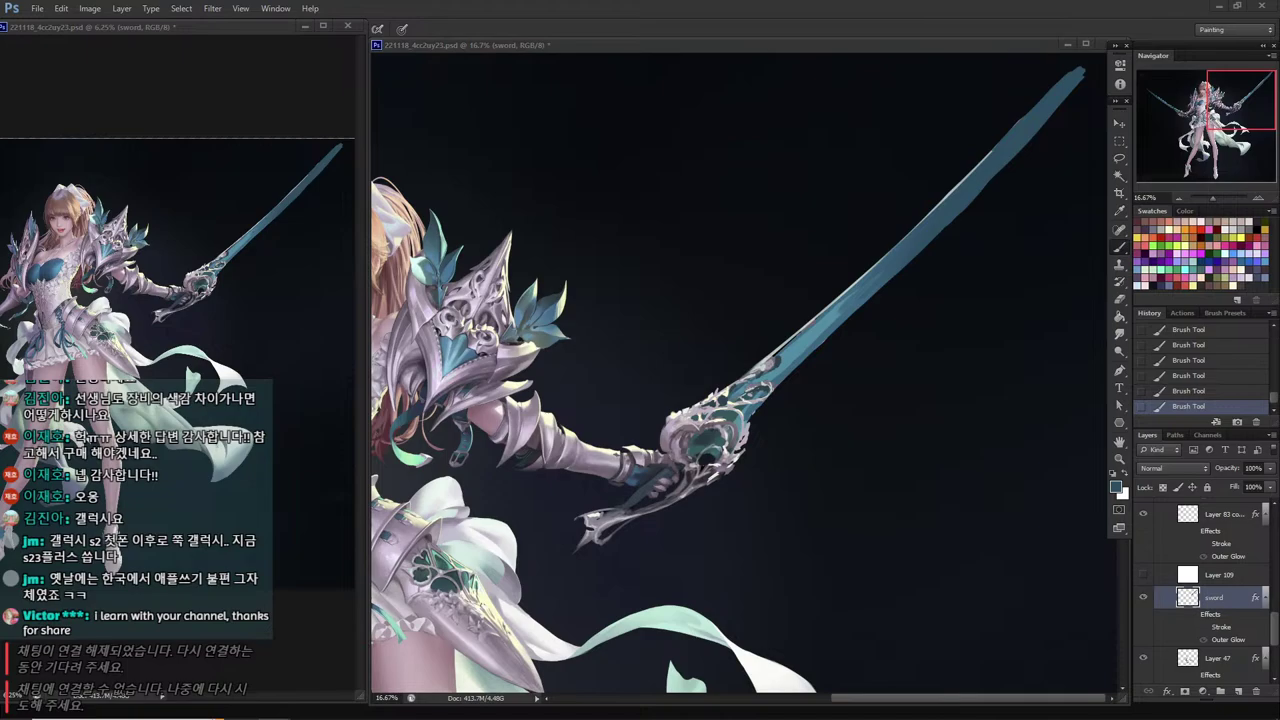
mouse_move(890, 710)
mouse_move(540, 715)
mouse_move(623, 715)
mouse_move(450, 713)
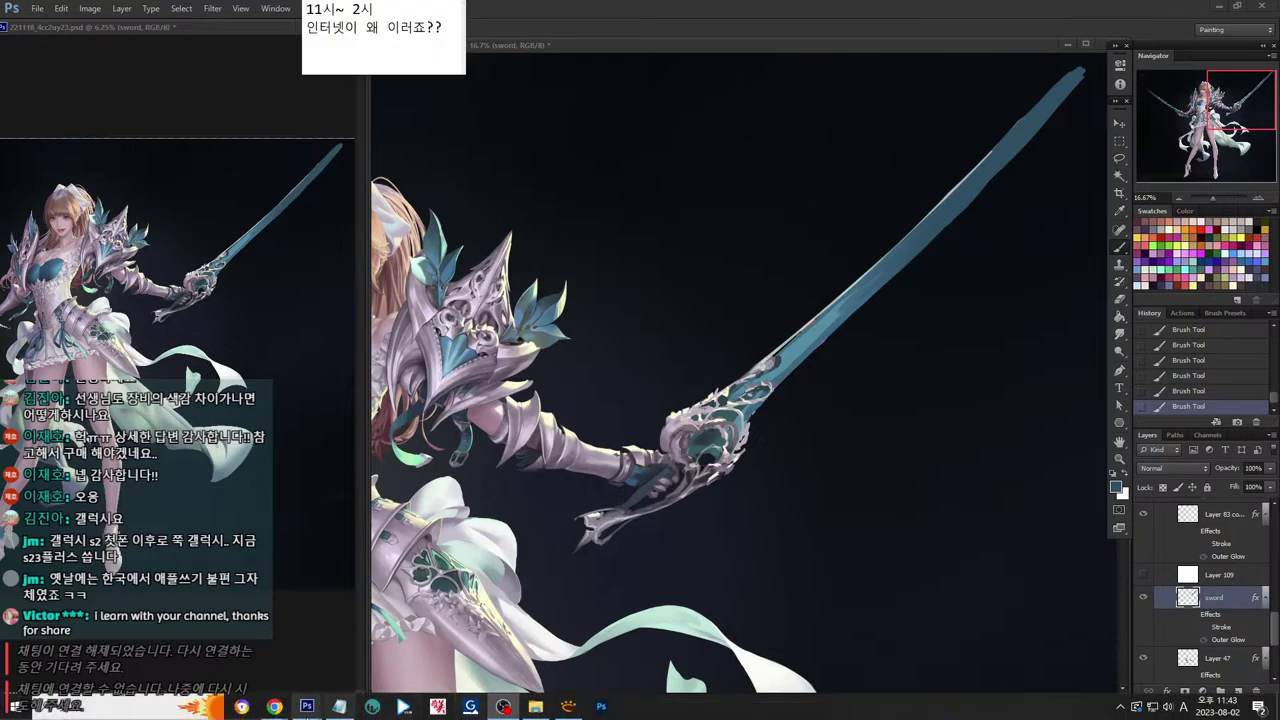
click(334, 683)
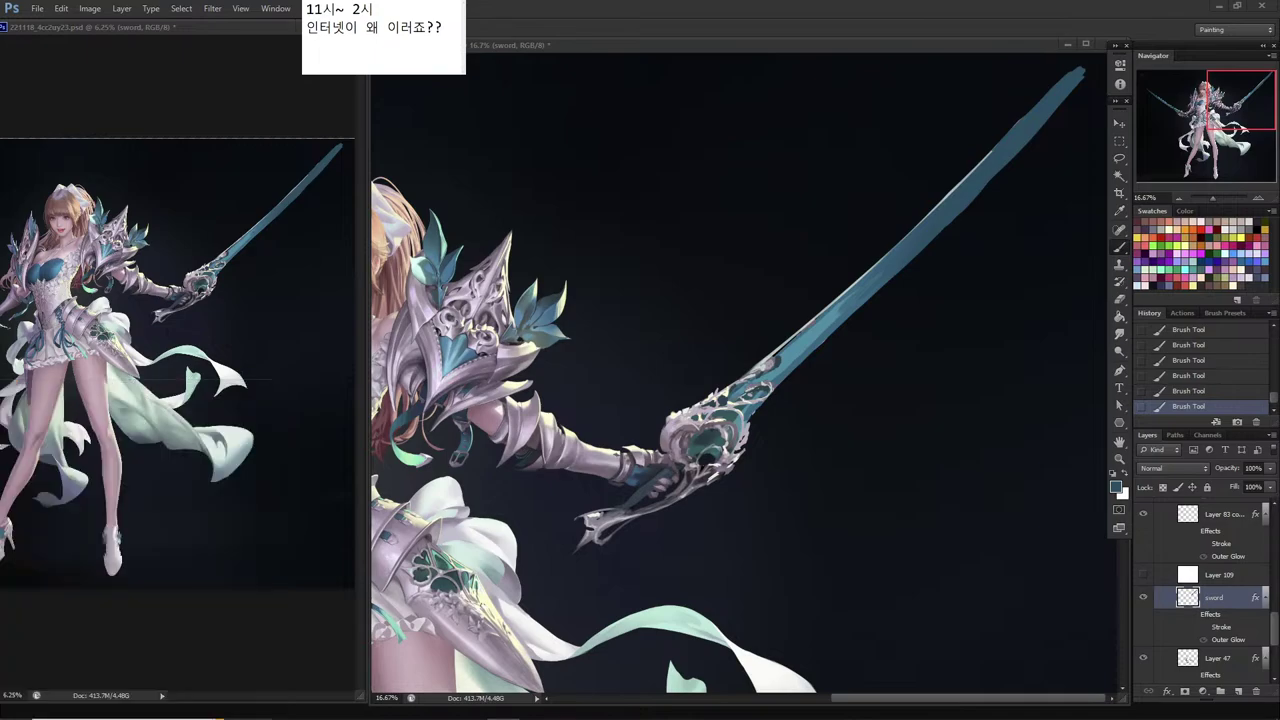
mouse_move(505, 710)
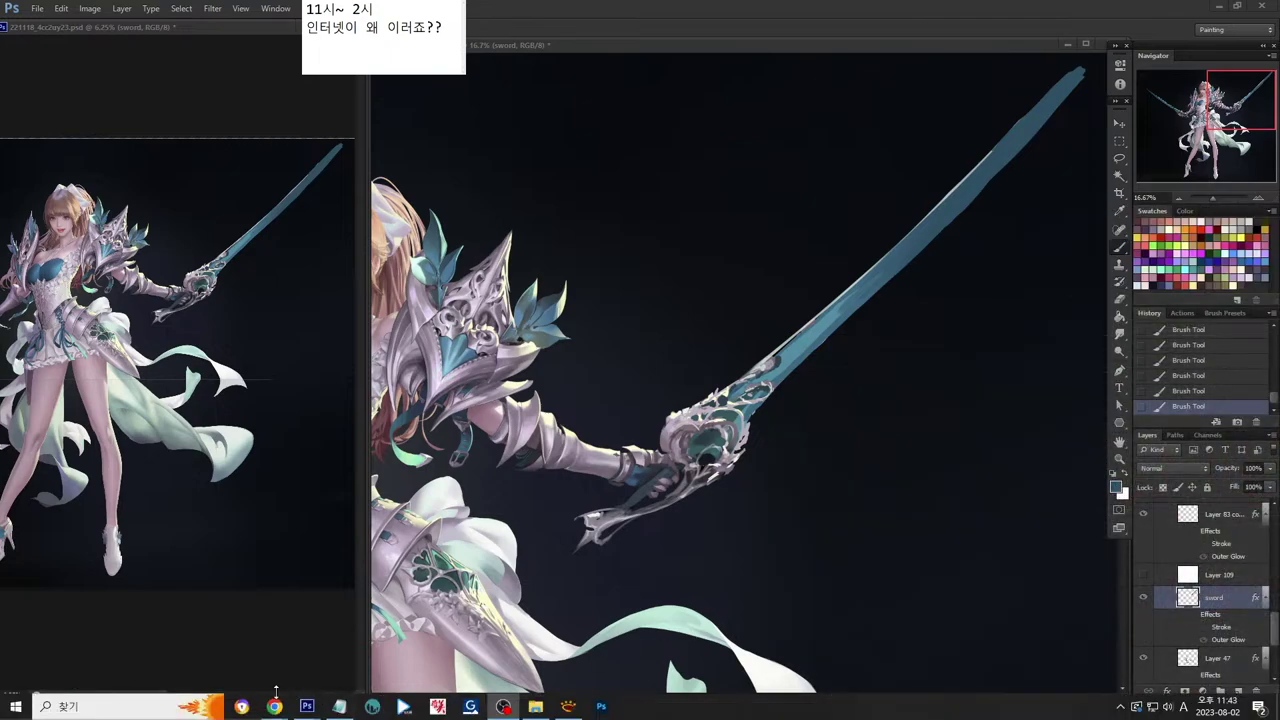
mouse_move(276, 707)
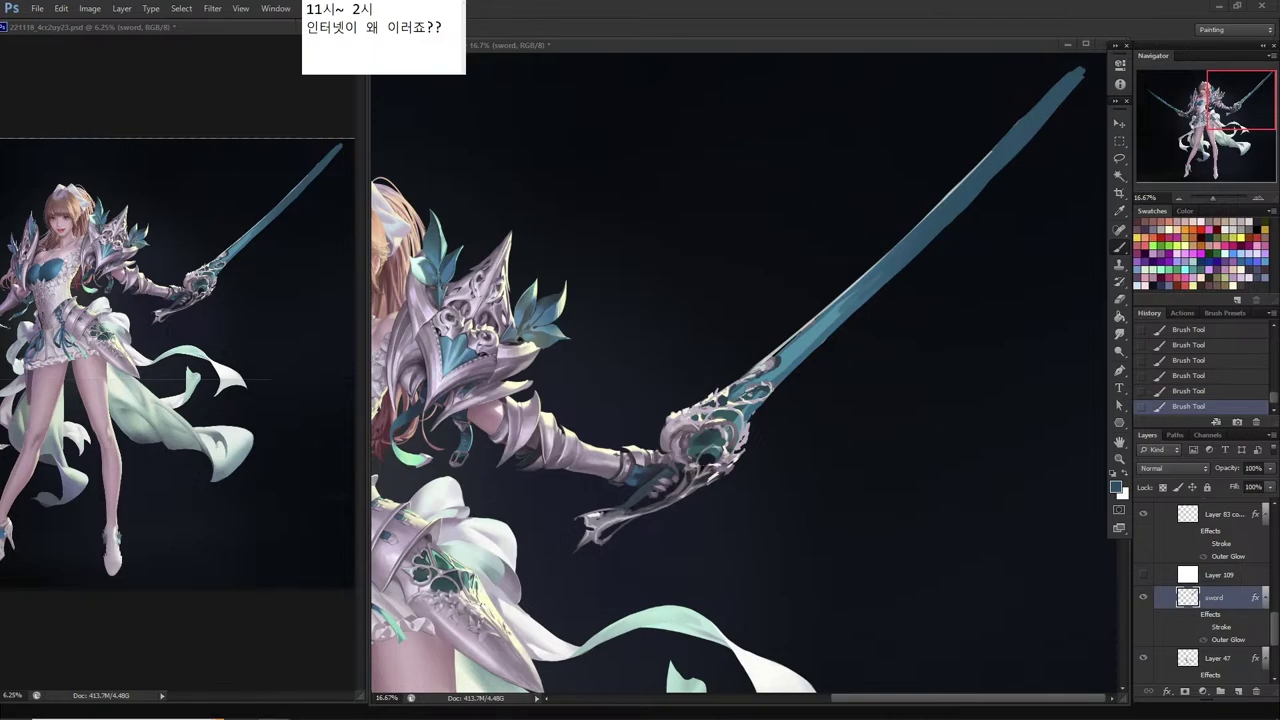
Close the document 요정w2 1 70 final 5000.jpg without saving its changes.
mouse_move(770, 718)
click(600, 441)
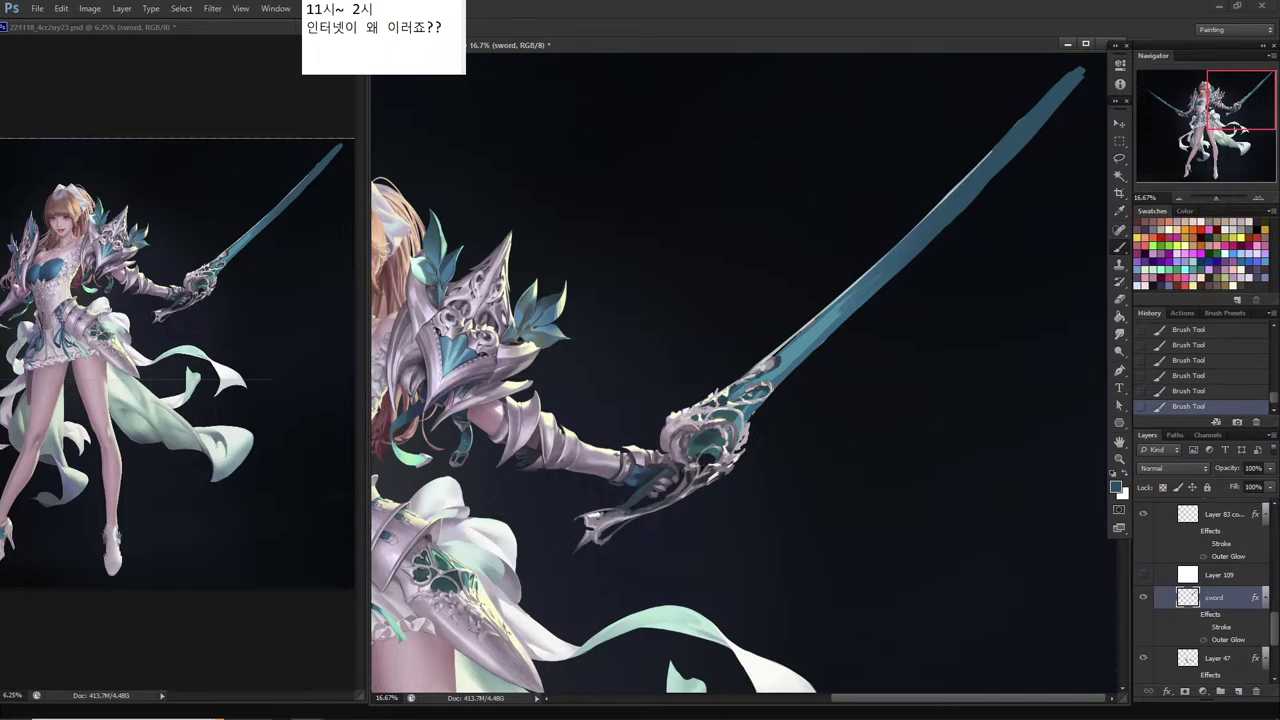
key(ctrl+q)
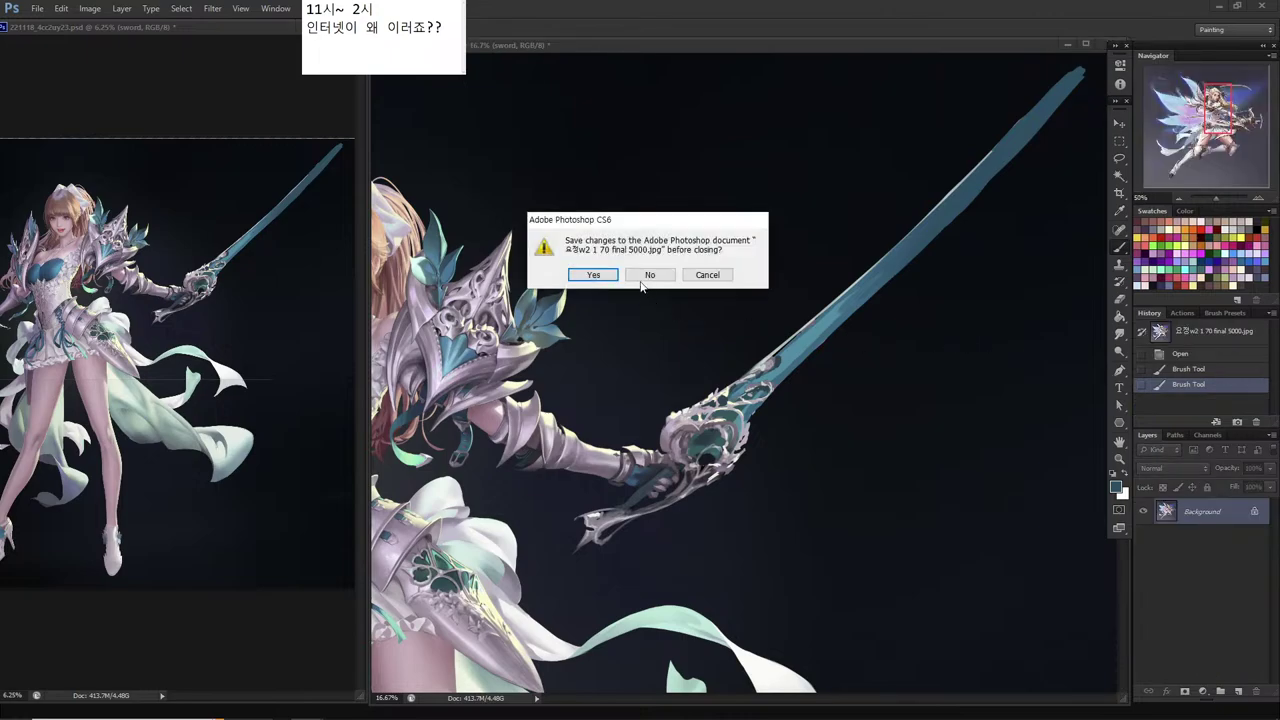
click(646, 276)
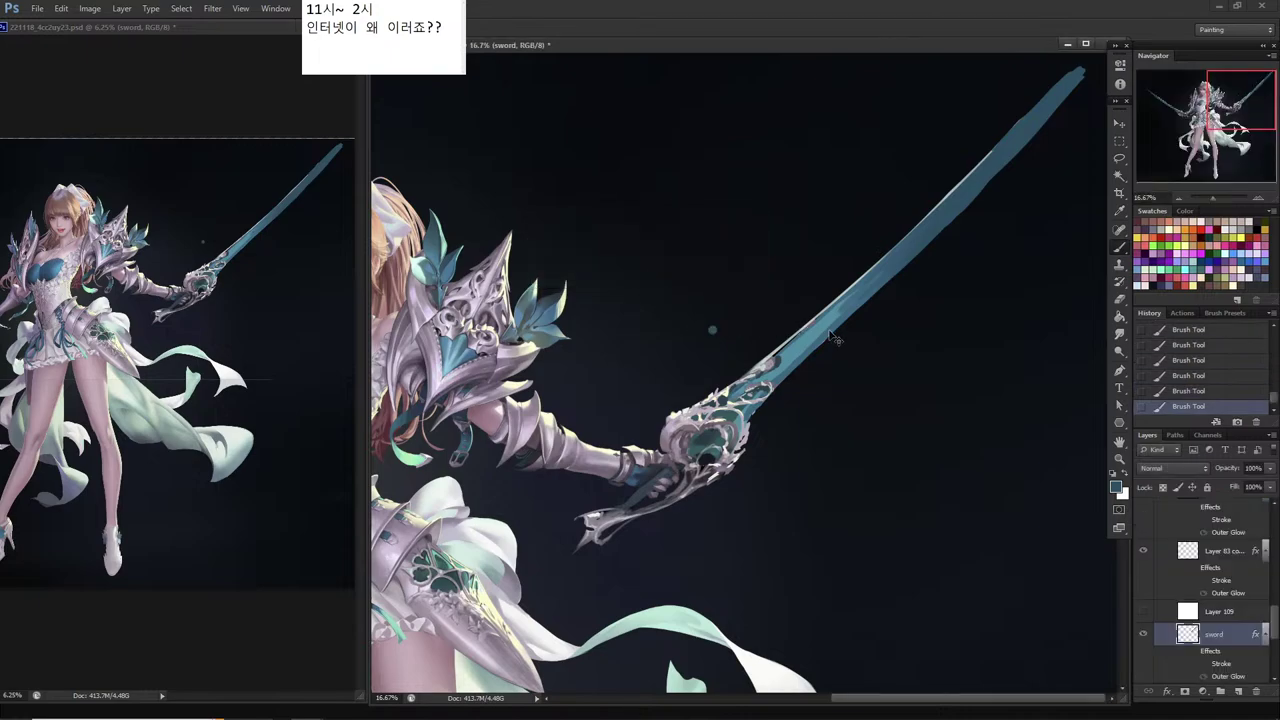
Undo the stray brush dab beside the sword and save the document.
key(ctrl+z)
key(ctrl+s)
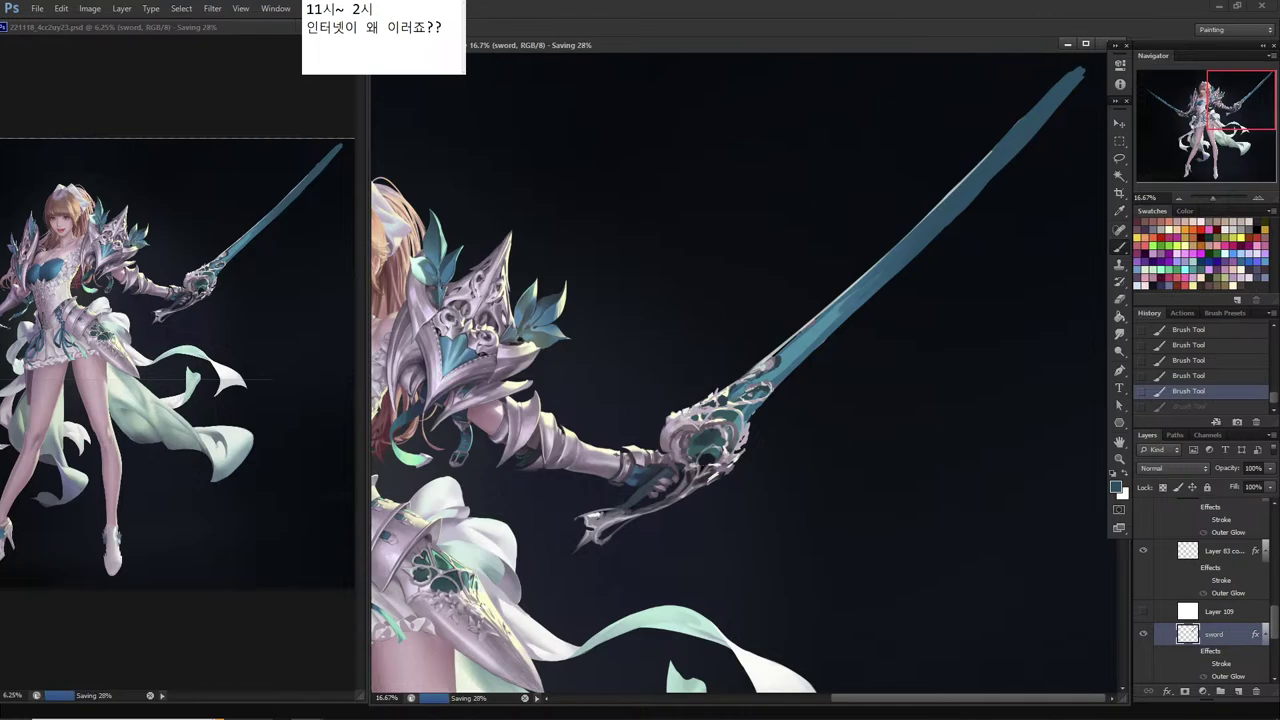
Sample the lavender metal colour from the sword guard and brush a small stroke along the guard's blade-side edge.
key(alt)
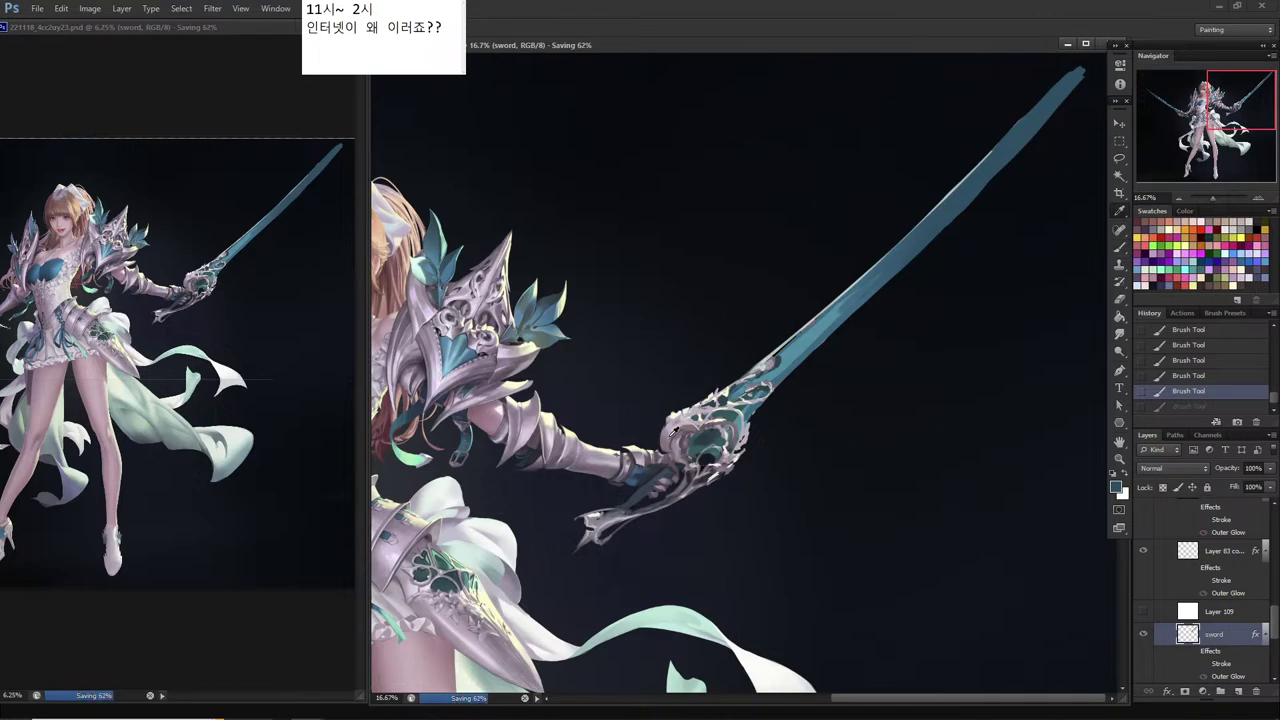
alt+click(678, 430)
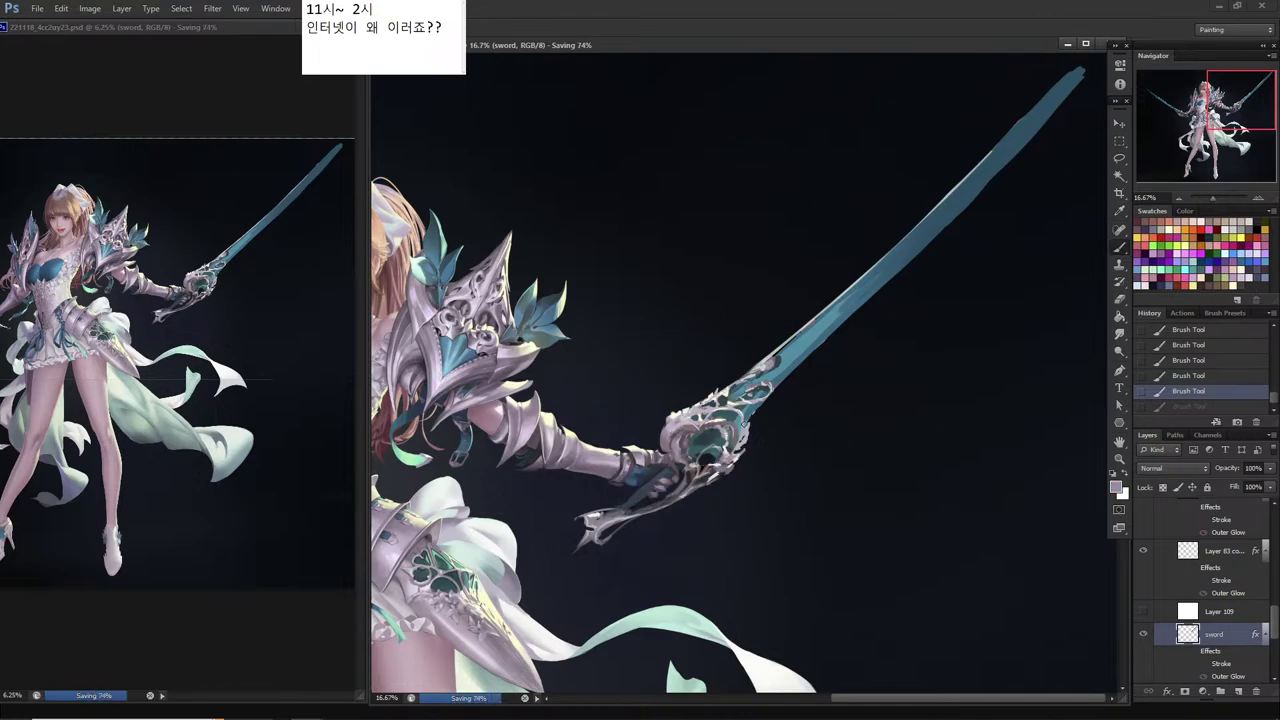
drag(745, 426, 742, 420)
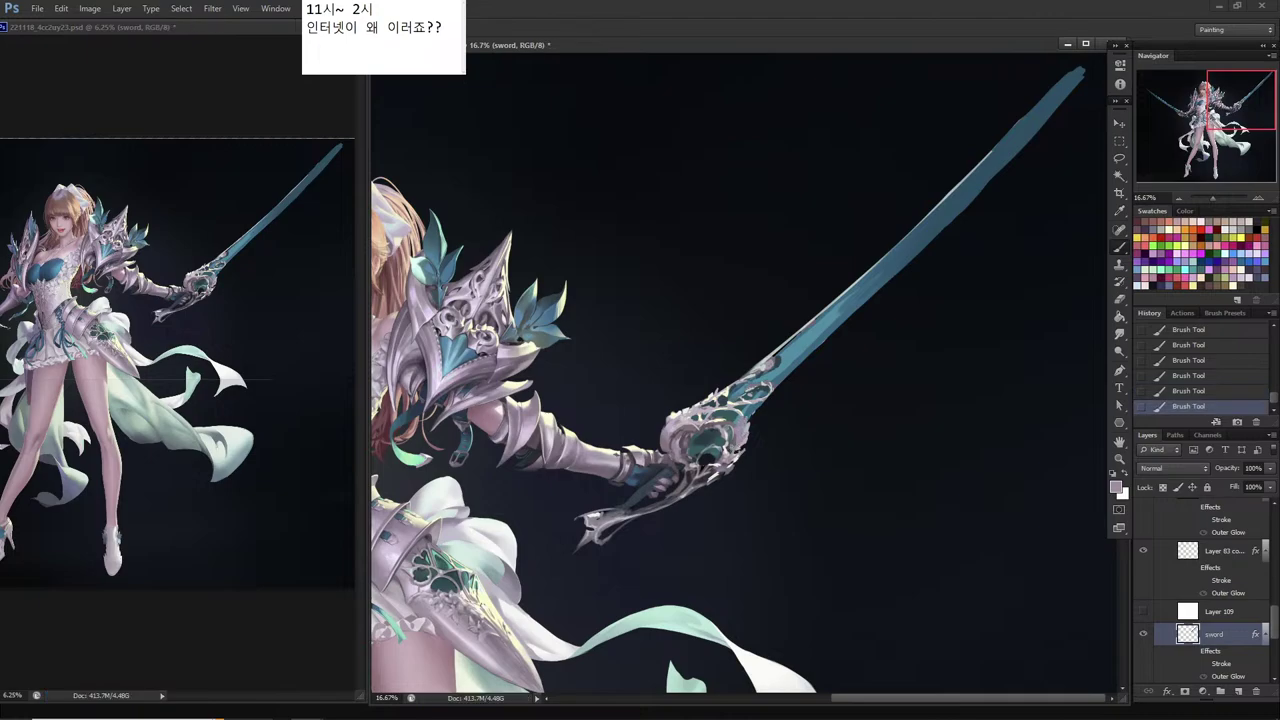
Compare the sword hilt before and after its last five brush strokes.
key(ctrl+alt+z)
key(ctrl+alt+z)
key(ctrl+alt+z)
key(ctrl+alt+z)
key(ctrl+alt+z)
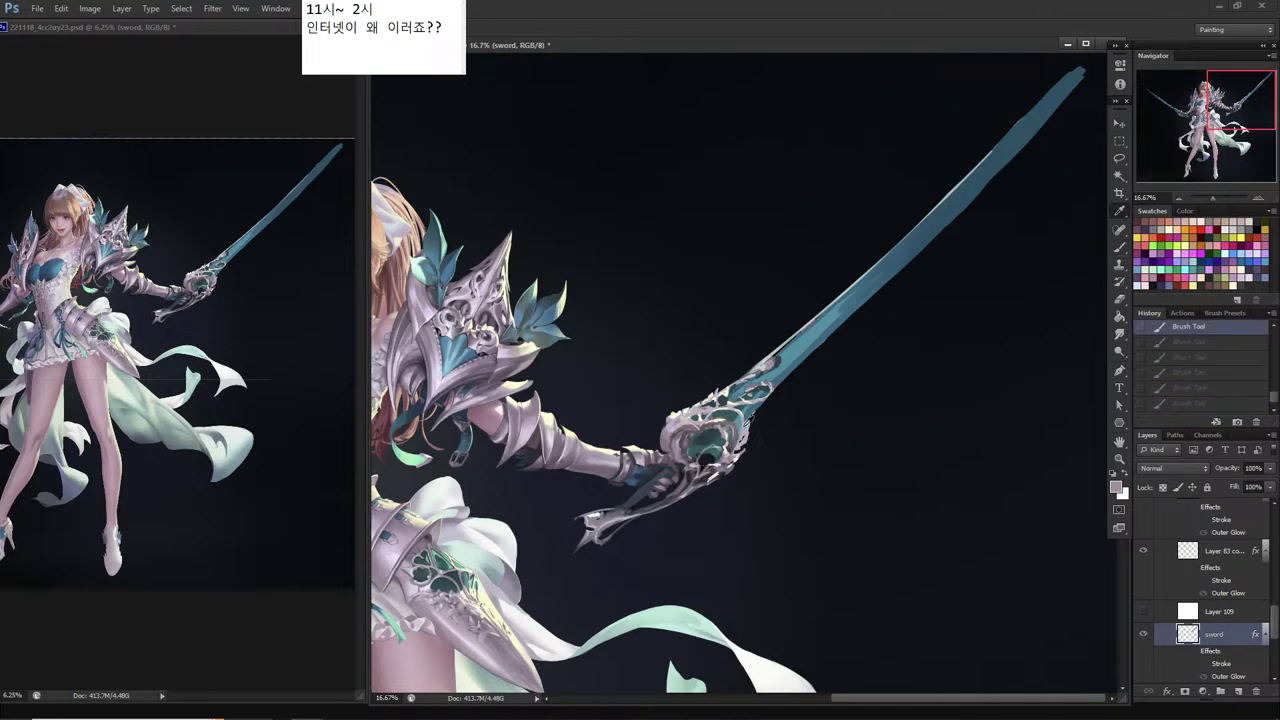
alt+click(747, 425)
key(ctrl+shift+z)
key(ctrl+shift+z)
key(ctrl+shift+z)
key(ctrl+shift+z)
key(ctrl+shift+z)
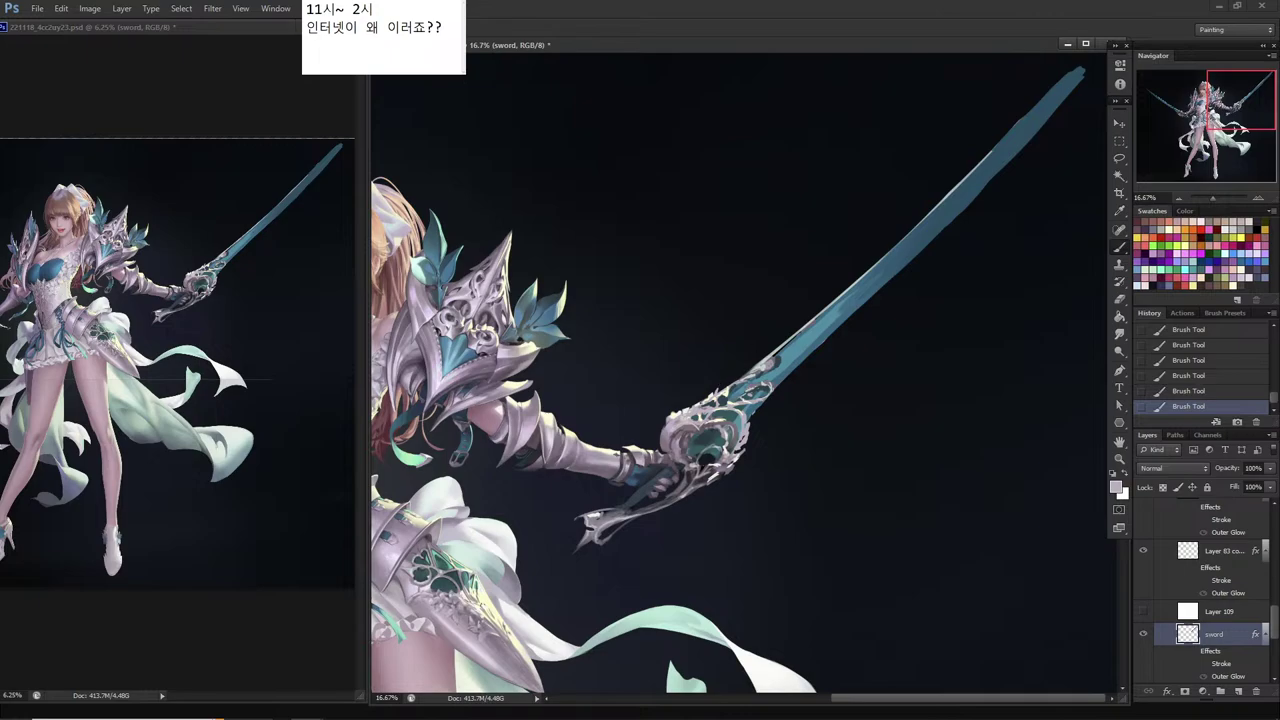
Cut away the ragged bumps along the upper edge of the sword guard using lasso selections on the sword layer.
key(l)
drag(704, 400, 682, 412)
mouse_move(690, 420)
mouse_down()
mouse_move(665, 435)
mouse_move(688, 418)
mouse_move(672, 423)
mouse_move(683, 374)
mouse_up()
key(Delete)
key(ctrl+d)
key(Delete)
click(701, 364)
Repaint the upper corner of the guard as a pointed metal spike using colours sampled from the guard, undoing the last two strokes.
key(b)
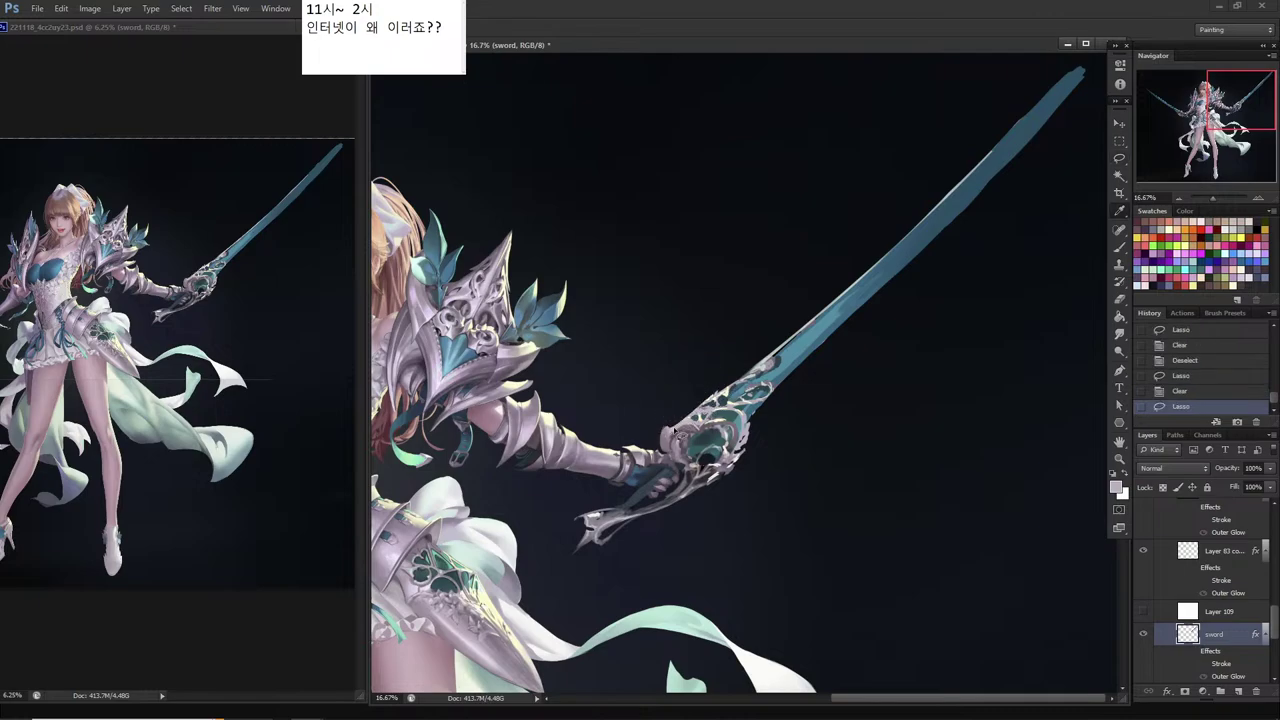
alt+click(680, 434)
drag(684, 422, 672, 426)
key(l)
mouse_move(672, 426)
mouse_down()
mouse_move(682, 419)
mouse_move(672, 424)
mouse_up()
click(690, 429)
key(b)
alt+click(690, 424)
drag(668, 426, 664, 438)
alt+click(676, 428)
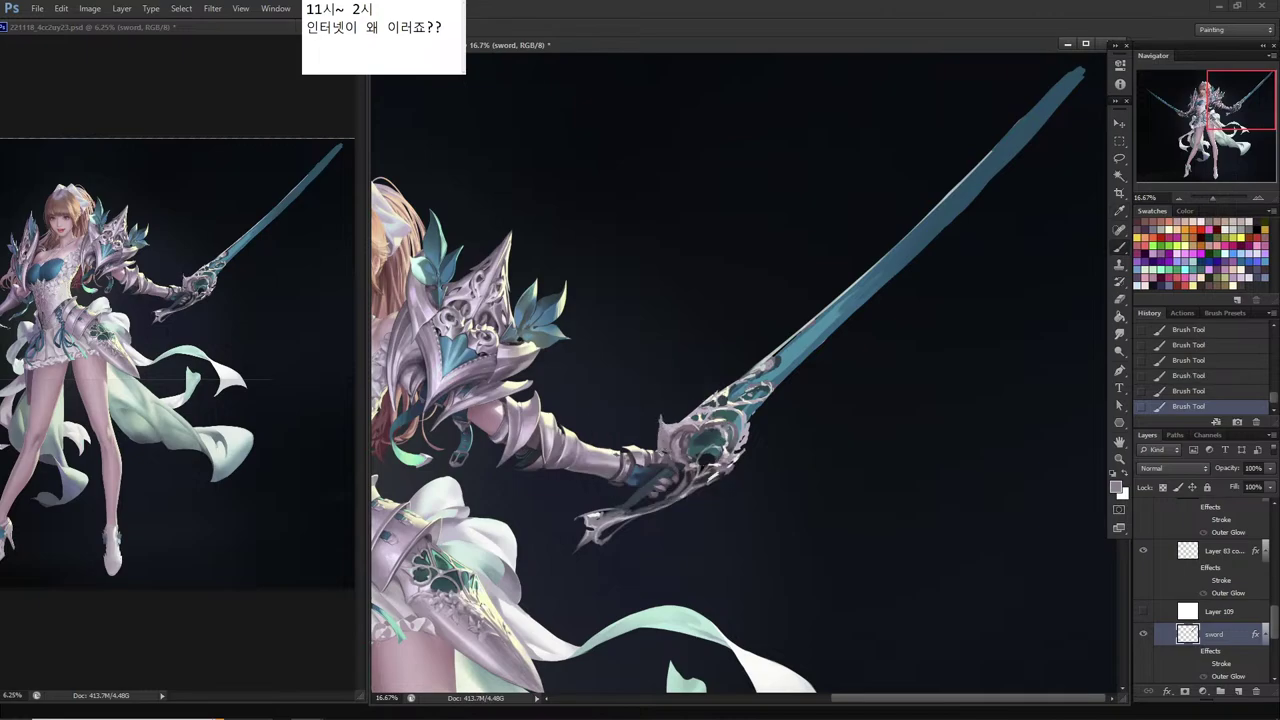
key(ctrl+alt+z)
key(ctrl+alt+z)
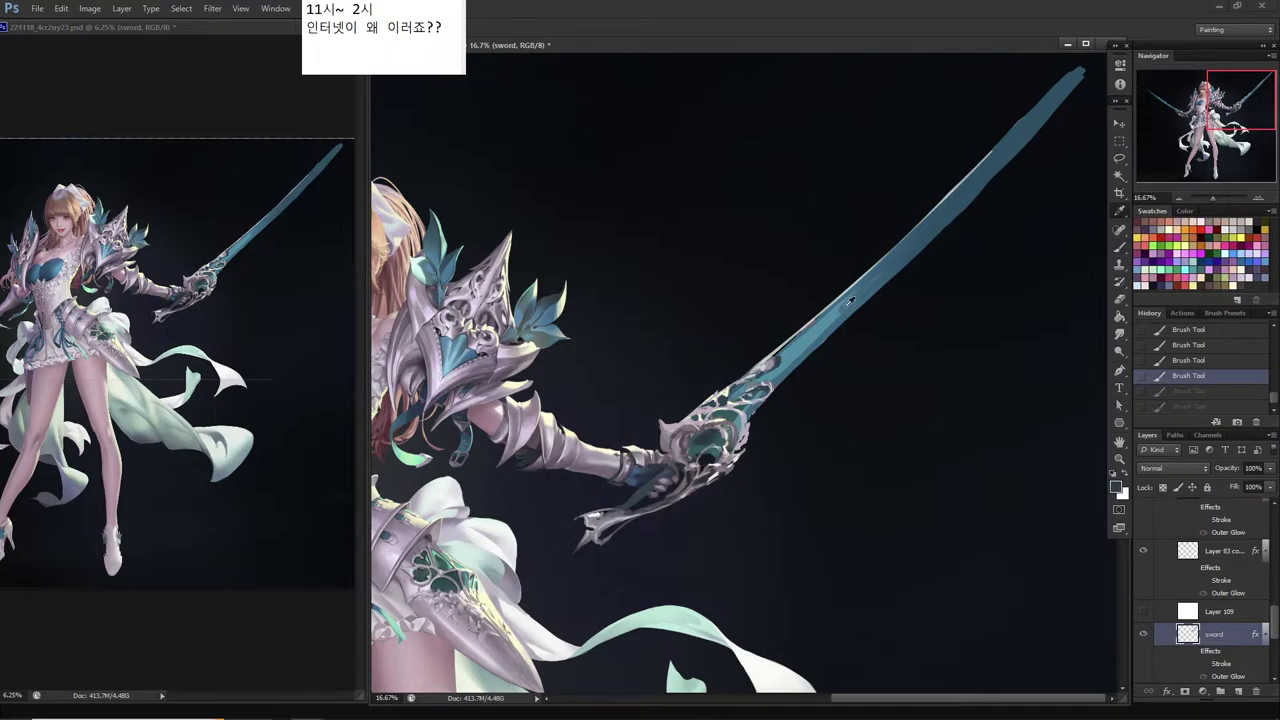
Brush blue streaks sampled from the blade along its lower section above the guard, and save the document.
alt+click(829, 321)
drag(814, 343, 840, 318)
drag(826, 333, 851, 308)
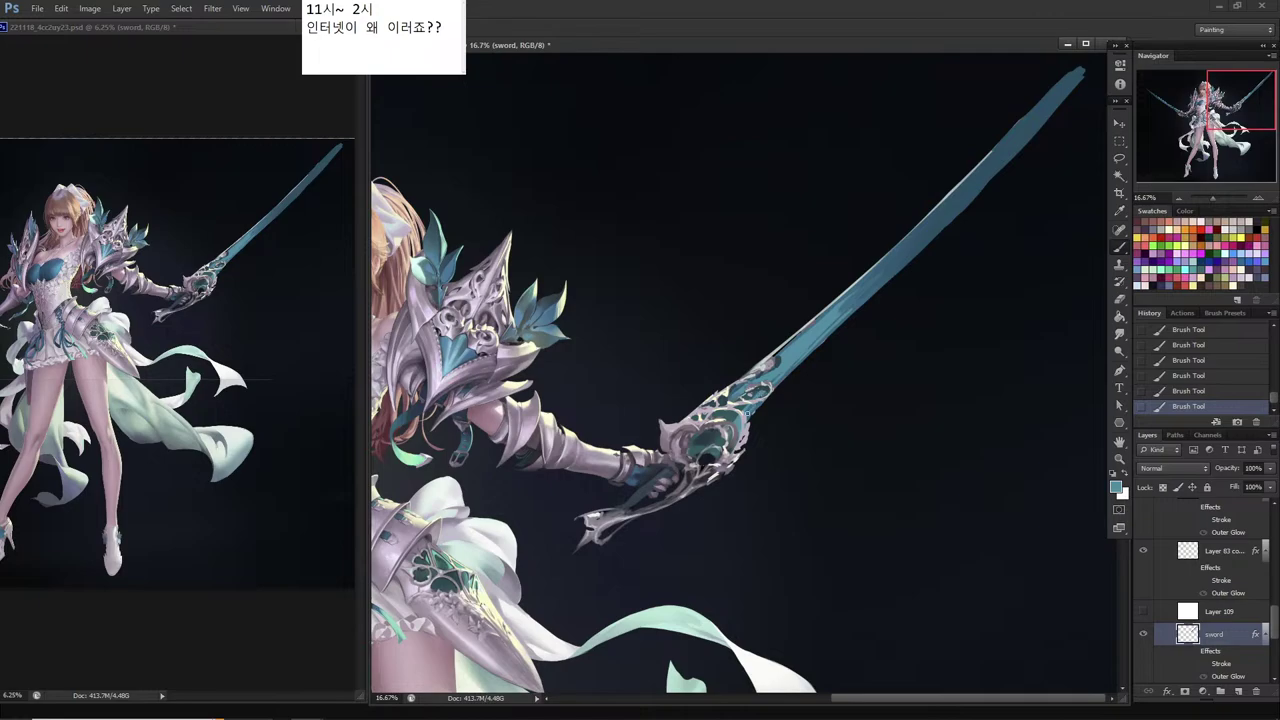
alt+click(730, 415)
mouse_move(451, 688)
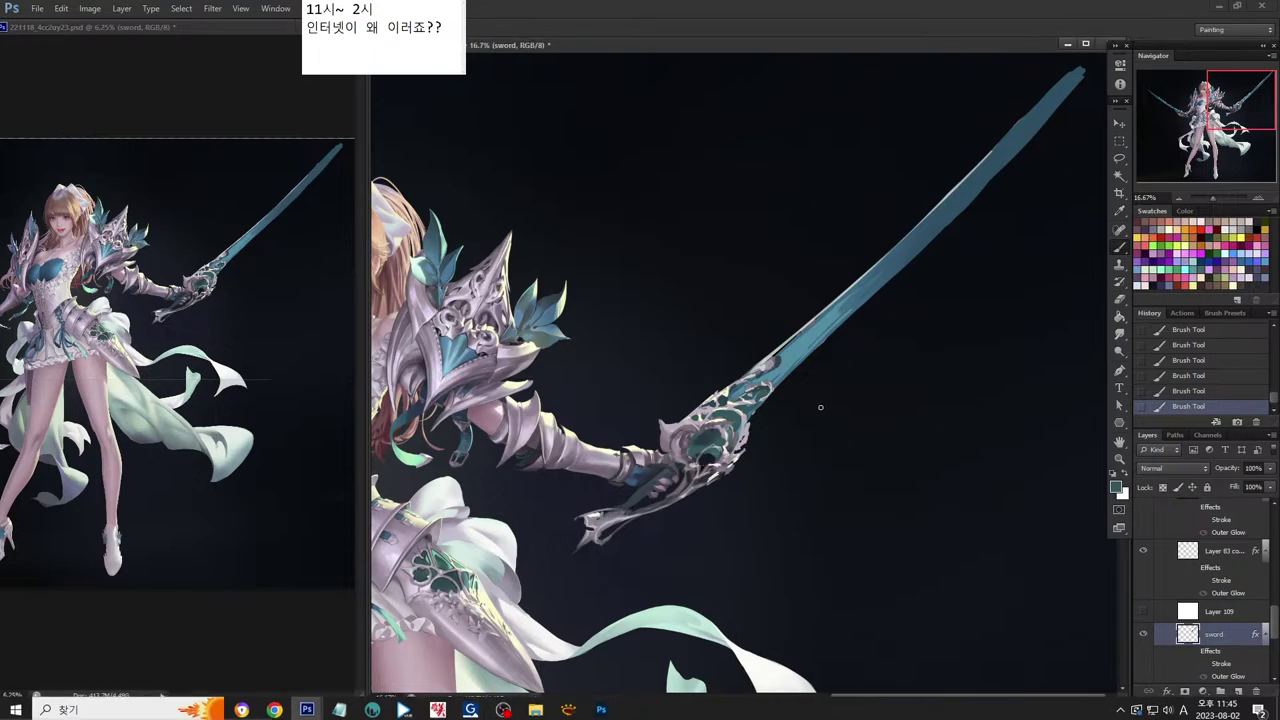
key(ctrl+s)
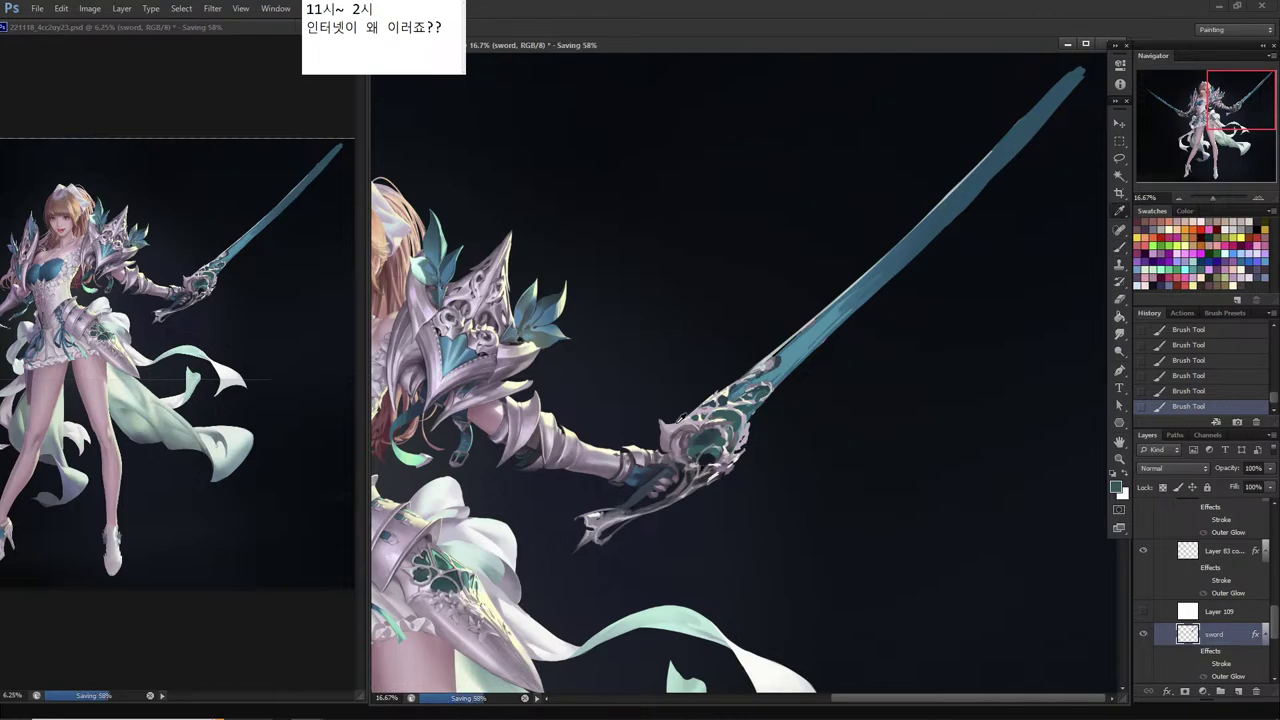
Brush long strokes of the sampled lighter blade blue along the blade's upper edge from the tip to the guard.
alt+click(672, 428)
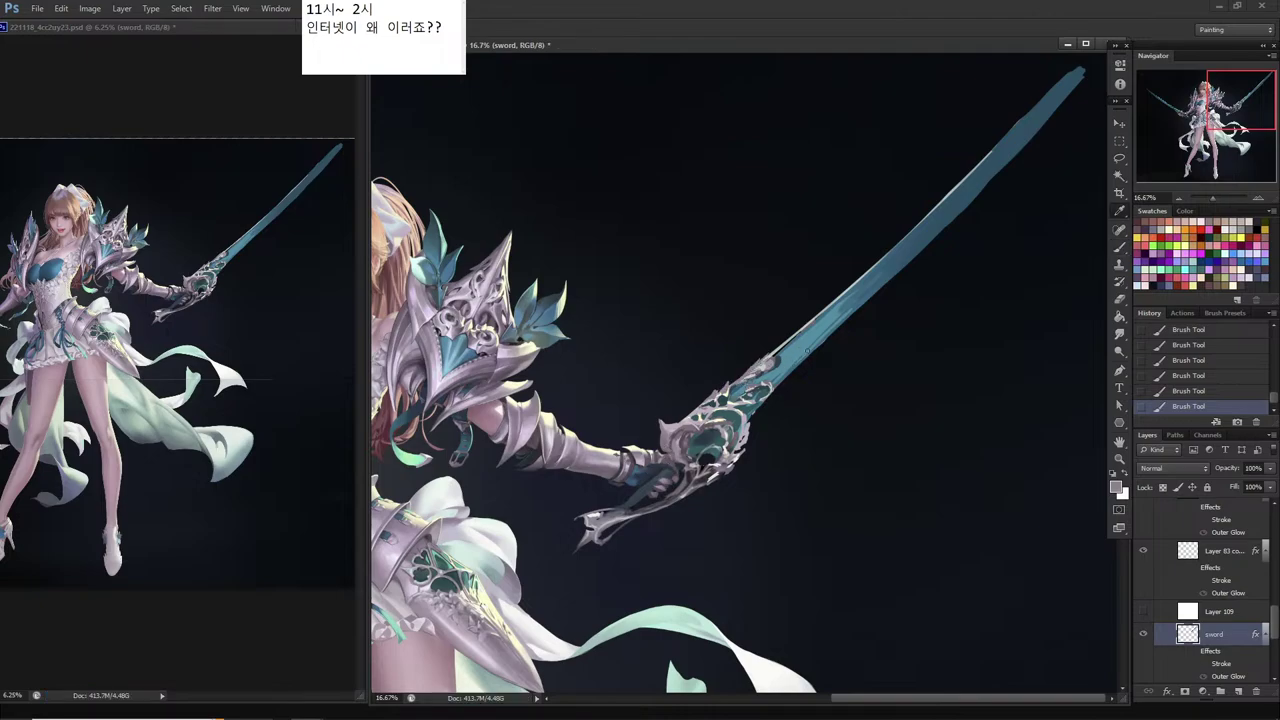
alt+click(807, 335)
drag(1085, 61, 846, 297)
drag(885, 250, 778, 352)
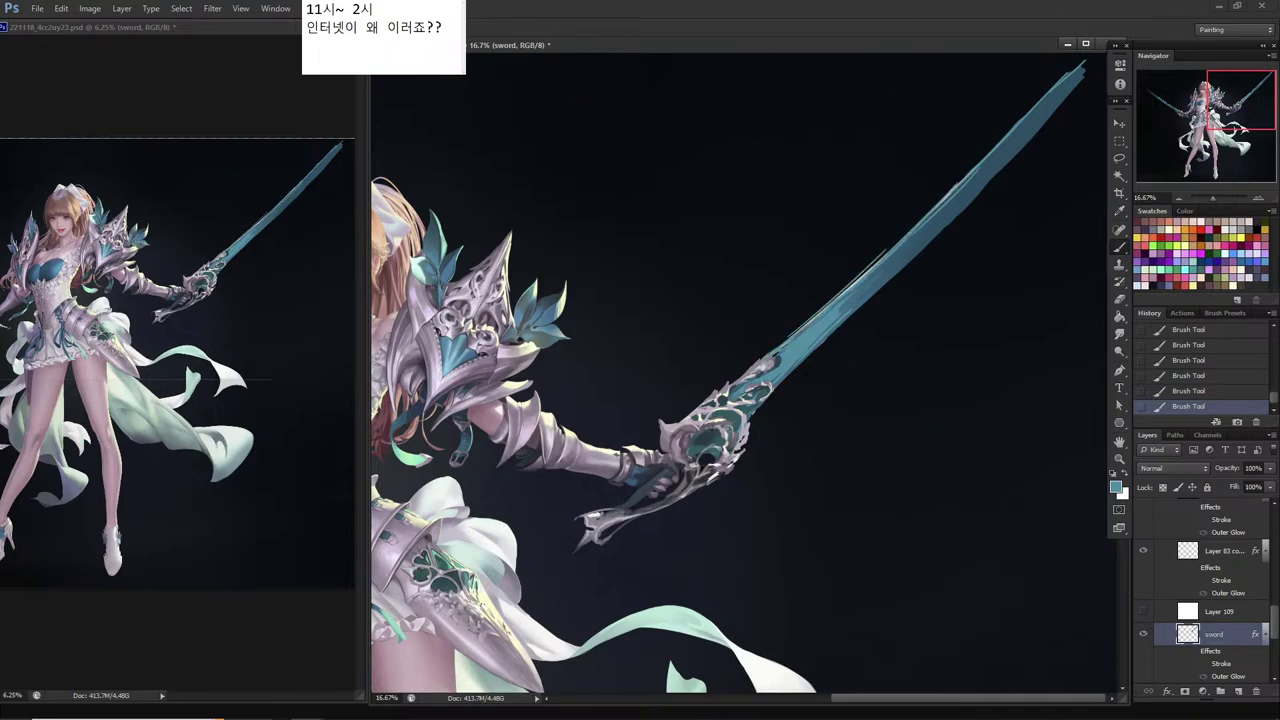
Trim the excess paint where the blade meets the guard with a lasso selection and touch up the spot in sampled metal colour.
alt+click(770, 358)
key(l)
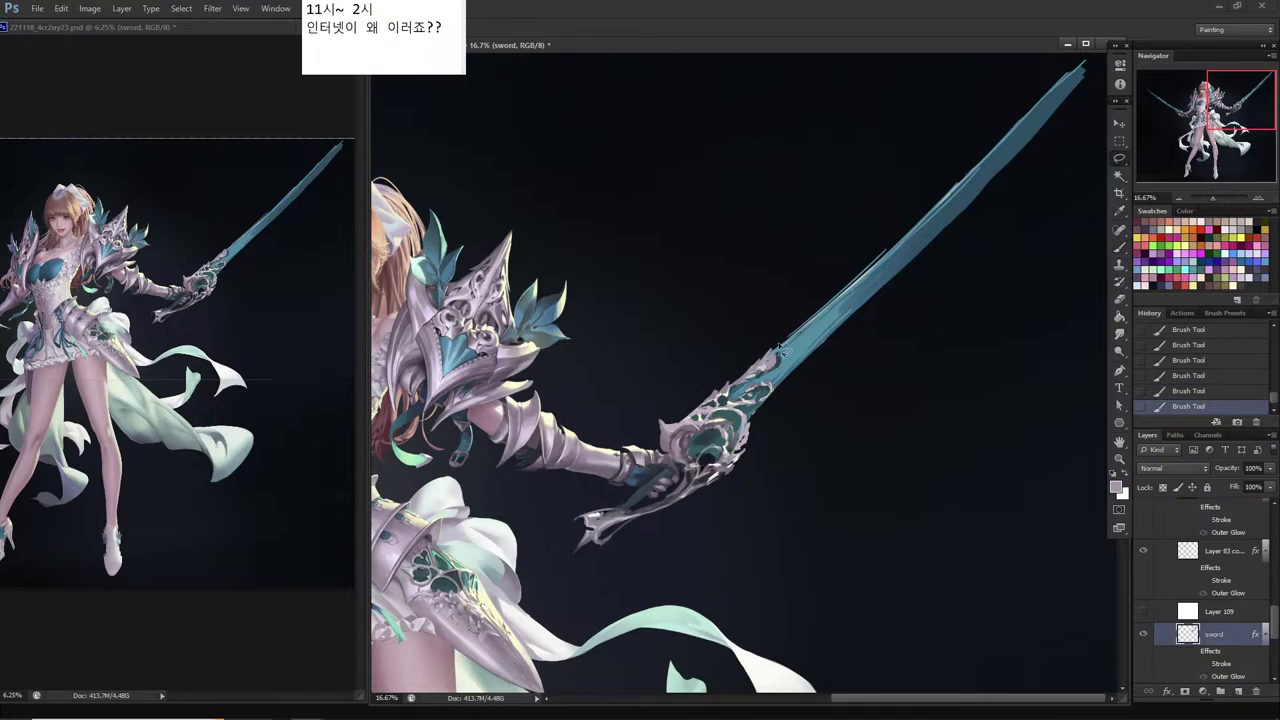
drag(778, 340, 766, 364)
key(Delete)
key(ctrl+d)
key(i)
key(b)
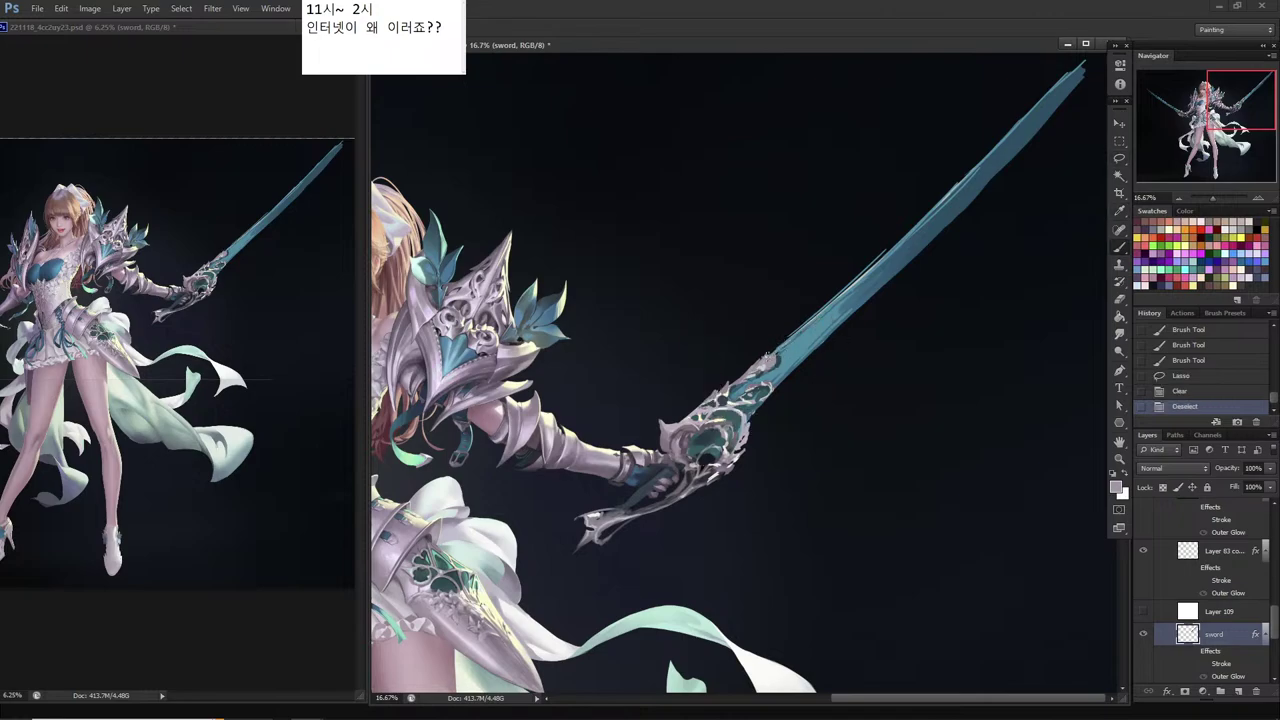
click(769, 351)
Delete the overshooting brush paint above the middle of the blade's upper edge with a lasso selection.
key(l)
mouse_move(898, 238)
mouse_down()
mouse_move(905, 228)
mouse_move(822, 290)
mouse_move(852, 252)
mouse_up()
key(Delete)
key(ctrl+d)
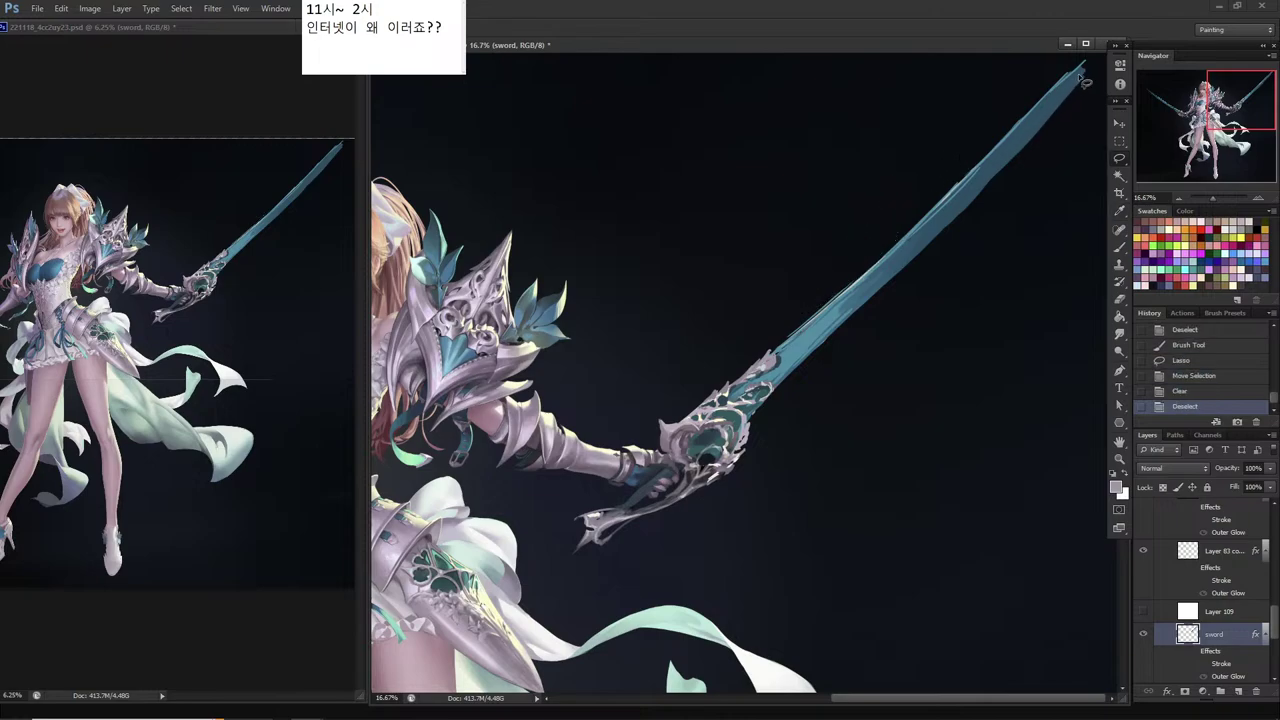
Trim both sides of the blade's end with lasso selections to form a clean, sharp sword tip.
mouse_move(1022, 118)
mouse_down()
mouse_move(1068, 50)
mouse_move(1086, 94)
mouse_move(1086, 70)
mouse_up()
key(Delete)
key(ctrl+d)
mouse_move(1086, 58)
mouse_down()
mouse_move(991, 195)
mouse_move(1070, 68)
mouse_move(1006, 171)
mouse_move(1063, 149)
mouse_up()
key(Delete)
key(ctrl+d)
key(ctrl+d)
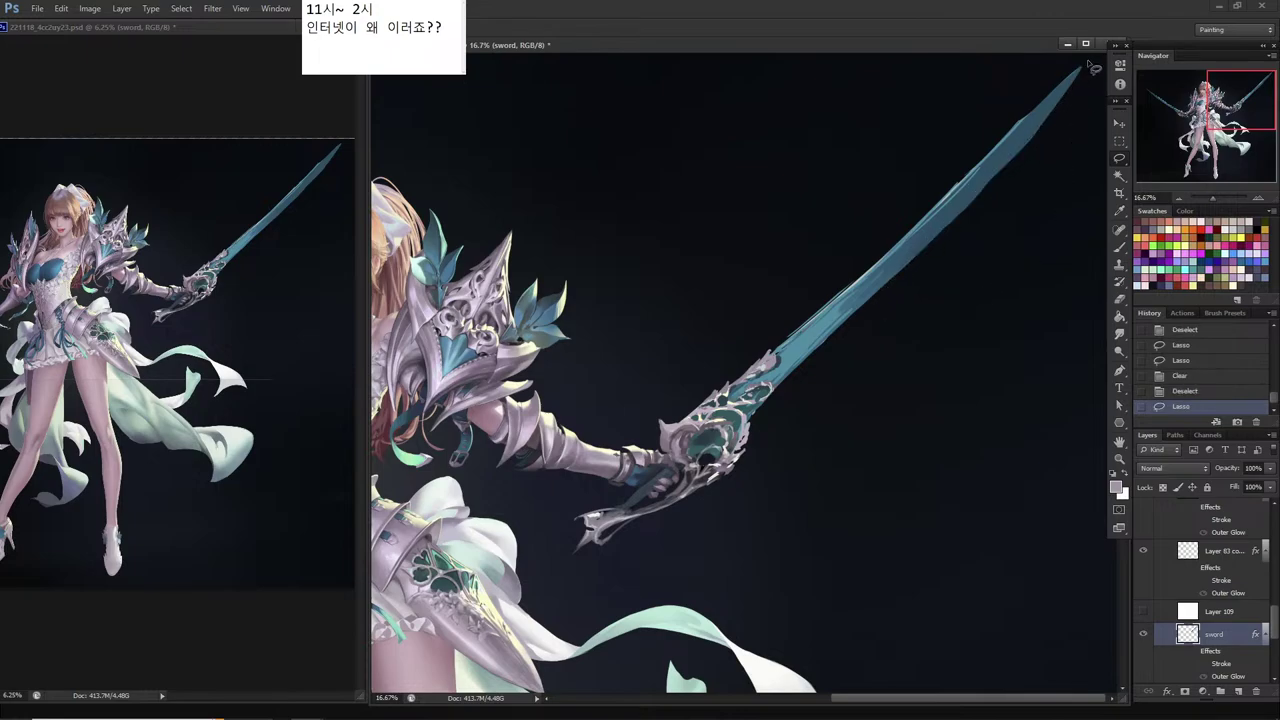
mouse_move(1084, 63)
mouse_down()
mouse_move(864, 298)
mouse_move(1009, 174)
mouse_move(1069, 218)
mouse_up()
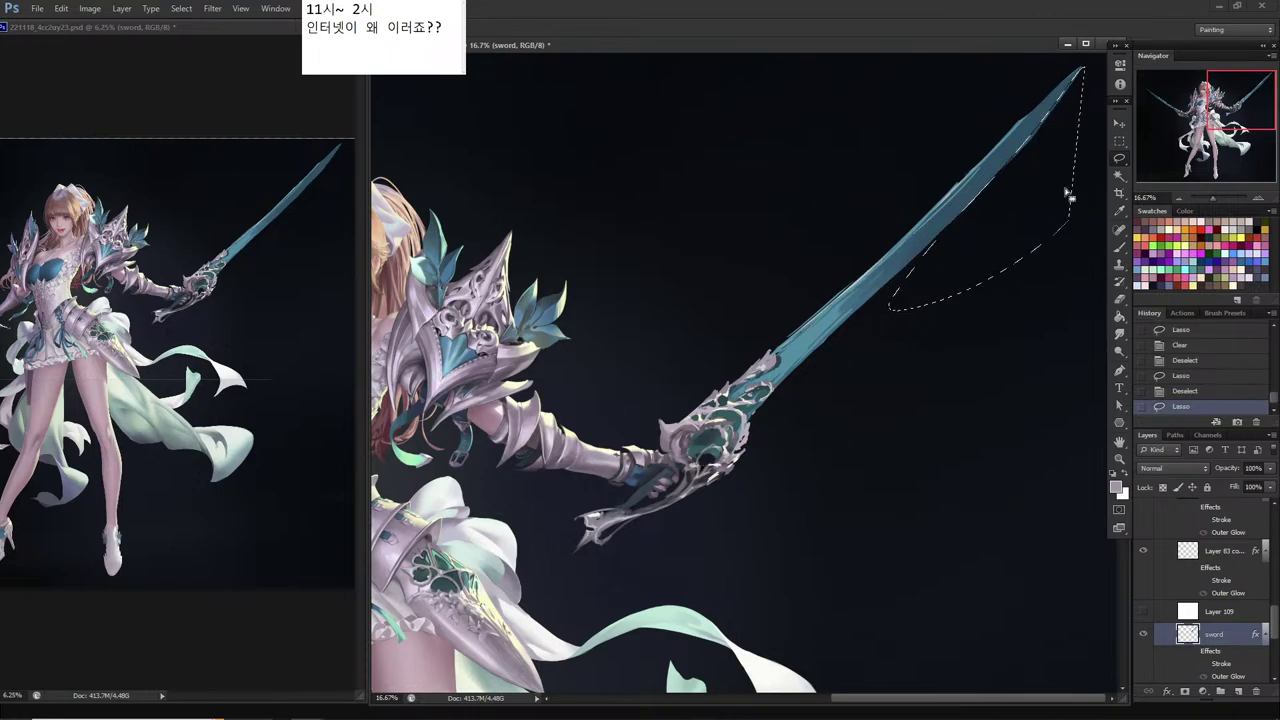
key(Delete)
key(ctrl+d)
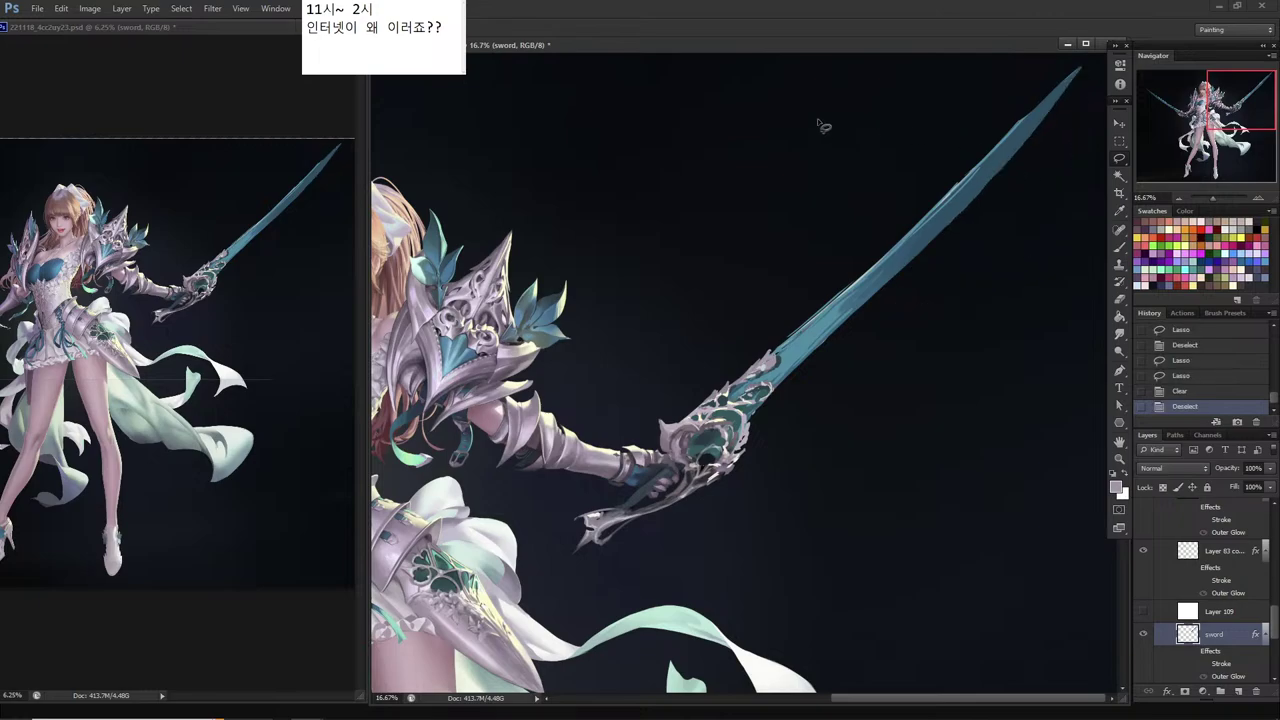
Switch the painting to full-screen display and frame the character with both swords in view.
key(f)
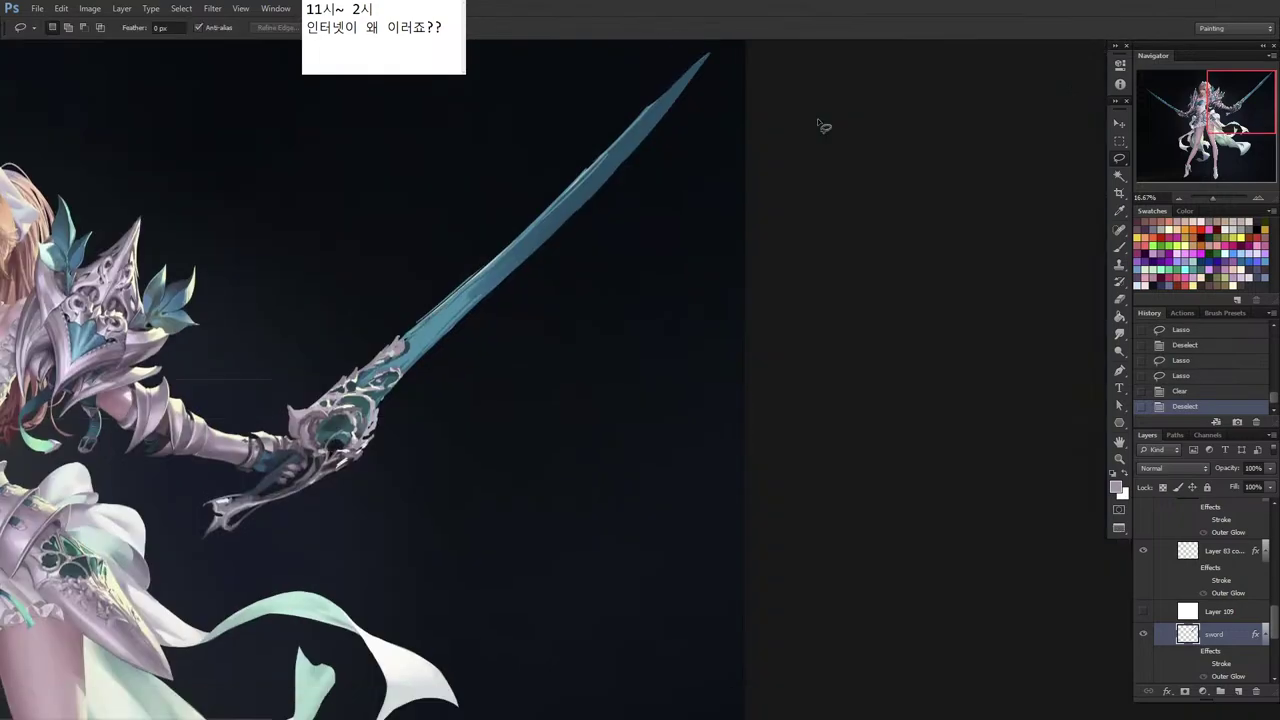
drag(577, 322, 820, 397)
drag(530, 400, 733, 395)
key(f)
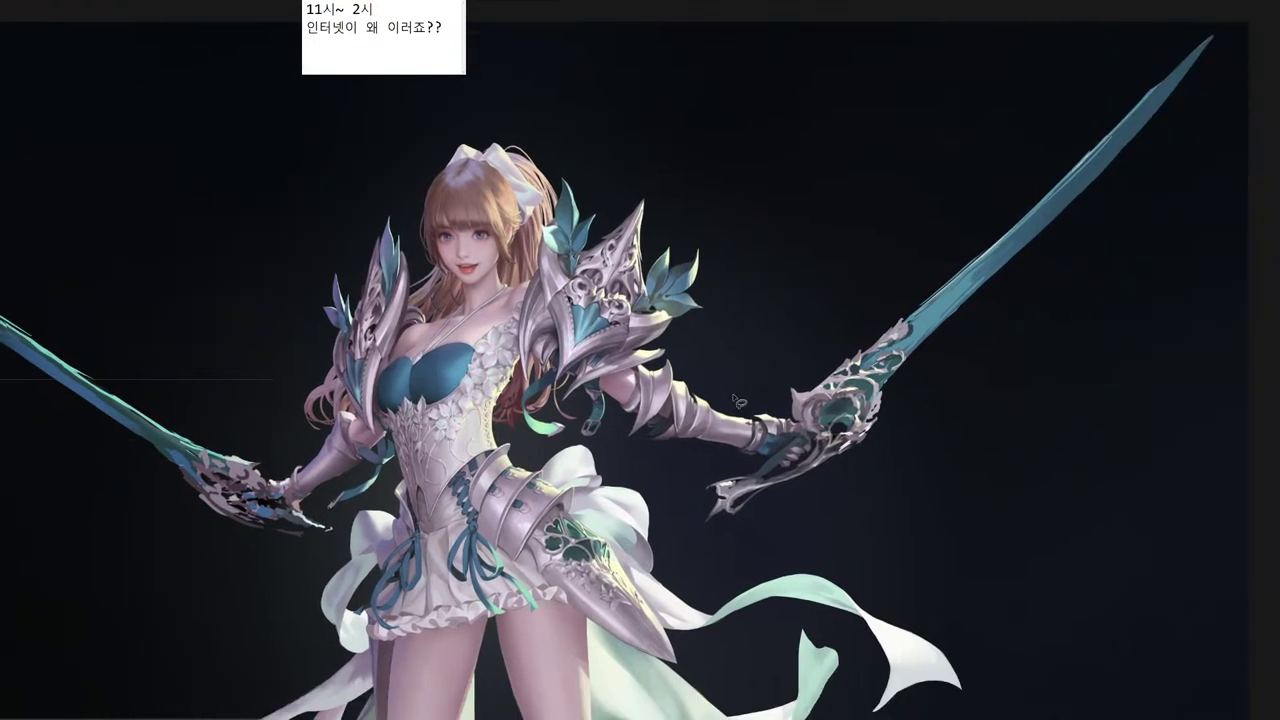
drag(574, 466, 621, 526)
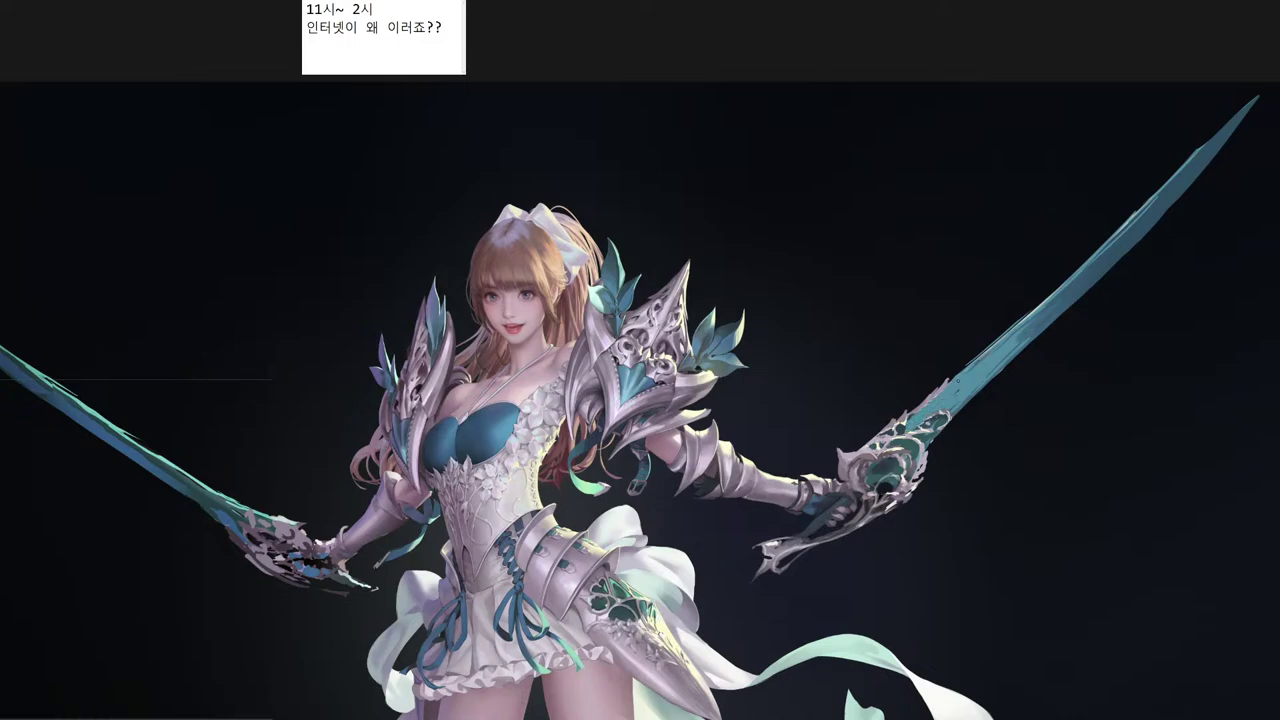
Brush light teal strokes onto the lower part of the blade just above the guard.
drag(911, 398, 955, 349)
drag(954, 394, 875, 450)
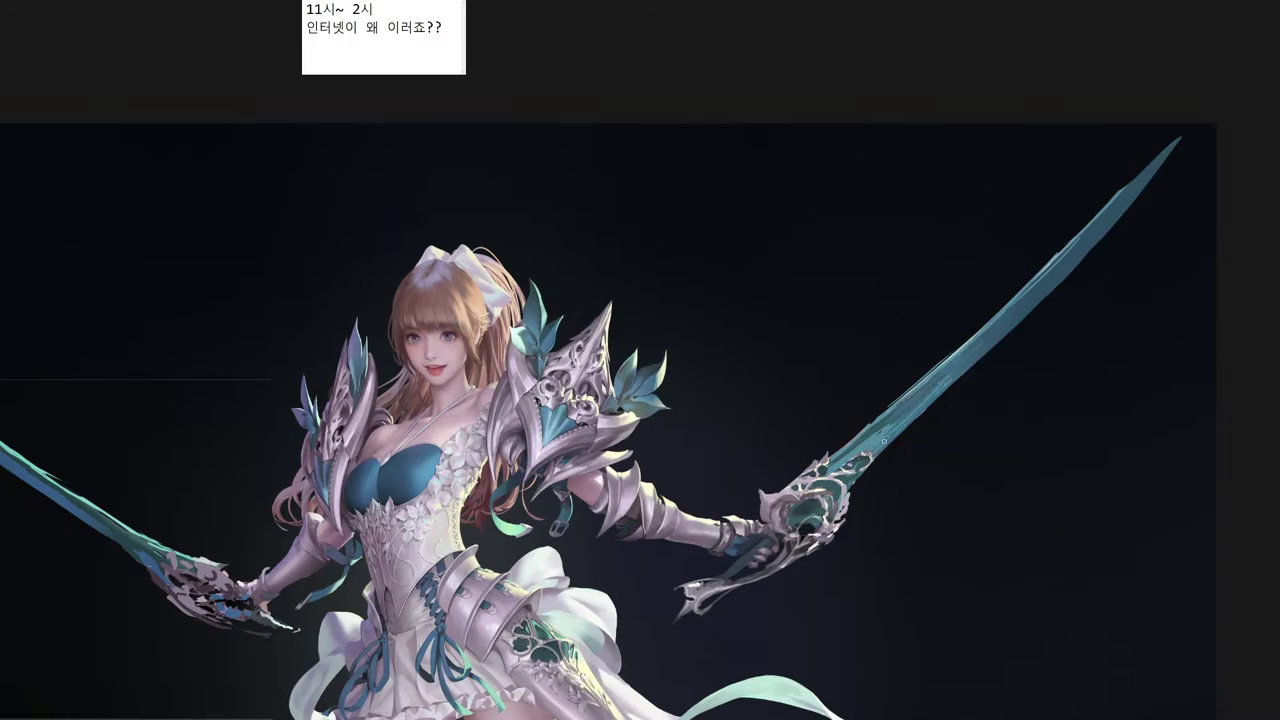
drag(872, 440, 781, 507)
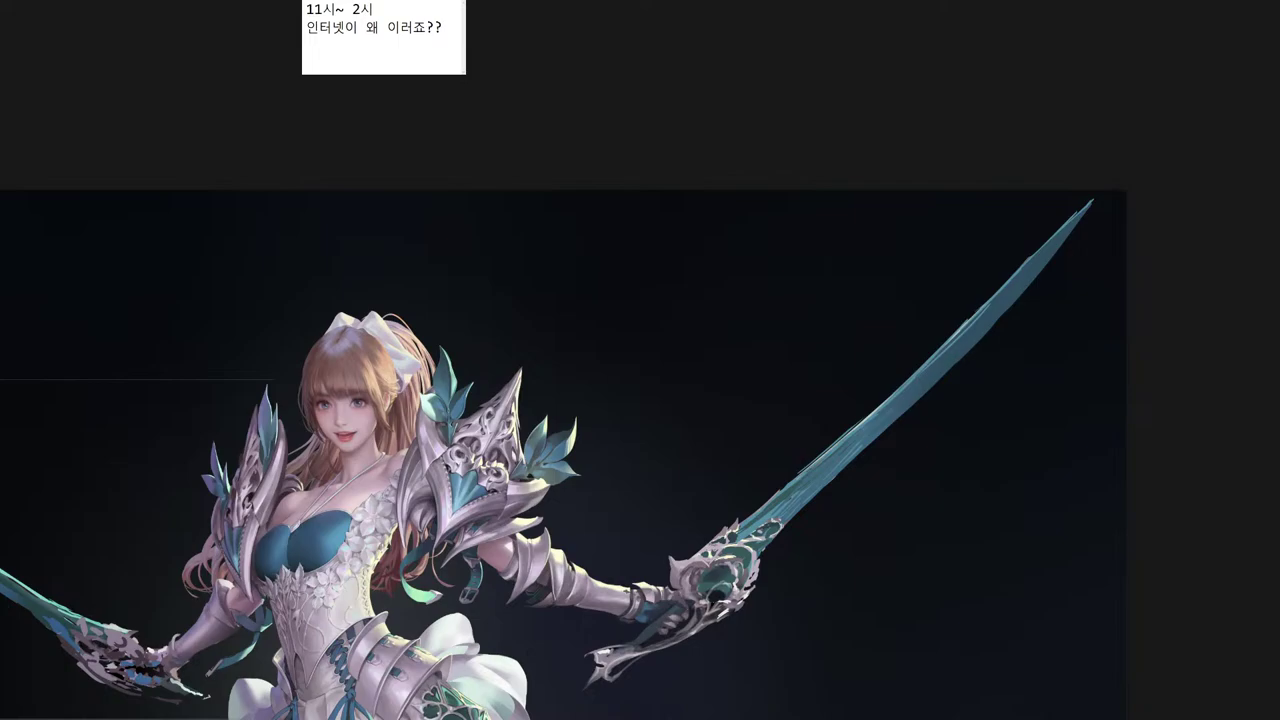
mouse_move(868, 398)
mouse_down()
mouse_move(723, 512)
mouse_move(748, 402)
mouse_up()
drag(746, 441, 766, 440)
mouse_move(892, 377)
mouse_down()
mouse_move(745, 447)
mouse_move(746, 400)
mouse_up()
drag(752, 441, 751, 455)
click(798, 383)
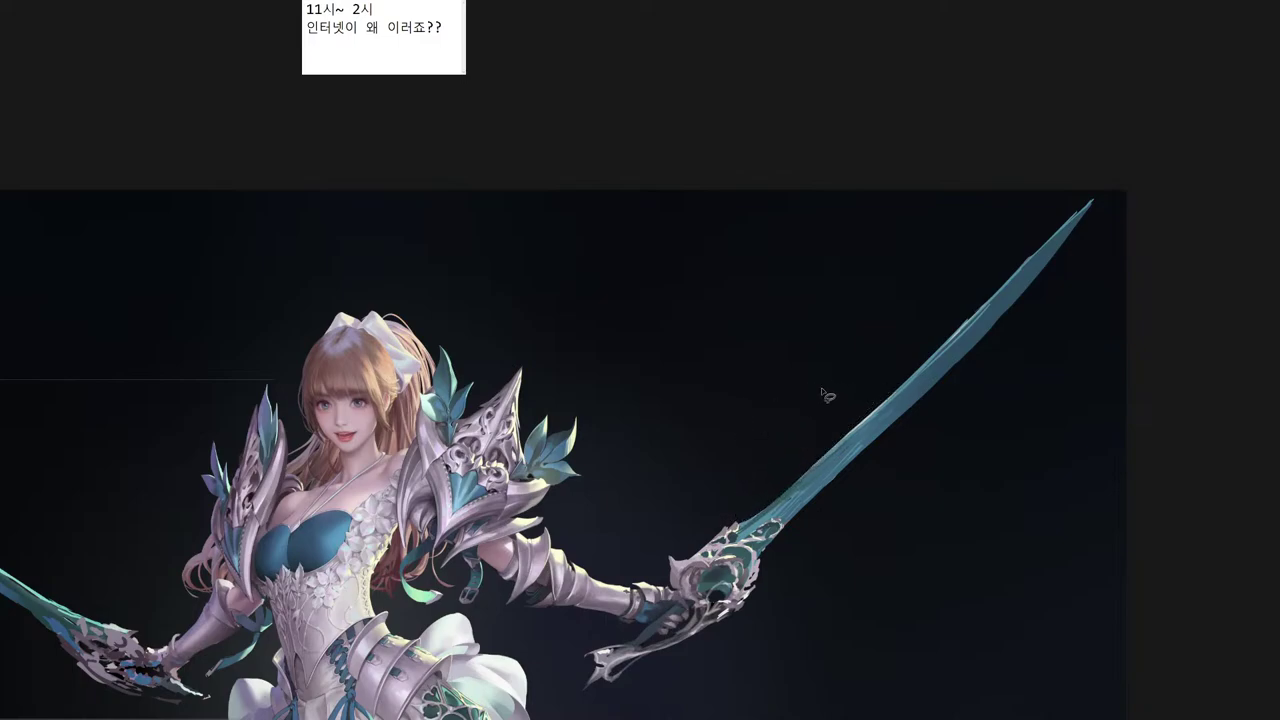
mouse_move(896, 386)
mouse_down()
mouse_move(774, 496)
mouse_move(845, 393)
mouse_move(907, 375)
mouse_move(787, 486)
mouse_move(881, 415)
mouse_move(898, 387)
mouse_move(783, 484)
mouse_move(840, 404)
mouse_up()
click(860, 339)
drag(825, 428, 834, 413)
click(826, 349)
Dab sampled metal and teal tones onto the ornate guard of the sword on the picture's right side.
click(722, 533)
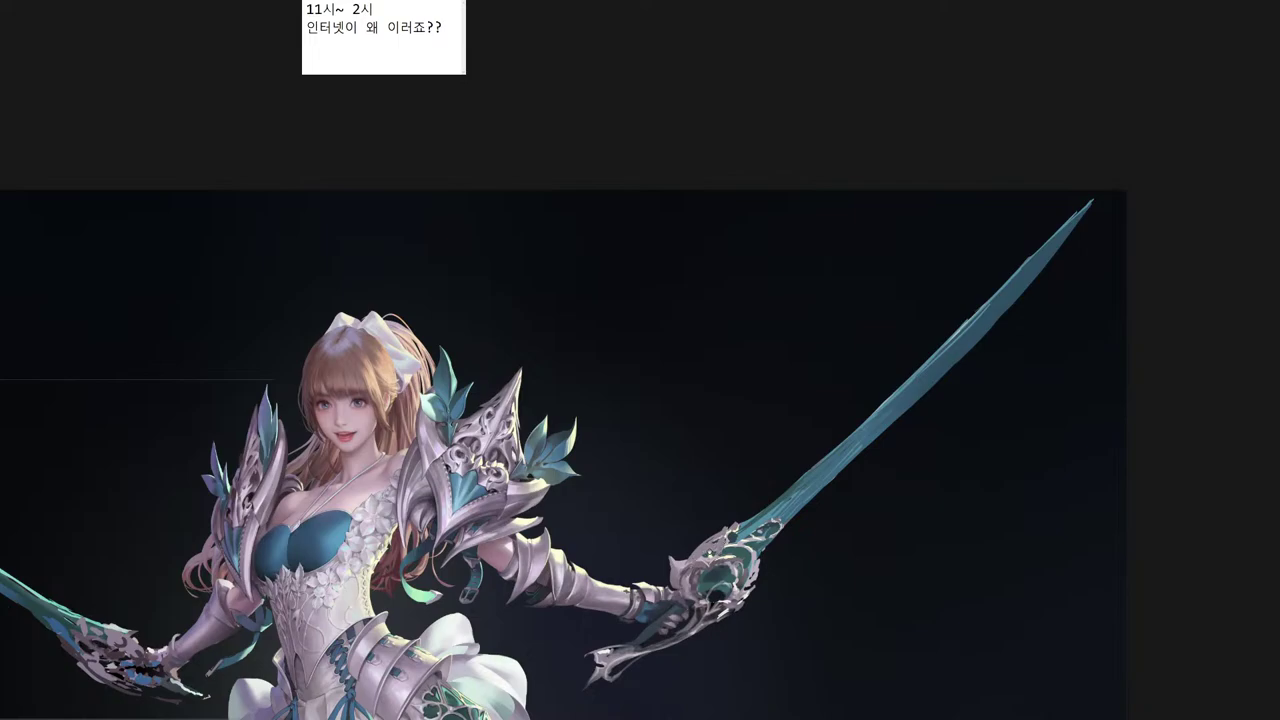
click(713, 556)
click(715, 541)
drag(704, 564, 785, 482)
alt+click(765, 497)
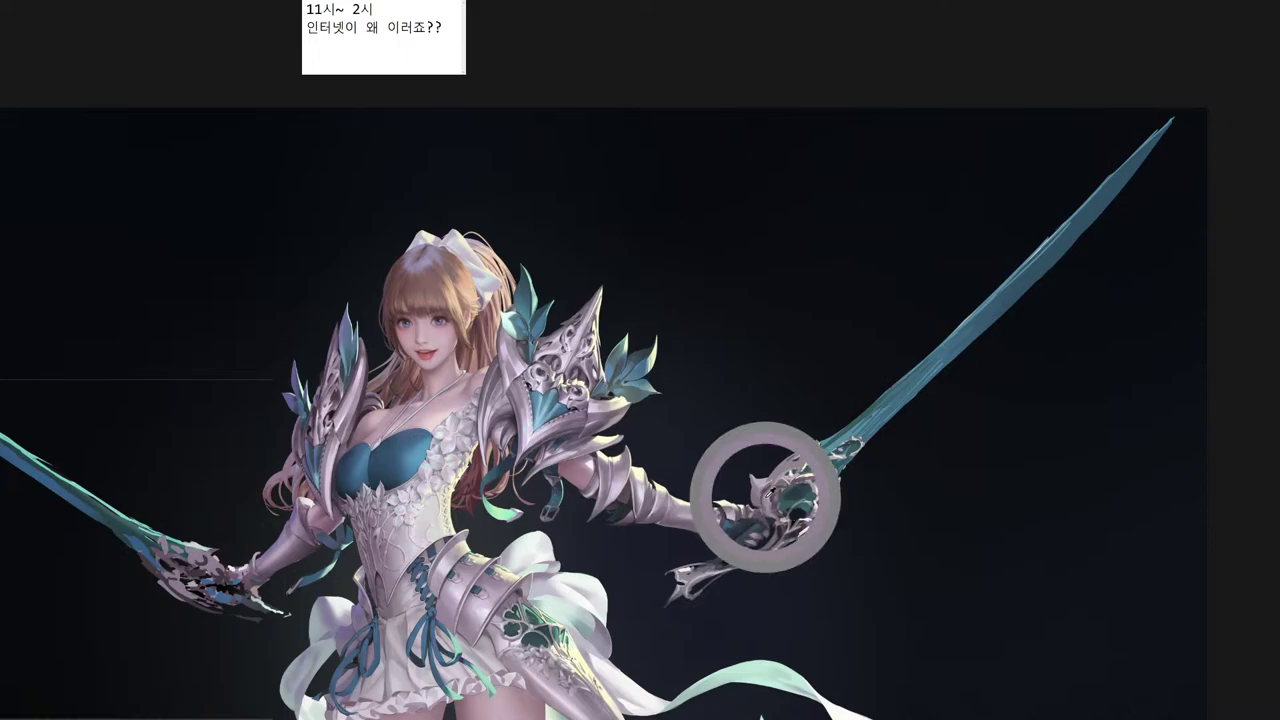
click(772, 499)
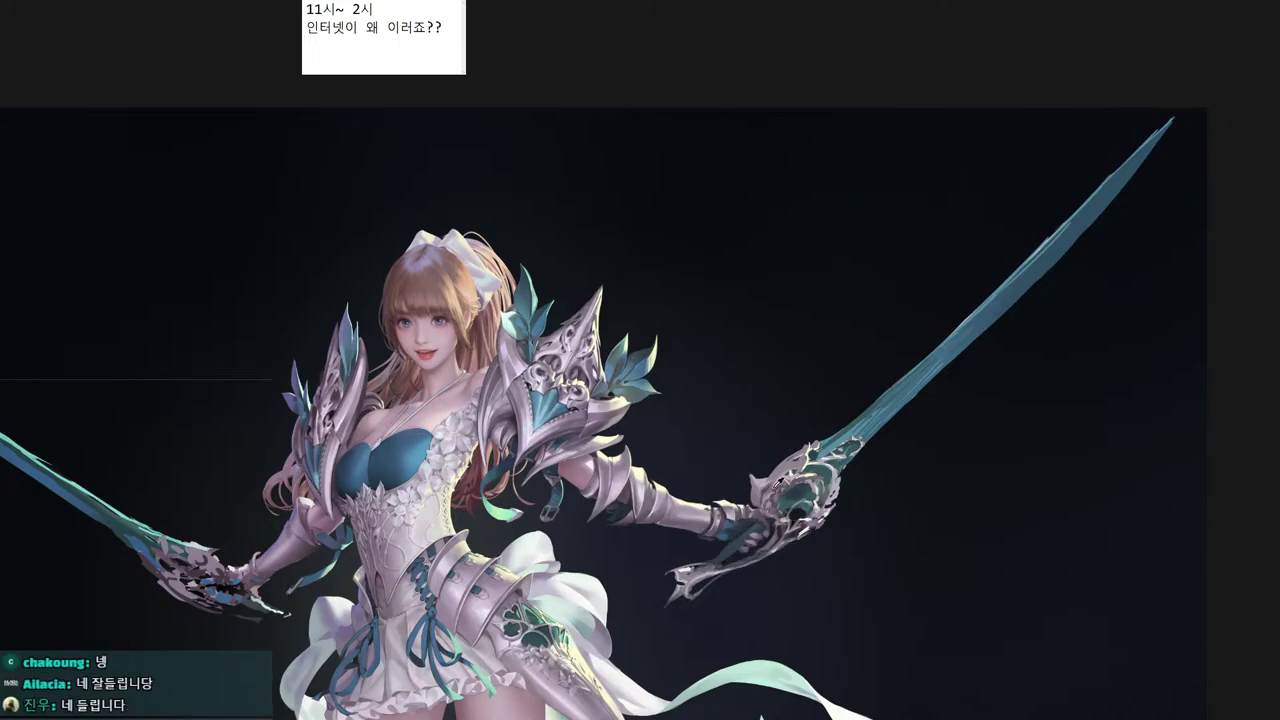
click(792, 477)
Brush the pommel end of the right sword into a sharper, downward-pointing tip.
drag(698, 588, 724, 556)
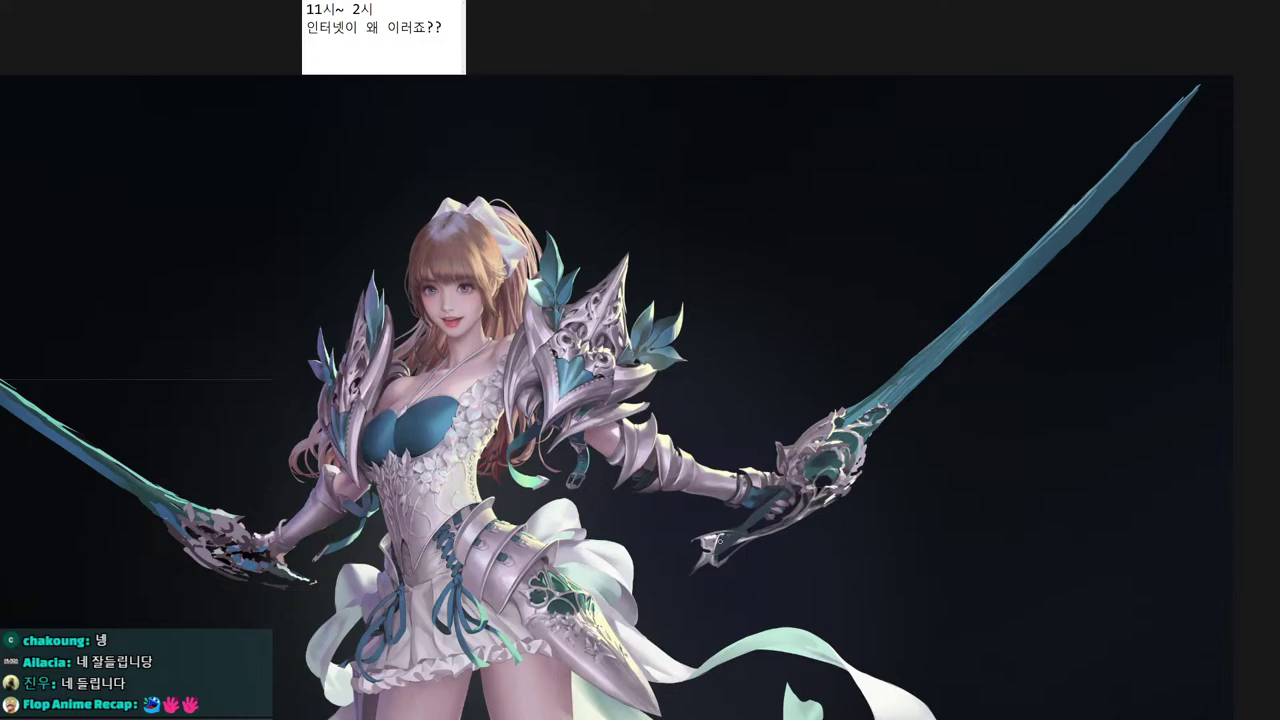
click(716, 541)
drag(704, 578, 672, 592)
key(ctrl+z)
drag(708, 556, 698, 581)
key(l)
mouse_move(738, 516)
mouse_down()
mouse_move(703, 548)
mouse_move(736, 512)
mouse_up()
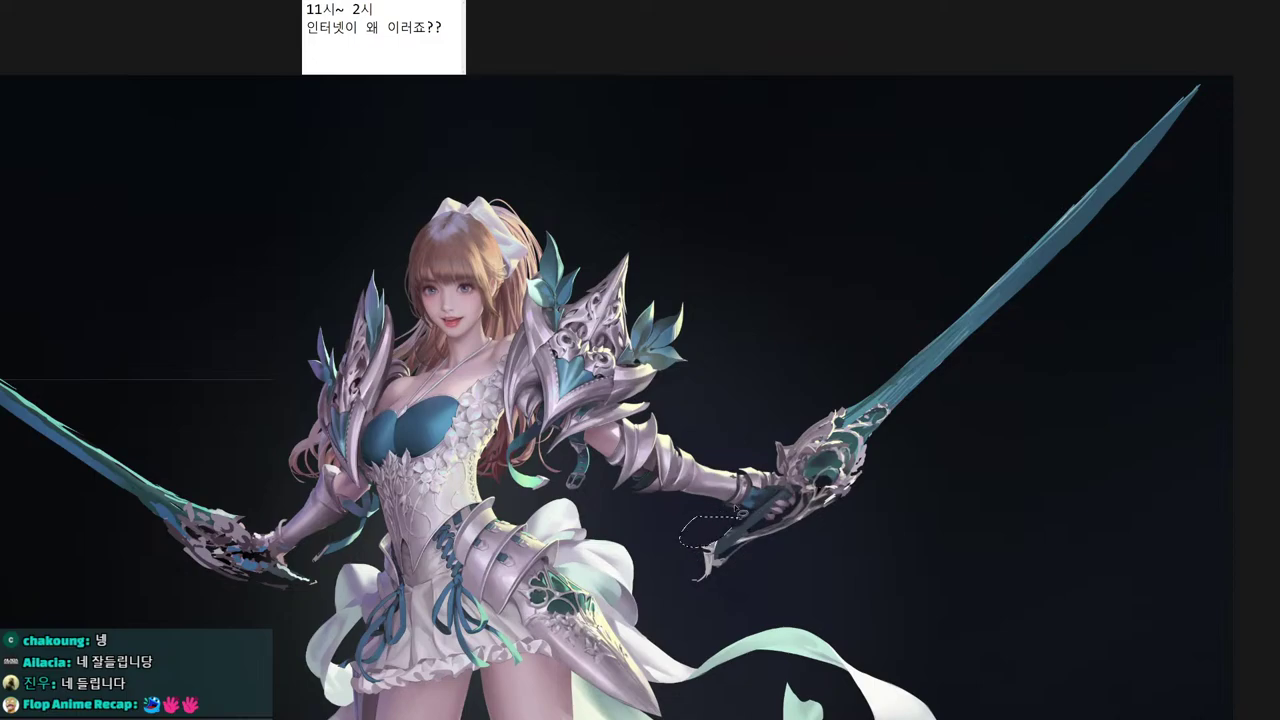
key(ctrl+d)
key(ctrl+z)
key(ctrl+z)
Shade the right sword's guard opening and the grip below it with colours sampled from the guard.
drag(808, 410, 710, 508)
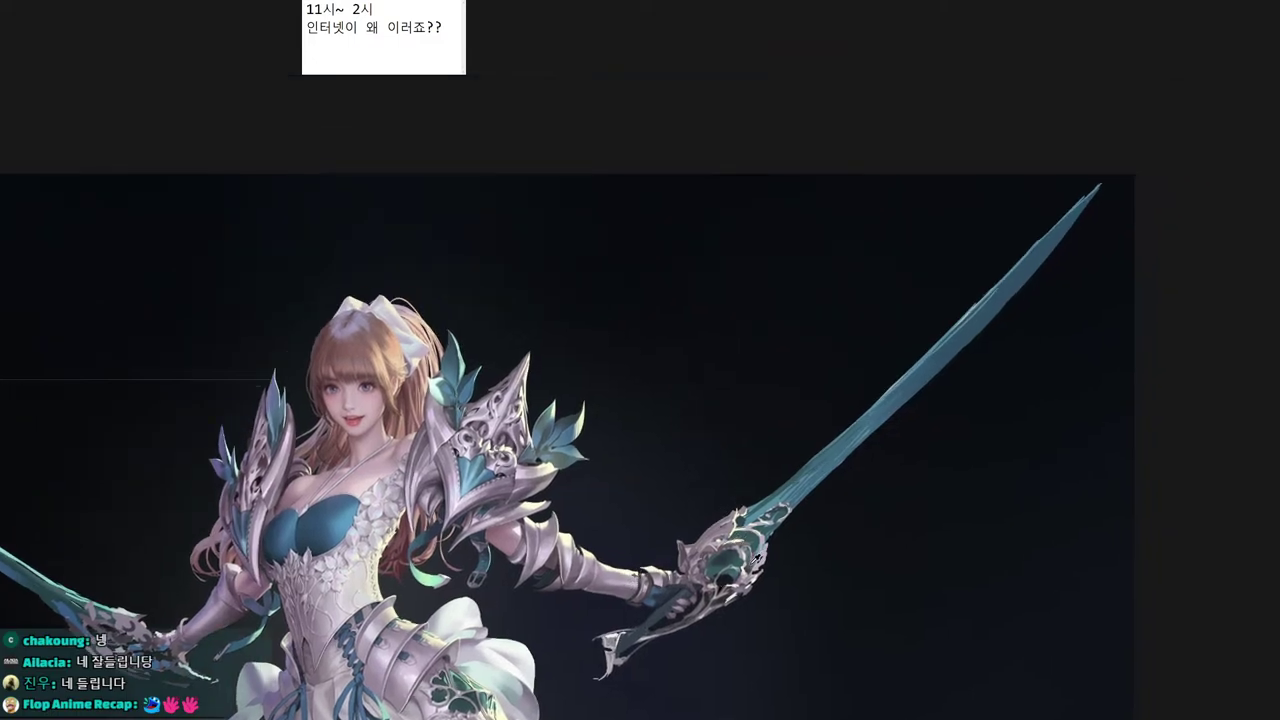
alt+click(736, 549)
alt+click(710, 548)
click(736, 571)
drag(696, 612, 651, 640)
drag(651, 632, 641, 642)
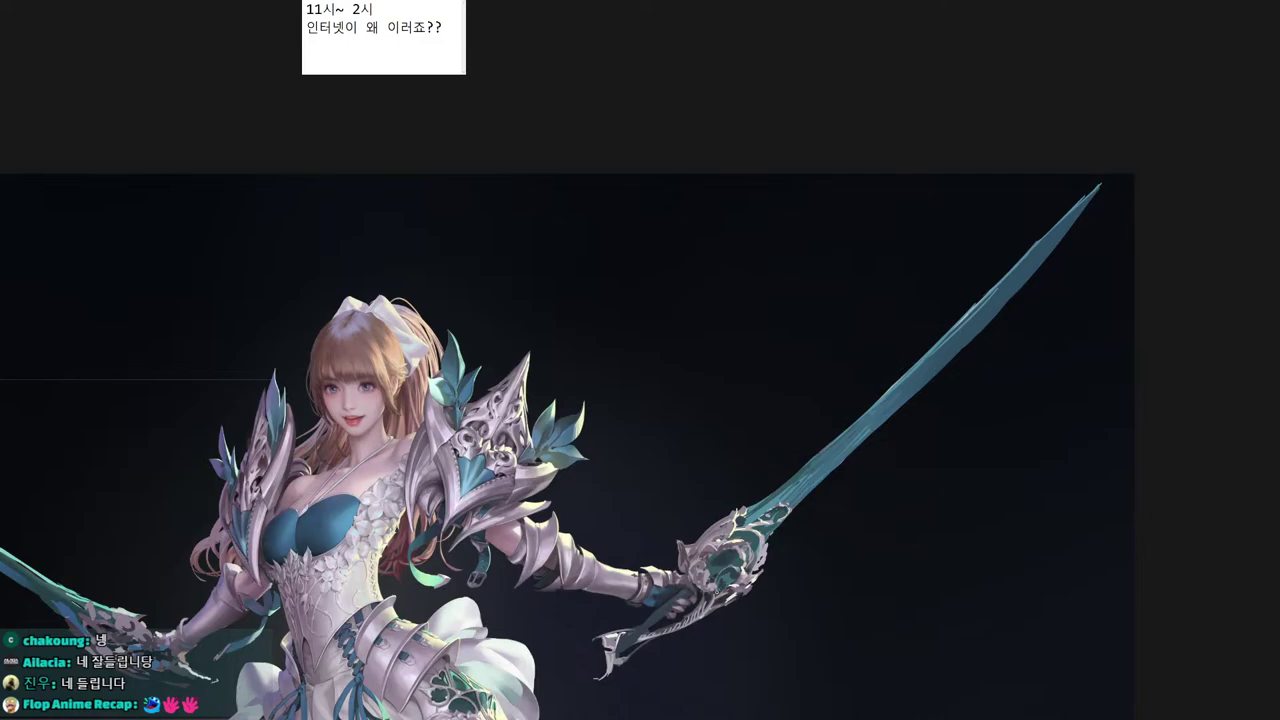
Trim the rough upper edge of the right blade near its tip with lasso selections.
drag(1078, 255, 930, 357)
key(l)
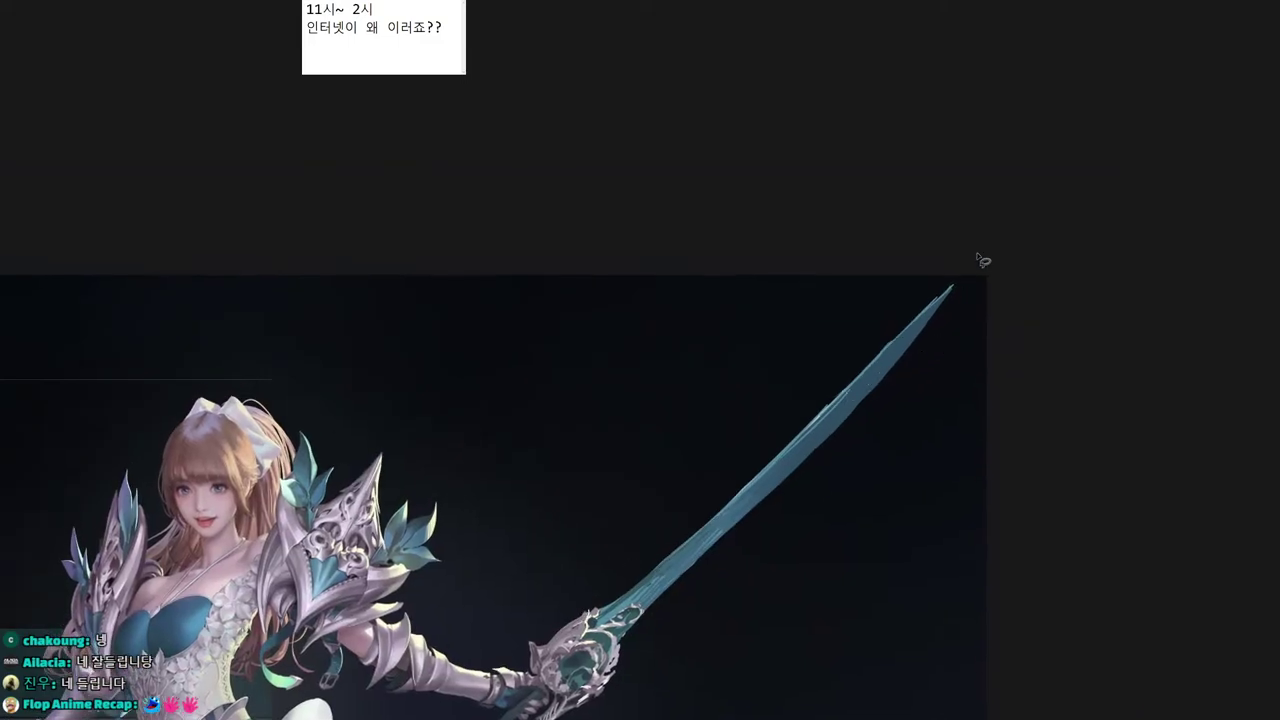
mouse_move(980, 275)
mouse_down()
mouse_move(746, 442)
mouse_move(895, 265)
mouse_move(823, 297)
mouse_move(840, 268)
mouse_up()
mouse_move(850, 330)
mouse_down()
mouse_move(748, 474)
mouse_move(816, 358)
mouse_up()
click(857, 245)
drag(796, 392, 801, 398)
click(829, 326)
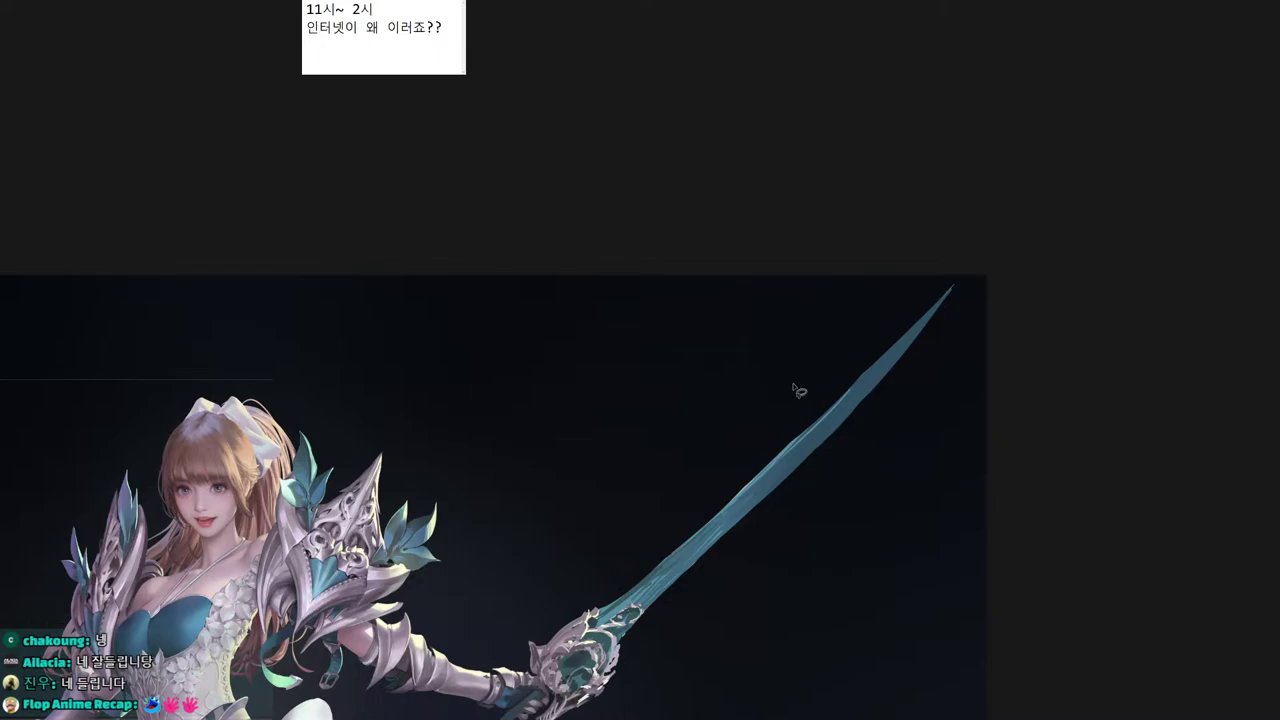
Sample a silver tone from the right guard and add a new layer for more guard ornaments.
drag(695, 485, 891, 326)
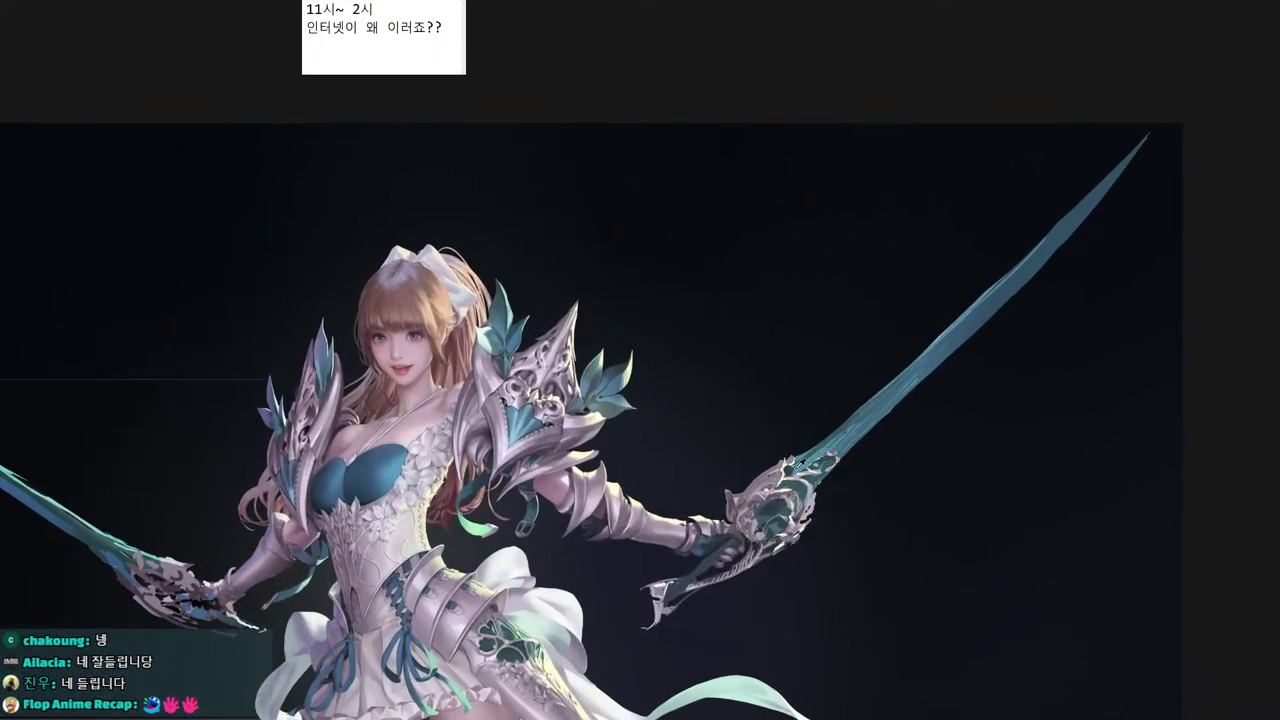
alt+click(811, 486)
key(ctrl+shift+n)
key(Return)
mouse_move(800, 428)
mouse_down()
mouse_move(799, 452)
mouse_move(750, 507)
mouse_move(770, 416)
mouse_move(748, 490)
mouse_up()
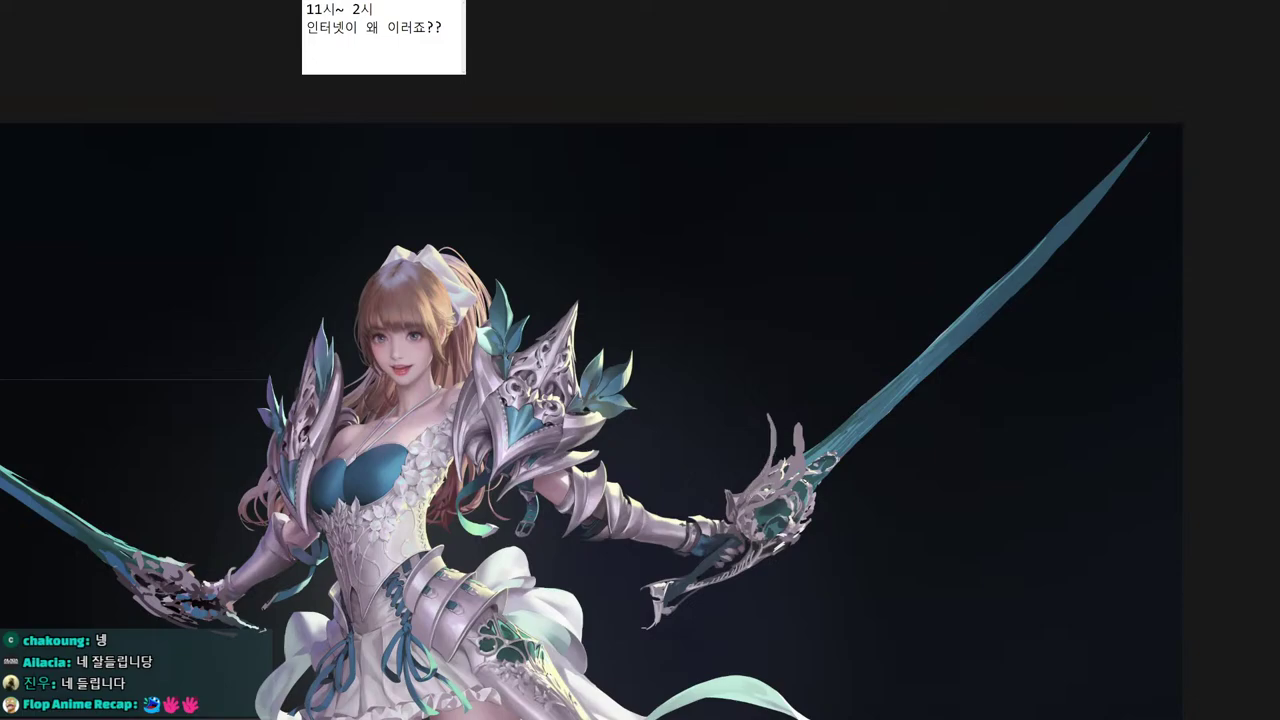
drag(804, 404, 826, 406)
key(Delete)
key(ctrl+d)
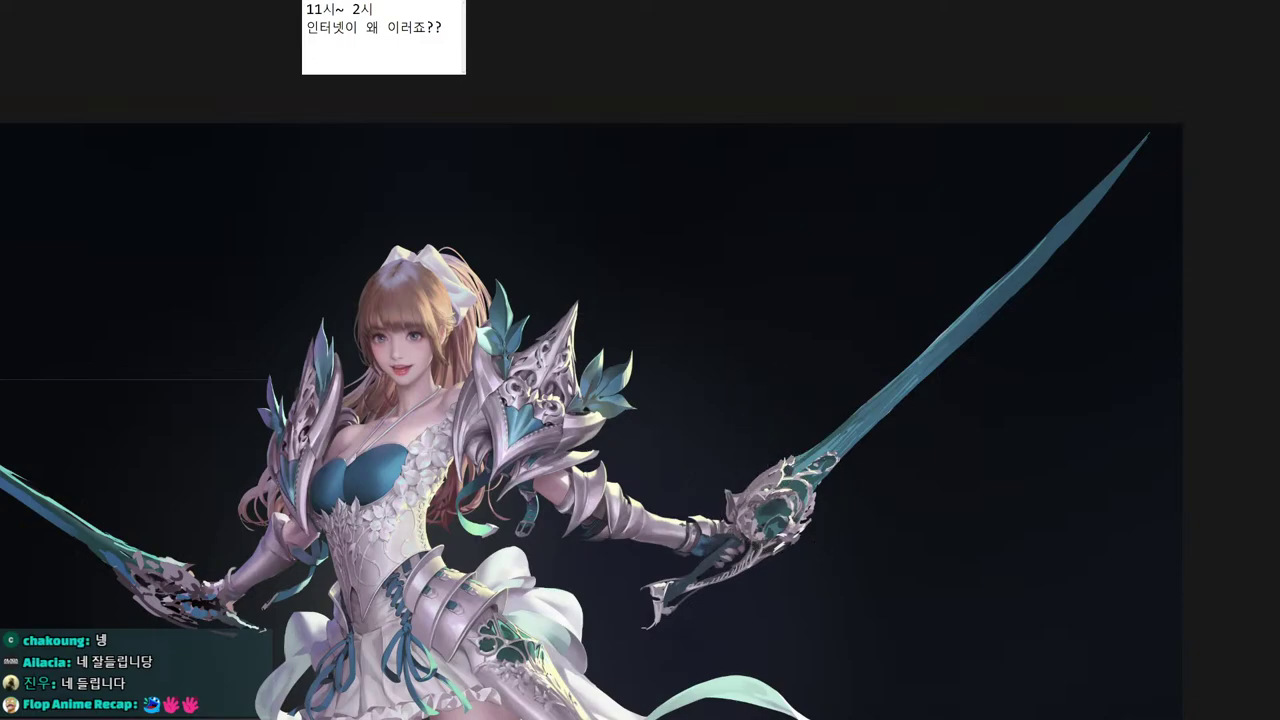
Paint small silver prongs along the lower edge of the right sword's guard.
mouse_move(756, 478)
mouse_down()
mouse_move(754, 466)
mouse_move(738, 508)
mouse_up()
key(ctrl+z)
key(l)
drag(754, 572, 788, 532)
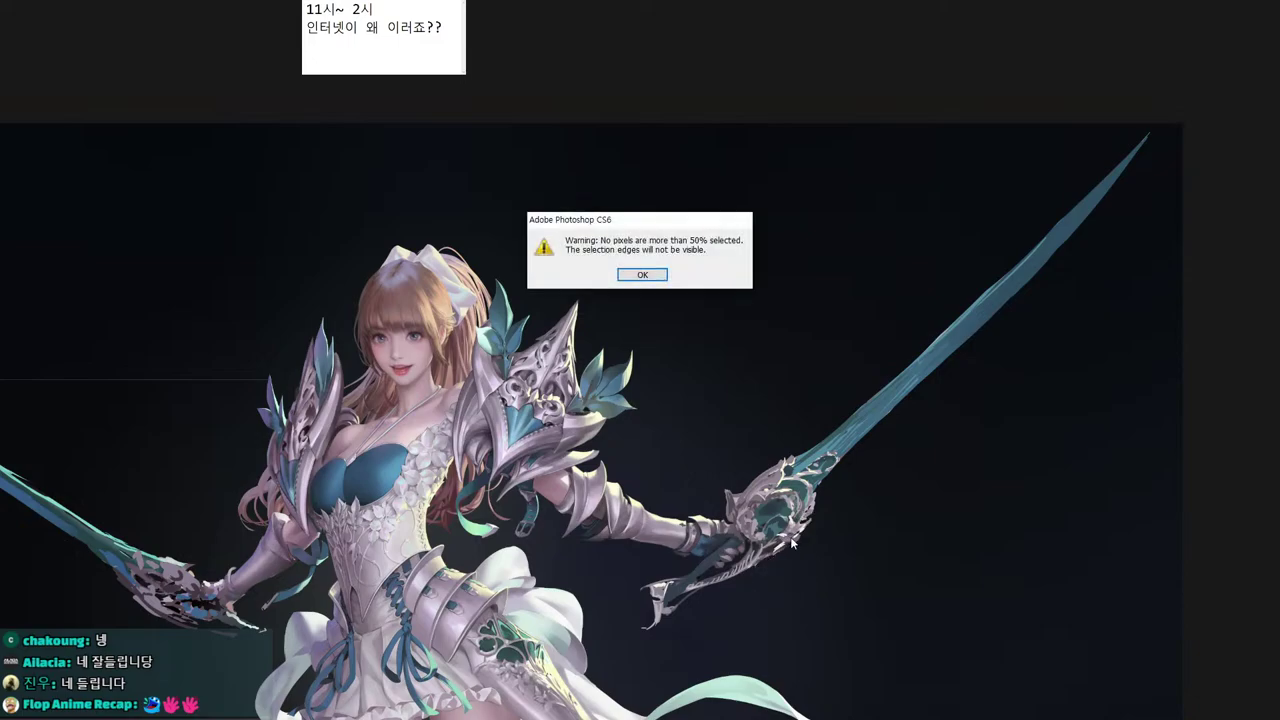
key(Return)
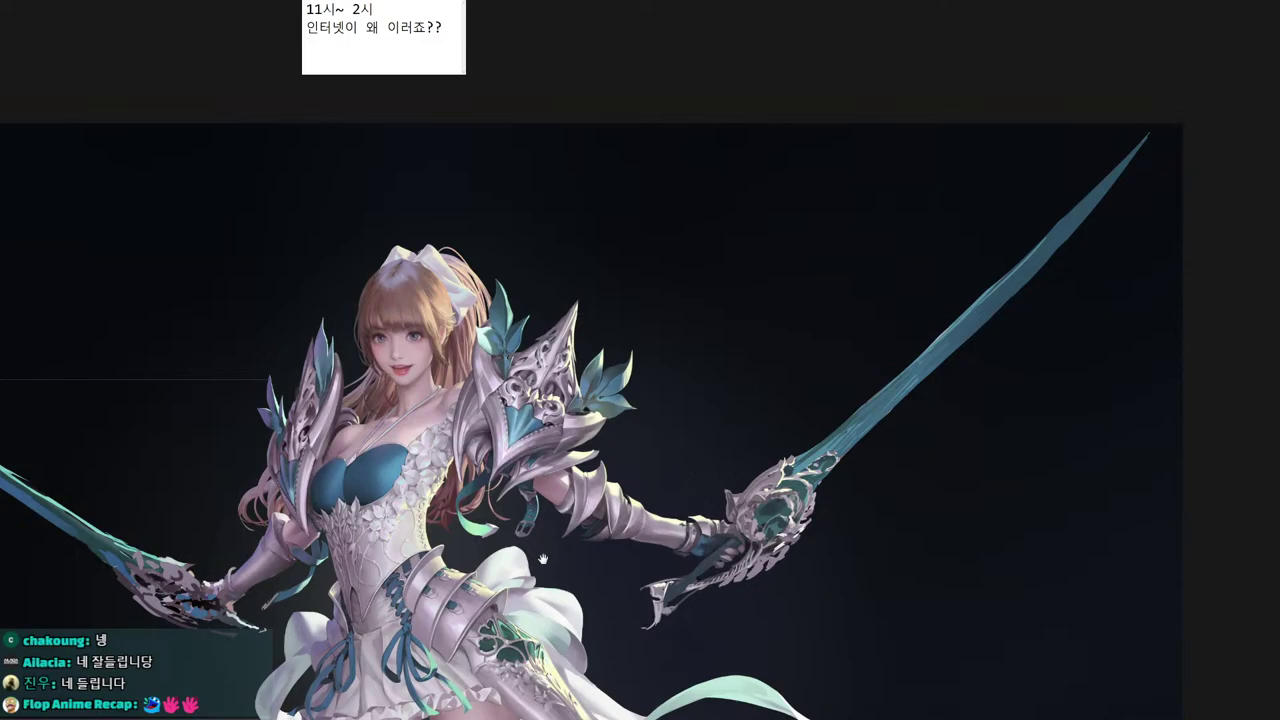
Leave full-screen display, compare the painting with and without Layer 110, and merge it into the sword layer.
drag(543, 558, 756, 414)
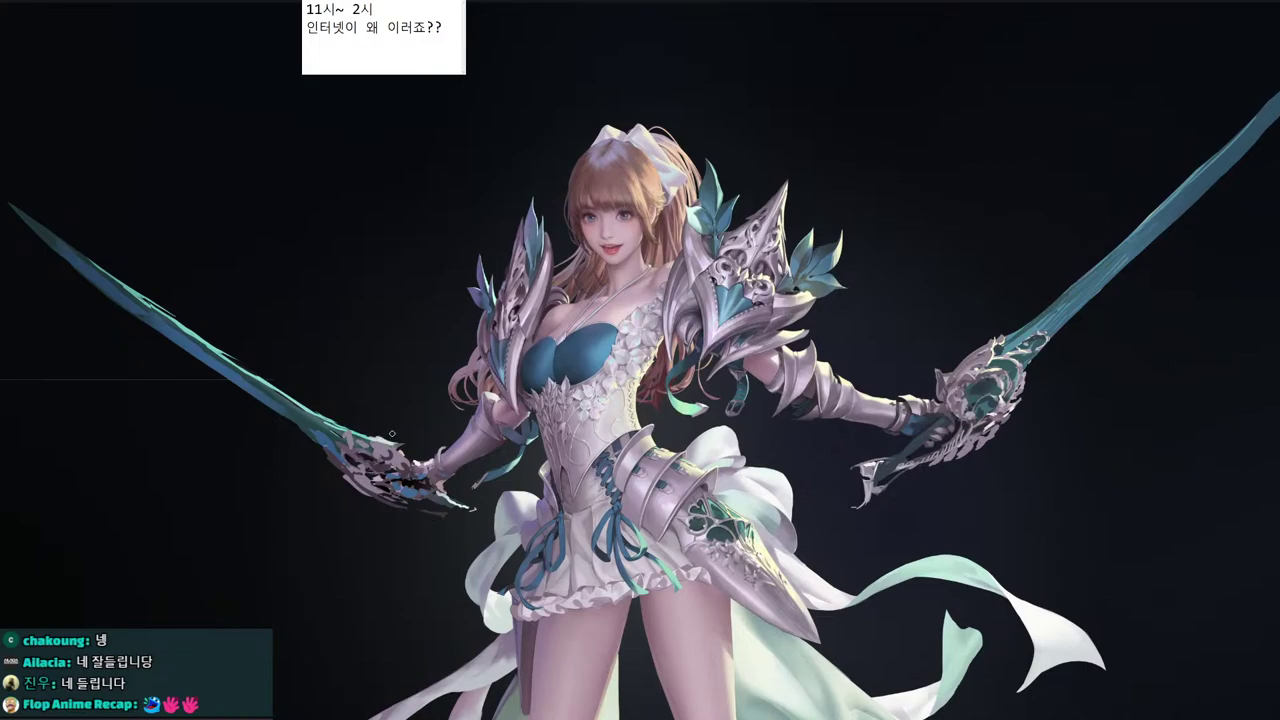
key(f)
scroll(1225, 656, up, 1)
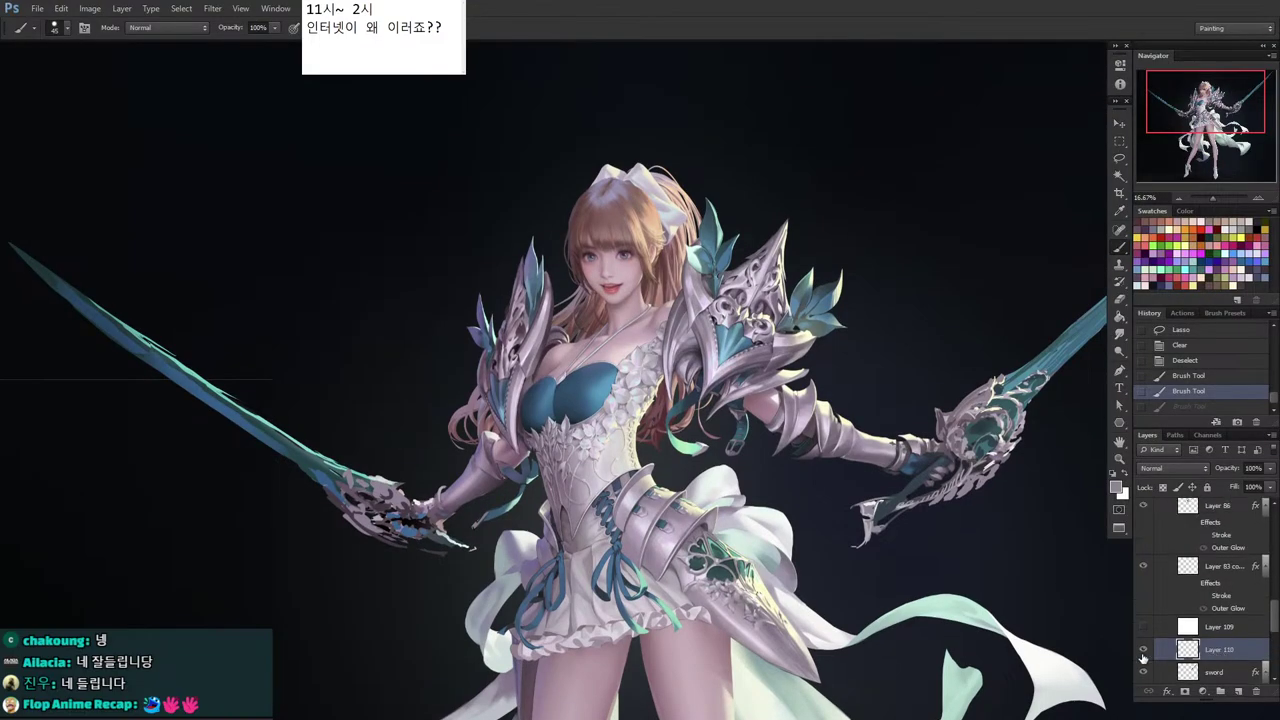
click(1143, 649)
click(1140, 652)
drag(1001, 628, 996, 618)
key(ctrl+e)
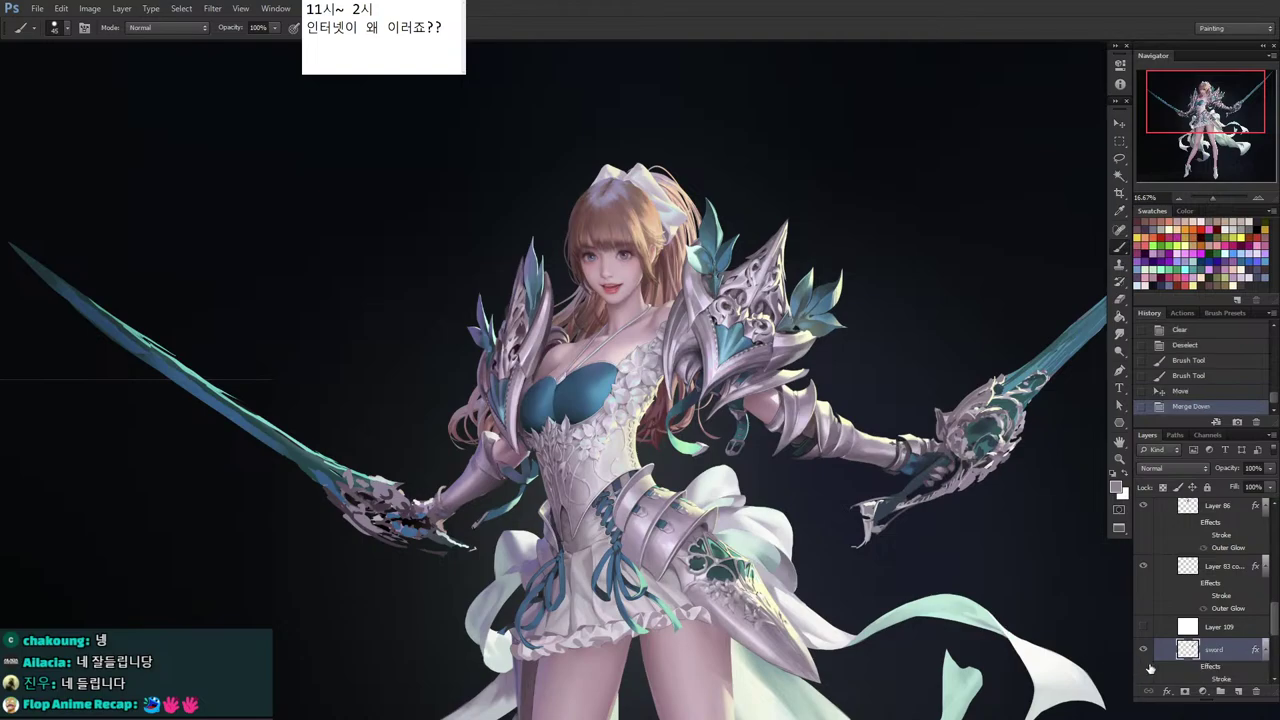
Move the sword layer up the layer stack to sit directly between Layer 28 copy and Layer 79.
scroll(1236, 663, down, 1)
drag(1231, 676, 1214, 518)
scroll(1223, 607, up, 2)
key(ctrl+z)
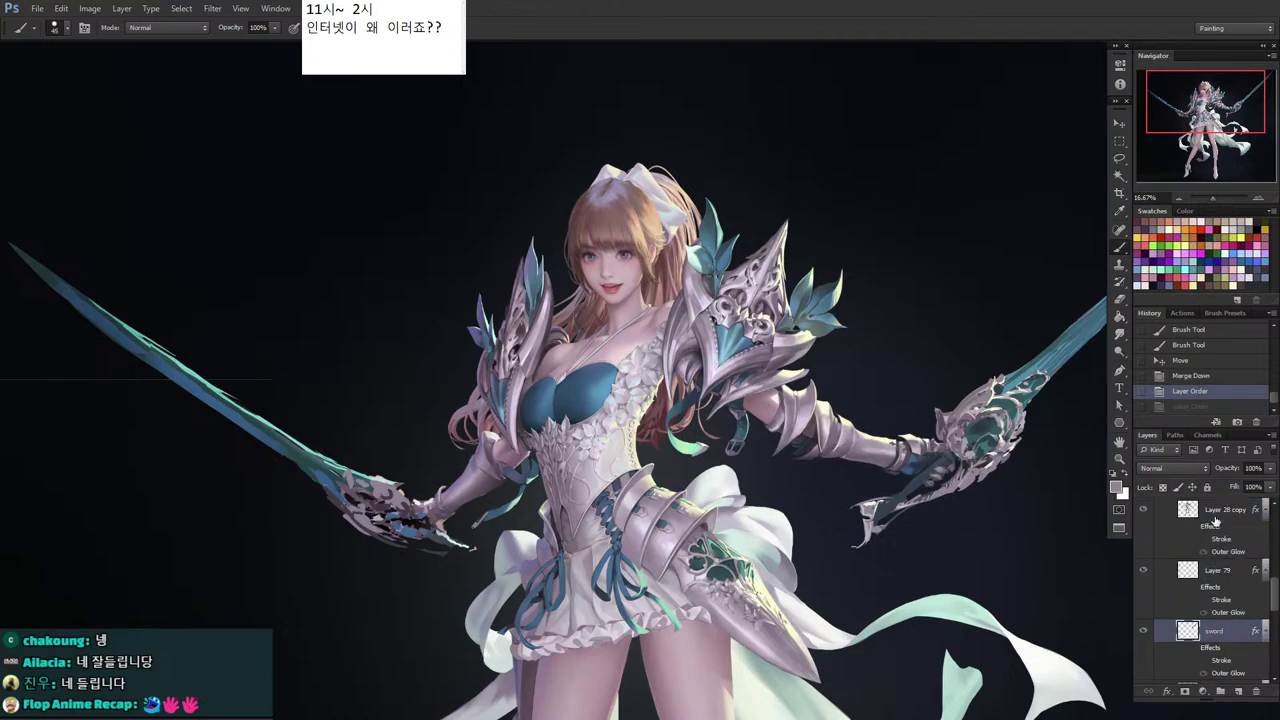
drag(1223, 638, 1216, 552)
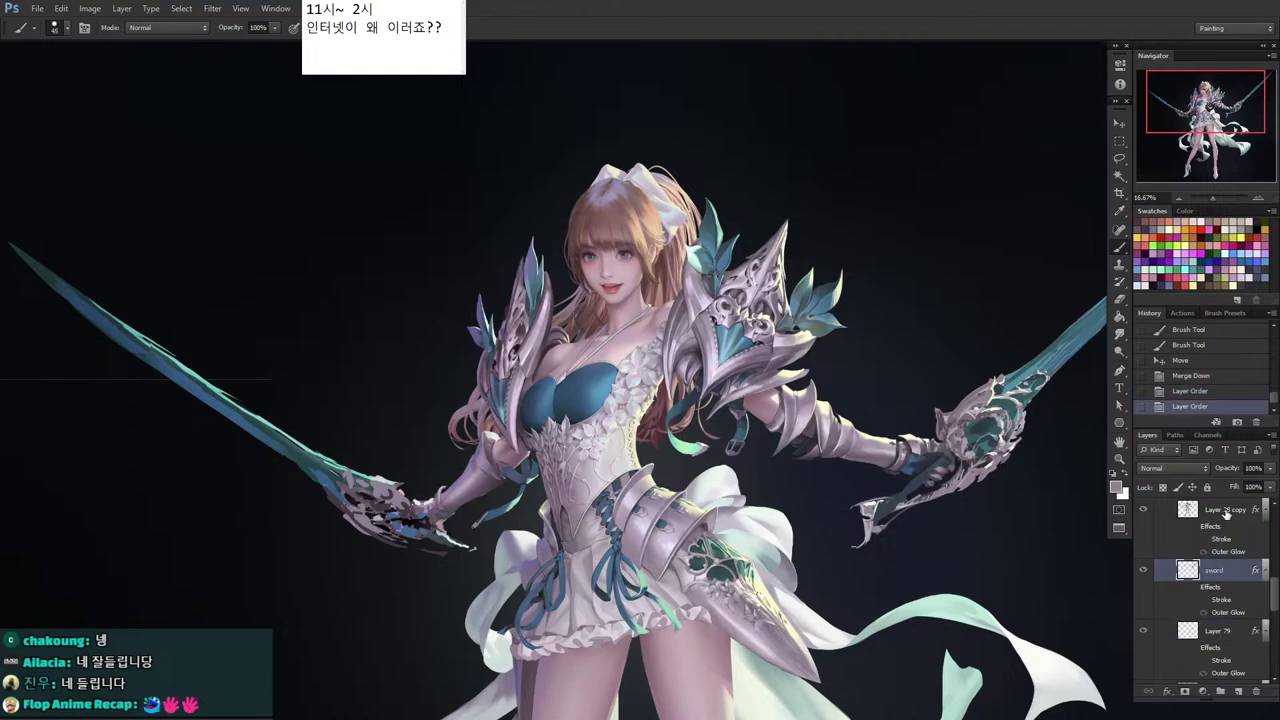
On Layer 28 copy, clear stray paint at the left sword's guard with a lasso selection and retouch the spot.
click(1226, 513)
key(alt)
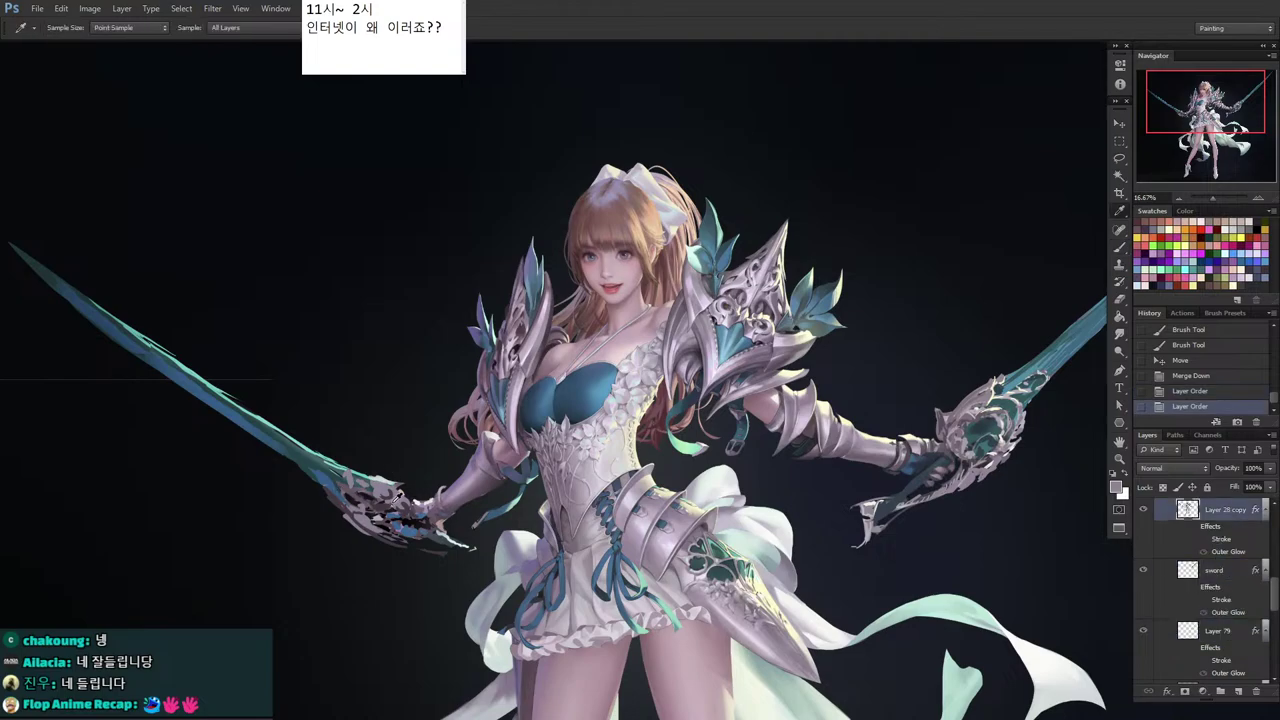
key(l)
mouse_move(399, 487)
mouse_down()
mouse_move(355, 455)
mouse_move(372, 452)
mouse_move(388, 504)
mouse_up()
key(Delete)
key(ctrl+d)
key(b)
key(alt)
alt+click(382, 489)
click(382, 489)
key(space)
Delete the uneven paint along the left blade's upper edge with a long lasso selection.
key(l)
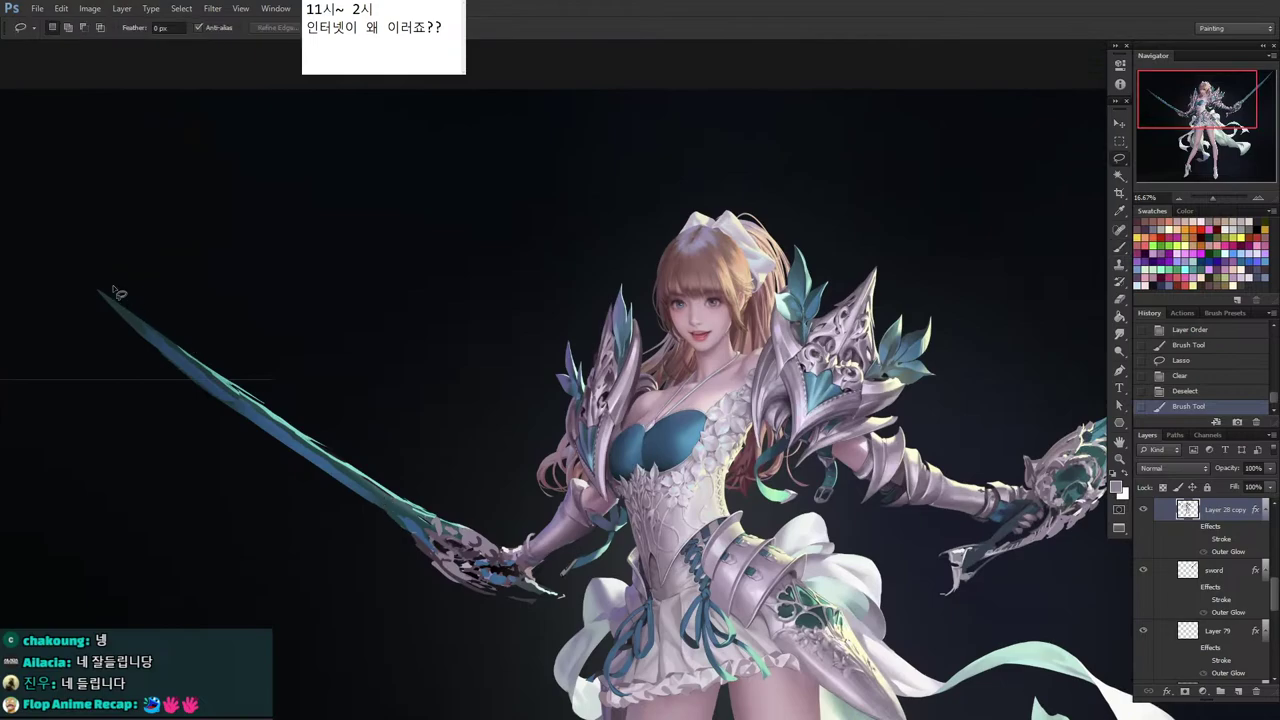
mouse_move(100, 296)
mouse_down()
mouse_move(440, 505)
mouse_move(345, 355)
mouse_up()
drag(310, 398, 298, 386)
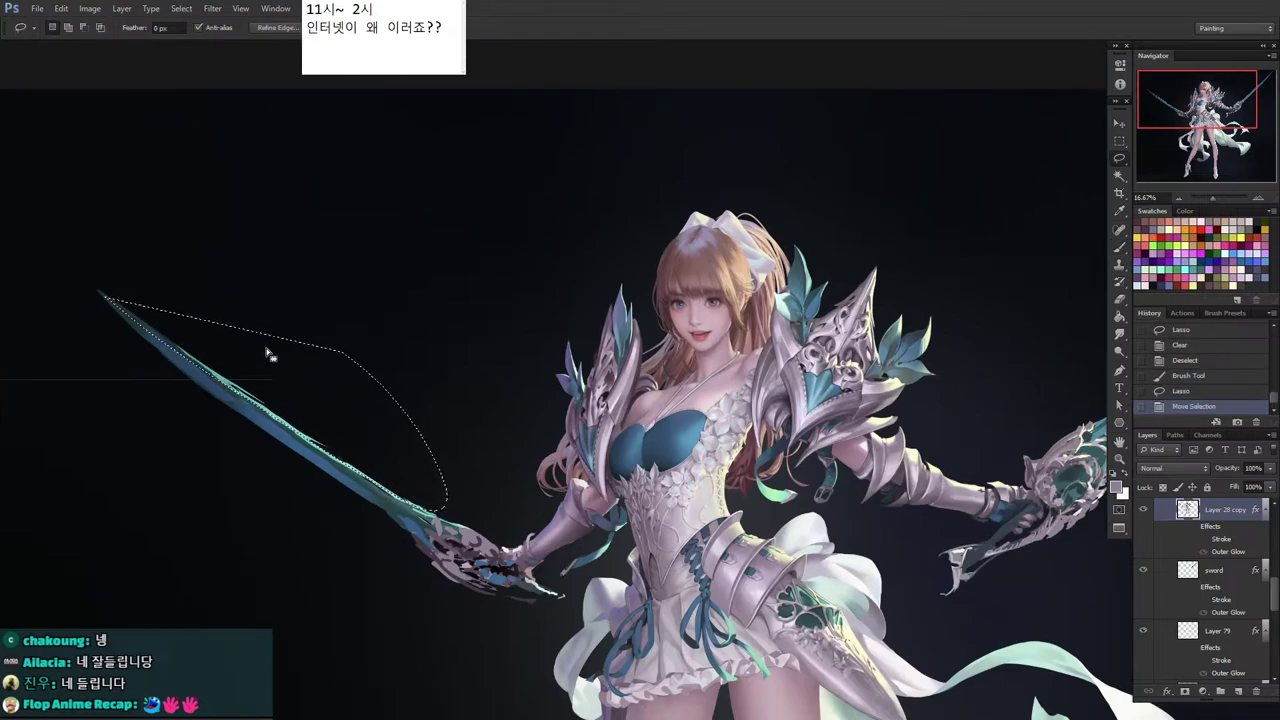
key(Delete)
key(ctrl+d)
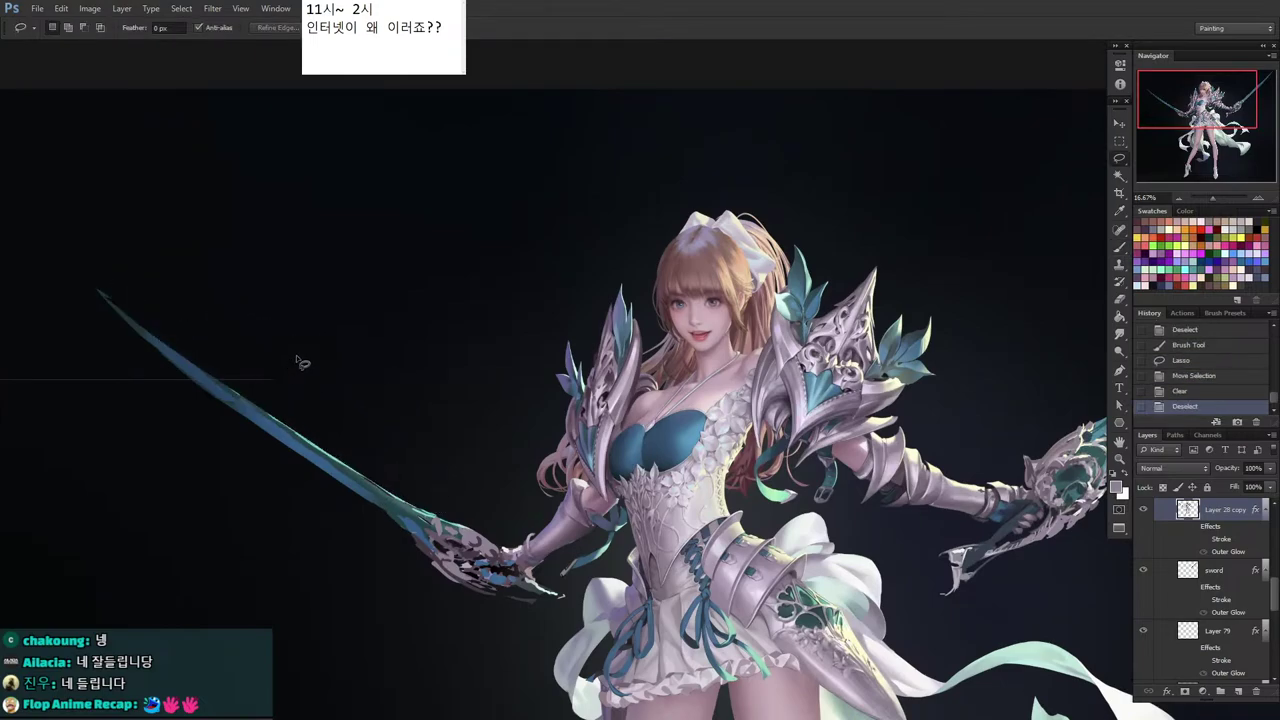
Brush blue and teal strokes along the outer part of the left blade, lengthening it at the tip.
key(b)
drag(125, 315, 88, 292)
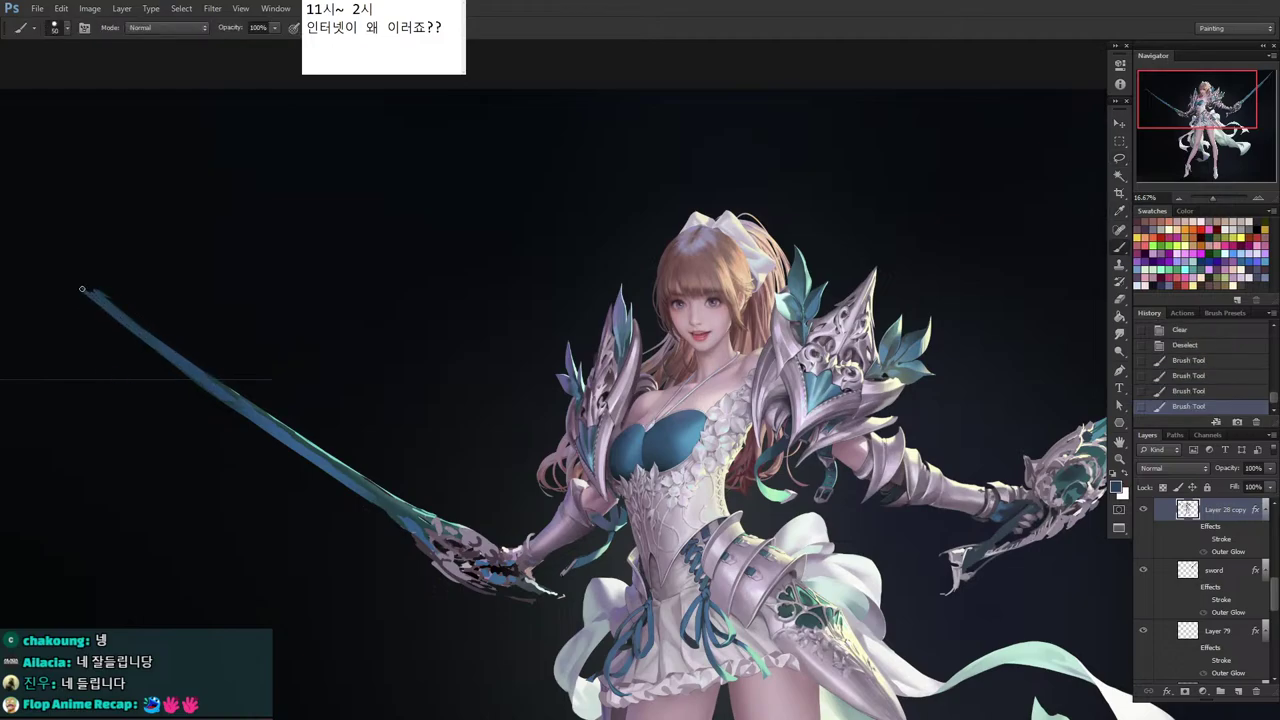
drag(160, 348, 240, 400)
alt+click(383, 490)
drag(80, 286, 198, 371)
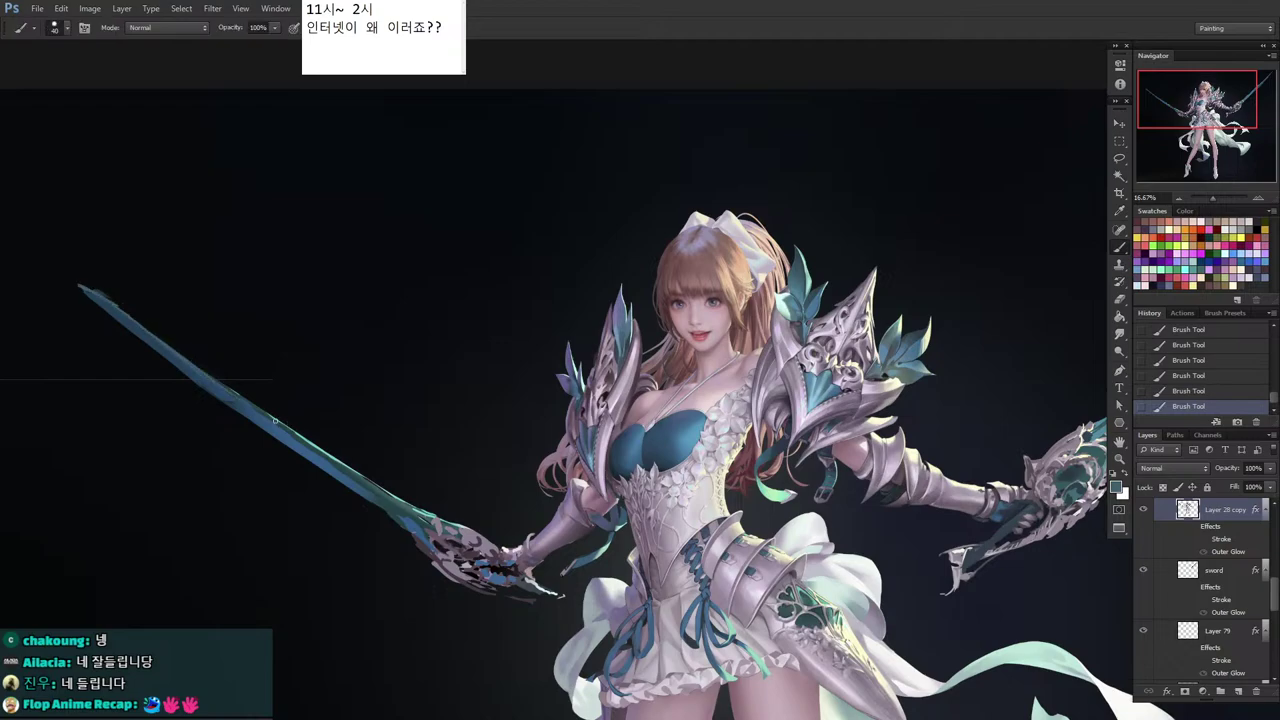
Cut the left blade's end to a fine point with a lasso selection and smooth the blade behind it.
key(l)
mouse_move(55, 267)
mouse_down()
mouse_move(151, 320)
mouse_move(145, 266)
mouse_up()
drag(124, 296, 68, 279)
key(Delete)
key(ctrl+d)
key(b)
drag(160, 349, 175, 358)
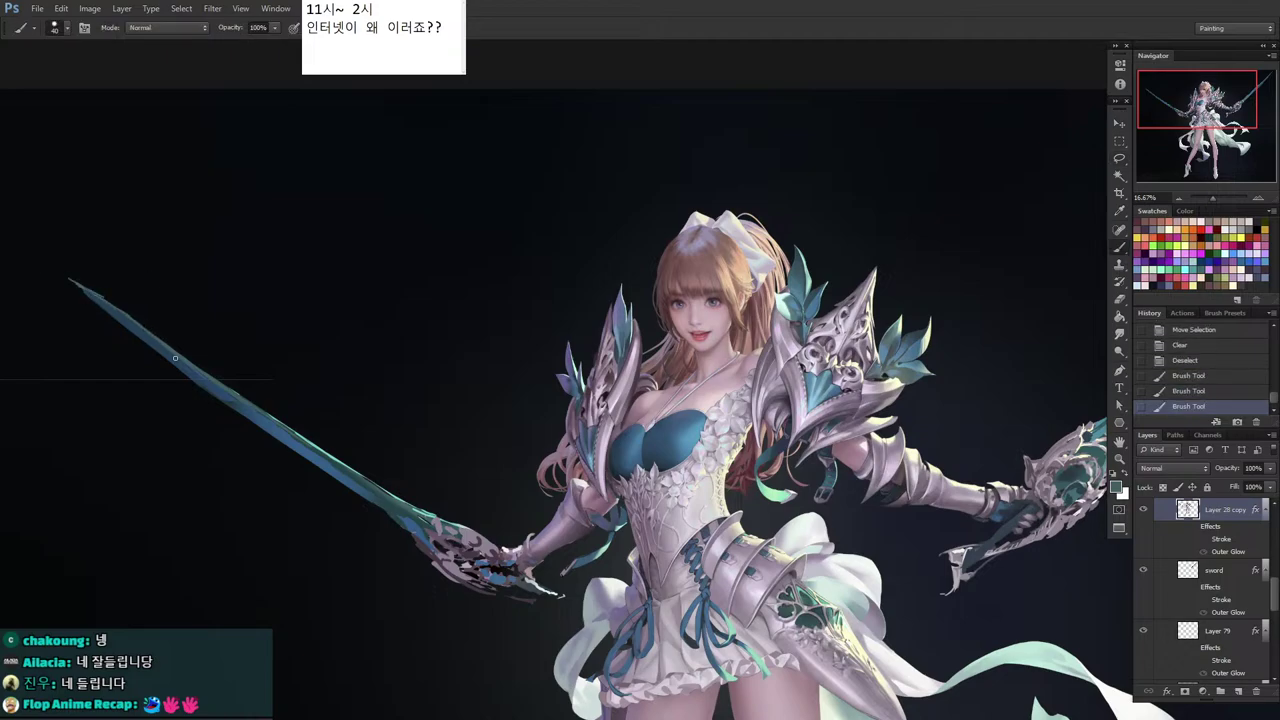
Repaint the metalwork of the left sword's guard with sampled silver tones and a smaller brush.
mouse_move(484, 561)
mouse_down()
mouse_move(305, 486)
mouse_move(314, 466)
mouse_up()
alt+click(300, 460)
key(bracketleft)
alt+click(302, 462)
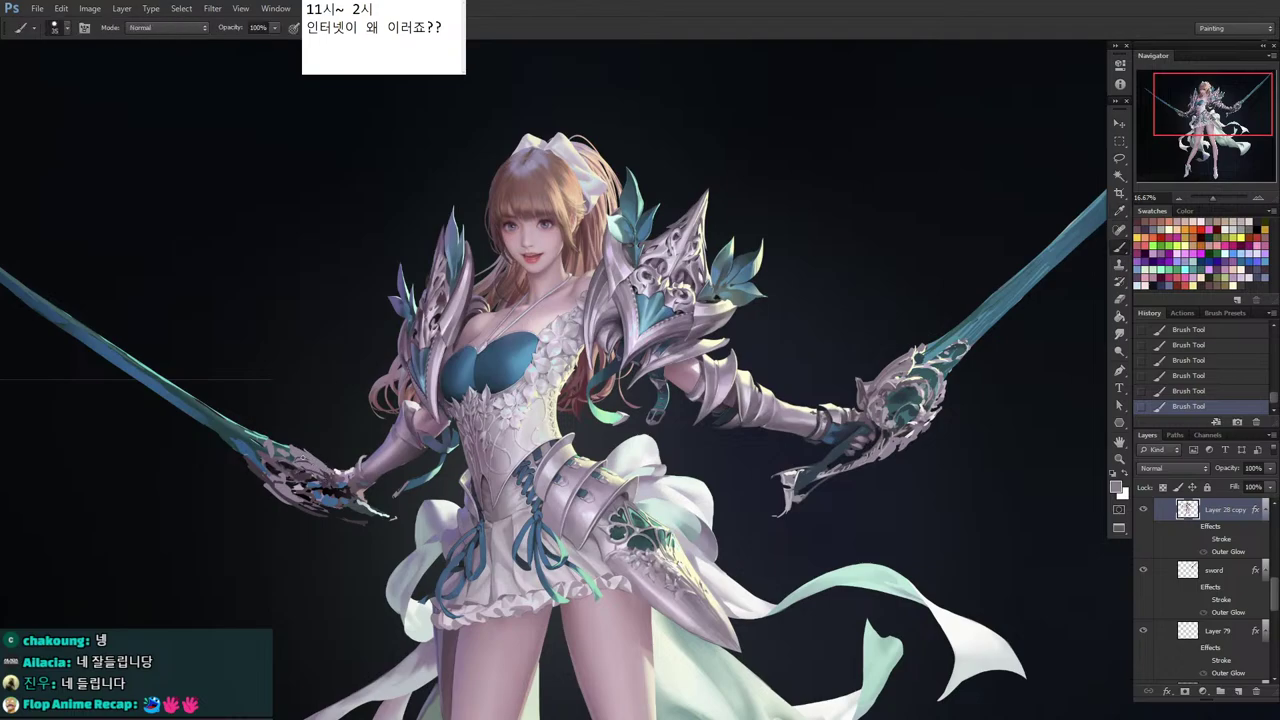
Fill the openings of the left guard beside the blade with sampled dark teal.
alt+click(268, 455)
alt+click(252, 439)
alt+click(297, 482)
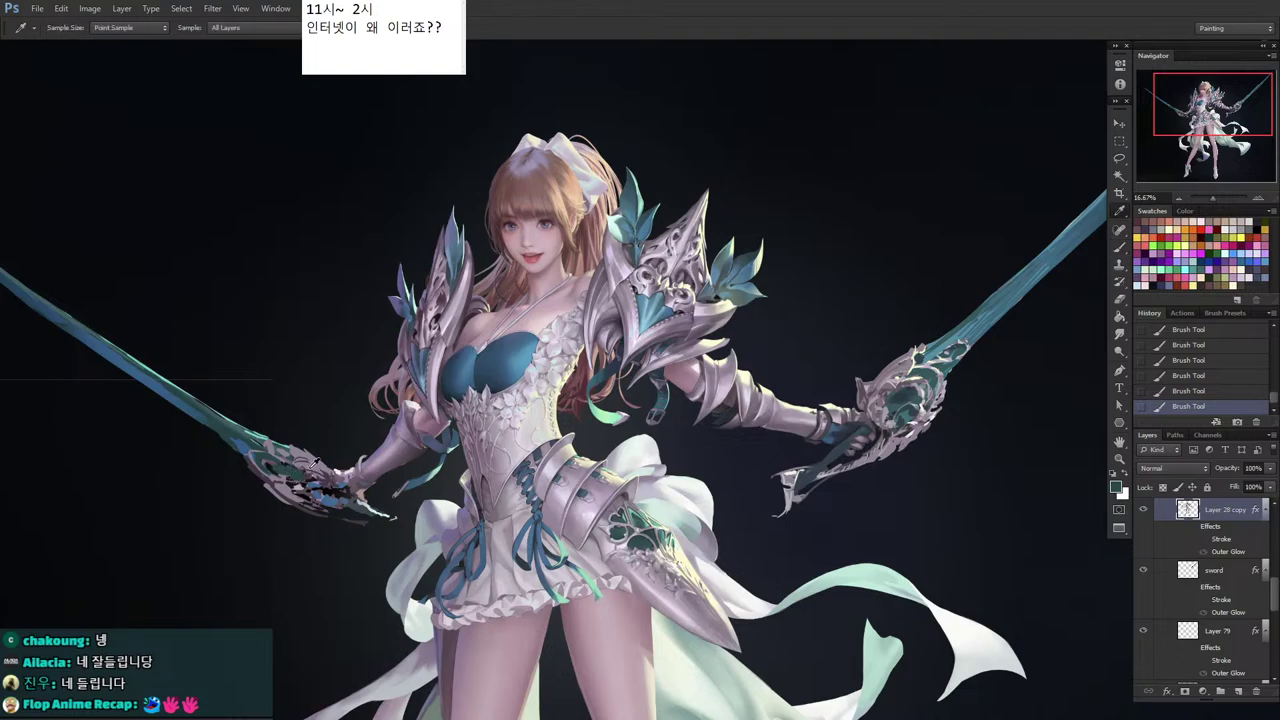
drag(300, 467, 306, 479)
Darken the left sword's grip around the hand with sampled navy and near-black tones.
alt+click(453, 380)
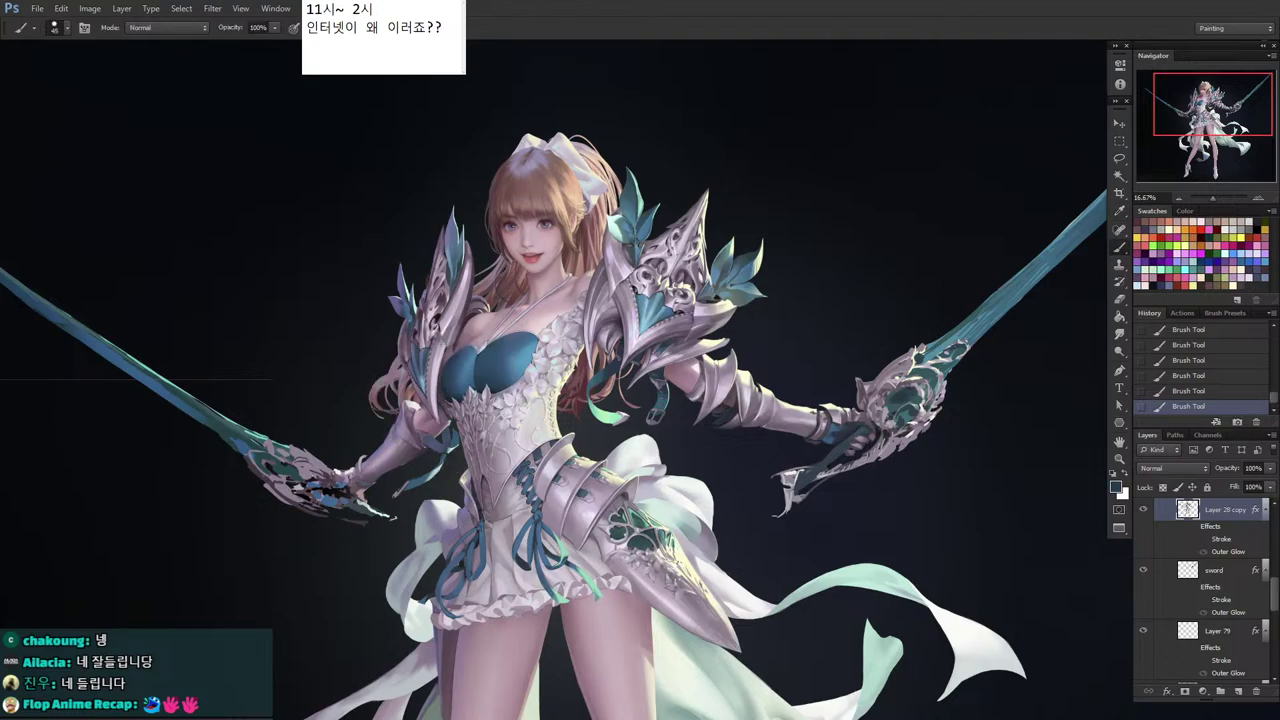
key(bracketright)
alt+click(352, 487)
alt+click(348, 494)
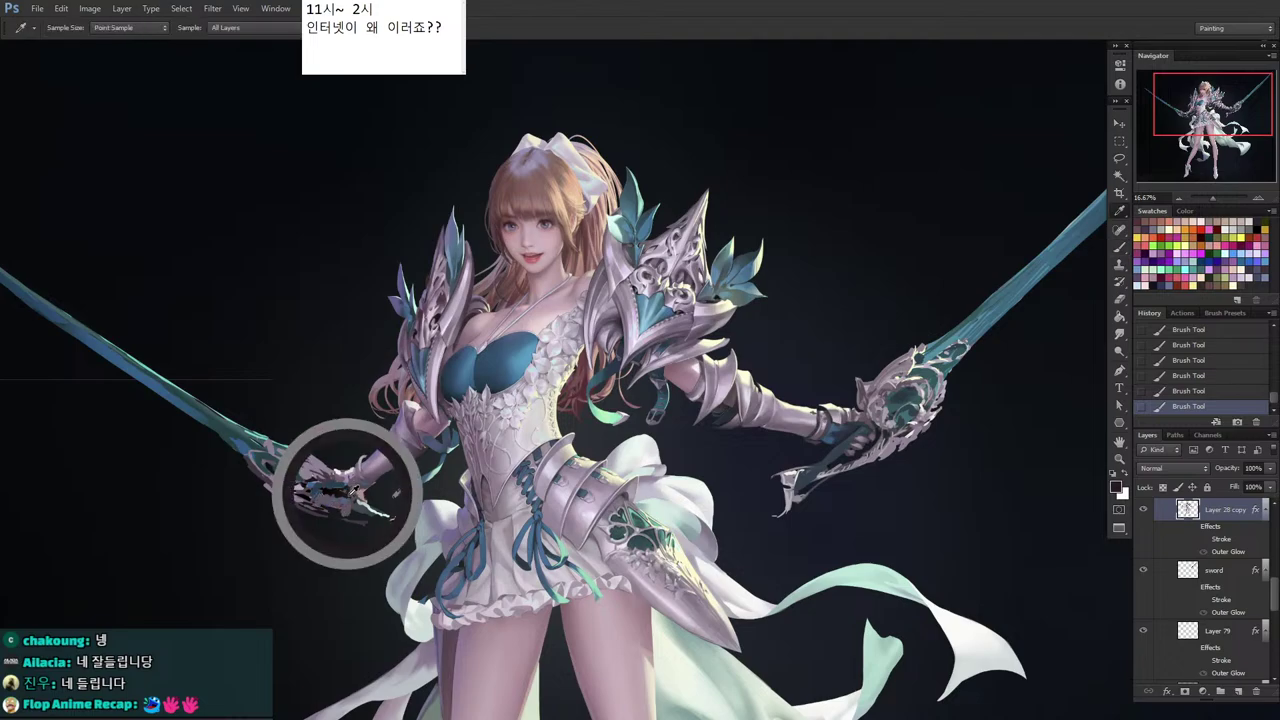
key([)
Delete the stray paint below the left sword's grip with a lasso selection.
key(l)
drag(348, 516, 346, 510)
key(Delete)
key(ctrl+d)
Paint a sampled muted silver along the left guard's lower edge and extend the sword's pommel.
key(i)
alt+click(312, 496)
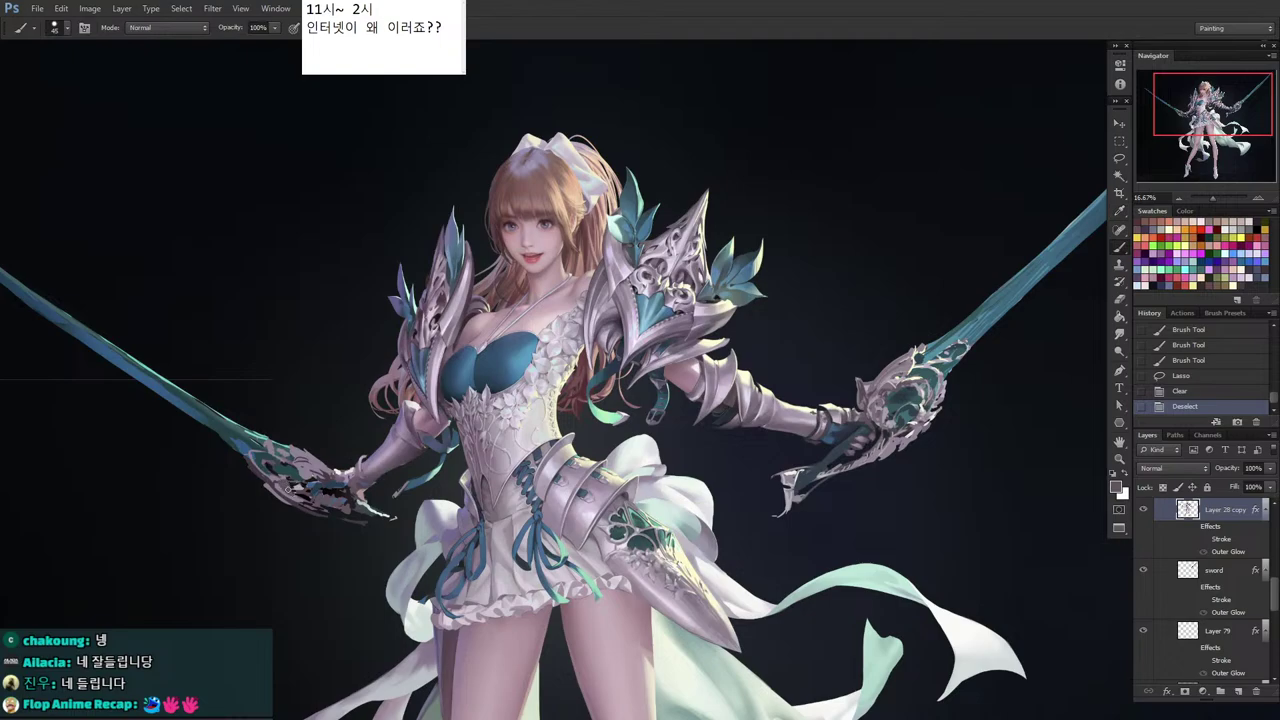
click(302, 499)
drag(286, 489, 312, 506)
click(312, 506)
click(313, 507)
click(313, 506)
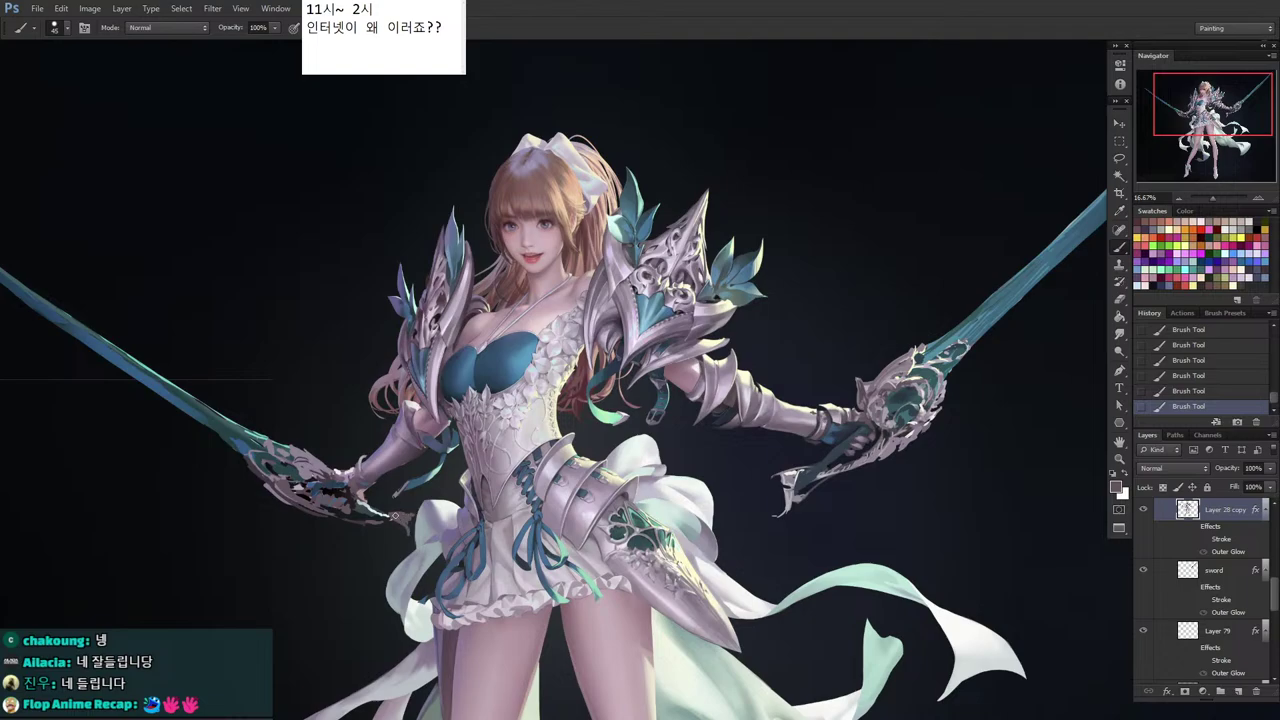
Trim the left sword's pommel end with a lasso selection and refine its curled tip with brush dabs.
key(l)
drag(398, 498, 414, 512)
key(Delete)
key(ctrl+d)
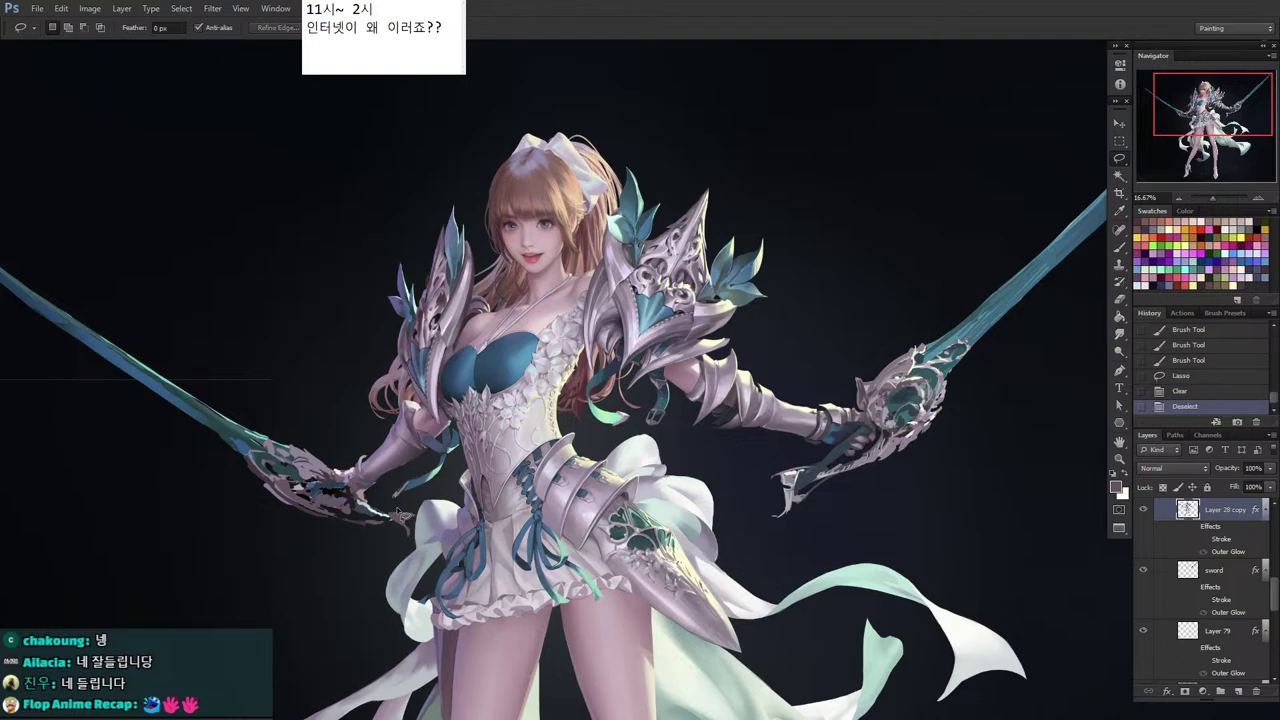
key(b)
click(403, 519)
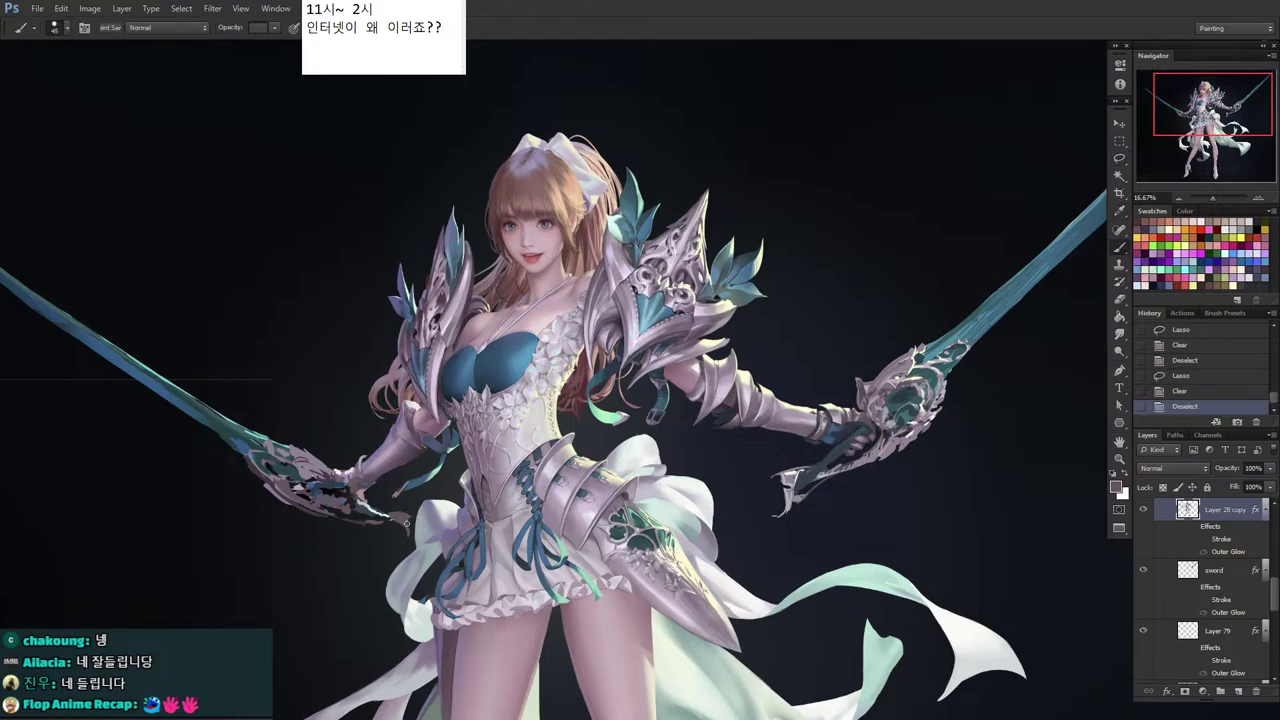
click(403, 519)
click(403, 521)
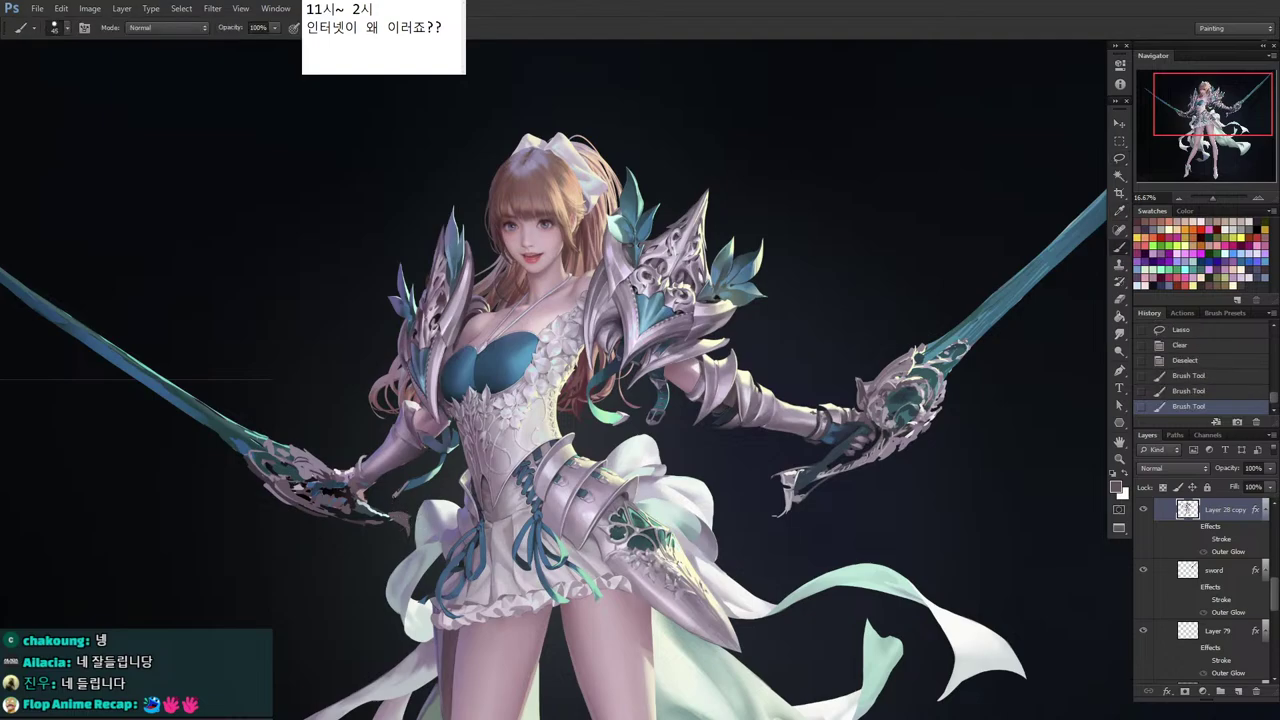
Extend the left sword's pommel tip with silver dabs and trim its end with a lasso selection.
click(409, 530)
click(408, 526)
click(408, 522)
key(l)
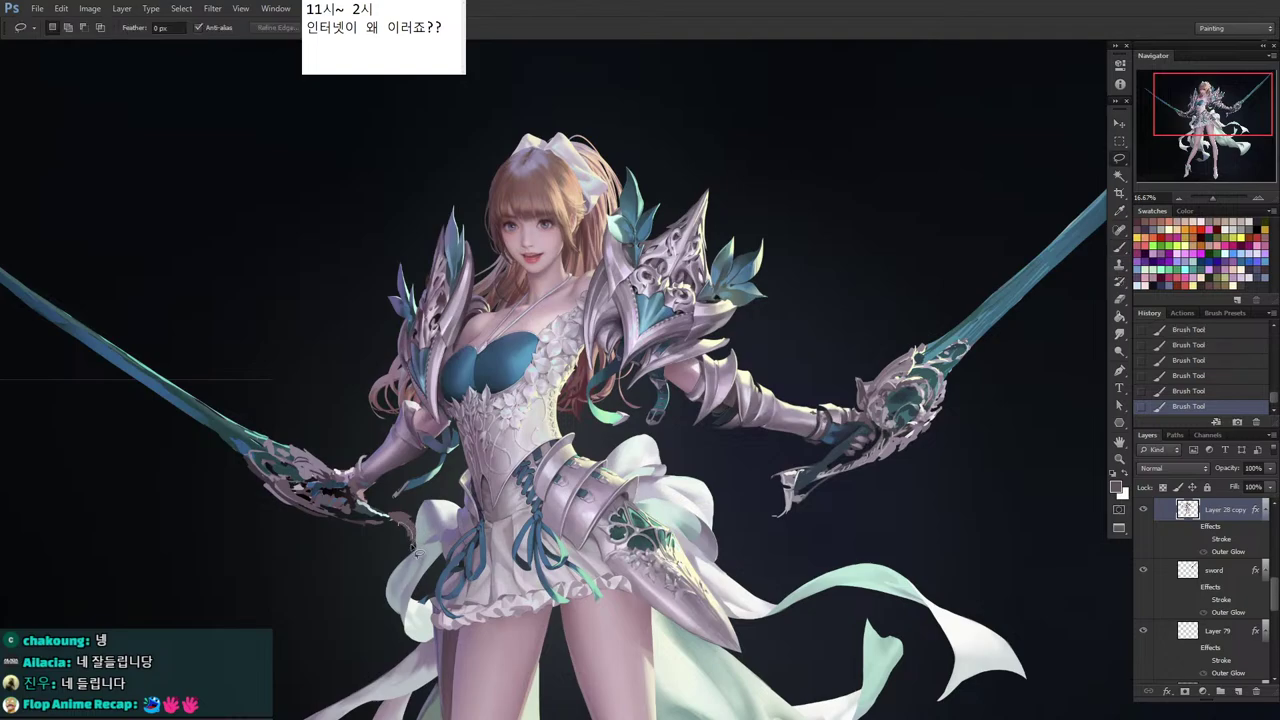
mouse_move(413, 548)
mouse_down()
mouse_move(398, 514)
mouse_move(420, 555)
mouse_move(421, 511)
mouse_move(406, 505)
mouse_up()
key(Delete)
key(ctrl+d)
key(ctrl+d)
Clear the excess paint below the left sword's handle and pommel with a lasso selection.
key(i)
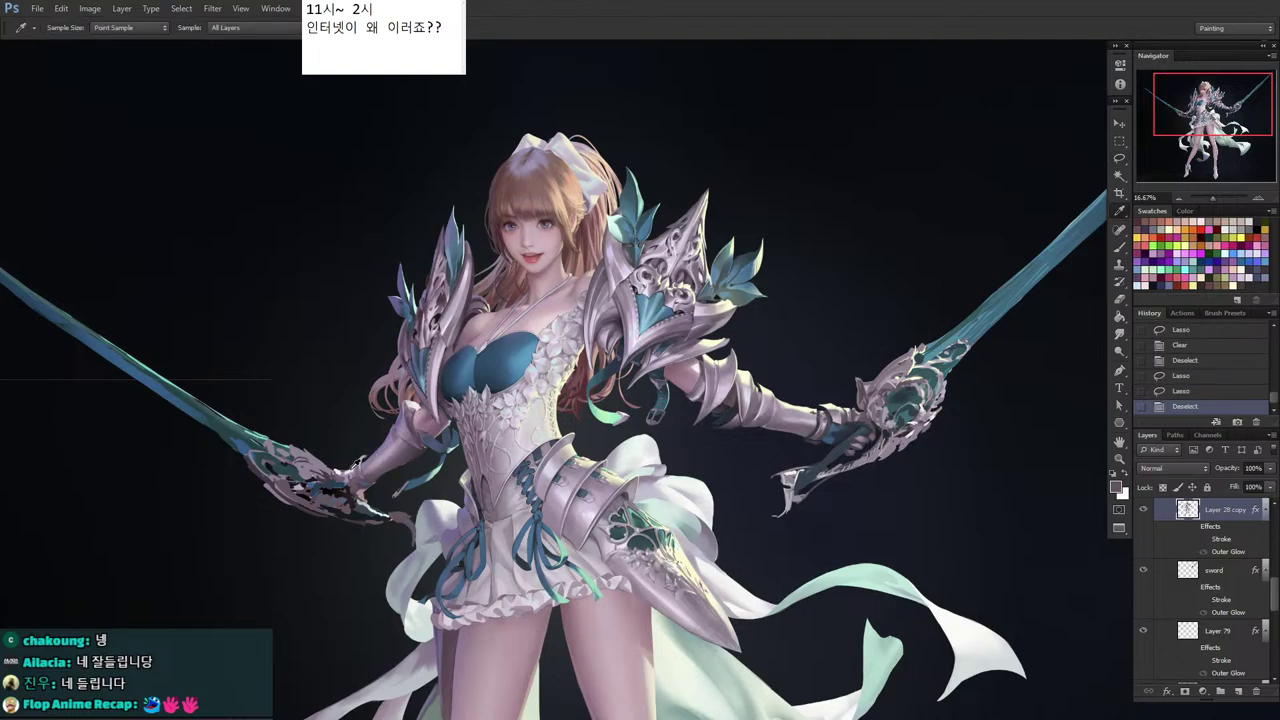
key(l)
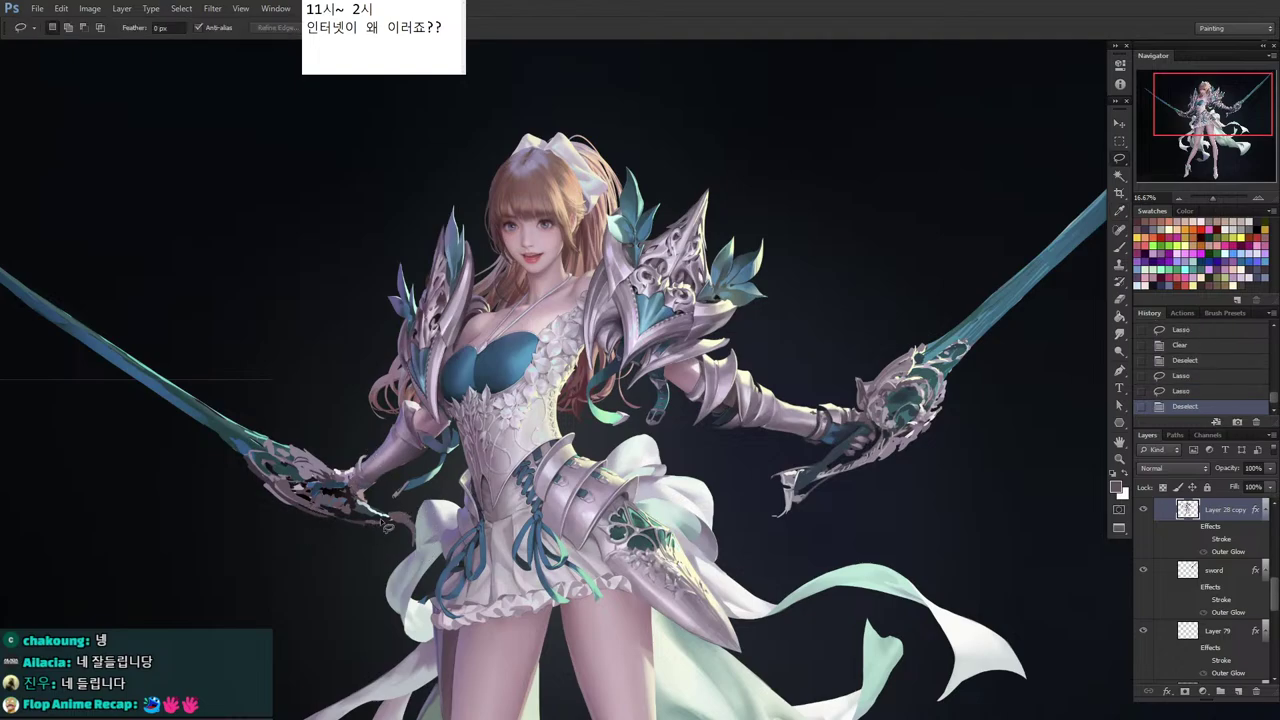
drag(384, 522, 339, 519)
key(Delete)
key(ctrl+d)
Paint the left sword's lower handle up to the pommel in a sampled dark teal.
key(i)
click(285, 489)
key(b)
alt+click(292, 473)
key(])
click(356, 504)
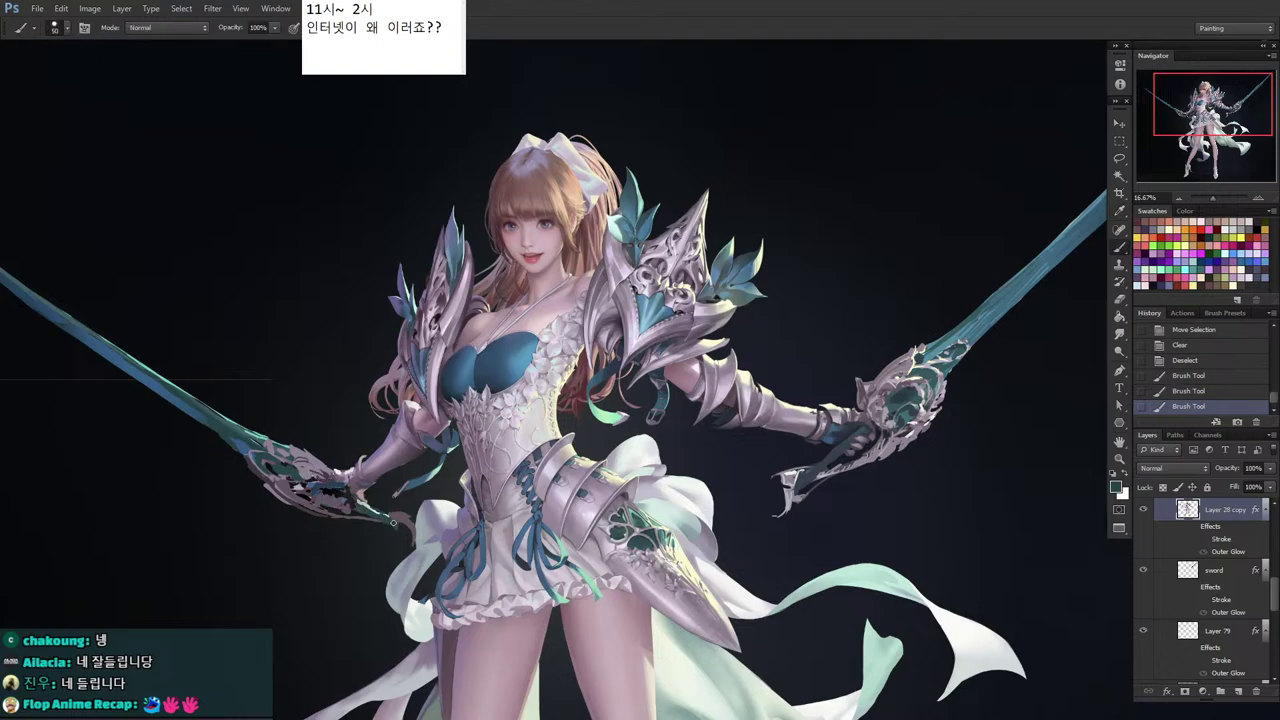
click(393, 529)
click(394, 527)
Reshape the left pommel's end in sampled silver and trim the hilt's lower edge with a lasso selection.
alt+click(401, 516)
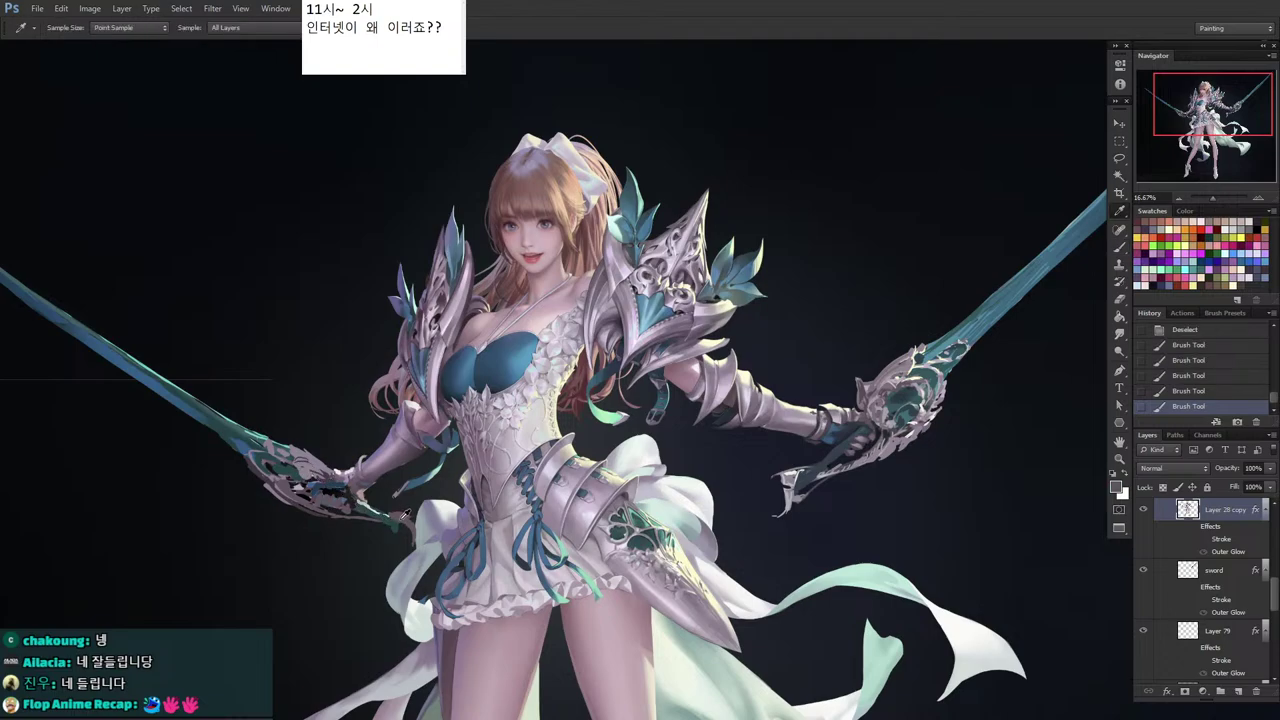
key([)
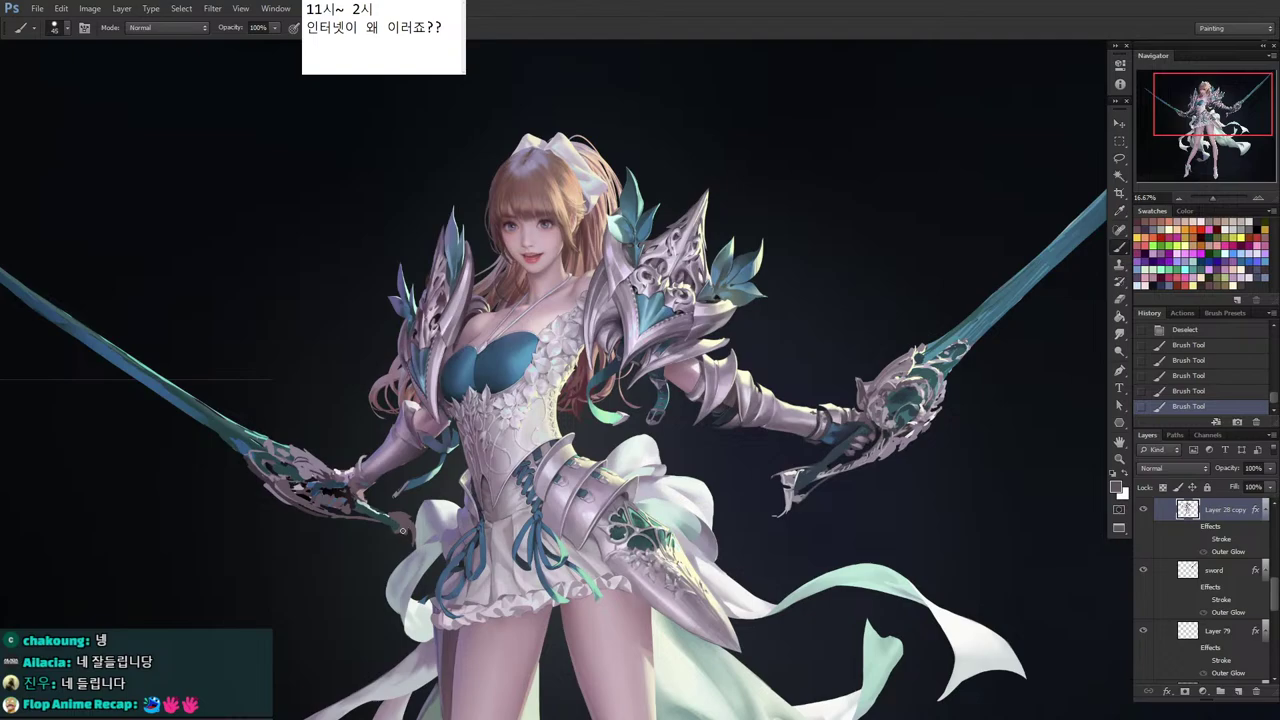
drag(394, 532, 389, 532)
key(l)
mouse_move(252, 472)
mouse_down()
mouse_move(272, 518)
mouse_move(272, 504)
mouse_move(402, 534)
mouse_up()
key(Delete)
click(232, 468)
Paint sampled blue accents into the left guard and along the base of its blade.
key(i)
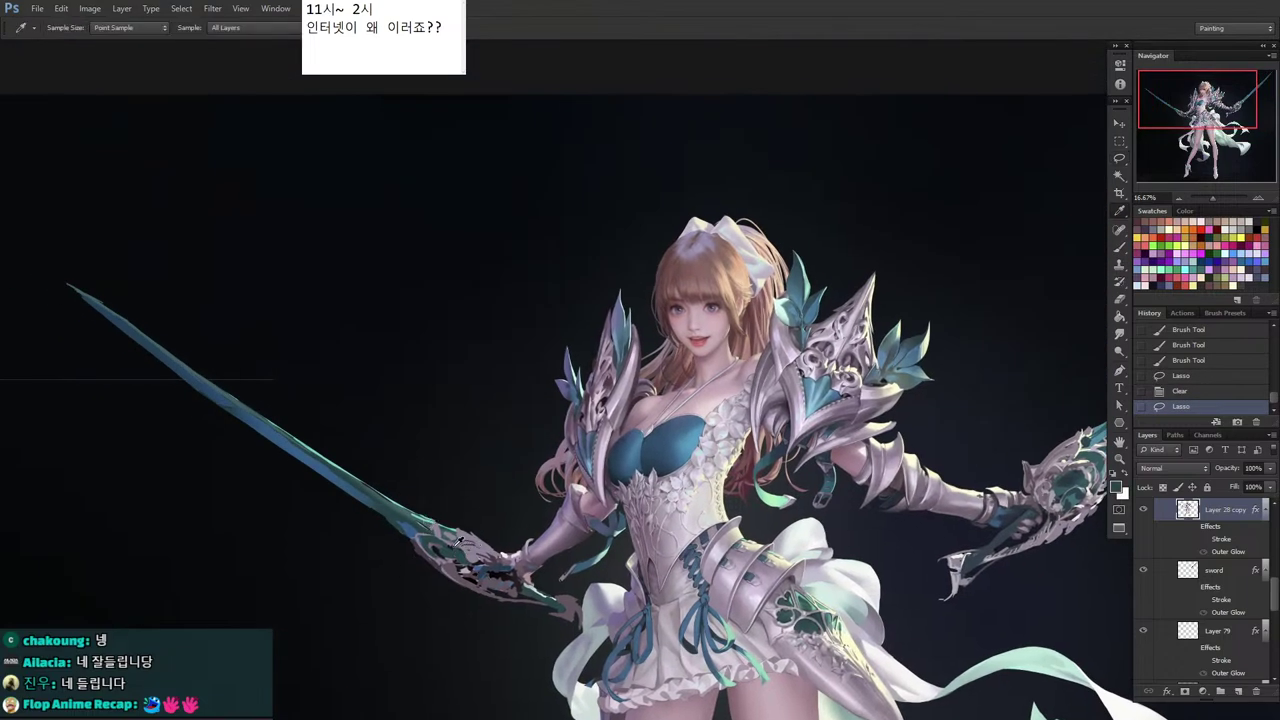
click(400, 527)
key(b)
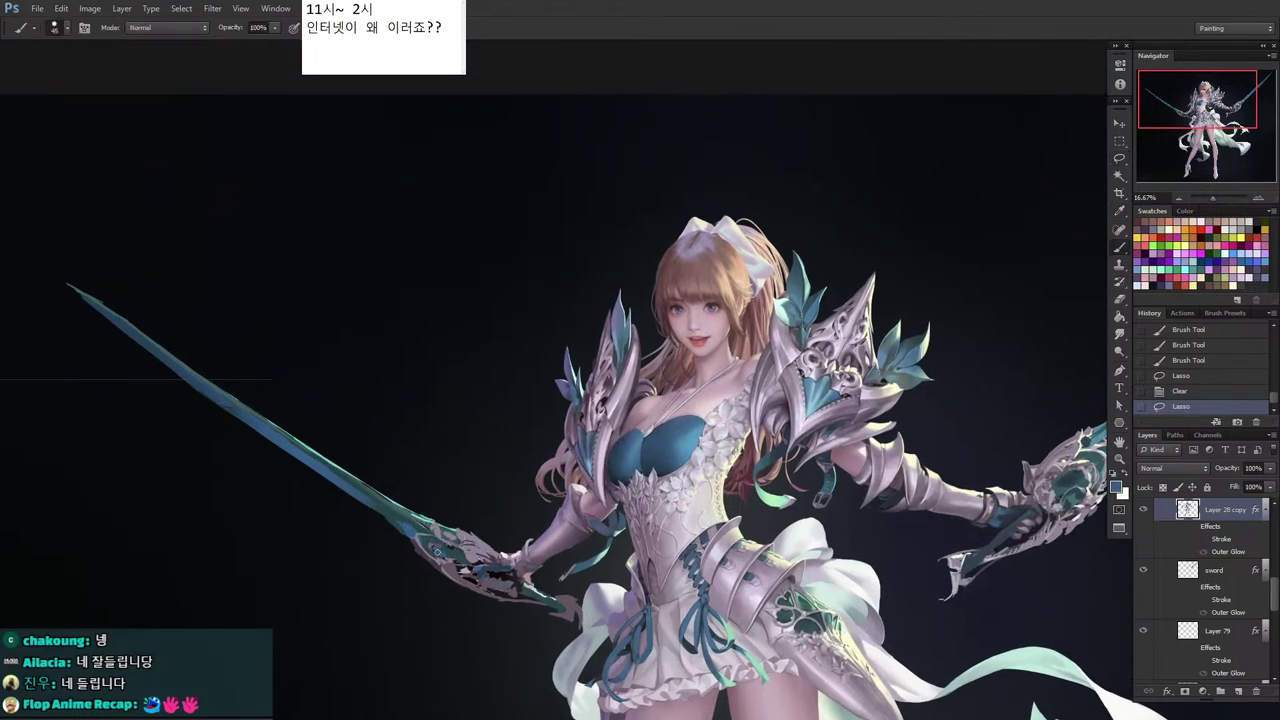
mouse_move(436, 550)
mouse_down()
mouse_move(424, 545)
mouse_move(444, 562)
mouse_up()
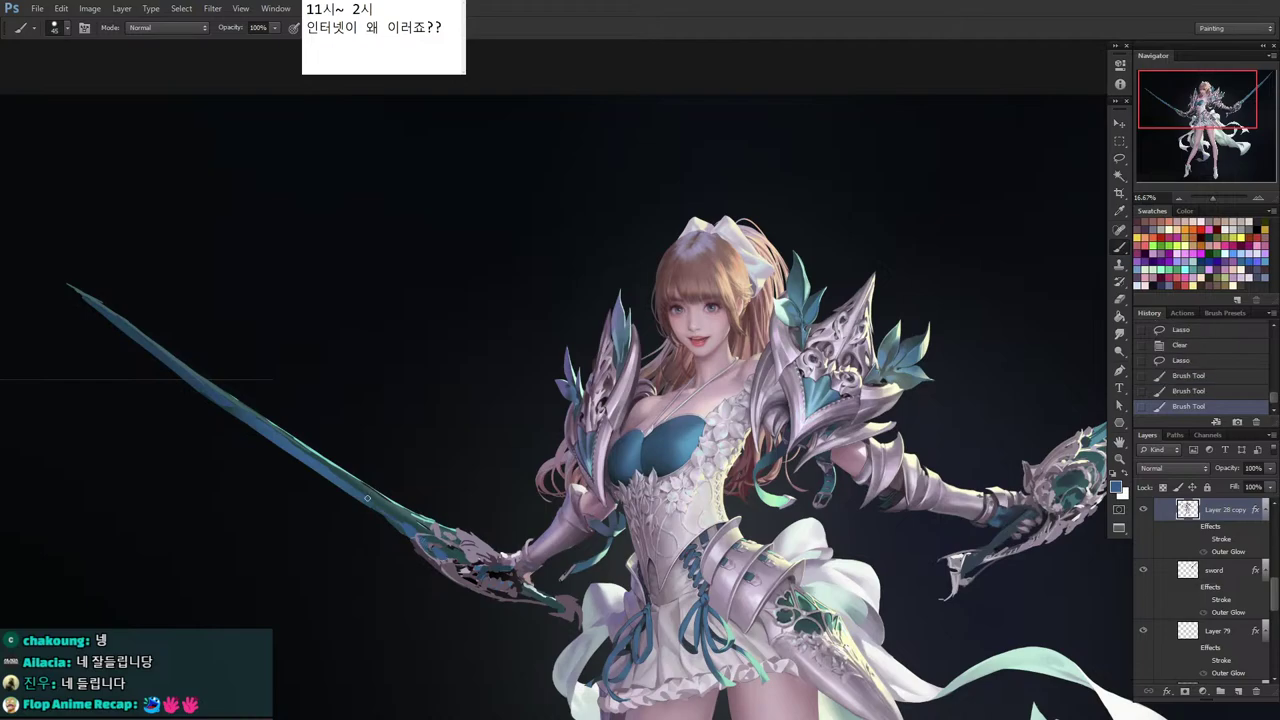
drag(388, 515, 392, 520)
Detail the left guard's upper edge and the area around the hand with sampled silver and dark tones.
alt+click(461, 515)
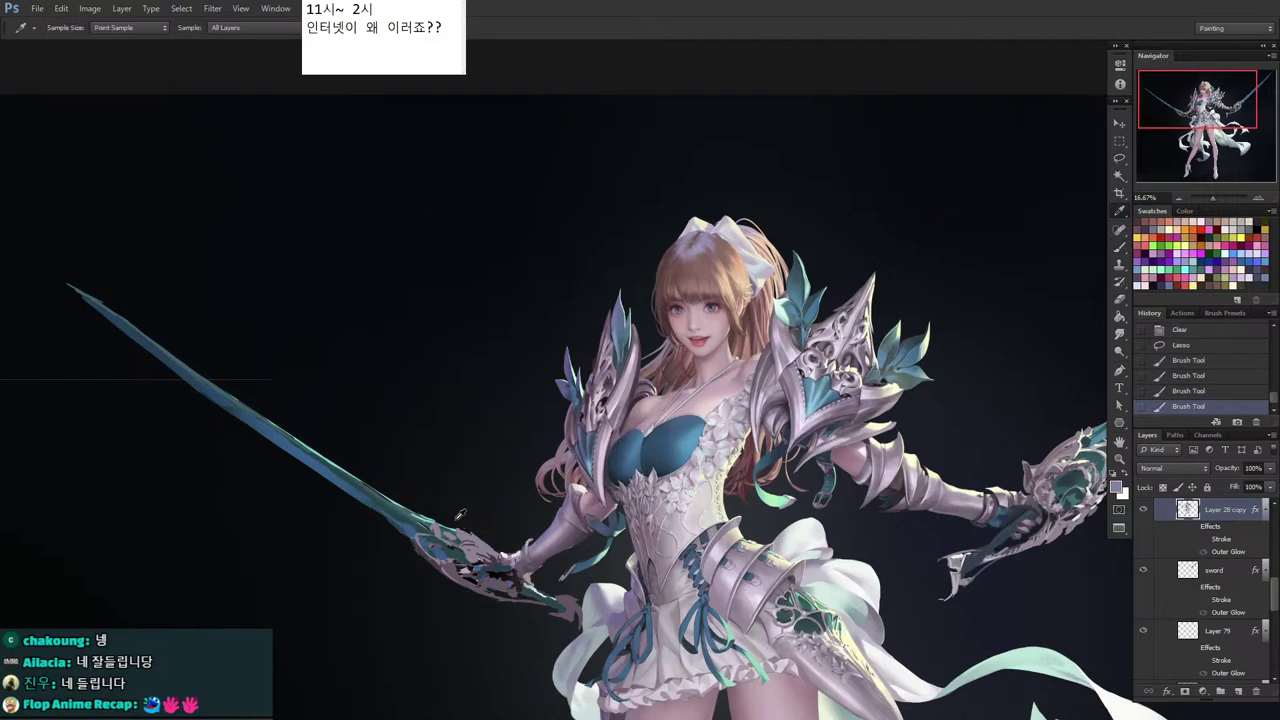
mouse_move(442, 522)
mouse_down()
mouse_move(463, 531)
mouse_move(436, 528)
mouse_up()
drag(440, 529, 244, 443)
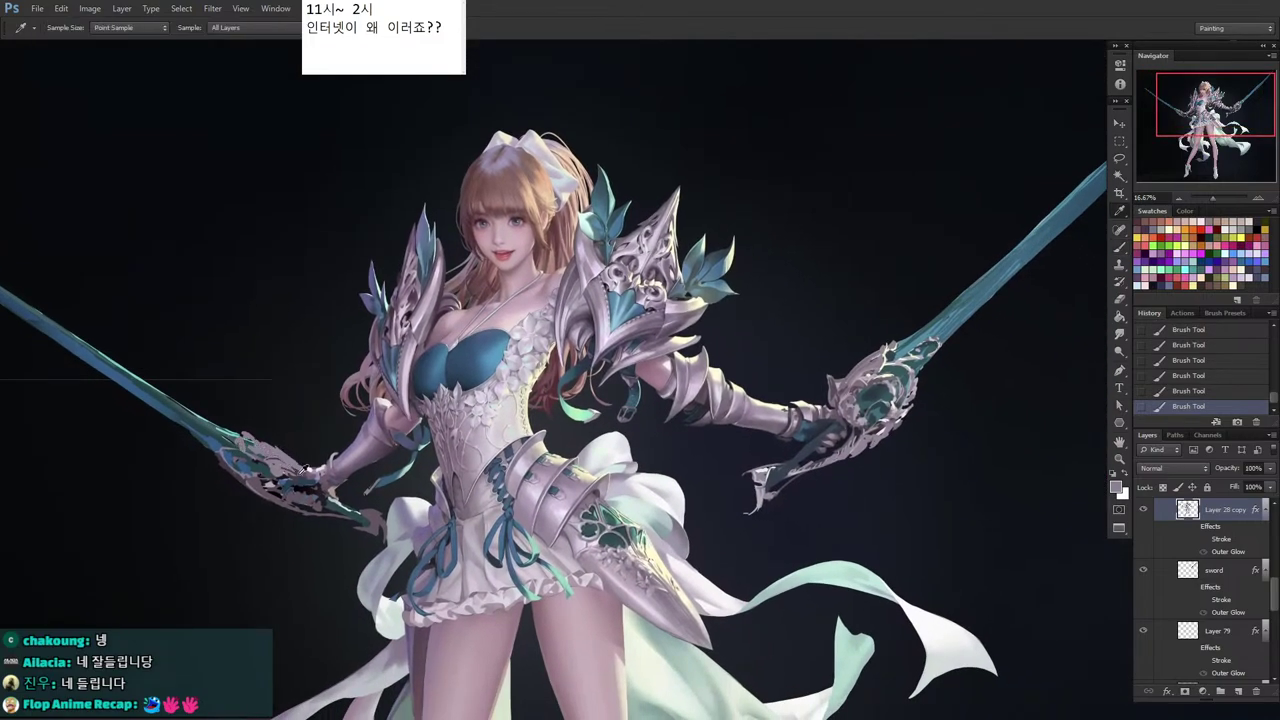
alt+click(290, 468)
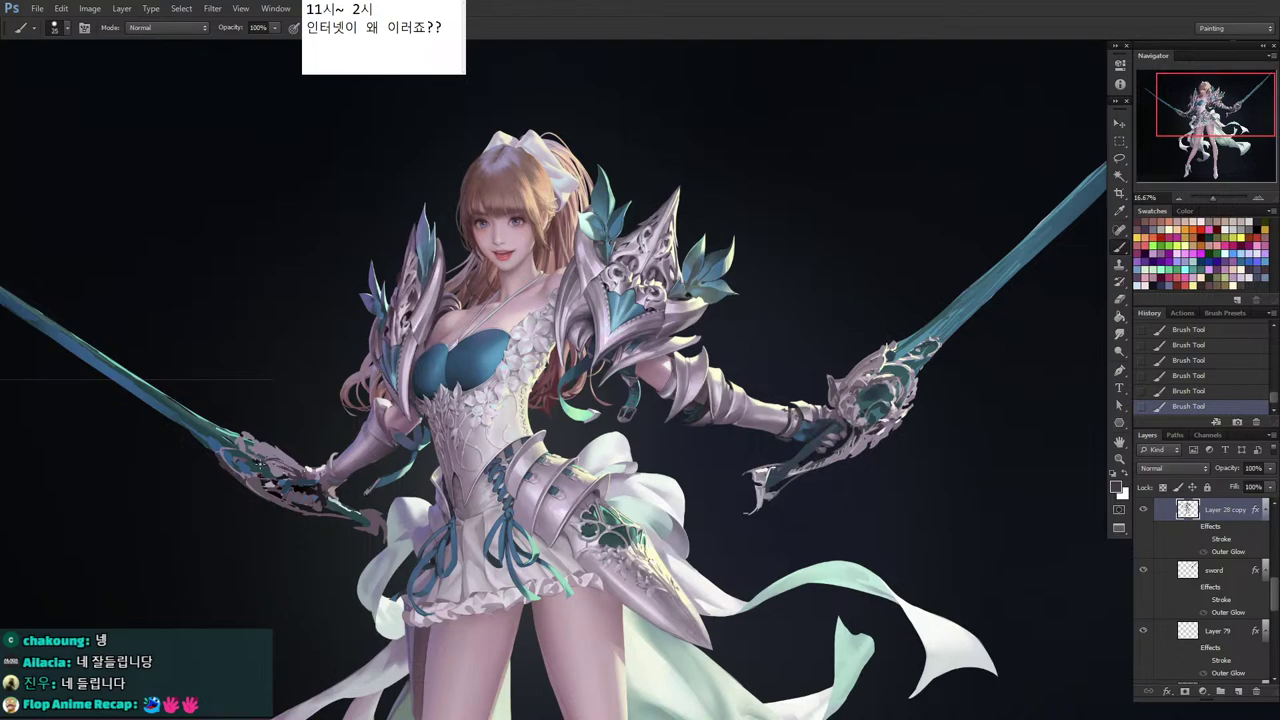
alt+click(301, 477)
alt+click(280, 458)
alt+click(293, 455)
alt+click(377, 524)
drag(276, 456, 292, 464)
drag(234, 512, 310, 532)
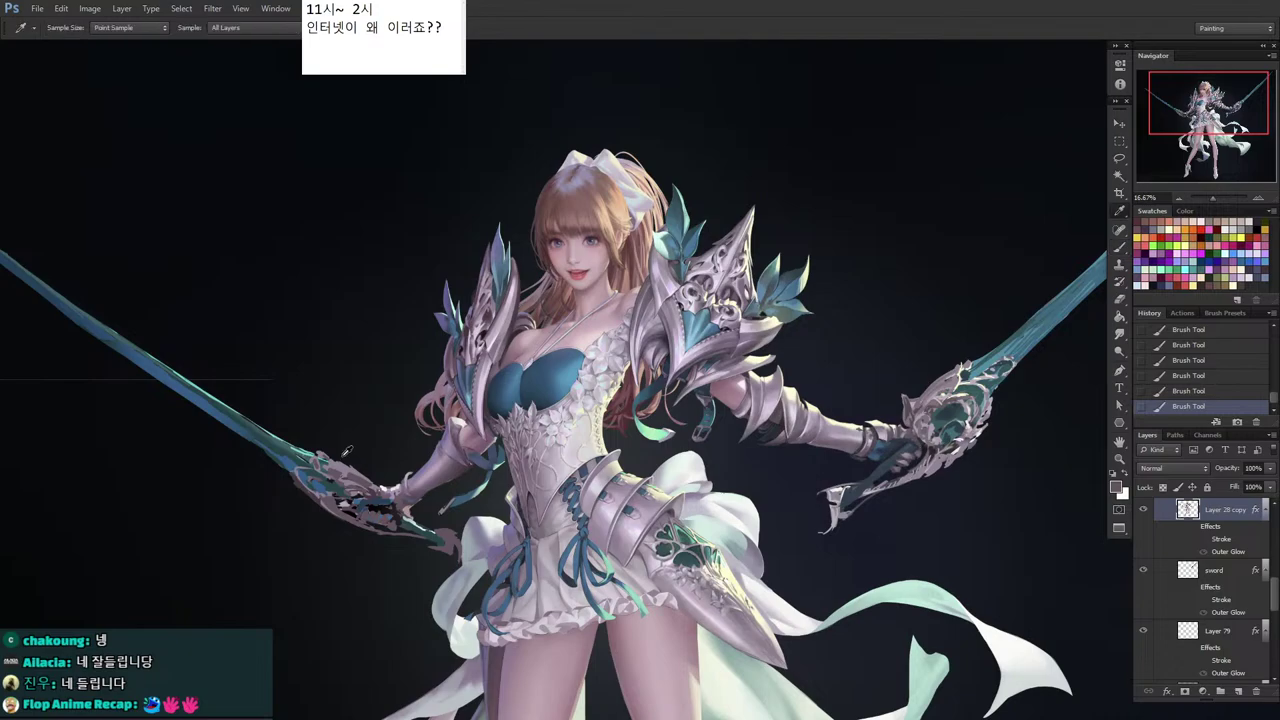
Paint a scalloped silver trim where the left guard meets the blade, using sampled silver and teal and redoing a faulty stroke.
alt+click(341, 469)
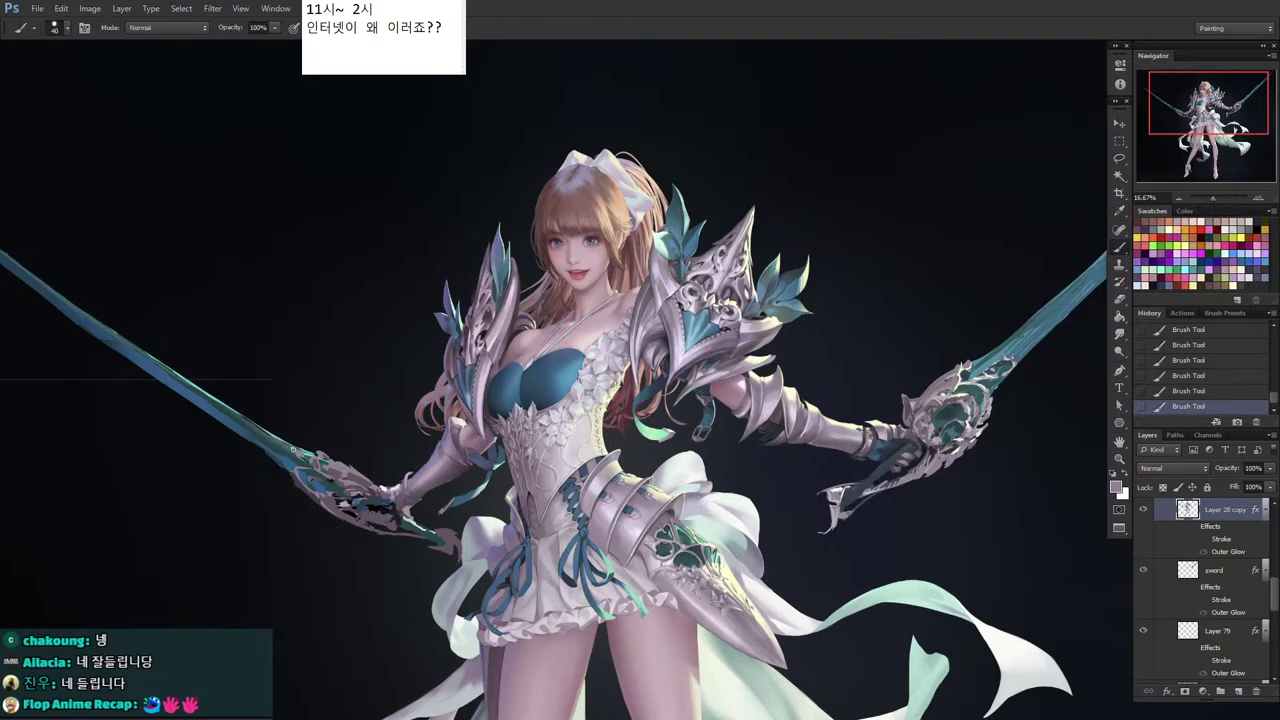
alt+click(302, 454)
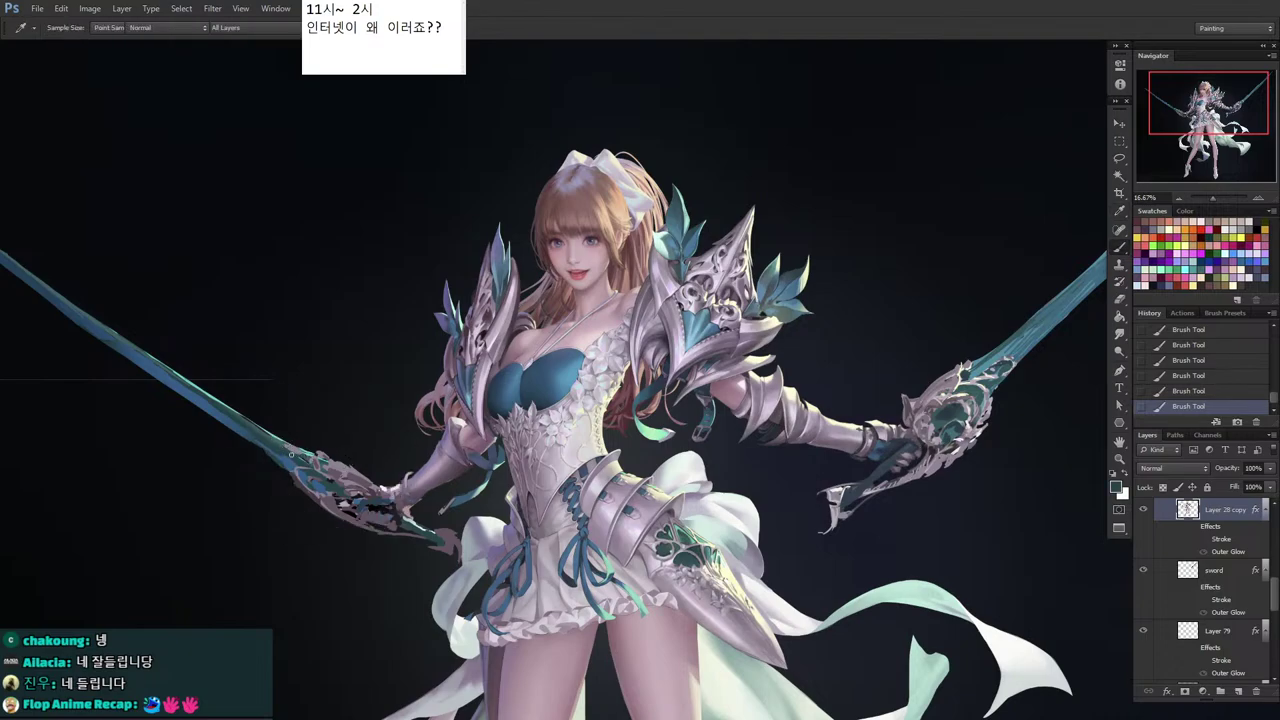
alt+click(298, 455)
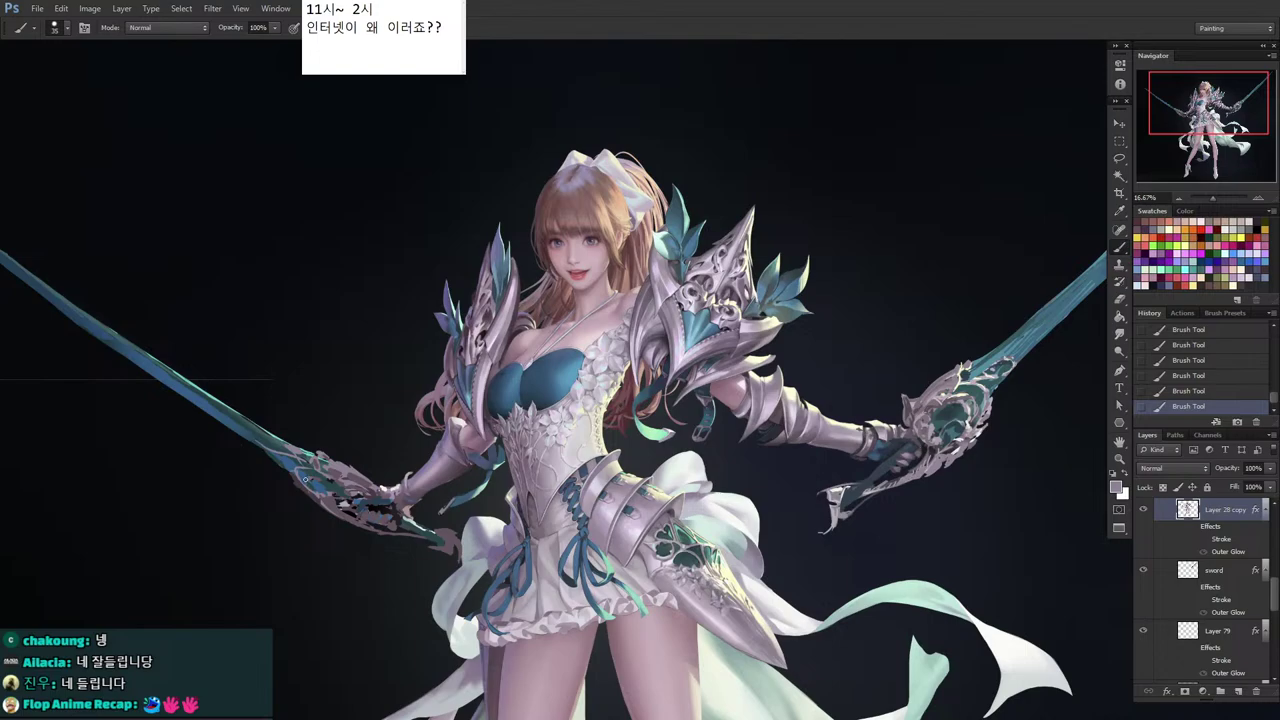
key(ctrl+z)
mouse_move(274, 451)
mouse_down()
mouse_move(258, 443)
mouse_move(302, 466)
mouse_up()
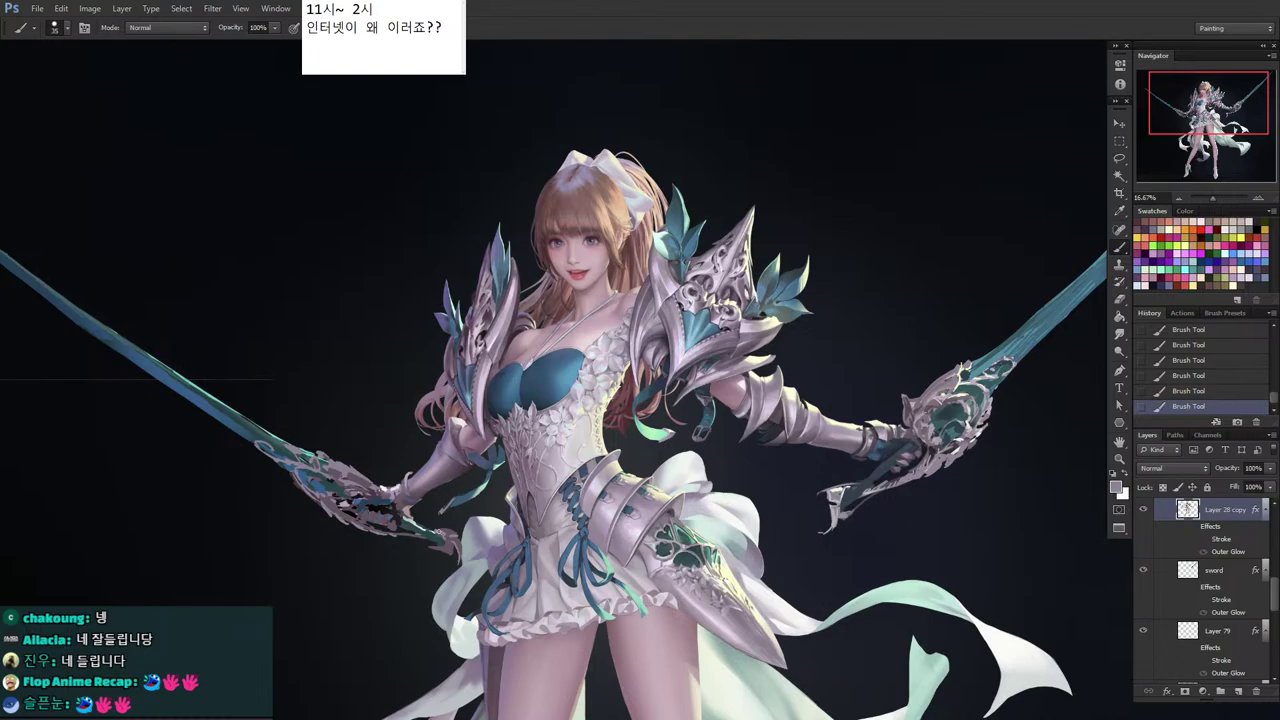
key(alt)
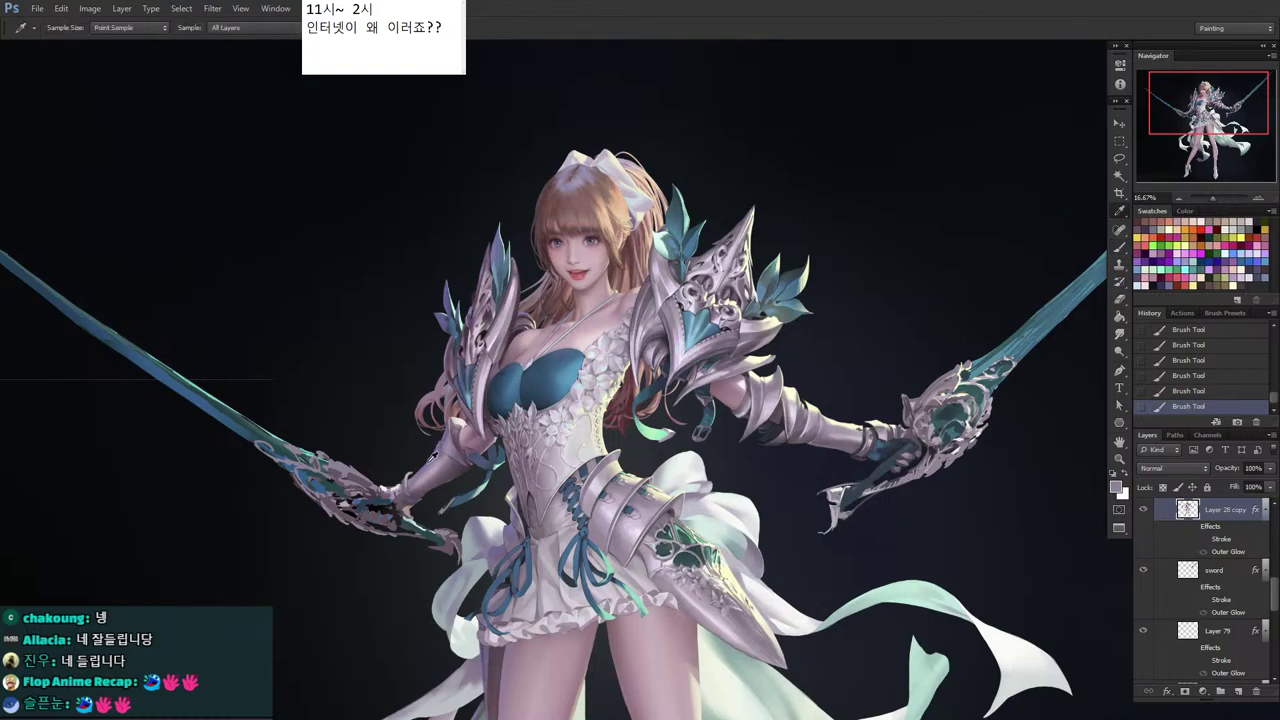
key(l)
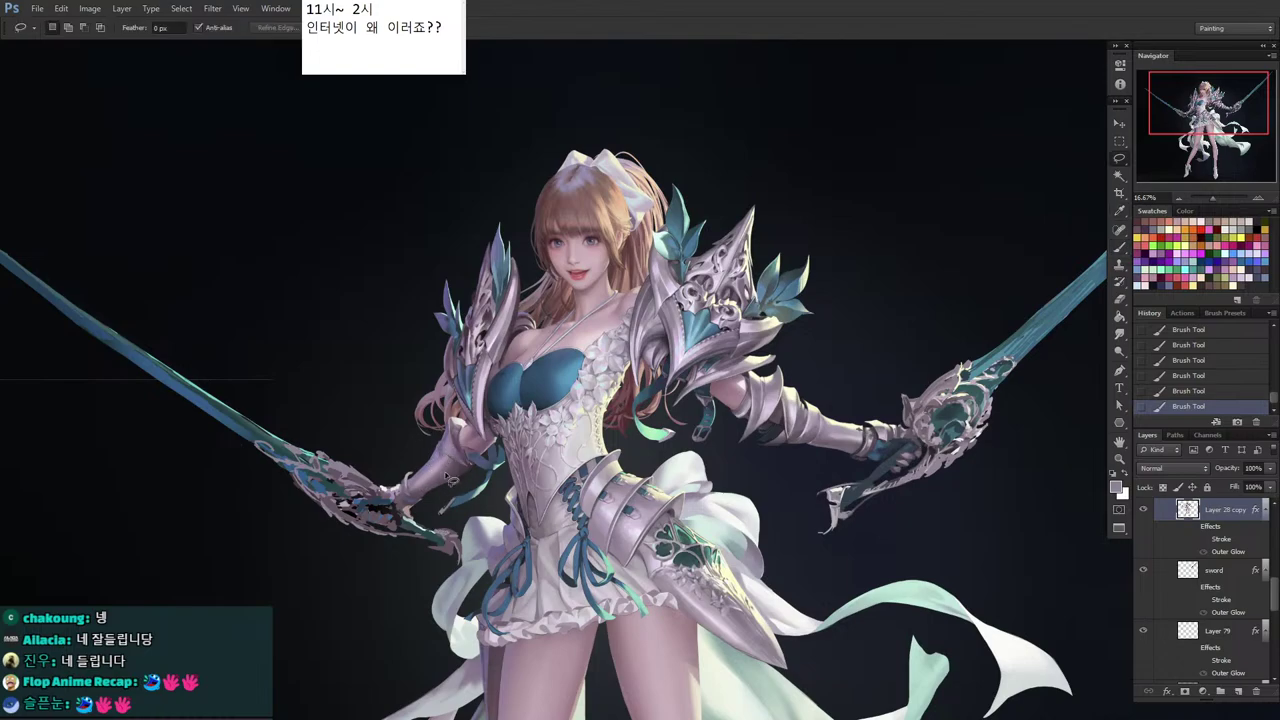
drag(449, 459, 460, 426)
key(ctrl+d)
key(ctrl+d)
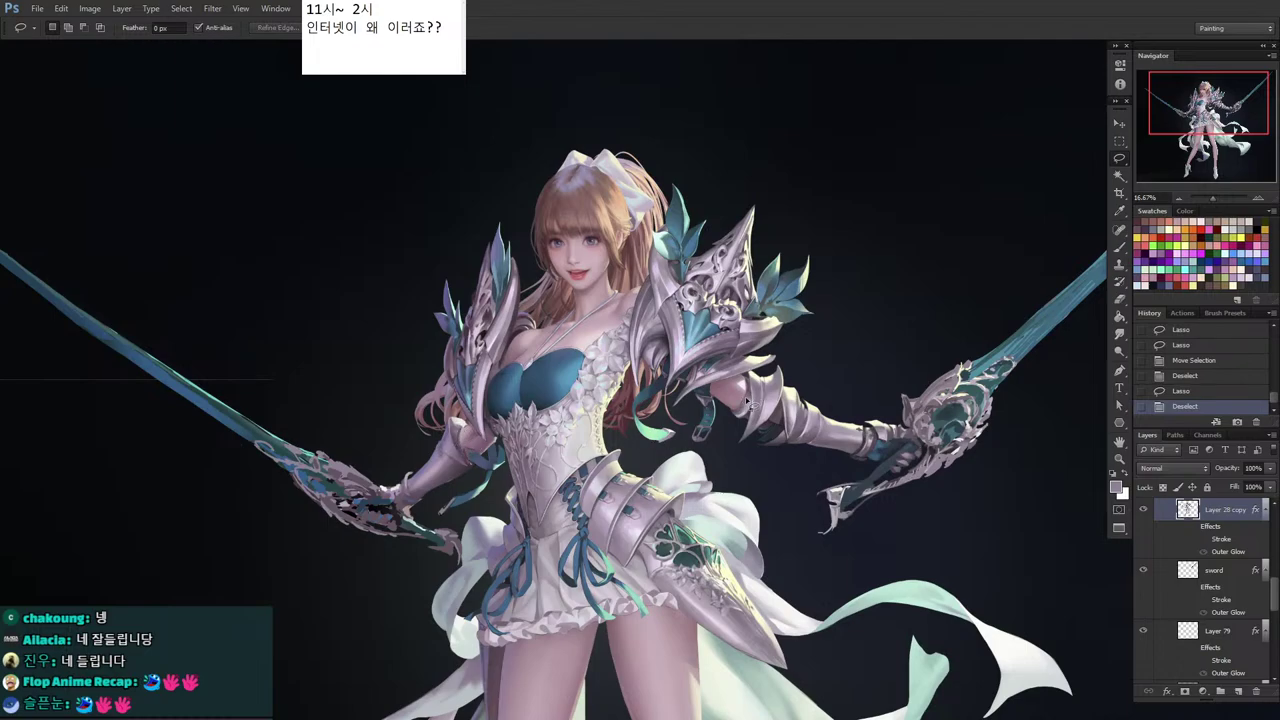
Shade the left arm's elbow armor with a sampled mauve gradient inside a lasso selection.
mouse_move(460, 452)
mouse_down()
mouse_move(470, 432)
mouse_move(478, 460)
mouse_move(454, 426)
mouse_up()
key(g)
alt+click(448, 448)
key(shift+g)
drag(464, 448, 456, 430)
drag(464, 449, 456, 432)
drag(465, 450, 460, 437)
key(l)
key(ctrl+d)
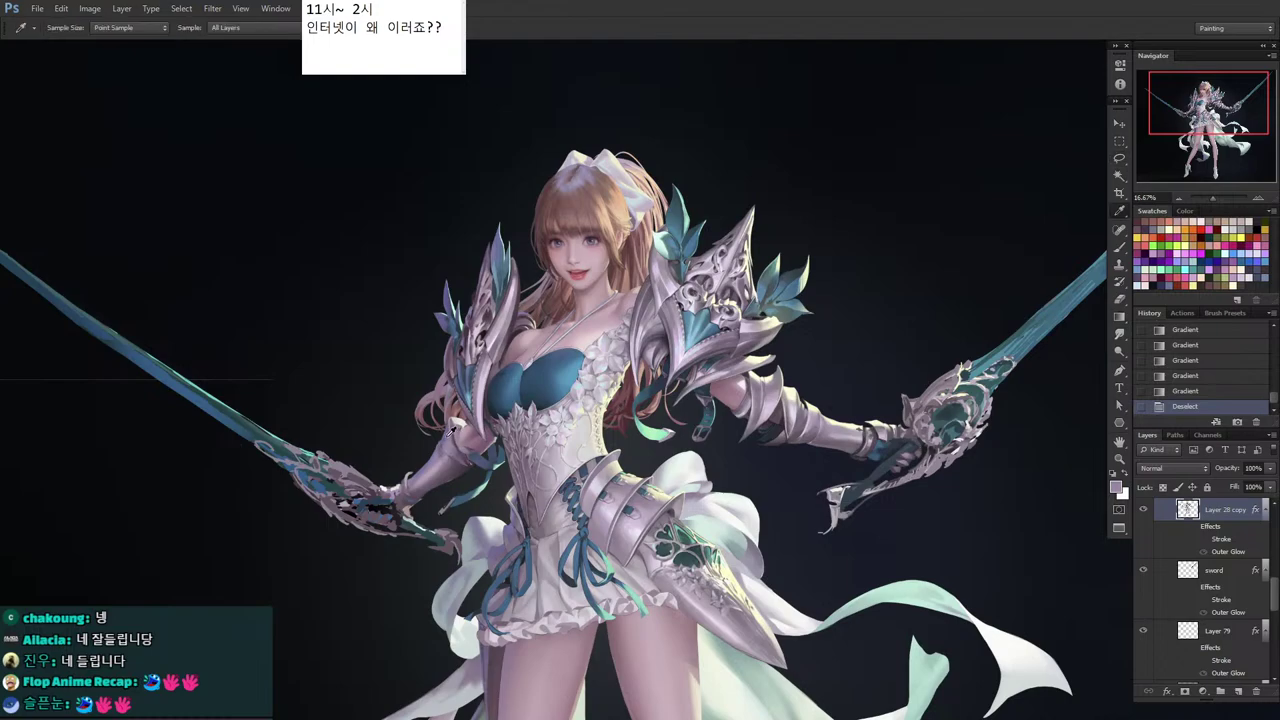
Add a further gradient to a lassoed section at the inner side of the left elbow plate.
mouse_move(459, 428)
mouse_down()
mouse_move(466, 446)
mouse_move(460, 430)
mouse_up()
key(g)
drag(470, 450, 462, 434)
key(l)
key(ctrl+d)
Darken the left elbow plate's edge with near-black gradients inside a lasso selection.
key(i)
key(l)
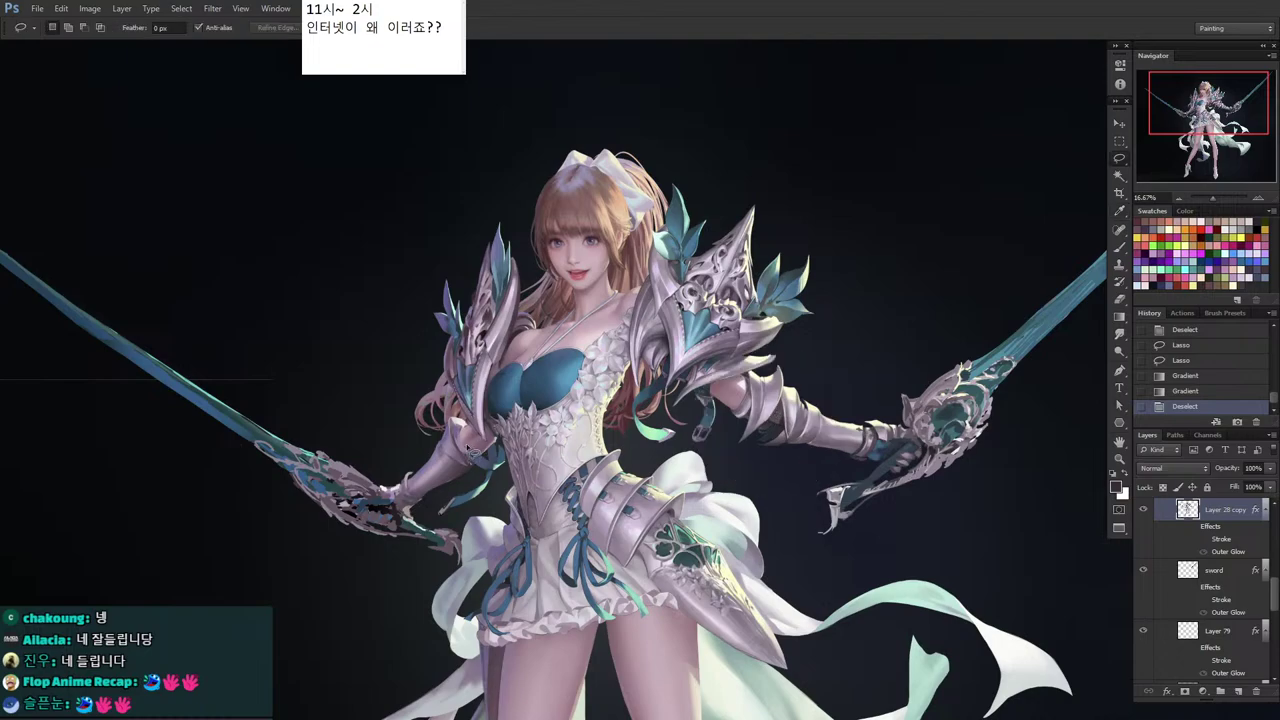
drag(455, 438, 456, 430)
key(g)
drag(468, 448, 454, 428)
drag(466, 446, 454, 428)
key(l)
key(ctrl+d)
Deepen the shadow on the left forearm armor just below the elbow with dark gradients in lasso selections.
drag(438, 449, 444, 472)
key(g)
drag(443, 455, 443, 484)
key(l)
key(ctrl+d)
key(g)
key(l)
key(ctrl+d)
Shade the lower edge of the left forearm armor with a sampled muted tone using gradients in a lasso selection.
key(i)
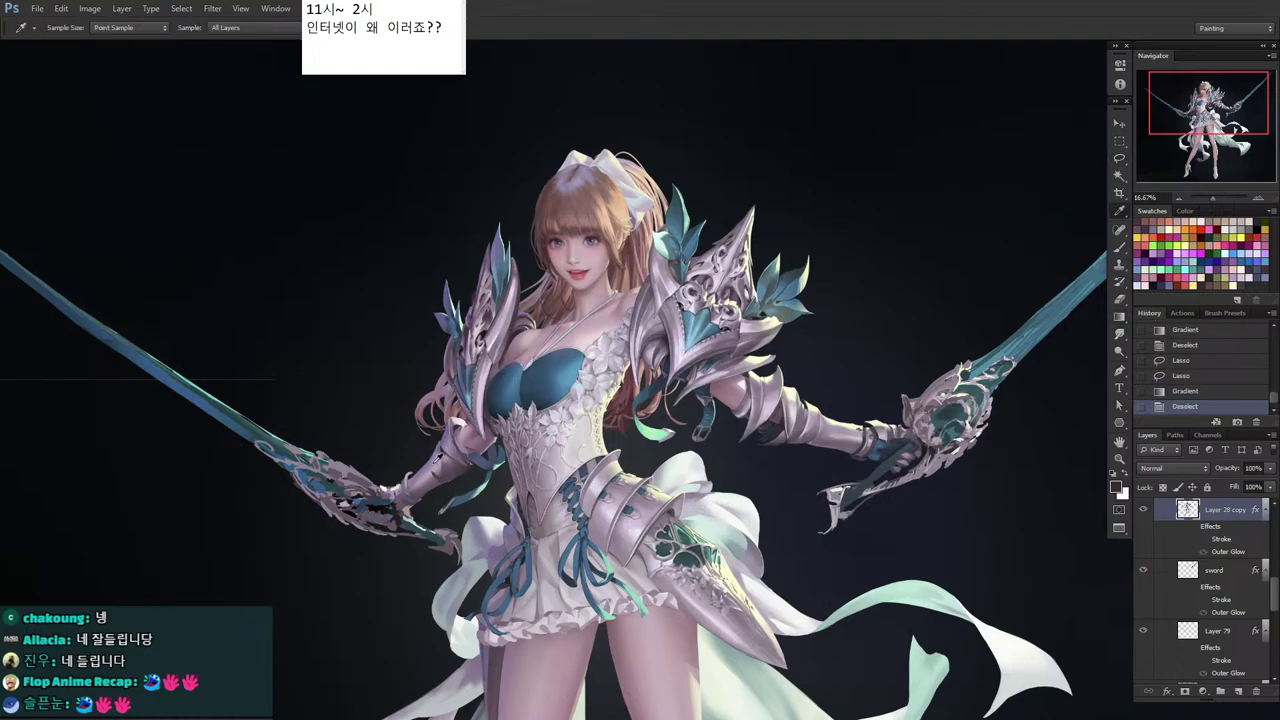
key(l)
mouse_move(446, 478)
mouse_down()
mouse_move(470, 474)
mouse_move(448, 472)
mouse_move(456, 482)
mouse_up()
key(i)
click(452, 473)
key(g)
drag(450, 466, 454, 480)
drag(456, 474, 462, 484)
drag(454, 470, 456, 480)
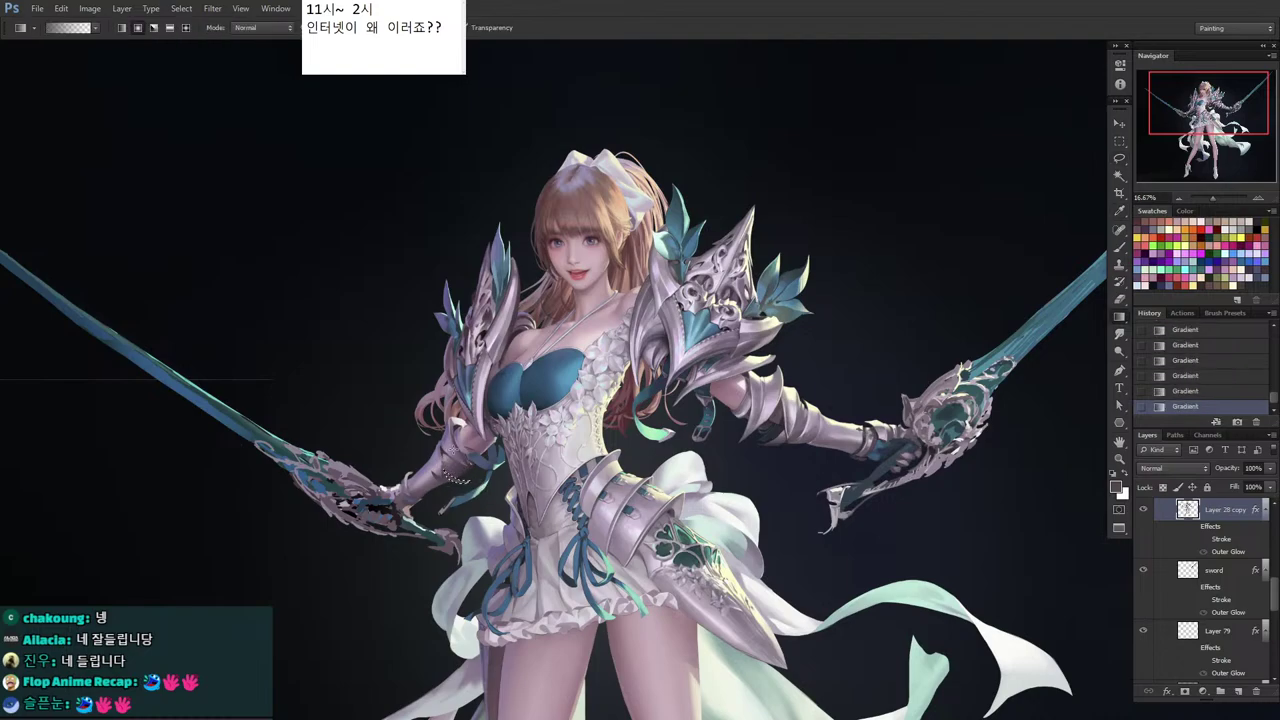
Add a sampled near-white gradient highlight to the underside of the left elbow armor inside a lasso selection.
key(l)
key(i)
click(466, 458)
key(l)
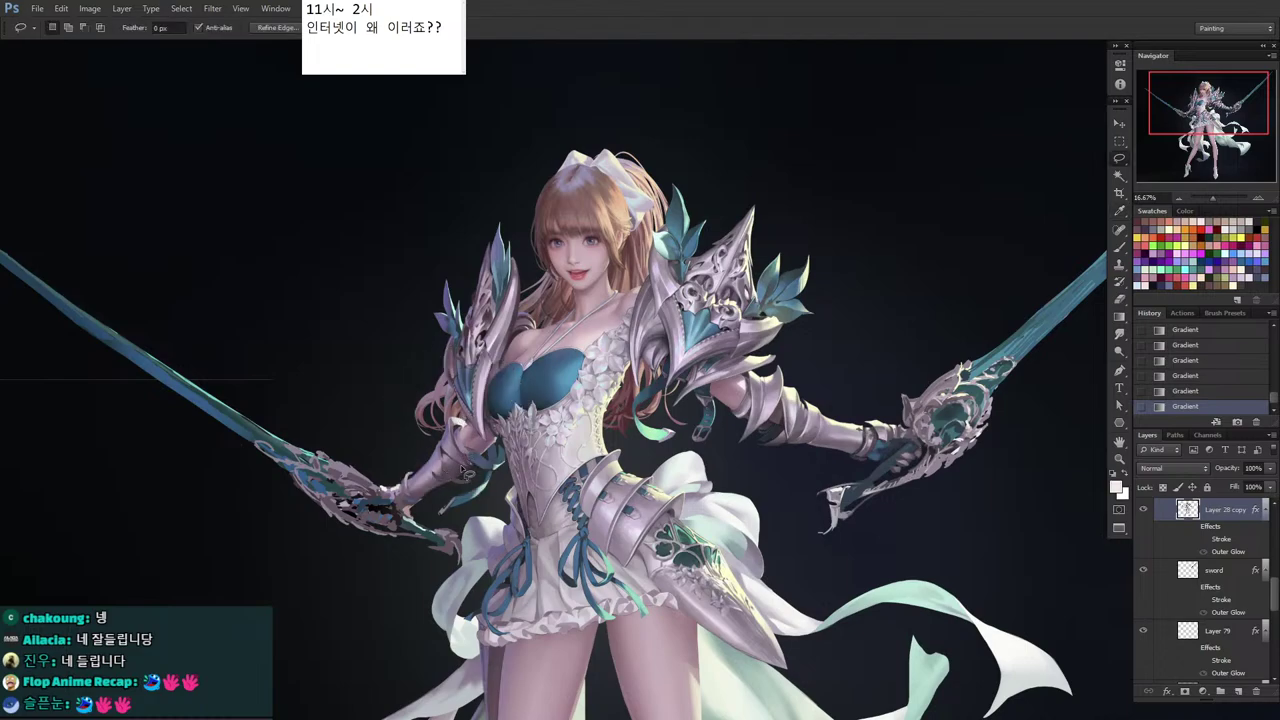
key(ctrl+d)
drag(471, 482, 472, 484)
key(g)
drag(464, 470, 466, 476)
key(l)
key(ctrl+d)
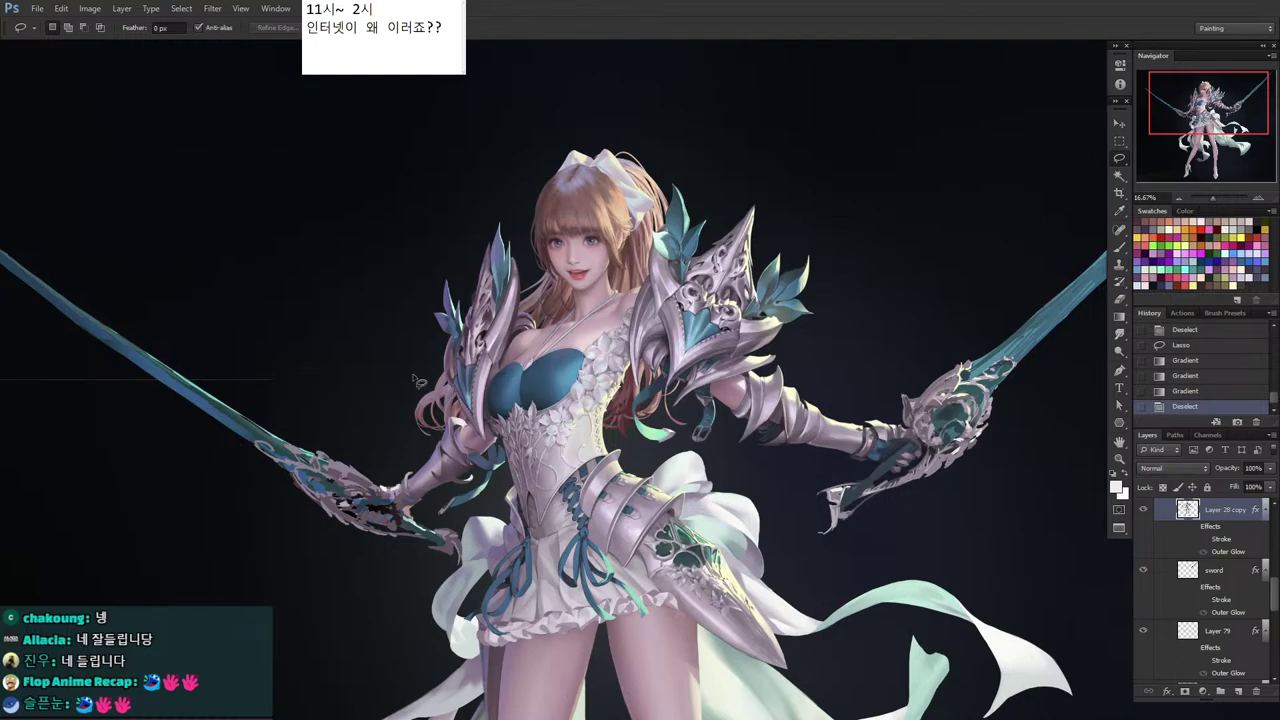
Shade the outer edge of the left forearm armor with a sampled dark mauve gradient in a lasso selection.
key(i)
click(447, 470)
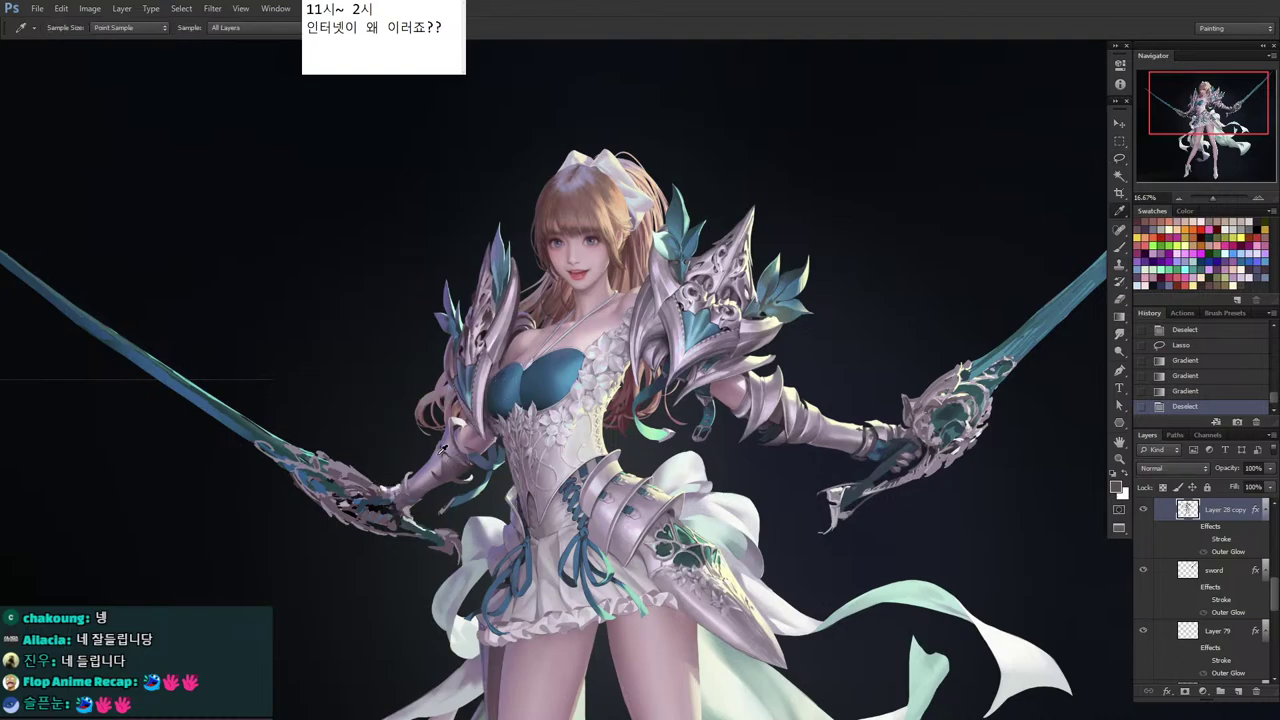
key(l)
drag(440, 448, 434, 464)
key(g)
alt+click(444, 478)
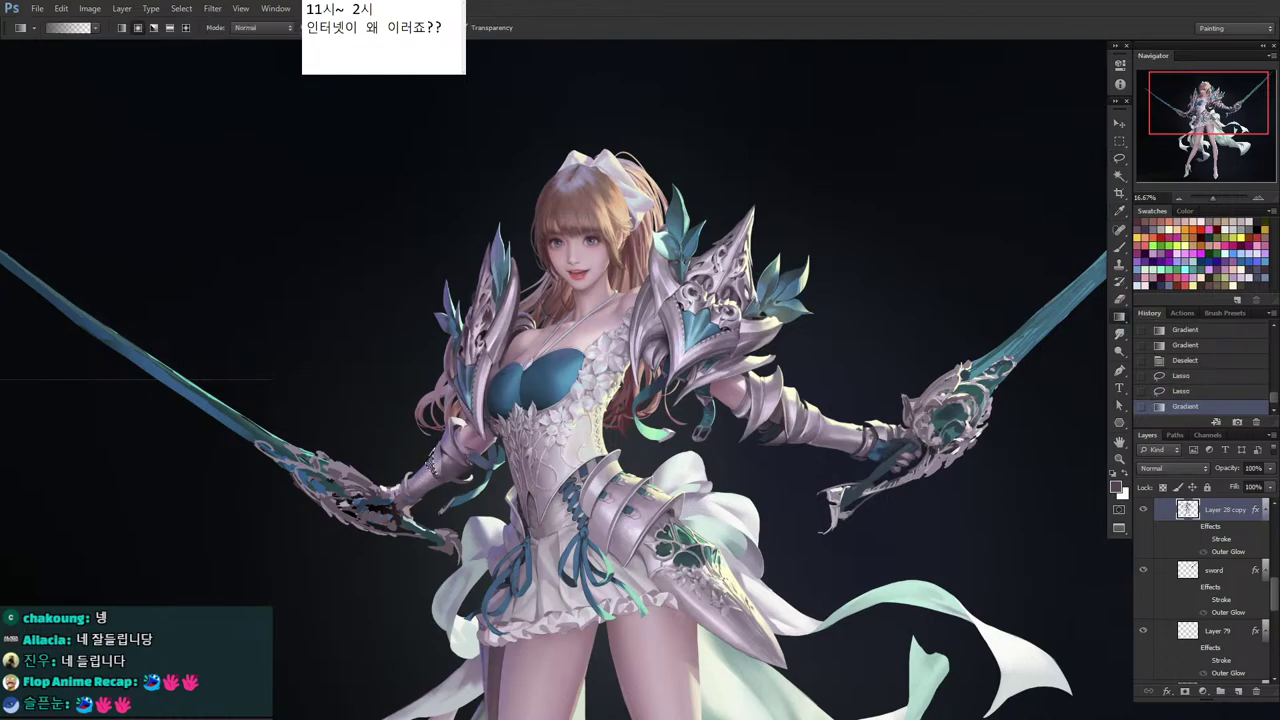
key(ctrl+d)
Brighten the upper left forearm plate with sampled pale pink gradients inside a lasso selection.
key(i)
alt+click(439, 460)
key(b)
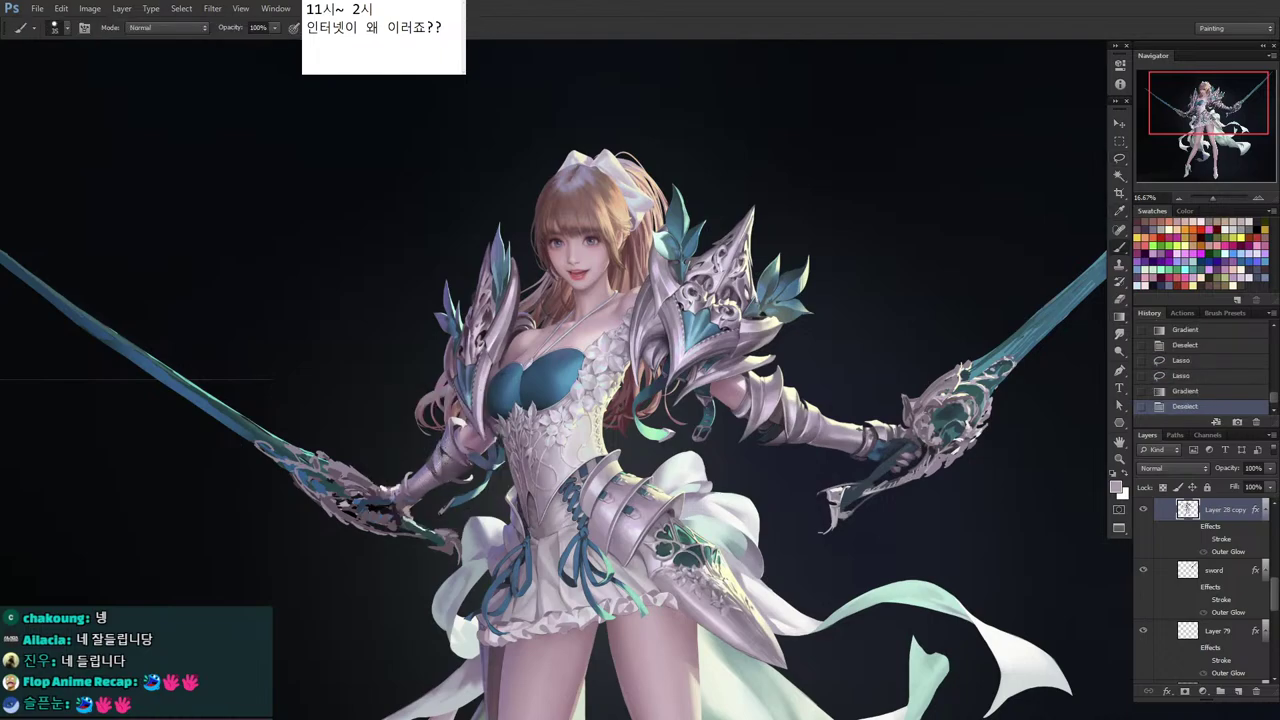
alt+click(435, 466)
key(l)
drag(440, 455, 441, 446)
key(g)
mouse_move(441, 446)
mouse_down()
mouse_move(441, 464)
mouse_move(439, 452)
mouse_up()
key(l)
key(g)
alt+click(436, 452)
alt+click(443, 455)
key(l)
key(ctrl+d)
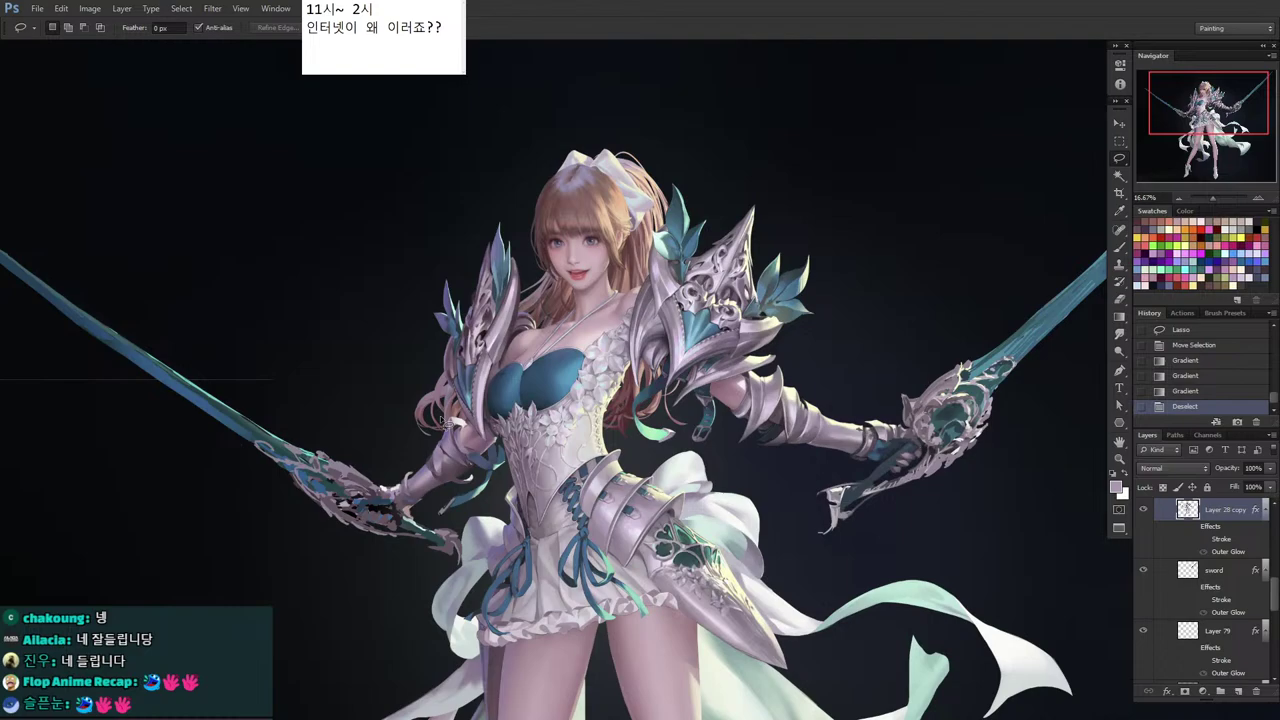
Brush sampled mauve strokes along the outer edge of the left forearm plate.
key(i)
click(437, 464)
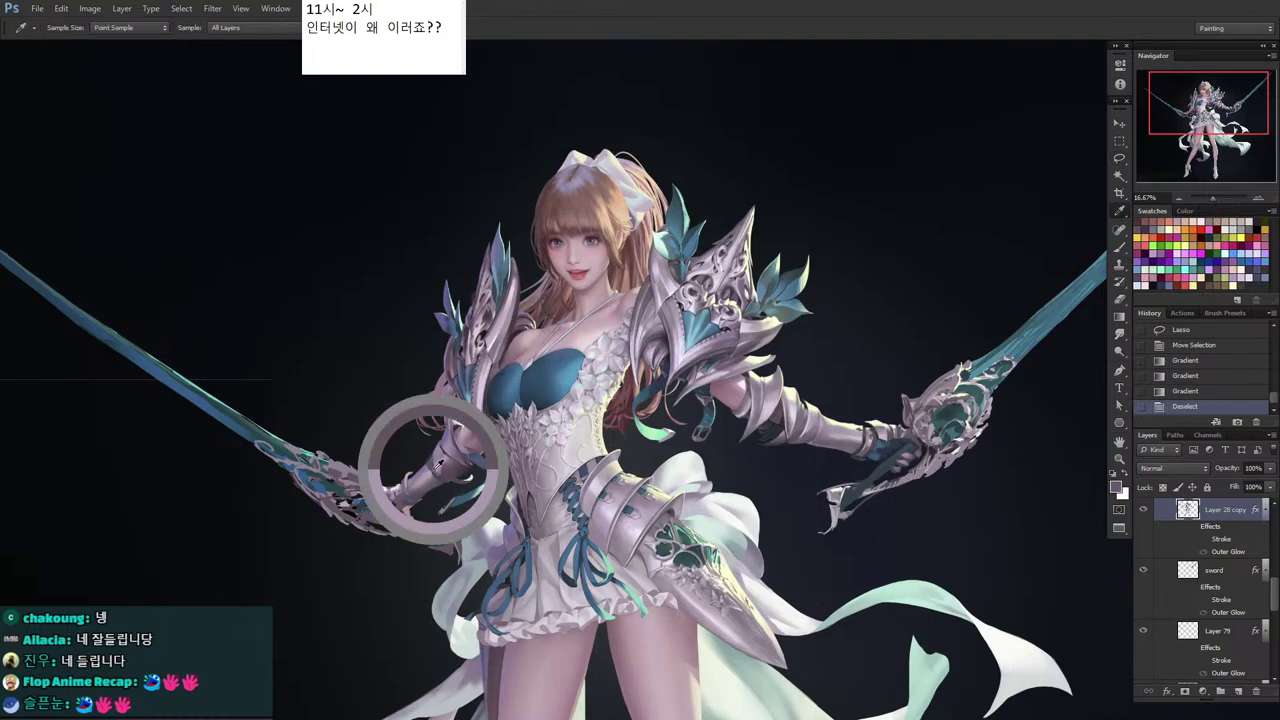
key(b)
drag(432, 464, 437, 460)
drag(434, 464, 439, 460)
drag(436, 465, 434, 444)
Blend the left forearm plate with sampled silver gradients inside a lasso selection.
alt+click(439, 466)
key(l)
key(g)
key(l)
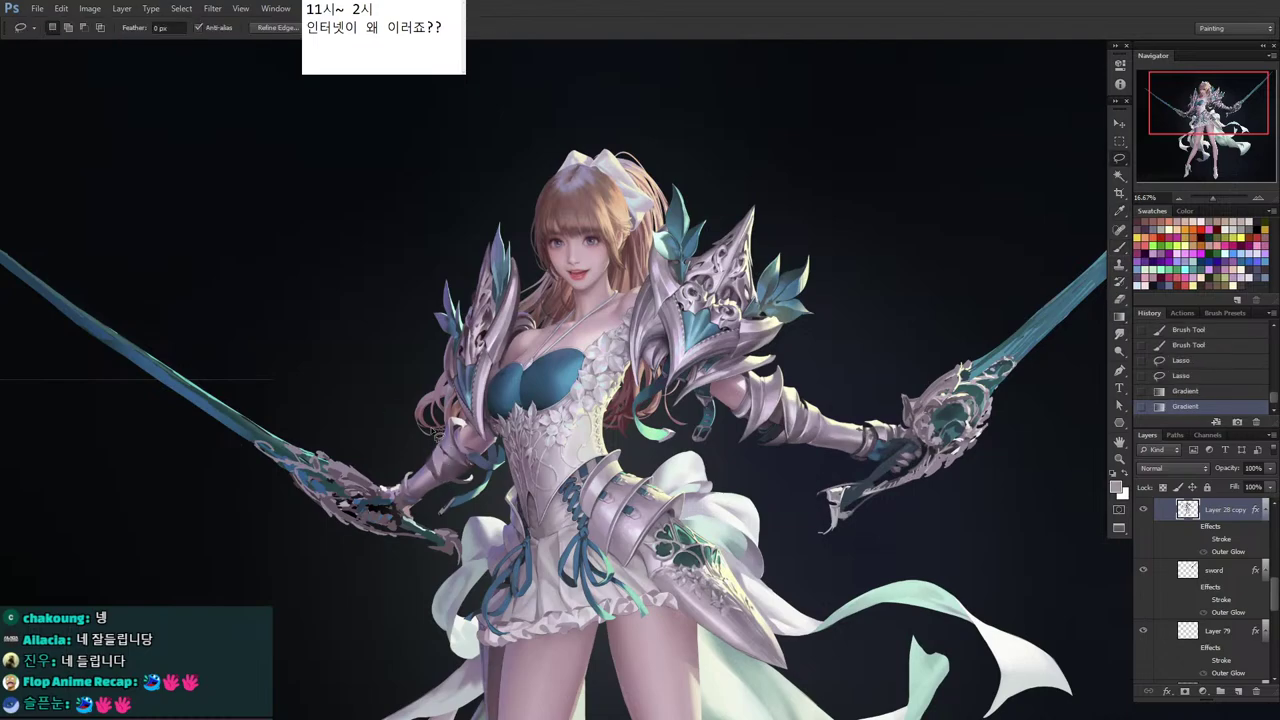
click(391, 383)
key(g)
Dab a sampled dark mauve accent onto the armor at the wrist of the arm on the left side of the picture.
key(i)
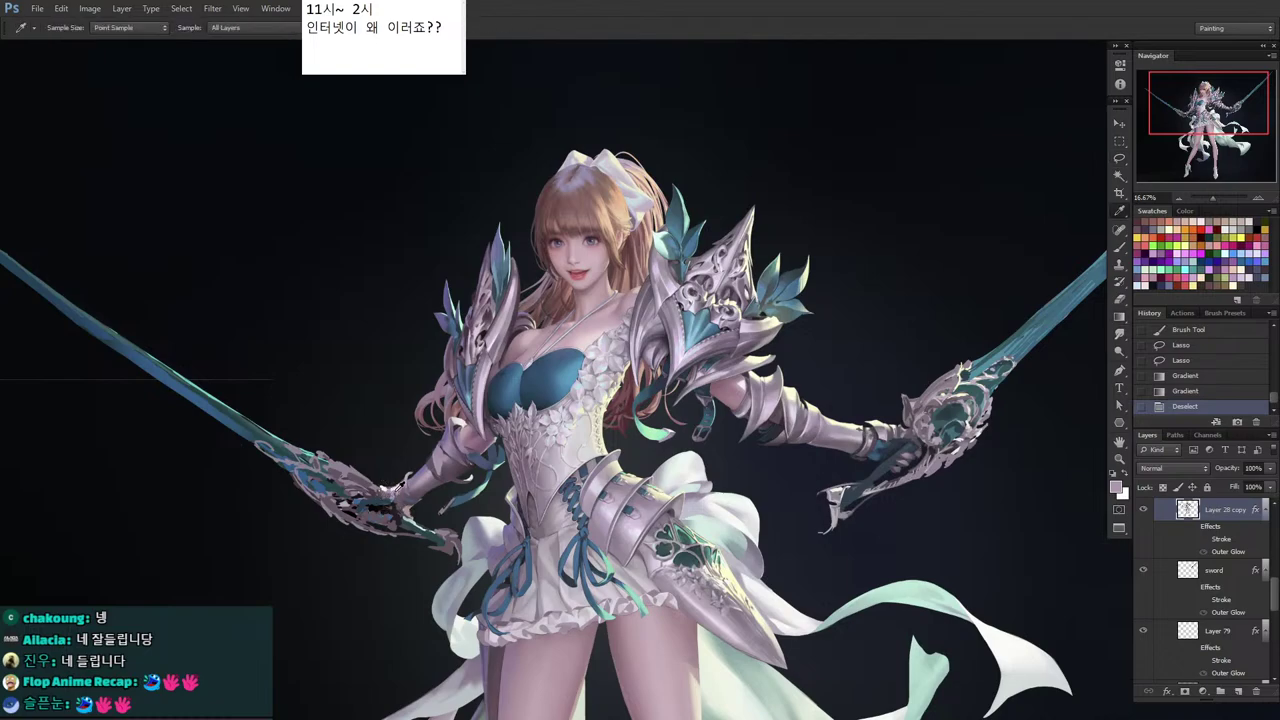
alt+click(396, 487)
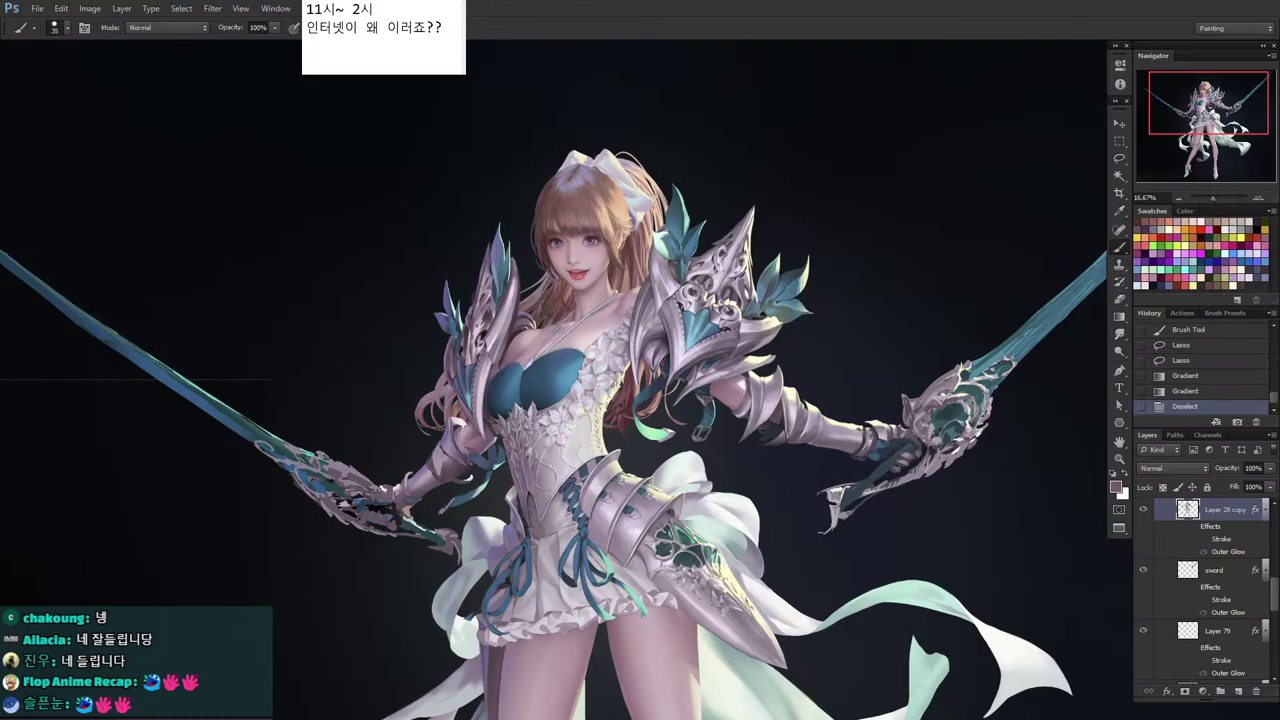
click(385, 482)
Highlight the same wrist armor with a sampled pale pink gradient inside a small lasso selection.
key(alt)
alt+click(396, 487)
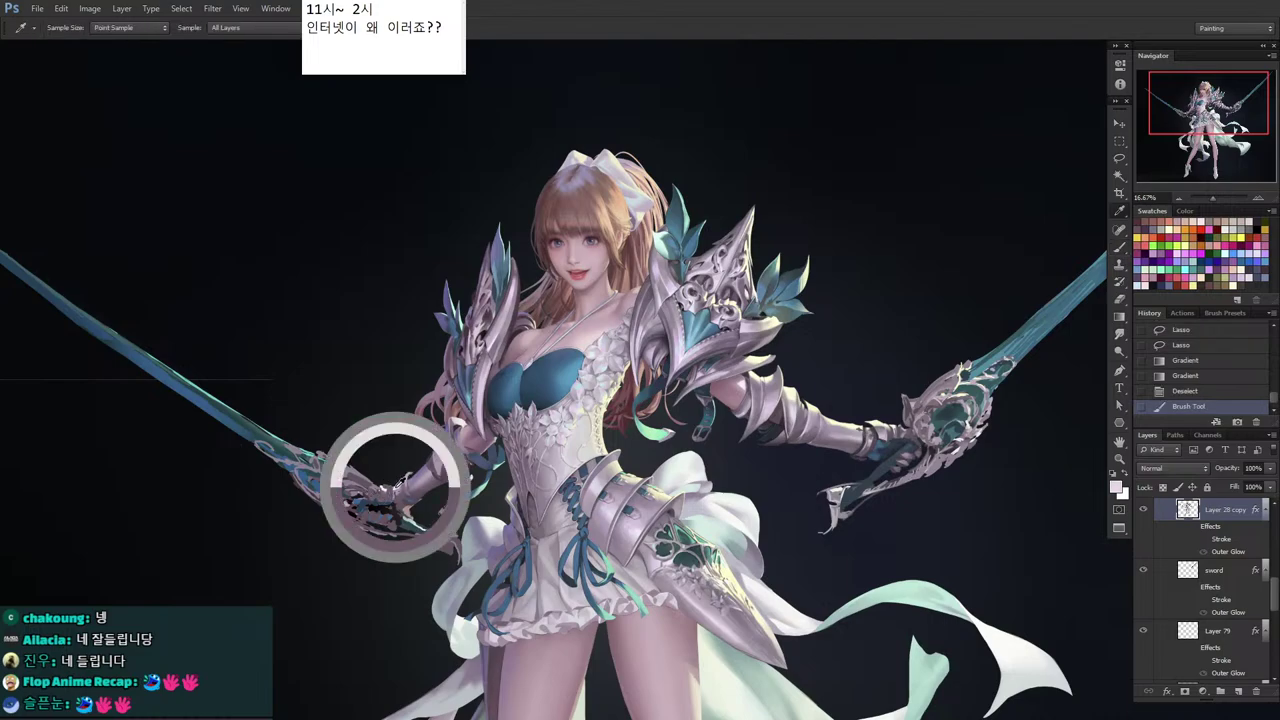
key(l)
drag(397, 490, 385, 484)
key(g)
drag(386, 490, 380, 475)
key(l)
key(ctrl+d)
key(g)
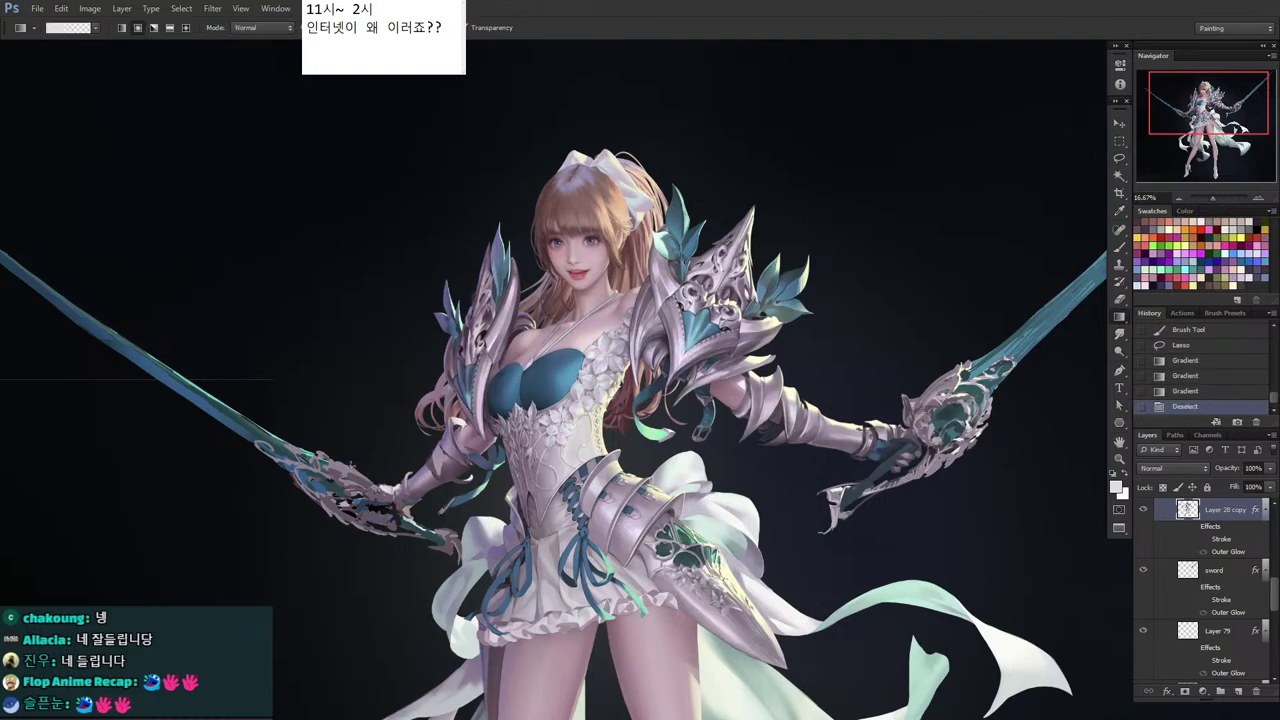
Dab sampled dark mauve accents into the rosette on the guard of the sword on the right.
drag(326, 434, 171, 480)
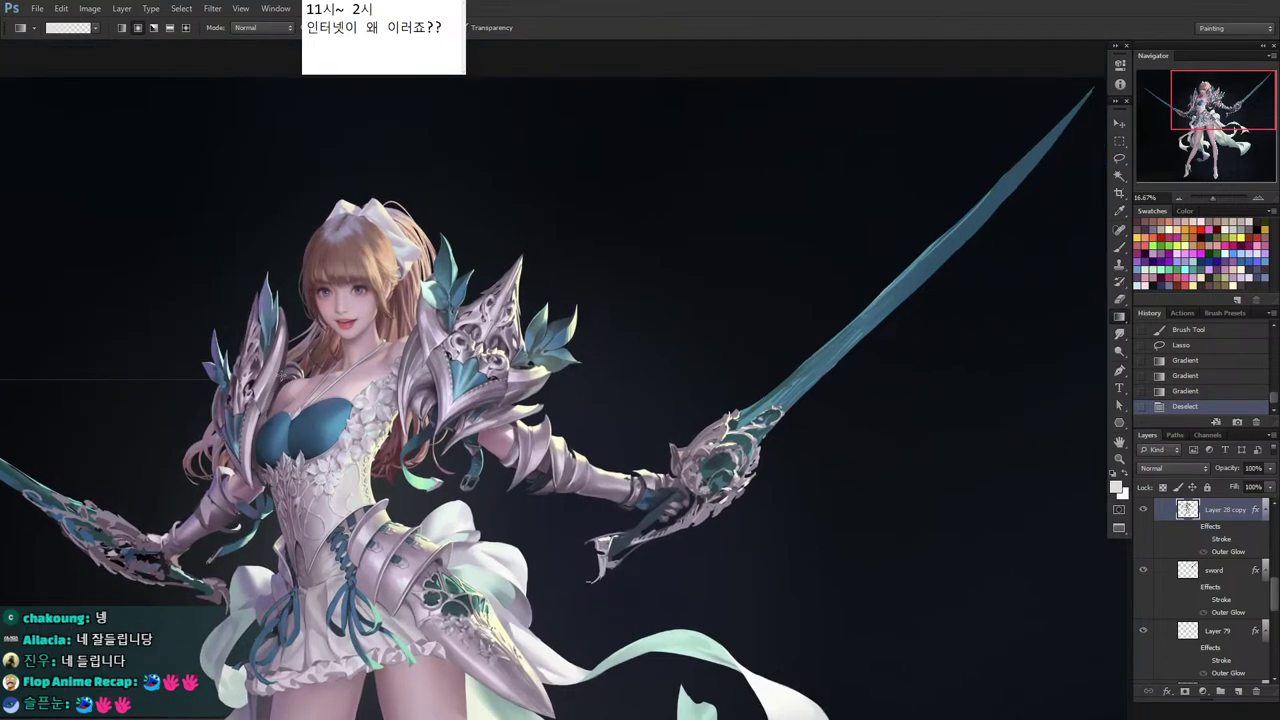
scroll(694, 503, up, 3)
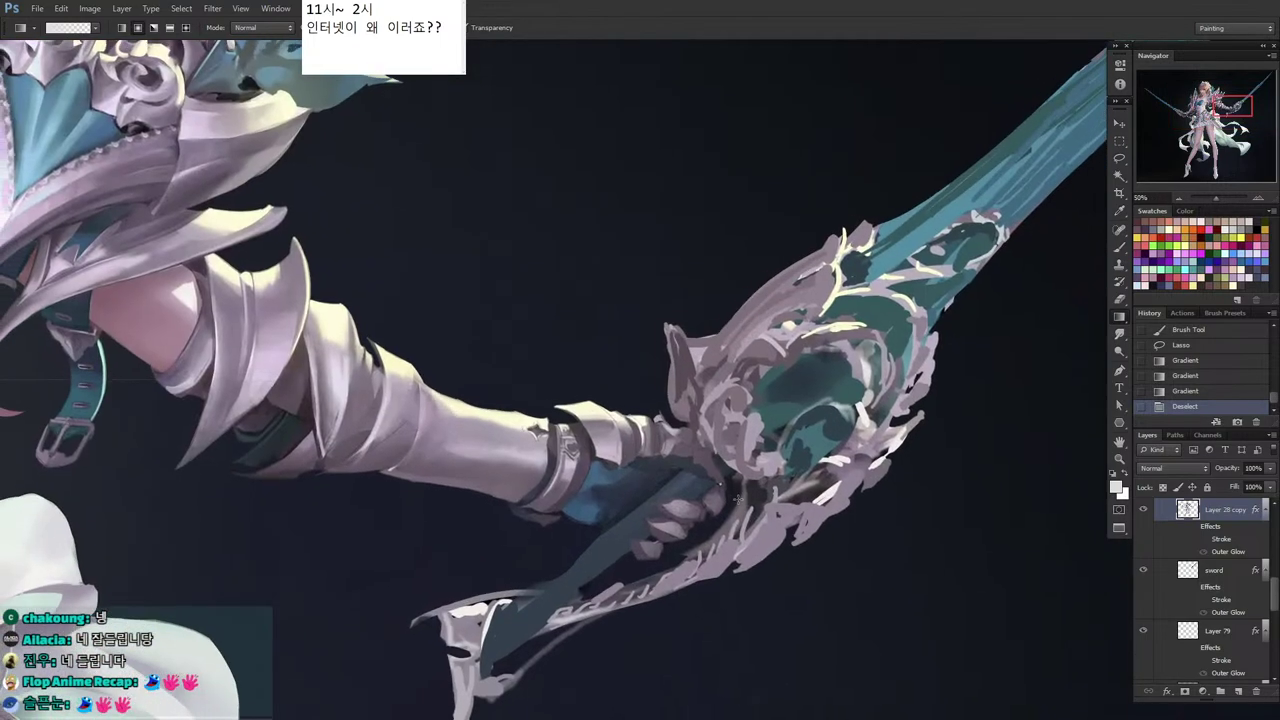
key(i)
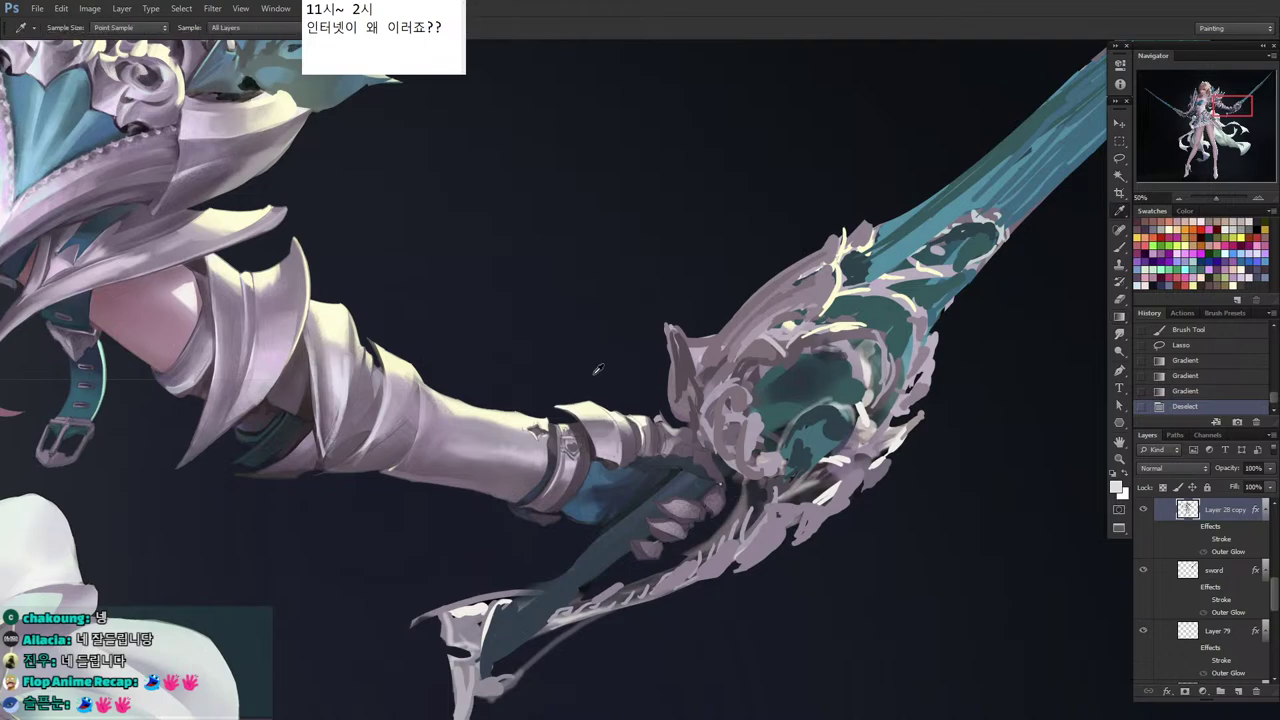
click(590, 428)
key(b)
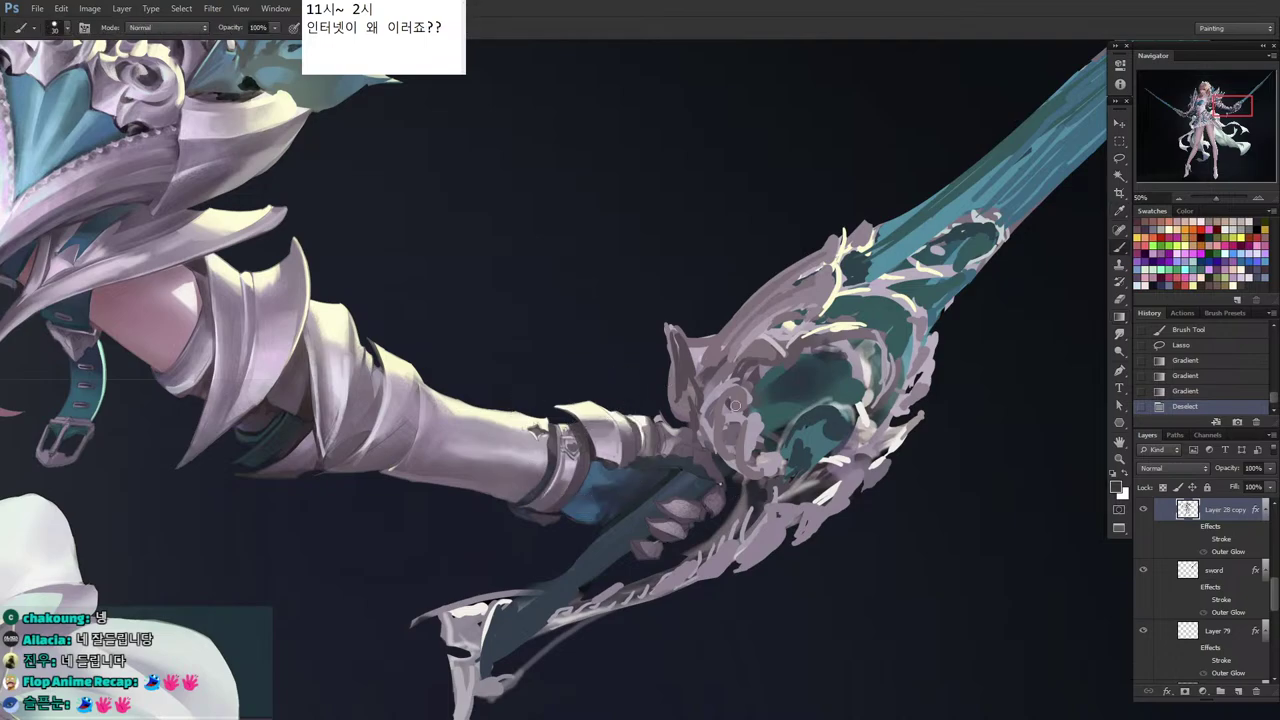
click(733, 403)
click(733, 403)
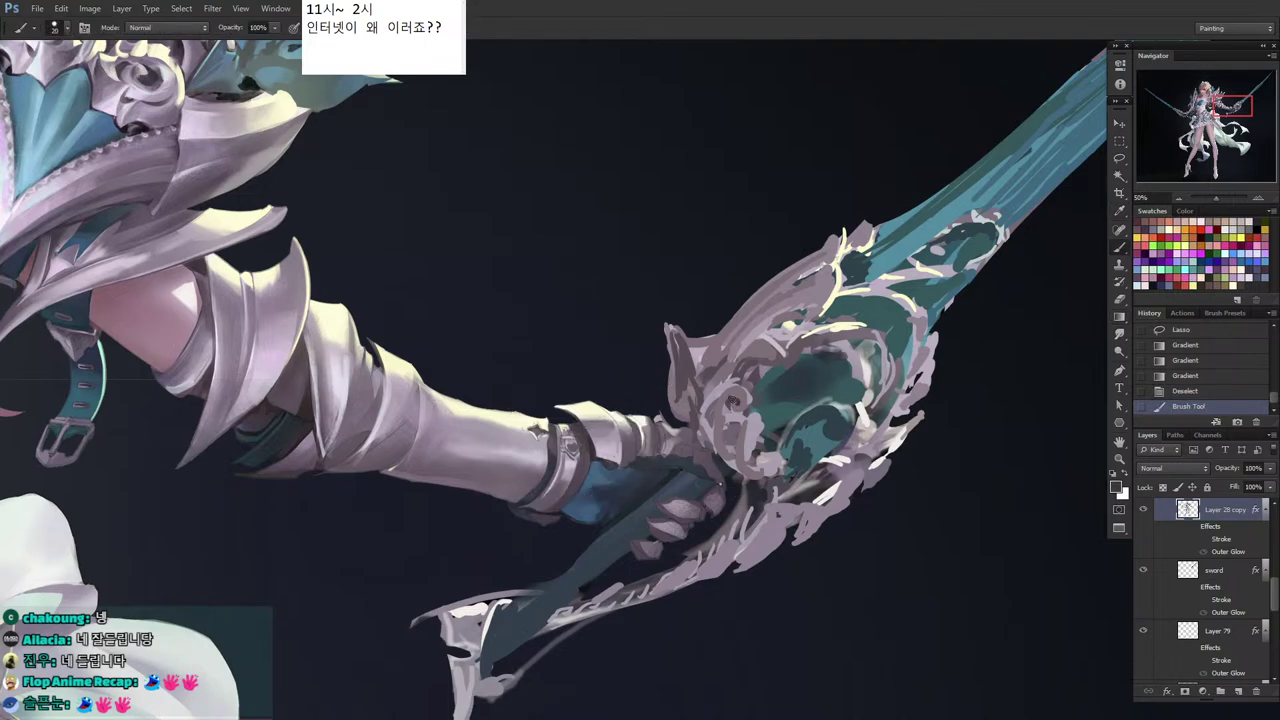
click(731, 402)
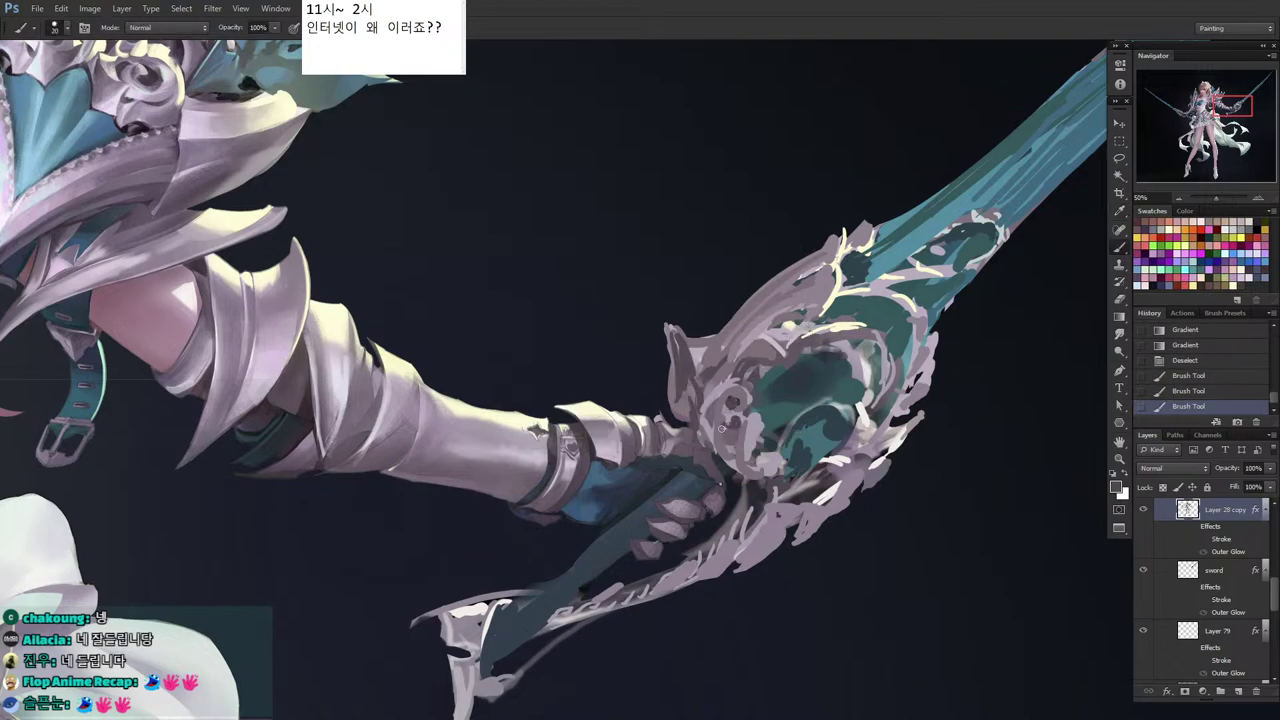
click(721, 428)
click(722, 432)
click(723, 434)
Shade the outer edge of the guard's rosette with sampled mauve gradients inside a lasso selection.
mouse_move(721, 417)
mouse_down()
mouse_move(664, 482)
mouse_move(655, 454)
mouse_move(660, 466)
mouse_up()
key(alt)
click(648, 470)
key(b)
key(l)
key(g)
drag(650, 492, 662, 464)
mouse_move(652, 490)
mouse_down()
mouse_move(668, 450)
mouse_move(690, 472)
mouse_move(655, 450)
mouse_move(668, 440)
mouse_up()
key(l)
key(ctrl+d)
Blend one more gradient up the side of the rosette inside a fresh lasso selection.
key(b)
key(l)
key(l)
key(g)
drag(658, 470, 668, 430)
key(l)
key(ctrl+d)
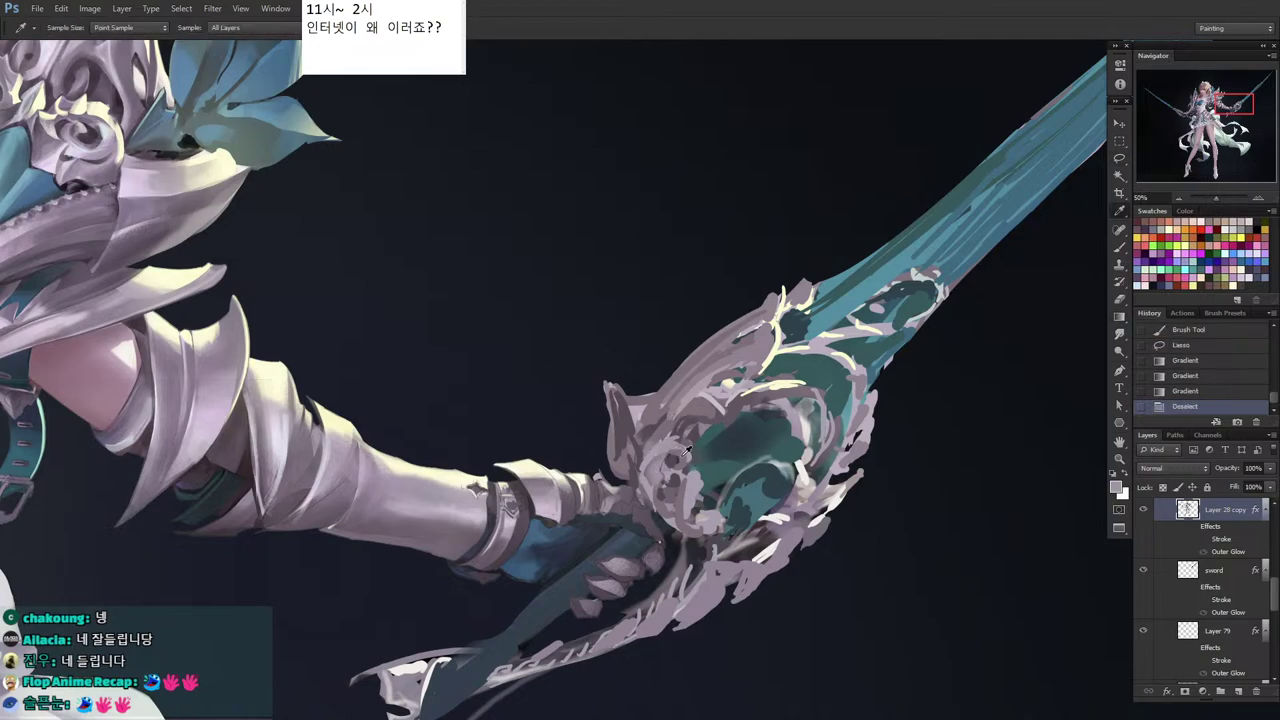
Paint fine sampled mauve strokes inside the rosette's spiral and adjust the brush size for small details.
key(b)
alt+click(674, 496)
mouse_move(674, 481)
mouse_down()
mouse_move(682, 441)
mouse_move(672, 484)
mouse_up()
alt+click(680, 468)
drag(674, 494, 676, 497)
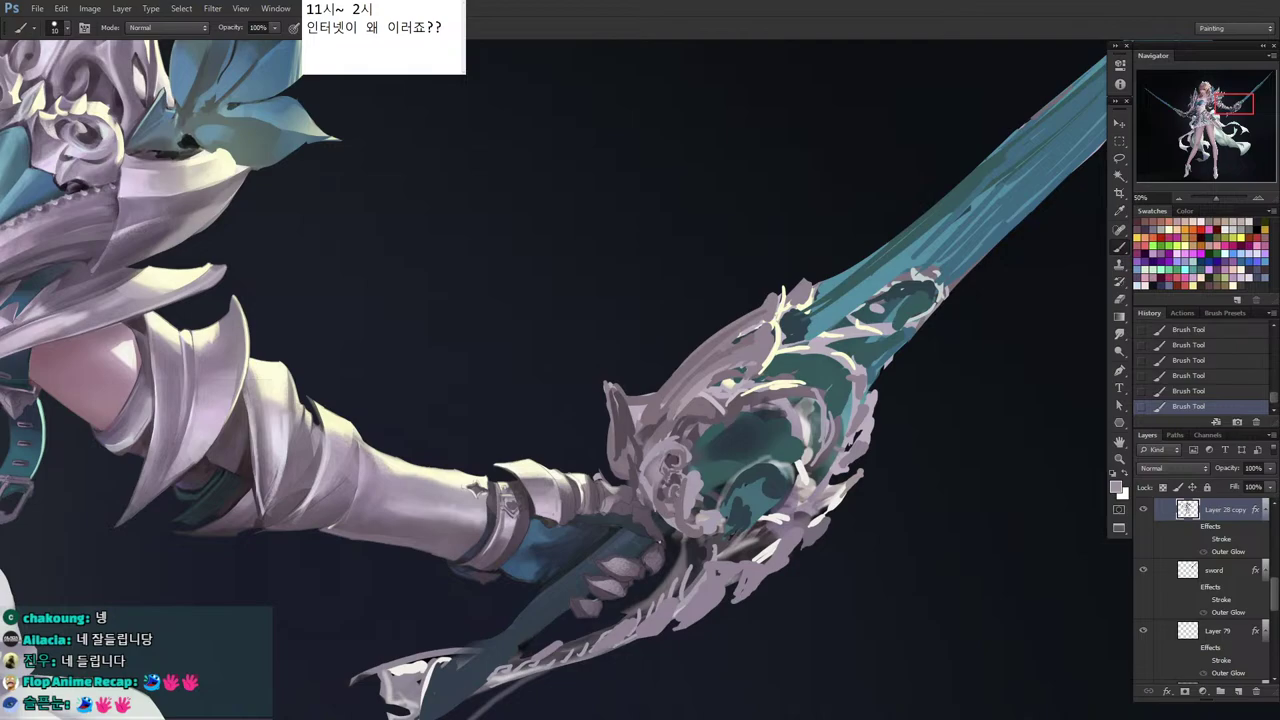
key(bracketright)
key(bracketleft)
key(bracketleft)
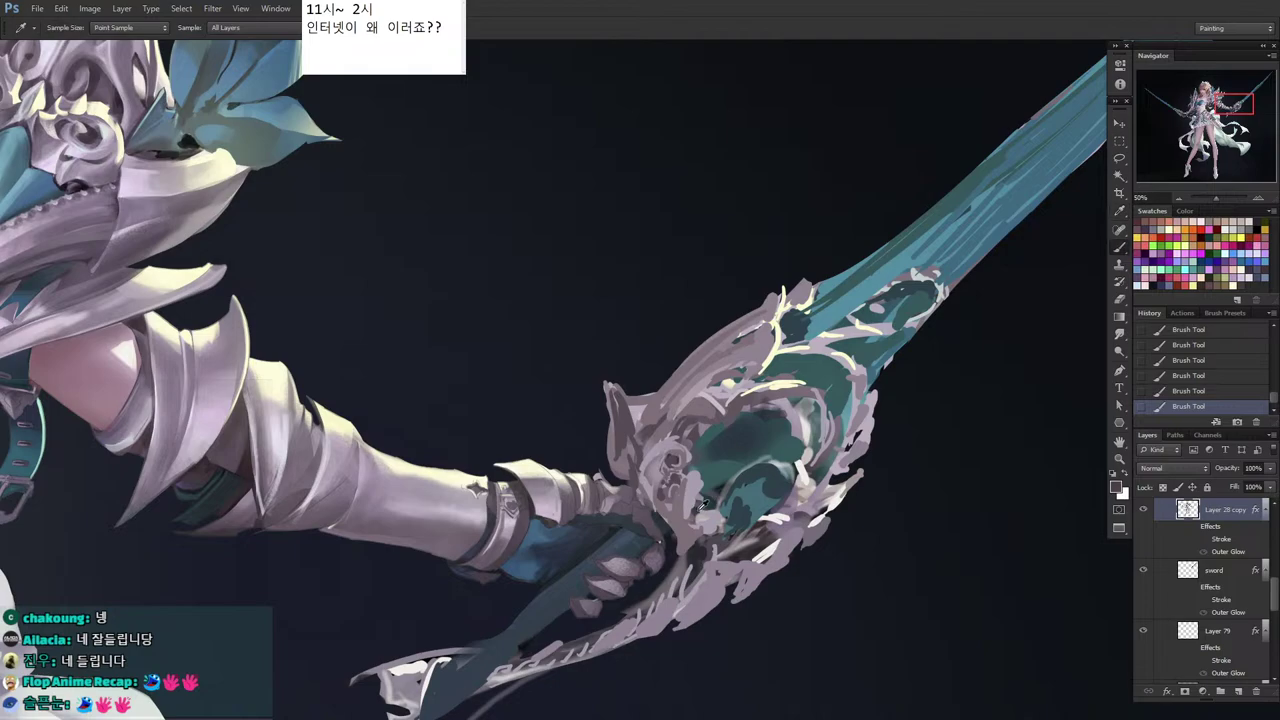
Paint a lassoed curl below the rosette pale mauve, using the 150 px round brush preset with adjusted hardness.
key(l)
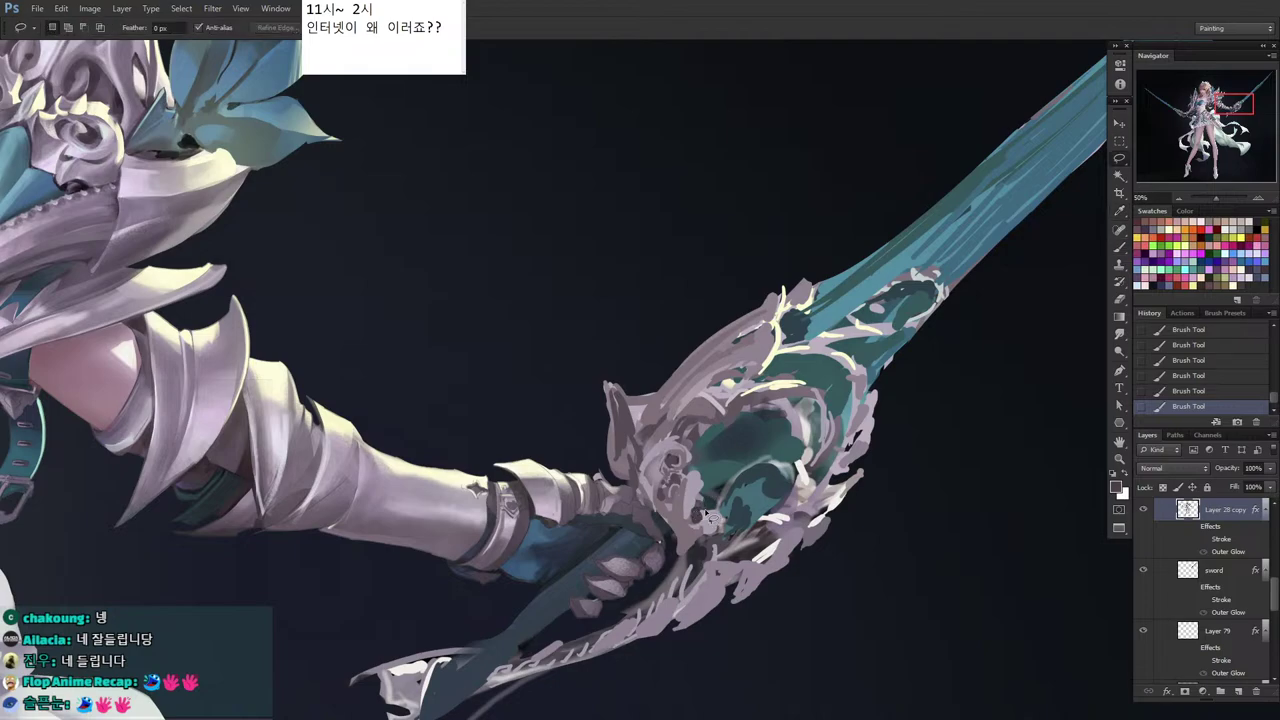
drag(683, 516, 712, 522)
key(b)
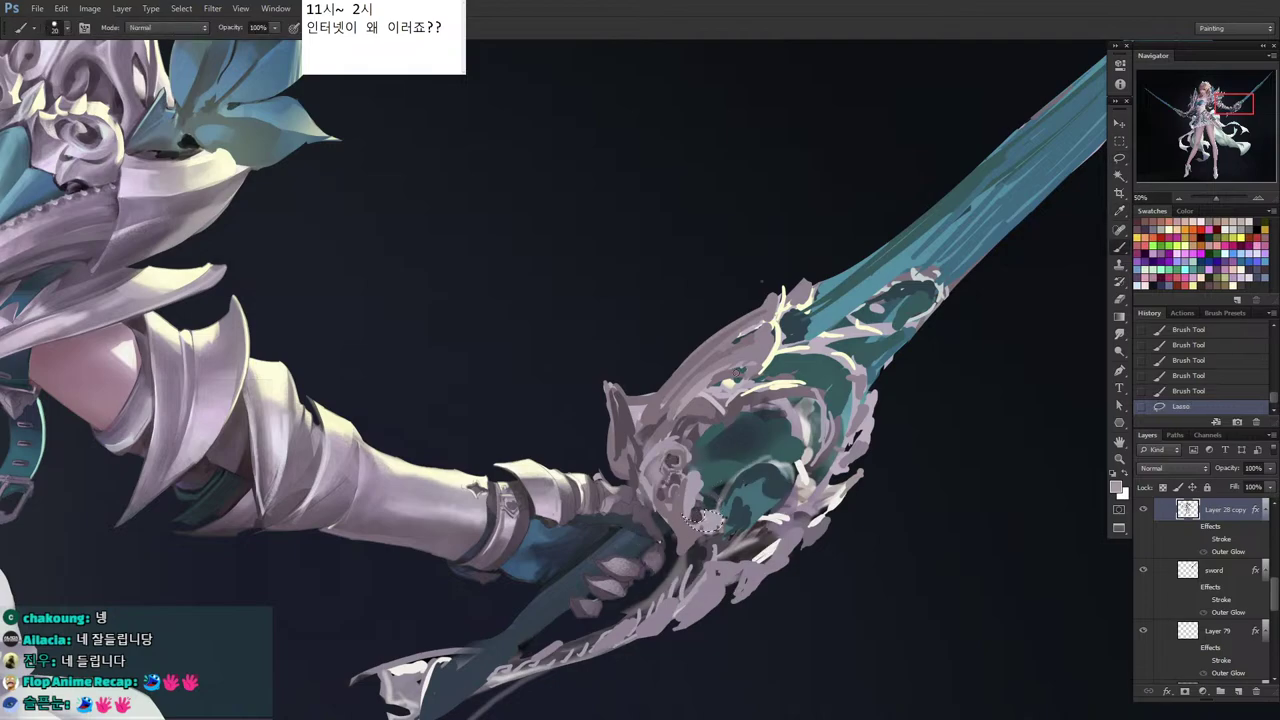
right_click(714, 520)
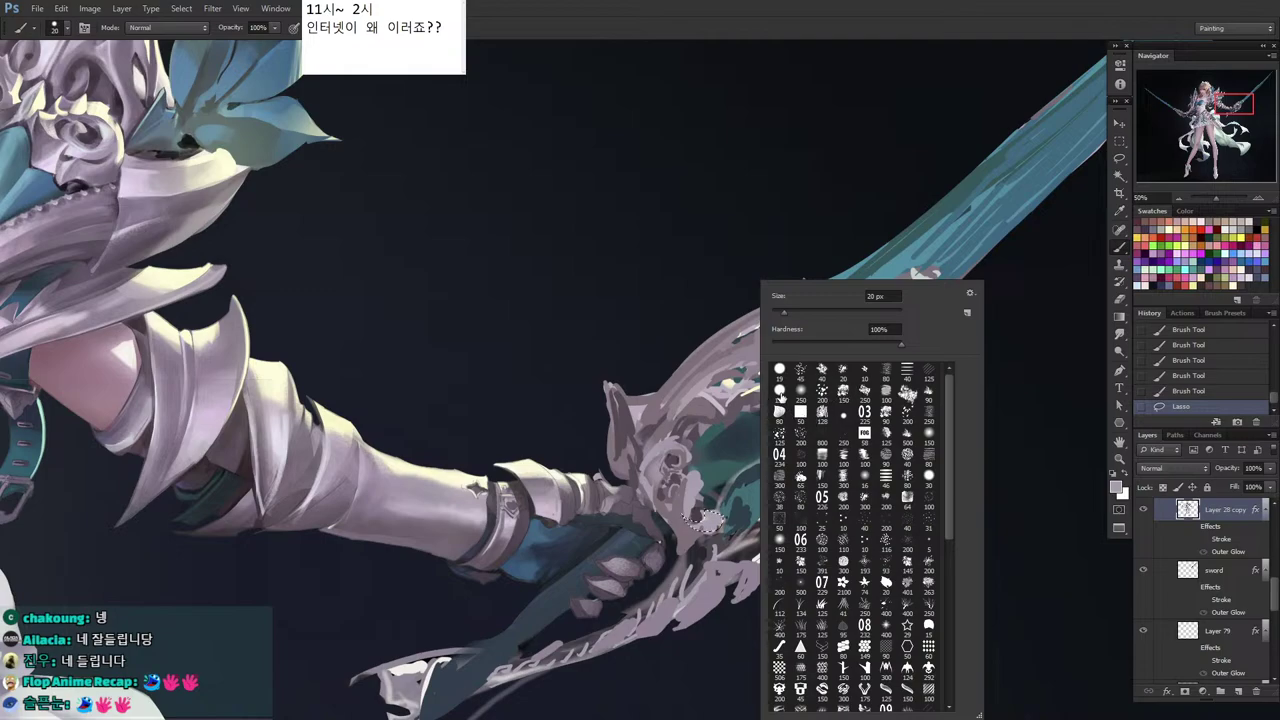
click(780, 392)
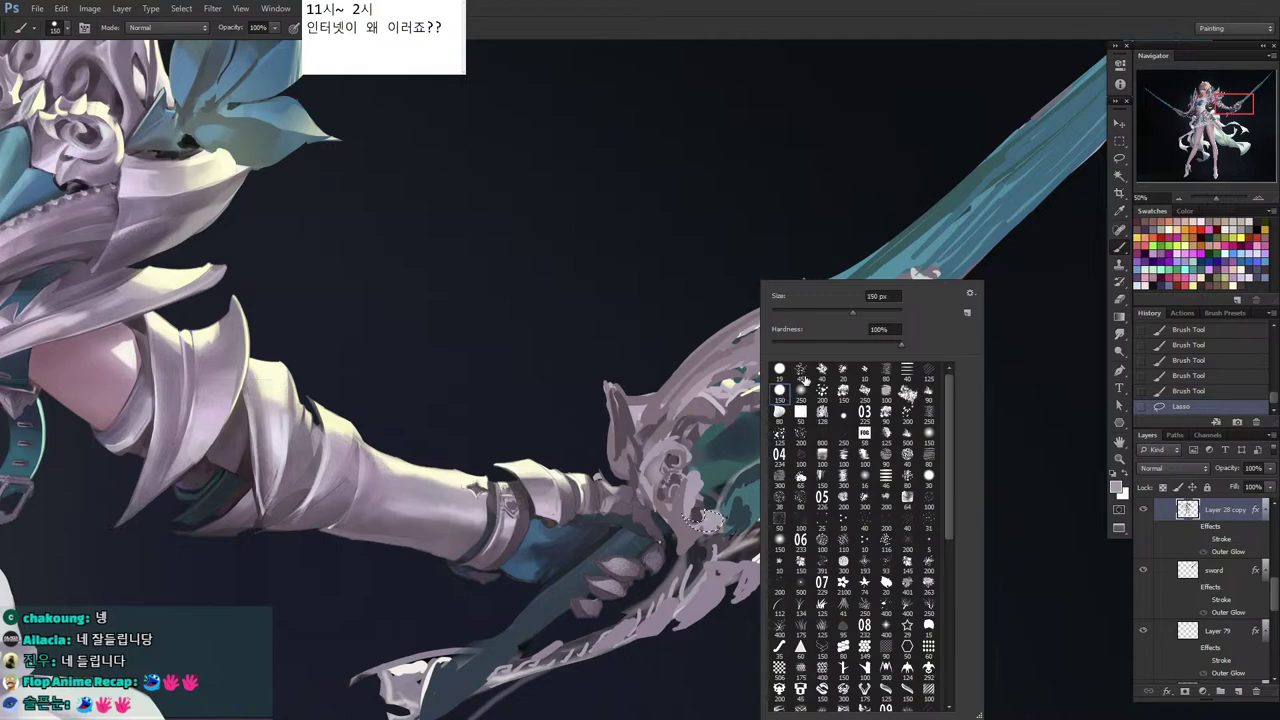
click(888, 345)
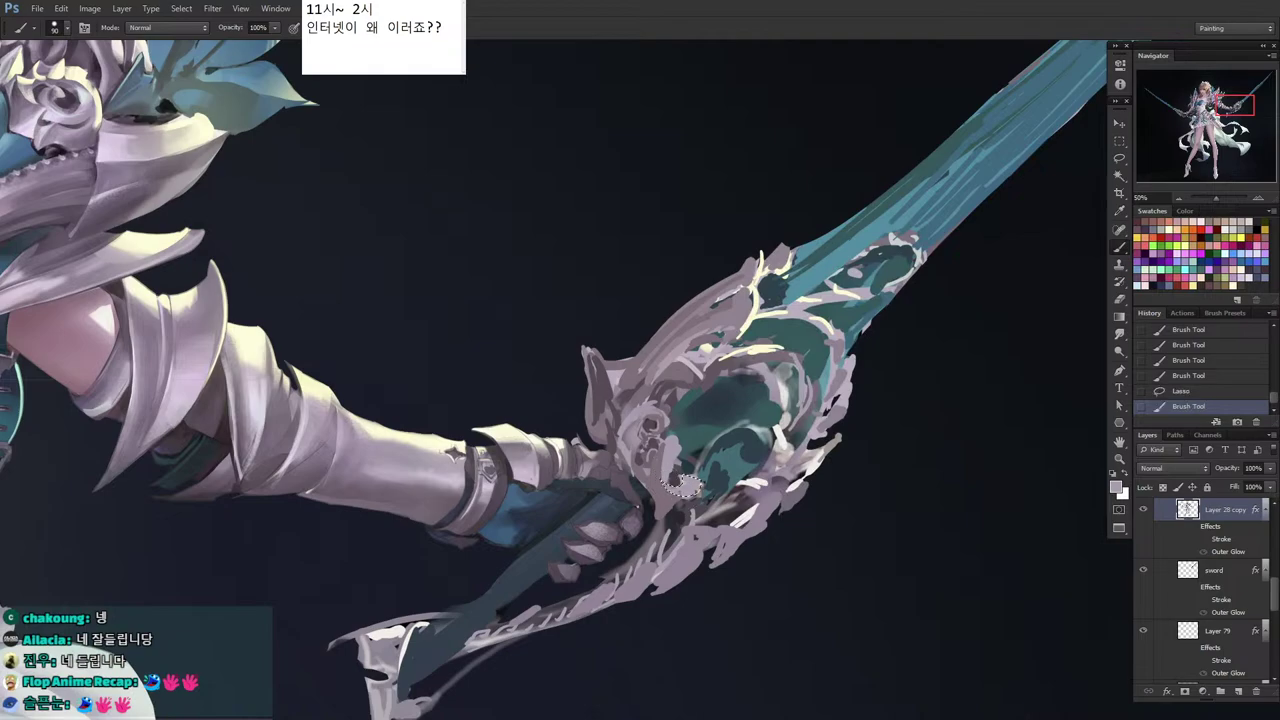
key(alt)
key(ctrl+d)
Shade the lower rim of the rosette with sampled dark mauve brush strokes inside a lasso selection.
key(l)
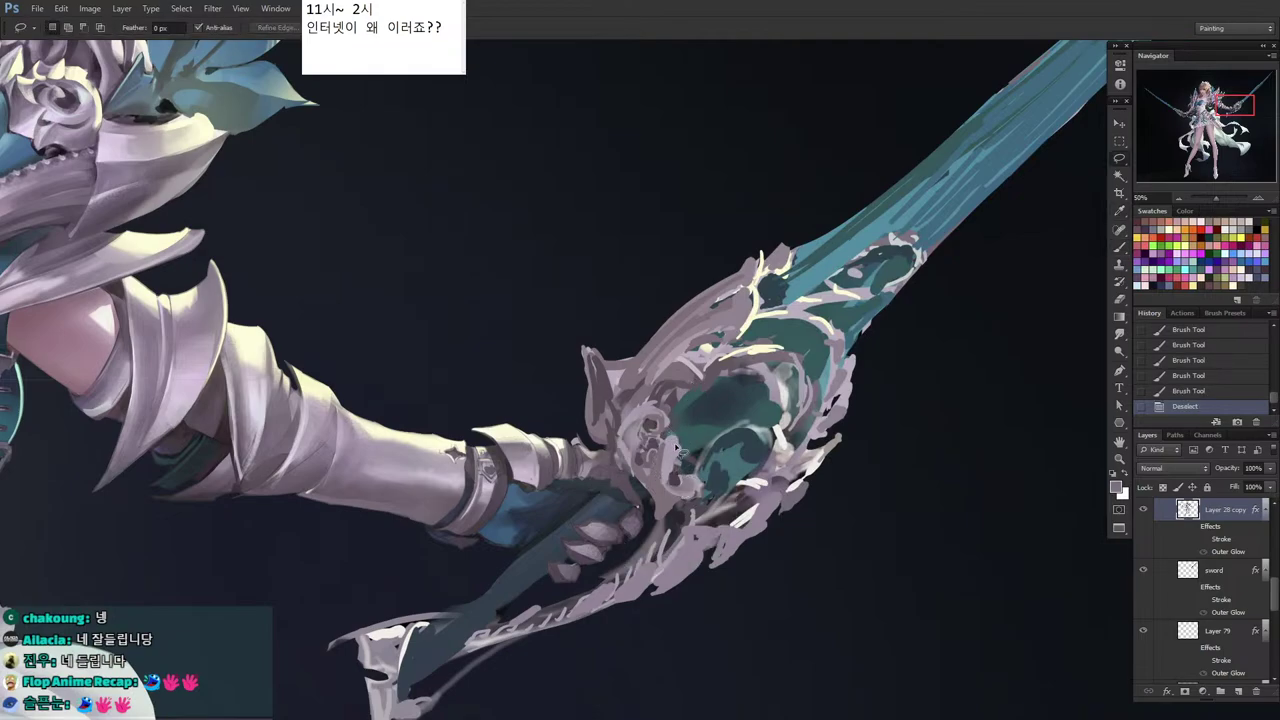
drag(683, 500, 640, 464)
mouse_move(650, 478)
mouse_down()
mouse_move(662, 472)
mouse_move(672, 490)
mouse_up()
key(i)
key(b)
drag(664, 480, 674, 500)
drag(662, 486, 672, 500)
drag(660, 484, 670, 498)
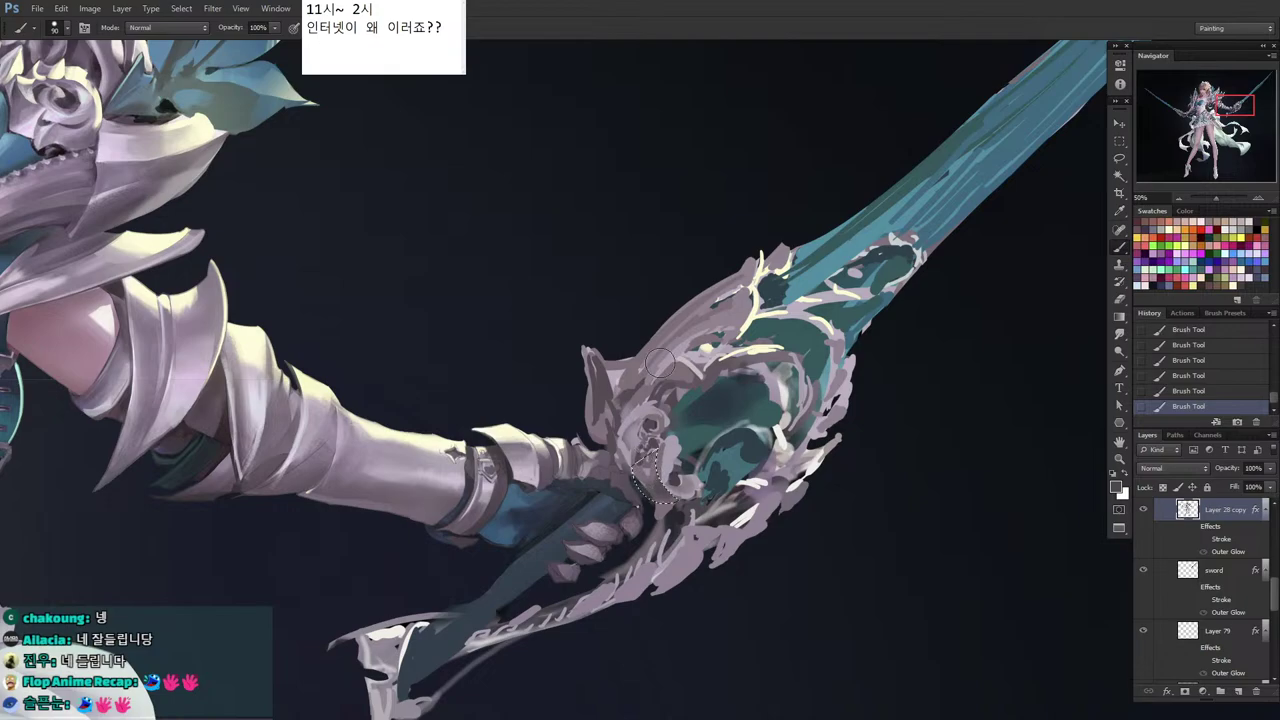
Soften the rosette's lower rim with lighter mauve sampled from the guard.
alt+click(723, 519)
key(alt)
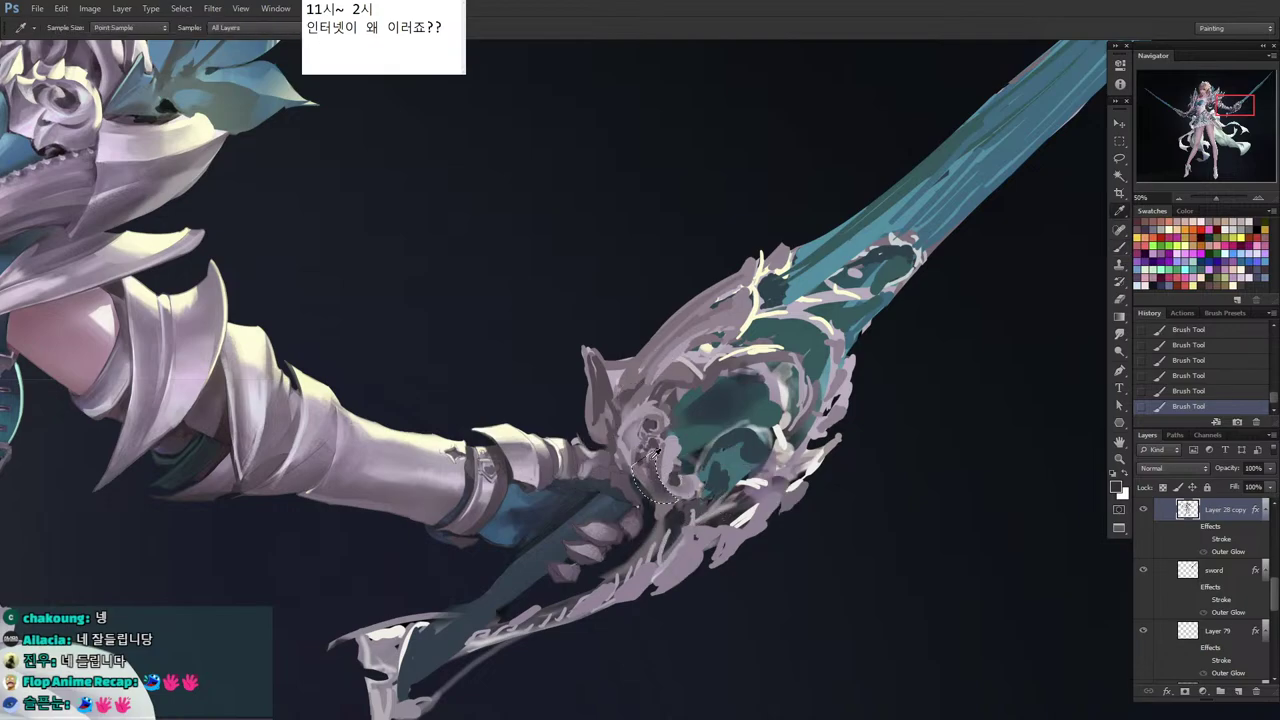
alt+click(654, 456)
drag(654, 470, 665, 492)
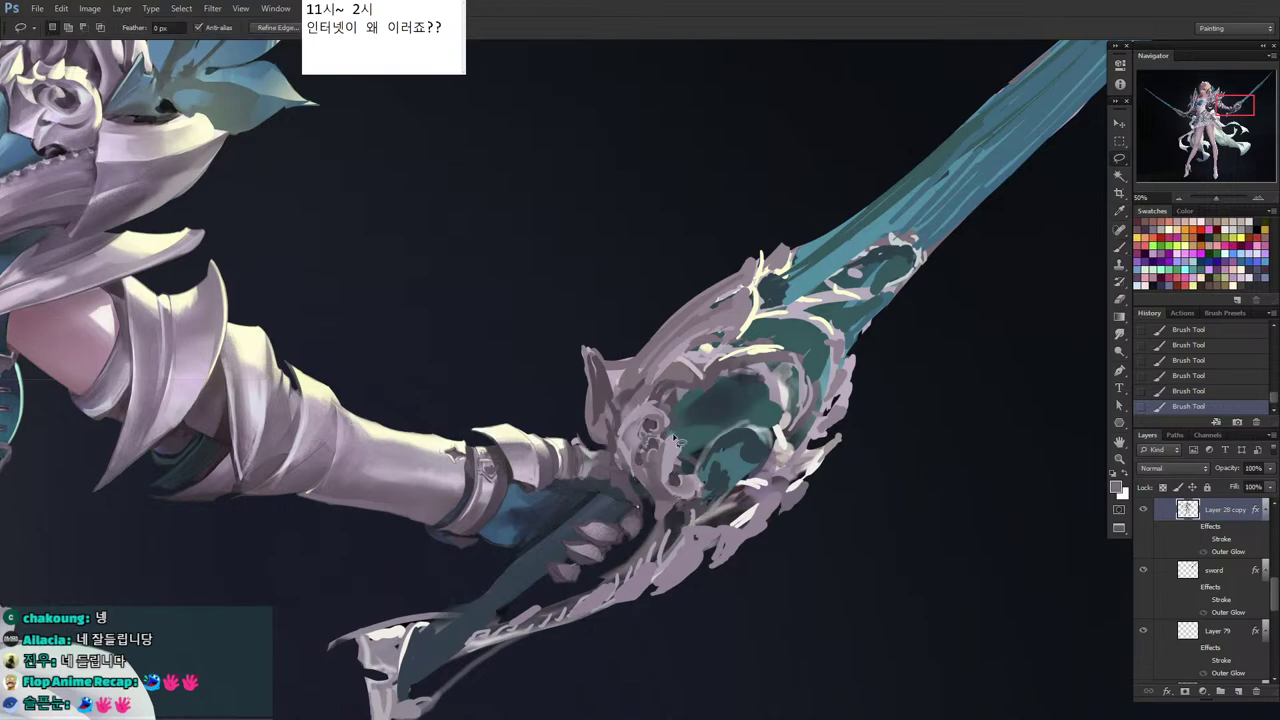
key(ctrl+d)
Smooth the rosette's outer rim on the hand side with sampled mauve strokes inside a lasso selection.
key(l)
mouse_move(621, 436)
mouse_down()
mouse_move(666, 486)
mouse_move(642, 442)
mouse_move(636, 460)
mouse_up()
key(b)
alt+click(630, 420)
drag(630, 432, 644, 462)
key([)
mouse_move(640, 440)
mouse_down()
mouse_move(649, 451)
mouse_move(612, 473)
mouse_up()
key(l)
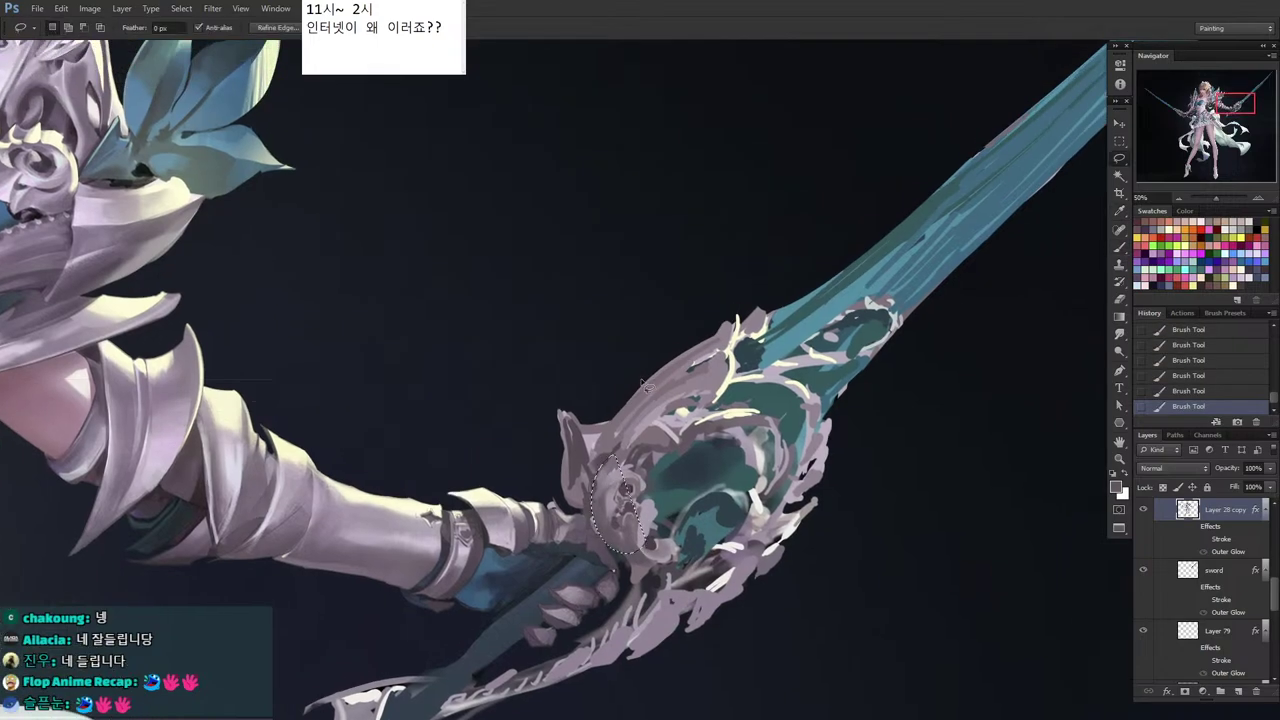
key(ctrl+d)
Lasso the inner area of the guard's upper wing and shade its base with sampled mauve strokes.
mouse_move(700, 377)
mouse_down()
mouse_move(681, 421)
mouse_move(673, 414)
mouse_up()
key(b)
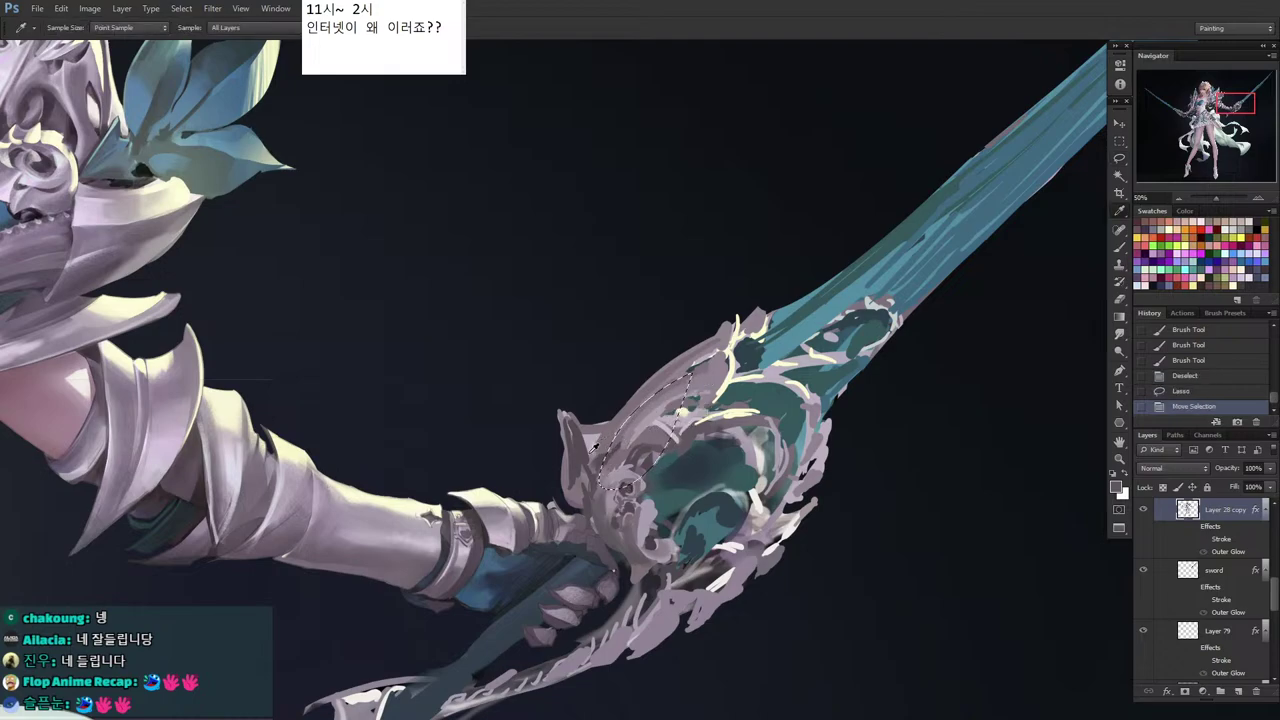
alt+click(580, 457)
drag(605, 458, 625, 432)
mouse_move(614, 446)
mouse_down()
mouse_move(634, 404)
mouse_move(626, 440)
mouse_up()
alt+click(626, 432)
key(])
key(l)
key(ctrl+d)
Blend the wing's base into the rosette with sampled mauve strokes inside a new lasso selection.
mouse_move(672, 362)
mouse_down()
mouse_move(616, 420)
mouse_move(656, 426)
mouse_move(622, 434)
mouse_move(622, 412)
mouse_up()
key(b)
alt+click(627, 421)
mouse_move(600, 450)
mouse_down()
mouse_move(616, 426)
mouse_move(604, 456)
mouse_up()
drag(618, 432, 598, 492)
key(ctrl+d)
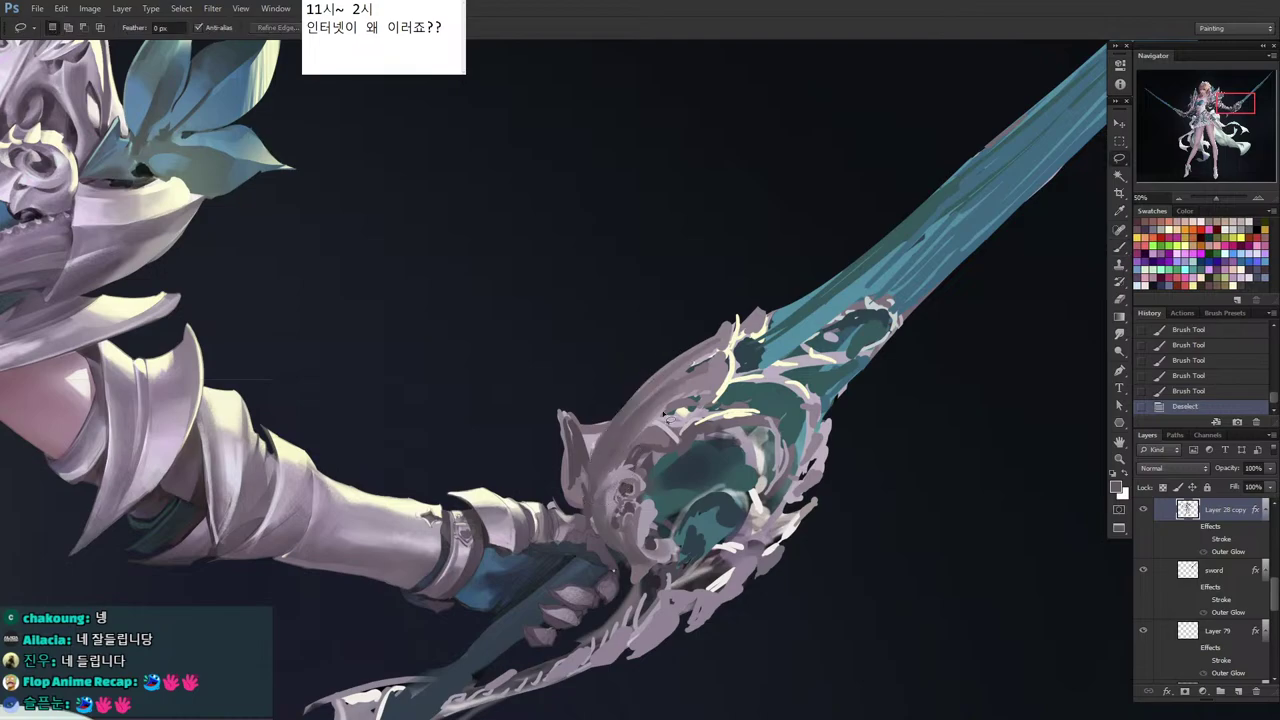
Fill the wing's inner face below the tip with smooth sampled mauve strokes inside a lasso selection.
key(alt)
key(l)
mouse_move(678, 378)
mouse_down()
mouse_move(726, 353)
mouse_move(694, 412)
mouse_move(686, 404)
mouse_move(708, 392)
mouse_up()
key(b)
alt+click(712, 380)
drag(720, 370, 708, 398)
drag(718, 372, 706, 400)
key(l)
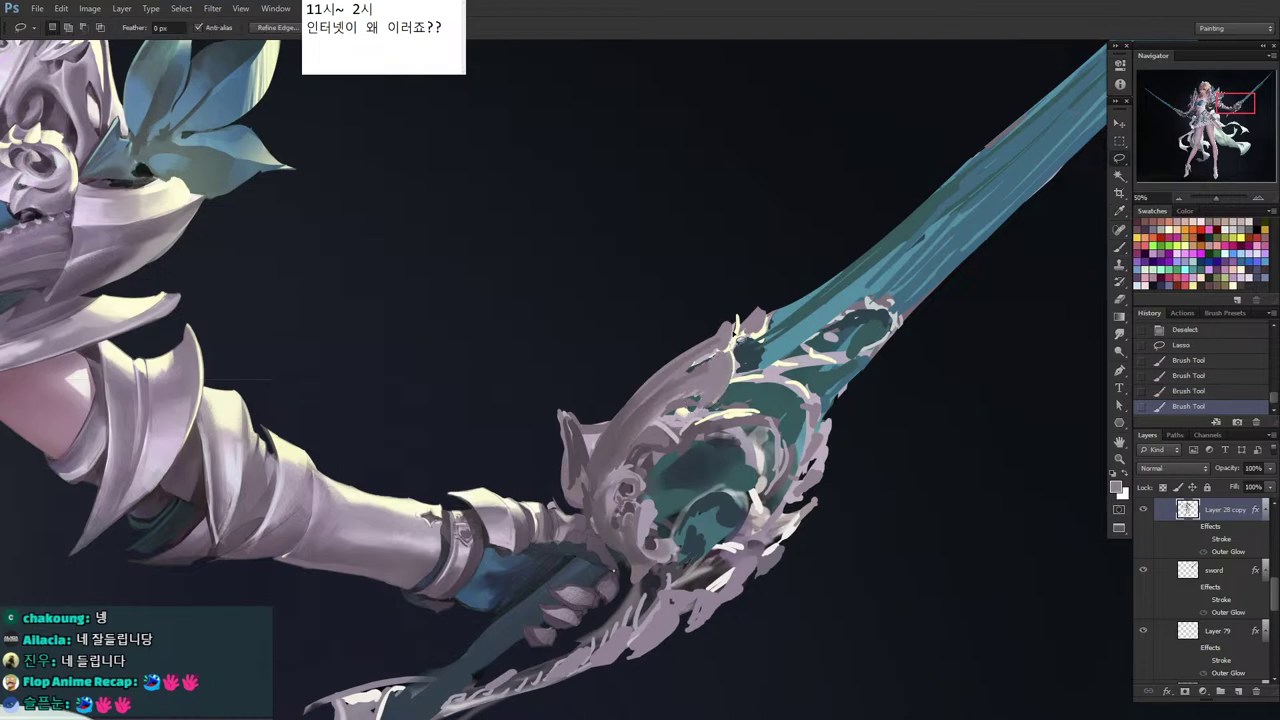
key(ctrl+d)
Paint the guard wing's tip and upper edge in sampled mauve, confining the edge strokes with a lasso selection.
key(b)
mouse_move(686, 354)
mouse_down()
mouse_move(722, 346)
mouse_move(698, 364)
mouse_up()
drag(724, 350, 686, 374)
key(l)
mouse_move(716, 356)
mouse_down()
mouse_move(672, 380)
mouse_move(728, 354)
mouse_move(672, 390)
mouse_up()
key(Return)
key(b)
alt+click(677, 388)
key(])
mouse_move(708, 366)
mouse_down()
mouse_move(676, 394)
mouse_move(692, 374)
mouse_move(680, 384)
mouse_up()
alt+click(690, 376)
mouse_move(708, 350)
mouse_down()
mouse_move(668, 394)
mouse_move(672, 415)
mouse_move(697, 424)
mouse_move(701, 389)
mouse_up()
Brush mauve along the wing's lower part above the rosette to smooth its surface.
key(l)
key(b)
drag(627, 445, 655, 417)
drag(668, 410, 645, 423)
drag(672, 405, 650, 418)
key(l)
key(ctrl+d)
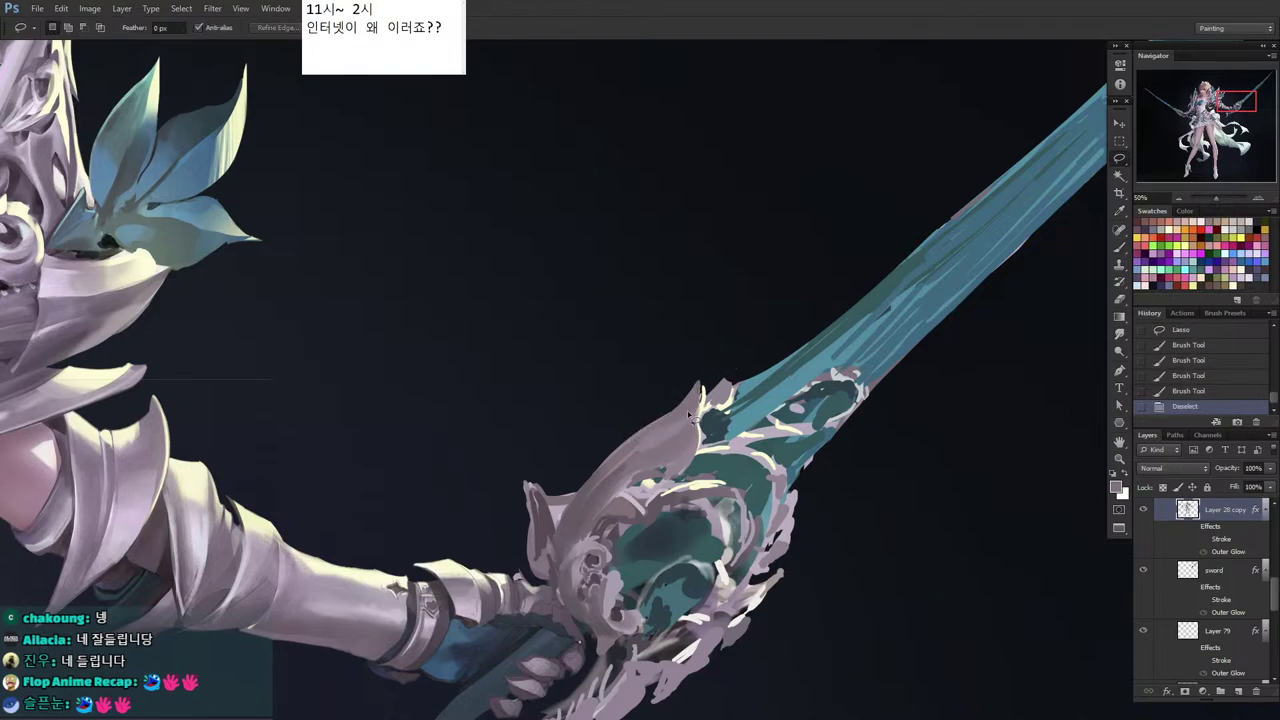
Brighten a lassoed band along the wing's upper edge with silver sampled from the forearm armor.
key(i)
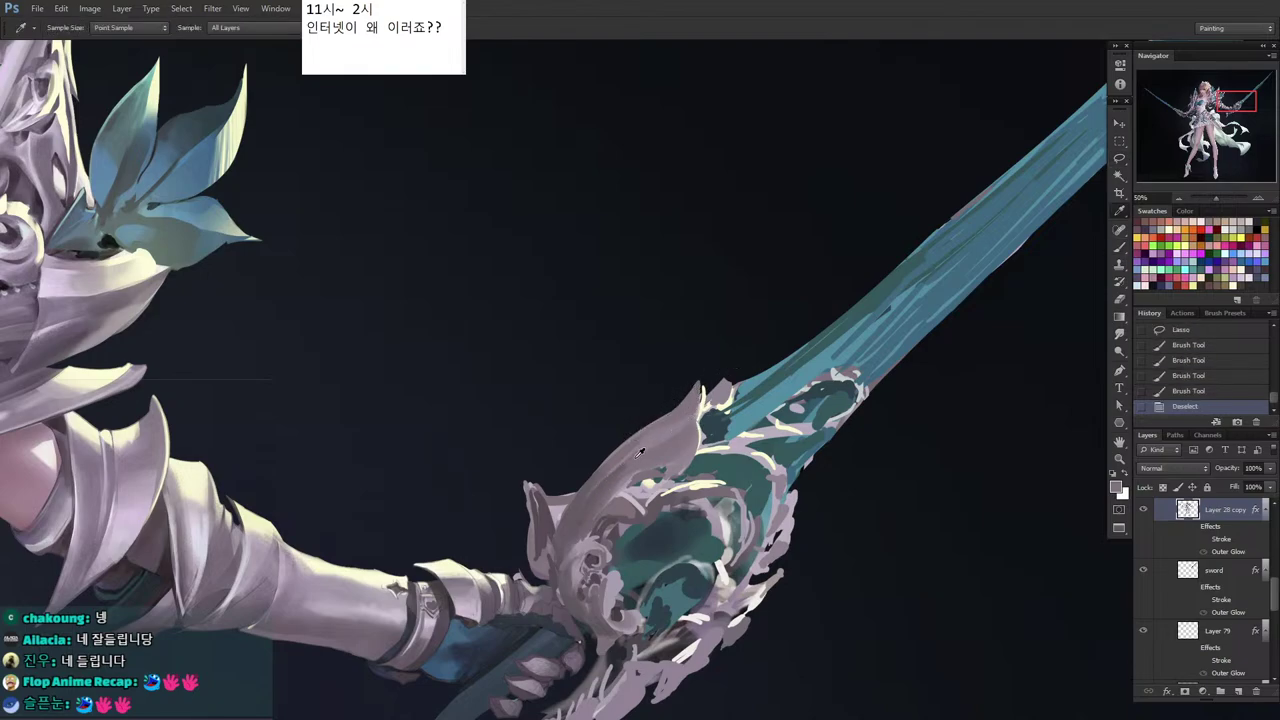
click(305, 568)
key(l)
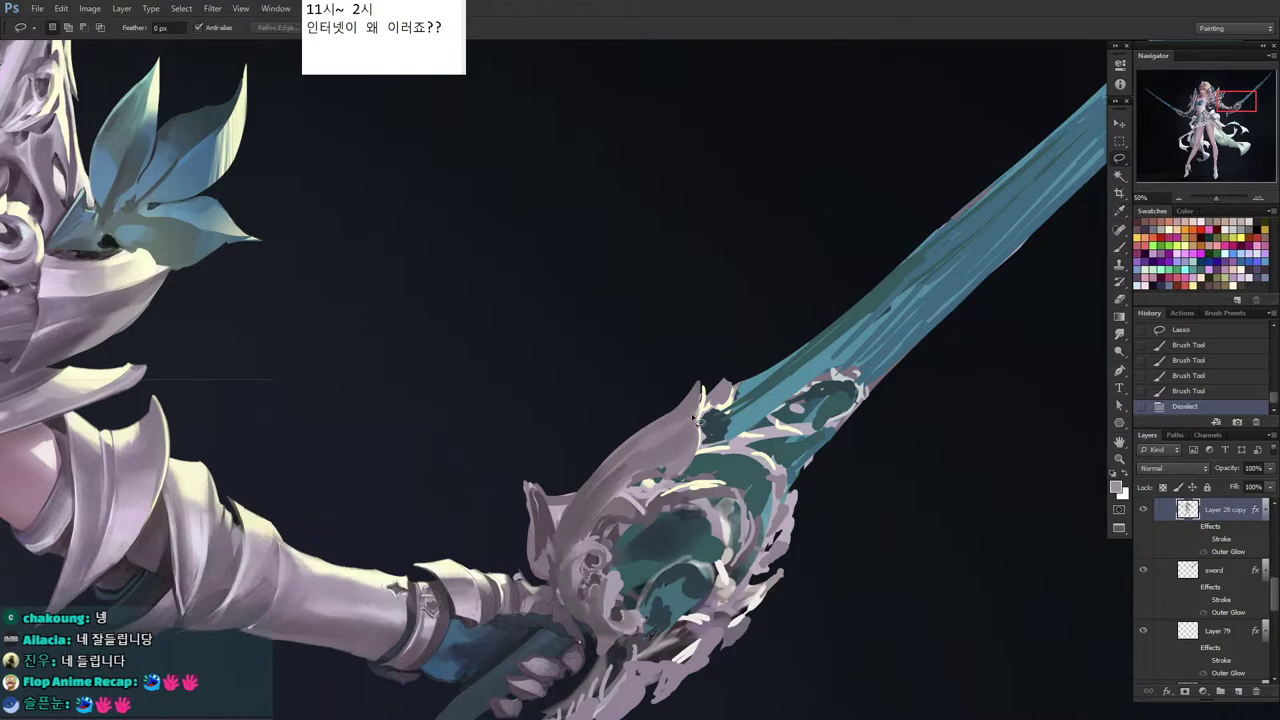
mouse_move(683, 432)
mouse_down()
mouse_move(585, 506)
mouse_move(698, 397)
mouse_up()
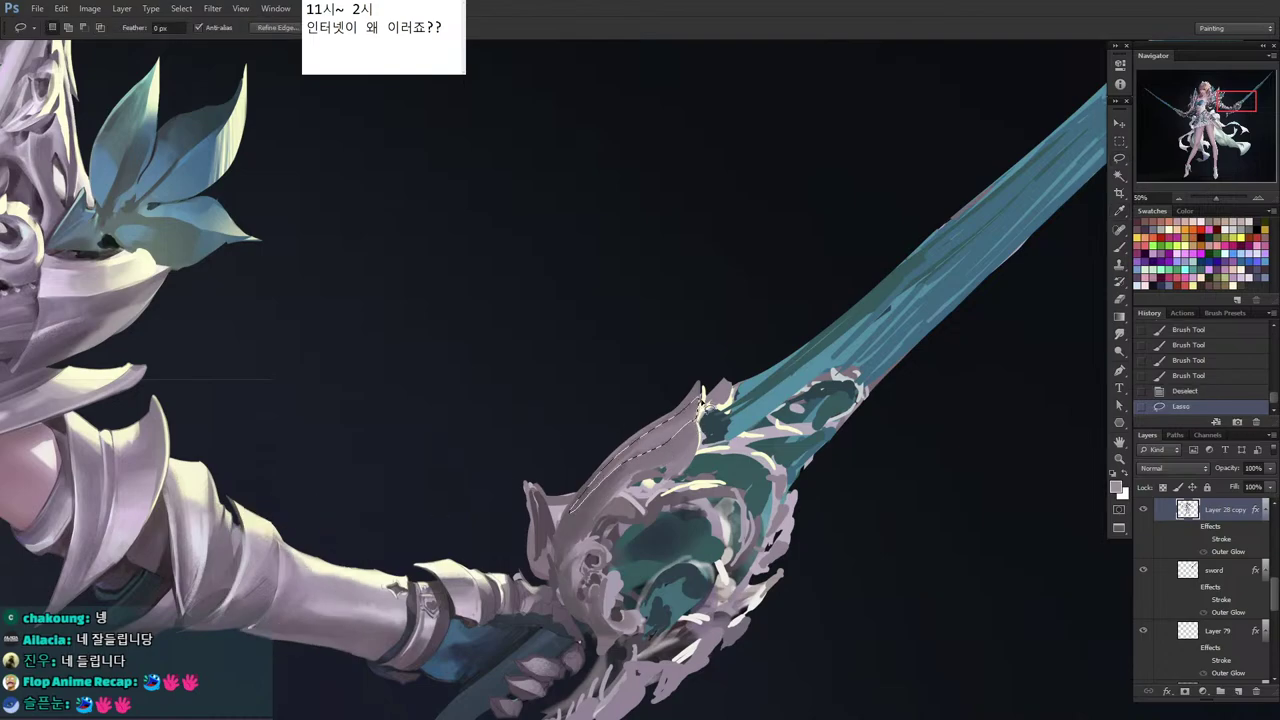
key(b)
drag(614, 473, 635, 455)
mouse_move(620, 468)
mouse_down()
mouse_move(640, 458)
mouse_move(657, 386)
mouse_up()
key(ctrl+d)
Blend sampled mauve tones across the lower half of the wing inside a lasso selection.
key(l)
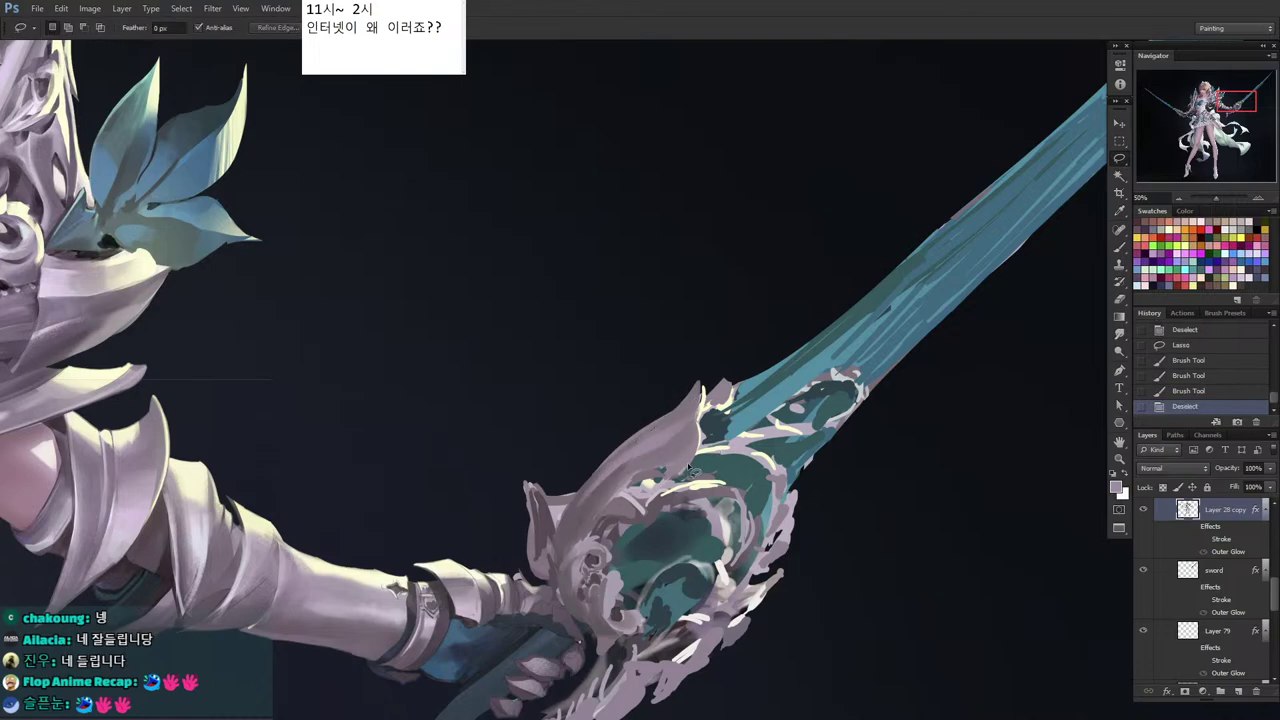
mouse_move(698, 429)
mouse_down()
mouse_move(594, 534)
mouse_move(633, 428)
mouse_move(636, 482)
mouse_move(595, 531)
mouse_up()
key(b)
drag(597, 530, 655, 477)
drag(655, 477, 580, 530)
alt+click(598, 500)
alt+click(679, 454)
drag(672, 455, 620, 488)
alt+click(620, 481)
Clean up the wing's tip and its blade-side edge with sampled color inside lasso selections.
key(l)
click(660, 383)
mouse_move(645, 385)
mouse_down()
mouse_move(678, 392)
mouse_move(697, 378)
mouse_move(684, 424)
mouse_move(704, 379)
mouse_move(691, 410)
mouse_move(697, 398)
mouse_up()
key(b)
alt+click(694, 398)
key(l)
key(ctrl+d)
mouse_move(702, 384)
mouse_down()
mouse_move(679, 470)
mouse_move(692, 416)
mouse_up()
drag(684, 434, 700, 458)
key(b)
mouse_move(694, 412)
mouse_down()
mouse_move(704, 444)
mouse_move(682, 456)
mouse_up()
key(ctrl+d)
Refine the wing's blade-side edge below the tip with a smaller brush in sampled mauve.
alt+click(686, 436)
key(bracketleft)
key(bracketleft)
key(bracketleft)
key(bracketleft)
drag(698, 420, 686, 446)
drag(700, 432, 686, 446)
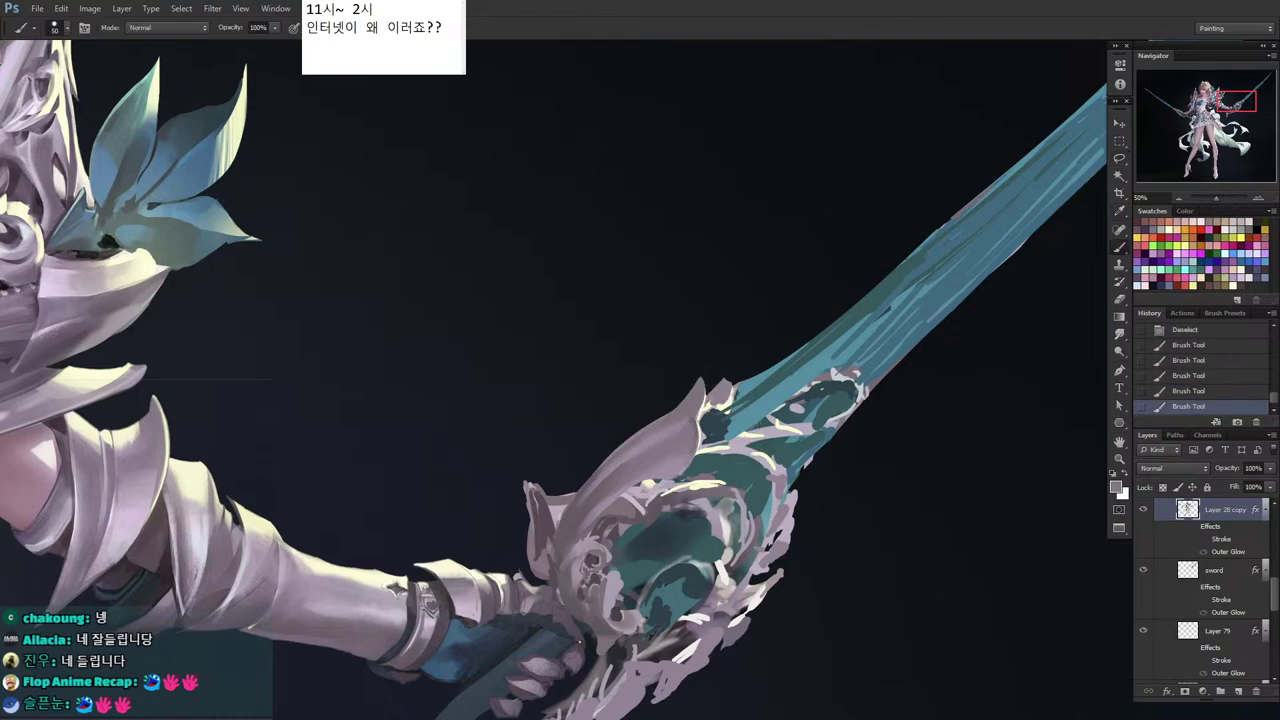
Repaint the tip of the guard's wing in mauve inside a lasso selection.
key(l)
drag(700, 380, 686, 422)
drag(688, 420, 694, 410)
key(b)
mouse_move(708, 388)
mouse_down()
mouse_move(560, 545)
mouse_move(648, 428)
mouse_move(632, 447)
mouse_up()
alt+click(684, 432)
Shade the wing's lower outer band with sampled mauve tones inside a lasso selection.
key(l)
click(647, 433)
key(i)
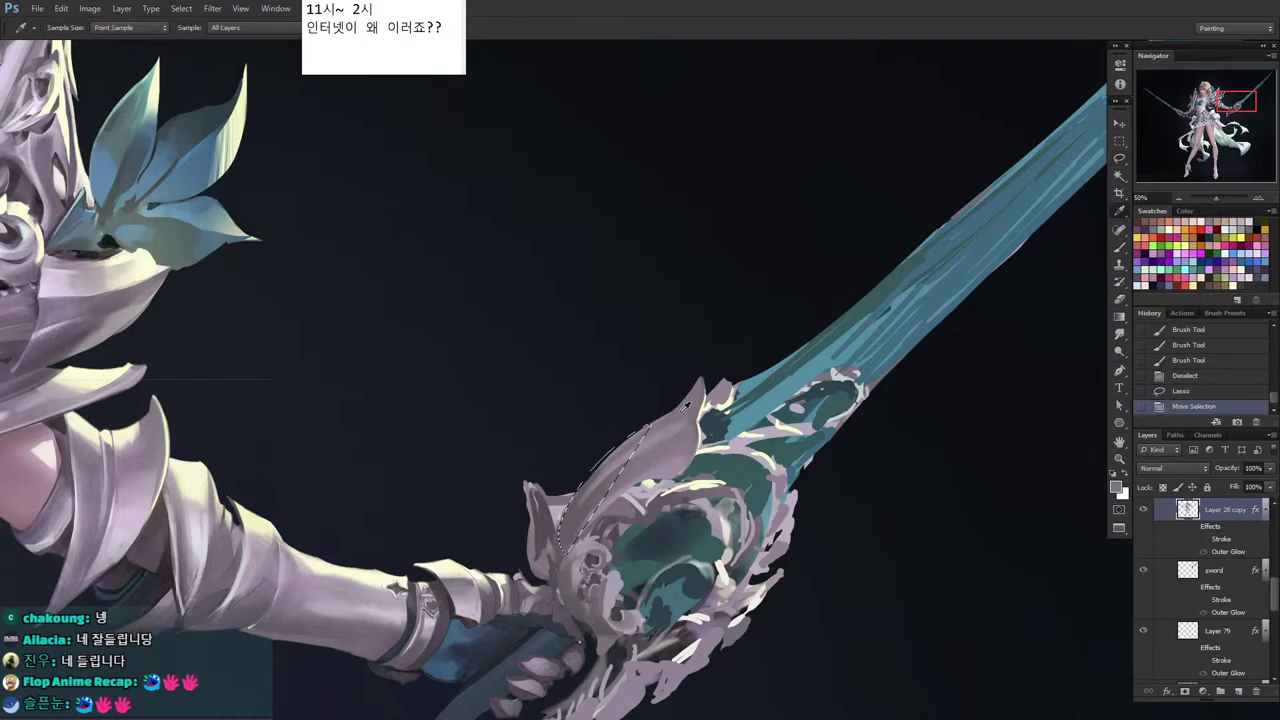
click(577, 497)
key(b)
mouse_move(636, 440)
mouse_down()
mouse_move(590, 476)
mouse_move(569, 521)
mouse_up()
drag(586, 502, 568, 522)
alt+click(623, 450)
mouse_move(622, 448)
mouse_down()
mouse_move(567, 539)
mouse_move(620, 419)
mouse_up()
key(l)
key(ctrl+d)
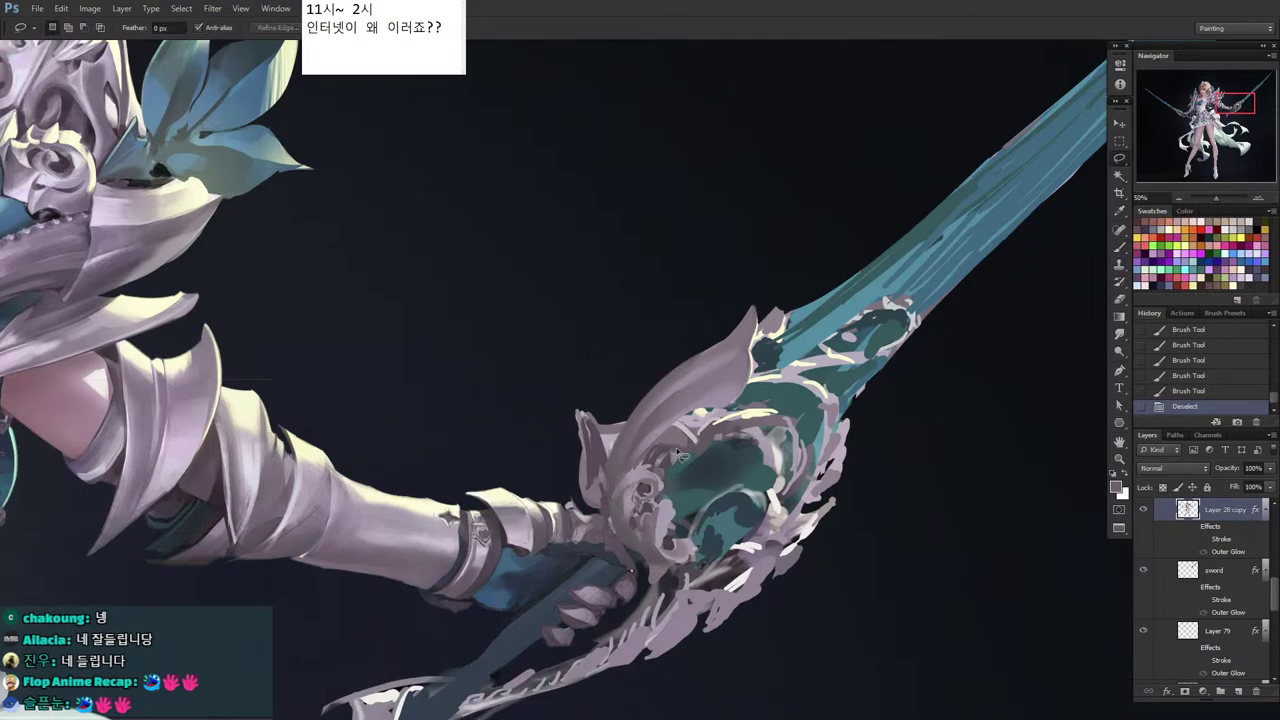
Cover the rough silver strokes beside the guard's central inset with sampled dark teal inside a lasso selection.
mouse_move(672, 424)
mouse_down()
mouse_move(688, 448)
mouse_move(634, 464)
mouse_move(674, 425)
mouse_up()
mouse_move(738, 460)
mouse_down()
mouse_move(604, 477)
mouse_move(635, 432)
mouse_move(659, 477)
mouse_move(590, 458)
mouse_up()
key(i)
click(610, 462)
key(b)
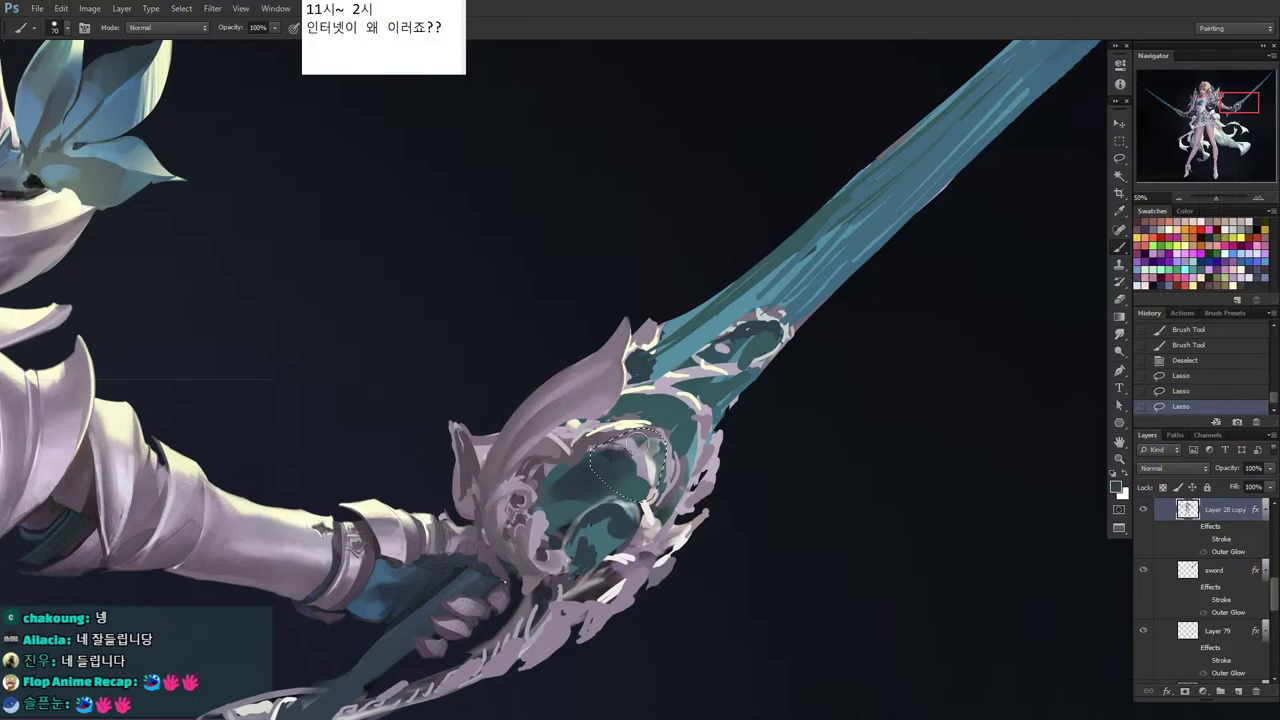
key(l)
mouse_move(690, 432)
mouse_down()
mouse_move(678, 485)
mouse_move(658, 442)
mouse_move(660, 480)
mouse_move(700, 440)
mouse_move(693, 482)
mouse_move(665, 432)
mouse_move(640, 478)
mouse_up()
key(b)
Extend and clean up the dark teal panel's outer edge and lower point within a lasso selection.
key(l)
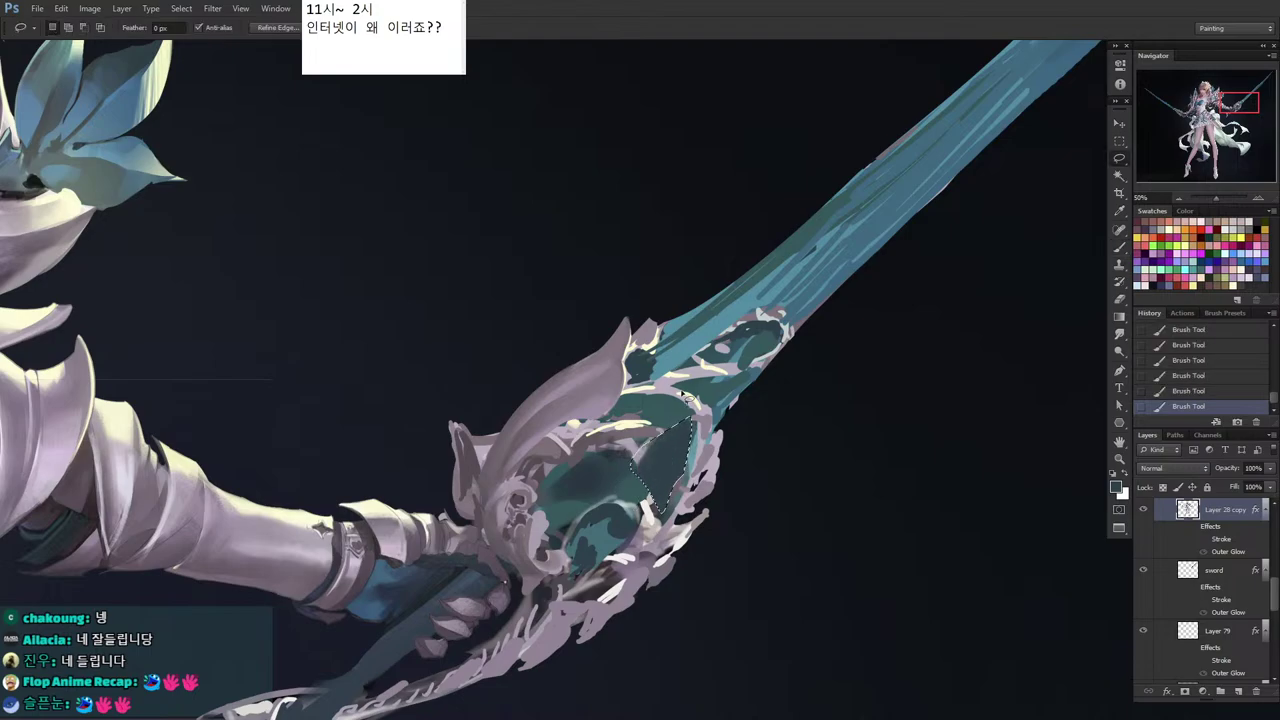
click(688, 419)
mouse_move(692, 418)
mouse_down()
mouse_move(654, 479)
mouse_move(671, 454)
mouse_move(655, 505)
mouse_up()
key(b)
drag(688, 490, 652, 520)
mouse_move(695, 415)
mouse_down()
mouse_move(662, 520)
mouse_move(694, 454)
mouse_move(658, 505)
mouse_up()
key(l)
key(ctrl+d)
key(b)
drag(672, 478, 656, 508)
drag(539, 625, 617, 553)
key(l)
key(ctrl+d)
Paint a lassoed leaf on the guard's lower rim with grey-mauve sampled beside the rosette.
key(i)
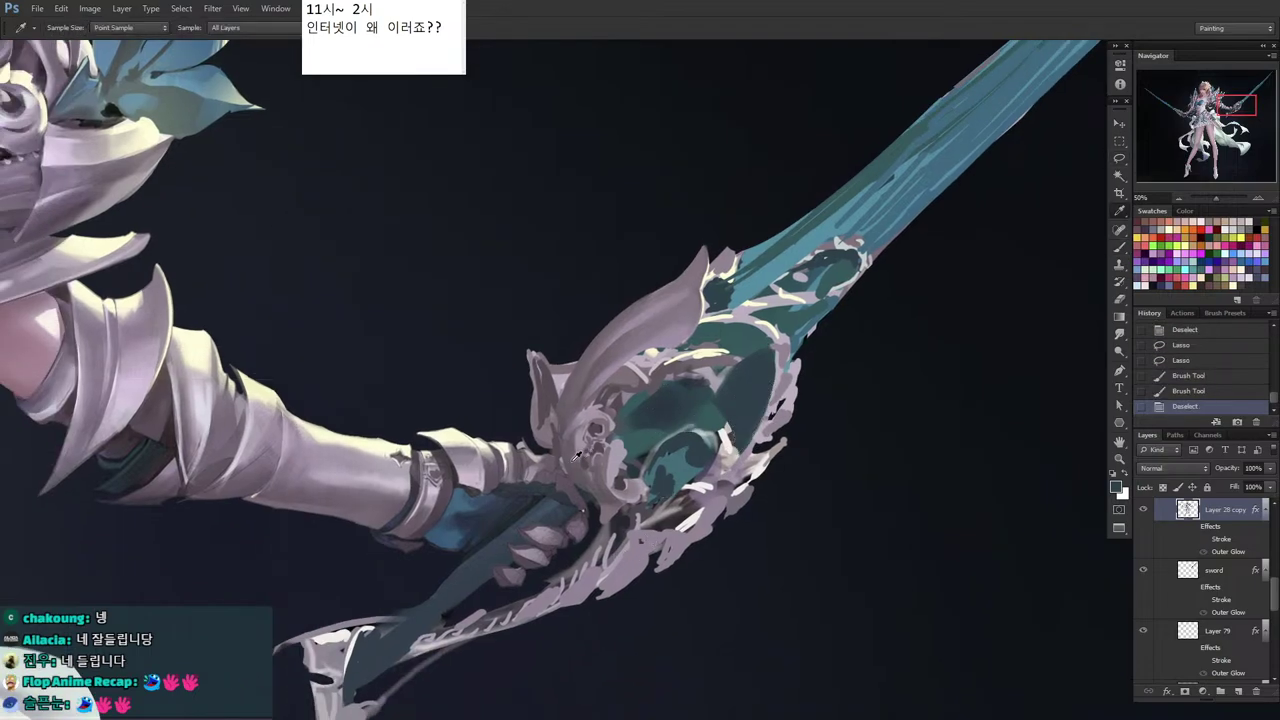
click(576, 455)
key(l)
key(b)
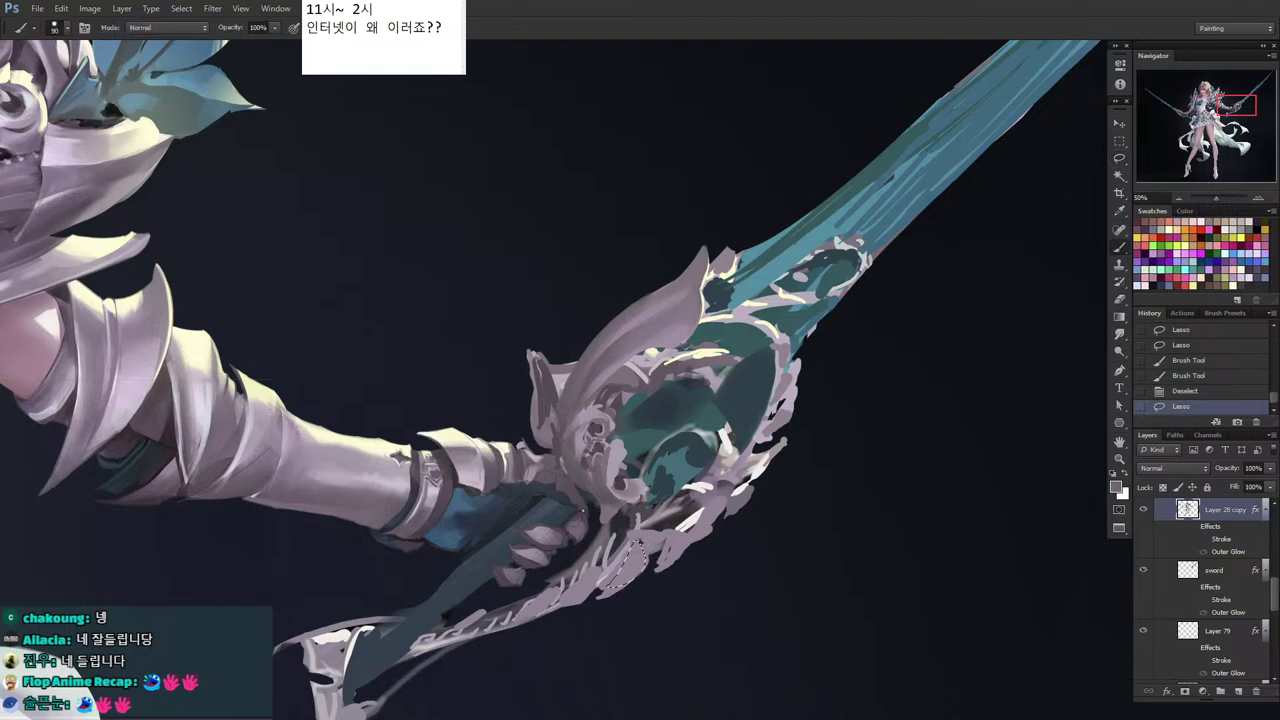
mouse_move(625, 565)
mouse_down()
mouse_move(640, 535)
mouse_move(630, 562)
mouse_move(686, 538)
mouse_move(668, 562)
mouse_move(686, 500)
mouse_up()
key(l)
key(ctrl+d)
Clear a lassoed patch of rough paint inside the guard's lower rim.
key(b)
key([)
key(l)
click(678, 528)
key(Return)
key(End)
drag(1233, 128, 1234, 113)
key(Delete)
mouse_move(642, 276)
mouse_down()
mouse_move(630, 393)
mouse_move(640, 481)
mouse_up()
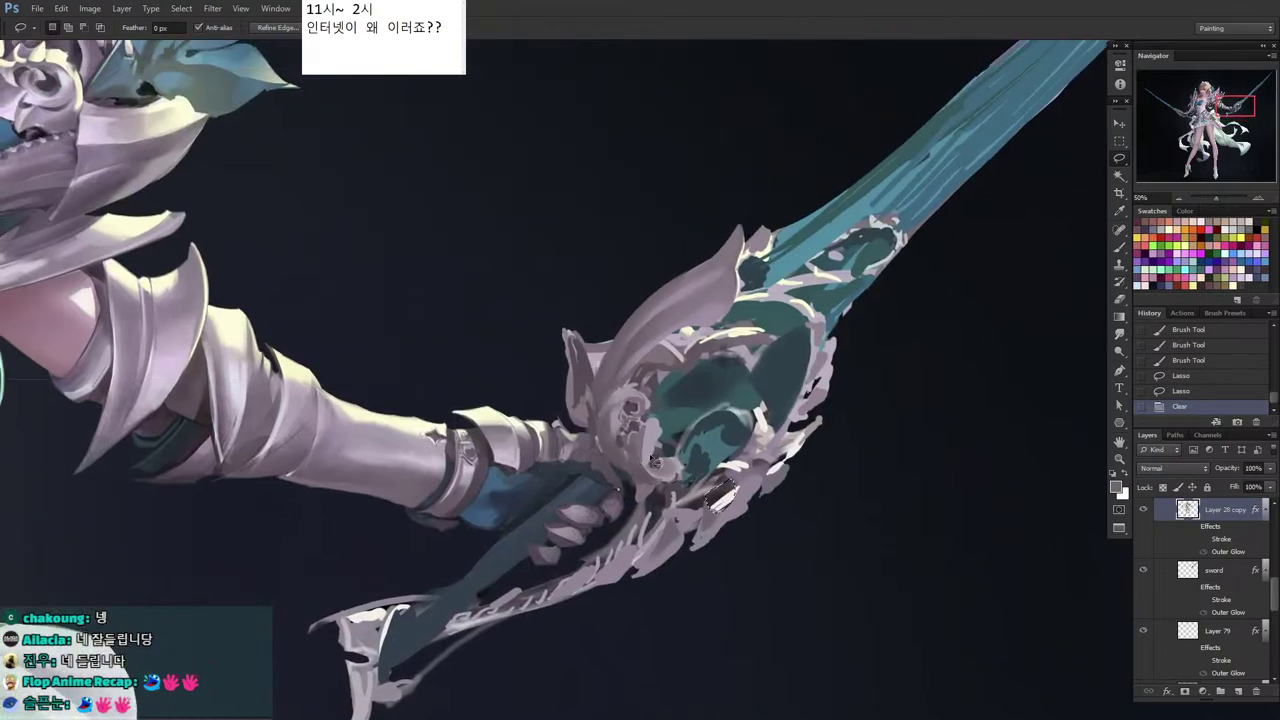
key(ctrl+d)
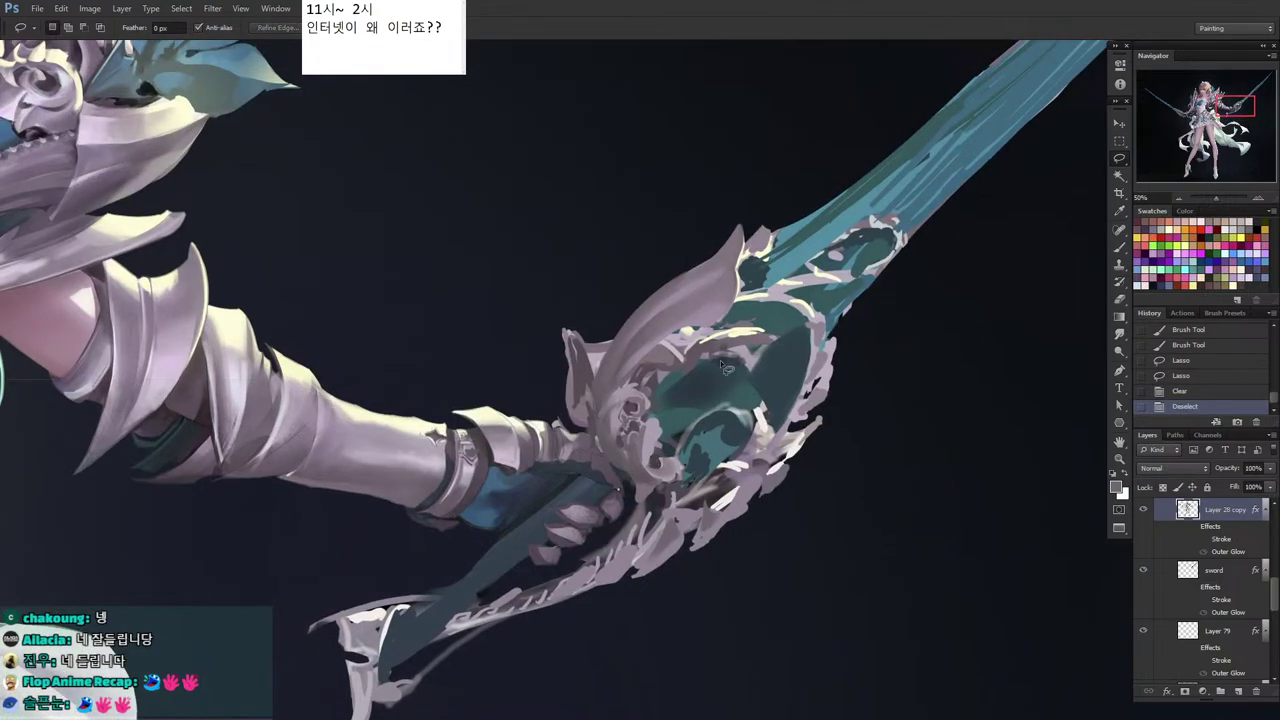
Show the light Layer 41 copy backdrop and make the ribbon layer active.
click(1143, 570)
click(1143, 570)
scroll(1230, 620, down, 5)
click(1144, 650)
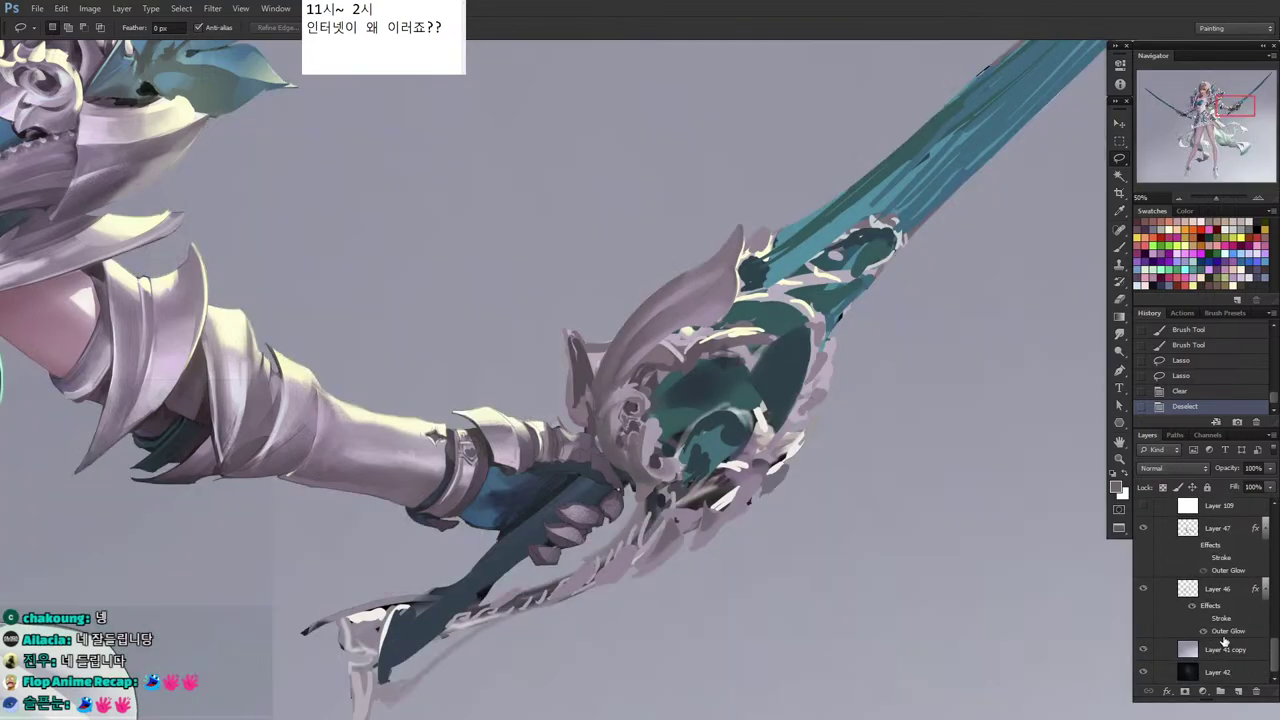
scroll(1272, 610, up, 4)
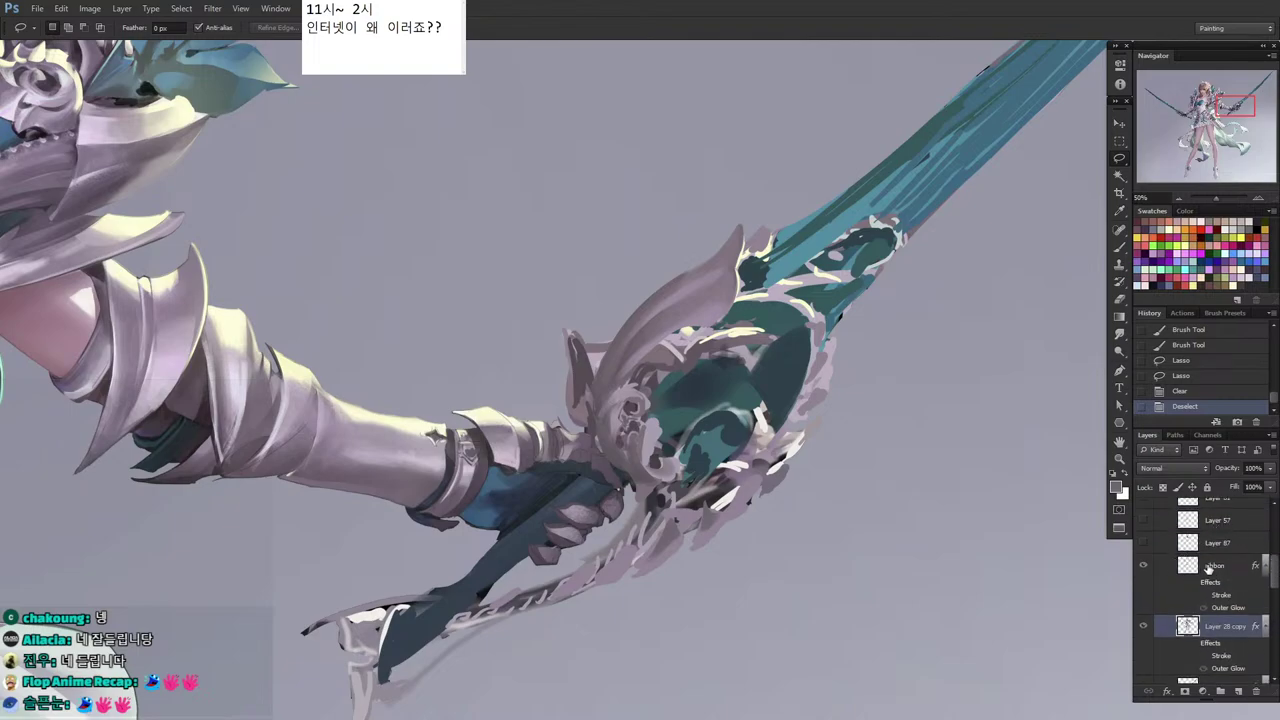
click(1211, 566)
Repaint the wrist armor where it meets the sword guard with sampled mauve-grey tones.
key(i)
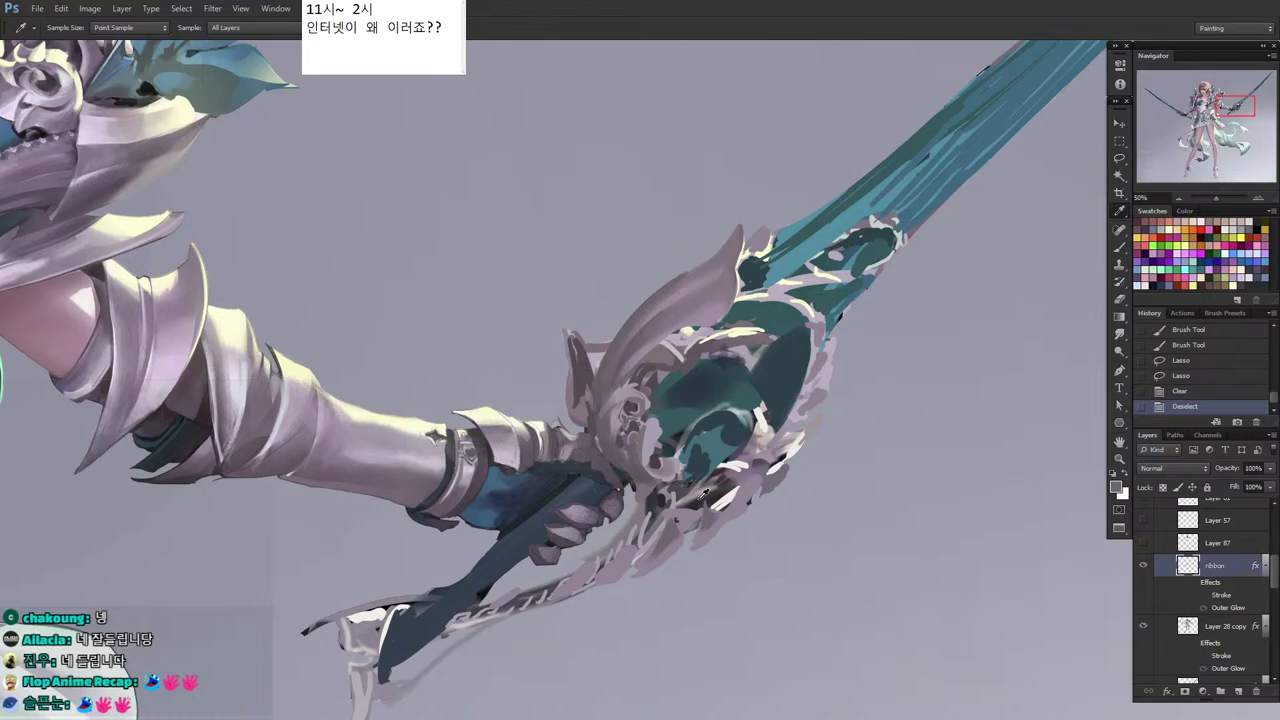
click(701, 500)
key(b)
drag(583, 451, 543, 454)
click(568, 455)
click(564, 450)
key(i)
click(545, 432)
key(b)
alt+click(553, 446)
key([)
alt+click(543, 440)
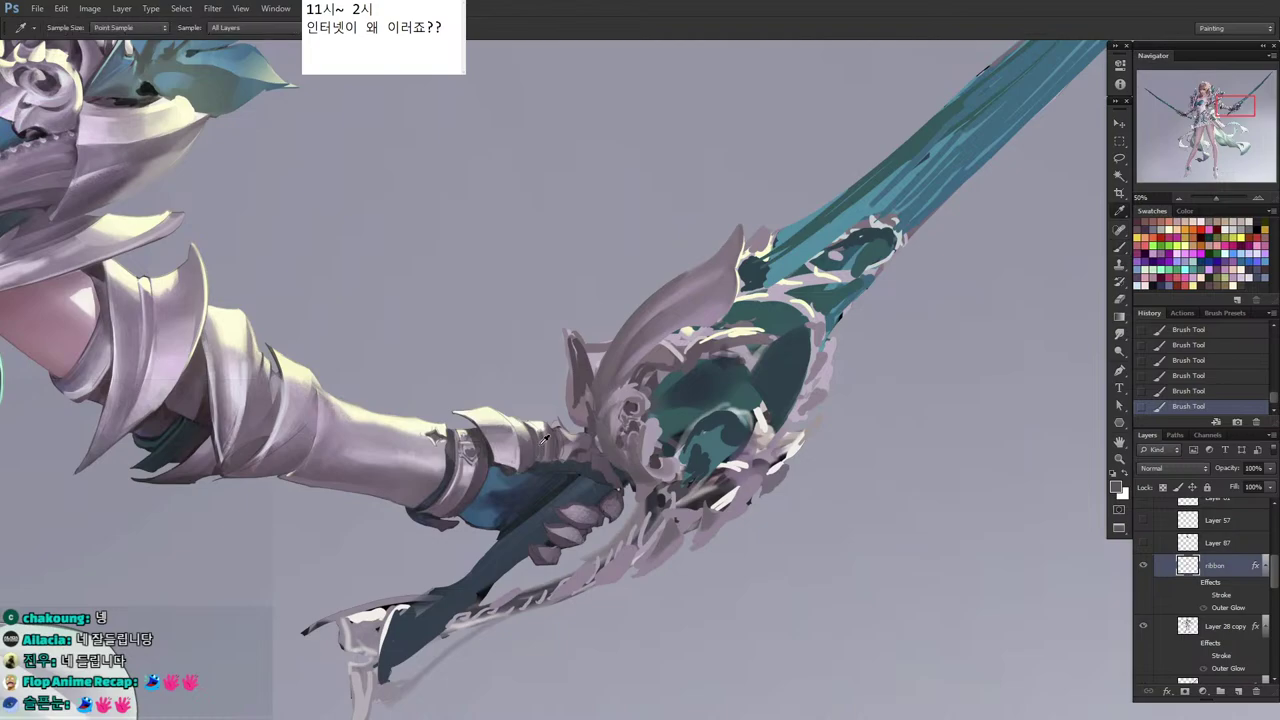
Refine the small wrist plates beside the guard with a smaller brush and repeatedly sampled armor tones.
alt+click(504, 444)
key([)
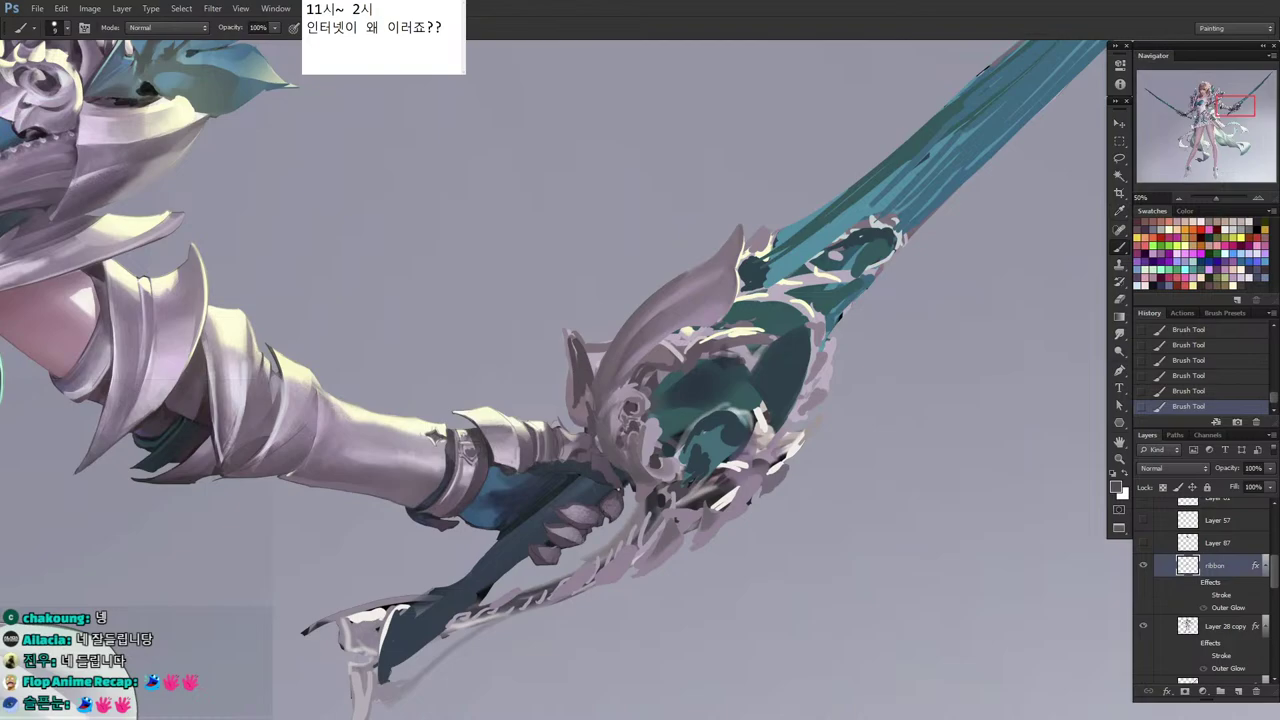
key(alt)
alt+click(578, 442)
alt+click(557, 430)
alt+click(557, 439)
alt+click(560, 440)
alt+click(558, 436)
alt+click(565, 445)
drag(582, 402, 556, 470)
Touch up the guard's edge beside the knuckles with shadow color sampled from the arm armor.
key(l)
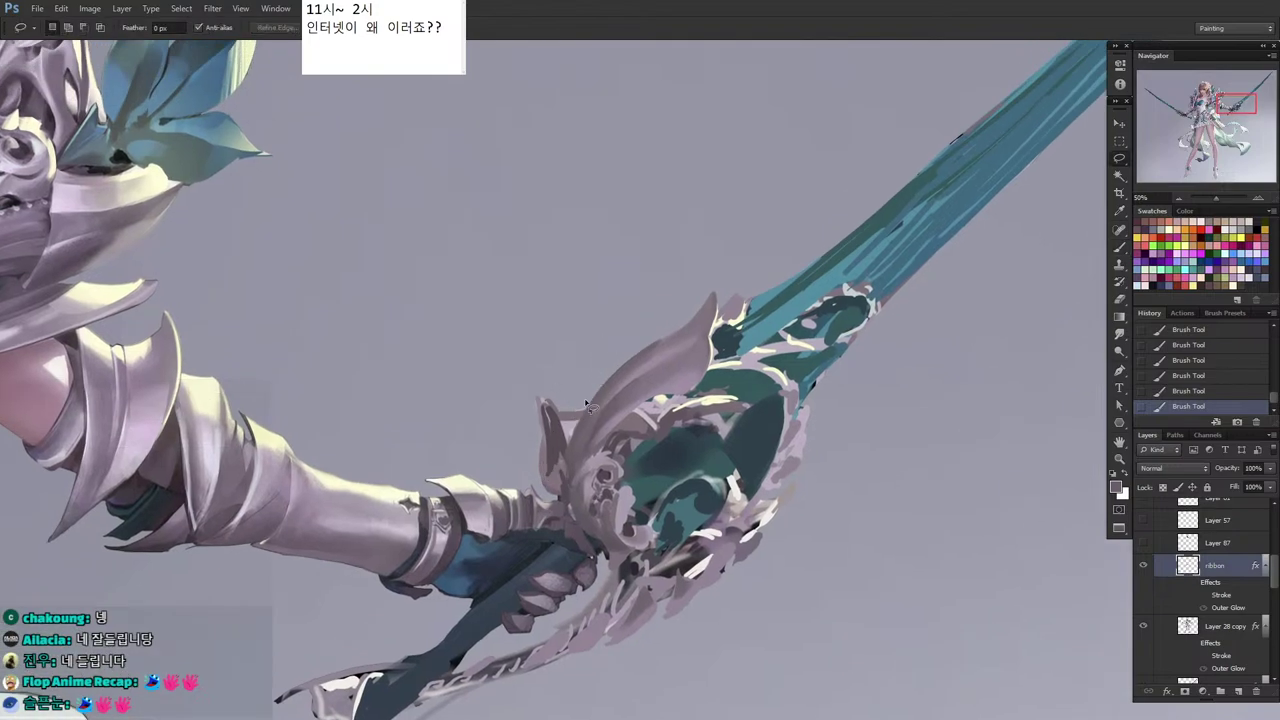
scroll(558, 447, down, 2)
key(i)
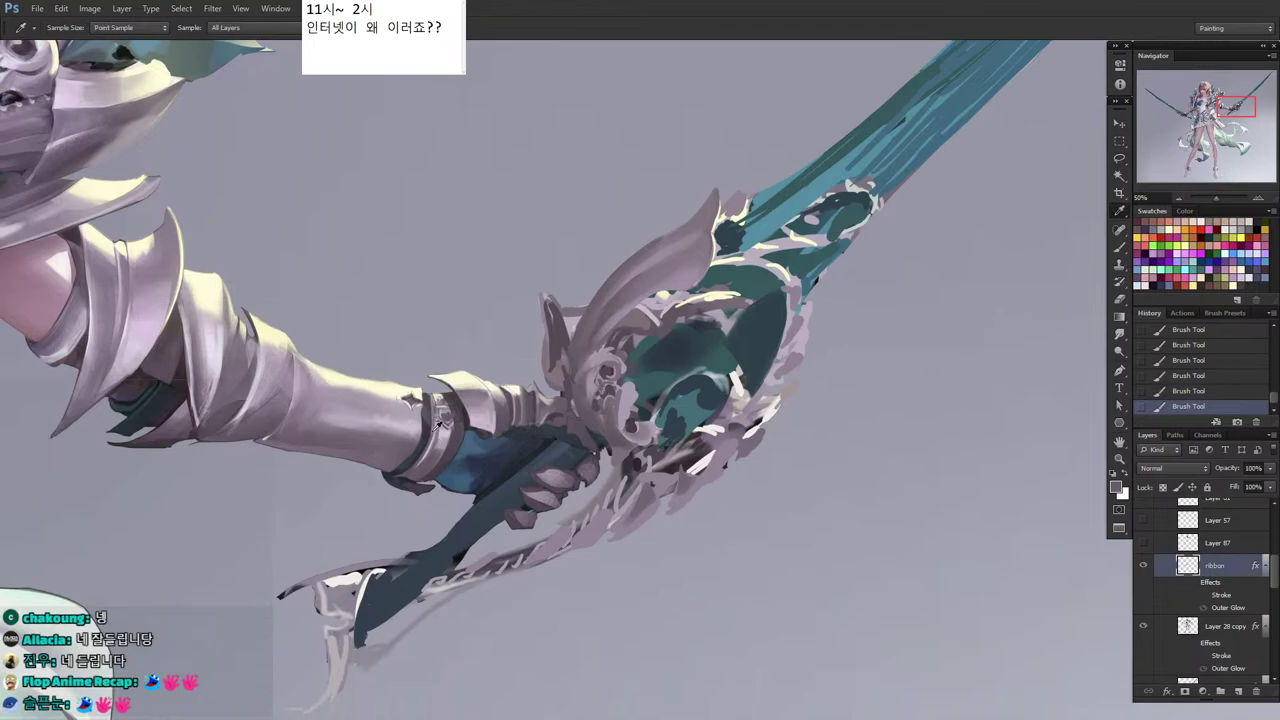
click(85, 349)
key(b)
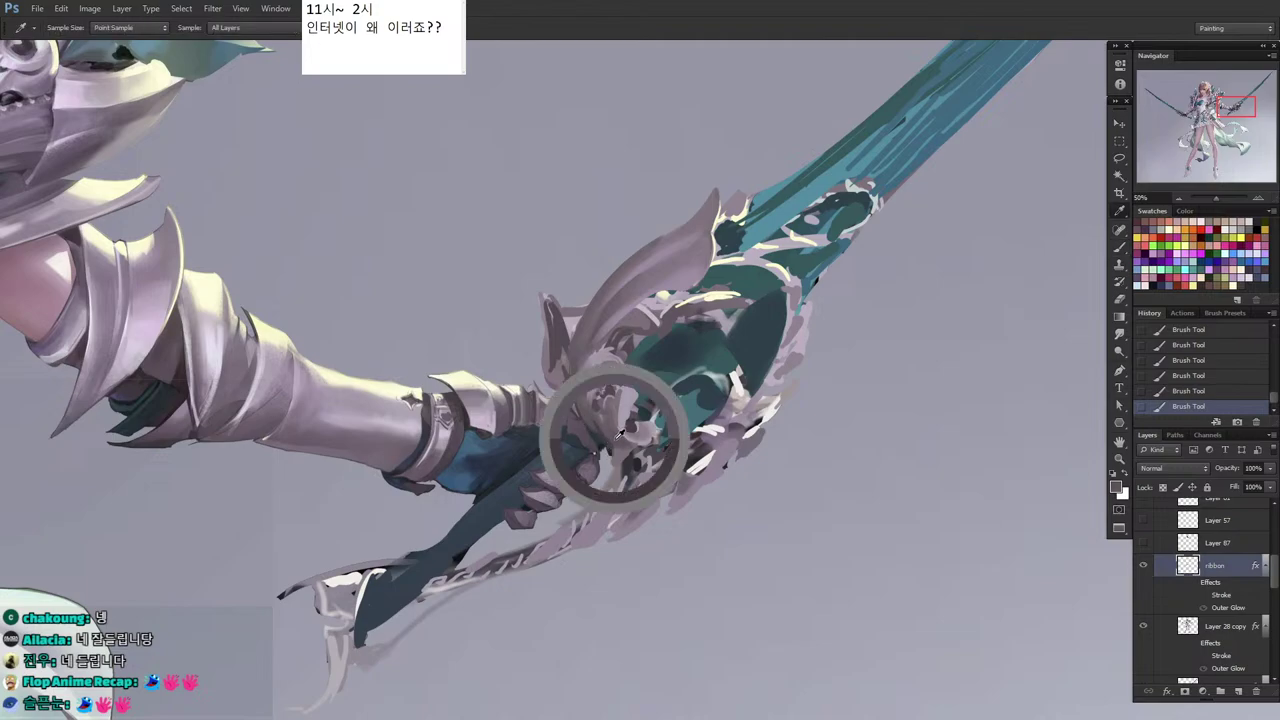
key(l)
key(b)
drag(612, 462, 617, 456)
click(604, 450)
click(610, 456)
click(610, 456)
key(l)
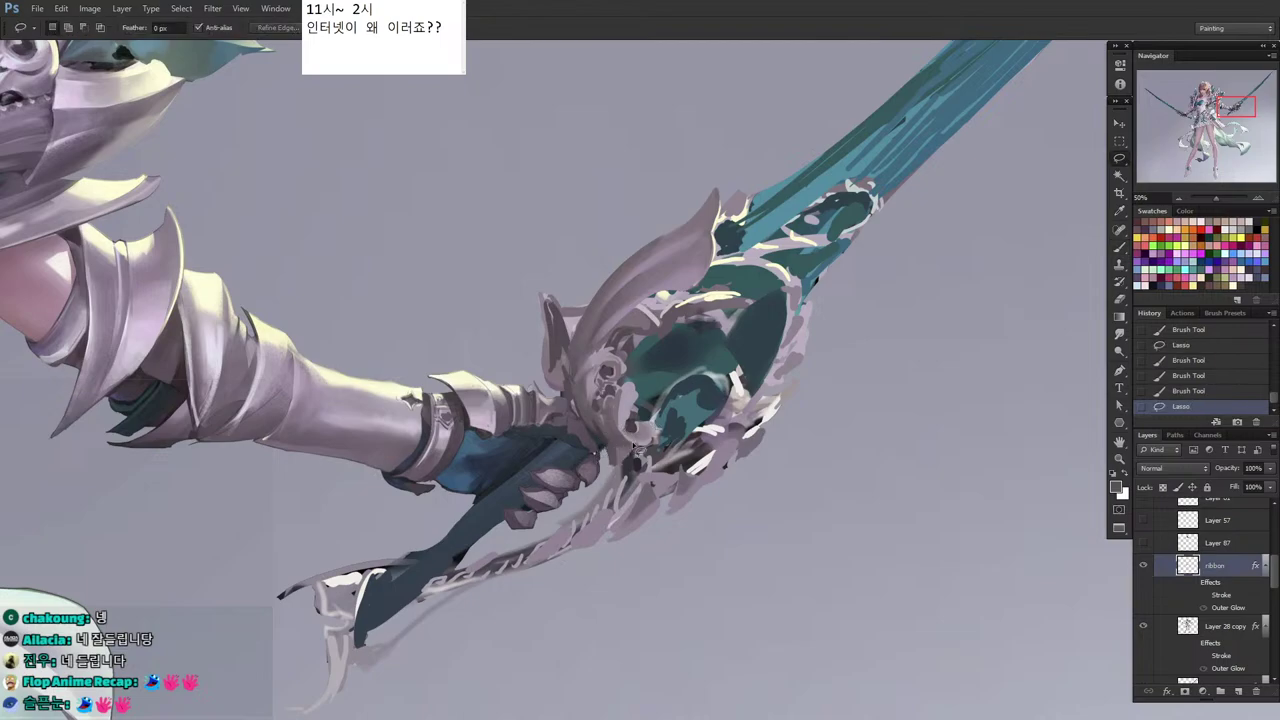
Merge the ribbon layer and Layer 28 copy down into the sword layer and clear the lassoed dark patch below the grip.
key(i)
key(l)
mouse_move(496, 532)
mouse_down()
mouse_move(444, 568)
mouse_move(480, 558)
mouse_move(442, 566)
mouse_move(485, 553)
mouse_up()
key(Delete)
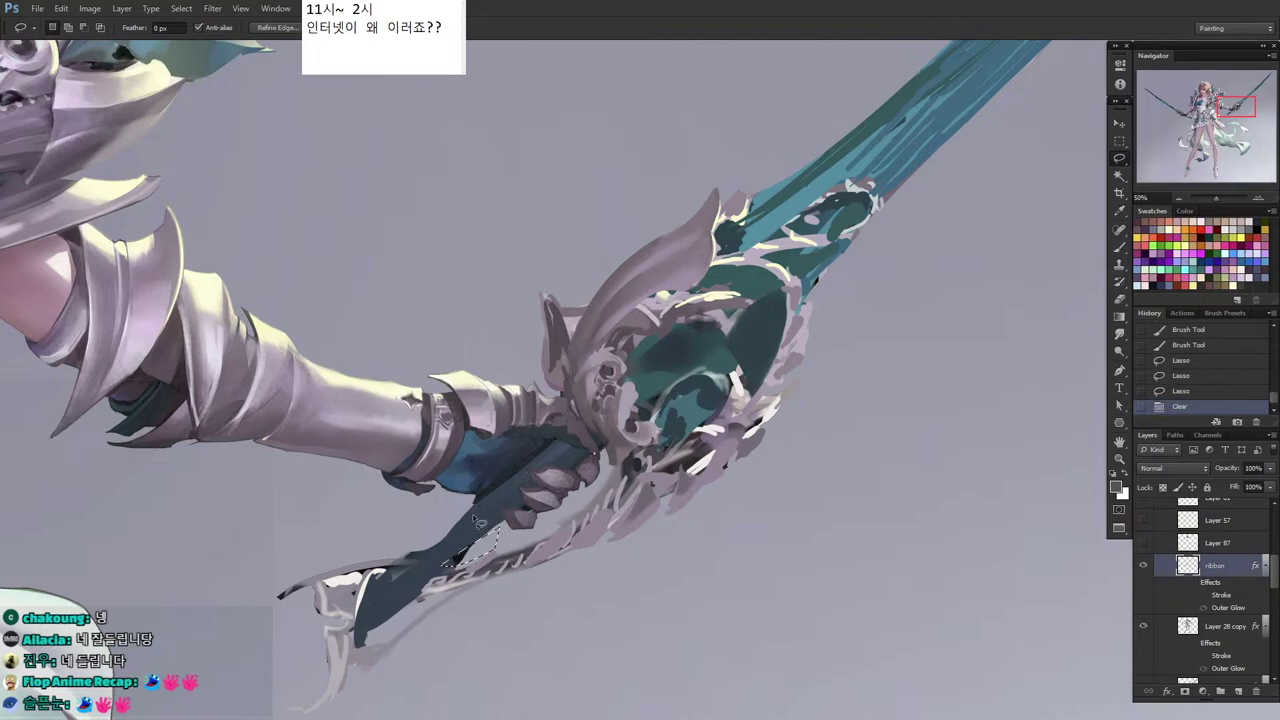
key(ctrl+e)
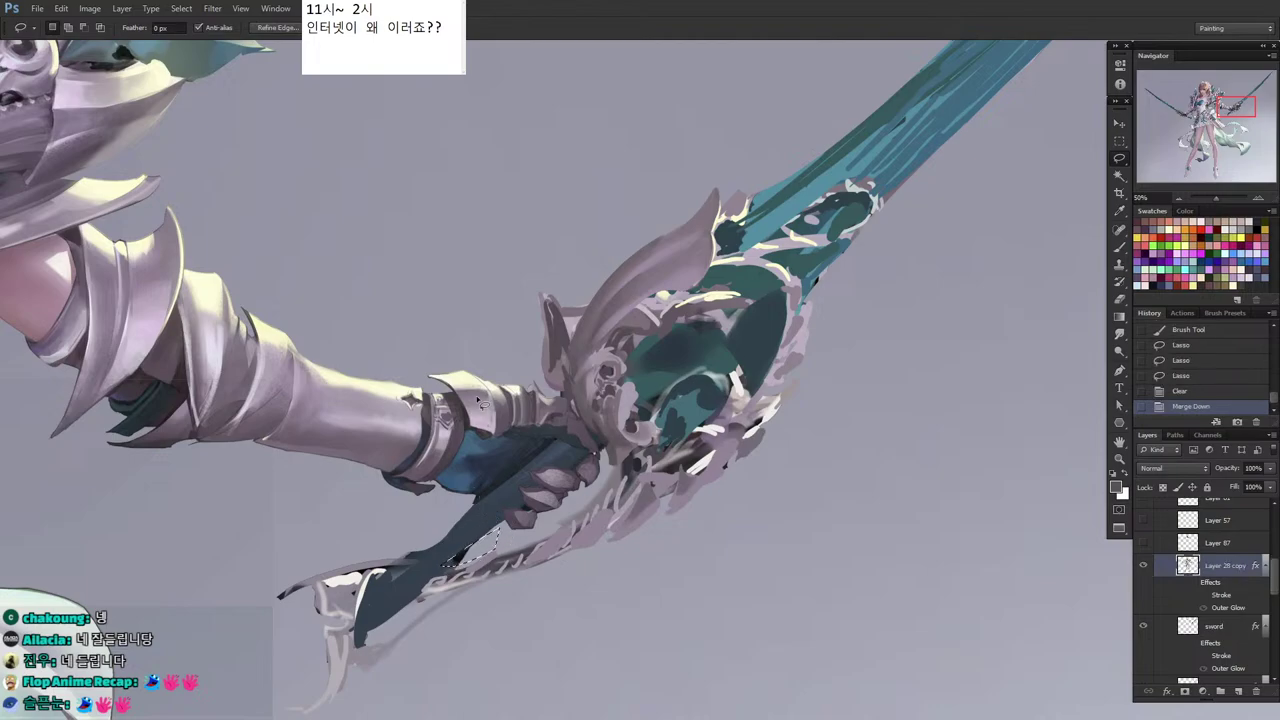
key(Delete)
key(ctrl+alt+z)
key(ctrl+alt+z)
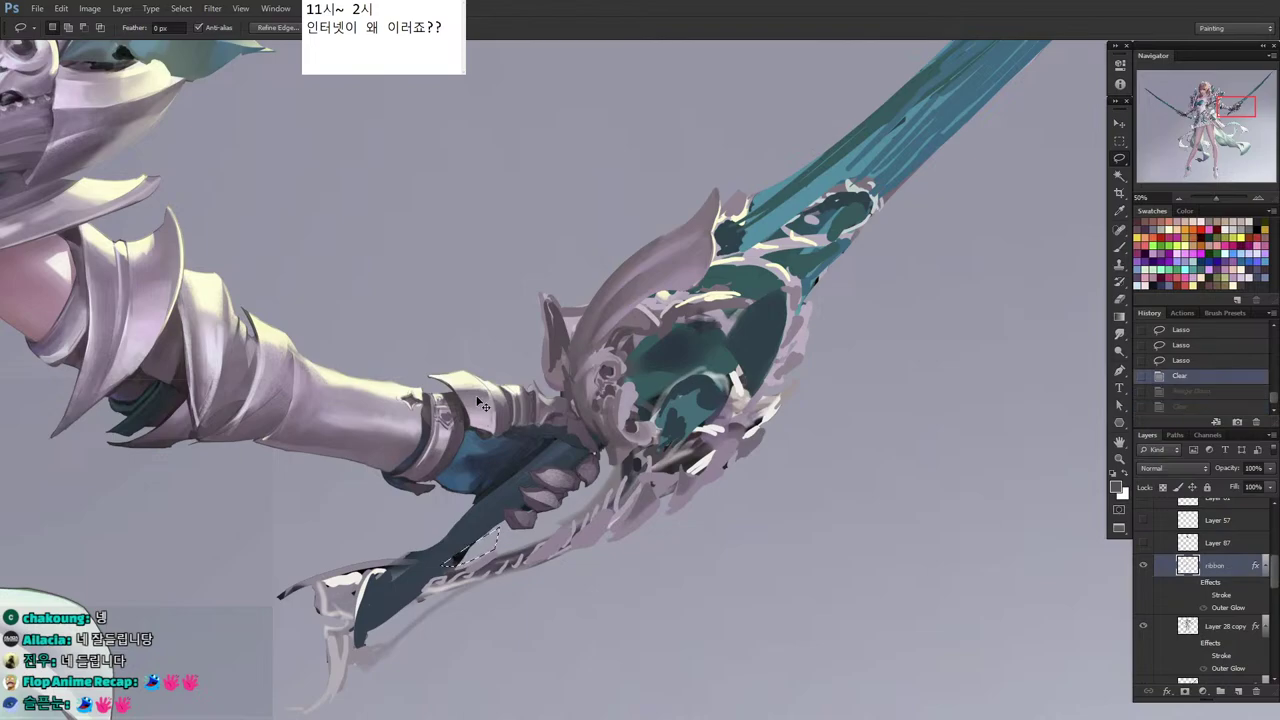
key(ctrl+shift+z)
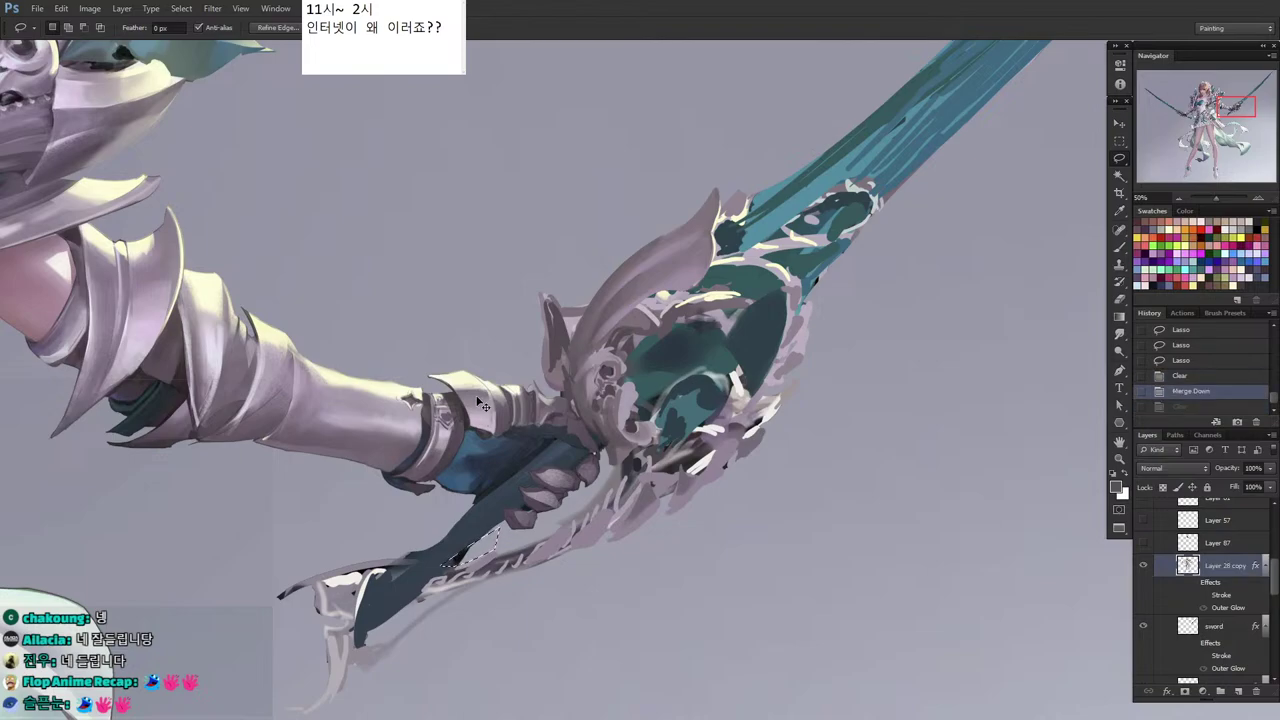
key(ctrl+e)
key(Delete)
key(ctrl+d)
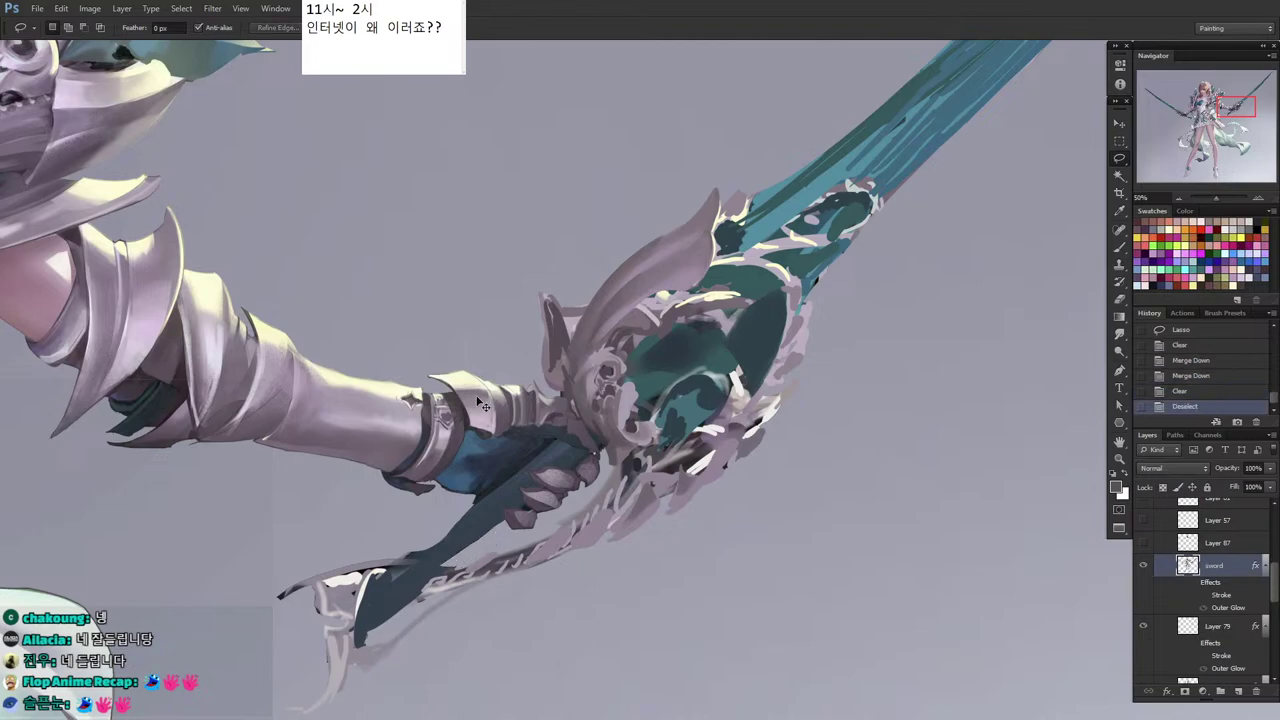
Straighten the grip's upper edge between the hand and the pommel with sampled dark teal.
key(i)
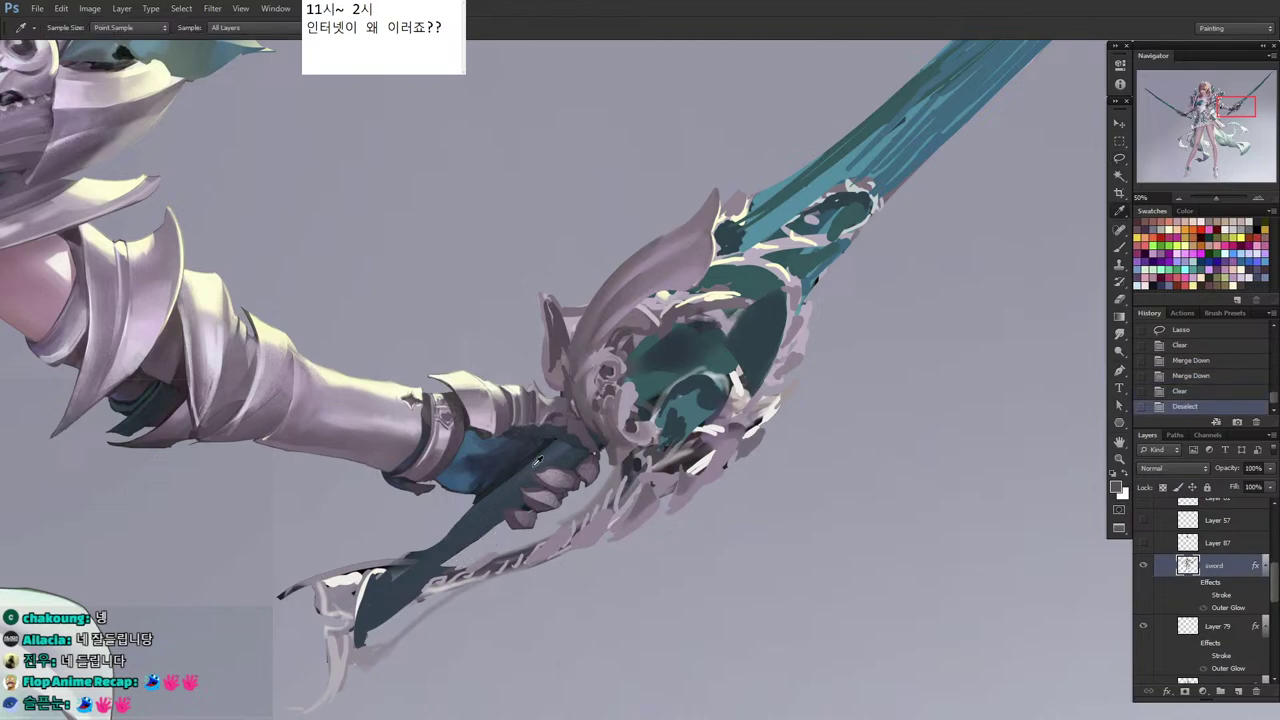
click(498, 508)
key(b)
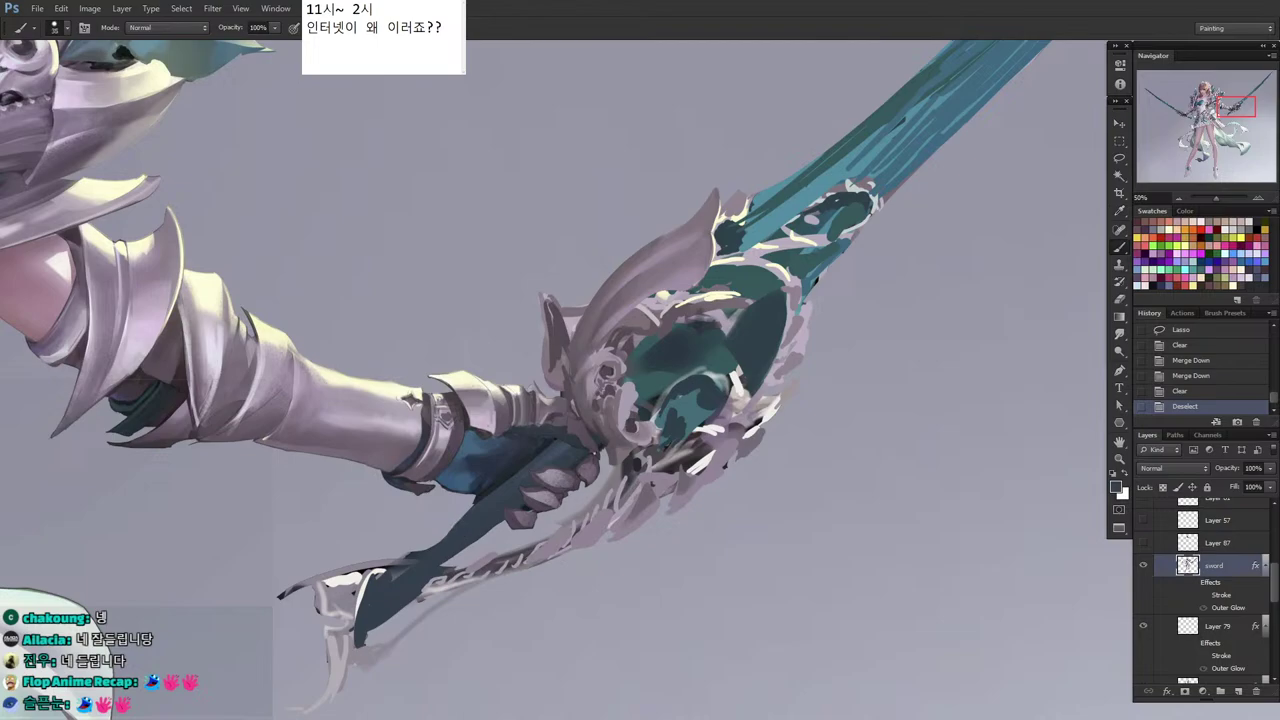
drag(466, 516, 412, 564)
drag(458, 522, 428, 553)
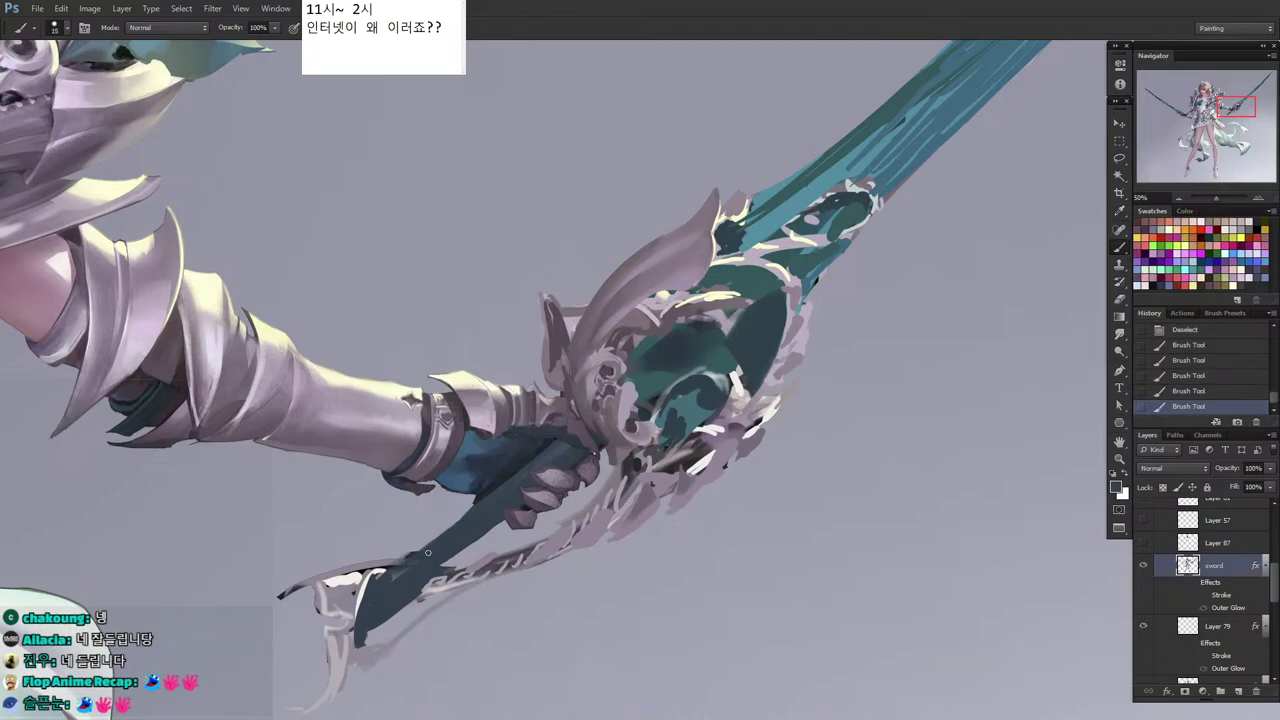
Clear lassoed stray paint along the lower edge of the blue cloth beside the wrist cuff.
key(l)
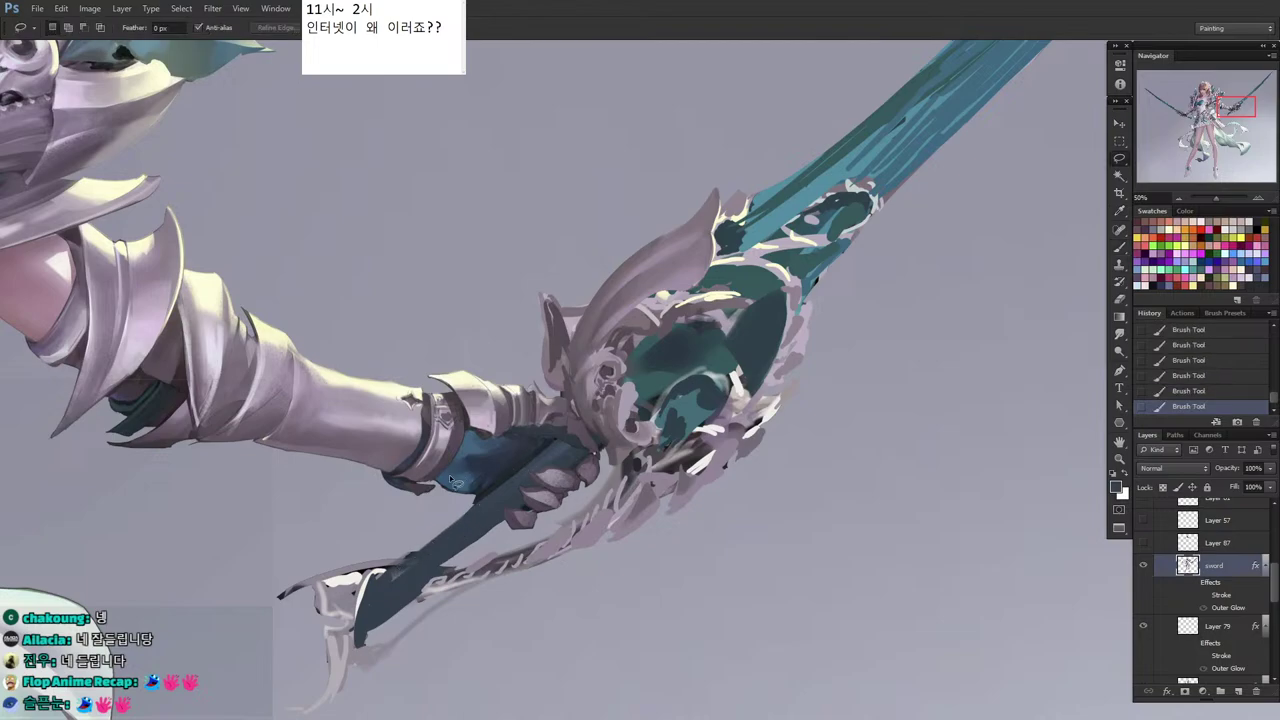
mouse_move(470, 501)
mouse_down()
mouse_move(431, 483)
mouse_move(430, 459)
mouse_move(436, 488)
mouse_move(399, 499)
mouse_move(478, 500)
mouse_move(455, 508)
mouse_move(432, 484)
mouse_up()
key(Delete)
key(Delete)
key(ctrl+d)
mouse_move(440, 492)
mouse_down()
mouse_move(459, 518)
mouse_move(443, 524)
mouse_move(460, 499)
mouse_up()
key(Delete)
key(ctrl+d)
key(Delete)
key(ctrl+d)
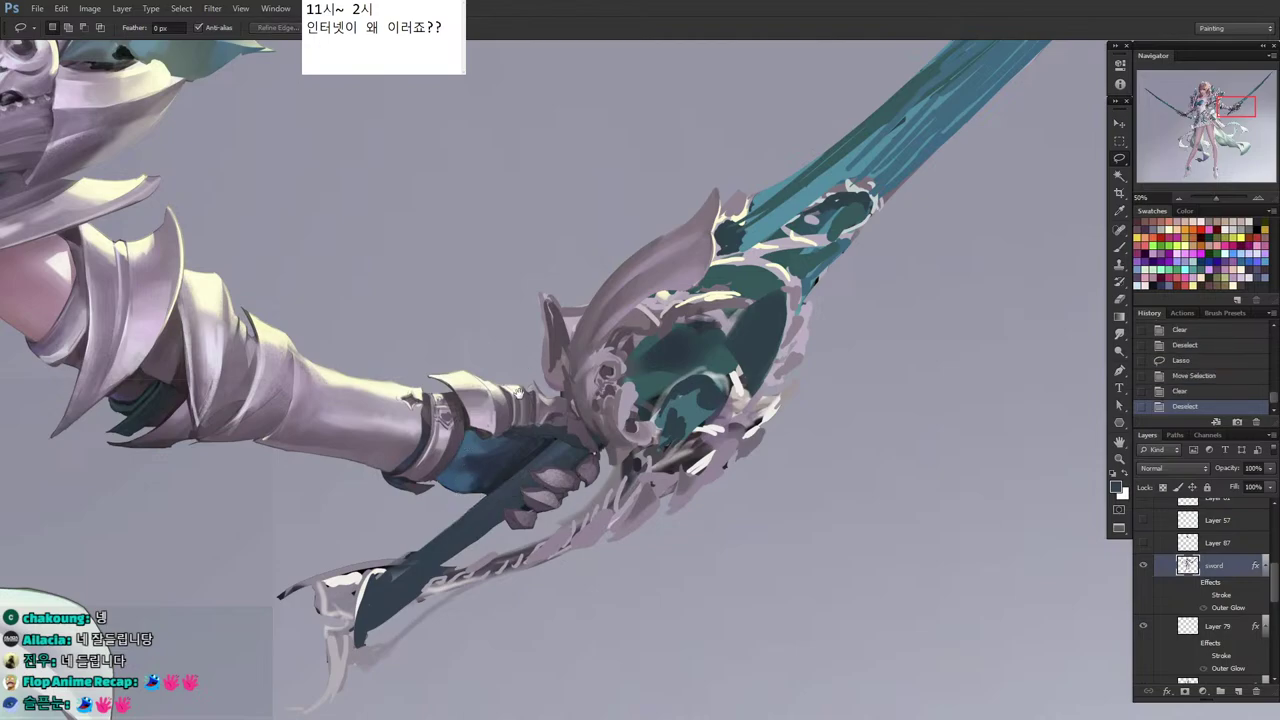
Lasso the upper rim of the guard's rosette and paint around it with sampled light mauve.
drag(518, 394, 434, 482)
key(i)
click(524, 459)
key(b)
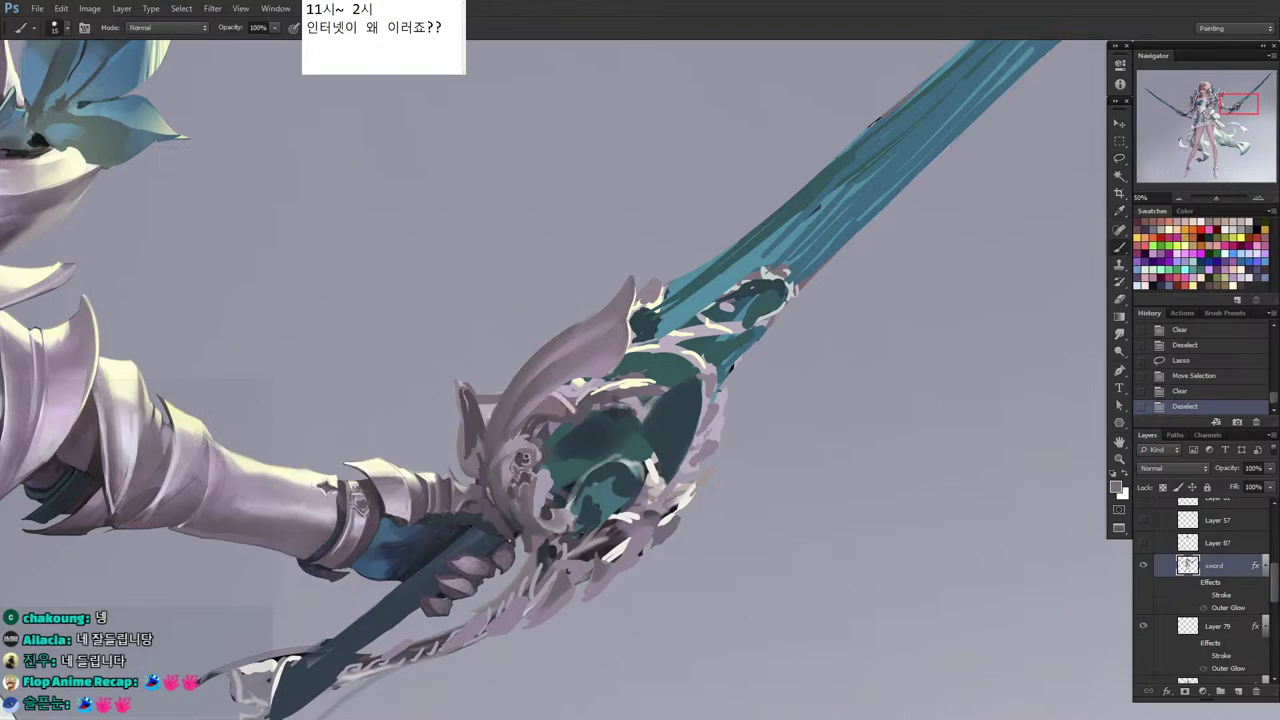
key(l)
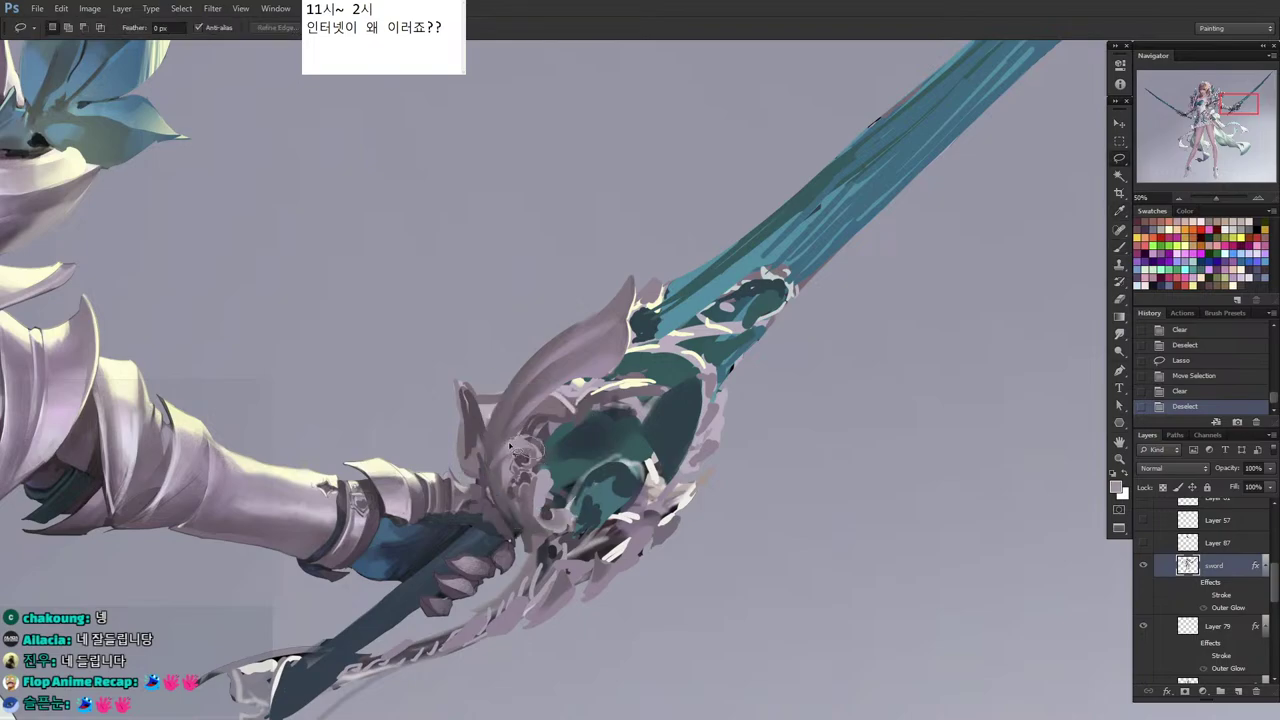
drag(509, 446, 513, 448)
drag(519, 449, 524, 434)
key(i)
key(b)
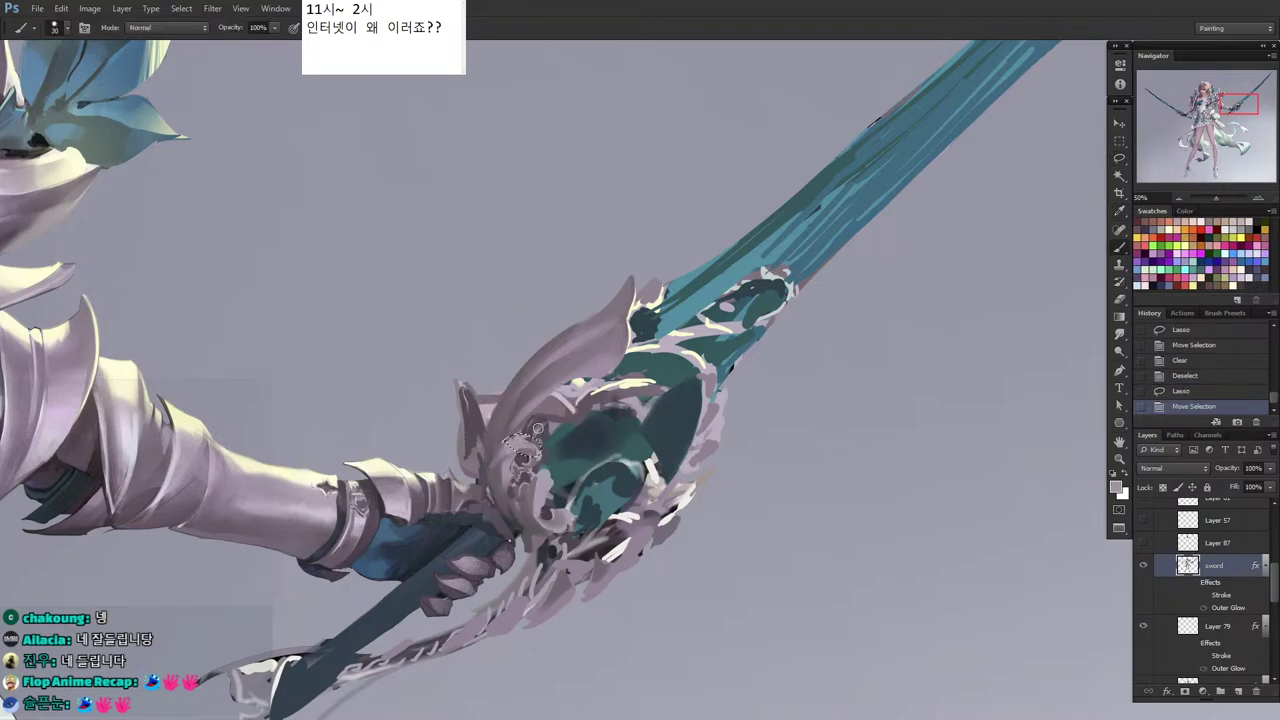
click(540, 446)
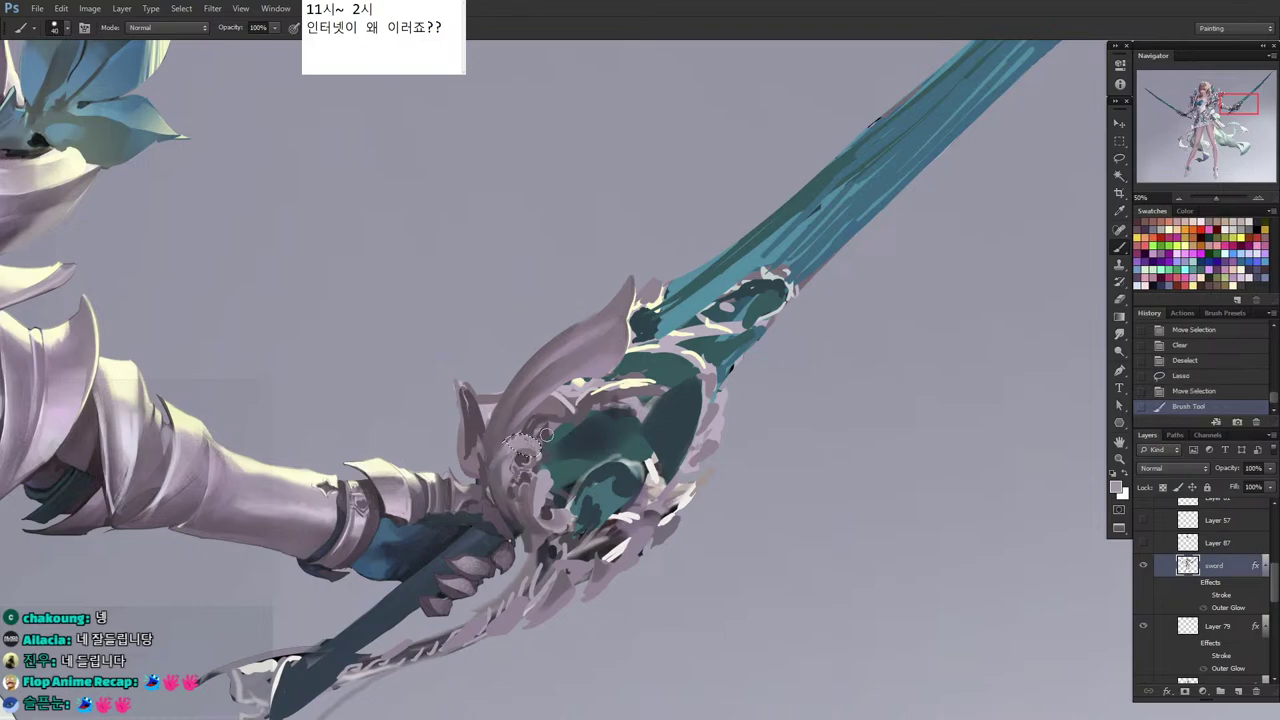
click(546, 436)
click(547, 435)
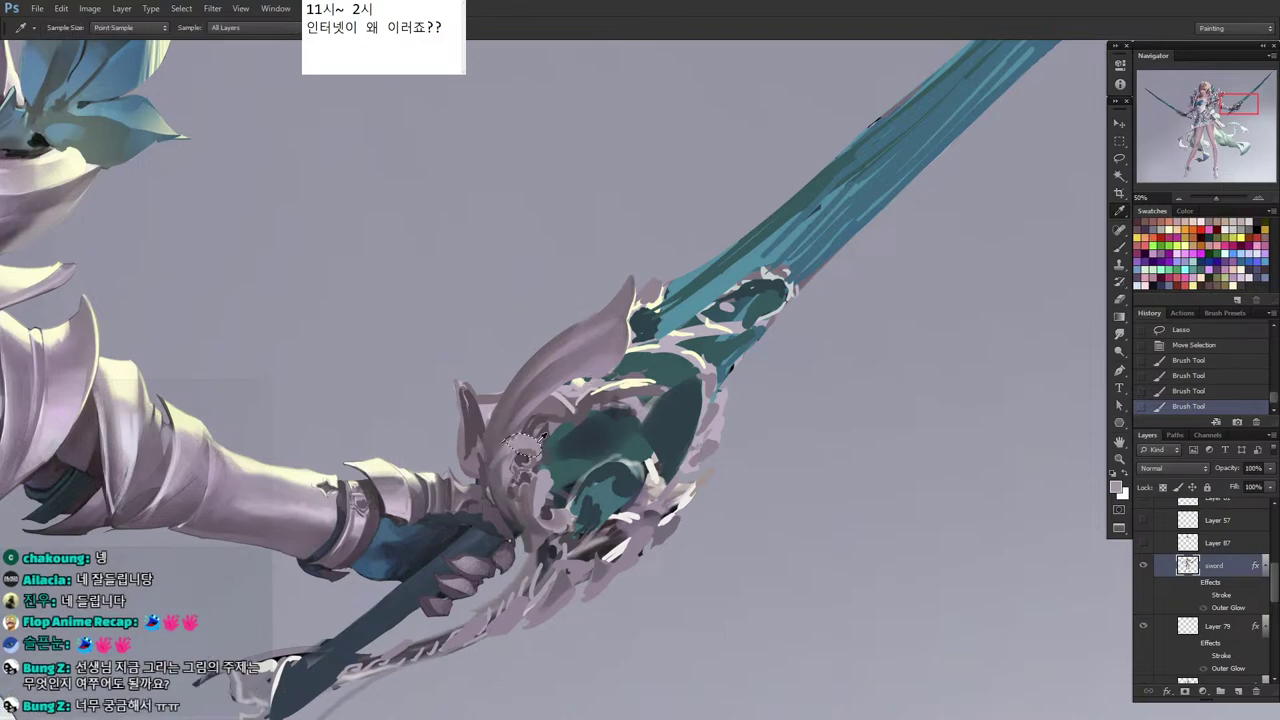
Define the rosette's center and inner rim with a darker tone sampled from its middle.
alt+click(524, 455)
mouse_move(524, 444)
mouse_down()
mouse_move(510, 500)
mouse_move(514, 445)
mouse_move(494, 474)
mouse_move(528, 440)
mouse_move(506, 450)
mouse_up()
key(l)
key(ctrl+d)
key(ctrl+d)
key(b)
mouse_move(512, 443)
mouse_down()
mouse_move(540, 442)
mouse_move(530, 462)
mouse_move(522, 450)
mouse_up()
key(l)
key(ctrl+d)
key(b)
drag(528, 456, 518, 450)
mouse_move(524, 452)
mouse_down()
mouse_move(509, 455)
mouse_move(522, 456)
mouse_up()
key(l)
key(ctrl+d)
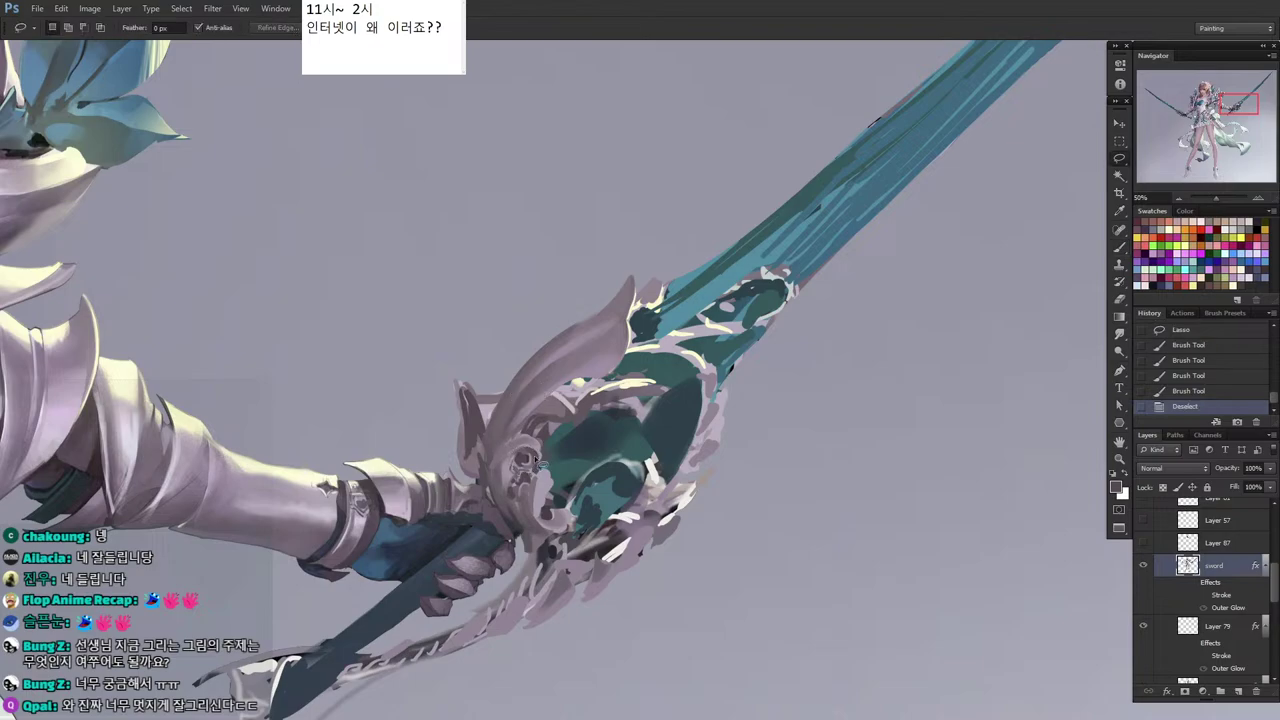
Examine the finished rendering of the corset flowers, skirt ribbons, bodice and skull-adorned shoulder armor as reference for the sword guard.
drag(507, 390, 693, 457)
drag(477, 536, 723, 513)
drag(542, 523, 717, 514)
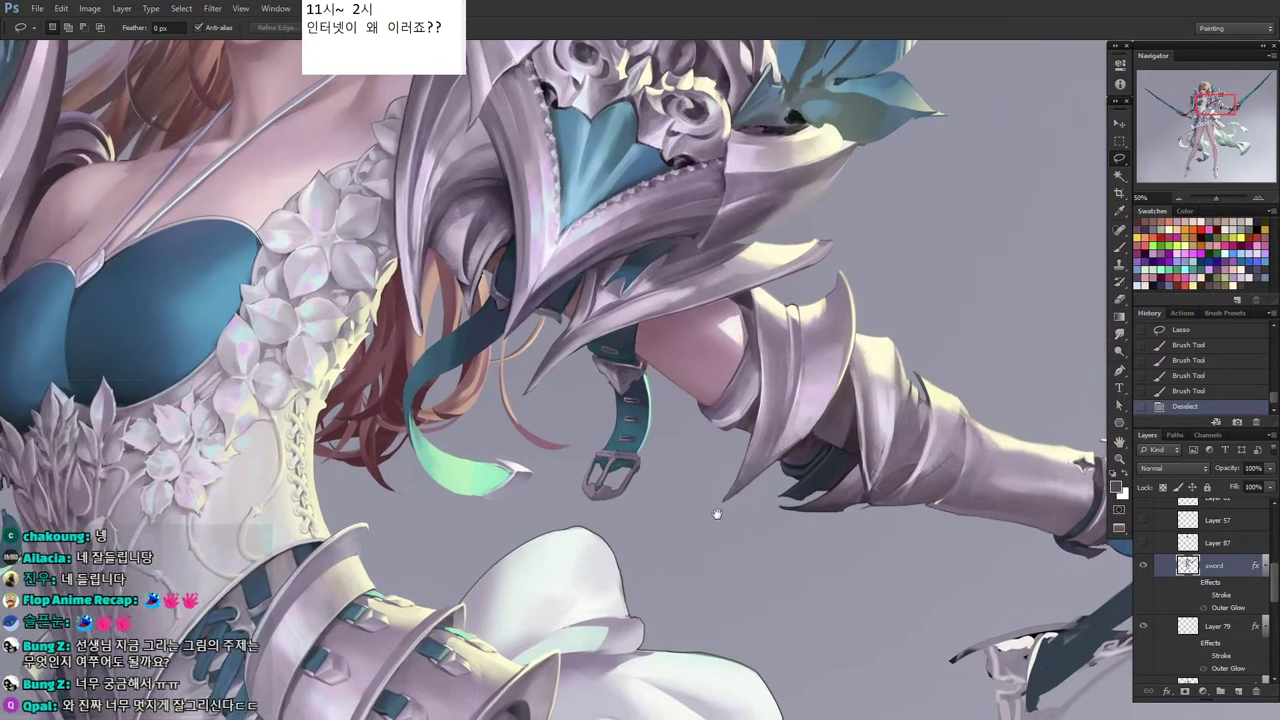
mouse_move(428, 509)
mouse_down()
mouse_move(431, 543)
mouse_move(562, 369)
mouse_up()
mouse_move(312, 376)
mouse_down()
mouse_move(290, 345)
mouse_move(370, 300)
mouse_move(335, 355)
mouse_up()
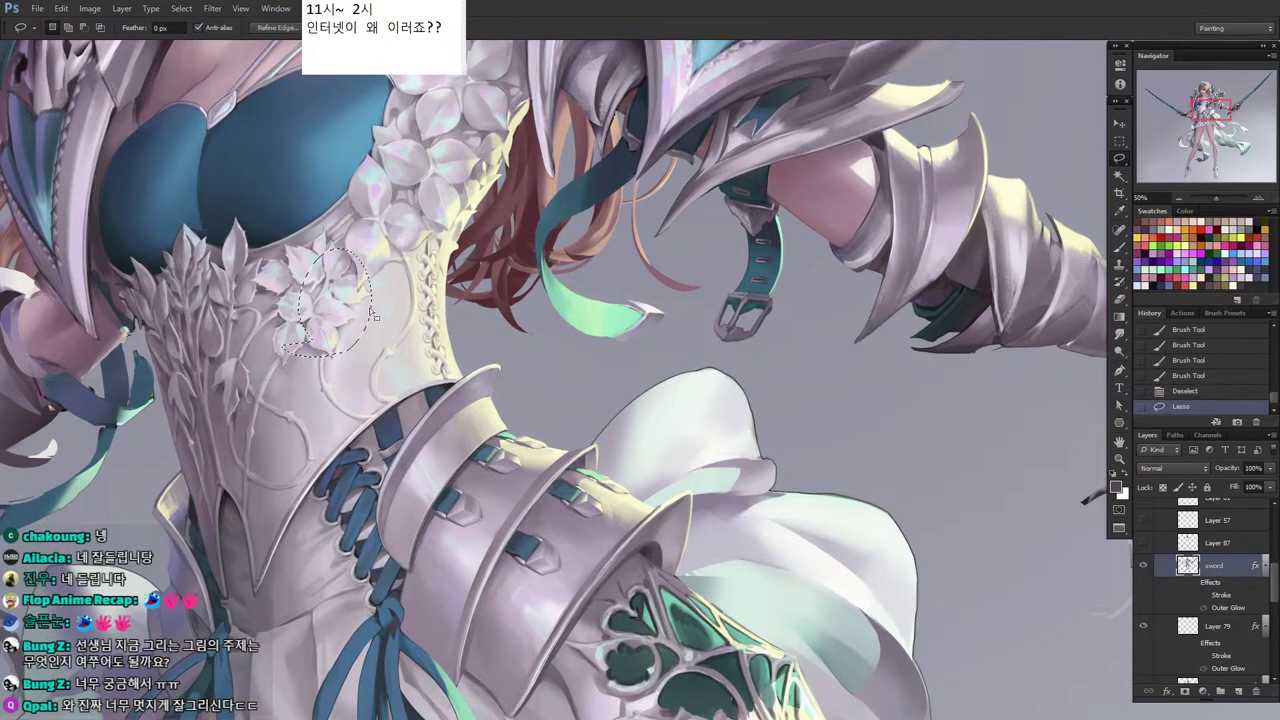
drag(312, 581, 378, 359)
mouse_move(440, 172)
mouse_down()
mouse_move(447, 244)
mouse_move(380, 246)
mouse_move(436, 176)
mouse_up()
mouse_move(418, 292)
mouse_down()
mouse_move(428, 368)
mouse_move(566, 527)
mouse_move(280, 564)
mouse_up()
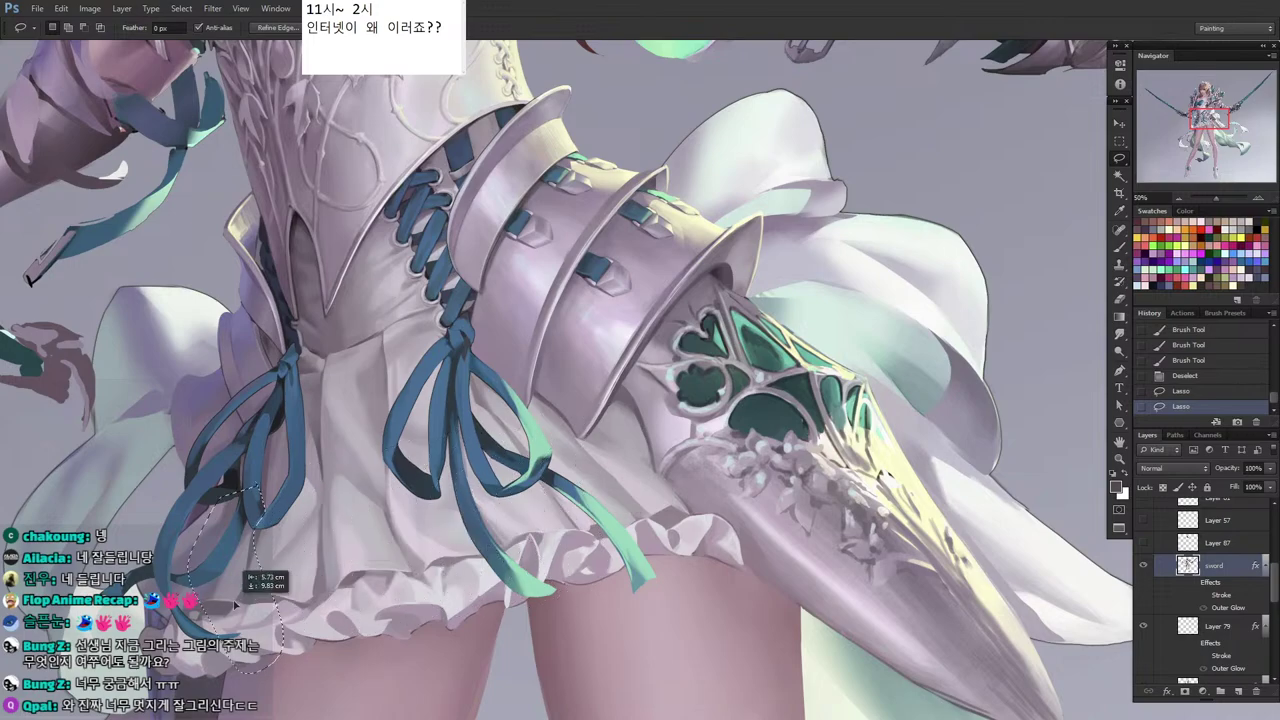
mouse_move(436, 73)
mouse_down()
mouse_move(476, 285)
mouse_move(443, 422)
mouse_move(406, 503)
mouse_move(488, 536)
mouse_up()
drag(508, 306, 326, 316)
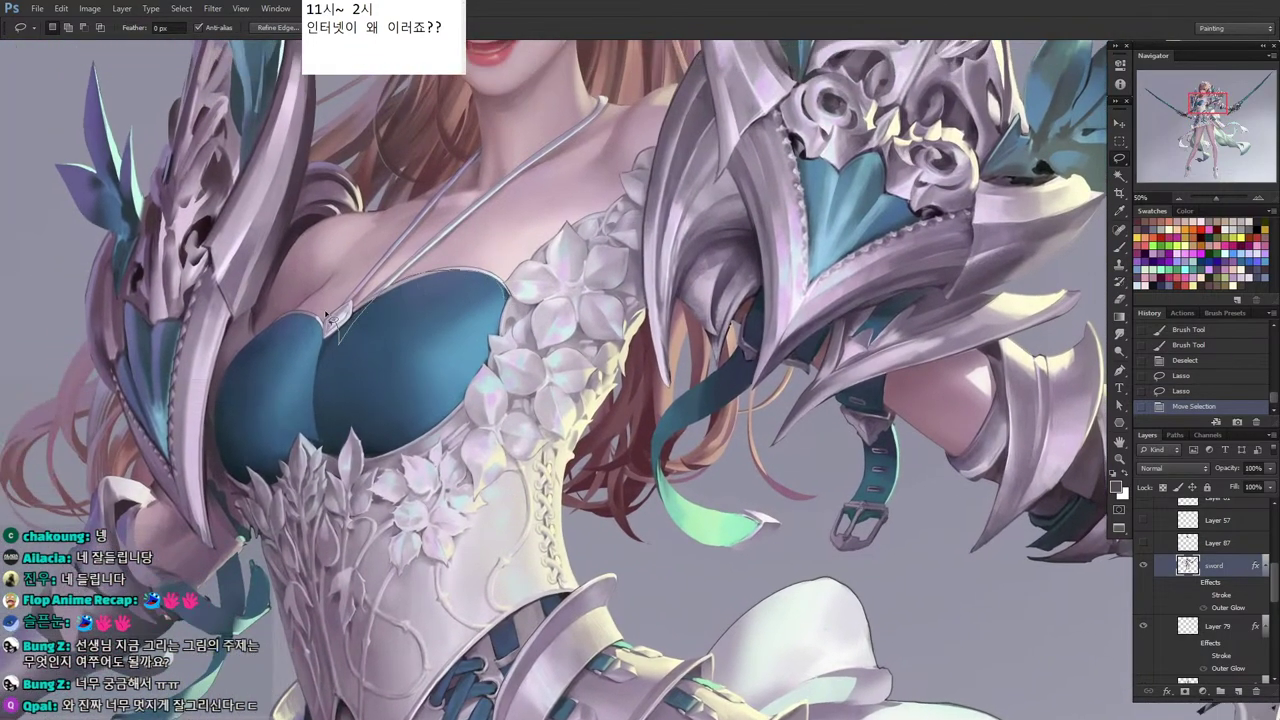
mouse_move(373, 469)
mouse_down()
mouse_move(360, 230)
mouse_move(290, 270)
mouse_up()
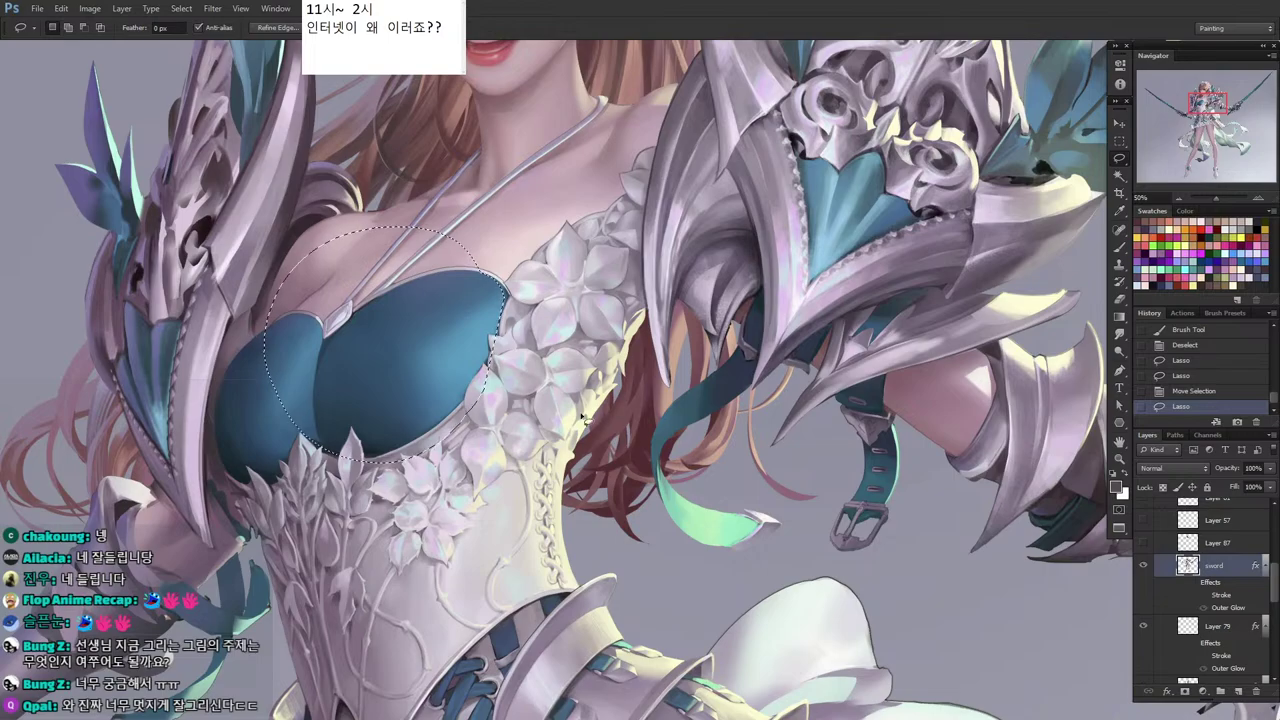
drag(700, 450, 420, 639)
mouse_move(632, 378)
mouse_down()
mouse_move(652, 380)
mouse_move(485, 243)
mouse_move(503, 213)
mouse_up()
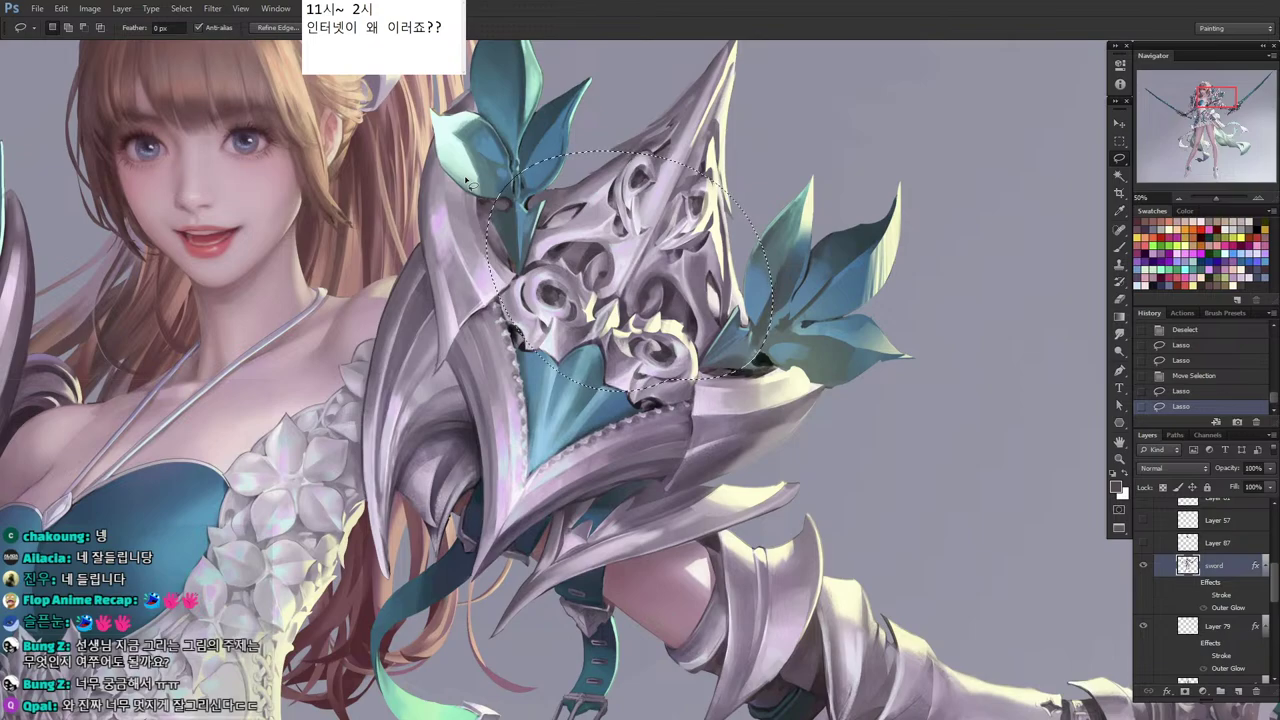
mouse_move(749, 471)
mouse_down()
mouse_move(695, 443)
mouse_move(405, 373)
mouse_up()
mouse_move(869, 560)
mouse_down()
mouse_move(469, 380)
mouse_move(487, 420)
mouse_up()
click(540, 375)
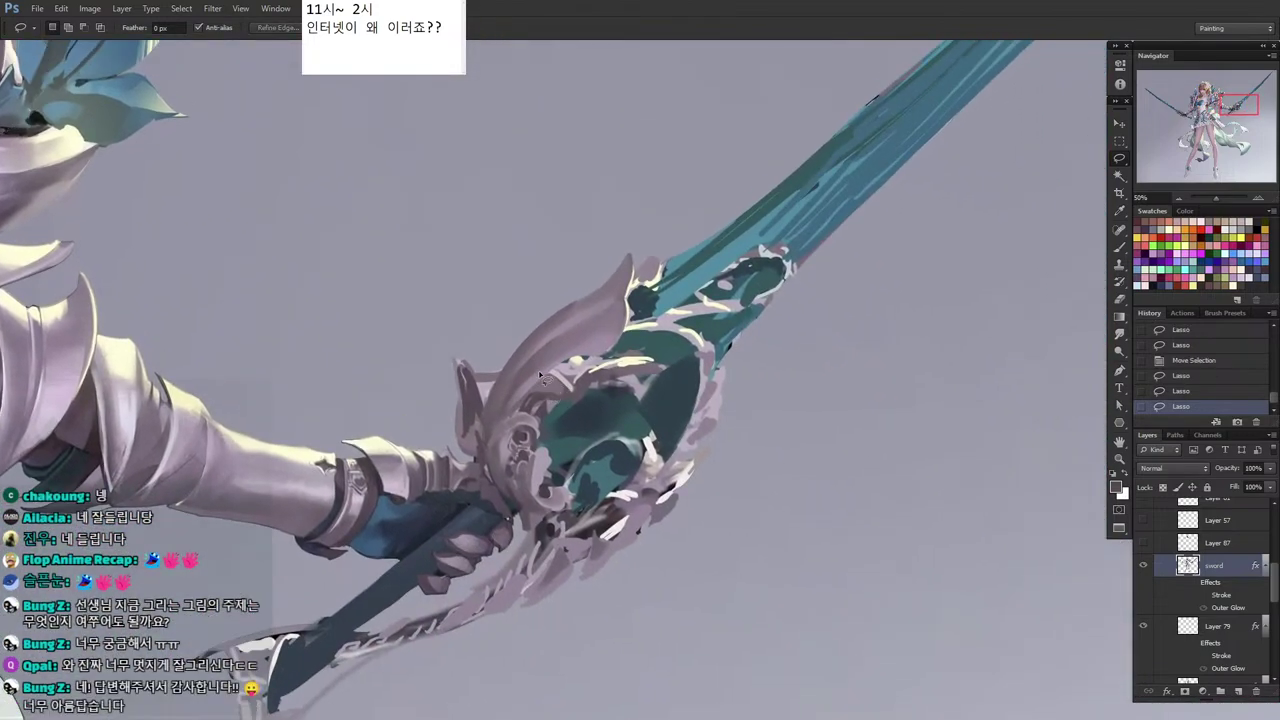
Paint the upper edge of the guard's rosette with mauve sampled from the wing and a darker neighboring tone.
key(i)
click(595, 345)
key(b)
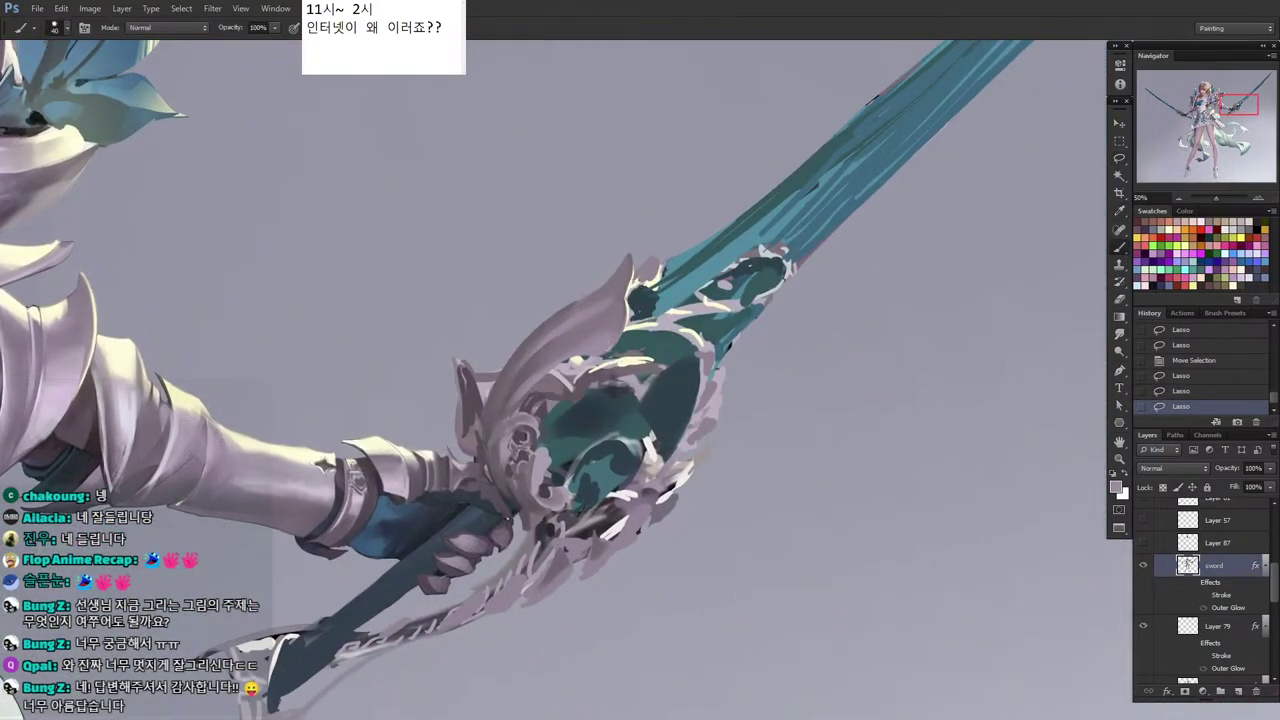
drag(528, 418, 526, 418)
drag(524, 416, 537, 416)
alt+click(535, 420)
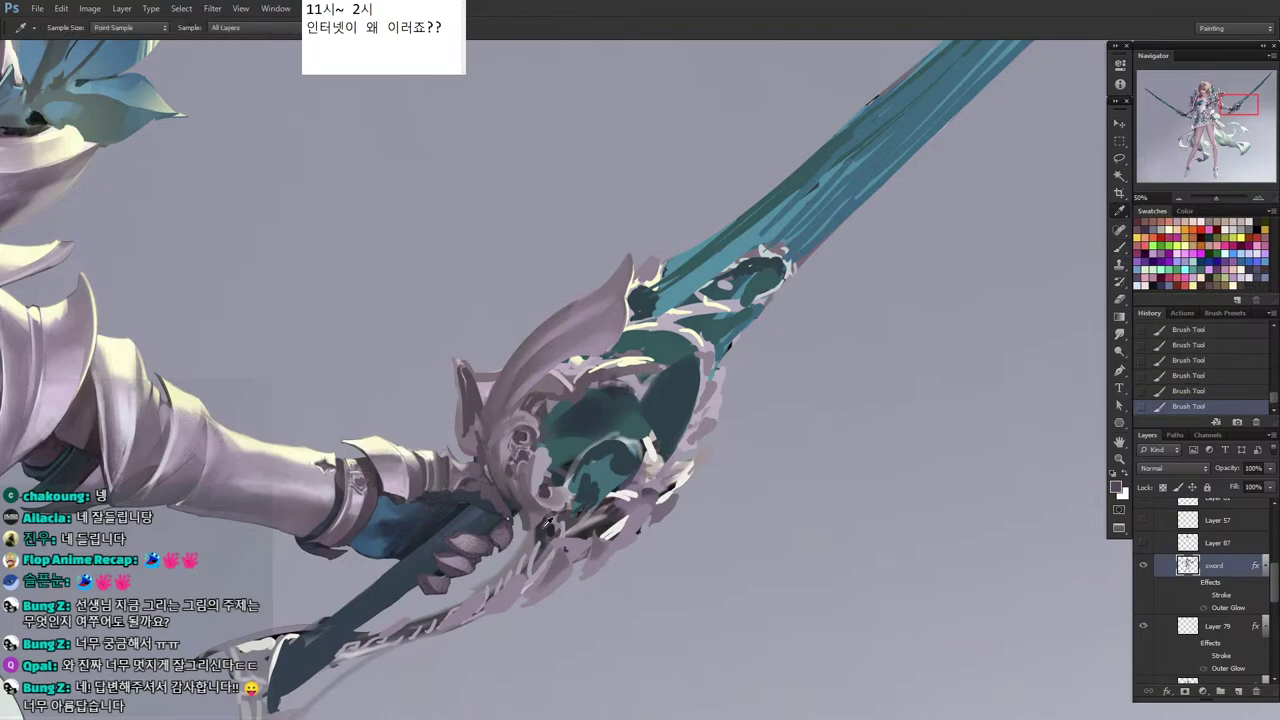
alt+click(555, 524)
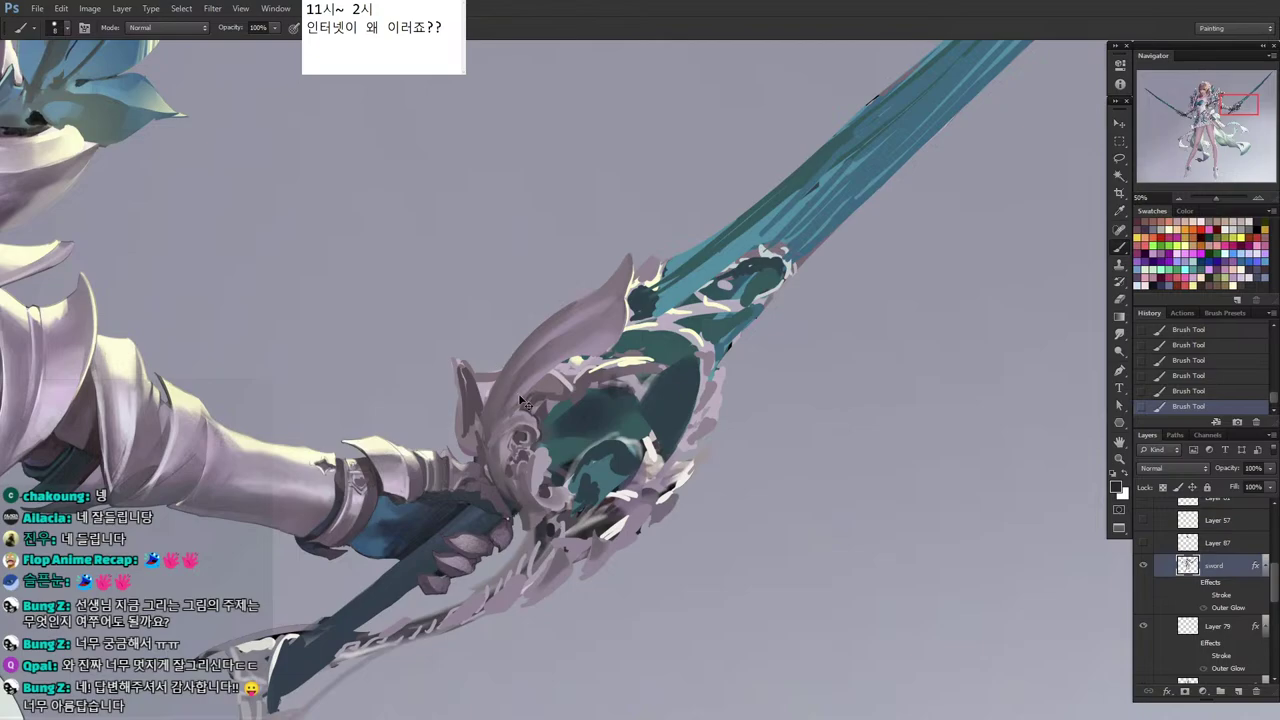
Compare the rosette with and without its latest brush strokes by stepping back and forward through the history.
drag(488, 449, 558, 315)
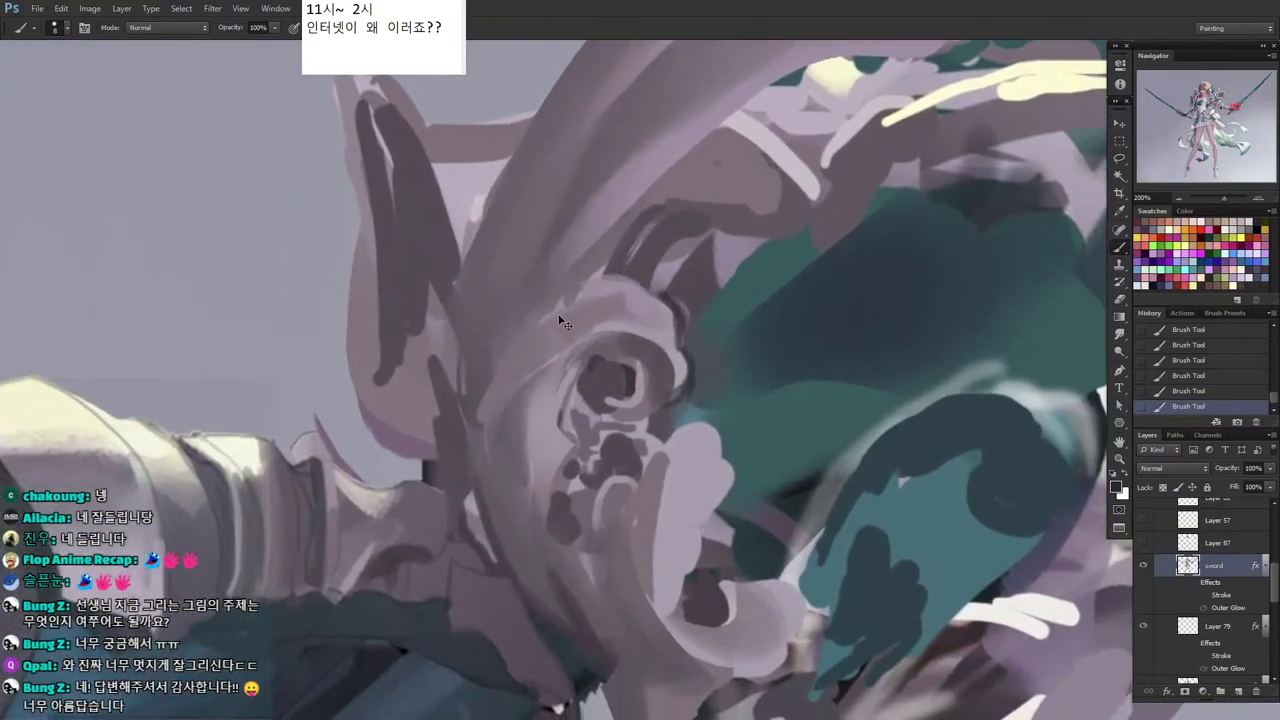
key(ctrl+alt+z)
key(ctrl+alt+z)
key(ctrl+alt+z)
key(ctrl+alt+z)
key(ctrl+alt+z)
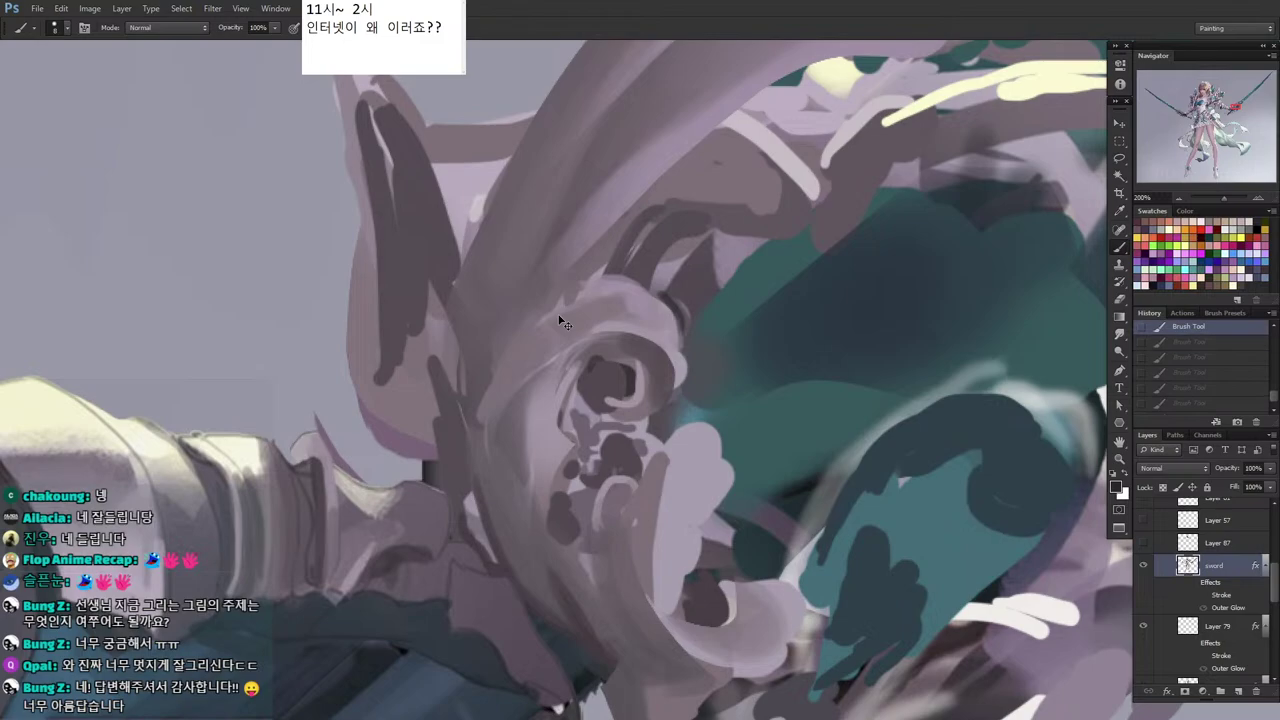
key(ctrl+alt+z)
key(ctrl+shift+z)
key(ctrl+shift+z)
key(ctrl+shift+z)
key(ctrl+shift+z)
key(ctrl+shift+z)
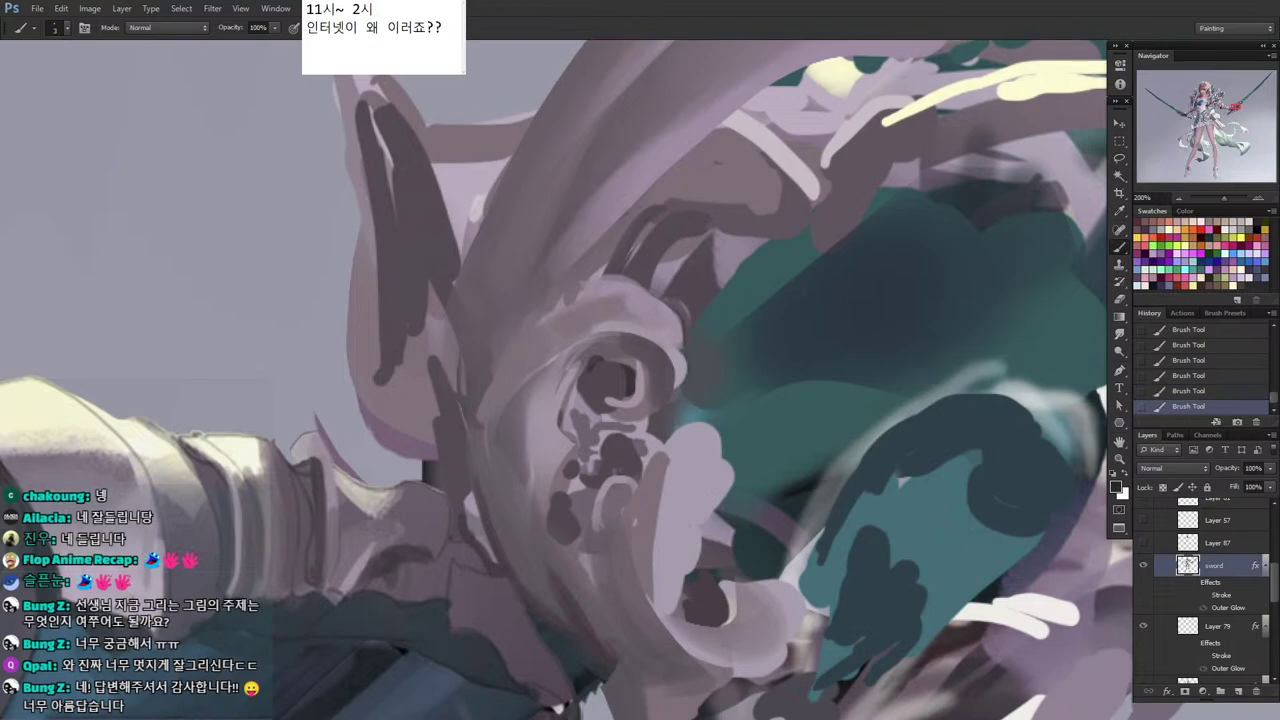
key(ctrl+z)
key(ctrl+shift+z)
Smooth the shading of the rosette's upper and outer rim with mauve tones sampled around it.
alt+click(677, 380)
alt+click(670, 386)
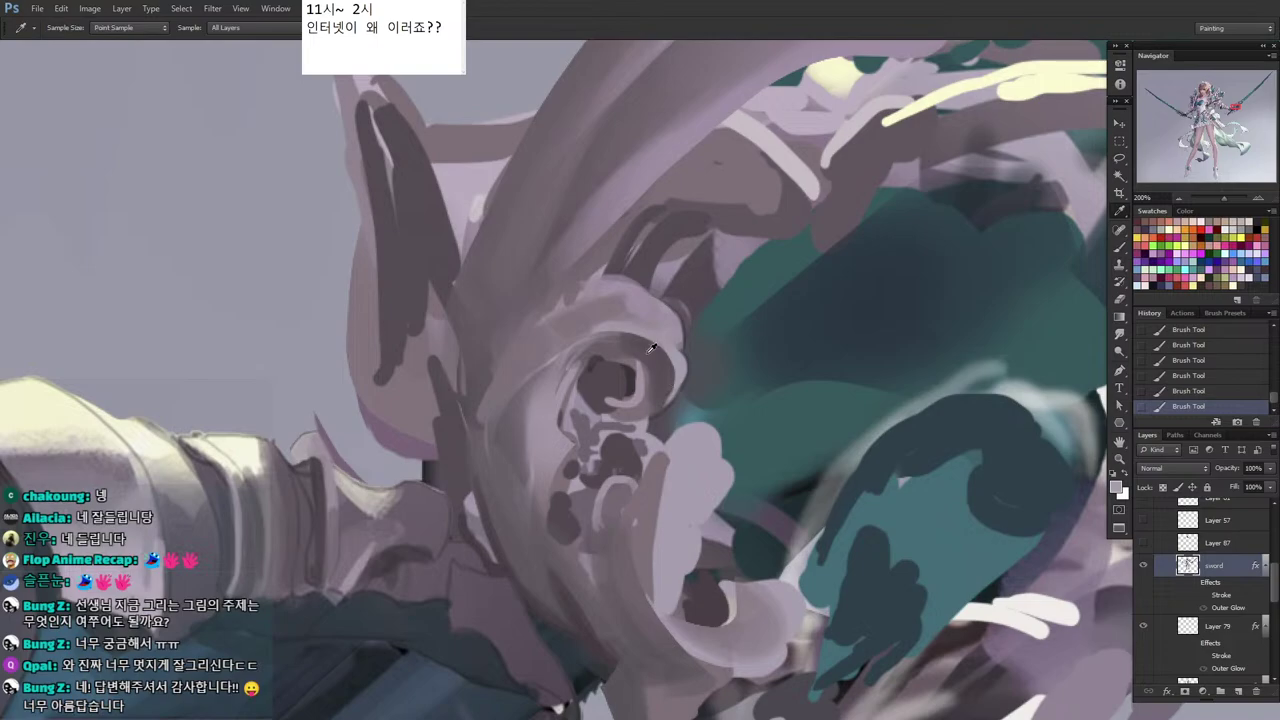
alt+click(670, 356)
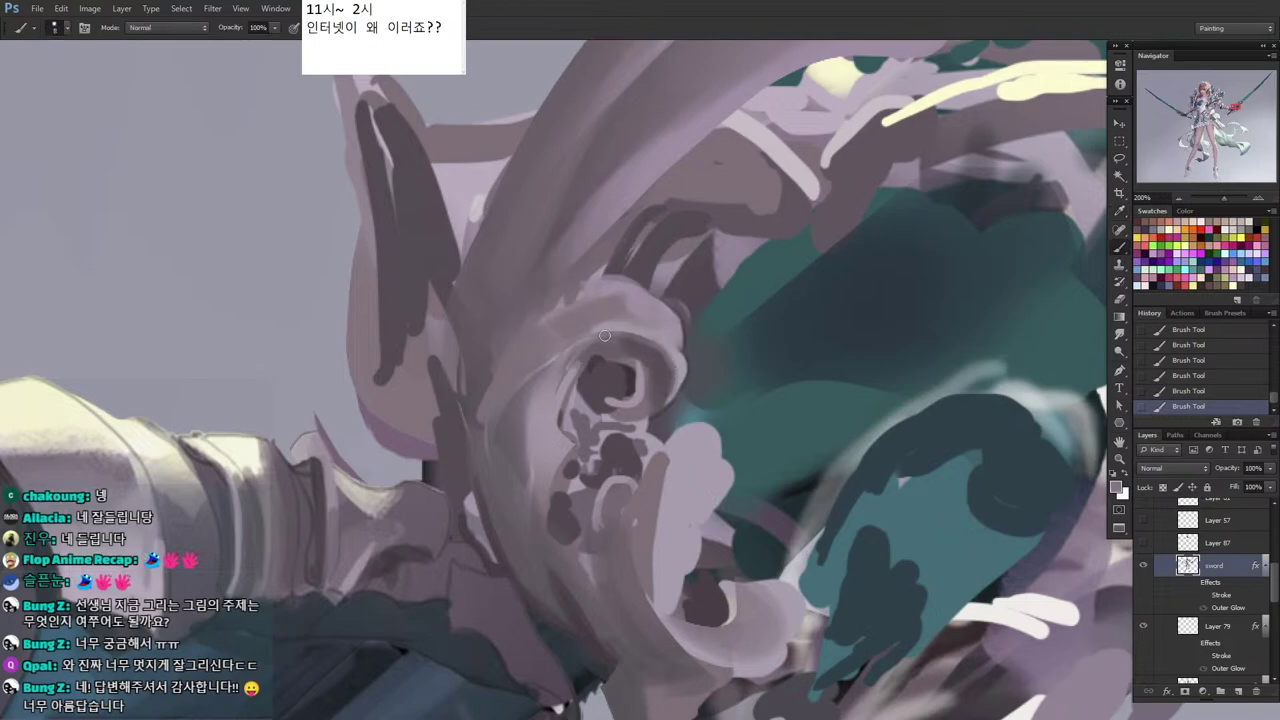
alt+click(642, 350)
drag(614, 334, 652, 348)
alt+click(666, 386)
mouse_move(683, 369)
mouse_down()
mouse_move(603, 390)
mouse_move(587, 425)
mouse_move(628, 366)
mouse_up()
Lasso the gap beside the rosette's outer rim, darken it to sharpen the rim's edge, and deselect.
key(l)
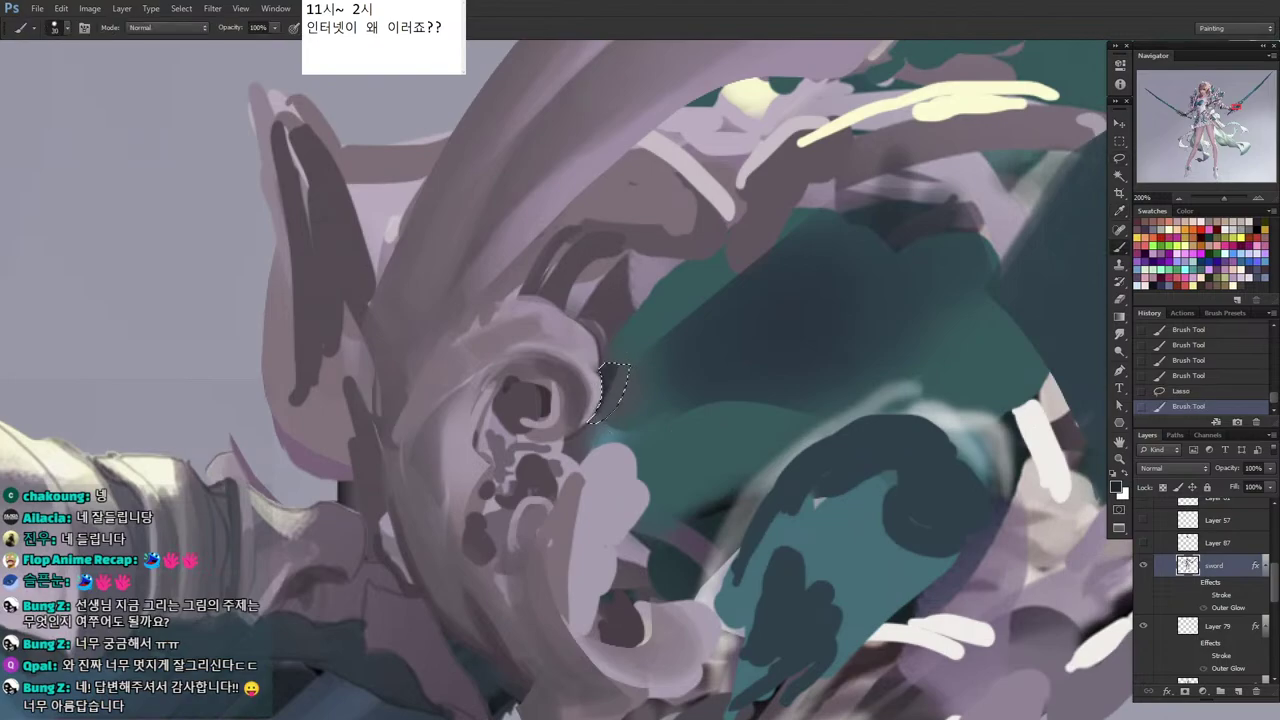
mouse_move(636, 305)
mouse_down()
mouse_move(605, 360)
mouse_move(636, 306)
mouse_move(610, 348)
mouse_up()
key(b)
drag(610, 348, 607, 364)
key(l)
key(ctrl+d)
Lasso the teal inset's edge above the rosette and shade it with dark teal.
drag(652, 297, 612, 381)
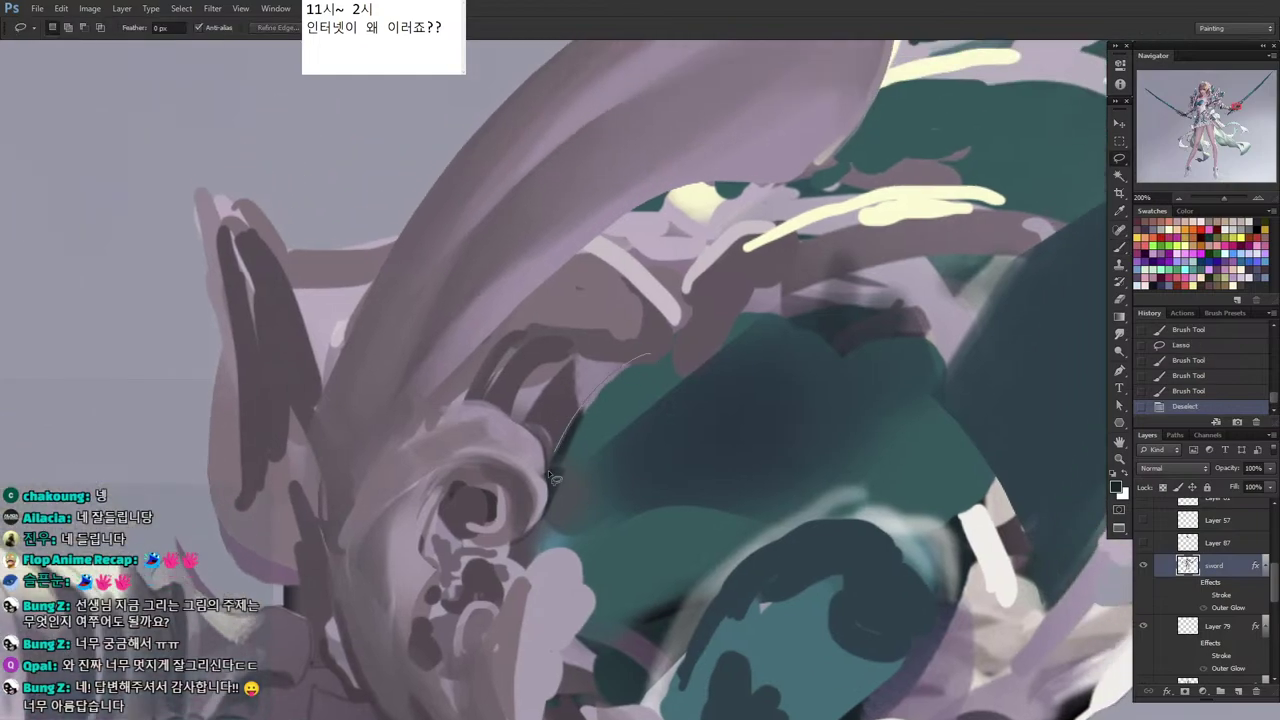
key(b)
mouse_move(548, 470)
mouse_down()
mouse_move(623, 413)
mouse_move(625, 364)
mouse_move(568, 442)
mouse_up()
alt+click(625, 372)
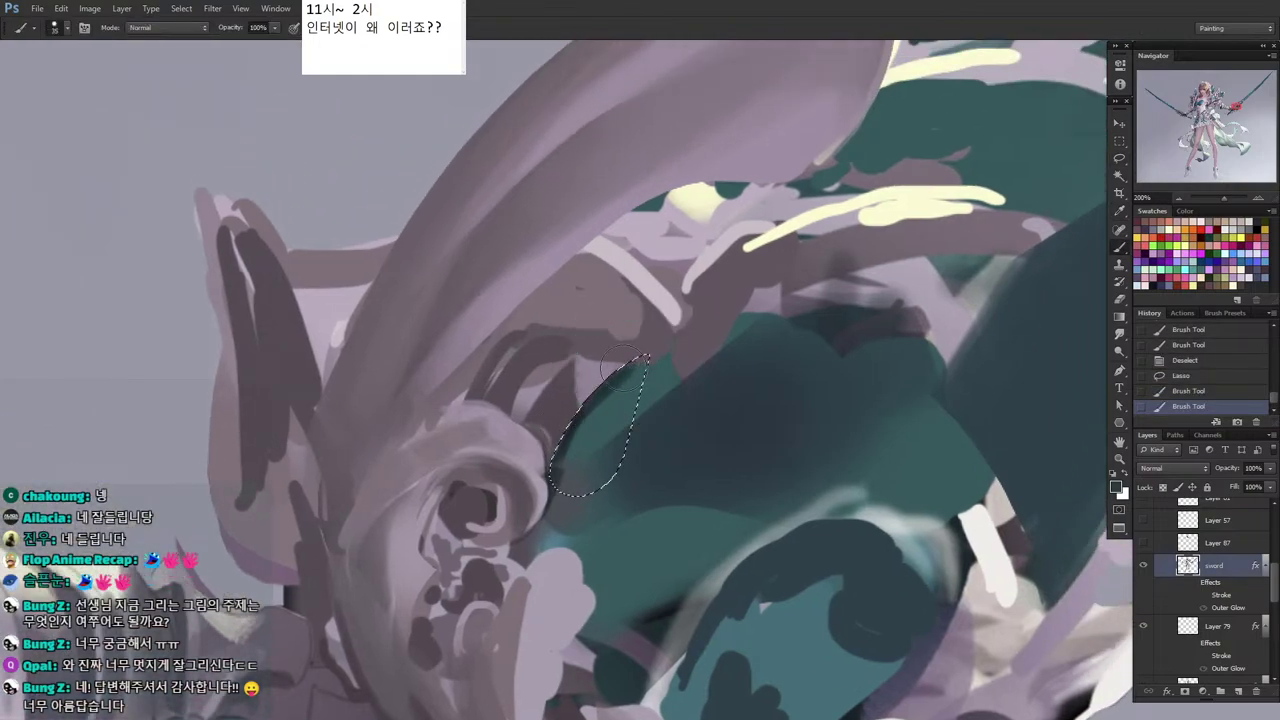
drag(624, 368, 592, 398)
drag(612, 372, 588, 402)
key(l)
drag(568, 318, 565, 313)
key(Return)
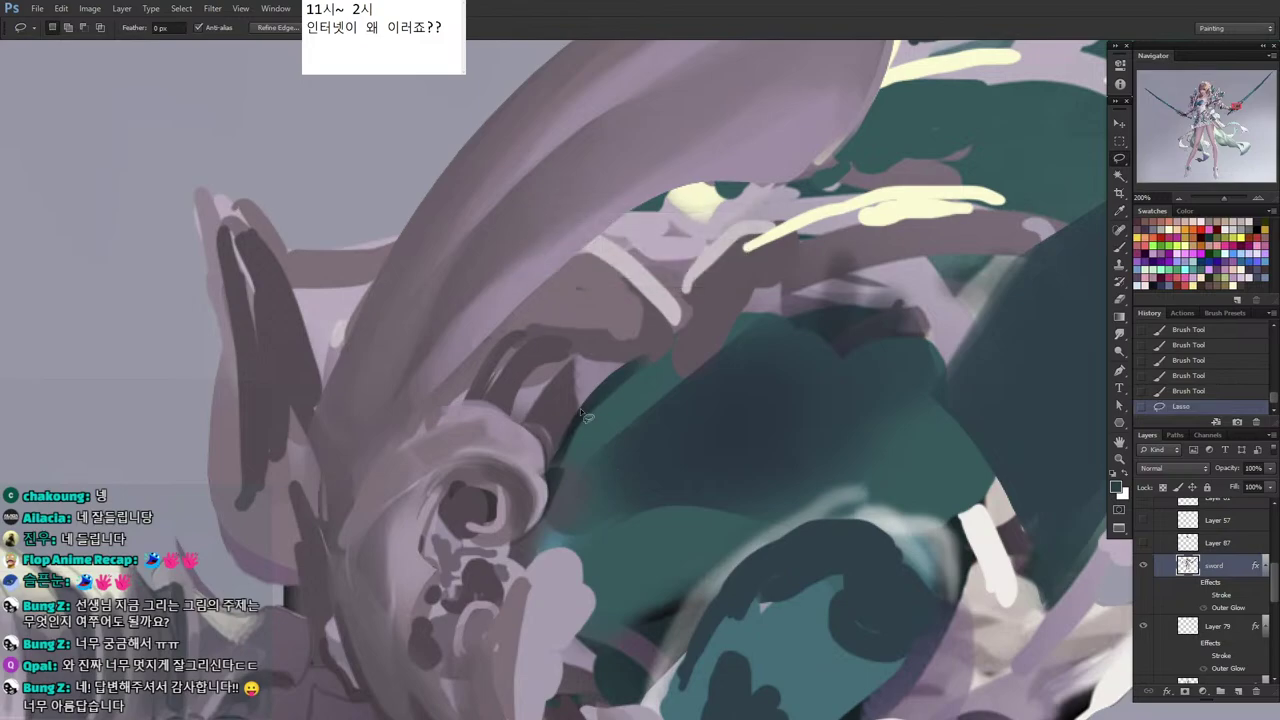
Lasso the area along the rosette's upper rim, paint it with a tone sampled just above, and deselect.
mouse_move(507, 417)
mouse_down()
mouse_move(550, 470)
mouse_move(569, 442)
mouse_move(530, 390)
mouse_move(540, 454)
mouse_up()
key(b)
alt+click(556, 402)
drag(552, 408, 532, 450)
key(l)
click(507, 357)
Round out the top of the rosette's rim with a smaller brush in light mauve.
key(b)
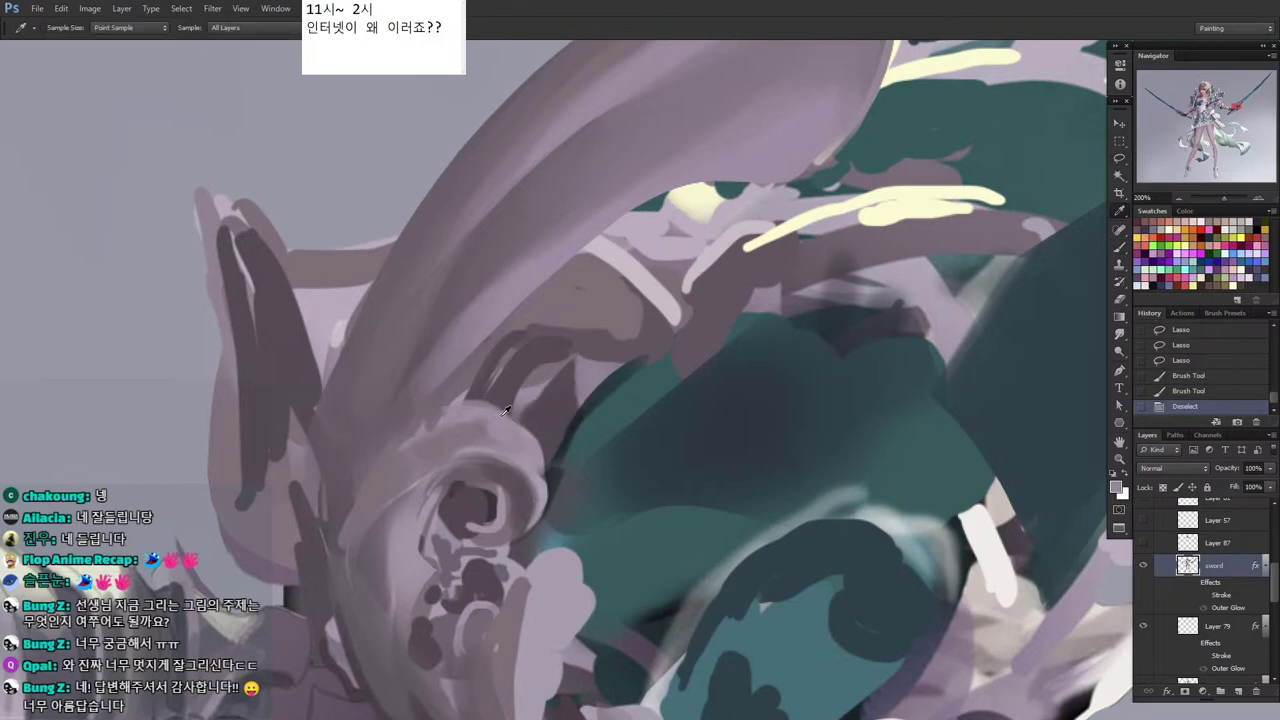
key([)
drag(497, 372, 478, 403)
drag(466, 404, 530, 440)
key(alt)
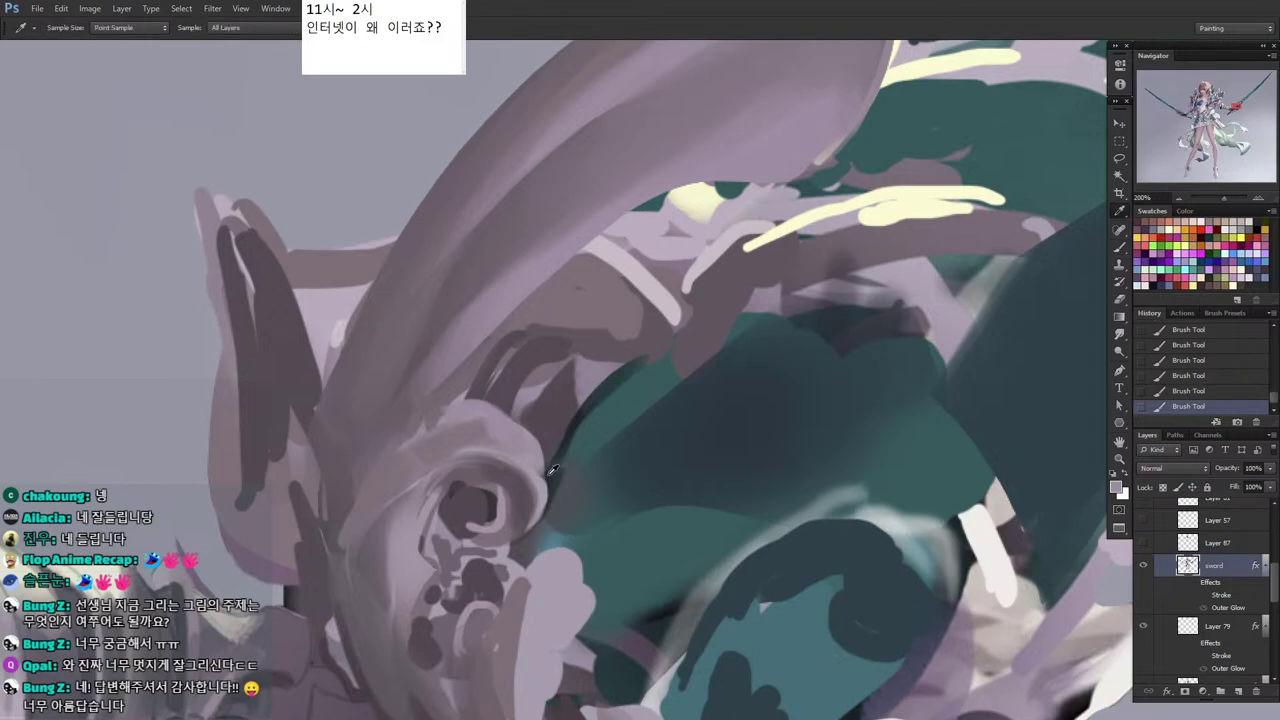
alt+click(545, 472)
Shade the light inner curl around the rosette's dark center with sampled gray-mauve.
key(space)
drag(494, 568, 603, 513)
alt+click(614, 447)
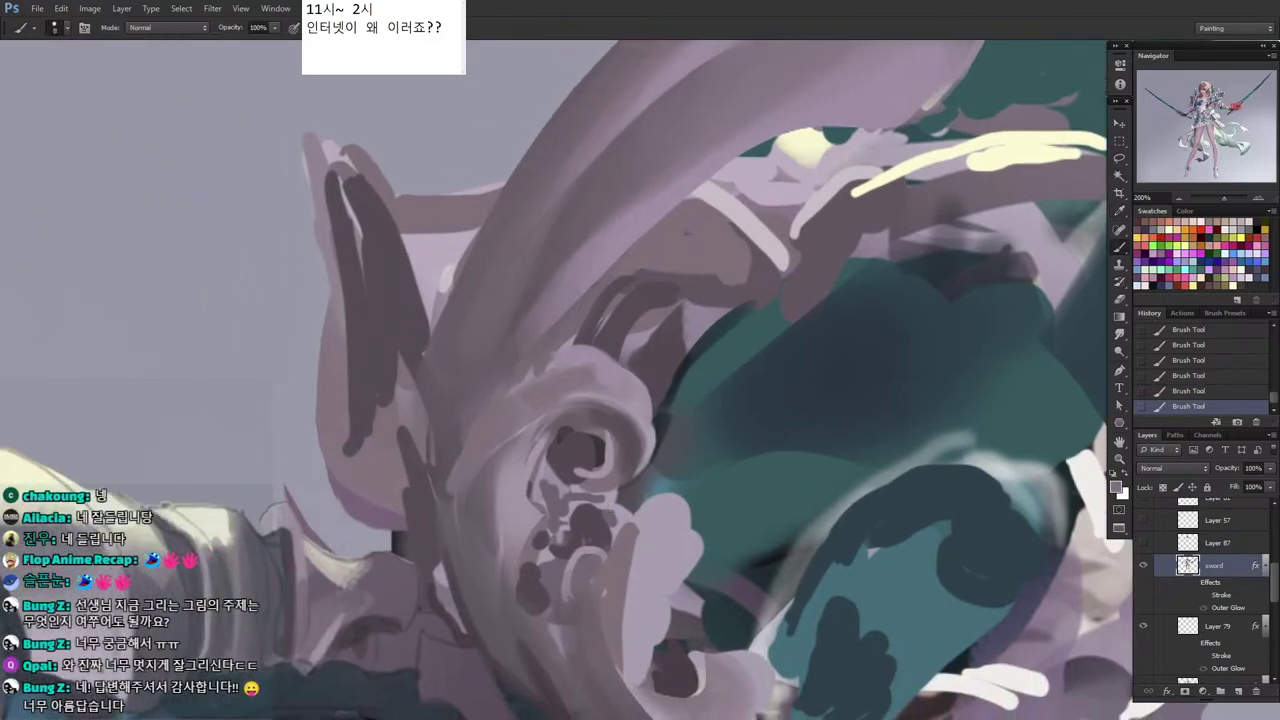
drag(611, 441, 603, 475)
key(bracketright)
key(bracketright)
alt+click(597, 452)
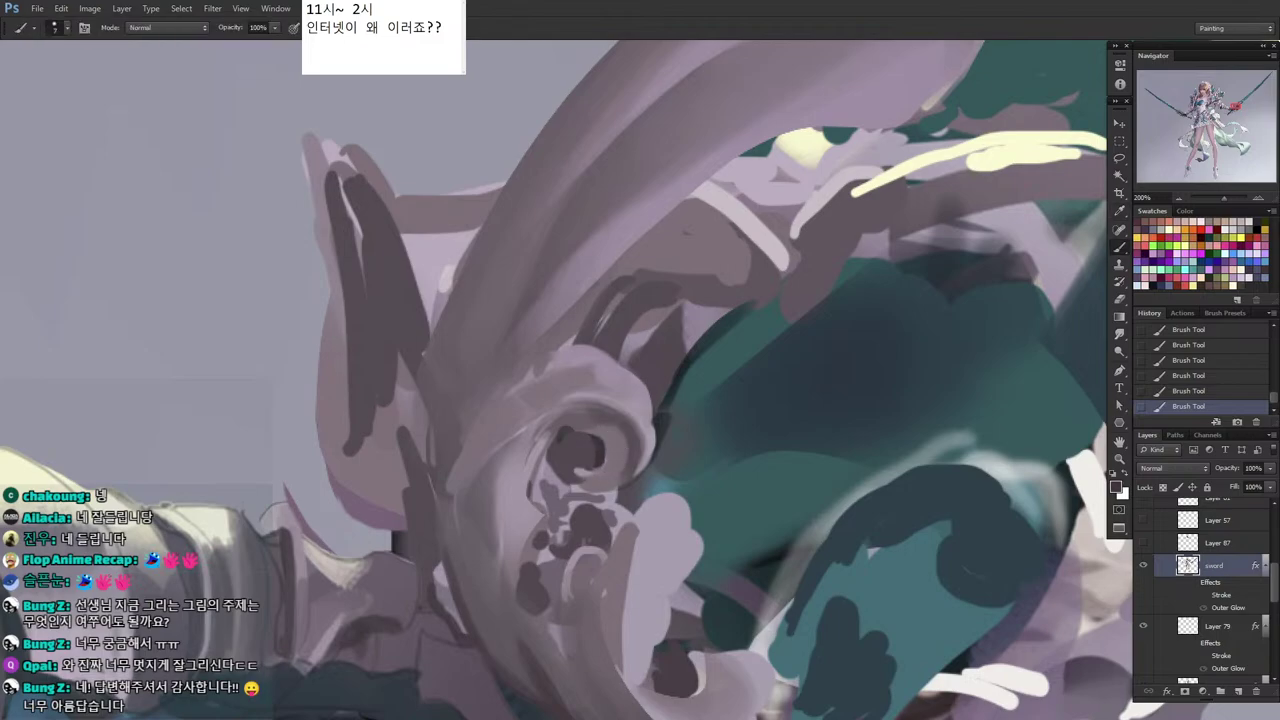
Extend the lower end of the rosette's inner curl with light mauve sampled from the rim.
key(alt)
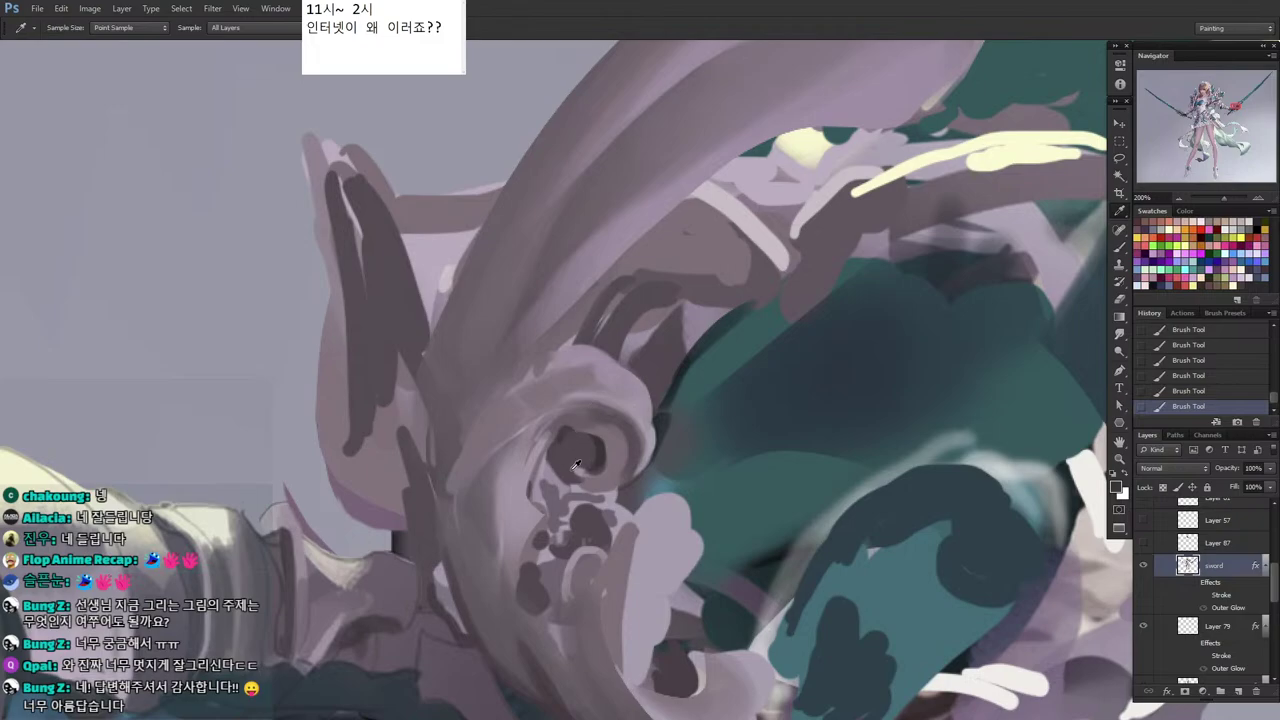
alt+click(590, 480)
alt+click(627, 383)
key(bracketleft)
drag(581, 466, 608, 464)
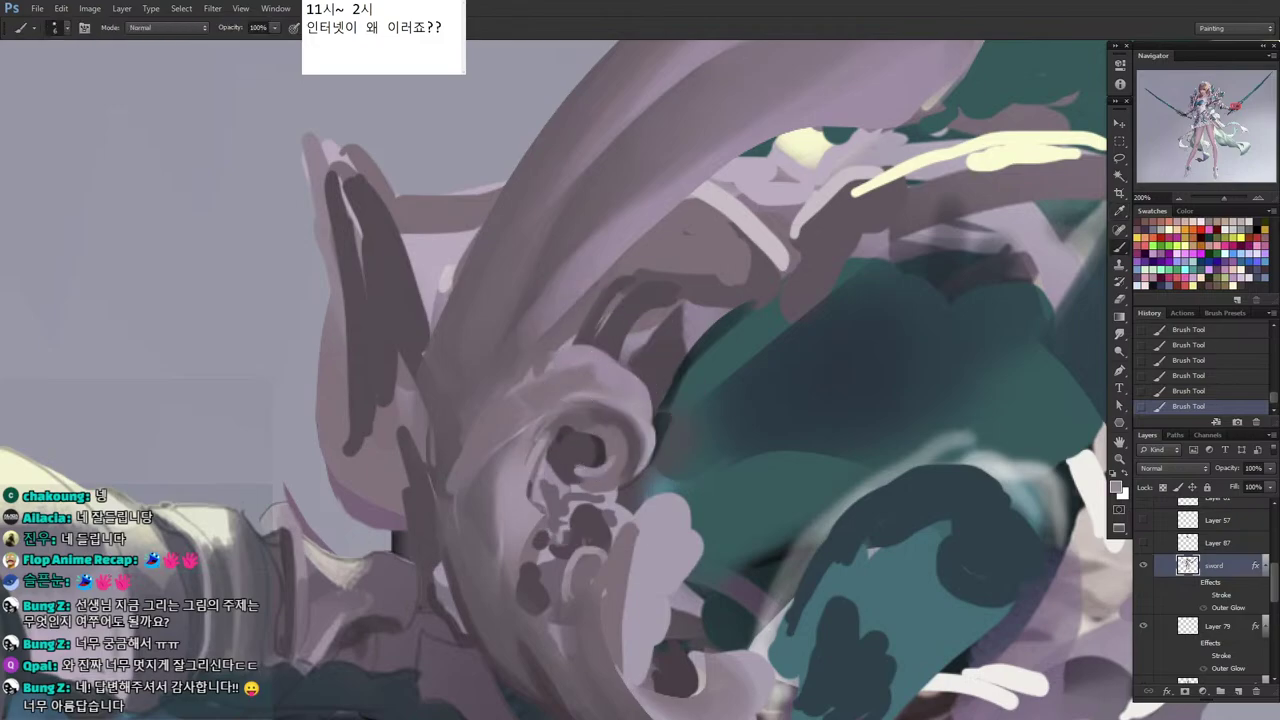
Paint over the broken light marks beneath the rosette's inner curl with sampled mid mauve.
alt+click(583, 481)
key(bracketright)
mouse_move(593, 497)
mouse_down()
mouse_move(574, 494)
mouse_move(570, 512)
mouse_move(545, 470)
mouse_move(560, 550)
mouse_move(543, 535)
mouse_move(565, 551)
mouse_up()
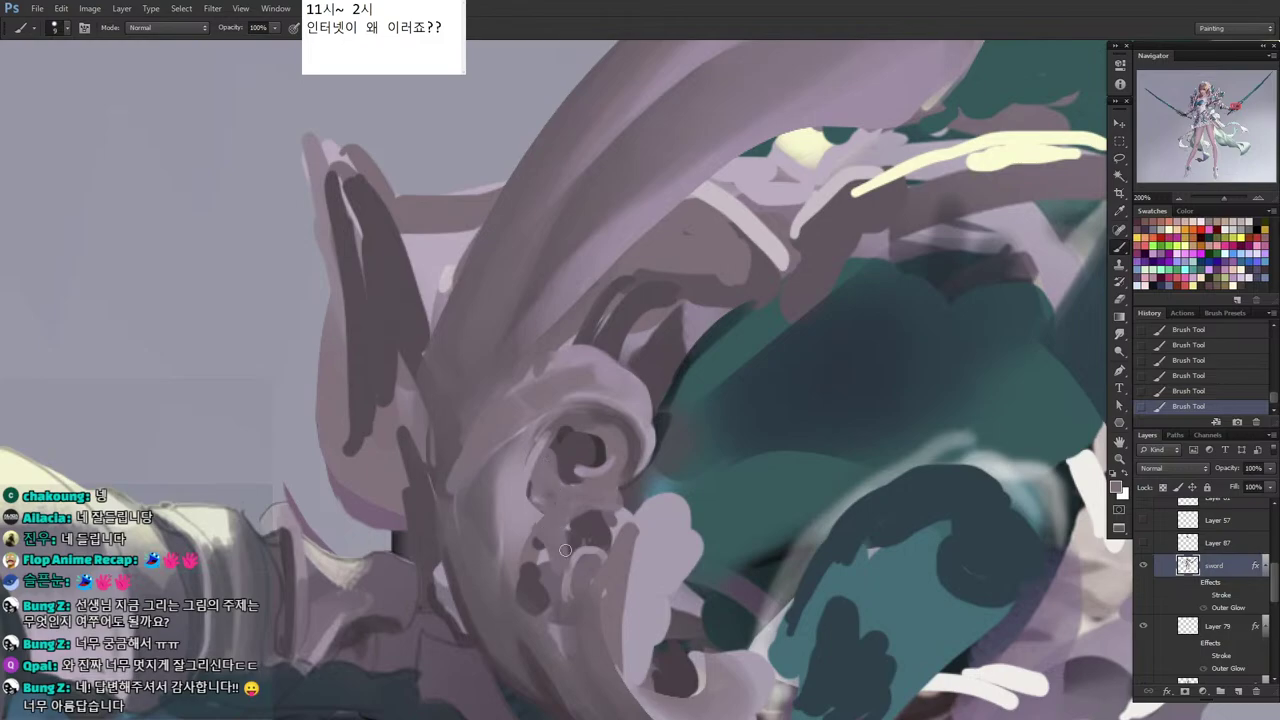
alt+click(605, 451)
alt+click(598, 452)
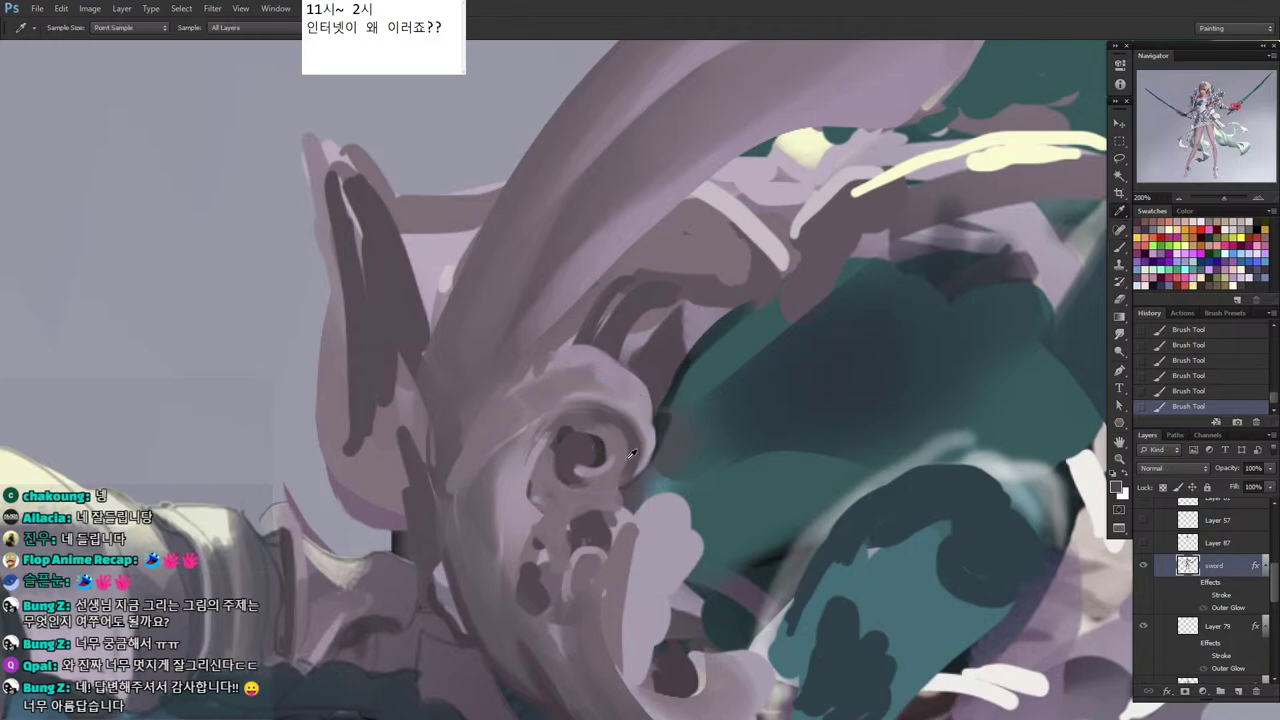
alt+click(603, 457)
key(bracketleft)
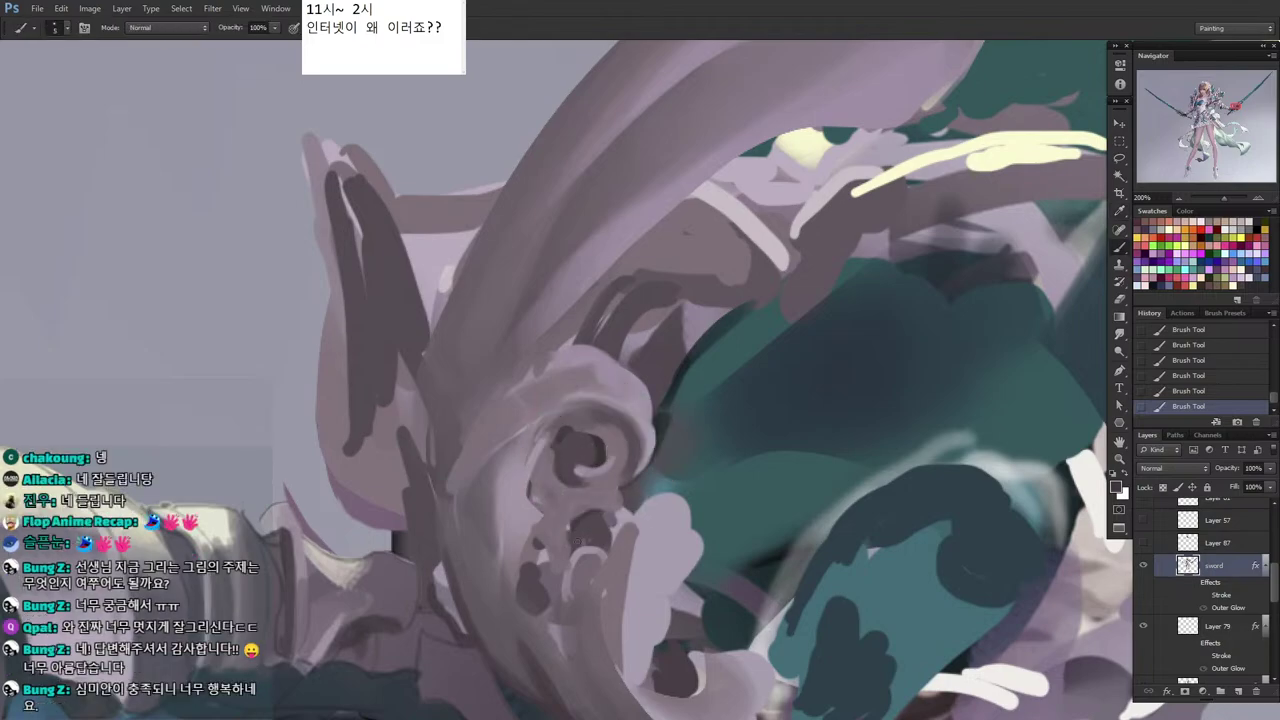
Form a second, smaller ring-shaped curl around the dark hollow below the rosette's center.
alt+click(598, 480)
key(bracketright)
drag(604, 508, 567, 558)
Refine the rosette's spiral by blending its curl and deepening its center with sampled light and dark mauves.
alt+click(593, 444)
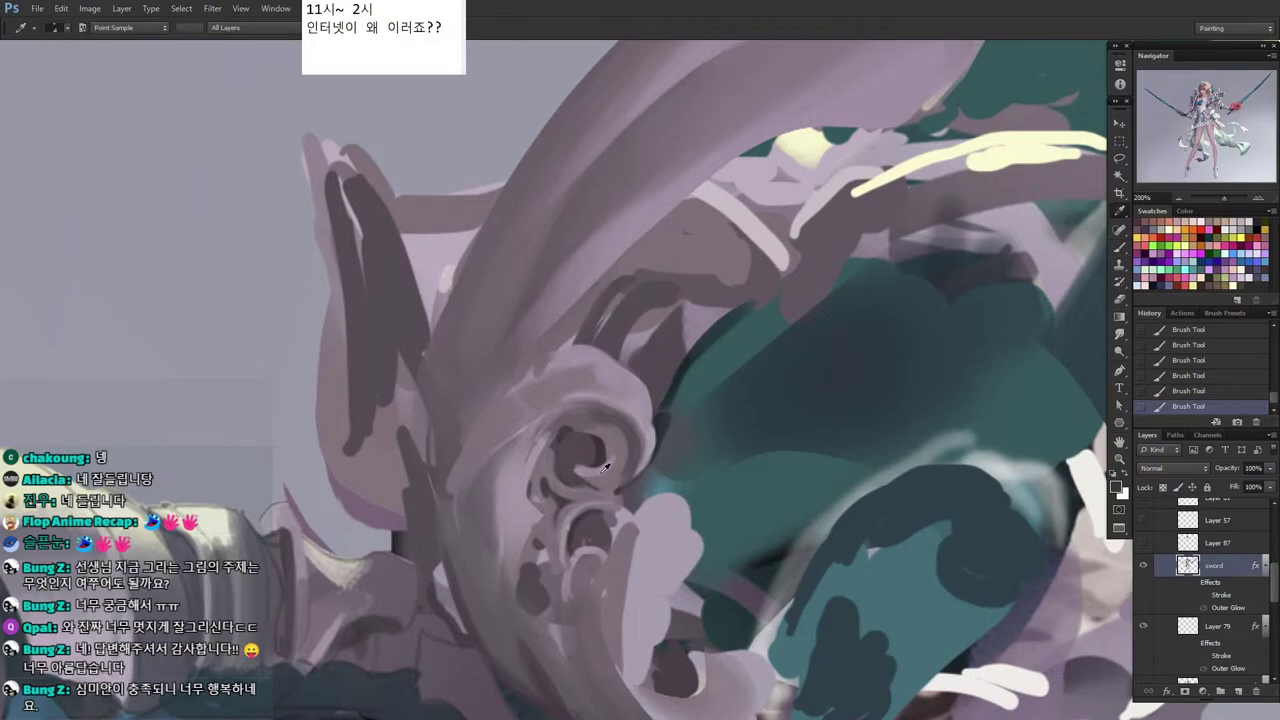
alt+click(630, 472)
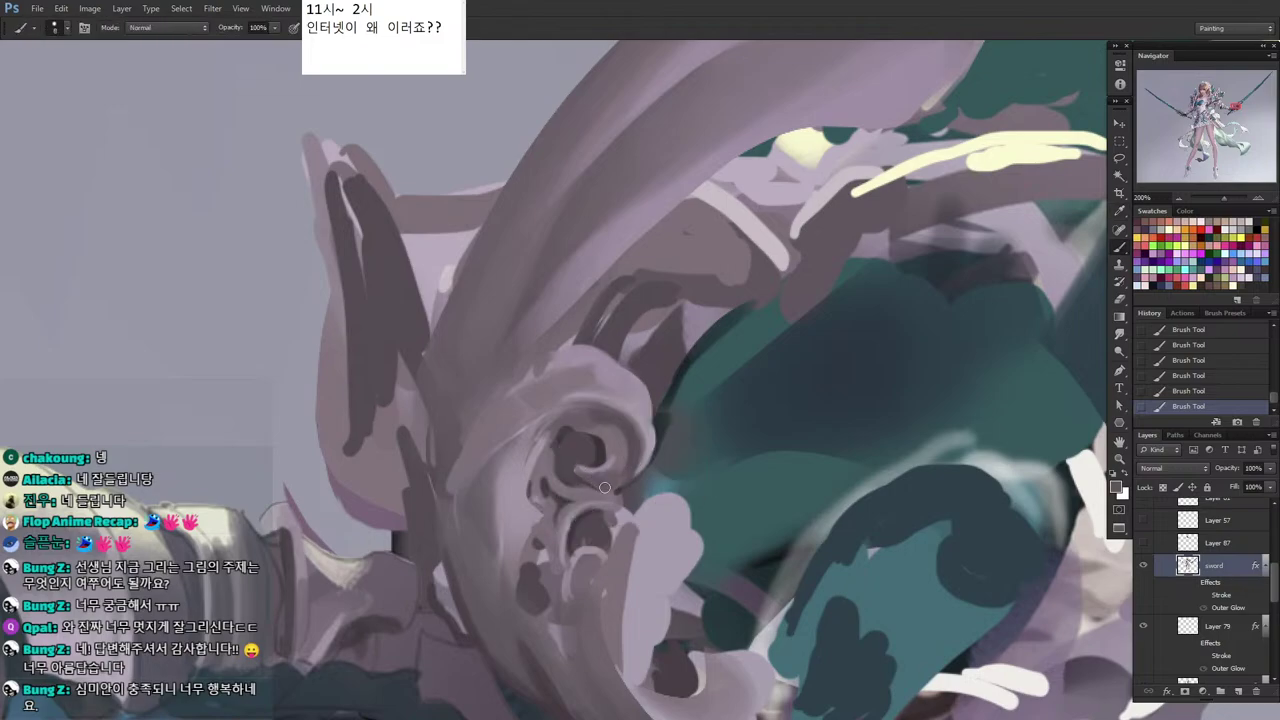
alt+click(619, 470)
alt+click(616, 472)
alt+click(603, 440)
alt+click(545, 468)
key(])
mouse_move(553, 470)
mouse_down()
mouse_move(560, 430)
mouse_move(567, 474)
mouse_up()
alt+click(582, 447)
key([)
key([)
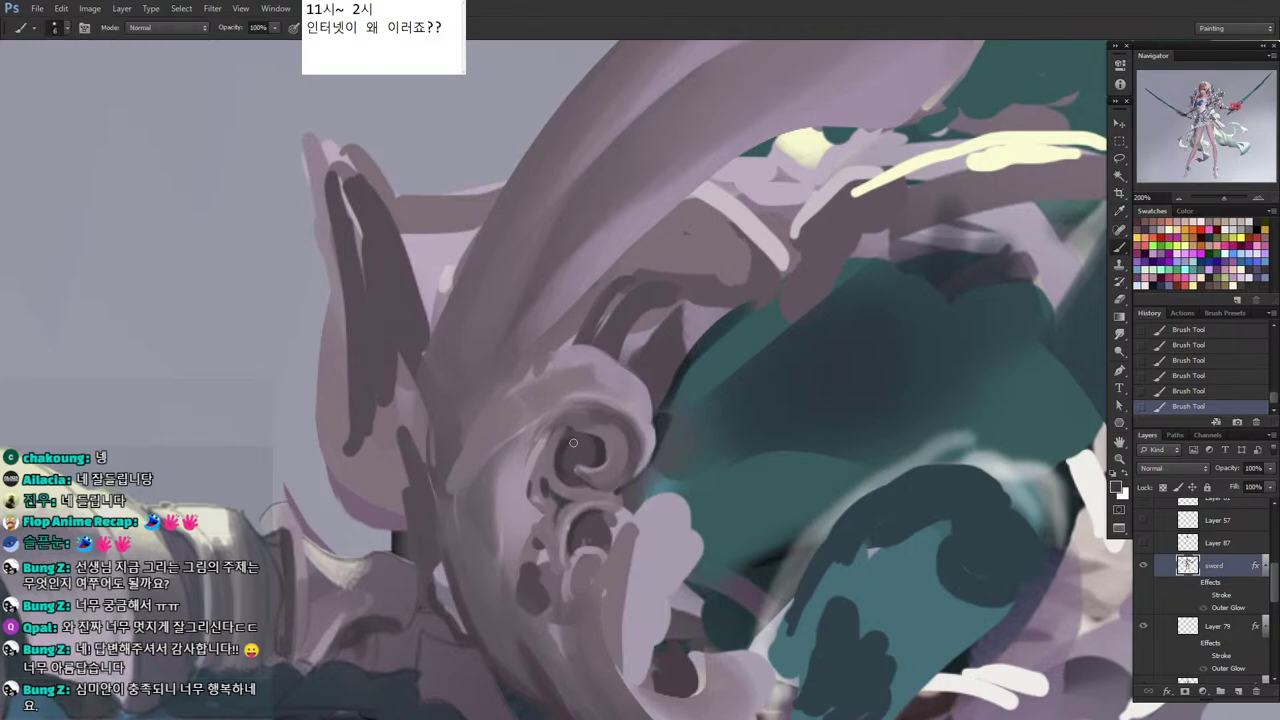
Sharpen the rosette's spiral and surrounding curls at a wider view using alternating light and dark sampled mauves.
scroll(565, 410, down, 3)
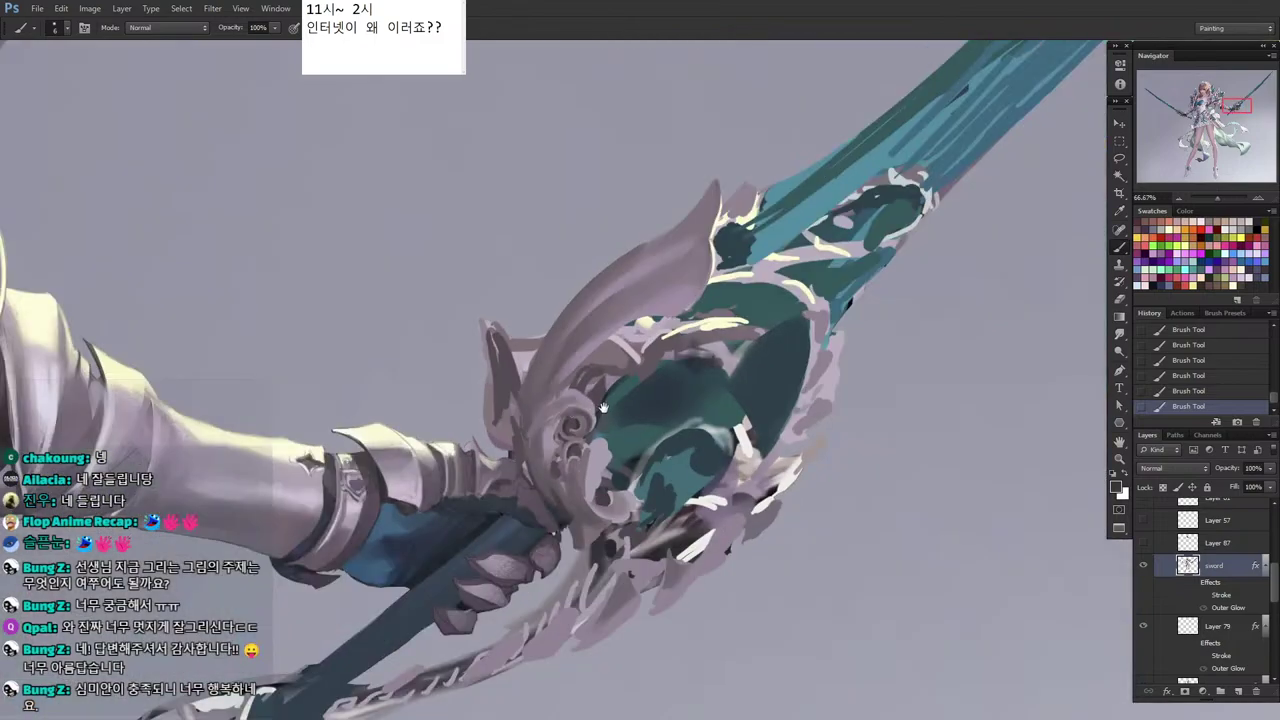
drag(603, 408, 737, 441)
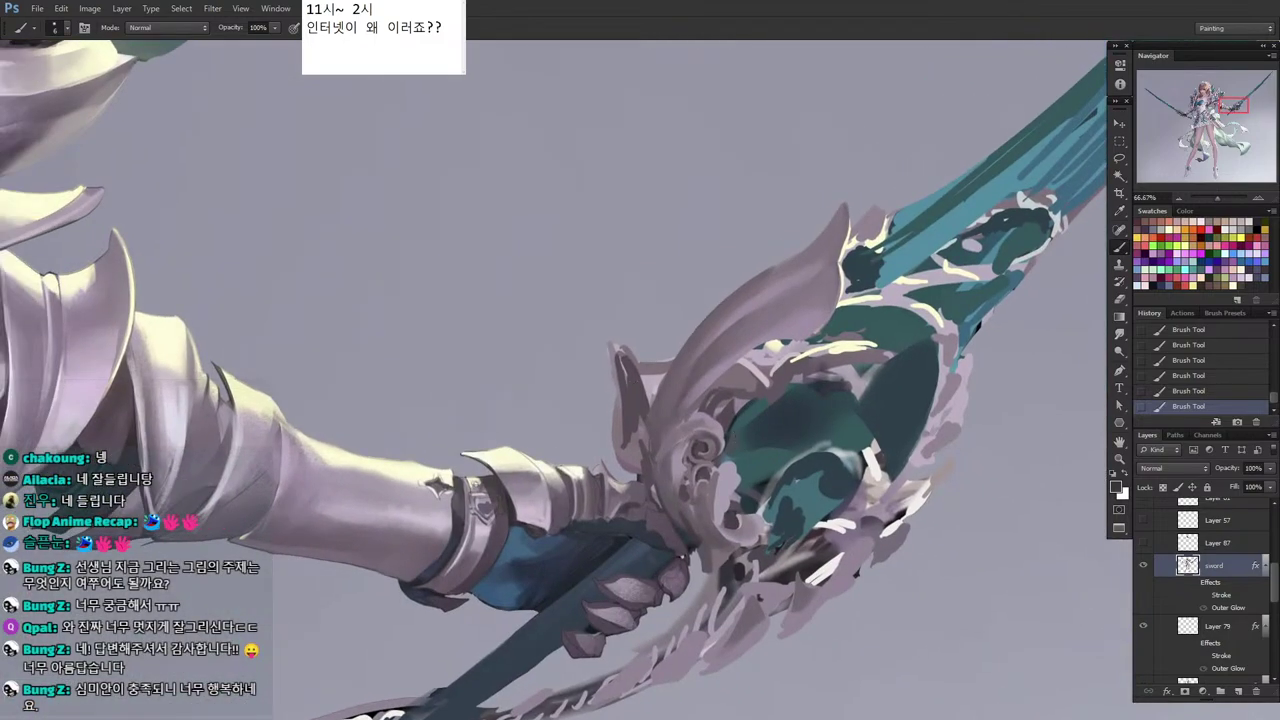
key(alt)
alt+click(705, 447)
alt+click(694, 448)
alt+click(714, 437)
key([)
alt+click(708, 450)
alt+click(681, 465)
key(alt)
alt+click(704, 444)
key(alt)
alt+click(690, 457)
alt+click(708, 449)
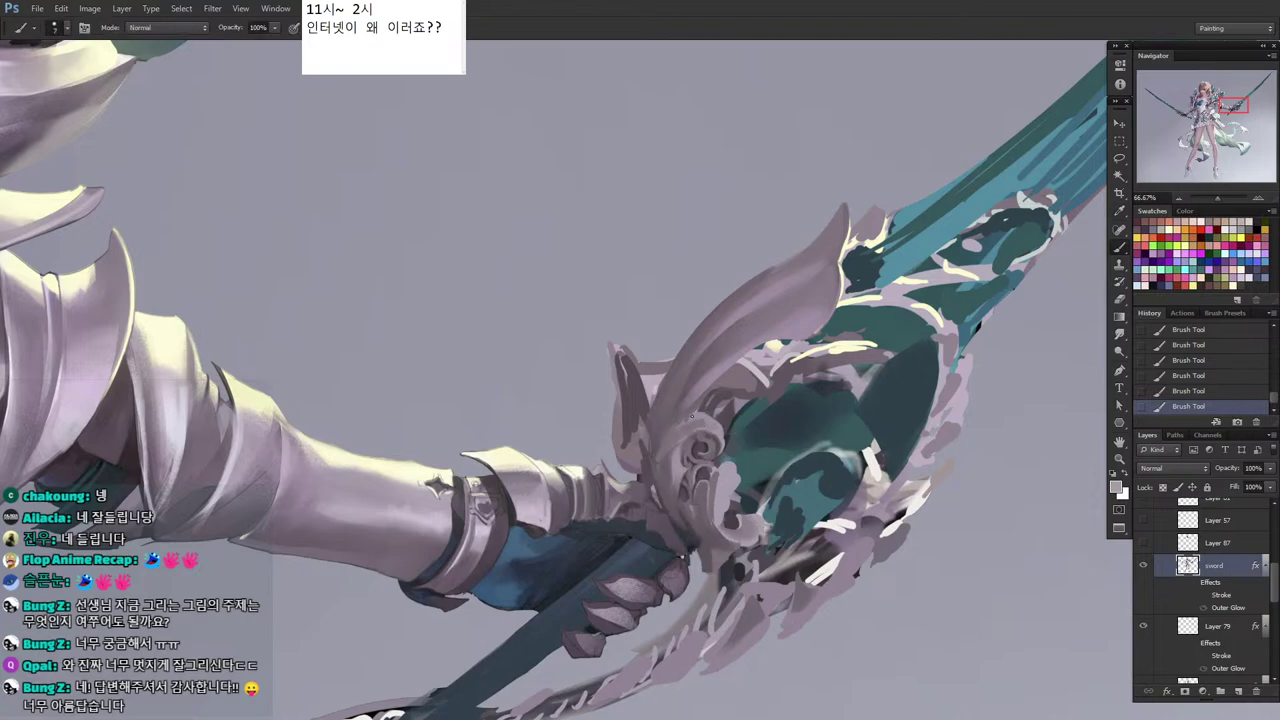
Lasso the edge of the light scalloped leaf below the rosette, shade beside it with sampled mauve, and deselect.
alt+click(722, 480)
alt+click(726, 478)
alt+click(716, 518)
alt+click(719, 481)
key(l)
mouse_move(722, 488)
mouse_down()
mouse_move(703, 525)
mouse_move(723, 530)
mouse_move(722, 510)
mouse_up()
key(b)
alt+click(717, 502)
mouse_move(710, 494)
mouse_down()
mouse_move(720, 514)
mouse_move(736, 483)
mouse_move(689, 477)
mouse_up()
key(l)
key(ctrl+d)
key(i)
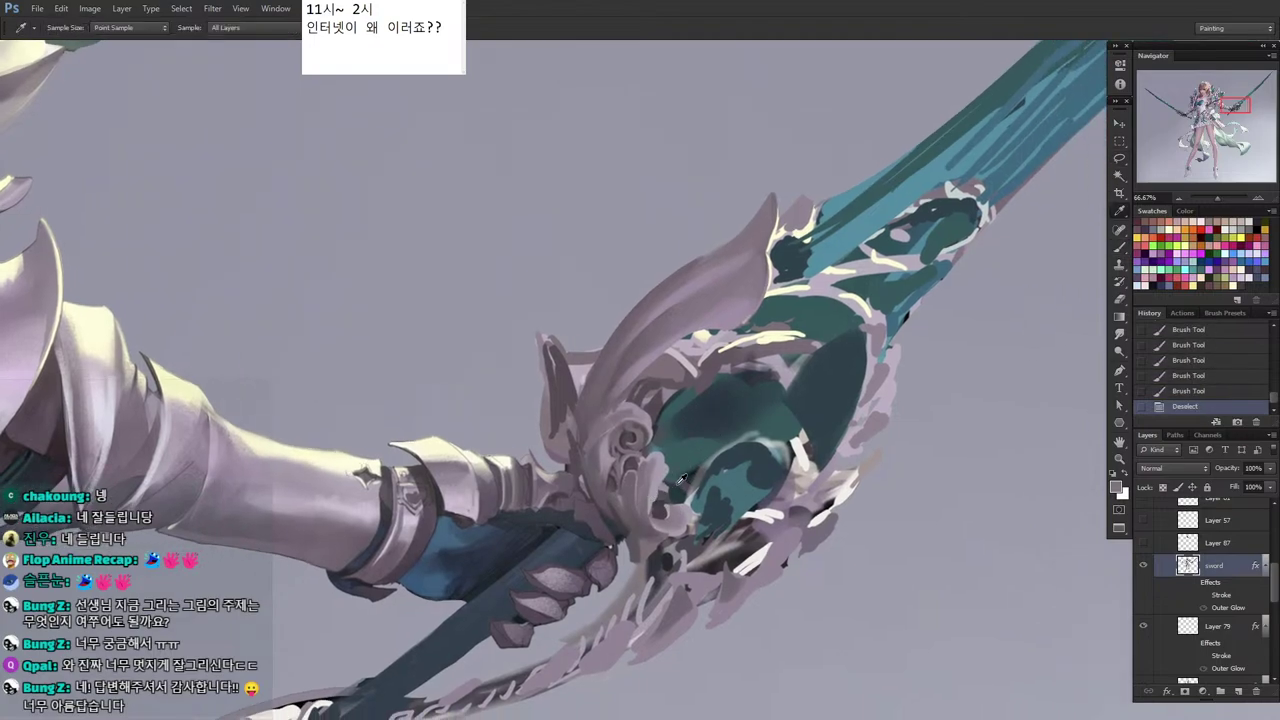
Deepen the dark hollow beside the scalloped leaf below the rosette using a smaller brush and a sampled dark tone.
click(688, 478)
key(b)
key([)
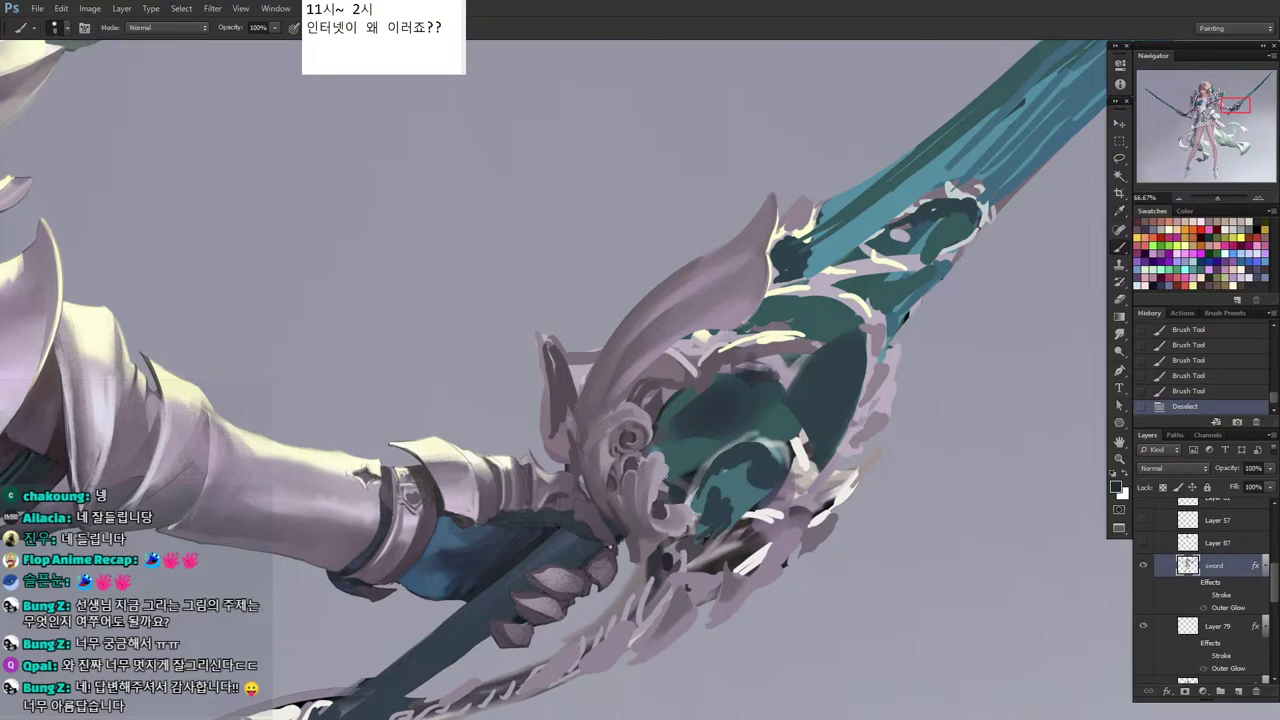
drag(662, 478, 655, 510)
mouse_move(654, 484)
mouse_down()
mouse_move(652, 508)
mouse_move(671, 499)
mouse_move(692, 442)
mouse_up()
Refine the leaf's curled tip and edge with mauves sampled from the rosette and the leaf.
key(i)
click(633, 433)
key(b)
alt+click(672, 508)
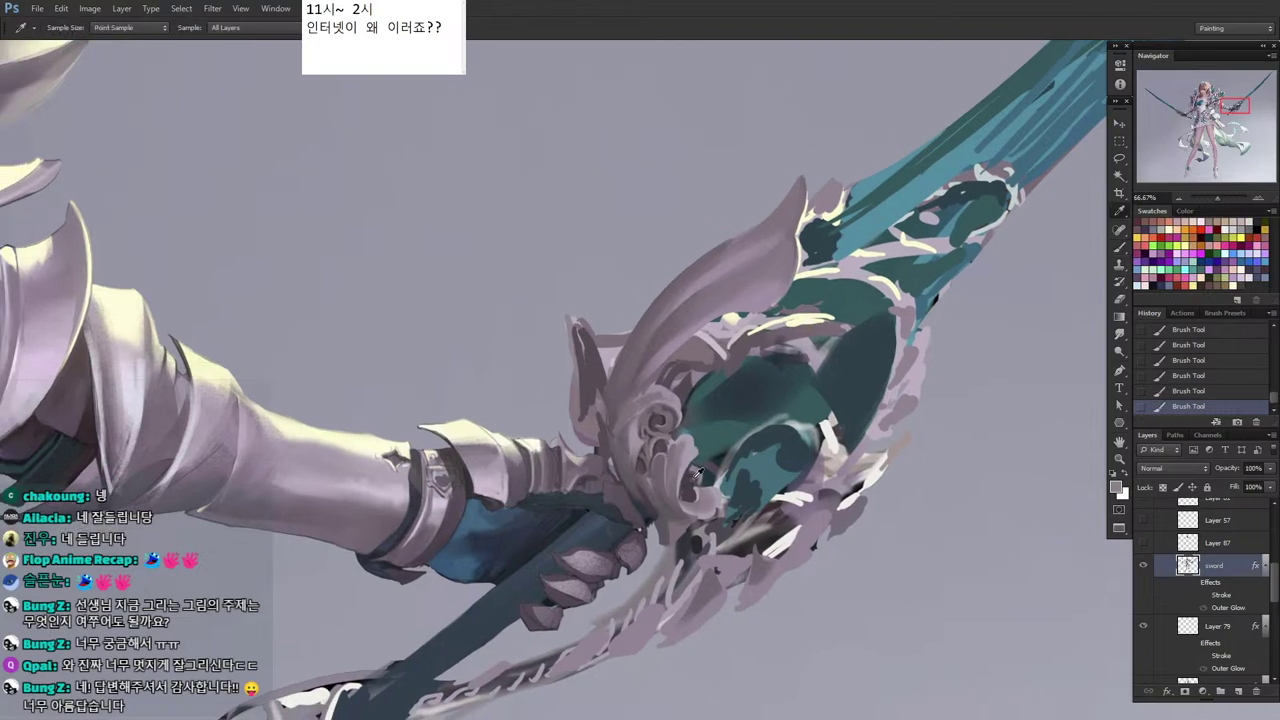
alt+click(693, 472)
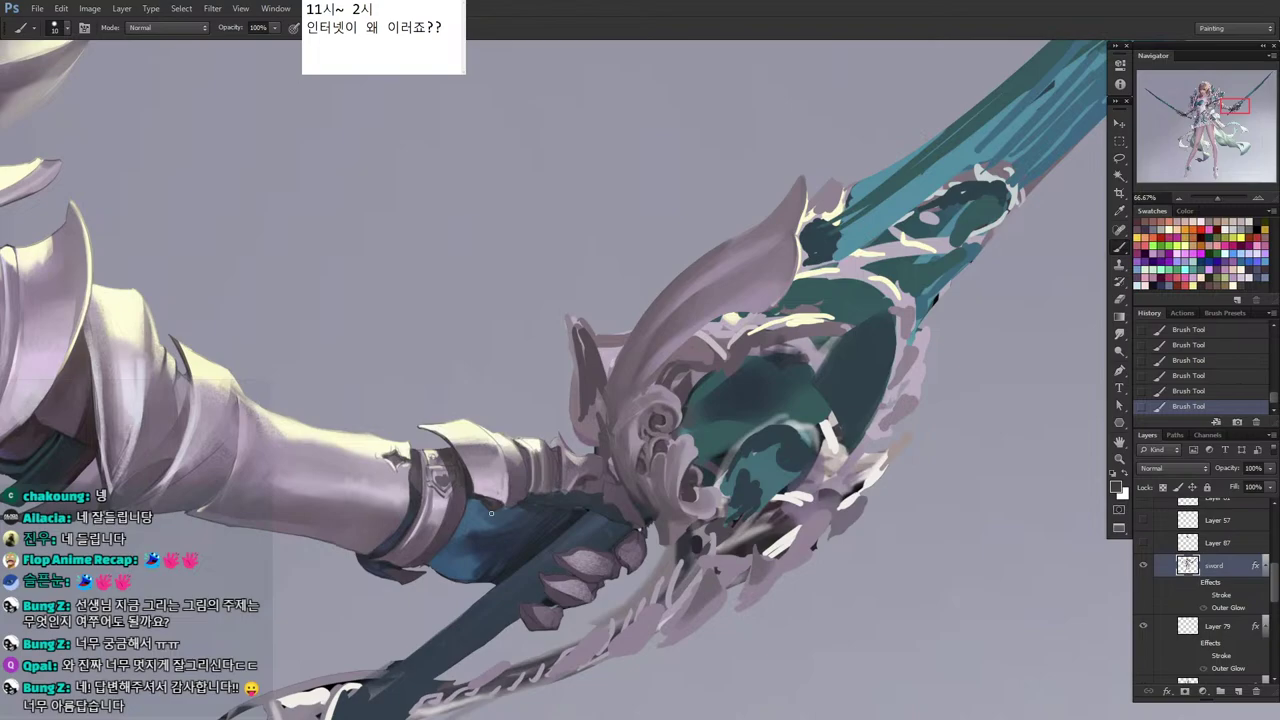
Rework the small emblem on the gauntlet's wrist band with a finer brush and sampled light and dark mauves.
alt+click(447, 462)
alt+click(444, 480)
key([)
key([)
alt+click(452, 483)
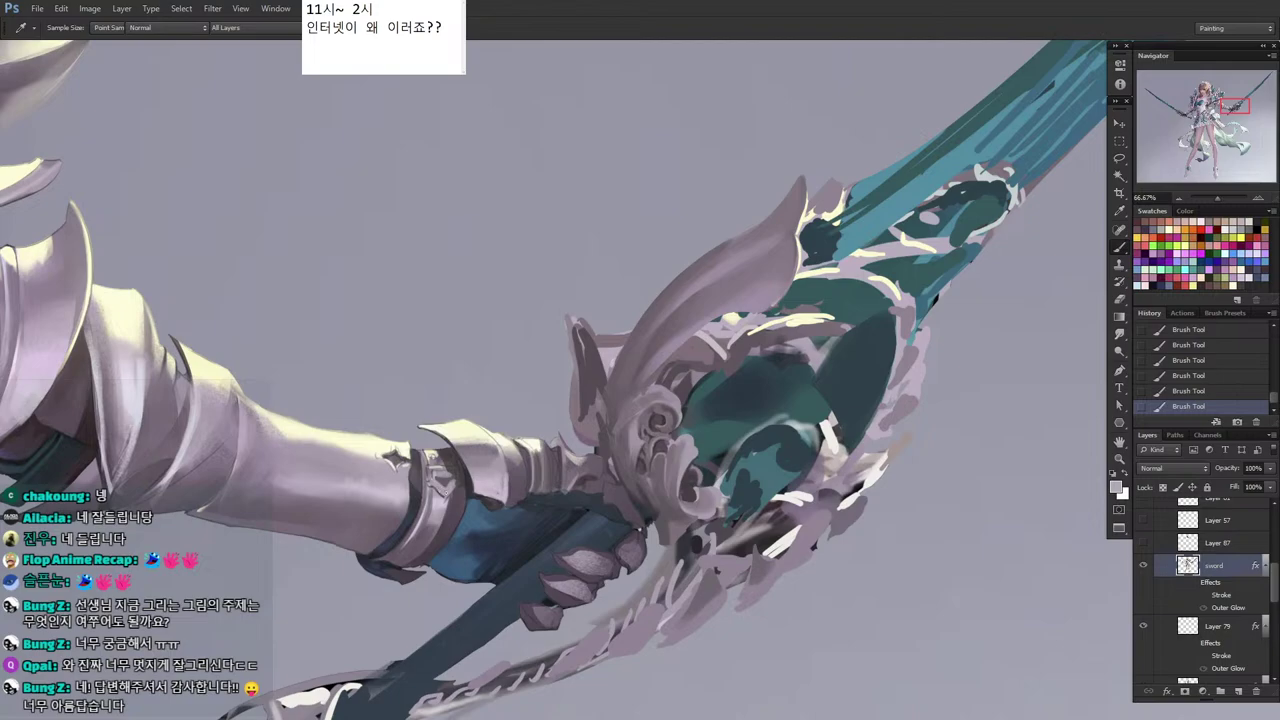
alt+click(452, 483)
key(alt)
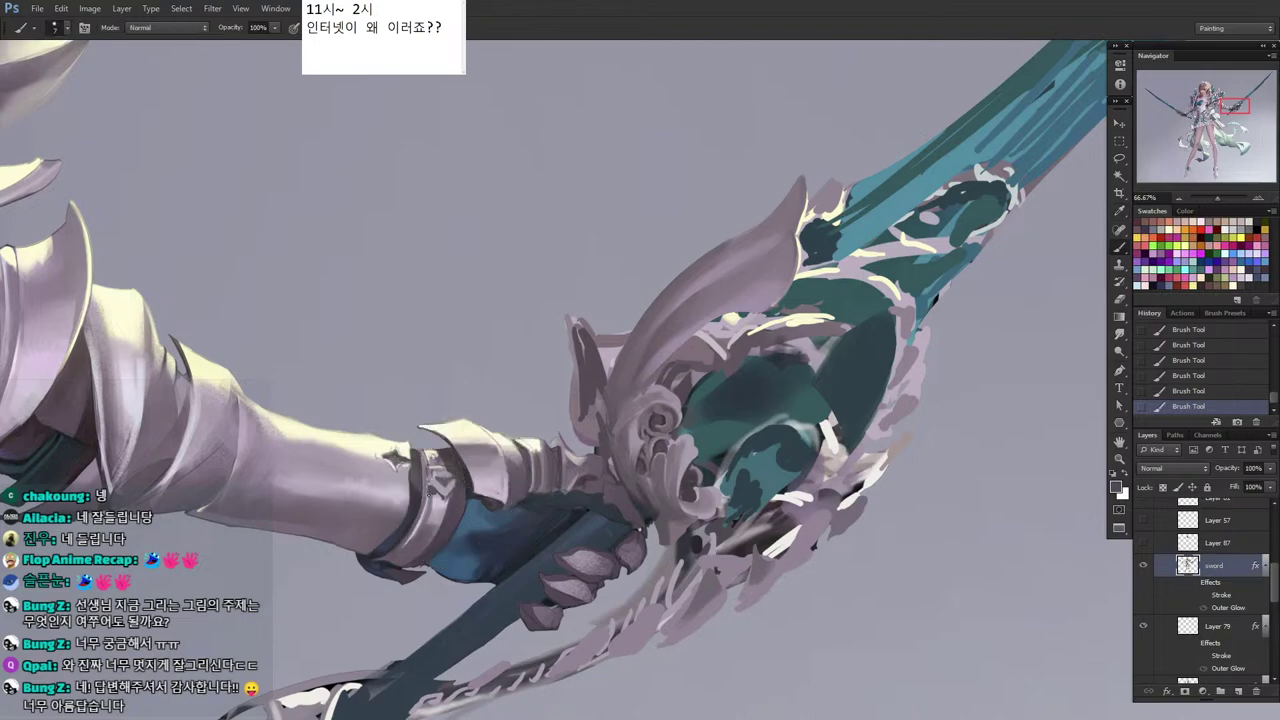
drag(431, 490, 409, 545)
Refine the wrist emblem's center and lower edge with sampled mauves, undoing the last stroke.
alt+click(440, 454)
alt+click(420, 450)
drag(432, 477, 436, 490)
alt+click(440, 490)
alt+click(438, 494)
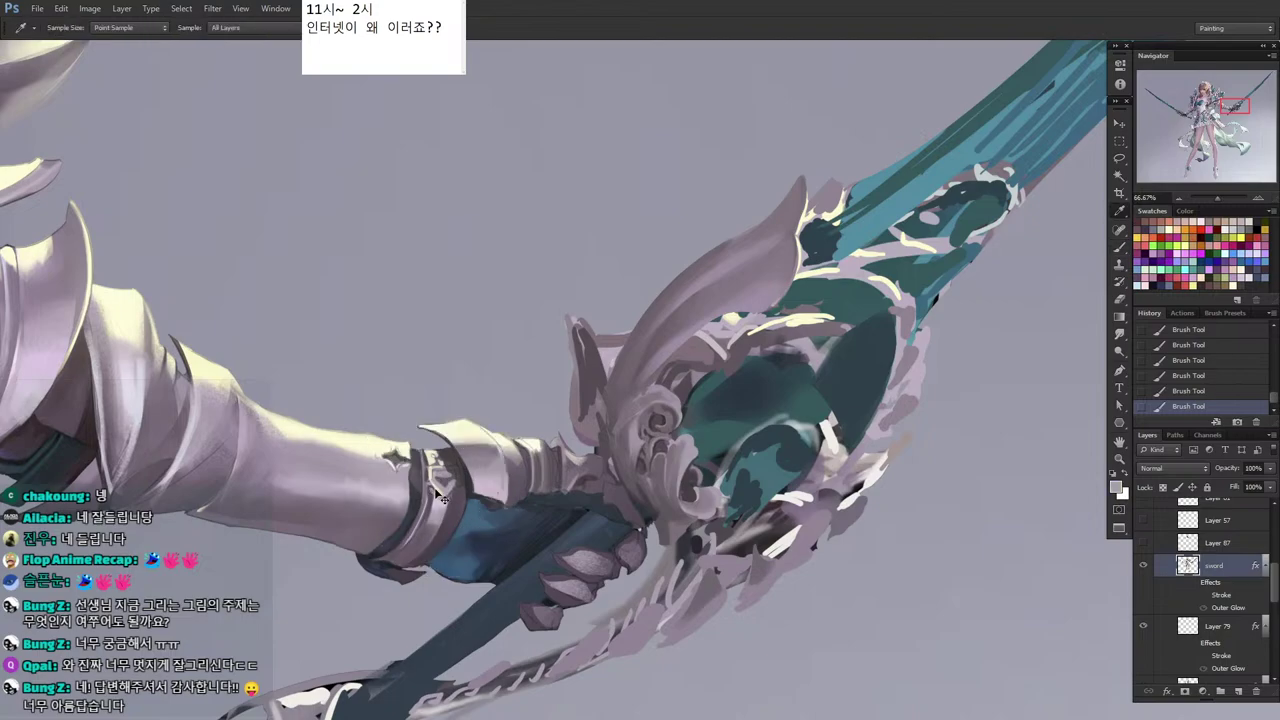
key(ctrl+alt+z)
Sharpen the V-shaped lower point of the wrist emblem with sampled shadow and highlight tones.
alt+click(456, 464)
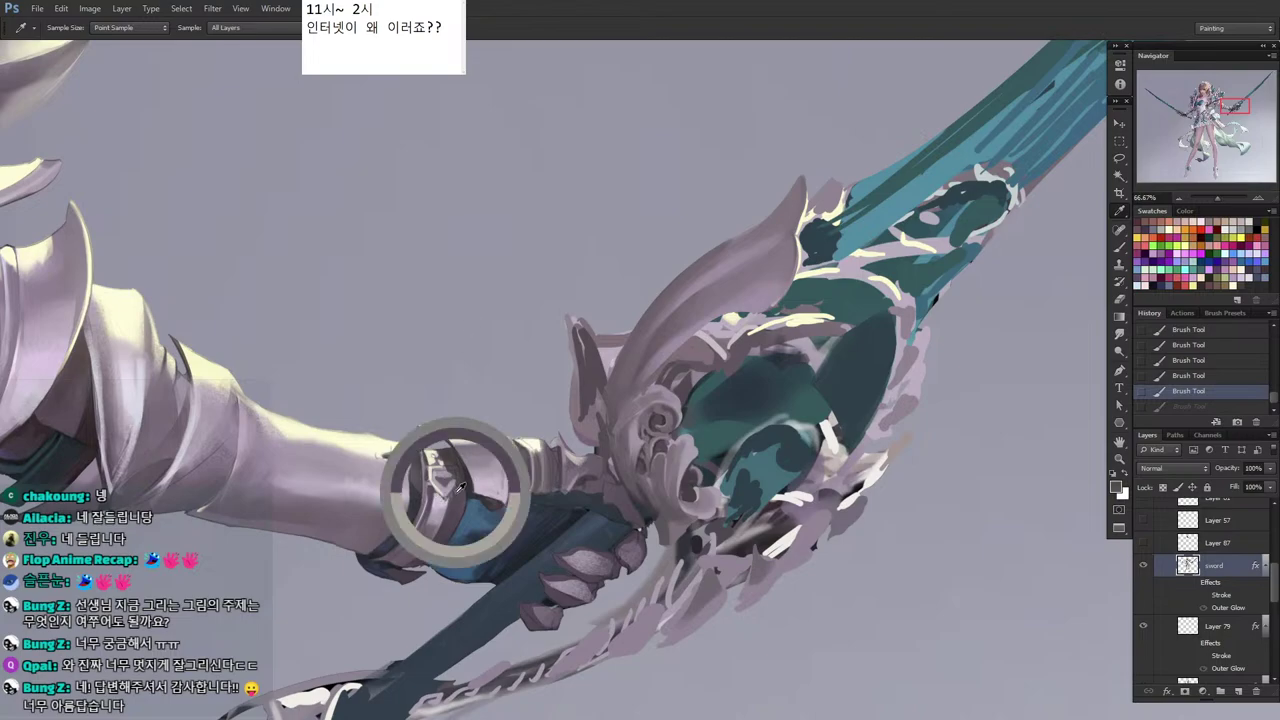
click(447, 495)
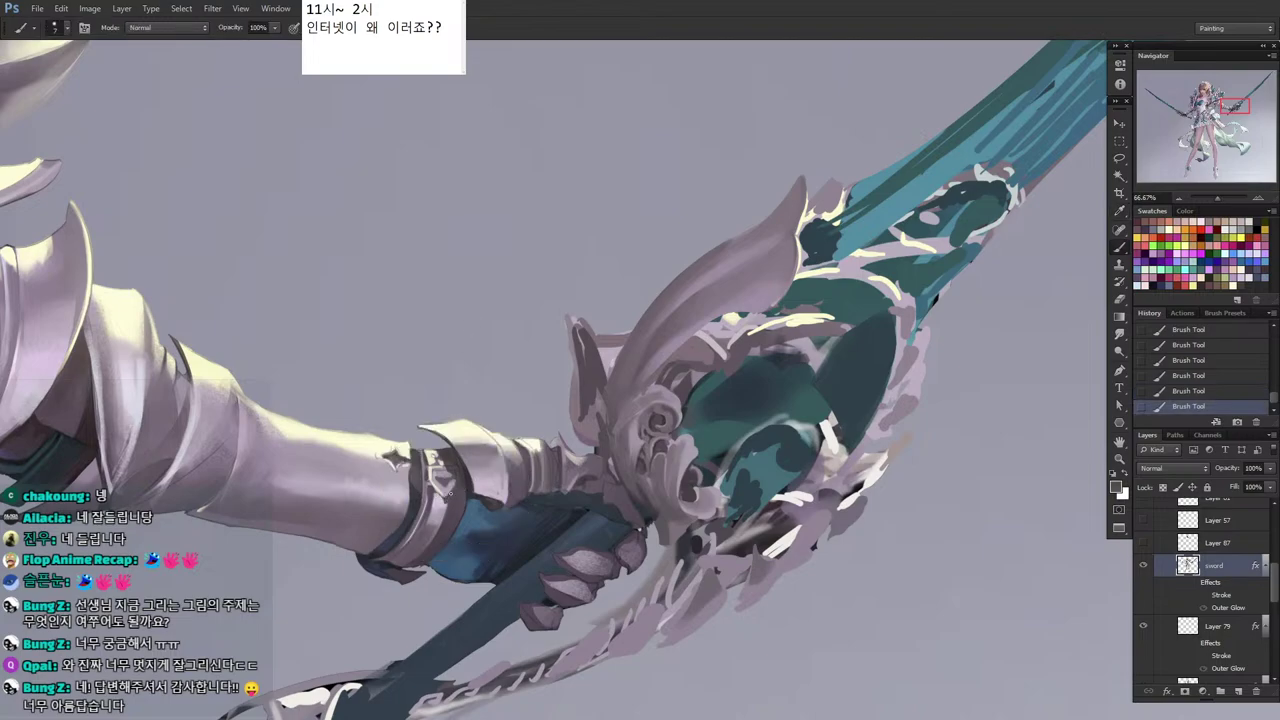
alt+click(449, 489)
alt+click(446, 482)
key(ctrl+z)
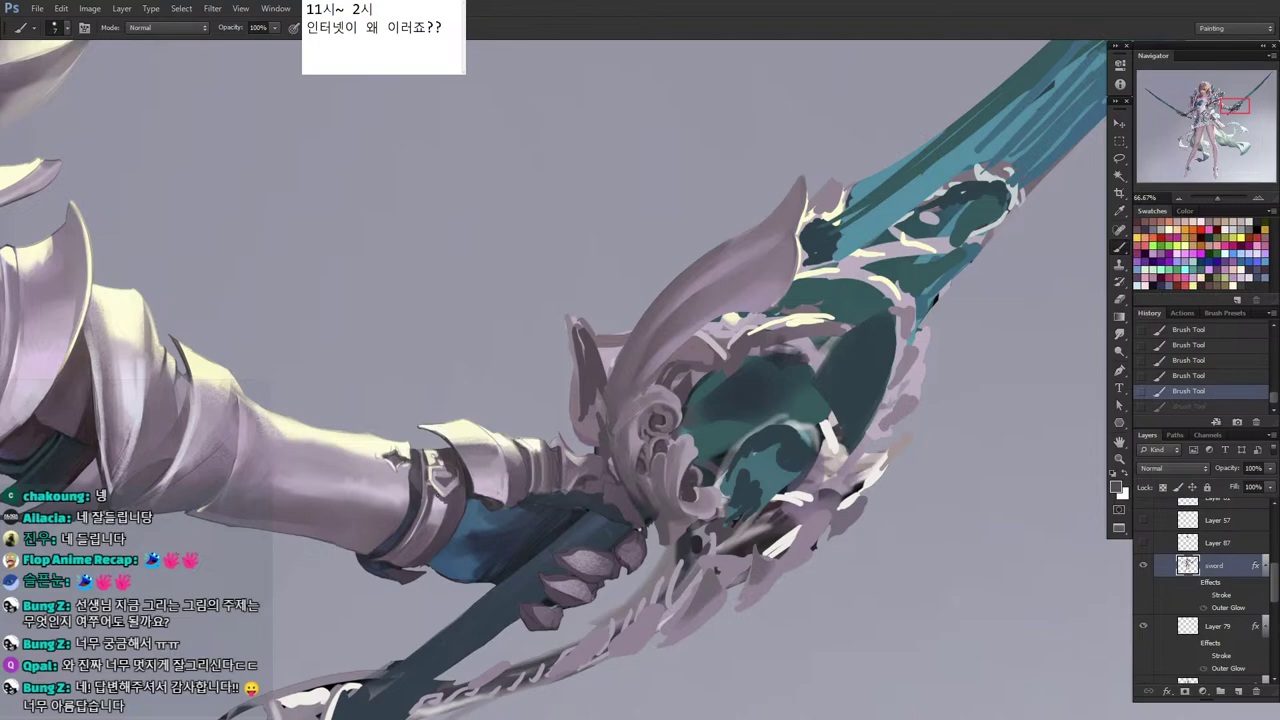
key(ctrl+shift+z)
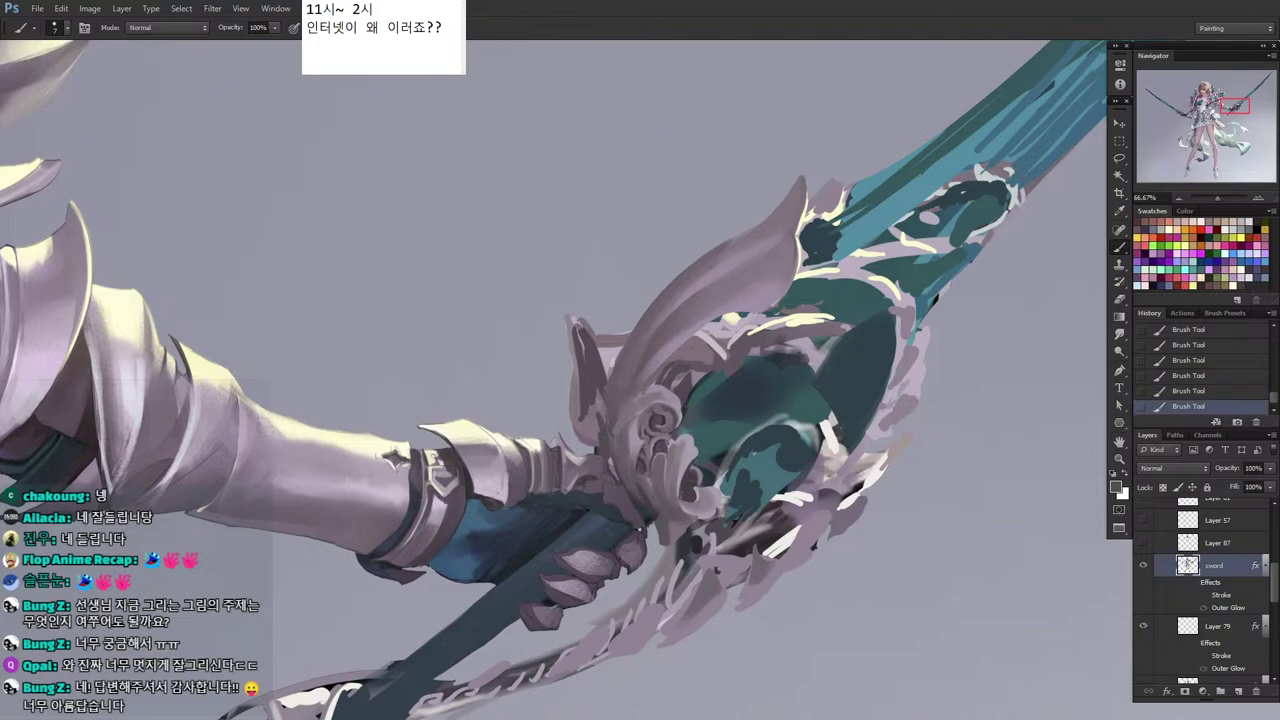
alt+click(445, 495)
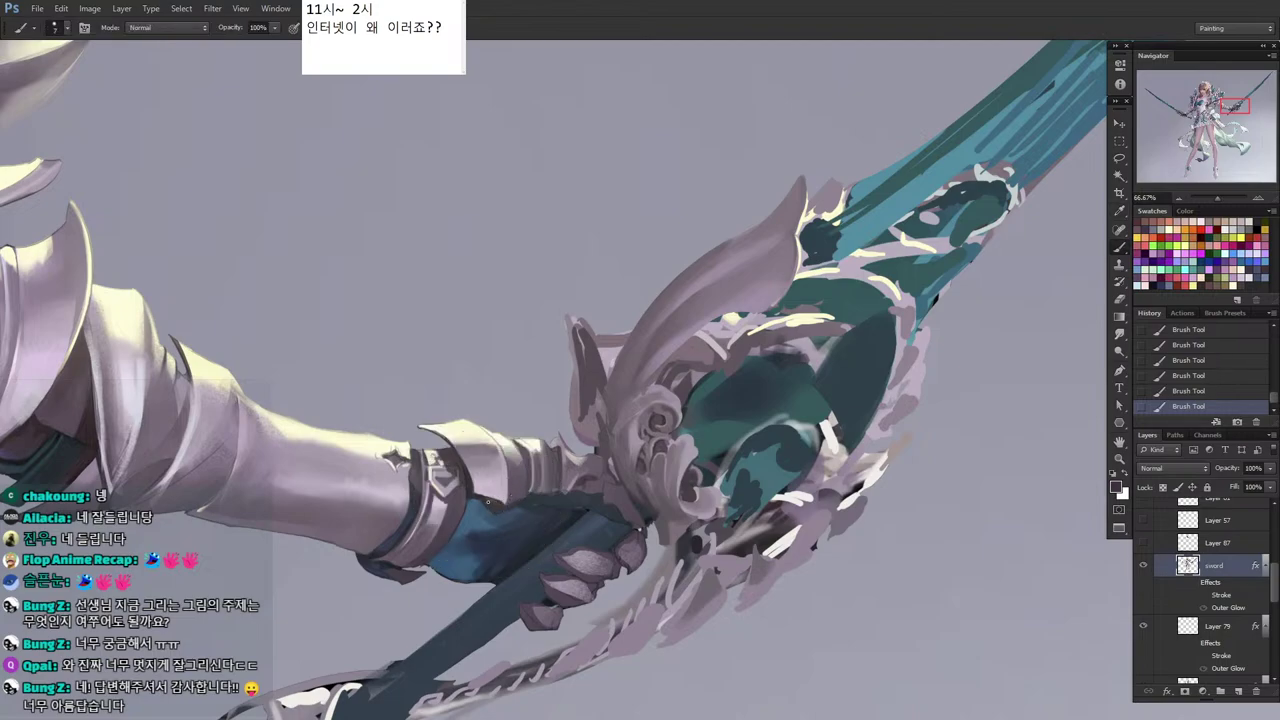
Touch up the wrist guard's lower edge above the blue cloth with sampled dark tones.
drag(20, 457, 38, 457)
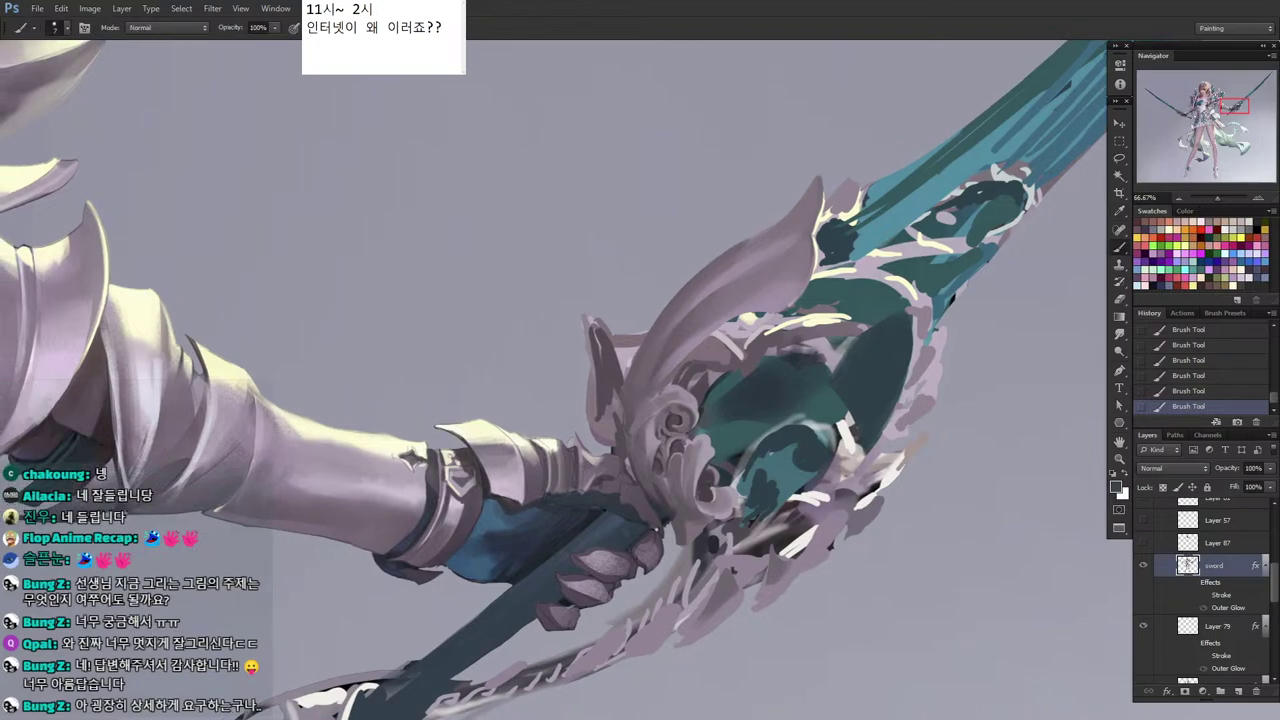
alt+click(511, 502)
alt+click(571, 473)
Refine the rosette's upper curl and the frame beside it with sampled mauves.
drag(628, 410, 499, 480)
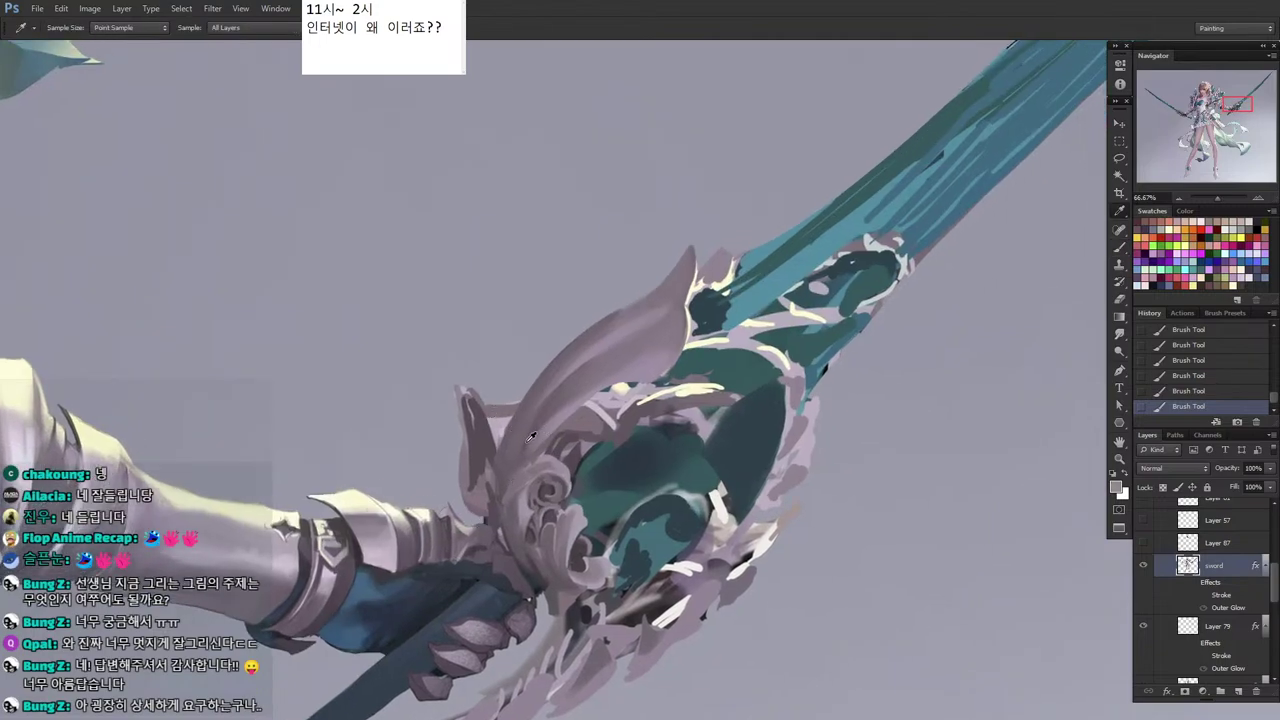
alt+click(552, 492)
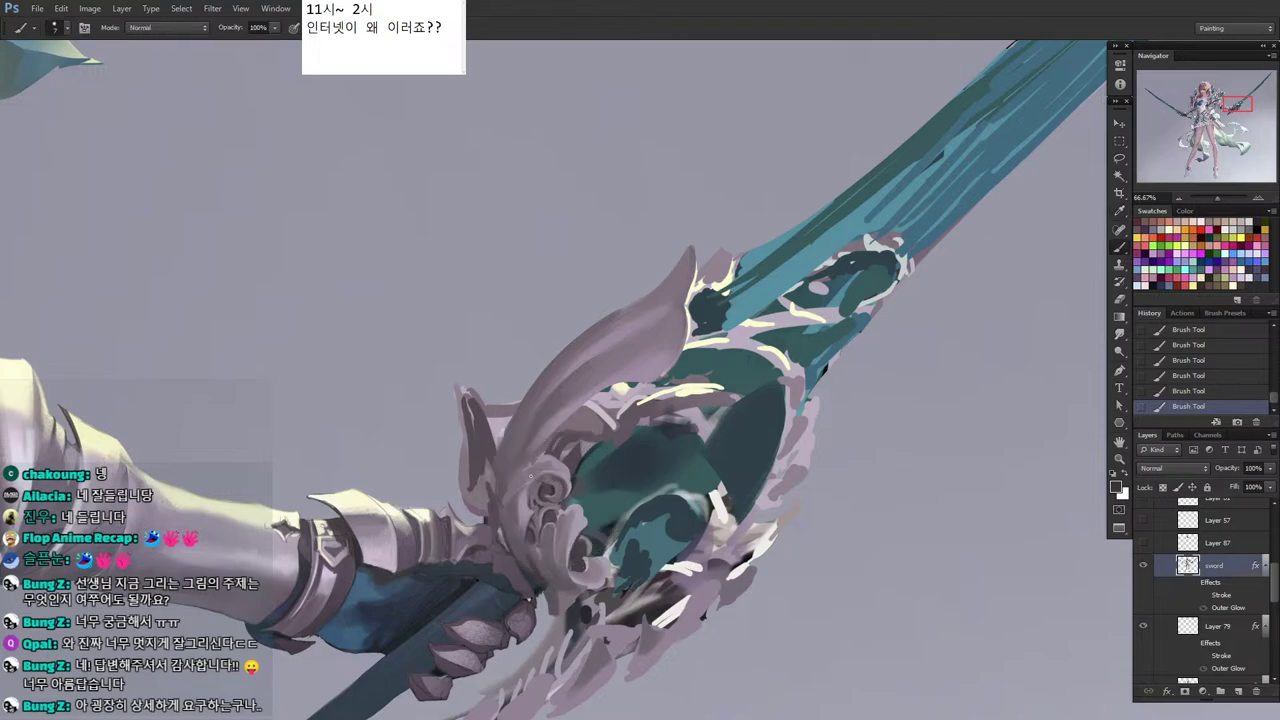
key(b)
key(i)
key(b)
alt+click(530, 468)
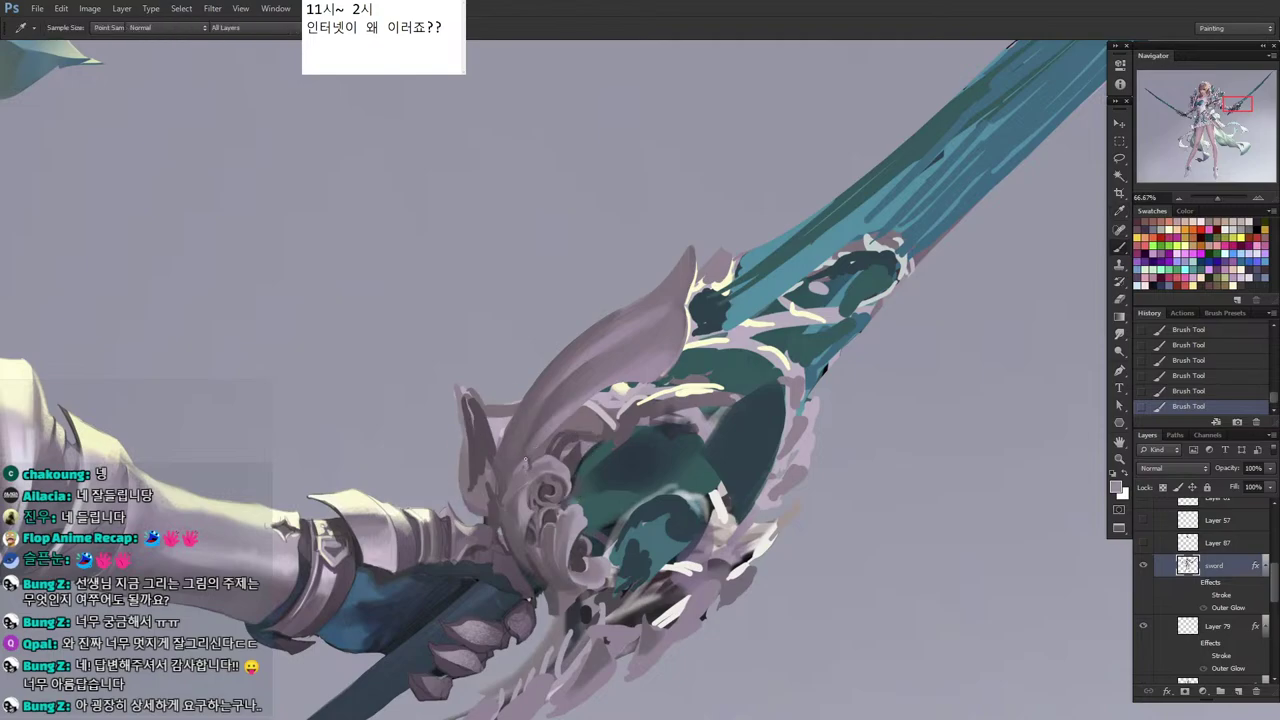
alt+click(544, 467)
Soften the outer side of the rosette with a larger brush and mauves sampled from its curls.
key(])
key(])
key(])
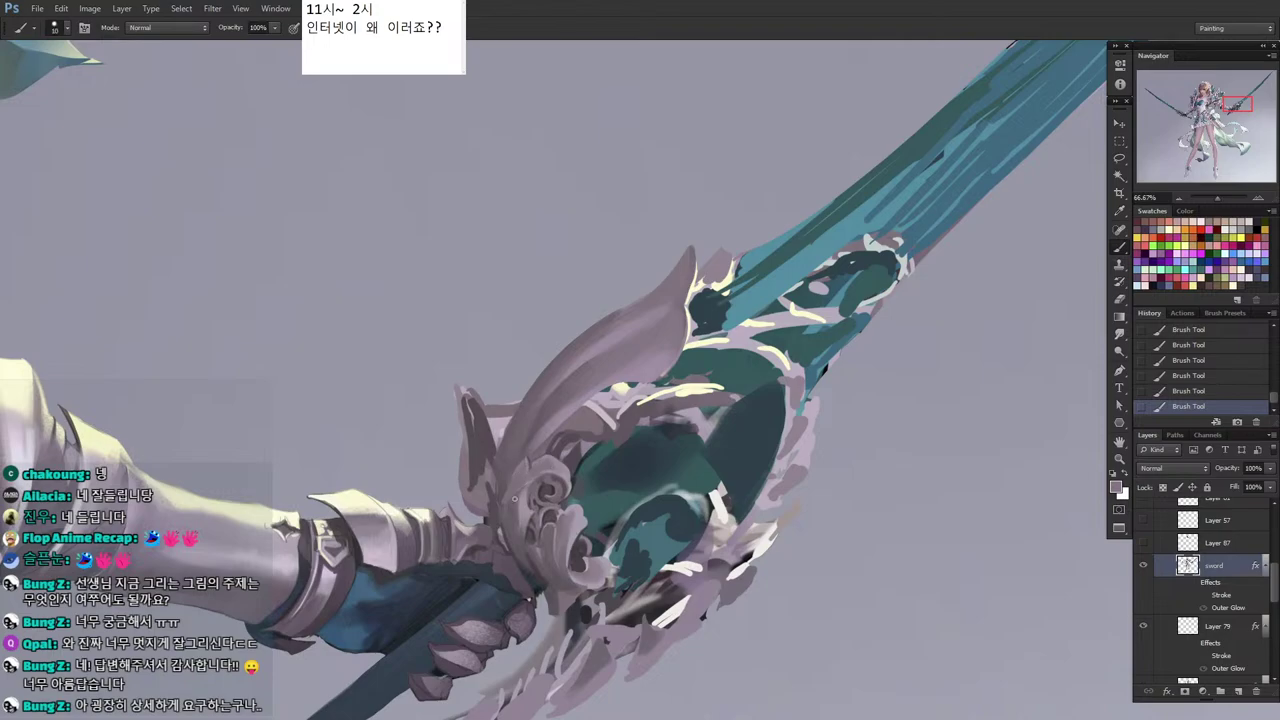
alt+click(550, 485)
drag(530, 486, 527, 504)
alt+click(535, 478)
Shade the rim around the leaf below the rosette with a smaller brush, undoing the last stroke.
key([)
key([)
mouse_move(527, 545)
mouse_down()
mouse_move(530, 568)
mouse_move(521, 563)
mouse_up()
key(ctrl+z)
key(ctrl+z)
drag(550, 585, 582, 597)
key(ctrl+z)
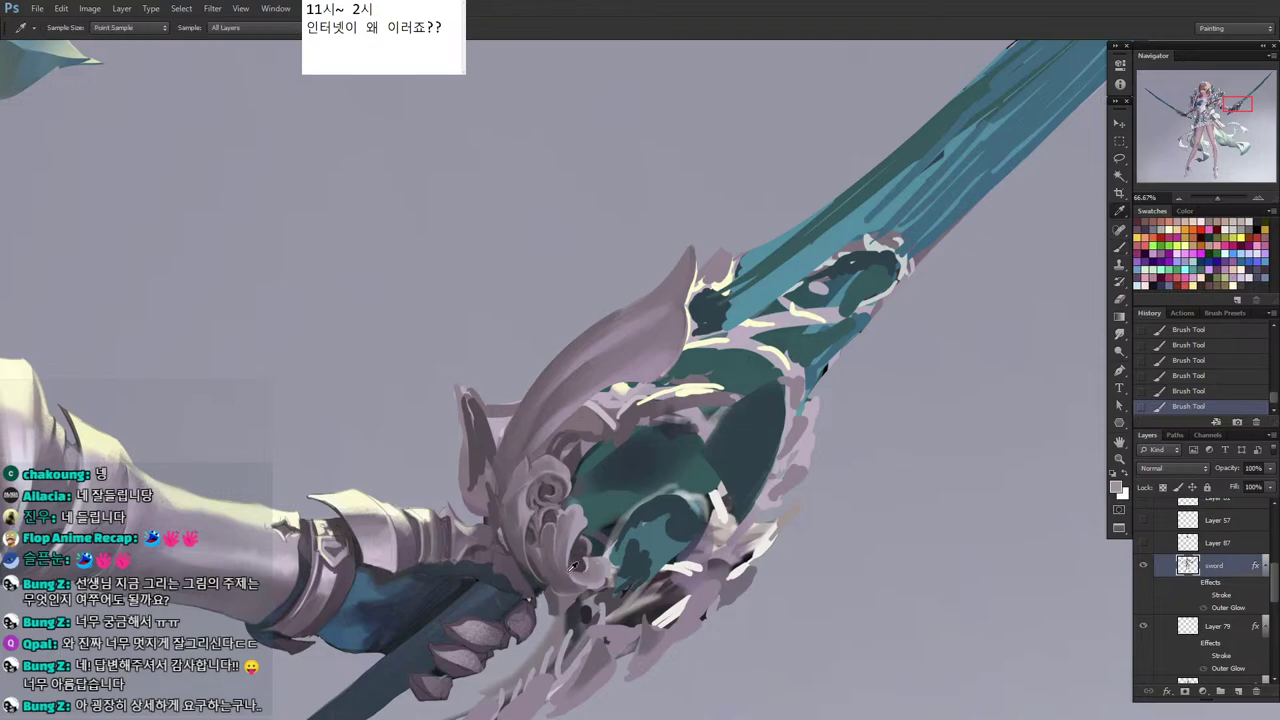
Shape the curled tip of the leaf below the rosette with sampled light and dark mauves.
alt+click(571, 585)
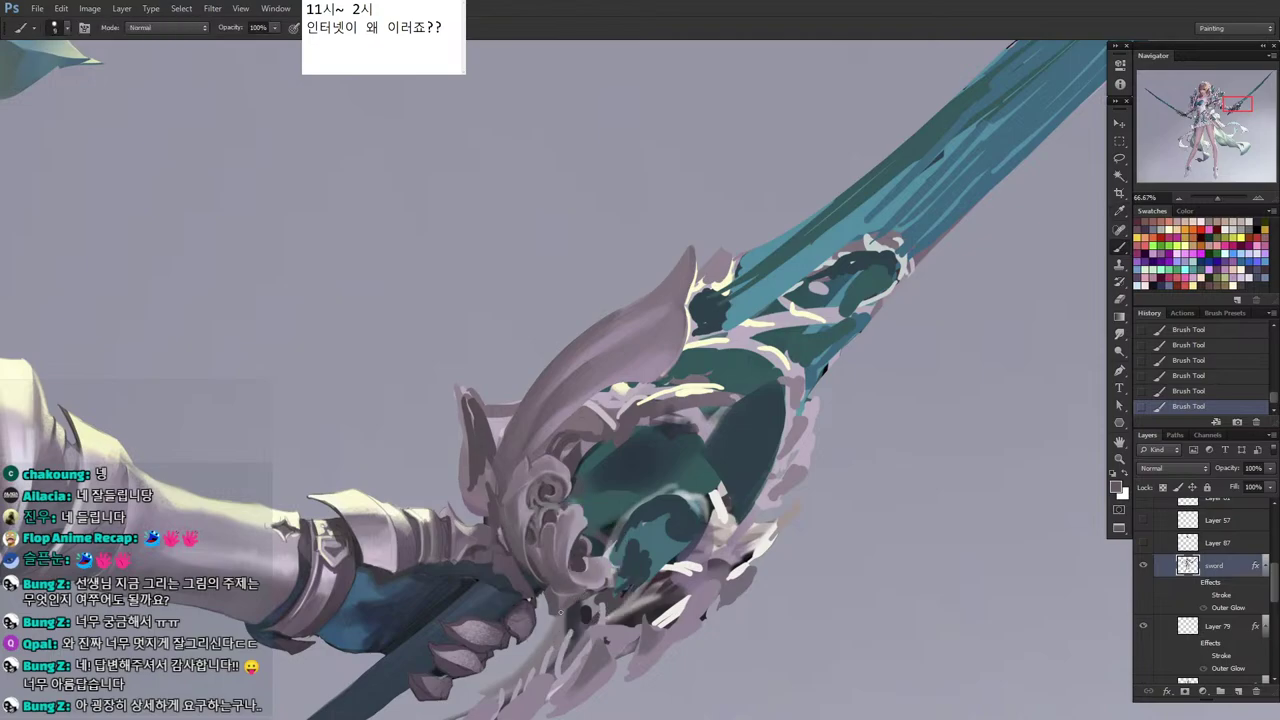
key(alt)
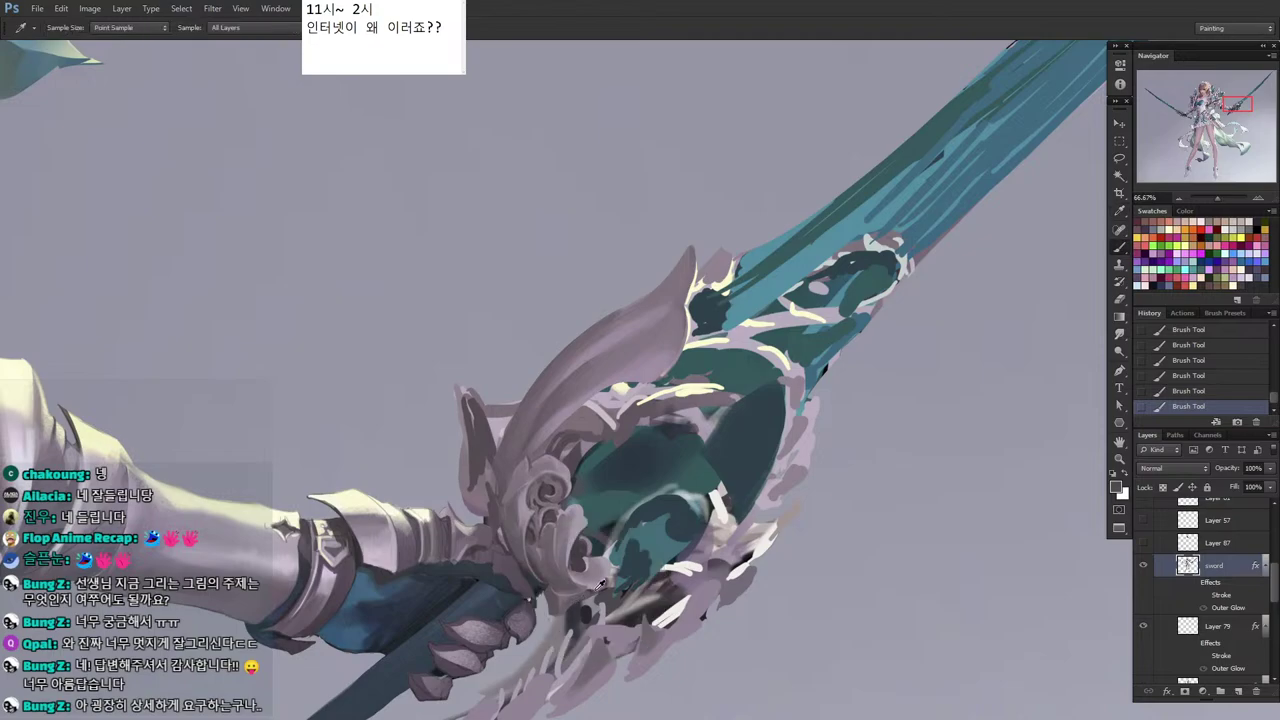
key(alt)
alt+click(612, 564)
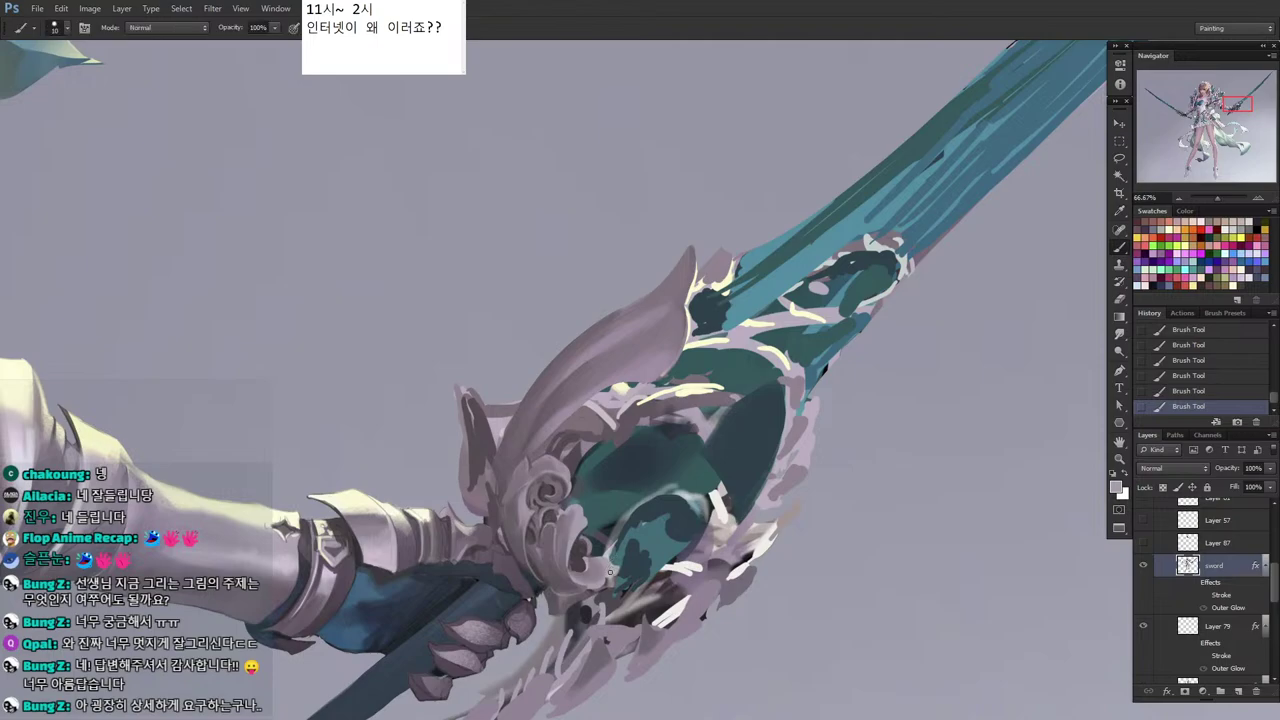
alt+click(649, 610)
Lasso the gap between the leaf's tip and the small round inset, darken it with dark teal, and deselect.
mouse_move(606, 552)
mouse_down()
mouse_move(494, 556)
mouse_move(530, 528)
mouse_move(518, 523)
mouse_up()
key(l)
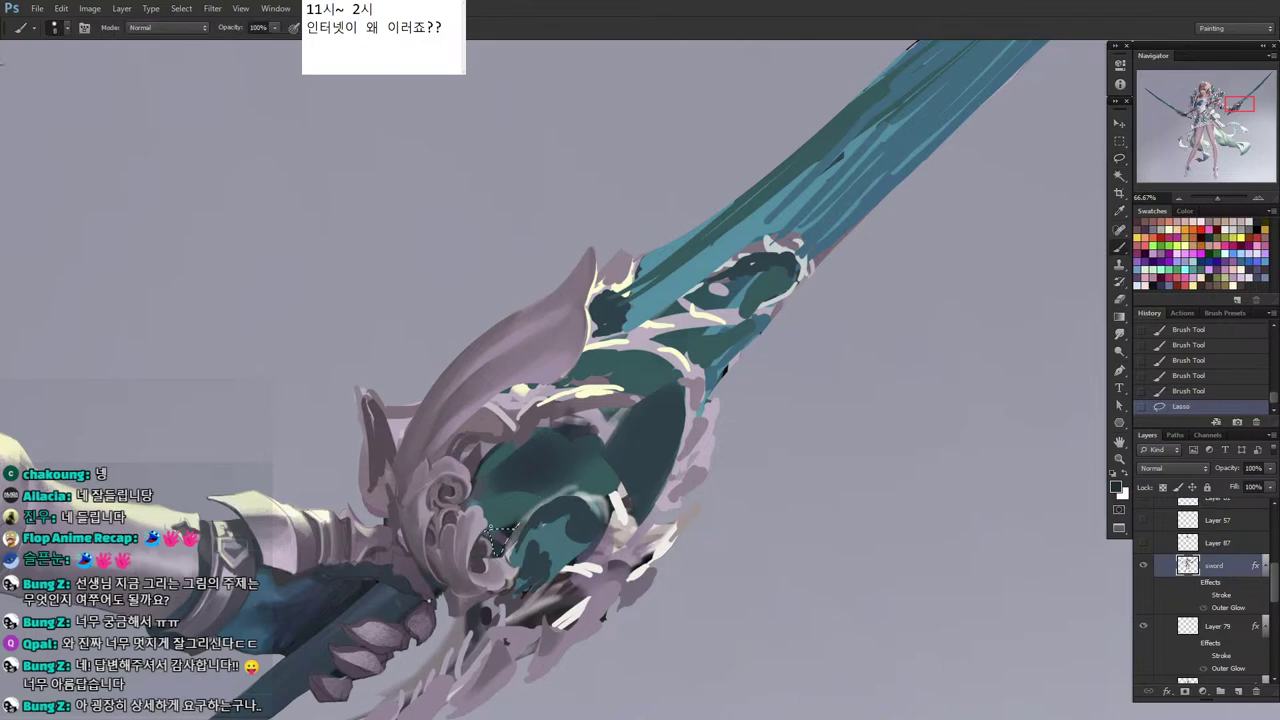
key(i)
key(b)
key(l)
mouse_move(511, 525)
mouse_down()
mouse_move(527, 498)
mouse_move(519, 527)
mouse_move(483, 536)
mouse_move(502, 552)
mouse_move(526, 472)
mouse_up()
key(ctrl+d)
Paint the large teal inset's lower edge beside the leaf with sampled teal and clear the selection.
key(b)
key(l)
key(i)
click(550, 543)
key(b)
alt+click(495, 515)
mouse_move(495, 521)
mouse_down()
mouse_move(530, 495)
mouse_move(520, 490)
mouse_up()
drag(483, 510, 525, 500)
key(l)
key(ctrl+d)
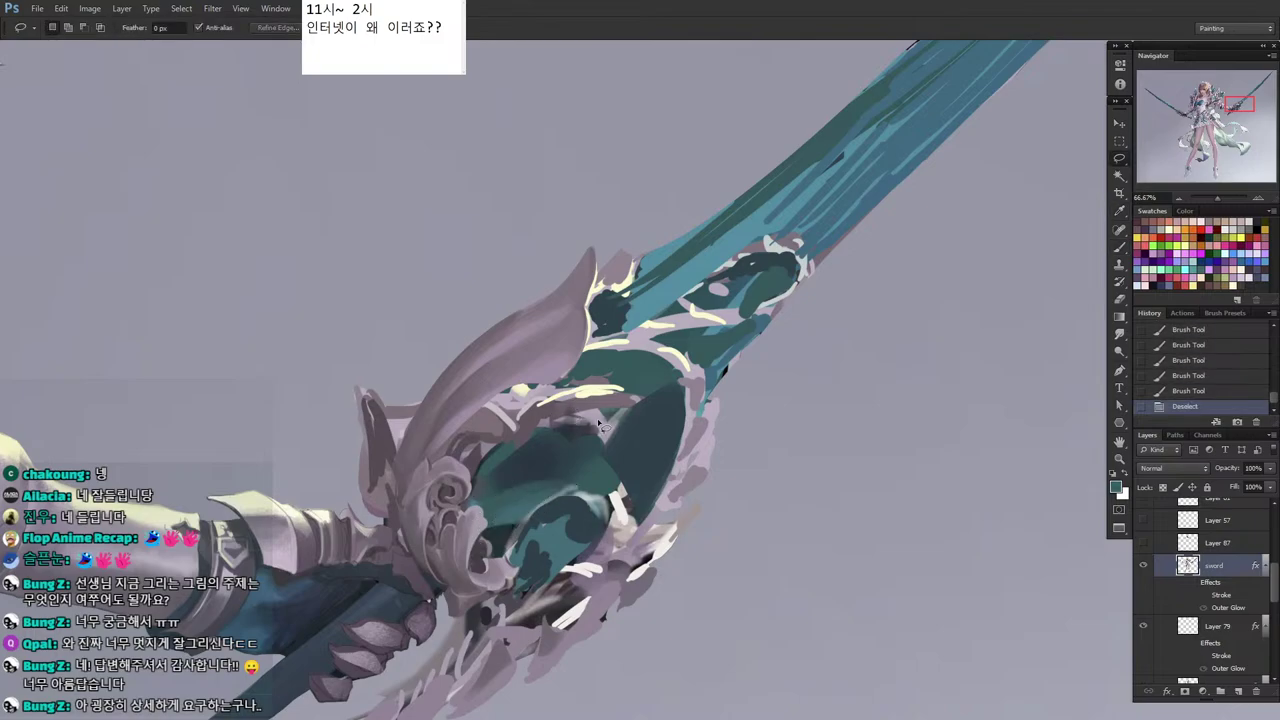
Lasso a crescent inside the small round inset's upper rim, paint it with sampled dark teal, and deselect.
drag(541, 535, 545, 537)
drag(583, 505, 572, 515)
key(b)
alt+click(576, 516)
drag(580, 508, 545, 515)
mouse_move(560, 505)
mouse_down()
mouse_move(530, 518)
mouse_move(586, 511)
mouse_up()
key(l)
drag(561, 519, 559, 514)
key(b)
alt+click(534, 530)
drag(519, 551, 570, 508)
drag(530, 535, 585, 510)
key(l)
key(ctrl+d)
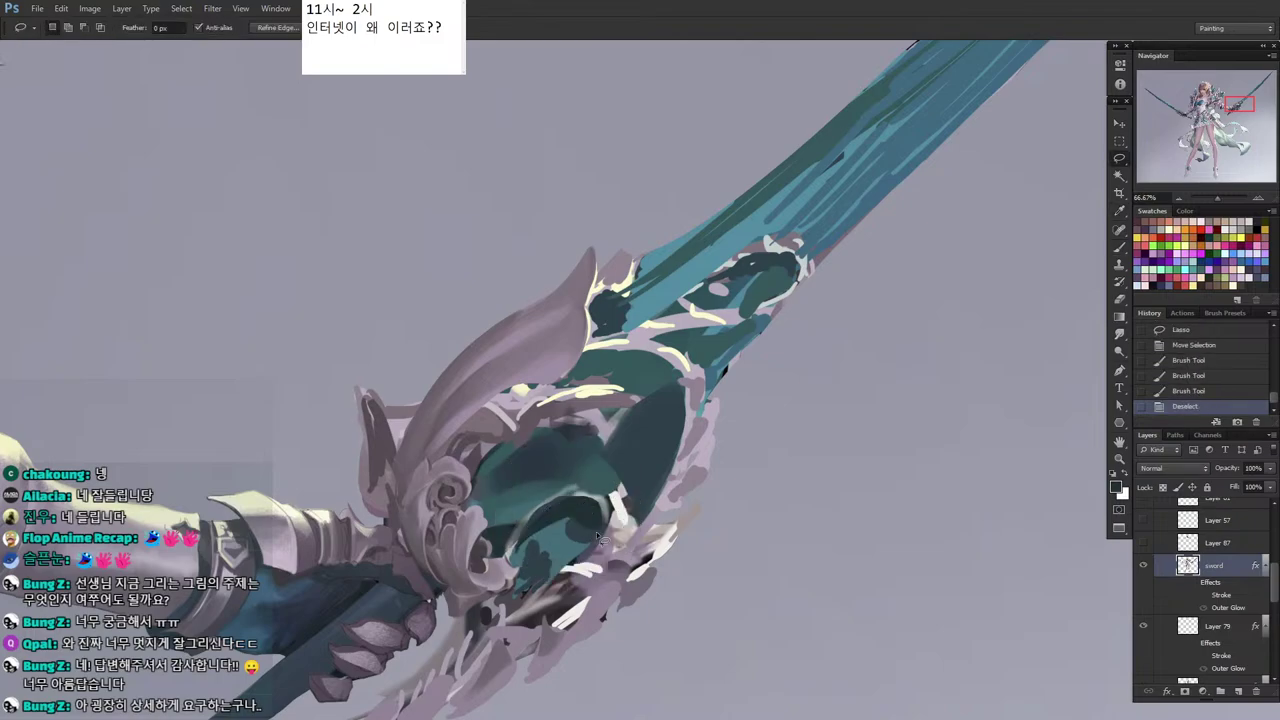
Lasso the small round inset's lower interior, shade it with sampled light and dark teals, and deselect.
mouse_move(569, 568)
mouse_down()
mouse_move(570, 542)
mouse_move(600, 529)
mouse_move(545, 575)
mouse_move(550, 564)
mouse_up()
key(b)
alt+click(582, 546)
alt+click(583, 529)
mouse_move(576, 548)
mouse_down()
mouse_move(522, 578)
mouse_move(520, 558)
mouse_move(570, 528)
mouse_up()
key(l)
key(ctrl+d)
key(b)
mouse_move(528, 556)
mouse_down()
mouse_move(591, 488)
mouse_move(574, 504)
mouse_move(600, 537)
mouse_move(565, 562)
mouse_up()
key(ctrl+d)
Blend the shading on the leaf's curled tip with sampled mauves, using a progressively larger brush.
mouse_move(580, 548)
mouse_down()
mouse_move(562, 560)
mouse_move(559, 699)
mouse_up()
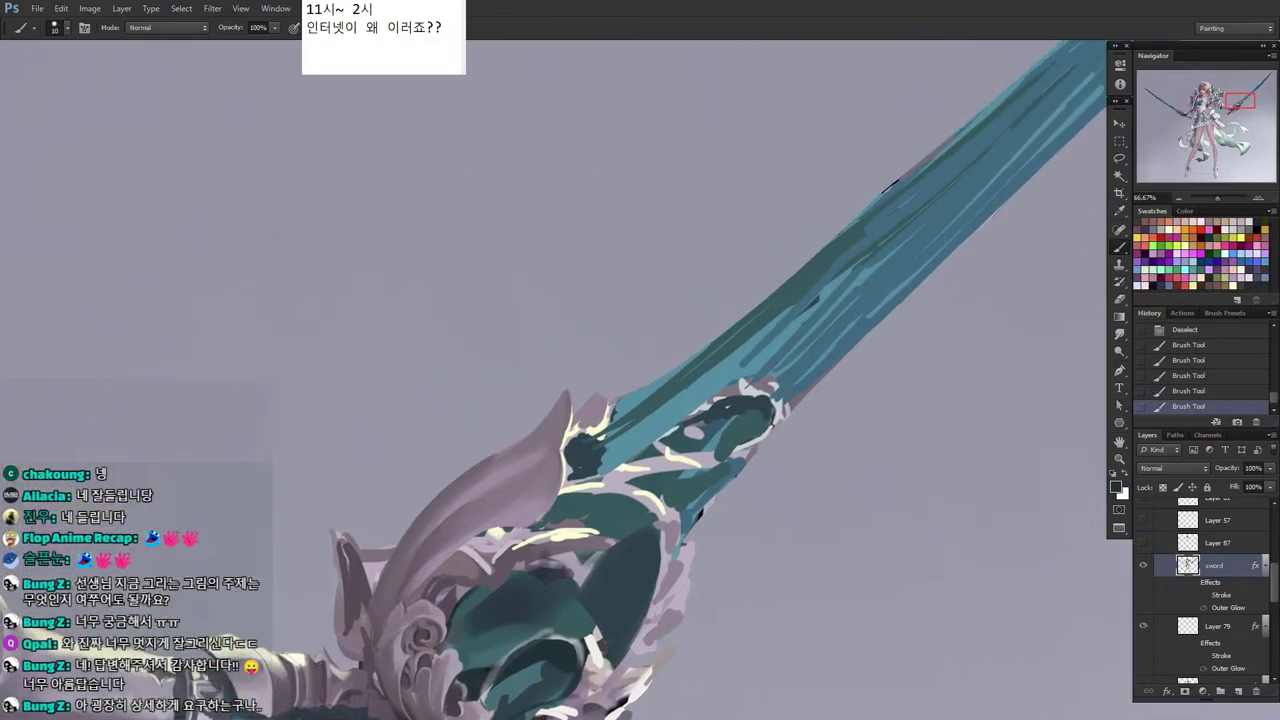
drag(512, 629, 555, 427)
alt+click(509, 501)
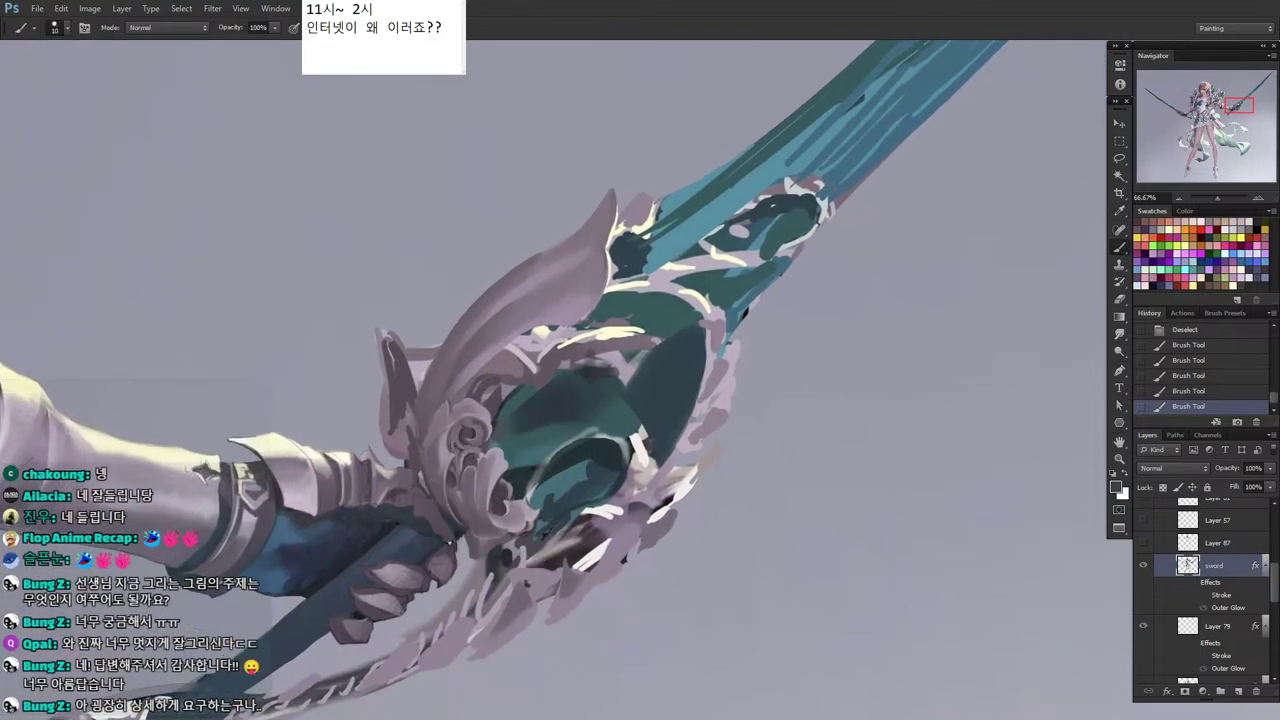
mouse_move(514, 500)
mouse_down()
mouse_move(524, 504)
mouse_move(502, 496)
mouse_move(506, 509)
mouse_up()
alt+click(520, 503)
key(l)
key(b)
key(bracketright)
key(bracketright)
key(bracketright)
key(bracketright)
key(bracketright)
alt+click(507, 503)
Lasso the inner lip of the leaf's curled tip, paint it with cream sampled from the arm armor, and deselect.
key(l)
drag(550, 404, 528, 442)
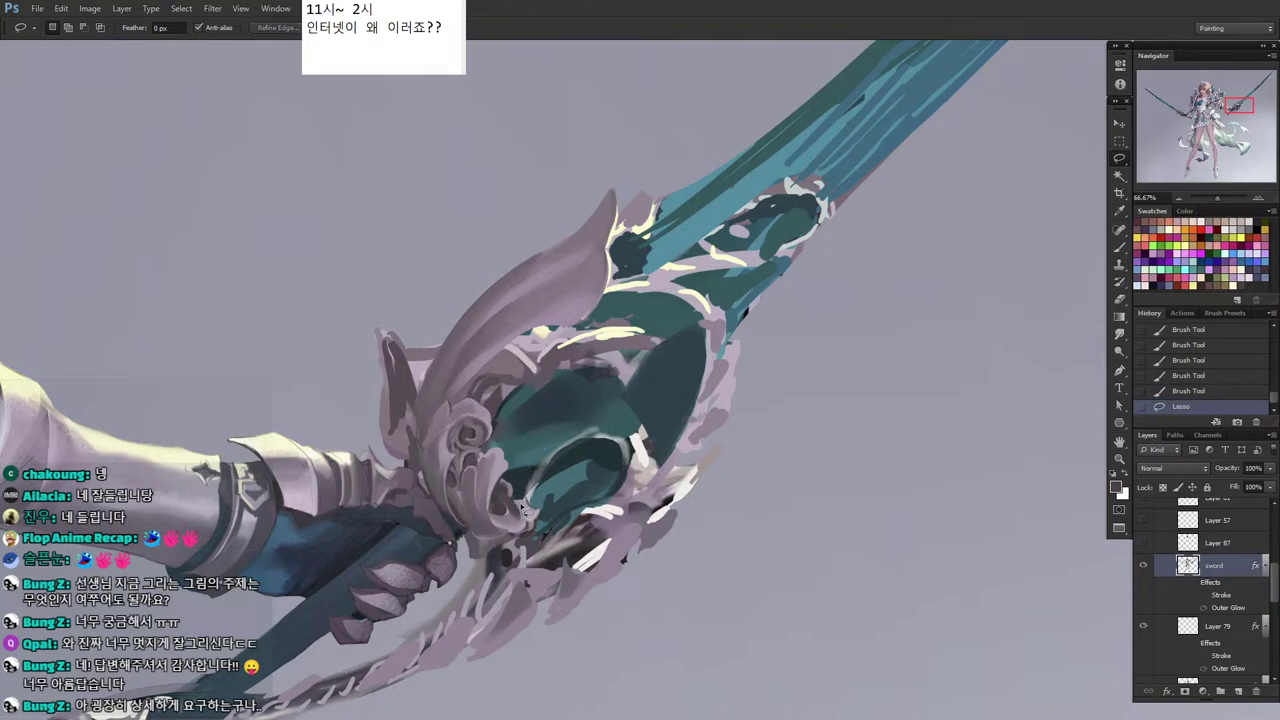
key(i)
click(182, 449)
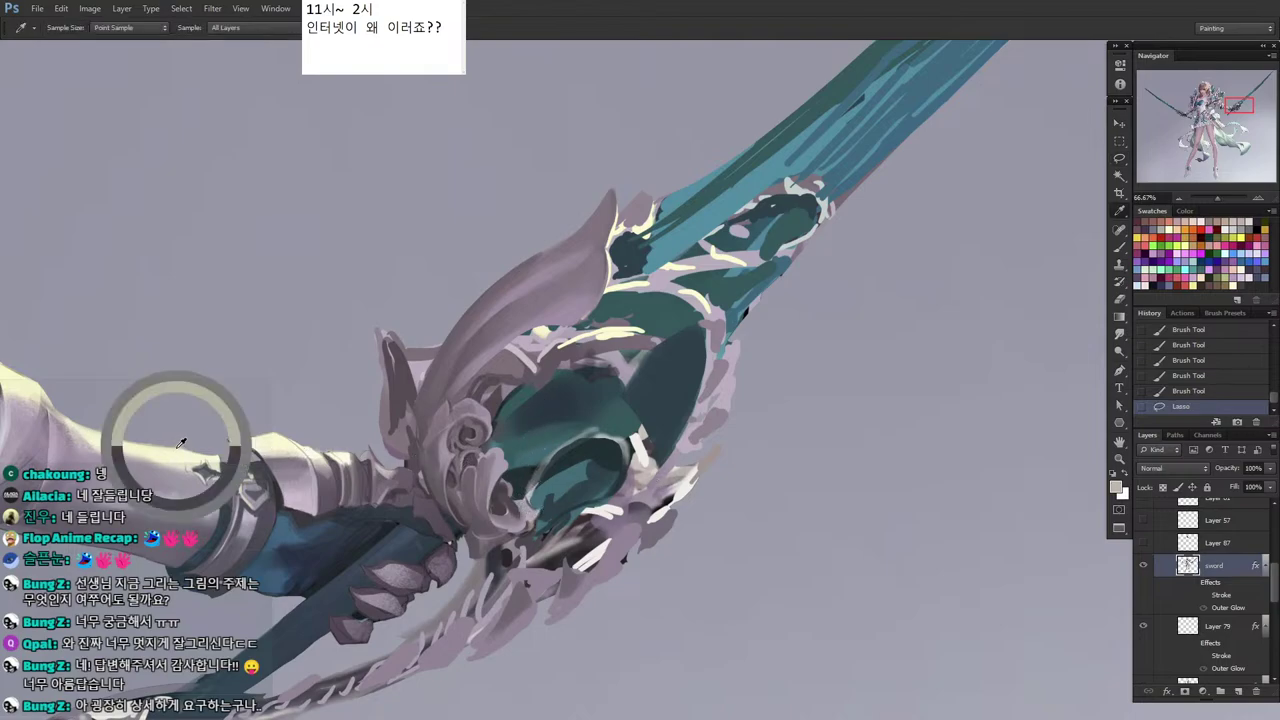
key(l)
mouse_move(526, 505)
mouse_down()
mouse_move(513, 489)
mouse_move(531, 513)
mouse_move(520, 504)
mouse_up()
key(b)
drag(514, 494, 525, 512)
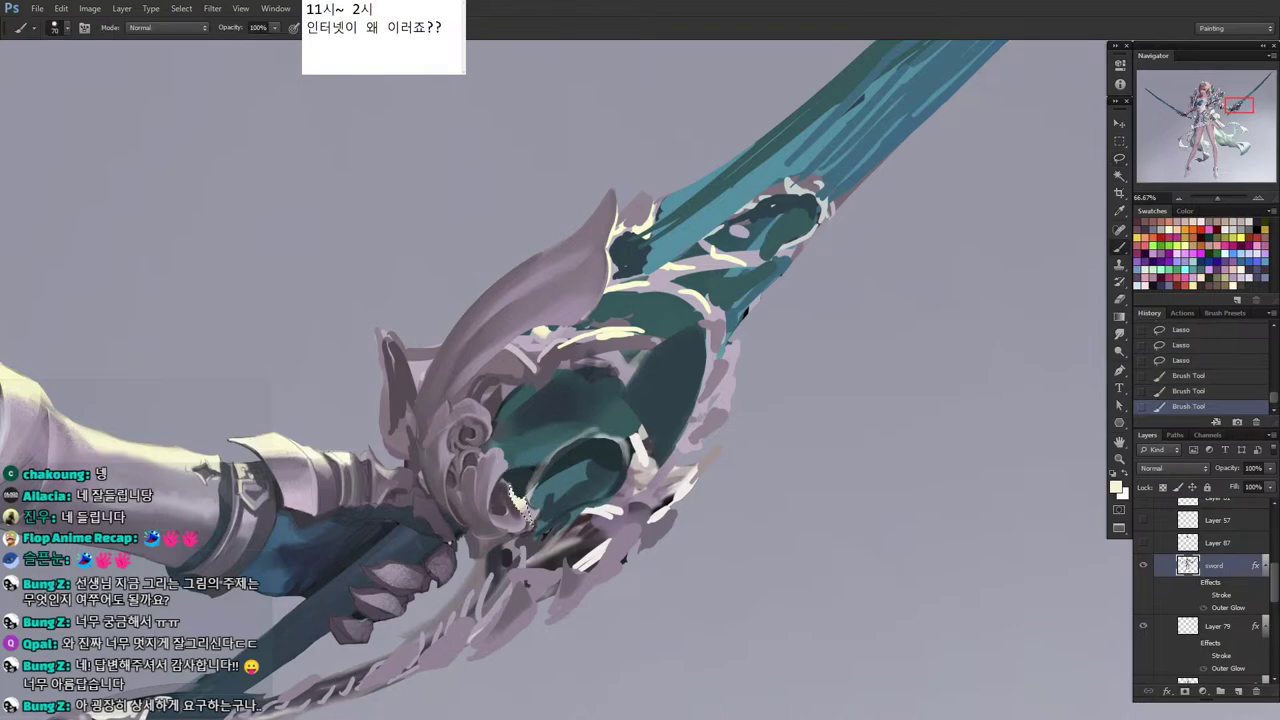
key(l)
key(ctrl+d)
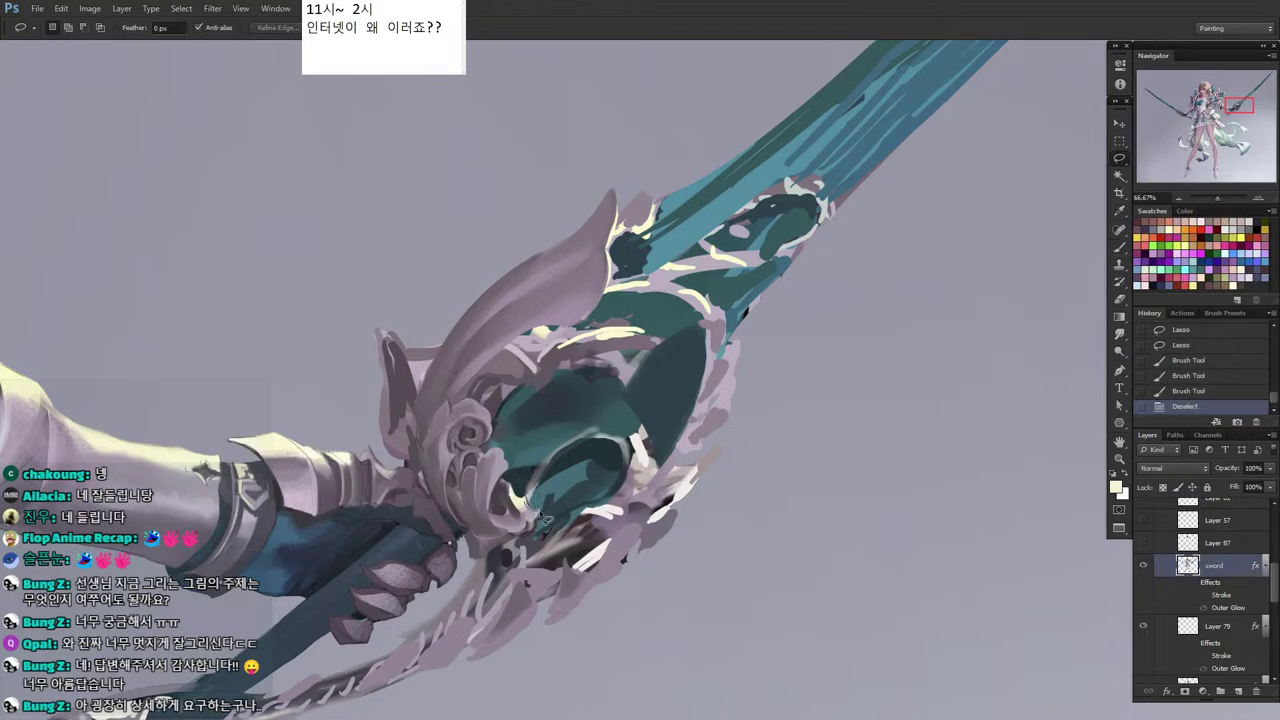
Extend the cream highlight to the outer end of the leaf's tip within a lasso selection, and deselect.
mouse_move(525, 518)
mouse_down()
mouse_move(519, 501)
mouse_move(530, 516)
mouse_up()
key(b)
drag(520, 503, 532, 514)
key(l)
key(ctrl+d)
Soften the upper end of the leaf tip's cream highlight with neighboring sampled tones.
key(b)
alt+click(525, 510)
mouse_move(513, 492)
mouse_down()
mouse_move(525, 510)
mouse_move(514, 500)
mouse_up()
alt+click(512, 487)
drag(508, 488, 510, 491)
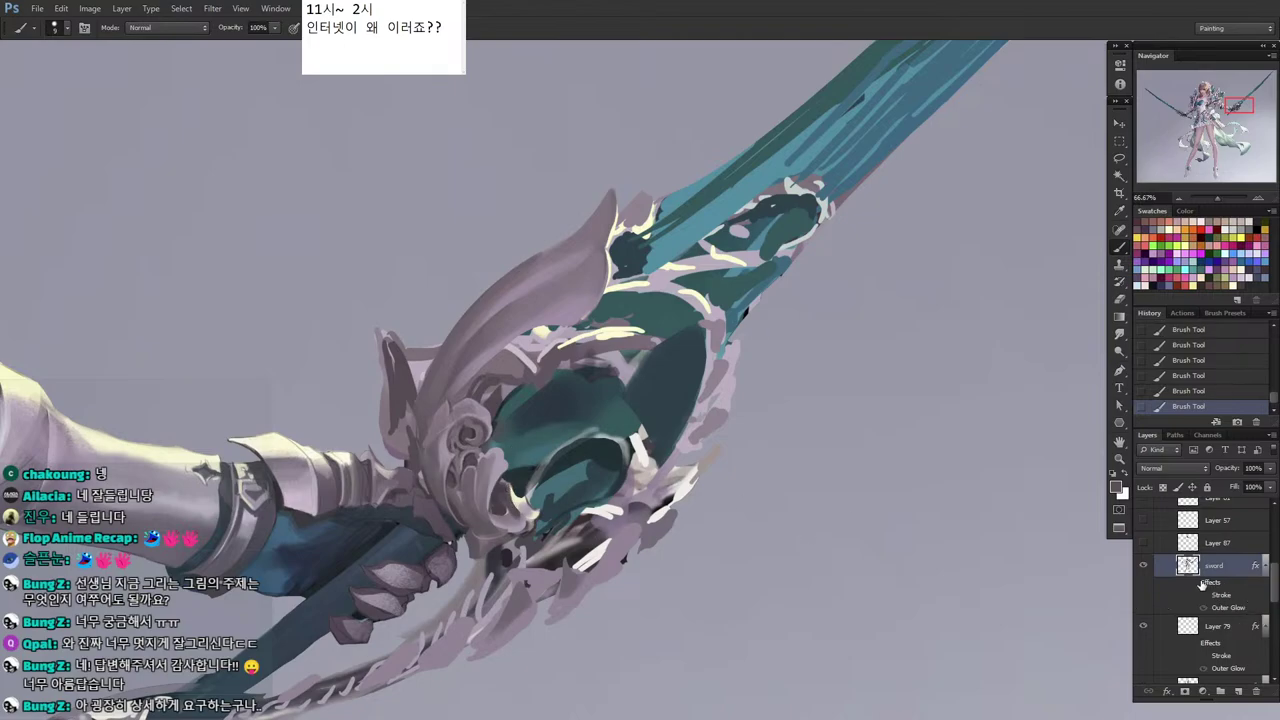
Compare the sword layer with its effects shown and hidden, leaving the effects hidden.
click(1196, 582)
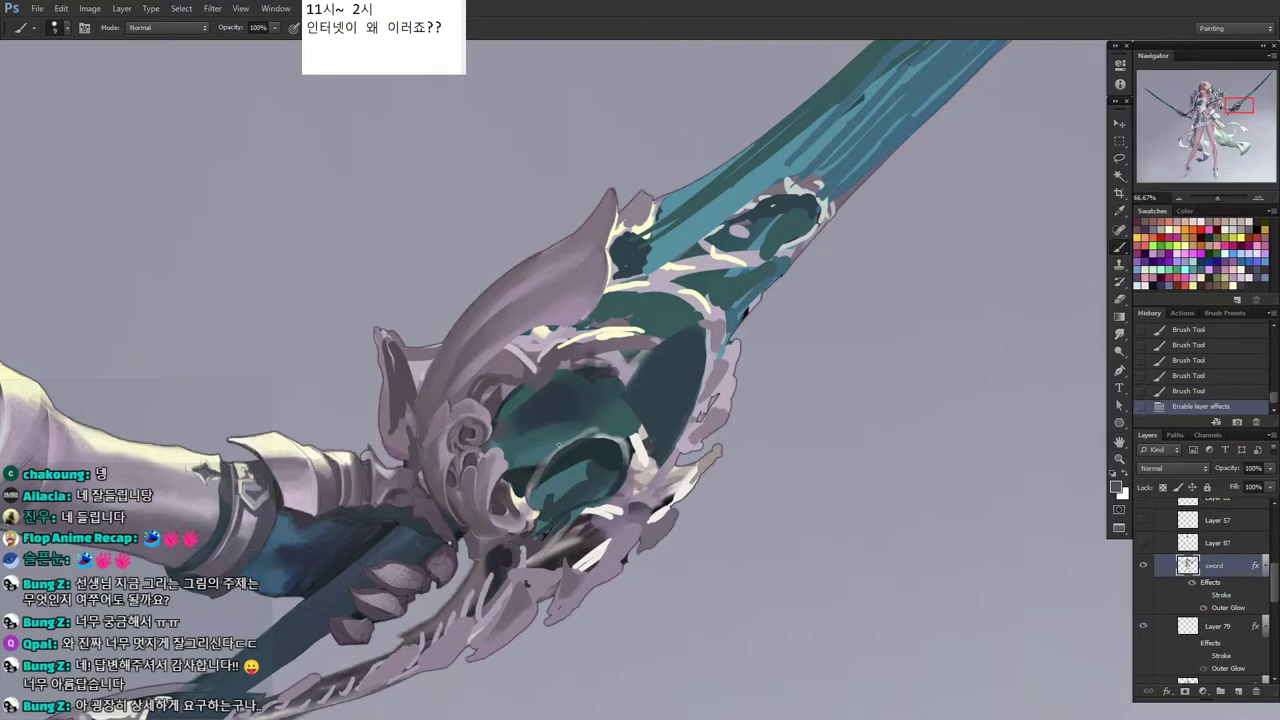
drag(650, 447, 790, 425)
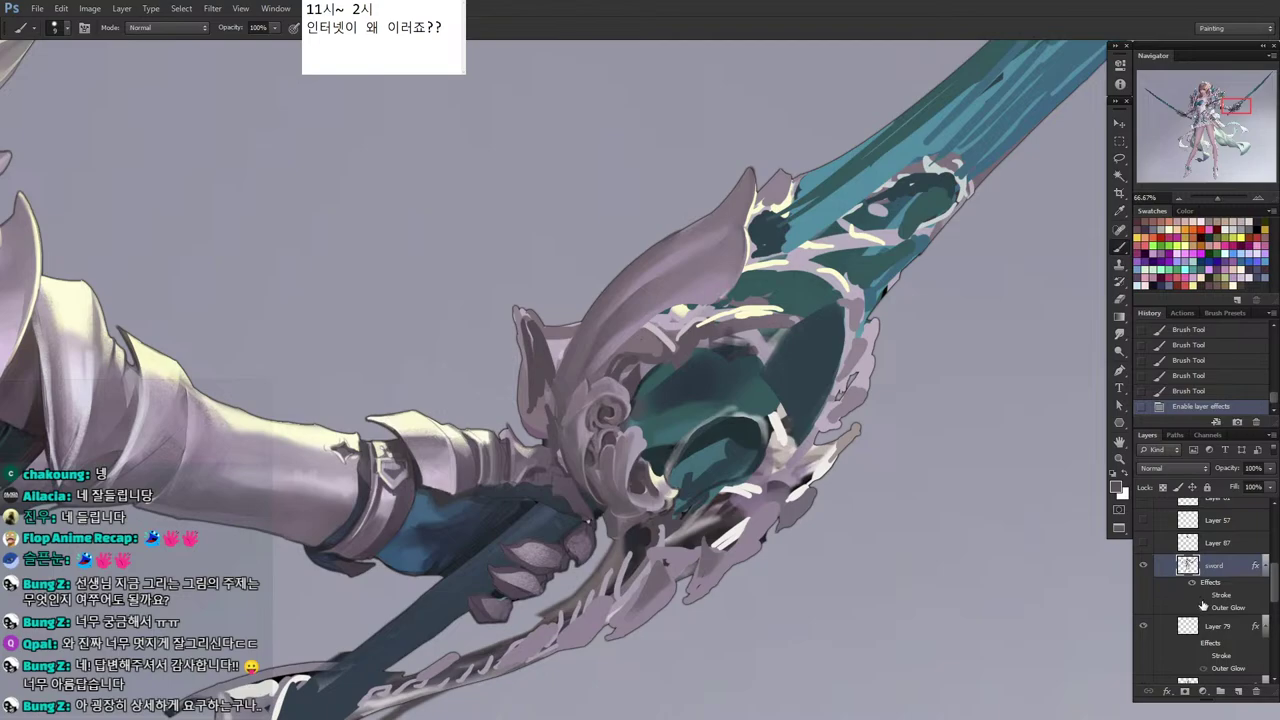
click(1191, 584)
click(1191, 584)
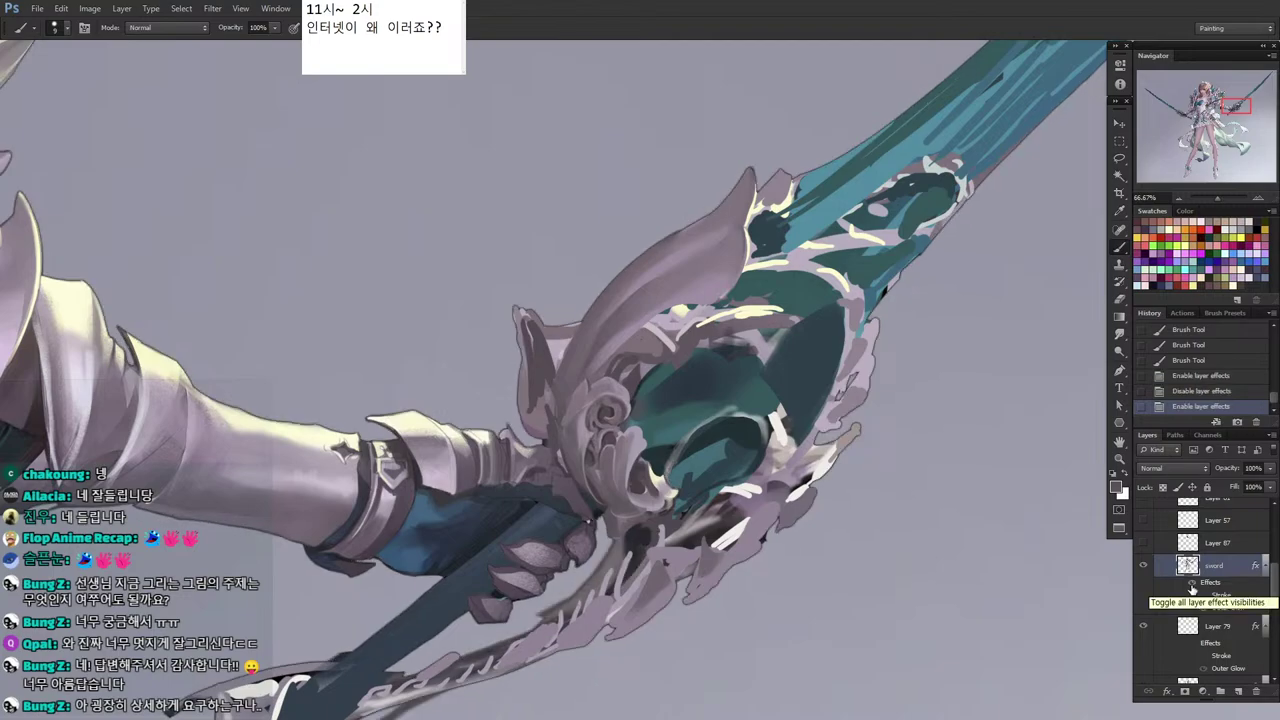
click(1191, 586)
click(1191, 586)
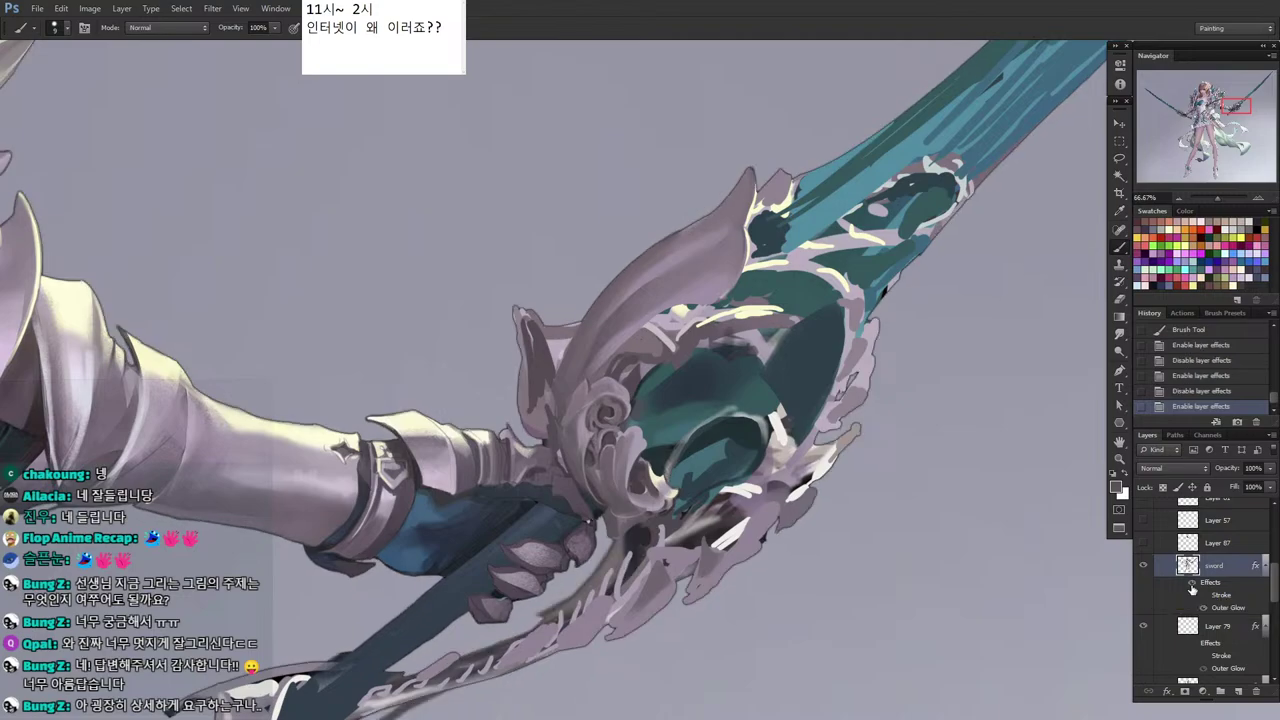
click(1191, 586)
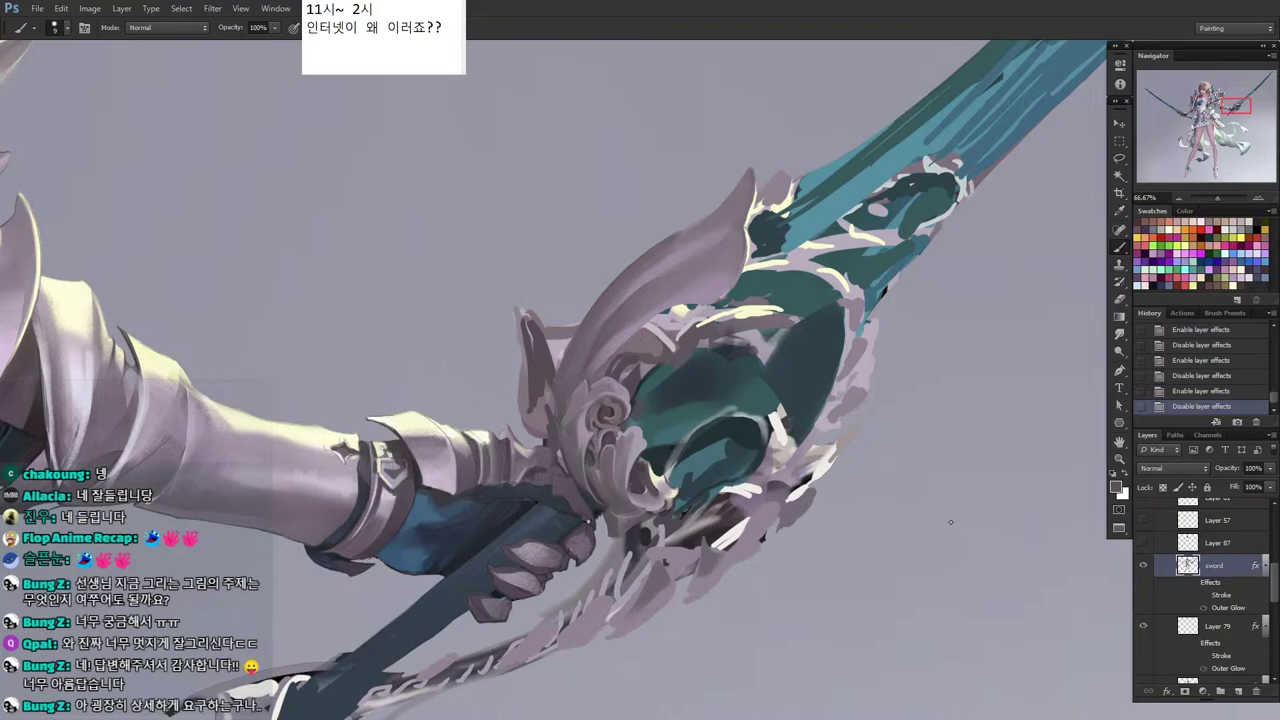
Shade the recess between the rosette curl and the teal inset's rim with mauve tones sampled from the guard.
mouse_move(636, 418)
mouse_down()
mouse_move(537, 483)
mouse_move(551, 489)
mouse_move(555, 421)
mouse_move(546, 450)
mouse_move(538, 443)
mouse_move(563, 445)
mouse_move(533, 481)
mouse_move(530, 442)
mouse_up()
key(i)
click(617, 514)
key(l)
key(ctrl+d)
drag(532, 450, 534, 458)
key(i)
click(553, 408)
key(b)
alt+click(530, 468)
mouse_move(543, 450)
mouse_down()
mouse_move(535, 463)
mouse_move(530, 446)
mouse_move(571, 465)
mouse_up()
alt+click(532, 462)
alt+click(560, 487)
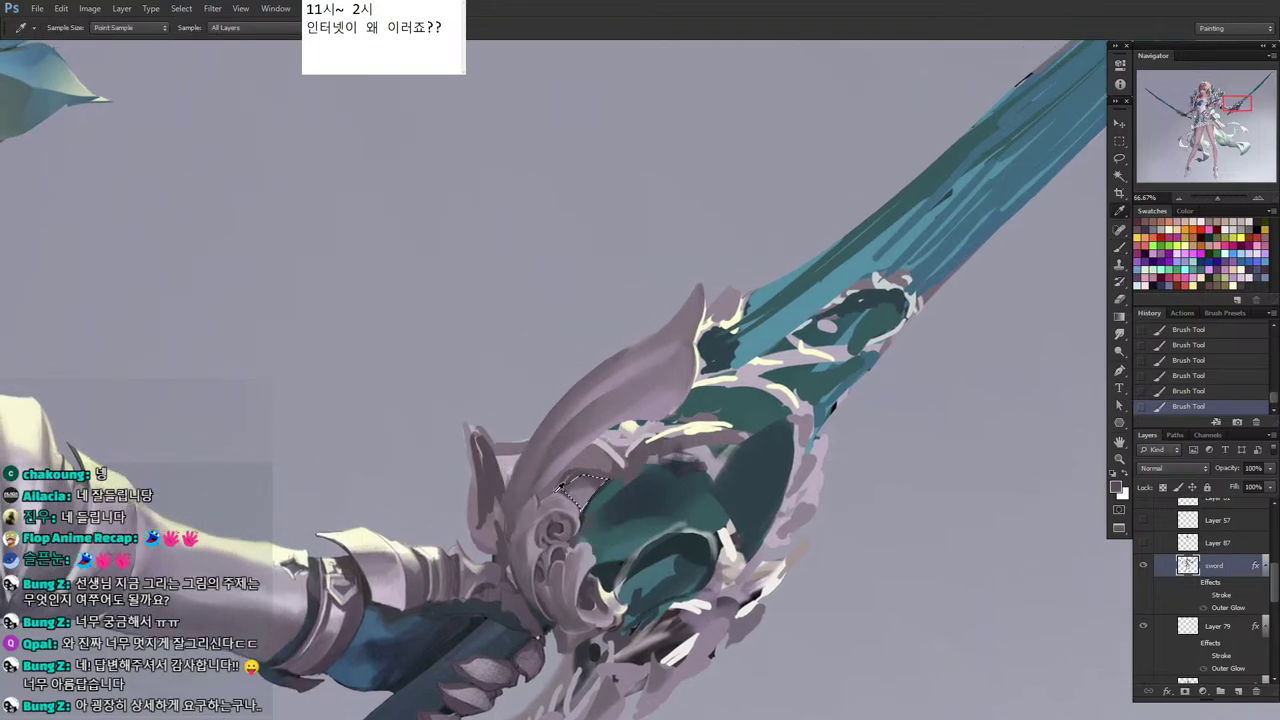
Refine the rim above the rosette with sampled tones inside lasso selections, and deselect.
drag(602, 484, 520, 528)
key(l)
mouse_move(676, 492)
mouse_down()
mouse_move(583, 498)
mouse_move(571, 514)
mouse_move(662, 555)
mouse_move(660, 503)
mouse_move(595, 491)
mouse_up()
key(b)
key(l)
mouse_move(688, 437)
mouse_down()
mouse_move(700, 470)
mouse_move(672, 492)
mouse_move(692, 441)
mouse_move(651, 452)
mouse_move(682, 476)
mouse_up()
key(b)
alt+click(680, 450)
key(bracketright)
mouse_move(694, 446)
mouse_down()
mouse_move(670, 460)
mouse_move(630, 432)
mouse_move(645, 434)
mouse_up()
alt+click(690, 366)
key(l)
key(ctrl+d)
Add shading strokes where the large leaf meets the inset's curled rim, inside a lasso selection, and deselect.
drag(624, 446, 620, 442)
key(b)
drag(650, 432, 600, 482)
drag(640, 440, 598, 462)
mouse_move(614, 442)
mouse_down()
mouse_move(582, 458)
mouse_move(647, 517)
mouse_up()
key(l)
key(ctrl+d)
Blend the large leaf's lower edge with a tone sampled beside the rosette.
key(i)
alt+click(558, 651)
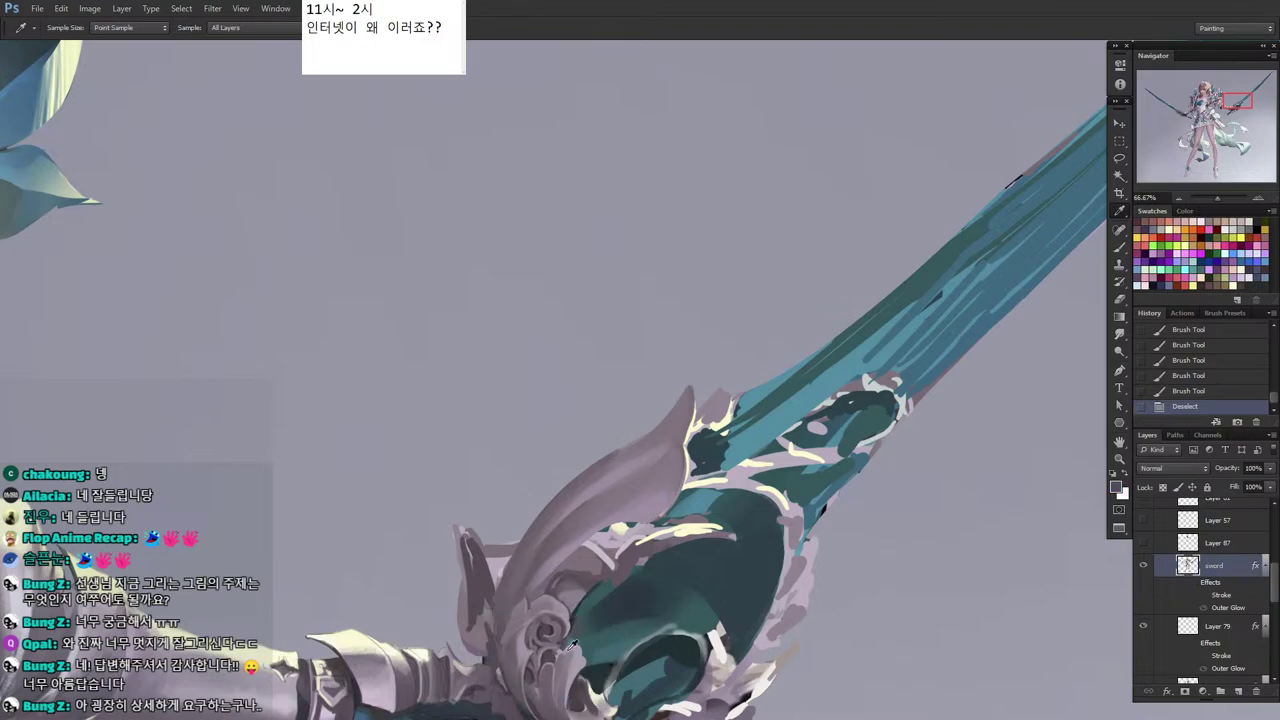
drag(659, 516, 620, 527)
drag(636, 523, 610, 529)
key(l)
mouse_move(656, 422)
mouse_down()
mouse_move(569, 484)
mouse_move(660, 418)
mouse_up()
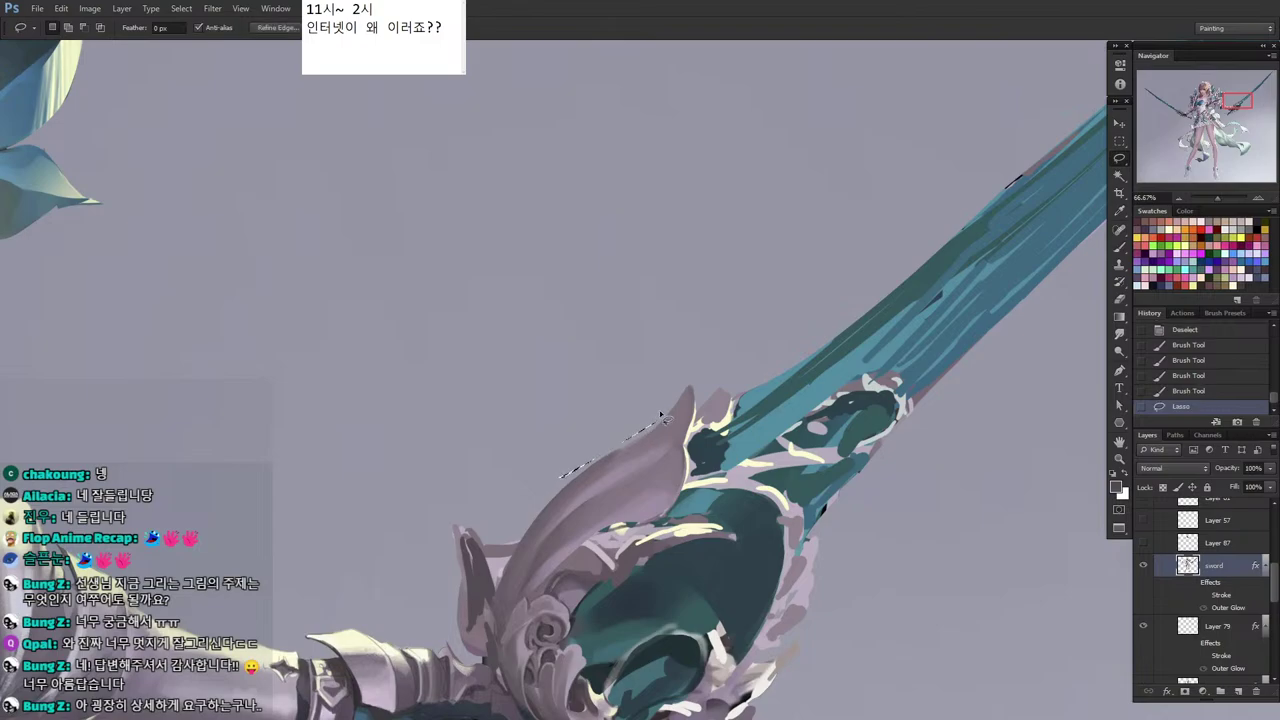
key(ctrl+d)
Smooth the large leaf's upper surface with a sampled mauve, and show the sword layer's effects.
key(i)
click(548, 621)
key(b)
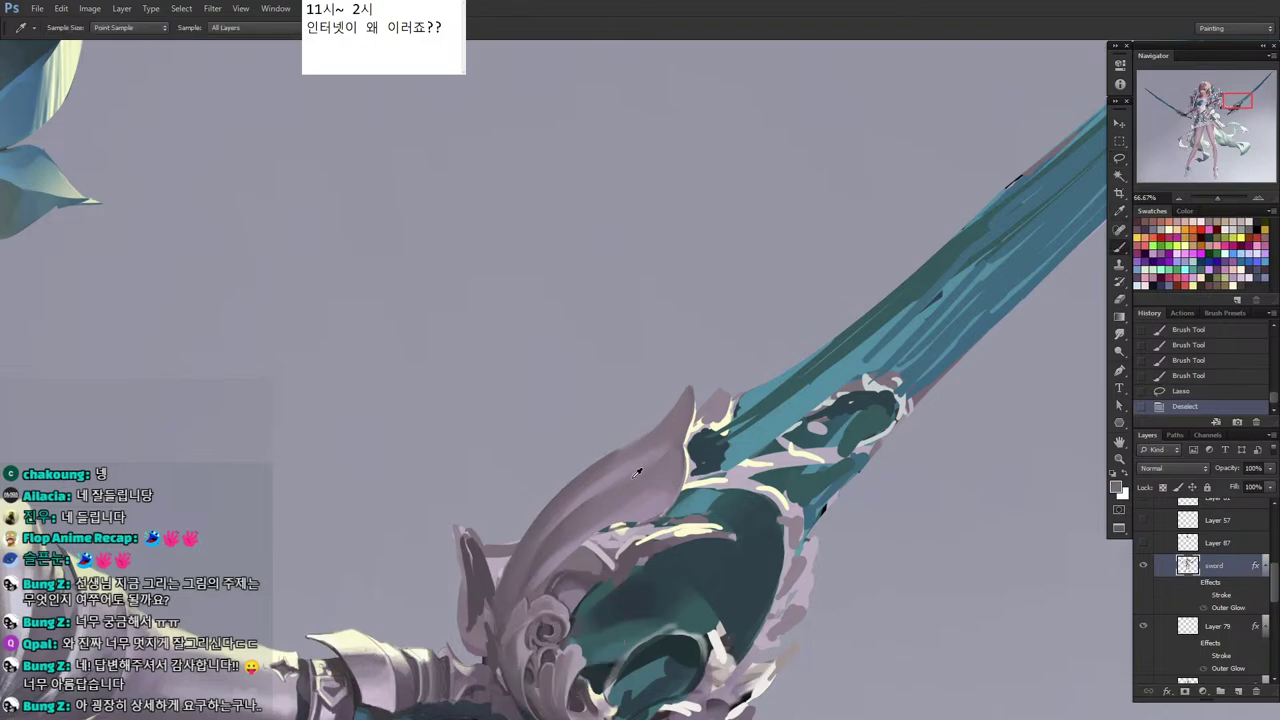
drag(651, 430, 626, 448)
drag(648, 434, 602, 464)
drag(624, 450, 596, 470)
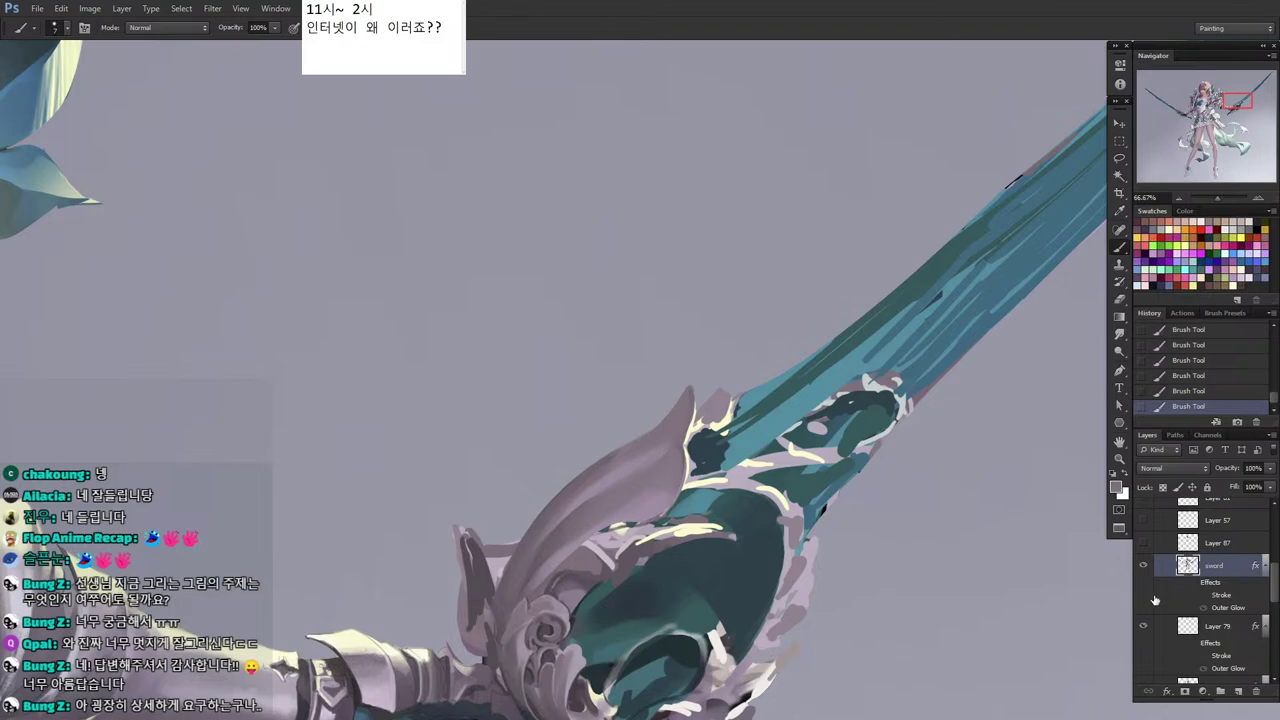
click(1194, 585)
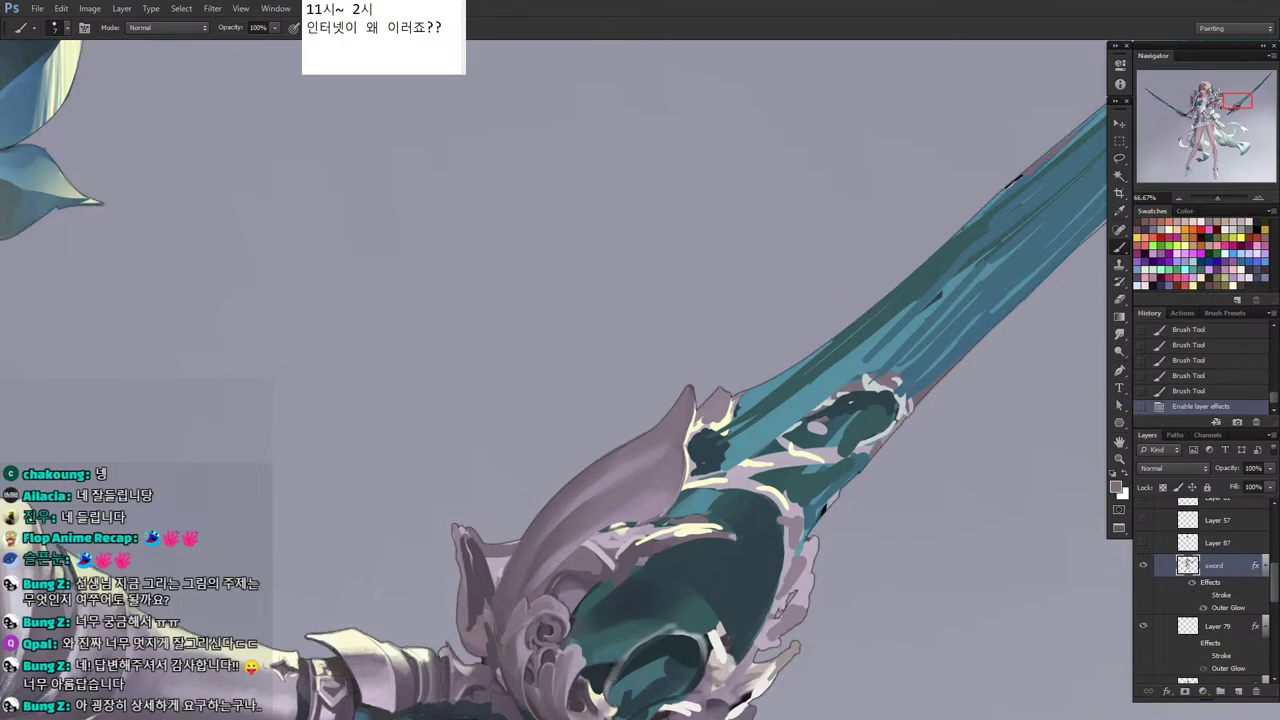
Paint a cream rim on the large leaf's tip with a hard round brush, and trim it by clearing a lasso selection.
alt+click(727, 401)
right_click(811, 410)
click(819, 371)
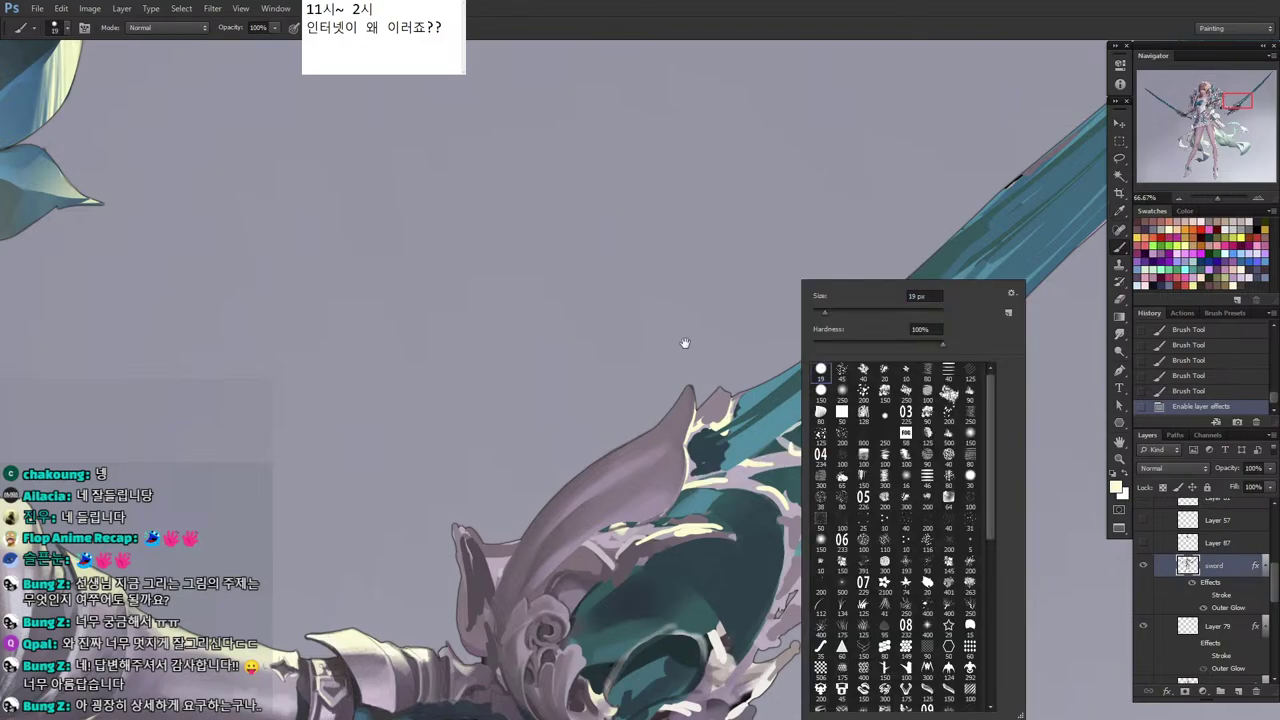
mouse_move(690, 395)
mouse_down()
mouse_move(689, 340)
mouse_move(706, 357)
mouse_move(690, 338)
mouse_up()
key([)
key(l)
key(Delete)
key(ctrl+d)
Build up the small leaf behind the large leaf's tip with sampled mauve inside a lasso selection.
drag(584, 404, 683, 286)
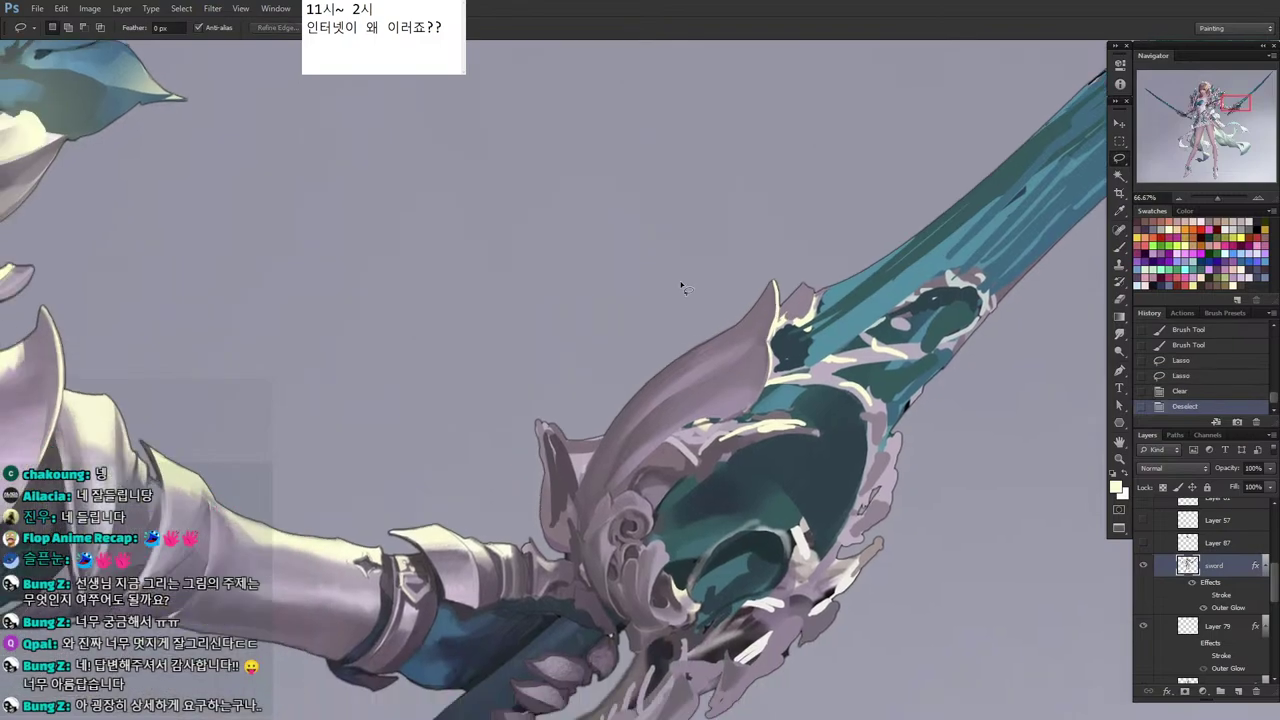
mouse_move(790, 305)
mouse_down()
mouse_move(673, 406)
mouse_move(712, 366)
mouse_up()
mouse_move(704, 380)
mouse_down()
mouse_move(688, 382)
mouse_move(685, 359)
mouse_move(705, 372)
mouse_up()
key(i)
click(685, 380)
key(b)
click(700, 370)
drag(700, 370, 658, 441)
Add a cream rim to the small leaf's point, and sharpen its outline by clearing a lasso selection.
key(l)
click(712, 371)
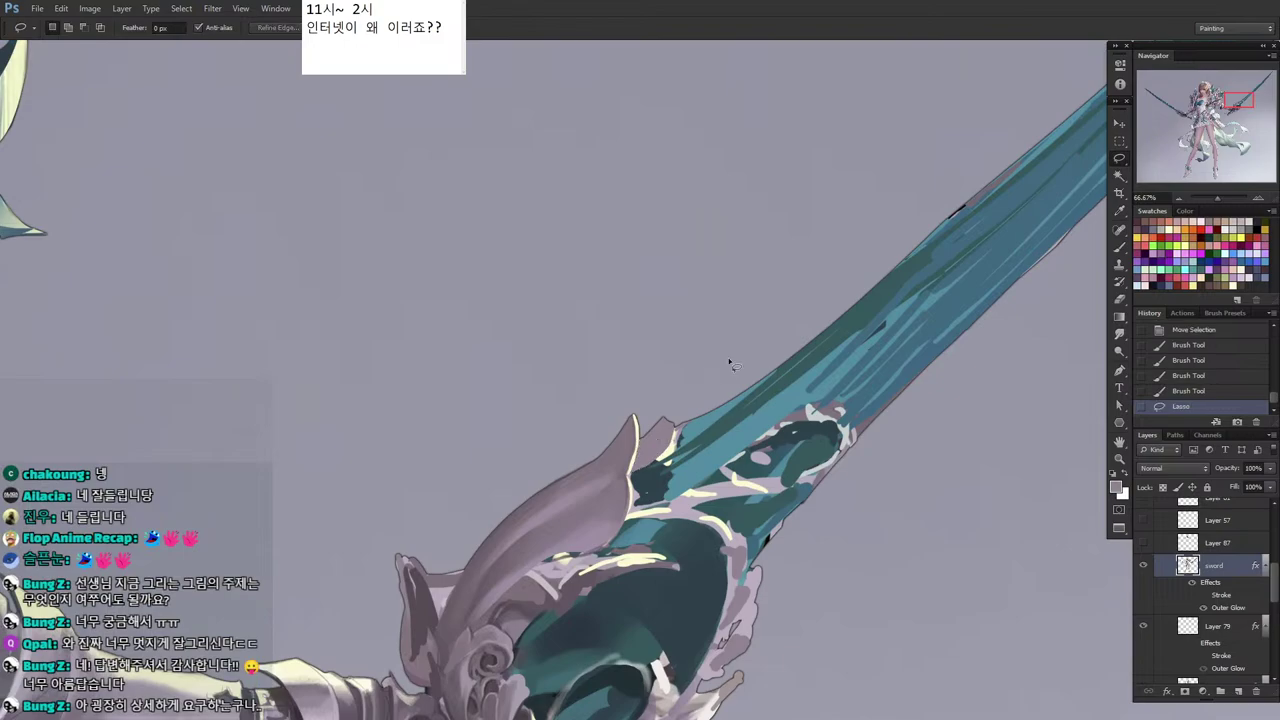
key(b)
alt+click(668, 448)
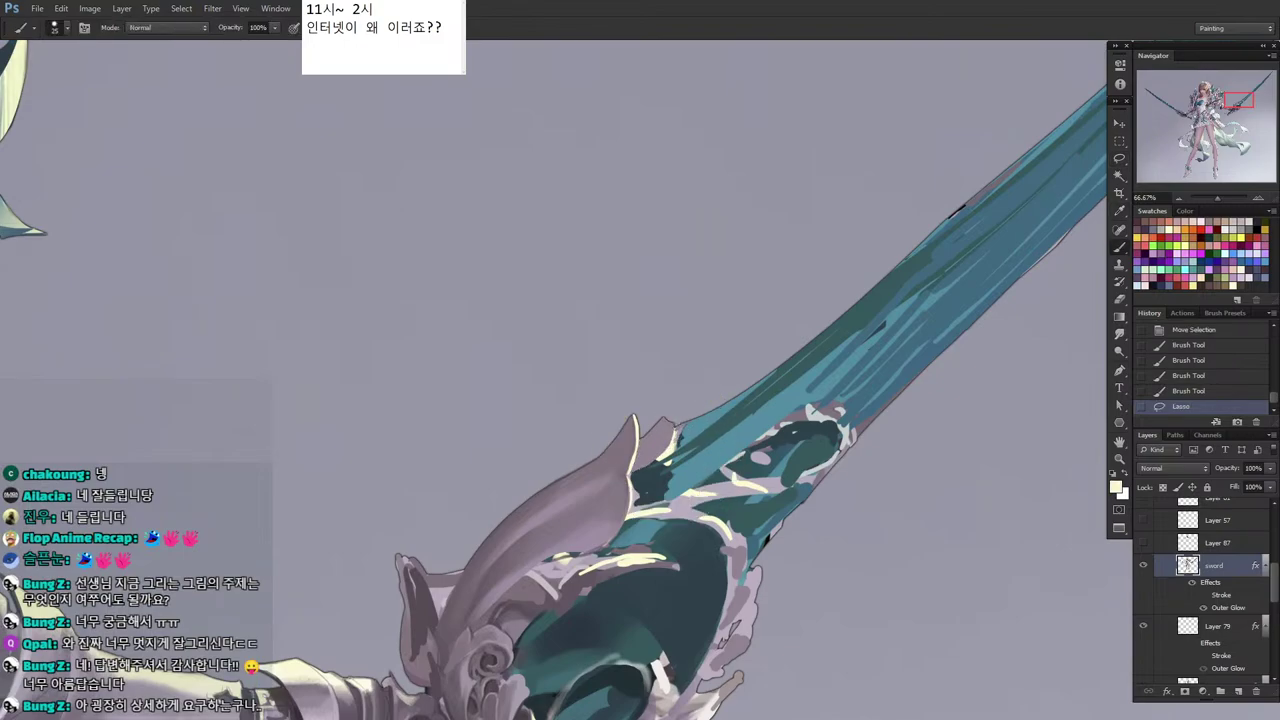
mouse_move(668, 448)
mouse_down()
mouse_move(670, 410)
mouse_move(652, 446)
mouse_move(666, 430)
mouse_move(663, 388)
mouse_up()
alt+click(662, 432)
key([)
key(l)
key(Delete)
click(689, 397)
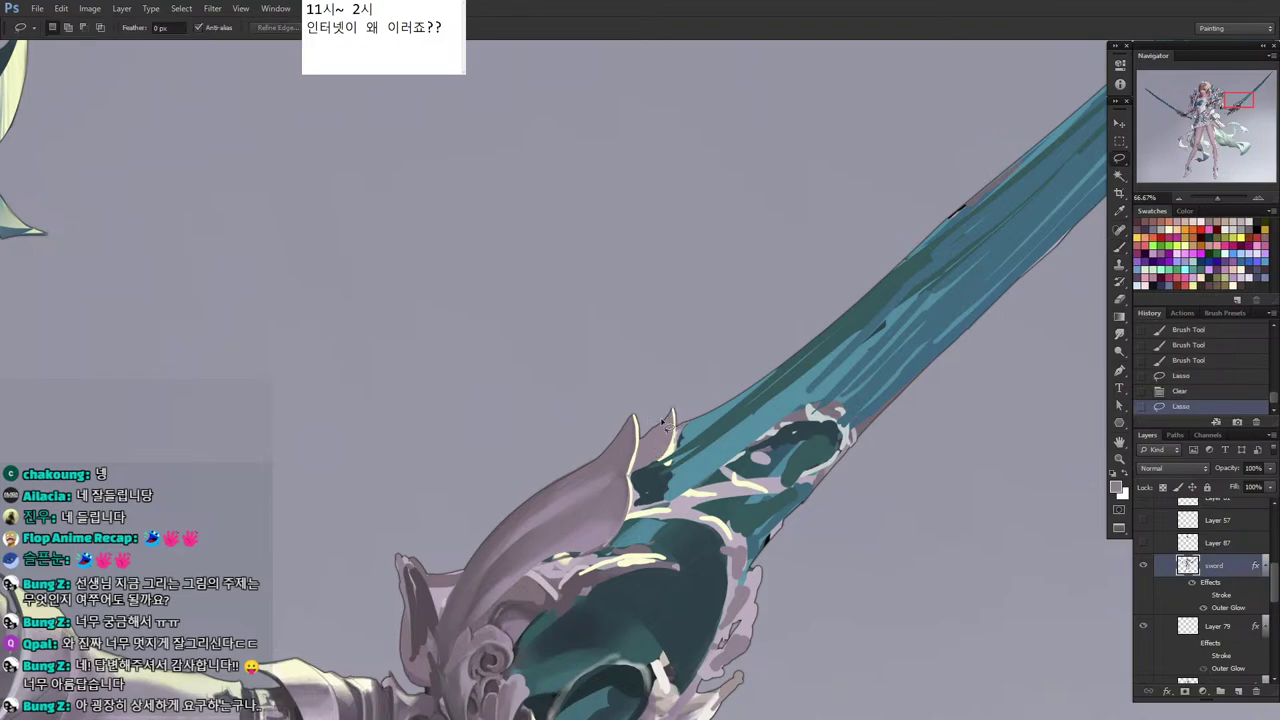
Copy the small pointed leaf onto a new layer and place it next to the original along the blade.
mouse_move(675, 428)
mouse_down()
mouse_move(674, 402)
mouse_move(662, 458)
mouse_up()
key(ctrl+c)
key(ctrl+v)
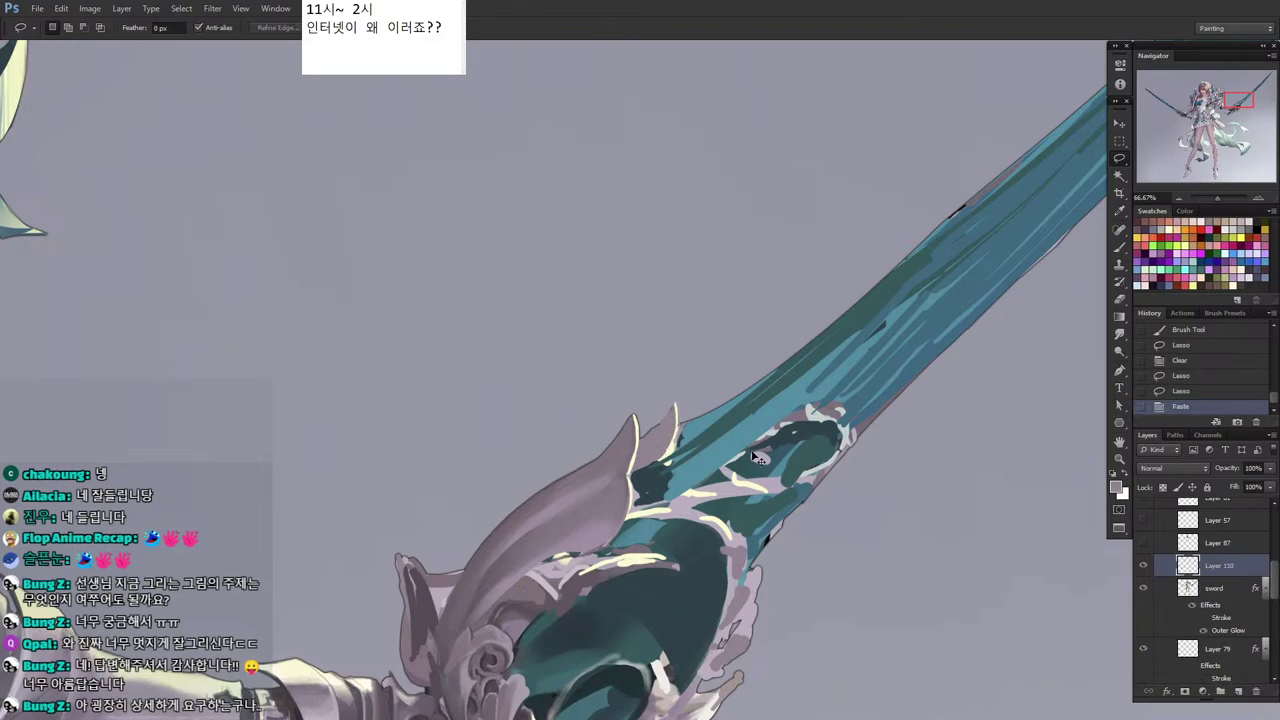
mouse_move(753, 456)
mouse_down()
mouse_move(790, 455)
mouse_move(770, 450)
mouse_move(800, 466)
mouse_move(771, 486)
mouse_move(786, 482)
mouse_up()
key(ctrl+t)
key(Return)
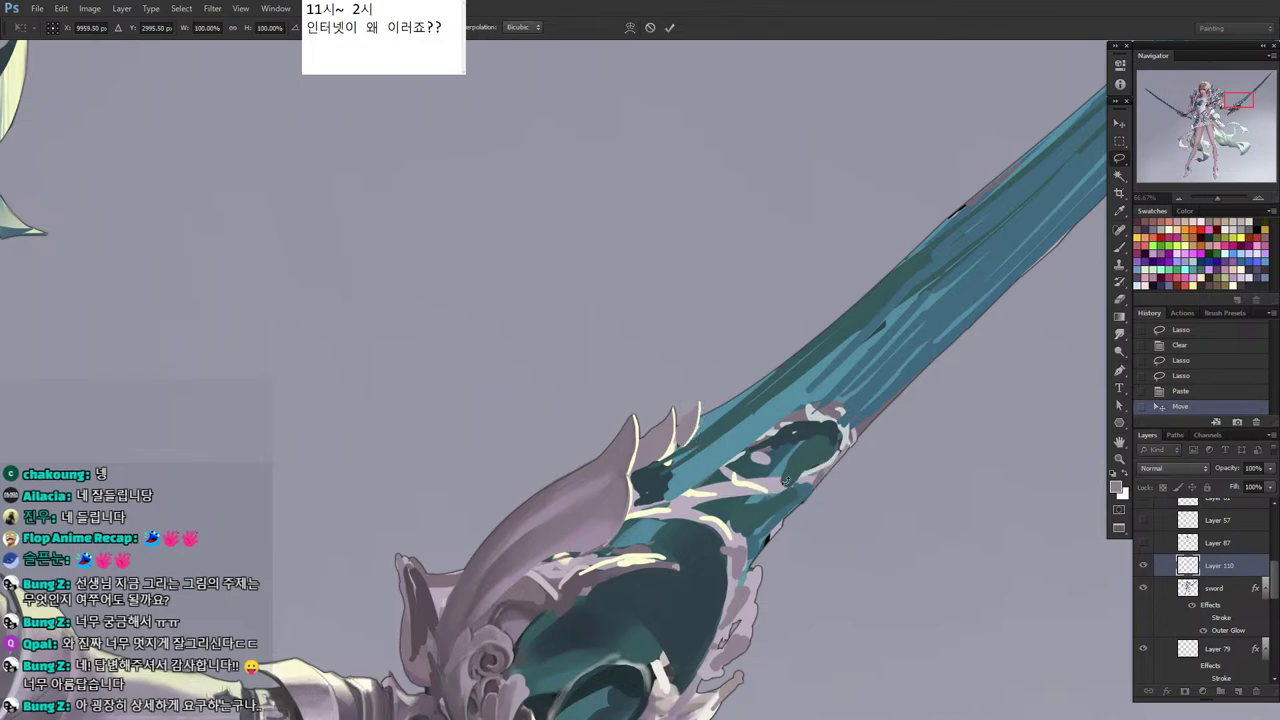
Duplicate the pasted leaf, flip it horizontally, and scale it down to about 64%.
drag(704, 450, 666, 496)
key(ctrl+t)
drag(729, 436, 721, 456)
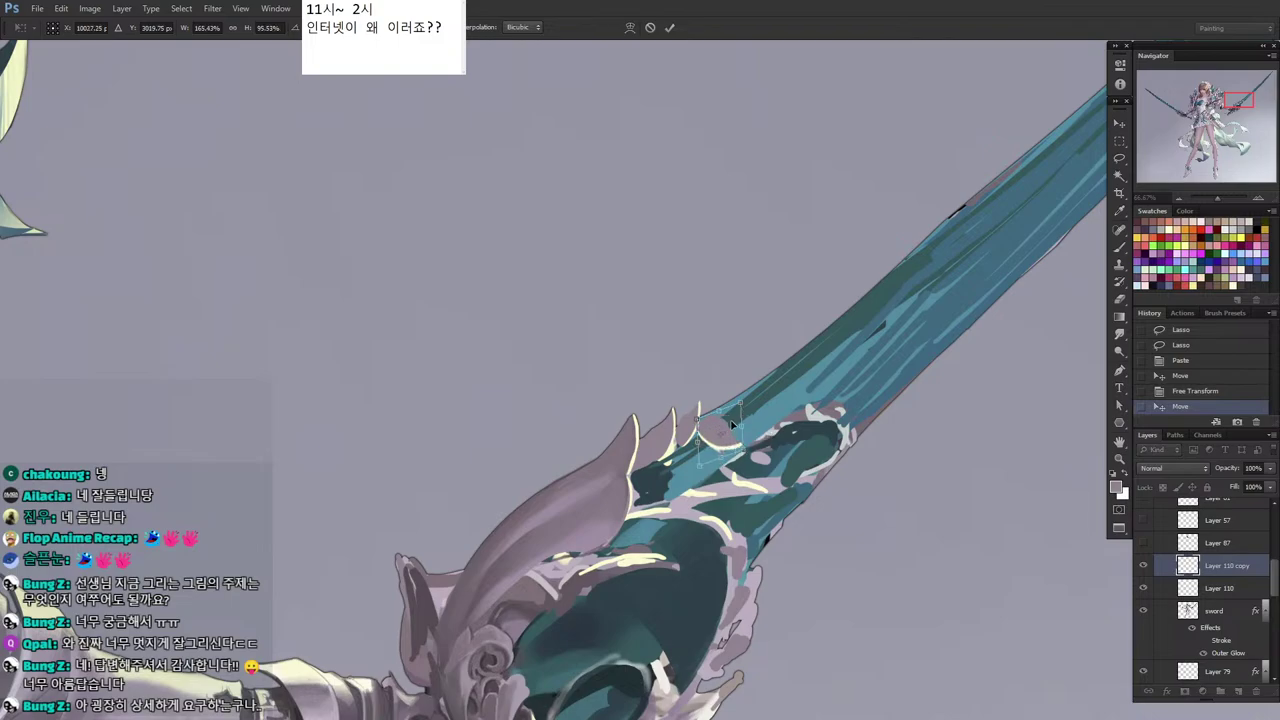
key(Return)
key(ctrl+shift+h)
key(ctrl+t)
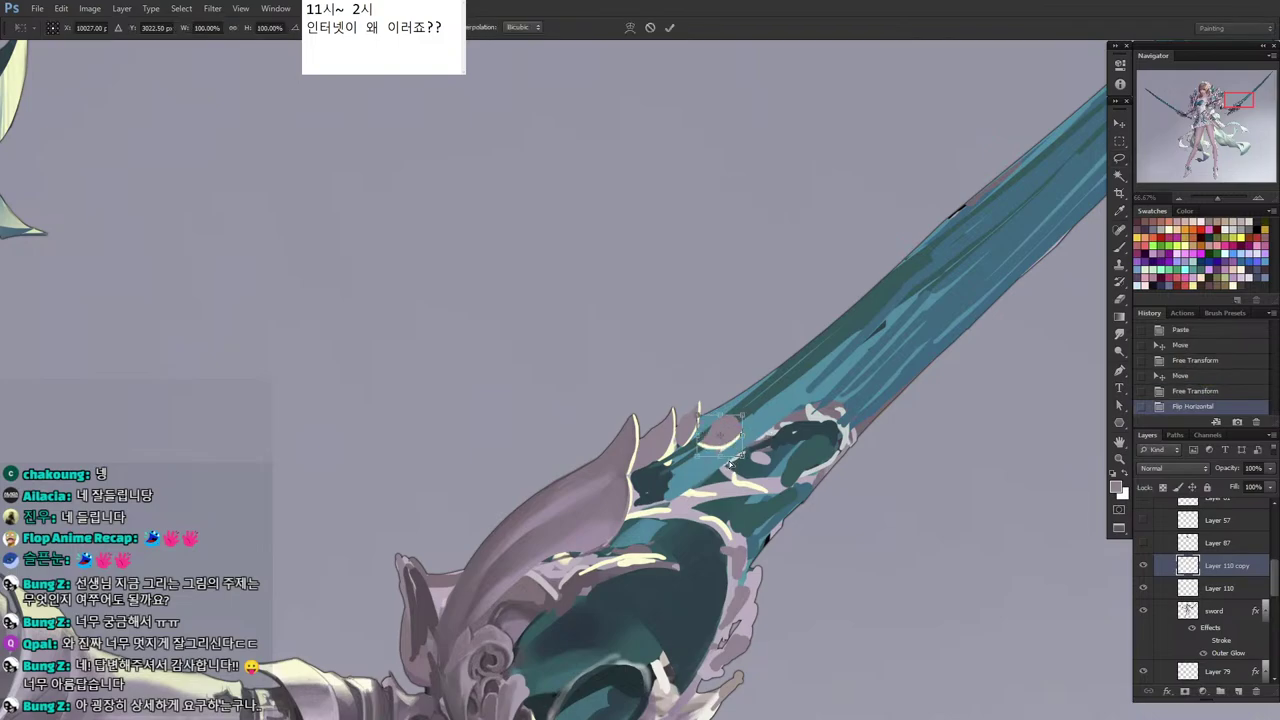
drag(740, 455, 727, 440)
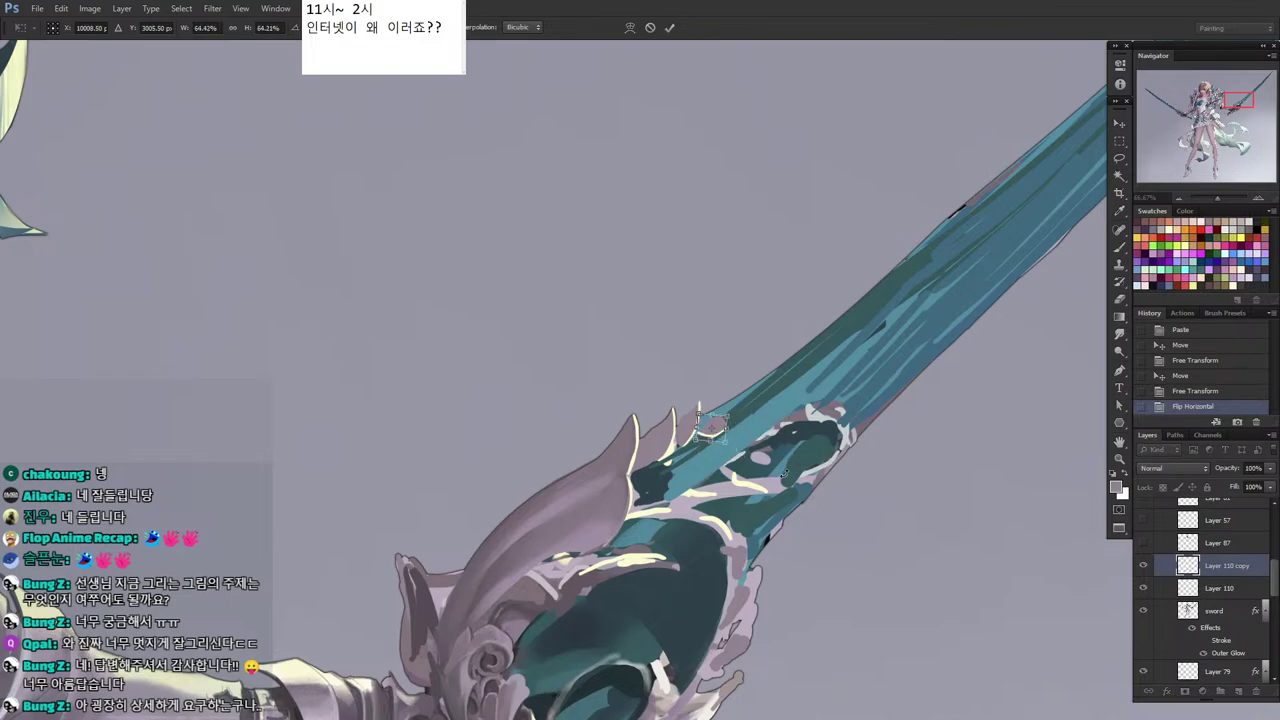
key(Return)
Move the flipped leaf onto the frame of the small oval inset, and merge it down into the pasted leaf's layer.
key(l)
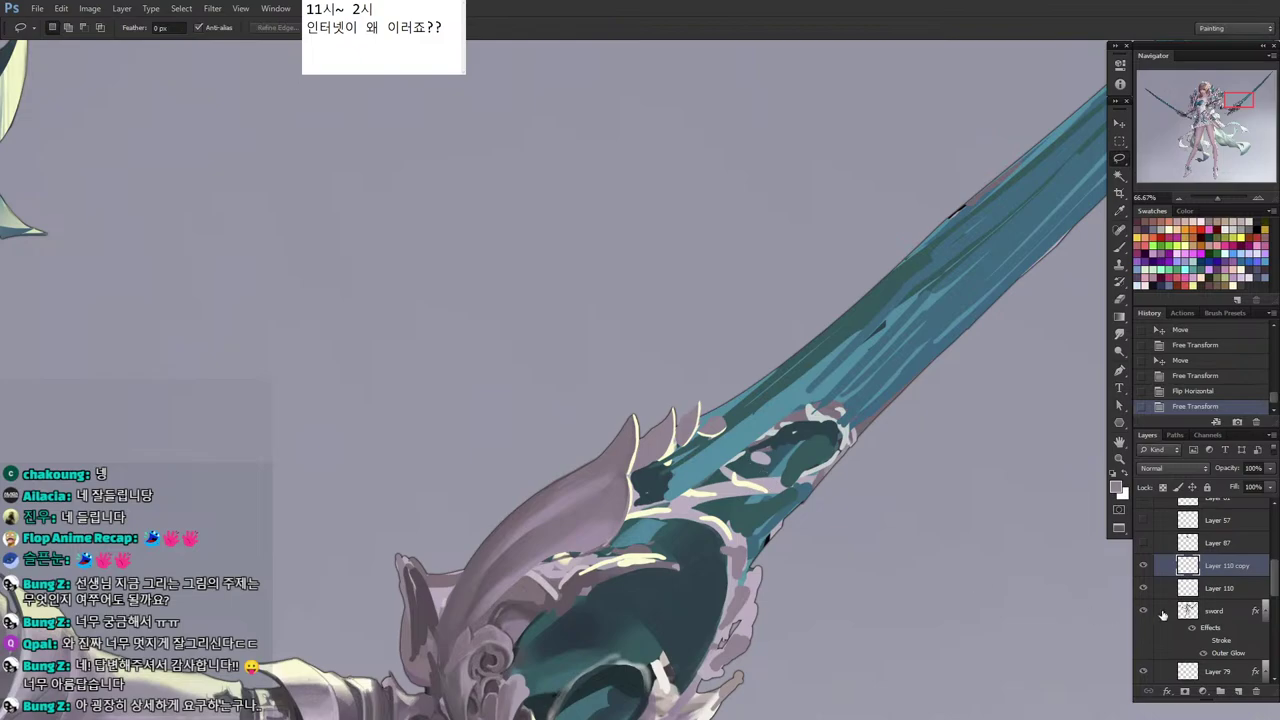
drag(893, 531, 925, 540)
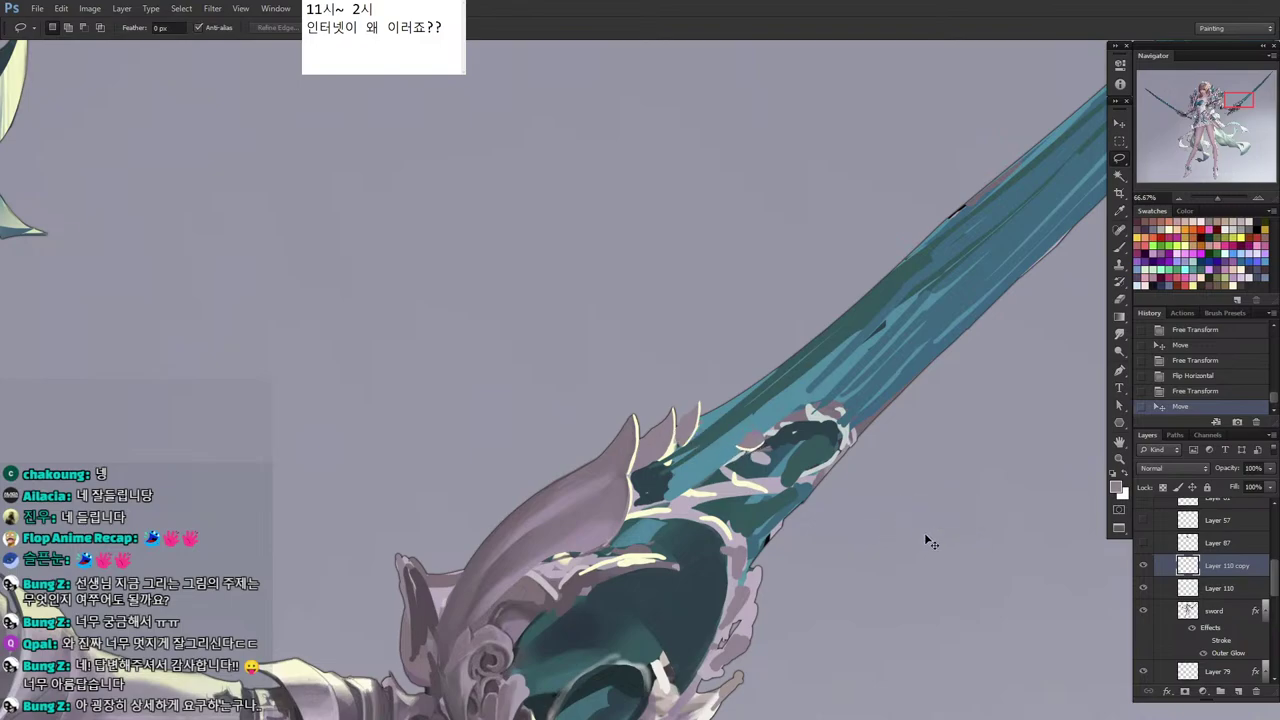
key(ctrl+e)
Paint a small pointed mauve leaf tip at the upper end of the guard's outer edge.
drag(776, 557, 917, 415)
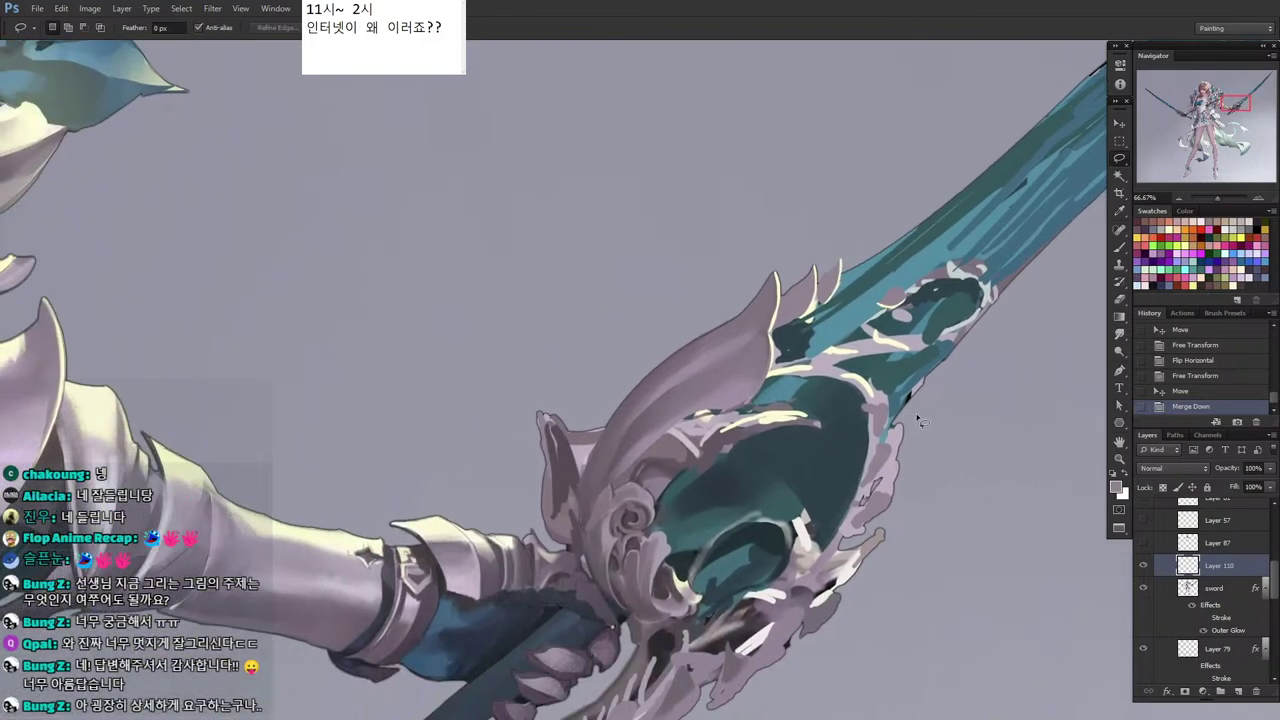
drag(800, 538, 612, 548)
key(i)
click(543, 445)
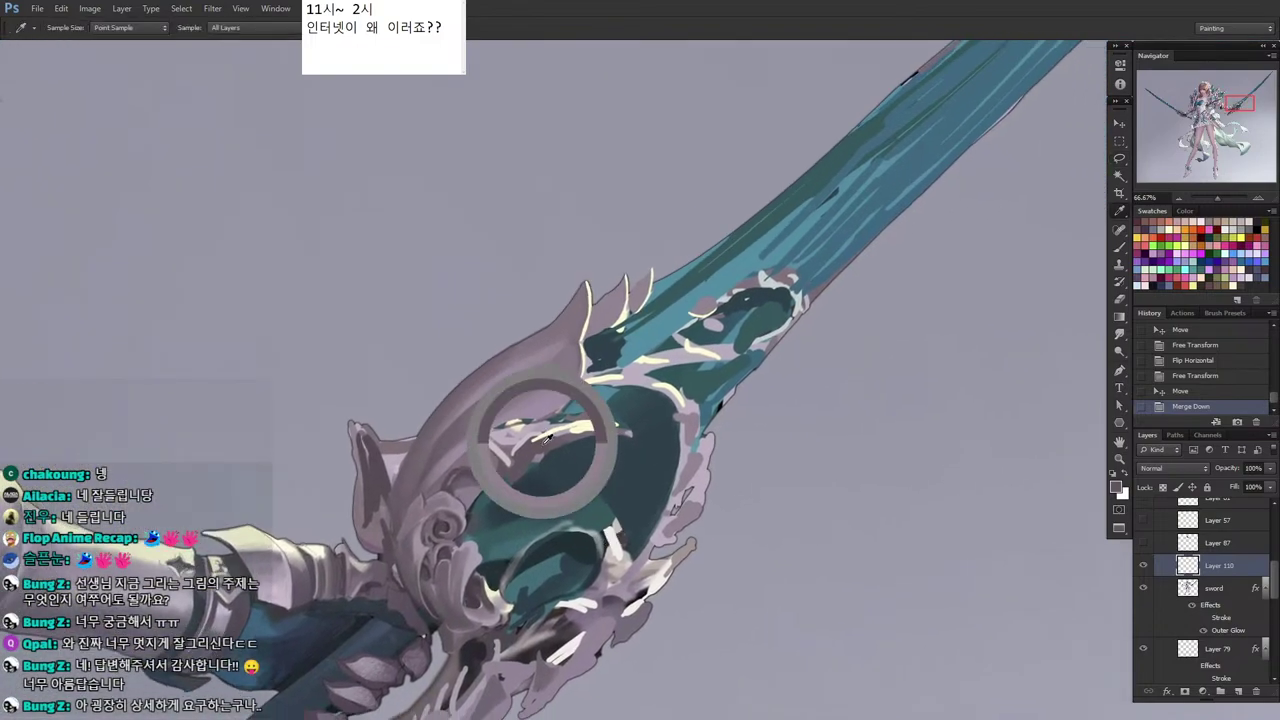
key(b)
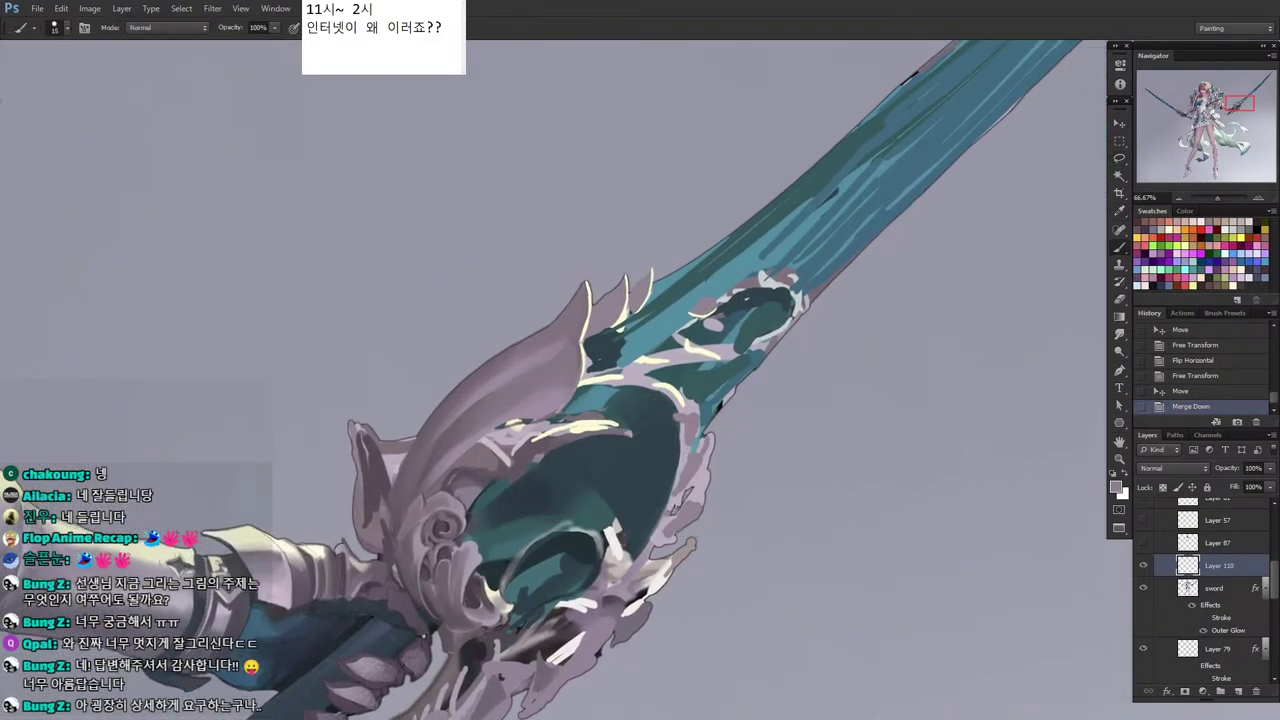
drag(709, 434, 704, 448)
click(704, 446)
click(704, 444)
Highlight the new outer leaf tip with sampled cream, and merge the layer down into the sword layer.
alt+click(645, 361)
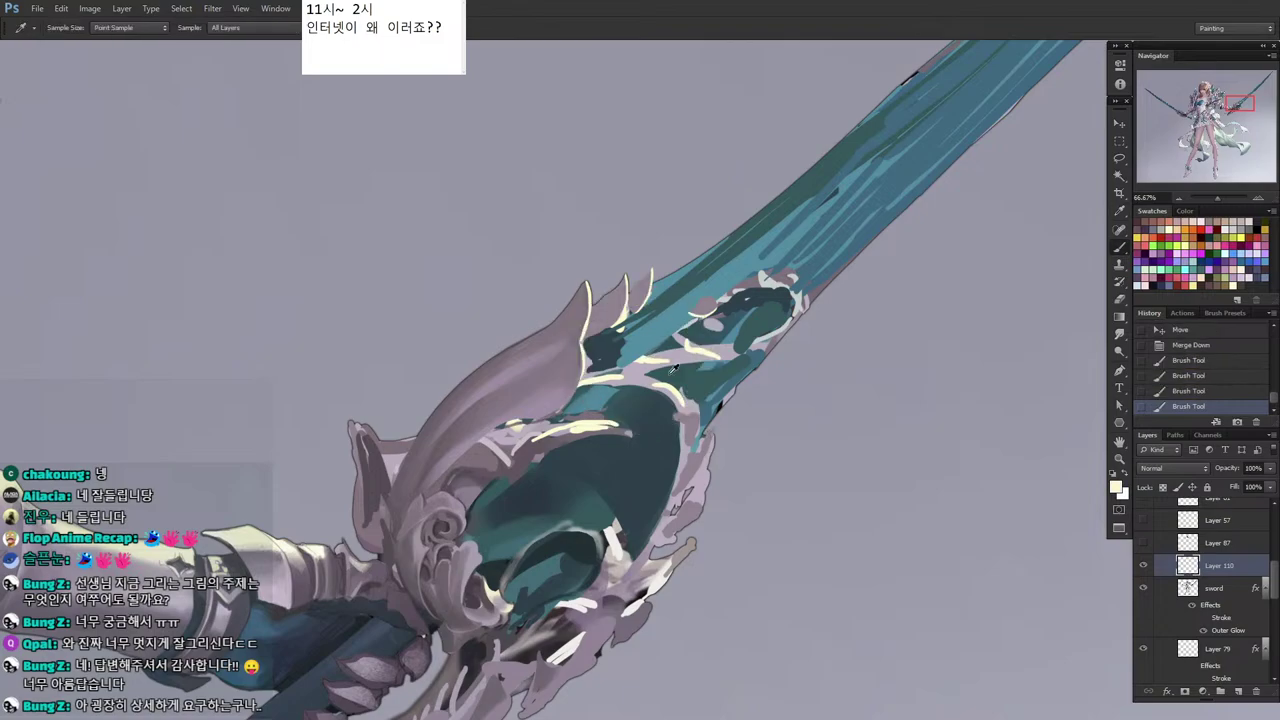
key(b)
click(711, 437)
click(706, 450)
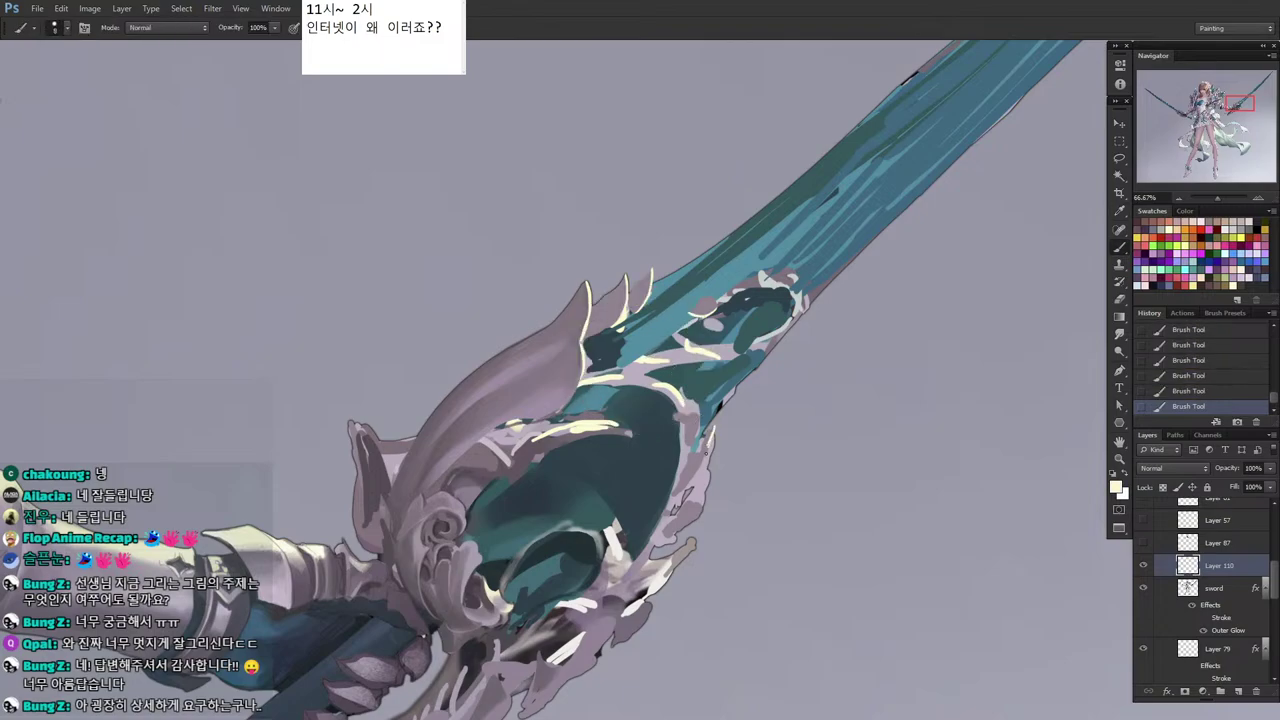
key(ctrl+e)
Refine the base of the outer leaf tip with tones sampled from the guard's edge.
key(i)
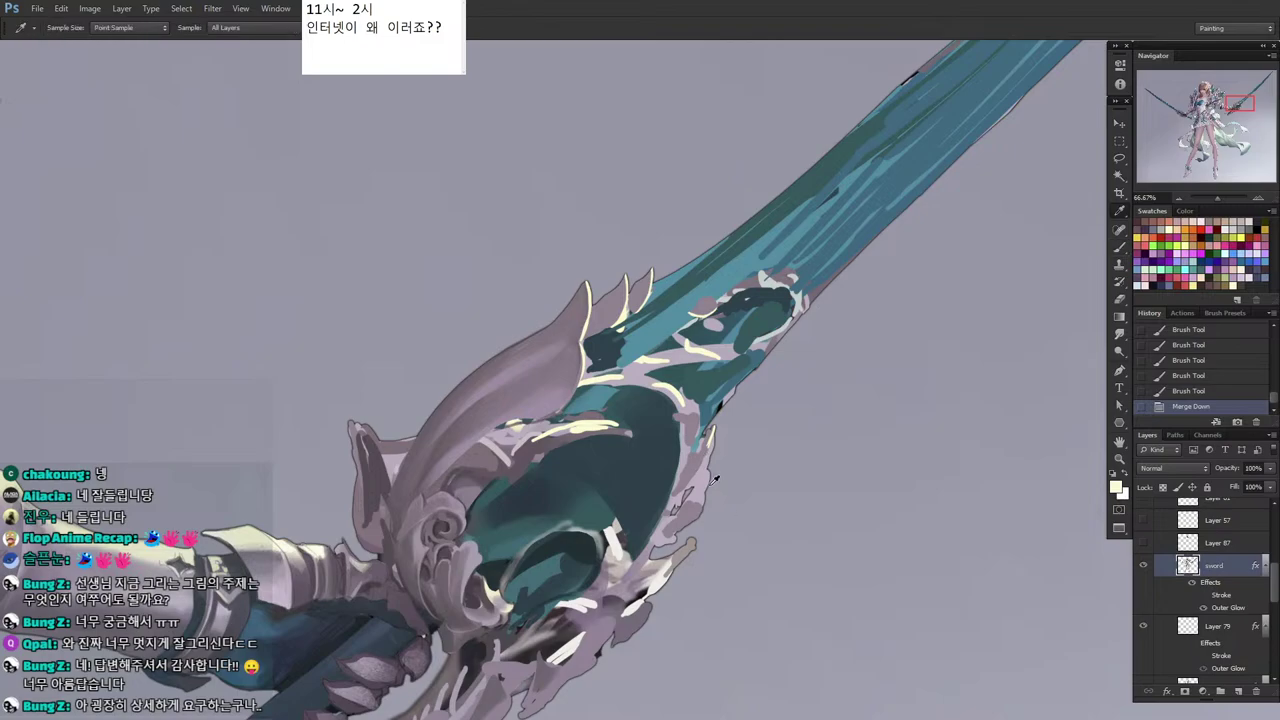
key(b)
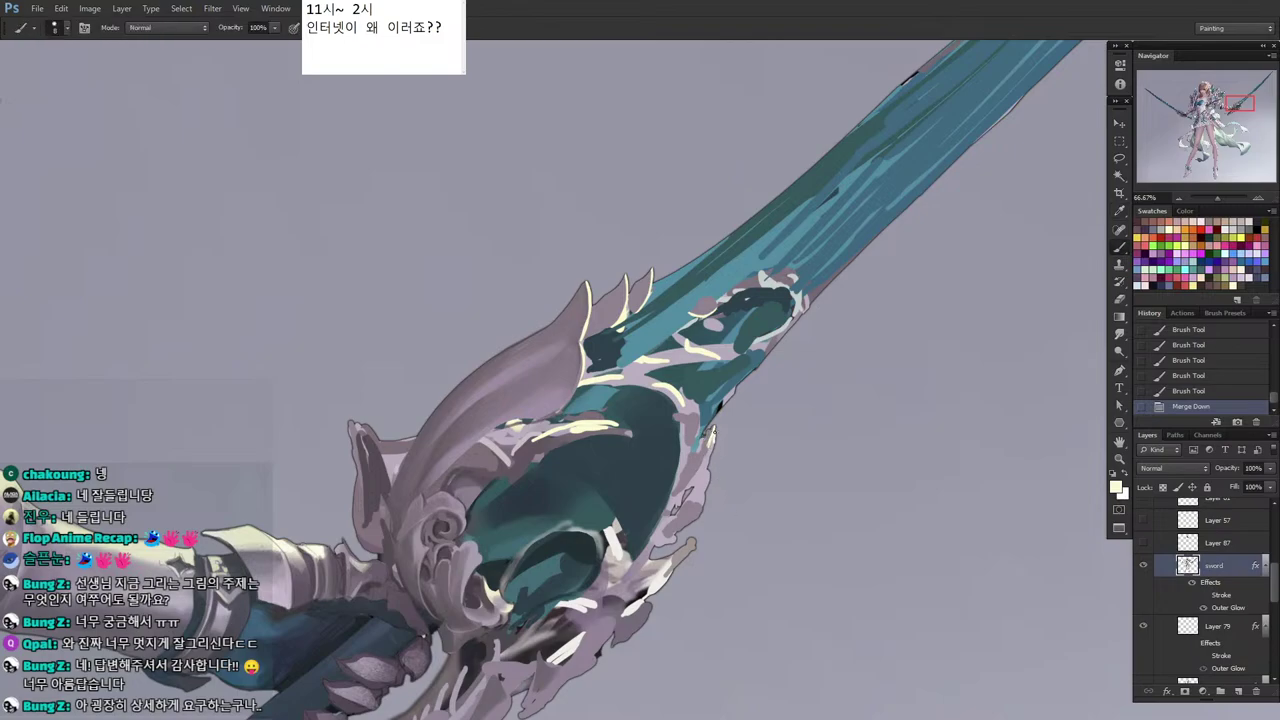
click(699, 473)
alt+click(694, 460)
click(694, 470)
click(694, 470)
click(694, 470)
Leave the full-screen view so the full-figure window shows beside the close-up, and save the painting.
key(f)
key(f)
key(ctrl+s)
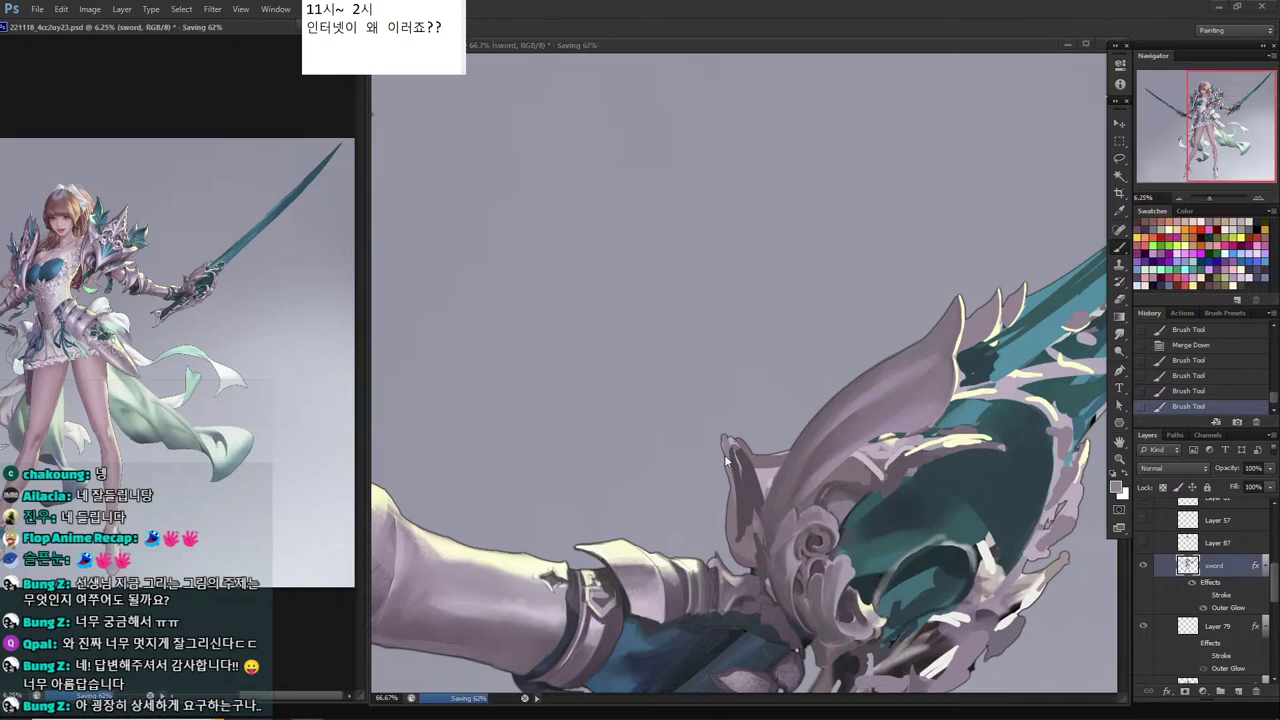
Paint a cream highlight down the guard's outer leaf edge, trim it by clearing a lasso selection, and deselect.
drag(804, 530, 568, 434)
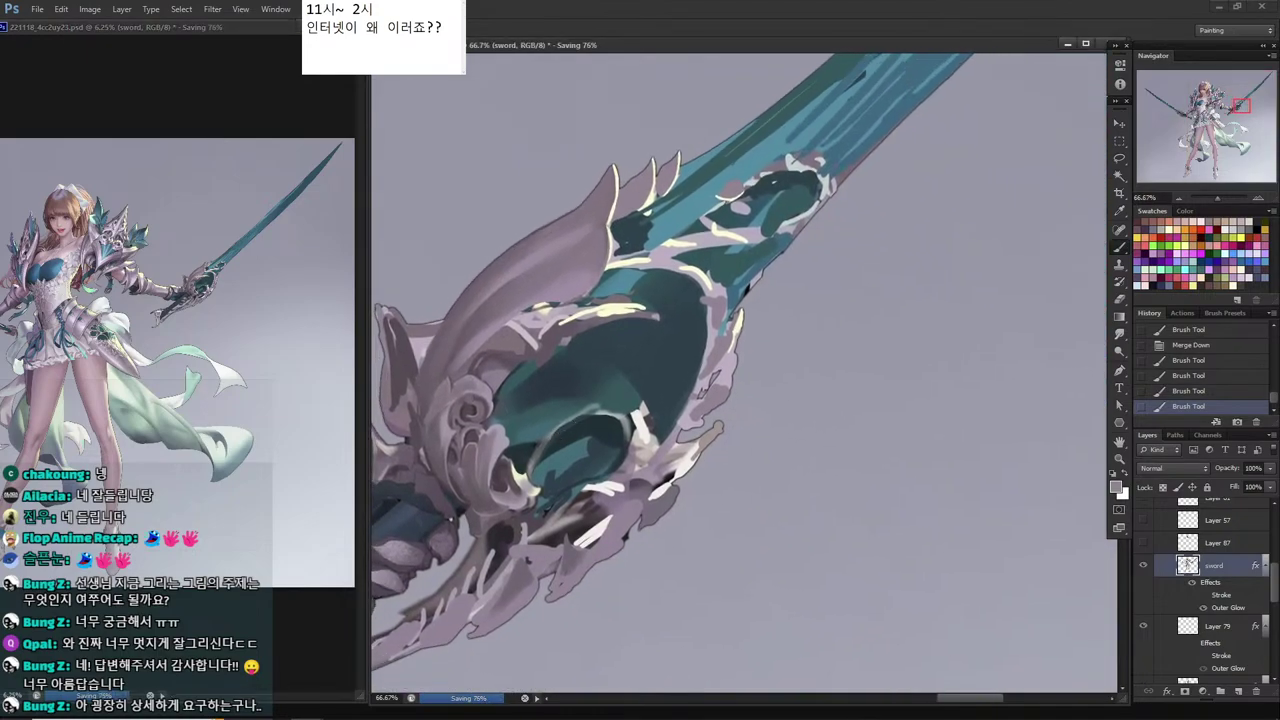
alt+click(614, 310)
mouse_move(732, 344)
mouse_down()
mouse_move(709, 393)
mouse_move(724, 407)
mouse_up()
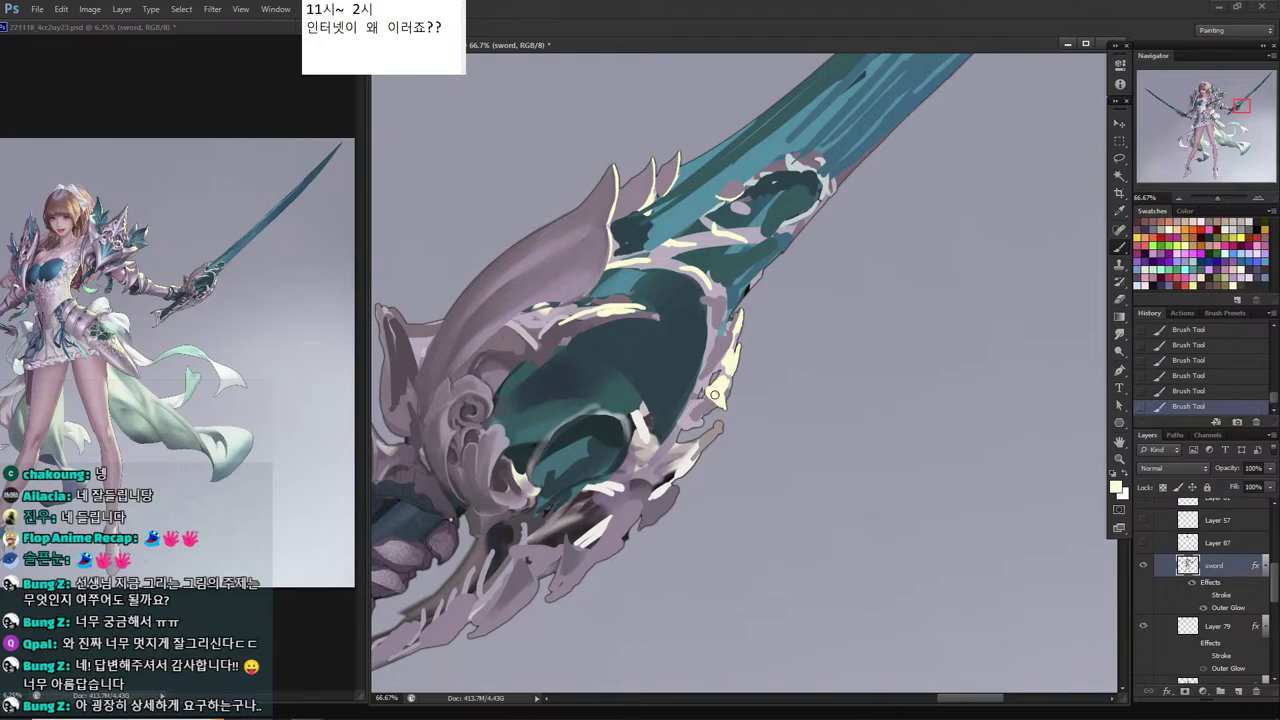
alt+click(710, 400)
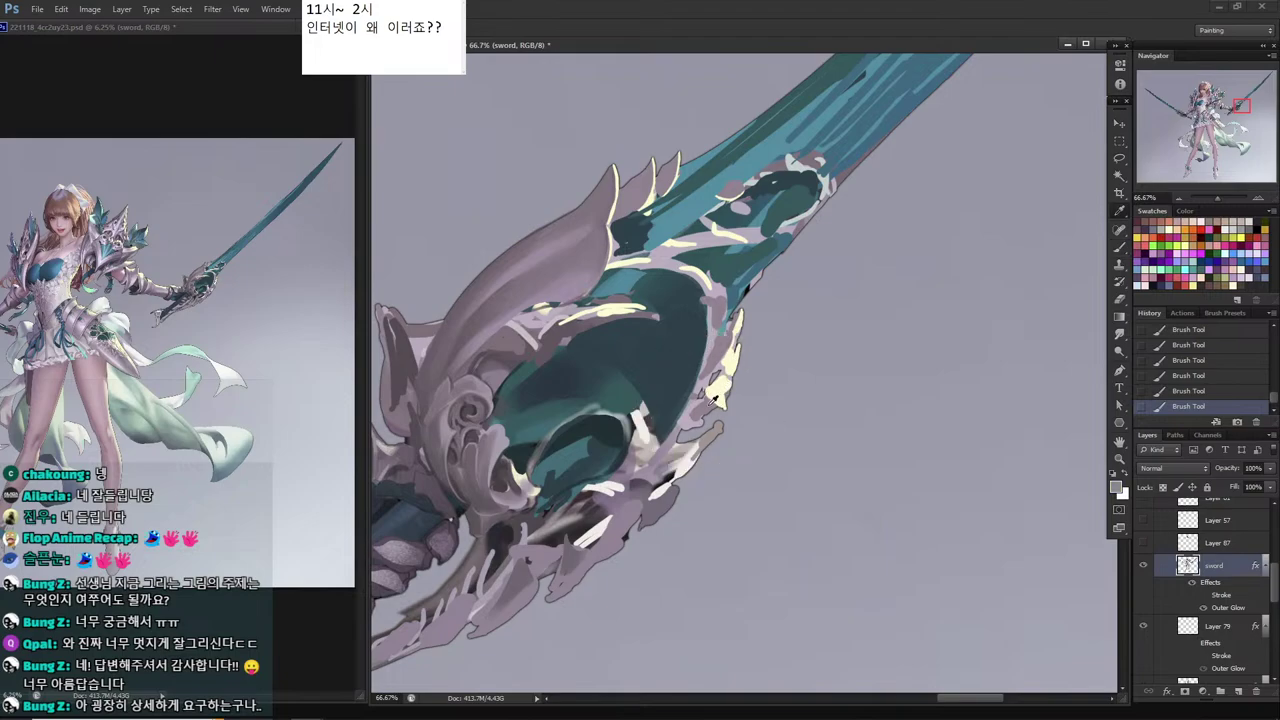
key(l)
drag(708, 402, 706, 440)
key(Delete)
key(ctrl+d)
Paint cream highlights on the pointed leaf below it on the guard's outer edge.
key(b)
alt+click(721, 387)
drag(716, 430, 704, 442)
mouse_move(714, 432)
mouse_down()
mouse_move(674, 457)
mouse_move(684, 466)
mouse_up()
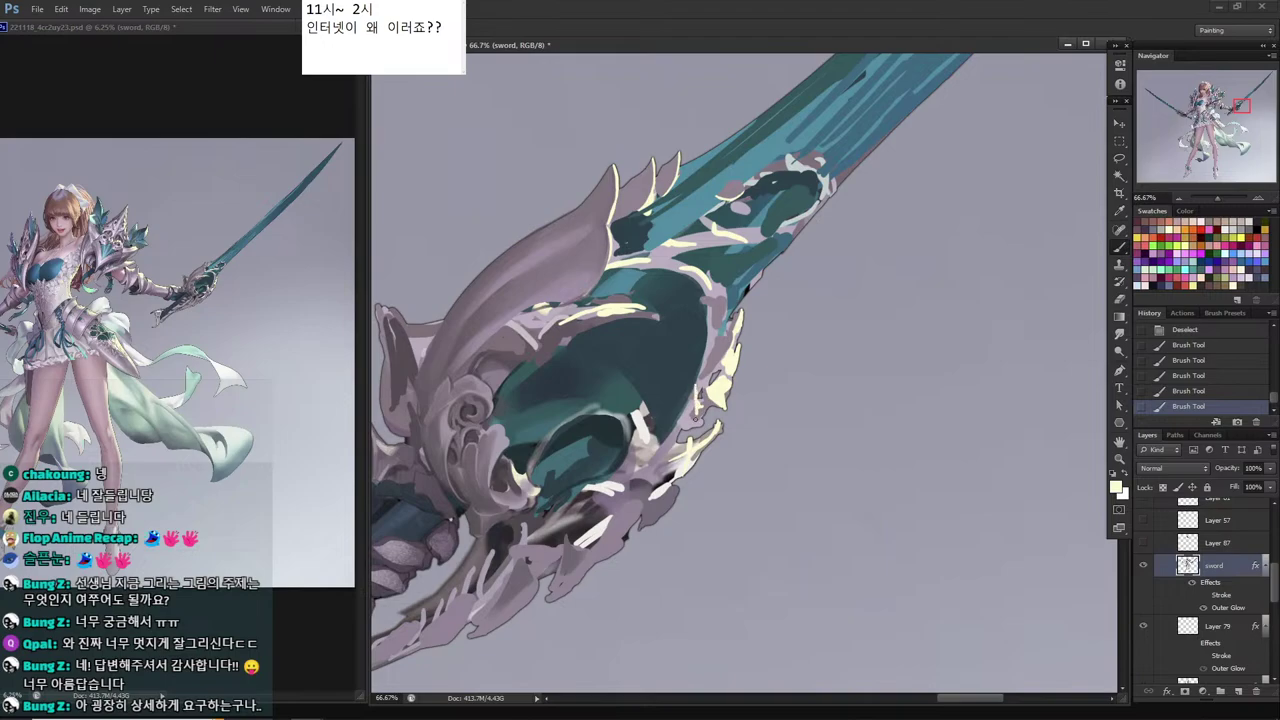
Paint the petal at the lower end of the large teal inset in cream, and shade it with sampled tones.
drag(695, 376, 693, 372)
mouse_move(646, 428)
mouse_down()
mouse_move(654, 470)
mouse_move(655, 444)
mouse_up()
alt+click(614, 491)
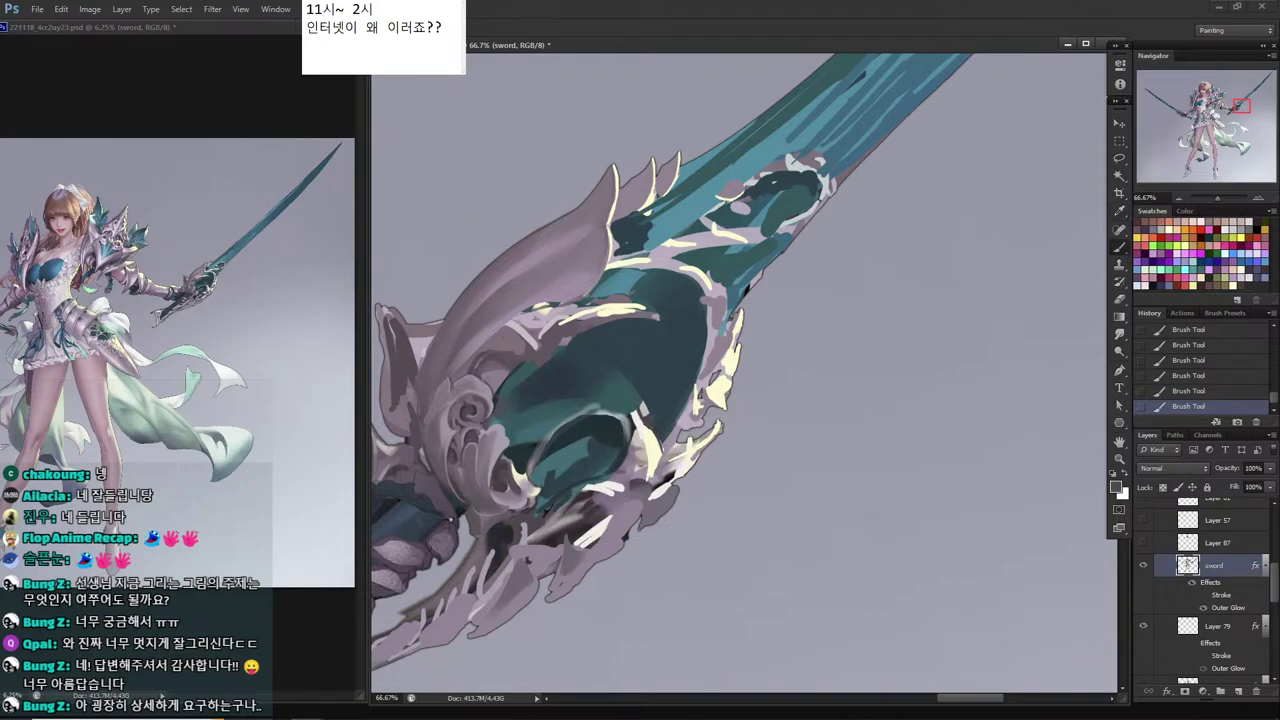
alt+click(660, 441)
drag(658, 456, 657, 438)
alt+click(658, 452)
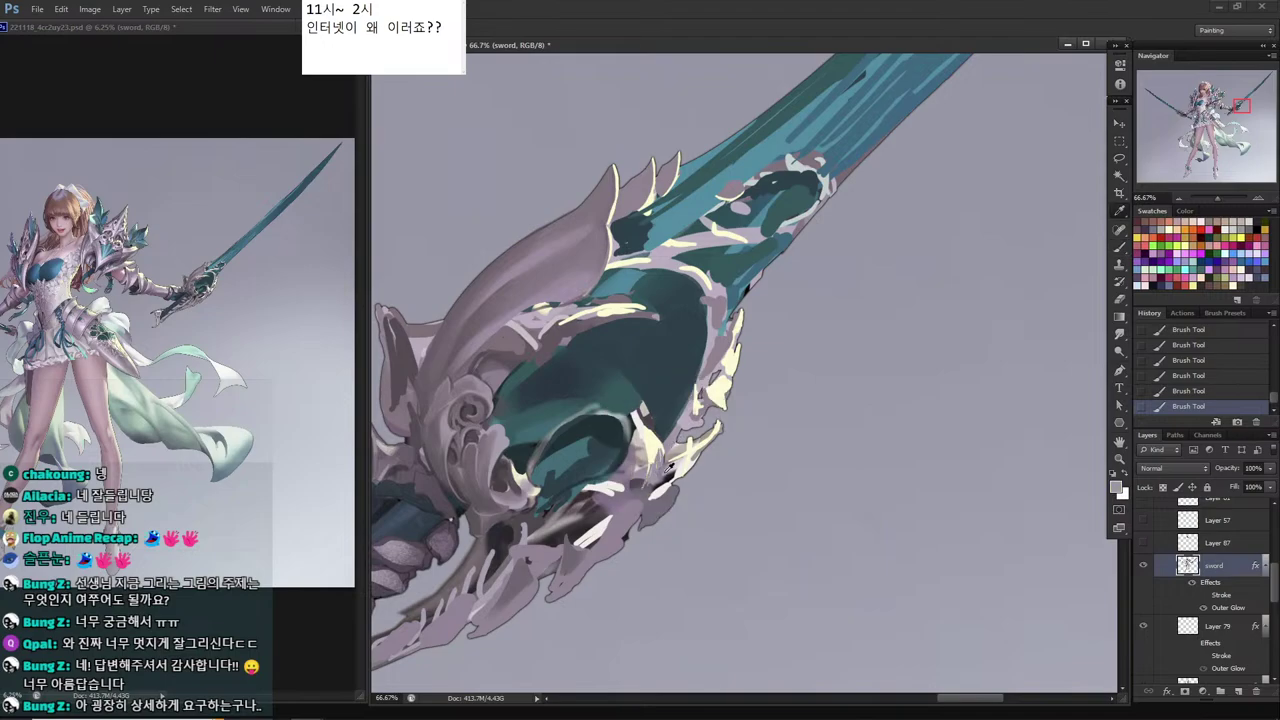
alt+click(641, 497)
mouse_move(638, 426)
mouse_down()
mouse_move(644, 463)
mouse_move(633, 439)
mouse_move(646, 452)
mouse_up()
Lasso the stray white stroke above the petal, paint over it with sampled teal, and deselect.
drag(636, 376, 709, 397)
alt+click(709, 454)
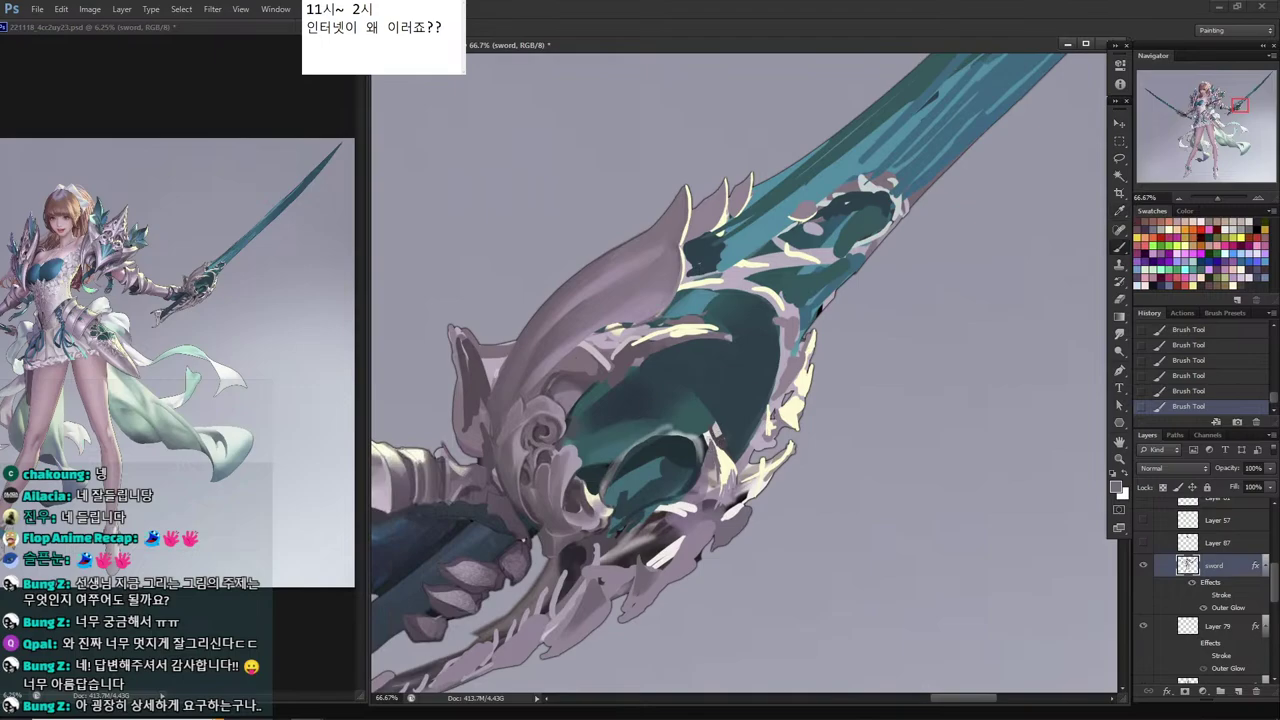
alt+click(716, 430)
key(l)
mouse_move(716, 409)
mouse_down()
mouse_move(731, 455)
mouse_move(672, 397)
mouse_move(717, 404)
mouse_move(706, 440)
mouse_up()
key(b)
alt+click(711, 410)
key(b)
mouse_move(712, 412)
mouse_down()
mouse_move(714, 452)
mouse_move(702, 436)
mouse_up()
key(l)
key(ctrl+d)
Sharpen the petal's tip by painting teal around it within a lasso selection, and deselect.
key(b)
key(l)
key(Return)
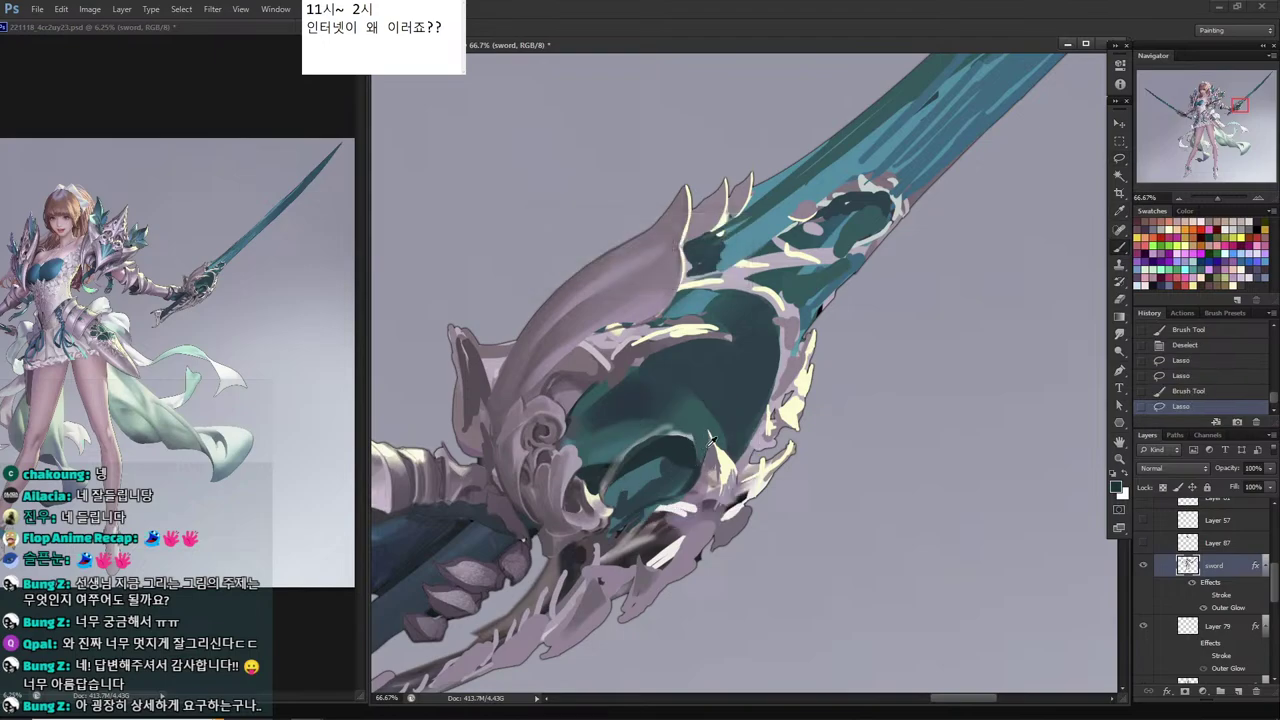
key(b)
drag(703, 467, 708, 426)
drag(700, 440, 710, 422)
drag(704, 436, 712, 424)
key(l)
key(ctrl+d)
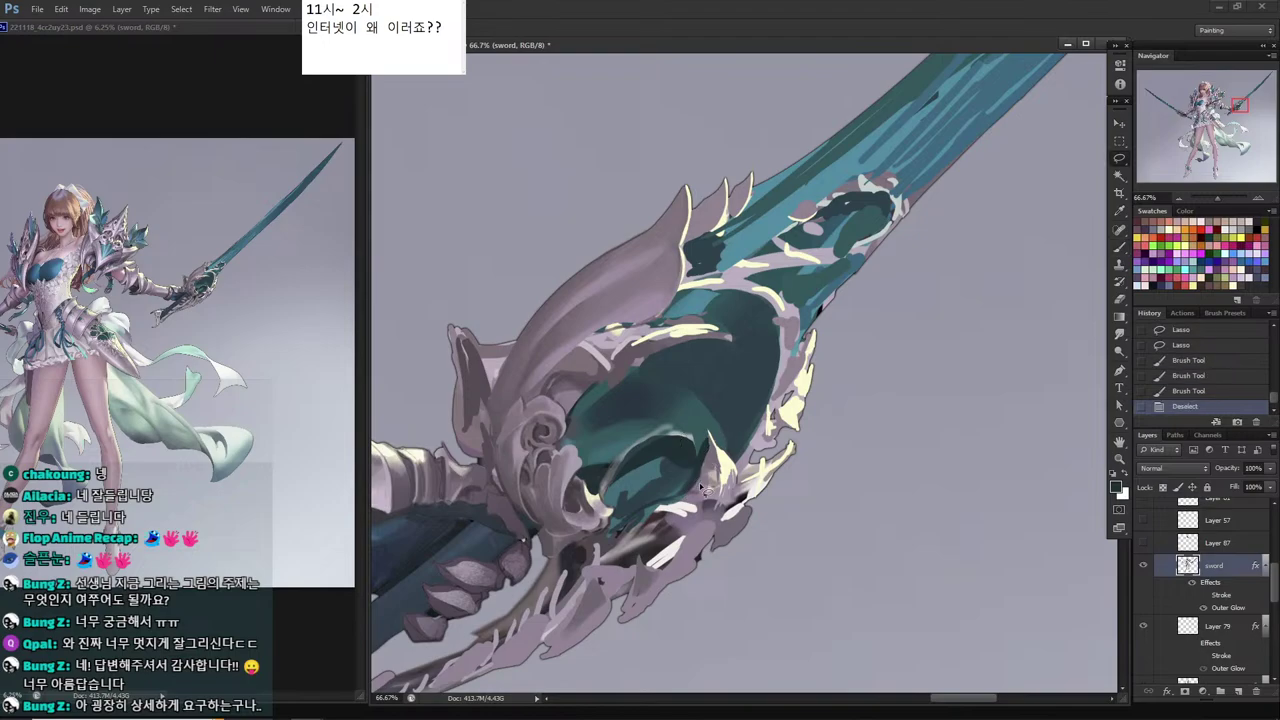
Touch up the teal around the petal's tip at the large inset, and shade the petal's base with sampled mauve.
key(b)
drag(708, 444, 714, 432)
drag(710, 446, 716, 436)
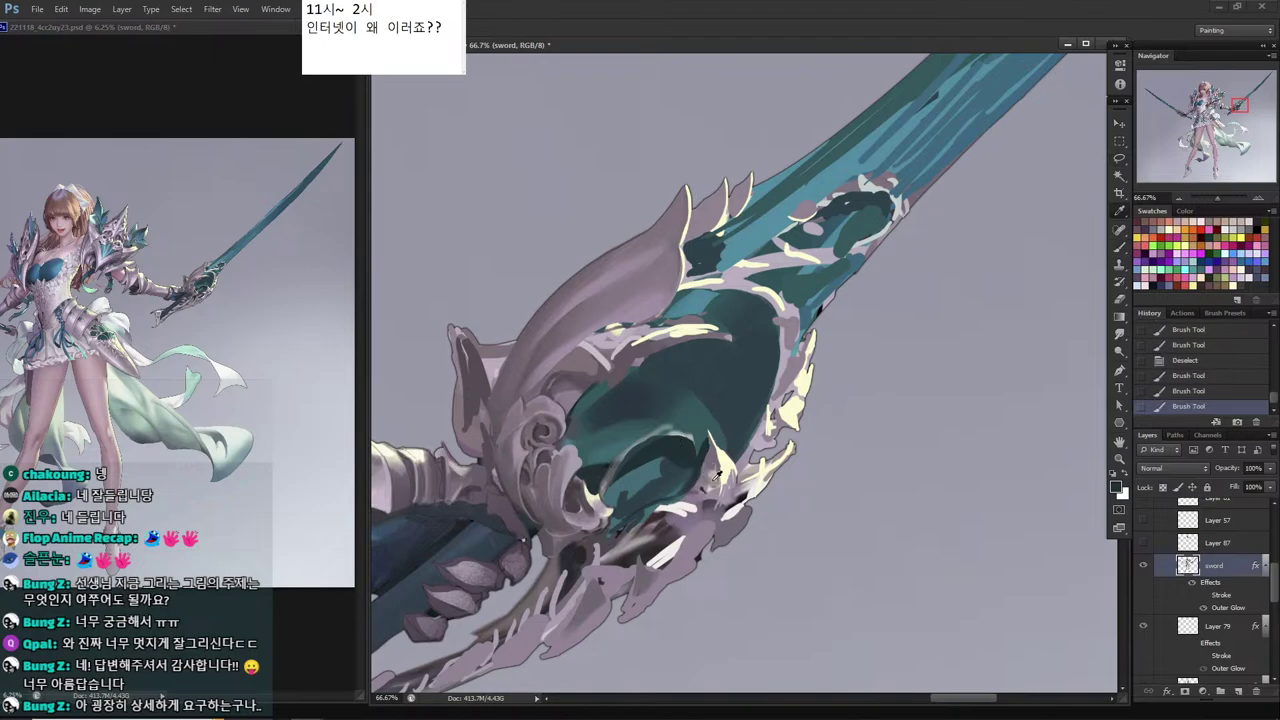
alt+click(714, 498)
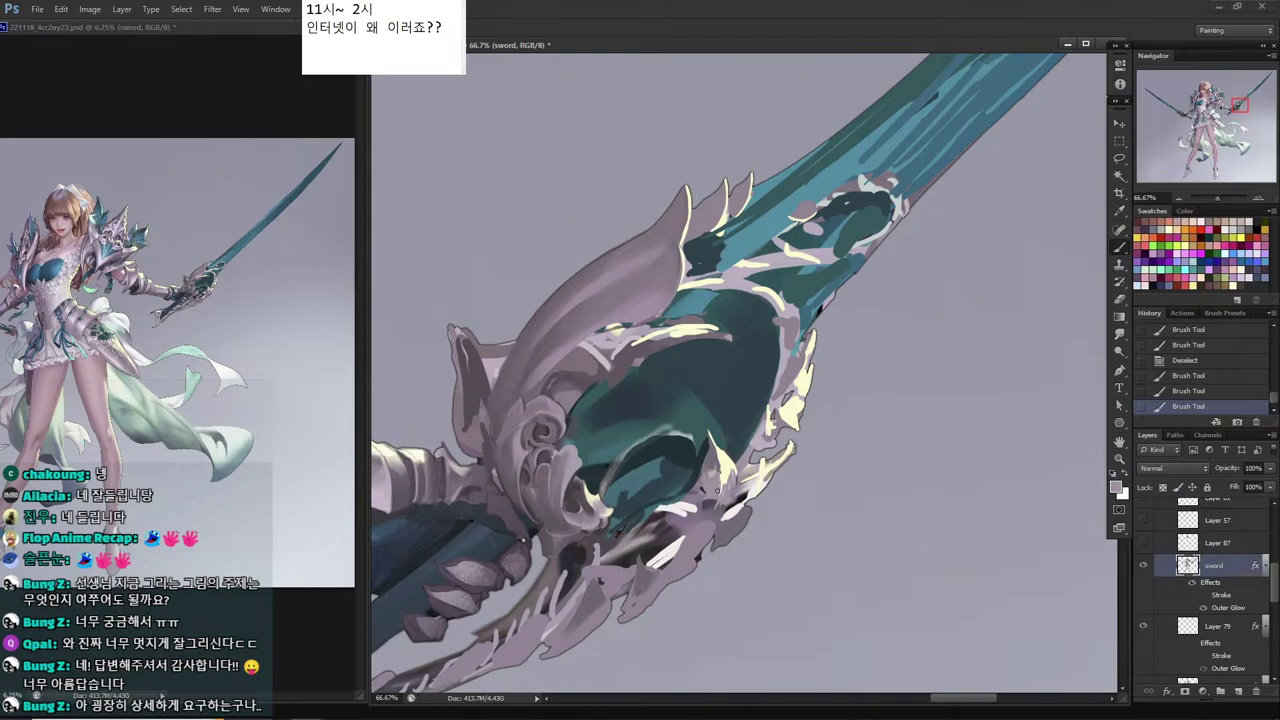
drag(717, 480, 759, 408)
alt+click(716, 492)
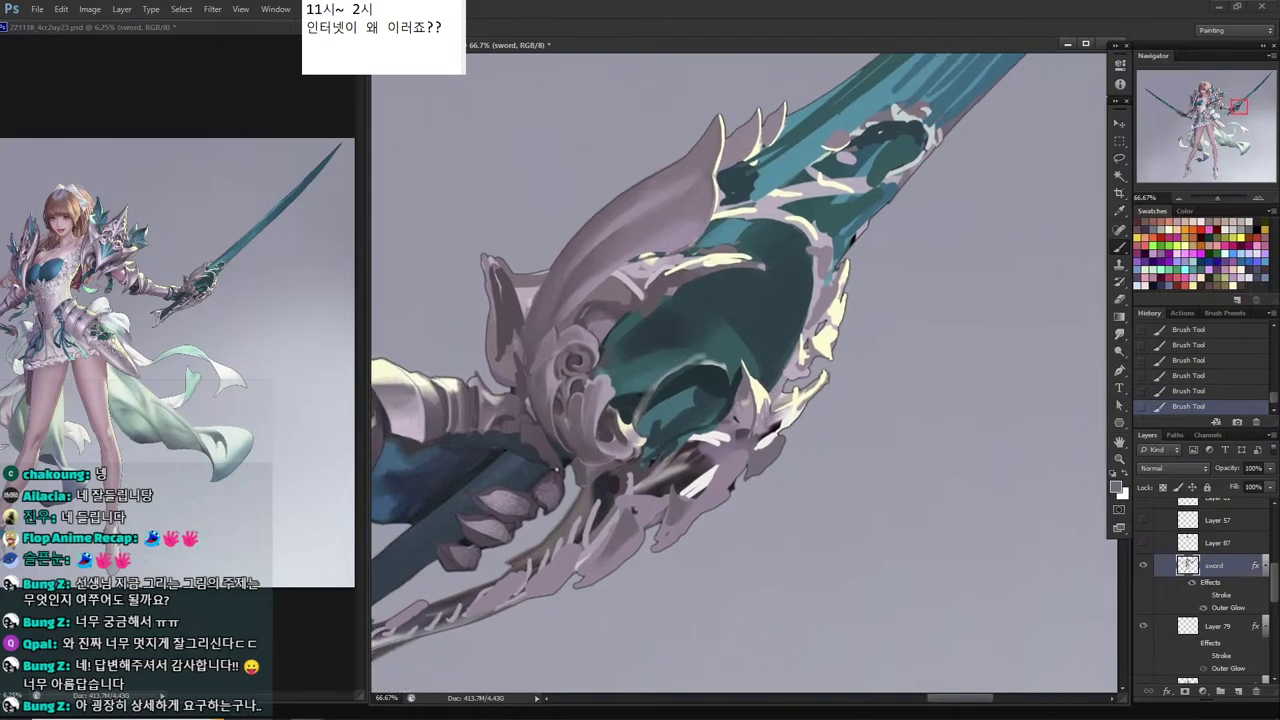
Repaint the pointed leaf beside the petal with sampled mauve and cream to smooth its shape.
key(b)
drag(754, 416, 690, 460)
alt+click(704, 432)
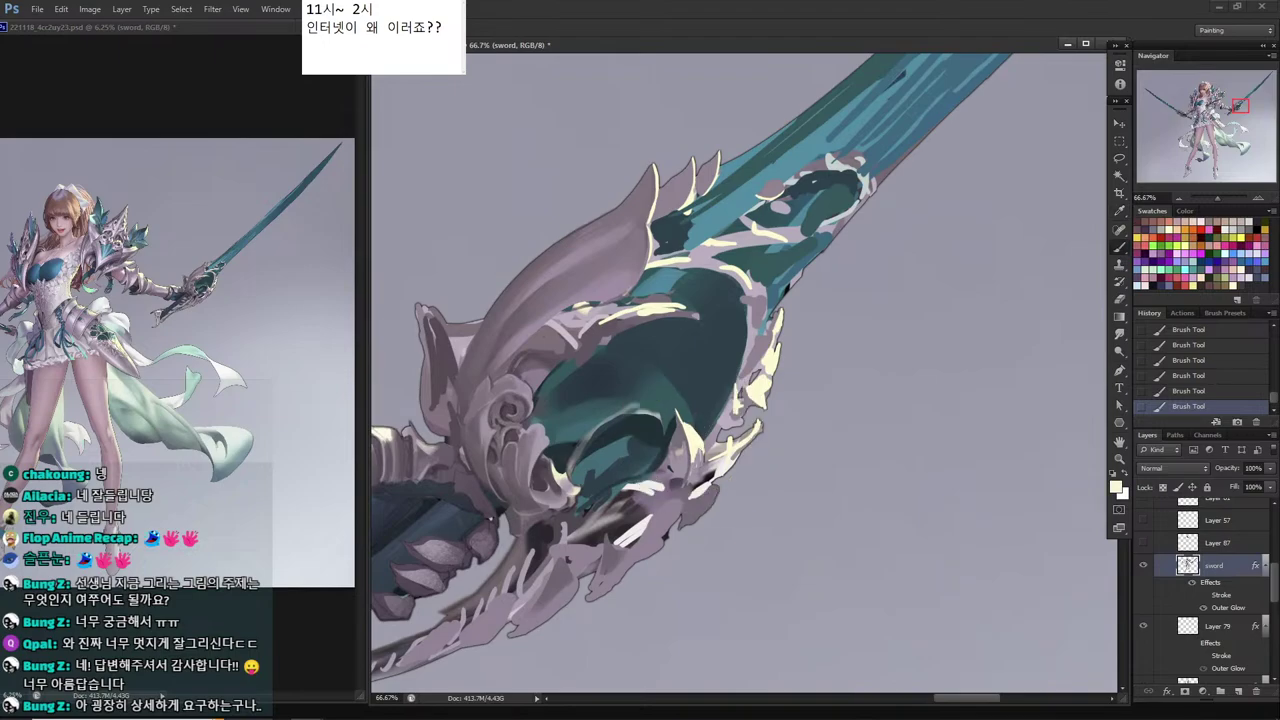
mouse_move(690, 432)
mouse_down()
mouse_move(662, 457)
mouse_move(637, 508)
mouse_move(658, 445)
mouse_move(670, 436)
mouse_move(654, 458)
mouse_move(698, 451)
mouse_move(666, 468)
mouse_up()
alt+click(637, 513)
Lasso the gap between the petal and the neighbouring leaf, paint it mauve, and deselect.
key(l)
key(b)
drag(668, 452, 650, 466)
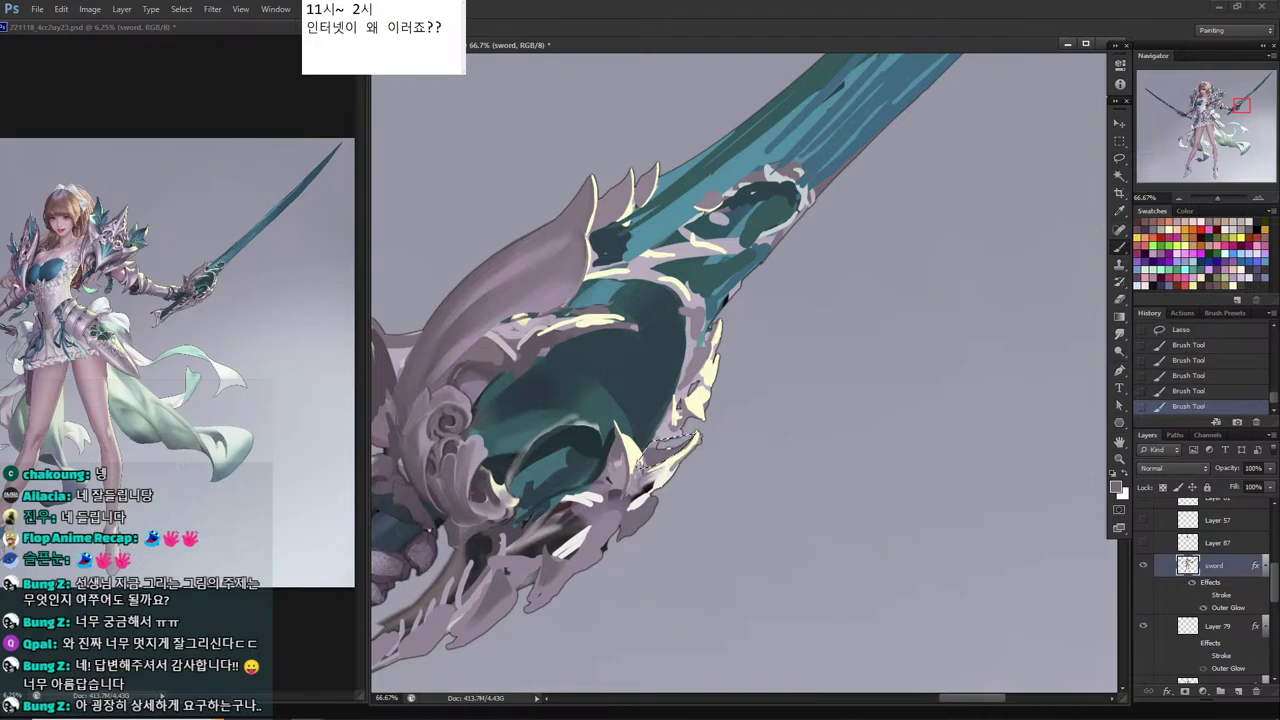
key(l)
key(ctrl+d)
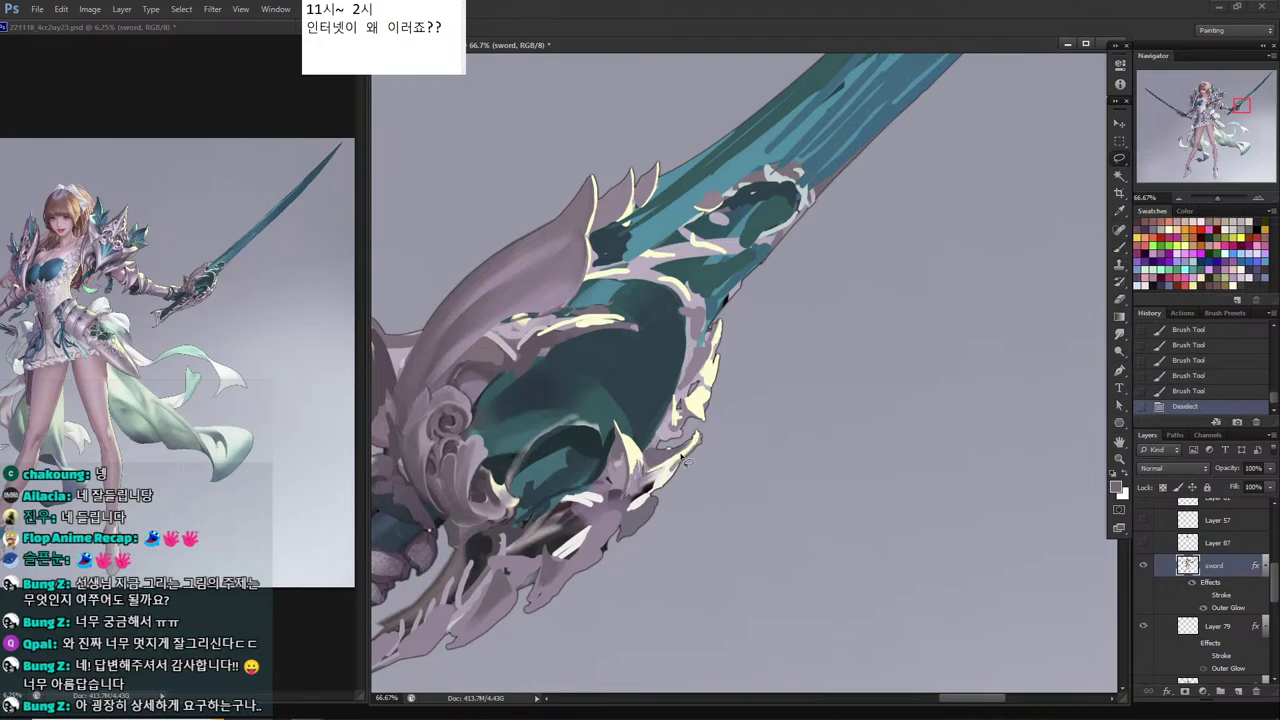
Add cream strokes to the pointed leaf, and sharpen its outer contour by deleting lassoed edges.
mouse_move(687, 462)
mouse_down()
mouse_move(684, 471)
mouse_move(695, 431)
mouse_move(670, 471)
mouse_move(705, 395)
mouse_move(682, 448)
mouse_up()
key(b)
alt+click(704, 401)
drag(676, 452, 668, 462)
mouse_move(680, 450)
mouse_down()
mouse_move(668, 462)
mouse_move(690, 464)
mouse_move(700, 430)
mouse_move(701, 453)
mouse_move(668, 450)
mouse_move(666, 432)
mouse_move(682, 436)
mouse_up()
key(l)
key(ctrl+d)
key(Delete)
key(ctrl+d)
key(Delete)
key(ctrl+d)
Paint mauve in the notch above the pointed leaf, clear the lassoed excess along its upper edge, and deselect.
key(b)
click(676, 421)
key(b)
drag(688, 424, 684, 430)
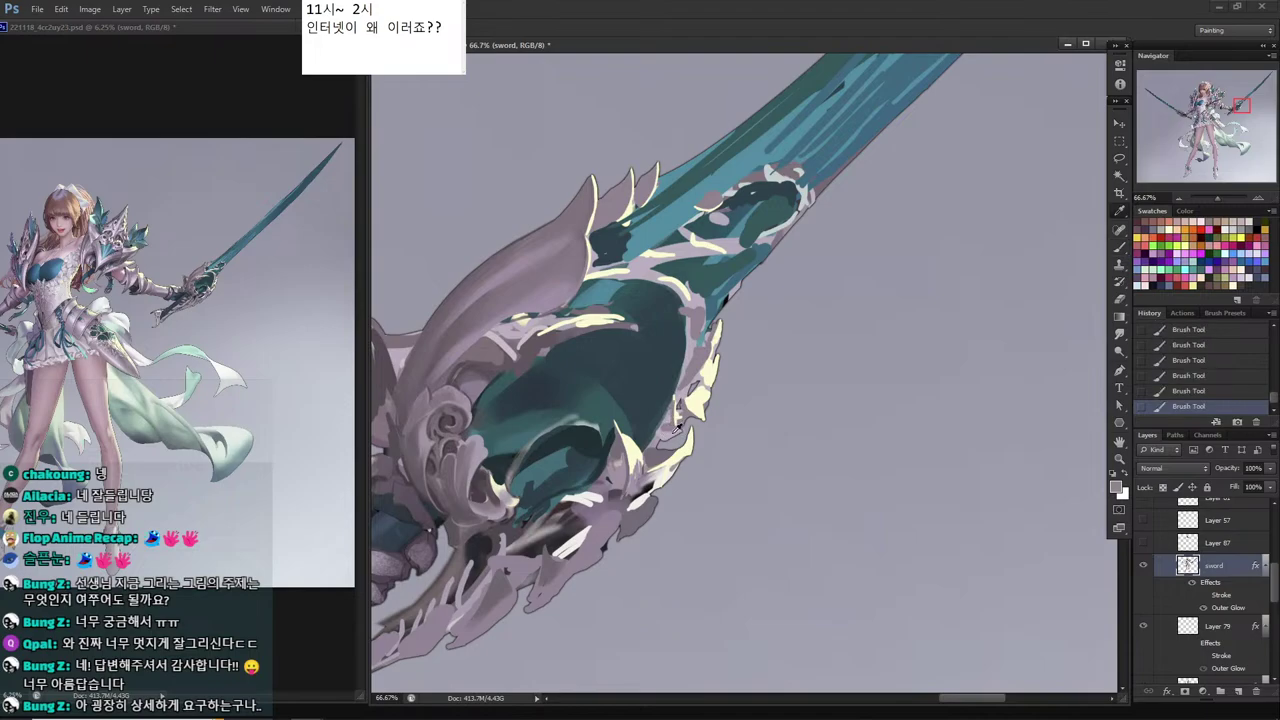
key(l)
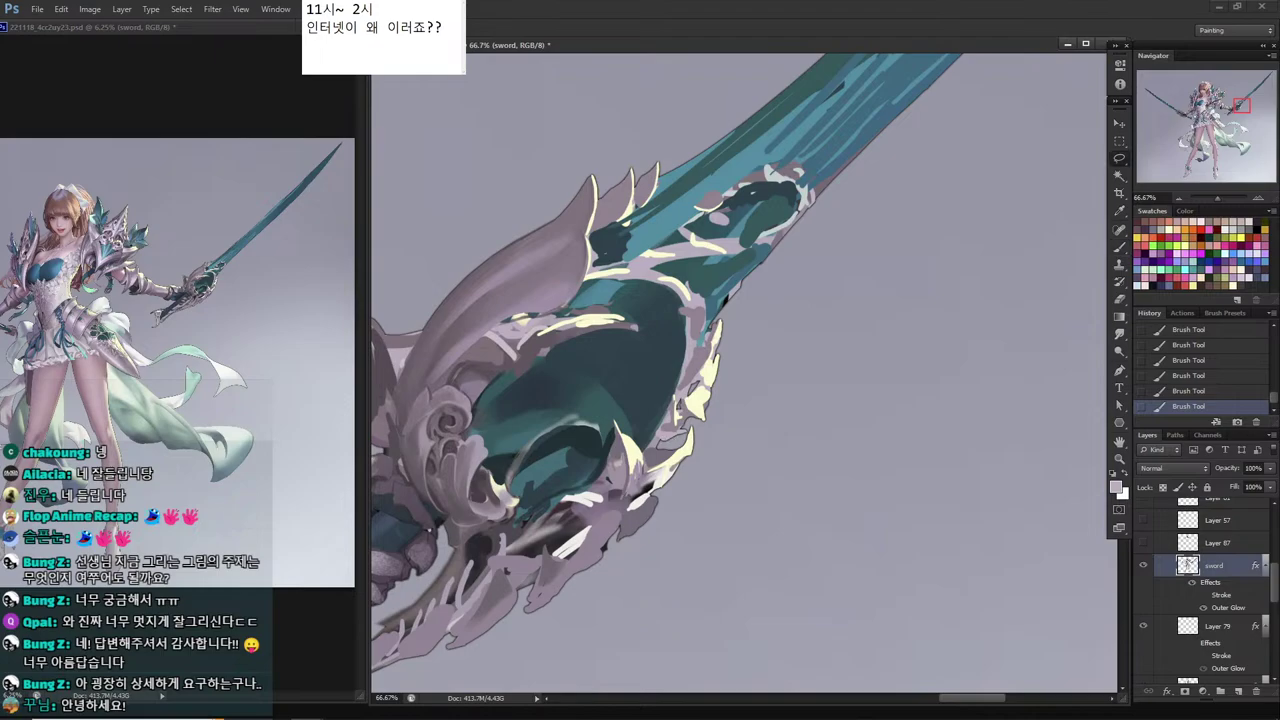
drag(690, 436, 662, 428)
key(Delete)
key(ctrl+d)
Paint a dark teal shadow along the large inset's edge nearest the outer leaves.
key(i)
key(b)
key(i)
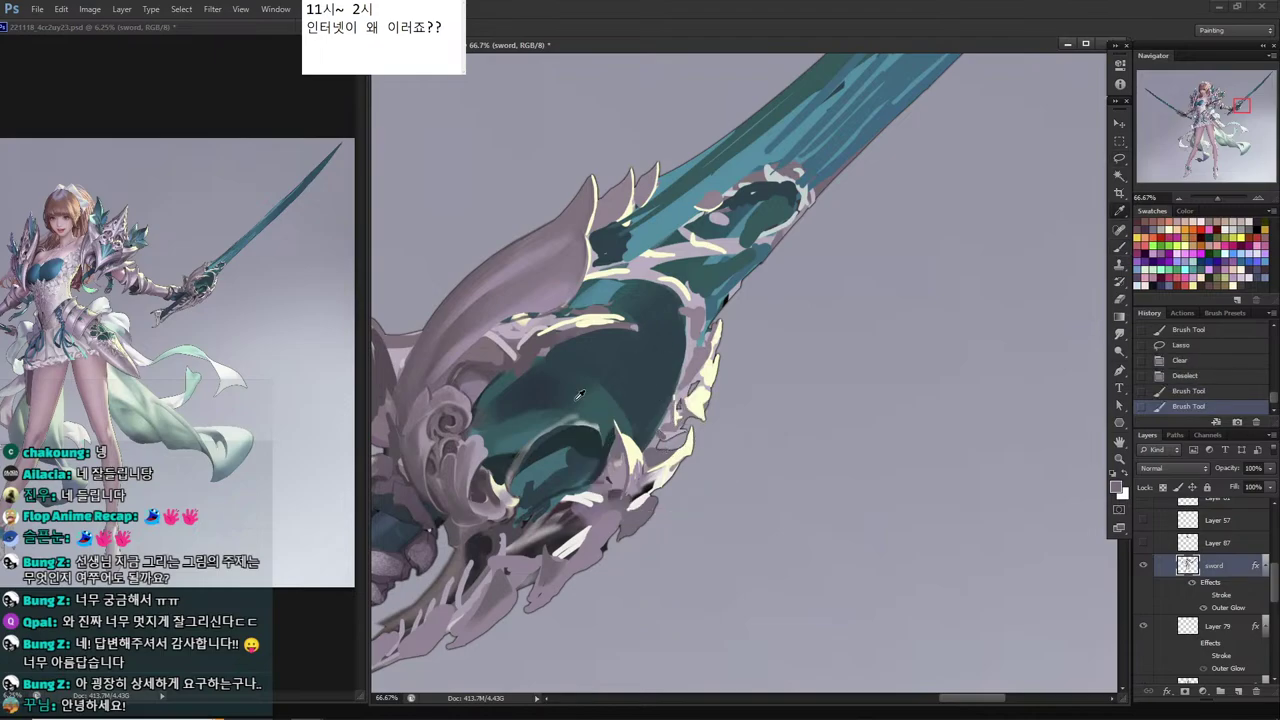
click(606, 449)
key(b)
click(678, 336)
right_click(682, 331)
drag(685, 314, 656, 426)
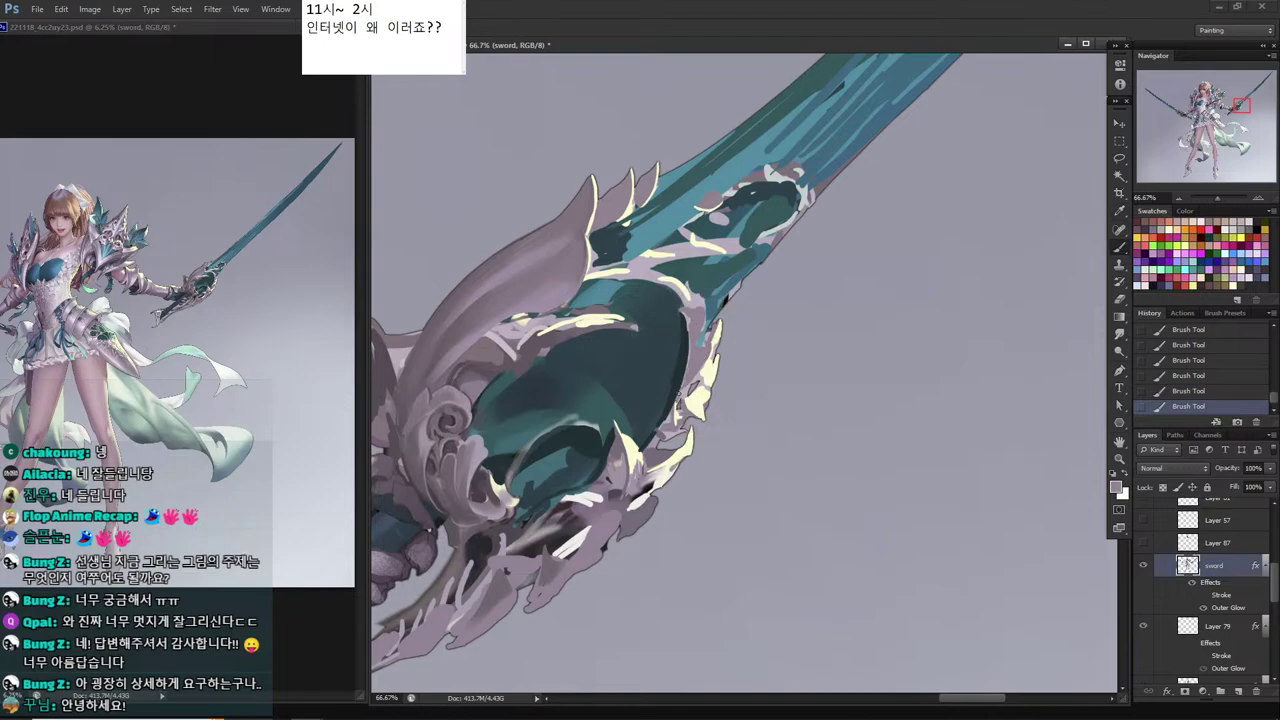
Touch up the frame beside the large inset with sampled tones, and save the document.
alt+click(566, 515)
alt+click(705, 372)
key(ctrl+s)
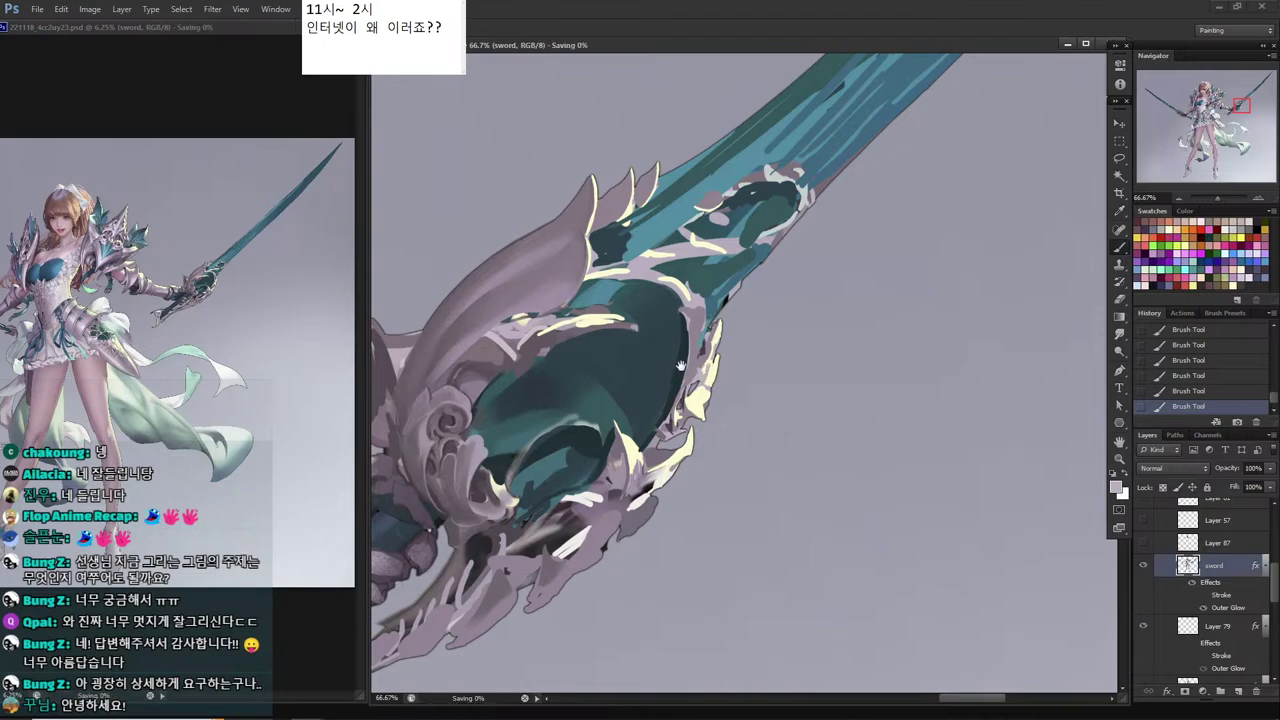
Refine the frame between the large inset and the upper outer leaf with sampled light and dark tones.
drag(680, 367, 758, 462)
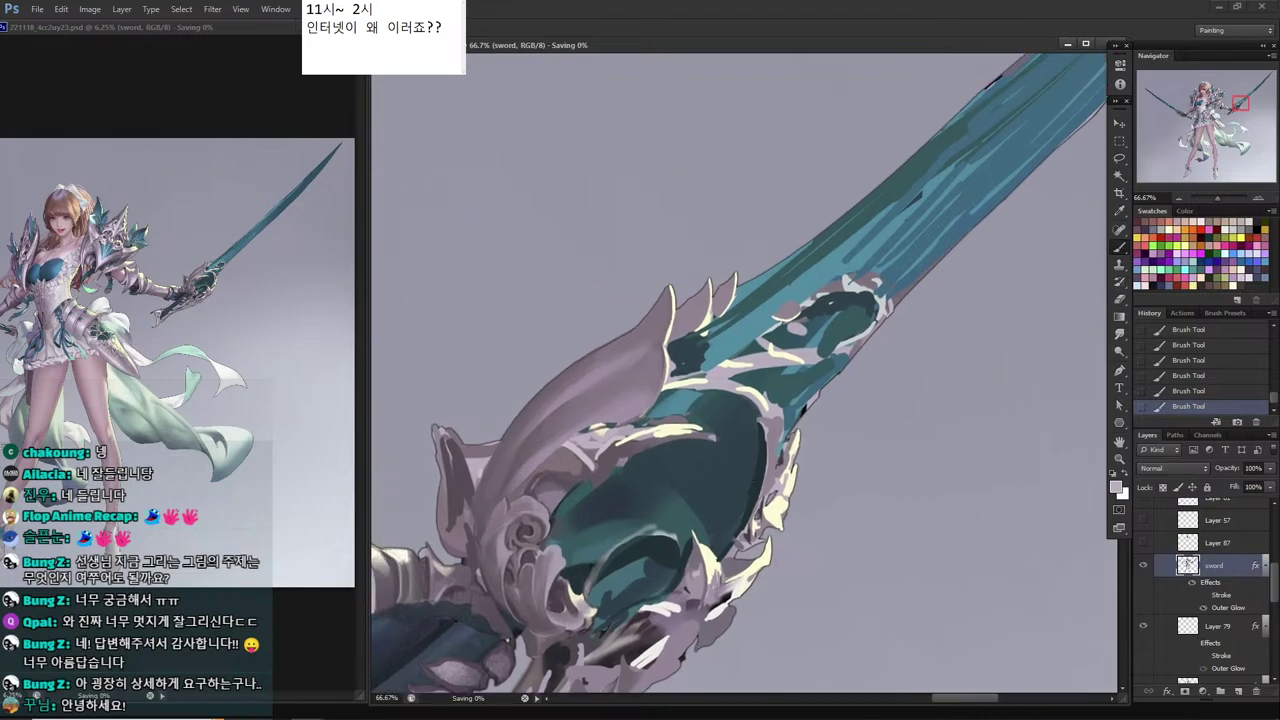
alt+click(790, 473)
alt+click(776, 476)
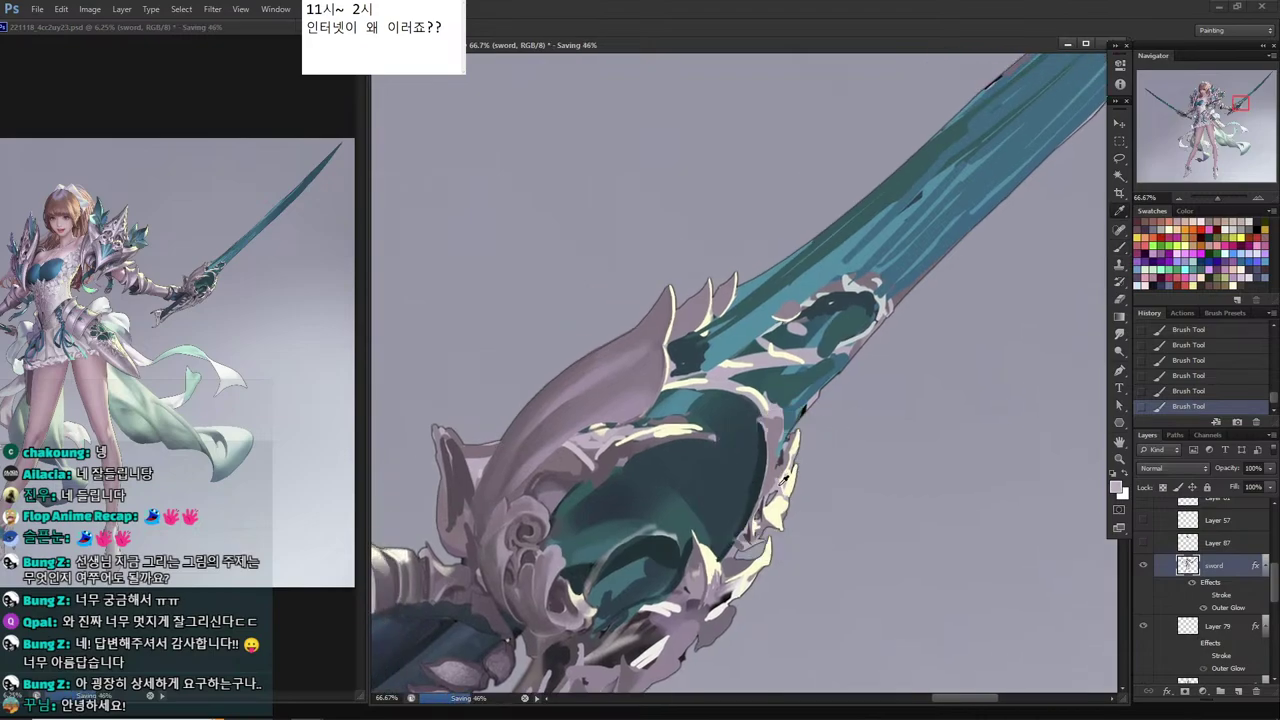
alt+click(787, 457)
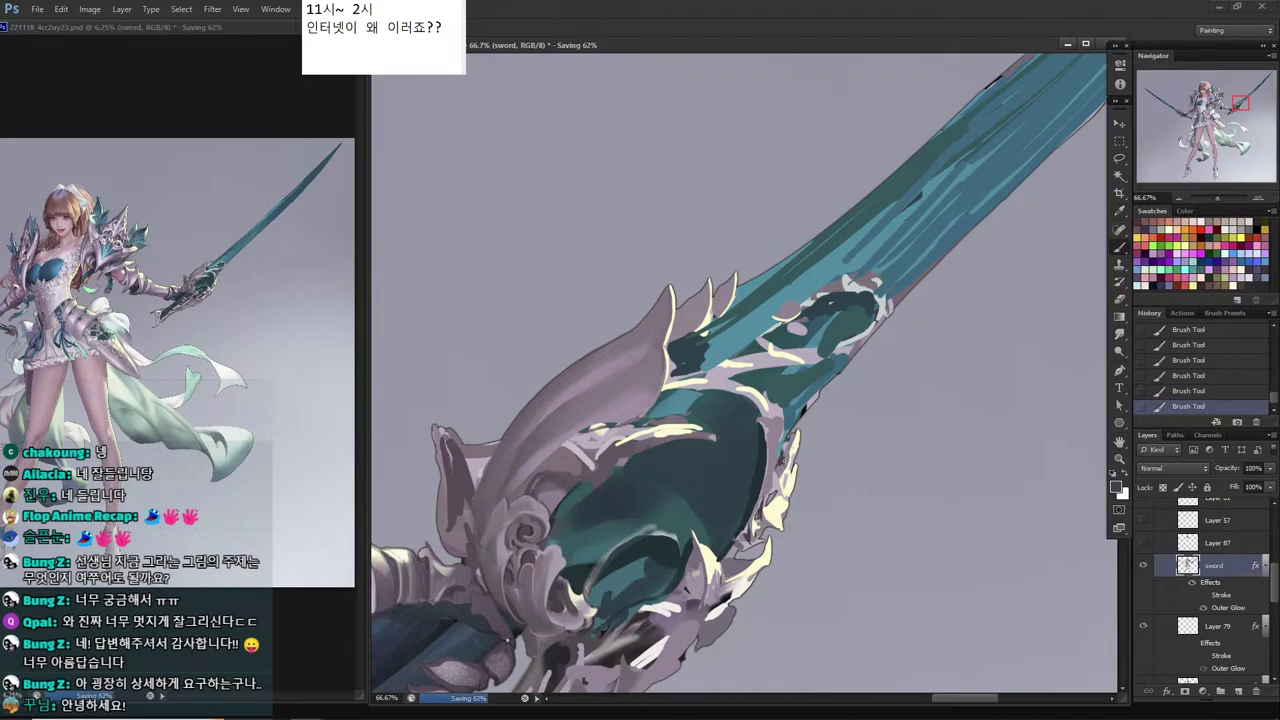
alt+click(790, 443)
click(797, 457)
drag(753, 435, 641, 460)
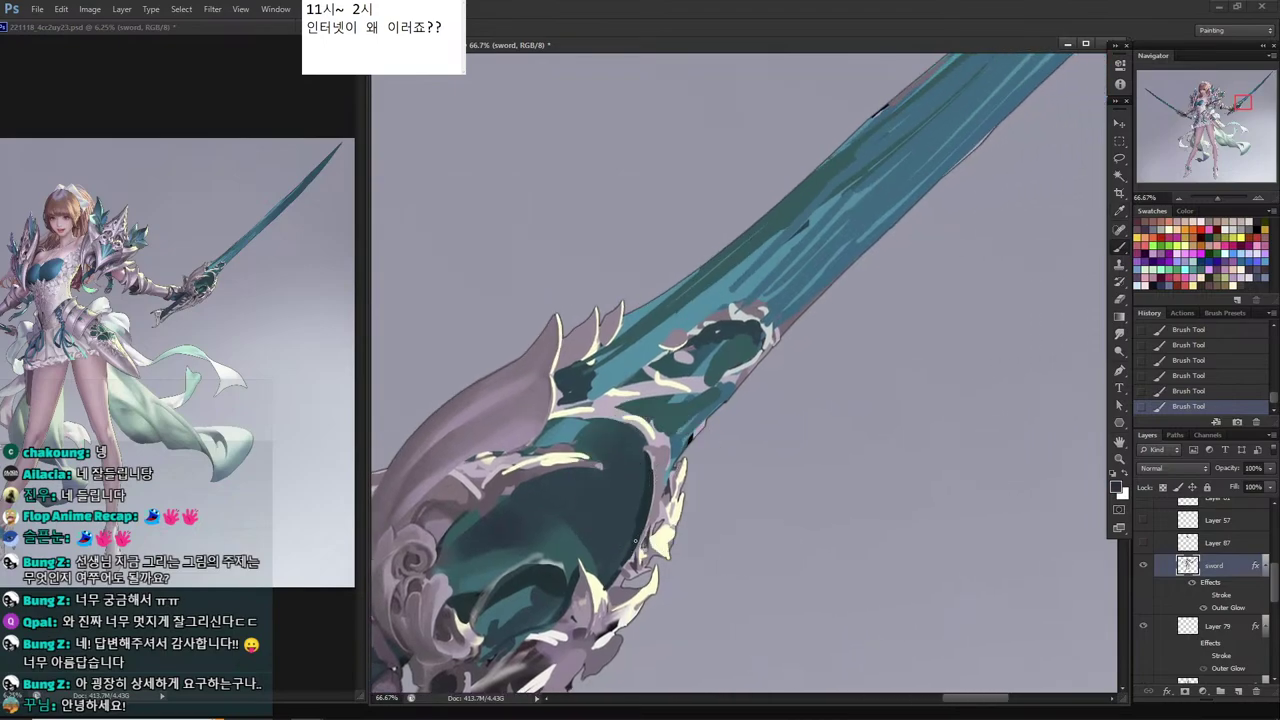
alt+click(631, 483)
drag(646, 466, 640, 505)
Fill the two small insets at the blade's base with sampled dark teal.
drag(626, 466, 500, 622)
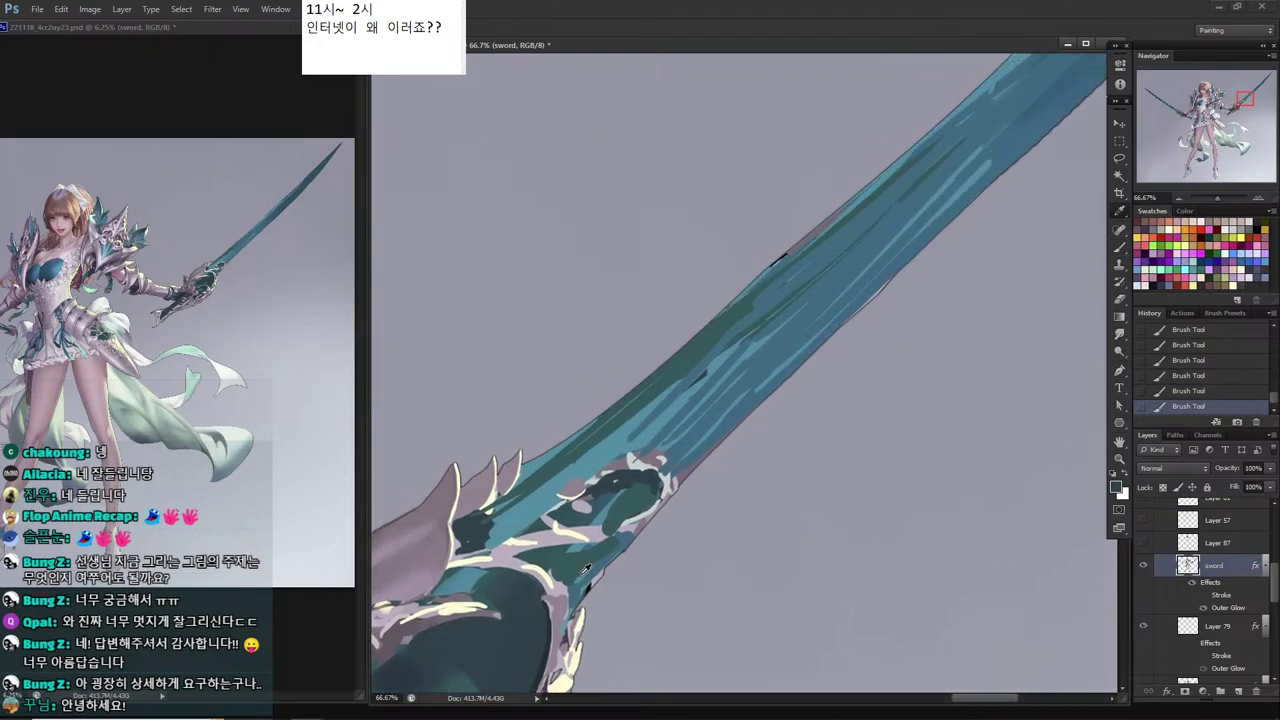
drag(640, 470, 652, 424)
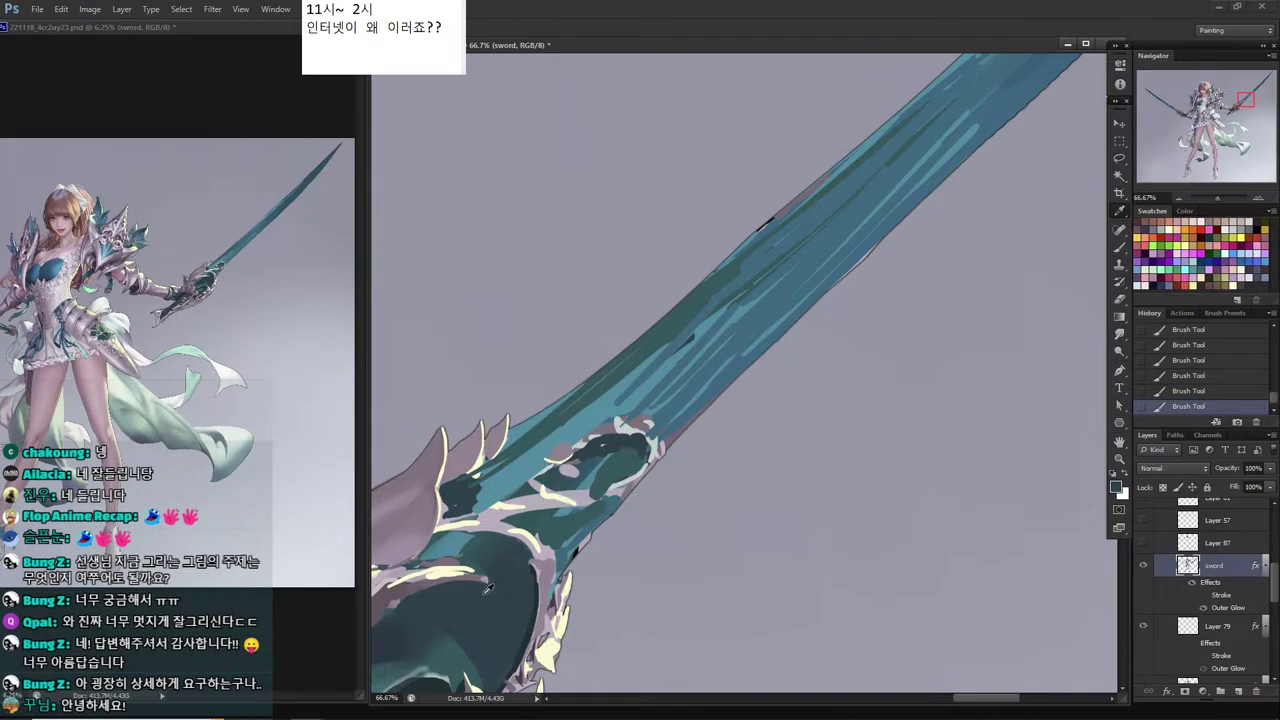
mouse_move(590, 496)
mouse_down()
mouse_move(532, 508)
mouse_move(542, 520)
mouse_move(516, 509)
mouse_up()
mouse_move(590, 466)
mouse_down()
mouse_move(596, 480)
mouse_move(558, 478)
mouse_up()
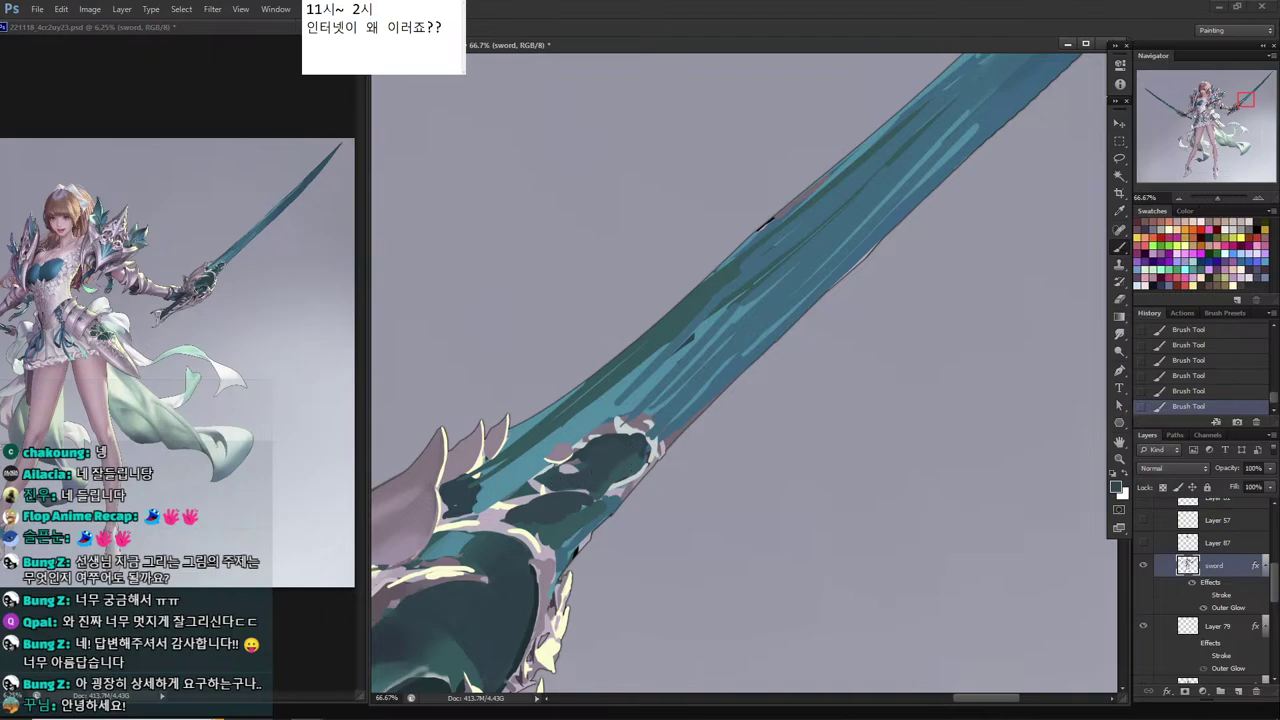
Paint sampled blue-teal strokes across the uppermost small inset and the strip of blade beneath it.
key(i)
click(650, 420)
key(b)
drag(632, 448, 605, 487)
alt+click(604, 478)
mouse_move(630, 442)
mouse_down()
mouse_move(602, 478)
mouse_move(616, 479)
mouse_move(614, 493)
mouse_move(562, 530)
mouse_up()
Blend the uppermost small inset's surface with sampled mid and dark teal tones.
alt+click(629, 462)
alt+click(630, 455)
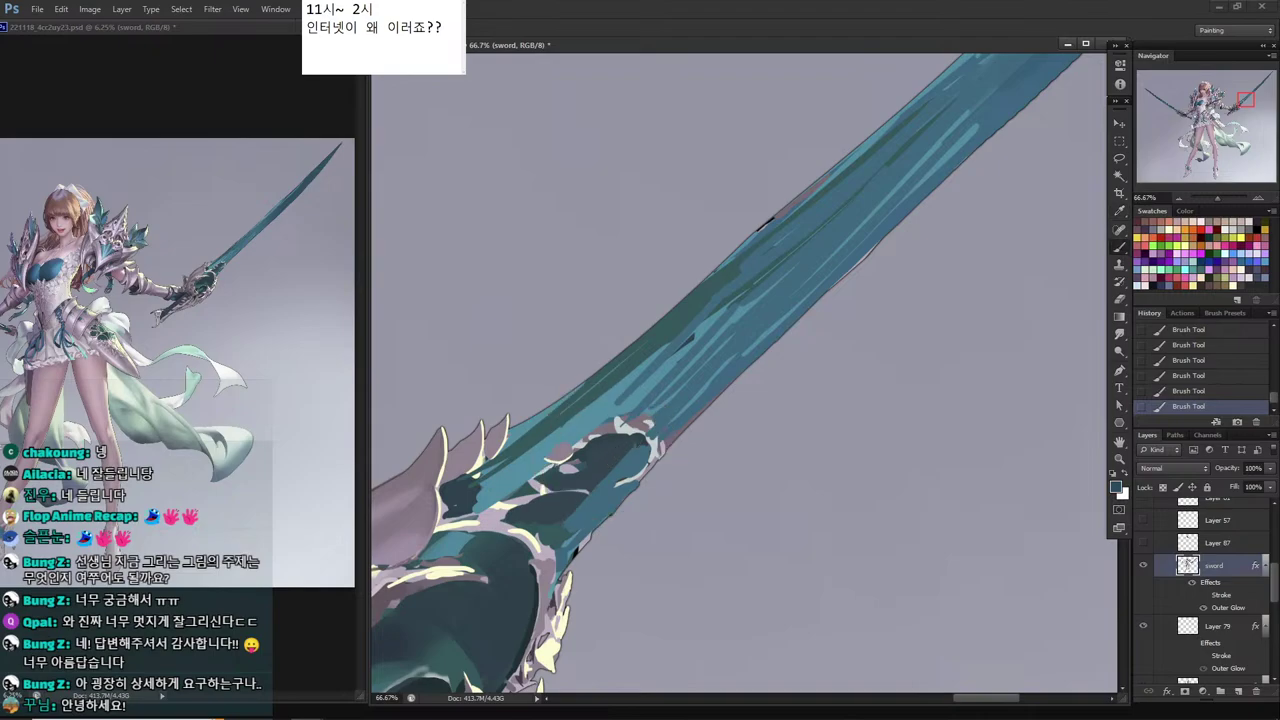
drag(628, 452, 590, 496)
key(alt)
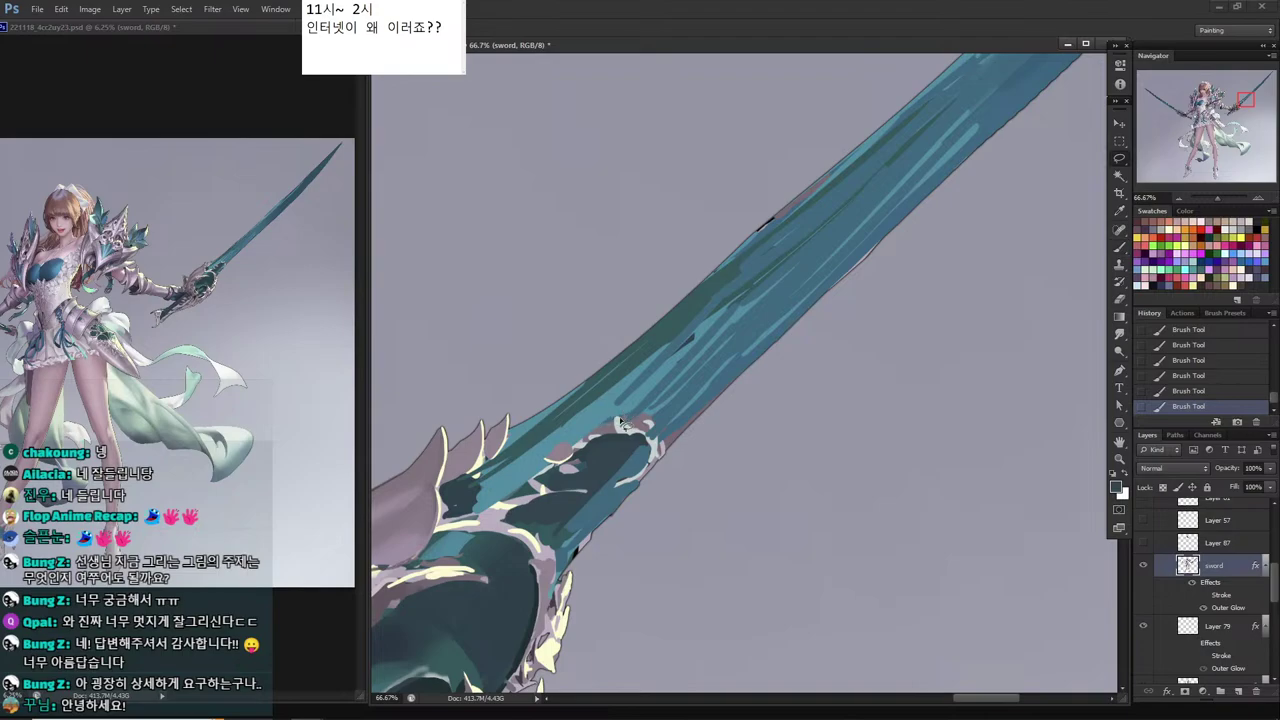
alt+click(604, 464)
drag(631, 474, 598, 492)
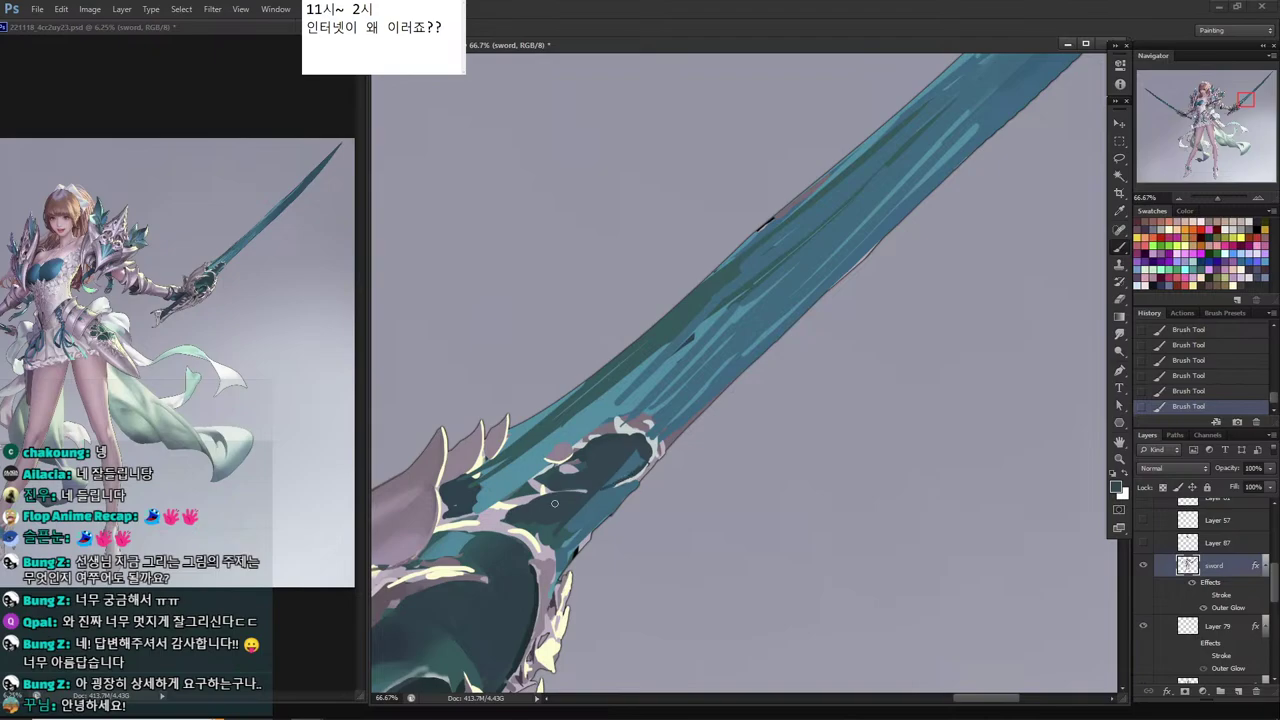
Touch up the frame at the uppermost inset's tip with sampled mauve and teal.
alt+click(645, 422)
alt+click(645, 430)
alt+click(650, 424)
alt+click(652, 431)
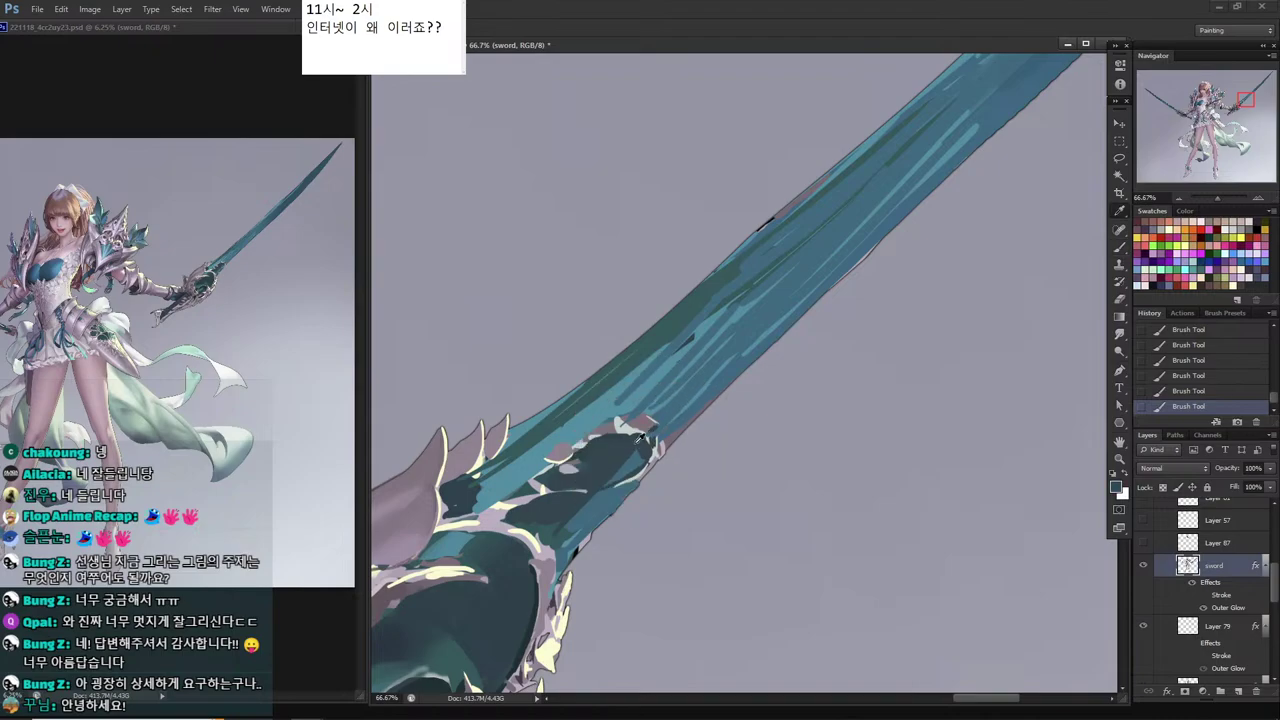
alt+click(646, 422)
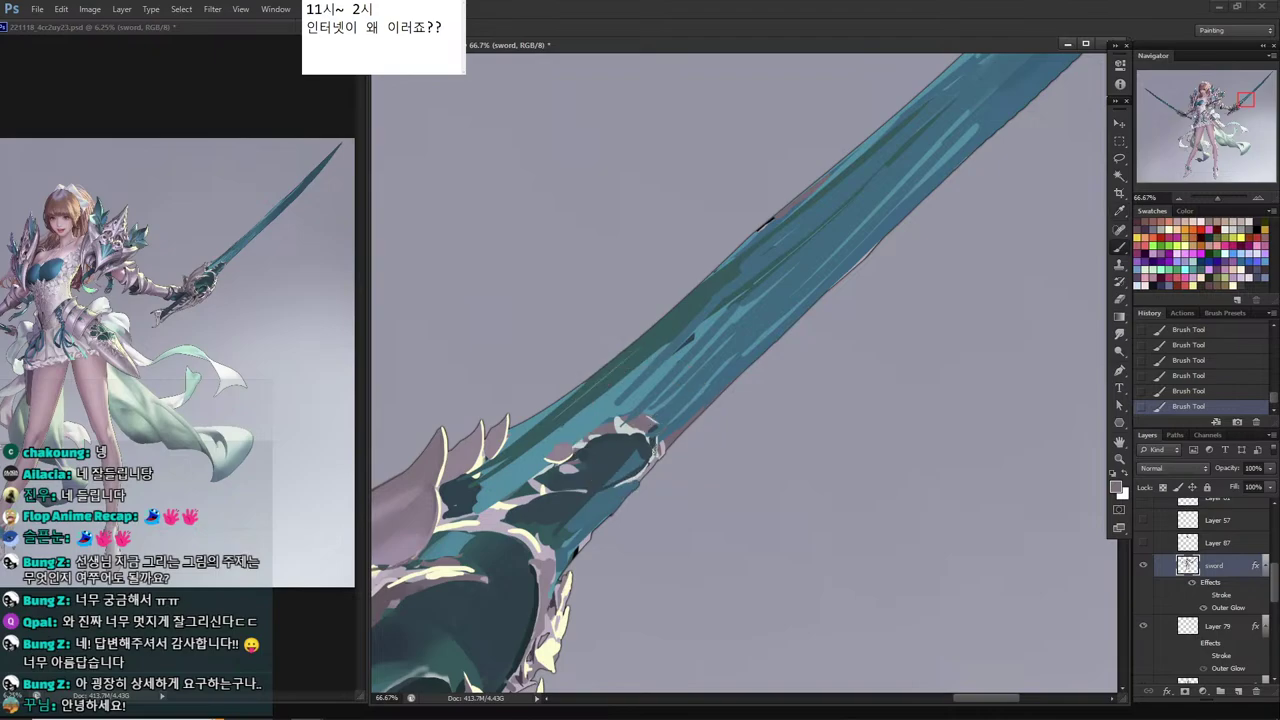
Paint a thin mauve divider between the two small insets, refine the frame's tip, and save the document.
alt+click(655, 432)
alt+click(638, 424)
drag(652, 450, 674, 409)
alt+click(693, 400)
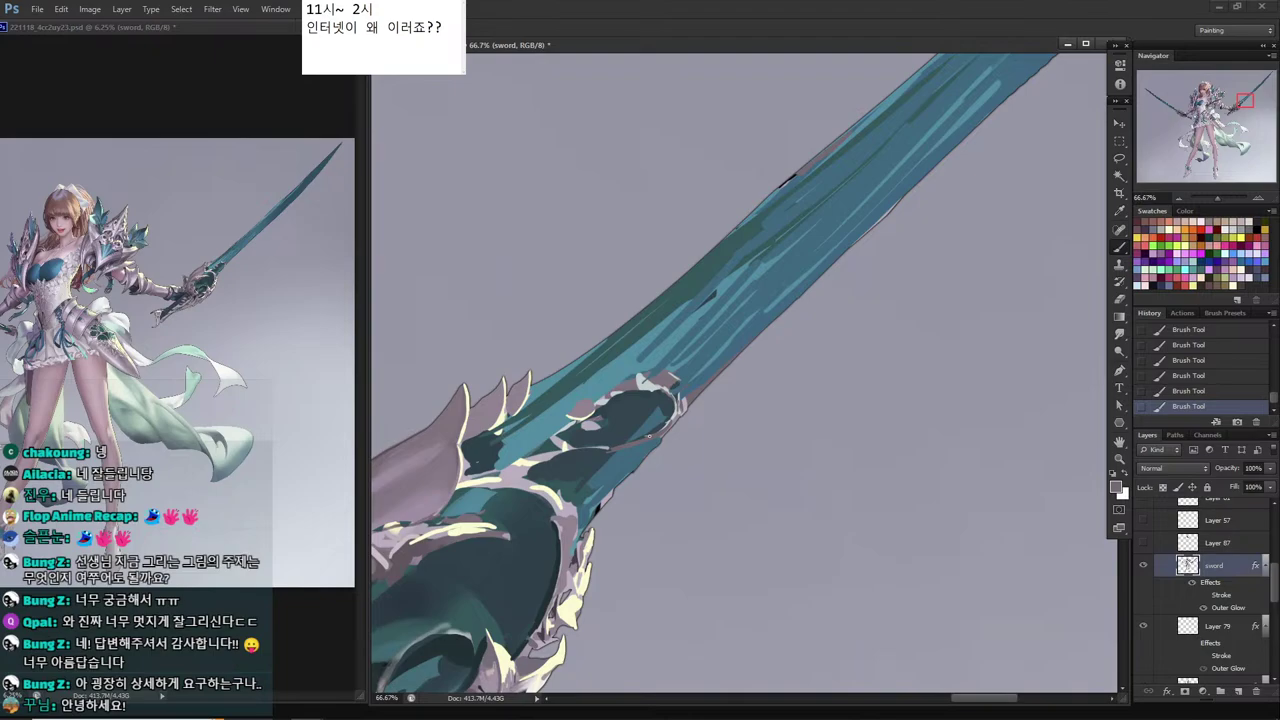
key(ctrl+s)
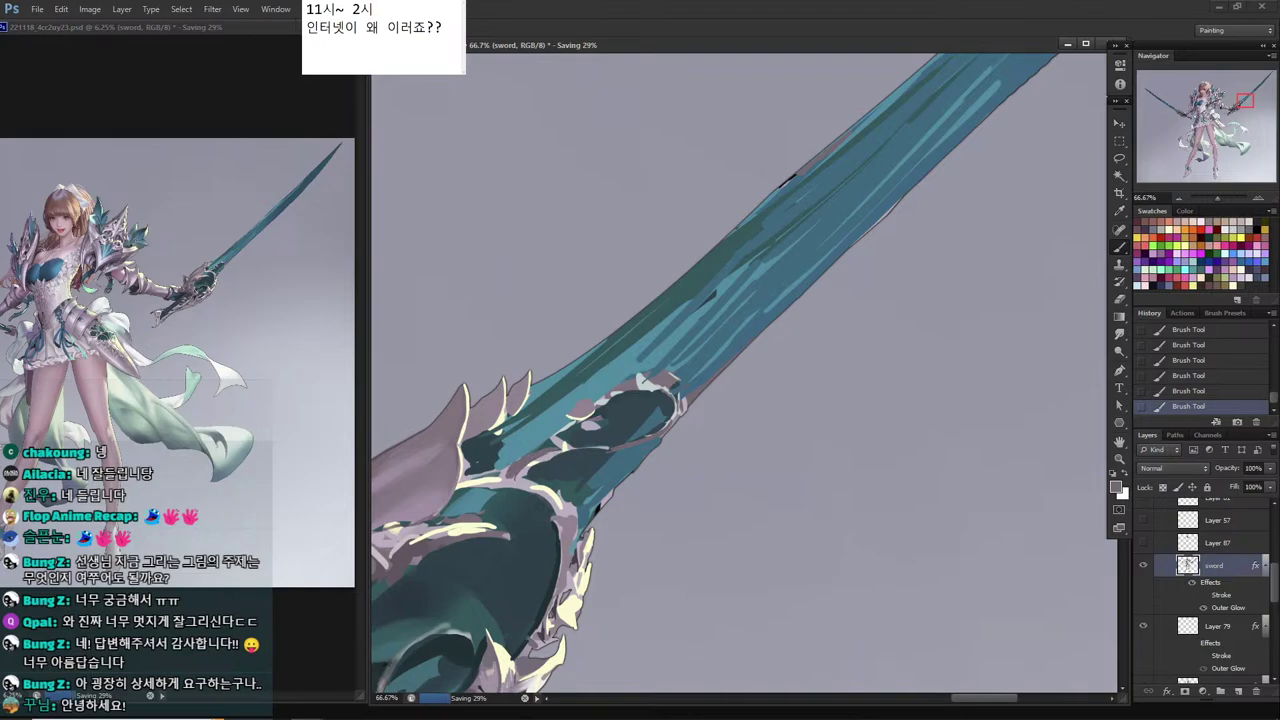
Trim the upper outer leaf's edge beside the large inset by deleting a lassoed sliver, and deselect.
drag(538, 488, 570, 399)
key(alt)
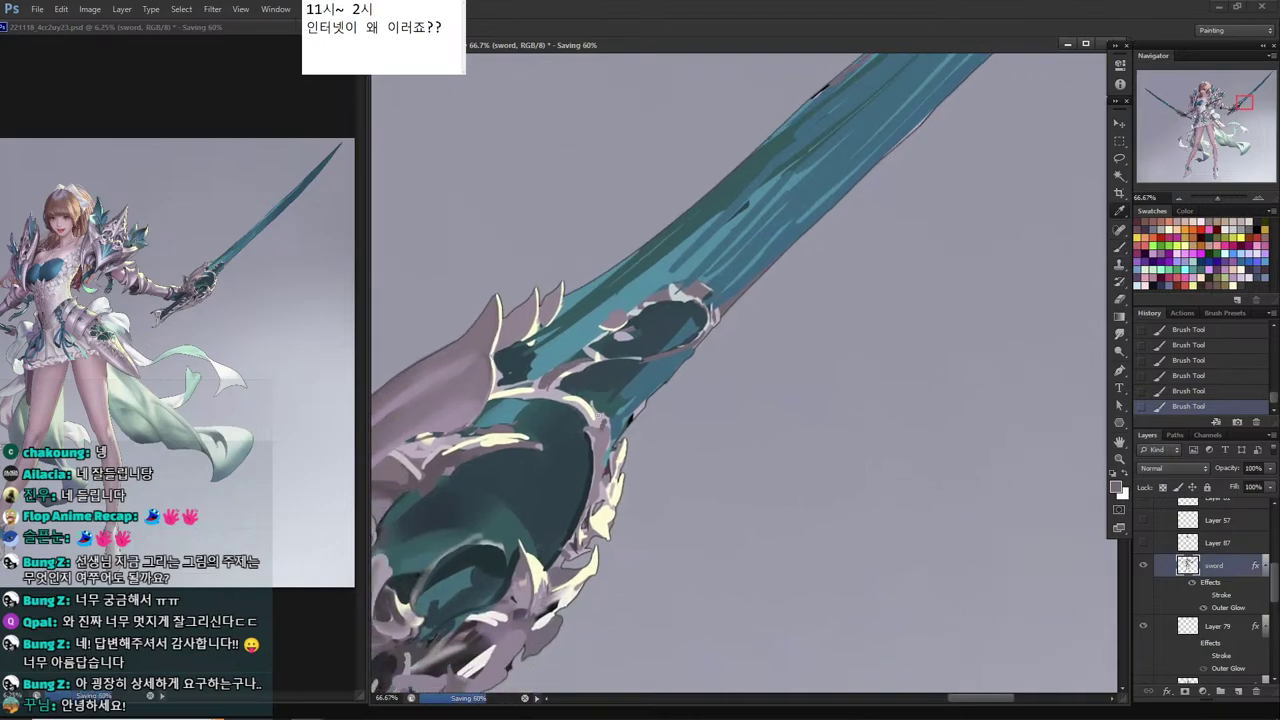
alt+click(617, 497)
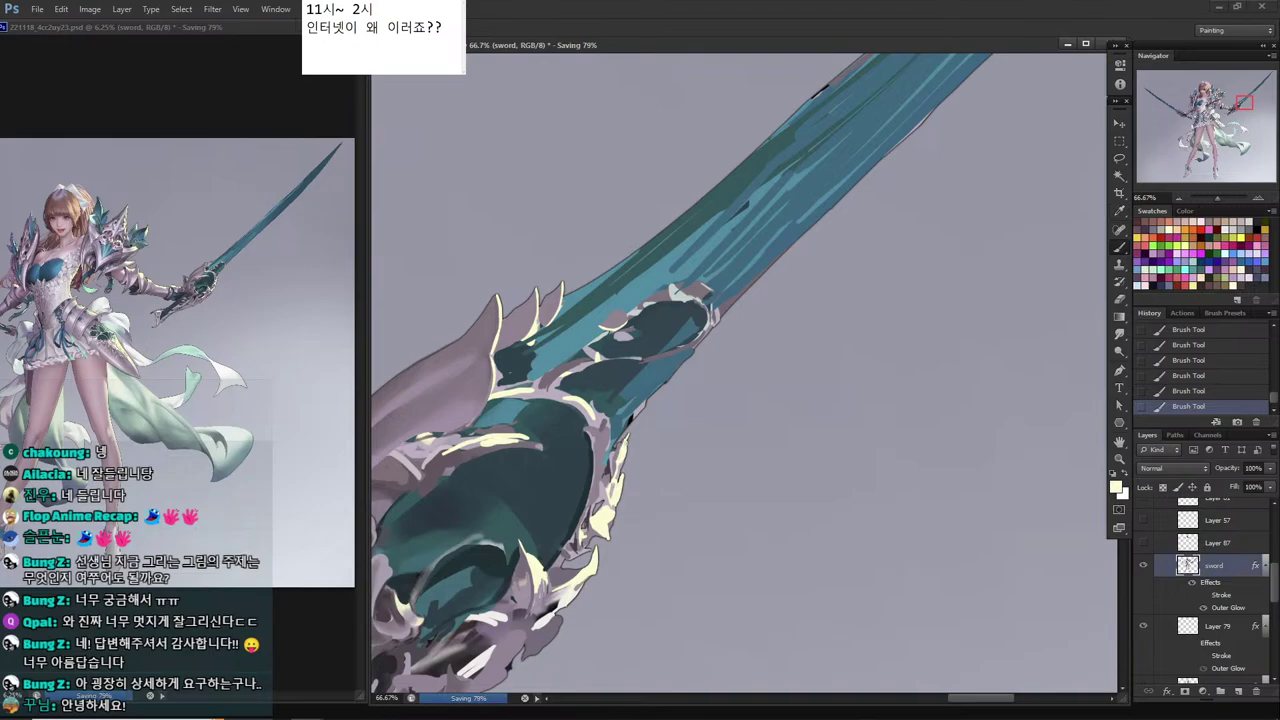
key(l)
mouse_move(631, 434)
mouse_down()
mouse_move(627, 458)
mouse_move(632, 436)
mouse_up()
mouse_move(632, 444)
mouse_down()
mouse_move(614, 464)
mouse_move(623, 480)
mouse_up()
key(Delete)
key(ctrl+d)
key(b)
Touch up the frame beside the upper outer leaf with sampled tones, and delete another lassoed sliver from the leaf's edge.
alt+click(607, 464)
alt+click(611, 470)
alt+click(616, 462)
alt+click(609, 451)
key(l)
mouse_move(623, 480)
mouse_down()
mouse_move(629, 464)
mouse_move(630, 486)
mouse_up()
drag(630, 486, 627, 476)
key(Delete)
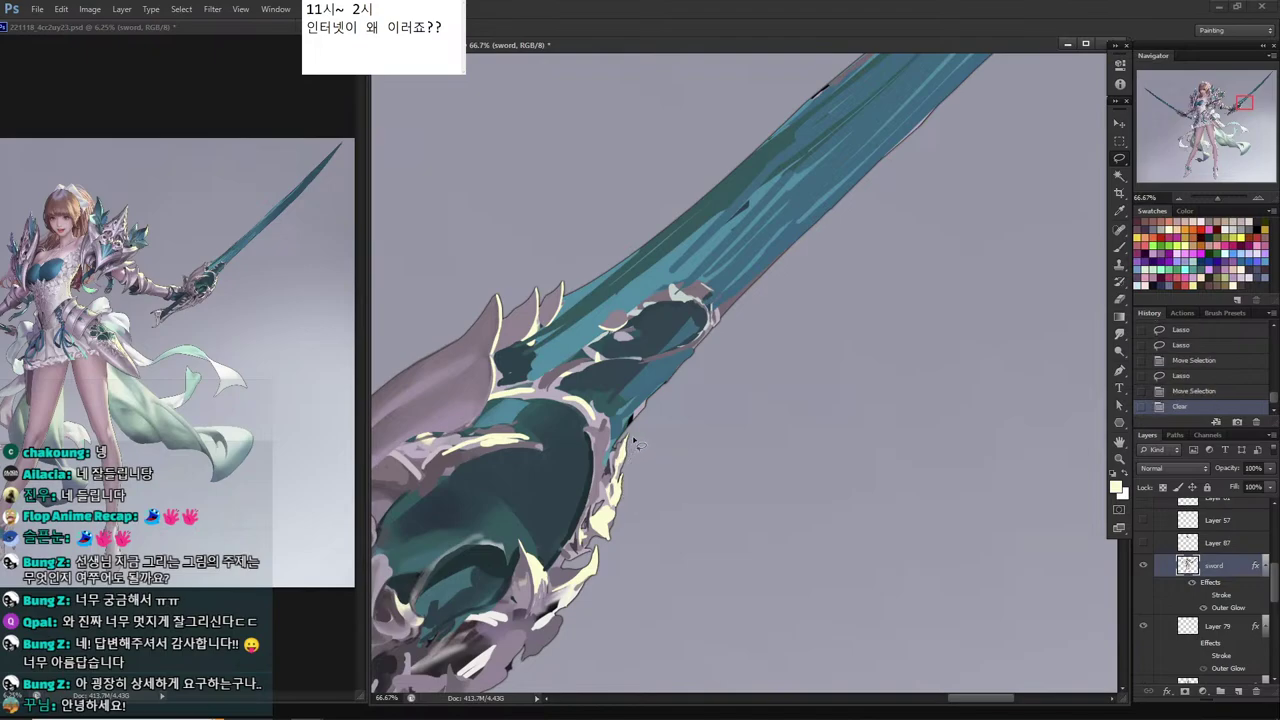
key(ctrl+d)
Paint fine cream and dark mauve details between the frame and the upper outer leaf, and save the document.
key(i)
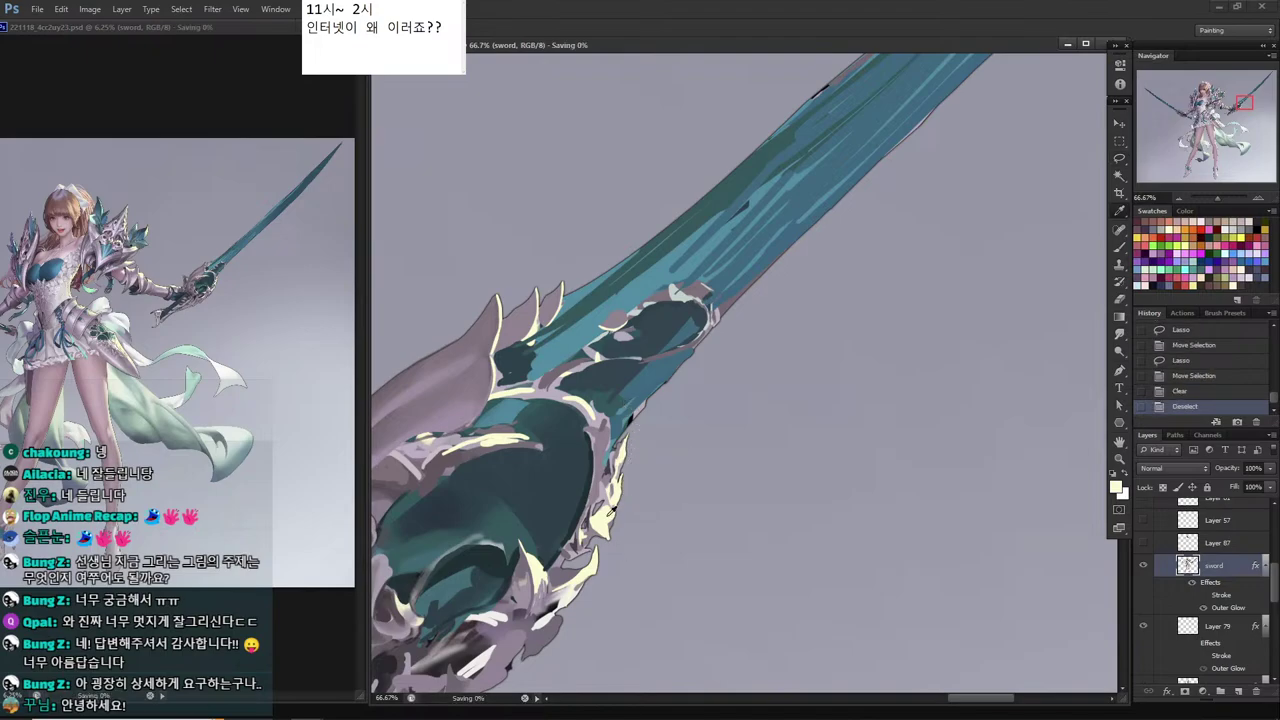
click(605, 478)
key(ctrl+s)
key(b)
mouse_move(607, 500)
mouse_down()
mouse_move(605, 514)
mouse_move(612, 492)
mouse_up()
alt+click(604, 512)
drag(607, 498, 608, 484)
drag(606, 489, 606, 481)
drag(567, 416, 562, 464)
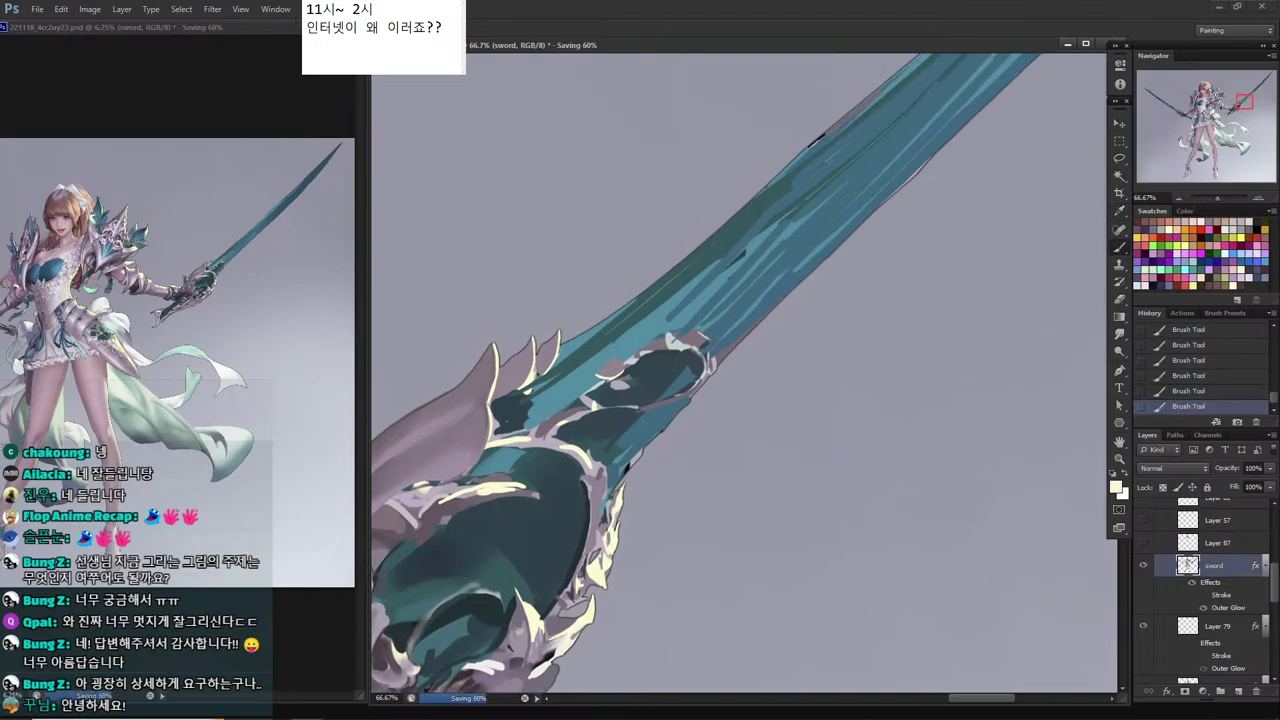
alt+click(602, 537)
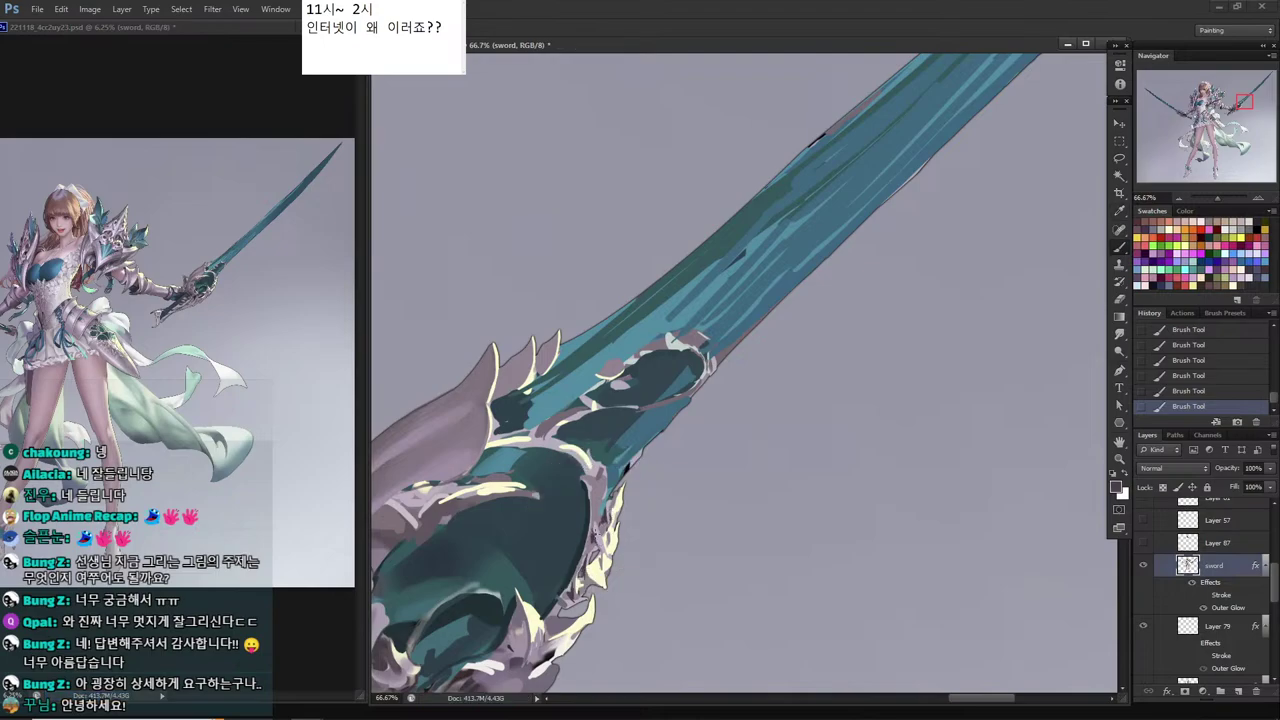
key(ctrl+s)
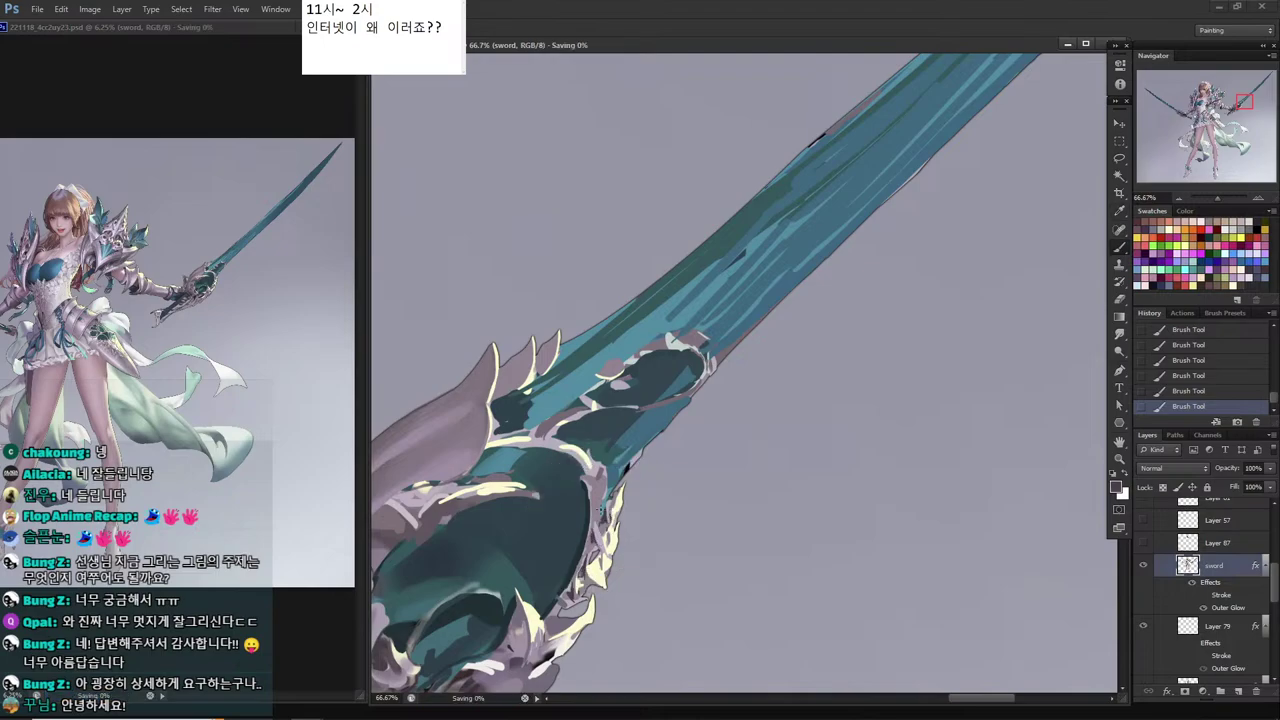
Shade the base of the pointed leaf beside the petal with sampled mauve strokes.
drag(558, 630, 652, 457)
alt+click(650, 451)
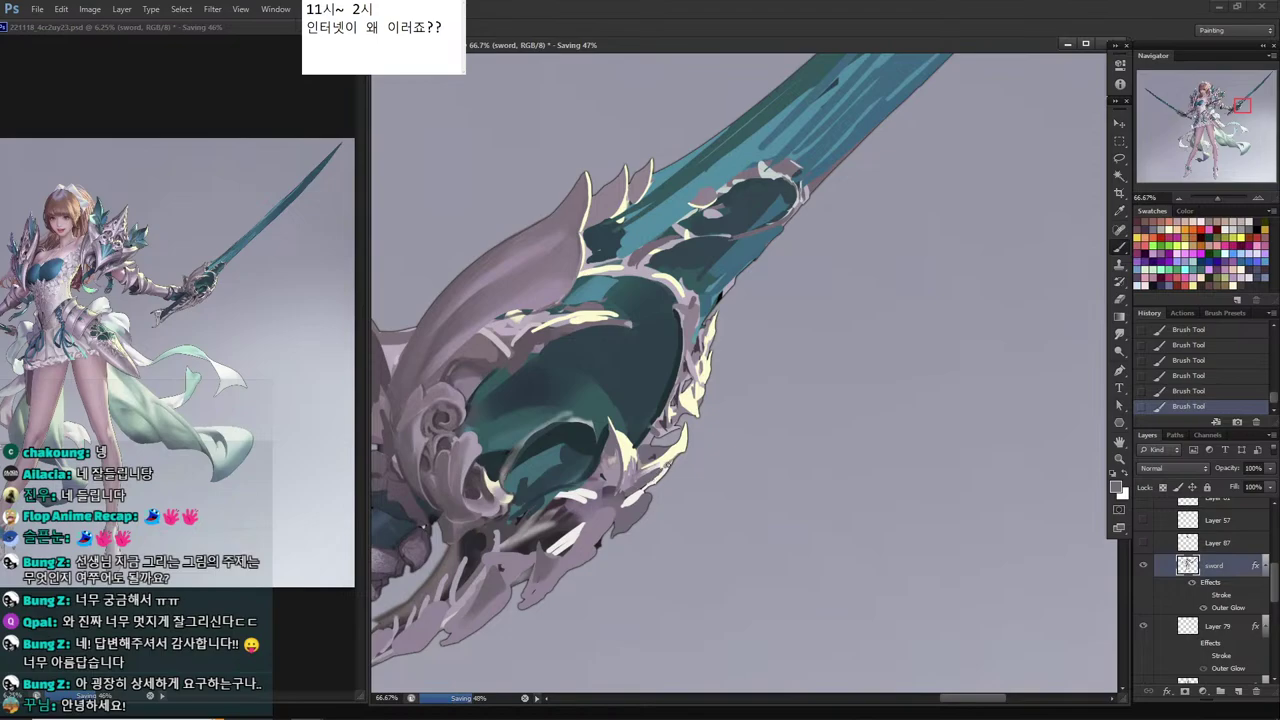
alt+click(668, 463)
key(l)
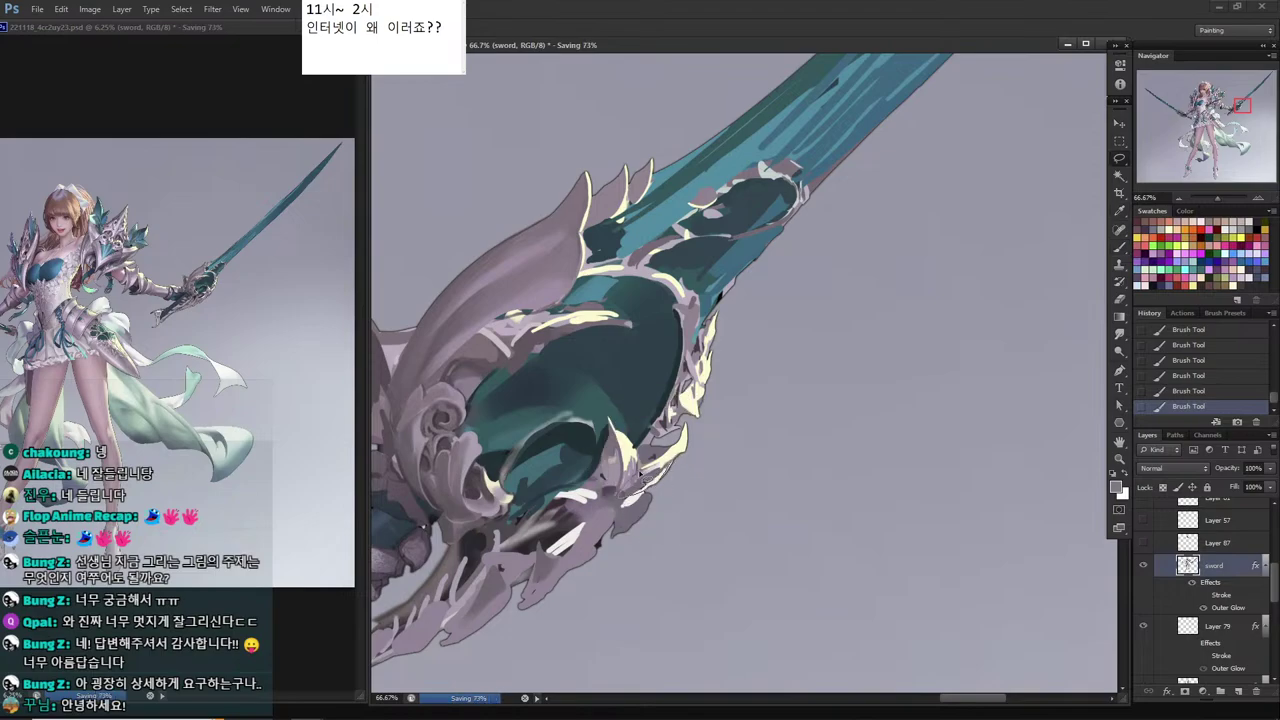
key(b)
mouse_move(640, 474)
mouse_down()
mouse_move(664, 478)
mouse_move(646, 464)
mouse_move(636, 486)
mouse_move(648, 478)
mouse_move(624, 482)
mouse_move(634, 456)
mouse_up()
Blend the junction of the petal and the pointed leaf with sampled mauve gradients inside lasso selections.
key(g)
key(alt)
alt+click(622, 464)
key(l)
click(642, 464)
key(b)
key(alt)
key(l)
key(g)
alt+click(608, 445)
Lasso the area below the petal and soften its hard white strokes with sampled mauve gradients.
key(l)
mouse_move(628, 472)
mouse_down()
mouse_move(636, 450)
mouse_move(620, 530)
mouse_up()
click(630, 416)
key(b)
alt+click(613, 471)
key(l)
key(l)
drag(628, 512, 622, 530)
drag(630, 508, 624, 526)
mouse_move(630, 506)
mouse_down()
mouse_move(626, 524)
mouse_move(632, 508)
mouse_up()
alt+click(632, 500)
Lasso the small leaf below the pointed leaf, apply sampled cream gradients as a highlight, and deselect.
key(l)
key(g)
alt+click(660, 458)
alt+click(684, 440)
drag(646, 490, 636, 506)
drag(652, 490, 638, 508)
key(l)
click(650, 506)
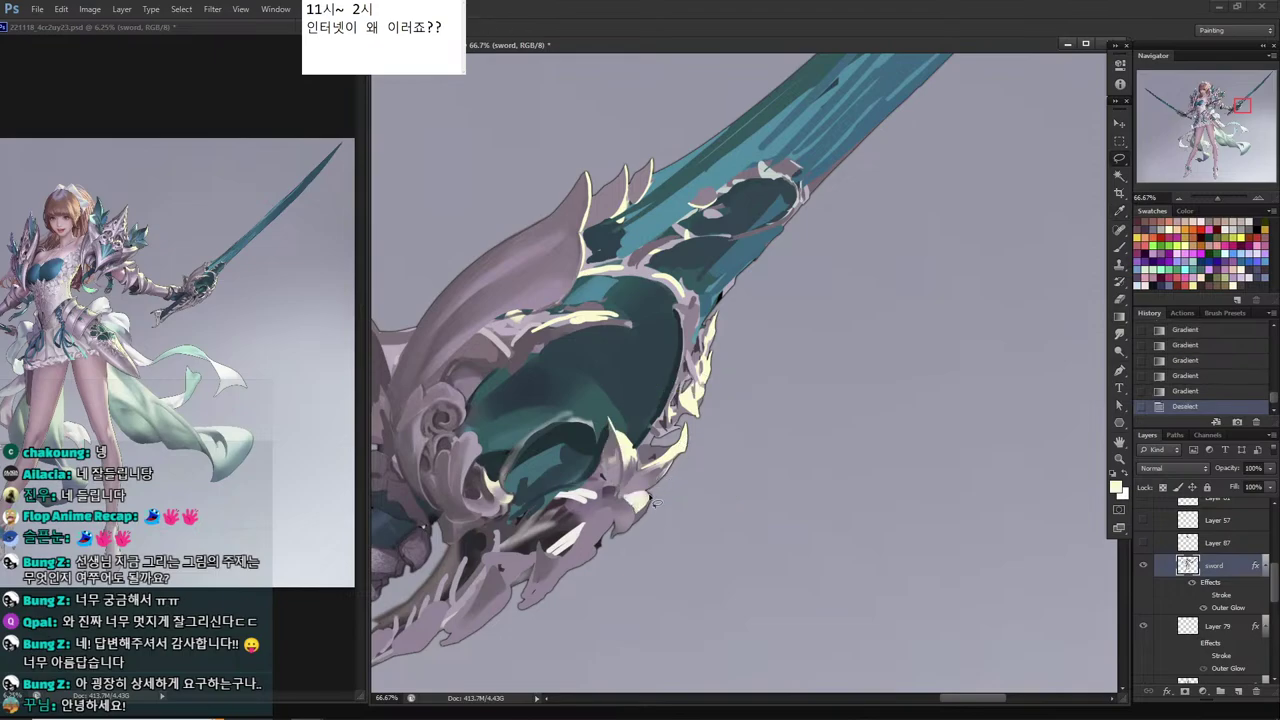
Lasso the small lower leaf beside the pointed leaf, extend its highlight with sampled cream strokes, deselect, and save the file.
mouse_move(631, 534)
mouse_down()
mouse_move(632, 496)
mouse_move(628, 532)
mouse_move(683, 430)
mouse_move(644, 508)
mouse_up()
key(b)
alt+click(682, 442)
drag(654, 514, 642, 506)
key(l)
click(636, 518)
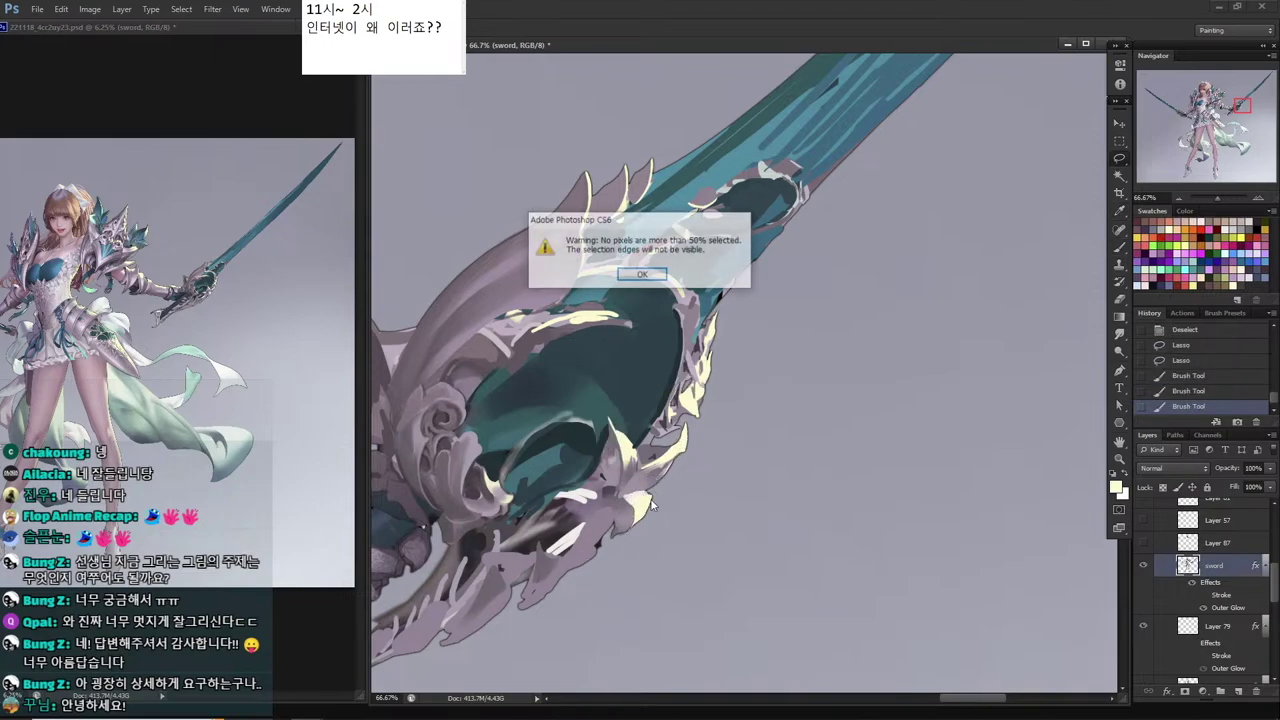
key(Return)
key(ctrl+d)
key(ctrl+s)
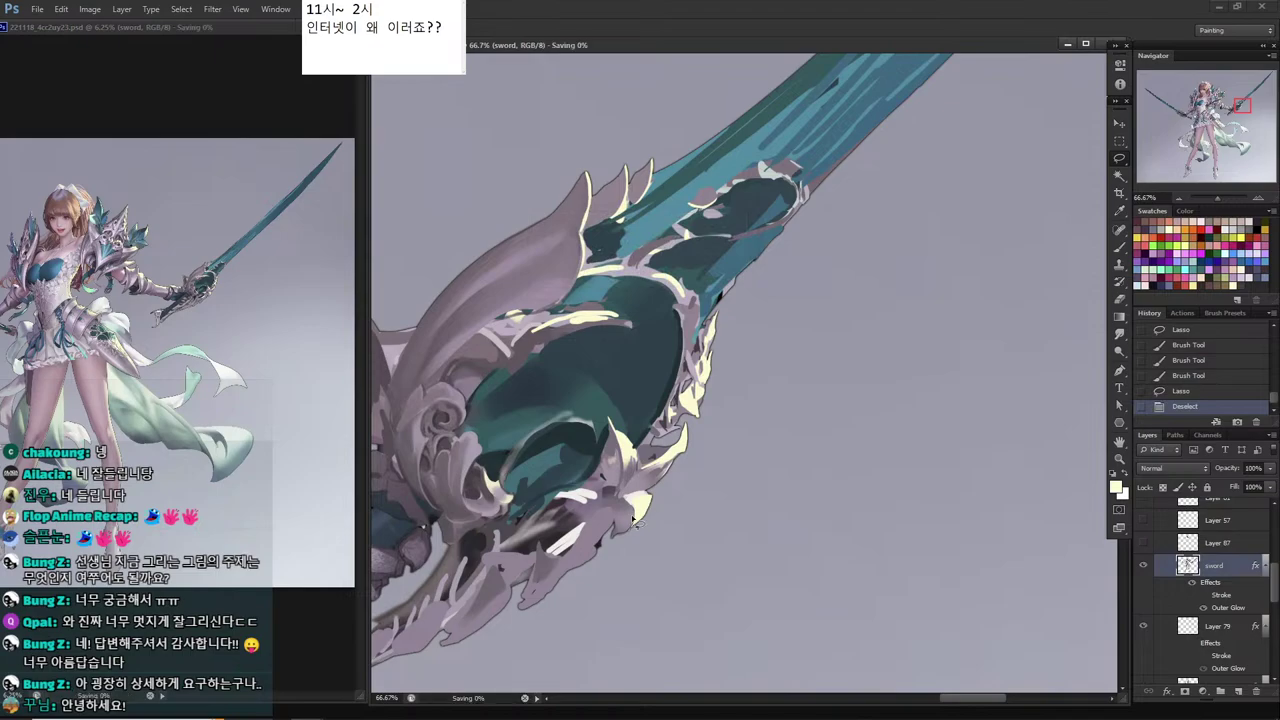
Lasso the base of the small lower leaf, shade it with sampled mauve brush strokes, and deselect.
mouse_move(632, 505)
mouse_down()
mouse_move(665, 483)
mouse_move(640, 486)
mouse_up()
mouse_move(636, 486)
mouse_down()
mouse_move(650, 480)
mouse_move(650, 492)
mouse_up()
key(b)
alt+click(636, 484)
key(ctrl+d)
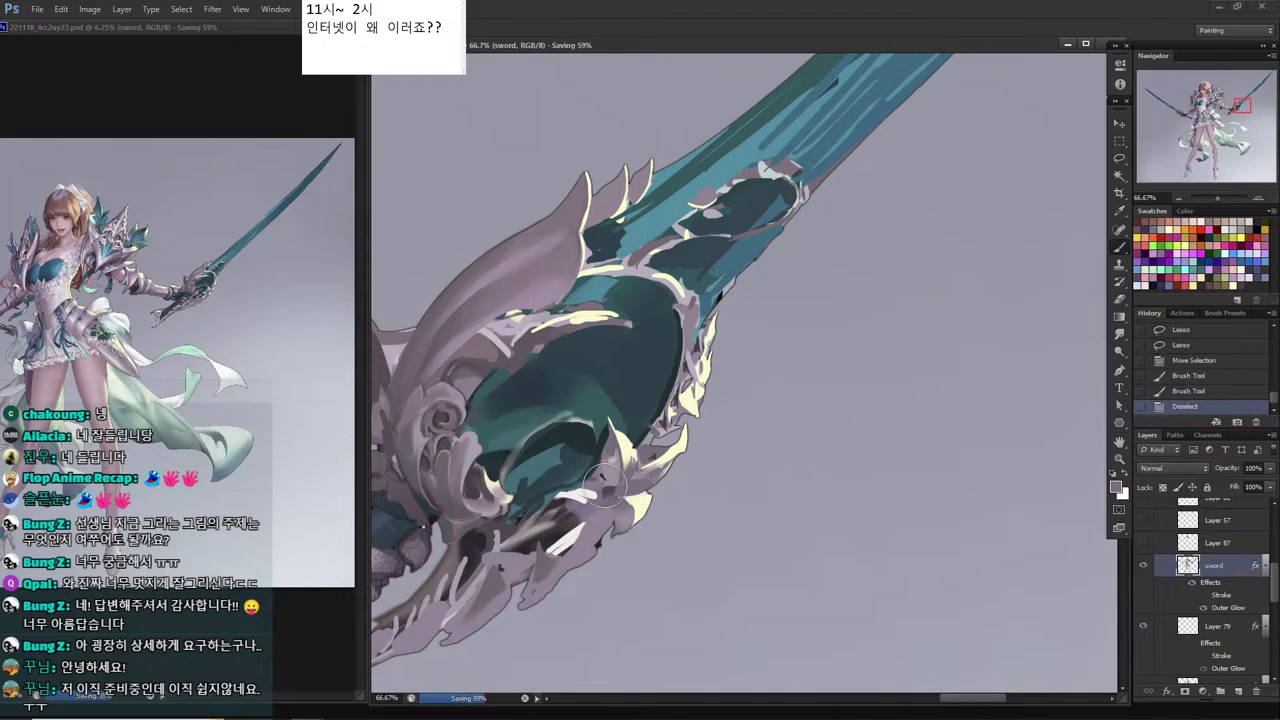
Paint a cream-highlighted leaflet beside the small lower leaf with sampled cream and mauve strokes inside lasso selections, then deselect.
drag(628, 492, 616, 506)
mouse_move(620, 500)
mouse_down()
mouse_move(609, 527)
mouse_move(622, 506)
mouse_move(598, 511)
mouse_move(612, 502)
mouse_move(602, 524)
mouse_up()
alt+click(642, 502)
key(l)
key(l)
mouse_move(606, 512)
mouse_down()
mouse_move(600, 530)
mouse_move(601, 514)
mouse_up()
alt+click(600, 532)
drag(605, 506, 602, 516)
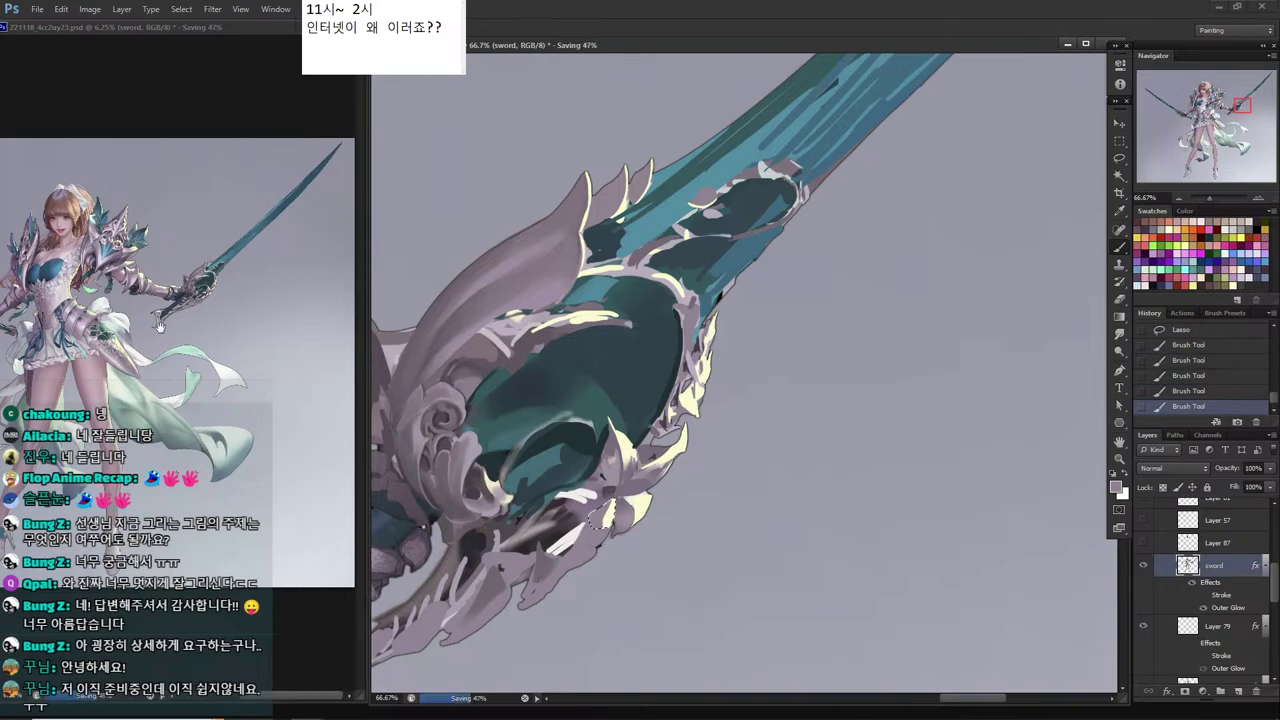
drag(163, 329, 263, 334)
key(ctrl+d)
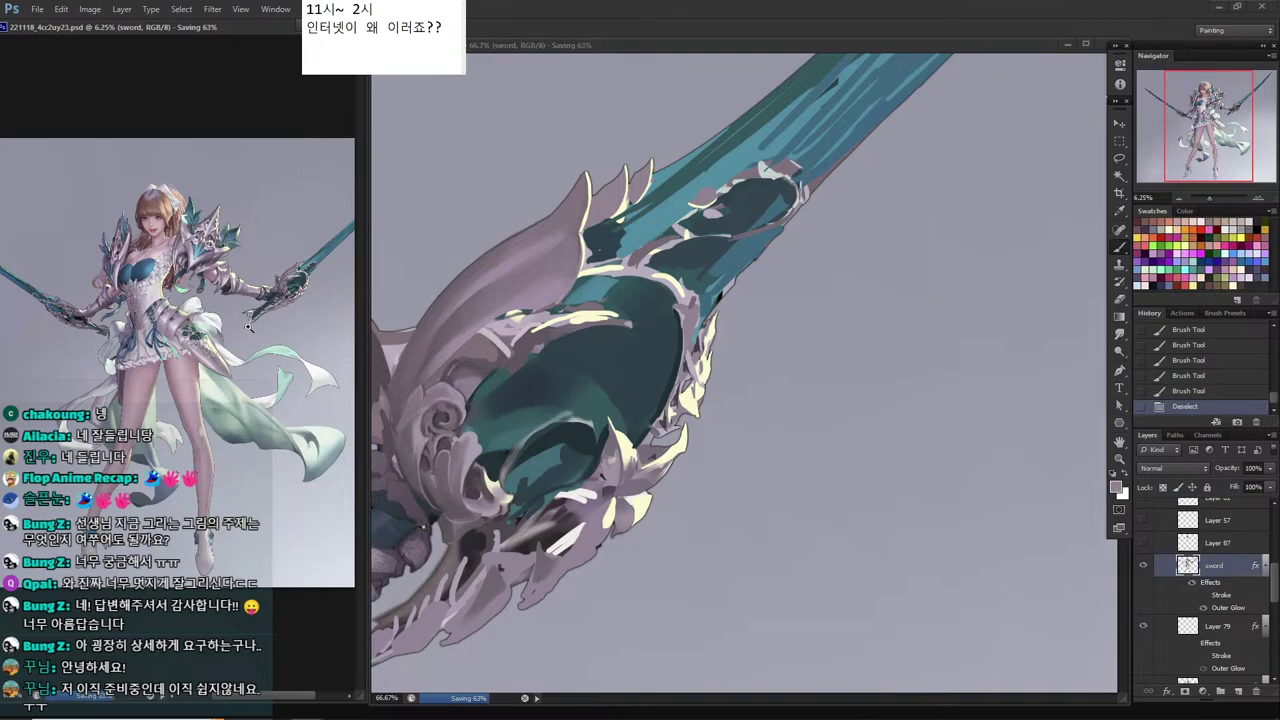
Darken the hollow at the centre of the guard's leaf cluster with small sampled dark mauve dabs.
scroll(205, 337, up, 3)
drag(213, 338, 92, 468)
alt+click(100, 468)
click(511, 454)
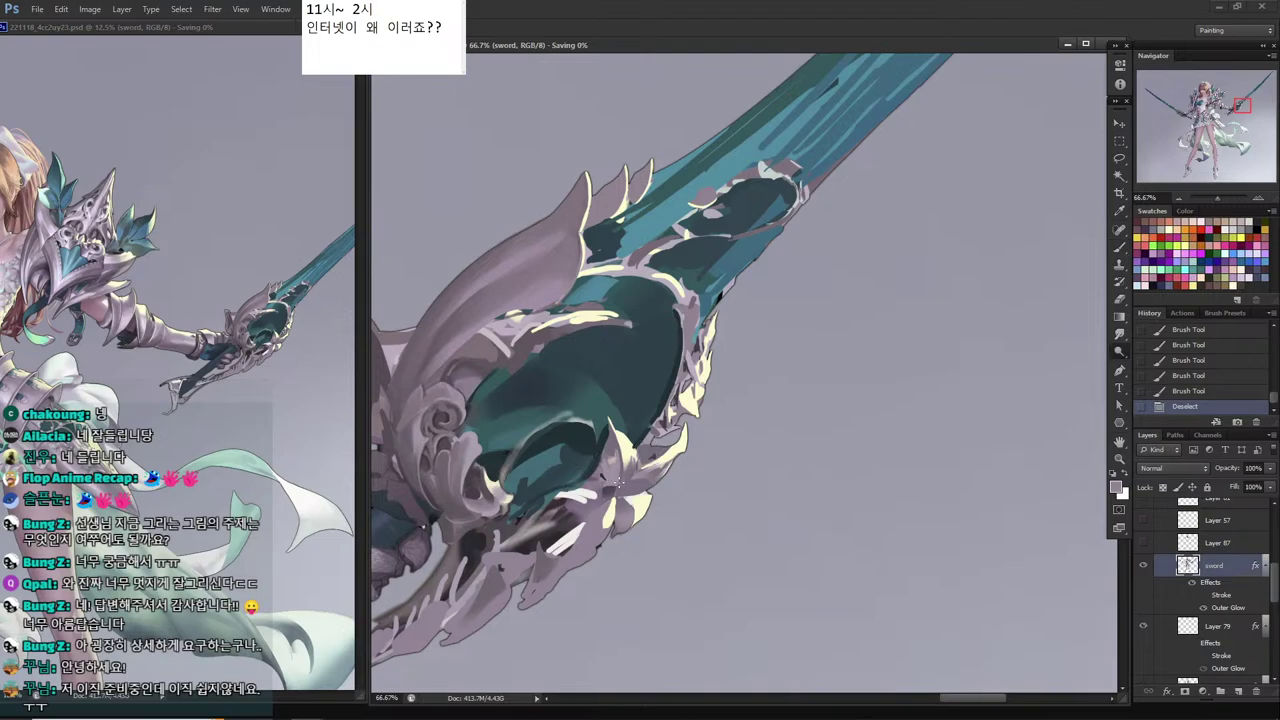
key(b)
alt+click(612, 492)
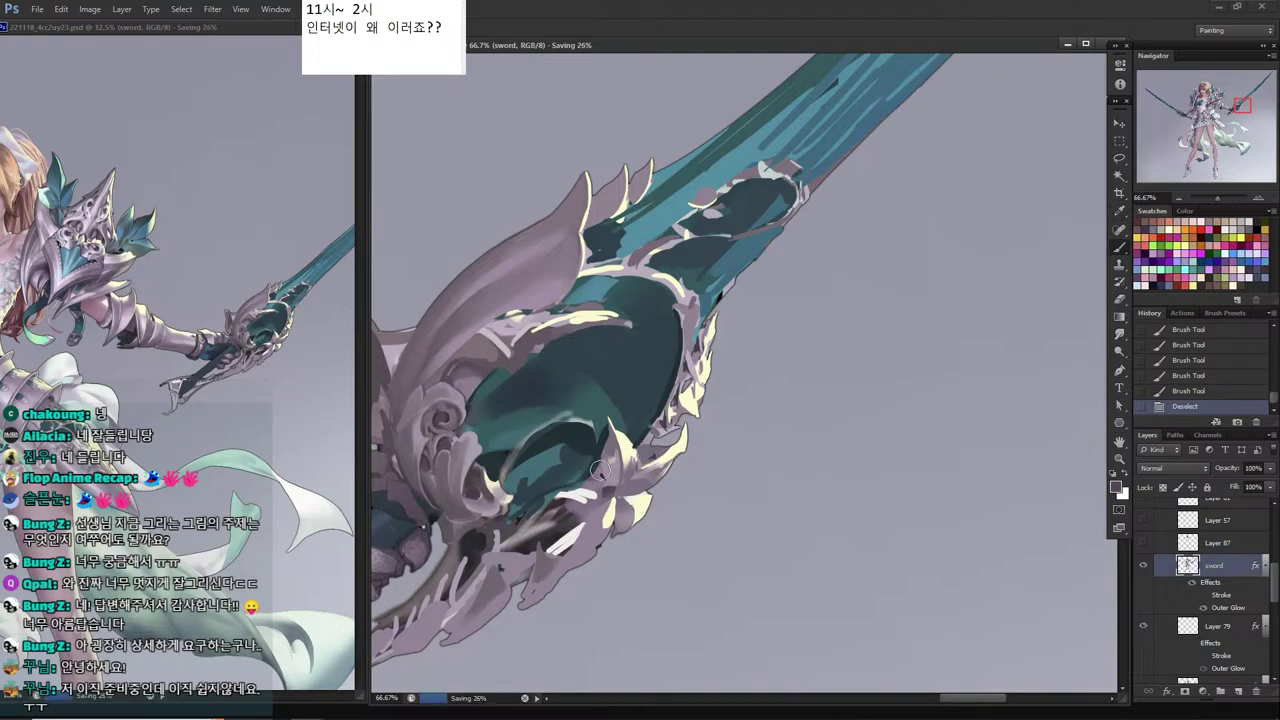
key([)
click(604, 483)
click(606, 484)
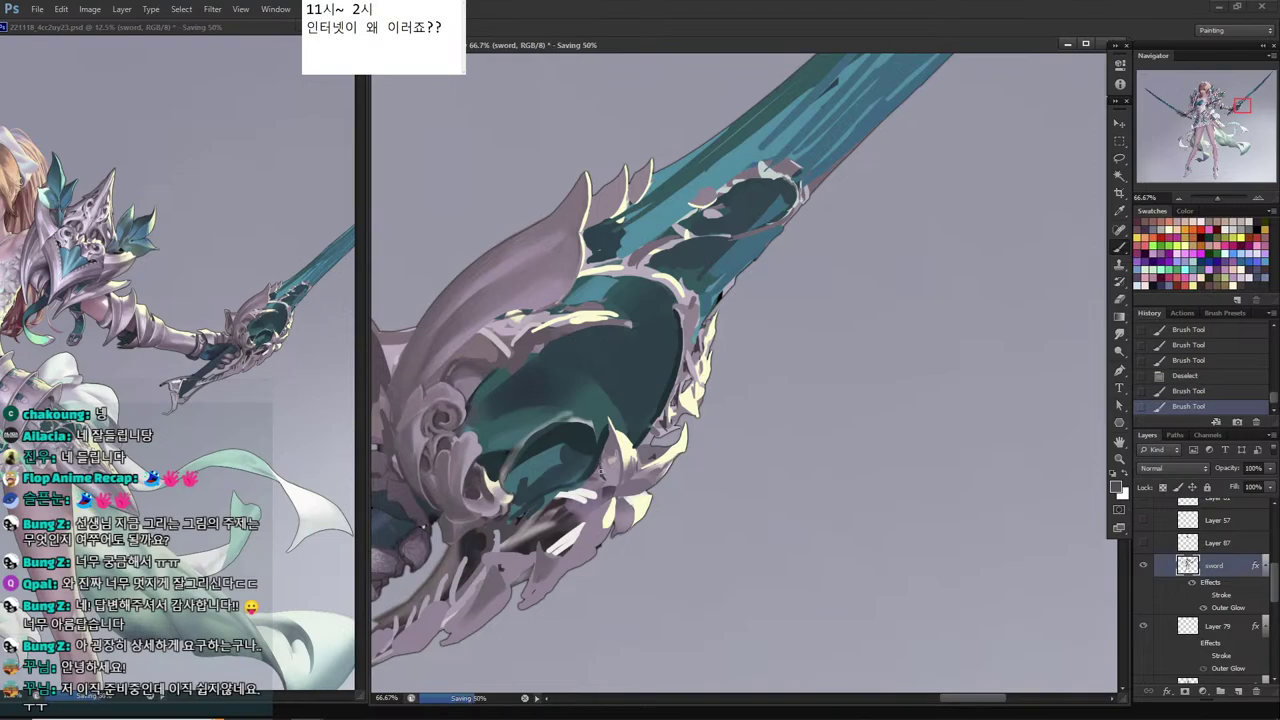
click(608, 484)
click(612, 487)
click(611, 487)
click(610, 486)
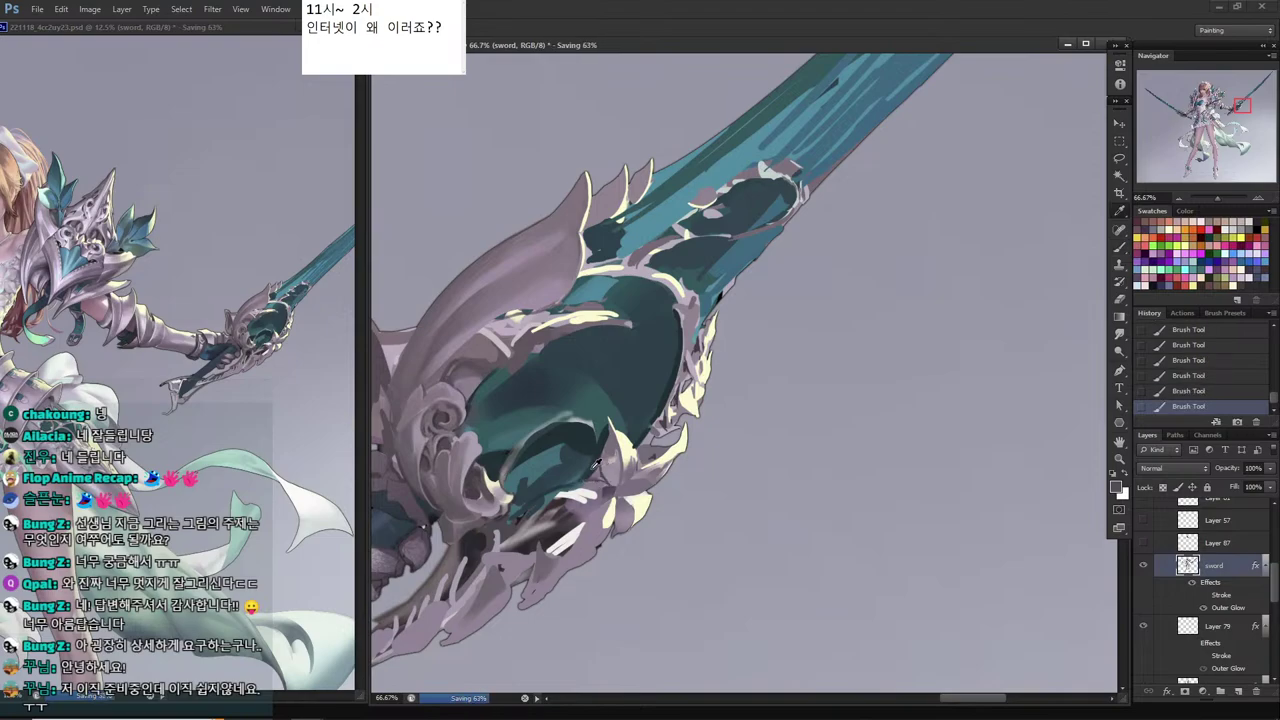
alt+click(592, 467)
alt+click(611, 449)
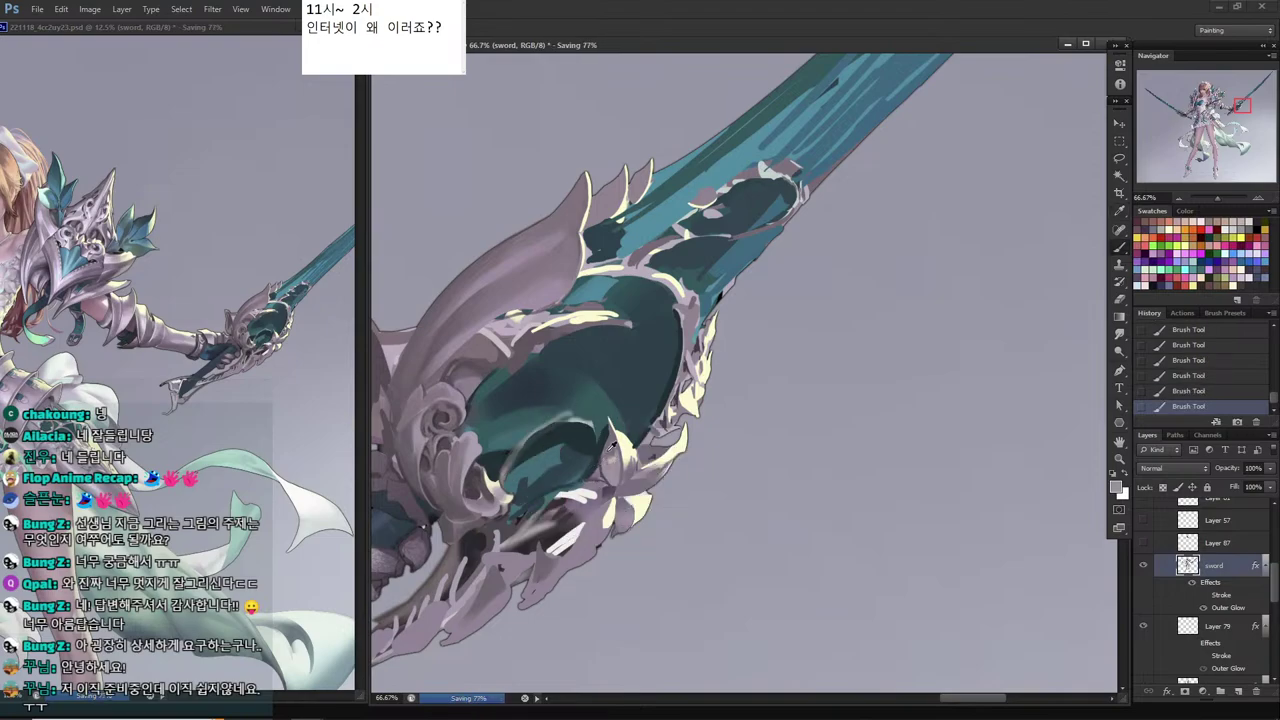
Paint the thin curling frame over the small teal inset with sampled light mauve strokes, adding a pointed crest.
drag(597, 436, 561, 415)
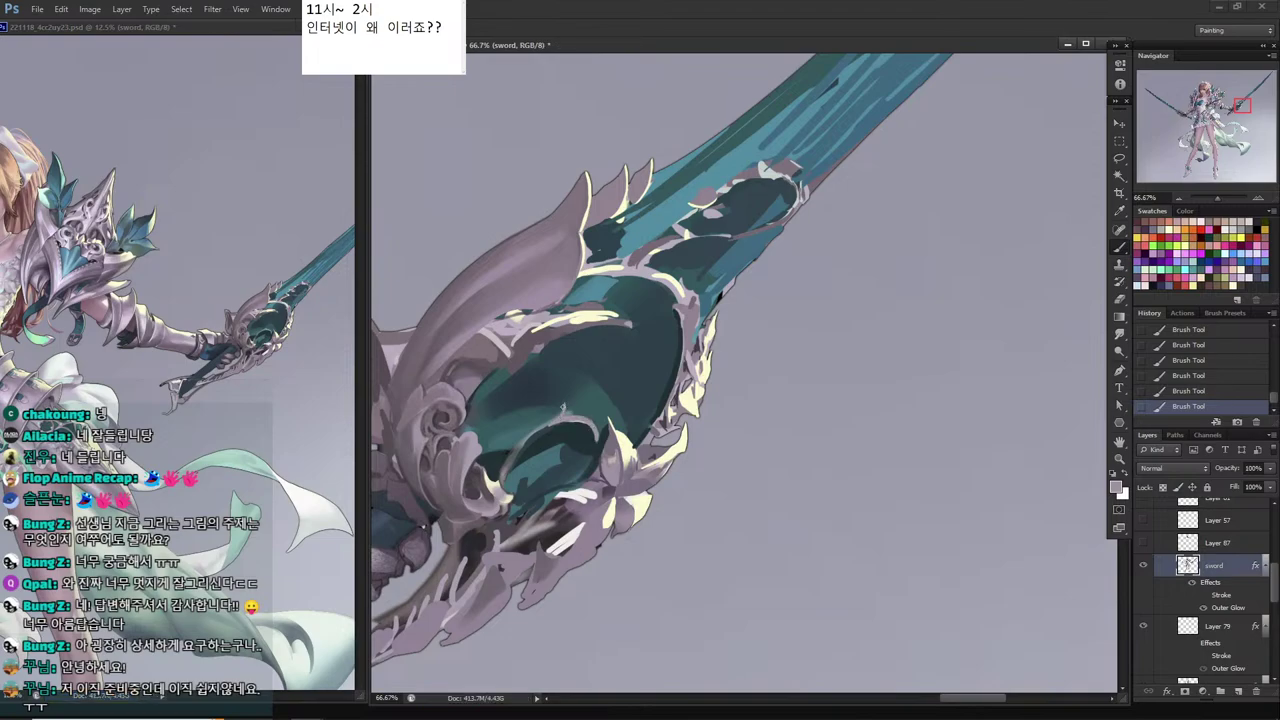
drag(563, 408, 546, 425)
alt+click(562, 426)
alt+click(562, 417)
drag(540, 428, 504, 476)
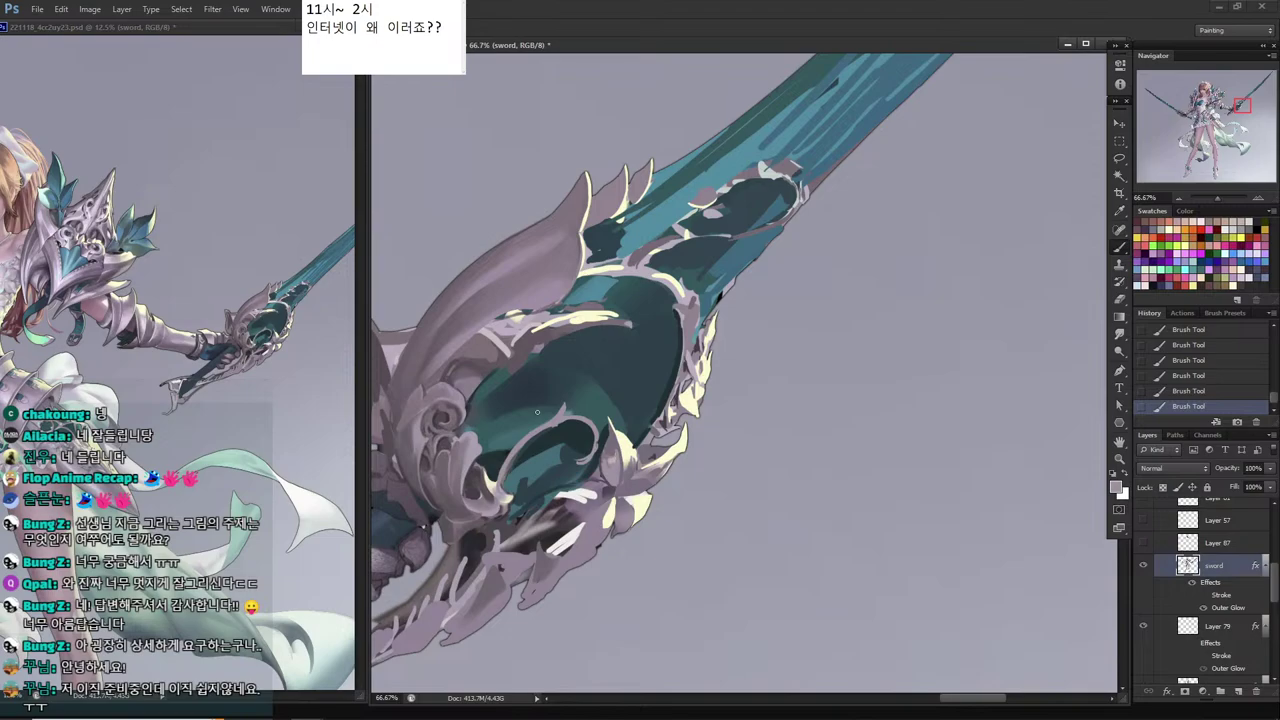
mouse_move(656, 412)
mouse_down()
mouse_move(652, 380)
mouse_move(512, 440)
mouse_up()
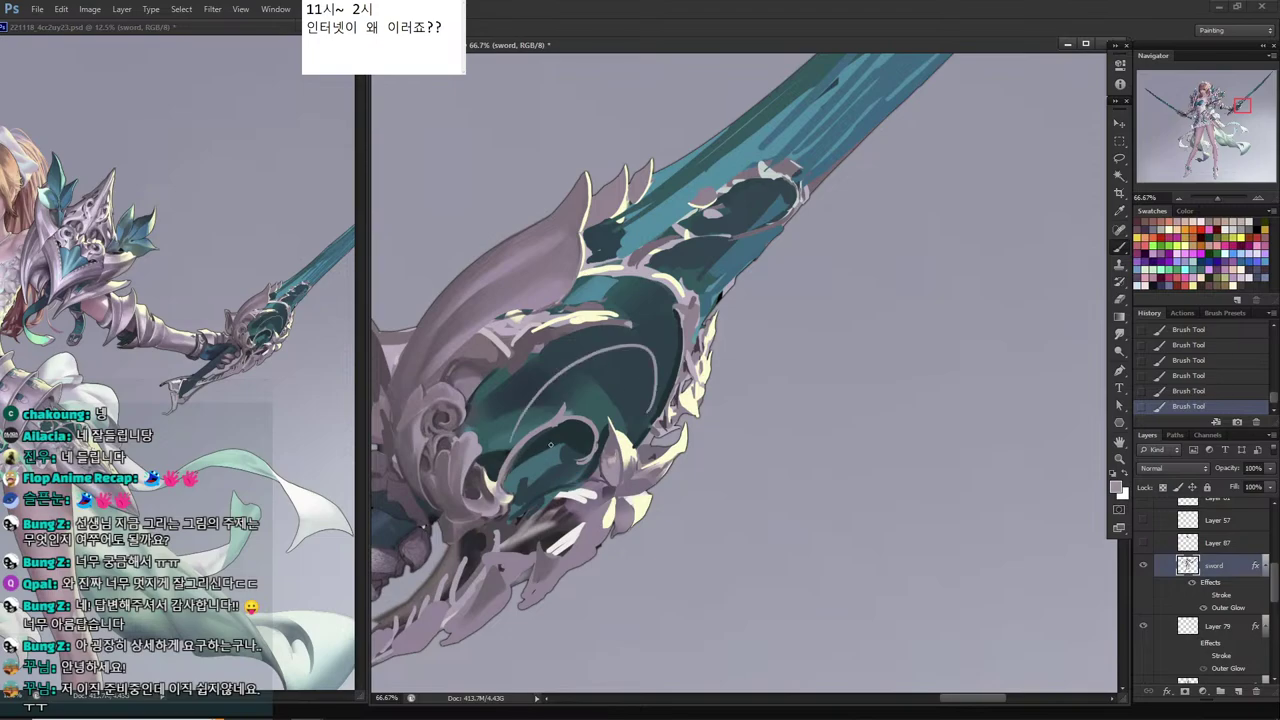
key(ctrl+z)
mouse_move(624, 319)
mouse_down()
mouse_move(650, 360)
mouse_move(640, 408)
mouse_up()
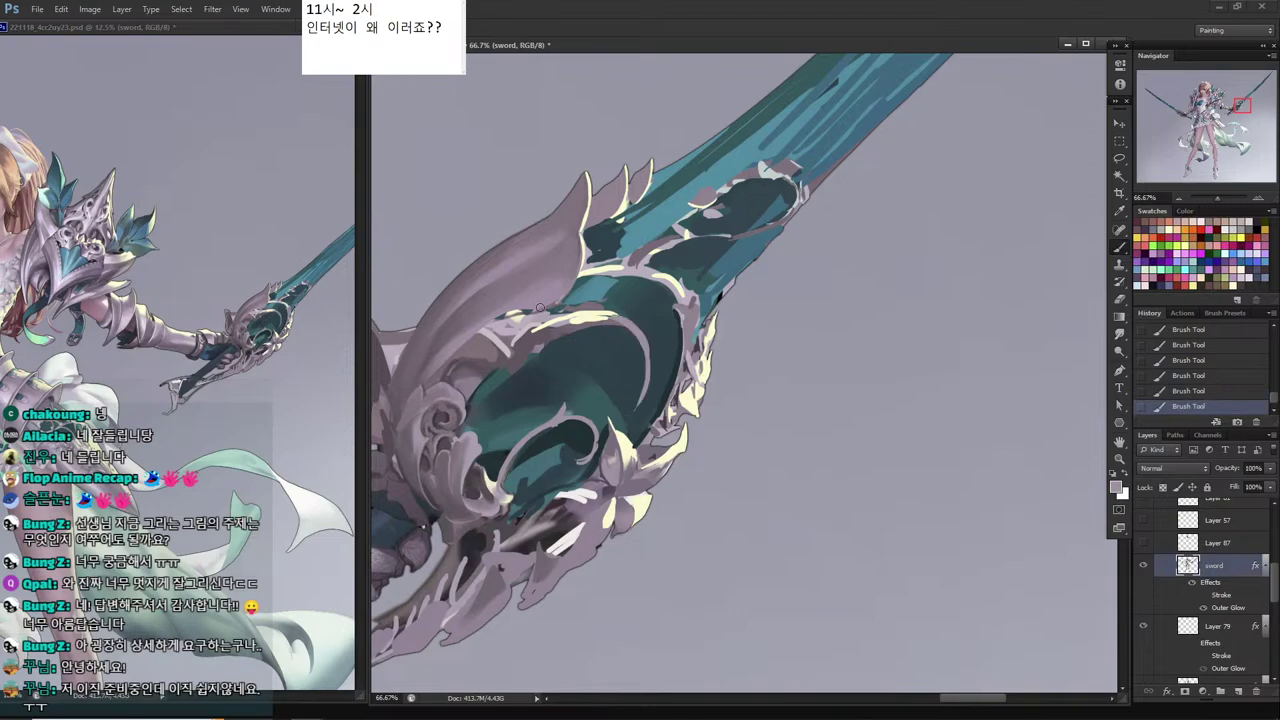
key(ctrl+alt+z)
key(ctrl+alt+z)
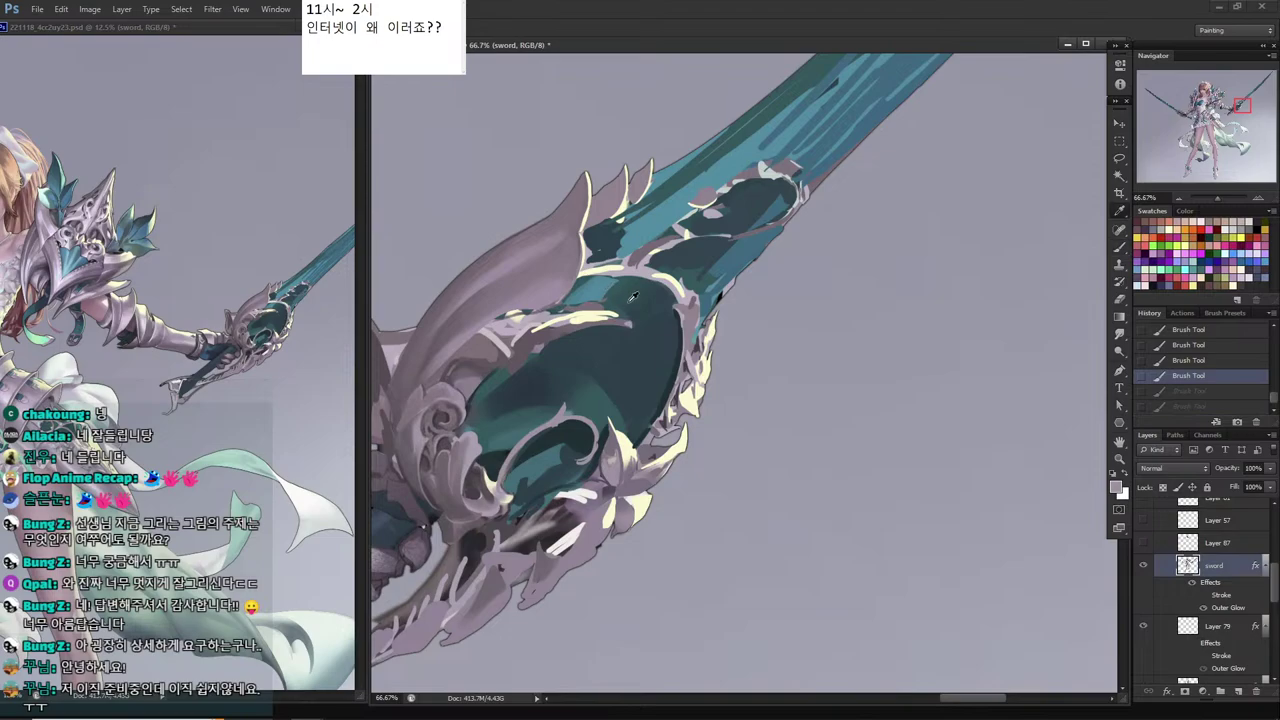
alt+click(630, 297)
mouse_move(630, 312)
mouse_down()
mouse_move(582, 299)
mouse_move(560, 310)
mouse_move(581, 313)
mouse_up()
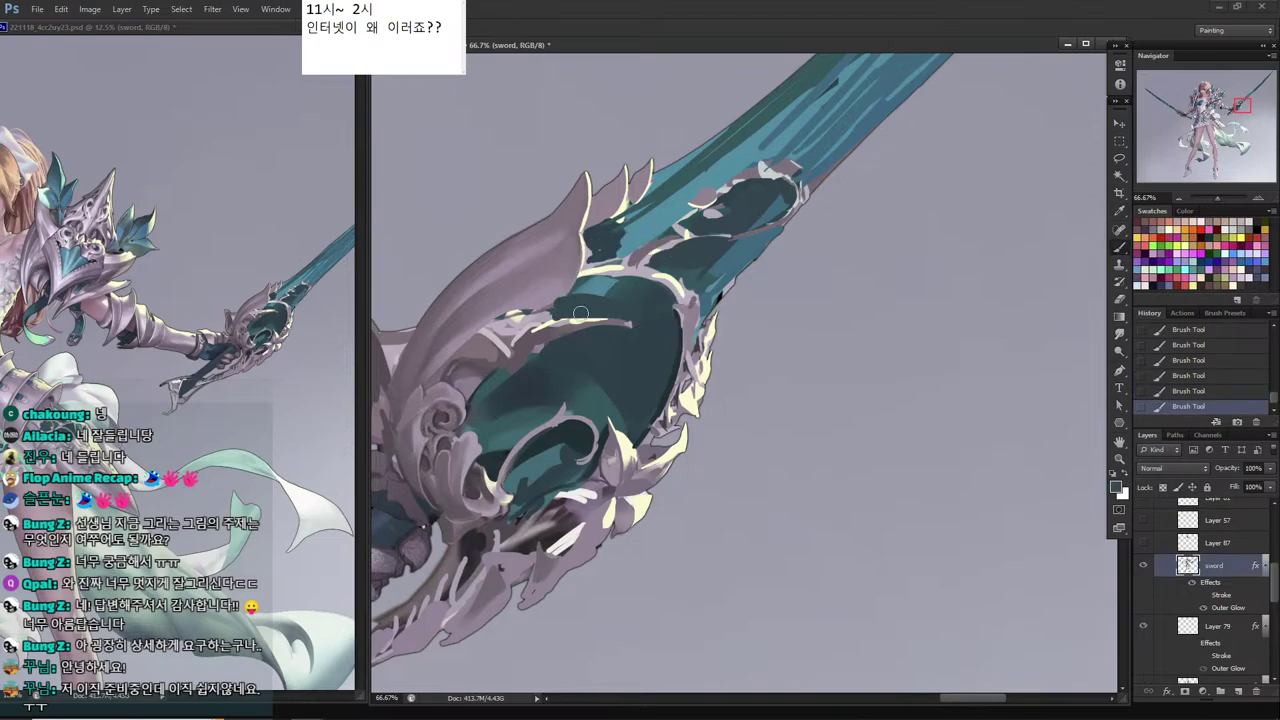
key(ctrl+alt+z)
key(ctrl+alt+z)
key(ctrl+alt+z)
Save the file, cover the gap below the large petal with dark teal, and refine the adjoining frame with sampled mauve strokes.
key(ctrl+s)
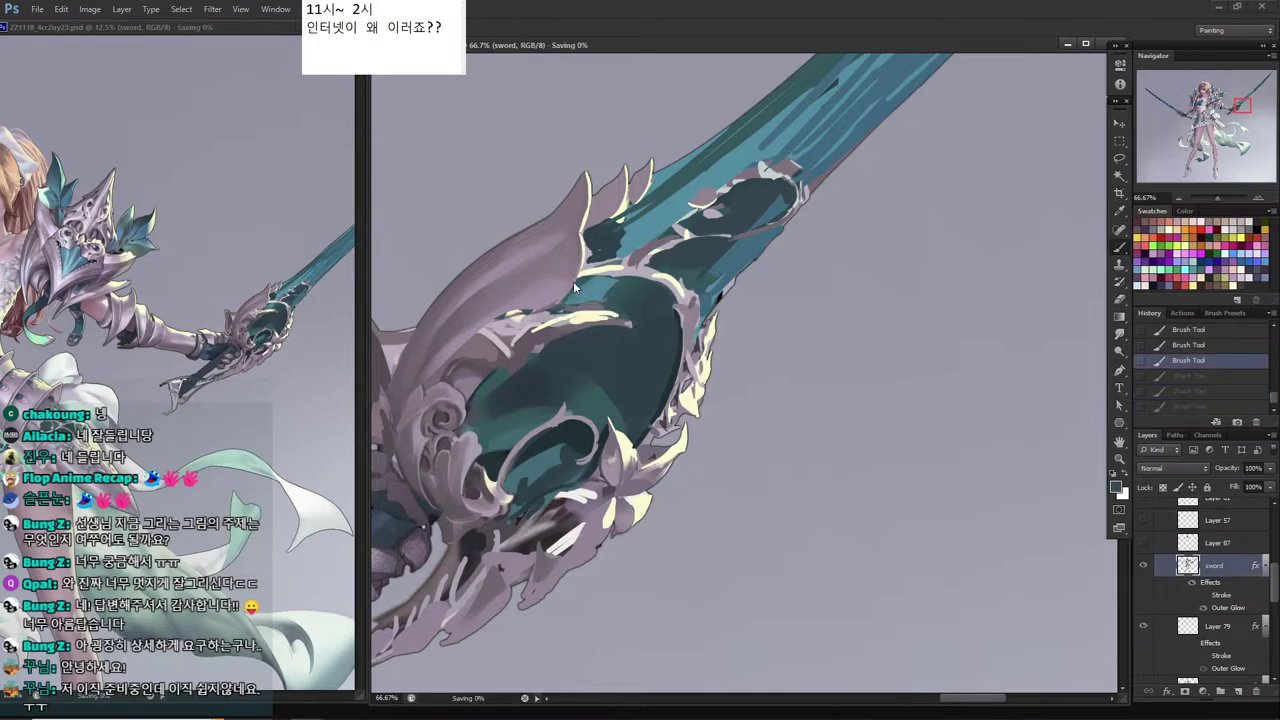
mouse_move(588, 307)
mouse_down()
mouse_move(600, 306)
mouse_move(560, 310)
mouse_up()
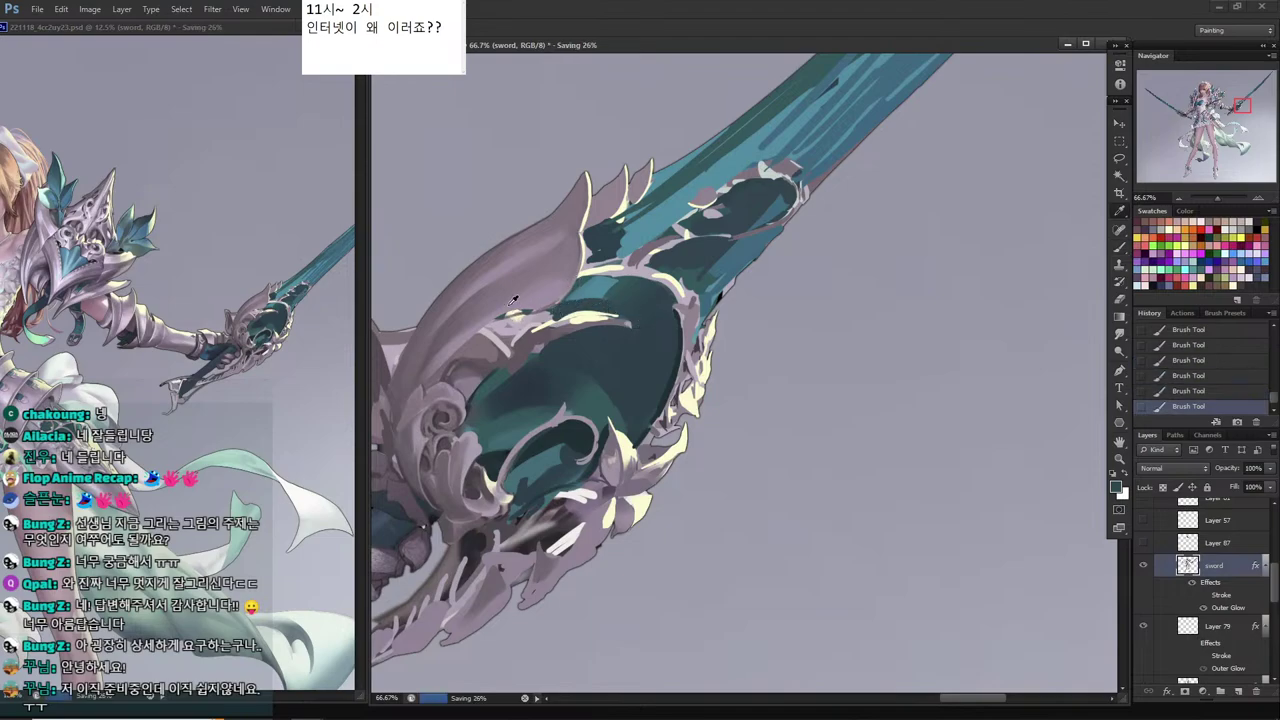
alt+click(520, 307)
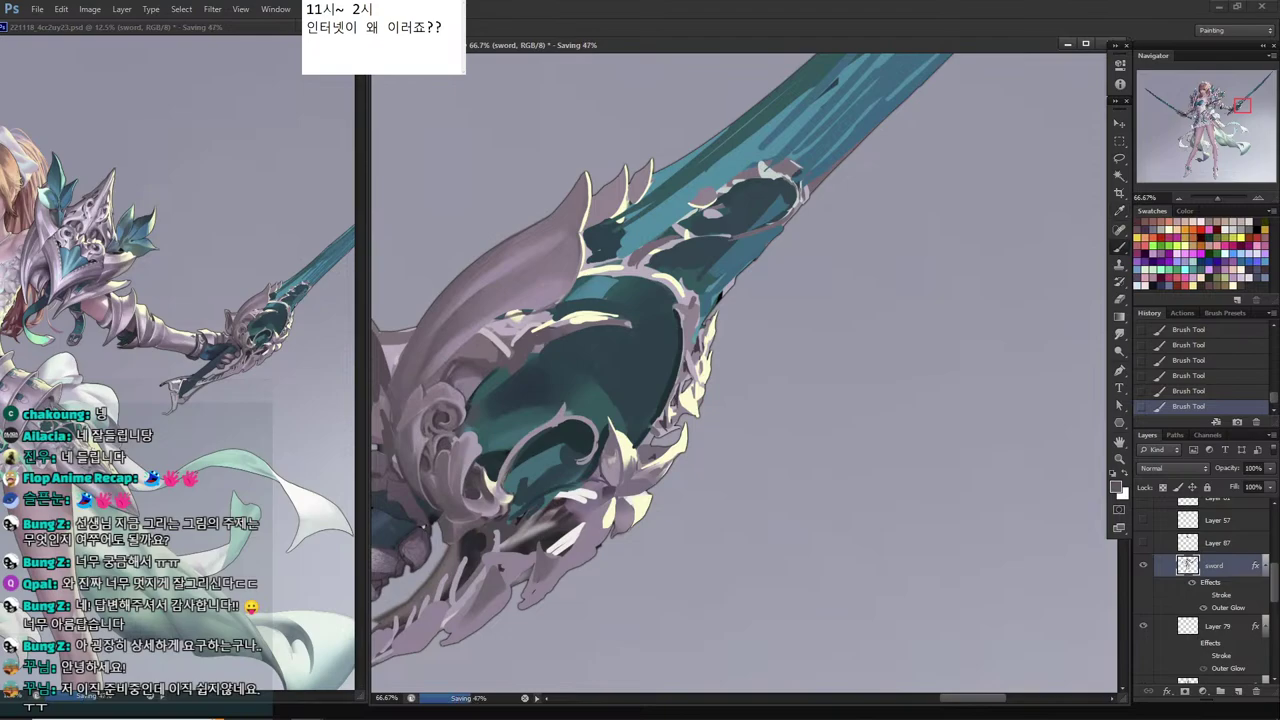
mouse_move(532, 334)
mouse_down()
mouse_move(510, 318)
mouse_move(529, 309)
mouse_move(493, 326)
mouse_up()
alt+click(556, 294)
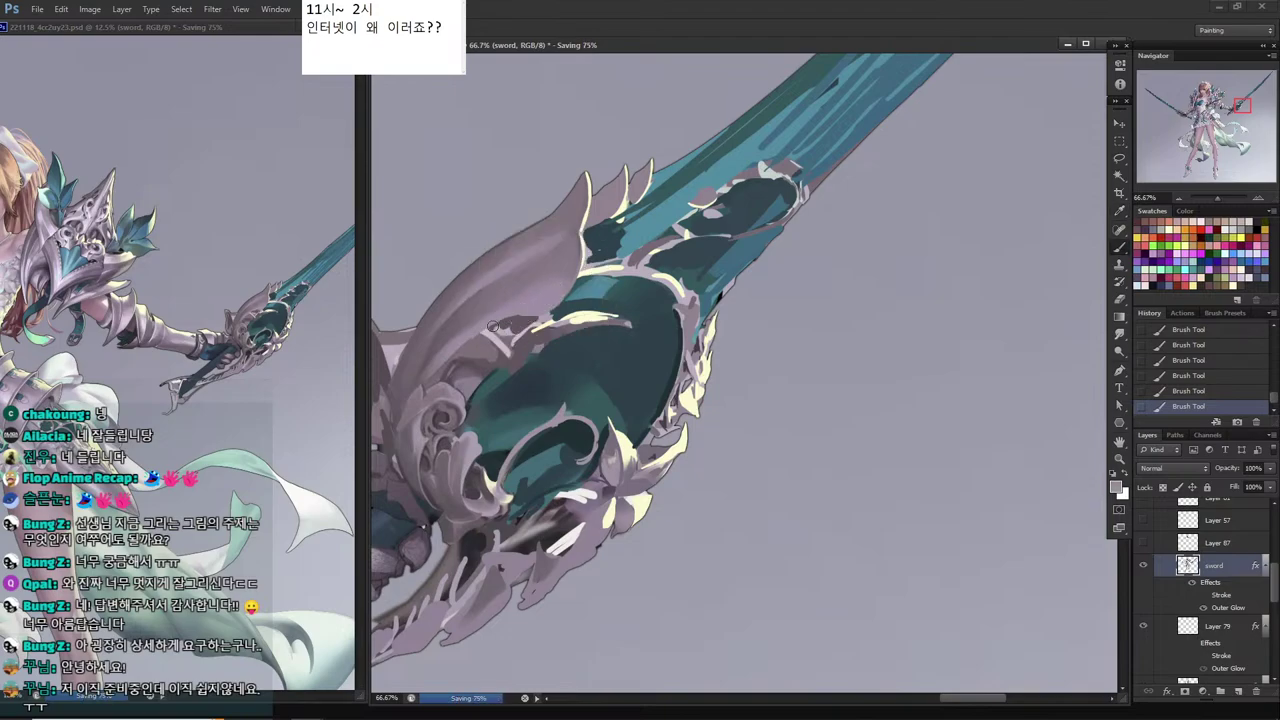
alt+click(508, 326)
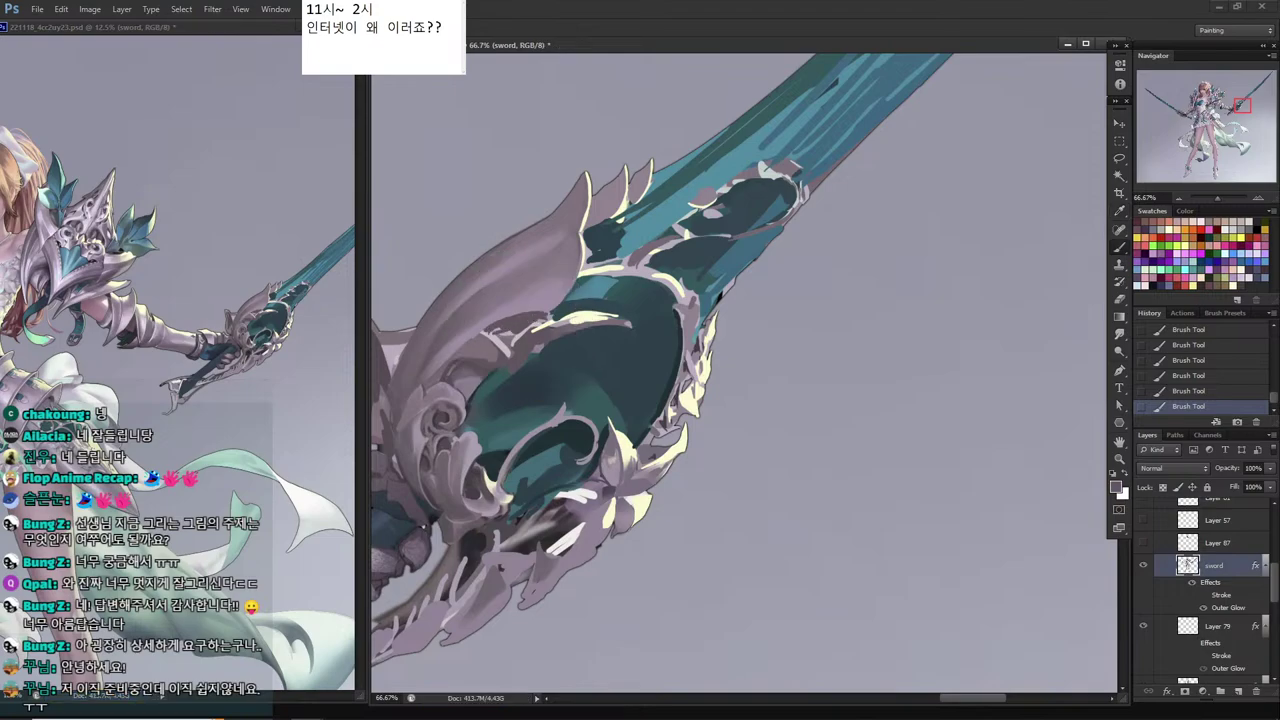
Paint a curved mauve band inside the large teal inset, continuing the cream-edged frame down toward the pointed leaf.
mouse_move(652, 400)
mouse_down()
mouse_move(640, 336)
mouse_move(585, 338)
mouse_up()
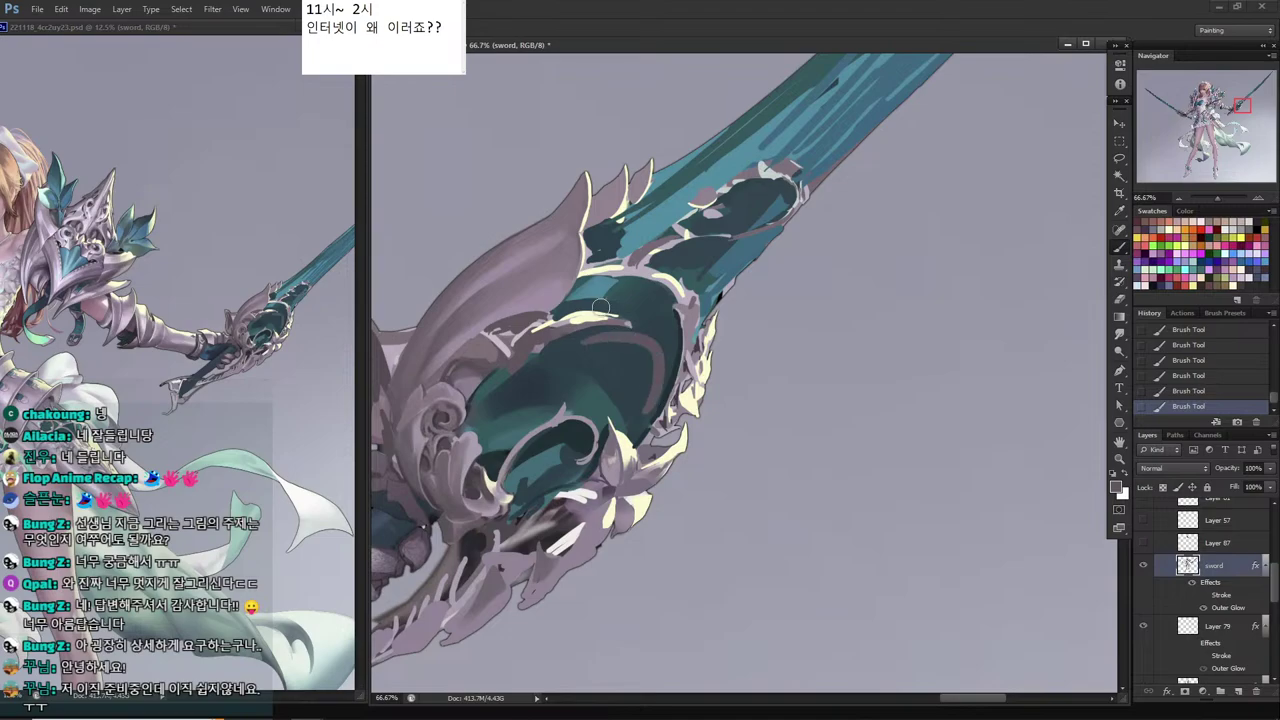
key(ctrl+z)
drag(645, 424, 615, 320)
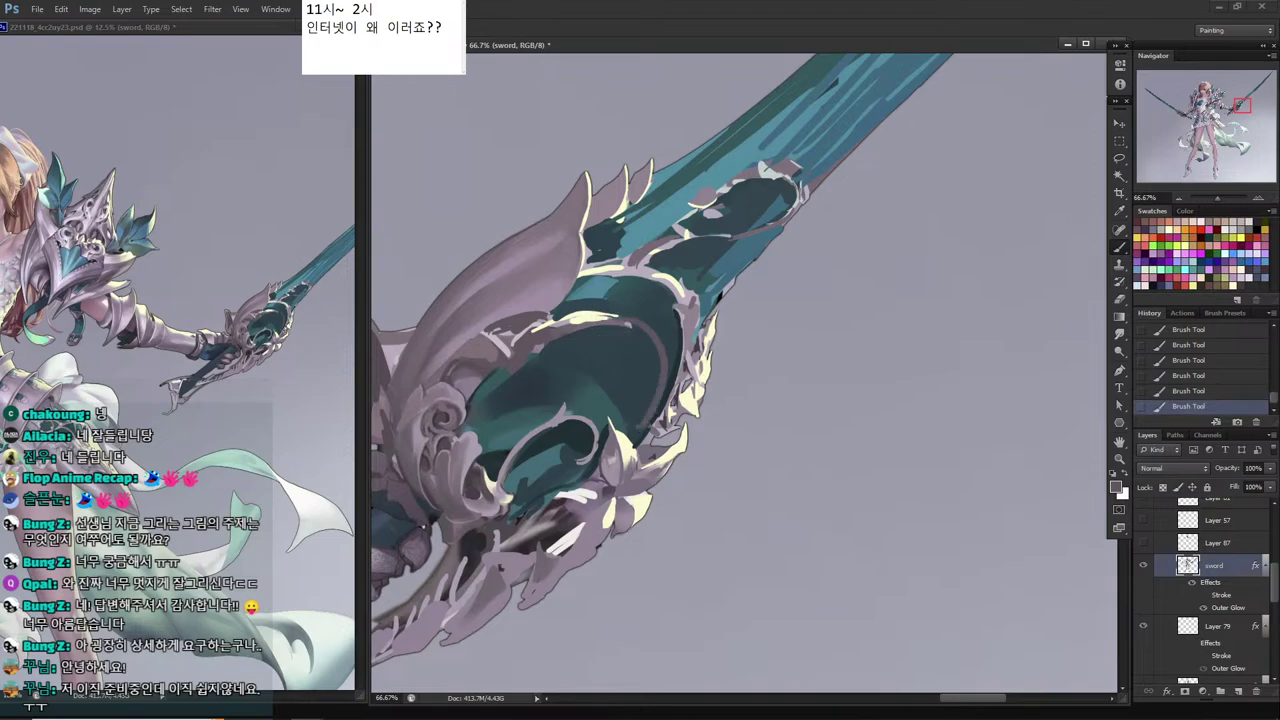
alt+click(686, 297)
alt+click(577, 438)
Lasso the teal area inside the curved mauve band, brighten it with sampled teal gradients, and deselect.
key(l)
mouse_move(640, 338)
mouse_down()
mouse_move(648, 391)
mouse_move(623, 426)
mouse_move(575, 364)
mouse_up()
drag(591, 350, 595, 357)
key(g)
alt+click(597, 400)
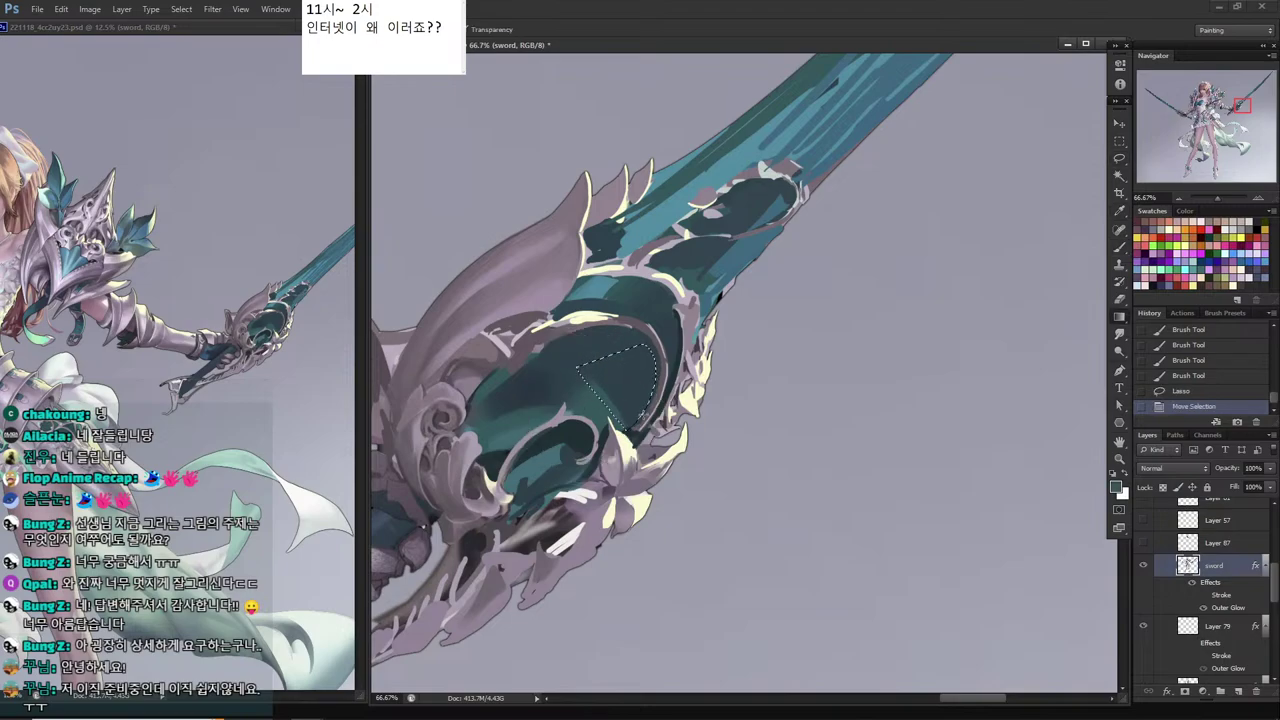
drag(645, 414, 628, 398)
drag(642, 412, 625, 395)
drag(640, 410, 620, 392)
key(l)
key(ctrl+d)
Paint over the frame between the large petal and the scroll with sampled mauve strokes and save the file.
drag(593, 306, 618, 430)
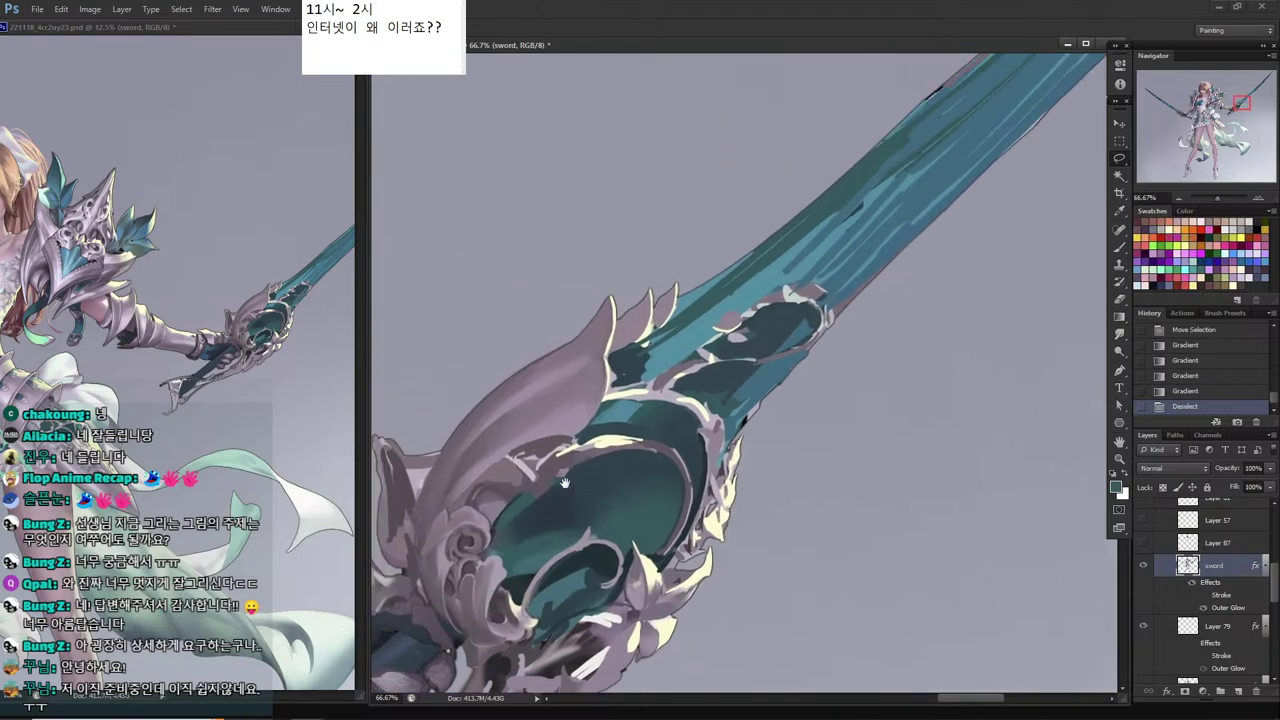
key(b)
alt+click(575, 497)
key(b)
key(l)
key(i)
drag(604, 404, 665, 400)
click(578, 445)
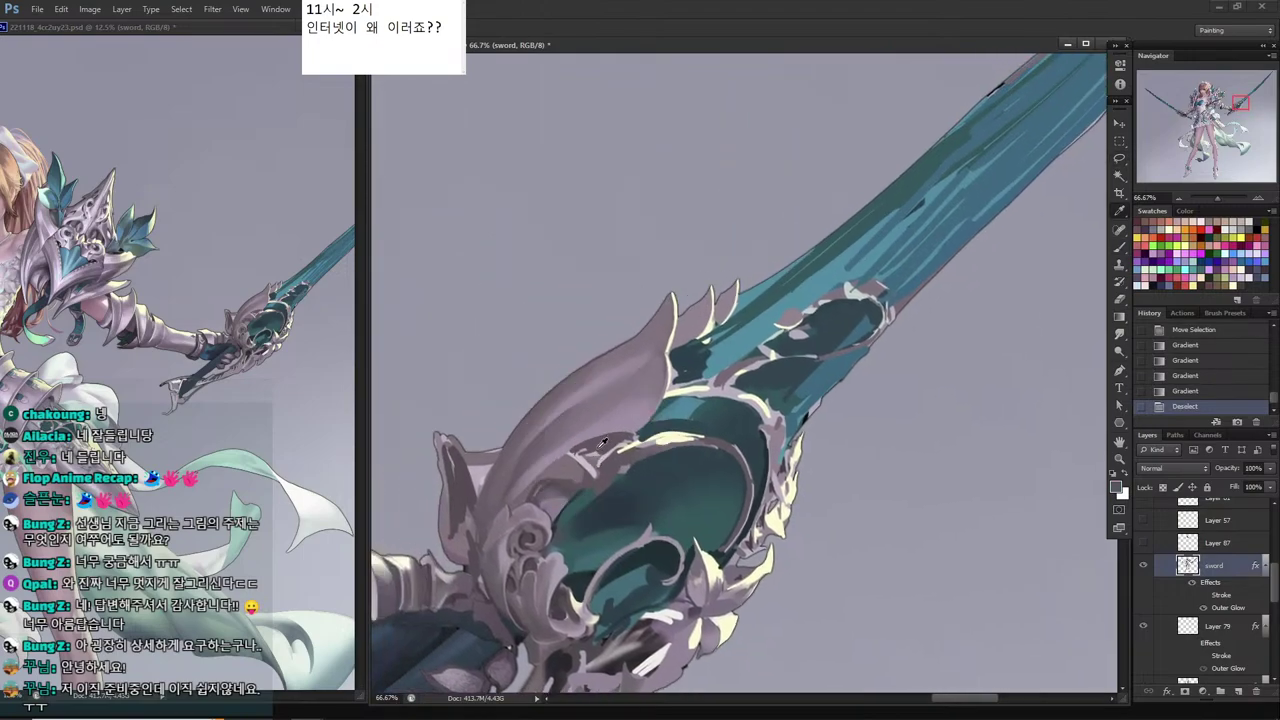
key(b)
drag(576, 446, 520, 494)
key(ctrl+s)
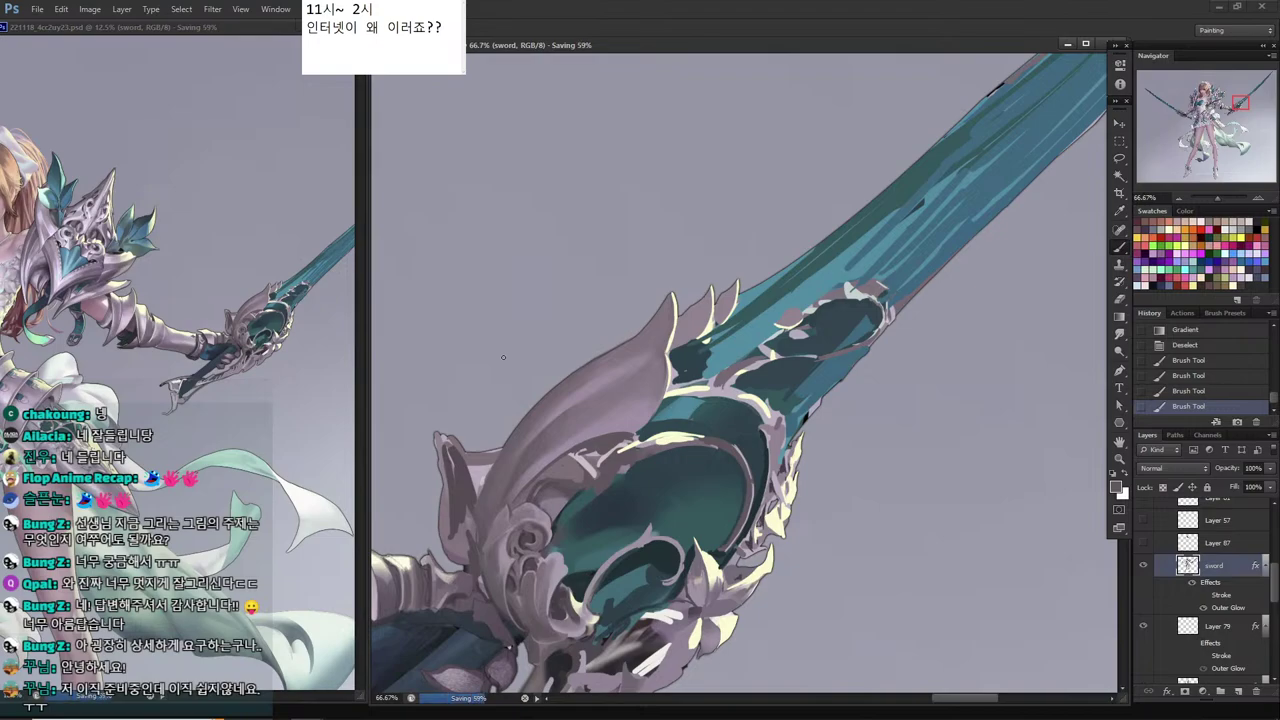
Lasso the frame section above the scroll, shade it with sampled mauve gradients, and deselect.
mouse_move(494, 486)
mouse_down()
mouse_move(589, 484)
mouse_move(562, 494)
mouse_move(596, 496)
mouse_move(574, 462)
mouse_up()
key(l)
key(i)
click(574, 476)
key(g)
drag(590, 500, 578, 465)
mouse_move(590, 505)
mouse_down()
mouse_move(582, 460)
mouse_move(580, 485)
mouse_up()
key(i)
click(613, 442)
key(g)
key(l)
key(ctrl+d)
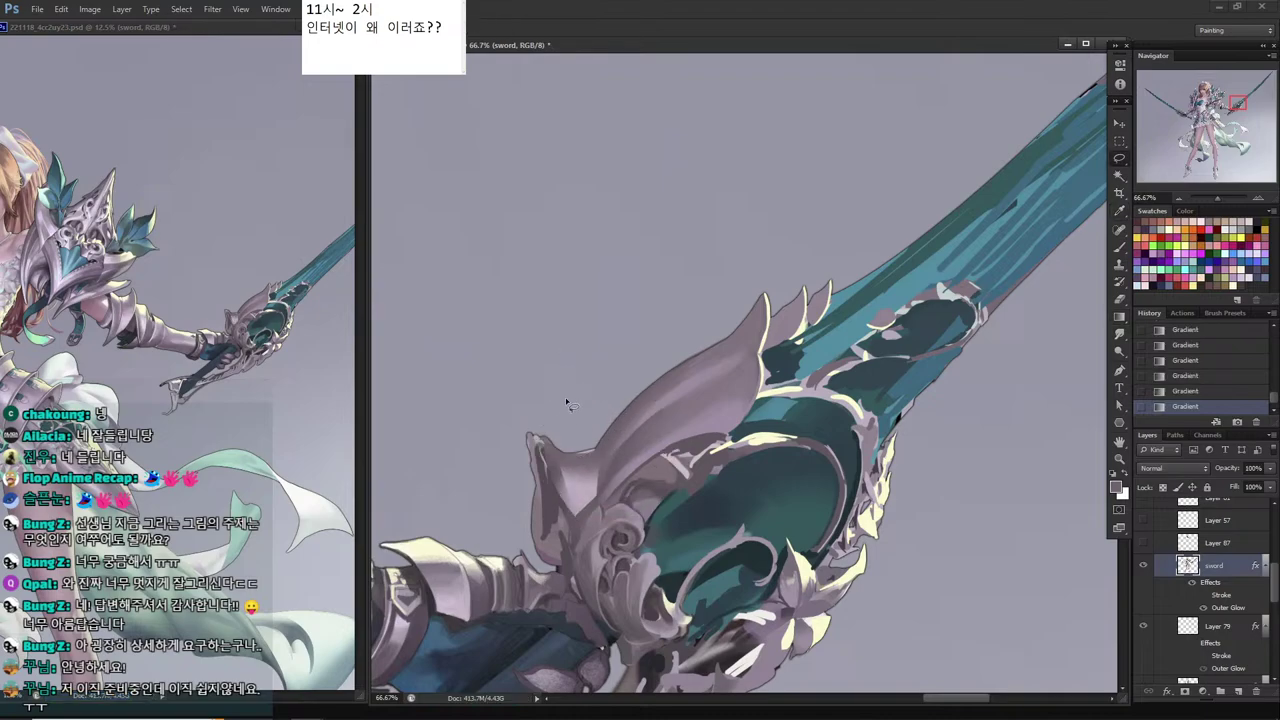
Lasso the outer edge of the small petal beside the gauntlet and delete it to sharpen the petal's tip.
mouse_move(603, 429)
mouse_down()
mouse_move(580, 431)
mouse_move(581, 457)
mouse_move(516, 371)
mouse_up()
key(ctrl+d)
key(b)
key(l)
drag(553, 417, 549, 422)
key(Delete)
mouse_move(517, 368)
mouse_down()
mouse_move(510, 420)
mouse_move(551, 411)
mouse_move(537, 439)
mouse_move(570, 491)
mouse_move(540, 442)
mouse_up()
key(Return)
key(Delete)
key(Return)
key(i)
Lasso the inner face of the small petal, smooth its shading with mauve brush strokes, and deselect.
key(l)
mouse_move(548, 485)
mouse_down()
mouse_move(548, 450)
mouse_move(575, 505)
mouse_up()
key(b)
key(b)
drag(548, 455, 578, 510)
mouse_move(552, 460)
mouse_down()
mouse_move(582, 515)
mouse_move(575, 468)
mouse_move(576, 506)
mouse_move(590, 492)
mouse_up()
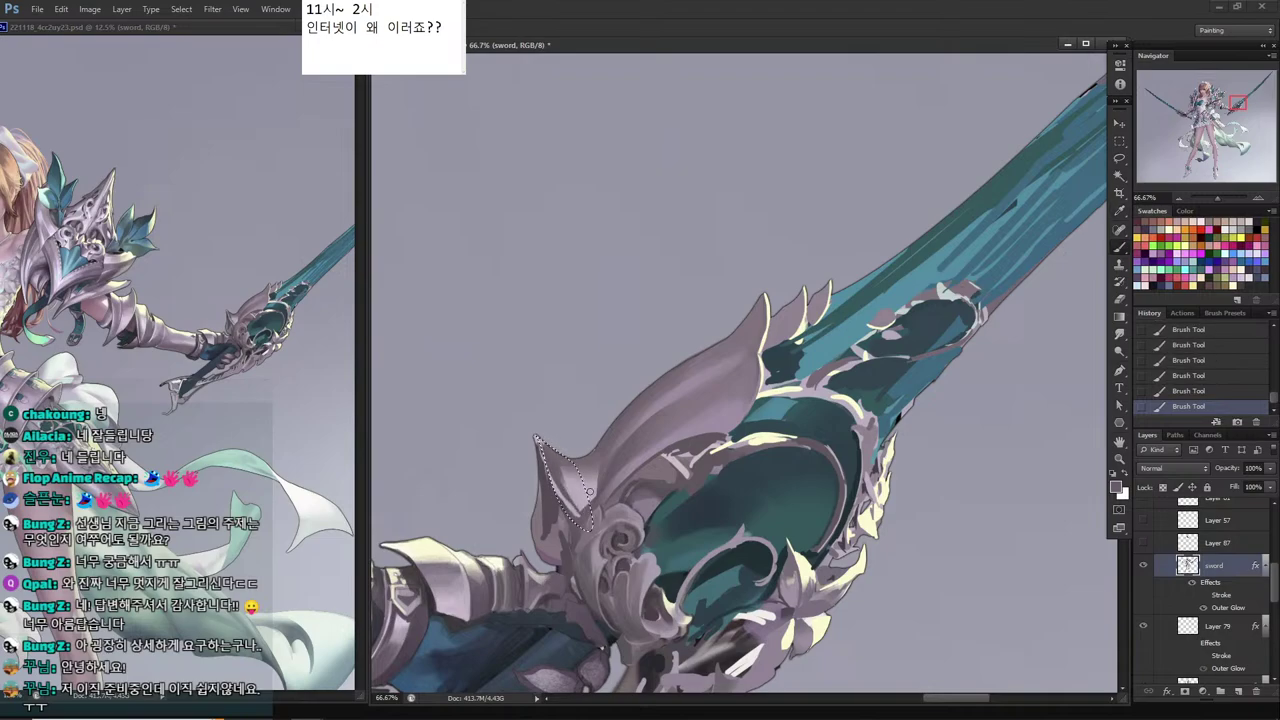
key(l)
key(ctrl+d)
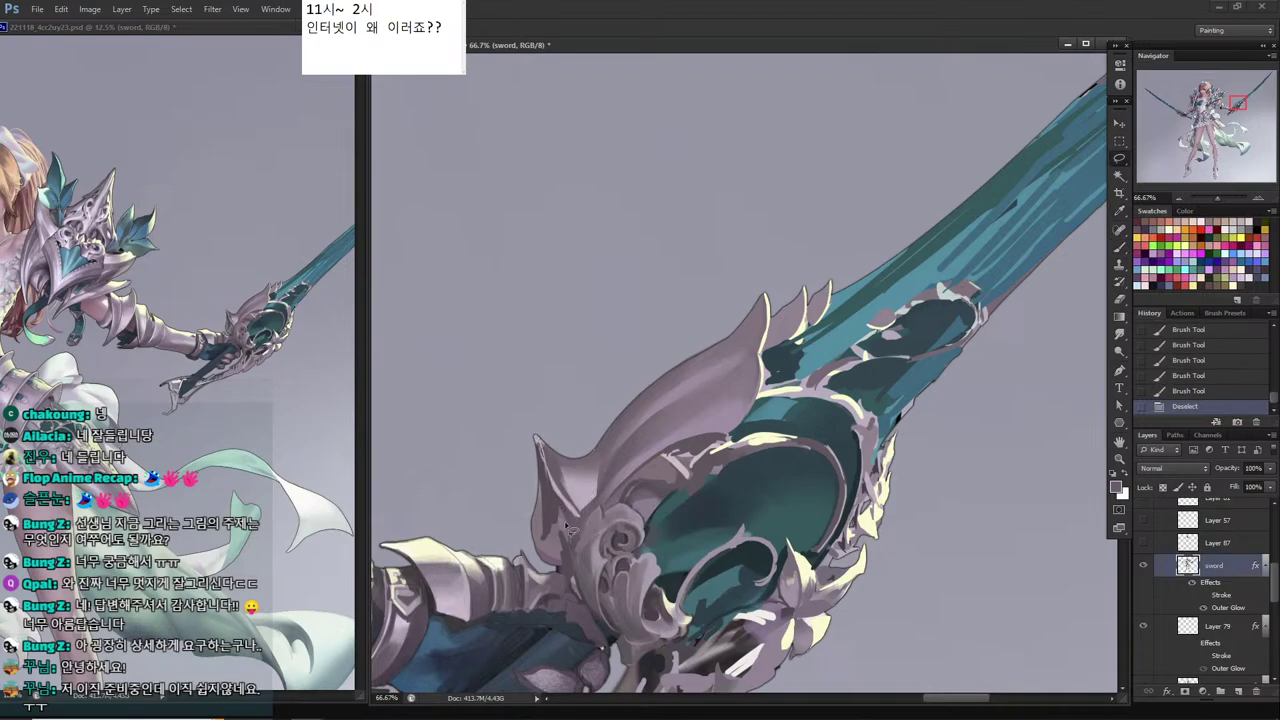
Lasso the central fold of the small petal, shade it with sampled light and dark mauve strokes, save, and deselect.
mouse_move(566, 525)
mouse_down()
mouse_move(572, 556)
mouse_move(535, 451)
mouse_move(552, 489)
mouse_move(545, 444)
mouse_up()
key(b)
alt+click(557, 485)
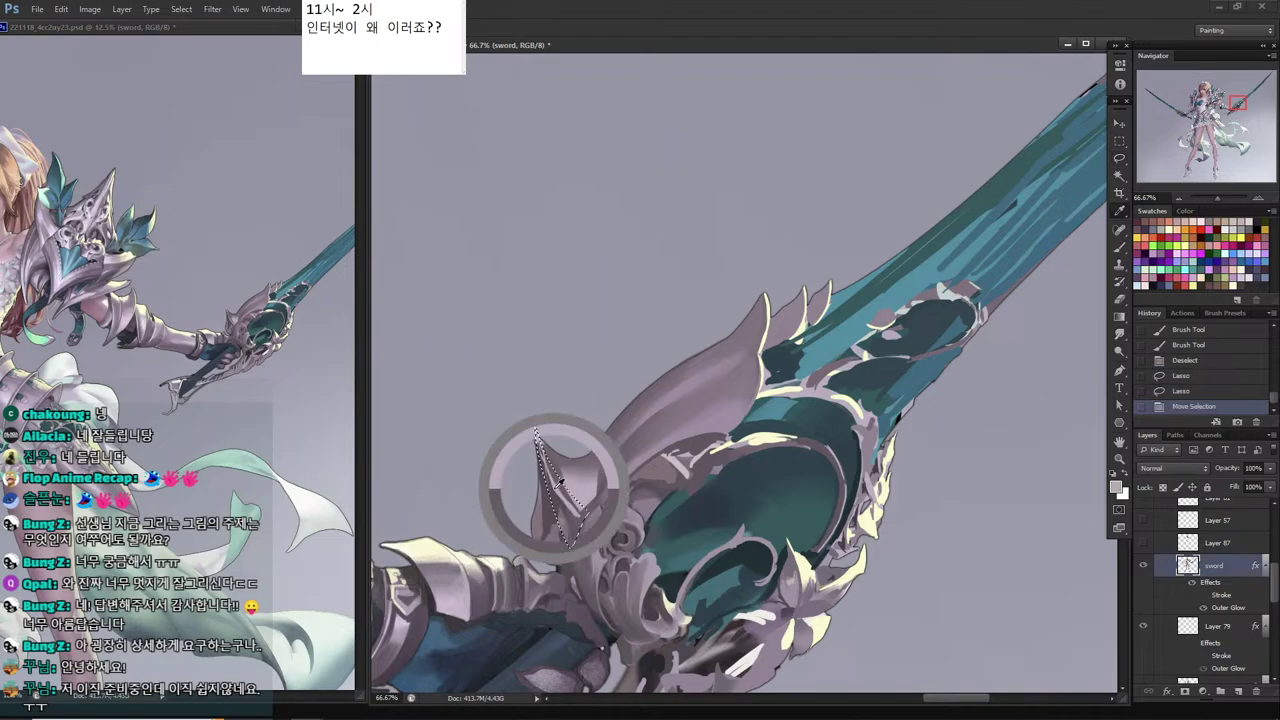
drag(557, 487, 574, 512)
drag(546, 458, 576, 508)
drag(560, 482, 570, 500)
alt+click(557, 524)
drag(543, 450, 570, 520)
drag(559, 475, 571, 519)
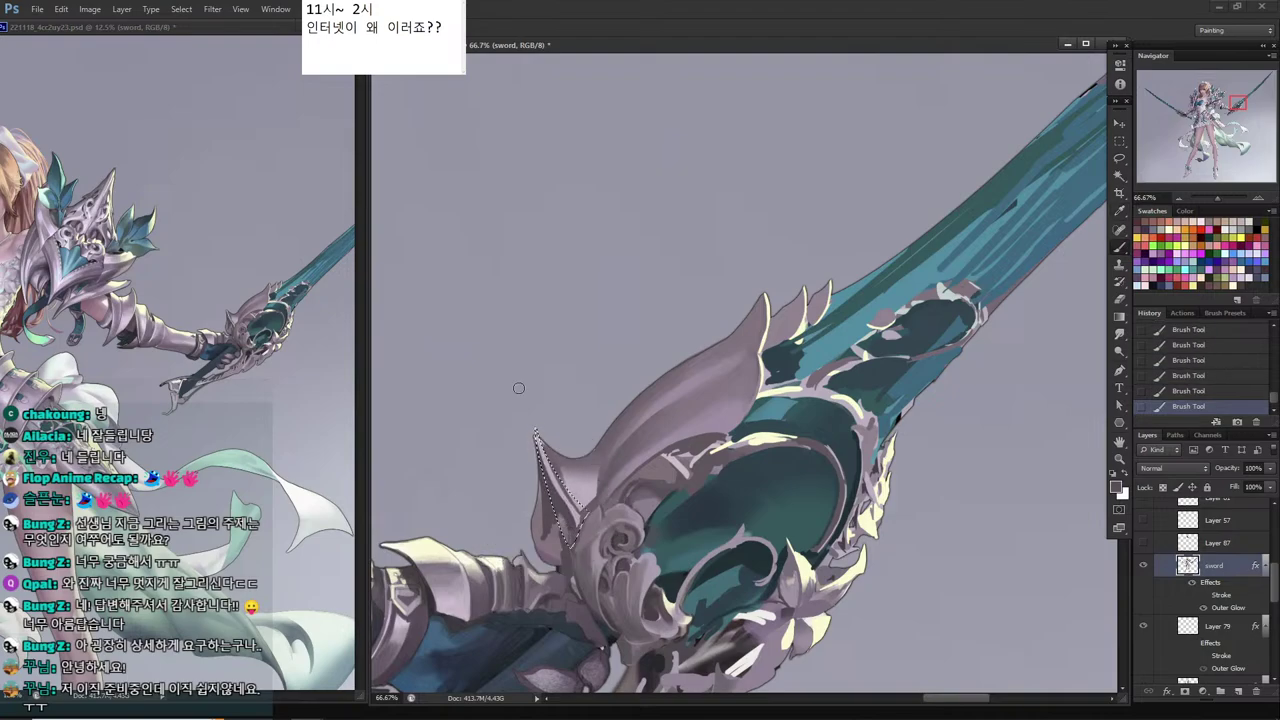
key(ctrl+s)
key(ctrl+d)
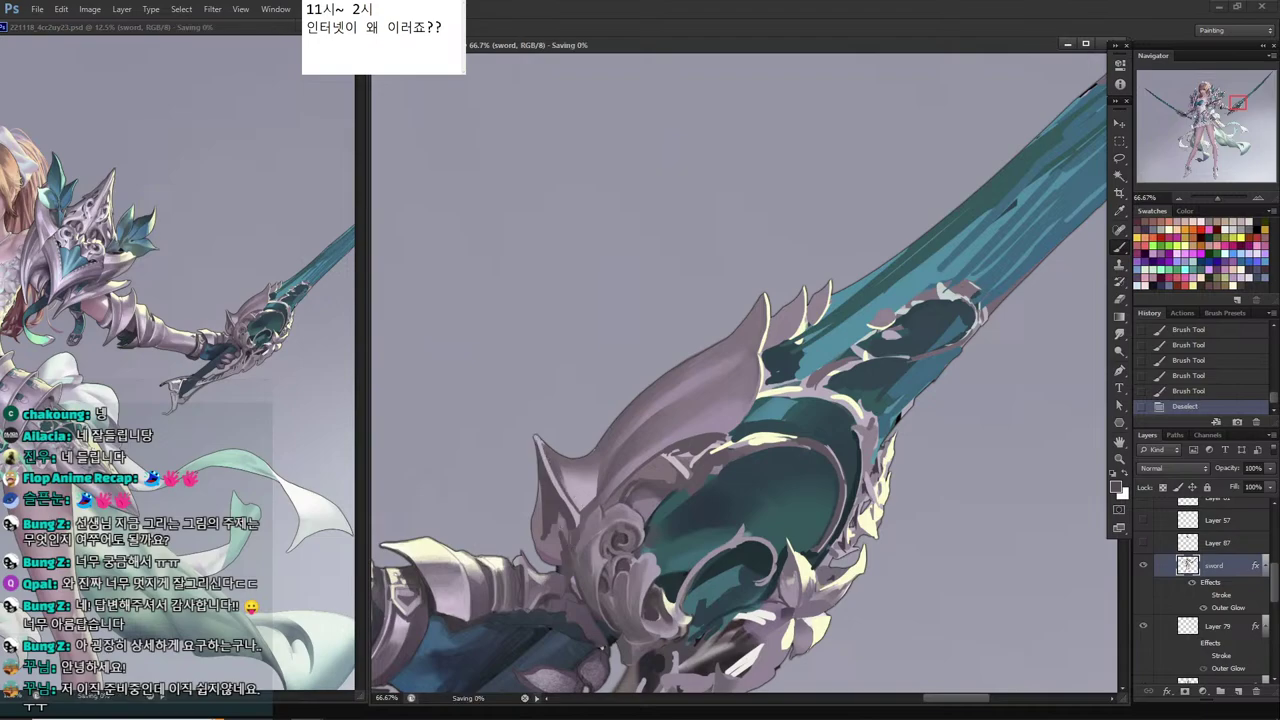
Lasso the narrow strip between the small petal and the scroll, shade it with sampled mauve strokes, and deselect.
key(l)
mouse_move(559, 498)
mouse_down()
mouse_move(575, 530)
mouse_move(594, 528)
mouse_move(596, 509)
mouse_move(600, 533)
mouse_move(598, 505)
mouse_move(579, 567)
mouse_up()
key(b)
alt+click(594, 510)
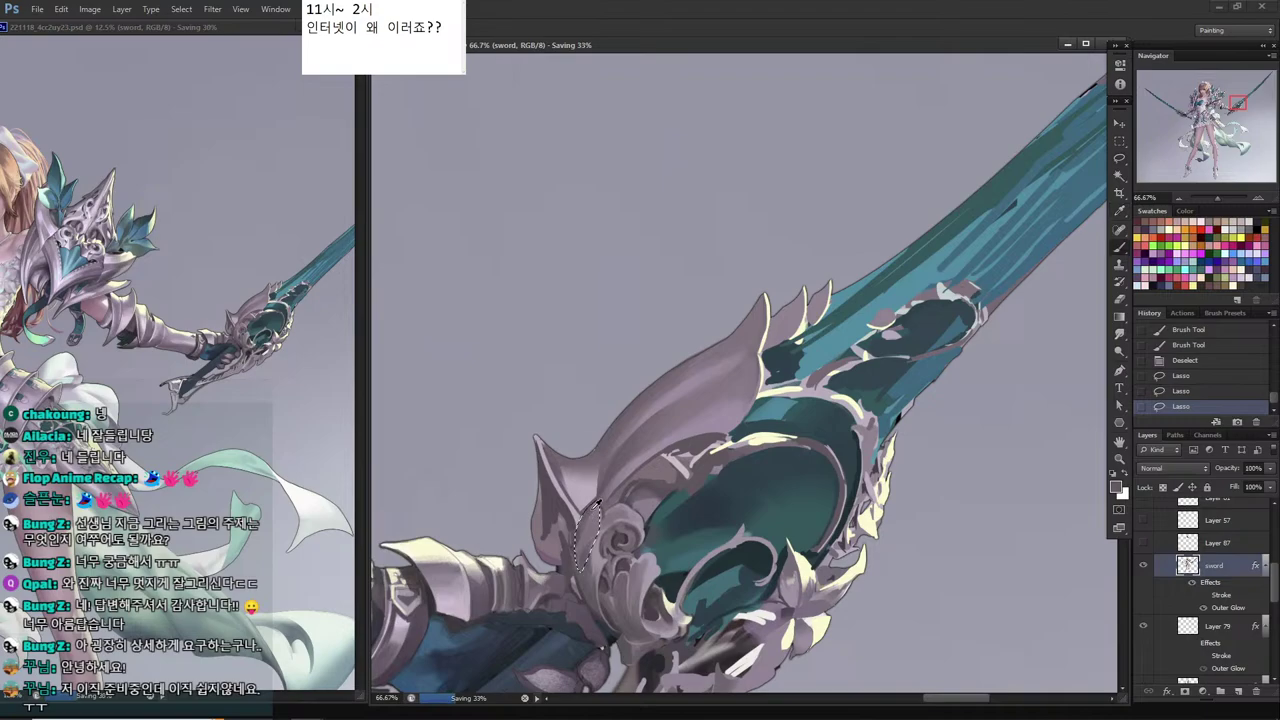
mouse_move(596, 505)
mouse_down()
mouse_move(586, 550)
mouse_move(600, 510)
mouse_move(590, 536)
mouse_move(627, 532)
mouse_move(619, 511)
mouse_move(615, 523)
mouse_move(585, 505)
mouse_up()
alt+click(604, 506)
alt+click(602, 562)
alt+click(586, 487)
key(l)
key(ctrl+d)
Lasso the outer side of the guard's scroll, blend its shading with mauve gradients, and deselect.
key(b)
key(l)
key(g)
mouse_move(610, 540)
mouse_down()
mouse_move(565, 499)
mouse_move(606, 550)
mouse_move(604, 528)
mouse_move(590, 556)
mouse_move(586, 518)
mouse_move(598, 556)
mouse_move(590, 548)
mouse_up()
key(l)
key(ctrl+d)
key(g)
key(l)
key(g)
mouse_move(606, 572)
mouse_down()
mouse_move(590, 548)
mouse_move(617, 500)
mouse_up()
key(ctrl+d)
key(h)
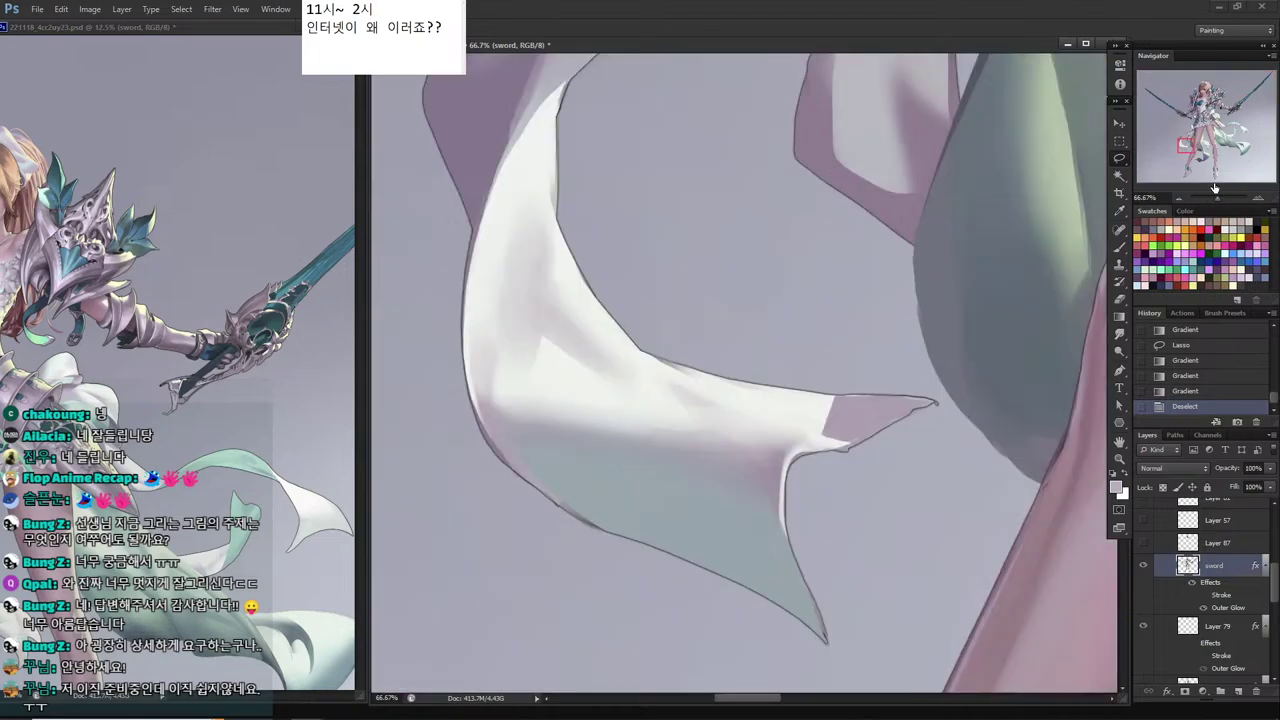
Brush sampled cream highlights along the tip of the upper flower petal on the right sword's guard and save.
drag(1234, 111, 1243, 109)
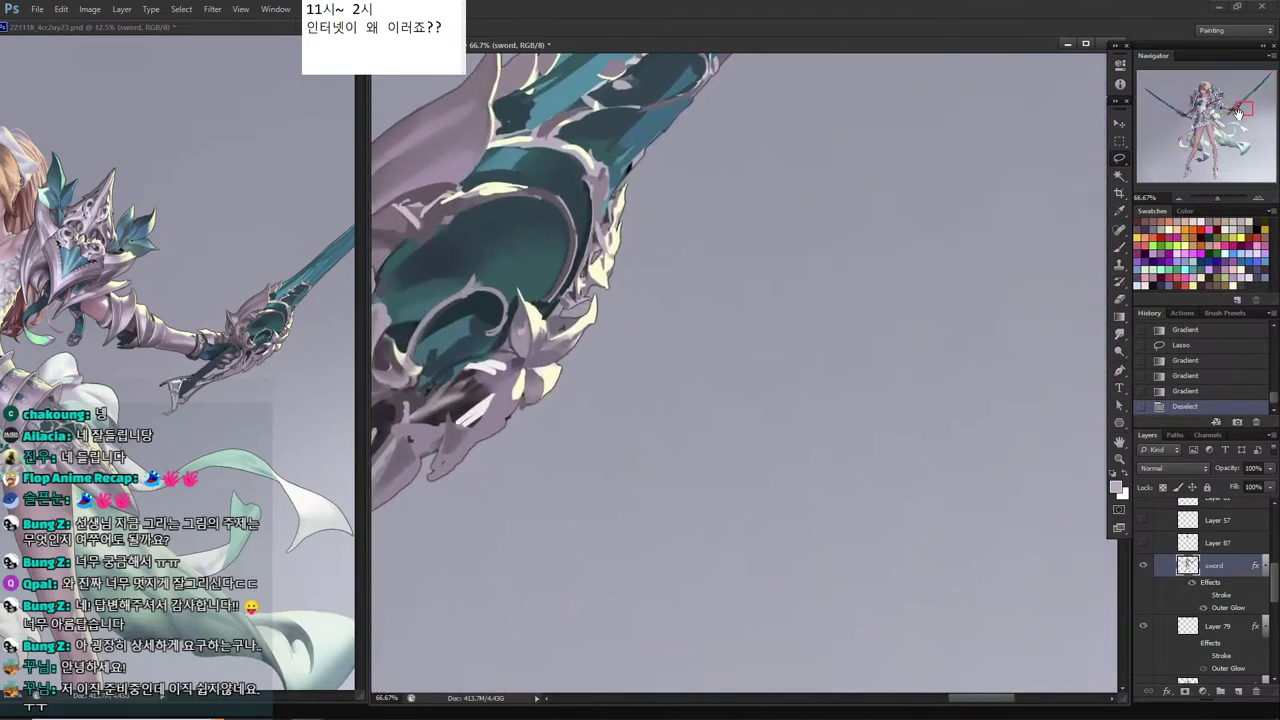
drag(481, 427, 806, 474)
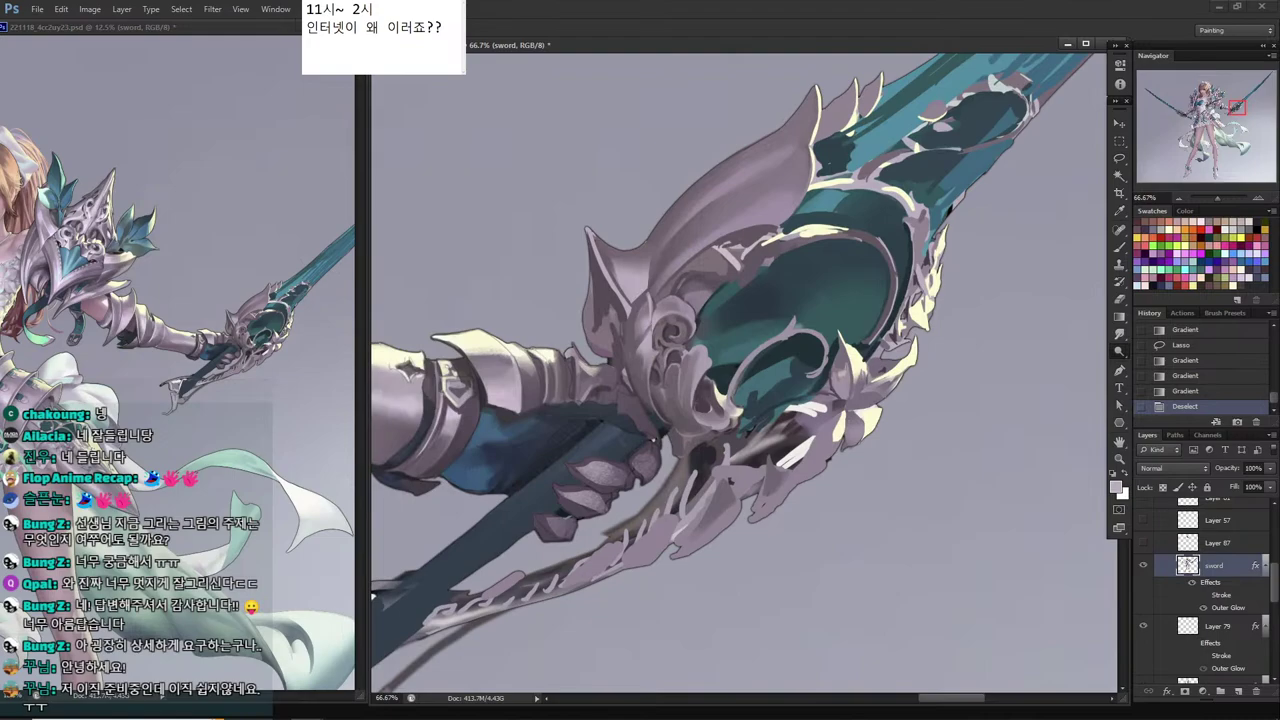
alt+click(860, 356)
mouse_move(852, 344)
mouse_down()
mouse_move(862, 376)
mouse_move(862, 358)
mouse_up()
drag(852, 345, 857, 353)
drag(850, 343, 852, 346)
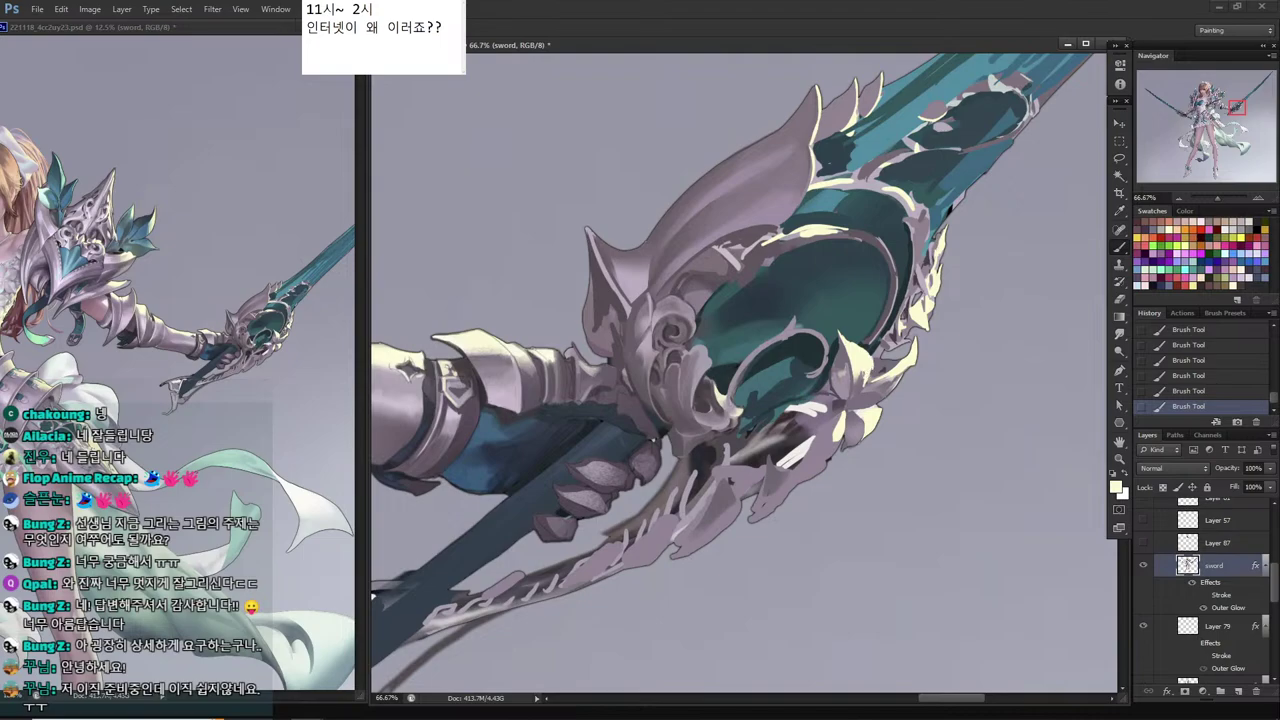
alt+click(865, 375)
key(ctrl+s)
scroll(723, 445, up, 1)
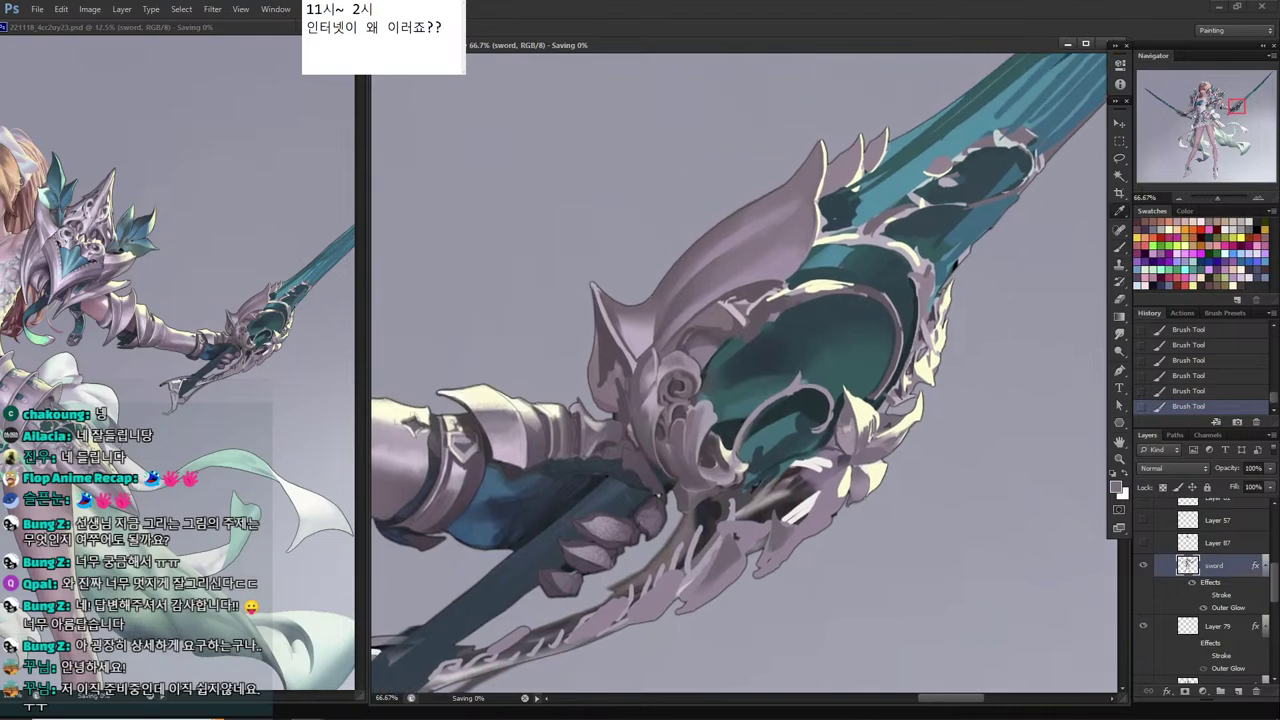
Lasso the dark area just left of the guard's flower, blend it with sampled mauve gradients, save, and deselect.
alt+click(732, 462)
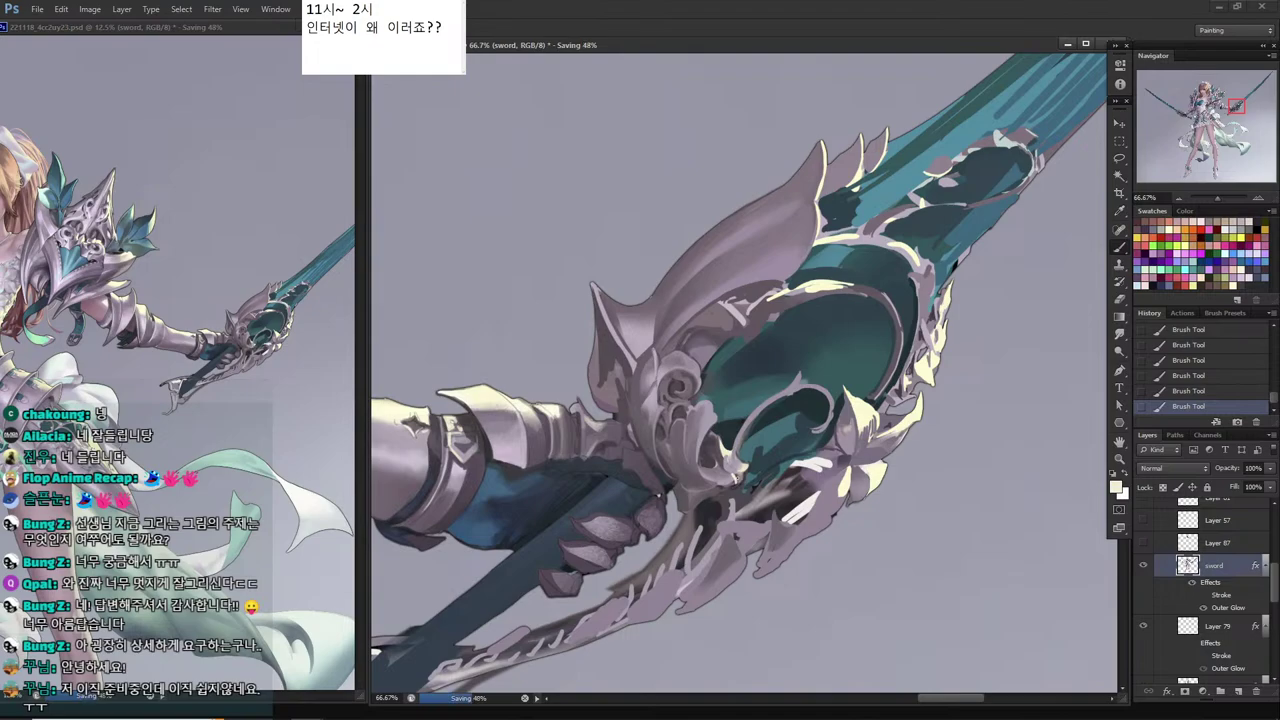
alt+click(736, 481)
drag(776, 491, 716, 549)
alt+click(760, 541)
key(l)
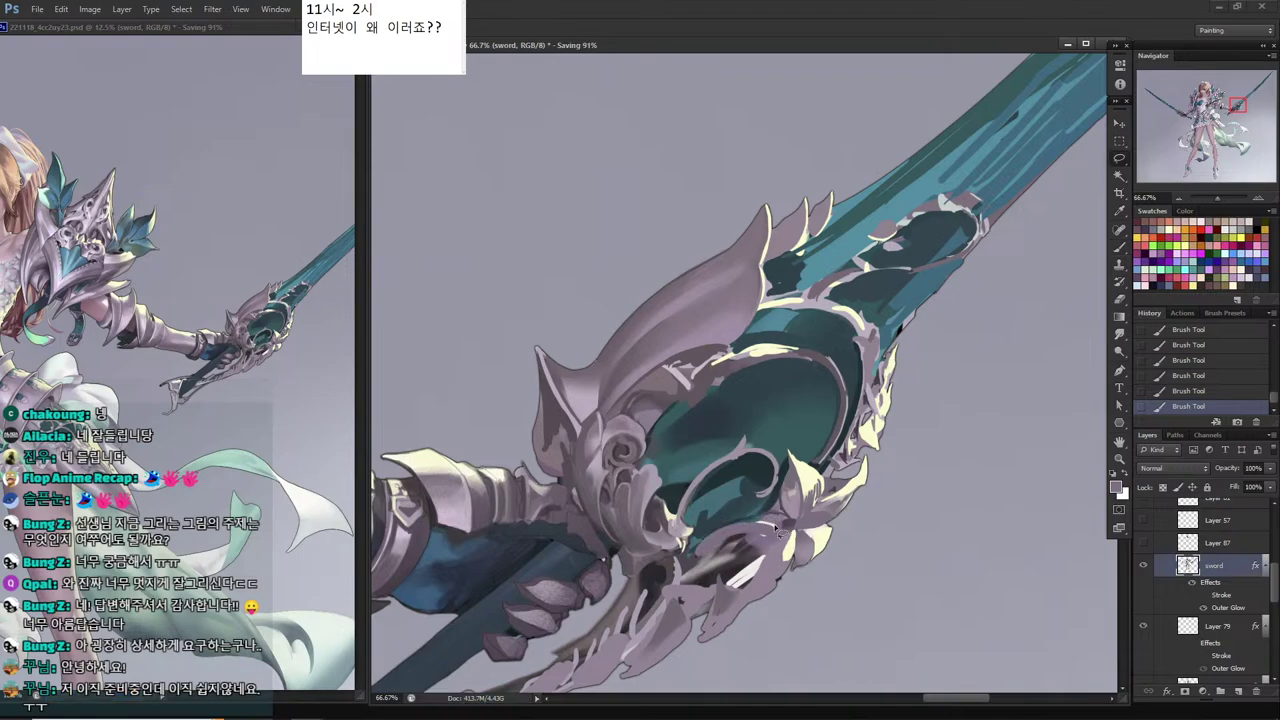
mouse_move(780, 517)
mouse_down()
mouse_move(731, 531)
mouse_move(780, 519)
mouse_move(762, 545)
mouse_up()
key(g)
alt+click(762, 522)
drag(738, 525, 766, 540)
mouse_move(742, 525)
mouse_down()
mouse_move(768, 538)
mouse_move(774, 514)
mouse_move(817, 507)
mouse_up()
alt+click(801, 516)
alt+click(792, 525)
key(l)
key(Return)
key(ctrl+s)
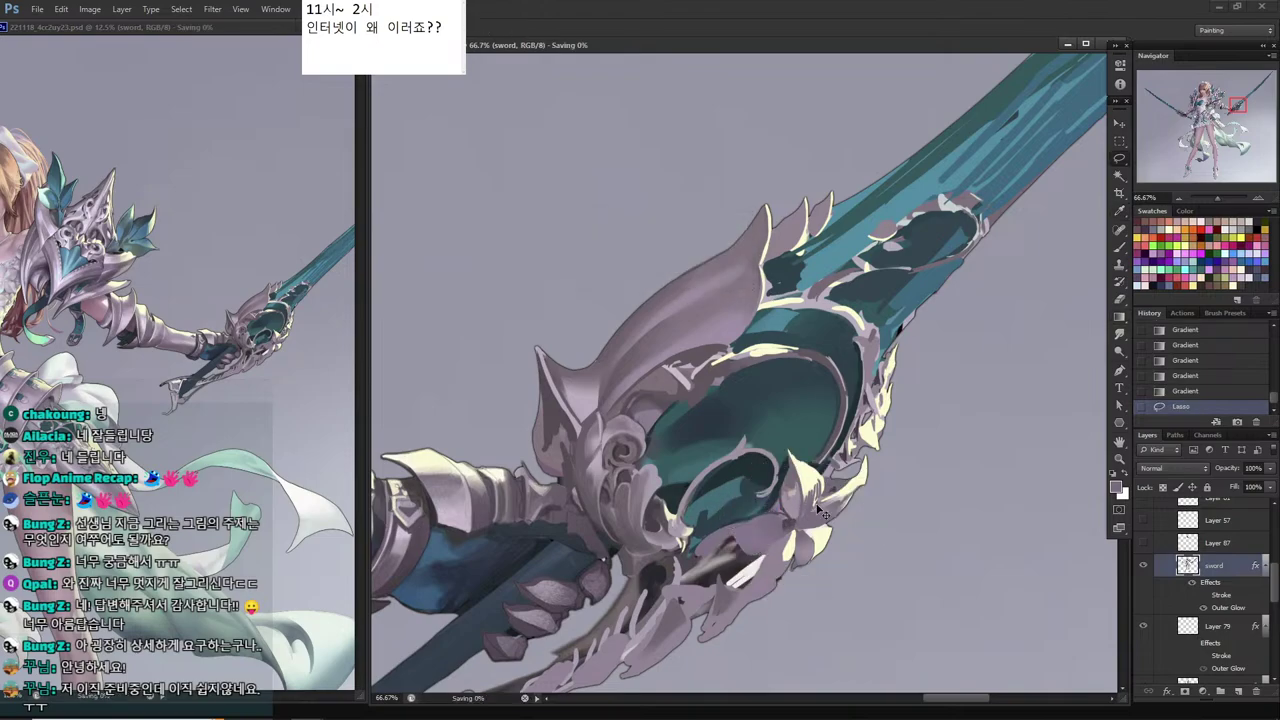
key(ctrl+d)
Shade the left side of the guard's flower near its centre with sampled mauve brush strokes.
key(i)
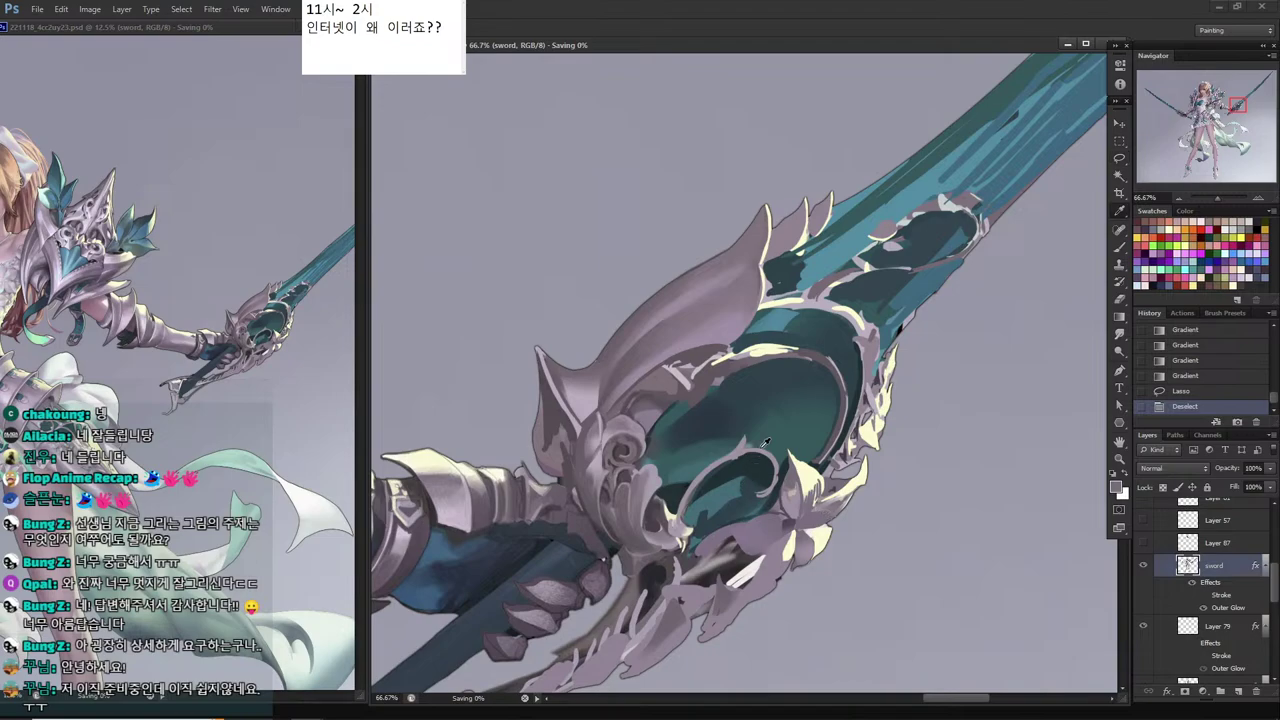
alt+click(766, 532)
alt+click(779, 526)
mouse_move(785, 522)
mouse_down()
mouse_move(779, 532)
mouse_move(788, 526)
mouse_up()
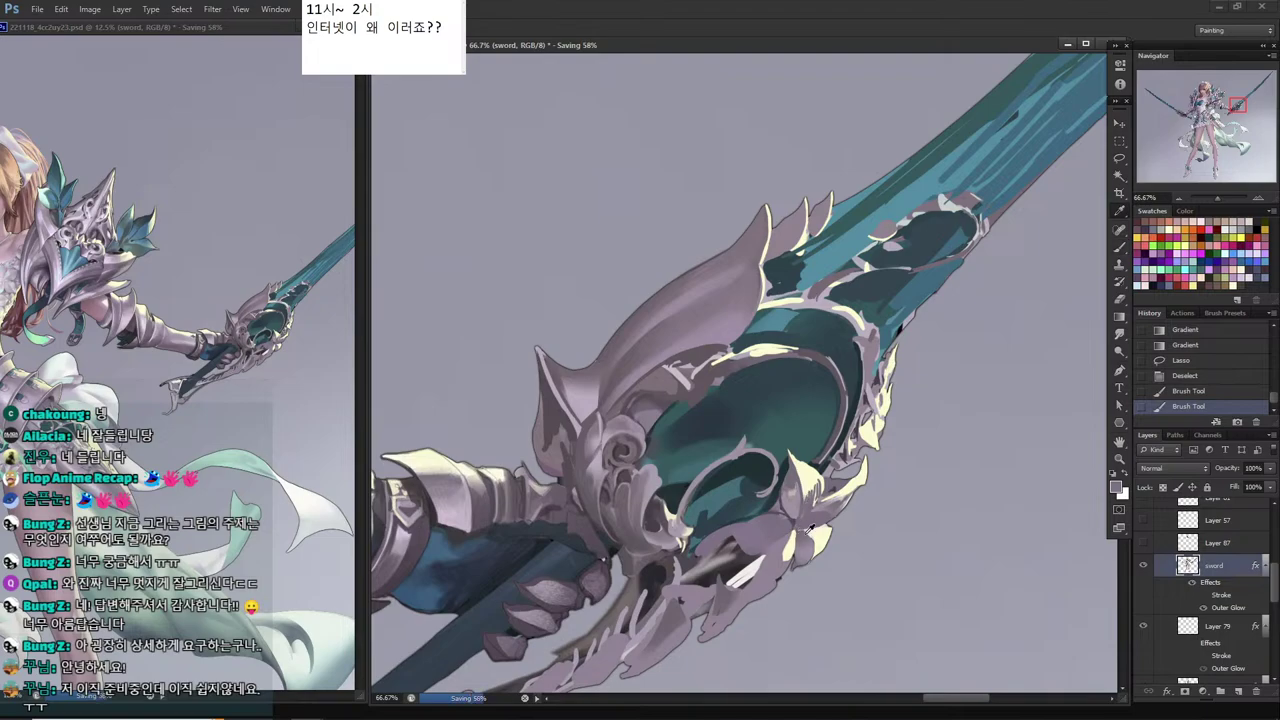
alt+click(816, 536)
alt+click(778, 534)
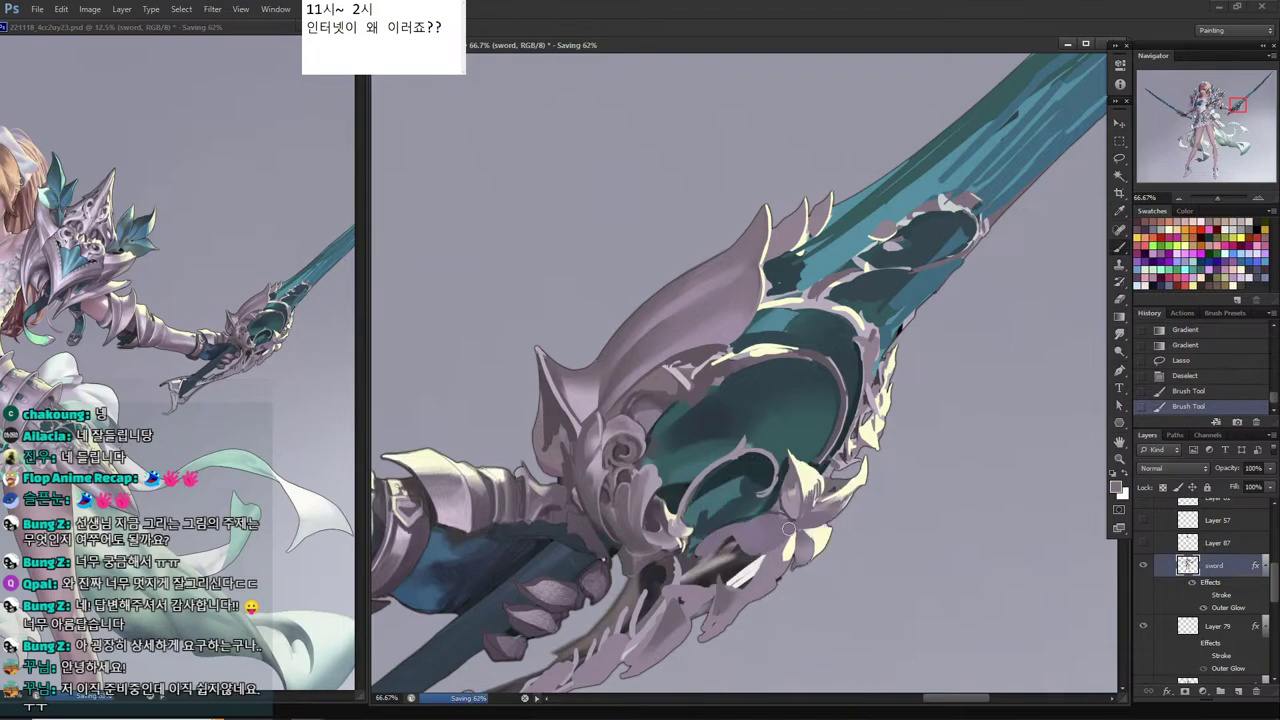
drag(788, 530, 776, 541)
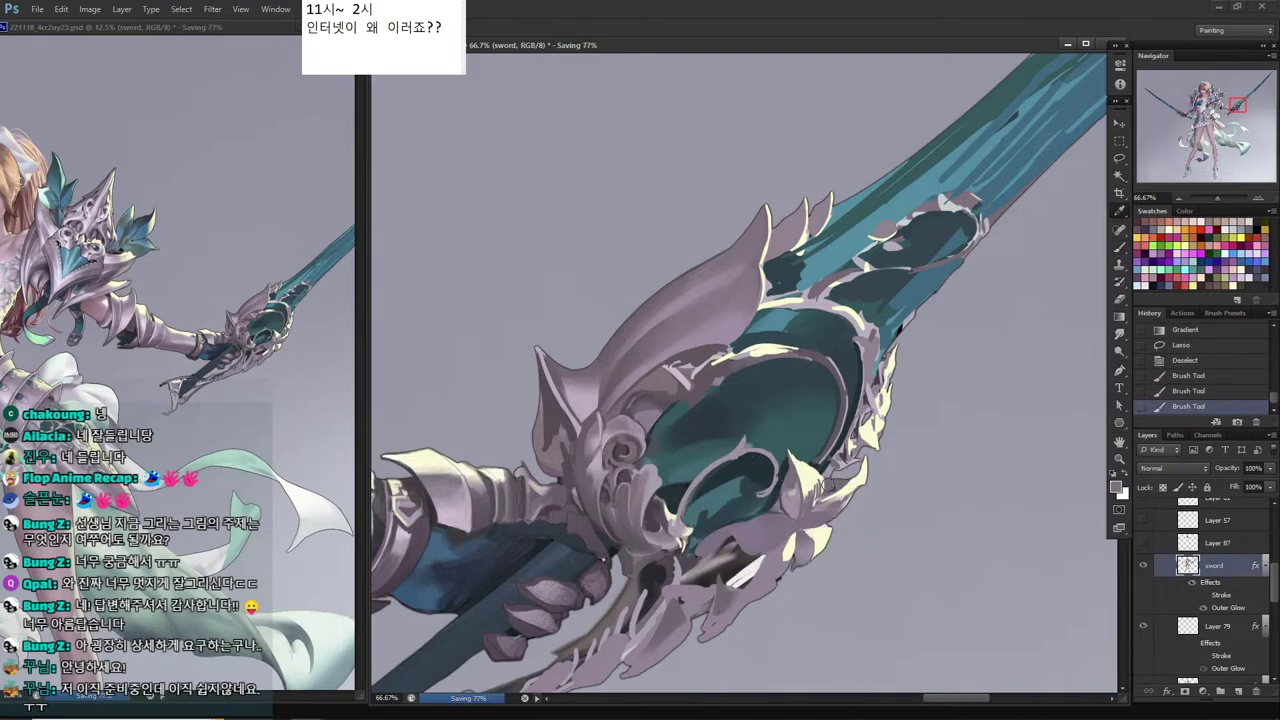
Detail the flower's centre and lower petals with sampled light and dark mauve brush strokes and save.
alt+click(799, 500)
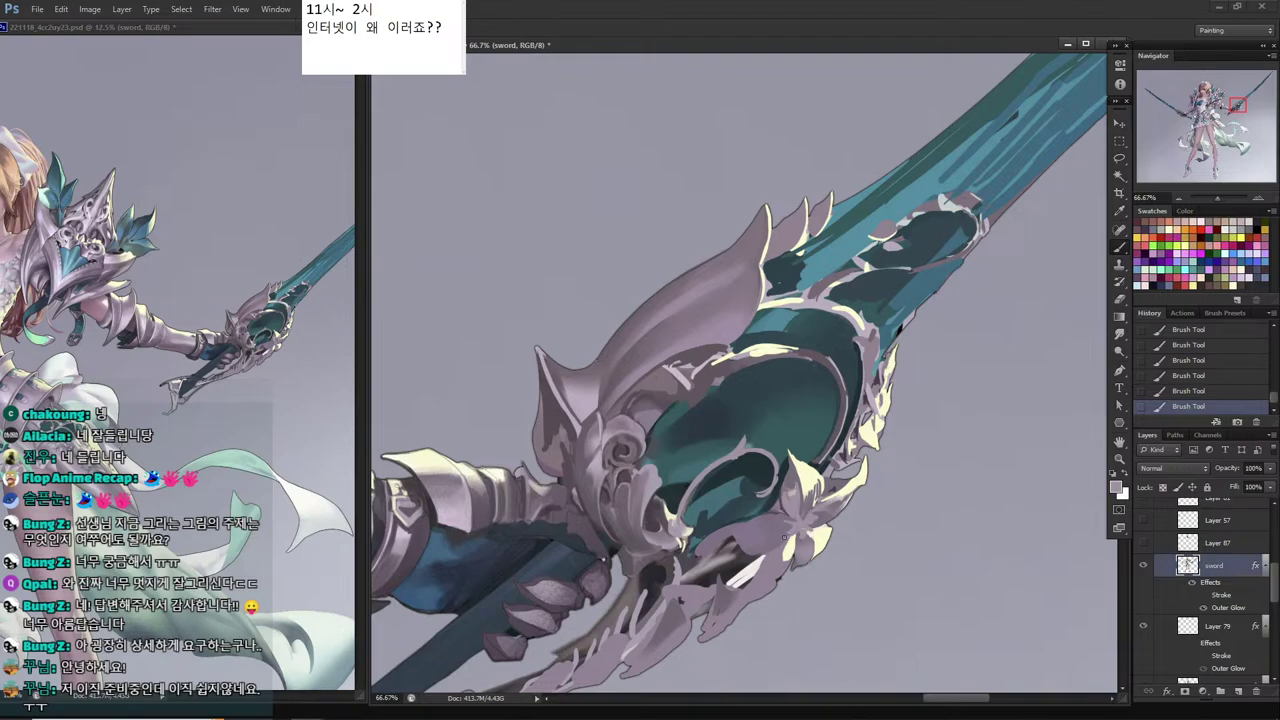
alt+click(786, 537)
key(alt)
alt+click(818, 536)
alt+click(810, 525)
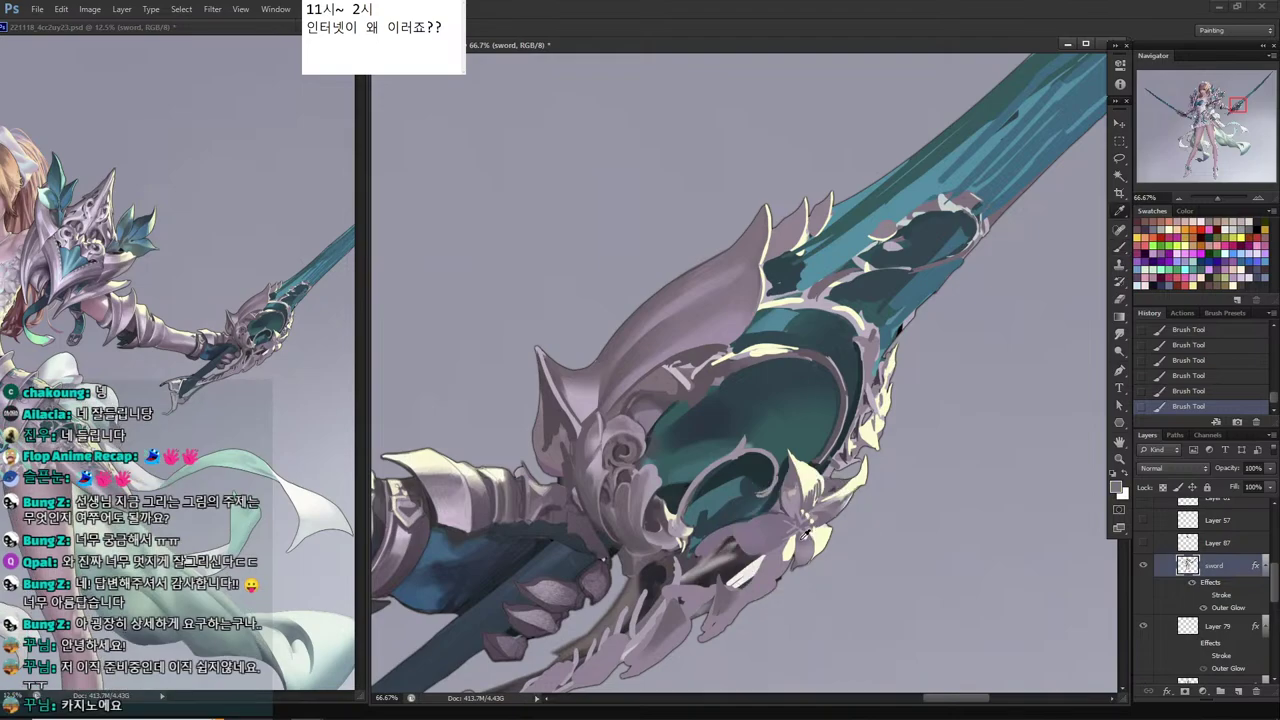
alt+click(805, 533)
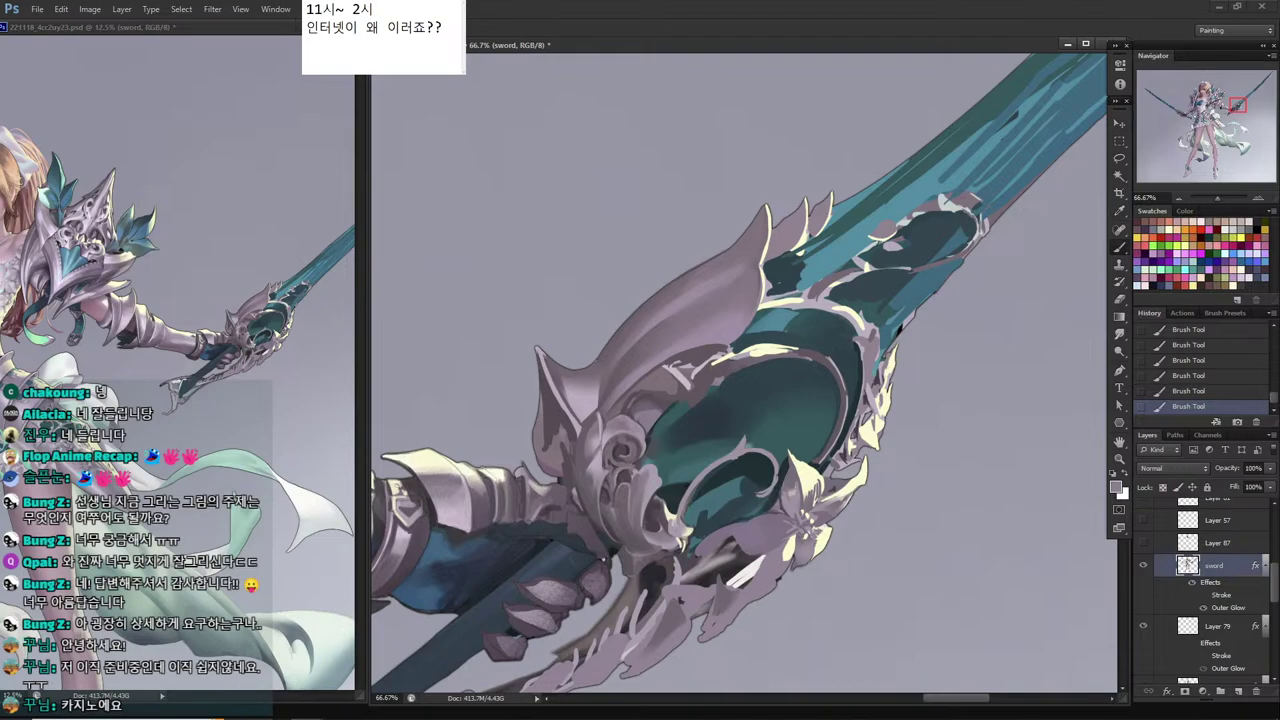
alt+click(790, 548)
alt+click(802, 550)
key(ctrl+s)
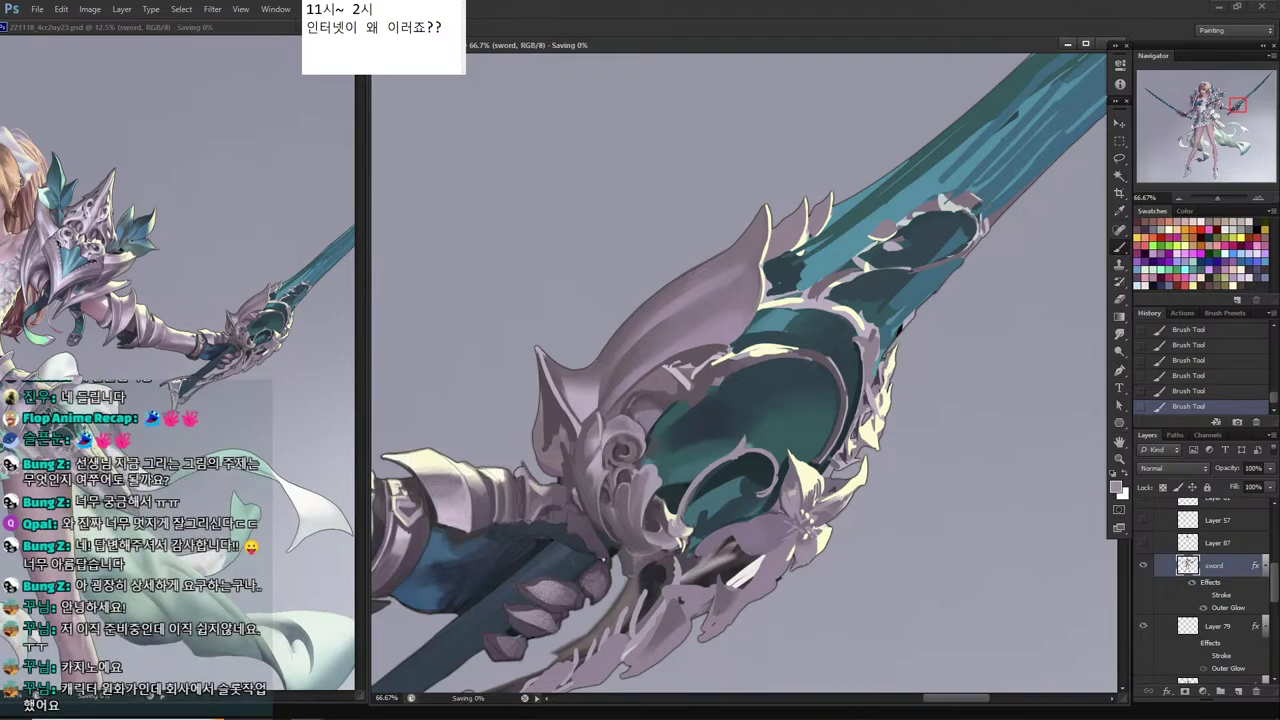
Lasso the leaf left of the guard's flower, shade it with mauve gradients and sampled brush strokes, and deselect.
drag(742, 532, 754, 548)
key(g)
drag(740, 521, 754, 548)
drag(740, 521, 754, 548)
mouse_move(740, 521)
mouse_down()
mouse_move(754, 548)
mouse_move(764, 543)
mouse_up()
key(i)
click(796, 500)
key(b)
mouse_move(756, 550)
mouse_down()
mouse_move(767, 551)
mouse_move(752, 523)
mouse_move(765, 525)
mouse_up()
alt+click(748, 535)
key(g)
drag(740, 545, 765, 525)
drag(740, 545, 765, 525)
key(ctrl+d)
key(l)
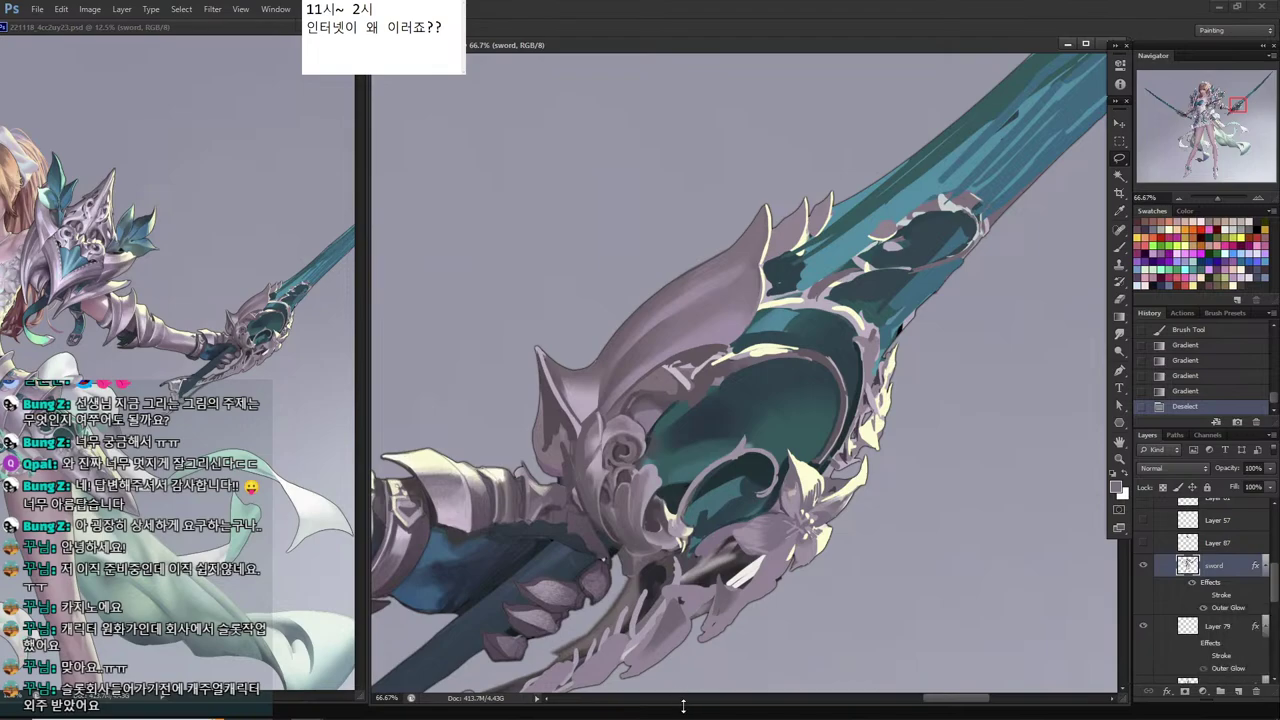
Lasso the leaf area beneath the flower and paint its edges with sampled dark mauve, light mauve and cream strokes.
mouse_move(683, 716)
mouse_move(274, 706)
drag(770, 532, 753, 534)
key(b)
alt+click(742, 559)
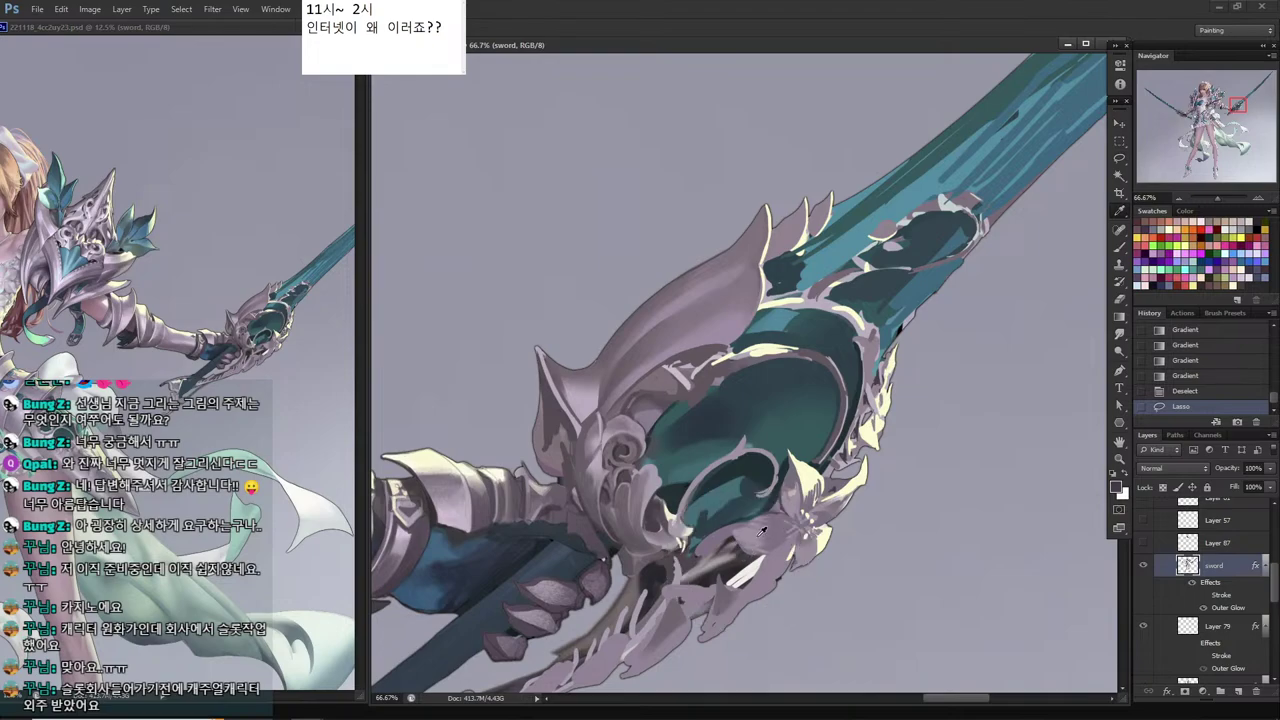
alt+click(780, 541)
alt+click(771, 553)
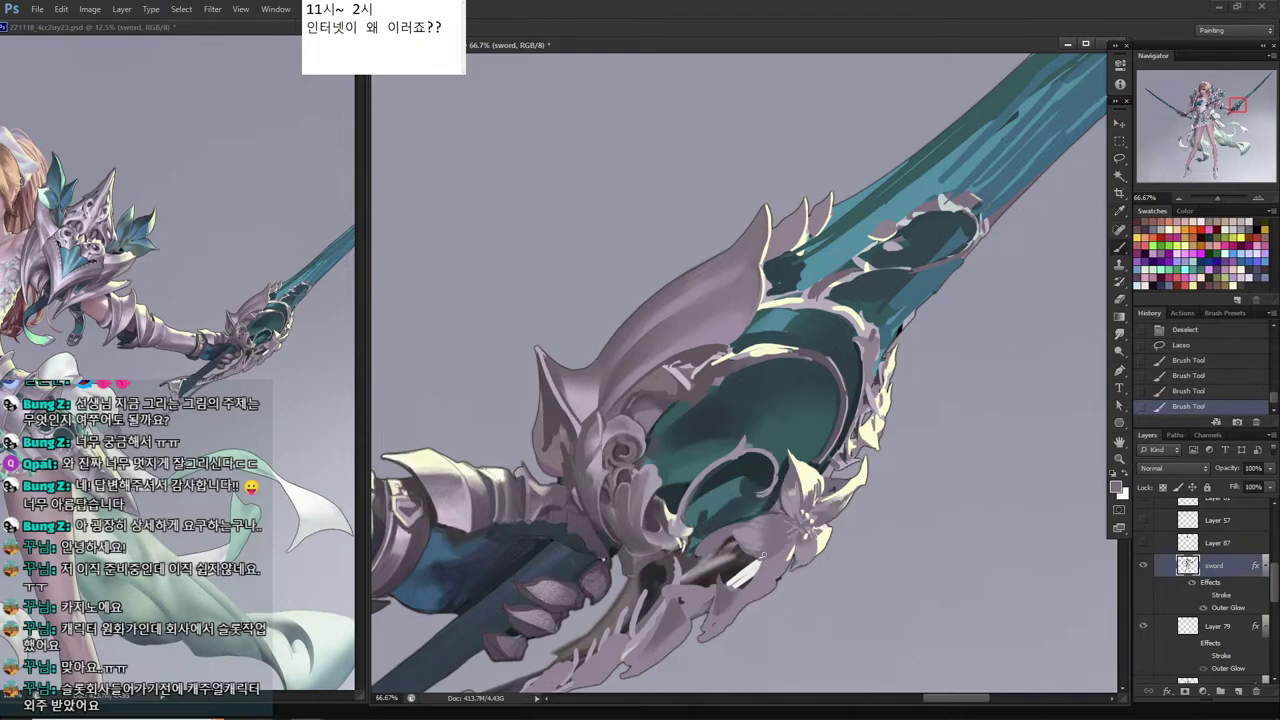
alt+click(780, 564)
drag(792, 558, 768, 583)
alt+click(825, 534)
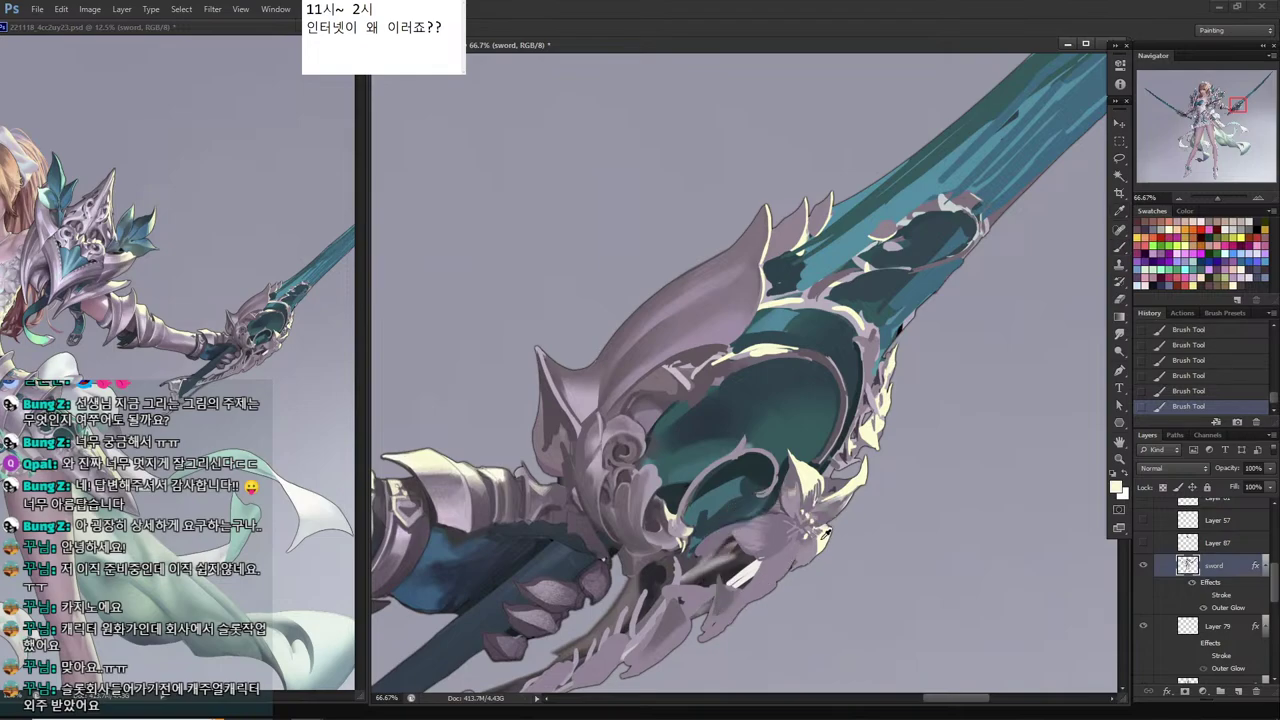
alt+click(785, 565)
Touch up the guard's frame at the blade's base with sampled teal and mauve strokes, undo the last stroke, and save.
mouse_move(758, 313)
mouse_down()
mouse_move(687, 428)
mouse_move(698, 409)
mouse_move(736, 400)
mouse_move(700, 416)
mouse_move(722, 406)
mouse_up()
alt+click(704, 391)
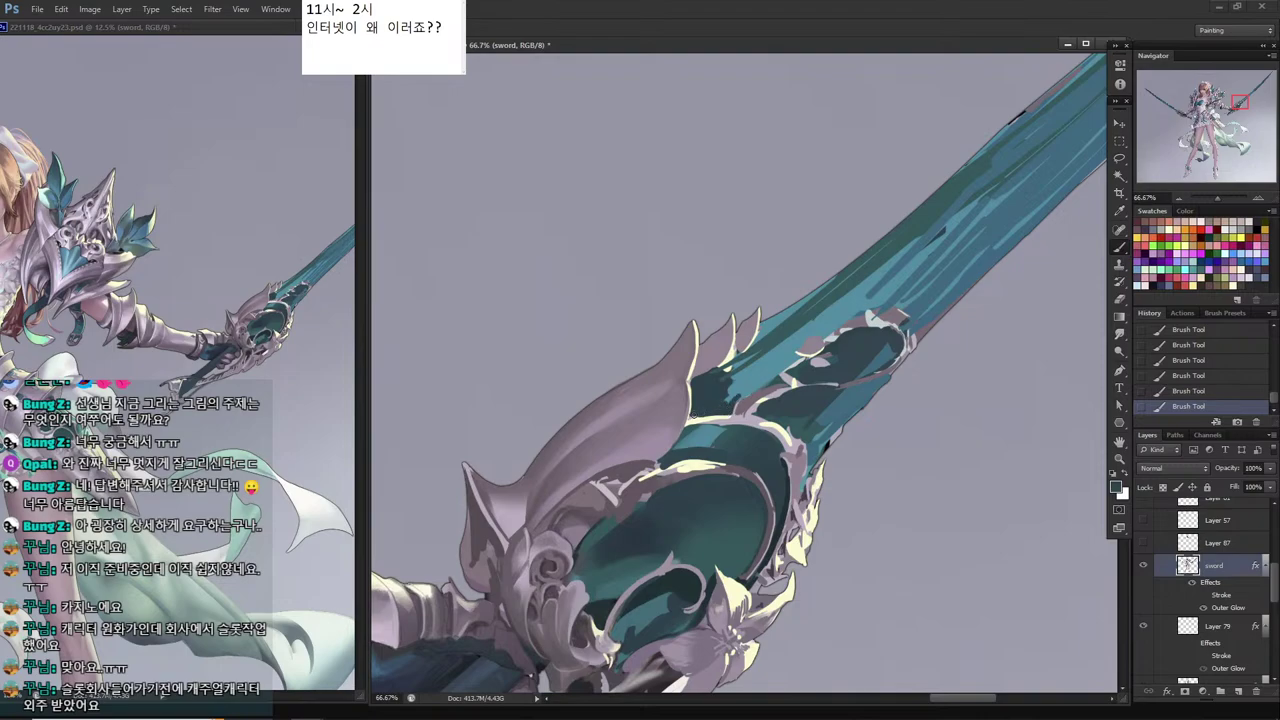
alt+click(746, 412)
drag(778, 435, 788, 450)
key(ctrl+z)
key(ctrl+s)
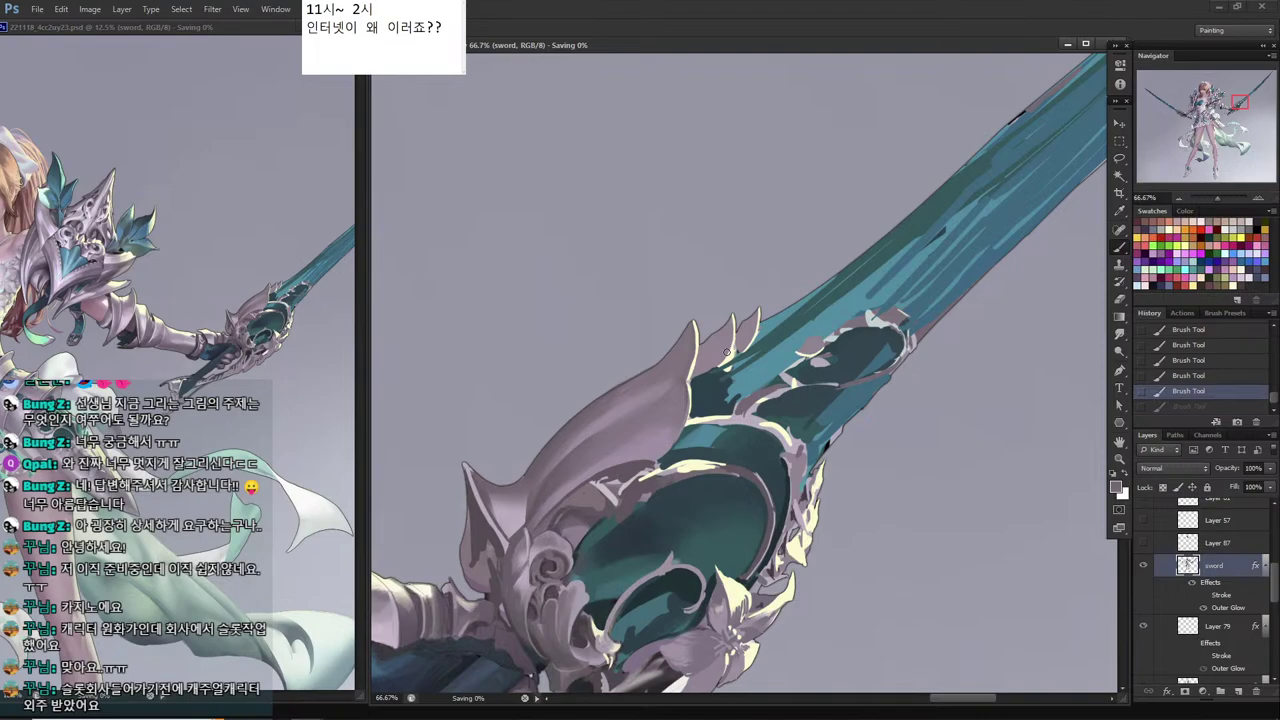
key(alt)
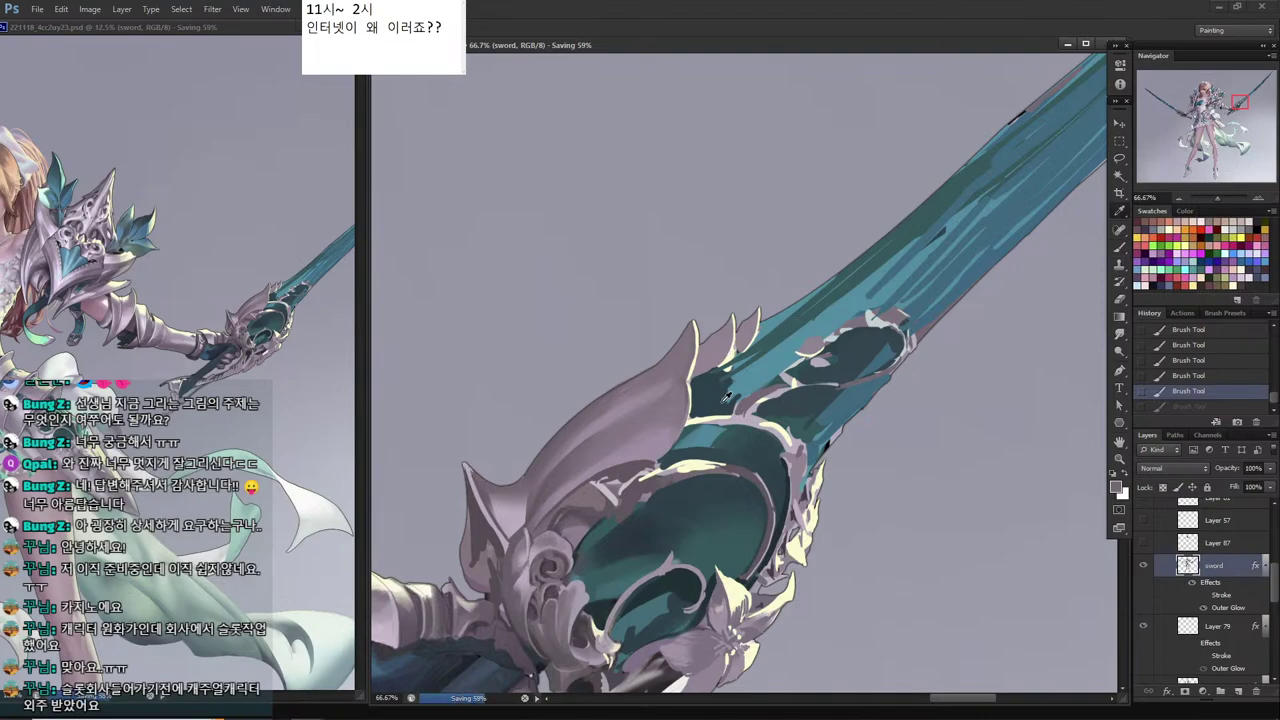
Brush mid-teal strokes over the dark patch at the blade's base beside the guard's spikes.
drag(797, 320, 656, 444)
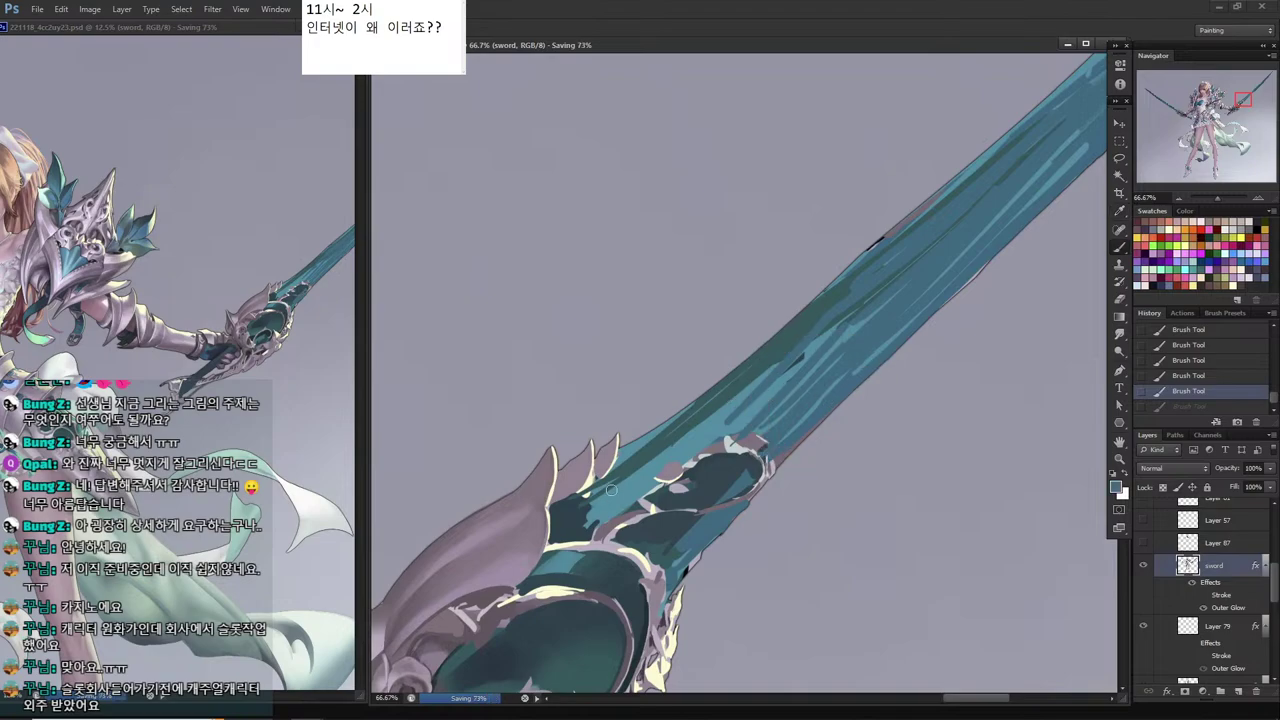
drag(580, 503, 634, 460)
mouse_move(565, 513)
mouse_down()
mouse_move(643, 487)
mouse_move(624, 512)
mouse_move(637, 488)
mouse_move(568, 526)
mouse_up()
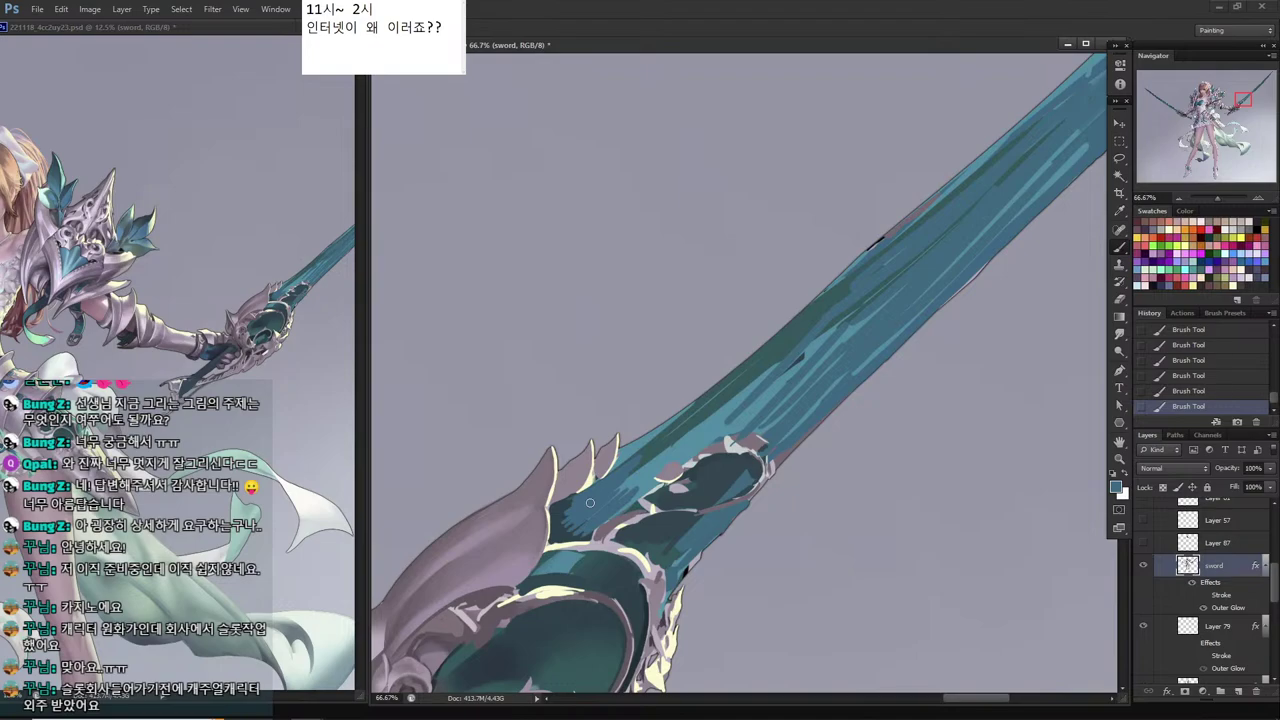
Sample the pale cream highlight and paint rim light along the large leaf guard's edge beside the blade.
drag(517, 533, 617, 428)
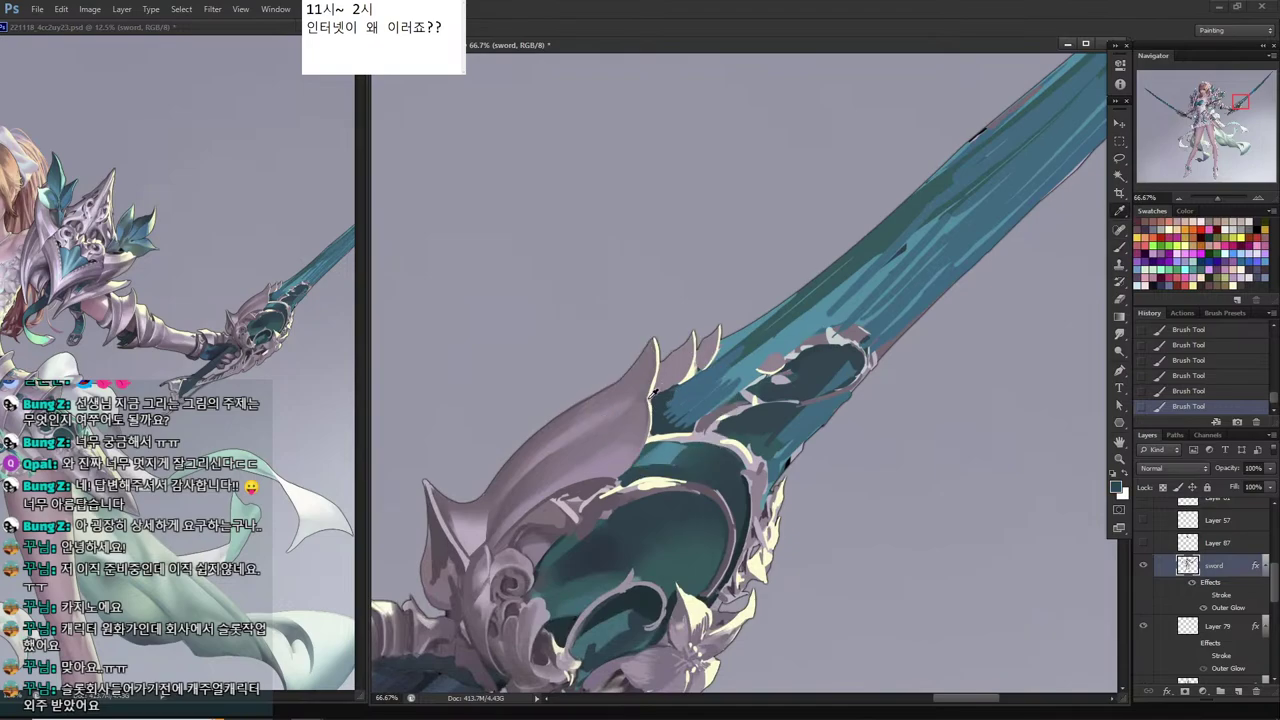
alt+click(690, 366)
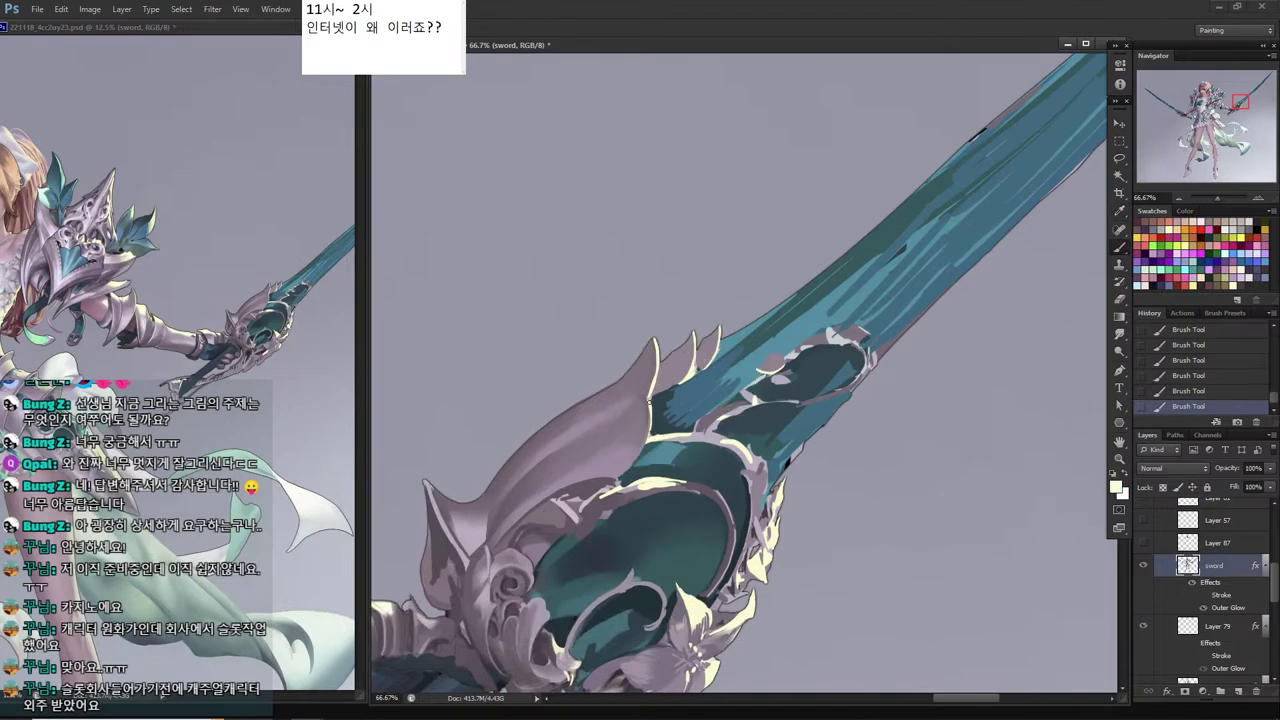
drag(650, 401, 642, 446)
key(alt)
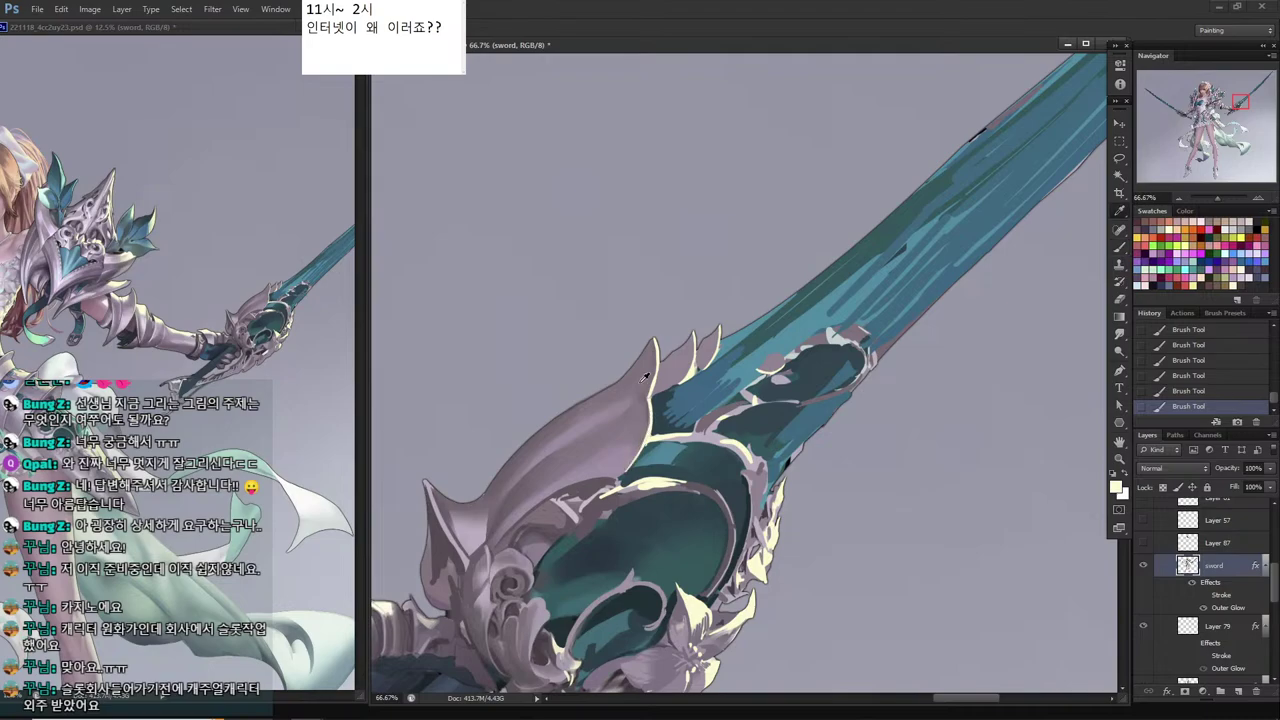
Sample the grey-mauve metal tones and touch up the ornament around the small oval opening at the blade's base.
alt+click(710, 418)
alt+click(754, 385)
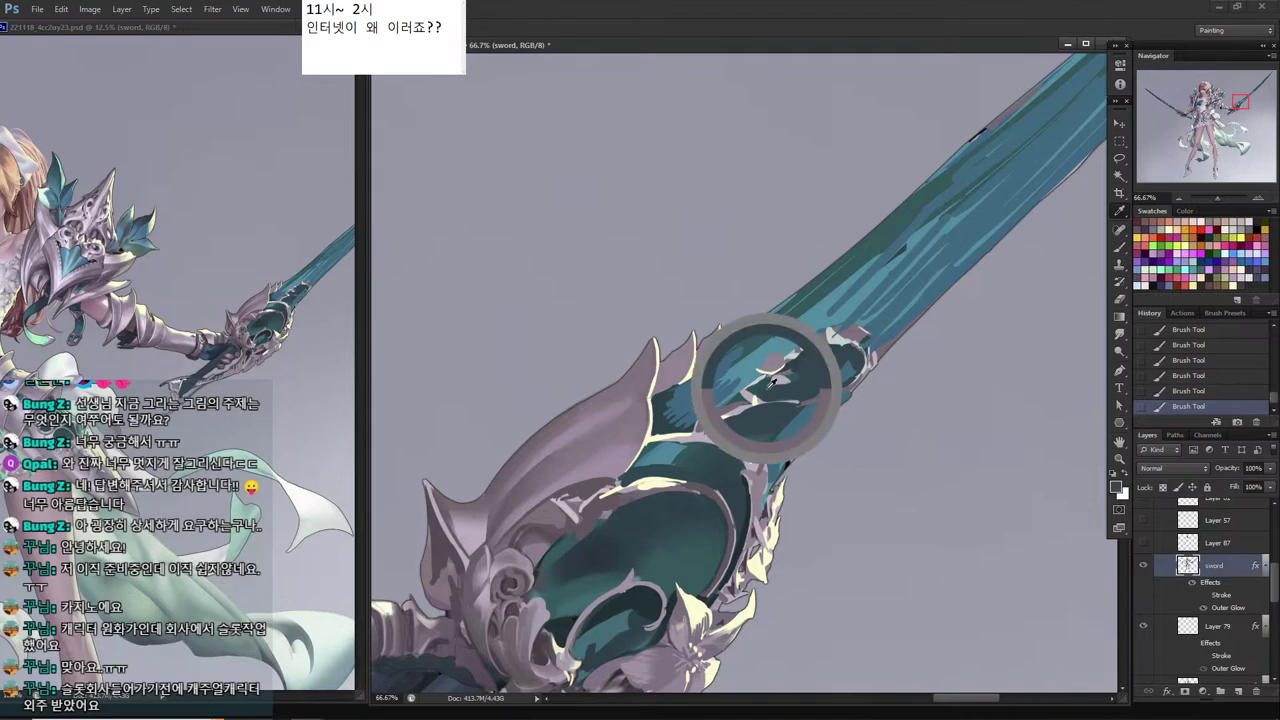
drag(760, 376, 688, 424)
Lasso the excess paint along the blade's lower edge near the guard, delete it and deselect.
mouse_move(738, 376)
mouse_down()
mouse_move(648, 426)
mouse_move(703, 408)
mouse_move(443, 513)
mouse_up()
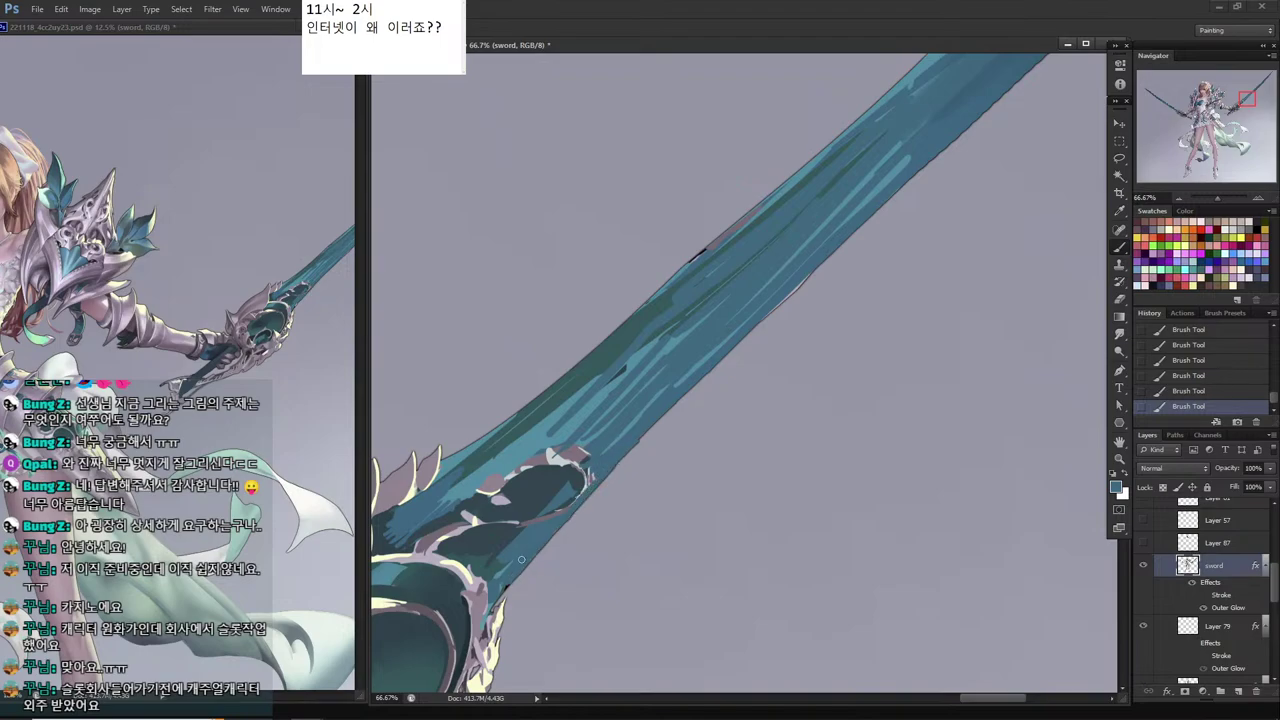
drag(535, 534, 608, 534)
key(l)
mouse_move(809, 362)
mouse_down()
mouse_move(577, 616)
mouse_move(720, 562)
mouse_up()
drag(677, 544, 662, 506)
key(Delete)
key(ctrl+d)
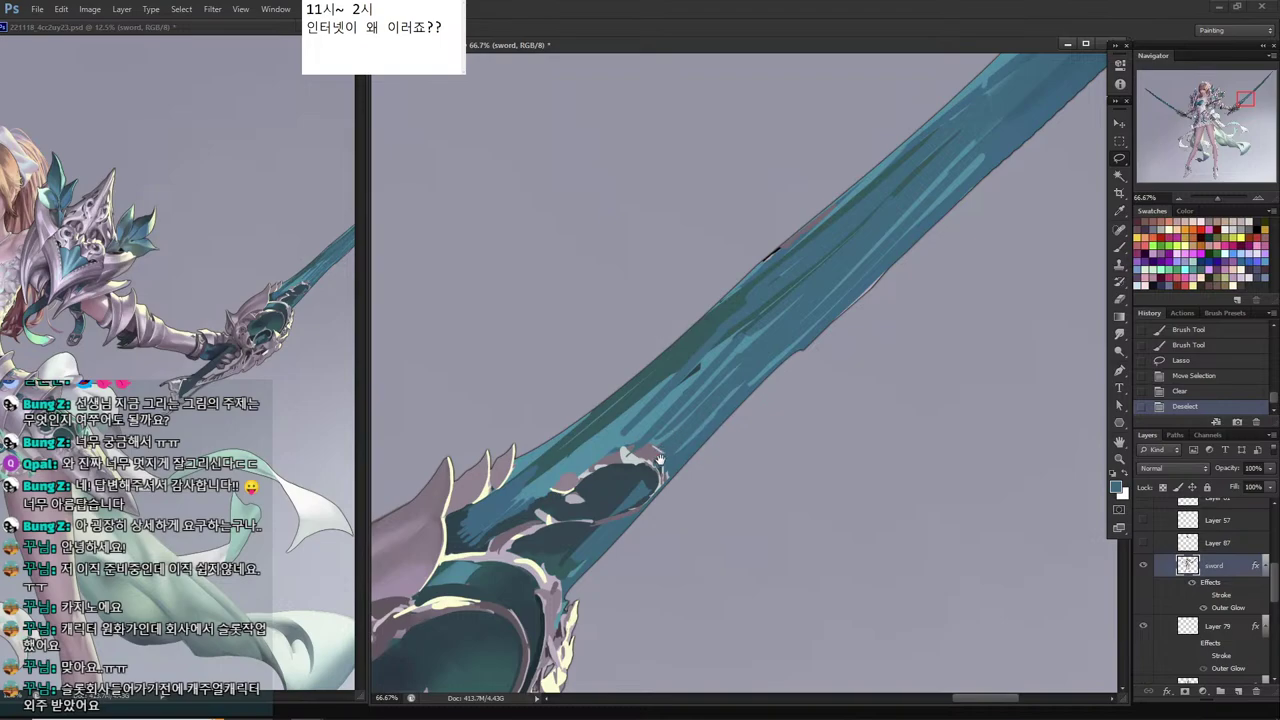
Sample dark teal and blue blade tones and paint the blade's base where it meets the guard's rim.
mouse_move(644, 527)
mouse_down()
mouse_move(694, 480)
mouse_move(724, 496)
mouse_move(757, 431)
mouse_move(723, 491)
mouse_up()
key(b)
alt+click(736, 450)
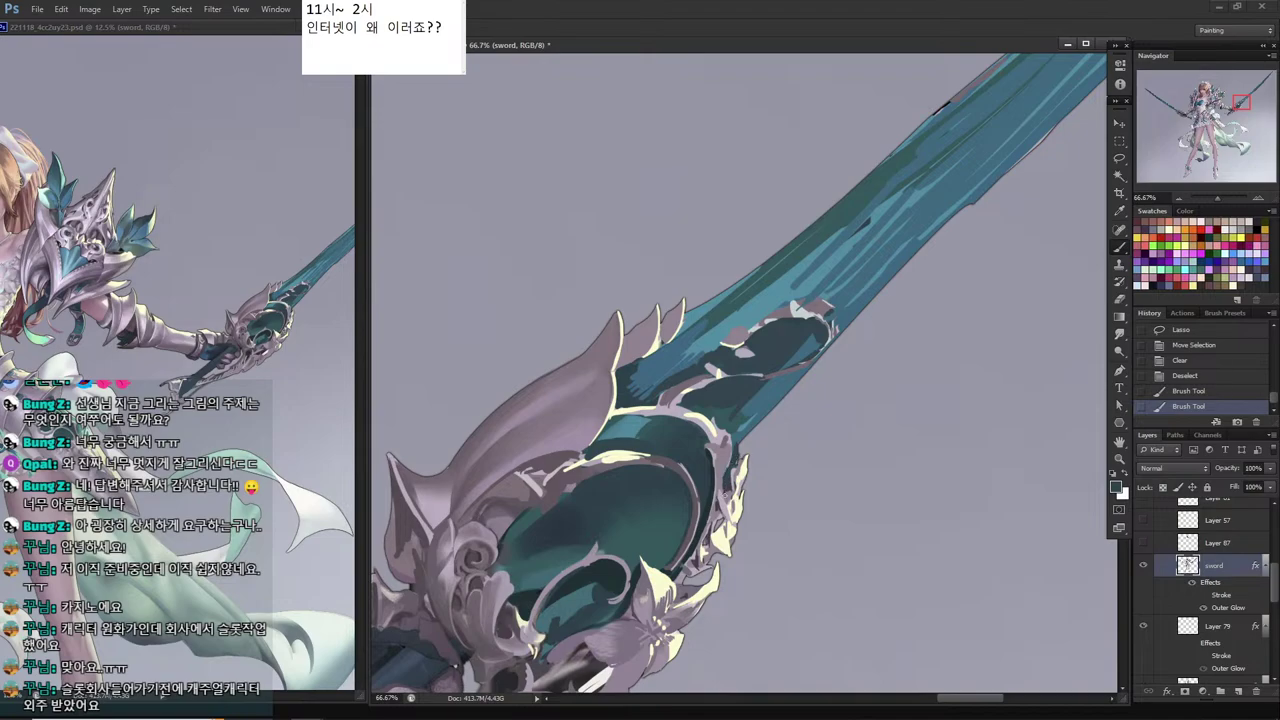
alt+click(756, 407)
drag(754, 416, 740, 430)
Lasso the gap along the blade's lower edge and fill it with dark teal using the Paint Bucket.
key(l)
drag(814, 380, 600, 482)
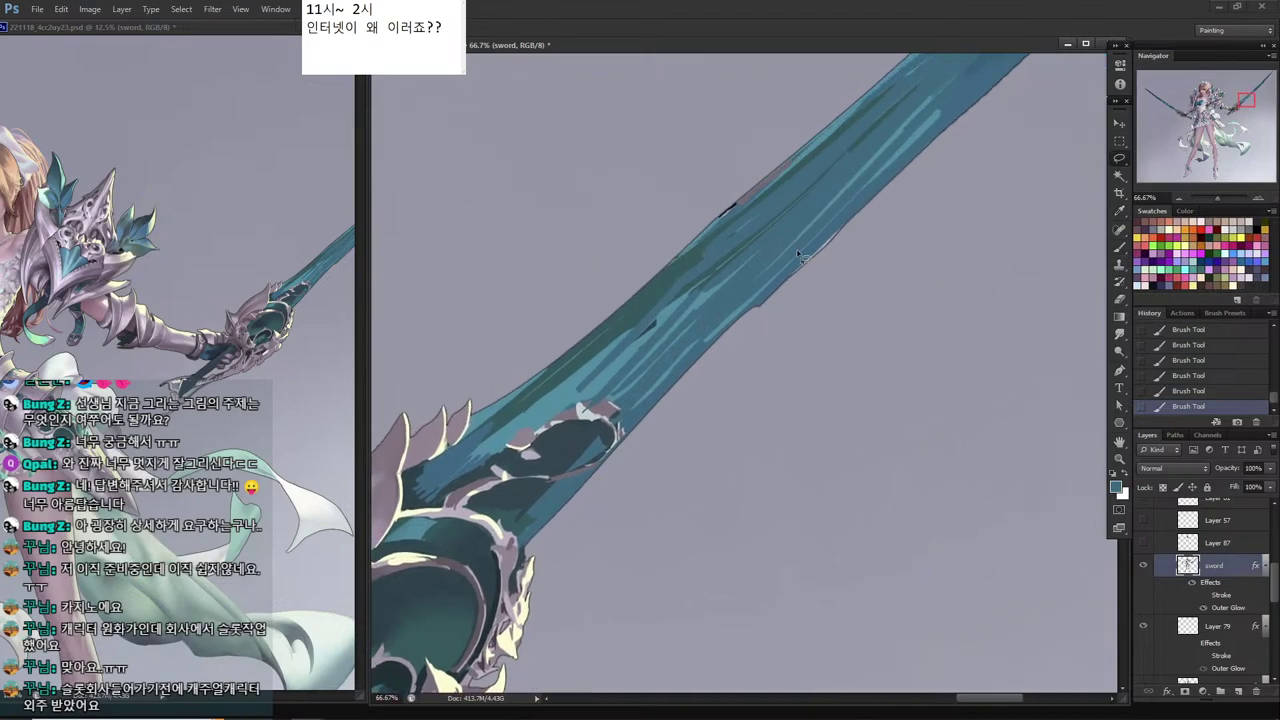
mouse_move(796, 251)
mouse_down()
mouse_move(500, 560)
mouse_move(505, 308)
mouse_up()
drag(532, 397, 551, 400)
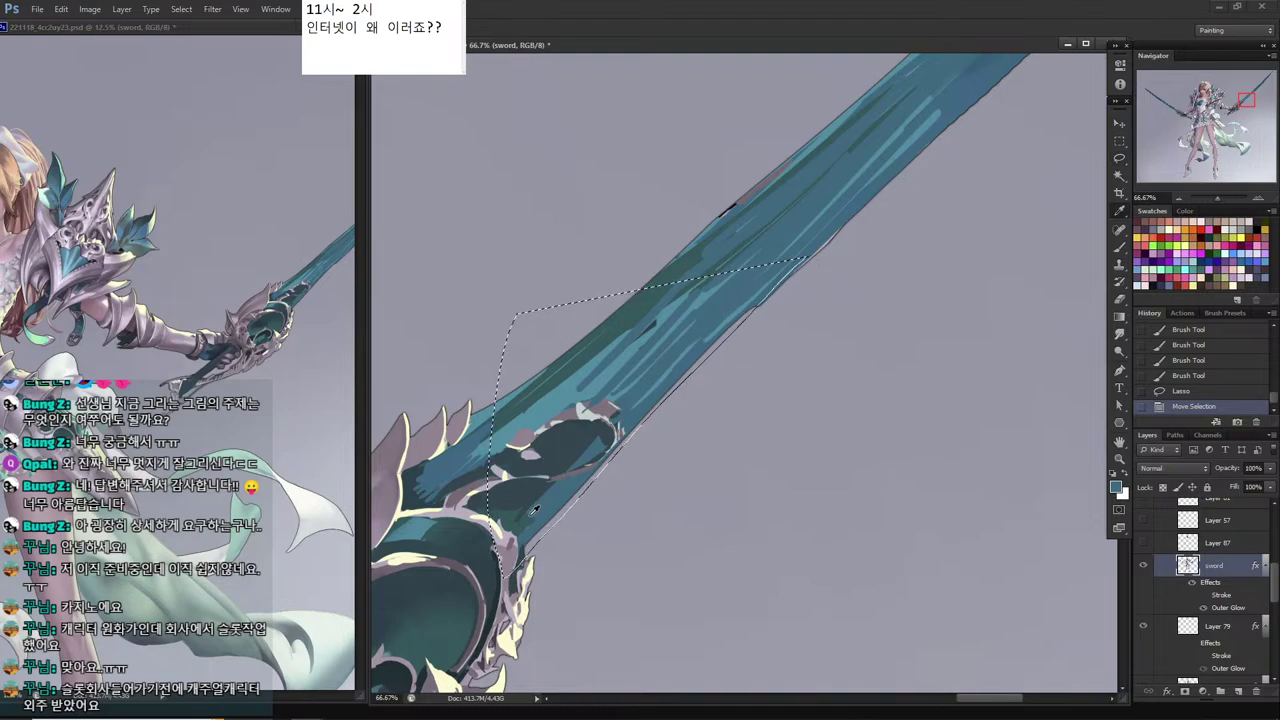
key(g)
key(shift+g)
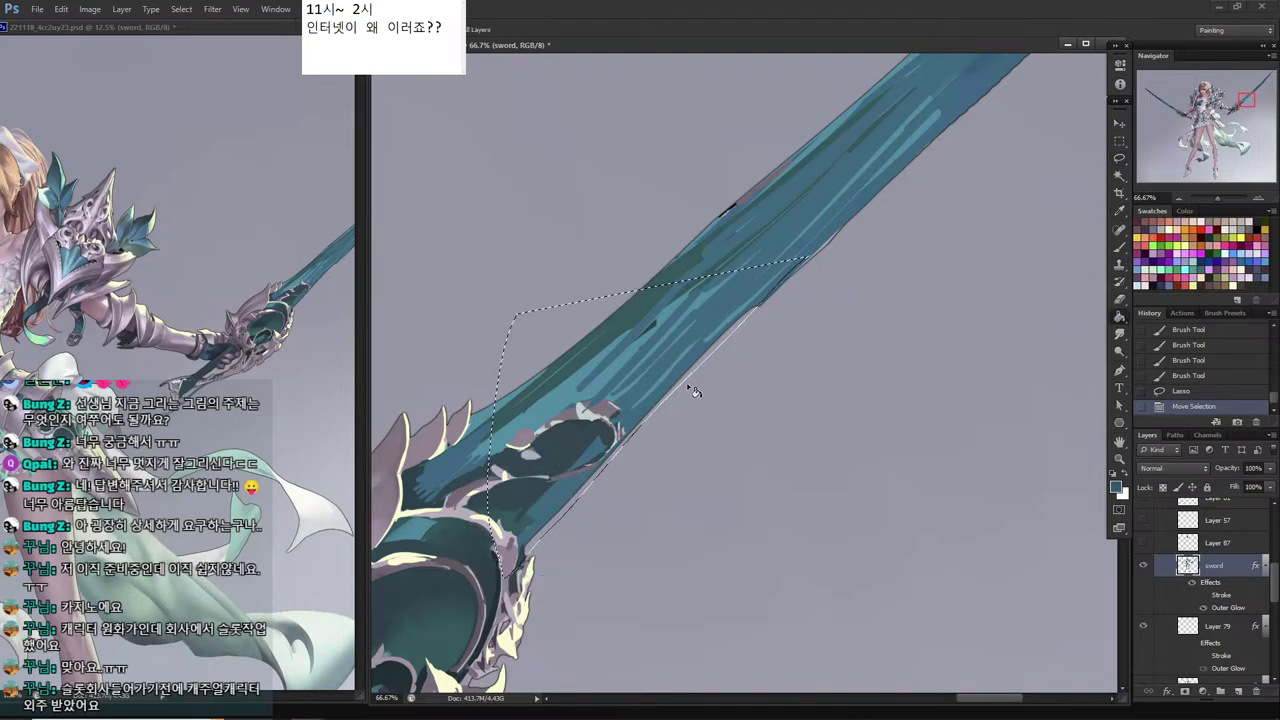
click(694, 375)
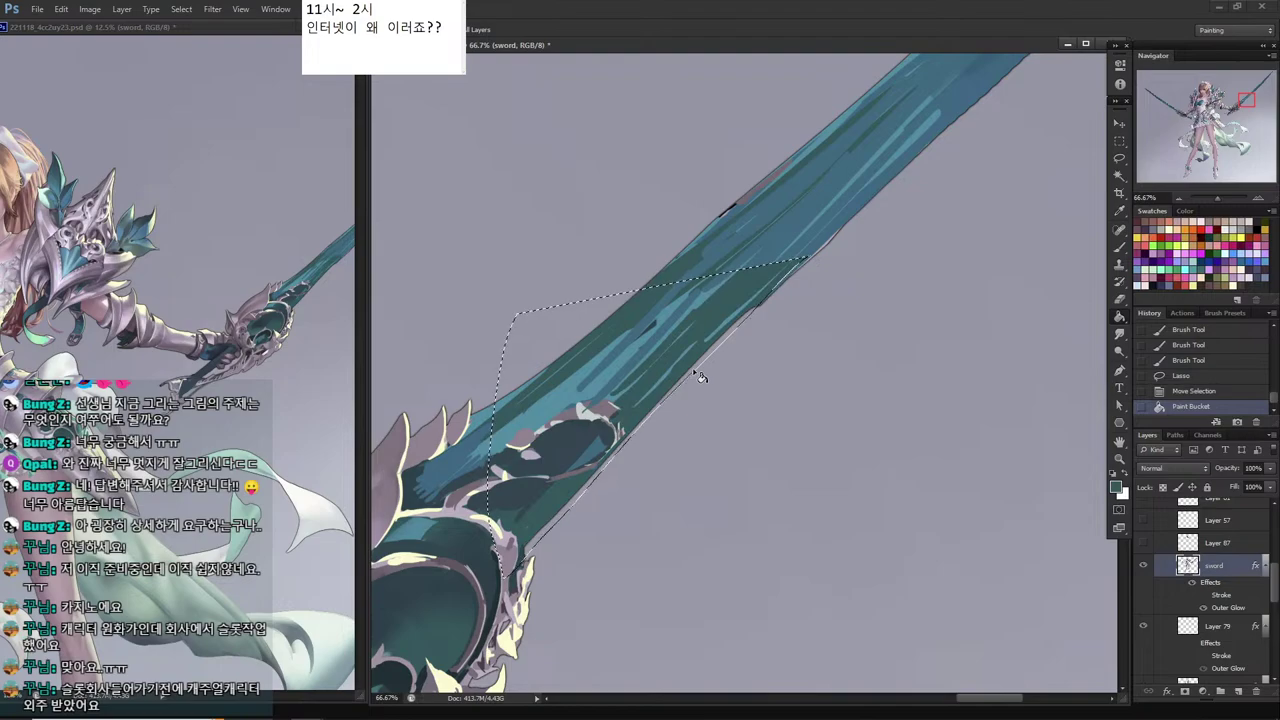
key(ctrl+z)
click(687, 381)
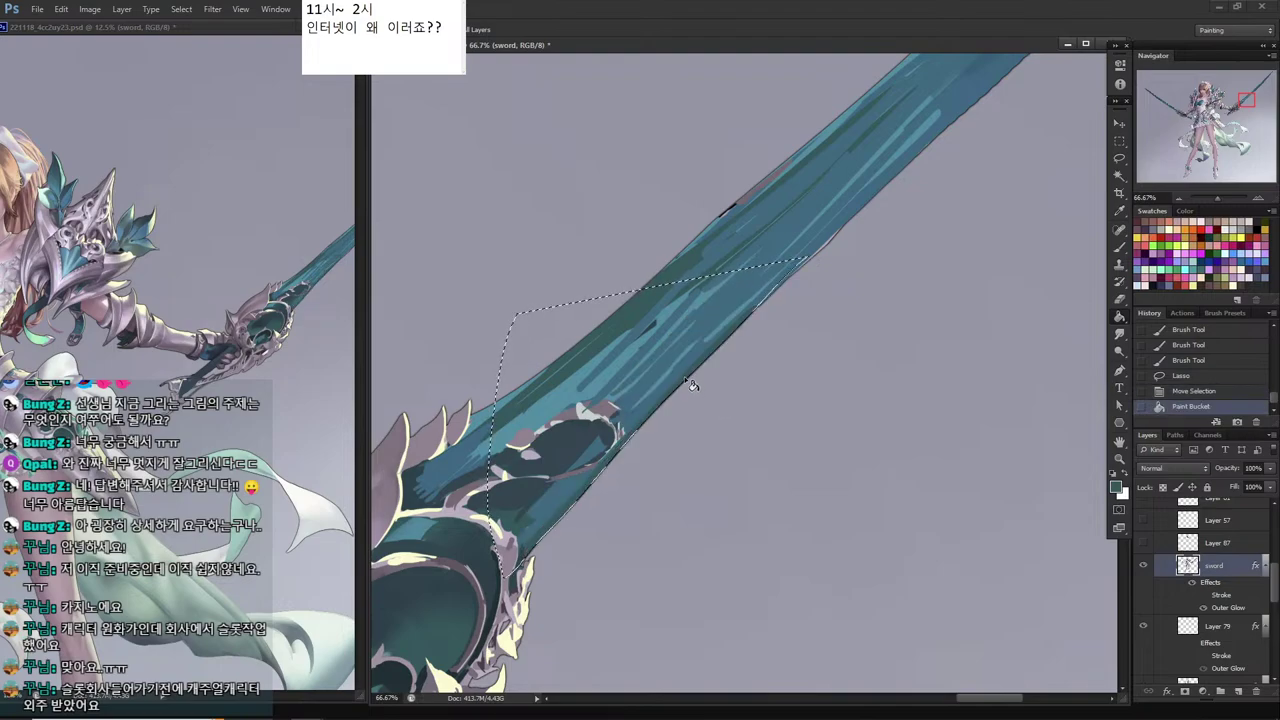
Blend the filled lower blade edge with long strokes of sampled blue and teal, and clear the selection.
key(i)
click(677, 373)
key(b)
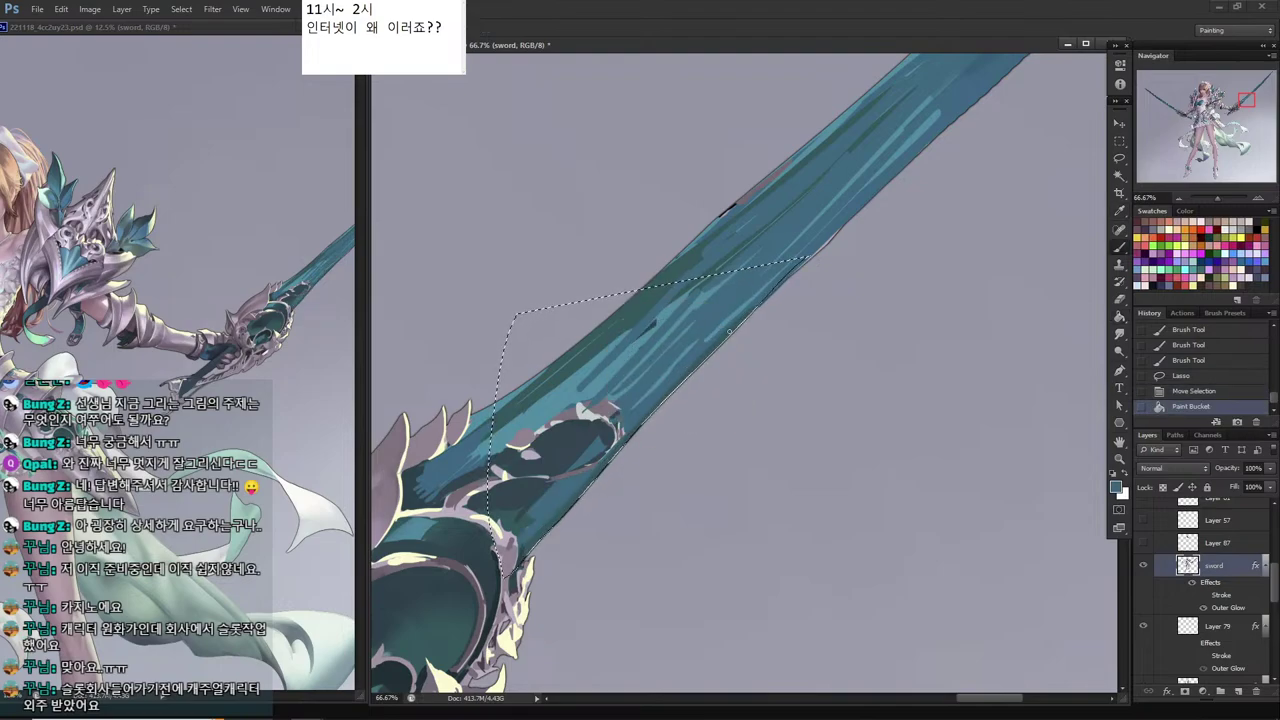
alt+click(729, 330)
drag(738, 325, 656, 408)
drag(730, 330, 656, 404)
drag(728, 332, 660, 406)
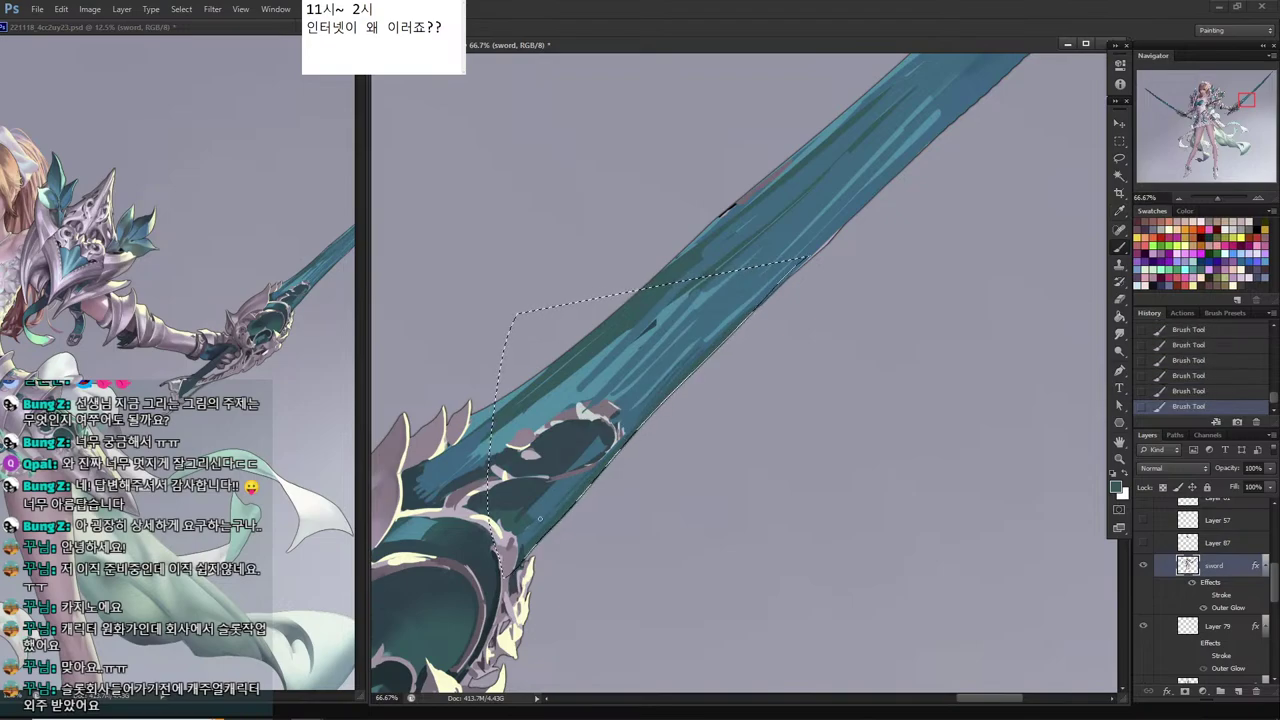
drag(746, 318, 652, 414)
mouse_move(590, 466)
mouse_down()
mouse_move(527, 523)
mouse_move(752, 452)
mouse_up()
key(ctrl+d)
Repaint the guard rim's outer corner beside the blade with sampled dark teal and mauve.
alt+click(727, 465)
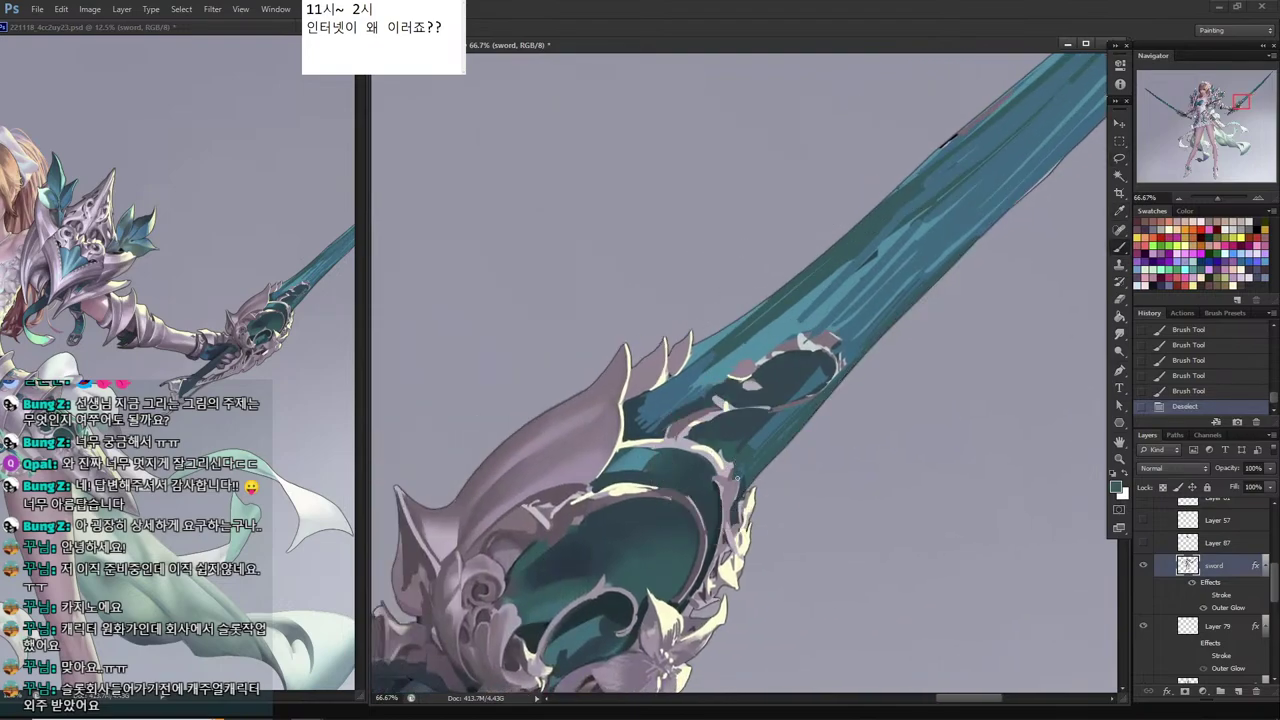
alt+click(730, 462)
drag(736, 475, 736, 458)
alt+click(733, 468)
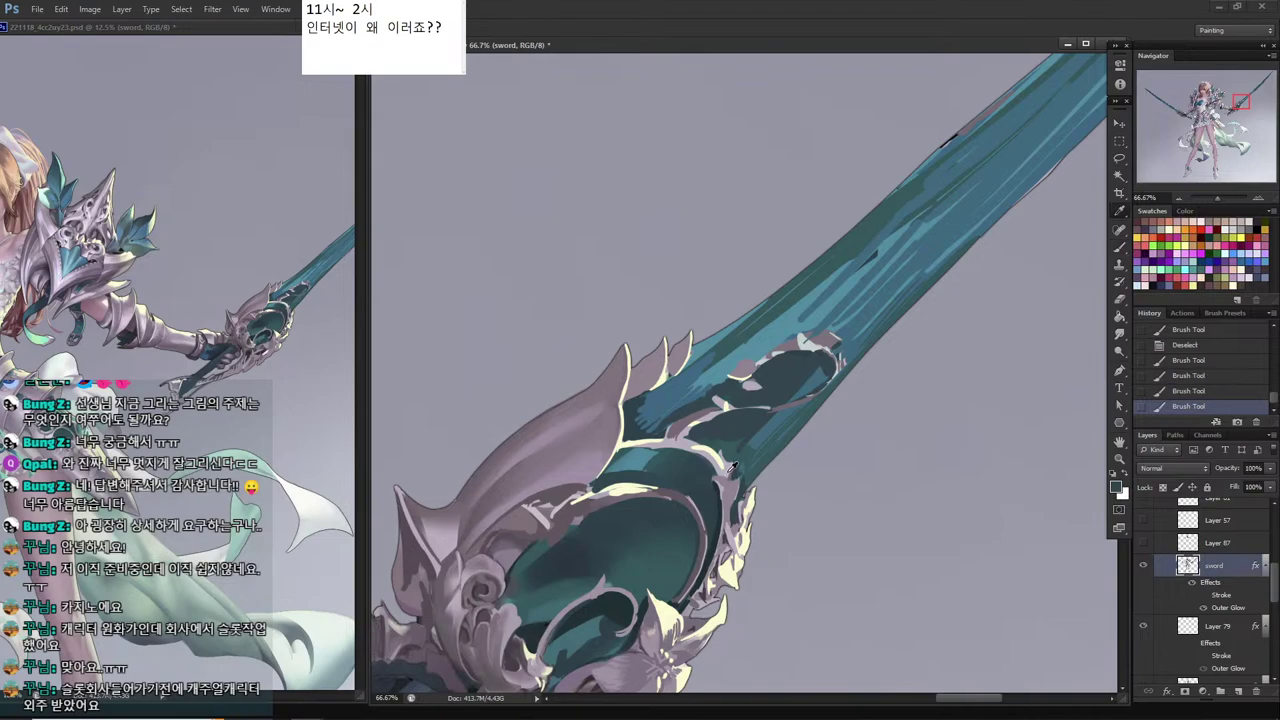
click(740, 466)
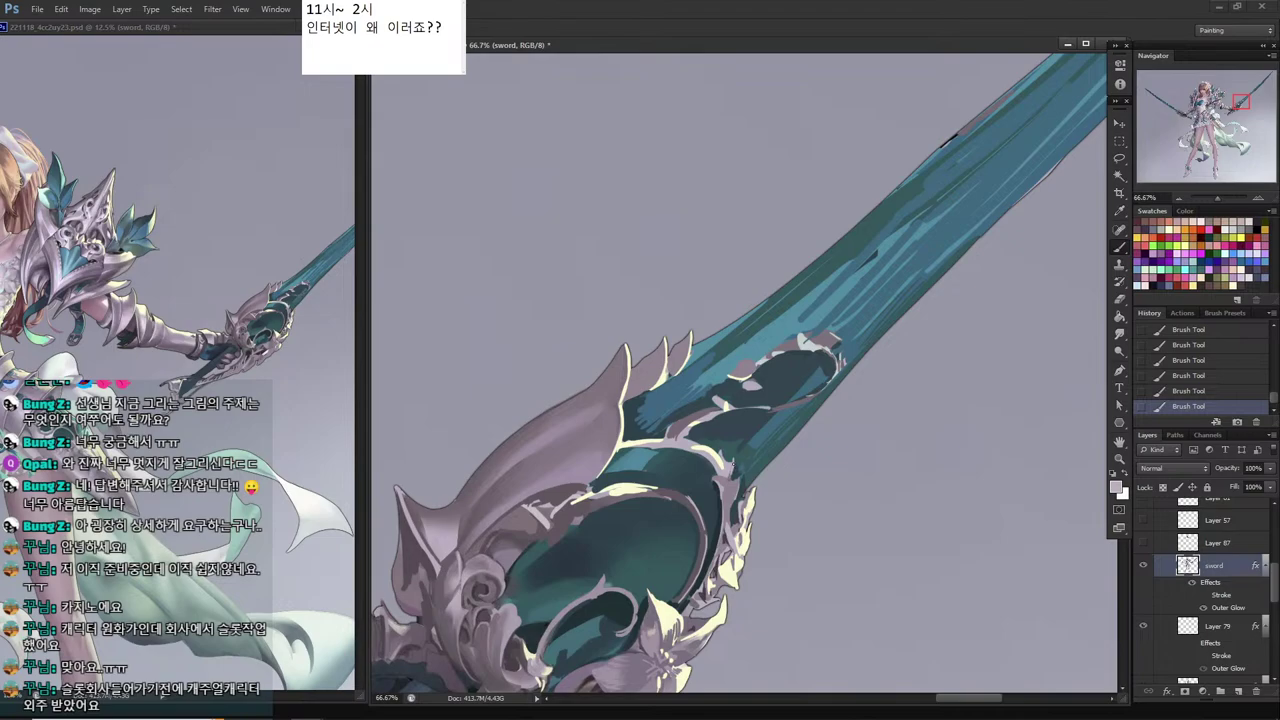
Paint small pale cream leaf tips on the outer rim beside the blade and save the document.
alt+click(726, 468)
alt+click(722, 455)
key(ctrl+s)
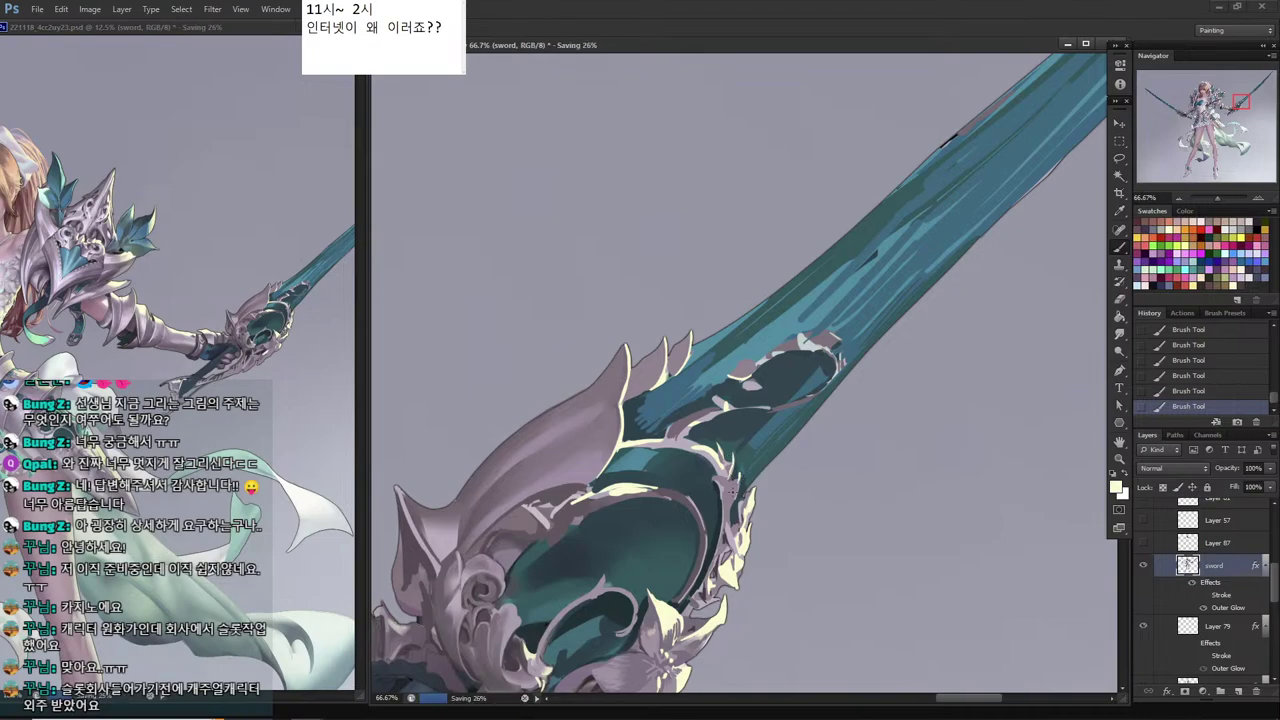
Shape the leaf ornament on the outer rim beside the blade with sampled dark, mauve and pale metal tones.
alt+click(734, 494)
alt+click(730, 466)
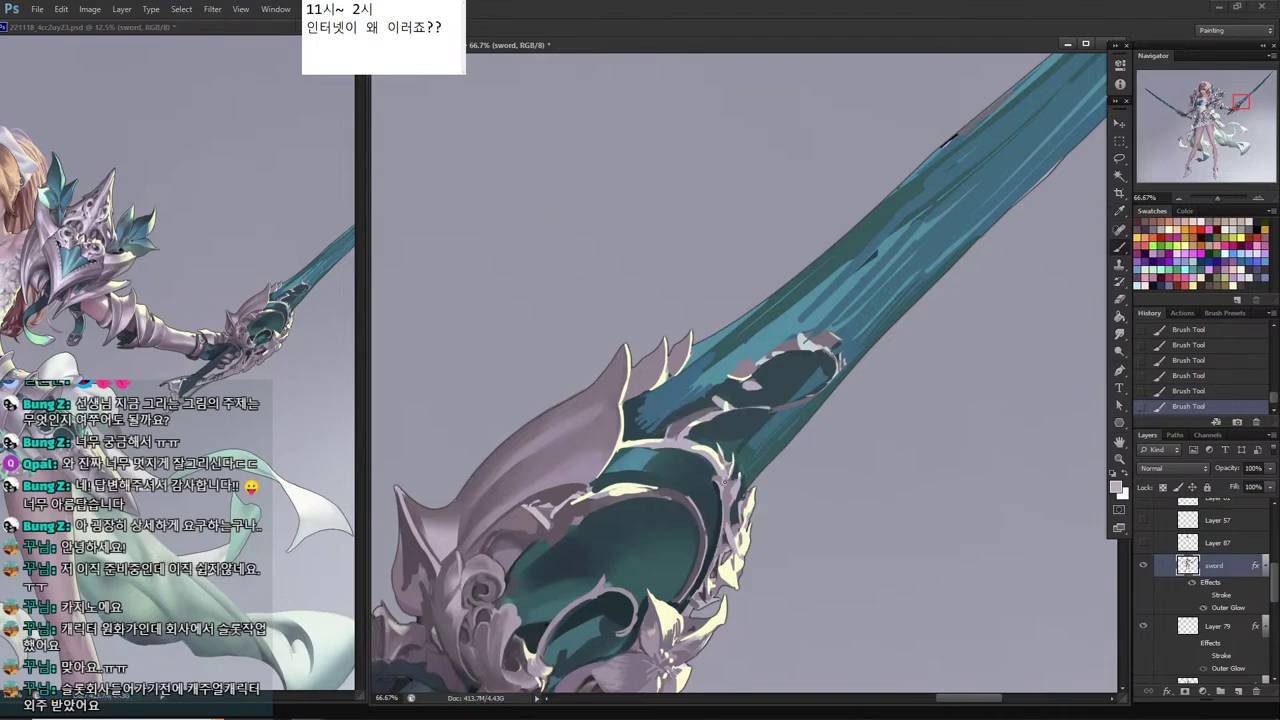
alt+click(726, 478)
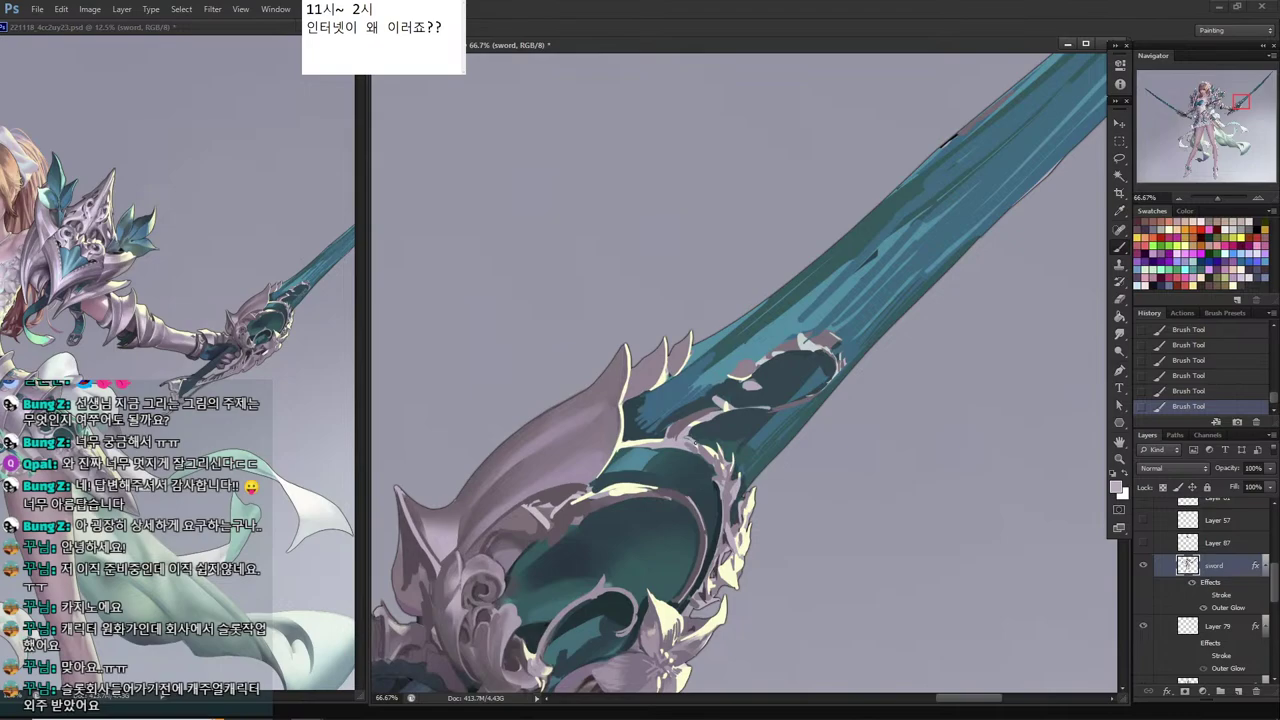
alt+click(692, 439)
alt+click(682, 443)
Paint a row of small leaf shapes along the outer rim's upper curve, alternating sampled cream, mauve and teal.
drag(650, 436, 772, 519)
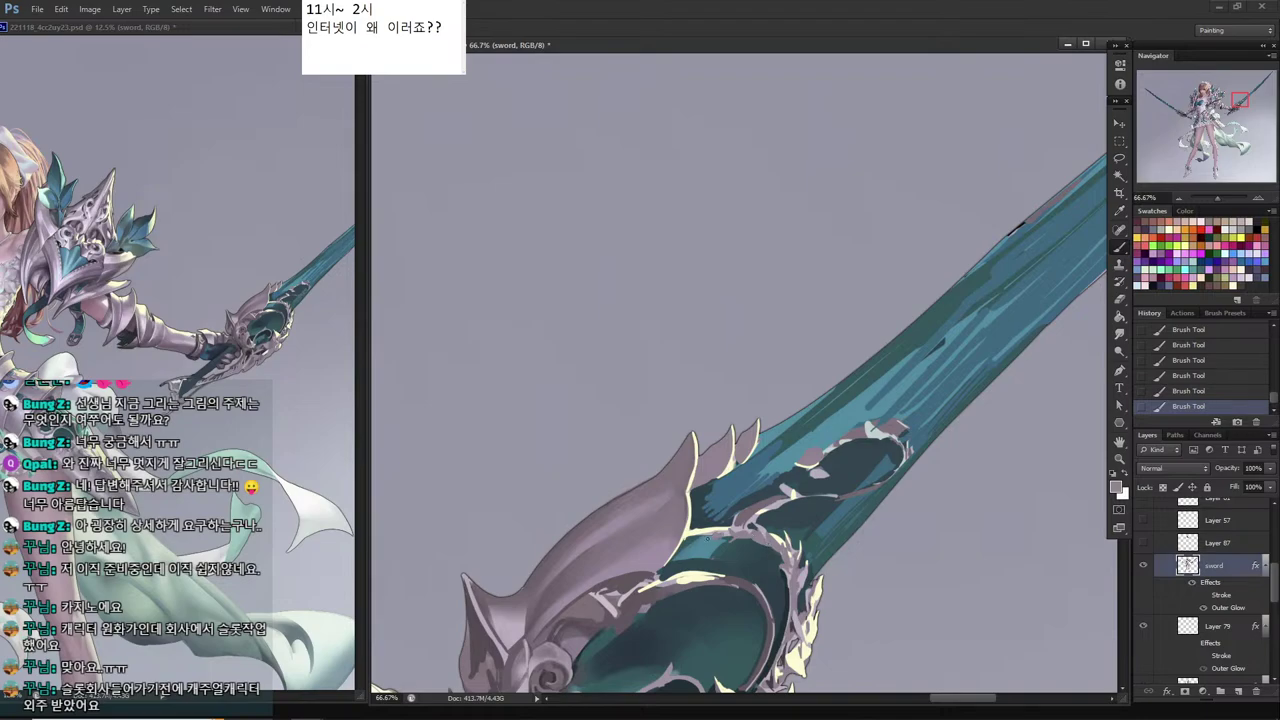
alt+click(730, 550)
alt+click(722, 532)
alt+click(730, 528)
key(alt)
alt+click(716, 533)
key(alt)
alt+click(716, 527)
alt+click(716, 527)
alt+click(706, 523)
alt+click(707, 521)
alt+click(707, 516)
alt+click(707, 518)
alt+click(737, 531)
Extend the leaf ornament down the outer rim's blade side with sampled shadow and mauve tones.
alt+click(800, 608)
alt+click(792, 620)
alt+click(786, 553)
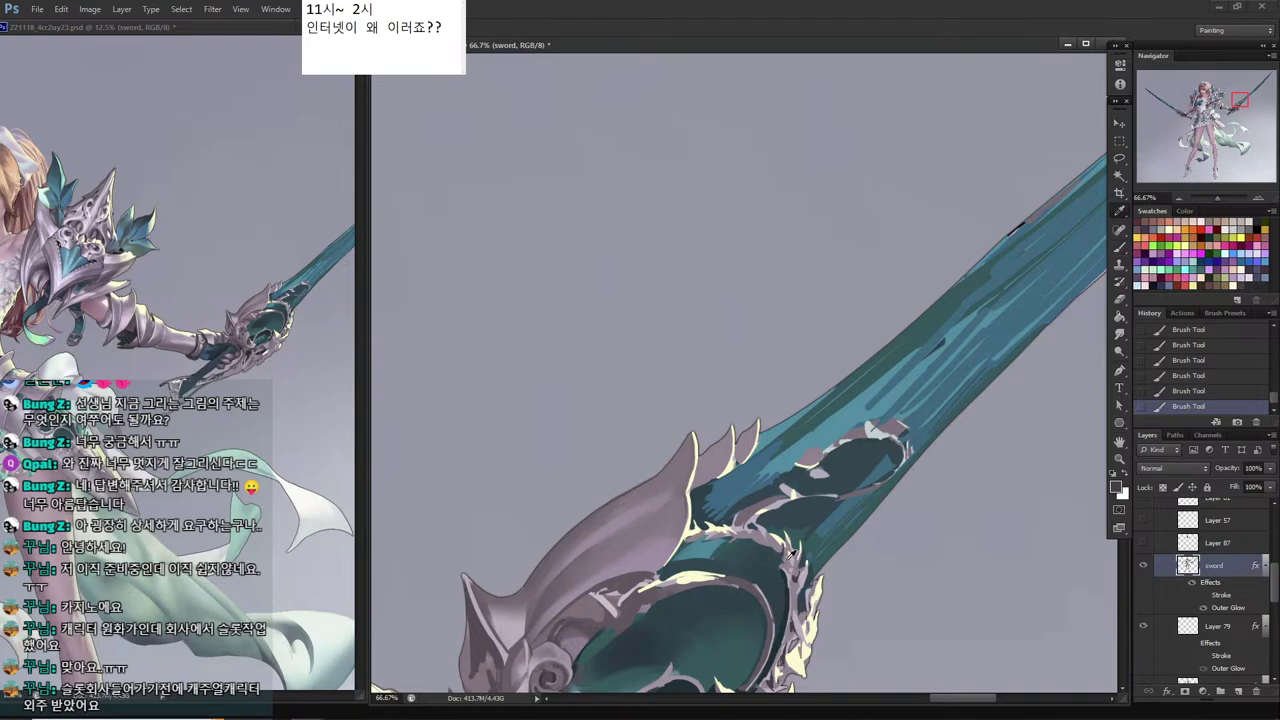
alt+click(799, 576)
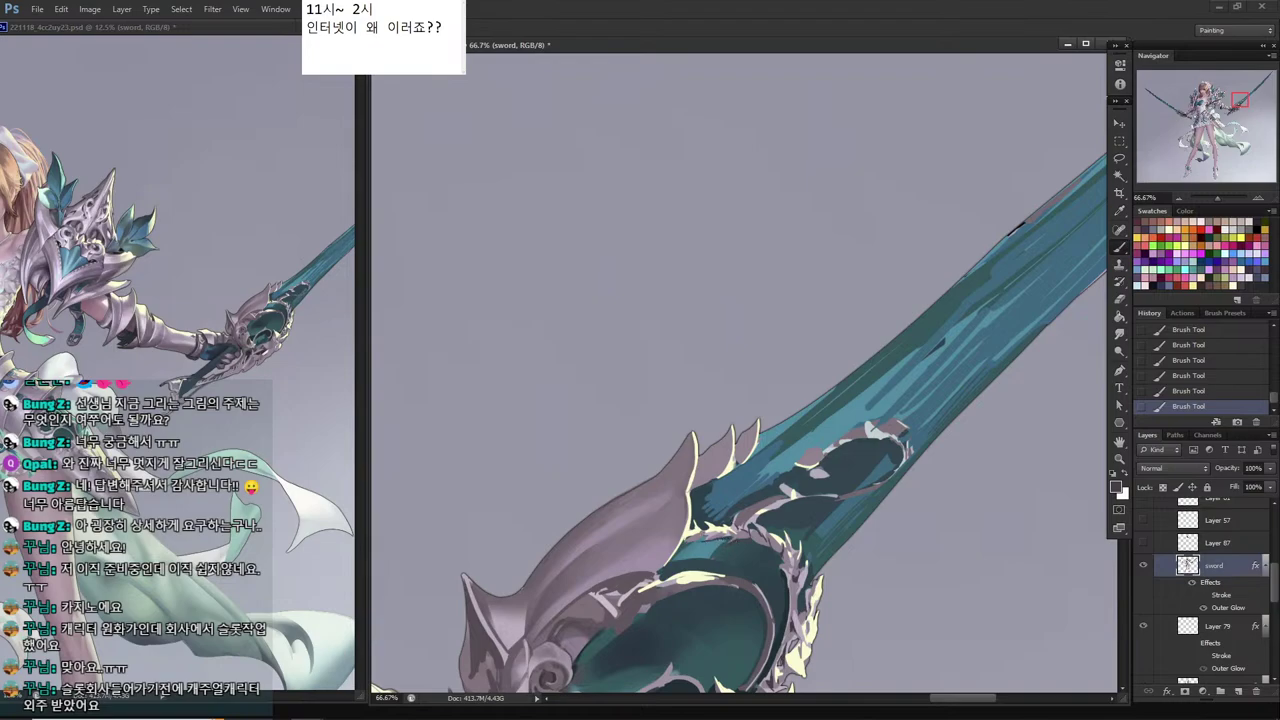
alt+click(776, 548)
Refine the rim's leaf ornament with a sampled metal tone and save the document.
drag(712, 548, 703, 459)
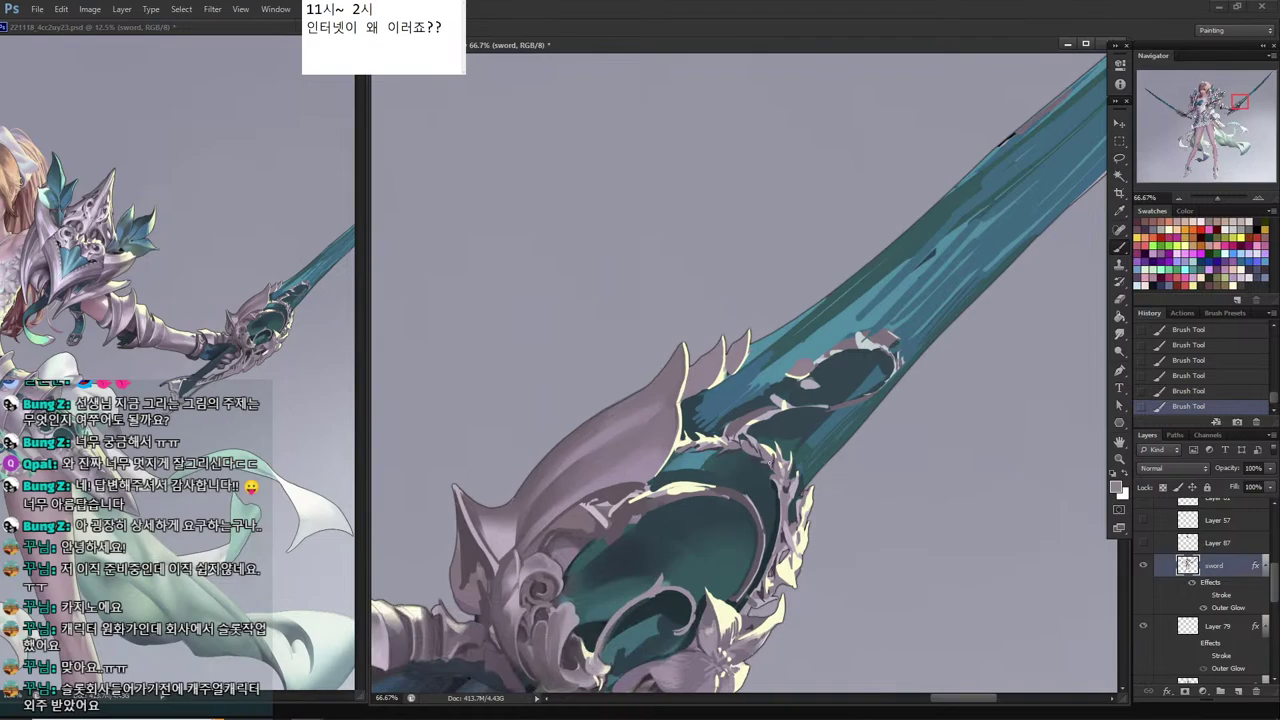
alt+click(762, 462)
key(ctrl+s)
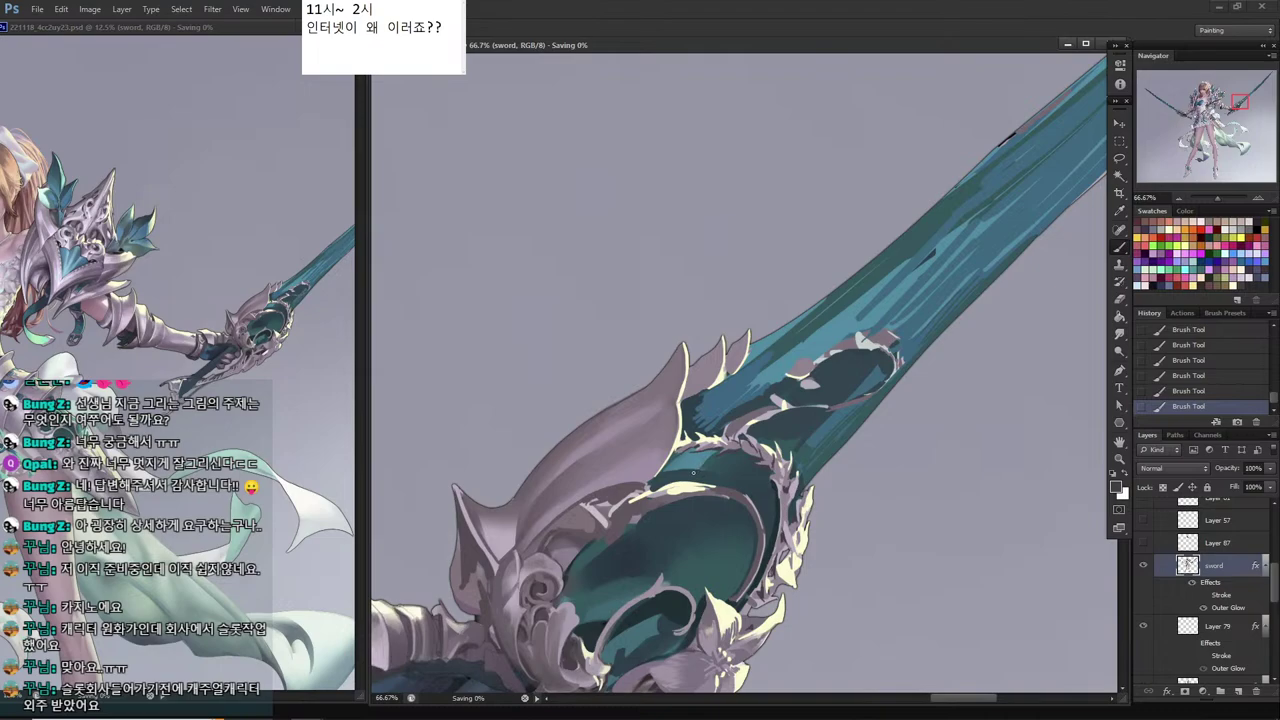
Define the leaves on the blade side of the outer rim with sampled dark teal gaps and pale mauve touches.
alt+click(742, 541)
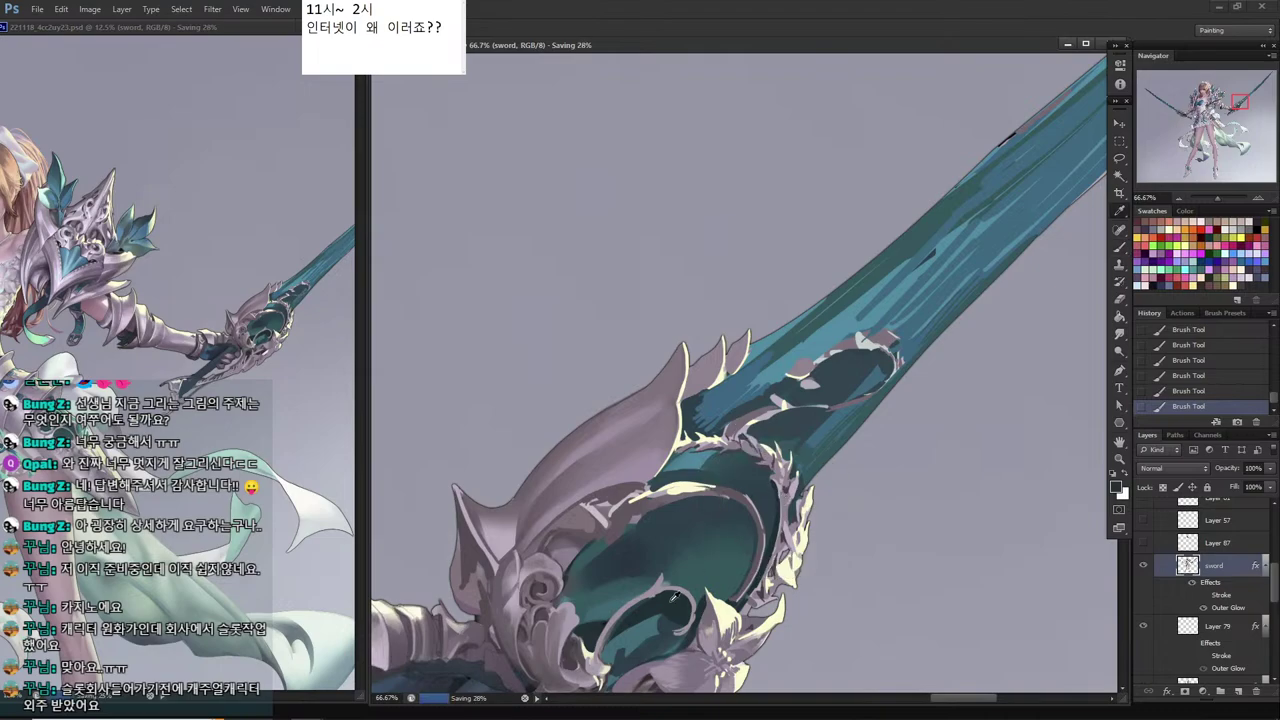
alt+click(785, 485)
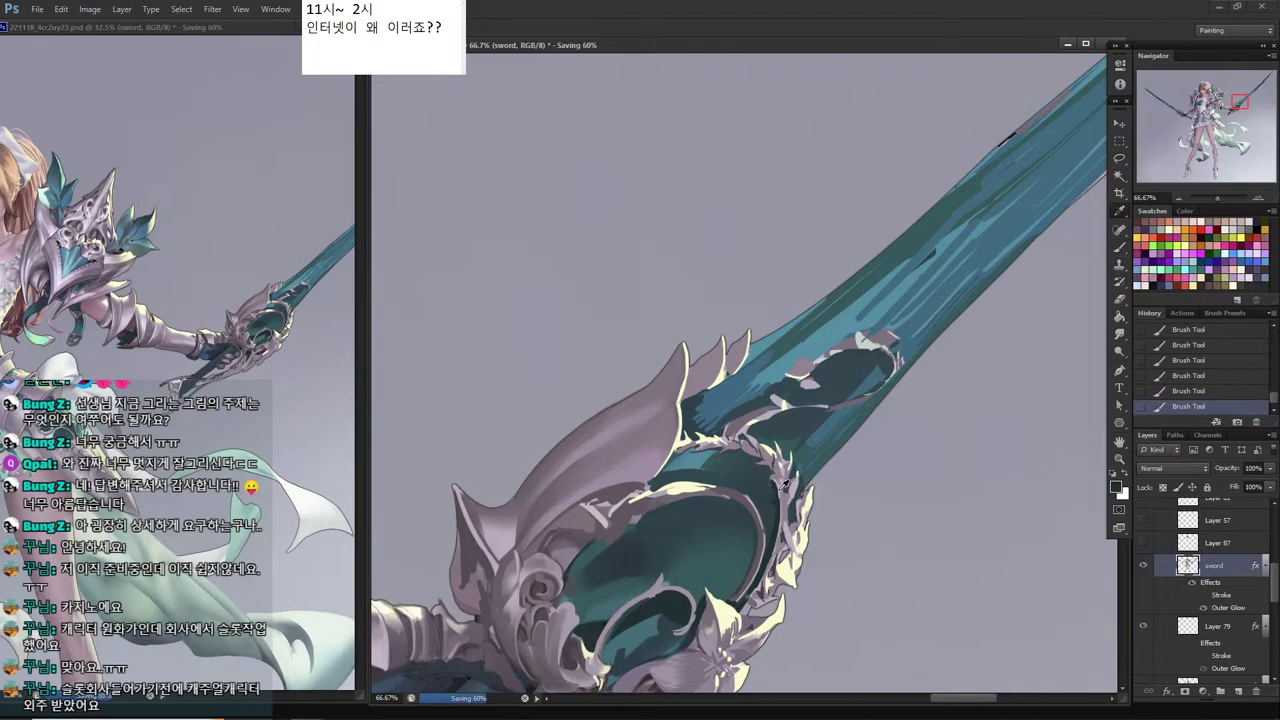
alt+click(779, 489)
alt+click(780, 490)
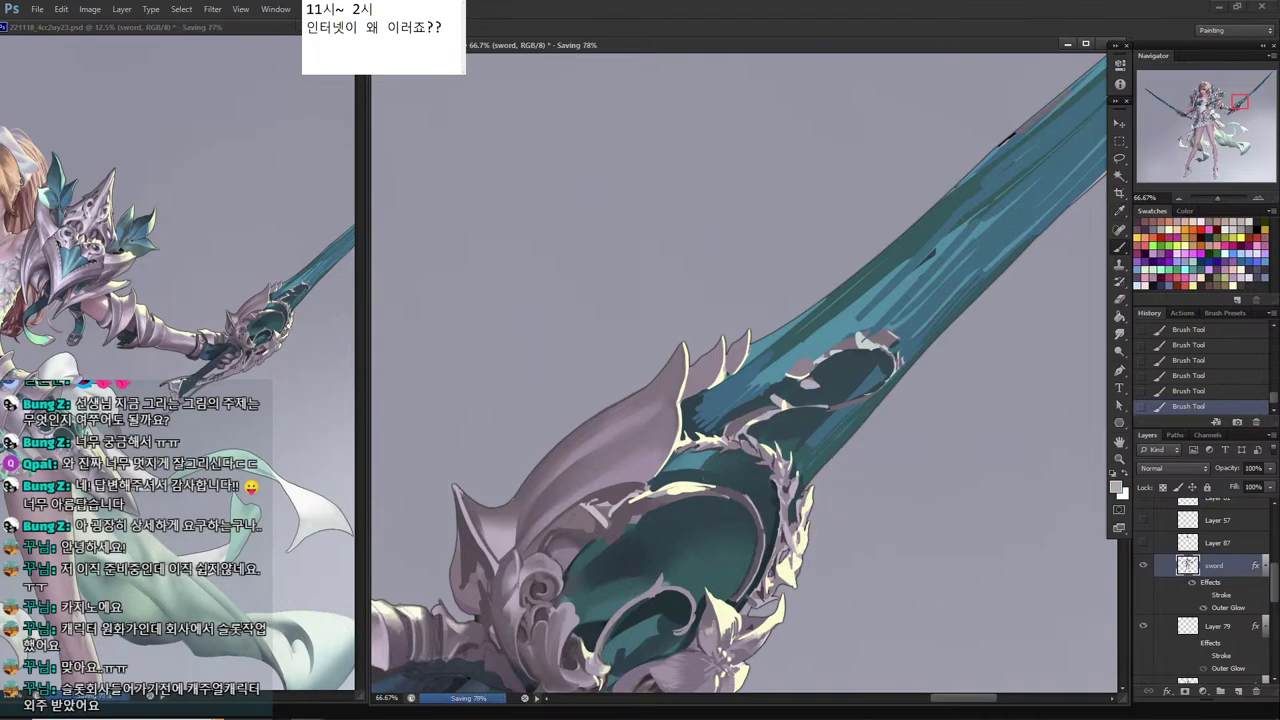
alt+click(776, 535)
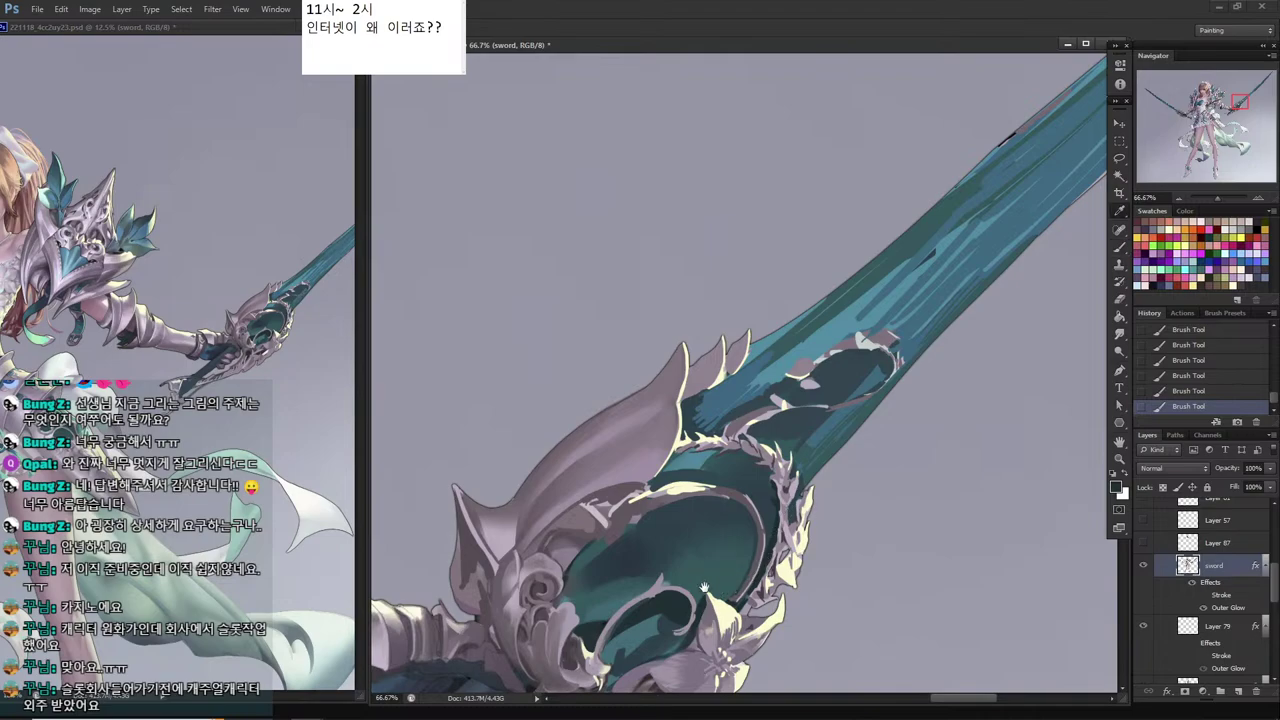
Clean up the inner rim around the large teal oval with sampled dark teal and mauve tones.
drag(706, 586, 746, 568)
alt+click(783, 485)
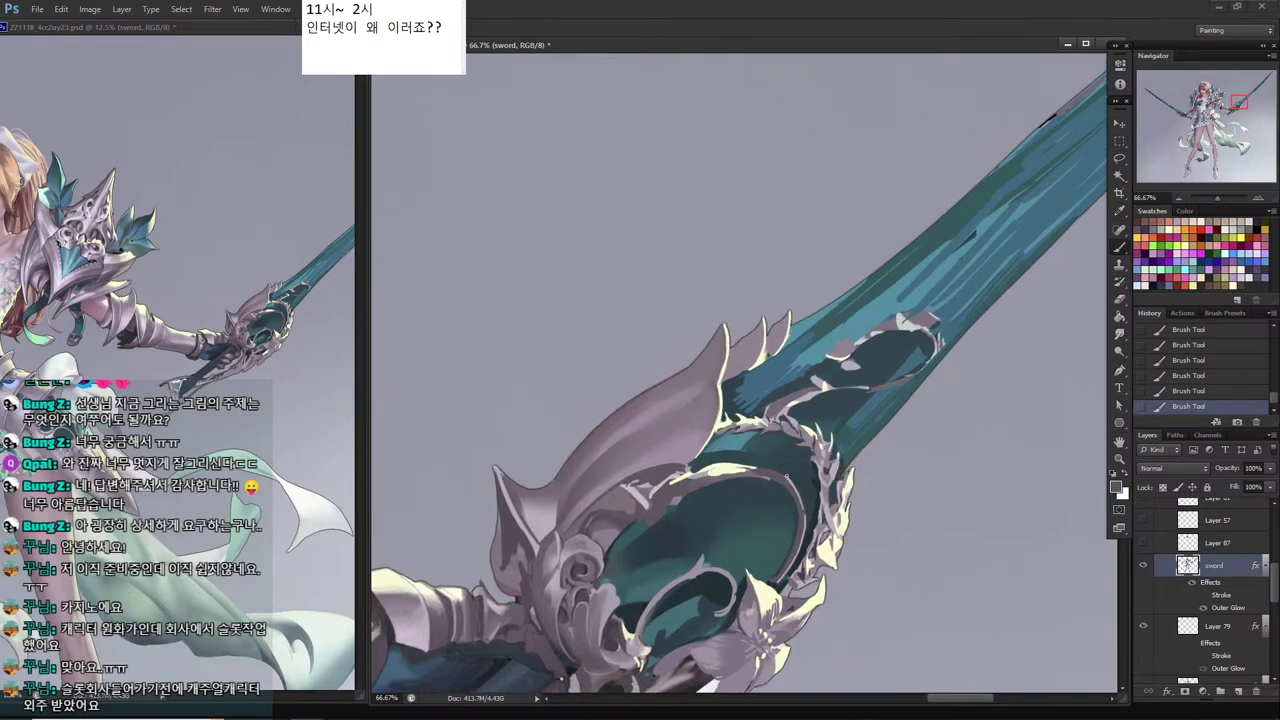
alt+click(818, 454)
alt+click(789, 477)
alt+click(790, 478)
alt+click(795, 505)
alt+click(793, 506)
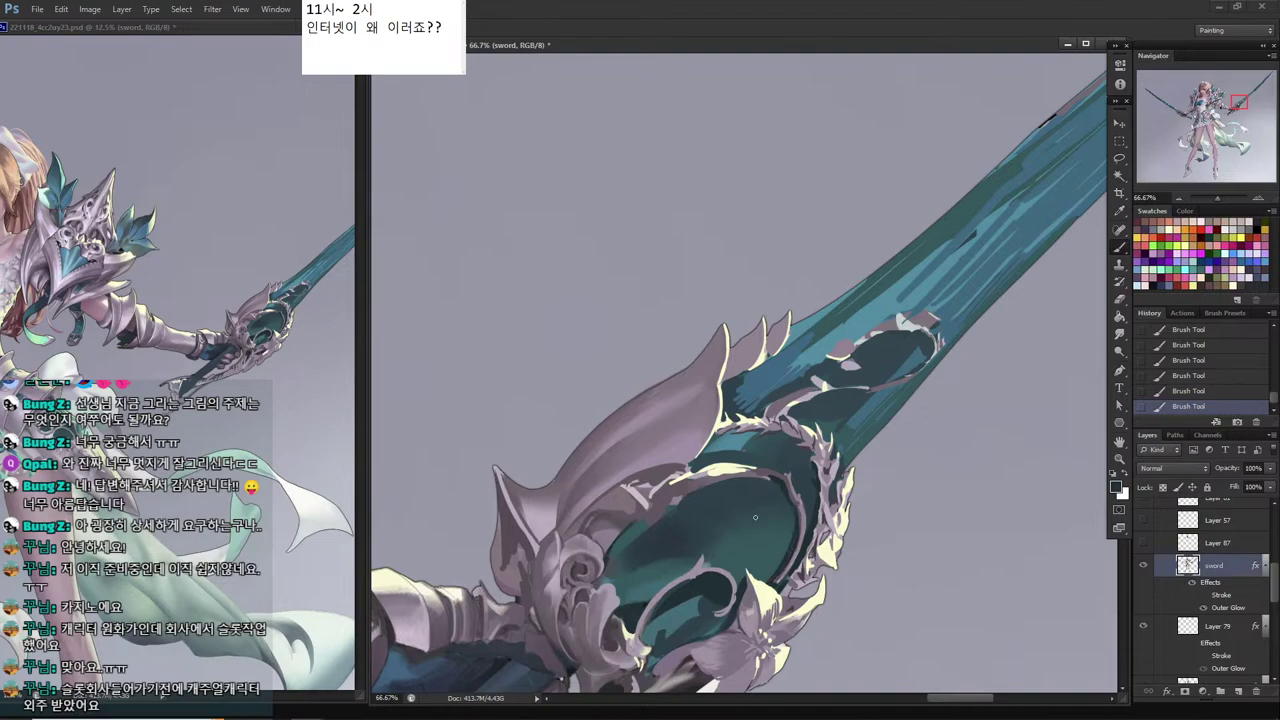
alt+click(724, 521)
alt+click(781, 479)
Touch up the scroll ornament beside the large teal oval using sampled mauve-grey metal tones.
mouse_move(765, 481)
mouse_down()
mouse_move(693, 493)
mouse_move(649, 522)
mouse_move(675, 527)
mouse_move(718, 580)
mouse_move(657, 527)
mouse_up()
alt+click(632, 562)
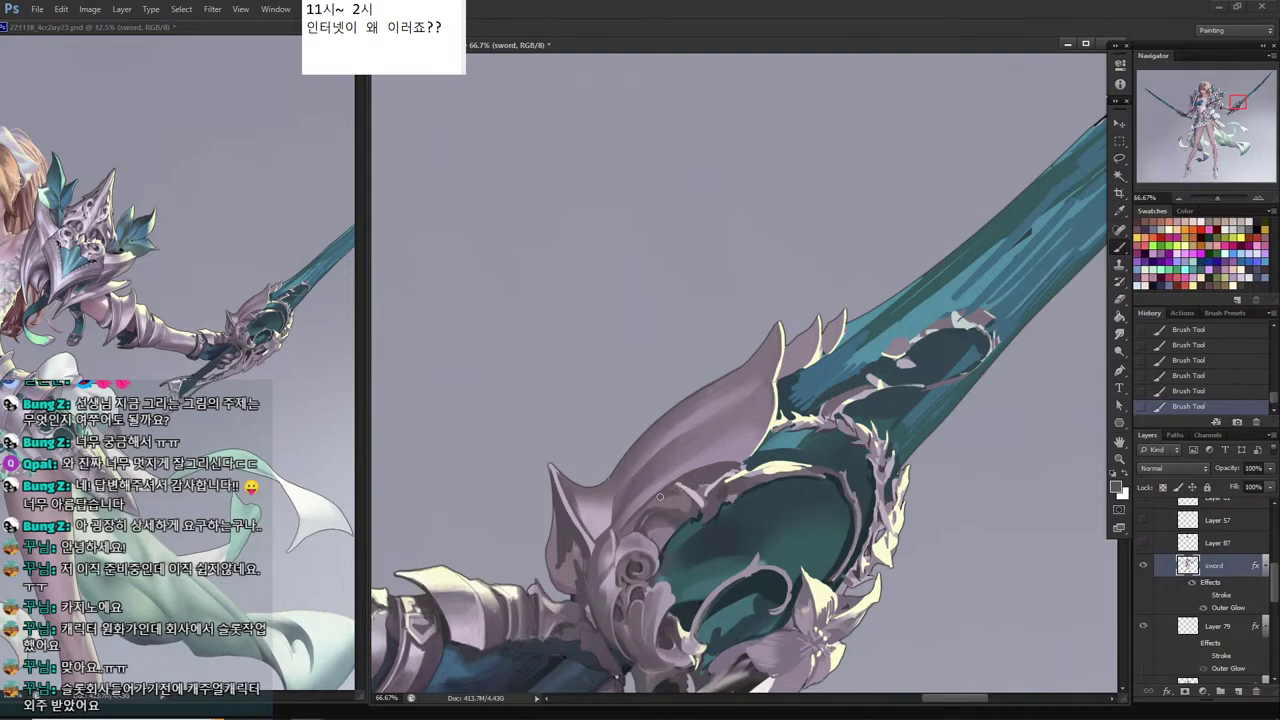
key(alt)
alt+click(697, 457)
Lasso part of the ornament above the oval, choose another brush and paint it with sampled metal tones.
key(l)
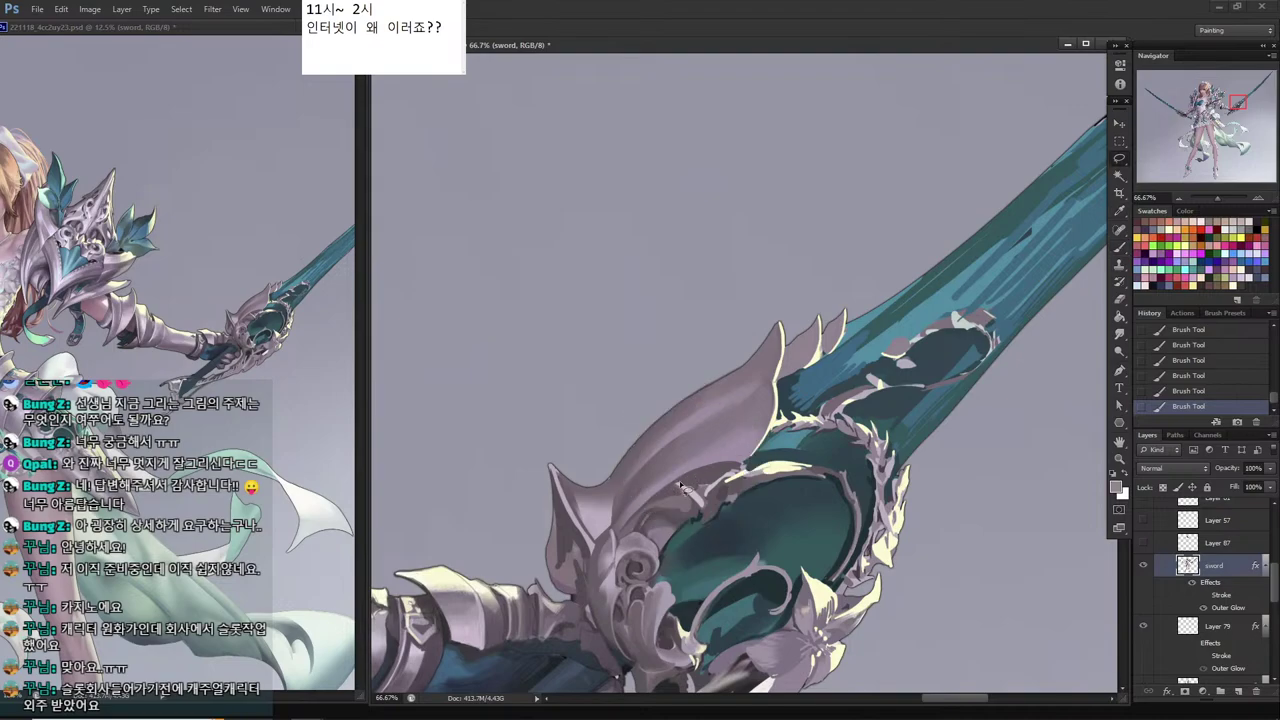
mouse_move(672, 482)
mouse_down()
mouse_move(708, 516)
mouse_move(700, 490)
mouse_move(714, 518)
mouse_move(706, 484)
mouse_move(702, 512)
mouse_up()
key(b)
right_click(818, 365)
click(829, 411)
alt+click(728, 485)
alt+click(712, 496)
Mask a small section of the inner rim above the oval with the Lasso, deselect and return to the brush.
key(l)
mouse_move(724, 466)
mouse_down()
mouse_move(690, 480)
mouse_move(737, 469)
mouse_move(695, 516)
mouse_move(730, 472)
mouse_up()
key(ctrl+d)
key(b)
Refine the small leaves on the outer rim's upper curve with the Lasso and brush, and save the document.
mouse_move(760, 450)
space+mouse_down()
mouse_move(681, 492)
mouse_move(668, 532)
mouse_move(650, 538)
mouse_move(702, 518)
mouse_move(760, 518)
mouse_move(690, 512)
mouse_move(705, 510)
space+mouse_up()
key(l)
key(ctrl+d)
key(b)
key(l)
drag(722, 474, 734, 468)
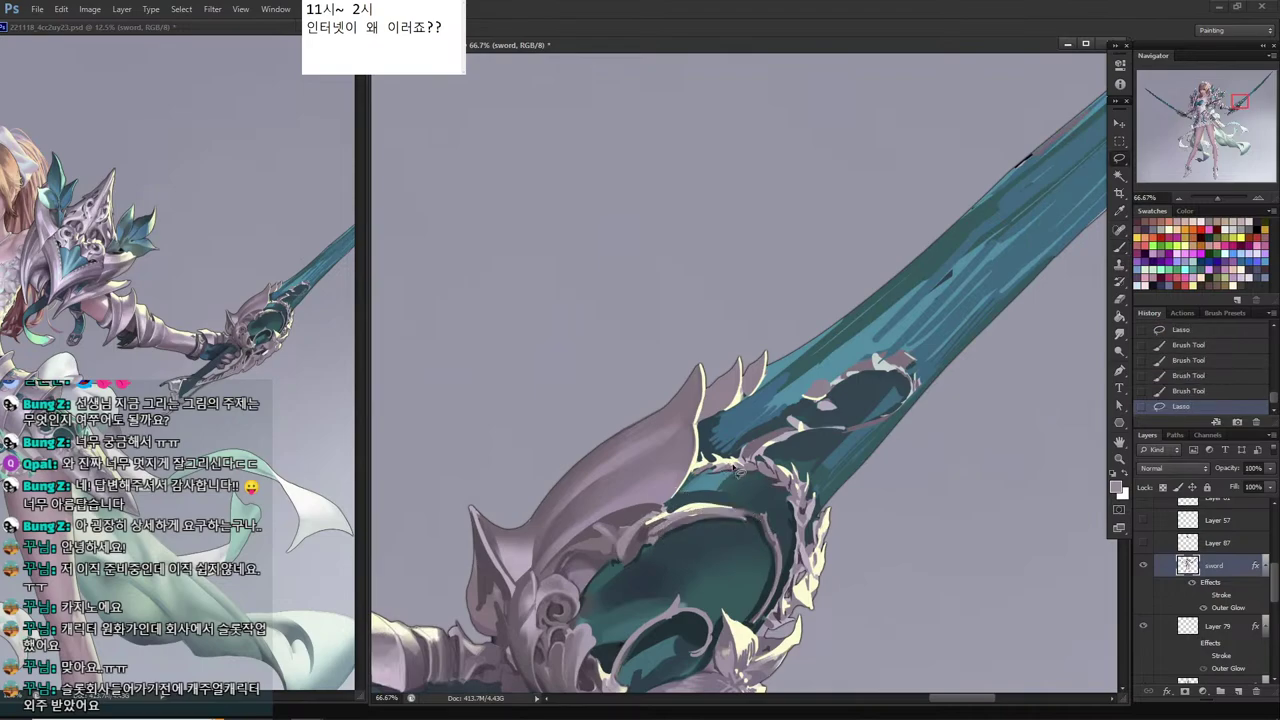
key(ctrl+s)
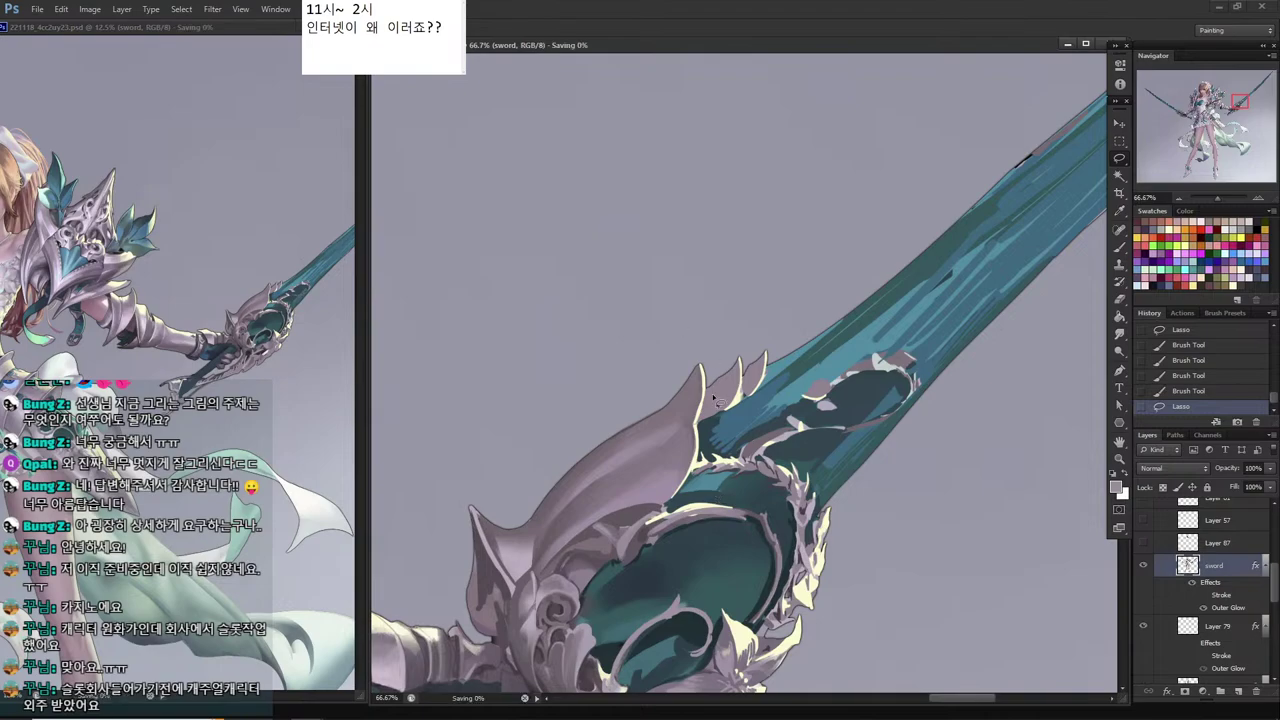
Lasso a strip of the inner rim above the large teal oval and paint it with a sampled colour, hiding the selection edges.
key(i)
key(l)
mouse_move(722, 508)
mouse_down()
mouse_move(668, 512)
mouse_move(740, 507)
mouse_up()
drag(704, 496, 730, 504)
key(i)
click(706, 496)
key(b)
key(ctrl+h)
mouse_move(732, 506)
mouse_down()
mouse_move(668, 518)
mouse_move(712, 510)
mouse_move(678, 500)
mouse_move(688, 495)
mouse_move(668, 510)
mouse_move(740, 508)
mouse_move(664, 508)
mouse_up()
key(l)
Resample metal and teal tones around the rim and oval to continue painting the rim's upper end.
key(ctrl+d)
key(i)
click(679, 506)
key(b)
key(i)
key(b)
alt+click(770, 596)
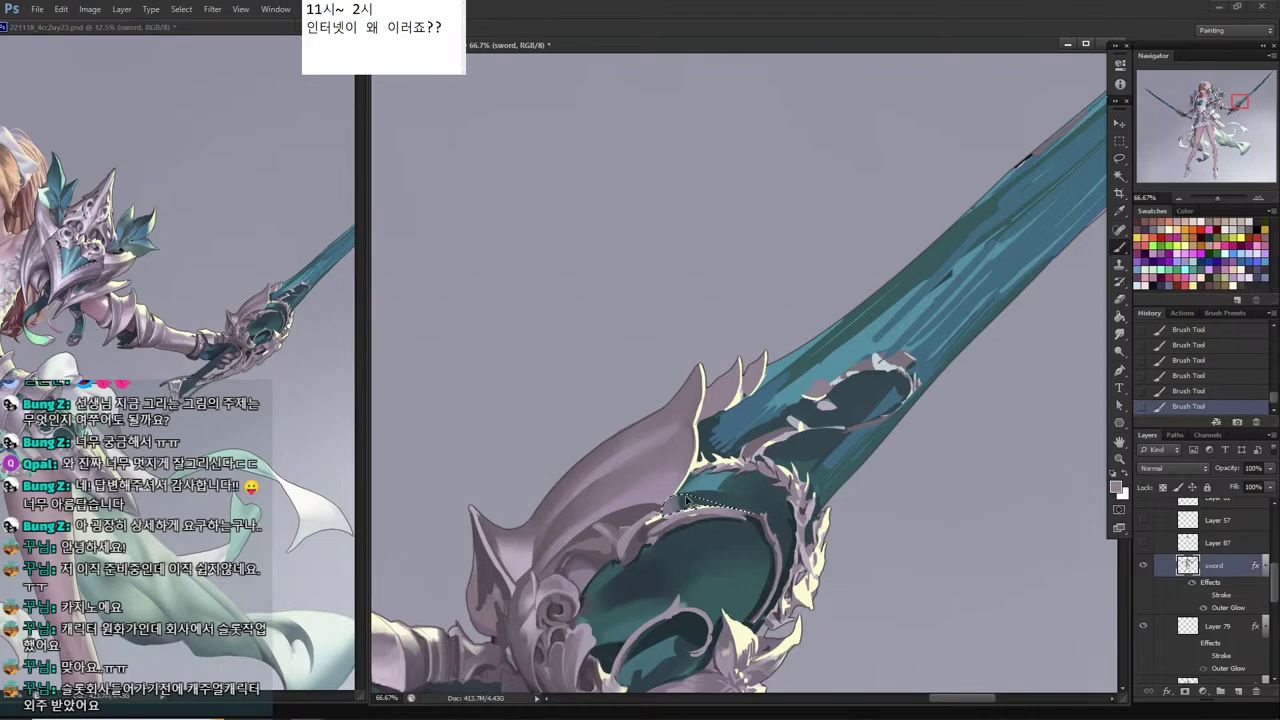
Step back and forward through the last strokes on the rim, clear the selection and save the document.
key(ctrl+alt+z)
key(ctrl+alt+z)
key(ctrl+alt+z)
key(ctrl+shift+z)
key(ctrl+shift+z)
key(ctrl+d)
key(ctrl+s)
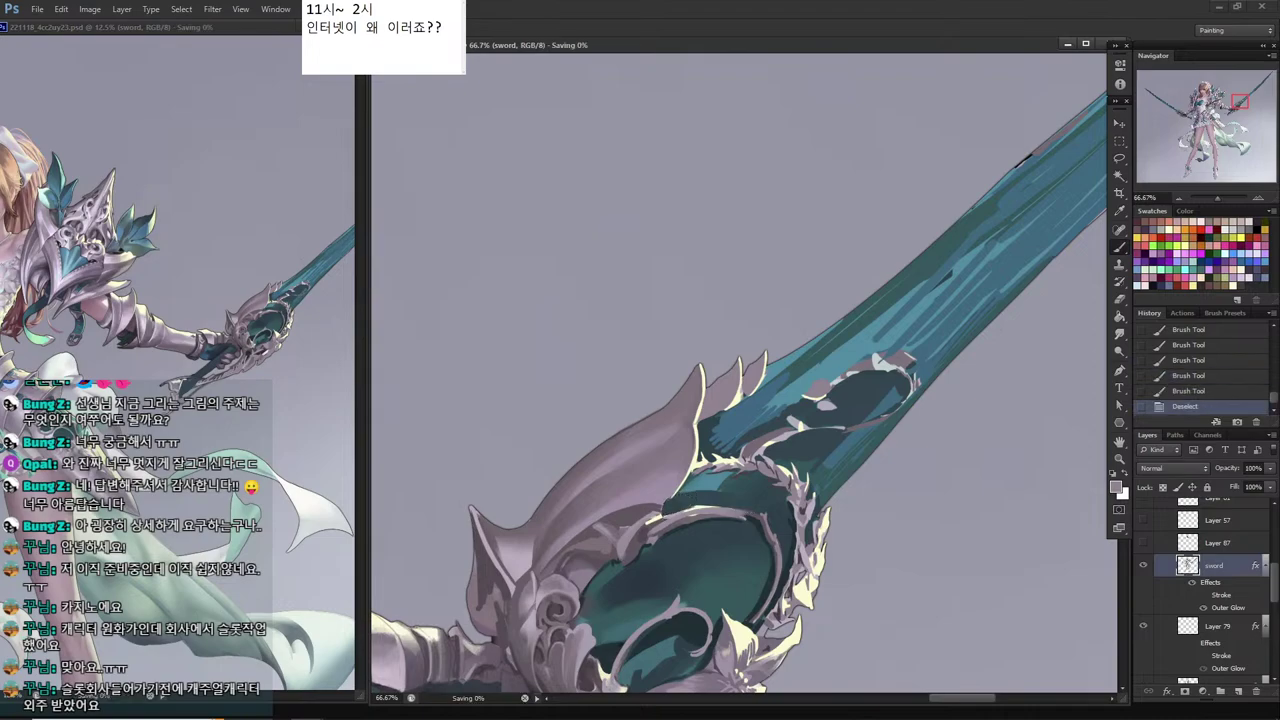
Lasso the upper arc of the oval's inner rim and brush it with a sampled metal tone.
key(l)
drag(764, 519, 762, 519)
mouse_move(742, 516)
mouse_down()
mouse_move(758, 508)
mouse_move(718, 508)
mouse_move(750, 522)
mouse_move(736, 510)
mouse_up()
key(b)
alt+click(724, 514)
key(b)
key(ctrl+d)
key(b)
drag(760, 508, 705, 514)
Reselect the inner rim's upper arc with the Lasso and refine its edge with freshly sampled tones.
key(l)
mouse_move(752, 516)
mouse_down()
mouse_move(715, 496)
mouse_move(765, 510)
mouse_move(671, 512)
mouse_move(747, 514)
mouse_move(676, 516)
mouse_move(726, 532)
mouse_move(701, 498)
mouse_move(672, 520)
mouse_up()
key(ctrl+d)
key(b)
alt+click(695, 507)
drag(692, 514, 662, 523)
alt+click(721, 507)
click(726, 503)
drag(682, 515, 668, 519)
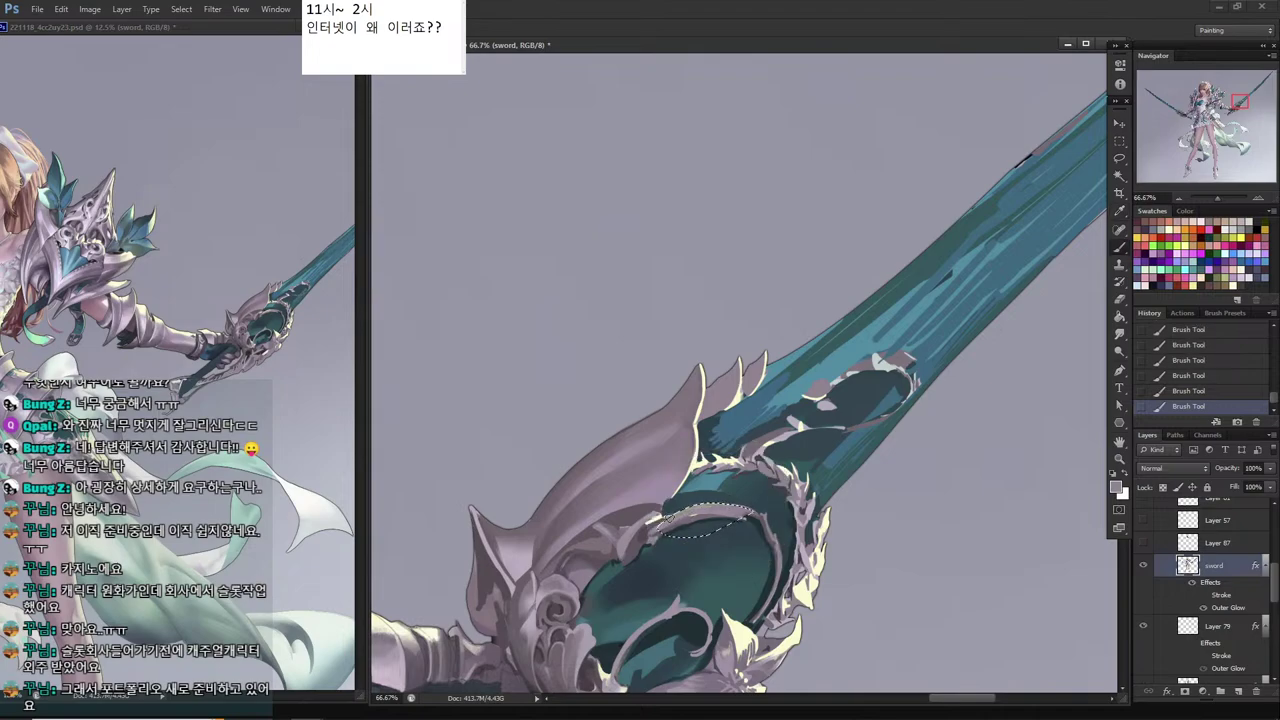
Lasso the teal gap between the inner rim and the leafy outer rim, paint it dark teal and deselect.
key(l)
mouse_move(733, 477)
mouse_down()
mouse_move(746, 470)
mouse_move(722, 483)
mouse_up()
mouse_move(722, 484)
mouse_down()
mouse_move(668, 518)
mouse_move(690, 502)
mouse_up()
key(b)
alt+click(711, 501)
alt+click(772, 577)
key(ctrl+h)
drag(692, 500, 670, 516)
drag(670, 518, 700, 500)
key(l)
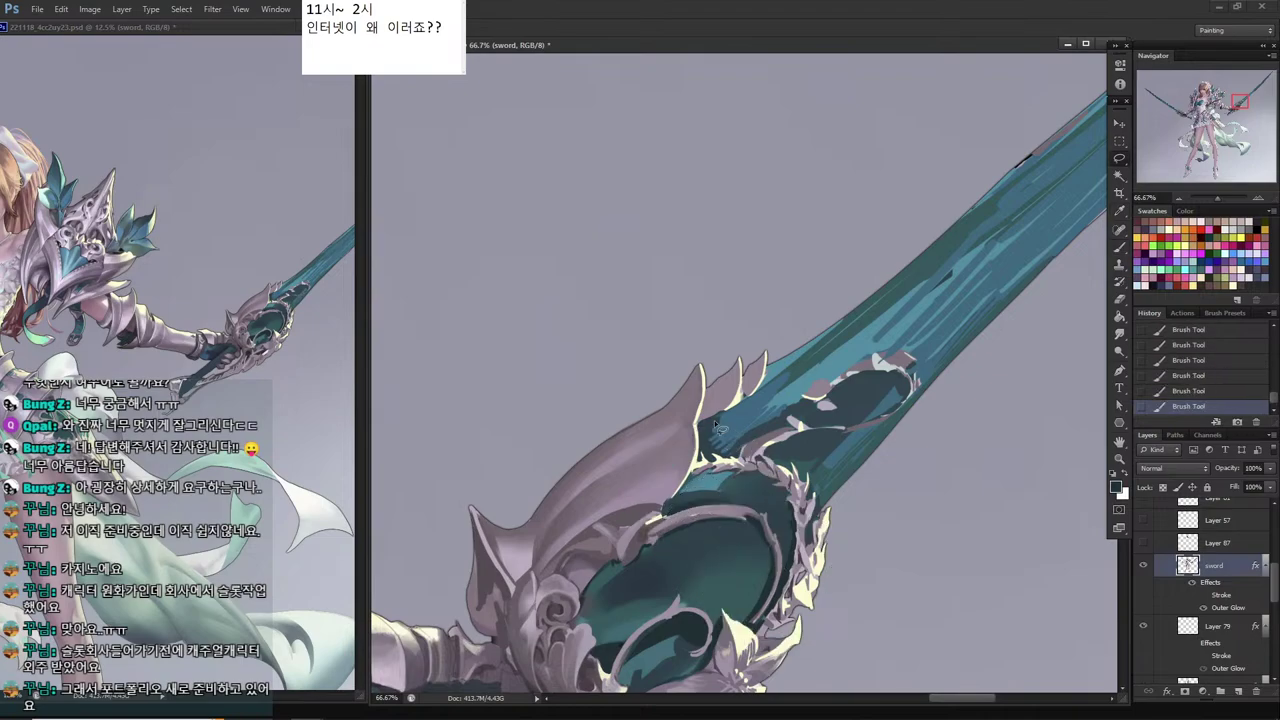
key(ctrl+d)
Mask the middle of the teal gap between the two rims and brush it with sampled blue-teal tones.
mouse_move(688, 498)
mouse_down()
mouse_move(742, 468)
mouse_move(698, 502)
mouse_up()
alt+click(728, 480)
drag(724, 484, 700, 504)
drag(722, 490, 700, 508)
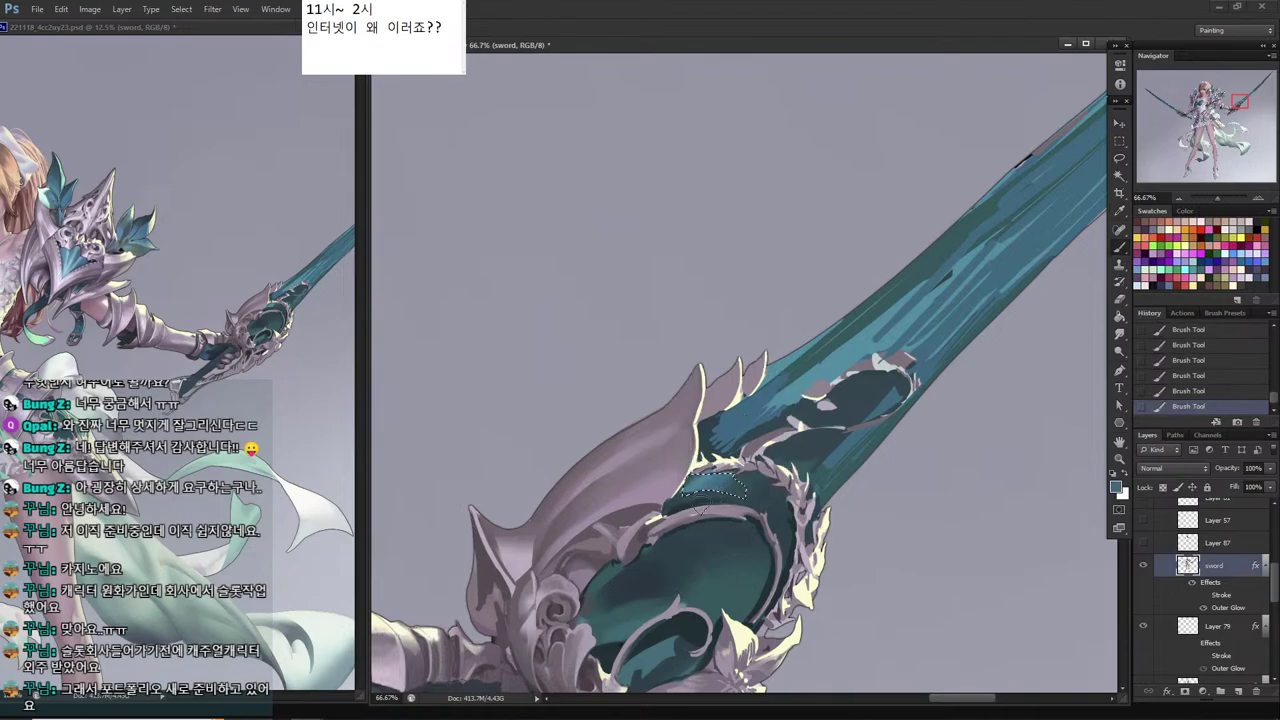
key(alt)
alt+click(776, 556)
Lasso the teal area beside the large petal's lower edge and paint it with sampled tones.
key(l)
drag(700, 482, 698, 477)
drag(706, 470, 700, 476)
mouse_move(708, 470)
mouse_down()
mouse_move(679, 508)
mouse_move(687, 480)
mouse_move(659, 514)
mouse_move(688, 480)
mouse_up()
key(l)
key(b)
mouse_move(690, 484)
mouse_down()
mouse_move(662, 512)
mouse_move(668, 500)
mouse_up()
key(l)
key(b)
alt+click(673, 492)
alt+click(674, 491)
drag(686, 474, 672, 496)
key(l)
Lasso the large petal's lower edge beside the teal gap, paint it with sampled light metal tones and deselect.
drag(697, 452, 676, 492)
key(b)
alt+click(694, 466)
drag(690, 470, 678, 486)
click(696, 457)
key(i)
key(b)
click(692, 458)
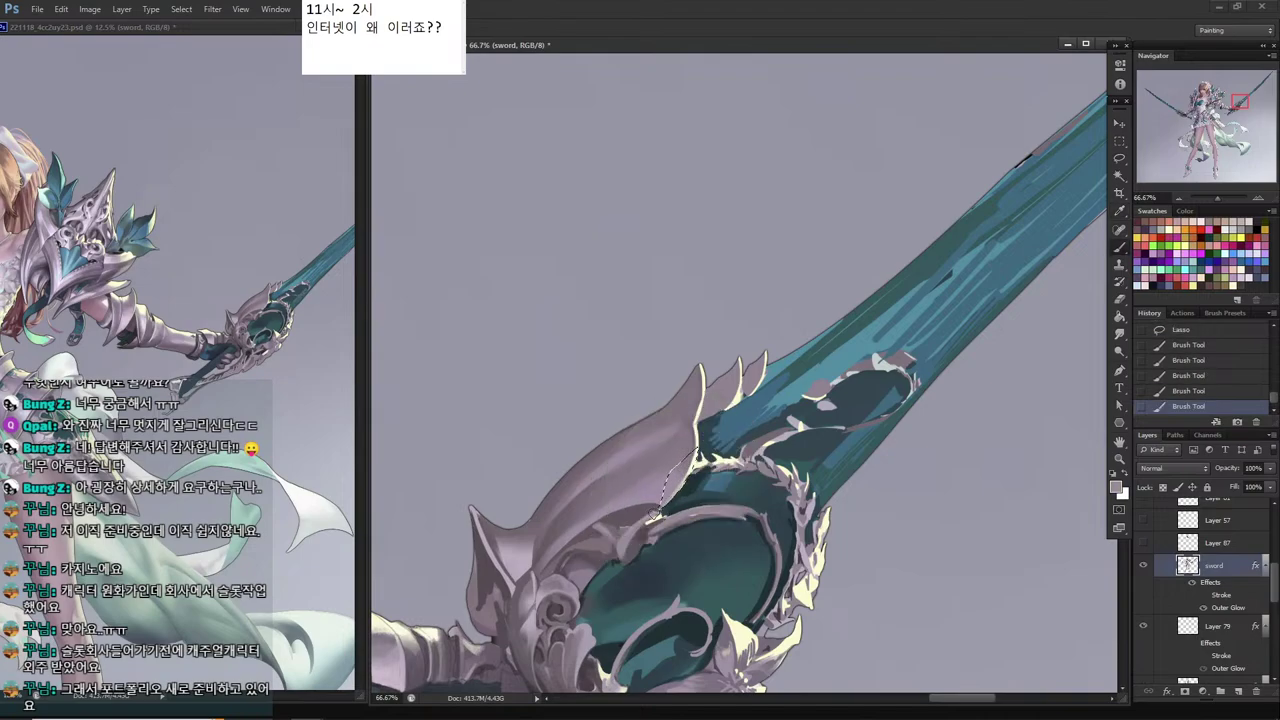
key(l)
key(ctrl+d)
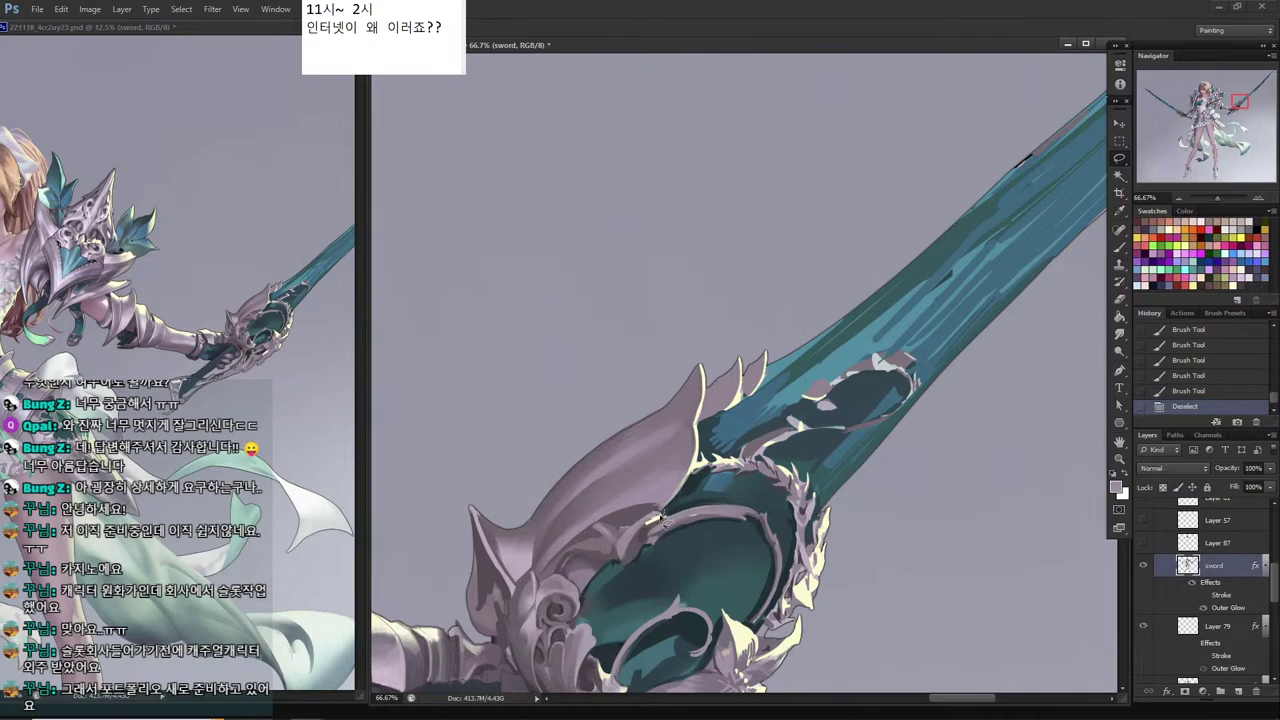
Touch up the end of the inner rim beneath the large petal with a sampled metal tone.
key(b)
alt+click(650, 510)
drag(660, 517, 812, 350)
click(660, 510)
Mask a rounded area below the small pointed petal near the wrist and shade it with sampled mauve-grey tones.
key(l)
drag(656, 438, 642, 408)
mouse_move(642, 408)
mouse_down()
mouse_move(658, 461)
mouse_move(644, 484)
mouse_move(623, 471)
mouse_move(633, 410)
mouse_up()
drag(636, 420, 639, 422)
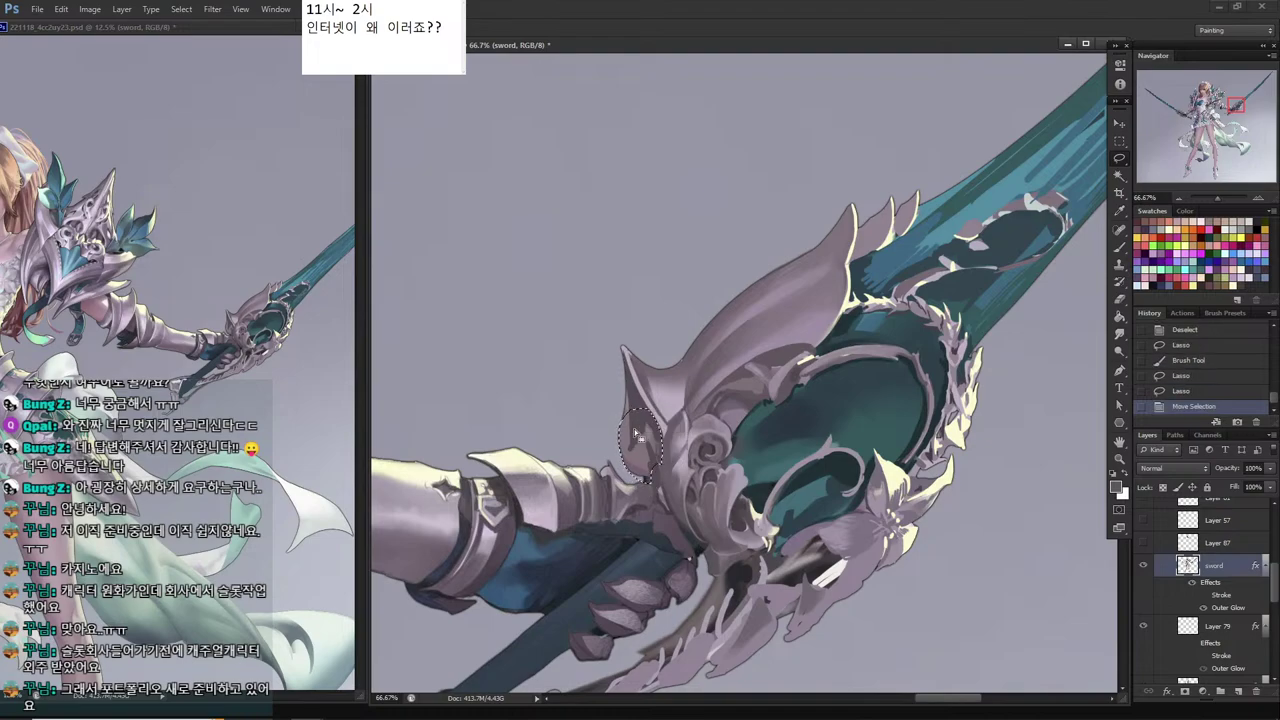
key(b)
alt+click(638, 428)
drag(646, 474, 654, 446)
mouse_move(656, 442)
mouse_down()
mouse_move(648, 462)
mouse_move(632, 448)
mouse_move(650, 446)
mouse_move(660, 460)
mouse_move(642, 470)
mouse_move(660, 476)
mouse_up()
alt+click(634, 448)
key(alt)
alt+click(642, 416)
alt+click(640, 444)
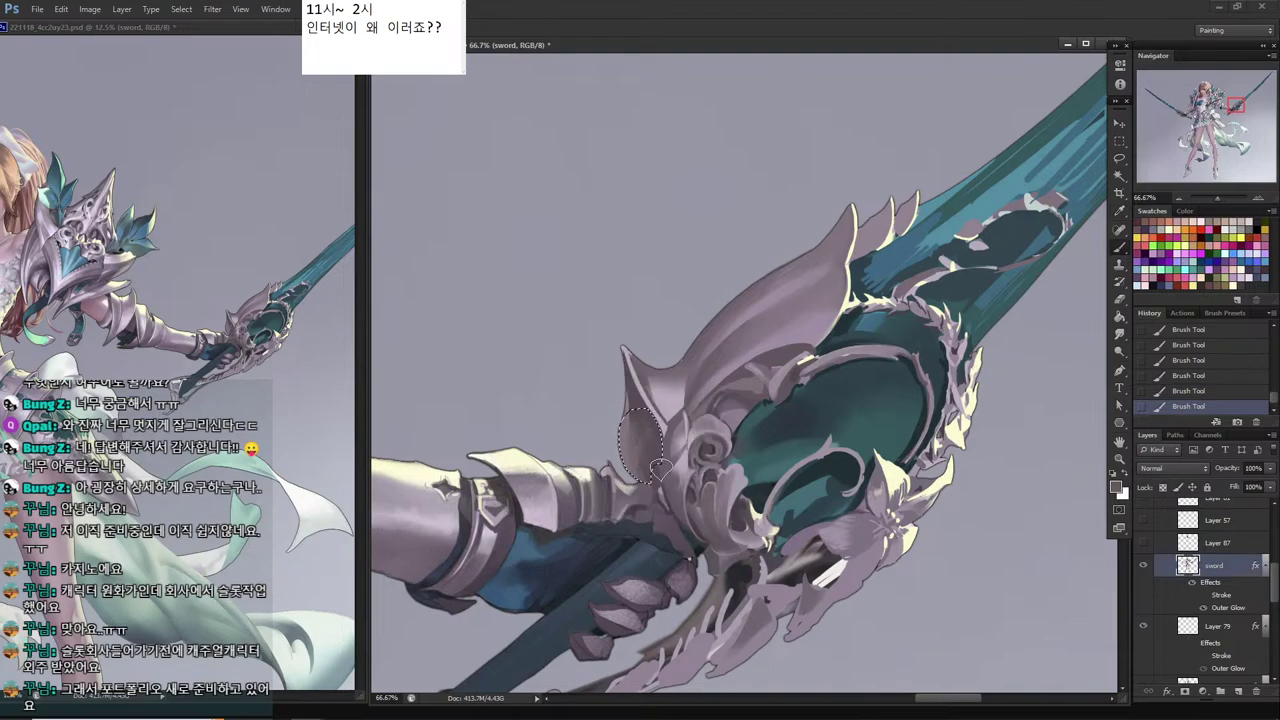
Blend the rounded area below the small pointed petal using further metal tones sampled around it.
alt+click(648, 426)
alt+click(644, 436)
alt+click(620, 428)
alt+click(678, 470)
key(l)
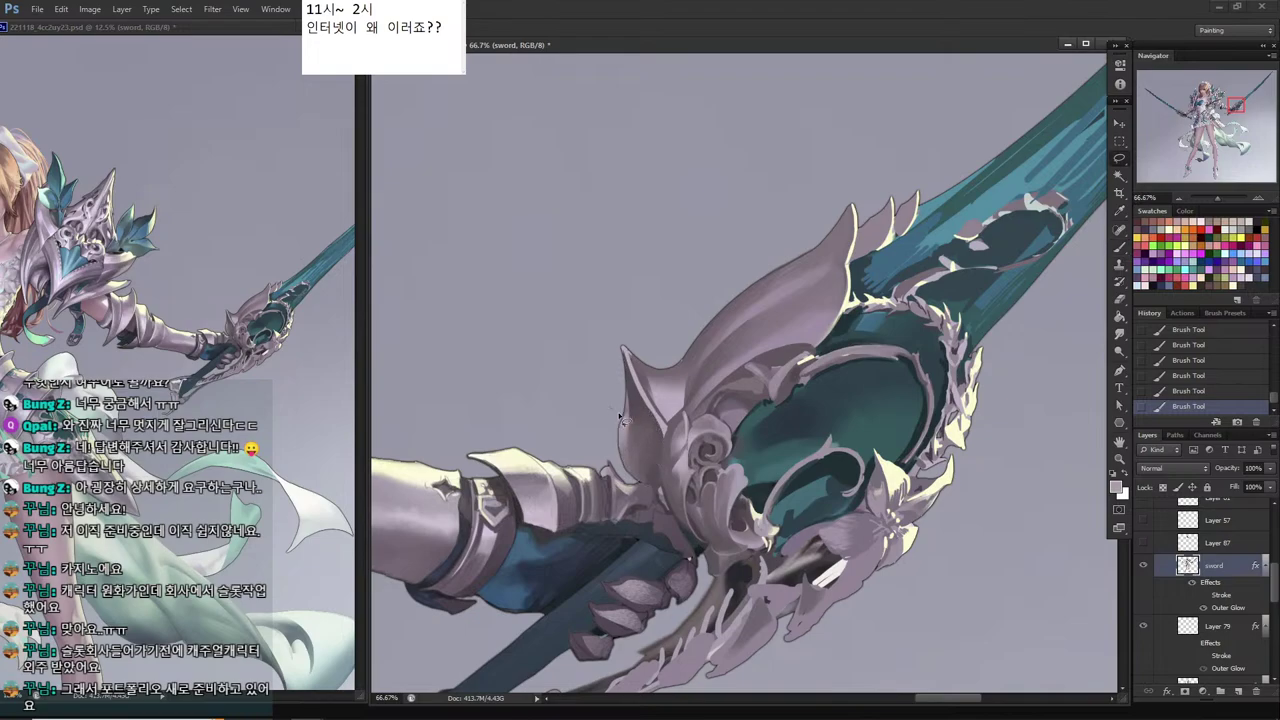
Lasso a thin crescent along the rounded petal's outer edge and paint it with a light metal tone.
click(662, 508)
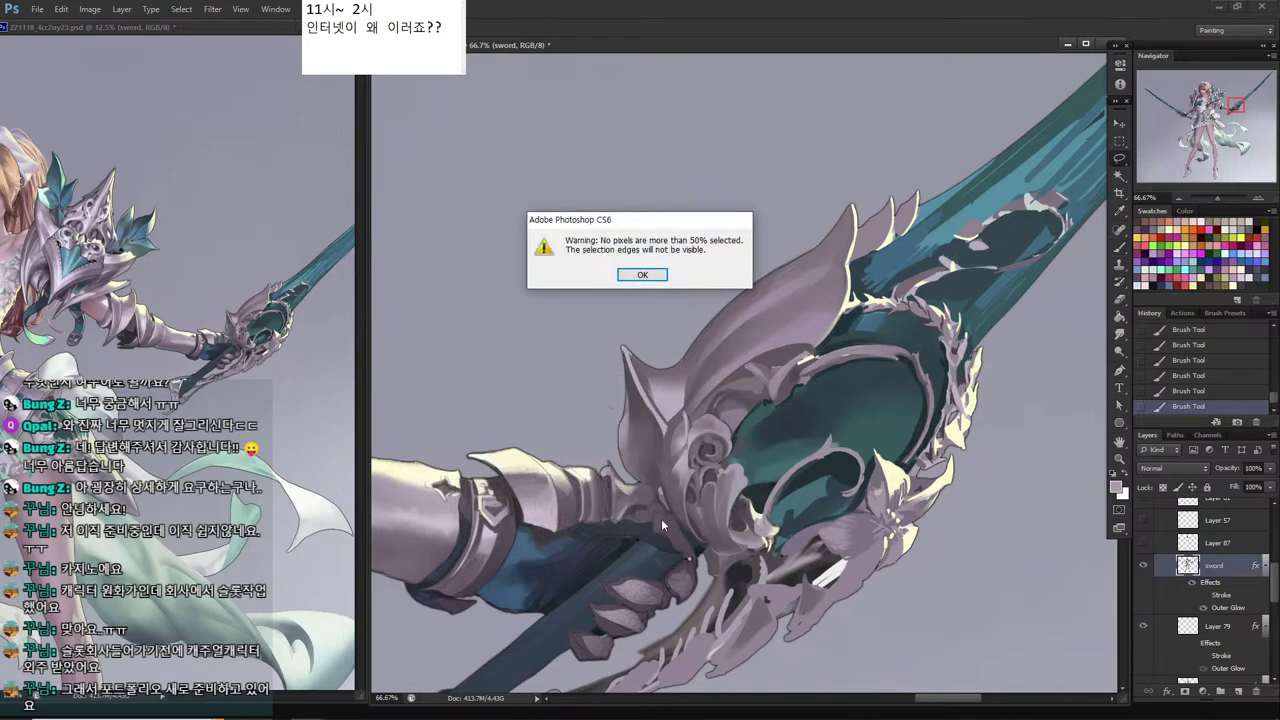
key(Return)
mouse_move(625, 443)
mouse_down()
mouse_move(646, 480)
mouse_move(626, 441)
mouse_up()
drag(626, 441, 644, 482)
key(b)
drag(628, 464, 646, 484)
key(l)
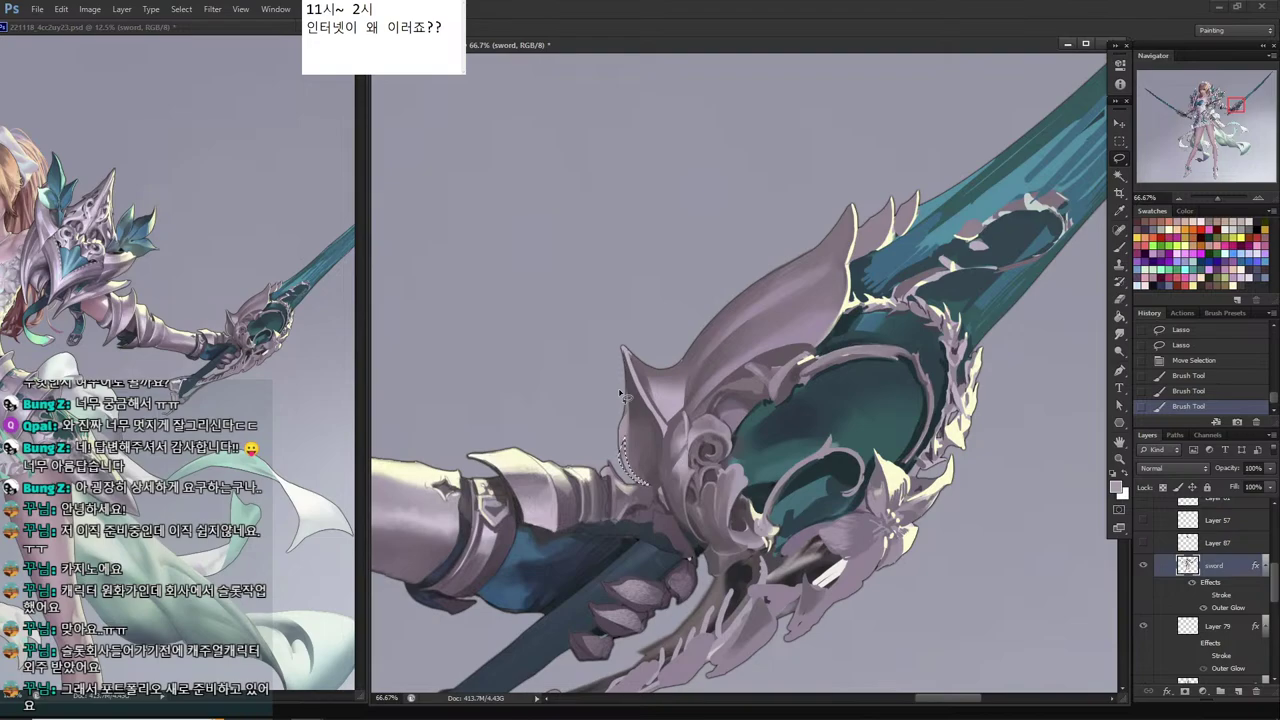
Lasso slices along the outer contour of the small pointed petal and delete the excess paint.
drag(656, 446, 624, 440)
mouse_move(623, 395)
mouse_down()
mouse_move(628, 477)
mouse_move(593, 394)
mouse_move(597, 407)
mouse_move(612, 401)
mouse_move(614, 373)
mouse_move(680, 413)
mouse_up()
key(Delete)
key(ctrl+d)
key(Delete)
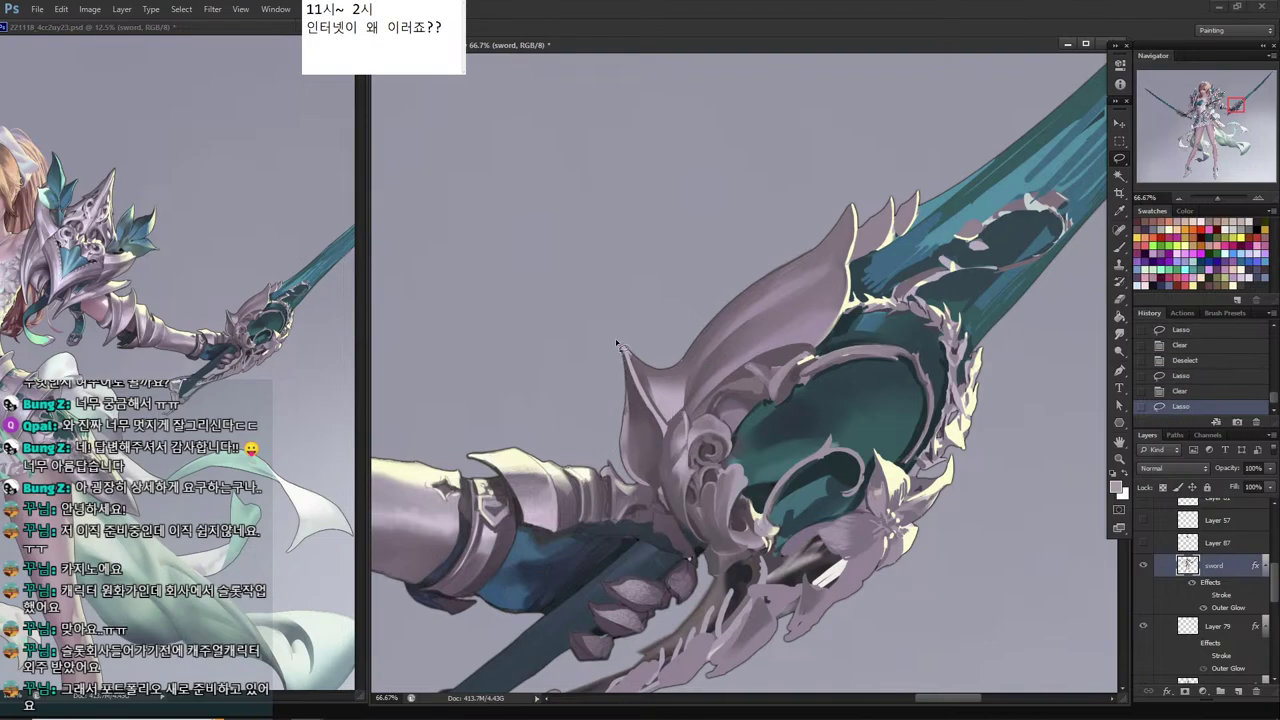
mouse_move(605, 440)
mouse_down()
mouse_move(613, 328)
mouse_move(618, 418)
mouse_move(620, 378)
mouse_up()
mouse_move(608, 450)
mouse_down()
mouse_move(618, 368)
mouse_move(612, 398)
mouse_up()
key(Delete)
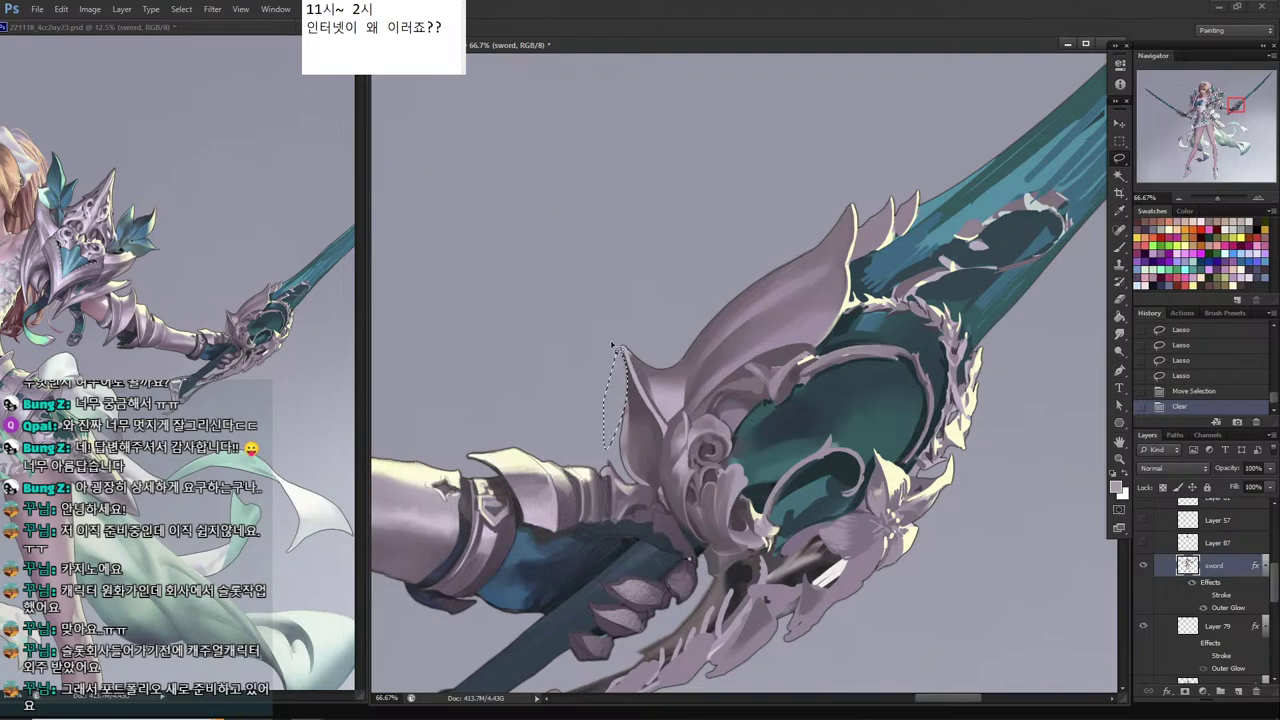
Trim the outline near the small petal's pointed tip with another Lasso selection, delete the excess and deselect.
drag(614, 346, 617, 428)
key(Return)
drag(628, 376, 613, 408)
mouse_move(626, 366)
mouse_down()
mouse_move(614, 448)
mouse_move(616, 372)
mouse_up()
drag(613, 399, 610, 405)
key(Delete)
key(ctrl+d)
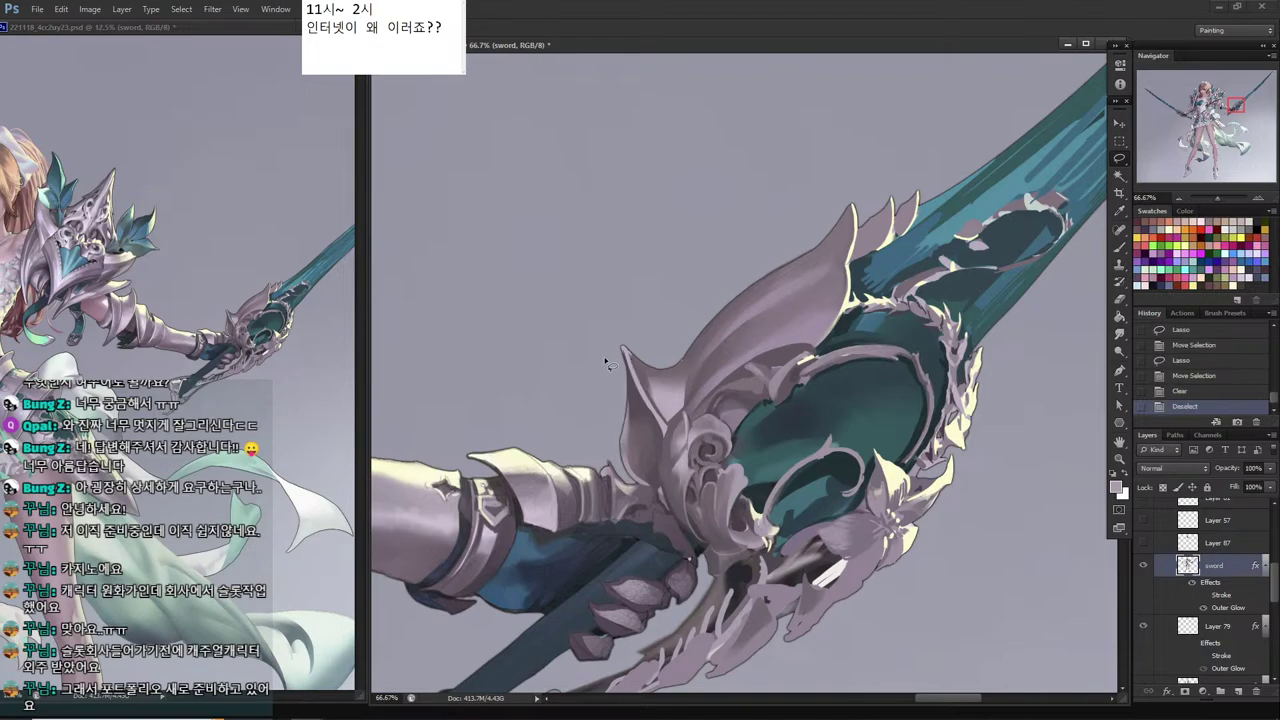
Lasso the narrow fold beside the scroll ornament at the guard's base and brush it with a sampled metal tone.
key(o)
key(i)
key(l)
drag(662, 450, 664, 460)
drag(662, 470, 668, 492)
key(b)
drag(654, 446, 664, 478)
alt+click(656, 428)
drag(654, 448, 670, 496)
Shade the narrow fold with additional tones sampled from the surrounding ornament, then deselect it.
alt+click(676, 498)
alt+click(672, 474)
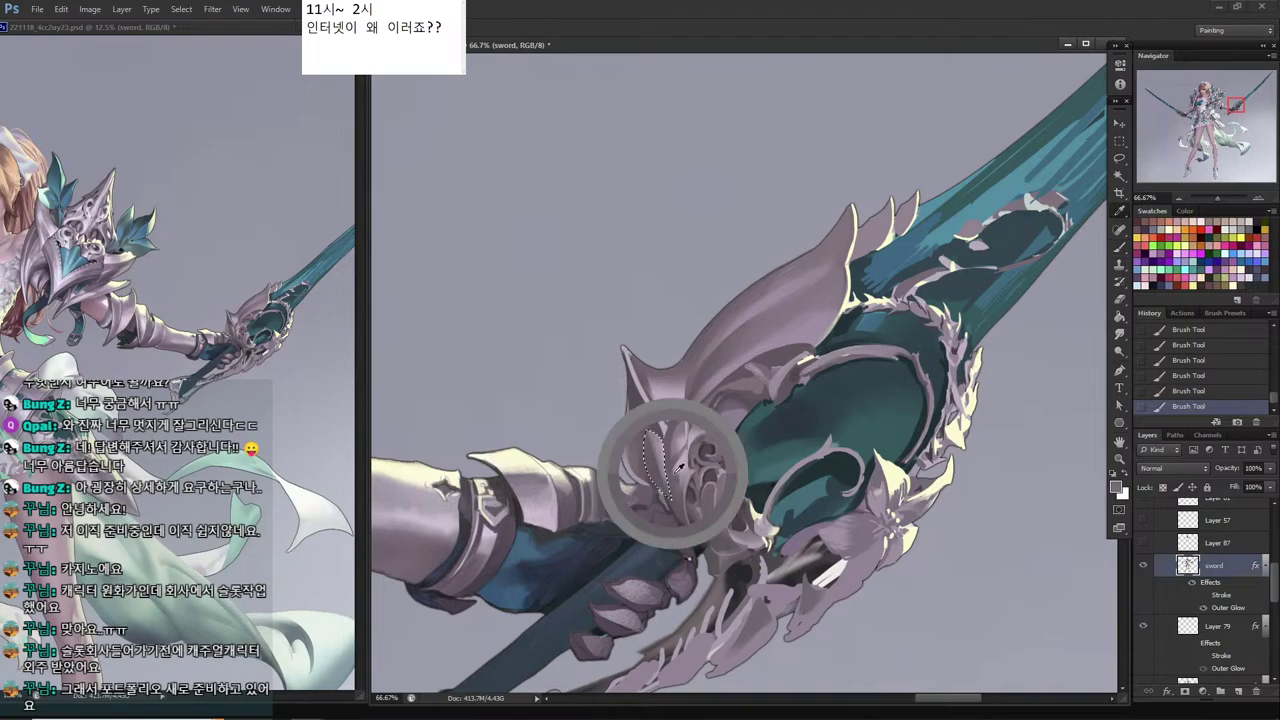
alt+click(681, 479)
mouse_move(654, 454)
mouse_down()
mouse_move(657, 468)
mouse_move(647, 428)
mouse_up()
alt+click(668, 400)
key(l)
key(ctrl+d)
Refine the area between the small pointed petal and the scroll ornament with sampled tones and short Lasso masks.
key(b)
alt+click(655, 436)
drag(652, 442, 648, 428)
key(l)
mouse_move(652, 442)
mouse_down()
mouse_move(647, 429)
mouse_move(678, 444)
mouse_move(679, 426)
mouse_up()
key(ctrl+d)
key(b)
drag(687, 406, 678, 430)
key(l)
drag(685, 410, 682, 436)
key(ctrl+d)
Paint short strokes above the scroll ornament using sampled metal tones to soften its join with the petal.
alt+click(672, 424)
alt+click(684, 428)
drag(688, 424, 684, 438)
drag(690, 424, 684, 440)
drag(692, 424, 688, 432)
alt+click(676, 424)
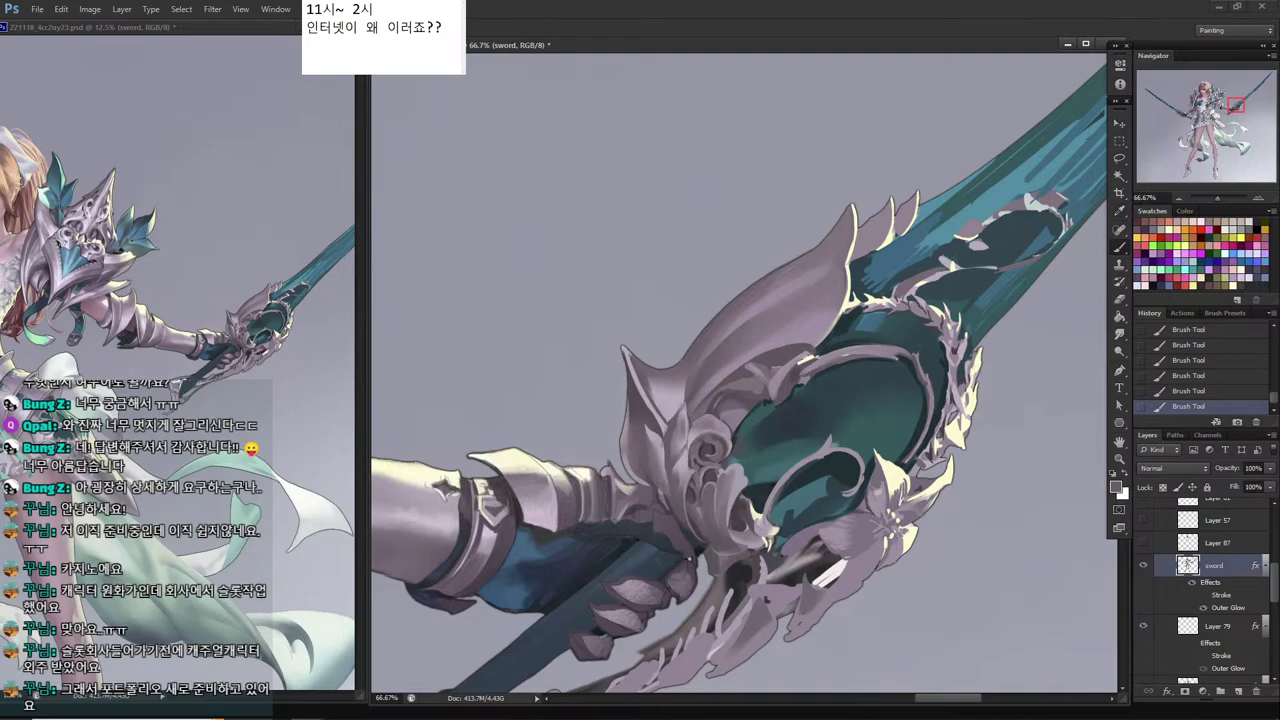
Paint the folds between the small pointed petal and the scroll ornament with metal tones sampled nearby.
key(alt)
alt+click(688, 435)
alt+click(683, 430)
key(alt)
alt+click(657, 412)
key(l)
key(b)
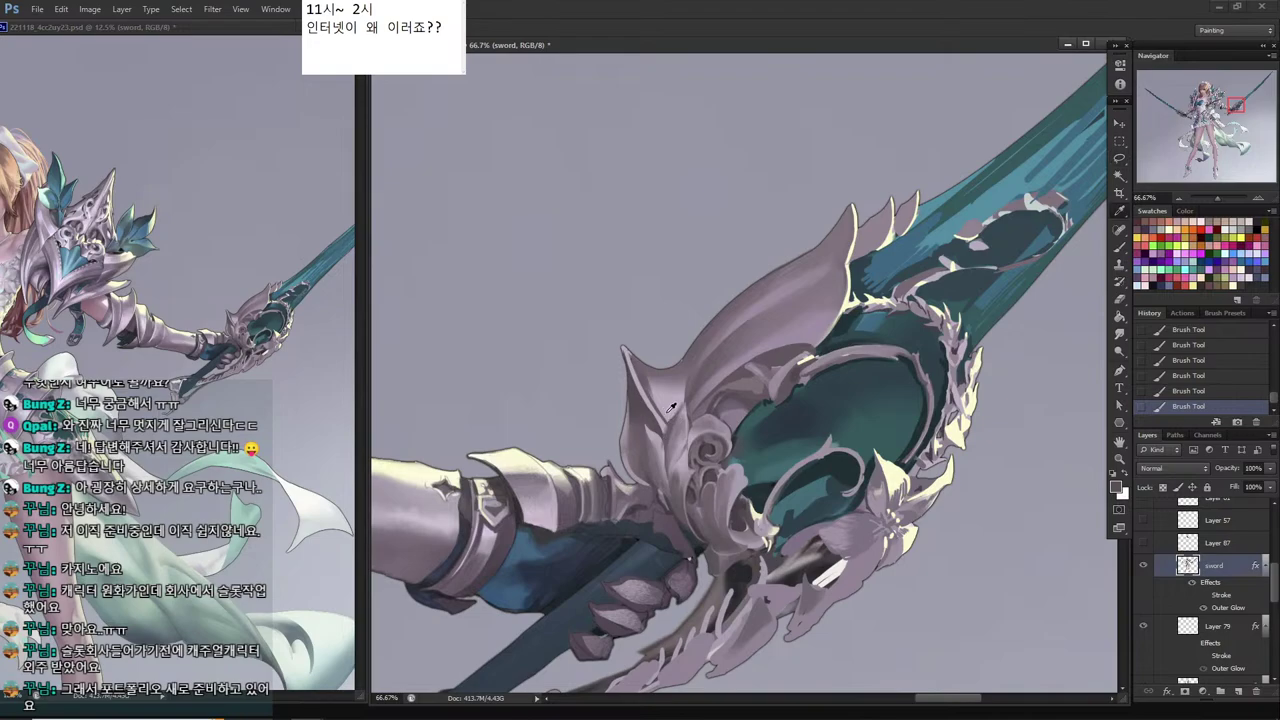
Blend the inner folds at the small pointed petal's base with freshly sampled tones and save the document.
alt+click(660, 412)
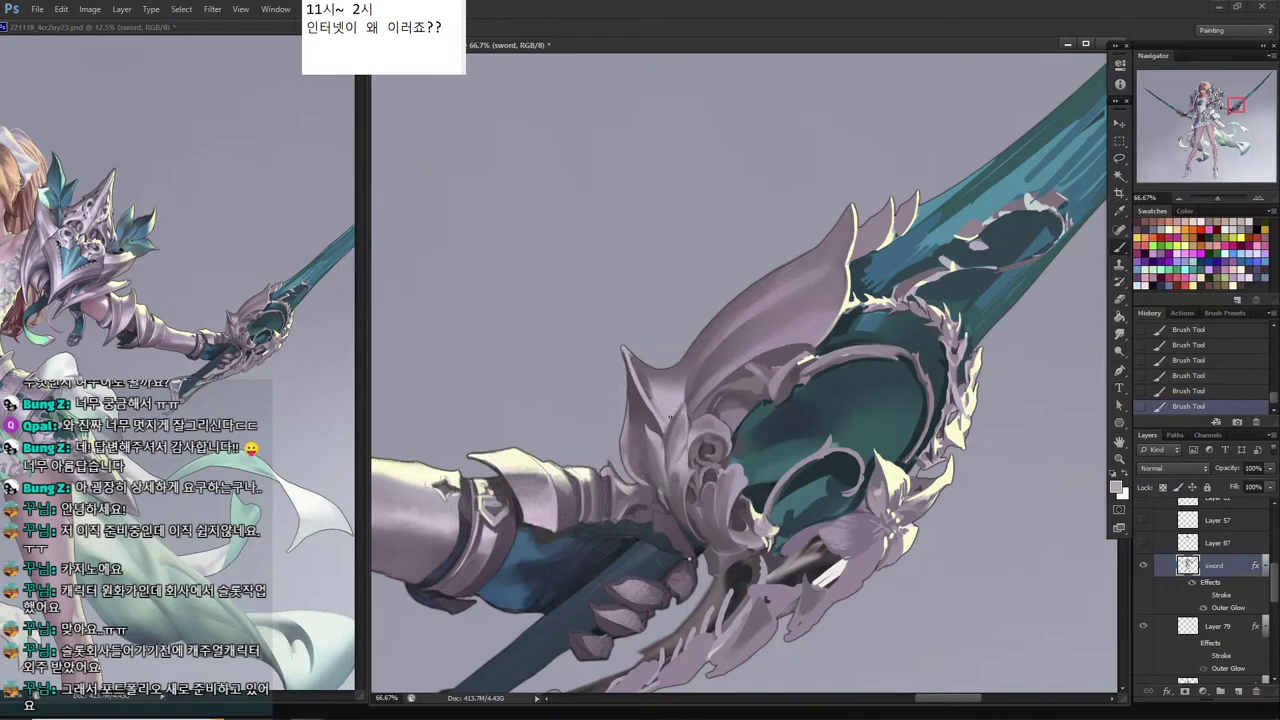
alt+click(668, 417)
alt+click(688, 415)
key(alt)
alt+click(660, 433)
key(ctrl+s)
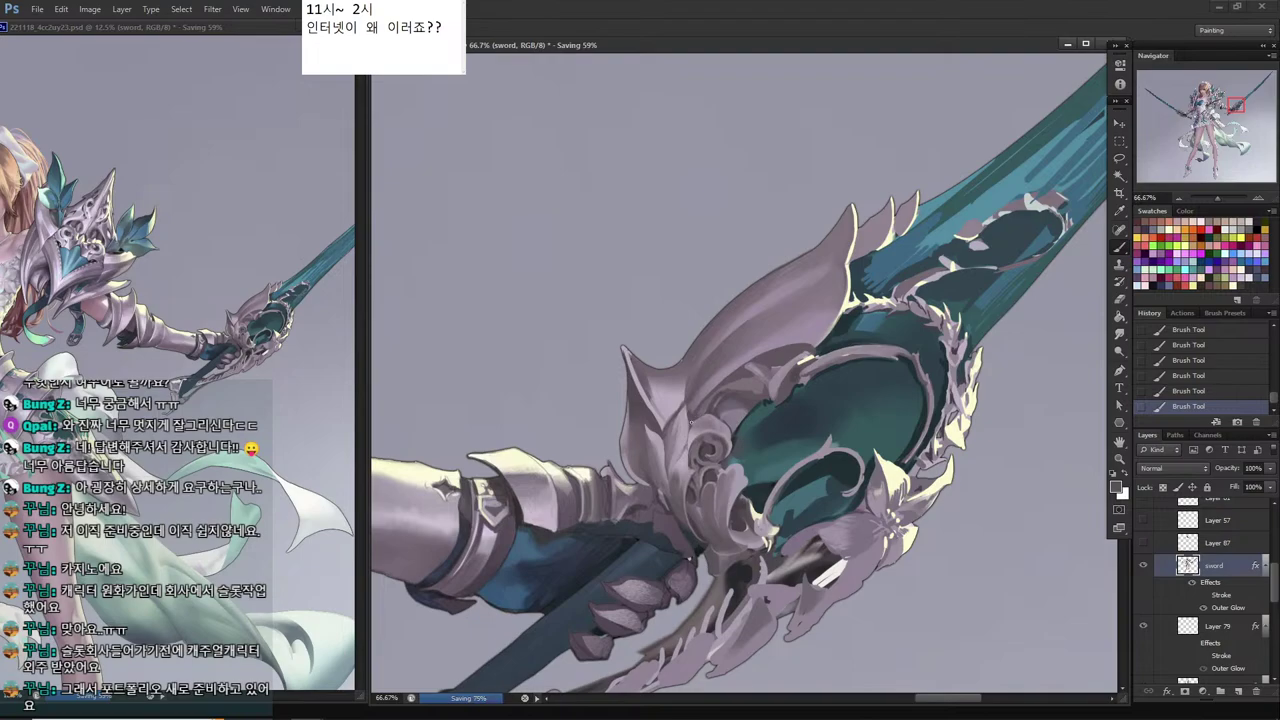
Lasso the inner ridge of the small pointed petal, shade it with tones sampled from the petal, and deselect it.
alt+click(642, 371)
key(l)
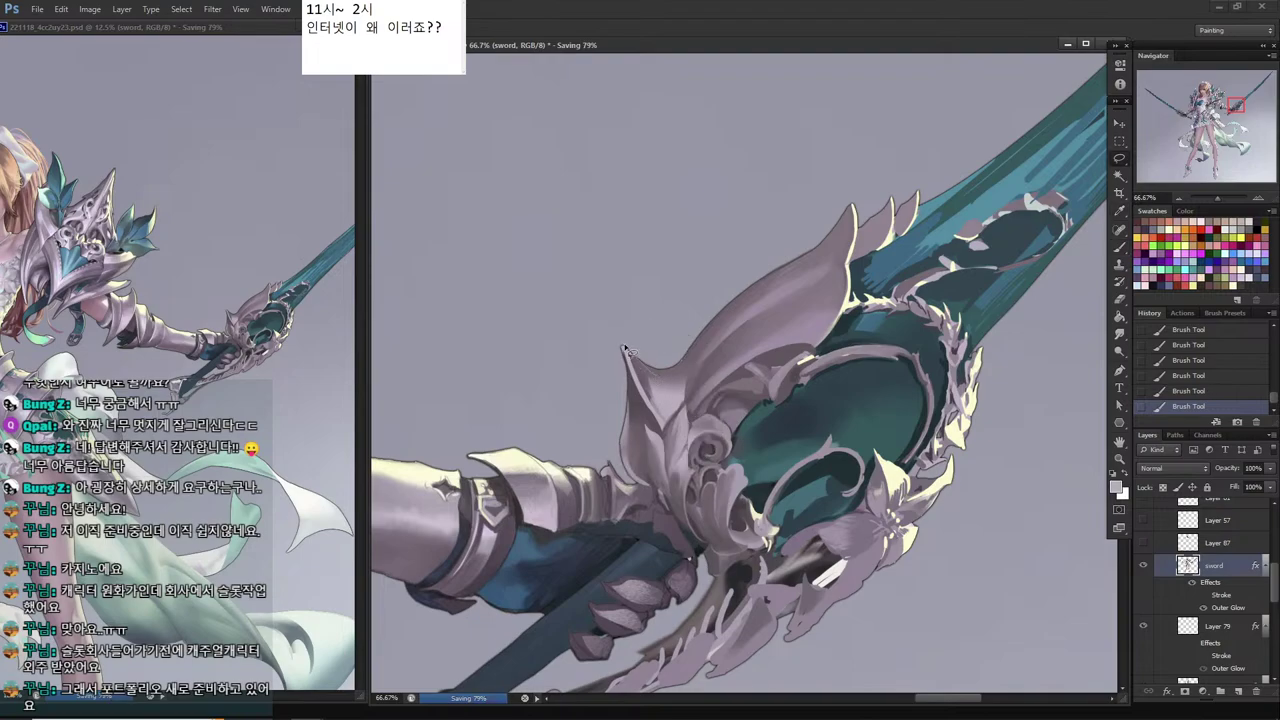
mouse_move(636, 370)
mouse_down()
mouse_move(659, 410)
mouse_move(656, 400)
mouse_up()
key(b)
mouse_move(647, 385)
mouse_down()
mouse_move(657, 406)
mouse_move(648, 385)
mouse_up()
drag(650, 390, 660, 412)
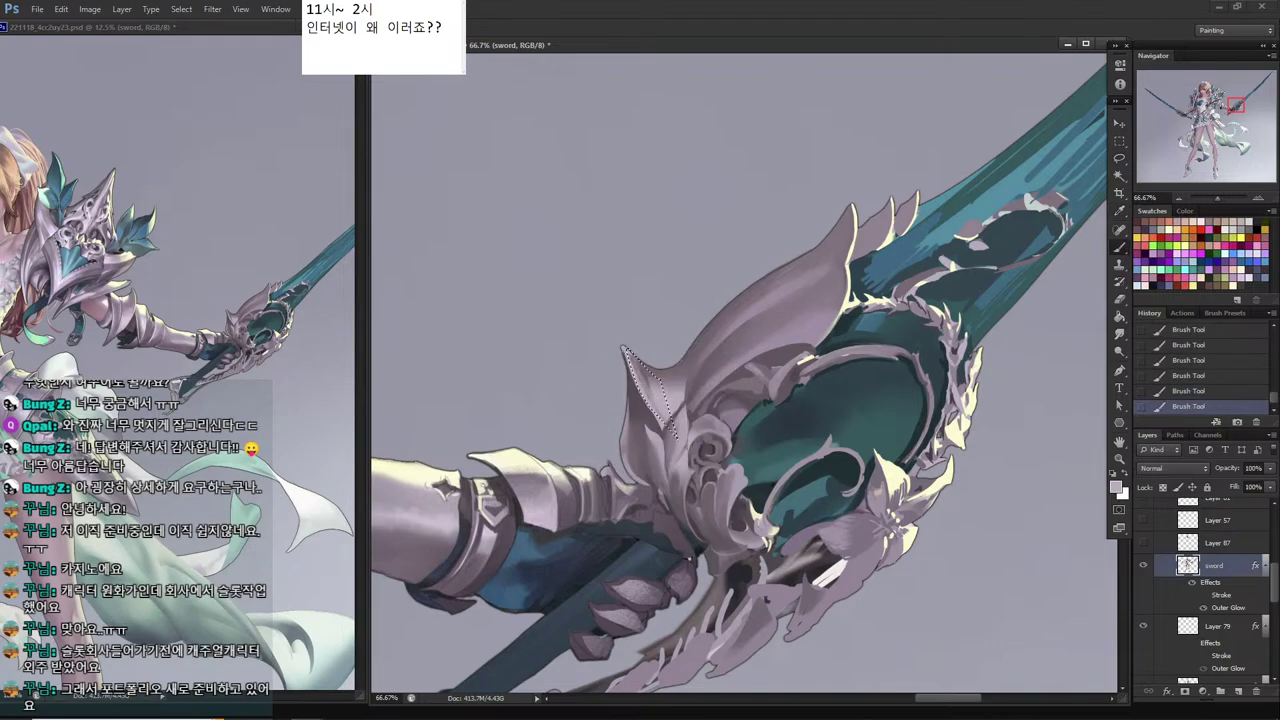
alt+click(652, 404)
alt+click(644, 369)
alt+click(654, 390)
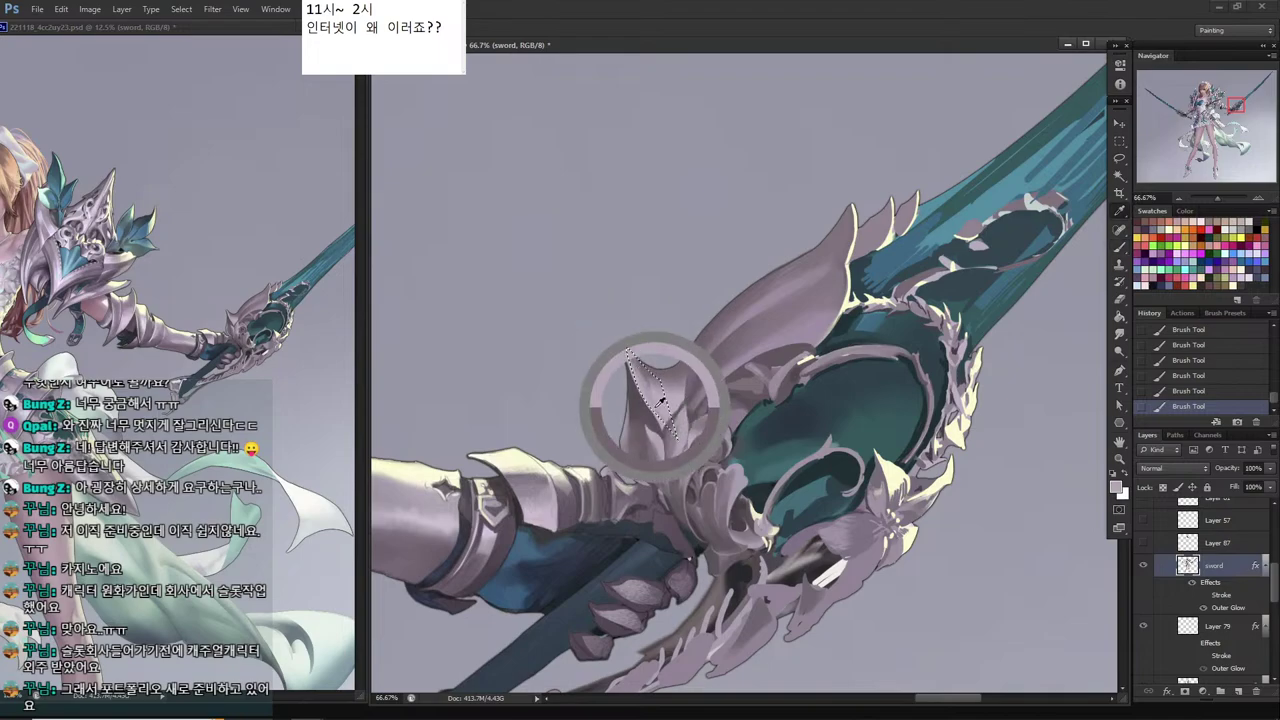
key(ctrl+d)
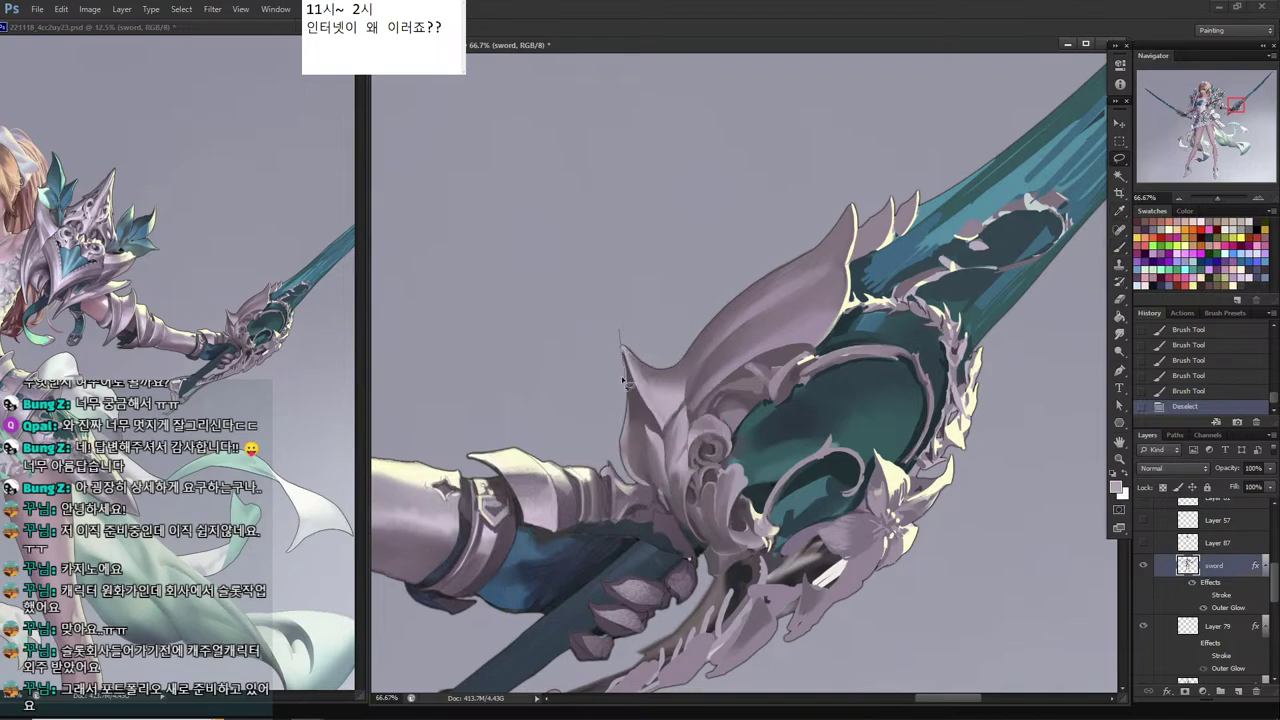
Trim the outer edge beside the small pointed petal's tip by clearing a Lasso selection, then deselect.
mouse_move(621, 380)
mouse_down()
mouse_move(620, 334)
mouse_move(606, 325)
mouse_up()
mouse_move(622, 317)
mouse_down()
mouse_move(625, 365)
mouse_move(612, 320)
mouse_up()
key(Delete)
click(655, 304)
Lasso the middle of the small pointed petal, brush it with a sampled light metal tone, and deselect it.
key(b)
alt+click(647, 396)
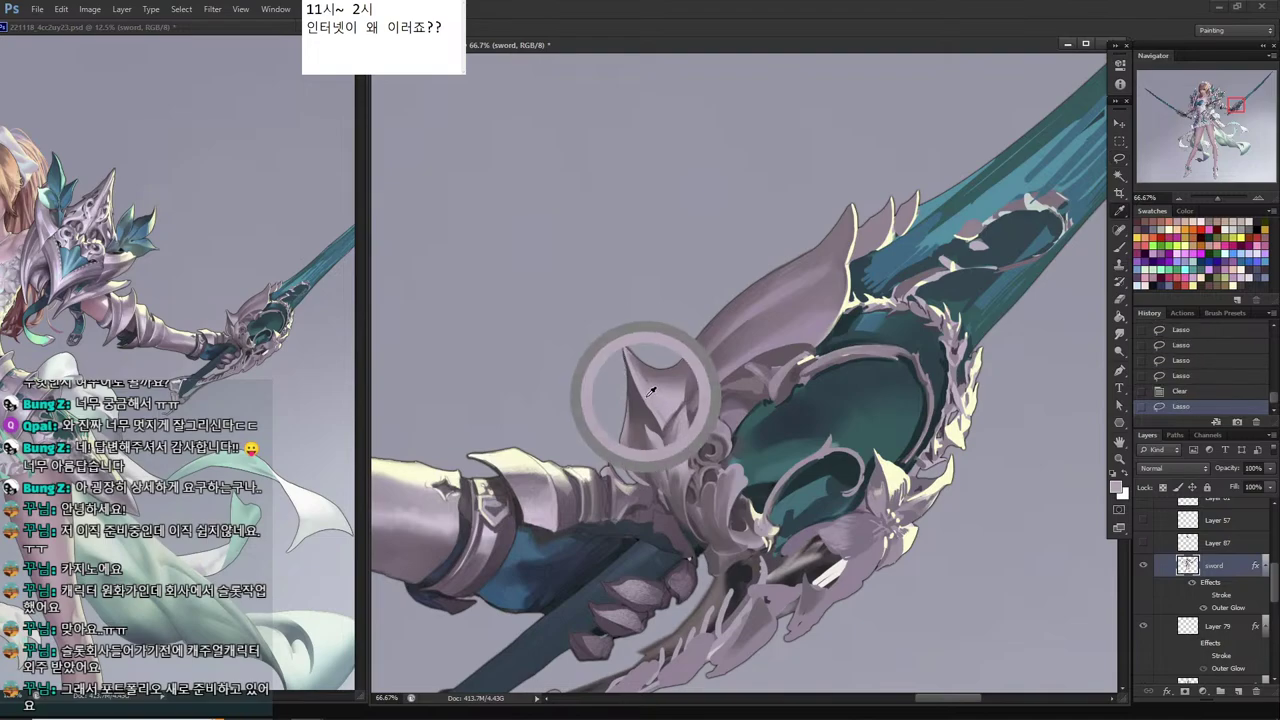
key(l)
mouse_move(636, 382)
mouse_down()
mouse_move(658, 420)
mouse_move(629, 362)
mouse_move(660, 410)
mouse_move(654, 440)
mouse_move(660, 408)
mouse_up()
key(b)
alt+click(654, 395)
key(l)
key(ctrl+d)
key(b)
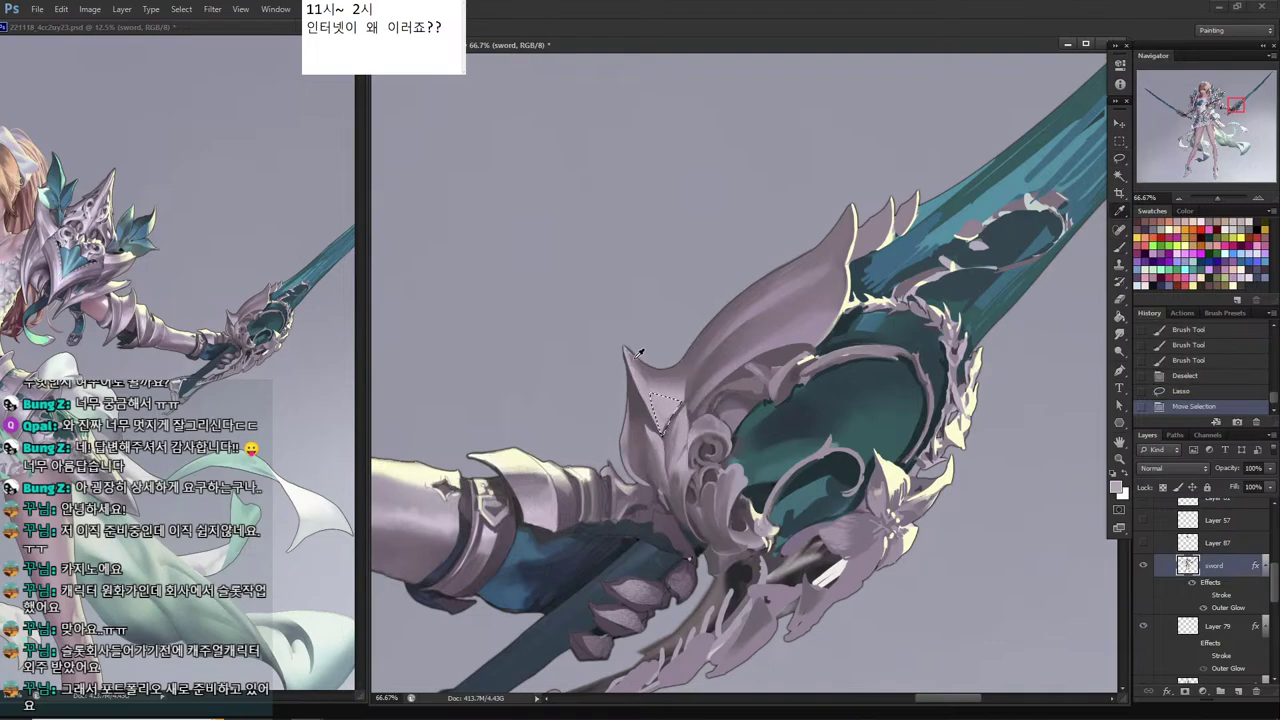
Mask the small pointed petal's face from tip to base, shade it with a sampled tone, deselect, and save.
key(l)
mouse_move(632, 356)
mouse_down()
mouse_move(664, 424)
mouse_move(682, 398)
mouse_move(662, 418)
mouse_move(678, 414)
mouse_up()
key(b)
alt+click(660, 385)
drag(650, 376, 668, 404)
key(l)
click(579, 275)
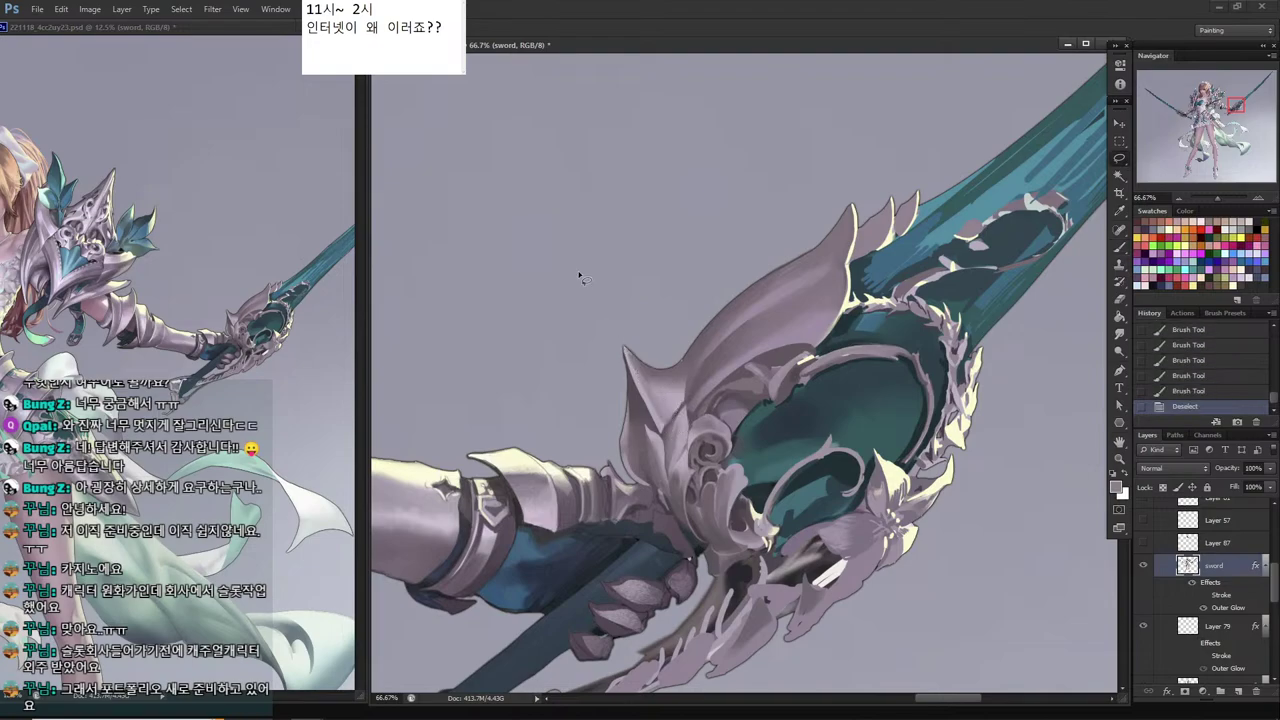
key(ctrl+s)
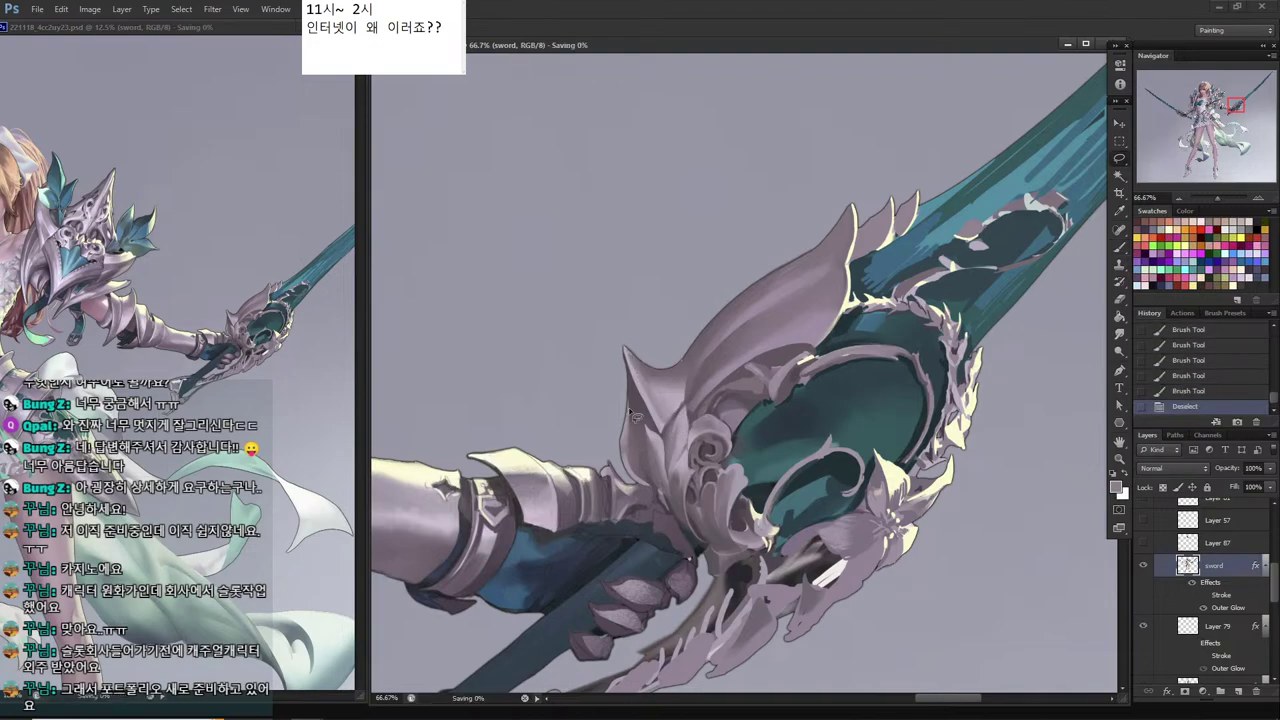
Shorten the small pointed petal's tip by clearing the Lasso-selected area around it, then deselect.
drag(619, 347, 675, 338)
mouse_move(675, 340)
mouse_down()
mouse_move(649, 360)
mouse_move(606, 308)
mouse_move(611, 334)
mouse_move(600, 300)
mouse_up()
drag(622, 331, 626, 341)
key(Delete)
key(ctrl+d)
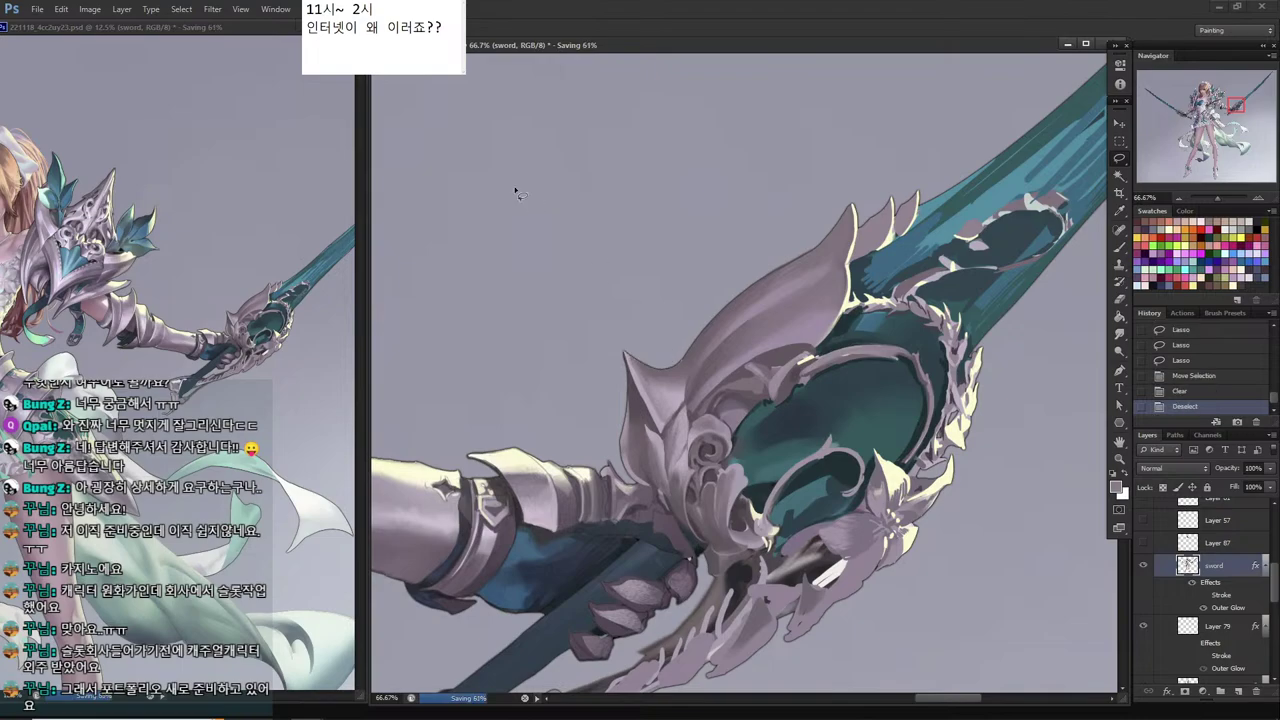
Lasso the narrow strip where the small pointed petal meets the large petal, brush it, and deselect it.
drag(700, 333, 620, 410)
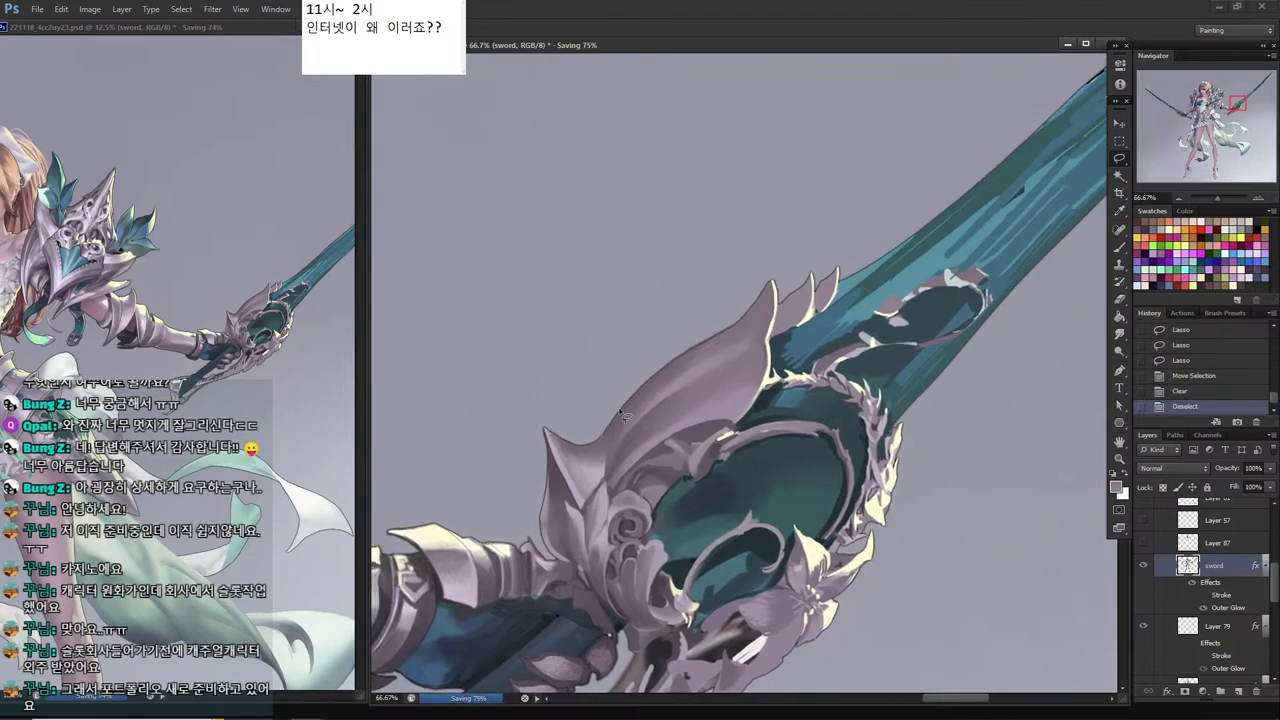
mouse_move(606, 476)
mouse_down()
mouse_move(596, 488)
mouse_move(604, 442)
mouse_up()
key(b)
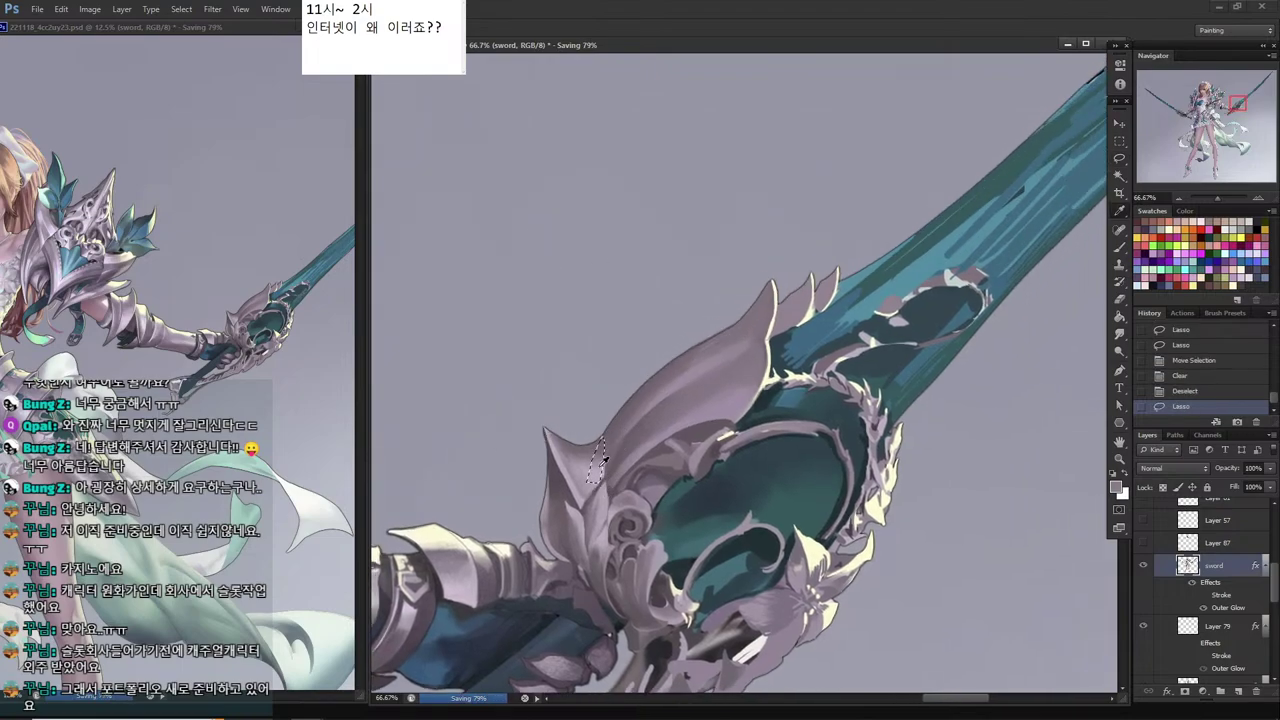
key(l)
drag(592, 487, 607, 442)
key(b)
drag(610, 466, 610, 446)
key(l)
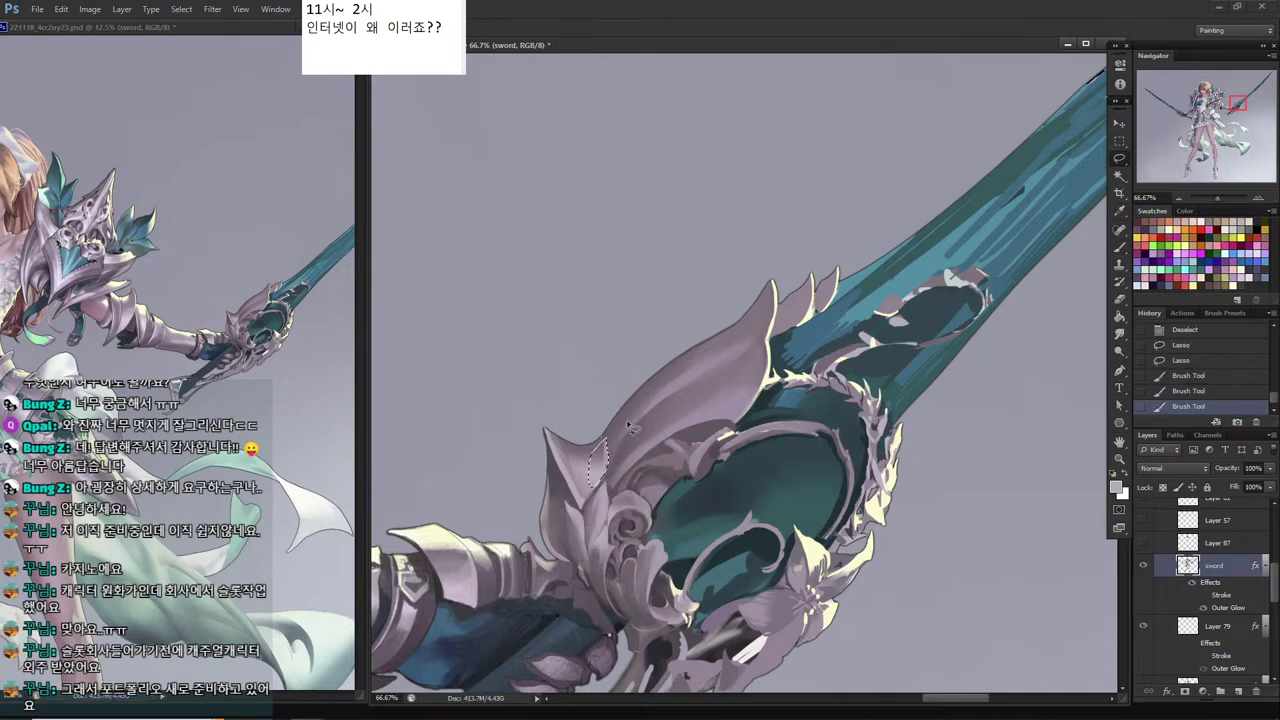
click(636, 429)
Shape the upper notch between the small and large petals with Lasso masks and sampled metal tones, then deselect.
key(b)
alt+click(617, 428)
drag(604, 470, 598, 485)
key(l)
mouse_move(614, 442)
mouse_down()
mouse_move(604, 428)
mouse_move(594, 450)
mouse_up()
drag(602, 430, 594, 448)
key(alt)
alt+click(692, 418)
key(l)
key(ctrl+d)
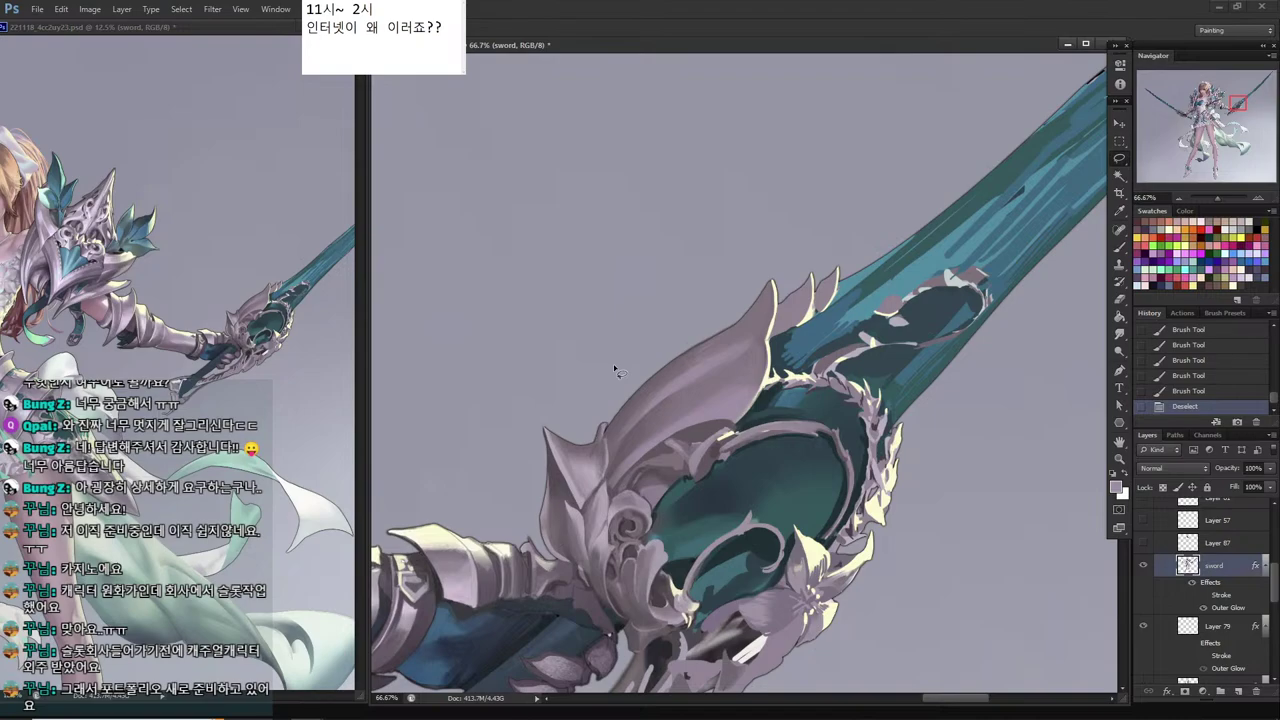
Sample a metal tone from the join of the two petals and brush it onto the small petal's inner side.
key(i)
click(601, 455)
key(b)
click(582, 465)
Lasso the teal area beside the spiral scroll, darken it with a sampled teal, and deselect it.
drag(668, 552, 567, 482)
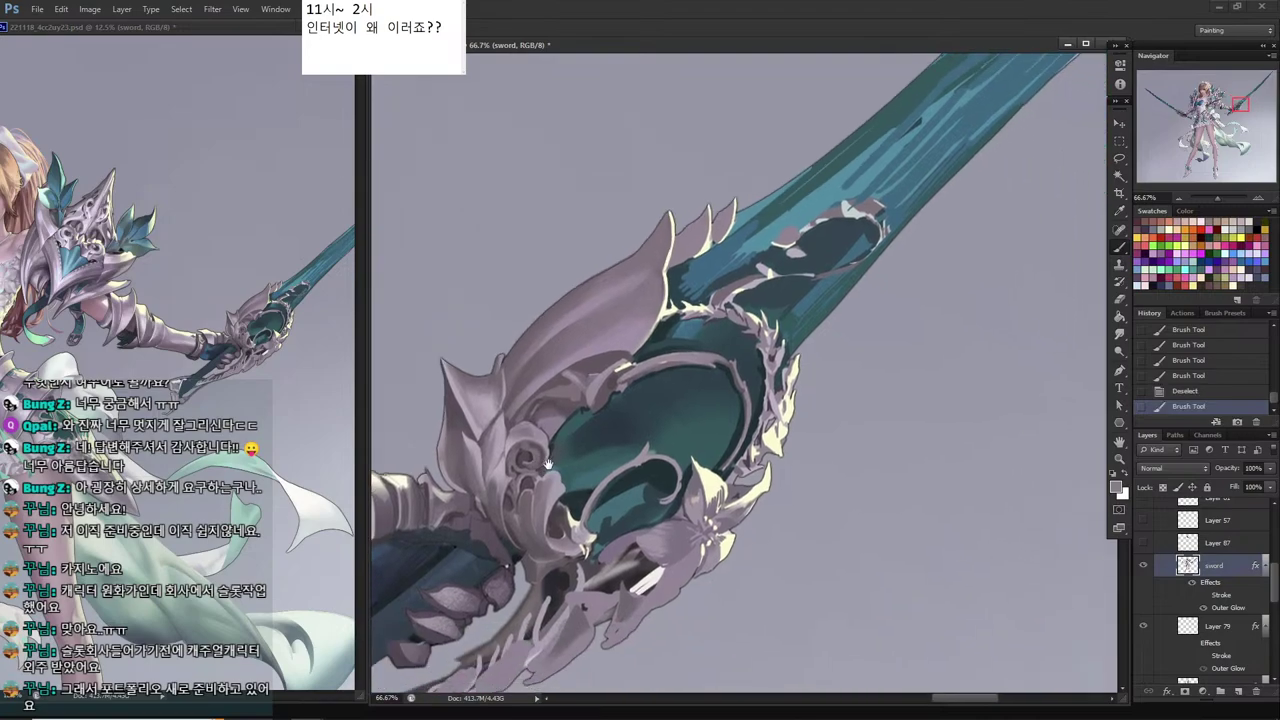
key(i)
click(571, 435)
key(l)
mouse_move(584, 414)
mouse_down()
mouse_move(545, 471)
mouse_move(575, 463)
mouse_move(609, 426)
mouse_move(614, 480)
mouse_move(615, 464)
mouse_move(550, 468)
mouse_up()
key(b)
drag(564, 456, 550, 466)
drag(560, 454, 550, 465)
drag(560, 456, 552, 466)
key(alt)
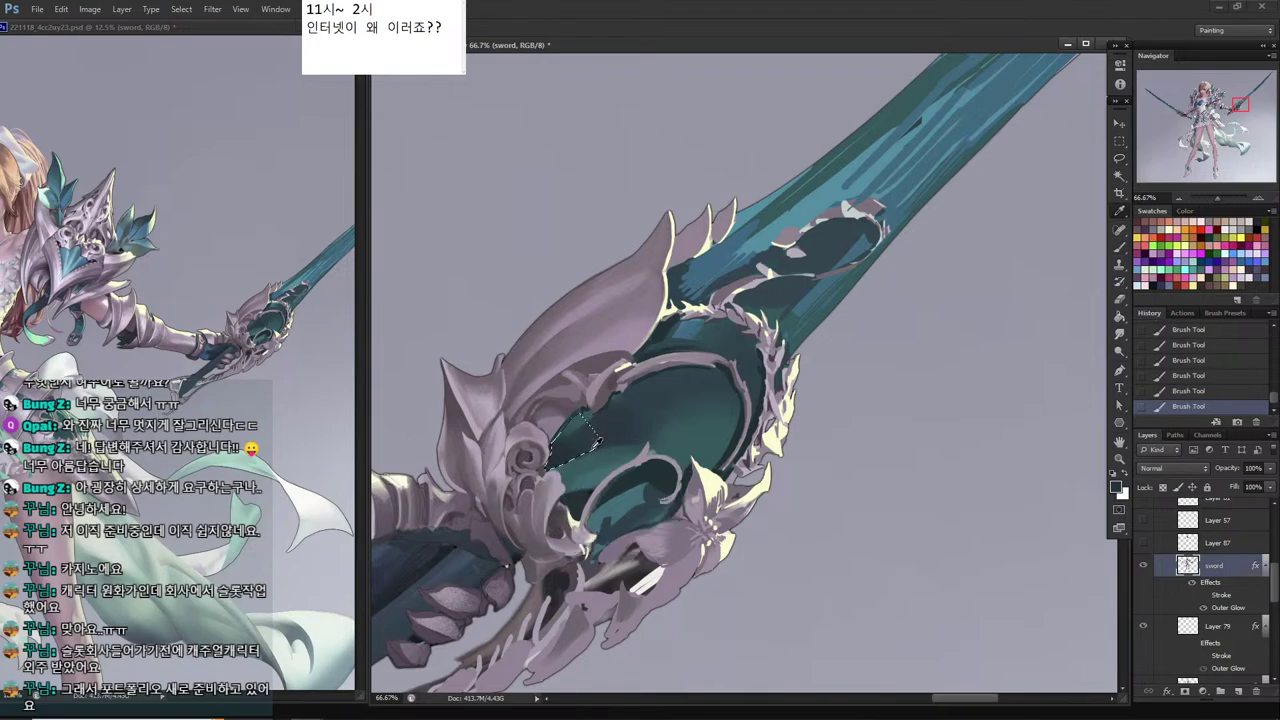
key(l)
click(639, 390)
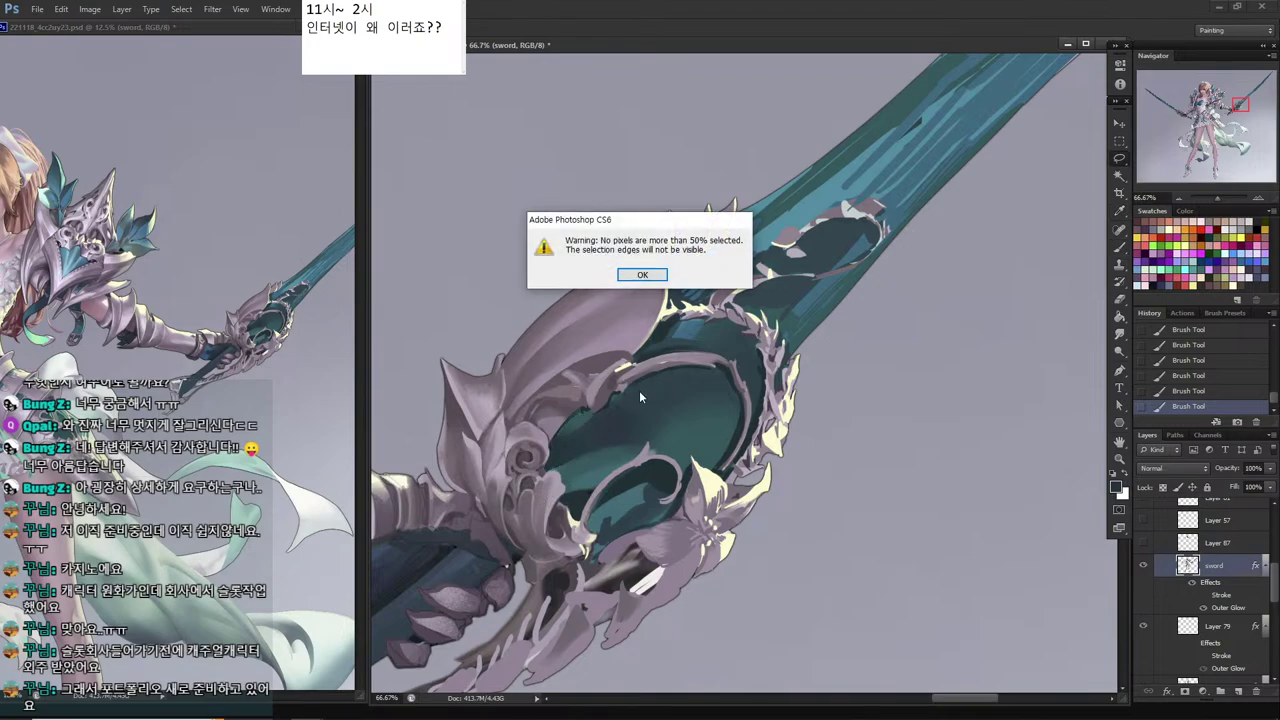
key(Return)
Paint sampled dark teal inside the oval below the near end of its metal rim.
mouse_move(627, 396)
mouse_down()
mouse_move(606, 408)
mouse_move(645, 383)
mouse_move(606, 408)
mouse_up()
key(alt)
alt+click(712, 438)
mouse_move(628, 390)
mouse_down()
mouse_move(568, 435)
mouse_move(580, 425)
mouse_up()
key(l)
click(604, 411)
Clean up the teal oval's edge beside the scroll ornament with brush strokes inside short Lasso masks.
key(b)
drag(604, 407, 568, 434)
key(l)
click(572, 426)
key(b)
drag(578, 318, 589, 404)
key(l)
click(518, 338)
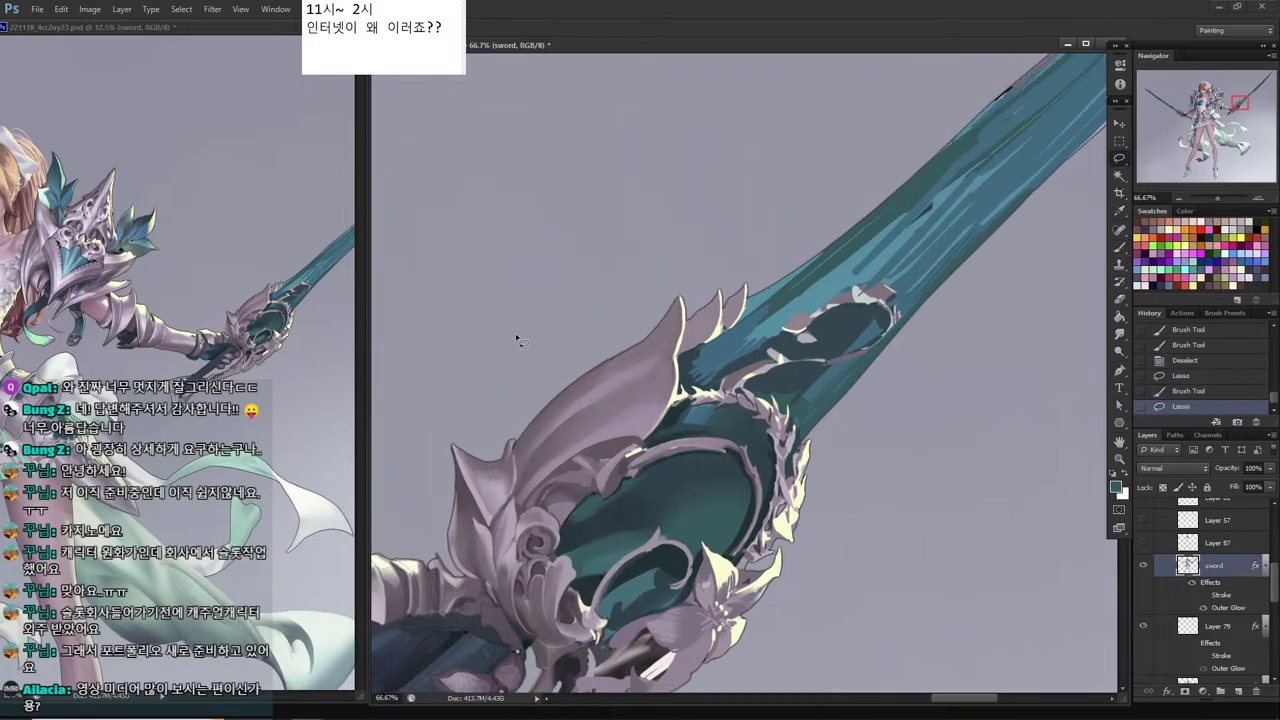
Refine the oval's upper metal rim with sampled tones and a Lasso mask, then deselect and save.
key(i)
click(686, 614)
key(b)
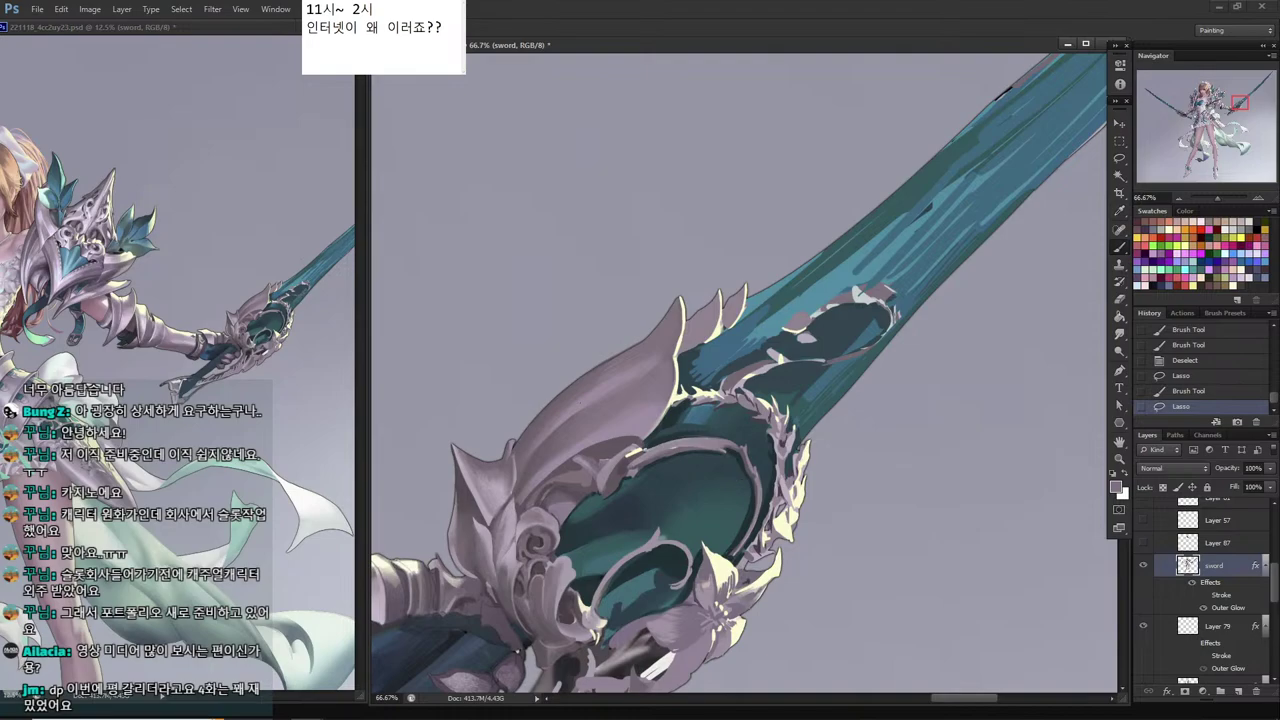
click(704, 443)
alt+click(596, 462)
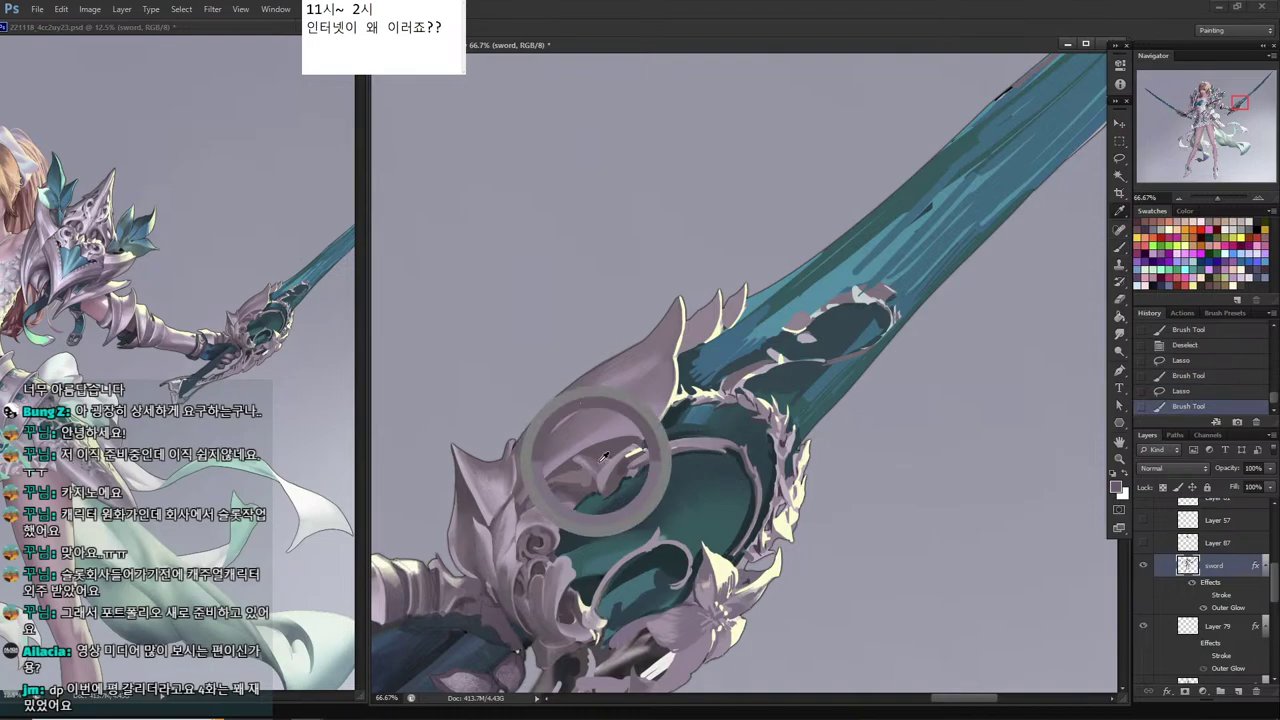
key(l)
drag(713, 445, 711, 442)
key(Return)
key(b)
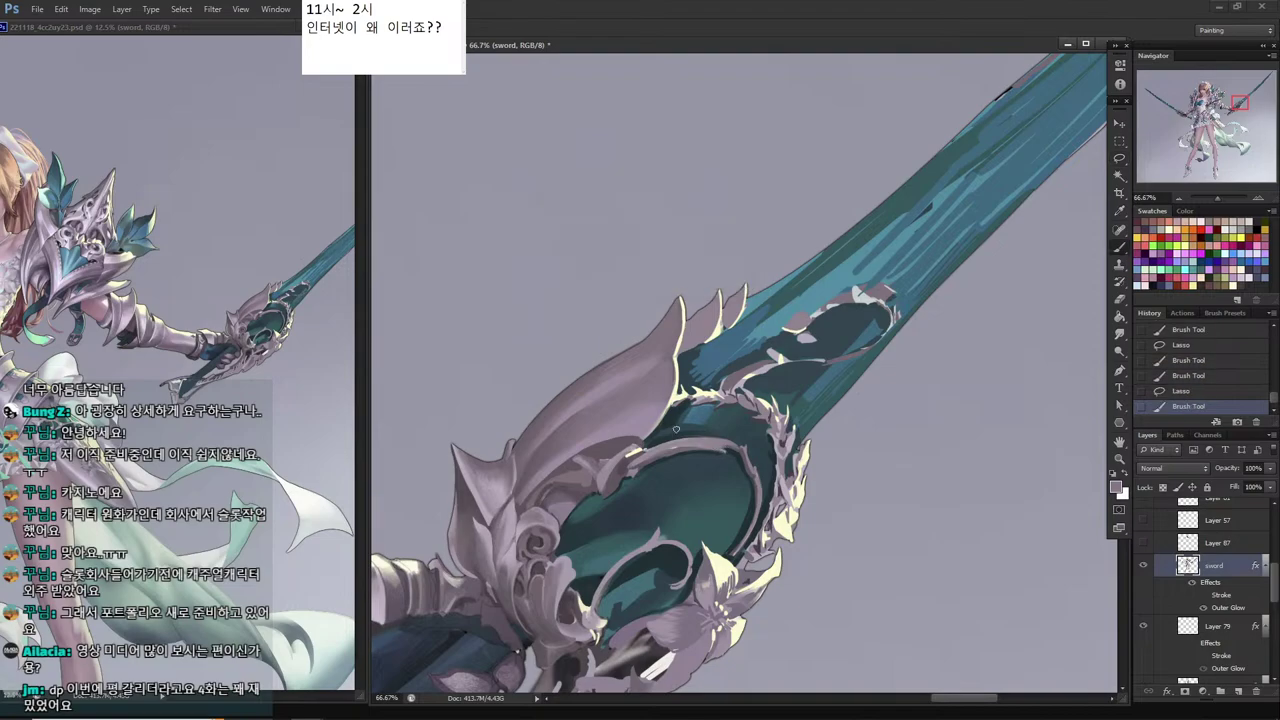
key(ctrl+d)
key(ctrl+s)
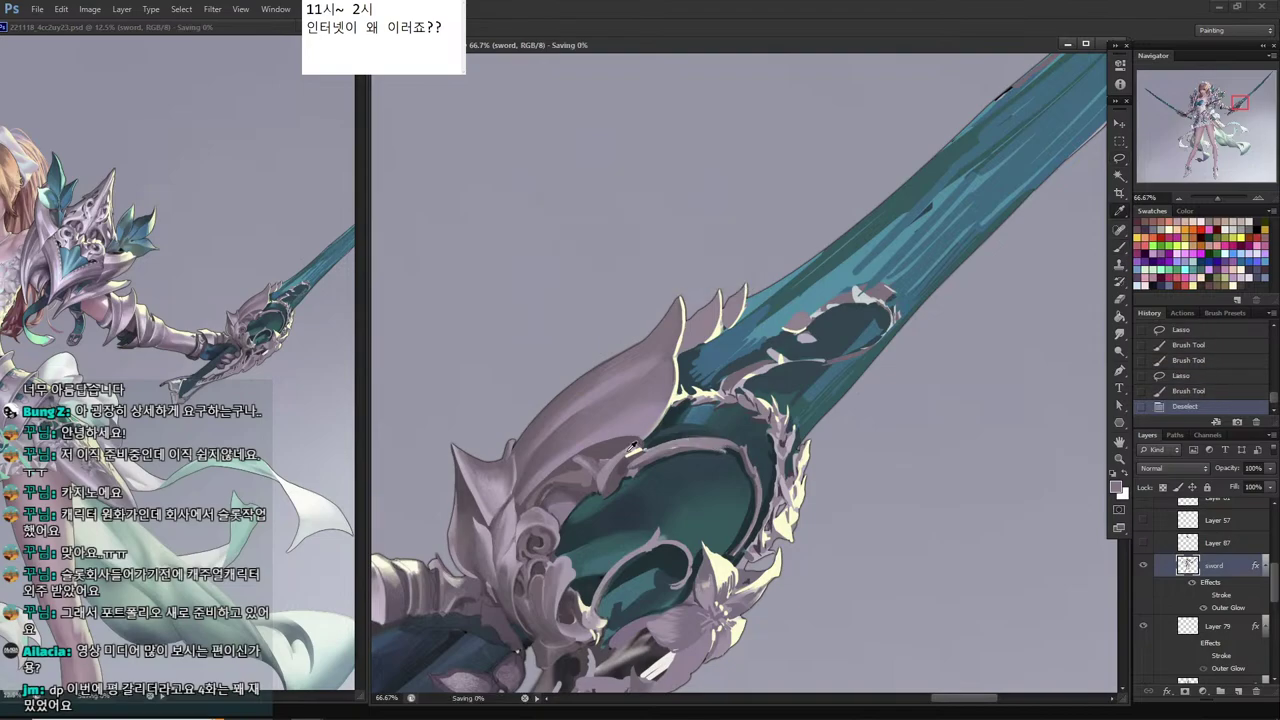
Paint over the bright highlights where the oval's rim joins the scroll ornament using sampled metal tones.
alt+click(611, 450)
drag(624, 454, 612, 448)
drag(618, 450, 632, 446)
mouse_move(628, 454)
mouse_down()
mouse_move(646, 440)
mouse_move(621, 472)
mouse_up()
alt+click(659, 450)
alt+click(622, 461)
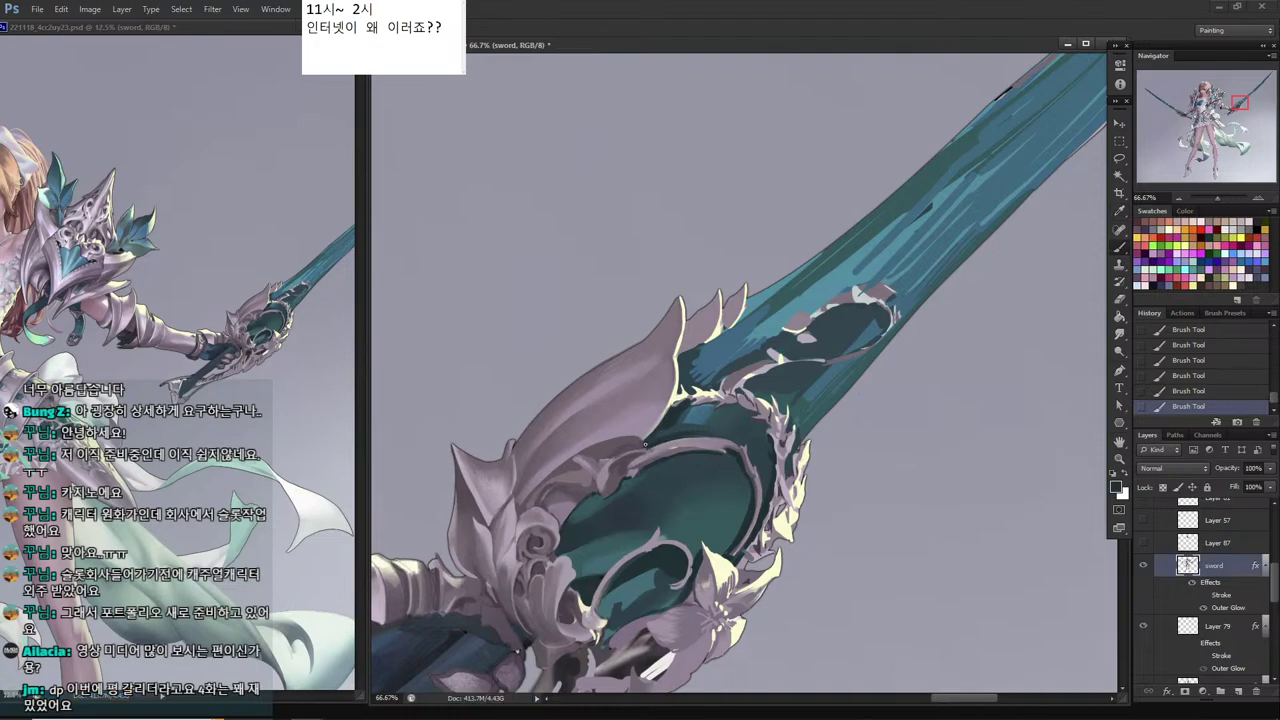
Smooth the oval's upper rim with a metal tone sampled from it and save the document.
key(i)
drag(680, 452, 613, 487)
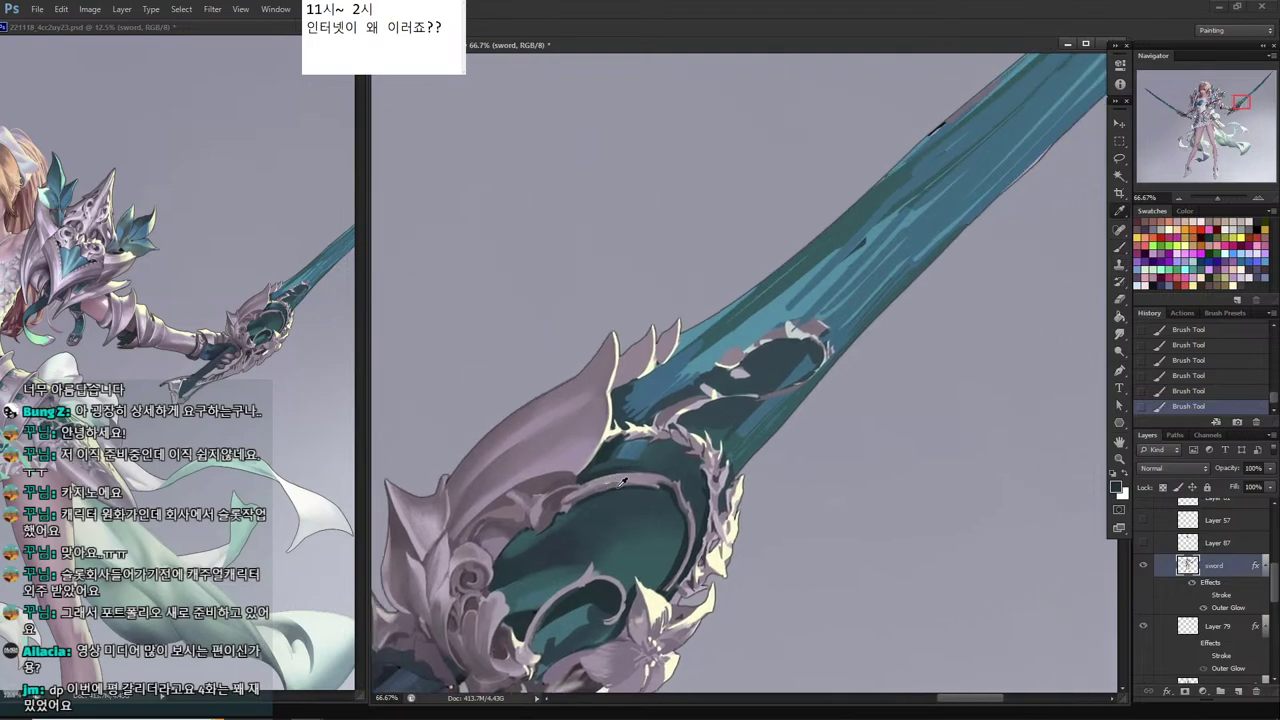
click(606, 484)
key(b)
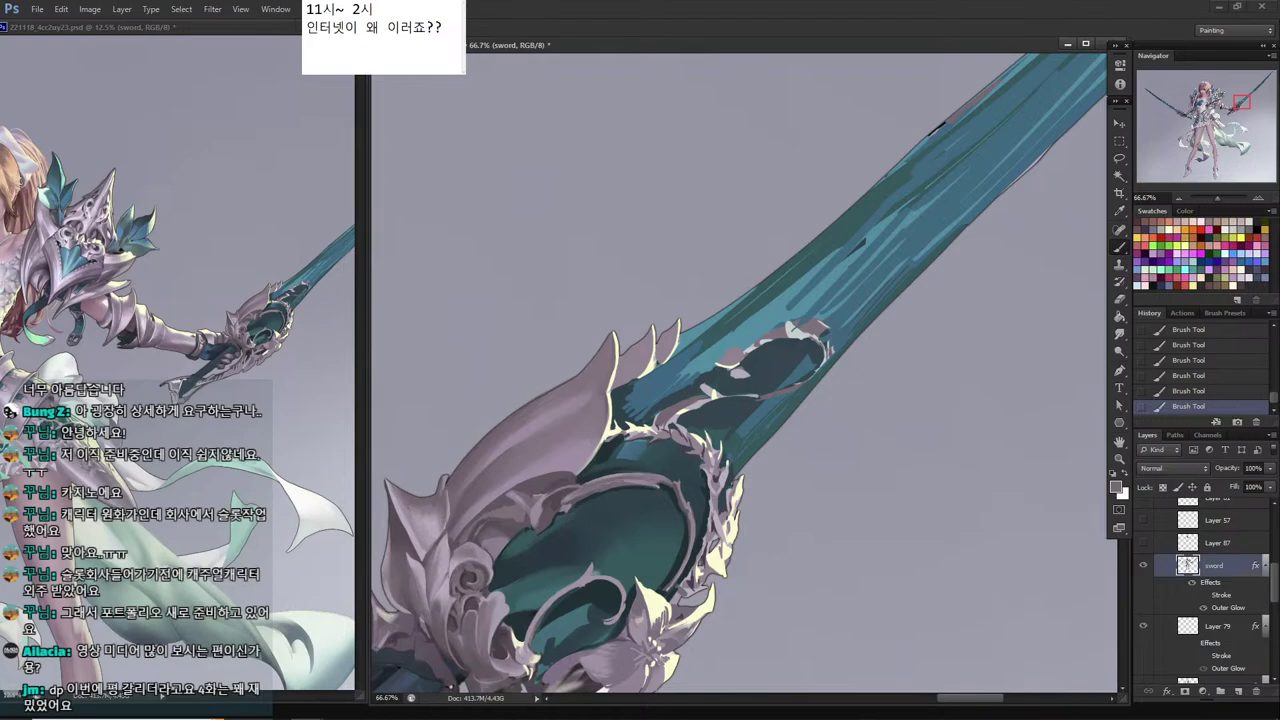
key(ctrl+s)
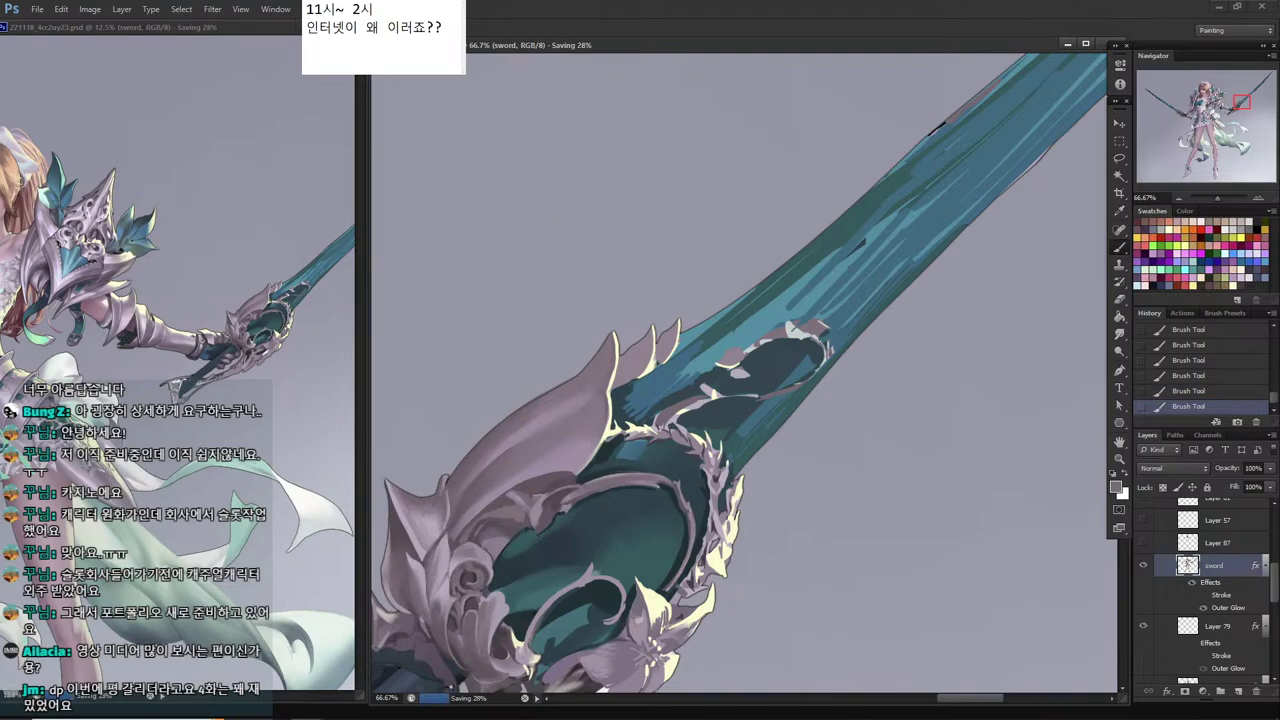
Try a short curl branching from the near end of the rim into the teal oval, then undo it.
key(i)
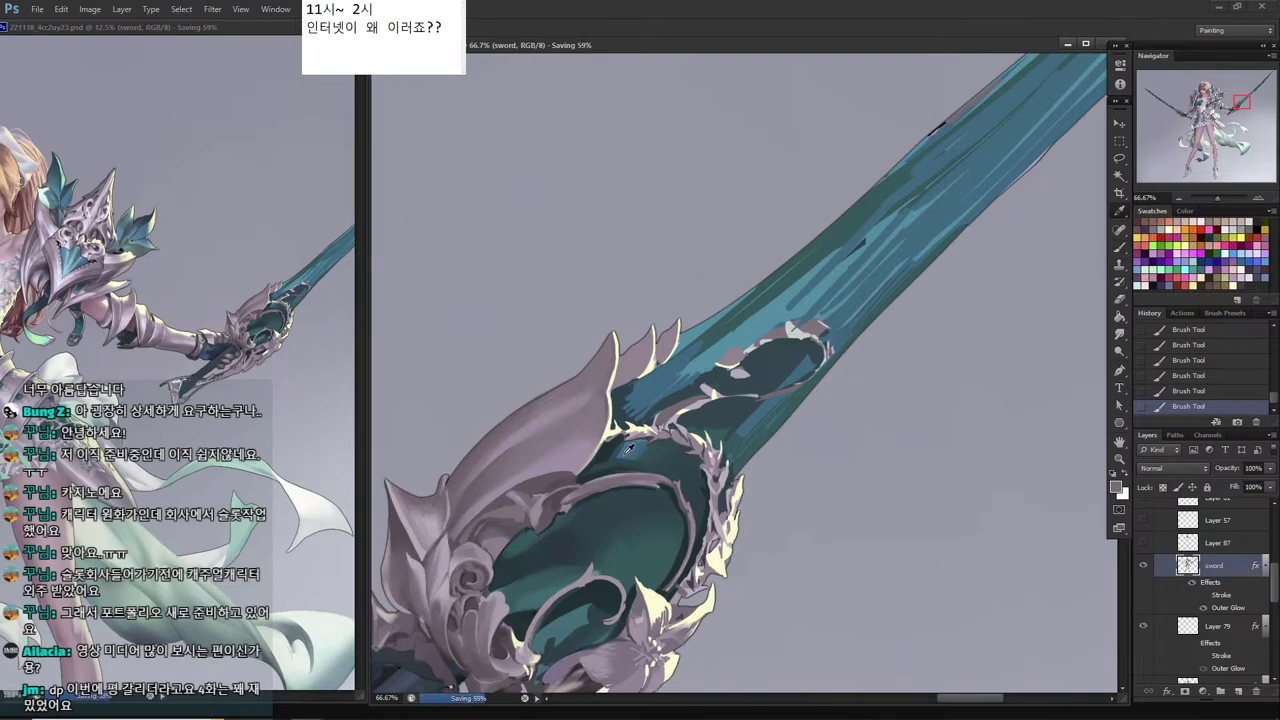
key(b)
drag(578, 499, 570, 533)
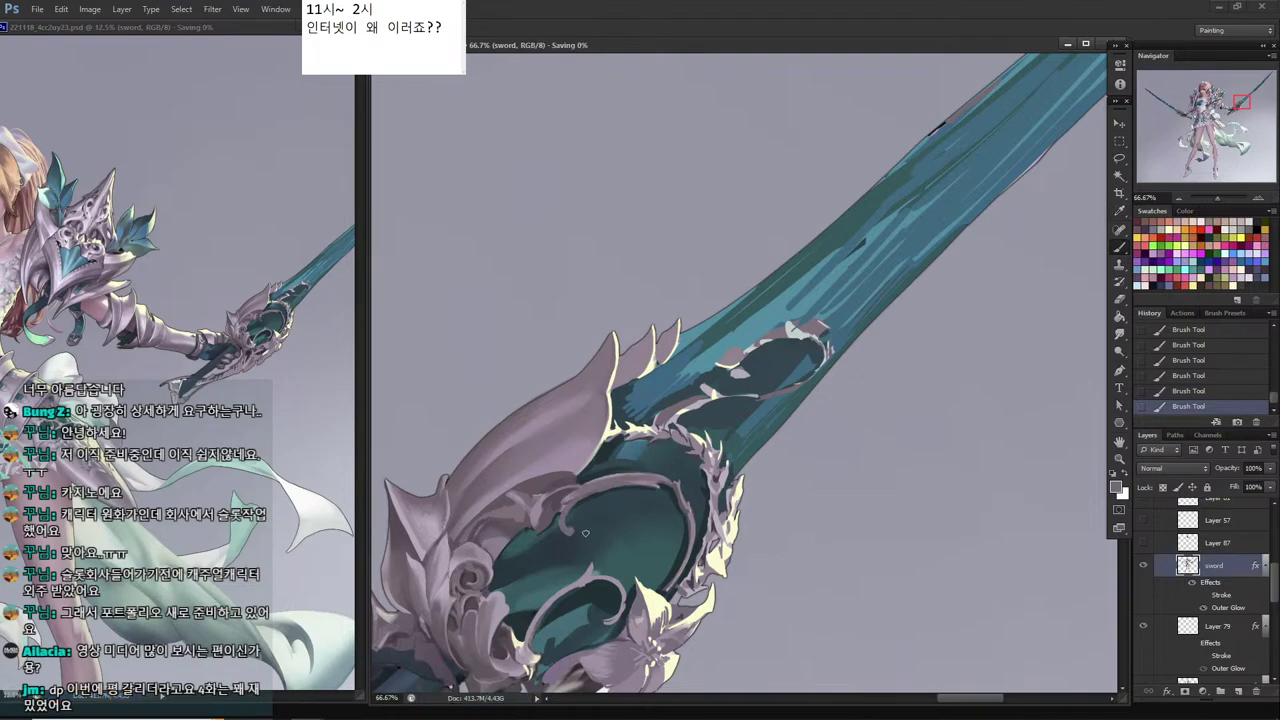
key(ctrl+z)
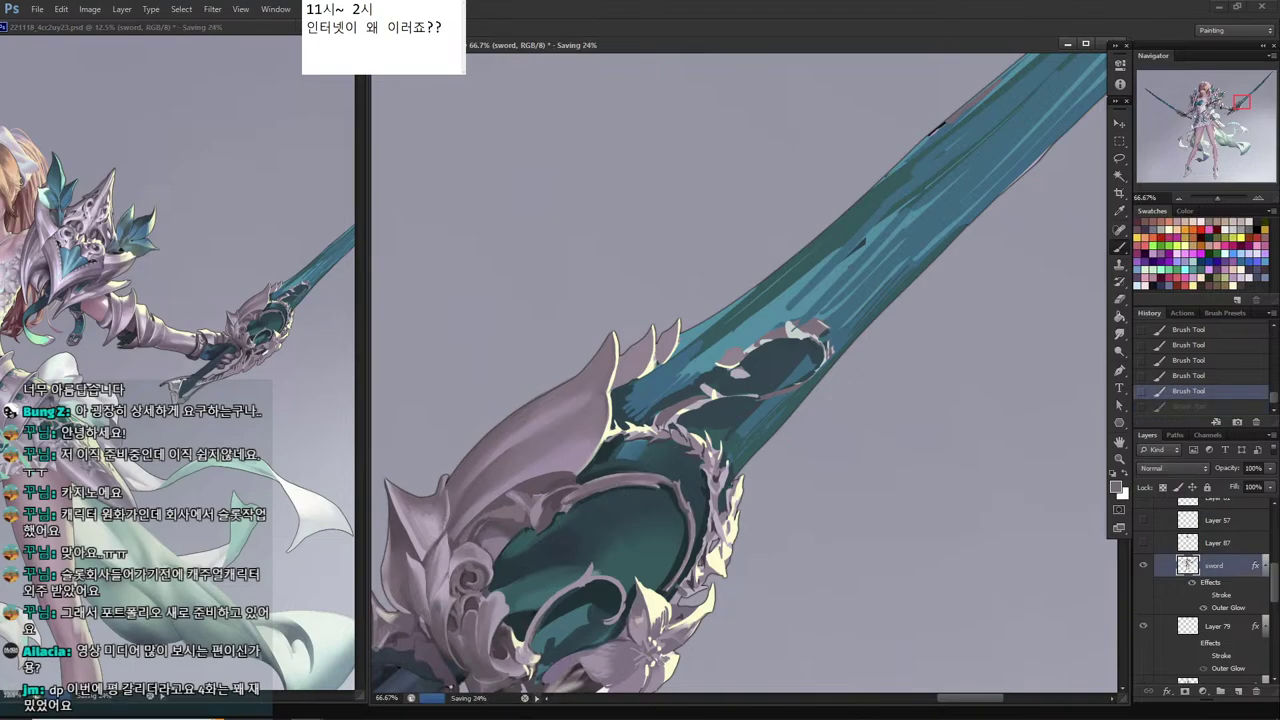
Try a dark brush stroke at the blade's base beside the large petal, then undo it.
right_click(752, 422)
click(755, 372)
mouse_move(593, 416)
mouse_down()
mouse_move(630, 402)
mouse_move(631, 442)
mouse_up()
alt+click(649, 431)
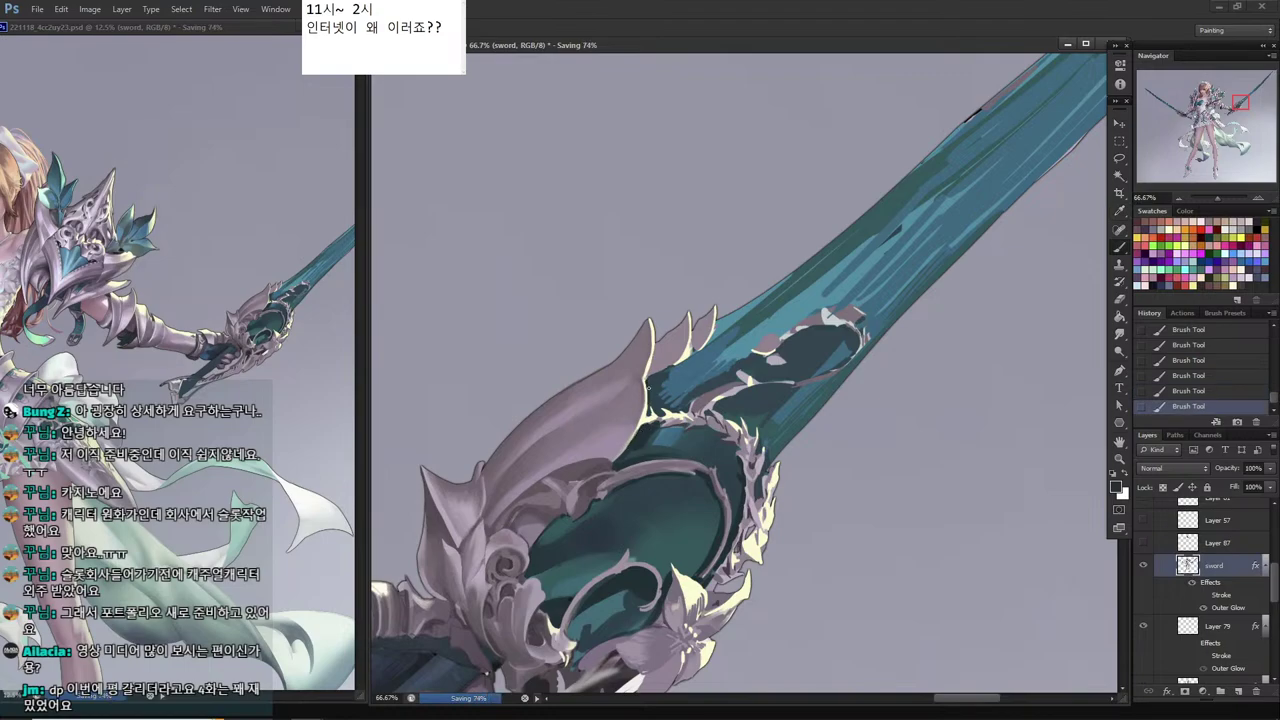
key(ctrl+z)
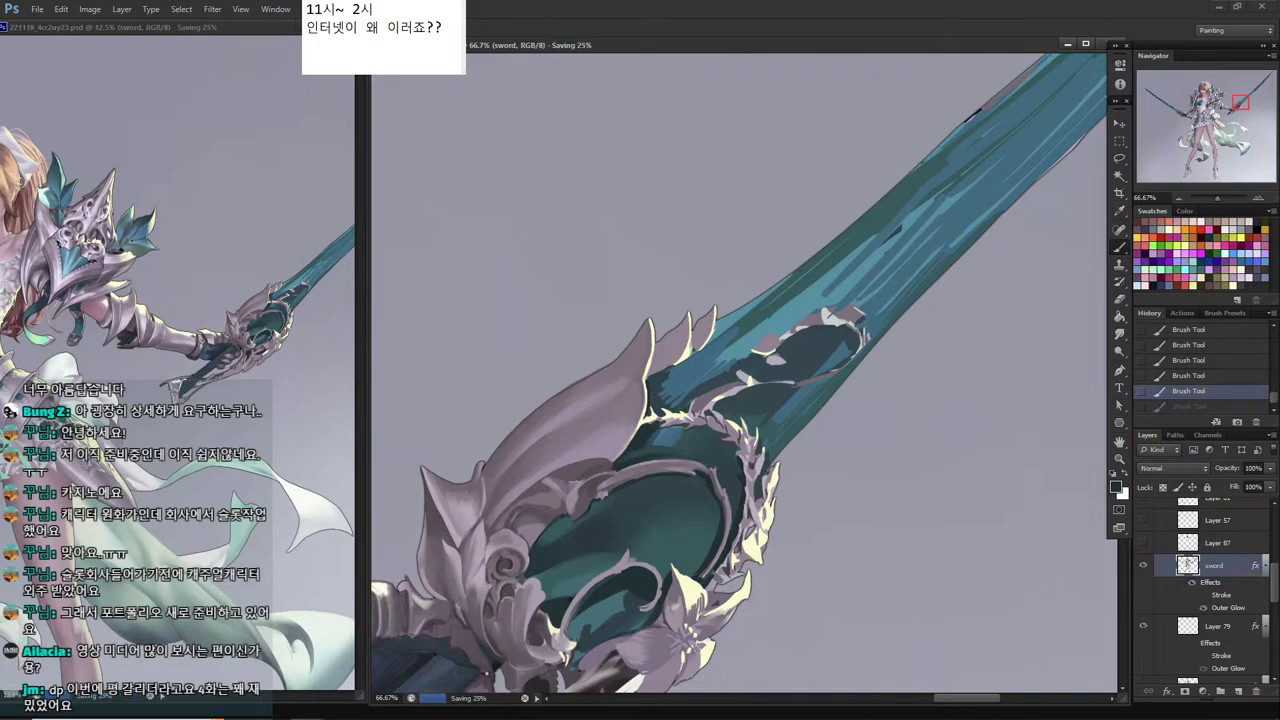
Mask the small petal beside the large one with the Lasso and shade it with a sampled metal tone.
alt+click(676, 350)
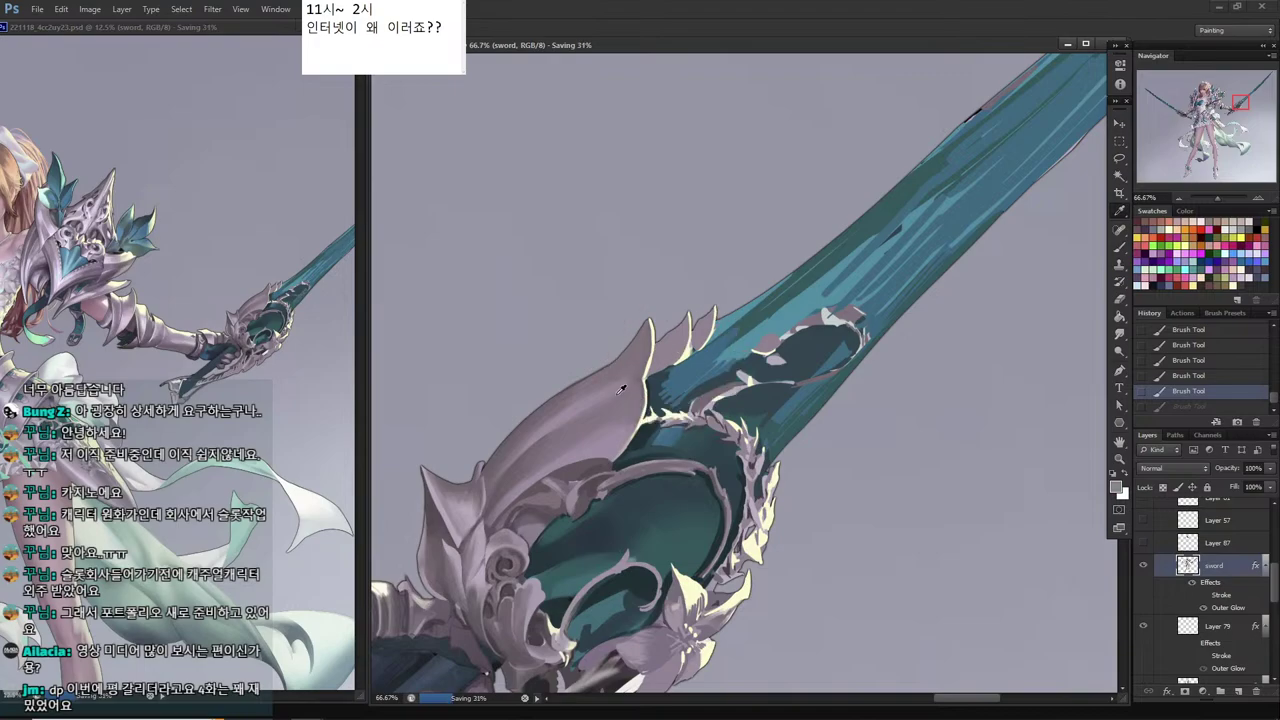
drag(676, 336, 661, 355)
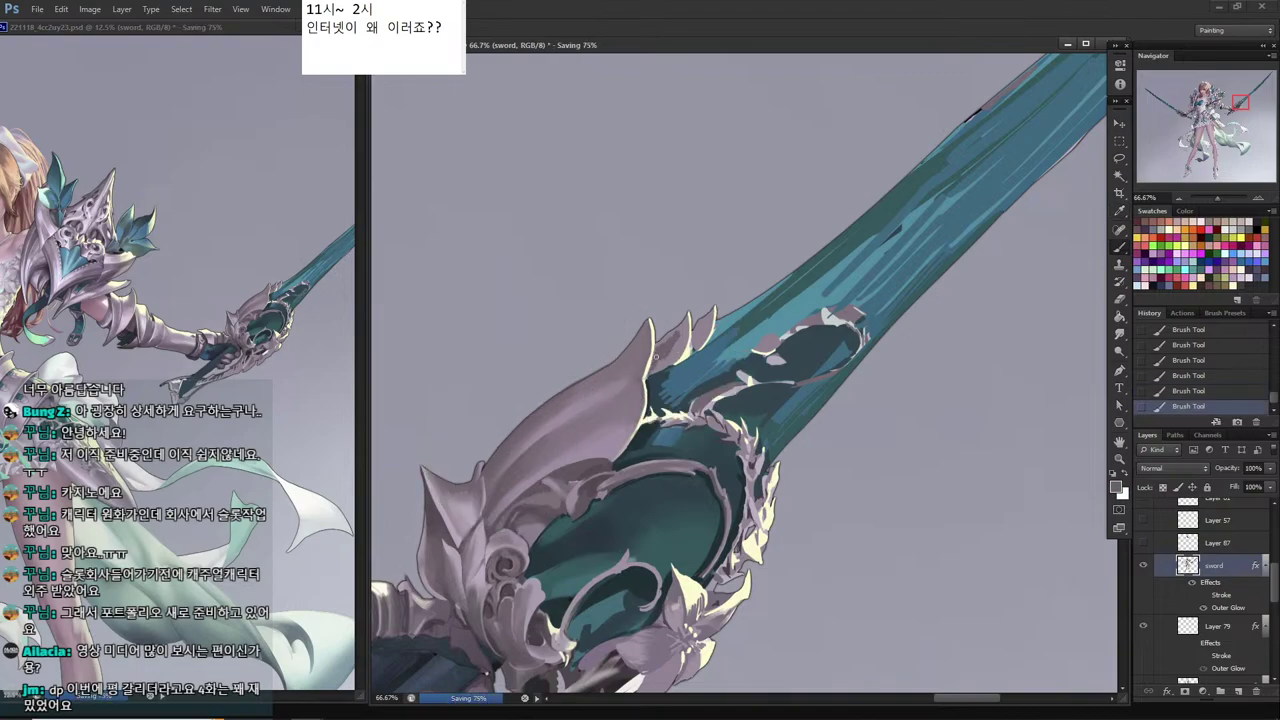
right_click(693, 309)
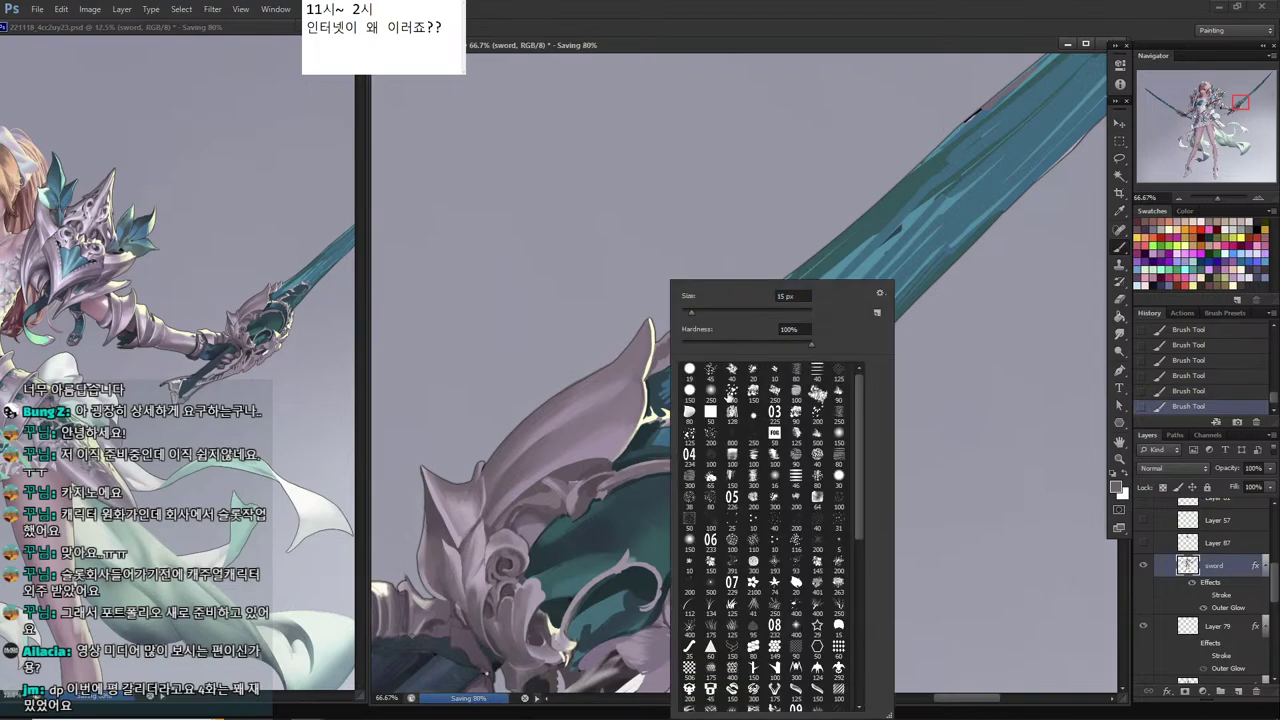
key(Escape)
key(l)
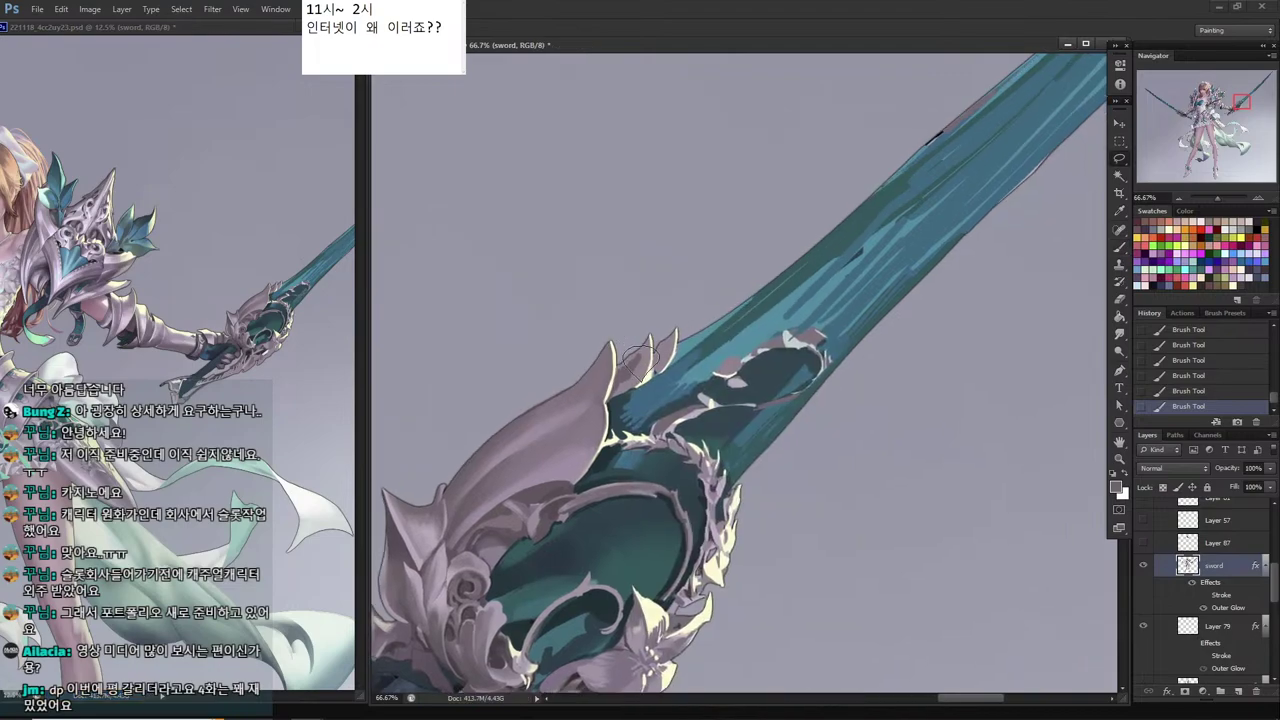
mouse_move(652, 340)
mouse_down()
mouse_move(634, 396)
mouse_move(650, 344)
mouse_up()
mouse_move(644, 388)
mouse_down()
mouse_move(616, 400)
mouse_move(630, 358)
mouse_up()
mouse_move(624, 372)
mouse_down()
mouse_move(640, 348)
mouse_move(616, 384)
mouse_up()
key(b)
drag(638, 354, 612, 386)
drag(630, 364, 606, 388)
Mask the outermost small petal down to its base and shade it with sampled metal tones.
key(l)
drag(672, 335, 648, 376)
key(b)
drag(662, 348, 644, 386)
drag(658, 360, 640, 390)
key(l)
drag(650, 380, 650, 392)
mouse_move(644, 396)
mouse_down()
mouse_move(659, 369)
mouse_move(630, 398)
mouse_up()
key(b)
alt+click(658, 371)
drag(646, 382, 634, 398)
Clean up the blade's edge where the small petals meet it, using Lasso masks and sampled teal tones.
key(l)
drag(650, 380, 638, 400)
key(b)
key(l)
click(664, 374)
mouse_move(650, 382)
mouse_down()
mouse_move(612, 420)
mouse_move(626, 410)
mouse_up()
key(b)
key(b)
alt+click(620, 406)
mouse_move(626, 410)
mouse_down()
mouse_move(689, 353)
mouse_move(645, 391)
mouse_up()
alt+click(678, 374)
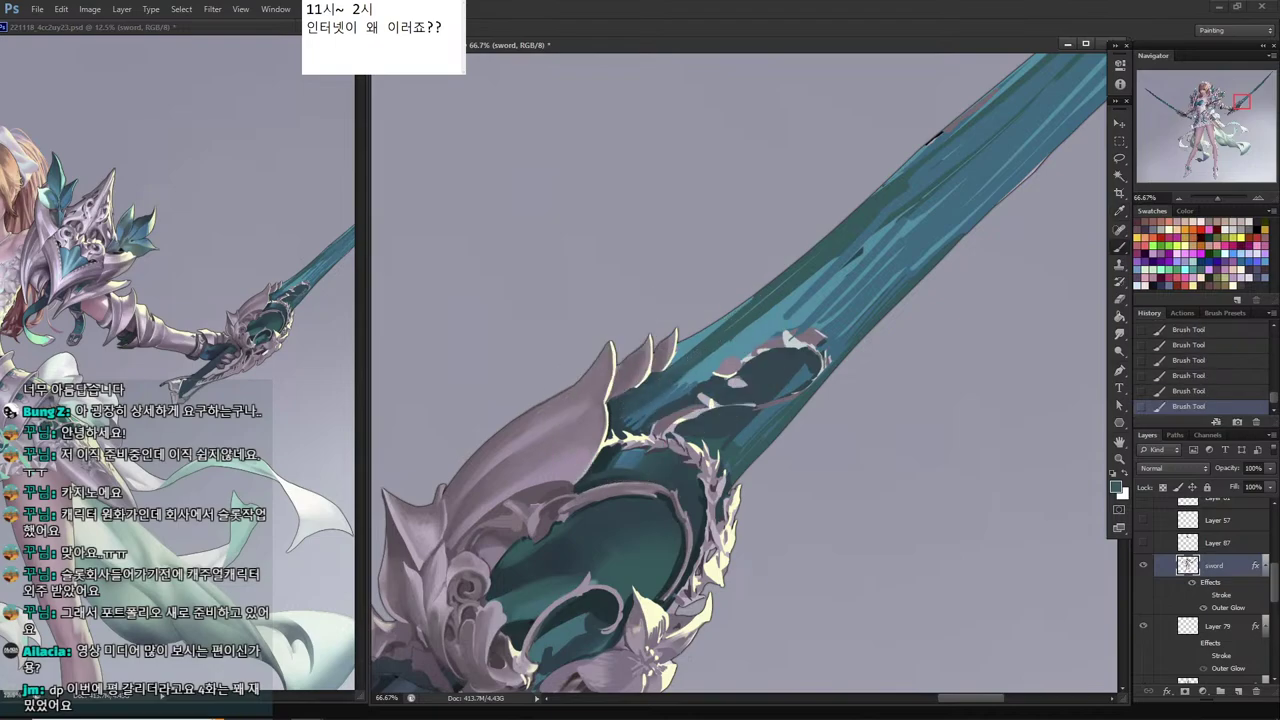
Save the document and cut away the outermost small petal's tip with a Lasso selection, then deselect.
alt+click(624, 399)
key(l)
mouse_move(651, 338)
mouse_down()
mouse_move(668, 330)
mouse_move(652, 348)
mouse_up()
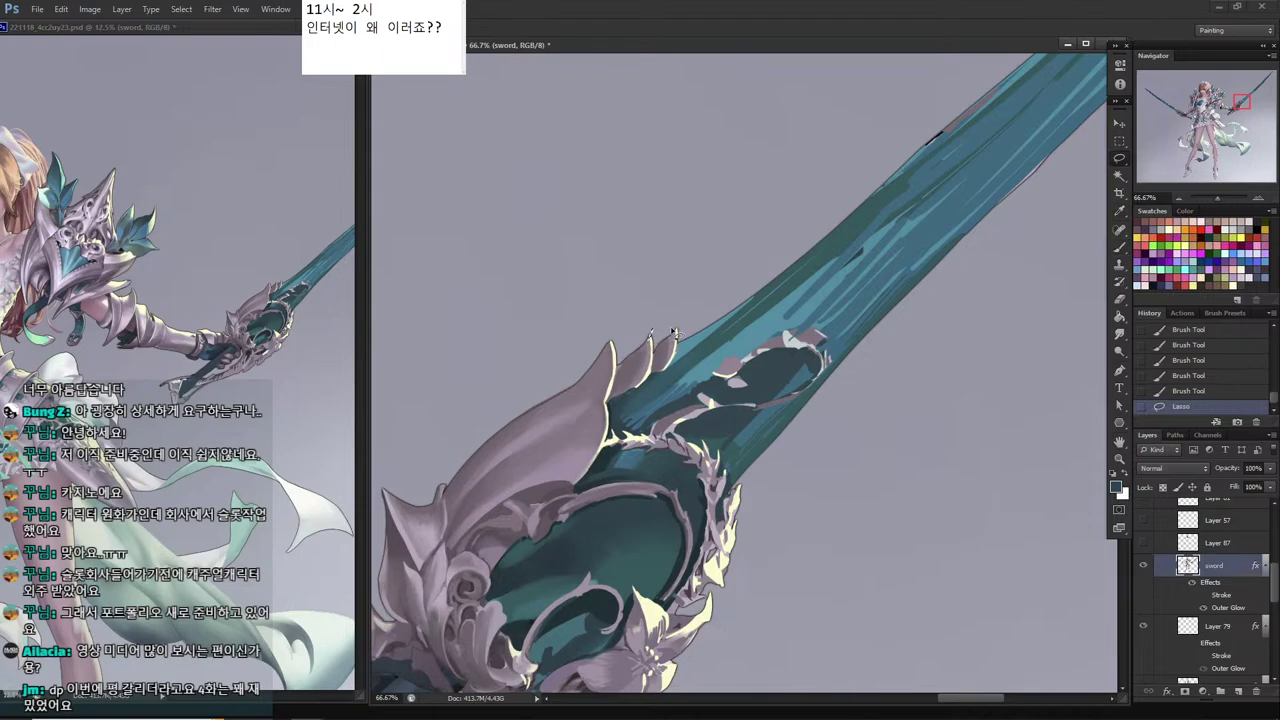
key(ctrl+d)
key(ctrl+s)
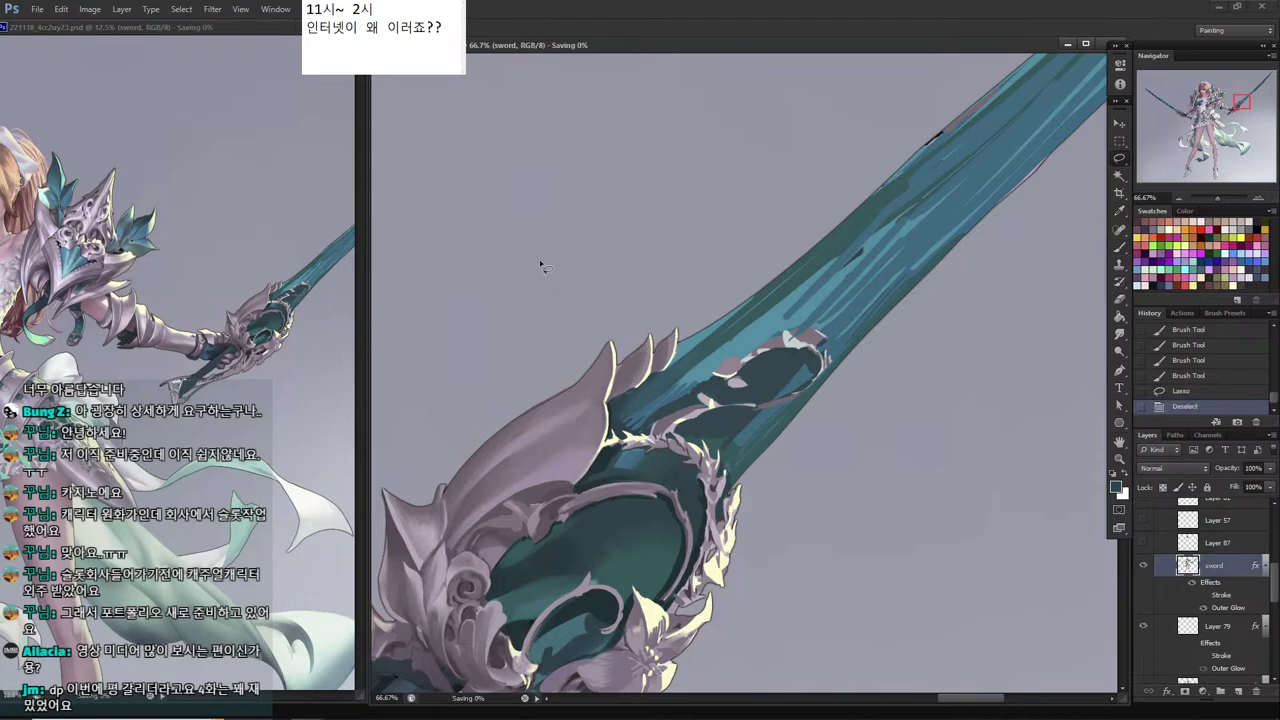
mouse_move(686, 330)
mouse_down()
mouse_move(662, 344)
mouse_move(676, 306)
mouse_up()
key(Delete)
key(ctrl+d)
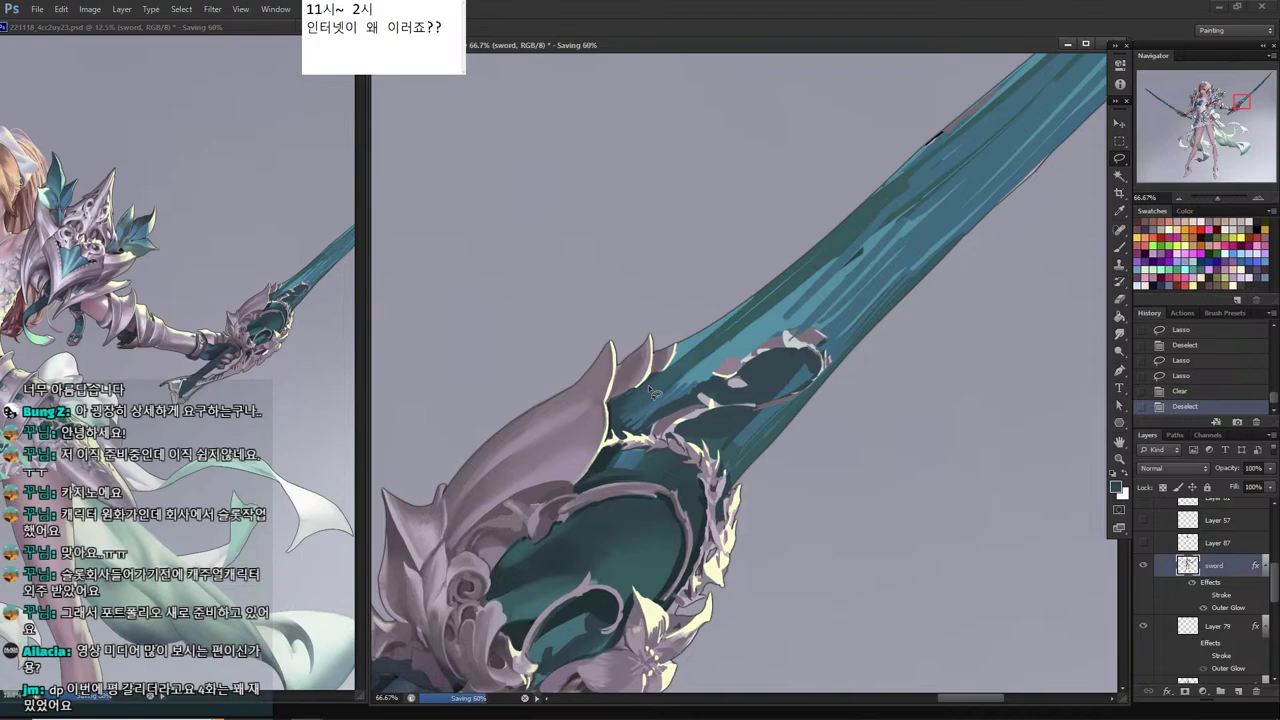
Paint scroll details between the large petal and the teal oval with sampled metal tones, then save.
drag(526, 473, 636, 334)
key(i)
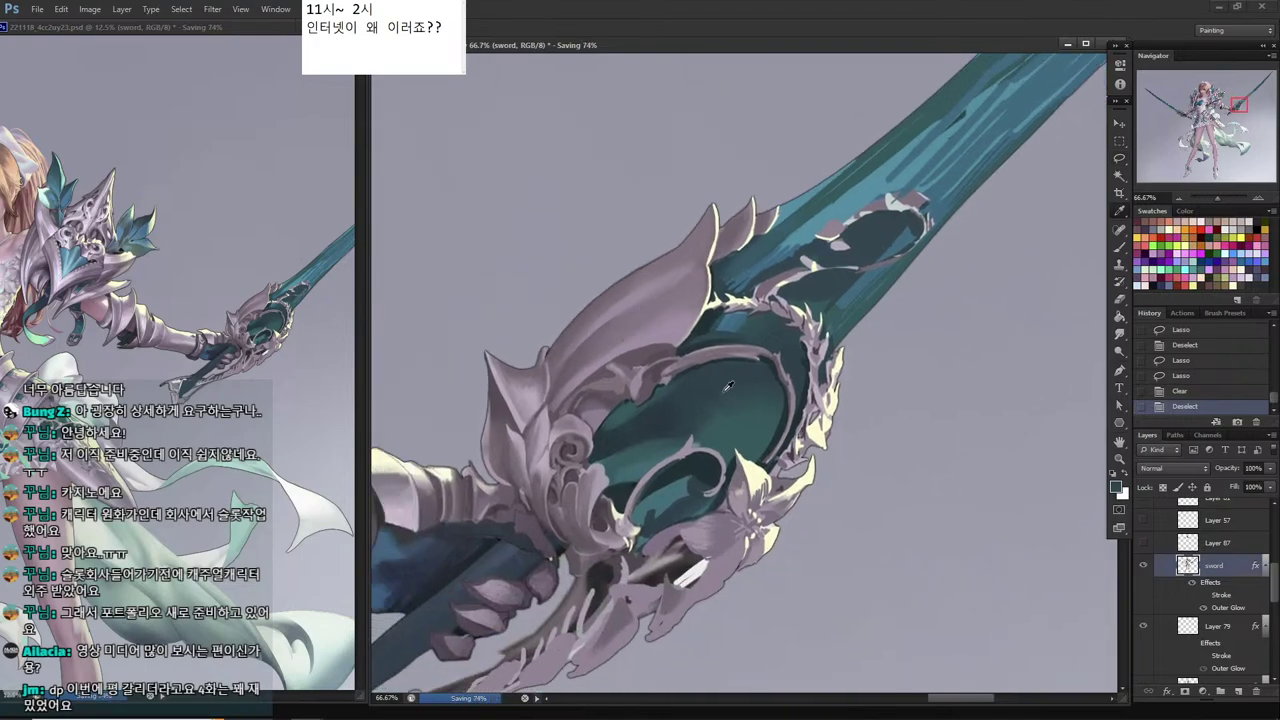
mouse_move(690, 402)
mouse_down()
mouse_move(656, 410)
mouse_move(627, 453)
mouse_up()
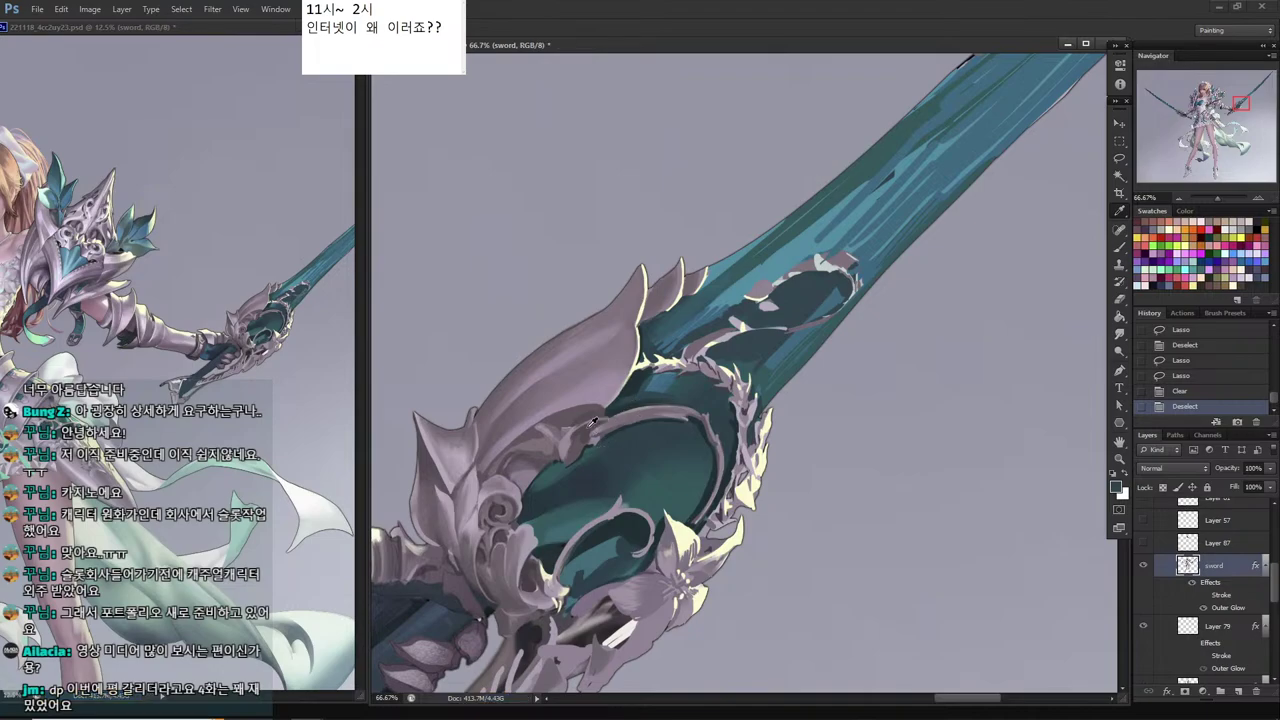
click(557, 423)
key(b)
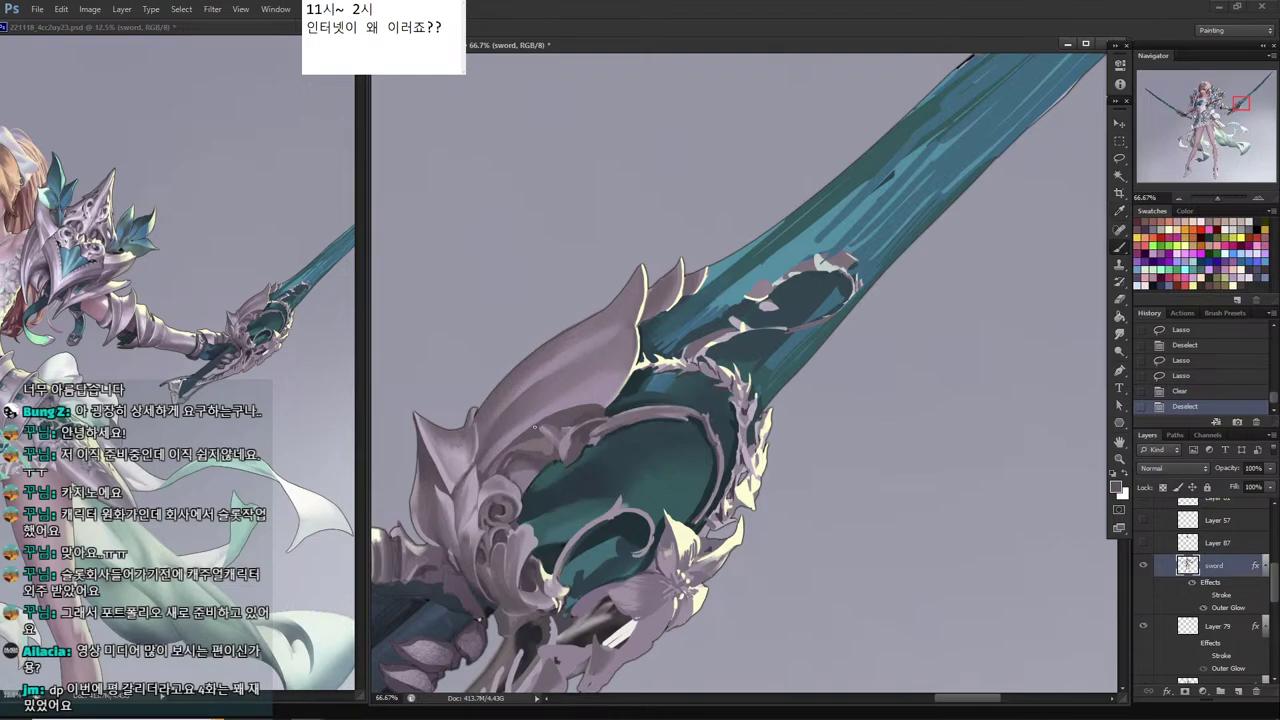
mouse_move(535, 428)
mouse_down()
mouse_move(549, 450)
mouse_move(552, 430)
mouse_move(540, 446)
mouse_up()
alt+click(551, 429)
drag(543, 441, 535, 450)
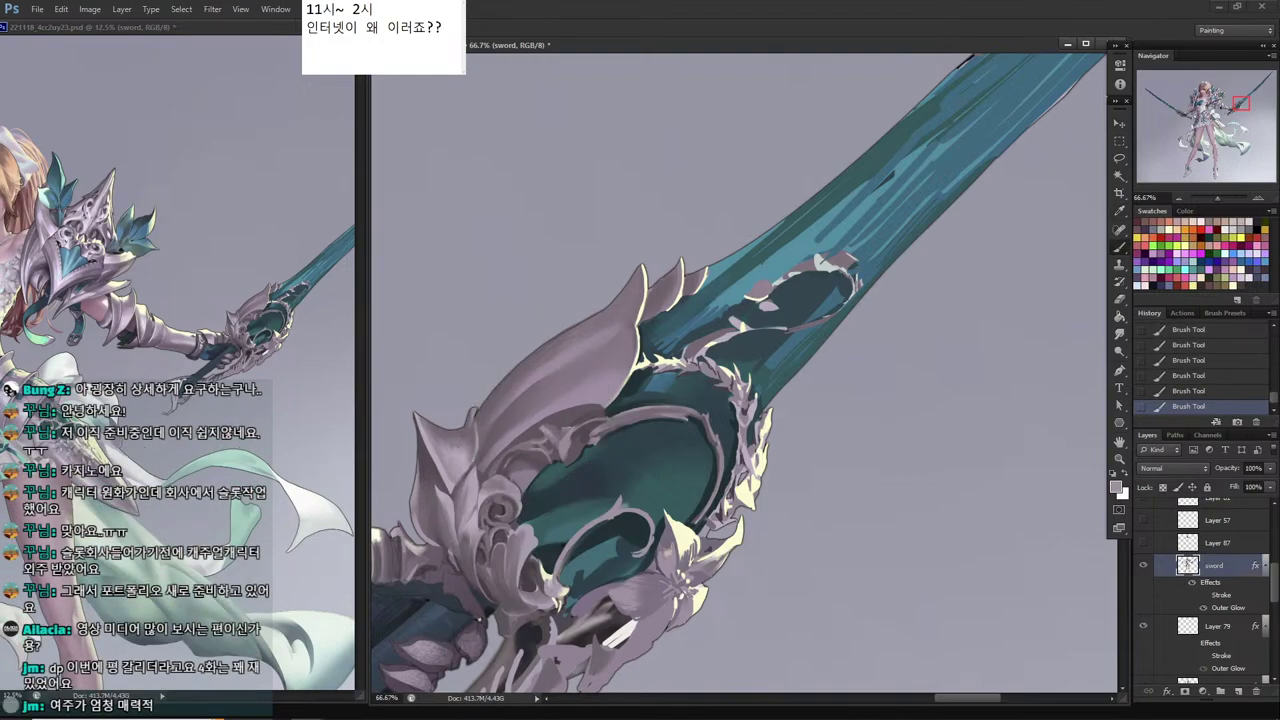
key(ctrl+s)
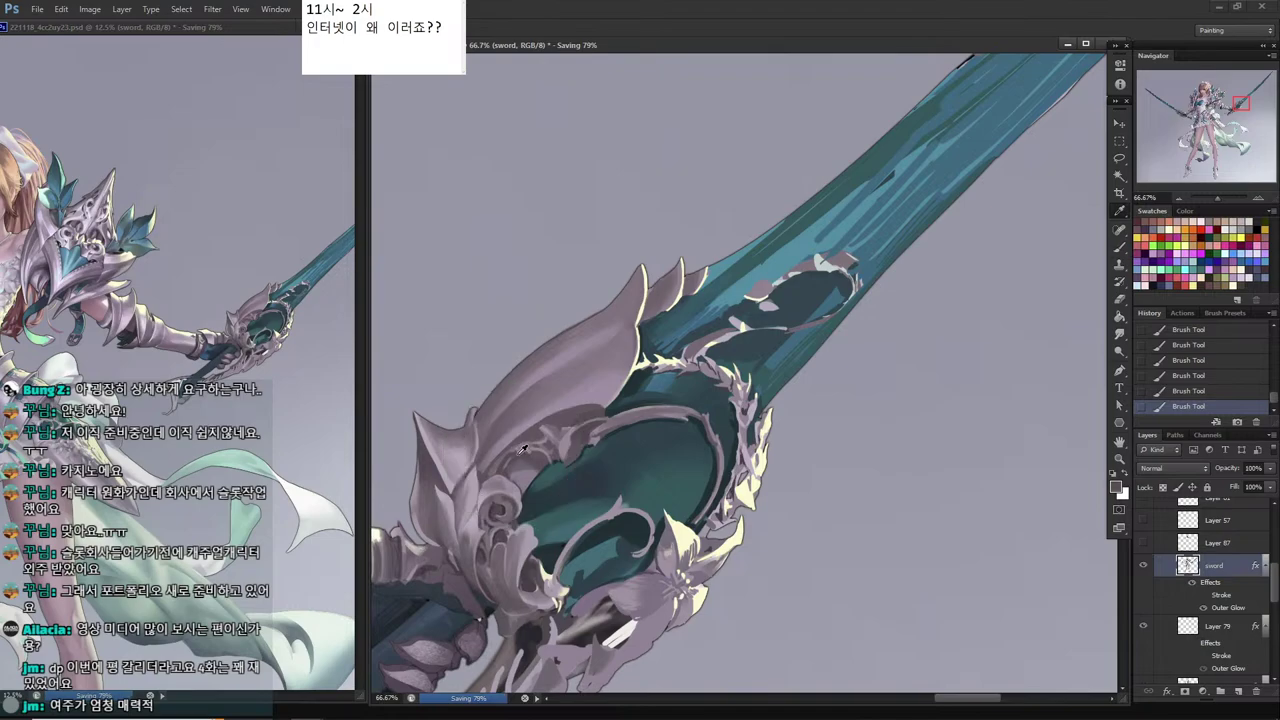
Refine the scroll folds beneath the large petal with alternating darker and lighter sampled metal tones, then save.
alt+click(526, 447)
alt+click(538, 440)
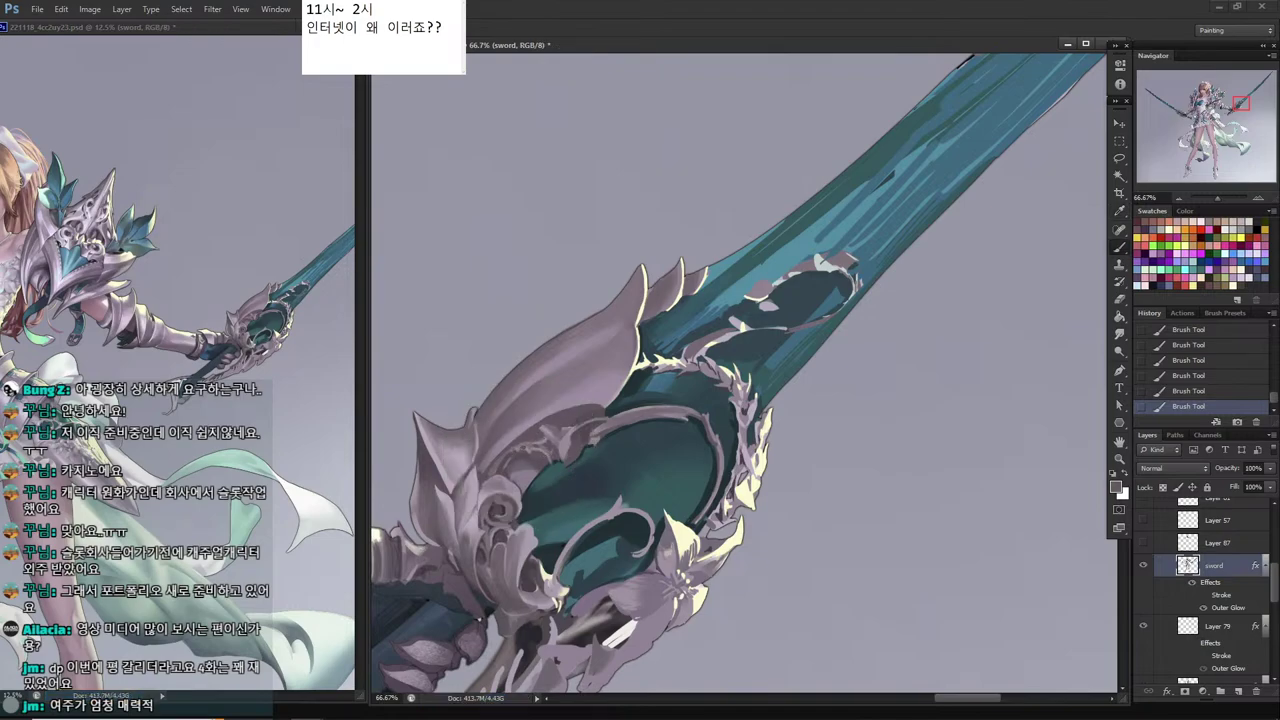
alt+click(515, 446)
alt+click(543, 416)
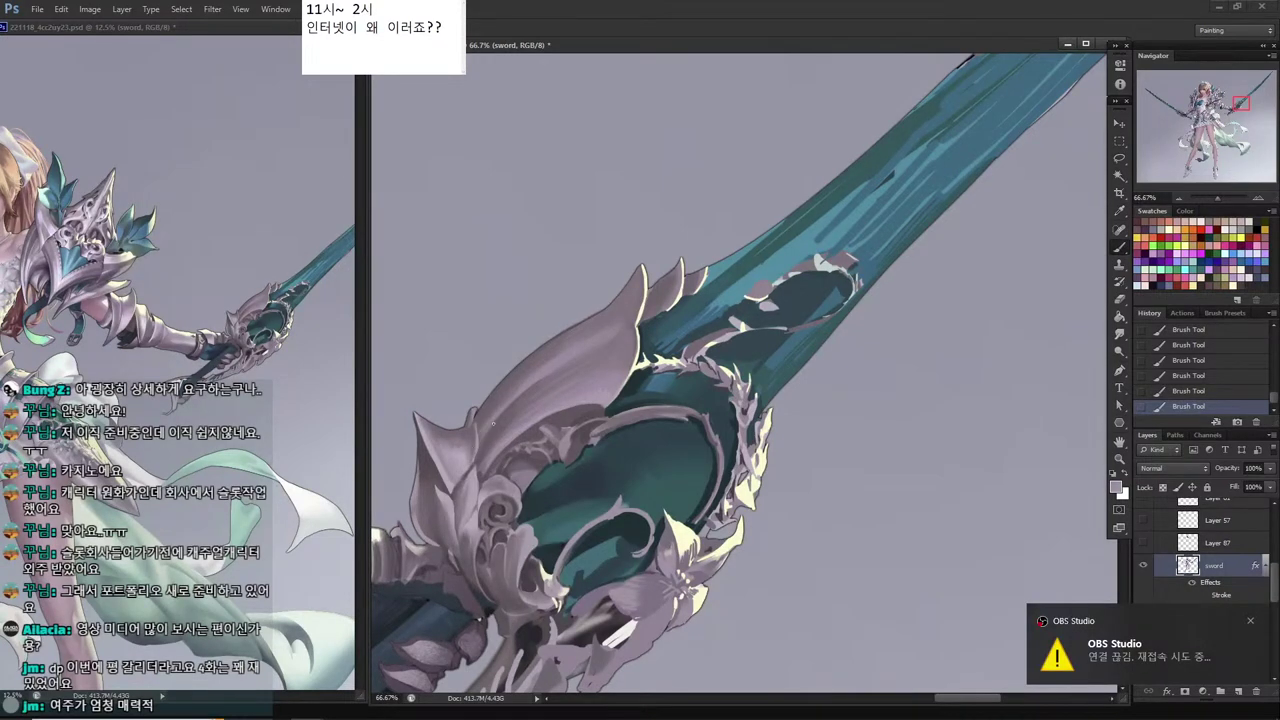
key(ctrl+s)
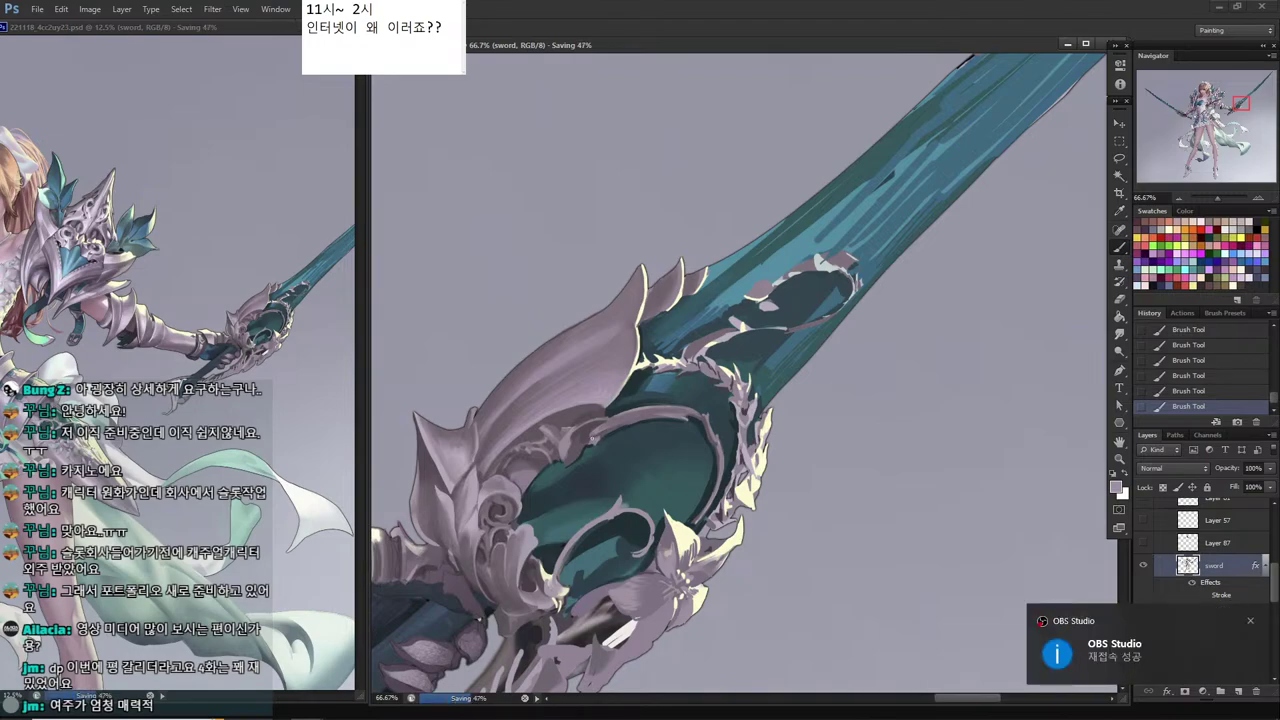
Extend the scroll carving down toward the spiral beside the teal oval using sampled metal tones.
drag(531, 482, 577, 417)
alt+click(627, 369)
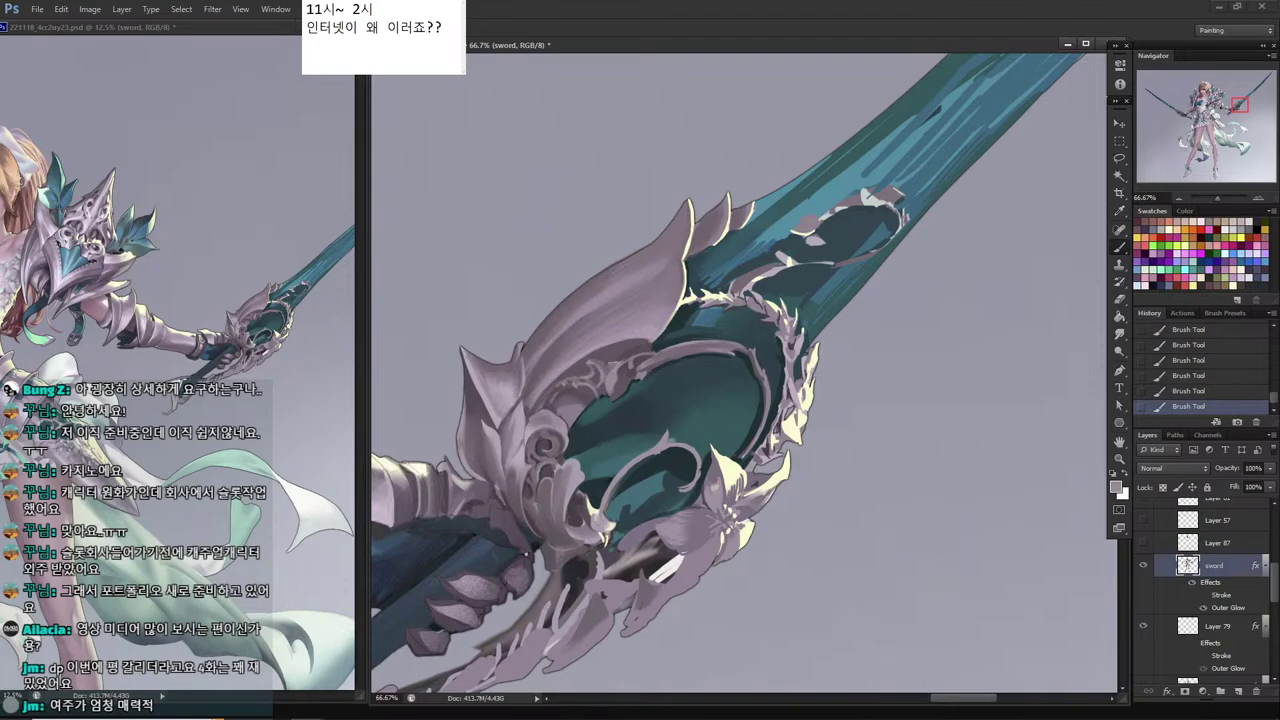
alt+click(579, 396)
key(alt)
key(alt)
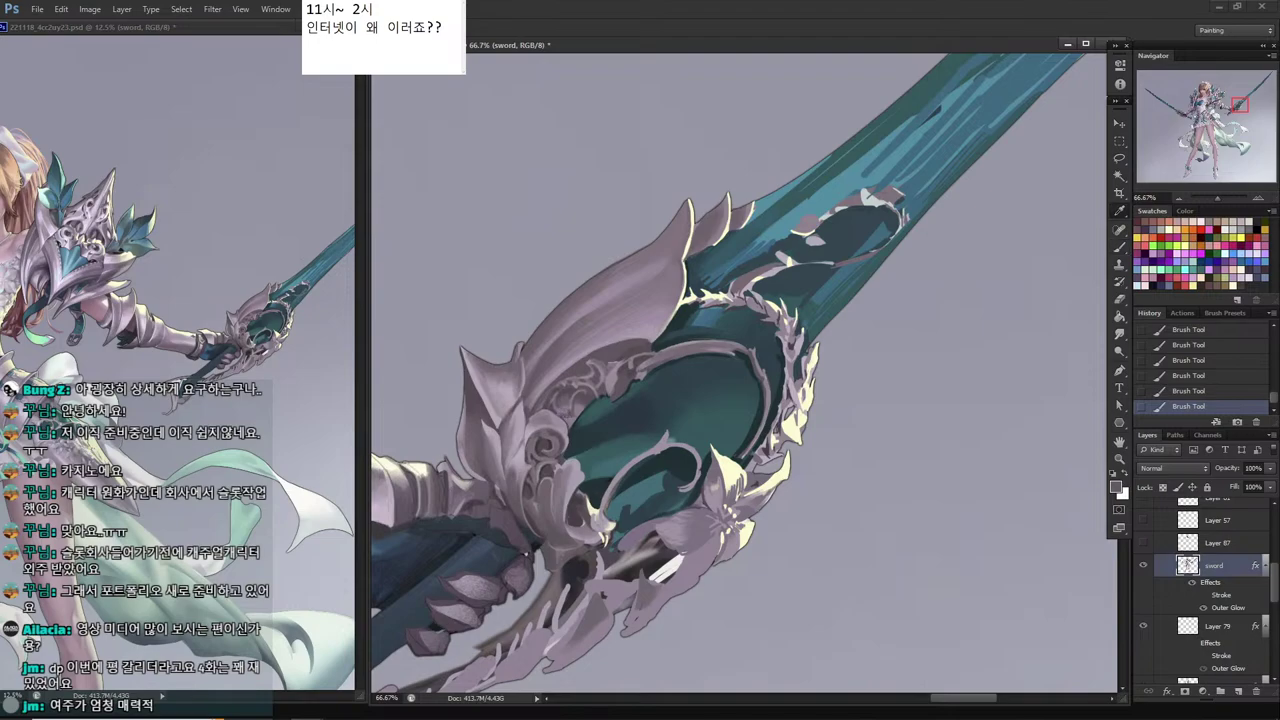
alt+click(575, 391)
alt+click(555, 389)
Shade the curled metal leaf below the spiral ornament with sampled light and dark tones.
drag(621, 481, 650, 410)
key(alt)
alt+click(607, 401)
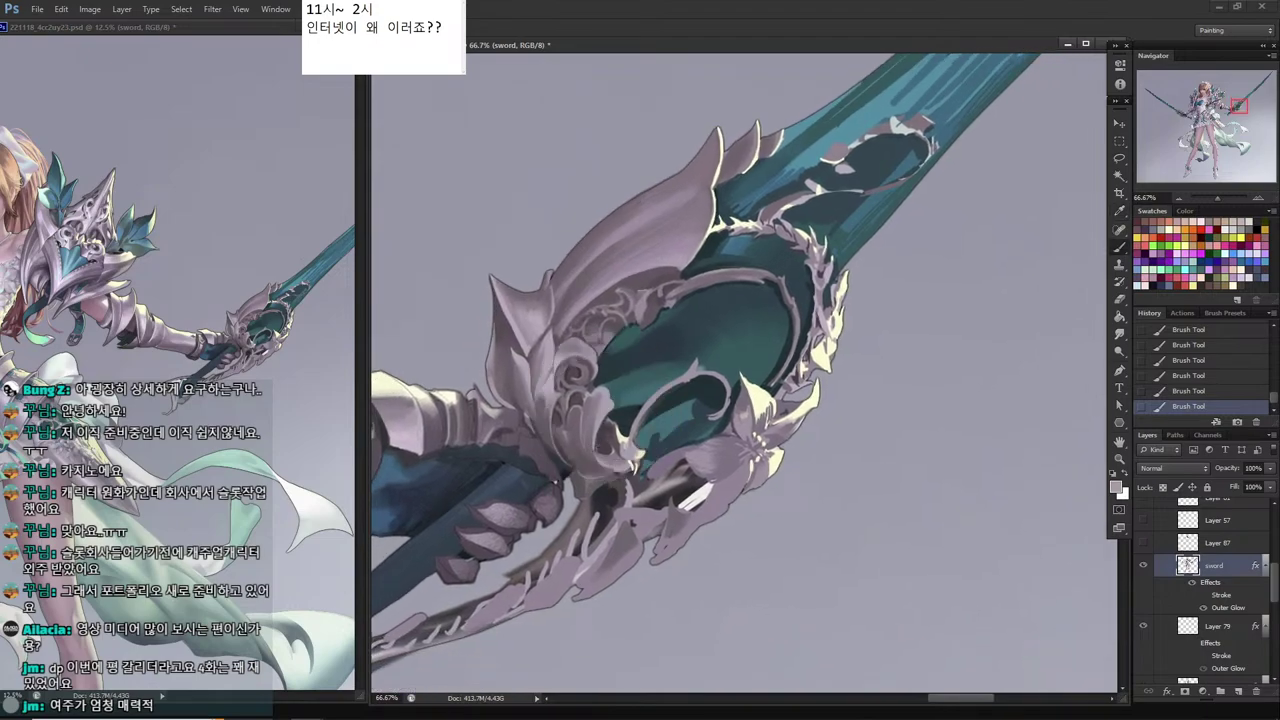
alt+click(600, 446)
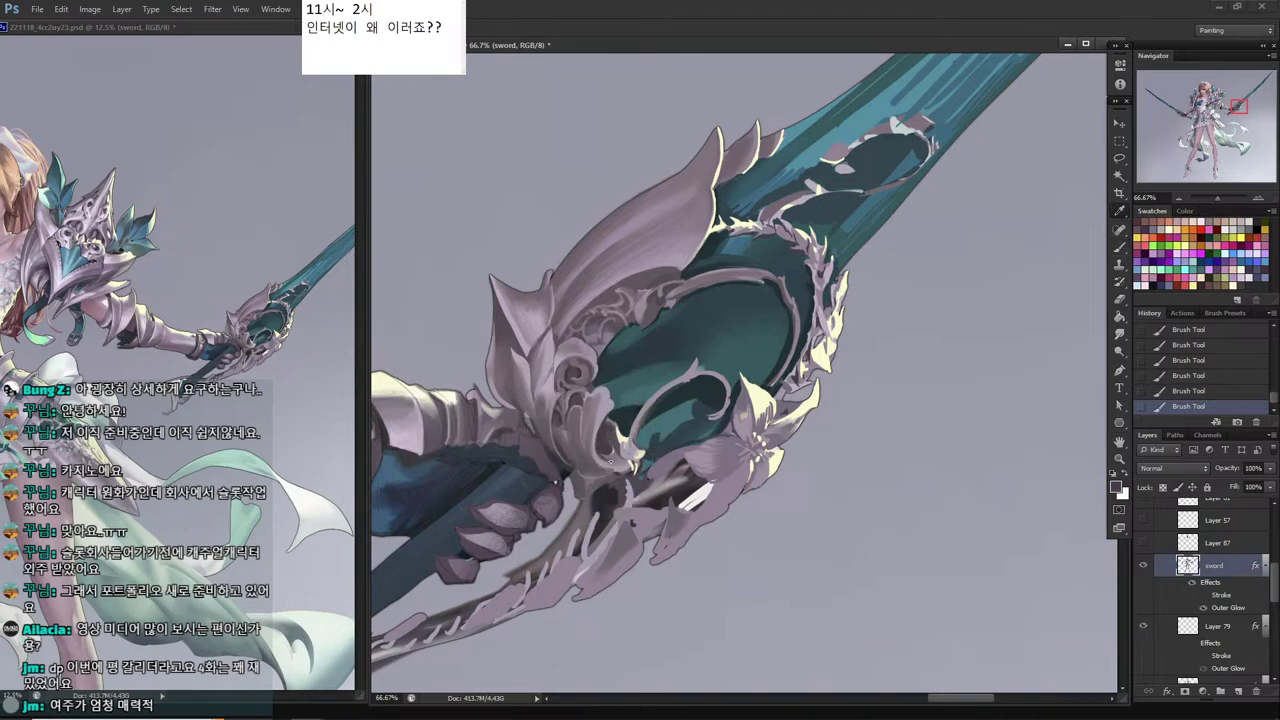
alt+click(604, 446)
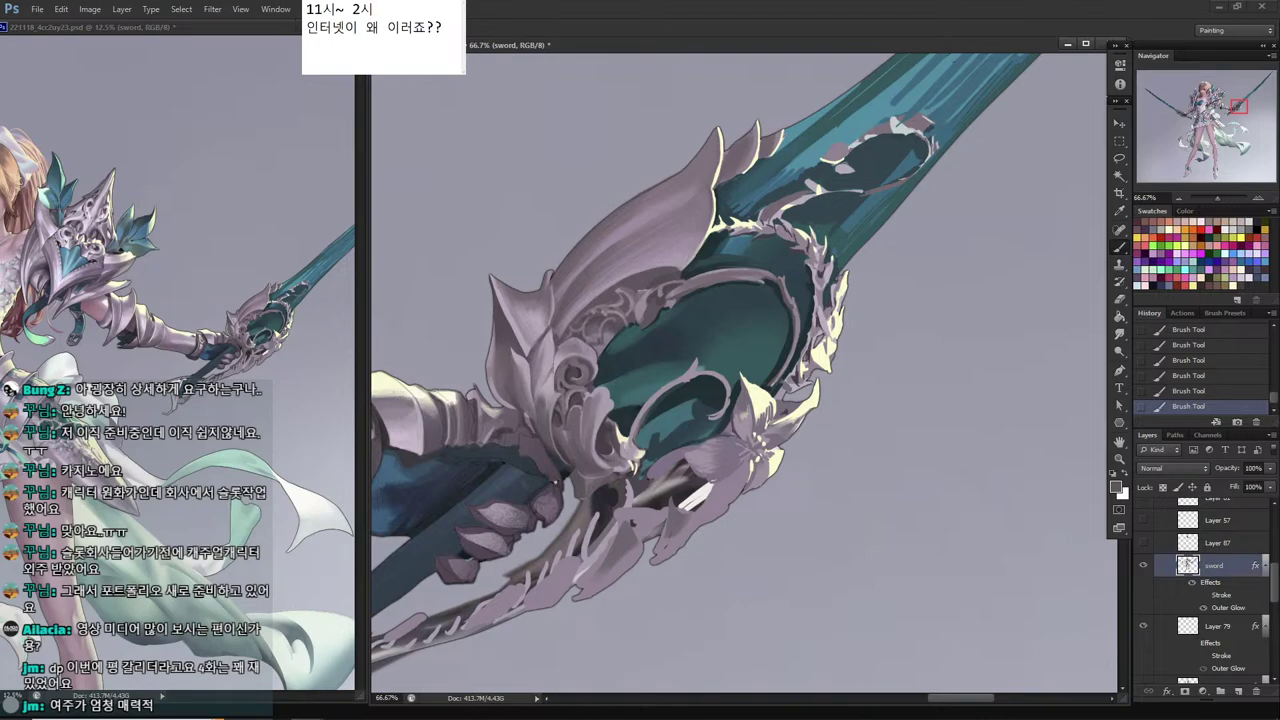
Refine the curled leaf's lower end and the dark gap beside the flower using sampled metal and teal tones.
drag(642, 484, 586, 416)
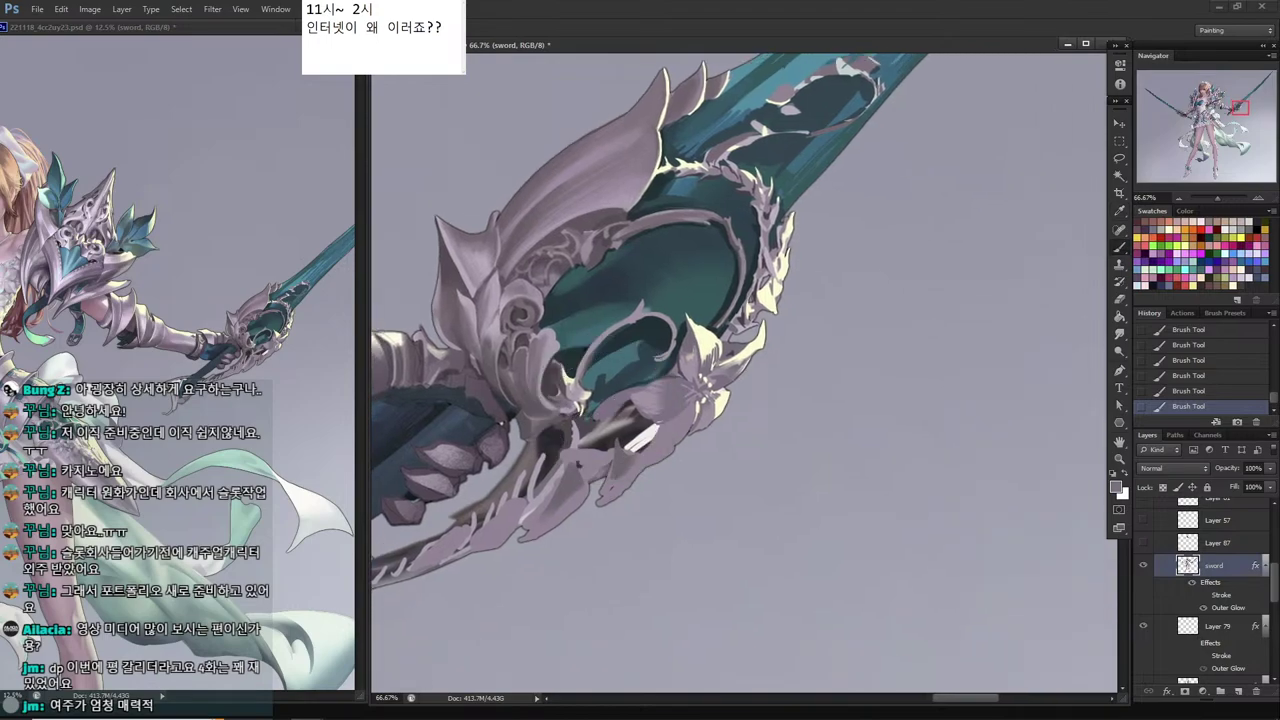
alt+click(574, 416)
alt+click(618, 402)
drag(596, 426, 606, 414)
alt+click(618, 402)
alt+click(642, 379)
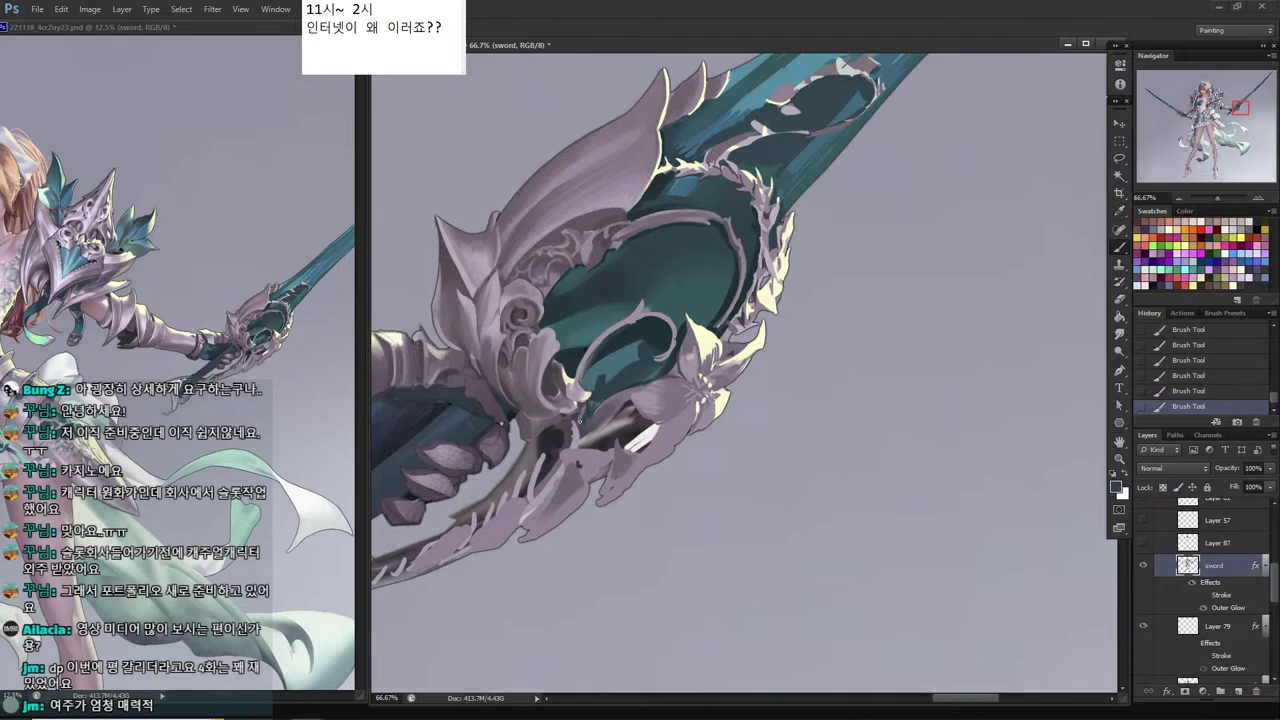
alt+click(568, 359)
Blend the teal surface inside the thin metal curl below the oval using sampled light and dark teals.
drag(586, 414, 531, 528)
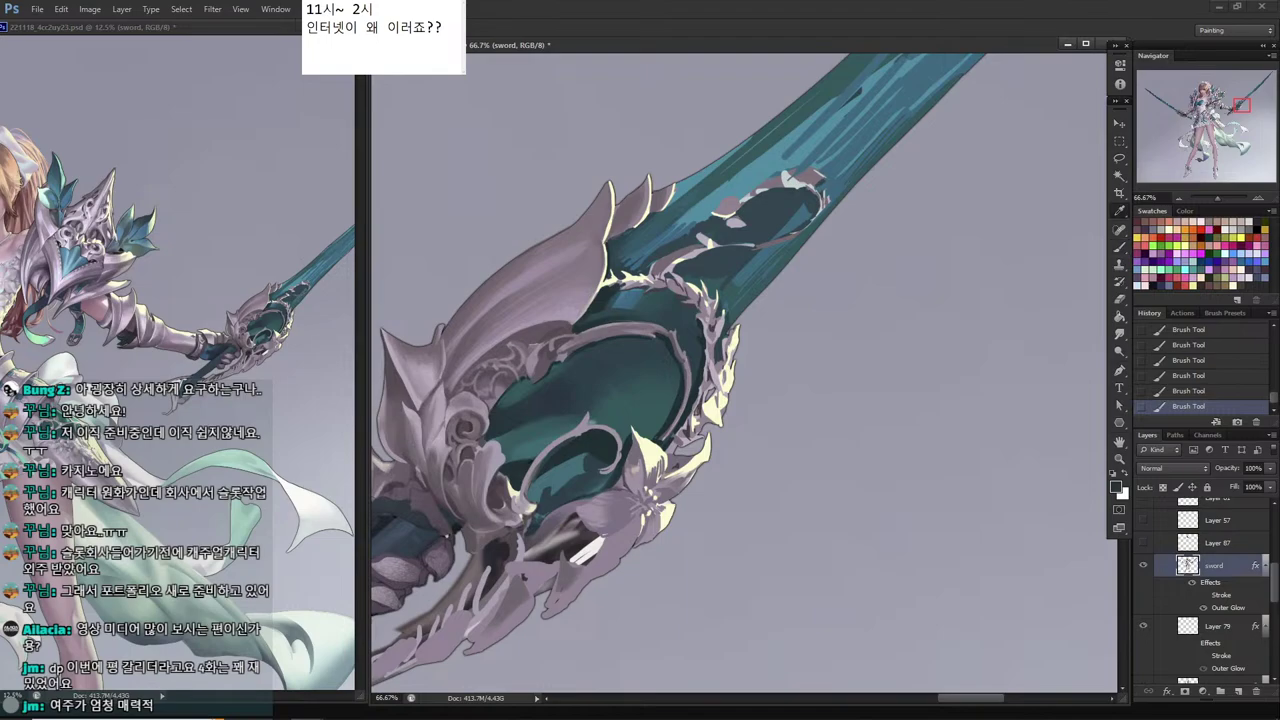
alt+click(592, 456)
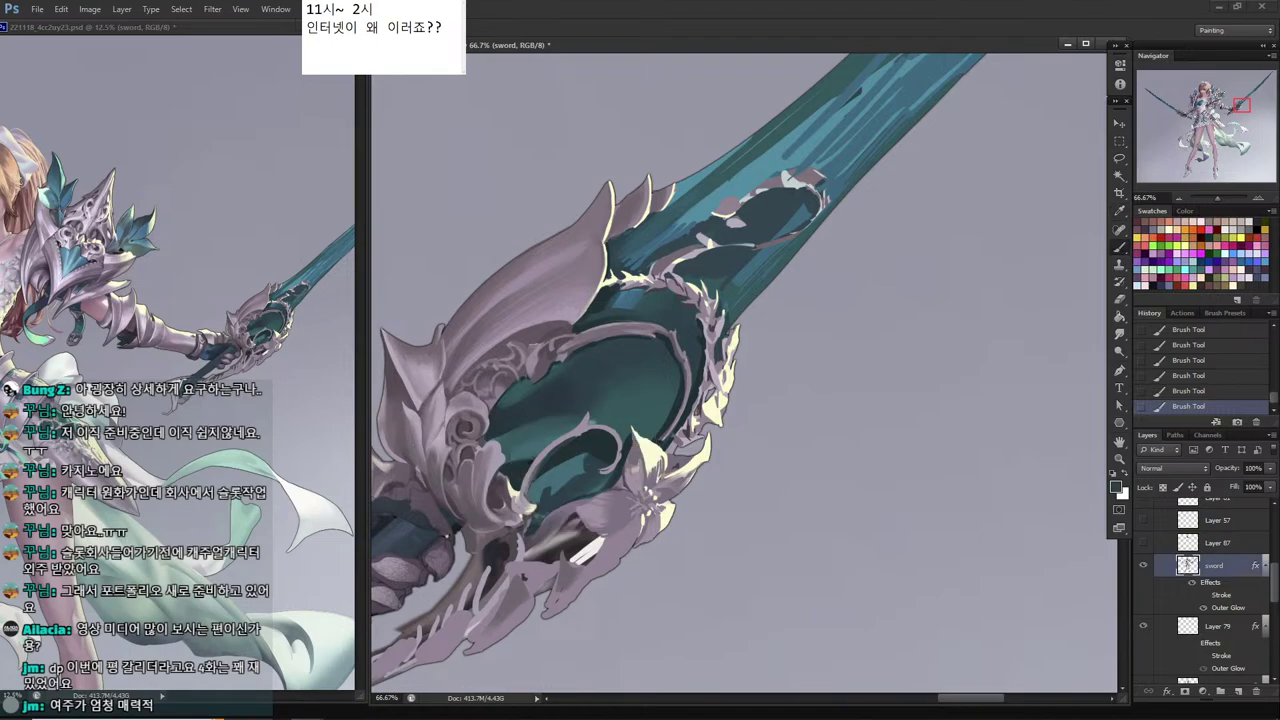
alt+click(579, 464)
alt+click(552, 480)
alt+click(548, 489)
alt+click(582, 486)
alt+click(558, 472)
alt+click(607, 441)
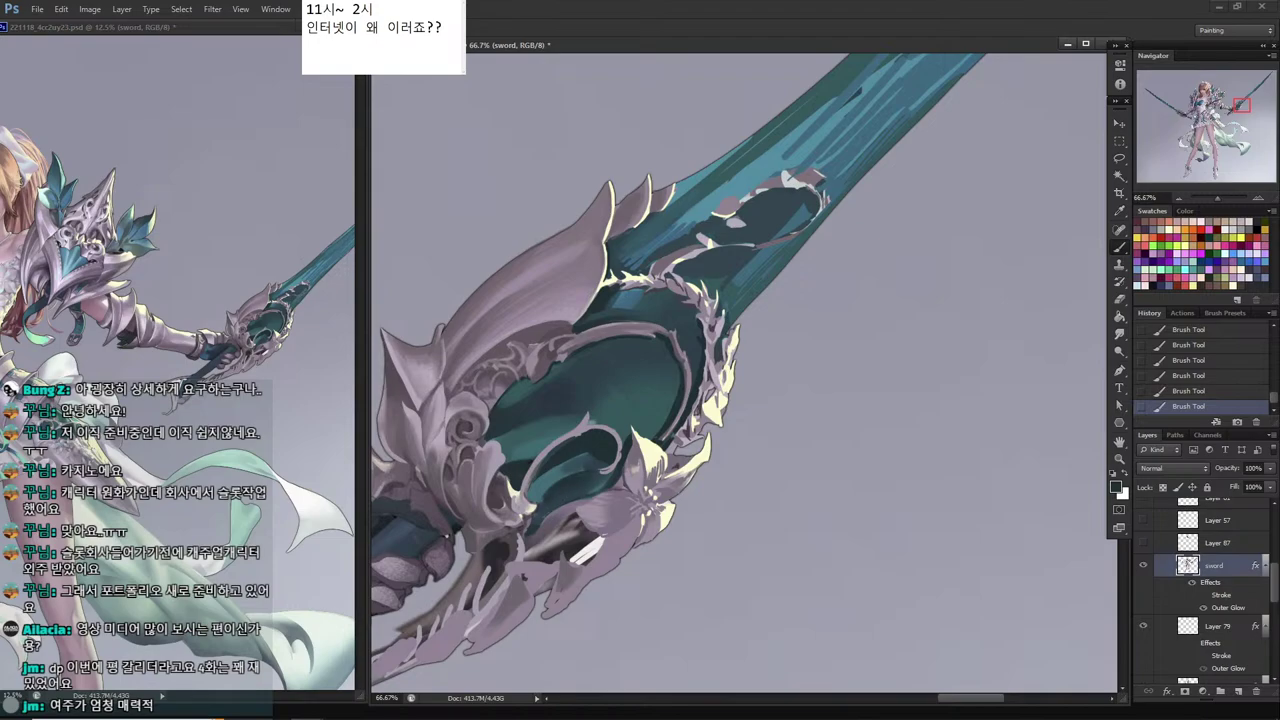
Smooth the shading on the teal oval near the spiral ornament with sampled teal tones.
alt+click(550, 403)
alt+click(519, 396)
alt+click(549, 385)
Choose the 19 px round brush, refine the oval's rim and the thin curl with sampled metal tones, and save.
scroll(617, 400, down, 2)
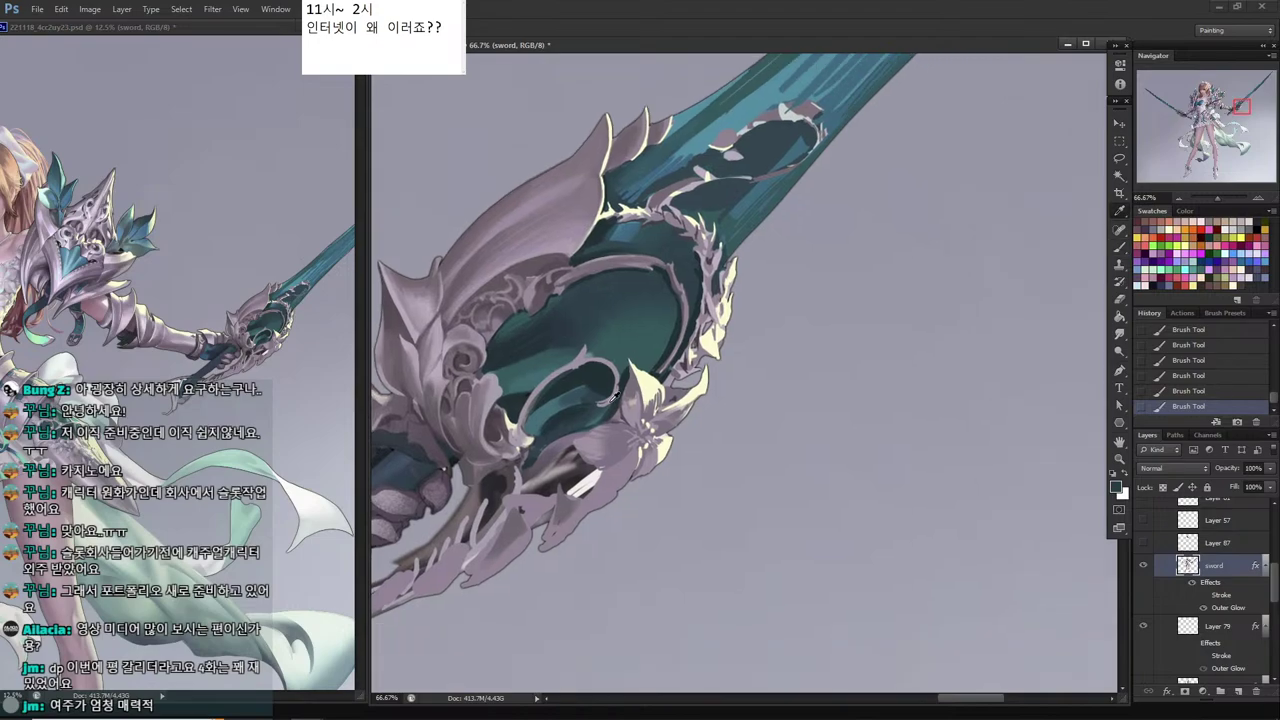
alt+click(617, 392)
right_click(674, 256)
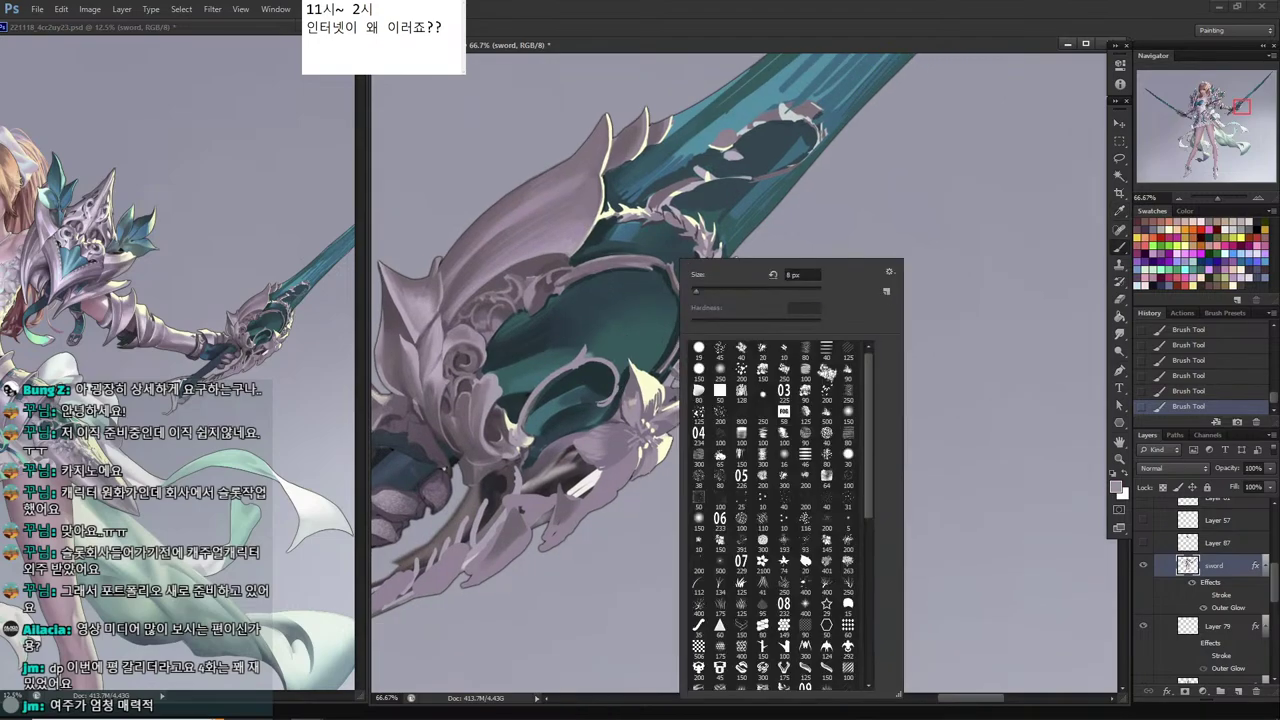
click(702, 353)
drag(592, 257, 604, 269)
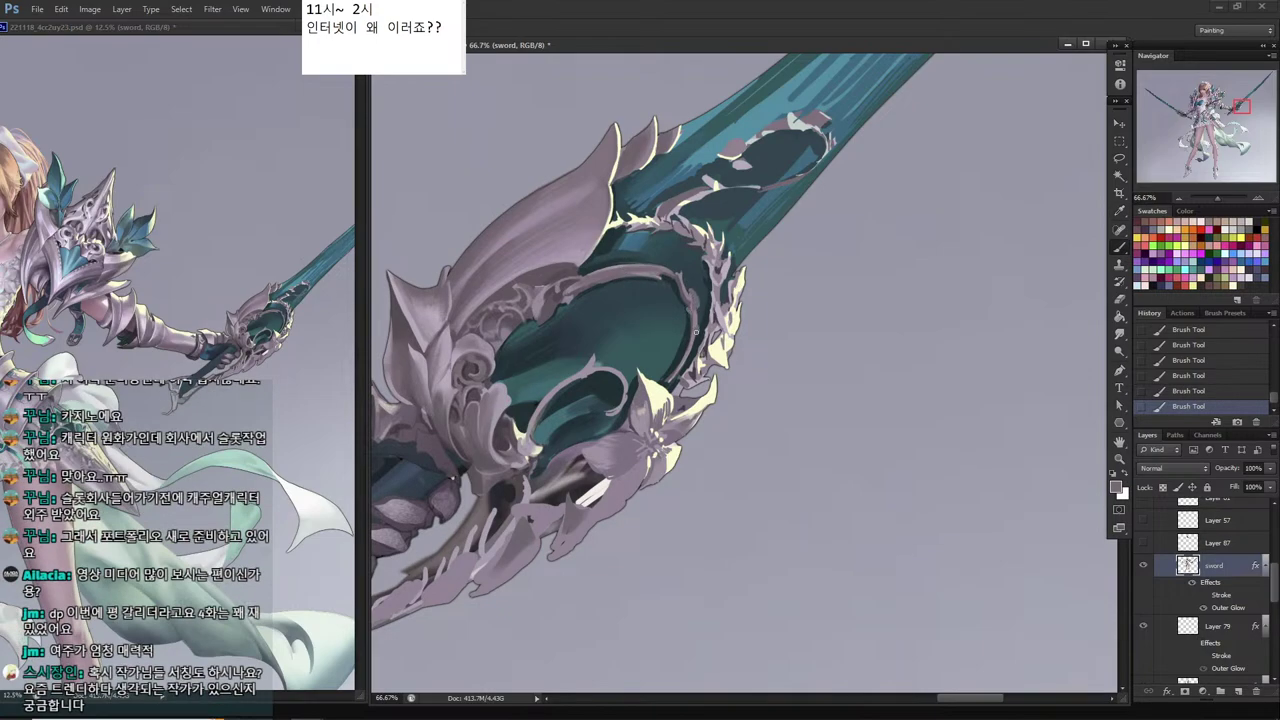
alt+click(624, 394)
drag(623, 379, 623, 394)
mouse_move(550, 394)
mouse_down()
mouse_move(529, 433)
mouse_move(621, 385)
mouse_up()
alt+click(621, 385)
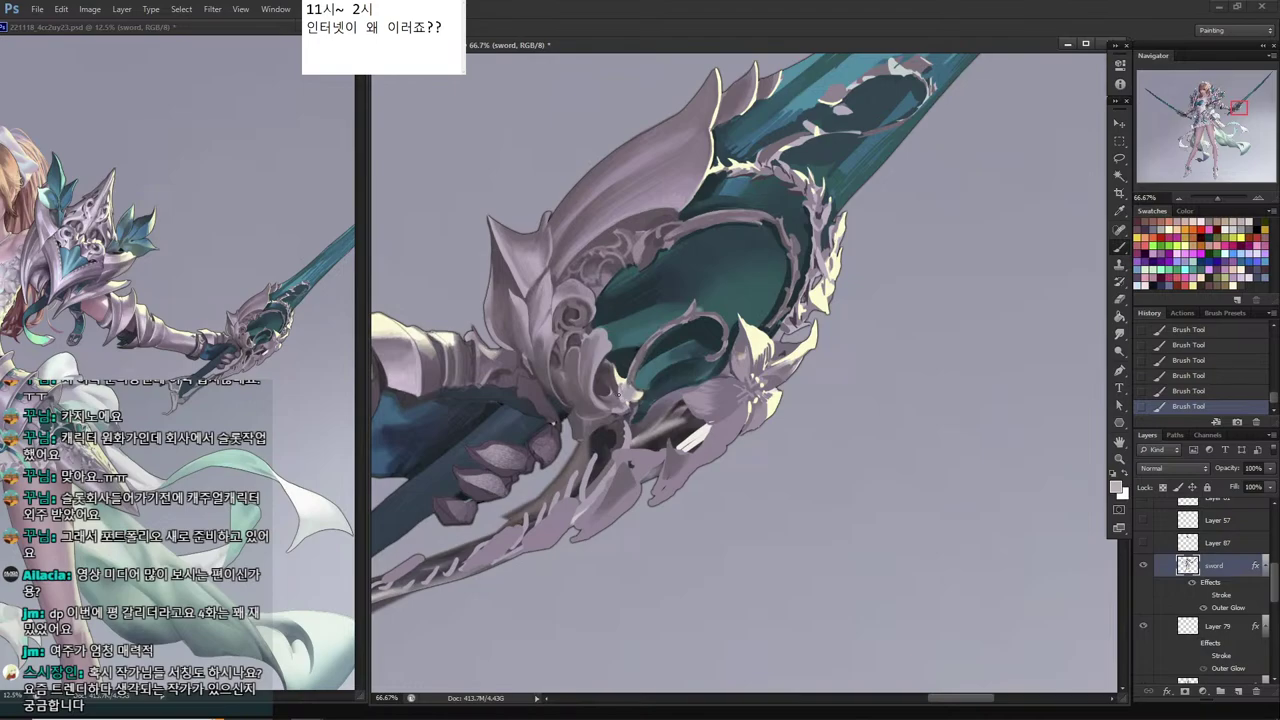
key(ctrl+s)
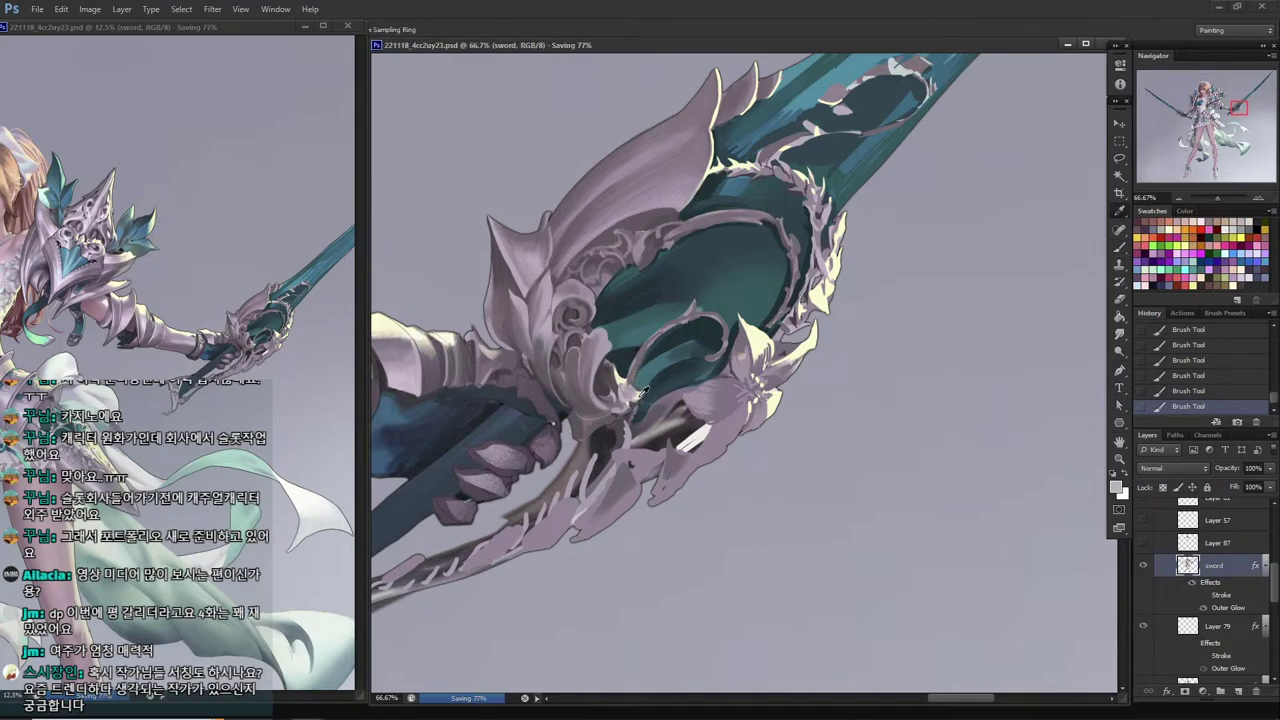
Add pale cream highlights along the thin metal curl below the teal oval using sampled highlight colors.
alt+click(641, 393)
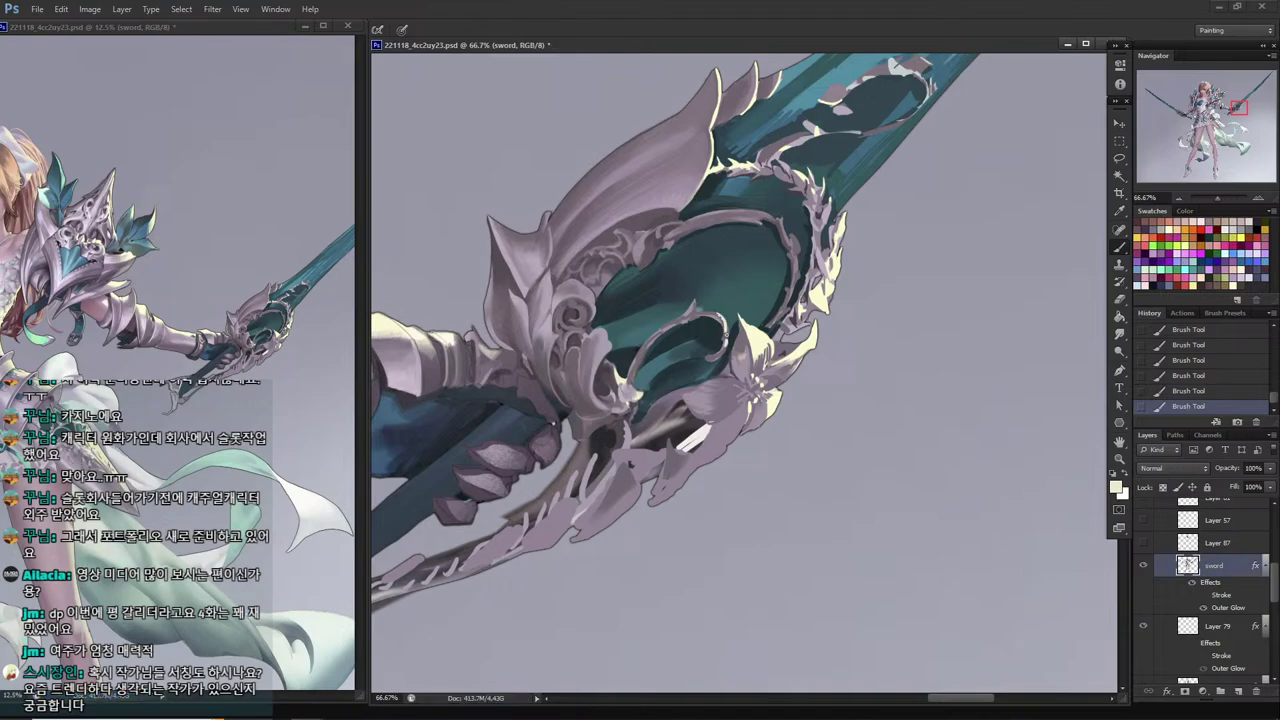
alt+click(720, 322)
alt+click(722, 325)
drag(656, 352, 504, 420)
alt+click(665, 364)
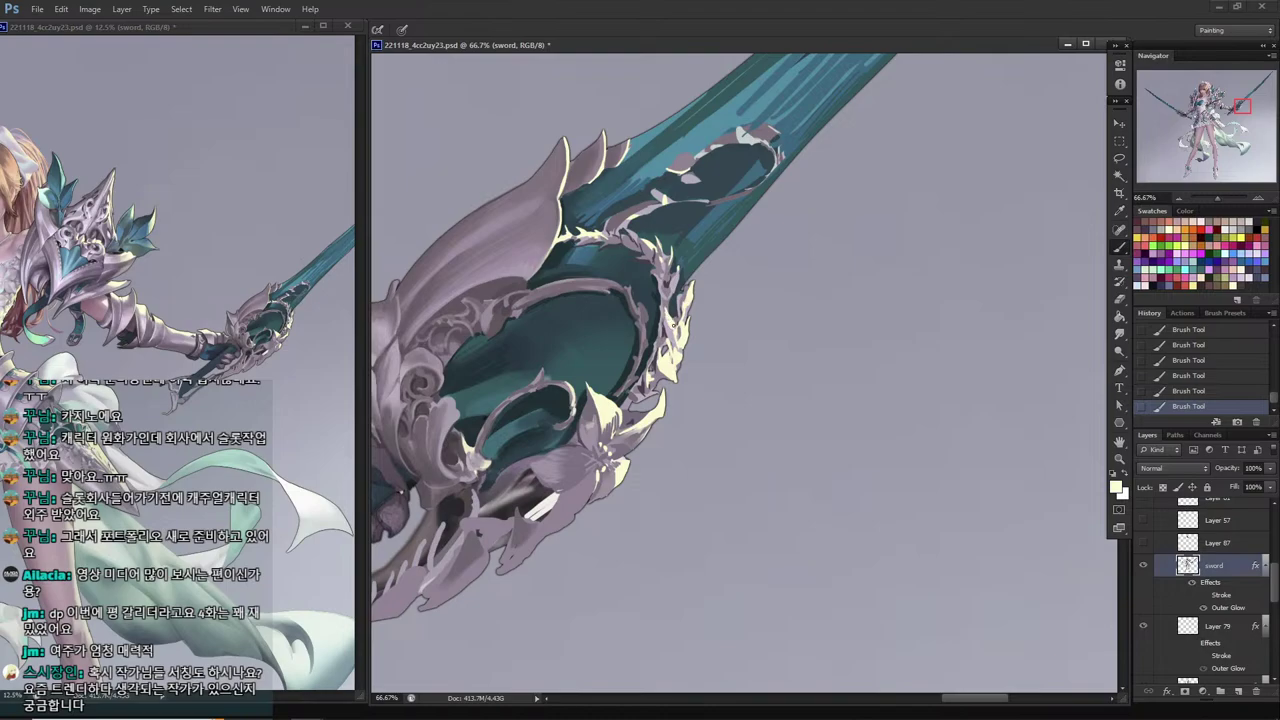
Sample a metal tone near the flower, touch up the metal below it, and clear a lassoed stray patch beside it.
drag(523, 418, 653, 372)
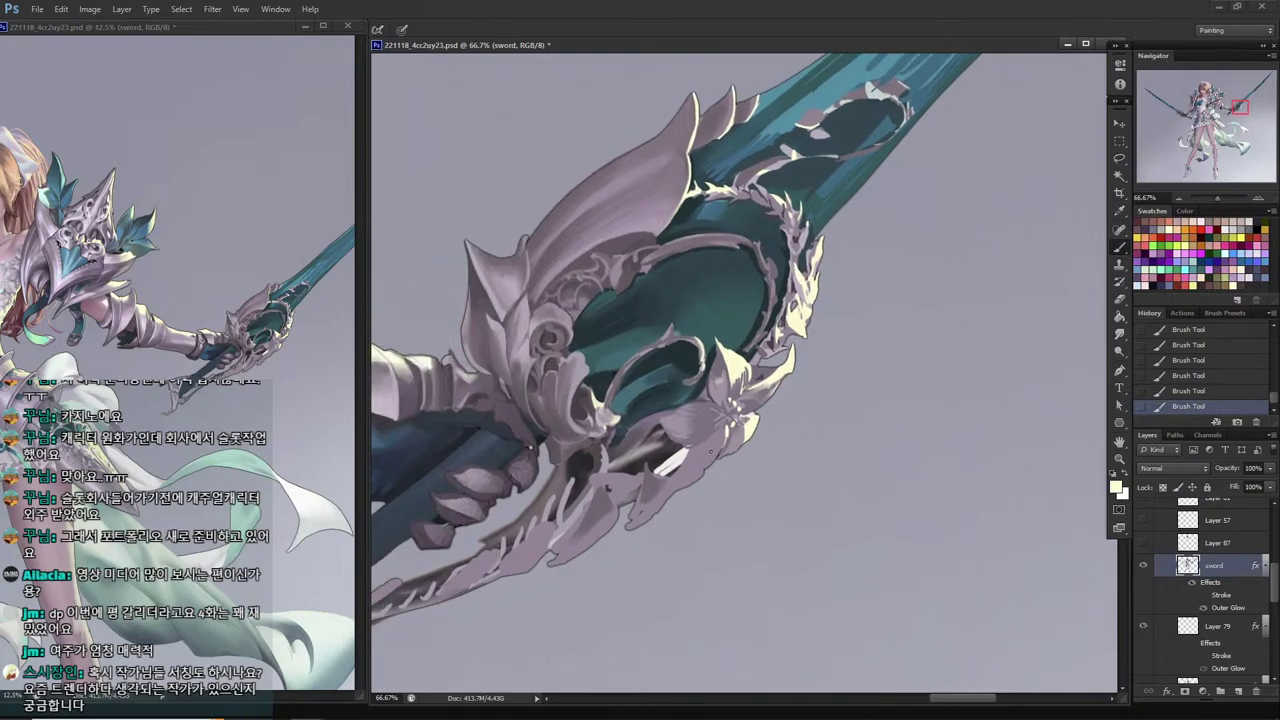
alt+click(718, 443)
drag(720, 440, 705, 474)
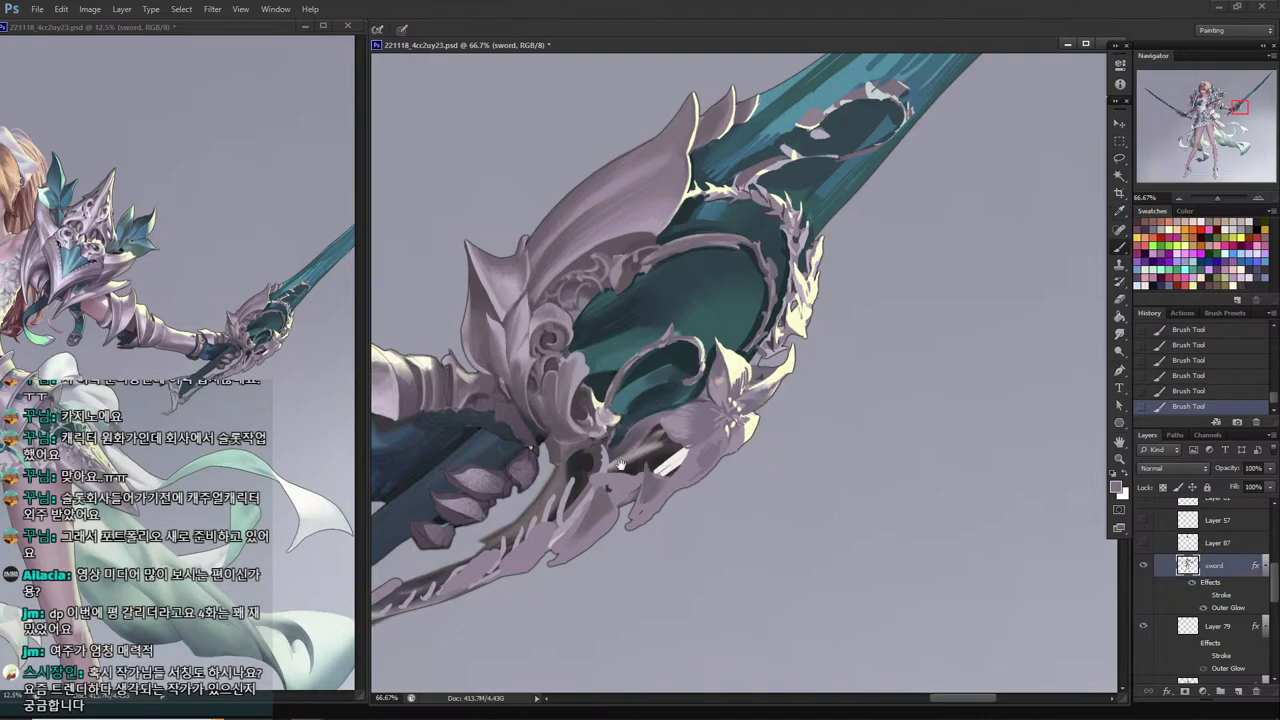
key(l)
mouse_move(621, 465)
mouse_down()
mouse_move(748, 502)
mouse_move(742, 492)
mouse_move(760, 484)
mouse_move(732, 496)
mouse_up()
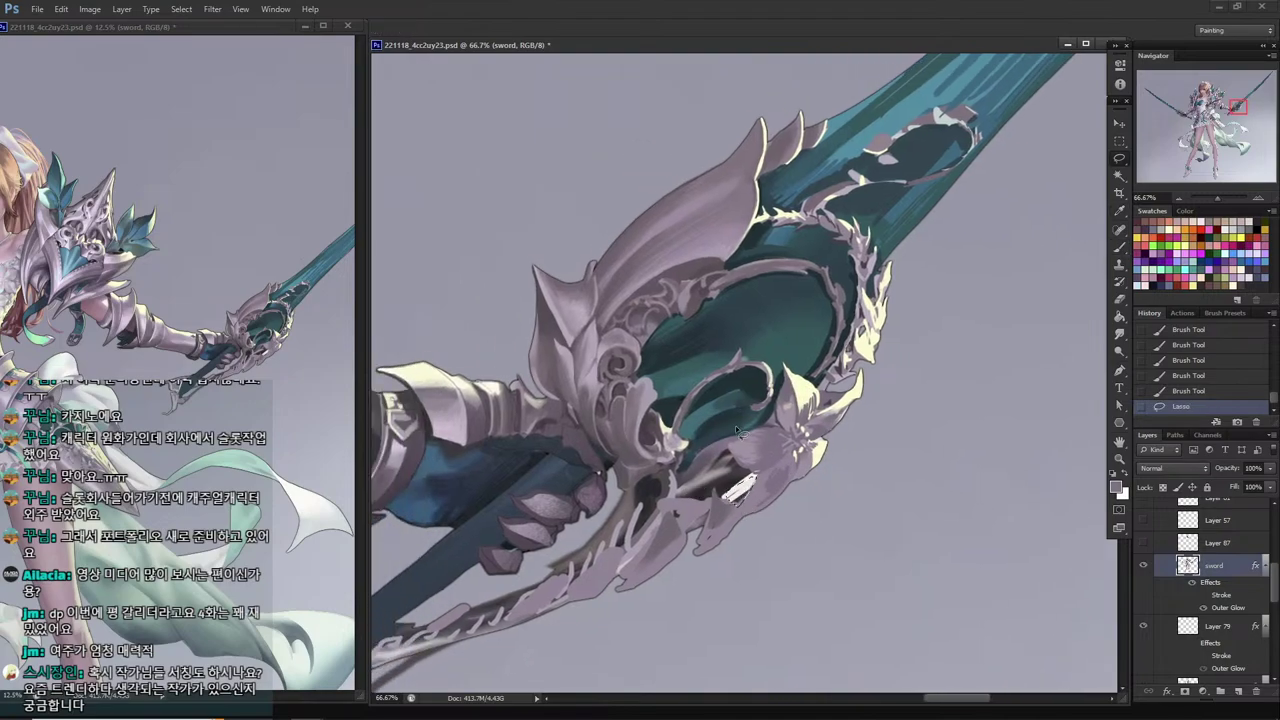
key(Delete)
key(ctrl+d)
key(i)
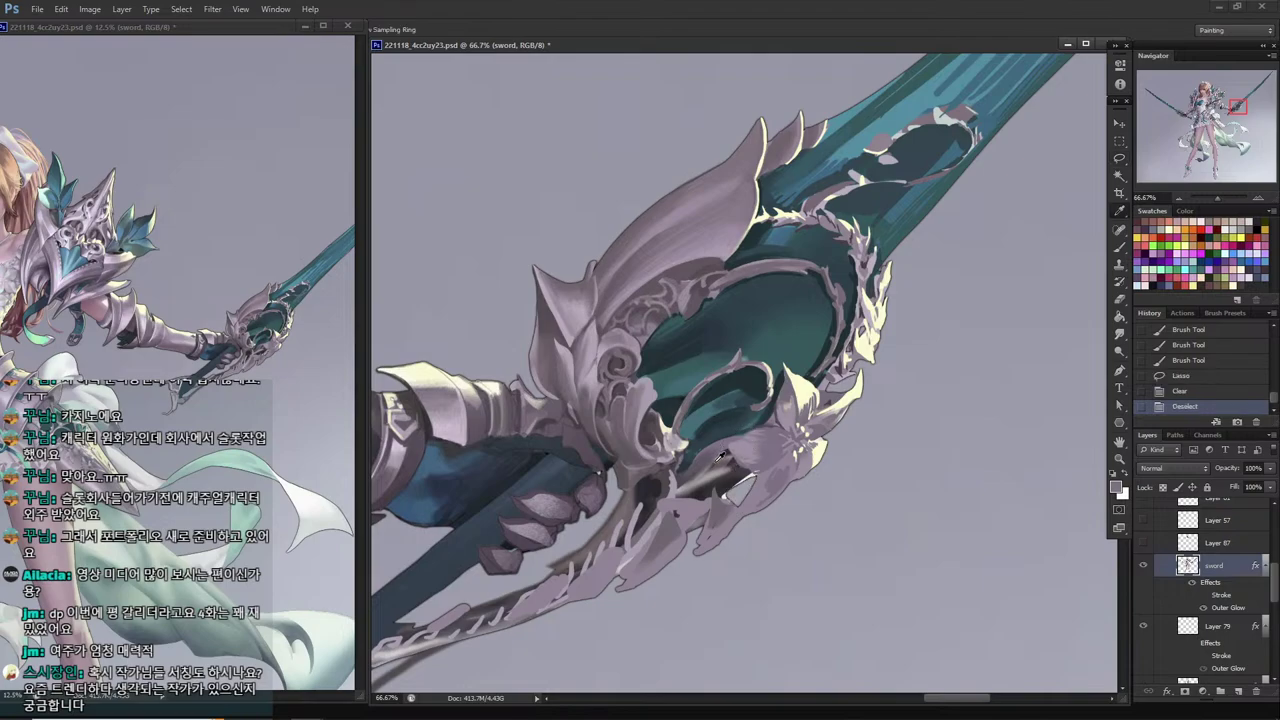
Repaint the small metal leaf just below the flower's lower-left petal with sampled metal tones.
key(l)
mouse_move(726, 458)
mouse_down()
mouse_move(745, 468)
mouse_move(731, 447)
mouse_move(748, 458)
mouse_up()
key(ctrl+d)
key(i)
click(742, 473)
key(b)
drag(740, 446, 746, 454)
alt+click(738, 445)
drag(738, 444, 744, 452)
alt+click(735, 440)
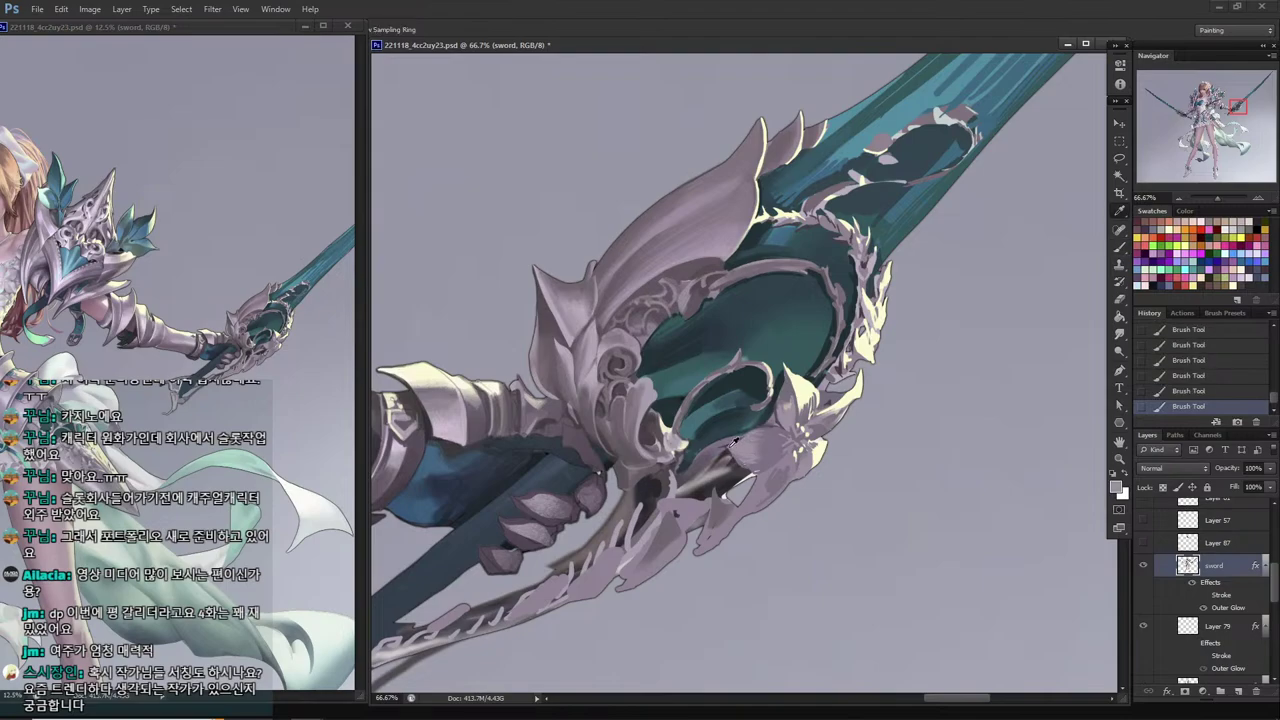
alt+click(732, 464)
alt+click(705, 458)
Lasso the dark gap between the flower and the lower leaves, paint its metal shading, and deselect.
key(l)
drag(745, 464, 672, 496)
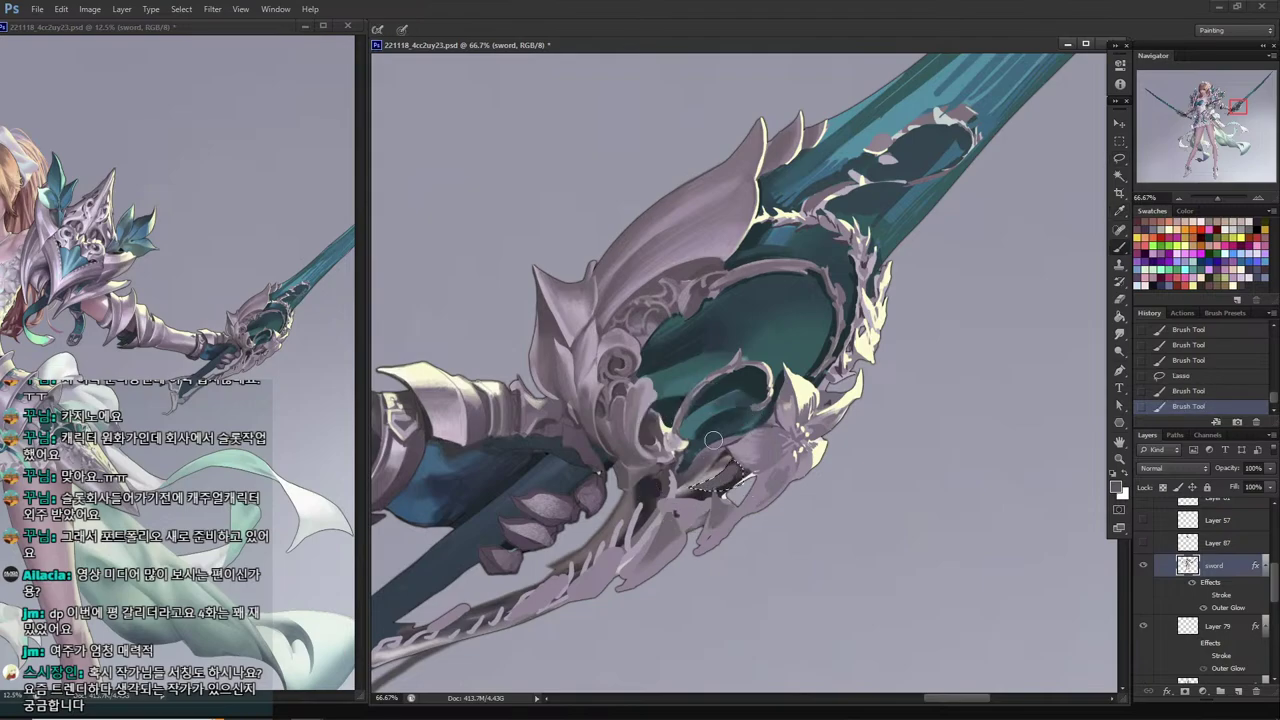
right_click(752, 444)
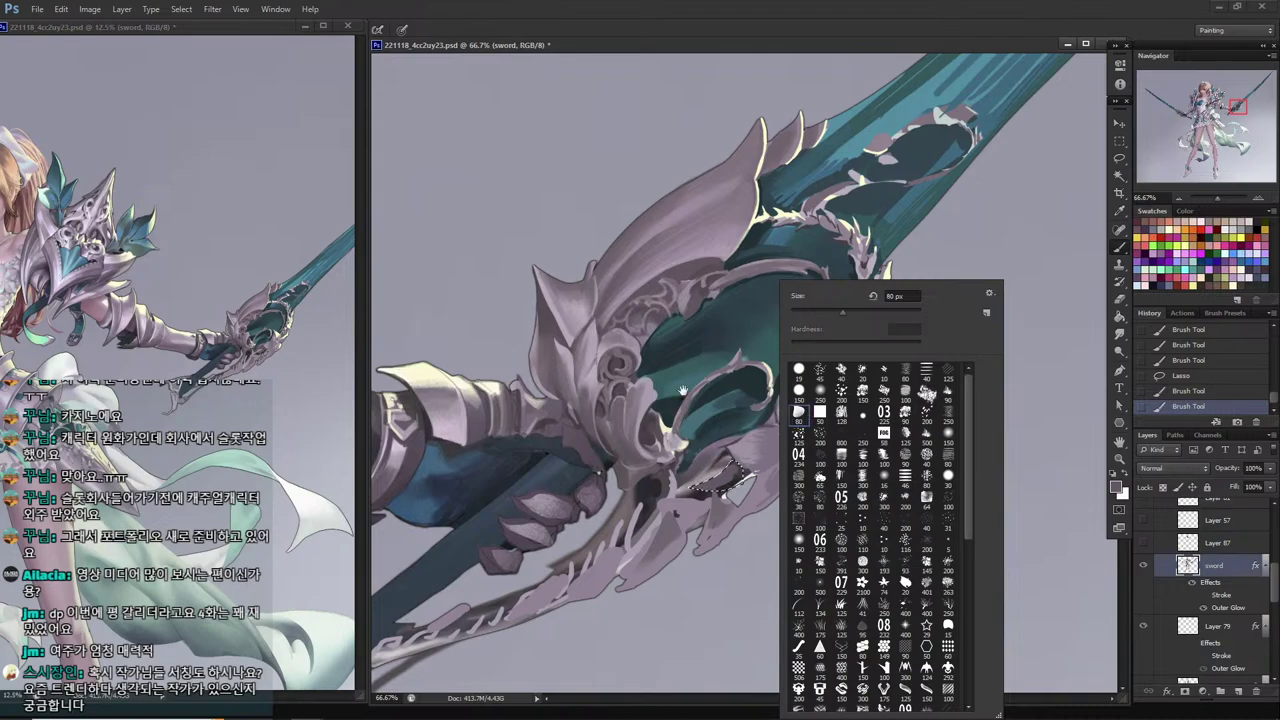
drag(683, 390, 687, 392)
mouse_move(744, 482)
mouse_down()
mouse_move(696, 490)
mouse_move(714, 488)
mouse_up()
key(l)
key(ctrl+d)
key(b)
key(alt)
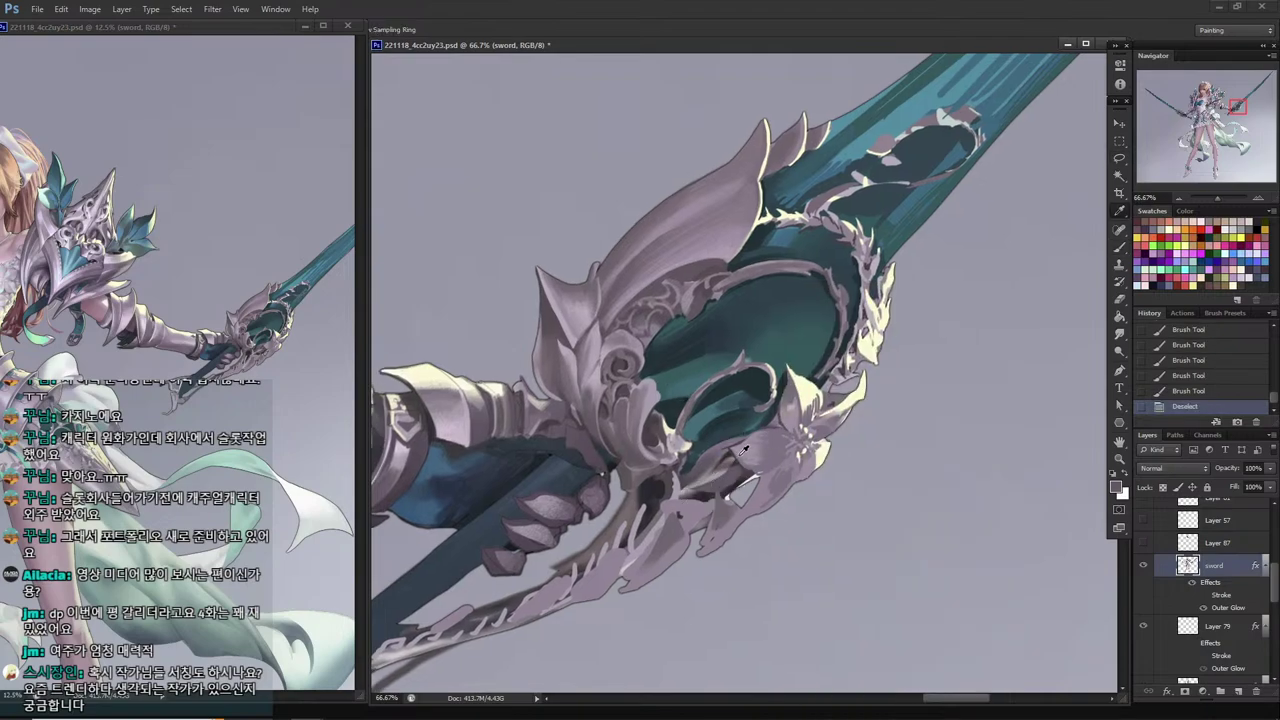
Blend the leaf and metal strands joining the flower to the guard with sampled tones, and save.
alt+click(740, 474)
drag(744, 474, 734, 482)
drag(750, 466, 738, 478)
drag(654, 492, 702, 498)
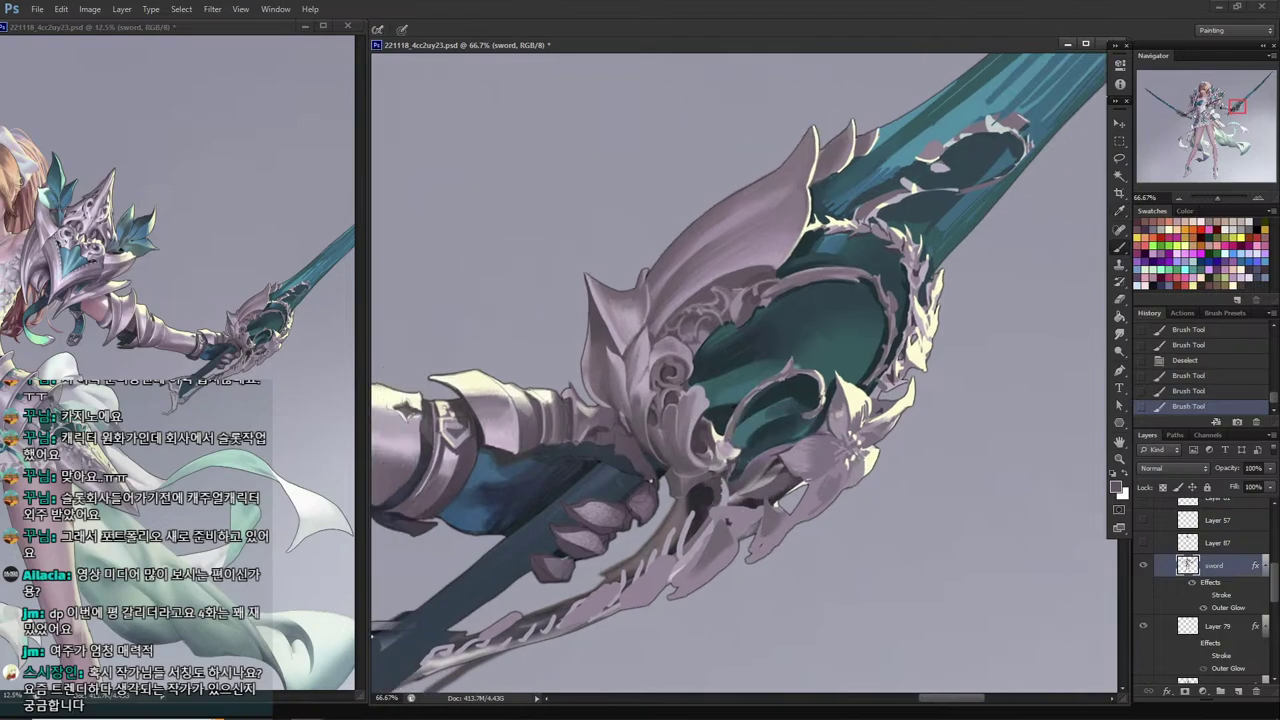
alt+click(767, 483)
alt+click(805, 459)
drag(784, 466, 730, 496)
alt+click(779, 483)
mouse_move(748, 484)
mouse_down()
mouse_move(728, 498)
mouse_move(756, 484)
mouse_move(740, 489)
mouse_move(740, 510)
mouse_move(724, 510)
mouse_move(725, 486)
mouse_up()
alt+click(738, 498)
alt+click(743, 516)
alt+click(716, 480)
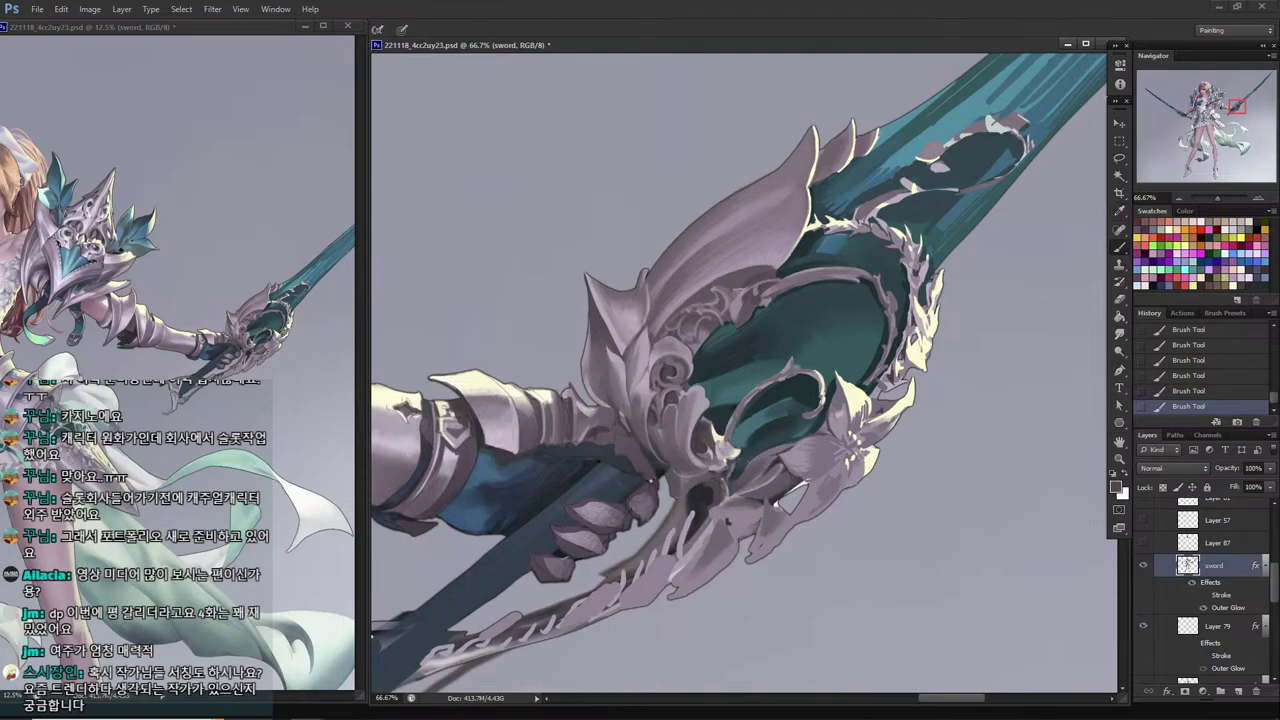
key(ctrl+s)
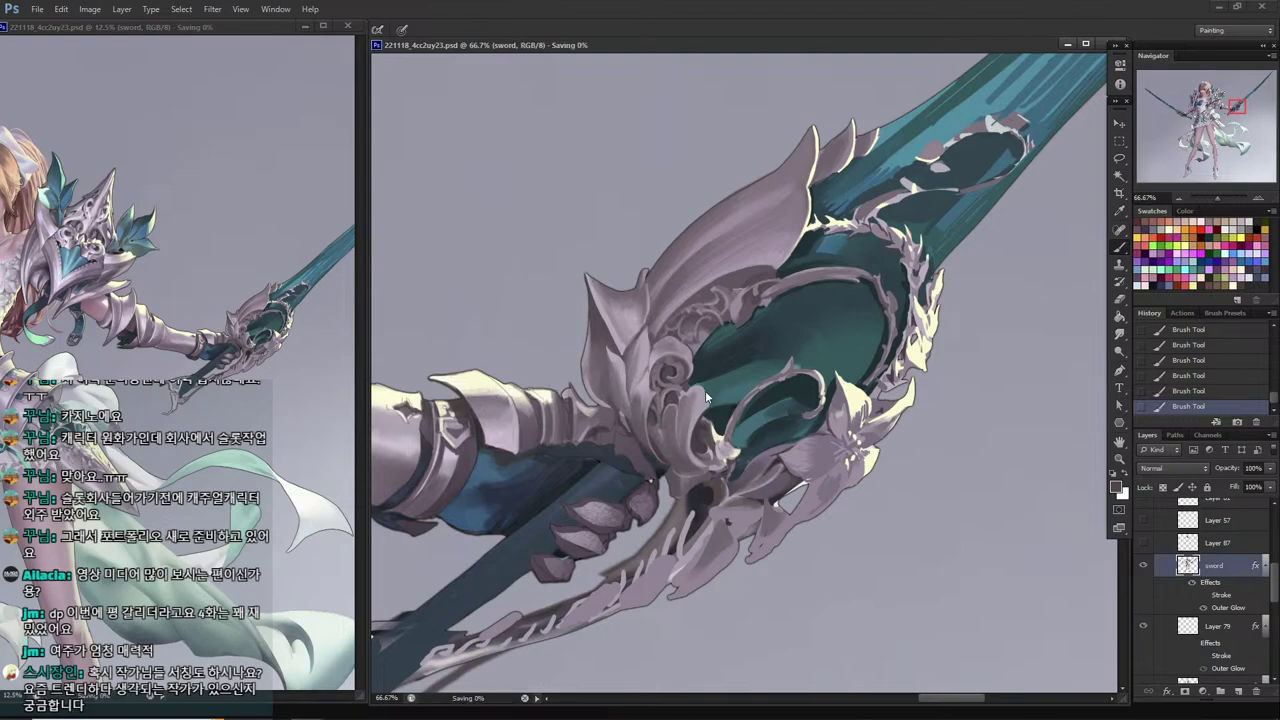
Lasso the stray paint along the guard's stem near the fingers and clear it.
alt+click(722, 506)
key(l)
drag(677, 507, 720, 450)
drag(680, 489, 689, 483)
key(Delete)
key(ctrl+d)
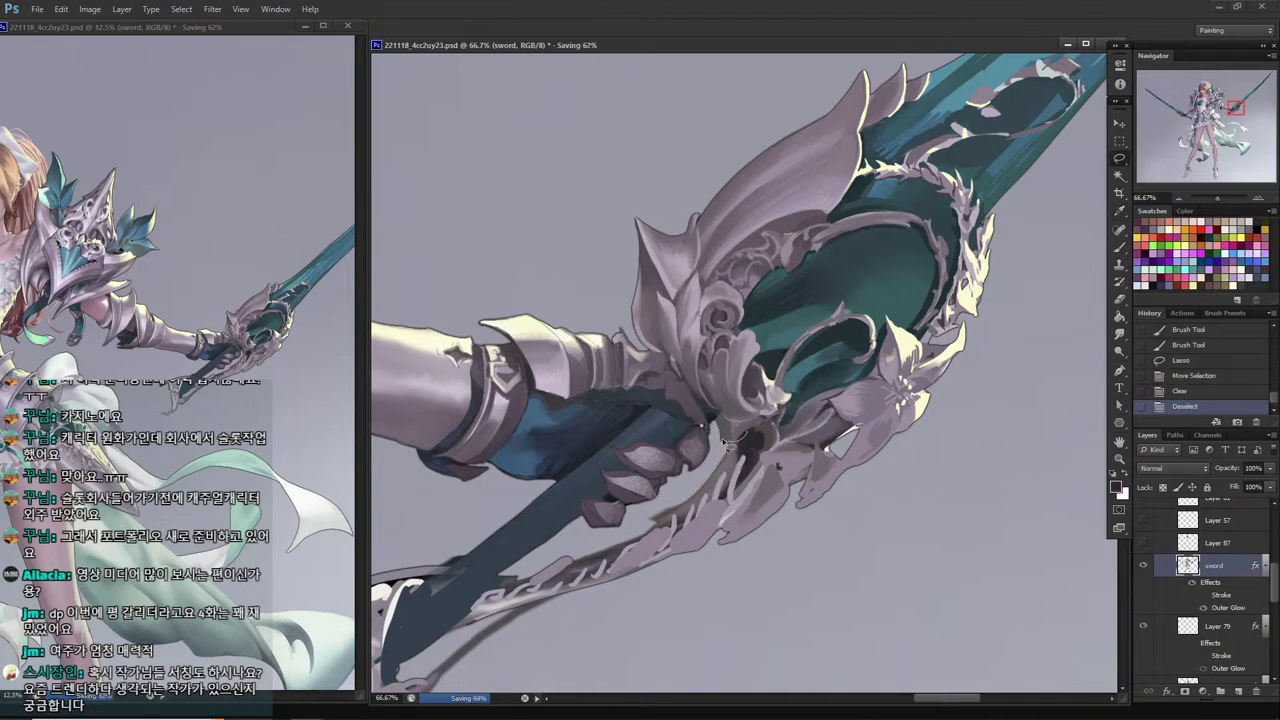
Lasso the curved stem below the spiral ornament and shade it with sampled light and dark metal tones.
mouse_move(722, 438)
mouse_down()
mouse_move(712, 491)
mouse_move(748, 457)
mouse_move(733, 429)
mouse_move(722, 482)
mouse_up()
key(b)
mouse_move(728, 474)
mouse_down()
mouse_move(714, 496)
mouse_move(728, 476)
mouse_up()
alt+click(730, 460)
mouse_move(740, 454)
mouse_down()
mouse_move(732, 480)
mouse_move(728, 466)
mouse_up()
alt+click(766, 434)
alt+click(783, 452)
alt+click(790, 445)
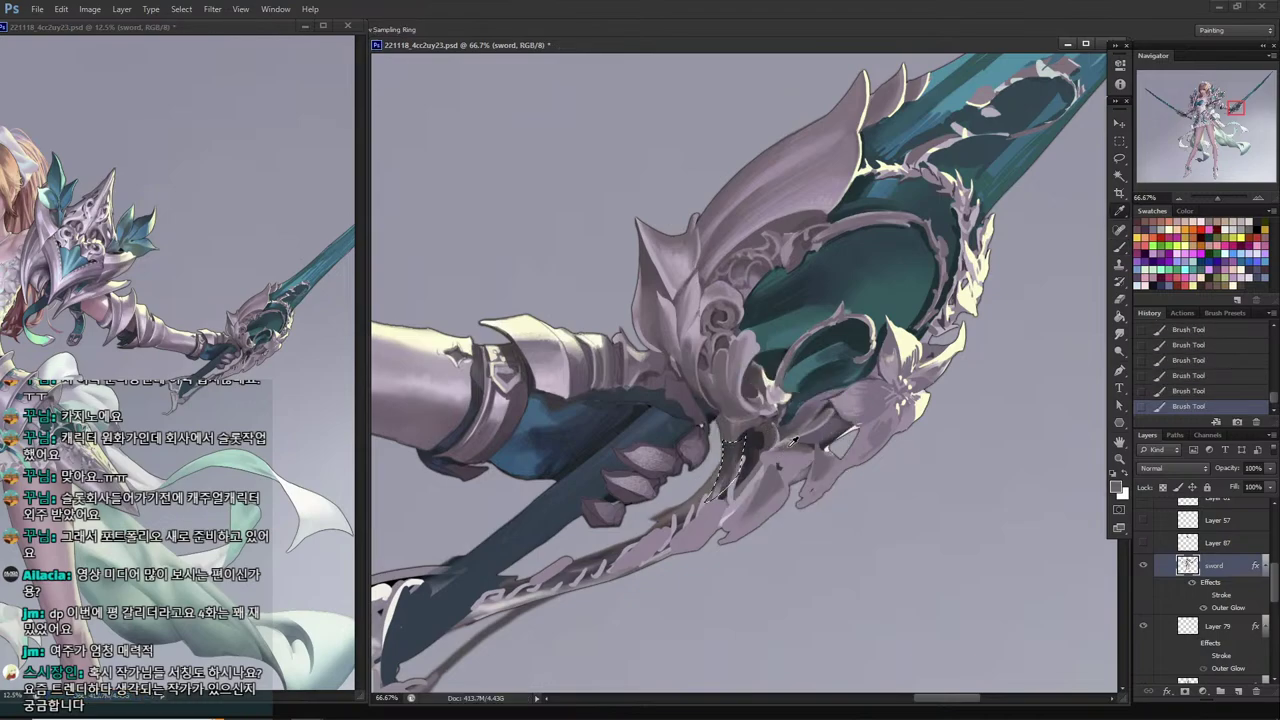
alt+click(749, 461)
mouse_move(720, 442)
mouse_down()
mouse_move(740, 485)
mouse_move(722, 494)
mouse_up()
alt+click(756, 488)
drag(736, 444, 724, 488)
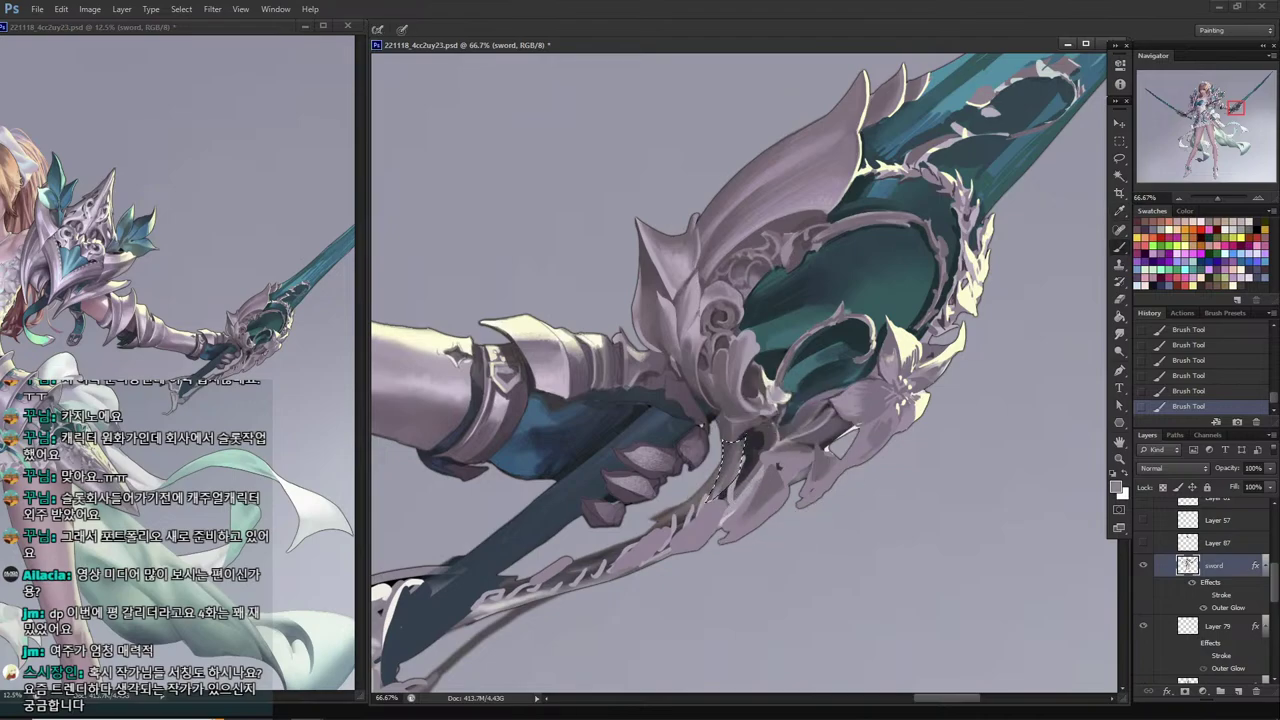
Reshape the dark hollow beside the guard's stem with lassoed selections and sampled metal tones.
key(l)
mouse_move(778, 436)
mouse_down()
mouse_move(818, 432)
mouse_move(760, 446)
mouse_move(742, 436)
mouse_move(758, 454)
mouse_move(742, 462)
mouse_up()
key(b)
drag(754, 442, 762, 456)
key(l)
click(750, 452)
key(b)
alt+click(745, 459)
drag(762, 450, 758, 453)
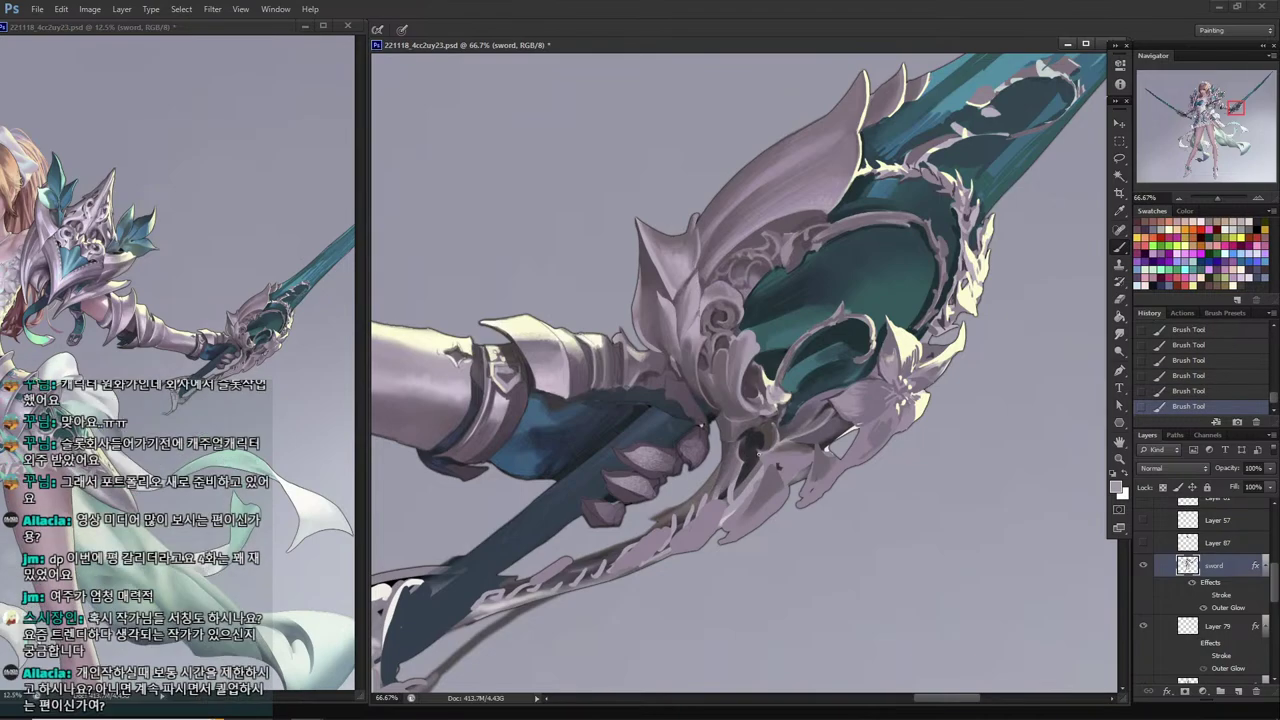
Darken and refine the area where the gauntlet hand meets the guard using sampled shadow tones.
alt+click(710, 418)
alt+click(657, 370)
key(i)
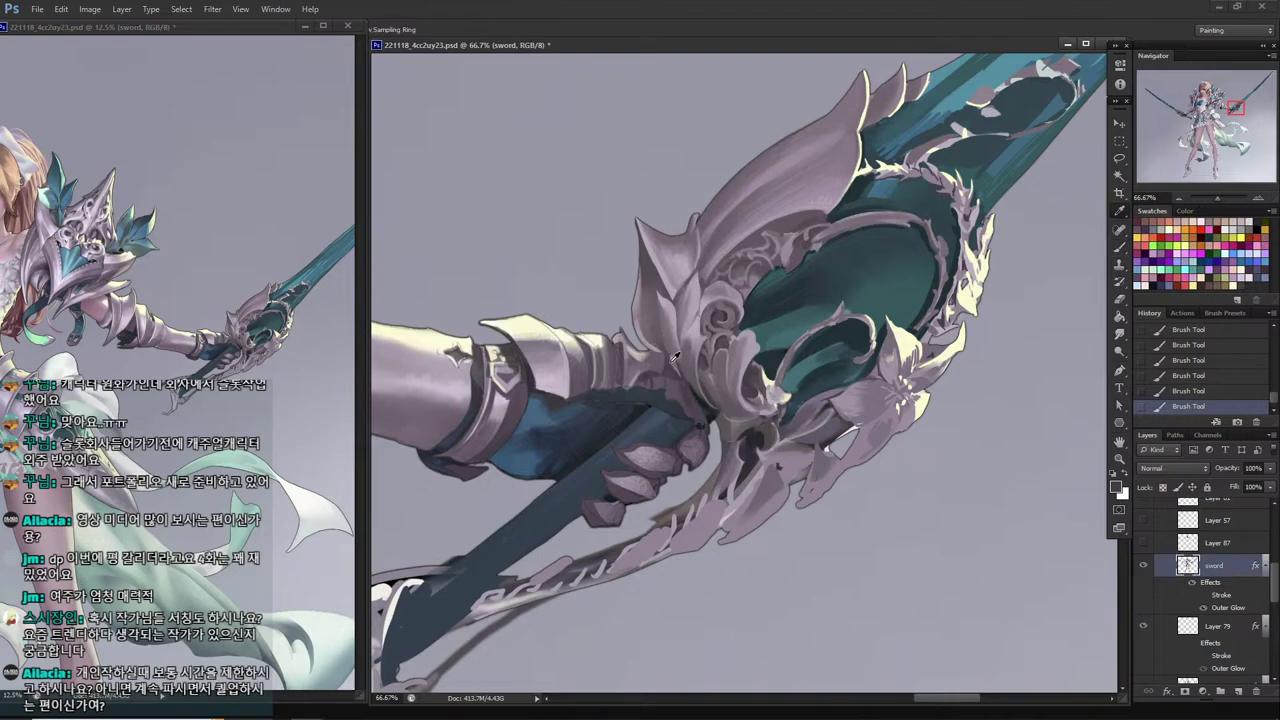
alt+click(700, 391)
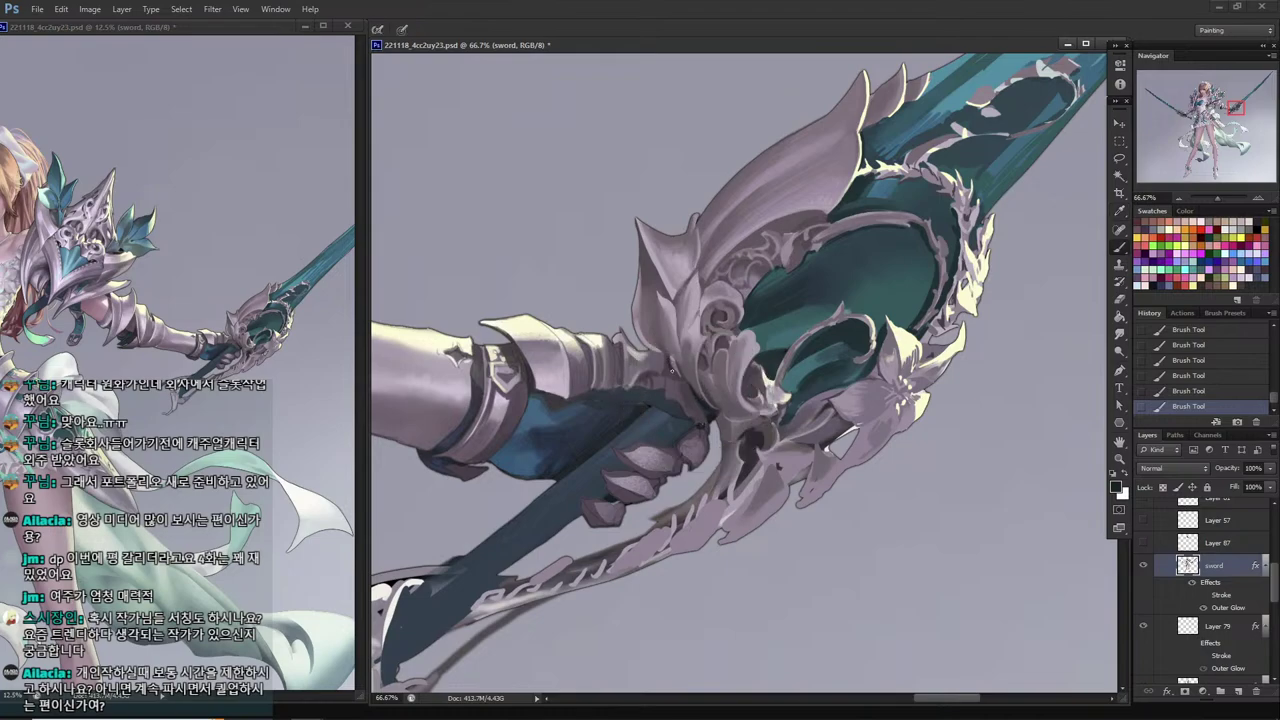
alt+click(676, 372)
alt+click(708, 432)
alt+click(664, 459)
Smooth the shading on the armored upper finger using tones sampled from the fingers and the gauntlet cuff.
key(l)
drag(590, 468, 644, 415)
key(b)
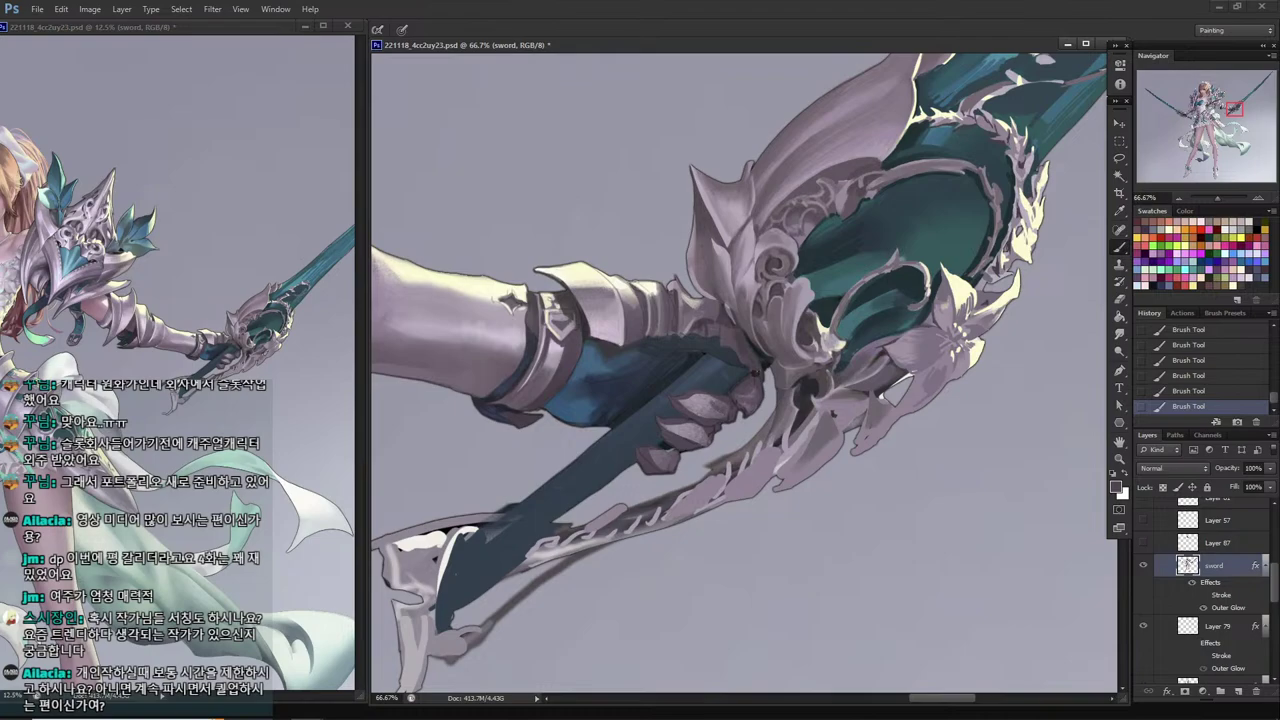
alt+click(710, 405)
alt+click(720, 400)
alt+click(690, 404)
alt+click(685, 408)
alt+click(557, 298)
alt+click(558, 292)
key(alt)
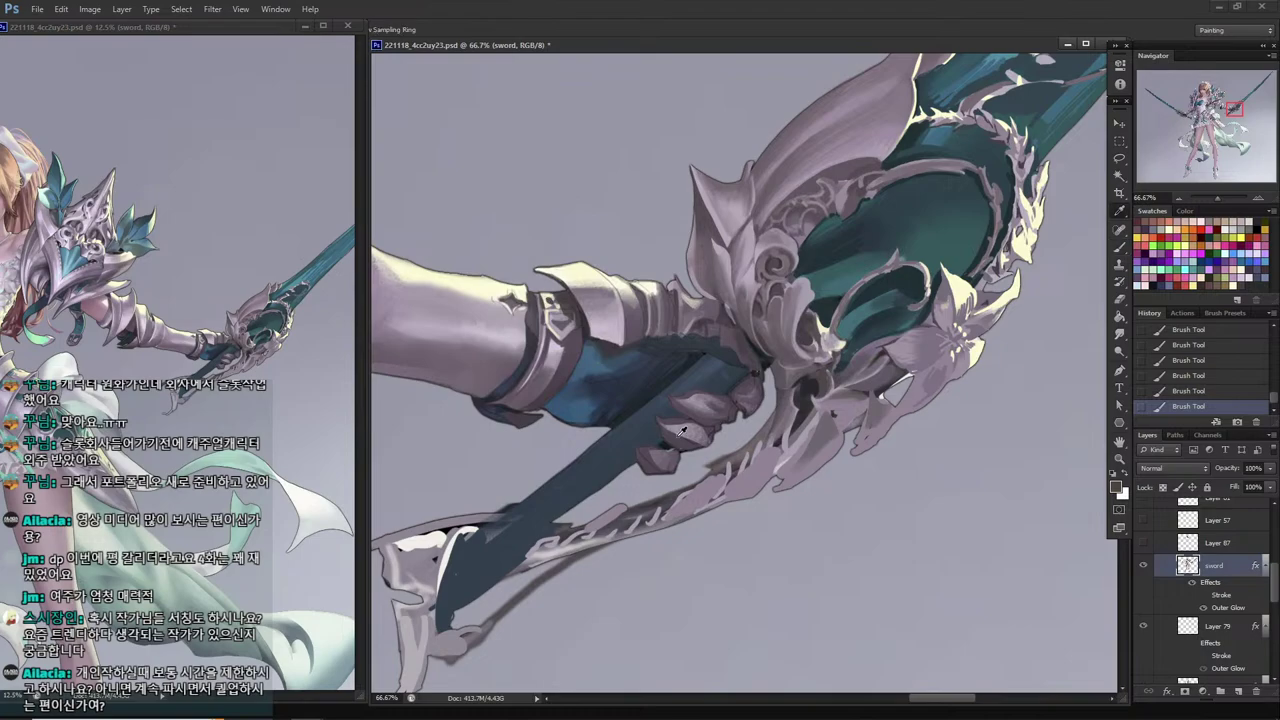
alt+click(700, 398)
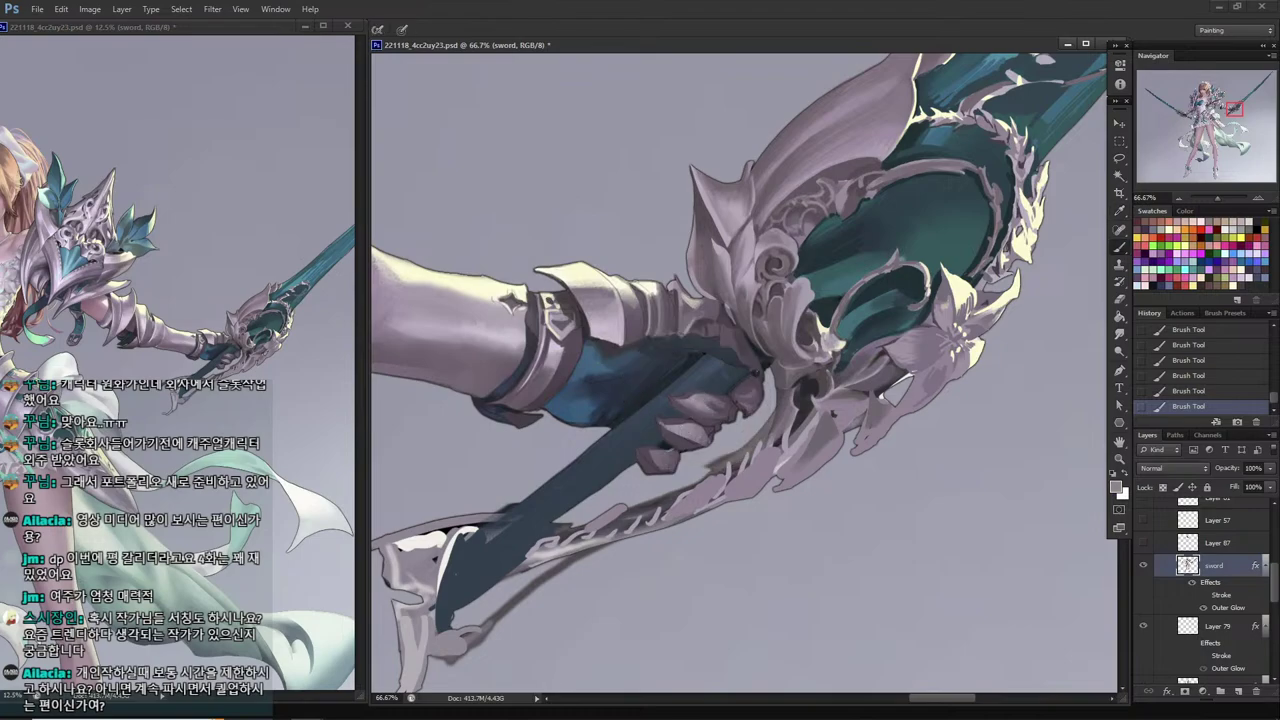
Refine the planes of the middle armored finger with sampled light and dark metal tones.
alt+click(686, 428)
alt+click(698, 428)
alt+click(700, 437)
alt+click(677, 440)
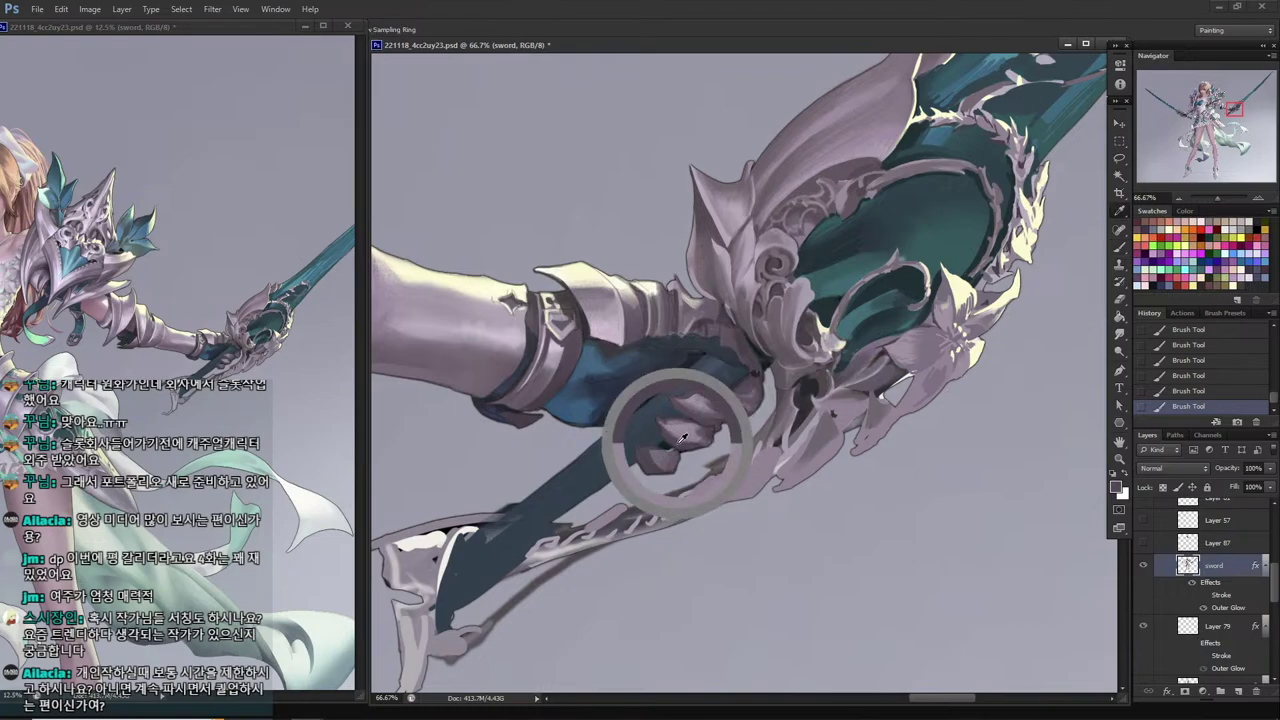
alt+click(679, 430)
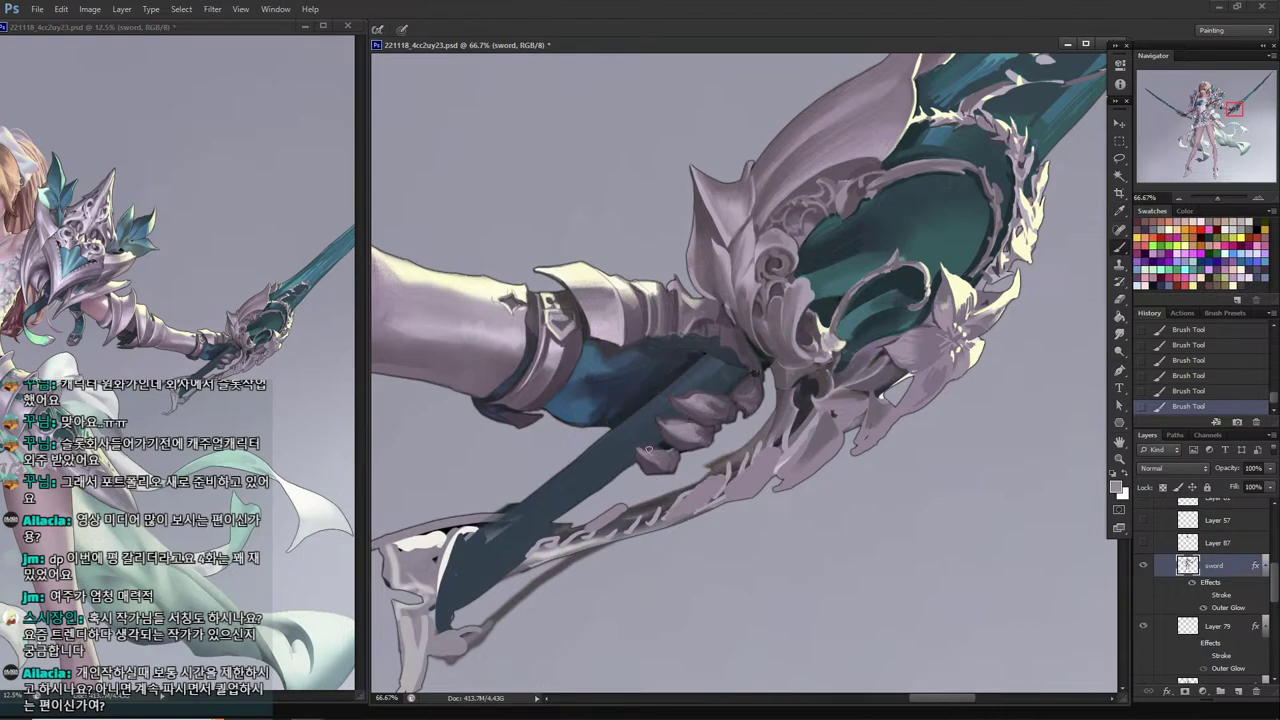
Refine the lowest armored finger and the knuckle beside the guard with sampled tones, and save.
alt+click(636, 447)
alt+click(650, 461)
alt+click(655, 458)
alt+click(668, 451)
alt+click(754, 372)
alt+click(754, 372)
key(ctrl+s)
Touch up the grip with sampled dark teal and clear the lassoed stray paint between the fingers and the curved guard bar.
drag(593, 443, 559, 461)
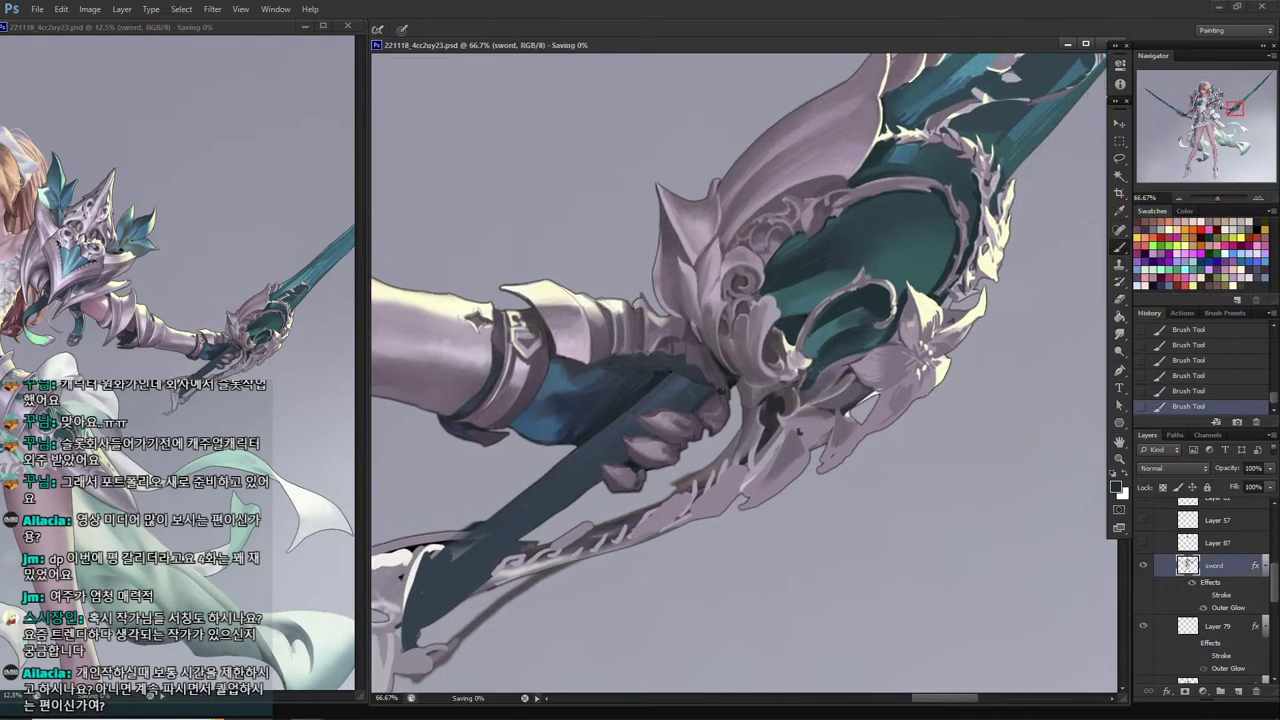
alt+click(584, 494)
alt+click(578, 486)
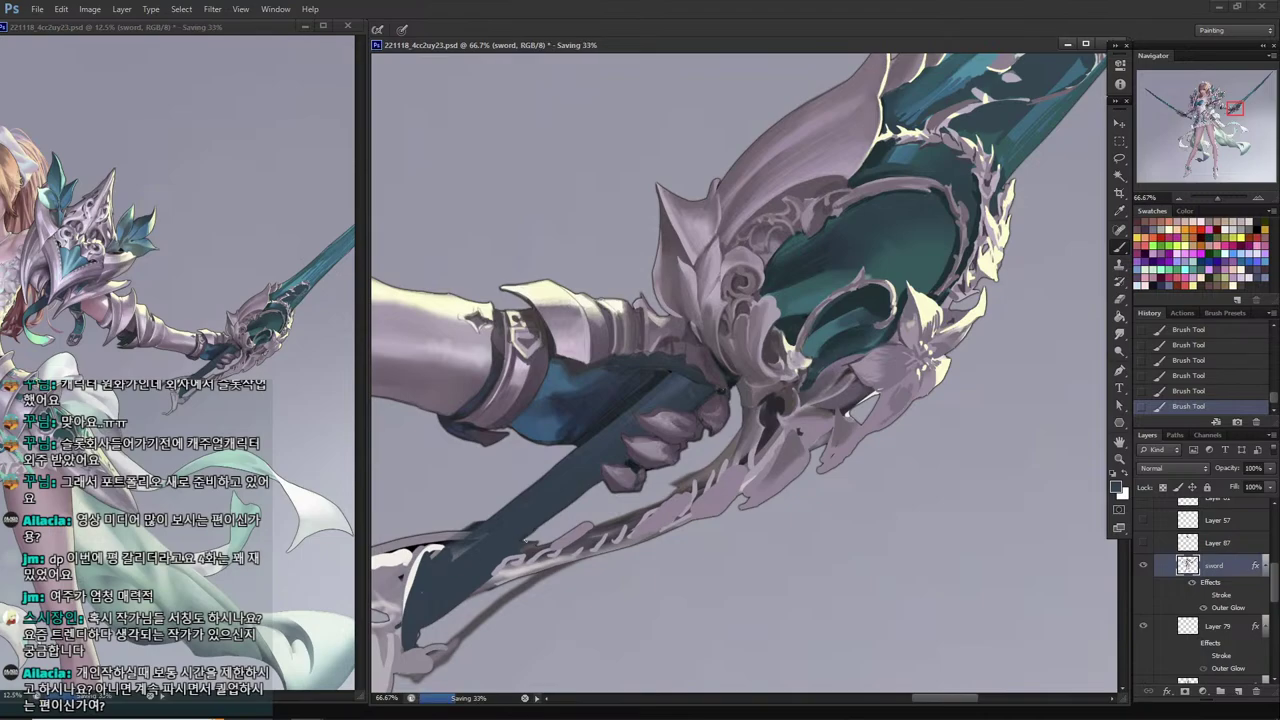
key(l)
mouse_move(732, 446)
mouse_down()
mouse_move(685, 481)
mouse_move(727, 443)
mouse_move(691, 460)
mouse_move(728, 436)
mouse_up()
key(Delete)
key(ctrl+d)
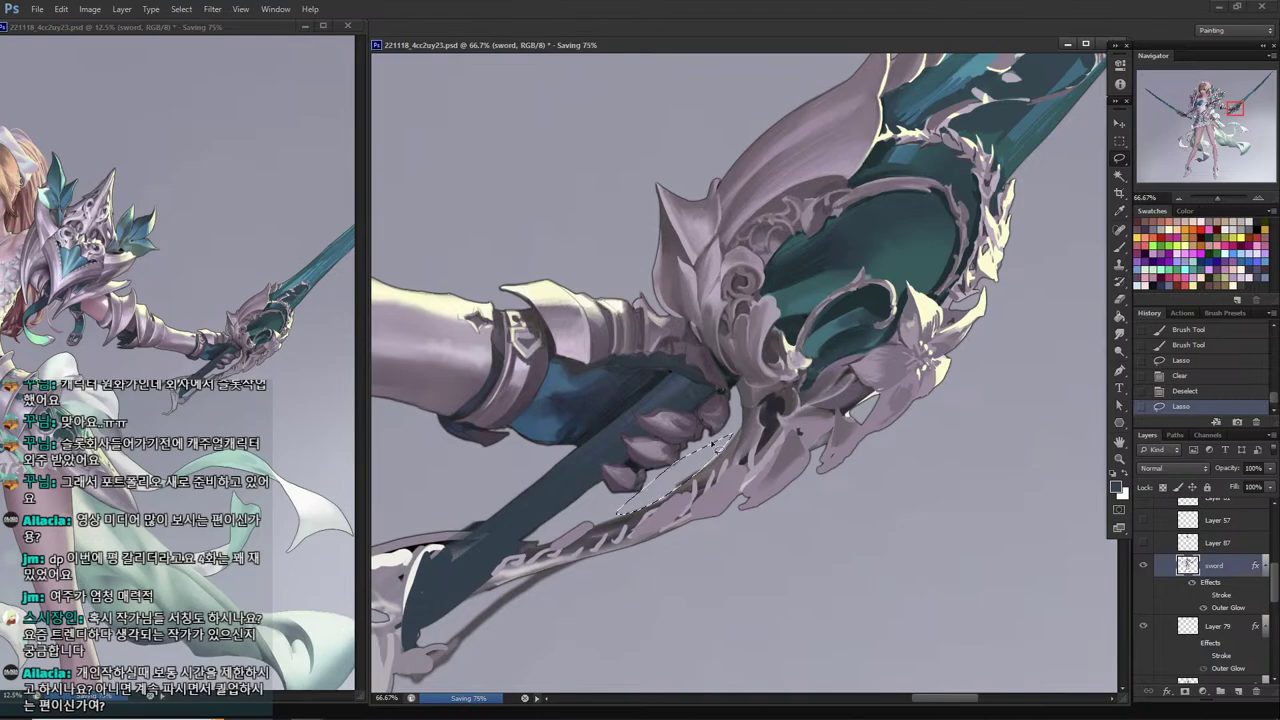
key(Delete)
key(ctrl+d)
key(i)
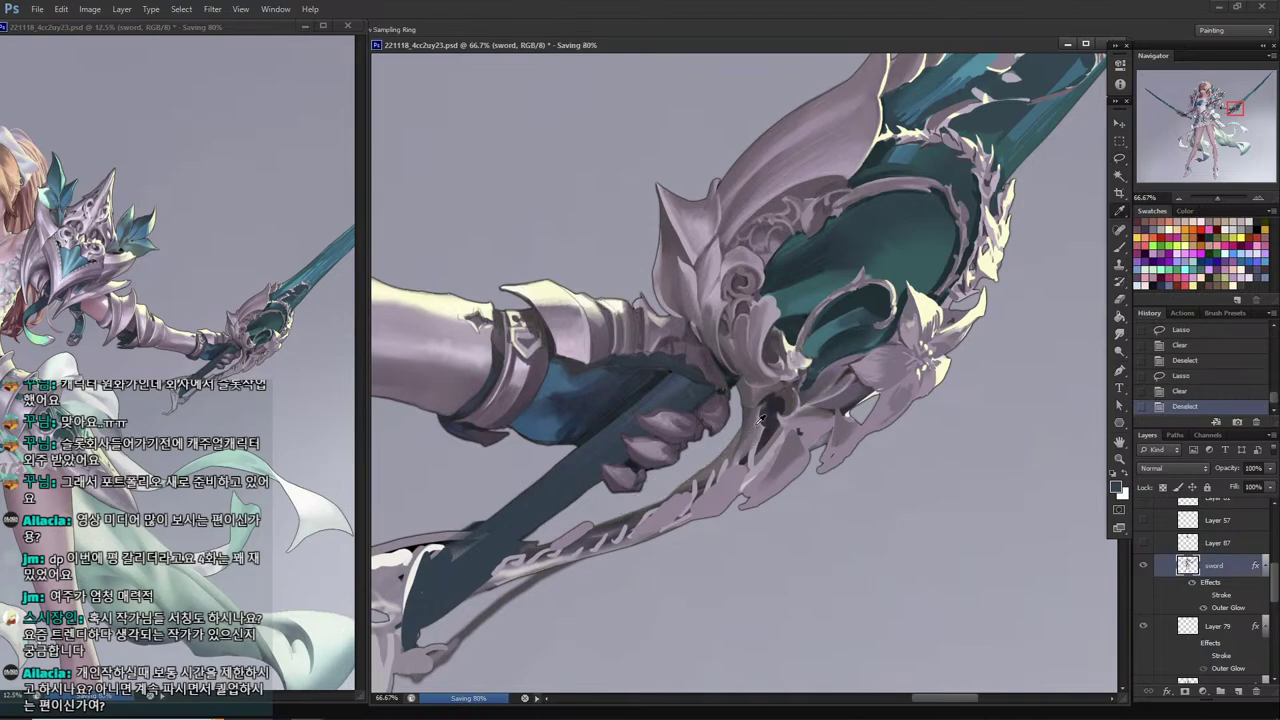
Lasso a thin strip along the curved guard bar's inner edge, fill it with a sampled dark tone, and deselect.
click(762, 418)
key(l)
mouse_move(742, 406)
mouse_down()
mouse_move(592, 529)
mouse_move(742, 403)
mouse_up()
drag(712, 460, 716, 462)
key(b)
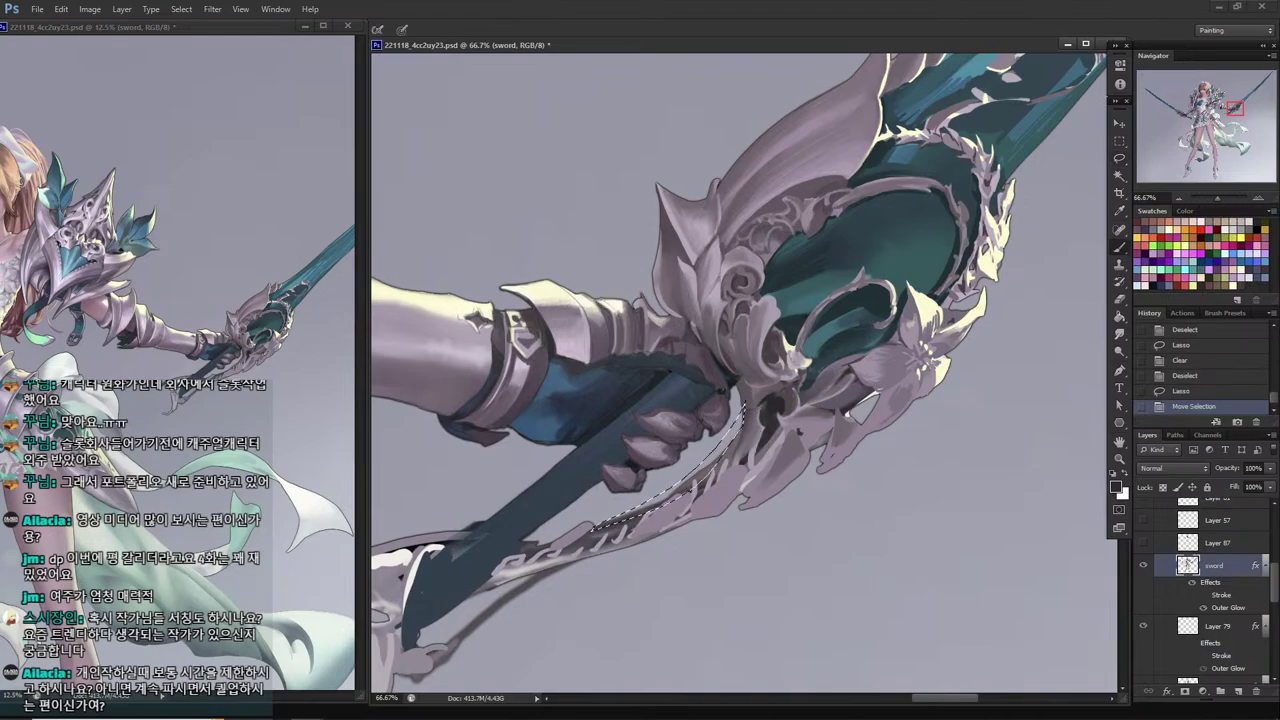
mouse_move(742, 408)
mouse_down()
mouse_move(661, 498)
mouse_move(560, 542)
mouse_up()
key(l)
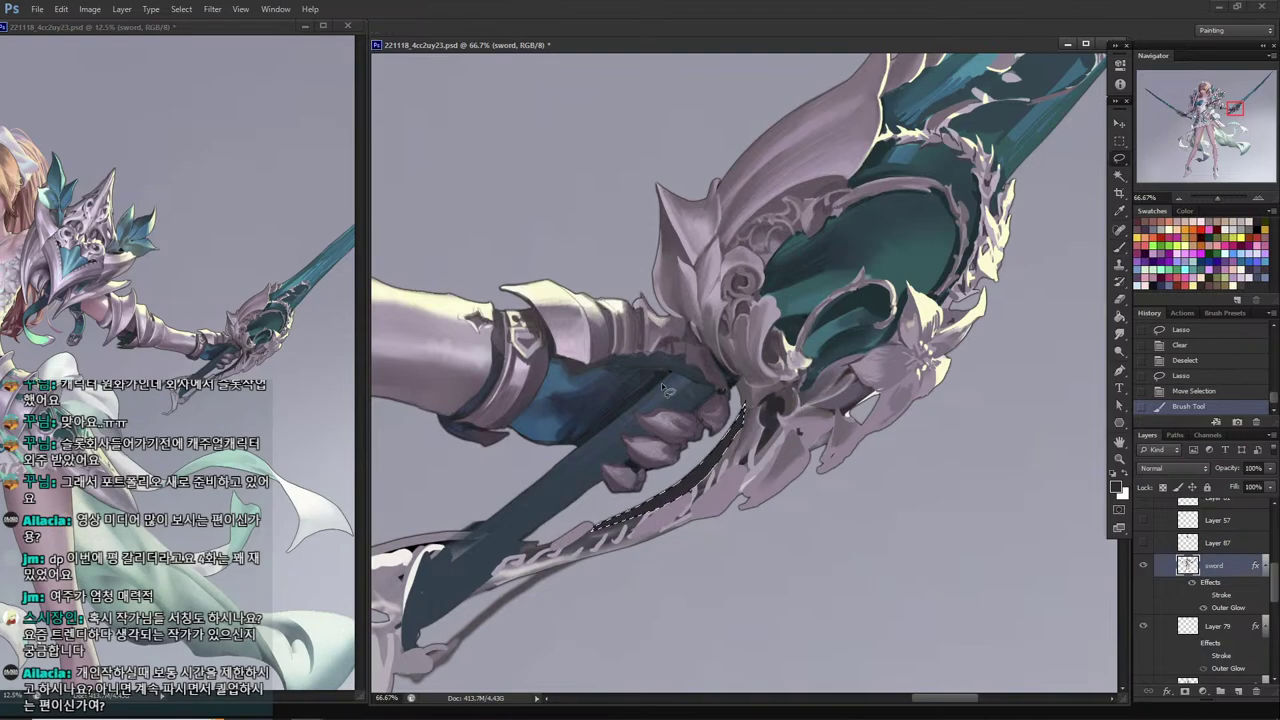
key(ctrl+d)
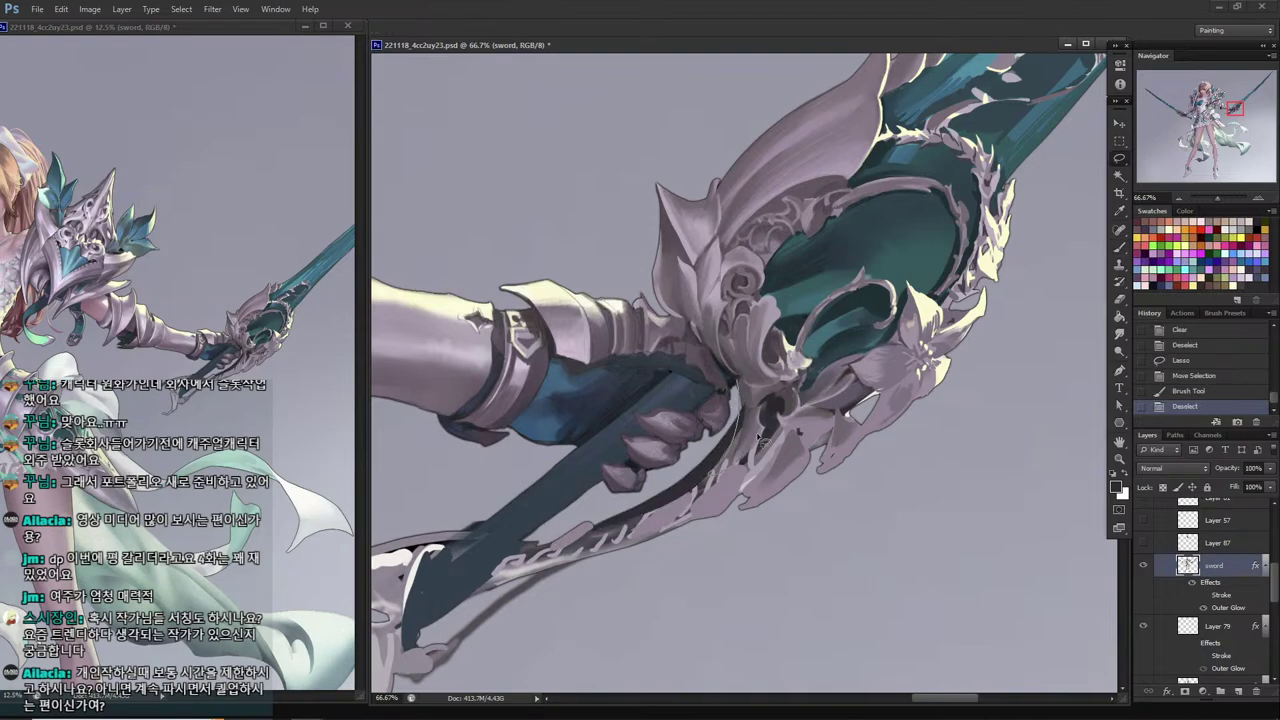
Lasso the curved guard bar below the fingers and block in its surface with a sampled metal tone.
mouse_move(759, 438)
mouse_down()
mouse_move(739, 384)
mouse_move(738, 450)
mouse_up()
key(i)
click(744, 452)
key(b)
drag(750, 415, 718, 470)
key(l)
mouse_move(750, 418)
mouse_down()
mouse_move(741, 452)
mouse_move(666, 532)
mouse_move(742, 463)
mouse_move(590, 524)
mouse_move(700, 480)
mouse_up()
key(ctrl+d)
key(b)
drag(730, 440, 680, 495)
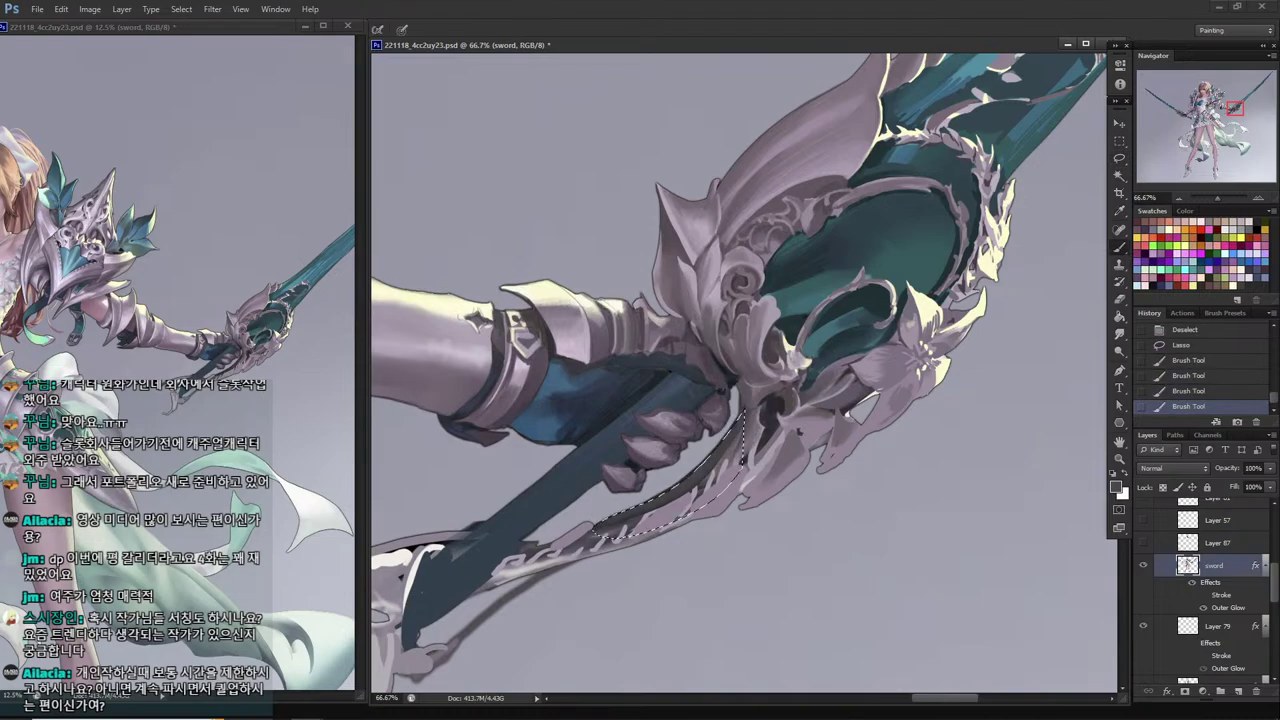
Blend the selected guard bar's shading along its length with sampled mid-tones, and deselect.
alt+click(718, 462)
mouse_move(722, 452)
mouse_down()
mouse_move(660, 505)
mouse_move(596, 534)
mouse_move(606, 530)
mouse_up()
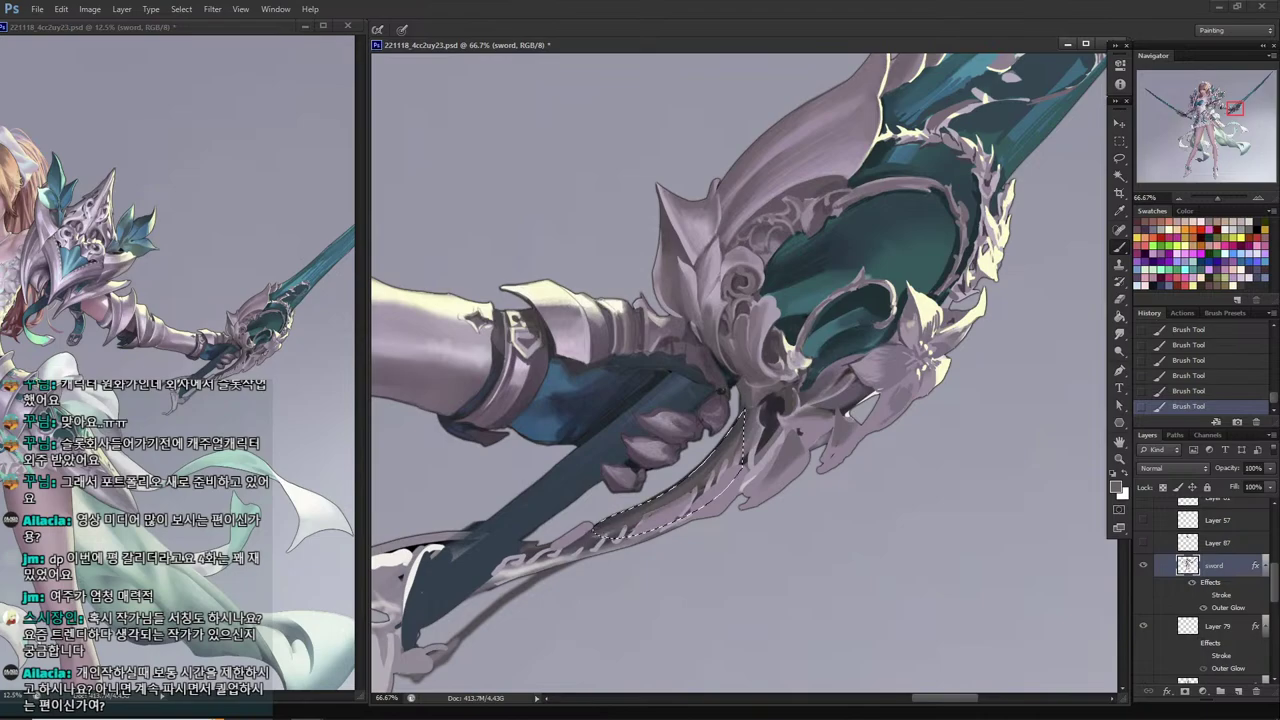
alt+click(690, 478)
drag(676, 490, 640, 515)
drag(714, 454, 690, 478)
mouse_move(594, 530)
mouse_down()
mouse_move(705, 515)
mouse_move(684, 514)
mouse_up()
key(l)
key(ctrl+d)
Paint over the jagged ornament on the guard bar's lower stretch with sampled metal tones, and save.
key(l)
key(b)
alt+click(690, 510)
key(l)
mouse_move(700, 506)
mouse_down()
mouse_move(628, 542)
mouse_move(660, 524)
mouse_up()
key(b)
alt+click(695, 512)
mouse_move(656, 525)
mouse_down()
mouse_move(549, 571)
mouse_move(595, 559)
mouse_move(596, 491)
mouse_up()
alt+click(674, 522)
alt+click(676, 523)
alt+click(674, 532)
alt+click(673, 531)
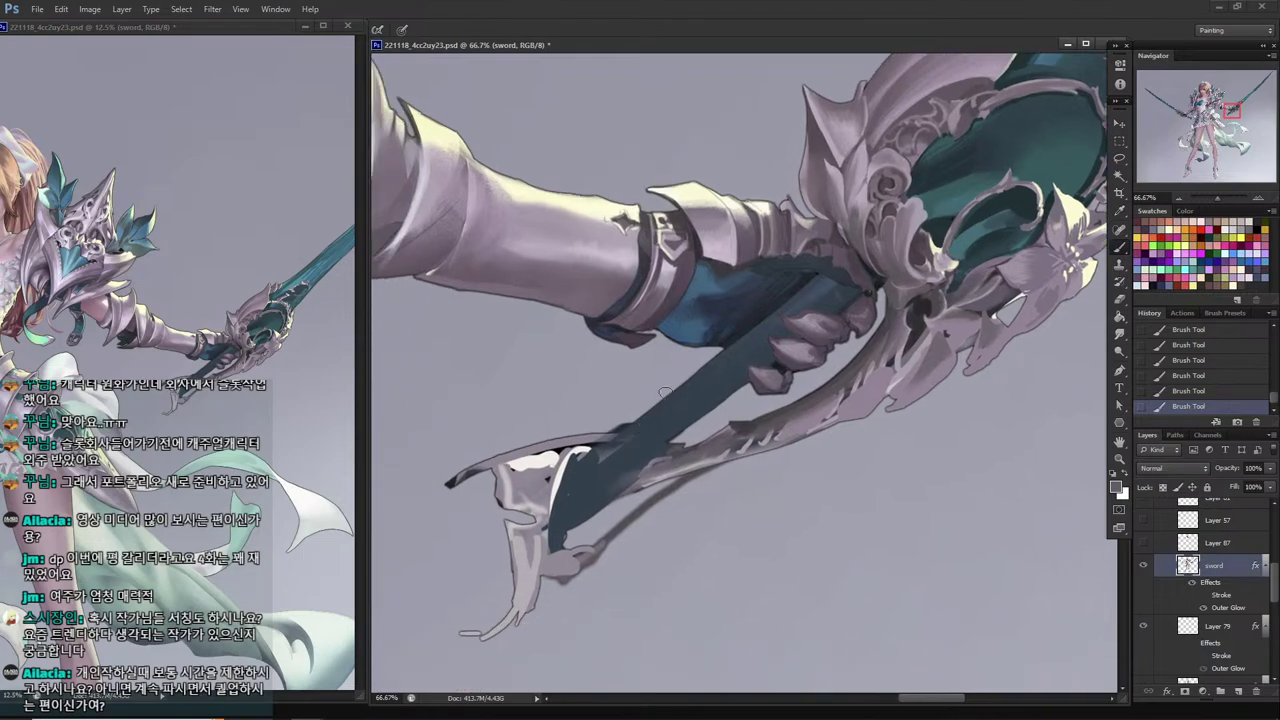
key(ctrl+s)
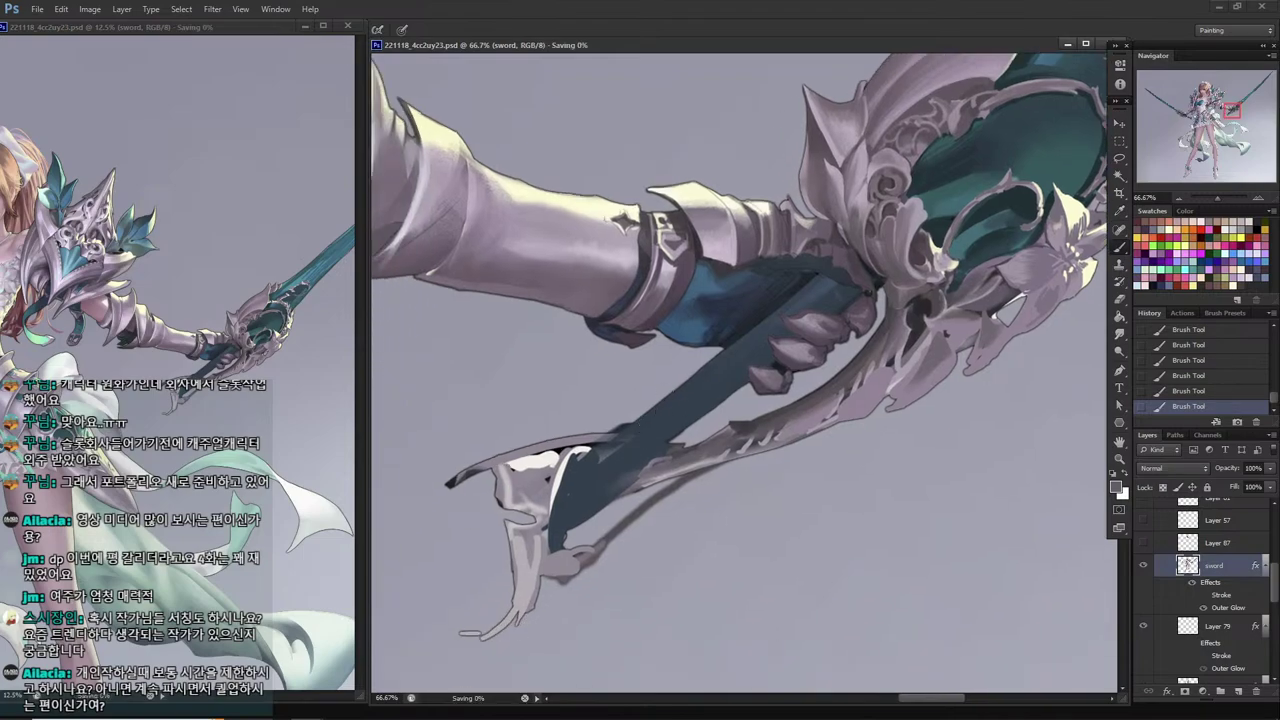
Lasso the upper end of the curved guard bar and paint over it with a sampled metal tone using the 80 px brush.
right_click(783, 278)
click(806, 379)
mouse_move(710, 325)
mouse_down()
mouse_move(563, 349)
mouse_move(547, 370)
mouse_up()
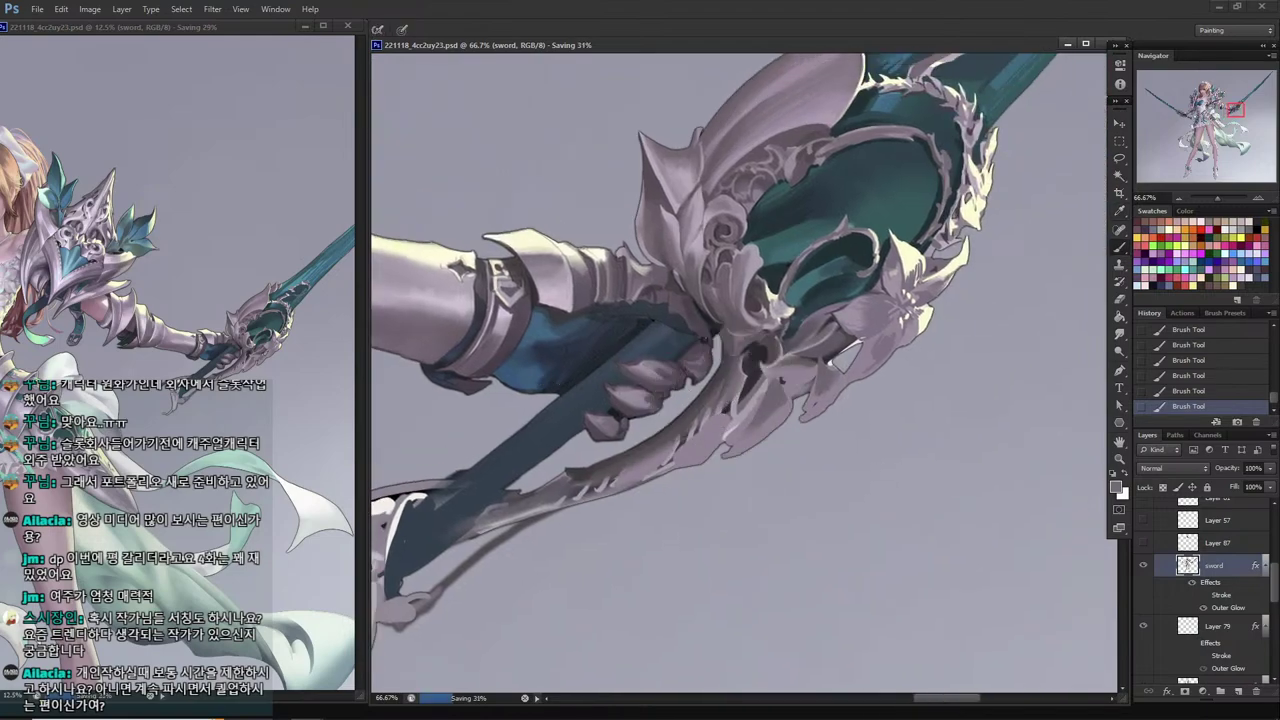
key(l)
mouse_move(740, 392)
mouse_down()
mouse_move(737, 424)
mouse_move(711, 455)
mouse_move(722, 398)
mouse_up()
key(b)
key(alt)
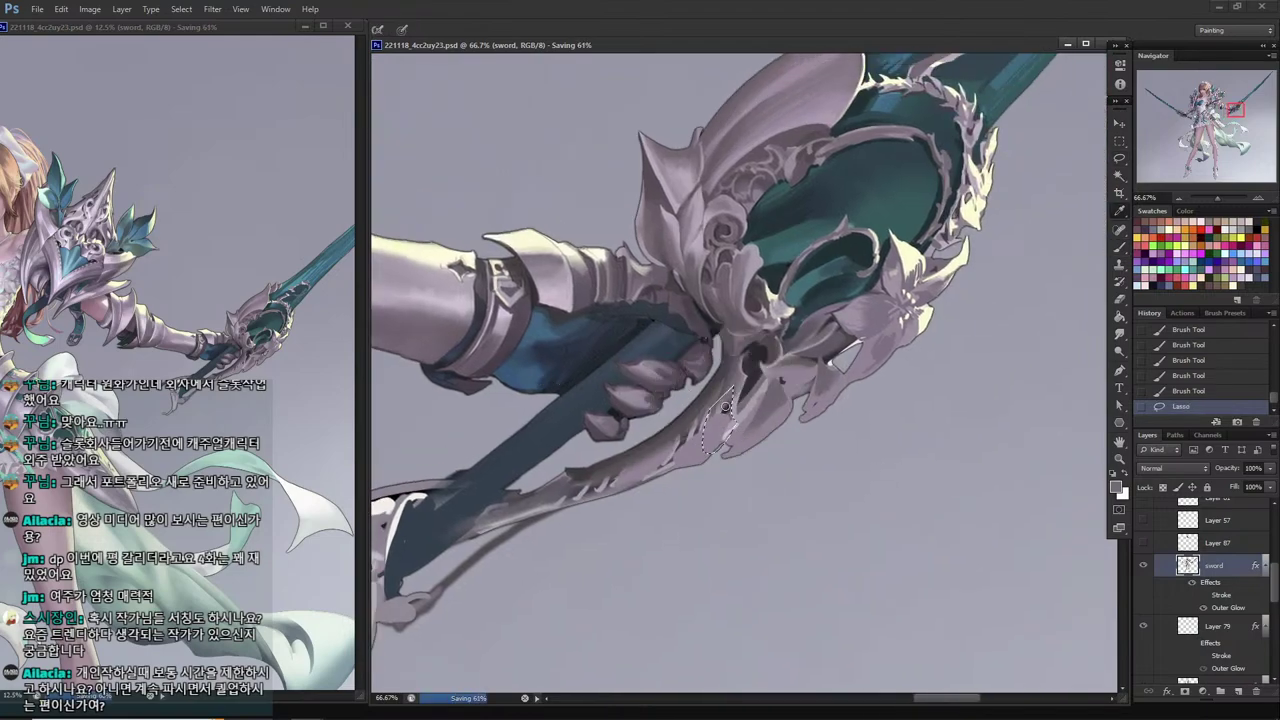
alt+click(731, 377)
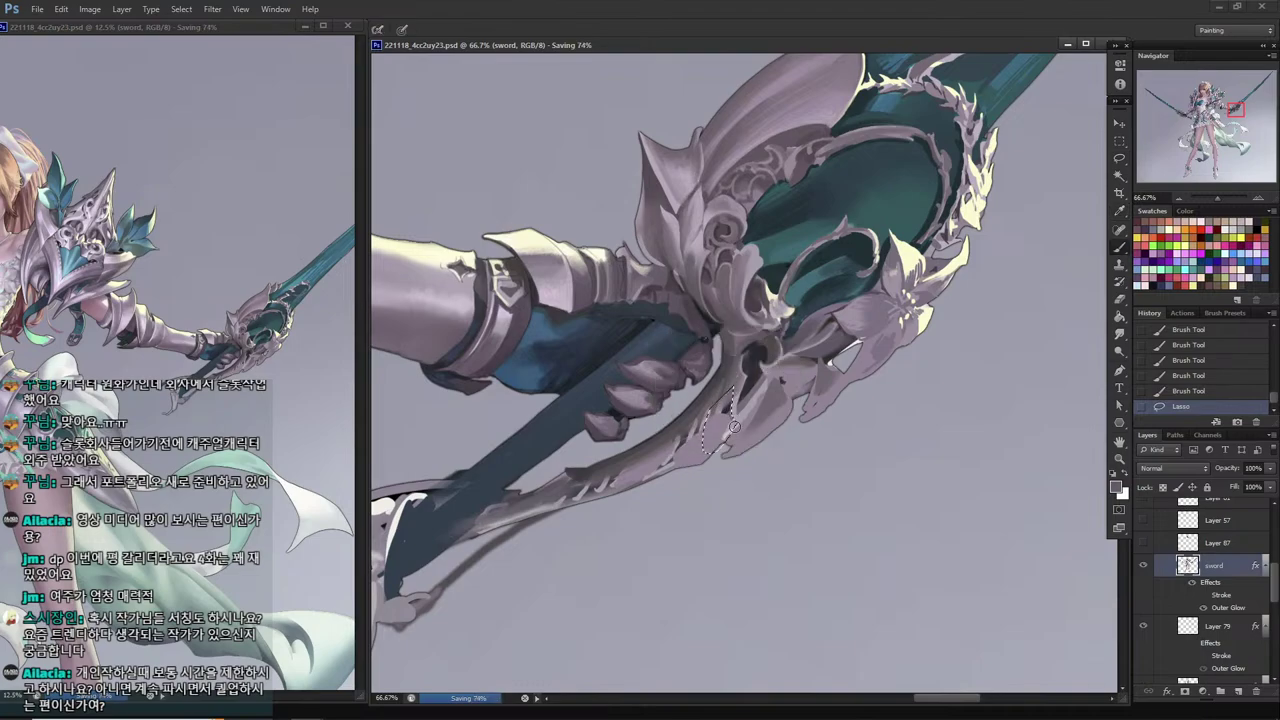
right_click(820, 394)
click(810, 414)
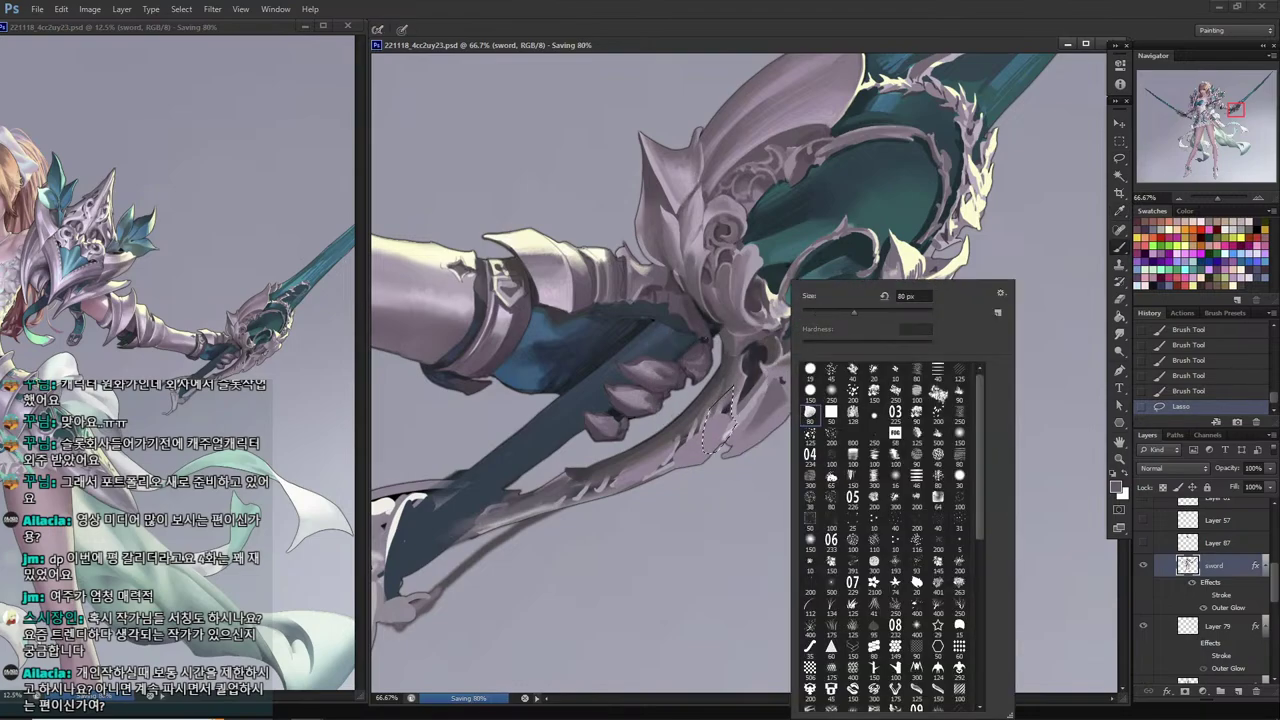
drag(712, 440, 730, 405)
mouse_move(716, 436)
mouse_down()
mouse_move(732, 410)
mouse_move(714, 452)
mouse_move(728, 412)
mouse_up()
Blend the shading inside the selection with sampled neighbouring tones, and deselect.
key(alt)
alt+click(740, 420)
alt+click(736, 420)
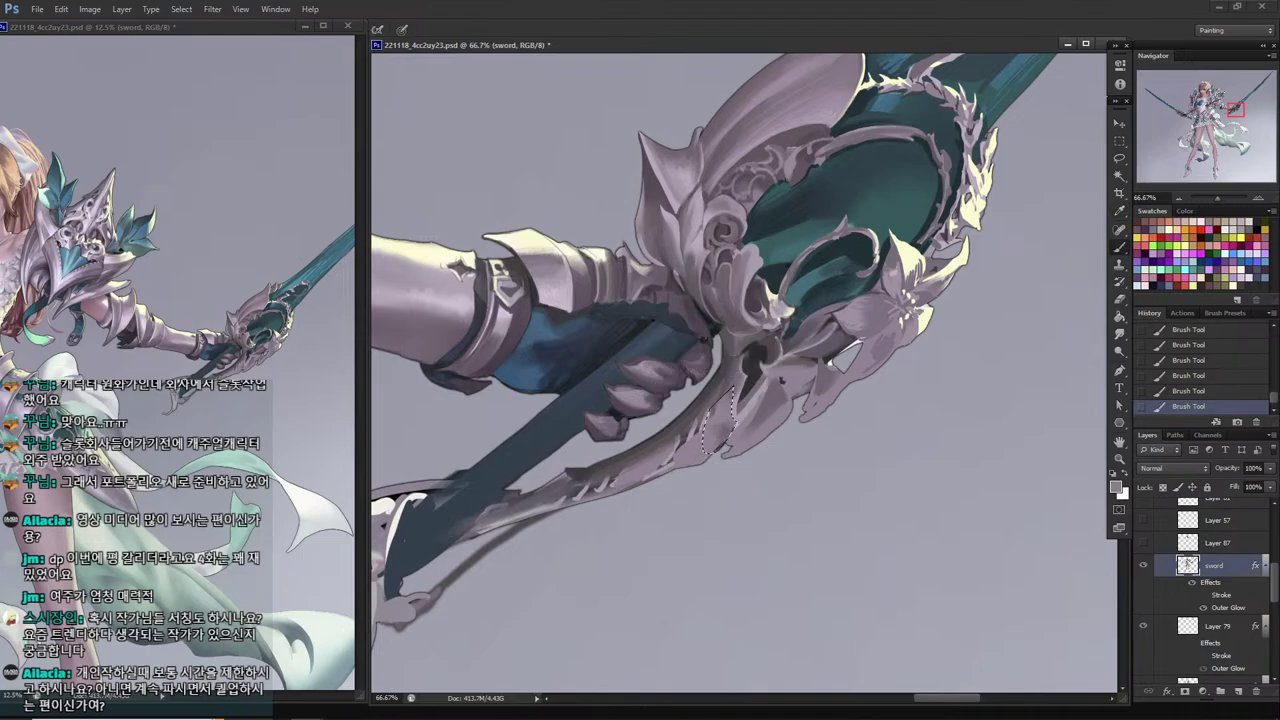
alt+click(724, 424)
alt+click(738, 424)
key(l)
key(ctrl+d)
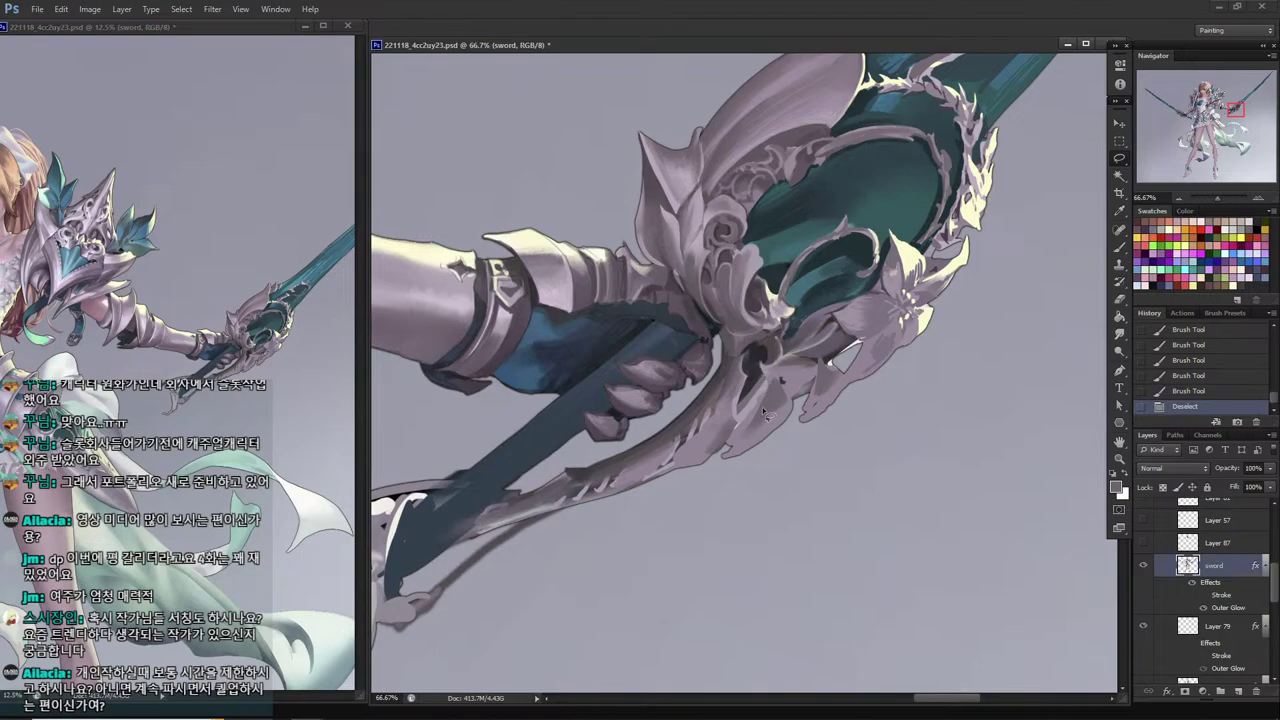
Shade the broad leaf below the guard's dark opening with a sampled darker metal tone.
key(i)
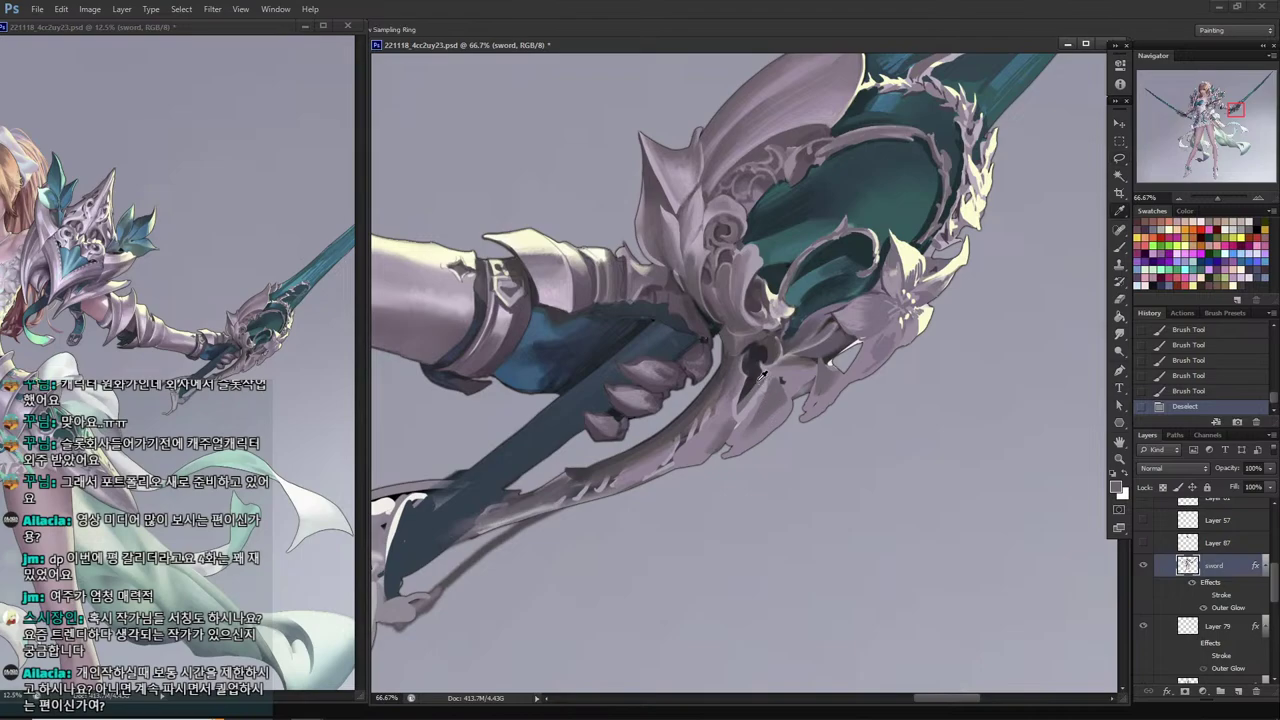
click(777, 375)
key(b)
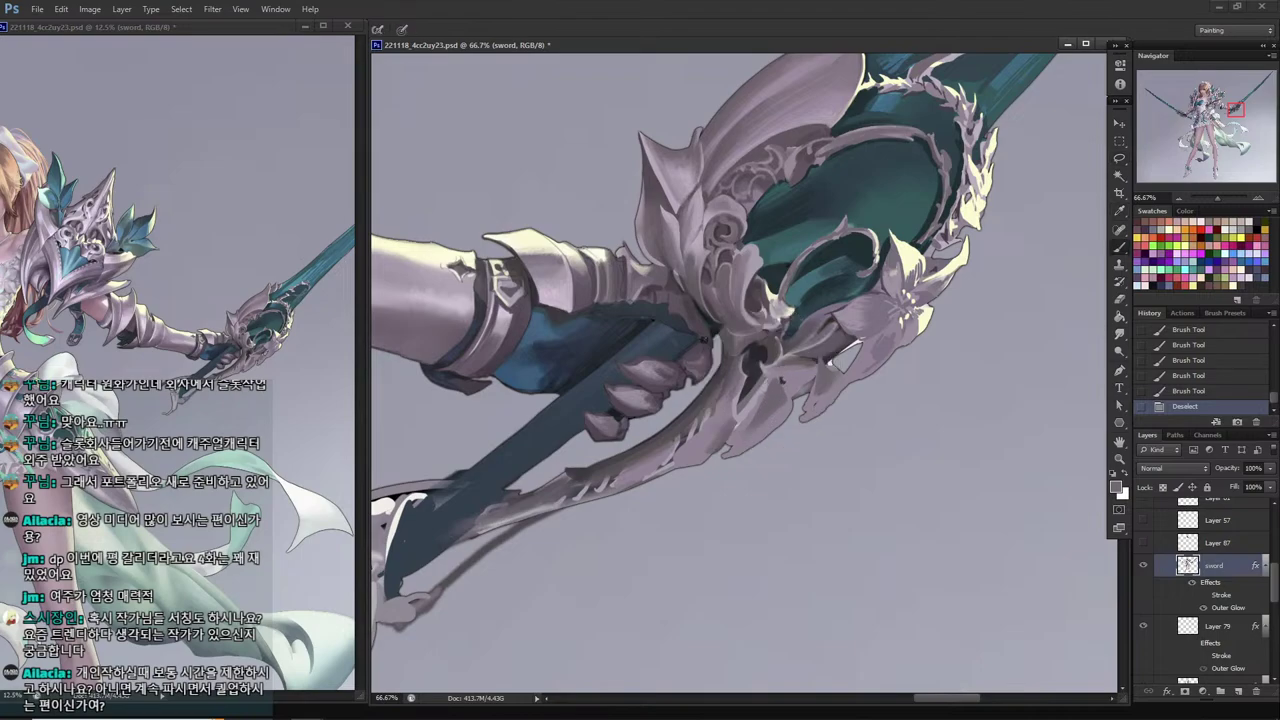
drag(760, 390, 741, 424)
drag(768, 394, 752, 406)
mouse_move(756, 388)
mouse_down()
mouse_move(737, 432)
mouse_move(746, 398)
mouse_up()
key(i)
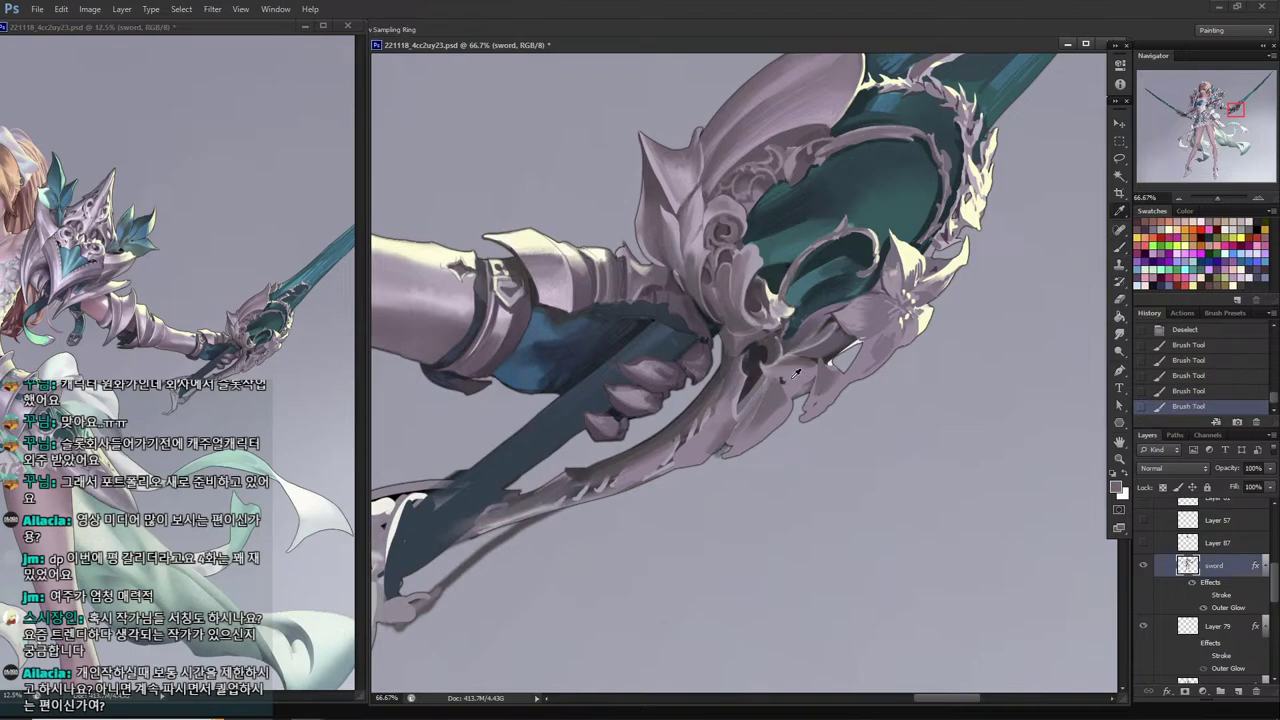
key(b)
click(735, 412)
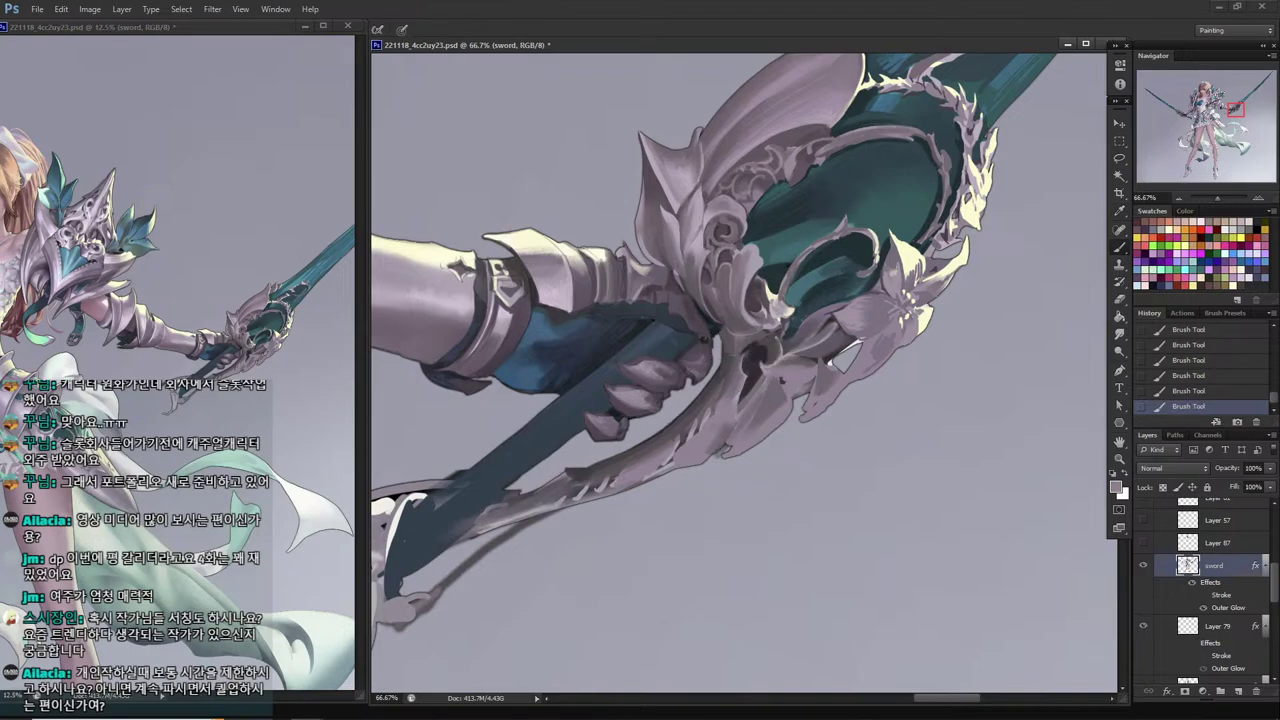
Undo the last two brush strokes on the broad leaf and save the file.
key(i)
click(751, 395)
key(b)
key(ctrl+alt+z)
key(ctrl+alt+z)
key(ctrl+s)
Paint shading on the small leaf between the dark opening and the flower with a sampled tone.
drag(716, 412, 631, 432)
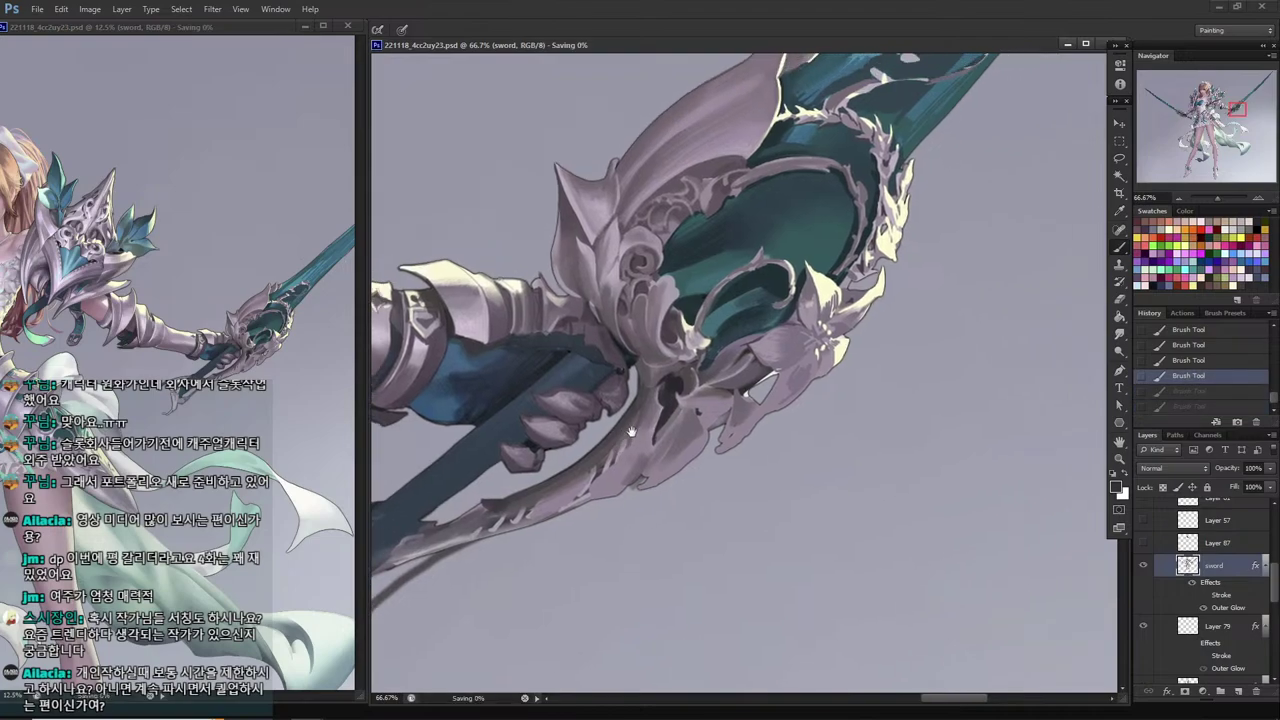
key(i)
click(712, 393)
key(b)
drag(724, 408, 696, 406)
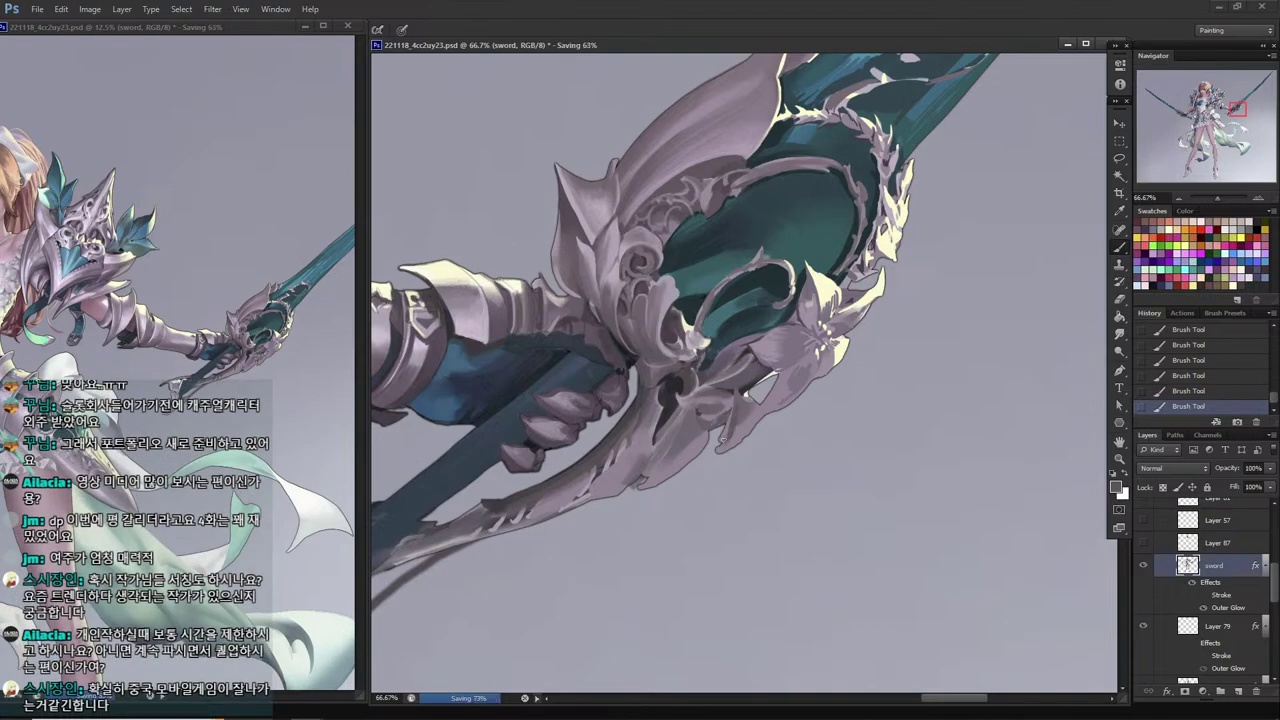
Lasso a sliver at the gap beneath the flower, paint it with the sampled pale yellow highlight, and save.
key(l)
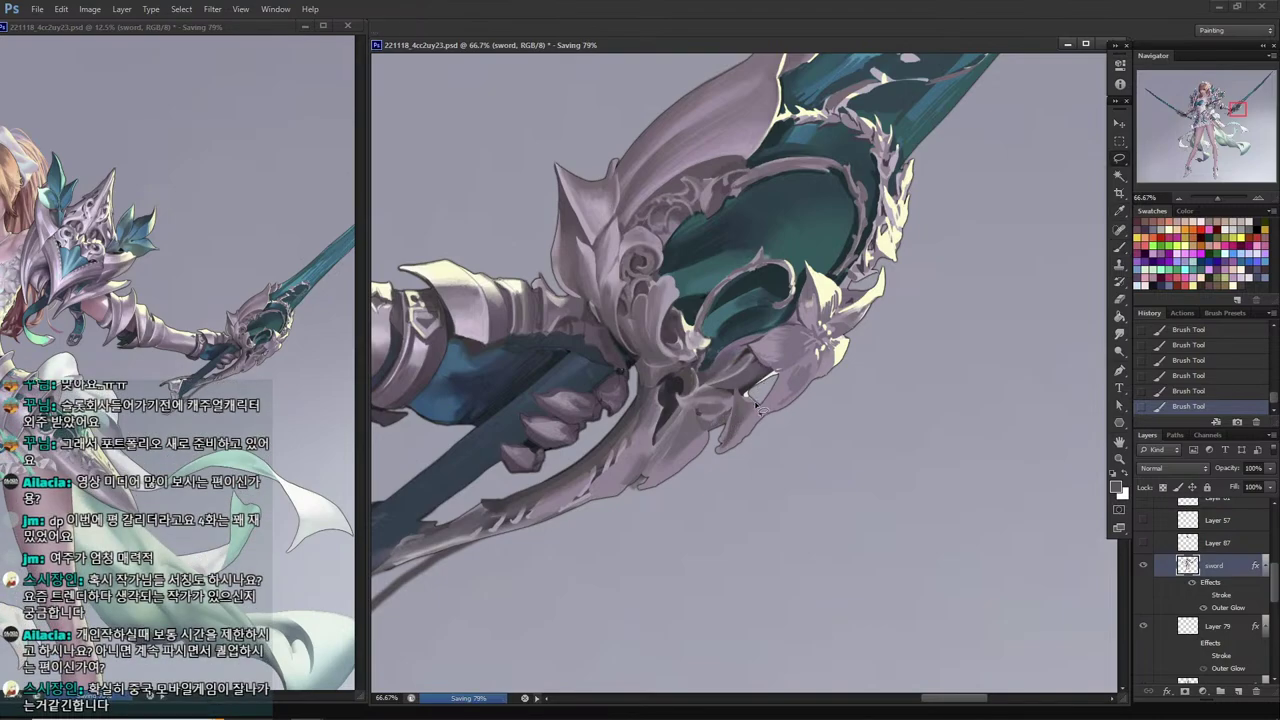
mouse_move(764, 408)
mouse_down()
mouse_move(775, 346)
mouse_move(829, 323)
mouse_move(847, 339)
mouse_move(747, 397)
mouse_move(763, 412)
mouse_move(746, 394)
mouse_move(744, 410)
mouse_move(714, 362)
mouse_up()
key(i)
click(841, 342)
key(b)
key(l)
key(ctrl+s)
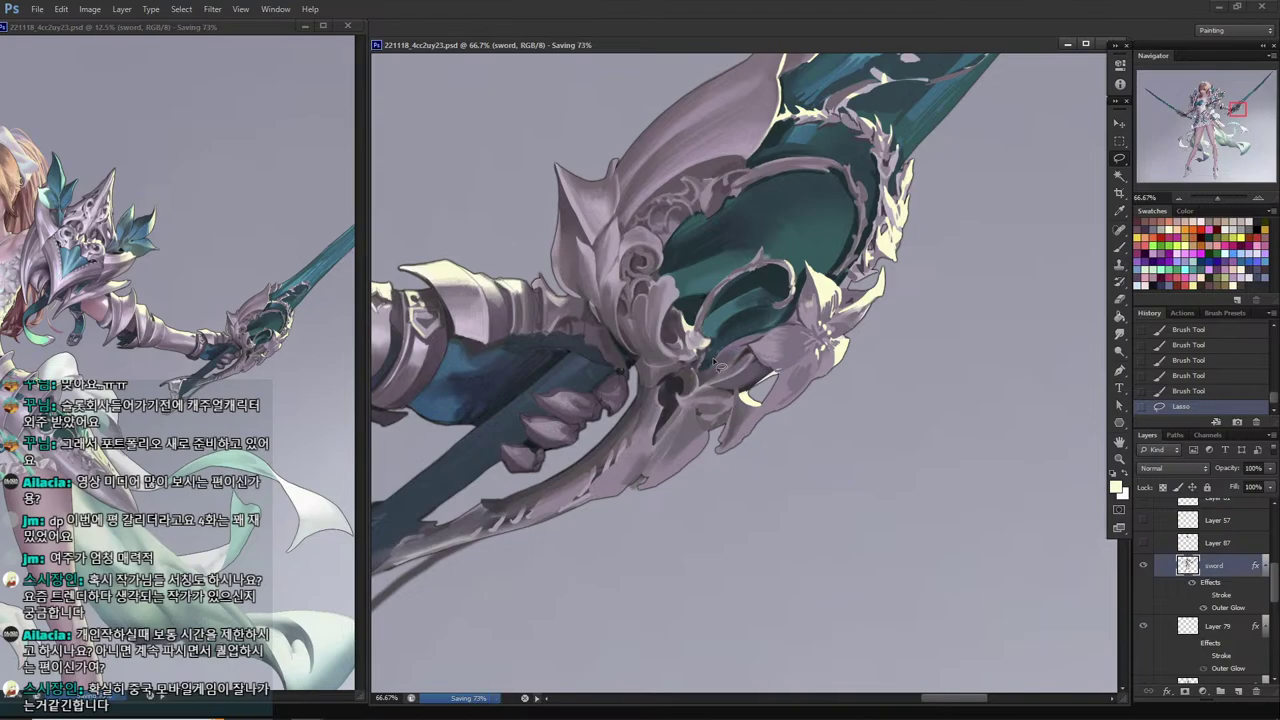
Lasso the narrow pointed leaf beneath the yellow highlight, repaint it with sampled metal tones, and deselect.
key(i)
click(742, 403)
key(l)
mouse_move(783, 372)
mouse_down()
mouse_move(756, 436)
mouse_move(784, 374)
mouse_move(752, 410)
mouse_up()
key(b)
mouse_move(766, 392)
mouse_down()
mouse_move(744, 420)
mouse_move(765, 418)
mouse_move(750, 416)
mouse_move(732, 444)
mouse_move(746, 426)
mouse_up()
key(l)
key(b)
alt+click(741, 419)
mouse_move(758, 416)
mouse_down()
mouse_move(744, 428)
mouse_move(758, 410)
mouse_up()
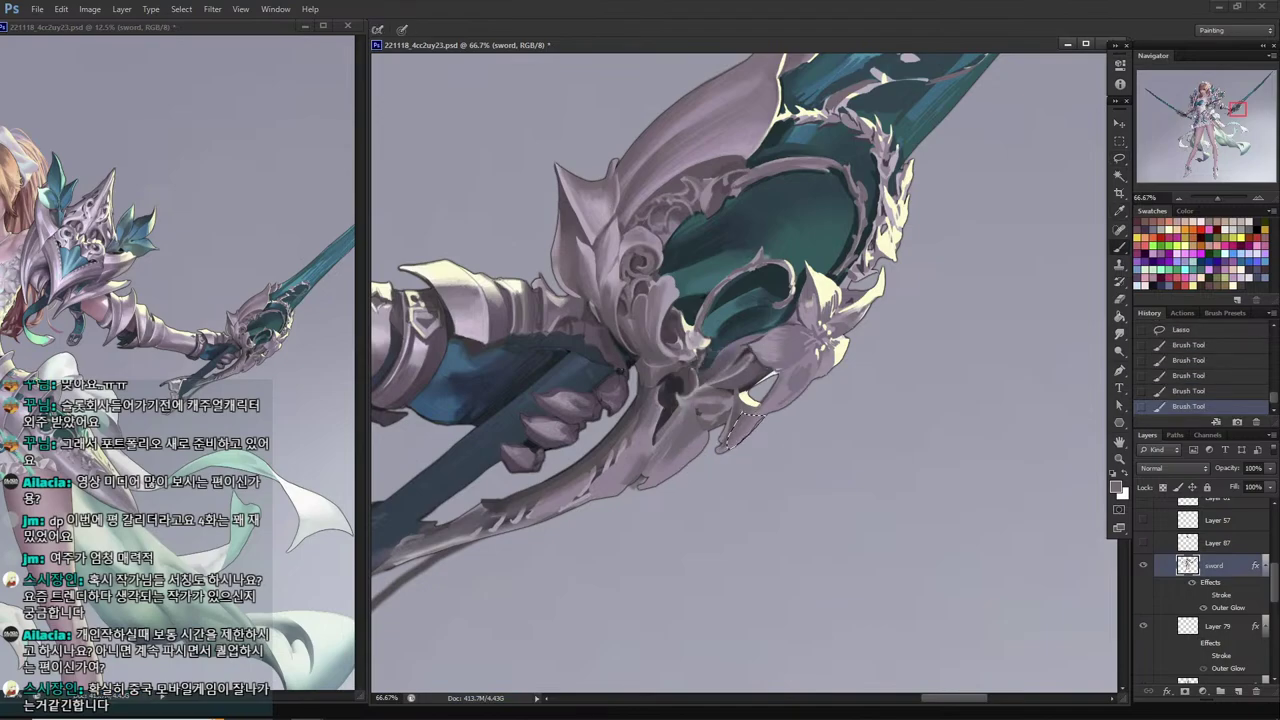
key(l)
key(ctrl+d)
Lasso and delete the excess along the pointed leaf's outer edge, deselect, and save.
drag(733, 453, 740, 450)
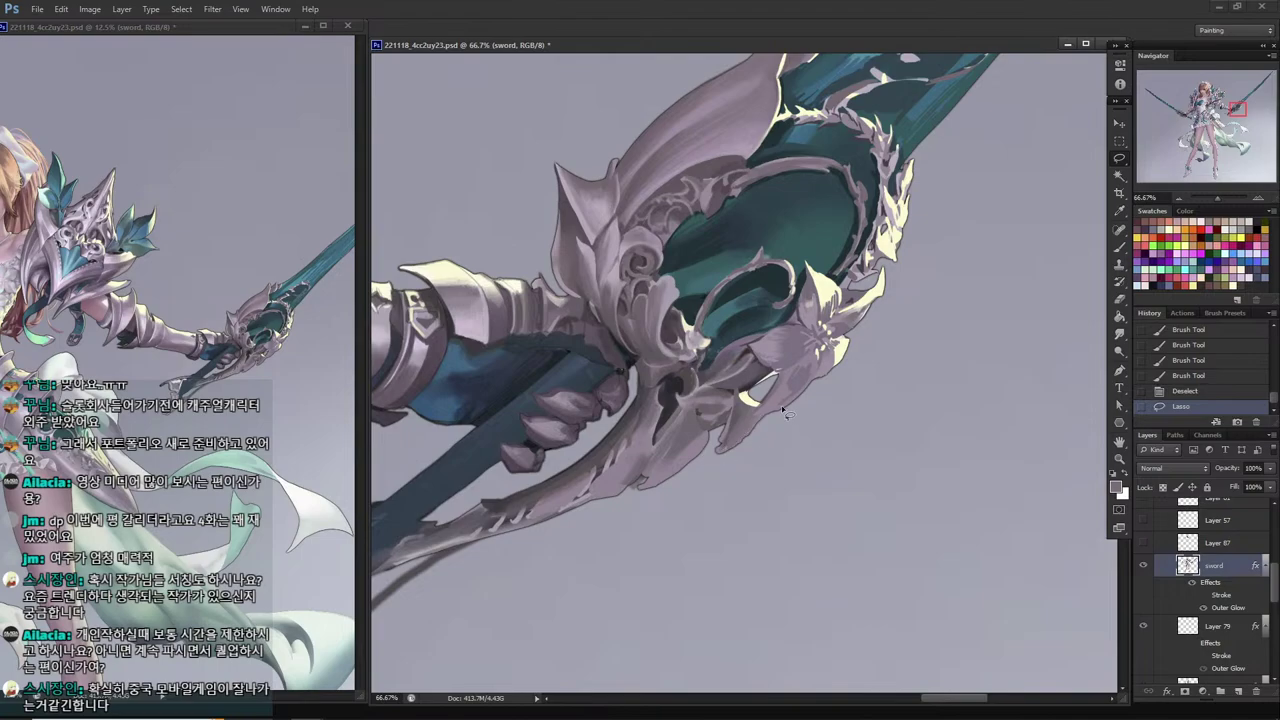
key(ctrl+d)
drag(744, 463, 748, 414)
key(Delete)
key(ctrl+d)
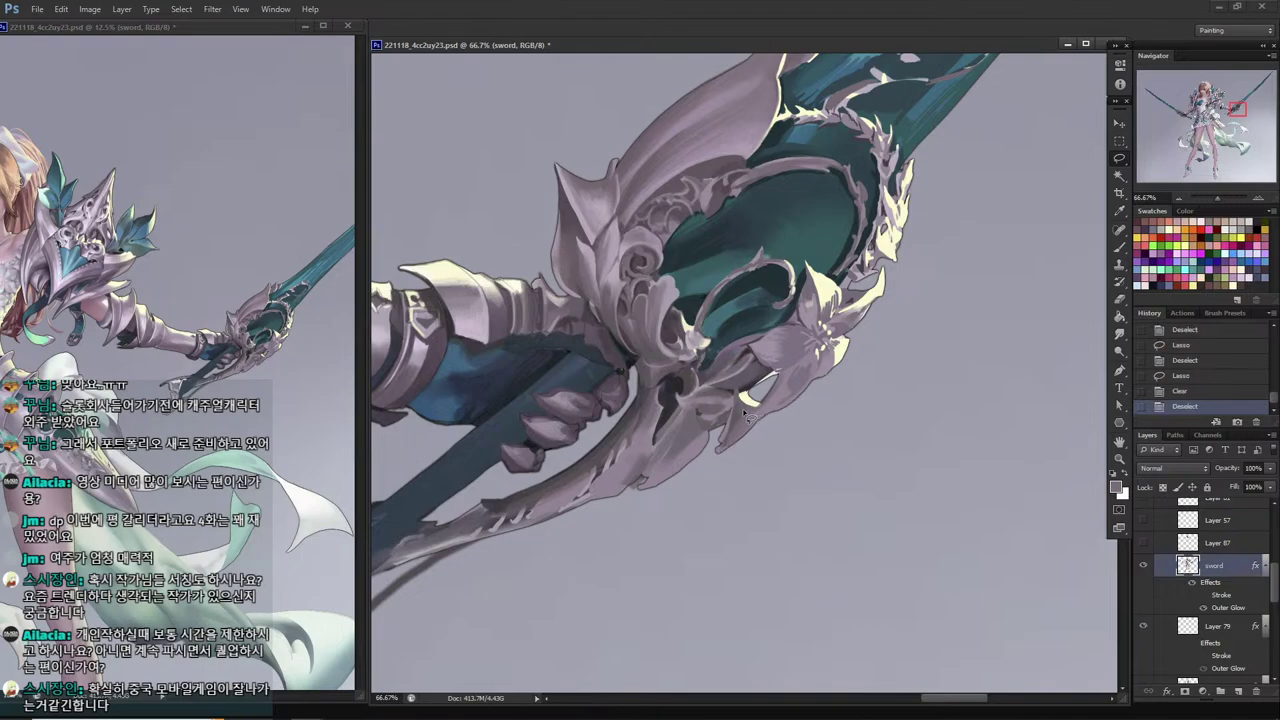
key(ctrl+s)
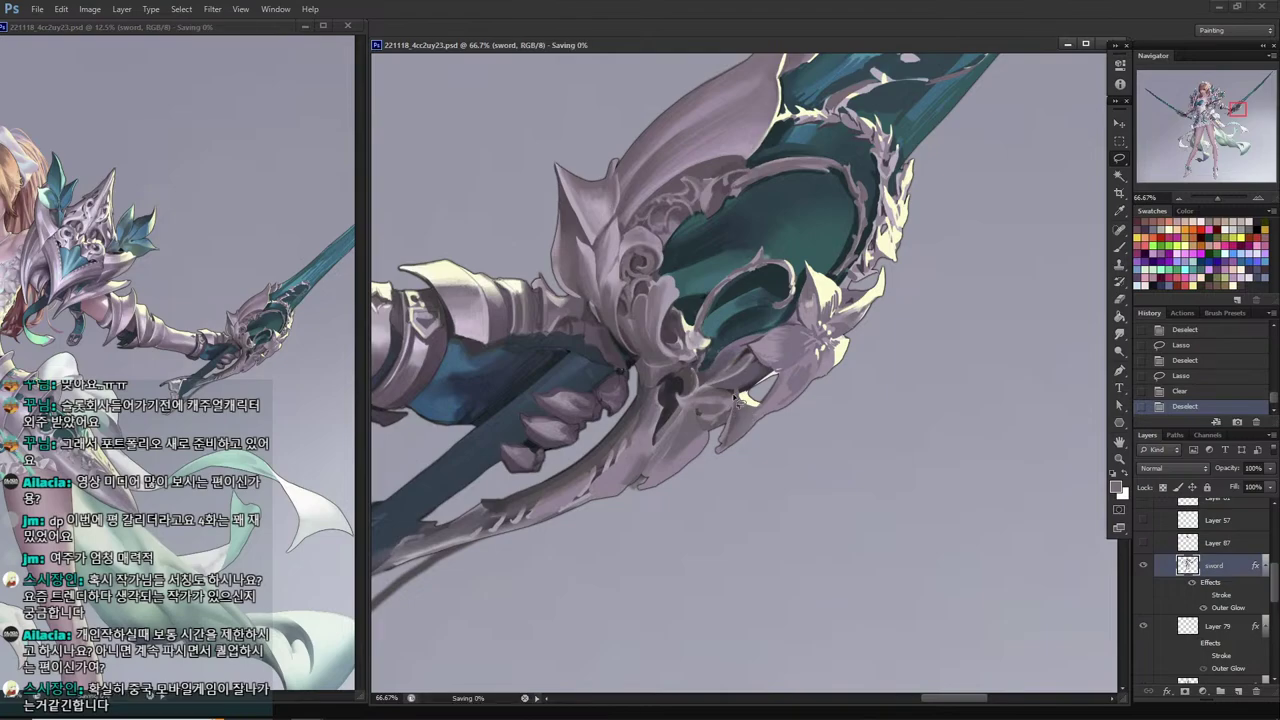
Lasso the area around the pointed leaf's lower tip, paint it with sampled tones, and deselect.
mouse_move(739, 398)
mouse_down()
mouse_move(696, 466)
mouse_move(717, 456)
mouse_move(735, 398)
mouse_move(702, 469)
mouse_move(738, 400)
mouse_up()
key(i)
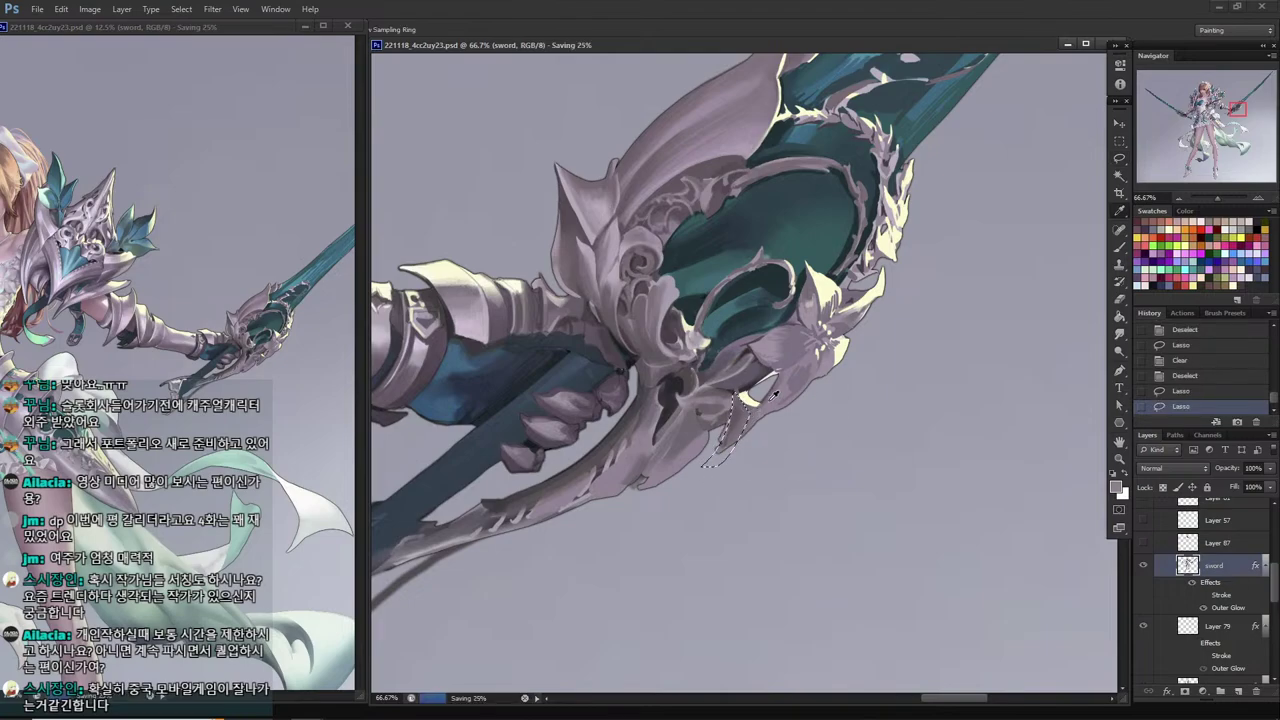
key(b)
right_click(806, 357)
drag(756, 342, 766, 330)
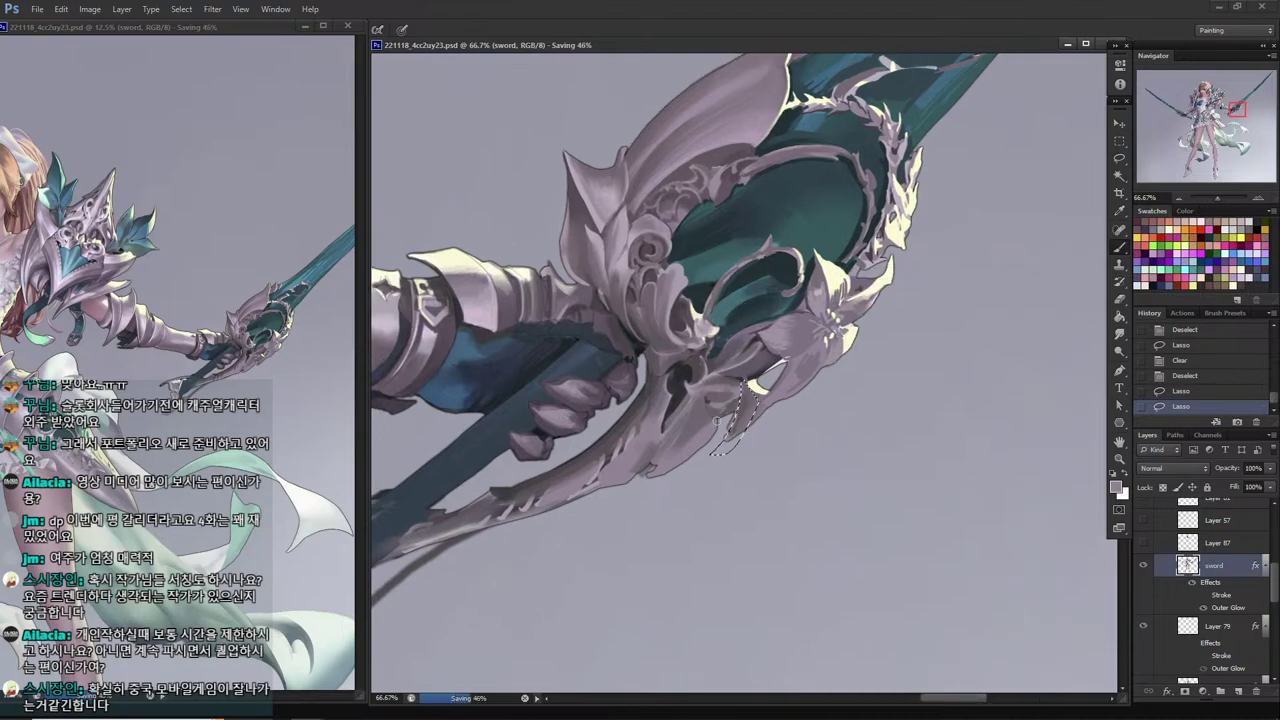
mouse_move(744, 398)
mouse_down()
mouse_move(718, 448)
mouse_move(737, 451)
mouse_move(750, 432)
mouse_move(721, 452)
mouse_move(750, 402)
mouse_move(808, 432)
mouse_up()
alt+click(738, 429)
key(l)
key(ctrl+d)
Trim the pointed leaf's tip and inner edge to a sharper silhouette by deleting lassoed slivers.
key(Delete)
key(ctrl+d)
key(i)
key(l)
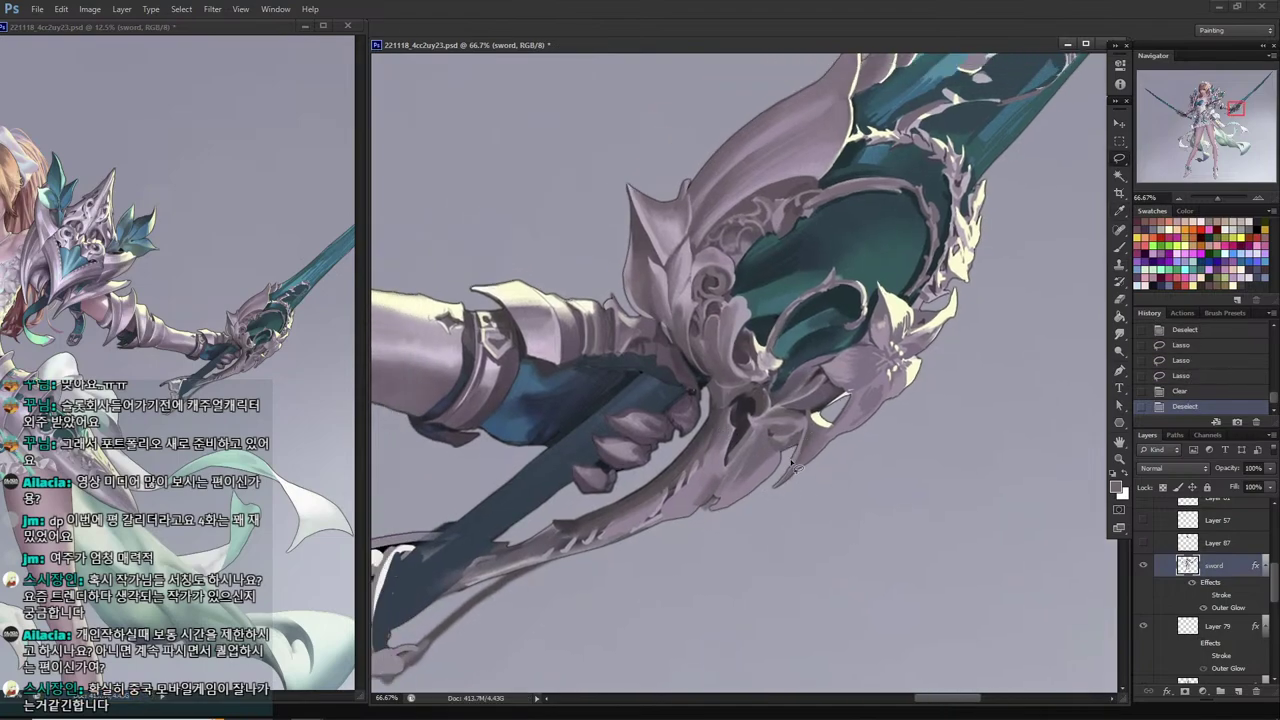
key(Delete)
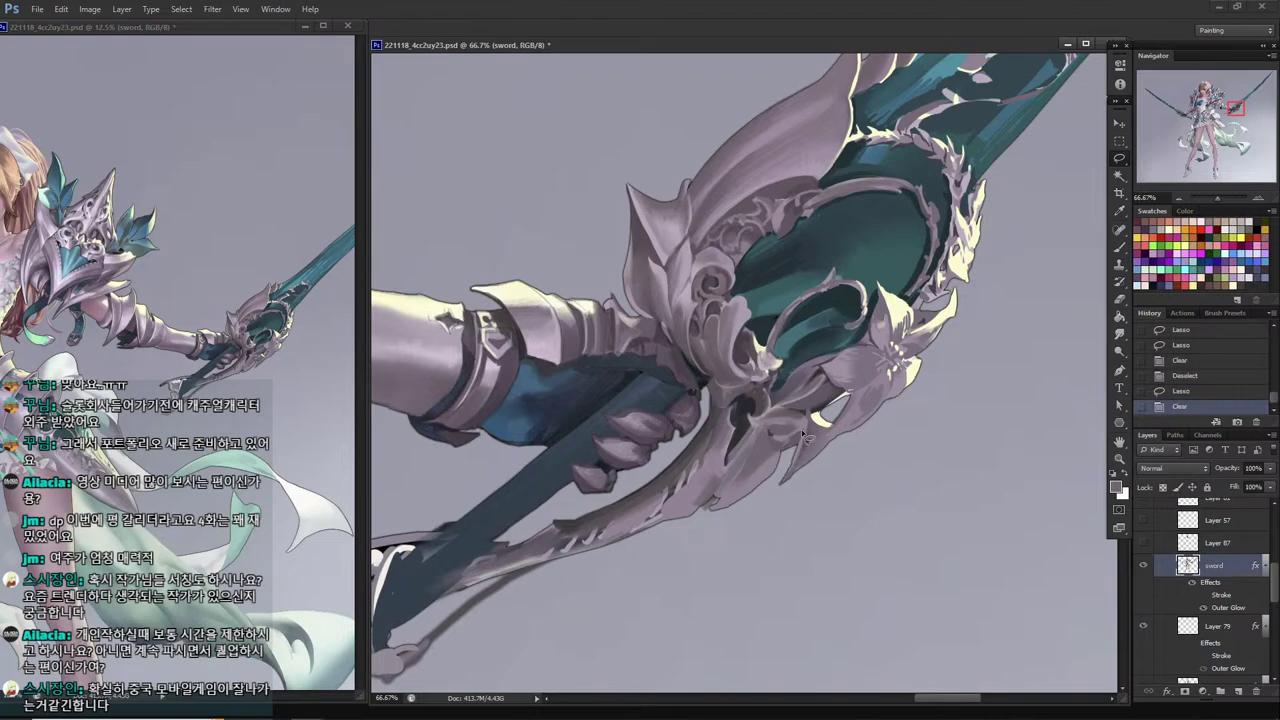
key(ctrl+d)
mouse_move(797, 454)
mouse_down()
mouse_move(786, 466)
mouse_move(794, 448)
mouse_up()
drag(781, 458, 794, 450)
key(Delete)
key(ctrl+d)
Darken the pointed leaf's inner edge with short strokes of a sampled tone.
key(i)
click(795, 440)
key(b)
drag(798, 440, 792, 455)
mouse_move(798, 442)
mouse_down()
mouse_move(790, 460)
mouse_move(796, 448)
mouse_up()
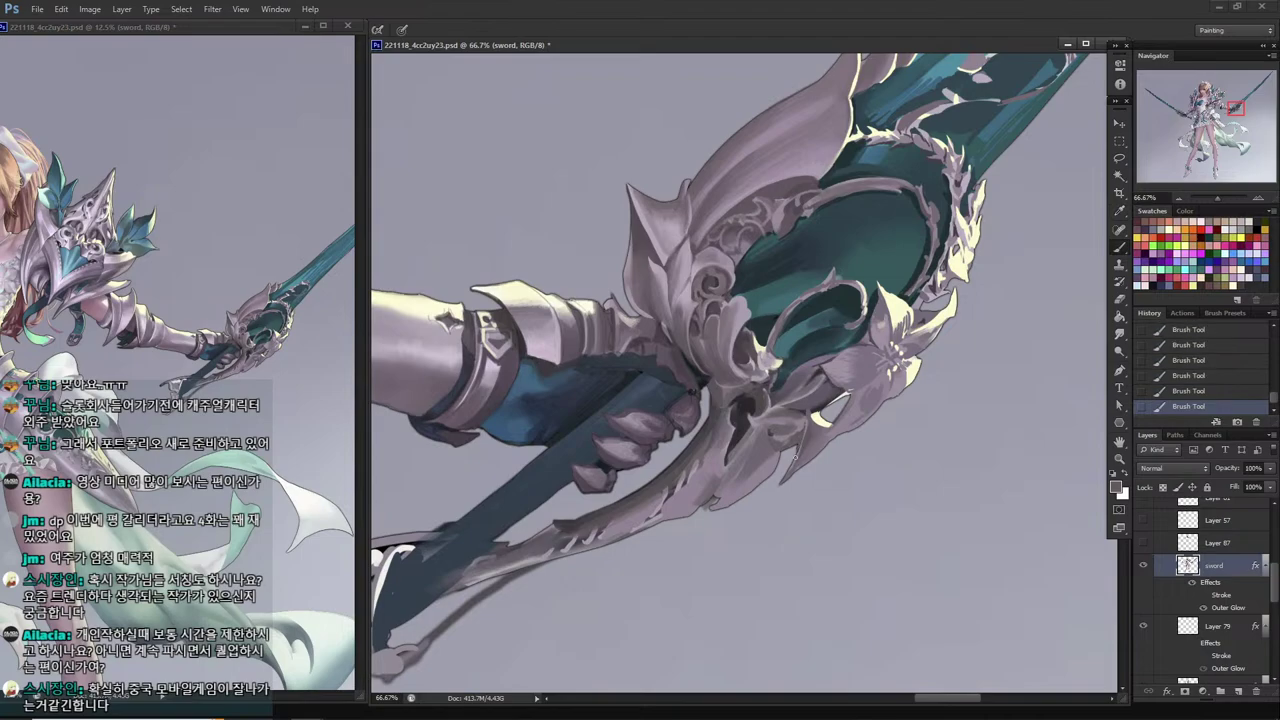
Paint and blend light and dark patches on the broad leaf below the dark opening with sampled tones.
drag(696, 393, 736, 356)
key(i)
key(b)
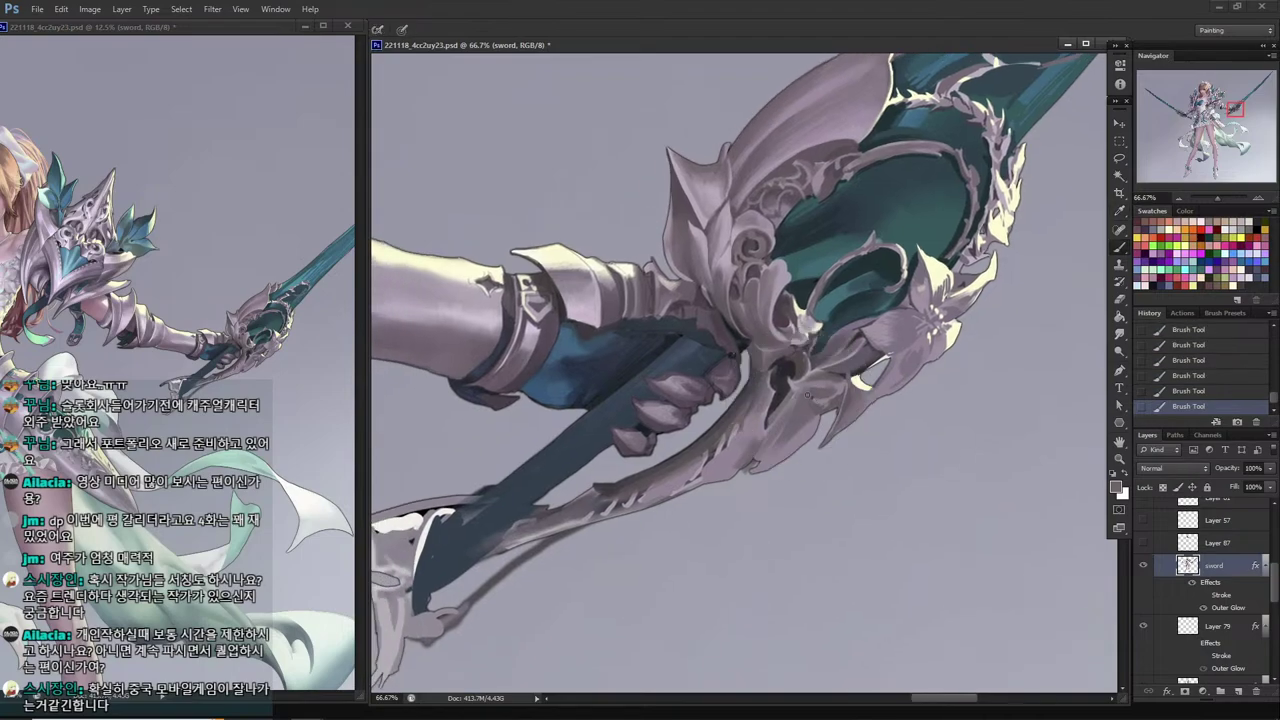
alt+click(810, 387)
alt+click(814, 399)
alt+click(802, 418)
drag(788, 441, 808, 439)
alt+click(809, 448)
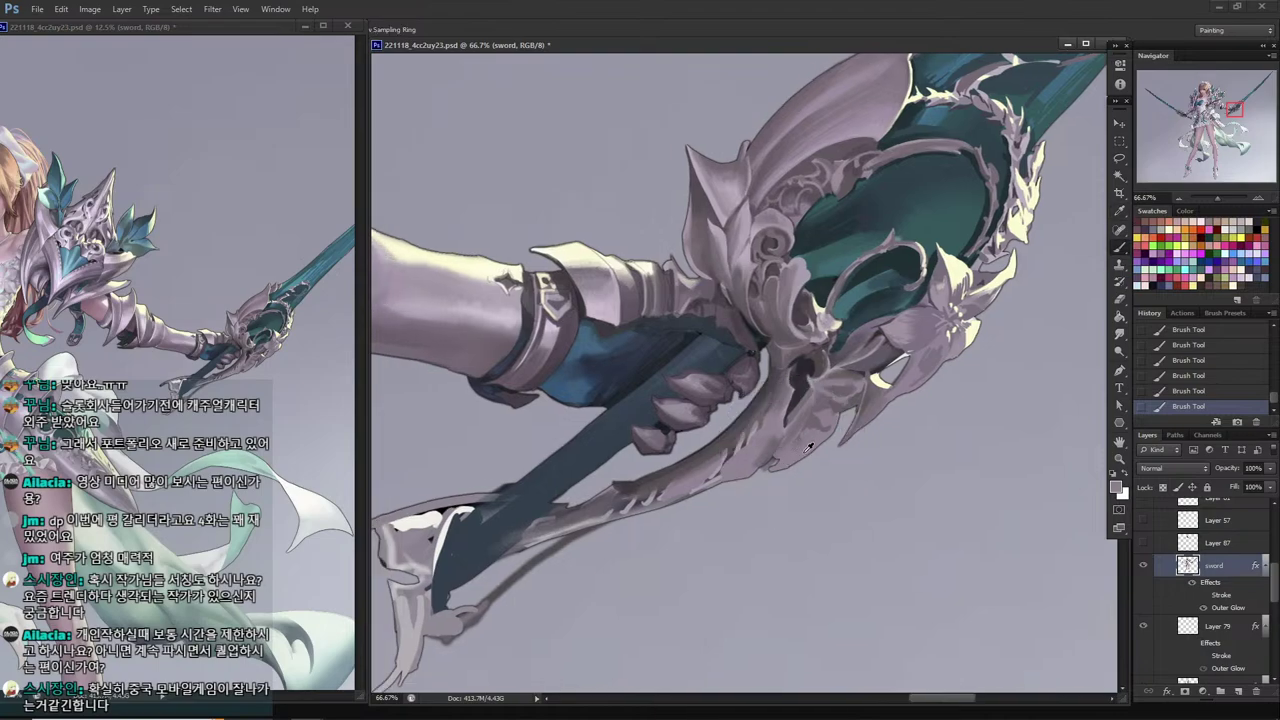
Lasso and delete the excess along the broad leaf's lower edge, and deselect.
mouse_move(762, 480)
mouse_down()
mouse_move(783, 456)
mouse_move(720, 508)
mouse_up()
key(l)
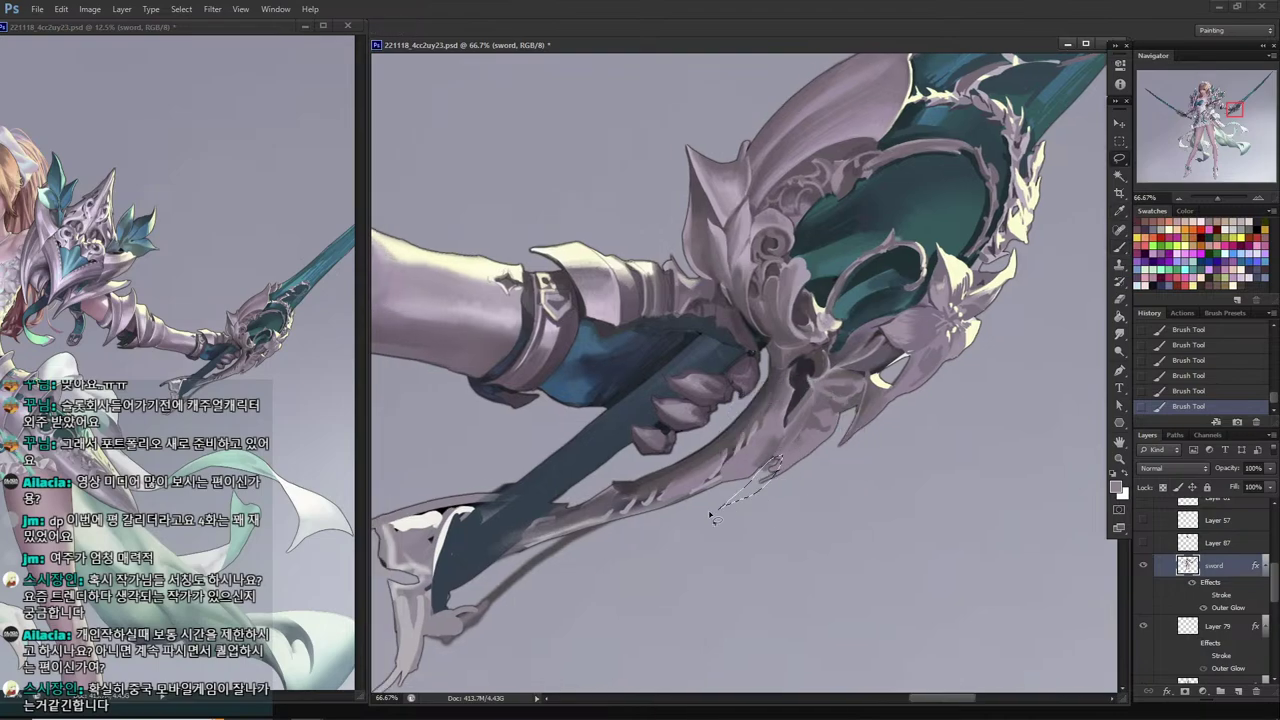
key(Delete)
key(ctrl+d)
Extend the broad leaf into a pointed tip with brush strokes, trim its edge with a lassoed deletion, and save.
key(b)
key(alt)
drag(786, 458, 776, 472)
drag(782, 462, 771, 478)
drag(779, 467, 748, 497)
key(l)
key(Delete)
key(ctrl+d)
key(ctrl+s)
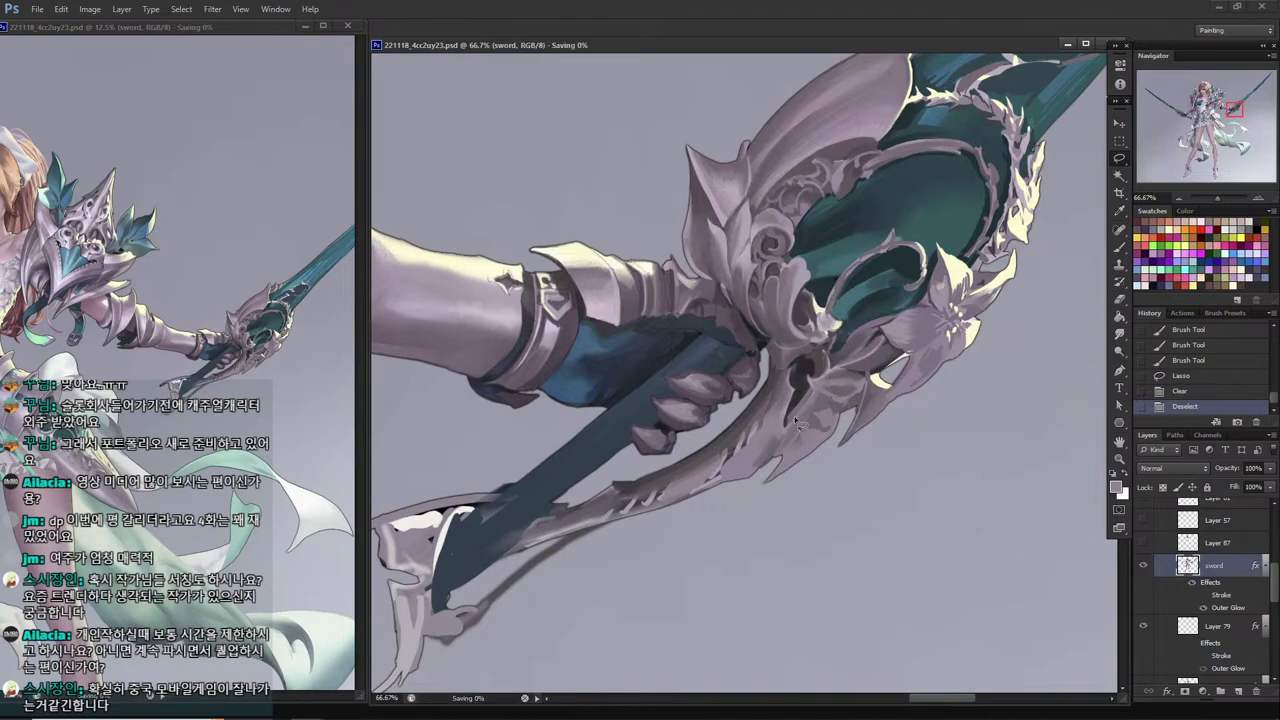
Lasso the area beside the guard's dark opening, paint it with a sampled darker tone, and deselect.
key(b)
key(alt)
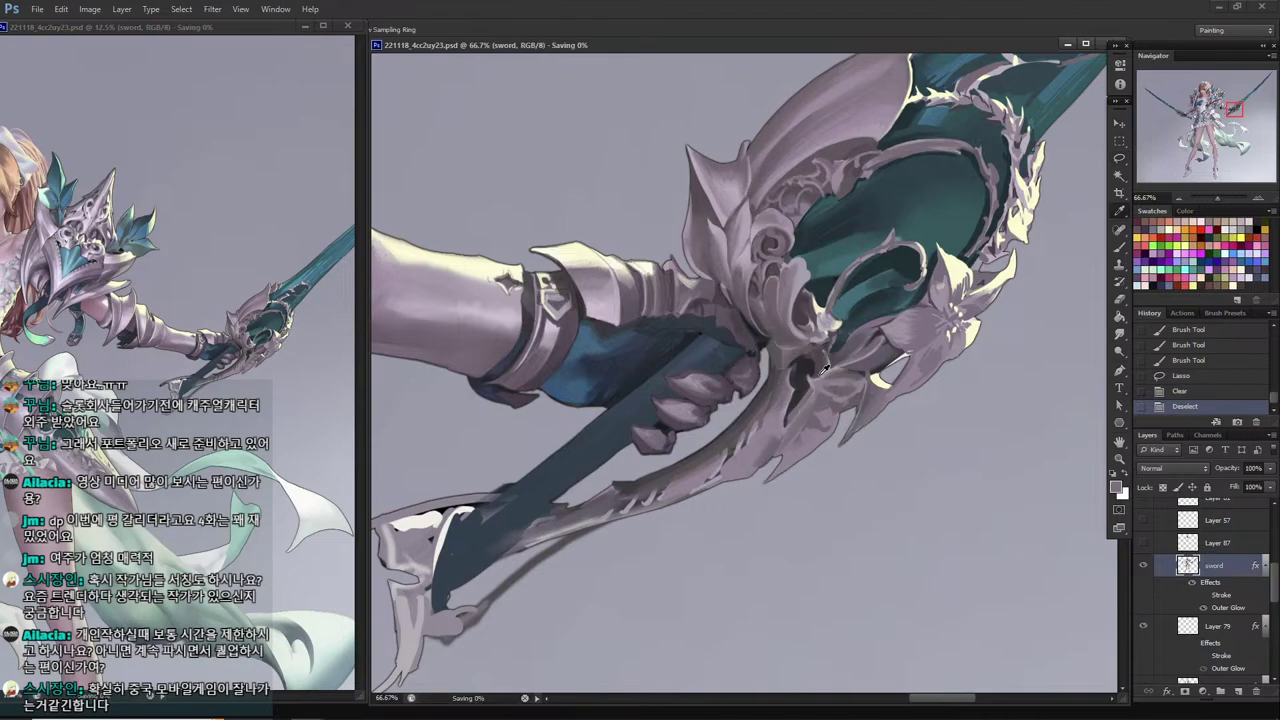
key(l)
key(b)
drag(817, 396, 802, 408)
key(l)
key(ctrl+d)
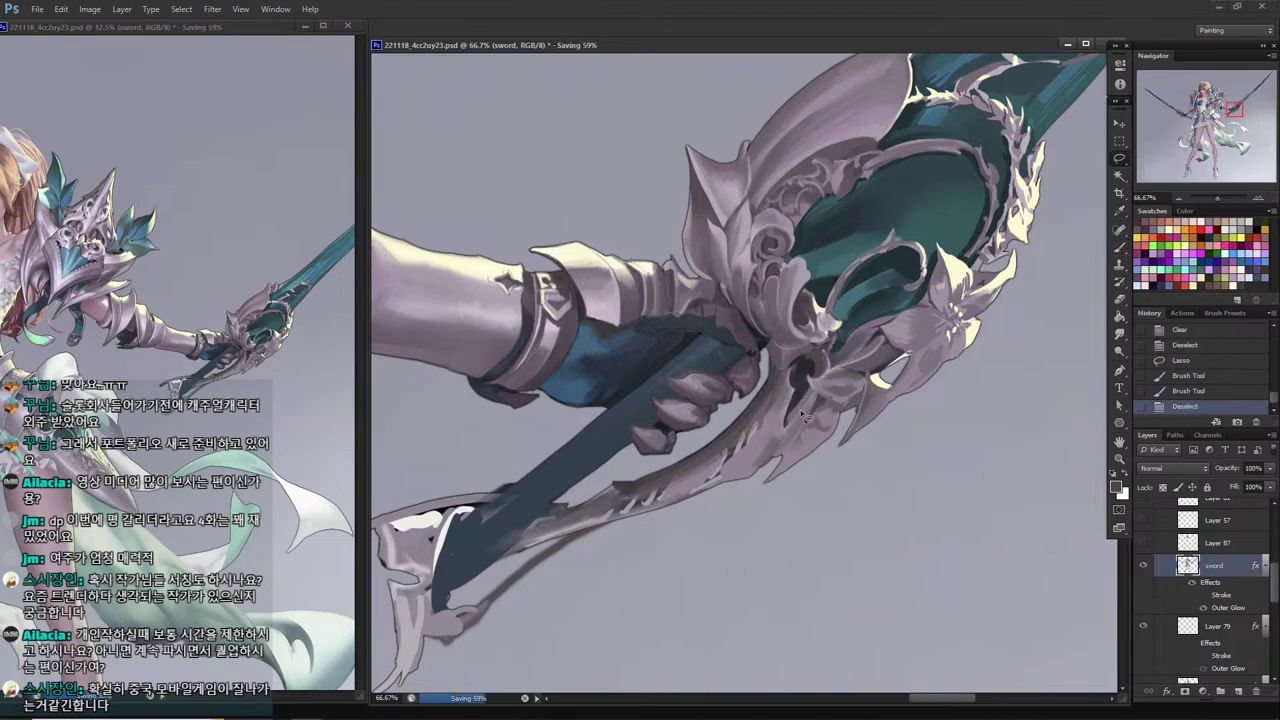
Lasso the small leaf beside the dark opening, shade it with gradients in sampled tones, and deselect.
key(b)
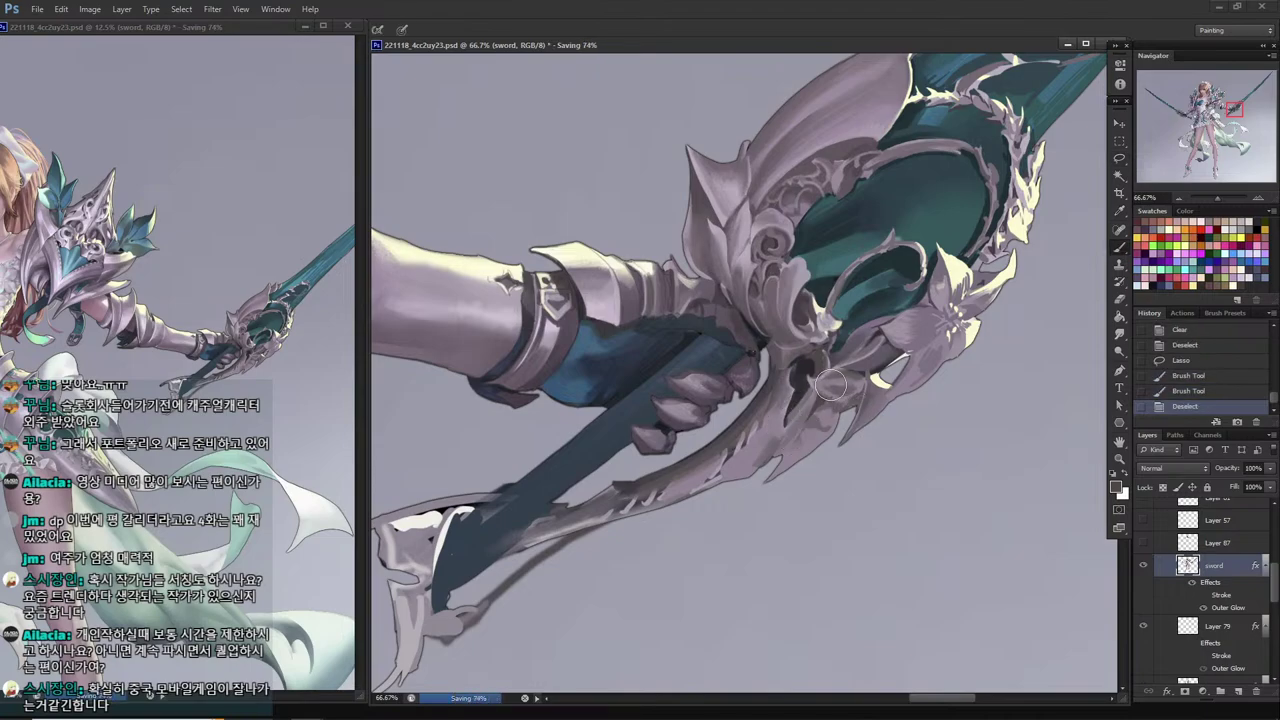
key(alt)
key(l)
mouse_move(845, 385)
mouse_down()
mouse_move(818, 388)
mouse_move(840, 395)
mouse_up()
key(g)
click(835, 403)
key(shift+g)
alt+click(852, 397)
drag(854, 400, 842, 396)
key(l)
click(849, 403)
Paint along the small leaf's edge and the area below it with sampled tones.
key(b)
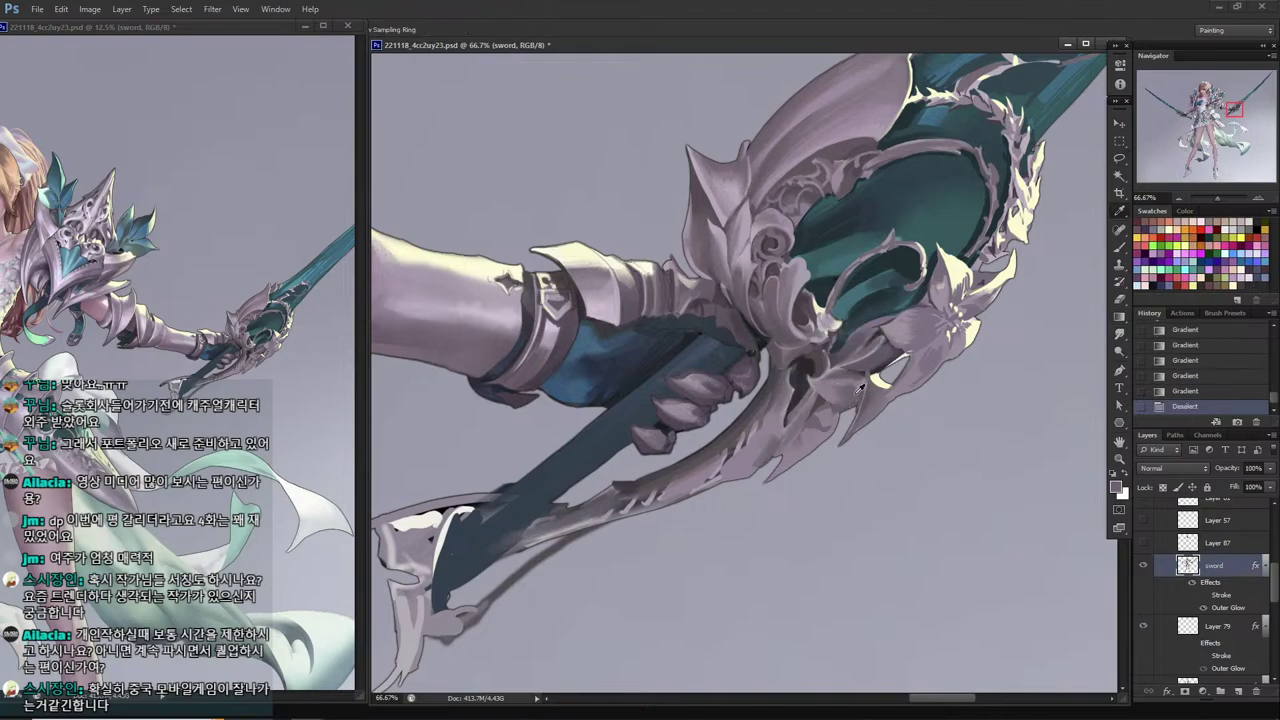
alt+click(857, 389)
alt+click(864, 373)
mouse_move(860, 378)
mouse_down()
mouse_move(853, 410)
mouse_move(857, 399)
mouse_move(809, 410)
mouse_up()
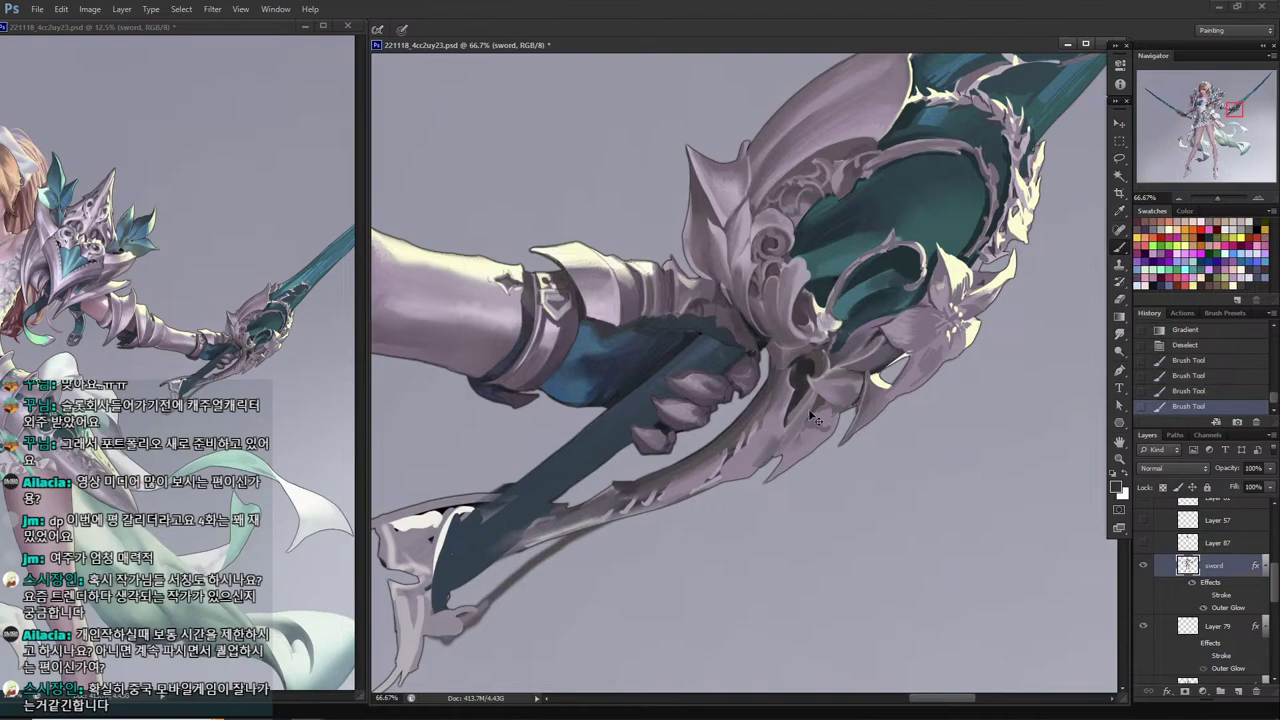
Undo the recent brush strokes around the small leaf, restoring only the first of them.
key(ctrl+alt+z)
key(ctrl+alt+z)
key(ctrl+alt+z)
key(ctrl+alt+z)
key(ctrl+alt+z)
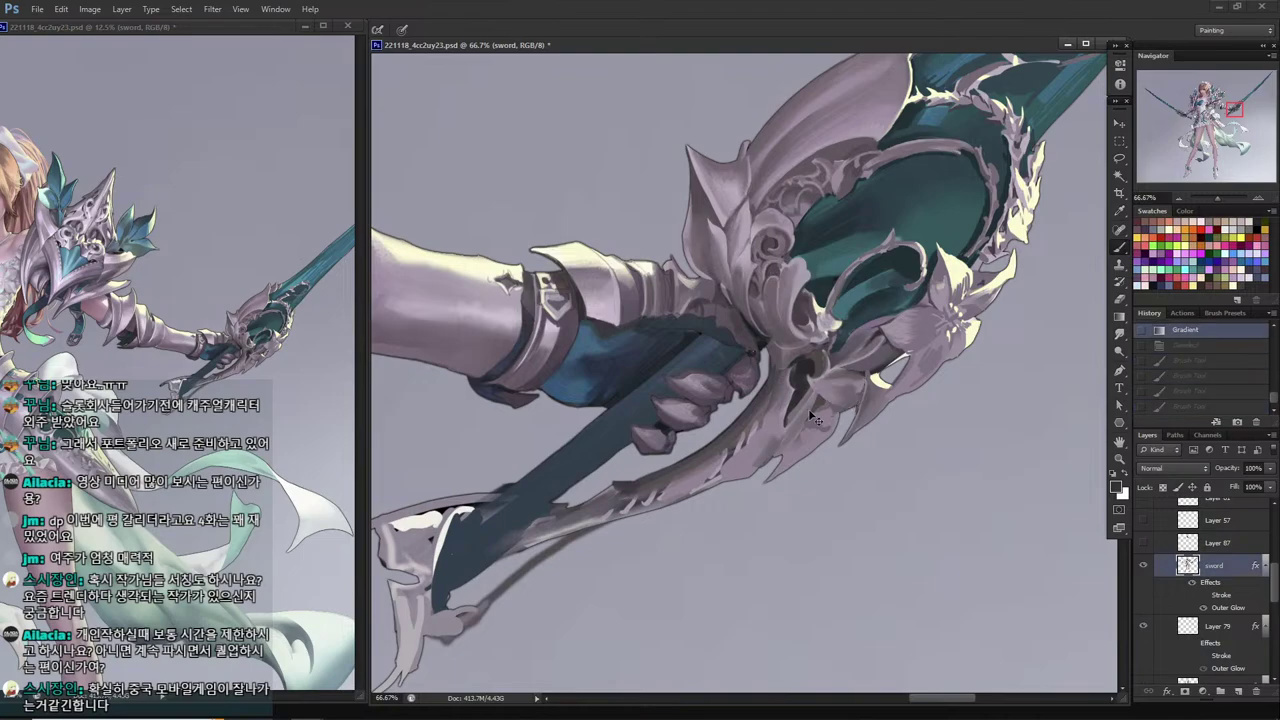
key(ctrl+shift+z)
key(ctrl+shift+z)
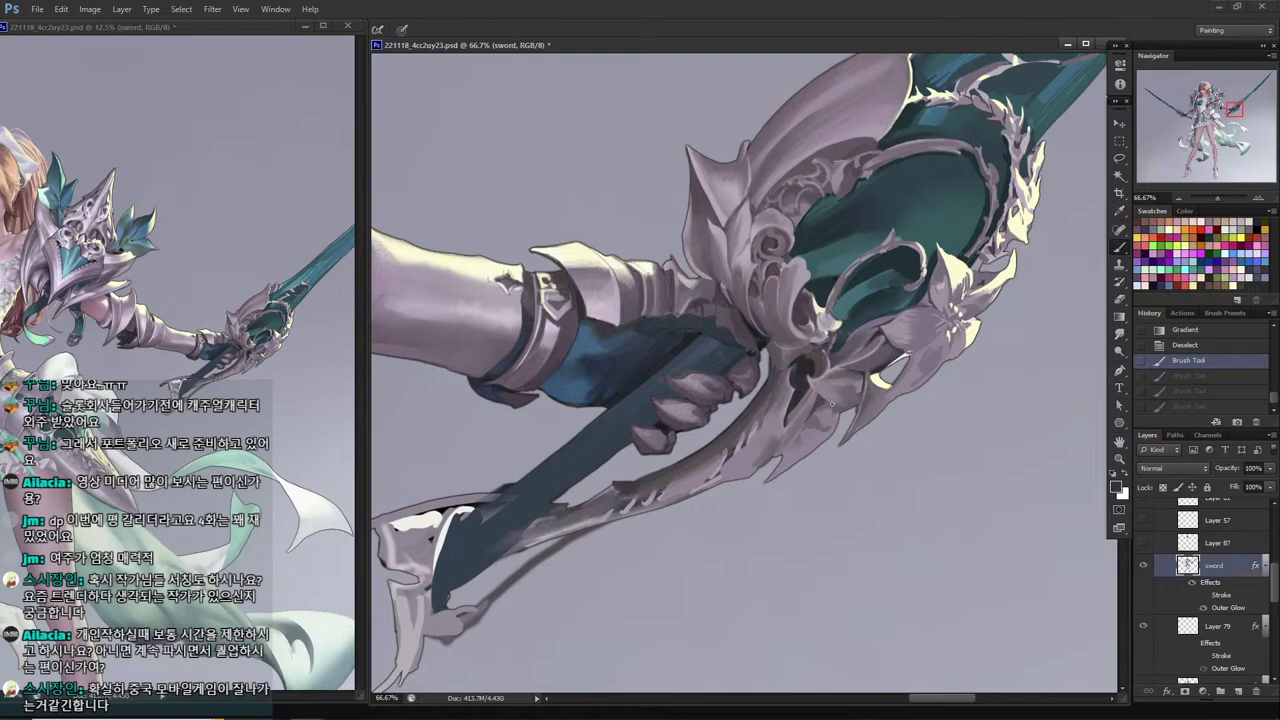
Repaint the dark shading beneath the small leaf and inside the adjoining opening.
drag(831, 404, 818, 386)
click(805, 377)
click(805, 377)
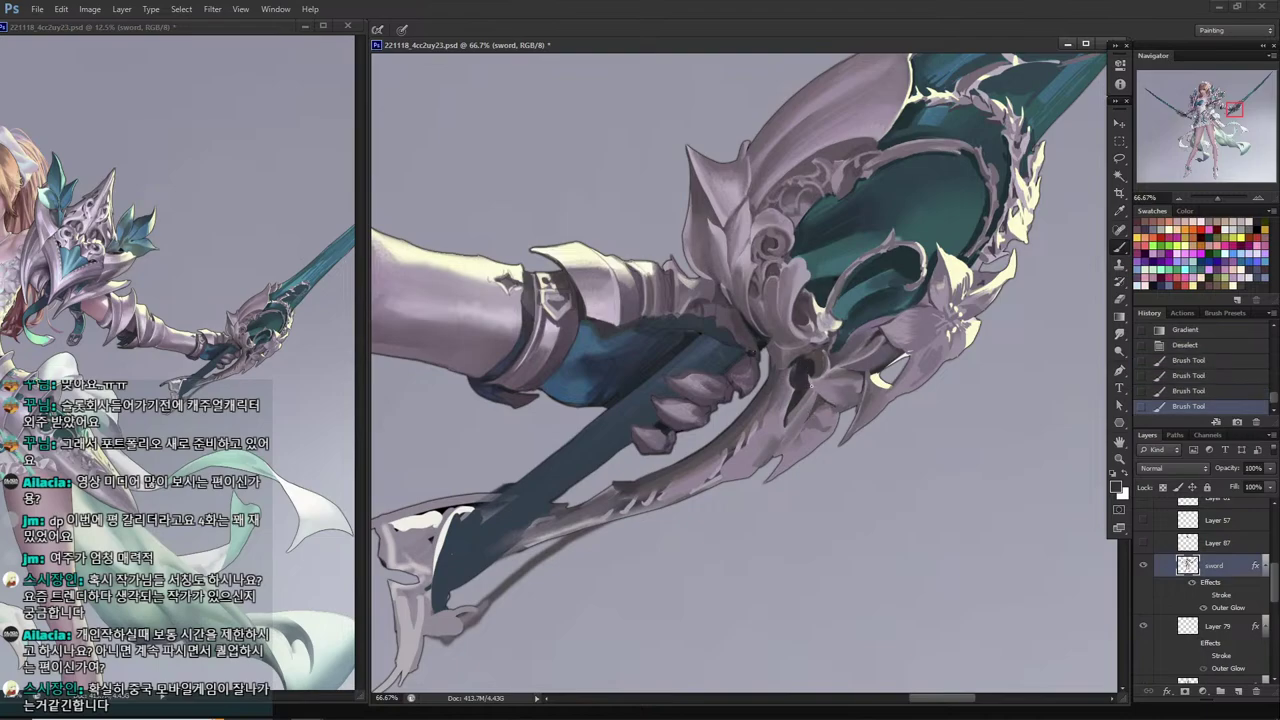
Refine the shading around the dark opening and down the upper part of the guard bar with sampled tones.
click(804, 377)
click(804, 377)
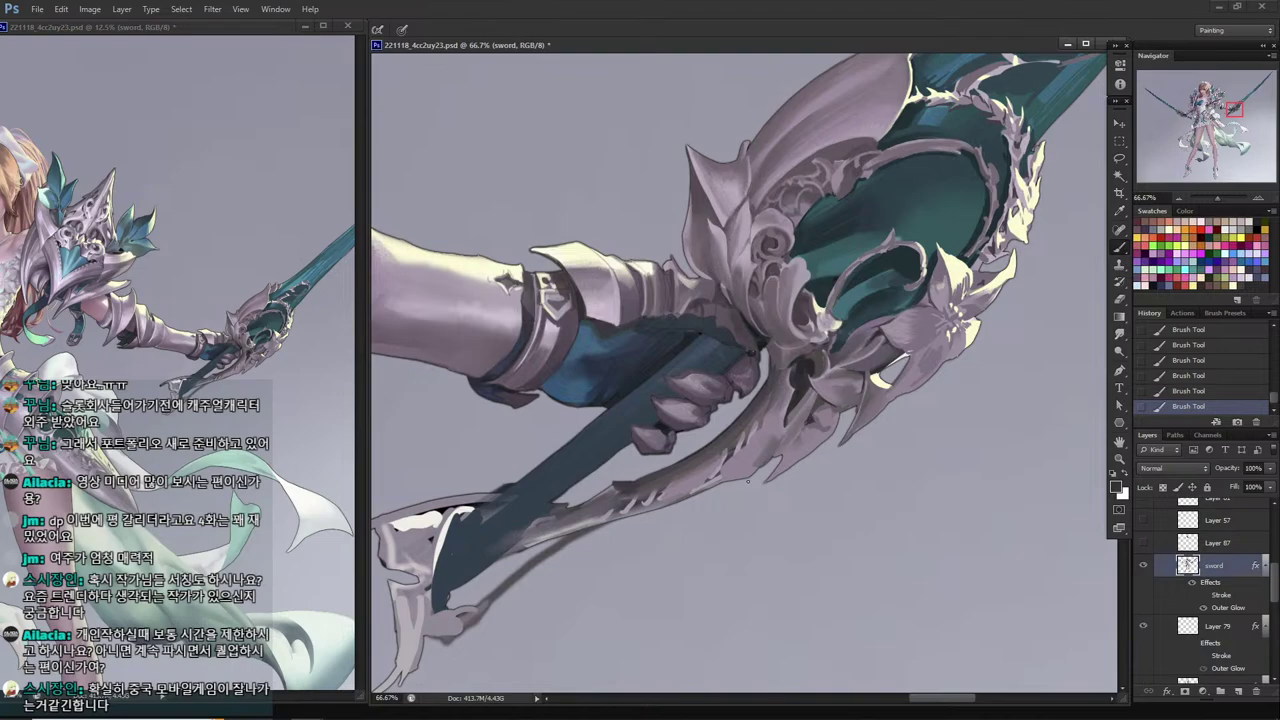
alt+click(818, 405)
alt+click(810, 420)
alt+click(818, 400)
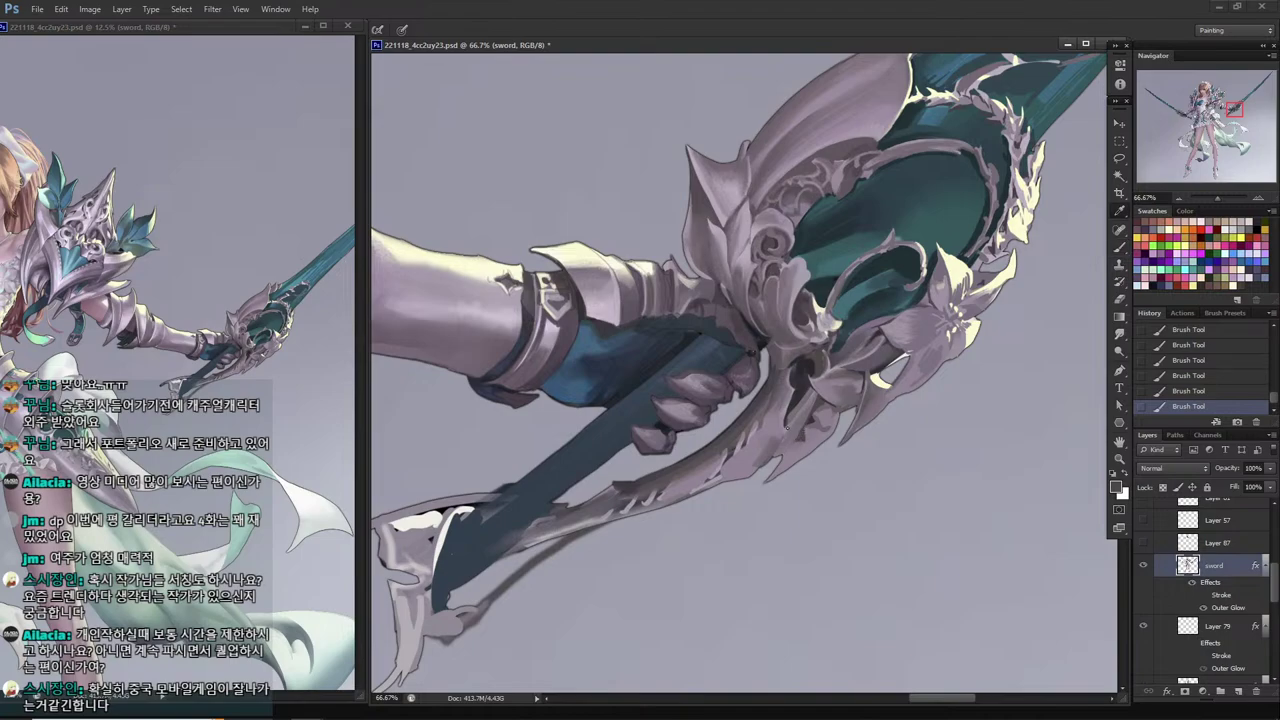
alt+click(796, 447)
alt+click(794, 436)
key(alt)
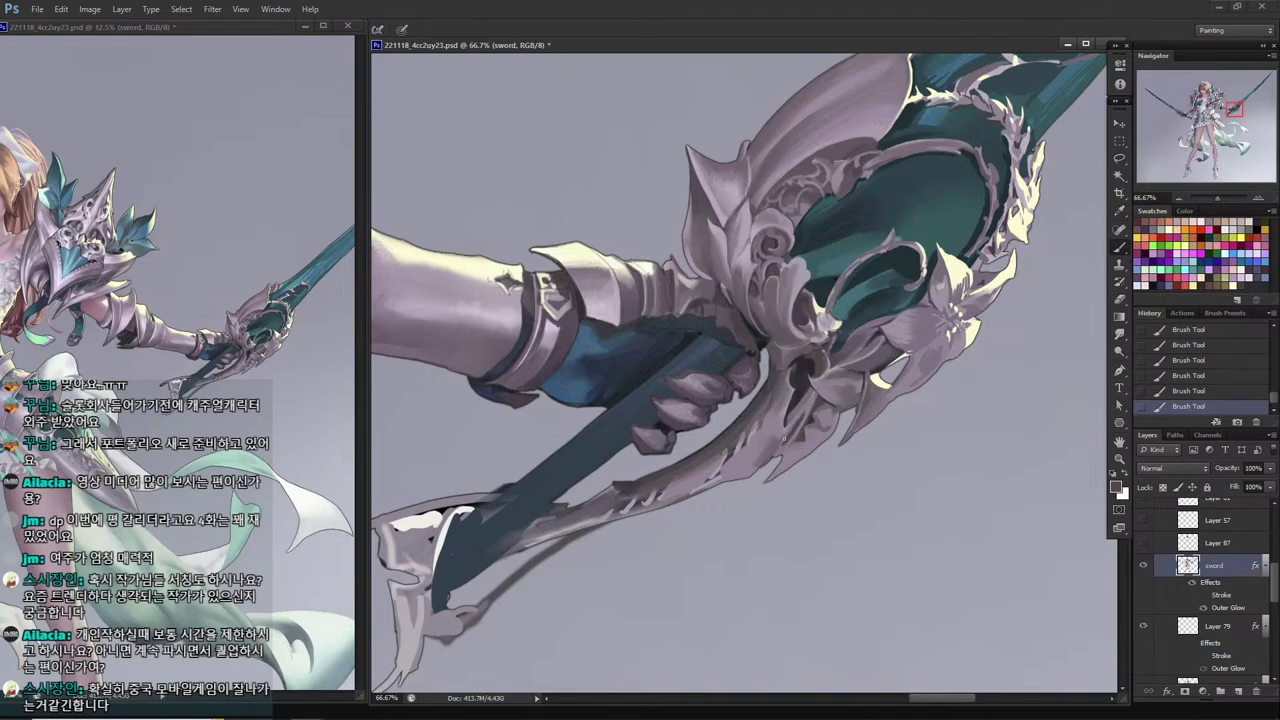
alt+click(788, 430)
alt+click(778, 450)
drag(767, 458, 785, 438)
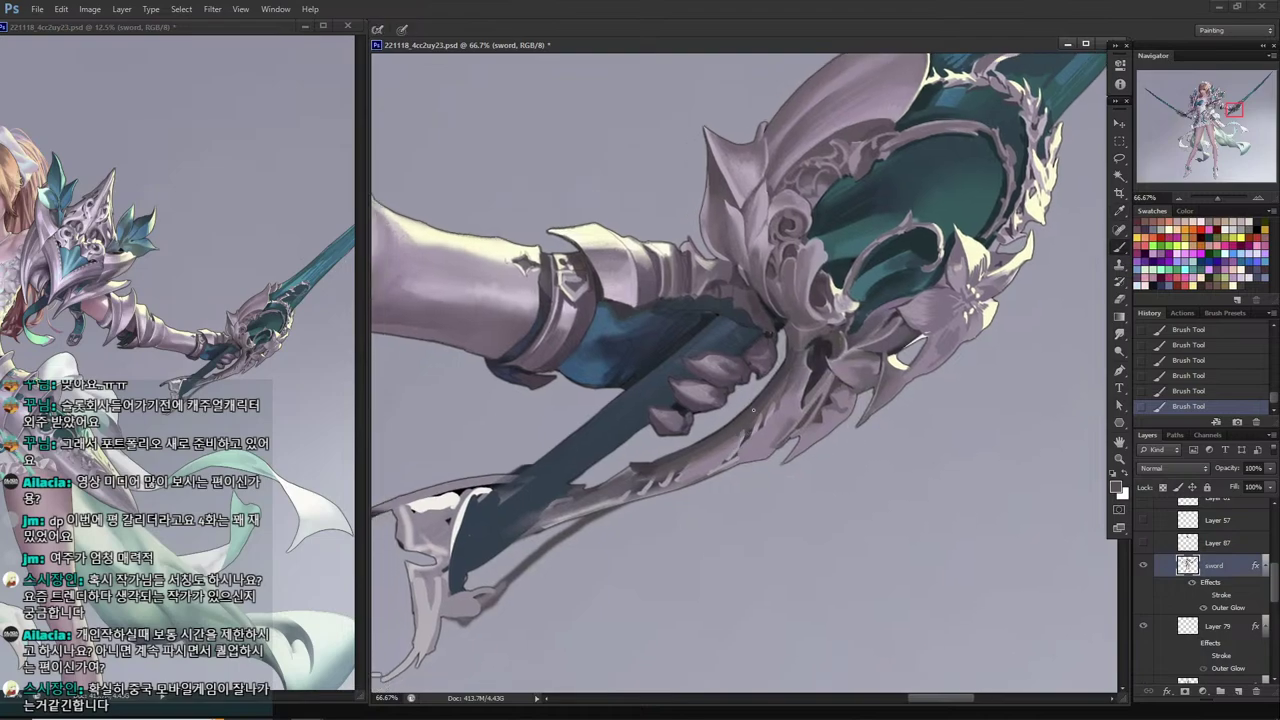
Paint a thin trailing strand with a small leaf along the underside of the guard bar in a sampled tone.
key(alt)
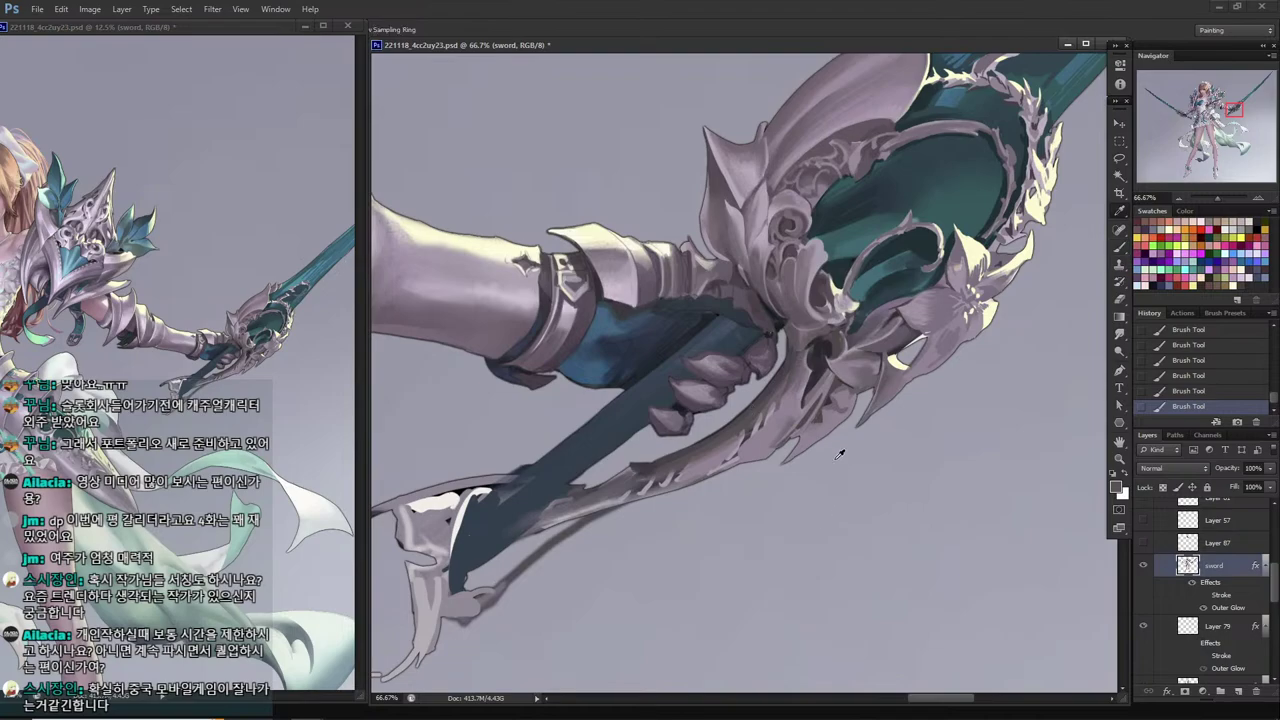
alt+click(810, 436)
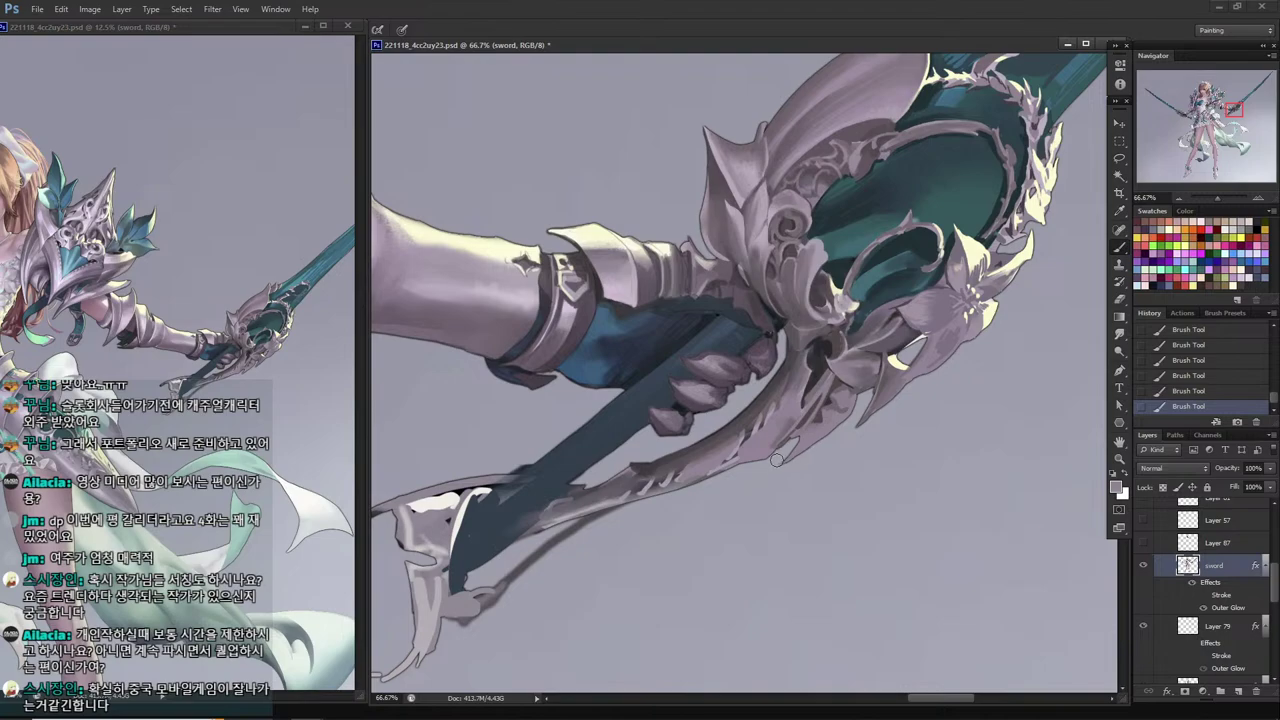
mouse_move(810, 440)
mouse_down()
mouse_move(700, 488)
mouse_move(612, 493)
mouse_up()
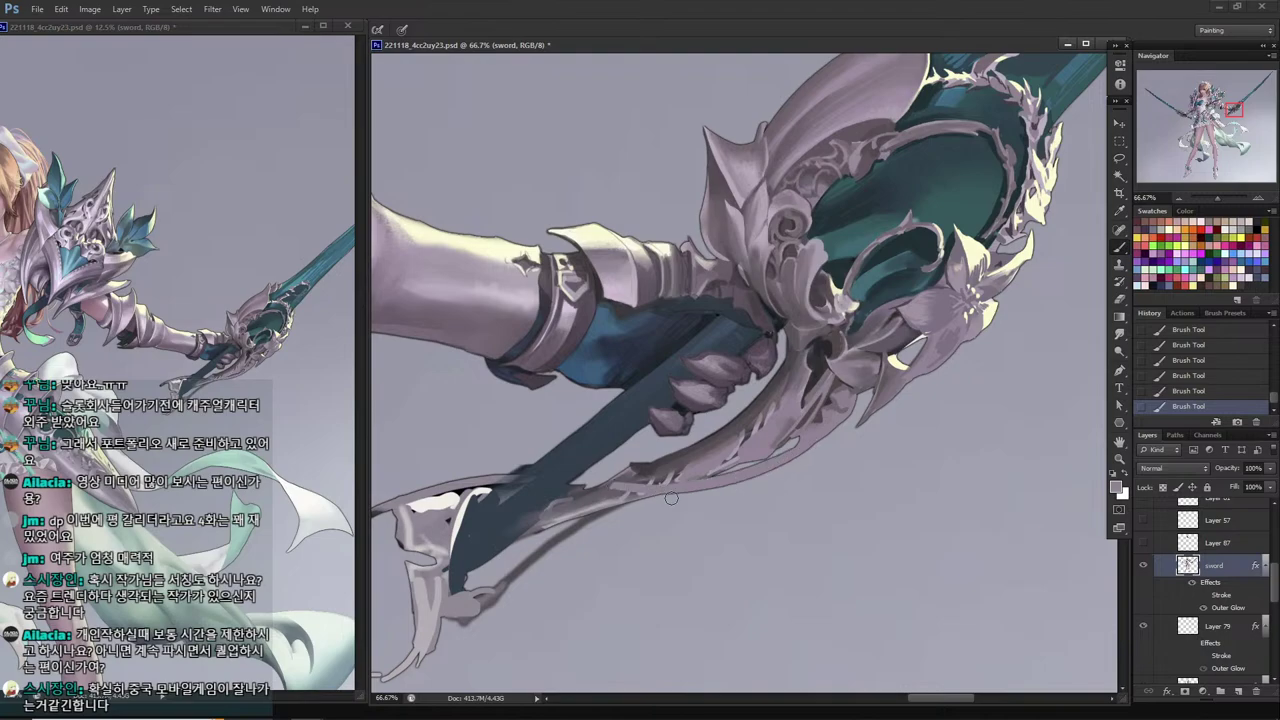
key(ctrl+z)
mouse_move(799, 455)
mouse_down()
mouse_move(650, 492)
mouse_move(694, 530)
mouse_move(744, 545)
mouse_up()
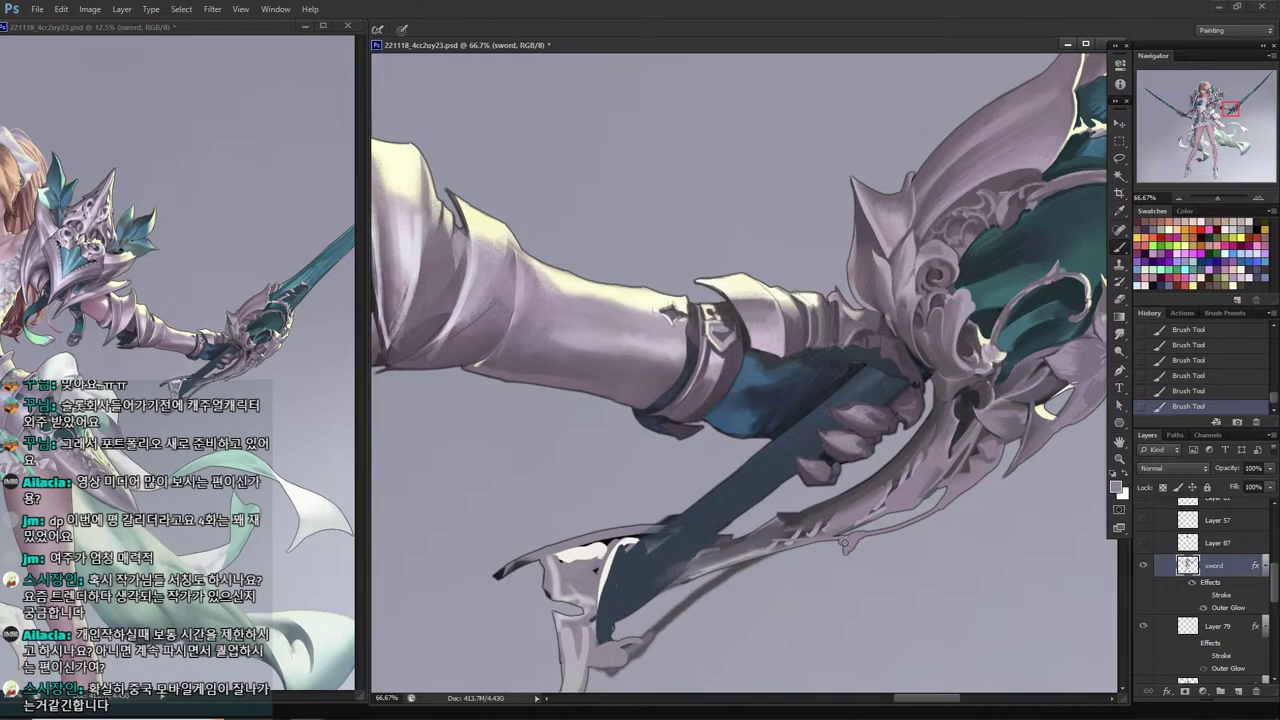
Lasso and clear the excess paint beside the new strand under the guard bar, and deselect.
mouse_move(806, 551)
mouse_down()
mouse_move(860, 559)
mouse_move(859, 520)
mouse_move(815, 533)
mouse_move(728, 522)
mouse_up()
key(l)
key(Delete)
key(ctrl+d)
Sample guard bar tones and lasso a narrow curved sliver along the middle of the bar for shading.
key(i)
click(729, 509)
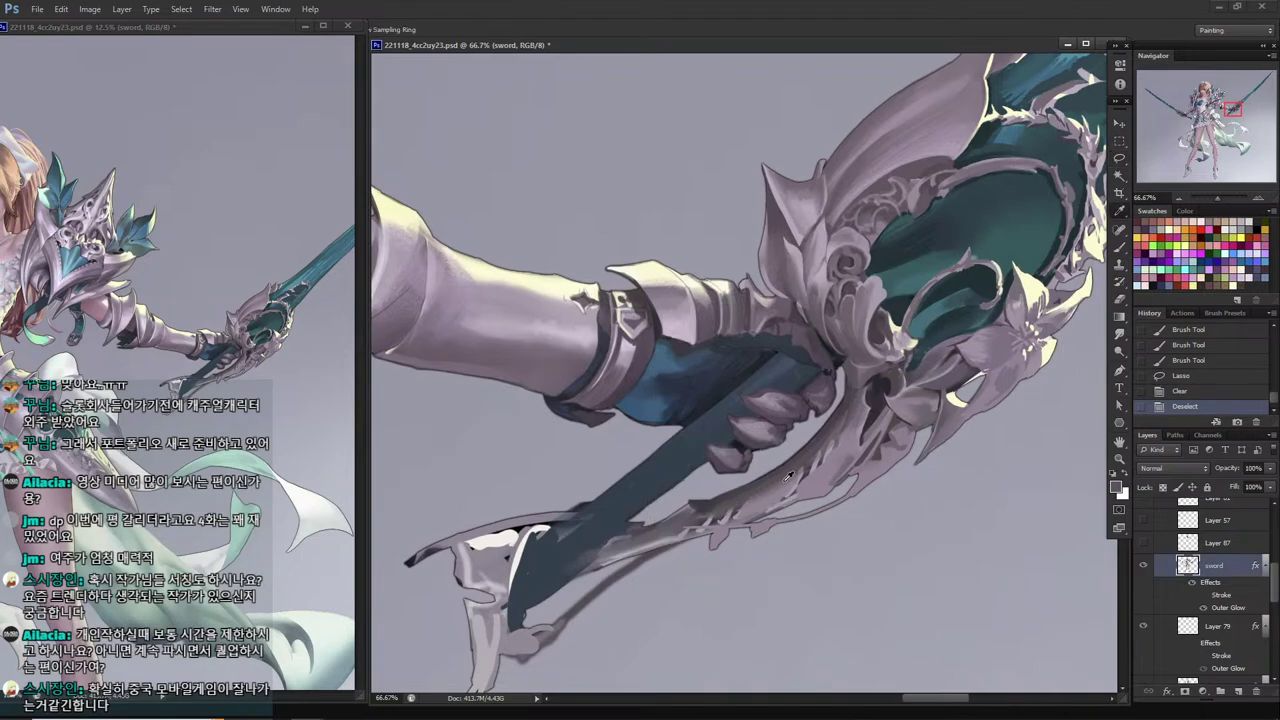
click(813, 459)
key(l)
mouse_move(813, 459)
mouse_down()
mouse_move(836, 478)
mouse_move(815, 454)
mouse_up()
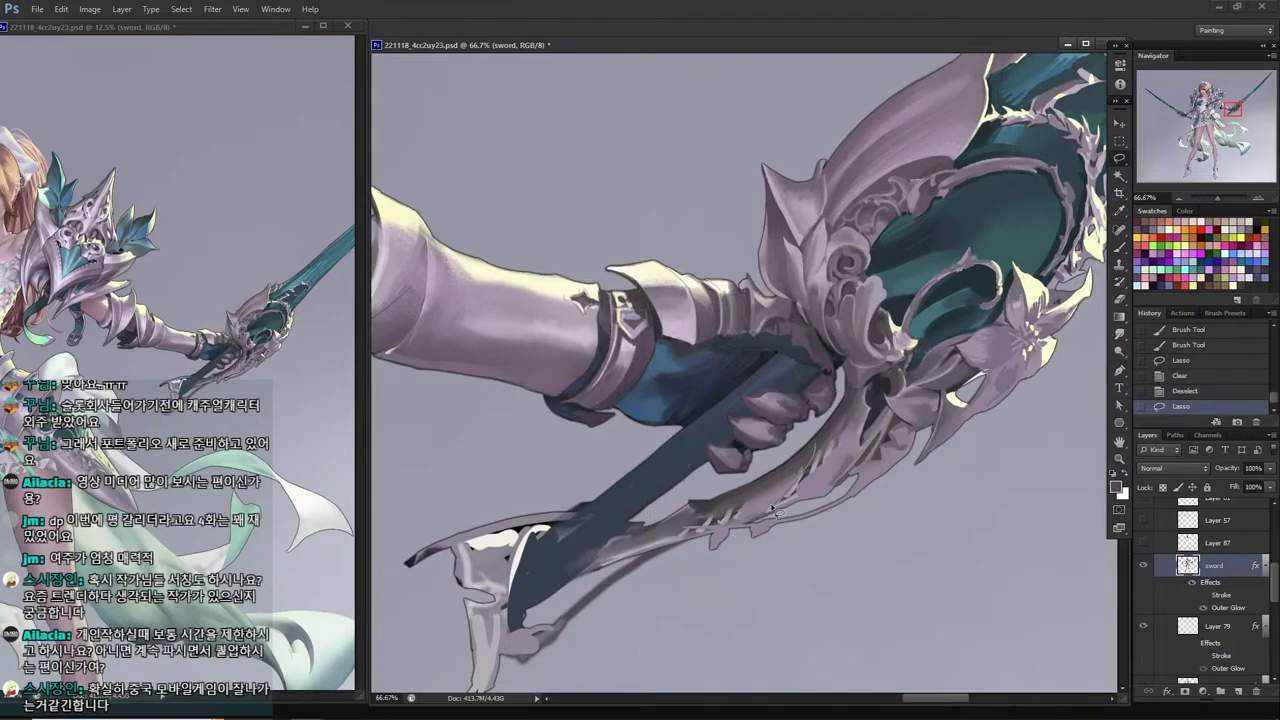
drag(772, 510, 810, 452)
drag(775, 510, 818, 470)
mouse_move(779, 508)
mouse_down()
mouse_move(822, 466)
mouse_move(822, 481)
mouse_up()
drag(812, 476, 810, 470)
key(i)
key(b)
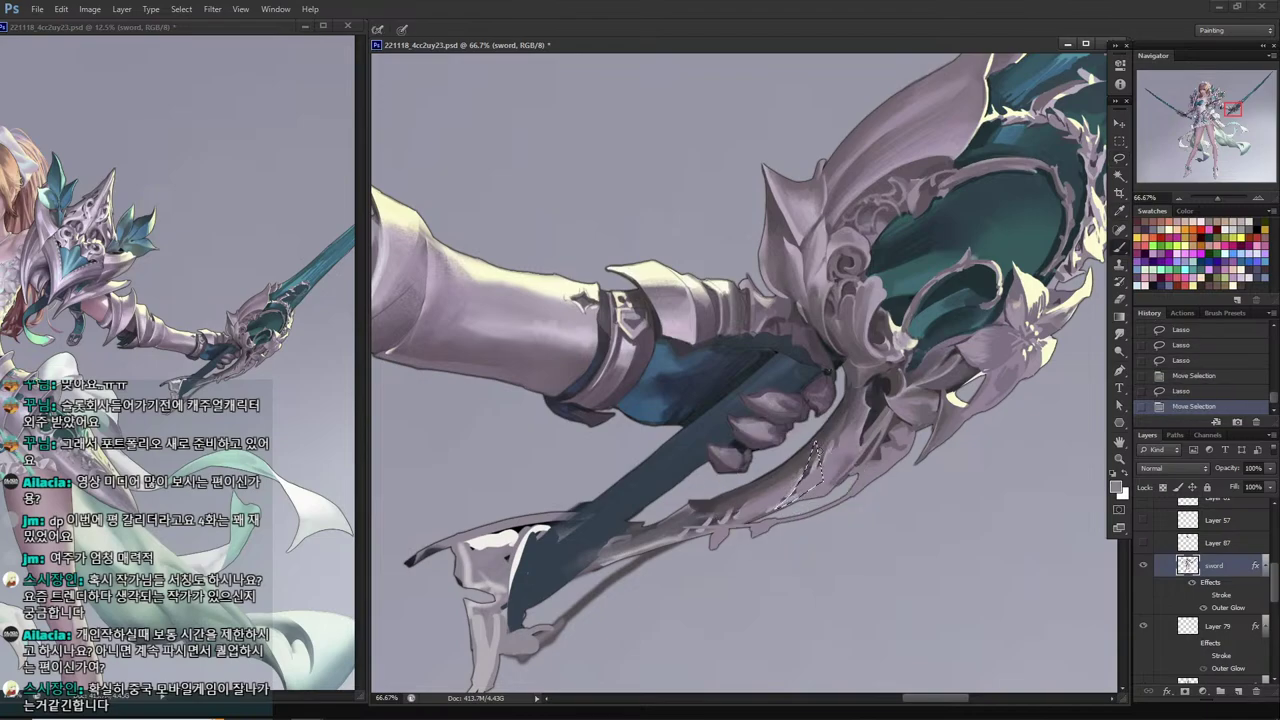
Choose a brush, shade the selected sliver of the guard bar with sampled tones, and deselect.
right_click(846, 453)
click(855, 412)
drag(816, 452, 785, 505)
key(i)
alt+click(807, 471)
alt+click(807, 480)
mouse_move(812, 462)
mouse_down()
mouse_move(790, 500)
mouse_move(743, 524)
mouse_up()
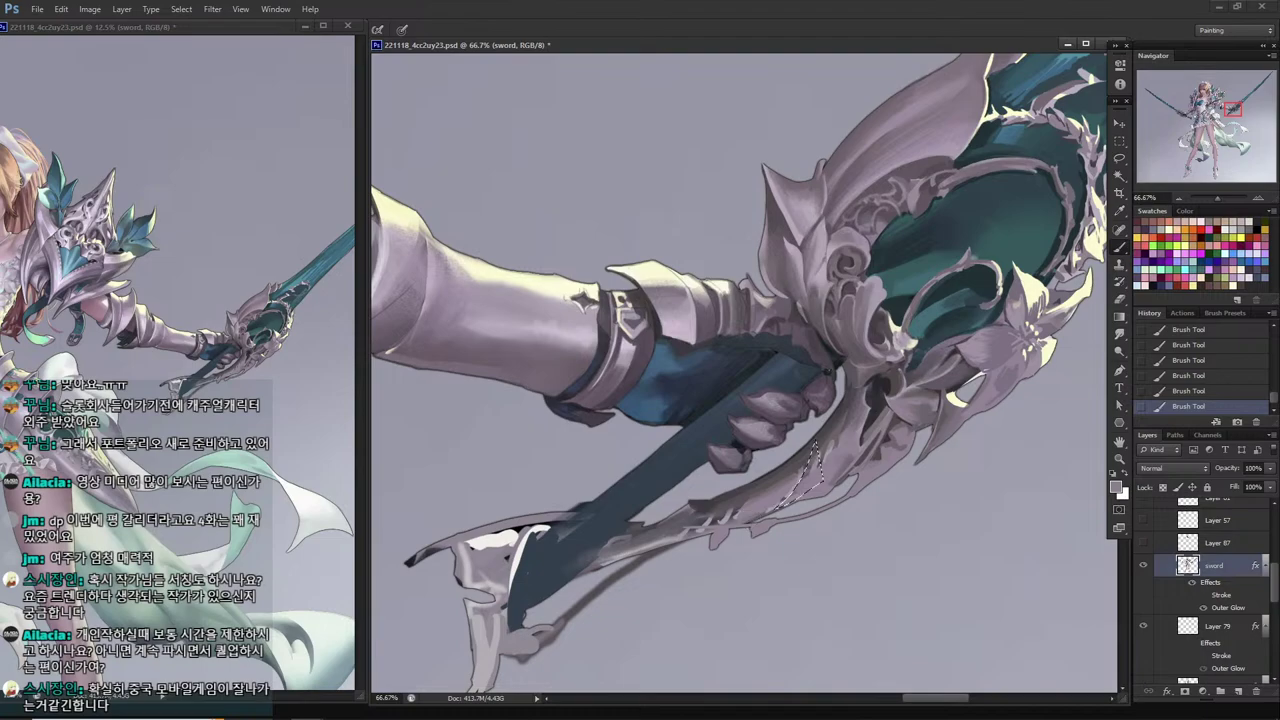
alt+click(806, 471)
alt+click(816, 462)
alt+click(814, 459)
mouse_move(765, 512)
mouse_down()
mouse_move(790, 505)
mouse_move(790, 490)
mouse_up()
key(ctrl+d)
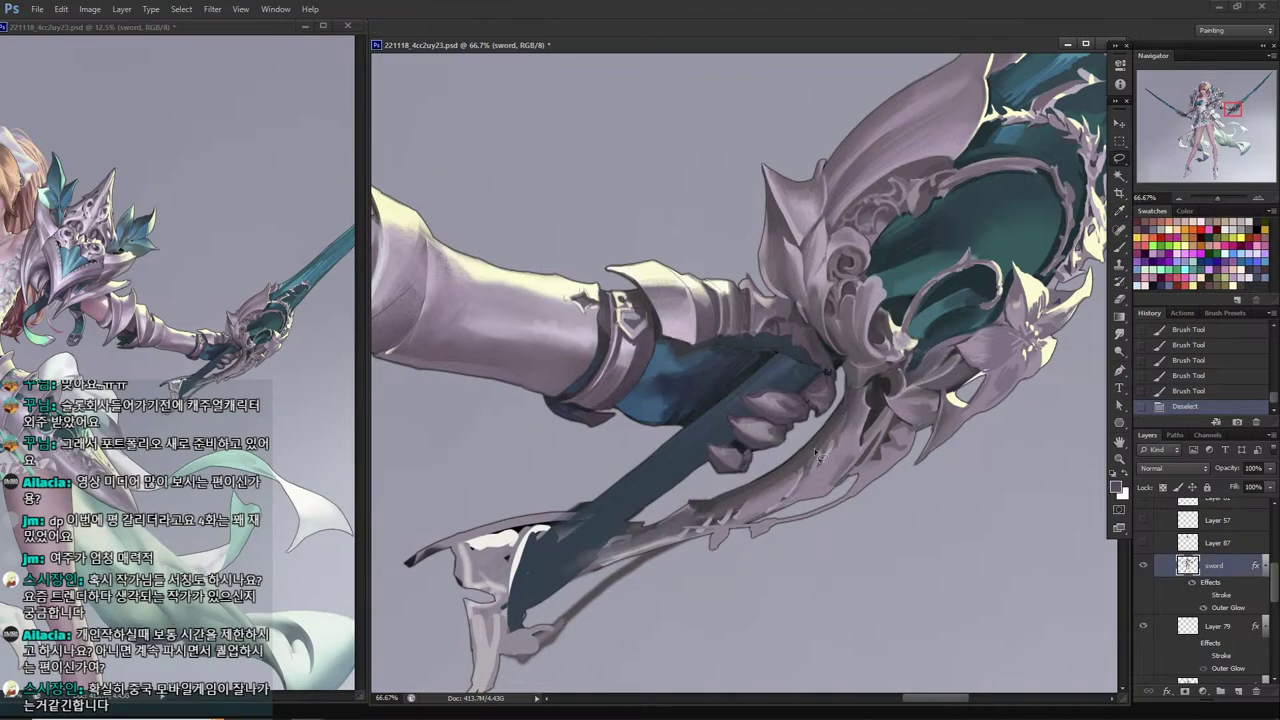
Lasso two small grooves on the guard bar, shade each with a sampled tone, and deselect.
mouse_move(814, 448)
mouse_down()
mouse_move(792, 496)
mouse_move(814, 448)
mouse_move(804, 484)
mouse_up()
key(b)
alt+click(809, 457)
mouse_move(808, 466)
mouse_down()
mouse_move(802, 484)
mouse_move(822, 484)
mouse_move(816, 458)
mouse_up()
key(l)
mouse_move(800, 496)
mouse_down()
mouse_move(831, 449)
mouse_move(790, 495)
mouse_move(836, 449)
mouse_move(793, 500)
mouse_up()
key(b)
alt+click(808, 484)
drag(806, 492, 794, 500)
key(l)
key(ctrl+d)
key(b)
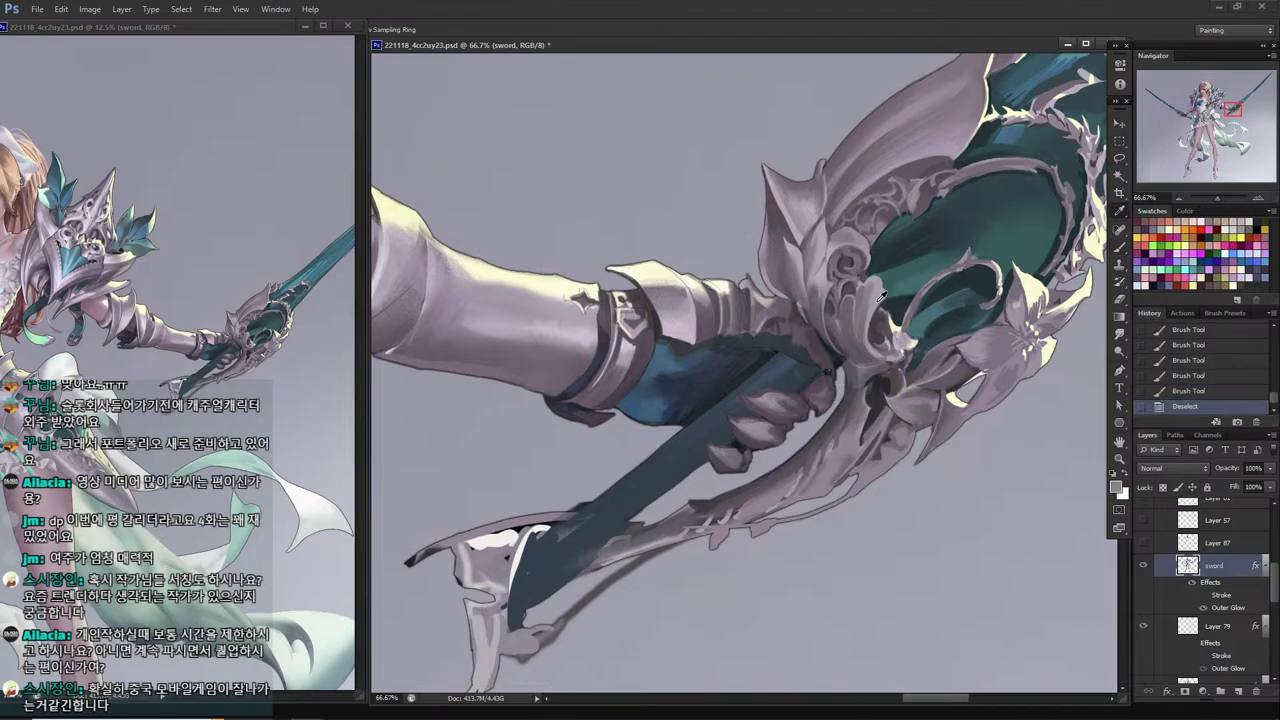
Lasso a ridge along the guard bar, paint it with a tone sampled from the scroll ornament, and deselect.
alt+click(878, 301)
key(l)
mouse_move(814, 430)
mouse_down()
mouse_move(812, 471)
mouse_move(828, 444)
mouse_move(810, 487)
mouse_move(833, 440)
mouse_move(805, 493)
mouse_move(841, 461)
mouse_move(794, 497)
mouse_up()
key(b)
alt+click(832, 449)
key(l)
key(ctrl+d)
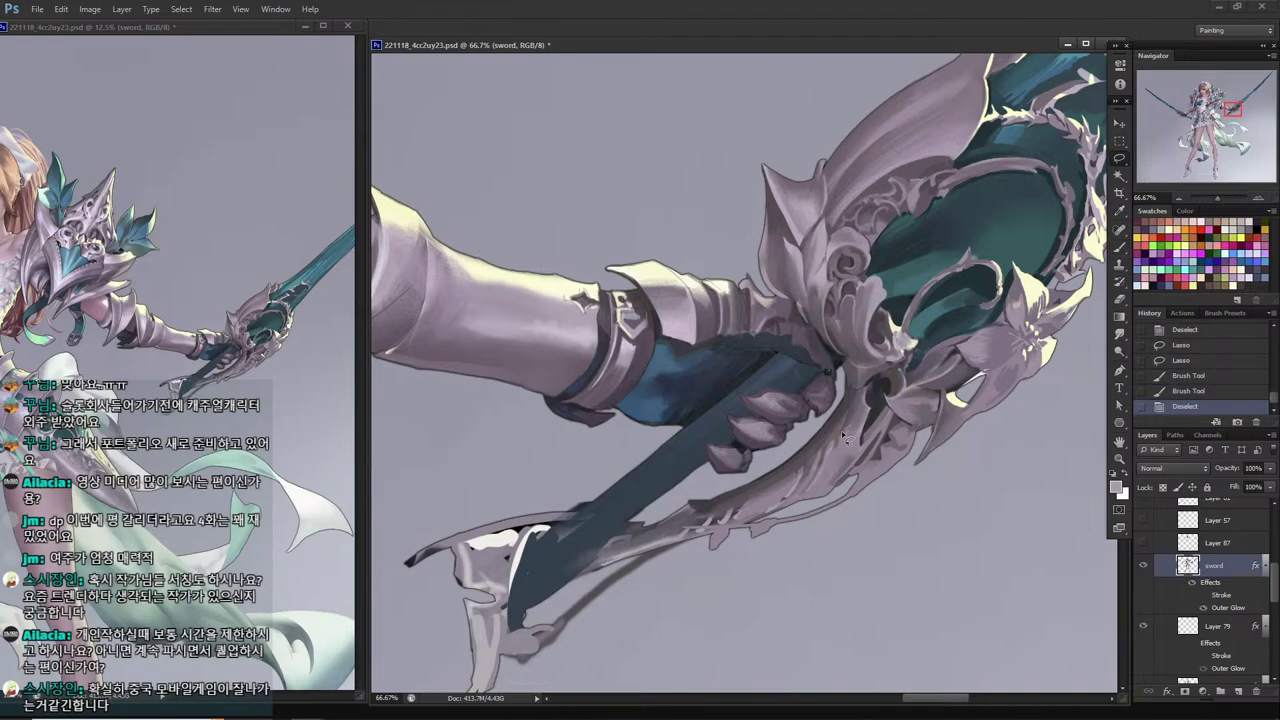
Paint further diagonal ridges on the guard bar just below the dark opening.
key(b)
mouse_move(842, 435)
mouse_down()
mouse_move(820, 484)
mouse_move(842, 468)
mouse_move(822, 485)
mouse_up()
key(l)
key(b)
key(b)
click(827, 371)
click(827, 371)
click(827, 371)
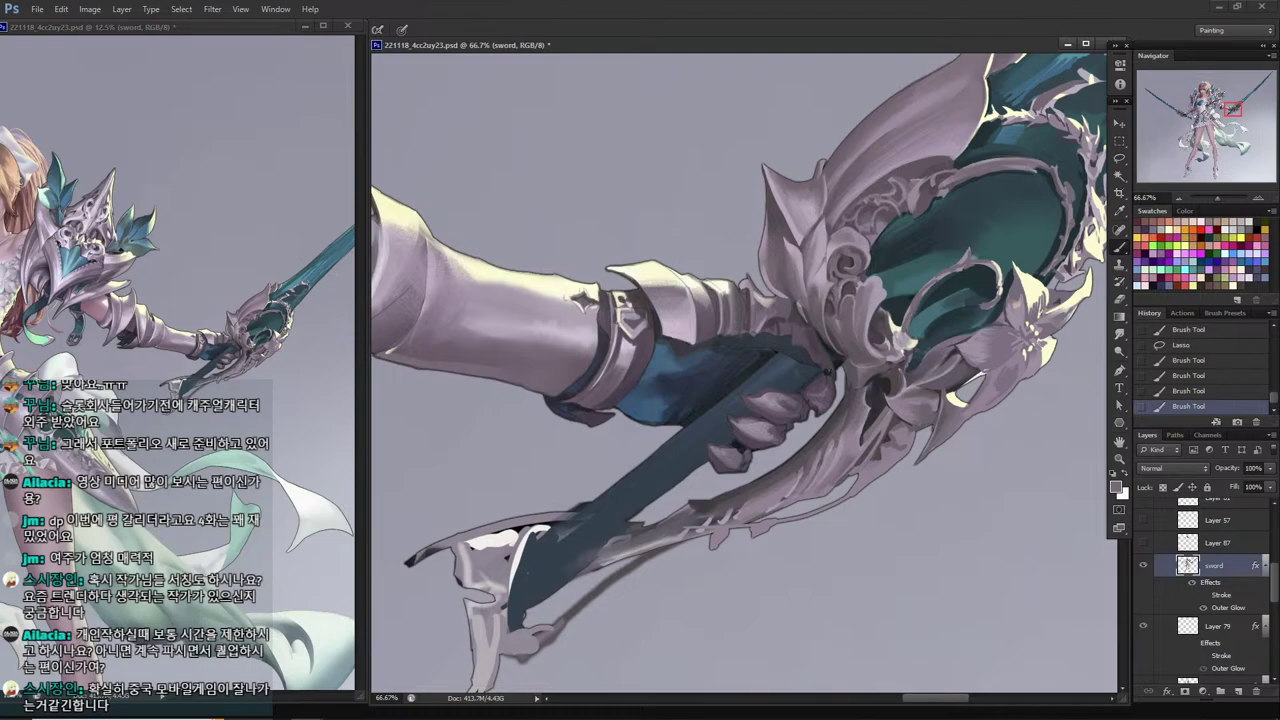
click(827, 371)
click(827, 371)
Blend the middle of the guard bar and sharpen its ridges with lighter and darker sampled tones.
alt+click(799, 467)
drag(770, 486, 778, 484)
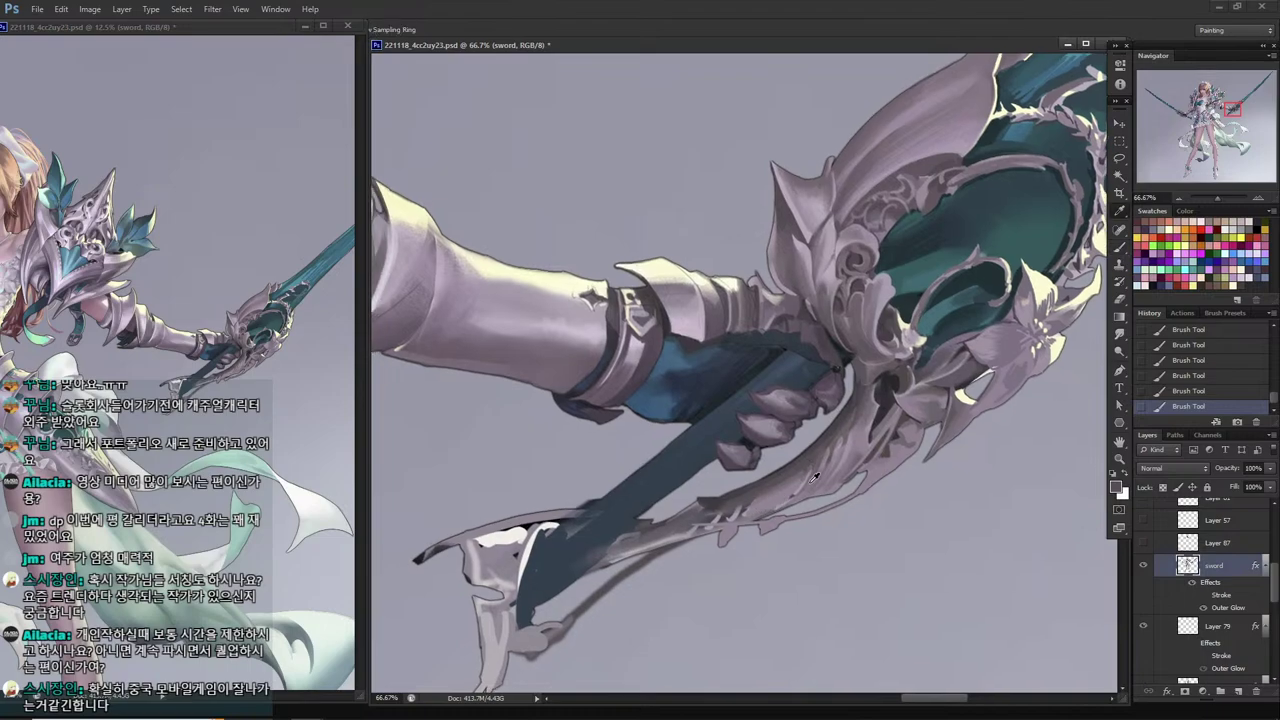
alt+click(813, 478)
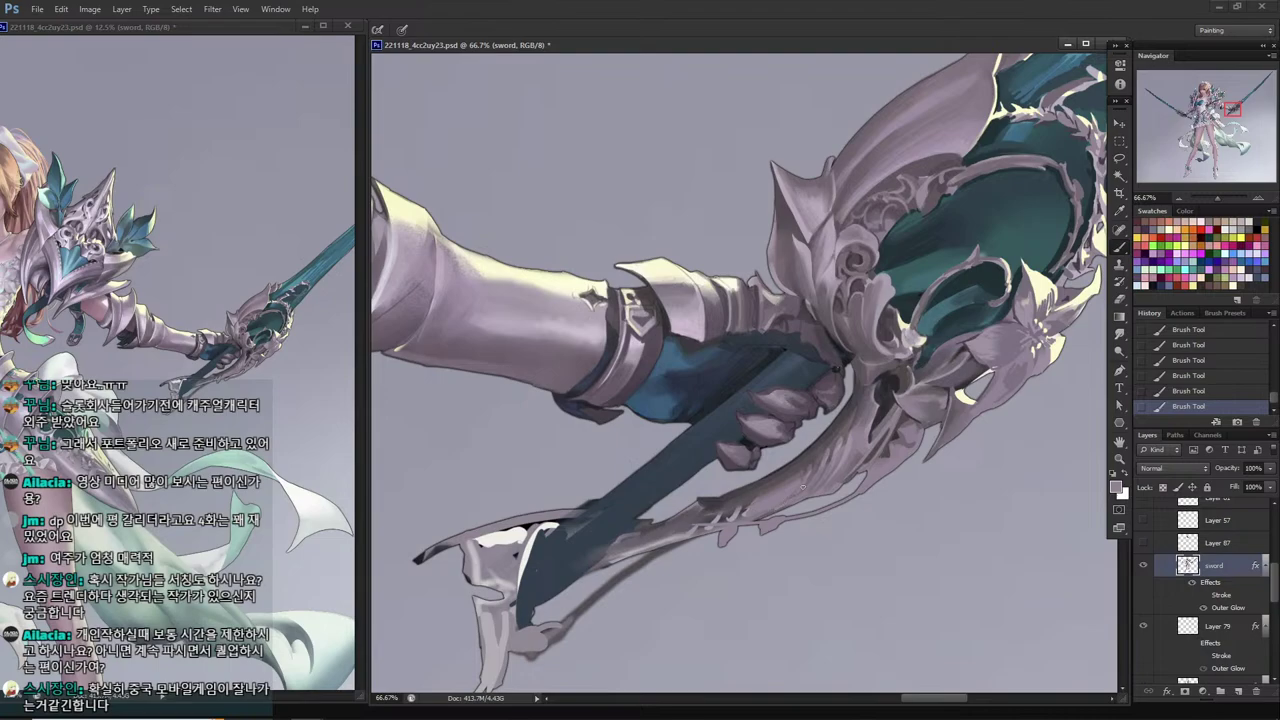
alt+click(850, 444)
alt+click(860, 407)
mouse_move(710, 497)
mouse_down()
mouse_move(768, 487)
mouse_move(639, 546)
mouse_up()
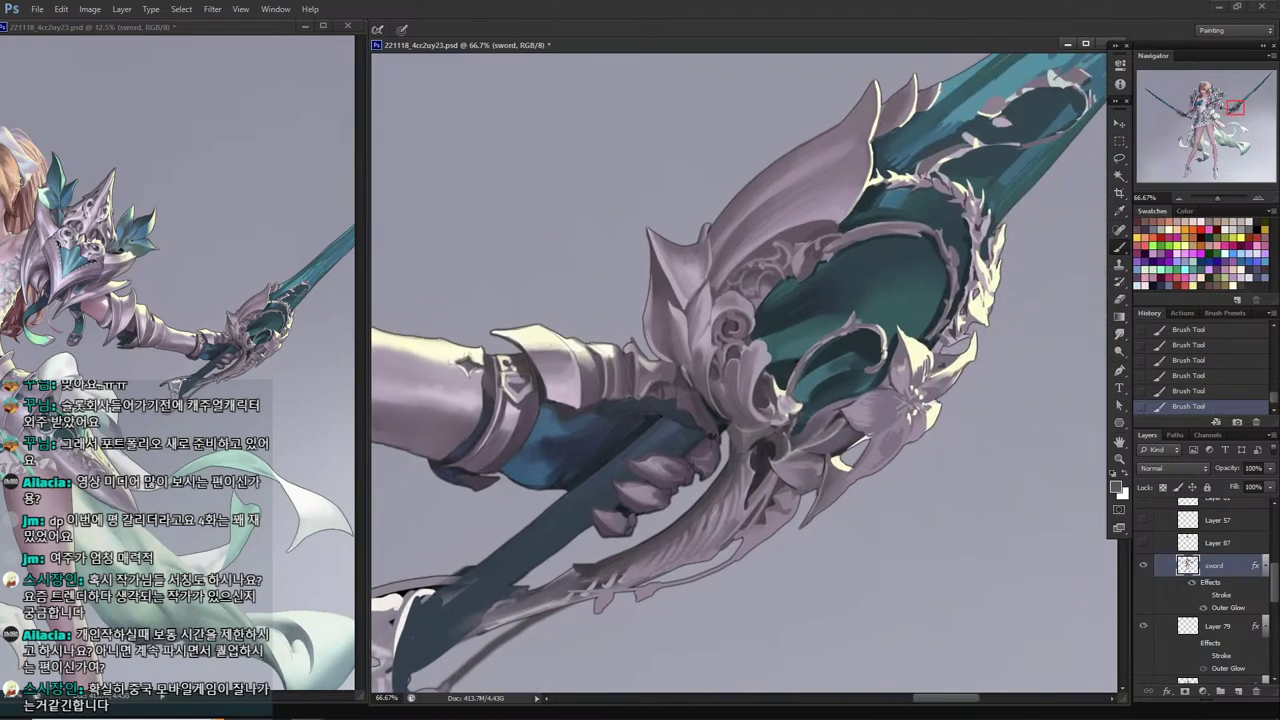
Extend the carved ridges down the guard bar with lassoed brush strokes, deselect, and save the file.
key(b)
drag(738, 398, 801, 357)
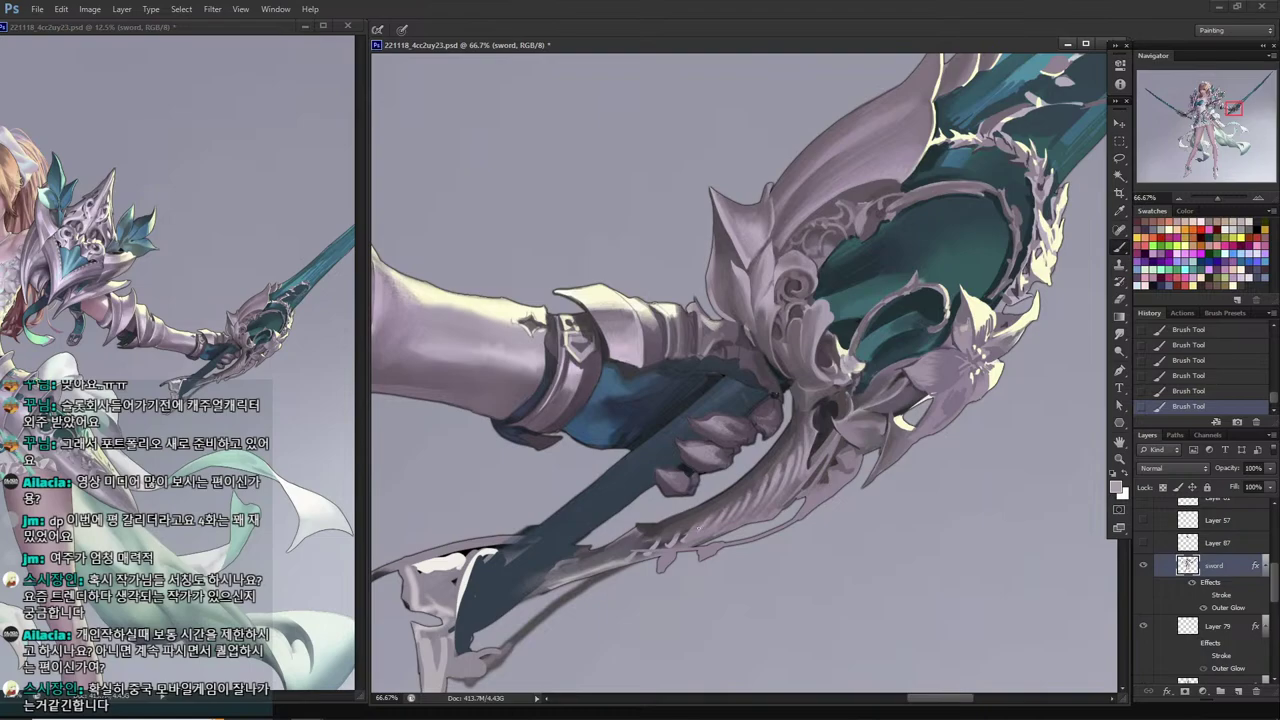
mouse_move(700, 530)
mouse_down()
mouse_move(810, 480)
mouse_move(821, 500)
mouse_move(745, 482)
mouse_move(805, 477)
mouse_move(750, 508)
mouse_move(772, 500)
mouse_up()
key(l)
key(b)
drag(774, 502, 784, 498)
drag(778, 506, 796, 498)
key(ctrl+d)
key(l)
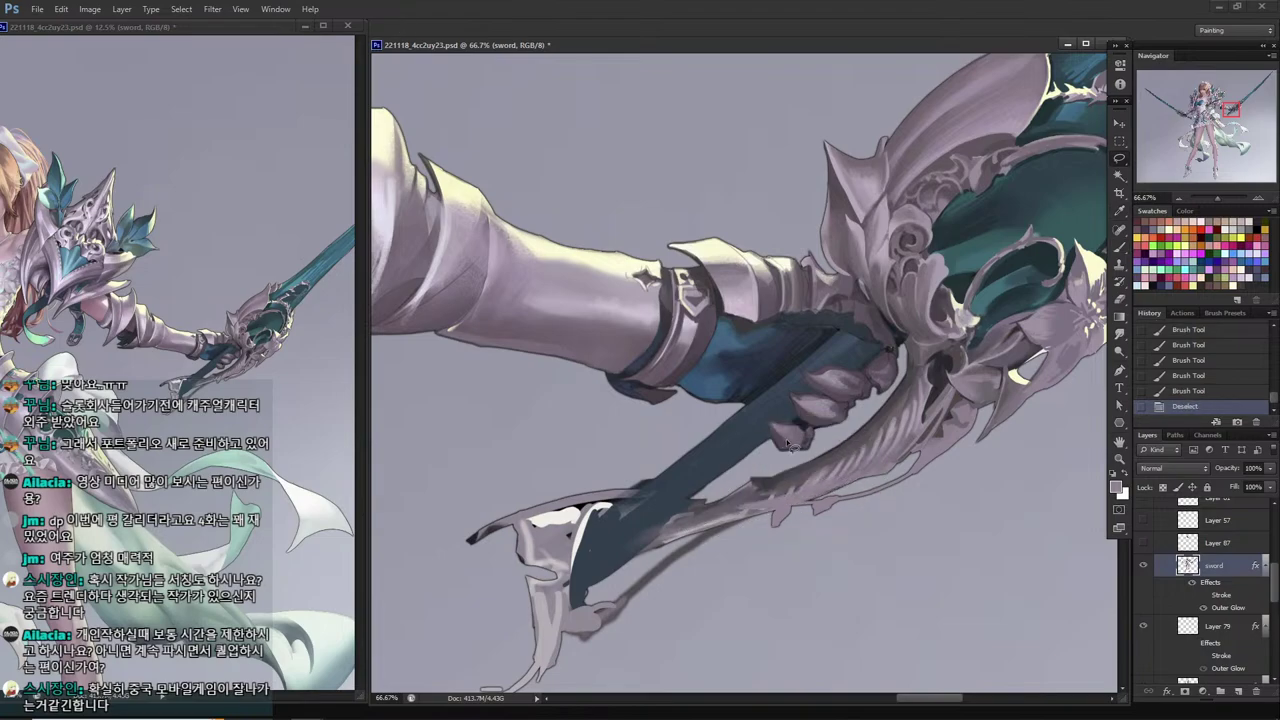
key(ctrl+s)
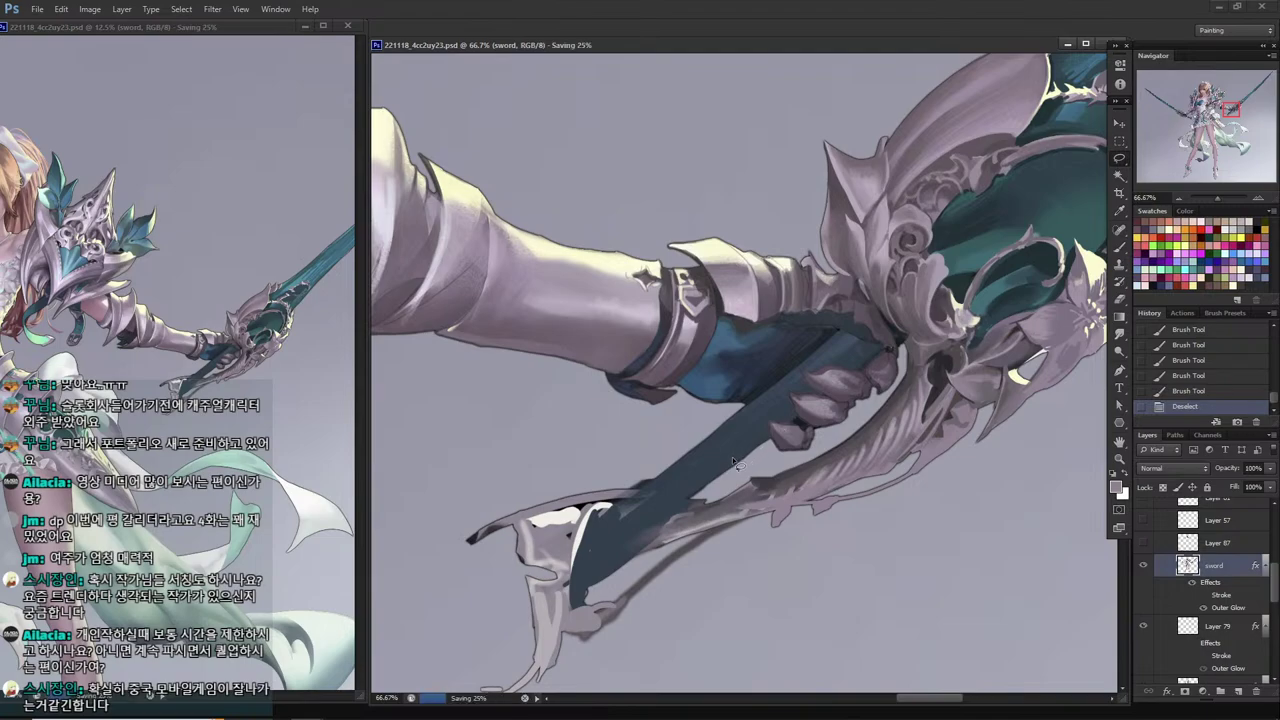
Paint small grooves on the guard bar's lower half below the fingers with sampled tones.
key(b)
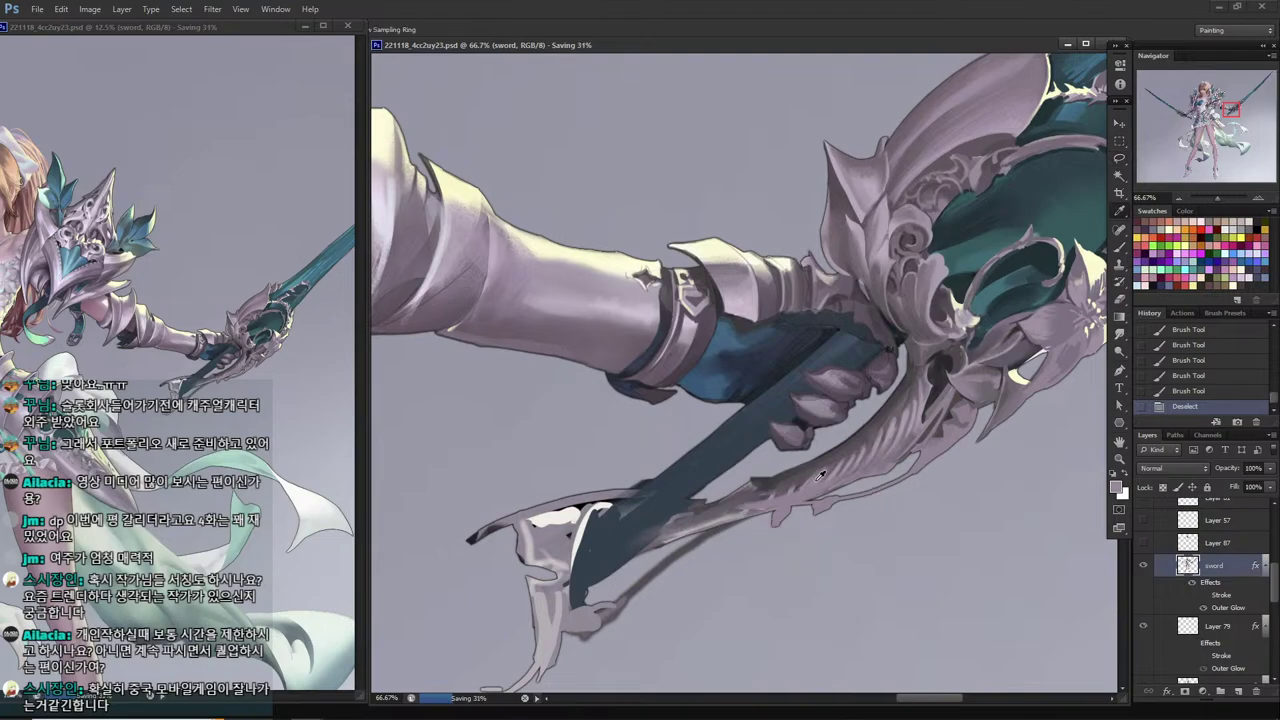
alt+click(812, 476)
click(810, 477)
drag(771, 501, 792, 488)
drag(766, 498, 784, 491)
click(814, 475)
alt+click(815, 475)
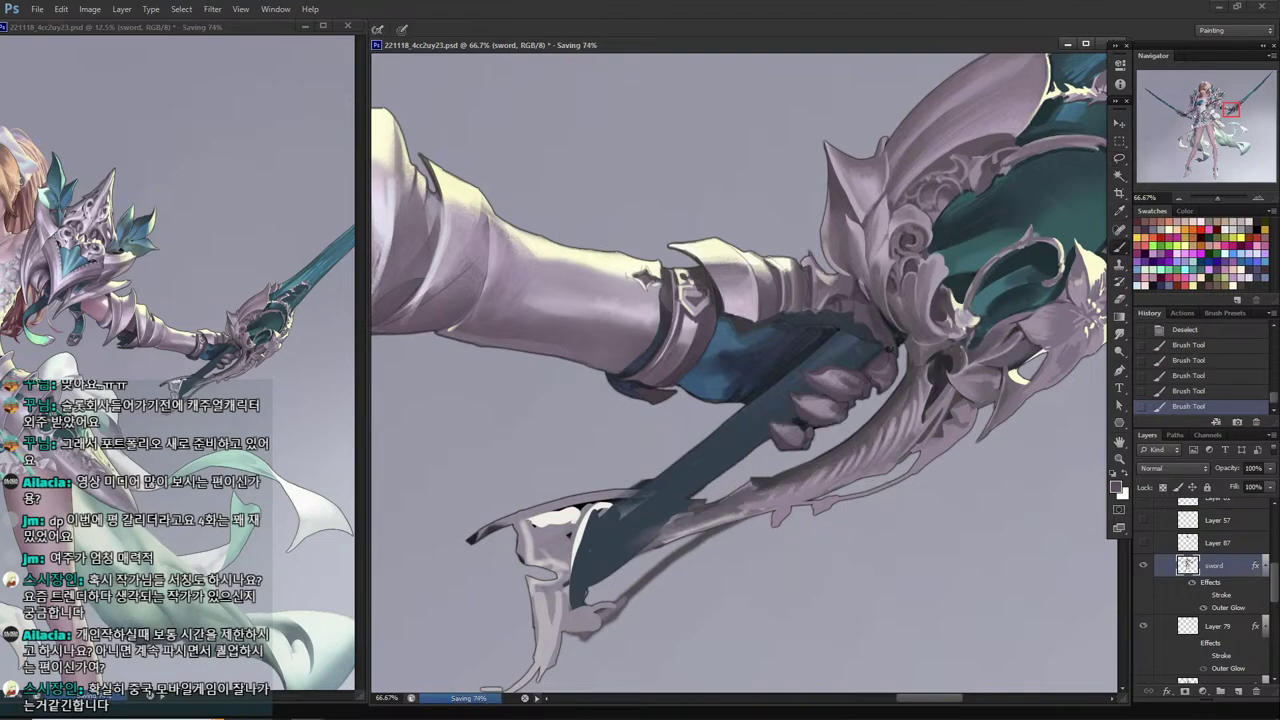
click(824, 466)
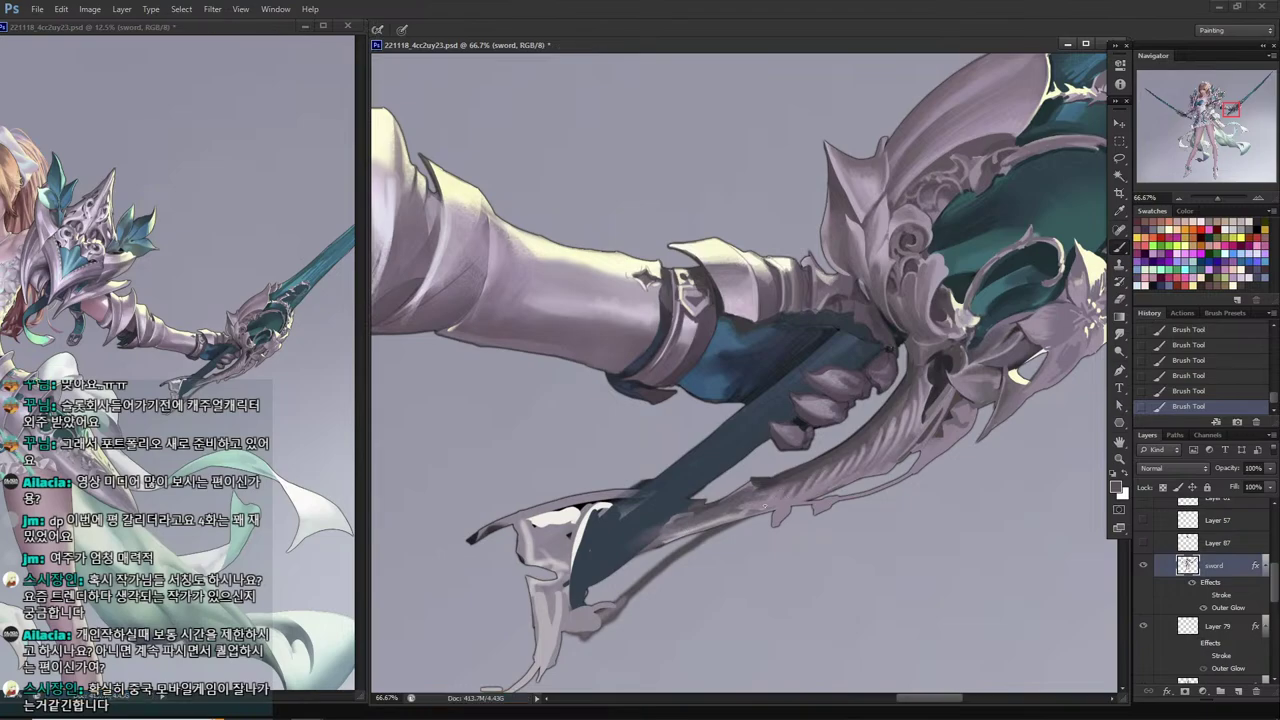
Smooth the narrow end of the guard bar toward the pommel with sampled tones.
alt+click(806, 489)
alt+click(755, 498)
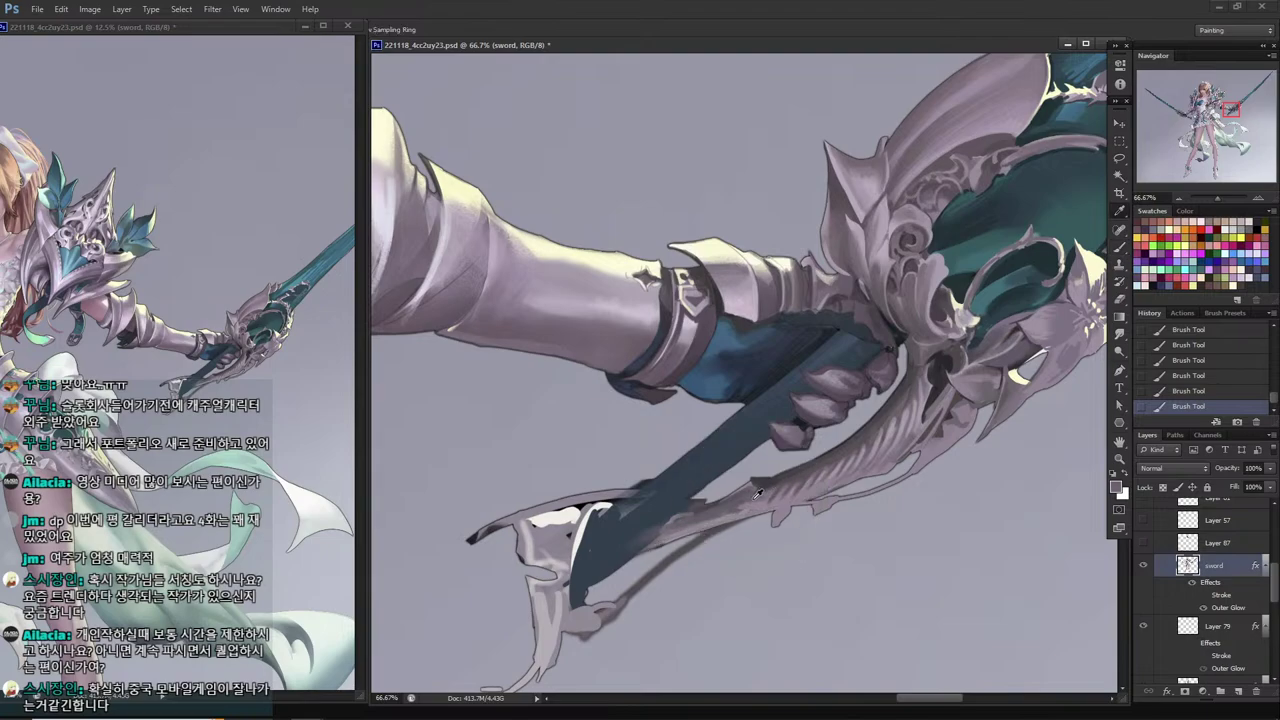
alt+click(756, 504)
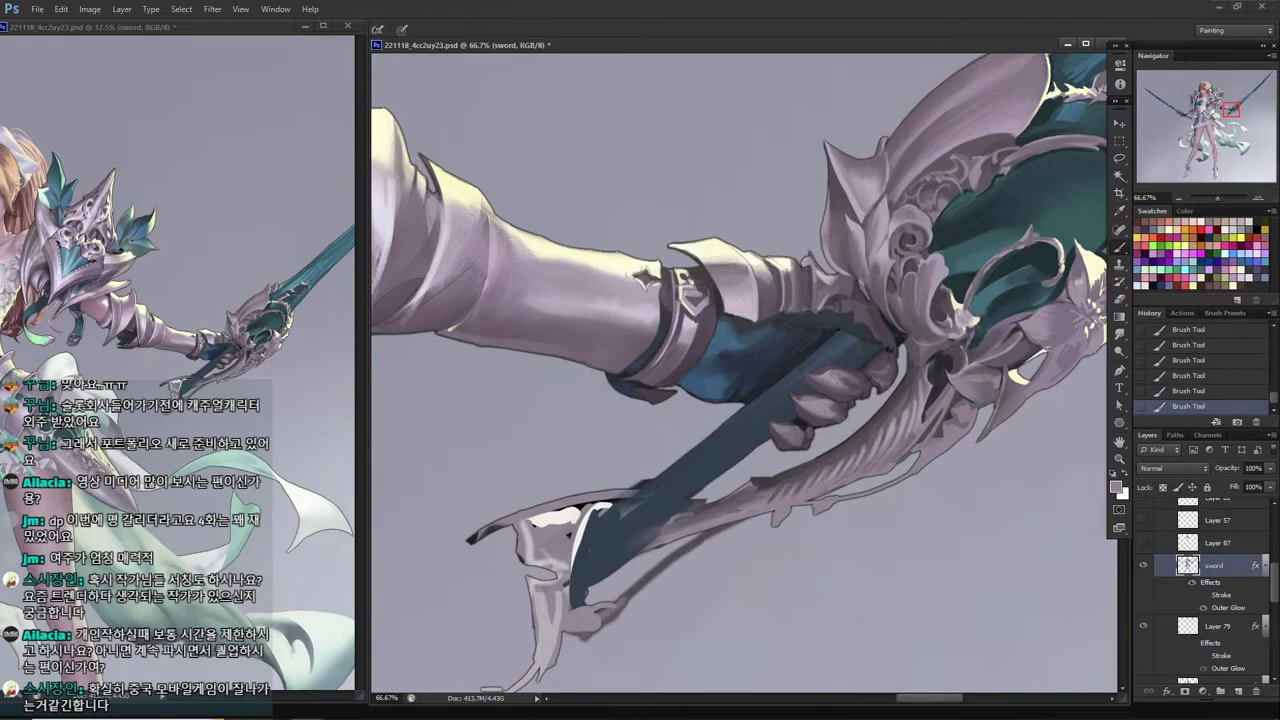
alt+click(751, 497)
drag(675, 493, 713, 493)
key(l)
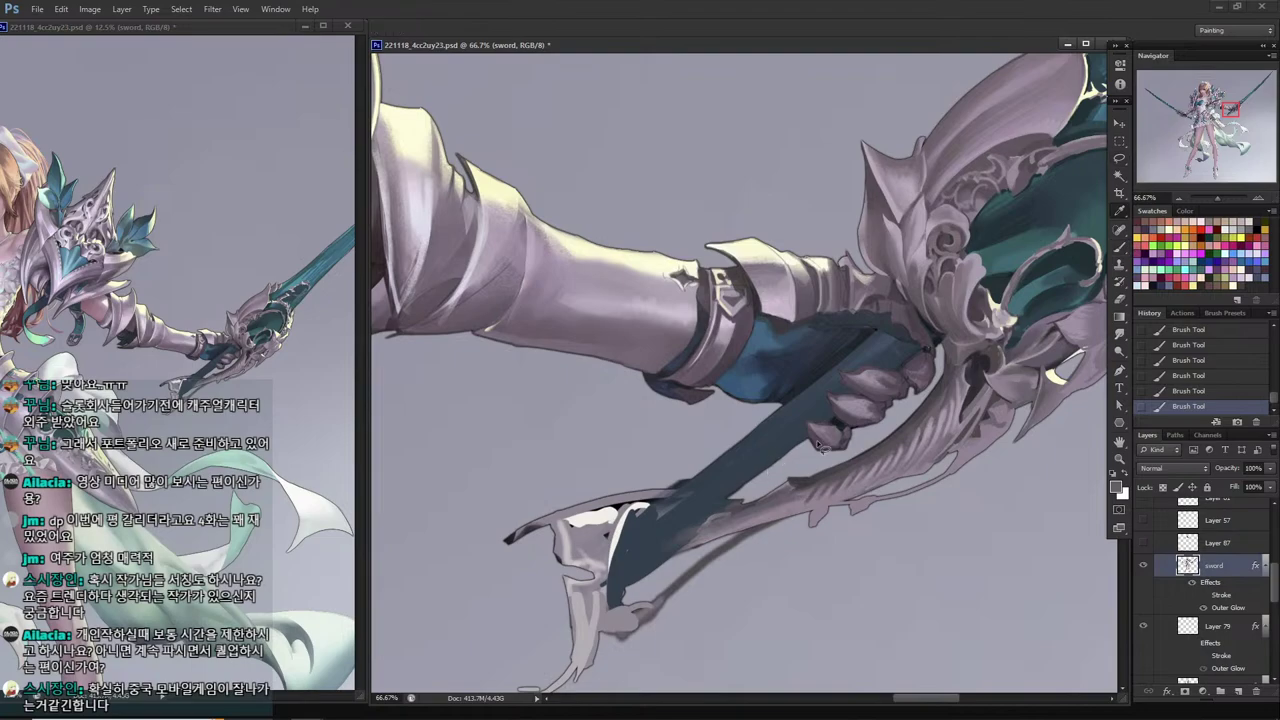
Repaint the sword grip below the armored fingers with sampled dark and blue tones.
alt+click(838, 416)
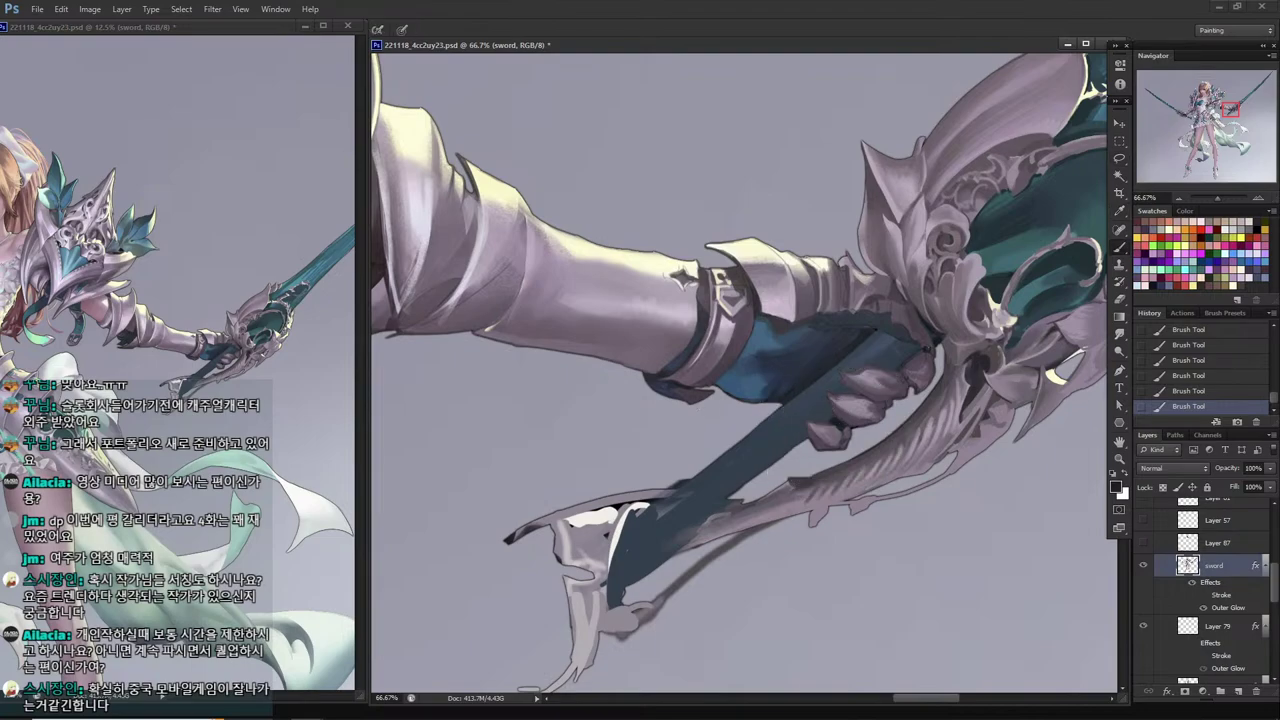
drag(867, 367, 757, 427)
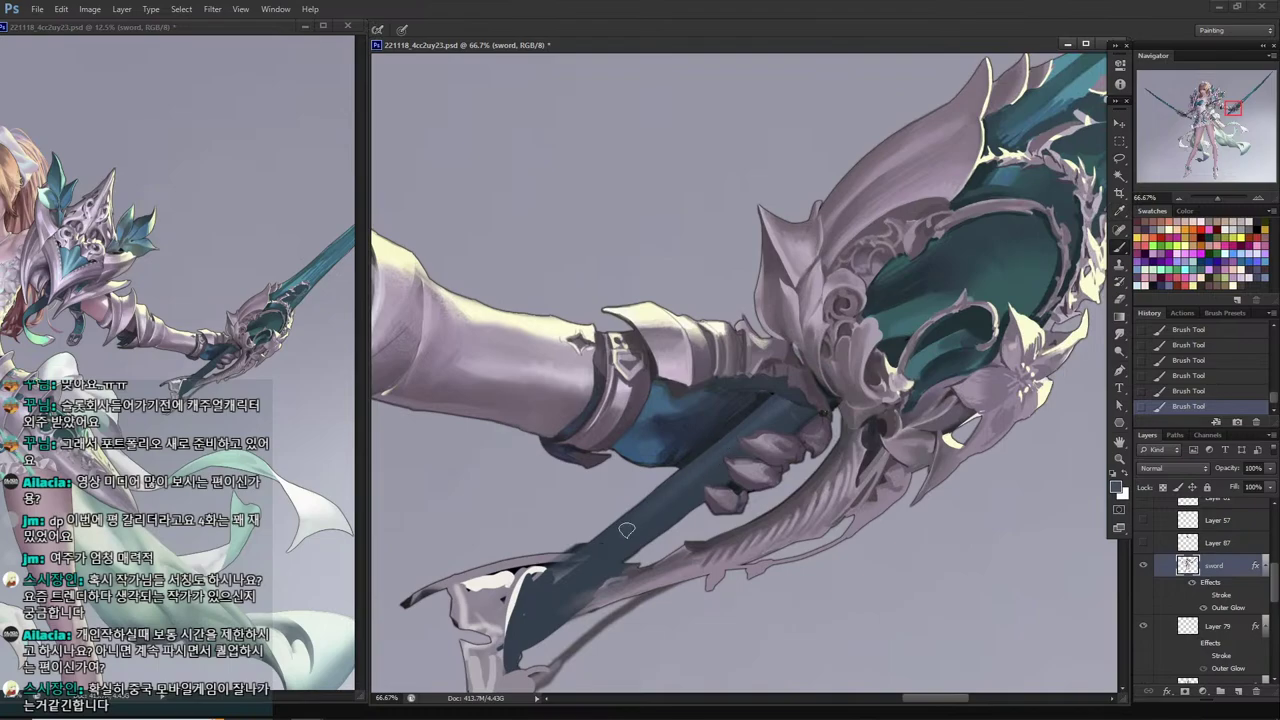
key(alt)
key(alt)
alt+click(761, 406)
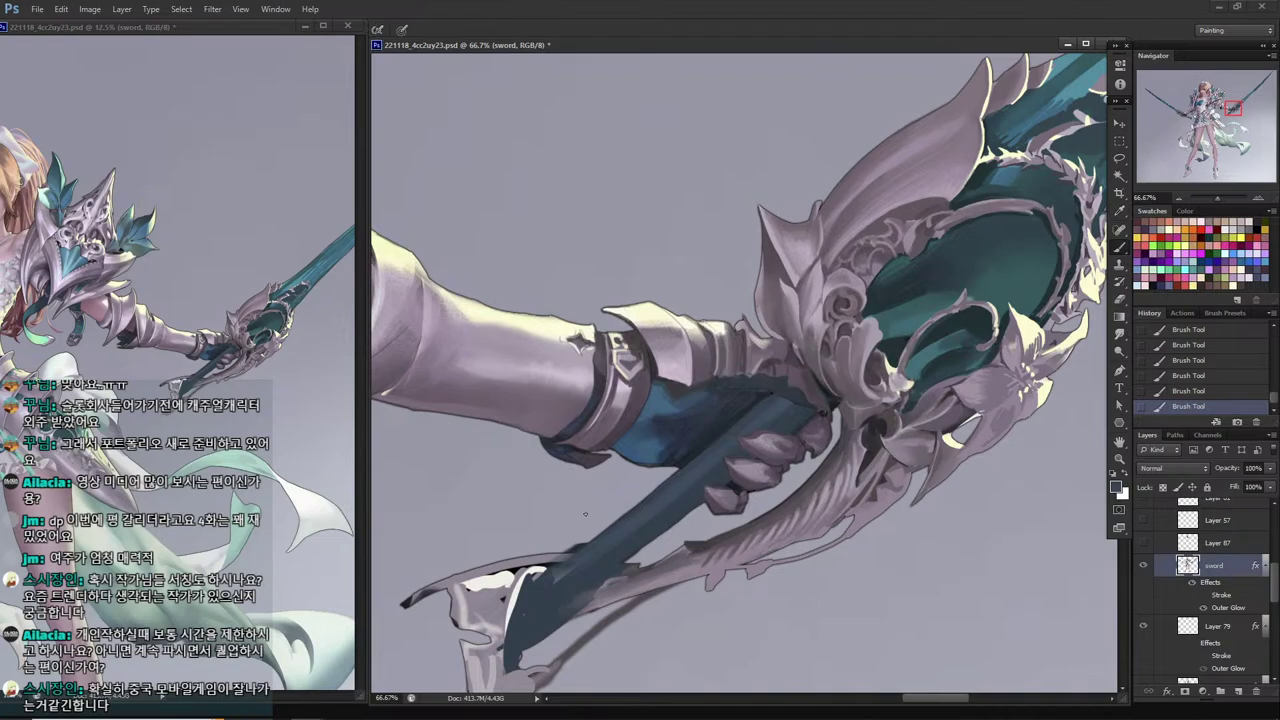
Lasso and clear the stray paint along the upper edge of the sword grip, and deselect.
mouse_move(594, 499)
mouse_down()
mouse_move(689, 471)
mouse_move(664, 519)
mouse_move(645, 492)
mouse_move(657, 508)
mouse_move(666, 498)
mouse_move(643, 491)
mouse_move(656, 494)
mouse_up()
key(l)
key(Delete)
click(666, 482)
drag(646, 505, 649, 503)
key(Delete)
click(649, 466)
key(ctrl+d)
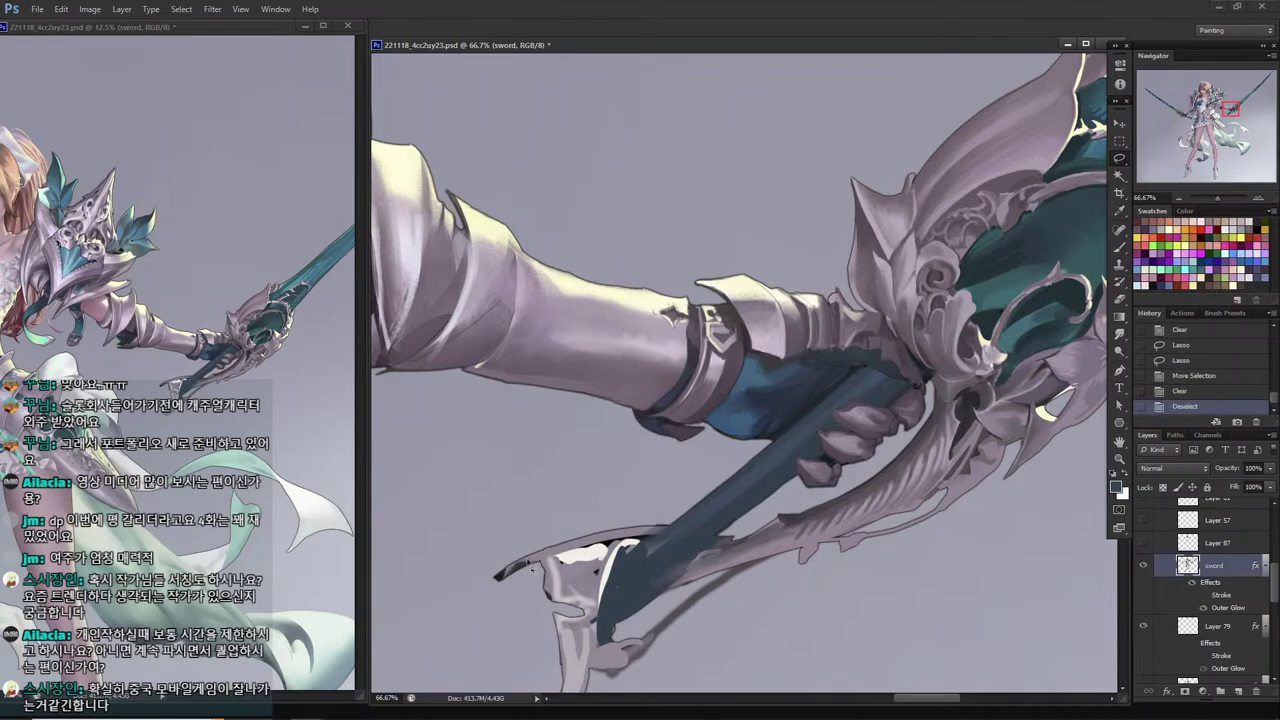
Lasso and clear the dark pointed tip at the outer end of the pommel.
mouse_move(535, 568)
mouse_down()
mouse_move(461, 585)
mouse_move(505, 550)
mouse_up()
drag(492, 582, 497, 571)
key(Delete)
Lasso and clear the remaining dark tip at the pommel's outer end.
mouse_move(505, 527)
mouse_down()
mouse_move(550, 578)
mouse_move(542, 625)
mouse_move(535, 560)
mouse_move(632, 548)
mouse_move(598, 615)
mouse_move(550, 600)
mouse_move(572, 553)
mouse_move(585, 557)
mouse_up()
key(Delete)
key(Return)
Repaint the selected broad face of the pommel with sampled light and grey tones, and deselect.
key(b)
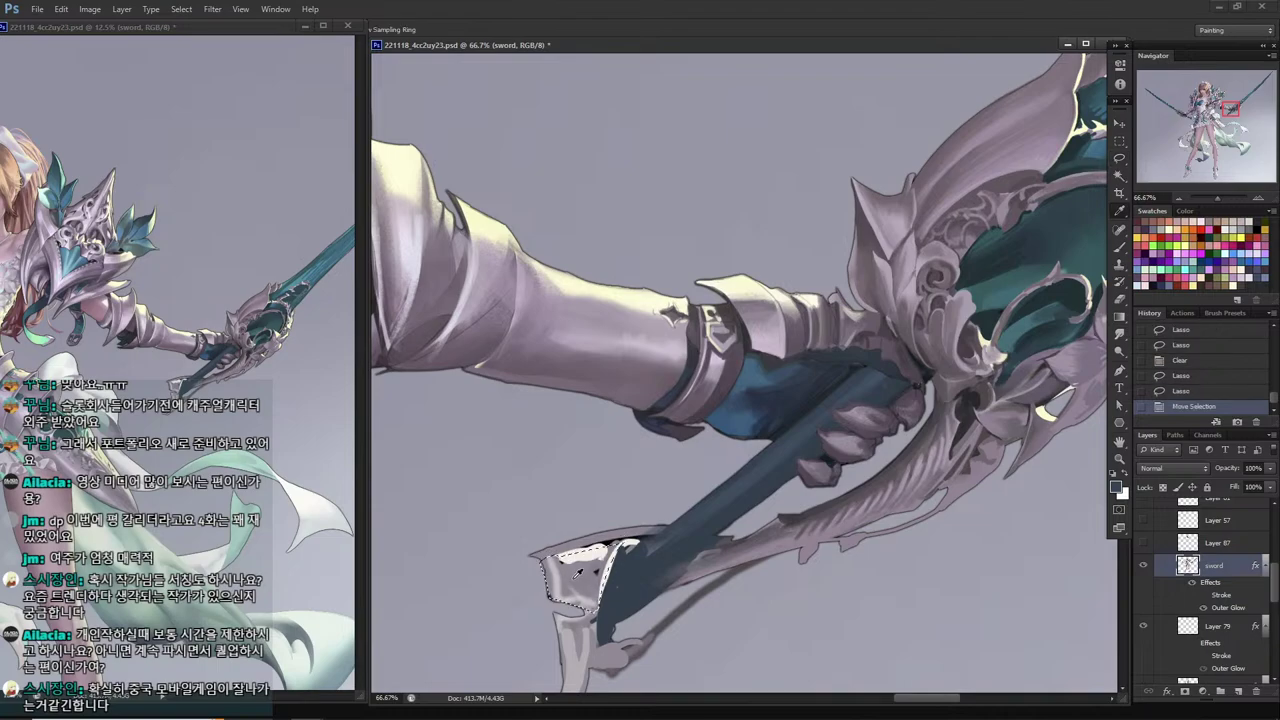
mouse_move(590, 604)
mouse_down()
mouse_move(554, 596)
mouse_move(600, 592)
mouse_move(606, 558)
mouse_move(497, 574)
mouse_up()
alt+click(600, 566)
alt+click(557, 566)
alt+click(600, 566)
mouse_move(604, 562)
mouse_down()
mouse_move(606, 576)
mouse_move(537, 604)
mouse_up()
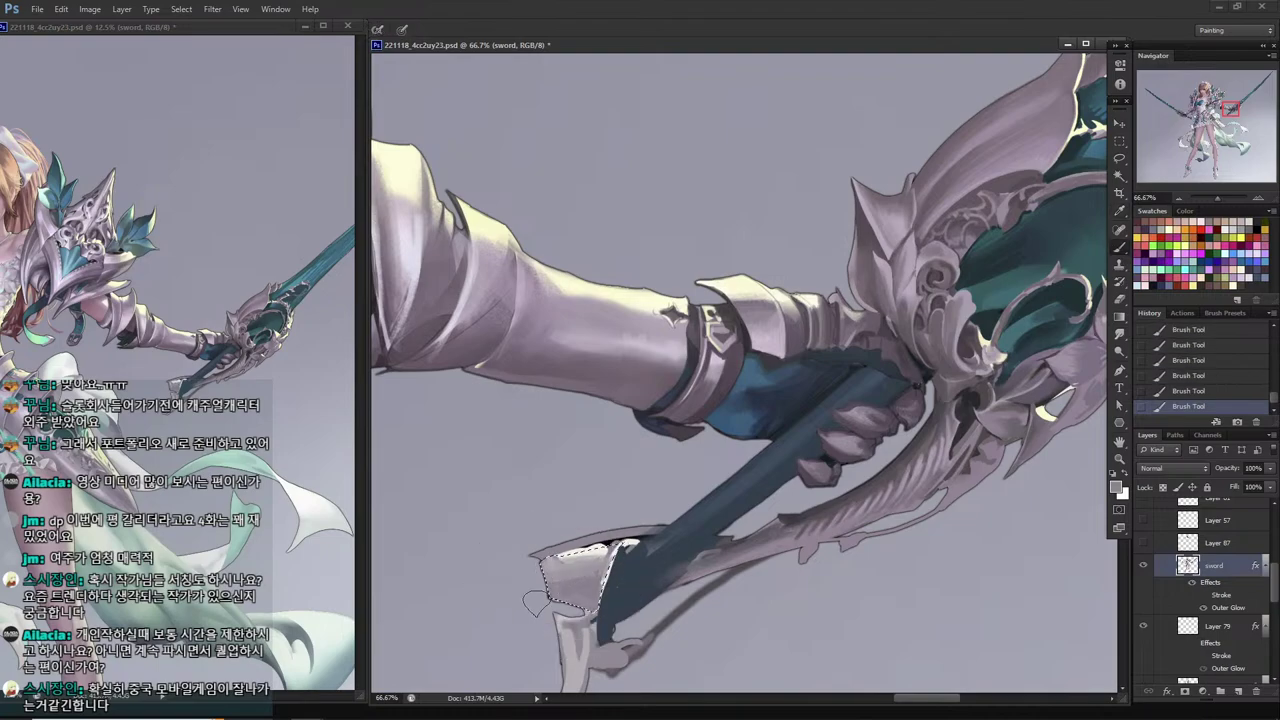
alt+click(591, 542)
drag(608, 550, 484, 570)
key(alt)
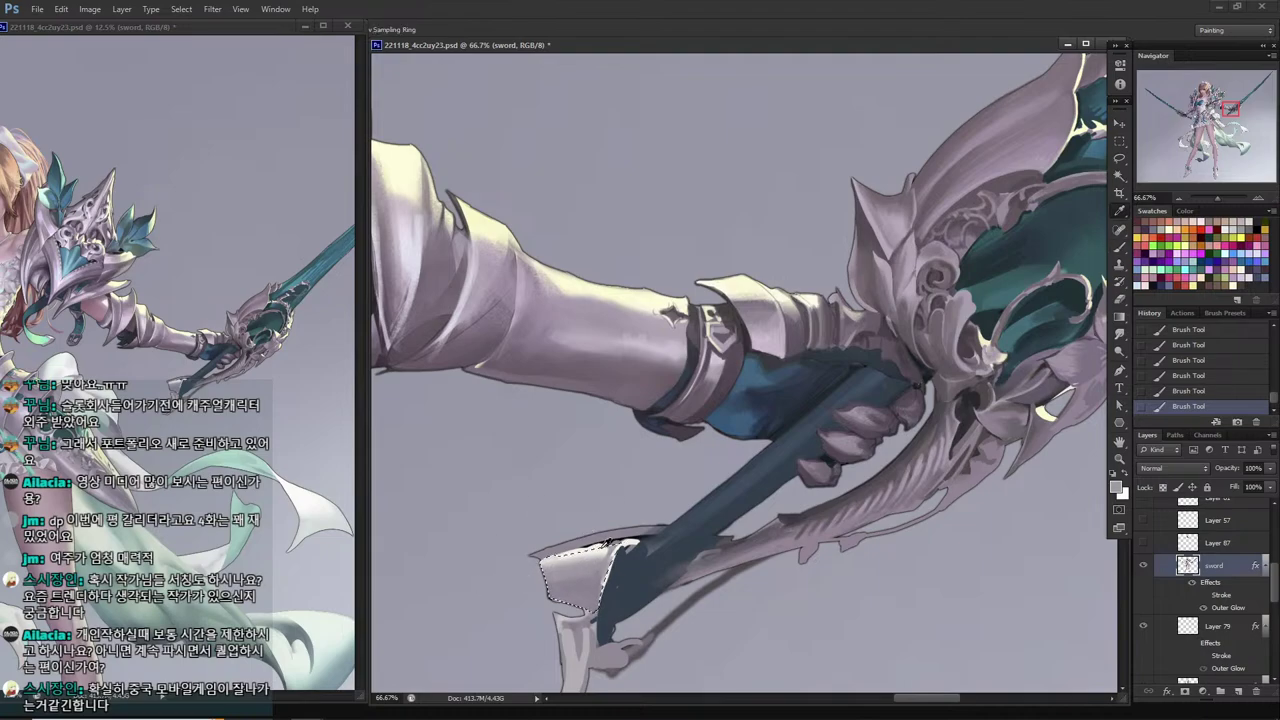
alt+click(606, 543)
key(l)
key(ctrl+d)
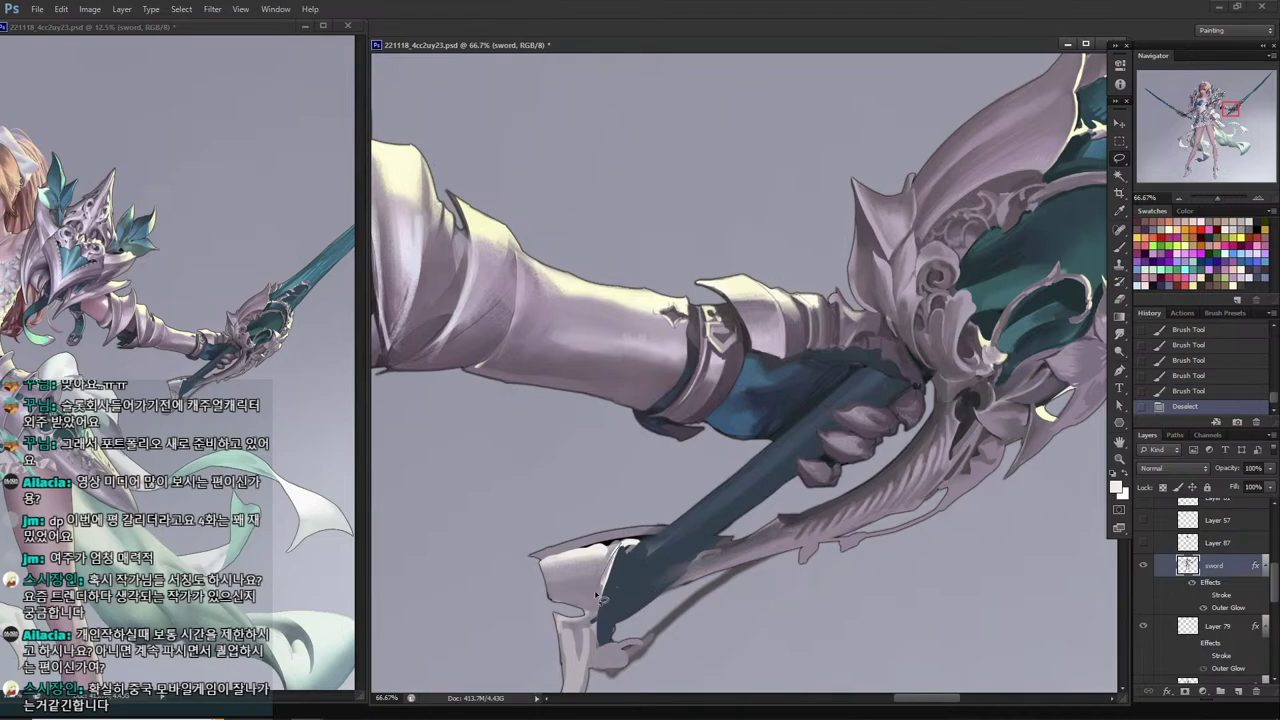
Lasso the narrow strip of the pommel beside the grip, paint it with a sampled tone, and deselect.
mouse_move(597, 596)
mouse_down()
mouse_move(614, 550)
mouse_move(590, 626)
mouse_move(600, 555)
mouse_up()
mouse_move(595, 579)
mouse_down()
mouse_move(620, 534)
mouse_move(598, 606)
mouse_up()
key(b)
key(d)
alt+click(605, 571)
drag(612, 556, 600, 600)
drag(610, 560, 600, 604)
drag(610, 562, 594, 616)
key(l)
key(ctrl+d)
Blend the lower part of the pommel's grip-side edge with a sampled grey tone and save the illustration.
key(b)
alt+click(608, 568)
drag(604, 582, 594, 618)
key(l)
key(ctrl+d)
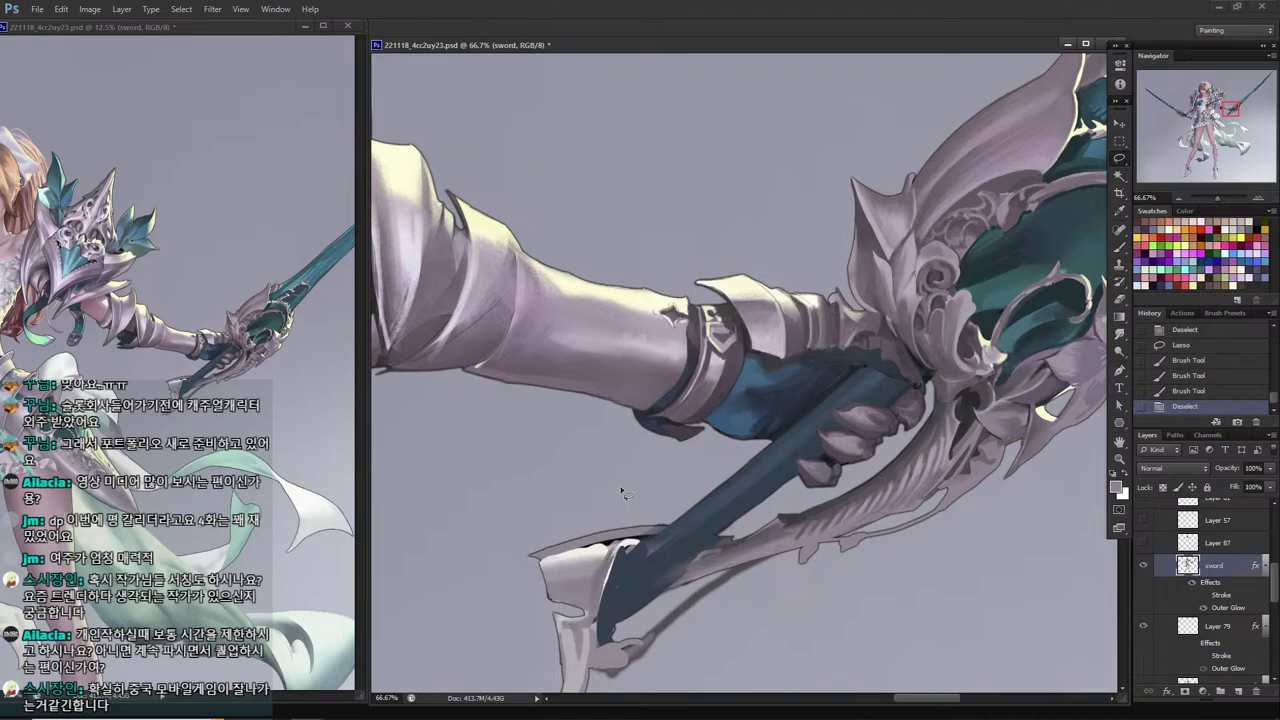
key(ctrl+s)
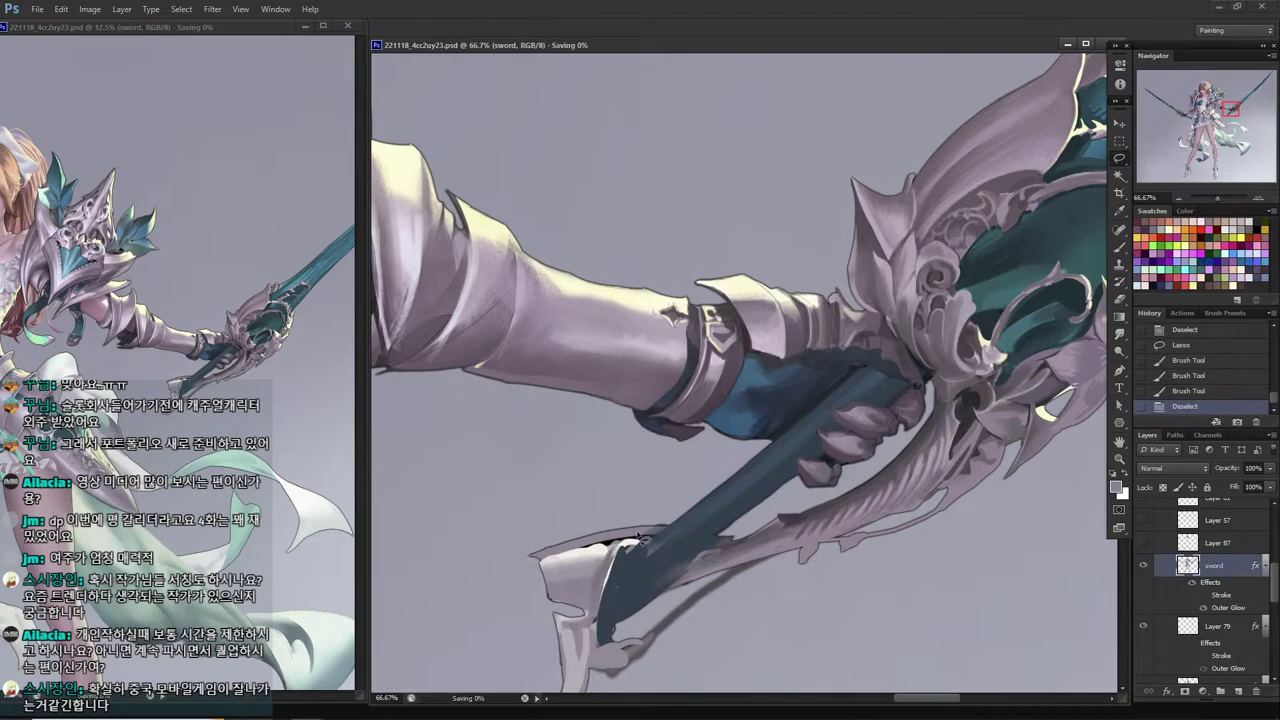
Lasso the pommel's dark upper rim, repaint it with a sampled light tone, and deselect.
mouse_move(640, 538)
mouse_down()
mouse_move(660, 532)
mouse_move(540, 556)
mouse_move(575, 542)
mouse_up()
key(i)
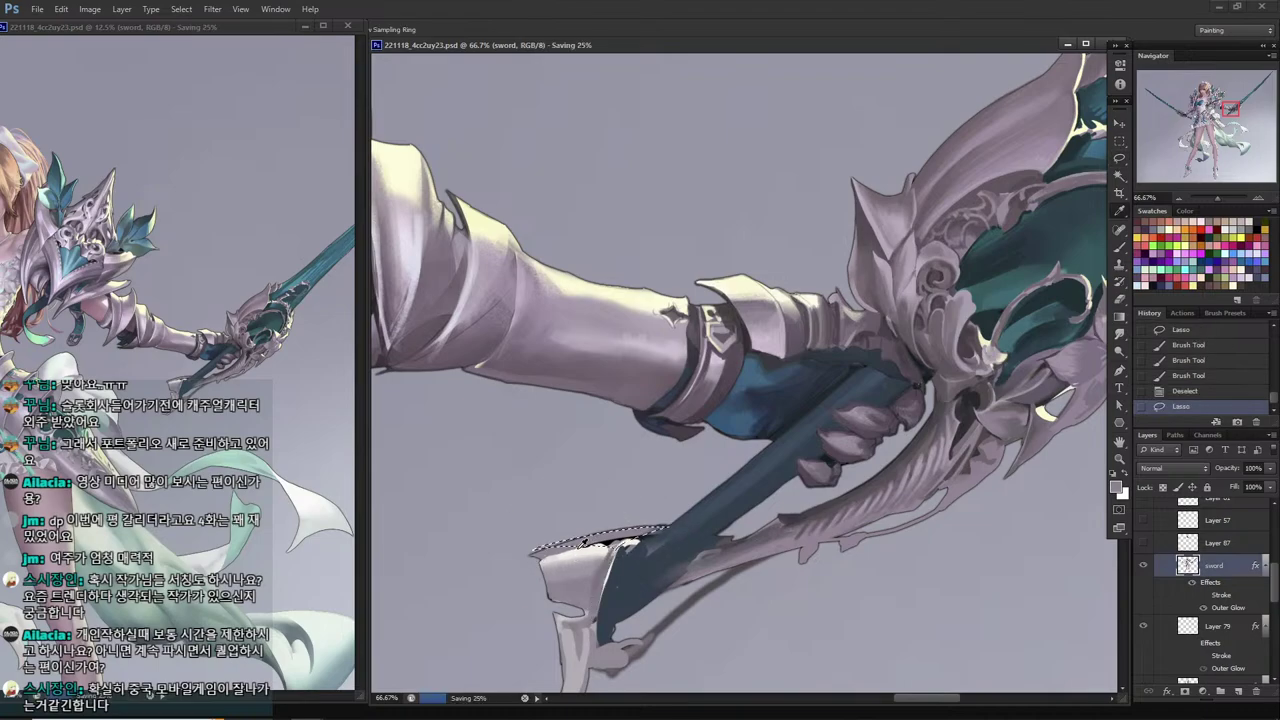
click(580, 547)
key(b)
drag(660, 529, 560, 549)
drag(595, 539, 550, 549)
mouse_move(590, 542)
mouse_down()
mouse_move(548, 560)
mouse_move(600, 549)
mouse_move(560, 553)
mouse_up()
key(l)
key(ctrl+d)
Lasso the gap beneath the pommel's upper rim and paint dark shadow where it meets the grip.
key(b)
key(l)
mouse_move(565, 549)
mouse_down()
mouse_move(658, 536)
mouse_move(630, 548)
mouse_up()
key(b)
alt+click(642, 540)
drag(642, 540, 624, 551)
drag(640, 541, 622, 554)
key(l)
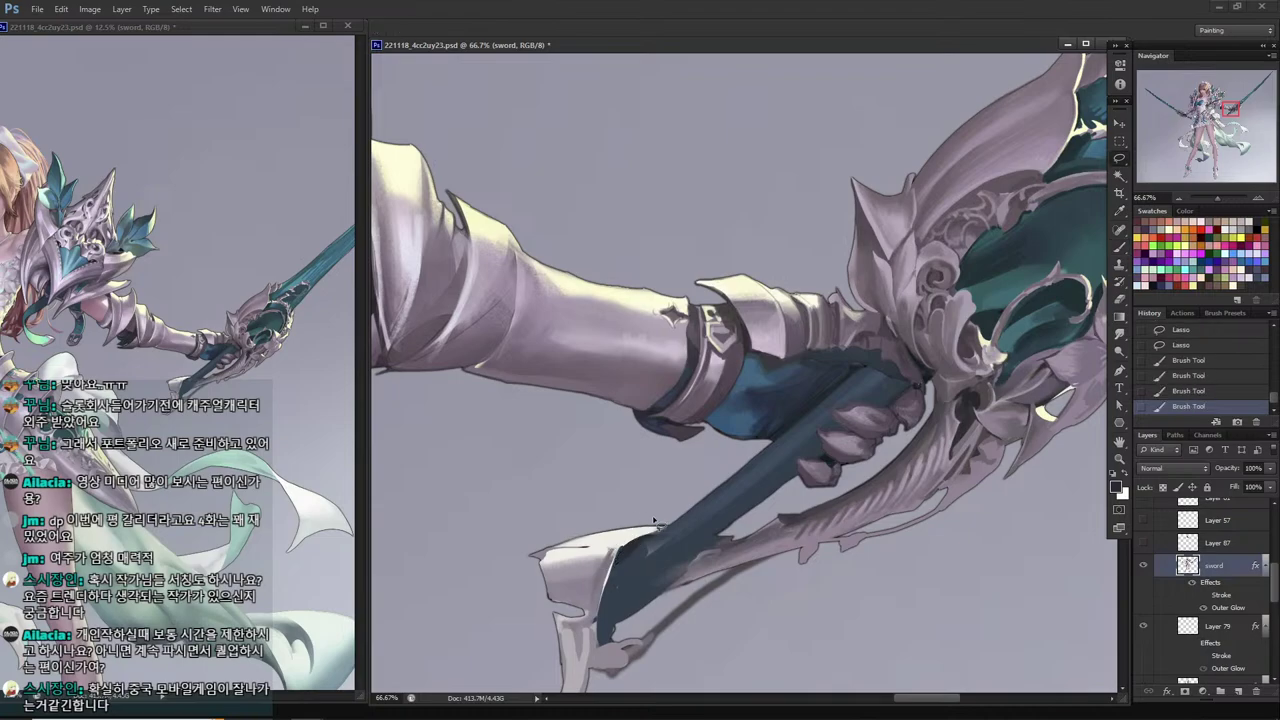
Lasso and clear the stray paint above the joint between the pommel's upper rim and the grip, and deselect.
key(ctrl+d)
key(i)
key(l)
mouse_move(682, 524)
mouse_down()
mouse_move(647, 519)
mouse_move(672, 522)
mouse_up()
drag(660, 518, 654, 516)
key(Delete)
key(ctrl+d)
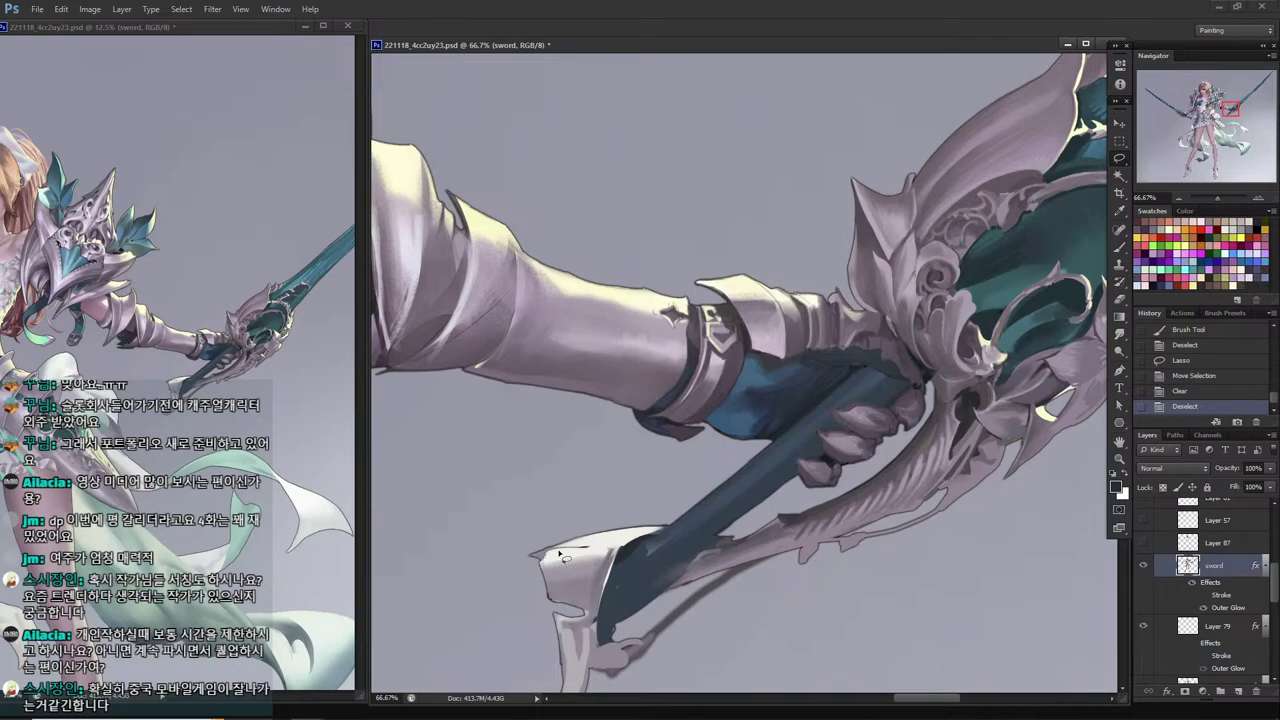
Cover the dark seam near the outer corner of the pommel's upper rim with sampled light tones.
mouse_move(532, 557)
mouse_down()
mouse_move(612, 534)
mouse_move(590, 542)
mouse_up()
key(b)
alt+click(606, 540)
mouse_move(566, 546)
mouse_down()
mouse_move(538, 554)
mouse_move(560, 550)
mouse_up()
key(l)
key(ctrl+d)
key(b)
alt+click(580, 570)
mouse_move(588, 545)
mouse_down()
mouse_move(570, 548)
mouse_move(599, 543)
mouse_move(565, 555)
mouse_up()
alt+click(604, 541)
alt+click(602, 542)
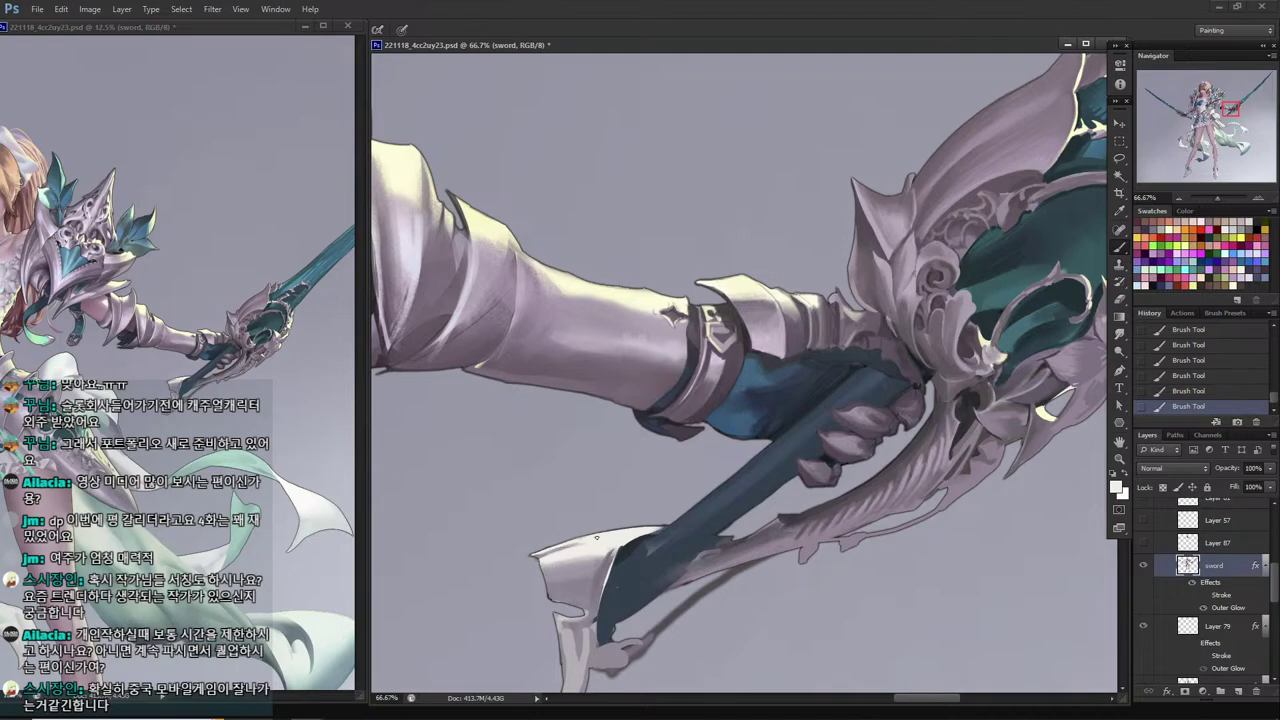
Trim the notch and outer edge of the pommel by lassoing and clearing stray paint, and deselect.
drag(586, 428, 598, 256)
key(l)
mouse_move(628, 404)
mouse_down()
mouse_move(585, 538)
mouse_move(622, 390)
mouse_move(584, 516)
mouse_move(606, 405)
mouse_move(569, 430)
mouse_move(558, 422)
mouse_up()
key(ctrl+d)
mouse_move(558, 422)
mouse_down()
mouse_move(602, 443)
mouse_move(546, 429)
mouse_up()
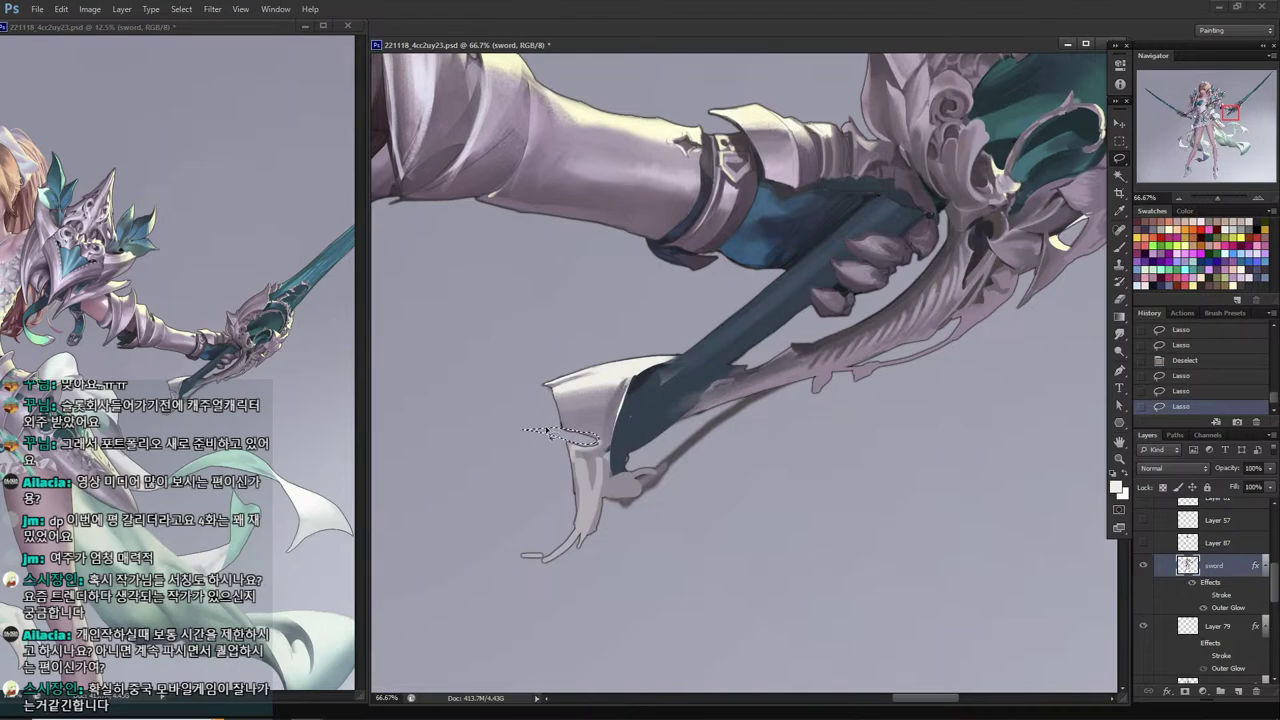
key(ctrl+d)
key(Delete)
mouse_move(596, 452)
mouse_down()
mouse_move(545, 432)
mouse_move(610, 372)
mouse_up()
mouse_move(556, 404)
mouse_down()
mouse_move(548, 420)
mouse_move(541, 380)
mouse_move(560, 440)
mouse_move(536, 398)
mouse_up()
key(Delete)
key(ctrl+d)
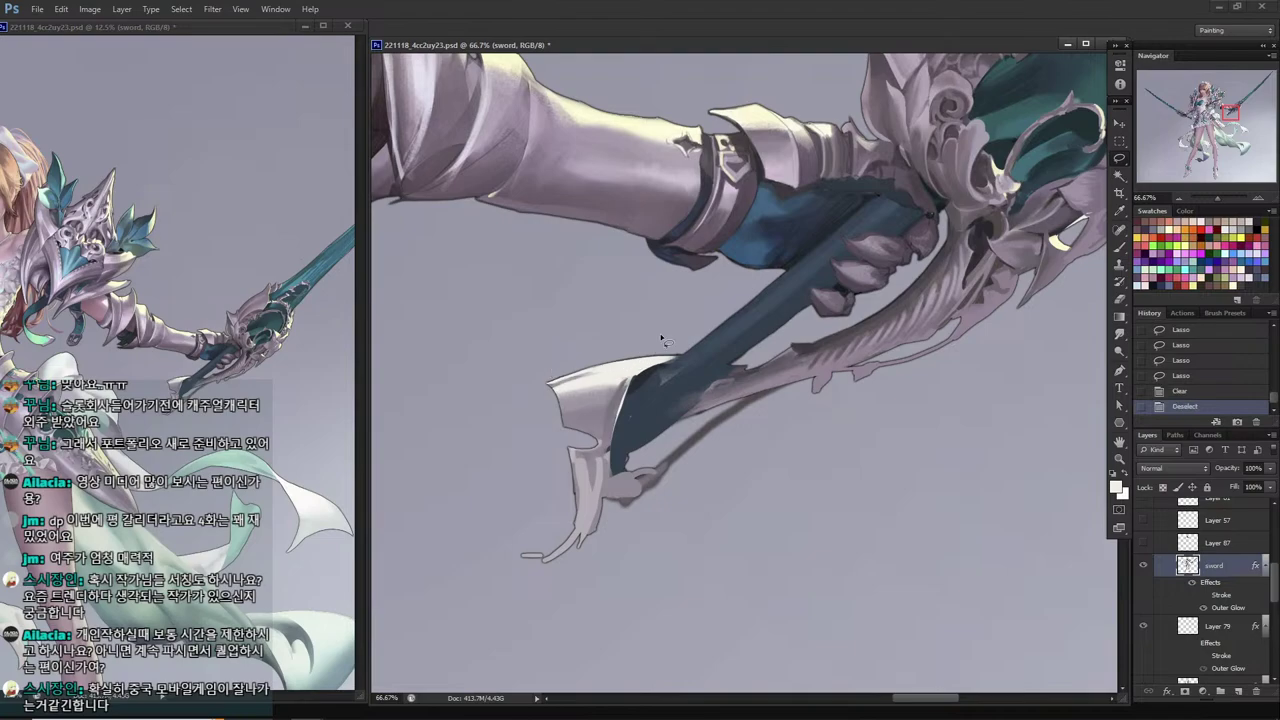
Lasso the curved inner edge of the pommel along the grip, shade it grey, and save the illustration.
mouse_move(643, 367)
mouse_down()
mouse_move(600, 460)
mouse_move(638, 370)
mouse_up()
drag(623, 386, 630, 375)
key(b)
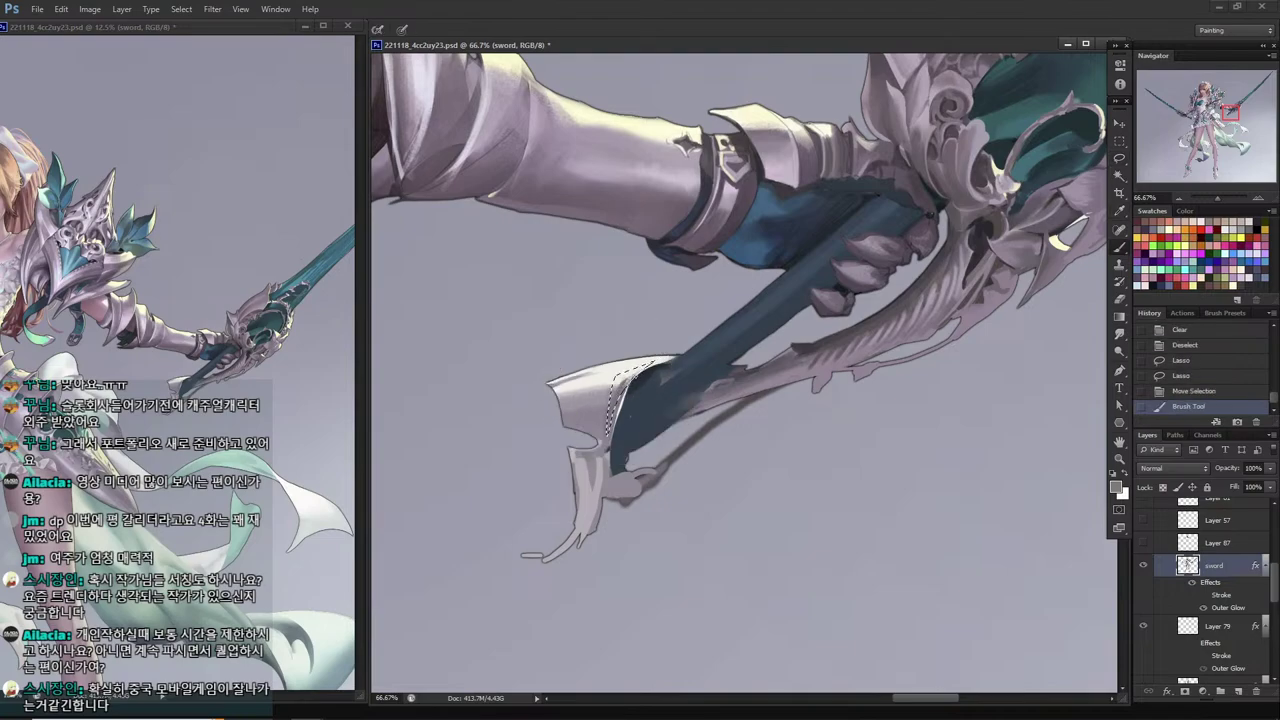
drag(610, 420, 607, 438)
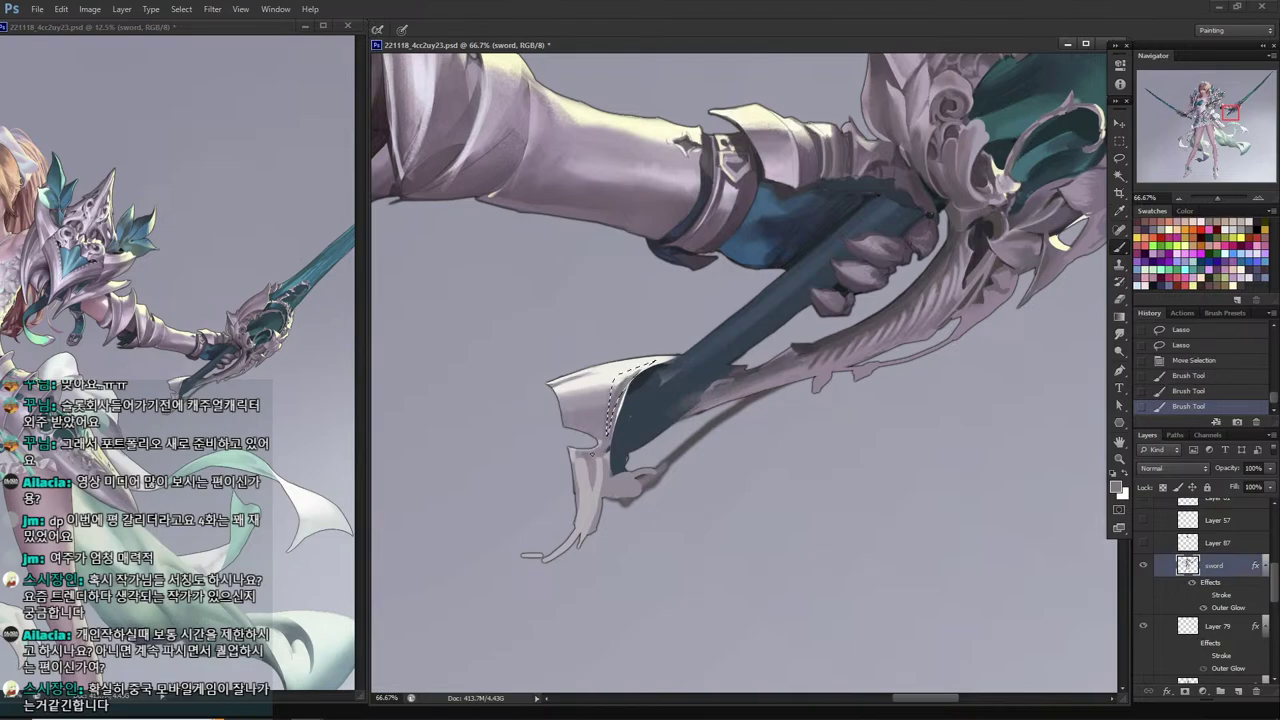
drag(614, 380, 608, 435)
key(ctrl+d)
key(ctrl+s)
key(l)
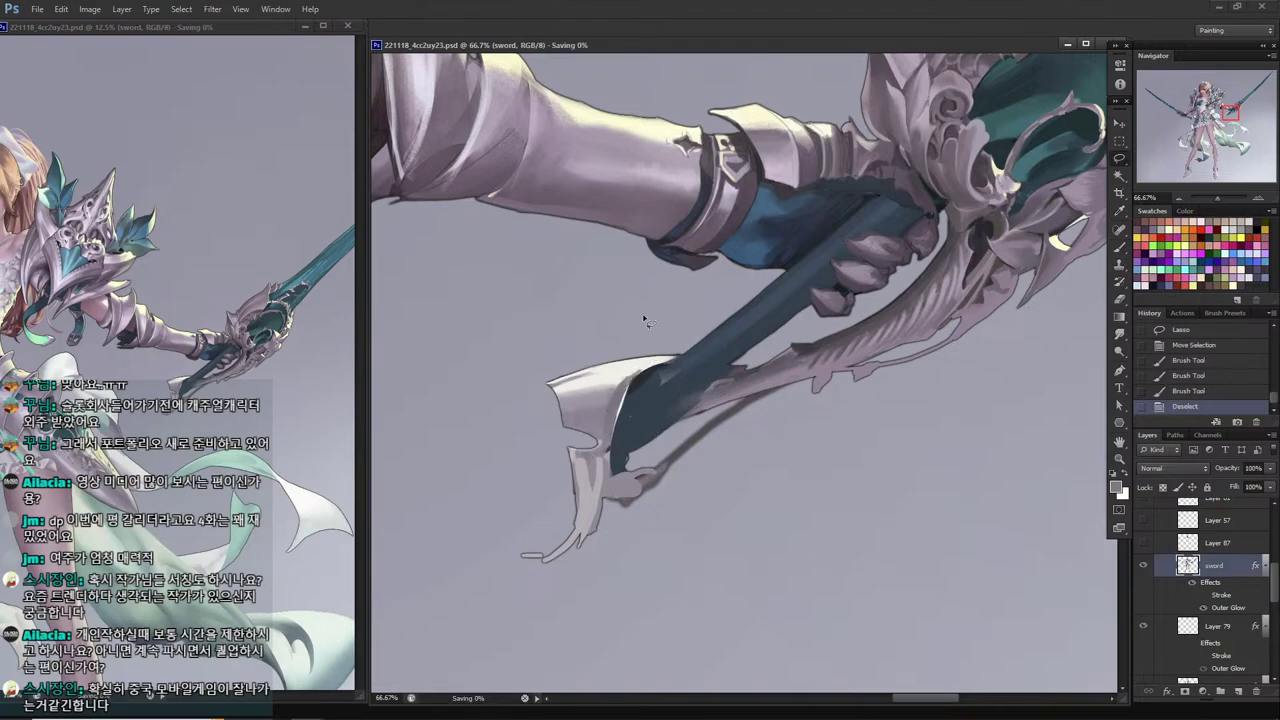
Blend the upper inner corner of the pommel near the grip with sampled tones.
key(b)
alt+click(646, 364)
drag(642, 369, 626, 390)
drag(638, 373, 627, 385)
alt+click(633, 378)
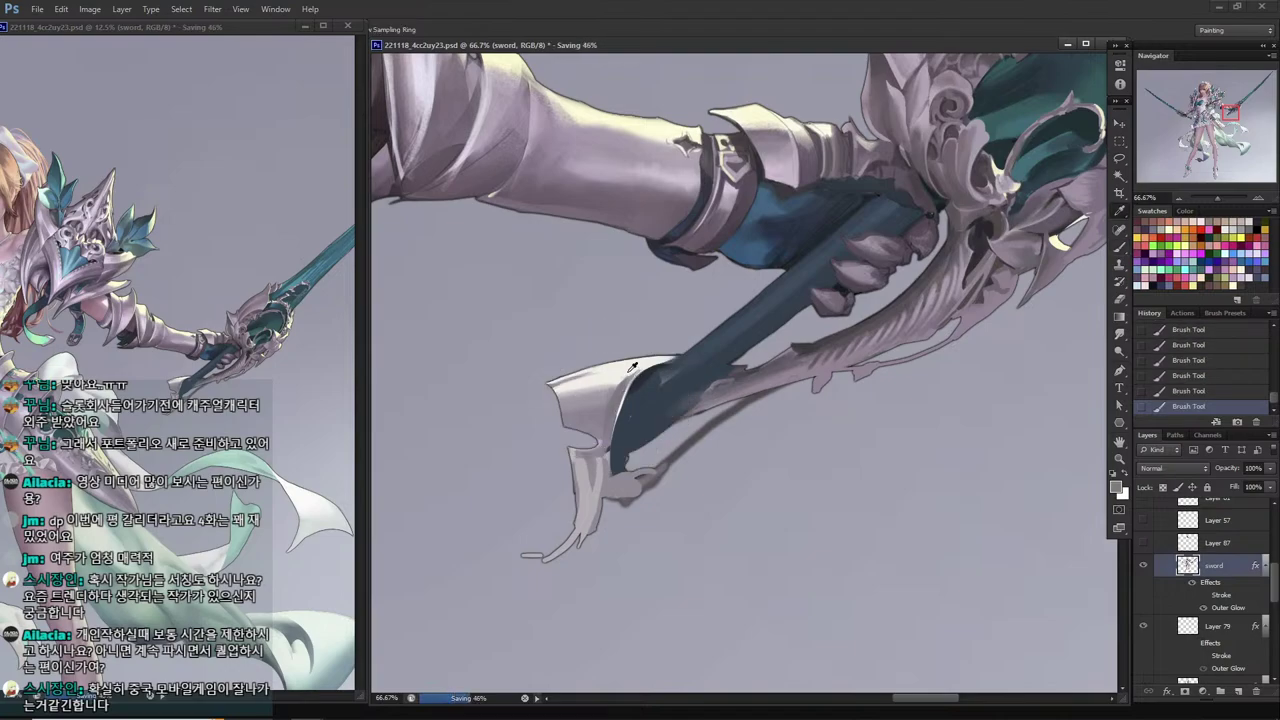
alt+click(633, 367)
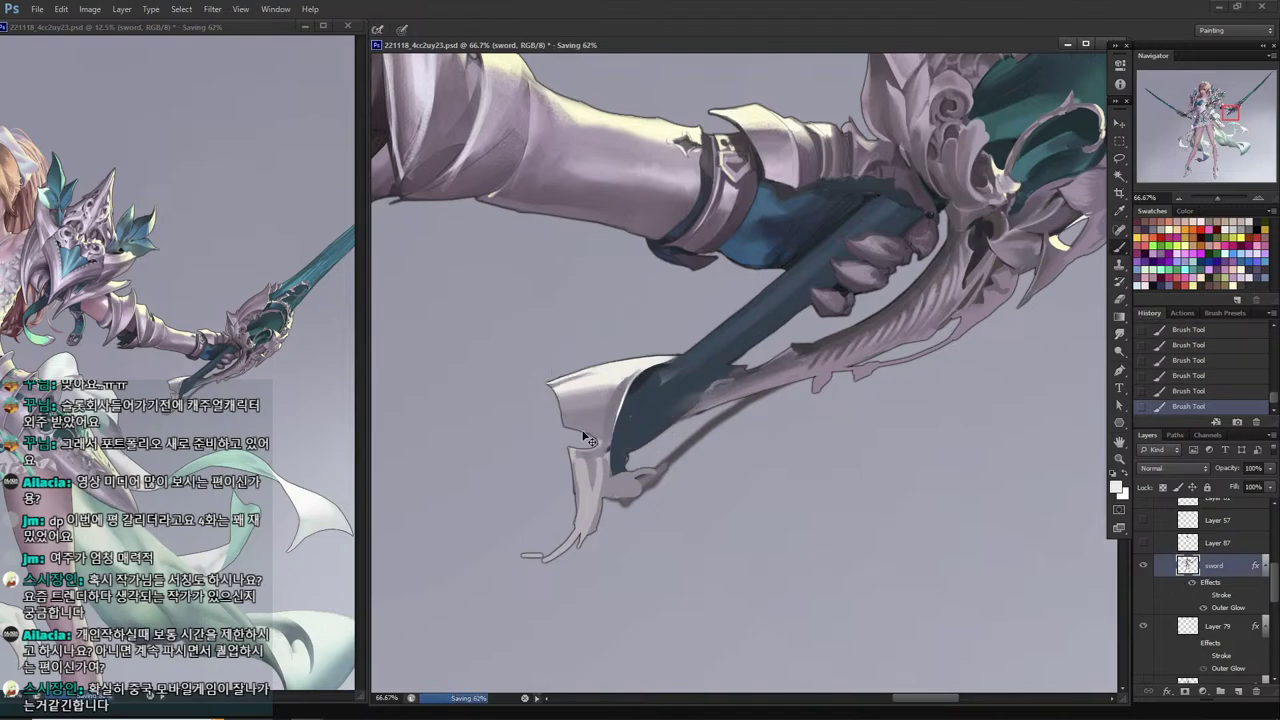
Repaint the pommel's lower prong with sampled grey shading and a light edge along the grip side.
alt+click(657, 471)
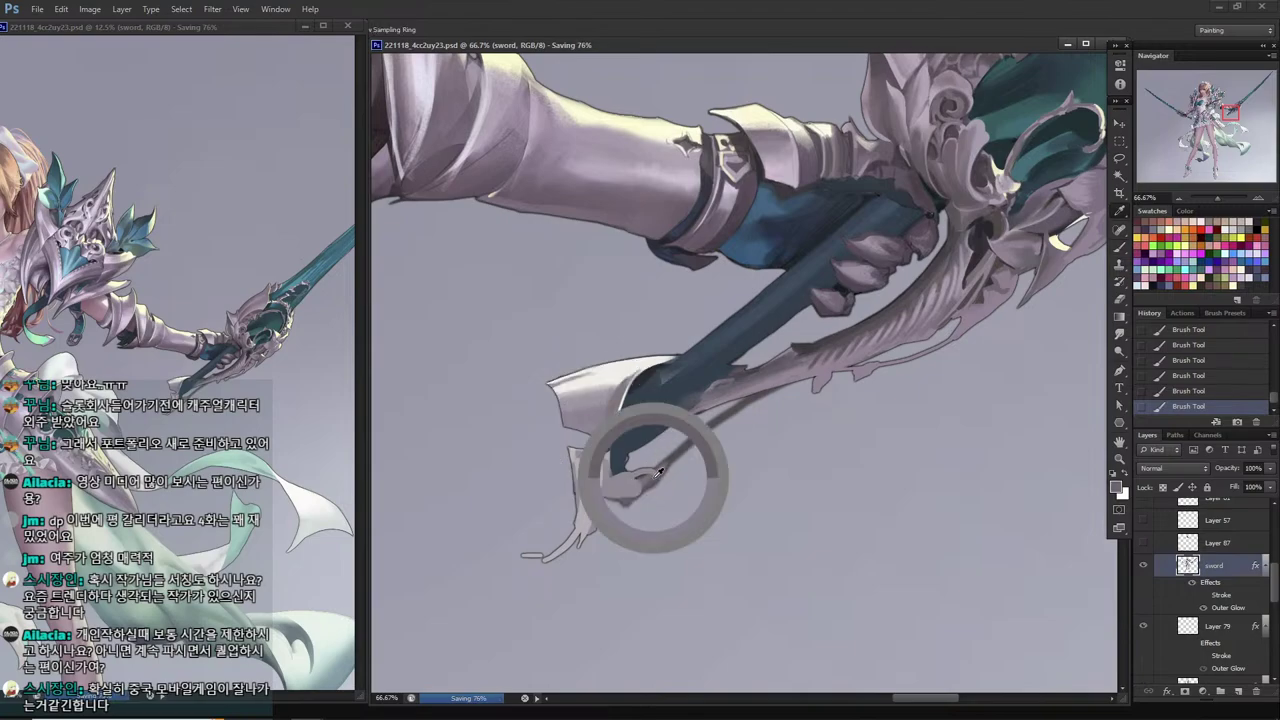
drag(608, 430, 602, 476)
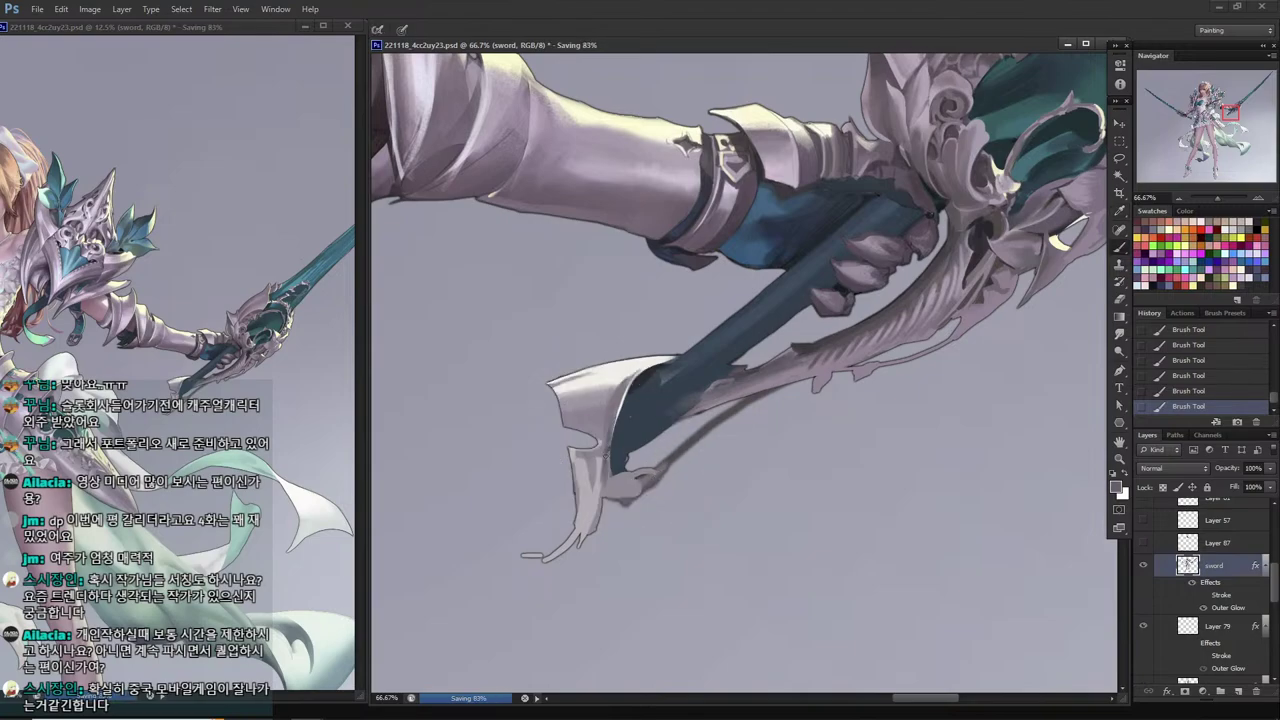
alt+click(628, 396)
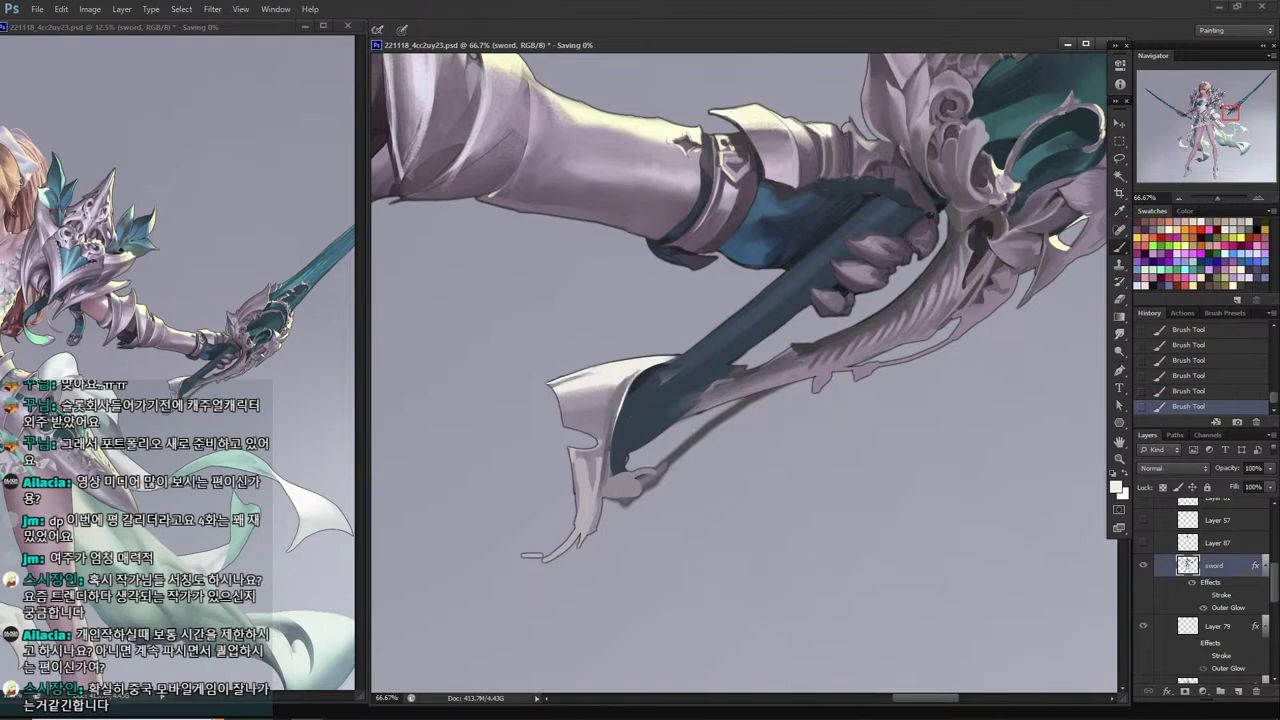
drag(608, 442, 600, 512)
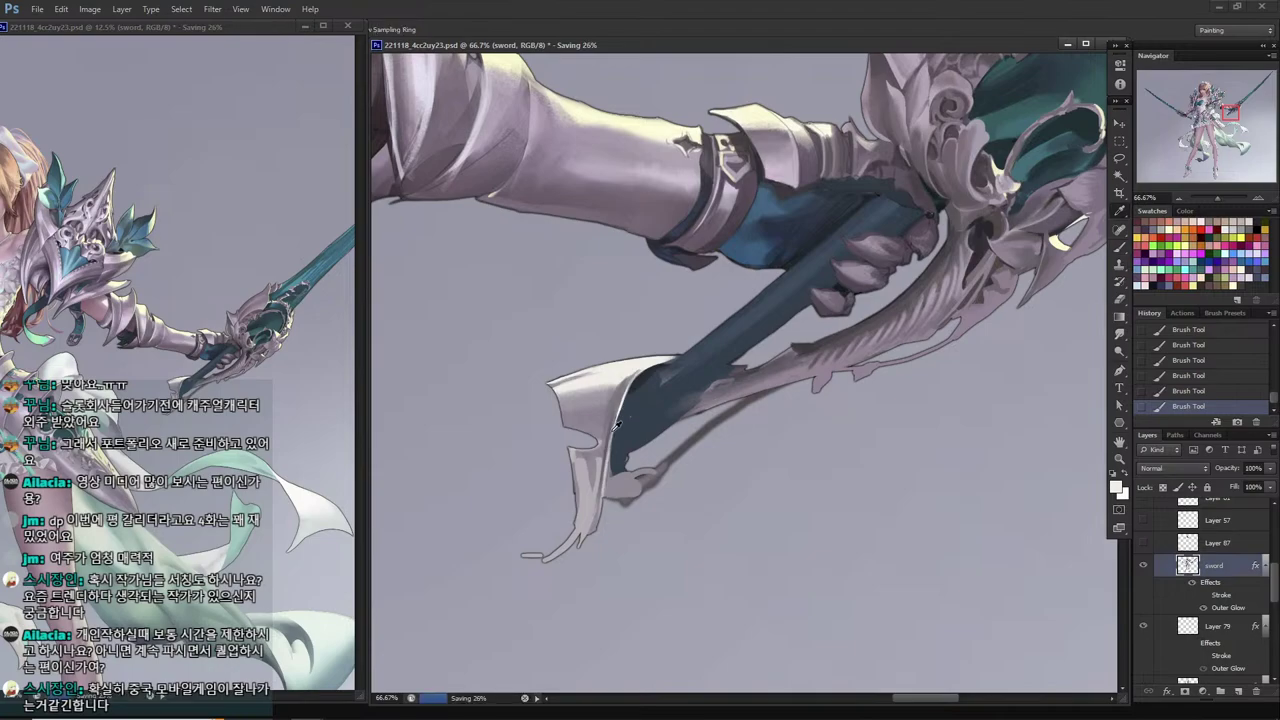
key(alt)
drag(604, 459, 597, 515)
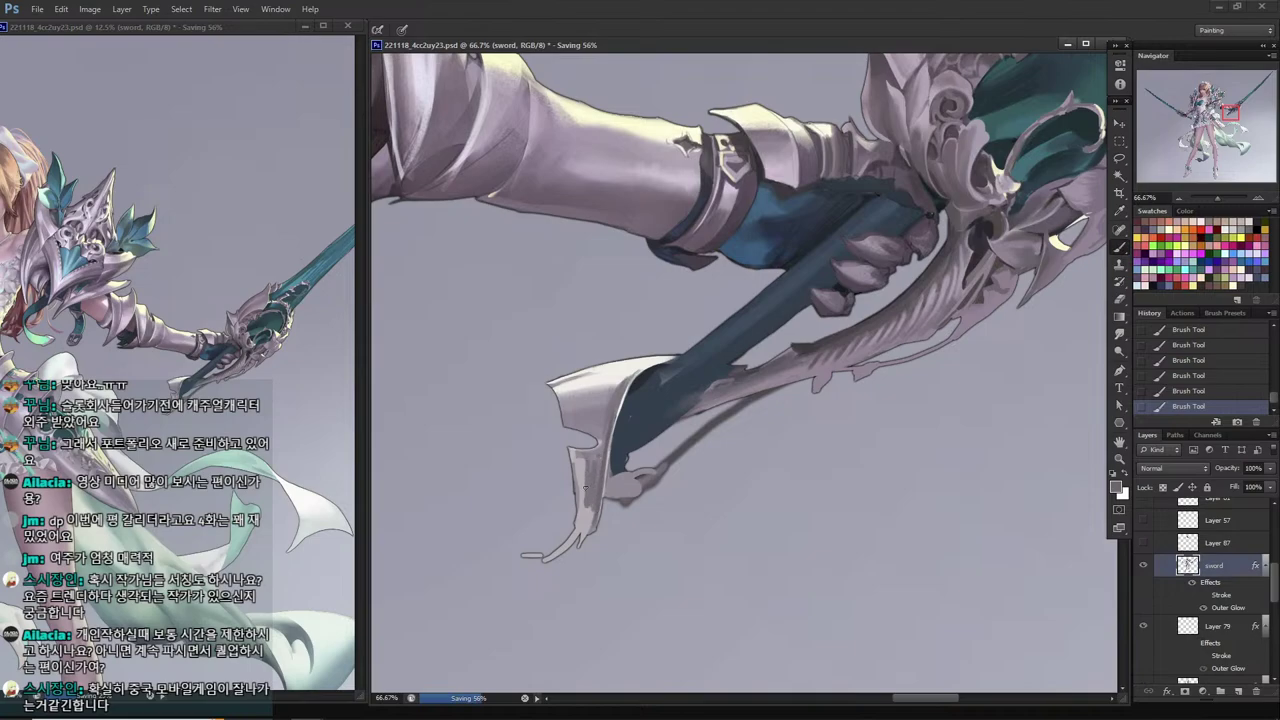
alt+click(597, 451)
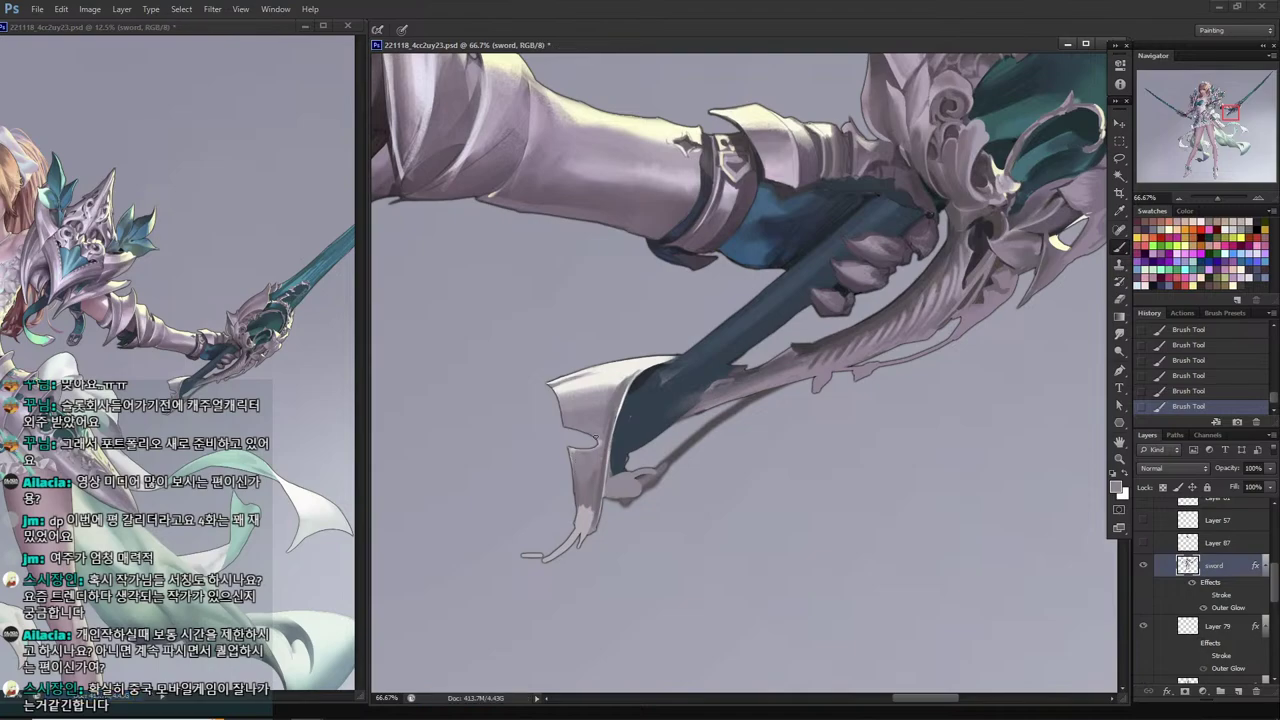
alt+click(603, 481)
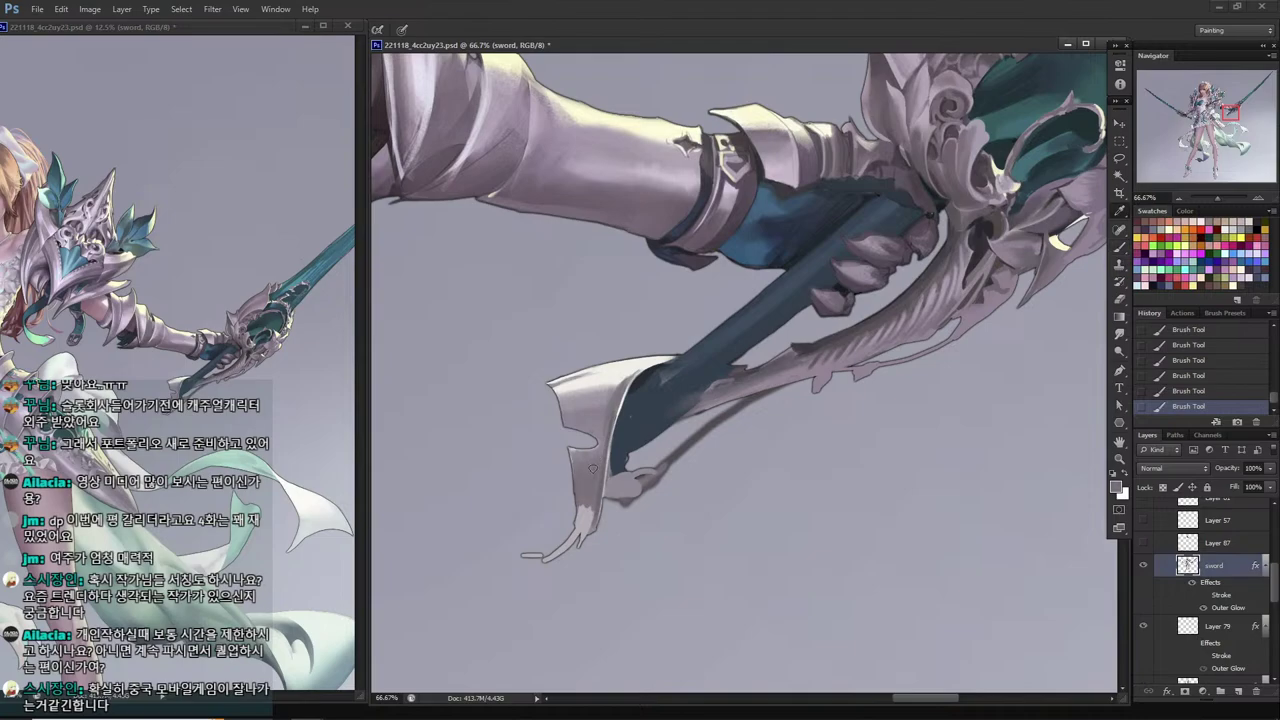
alt+click(594, 458)
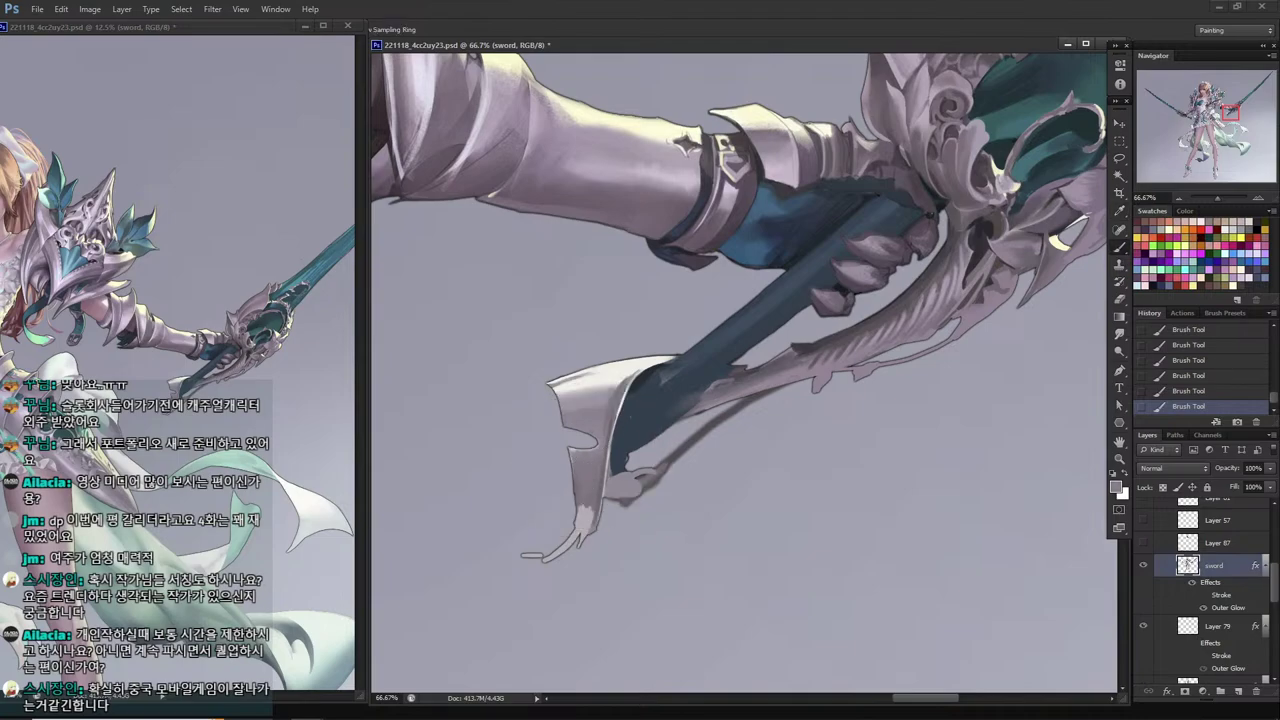
alt+click(597, 402)
Lasso the pommel's lower prong, smooth its surface with sampled grey down to the split end, and deselect.
key(l)
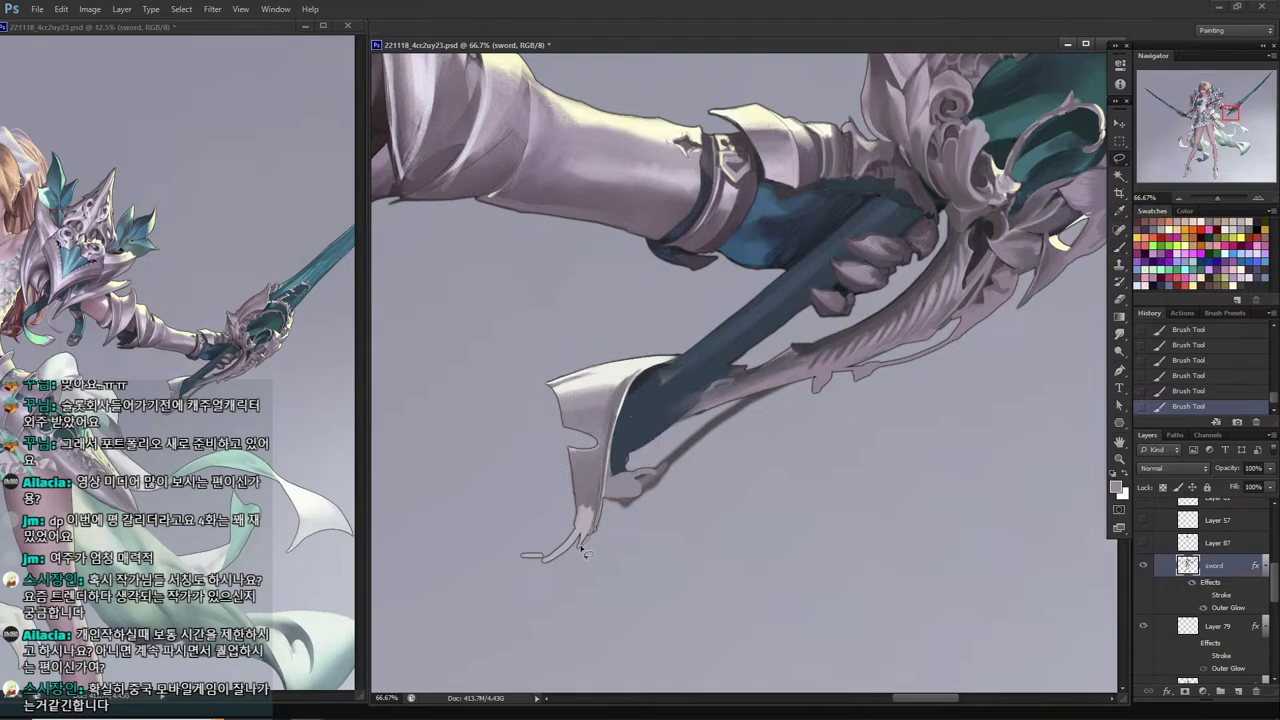
mouse_move(581, 548)
mouse_down()
mouse_move(574, 455)
mouse_move(583, 544)
mouse_move(583, 532)
mouse_up()
key(b)
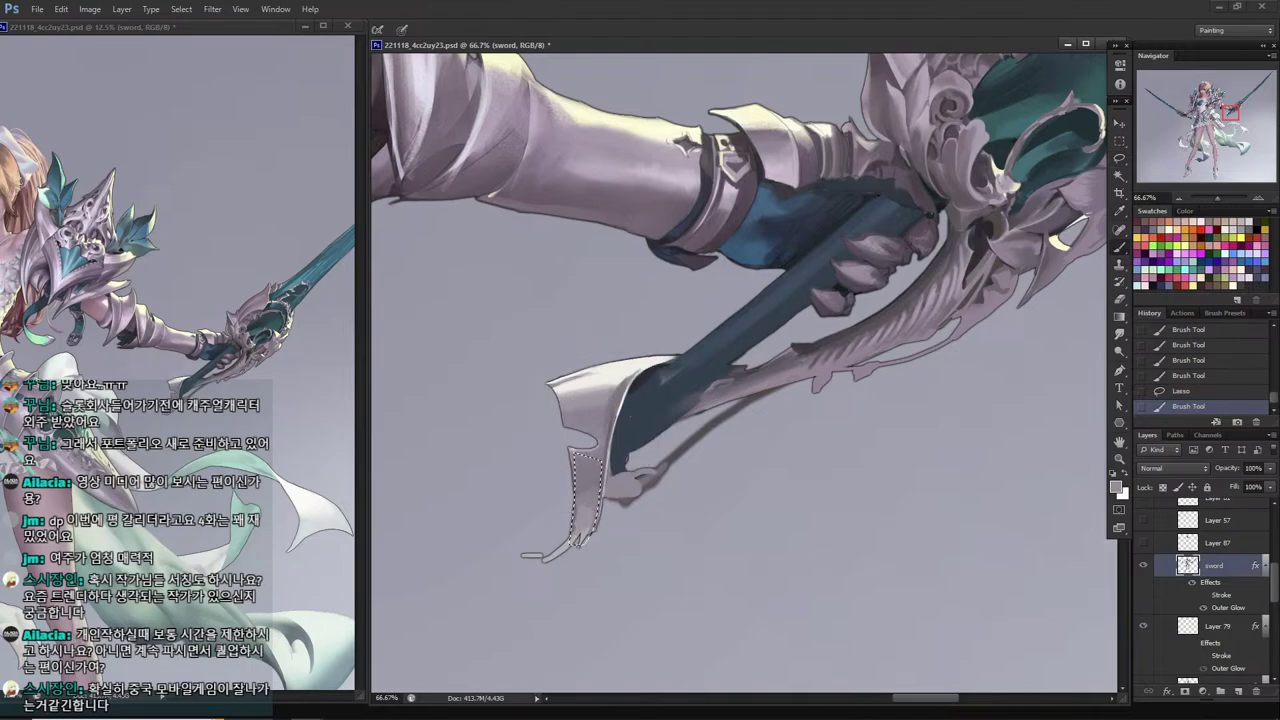
drag(584, 474, 584, 536)
mouse_move(584, 530)
mouse_down()
mouse_move(586, 480)
mouse_move(590, 505)
mouse_up()
alt+click(586, 475)
drag(593, 482, 598, 500)
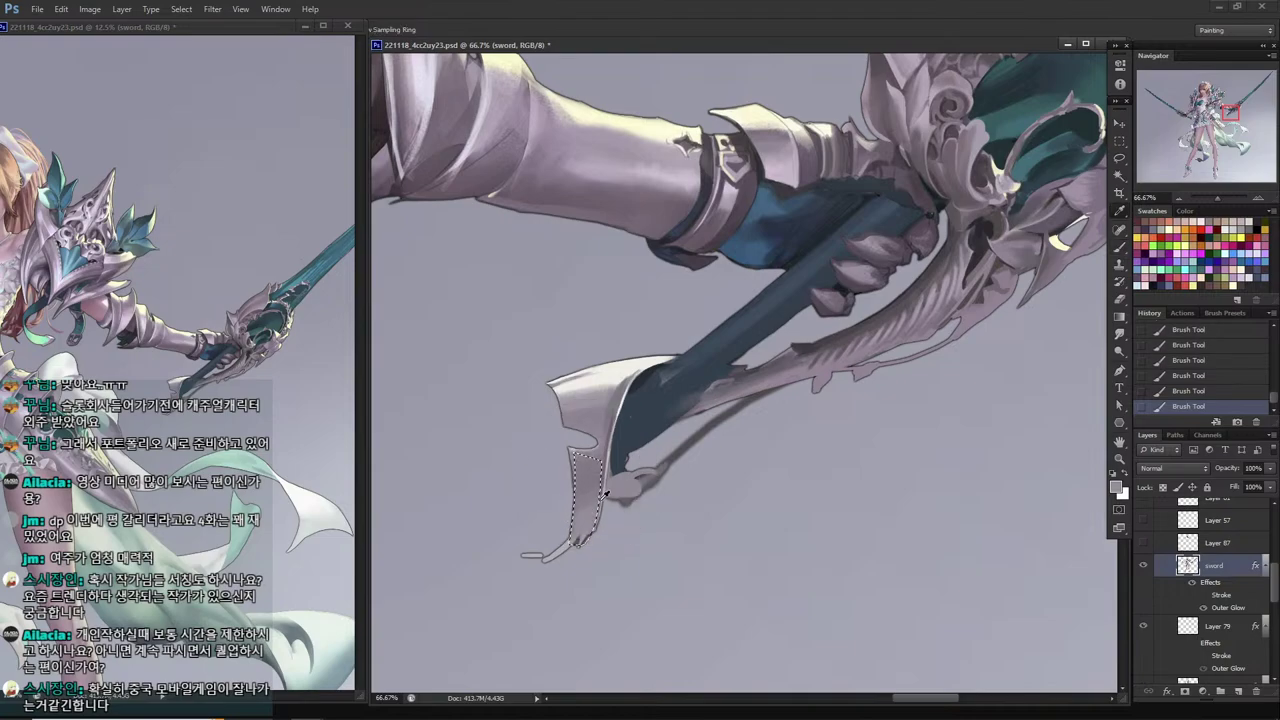
key(l)
key(ctrl+d)
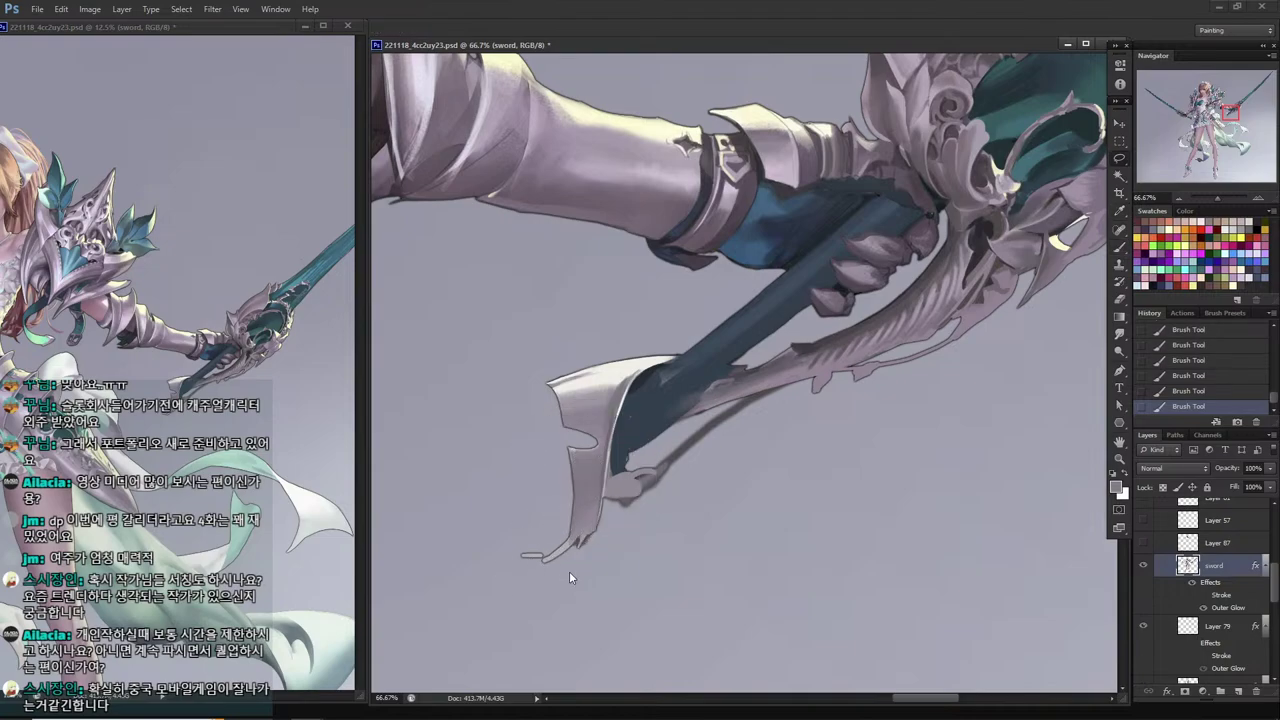
Lasso the end of the lower prong and fill its split tip with sampled grey.
mouse_move(535, 566)
mouse_down()
mouse_move(580, 508)
mouse_move(598, 505)
mouse_up()
mouse_move(600, 485)
mouse_down()
mouse_move(597, 522)
mouse_move(546, 560)
mouse_move(587, 524)
mouse_up()
key(i)
click(583, 533)
key(b)
mouse_move(560, 570)
mouse_down()
mouse_move(596, 543)
mouse_move(566, 550)
mouse_up()
mouse_move(570, 545)
mouse_down()
mouse_move(605, 525)
mouse_move(580, 542)
mouse_up()
mouse_move(596, 530)
mouse_down()
mouse_move(570, 550)
mouse_move(594, 542)
mouse_move(608, 563)
mouse_move(604, 529)
mouse_up()
Lasso and clear the rough paint along the underside of the lower prong's tip.
key(l)
drag(585, 555, 574, 565)
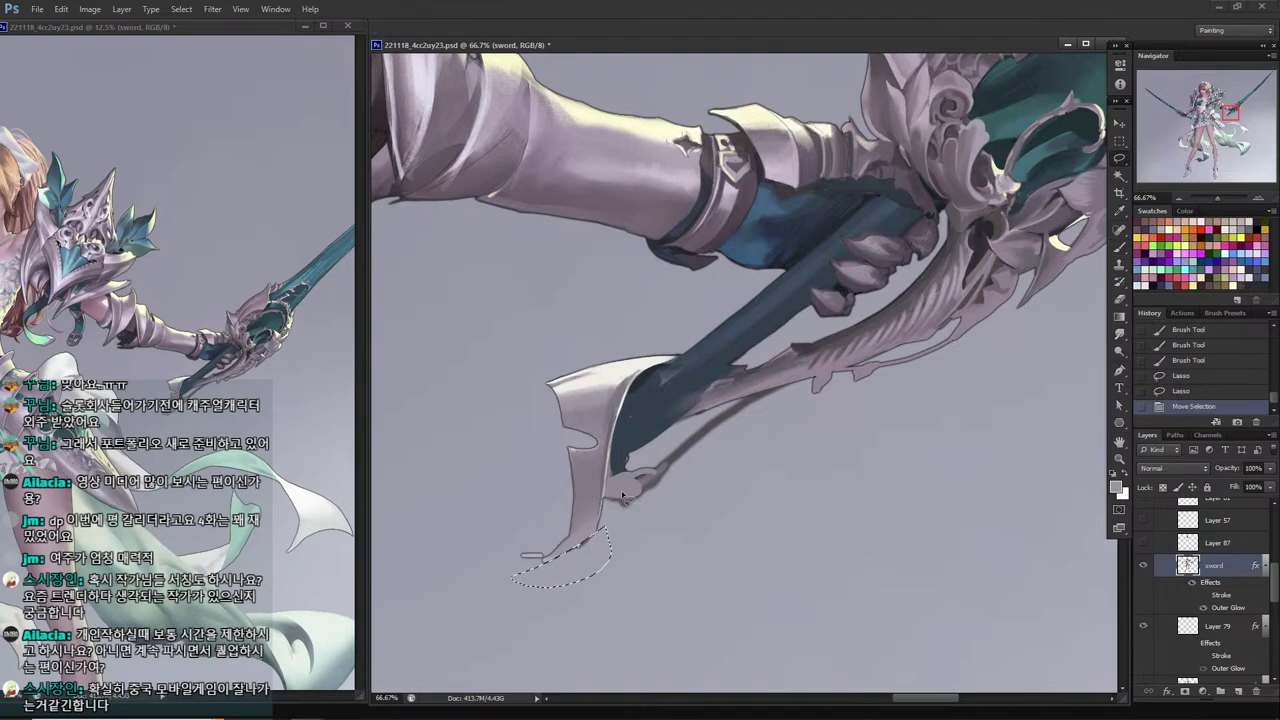
key(Delete)
Trim the outer side of the lower prong into a smooth curve with a repositioned lasso selection, and deselect.
mouse_move(574, 466)
mouse_down()
mouse_move(566, 540)
mouse_move(551, 458)
mouse_up()
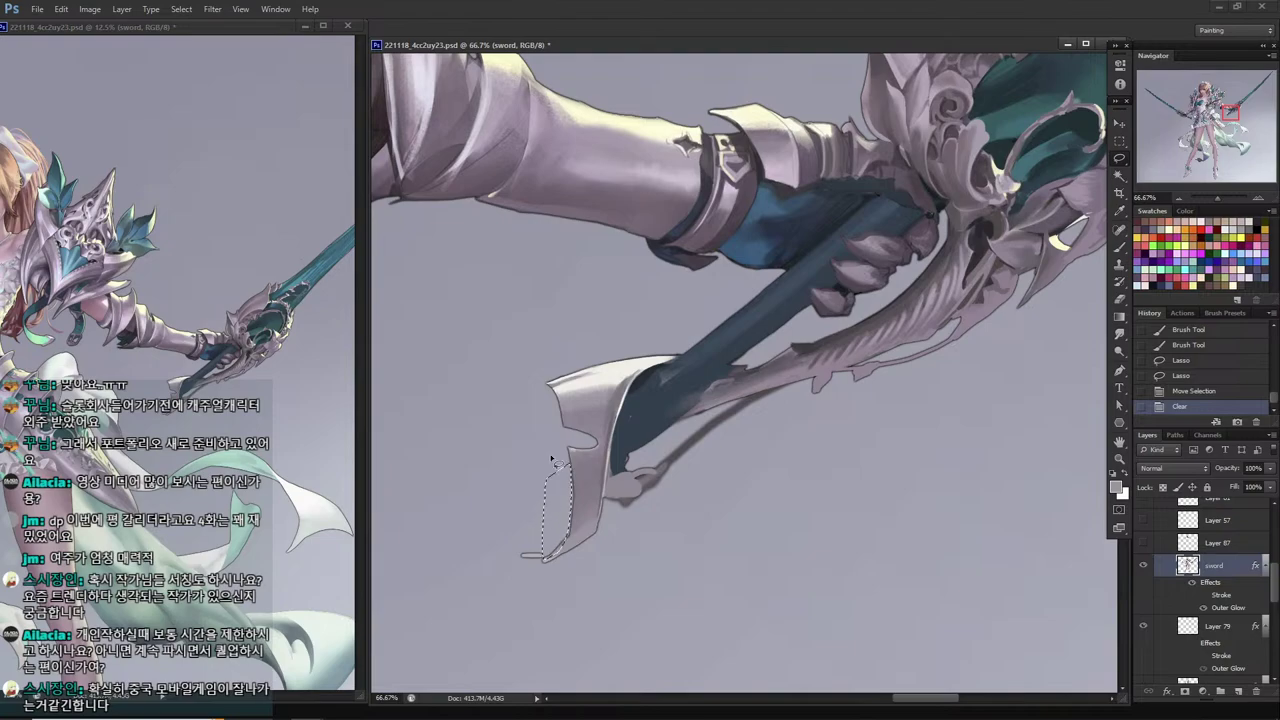
drag(568, 532, 548, 556)
drag(550, 508, 547, 508)
drag(560, 456, 558, 452)
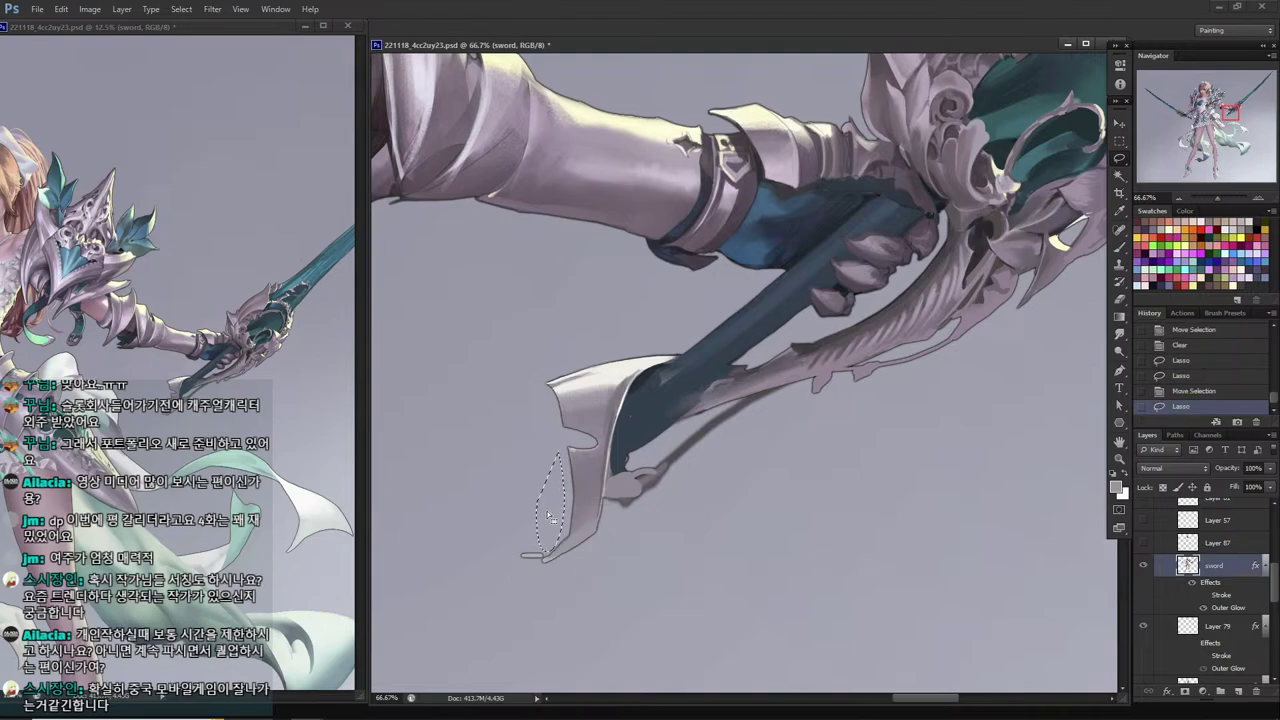
drag(548, 515, 552, 512)
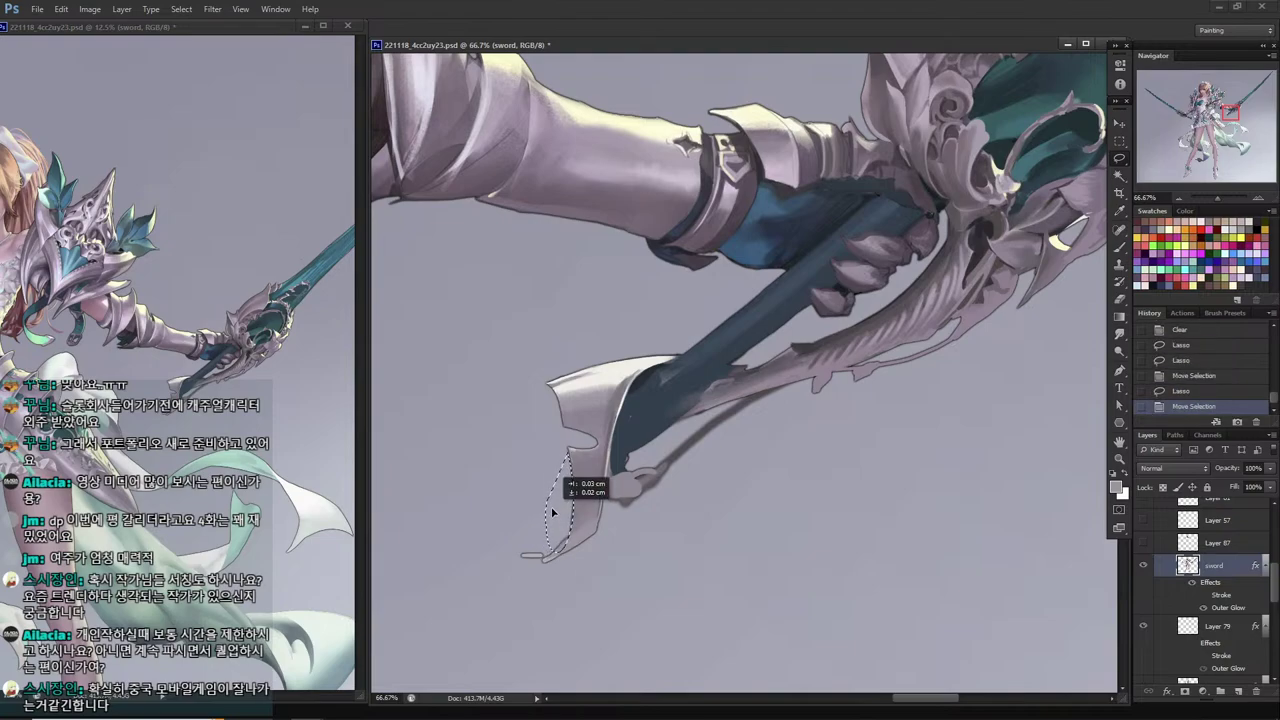
key(Delete)
key(ctrl+d)
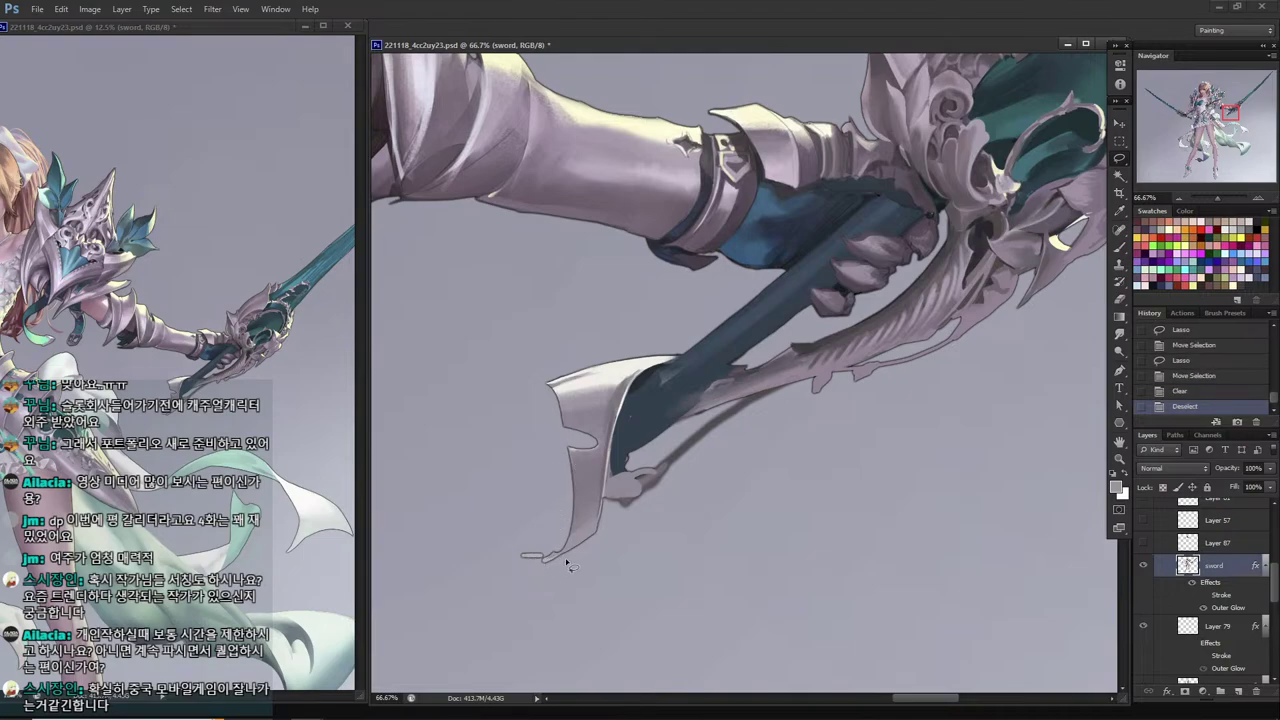
Lasso and clear the excess paint beneath the lower prong's pointed end, and deselect.
drag(536, 582, 564, 558)
key(Delete)
click(540, 498)
key(i)
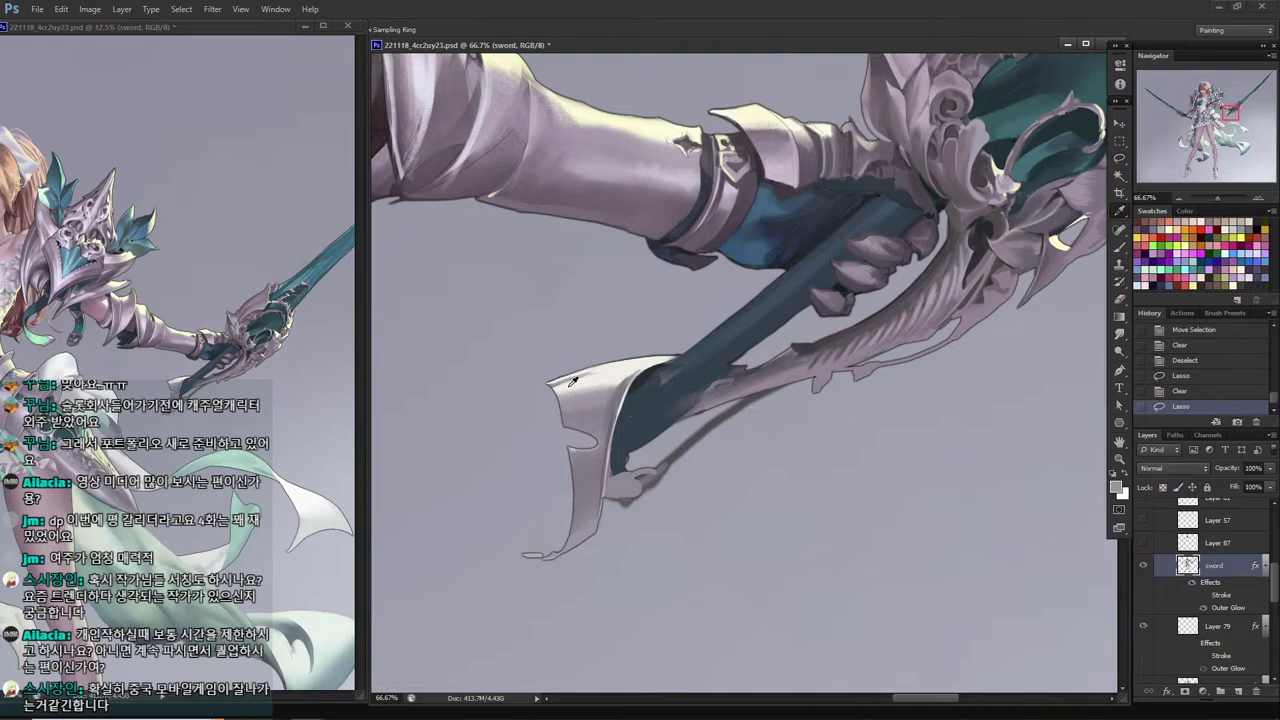
Paint a curled hook at the lower prong's tip with a hard round brush in sampled grey.
click(573, 381)
click(815, 340)
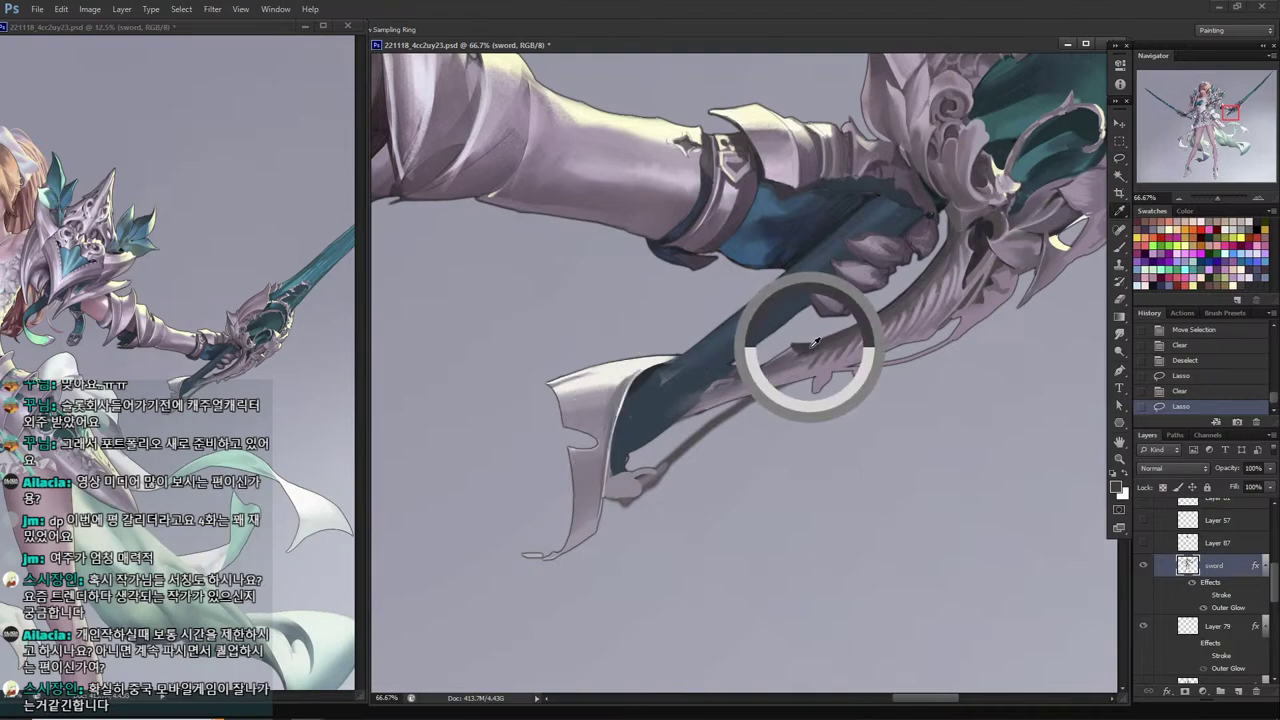
key(b)
right_click(815, 342)
click(673, 371)
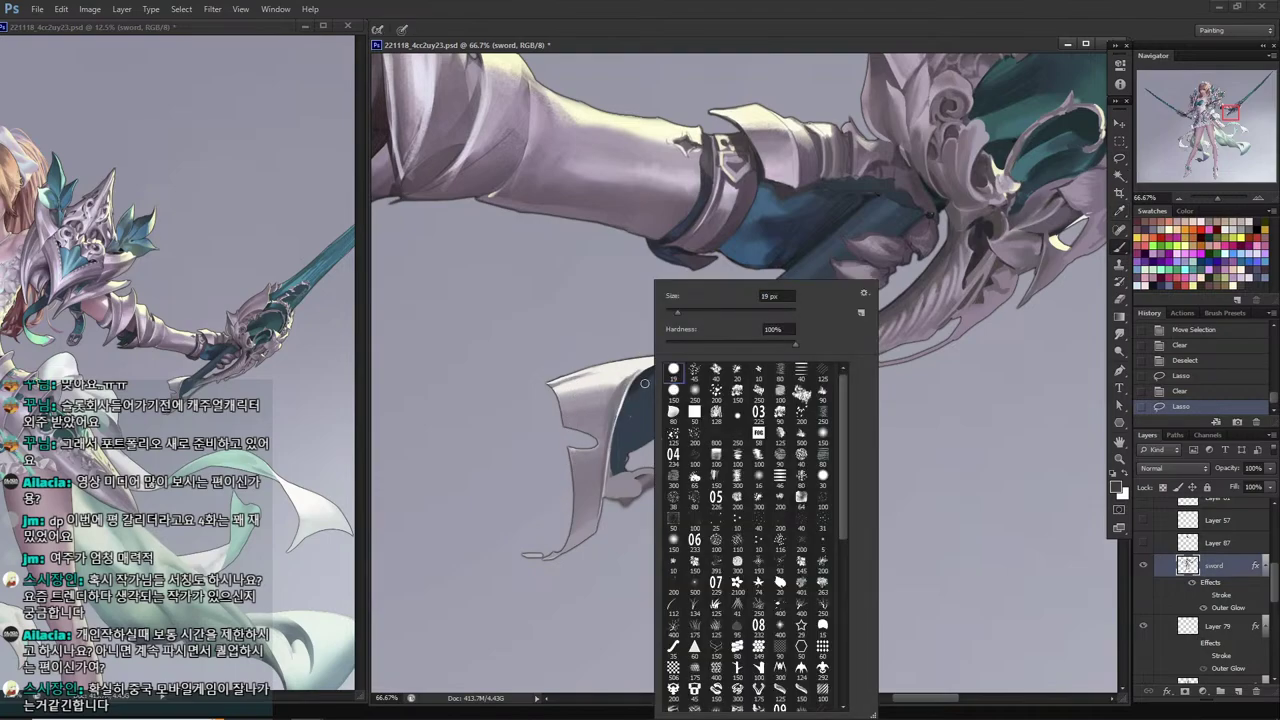
drag(580, 389, 601, 379)
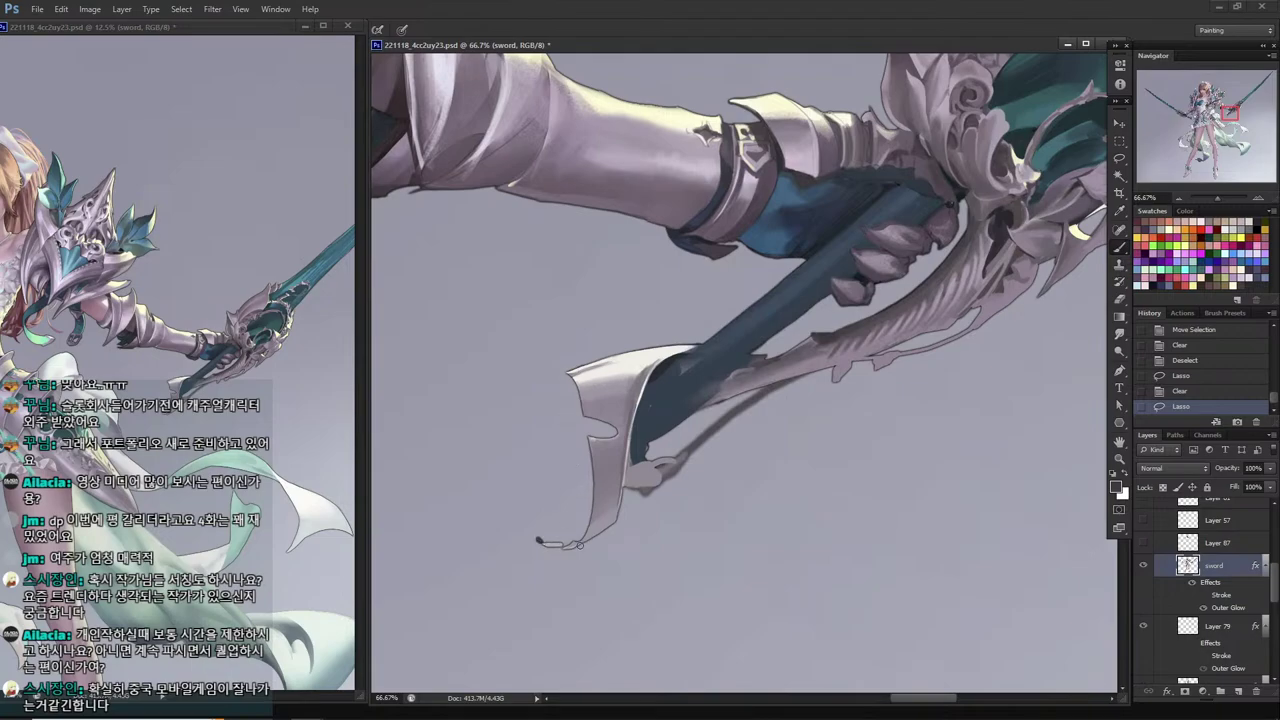
drag(579, 545, 568, 547)
key(ctrl+z)
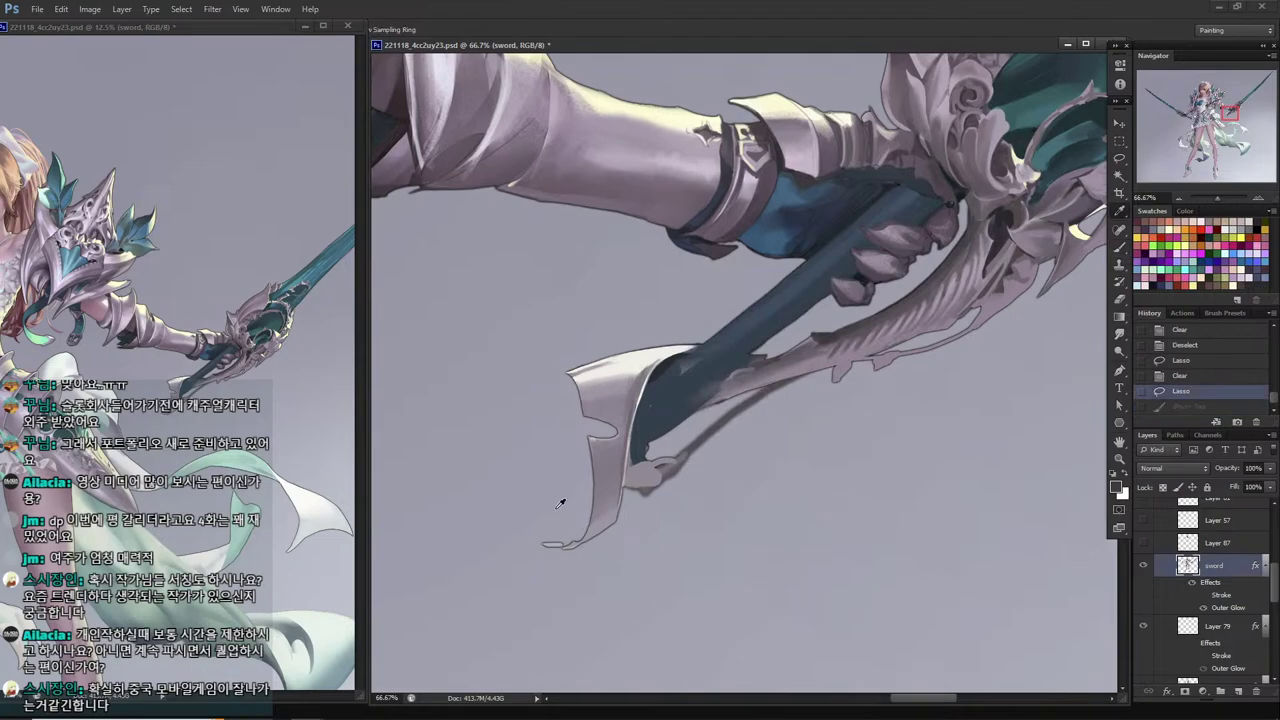
mouse_move(549, 546)
mouse_down()
mouse_move(536, 534)
mouse_move(543, 545)
mouse_up()
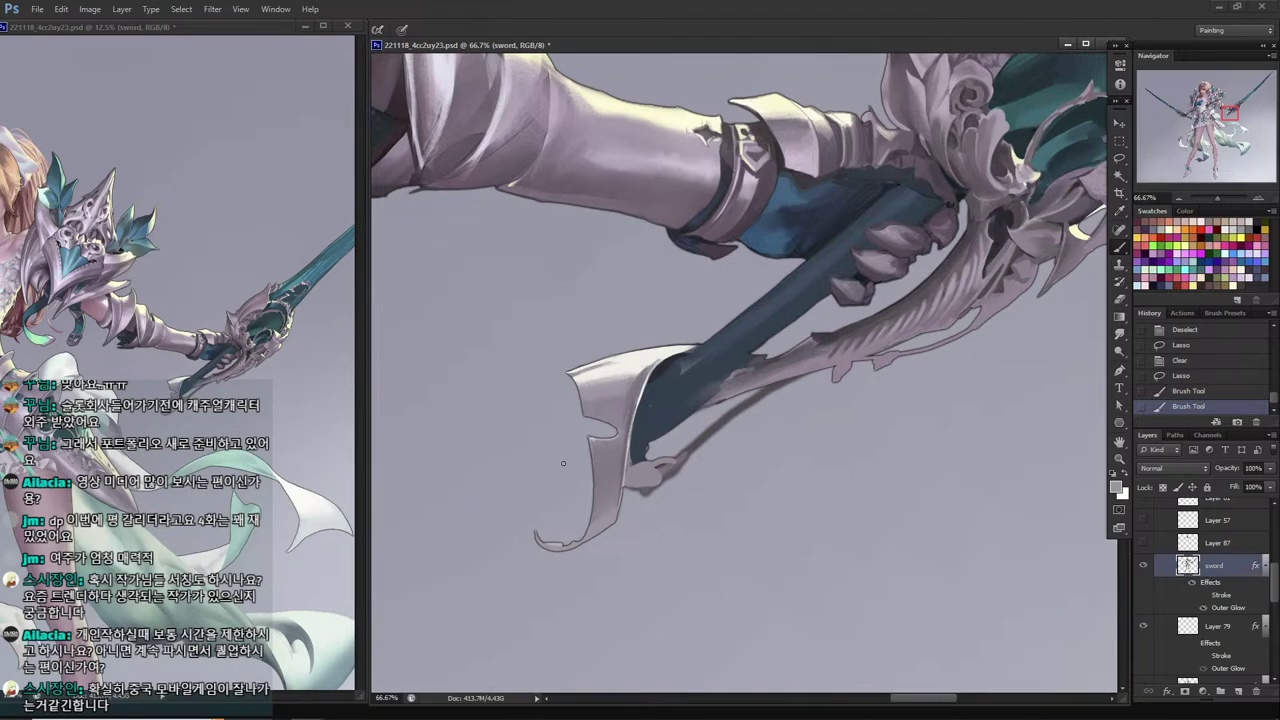
Lasso and clear the excess paint inside the lower prong's hooked tip with a repositioned selection, and deselect.
key(l)
mouse_move(560, 512)
mouse_down()
mouse_move(577, 543)
mouse_move(574, 524)
mouse_up()
drag(571, 530, 571, 527)
mouse_move(587, 501)
mouse_down()
mouse_move(589, 523)
mouse_move(578, 505)
mouse_up()
drag(567, 527, 571, 529)
mouse_move(579, 503)
mouse_down()
mouse_move(564, 540)
mouse_move(572, 504)
mouse_up()
mouse_move(559, 523)
mouse_down()
mouse_move(570, 531)
mouse_move(578, 500)
mouse_up()
key(Delete)
key(ctrl+d)
Clear another lassoed area to refine the inner curve of the hooked tip, deselect, and save the file.
drag(568, 506, 571, 519)
drag(585, 516, 582, 512)
drag(564, 502, 570, 530)
key(Delete)
key(ctrl+d)
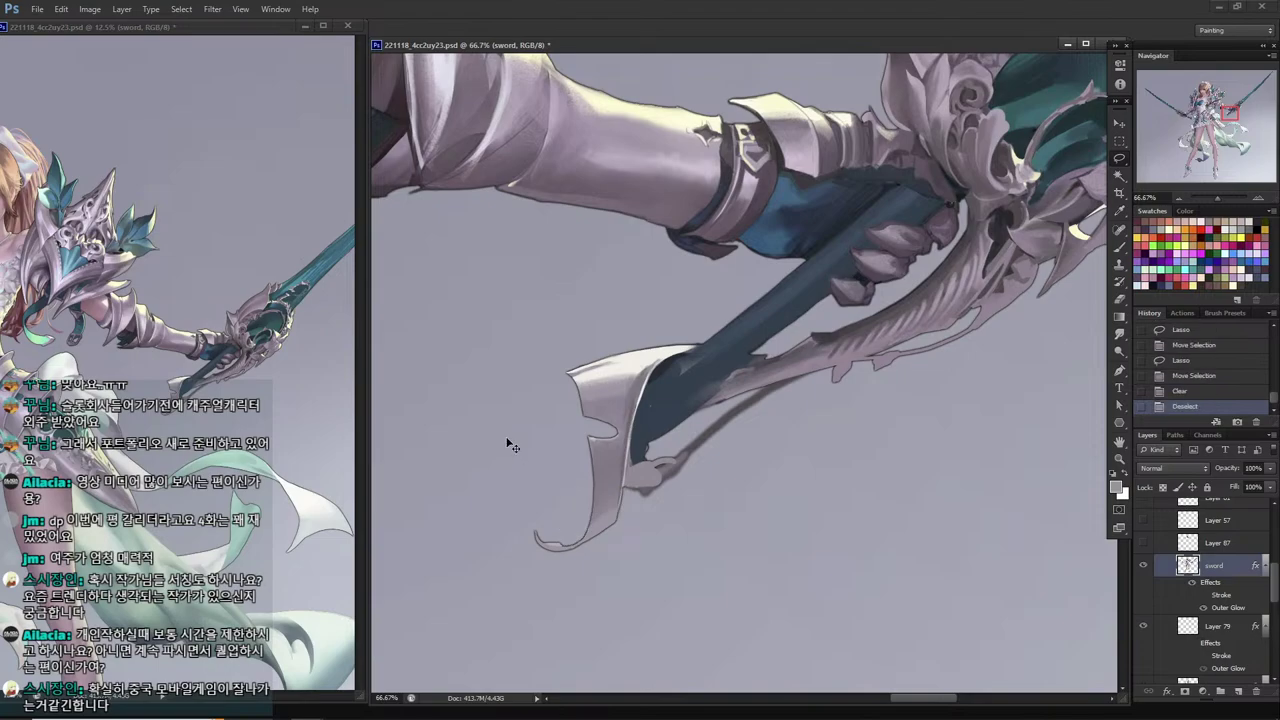
key(ctrl+s)
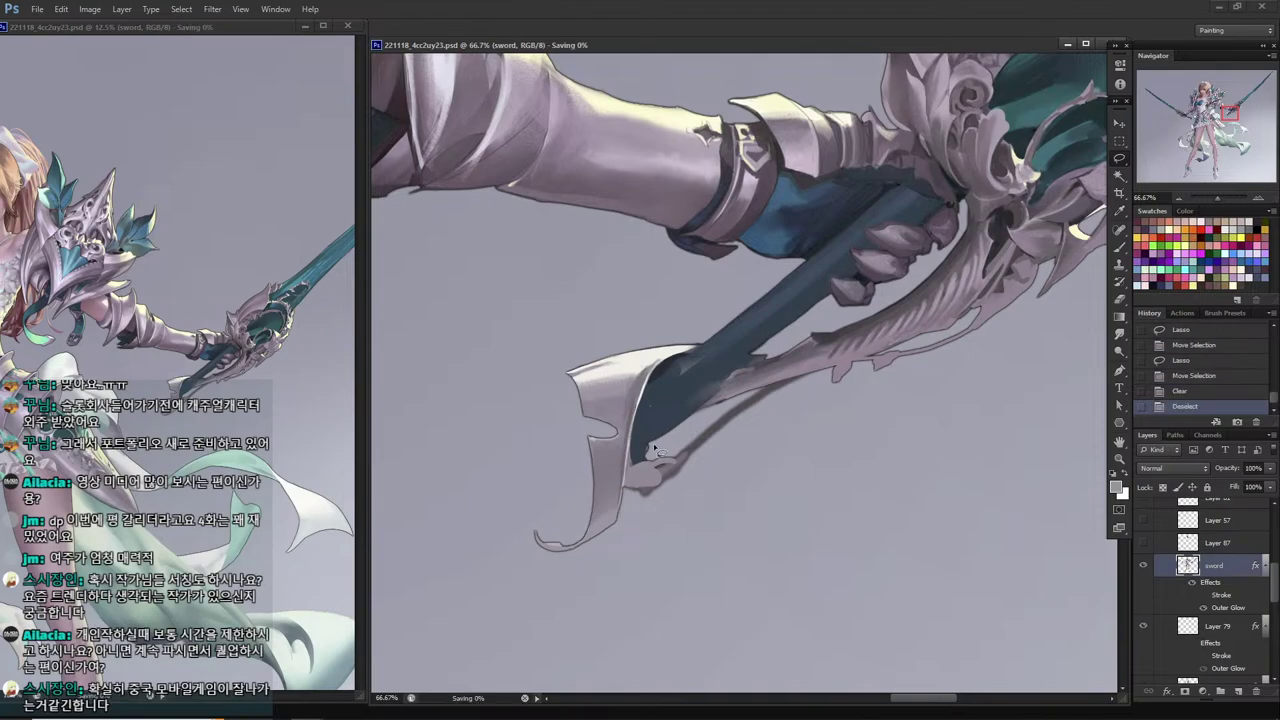
Lasso and clear the stray paint at the grip's lower end beside the pommel, and deselect.
mouse_move(650, 449)
mouse_down()
mouse_move(583, 448)
mouse_move(698, 396)
mouse_move(622, 432)
mouse_move(664, 398)
mouse_up()
key(o)
key(l)
key(Delete)
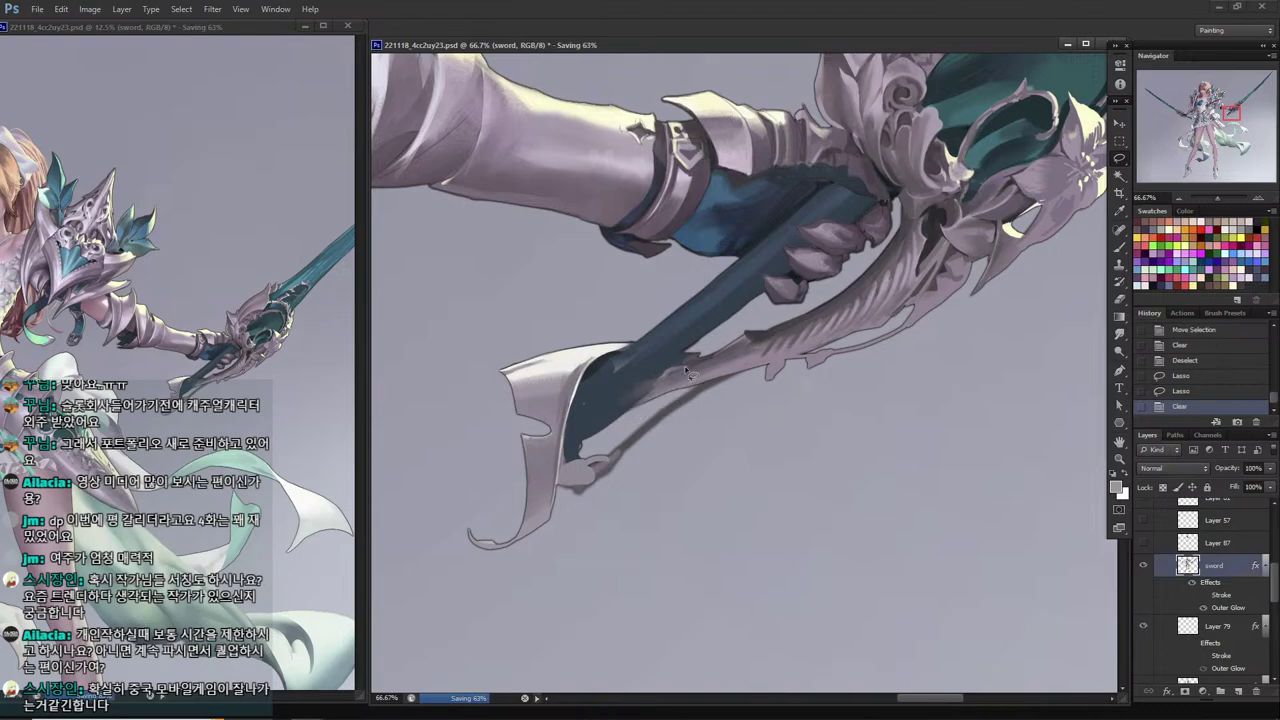
key(ctrl+d)
mouse_move(742, 375)
mouse_down()
mouse_move(638, 502)
mouse_move(684, 460)
mouse_up()
drag(686, 436, 690, 418)
key(ctrl+d)
drag(744, 376, 606, 418)
key(o)
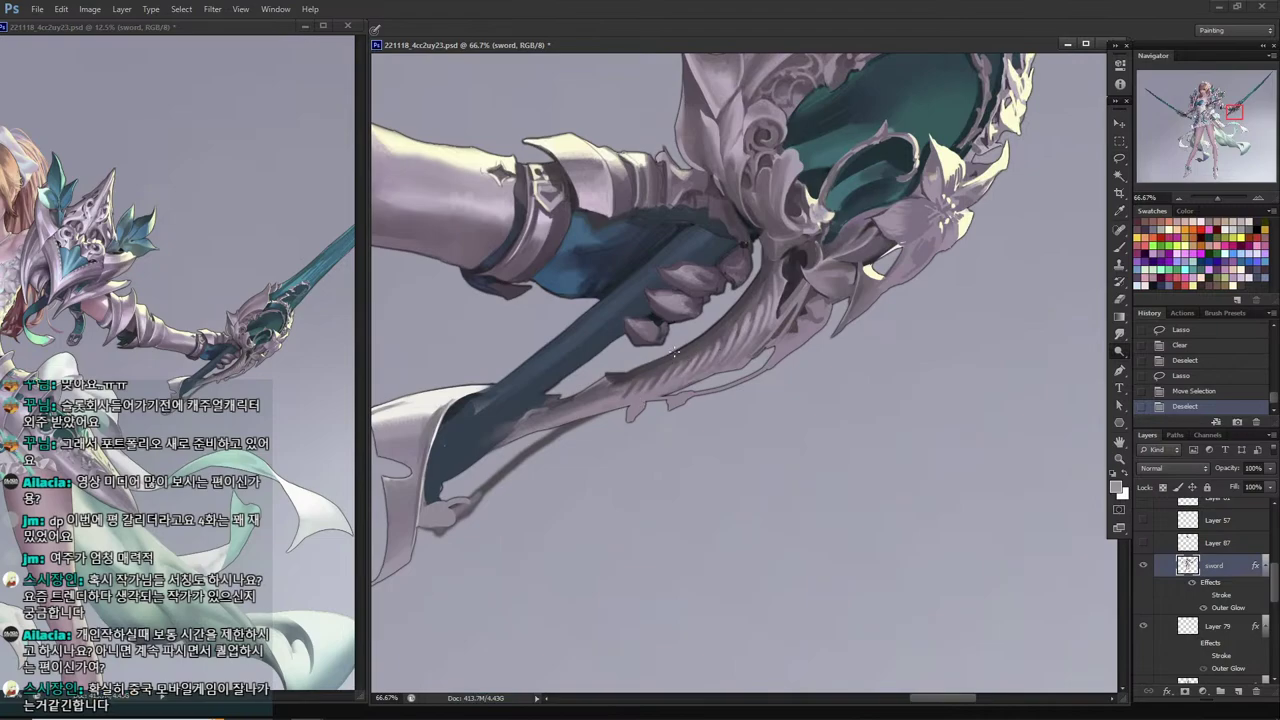
drag(686, 270, 683, 271)
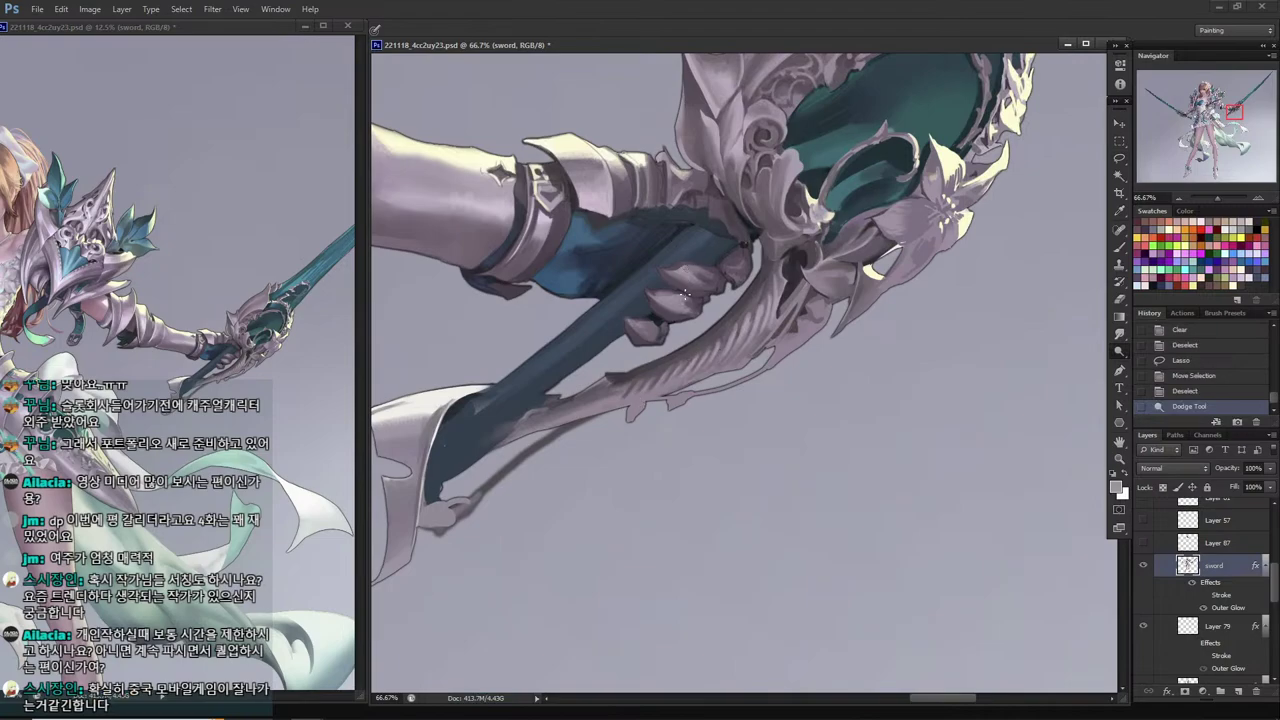
key(ctrl+z)
Paint the ridges and lower edge of the carved guard bar with sampled lilac tones, undo the last two strokes, and save.
key(ctrl+s)
key(i)
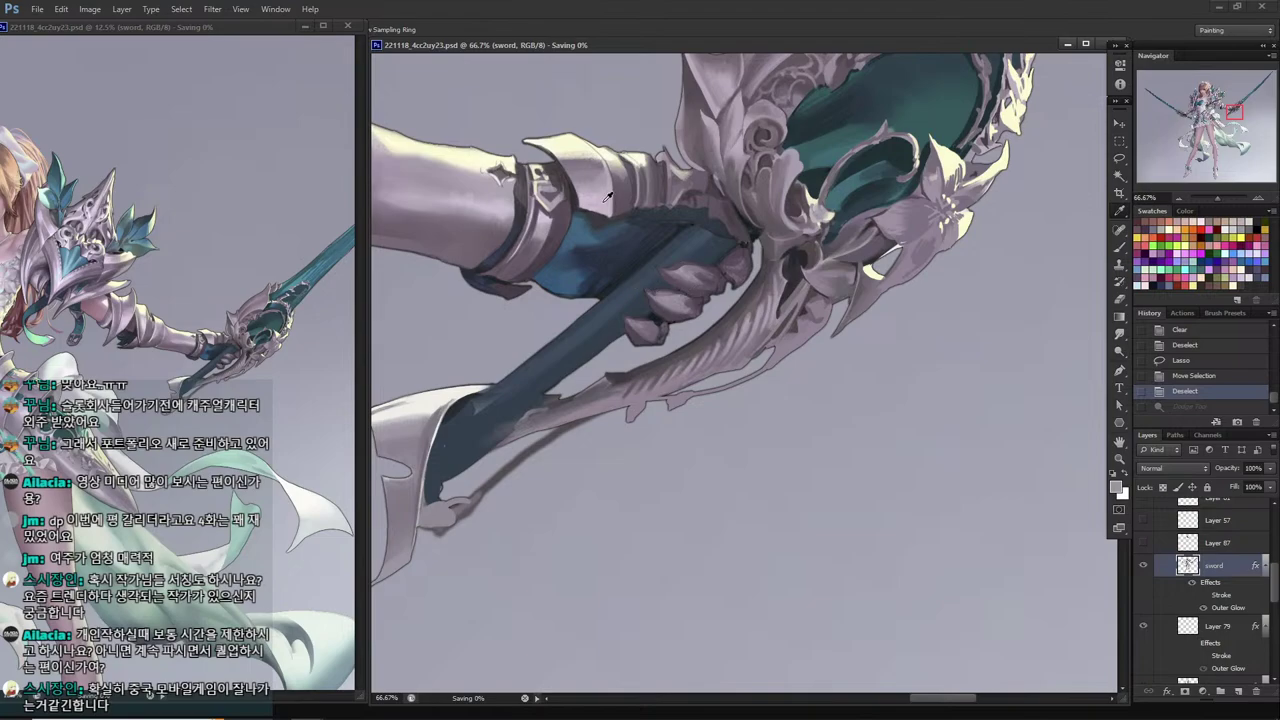
click(603, 193)
key(b)
key(b)
right_click(712, 372)
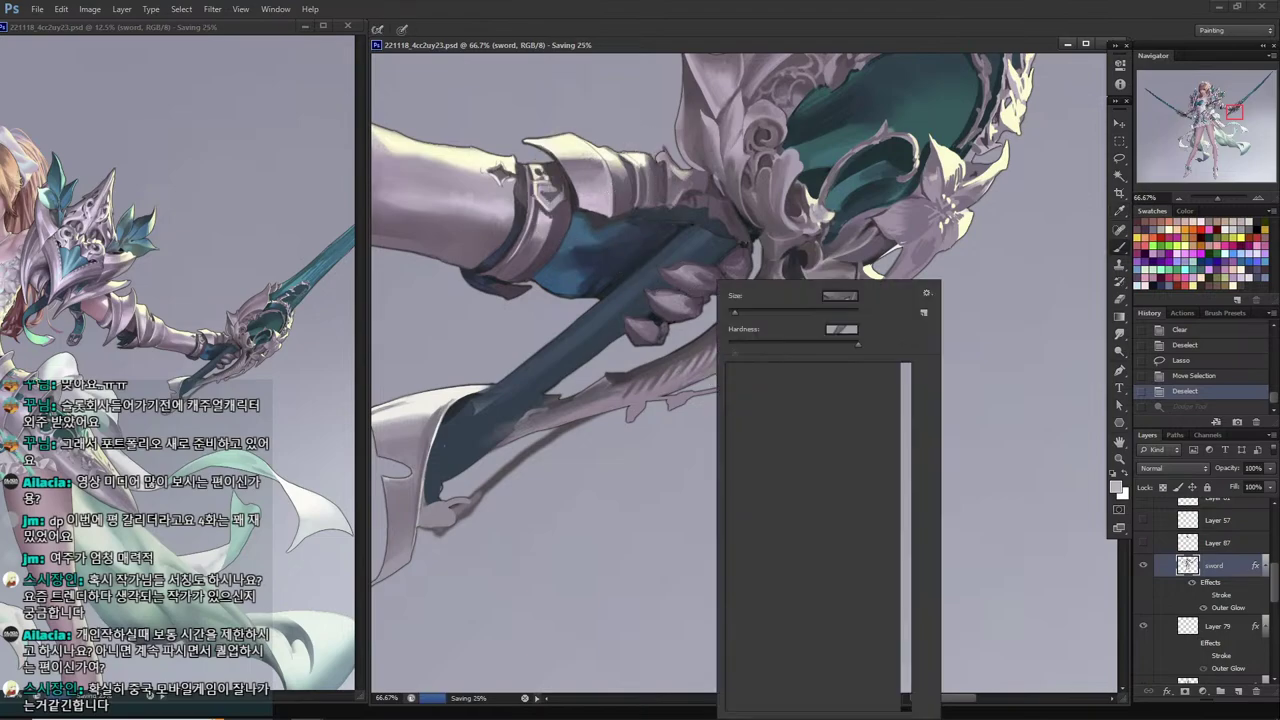
click(736, 414)
drag(627, 355, 623, 463)
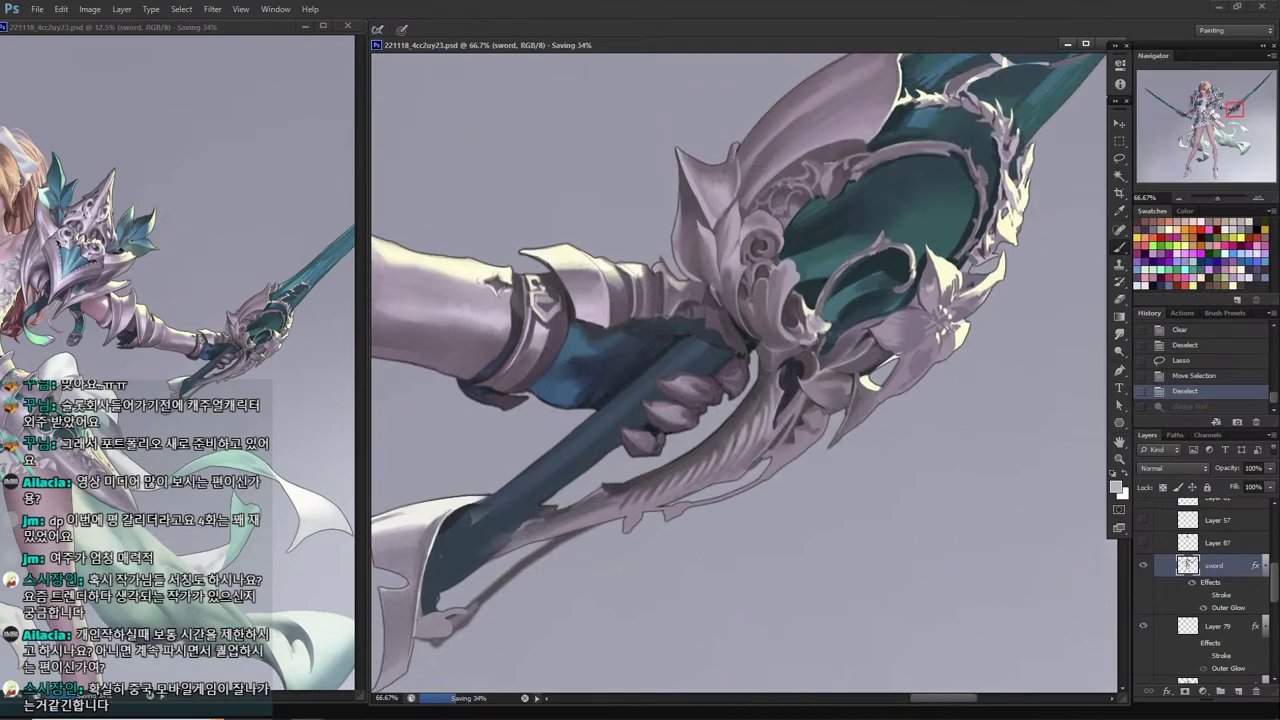
drag(663, 502, 668, 497)
drag(663, 502, 668, 497)
drag(663, 502, 668, 497)
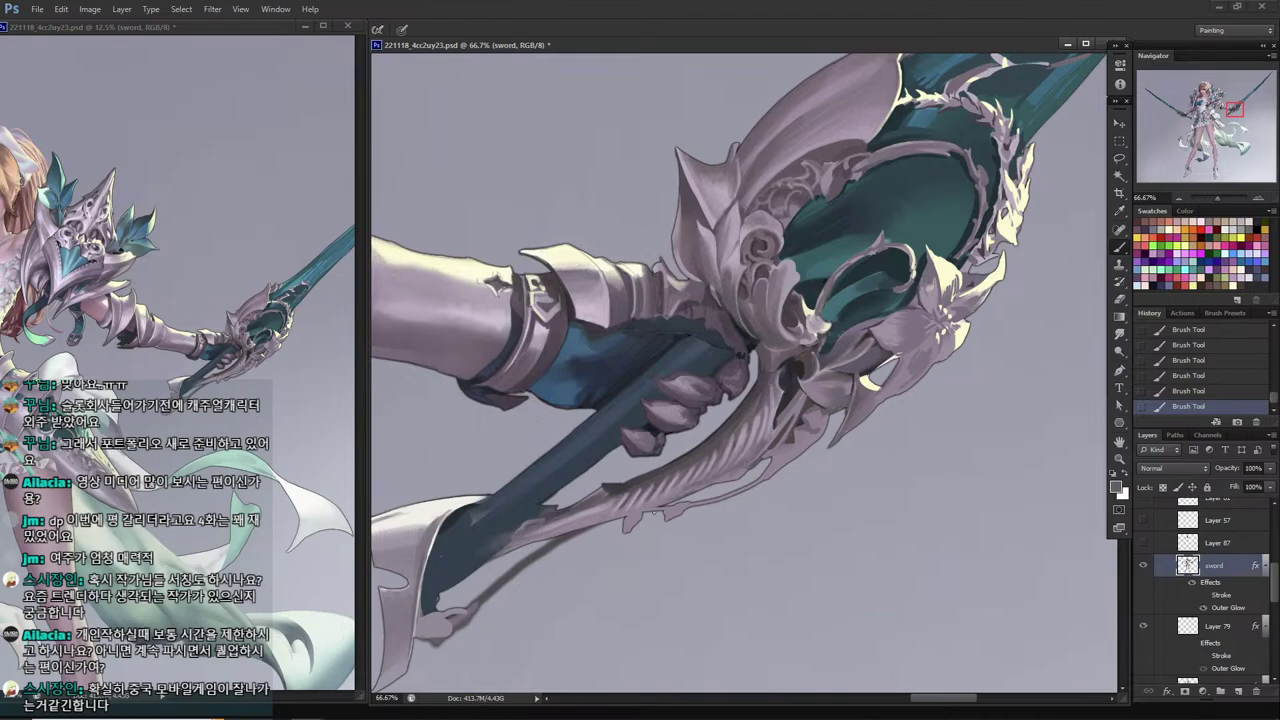
key(ctrl+alt+z)
key(ctrl+alt+z)
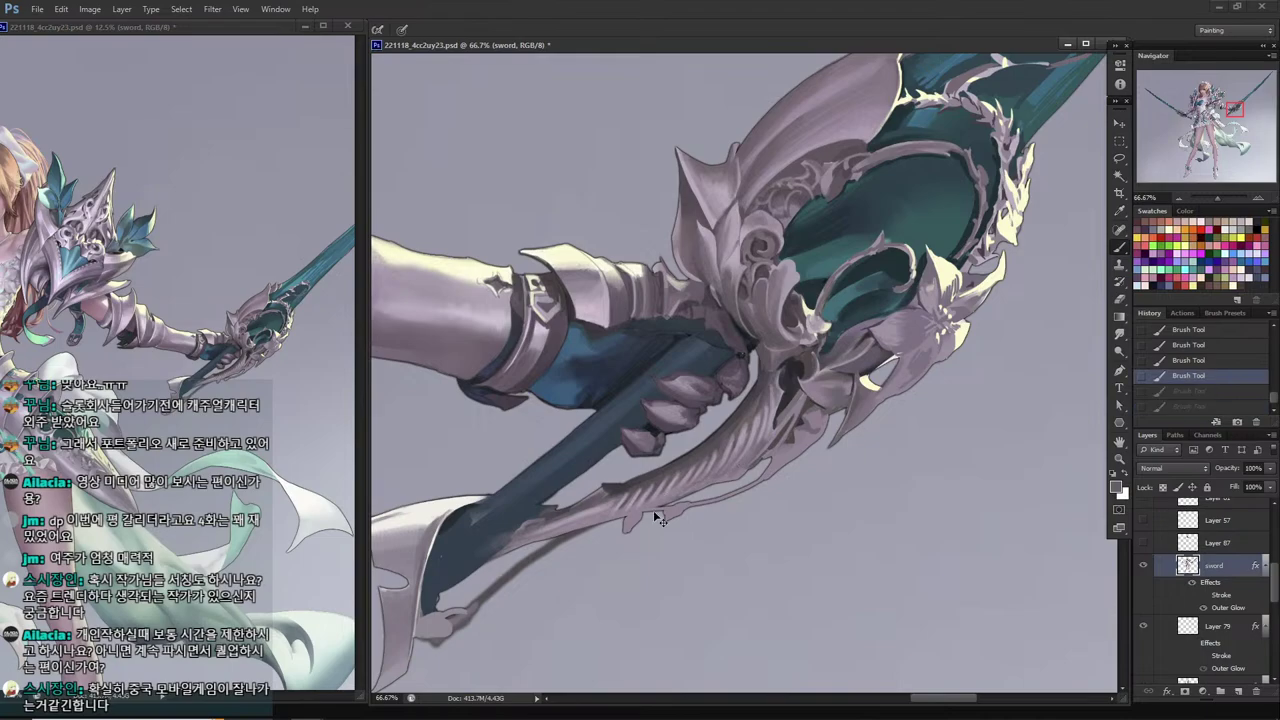
key(ctrl+s)
Lasso and clear the rough paint where the guard bar meets the grip, and deselect.
key(alt)
mouse_move(555, 528)
mouse_down()
mouse_move(644, 521)
mouse_move(625, 516)
mouse_move(656, 489)
mouse_move(666, 497)
mouse_move(630, 510)
mouse_move(656, 488)
mouse_move(627, 505)
mouse_move(665, 472)
mouse_move(682, 494)
mouse_move(573, 558)
mouse_up()
key(l)
key(Delete)
key(ctrl+d)
Lasso the guard bar's tapering end beside the grip and paint inside it with sampled dark and light greys.
mouse_move(636, 514)
mouse_down()
mouse_move(540, 568)
mouse_move(614, 512)
mouse_move(606, 548)
mouse_up()
alt+click(652, 500)
drag(632, 512, 586, 548)
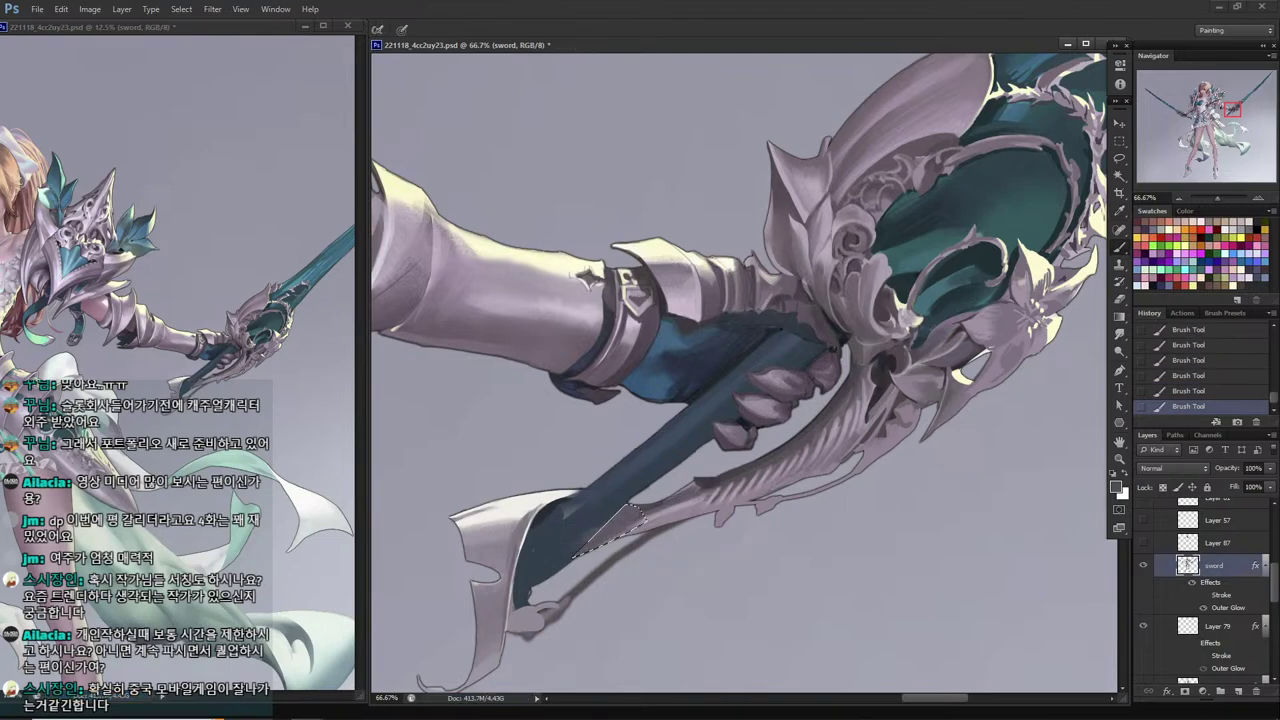
alt+click(650, 527)
drag(635, 512, 578, 552)
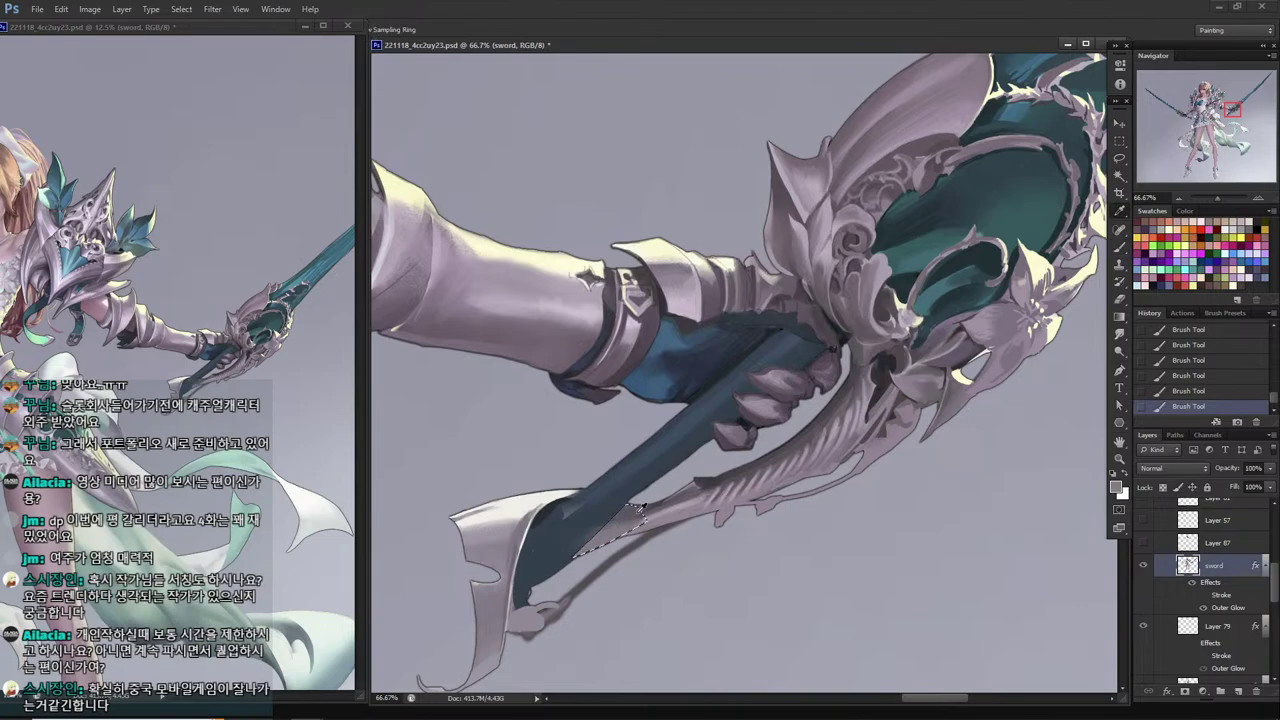
alt+click(654, 514)
alt+click(621, 543)
mouse_move(636, 512)
mouse_down()
mouse_move(620, 522)
mouse_move(604, 488)
mouse_up()
Shape the guard bar's narrow section with a repositioned lasso selection and light lilac strokes, then deselect and save.
key(l)
key(Return)
mouse_move(691, 497)
mouse_down()
mouse_move(635, 514)
mouse_move(656, 529)
mouse_move(668, 508)
mouse_up()
drag(651, 519, 694, 492)
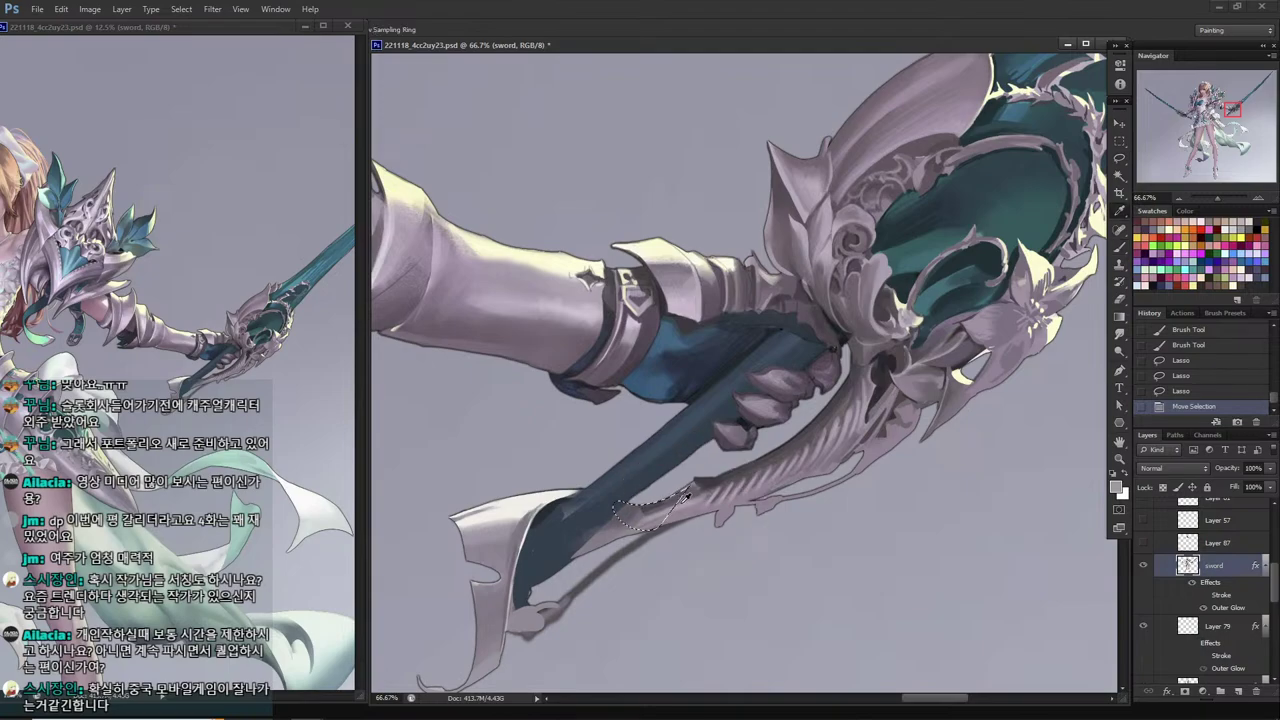
key(b)
drag(620, 510, 675, 496)
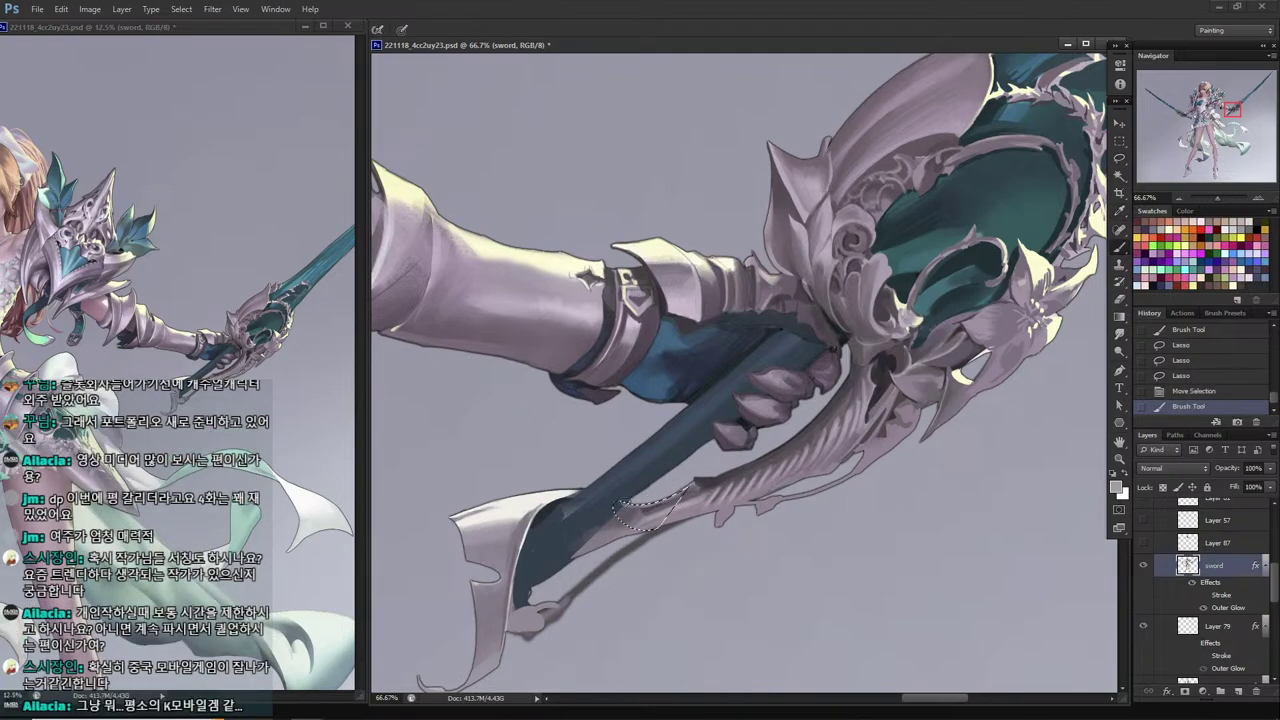
key(l)
key(ctrl+d)
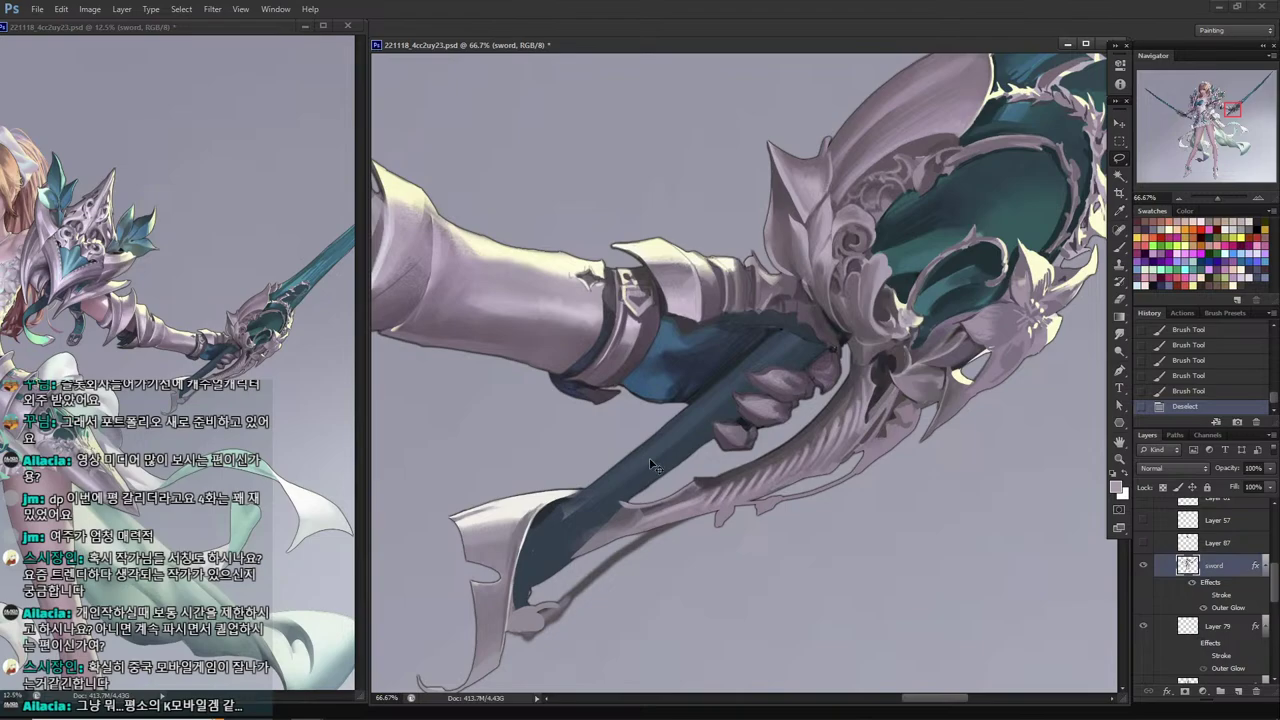
key(ctrl+s)
Dab a sampled dark tone along the upper edge of the guard bar's narrow section.
key(i)
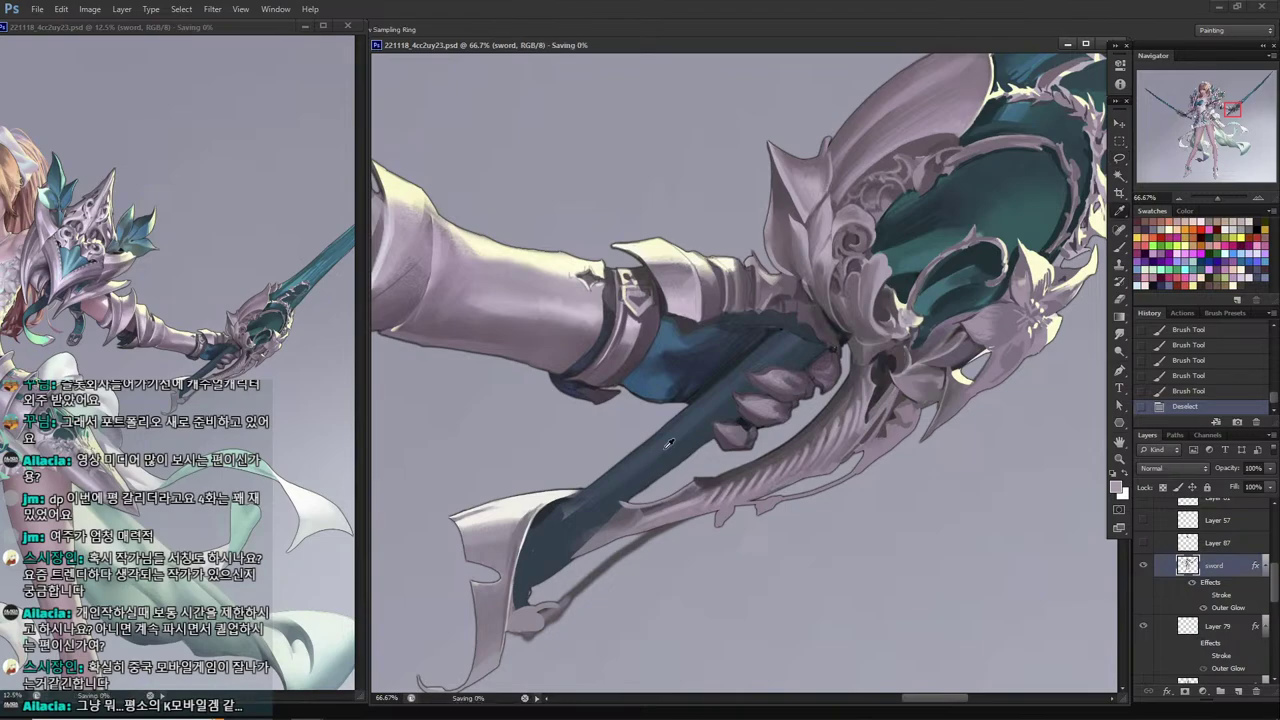
key(b)
click(692, 484)
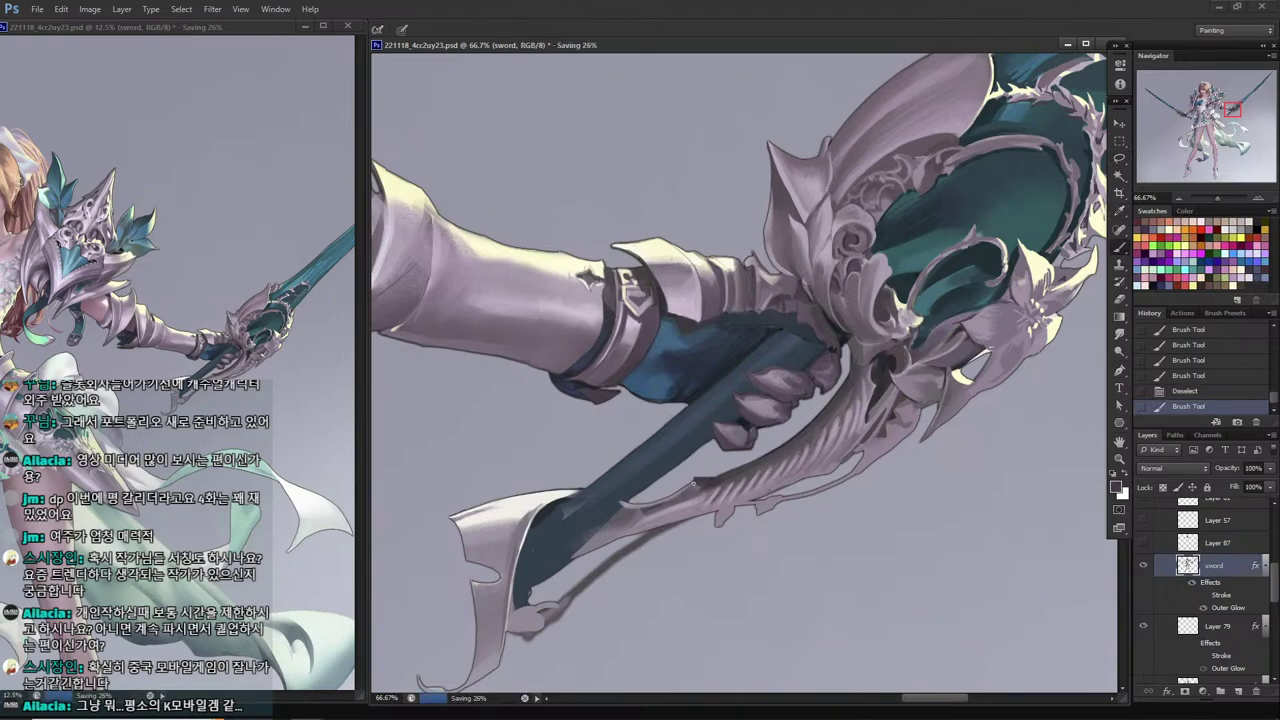
click(655, 501)
click(640, 504)
click(624, 505)
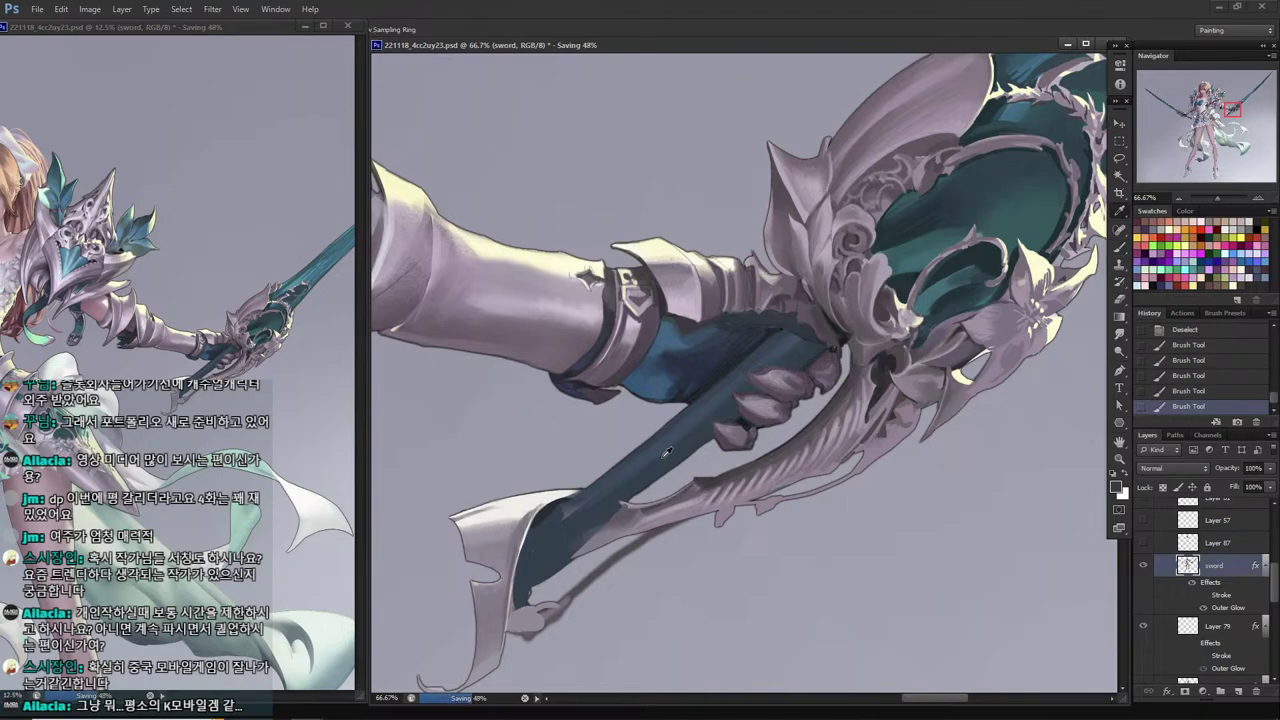
Paint a sampled dark shadow line along the grip's lower edge, compare it by undoing and redoing, and save.
alt+click(739, 420)
drag(714, 440, 566, 530)
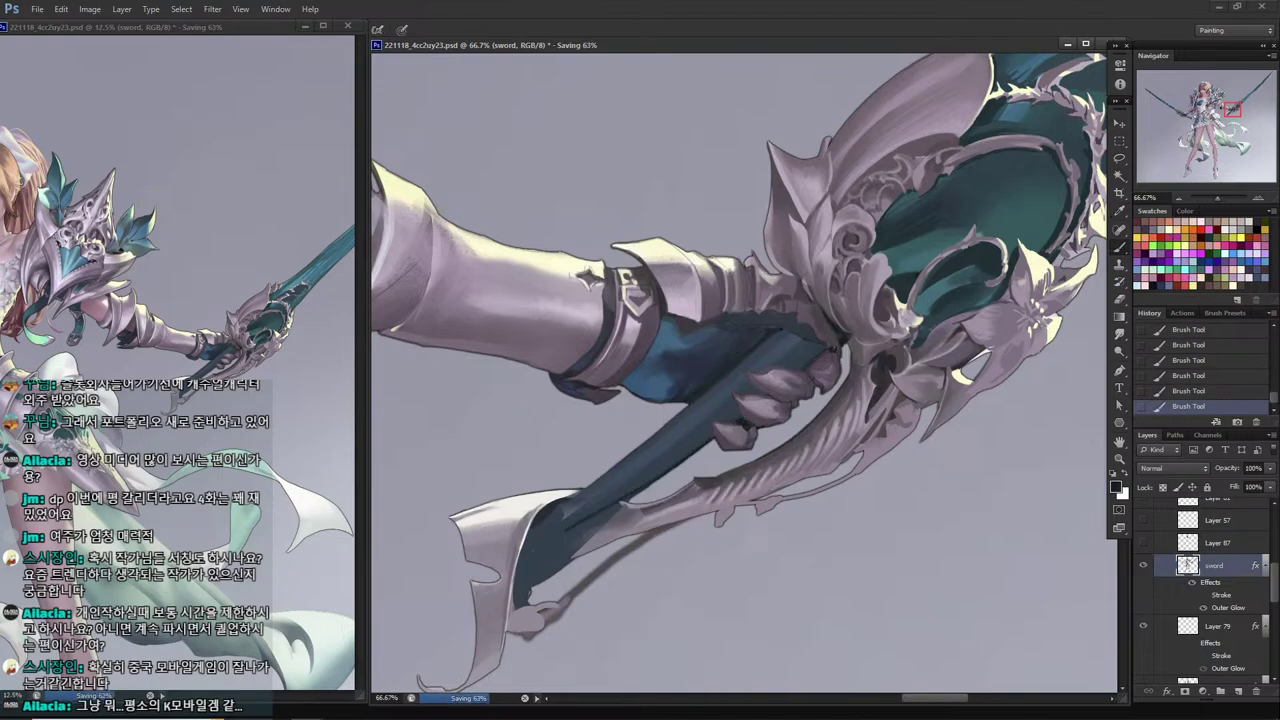
key(ctrl+z)
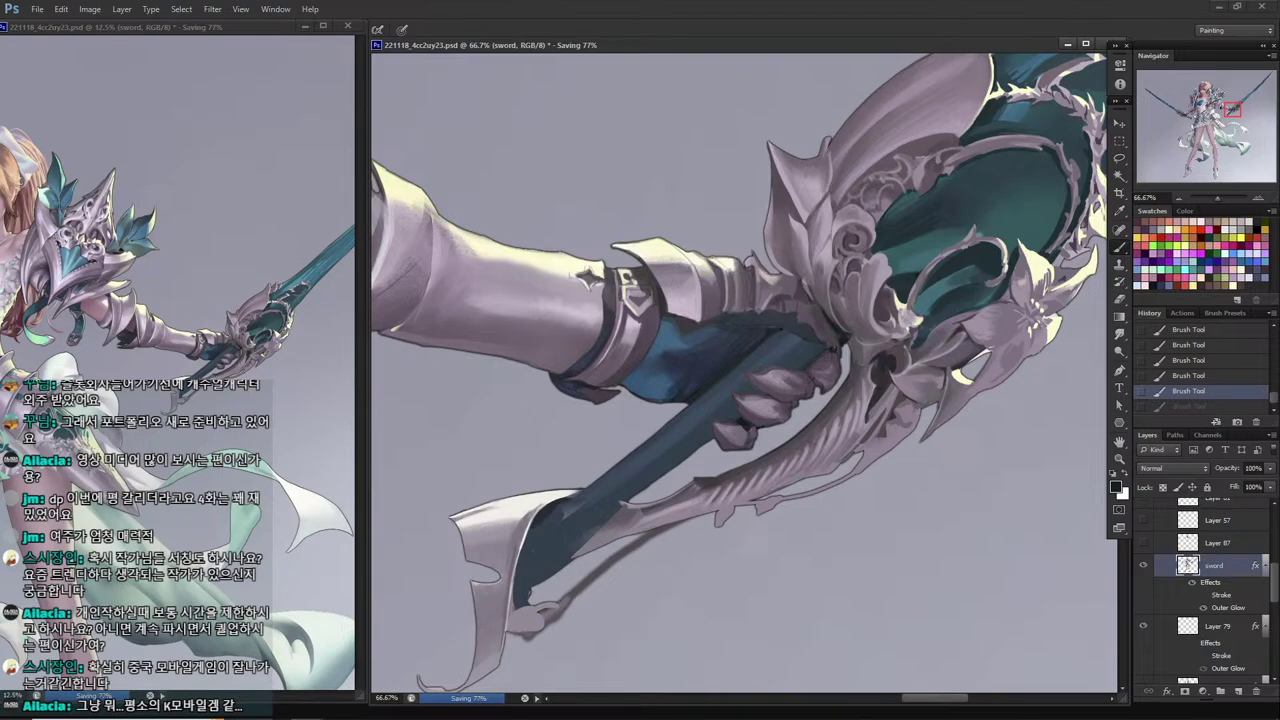
key(ctrl+z)
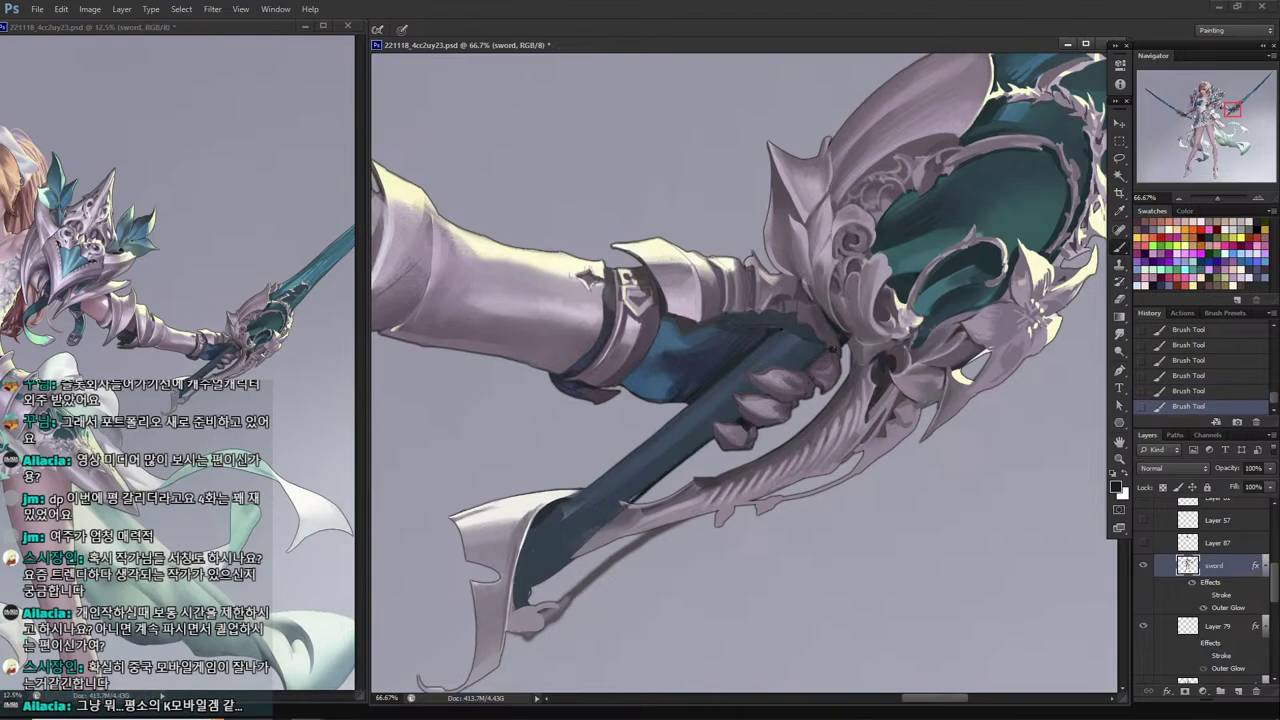
key(ctrl+z)
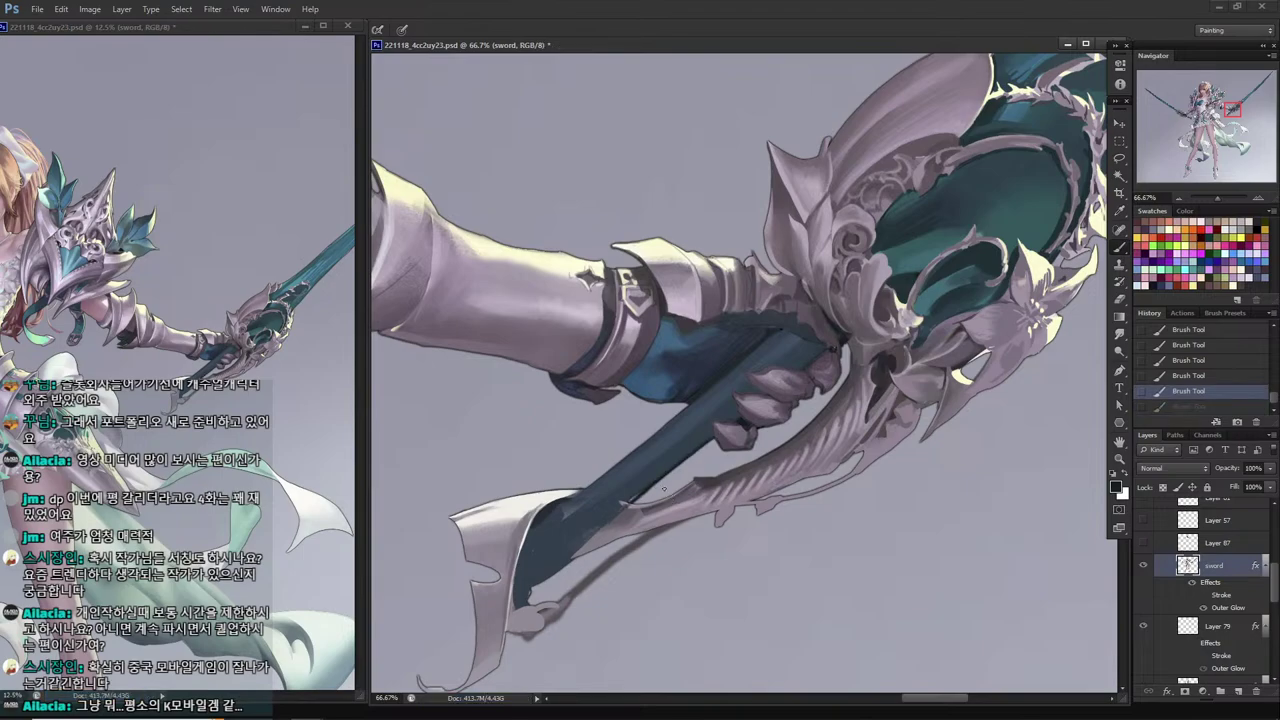
key(ctrl+alt+z)
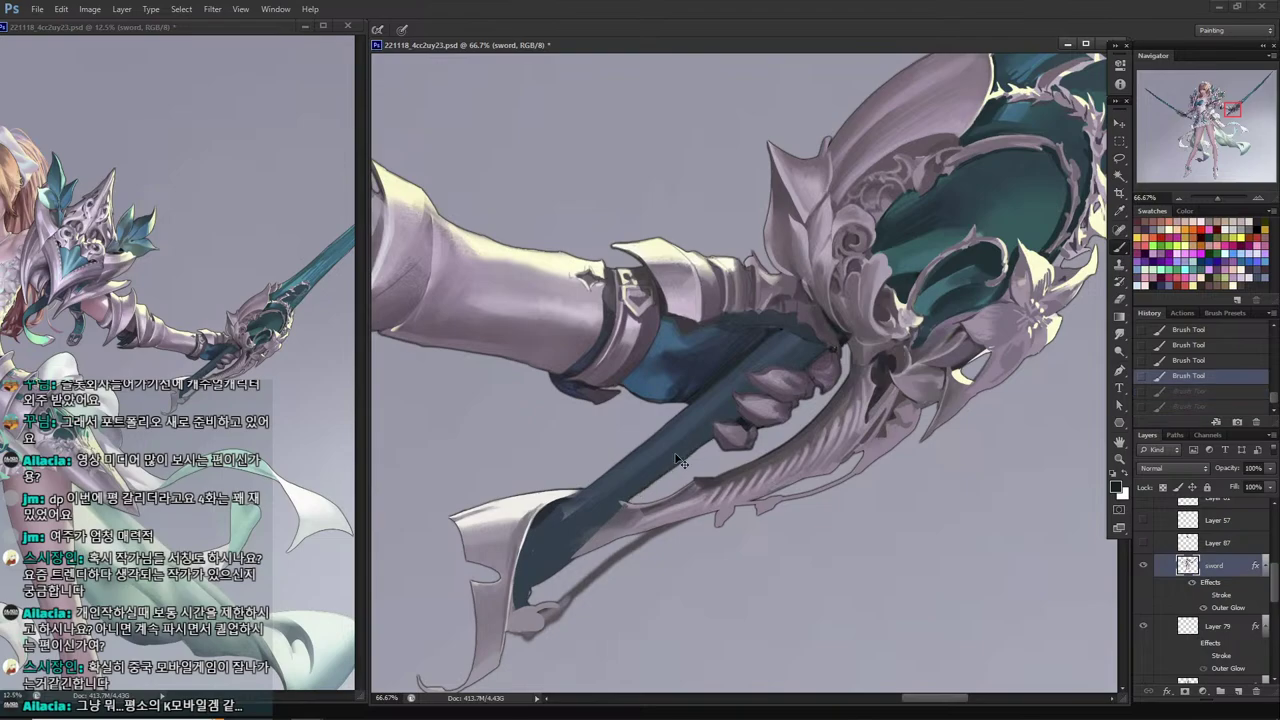
key(ctrl+s)
key(ctrl+shift+z)
key(ctrl+shift+z)
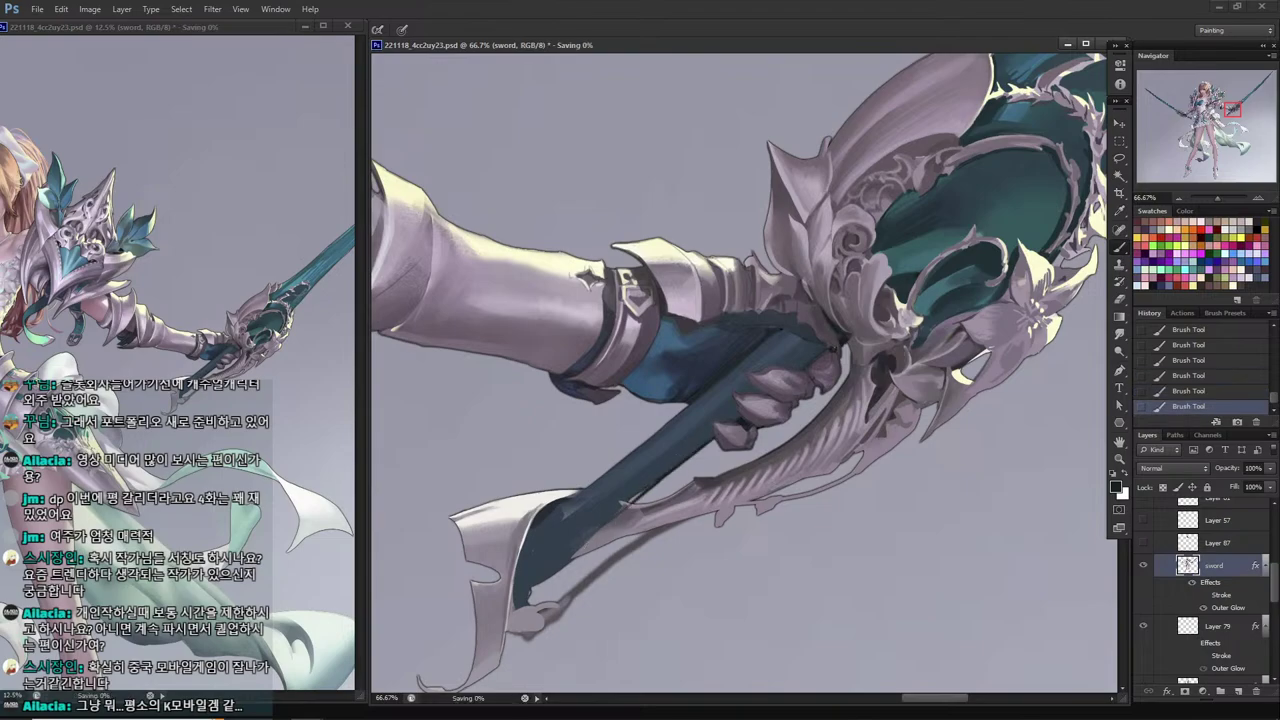
key(ctrl+z)
key(ctrl+z)
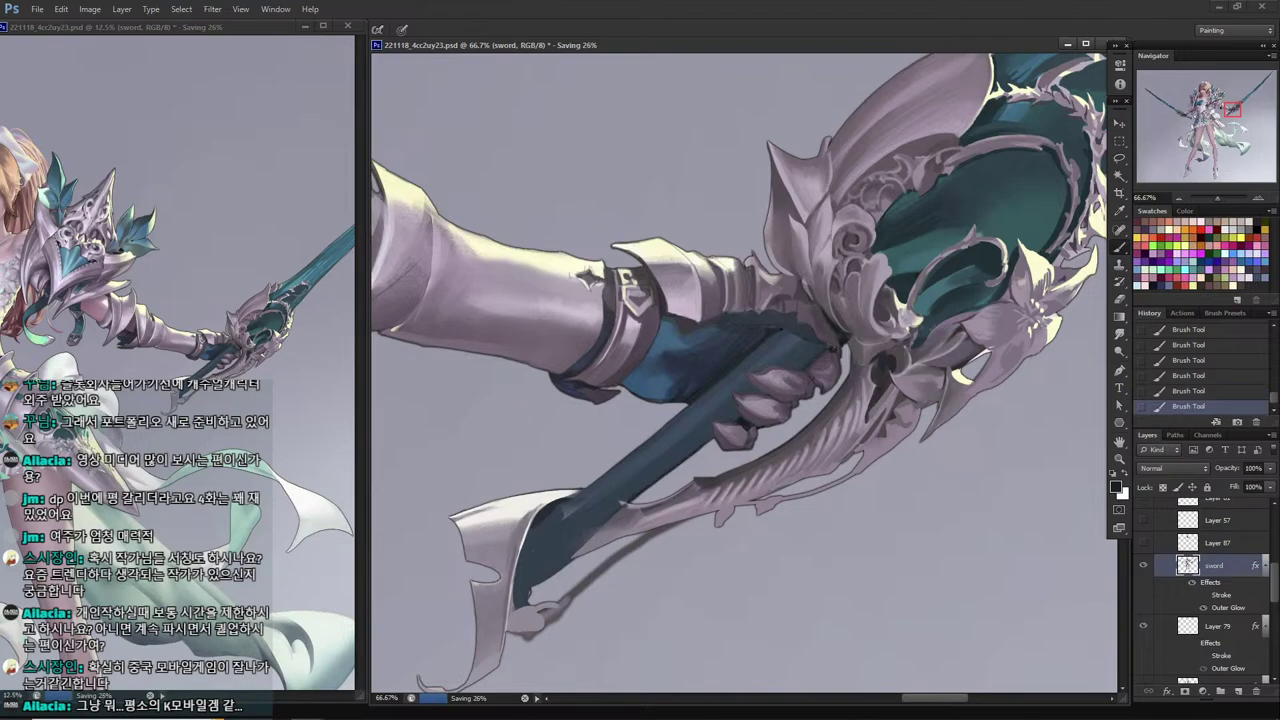
key(ctrl+z)
key(ctrl+z)
Retouch the guard bar's narrow end beside the grip with sampled dark and light greys, comparing a stroke by undoing and redoing.
alt+click(620, 494)
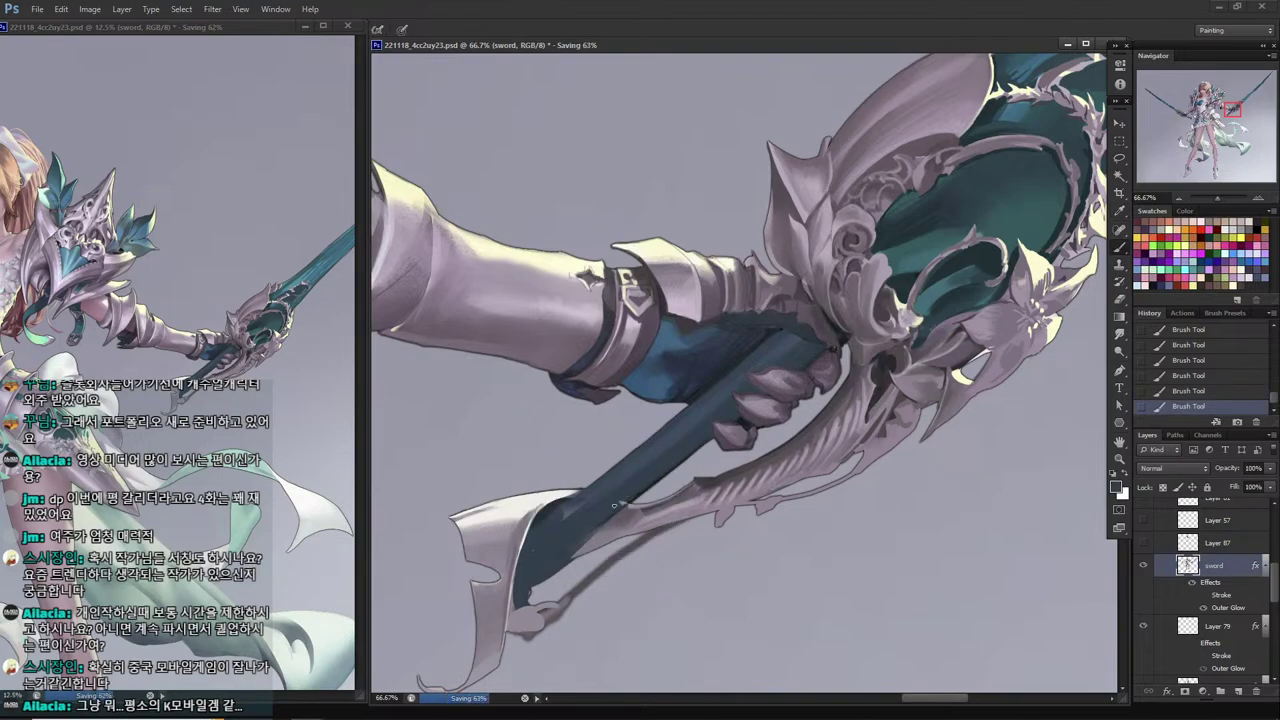
key(ctrl+z)
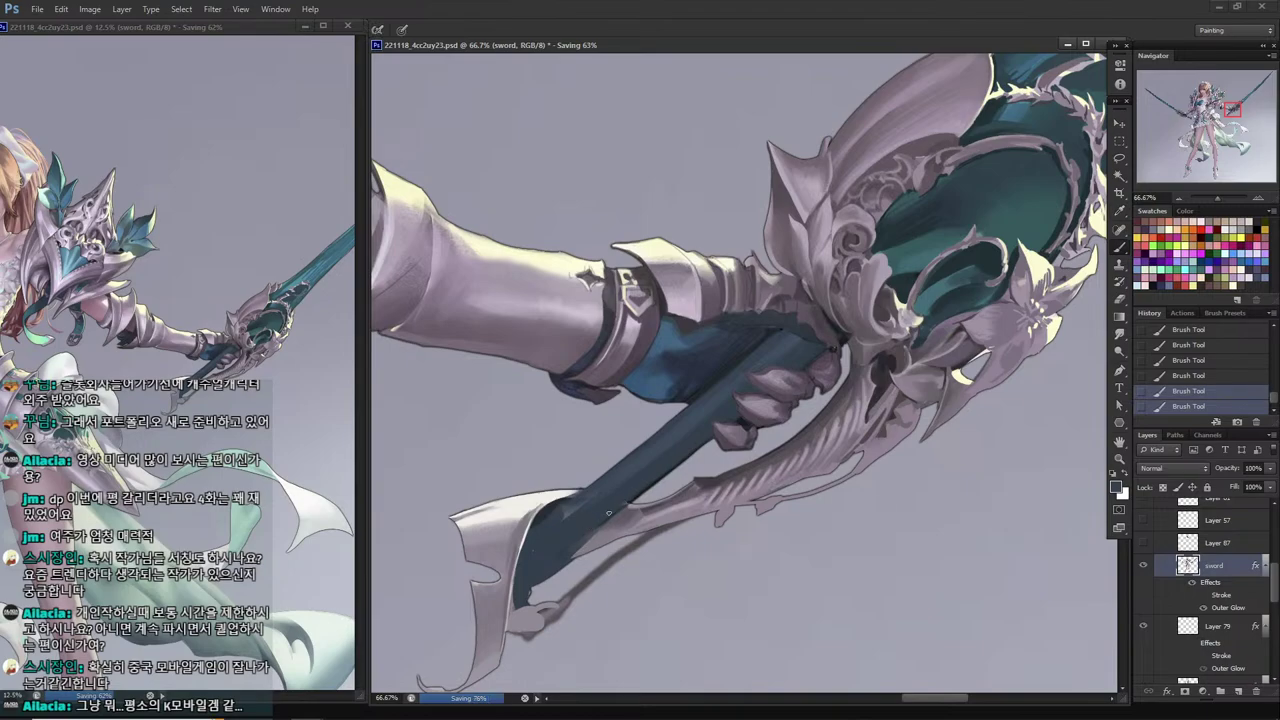
key(ctrl+z)
alt+click(712, 482)
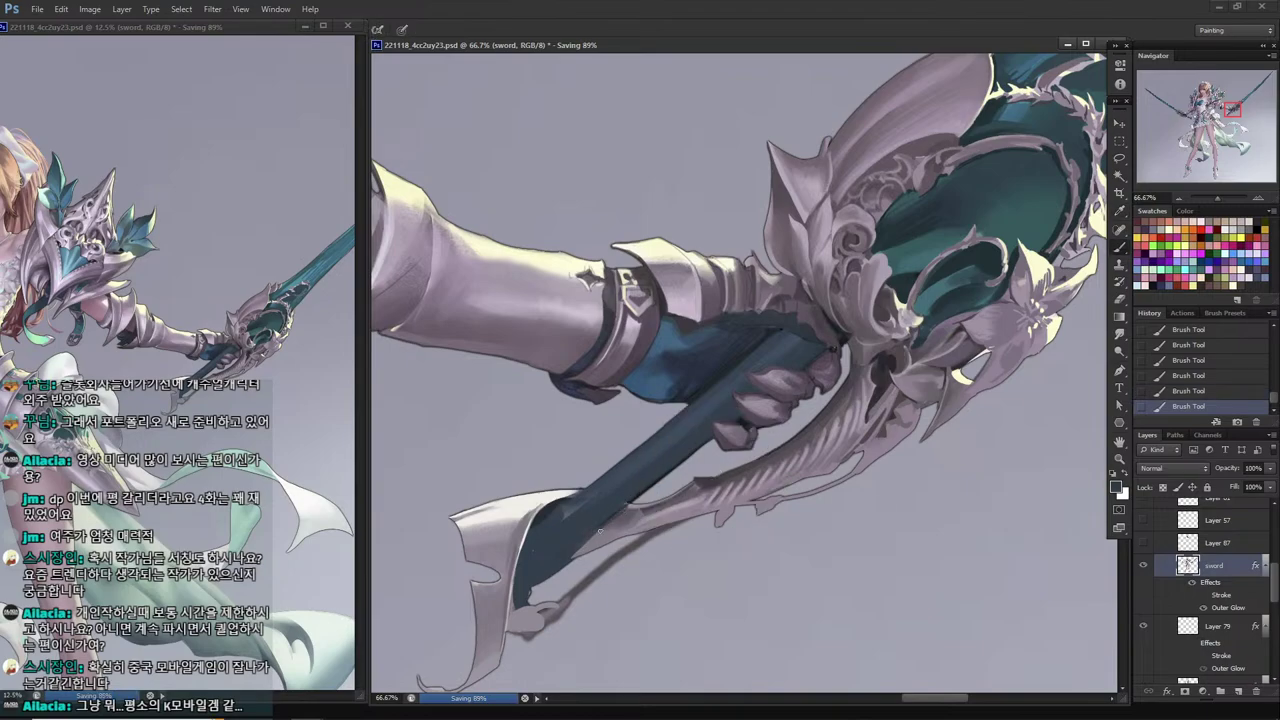
alt+click(622, 517)
mouse_move(606, 527)
mouse_down()
mouse_move(553, 563)
mouse_move(599, 536)
mouse_up()
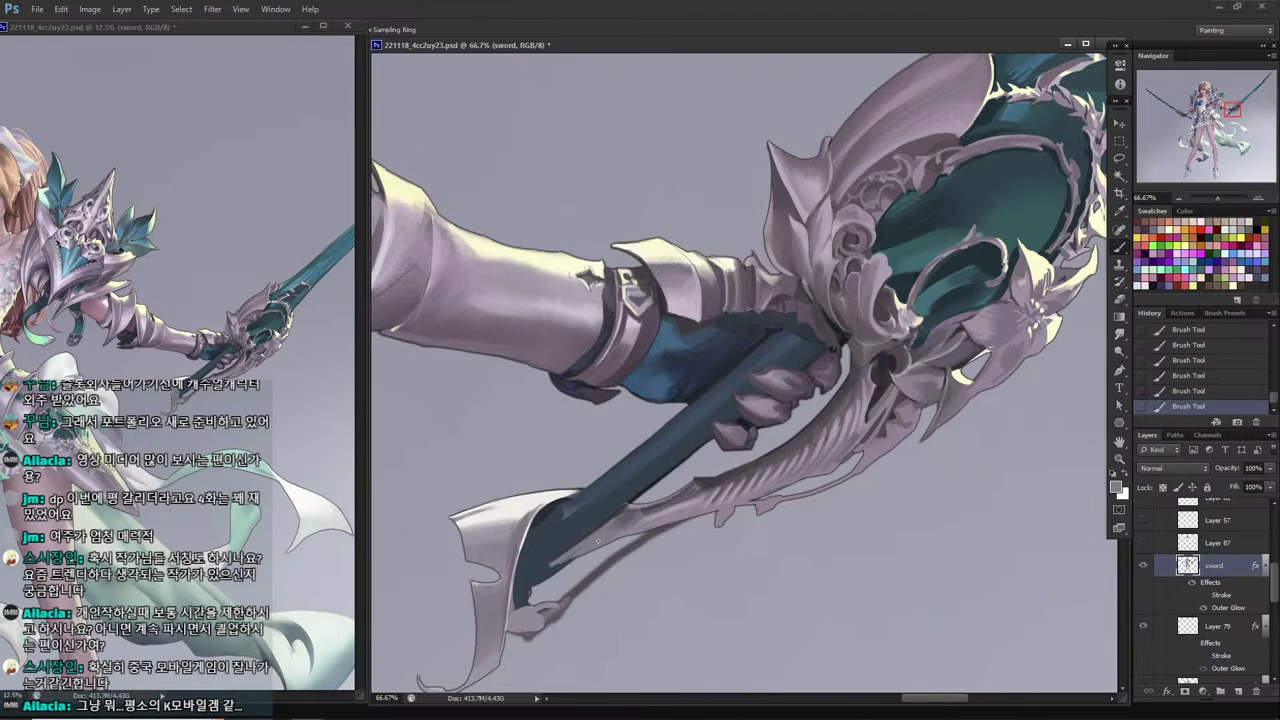
Lasso and clear excess paint in the gap between the guard bar's narrow end and the thin strut below.
key(l)
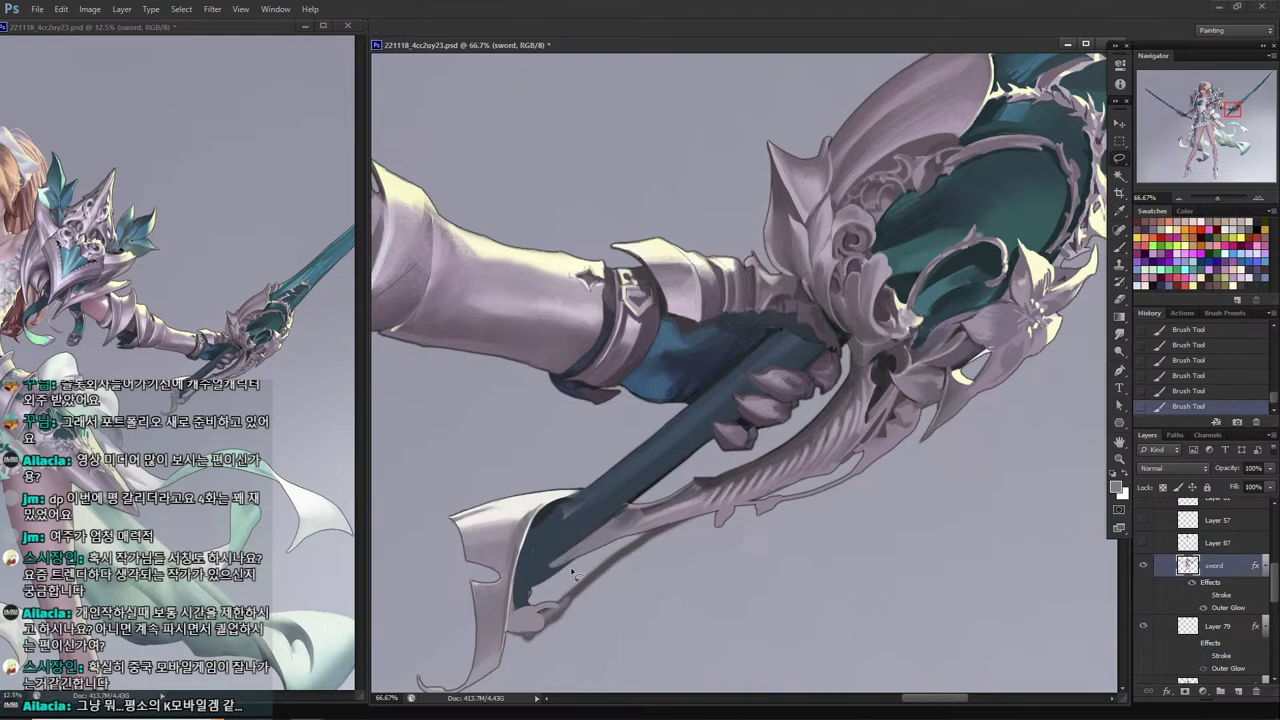
mouse_move(572, 559)
mouse_down()
mouse_move(530, 585)
mouse_move(539, 602)
mouse_move(567, 535)
mouse_move(618, 542)
mouse_move(572, 560)
mouse_move(599, 564)
mouse_move(620, 540)
mouse_up()
key(Delete)
click(571, 538)
key(Delete)
mouse_move(704, 531)
mouse_down()
mouse_move(568, 622)
mouse_move(700, 534)
mouse_up()
mouse_move(664, 570)
mouse_down()
mouse_move(660, 554)
mouse_move(606, 568)
mouse_move(600, 558)
mouse_up()
key(Delete)
key(ctrl+d)
key(Delete)
Try a sampled dark brush line along the thin strut beneath the guard bar, and undo it.
drag(643, 497, 704, 470)
key(o)
key(p)
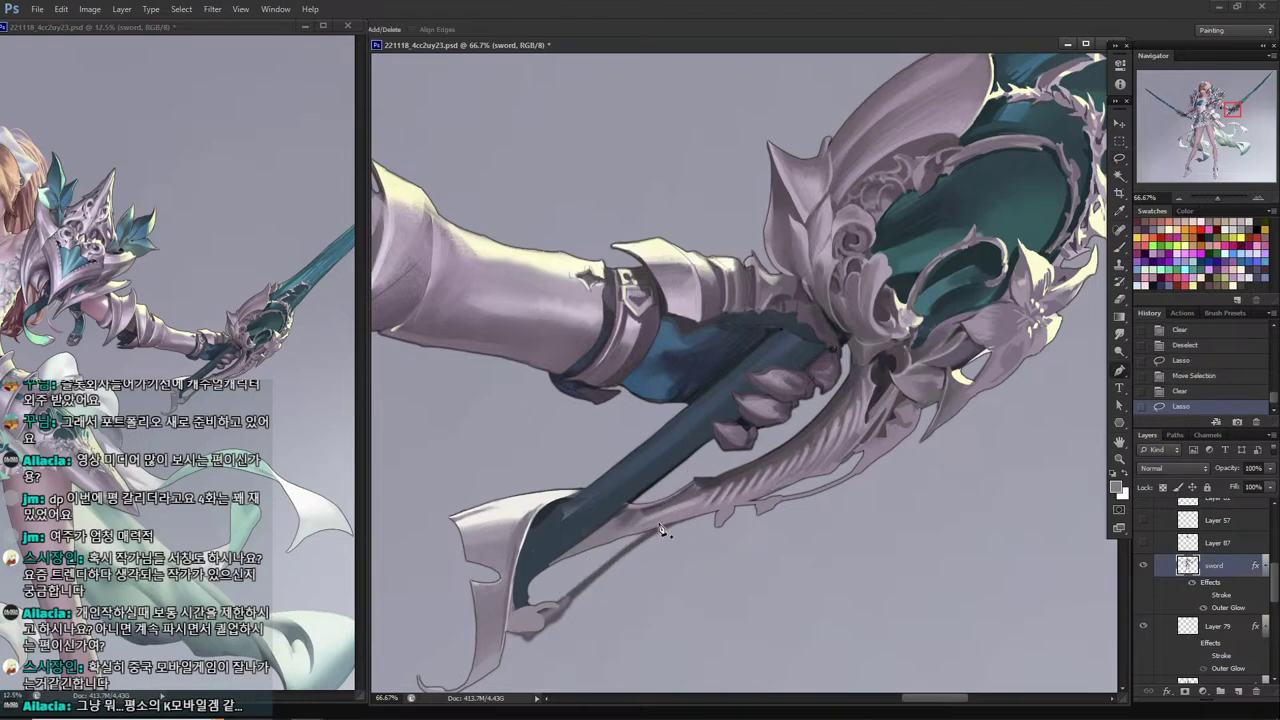
key(o)
key(i)
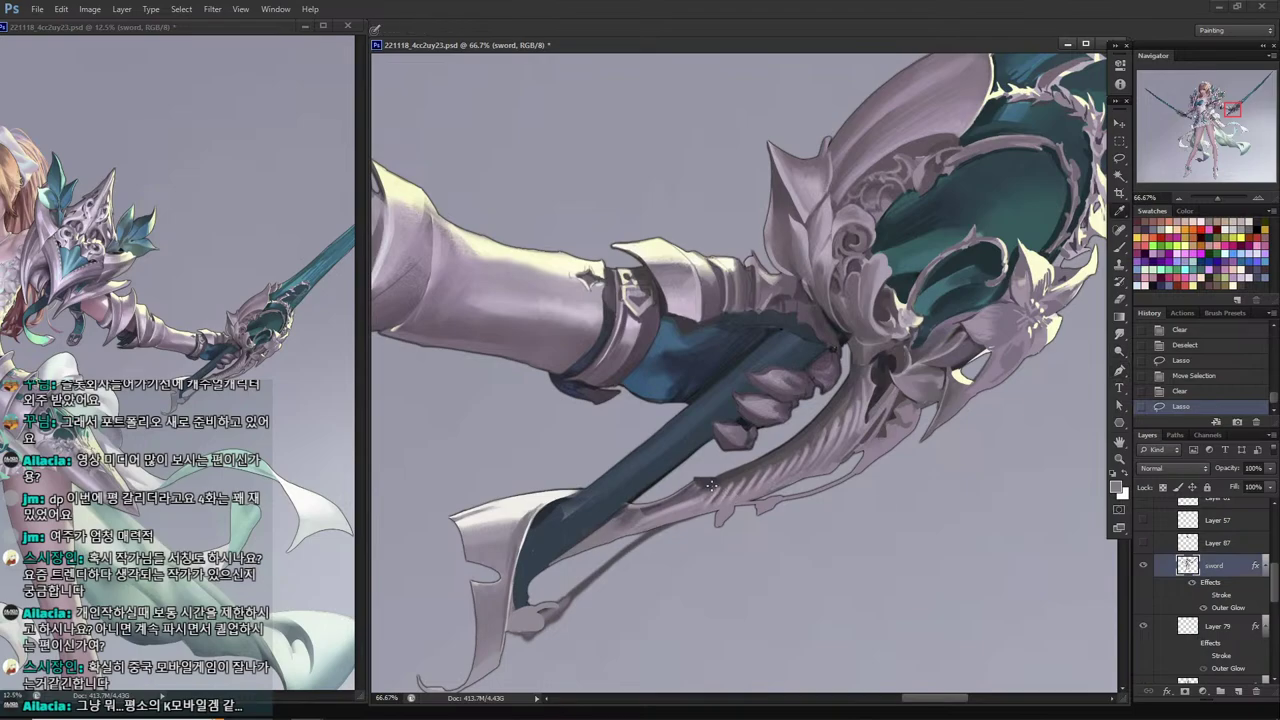
click(716, 480)
key(b)
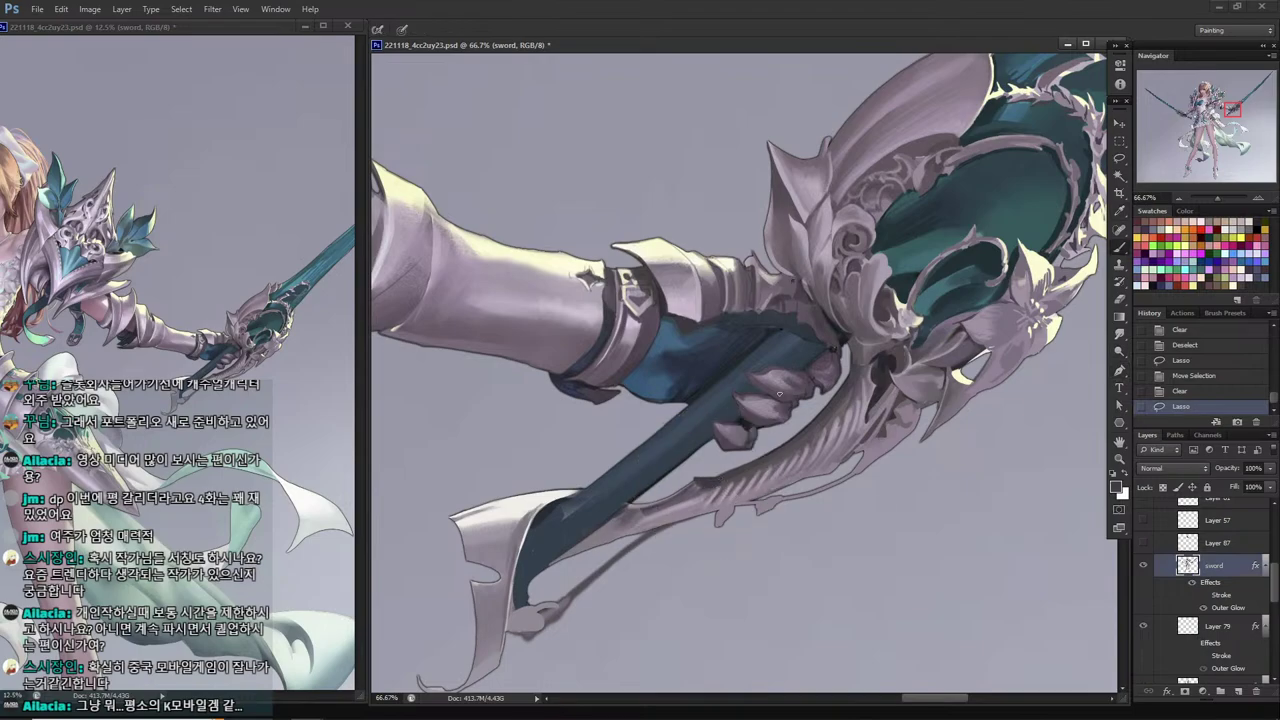
right_click(780, 394)
click(809, 376)
drag(598, 432, 652, 374)
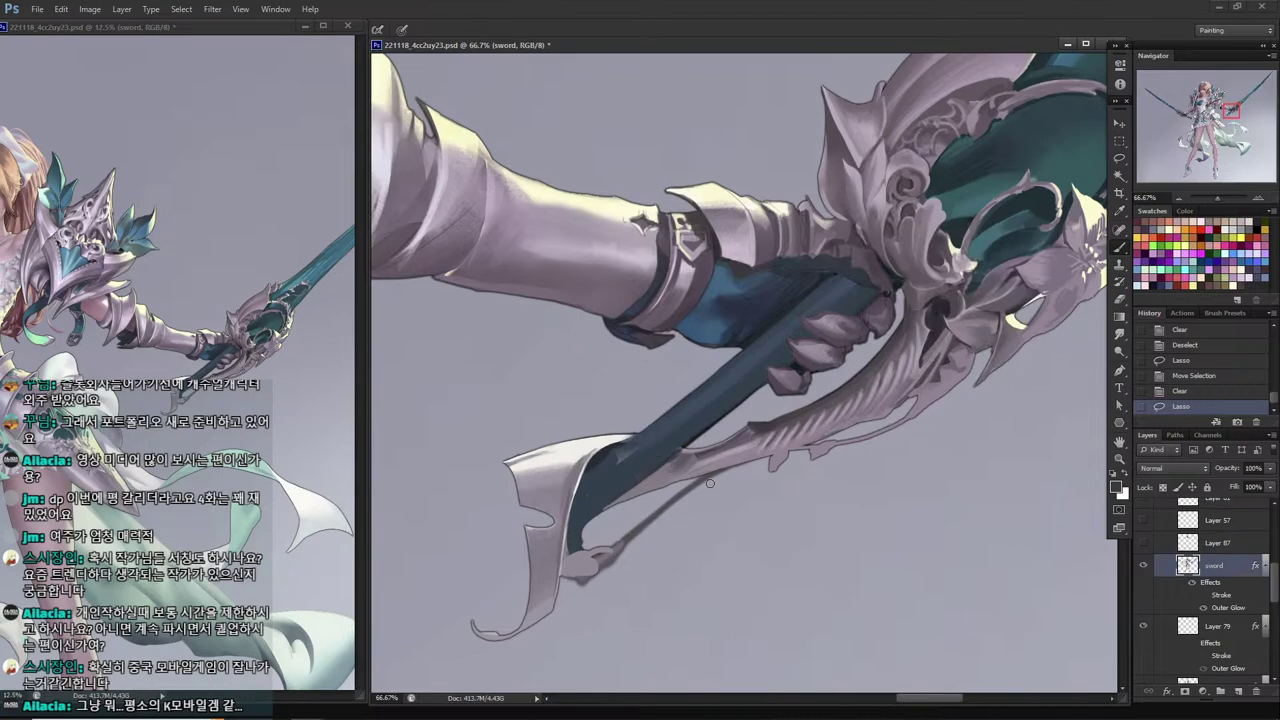
drag(731, 468, 620, 554)
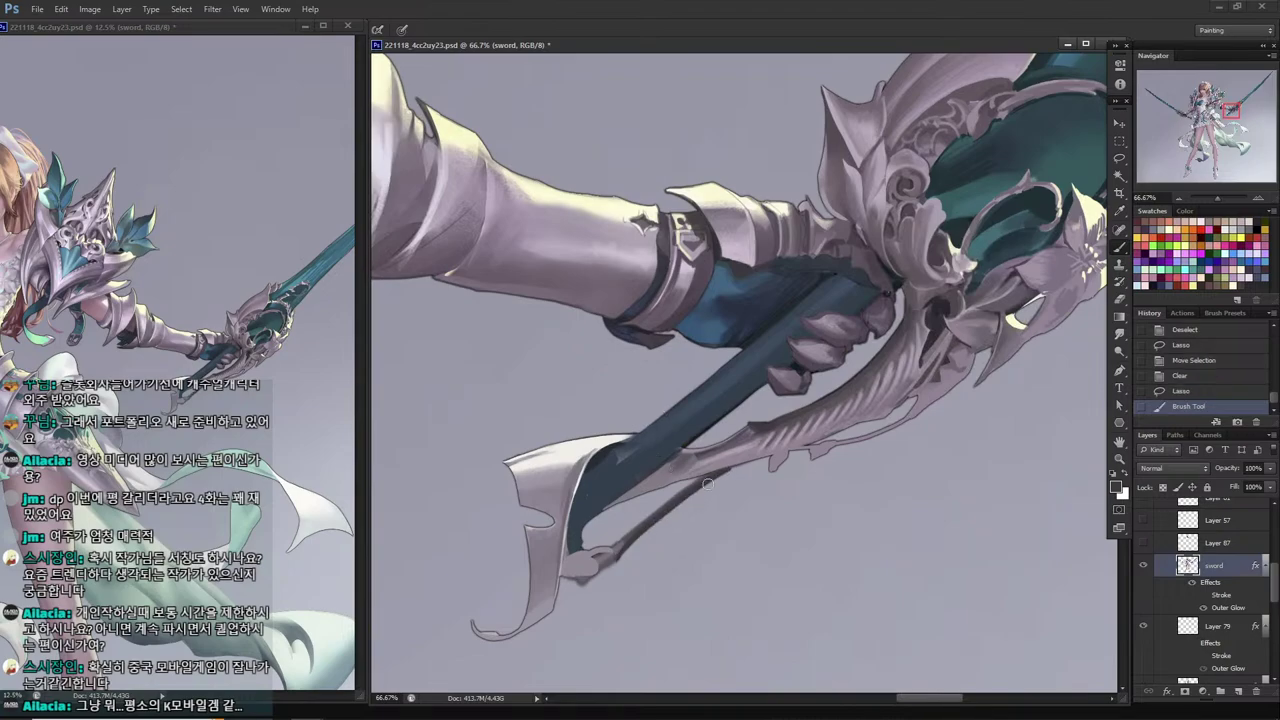
key(ctrl+z)
Retouch the carved guard bar with a sampled tone, clear a lassoed sliver along its upper edge, and save.
key(i)
mouse_move(751, 432)
mouse_down()
mouse_move(621, 502)
mouse_move(598, 490)
mouse_move(618, 479)
mouse_up()
key(b)
key(l)
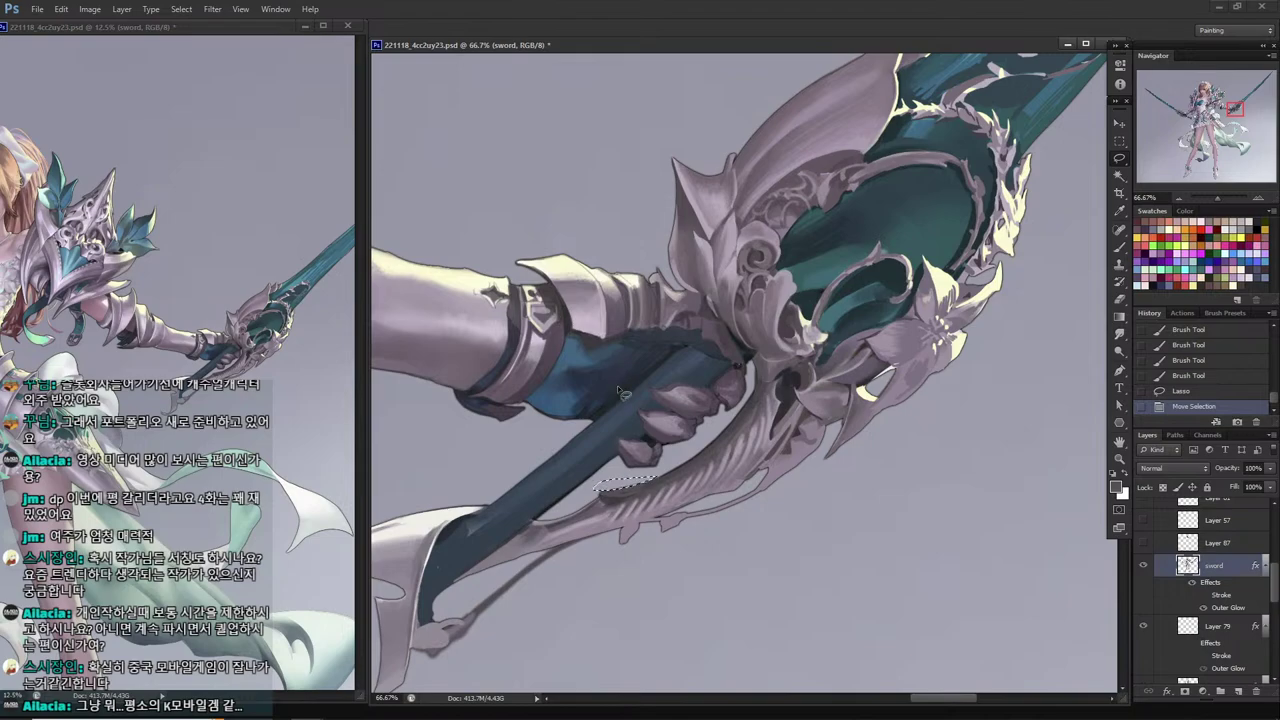
key(Delete)
drag(617, 387, 600, 405)
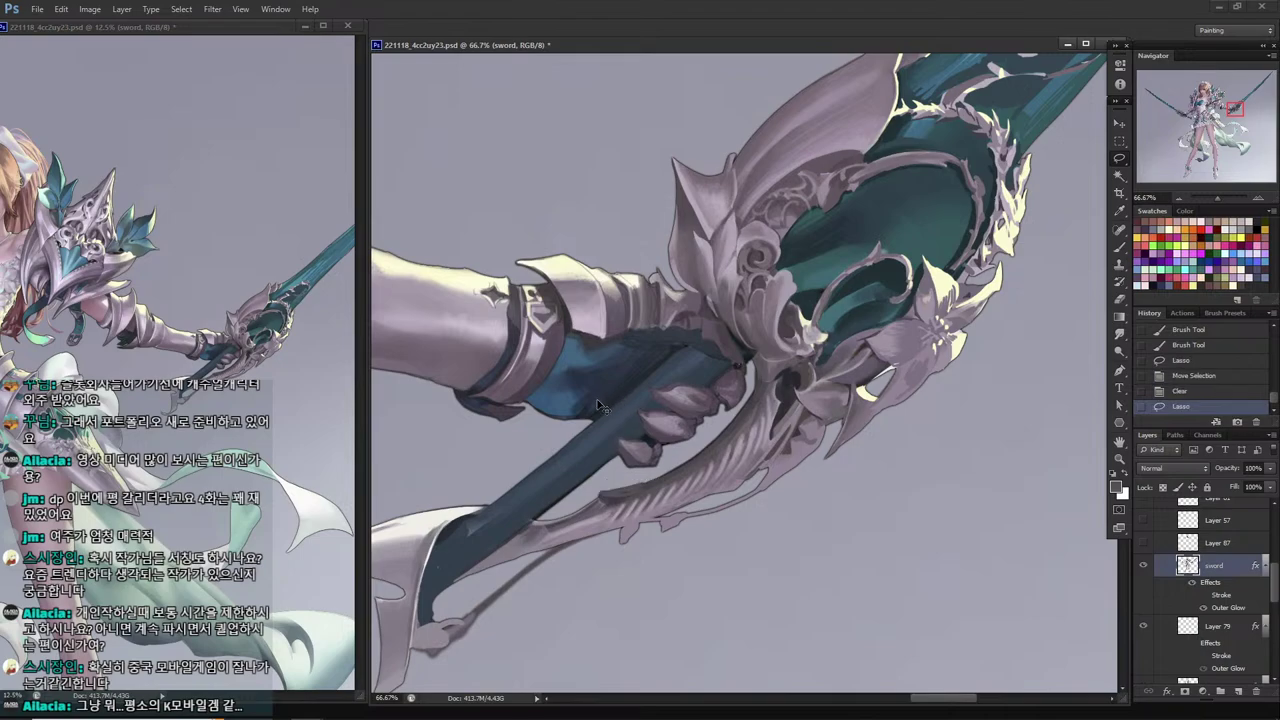
key(ctrl+z)
key(Down)
key(Delete)
key(ctrl+d)
key(ctrl+s)
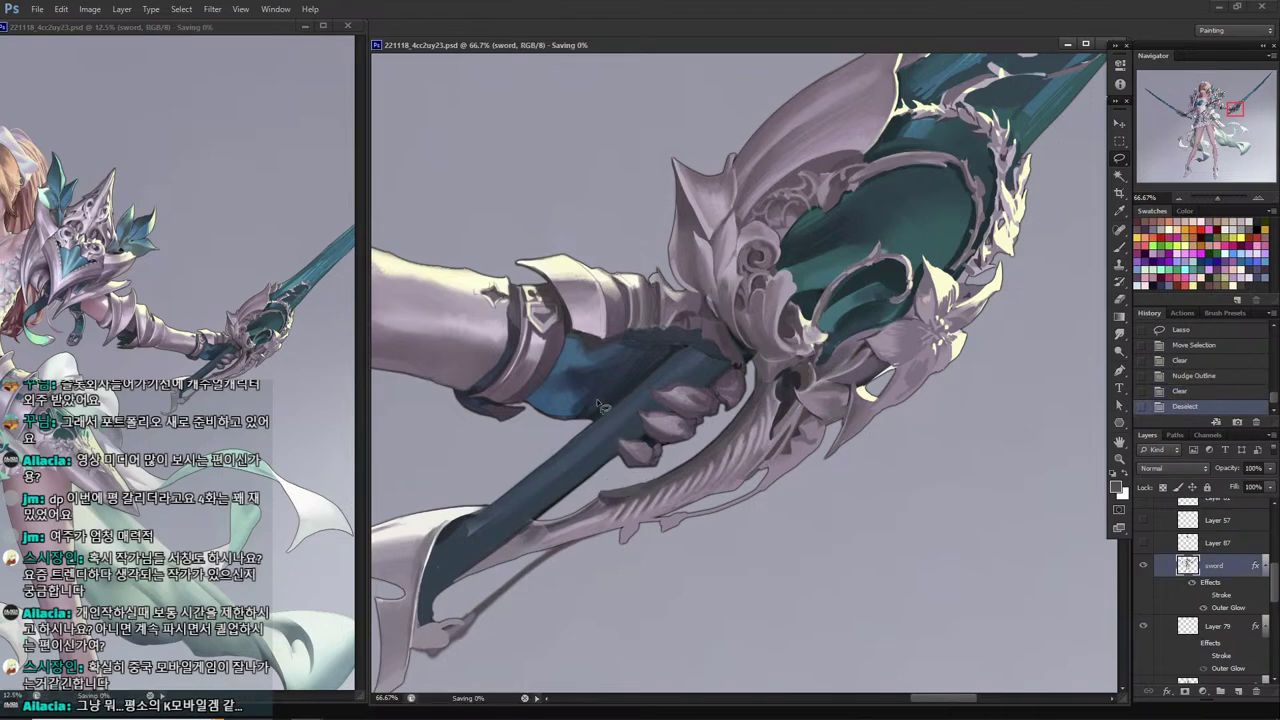
Clear another lassoed sliver between the armored fingers and the carved bar's upper edge, and deselect.
mouse_move(658, 476)
mouse_down()
mouse_move(620, 486)
mouse_move(666, 464)
mouse_move(629, 466)
mouse_up()
key(Right)
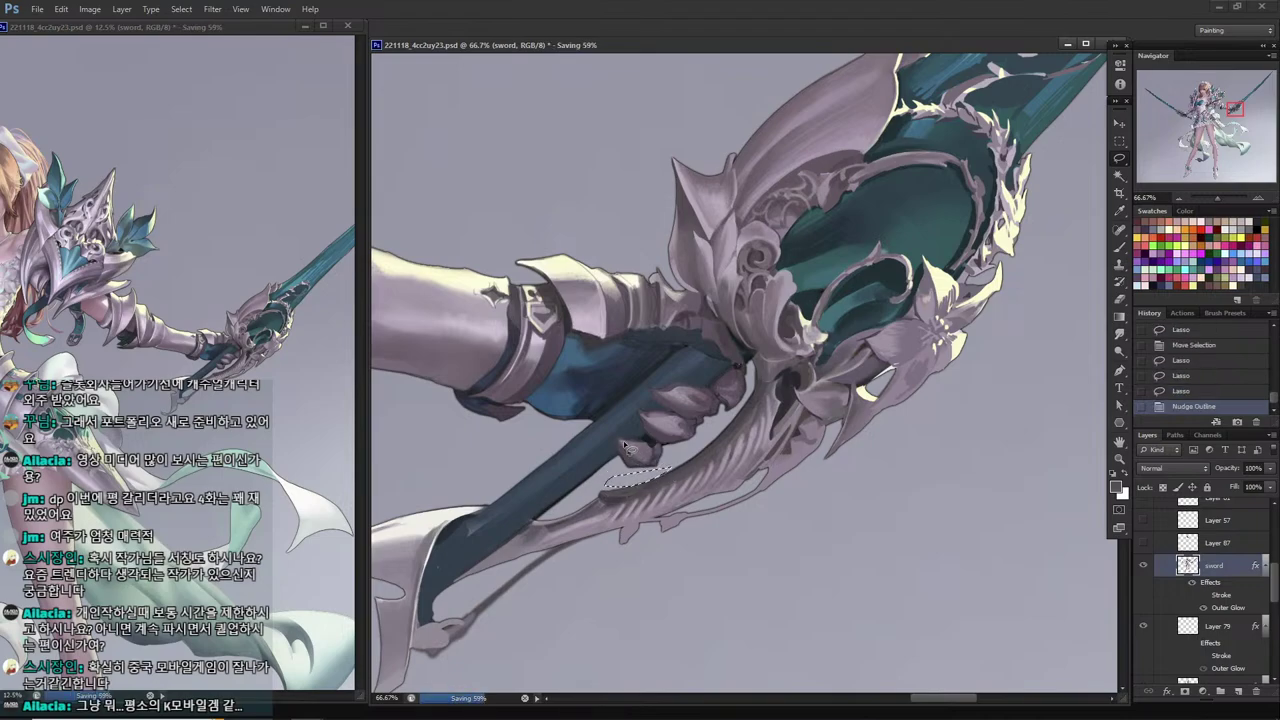
key(Delete)
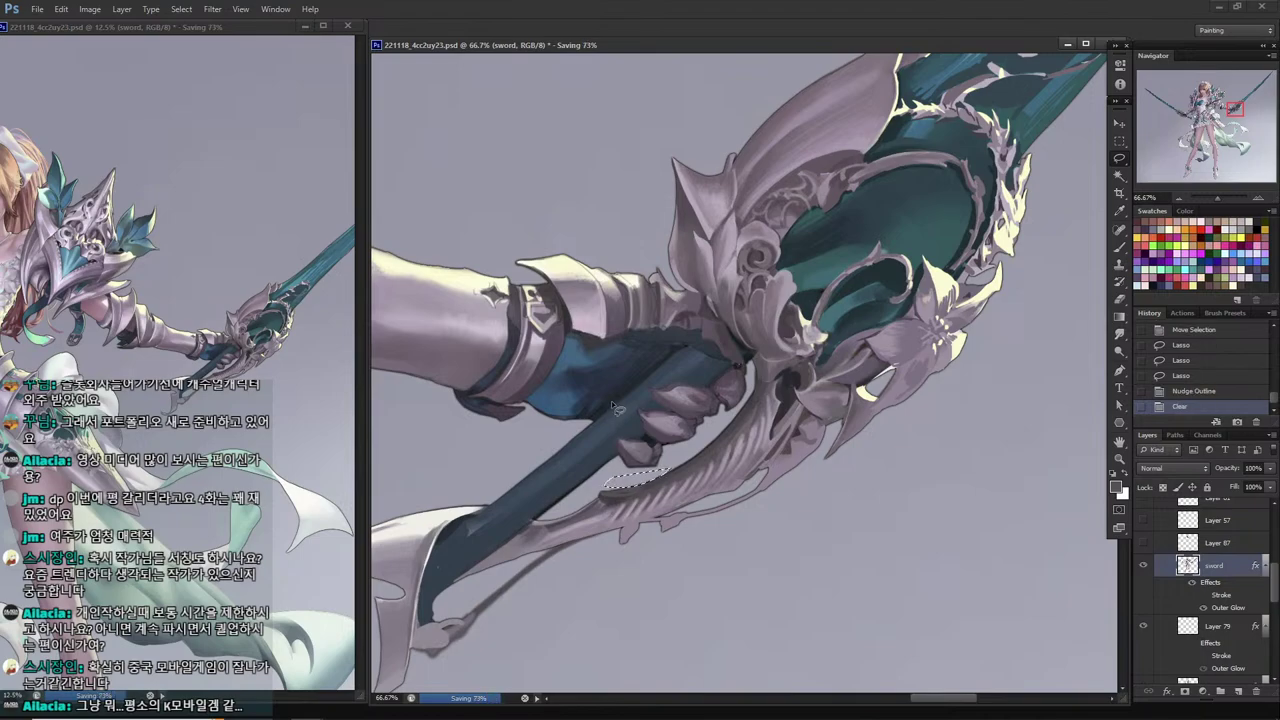
key(ctrl+d)
Shade the ridges along the carved guard bar with brush strokes in sampled lilac-grey tones.
drag(597, 466, 692, 409)
key(i)
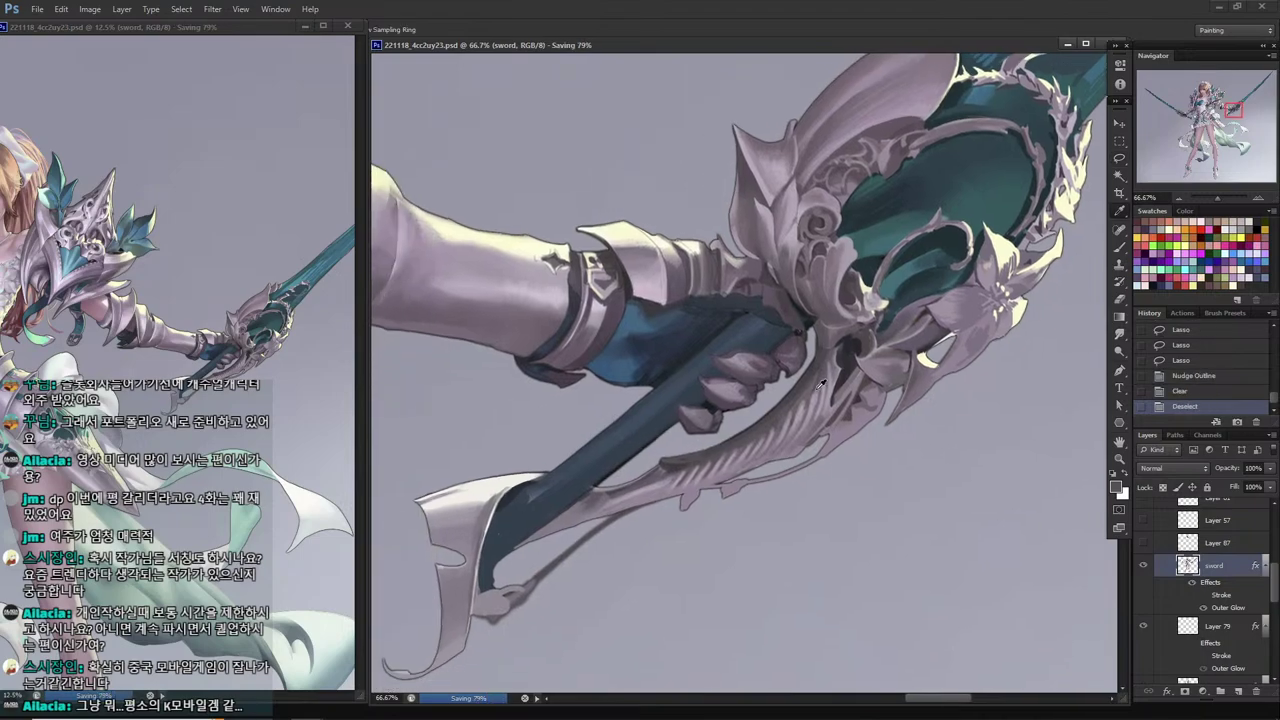
mouse_move(826, 396)
mouse_down()
mouse_move(771, 453)
mouse_move(770, 404)
mouse_move(725, 457)
mouse_up()
click(778, 410)
key(b)
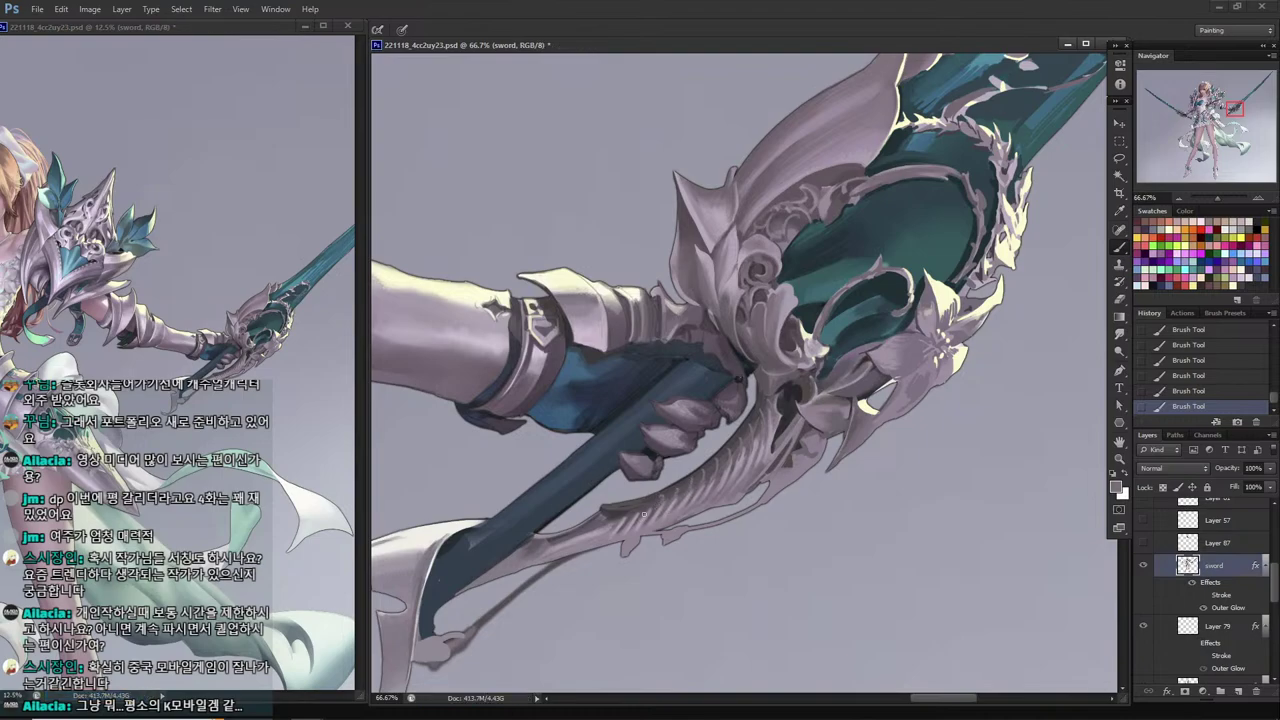
mouse_move(769, 467)
mouse_down()
mouse_move(745, 445)
mouse_move(643, 445)
mouse_move(620, 488)
mouse_move(652, 480)
mouse_move(645, 458)
mouse_move(642, 470)
mouse_up()
alt+click(614, 474)
Trim the carved guard bar's outline by clearing two small lassoed areas and deselecting.
key(l)
key(Delete)
key(ctrl+d)
key(i)
key(l)
key(Delete)
key(ctrl+d)
Brush sampled accents along the thin vine beneath the carved bar, undoing a trial stroke and saving.
key(i)
key(b)
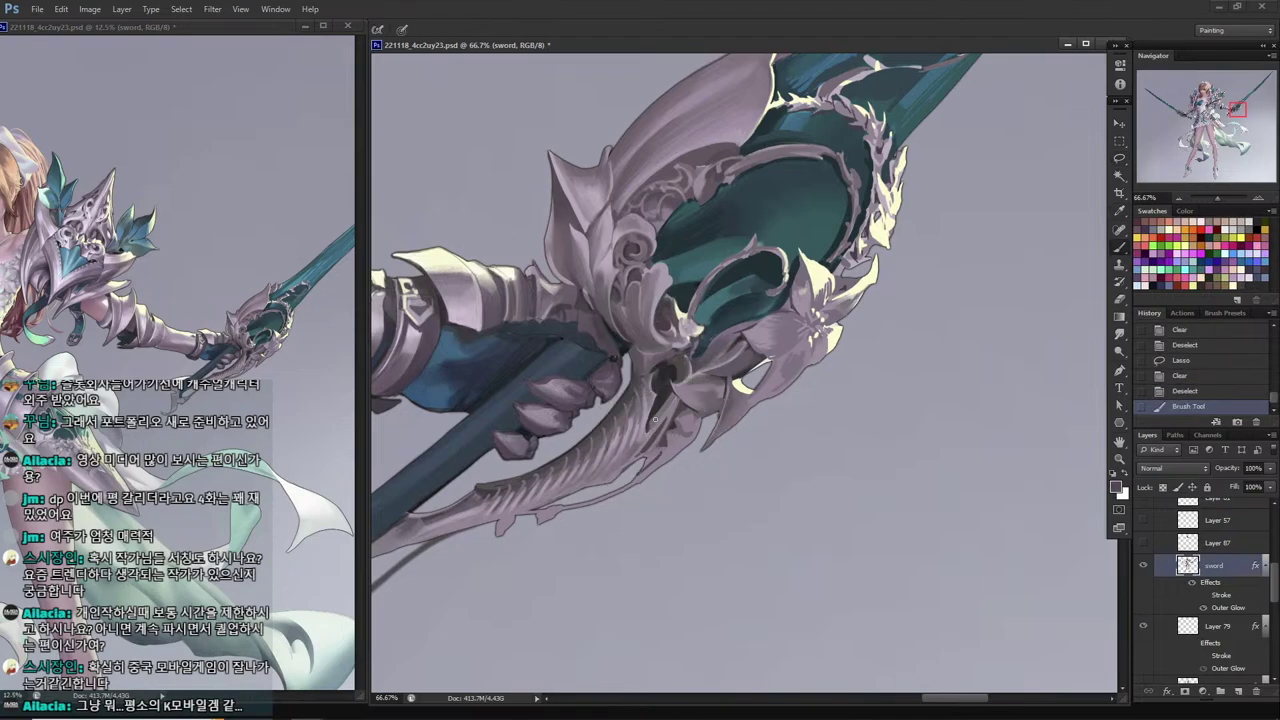
key(ctrl+z)
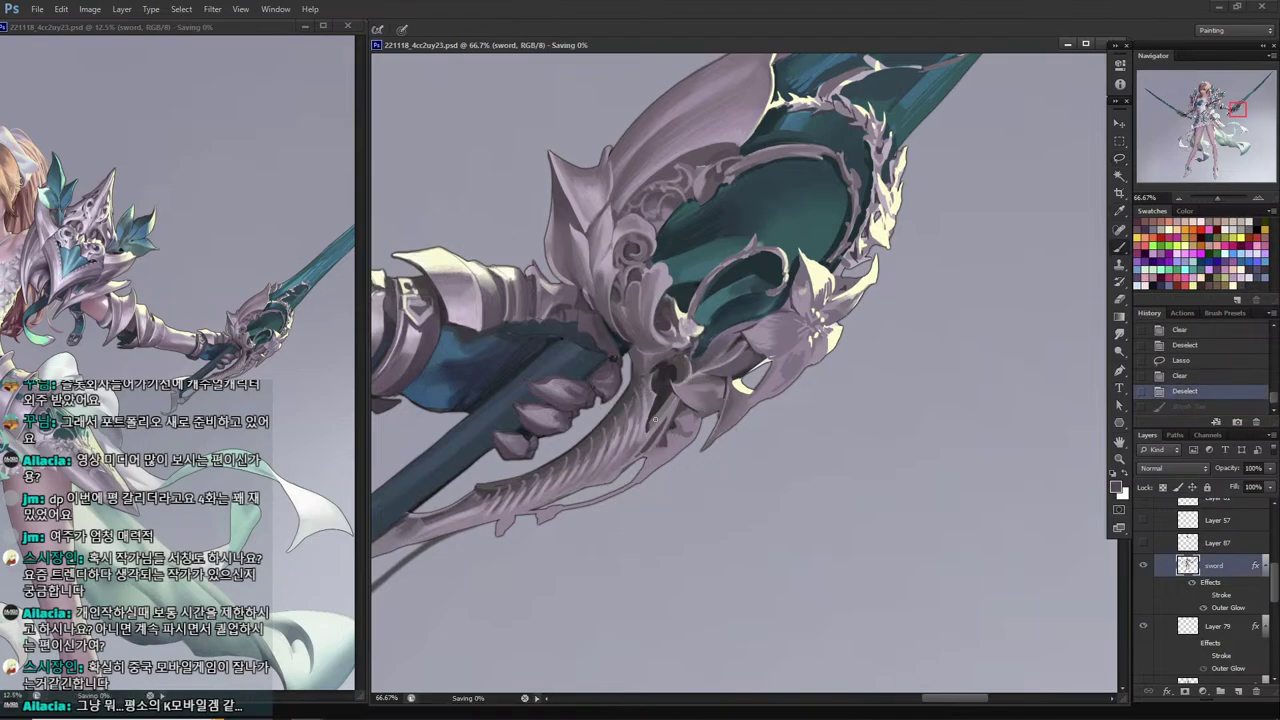
drag(658, 426, 748, 410)
key(ctrl+s)
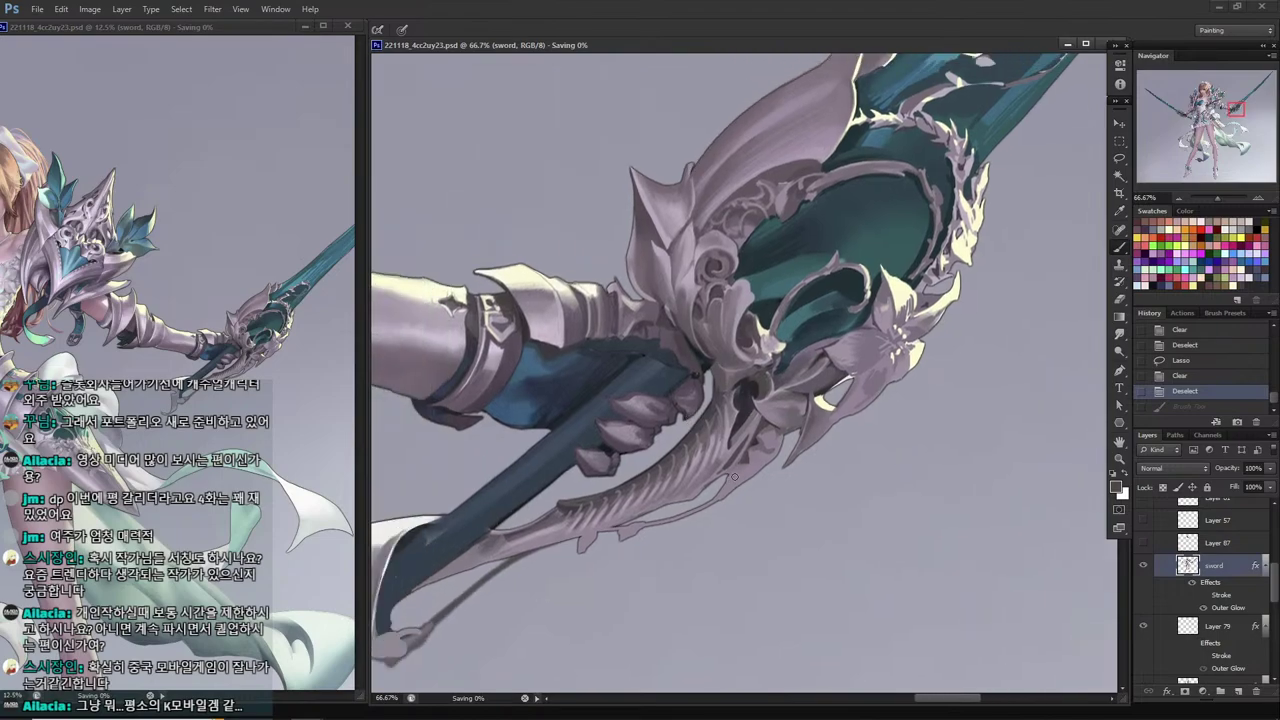
drag(732, 475, 729, 481)
drag(735, 471, 721, 494)
drag(525, 555, 541, 549)
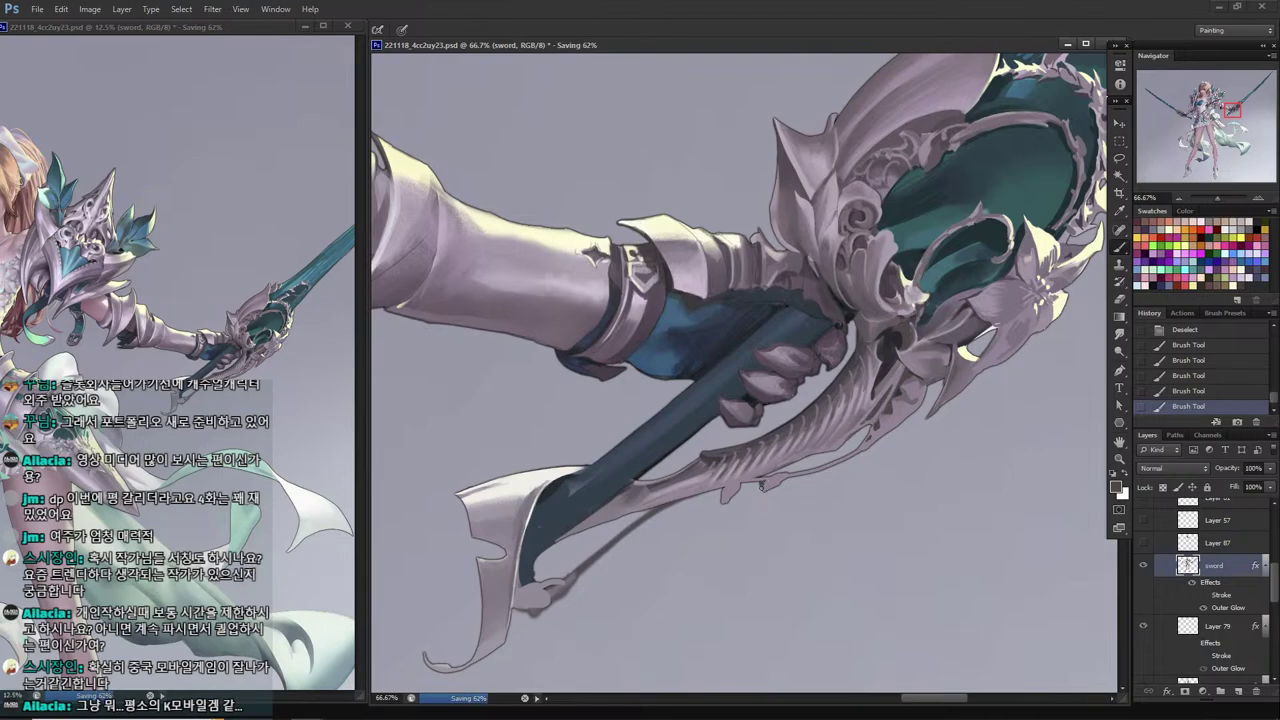
Clear lassoed bits of excess paint around the small leaf on the carved bar's lower edge.
key(l)
mouse_move(762, 484)
mouse_down()
mouse_move(721, 456)
mouse_move(723, 493)
mouse_move(744, 488)
mouse_move(714, 510)
mouse_move(750, 478)
mouse_up()
key(Delete)
key(ctrl+d)
key(b)
key(l)
key(Delete)
key(ctrl+d)
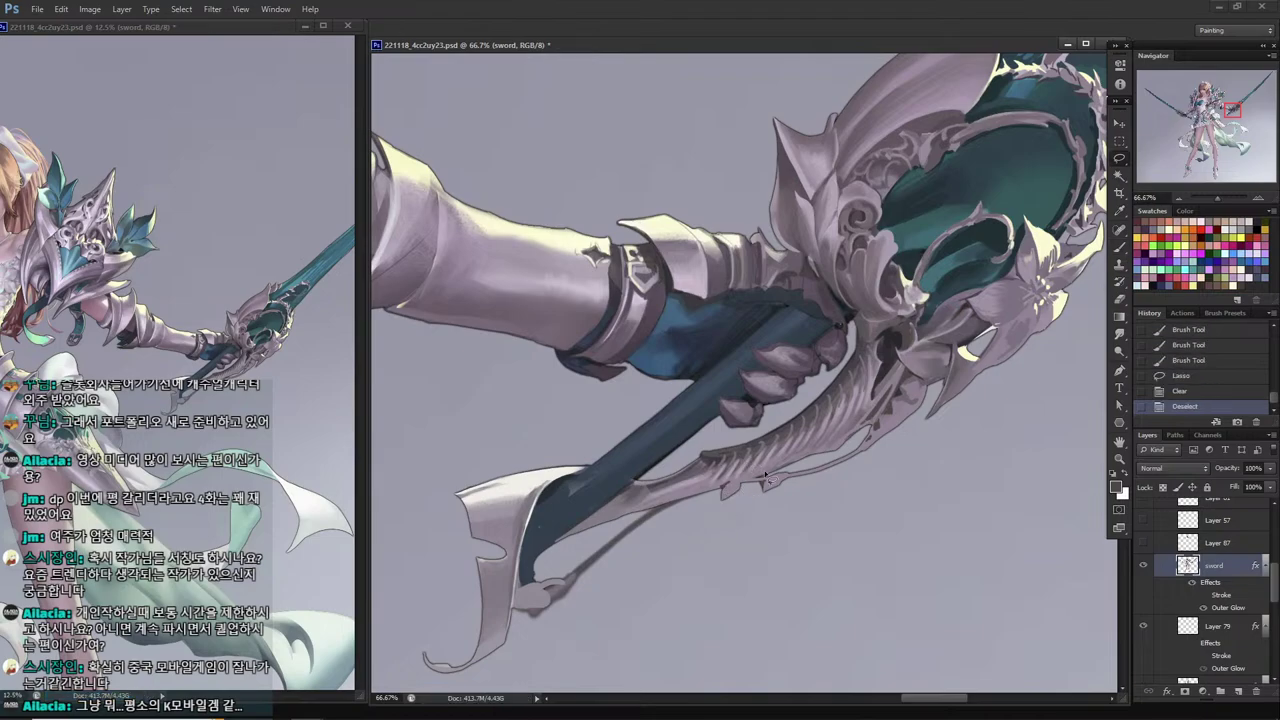
Retouch the thin strut with a sampled tone and clear a lassoed area between it and the grip's end.
drag(621, 536, 728, 464)
key(i)
mouse_move(746, 420)
mouse_down()
mouse_move(661, 447)
mouse_move(561, 565)
mouse_move(579, 550)
mouse_up()
click(658, 442)
mouse_move(590, 540)
mouse_down()
mouse_move(690, 529)
mouse_move(704, 500)
mouse_up()
key(l)
mouse_move(685, 505)
mouse_down()
mouse_move(688, 518)
mouse_move(710, 497)
mouse_up()
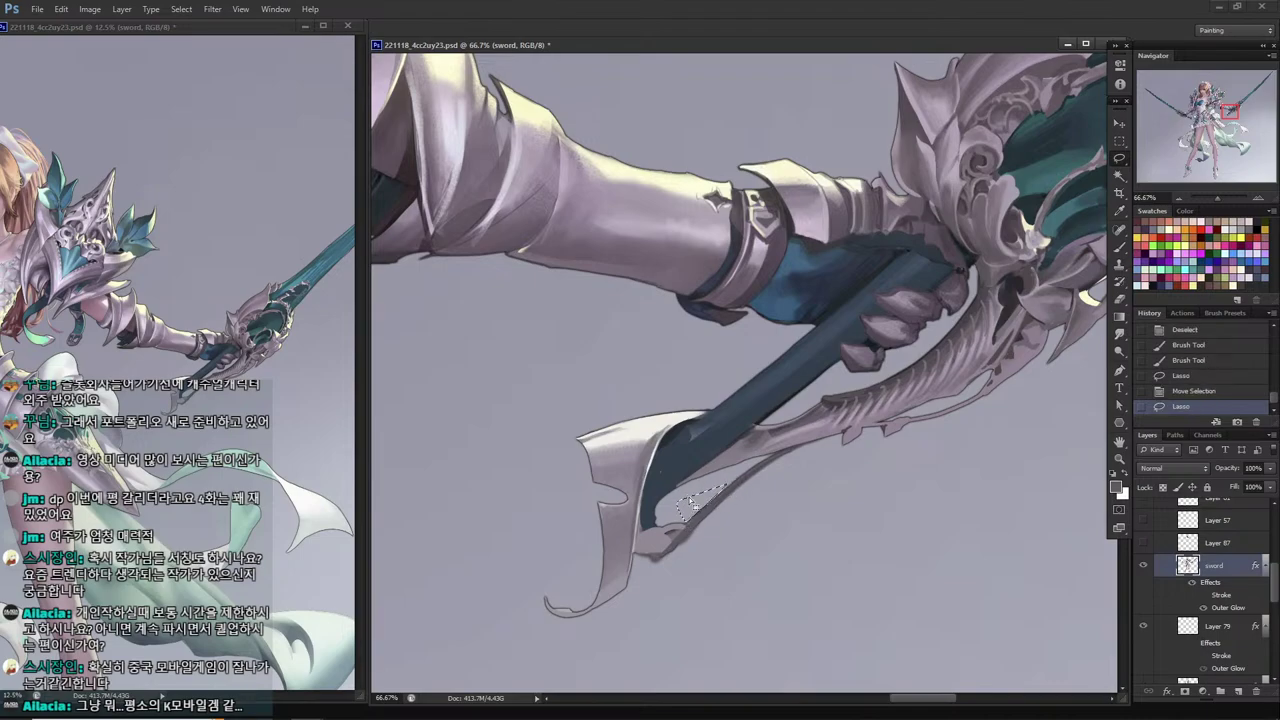
key(Delete)
key(ctrl+d)
Lasso the strut's end where it joins the pommel, paint inside it with sampled greys, and deselect.
key(b)
alt+click(657, 473)
mouse_move(682, 452)
mouse_down()
mouse_move(694, 440)
mouse_move(633, 489)
mouse_move(674, 420)
mouse_up()
key(l)
mouse_move(639, 543)
mouse_down()
mouse_move(585, 536)
mouse_move(586, 576)
mouse_move(643, 539)
mouse_move(599, 564)
mouse_move(698, 580)
mouse_move(648, 591)
mouse_move(698, 566)
mouse_move(668, 585)
mouse_move(691, 598)
mouse_move(668, 580)
mouse_move(693, 566)
mouse_move(690, 581)
mouse_move(702, 573)
mouse_move(656, 604)
mouse_up()
key(b)
alt+click(600, 576)
key(l)
key(b)
alt+click(668, 588)
drag(672, 590, 658, 600)
key(l)
key(ctrl+d)
key(b)
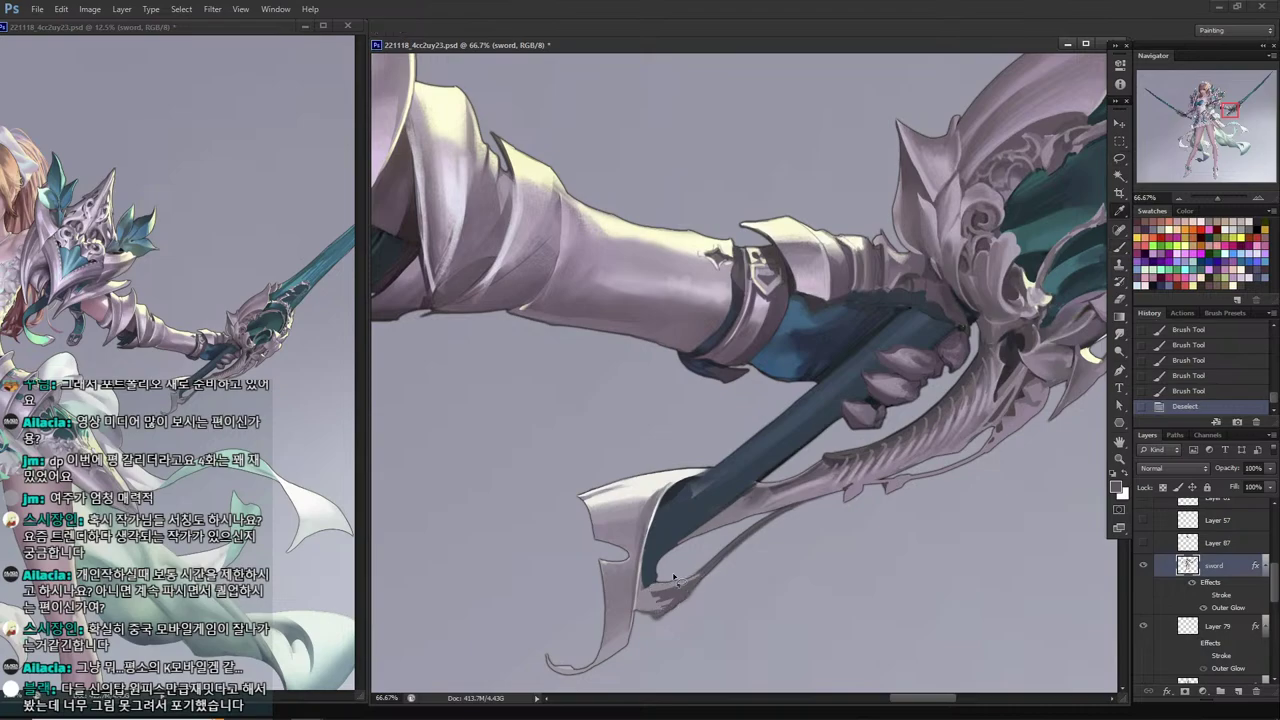
Paint sampled light grey strokes along the upper edge of the strut's end beside the pommel.
alt+click(706, 563)
drag(716, 558, 660, 590)
drag(670, 580, 664, 585)
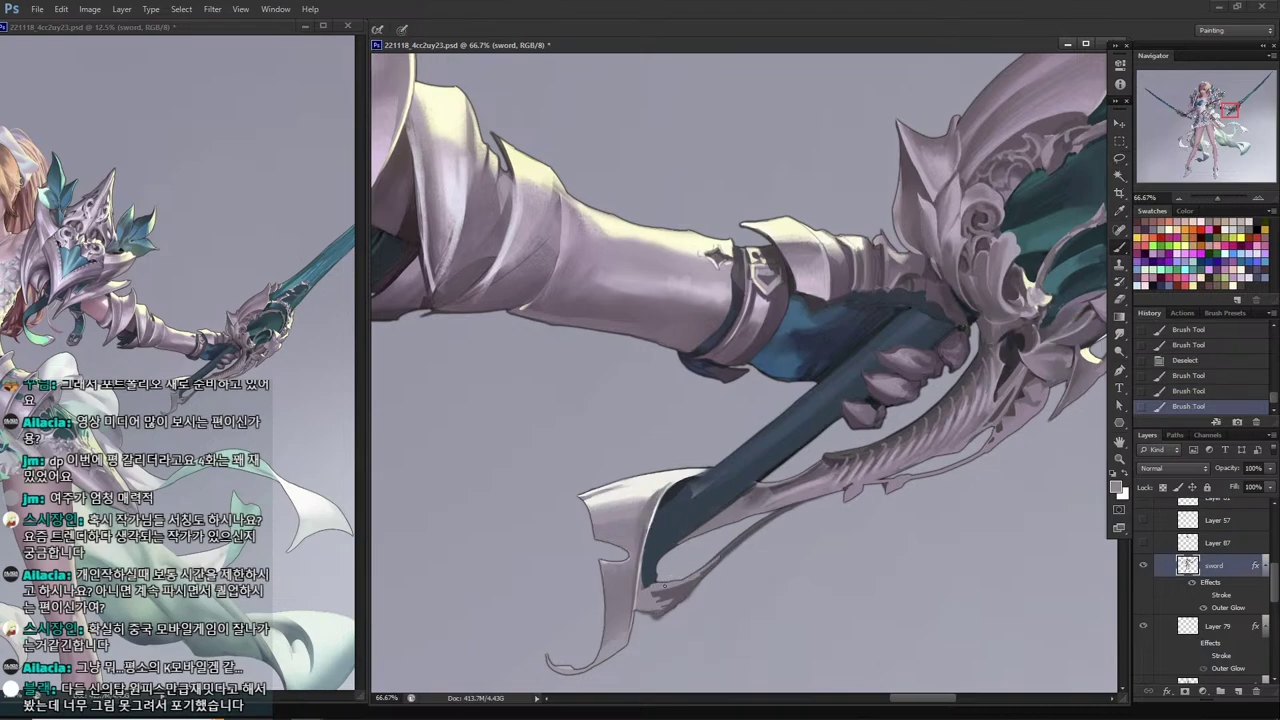
Paint sampled light strokes down the pommel's inner rim beside the grip, undo the last one, and save.
alt+click(651, 578)
drag(656, 530, 641, 588)
alt+click(656, 509)
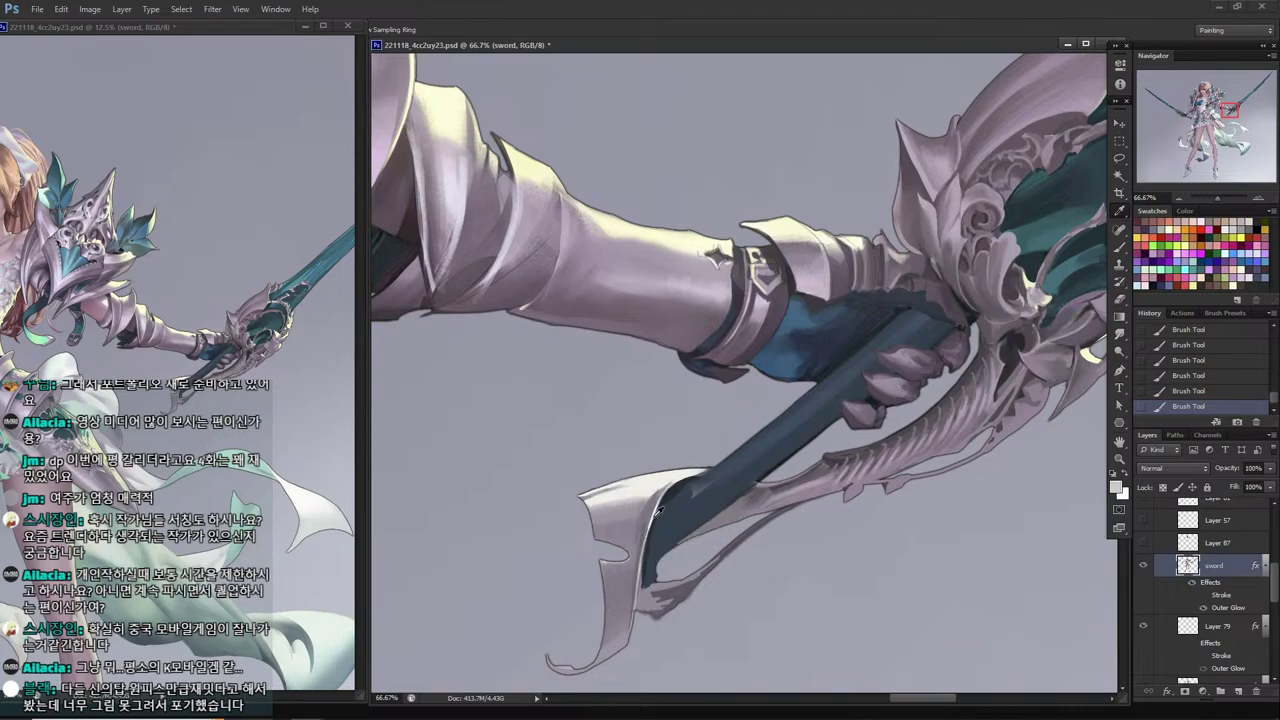
drag(648, 526, 632, 624)
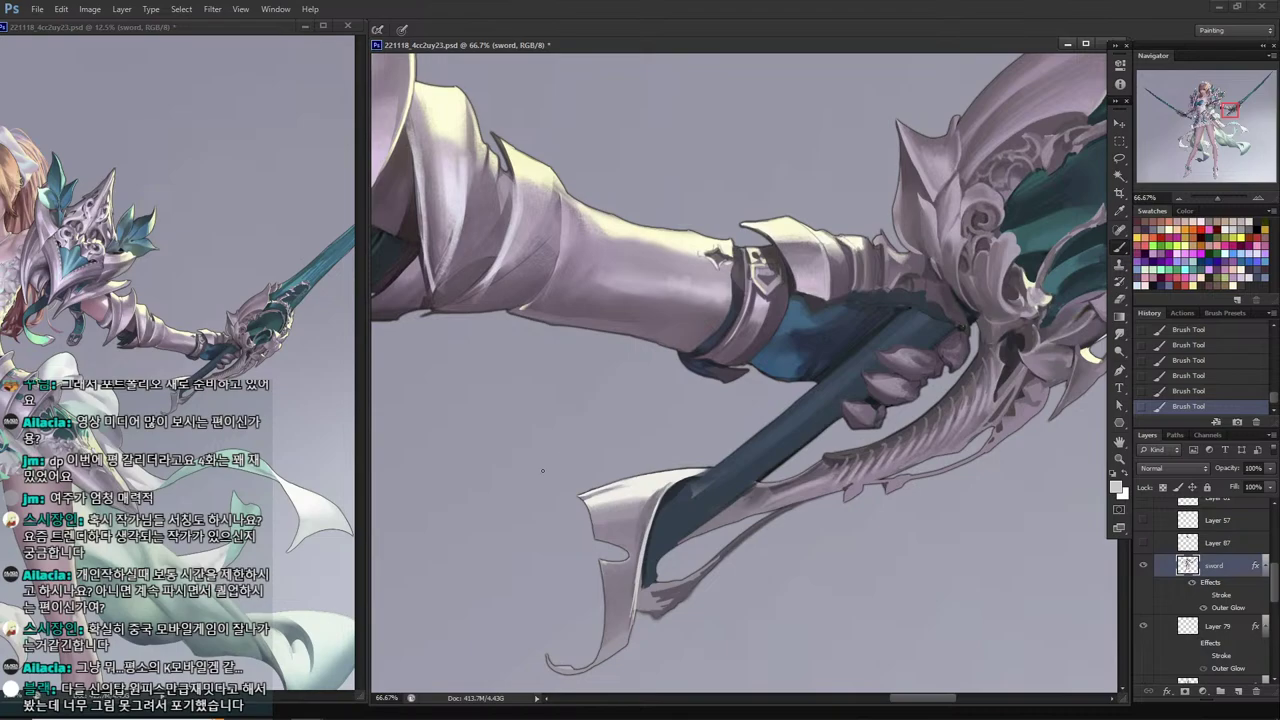
key(alt)
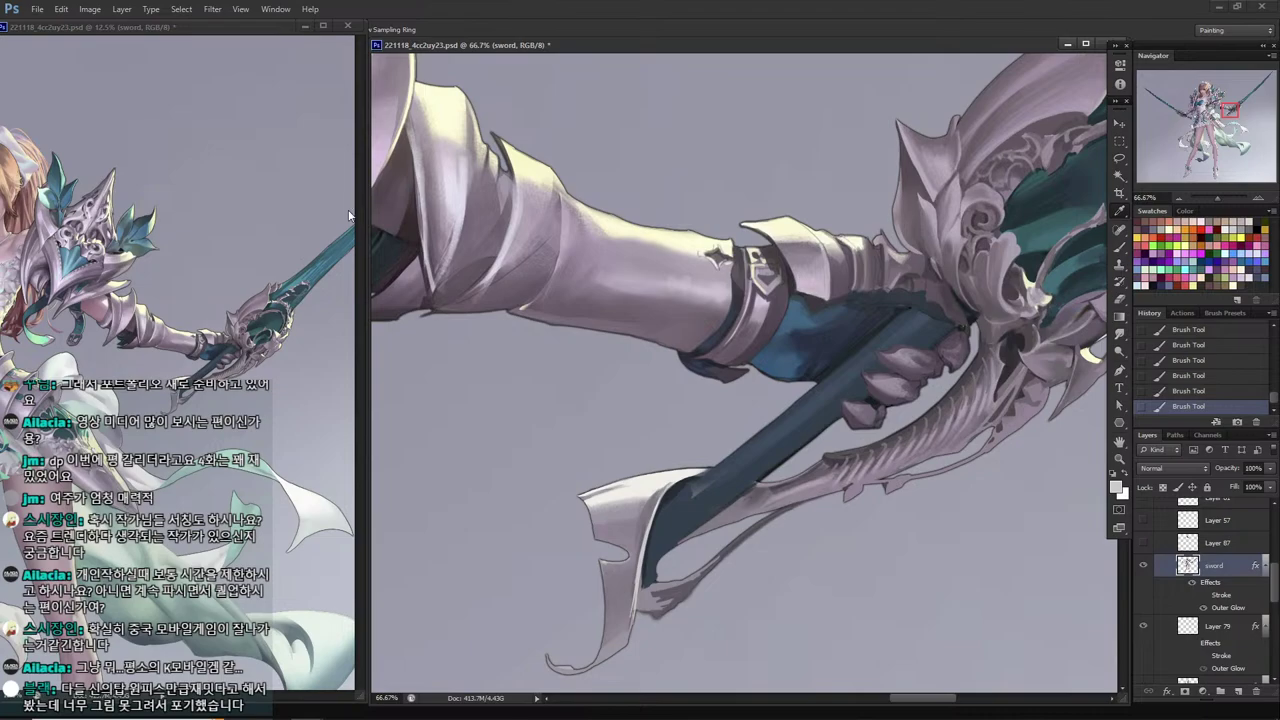
key(ctrl+z)
key(ctrl+s)
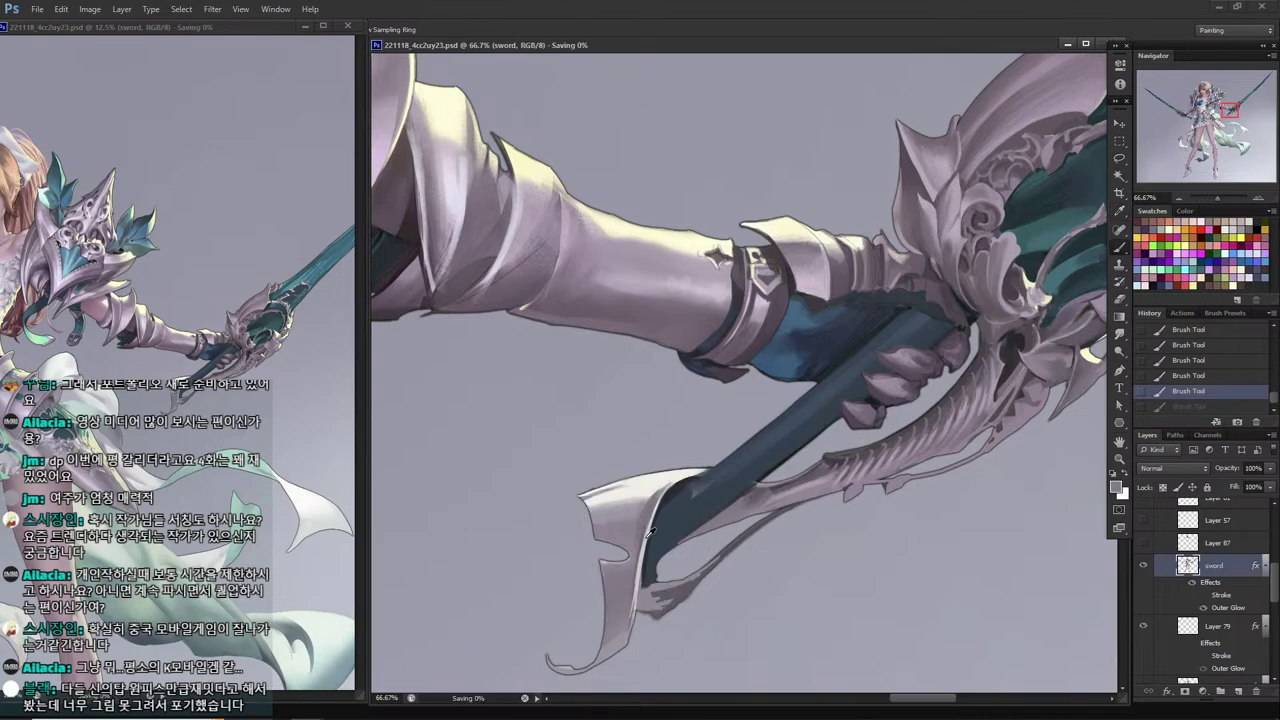
Lasso the pommel's inner rim beside the grip, brush grey shading inside the selection, and deselect.
key(l)
mouse_move(651, 533)
mouse_down()
mouse_move(621, 531)
mouse_move(639, 578)
mouse_up()
key(b)
key(alt)
drag(638, 582, 628, 628)
key(l)
key(ctrl+d)
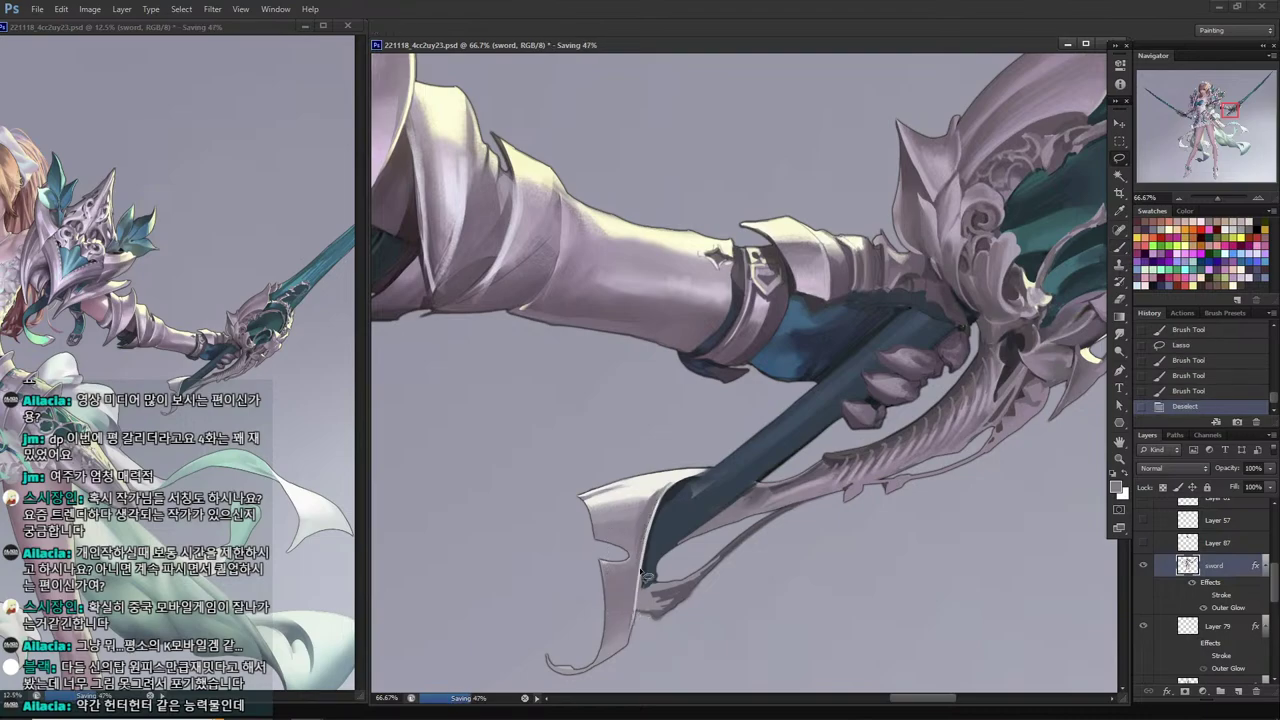
Clear a lassoed area along the lower edge of the strut's end, and deselect.
mouse_move(643, 585)
mouse_down()
mouse_move(655, 592)
mouse_move(641, 613)
mouse_move(688, 634)
mouse_move(700, 582)
mouse_move(681, 605)
mouse_up()
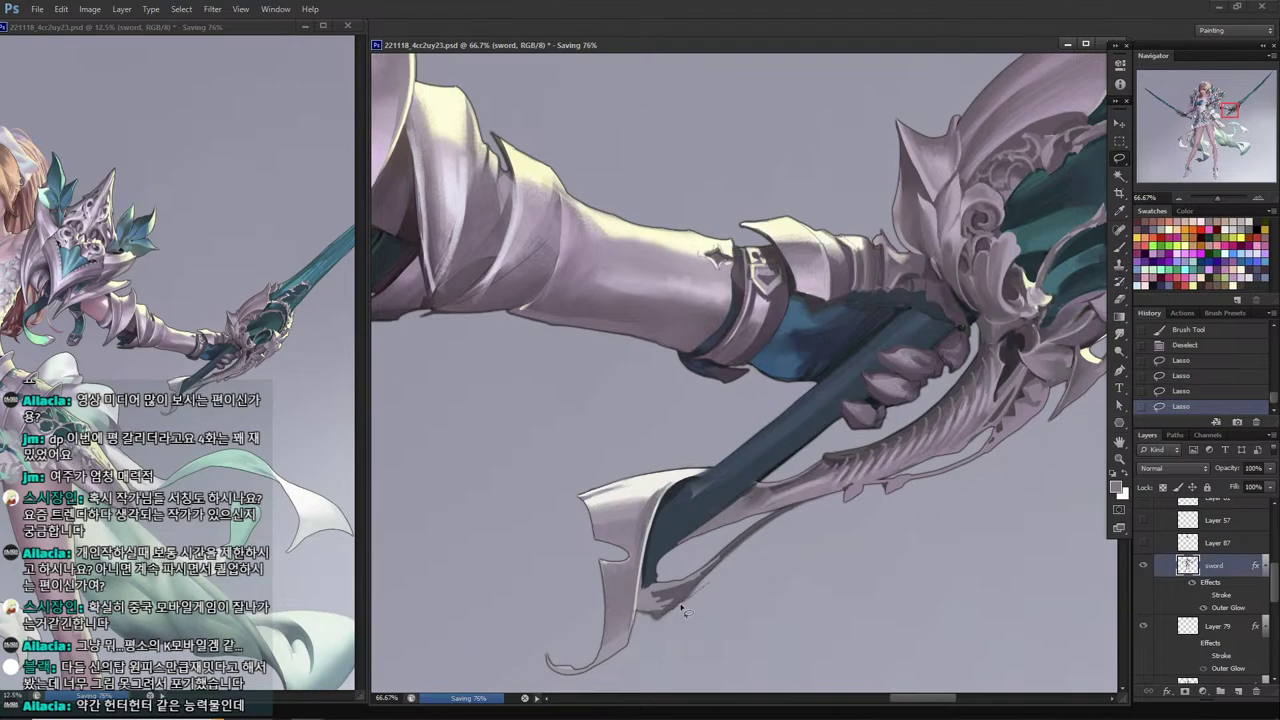
key(Delete)
key(ctrl+d)
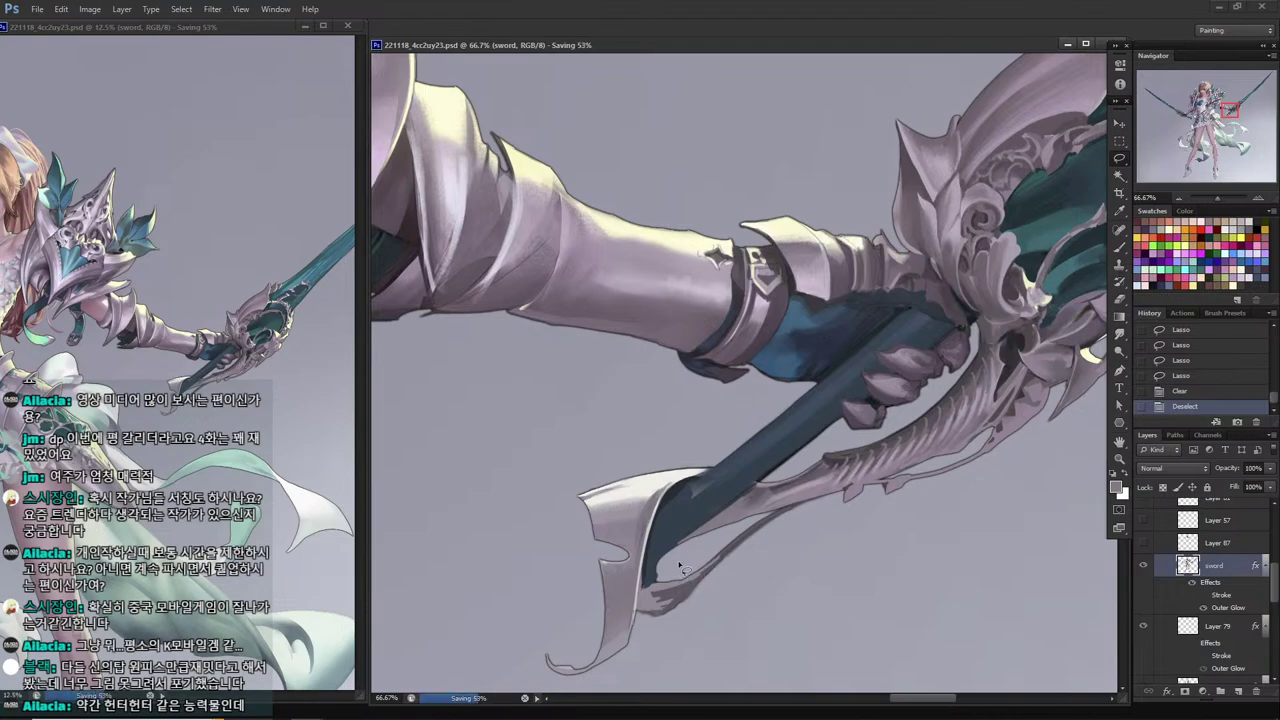
Brush sampled grey inside a small lasso selection on the strut's end, deselect, and undo the last stray stroke.
mouse_move(679, 583)
mouse_down()
mouse_move(650, 602)
mouse_move(668, 590)
mouse_up()
mouse_move(663, 589)
mouse_down()
mouse_move(640, 598)
mouse_move(667, 594)
mouse_up()
key(i)
key(b)
key(l)
key(b)
key(ctrl+d)
key(ctrl+z)
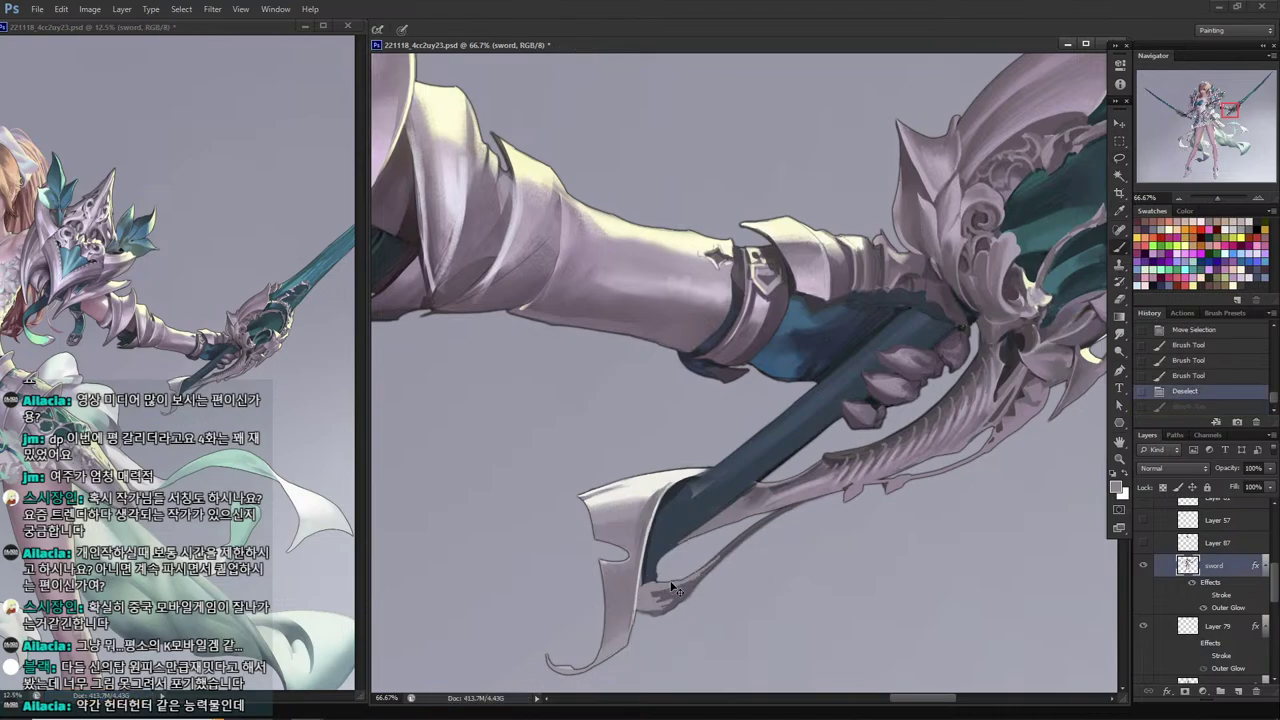
Lasso the strut's end into a rounded drop shape, fill it with gradients in sampled greys, and deselect.
key(l)
mouse_move(647, 593)
mouse_down()
mouse_move(649, 617)
mouse_move(686, 590)
mouse_move(650, 606)
mouse_move(668, 596)
mouse_up()
key(i)
click(681, 591)
key(g)
drag(642, 608, 662, 598)
mouse_move(638, 610)
mouse_down()
mouse_move(662, 587)
mouse_move(661, 600)
mouse_up()
alt+click(650, 597)
alt+click(652, 587)
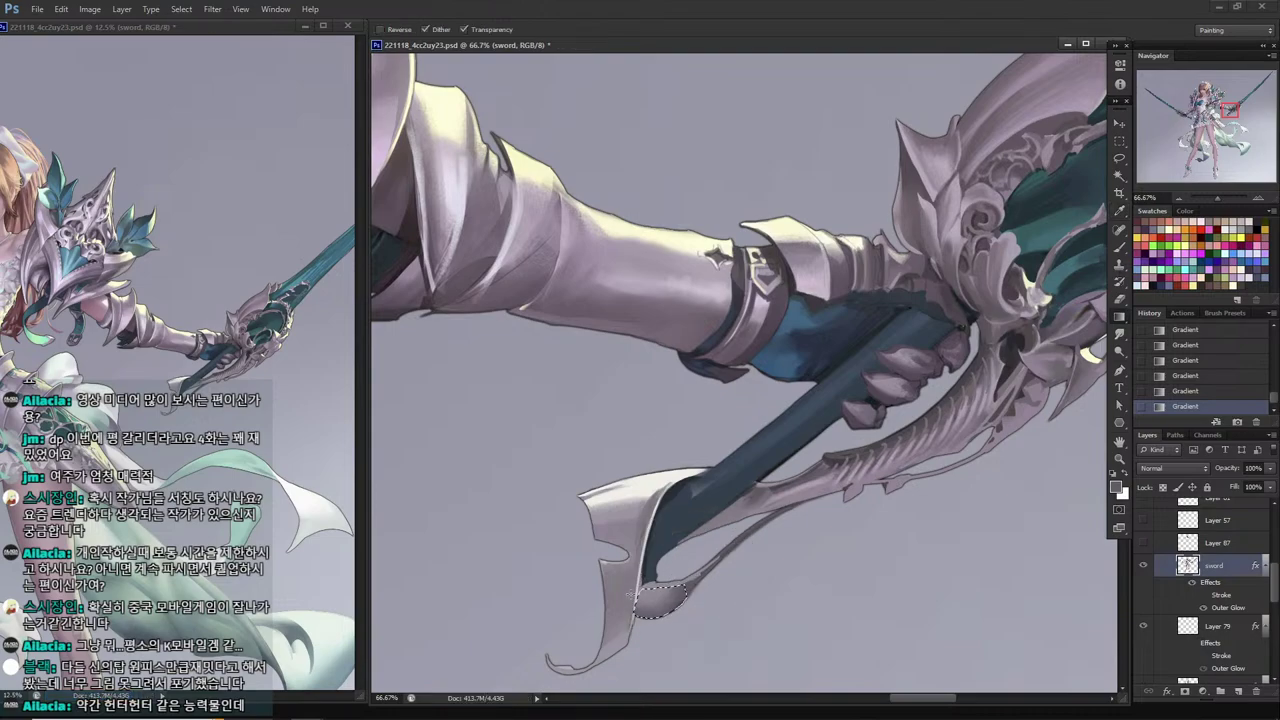
key(l)
key(ctrl+d)
key(i)
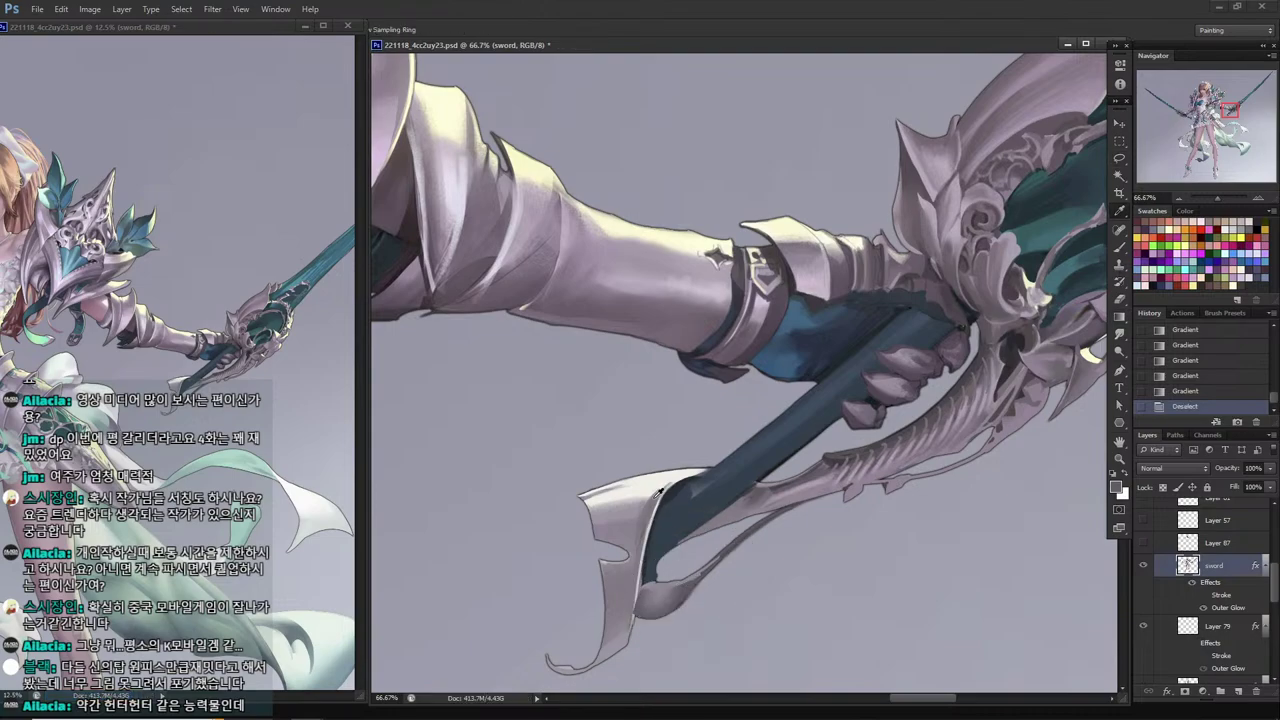
Brush sampled light highlights along the pommel's lower inner edge beside the strut's end, step back through the strokes, and save the file.
click(656, 492)
key(b)
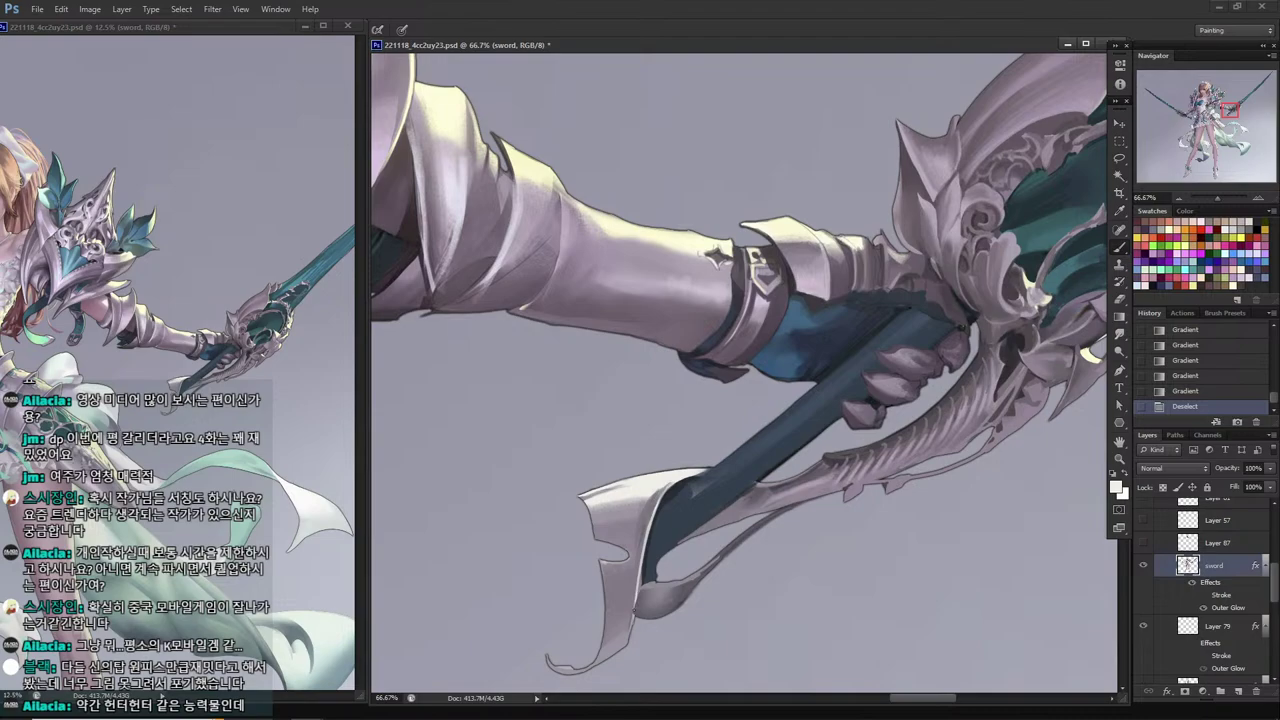
drag(642, 580, 636, 605)
drag(640, 590, 630, 620)
key(ctrl+z)
key(ctrl+alt+z)
key(ctrl+alt+z)
key(ctrl+s)
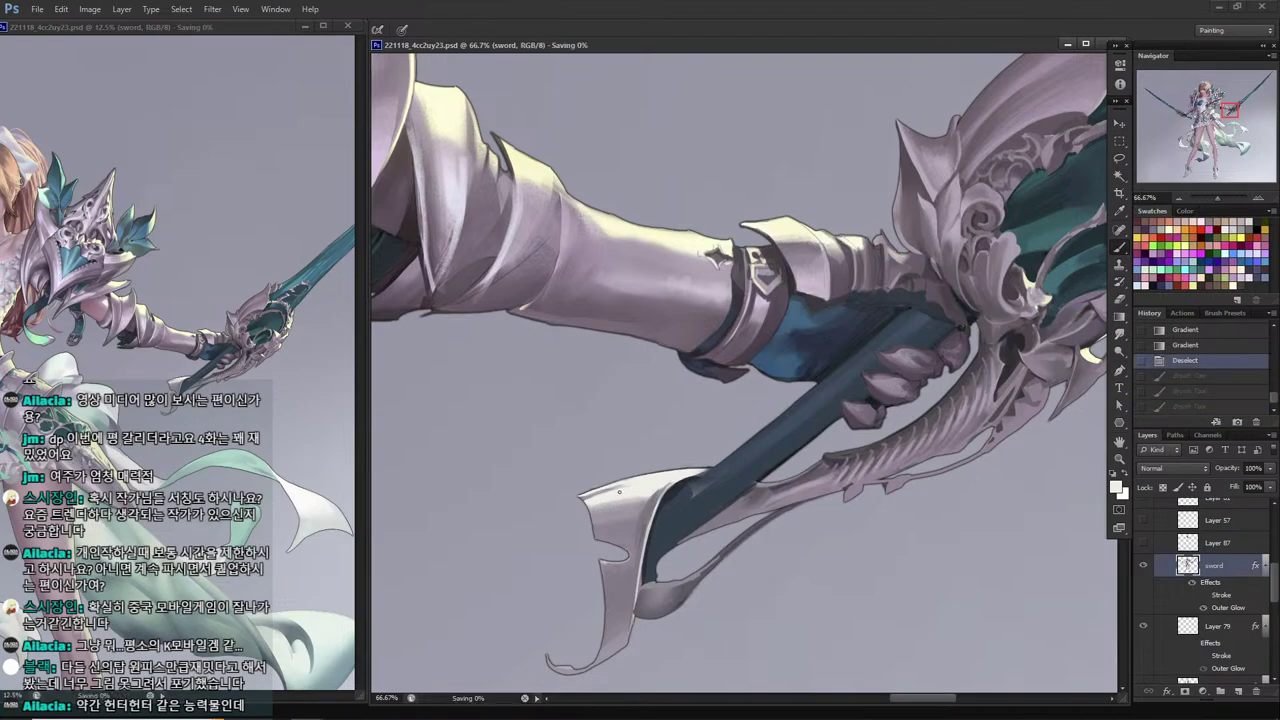
Sample the dark tone at the pommel's inner rim and restore the undone brush strokes.
key(i)
click(670, 490)
key(b)
key(ctrl+shift+z)
key(ctrl+shift+z)
key(ctrl+shift+z)
key(ctrl+shift+z)
key(ctrl+shift+z)
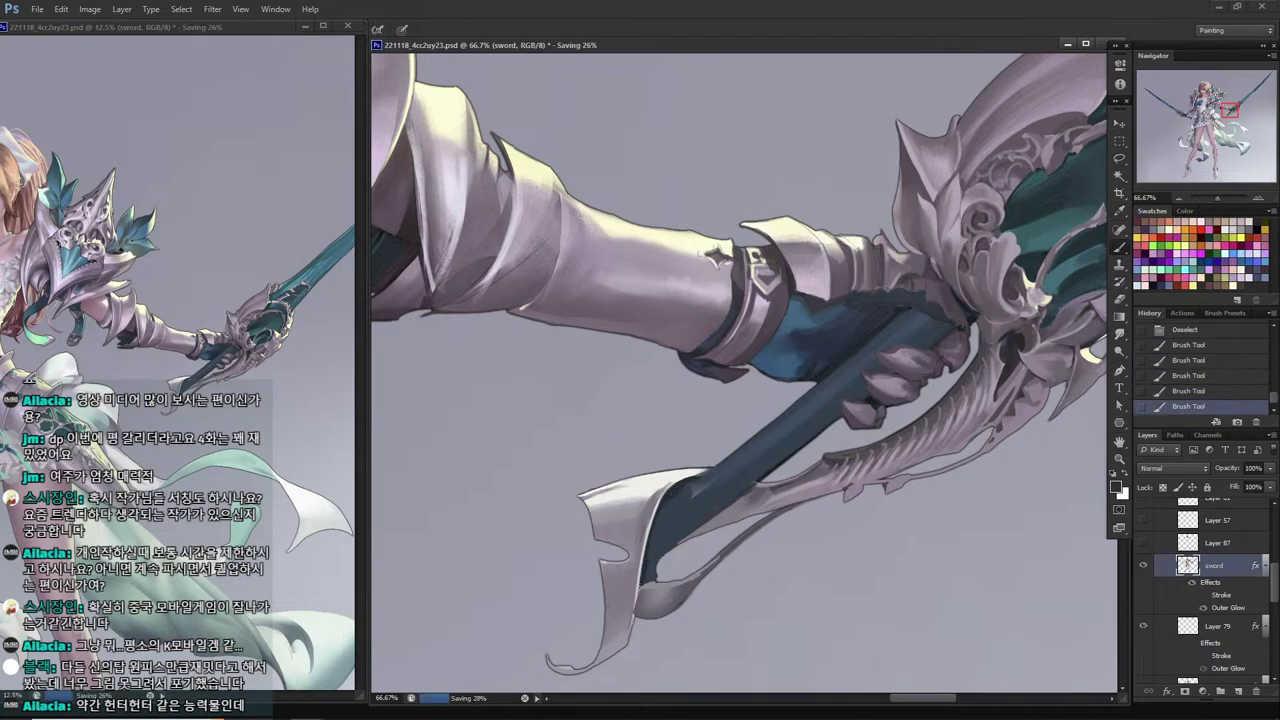
key(ctrl+shift+z)
Blend the pommel's lower inner edge beside the strut's end with brush strokes in dark and light greys sampled nearby.
key(i)
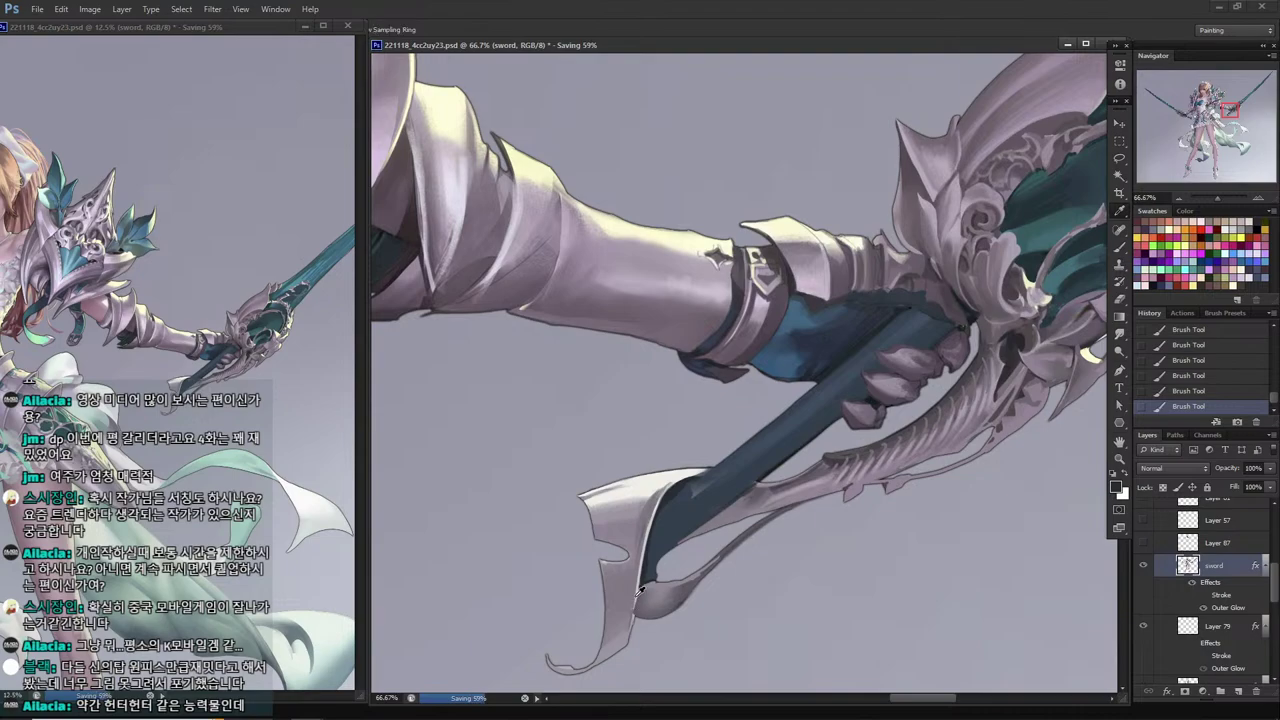
alt+click(637, 591)
alt+click(642, 582)
drag(638, 596, 631, 627)
alt+click(628, 609)
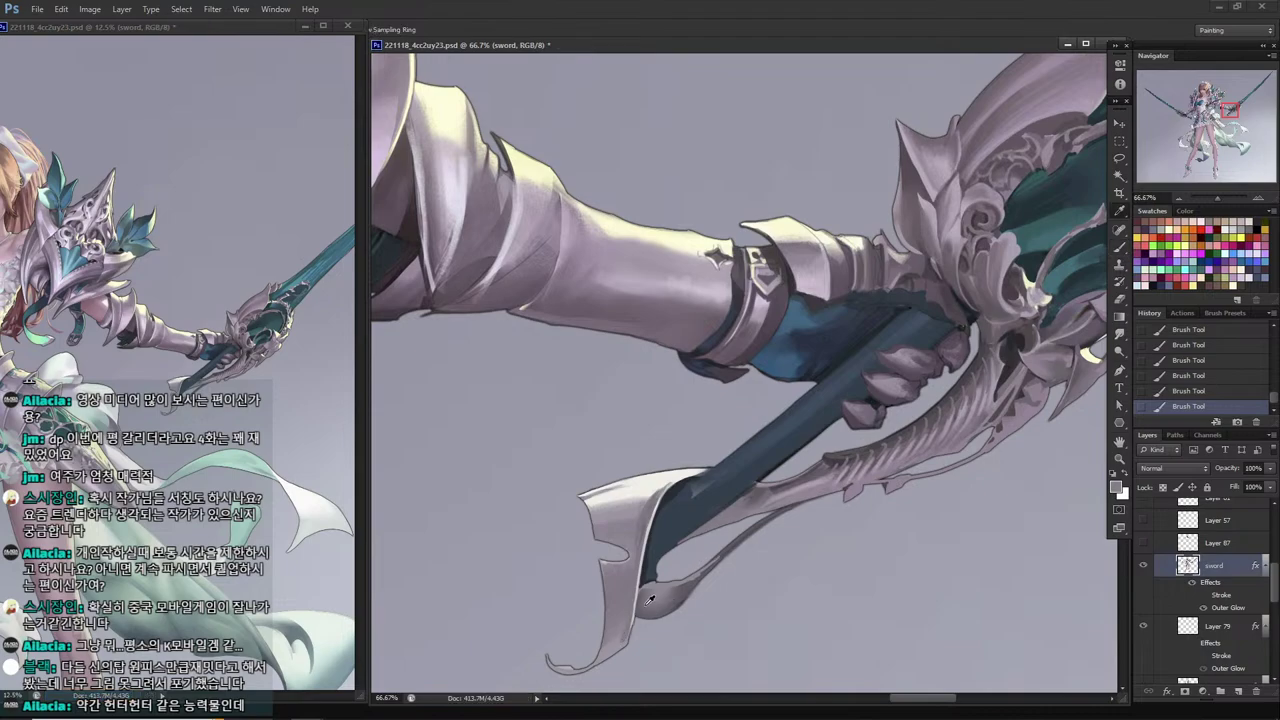
alt+click(640, 613)
alt+click(621, 638)
alt+click(639, 614)
alt+click(630, 628)
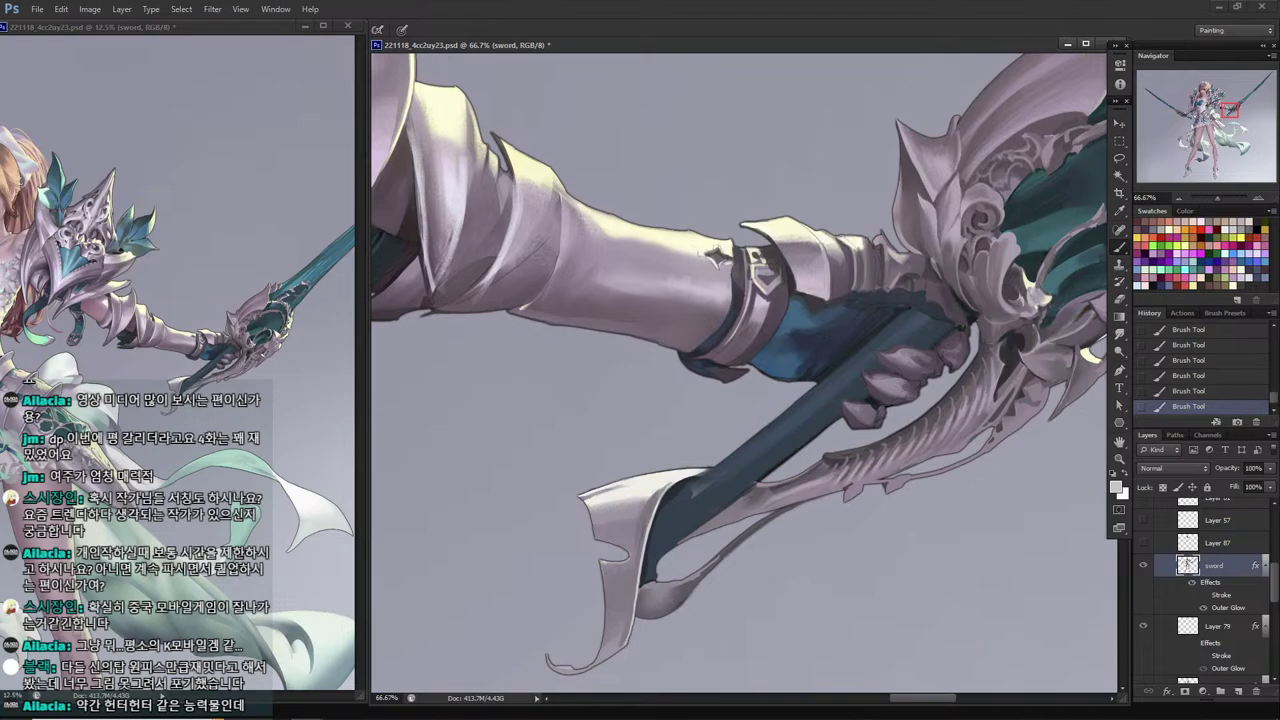
Brush fine hatching in sampled greys along the pommel's upper flared edge, and save the file.
alt+click(642, 521)
alt+click(644, 523)
drag(675, 470, 601, 509)
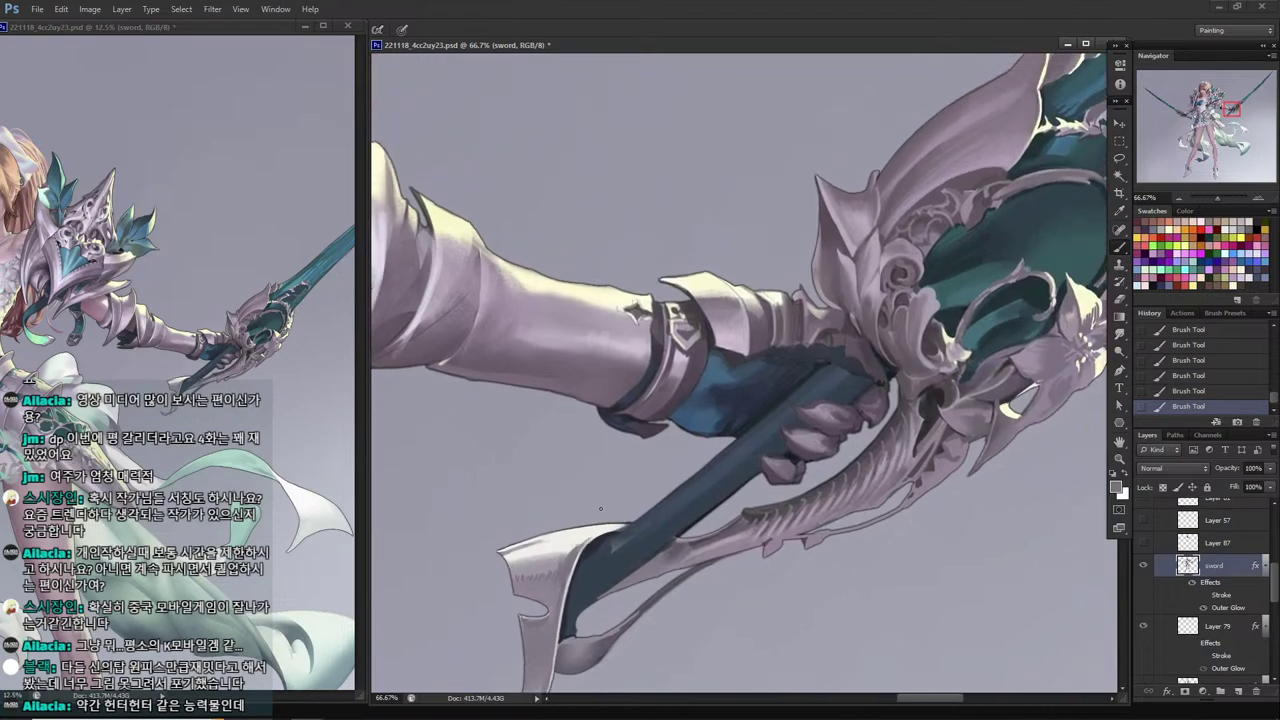
alt+click(548, 563)
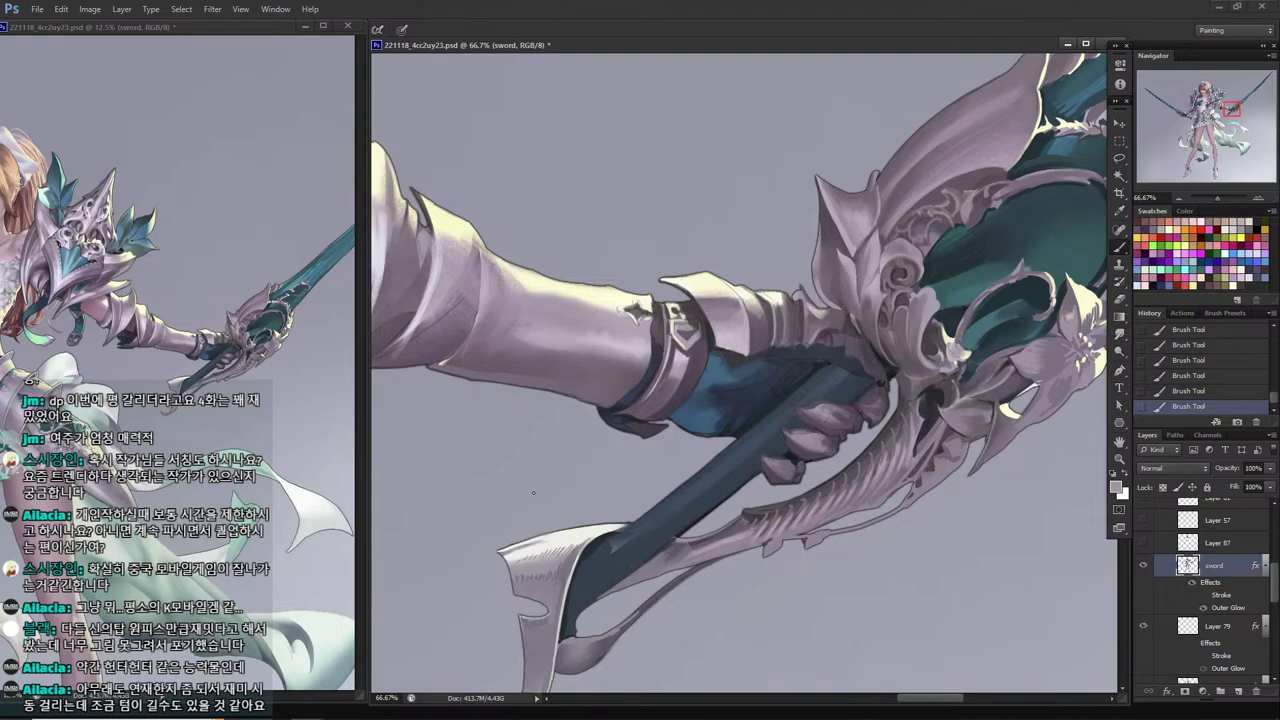
key(ctrl+s)
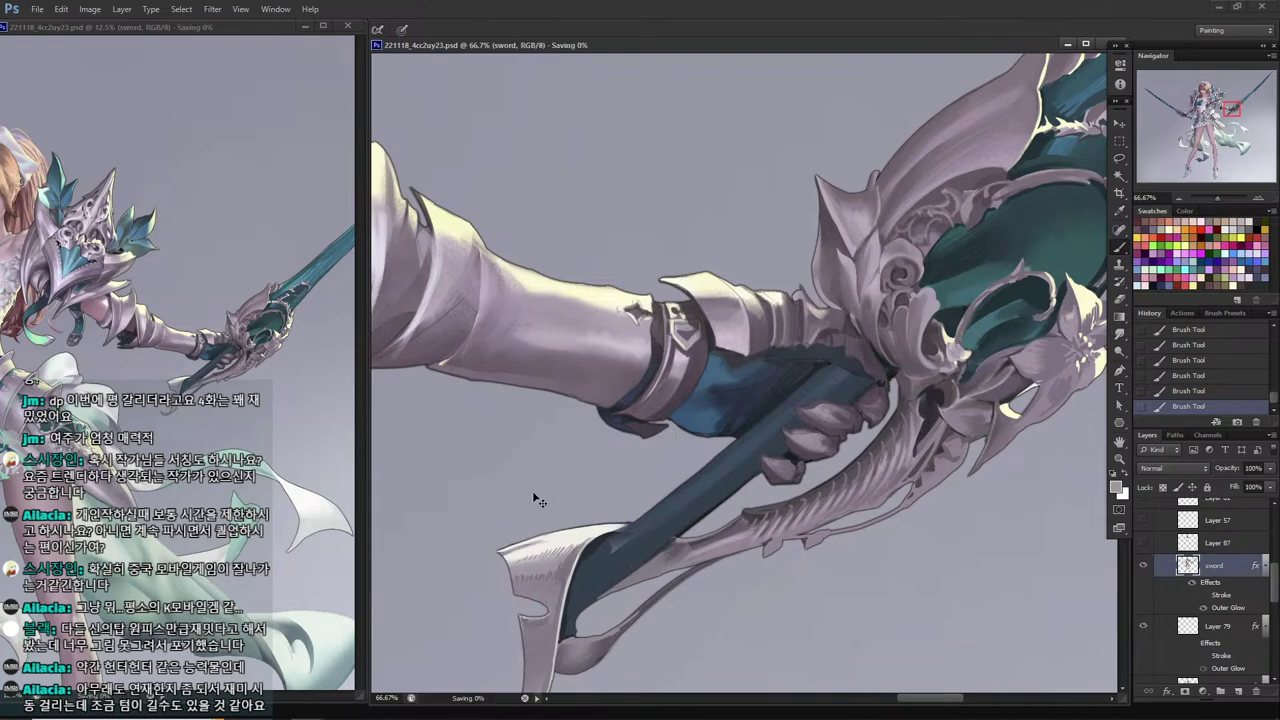
Add a new layer and fill a tall narrow rectangular selection across the forearm with dark teal sampled from the grip.
key(ctrl+shift+n)
key(Return)
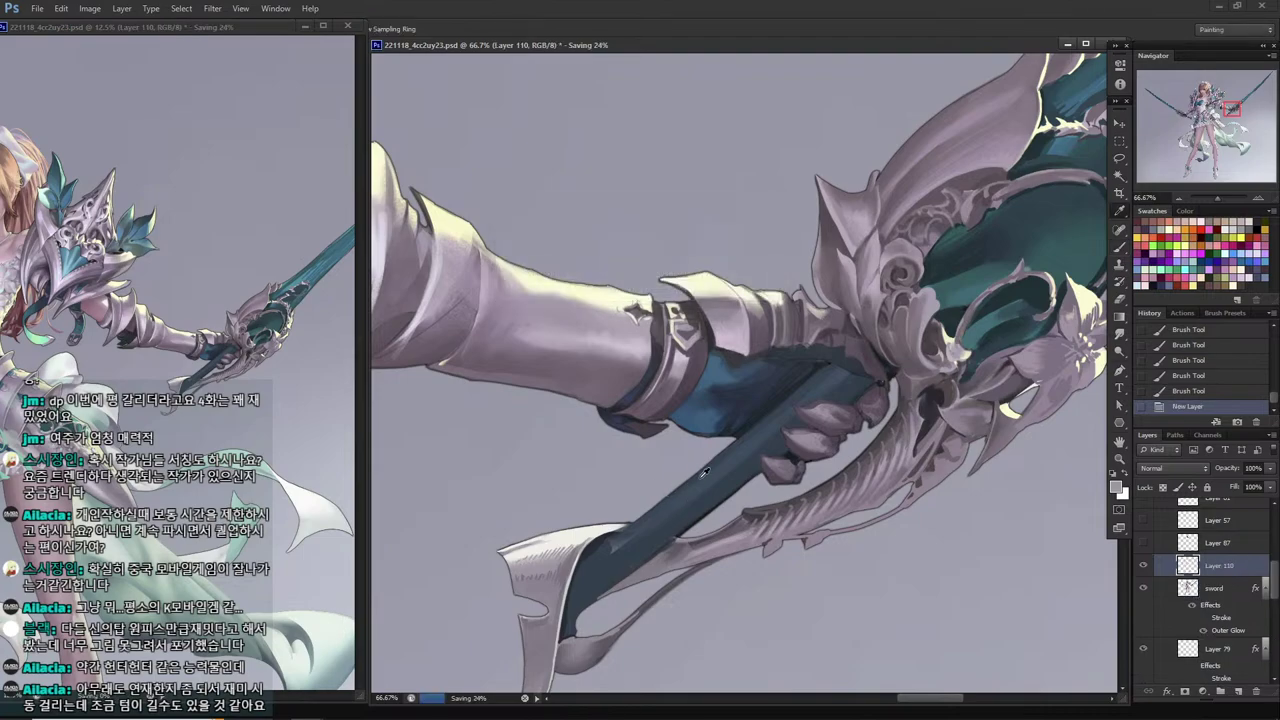
click(680, 525)
key(m)
drag(598, 267, 636, 633)
key(i)
click(692, 508)
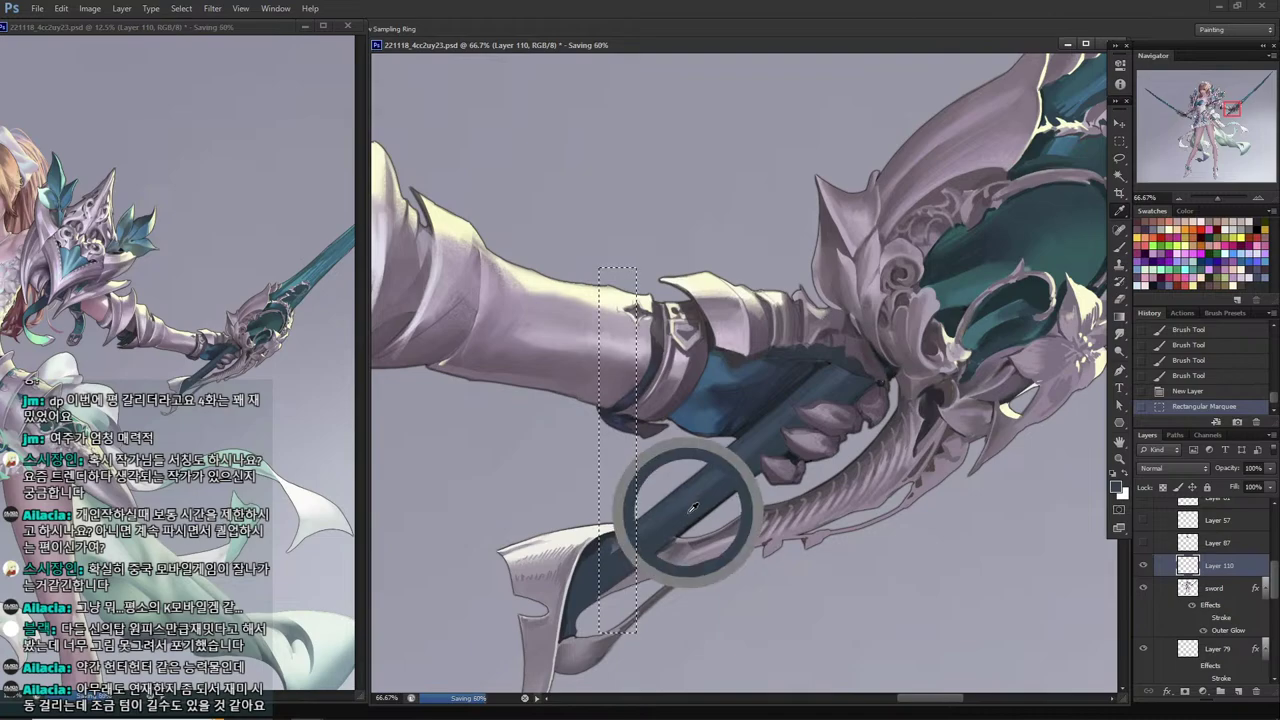
key(g)
click(624, 505)
Shade the rectangular strip like a cylinder with lengthwise strokes in sampled blues and dark teals, deselect, and save the file.
key(i)
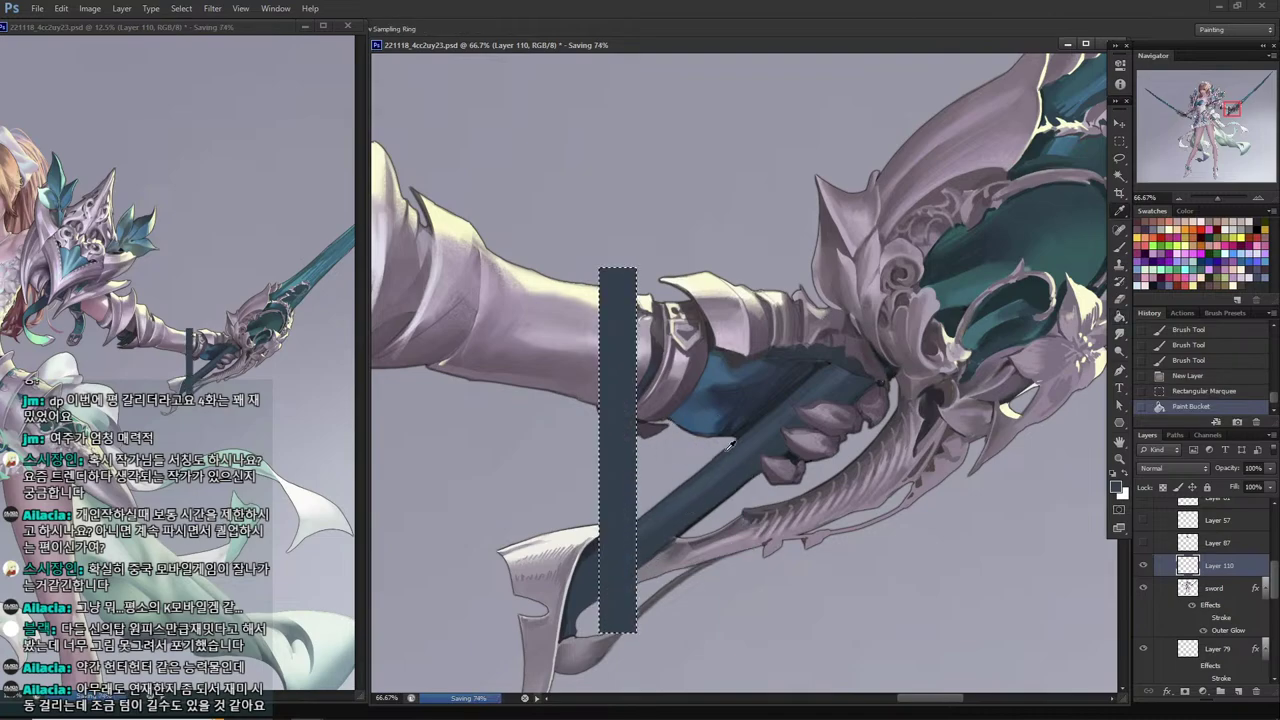
key(b)
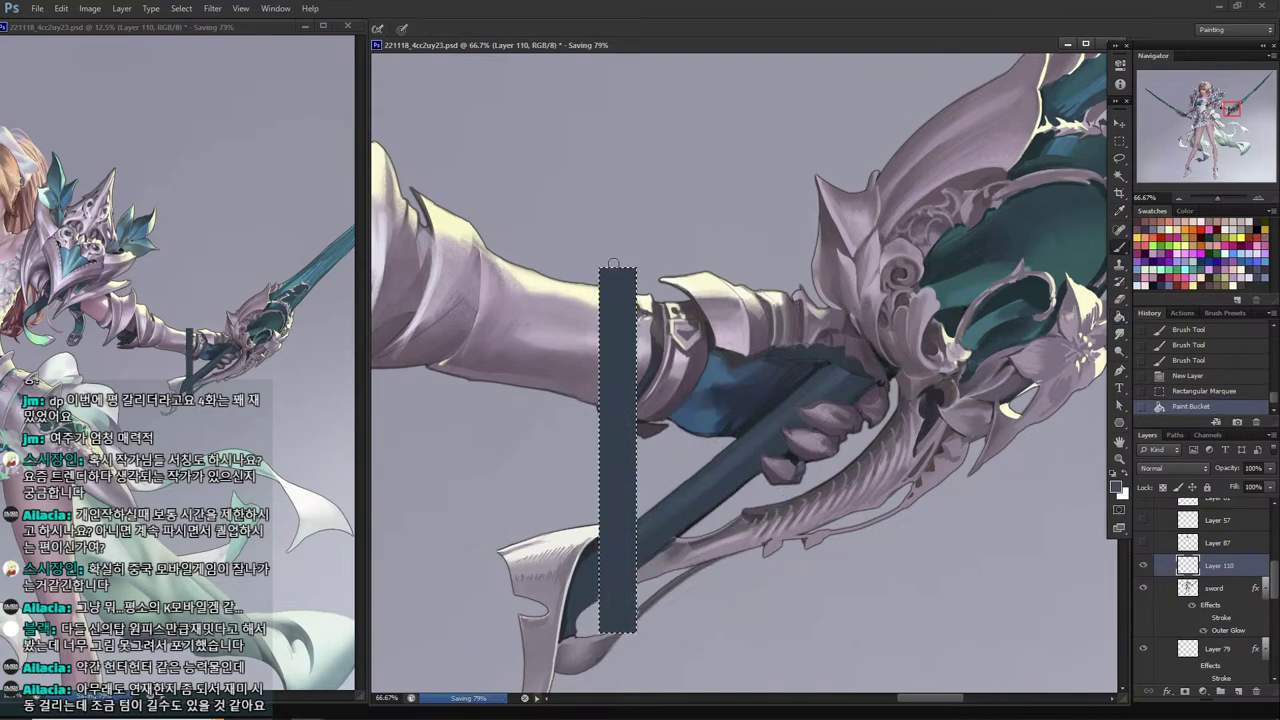
drag(613, 263, 614, 694)
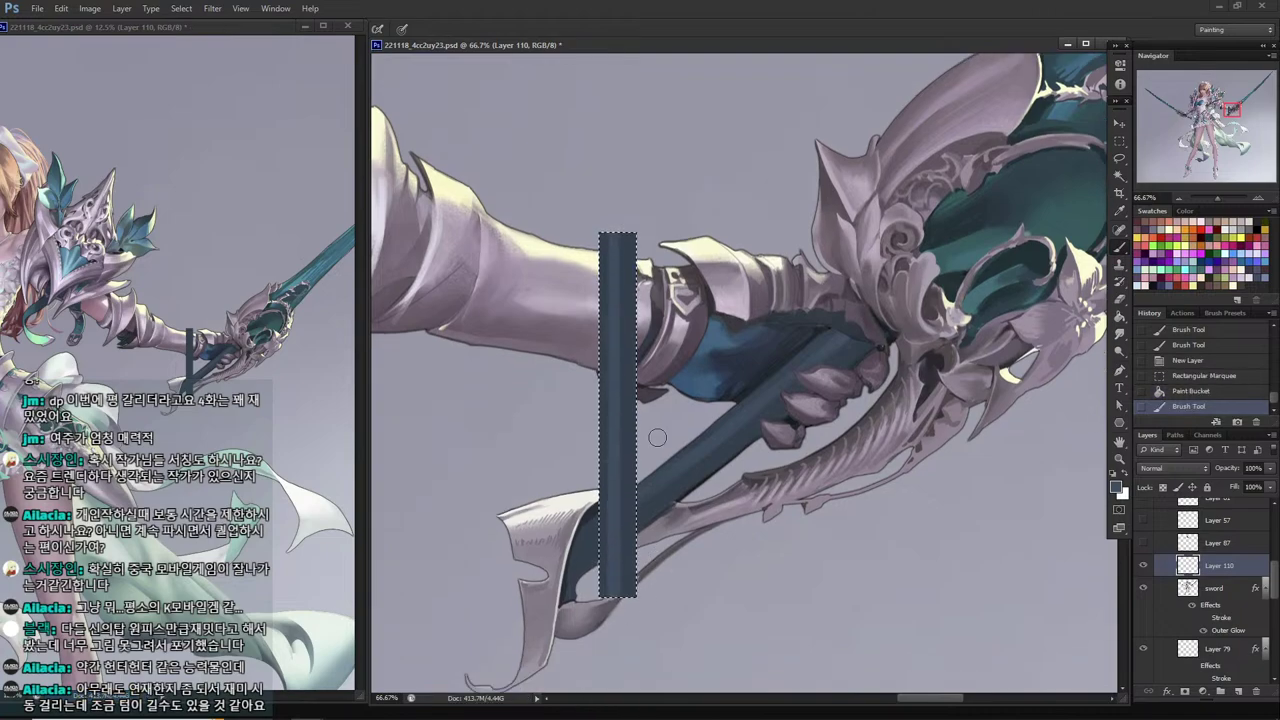
key(i)
click(819, 326)
key(b)
alt+click(744, 320)
right_click(652, 247)
click(684, 383)
drag(616, 250, 616, 590)
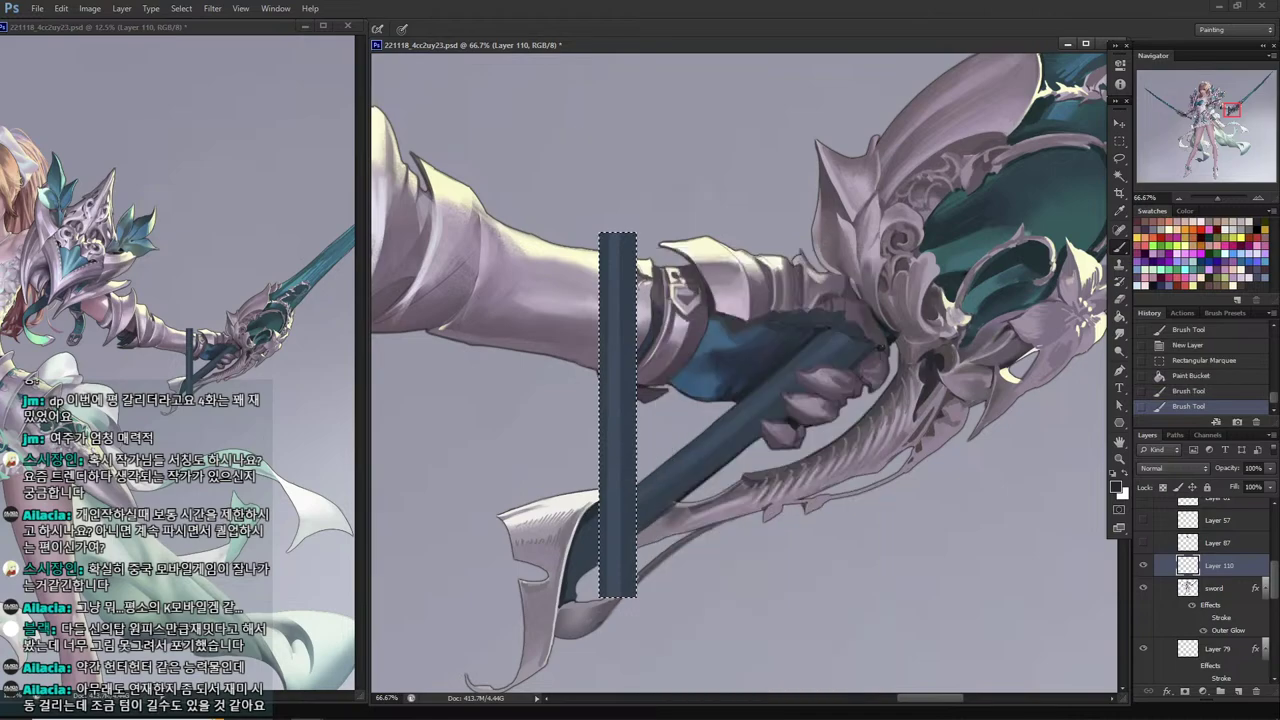
drag(628, 455, 623, 666)
alt+click(605, 238)
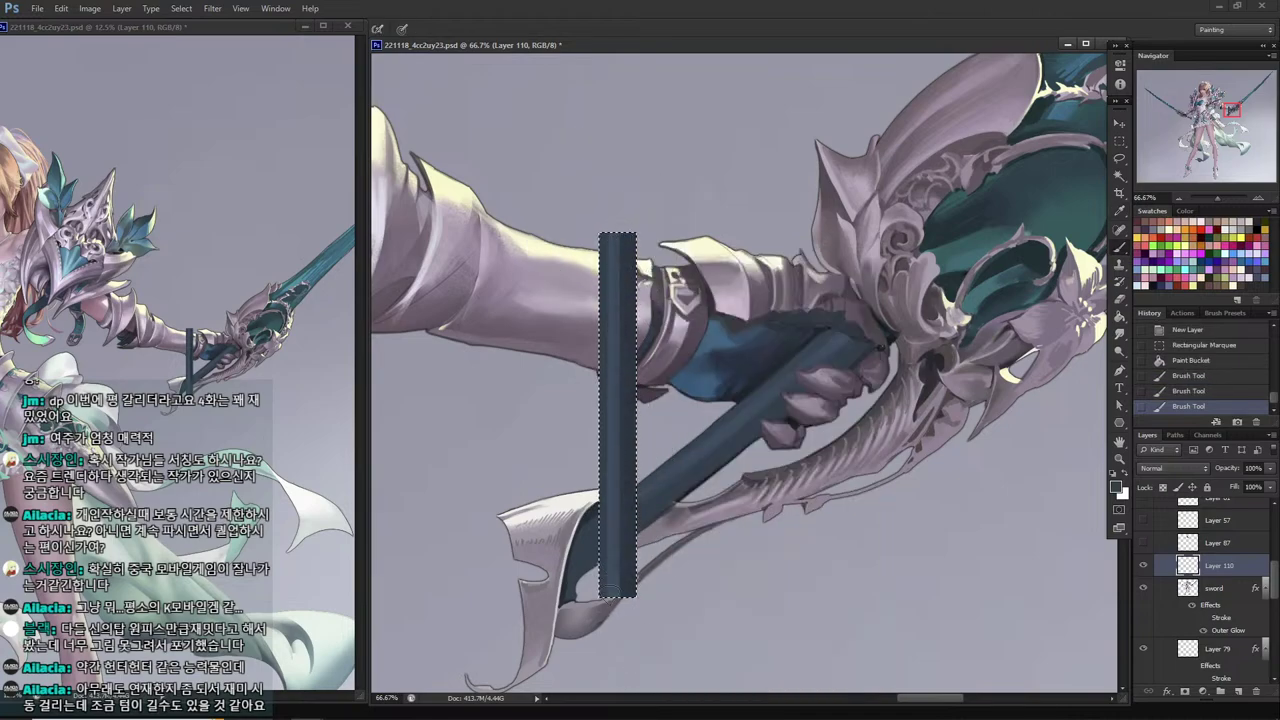
mouse_move(609, 586)
mouse_down()
mouse_move(610, 598)
mouse_move(630, 313)
mouse_up()
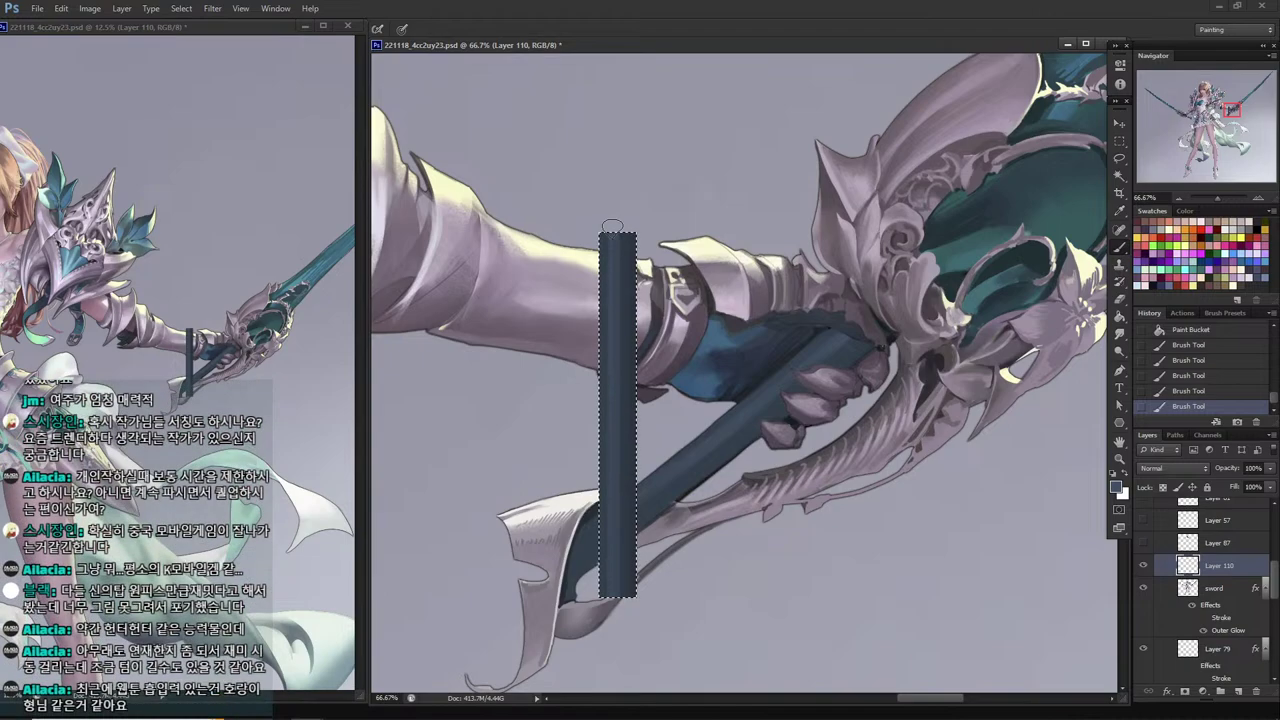
key(ctrl+d)
key(ctrl+s)
Add another new layer and sketch a thin dark winding vine line down the length of the strip.
key(ctrl+shift+n)
key(Return)
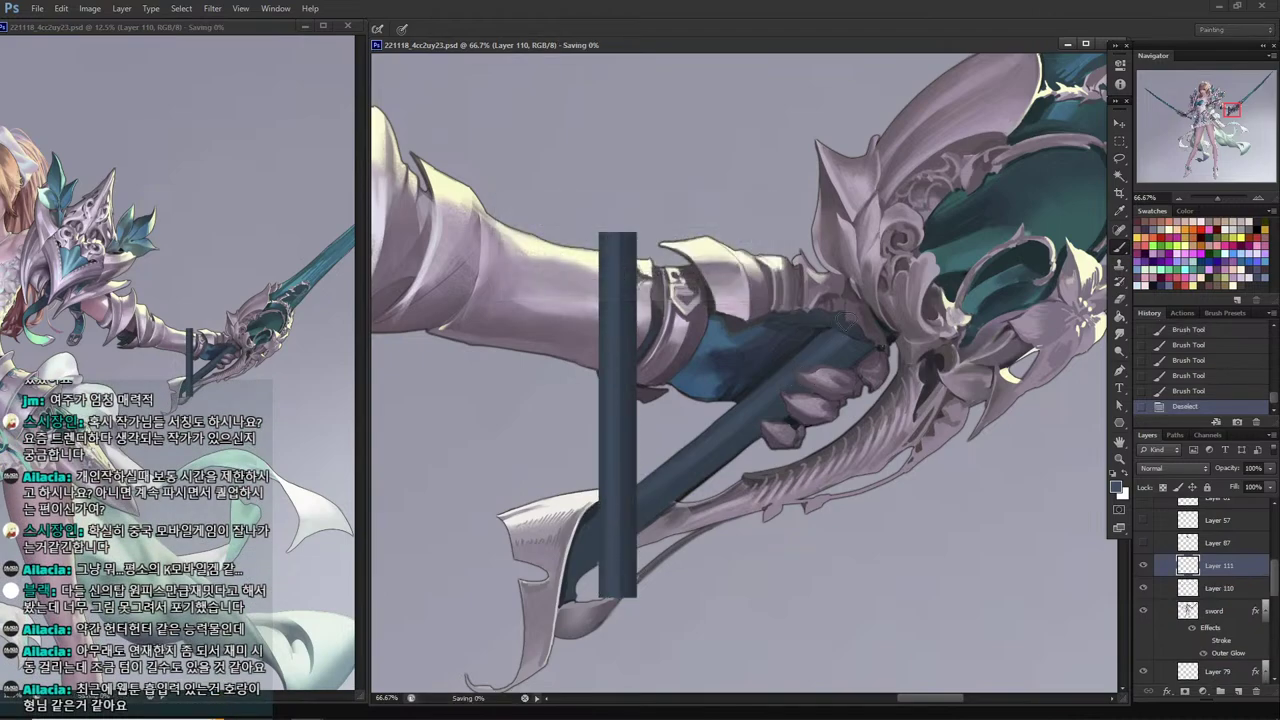
key(alt)
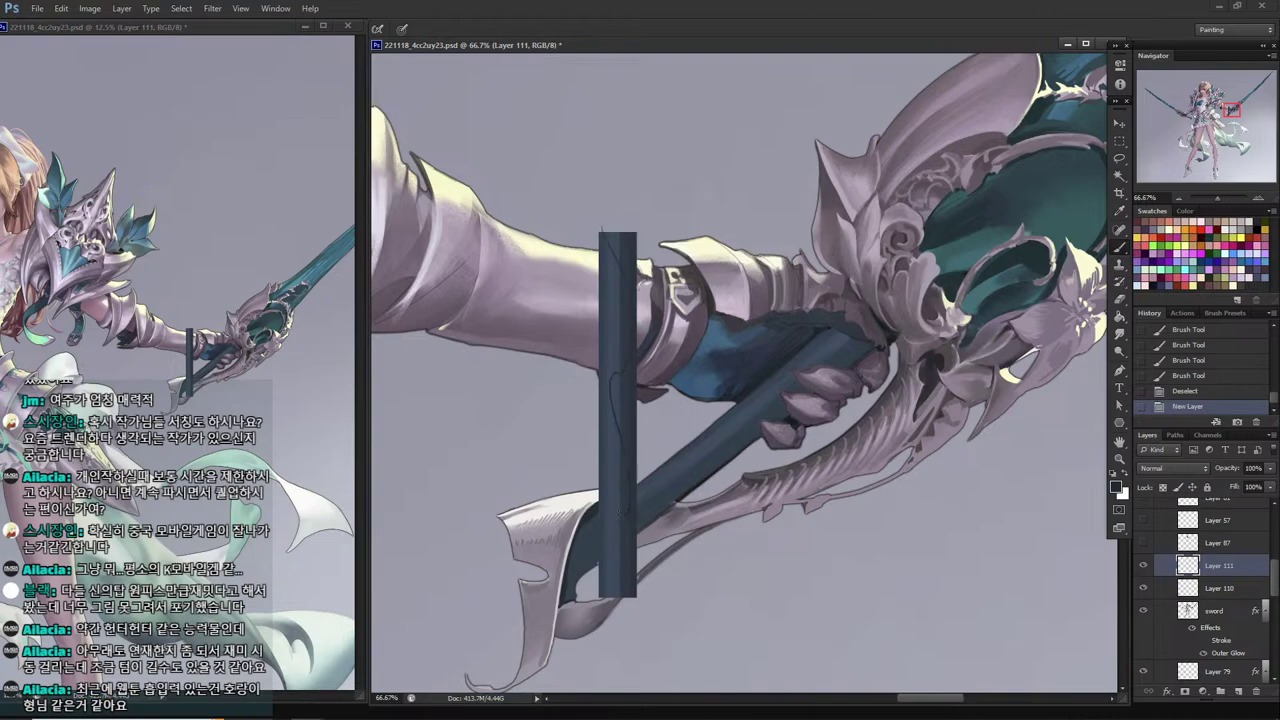
drag(609, 577, 611, 576)
Trace the upper part of the strip's winding line in a sampled light grey, undoing and redrawing uneven strokes.
alt+click(708, 524)
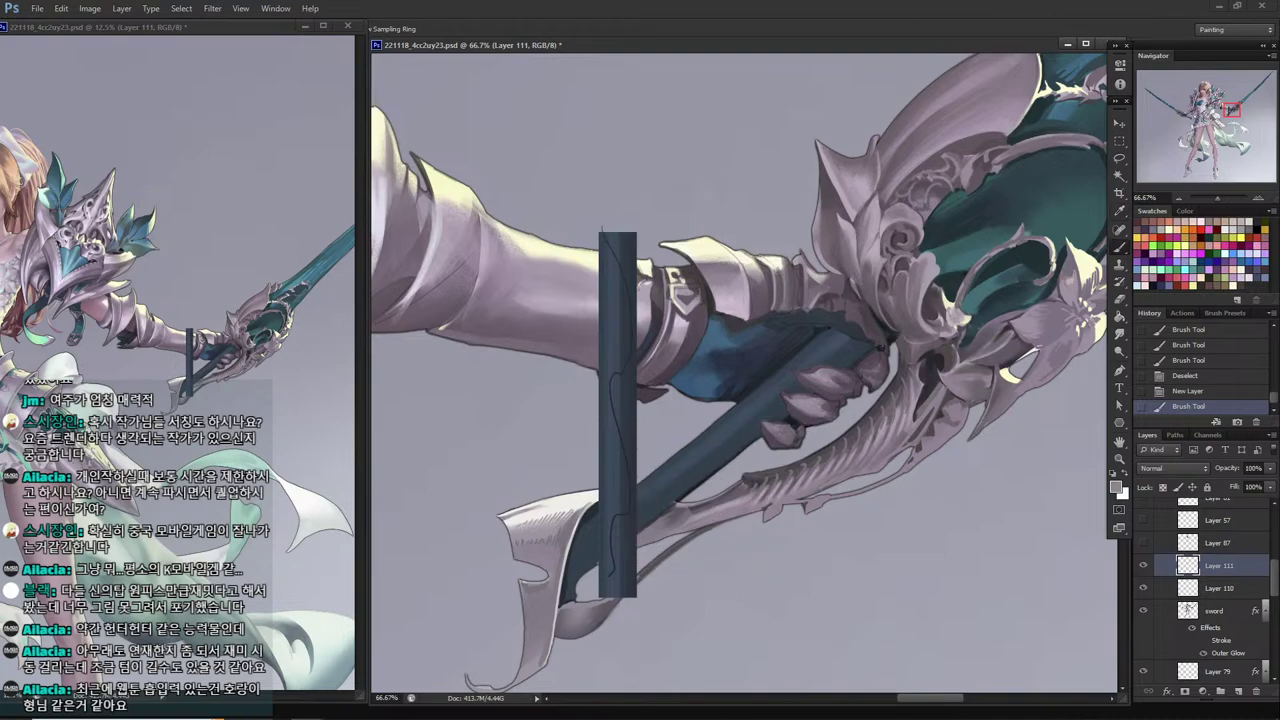
mouse_move(598, 224)
mouse_down()
mouse_move(607, 346)
mouse_move(627, 370)
mouse_up()
key(ctrl+z)
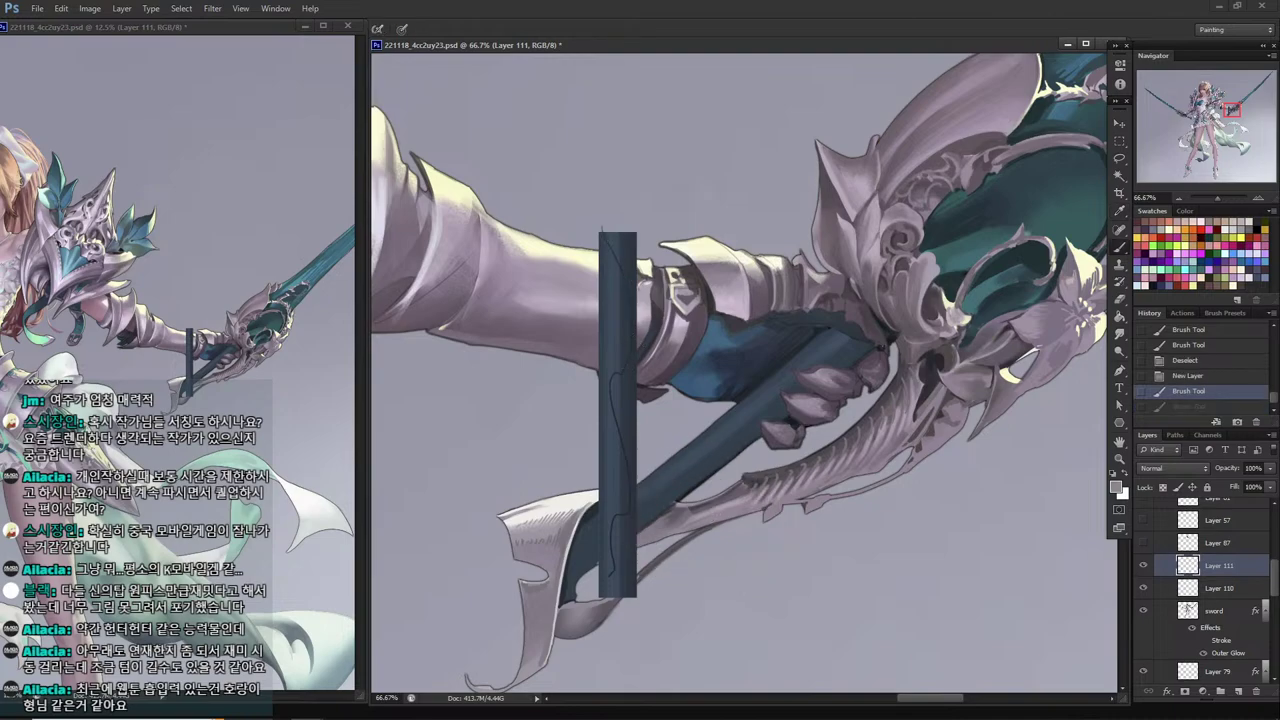
drag(599, 226, 634, 312)
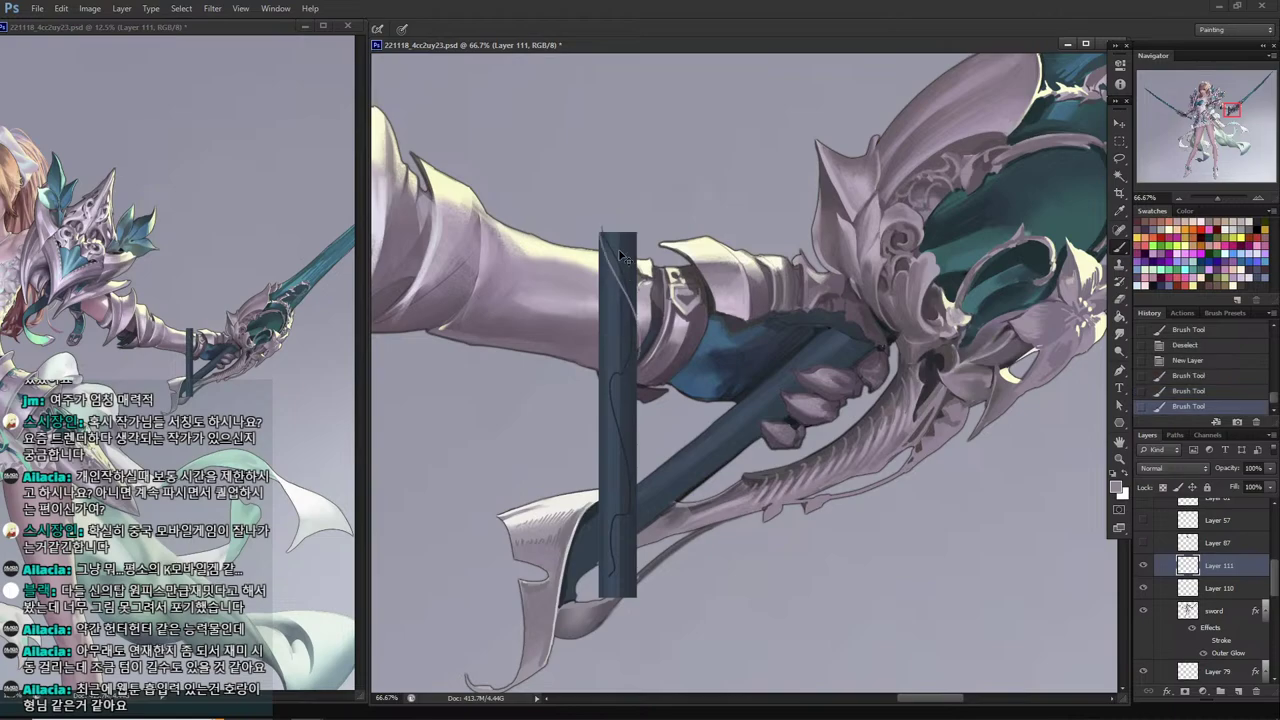
key(ctrl+alt+z)
key(ctrl+alt+z)
mouse_move(603, 230)
mouse_down()
mouse_move(628, 303)
mouse_move(627, 372)
mouse_up()
key(ctrl+z)
drag(630, 304, 617, 376)
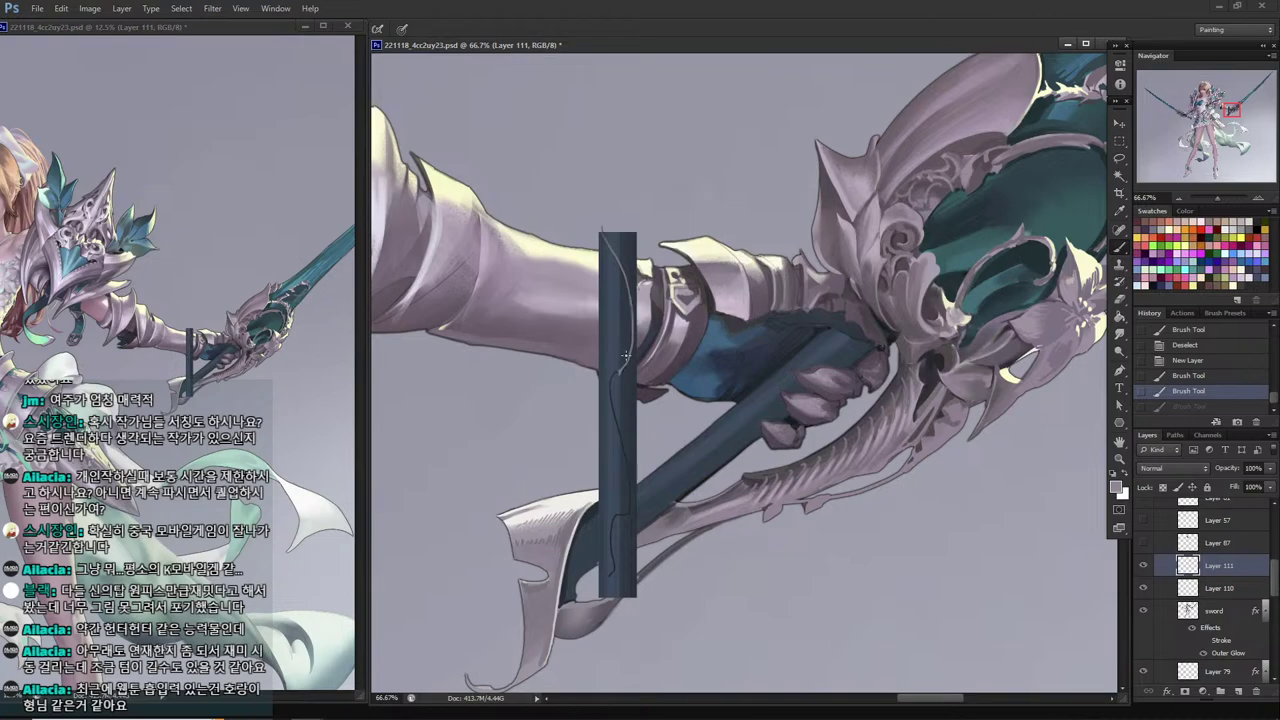
key(ctrl+z)
drag(629, 303, 614, 376)
key(ctrl+z)
drag(631, 316, 616, 375)
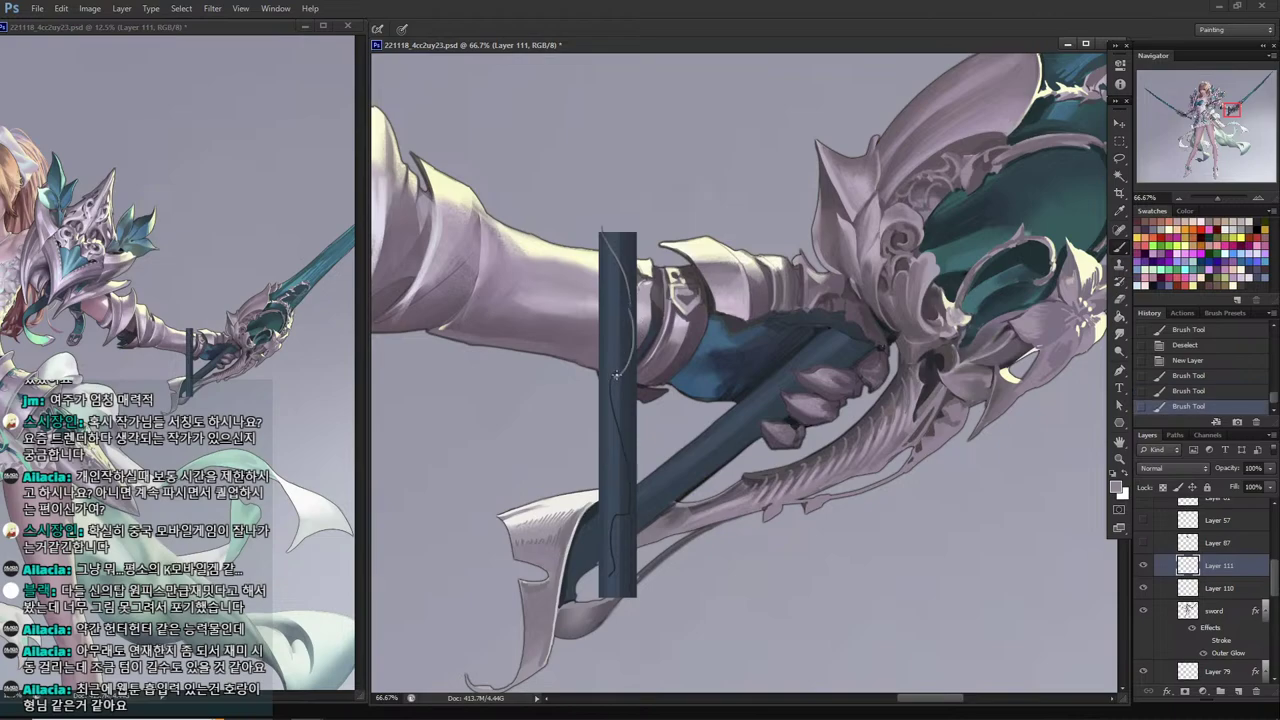
key(ctrl+z)
mouse_move(630, 308)
mouse_down()
mouse_move(614, 411)
mouse_move(611, 377)
mouse_move(620, 432)
mouse_up()
key(ctrl+z)
key(ctrl+z)
Continue the light grey winding line down the lower half of the strip, undoing and redrawing uneven curves.
mouse_move(614, 368)
mouse_down()
mouse_move(636, 452)
mouse_move(627, 415)
mouse_move(630, 512)
mouse_move(610, 553)
mouse_up()
key(ctrl+z)
mouse_move(630, 516)
mouse_down()
mouse_move(614, 518)
mouse_move(609, 547)
mouse_up()
key(ctrl+z)
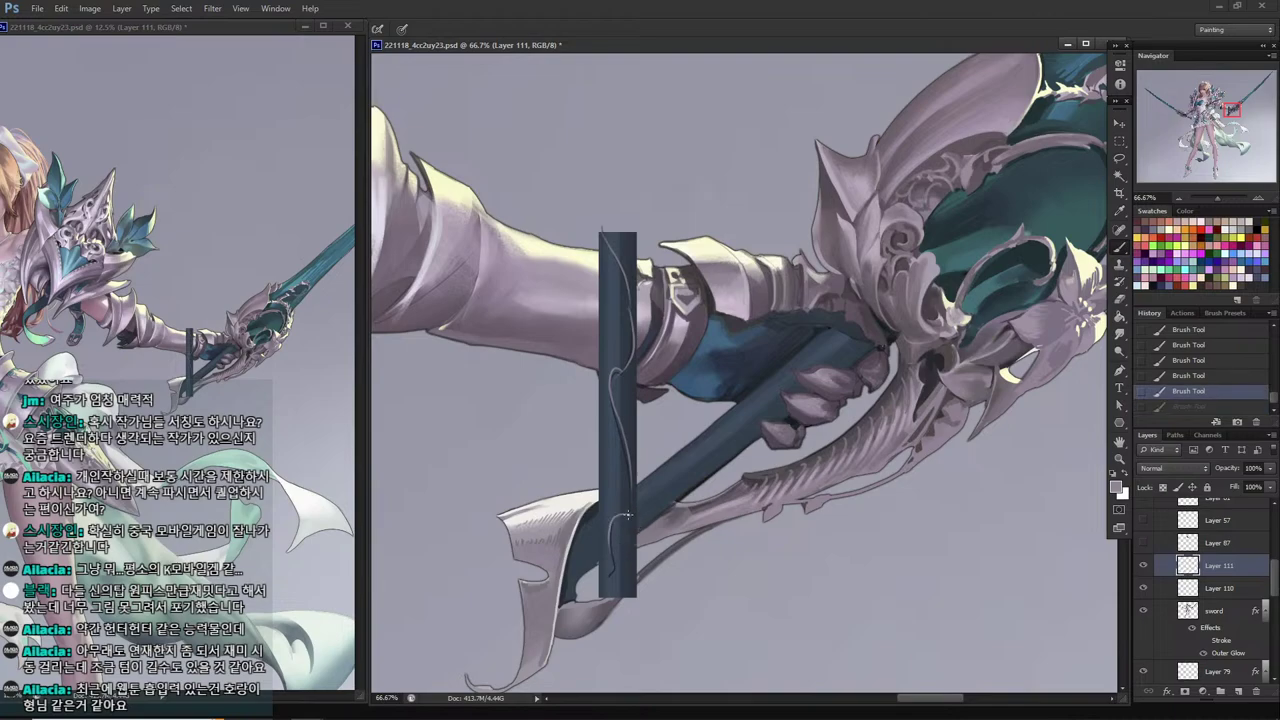
drag(632, 468, 632, 508)
key(ctrl+z)
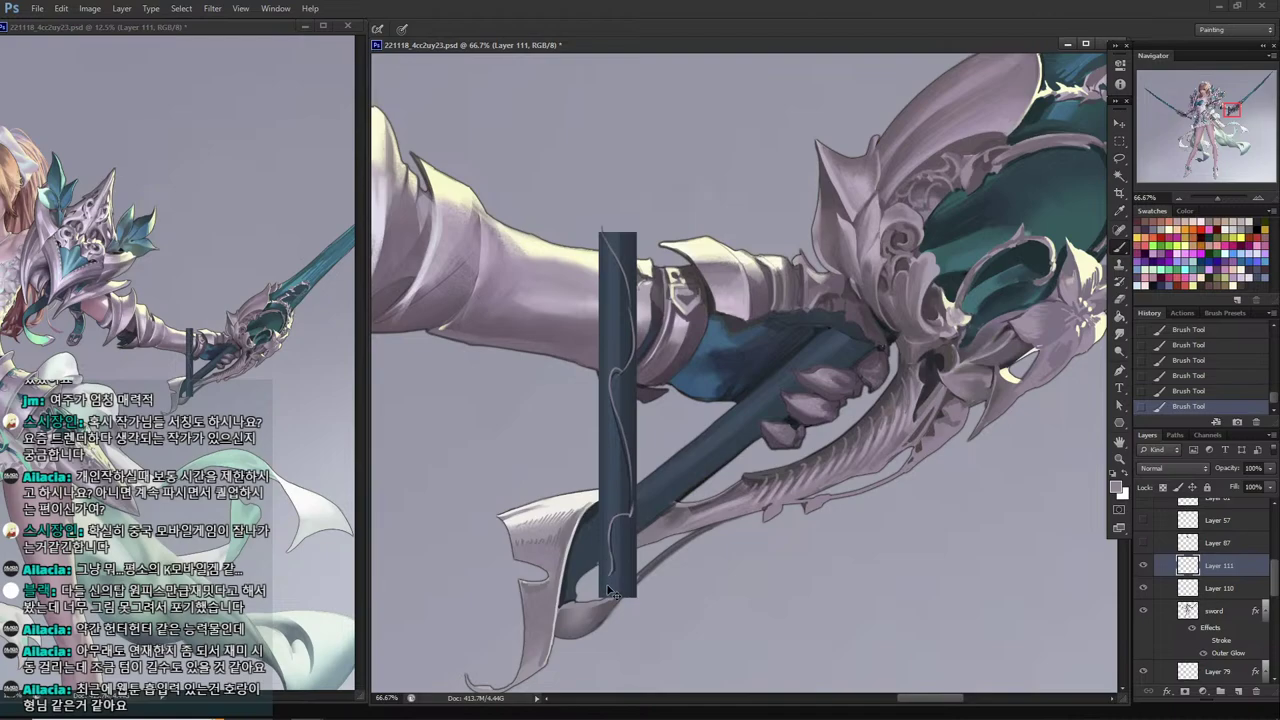
key(ctrl+z)
Finish the light line at the strip's lower end and add thin branching vine strands, undoing uneven strokes.
drag(612, 556, 605, 590)
key(ctrl+z)
mouse_move(604, 382)
mouse_down()
mouse_move(626, 515)
mouse_move(628, 495)
mouse_up()
key(ctrl+z)
key(ctrl+z)
key(ctrl+z)
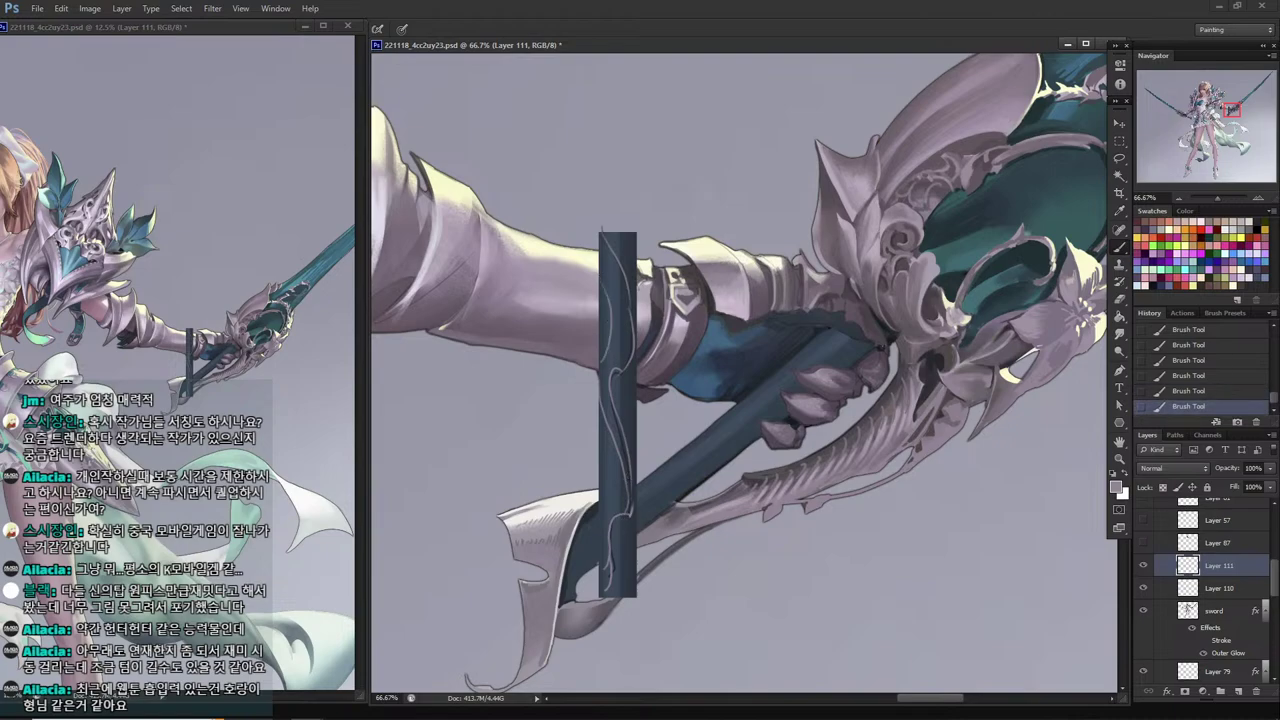
Sample a dark tone near the fingers and brush shadows alongside the light vine lines on the strip.
key(alt)
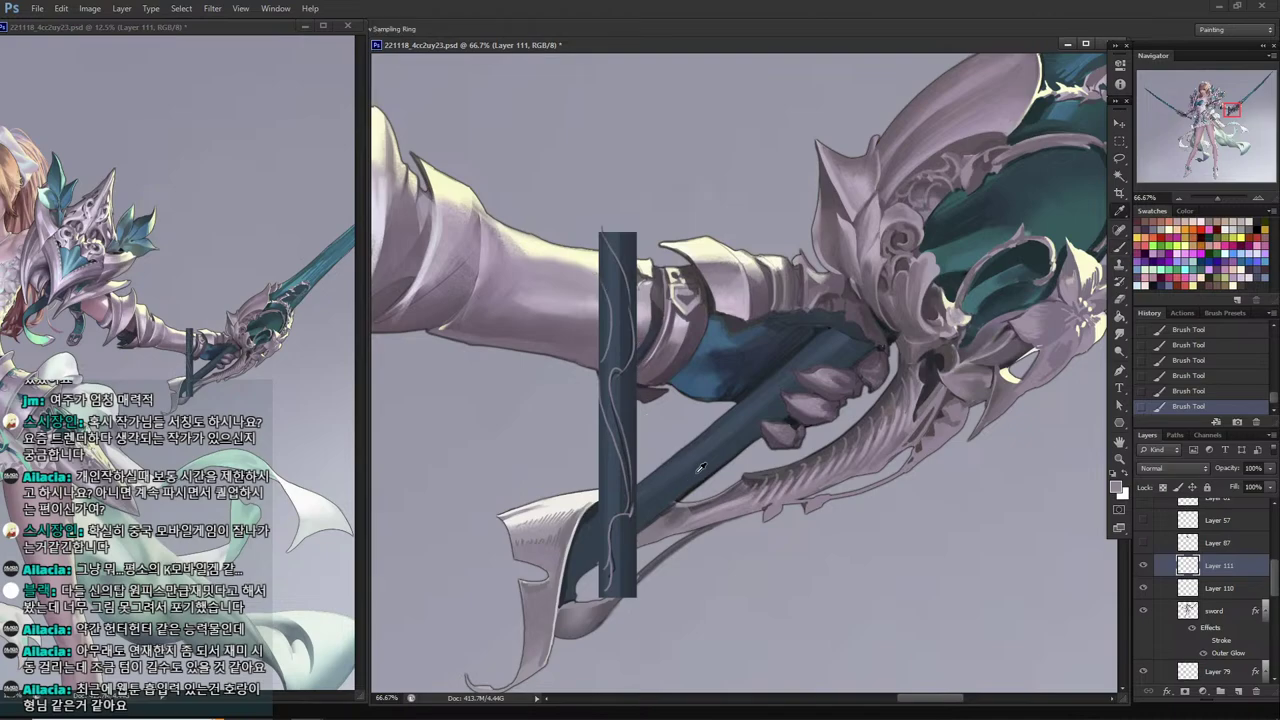
alt+click(788, 416)
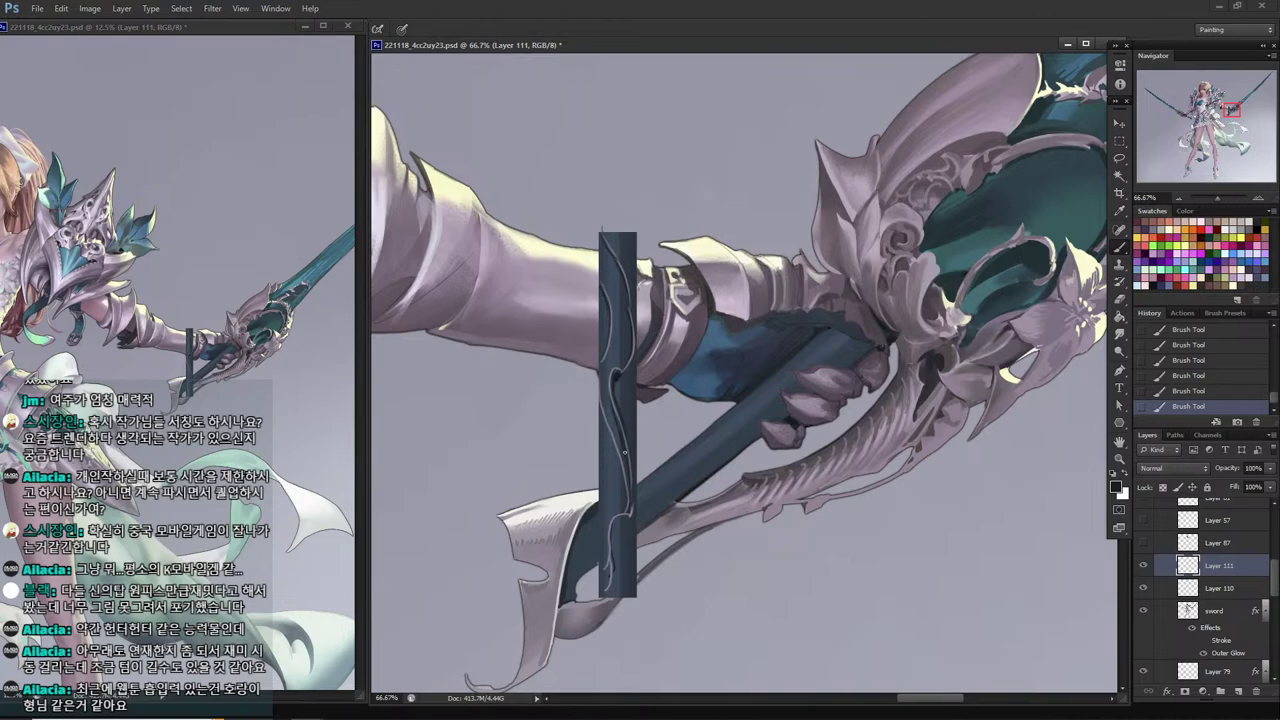
drag(600, 413, 617, 476)
Step back through the latest vine shading strokes and restore them.
key(ctrl+alt+z)
key(ctrl+alt+z)
key(ctrl+alt+z)
key(ctrl+alt+z)
key(ctrl+alt+z)
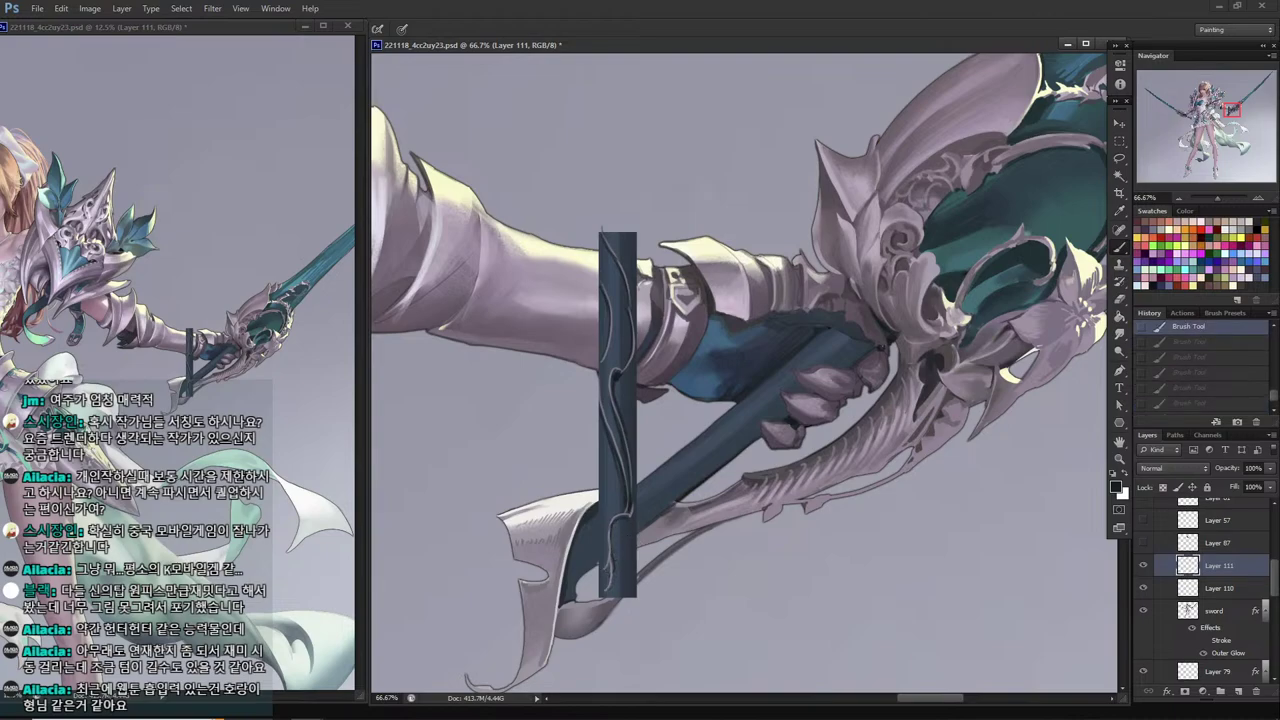
key(ctrl+shift+z)
key(ctrl+shift+z)
key(ctrl+shift+z)
key(ctrl+shift+z)
key(ctrl+shift+z)
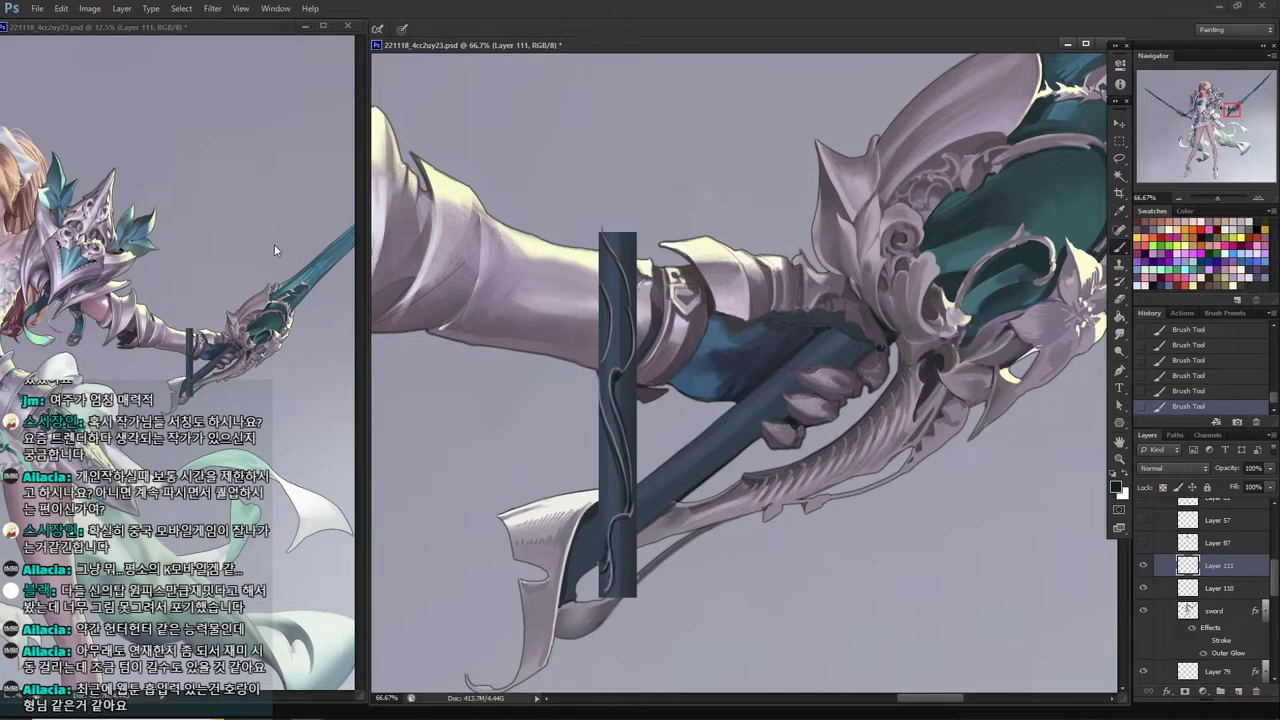
Merge the vine layer down into the strip's layer, and rotate the strip to the slanted angle of the sword's grip.
key(ctrl+z)
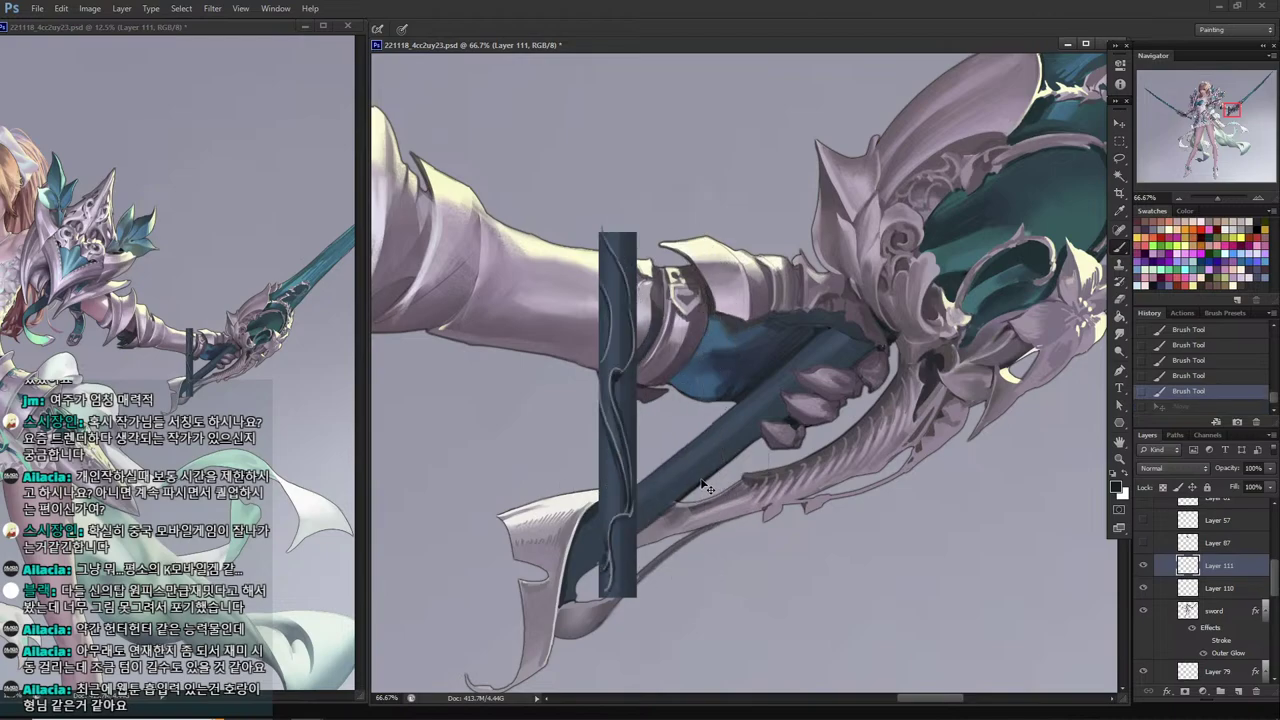
key(ctrl+e)
drag(705, 487, 795, 467)
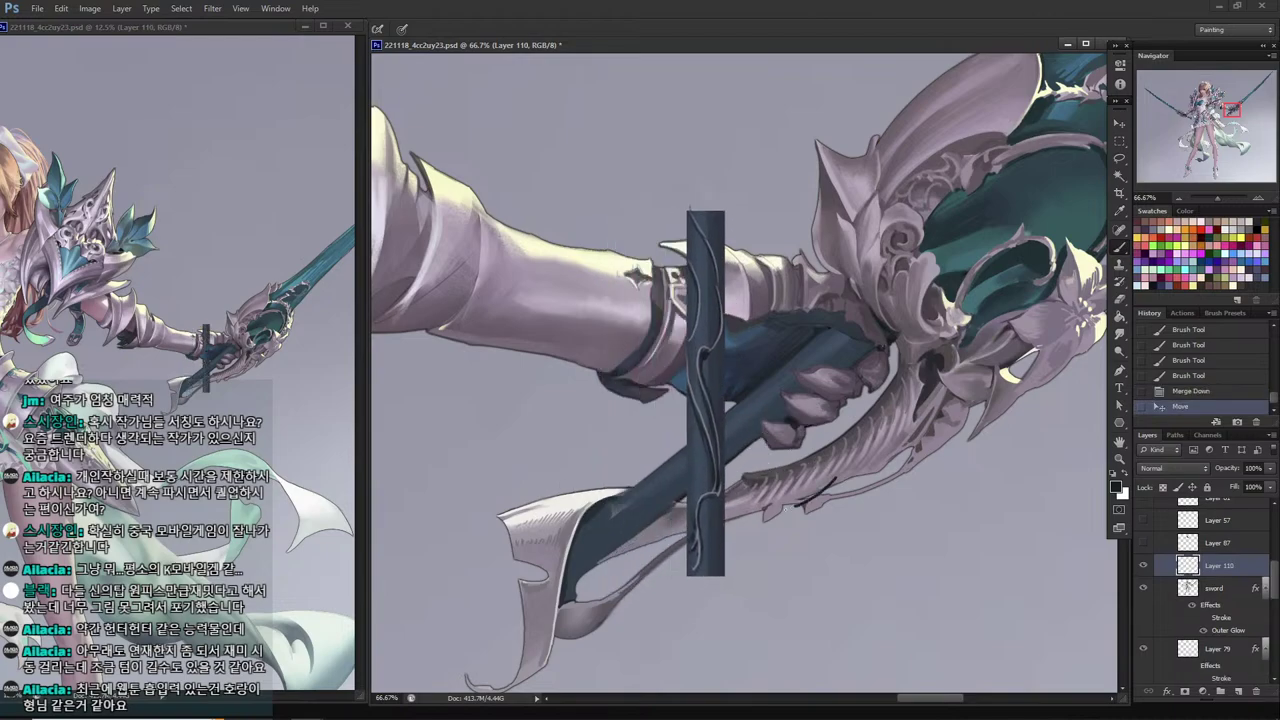
key(ctrl+t)
drag(826, 516, 733, 556)
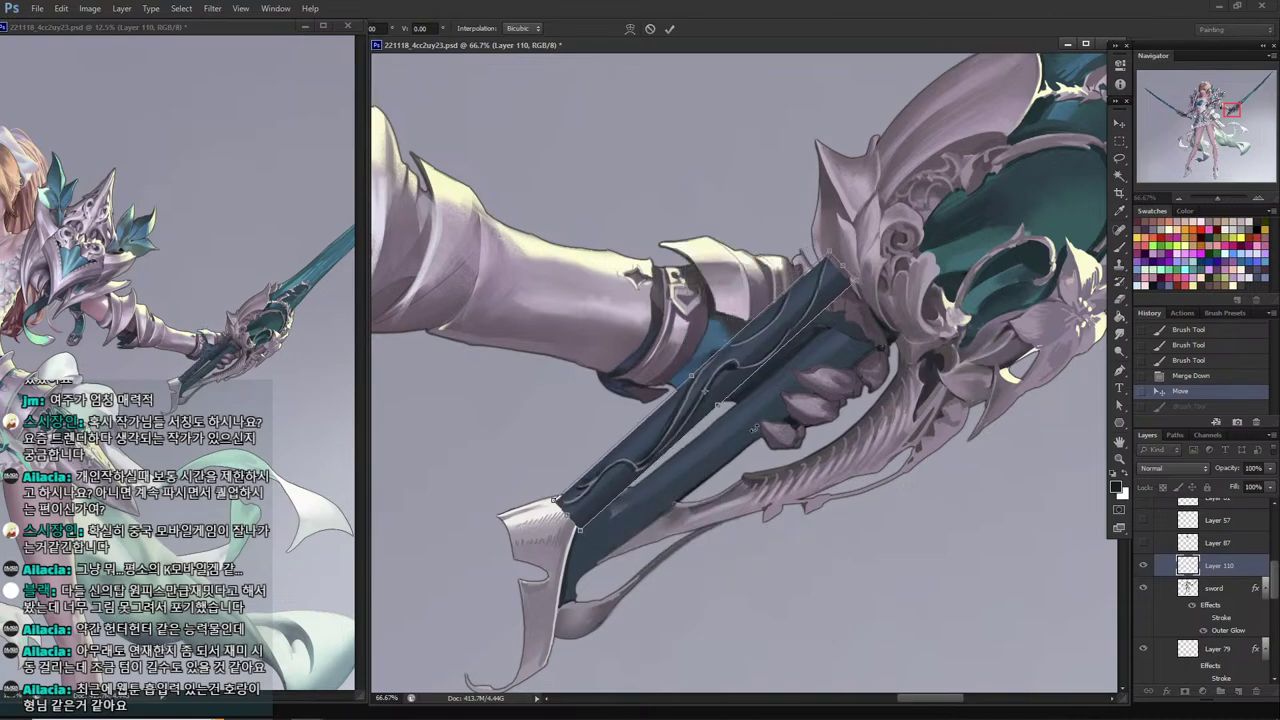
key(Return)
Move the patterned strip onto the sword's grip and fine-tune its rotation to align with it.
drag(755, 360, 797, 403)
key(ctrl+t)
drag(929, 537, 927, 553)
key(b)
key(Return)
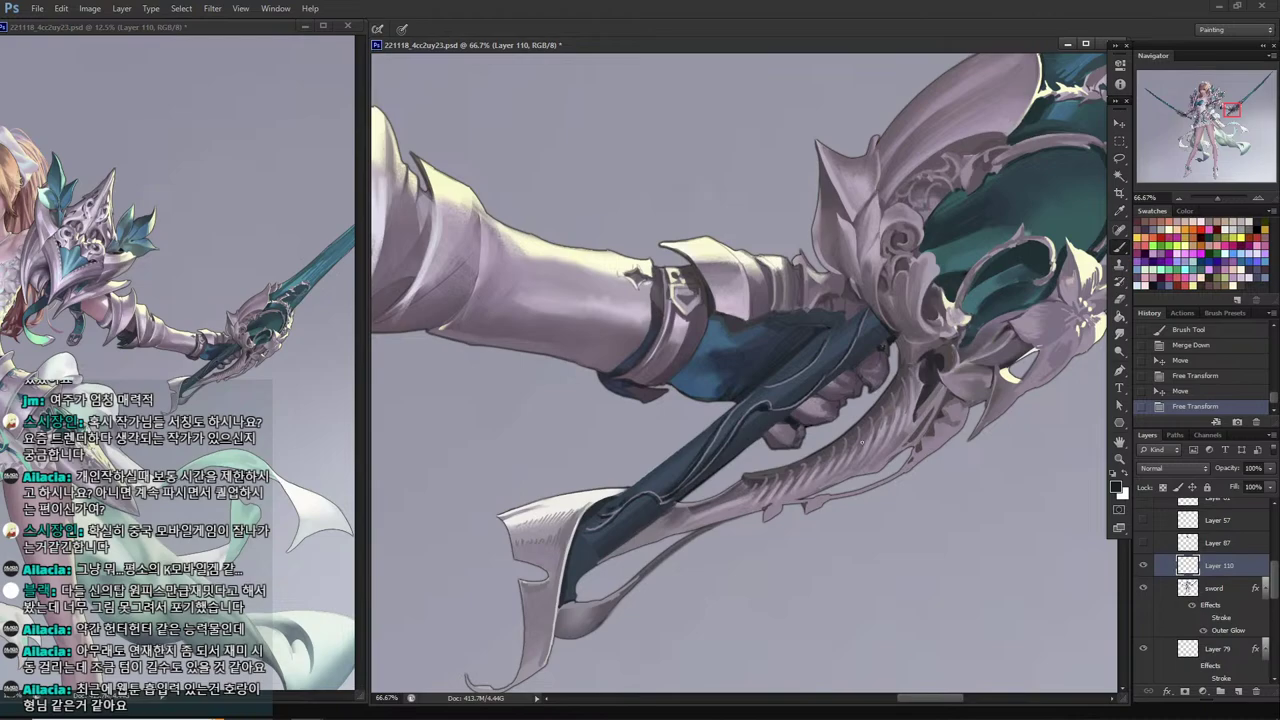
Save the illustration and check the patterned grip at a closer zoom in the overview window.
key(ctrl+s)
click(164, 435)
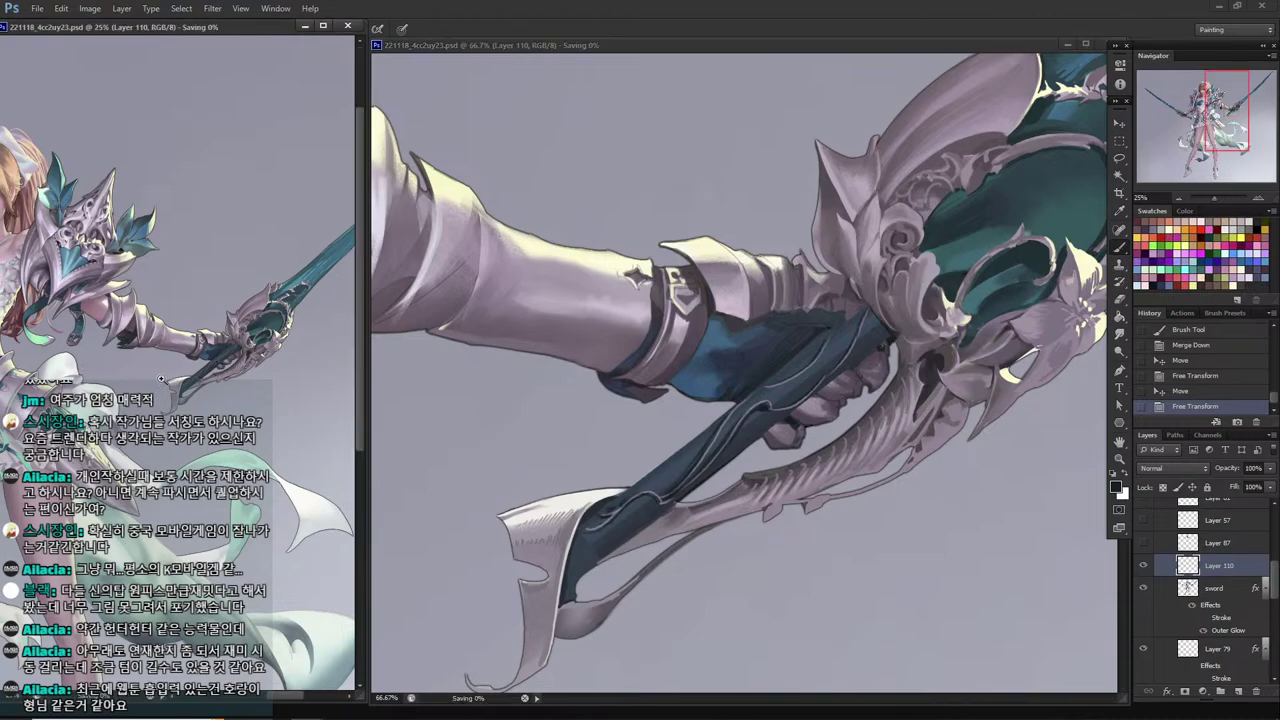
drag(164, 381, 86, 434)
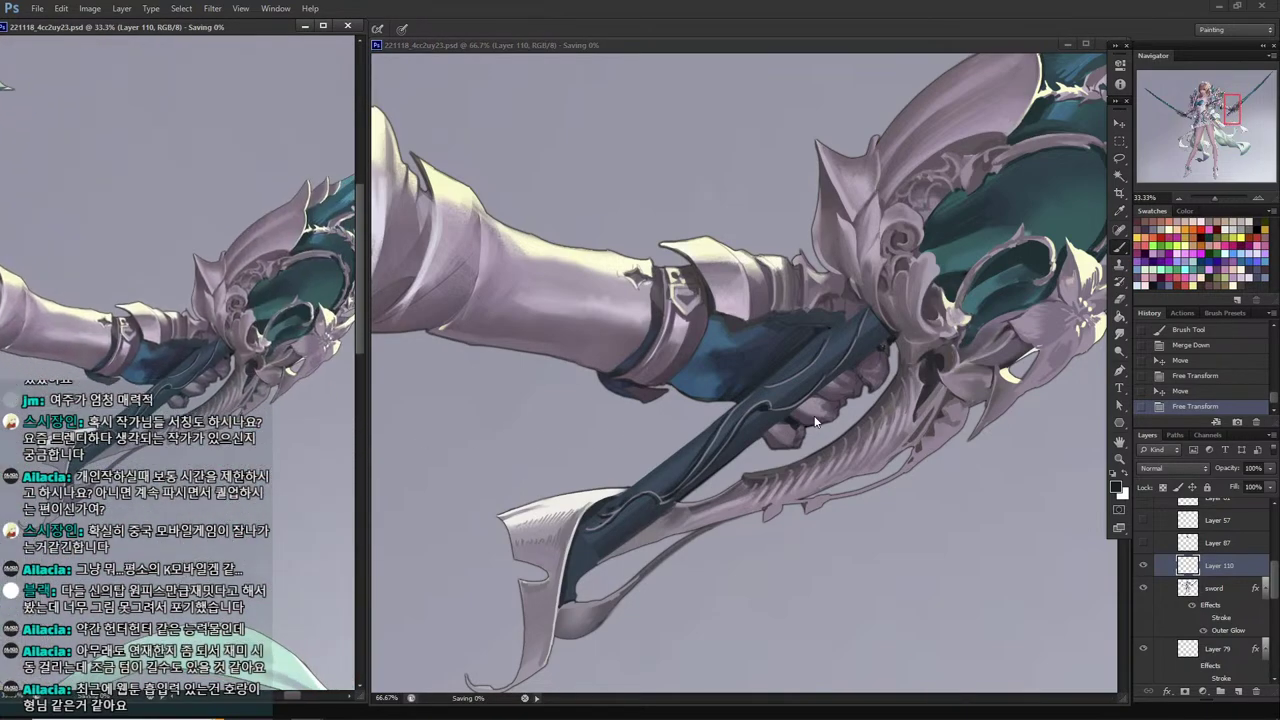
click(700, 540)
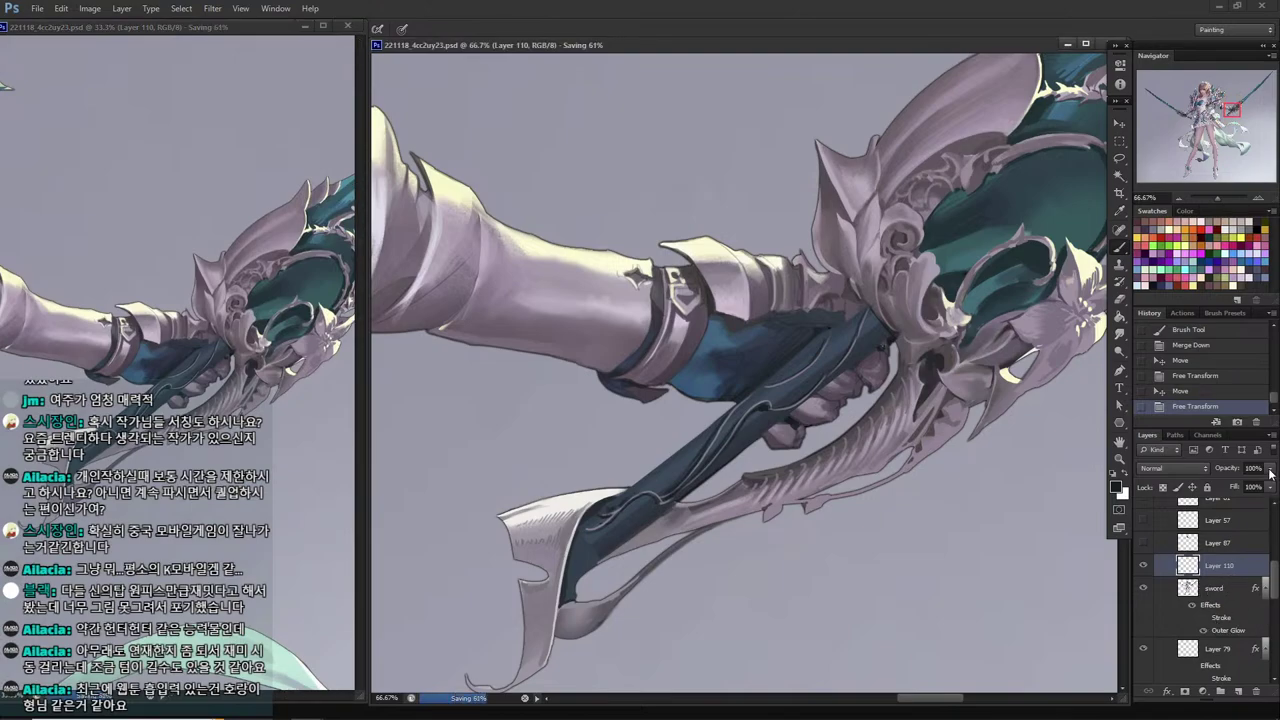
Lasso the hand areas above and below the grip and clear the patterned strip there so it sits behind the fingers.
key(l)
click(1143, 566)
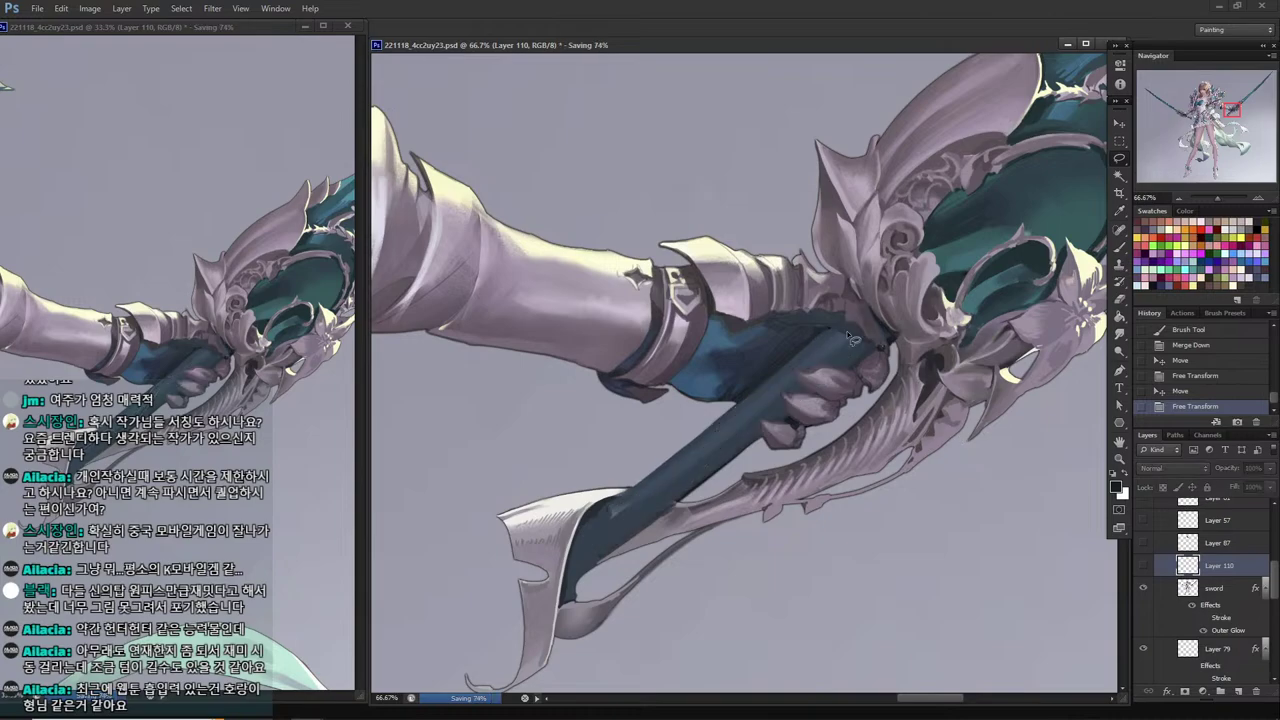
mouse_move(827, 326)
mouse_down()
mouse_move(886, 356)
mouse_move(867, 296)
mouse_move(774, 295)
mouse_move(784, 330)
mouse_move(859, 365)
mouse_move(792, 375)
mouse_move(811, 399)
mouse_move(783, 391)
mouse_move(789, 420)
mouse_move(763, 428)
mouse_move(765, 458)
mouse_up()
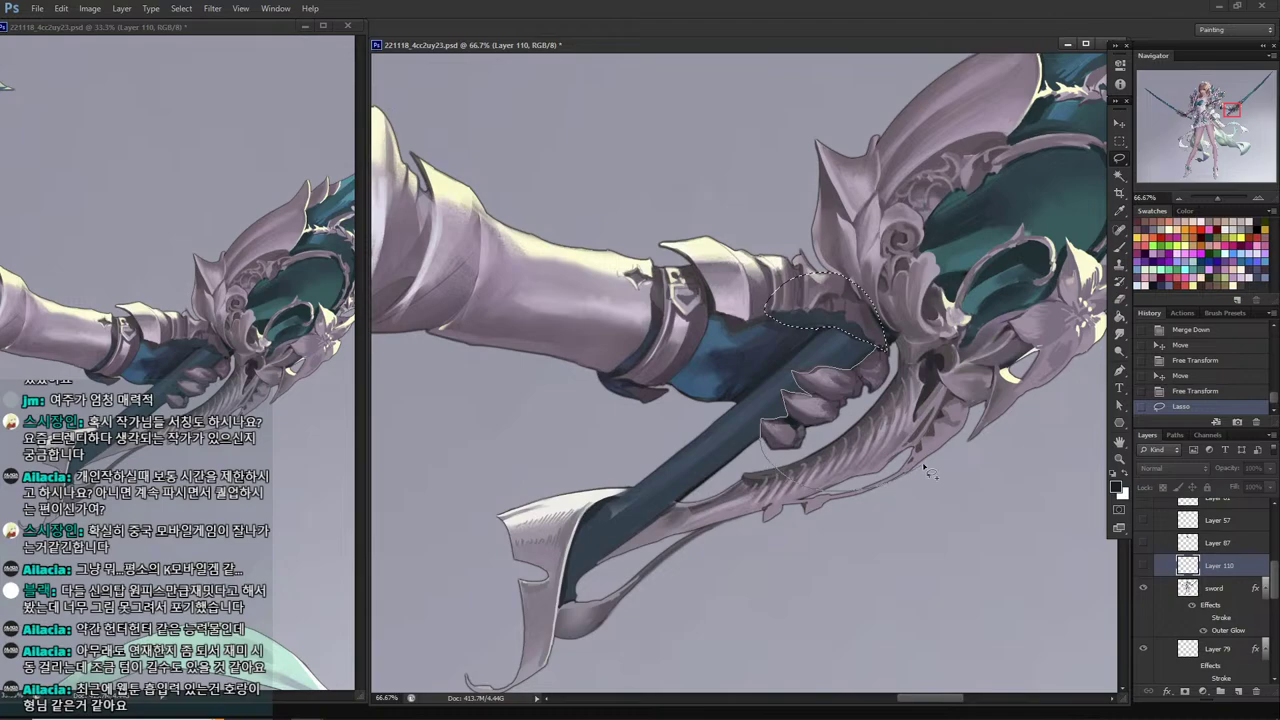
drag(925, 470, 950, 325)
click(1143, 565)
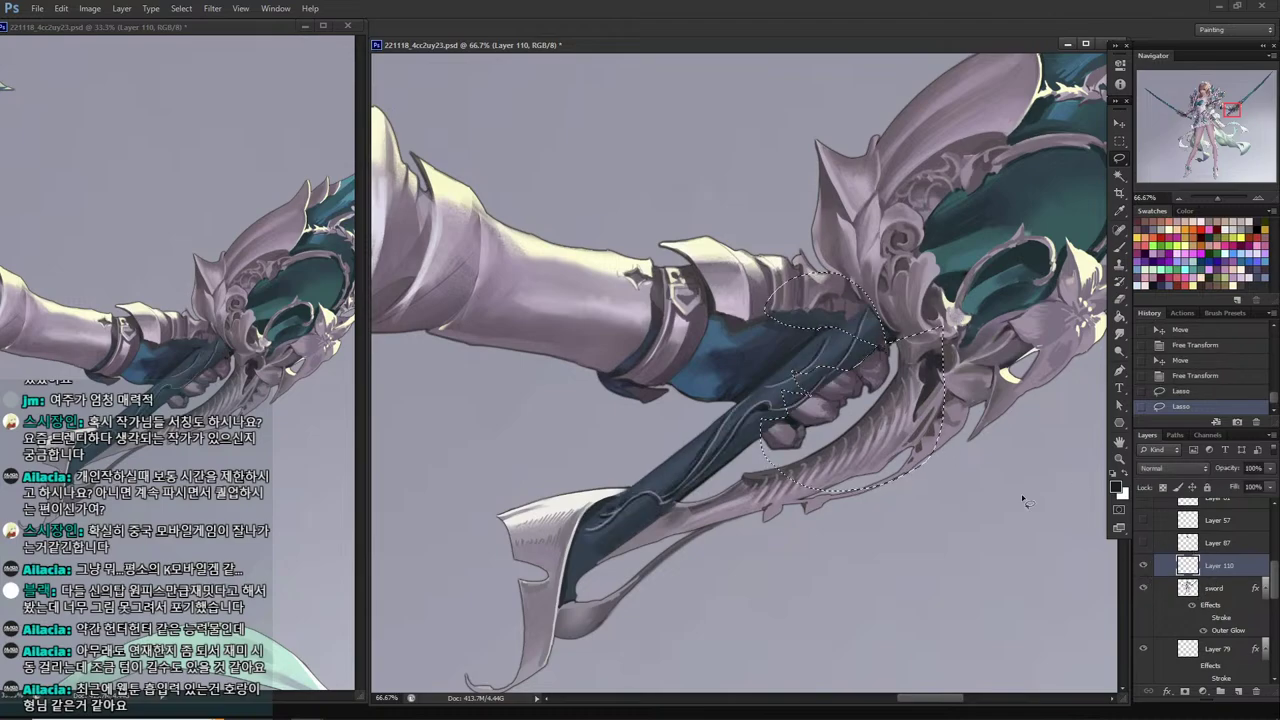
key(Delete)
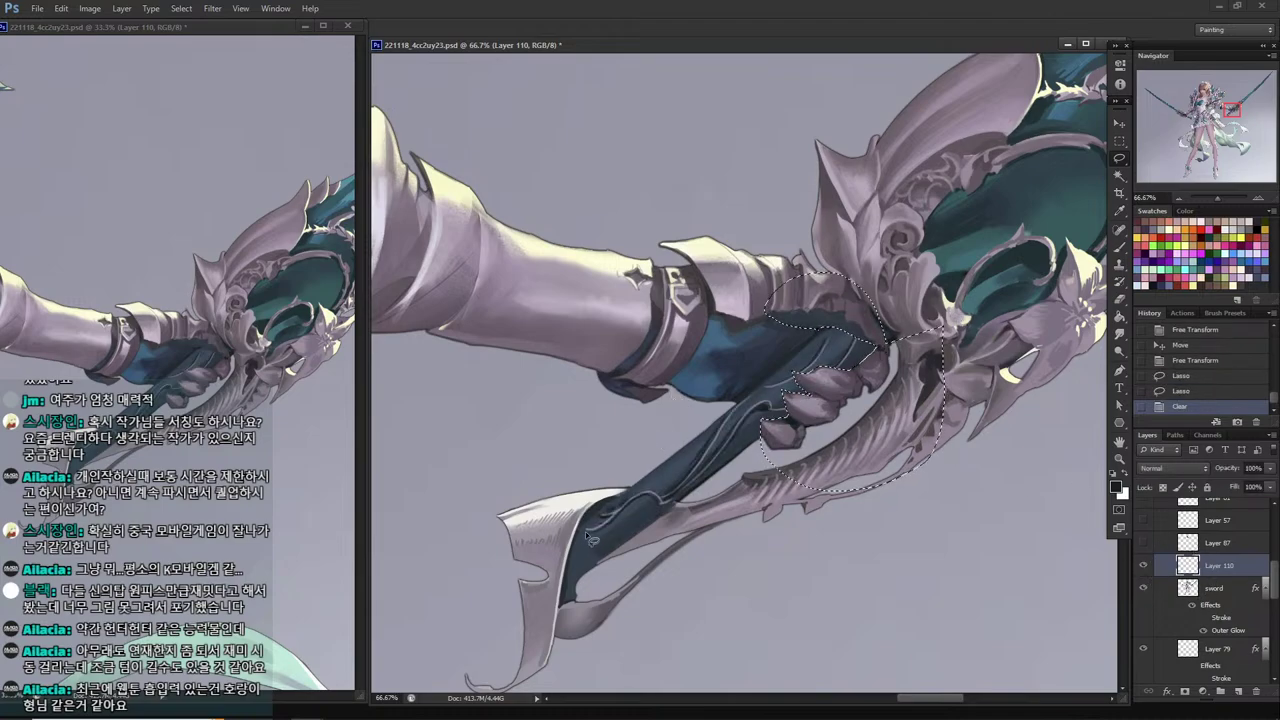
key(ctrl+d)
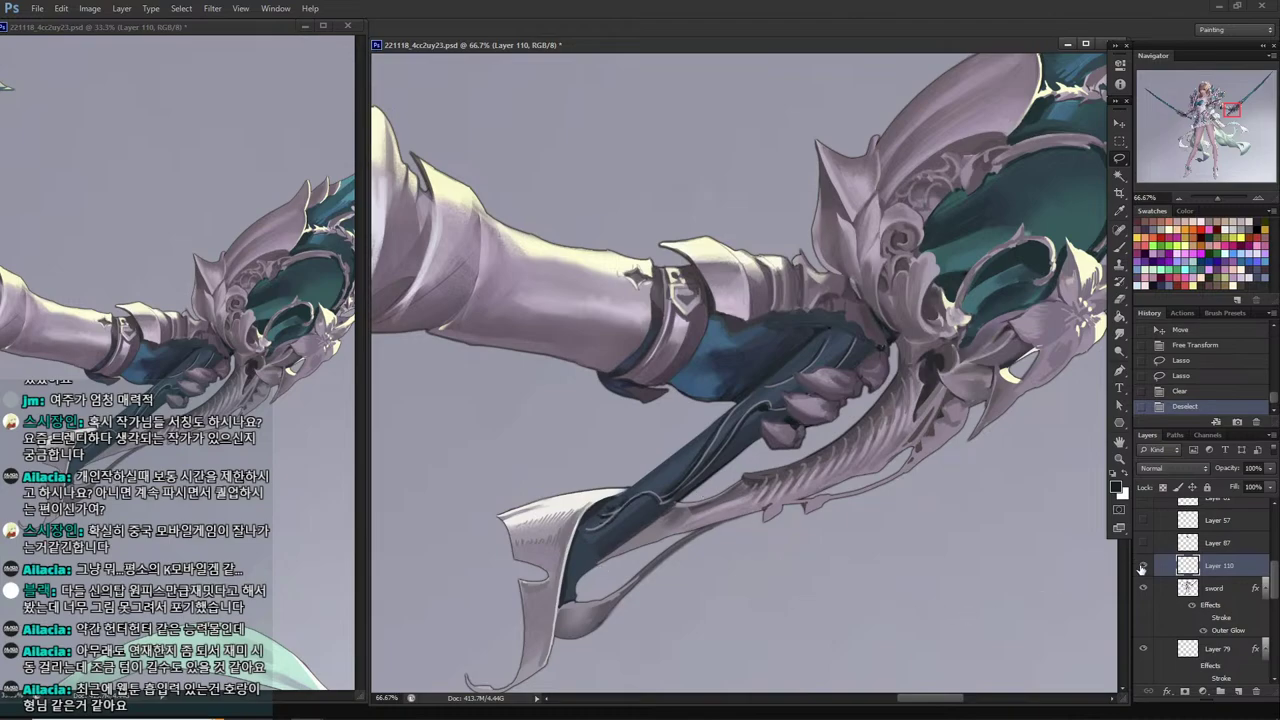
click(1143, 566)
click(1143, 566)
Add a new layer, lasso the part of the grip inside the hand, and shade it with a larger round brush.
key(ctrl+shift+n)
key(Return)
key(i)
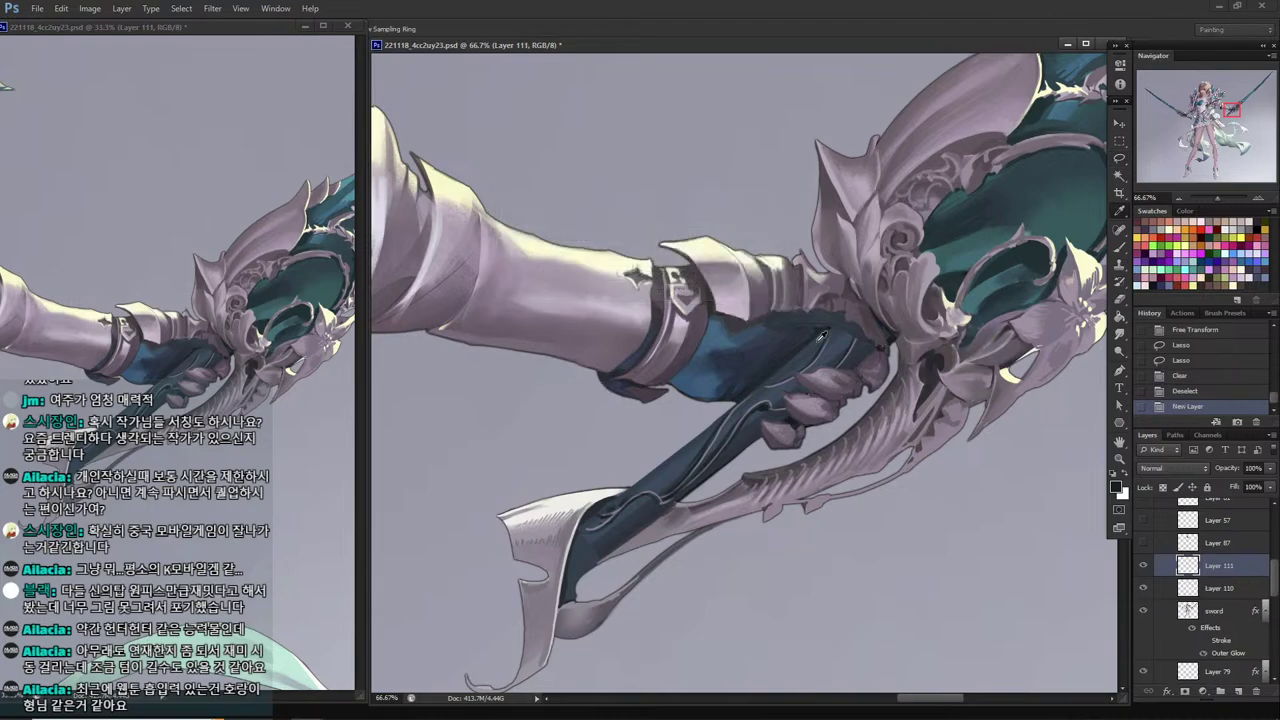
key(l)
mouse_move(880, 346)
mouse_down()
mouse_move(822, 321)
mouse_move(808, 392)
mouse_move(775, 385)
mouse_up()
key(b)
right_click(878, 342)
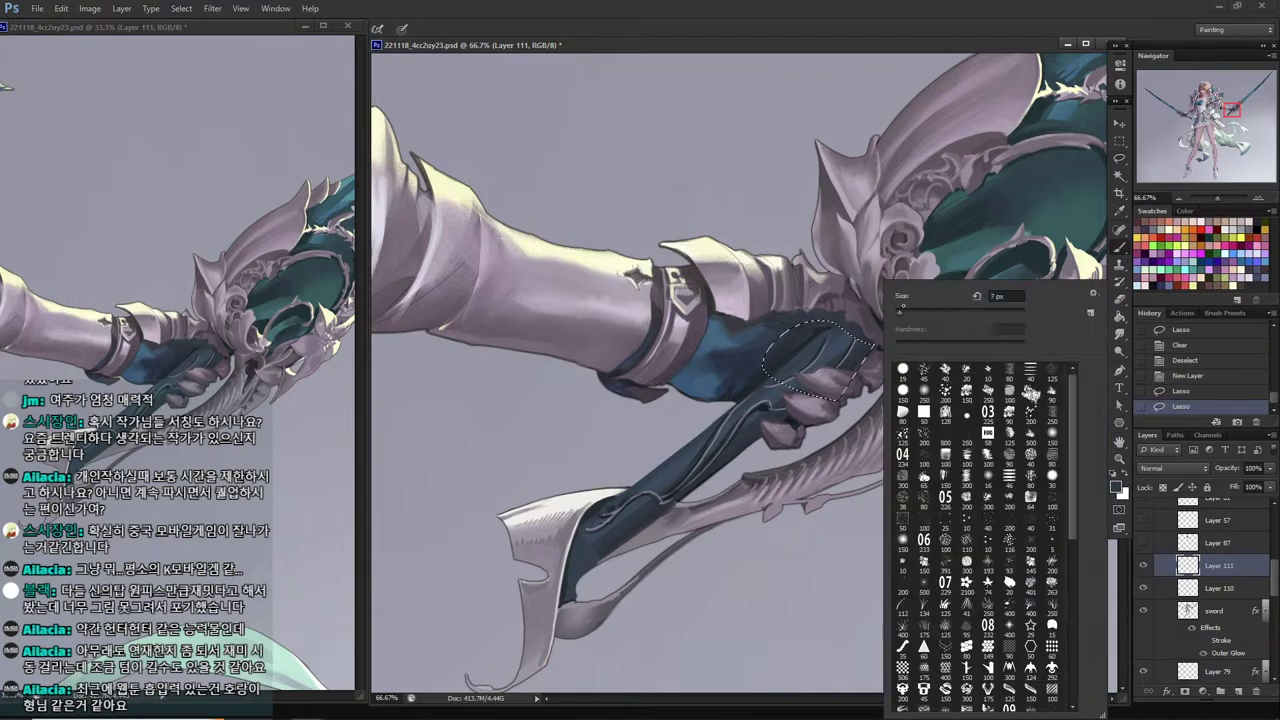
click(904, 393)
click(924, 342)
click(750, 184)
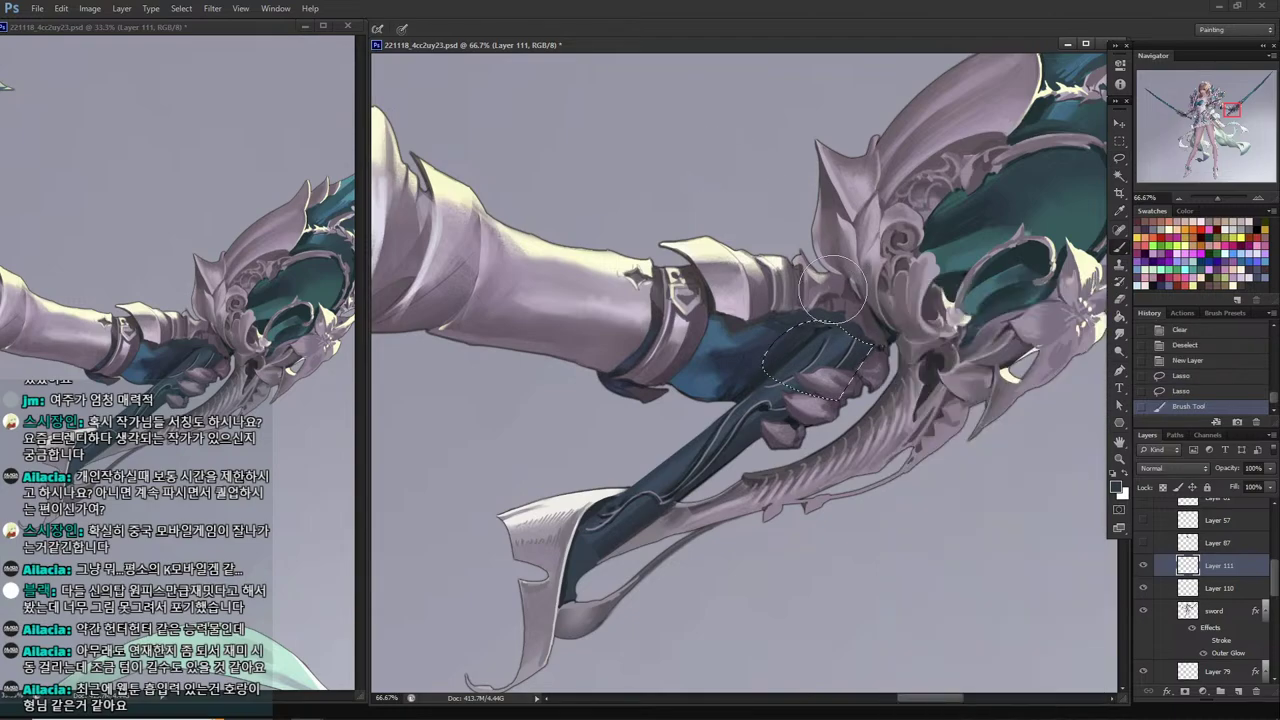
mouse_move(842, 310)
mouse_down()
mouse_move(869, 333)
mouse_move(797, 311)
mouse_move(850, 335)
mouse_up()
key(ctrl+alt+z)
key(ctrl+alt+z)
key(ctrl+alt+z)
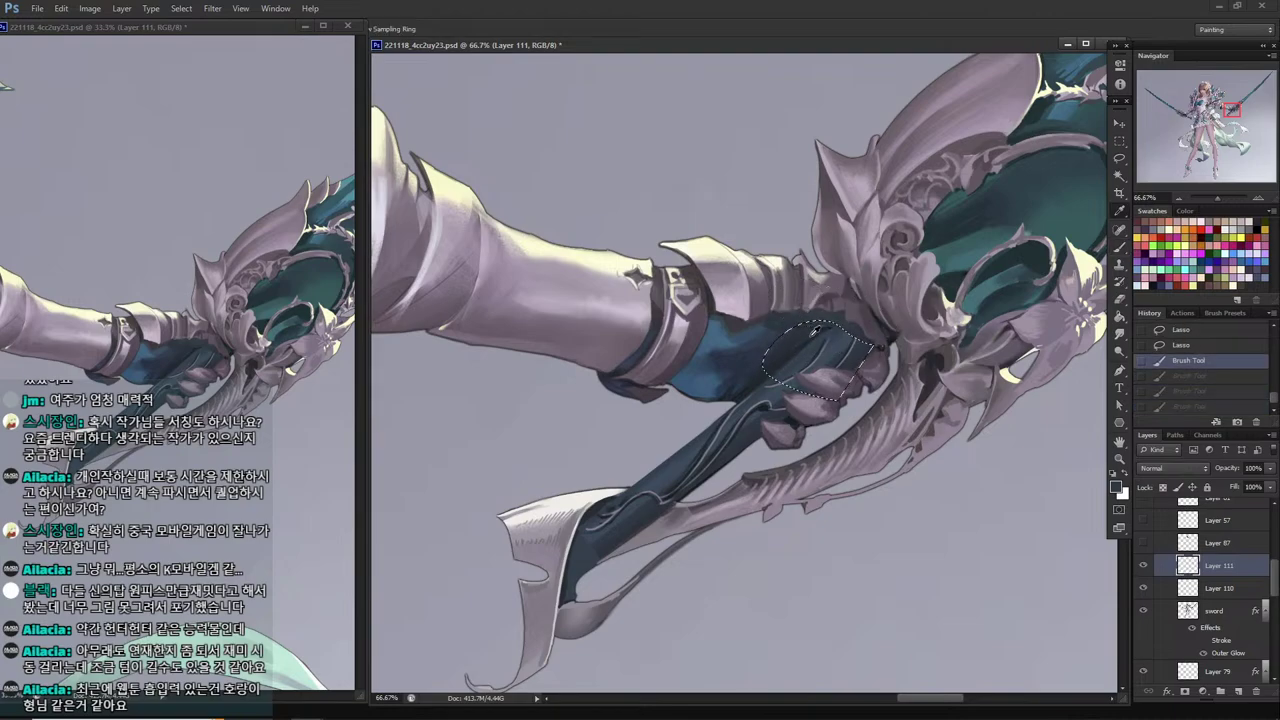
Sample dark blues from the gloved hand and paint over the upper edge of the selected area above the fingers.
alt+click(818, 333)
alt+click(791, 355)
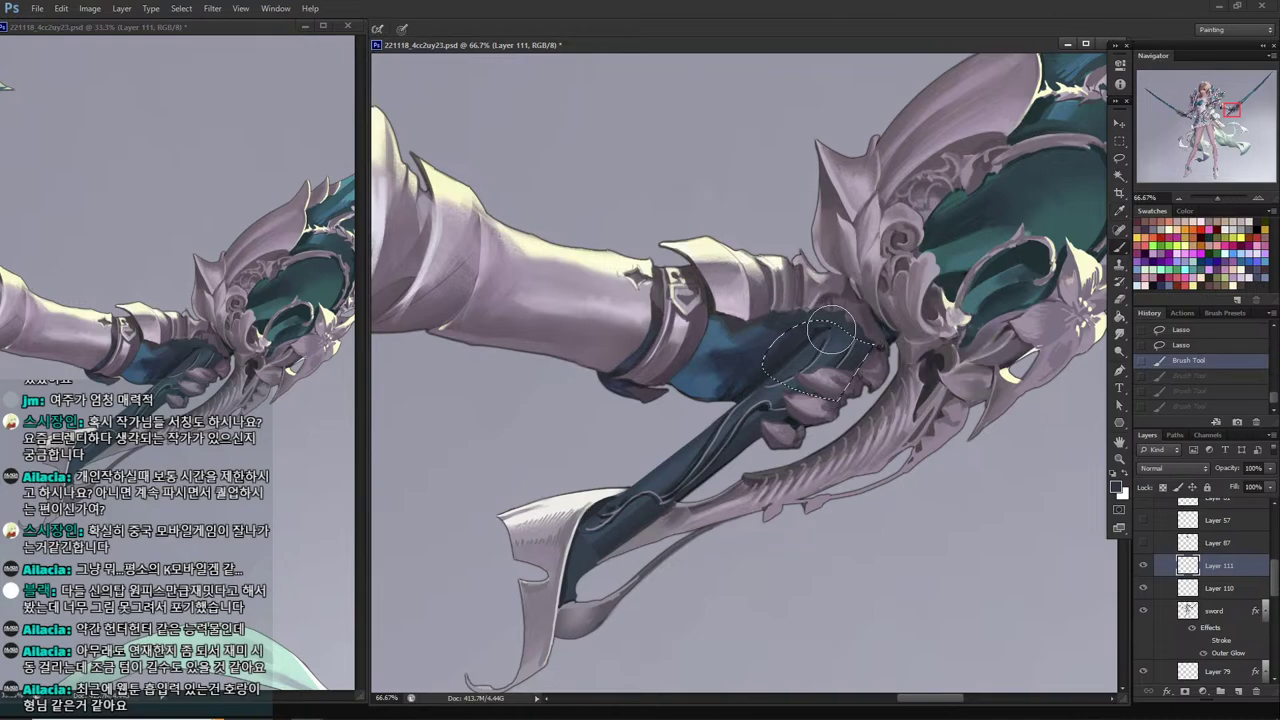
drag(820, 336, 842, 328)
drag(826, 334, 828, 336)
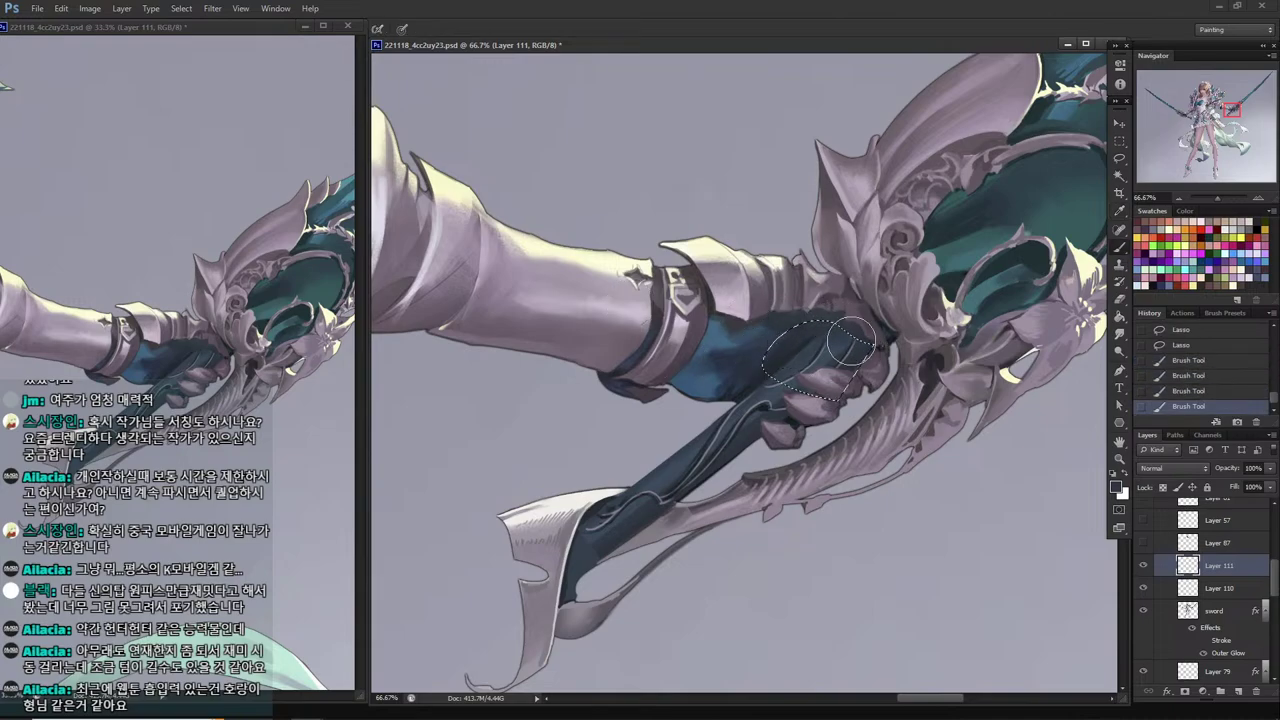
Choose a darker foreground colour, deepen the shadow along the selection's upper edge on the hand, and deselect.
click(1117, 488)
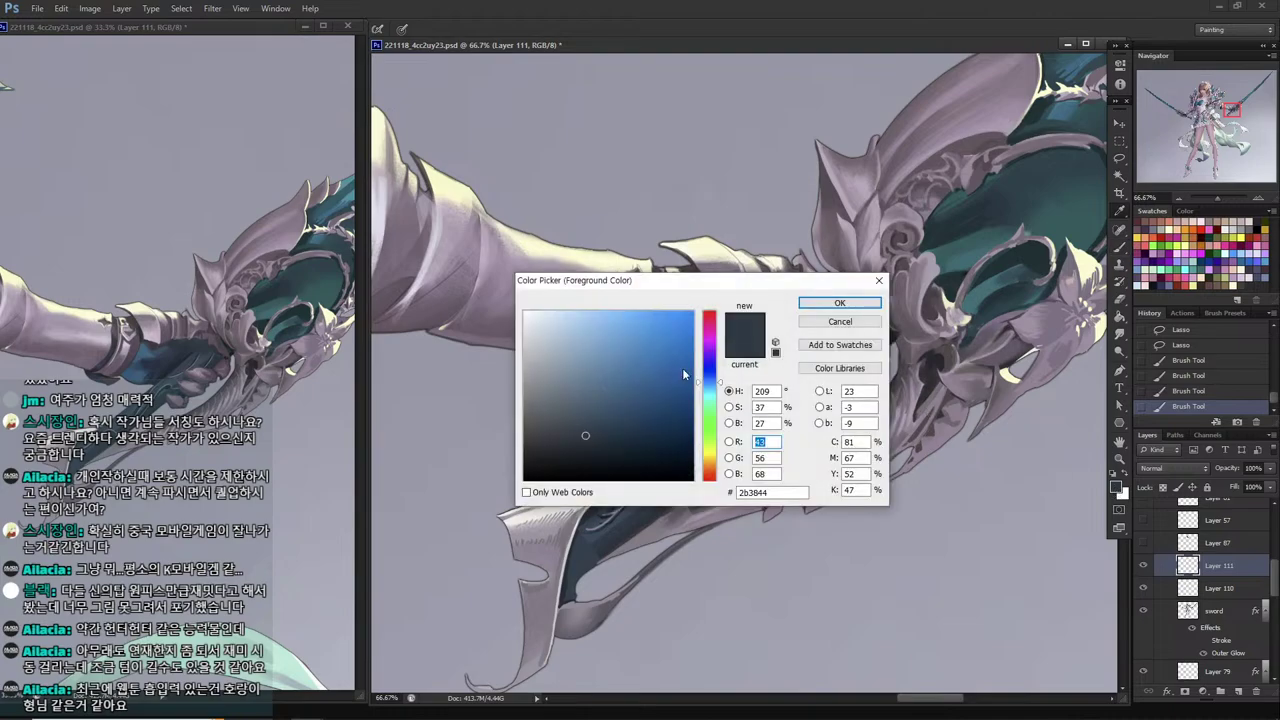
drag(583, 434, 594, 466)
key(Return)
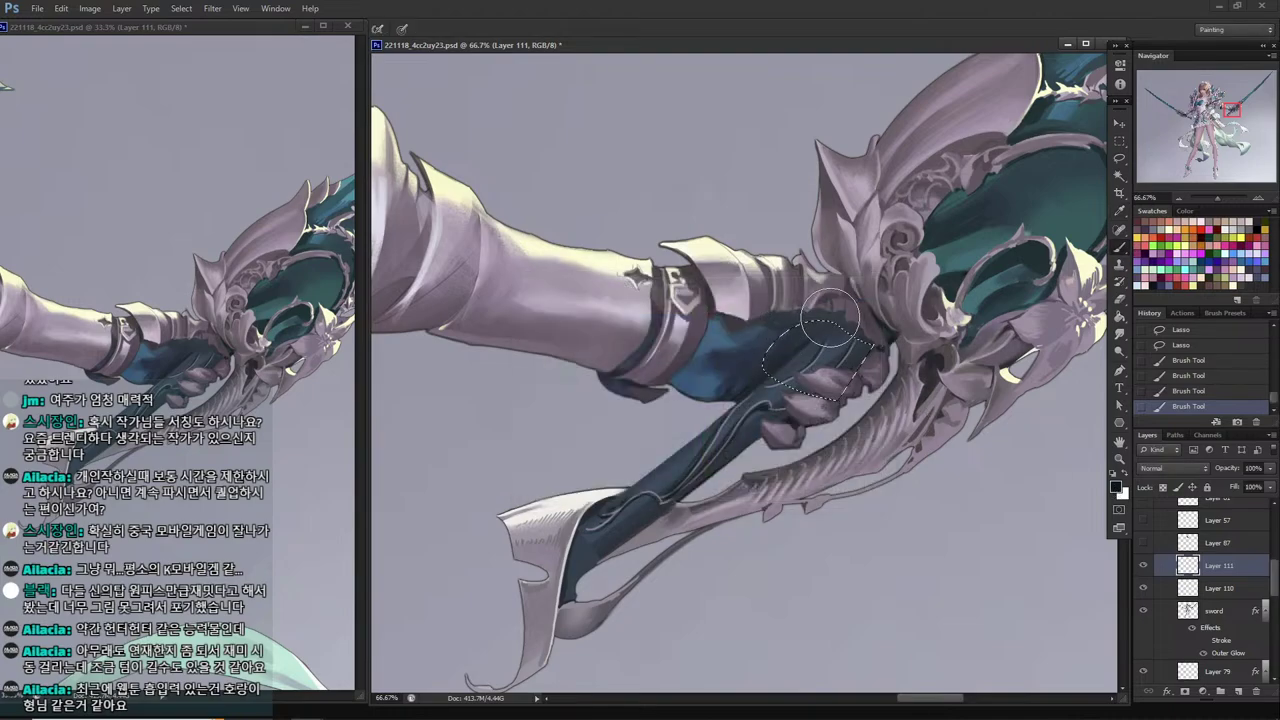
drag(826, 322, 849, 328)
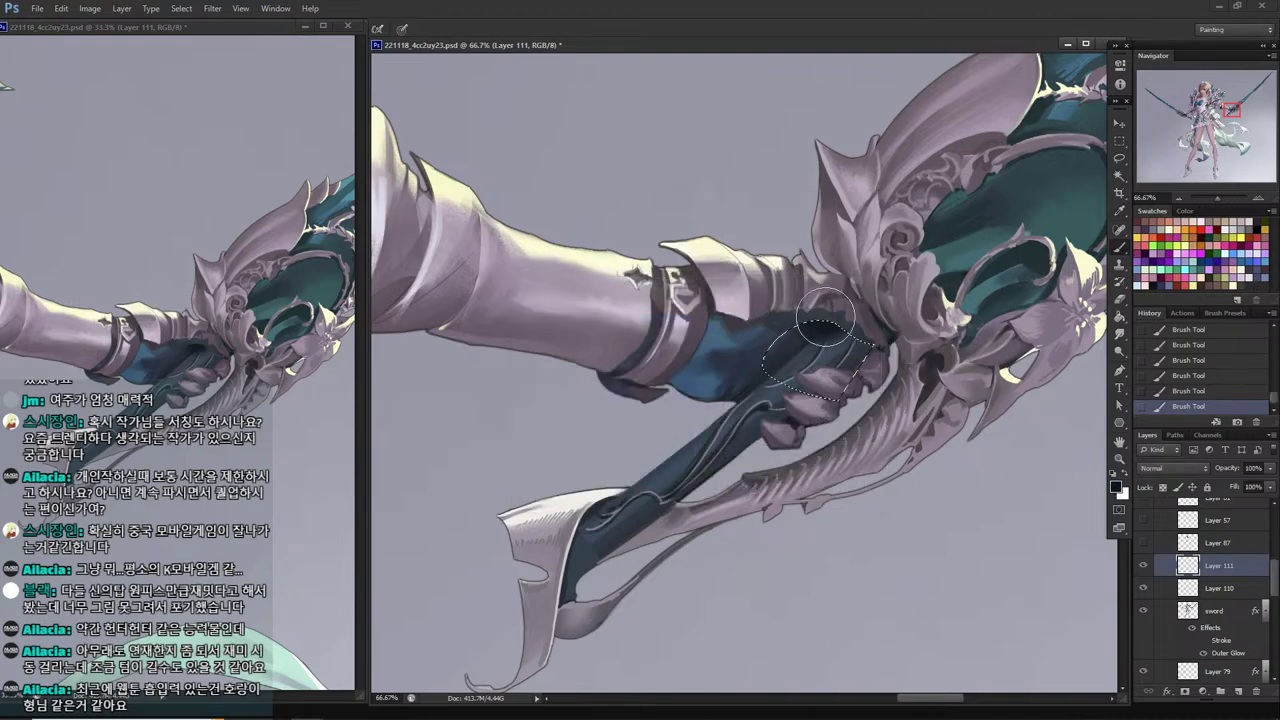
key(l)
key(ctrl+d)
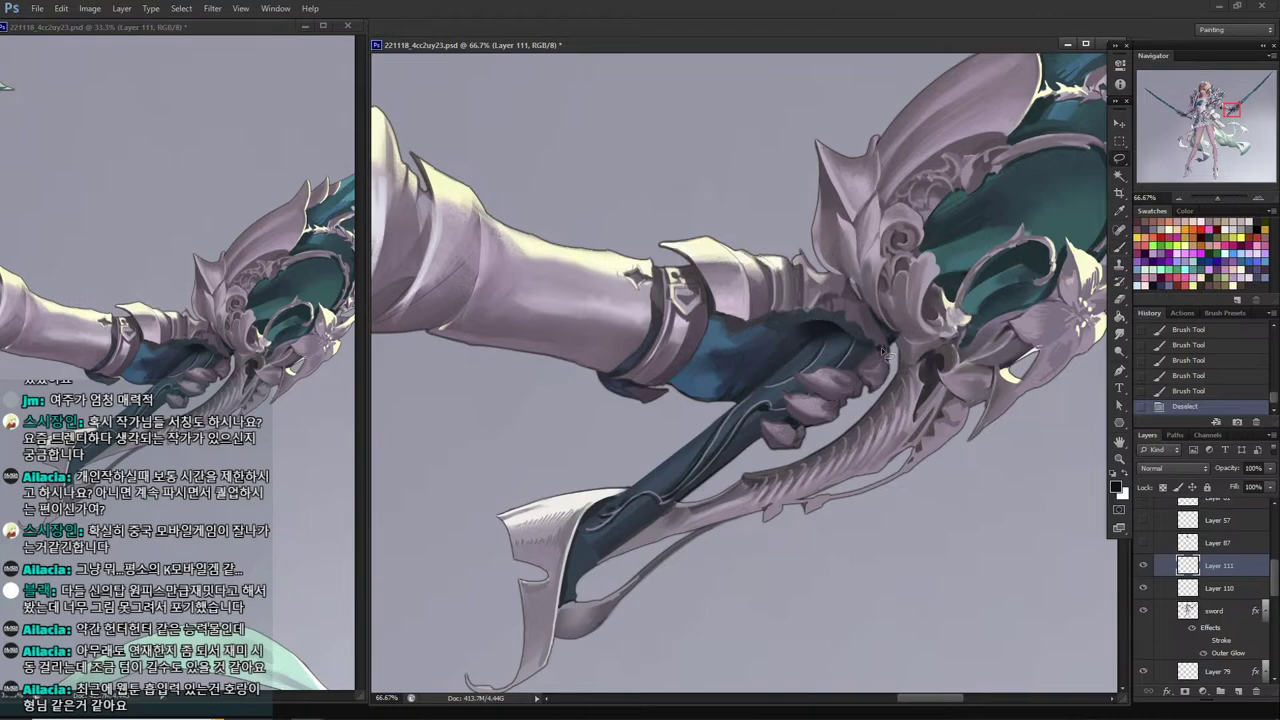
Paint brush strokes along the top of the gripping fingers, from the sword guard towards the handle.
key(b)
mouse_move(884, 346)
mouse_down()
mouse_move(862, 364)
mouse_move(866, 353)
mouse_up()
drag(866, 353, 849, 359)
drag(849, 359, 820, 369)
Shade the dark sword handle between the fingers and the pommel with sampled colour inside lasso selections, and deselect.
key(l)
click(737, 428)
mouse_move(606, 552)
mouse_down()
mouse_move(606, 540)
mouse_move(576, 568)
mouse_move(582, 534)
mouse_move(606, 534)
mouse_up()
key(b)
alt+click(590, 535)
key(l)
mouse_move(590, 550)
mouse_down()
mouse_move(620, 534)
mouse_move(584, 582)
mouse_move(555, 578)
mouse_up()
key(b)
drag(644, 451, 571, 571)
key(l)
key(ctrl+d)
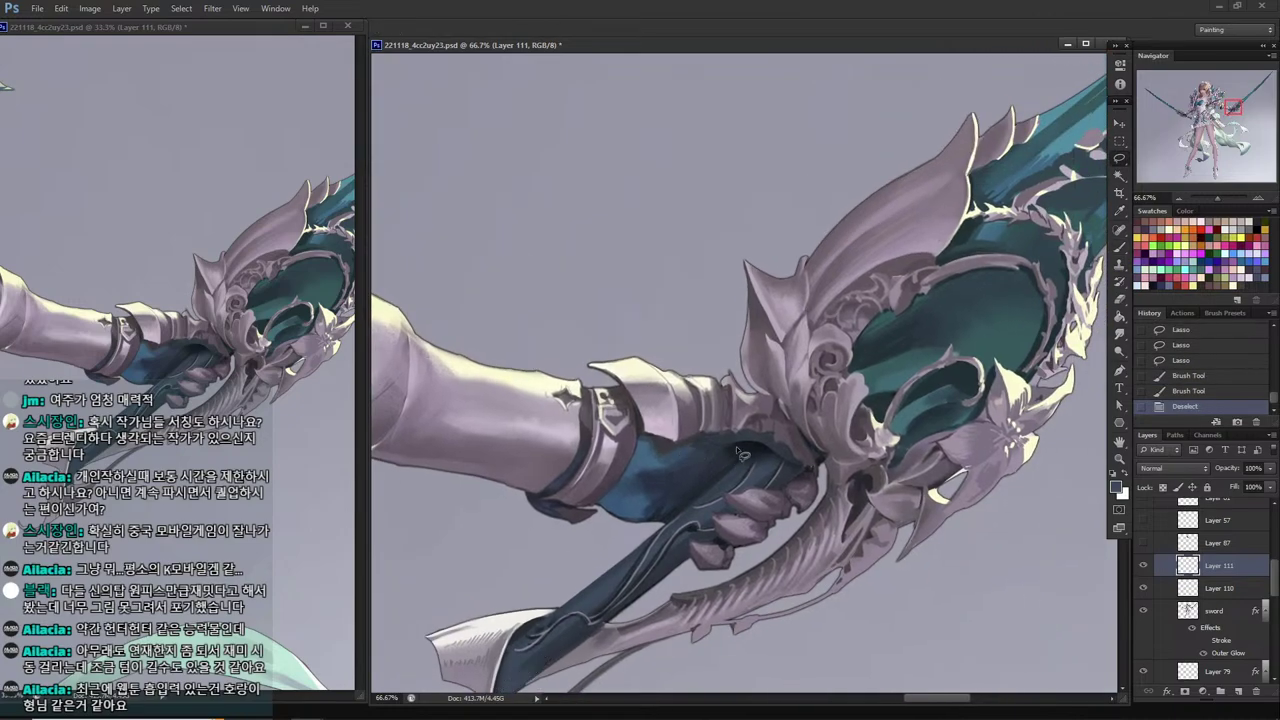
Select the back of the gloved hand beside the knuckles and paint its shading inside the selection.
mouse_move(750, 447)
mouse_down()
mouse_move(693, 505)
mouse_move(684, 476)
mouse_move(702, 434)
mouse_move(743, 416)
mouse_move(716, 426)
mouse_move(706, 478)
mouse_up()
key(b)
drag(712, 470, 696, 508)
drag(700, 500, 694, 510)
Select the dark part of the blue sleeve below the wrist cuff, paint its shading, and deselect.
key(l)
mouse_move(684, 440)
mouse_down()
mouse_move(646, 437)
mouse_move(688, 480)
mouse_up()
key(b)
mouse_move(645, 440)
mouse_down()
mouse_move(675, 455)
mouse_move(655, 445)
mouse_up()
mouse_move(690, 440)
mouse_down()
mouse_move(665, 455)
mouse_move(650, 420)
mouse_move(665, 445)
mouse_move(635, 447)
mouse_move(656, 453)
mouse_move(640, 480)
mouse_move(692, 474)
mouse_up()
alt+click(636, 464)
key(l)
key(ctrl+d)
Outline a fold in the middle of the blue sleeve, paint it with sampled blues using a smaller brush, and deselect.
mouse_move(672, 478)
mouse_down()
mouse_move(682, 470)
mouse_move(650, 478)
mouse_up()
key(b)
alt+click(657, 462)
key([)
alt+click(668, 473)
mouse_move(665, 474)
mouse_down()
mouse_move(641, 474)
mouse_move(650, 468)
mouse_up()
key(ctrl+d)
Paint the lower bulge of the blue sleeve next to the armour strap with a sampled blue inside a lasso selection.
alt+click(654, 466)
mouse_move(646, 474)
mouse_down()
mouse_move(664, 462)
mouse_move(624, 475)
mouse_move(650, 515)
mouse_up()
alt+click(672, 458)
alt+click(620, 468)
key(b)
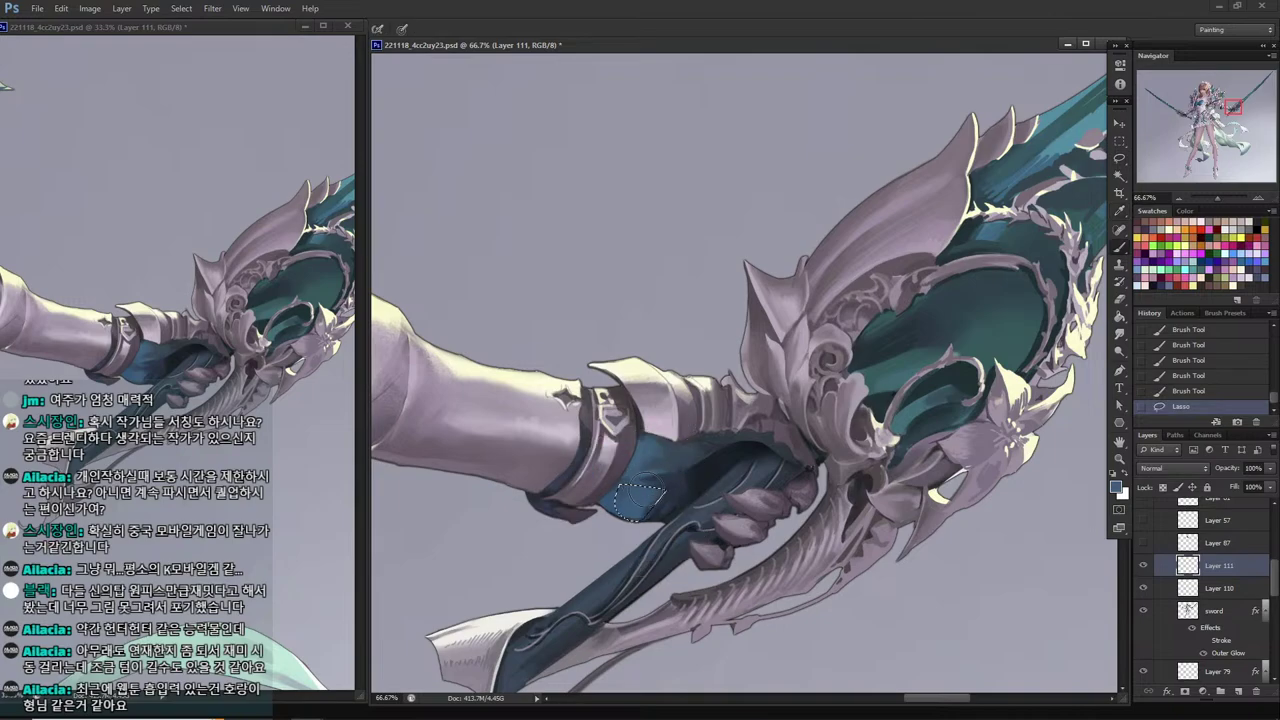
key(l)
key(ctrl+d)
Sample a blue from the sleeve's centre and refine the fold across its lower part inside a selection.
key(i)
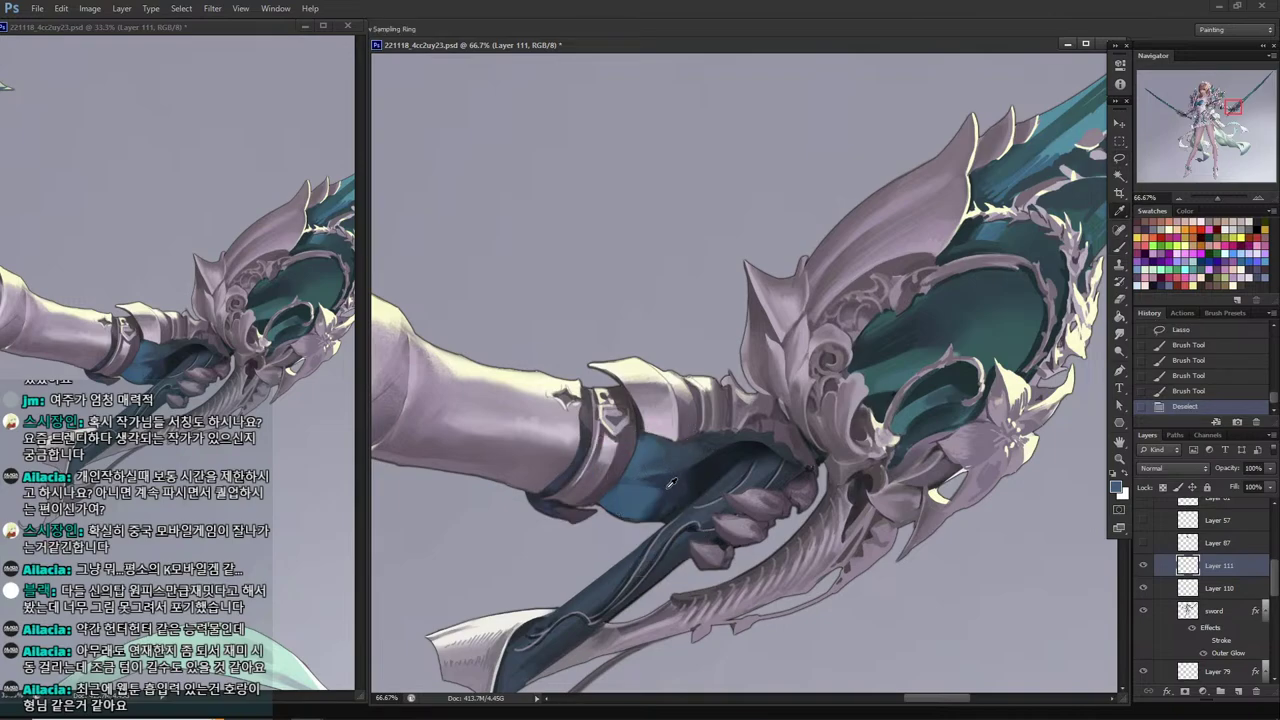
click(674, 482)
key(l)
drag(649, 493, 621, 487)
mouse_move(626, 491)
mouse_down()
mouse_move(648, 482)
mouse_move(614, 497)
mouse_move(660, 486)
mouse_move(692, 498)
mouse_move(665, 505)
mouse_move(682, 478)
mouse_move(676, 494)
mouse_up()
key(b)
key(ctrl+d)
Sample light and dark blues from the sleeve and darken the fold next to the handle, clearing the selection.
key(i)
click(645, 496)
key(b)
key(l)
key(i)
click(679, 458)
key(b)
drag(678, 492, 696, 484)
key(l)
key(ctrl+d)
Select the strip along the forearm side of the buckled strap, paint it dark blue, and clear the selection.
key(i)
key(b)
key(i)
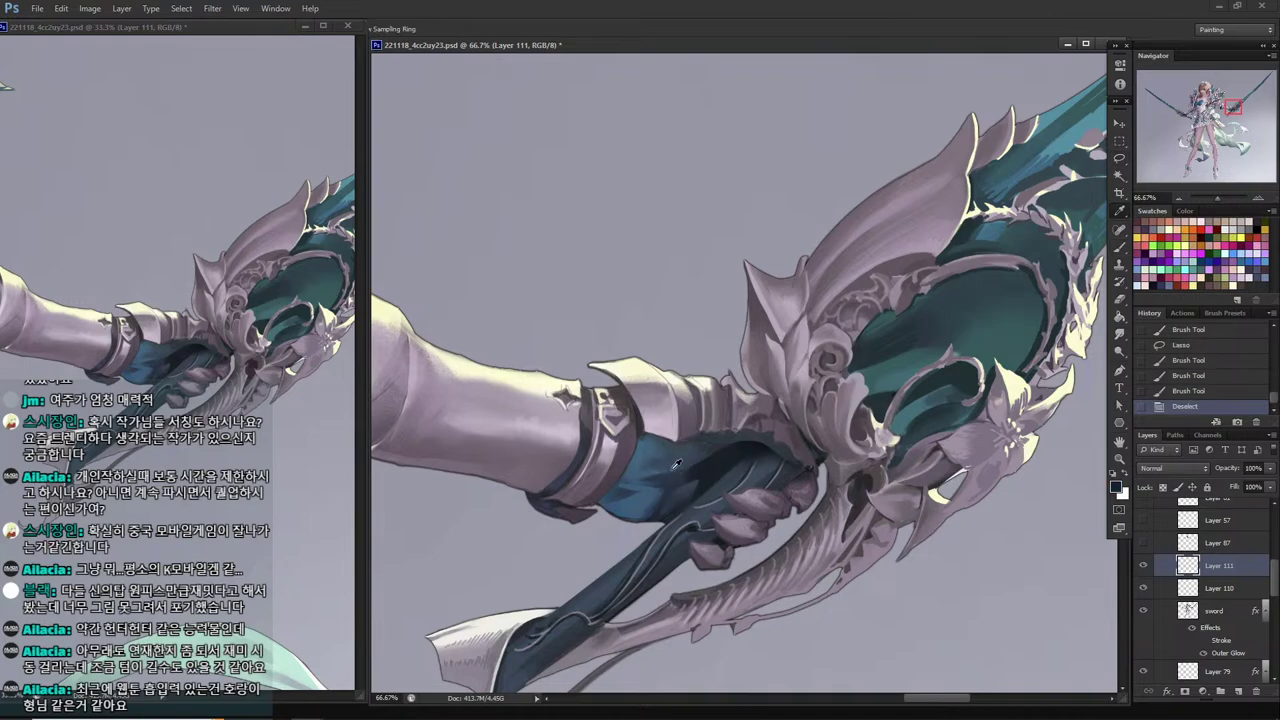
click(694, 454)
key(l)
mouse_move(597, 403)
mouse_down()
mouse_move(596, 440)
mouse_move(590, 394)
mouse_move(595, 455)
mouse_move(591, 395)
mouse_move(588, 446)
mouse_up()
key(i)
key(b)
drag(588, 394, 578, 432)
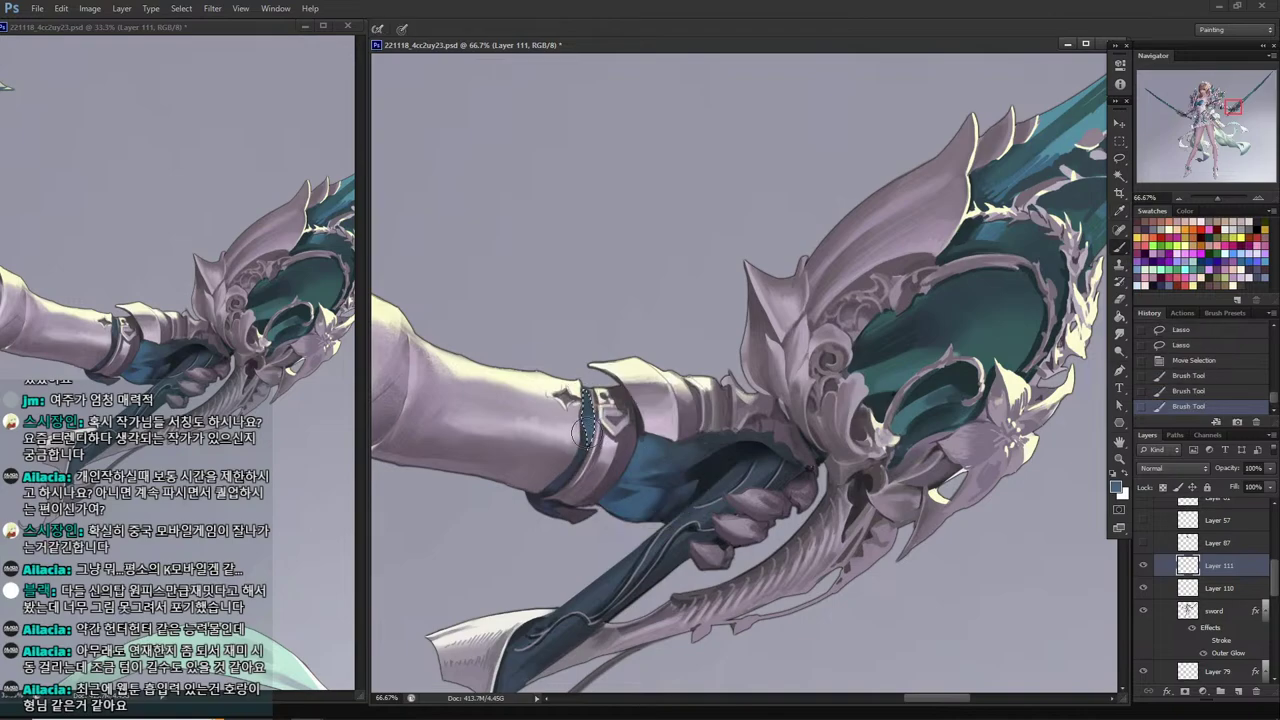
key(l)
click(570, 384)
key(Return)
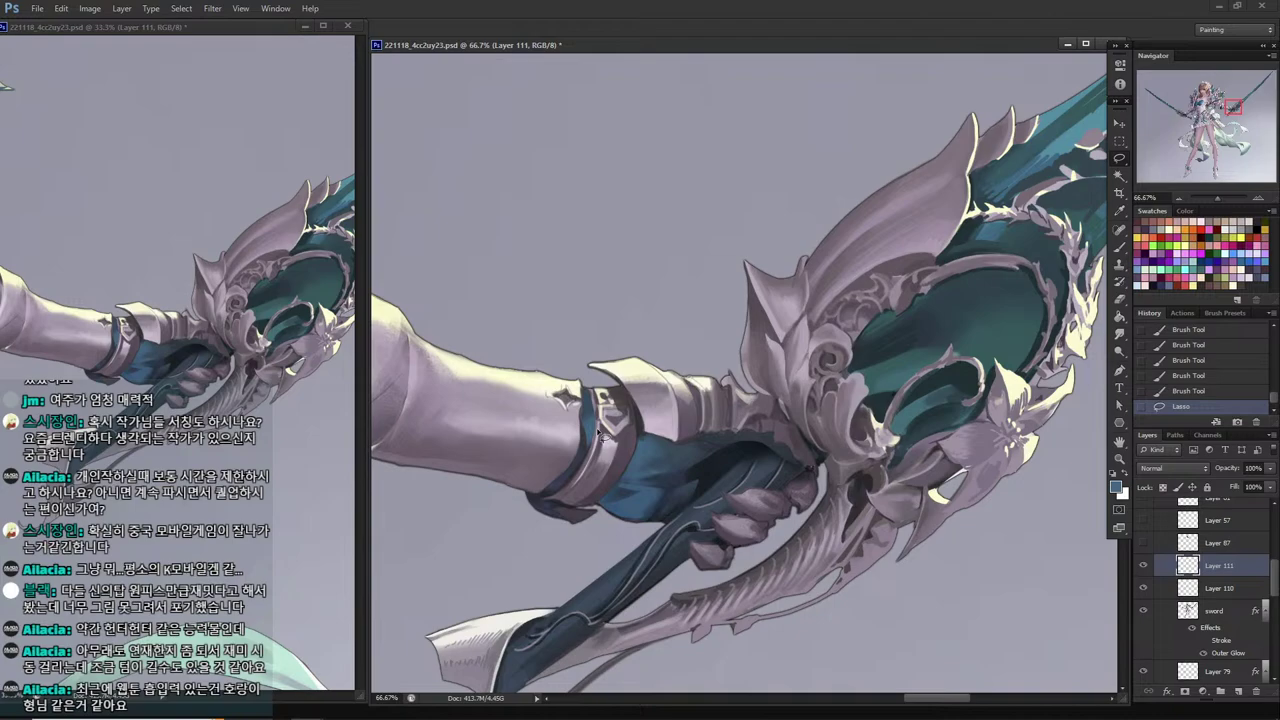
key(Return)
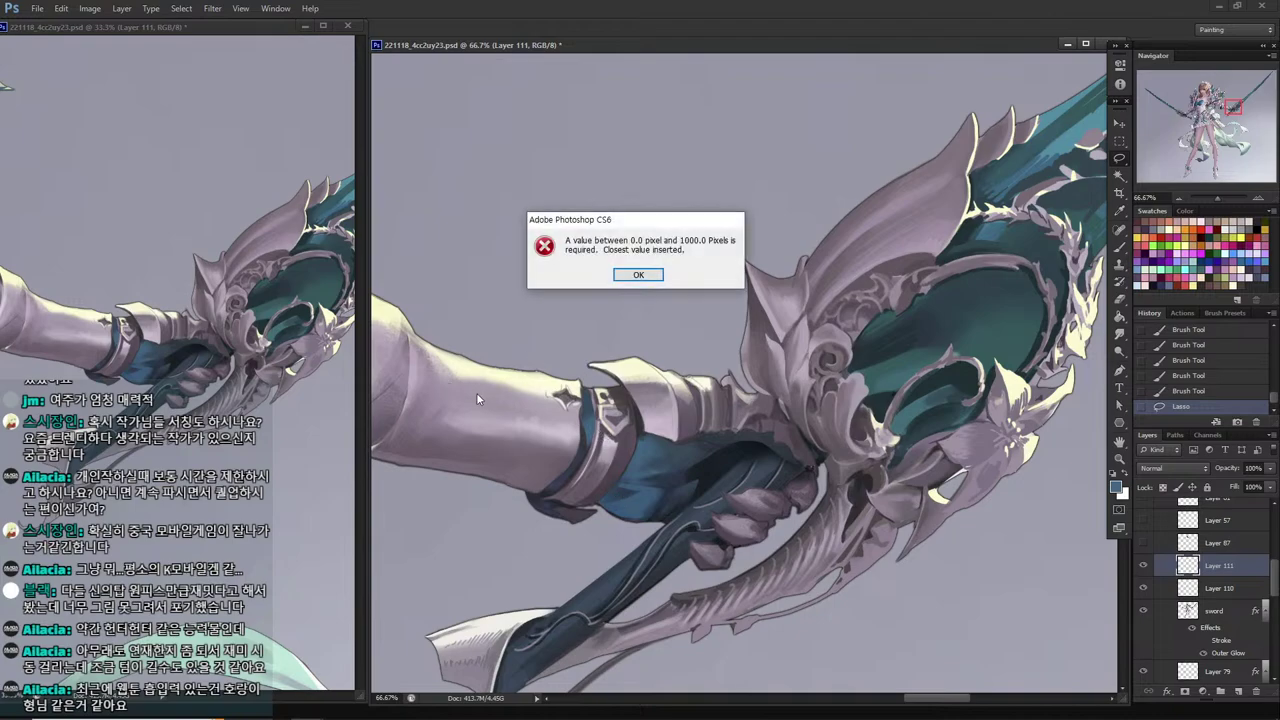
key(Return)
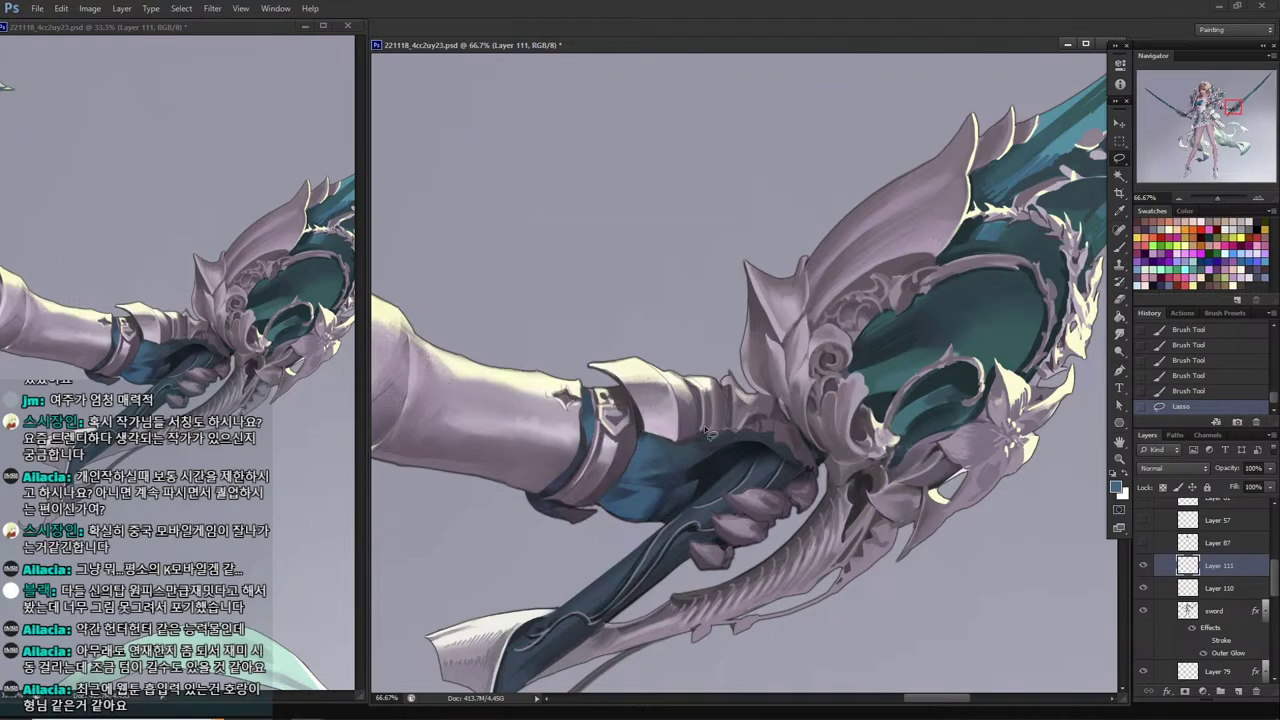
Select the lower edge of the wrist cuff near the sword guard and shade it with sampled colours.
mouse_move(733, 435)
mouse_down()
mouse_move(718, 444)
mouse_move(705, 420)
mouse_move(727, 405)
mouse_move(697, 443)
mouse_up()
key(b)
alt+click(728, 418)
mouse_move(704, 436)
mouse_down()
mouse_move(694, 446)
mouse_move(714, 432)
mouse_up()
alt+click(700, 440)
drag(716, 430, 713, 452)
Refine the ridged bands at the hand end of the wrist cuff with sampled armour tones inside a selection.
mouse_move(715, 390)
mouse_down()
mouse_move(654, 423)
mouse_move(637, 471)
mouse_move(655, 472)
mouse_move(648, 436)
mouse_up()
key(l)
key(b)
alt+click(649, 456)
mouse_move(646, 440)
mouse_down()
mouse_move(652, 468)
mouse_move(650, 444)
mouse_move(650, 457)
mouse_up()
key(ctrl+d)
alt+click(648, 447)
mouse_move(648, 450)
mouse_down()
mouse_move(654, 436)
mouse_move(630, 414)
mouse_up()
alt+click(658, 426)
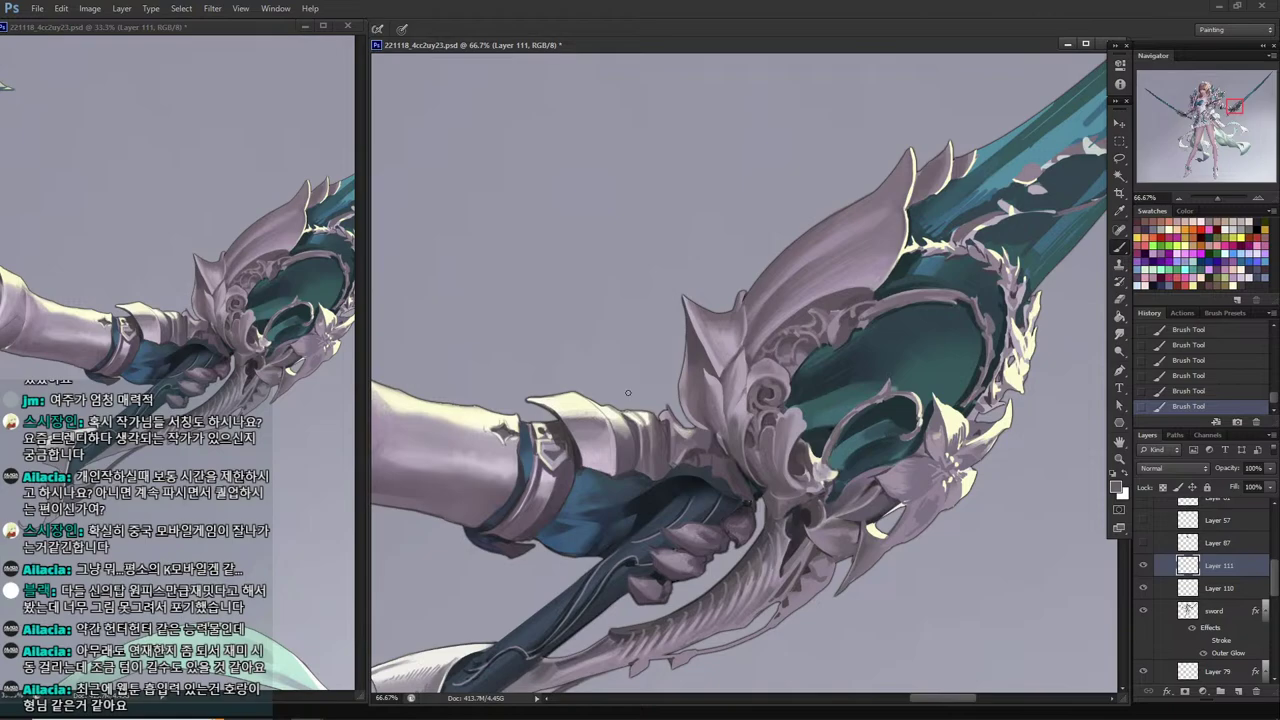
Compare the wrist cuff without and with the last three brush strokes, and save the document.
key(ctrl+alt+z)
key(ctrl+alt+z)
key(ctrl+alt+z)
key(ctrl+s)
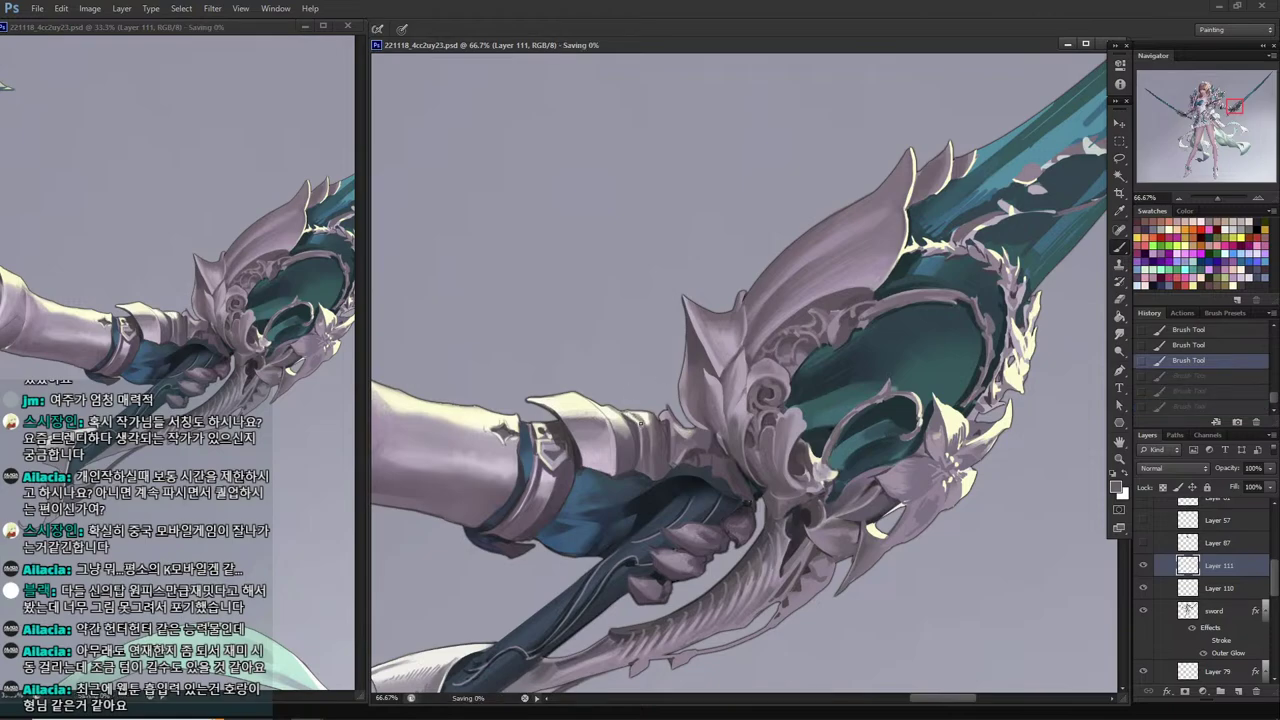
key(ctrl+shift+z)
key(ctrl+shift+z)
key(ctrl+shift+z)
Deepen the shading where the knuckles meet the sword guard with sampled dark tones inside lasso selections, and deselect.
alt+click(670, 421)
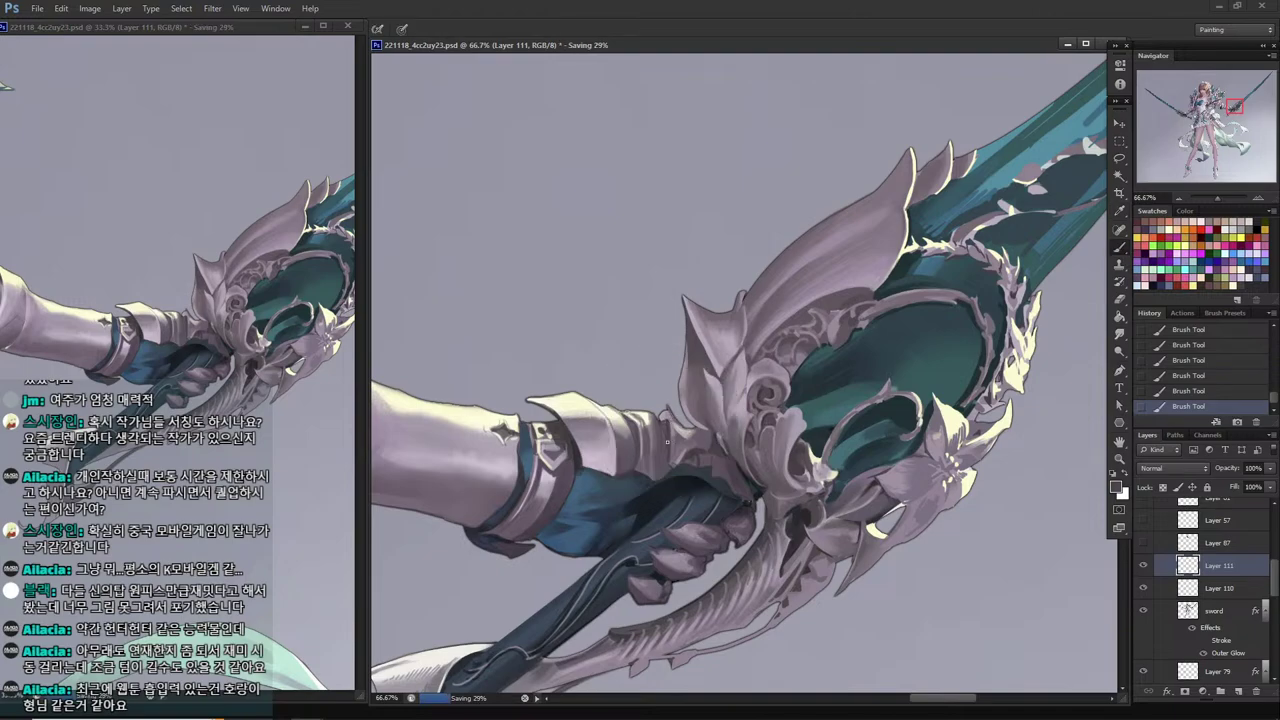
alt+click(748, 512)
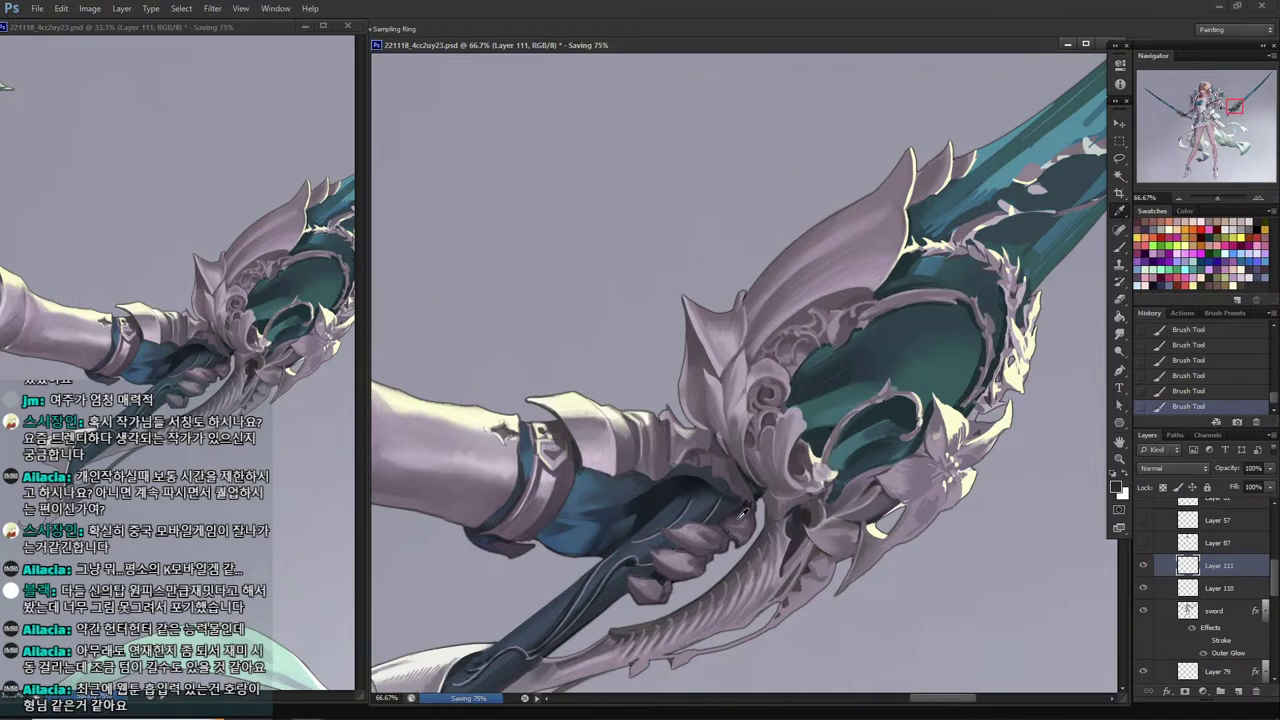
key(l)
mouse_move(748, 517)
mouse_down()
mouse_move(727, 523)
mouse_move(740, 535)
mouse_move(749, 516)
mouse_move(729, 521)
mouse_up()
key(b)
alt+click(703, 518)
key(l)
key(ctrl+d)
key(b)
alt+click(733, 519)
drag(740, 513, 732, 520)
key(l)
key(ctrl+d)
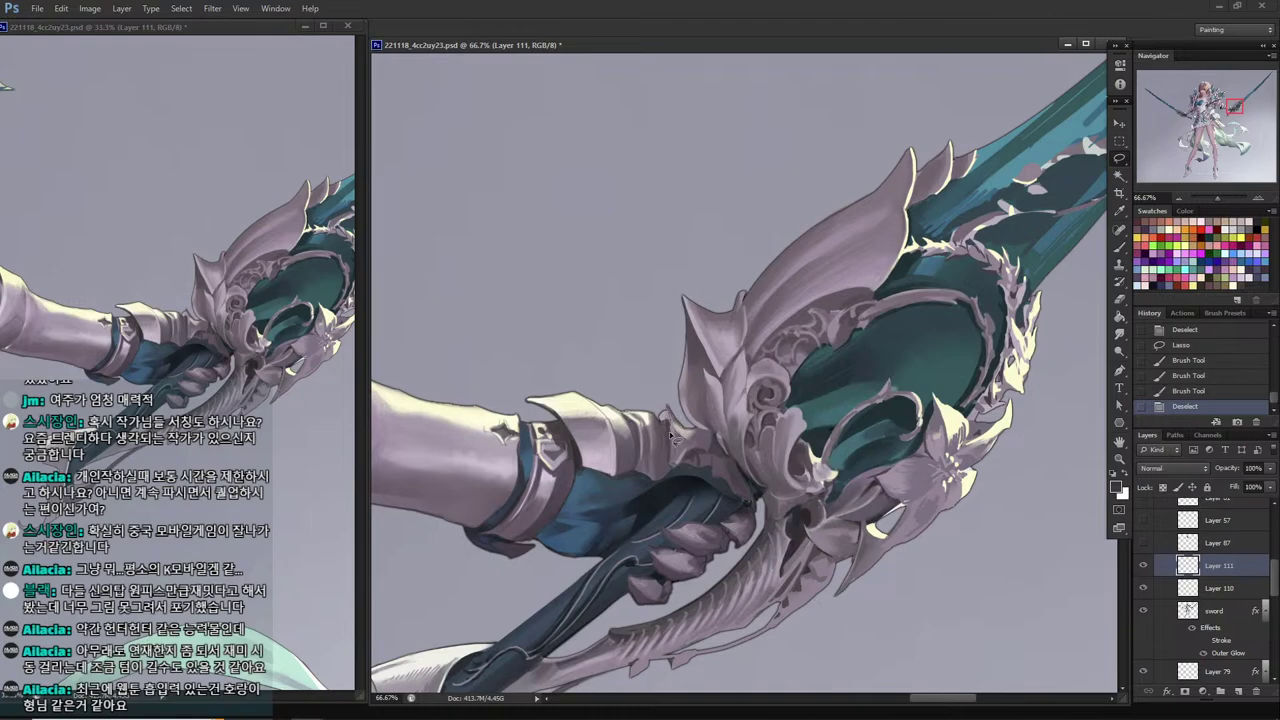
Paint the pointed tip of armour between the wrist cuff and the sword guard with sampled mauve, and save the document.
key(b)
drag(670, 436, 667, 408)
alt+click(670, 418)
drag(670, 418, 676, 396)
key(l)
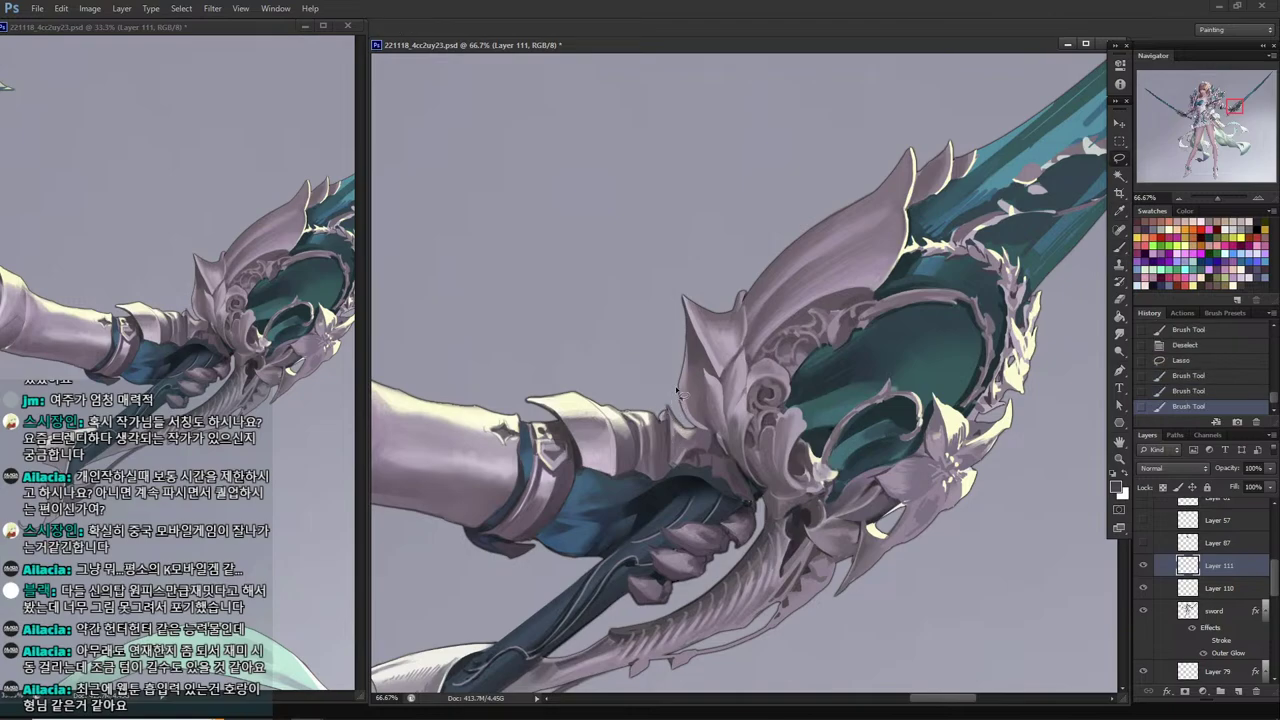
key(ctrl+d)
key(ctrl+s)
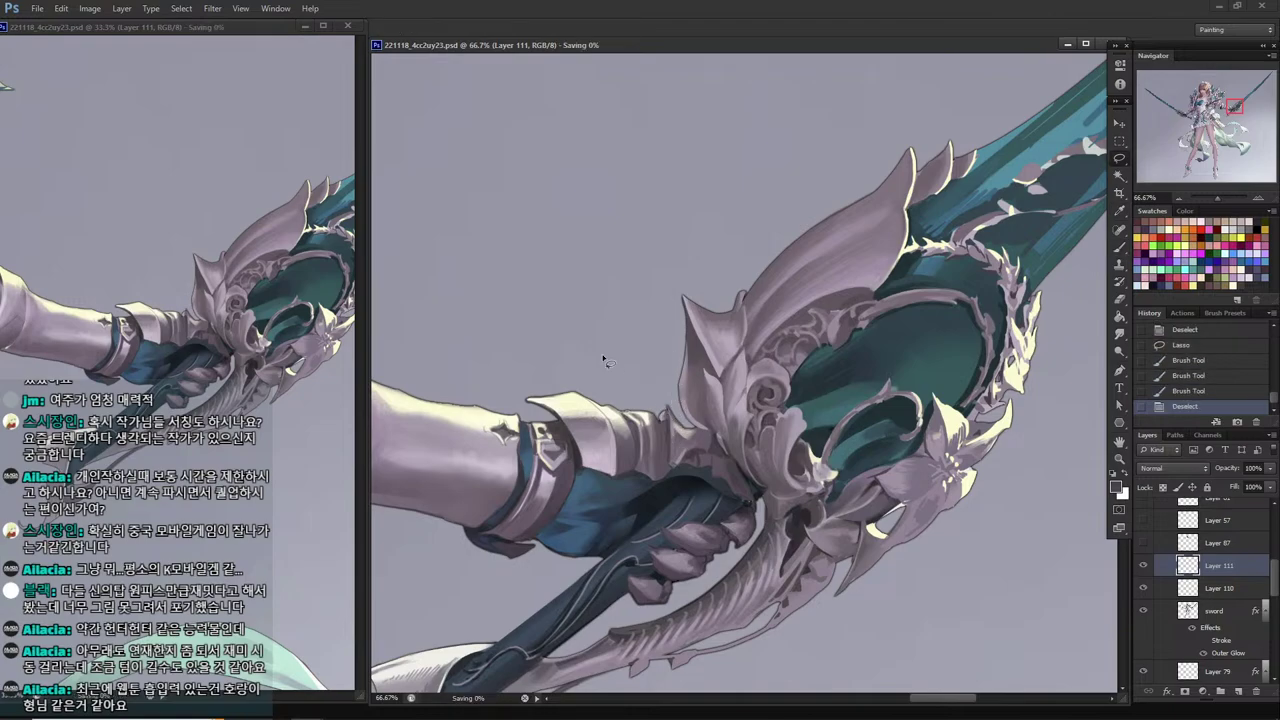
Sample a light tone from the cuff plate, paint highlights on the armour piece beside the sword guard, and deselect.
key(i)
click(578, 397)
key(b)
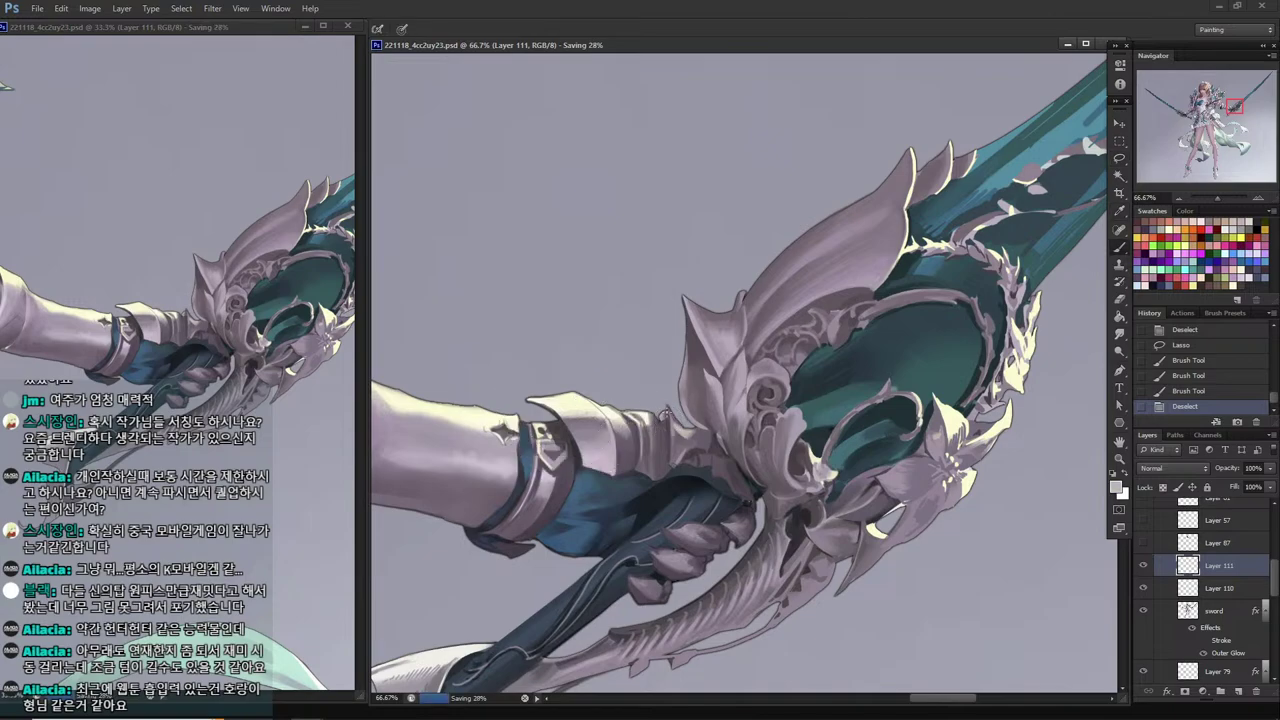
drag(674, 459, 684, 436)
mouse_move(690, 442)
mouse_down()
mouse_move(686, 426)
mouse_move(677, 467)
mouse_move(714, 438)
mouse_move(675, 470)
mouse_move(658, 448)
mouse_move(686, 452)
mouse_up()
key(l)
key(b)
drag(678, 458, 690, 444)
key(l)
click(649, 354)
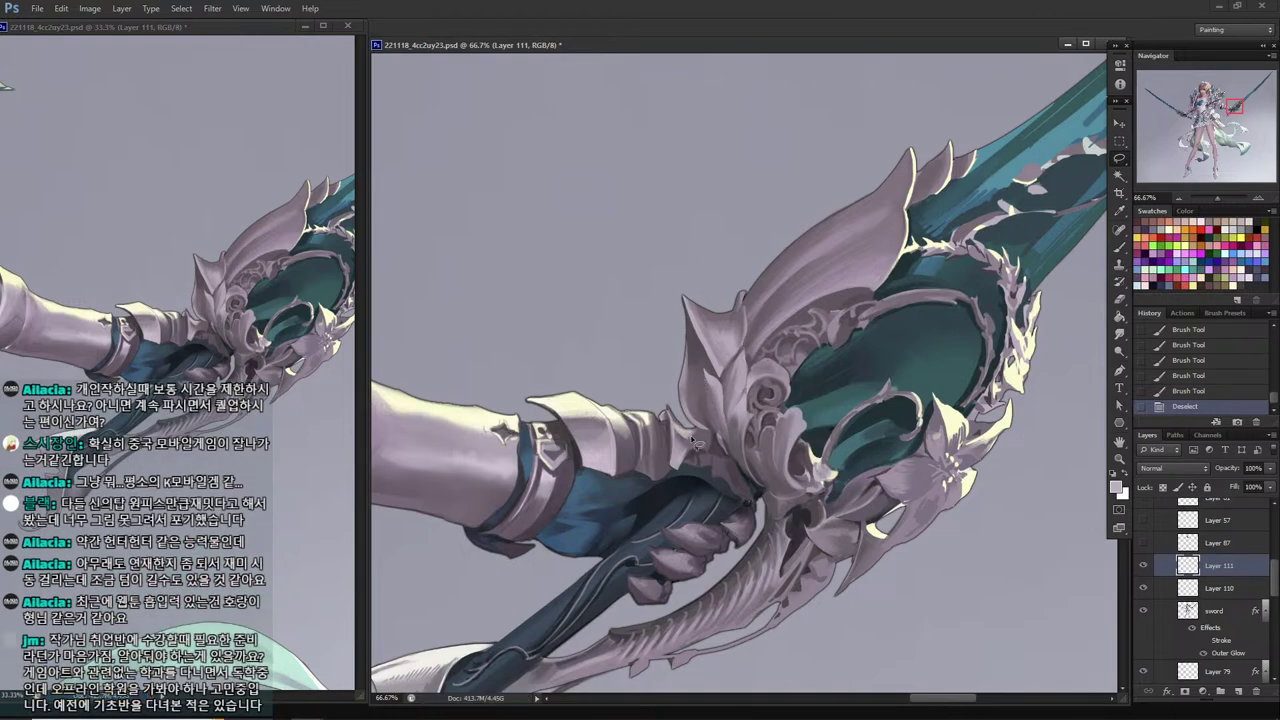
Select the lower edge of the armour above the back of the hand, retouch it with the brush, and deselect.
mouse_move(686, 472)
mouse_down()
mouse_move(702, 431)
mouse_move(668, 496)
mouse_up()
key(b)
key(l)
key(ctrl+d)
Clear two small areas of stray paint around the pointed armour tip beside the sword guard.
drag(648, 397, 652, 398)
key(Delete)
key(ctrl+d)
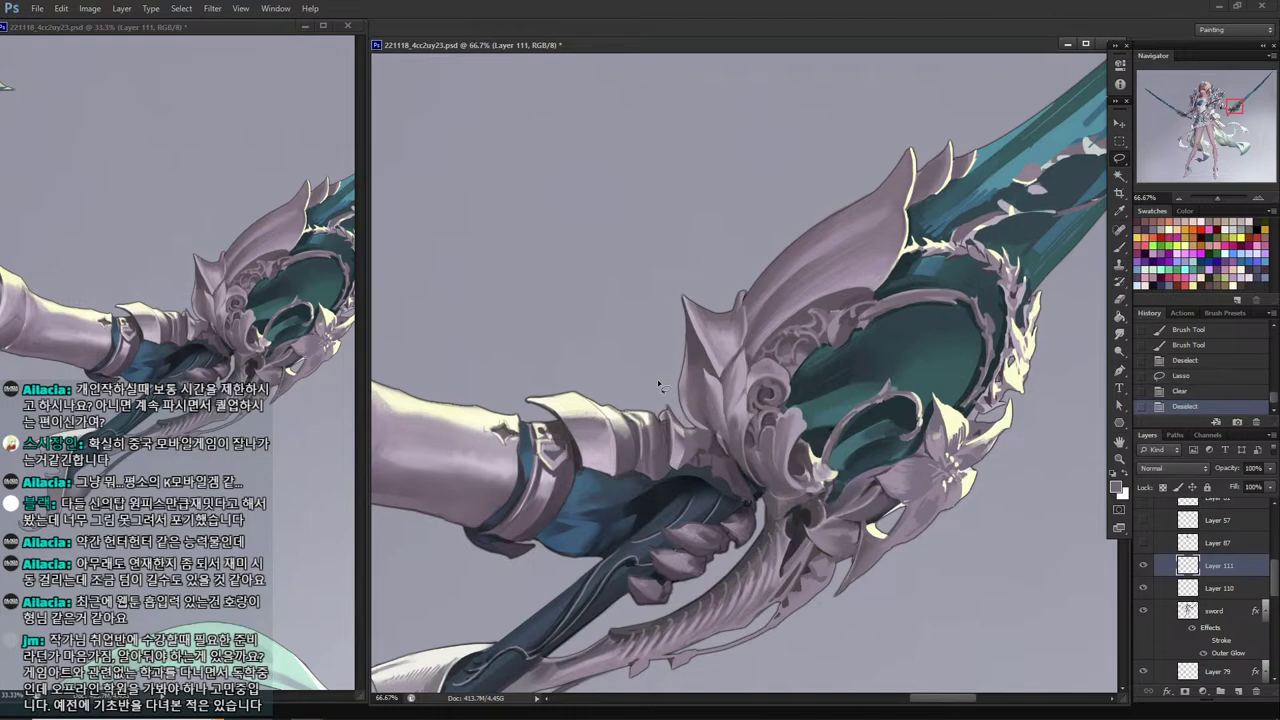
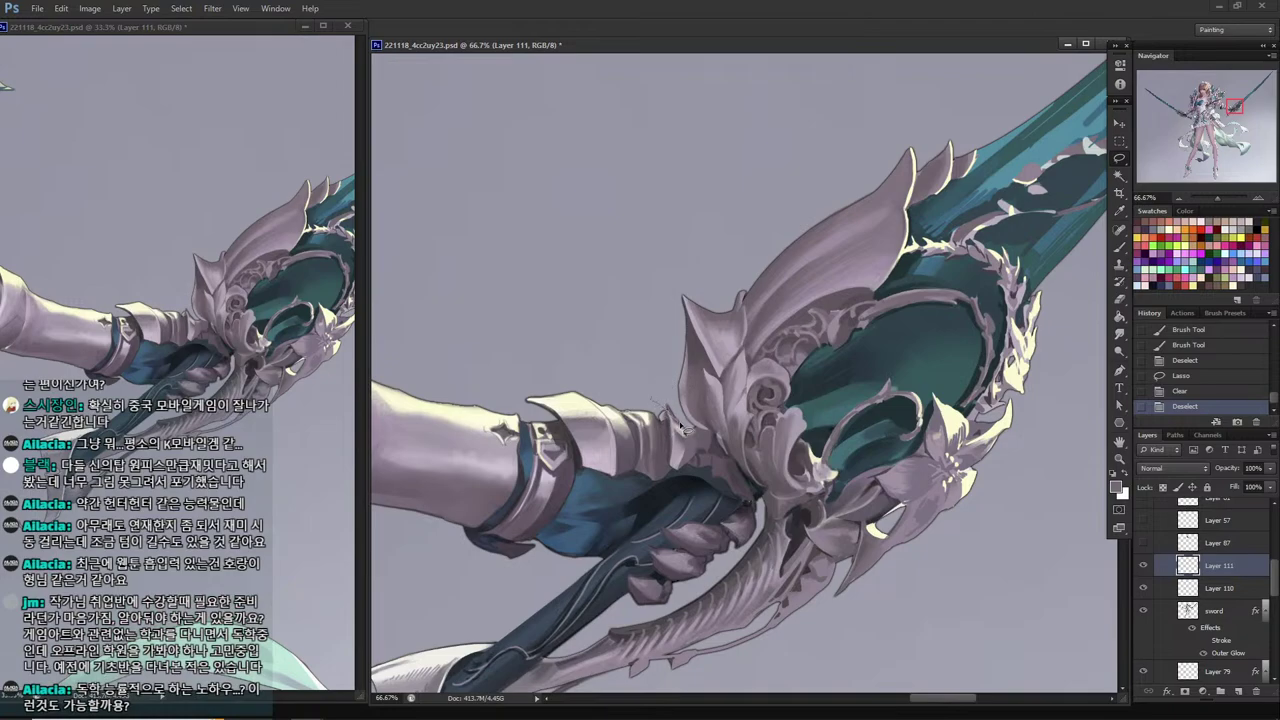
drag(680, 427, 655, 380)
key(Delete)
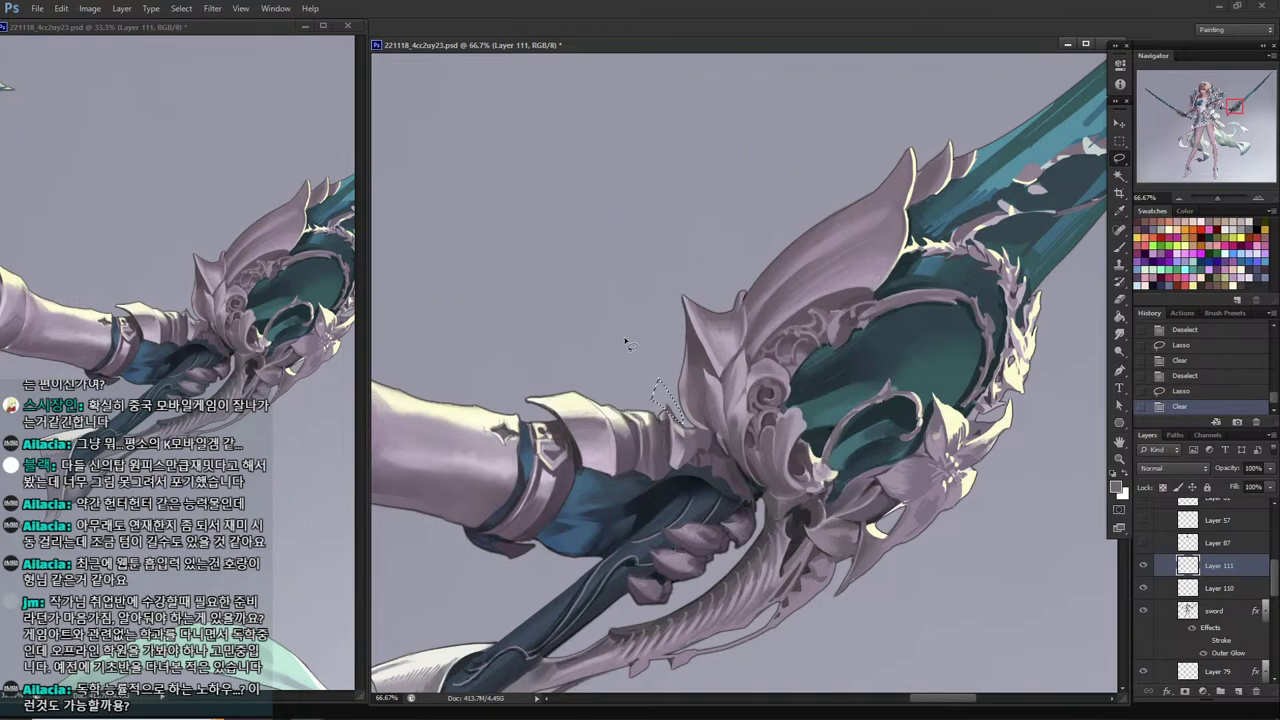
Merge Layers 111 and 110 into the sword layer with the selected sliver cleared from it, and save the document.
key(ctrl+e)
key(ctrl+e)
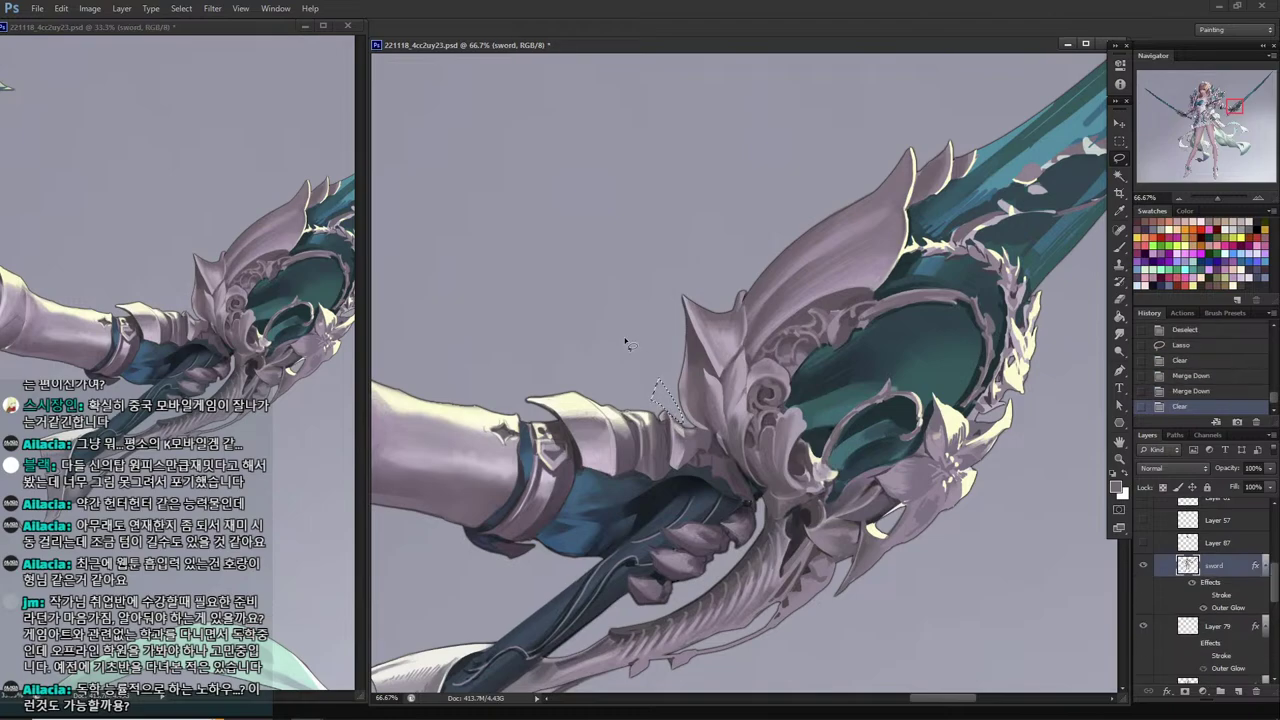
key(ctrl+d)
key(ctrl+s)
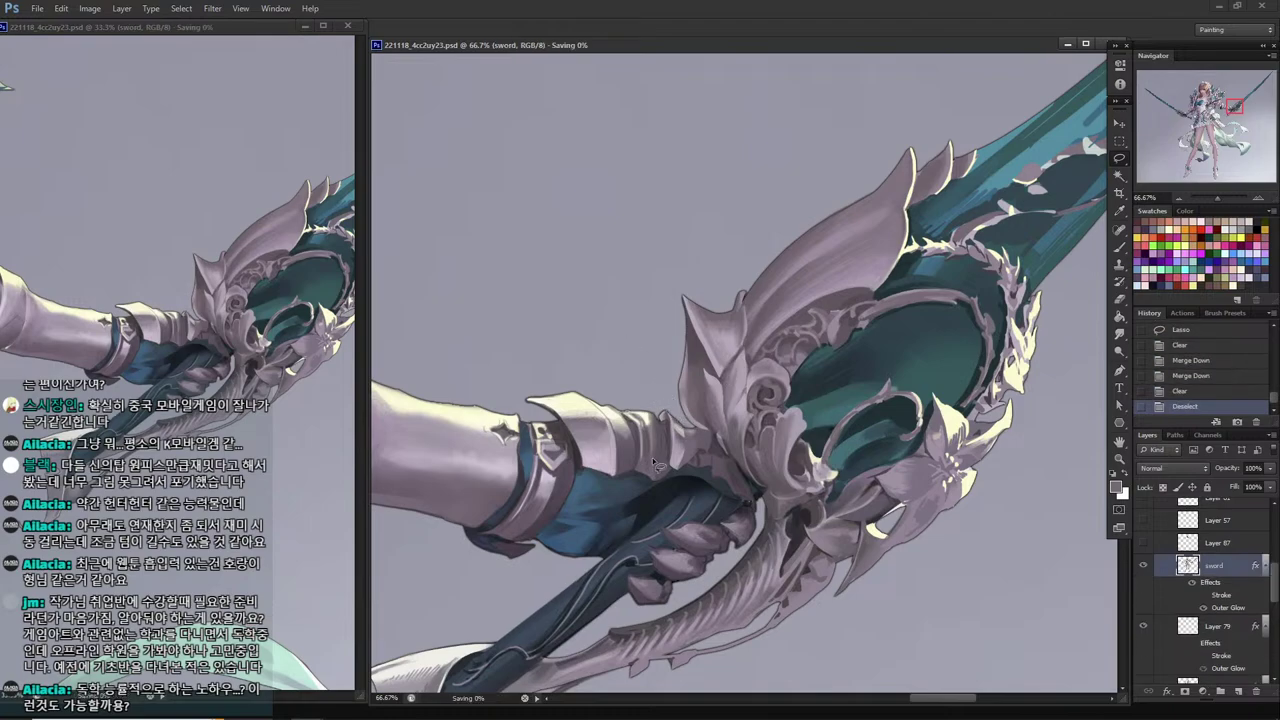
Sample a dark tone, select the gap between the sword grip and the gloved fingers, darken it with the brush, and deselect.
key(i)
click(660, 491)
key(l)
mouse_move(684, 538)
mouse_down()
mouse_move(645, 545)
mouse_move(678, 551)
mouse_up()
key(b)
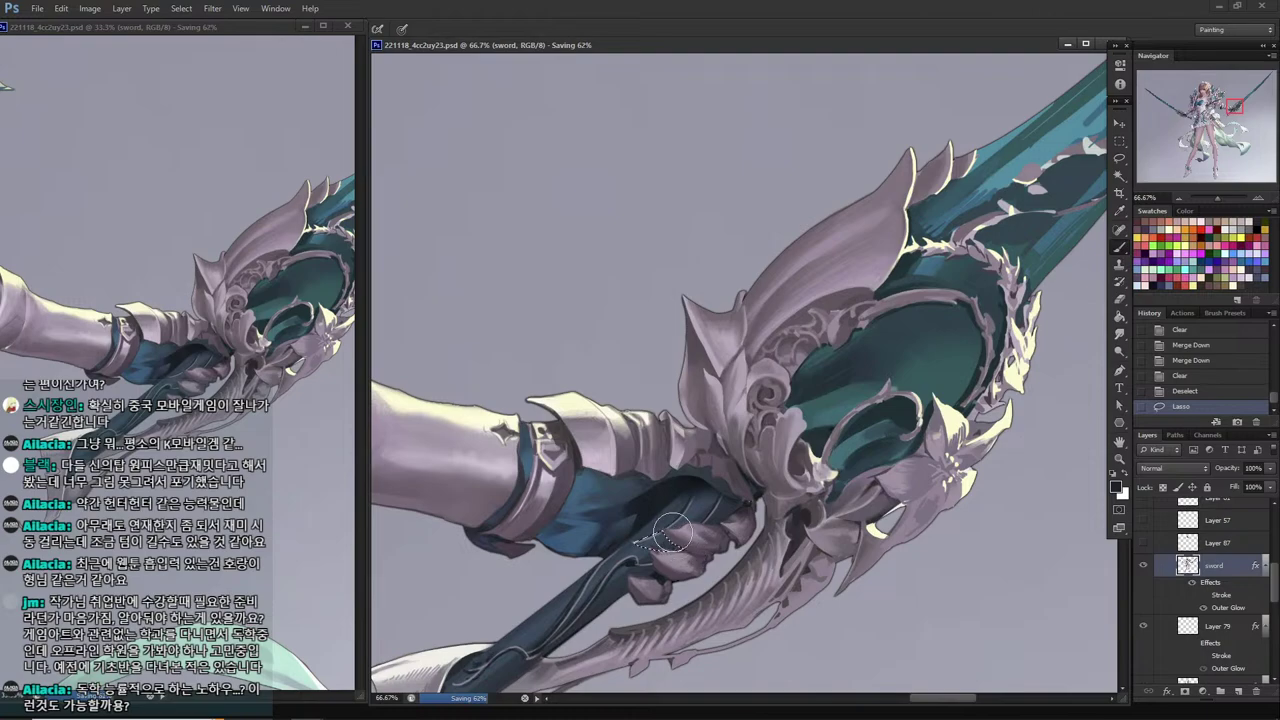
drag(670, 534, 678, 541)
drag(672, 533, 678, 540)
drag(664, 536, 681, 541)
drag(676, 534, 690, 546)
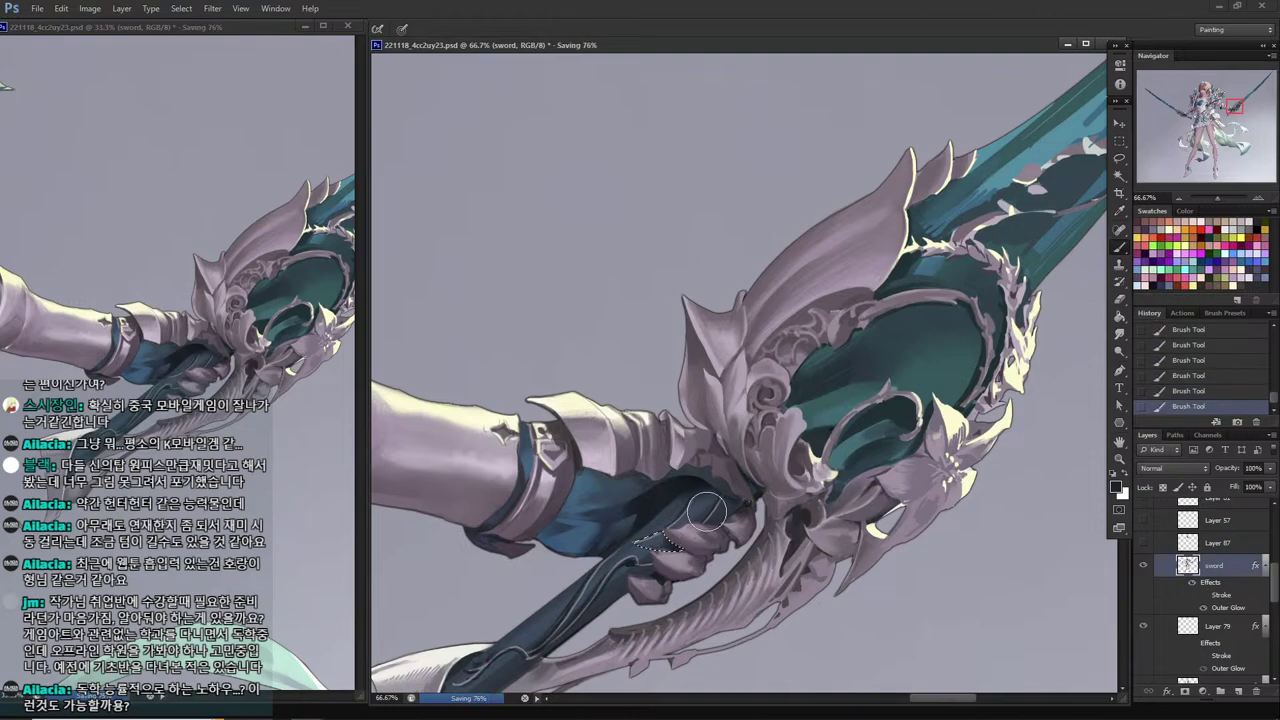
key(l)
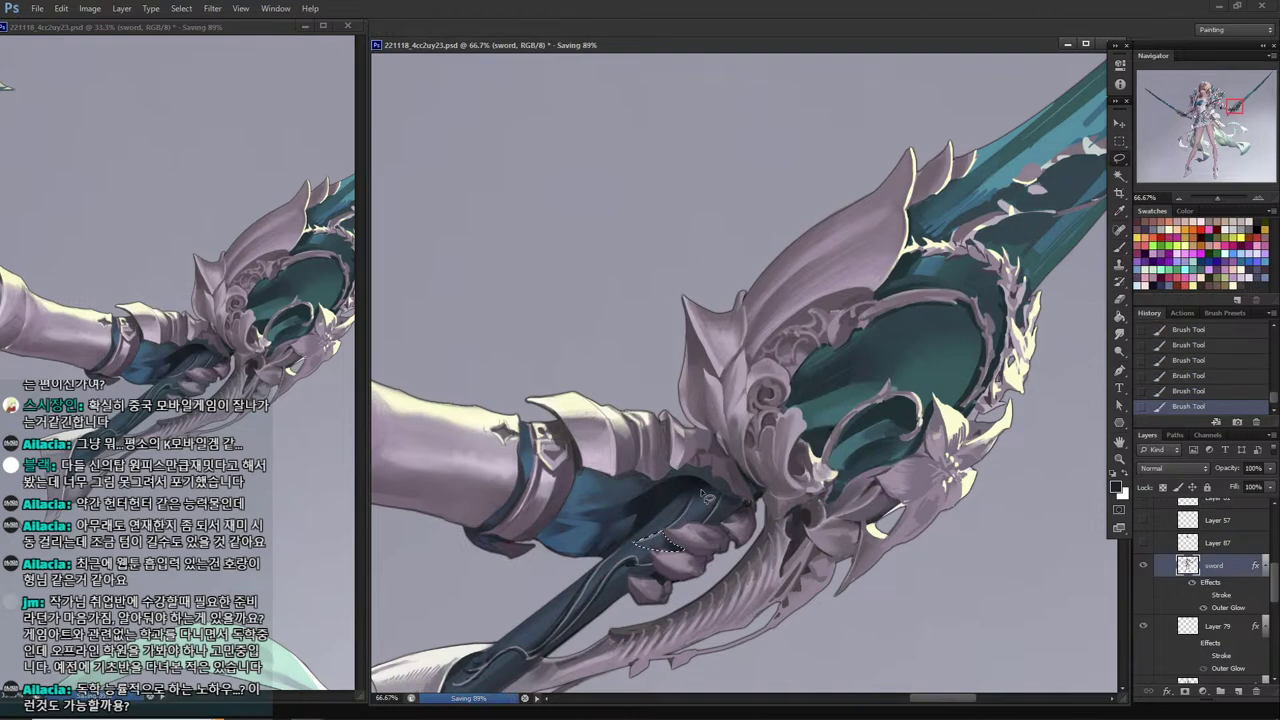
key(ctrl+d)
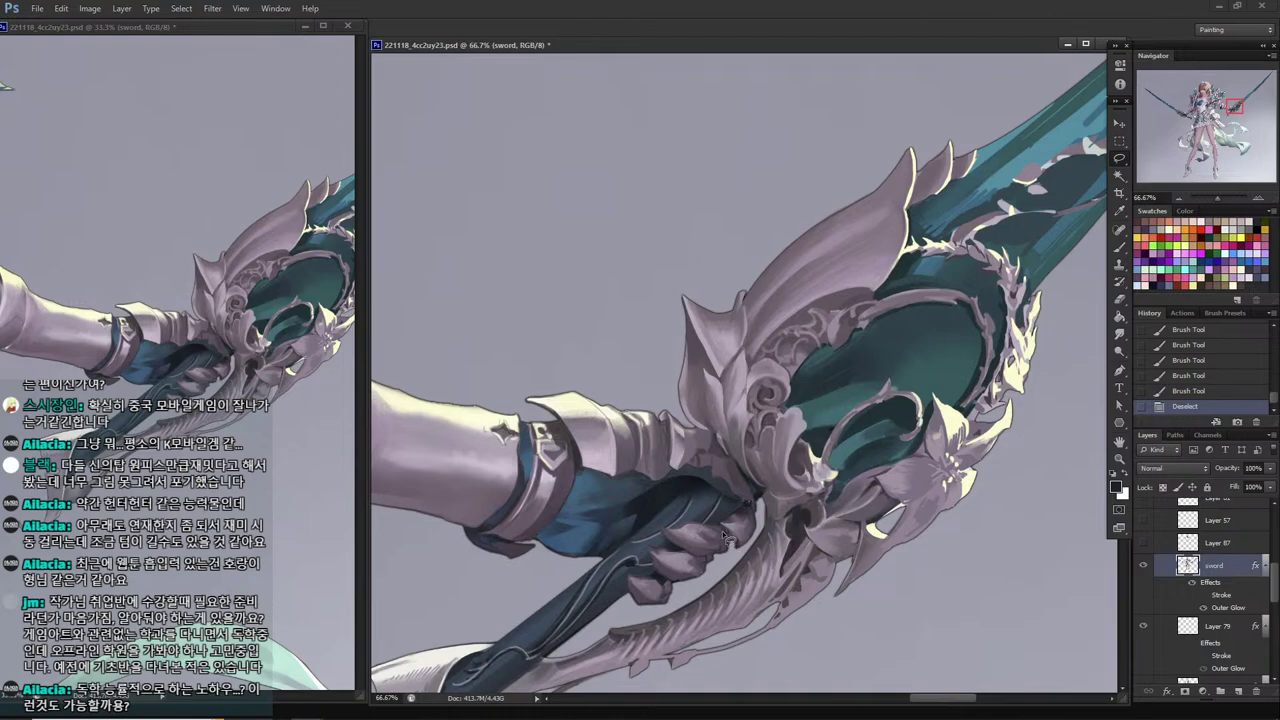
Select the upper finger of the gloved hand near its tip, shade it with the dark brush, and deselect.
mouse_move(724, 530)
mouse_down()
mouse_move(700, 540)
mouse_move(722, 522)
mouse_move(712, 536)
mouse_up()
key(b)
drag(730, 522, 708, 536)
key(l)
key(ctrl+d)
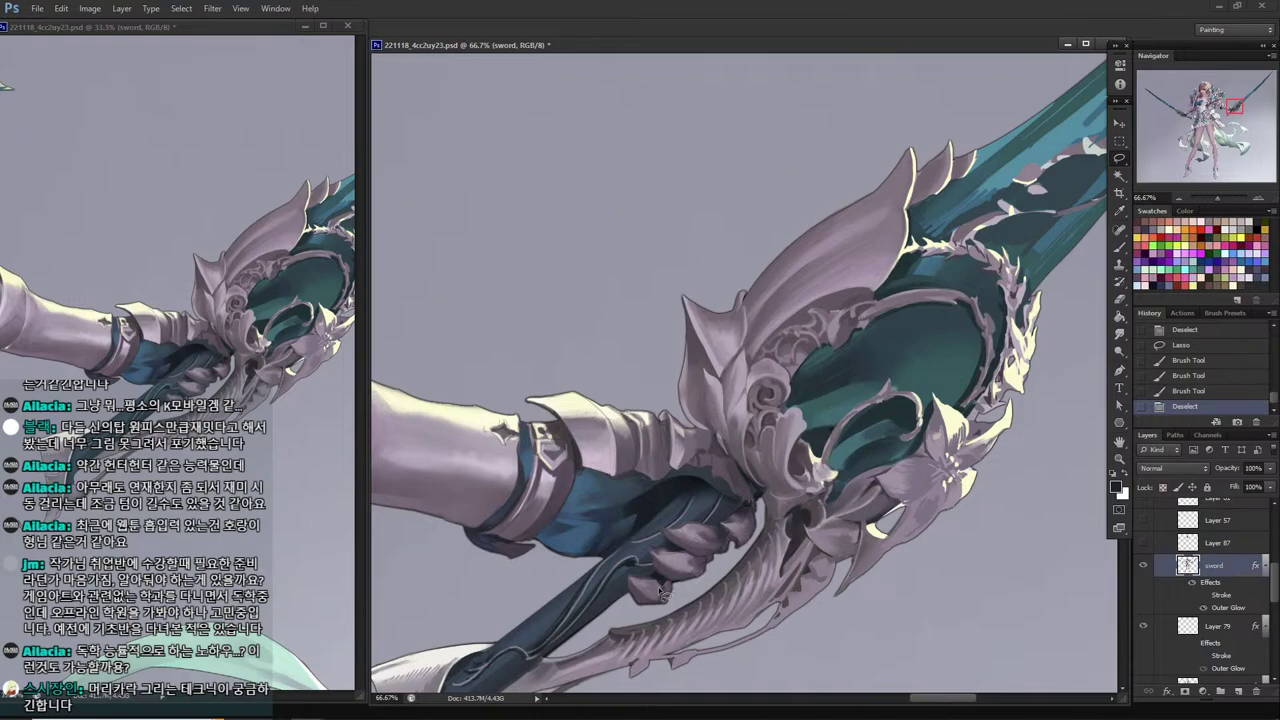
Retouch the lowest finger's shading, sample a tone from the neighbouring finger, and deselect.
key(b)
mouse_move(670, 600)
mouse_down()
mouse_move(650, 590)
mouse_move(700, 565)
mouse_move(690, 552)
mouse_move(680, 564)
mouse_up()
key(l)
key(ctrl+d)
key(l)
key(b)
alt+click(700, 560)
key(ctrl+d)
Select the underside of the middle finger, paint it with a sampled tone, drop the selection, and save the document.
key(l)
mouse_move(680, 564)
mouse_down()
mouse_move(656, 556)
mouse_move(698, 574)
mouse_move(686, 543)
mouse_up()
key(b)
alt+click(690, 565)
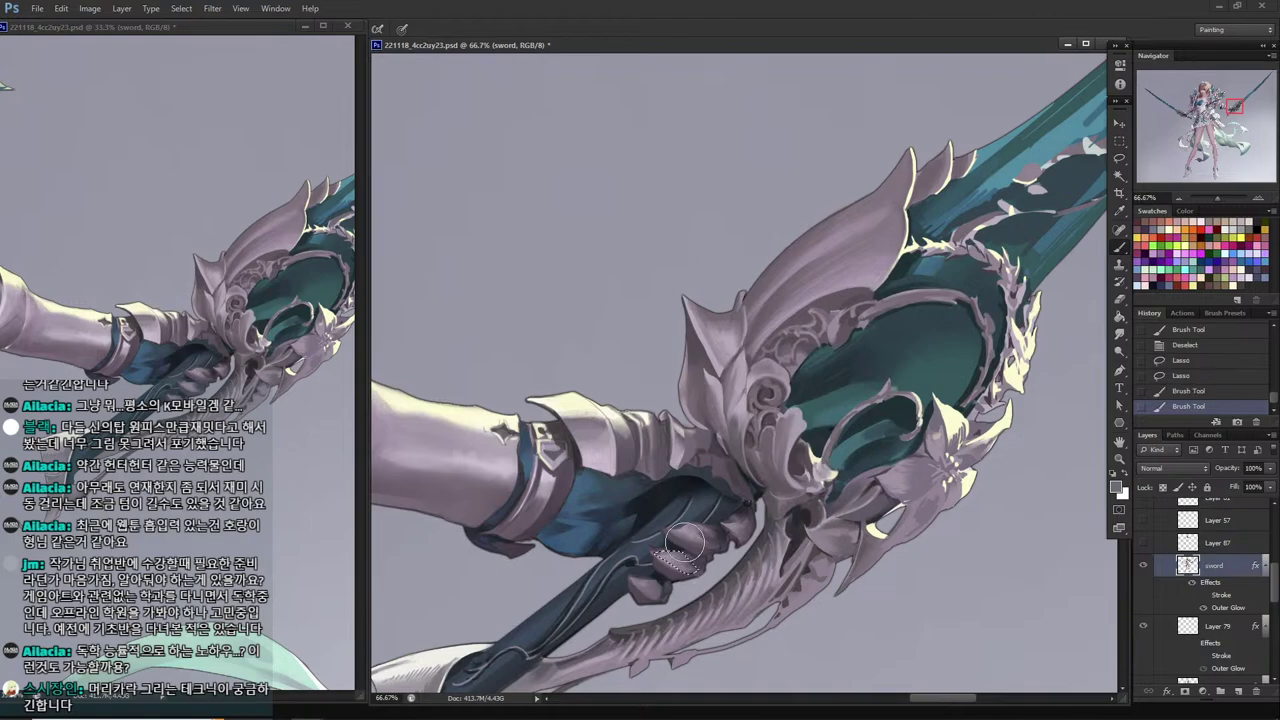
key(l)
drag(572, 406, 607, 420)
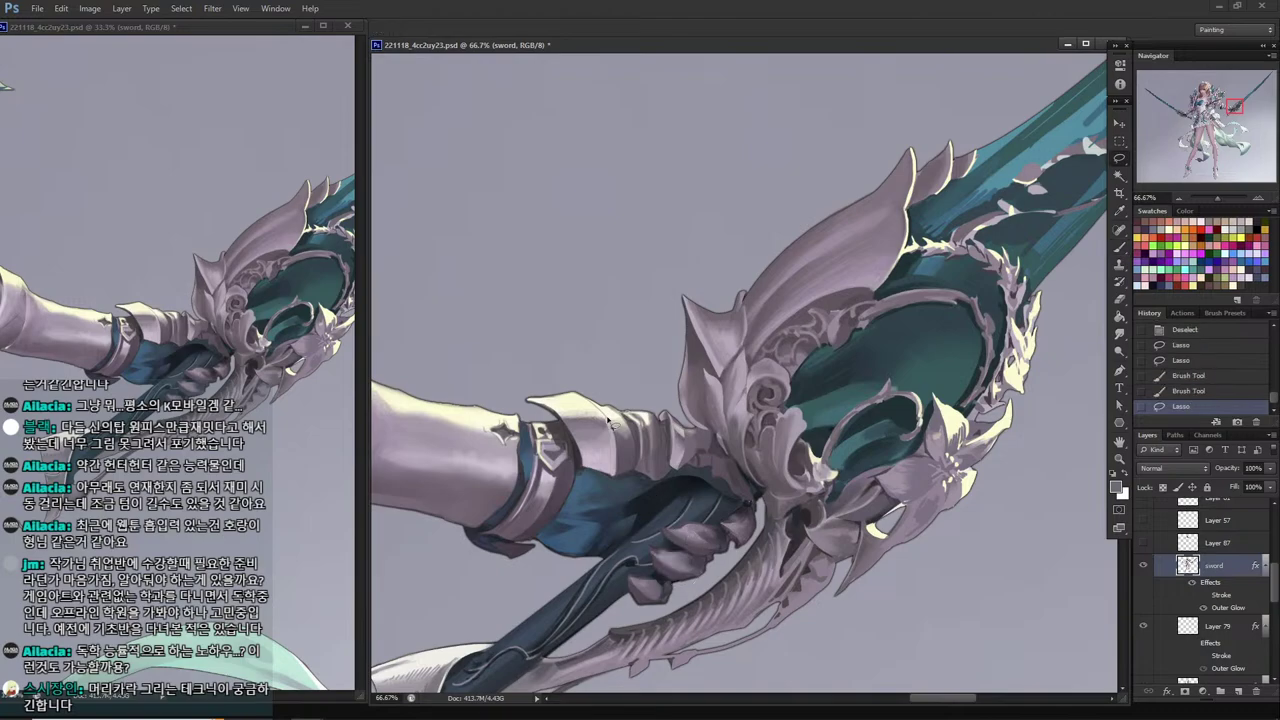
key(ctrl+s)
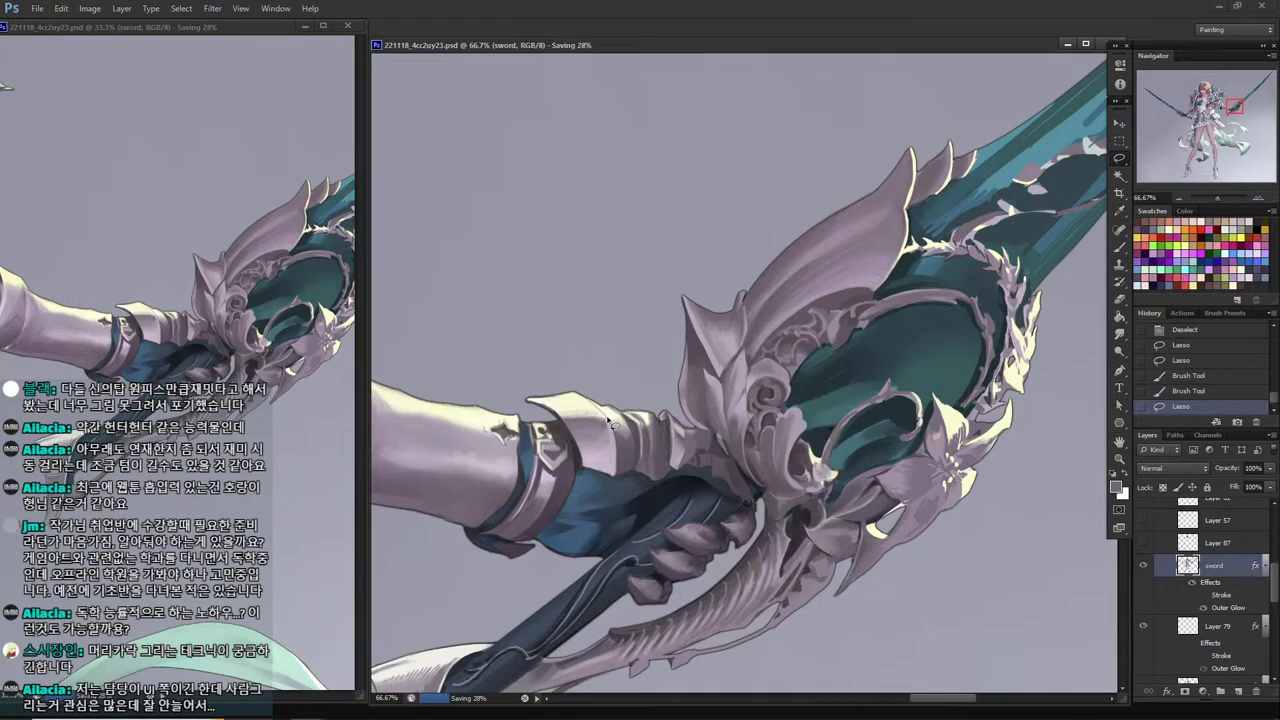
Add a new layer above the sword layer and sample a tone from the lower cuff armour.
key(ctrl+shift+n)
key(Return)
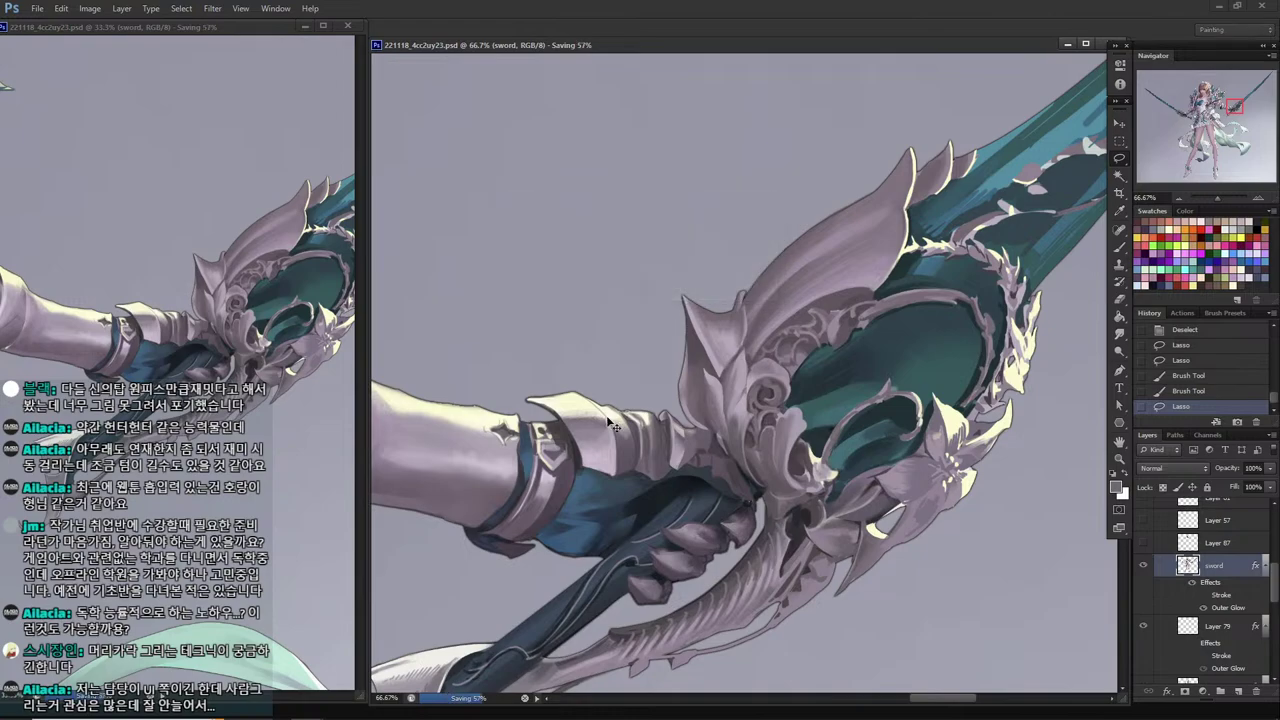
key(i)
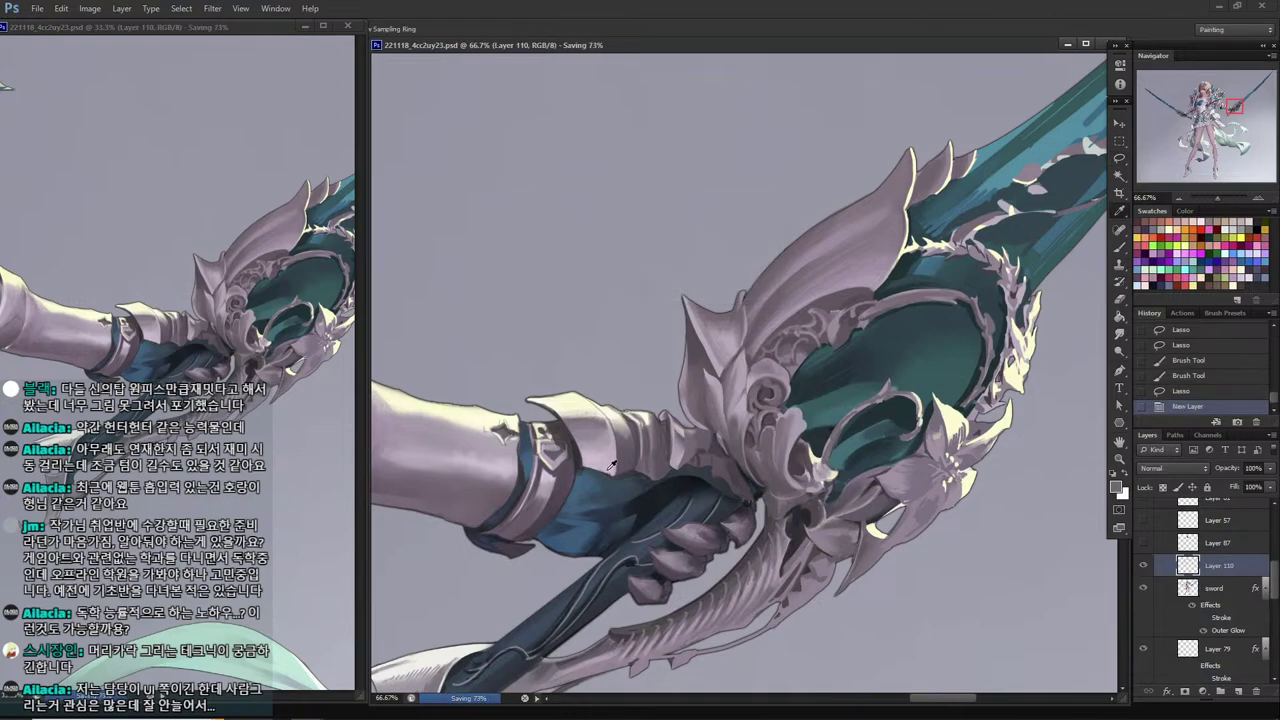
click(606, 470)
Select the area around the spiral scroll on the sword guard, brush light tones into it, and deselect.
key(l)
mouse_move(746, 355)
mouse_down()
mouse_move(732, 407)
mouse_move(744, 354)
mouse_up()
drag(738, 376, 738, 376)
key(b)
drag(748, 392, 738, 372)
drag(746, 388, 736, 370)
drag(774, 383, 713, 405)
key(l)
key(ctrl+d)
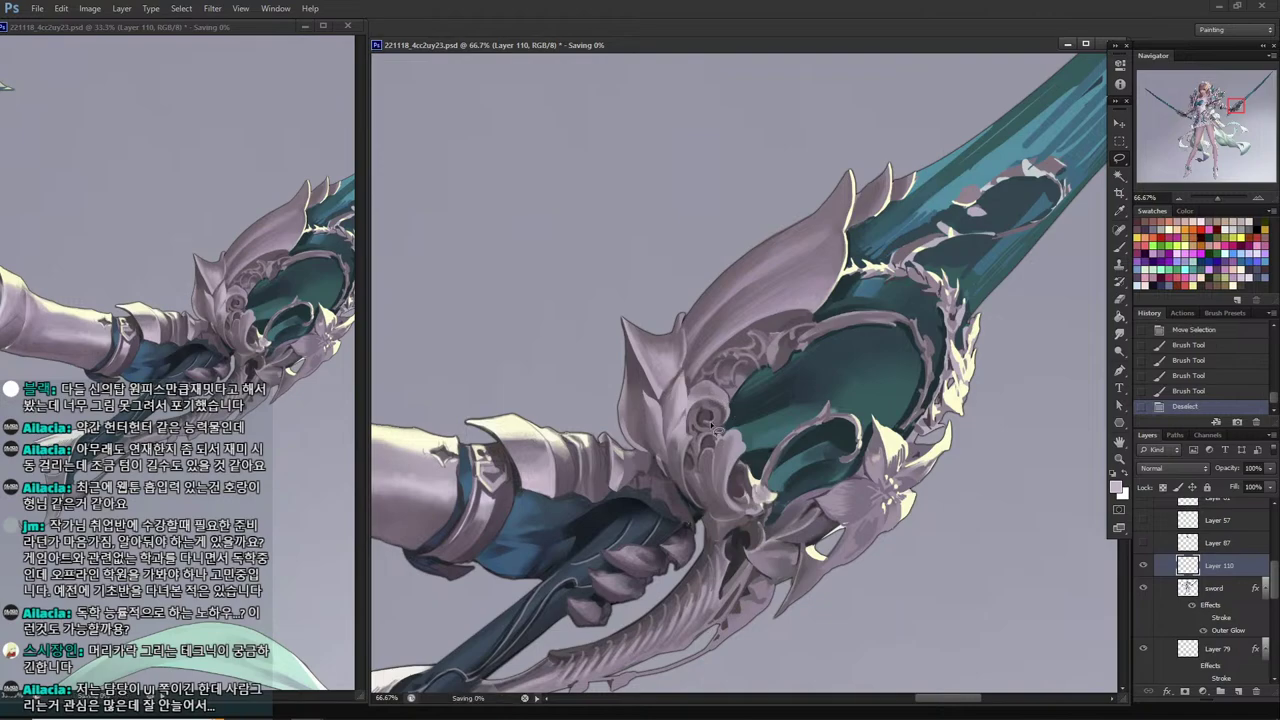
Brush more light paint along the upper rim of the guard's spiral scroll and deselect.
key(b)
drag(717, 390, 692, 404)
mouse_move(706, 392)
mouse_down()
mouse_move(684, 410)
mouse_move(724, 398)
mouse_move(698, 382)
mouse_move(711, 389)
mouse_up()
key(l)
key(ctrl+d)
key(b)
key(l)
key(ctrl+d)
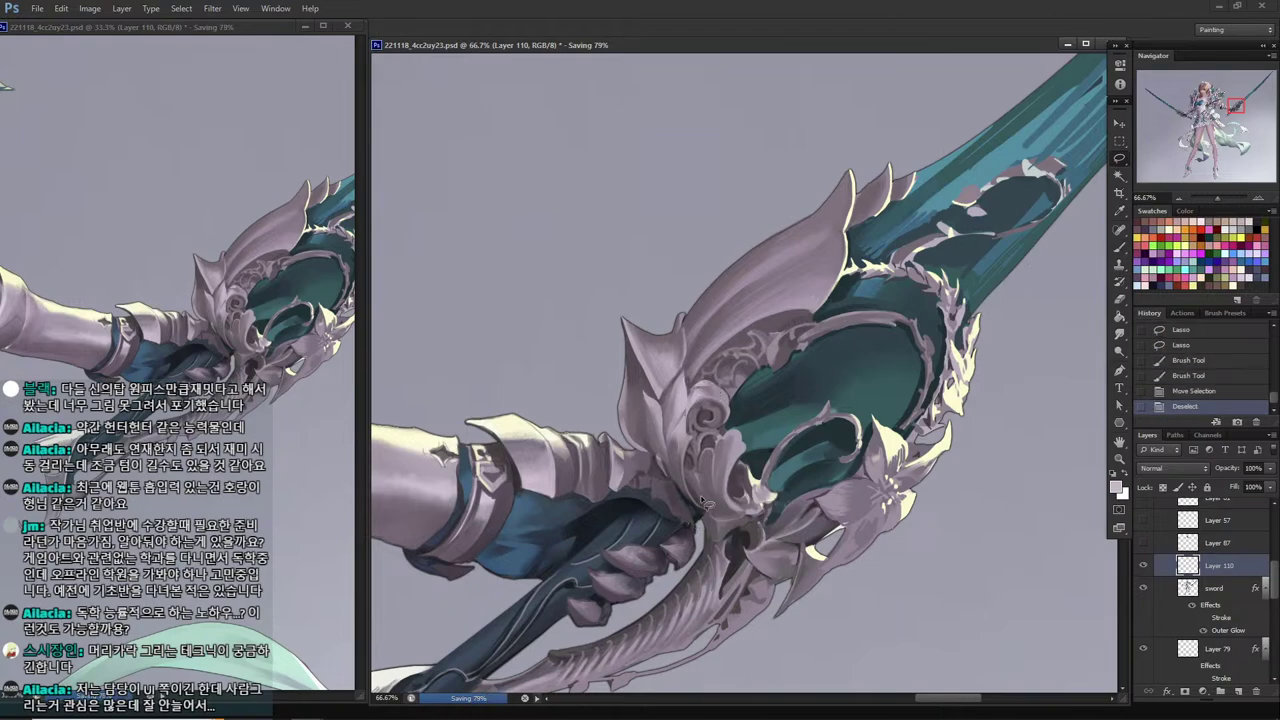
Clear the stray paint just above the guard's spiral scroll and deselect.
drag(701, 396, 703, 366)
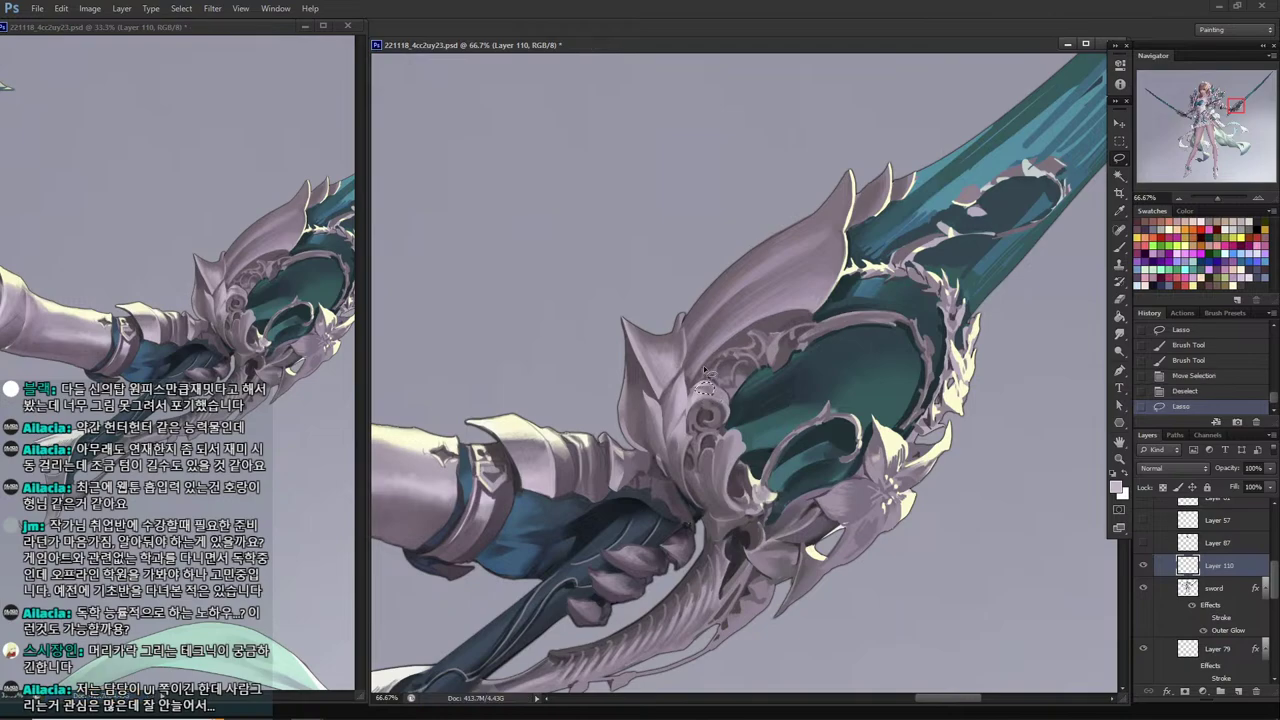
key(Delete)
key(ctrl+d)
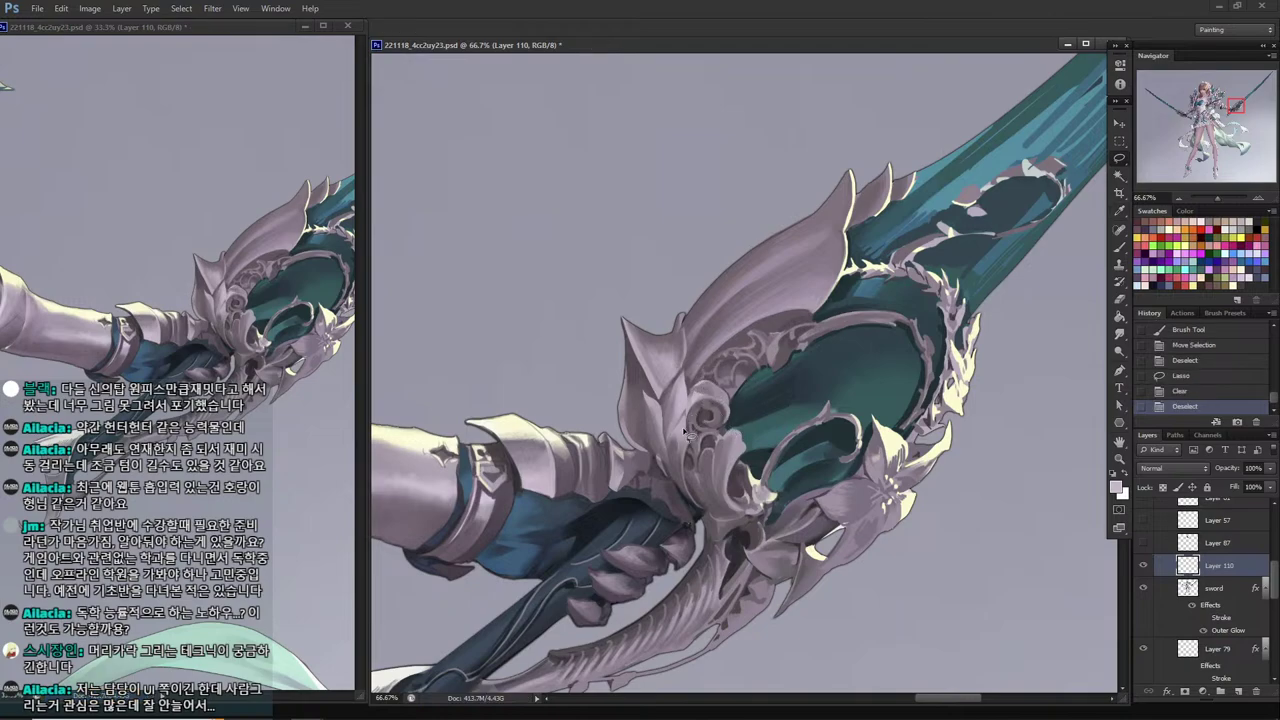
Select the narrow strip beside and below the spiral scroll, lighten it with the brush, and deselect.
drag(685, 428, 687, 462)
key(b)
drag(687, 458, 690, 434)
key(l)
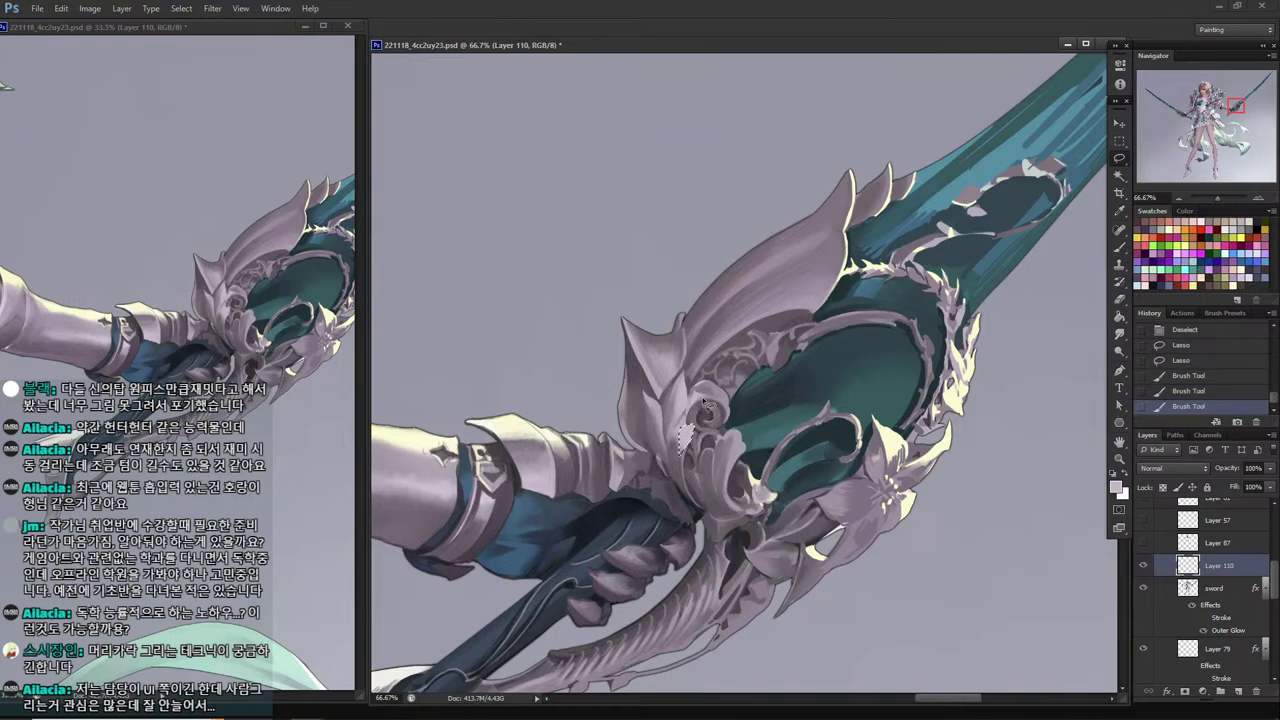
key(ctrl+d)
Select the upper edge of the curled leaf below the spiral scroll, paint it light, and deselect.
mouse_move(740, 448)
mouse_down()
mouse_move(744, 432)
mouse_move(720, 484)
mouse_move(738, 447)
mouse_move(732, 462)
mouse_up()
key(b)
drag(735, 440, 724, 474)
mouse_move(740, 432)
mouse_down()
mouse_move(728, 470)
mouse_move(736, 460)
mouse_up()
key(l)
key(ctrl+d)
Build up further light strokes over the curled leaf and its tip, clearing the selection between passes.
key(b)
drag(744, 444, 734, 478)
mouse_move(746, 434)
mouse_down()
mouse_move(716, 500)
mouse_move(726, 436)
mouse_move(718, 460)
mouse_up()
key(l)
key(ctrl+d)
key(b)
mouse_move(722, 438)
mouse_down()
mouse_move(716, 470)
mouse_move(752, 402)
mouse_up()
key(l)
Sample darker tones from the curled leaf ornament and reduce the brush size by three steps.
mouse_move(752, 476)
mouse_down()
mouse_move(703, 514)
mouse_move(667, 507)
mouse_up()
key(b)
alt+click(668, 492)
key([)
key([)
key([)
alt+click(684, 519)
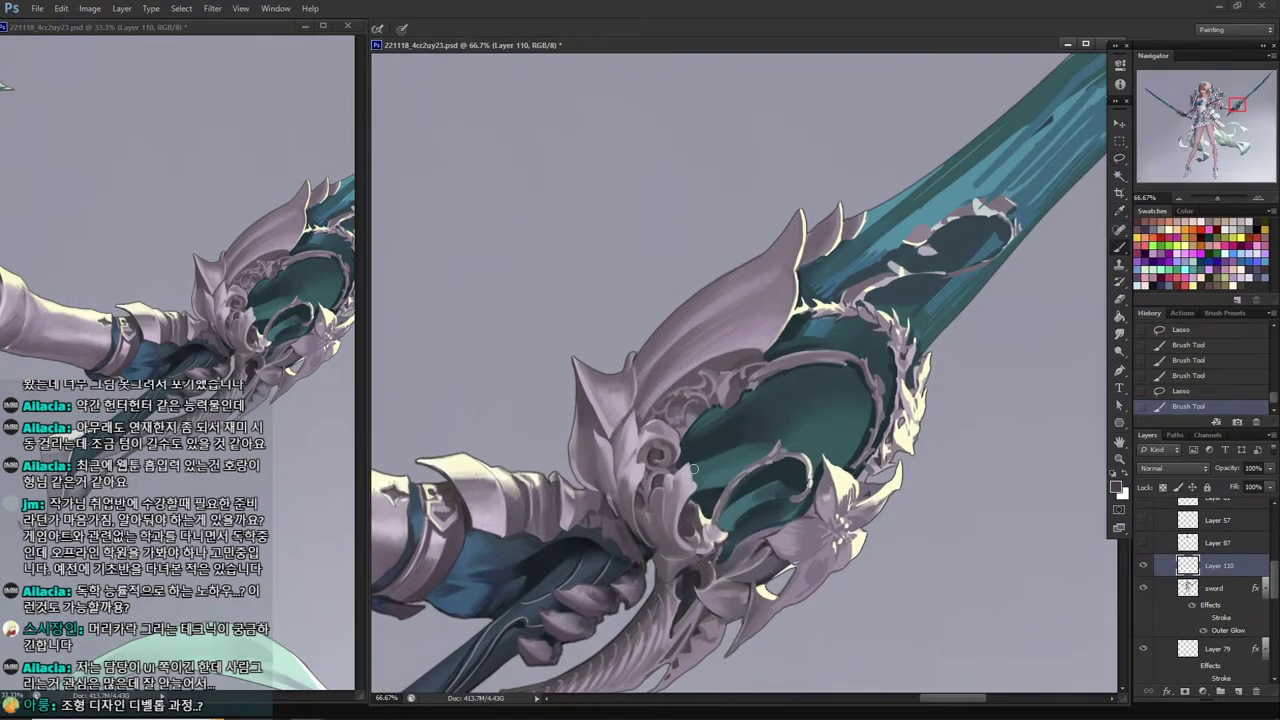
Try fine dark strokes on the curled leaf's upper tip, save the document, and undo the last two strokes.
drag(690, 462, 688, 472)
drag(692, 460, 690, 463)
key(ctrl+s)
key(ctrl+alt+z)
key(ctrl+alt+z)
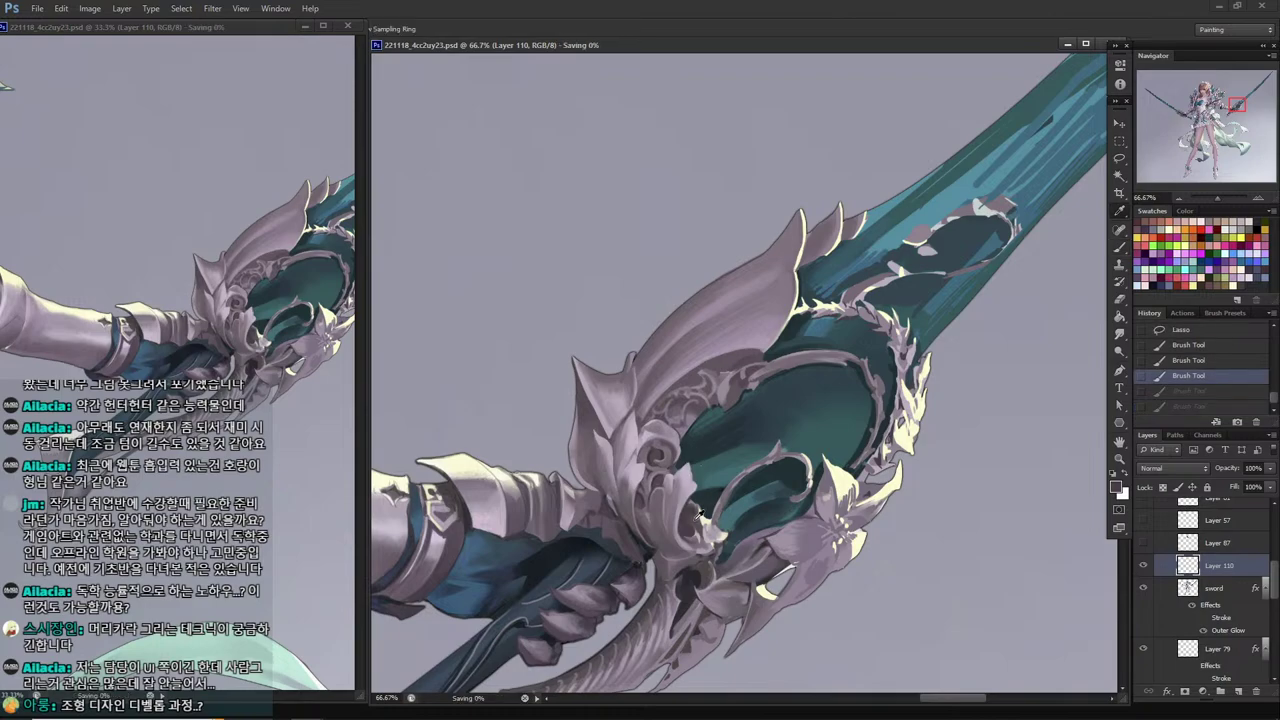
Repaint the curled leaf's tip and the spiral's rim with fine strokes, comparing by undoing and redoing the last three.
drag(690, 469, 687, 466)
drag(655, 418, 651, 413)
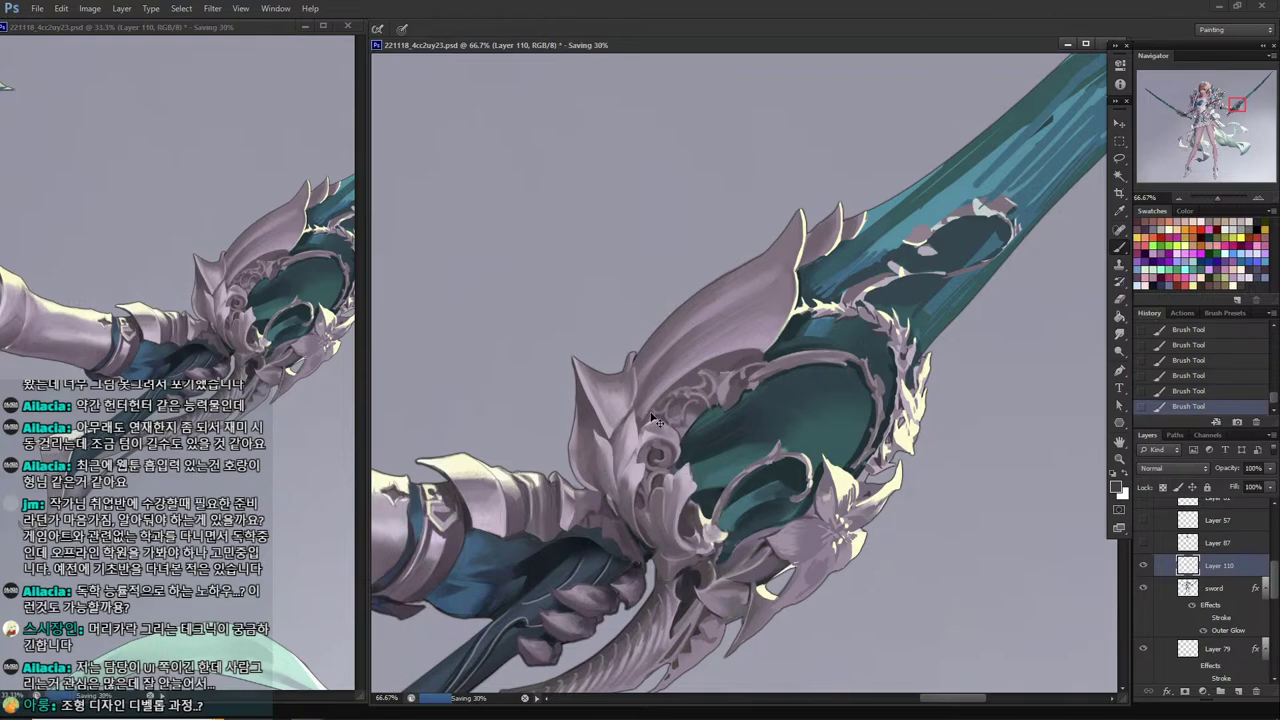
key(ctrl+alt+z)
key(ctrl+alt+z)
key(ctrl+alt+z)
alt+click(693, 502)
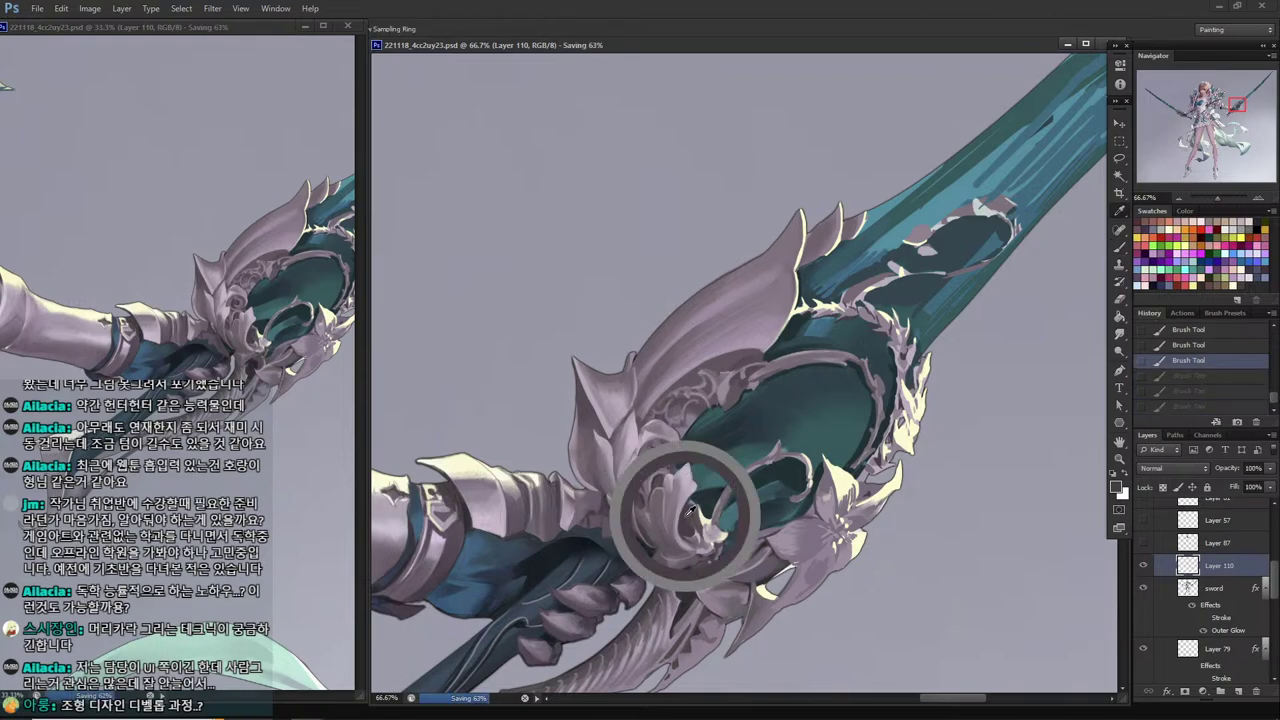
key(ctrl+shift+z)
key(ctrl+shift+z)
key(ctrl+shift+z)
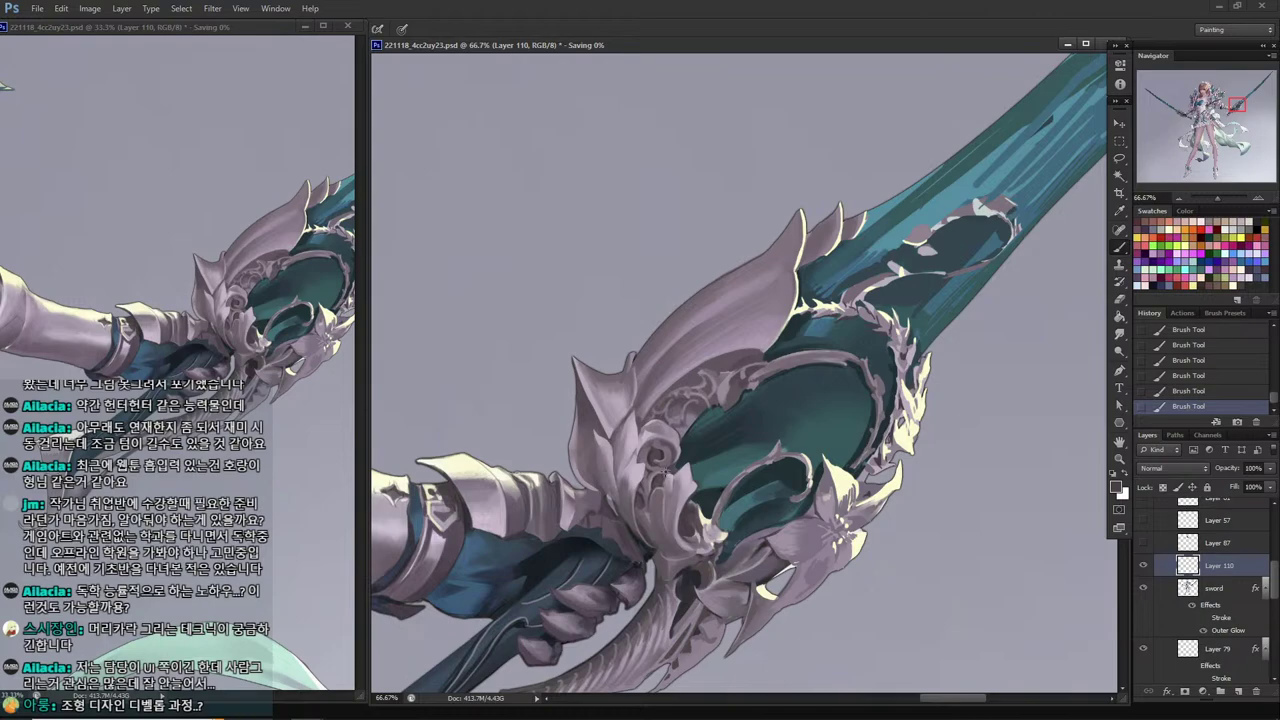
Sample a light tone and paint it into a selected curved strip along the inner side of the curled leaf.
alt+click(668, 475)
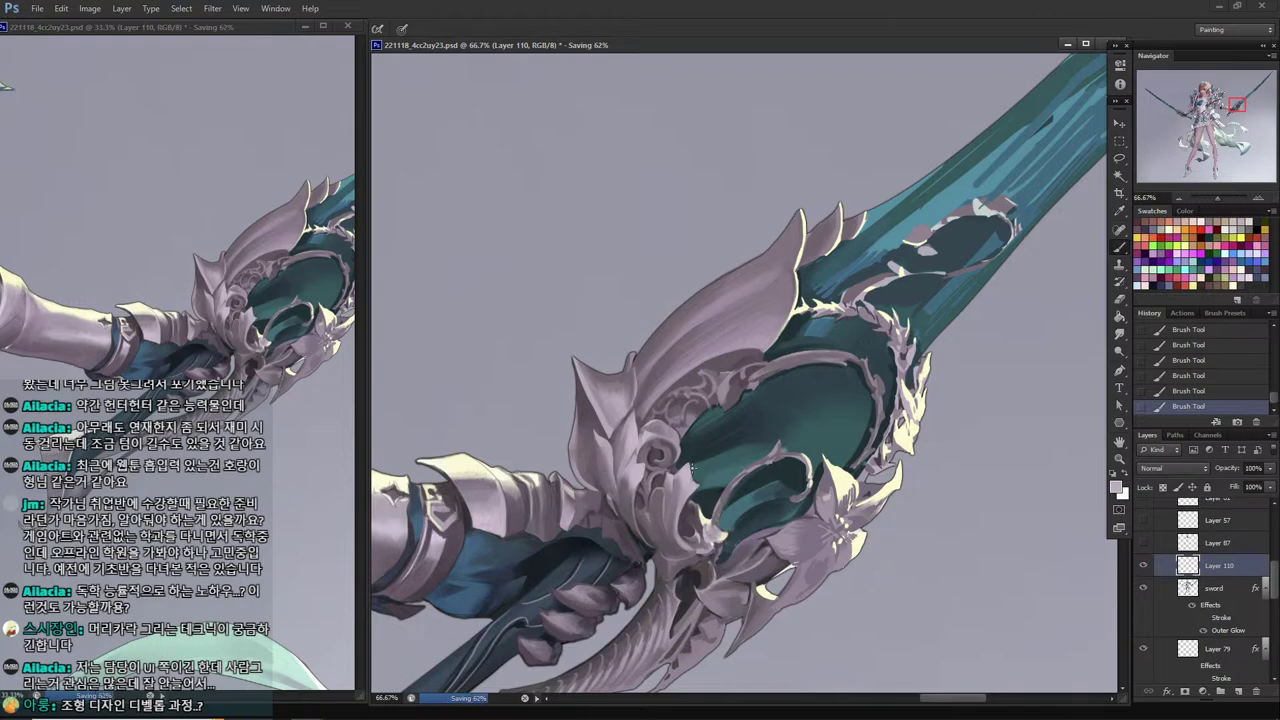
key(l)
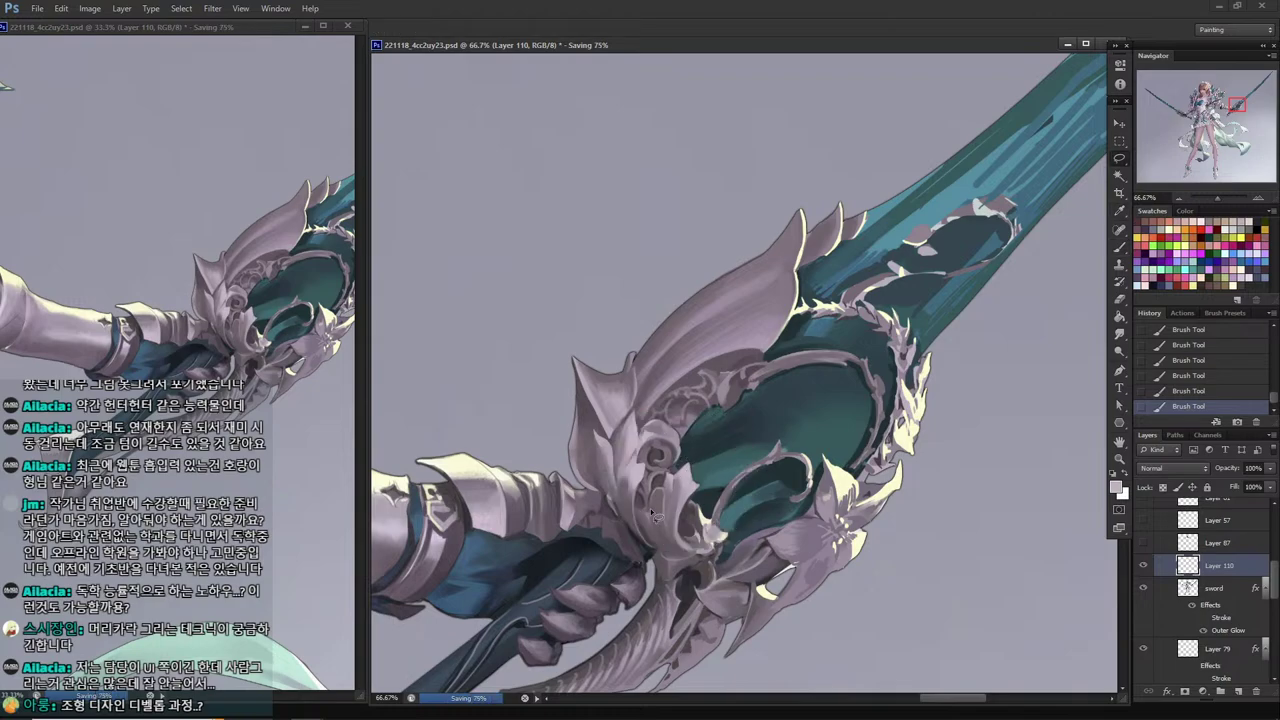
mouse_move(657, 496)
mouse_down()
mouse_move(668, 540)
mouse_move(645, 490)
mouse_move(674, 532)
mouse_up()
key(b)
key(ctrl+d)
key(l)
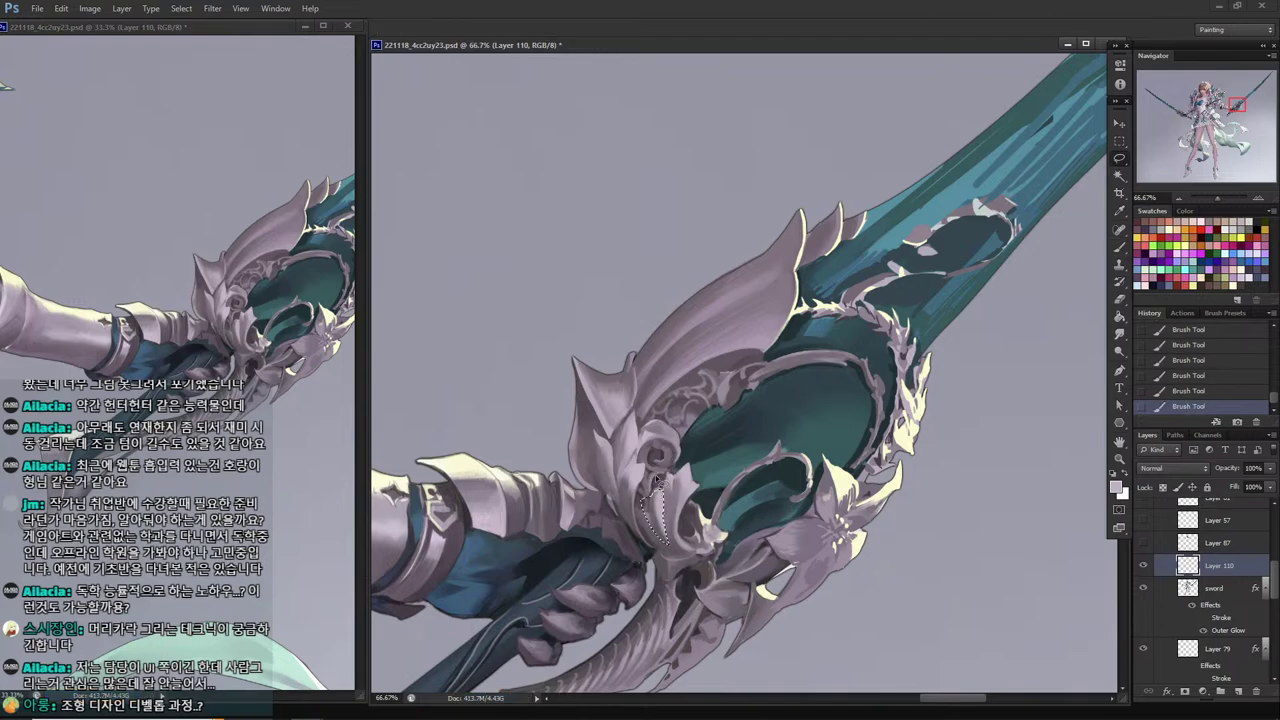
Select and shift a small area in the leaf's groove below the spiral, lighten it, deselect, and save the document.
mouse_move(660, 486)
mouse_down()
mouse_move(662, 522)
mouse_move(658, 488)
mouse_up()
drag(662, 502, 660, 510)
key(b)
drag(655, 492, 650, 515)
key(ctrl+d)
key(l)
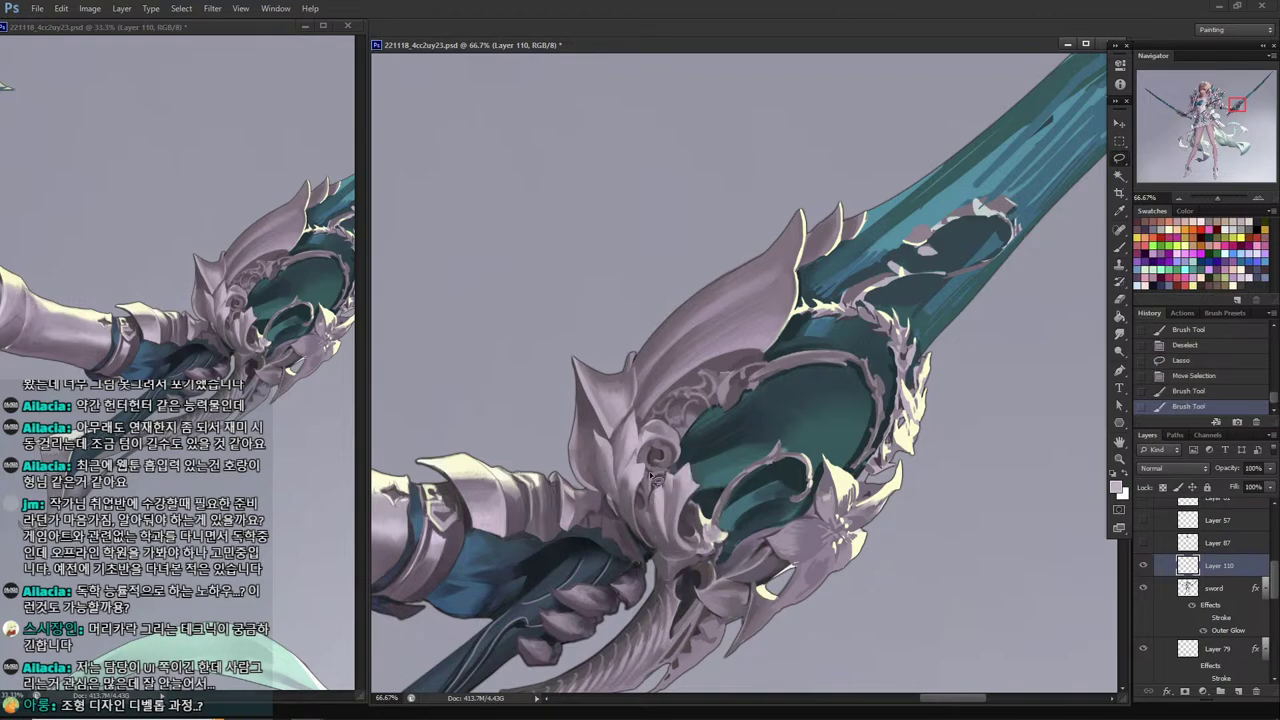
drag(647, 524, 656, 536)
key(b)
key(l)
key(ctrl+d)
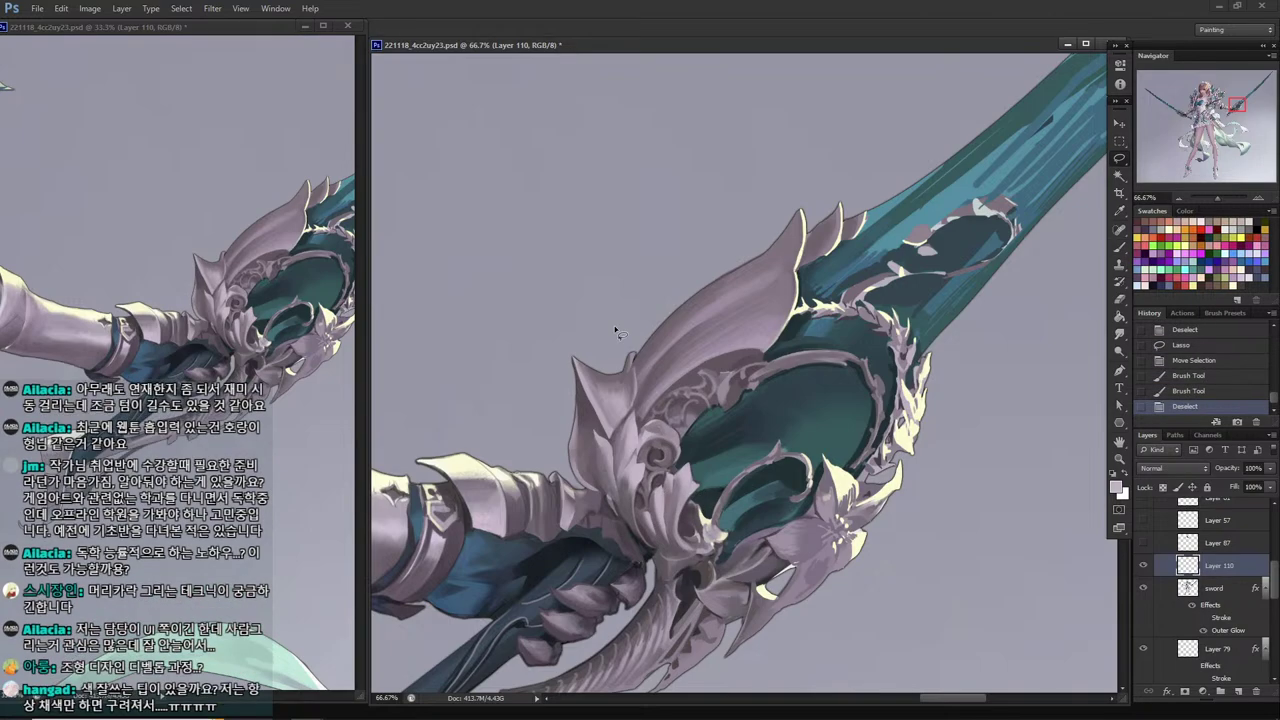
key(ctrl+s)
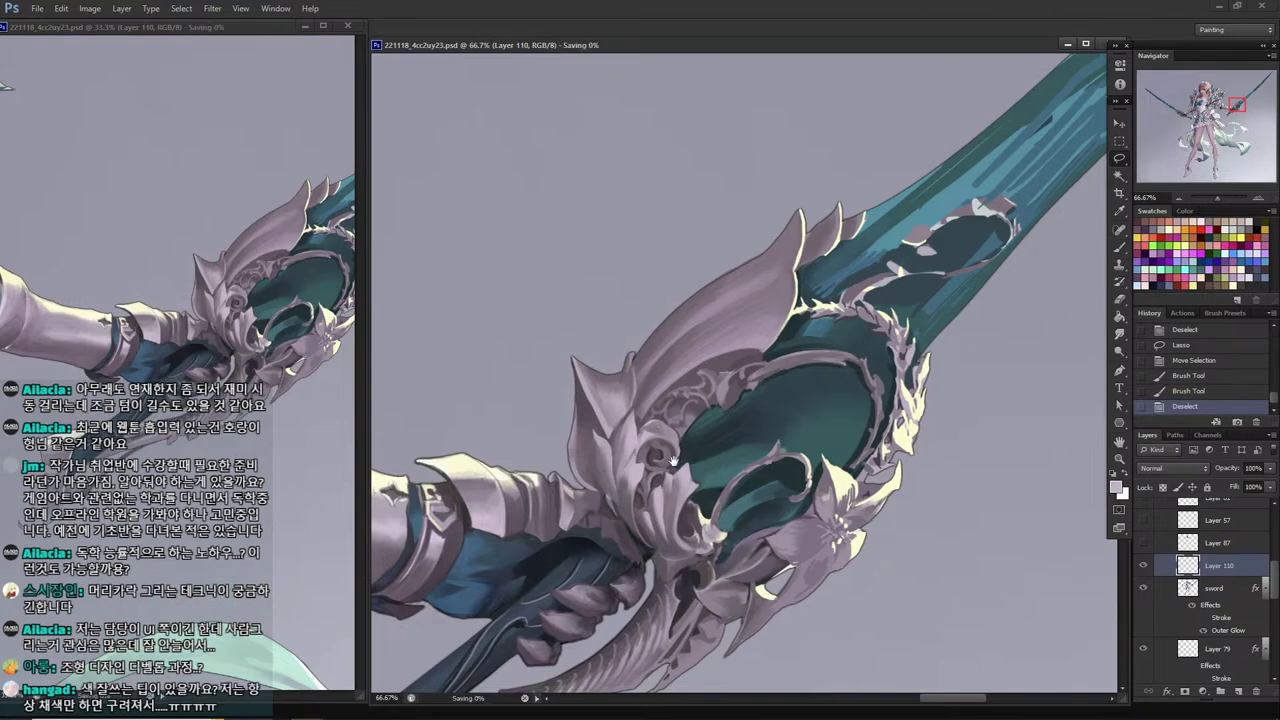
Select the lower band of the guard's large petal-shaped plate, lighten it with the brush, and deselect.
mouse_move(777, 322)
mouse_down()
mouse_move(672, 448)
mouse_move(606, 464)
mouse_move(668, 470)
mouse_up()
mouse_move(622, 461)
mouse_down()
mouse_move(607, 496)
mouse_move(668, 462)
mouse_move(630, 470)
mouse_up()
key(b)
mouse_move(650, 458)
mouse_down()
mouse_move(610, 474)
mouse_move(622, 466)
mouse_up()
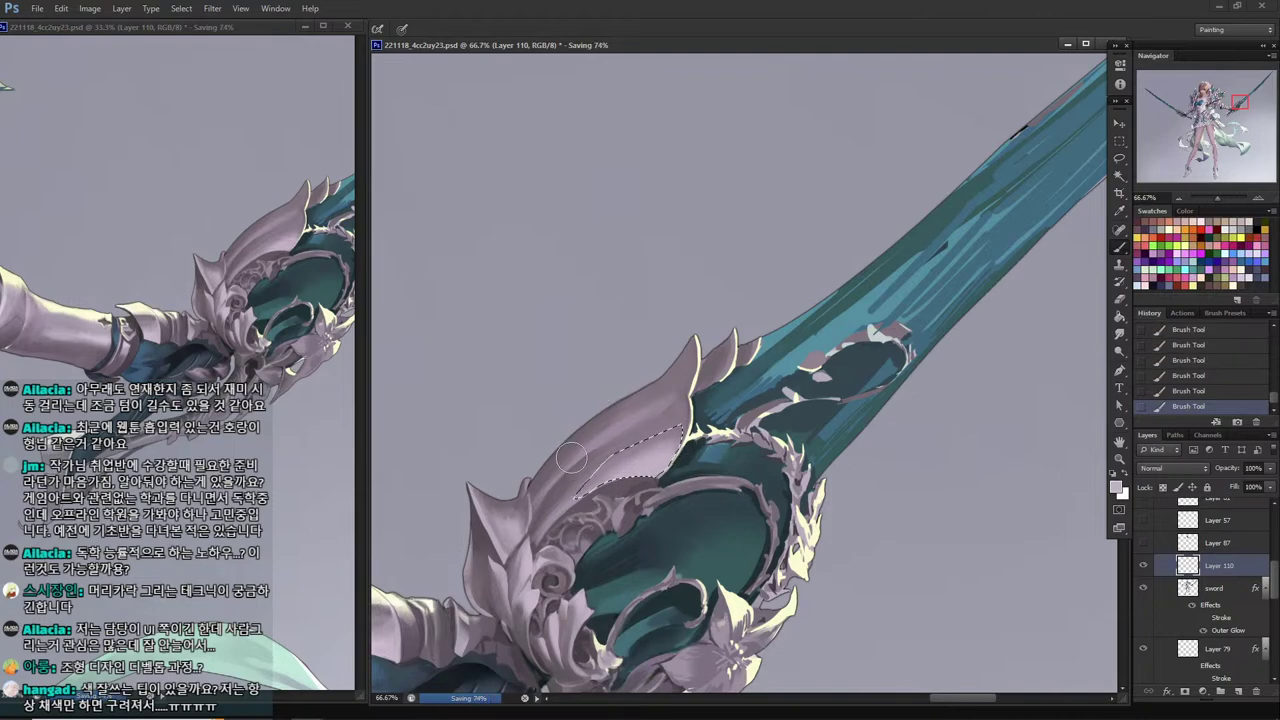
key(l)
click(616, 484)
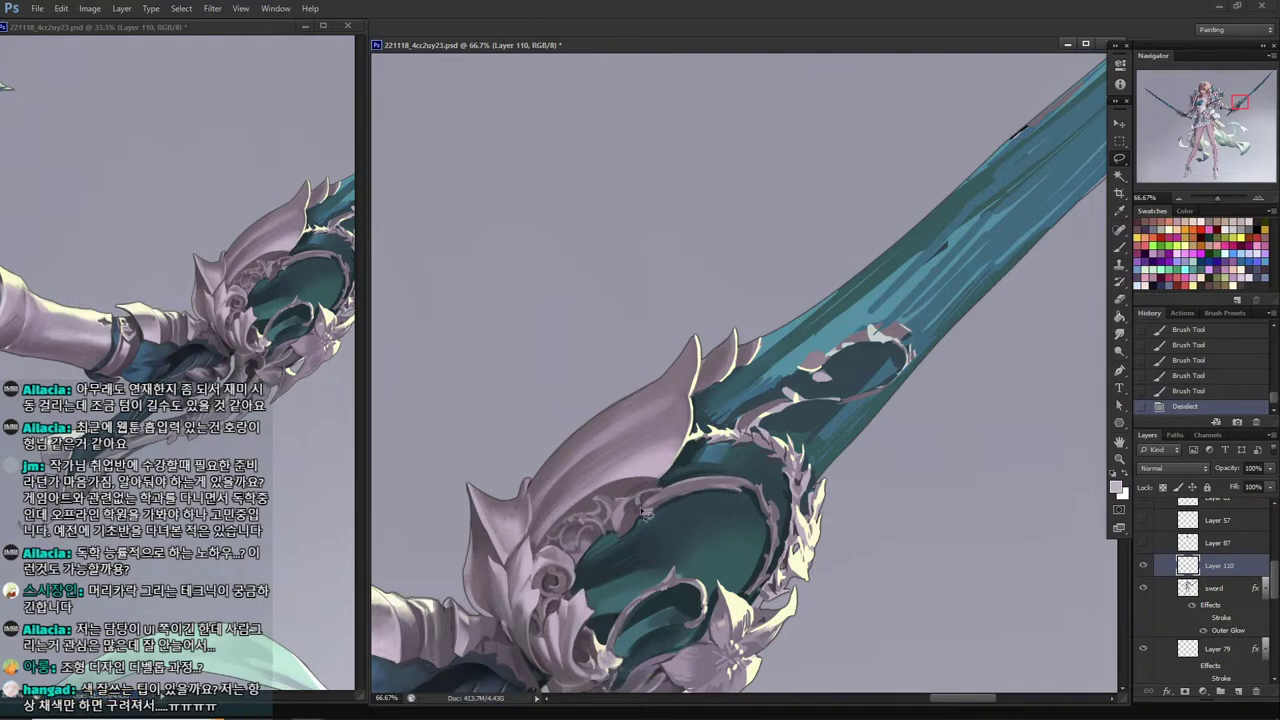
Select the flower ornament's left petal, brush a light tone over it, and deselect.
scroll(693, 541, down, 3)
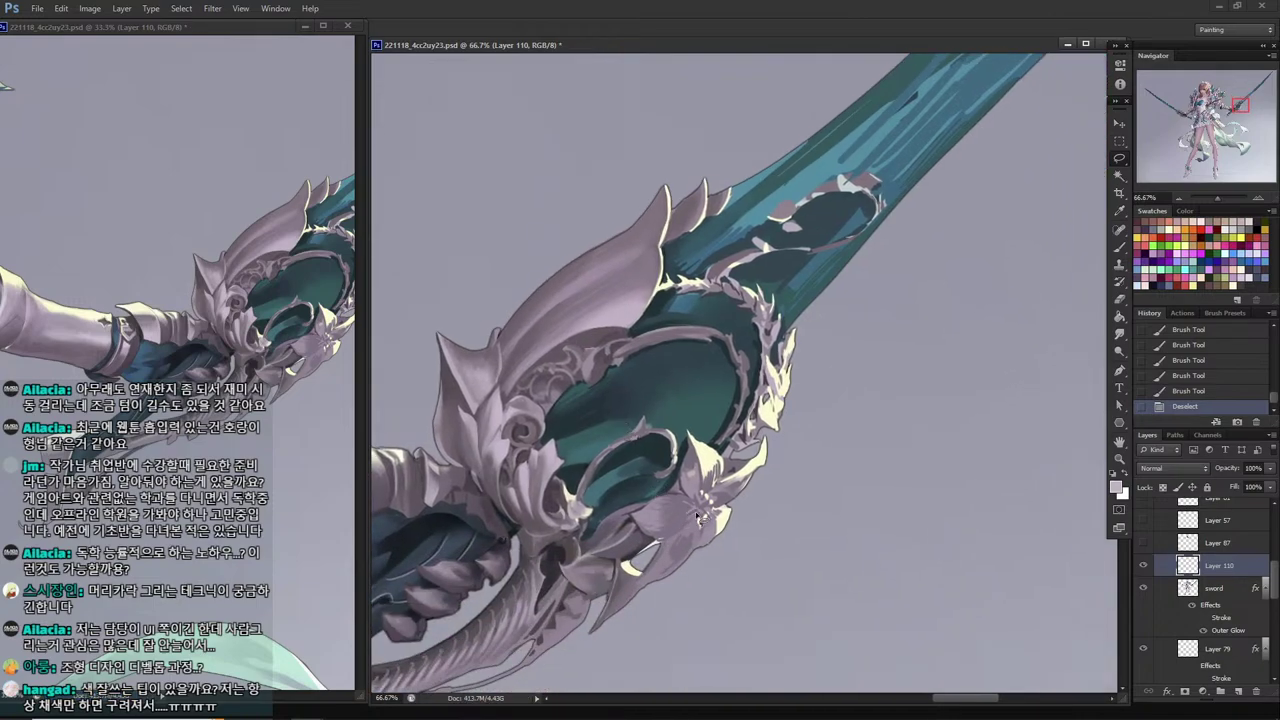
drag(653, 512, 660, 505)
drag(672, 516, 668, 500)
key(b)
drag(665, 490, 672, 500)
mouse_move(668, 495)
mouse_down()
mouse_move(636, 520)
mouse_move(654, 530)
mouse_move(636, 508)
mouse_up()
key(l)
key(ctrl+d)
key(b)
key(l)
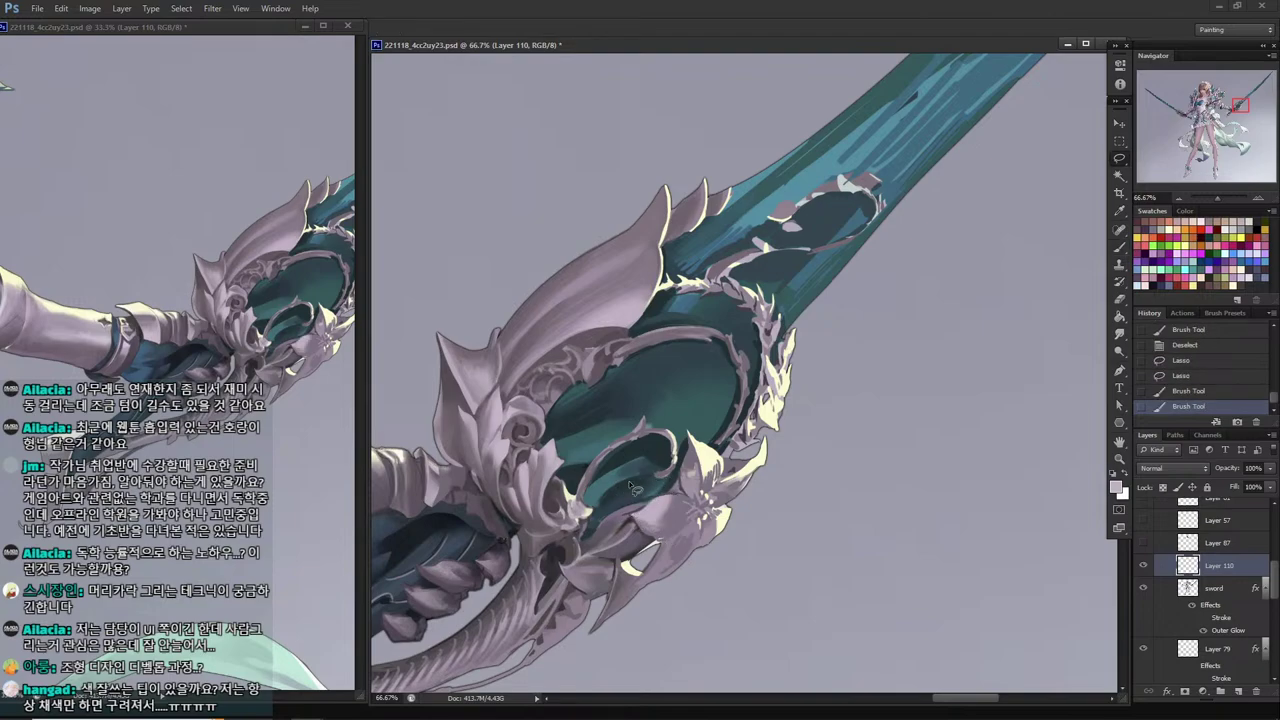
key(ctrl+d)
Select the lower edge of the flower's left petal, shade it with a sampled darker tone, and deselect.
drag(644, 516, 664, 526)
drag(664, 526, 655, 545)
key(b)
alt+click(651, 537)
drag(660, 540, 676, 530)
key(l)
key(ctrl+d)
key(b)
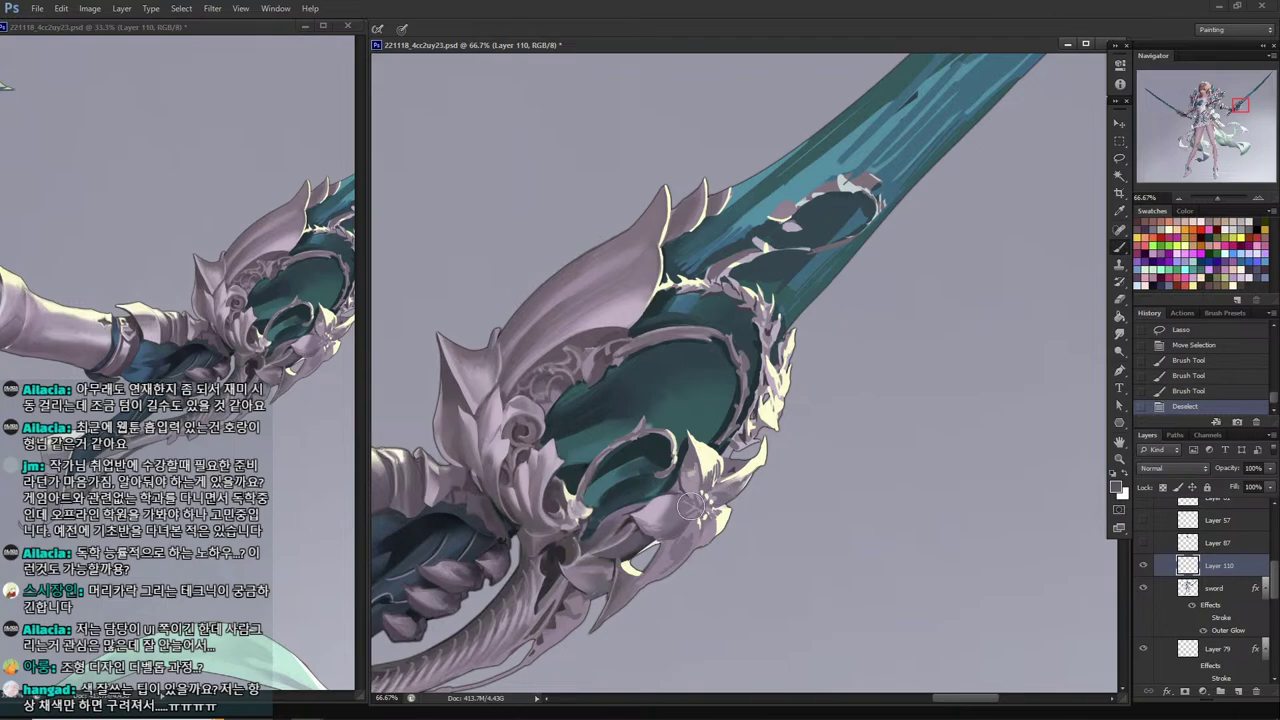
Select the part of the left petal beside the flower's centre and shade it with the brush.
key(l)
drag(671, 536, 688, 508)
drag(684, 512, 680, 510)
key(b)
drag(692, 490, 682, 504)
Select the base of the flower's upper petal and sample tones from it for retouching.
key(l)
mouse_move(698, 456)
mouse_down()
mouse_move(705, 496)
mouse_move(692, 452)
mouse_move(690, 468)
mouse_up()
key(b)
alt+click(690, 478)
alt+click(690, 482)
Select the outer end of the flower's left petal and paint it with a light tone sampled from the petal.
key(l)
mouse_move(640, 512)
mouse_down()
mouse_move(668, 510)
mouse_move(643, 508)
mouse_up()
key(b)
alt+click(671, 508)
mouse_move(644, 500)
mouse_down()
mouse_move(652, 514)
mouse_move(666, 482)
mouse_up()
Select parts of the flower's left petal and paint them with a light tone sampled from the petal.
key(l)
drag(688, 452, 693, 443)
key(i)
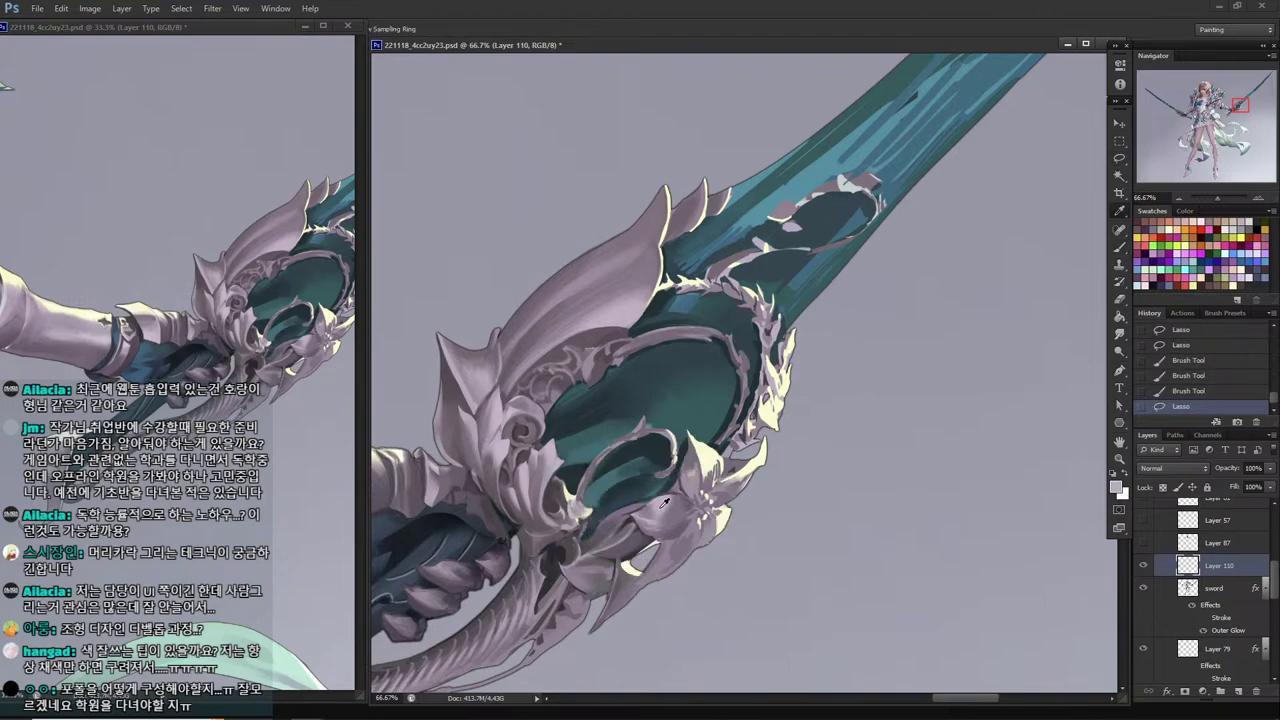
key(b)
mouse_move(650, 506)
mouse_down()
mouse_move(650, 524)
mouse_move(672, 508)
mouse_up()
key(l)
drag(664, 508, 652, 520)
key(b)
drag(668, 522, 652, 522)
Select the lower edge of the flower's left petal and brush it with a tone sampled beside it.
key(l)
mouse_move(666, 524)
mouse_down()
mouse_move(636, 519)
mouse_move(666, 533)
mouse_up()
key(b)
alt+click(652, 536)
drag(640, 522, 664, 532)
Select the flower's upper petal, shade it along its length with the brush, and deselect.
key(l)
mouse_move(694, 469)
mouse_down()
mouse_move(704, 496)
mouse_move(690, 450)
mouse_move(693, 503)
mouse_move(696, 488)
mouse_up()
key(b)
drag(696, 494, 692, 480)
mouse_move(694, 492)
mouse_down()
mouse_move(661, 507)
mouse_move(708, 467)
mouse_move(720, 435)
mouse_move(706, 432)
mouse_move(683, 490)
mouse_move(690, 438)
mouse_up()
alt+click(655, 508)
key(l)
drag(704, 498, 692, 460)
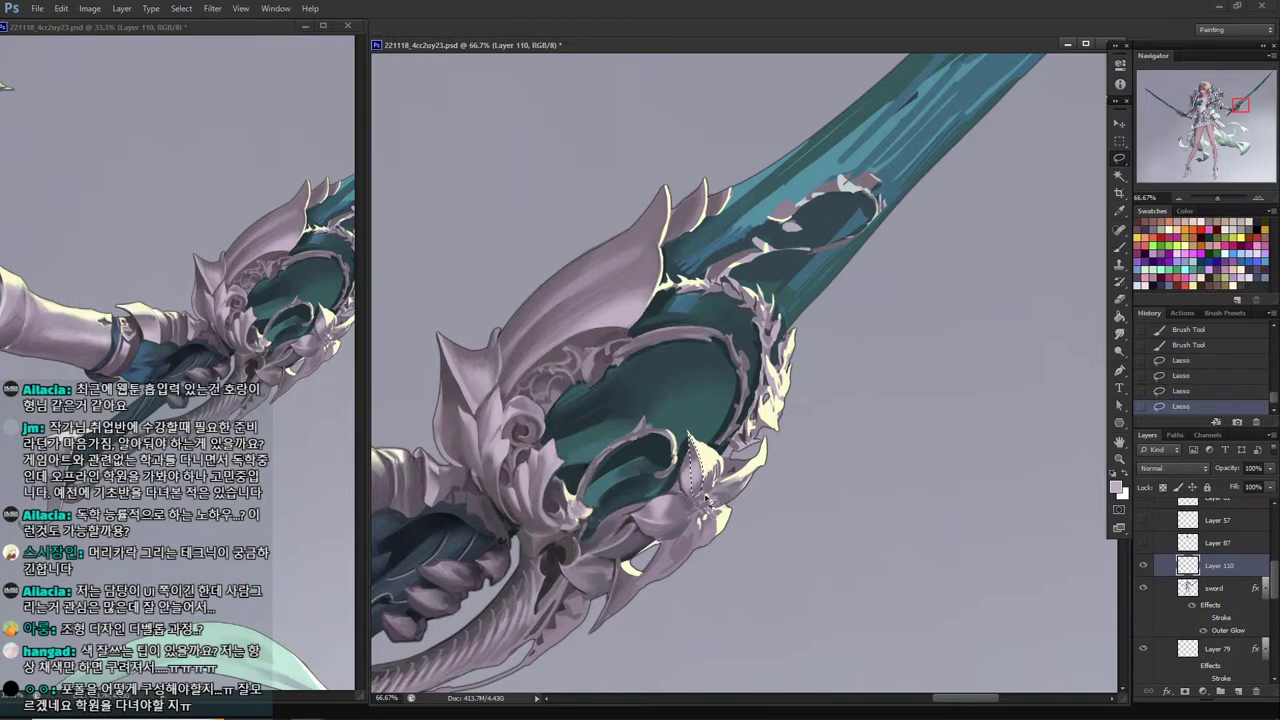
key(ctrl+d)
Select the flower's lower petal, shade it from the centre outward with the brush, and deselect.
drag(700, 556, 705, 546)
mouse_move(708, 540)
mouse_down()
mouse_move(712, 522)
mouse_move(700, 540)
mouse_up()
key(b)
drag(712, 520, 702, 538)
drag(708, 518, 704, 538)
drag(710, 522, 702, 540)
alt+click(706, 530)
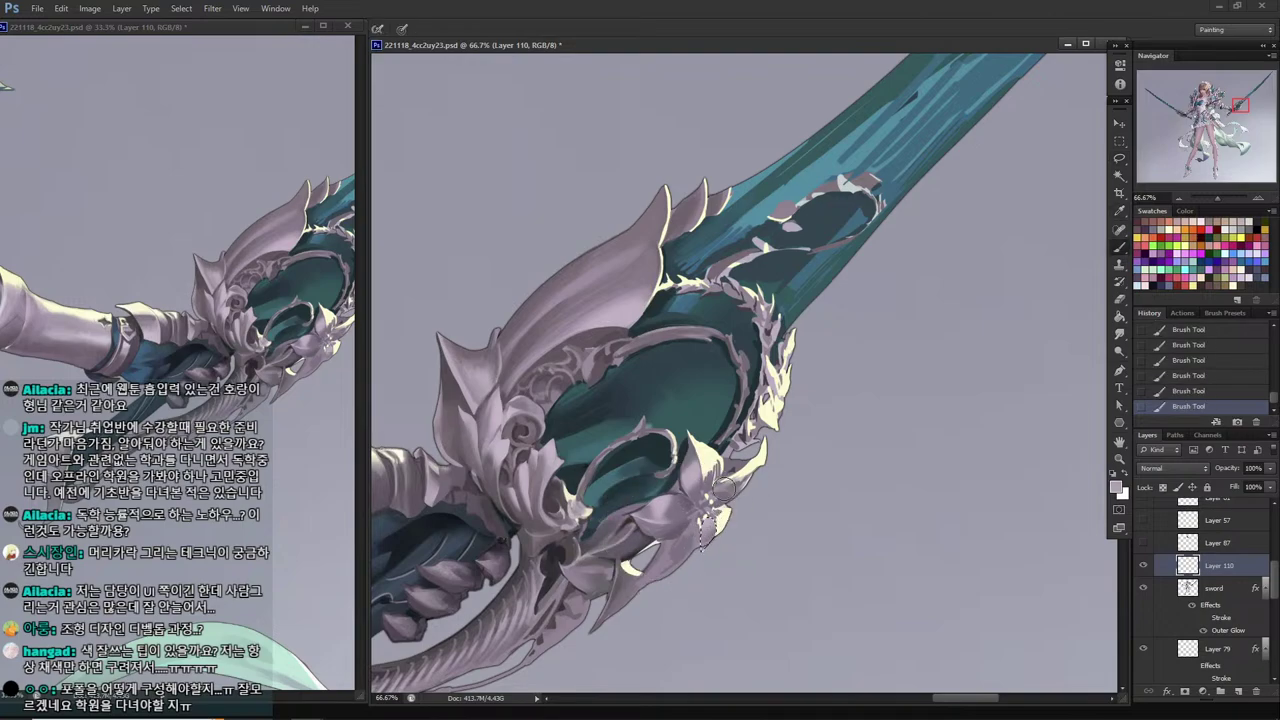
key(ctrl+d)
Select the upper side of the flower's left petal and shade it with tones sampled from the ornament.
key(l)
mouse_move(730, 481)
mouse_down()
mouse_move(674, 498)
mouse_move(666, 515)
mouse_move(633, 491)
mouse_move(658, 520)
mouse_up()
key(b)
alt+click(629, 494)
drag(666, 510, 660, 518)
drag(668, 508, 662, 516)
alt+click(662, 506)
mouse_move(668, 504)
mouse_down()
mouse_move(645, 497)
mouse_move(644, 528)
mouse_up()
Blend the middle of the left petal with a sampled tone and clear the selection.
key(l)
key(b)
alt+click(646, 508)
drag(654, 512, 648, 522)
mouse_move(656, 508)
mouse_down()
mouse_move(650, 518)
mouse_move(689, 498)
mouse_move(668, 512)
mouse_up()
key(l)
key(ctrl+d)
Select the left petal's inner upper edge, brush it with sampled tones, and deselect.
mouse_move(672, 504)
mouse_down()
mouse_move(652, 513)
mouse_move(668, 506)
mouse_move(661, 489)
mouse_move(660, 508)
mouse_up()
key(i)
key(b)
drag(672, 496, 662, 510)
mouse_move(676, 500)
mouse_down()
mouse_move(662, 508)
mouse_move(708, 481)
mouse_move(670, 500)
mouse_up()
alt+click(666, 500)
key(l)
key(ctrl+d)
Paint the edge between the left and upper petals with a tone sampled from the upper petal, and deselect.
key(b)
alt+click(699, 474)
drag(682, 490, 668, 500)
drag(686, 478, 662, 500)
key(ctrl+d)
Select the inner end of the left petal near the flower's centre and shade it with a sampled tone.
key(l)
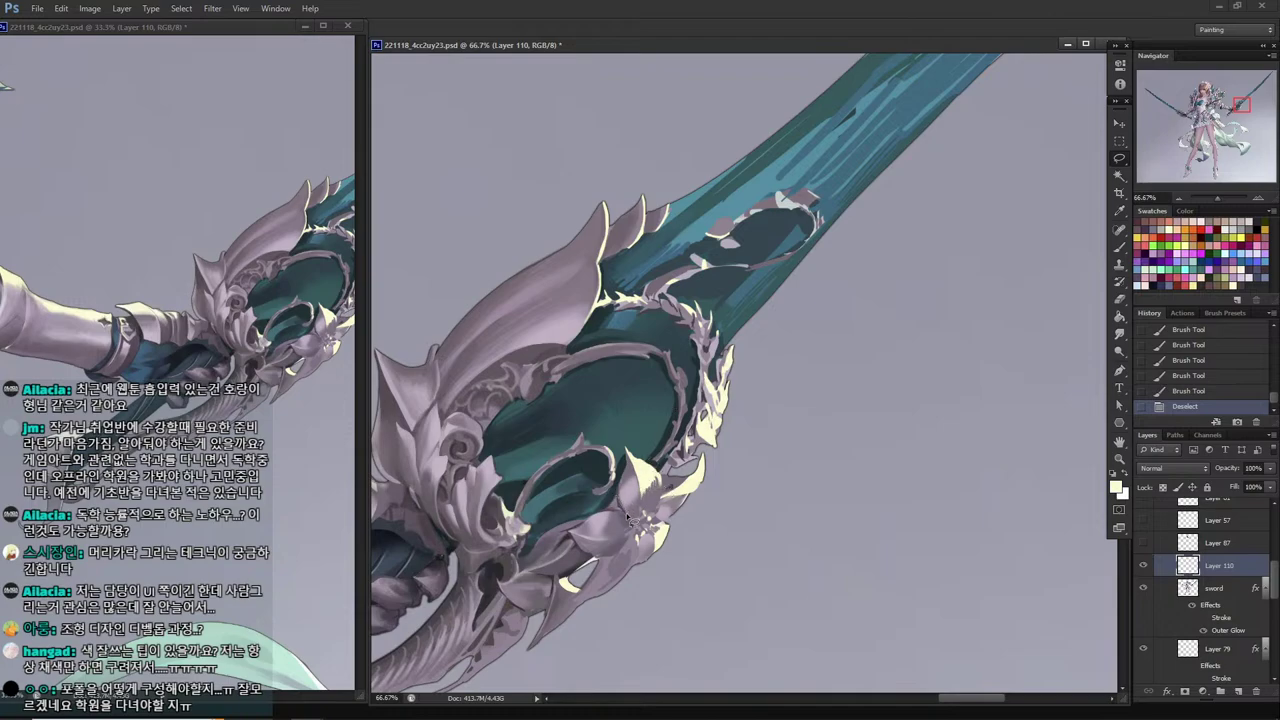
mouse_move(628, 517)
mouse_down()
mouse_move(604, 508)
mouse_move(608, 529)
mouse_up()
key(b)
alt+click(560, 536)
drag(608, 529, 618, 511)
alt+click(628, 494)
alt+click(622, 522)
Dismiss the selection warning and save the document.
key(l)
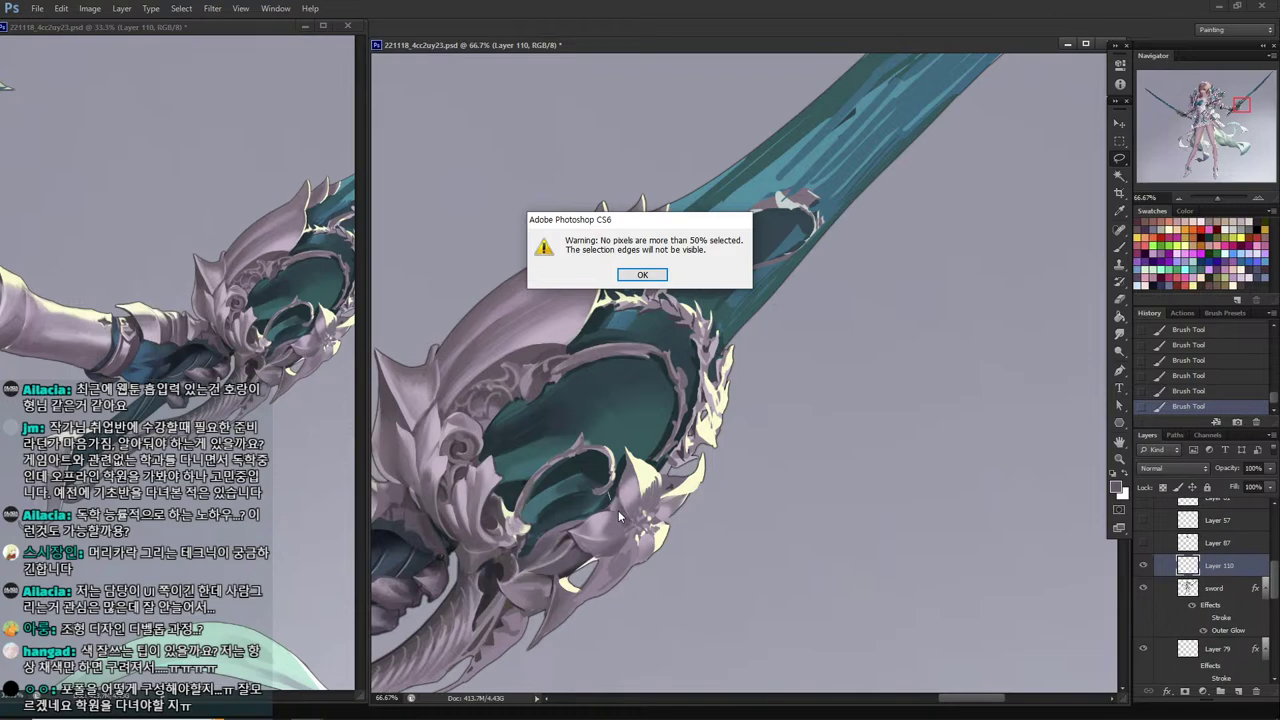
key(Return)
key(ctrl+s)
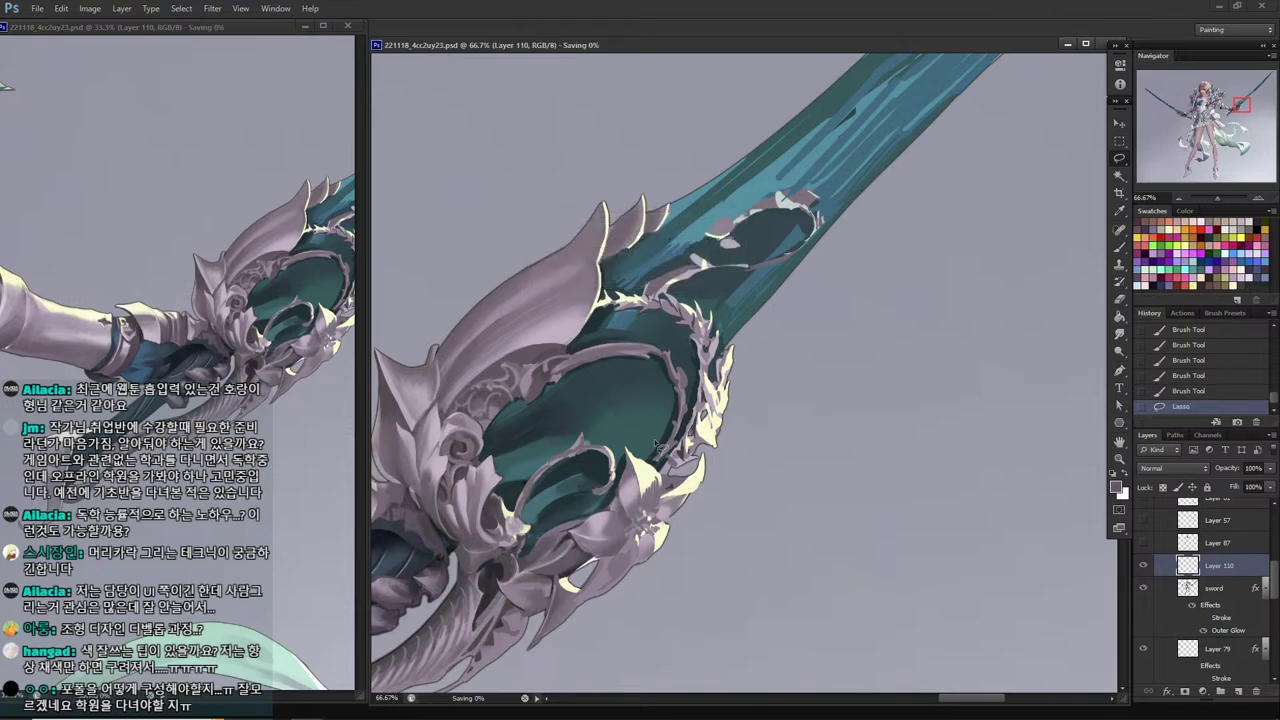
Select the hollow of the curled leaf below the scroll and paint it with a light tone sampled from the leaf.
key(b)
key(i)
drag(576, 512, 671, 440)
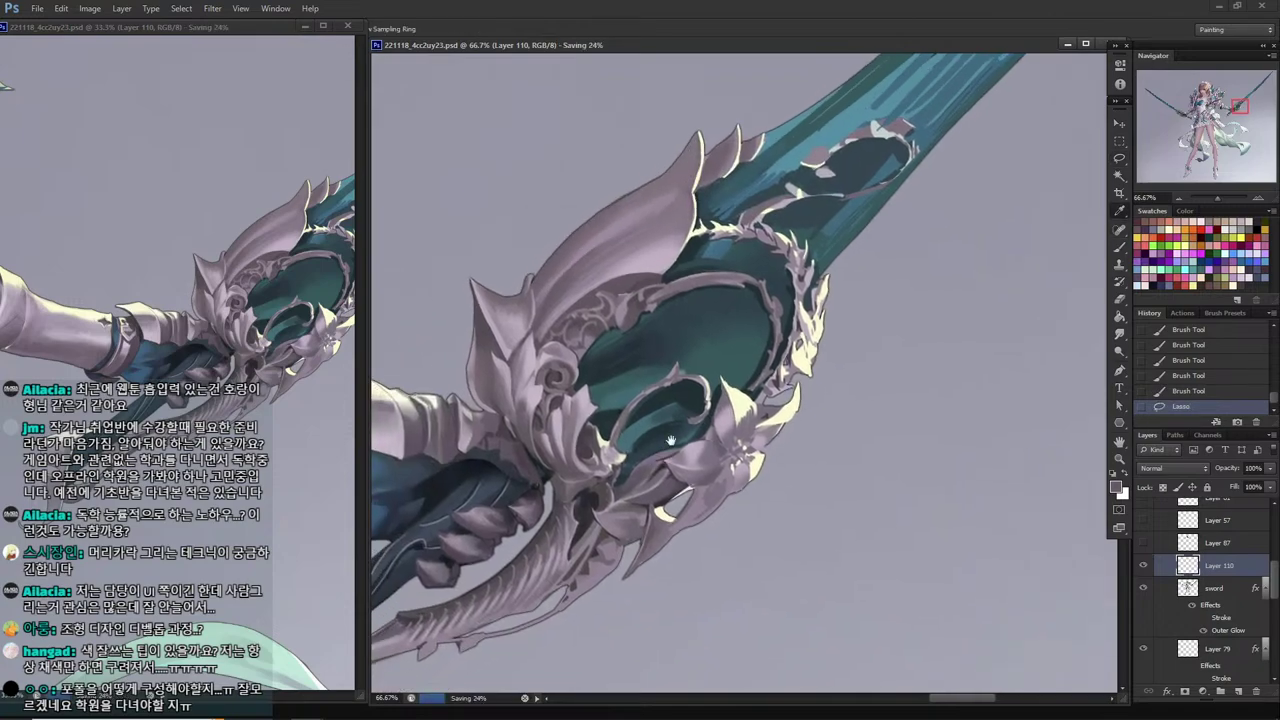
key(l)
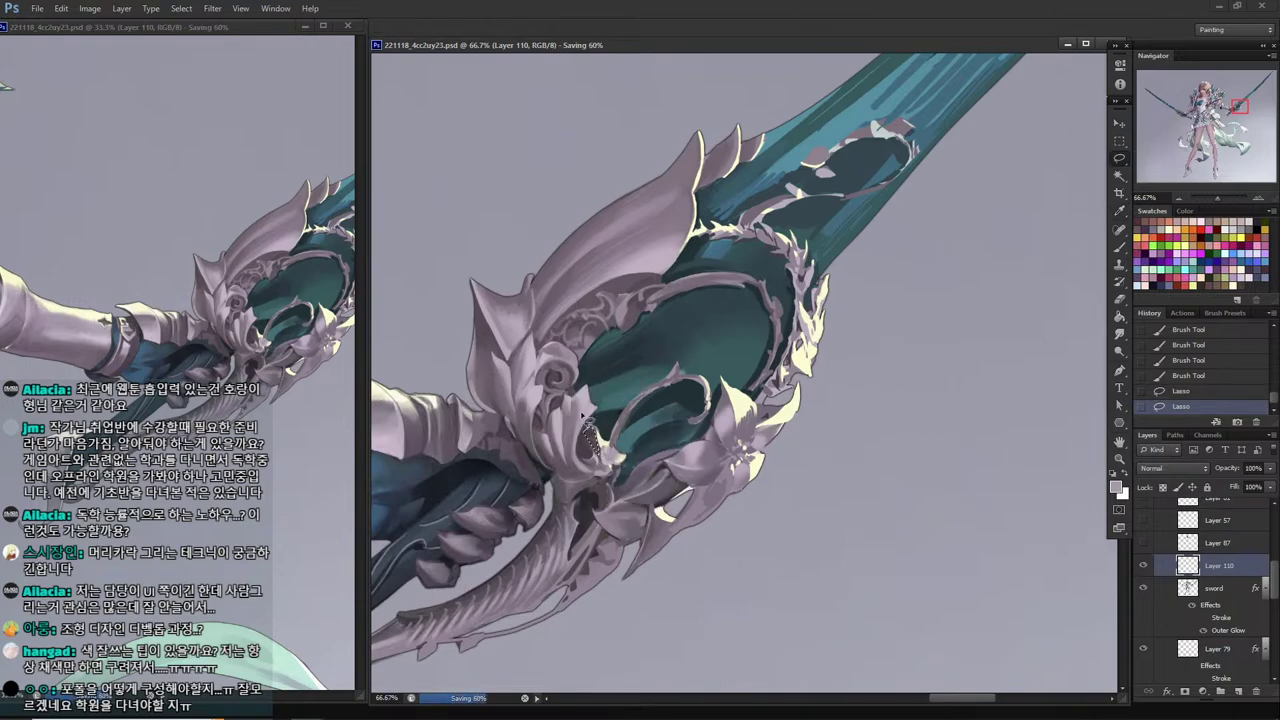
key(i)
click(580, 402)
key(b)
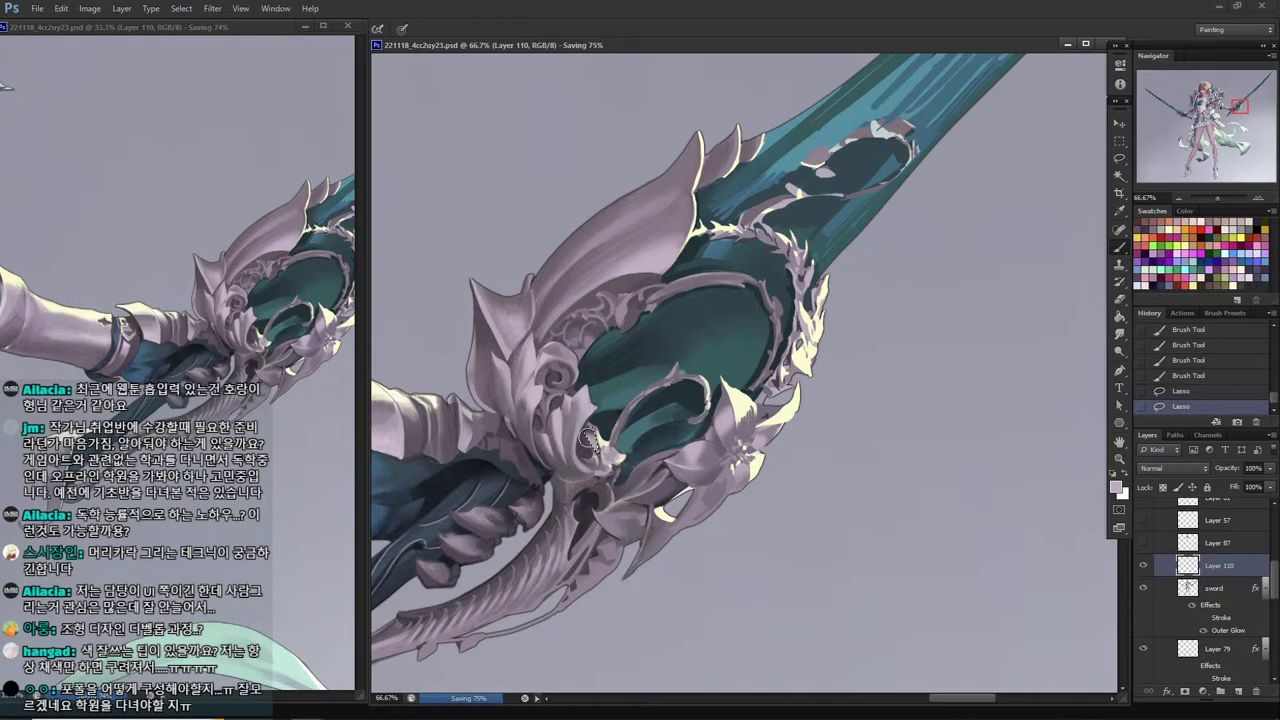
drag(588, 436, 598, 450)
drag(590, 436, 598, 450)
mouse_move(592, 436)
mouse_down()
mouse_move(600, 452)
mouse_move(591, 444)
mouse_up()
alt+click(596, 436)
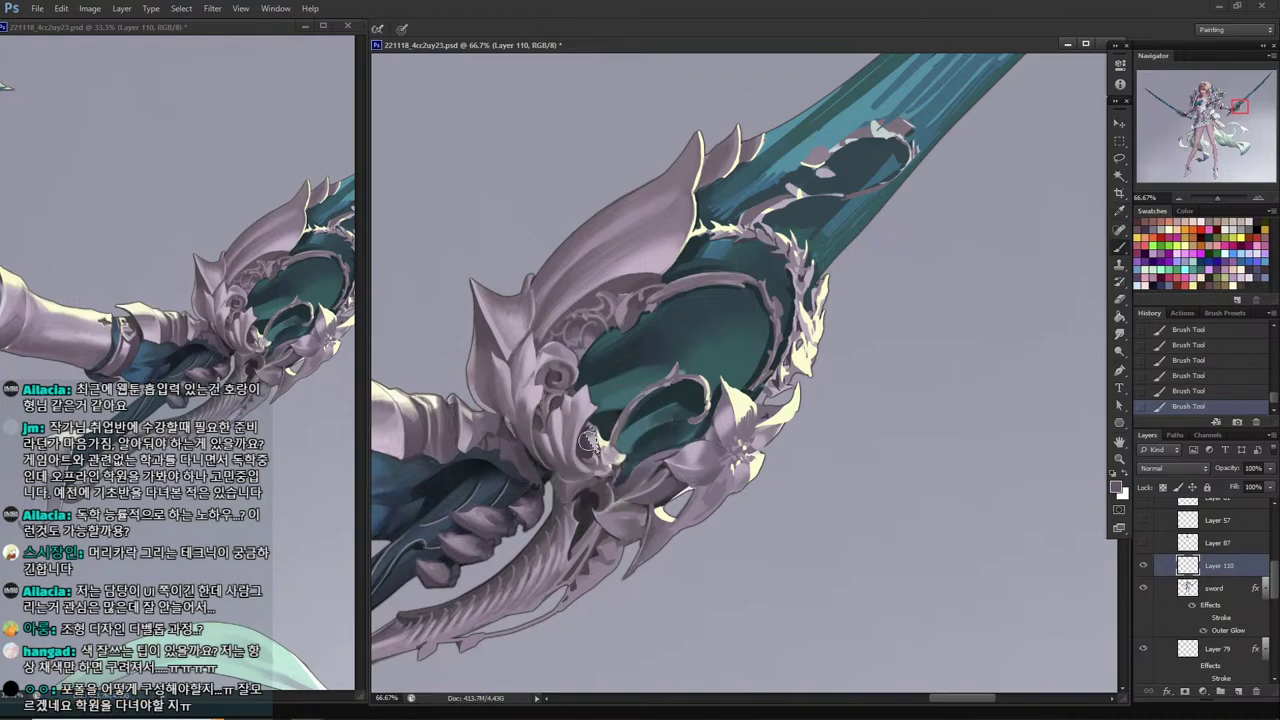
Brush along the curled leaf's inner edge, sample a tone from it, and clear the selection.
key(l)
key(ctrl+d)
key(b)
drag(588, 464, 600, 438)
alt+click(596, 444)
key(l)
key(ctrl+d)
Select the lower inner rim of the curled leaf, retouch it with a sampled tone, and deselect.
key(b)
key(l)
mouse_move(600, 446)
mouse_down()
mouse_move(606, 430)
mouse_move(600, 460)
mouse_up()
key(i)
key(b)
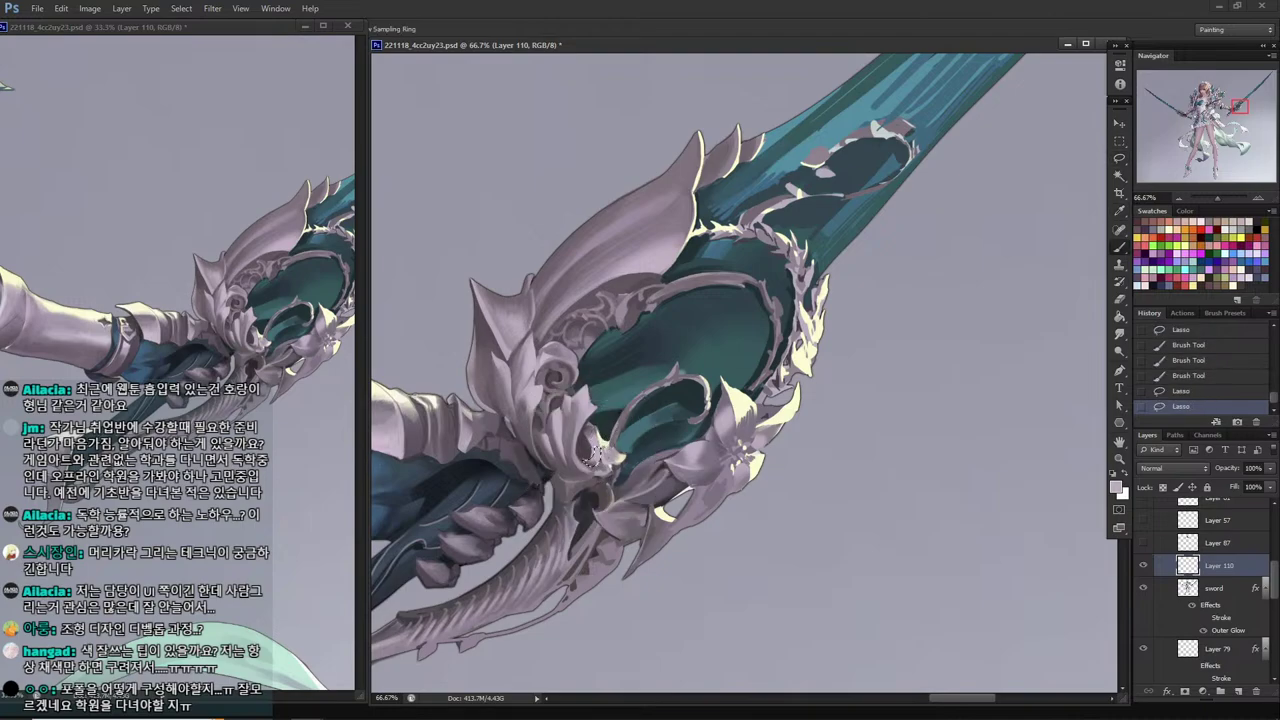
key(ctrl+d)
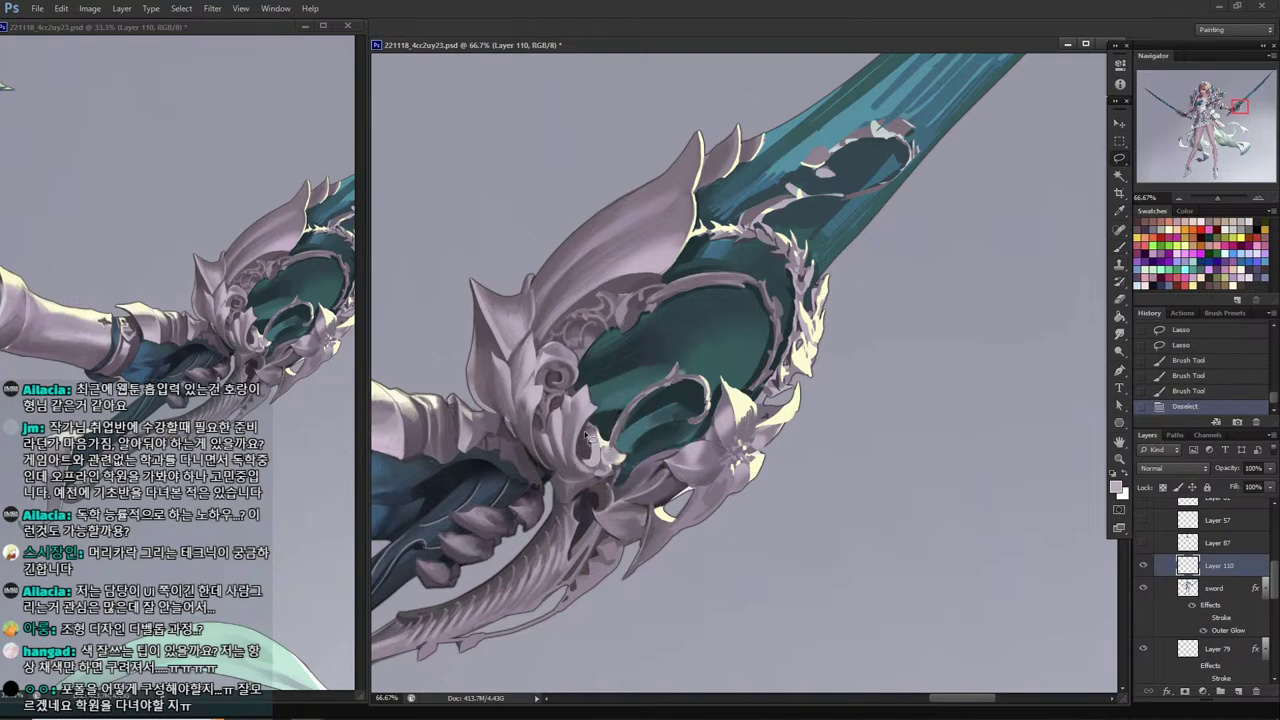
Select the curled leaf's recess, deepen its shading with a sampled tone, and deselect.
drag(586, 460, 597, 424)
key(Return)
key(b)
drag(588, 450, 585, 444)
alt+click(591, 439)
drag(586, 440, 587, 448)
drag(592, 436, 592, 450)
key(ctrl+d)
Select the lower end of the curled leaf's recess, sample its tone for retouching, and deselect.
key(l)
drag(583, 461, 590, 448)
drag(585, 450, 587, 458)
key(b)
alt+click(587, 446)
key(ctrl+d)
Select the lower body of the curled leaf, retouch it with a tone sampled there, and deselect.
key(l)
mouse_move(586, 448)
mouse_down()
mouse_move(606, 462)
mouse_move(594, 446)
mouse_move(598, 467)
mouse_move(573, 470)
mouse_move(602, 482)
mouse_move(565, 430)
mouse_move(608, 482)
mouse_move(551, 450)
mouse_up()
key(b)
key(l)
drag(574, 456, 590, 470)
key(b)
alt+click(576, 456)
key(l)
key(ctrl+d)
Select the bottom rim of the curled leaf, brush it with a sampled tone, and deselect.
mouse_move(586, 456)
mouse_down()
mouse_move(600, 472)
mouse_move(590, 462)
mouse_up()
key(b)
alt+click(596, 462)
drag(596, 472, 604, 478)
key(l)
drag(592, 466, 608, 476)
key(ctrl+d)
Try retouching the tip of the curled leaf's bottom rim with a sampled tone, and undo the attempt.
key(b)
key(l)
mouse_move(600, 468)
mouse_down()
mouse_move(610, 478)
mouse_move(600, 467)
mouse_up()
key(ctrl+d)
key(b)
alt+click(604, 462)
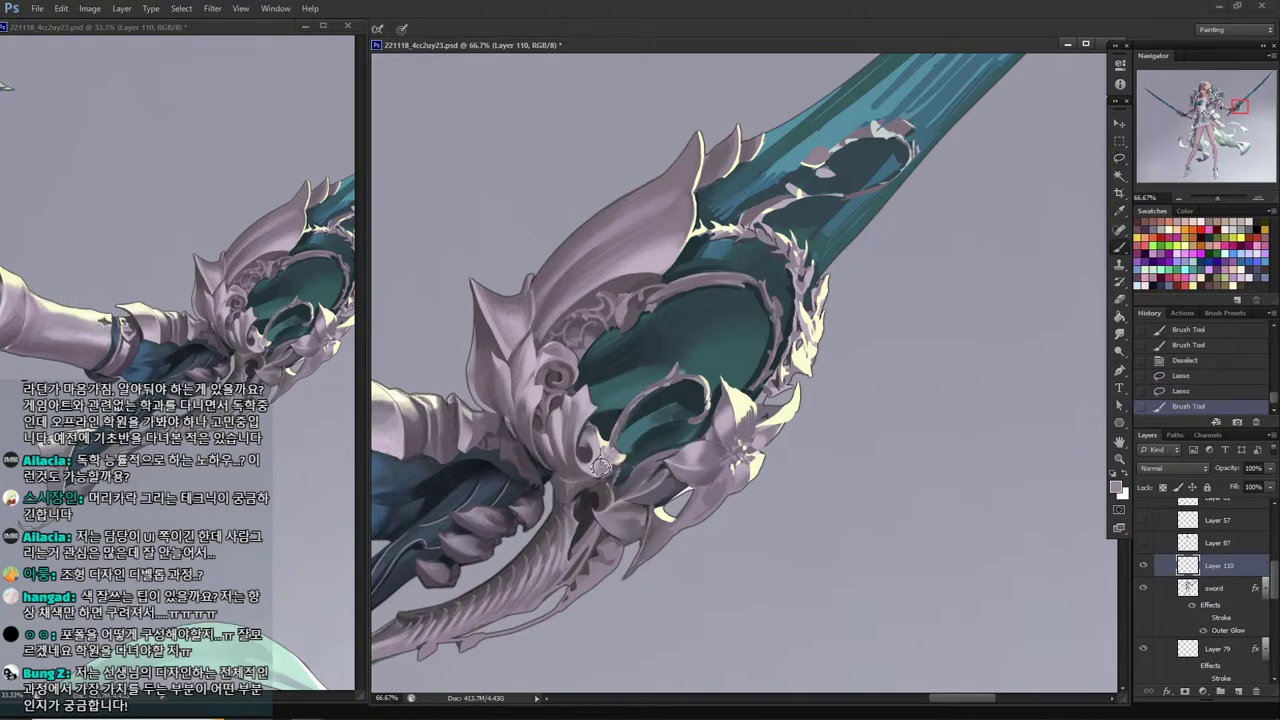
key(l)
key(ctrl+alt+z)
key(ctrl+alt+z)
key(ctrl+alt+z)
Save the document, then select the small leaf below the curled leaf, shade it with sampled tones, and deselect.
key(ctrl+s)
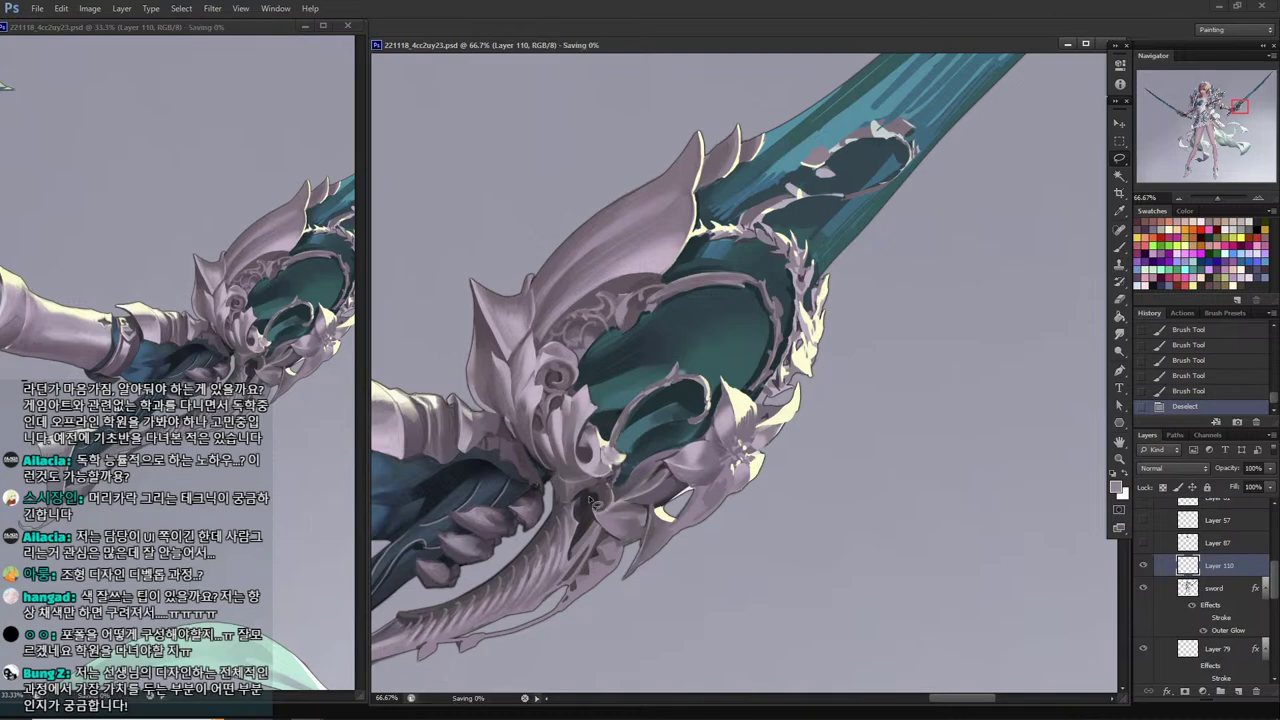
drag(623, 515, 612, 512)
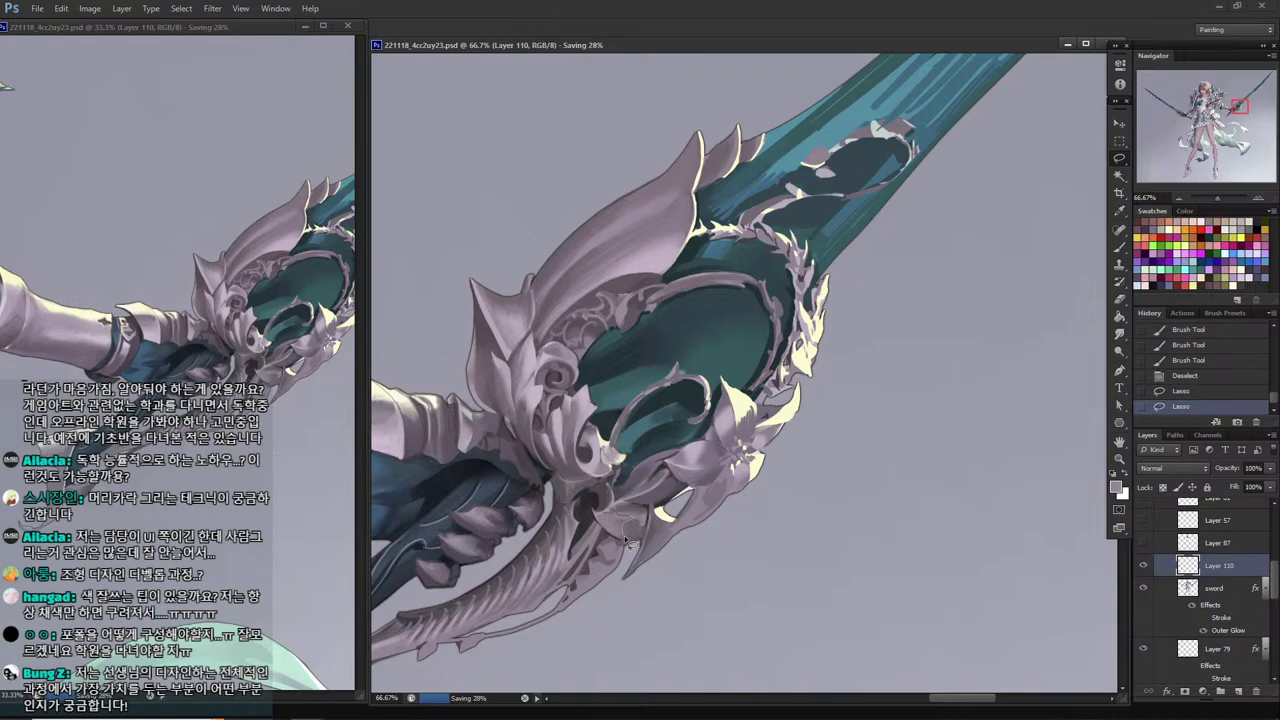
key(b)
mouse_move(614, 507)
mouse_down()
mouse_move(588, 512)
mouse_move(622, 516)
mouse_move(613, 526)
mouse_up()
alt+click(596, 457)
alt+click(612, 520)
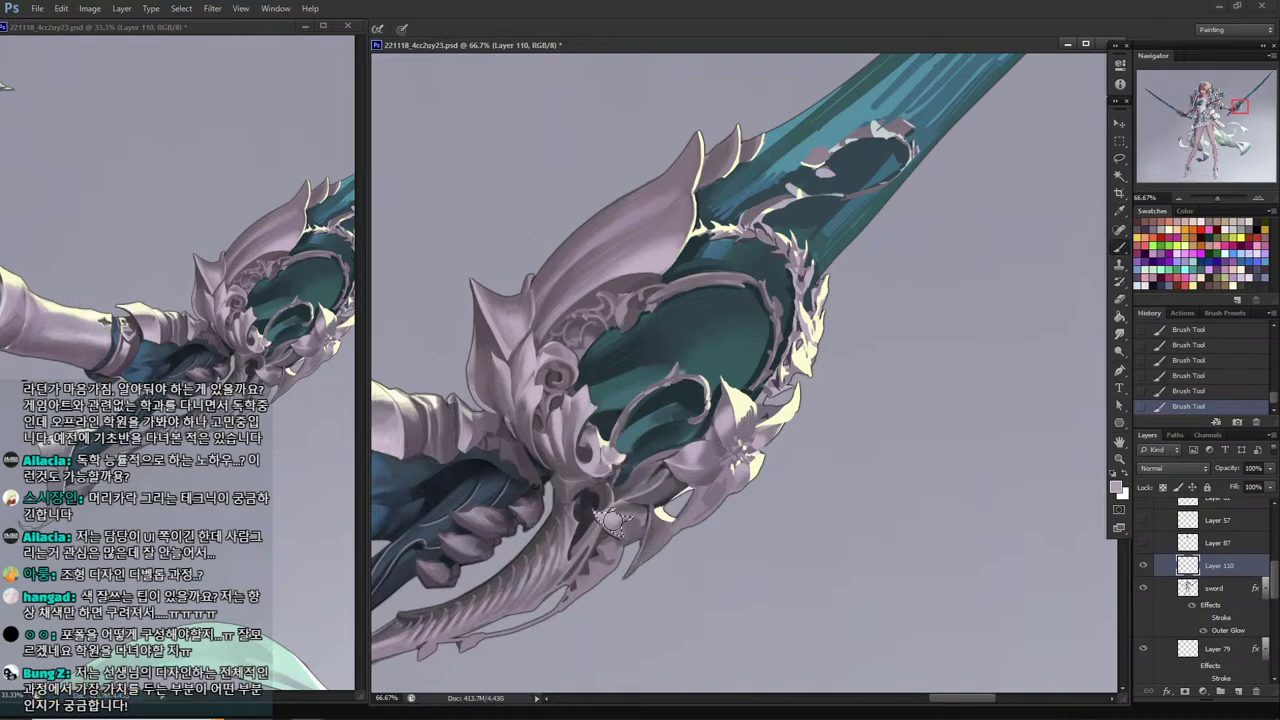
key(l)
key(ctrl+d)
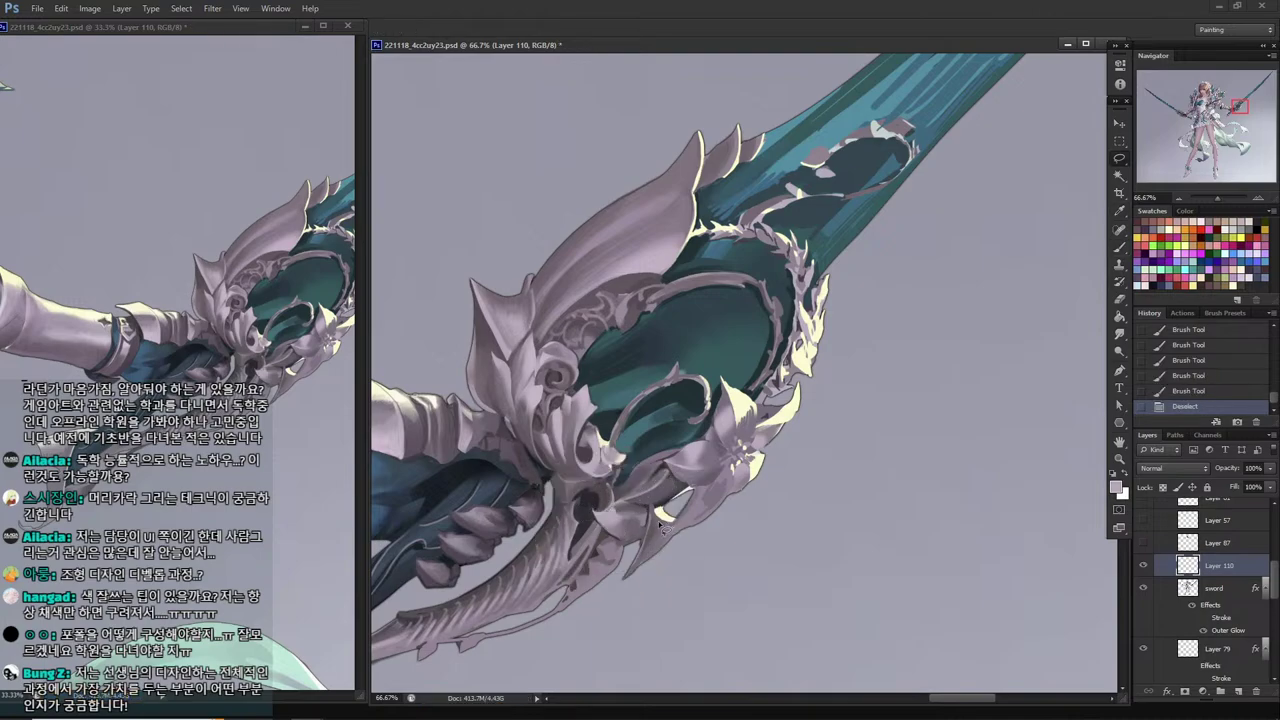
Select the long pointed leaf below the flower and shade it with a tone sampled from the neighbouring leaf.
drag(655, 507, 643, 507)
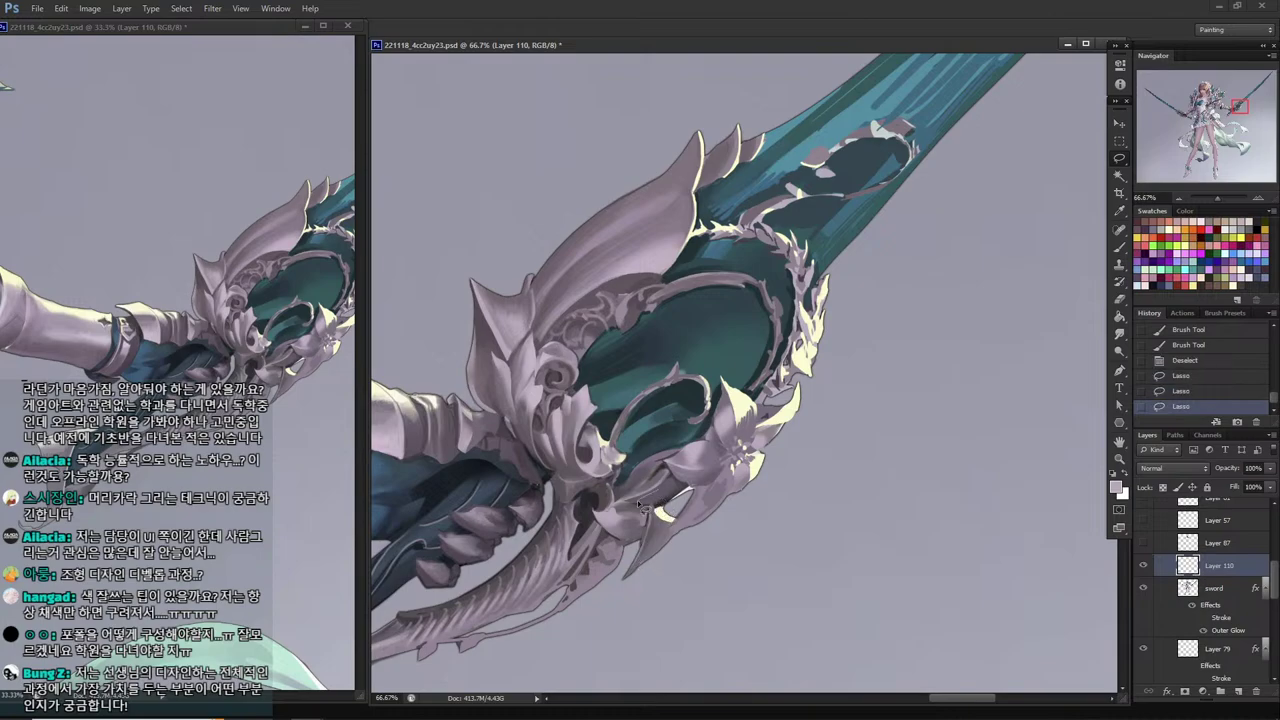
mouse_move(636, 568)
mouse_down()
mouse_move(657, 500)
mouse_move(645, 503)
mouse_up()
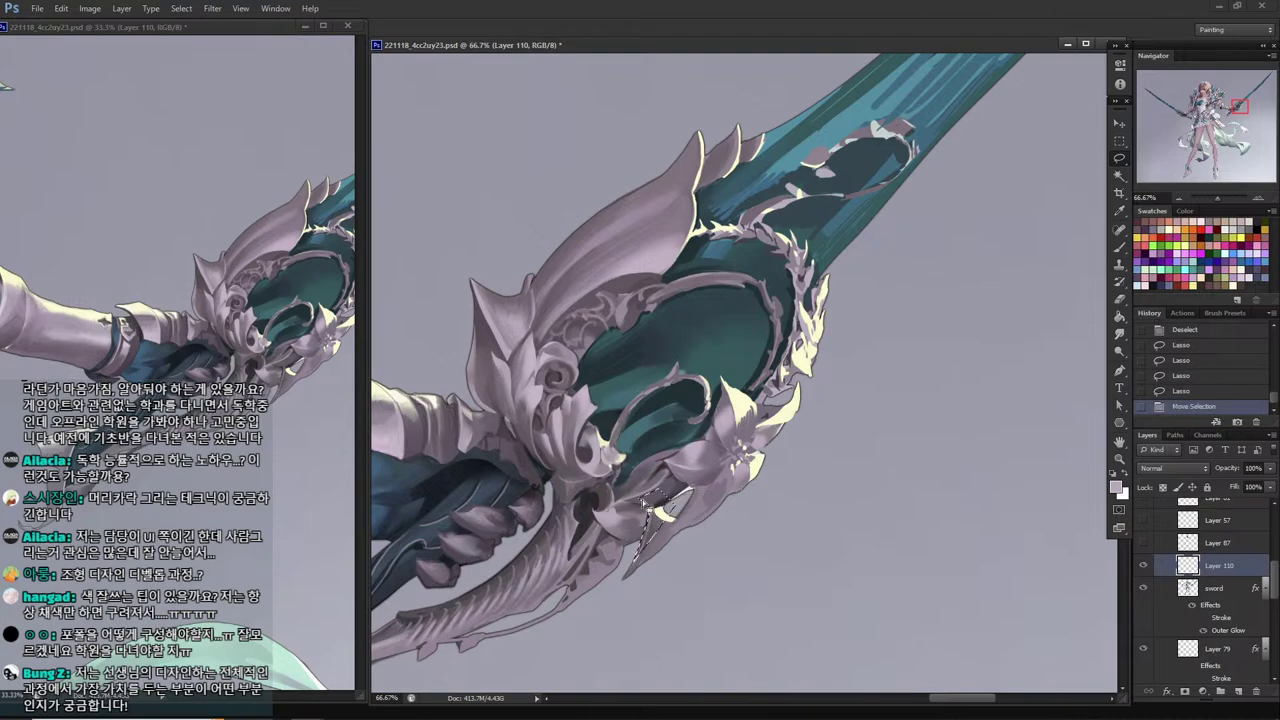
drag(637, 562, 683, 508)
mouse_move(668, 508)
mouse_down()
mouse_move(658, 499)
mouse_move(650, 532)
mouse_up()
key(i)
click(608, 515)
key(b)
drag(662, 508, 645, 542)
mouse_move(660, 508)
mouse_down()
mouse_move(650, 530)
mouse_move(662, 515)
mouse_up()
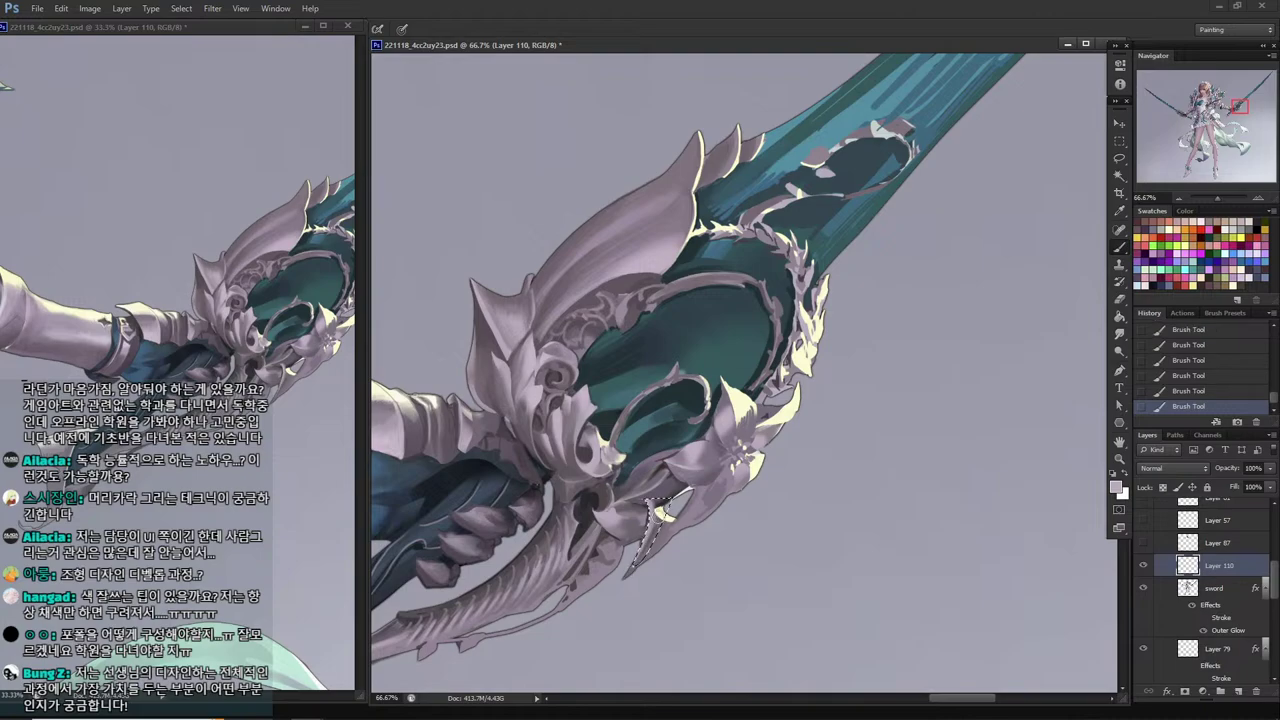
key(l)
mouse_move(656, 541)
mouse_down()
mouse_move(682, 514)
mouse_move(662, 533)
mouse_up()
key(b)
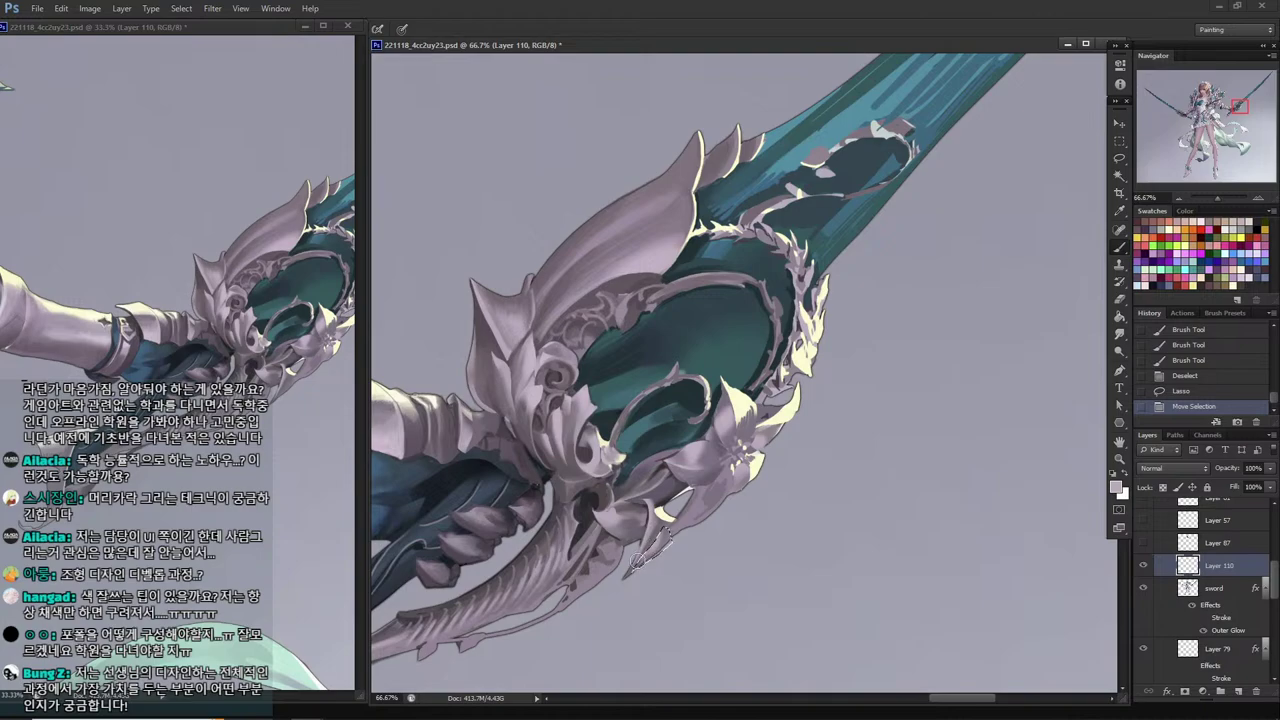
key(ctrl+alt+z)
key(ctrl+alt+z)
Select the cream highlight at the base of the pointed leaf and retouch it with the brush.
key(l)
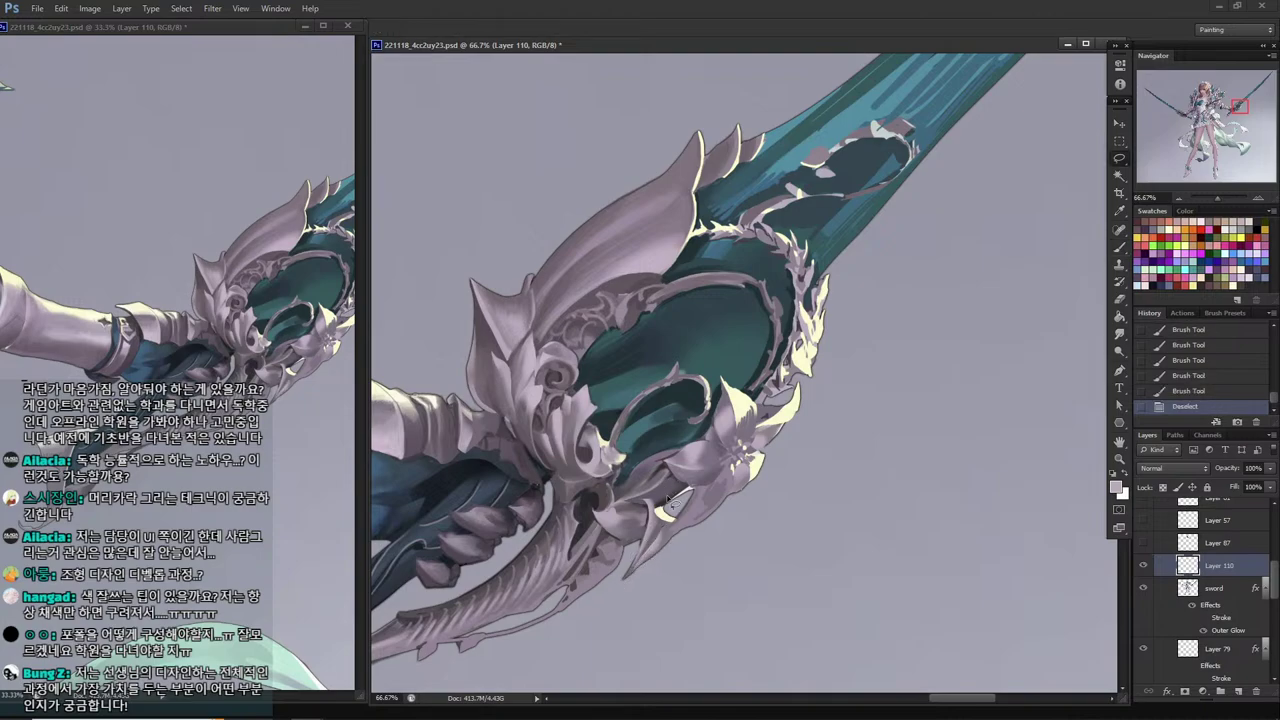
drag(670, 524, 664, 516)
key(b)
drag(668, 520, 660, 508)
drag(662, 516, 672, 512)
drag(700, 450, 663, 483)
key(l)
key(i)
key(l)
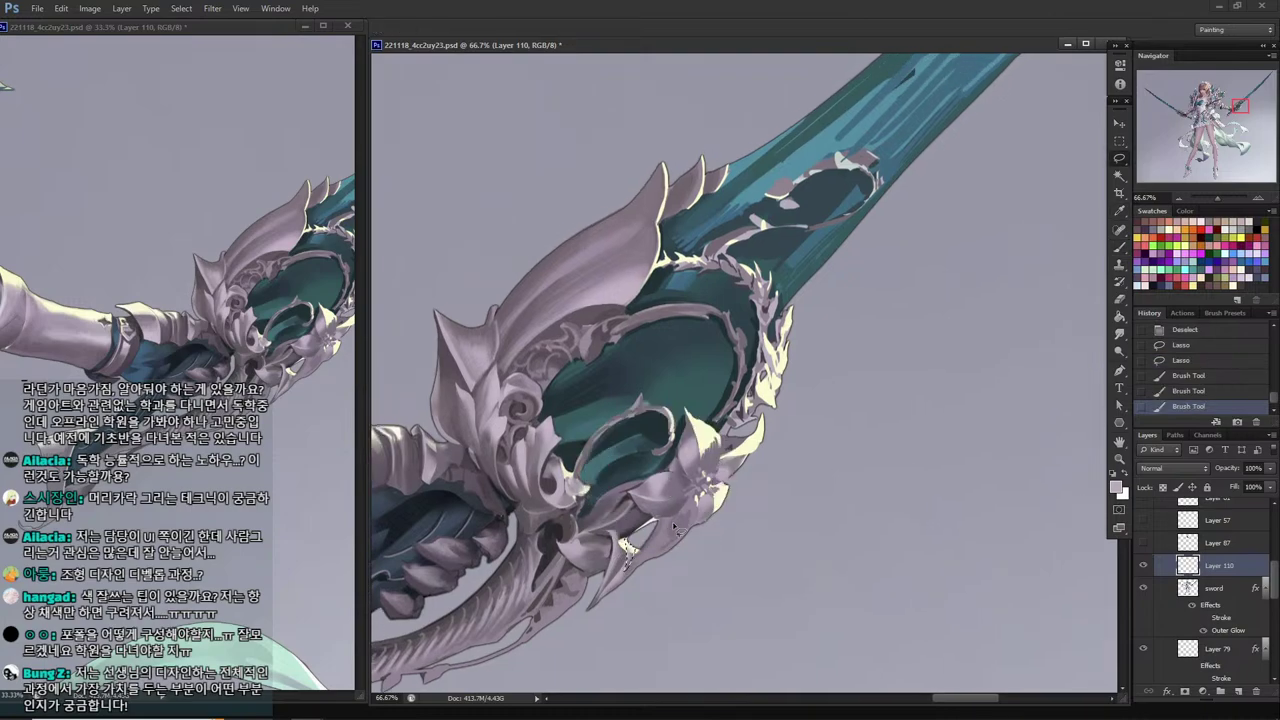
Select the flower's lower petal, shade it with brush strokes, sample a tone from it, and deselect.
drag(667, 530, 672, 530)
key(b)
drag(660, 540, 676, 524)
drag(662, 536, 680, 520)
drag(666, 532, 684, 516)
mouse_move(668, 530)
mouse_down()
mouse_move(686, 514)
mouse_move(679, 533)
mouse_up()
alt+click(687, 516)
key(l)
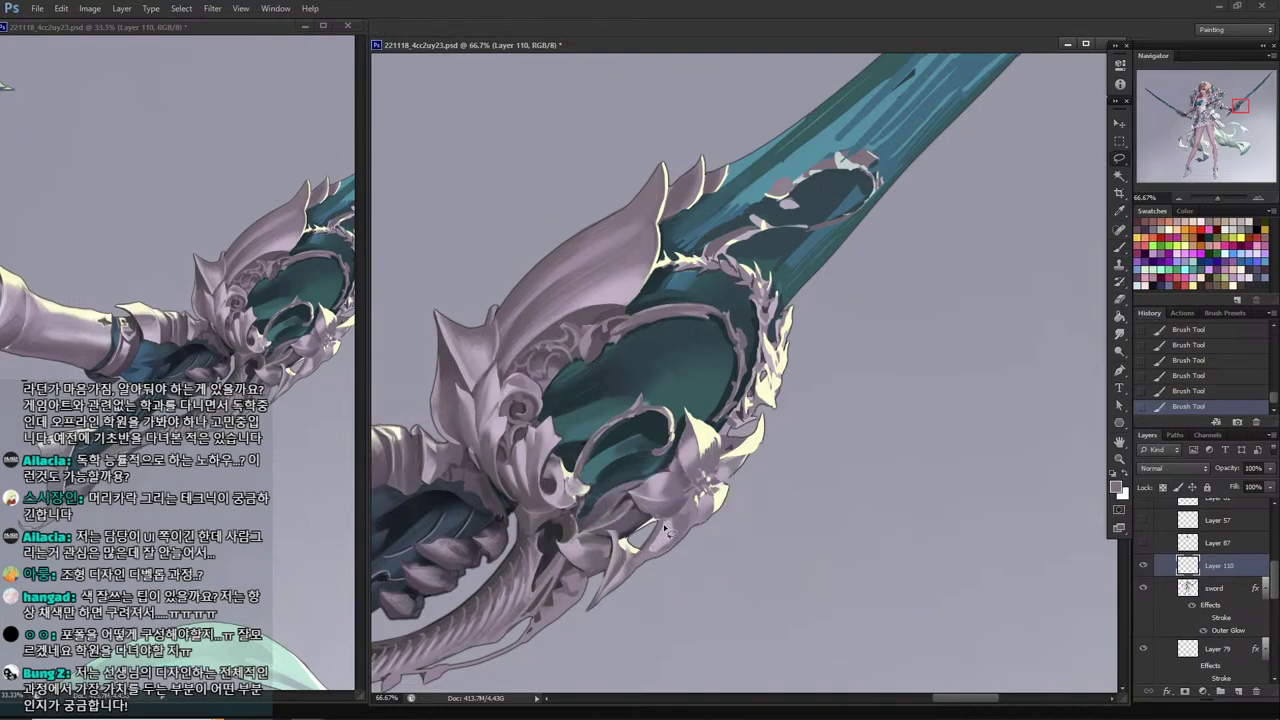
key(ctrl+d)
Refine the lower edge of the flower's bottom petal with sampled tones.
key(b)
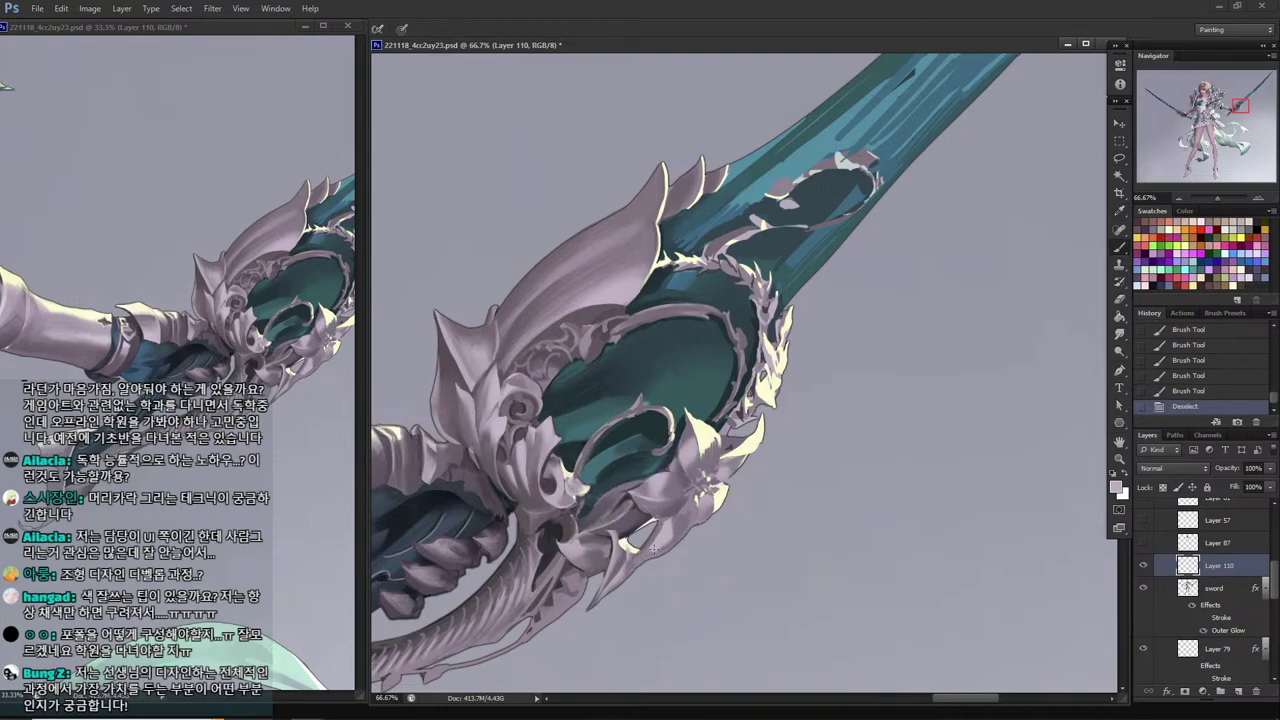
drag(654, 549, 648, 555)
drag(656, 546, 648, 552)
alt+click(660, 543)
drag(655, 545, 650, 550)
drag(657, 542, 652, 547)
alt+click(626, 533)
Select the shadow beside the cream highlight under the flower, darken it with the brush, and deselect.
key(l)
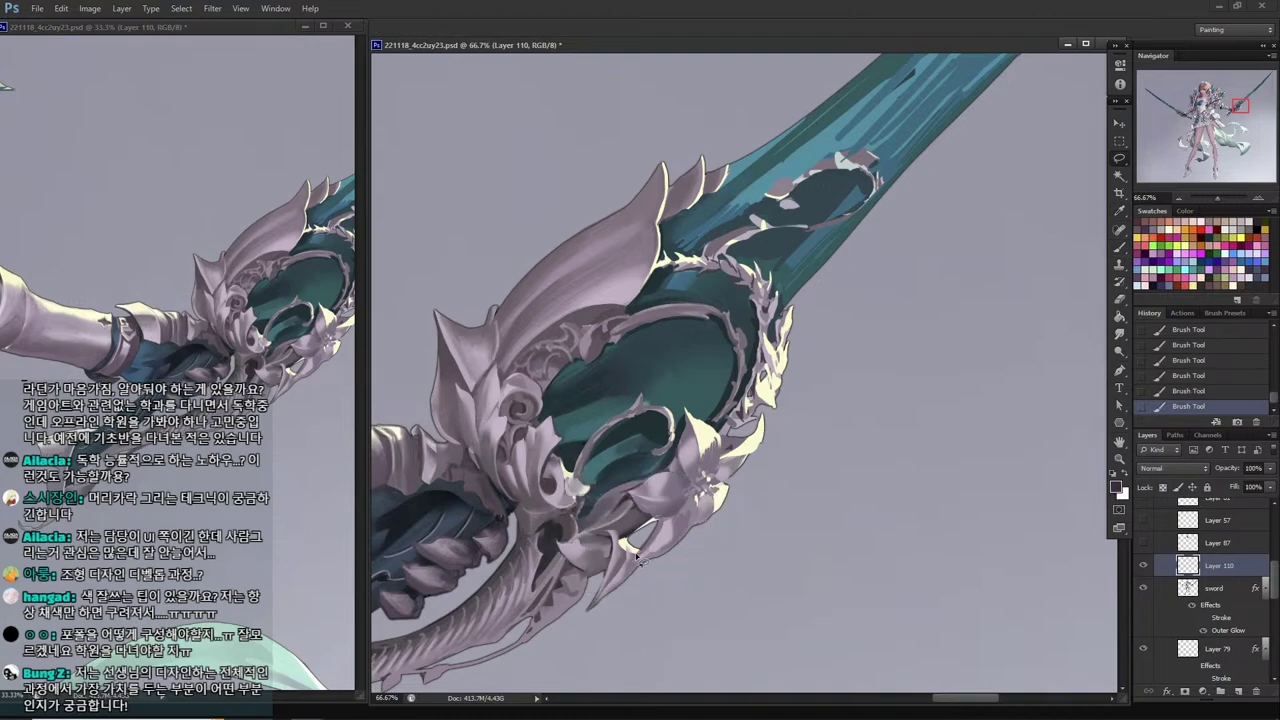
key(l)
drag(632, 546, 630, 557)
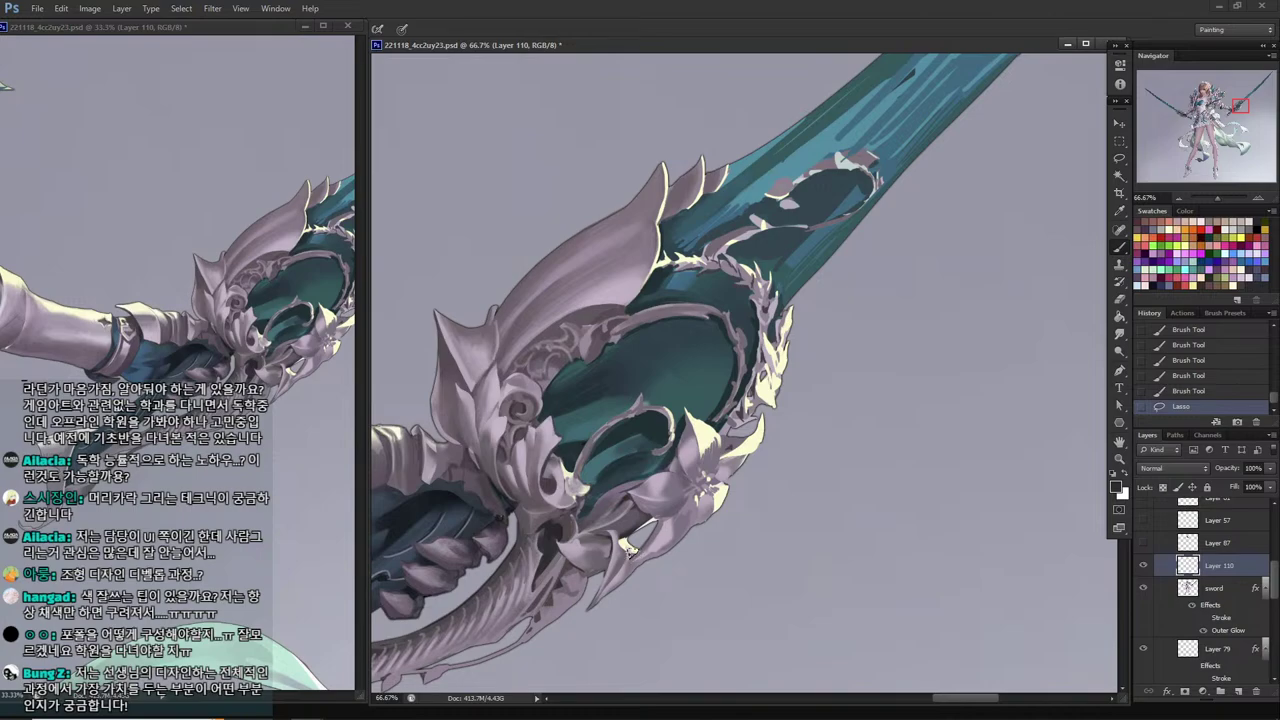
drag(630, 552, 628, 546)
key(l)
key(ctrl+d)
Touch up the cream highlight under the flower with tones sampled around it, and save the document.
mouse_move(630, 548)
mouse_down()
mouse_move(607, 494)
mouse_move(631, 511)
mouse_move(630, 545)
mouse_up()
key(b)
alt+click(628, 550)
key(alt)
alt+click(624, 537)
alt+click(630, 542)
key(ctrl+s)
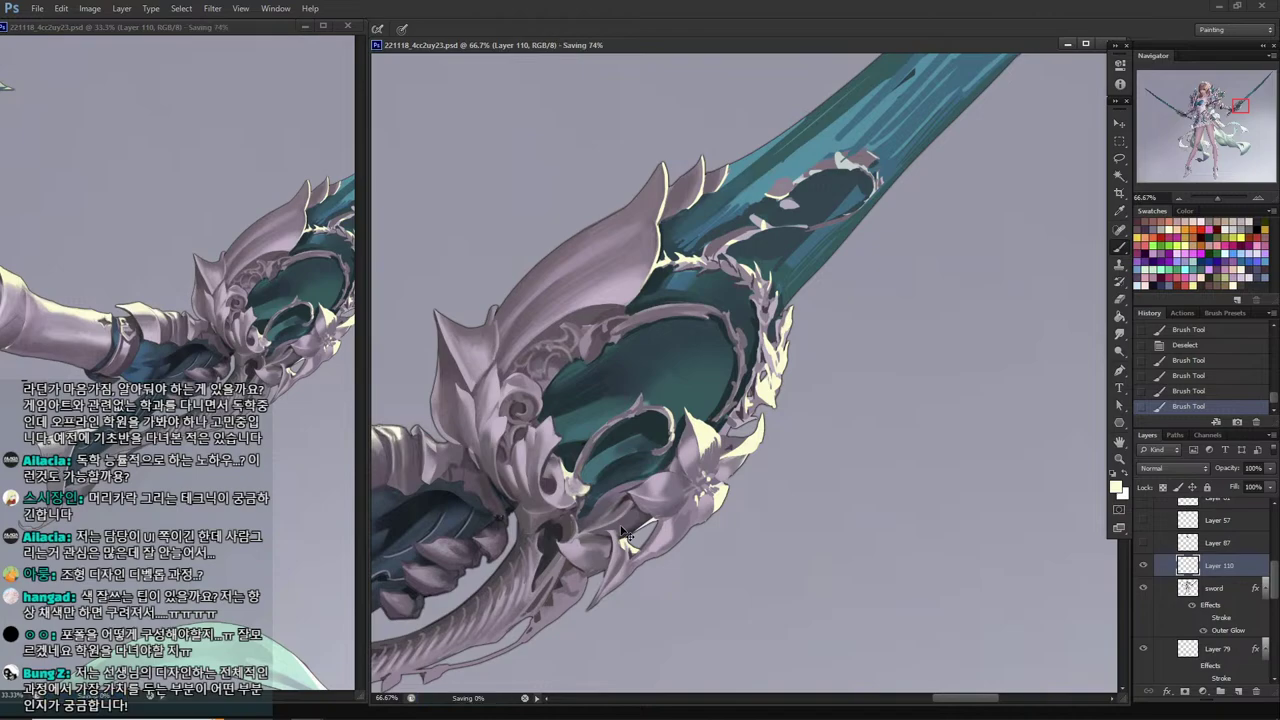
Add a new layer, brush light strokes along the ridged curved guard, and clear a selected part of them.
drag(585, 447, 733, 457)
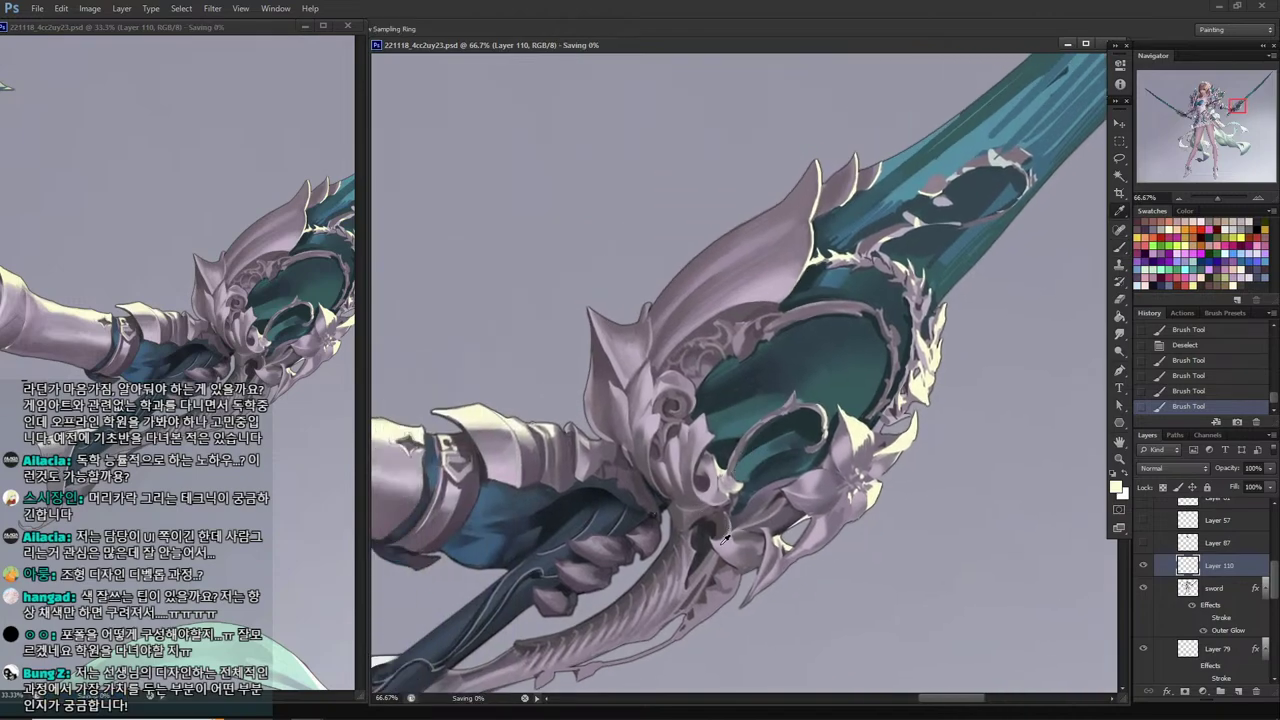
key(l)
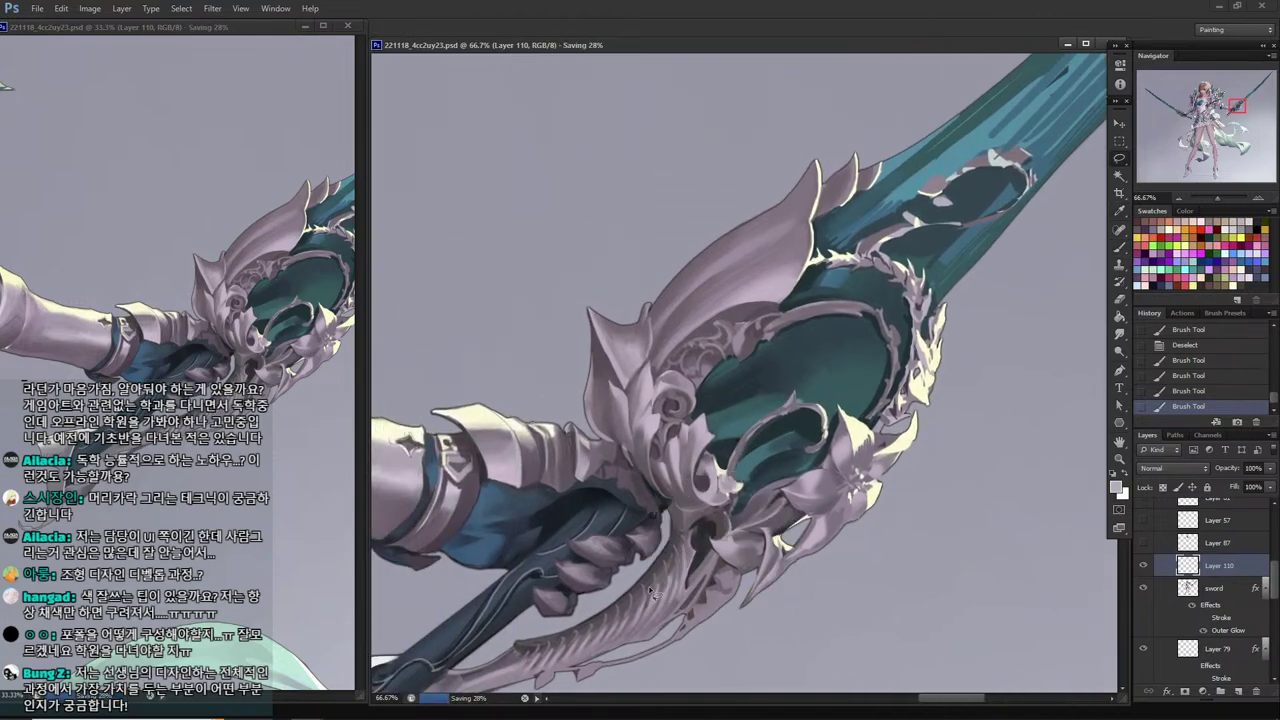
key(ctrl+shift+n)
key(Return)
key(b)
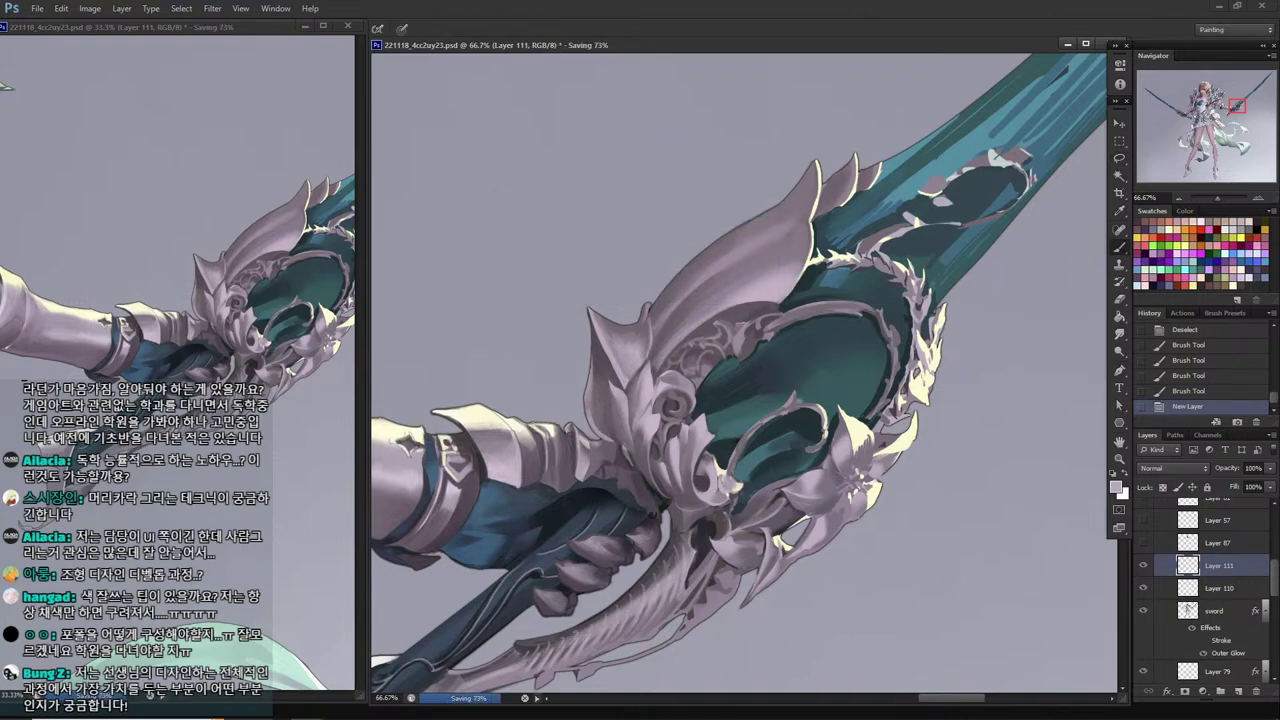
drag(690, 556, 545, 655)
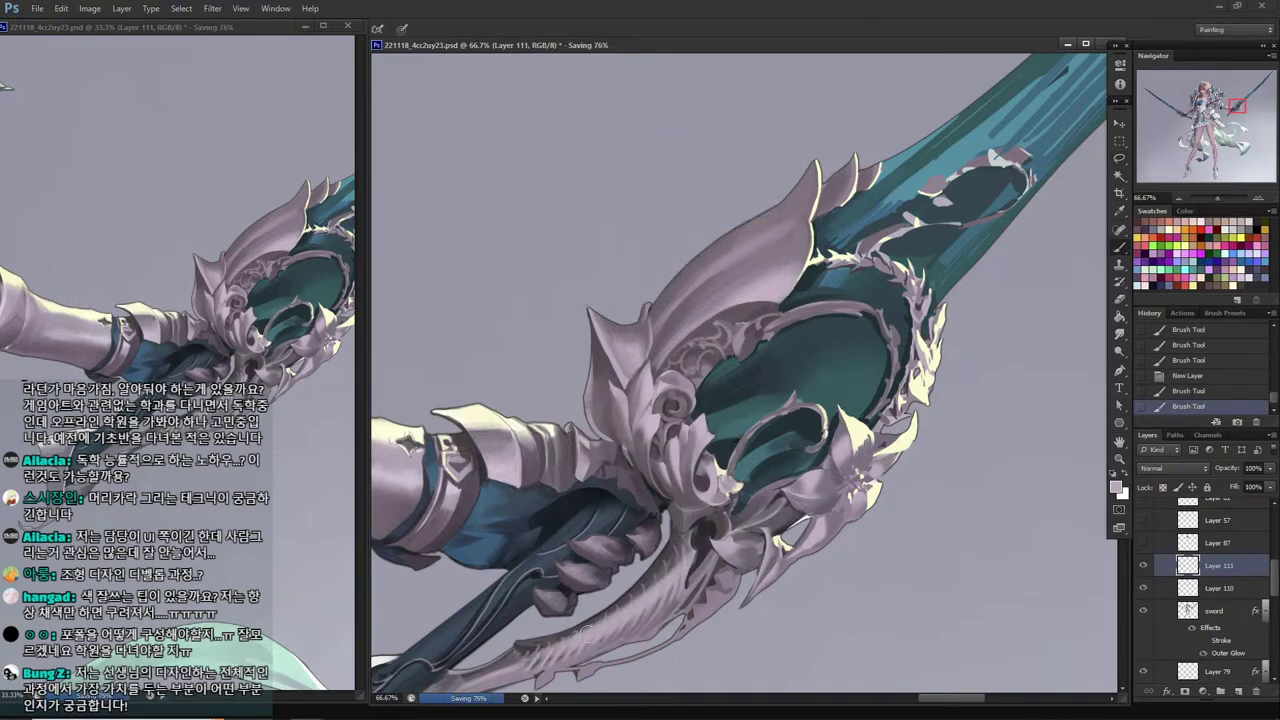
mouse_move(673, 574)
mouse_down()
mouse_move(662, 560)
mouse_move(656, 575)
mouse_move(656, 562)
mouse_move(673, 586)
mouse_up()
key(Delete)
key(ctrl+d)
Paint the upper ridges of the curved guard with a sampled tone and save the document.
key(b)
alt+click(676, 571)
drag(675, 578, 661, 586)
drag(660, 583, 655, 597)
drag(654, 594, 649, 607)
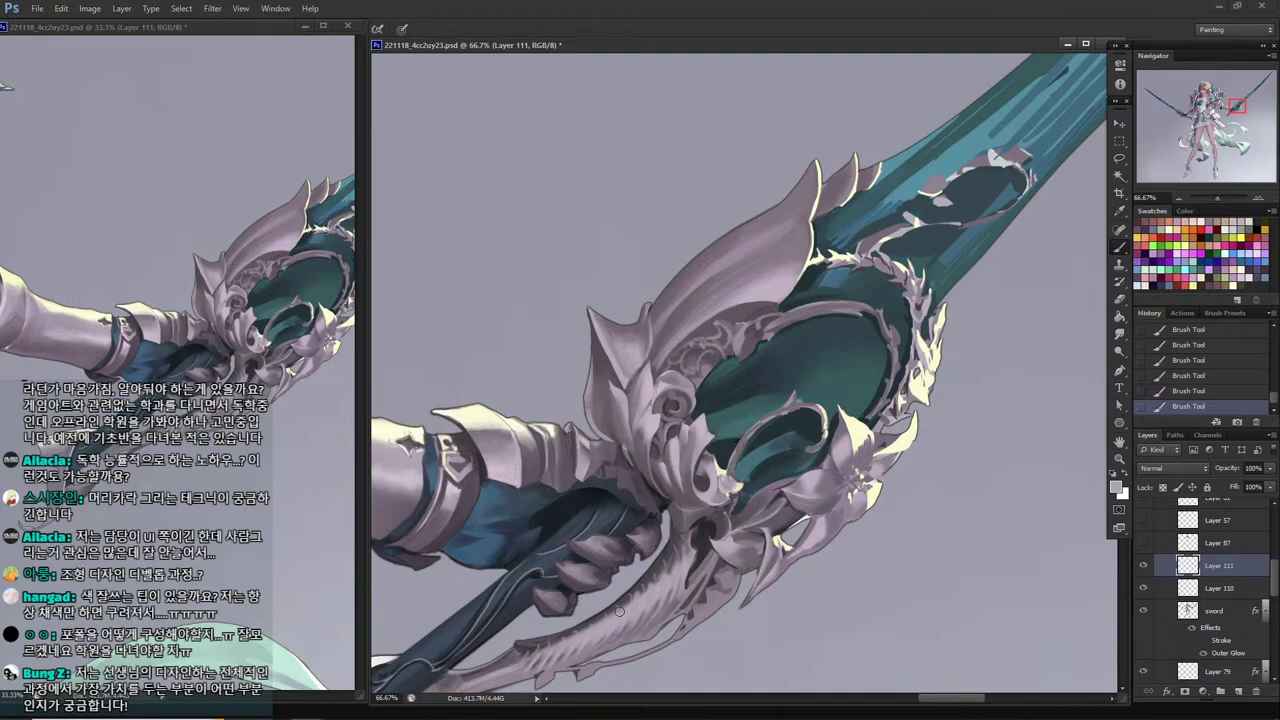
key(ctrl+s)
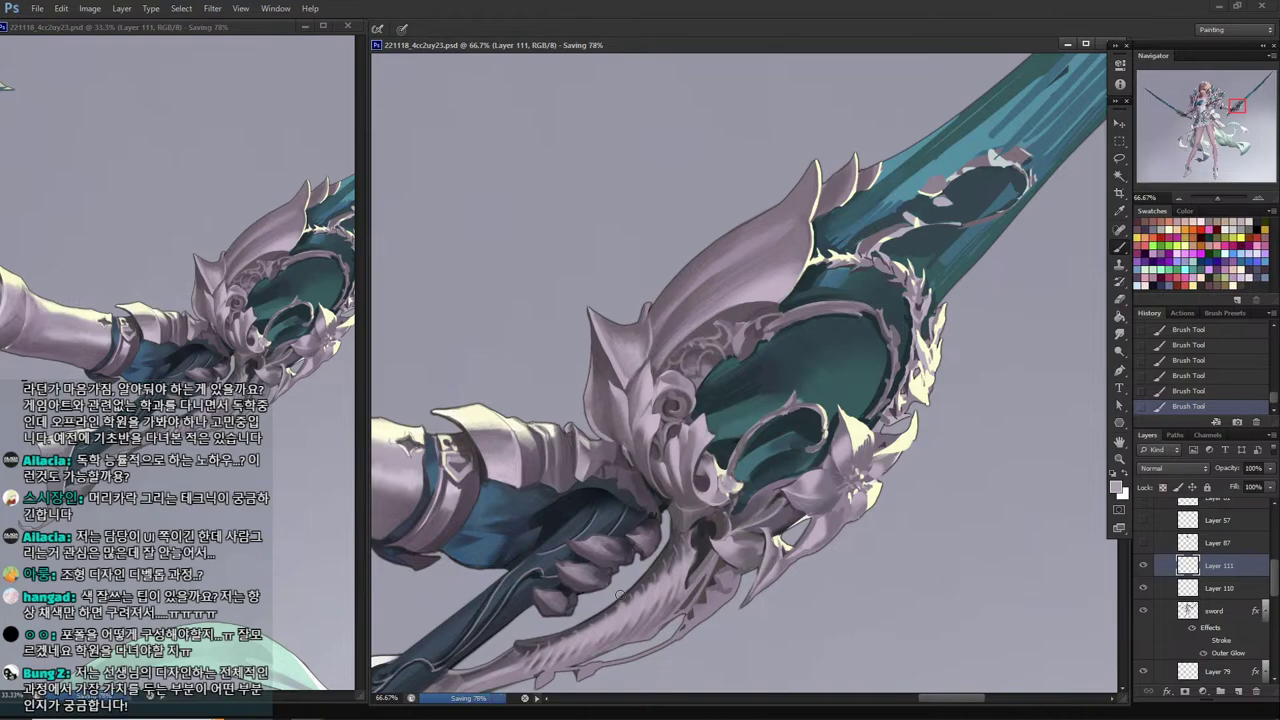
Define the ridges down to the lower end of the curved guard with repeatedly sampled tones, and save the document.
drag(676, 550, 728, 520)
alt+click(694, 554)
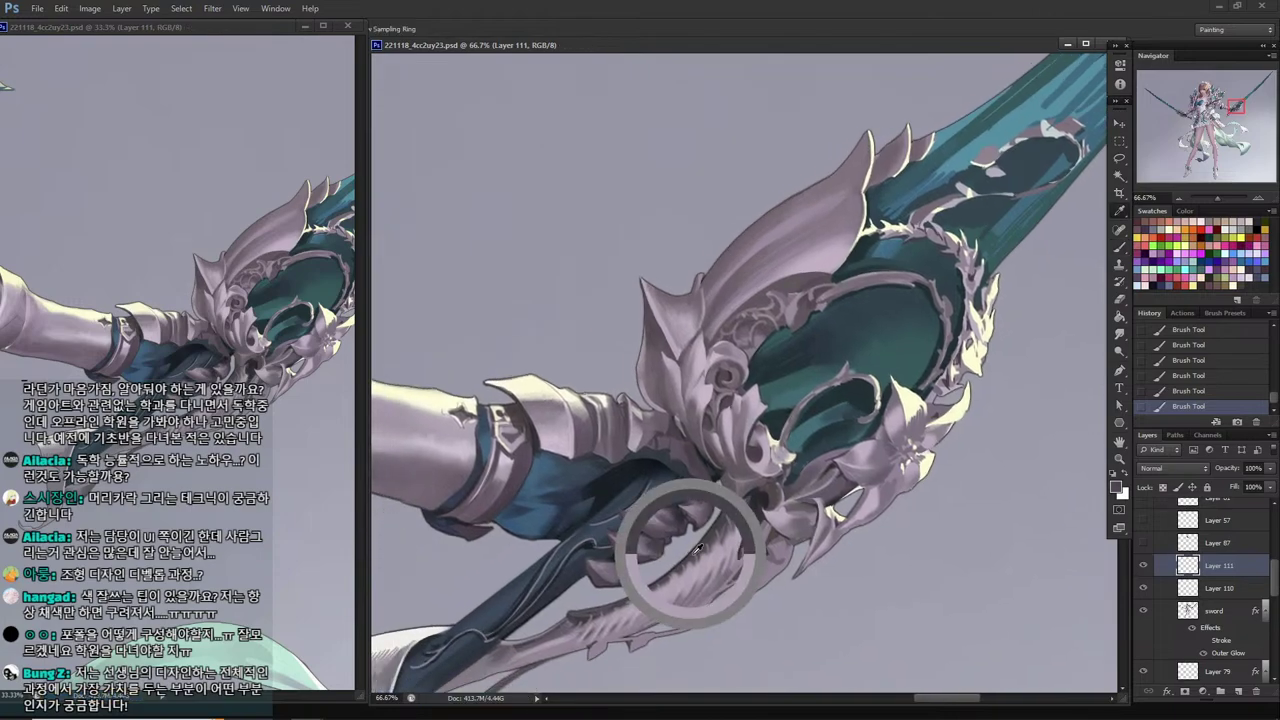
alt+click(655, 596)
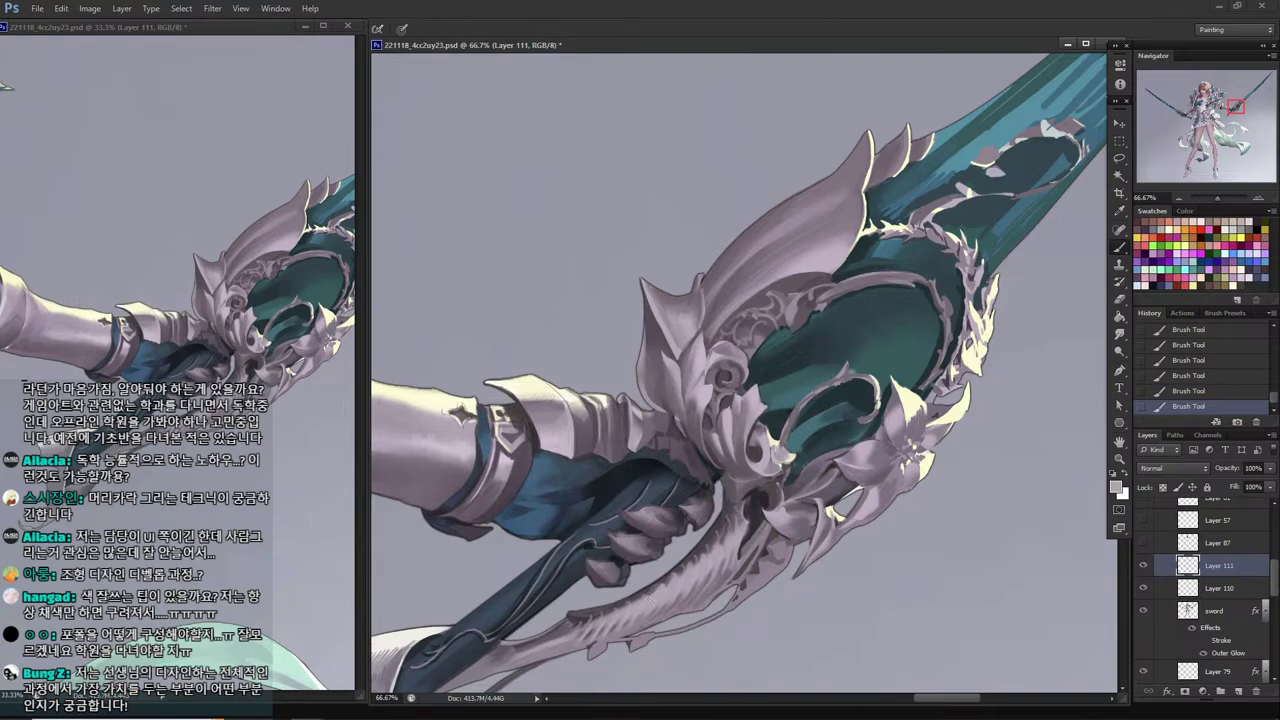
alt+click(640, 598)
alt+click(626, 602)
alt+click(614, 616)
alt+click(608, 616)
alt+click(602, 619)
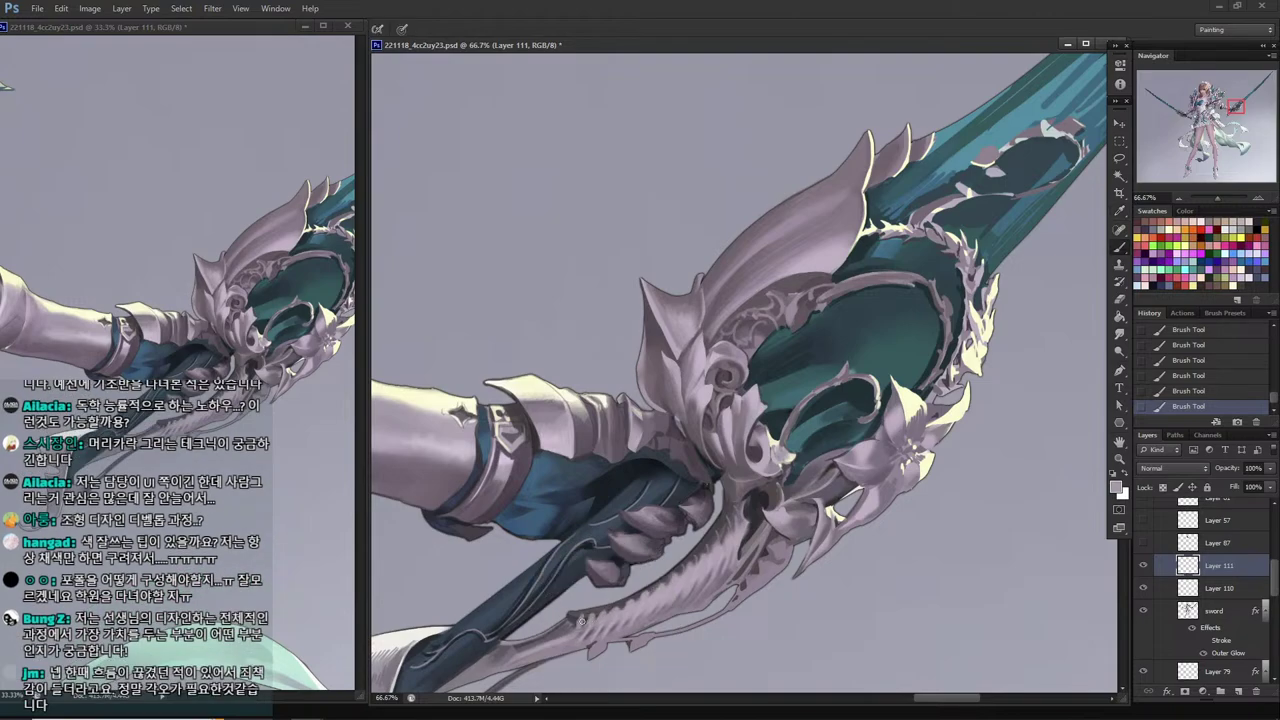
alt+click(580, 615)
key(ctrl+s)
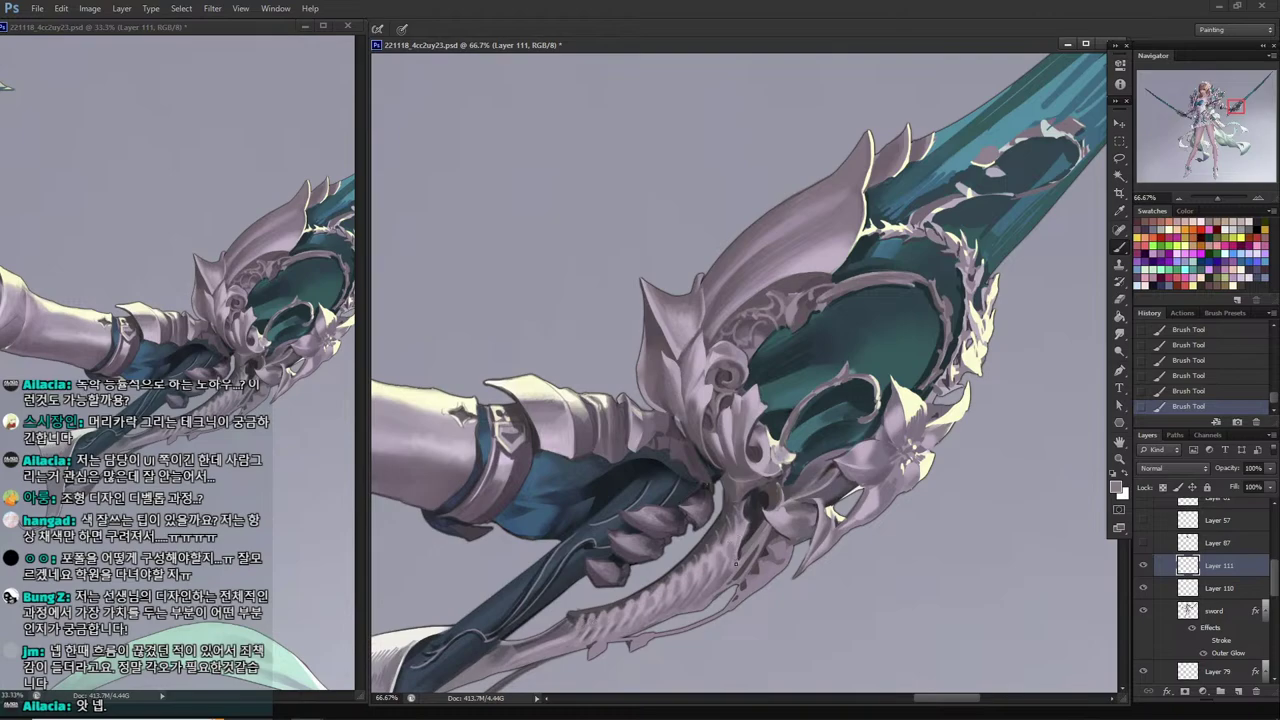
Retouch beside the dark hollow above the ridged guard with a sampled tone, and clear the selected excess paint.
alt+click(766, 512)
key(l)
mouse_move(768, 546)
mouse_down()
mouse_move(752, 568)
mouse_move(766, 548)
mouse_up()
key(Delete)
key(ctrl+d)
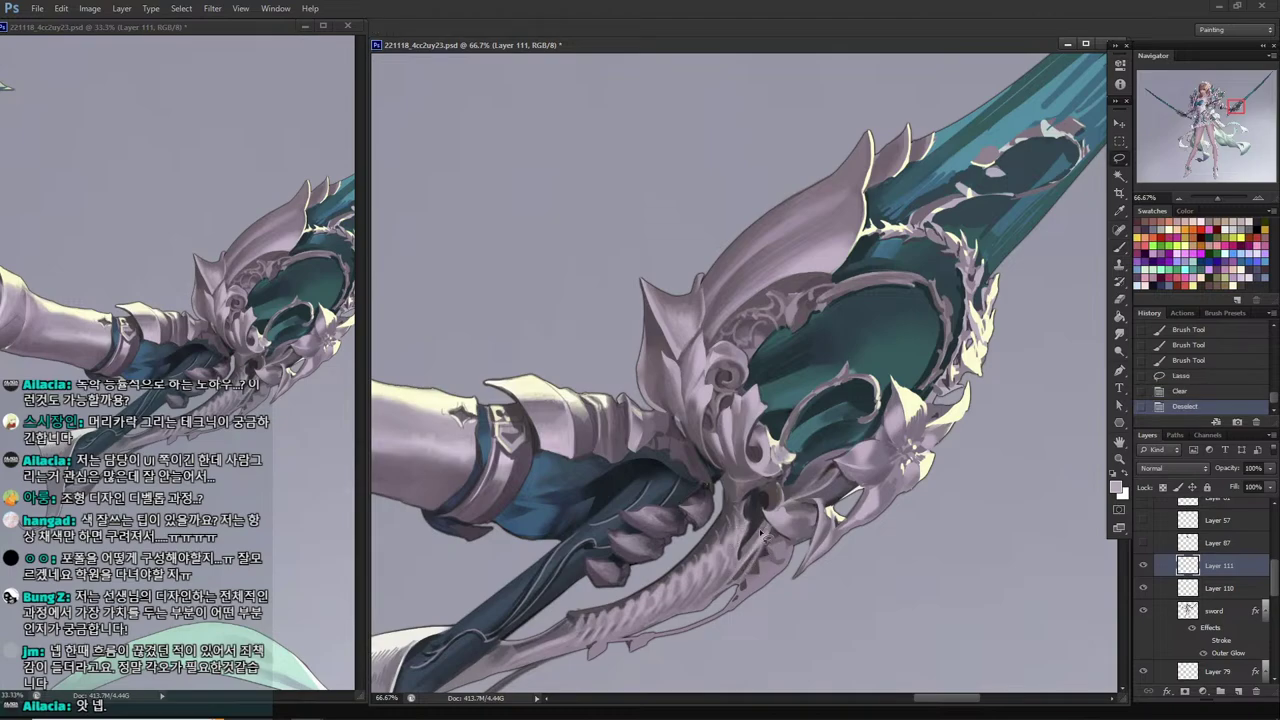
Sample a light tone from the nearby leaf and paint the small ornaments along the ridged guard's outer edge.
key(i)
drag(699, 597, 661, 506)
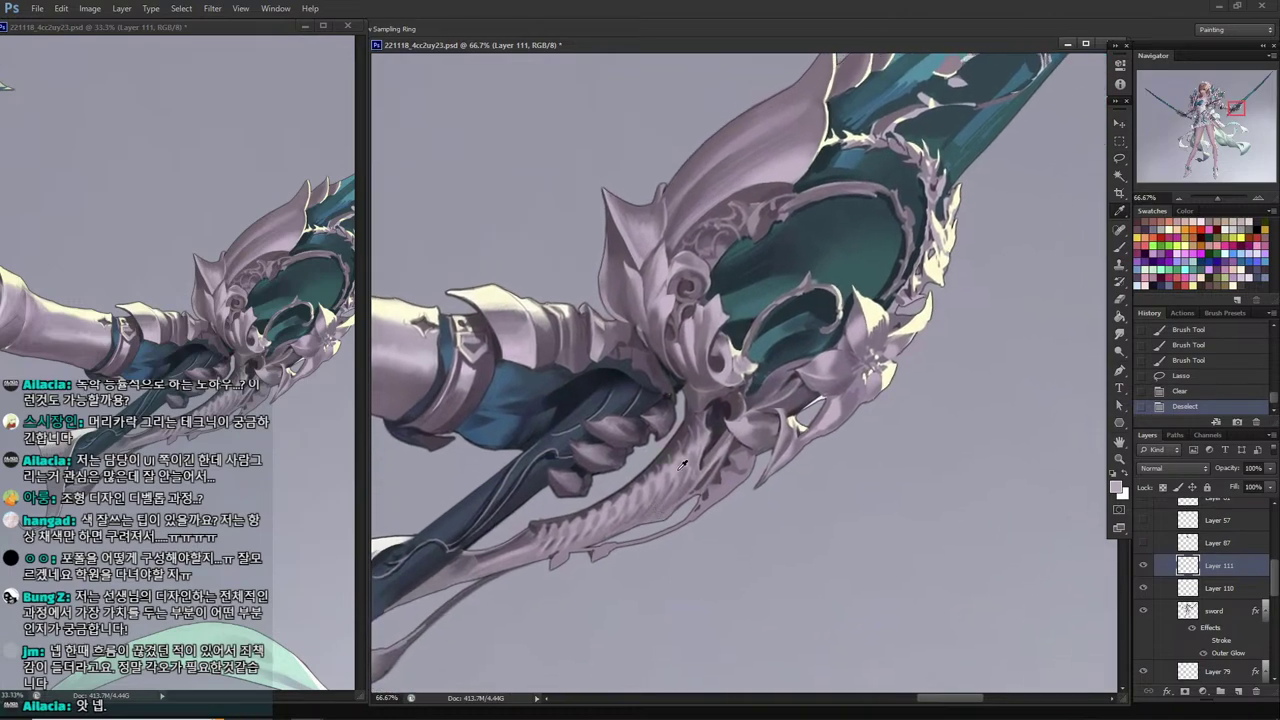
click(745, 422)
key(b)
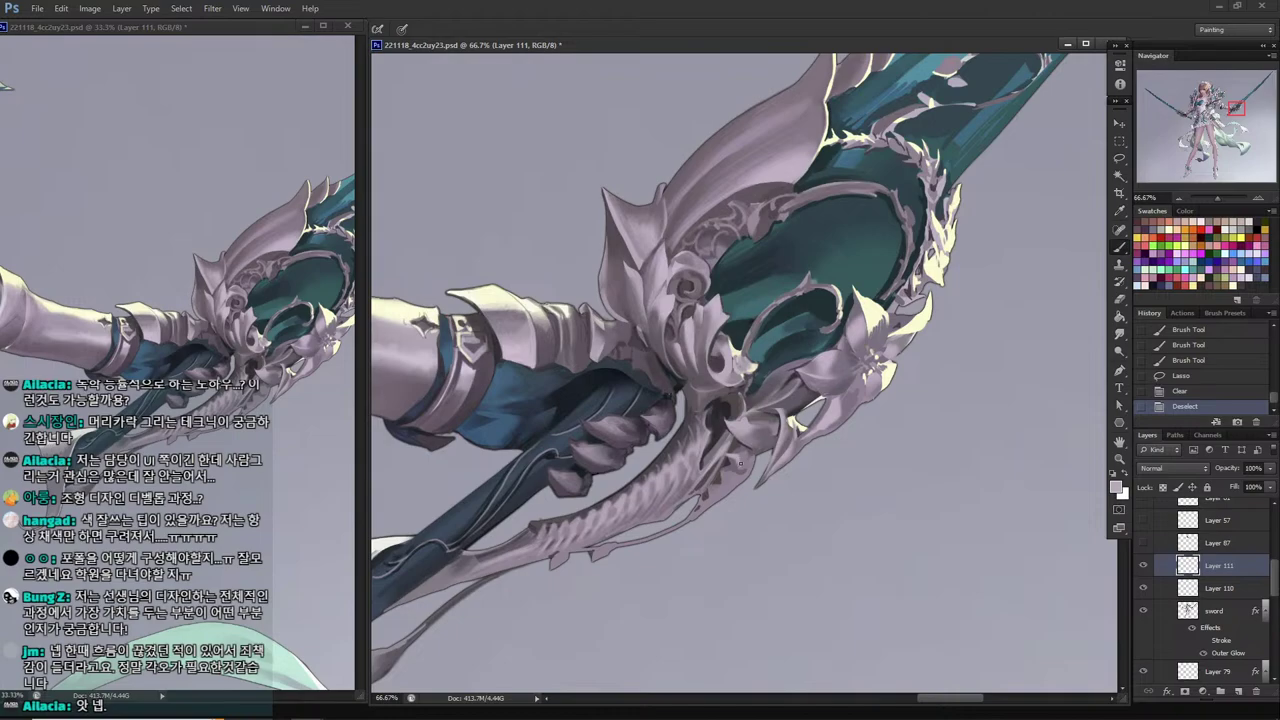
drag(743, 456, 725, 476)
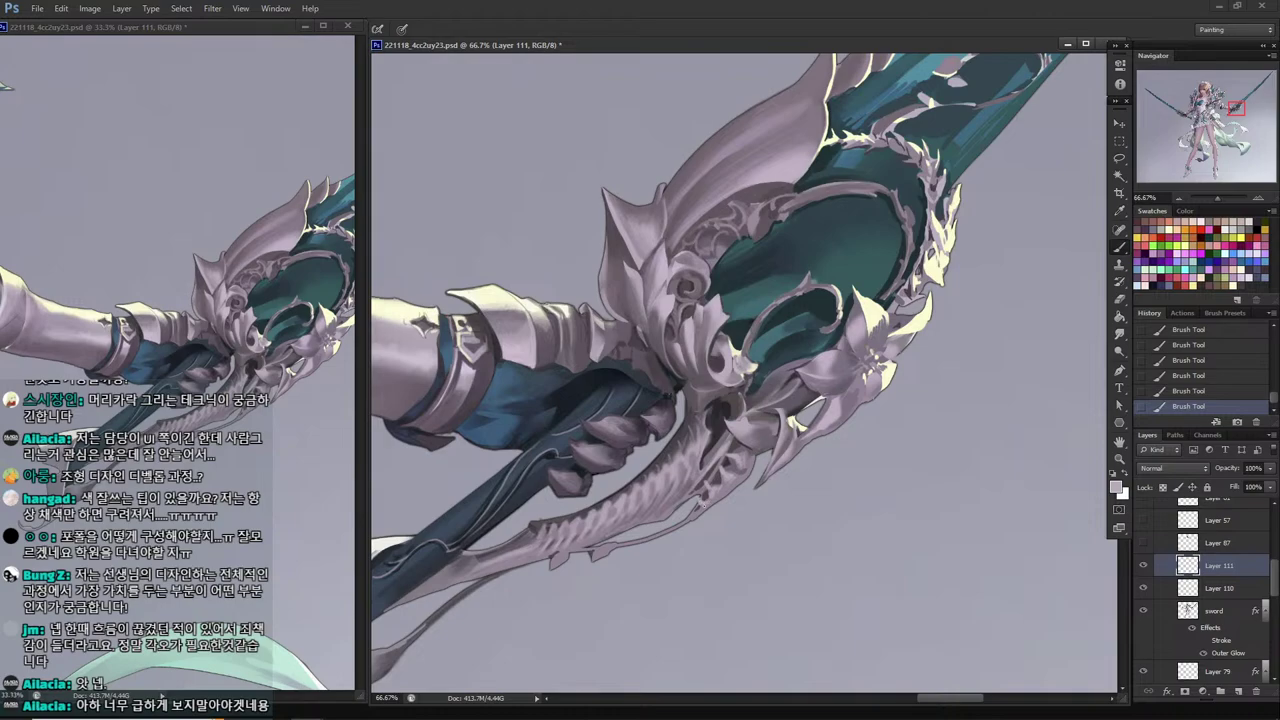
Select the smooth bar below the ridged section of the guard and shade it with the brush.
drag(618, 502, 675, 501)
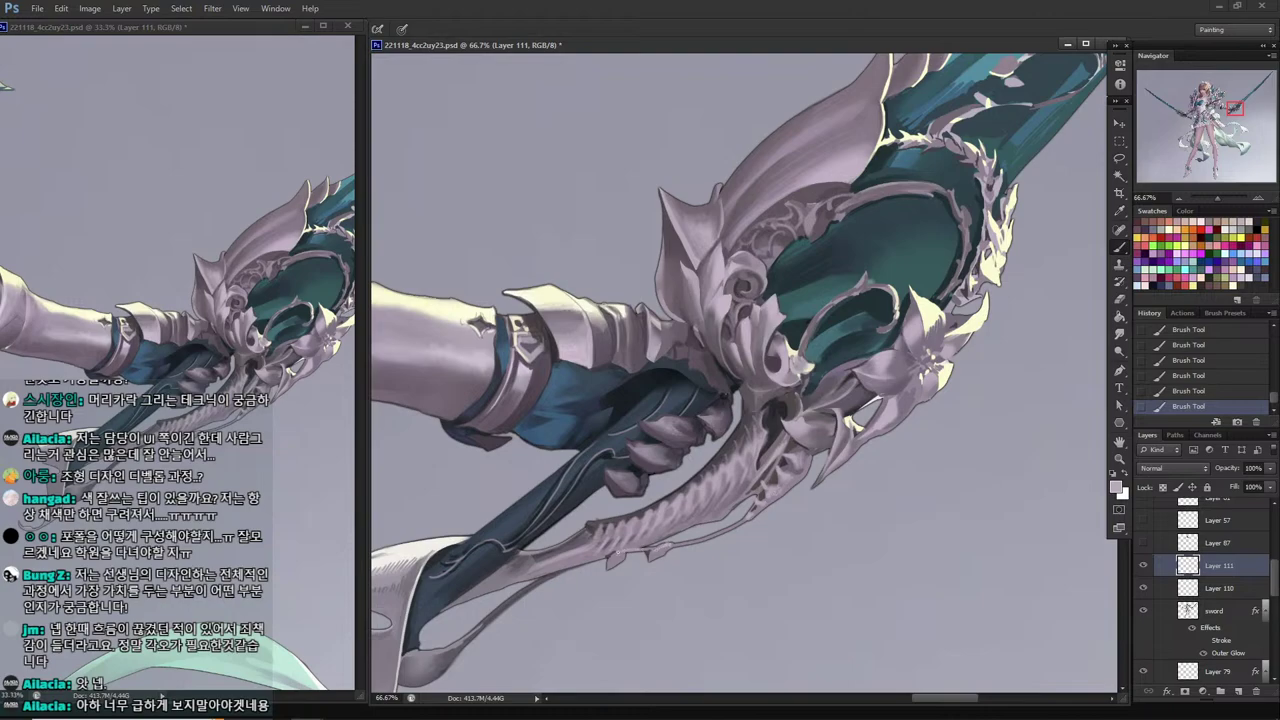
drag(723, 396, 804, 388)
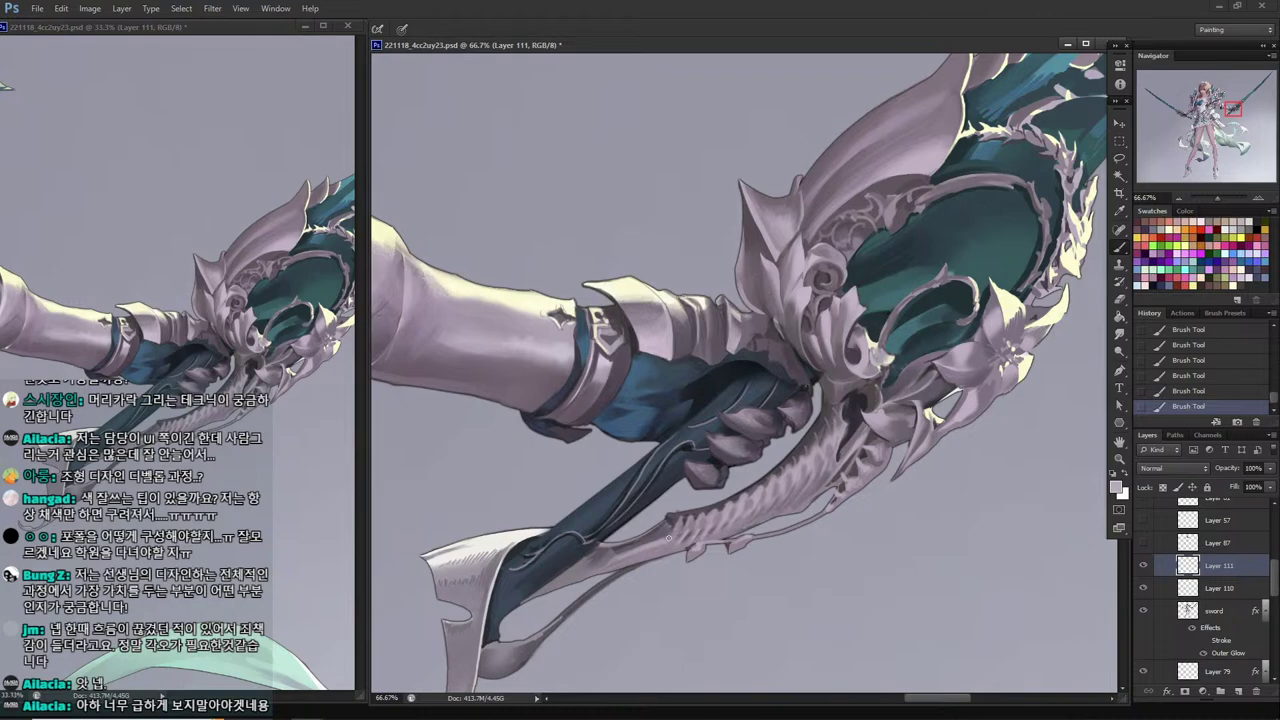
key(l)
mouse_move(669, 531)
mouse_down()
mouse_move(647, 557)
mouse_move(562, 577)
mouse_move(675, 531)
mouse_move(600, 566)
mouse_up()
key(i)
key(b)
mouse_move(650, 543)
mouse_down()
mouse_move(592, 566)
mouse_move(672, 539)
mouse_move(609, 566)
mouse_move(655, 540)
mouse_up()
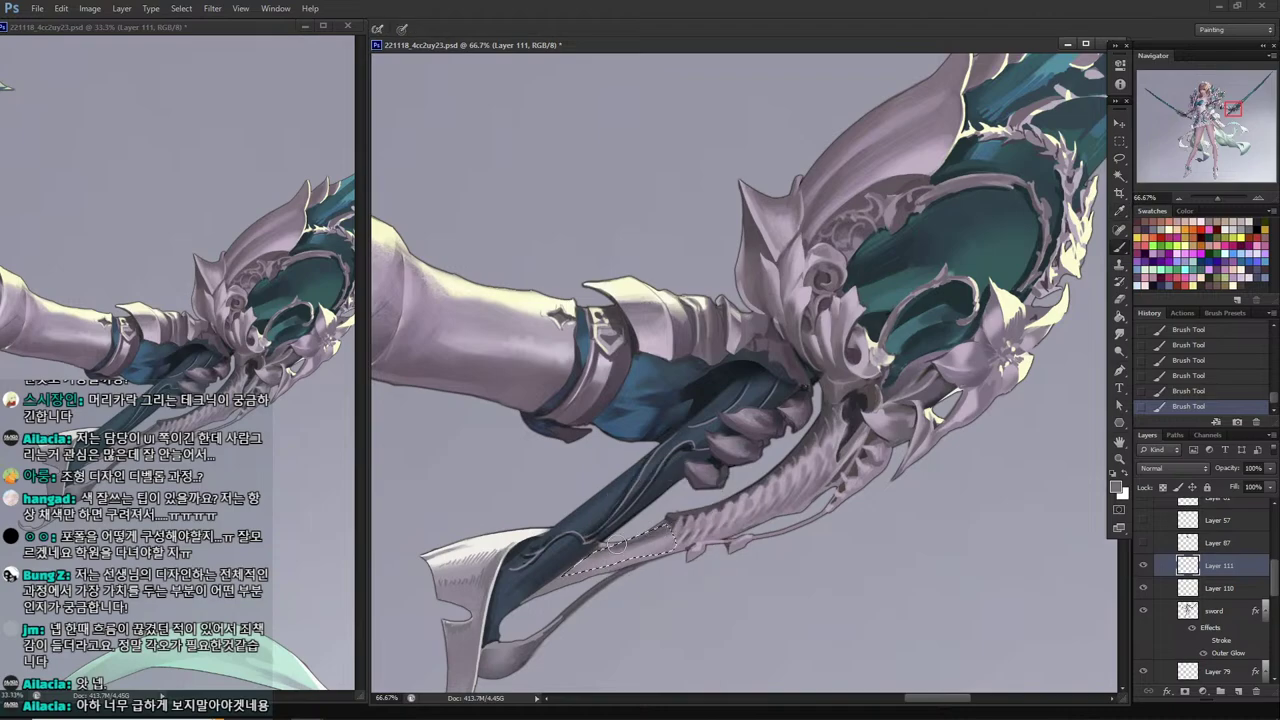
Select the lower part of the smooth bar beside the grip, shade it with sampled tones, and deselect.
key(l)
mouse_move(620, 511)
mouse_down()
mouse_move(587, 570)
mouse_move(568, 570)
mouse_move(574, 584)
mouse_move(604, 548)
mouse_move(545, 594)
mouse_up()
key(b)
alt+click(590, 555)
drag(590, 556, 557, 584)
mouse_move(570, 572)
mouse_down()
mouse_move(481, 634)
mouse_move(592, 553)
mouse_move(466, 644)
mouse_up()
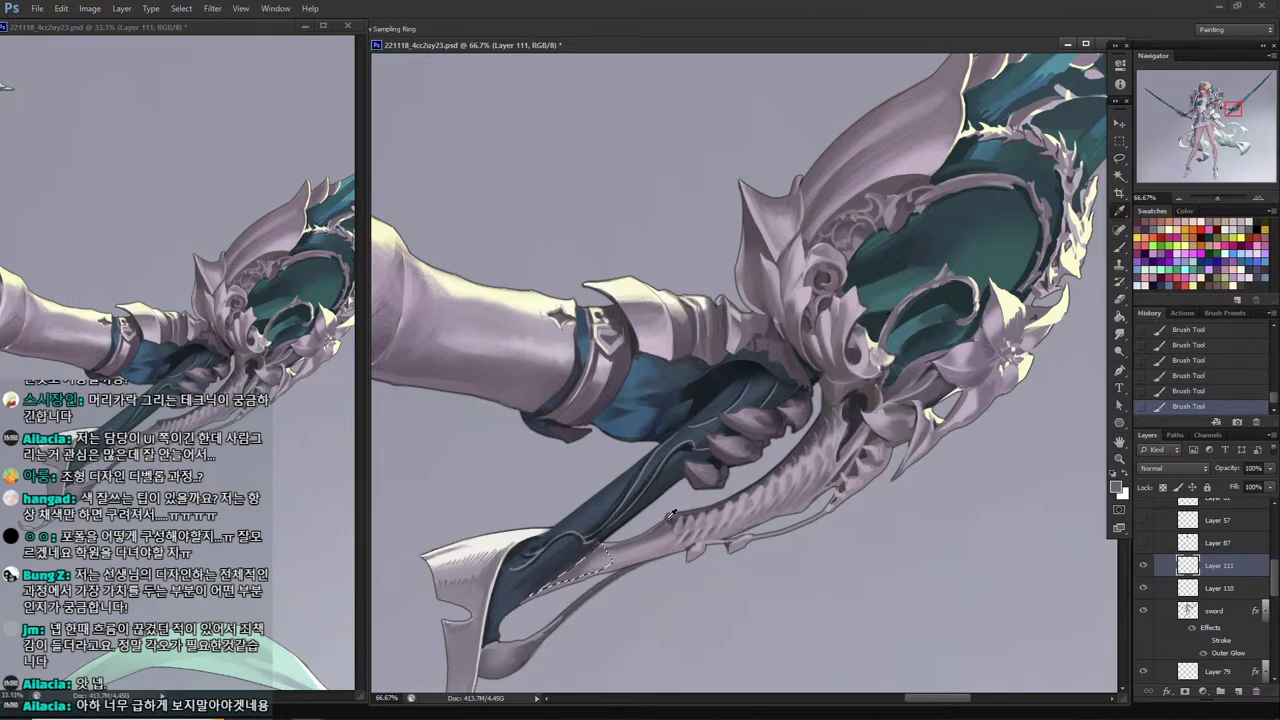
alt+click(588, 560)
key(ctrl+d)
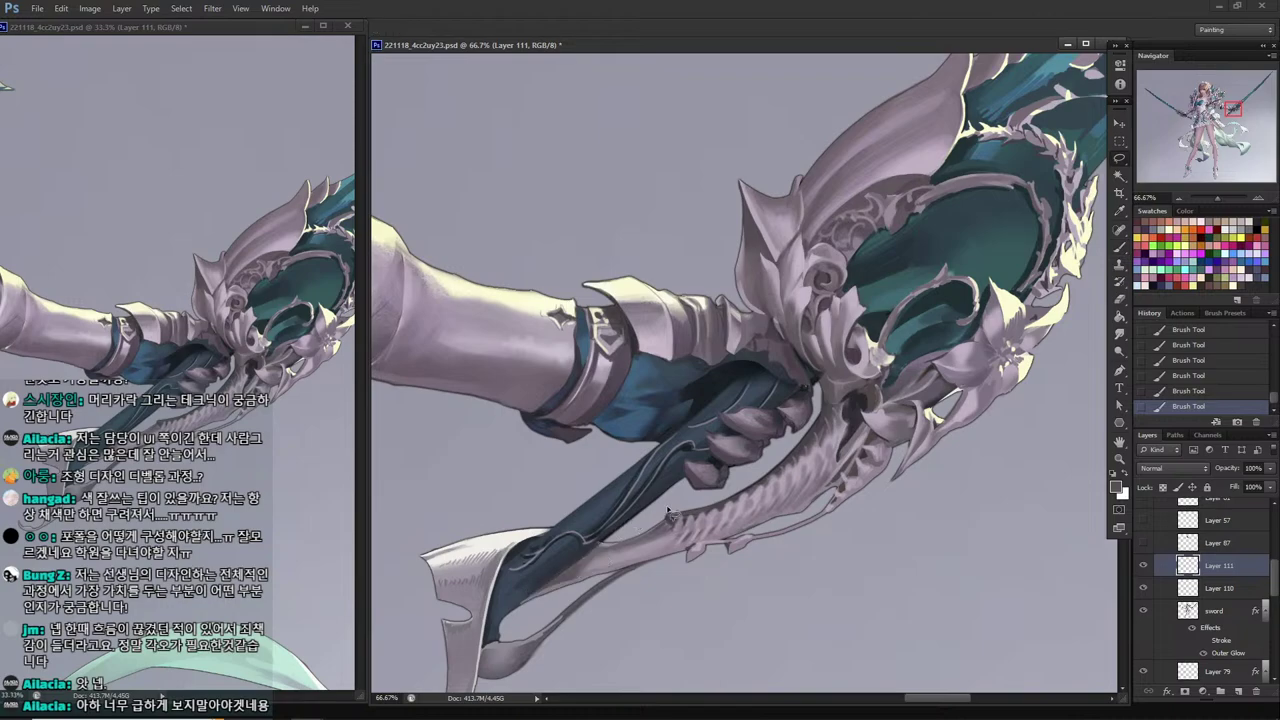
Shade the junction between the ridges and the smooth bar, reselect its upper edge, and sample a ridge tone.
key(i)
key(l)
key(b)
drag(674, 541, 672, 522)
drag(670, 514, 673, 524)
key(l)
drag(671, 515, 668, 524)
key(i)
click(706, 516)
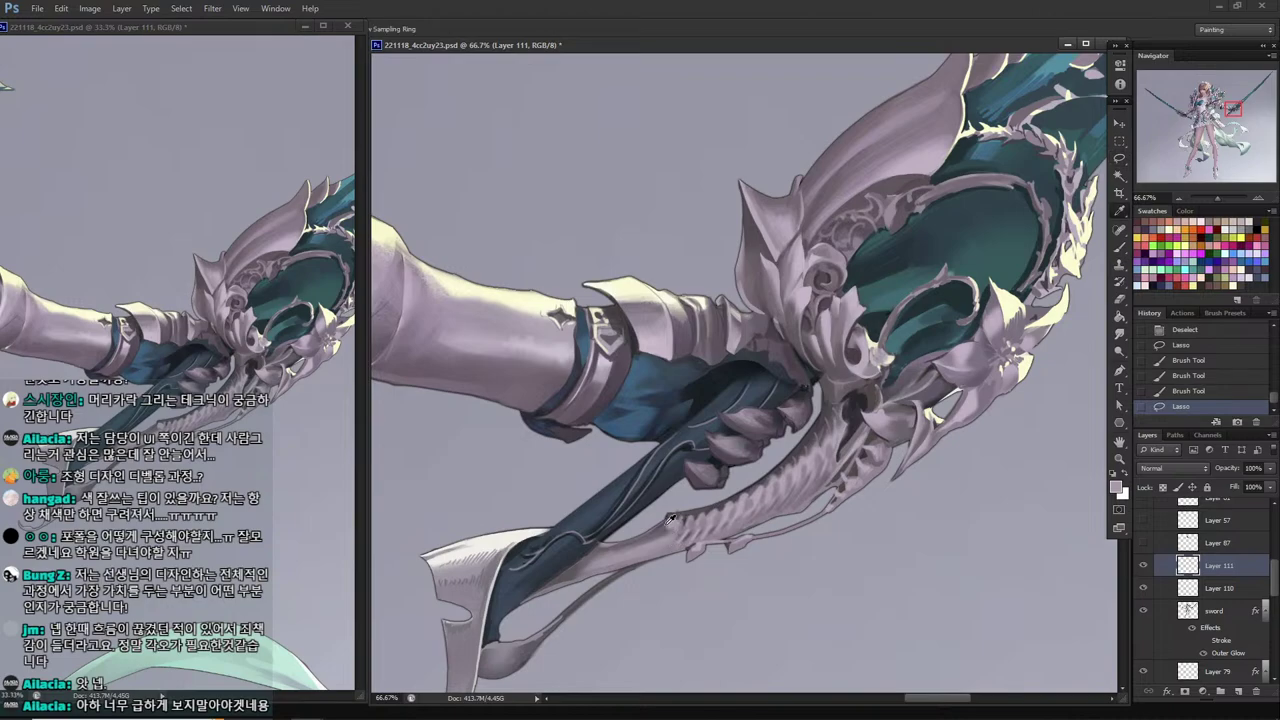
Select the paint spilling over the upper edge of the last ridge, clear it, and deselect.
key(b)
key(l)
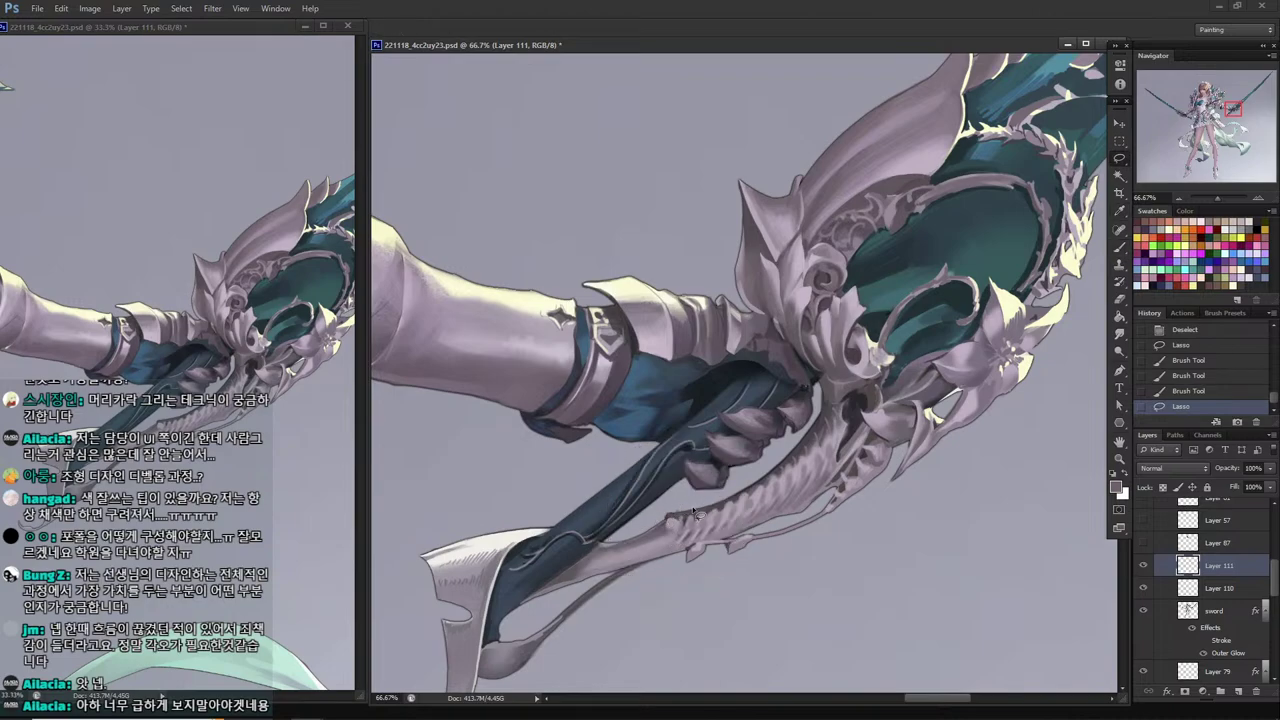
drag(687, 508, 661, 513)
key(Delete)
key(ctrl+d)
key(Delete)
key(ctrl+d)
Brush the bar's upper edge beside the last ridge with sampled tones, and clear the selected overspill.
key(b)
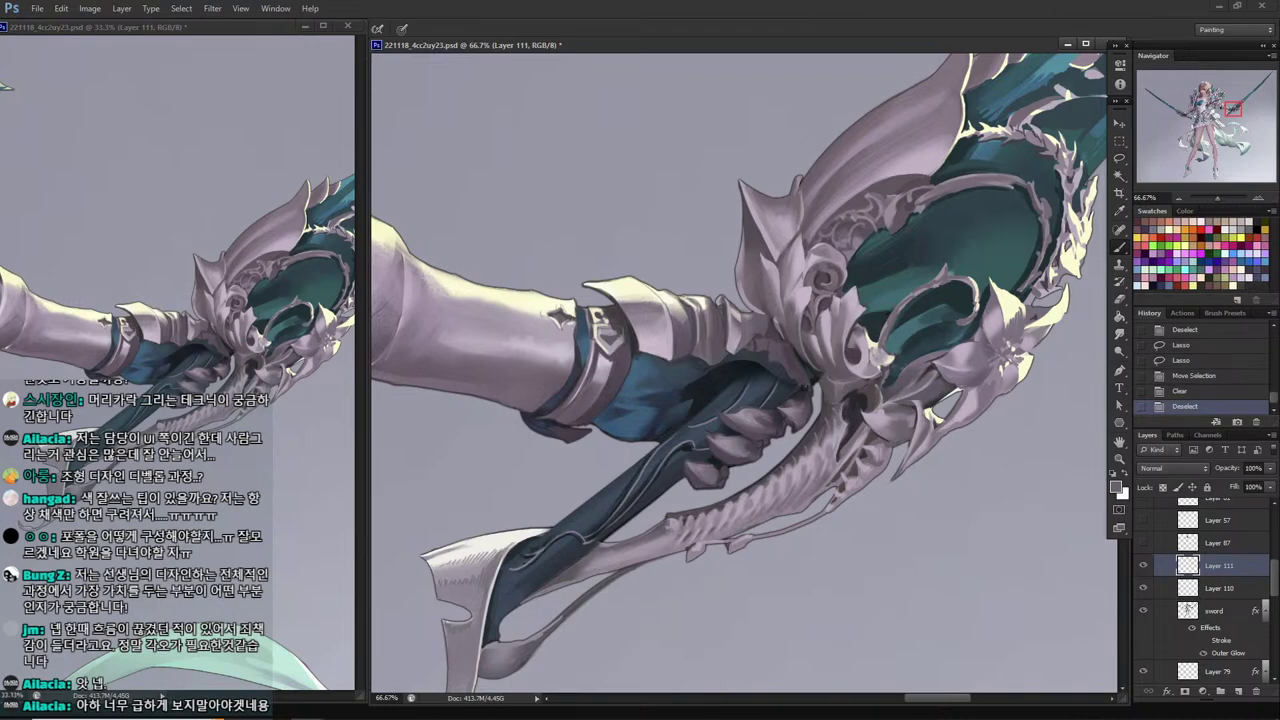
mouse_move(659, 533)
mouse_down()
mouse_move(669, 516)
mouse_move(630, 541)
mouse_move(664, 505)
mouse_up()
alt+click(662, 535)
alt+click(668, 520)
key(l)
key(Delete)
key(ctrl+d)
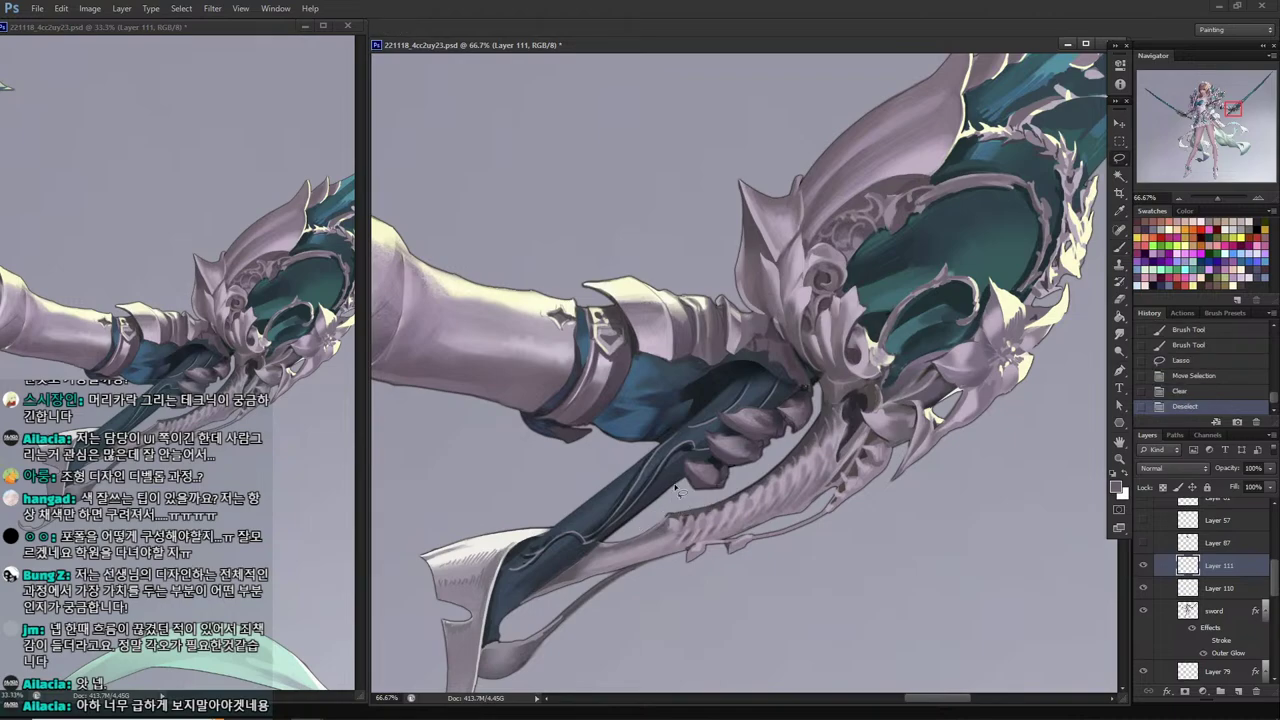
Undo the last deselection and merge both retouching layers down into the sword layer.
key(ctrl+z)
key(ctrl+e)
key(ctrl+e)
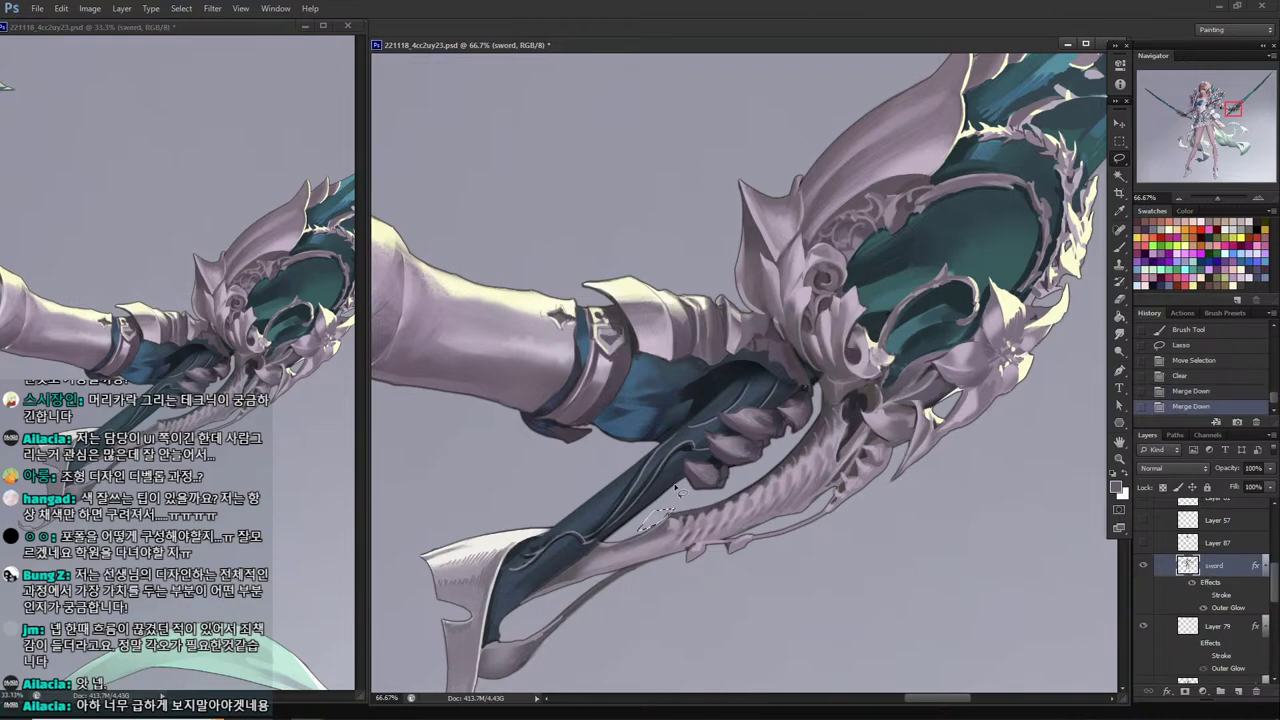
Clear the selected overspill above the ridged bar, deselect, and save the document.
key(Delete)
key(ctrl+d)
key(ctrl+s)
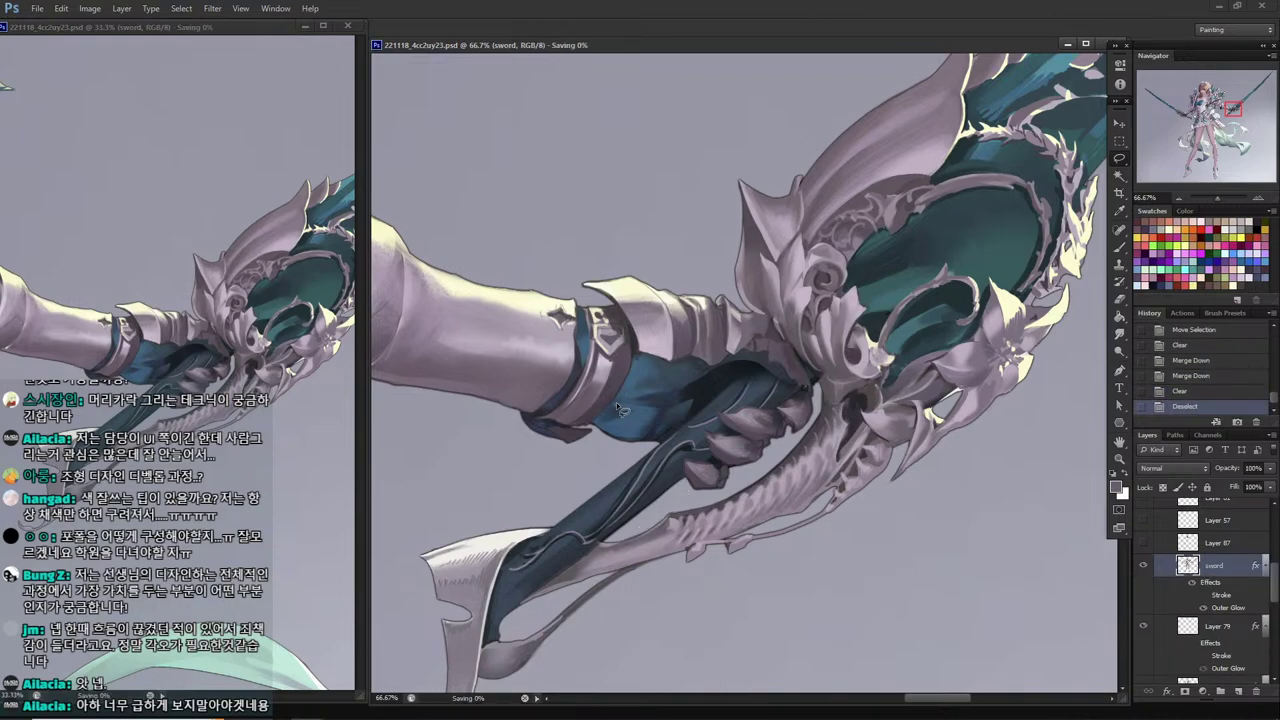
Sample the grey tone of the thin lower bar and brush along it near the rounded end beside the pommel.
drag(616, 402, 716, 302)
key(b)
alt+click(641, 537)
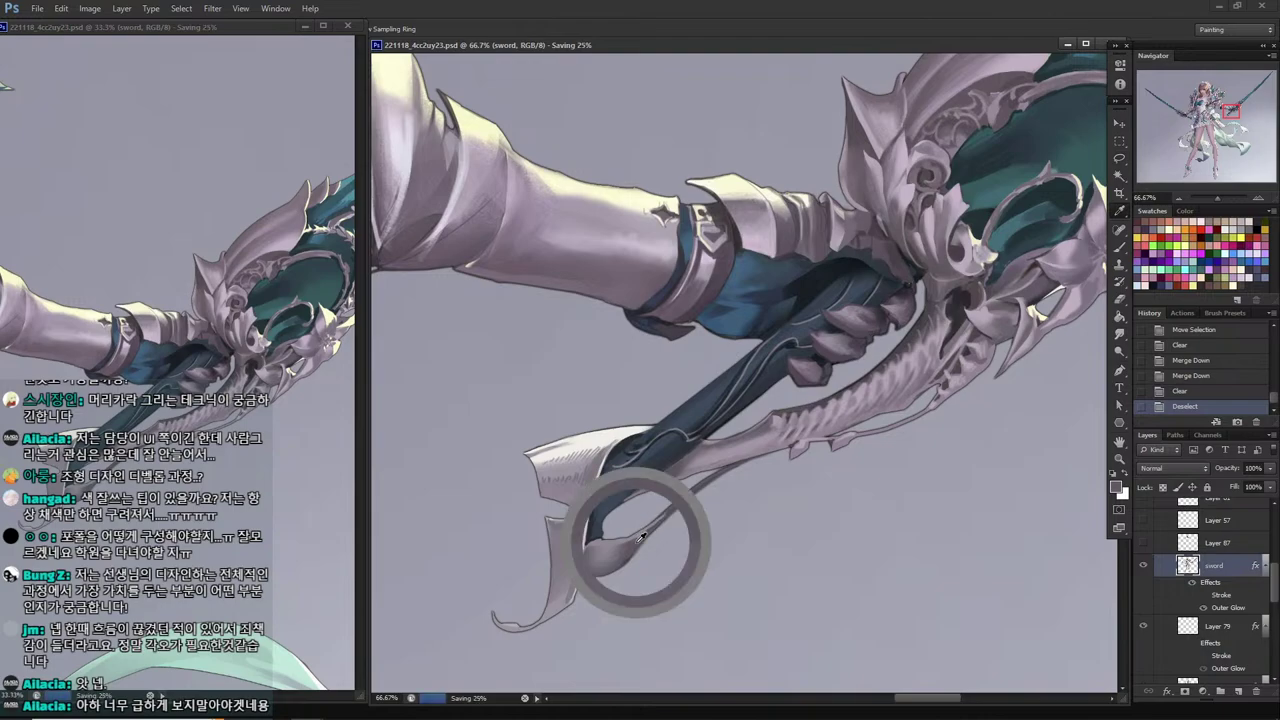
drag(648, 532, 664, 516)
drag(654, 526, 670, 509)
mouse_move(660, 519)
mouse_down()
mouse_move(622, 550)
mouse_move(650, 532)
mouse_up()
alt+click(661, 520)
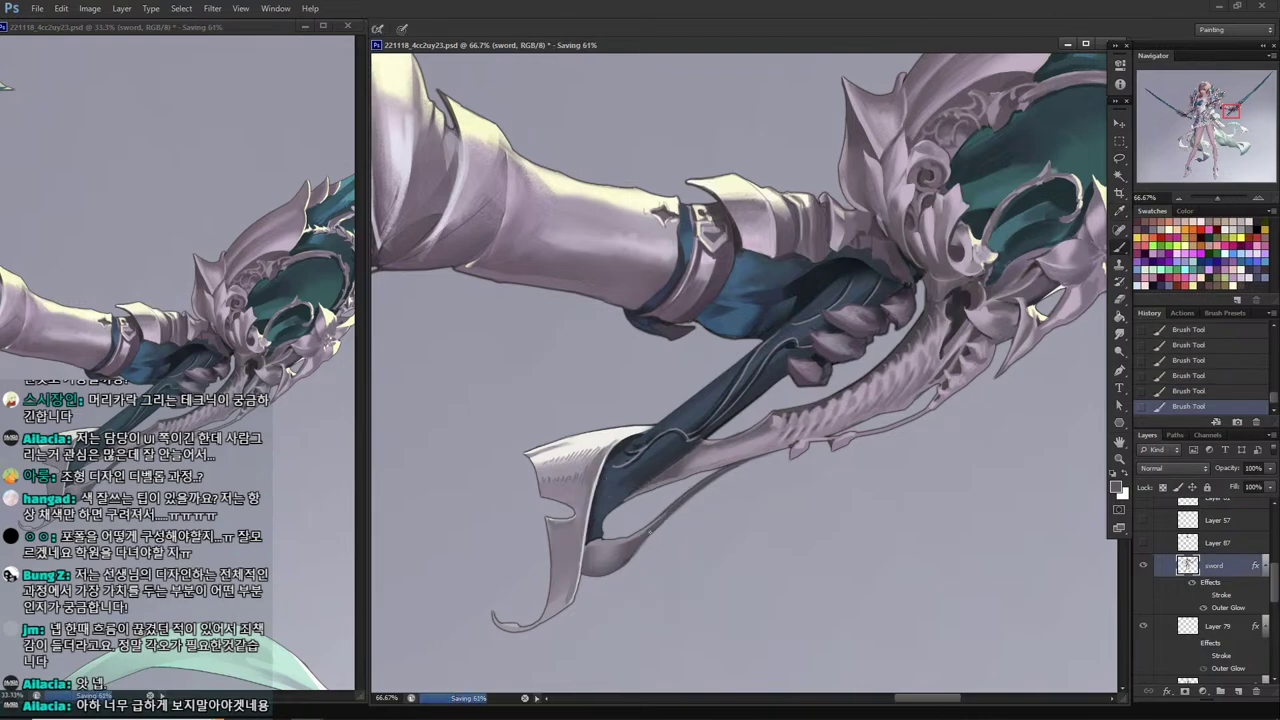
Select the pointed guard leaf's concave upper edge, sample cream, hide the selection outline, and brush a rim highlight along it.
drag(742, 182, 558, 524)
alt+click(549, 520)
mouse_move(684, 432)
mouse_down()
mouse_move(586, 497)
mouse_move(610, 516)
mouse_move(564, 488)
mouse_move(607, 520)
mouse_move(596, 493)
mouse_up()
key(b)
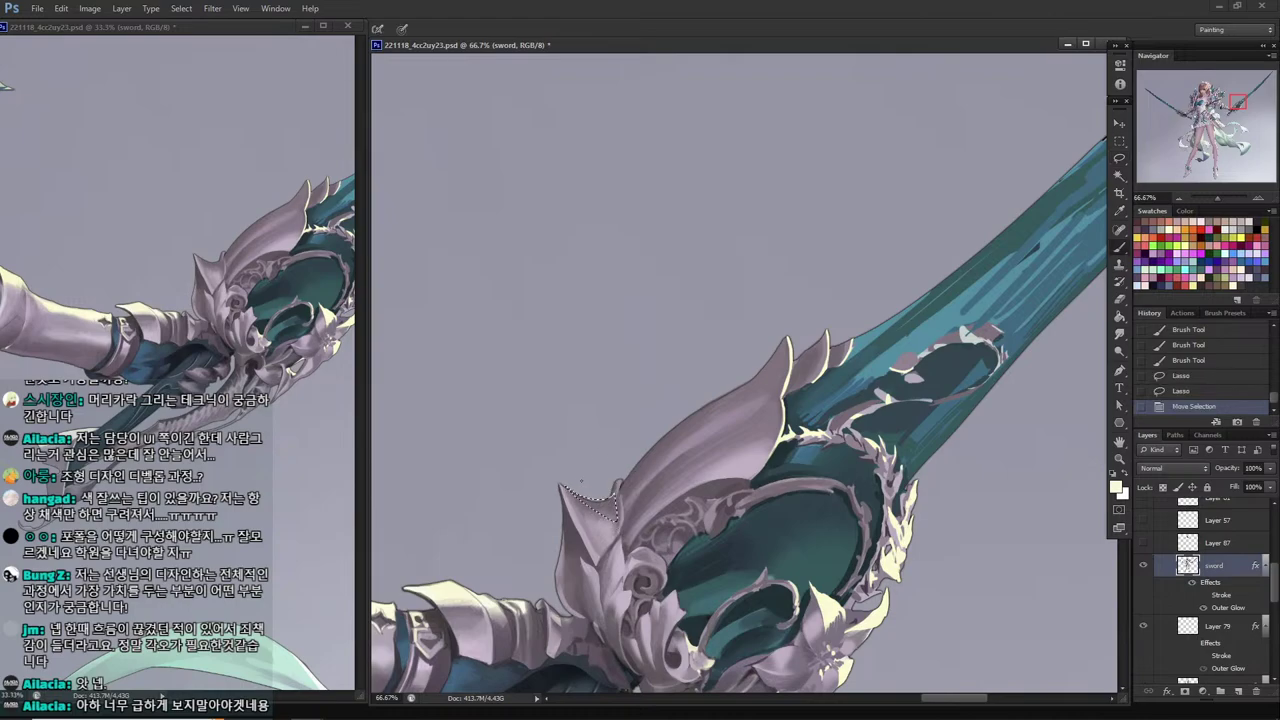
key(ctrl+h)
drag(604, 502, 563, 480)
drag(586, 498, 545, 467)
mouse_move(560, 481)
mouse_down()
mouse_move(543, 463)
mouse_move(581, 495)
mouse_move(532, 445)
mouse_move(586, 470)
mouse_up()
Select the paint spilling above the pointed leaf's upper edge, clear it in two passes, and deselect.
key(l)
drag(572, 474, 557, 458)
key(Delete)
key(ctrl+d)
mouse_move(600, 496)
mouse_down()
mouse_move(507, 466)
mouse_move(527, 466)
mouse_up()
drag(517, 461, 517, 462)
key(Delete)
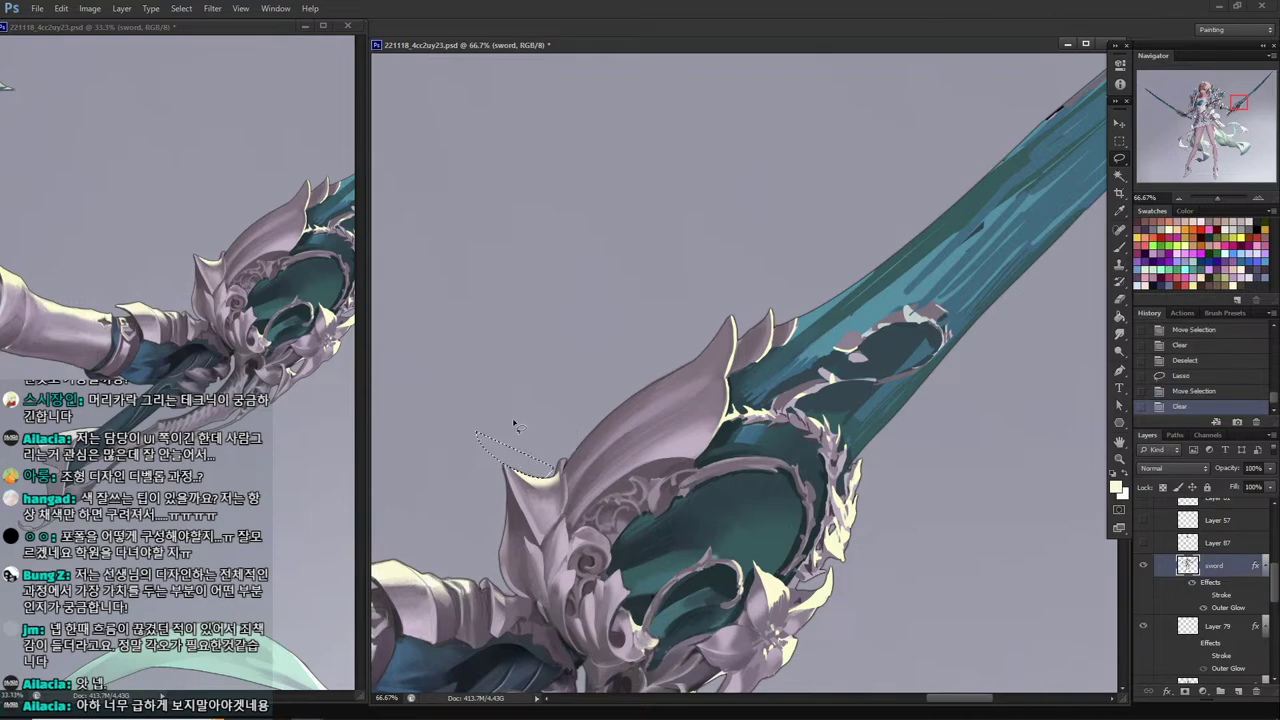
key(ctrl+d)
Brush cream highlights on the small tip between the pointed leaf and the large petal, and deselect.
key(i)
mouse_move(565, 497)
mouse_down()
mouse_move(562, 465)
mouse_move(532, 475)
mouse_move(564, 478)
mouse_up()
click(528, 479)
key(b)
drag(562, 462, 565, 474)
key(l)
key(ctrl+d)
drag(565, 468, 564, 462)
key(b)
drag(562, 448, 563, 460)
drag(562, 446, 495, 571)
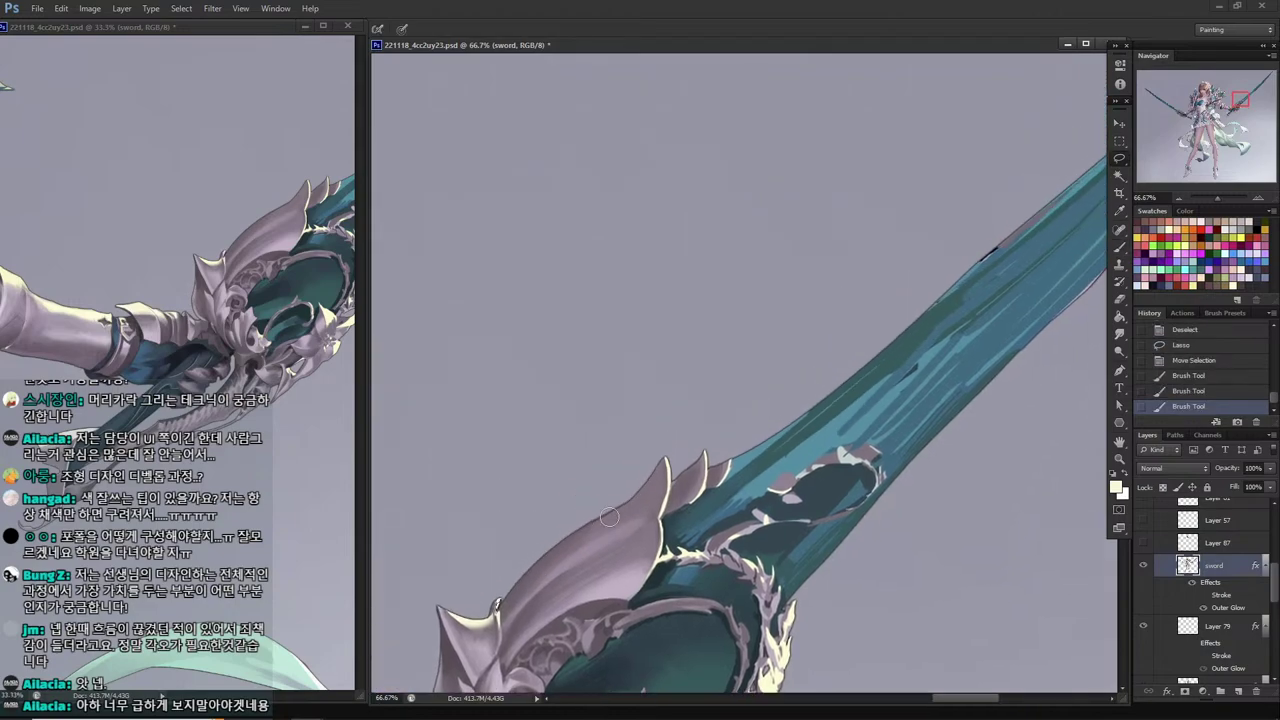
key(l)
key(ctrl+d)
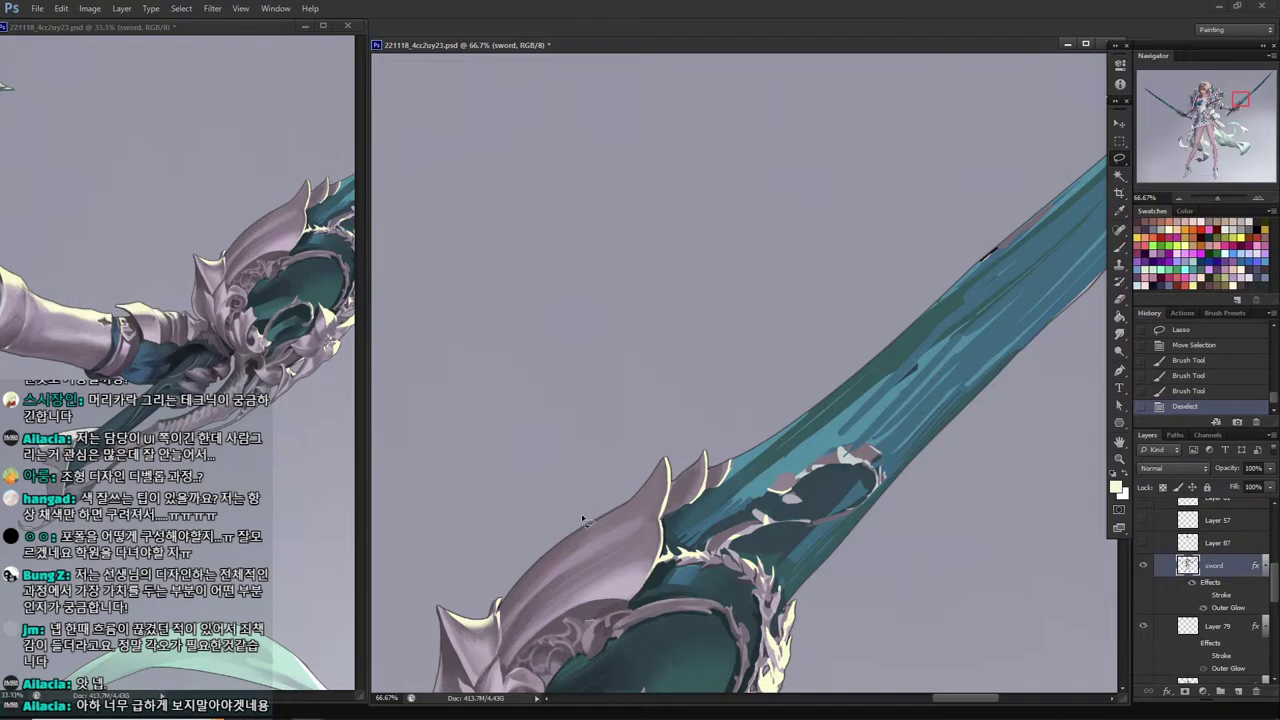
Select the large petal along its upper edge and brush a cream rim highlight there with a smaller brush.
mouse_move(525, 552)
mouse_down()
mouse_move(552, 498)
mouse_move(534, 500)
mouse_move(522, 550)
mouse_up()
drag(482, 580, 547, 420)
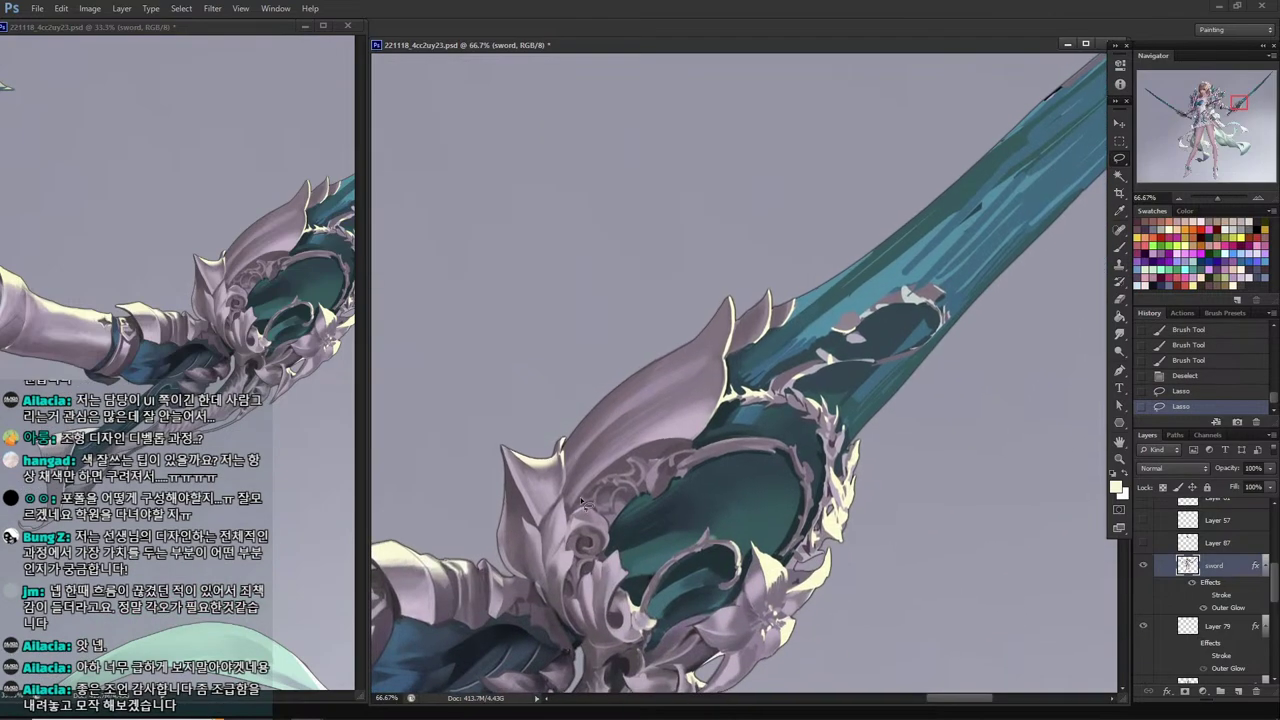
drag(591, 507, 526, 605)
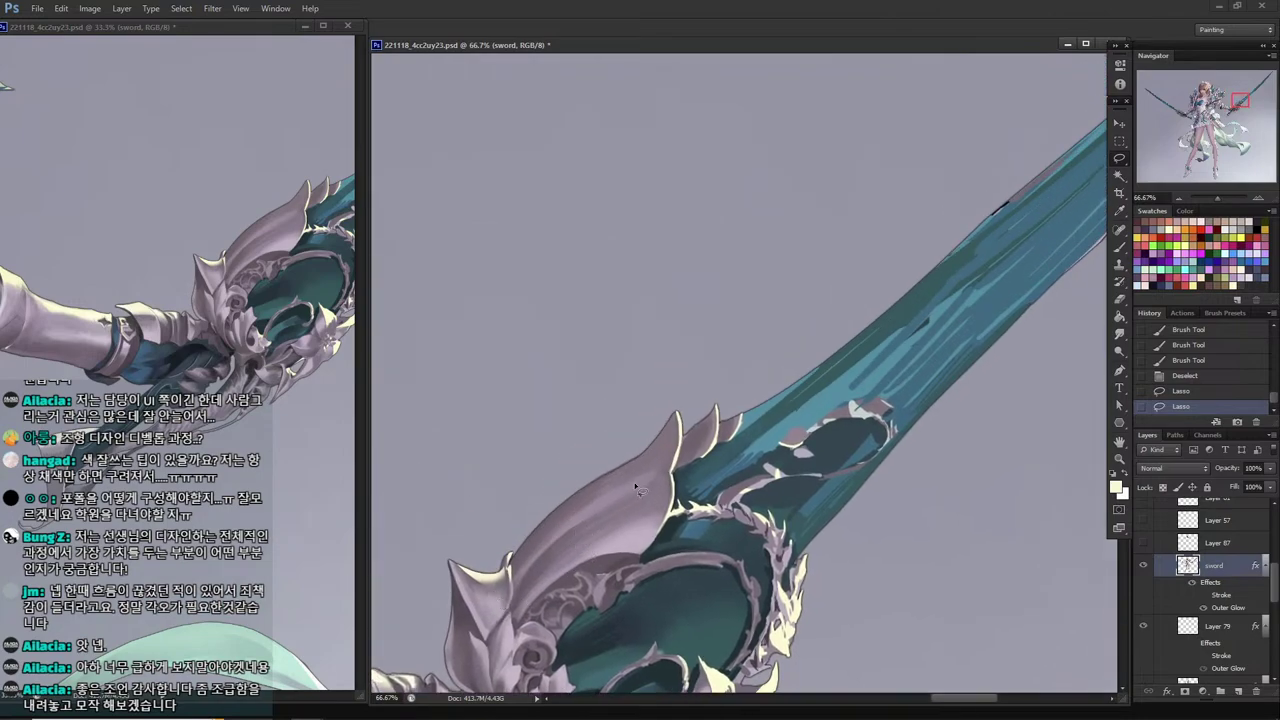
drag(645, 455, 628, 480)
drag(593, 524, 588, 530)
key(b)
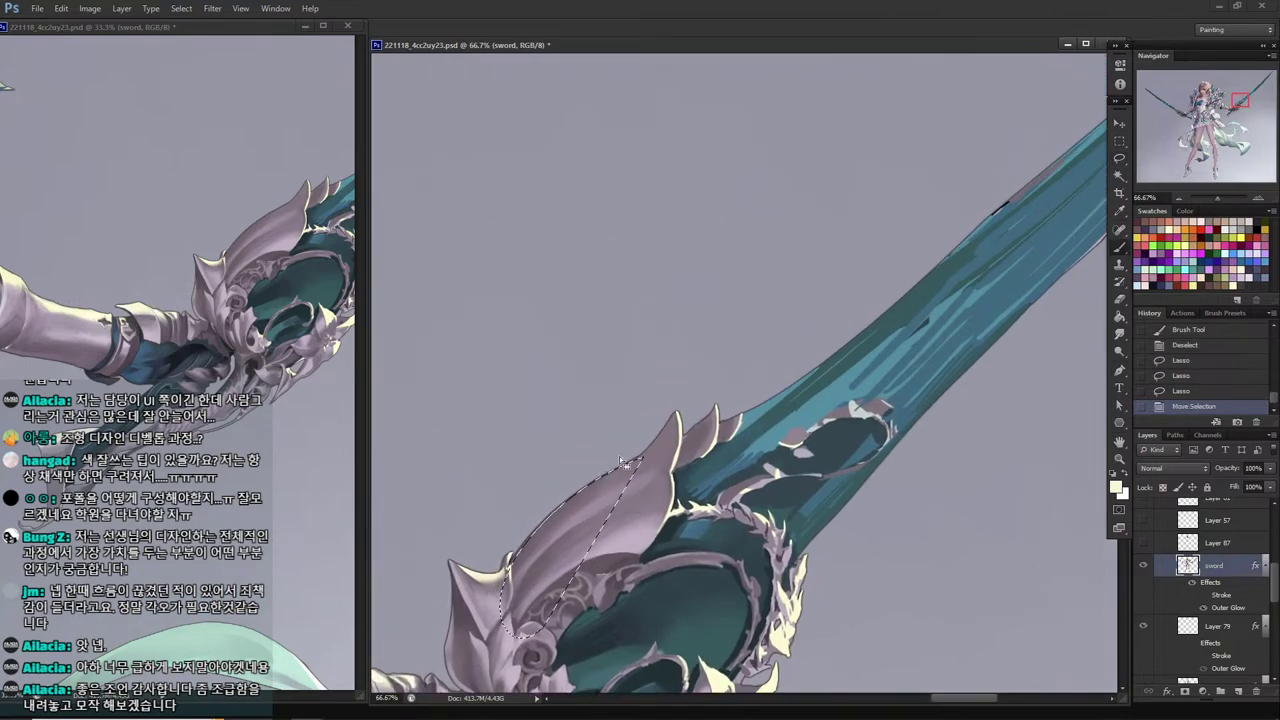
key(bracketleft)
key(bracketleft)
drag(634, 462, 520, 536)
mouse_move(584, 488)
mouse_down()
mouse_move(520, 534)
mouse_move(572, 487)
mouse_move(549, 518)
mouse_up()
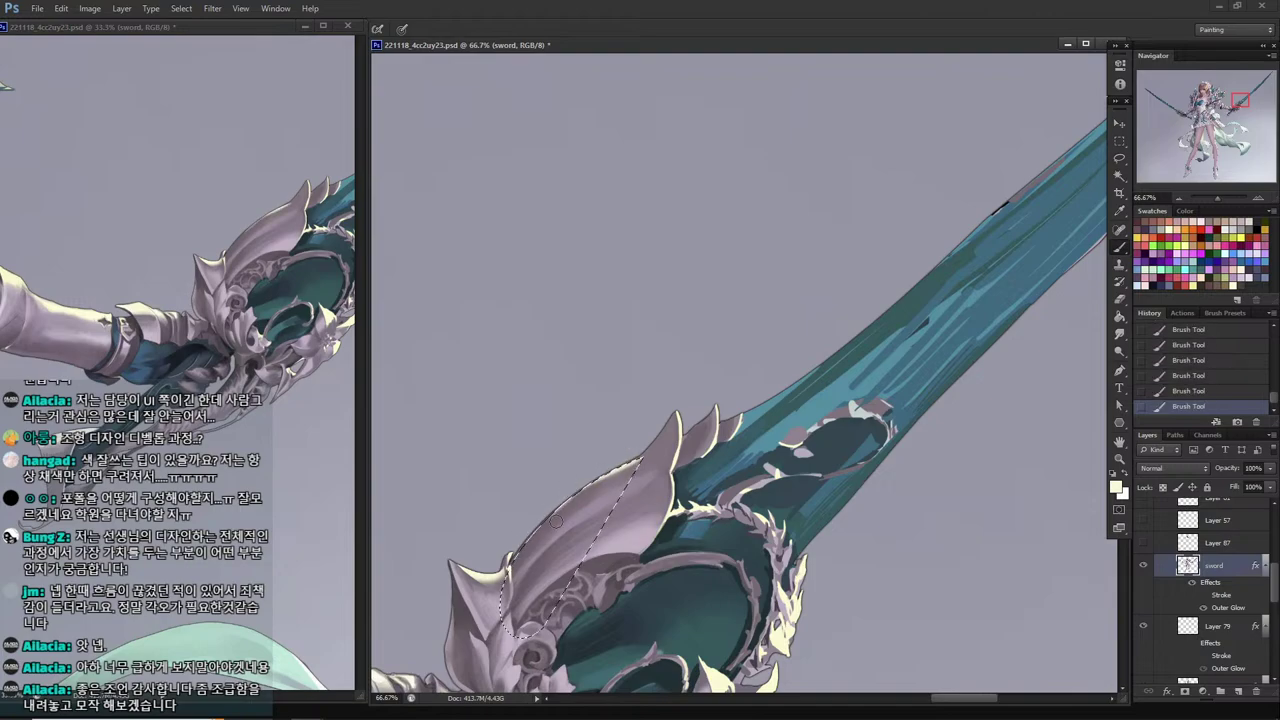
Restore the dropped petal selection, add more cream strokes along the large petal's upper edge, and deselect.
key(l)
click(616, 414)
drag(617, 416, 582, 505)
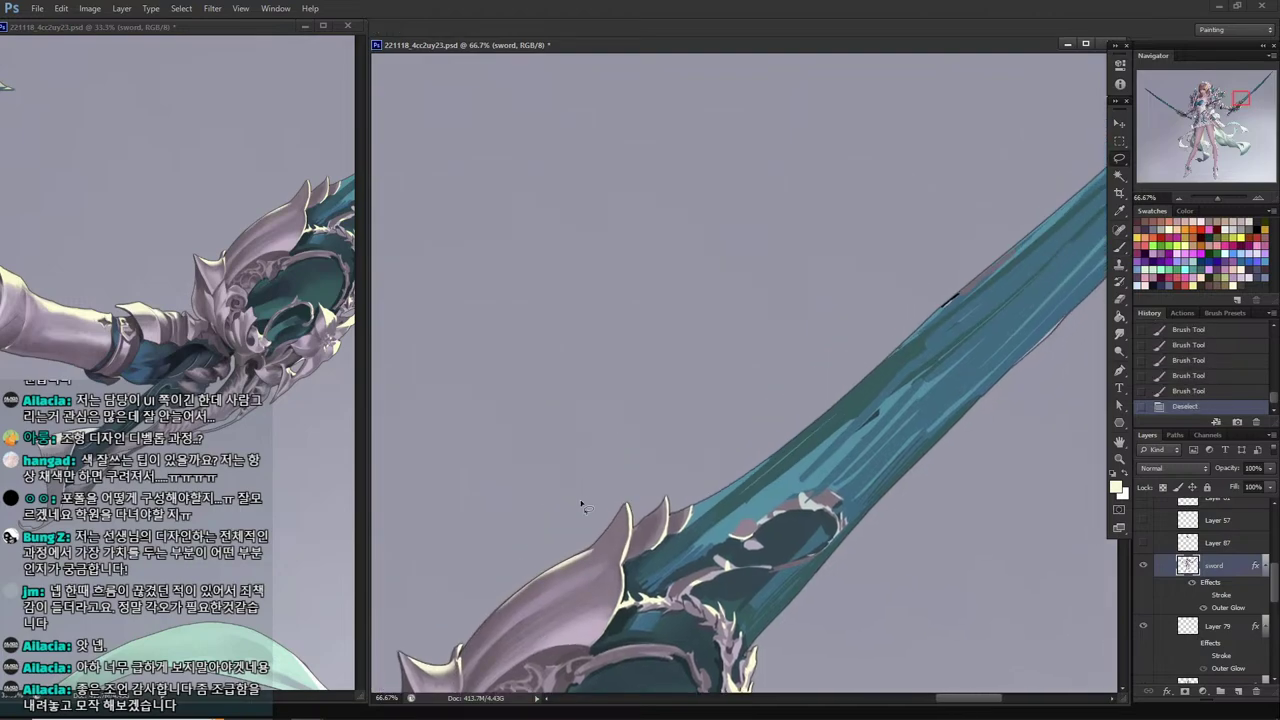
key(ctrl+z)
key(b)
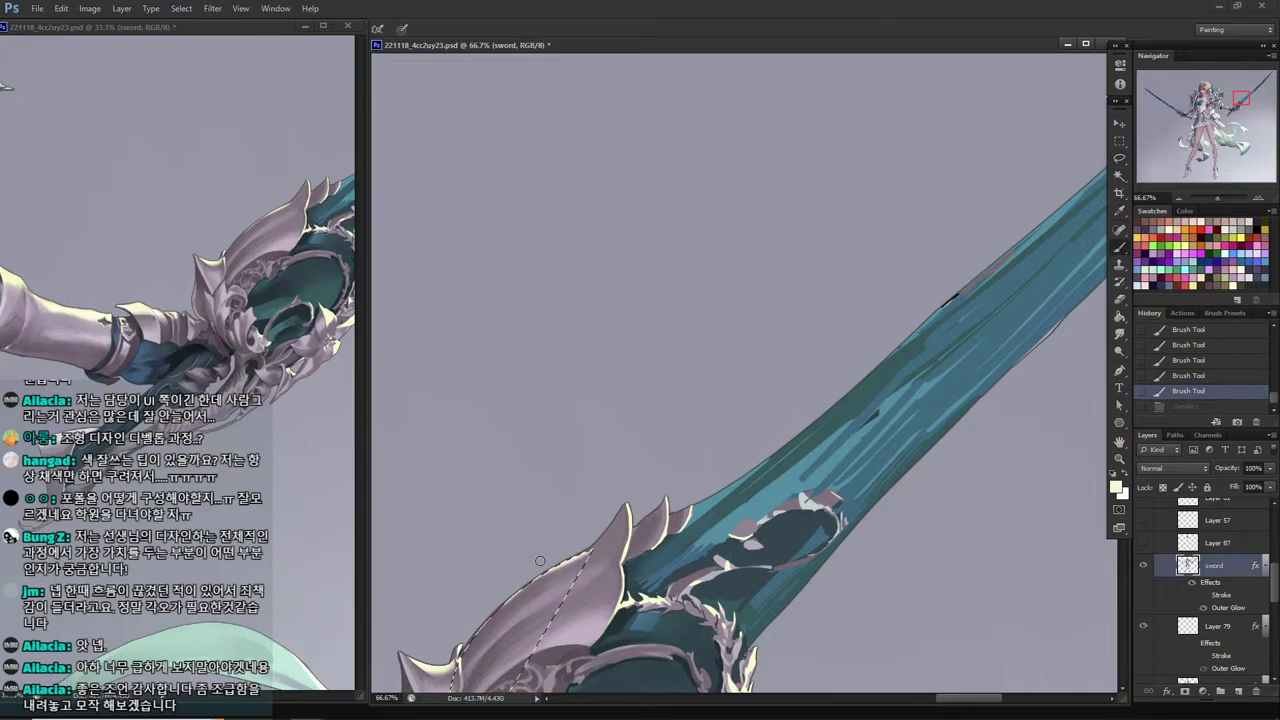
mouse_move(560, 537)
mouse_down()
mouse_move(596, 509)
mouse_move(552, 567)
mouse_up()
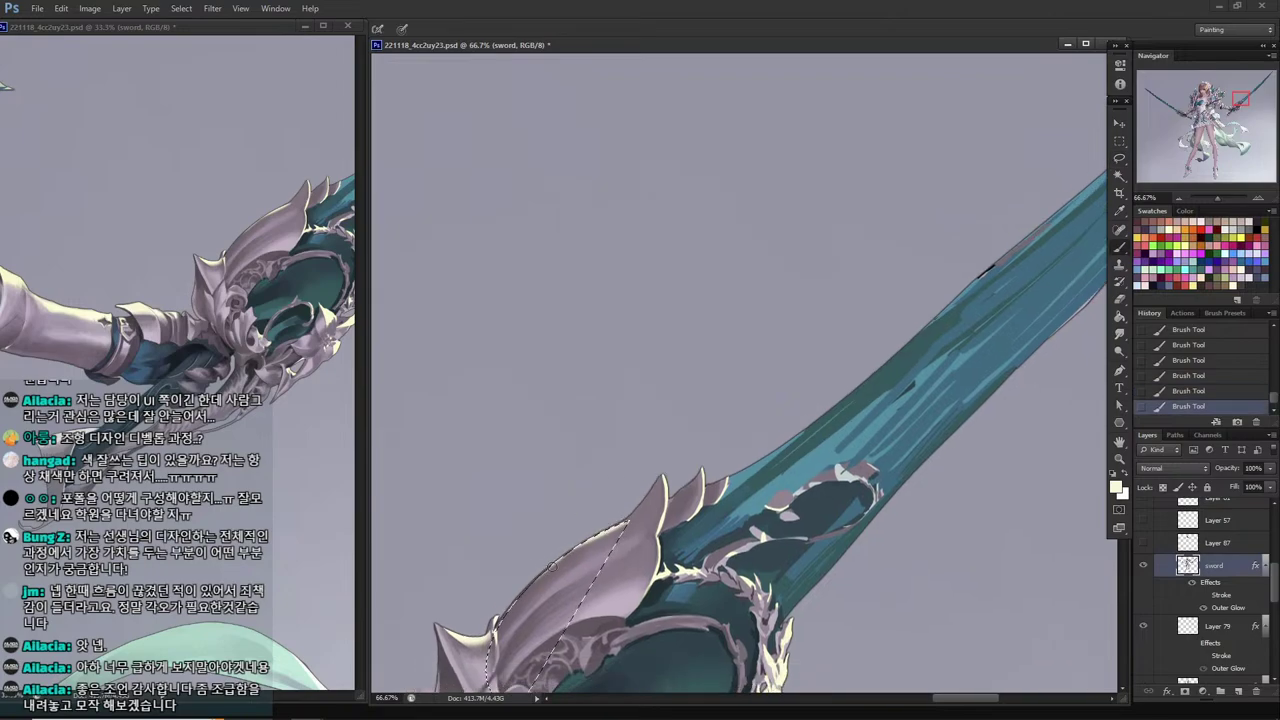
drag(618, 524, 546, 569)
key(l)
key(ctrl+d)
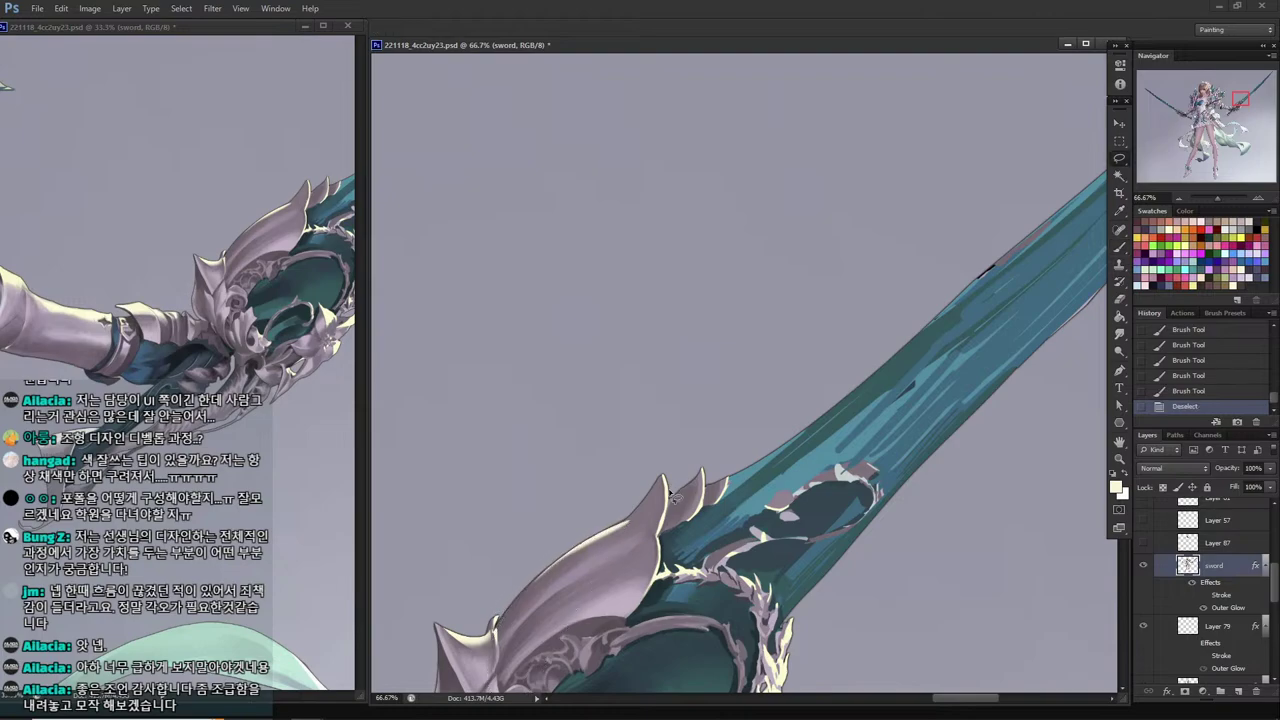
Brush cream highlights on the large petal's pointed tip and undo the last stroke.
key(b)
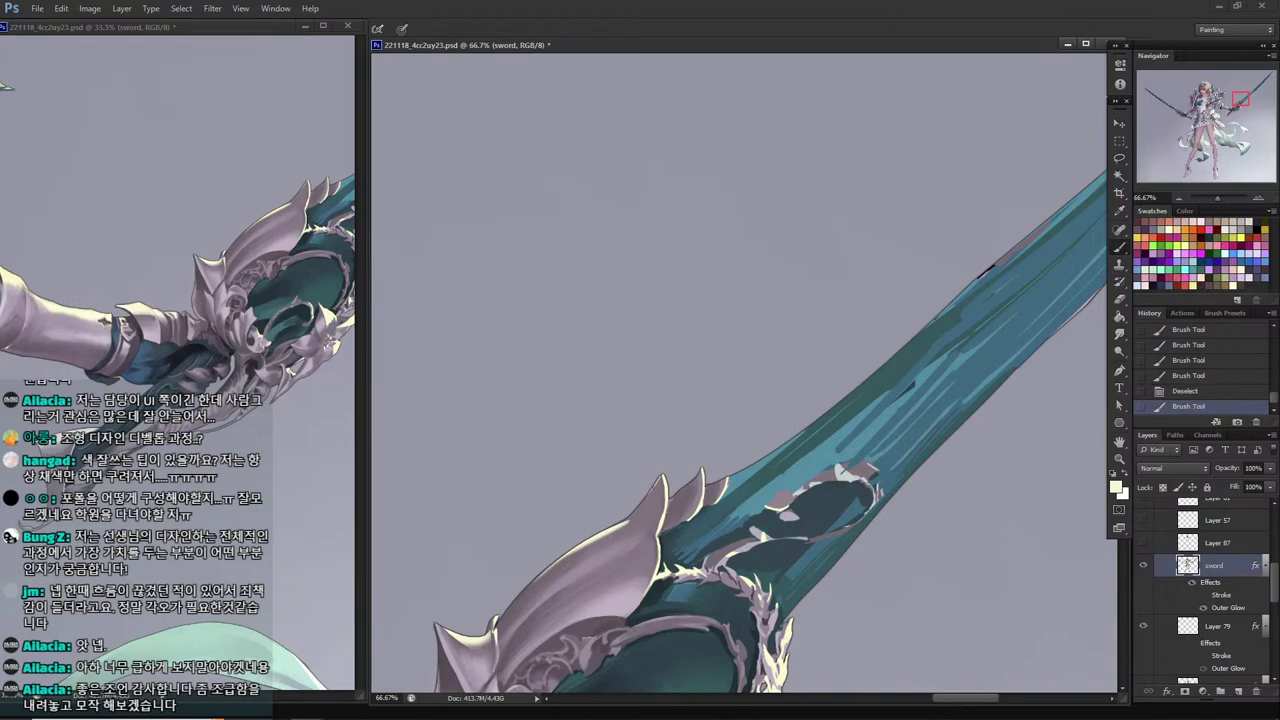
drag(656, 482, 604, 534)
drag(614, 437, 634, 379)
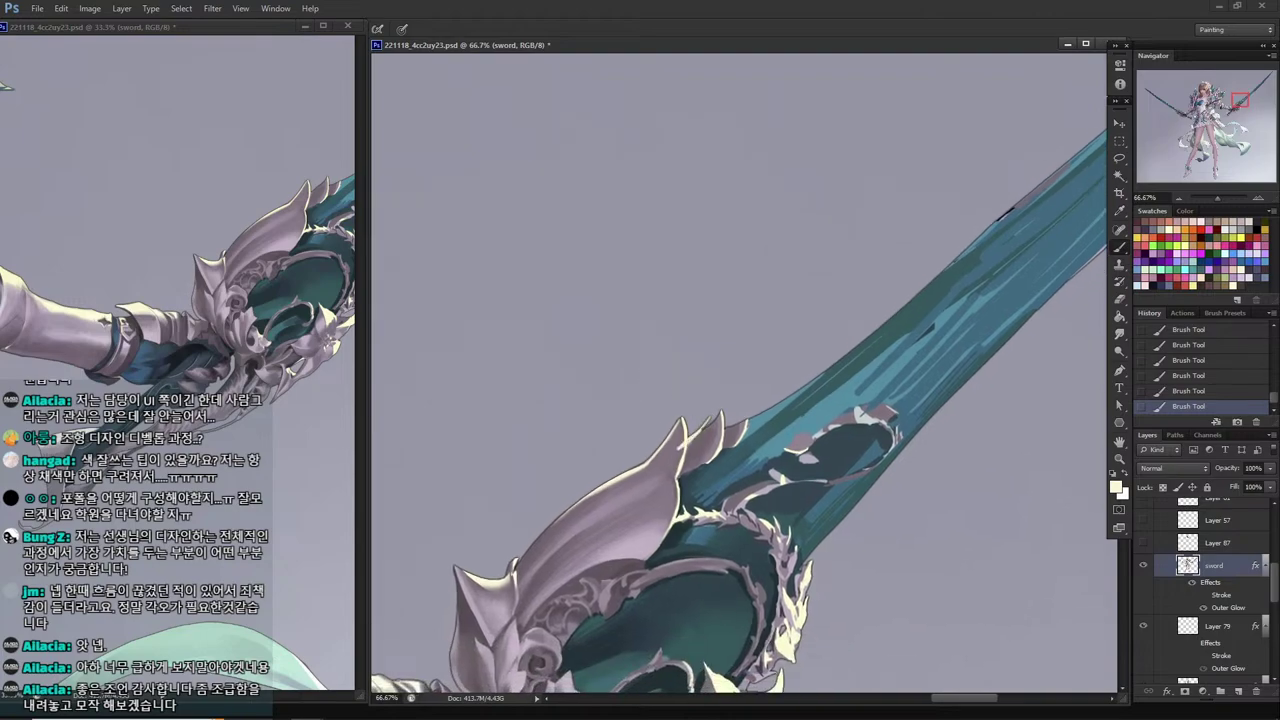
key(ctrl+z)
Choose the hard round brush preset and brush cream highlights on the tip and edge of the middle small petal.
right_click(757, 362)
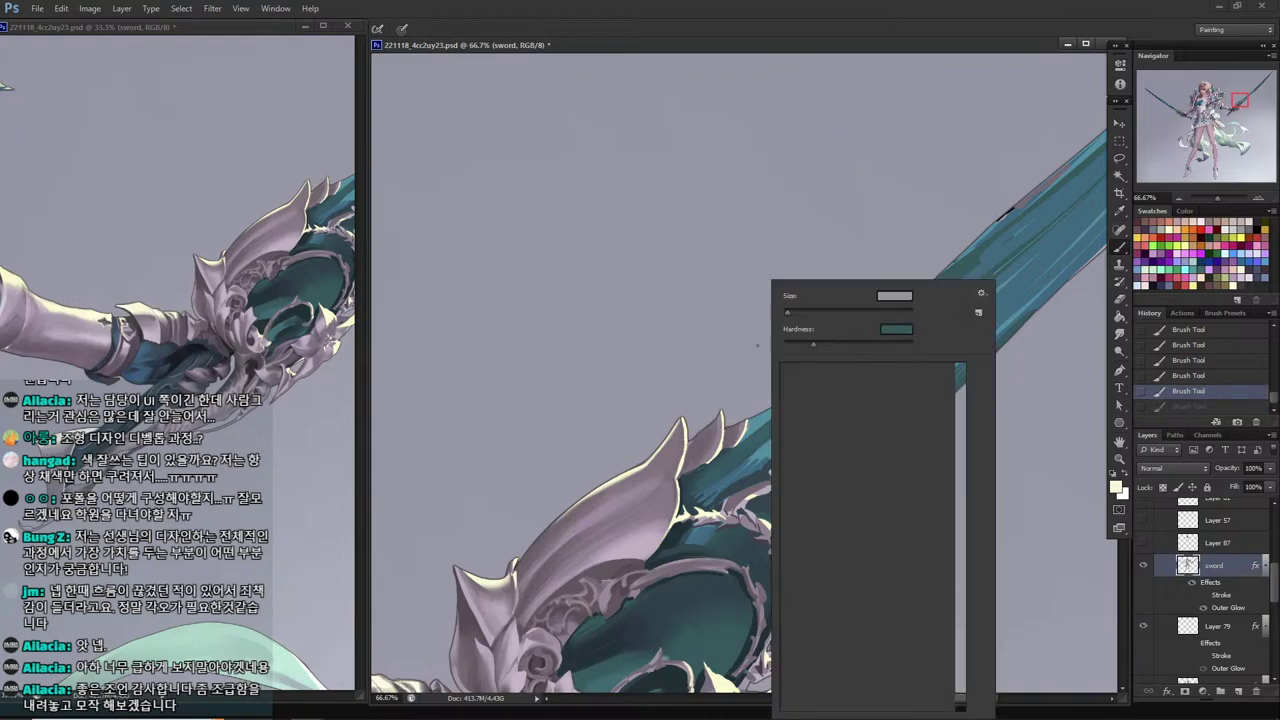
double_click(788, 371)
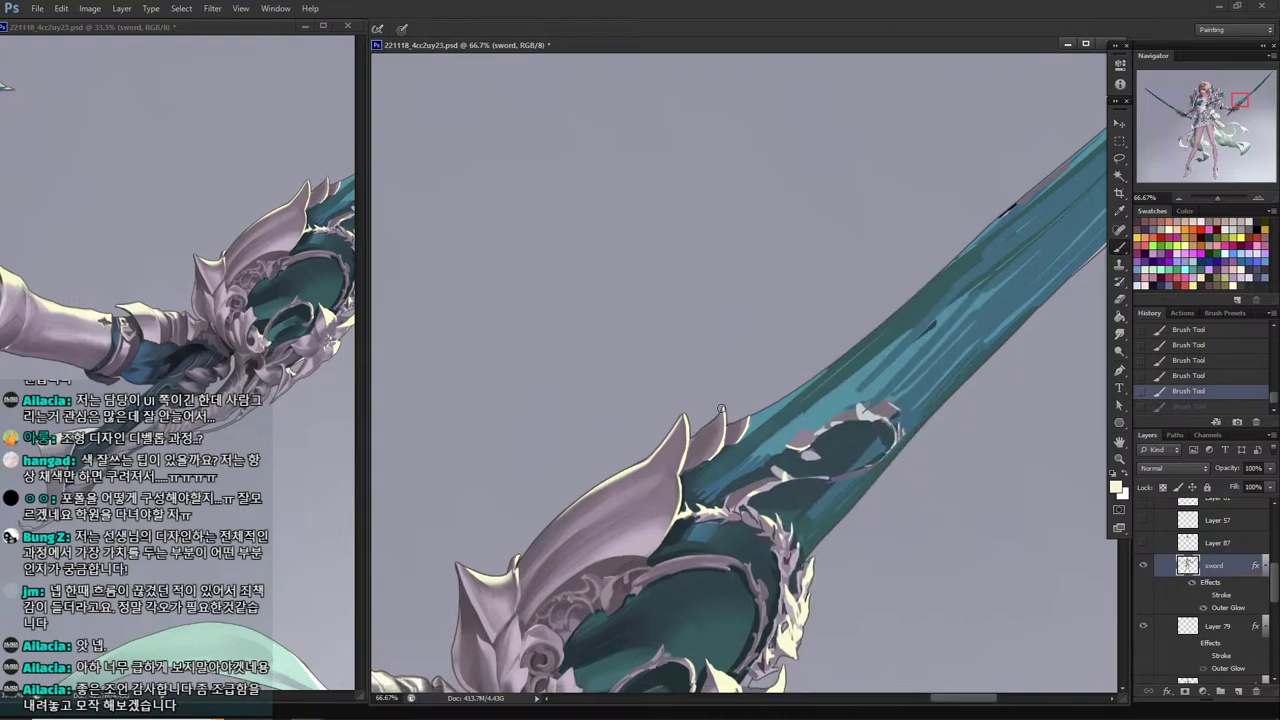
click(723, 407)
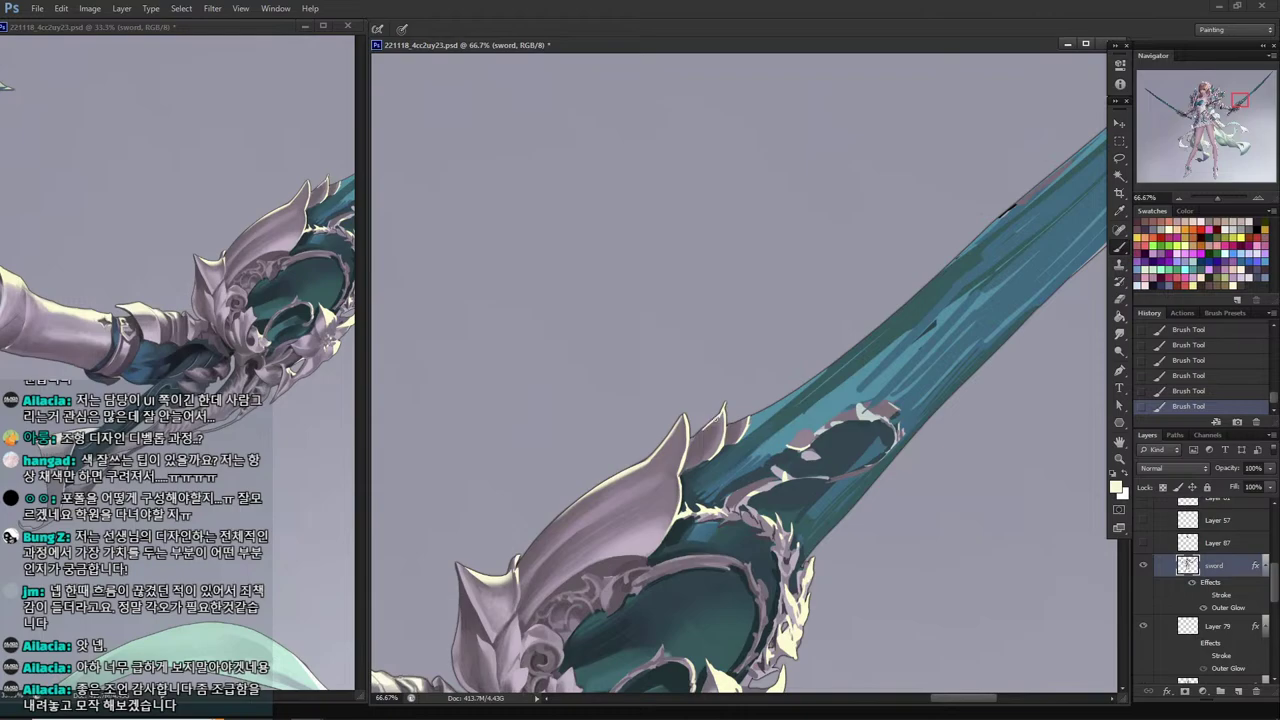
drag(711, 420, 696, 435)
Compare the small petals with and without the latest highlight strokes by undoing and redoing them.
key(ctrl+alt+z)
key(ctrl+alt+z)
key(ctrl+alt+z)
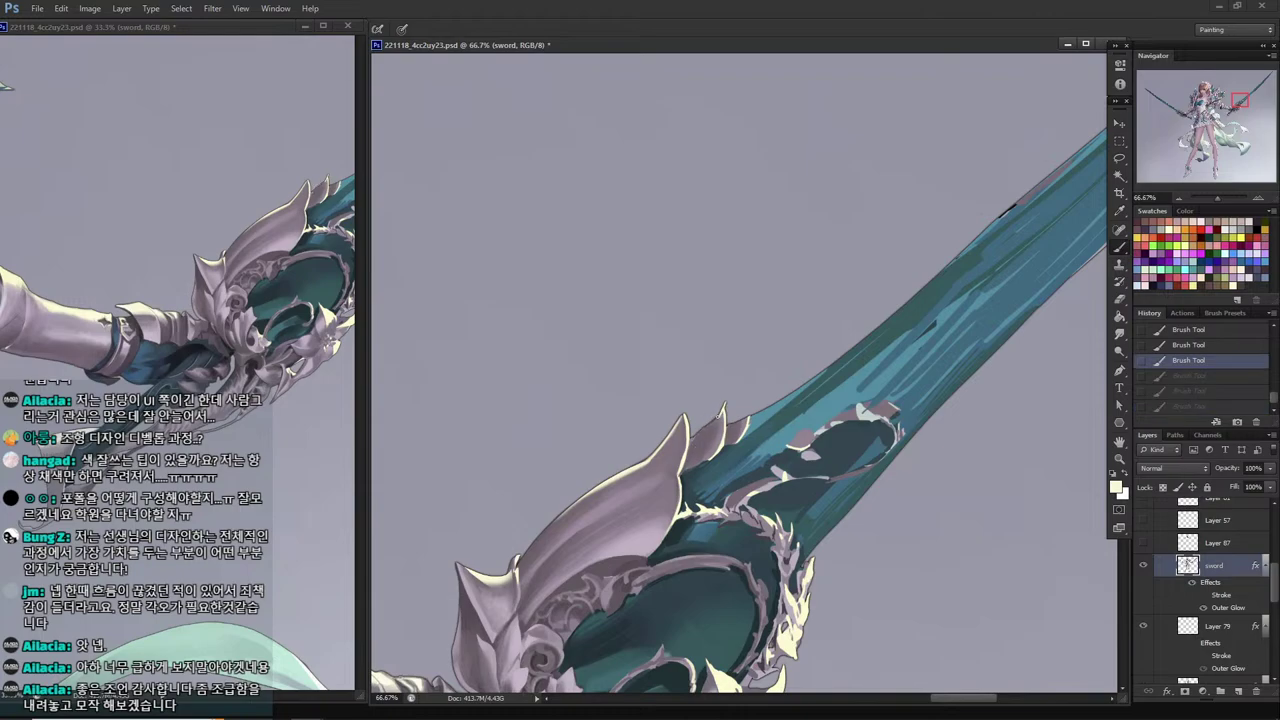
key(ctrl+shift+z)
key(ctrl+shift+z)
key(ctrl+shift+z)
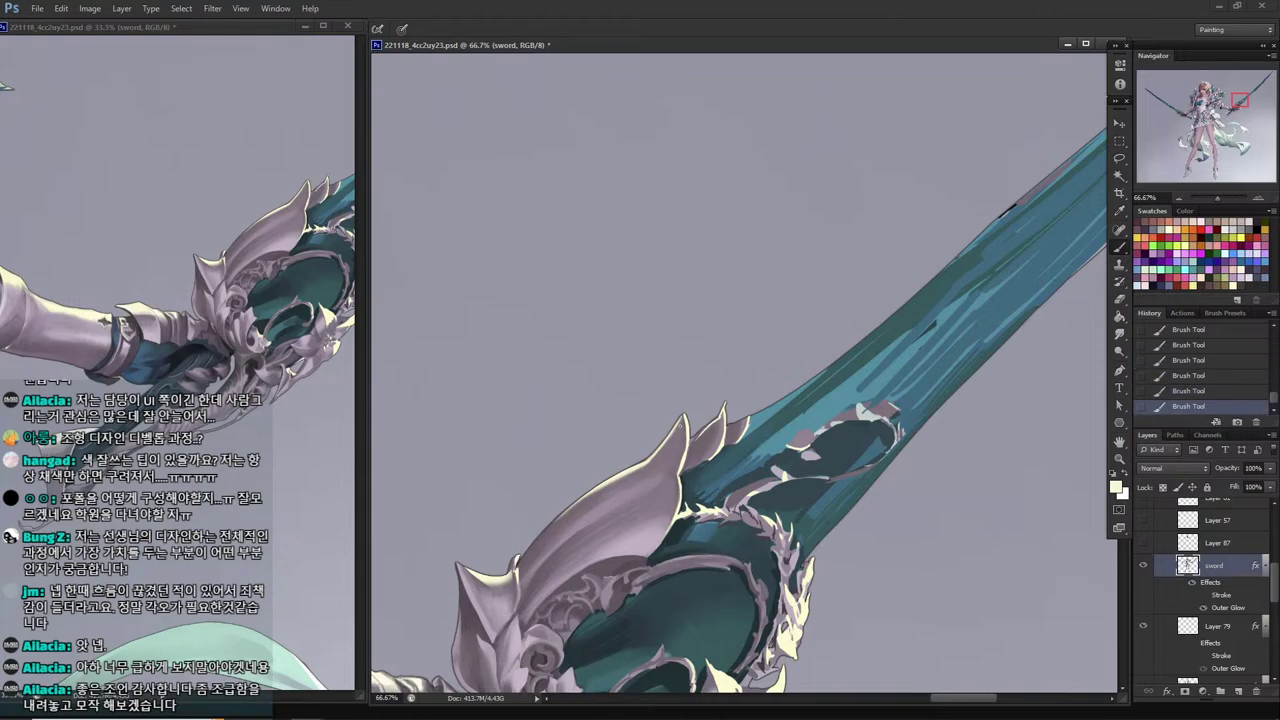
key(ctrl+alt+z)
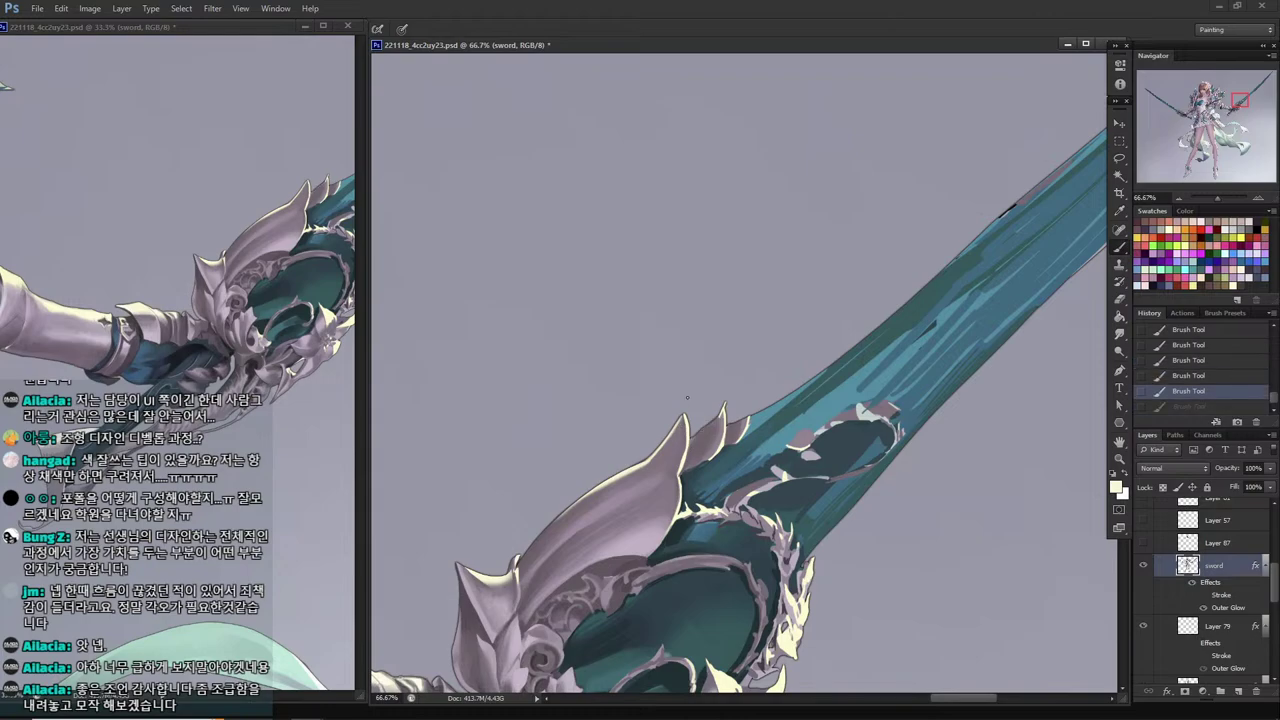
key(ctrl+shift+z)
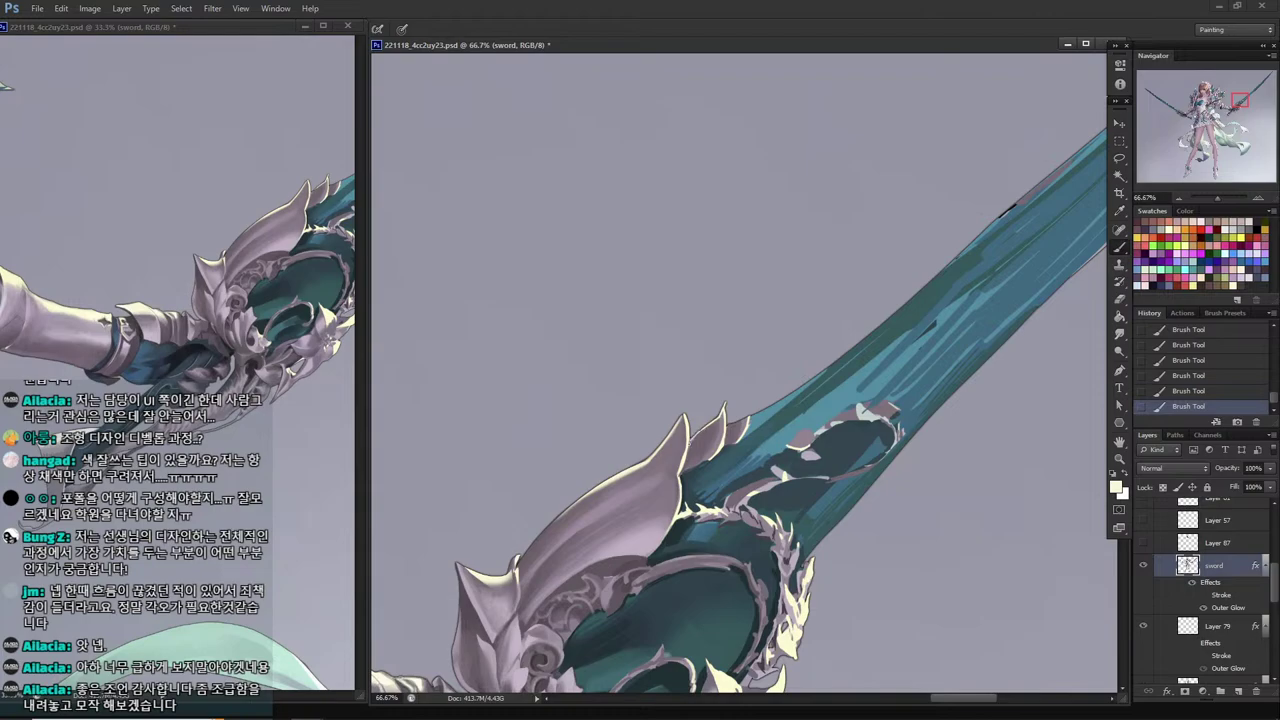
Clear the overspill beyond the middle small petal's tip, deselect, and brush cream along the smallest petal's edge.
key(l)
drag(725, 395, 731, 385)
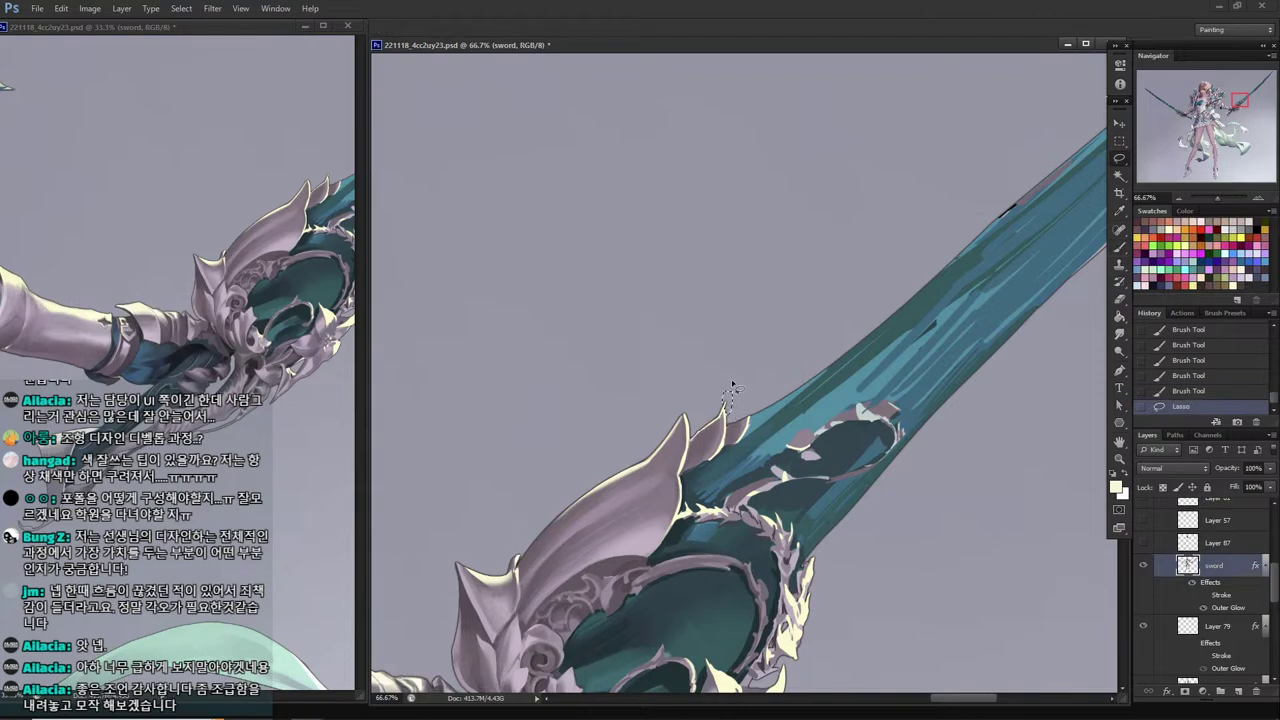
key(Delete)
key(ctrl+d)
key(b)
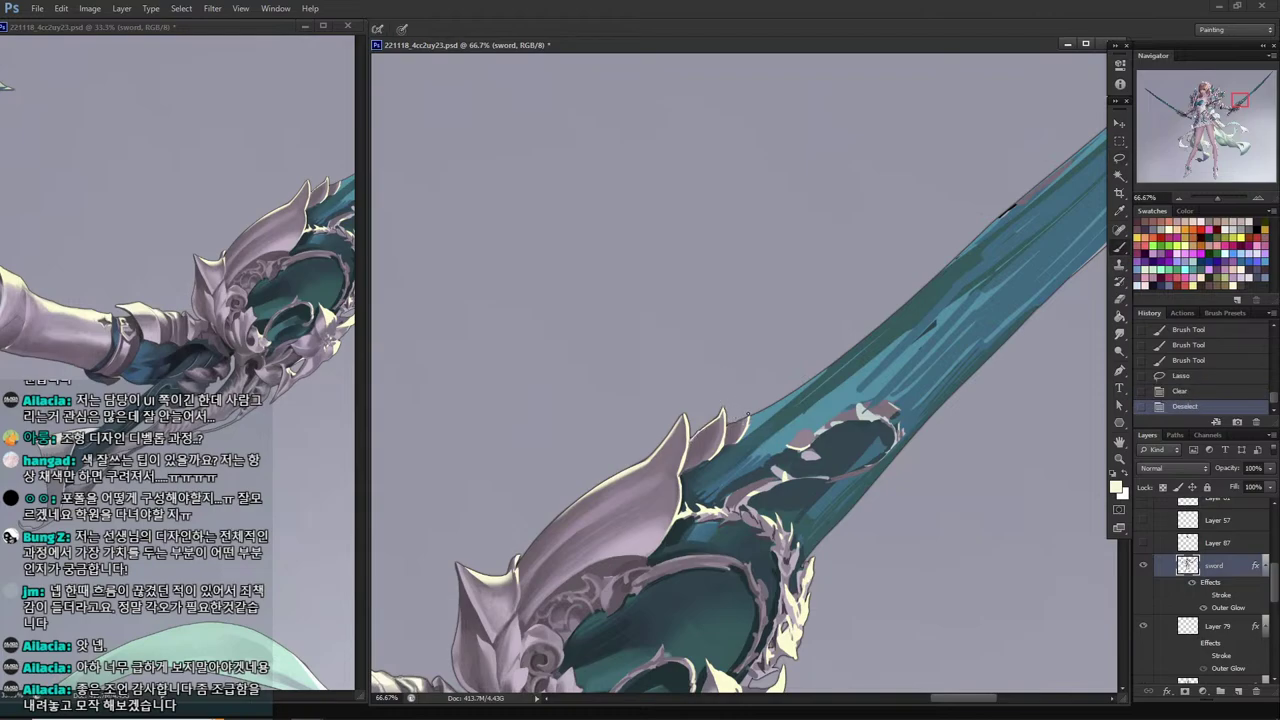
drag(738, 426, 742, 420)
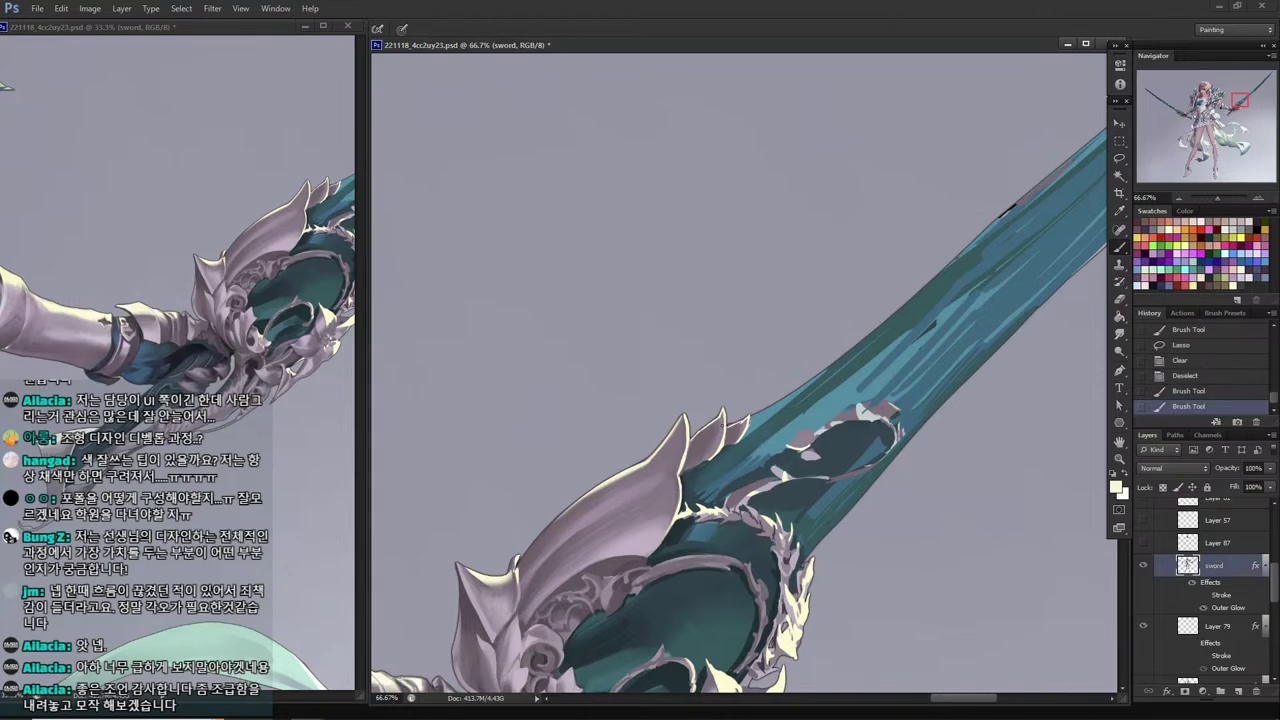
Try retouching the small petals with sampled petal tones, and undo the last five strokes.
alt+click(716, 449)
mouse_move(728, 436)
mouse_down()
mouse_move(738, 426)
mouse_move(728, 436)
mouse_up()
alt+click(644, 535)
key(ctrl+alt+z)
key(ctrl+alt+z)
key(ctrl+alt+z)
key(ctrl+alt+z)
key(ctrl+alt+z)
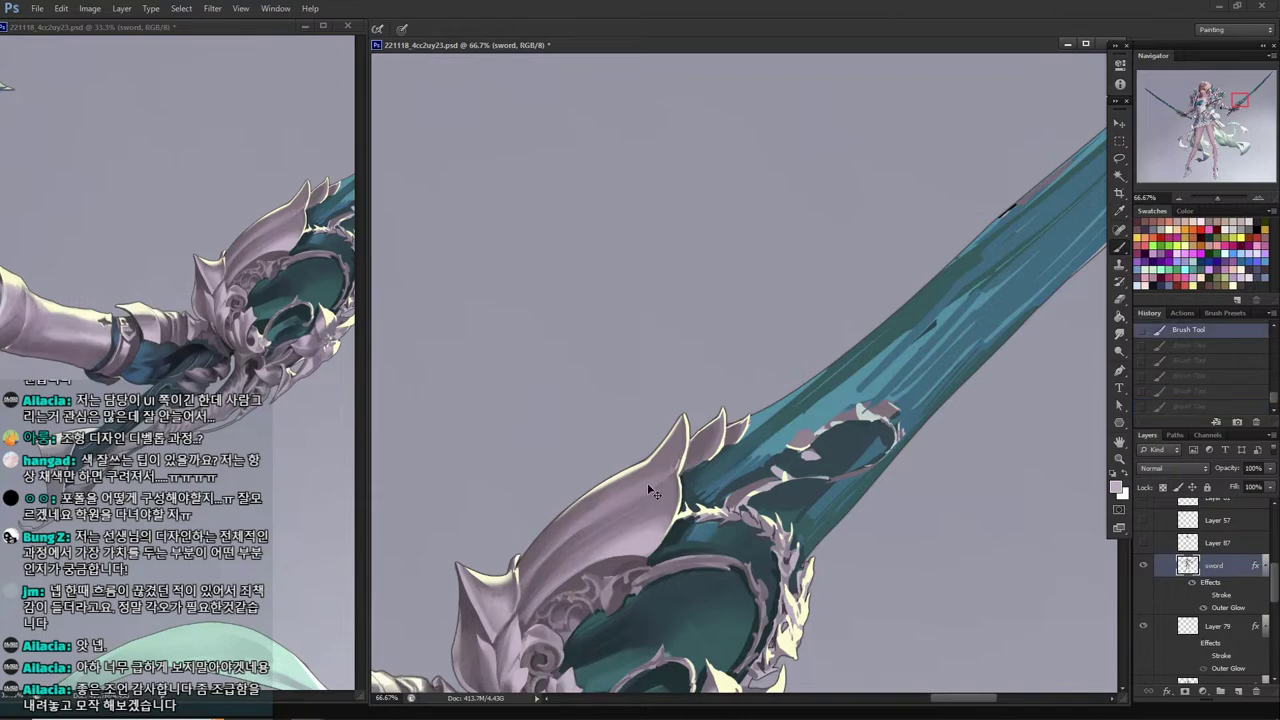
Shade the large petal's tip with a softer brush in the sampled pink-grey tone, within a selection and after deselecting it.
key(l)
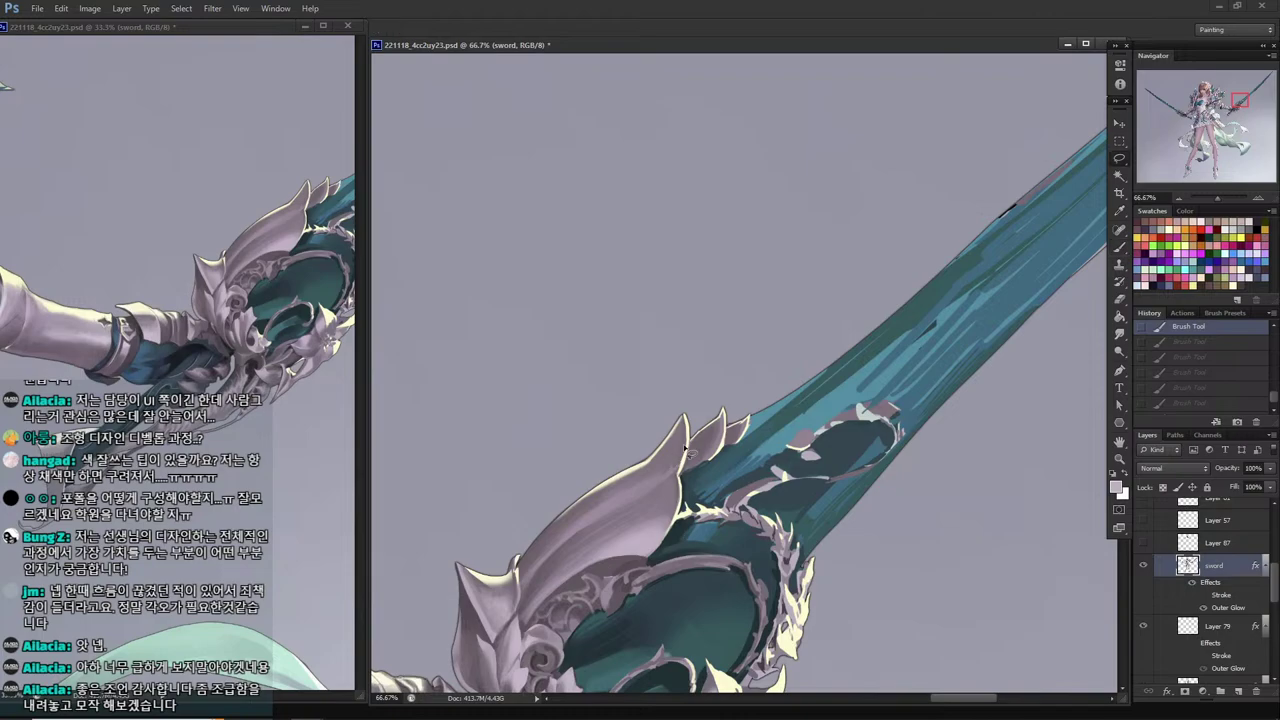
drag(650, 491, 654, 486)
drag(672, 456, 666, 468)
key(b)
key(b)
right_click(697, 284)
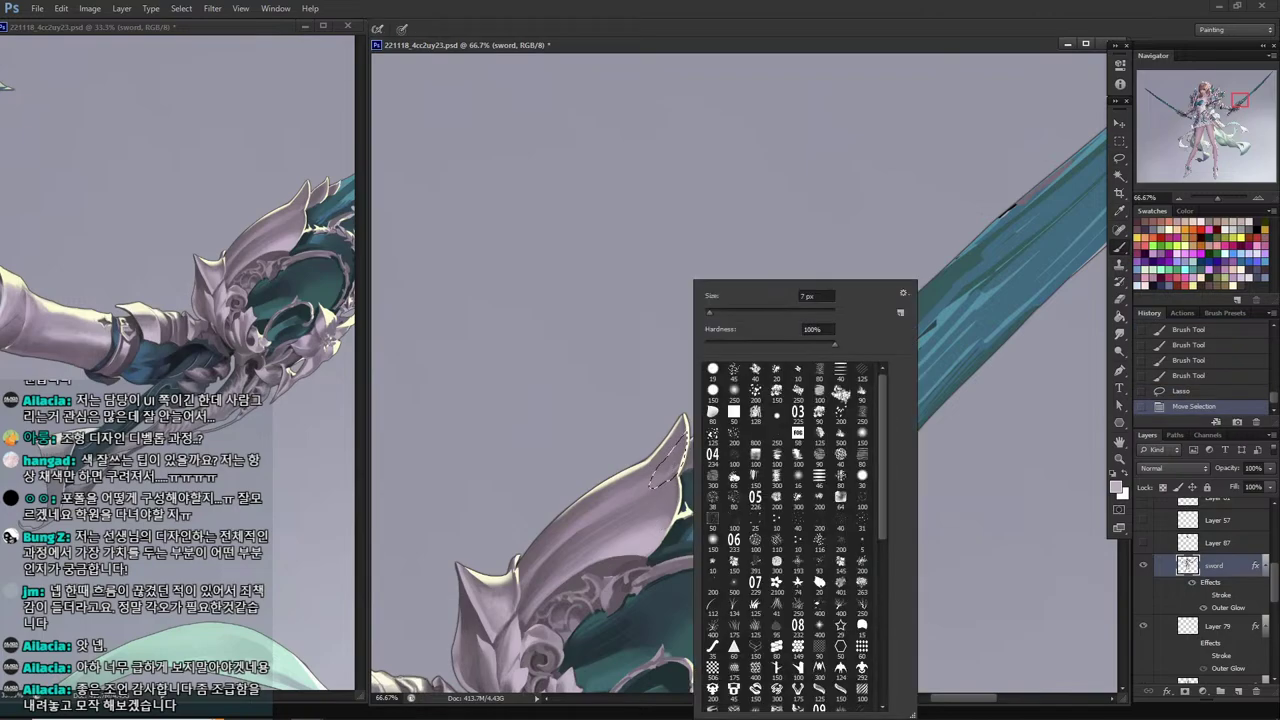
click(734, 344)
drag(651, 423, 680, 462)
mouse_move(687, 456)
mouse_down()
mouse_move(662, 480)
mouse_move(678, 484)
mouse_move(684, 474)
mouse_move(642, 510)
mouse_up()
key(l)
key(ctrl+d)
key(b)
drag(678, 470, 664, 482)
mouse_move(676, 472)
mouse_down()
mouse_move(662, 484)
mouse_move(688, 500)
mouse_move(680, 472)
mouse_move(686, 486)
mouse_move(678, 474)
mouse_move(670, 484)
mouse_up()
Reselect the large petal's tip, brush it with the sampled cream highlight, deselect, and save the document.
key(l)
click(680, 445)
key(Return)
key(l)
key(i)
click(638, 466)
key(b)
key(l)
key(ctrl+d)
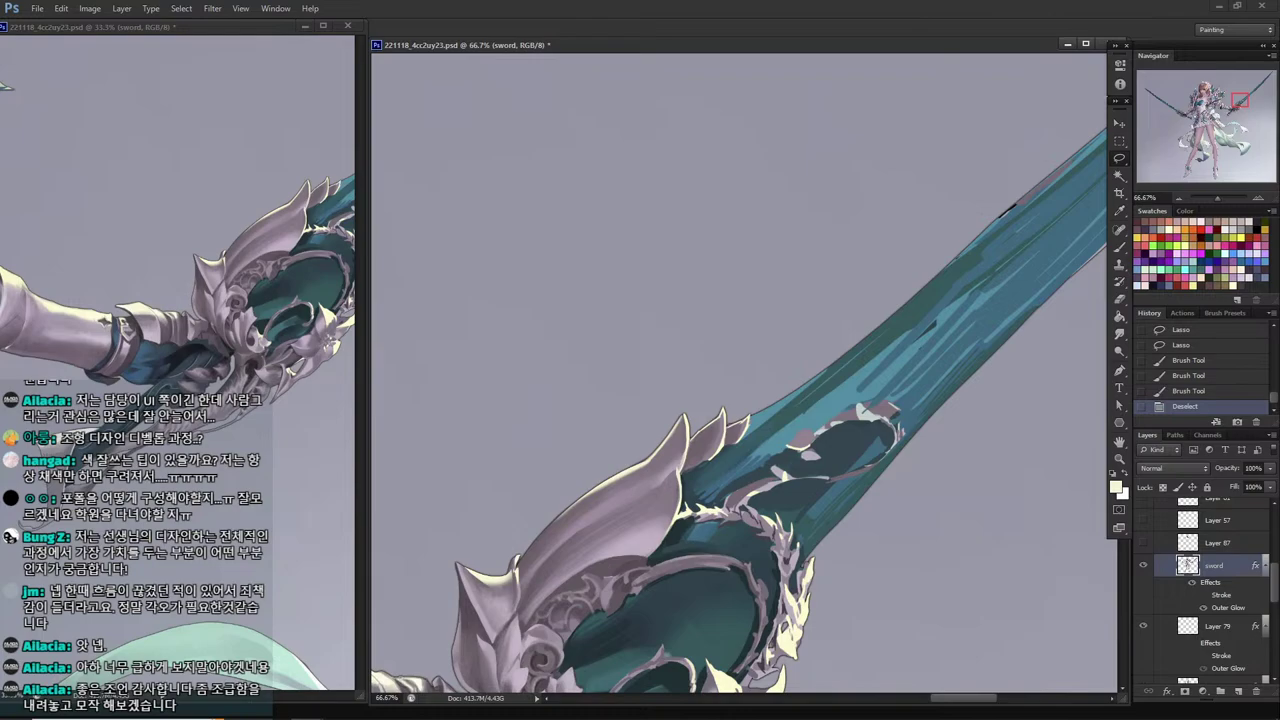
key(ctrl+s)
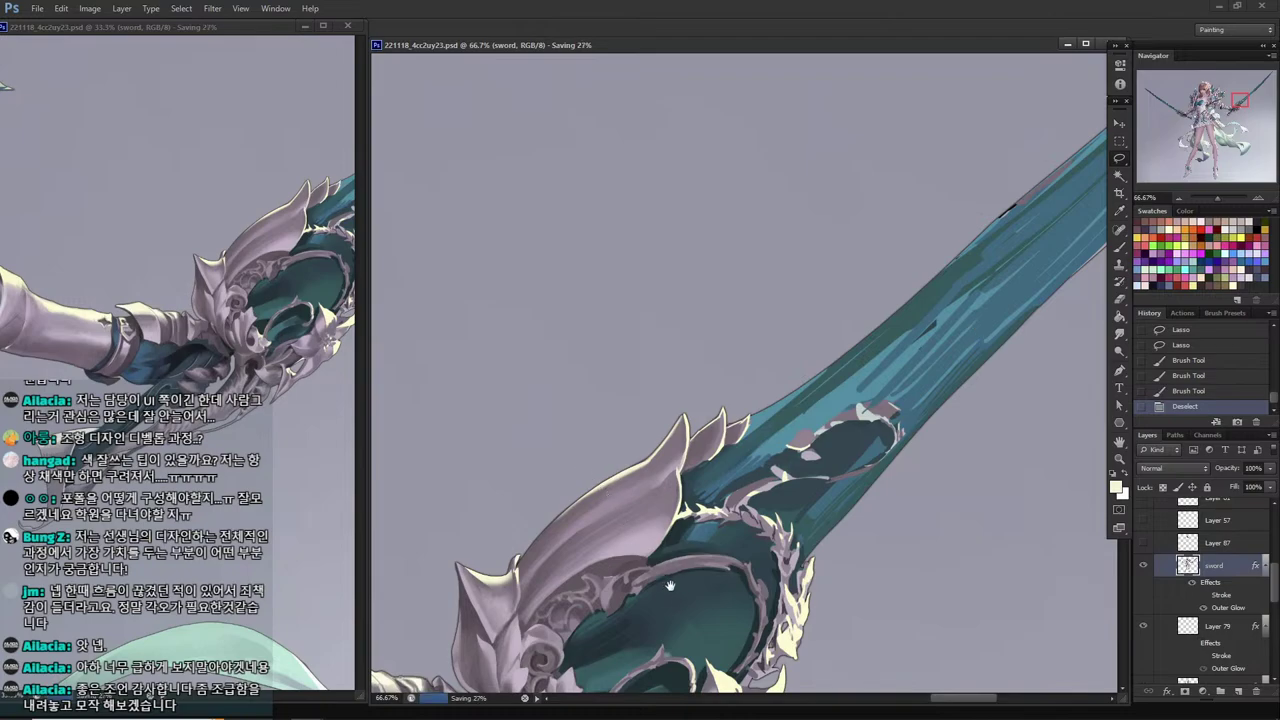
drag(672, 578, 605, 384)
key(i)
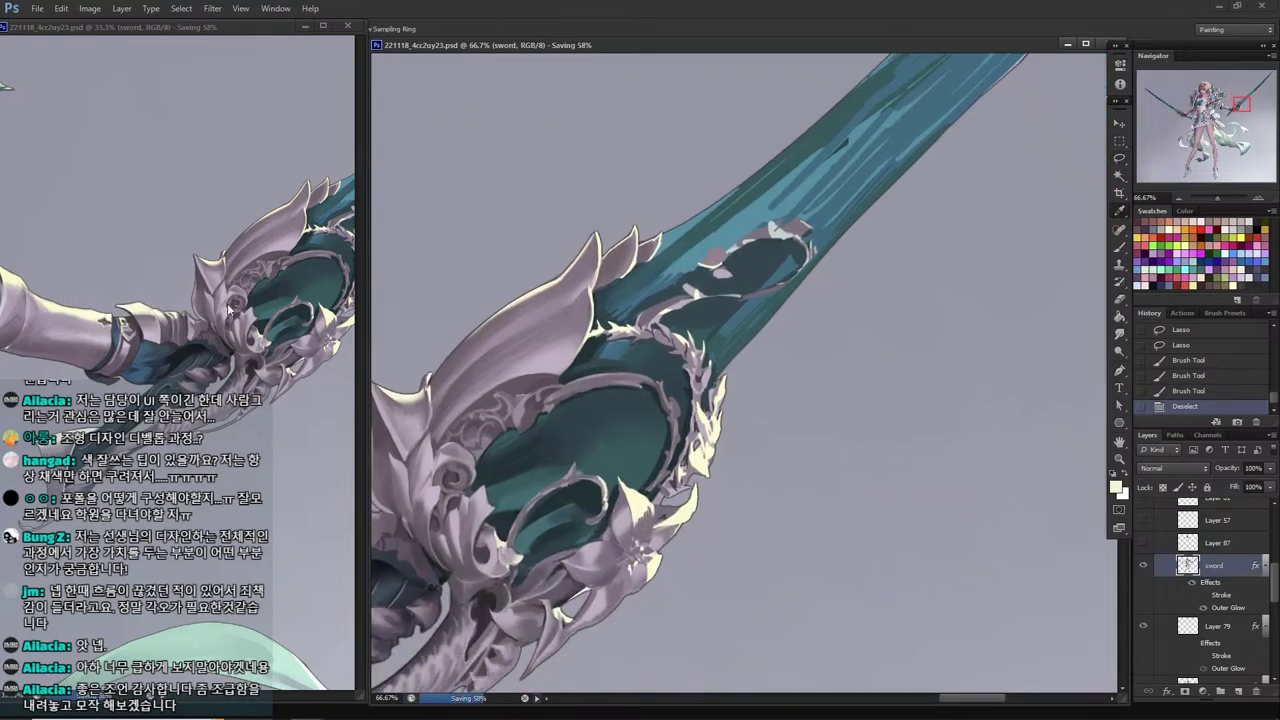
drag(256, 333, 123, 343)
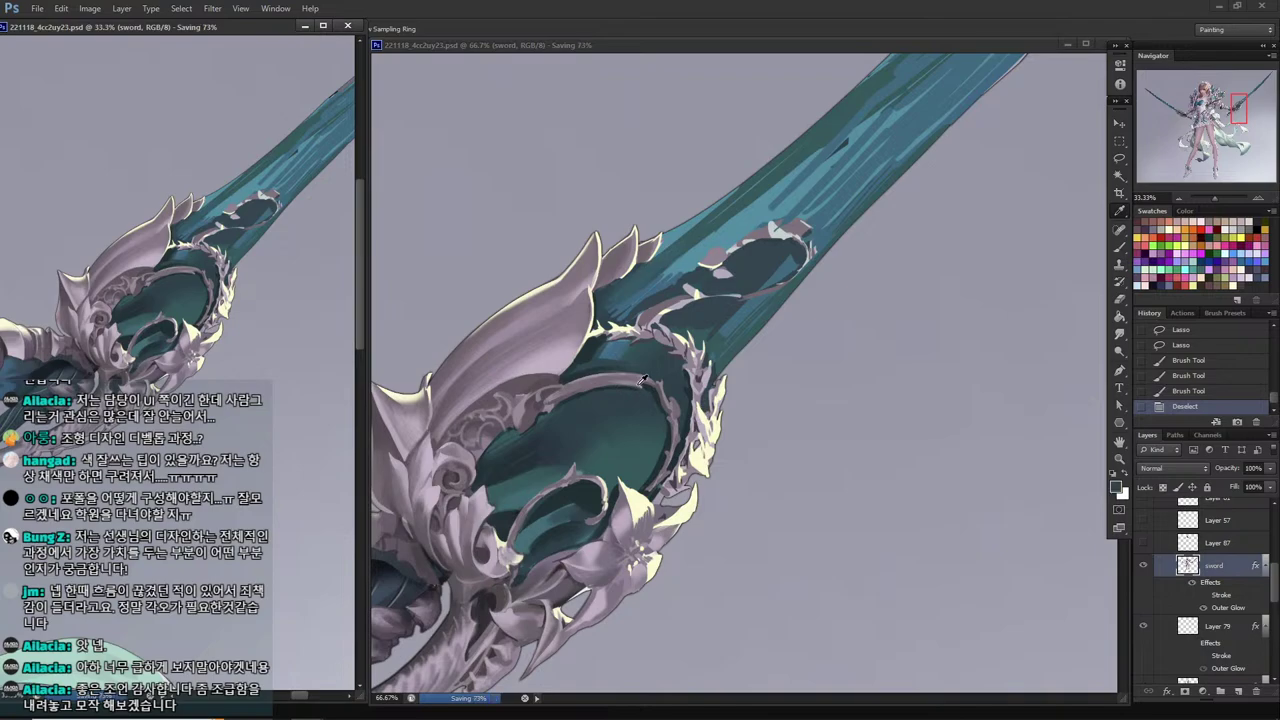
key(b)
key(l)
click(552, 434)
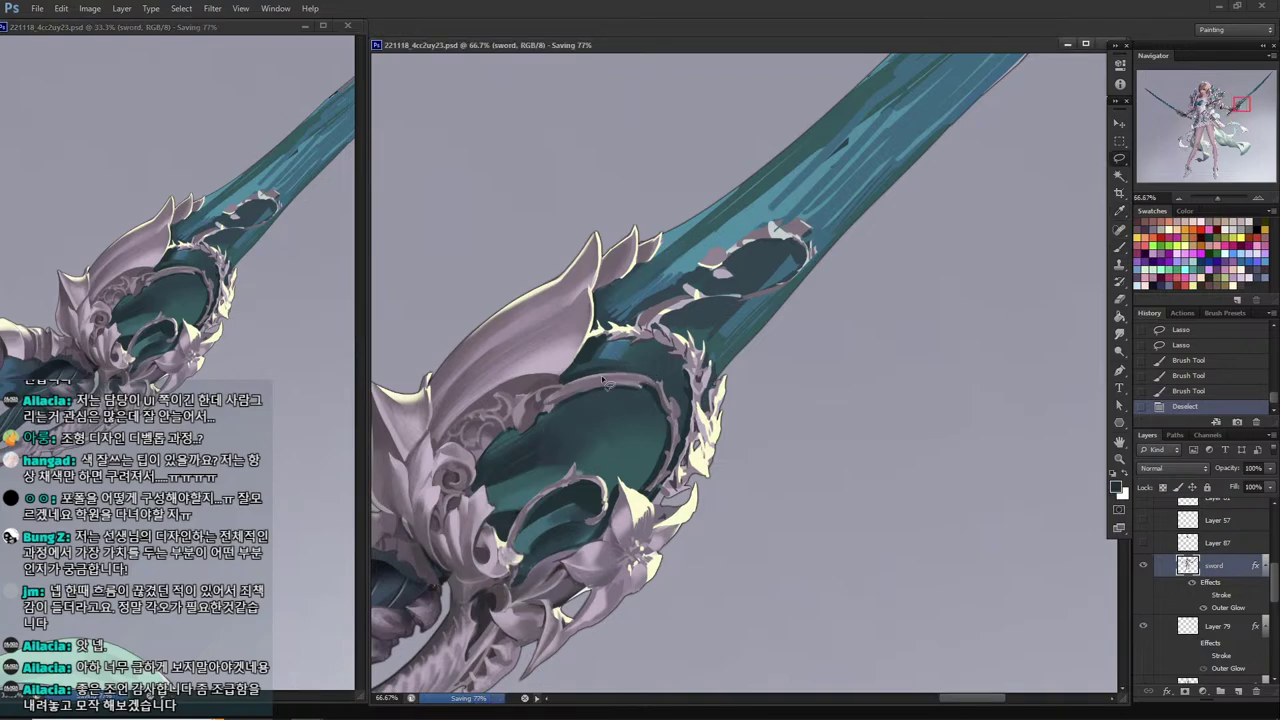
drag(482, 362, 572, 402)
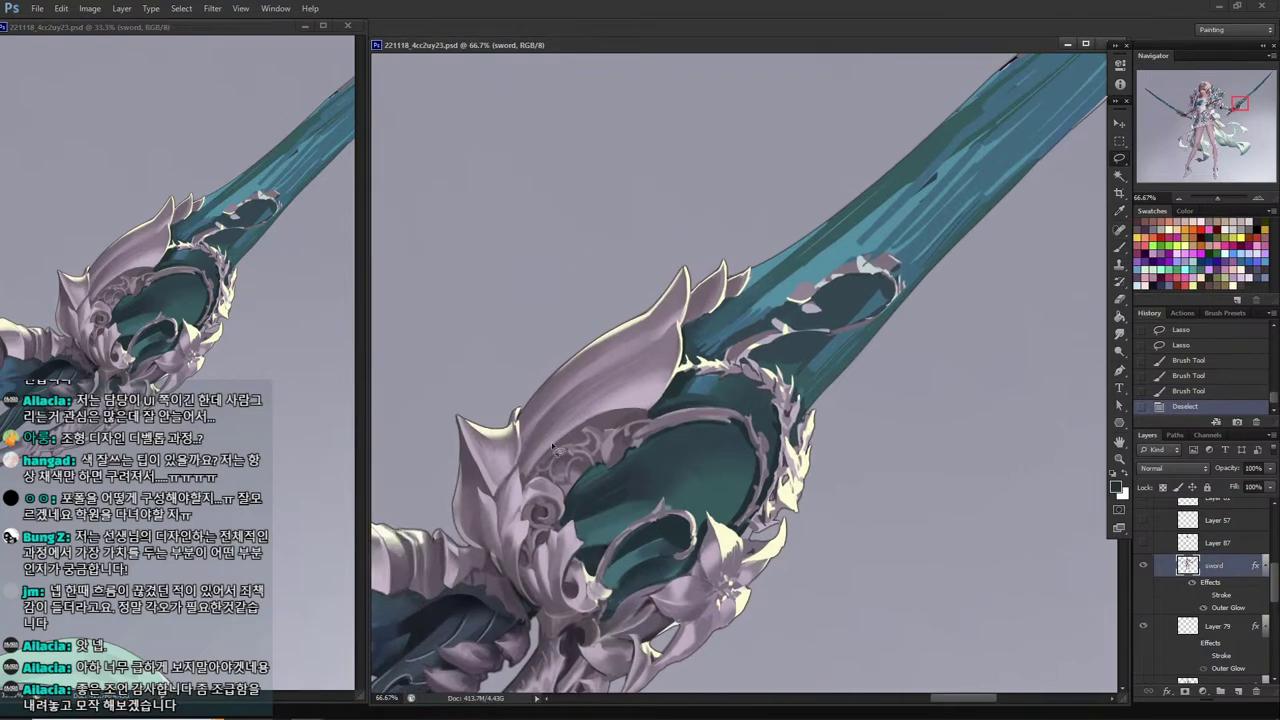
key(i)
click(596, 418)
key(b)
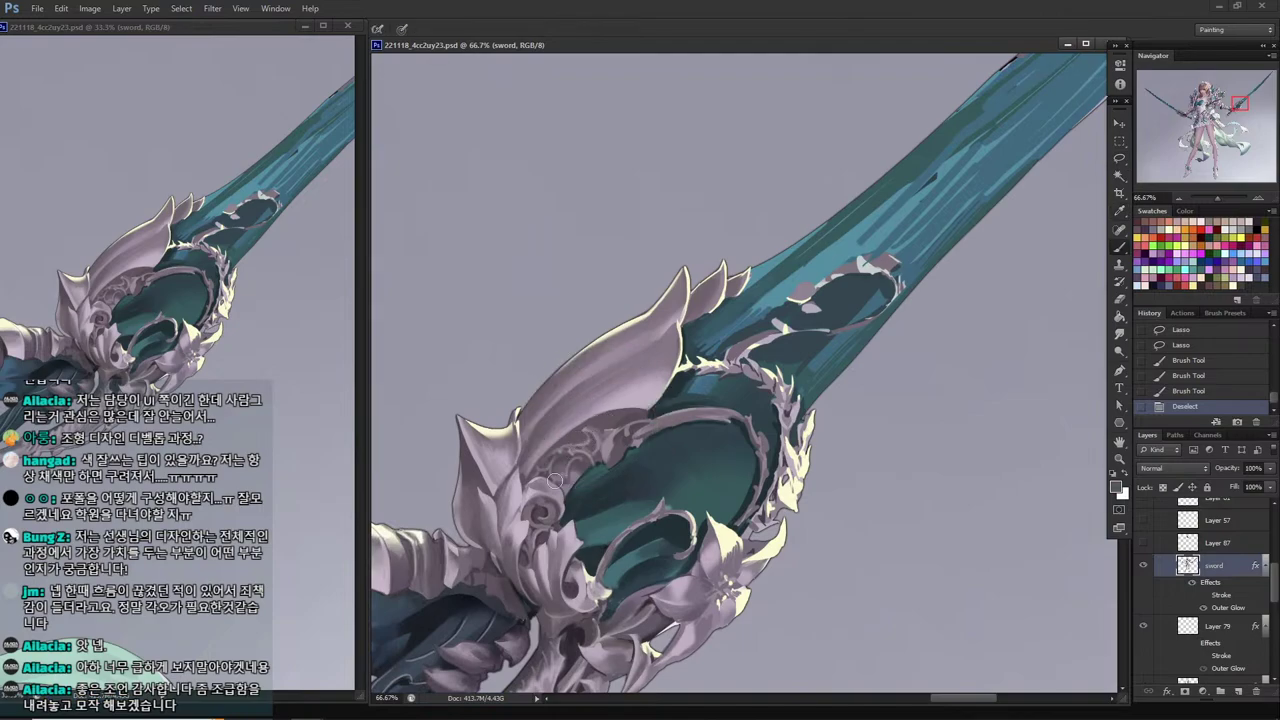
Lasso a strip of the oval inlay's upper rim, brush it with the sampled light pink-grey tone, and deselect.
key(i)
click(572, 546)
key(b)
key(l)
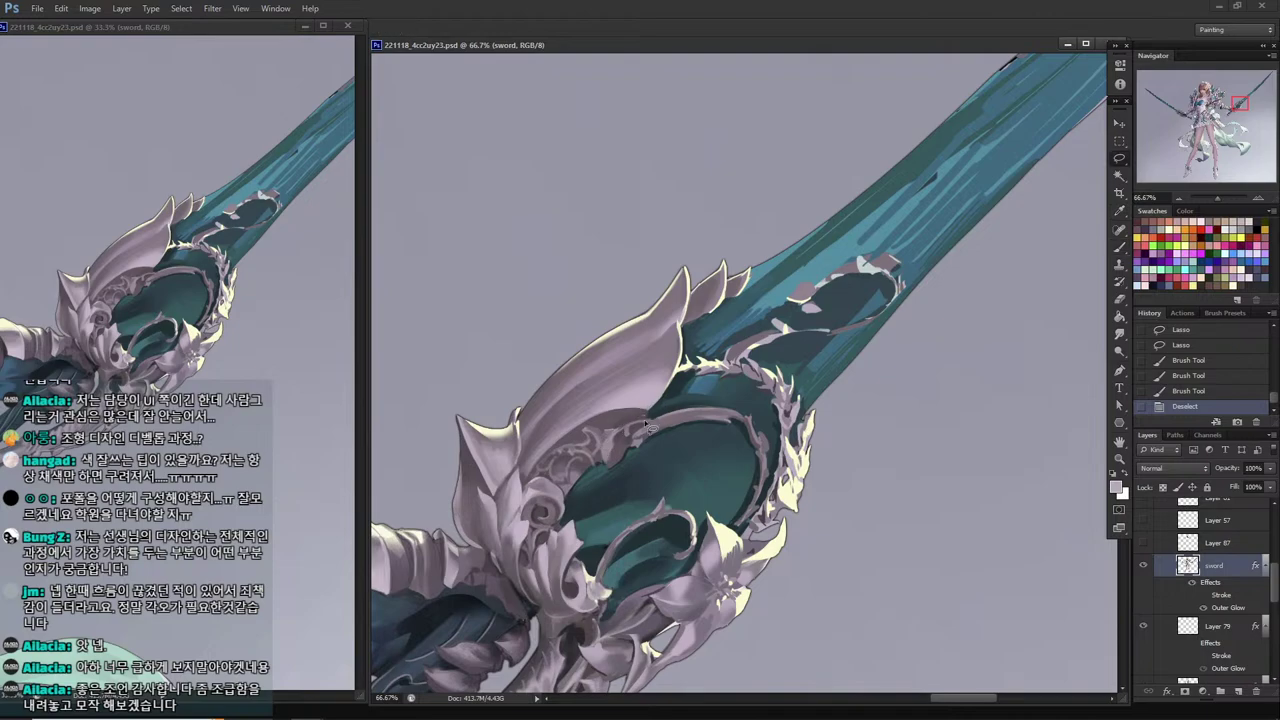
mouse_move(648, 427)
mouse_down()
mouse_move(692, 412)
mouse_move(650, 430)
mouse_up()
key(b)
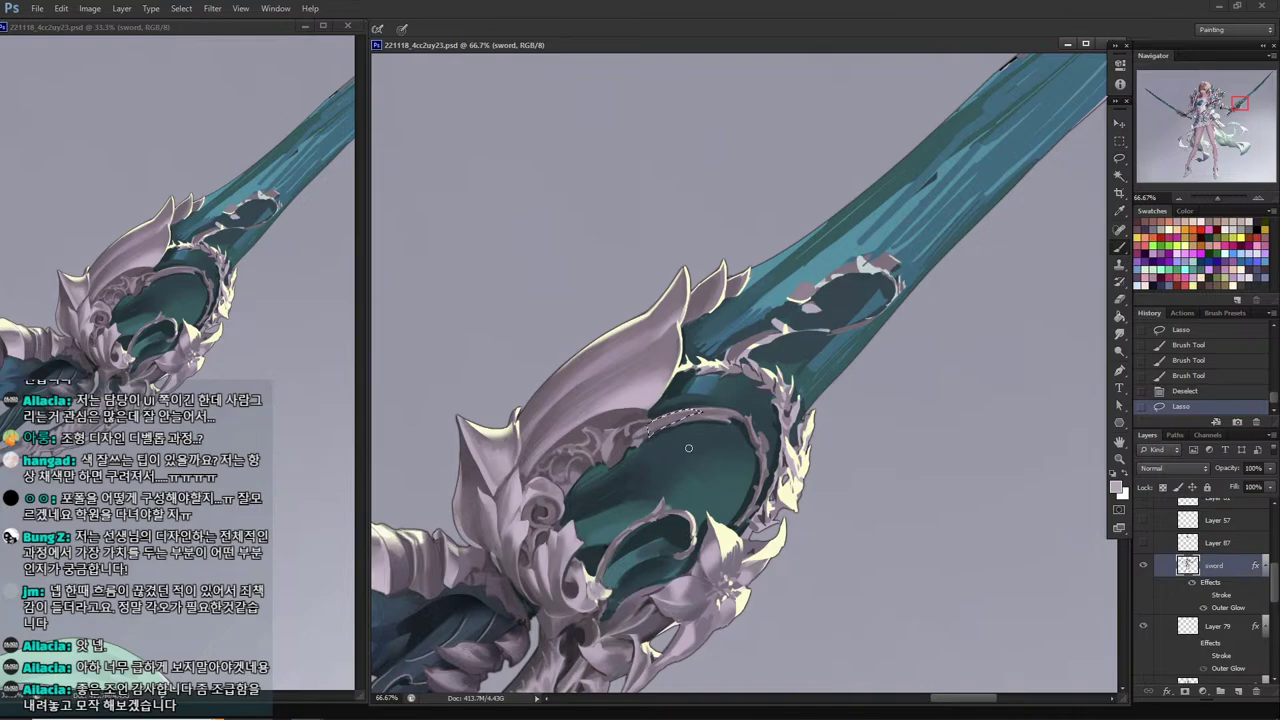
right_click(782, 434)
click(655, 353)
drag(700, 412, 664, 422)
drag(678, 418, 648, 428)
drag(686, 414, 650, 428)
key(ctrl+d)
Lasso the adjoining section of the inlay's upper rim towards the blade, brush it in the light tone, and deselect.
key(l)
mouse_move(734, 416)
mouse_down()
mouse_move(695, 417)
mouse_move(728, 421)
mouse_up()
key(b)
mouse_move(708, 415)
mouse_down()
mouse_move(724, 420)
mouse_move(700, 414)
mouse_up()
drag(716, 417, 700, 414)
key(l)
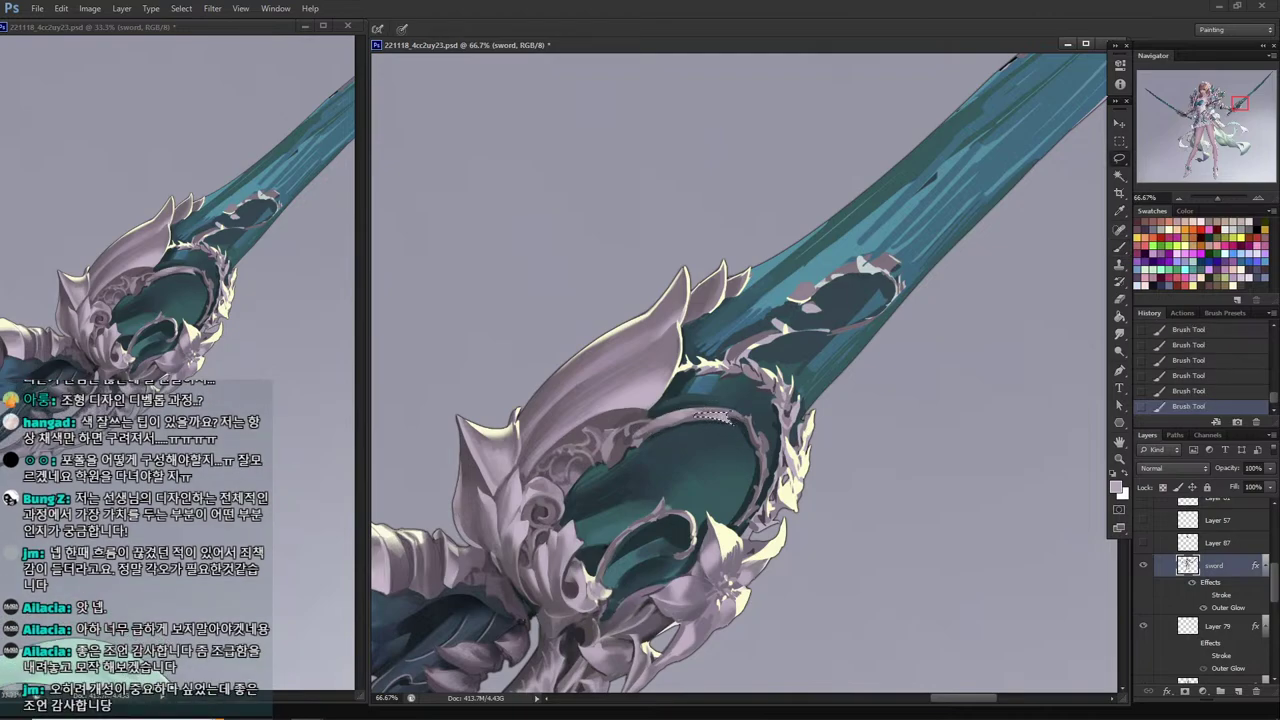
key(ctrl+d)
Brush the light pink-grey tone onto the inlay rim's end where it meets the scrollwork.
drag(626, 440, 634, 424)
key(ctrl+d)
key(b)
drag(624, 431, 628, 428)
Retouch the round scroll beside the inlay with sampled tones, undo the last stroke, save the document, and redo the stroke.
alt+click(608, 458)
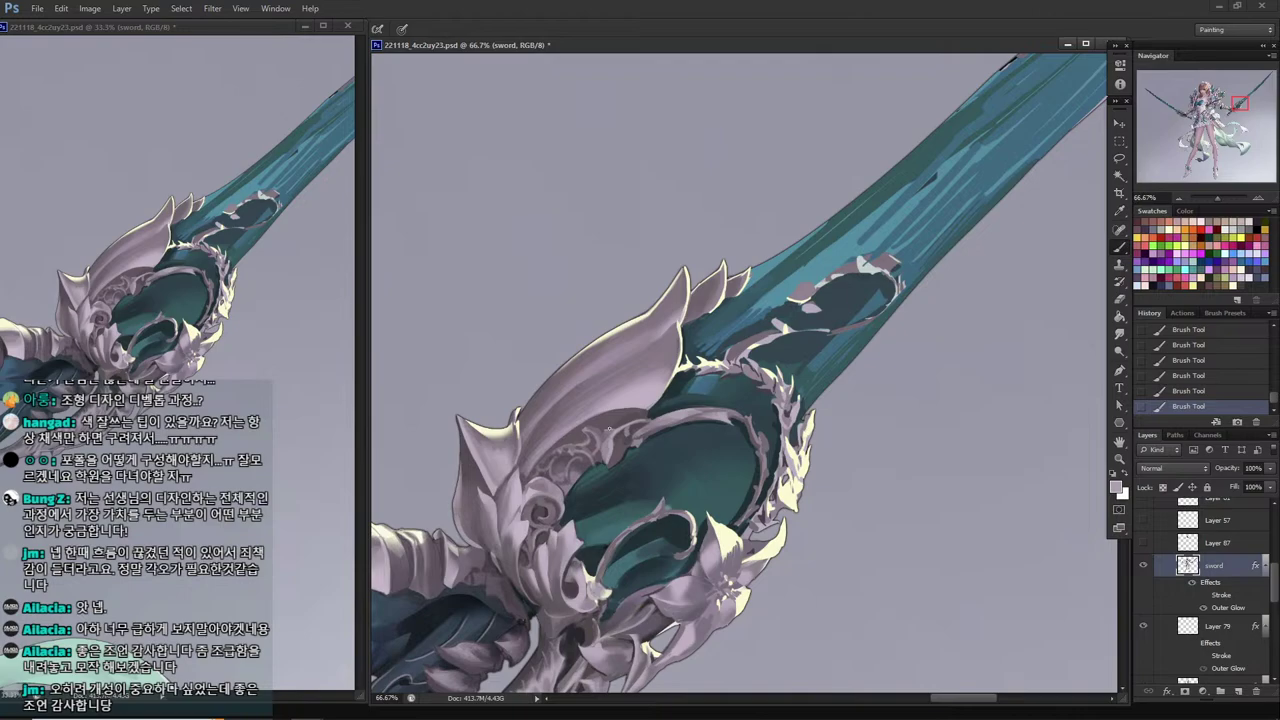
alt+click(542, 514)
alt+click(535, 488)
drag(540, 499, 558, 497)
key(ctrl+z)
key(ctrl+s)
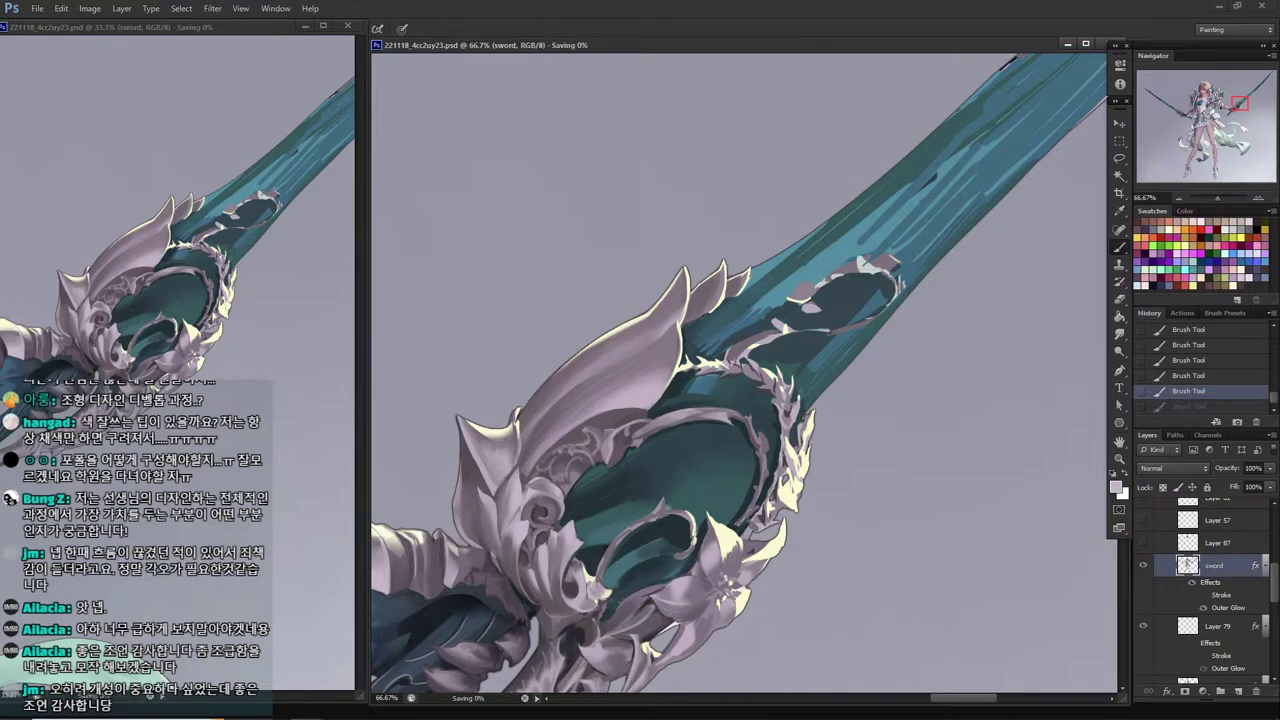
key(ctrl+z)
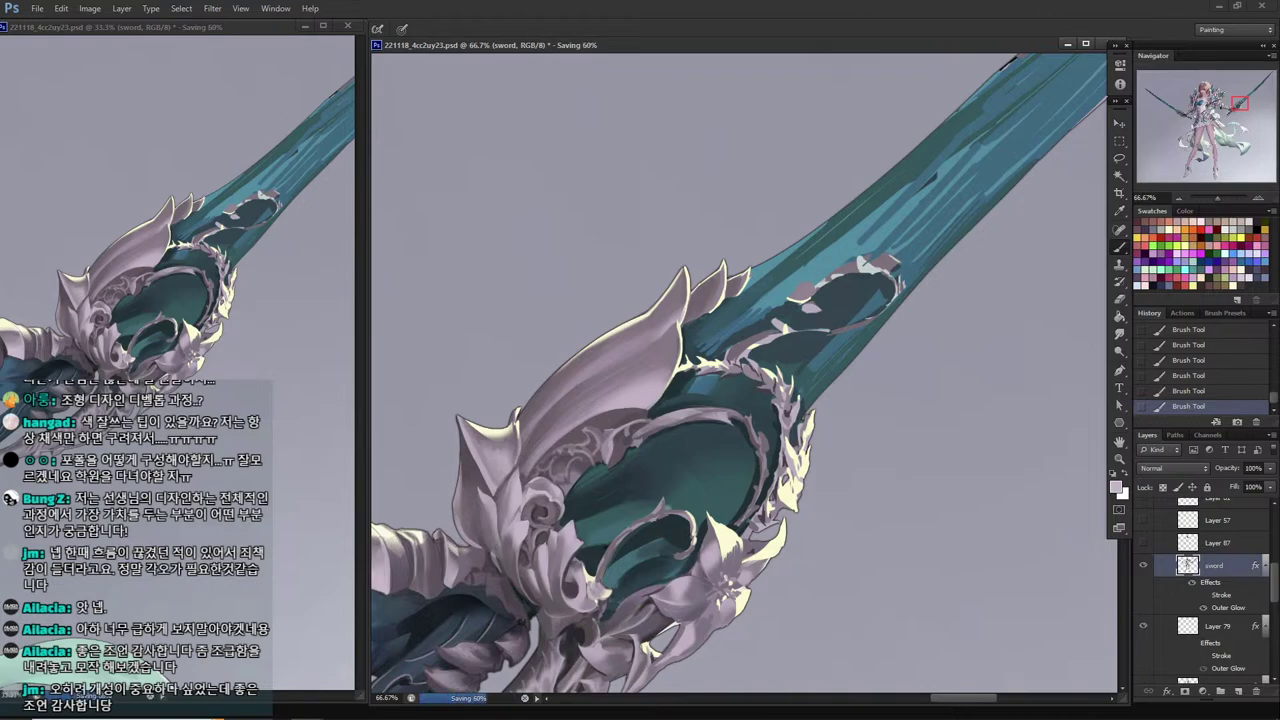
Retouch the scrollwork with further sampled pink-grey tones, save the document, and undo the last two strokes.
key(alt)
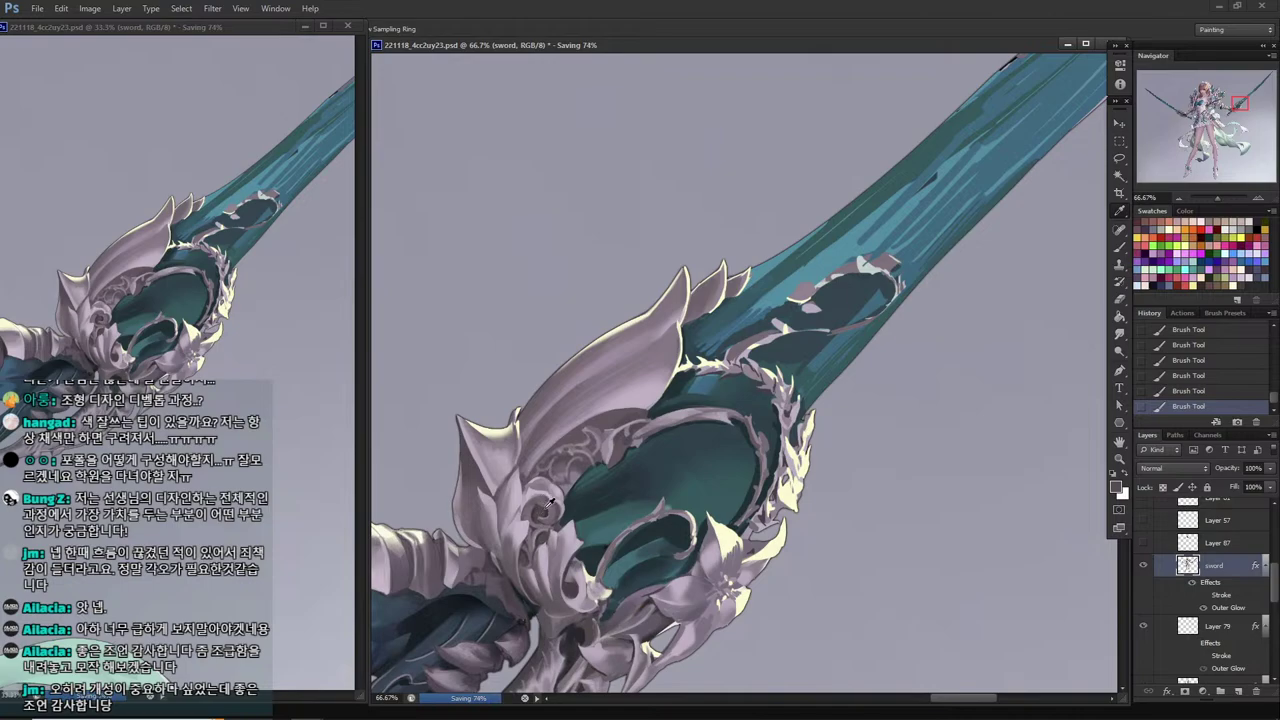
alt+click(579, 437)
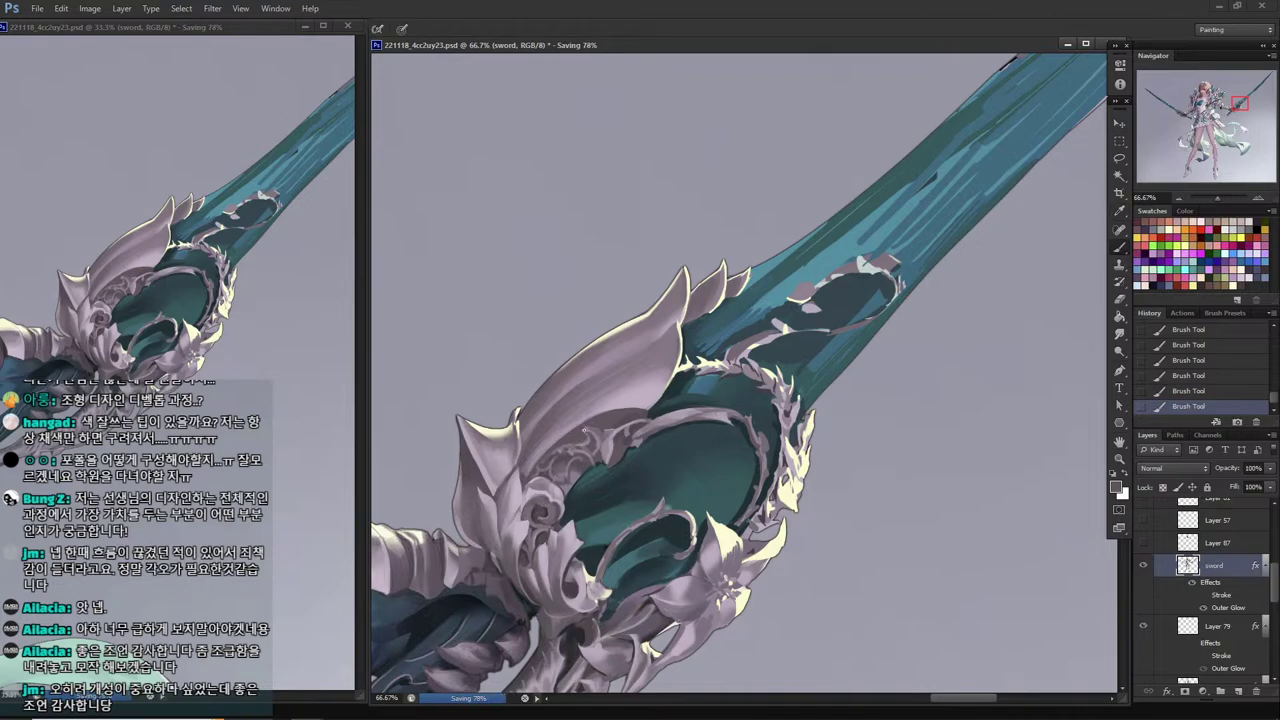
alt+click(545, 507)
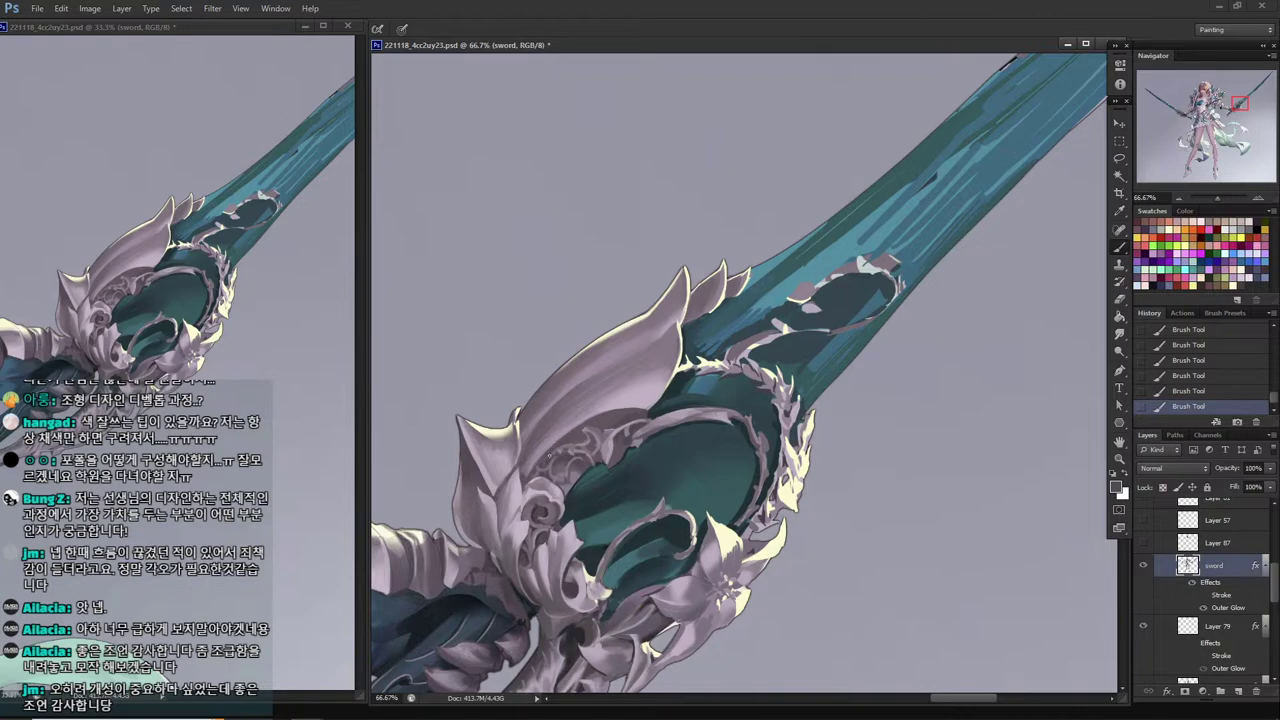
alt+click(638, 398)
key(ctrl+s)
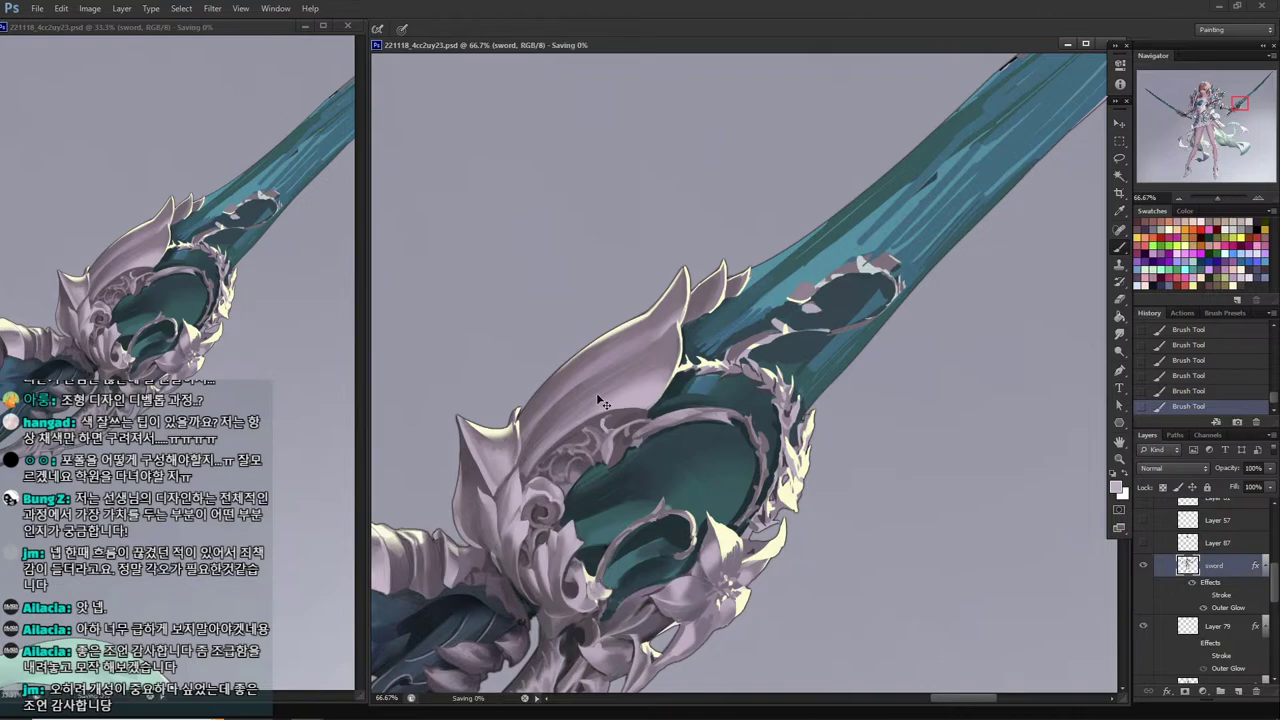
key(ctrl+z)
key(ctrl+alt+z)
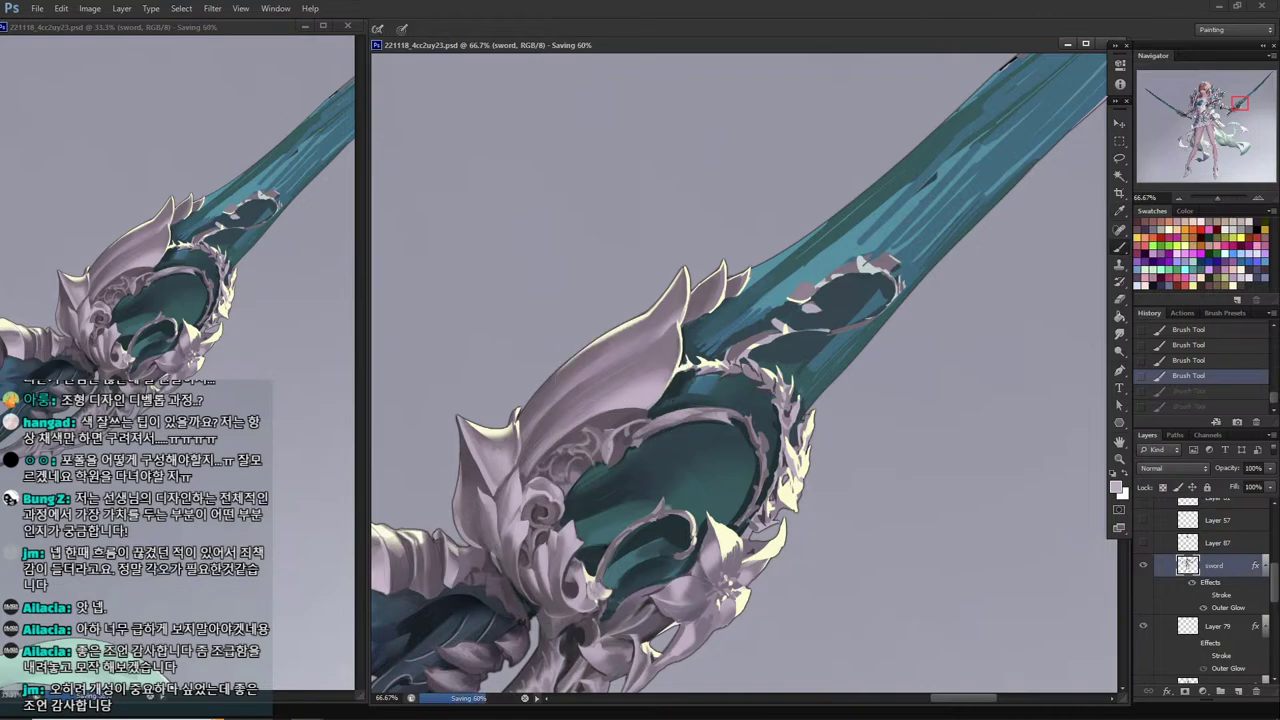
Brush the top of the curled tendril in the inlay with a sampled light pink-grey tone.
alt+click(595, 478)
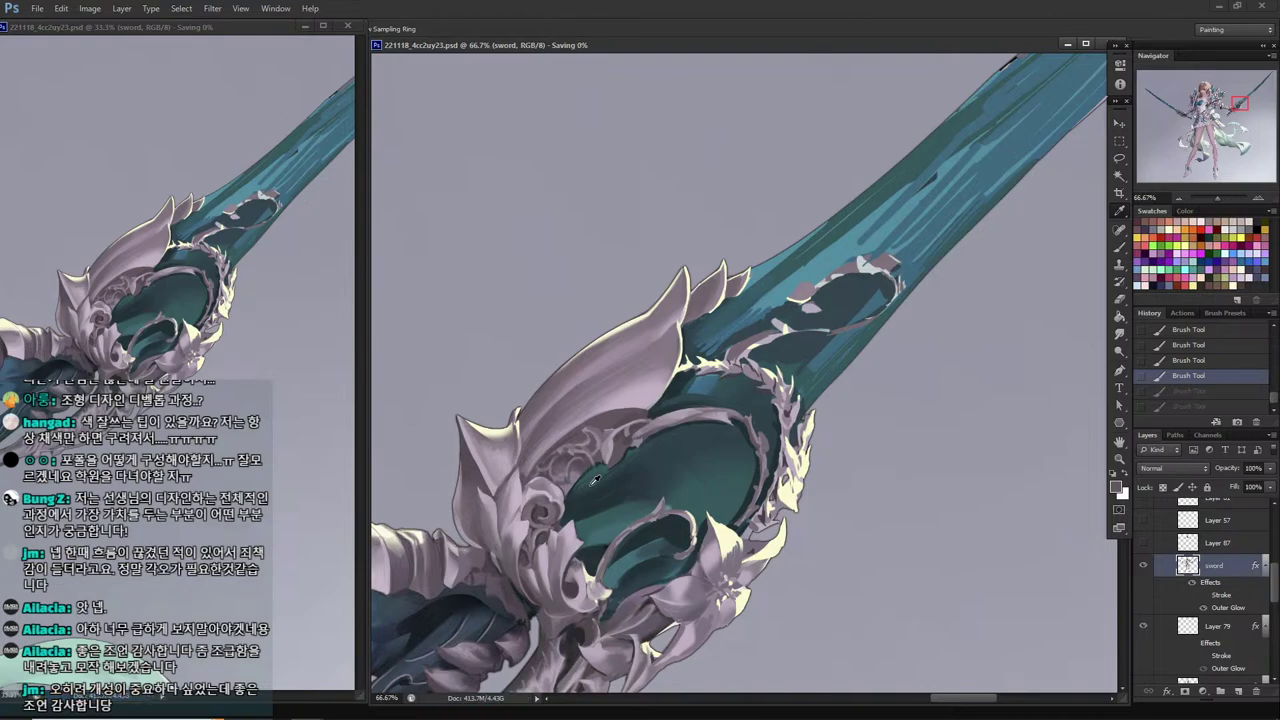
alt+click(664, 512)
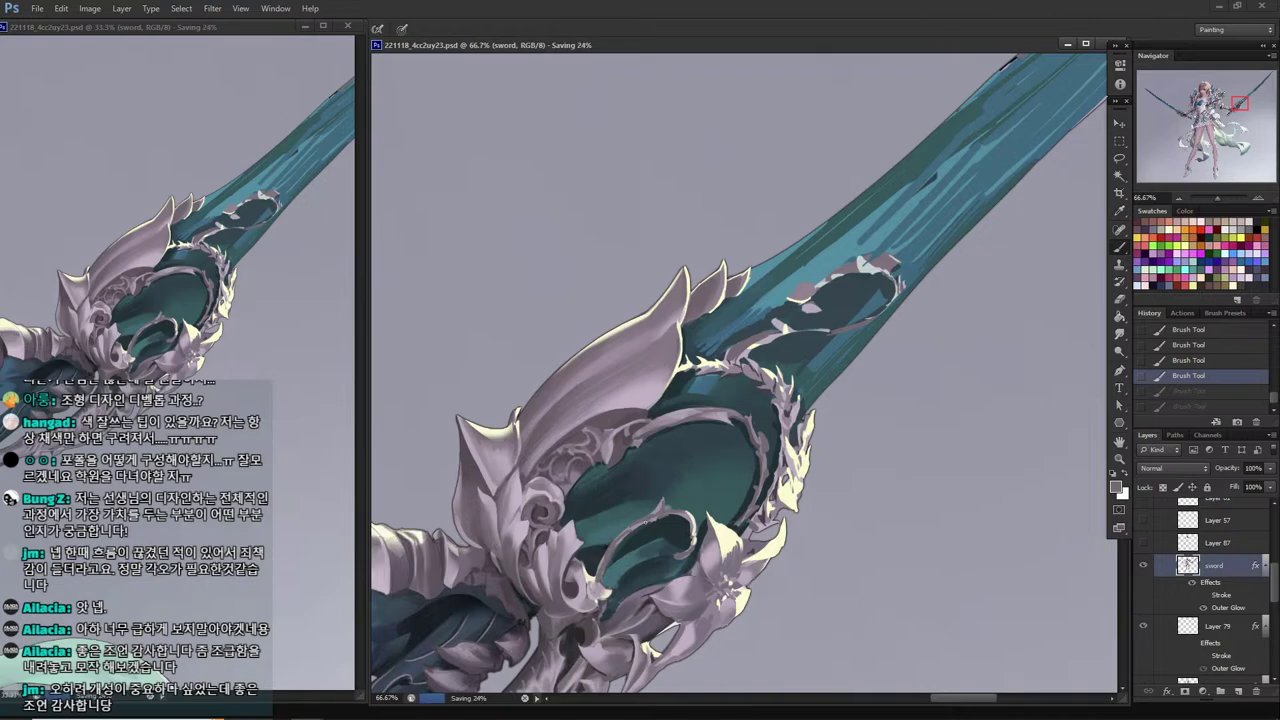
drag(663, 512, 652, 519)
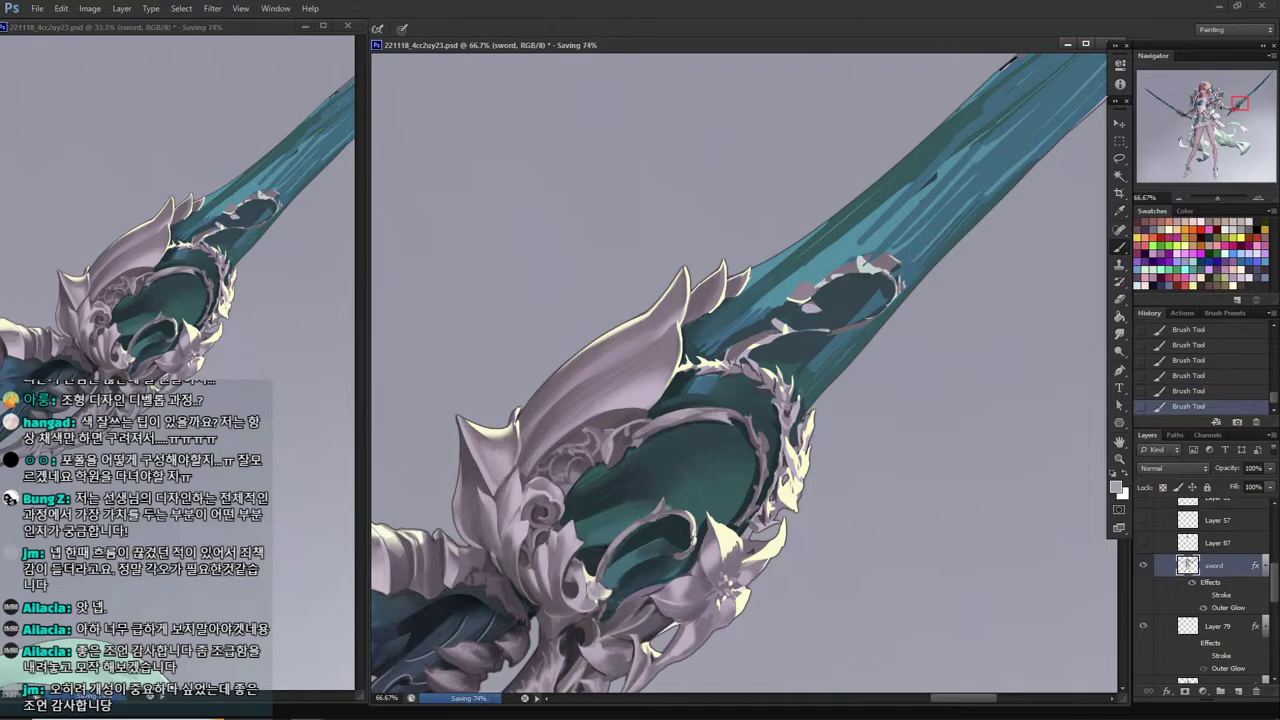
Retouch the inlay area enclosed by the curled tendril with teal tones sampled from its dark and light parts.
alt+click(611, 559)
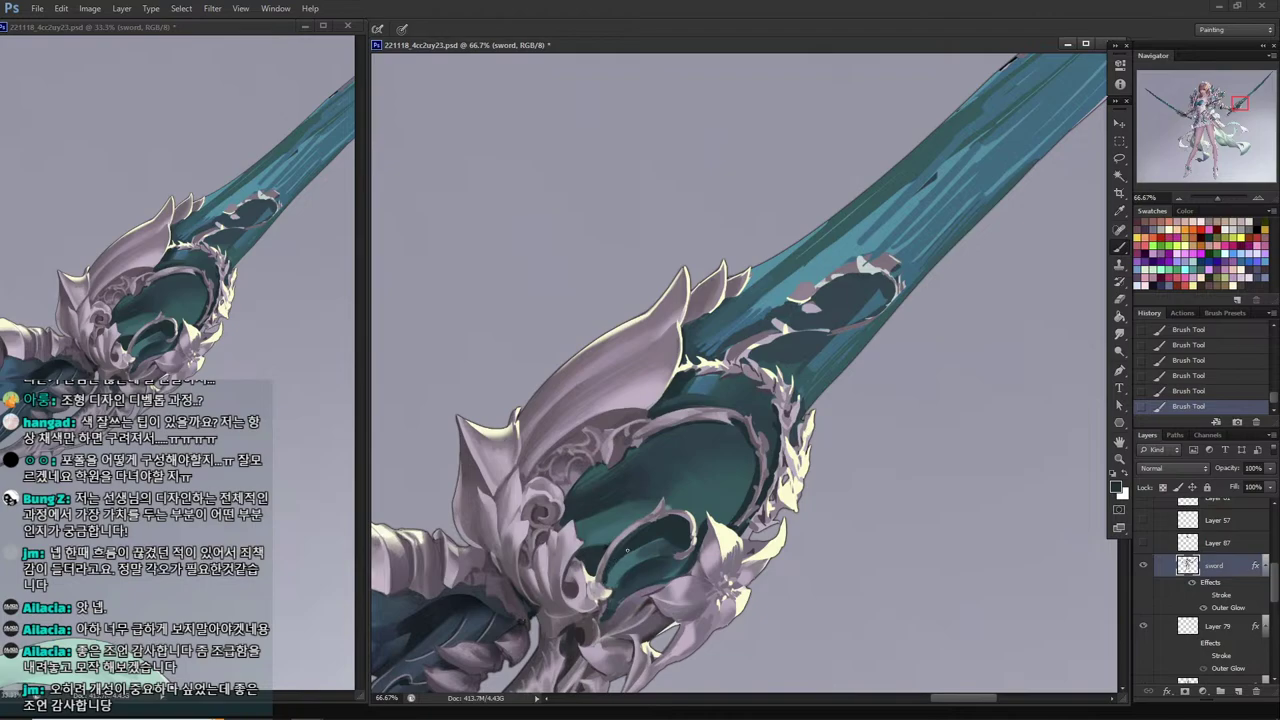
alt+click(629, 562)
alt+click(656, 544)
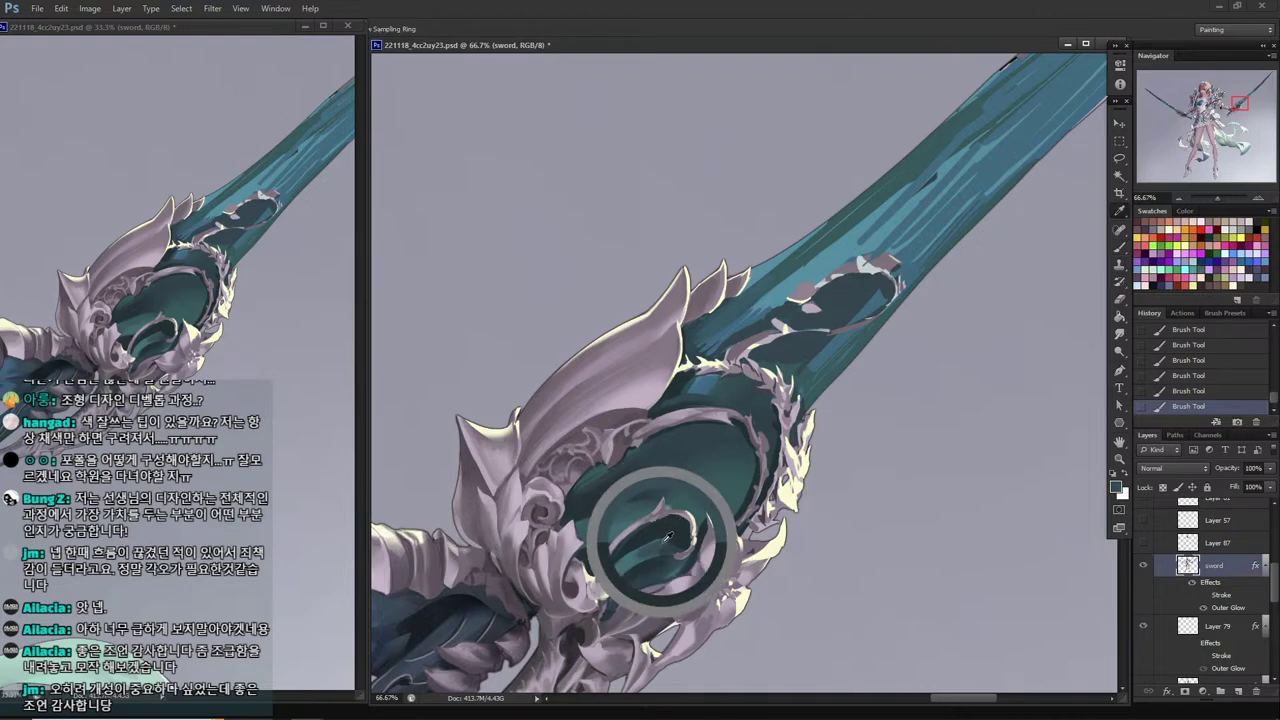
alt+click(642, 546)
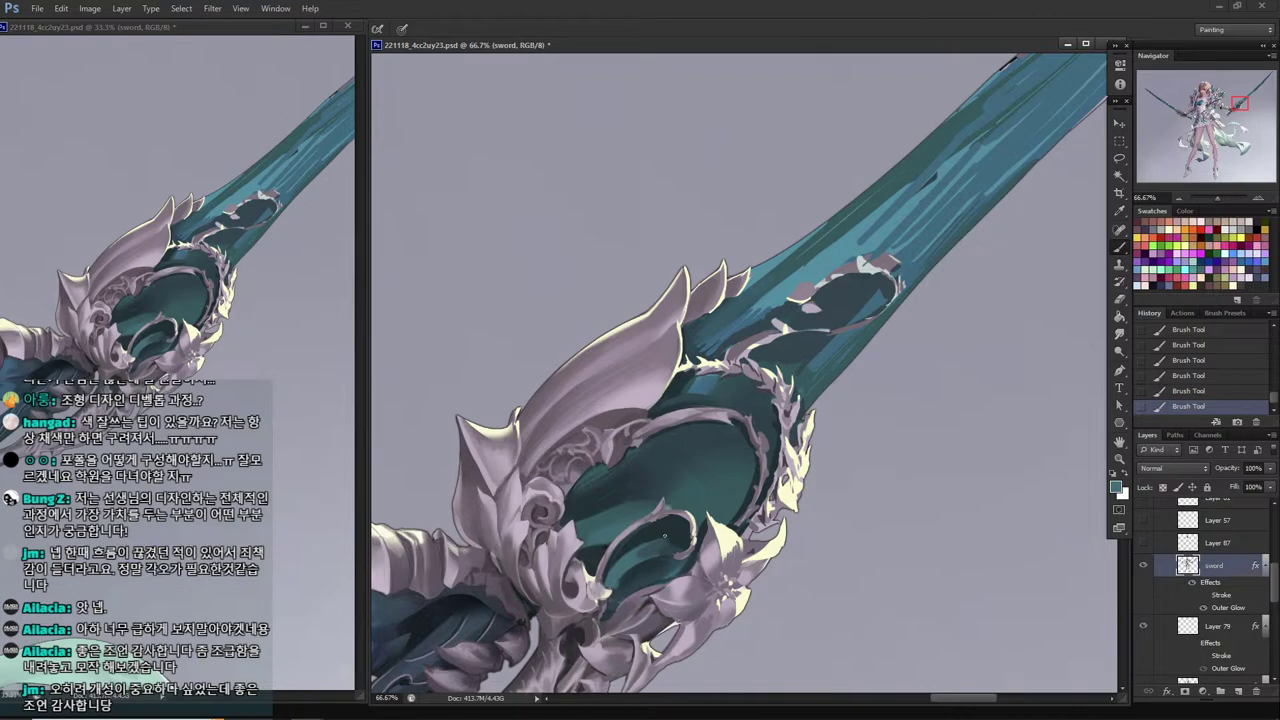
alt+click(670, 522)
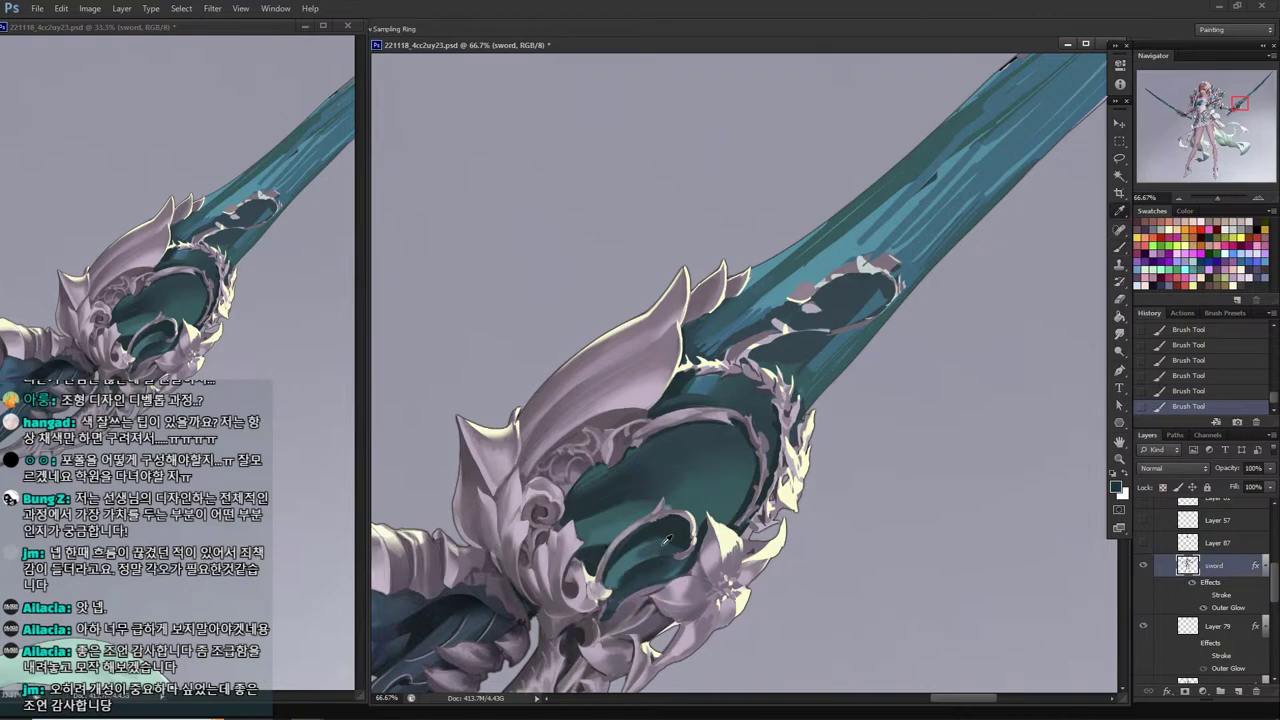
alt+click(669, 538)
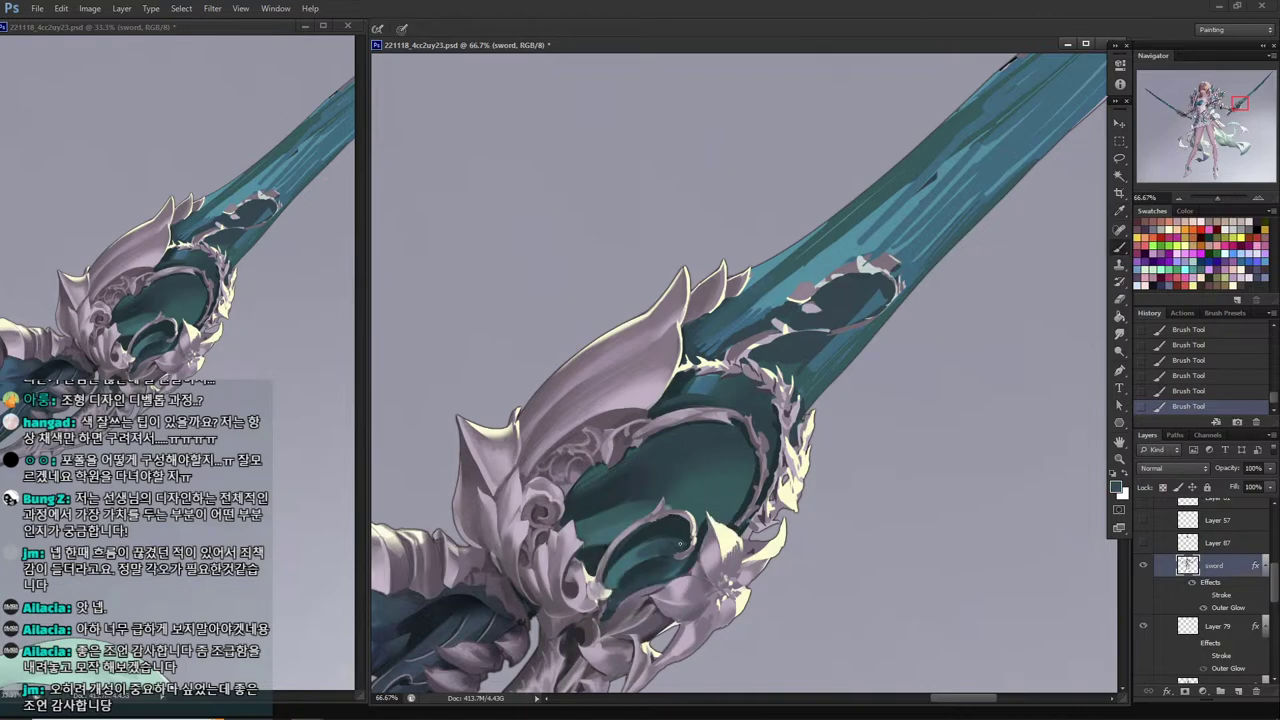
alt+click(665, 536)
key(alt)
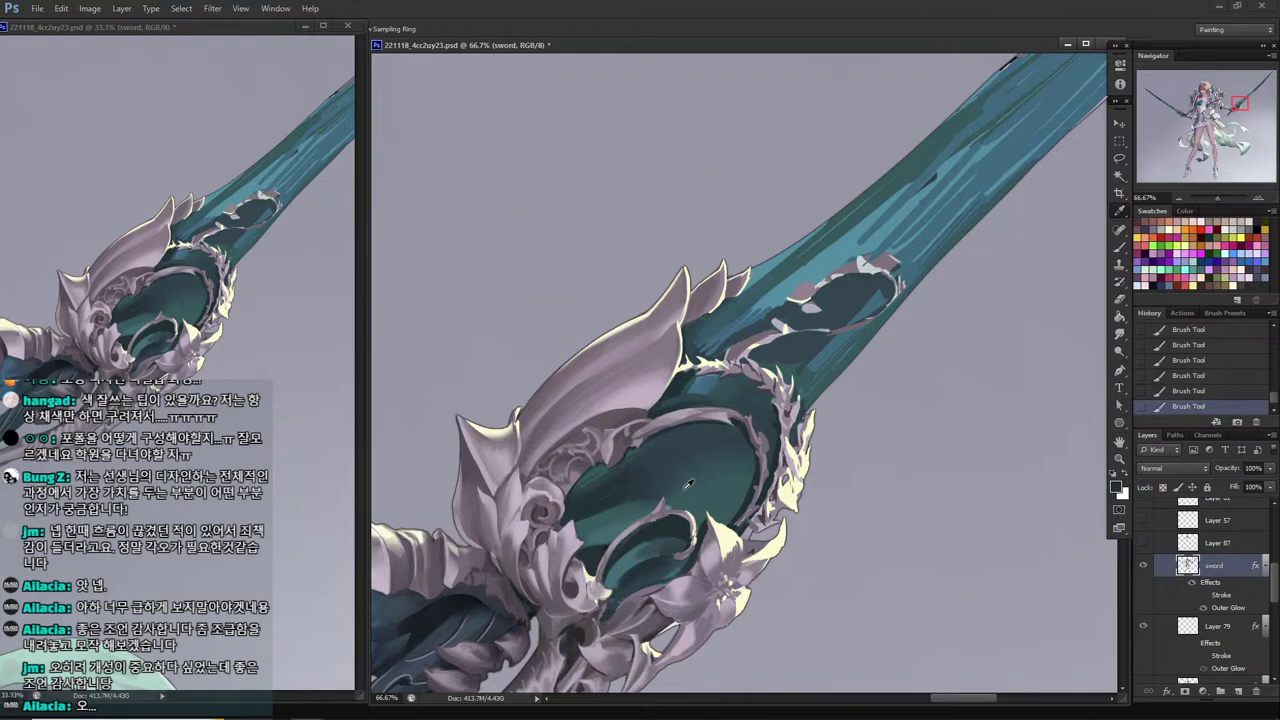
Refine the curled tendril's bend with pink-grey tones sampled from it.
alt+click(682, 522)
alt+click(692, 512)
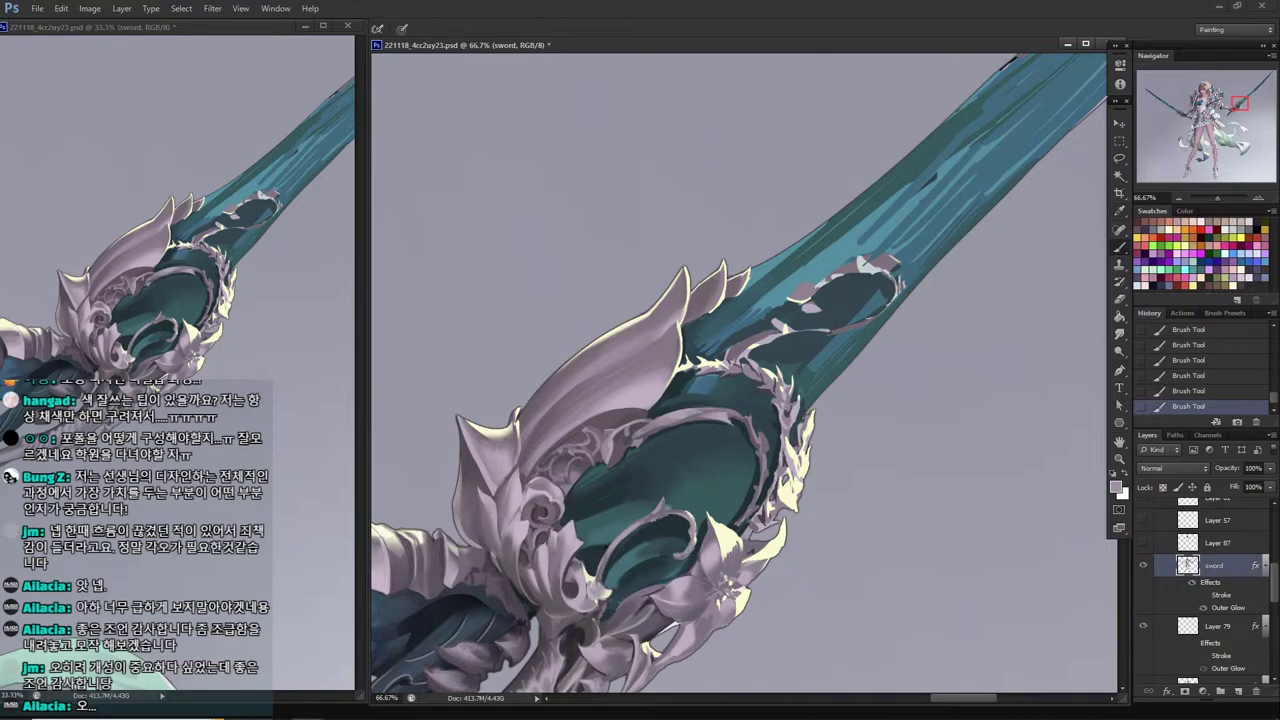
alt+click(673, 507)
Retouch the area between the tendril's curl and the flower with grey tones sampled from the flower petals.
drag(684, 471, 596, 488)
key(i)
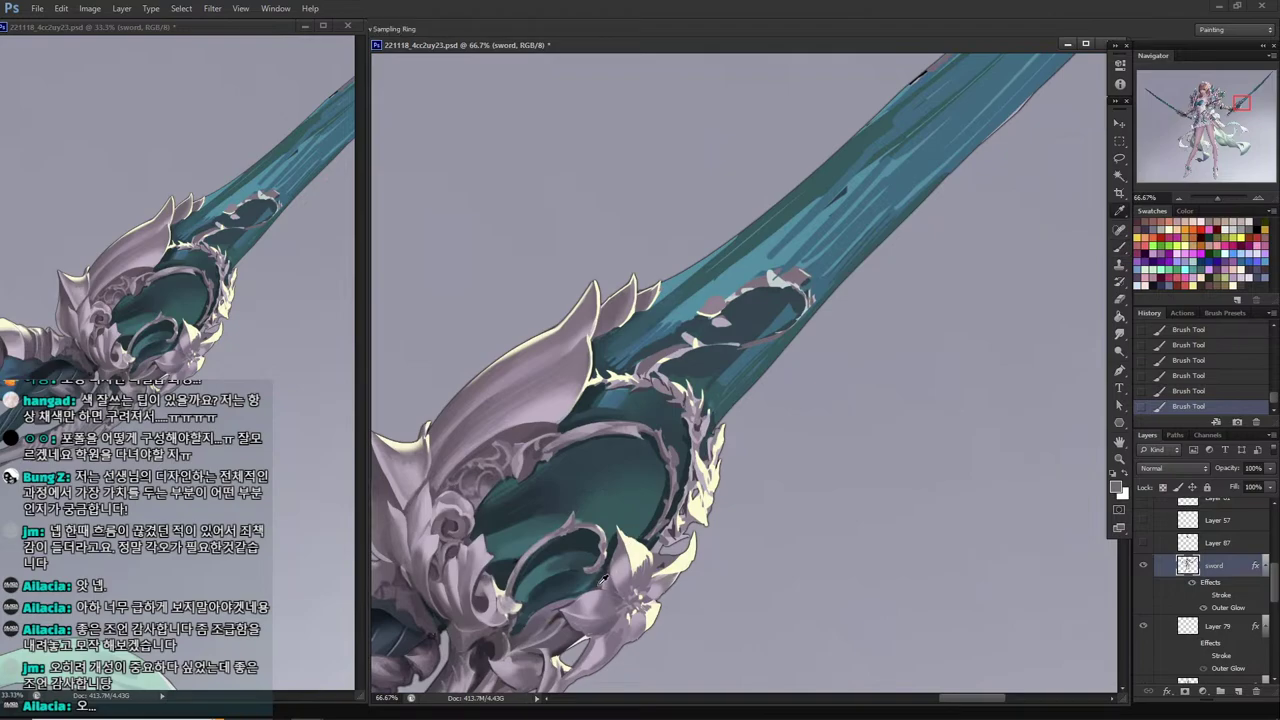
click(603, 579)
key(b)
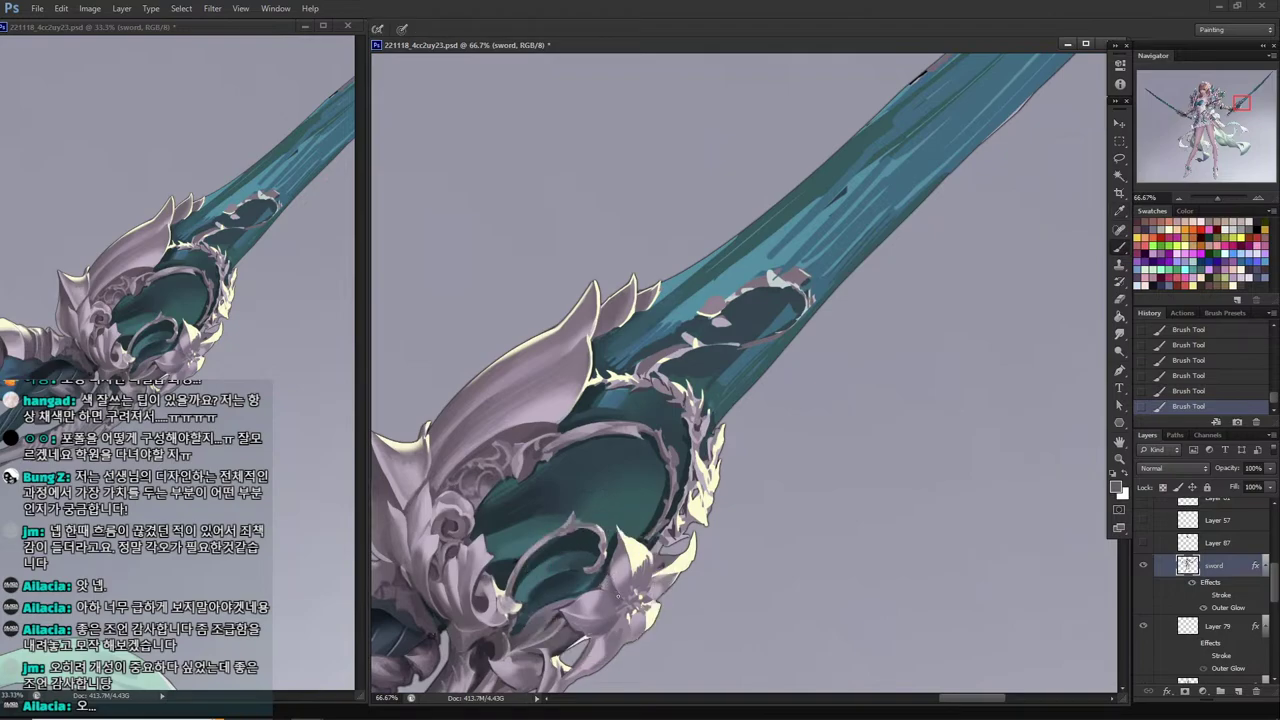
alt+click(668, 561)
drag(588, 655, 640, 592)
alt+click(668, 555)
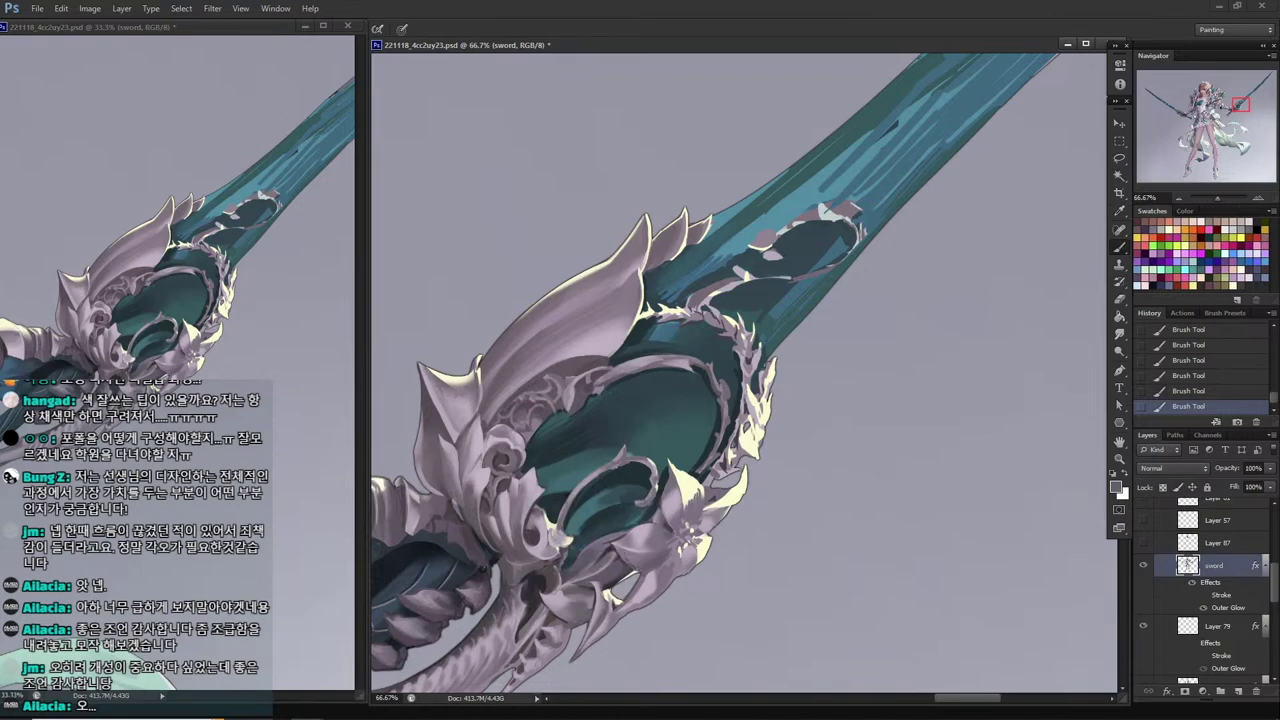
Lasso the flower's petal nearest the tendril, brush it with a tone sampled from the petal, and deselect.
key(l)
mouse_move(620, 550)
mouse_down()
mouse_move(655, 567)
mouse_move(636, 555)
mouse_move(642, 564)
mouse_up()
key(b)
alt+click(628, 560)
drag(624, 556, 644, 560)
drag(626, 554, 646, 566)
drag(628, 556, 648, 562)
key(l)
click(677, 517)
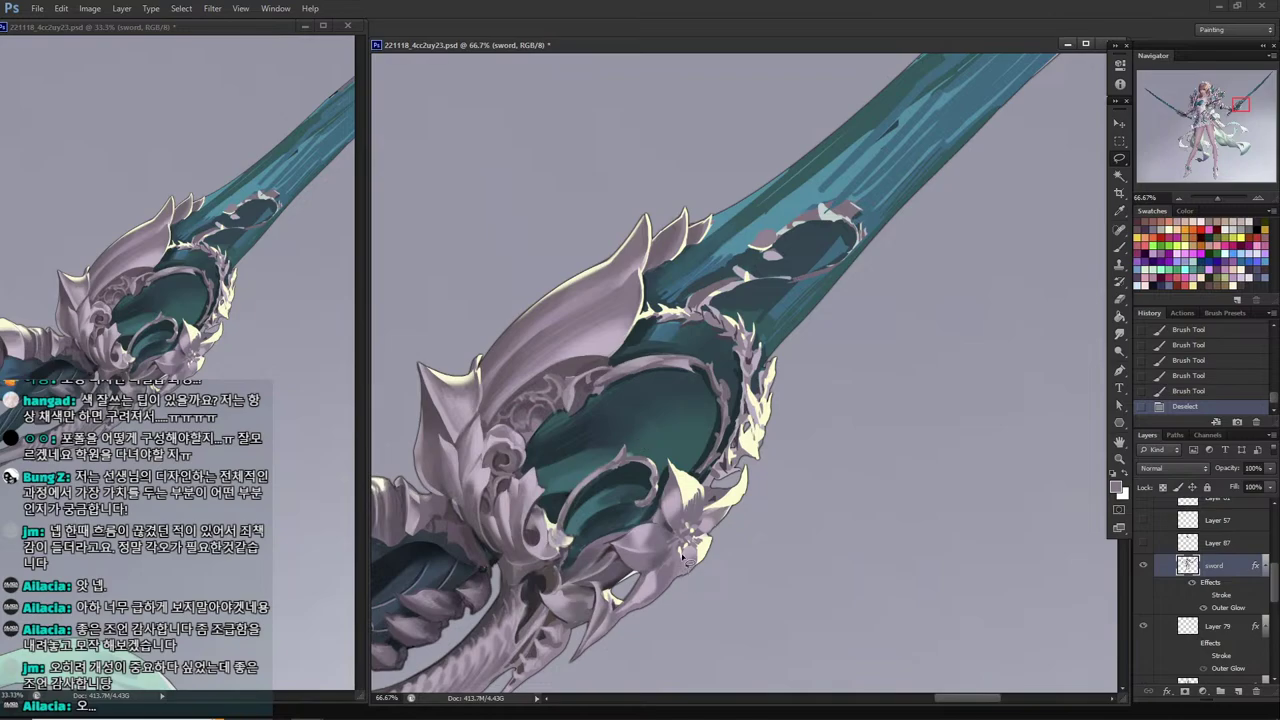
Lasso a small area just below the flower's centre, shade it with sampled petal tones, and deselect.
drag(678, 578, 680, 586)
drag(681, 581, 686, 580)
drag(682, 581, 680, 566)
key(b)
drag(684, 574, 682, 568)
alt+click(668, 524)
drag(683, 576, 680, 565)
alt+click(670, 526)
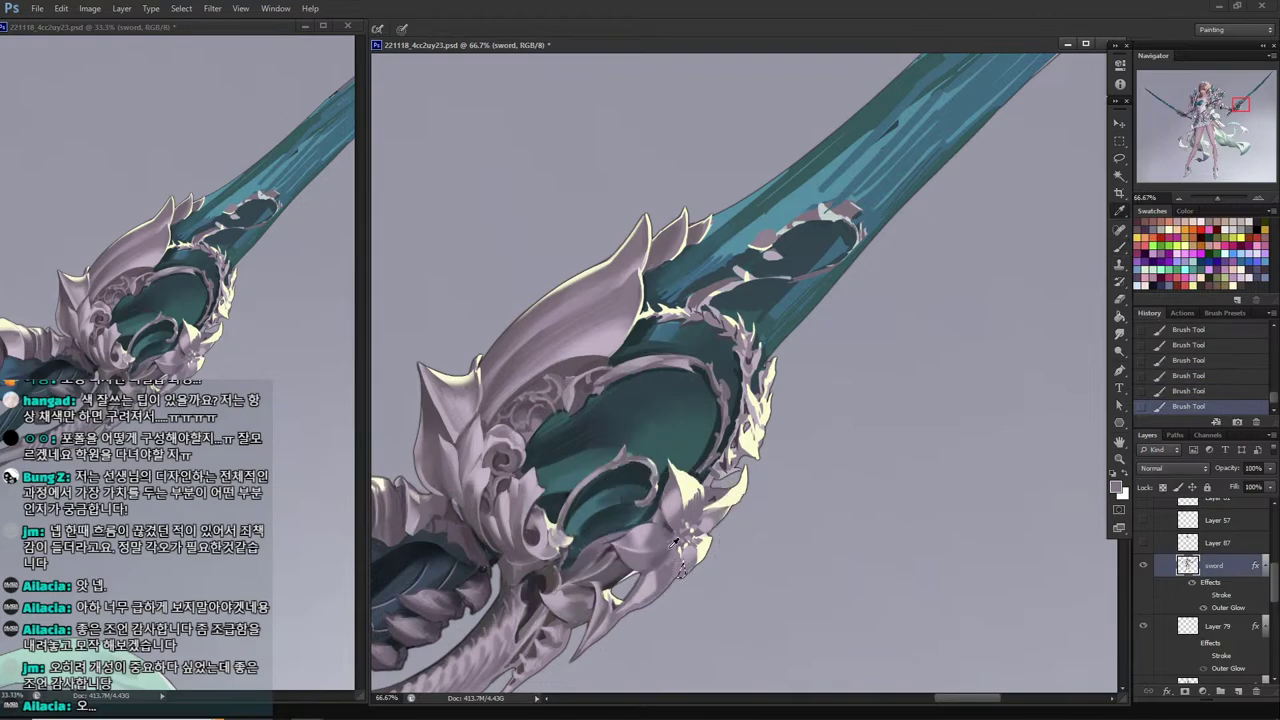
alt+click(669, 525)
click(681, 566)
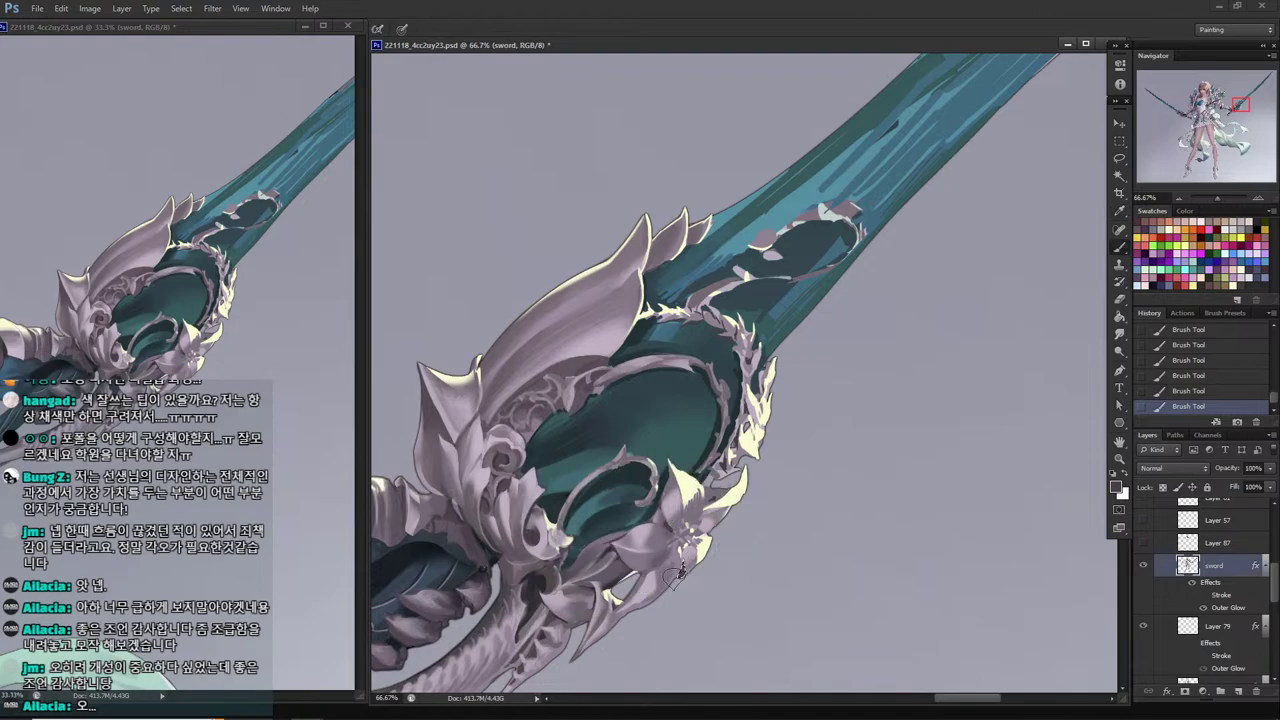
key(l)
key(ctrl+d)
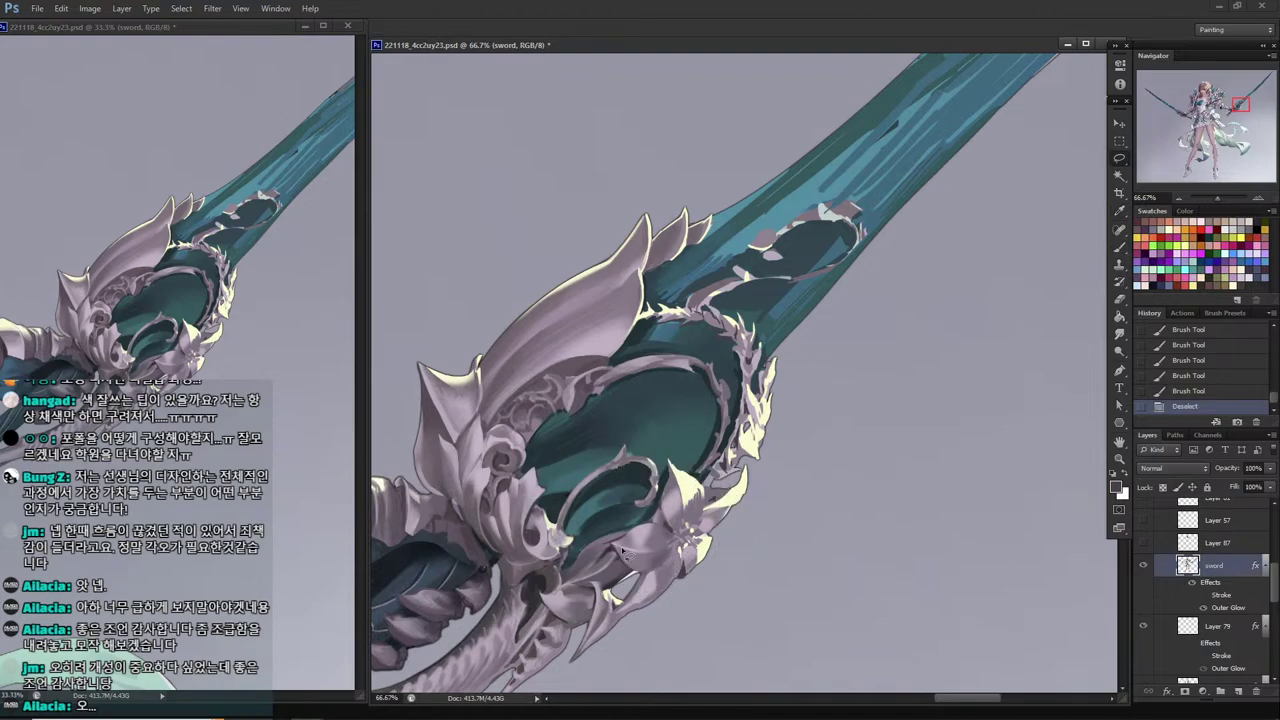
Lasso the flower's lower petal, brush it with a sampled pink-grey tone, and deselect.
drag(681, 562, 663, 590)
key(i)
alt+click(678, 566)
drag(680, 564, 668, 586)
drag(680, 564, 672, 580)
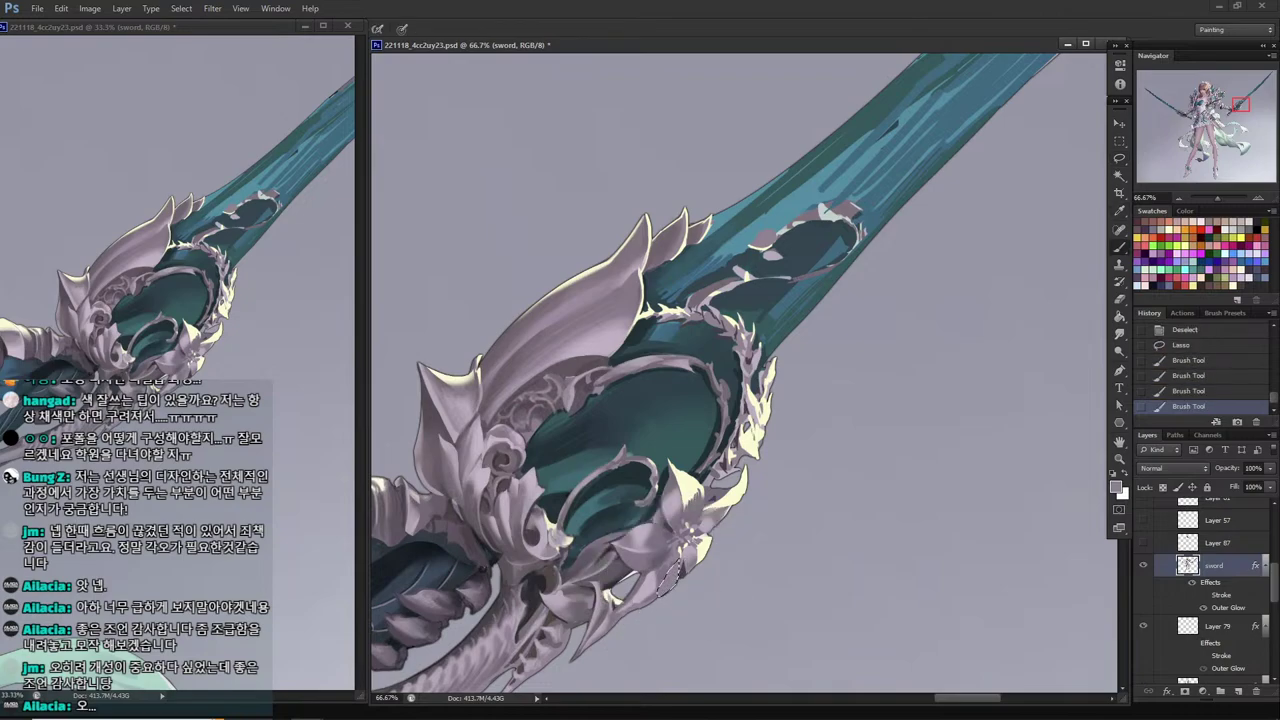
key(l)
key(ctrl+d)
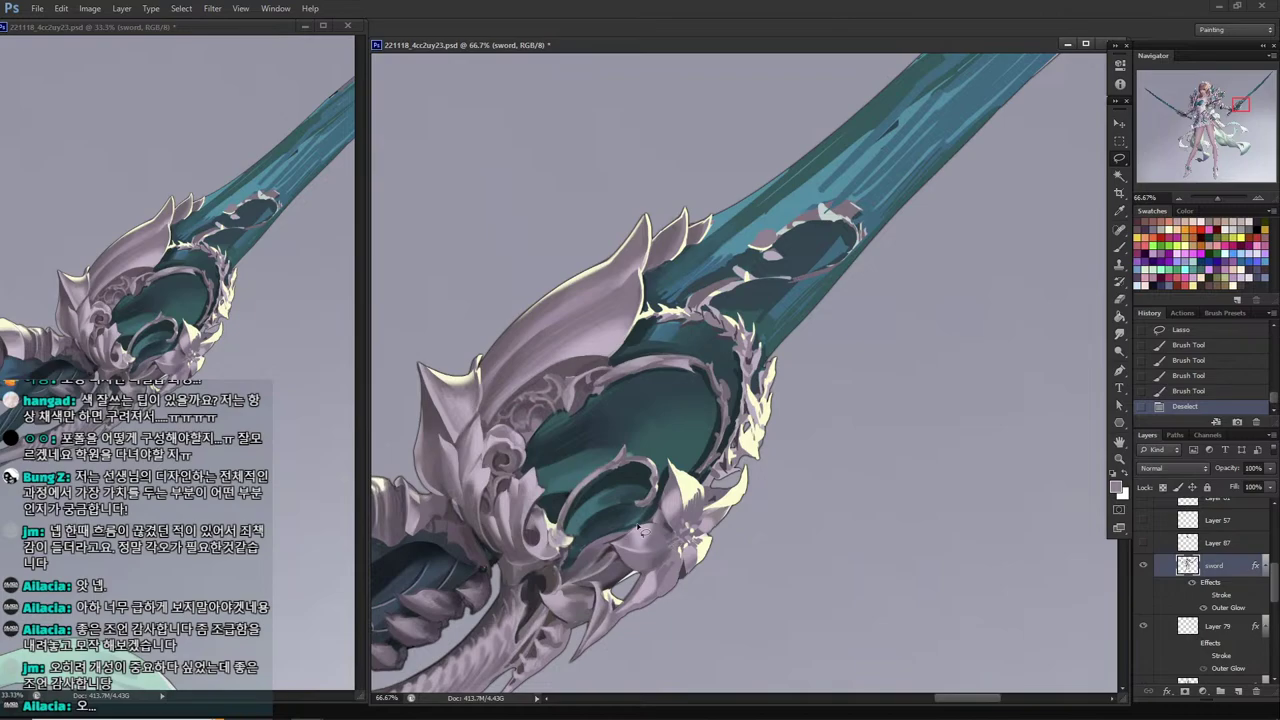
drag(633, 598, 582, 656)
click(622, 608)
key(ctrl+d)
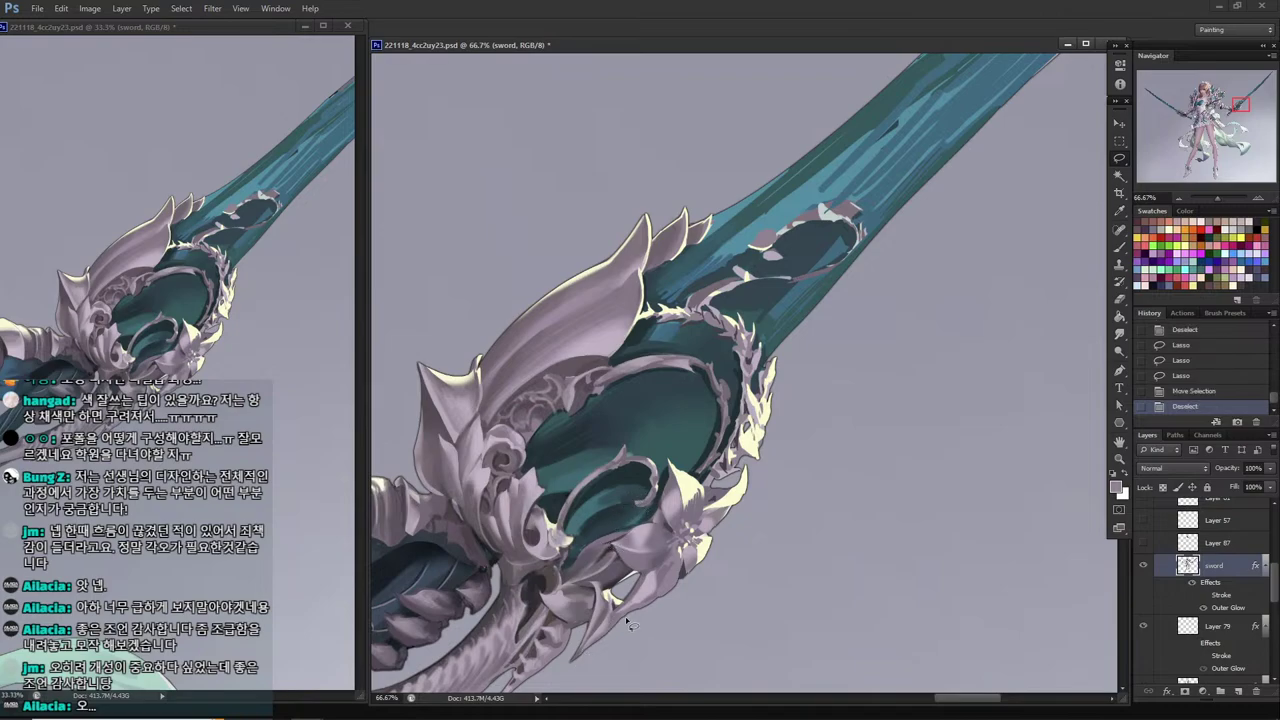
Lasso the pointed petals below the flower, paste a copy in place on a new layer, and stretch it vertically into a long blade.
mouse_move(614, 616)
mouse_down()
mouse_move(616, 598)
mouse_move(594, 584)
mouse_move(565, 682)
mouse_move(595, 640)
mouse_move(598, 595)
mouse_move(625, 600)
mouse_up()
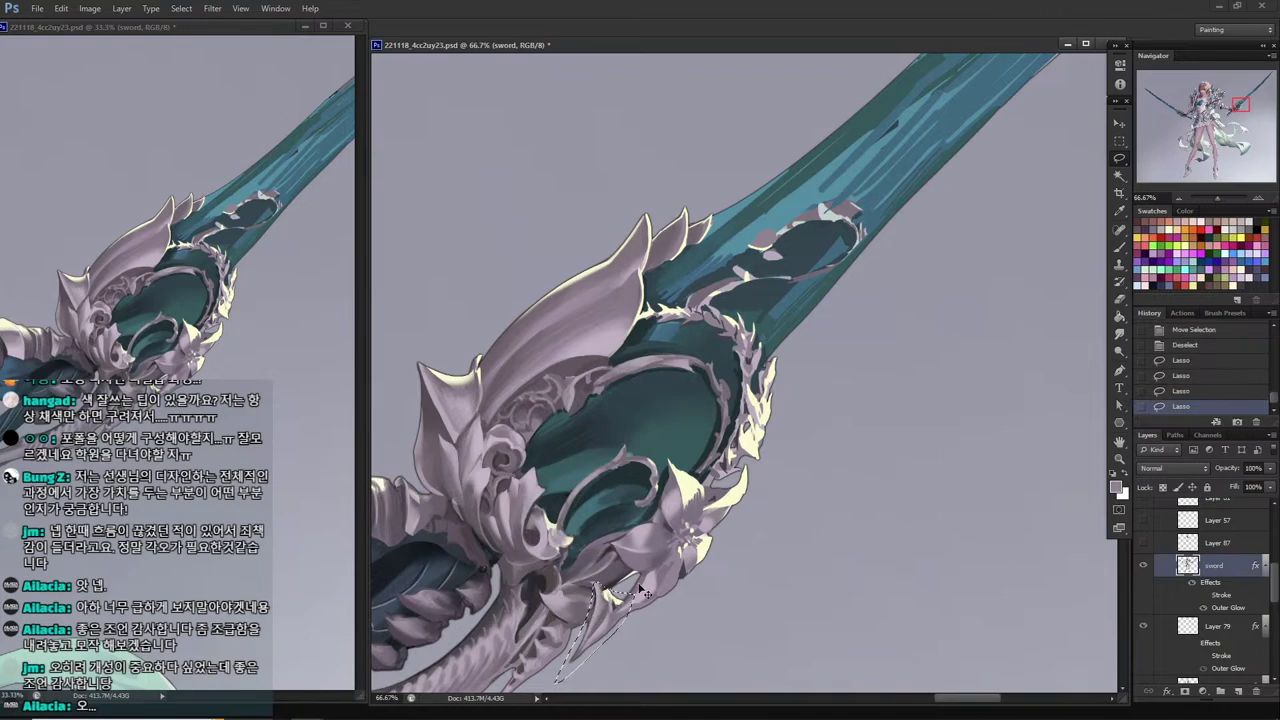
key(ctrl+c)
key(ctrl+shift+v)
scroll(640, 591, down, 5)
key(ctrl+t)
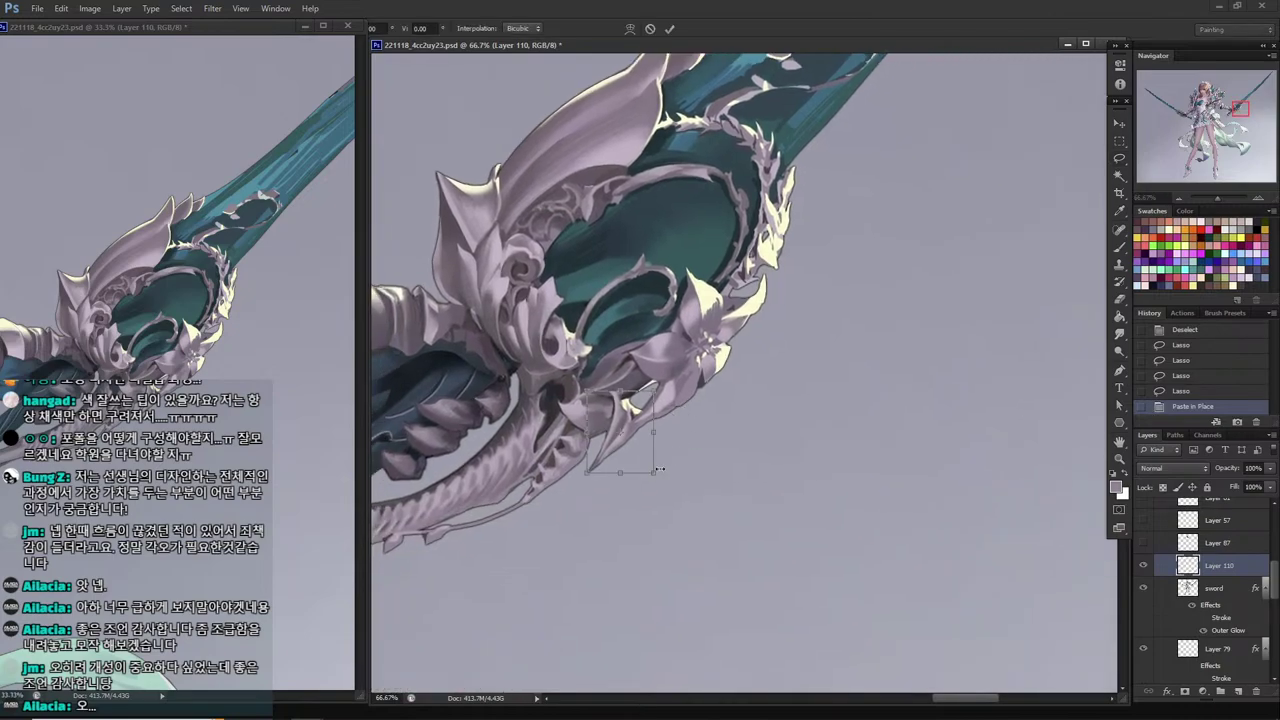
drag(620, 473, 621, 607)
key(Return)
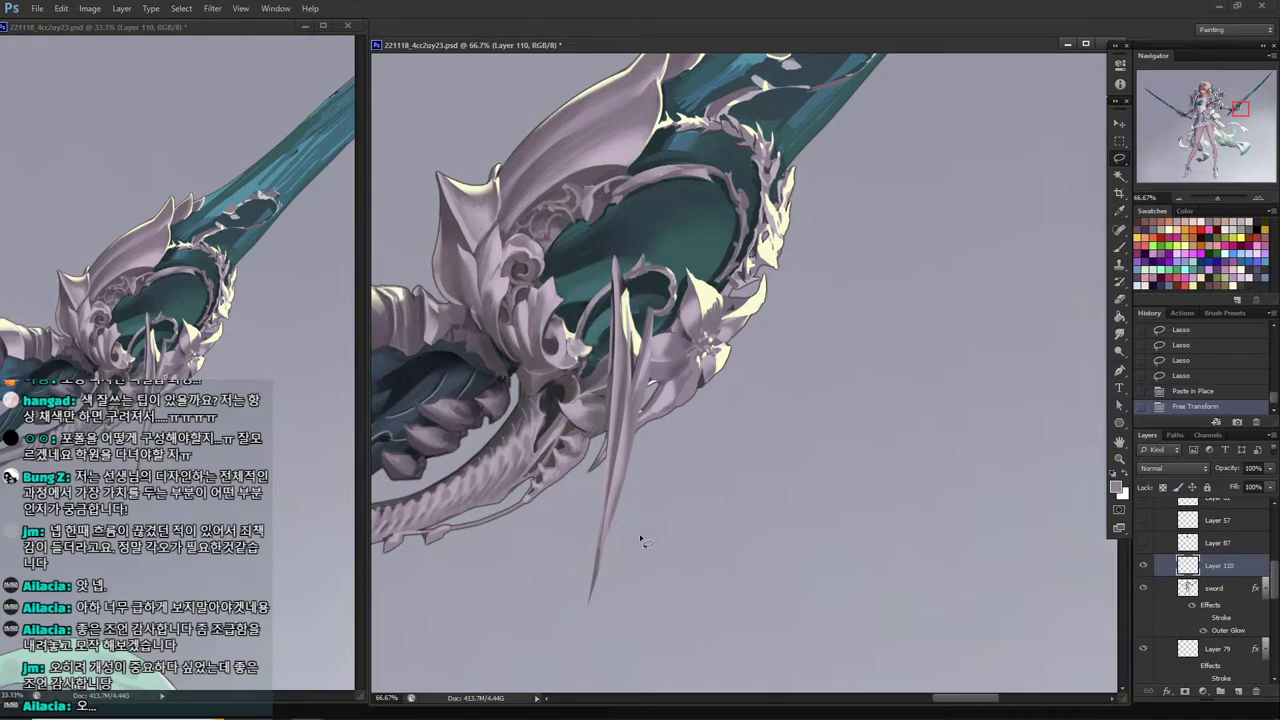
Select the area around the stretched petal copy, warp it into a curved crescent bulging outward from the guard, and deselect.
key(m)
mouse_move(510, 226)
mouse_down()
mouse_move(792, 584)
mouse_move(796, 634)
mouse_up()
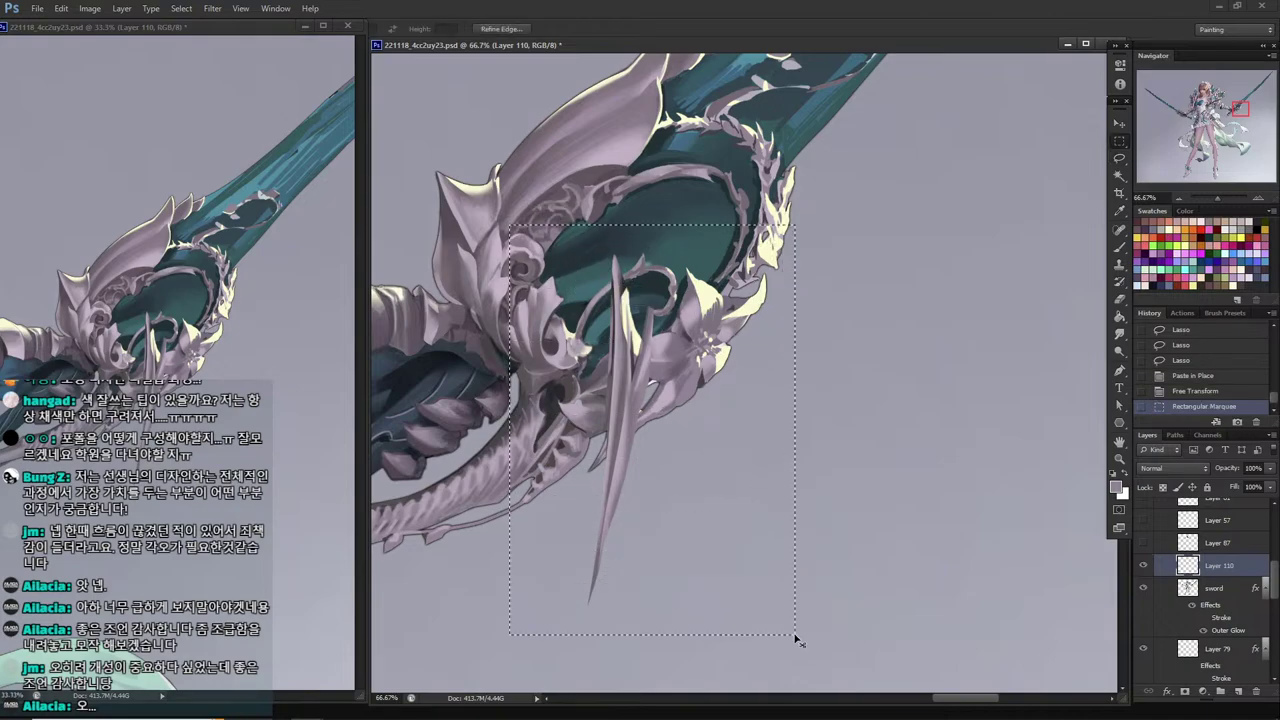
key(ctrl+t)
right_click(738, 520)
click(806, 400)
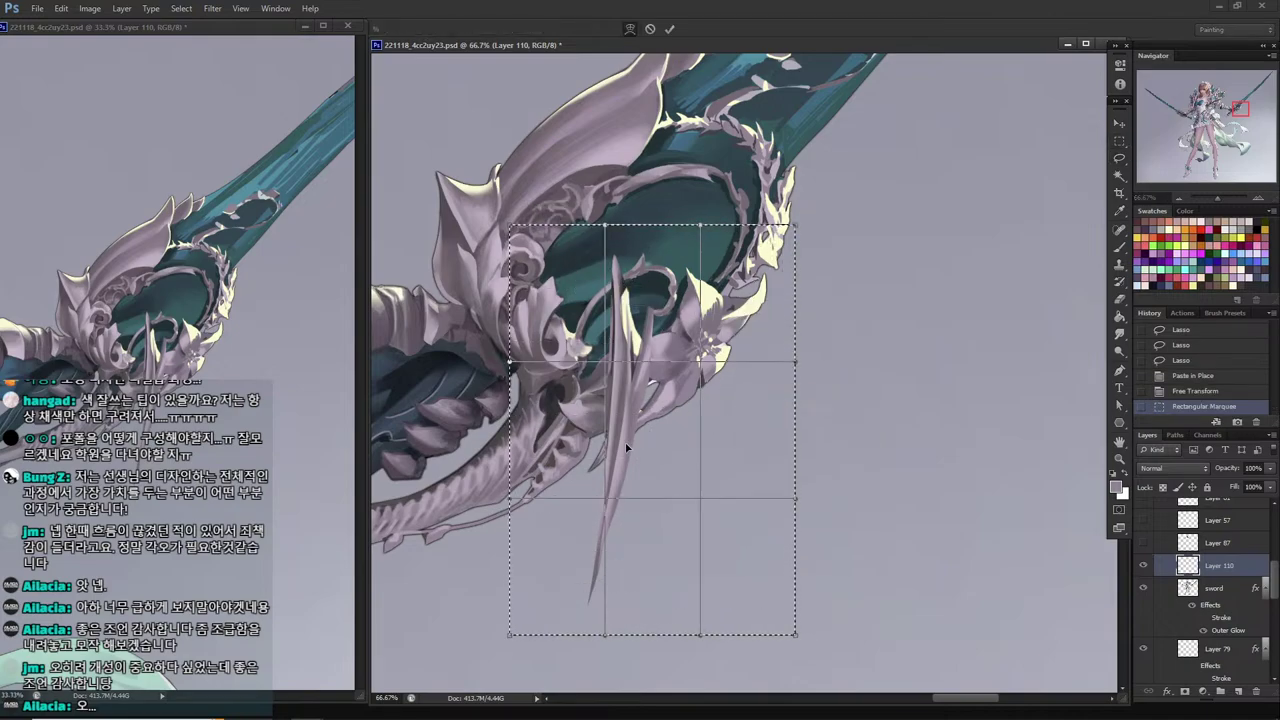
drag(626, 447, 631, 540)
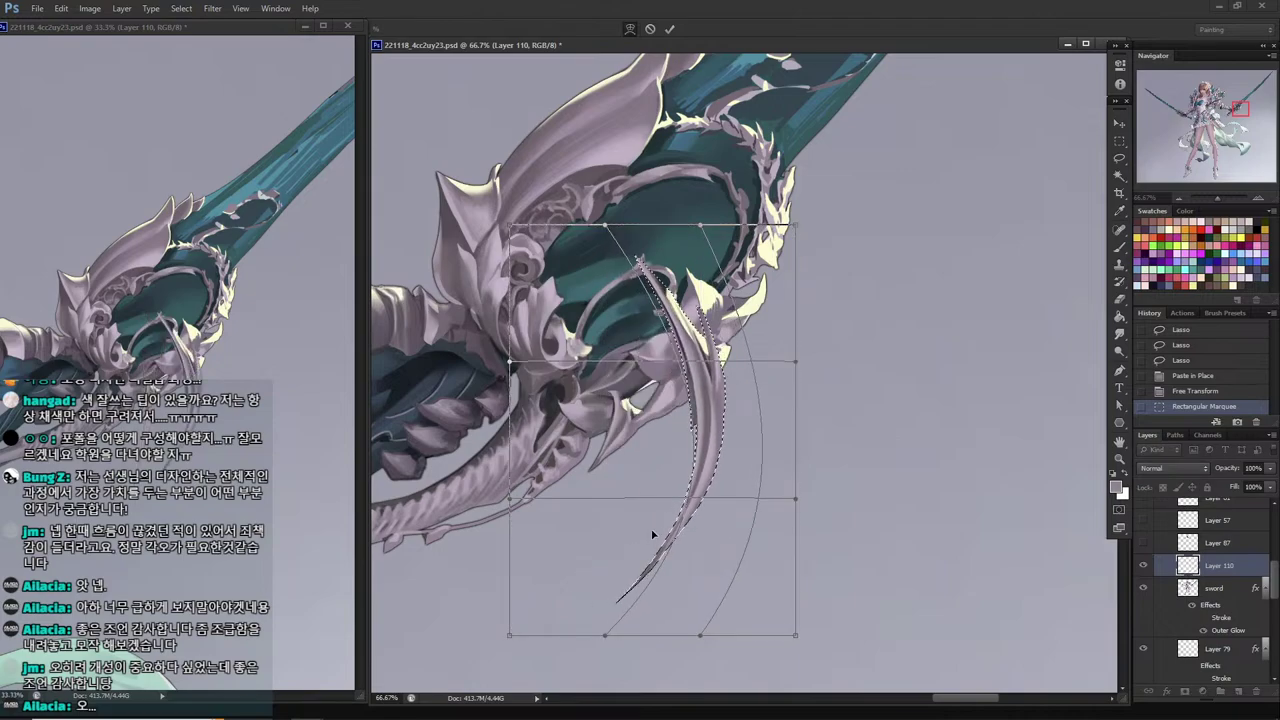
drag(717, 357, 734, 315)
drag(714, 550, 727, 527)
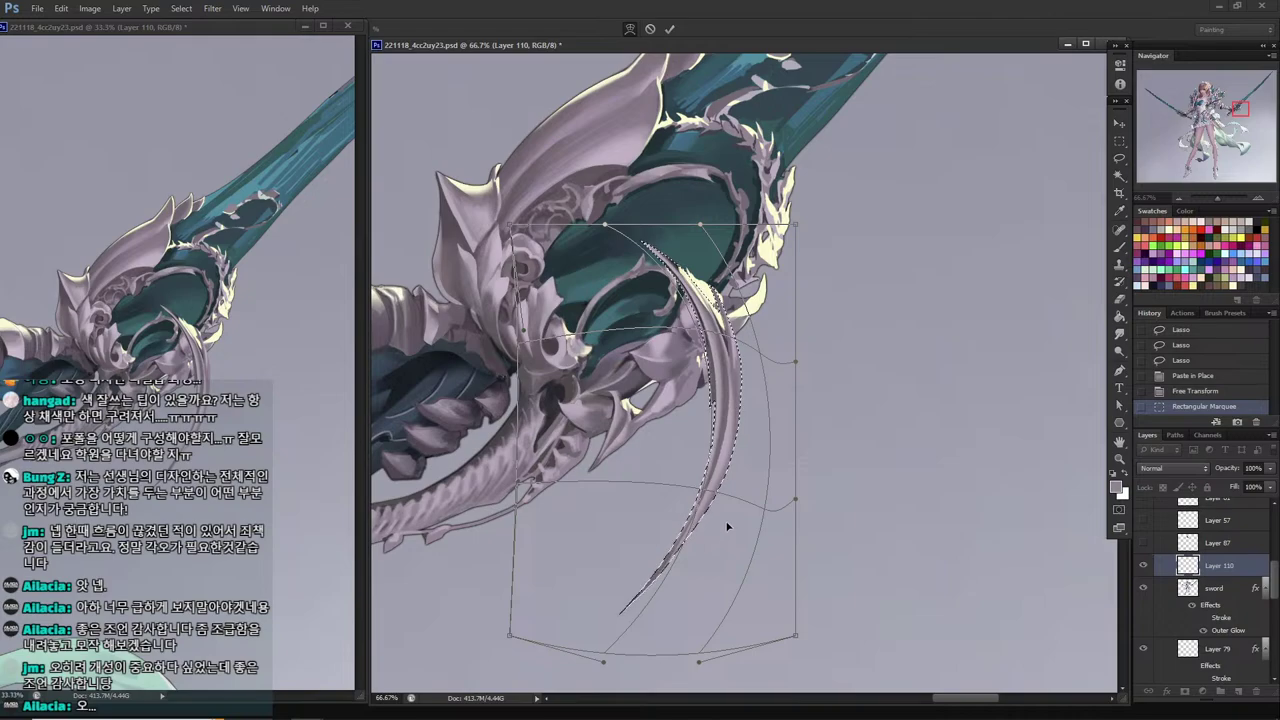
key(Return)
key(ctrl+d)
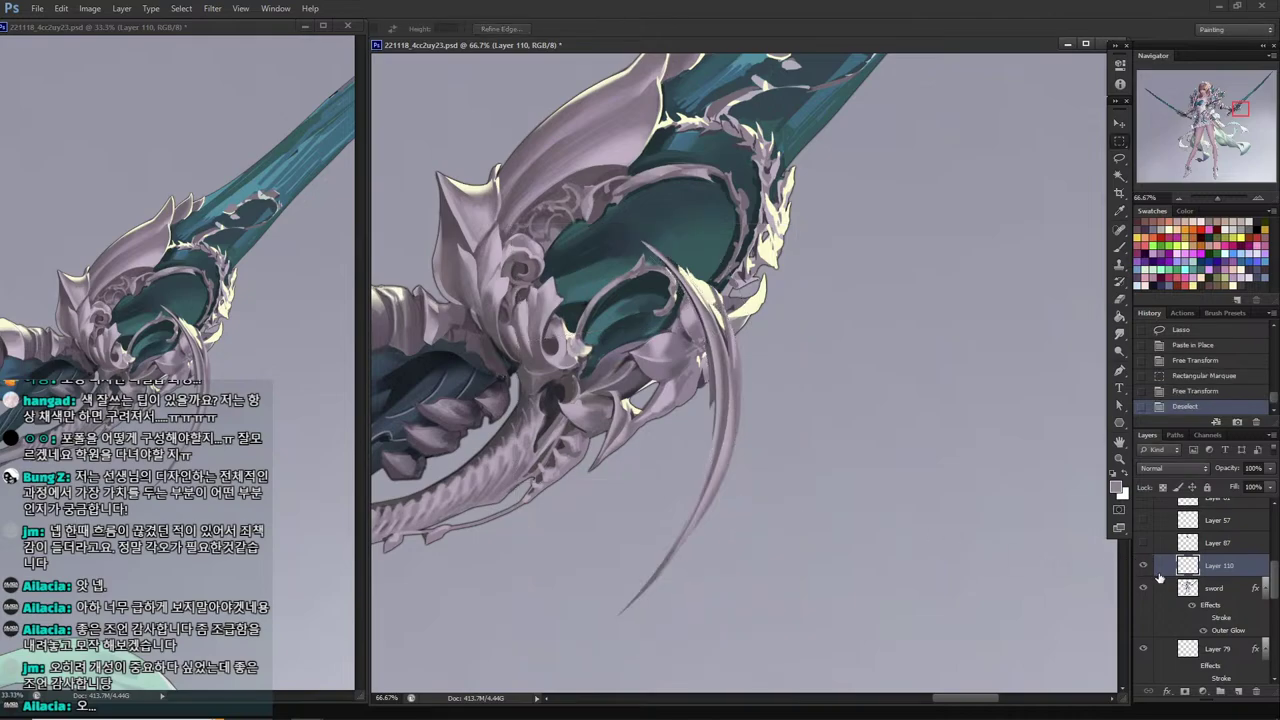
Load the crescent layer's outline as a selection and shade the crescent with gradients along its length.
ctrl+click(1188, 566)
key(i)
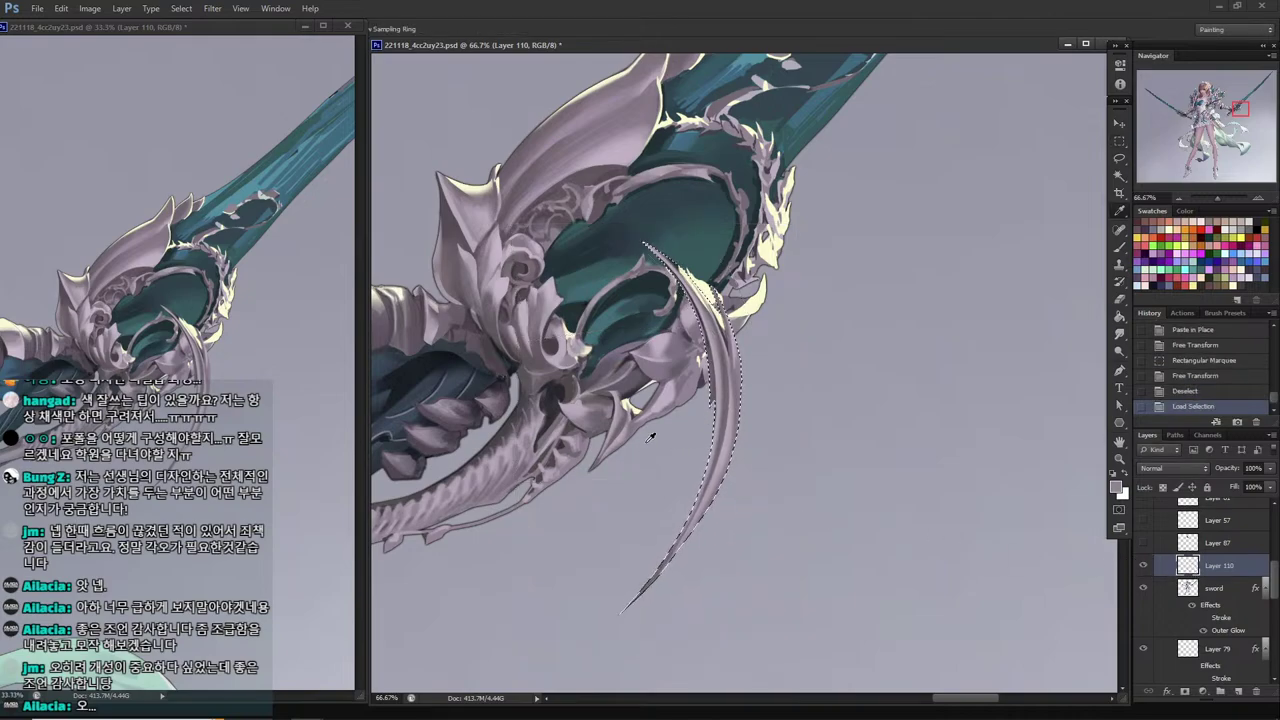
key(b)
key(g)
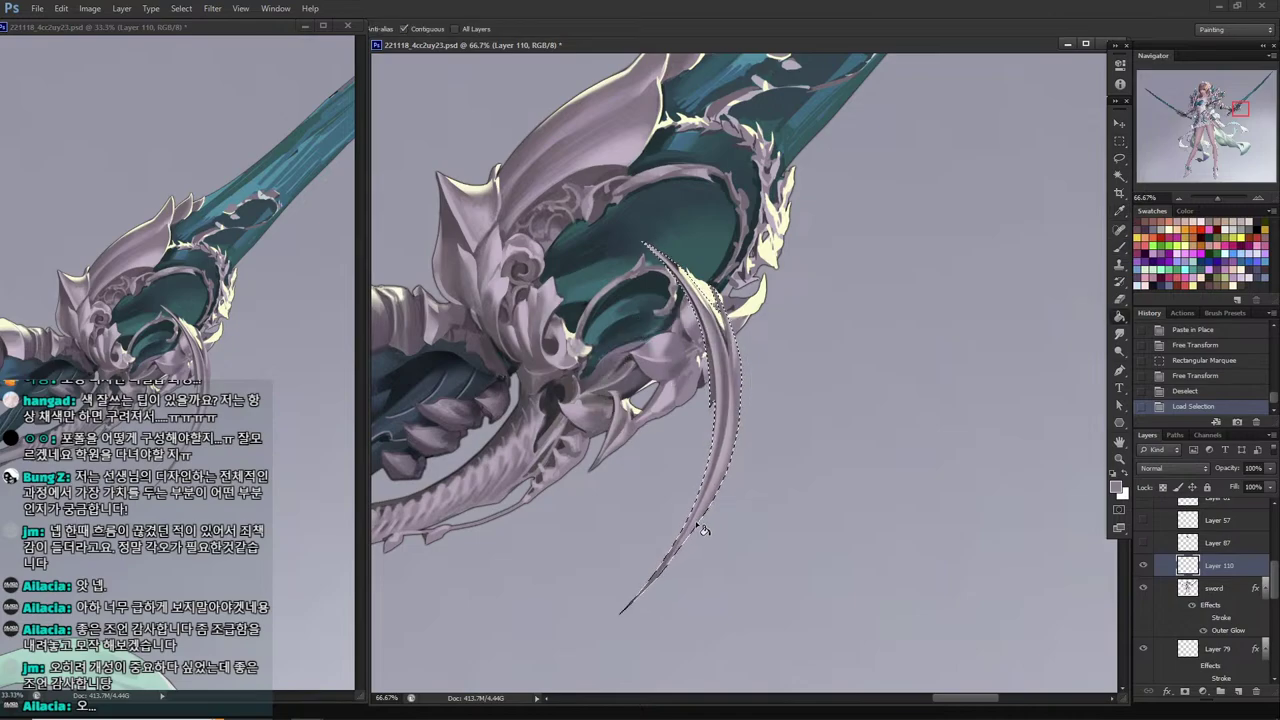
key(shift+g)
drag(697, 524, 727, 450)
key(i)
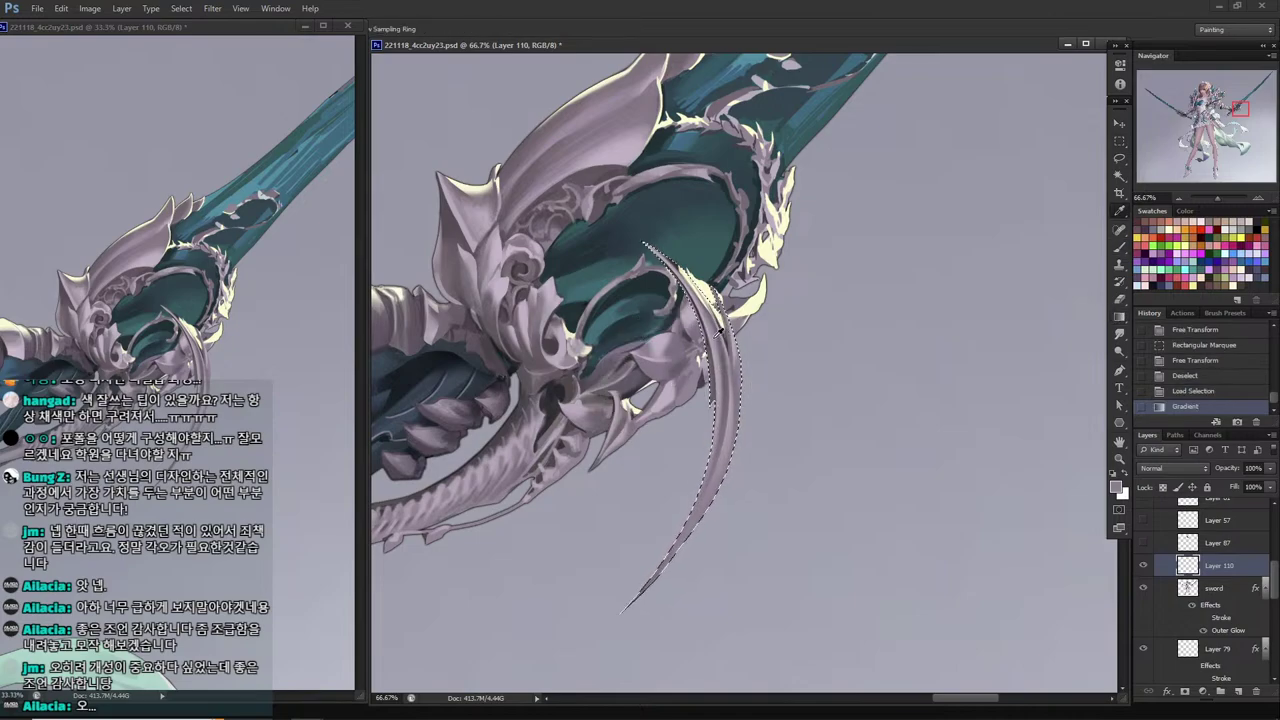
key(g)
mouse_move(716, 300)
mouse_down()
mouse_move(708, 372)
mouse_move(724, 336)
mouse_move(701, 480)
mouse_up()
Sample a light petal tone and brush it along the selected crescent's inner side.
key(i)
click(660, 400)
key(b)
drag(713, 420, 701, 461)
drag(712, 360, 703, 450)
mouse_move(713, 305)
mouse_down()
mouse_move(690, 505)
mouse_move(652, 566)
mouse_move(689, 500)
mouse_up()
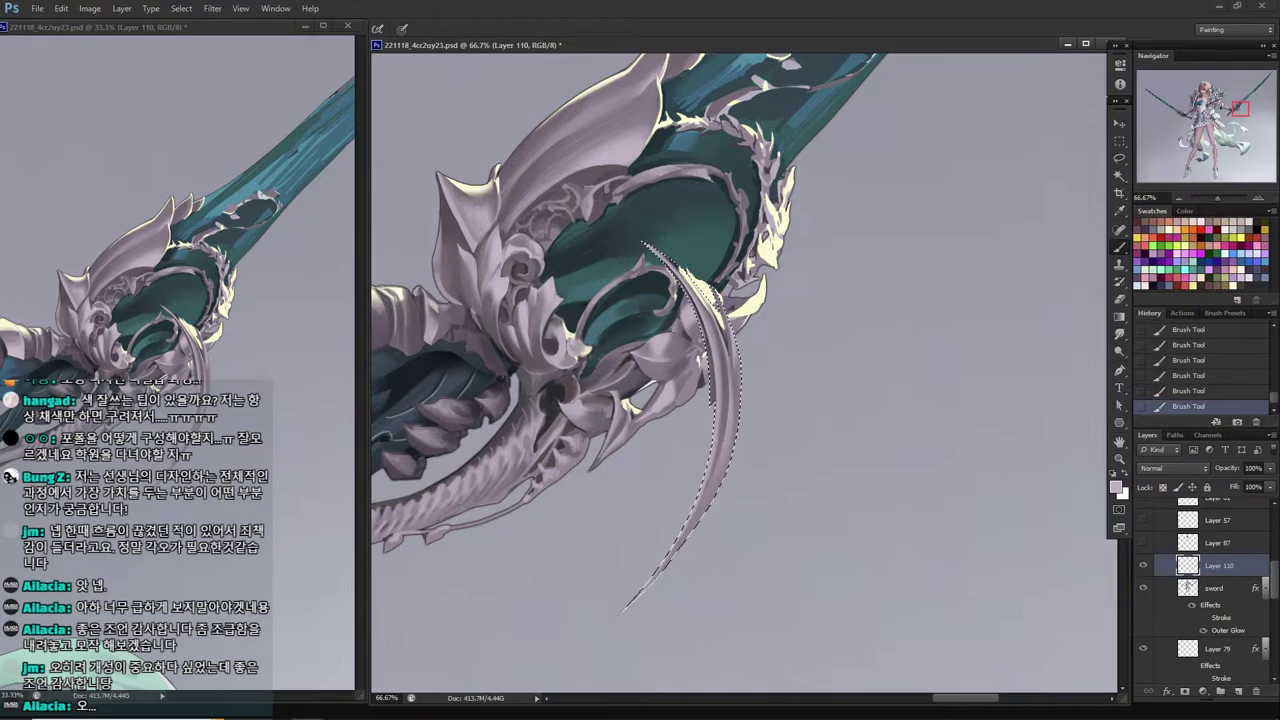
Lasso a curved area against the crescent's inner edge, clear it to smooth the contour, and deselect.
key(l)
mouse_move(630, 246)
mouse_down()
mouse_move(676, 308)
mouse_move(655, 268)
mouse_up()
mouse_move(662, 328)
mouse_down()
mouse_move(637, 250)
mouse_move(659, 442)
mouse_up()
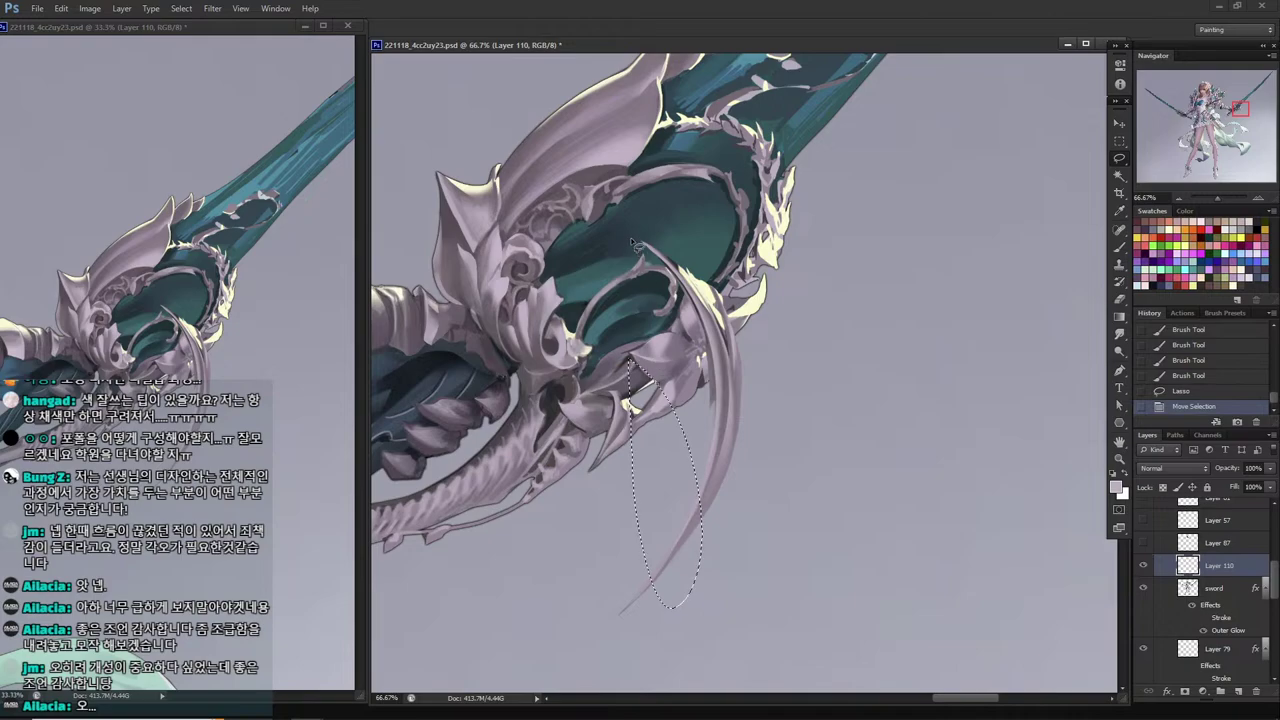
mouse_move(638, 246)
mouse_down()
mouse_move(700, 420)
mouse_move(648, 252)
mouse_up()
drag(668, 368, 675, 376)
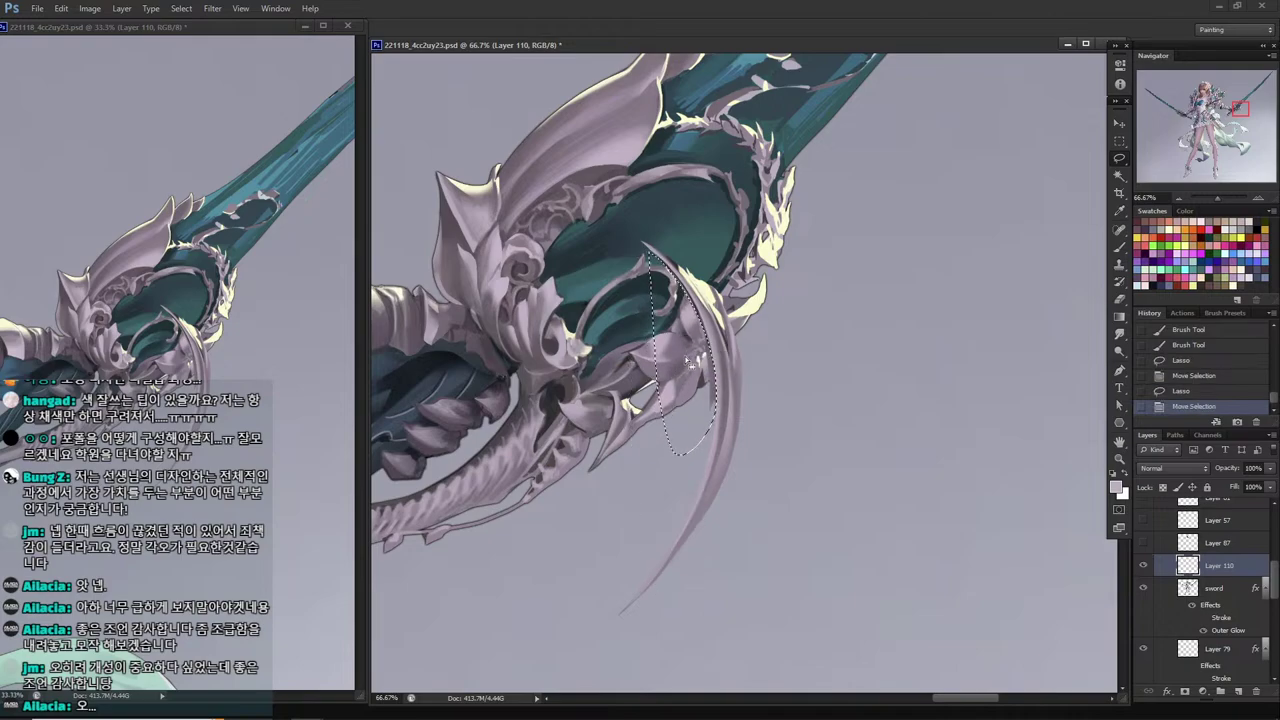
key(Delete)
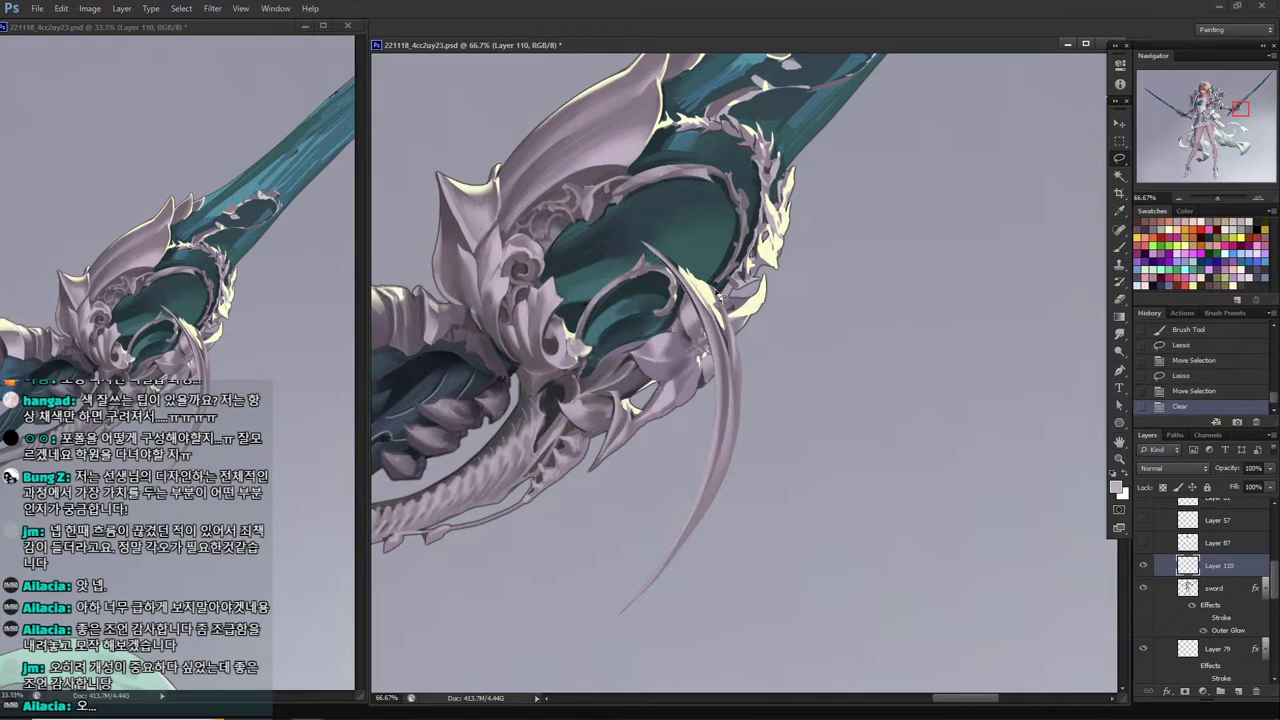
key(ctrl+d)
Trim the crescent's upper tip and the outer edge beside it by clearing lassoed slivers, and deselect.
mouse_move(632, 238)
mouse_down()
mouse_move(678, 282)
mouse_move(645, 263)
mouse_up()
key(Delete)
key(ctrl+d)
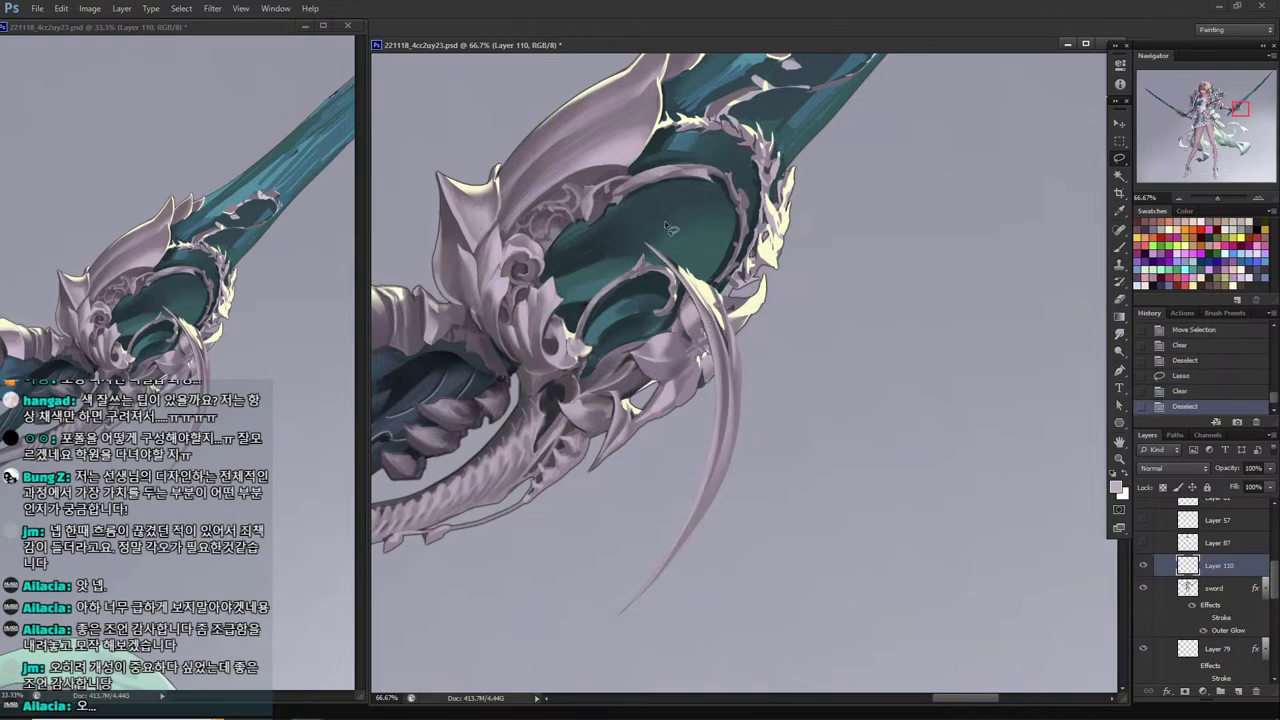
drag(712, 286, 650, 217)
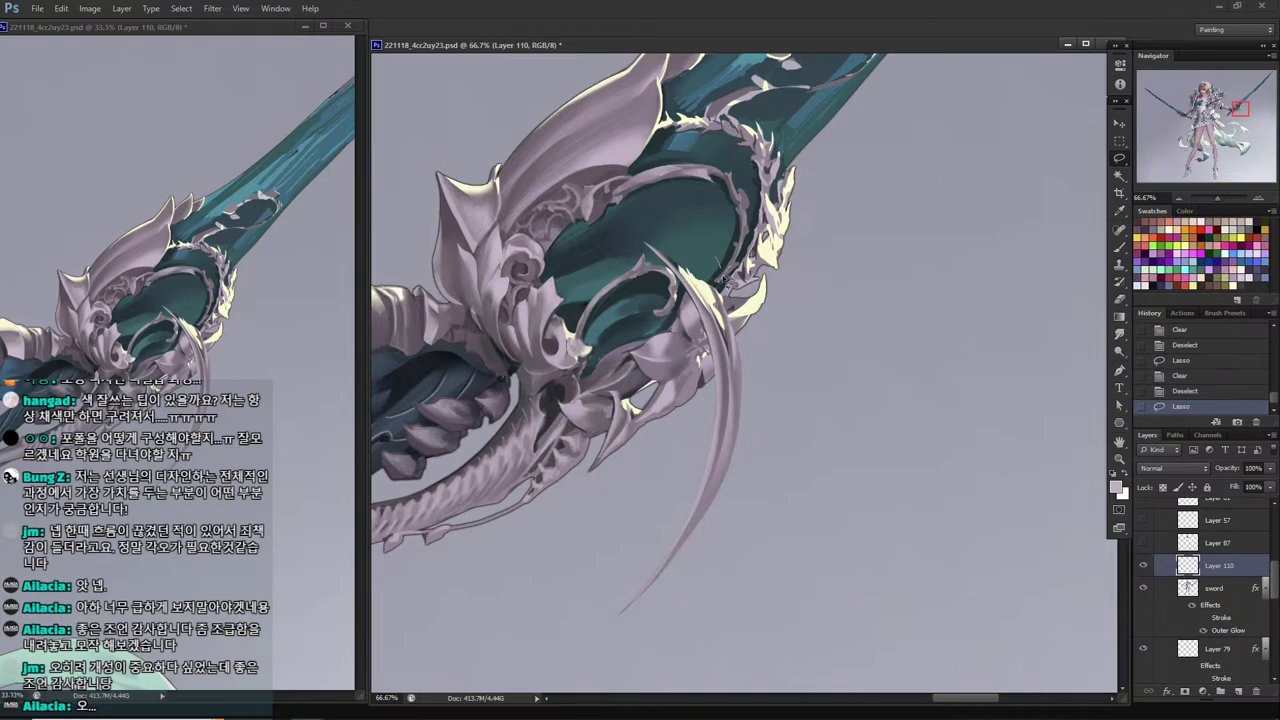
mouse_move(716, 281)
mouse_down()
mouse_move(666, 247)
mouse_move(706, 285)
mouse_up()
drag(694, 240, 682, 242)
key(Delete)
key(ctrl+d)
Move the crescent onto the empty background beside the sword guard and save the document.
drag(690, 392, 898, 364)
key(ctrl+s)
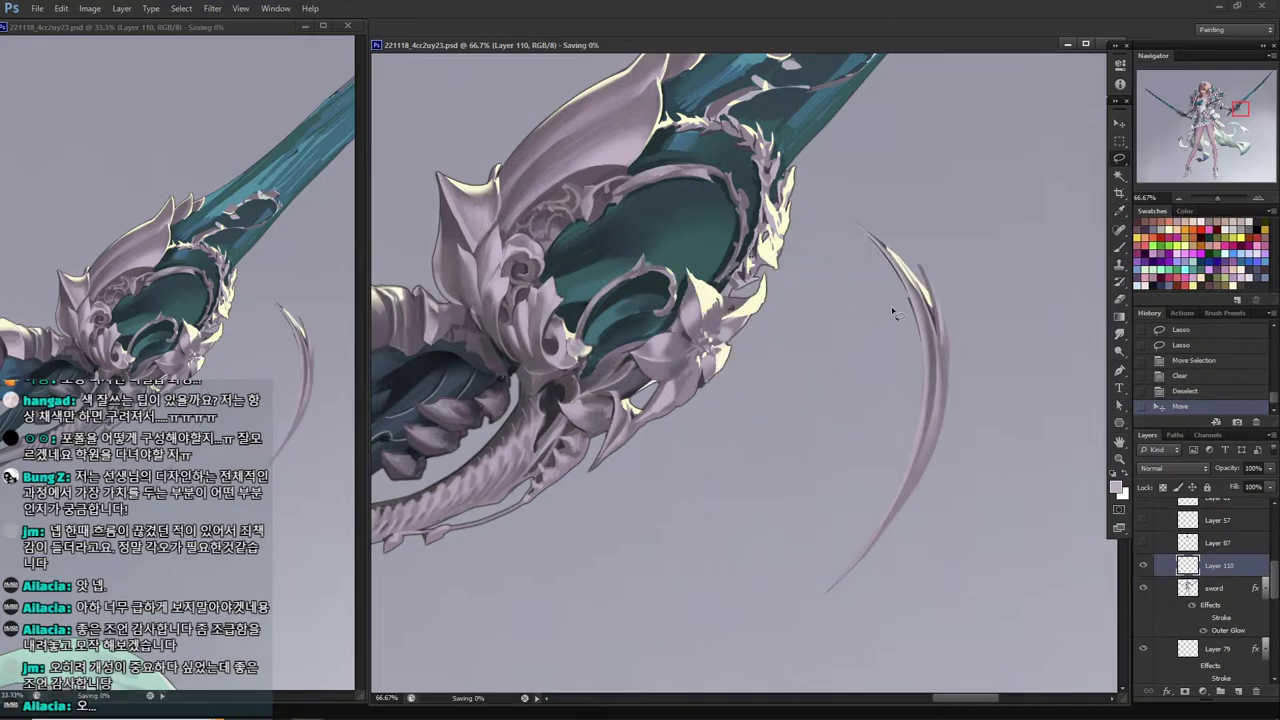
Lasso along the crescent's outer edge, clear the protruding spur near the upper end, and deselect.
drag(880, 222, 912, 219)
drag(958, 470, 868, 210)
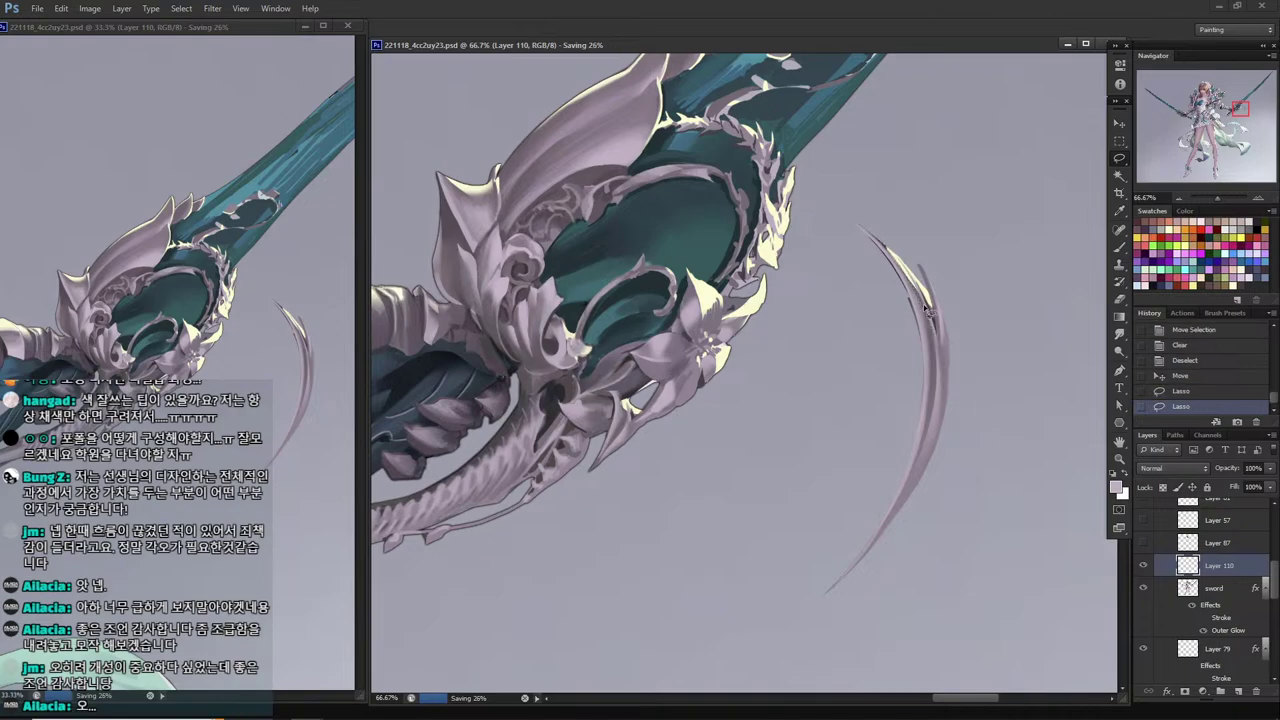
mouse_move(926, 308)
mouse_down()
mouse_move(891, 237)
mouse_move(906, 262)
mouse_up()
mouse_move(950, 364)
mouse_down()
mouse_move(977, 366)
mouse_move(950, 340)
mouse_up()
drag(936, 297, 938, 306)
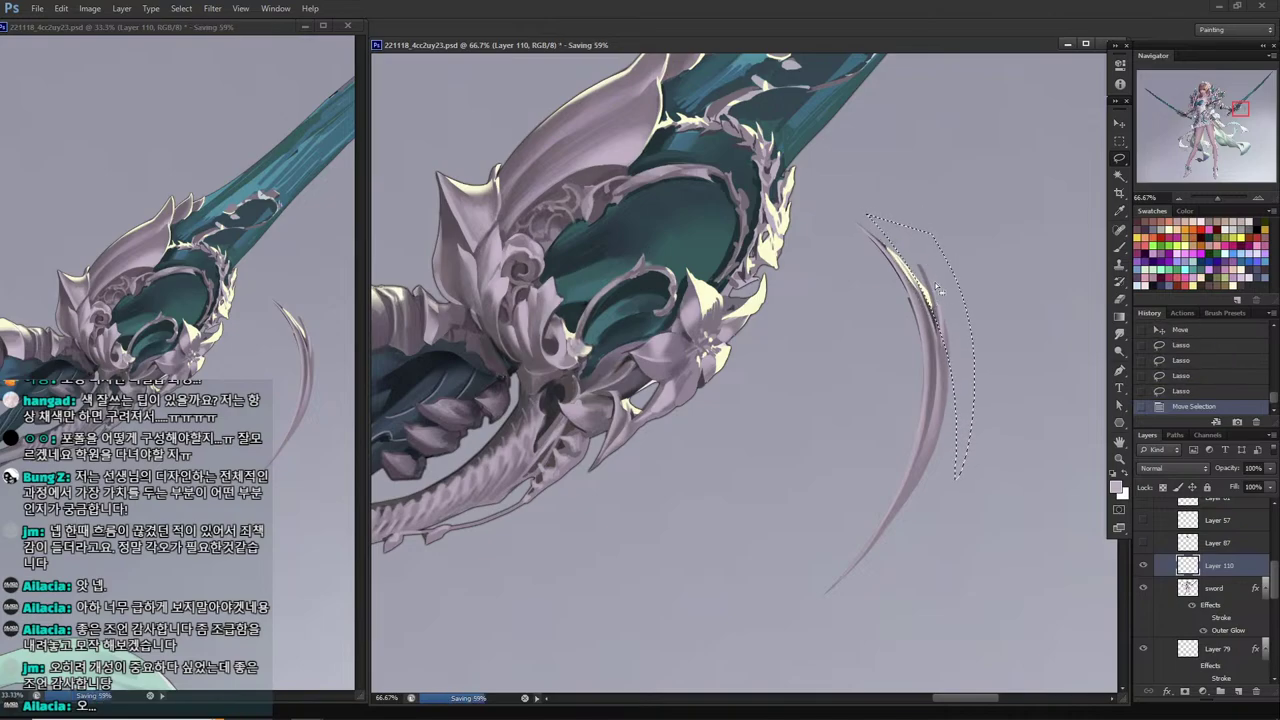
key(Delete)
key(ctrl+d)
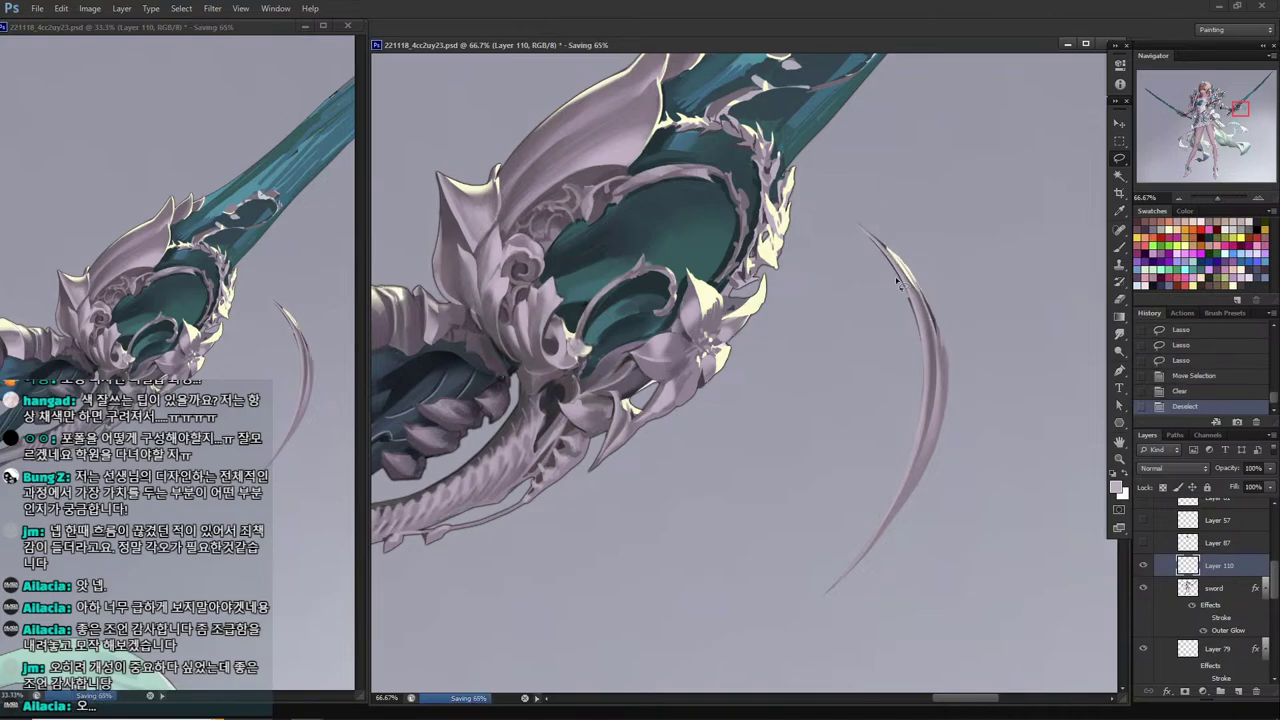
Lasso along the upper inner edge of the crescent, clear the excess outside its curve, and deselect.
mouse_move(842, 207)
mouse_down()
mouse_move(920, 393)
mouse_move(840, 257)
mouse_move(908, 393)
mouse_up()
drag(877, 299, 885, 311)
key(Delete)
key(ctrl+d)
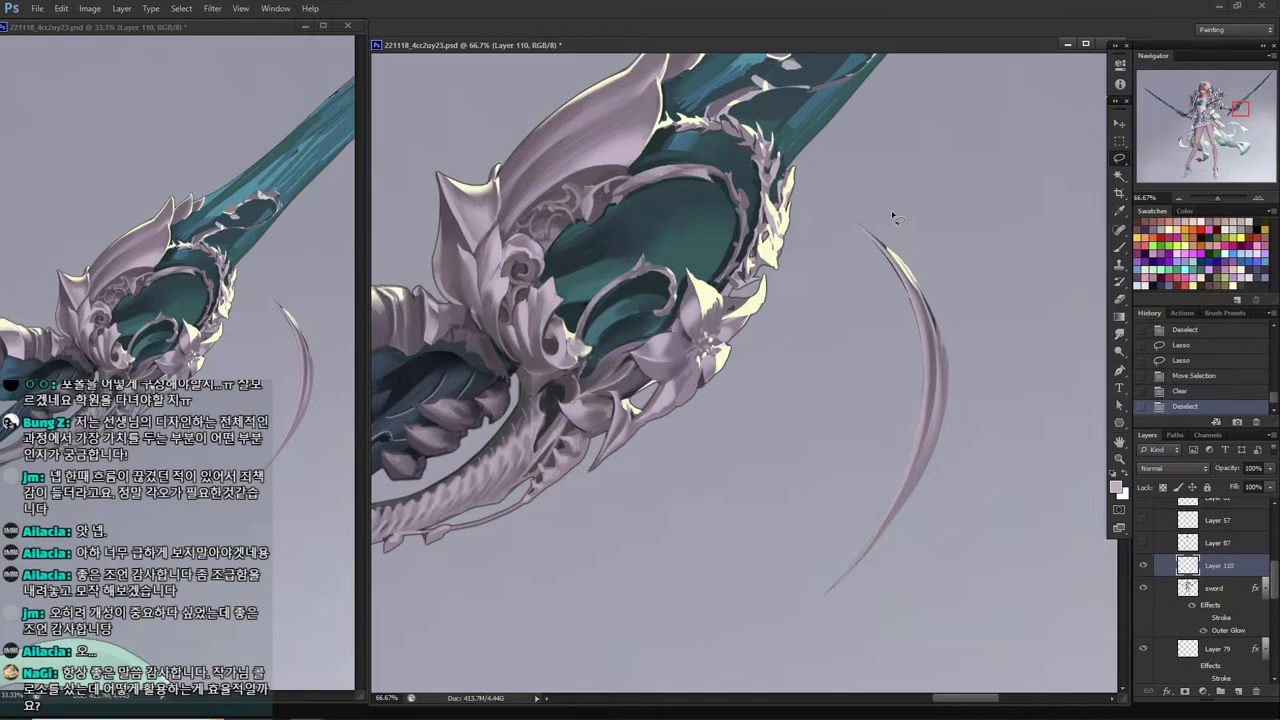
Sample a mauve-grey tone from the crescent and brush it over the yellow highlight in its lassoed upper half.
key(i)
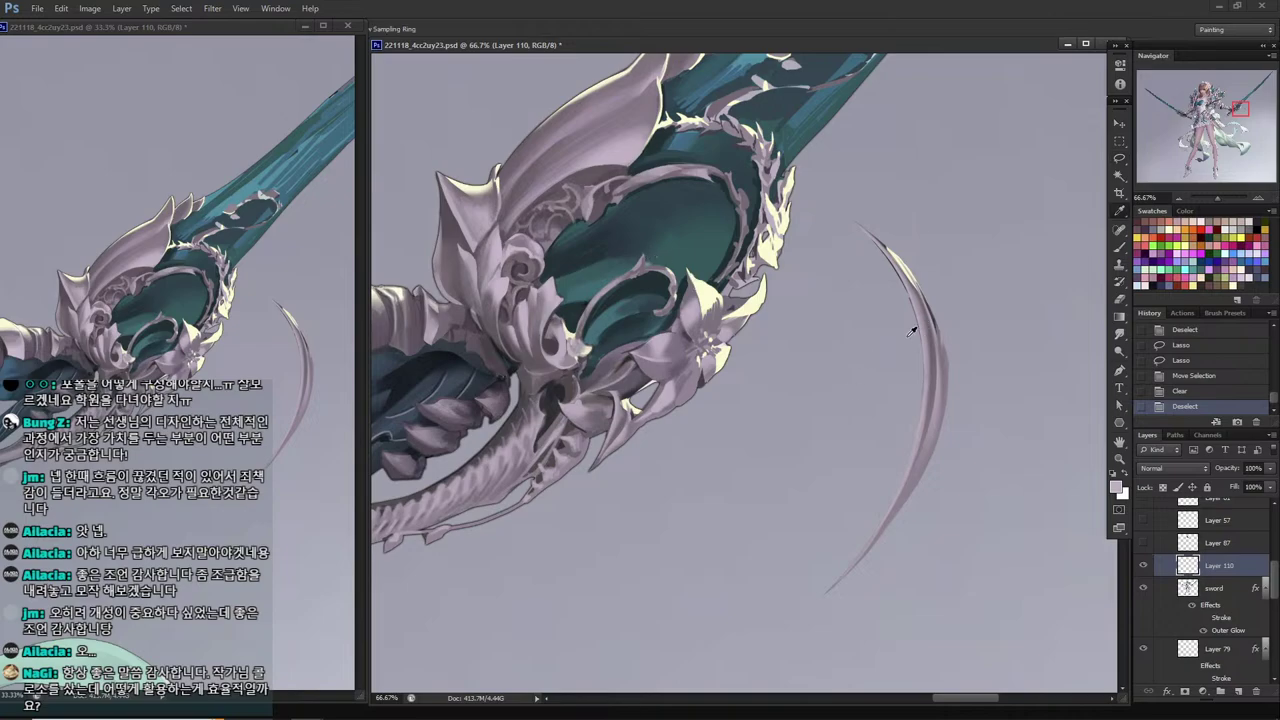
mouse_move(892, 401)
mouse_down()
mouse_move(822, 399)
mouse_move(814, 246)
mouse_move(846, 323)
mouse_move(878, 347)
mouse_up()
key(b)
key(l)
key(b)
drag(858, 305, 876, 350)
mouse_move(846, 280)
mouse_down()
mouse_move(866, 366)
mouse_move(854, 292)
mouse_up()
drag(836, 264, 866, 312)
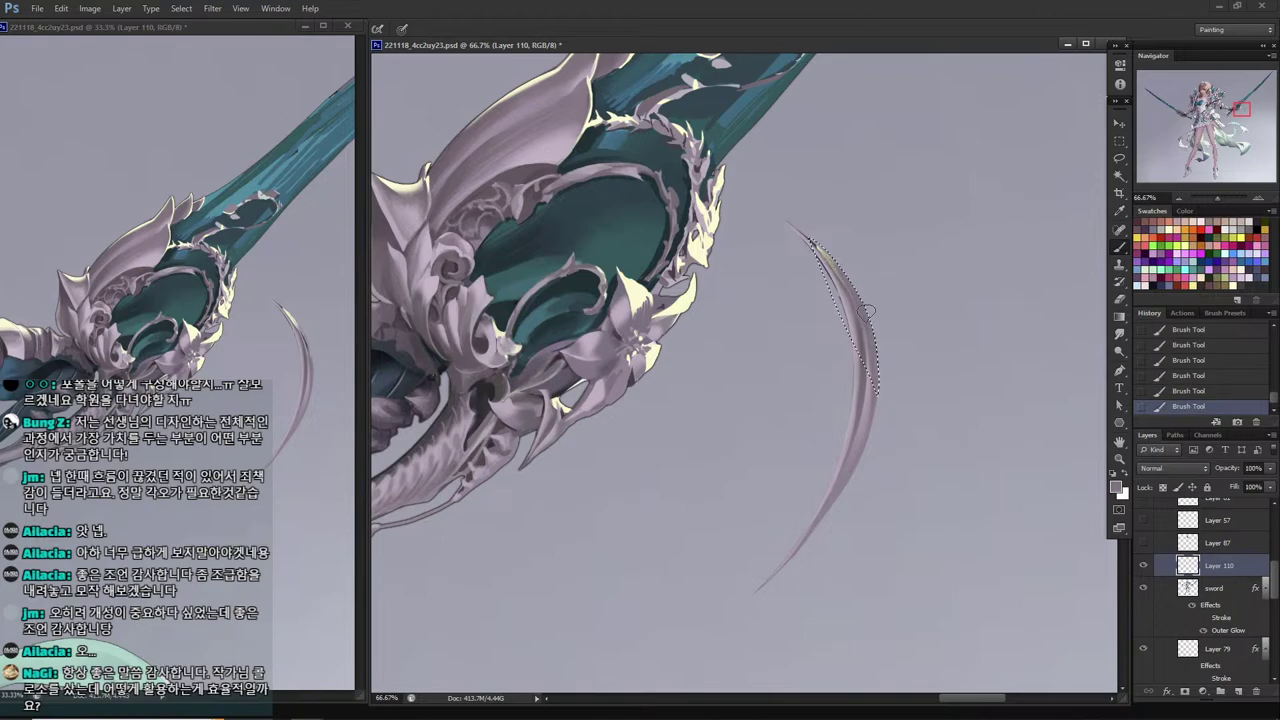
Lasso the crescent's upper tip, paint out the remaining highlight with a tone sampled from its middle, and deselect.
key(l)
click(820, 243)
key(i)
click(866, 413)
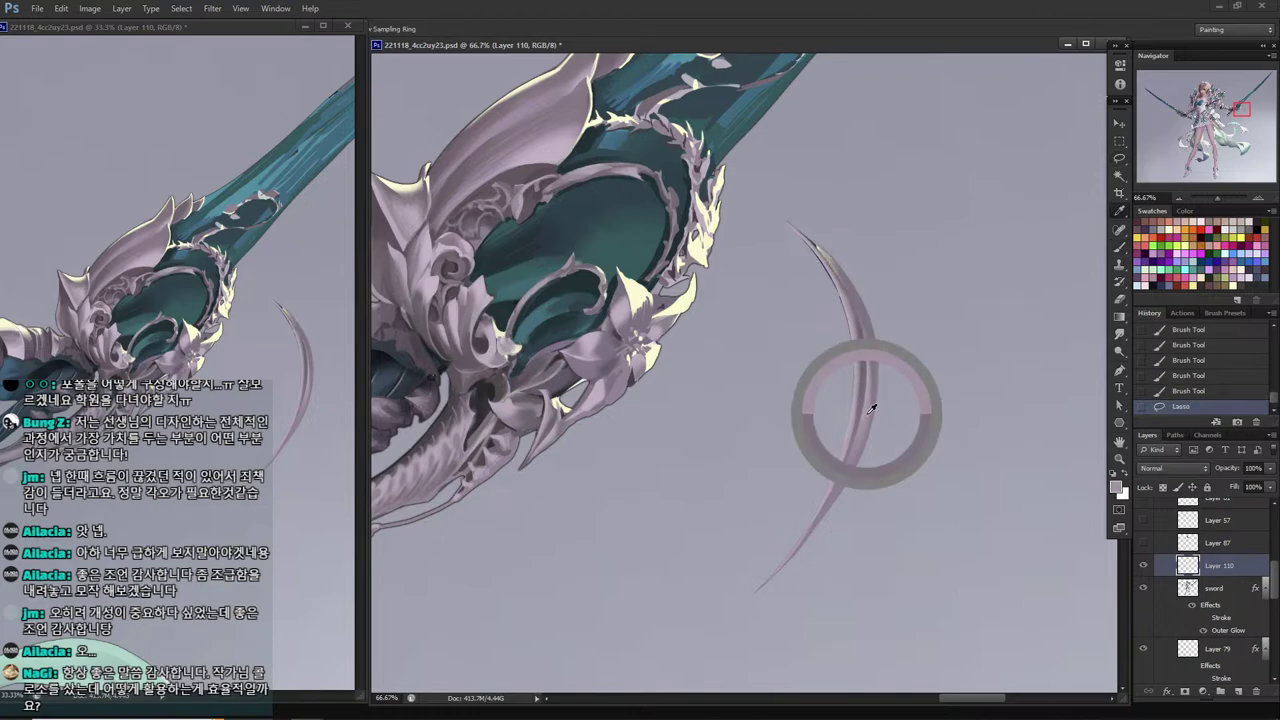
key(l)
mouse_move(794, 229)
mouse_down()
mouse_move(861, 333)
mouse_move(796, 230)
mouse_move(860, 320)
mouse_up()
key(b)
drag(838, 275, 862, 322)
key(l)
key(ctrl+d)
Lasso the outer side of the crescent's upper half and brush it with the sampled mauve tone.
mouse_move(834, 264)
mouse_down()
mouse_move(866, 320)
mouse_move(838, 270)
mouse_up()
mouse_move(832, 260)
mouse_down()
mouse_move(860, 406)
mouse_move(834, 259)
mouse_move(864, 368)
mouse_up()
key(b)
key(l)
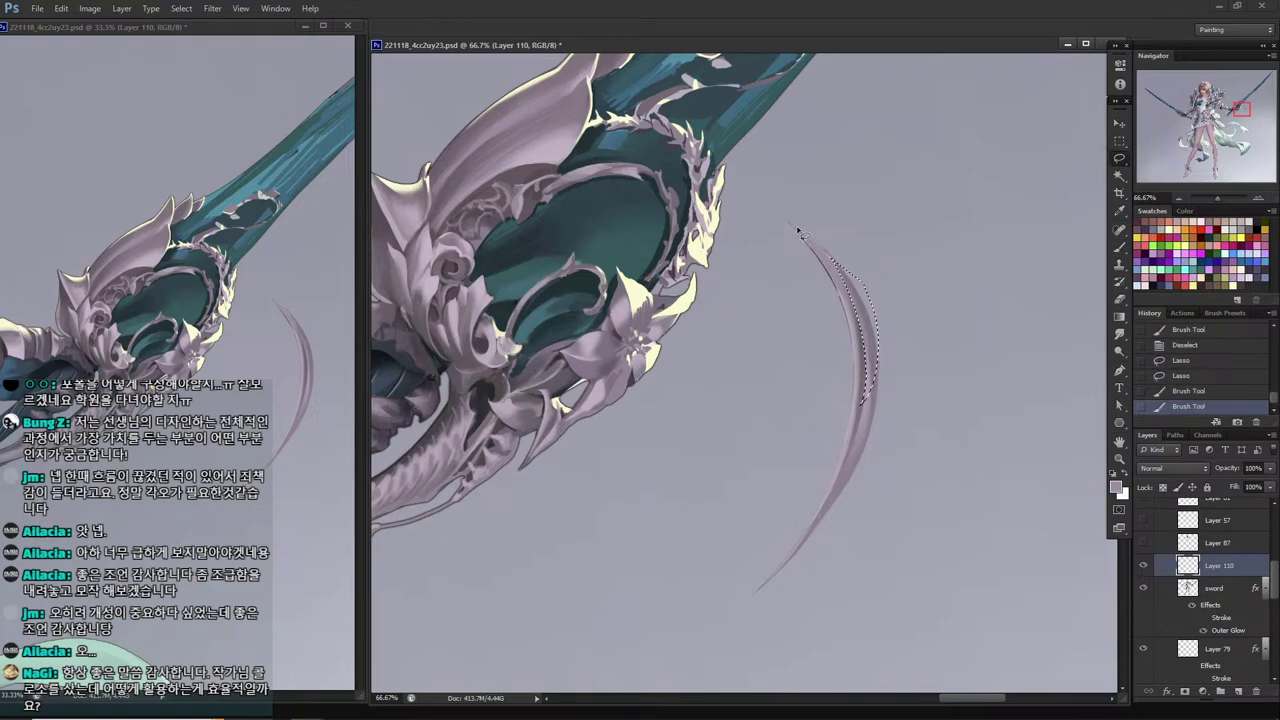
Lasso the inner strip of the crescent's upper half and shade it with a mauve tone sampled from its middle.
mouse_move(797, 231)
mouse_down()
mouse_move(850, 333)
mouse_move(868, 310)
mouse_move(849, 392)
mouse_up()
key(b)
drag(830, 275, 856, 372)
drag(840, 295, 852, 398)
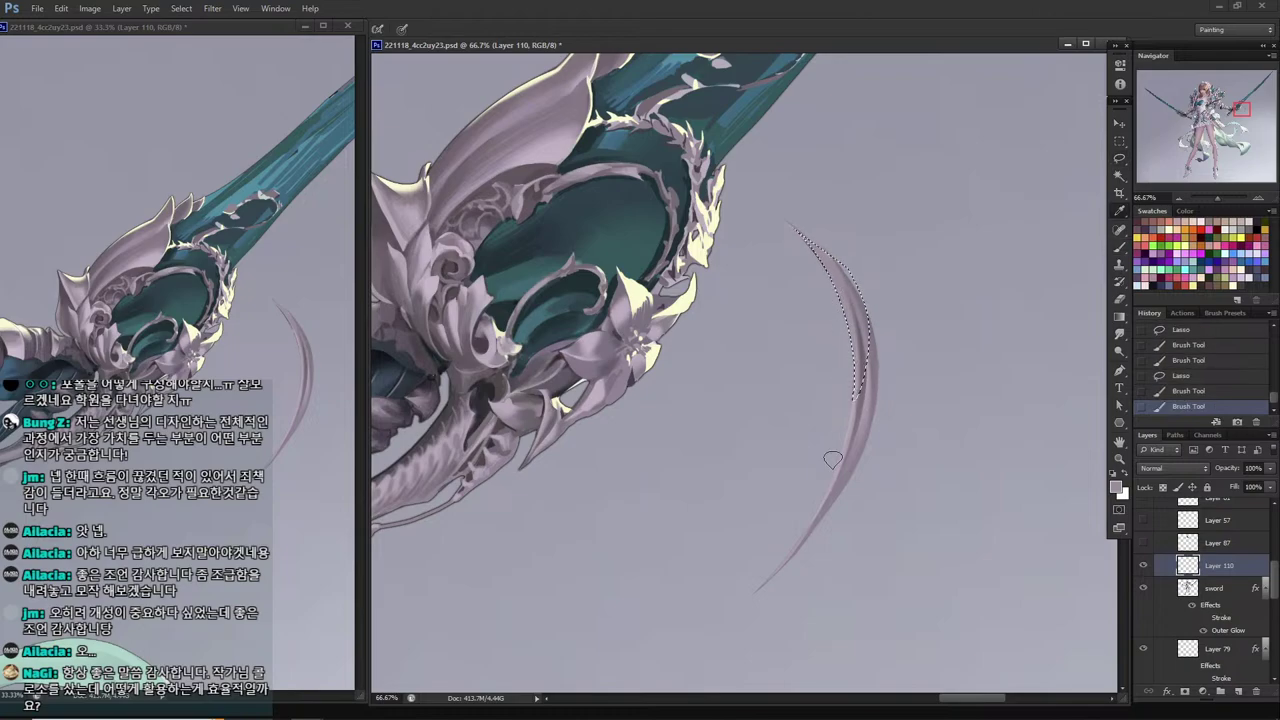
alt+click(866, 422)
drag(836, 290, 856, 386)
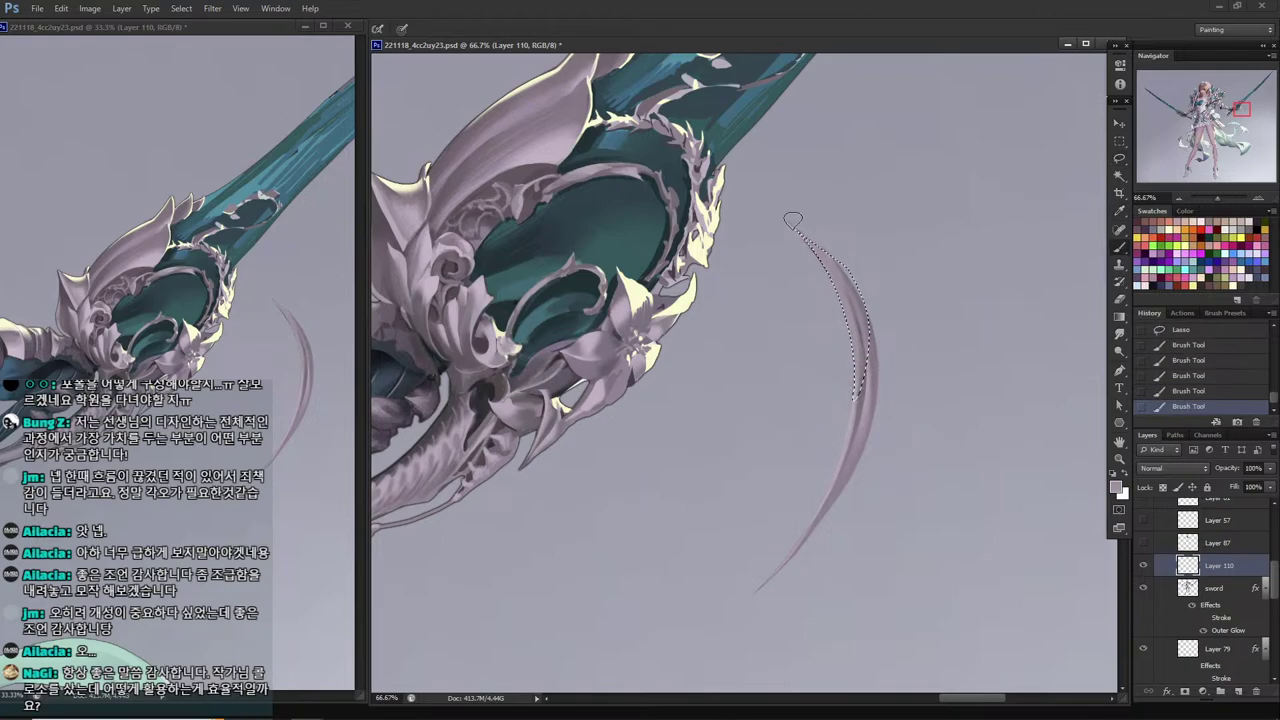
Brush the crescent's selected inner strip, sample a lighter tone from the flower petal, and deselect.
drag(793, 222, 853, 394)
key(alt)
alt+click(646, 302)
drag(703, 387, 826, 349)
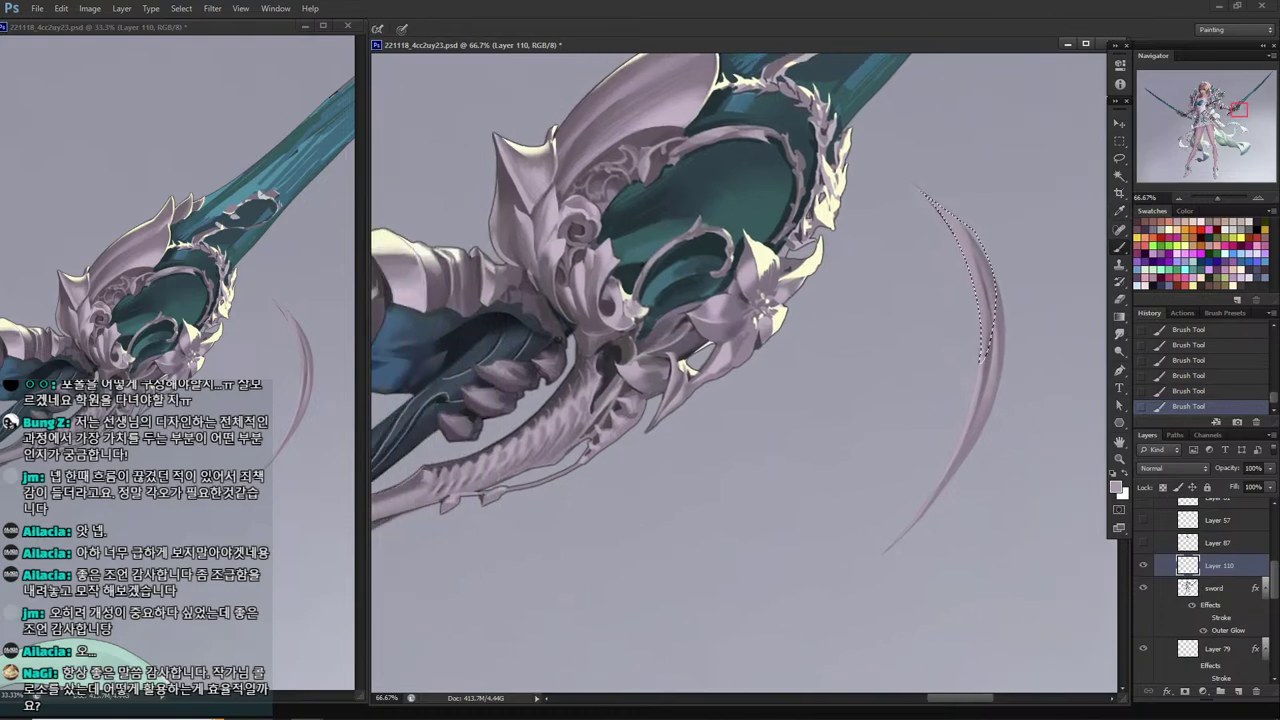
key(ctrl+d)
Brush long strokes of the sampled petal tone down the middle of the crescent.
drag(910, 337, 810, 352)
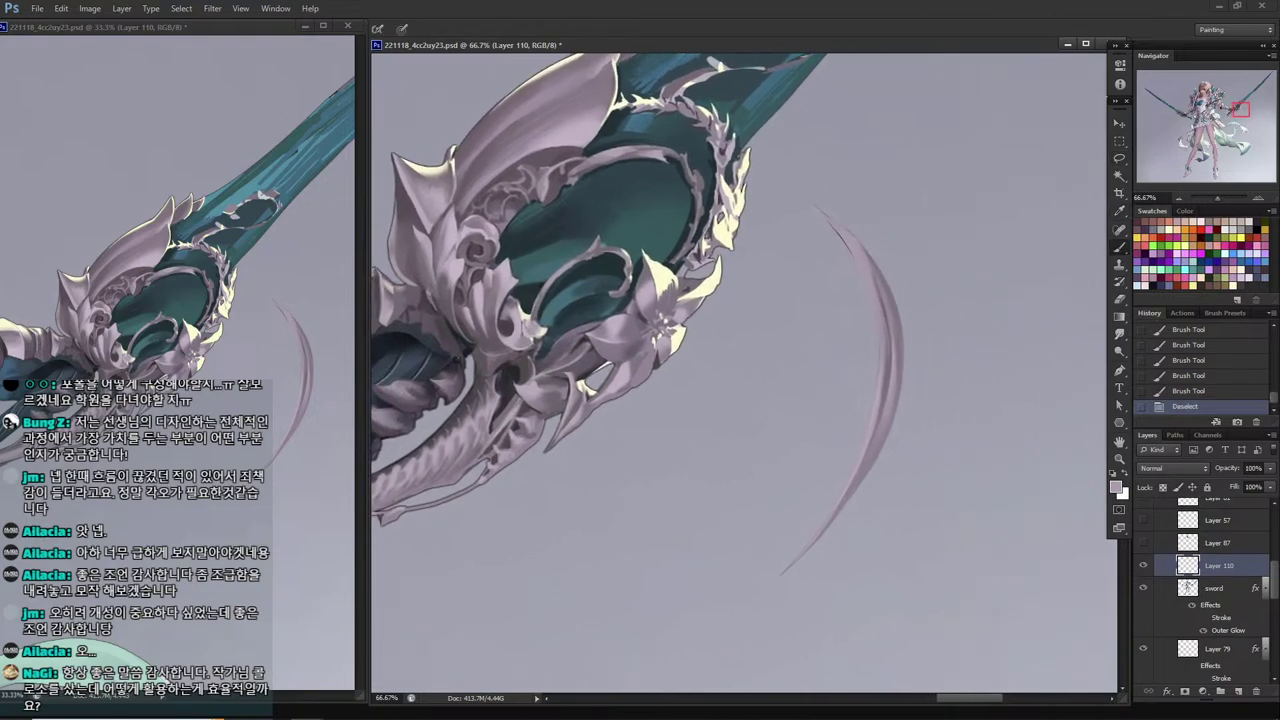
drag(868, 267, 883, 384)
drag(886, 340, 882, 385)
drag(878, 286, 886, 398)
Move the crescent back to the guard, rotate it to follow the handle, and place it across the flower's lower side.
mouse_move(872, 368)
mouse_down()
mouse_move(605, 350)
mouse_move(585, 330)
mouse_up()
key(ctrl+t)
mouse_move(673, 391)
mouse_down()
mouse_move(663, 449)
mouse_move(590, 465)
mouse_up()
key(Return)
drag(617, 330, 595, 388)
drag(595, 388, 758, 403)
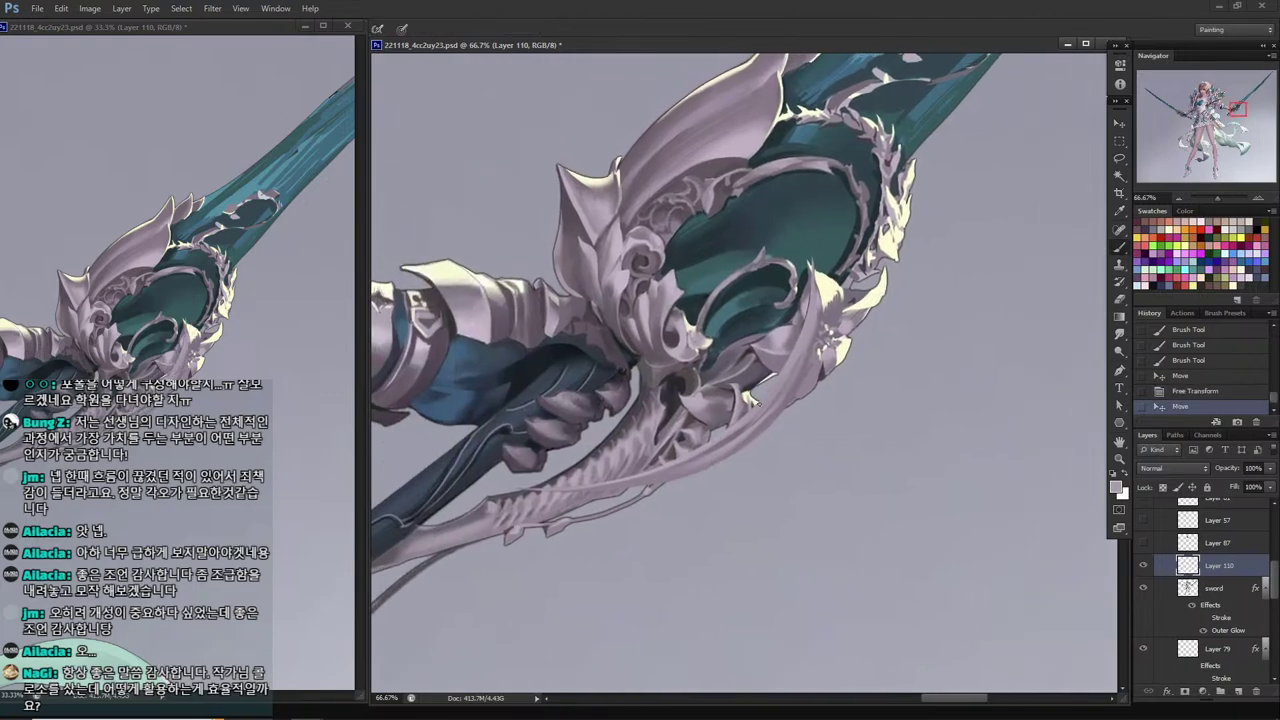
Outline the crescent with a 2 px centred stroke in a dark tone sampled from the flower's base.
alt+click(685, 375)
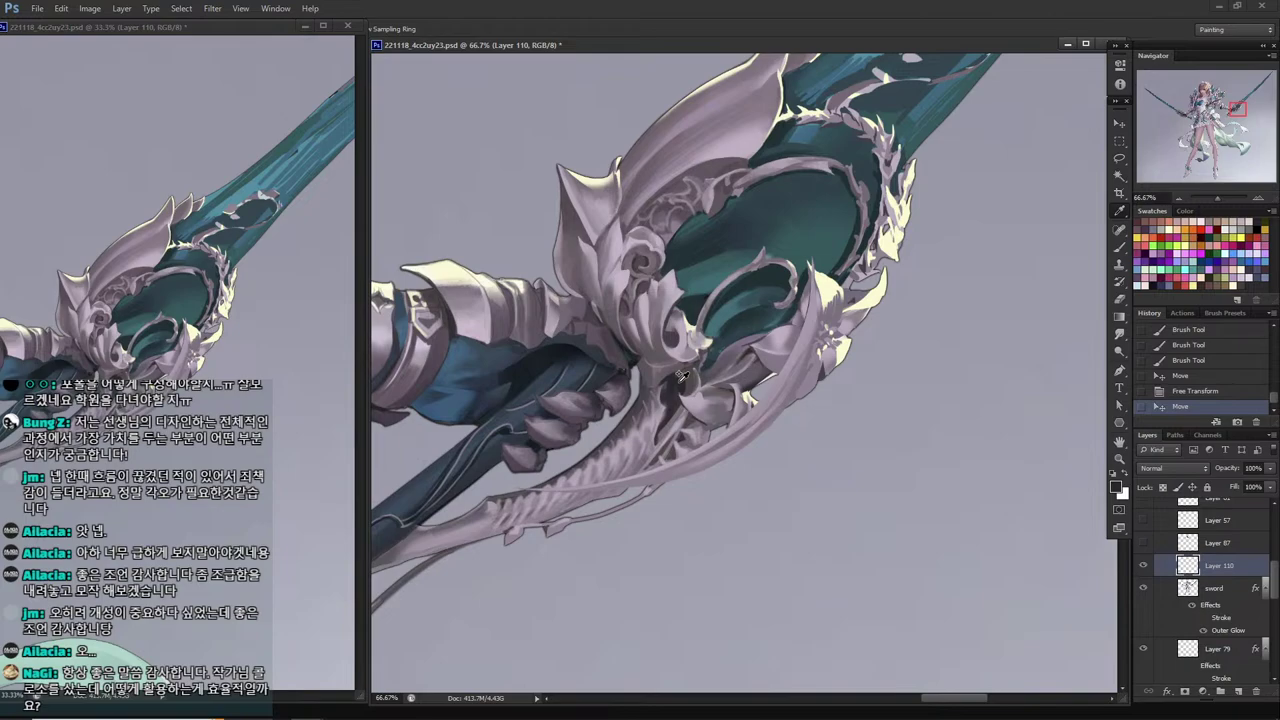
key(shift+F5)
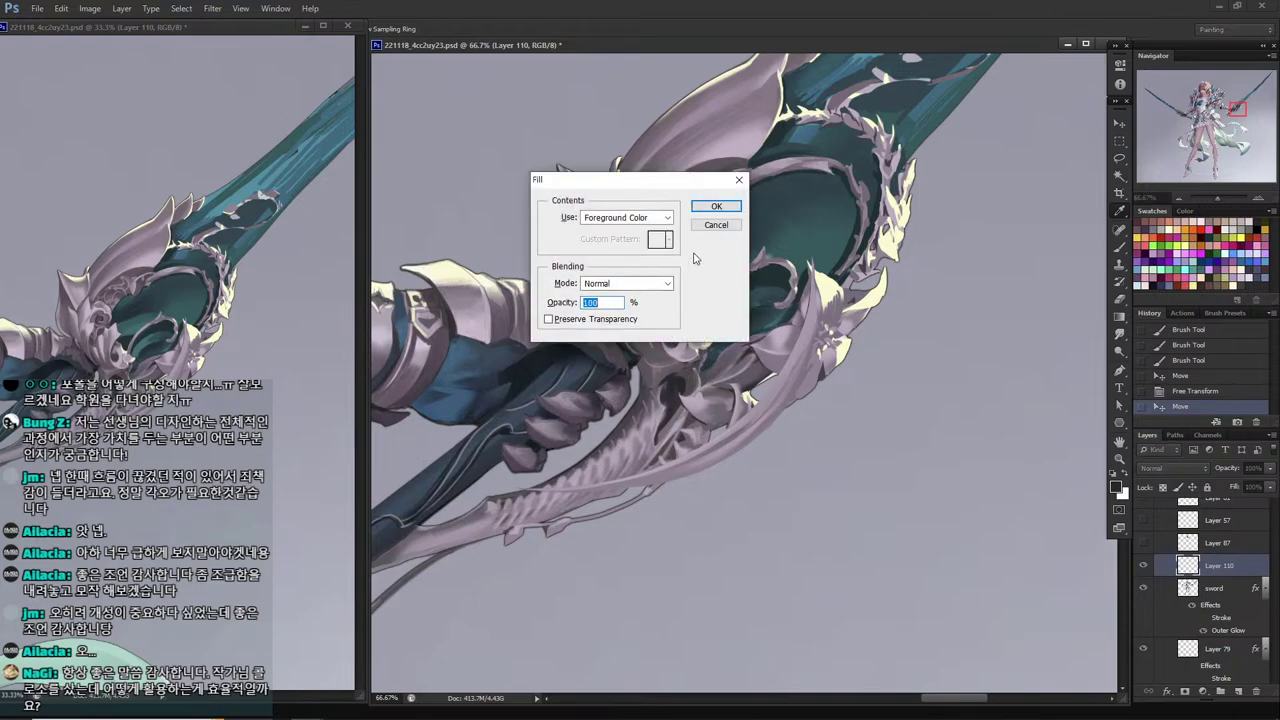
click(715, 228)
key(alt+e)
text(s)
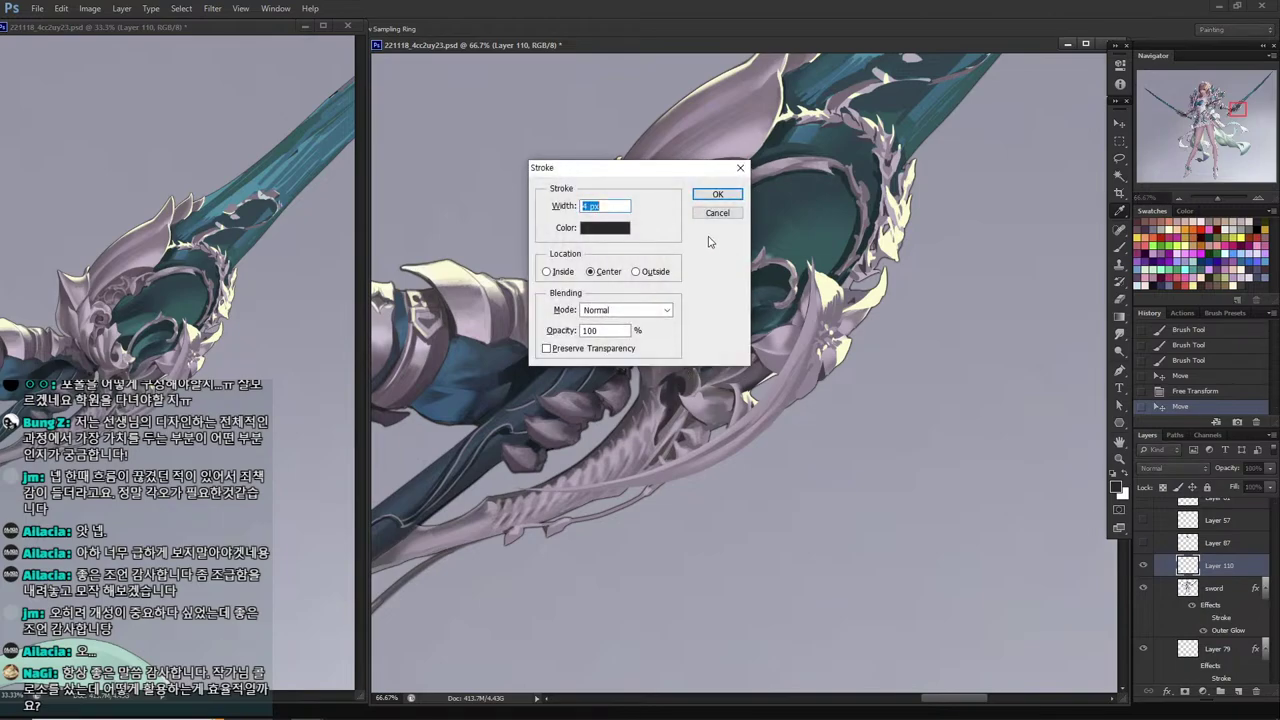
text(2)
click(709, 200)
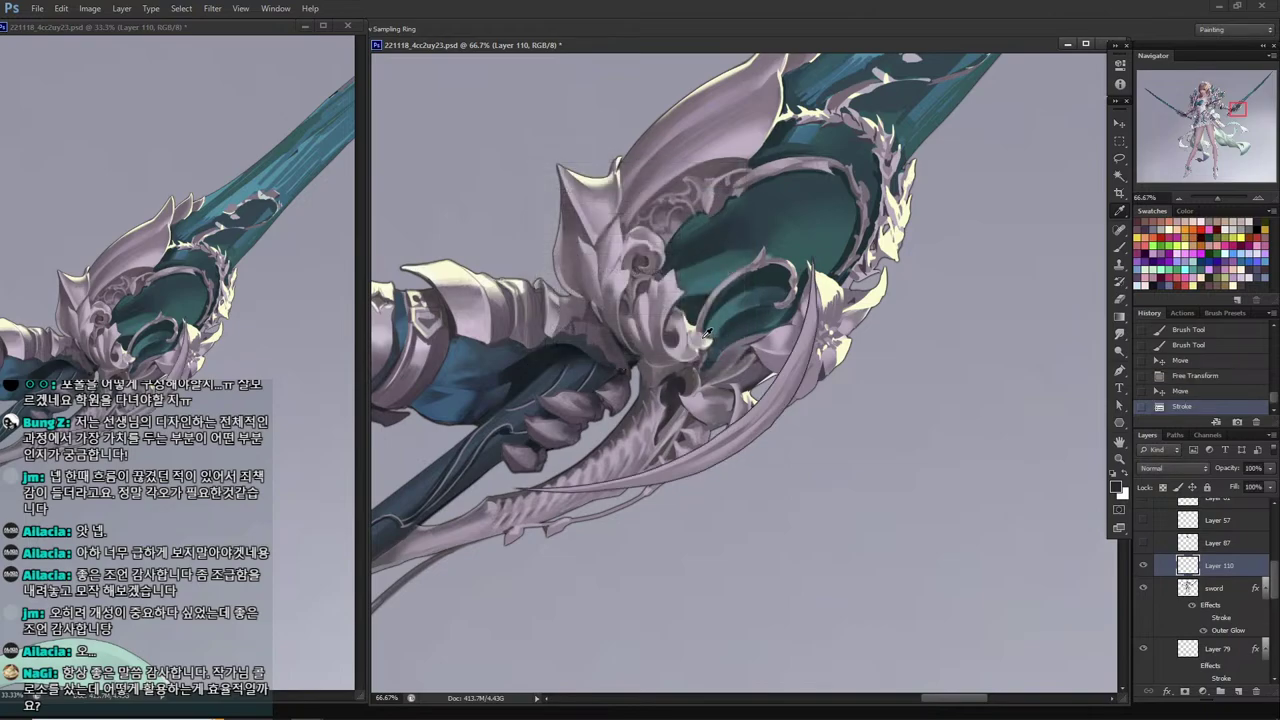
Move the crescent off the flower and rotate it to lie along the hand and the ribbed handle.
mouse_move(760, 400)
mouse_down()
mouse_move(698, 388)
mouse_move(618, 401)
mouse_move(534, 365)
mouse_move(634, 388)
mouse_move(629, 400)
mouse_move(711, 400)
mouse_up()
key(ctrl+t)
drag(770, 433, 756, 466)
key(Return)
Warp the crescent so its upper tip bends in toward the guard's scroll ornament, and save the file.
key(ctrl+t)
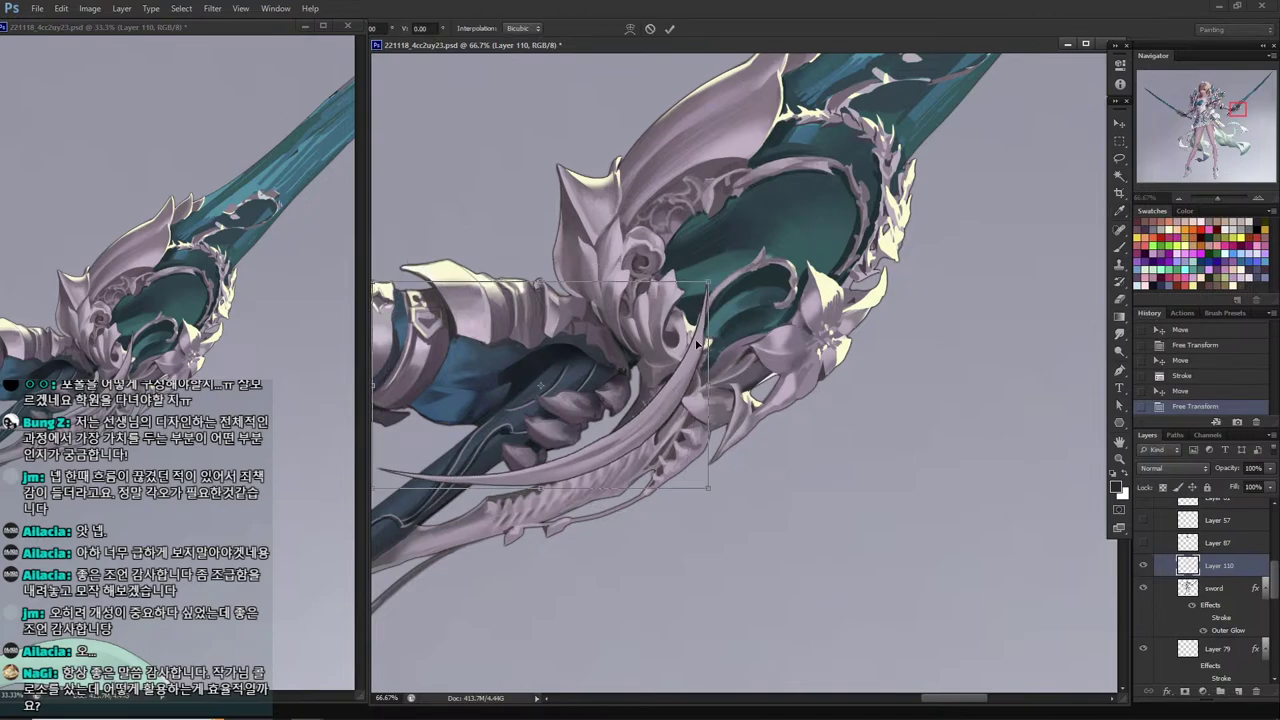
right_click(697, 333)
click(740, 430)
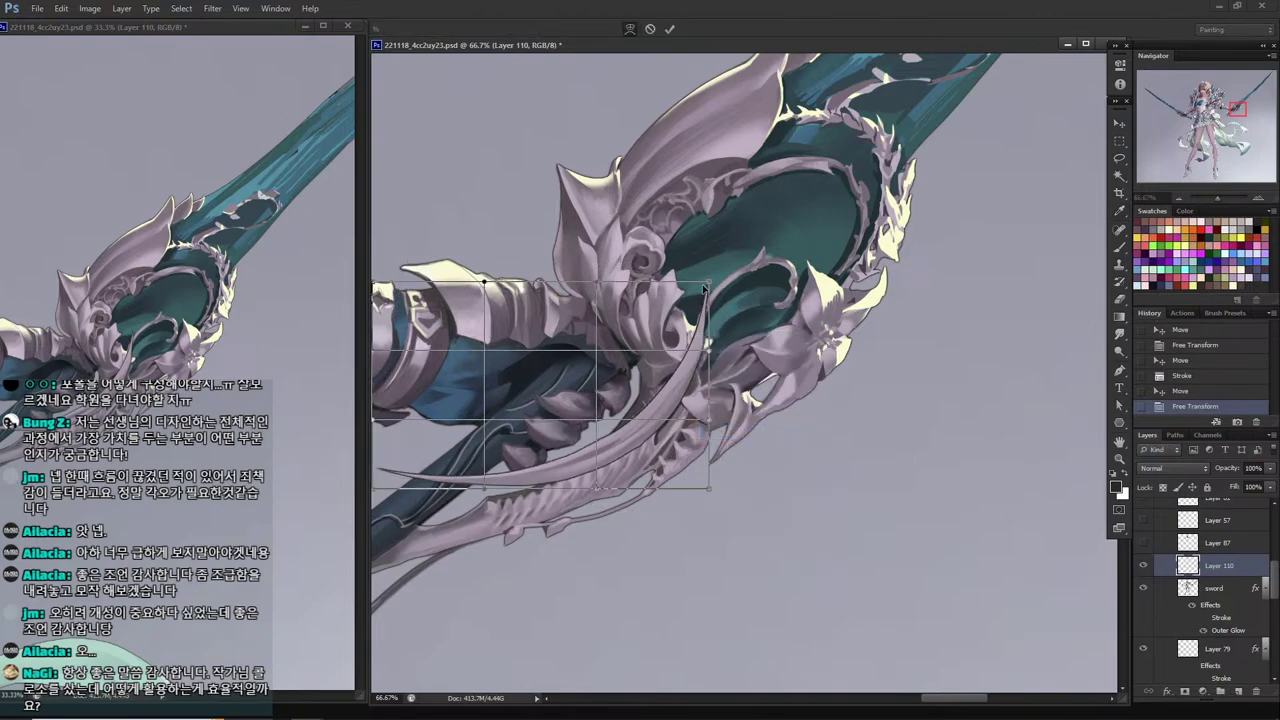
drag(688, 305, 688, 348)
drag(620, 416, 639, 369)
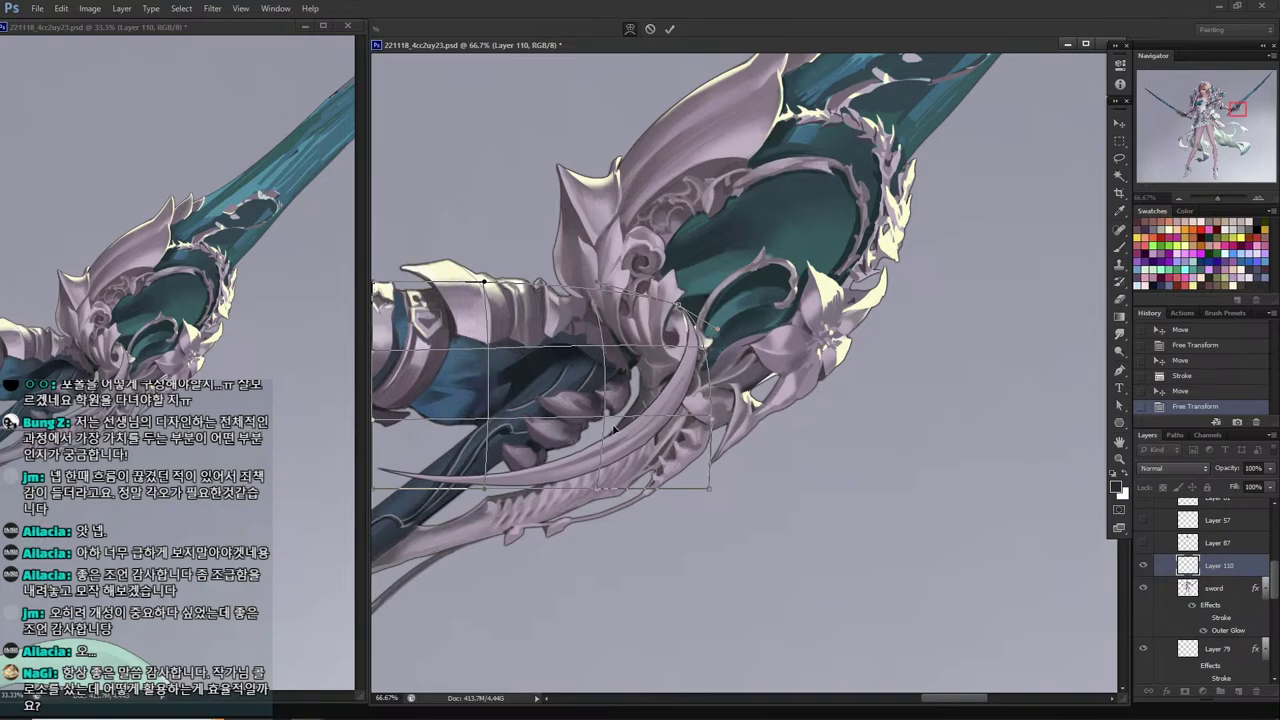
drag(588, 440, 577, 440)
key(Return)
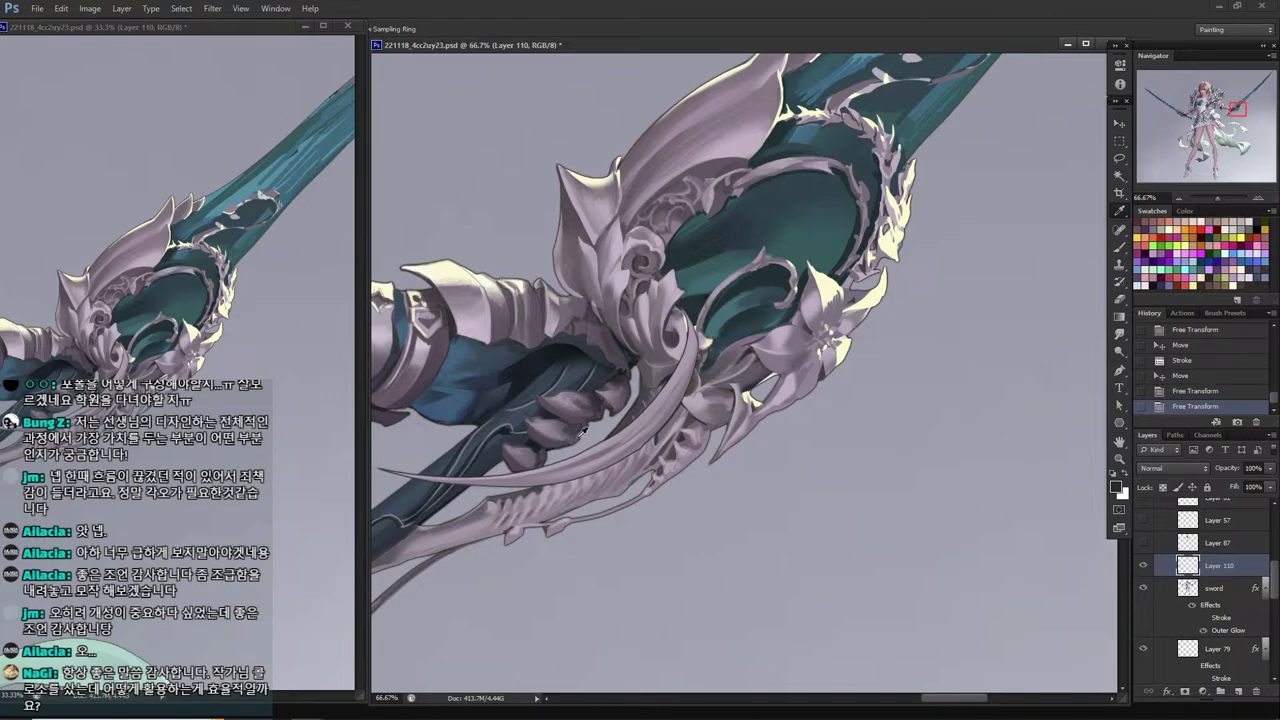
key(m)
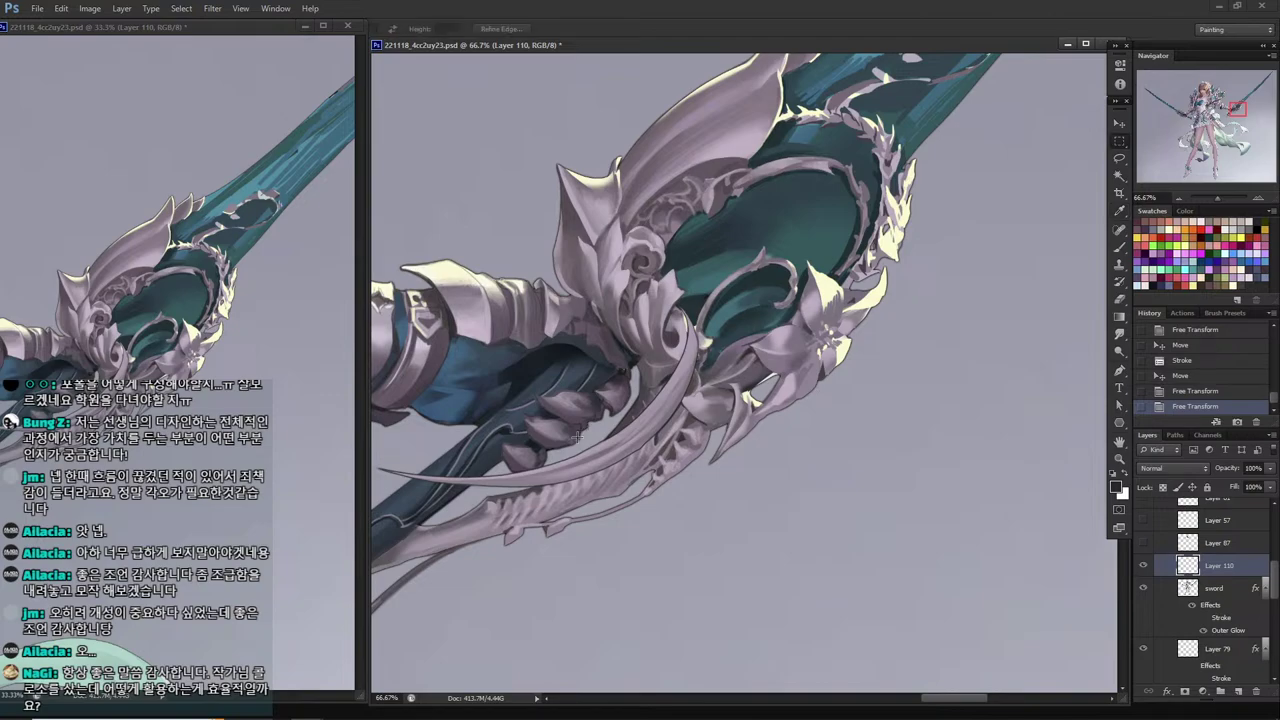
key(ctrl+s)
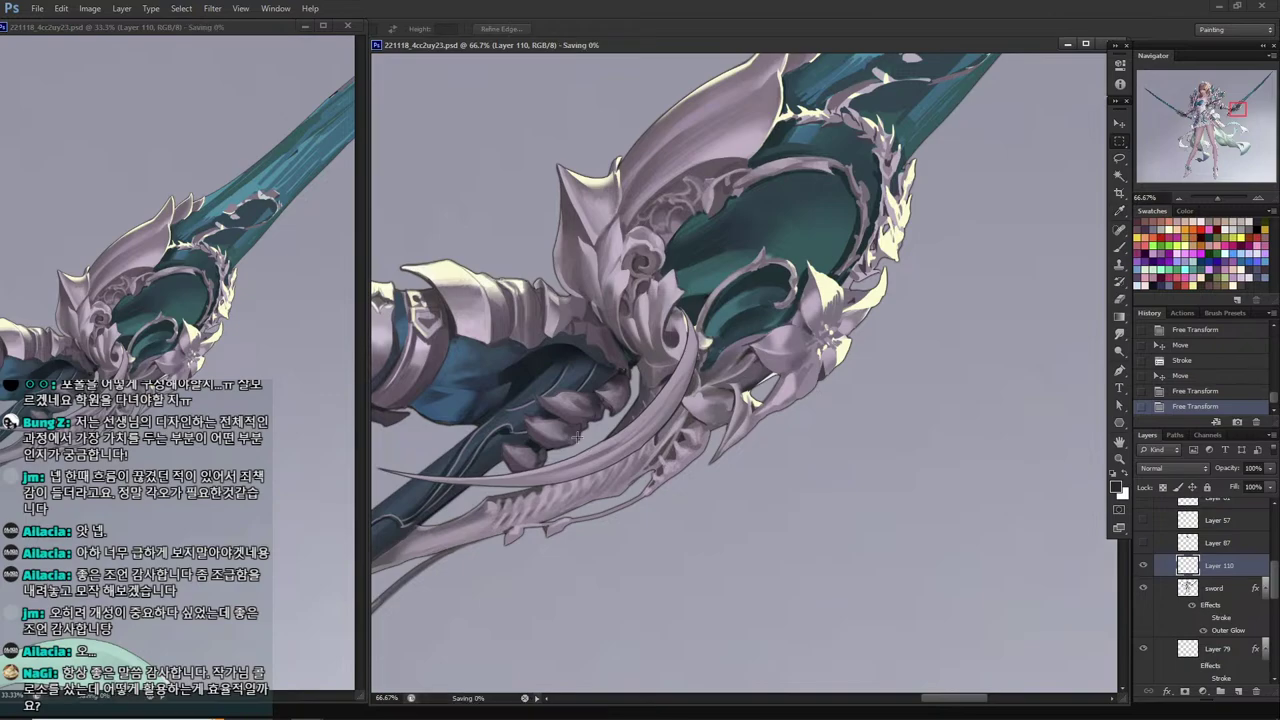
Try the crescent across the guard's teal opening, flipping it horizontally and back again.
drag(637, 473, 764, 560)
scroll(769, 563, down, 3)
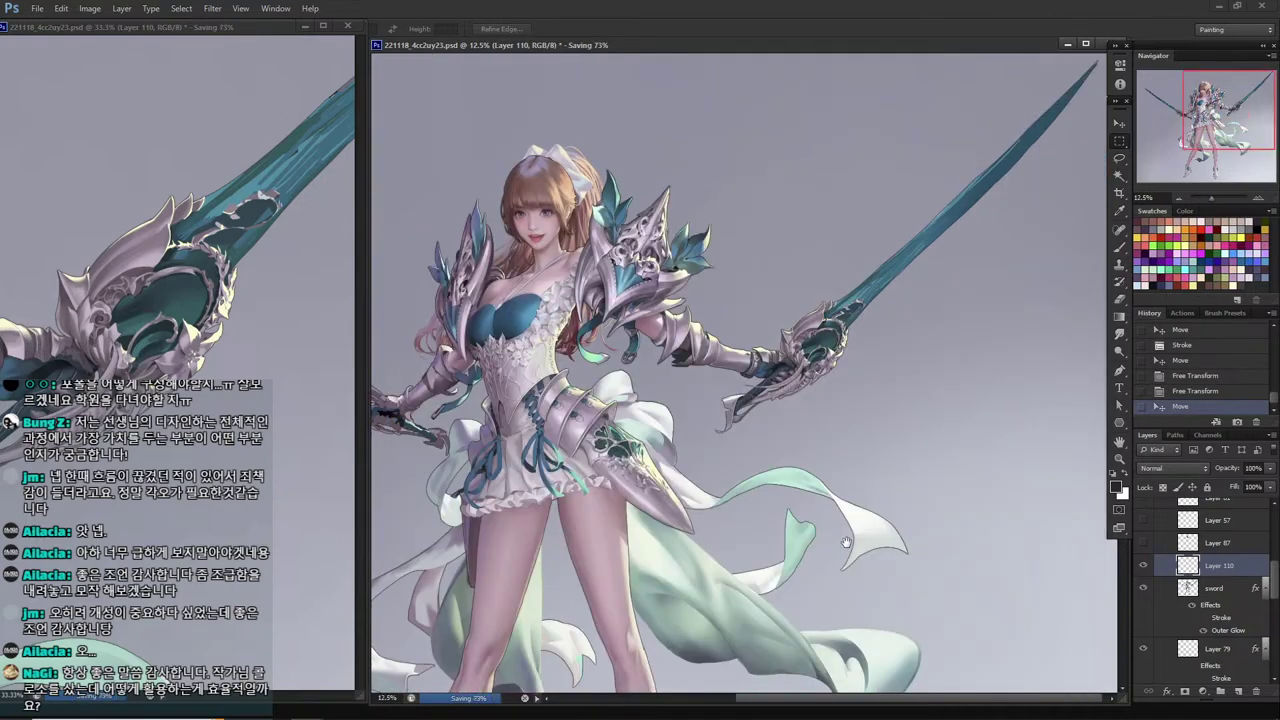
scroll(820, 355, up, 2)
scroll(816, 347, up, 1)
drag(803, 390, 861, 334)
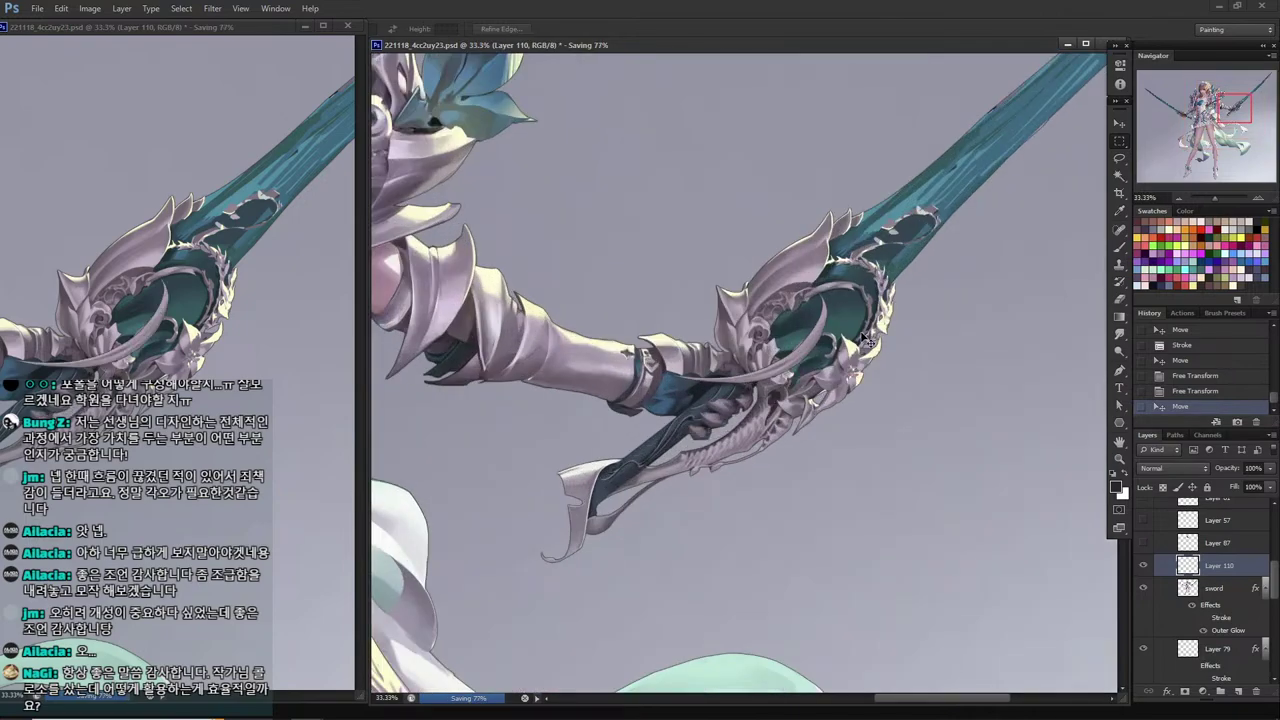
key(ctrl+shift+h)
drag(813, 388, 912, 386)
key(ctrl+shift+h)
Rotate the crescent to a near-upright angle, place it over the guard's scroll ornament, and save the file.
key(ctrl+t)
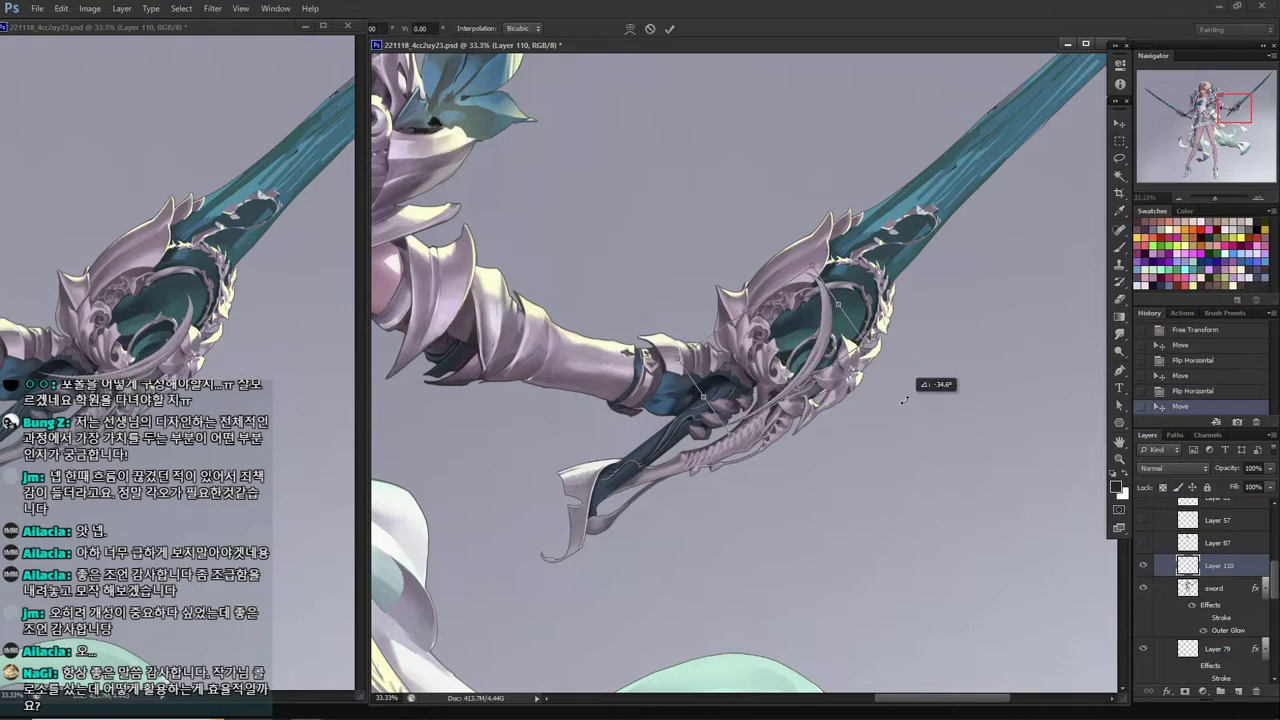
key(Return)
mouse_move(790, 318)
mouse_down()
mouse_move(805, 341)
mouse_move(793, 342)
mouse_move(795, 320)
mouse_move(810, 330)
mouse_up()
key(ctrl+t)
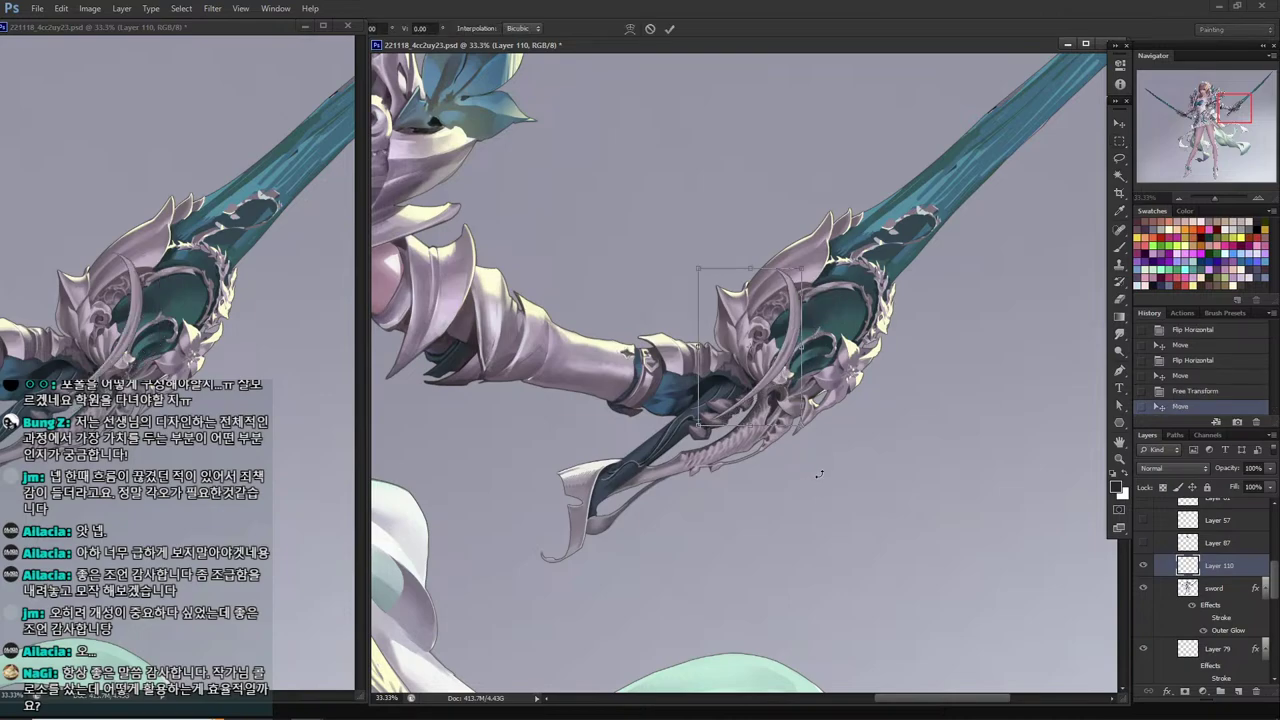
drag(819, 421, 848, 410)
key(Return)
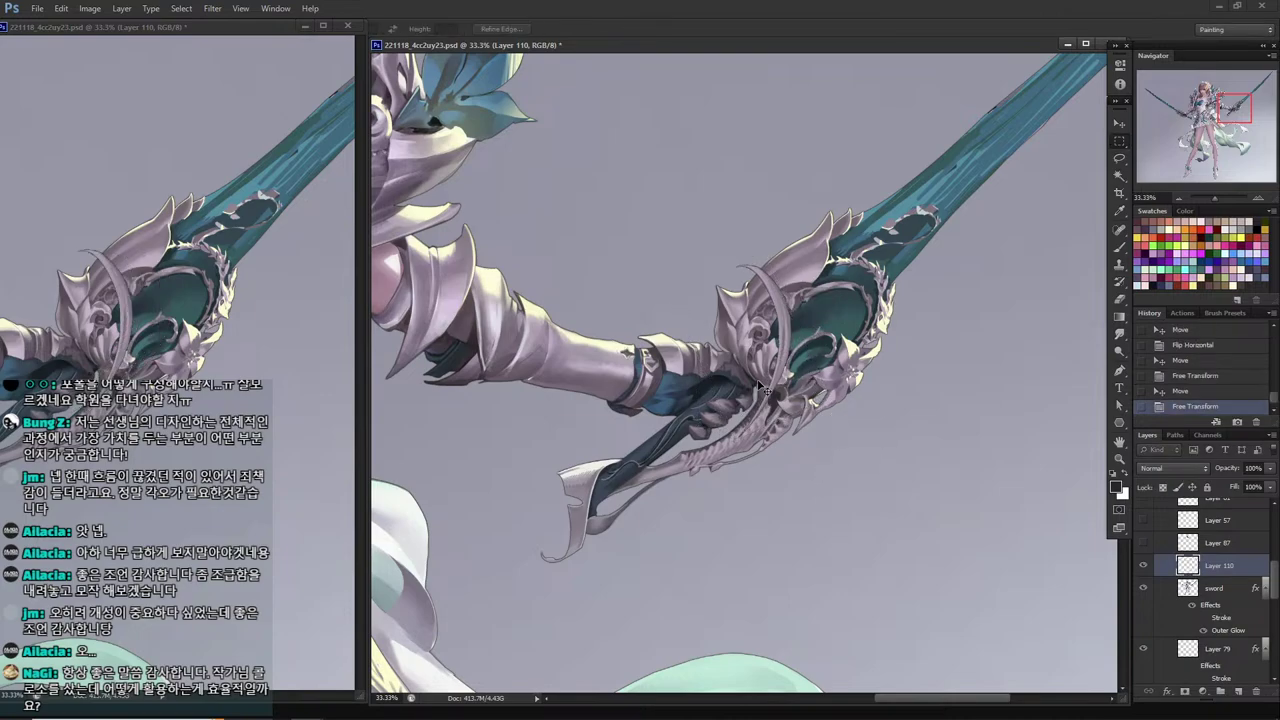
drag(760, 385, 765, 399)
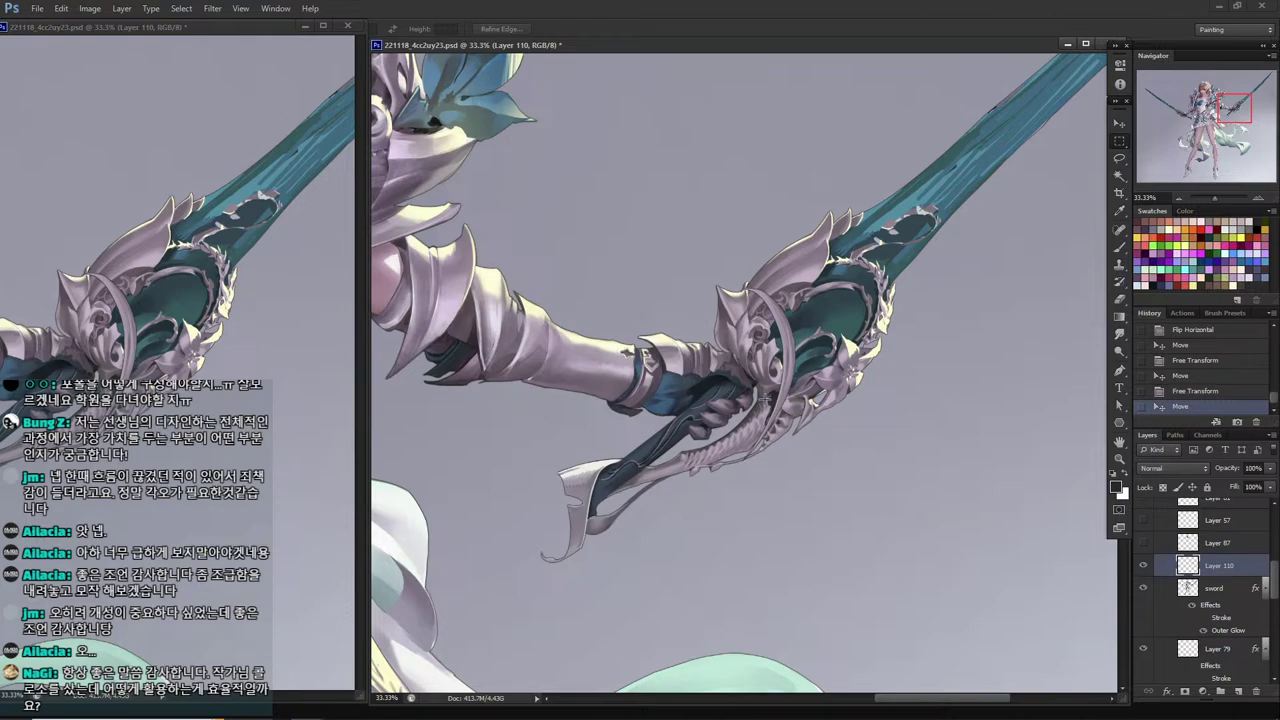
key(ctrl+s)
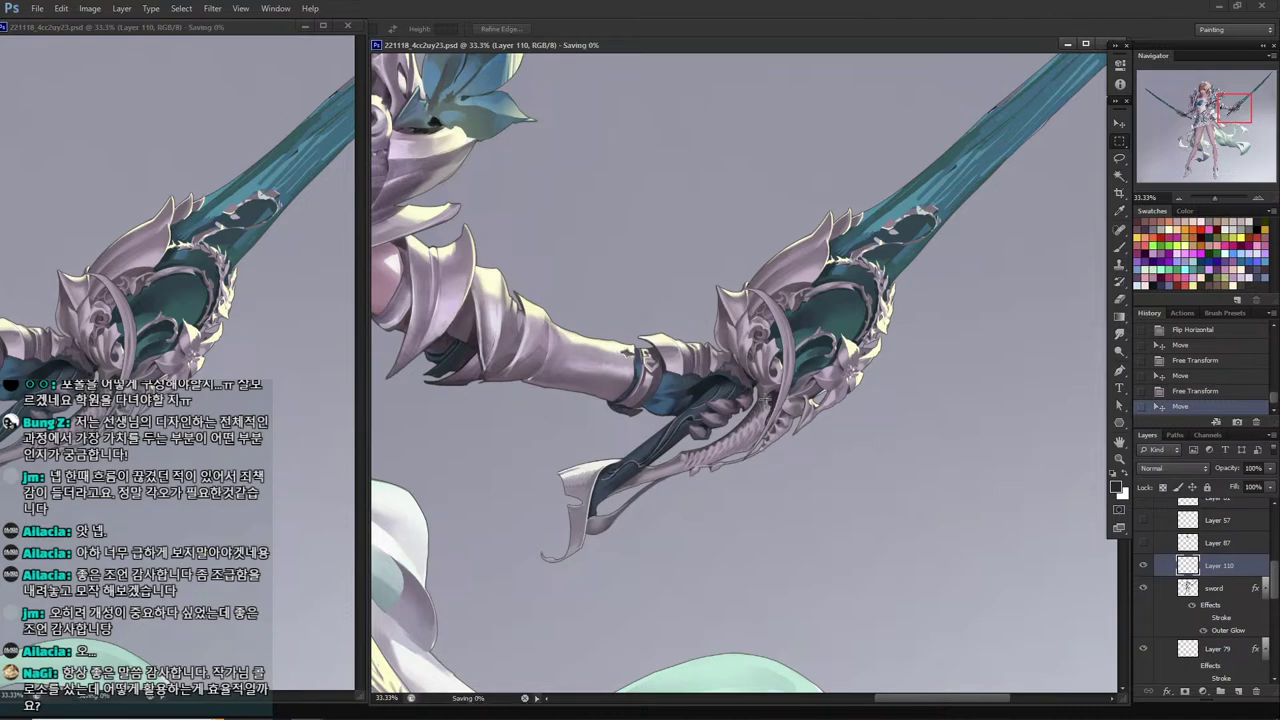
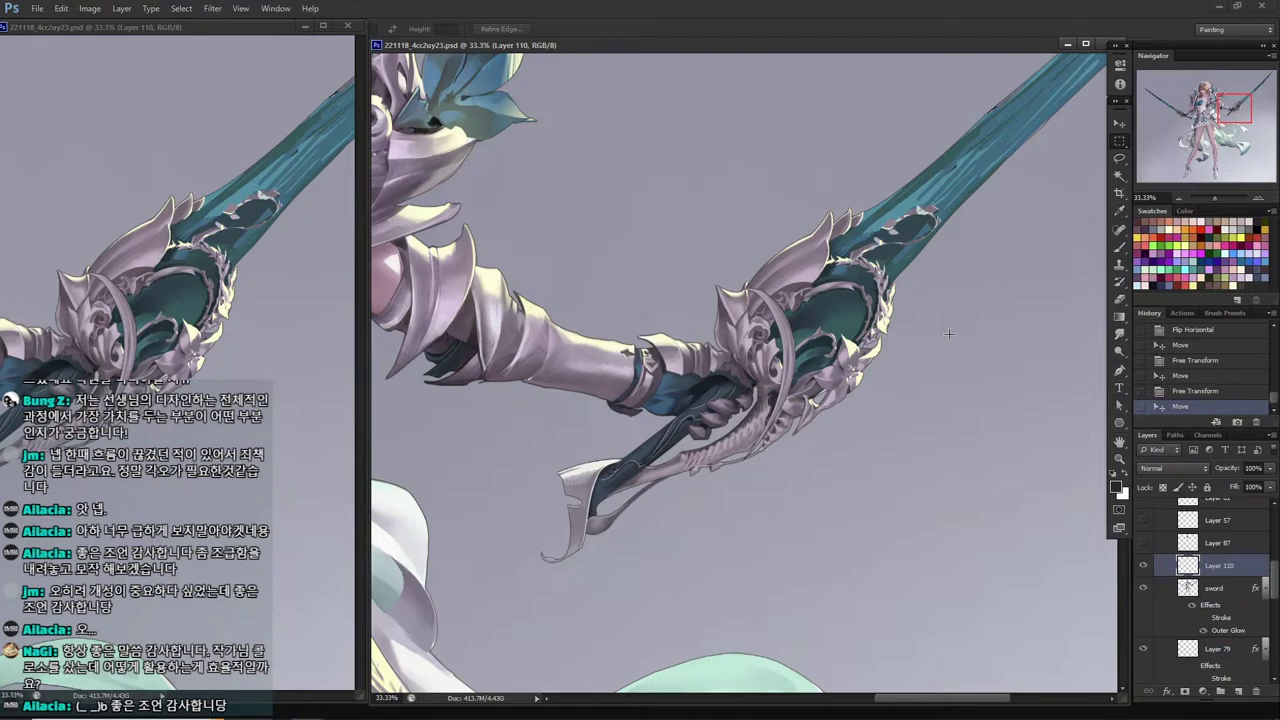
On the sword layer, brush finer leaf tips at the wreath's upper end with a mauve tone sampled there, and save.
click(1235, 599)
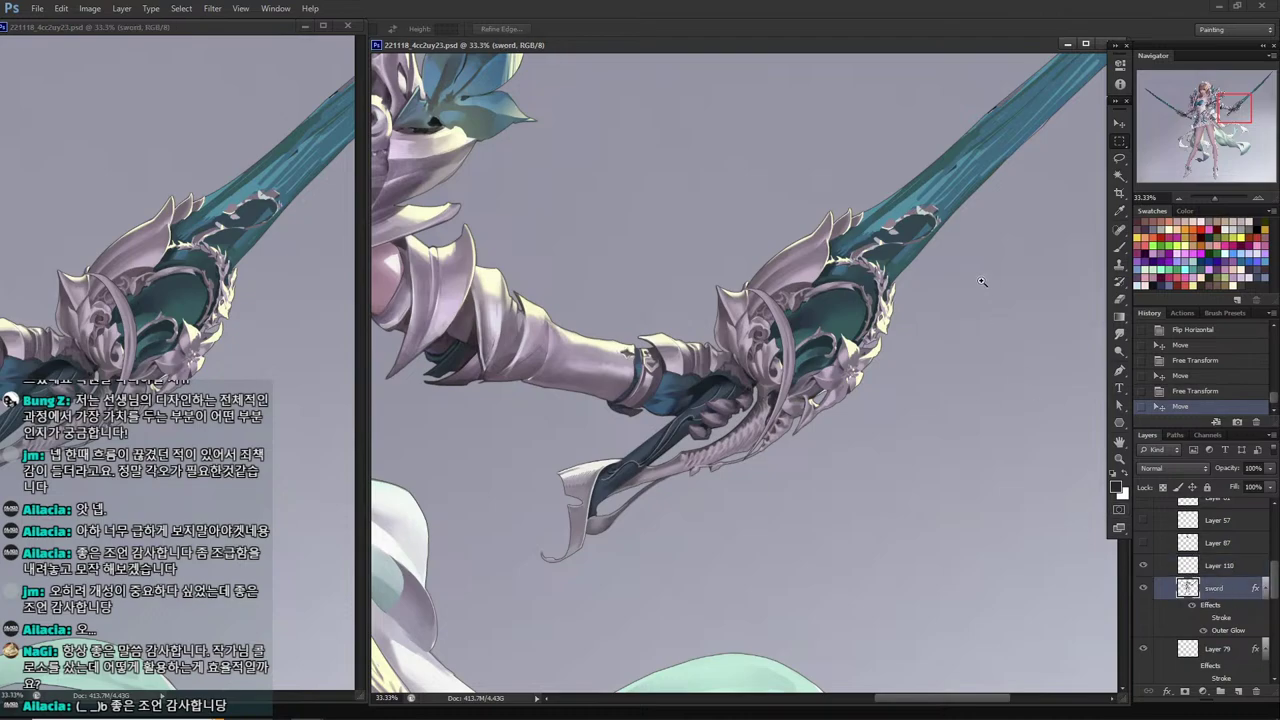
ctrl+click(937, 286)
ctrl+click(937, 286)
ctrl+click(937, 286)
drag(937, 286, 1018, 359)
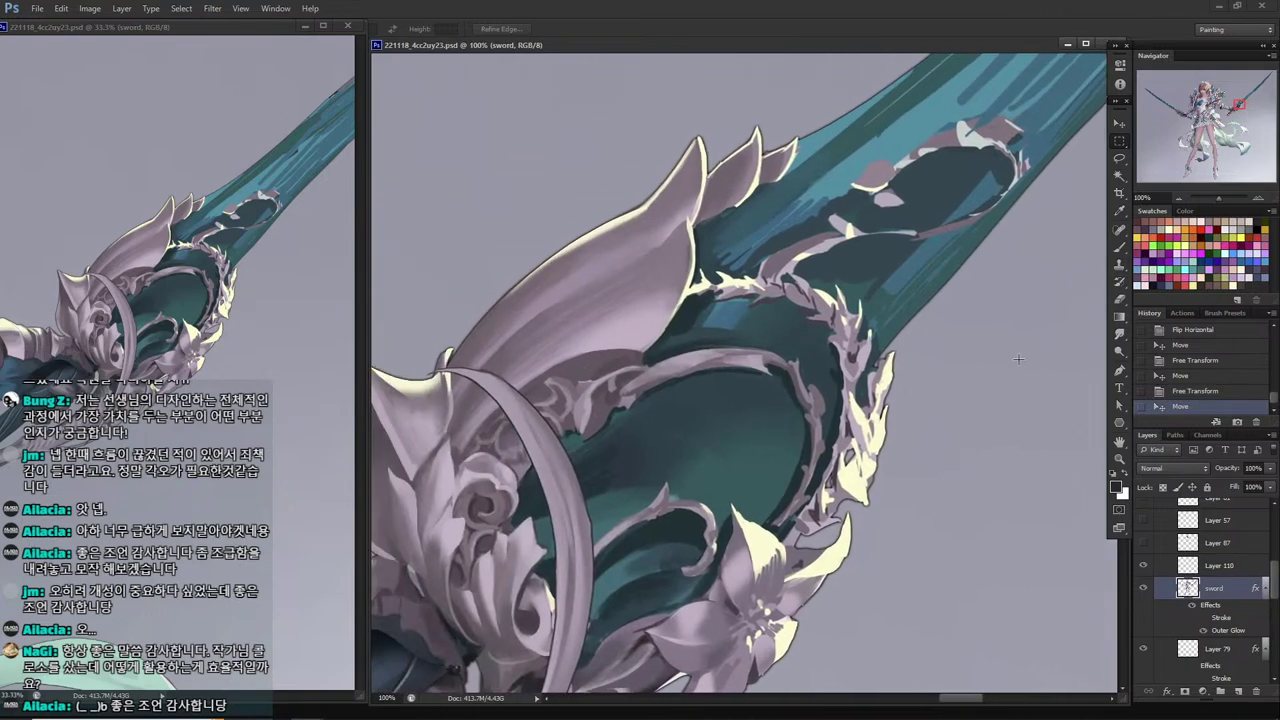
key(i)
click(772, 263)
click(783, 284)
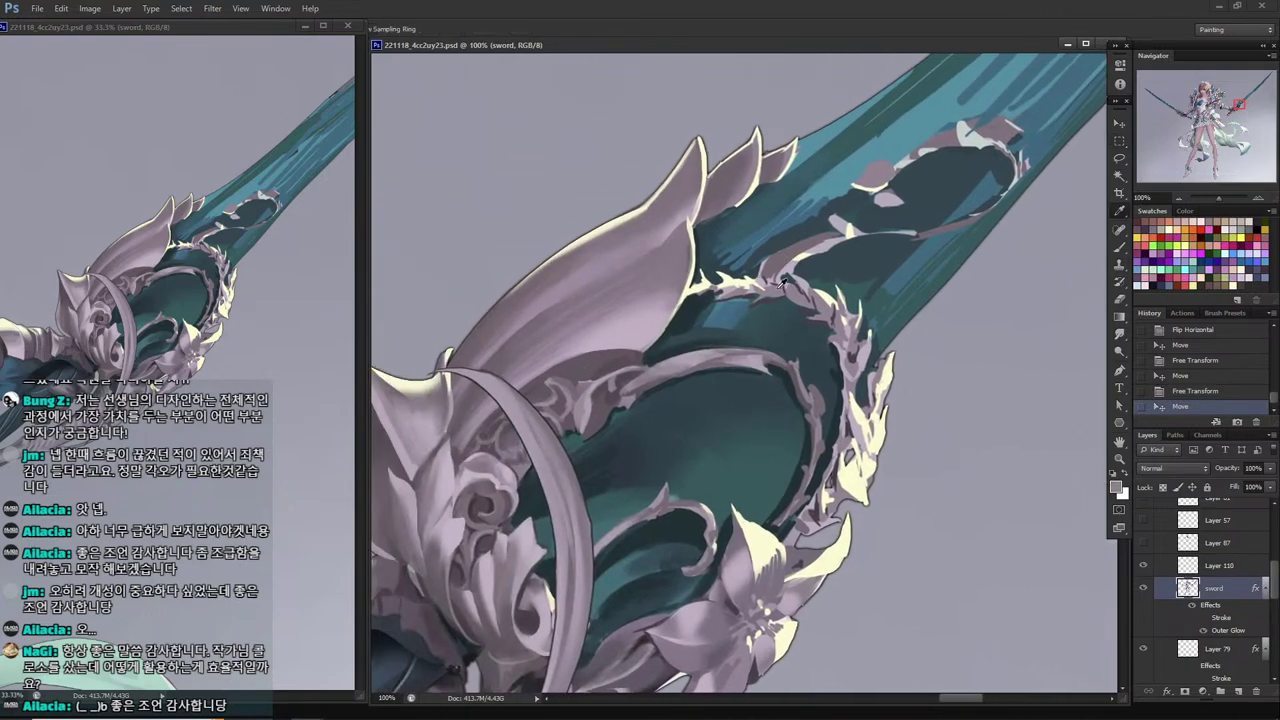
key(b)
drag(736, 287, 724, 277)
drag(728, 281, 702, 277)
click(719, 274)
click(718, 276)
click(716, 279)
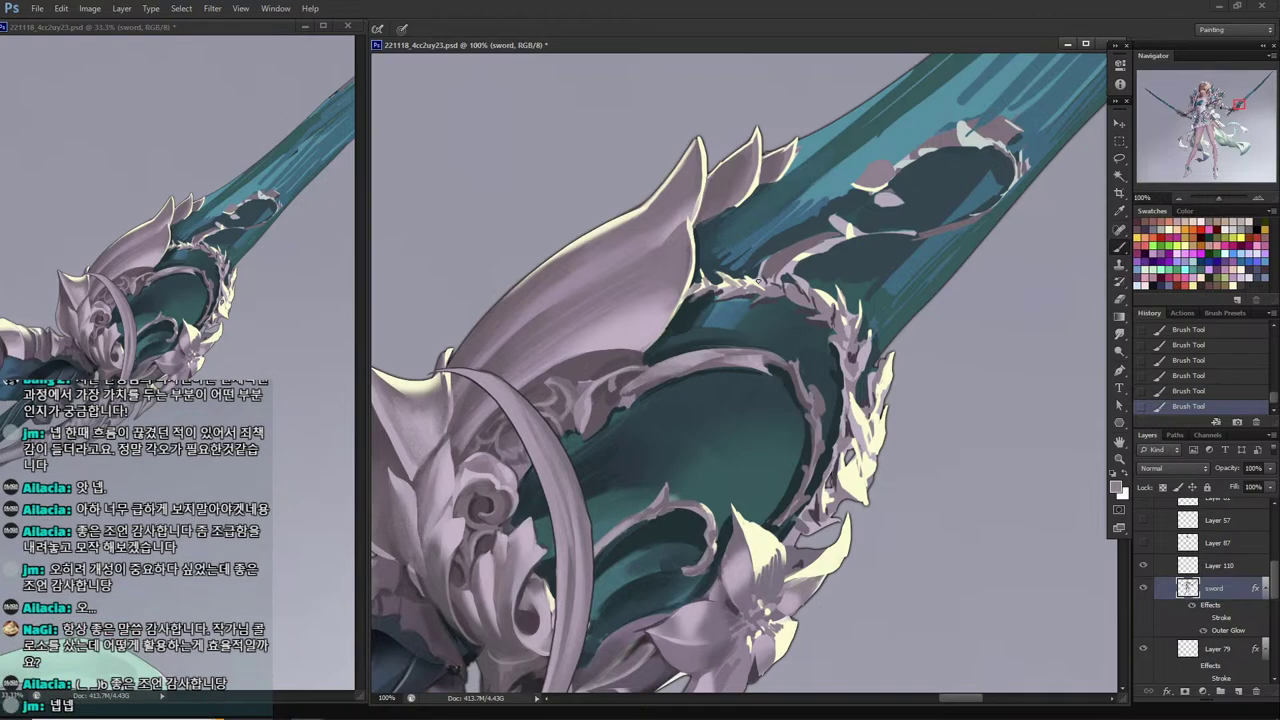
key(ctrl+s)
Flip the crescent on Layer 110 horizontally, then rotate and place it beside the guard across the wrist armour.
drag(816, 369, 612, 504)
key(alt)
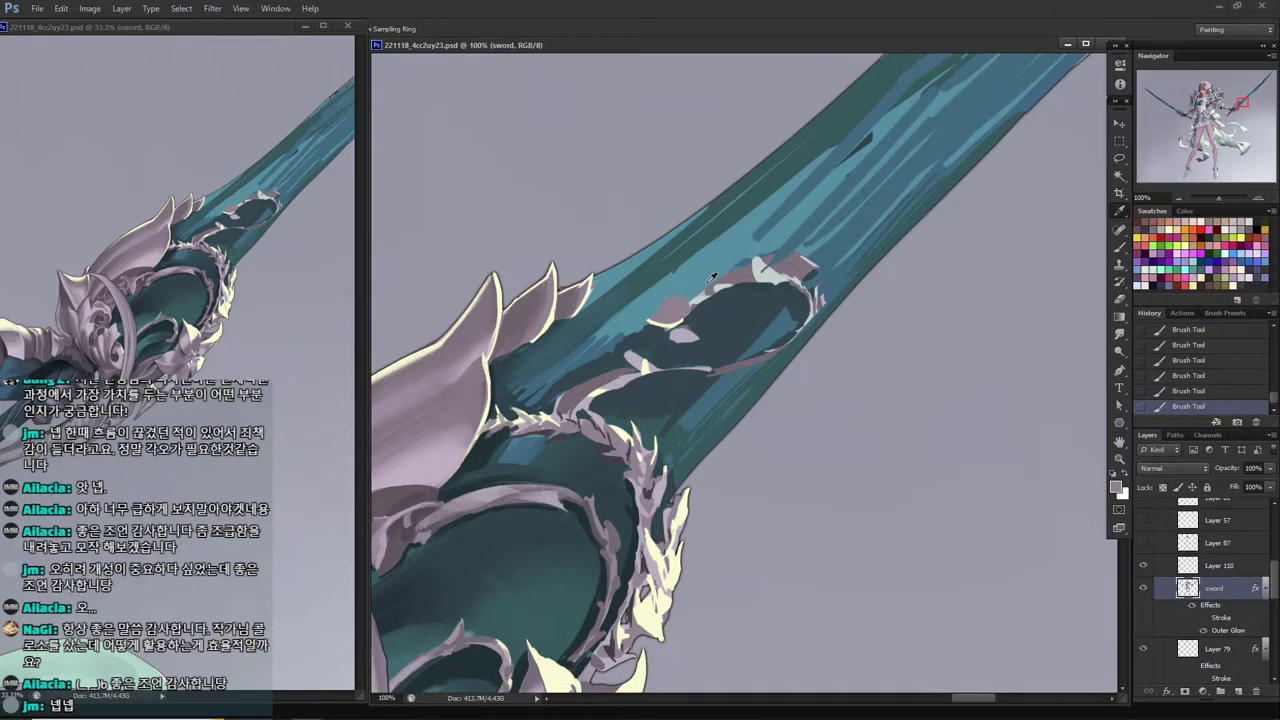
click(1218, 566)
scroll(700, 445, down, 3)
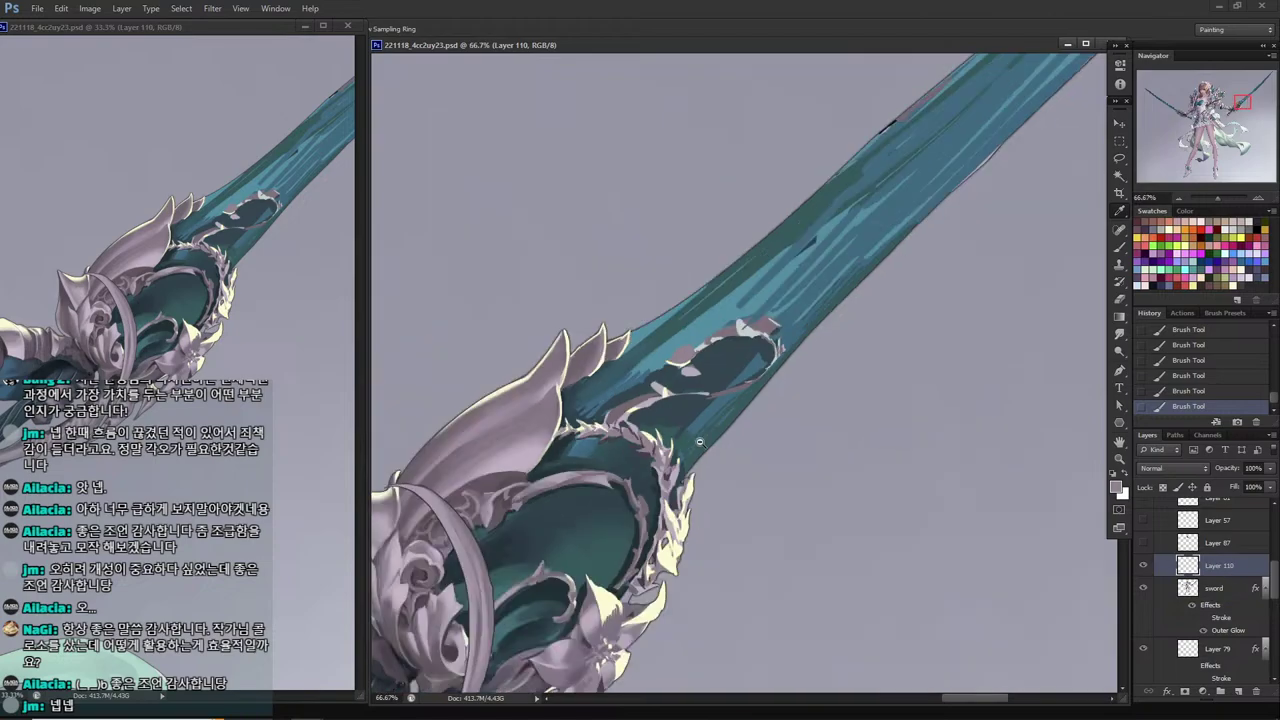
drag(682, 455, 960, 360)
scroll(725, 341, down, 3)
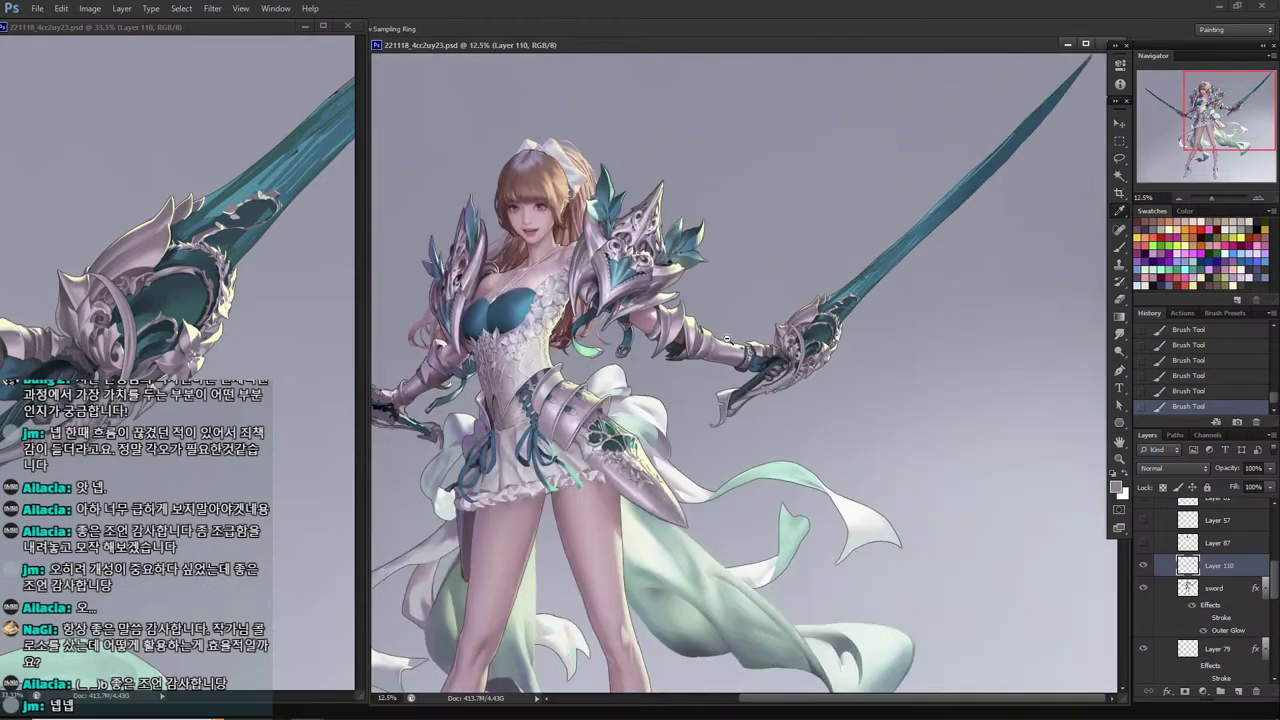
key(m)
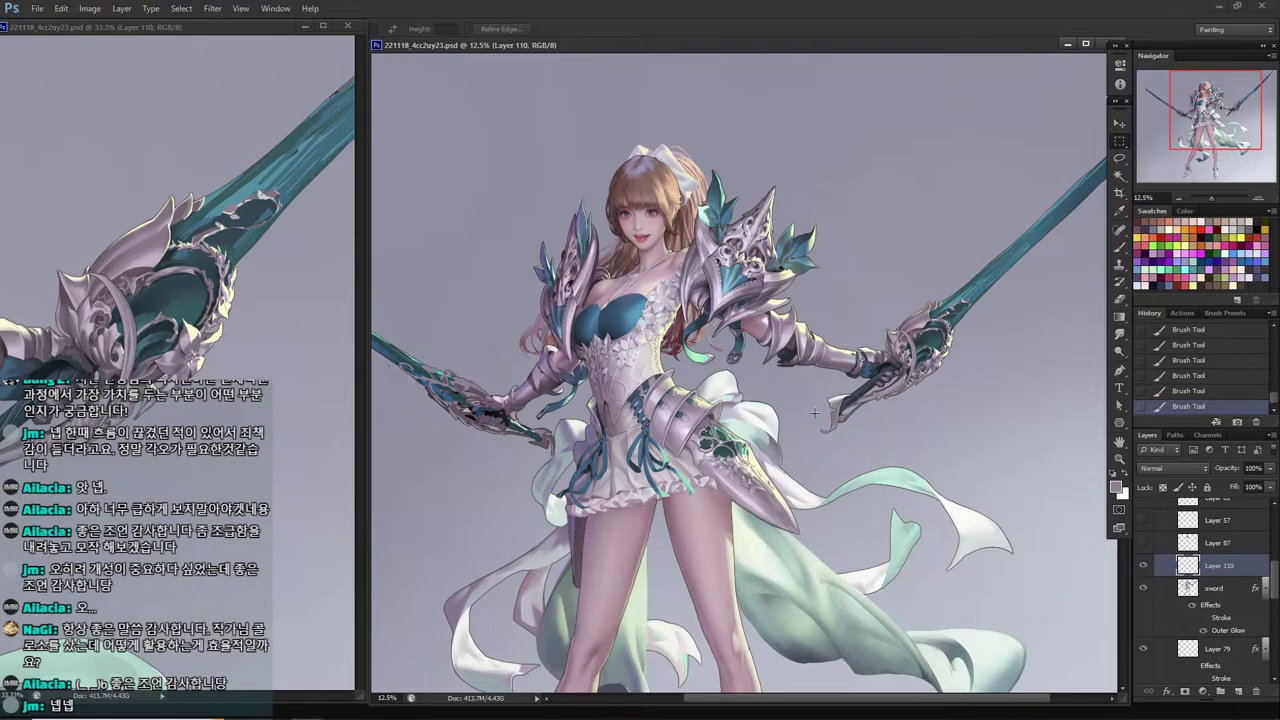
scroll(880, 375, up, 3)
drag(872, 401, 686, 529)
key(ctrl+shift+h)
key(ctrl+t)
drag(823, 536, 736, 598)
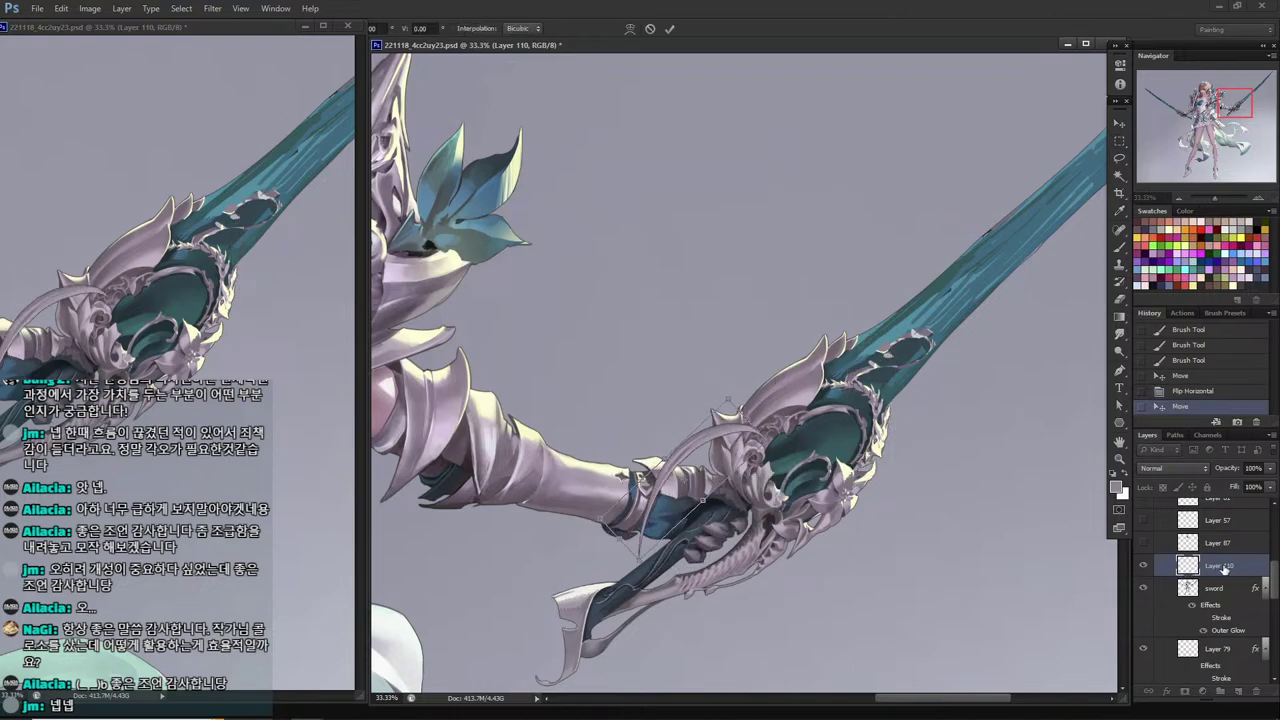
key(Return)
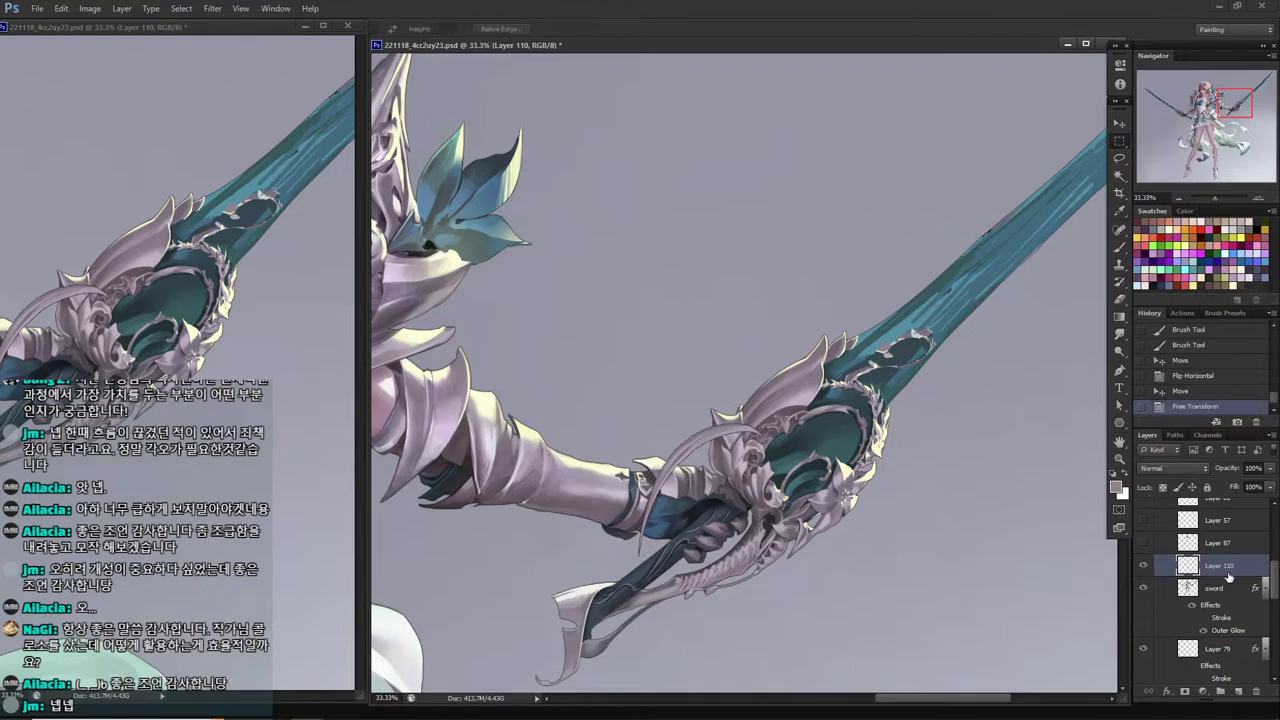
Put Layer 110 below the sword layer, then rotate and move the crescent so it arches behind the guard's large petals.
drag(1230, 576, 1228, 625)
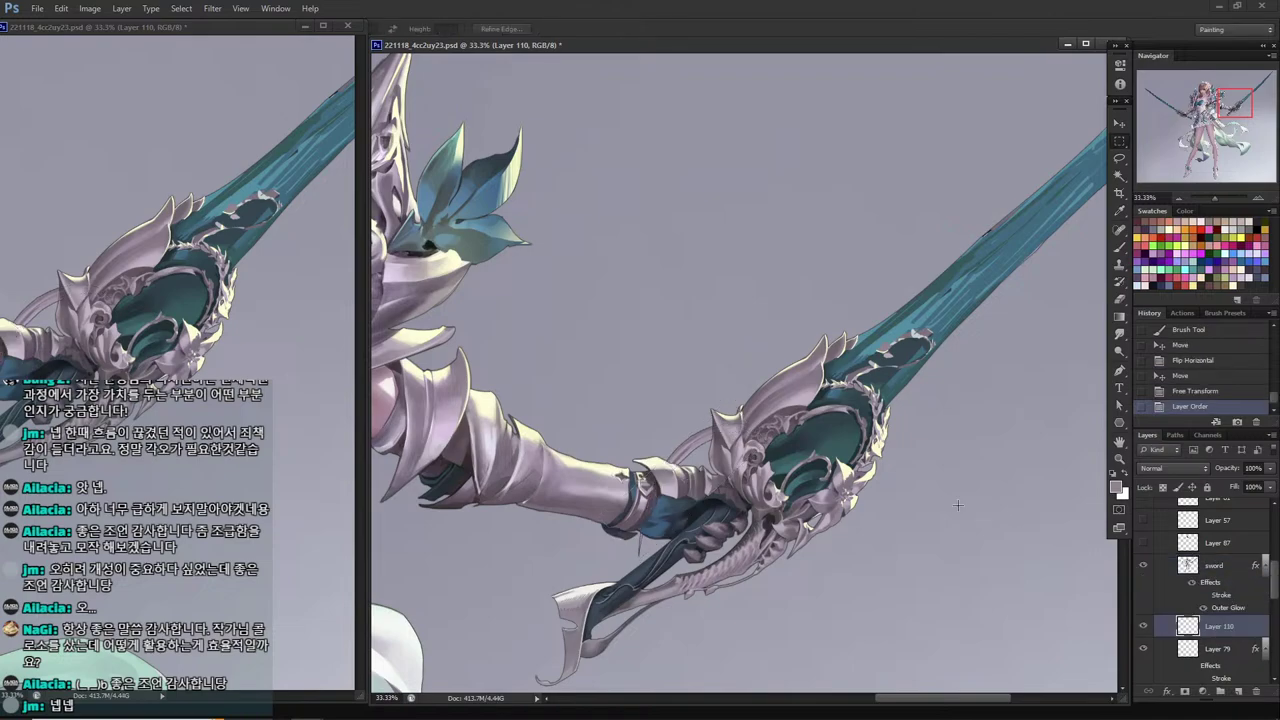
drag(848, 490, 812, 520)
key(ctrl+t)
drag(758, 577, 745, 541)
key(Return)
drag(716, 497, 732, 449)
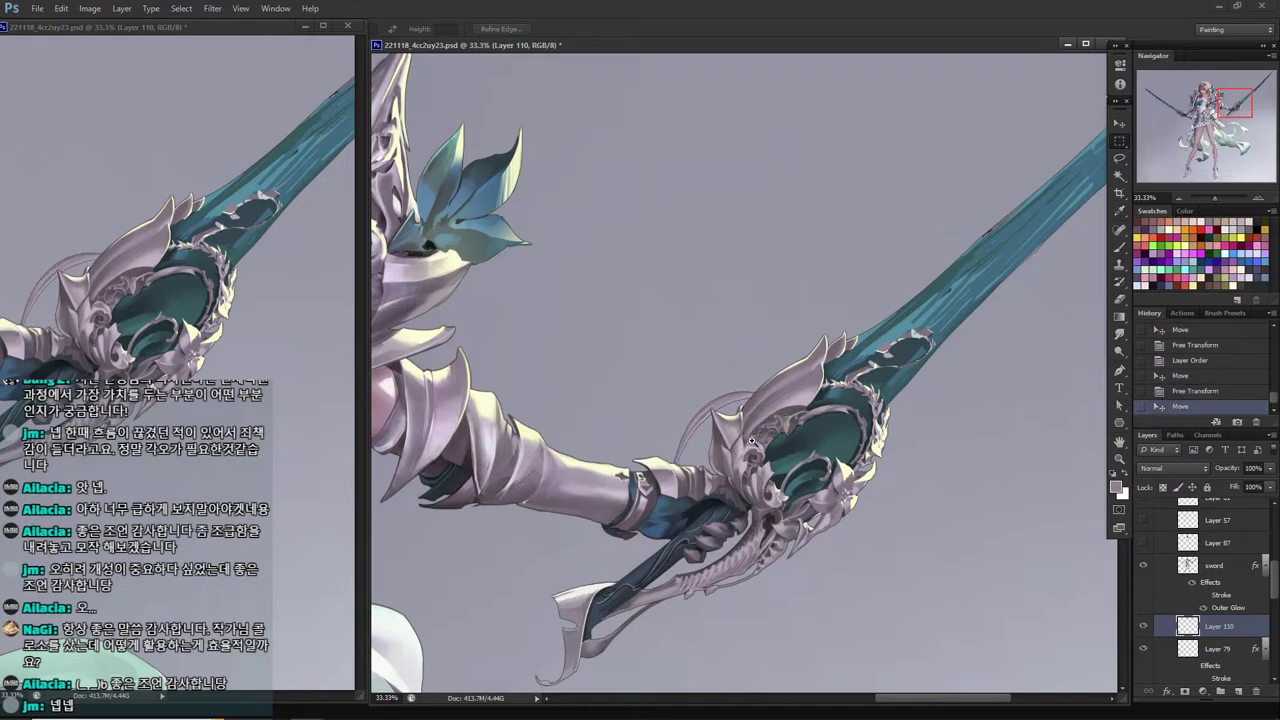
Load the crescent's shape as a selection and brush a pale cream highlight along its upper arc.
key(ctrl+minus)
key(ctrl+minus)
key(ctrl+minus)
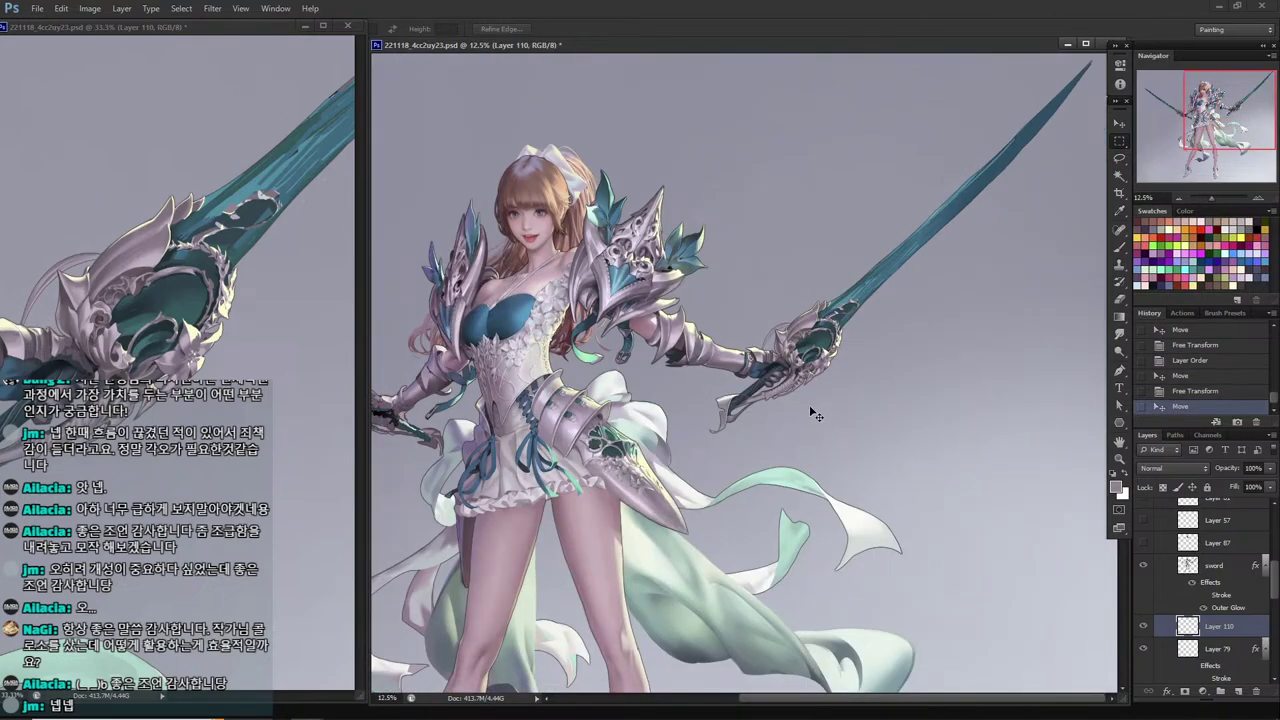
drag(812, 412, 807, 408)
key(ctrl+plus)
key(ctrl+plus)
key(ctrl+plus)
key(ctrl+plus)
key(ctrl+plus)
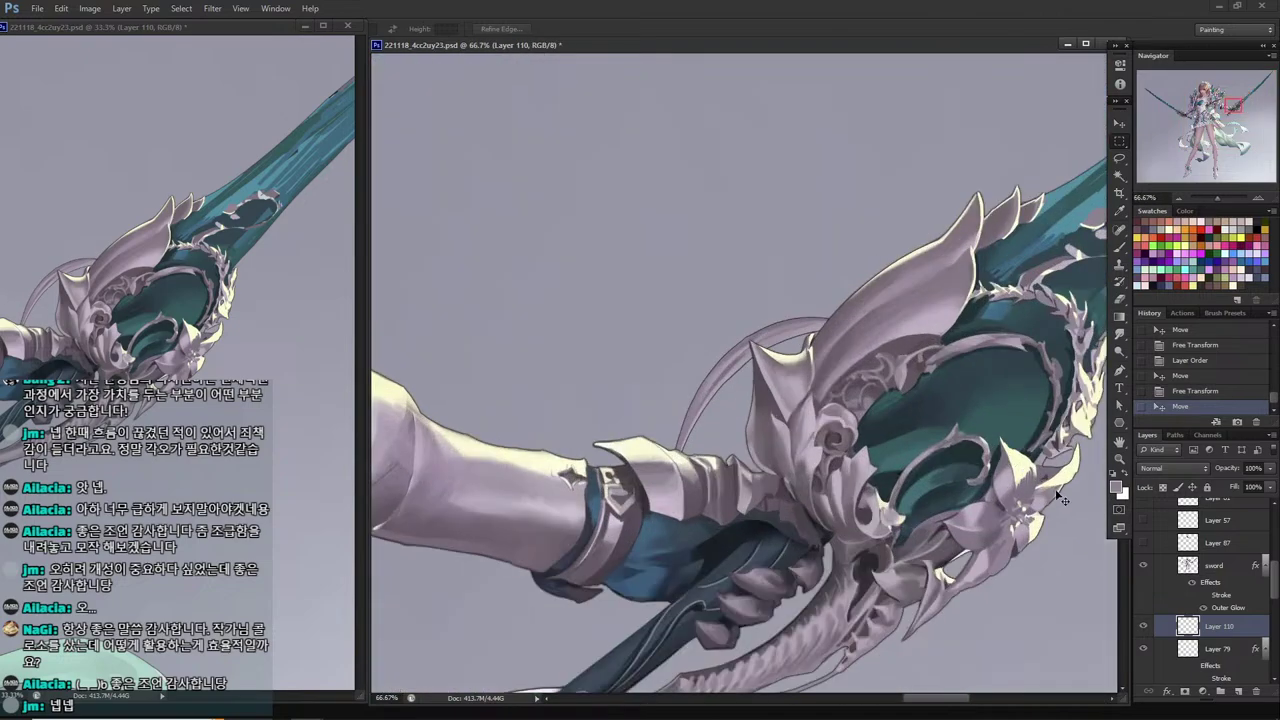
ctrl+click(1187, 626)
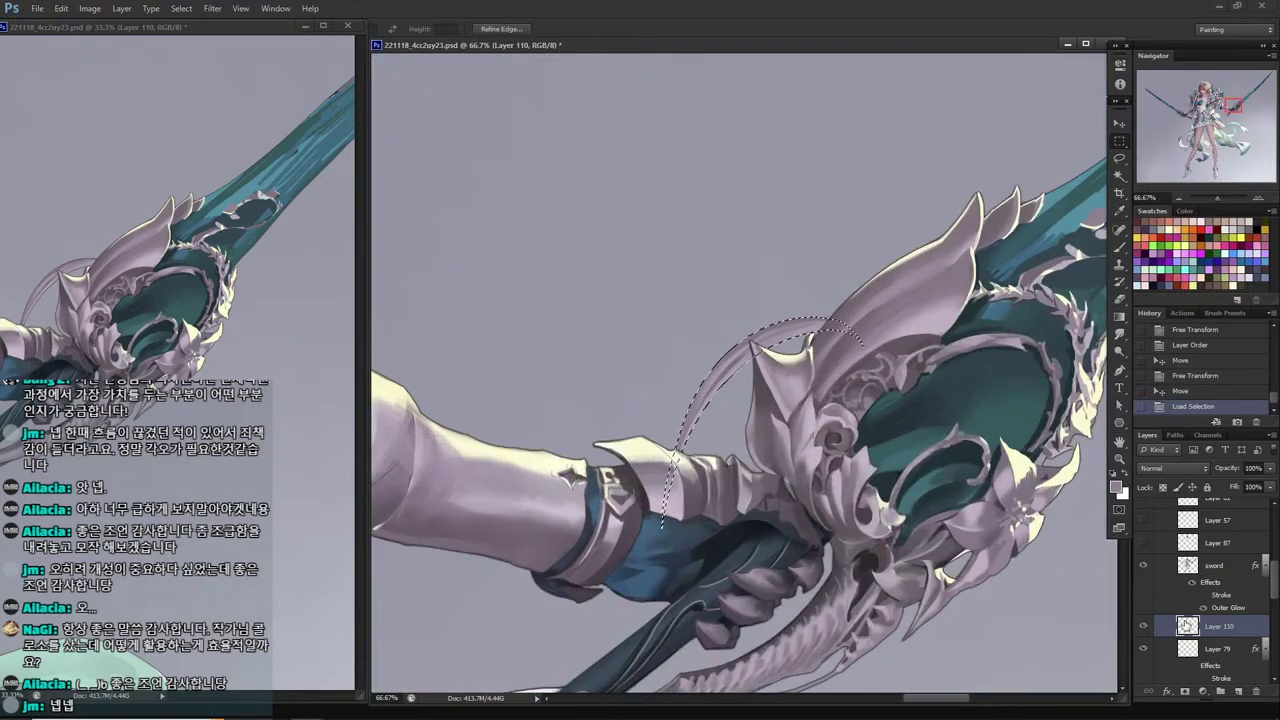
key(b)
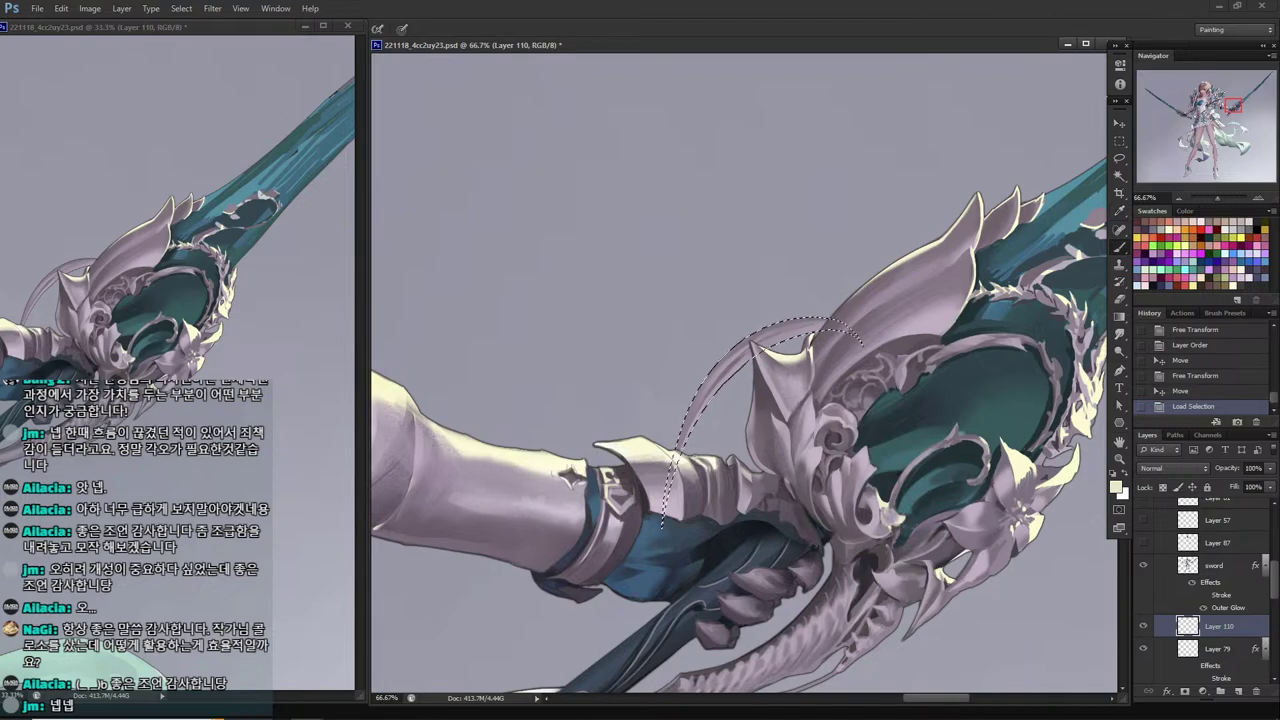
mouse_move(824, 326)
mouse_down()
mouse_move(781, 319)
mouse_move(809, 313)
mouse_move(824, 333)
mouse_move(752, 336)
mouse_up()
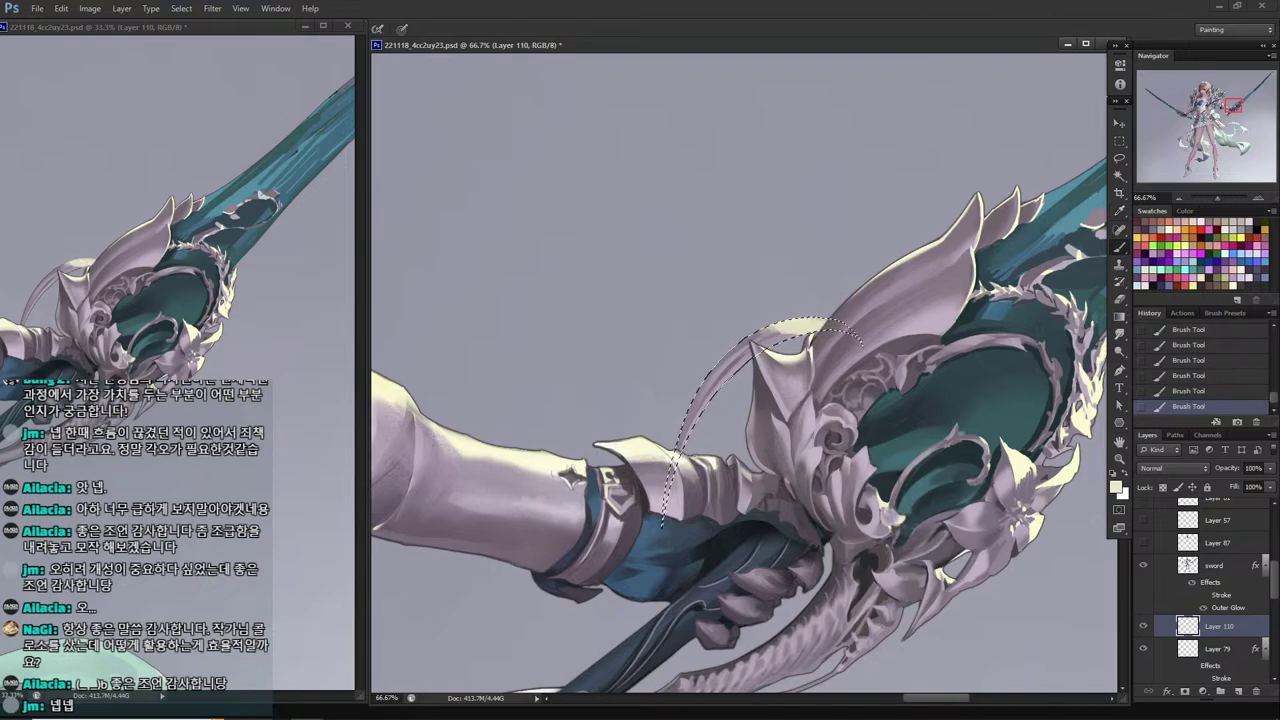
Refine the cream highlight on the crescent's upper arc with mauve and pale cream tones sampled from the artwork.
click(1142, 626)
click(1142, 626)
key(alt)
alt+click(783, 318)
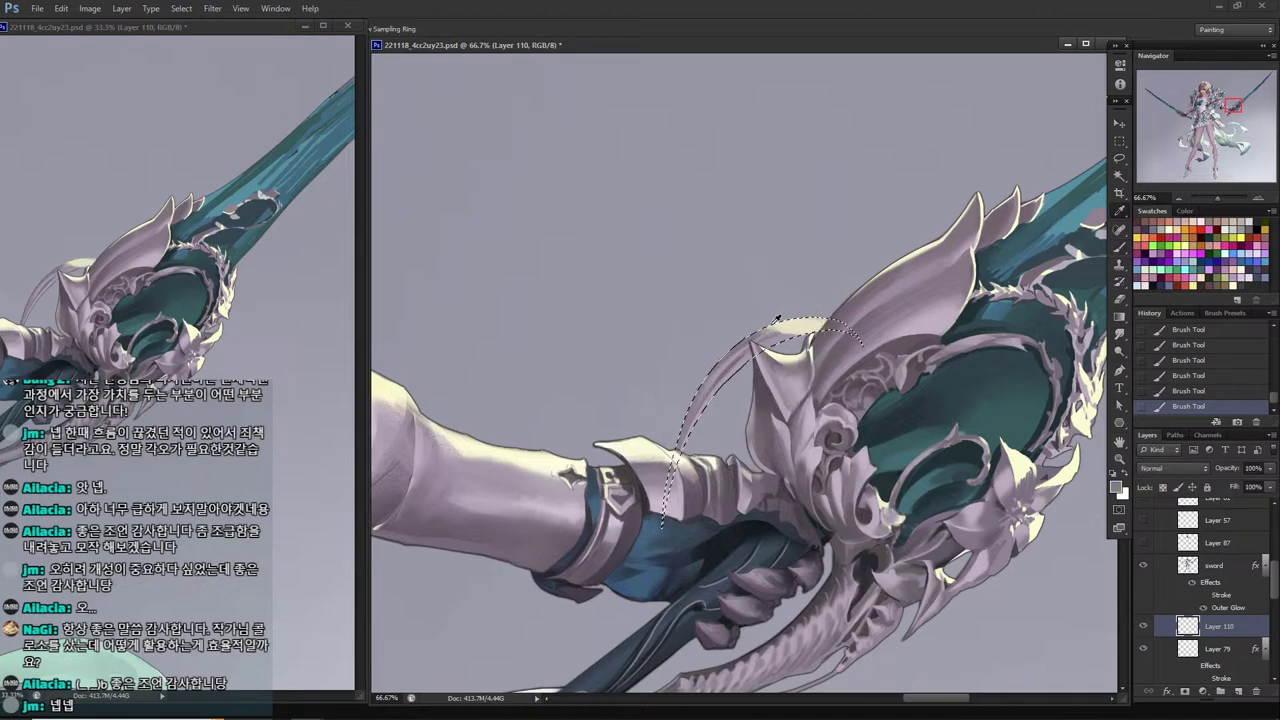
drag(785, 326, 752, 344)
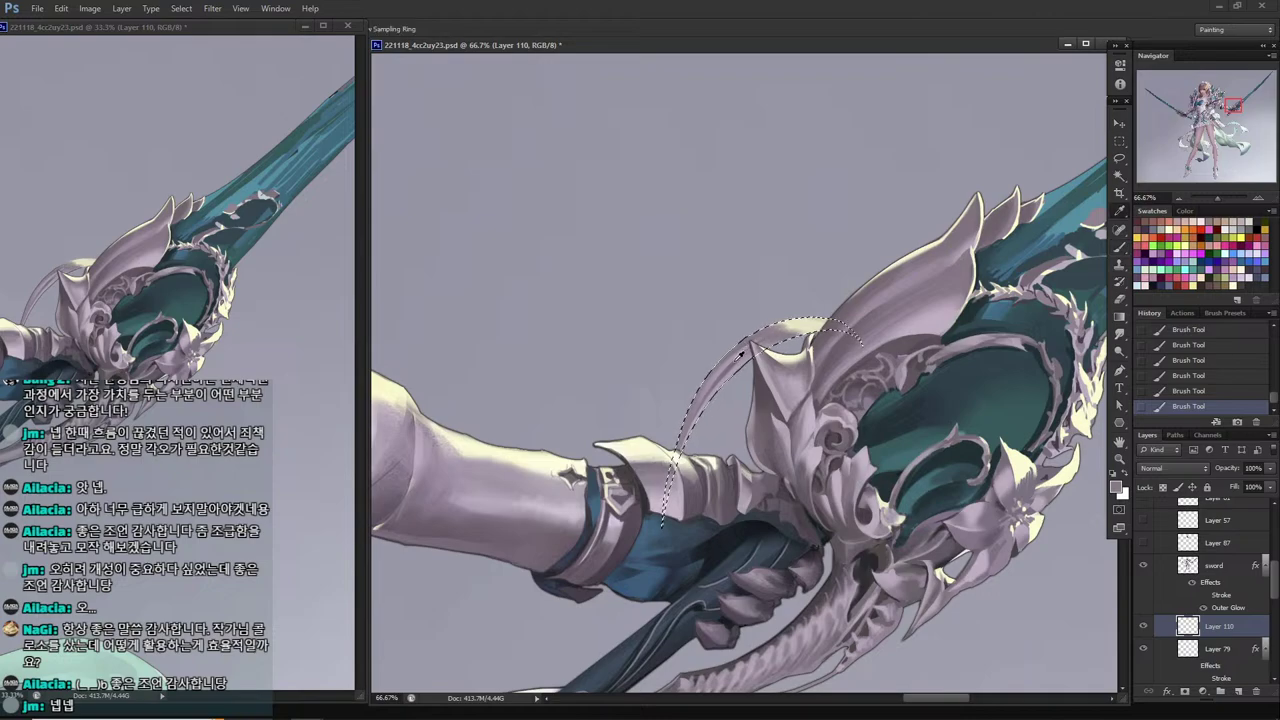
alt+click(766, 335)
alt+click(1028, 455)
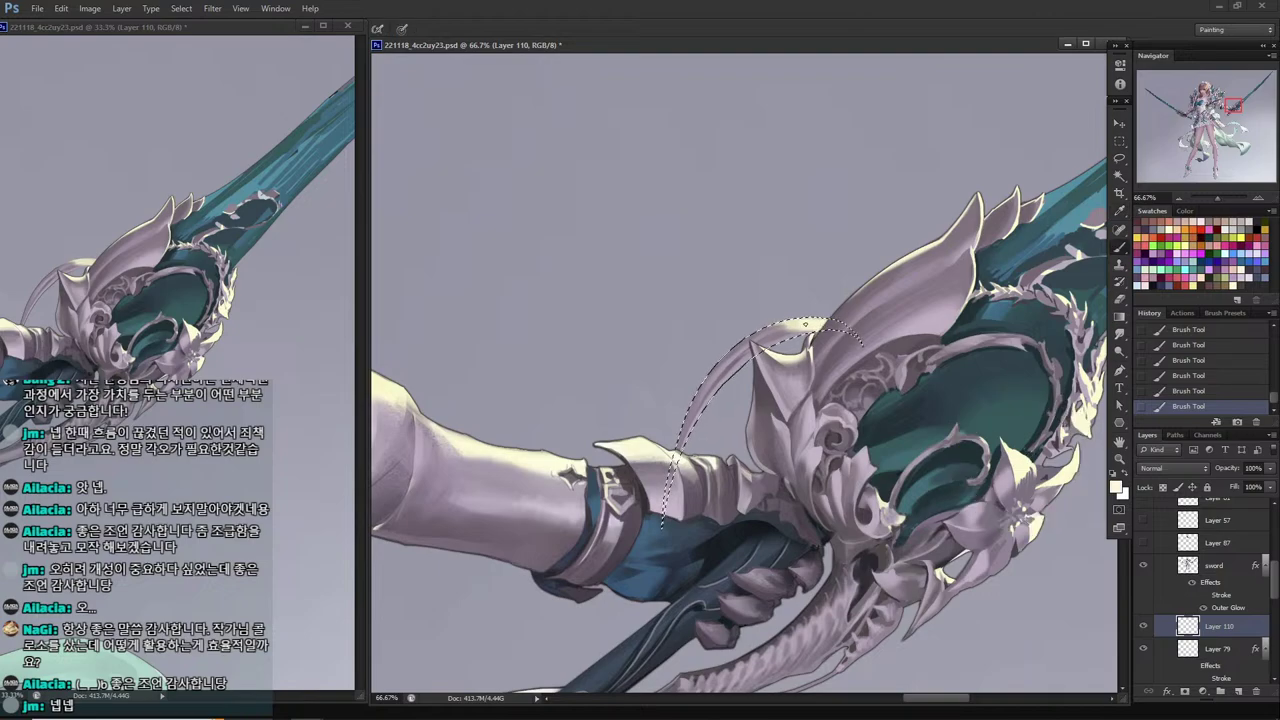
drag(805, 324, 788, 323)
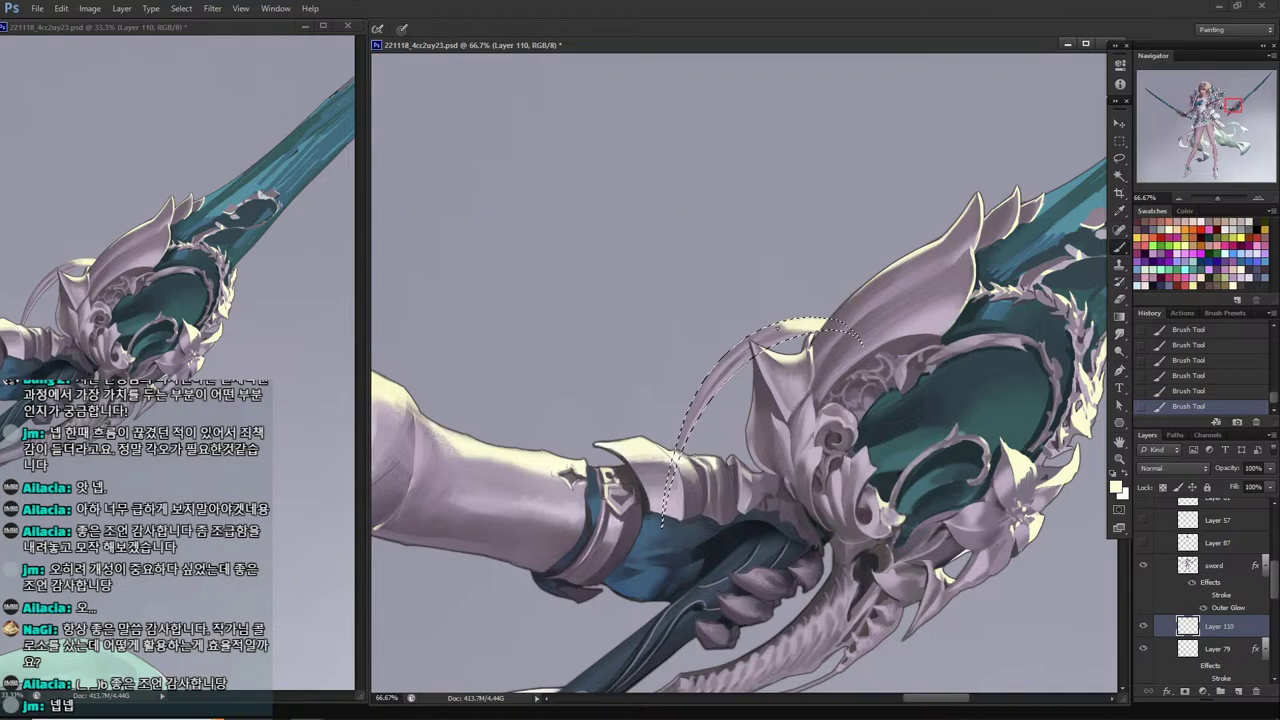
Blend the highlight's edge into the crescent with sampled mauve and cream tones, undoing the deselection so its shape stays selected.
alt+click(740, 355)
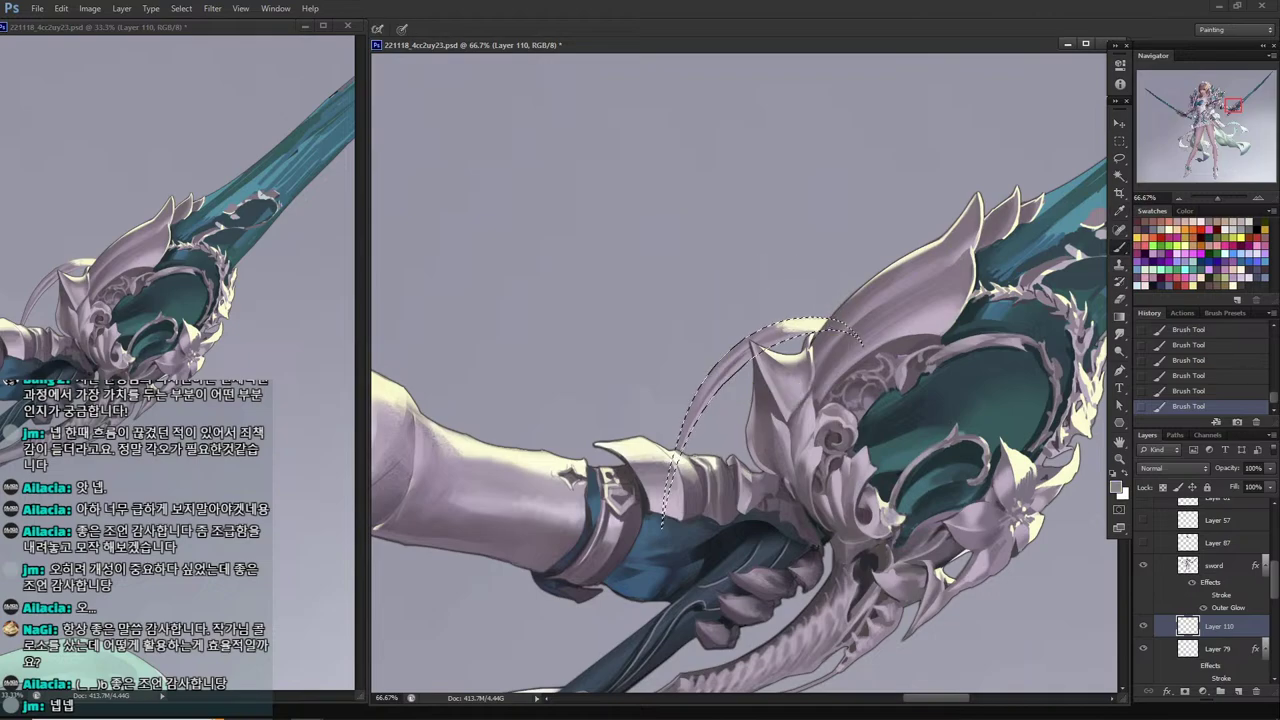
alt+click(801, 323)
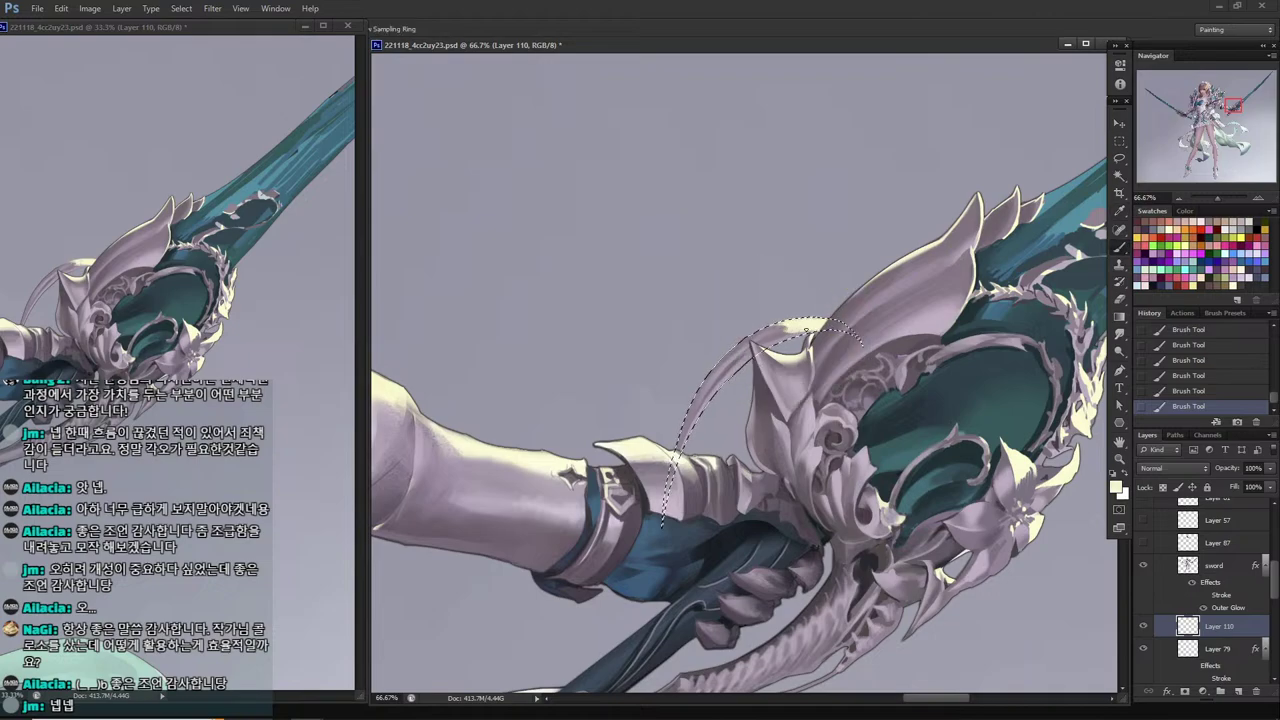
alt+click(778, 334)
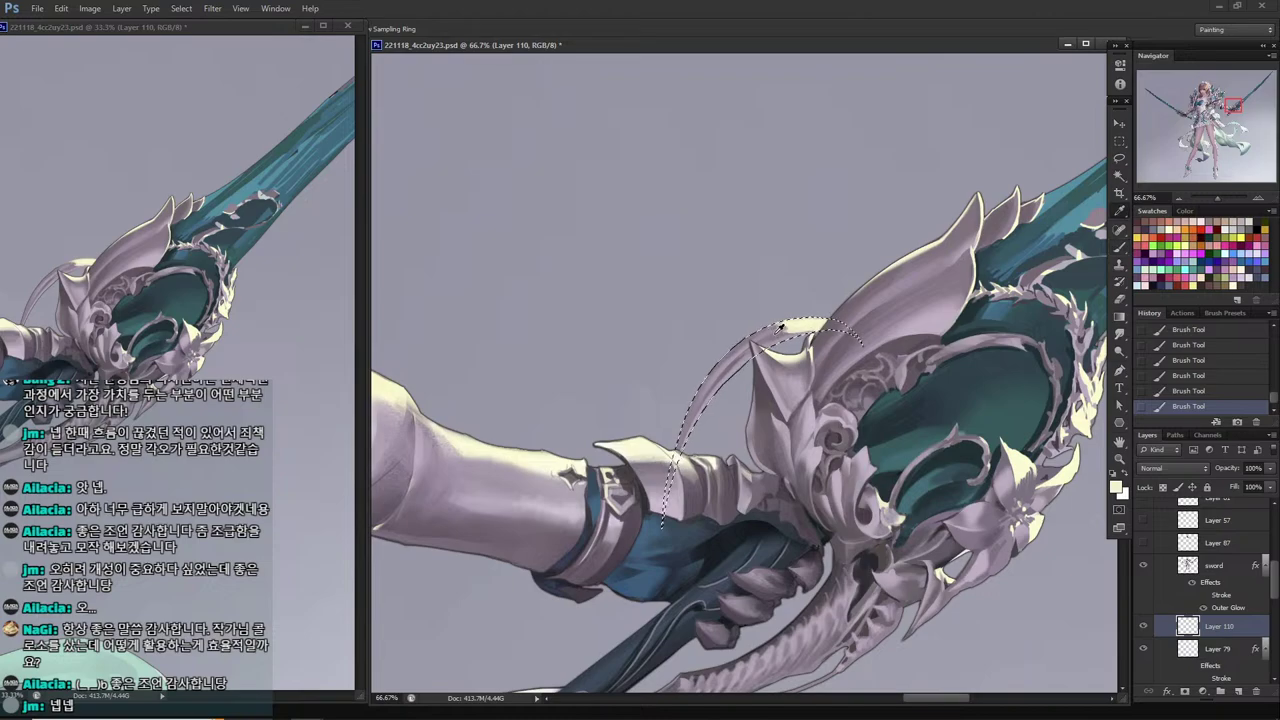
alt+click(638, 457)
key(ctrl+d)
key(ctrl+z)
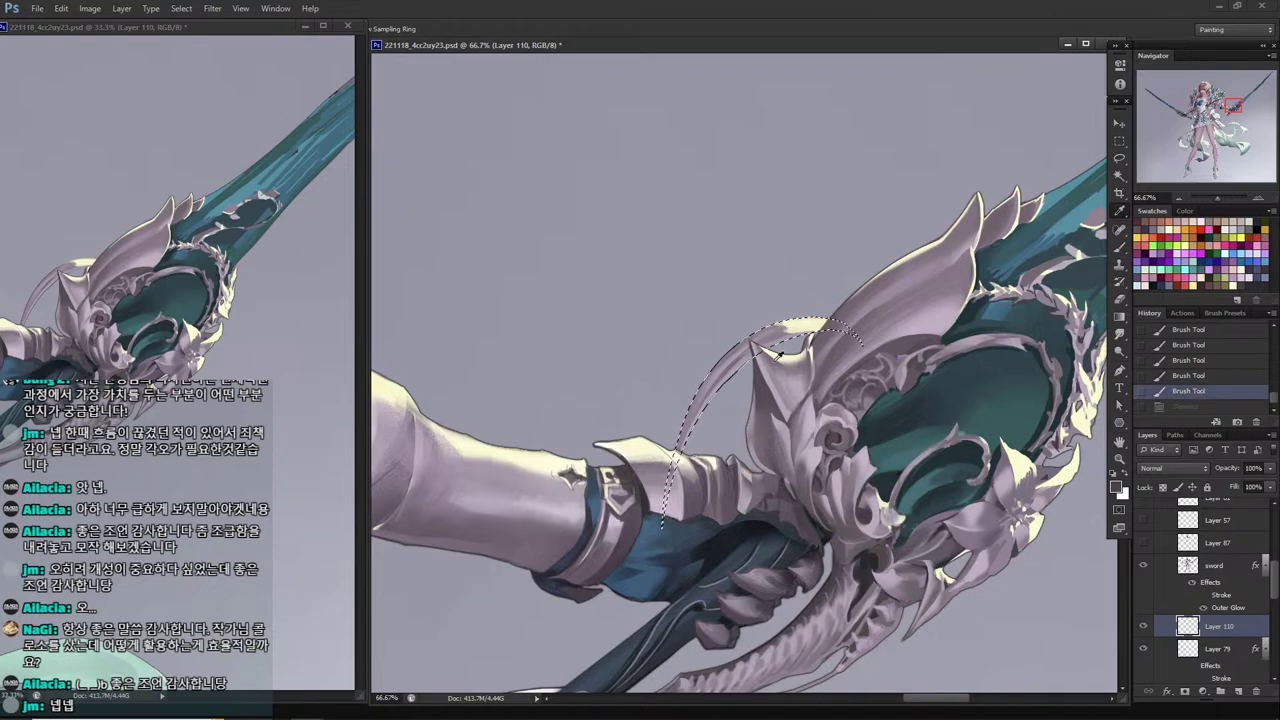
Brush sampled mauve tones over the crescent's upper arc and down its lower stretch, then clear the selection.
alt+click(860, 300)
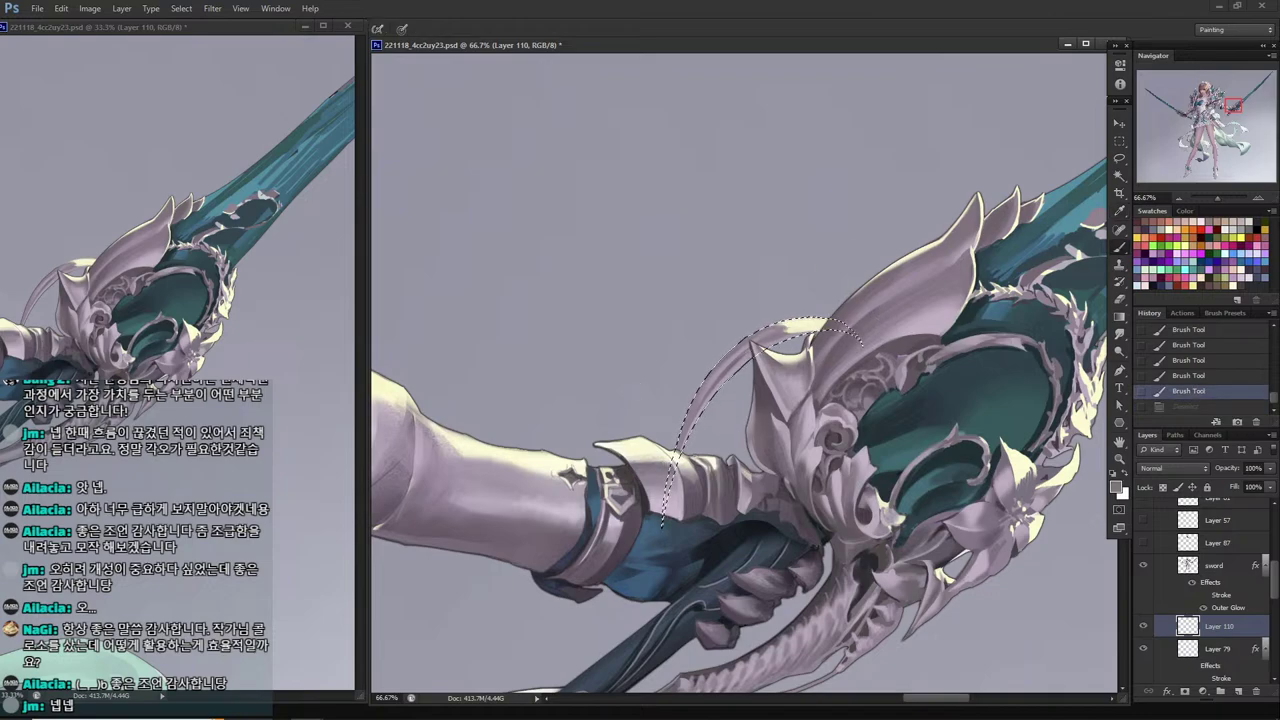
drag(784, 338, 815, 328)
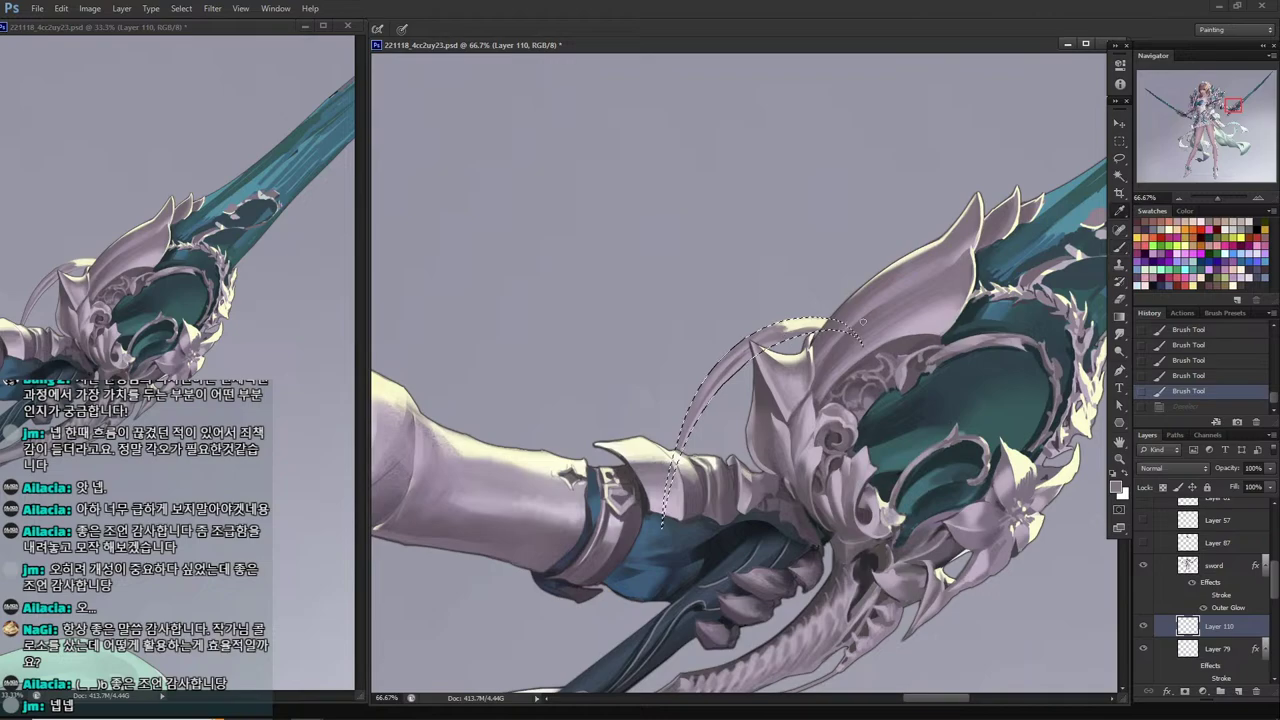
alt+click(902, 326)
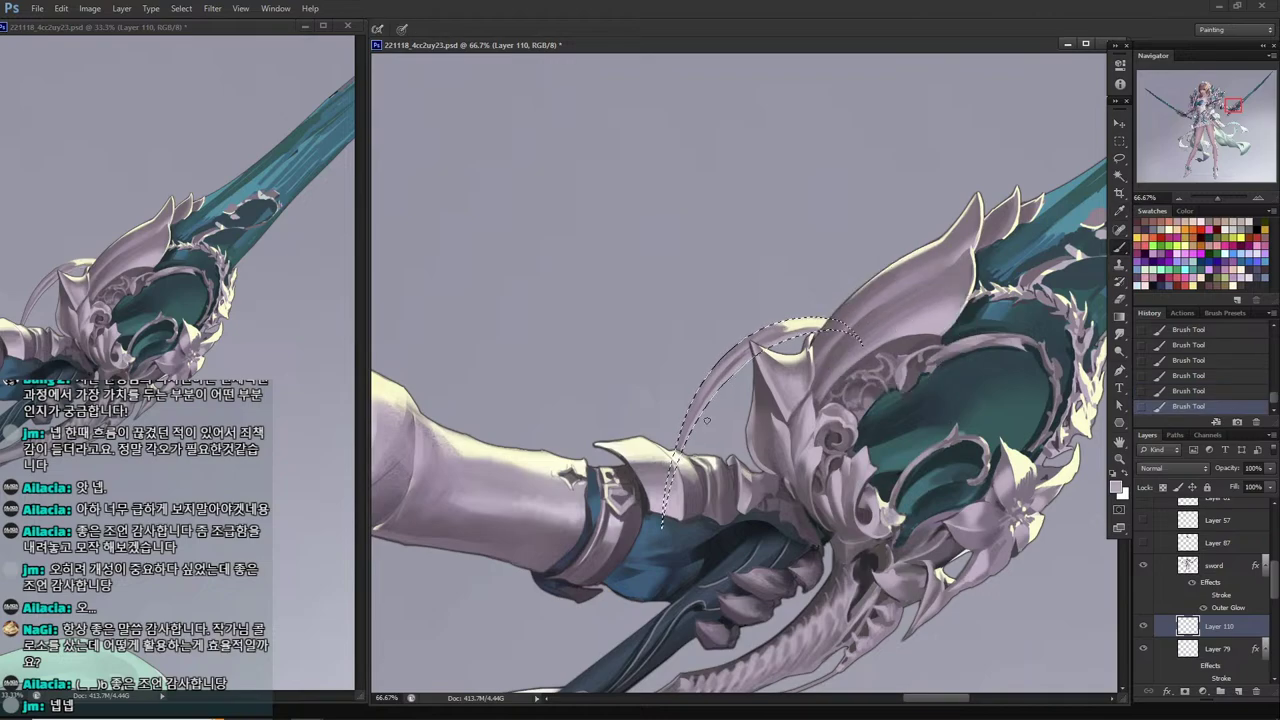
drag(690, 432, 706, 461)
alt+click(758, 335)
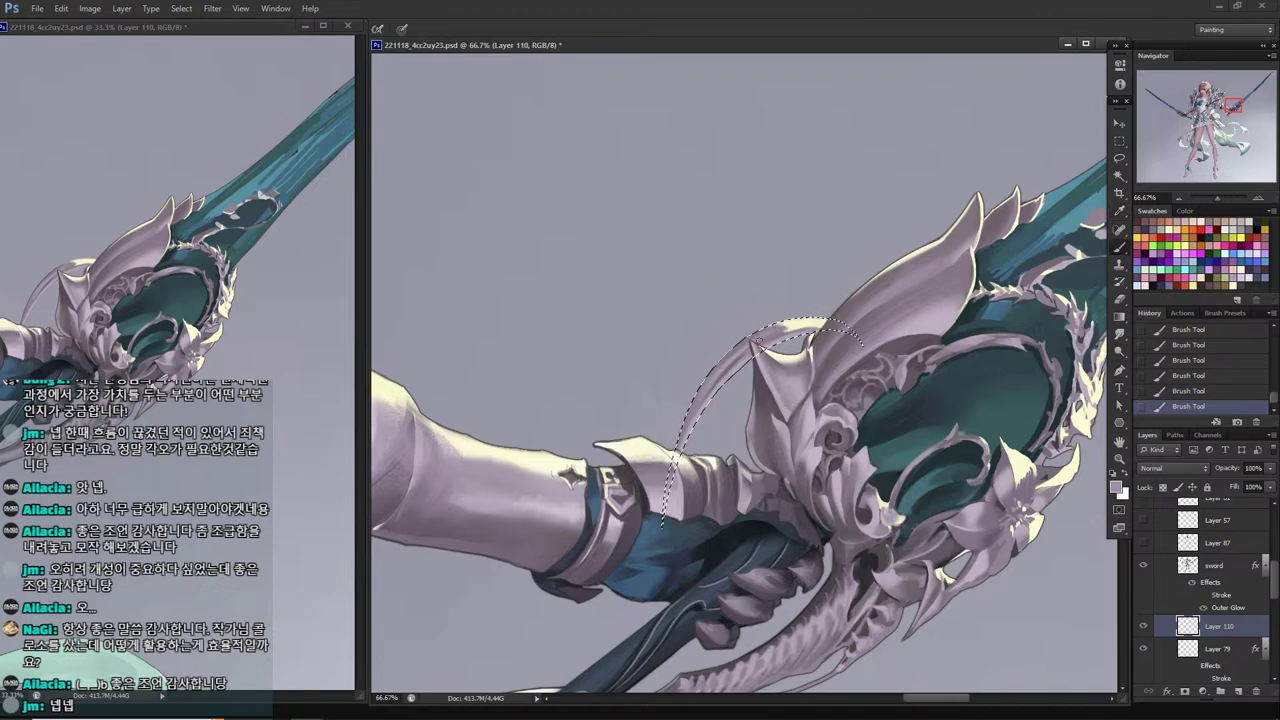
alt+click(759, 340)
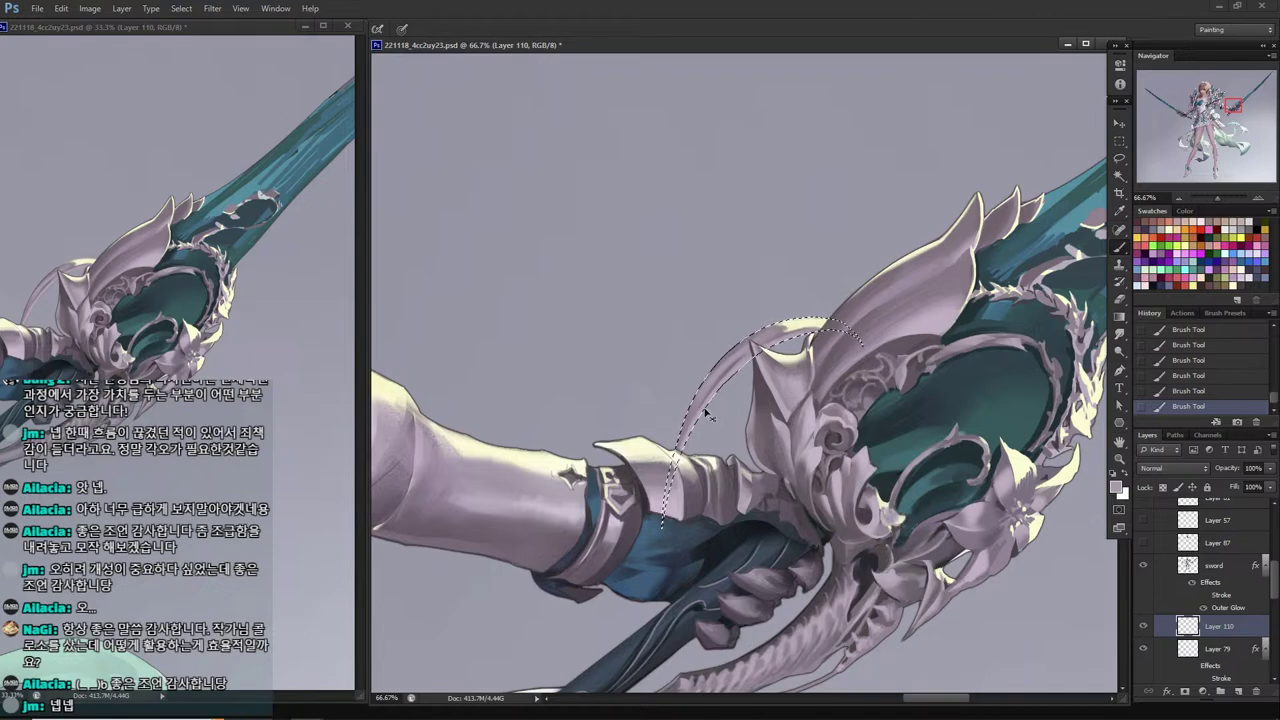
key(ctrl+d)
Save the document and check the crescent against the whole figure by hiding and showing Layer 110.
scroll(750, 454, down, 4)
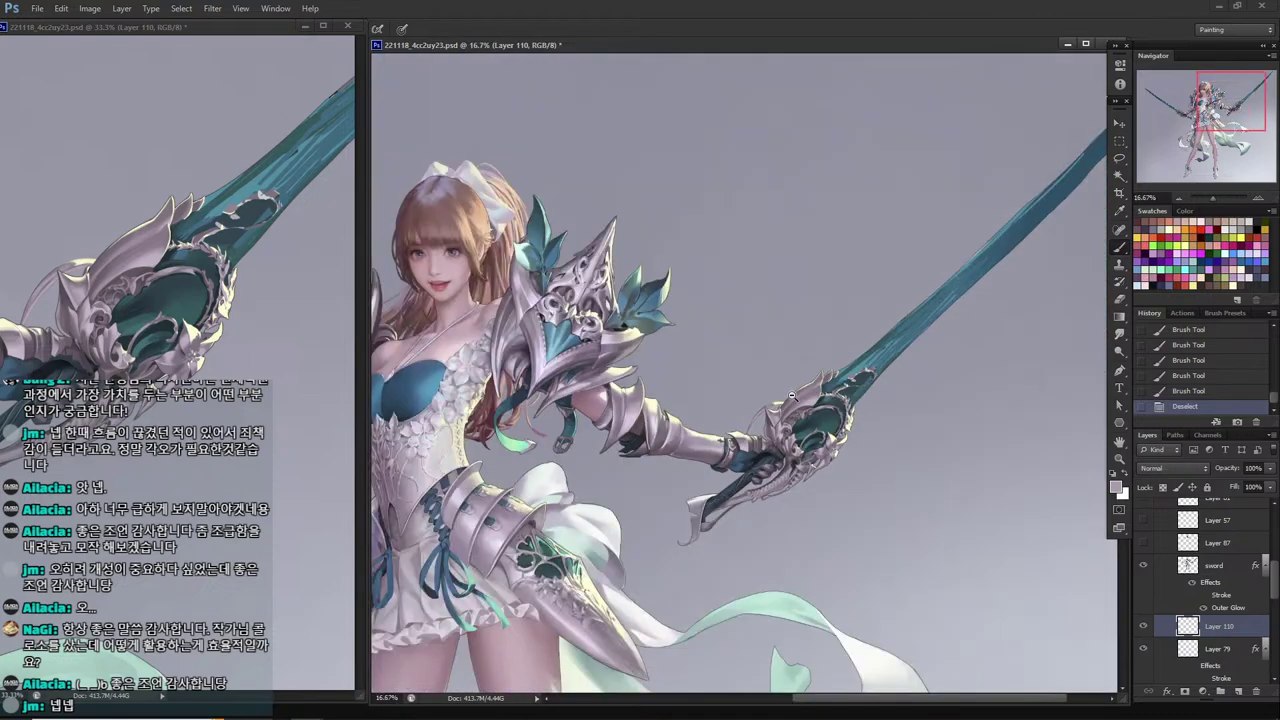
click(1212, 568)
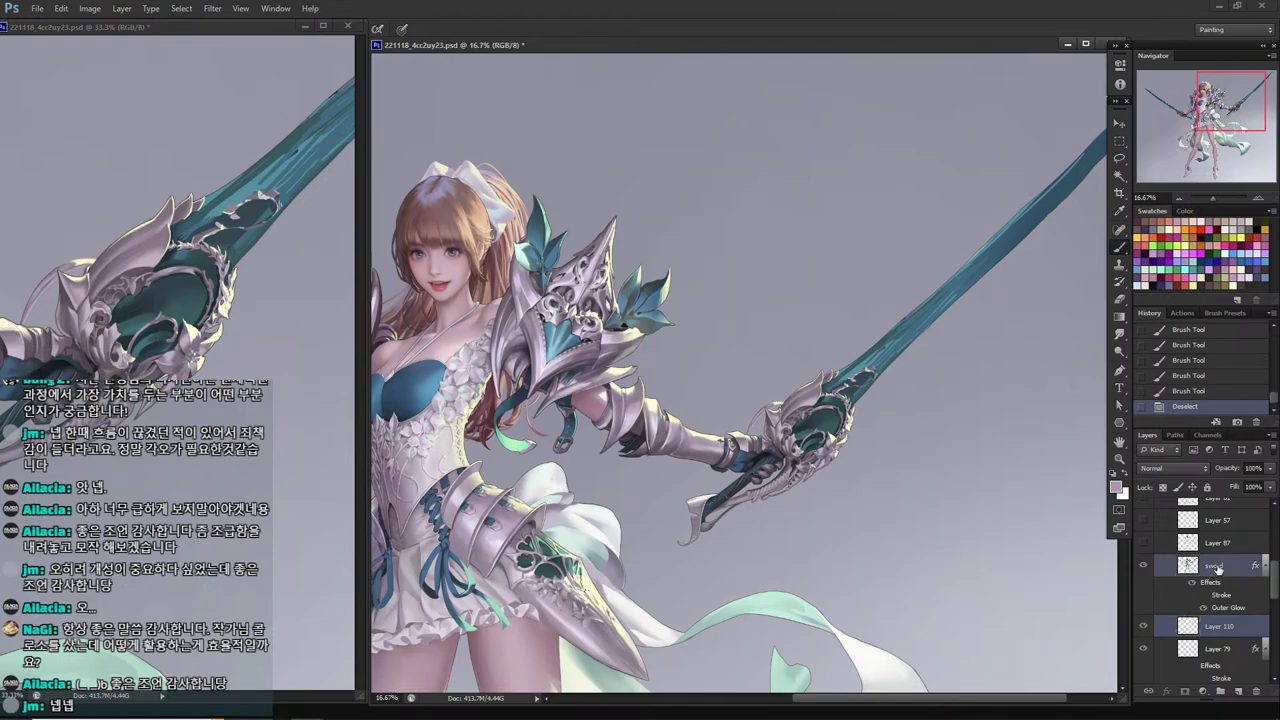
click(1212, 628)
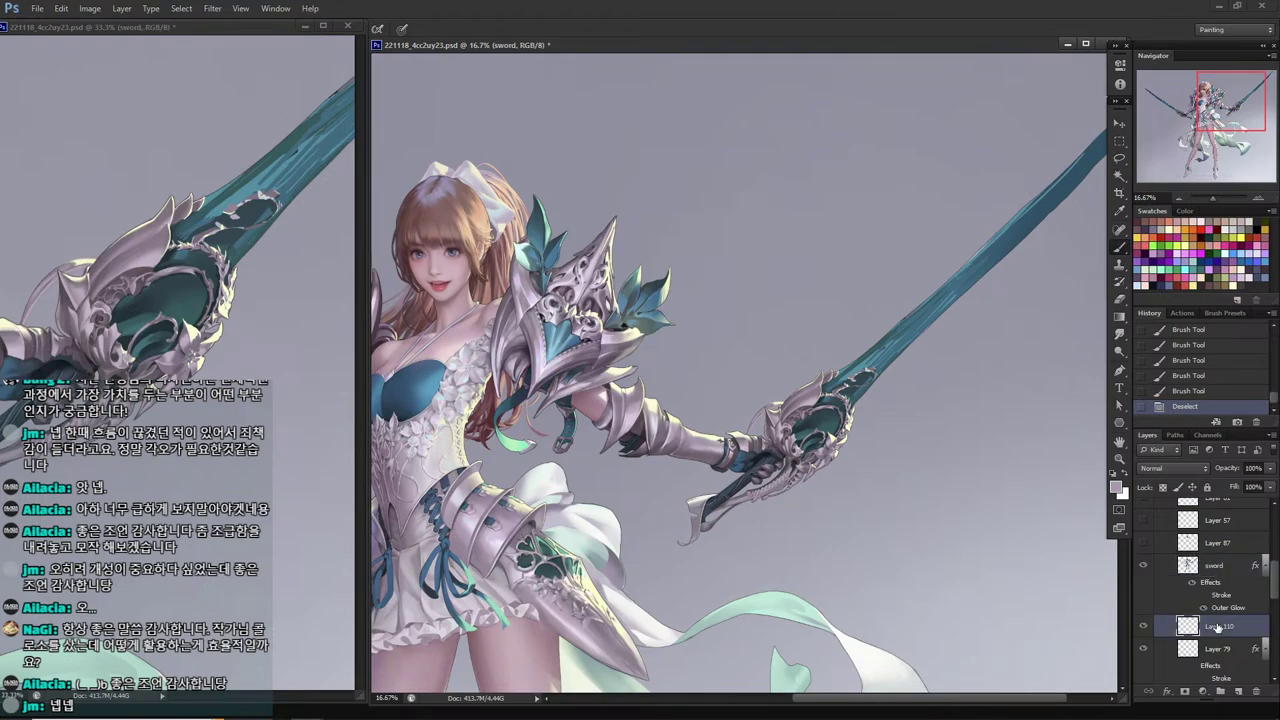
key(ctrl+s)
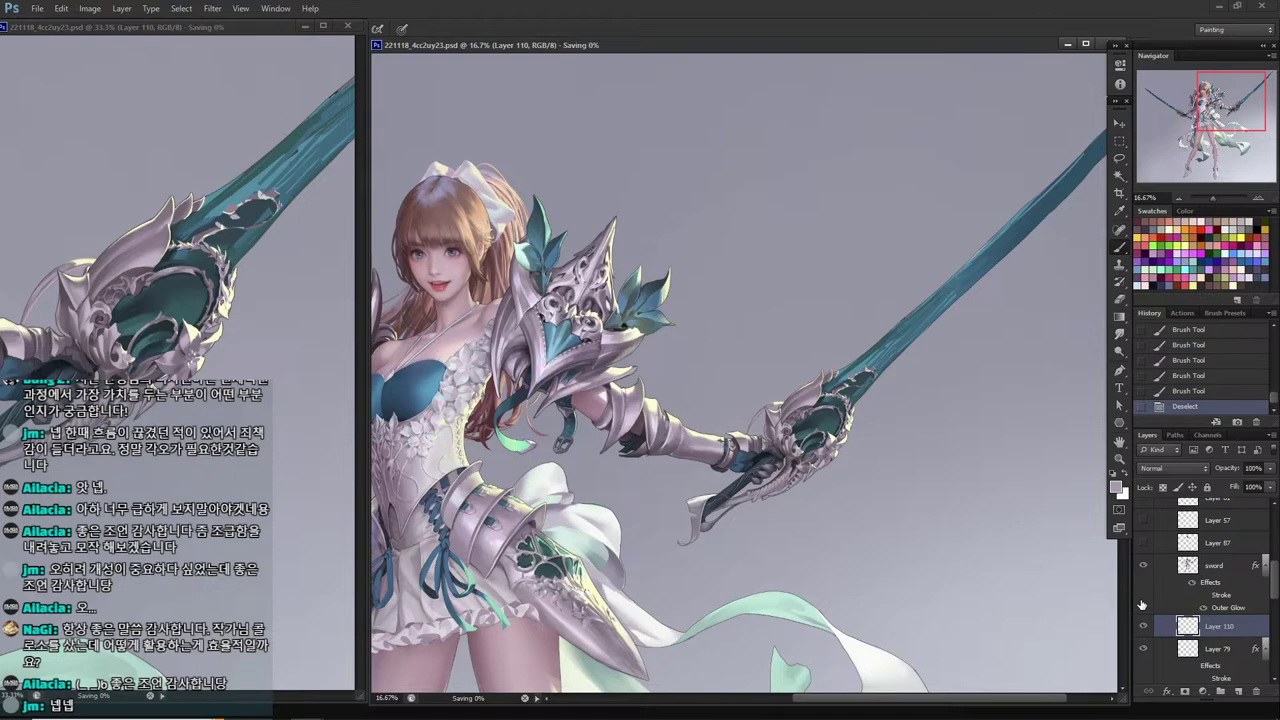
key(ctrl+minus)
key(ctrl+minus)
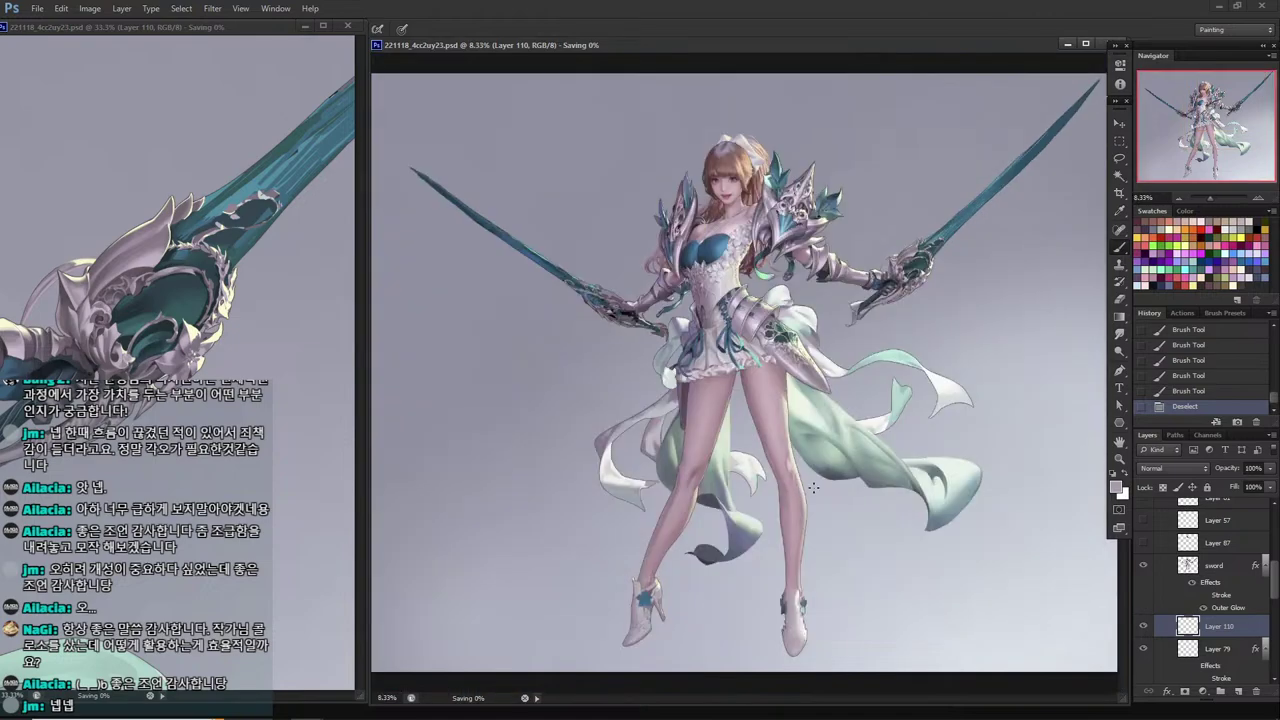
scroll(927, 262, up, 5)
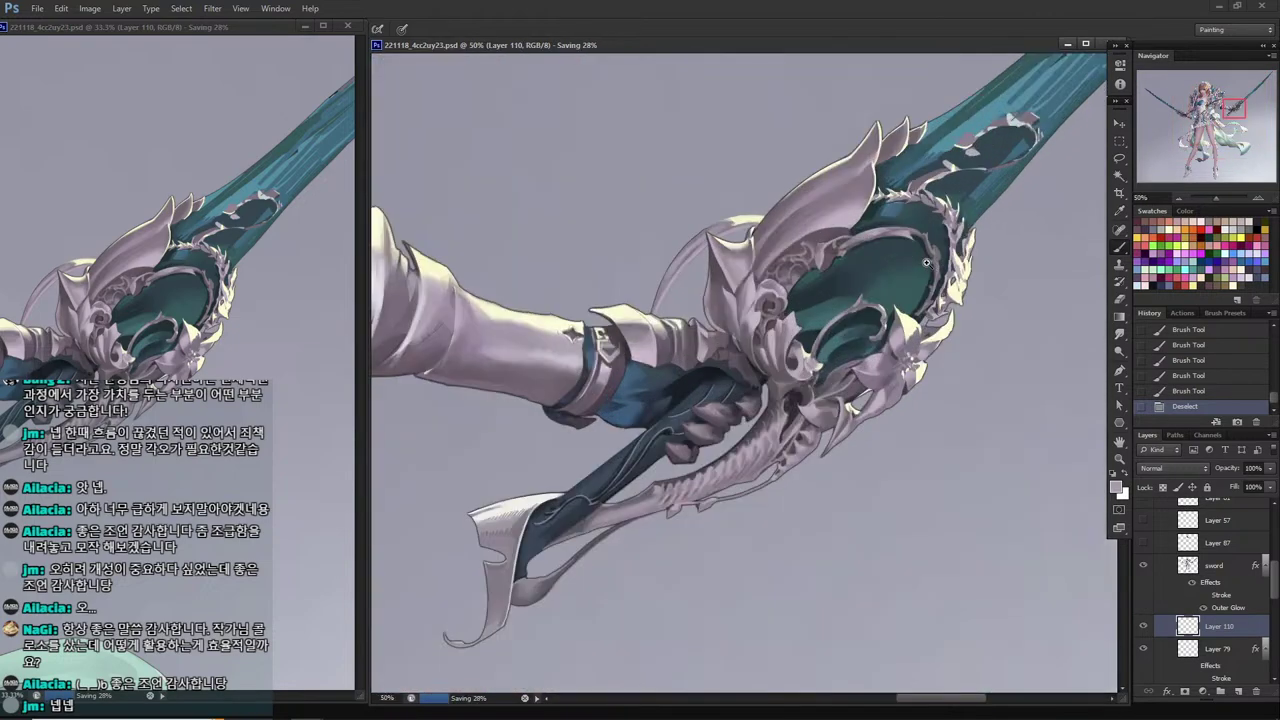
click(1144, 627)
click(1144, 627)
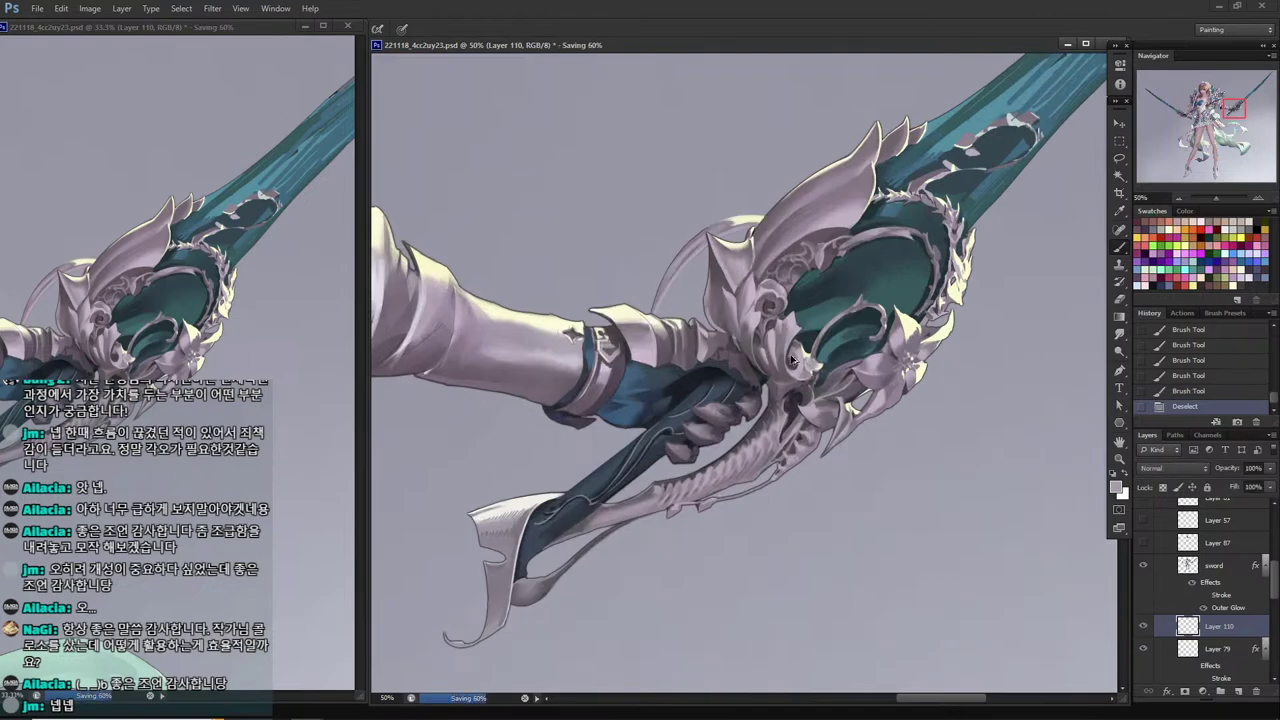
Duplicate the crescent on Layer 110, place the copy over the sword grip and warp it into a longer, sweeping curve.
drag(756, 339, 683, 483)
key(ctrl+t)
right_click(607, 449)
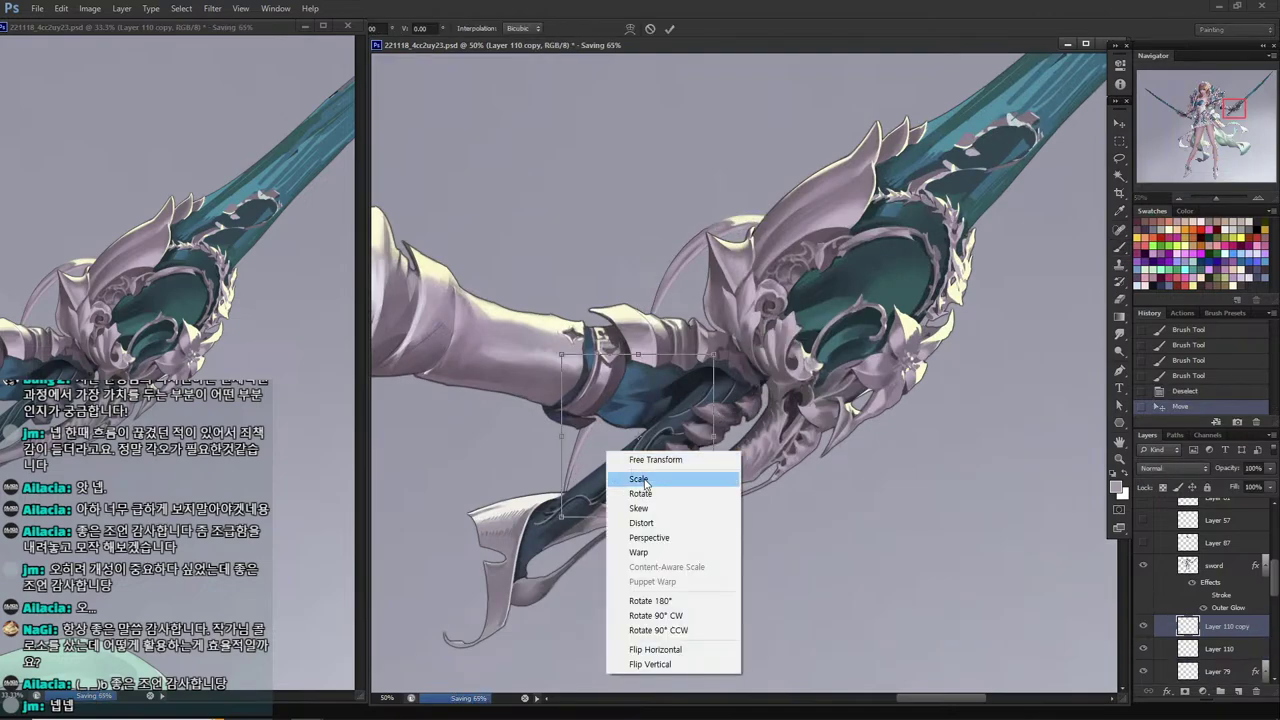
click(650, 552)
drag(562, 515, 486, 501)
mouse_move(557, 437)
mouse_down()
mouse_move(588, 447)
mouse_move(603, 412)
mouse_move(630, 428)
mouse_move(620, 402)
mouse_move(688, 452)
mouse_move(655, 440)
mouse_move(631, 449)
mouse_move(630, 422)
mouse_up()
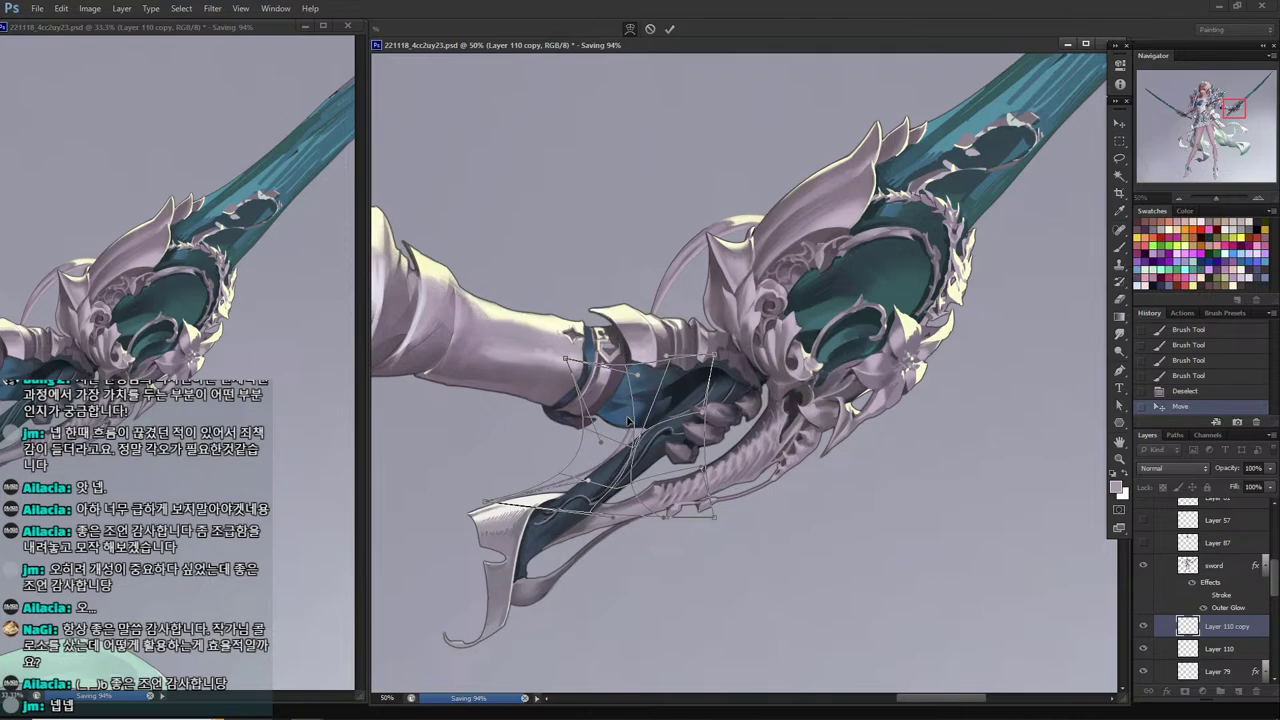
drag(637, 466, 566, 489)
drag(617, 452, 616, 446)
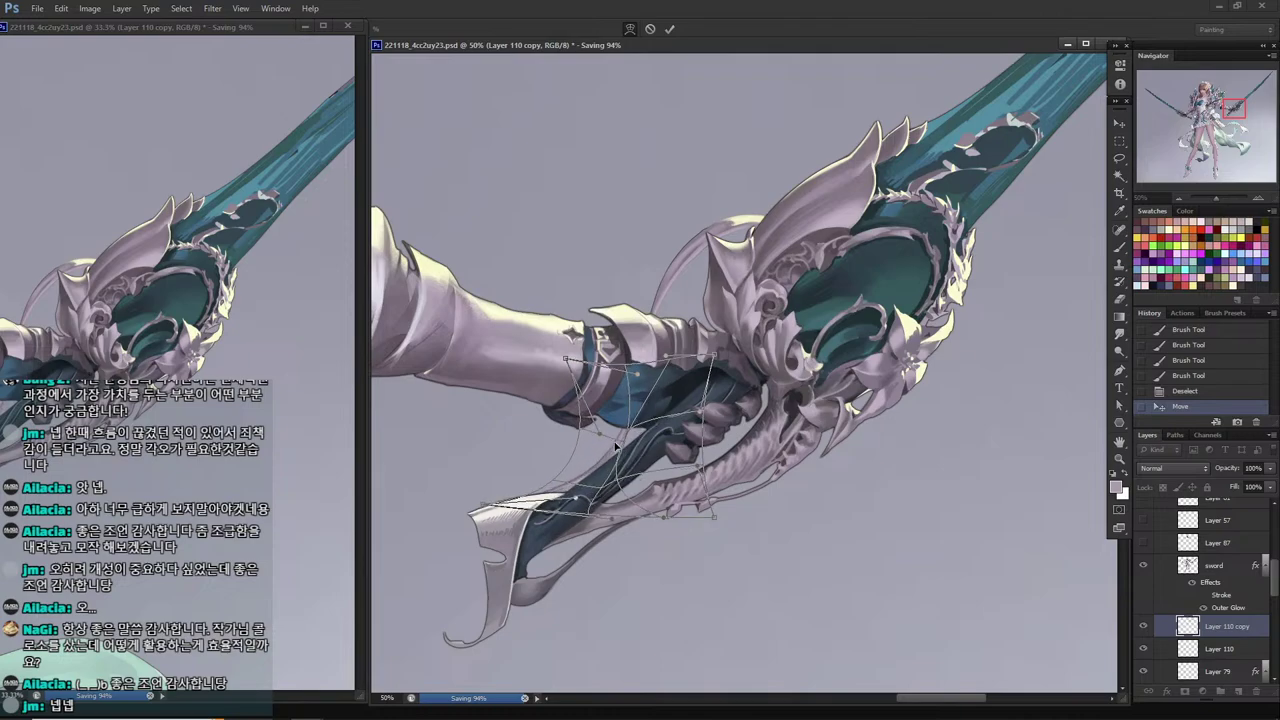
key(Return)
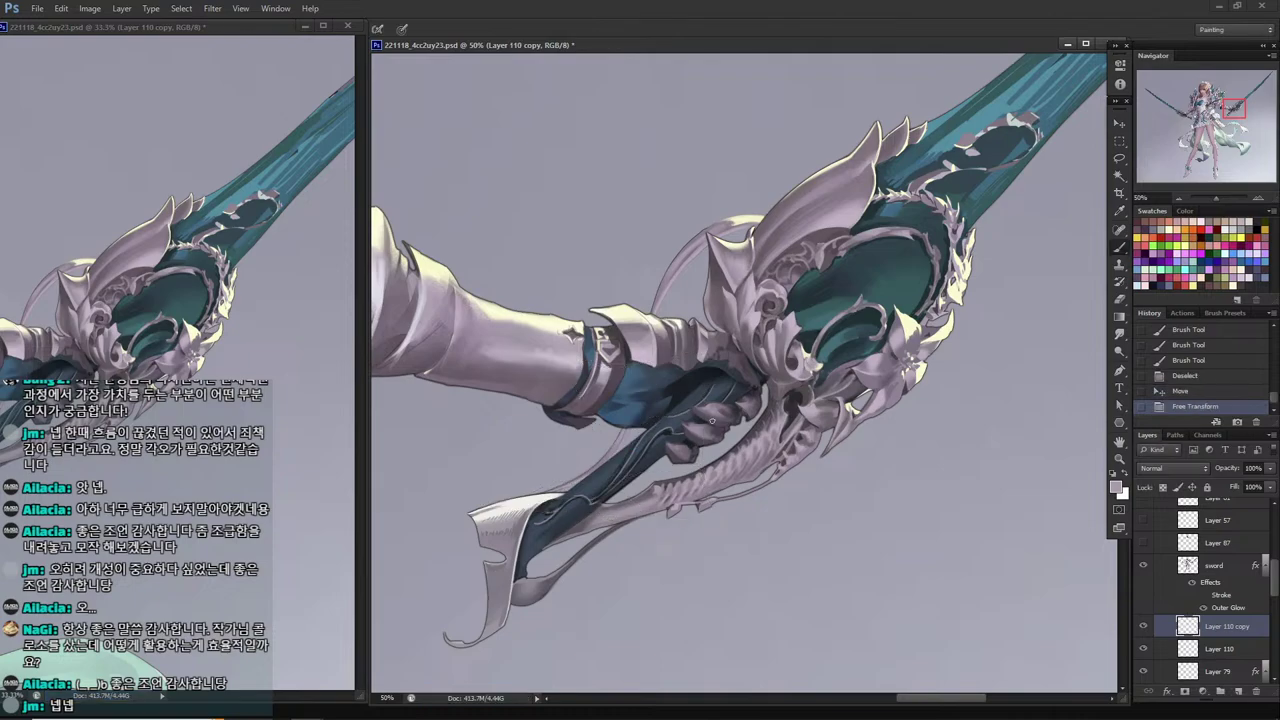
Move the warped crescent copy up beside the original behind the guard's petals and put its layer below Layer 110.
alt+click(607, 433)
alt+click(607, 433)
alt+click(607, 433)
drag(651, 603, 938, 659)
drag(919, 547, 920, 505)
scroll(945, 457, up, 3)
drag(945, 457, 906, 505)
drag(1226, 648, 1226, 660)
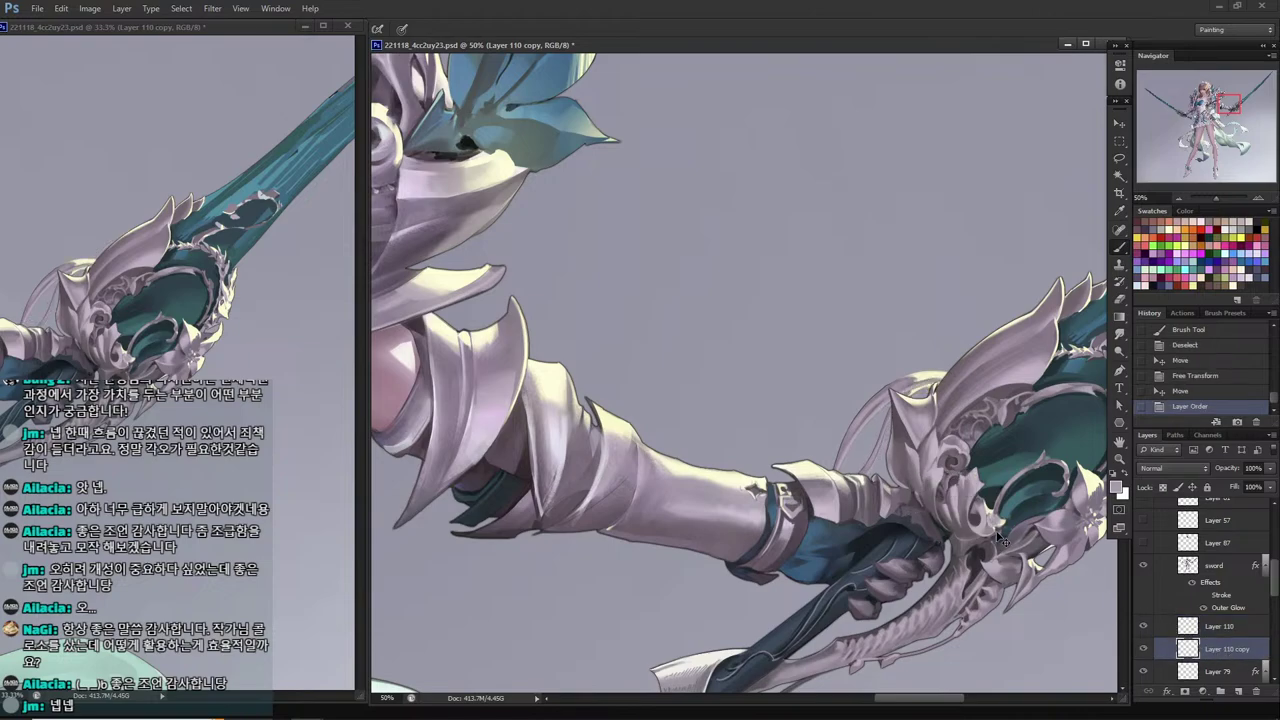
mouse_move(990, 531)
mouse_down()
mouse_move(1001, 537)
mouse_move(969, 521)
mouse_up()
Merge Layer 110 down into Layer 110 copy so both crescents share one layer.
scroll(1016, 543, down, 3)
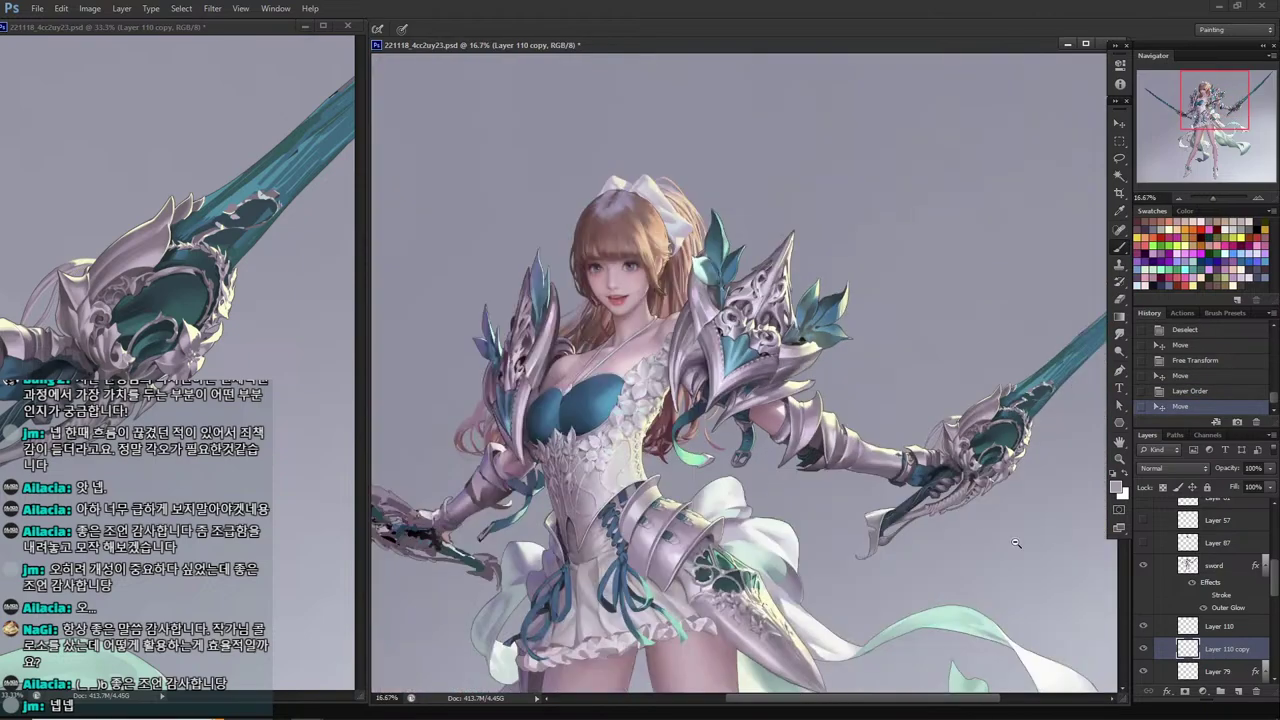
click(1215, 626)
key(ctrl+e)
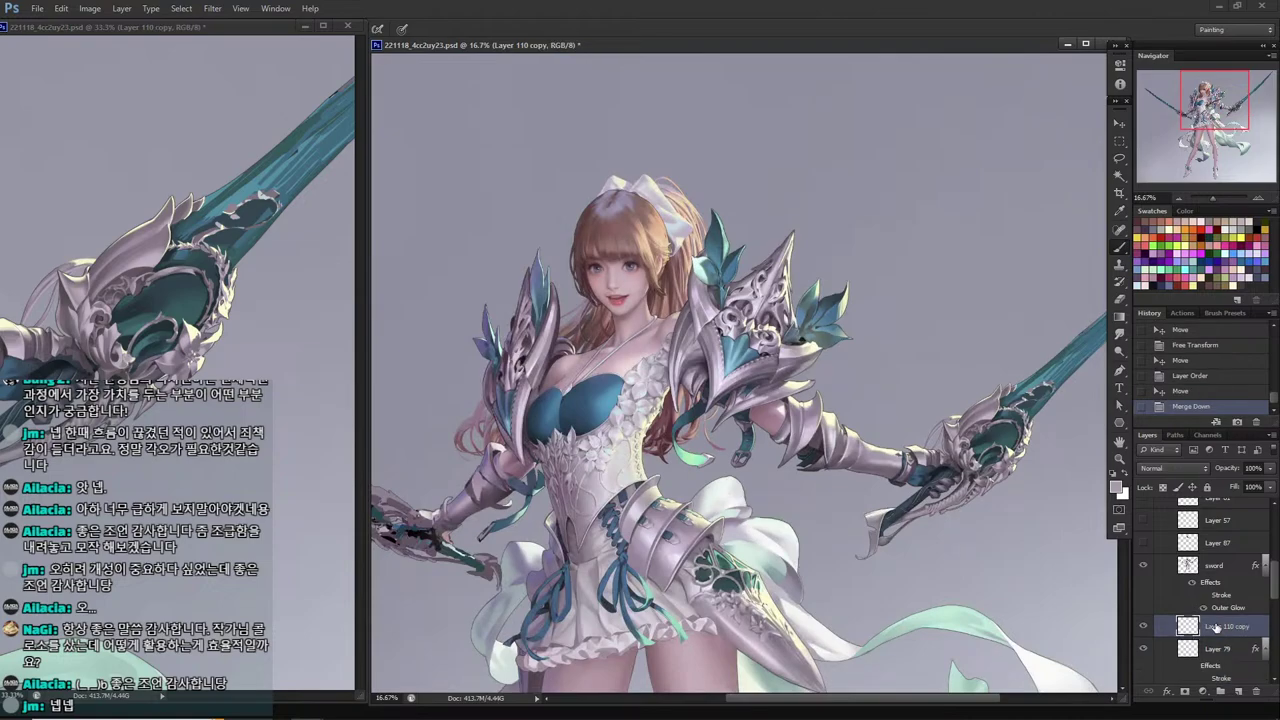
Try to merge the sword layer with Layer 110 copy, then undo the merge.
click(1218, 570)
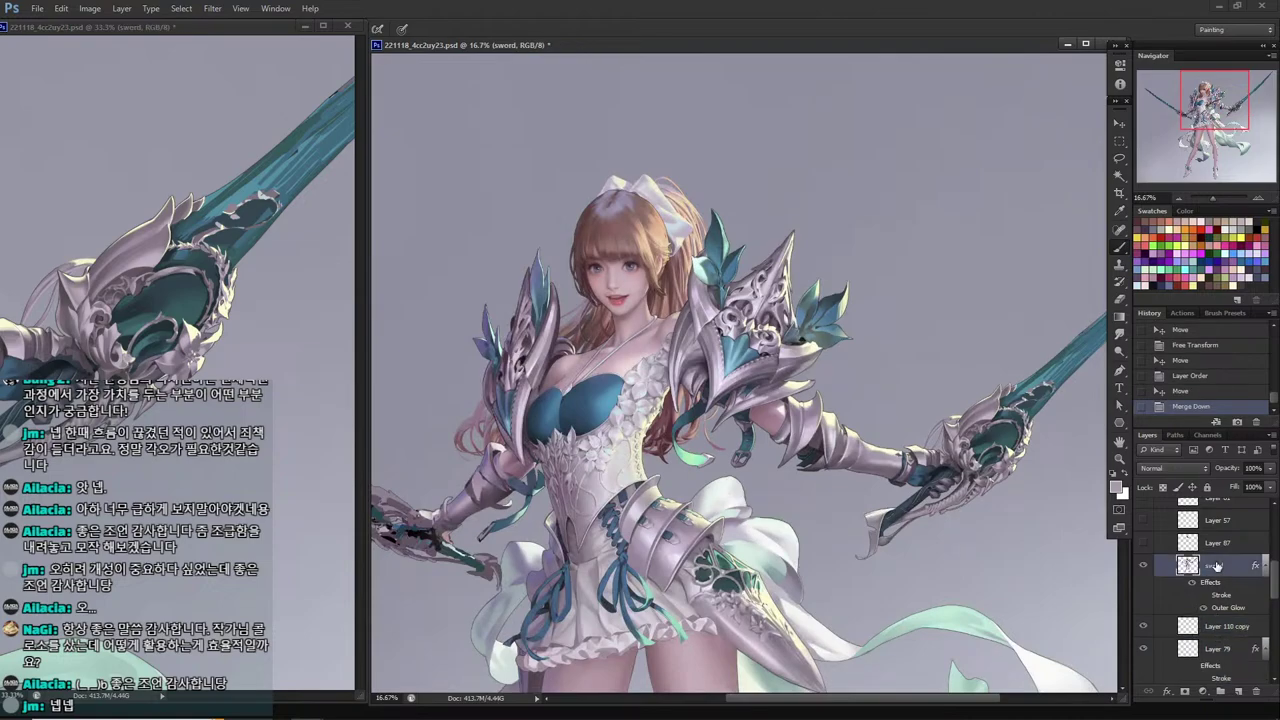
right_click(1219, 575)
click(1212, 632)
ctrl+click(1216, 628)
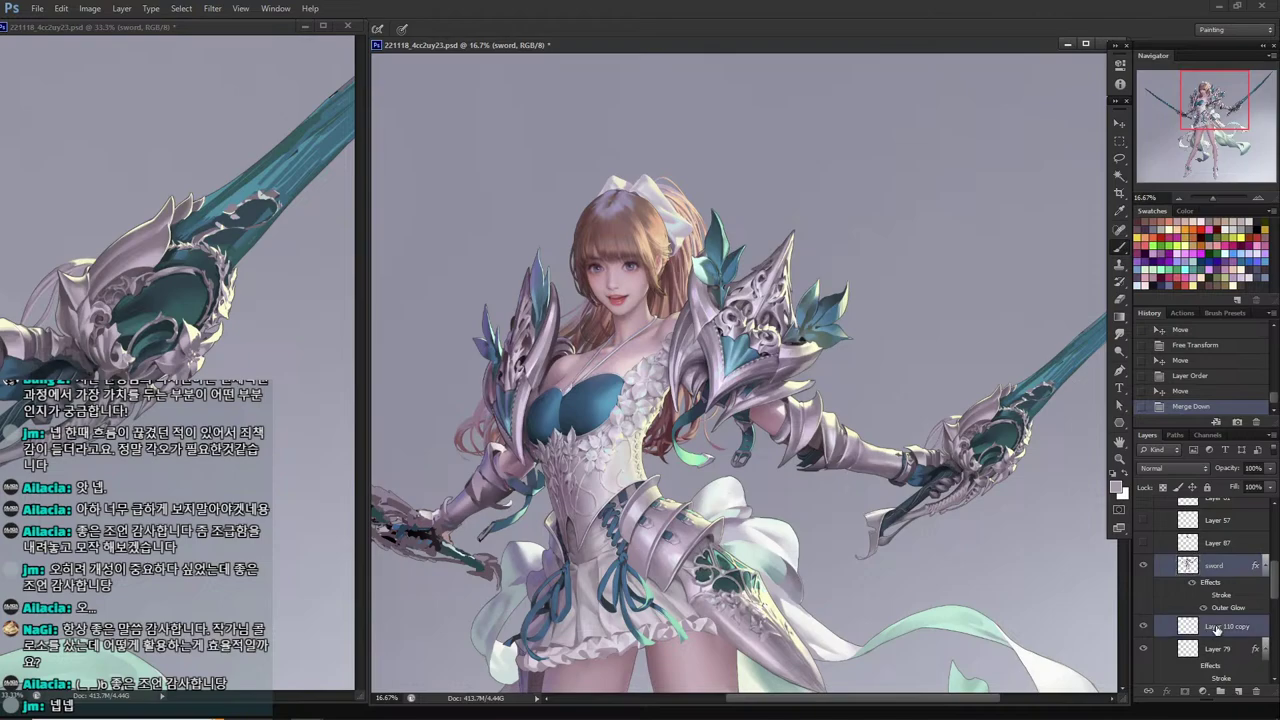
key(ctrl+e)
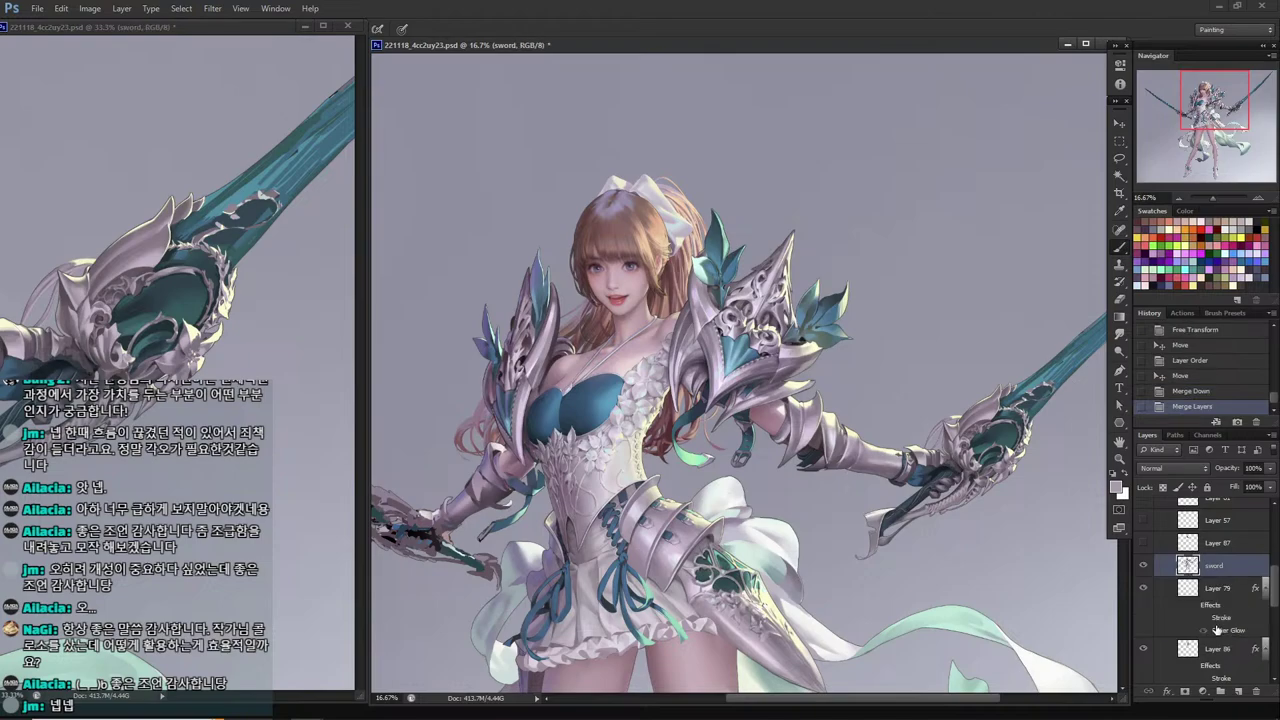
key(ctrl+z)
Copy the sword layer's Stroke and Outer Glow style and paste it onto Layer 110 copy.
click(1215, 568)
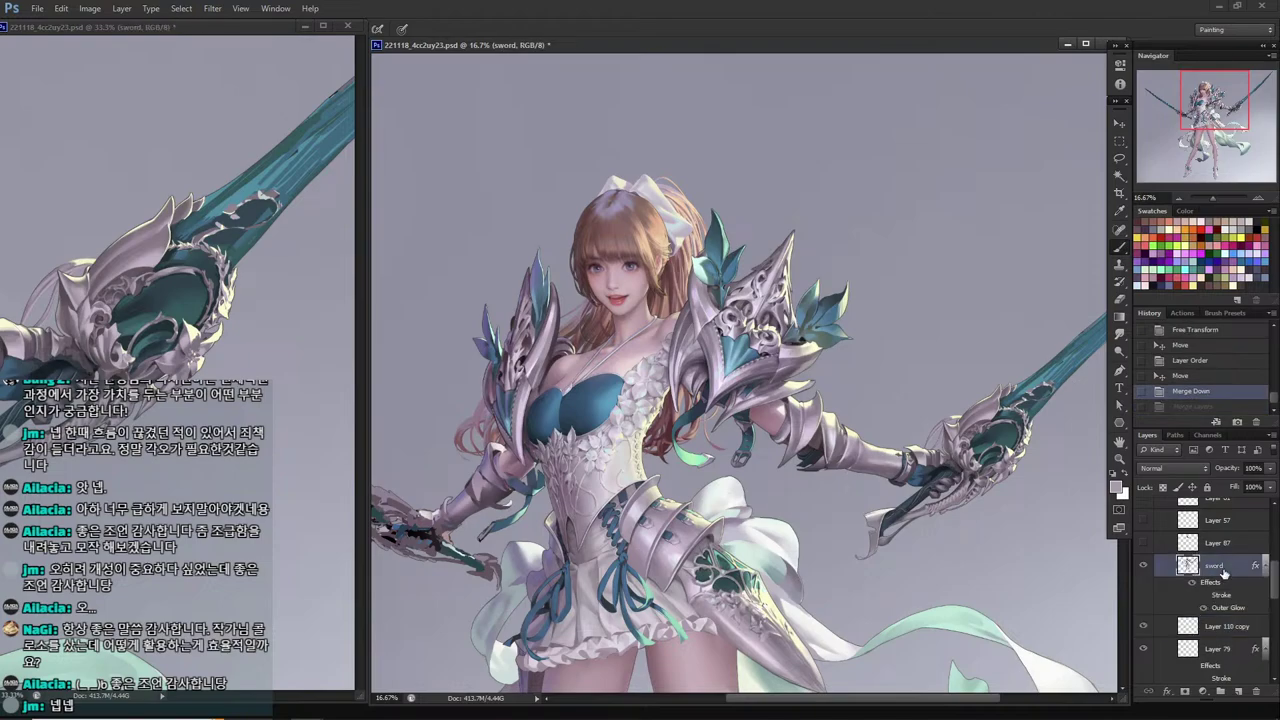
right_click(1215, 568)
click(1236, 325)
click(1236, 634)
right_click(1236, 636)
click(1225, 405)
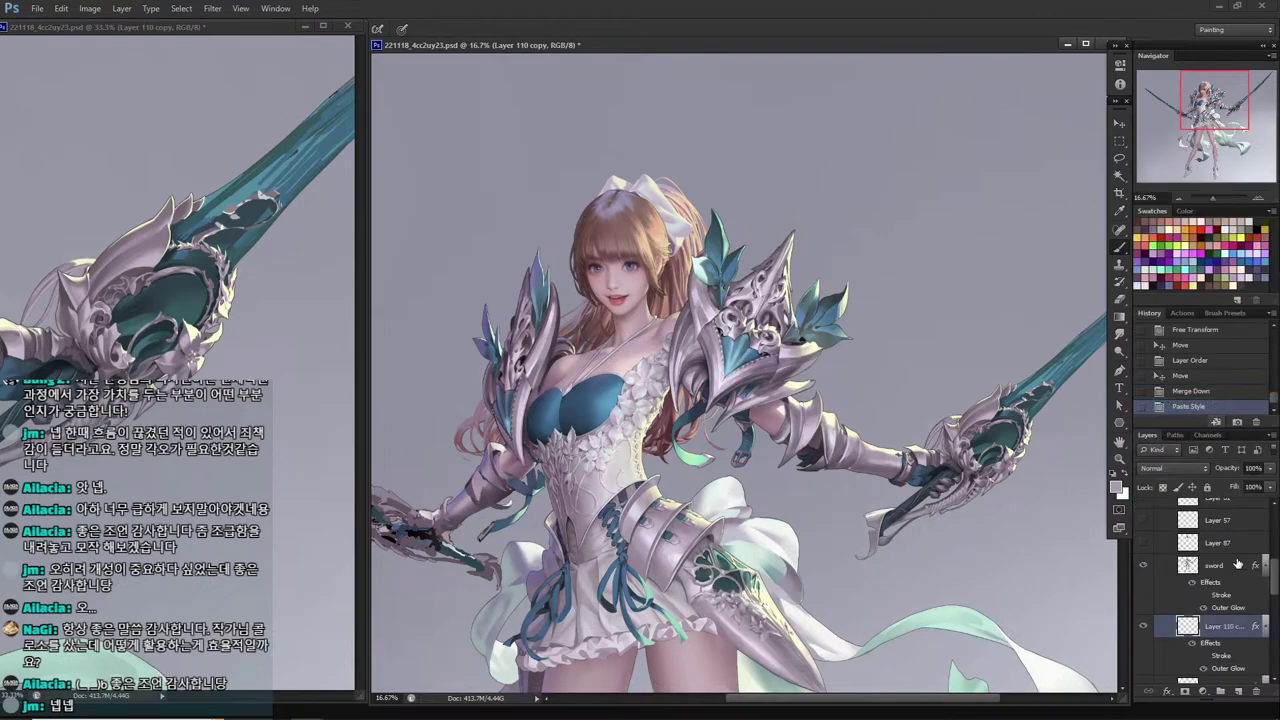
Merge the sword layer down into Layer 110 copy and inspect the guard up close.
click(1226, 574)
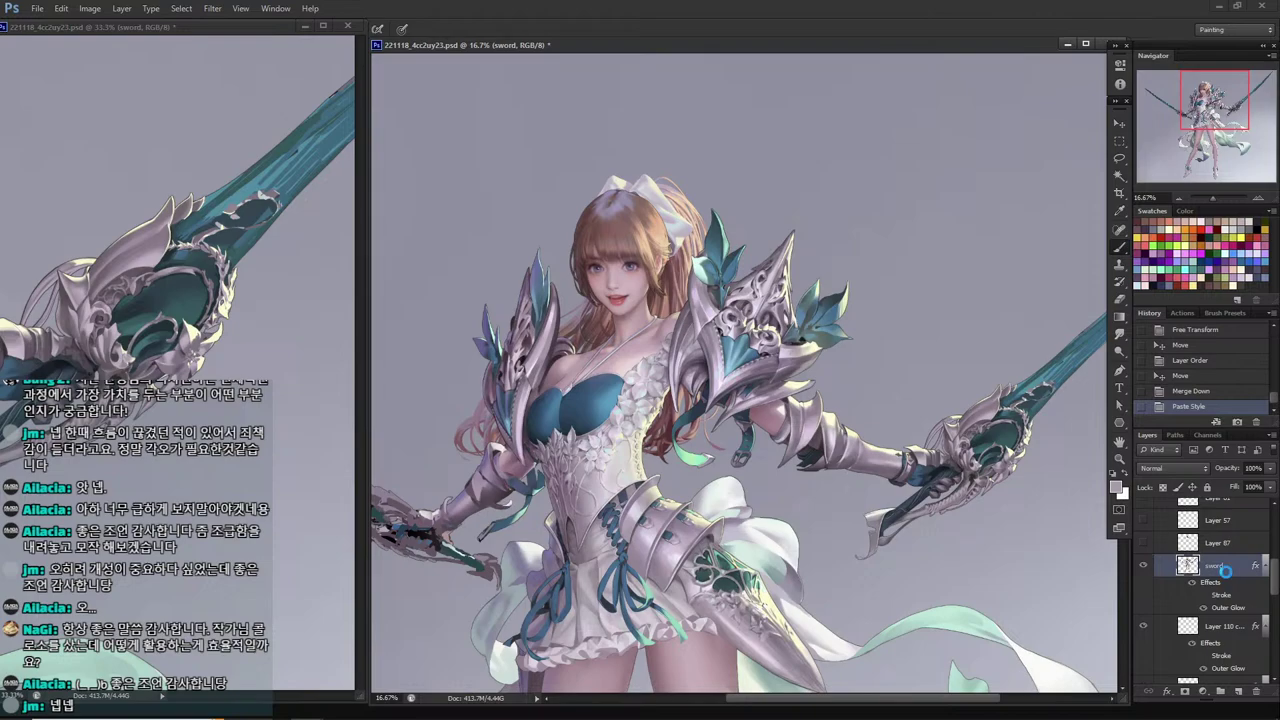
key(ctrl+e)
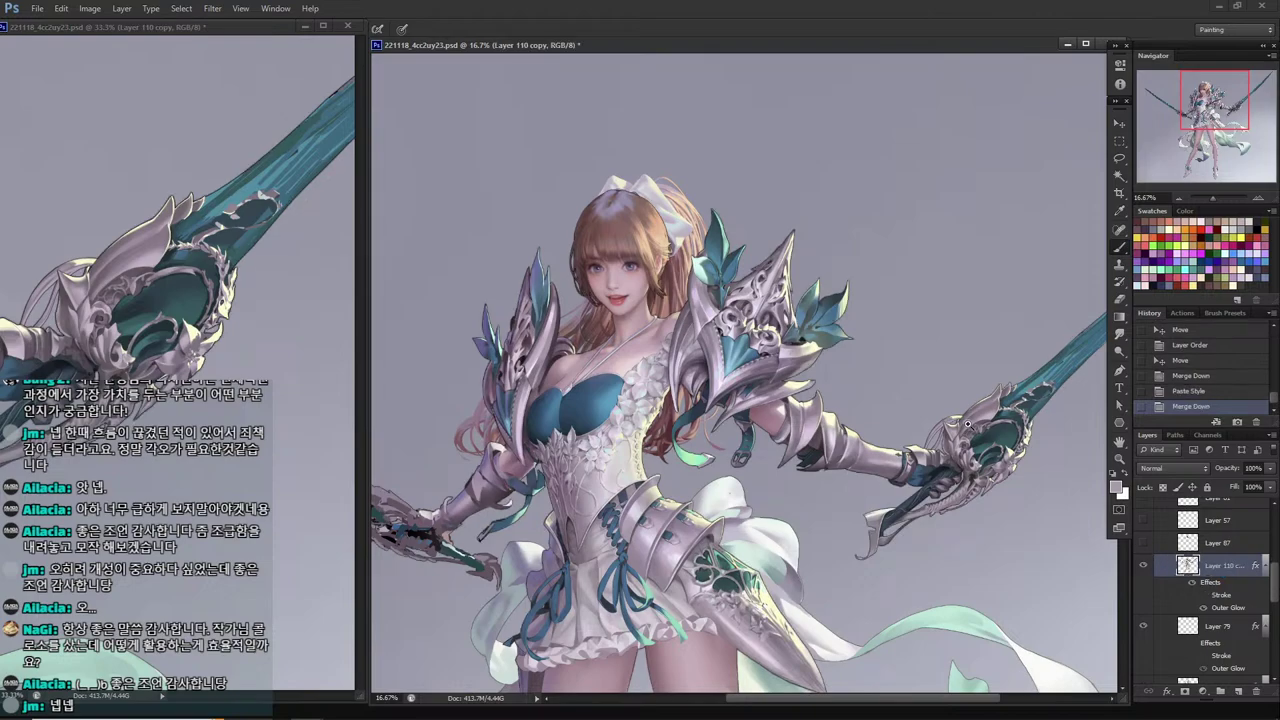
scroll(968, 424, up, 3)
drag(992, 442, 892, 424)
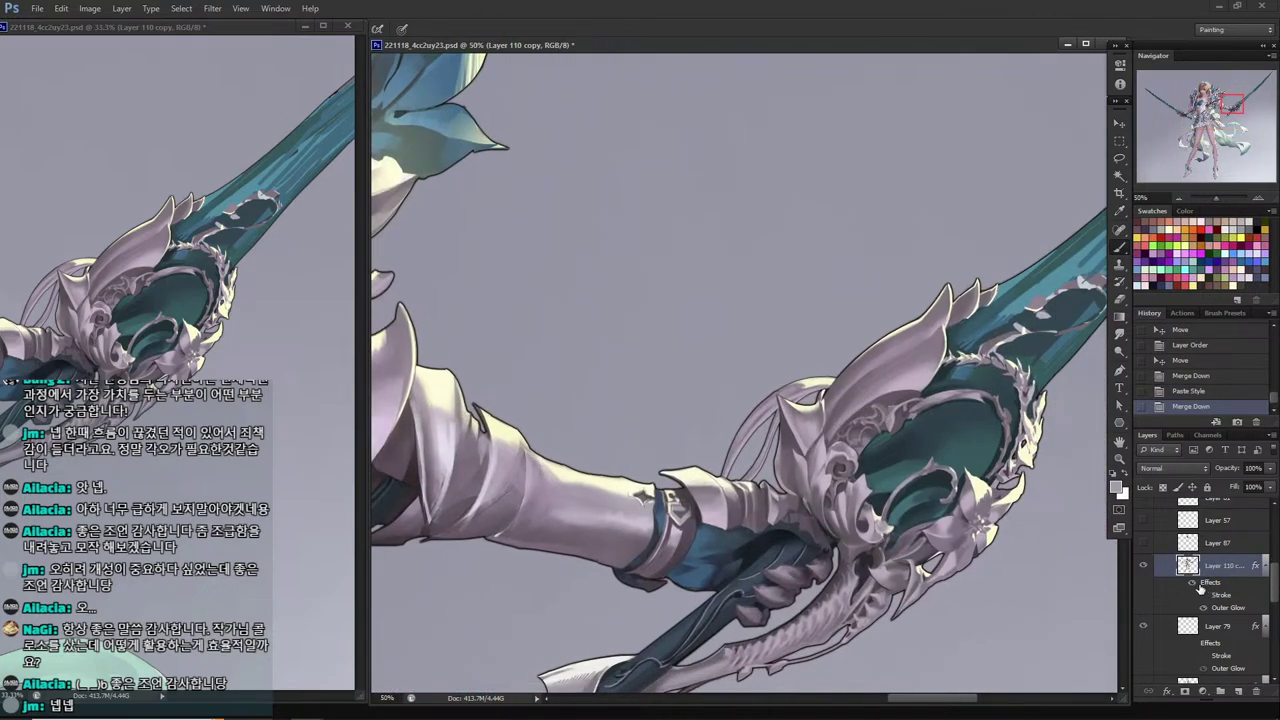
Turn off the effects of Layer 110 copy and get the brush ready at the shoulder armour's blue leaf ornament.
click(1192, 583)
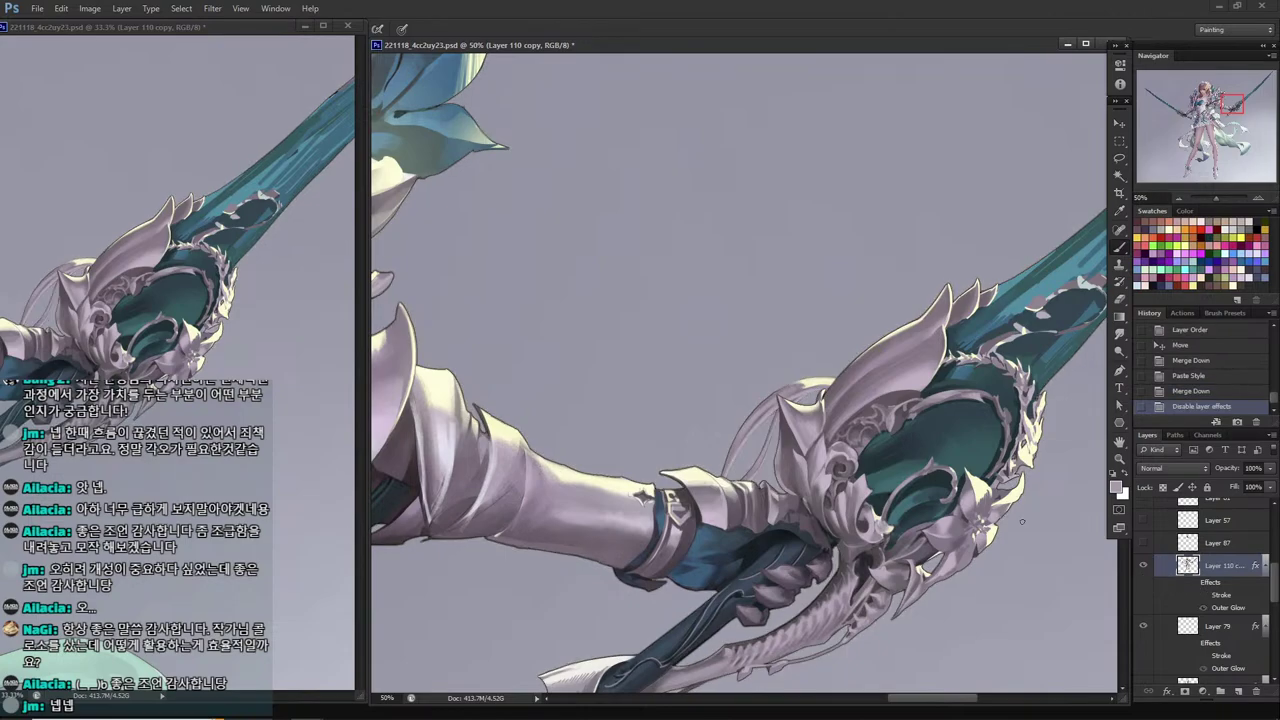
key(m)
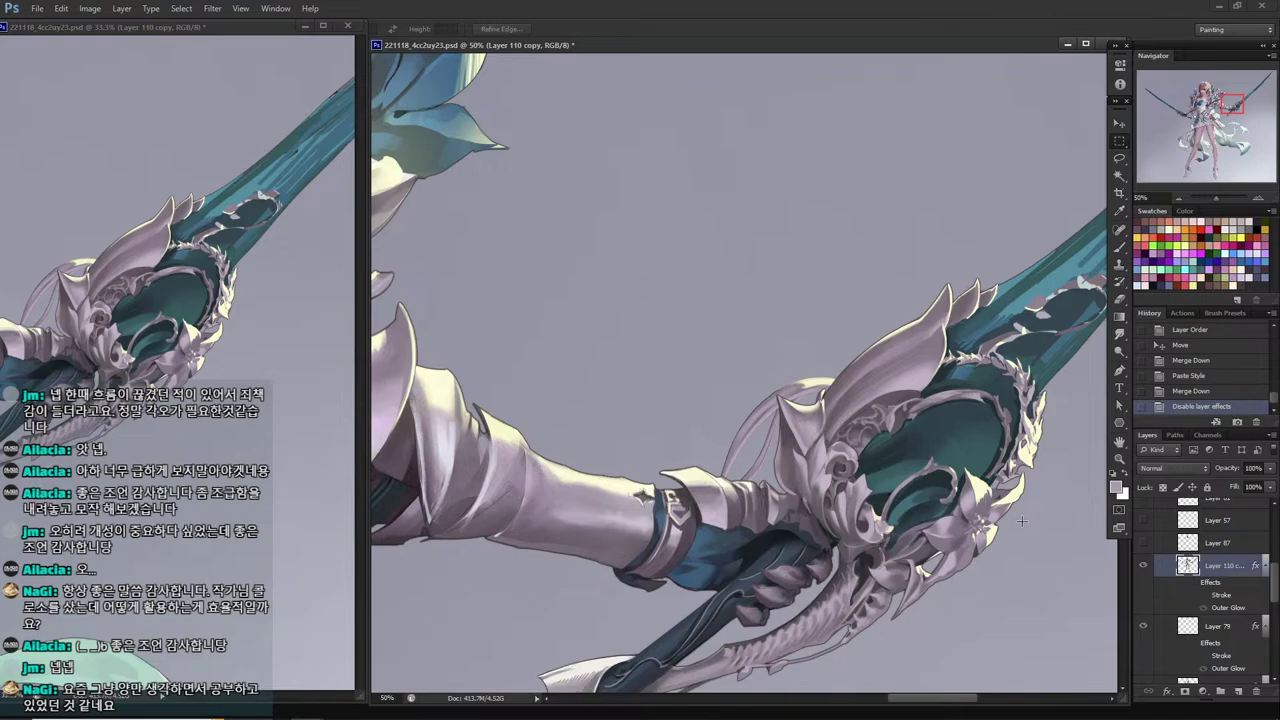
drag(492, 306, 699, 567)
key(l)
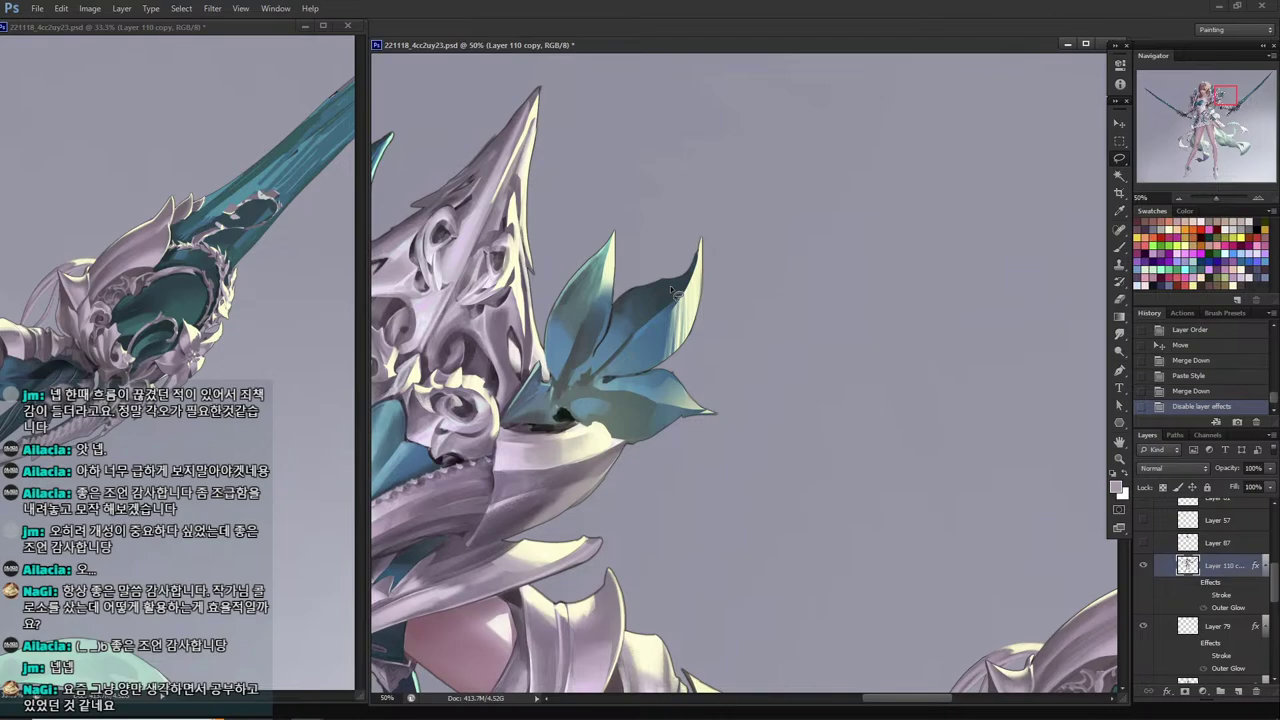
key(b)
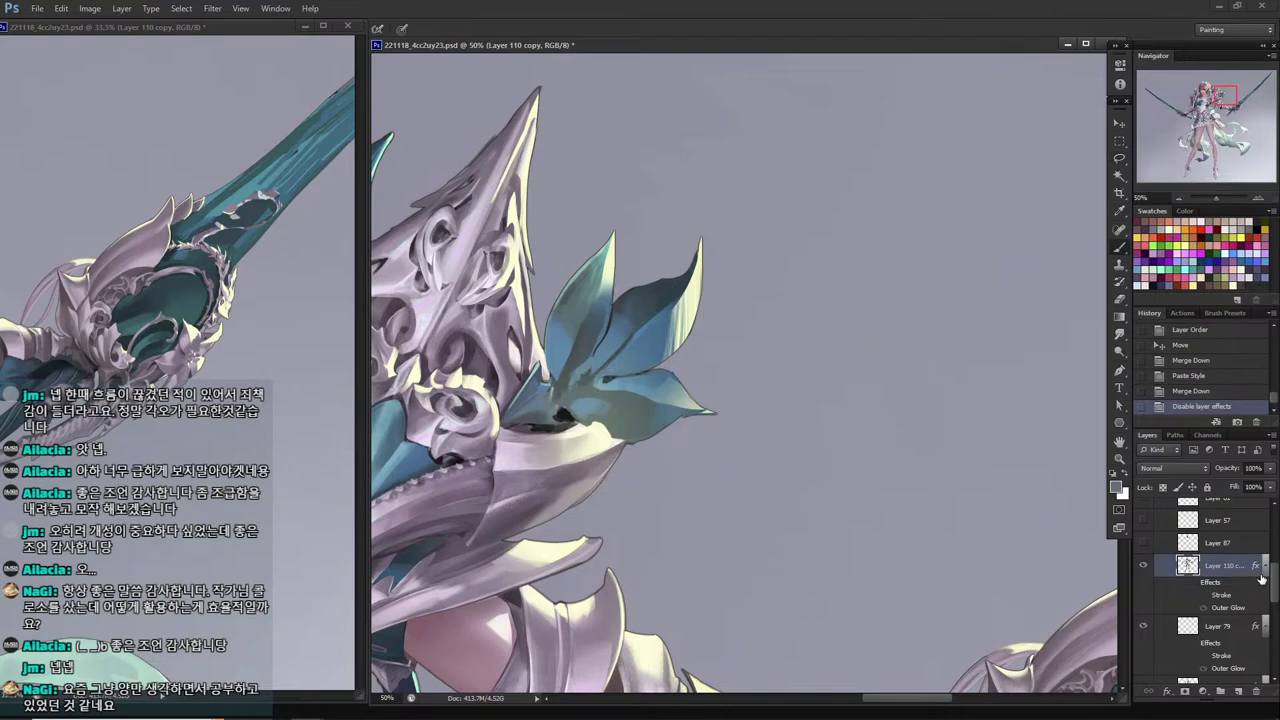
mouse_move(1274, 587)
mouse_down()
mouse_move(1273, 531)
mouse_move(1272, 593)
mouse_up()
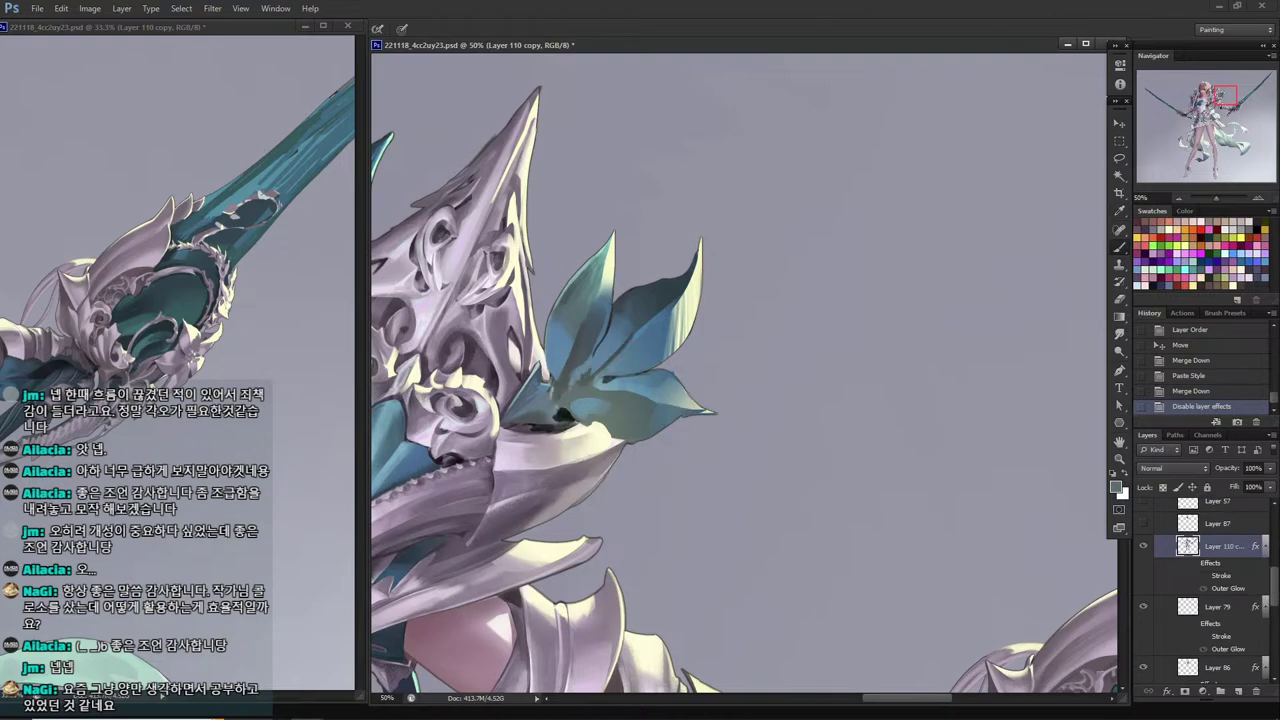
Switch to another brush preset and repaint the underside of the shoulder ornament's lowest leaf in muted grey-green.
mouse_move(598, 424)
mouse_down()
mouse_move(627, 440)
mouse_move(605, 416)
mouse_up()
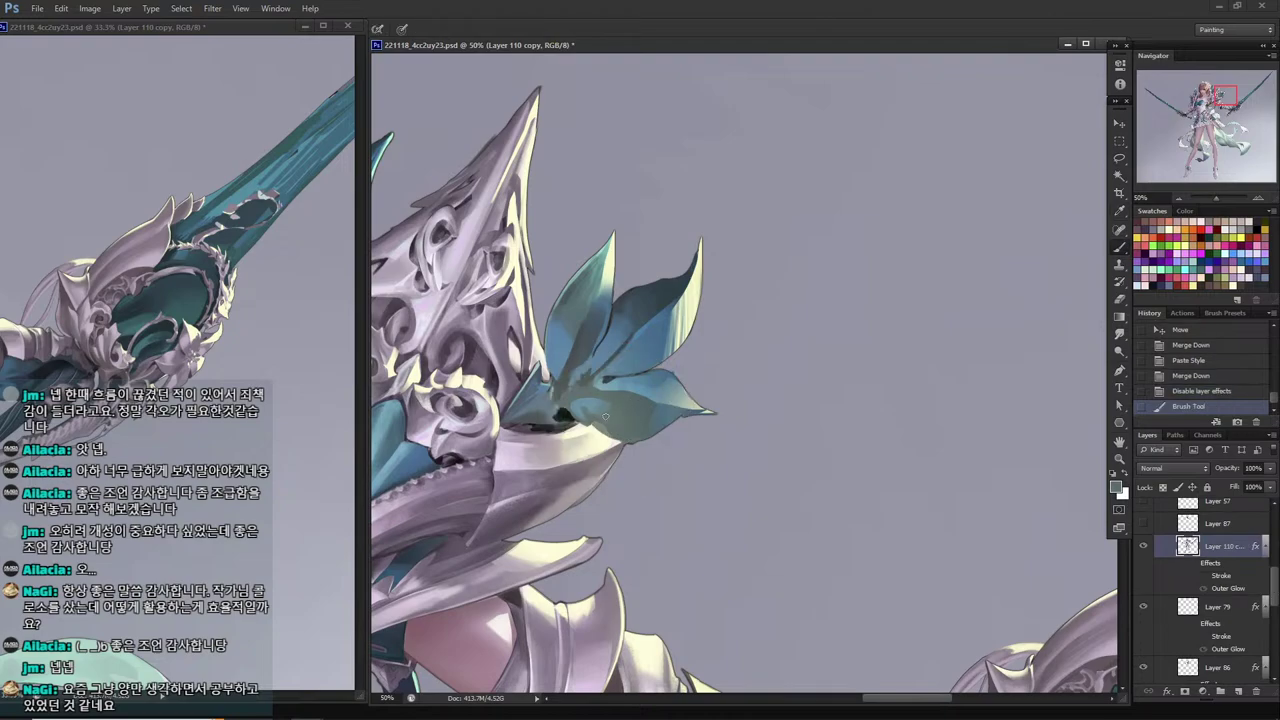
key(ctrl+z)
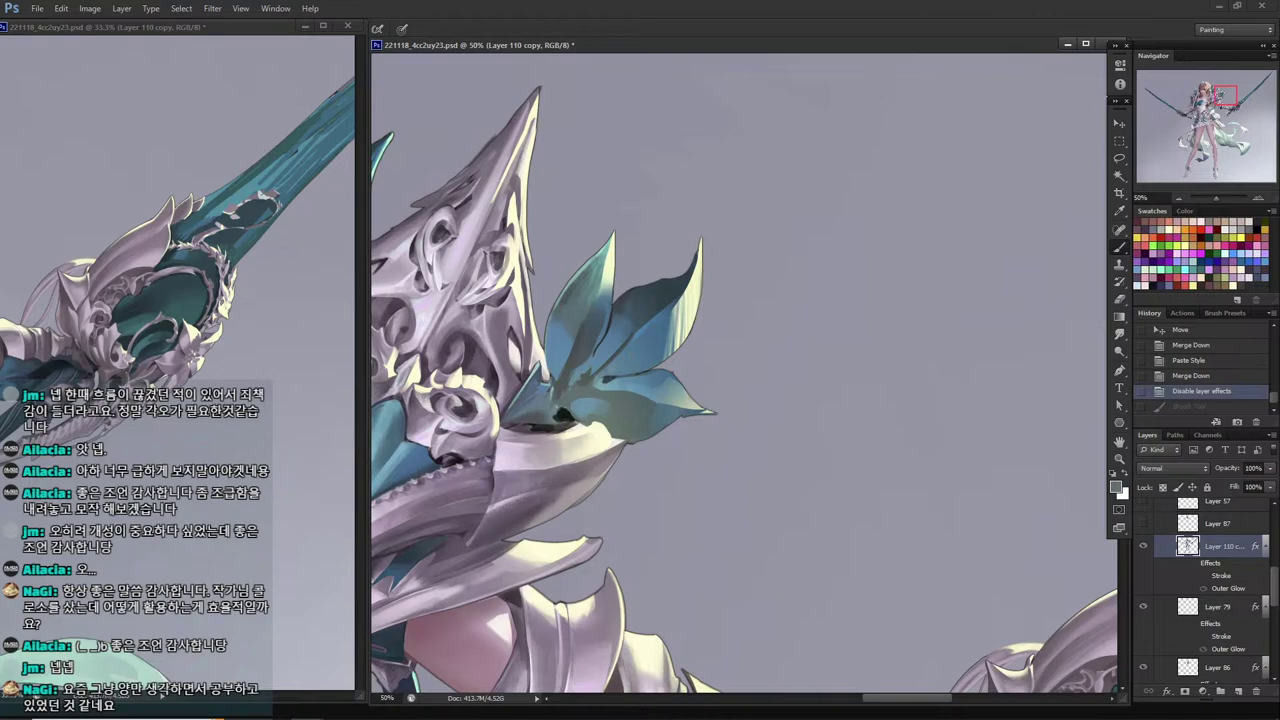
right_click(716, 279)
click(734, 374)
drag(584, 379, 630, 382)
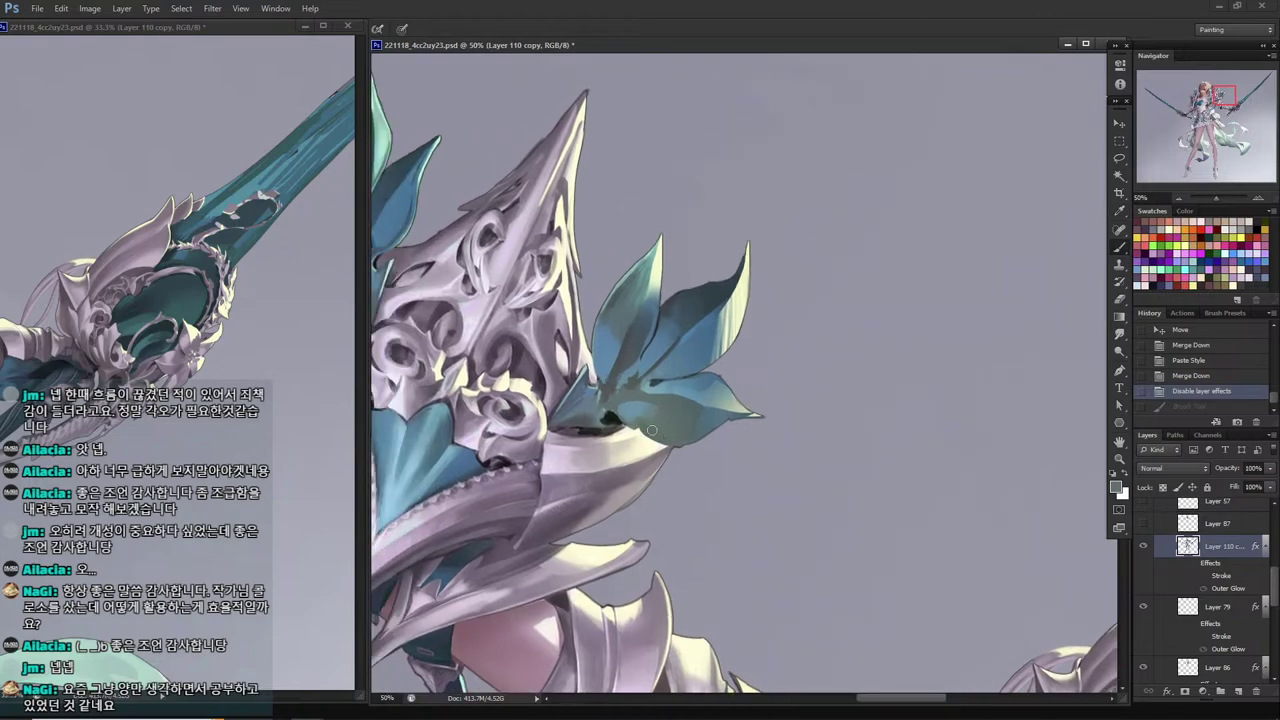
drag(662, 432, 644, 428)
mouse_move(652, 432)
mouse_down()
mouse_move(690, 418)
mouse_move(682, 433)
mouse_move(636, 432)
mouse_up()
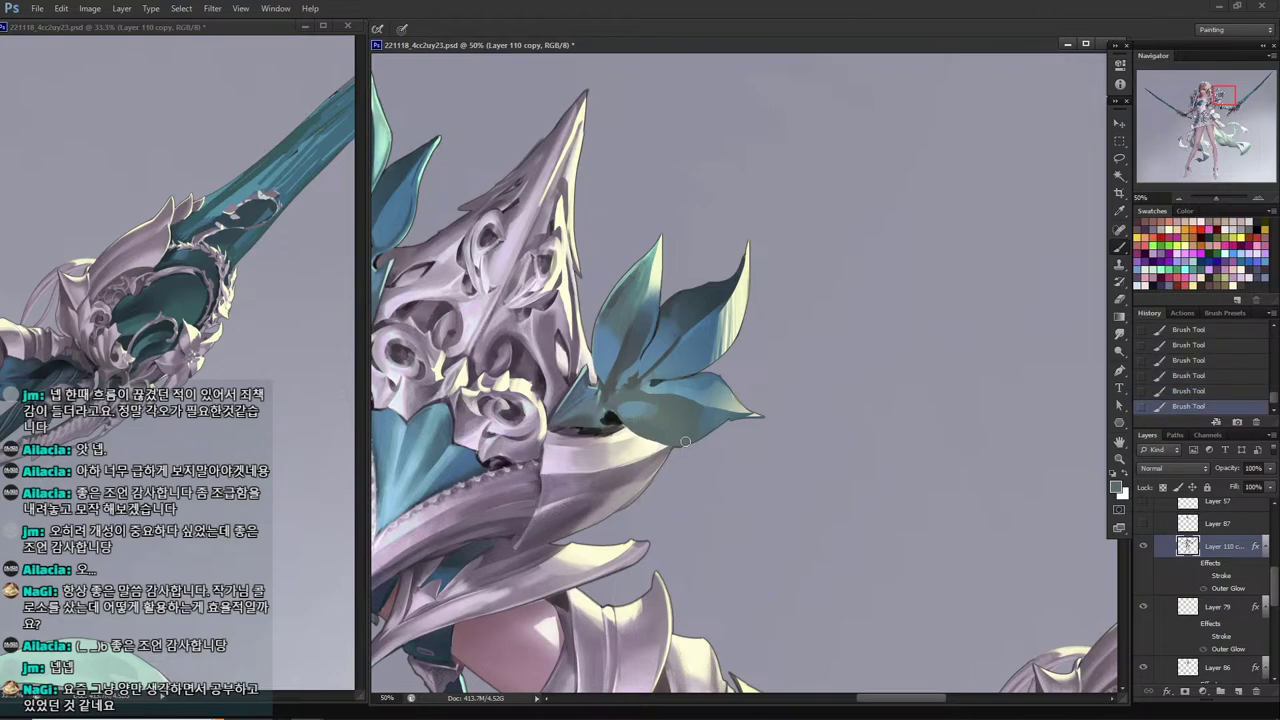
Lasso the area along the lowest leaf's underside, clear it and deselect to trim the leaf's contour.
key(l)
mouse_move(721, 445)
mouse_down()
mouse_move(759, 427)
mouse_move(672, 443)
mouse_move(648, 420)
mouse_up()
key(Delete)
key(ctrl+d)
key(ctrl+d)
Lasso the lowest leaf's lower edge and paint inside the selections to smooth its curve, then deselect.
mouse_move(661, 428)
mouse_down()
mouse_move(718, 426)
mouse_move(690, 436)
mouse_up()
key(i)
key(b)
drag(700, 434, 672, 430)
mouse_move(685, 432)
mouse_down()
mouse_move(624, 405)
mouse_move(702, 433)
mouse_move(648, 439)
mouse_up()
key(l)
key(ctrl+d)
key(b)
drag(655, 440, 628, 428)
key(l)
key(ctrl+d)
Sample the black of the gap beneath the leaves and show the shoulder armour in the second document window.
key(i)
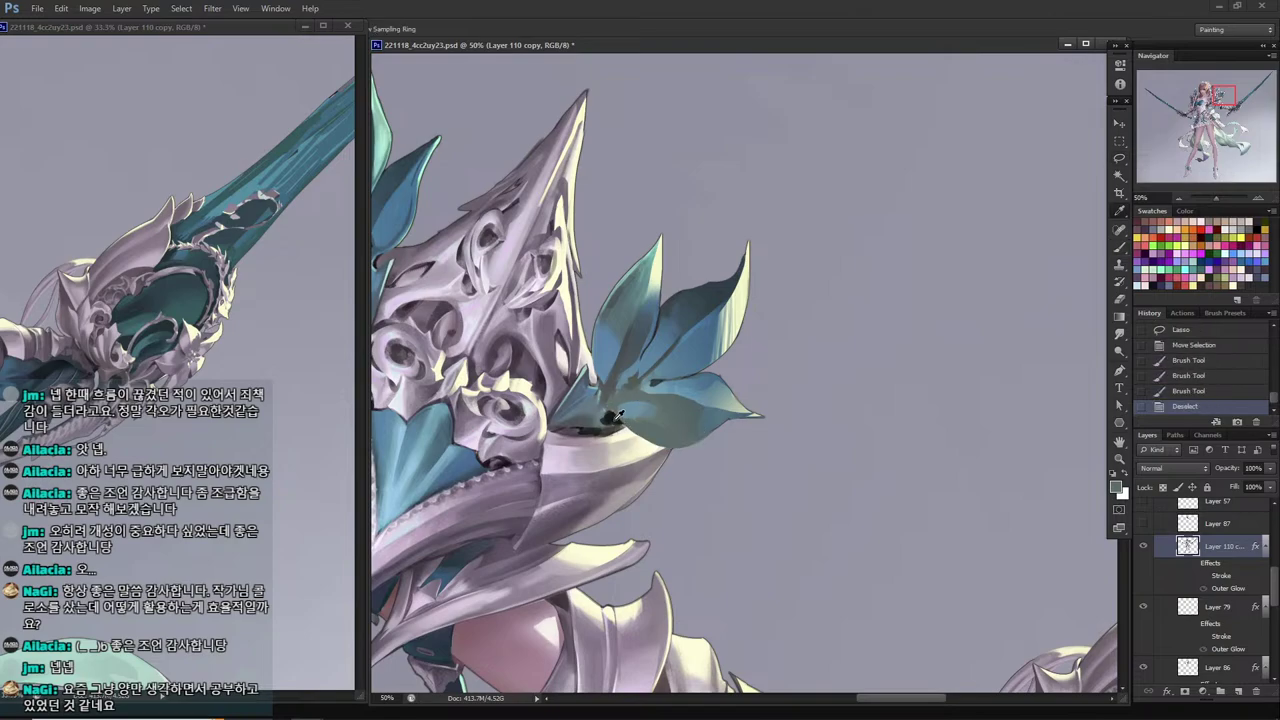
click(610, 418)
key(b)
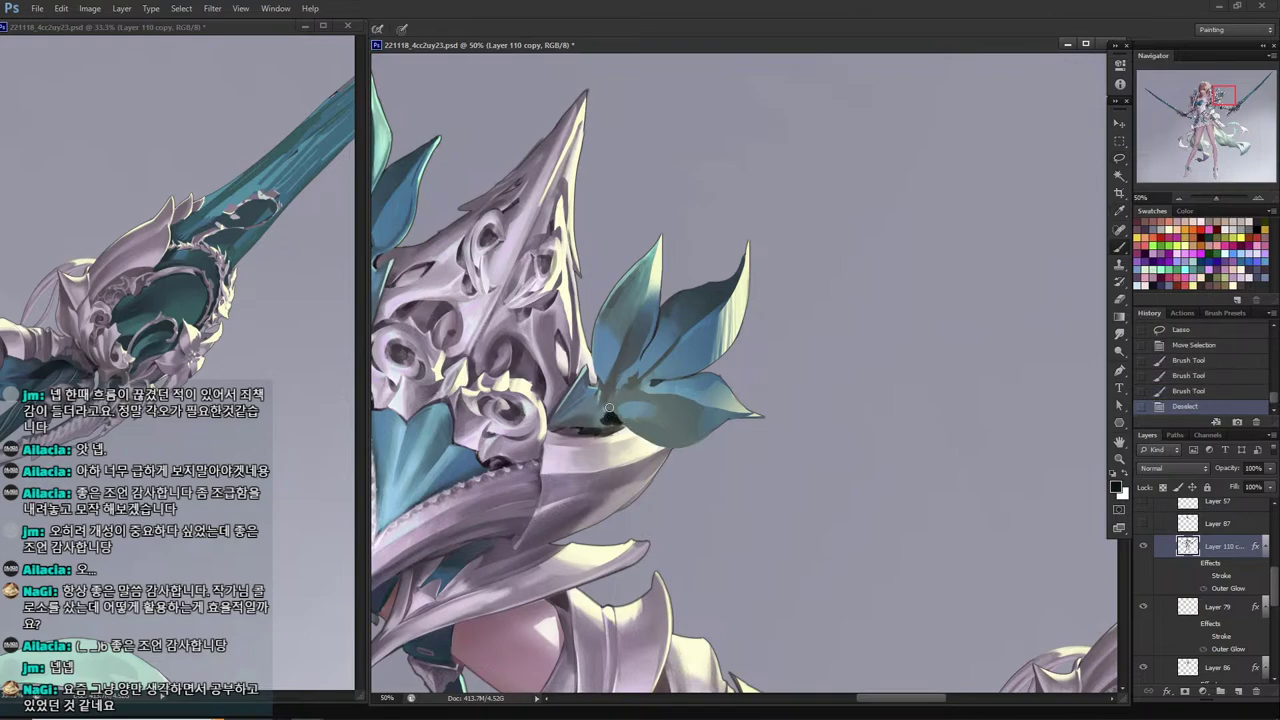
click(130, 287)
drag(130, 287, 330, 430)
drag(170, 320, 278, 450)
click(697, 405)
key(i)
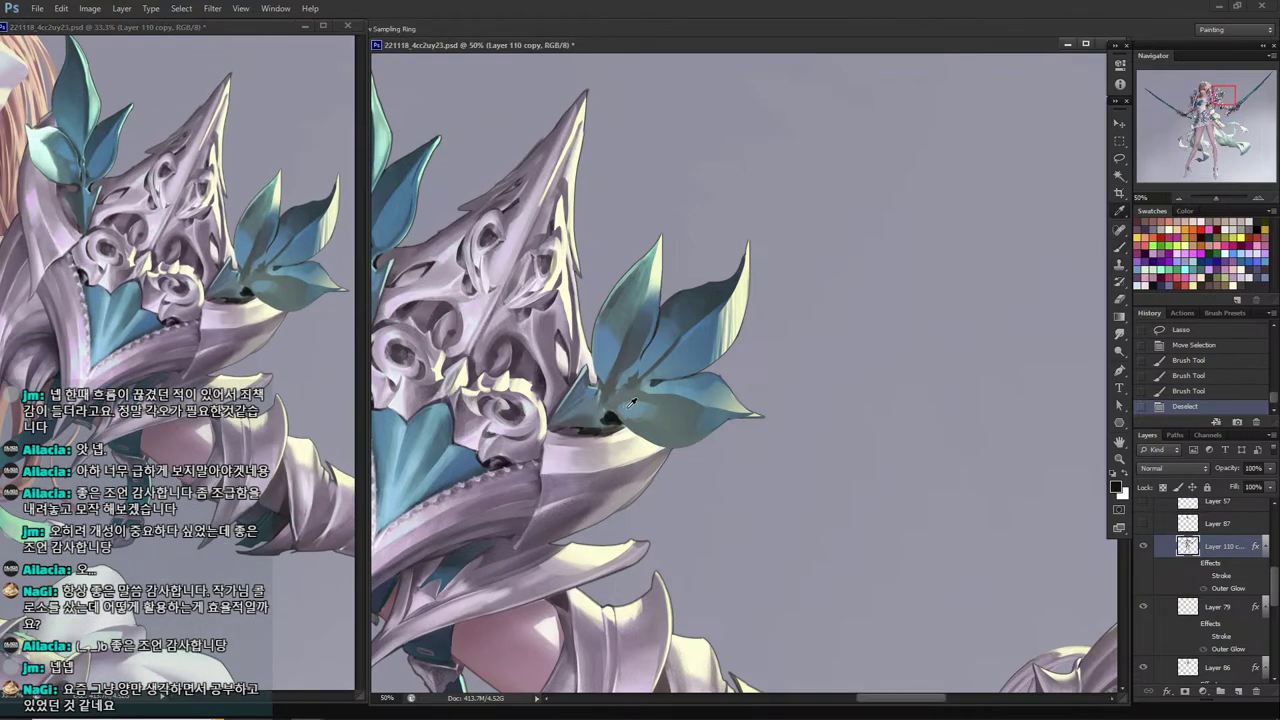
key(b)
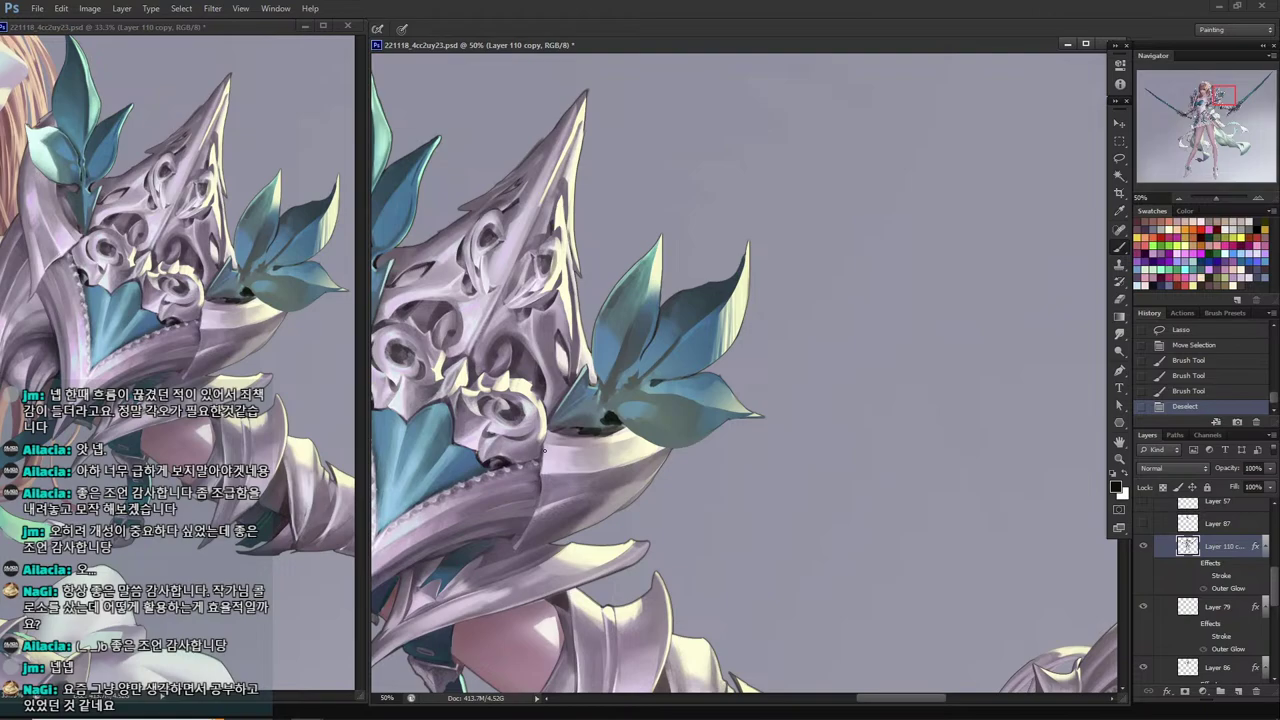
Repaint the dark gap and the leaf stem's base with sampled colours, then save the document.
alt+click(606, 410)
drag(610, 416, 585, 416)
alt+click(604, 404)
mouse_move(590, 414)
mouse_down()
mouse_move(571, 421)
mouse_move(588, 418)
mouse_up()
alt+click(567, 424)
alt+click(598, 404)
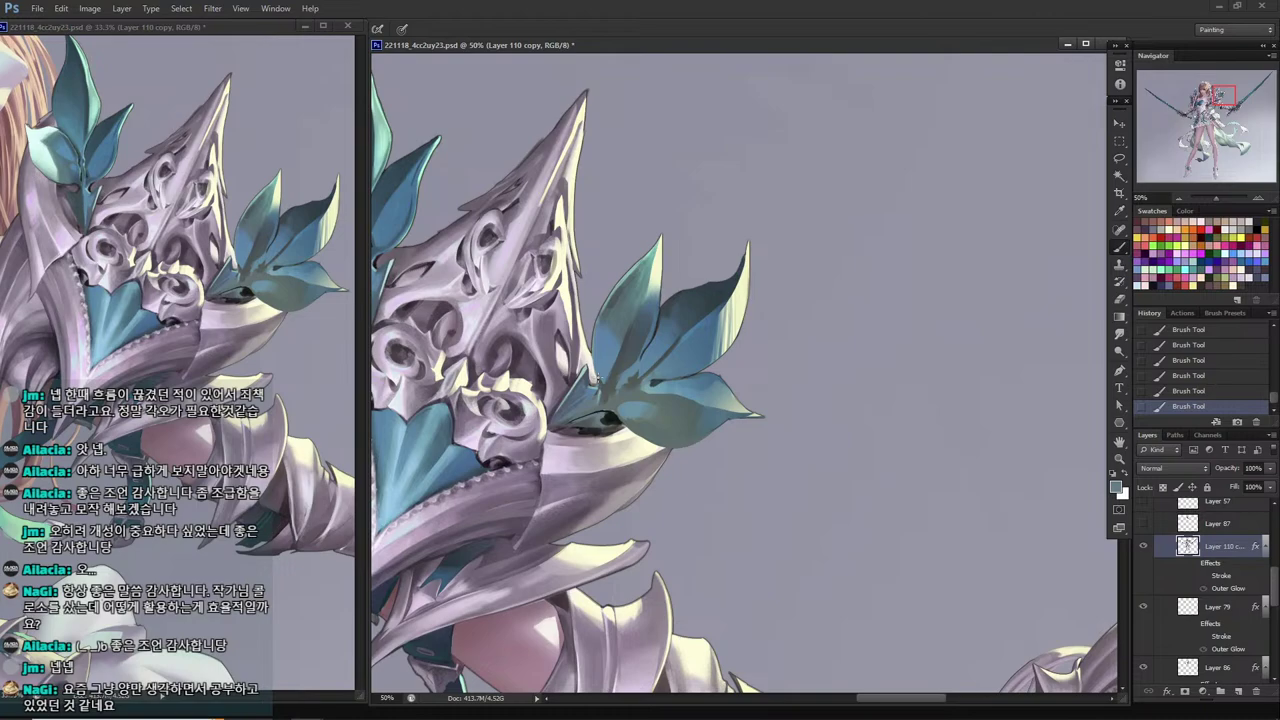
alt+click(594, 414)
alt+click(603, 417)
key(alt)
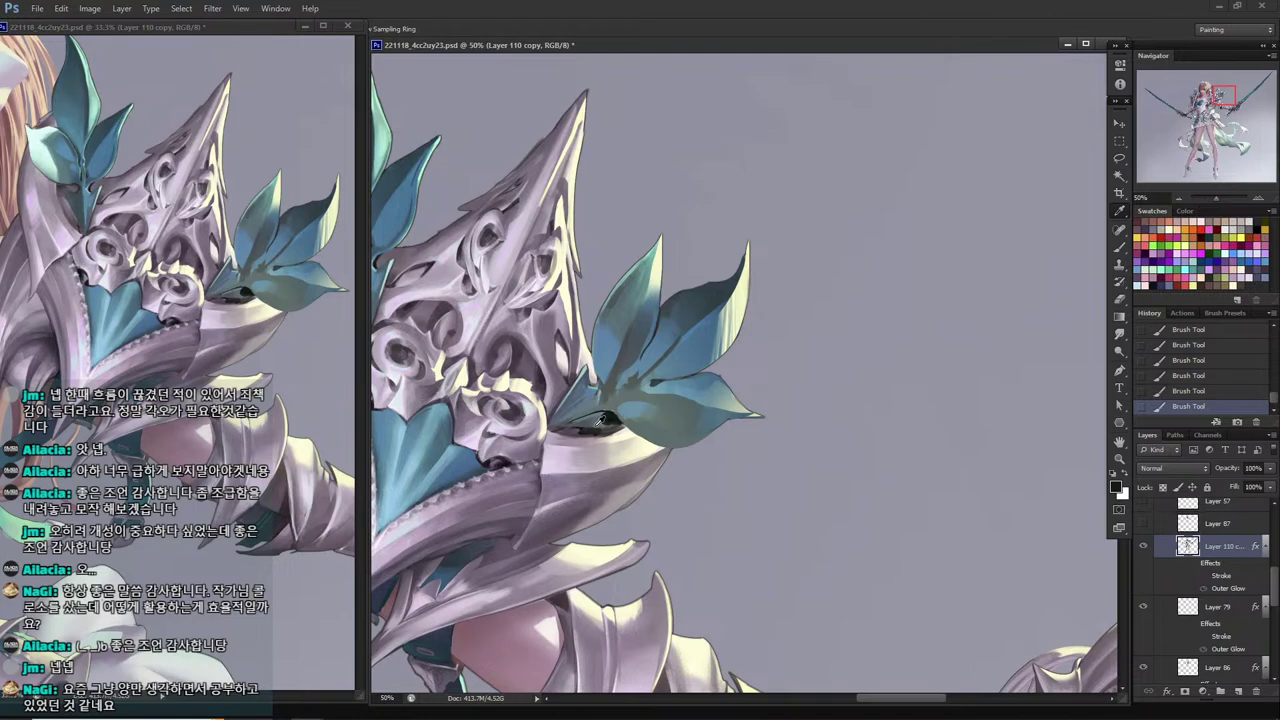
key(ctrl+s)
Sample the armour's lilac-grey and fill out the lower edge of the shoulder plate below the leaves within a lasso selection.
drag(598, 561, 670, 527)
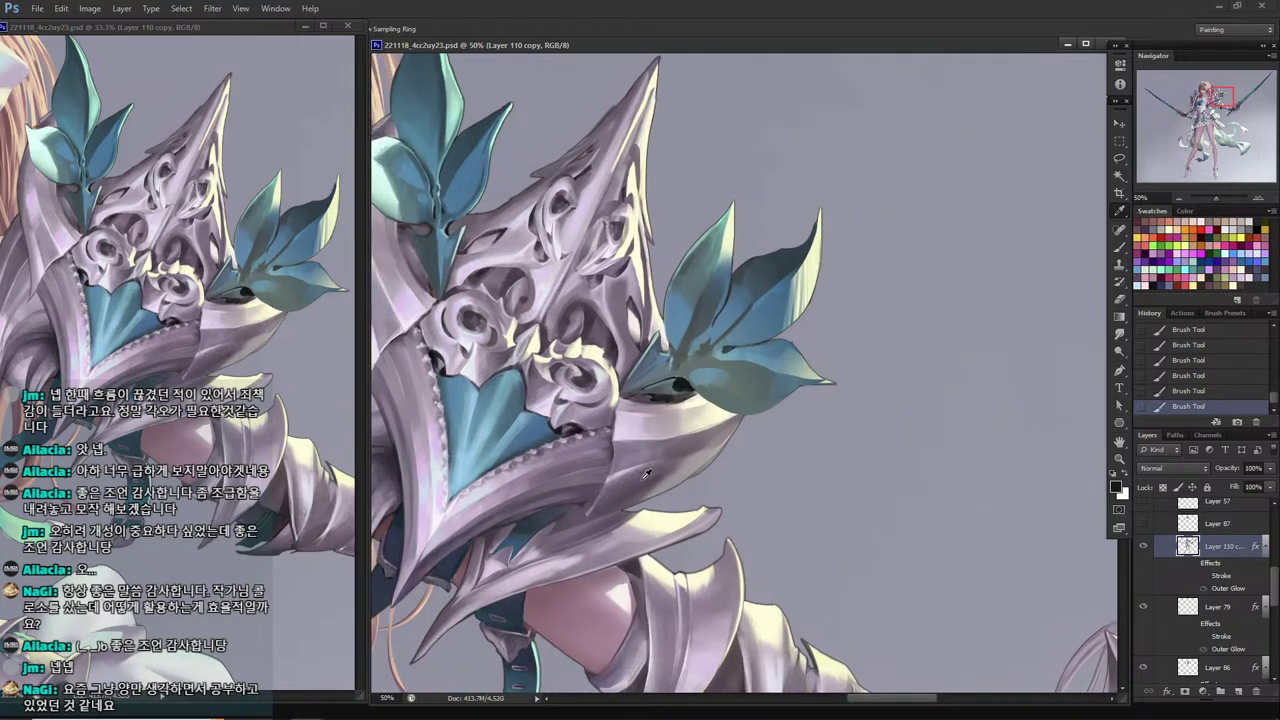
click(707, 452)
key(l)
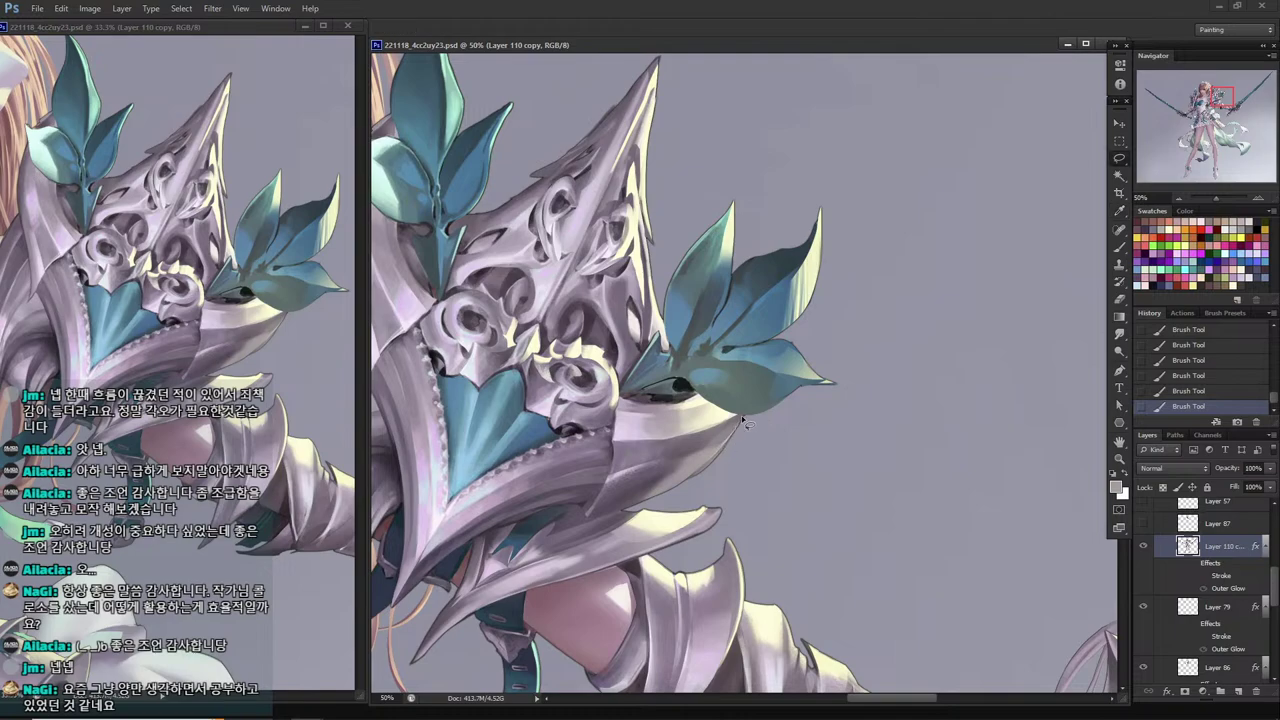
drag(660, 493, 736, 420)
mouse_move(648, 494)
mouse_down()
mouse_move(736, 420)
mouse_move(690, 476)
mouse_move(656, 503)
mouse_move(715, 448)
mouse_move(650, 490)
mouse_up()
key(i)
key(b)
key(l)
key(ctrl+d)
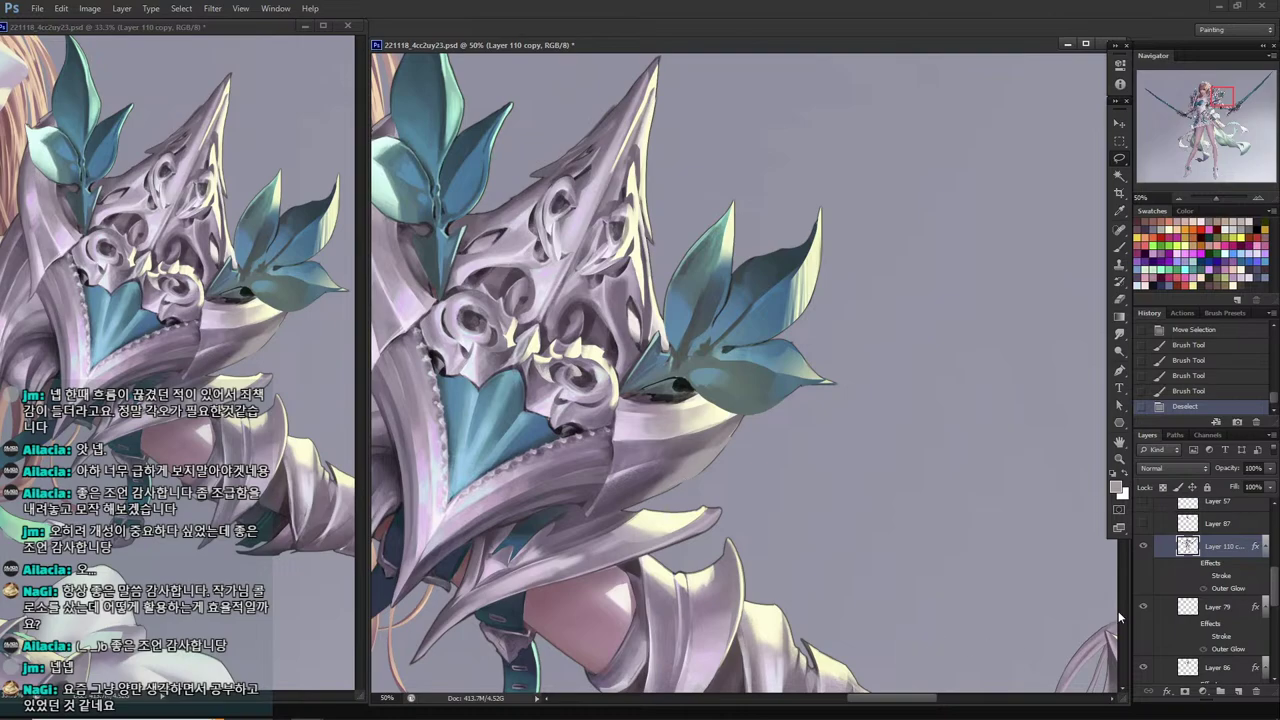
Toggle Layer 110 copy's visibility to check the painting and turn its layer effects back on.
click(1143, 546)
click(1143, 546)
click(1192, 563)
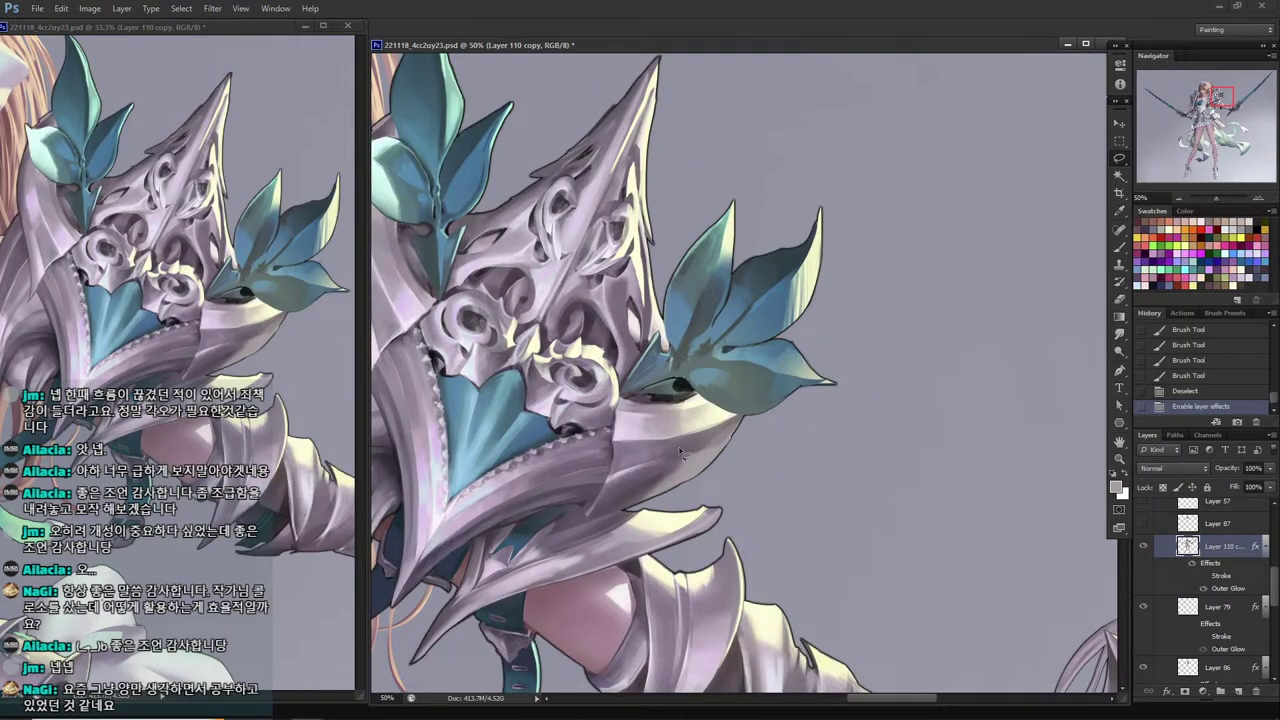
Lasso the shoulder plate's lower outer edge and brush armour colour inside the selection, then deselect.
mouse_move(737, 437)
mouse_down()
mouse_move(738, 425)
mouse_move(703, 469)
mouse_move(726, 448)
mouse_up()
key(b)
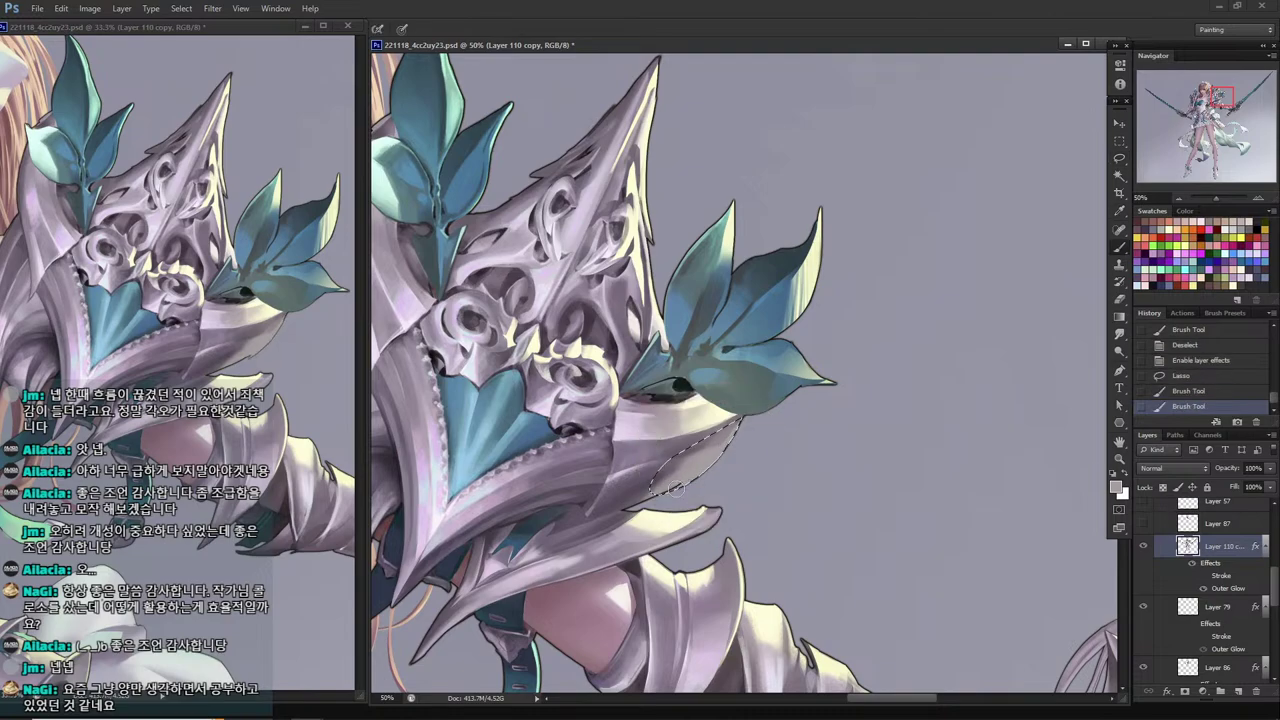
drag(679, 489, 659, 488)
mouse_move(675, 485)
mouse_down()
mouse_move(704, 468)
mouse_move(690, 478)
mouse_up()
key(l)
drag(733, 432, 702, 474)
mouse_move(726, 450)
mouse_down()
mouse_move(664, 505)
mouse_move(728, 449)
mouse_up()
key(b)
key(ctrl+d)
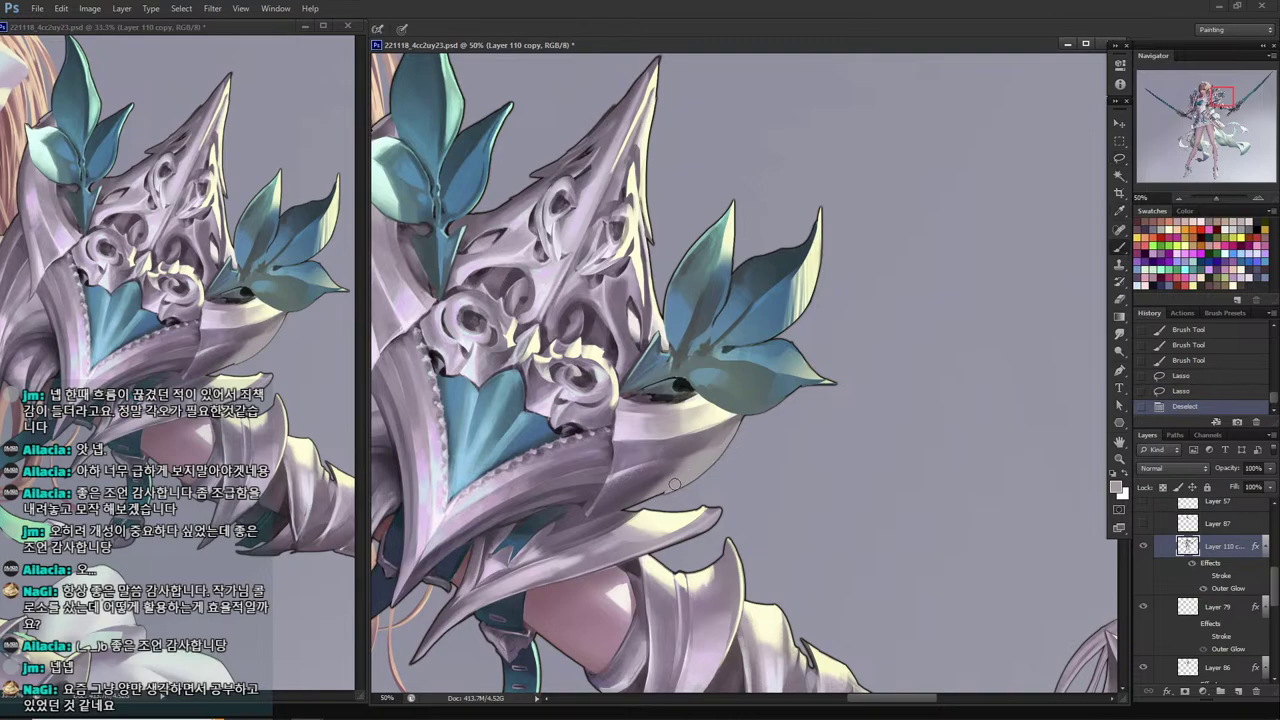
Blend the plate's lower edge with sampled tones and clear the lassoed excess just outside its contour.
mouse_move(675, 485)
mouse_down()
mouse_move(656, 491)
mouse_move(736, 460)
mouse_move(648, 510)
mouse_move(736, 458)
mouse_move(700, 458)
mouse_up()
alt+click(680, 482)
alt+click(650, 496)
key(l)
key(Delete)
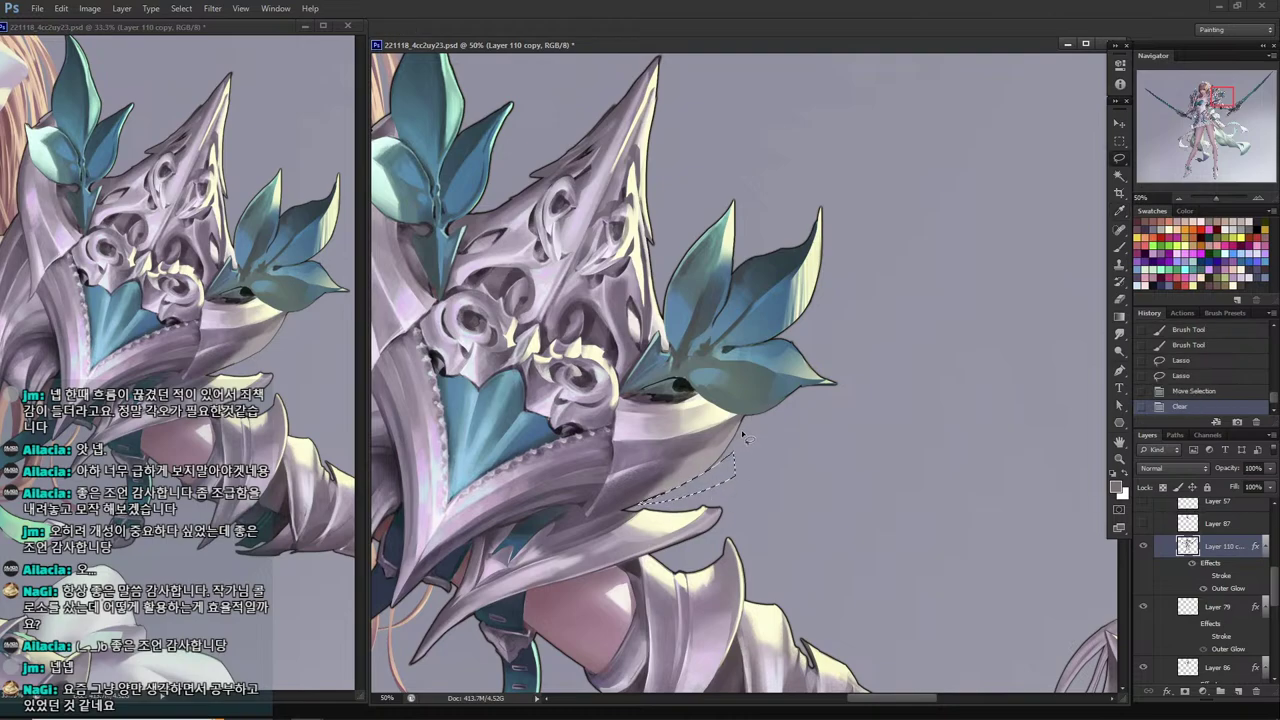
key(ctrl+d)
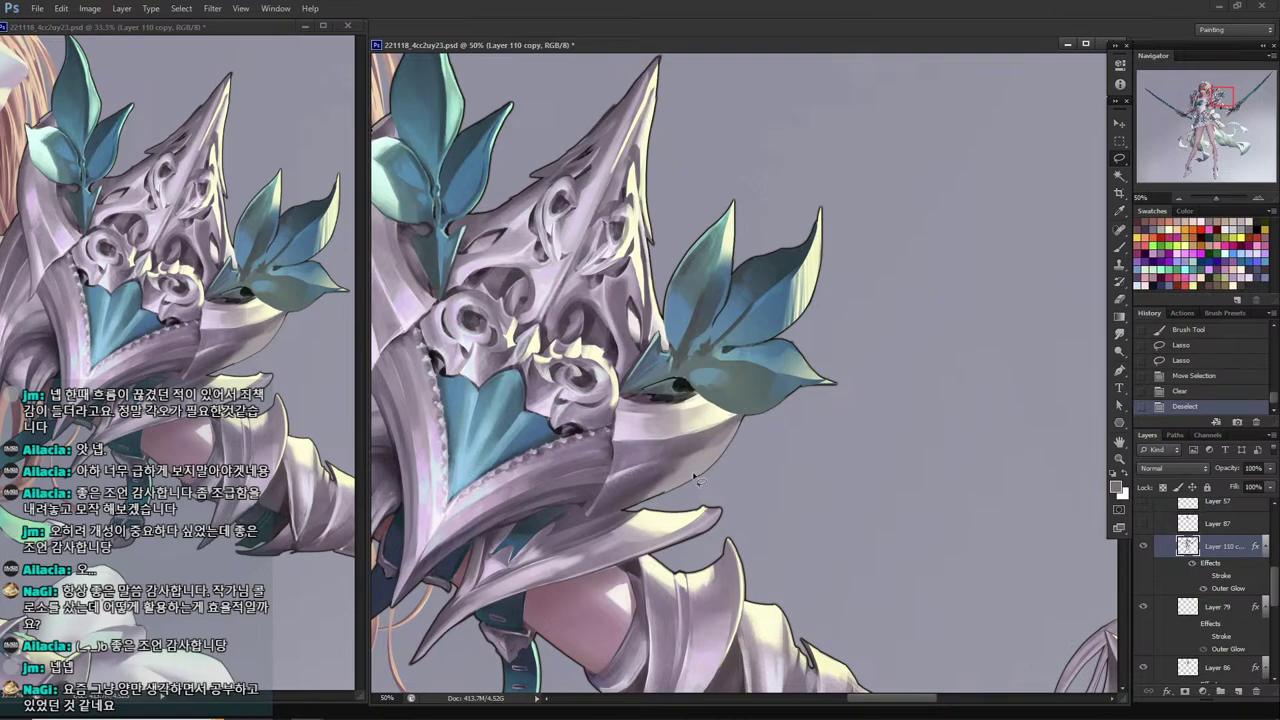
Touch up the shading along the shoulder plate's lower edge with short strokes in sampled lilac tones.
key(b)
alt+click(676, 471)
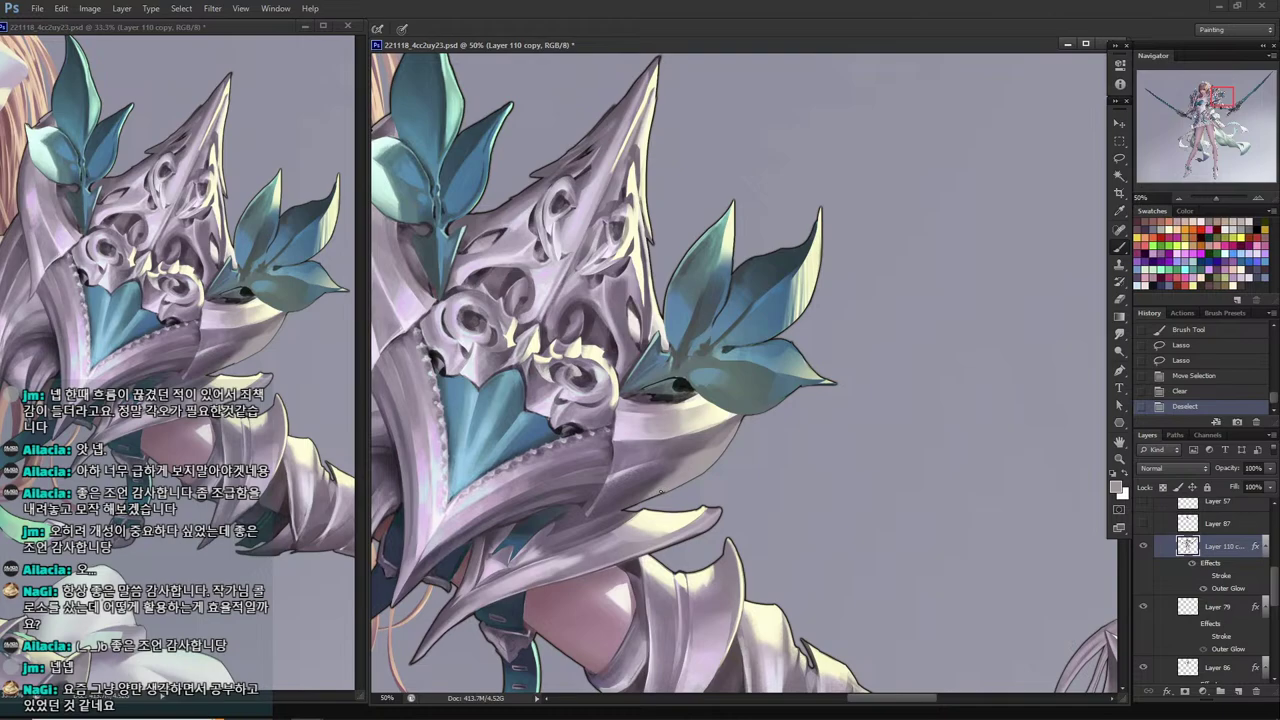
mouse_move(652, 494)
mouse_down()
mouse_move(676, 482)
mouse_move(662, 491)
mouse_up()
alt+click(676, 482)
drag(668, 487, 656, 495)
click(655, 494)
click(655, 492)
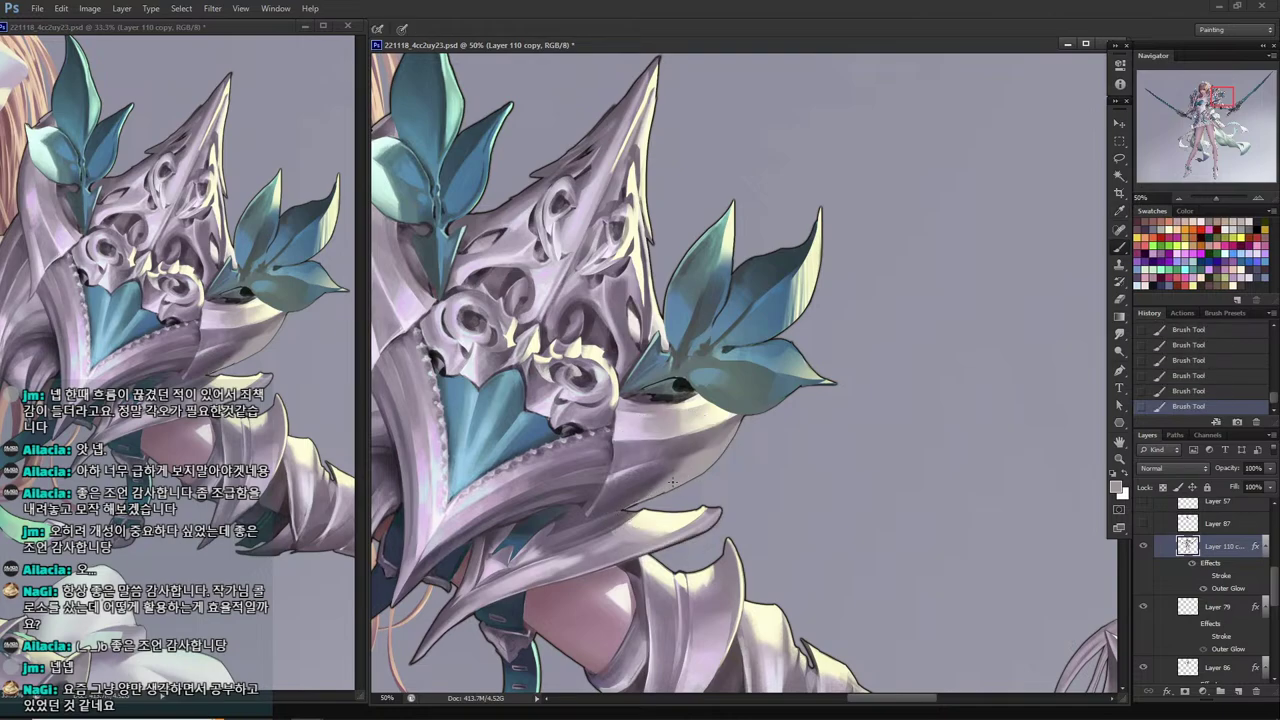
alt+click(680, 481)
Darken the small hole under the scroll ornament beside the blue fan inlay using a sampled dark tone.
key(alt)
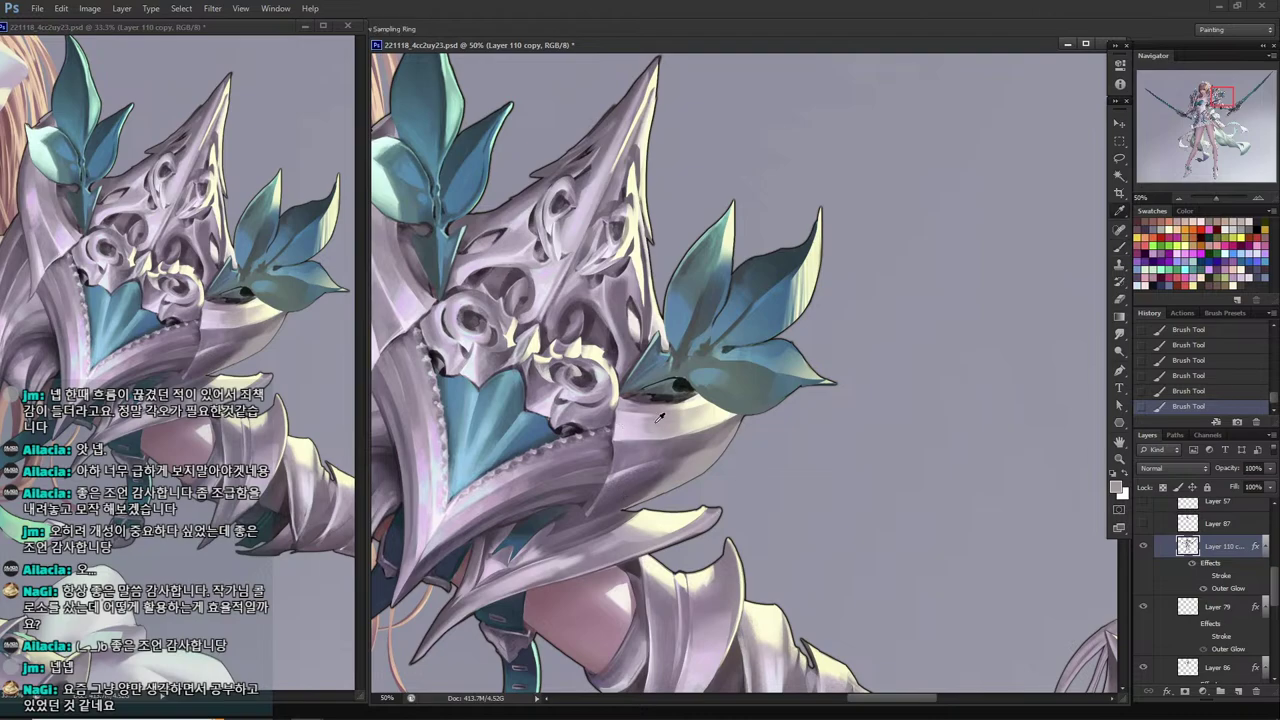
alt+click(565, 427)
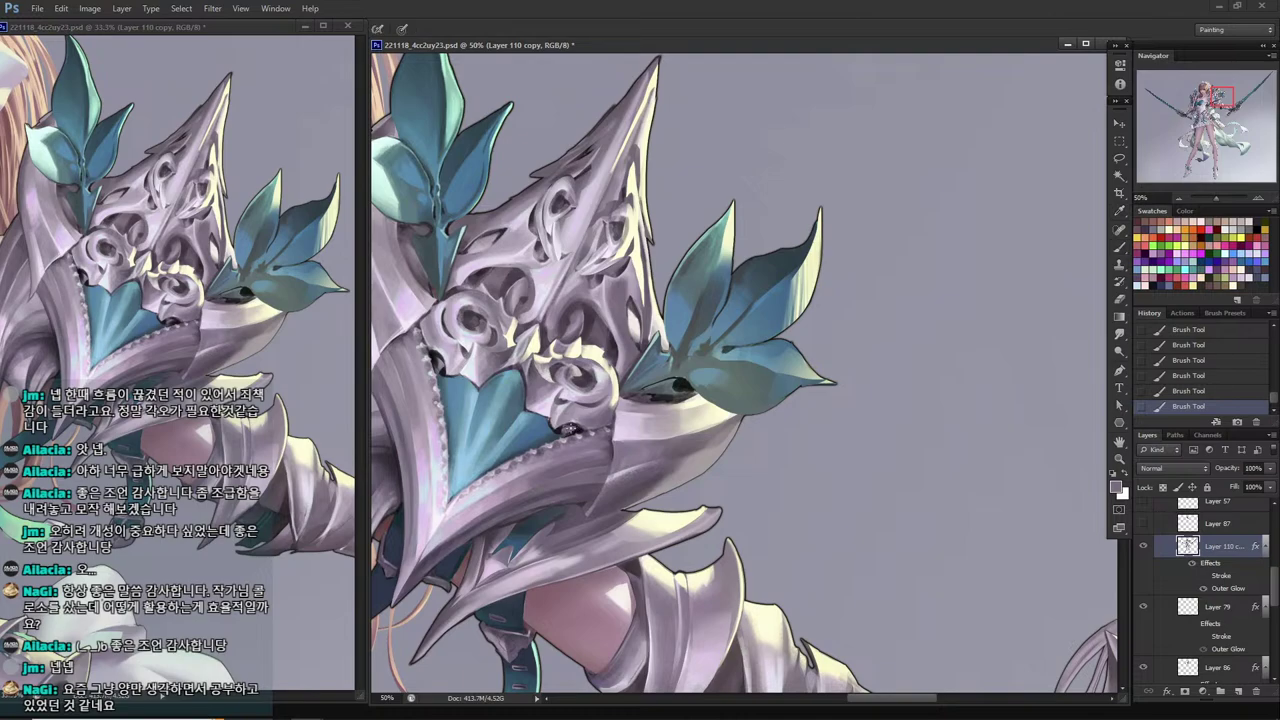
alt+click(570, 428)
drag(624, 363, 602, 468)
key(alt)
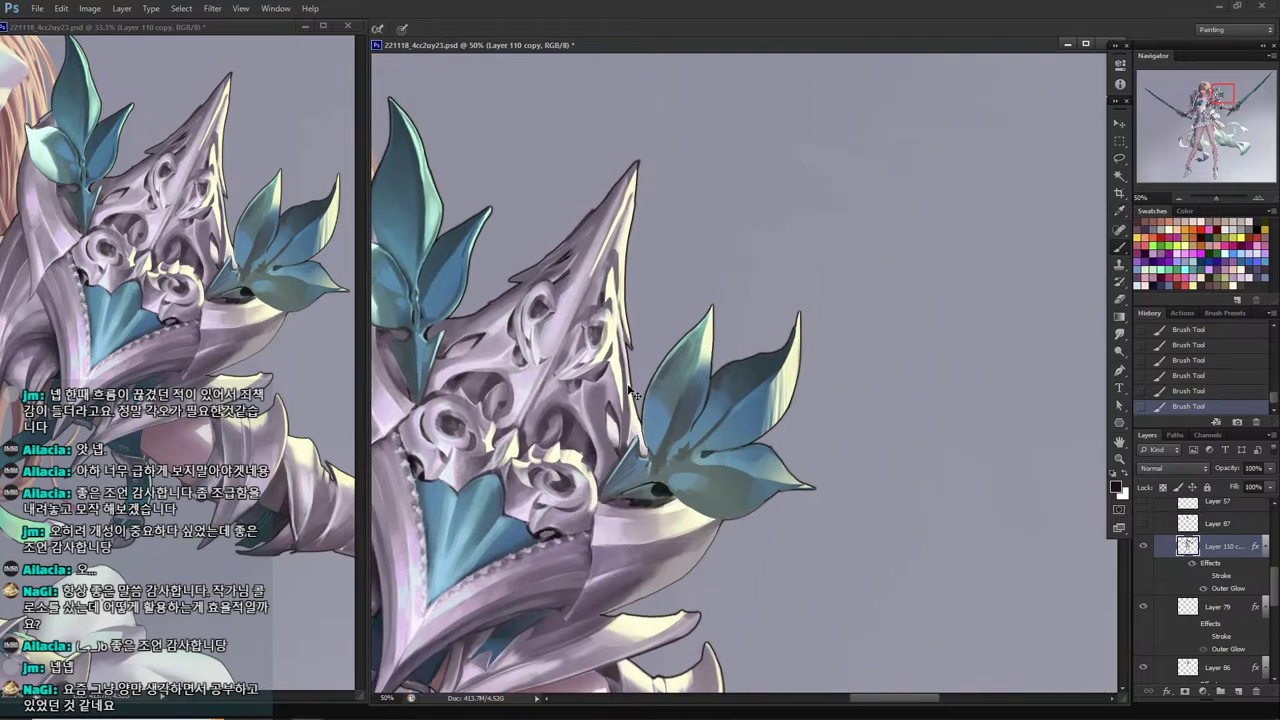
Step back and forth through the last three brush strokes to compare them, restore them, and save the document.
key(ctrl+alt+z)
key(ctrl+alt+z)
key(ctrl+alt+z)
key(ctrl+s)
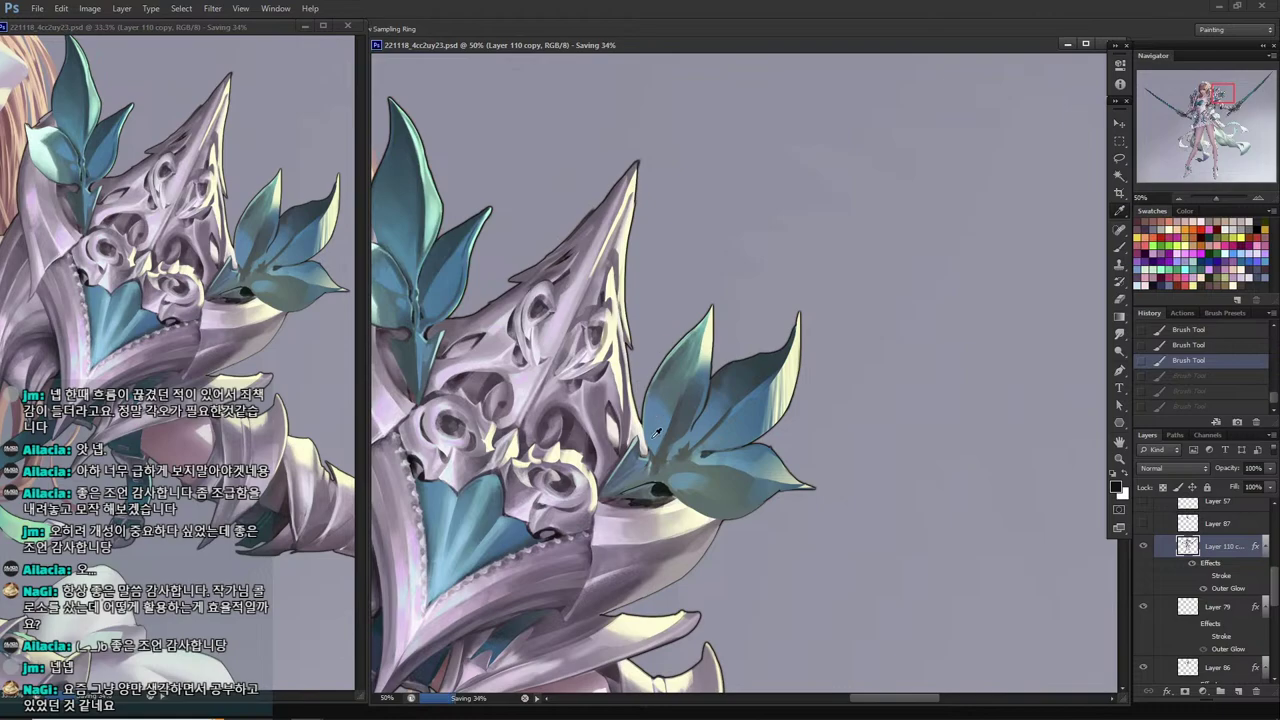
key(ctrl+shift+z)
key(ctrl+shift+z)
key(ctrl+shift+z)
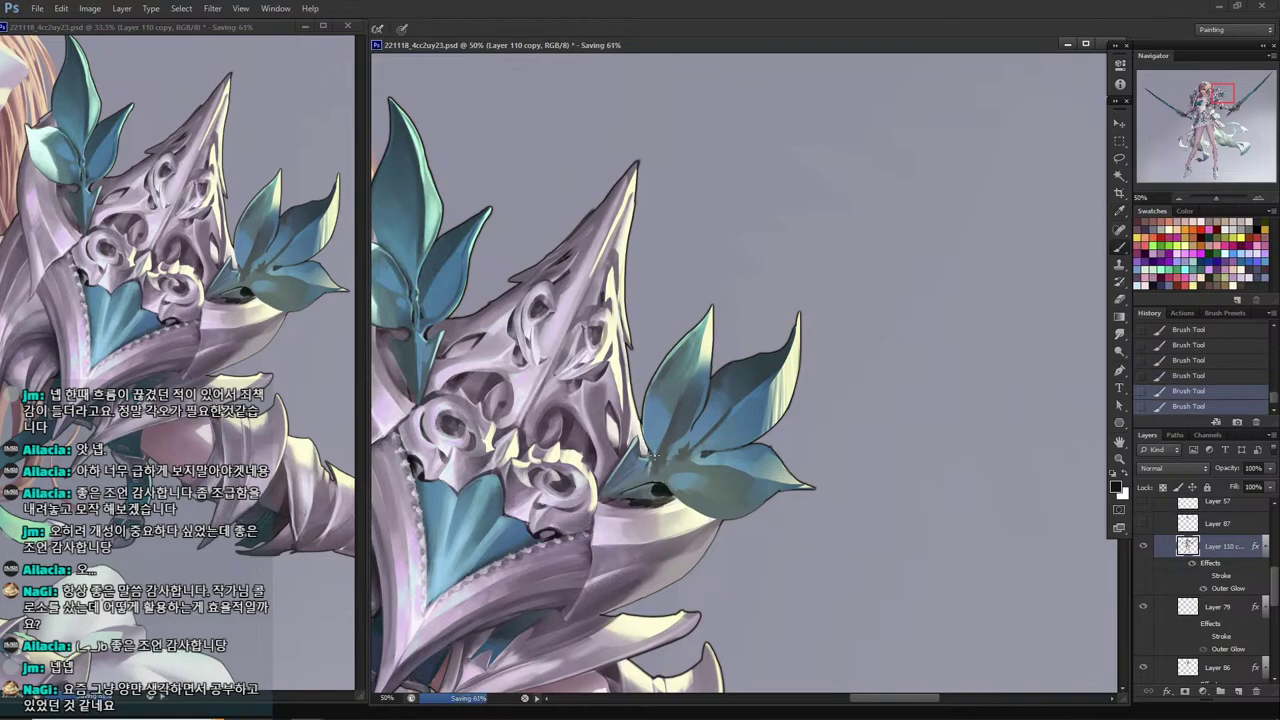
key(ctrl+z)
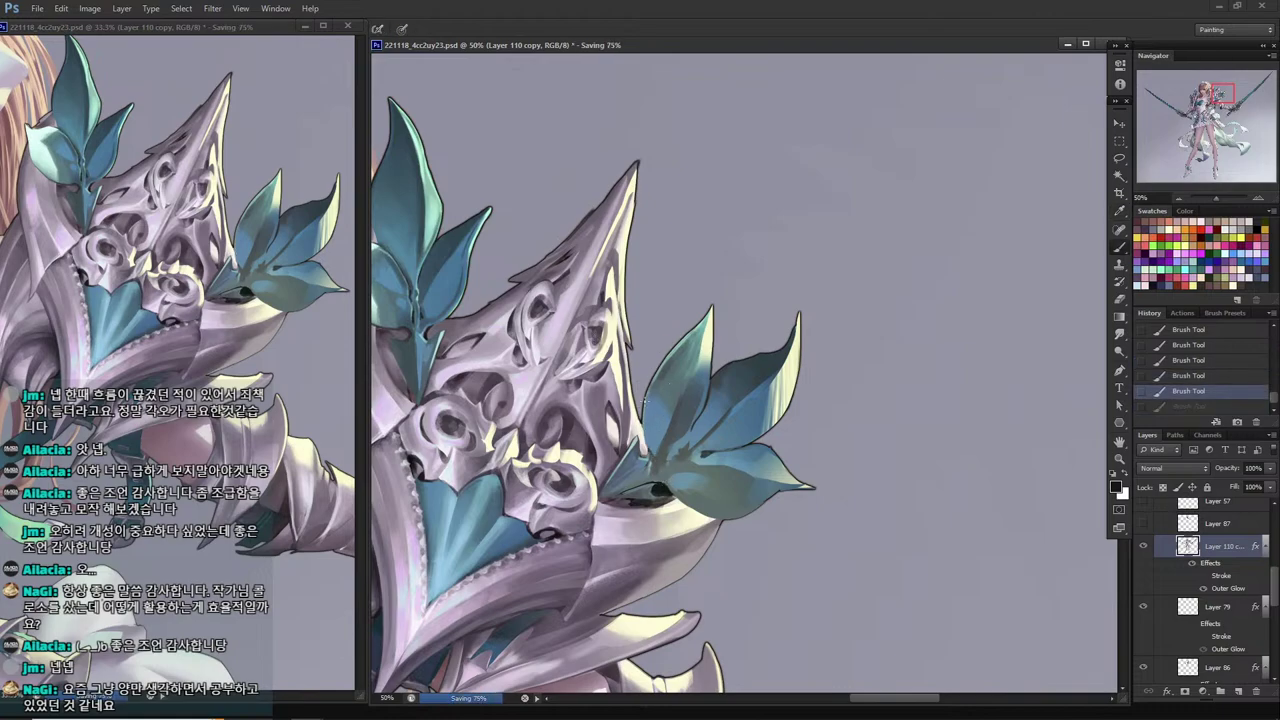
key(ctrl+shift+z)
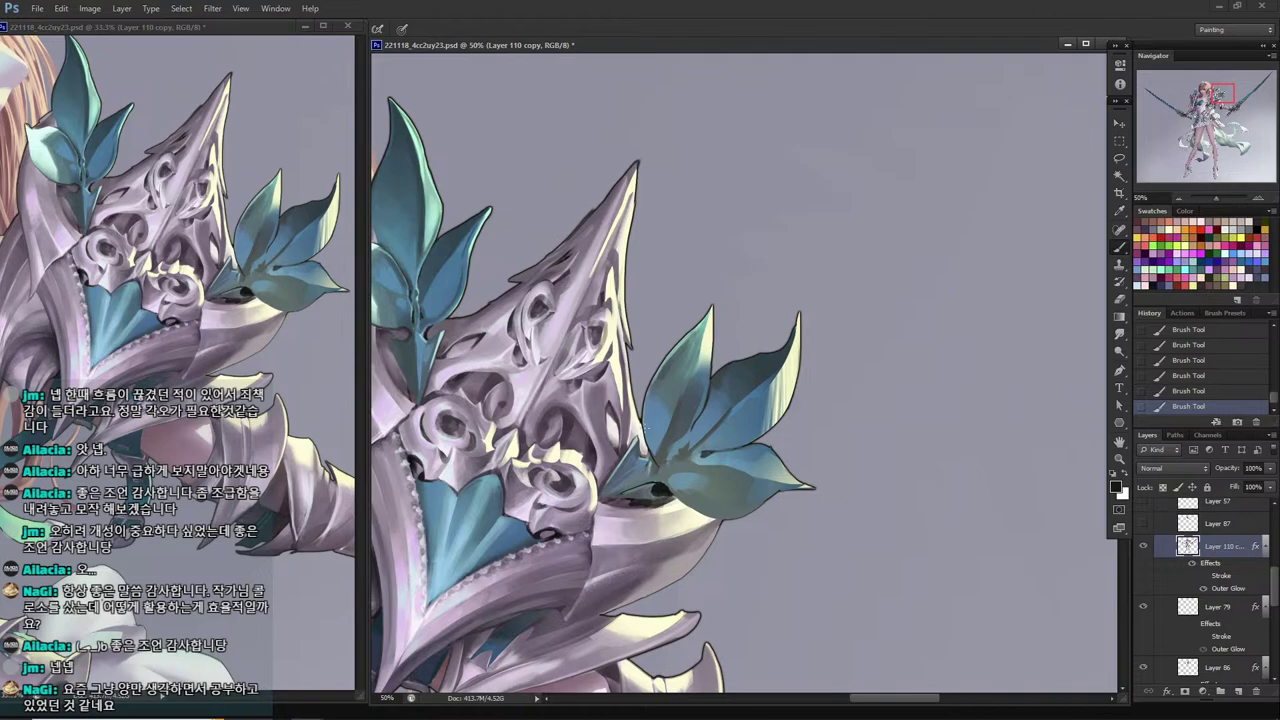
Repaint the junction where the shoulder ornament's leaves meet the stem, using blue and grey-green tones sampled from the leaves.
alt+click(662, 460)
alt+click(646, 465)
alt+click(698, 441)
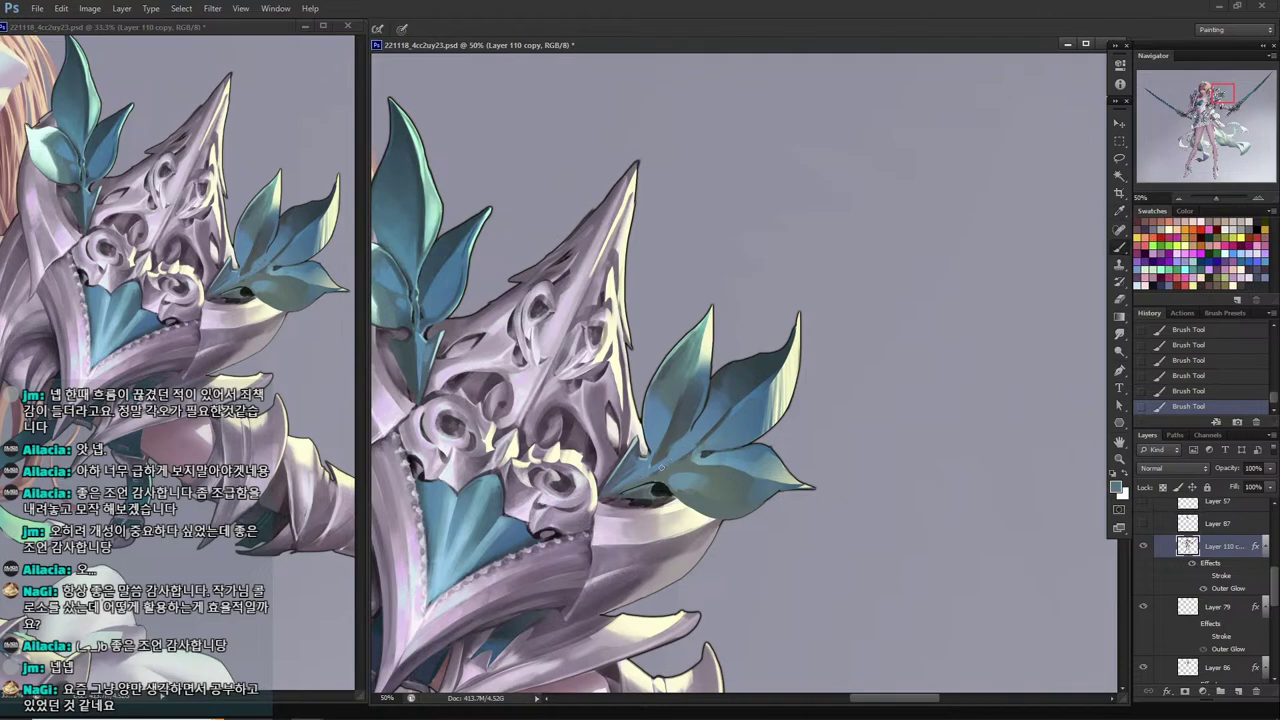
drag(694, 447, 662, 468)
alt+click(684, 459)
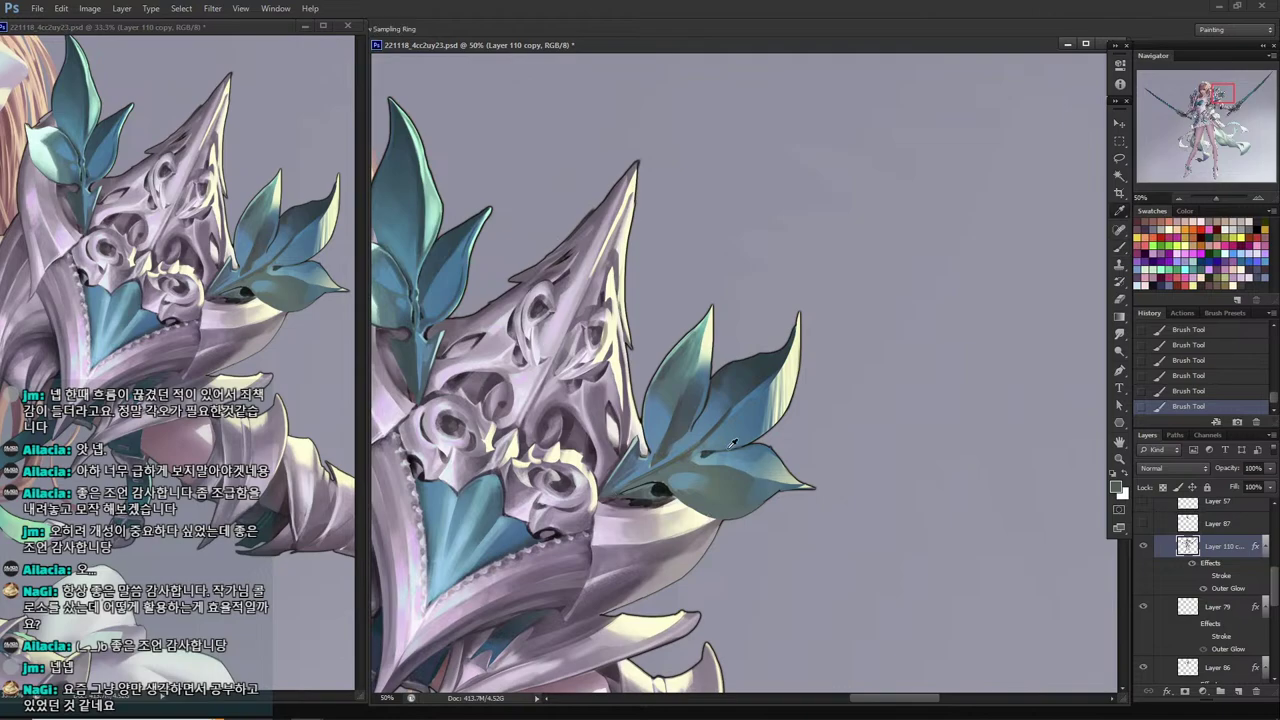
alt+click(693, 455)
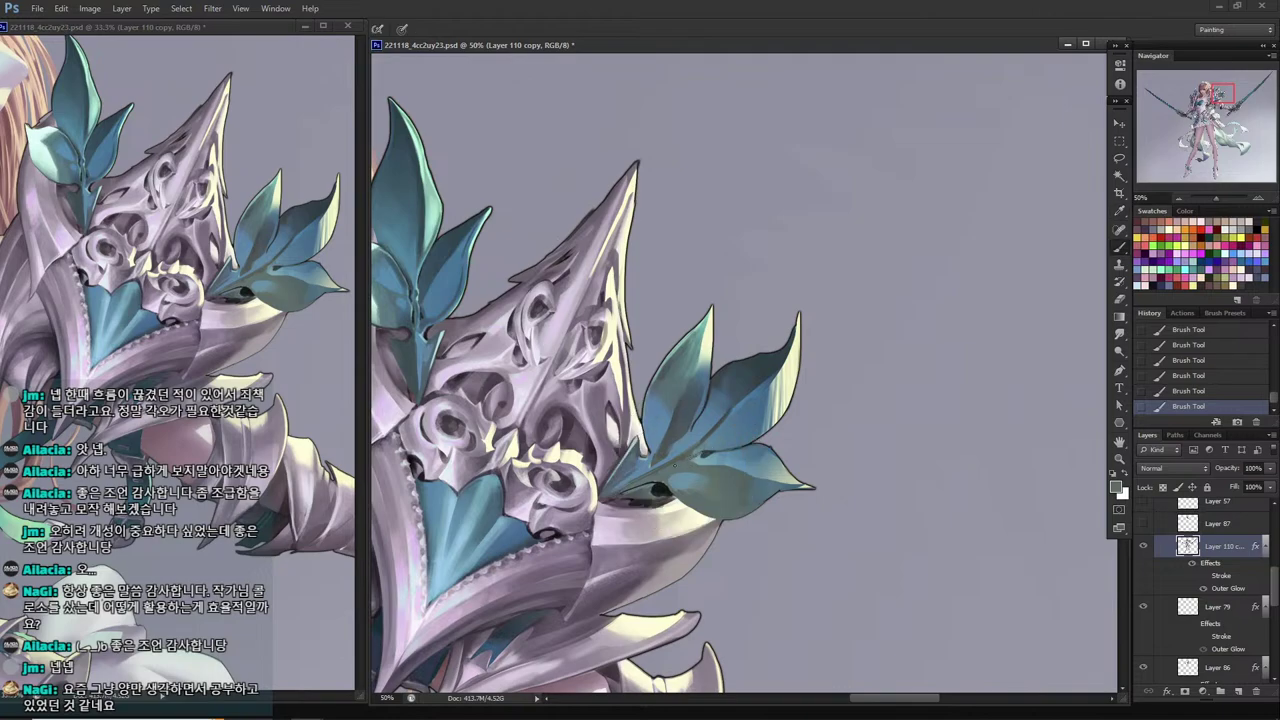
Sample a blue leaf tone, lasso a small patch beside the outermost leaf's tip, drop the selection, and save the document.
alt+click(716, 445)
drag(796, 422, 793, 534)
key(l)
mouse_move(779, 446)
mouse_down()
mouse_move(783, 423)
mouse_move(770, 447)
mouse_up()
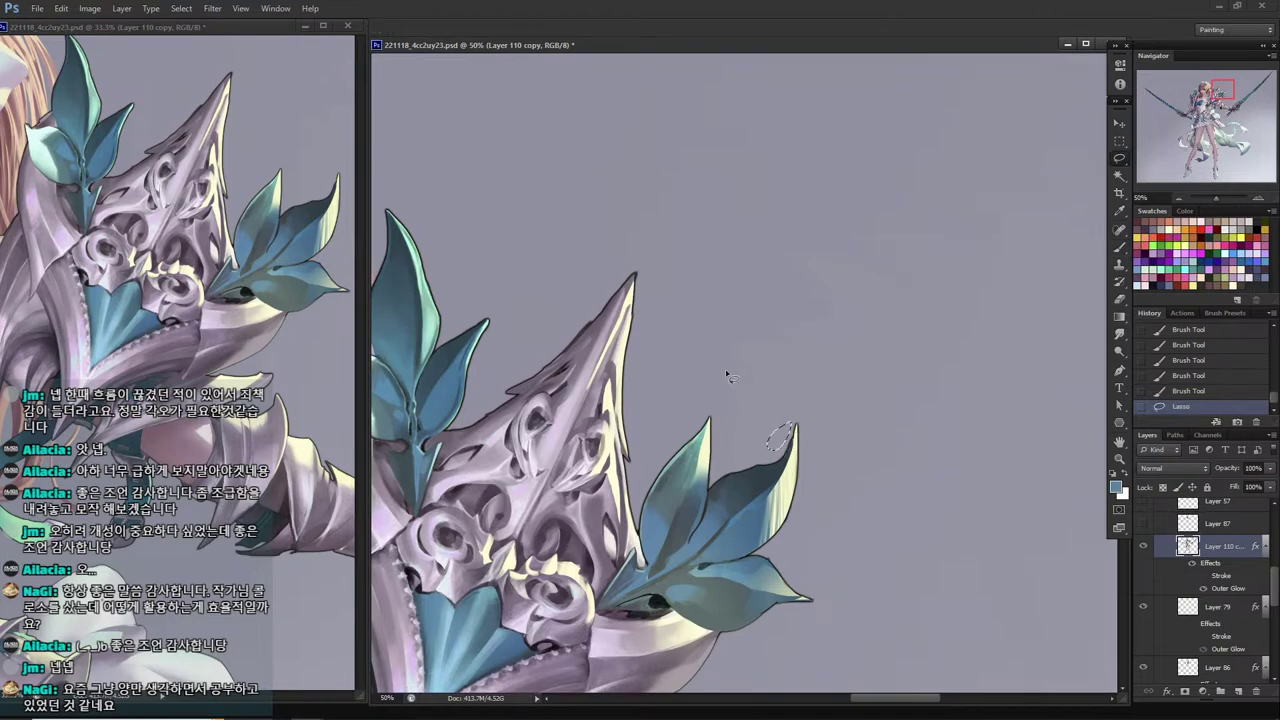
key(ctrl+d)
key(ctrl+s)
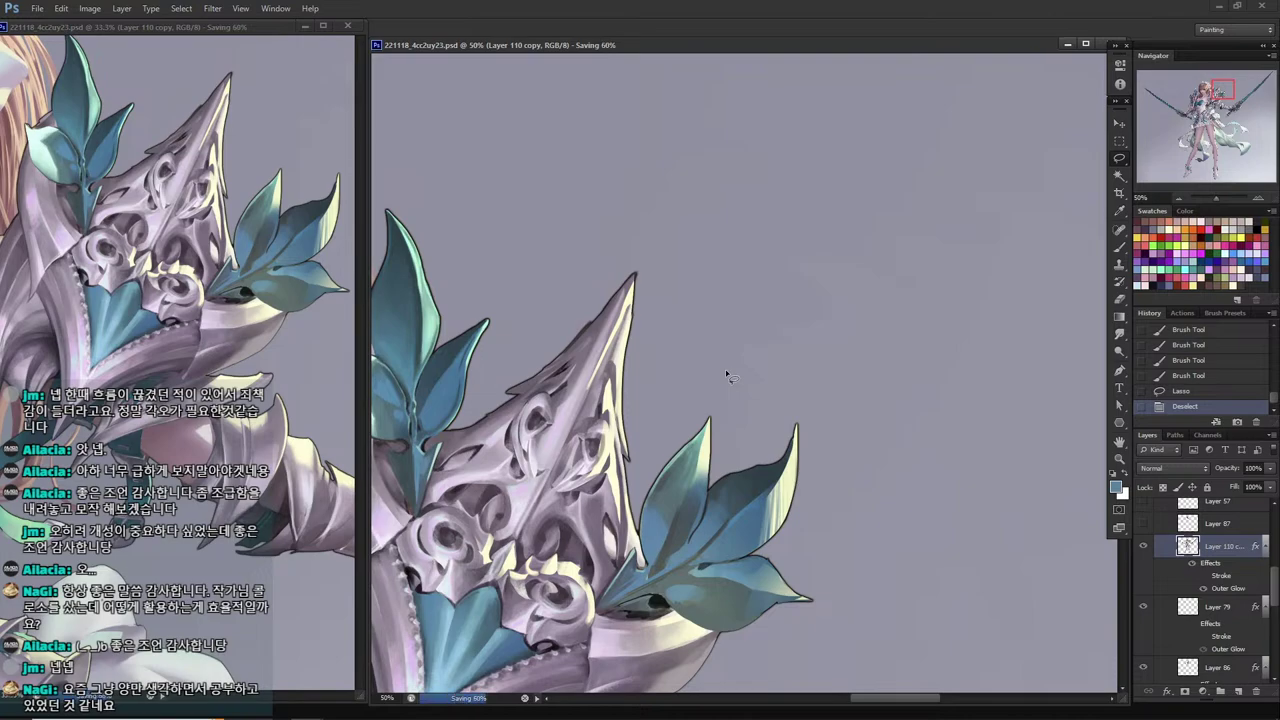
Darken the upper edge of the outermost leaf with strokes in a sampled dark tone, and undo the last two strokes.
key(i)
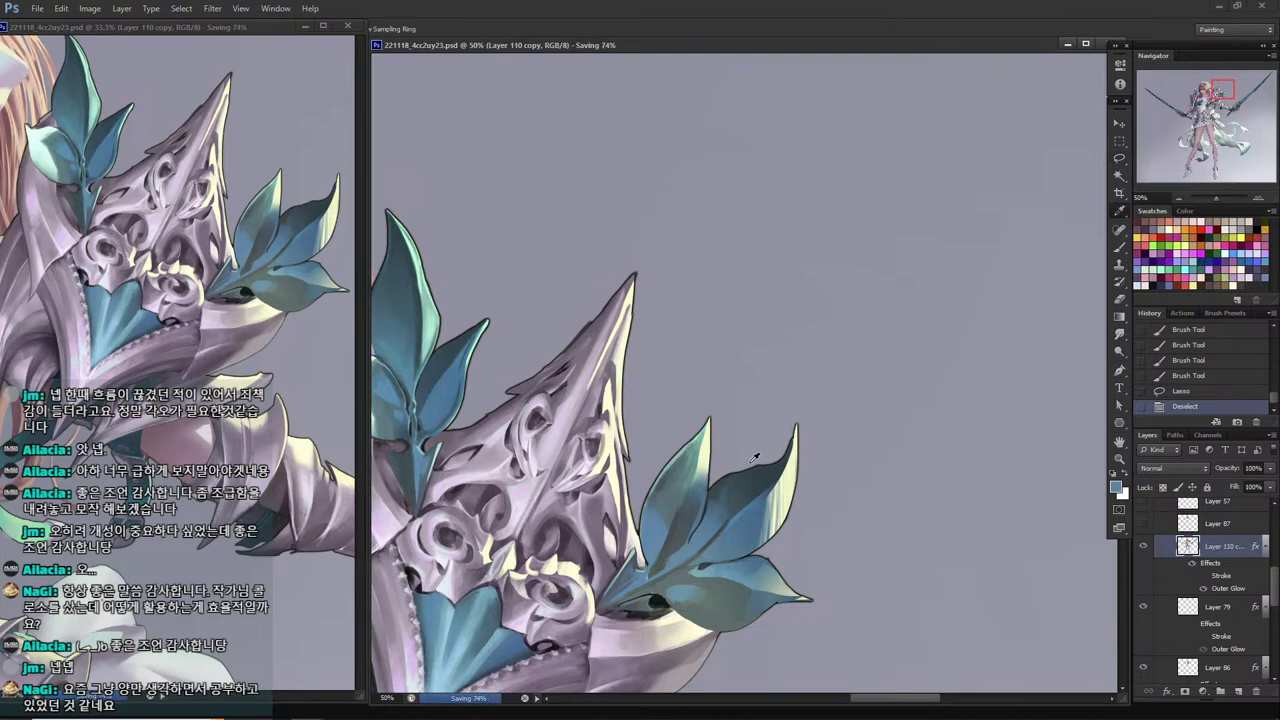
click(777, 464)
key(b)
drag(775, 463, 732, 476)
drag(745, 470, 713, 485)
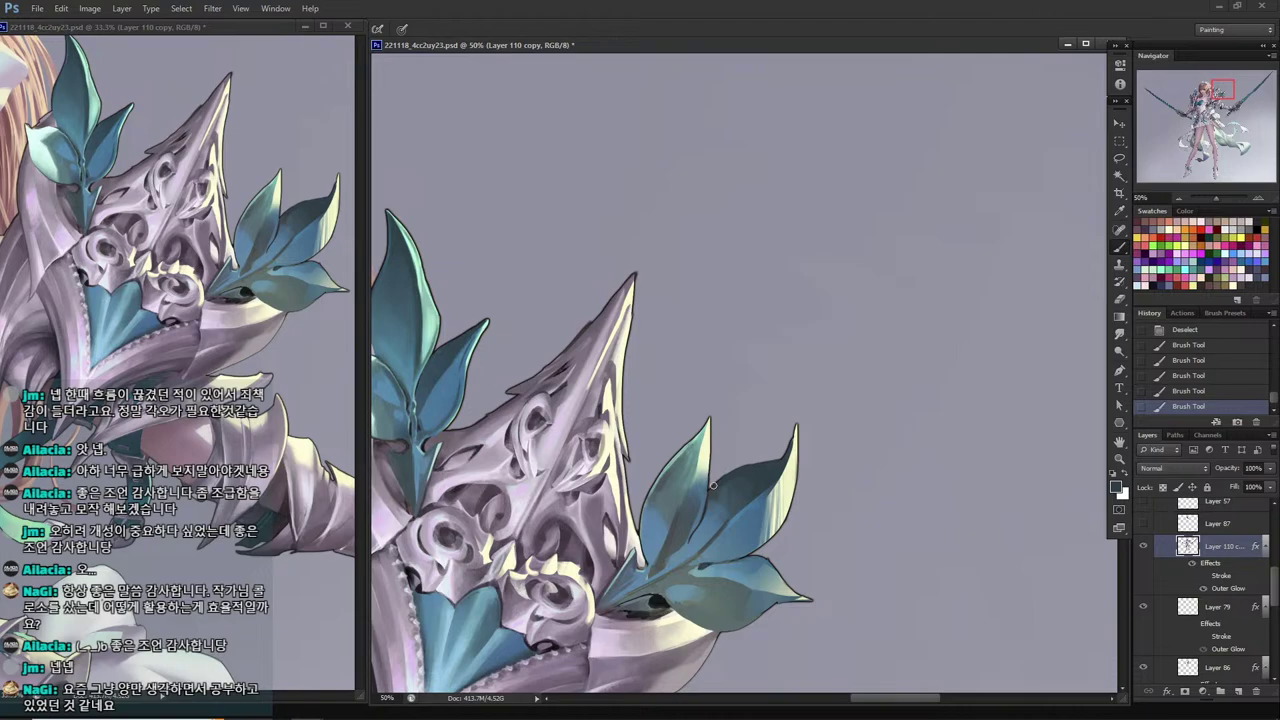
key(ctrl+z)
key(ctrl+alt+z)
Redo the dark shading on the outermost leaf's upper edge with short strokes toward the upright leaf.
key(i)
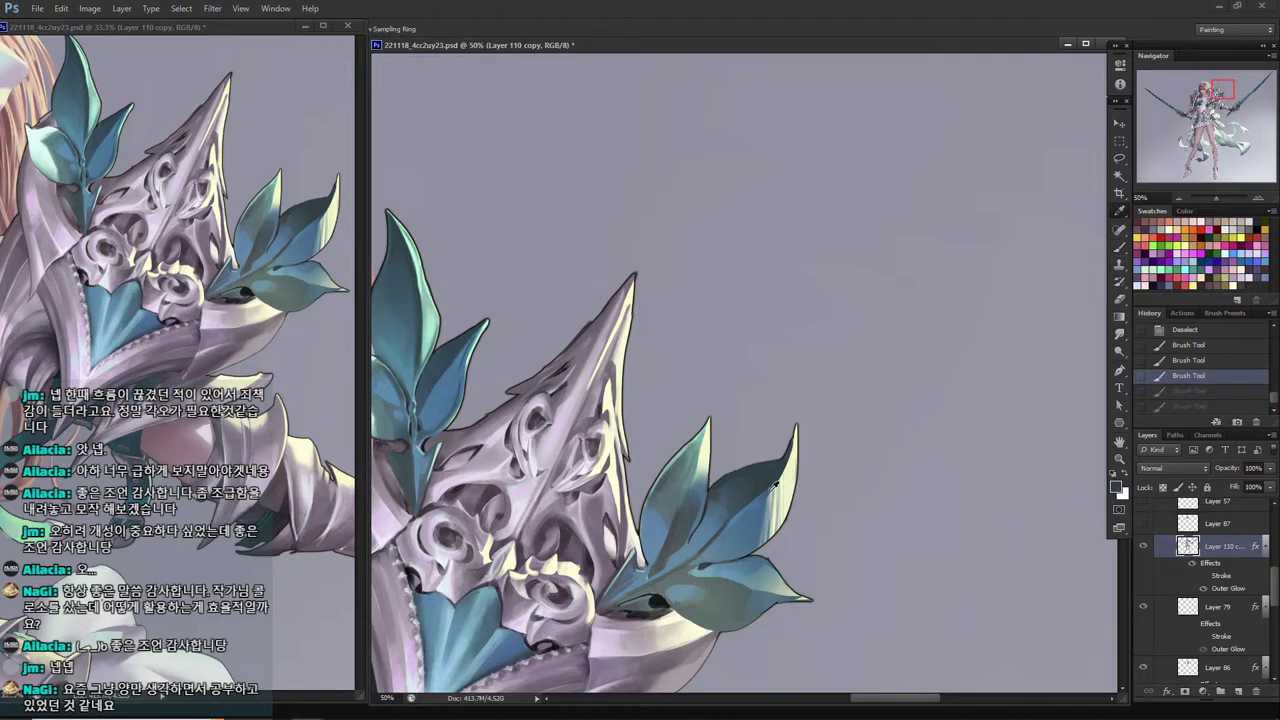
key(l)
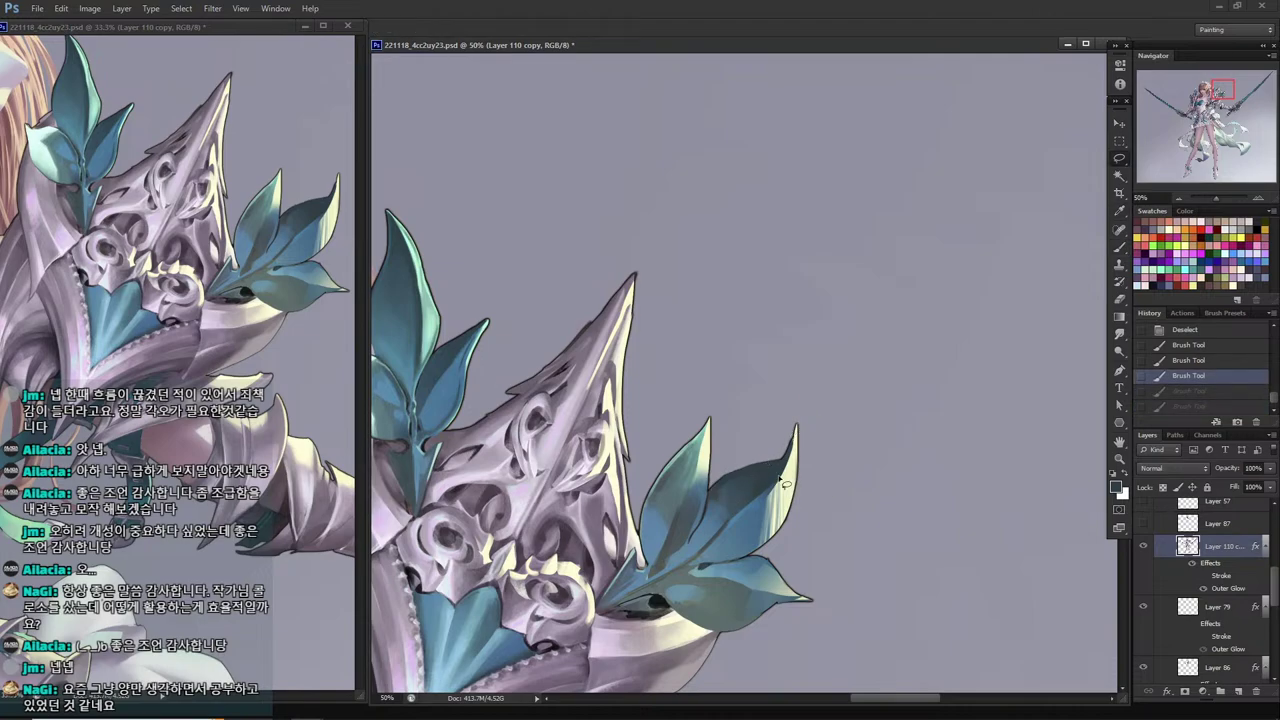
key(i)
key(b)
key(l)
key(i)
key(b)
key(i)
key(b)
click(735, 475)
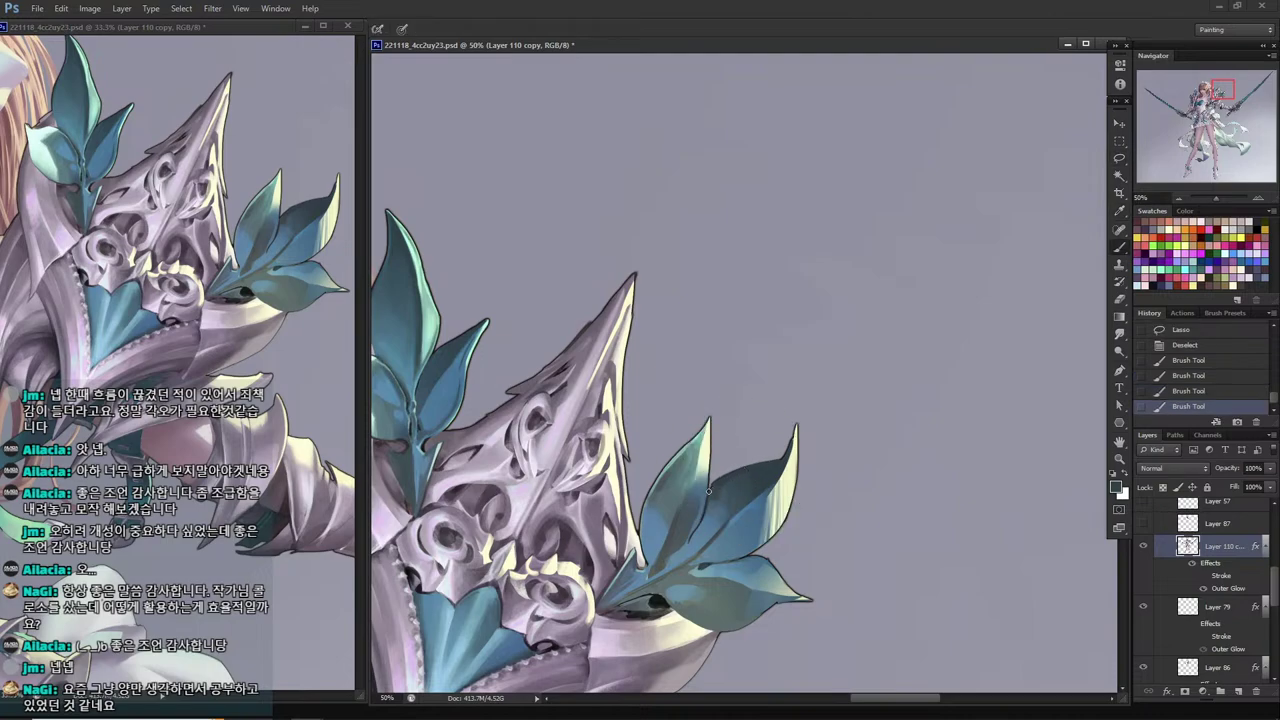
click(728, 481)
Lasso the excess at the upright leaf's tip, clear it, and deselect.
key(l)
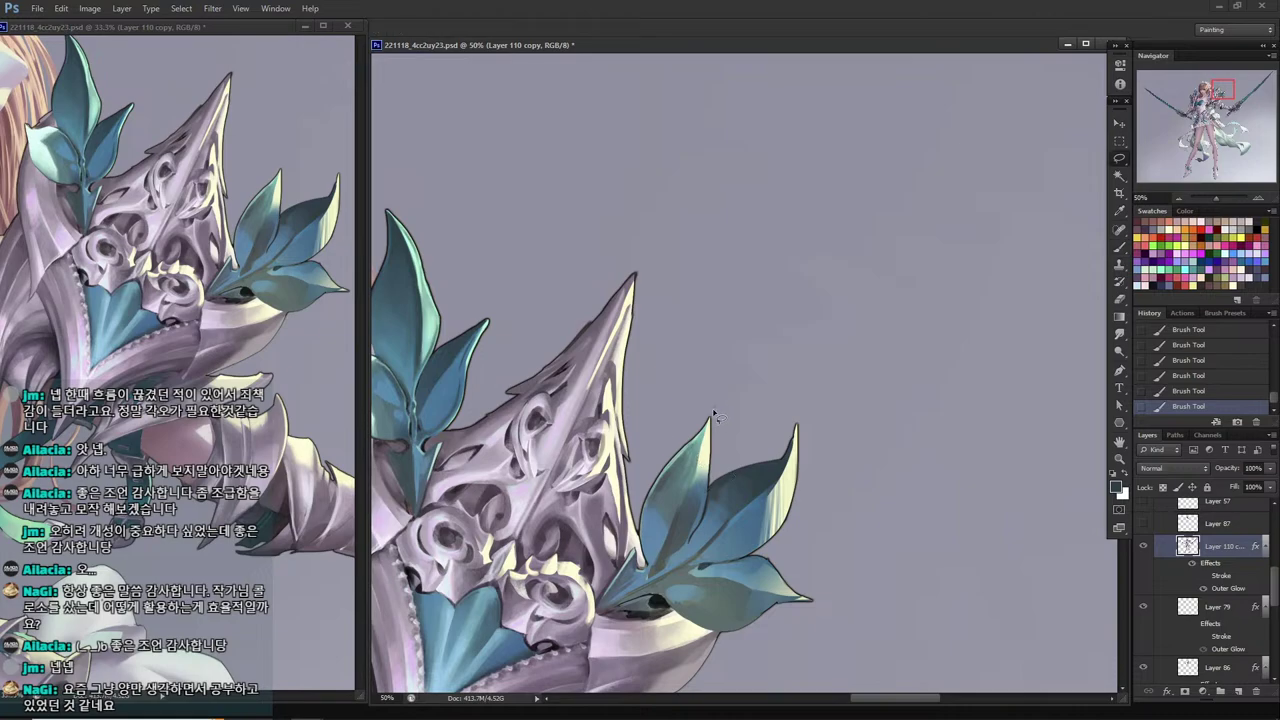
mouse_move(716, 410)
mouse_down()
mouse_move(706, 446)
mouse_move(710, 402)
mouse_up()
key(Delete)
key(ctrl+d)
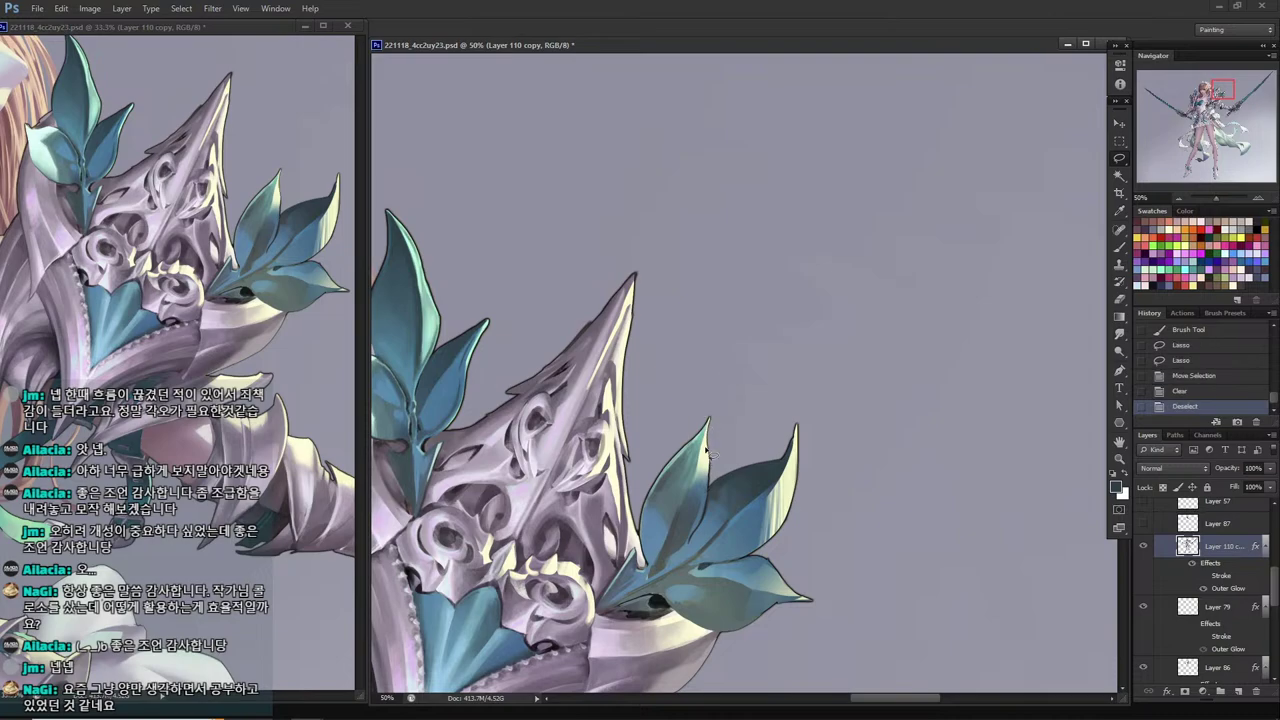
Try a pale cream highlight stroke along the upright leaf's outer edge and undo it.
key(i)
click(707, 443)
key(b)
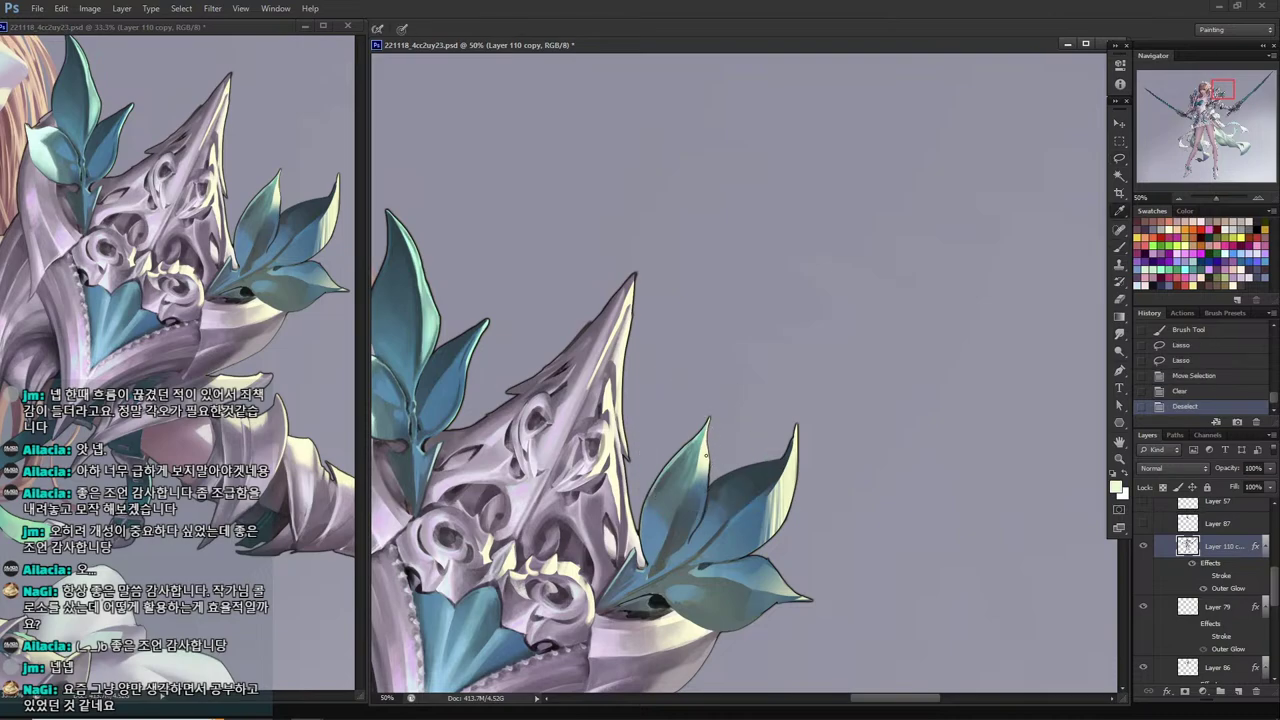
alt+click(708, 456)
drag(710, 494, 708, 442)
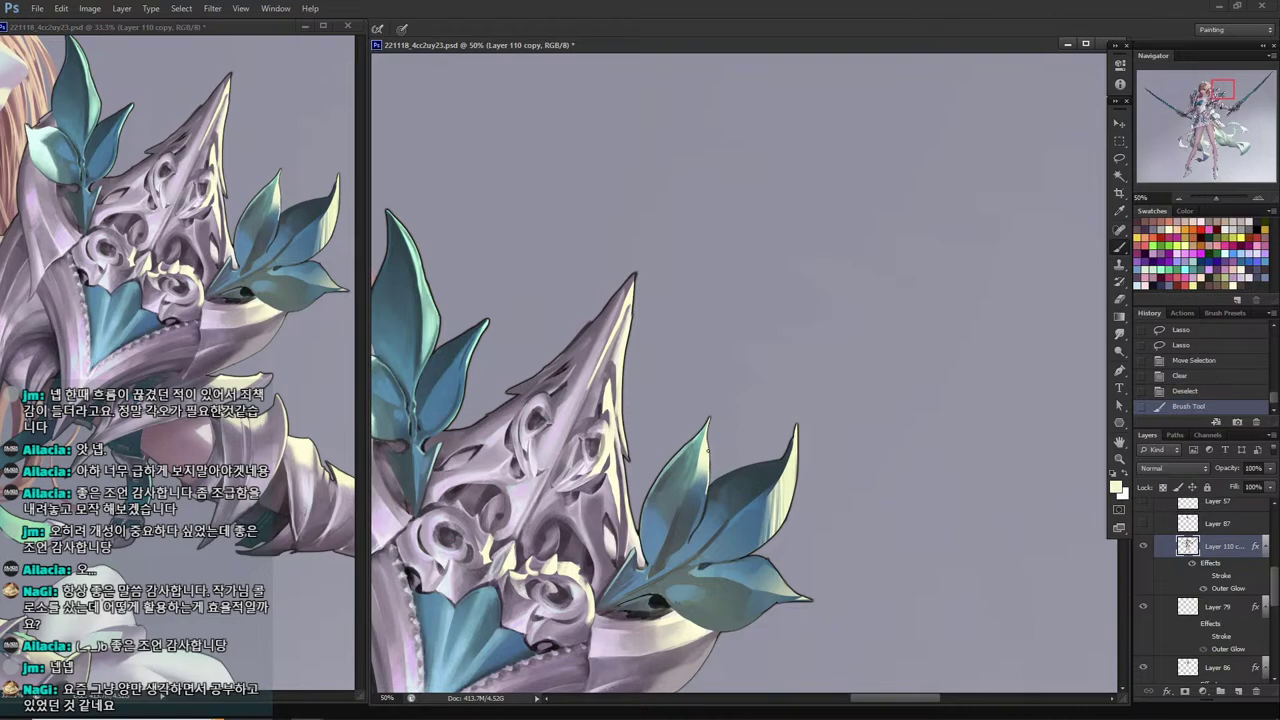
key(ctrl+z)
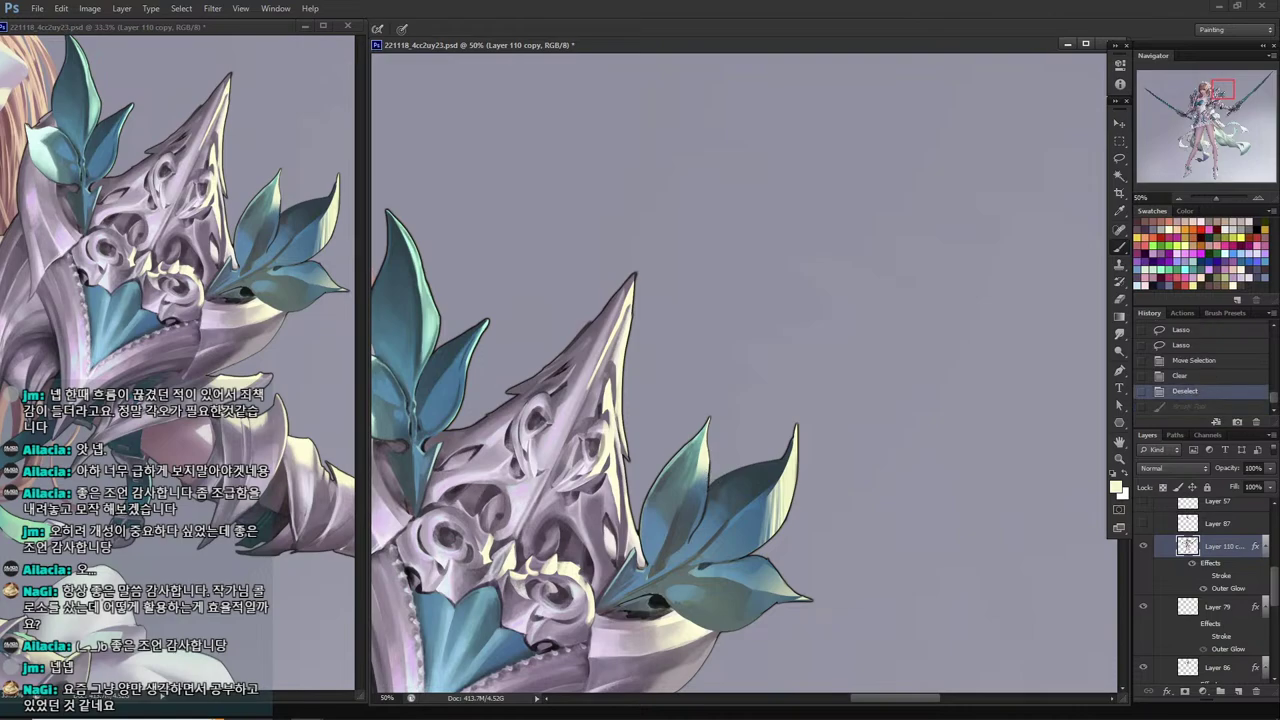
Lasso a narrow strip along the upright leaf's outer edge and paint inside it, sampling a blue tone.
key(i)
key(l)
mouse_move(709, 436)
mouse_down()
mouse_move(697, 535)
mouse_move(708, 438)
mouse_up()
mouse_move(702, 474)
mouse_down()
mouse_move(714, 429)
mouse_move(716, 466)
mouse_up()
key(b)
drag(716, 452, 708, 486)
alt+click(715, 485)
Switch to the 80 px brush preset, shade the selected strip of the upright leaf in sampled blue tones, and deselect.
right_click(753, 433)
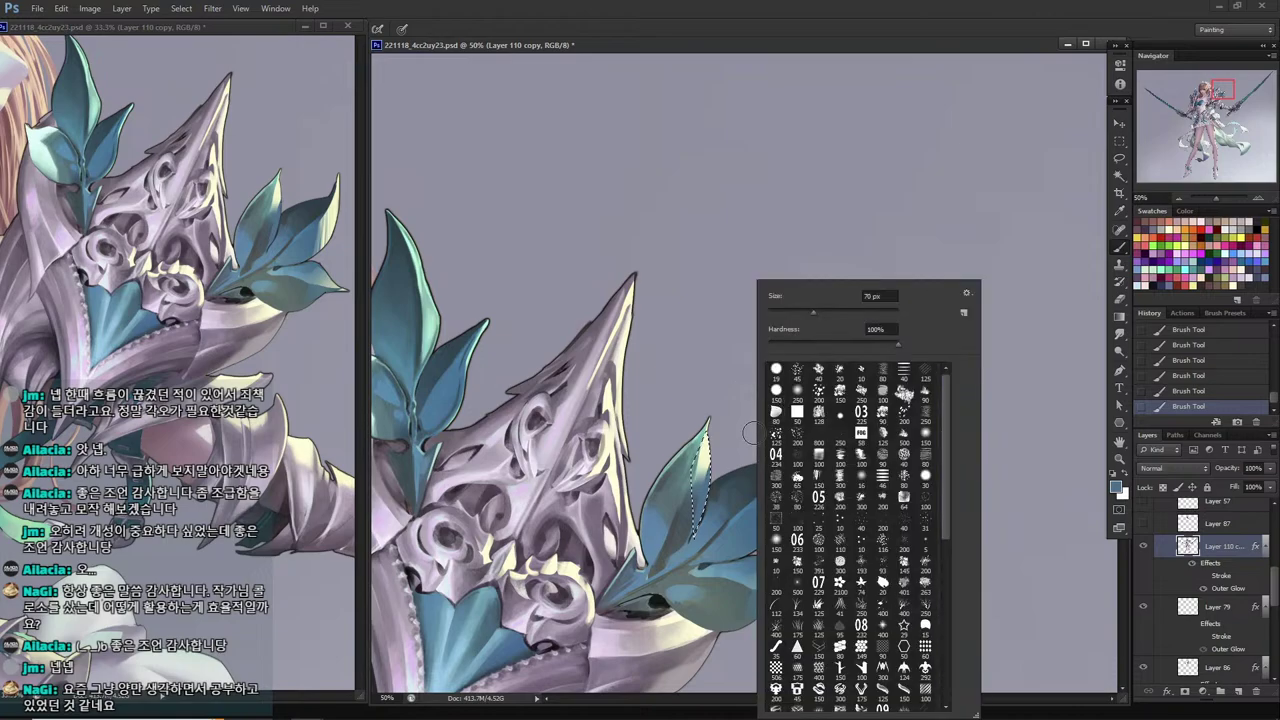
click(777, 392)
click(803, 342)
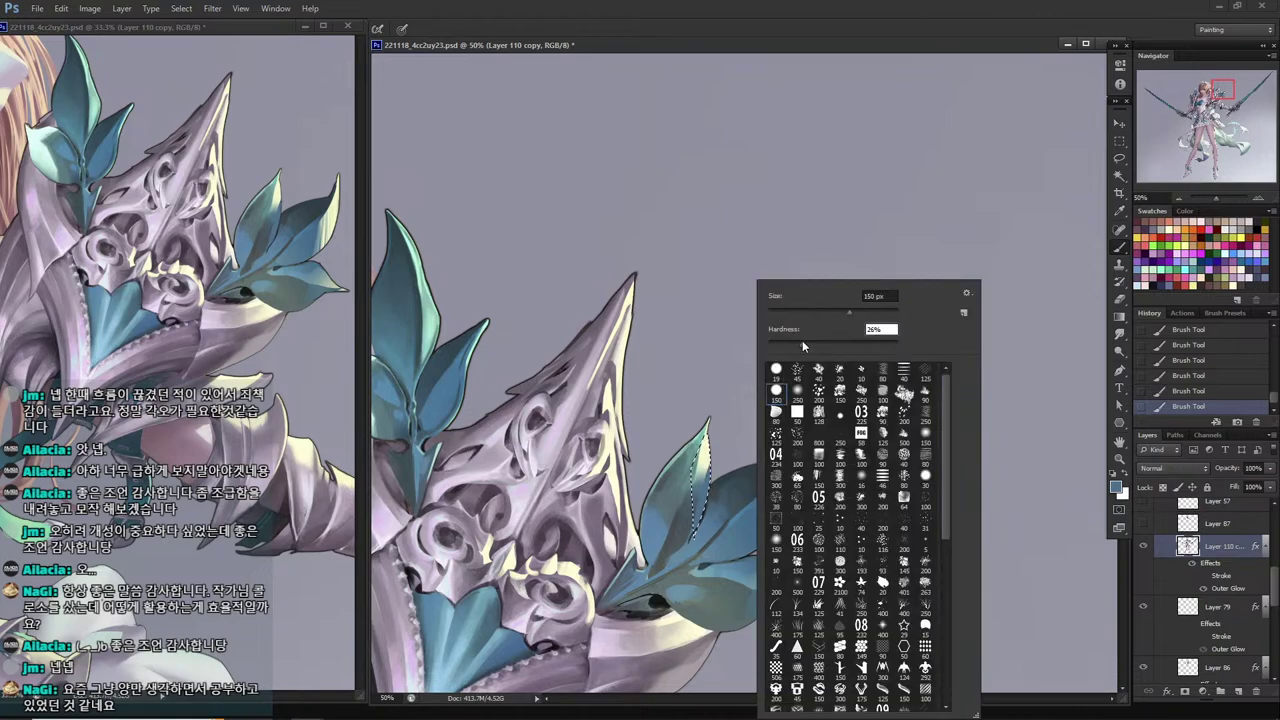
double_click(777, 414)
mouse_move(706, 466)
mouse_down()
mouse_move(697, 489)
mouse_move(705, 476)
mouse_up()
alt+click(704, 472)
alt+click(708, 464)
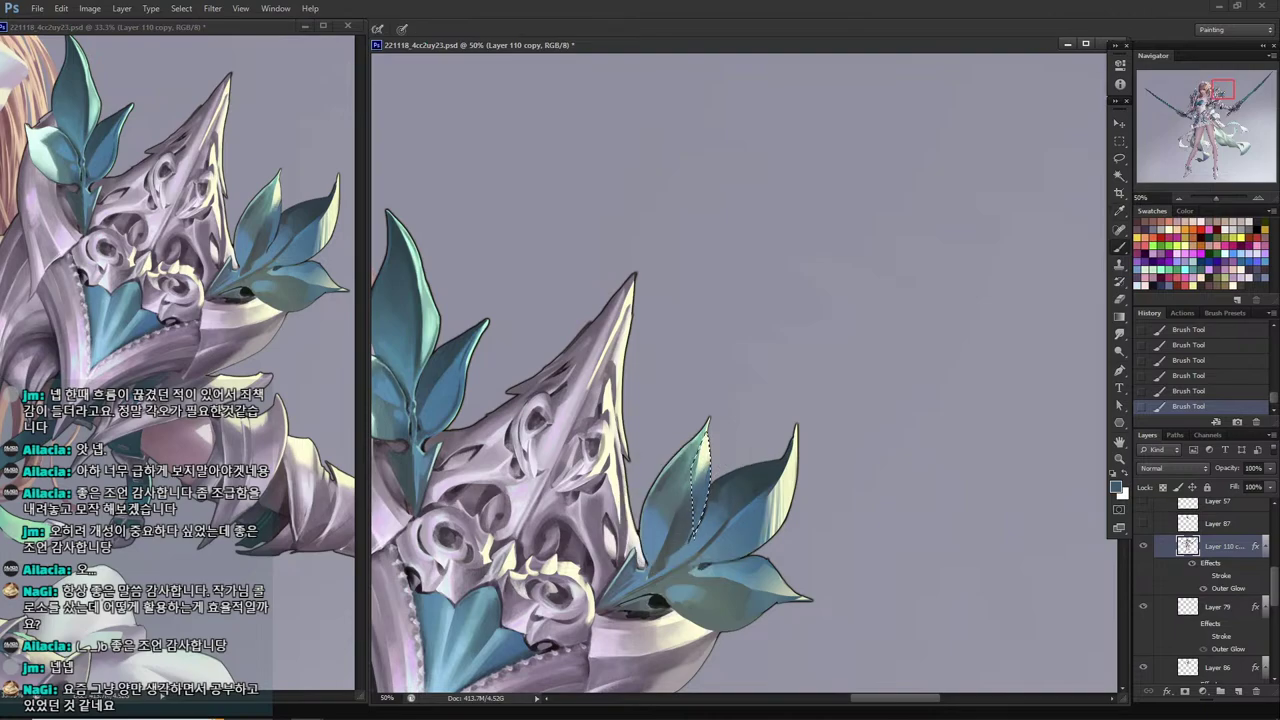
key(l)
click(720, 501)
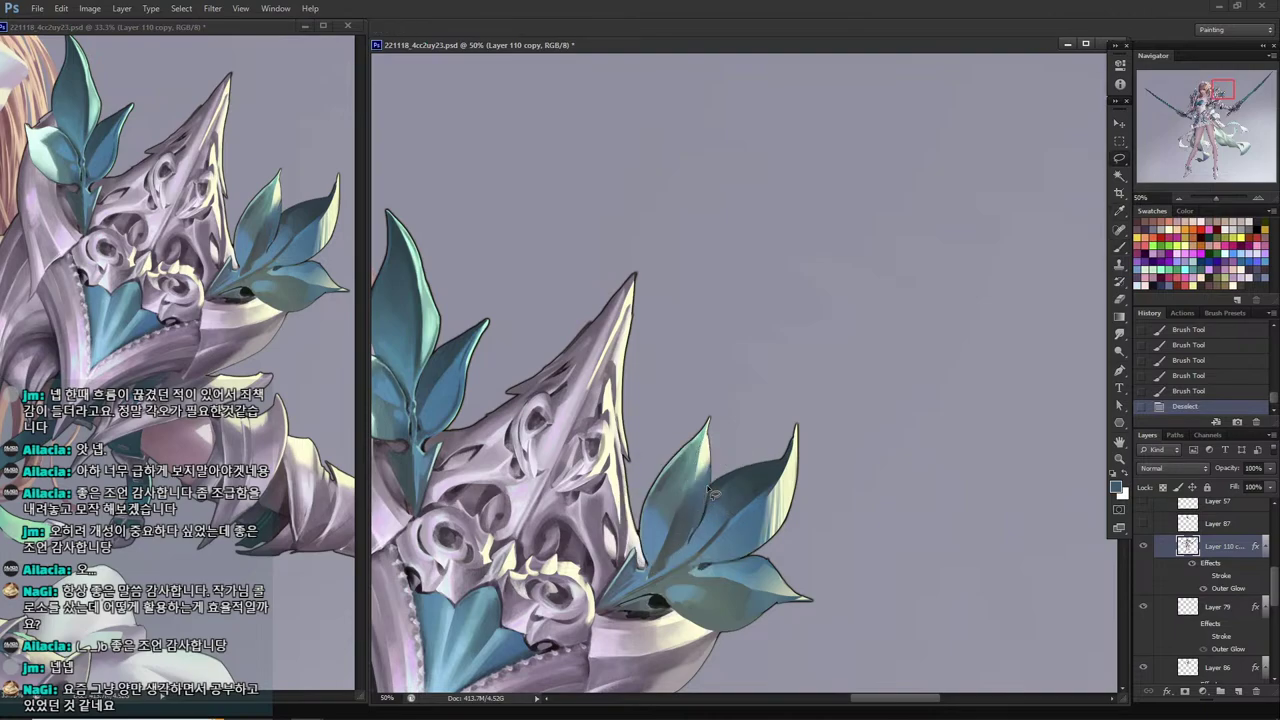
Repaint the upright leaf's lower outer edge down to its base inside lasso selections, using a sampled blue tone.
drag(714, 491, 697, 537)
drag(696, 535, 696, 525)
key(l)
drag(697, 524, 686, 548)
click(720, 381)
key(i)
click(701, 530)
key(l)
key(i)
key(b)
drag(686, 548, 676, 556)
key(l)
key(ctrl+d)
Lasso the upright leaf's inner half up to the midrib, shade it with sampled blue tones, and deselect.
mouse_move(699, 449)
mouse_down()
mouse_move(652, 540)
mouse_move(680, 500)
mouse_move(685, 511)
mouse_move(661, 534)
mouse_move(660, 500)
mouse_move(656, 510)
mouse_move(660, 500)
mouse_move(668, 535)
mouse_up()
key(b)
alt+click(662, 483)
alt+click(657, 500)
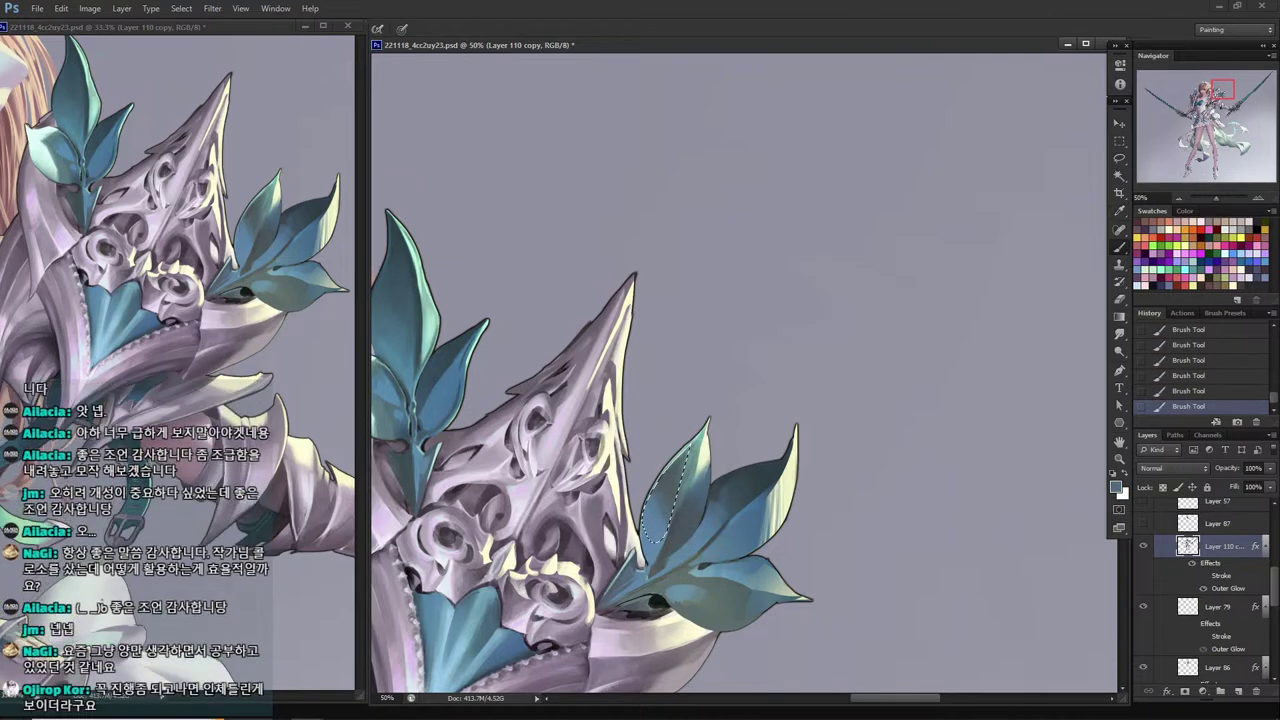
alt+click(660, 520)
alt+click(655, 510)
key(l)
key(ctrl+d)
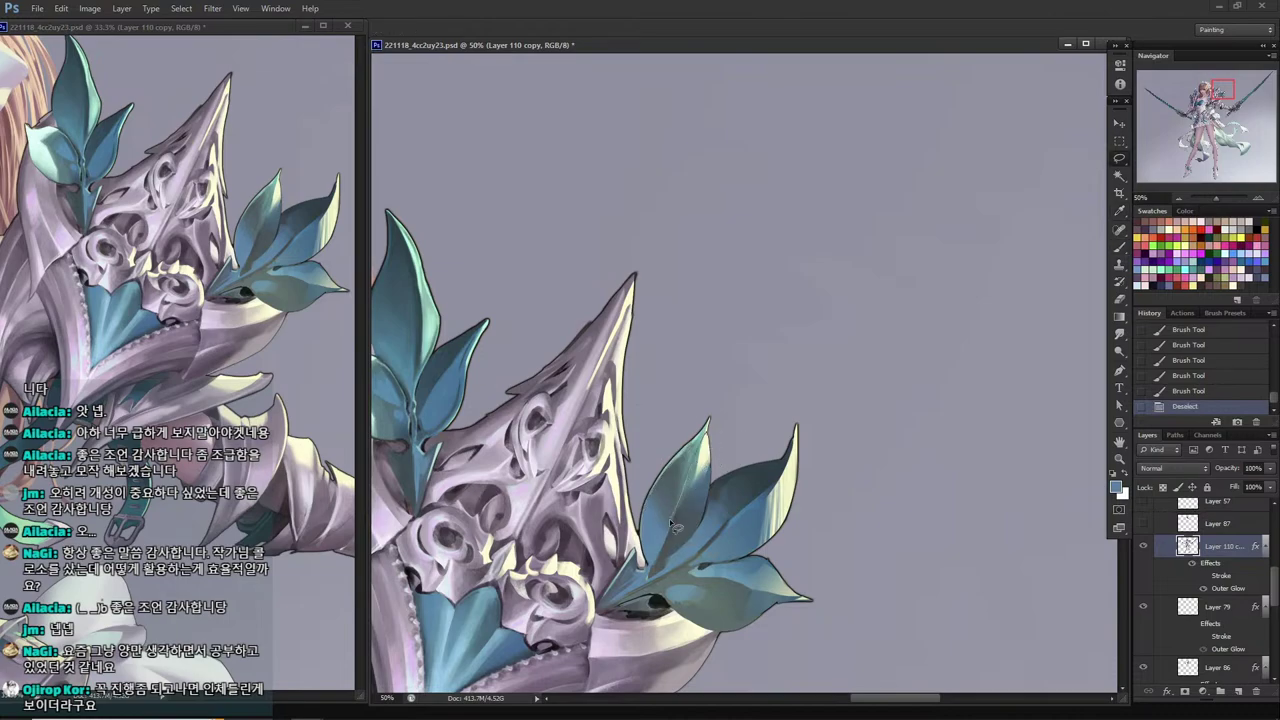
Lasso the upright leaf's blade from the midrib toward the tip, paint a sampled light tone below the tip, and deselect.
mouse_move(672, 525)
mouse_down()
mouse_move(708, 434)
mouse_move(679, 516)
mouse_up()
drag(709, 428, 709, 430)
mouse_move(681, 520)
mouse_down()
mouse_move(711, 431)
mouse_move(676, 492)
mouse_up()
key(b)
alt+click(703, 439)
mouse_move(700, 442)
mouse_down()
mouse_move(655, 535)
mouse_move(696, 462)
mouse_up()
key(l)
key(ctrl+d)
Lasso an area in the middle of the upright leaf's inner half, blend it with sampled blue strokes, and deselect.
key(b)
alt+click(666, 495)
key(l)
drag(676, 476, 680, 478)
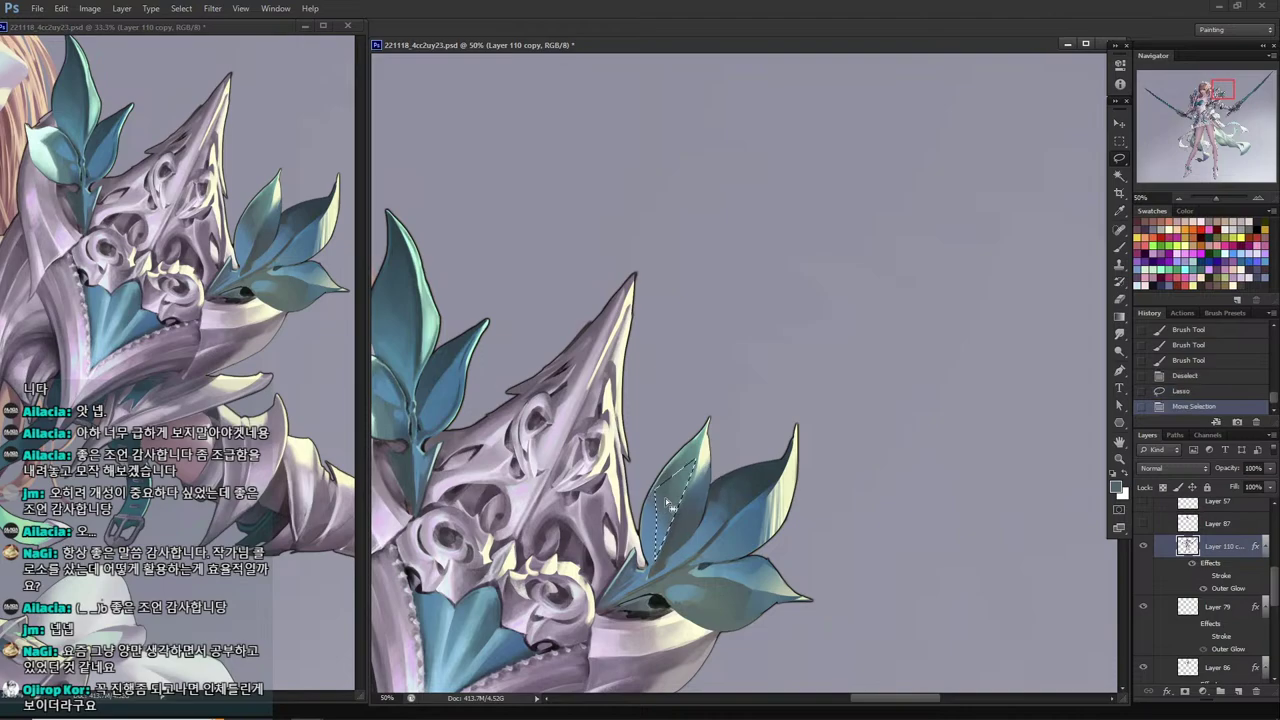
key(b)
alt+click(665, 495)
drag(672, 536, 680, 480)
mouse_move(686, 464)
mouse_down()
mouse_move(670, 470)
mouse_move(662, 530)
mouse_up()
key(l)
key(ctrl+d)
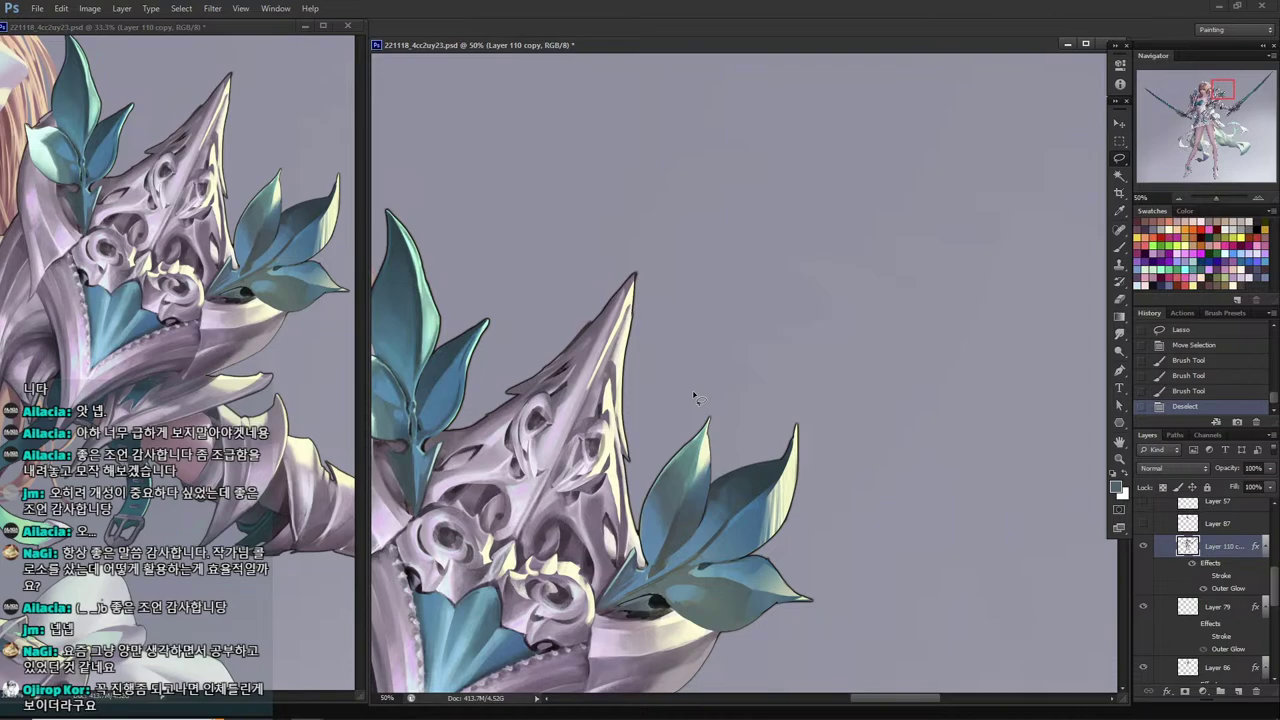
Select a slender strip along the upright leaf's midrib, shade it with sampled blue strokes, and deselect.
key(i)
click(676, 515)
drag(680, 511, 698, 437)
drag(660, 509, 697, 440)
key(b)
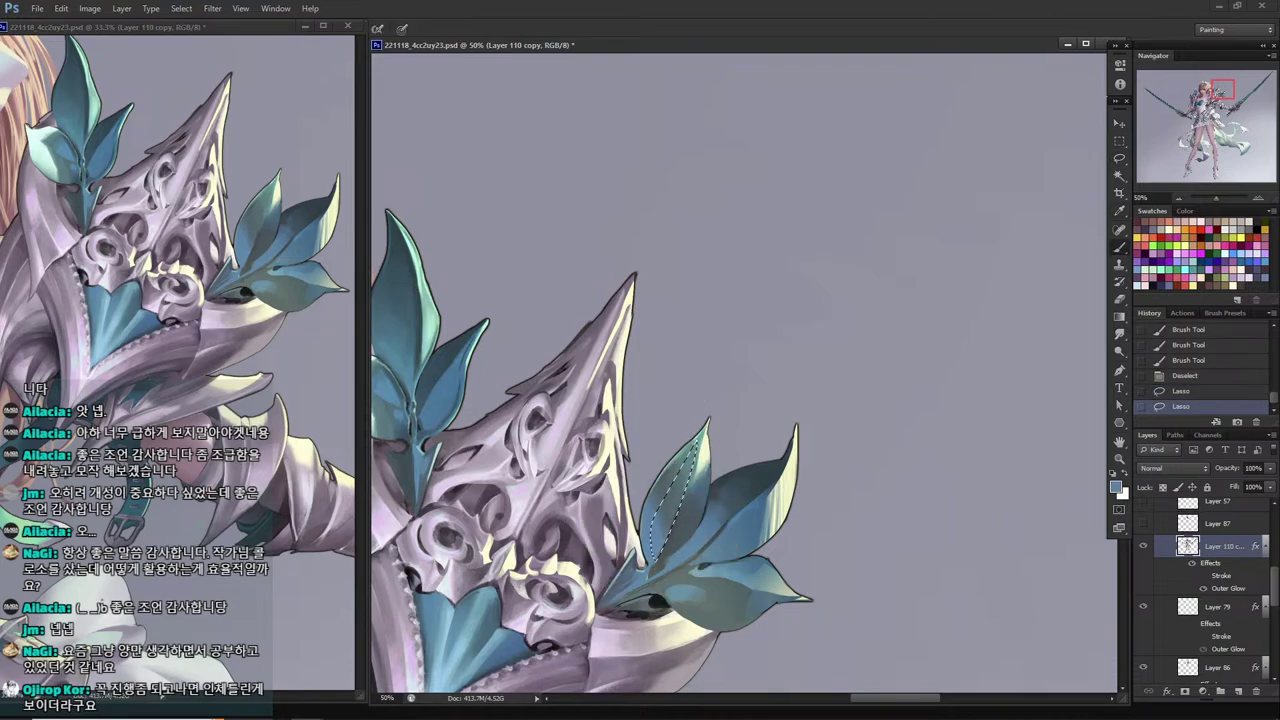
drag(670, 546, 680, 500)
drag(666, 536, 688, 482)
alt+click(672, 530)
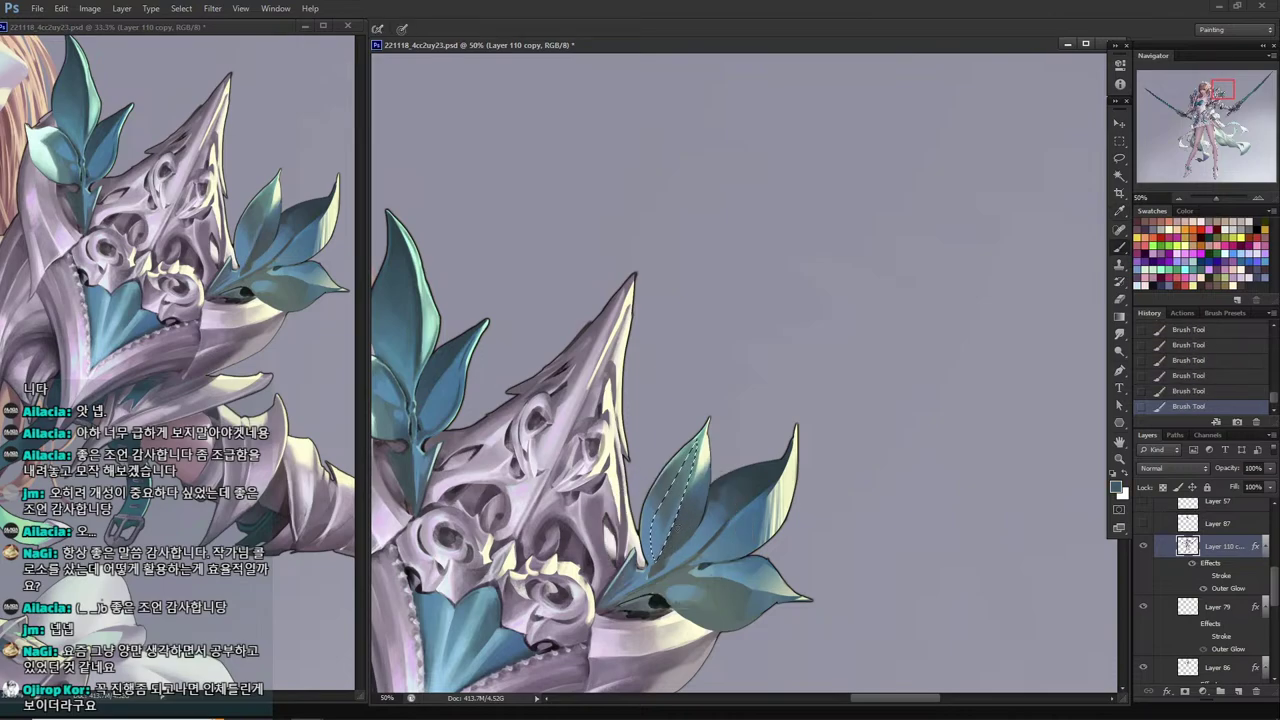
key(l)
click(676, 532)
Touch up the lower end of the upright leaf's midrib with short strokes in a sampled tone.
key(b)
drag(674, 534, 682, 506)
alt+click(665, 548)
mouse_move(666, 544)
mouse_down()
mouse_move(678, 514)
mouse_move(658, 565)
mouse_move(686, 545)
mouse_move(668, 545)
mouse_up()
Lasso the wedge between the upright leaf's lower midrib and outer edge, repaint it in a sampled tone, and deselect.
key(l)
drag(682, 518, 674, 540)
drag(686, 516, 686, 551)
alt+click(684, 540)
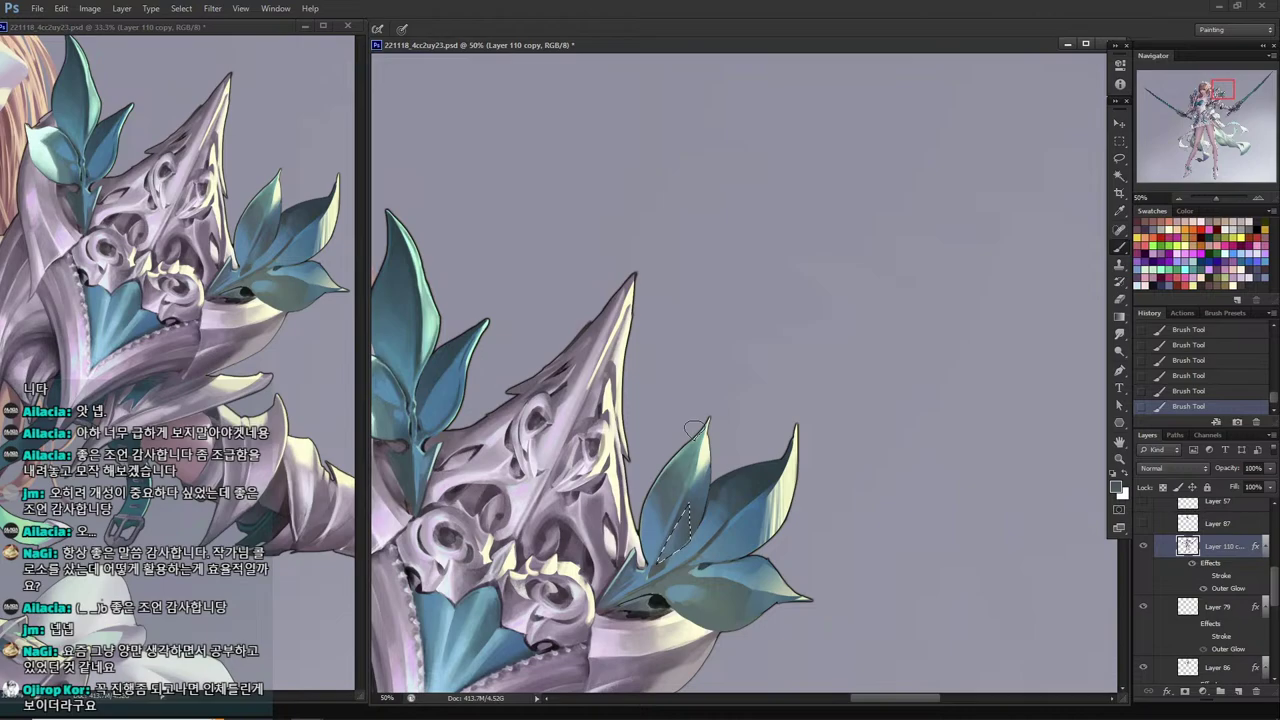
key(l)
click(696, 532)
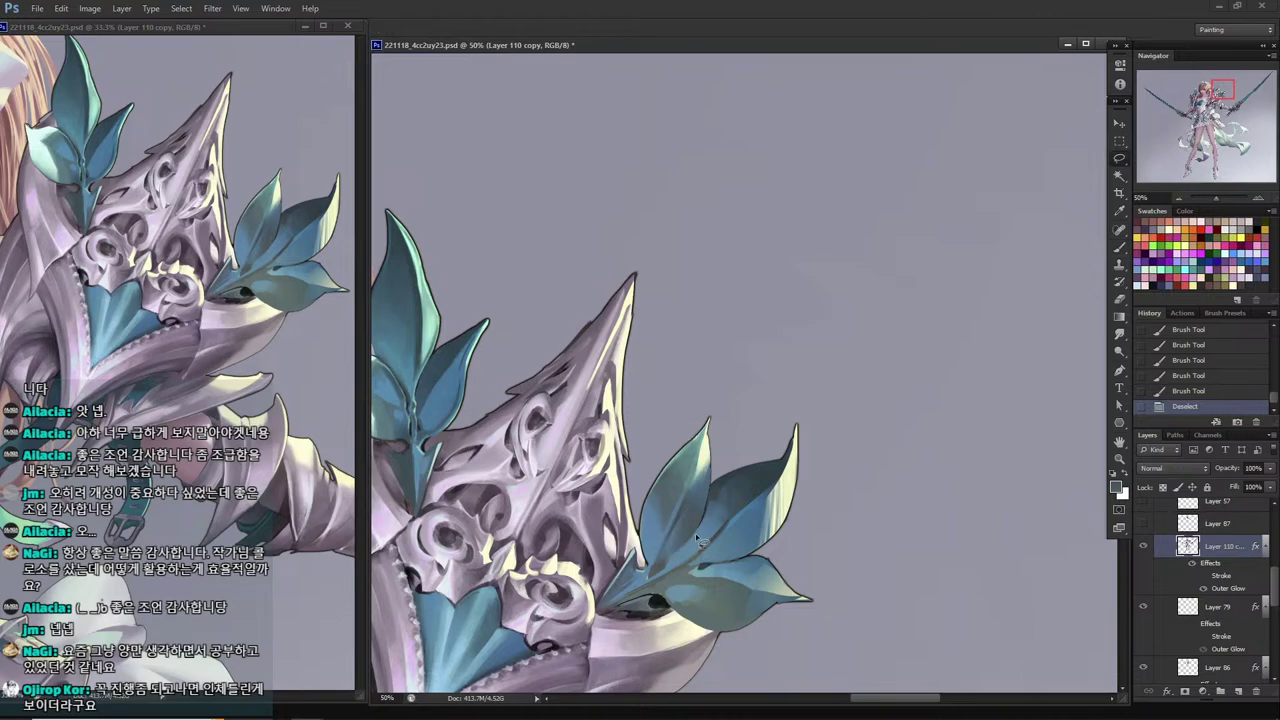
Select a thin sliver along the upright leaf's outer edge near the tip, highlight it in sampled pale cream, and deselect.
key(i)
key(l)
mouse_move(709, 491)
mouse_down()
mouse_move(698, 494)
mouse_move(710, 417)
mouse_up()
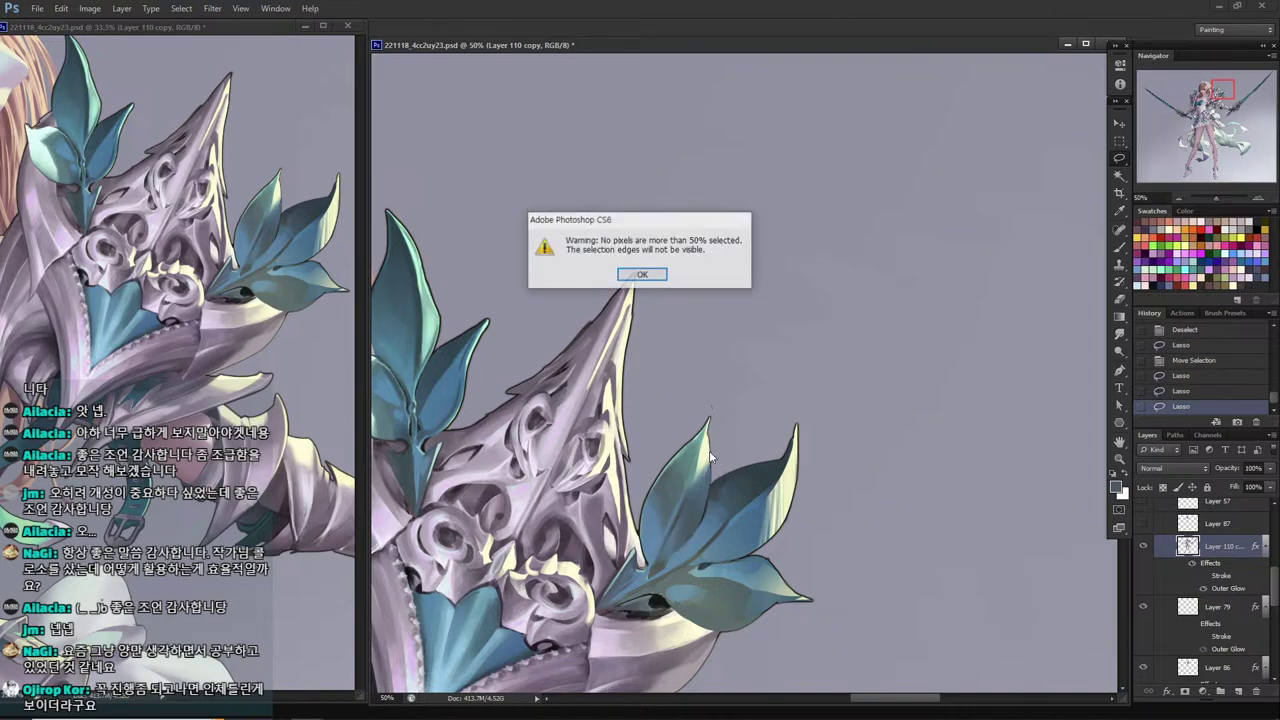
key(Return)
mouse_move(710, 467)
mouse_down()
mouse_move(709, 422)
mouse_move(706, 436)
mouse_up()
key(b)
alt+click(708, 446)
drag(708, 462, 708, 446)
key(ctrl+d)
key(l)
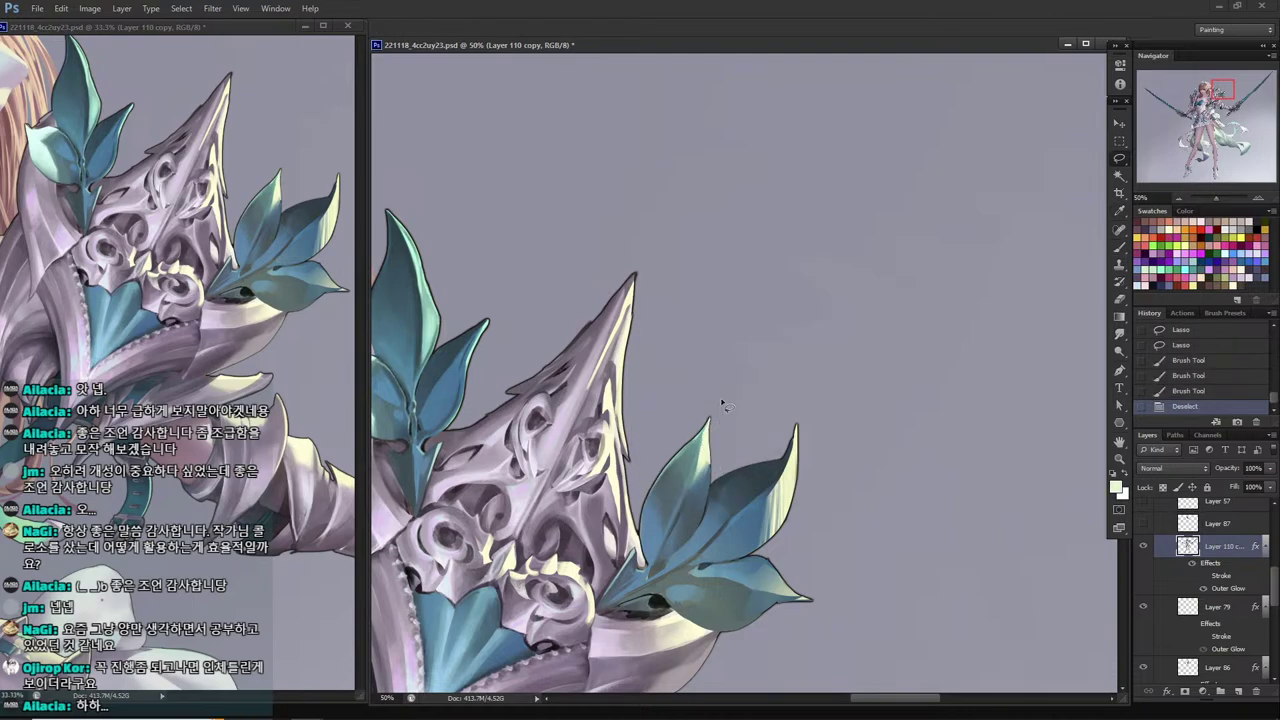
Sample a green tone from the upright leaf and trim the outline at its tip by clearing a lassoed area.
key(i)
click(704, 442)
key(l)
mouse_move(709, 443)
mouse_down()
mouse_move(693, 481)
mouse_move(706, 404)
mouse_move(680, 434)
mouse_move(706, 399)
mouse_up()
key(i)
click(700, 440)
key(b)
key(l)
right_click(700, 420)
click(716, 393)
drag(699, 416, 726, 368)
key(Delete)
key(Return)
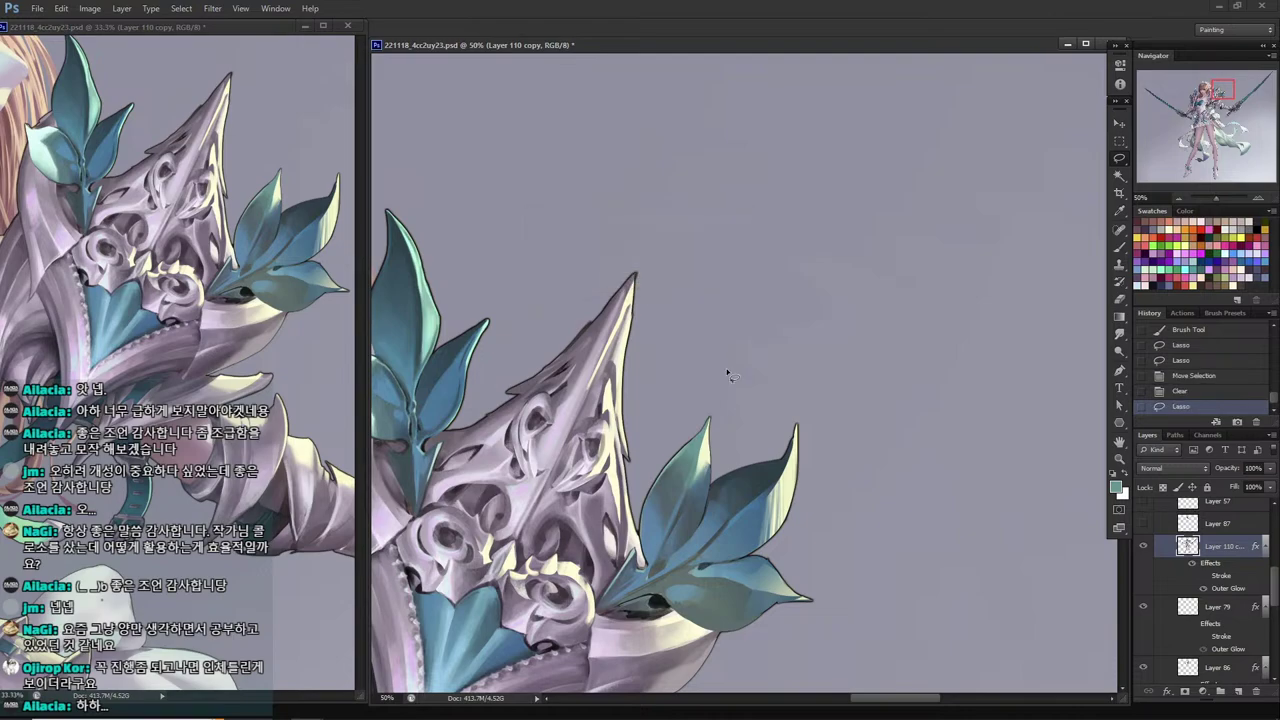
Lasso the upright leaf's upper inner edge, repaint it with sampled green-blue strokes, and deselect.
drag(700, 436, 650, 490)
key(b)
mouse_move(688, 441)
mouse_down()
mouse_move(660, 466)
mouse_move(688, 450)
mouse_move(675, 477)
mouse_move(648, 486)
mouse_move(652, 476)
mouse_up()
key(l)
key(ctrl+d)
key(b)
alt+click(684, 452)
mouse_move(682, 450)
mouse_down()
mouse_move(654, 480)
mouse_move(648, 545)
mouse_move(663, 472)
mouse_up()
key(l)
key(ctrl+d)
key(ctrl+d)
Lasso the upright leaf's lower inner edge, rework it down to the stem with a sampled blue tone, and deselect.
drag(653, 525, 645, 558)
key(i)
alt+click(661, 496)
mouse_move(656, 530)
mouse_down()
mouse_move(655, 558)
mouse_move(641, 530)
mouse_move(666, 527)
mouse_move(646, 552)
mouse_move(650, 575)
mouse_up()
key(b)
key(l)
click(656, 575)
Paint the upright leaf's base where it meets the stem using sampled leaf tones, sample a dark tone, and deselect.
key(i)
click(667, 532)
key(l)
key(b)
alt+click(713, 496)
key(b)
mouse_move(655, 545)
mouse_down()
mouse_move(632, 572)
mouse_move(635, 552)
mouse_move(642, 582)
mouse_up()
alt+click(634, 543)
key(ctrl+d)
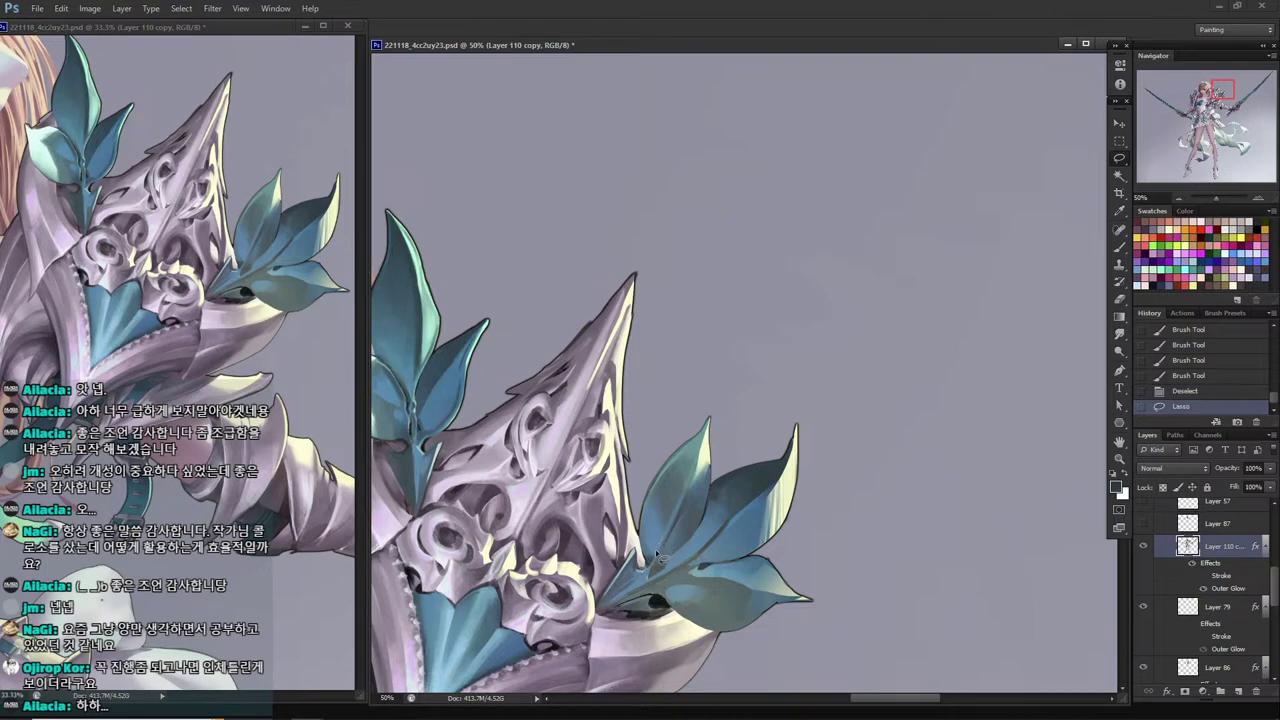
Lasso the upright leaf's lower edge beside the spike, repaint it with a sampled blue tone, deselect, and save the document.
mouse_move(664, 539)
mouse_down()
mouse_move(643, 581)
mouse_move(661, 551)
mouse_move(641, 573)
mouse_move(650, 560)
mouse_up()
key(i)
click(660, 550)
key(b)
drag(656, 552, 642, 572)
key(l)
key(ctrl+d)
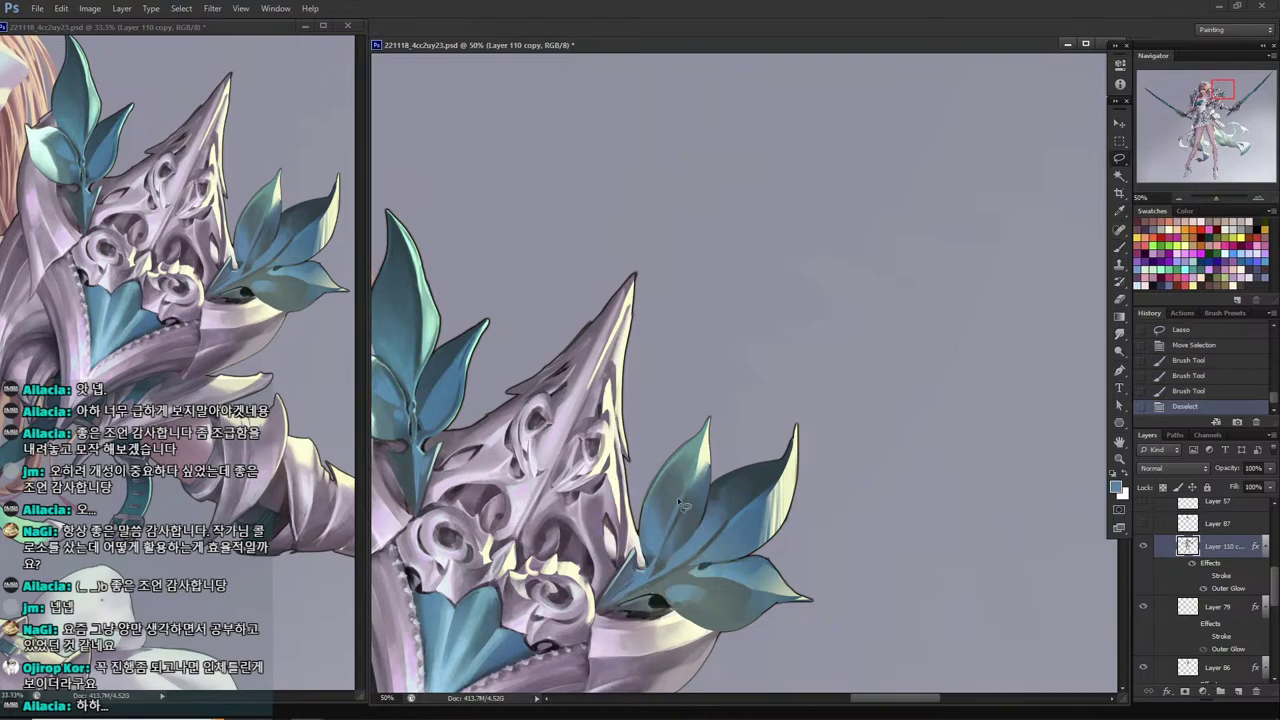
key(ctrl+s)
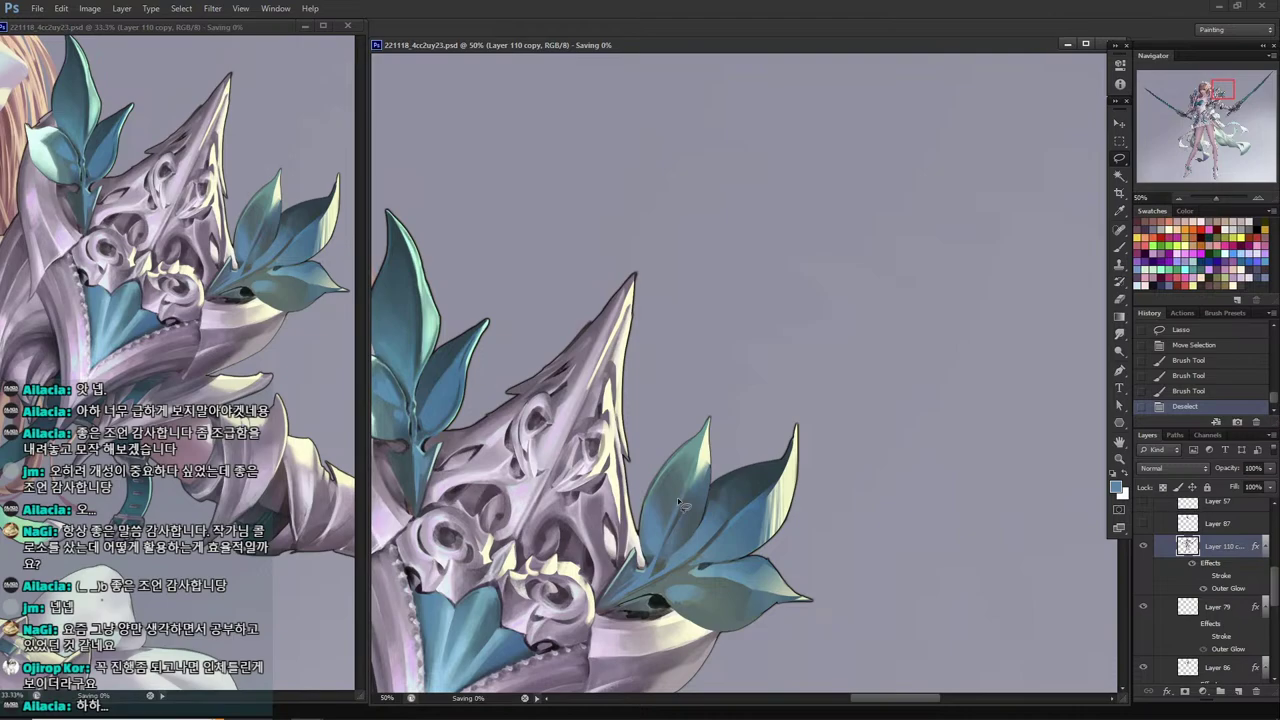
Paint along the curved right leaf's central vein down toward the stem with sampled blue tones, and save the document.
key(i)
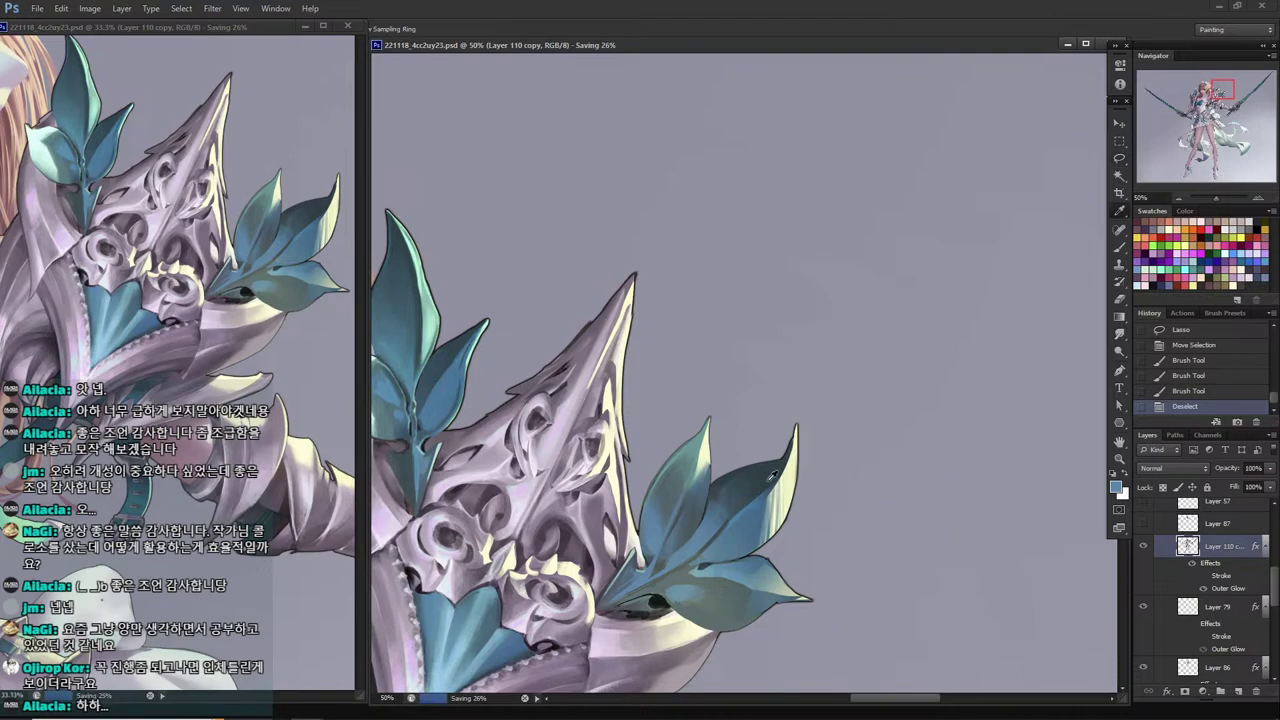
click(738, 494)
alt+click(737, 506)
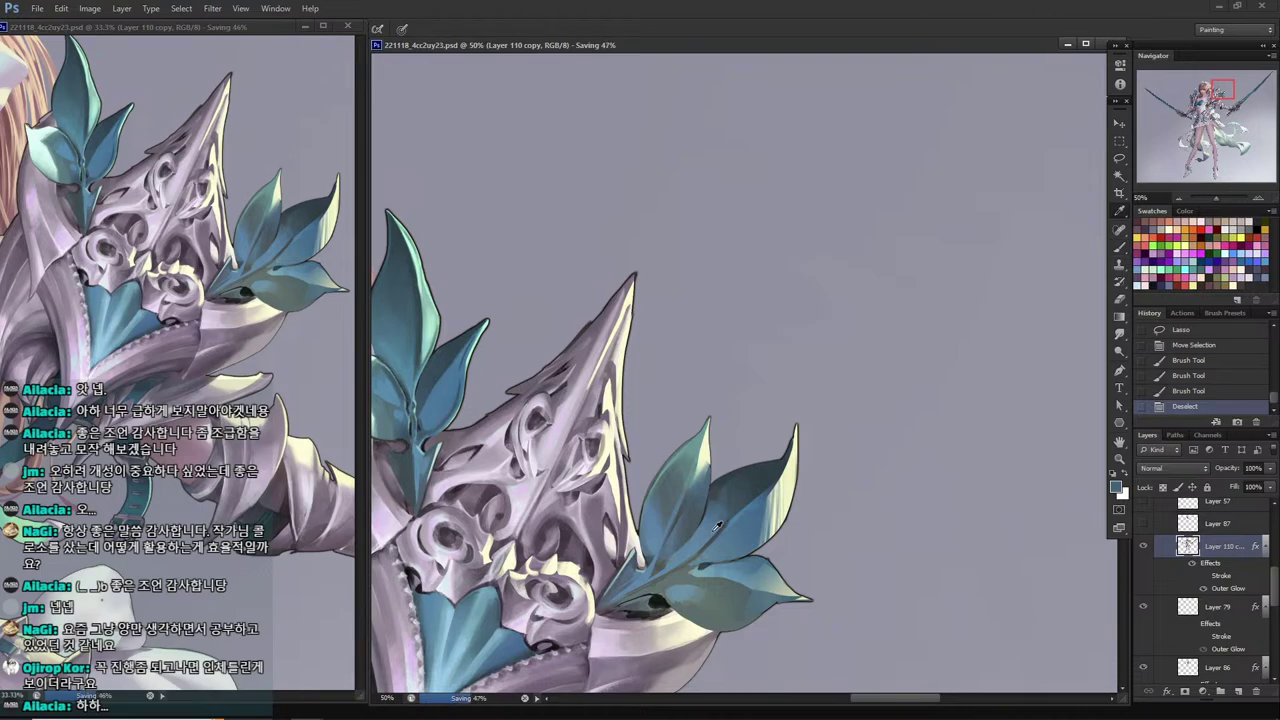
click(720, 531)
click(722, 530)
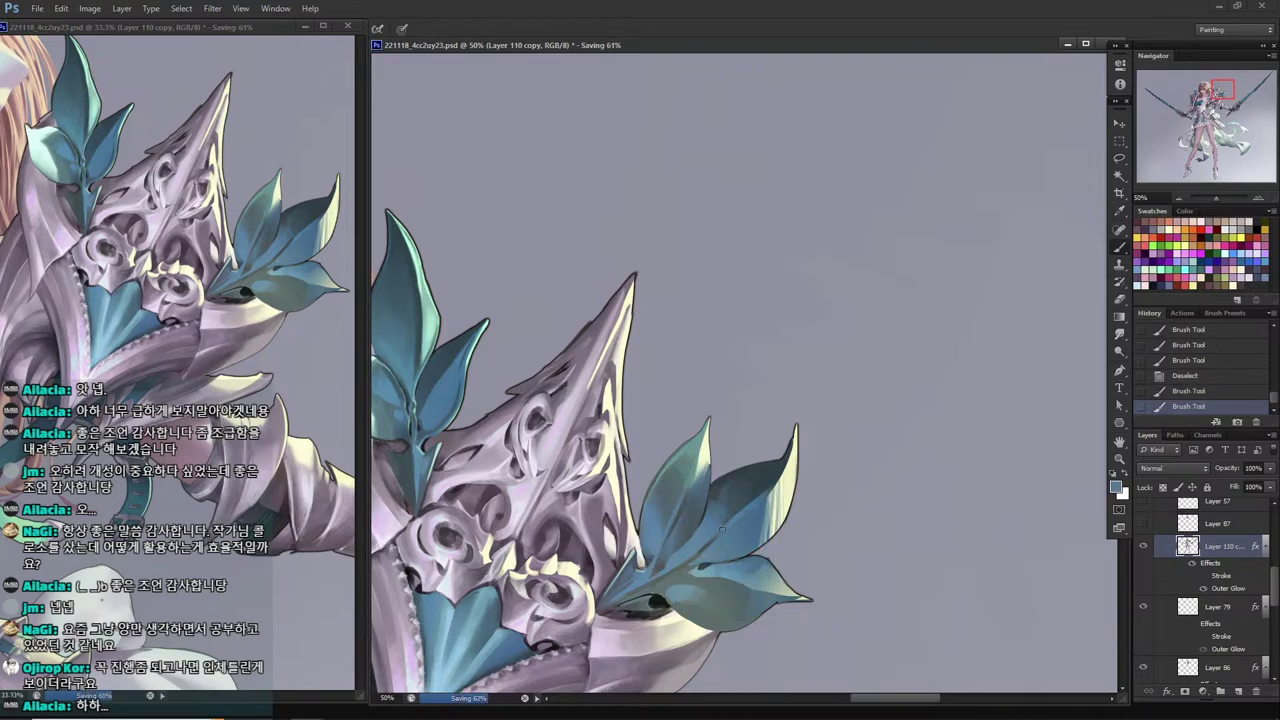
click(686, 556)
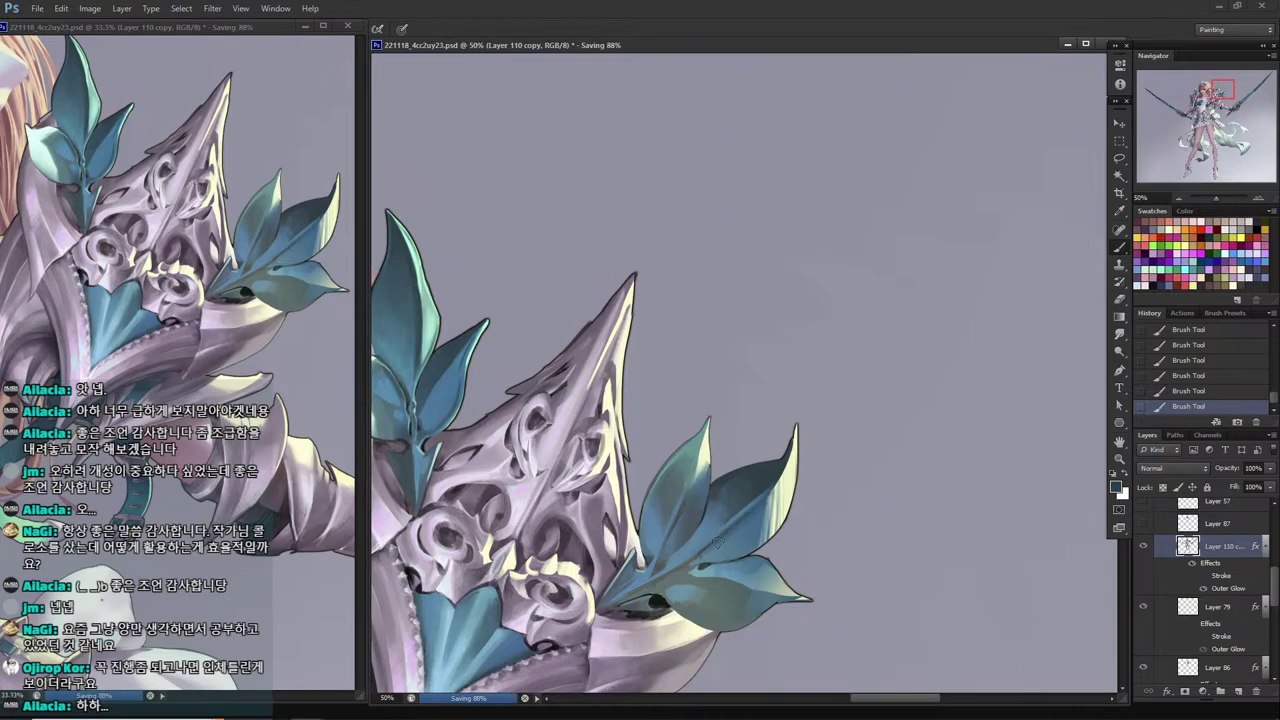
key(i)
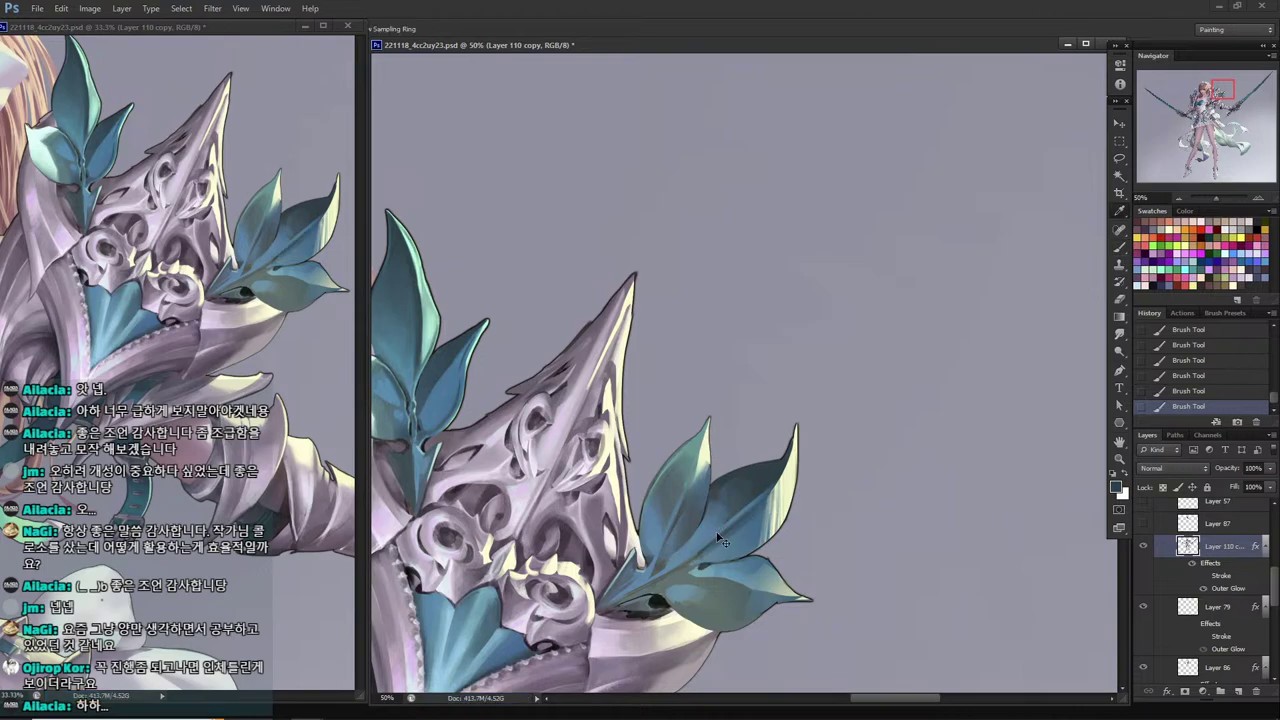
key(ctrl+s)
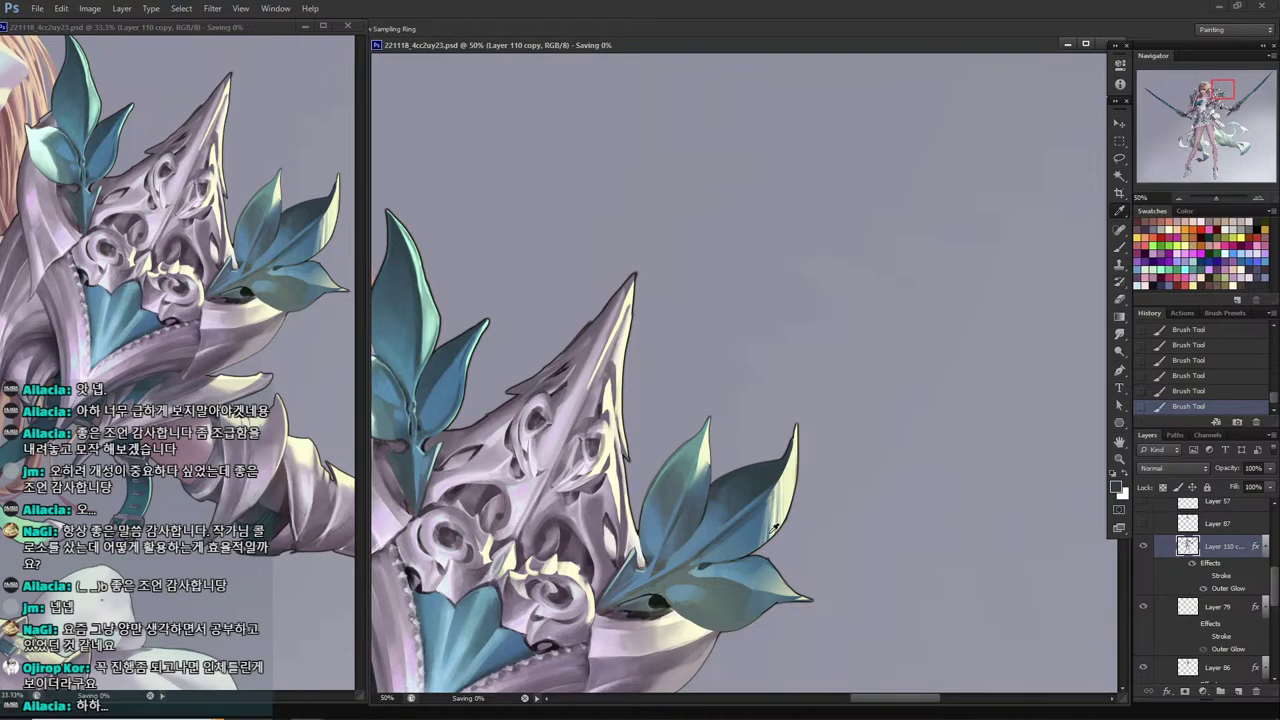
Lasso the curved right leaf's lower half below the vein and brush it over with sampled blue tones.
click(752, 530)
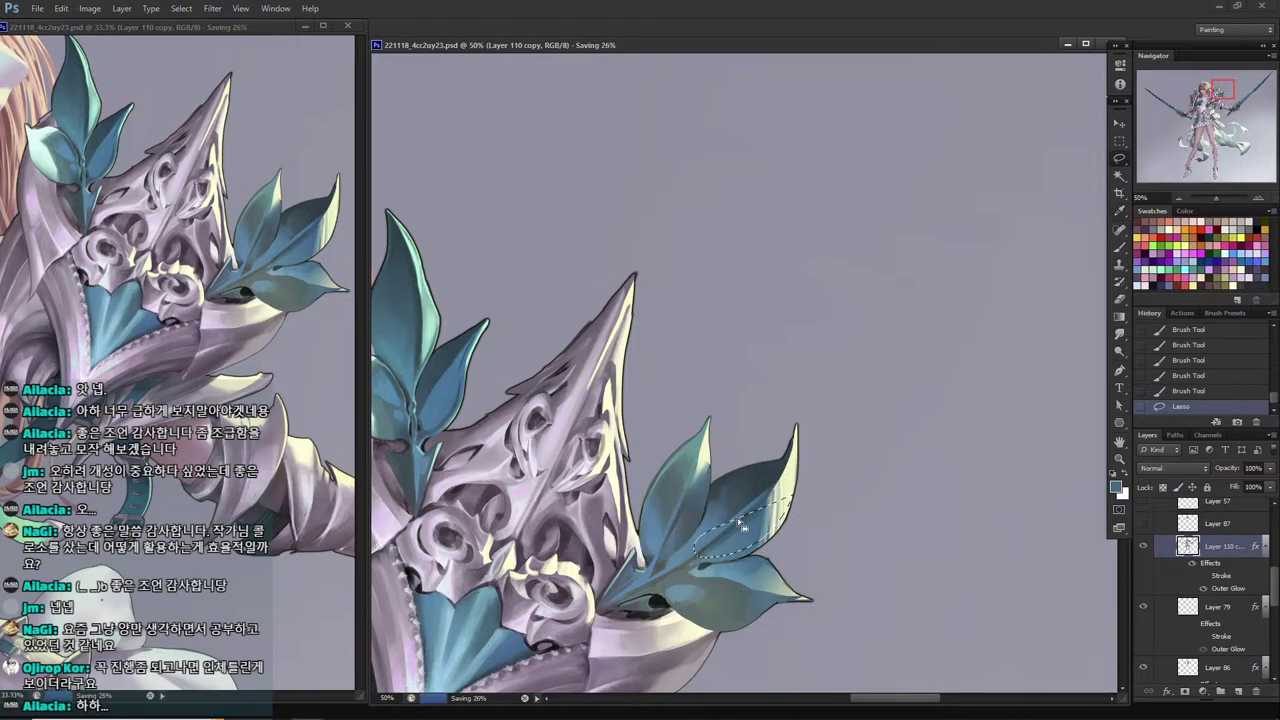
drag(738, 543, 760, 530)
key(b)
mouse_move(712, 555)
mouse_down()
mouse_move(764, 525)
mouse_move(752, 532)
mouse_up()
key(alt)
alt+click(740, 538)
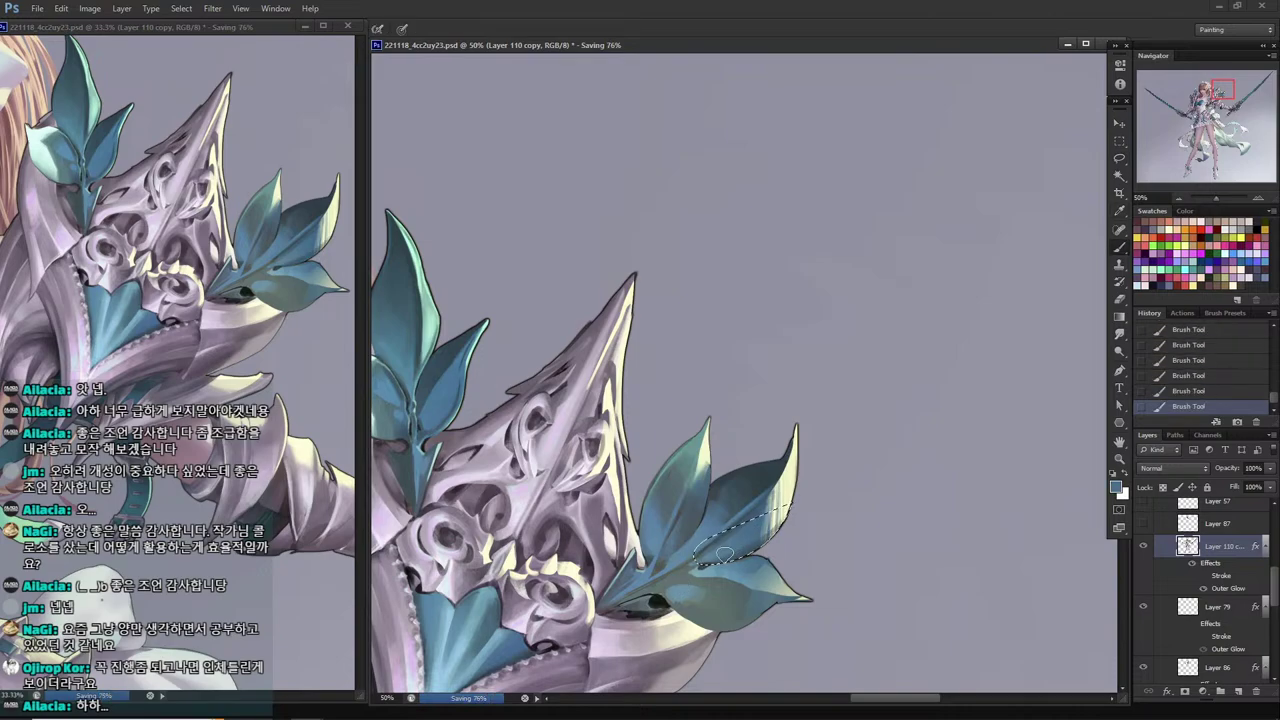
Blend the selected lower half of the curved leaf using tones sampled from its pale edge and blue interior.
key(alt)
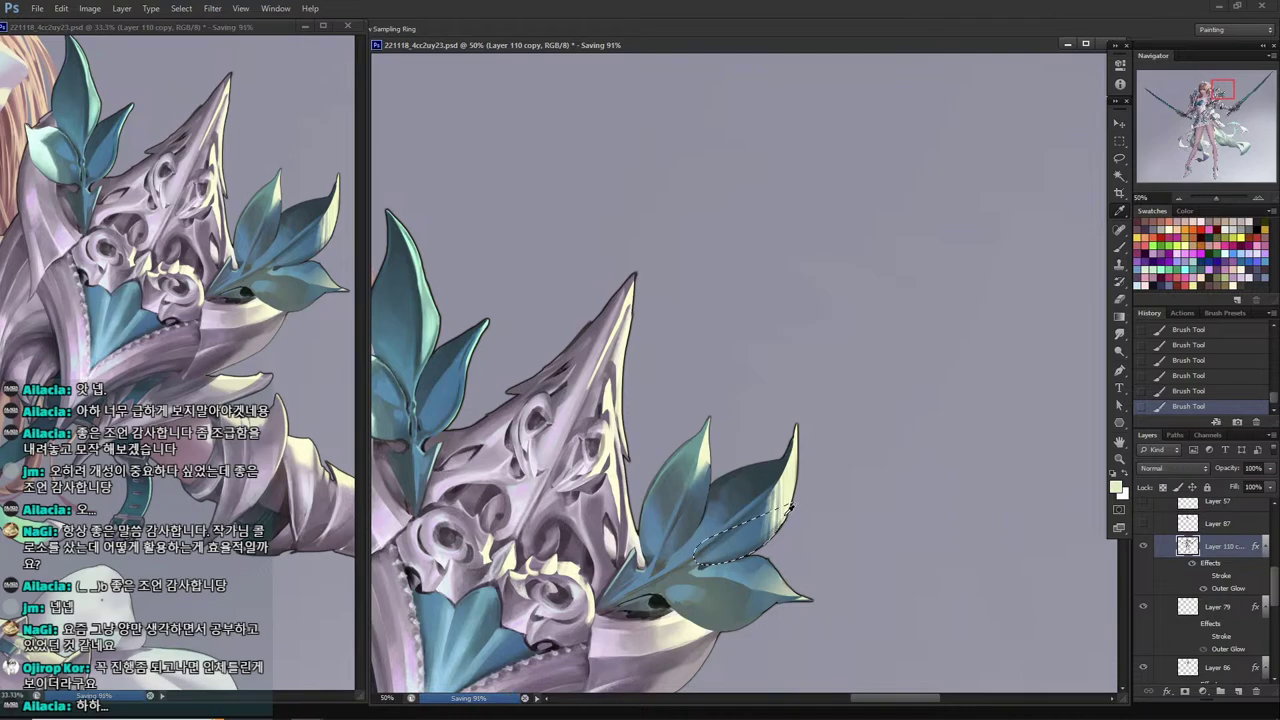
alt+click(757, 544)
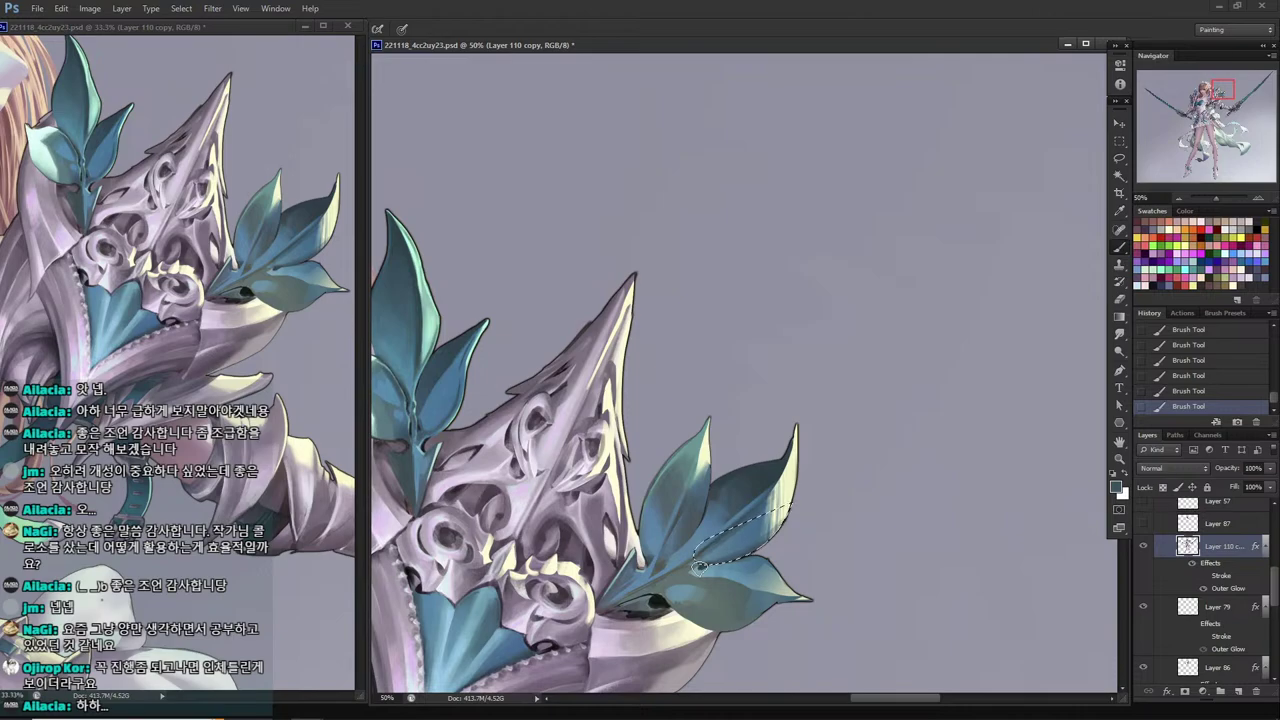
alt+click(735, 510)
alt+click(777, 512)
alt+click(750, 518)
alt+click(778, 525)
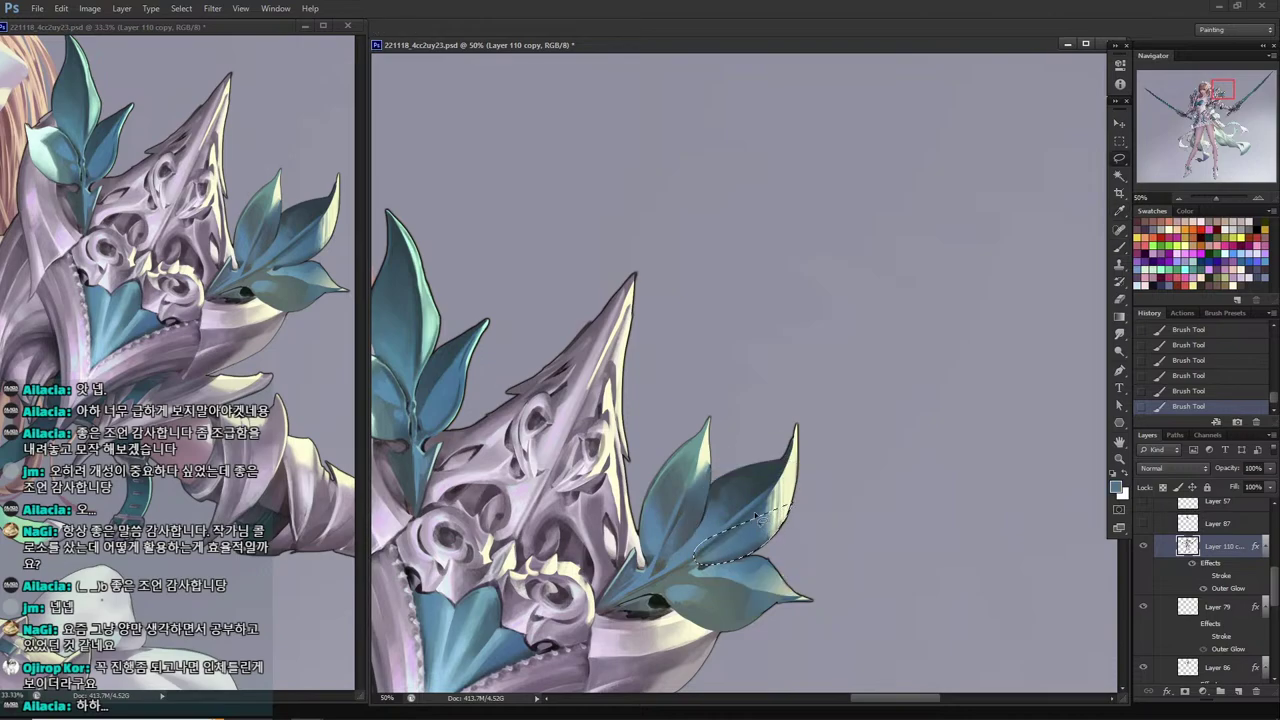
alt+click(750, 540)
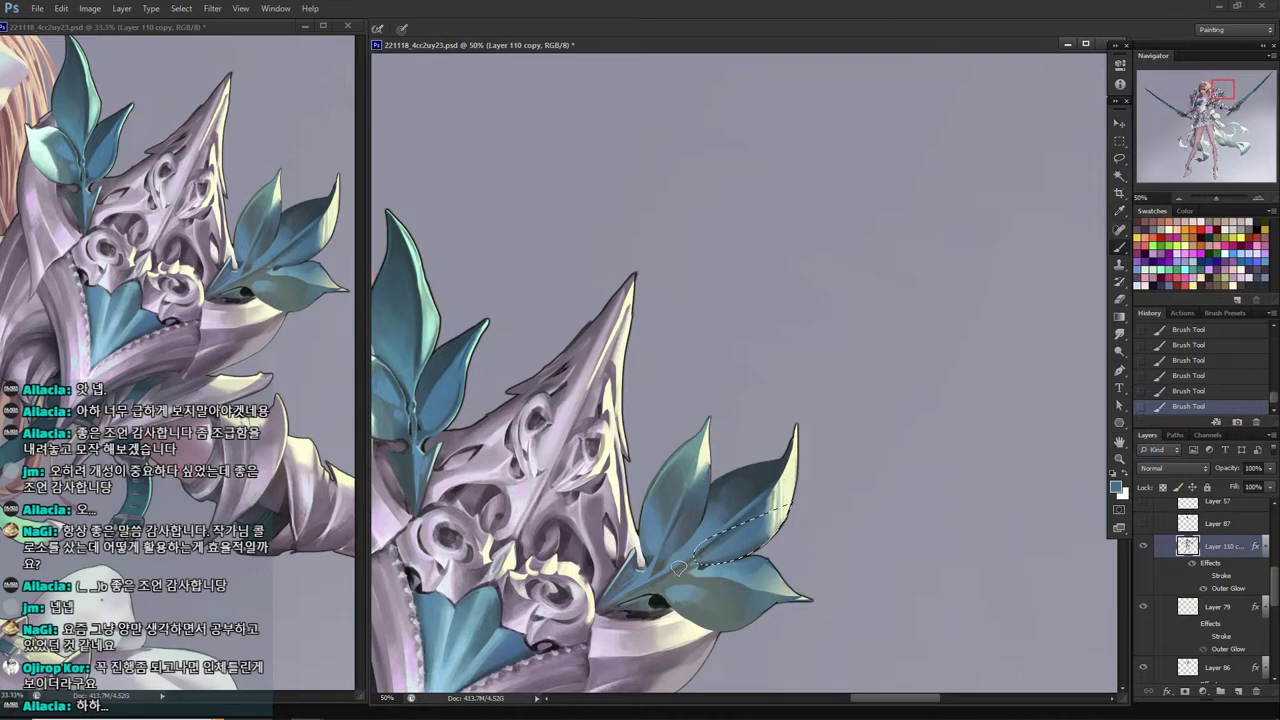
Lasso the curved leaf's outer upper part, shade it with sampled blue and pale yellow strokes, deselect, and save the document.
key(l)
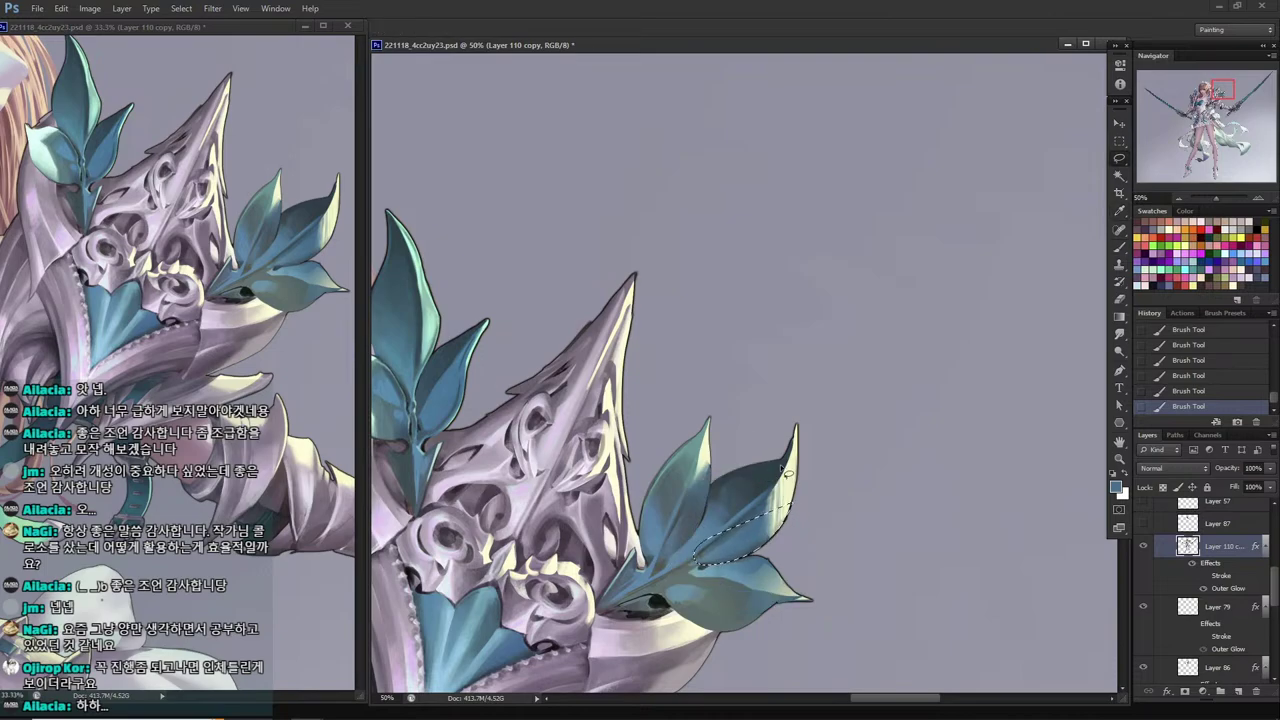
mouse_move(796, 443)
mouse_down()
mouse_move(742, 523)
mouse_move(797, 446)
mouse_up()
key(b)
mouse_move(783, 503)
mouse_down()
mouse_move(796, 446)
mouse_move(758, 502)
mouse_up()
alt+click(714, 527)
drag(782, 472, 752, 508)
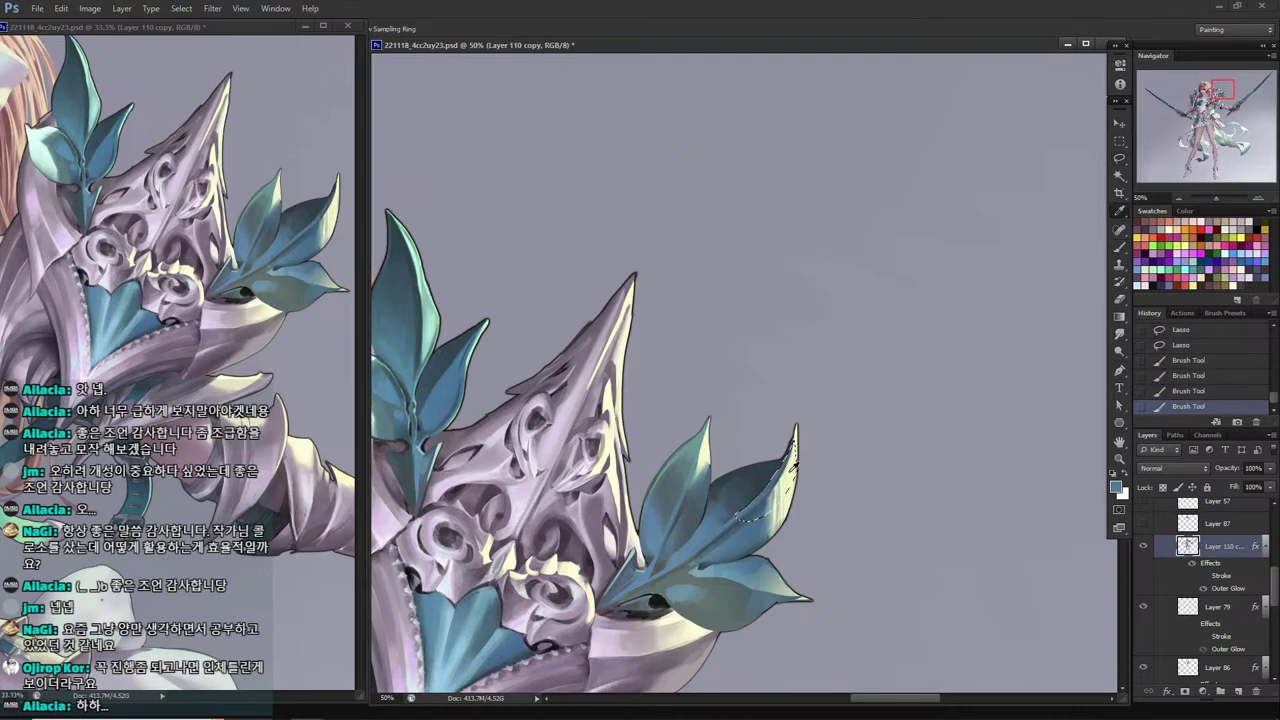
alt+click(784, 498)
mouse_move(794, 446)
mouse_down()
mouse_move(760, 500)
mouse_move(776, 484)
mouse_up()
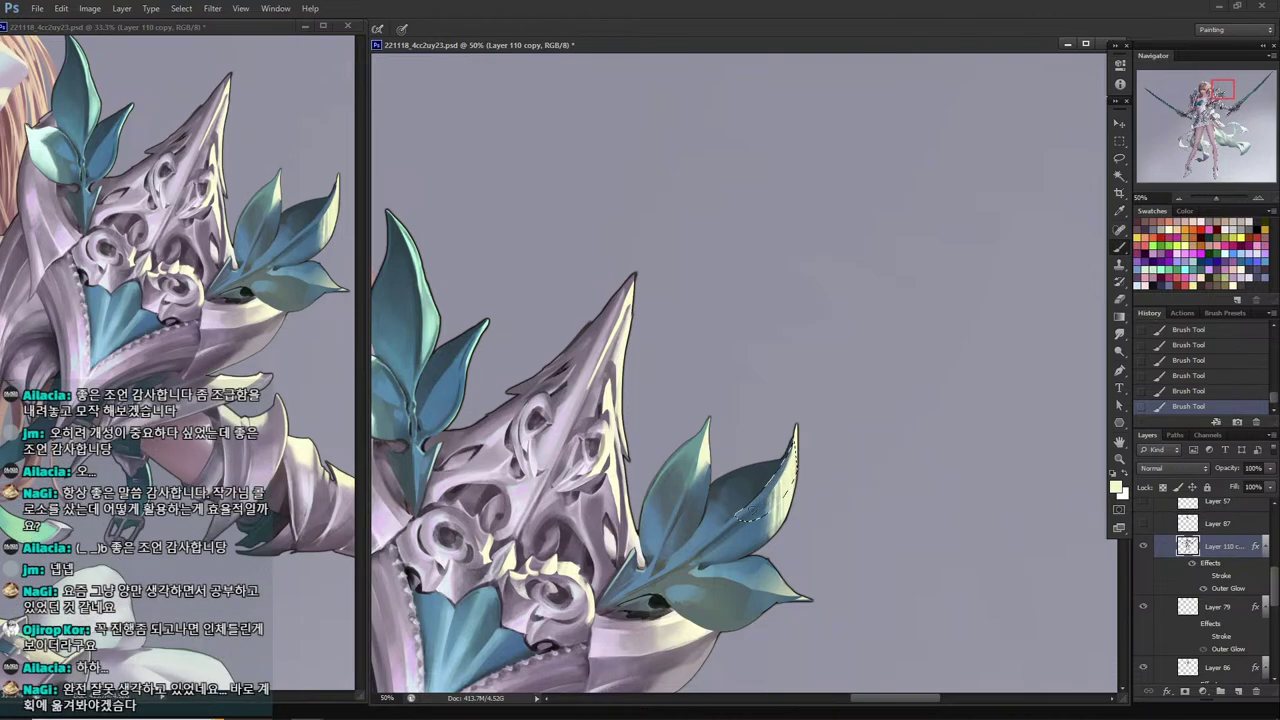
key(ctrl+d)
key(ctrl+s)
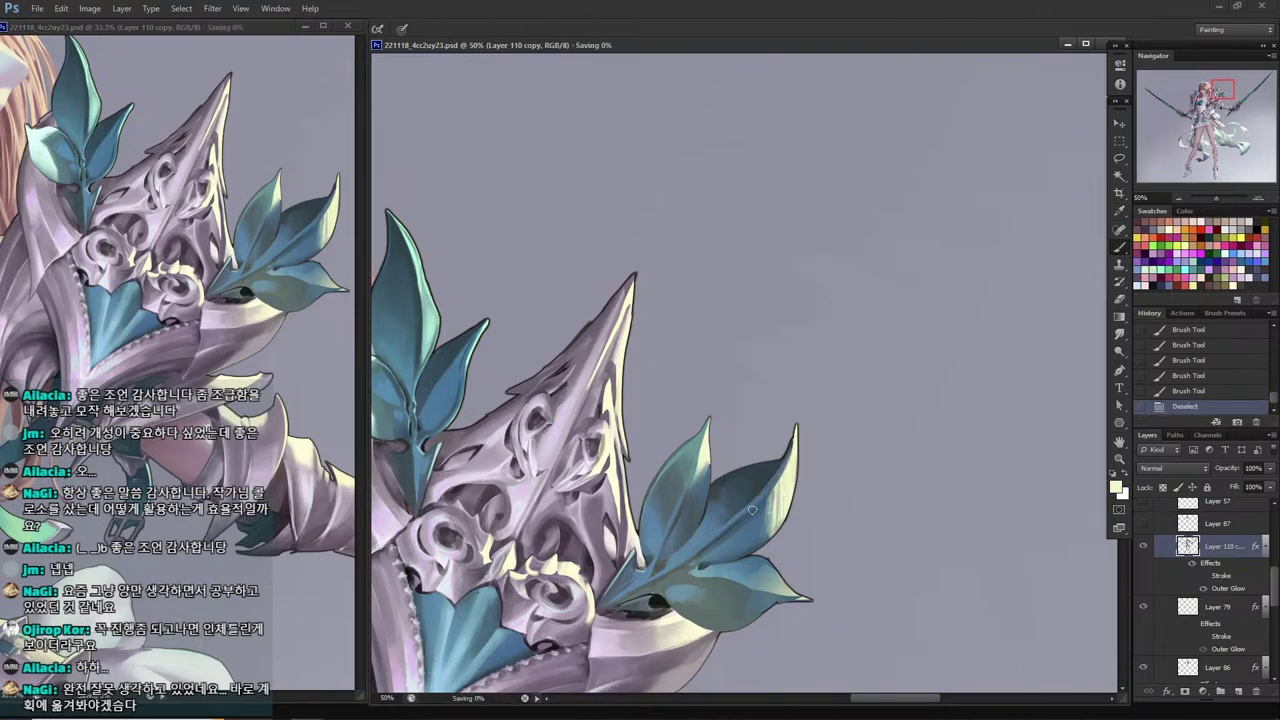
Trim the outline at the curved leaf's tip by clearing a lassoed area, and deselect.
key(l)
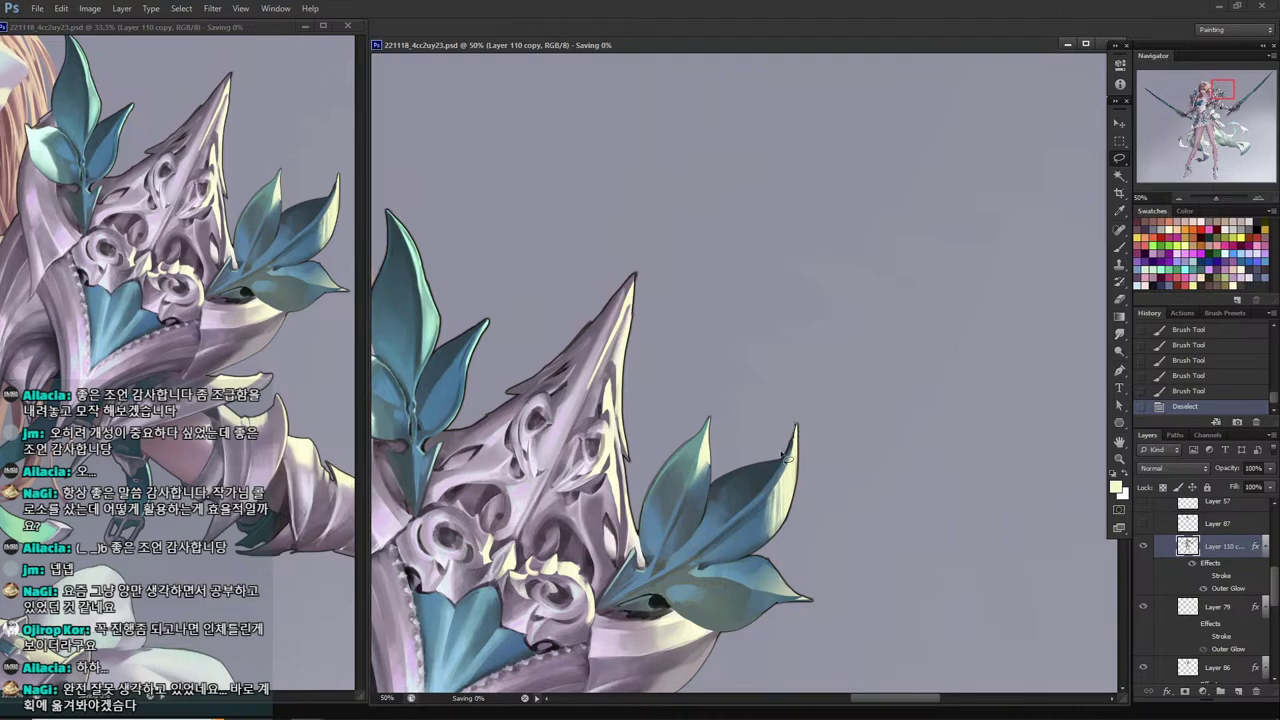
drag(782, 454, 783, 452)
mouse_move(785, 446)
mouse_down()
mouse_move(801, 410)
mouse_move(801, 453)
mouse_move(779, 462)
mouse_move(800, 435)
mouse_move(776, 477)
mouse_move(818, 422)
mouse_move(766, 484)
mouse_move(794, 430)
mouse_up()
key(Delete)
key(ctrl+d)
Lasso the curved leaf's narrow tip and paint it with pale yellow highlight strokes.
mouse_move(792, 436)
mouse_down()
mouse_move(756, 487)
mouse_move(800, 432)
mouse_move(764, 478)
mouse_move(776, 480)
mouse_move(798, 430)
mouse_move(776, 480)
mouse_up()
key(ctrl+d)
key(i)
key(b)
drag(797, 436, 786, 468)
drag(797, 440, 782, 476)
drag(786, 470, 797, 452)
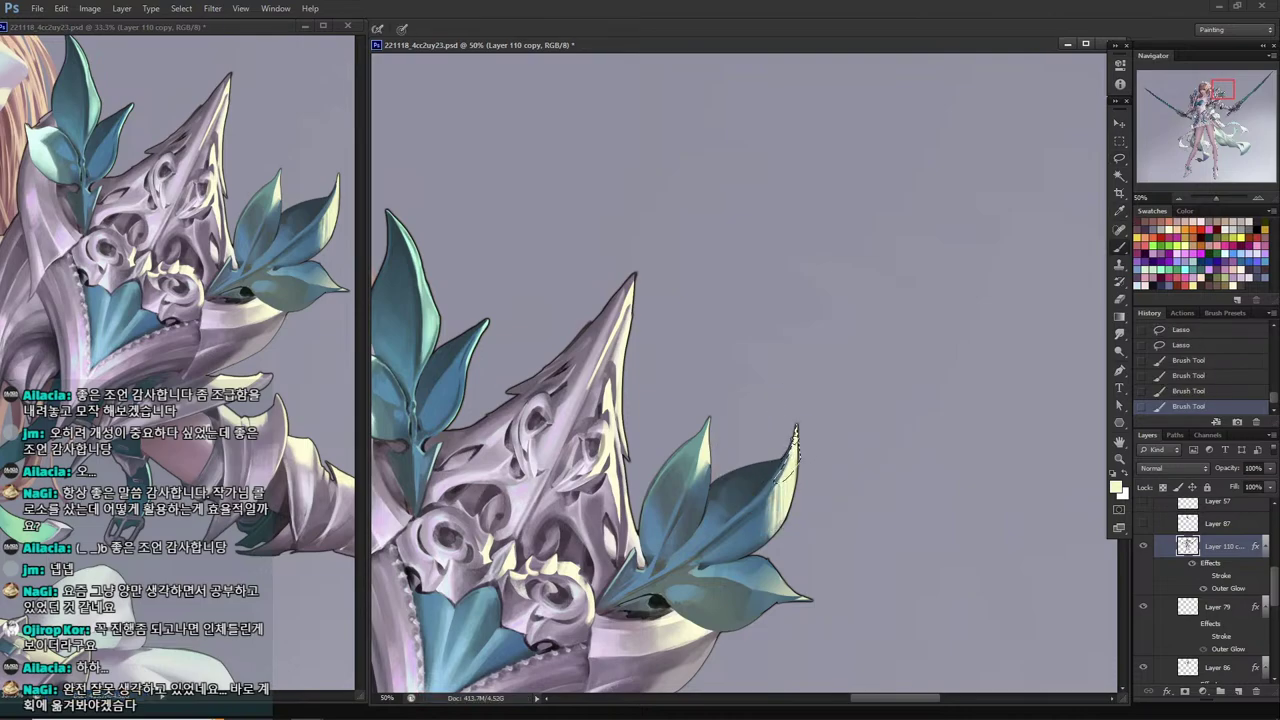
Clear the selection and brush sampled blue into the tip of the outer upward-pointing leaf on the shoulder armour.
key(l)
key(ctrl+d)
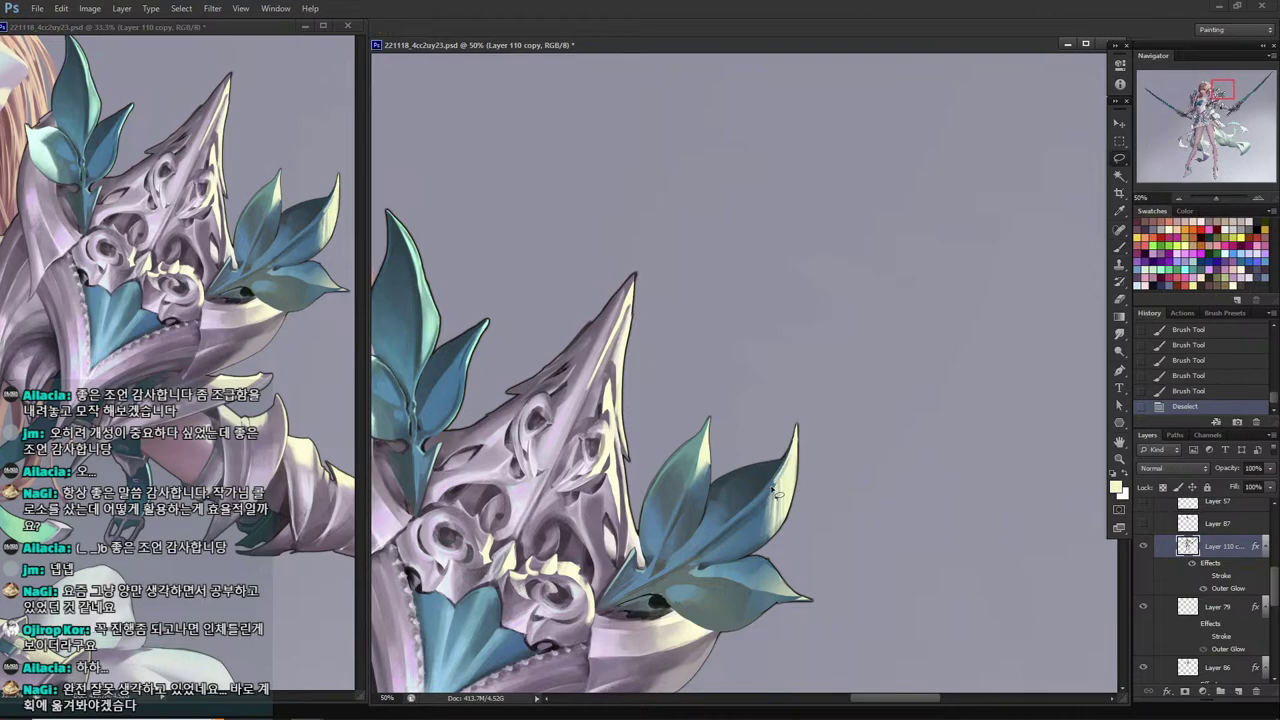
key(i)
click(778, 484)
key(b)
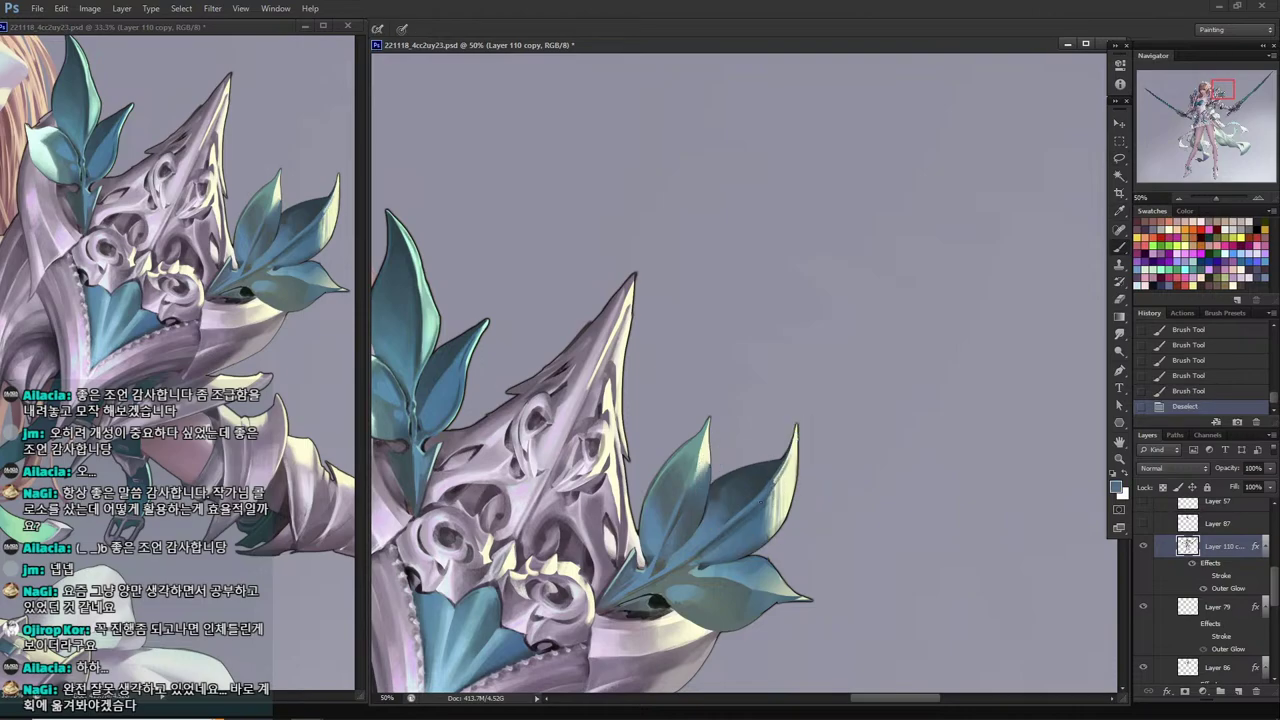
drag(761, 500, 782, 470)
drag(766, 496, 786, 465)
Sample colours around the outer leaf's tip and blend the pale highlight into the blue with the brush.
key(i)
click(790, 468)
click(783, 473)
key(b)
drag(775, 483, 784, 470)
key(i)
click(757, 477)
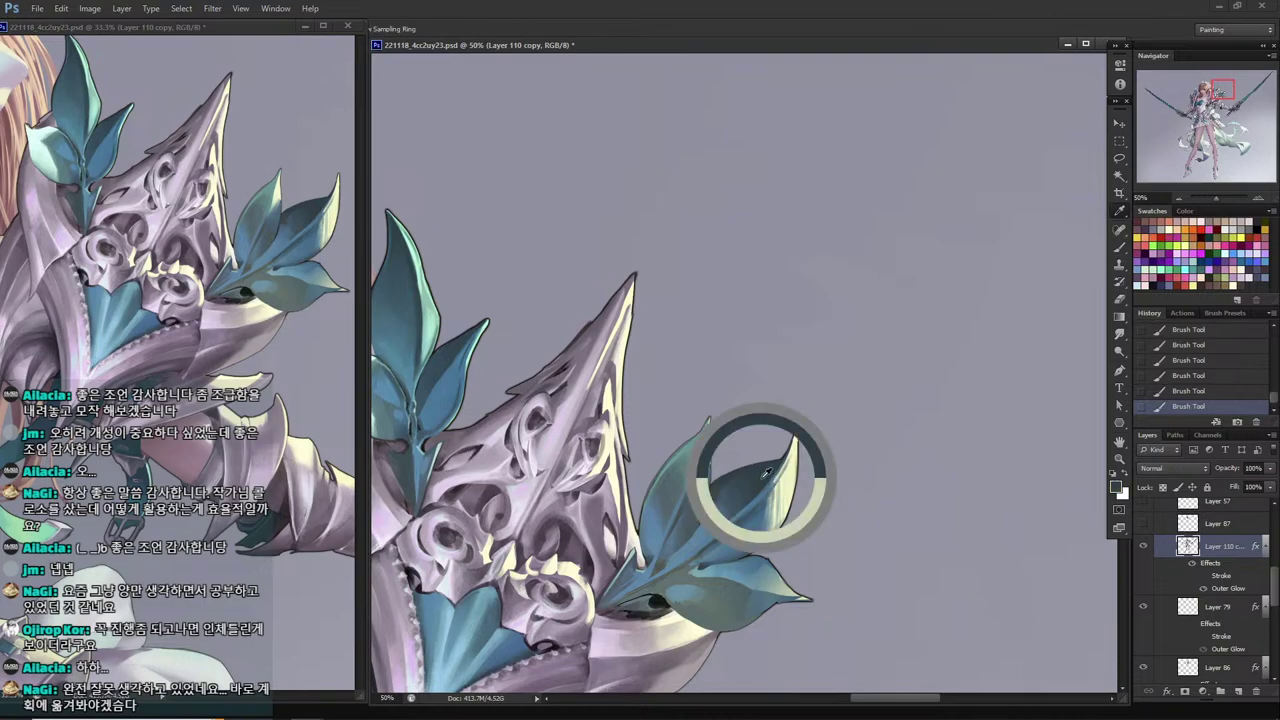
key(b)
Refine the shading along the outer leaf's upper half and midrib using Lasso selections, and deselect.
key(l)
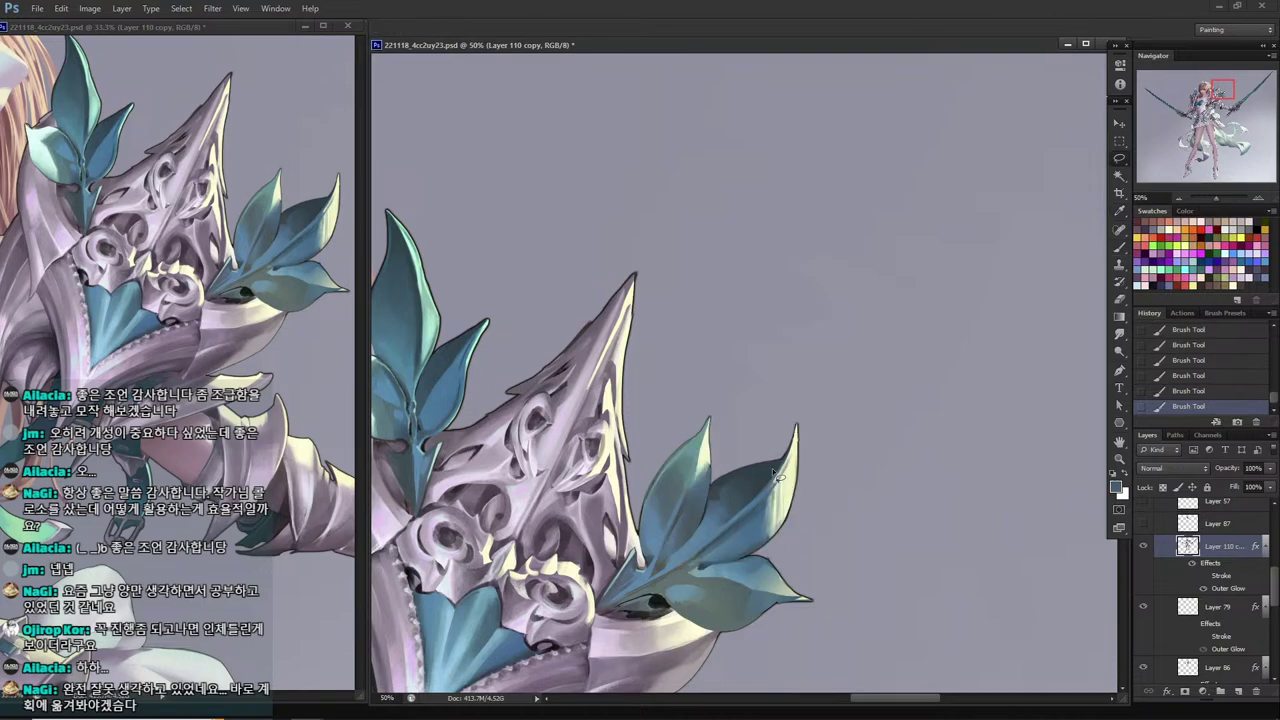
mouse_move(712, 466)
mouse_down()
mouse_move(700, 525)
mouse_move(752, 490)
mouse_up()
drag(726, 510, 750, 490)
mouse_move(730, 506)
mouse_down()
mouse_move(752, 488)
mouse_move(688, 550)
mouse_move(714, 504)
mouse_move(712, 530)
mouse_up()
key(l)
key(ctrl+d)
Brush shading from the outer leaf's midrib to its base and along its lower edge, sampling the leaf's blue and deselecting.
key(b)
drag(728, 516, 710, 532)
mouse_move(726, 518)
mouse_down()
mouse_move(706, 534)
mouse_move(729, 546)
mouse_move(706, 558)
mouse_up()
key(l)
key(ctrl+d)
key(b)
alt+click(725, 544)
mouse_move(730, 540)
mouse_down()
mouse_move(708, 556)
mouse_move(755, 528)
mouse_up()
key(l)
key(ctrl+d)
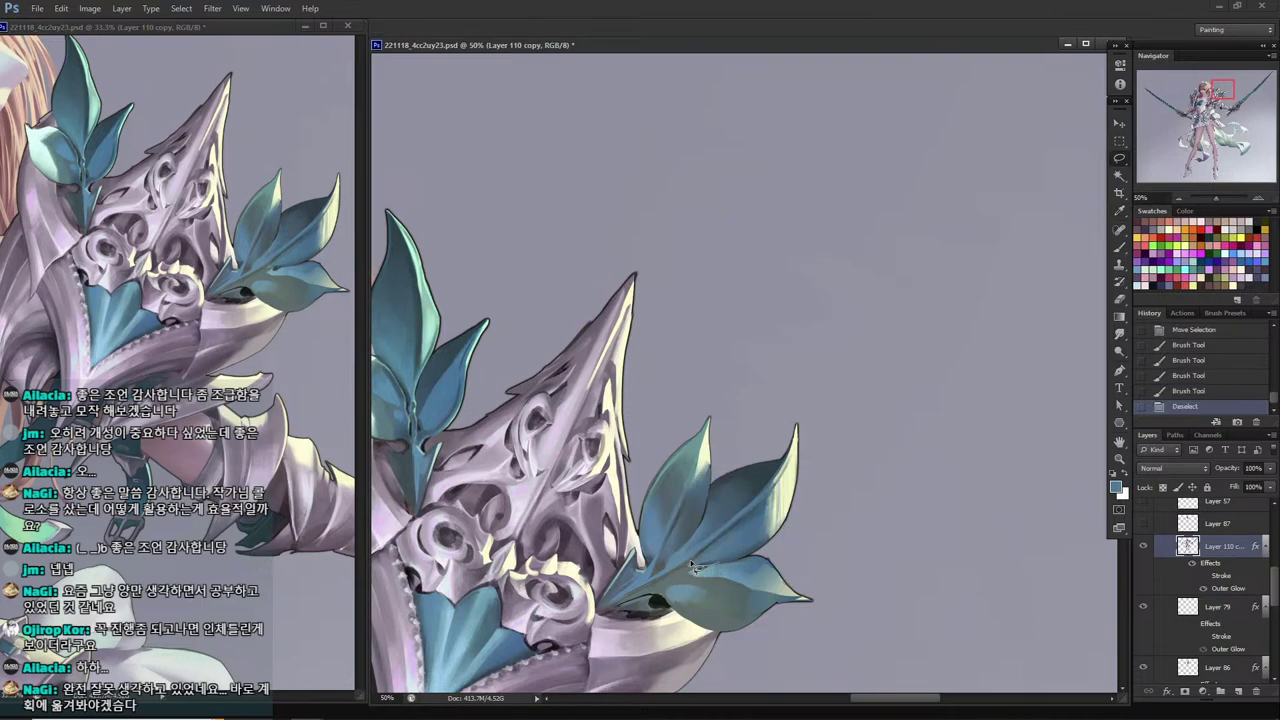
Lasso the stem junction where the outer leaves meet and paint its shading, deselecting when done.
drag(693, 567, 680, 571)
key(b)
drag(708, 556, 684, 570)
drag(710, 554, 658, 580)
key(l)
key(ctrl+d)
key(b)
drag(690, 555, 665, 575)
key(l)
key(ctrl+d)
Lasso and shade the base of the middle leaf where it joins the stem, deselect, and save the document.
drag(704, 530, 664, 565)
mouse_move(701, 525)
mouse_down()
mouse_move(649, 578)
mouse_move(682, 550)
mouse_move(663, 568)
mouse_up()
key(b)
key(l)
key(ctrl+d)
key(b)
drag(676, 552, 664, 566)
drag(678, 550, 666, 564)
key(l)
key(ctrl+d)
key(ctrl+s)
Bring the YouTube live chat window and the Notepad window over the artwork.
drag(1279, 14, 1106, 48)
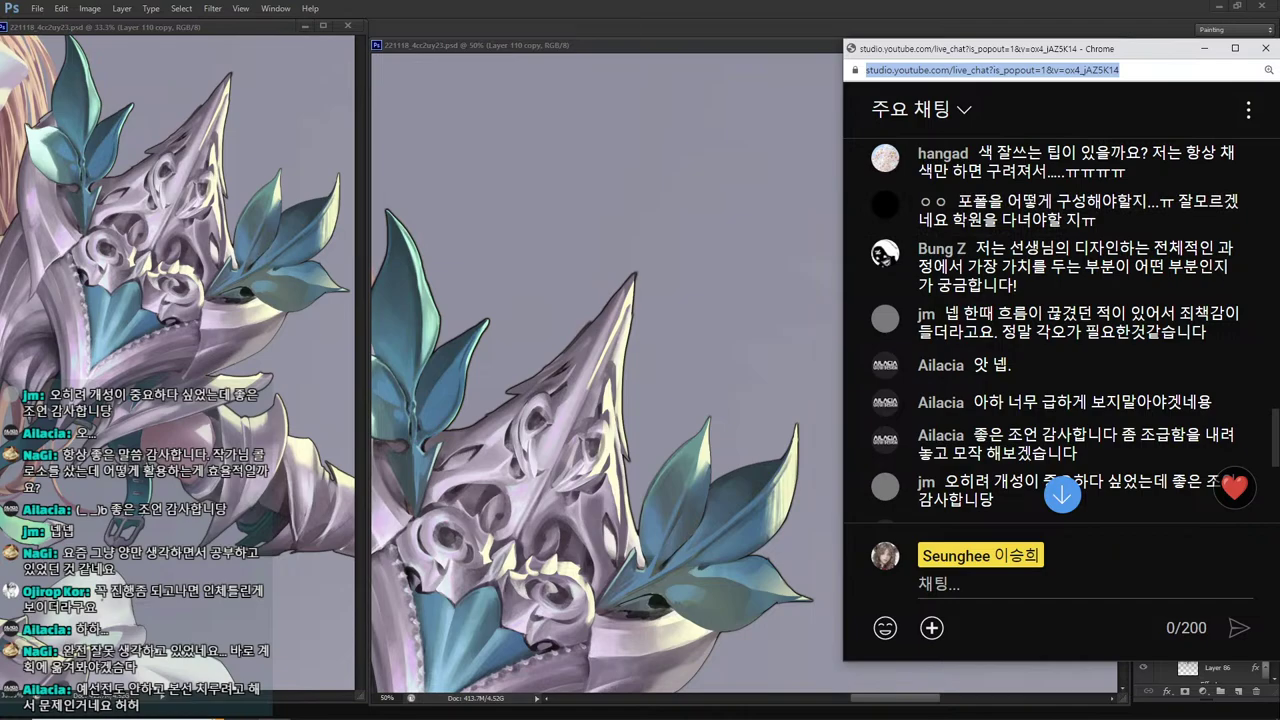
drag(1279, 97, 658, 233)
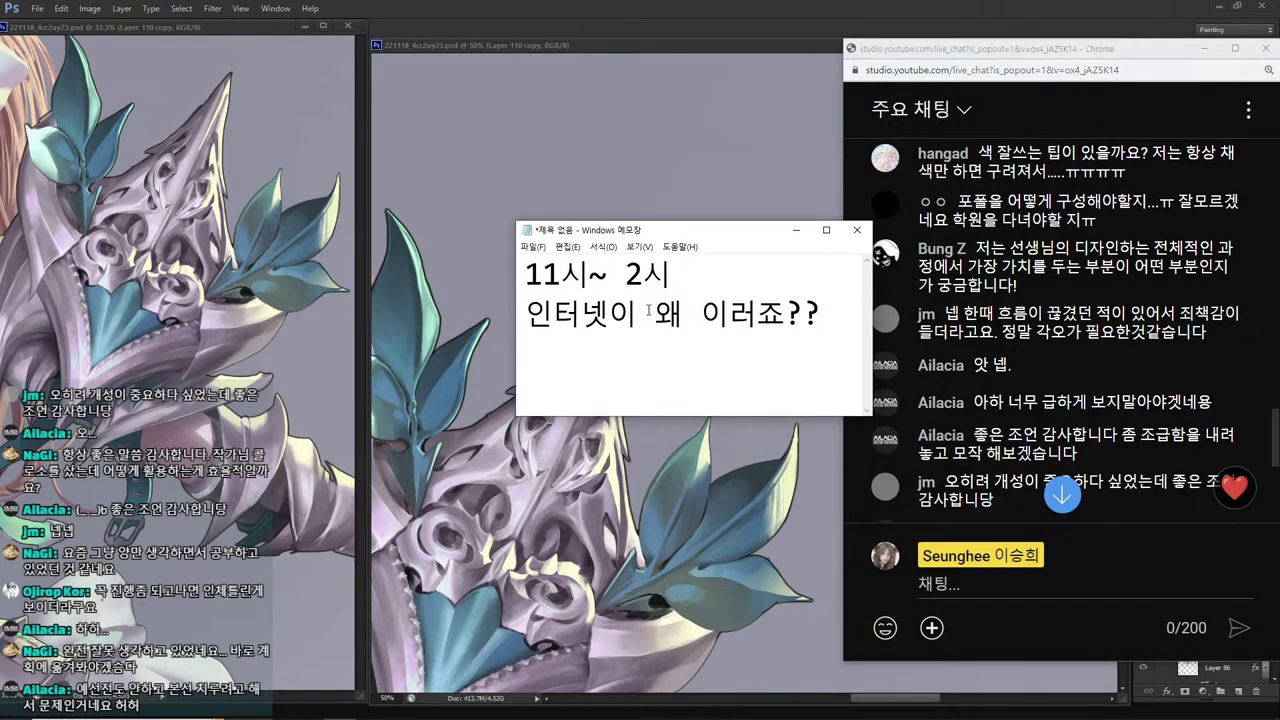
Delete all the old text in Notepad, widen its window and move it above the shoulder armour.
drag(820, 313, 494, 282)
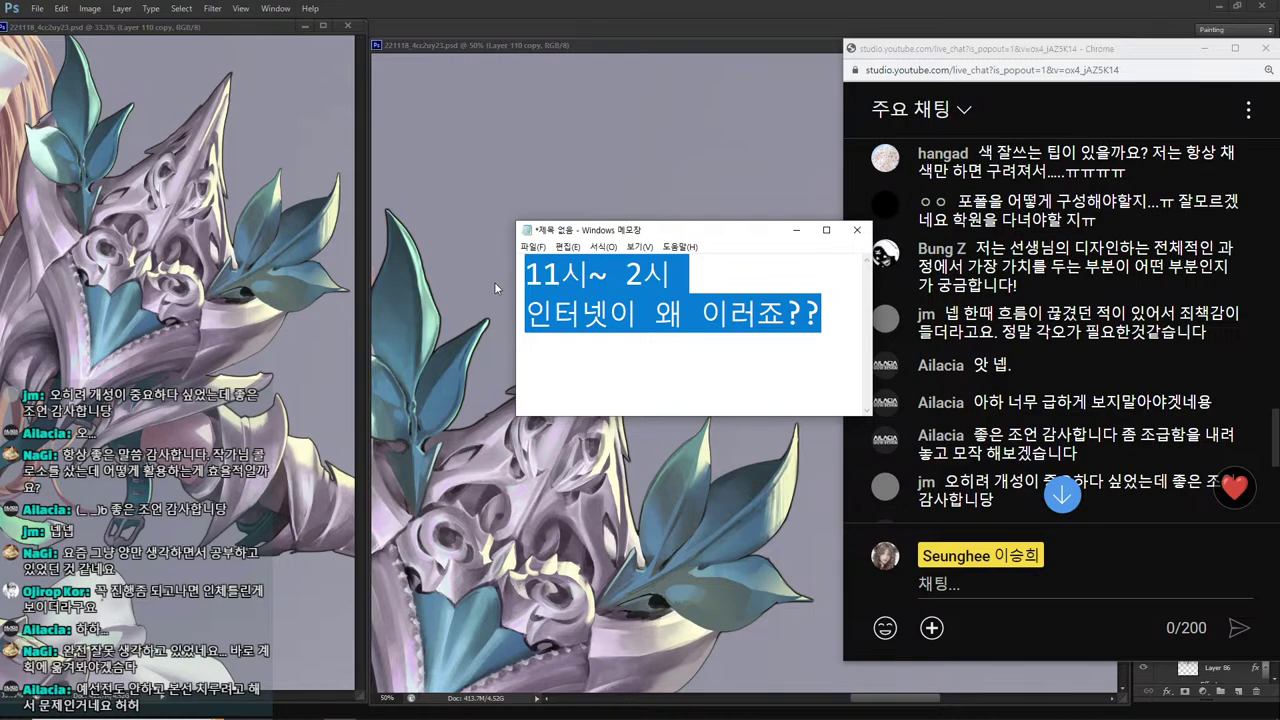
key(Delete)
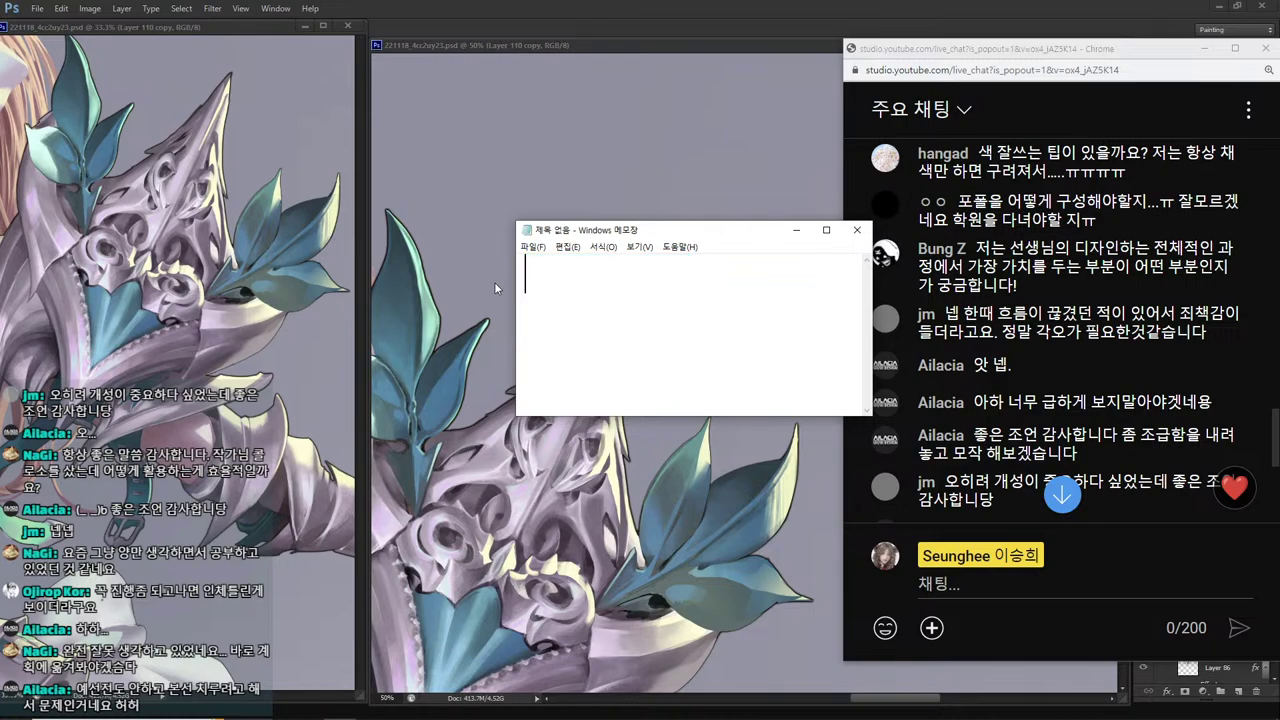
drag(872, 313, 1075, 310)
drag(902, 238, 733, 92)
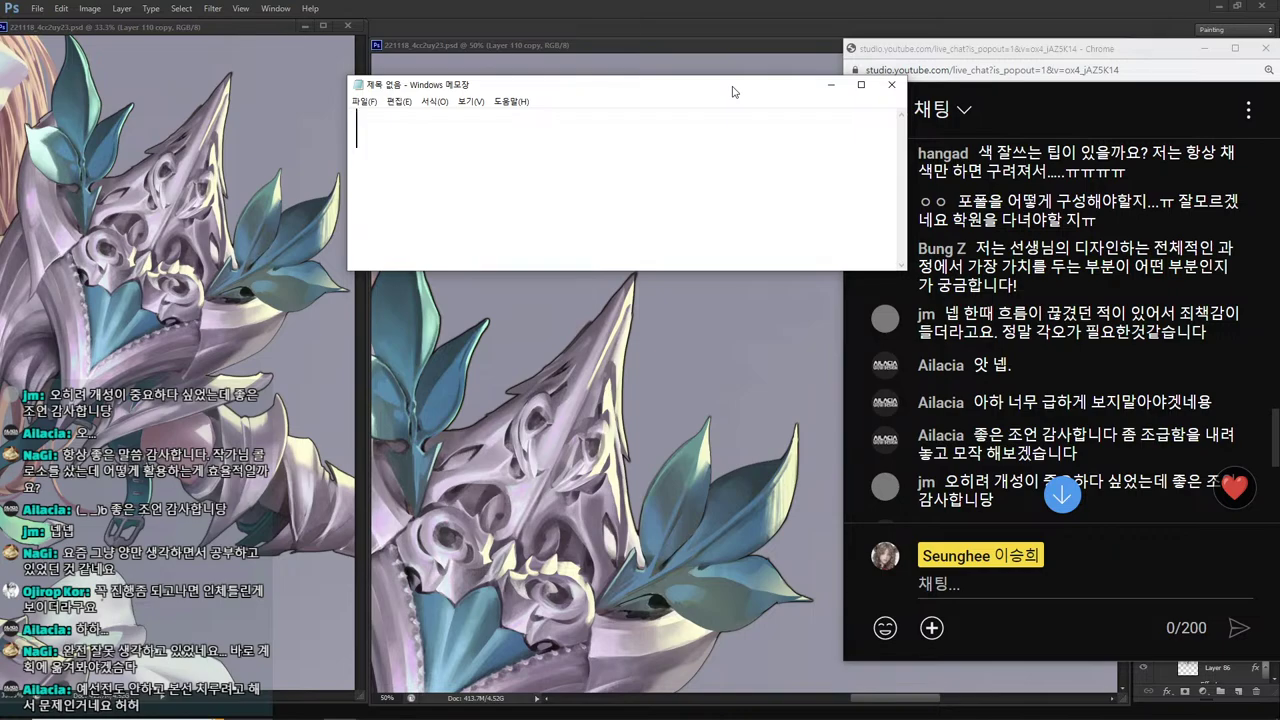
Write the first note line "1 실루엣 에서 엣지가 1개 있어야한다".
text(1 실ㄹ)
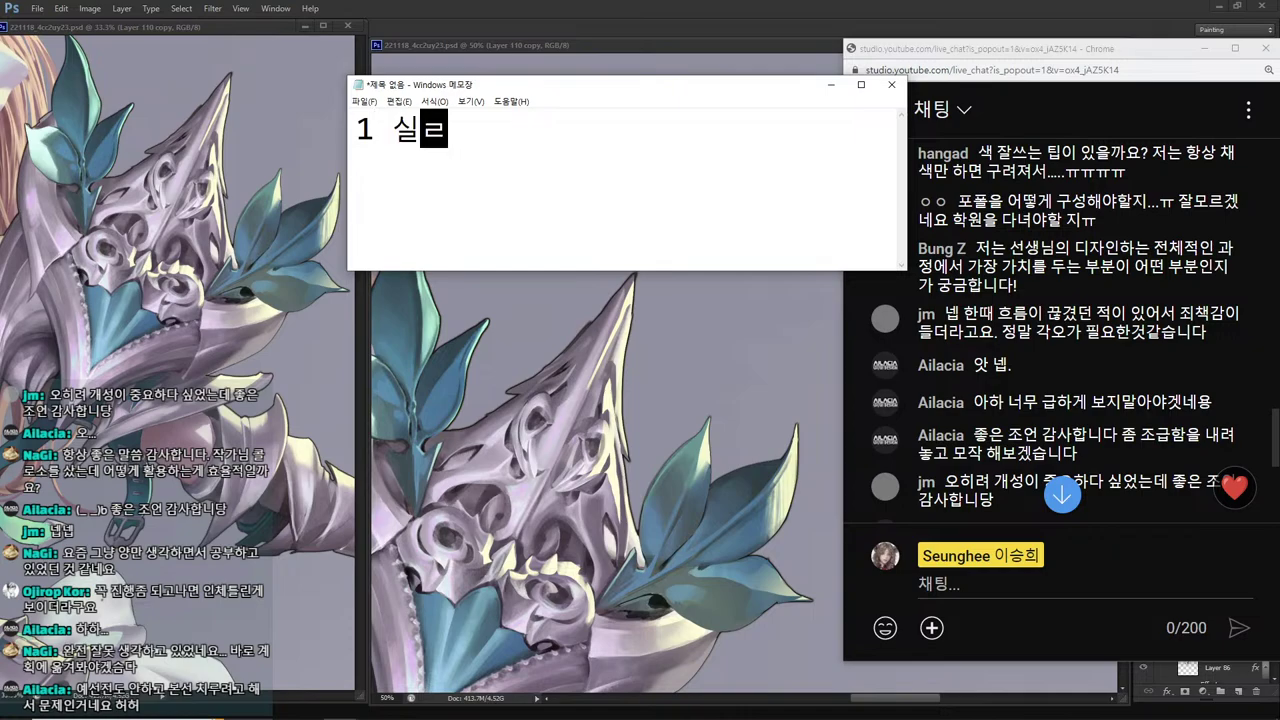
text(루엣 에서 )
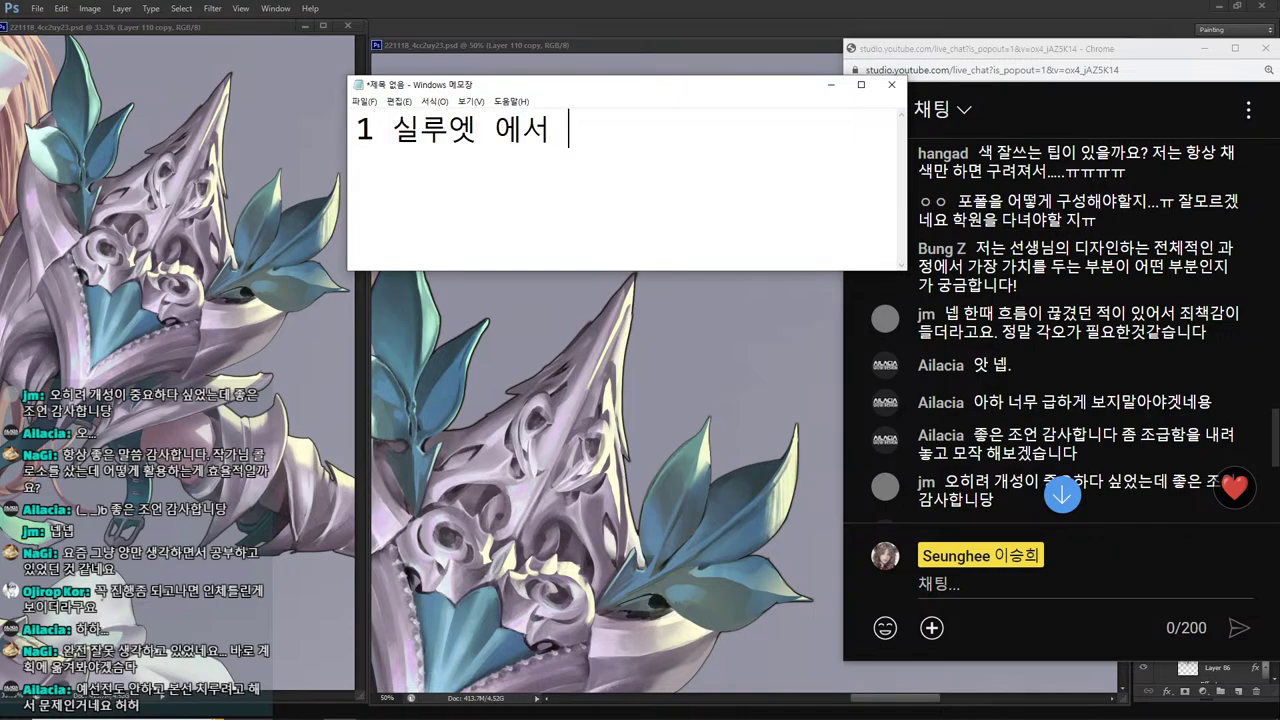
text(포인트)
key(BackSpace)
key(BackSpace)
key(BackSpace)
text(ㅇ)
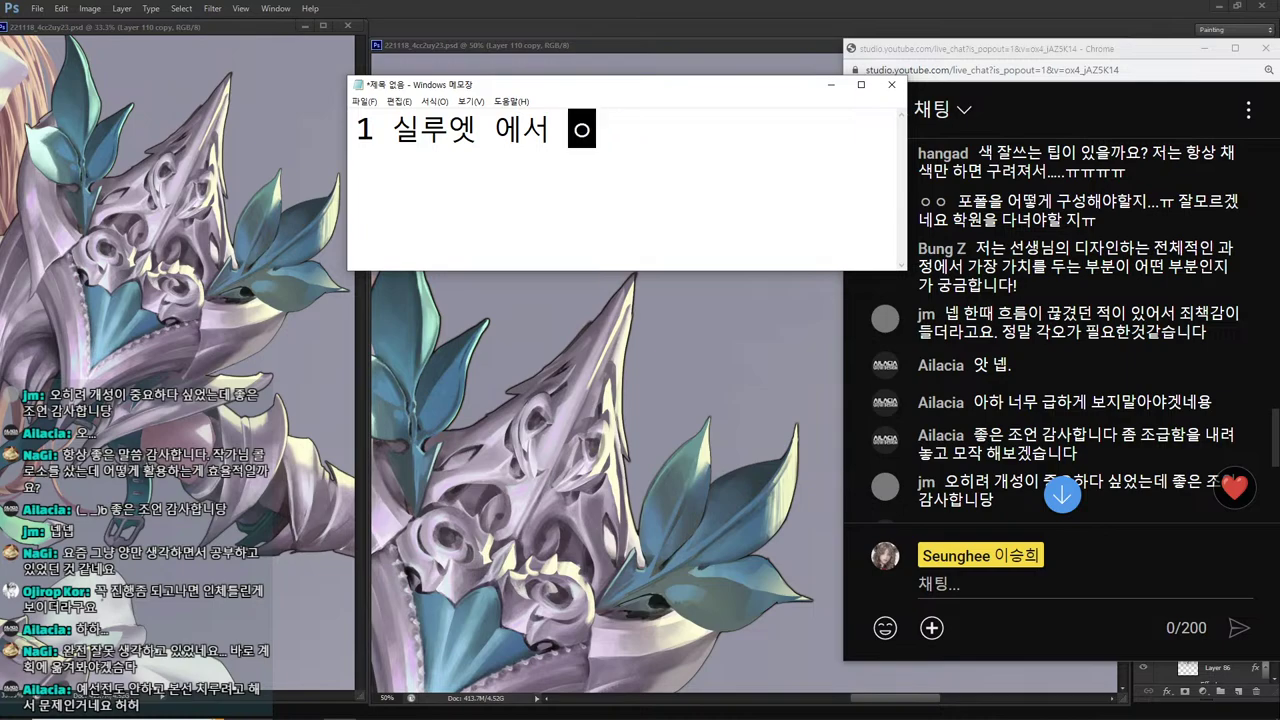
text(엣지가 )
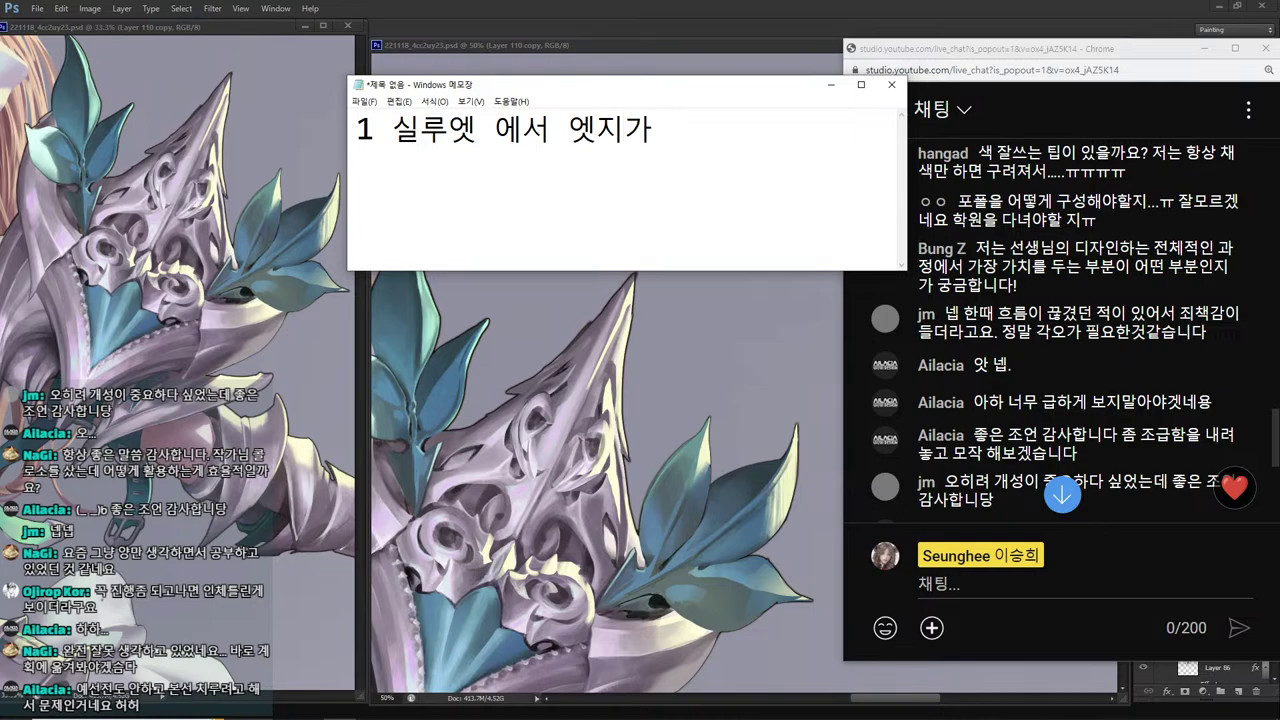
text(1개 있)
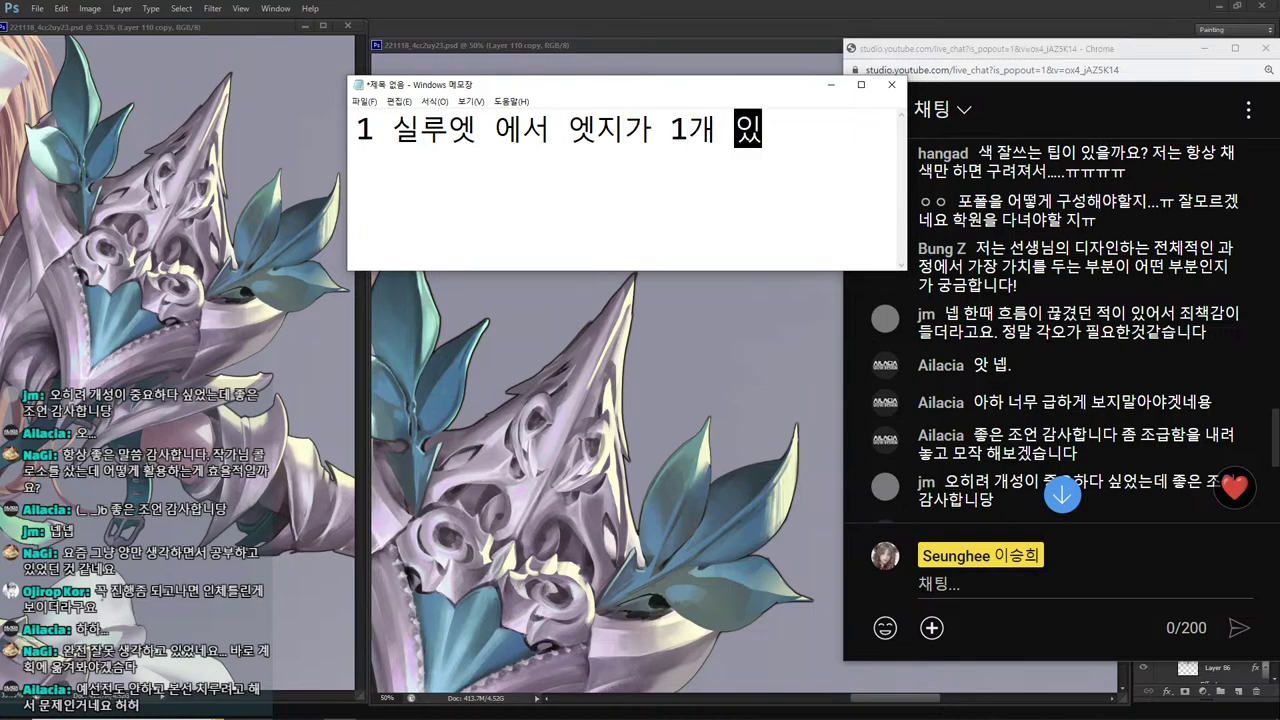
text(어야한다)
key(Return)
key(BackSpace)
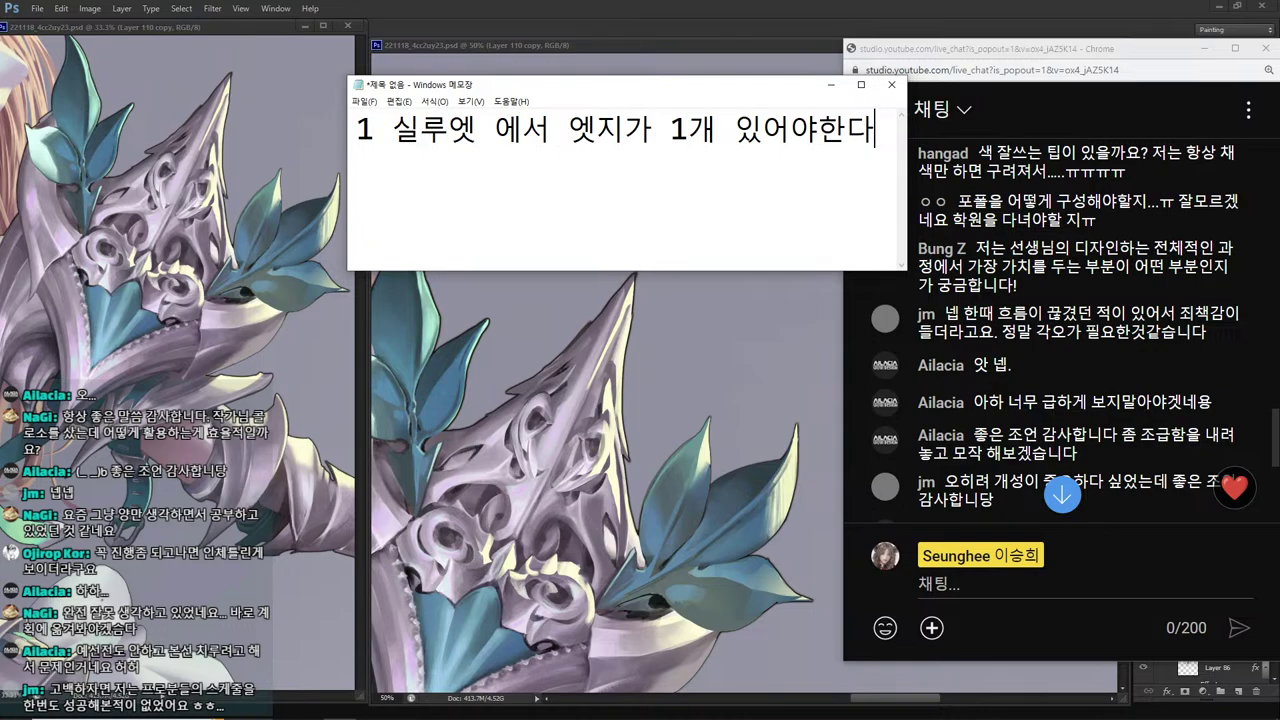
Start line 2 with its number, leave a blank line, and write "4 바디라인 - 틀리면 안돼...." on the fourth line.
key(Return)
text(2)
key(Down)
key(Return)
key(Return)
text(4 바디랑)
text(인 )
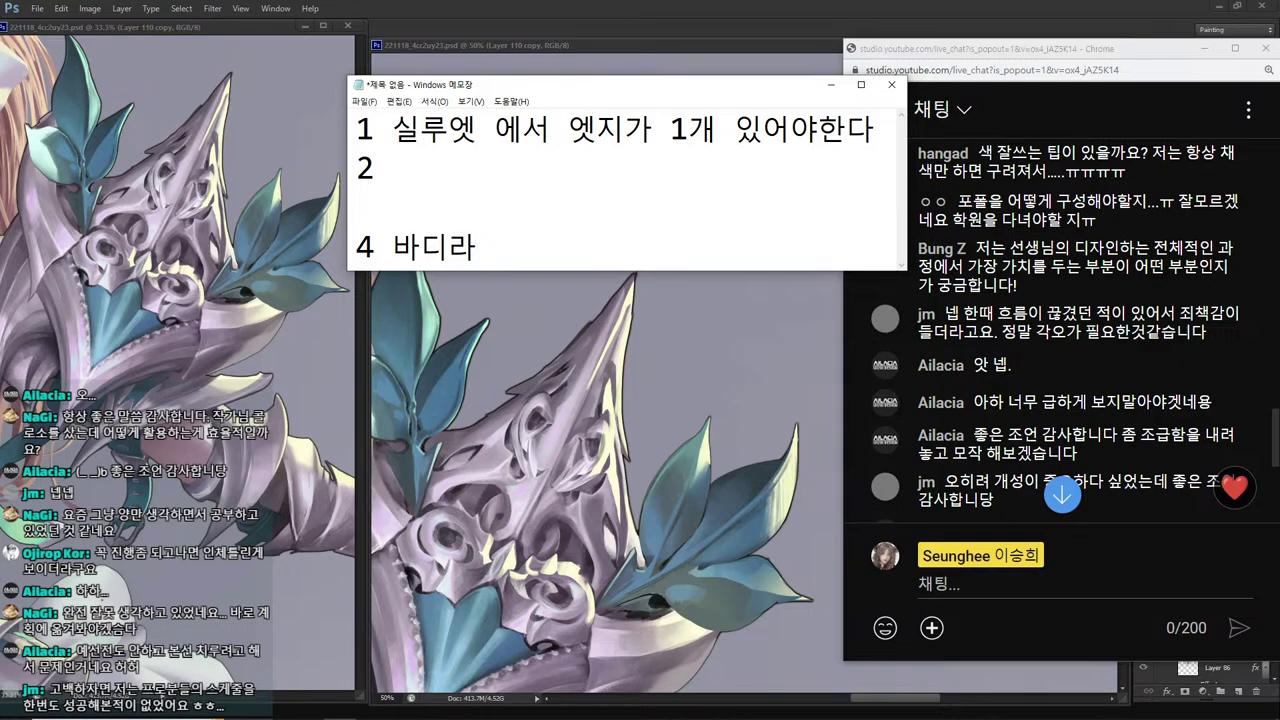
text(- 틀리)
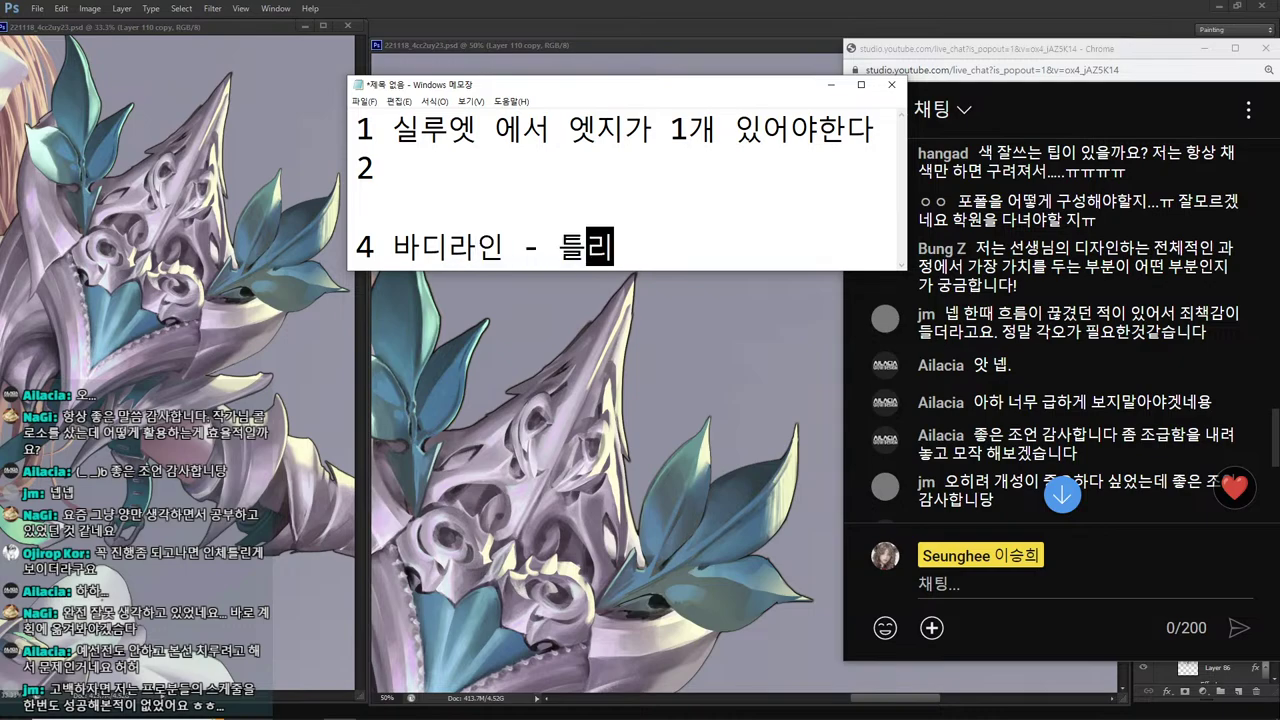
text(면 안돼)
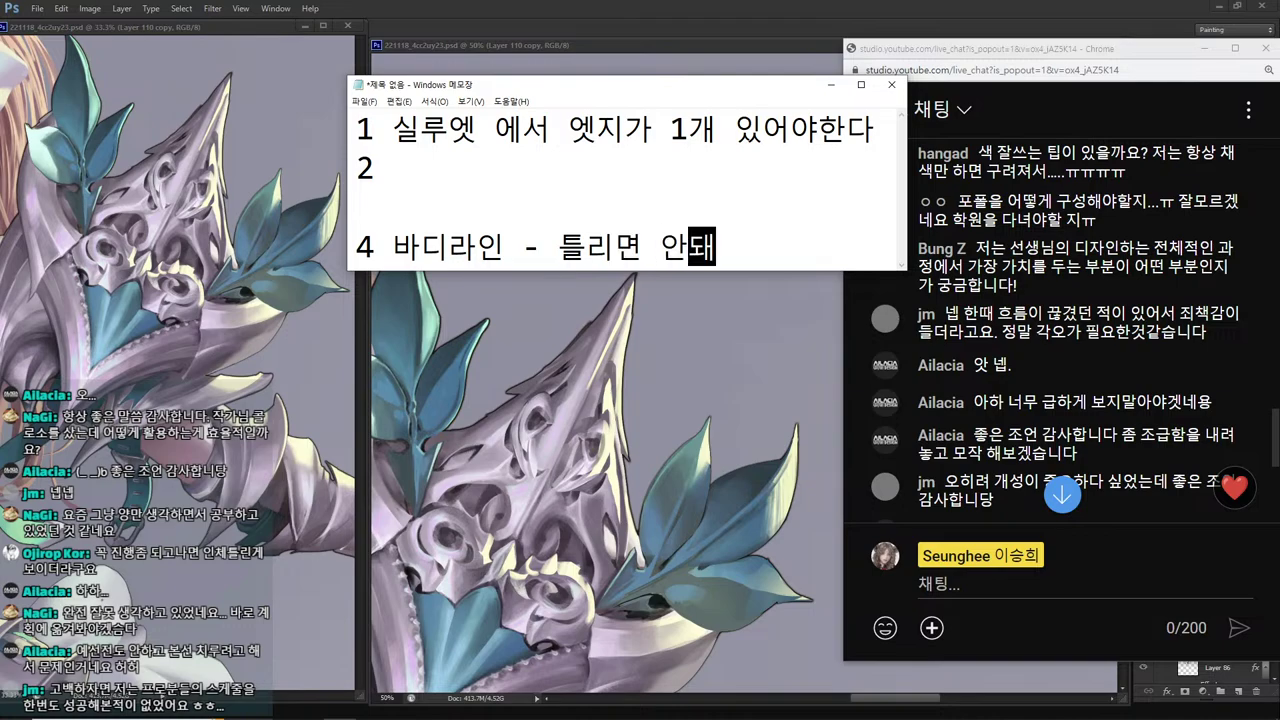
text(....)
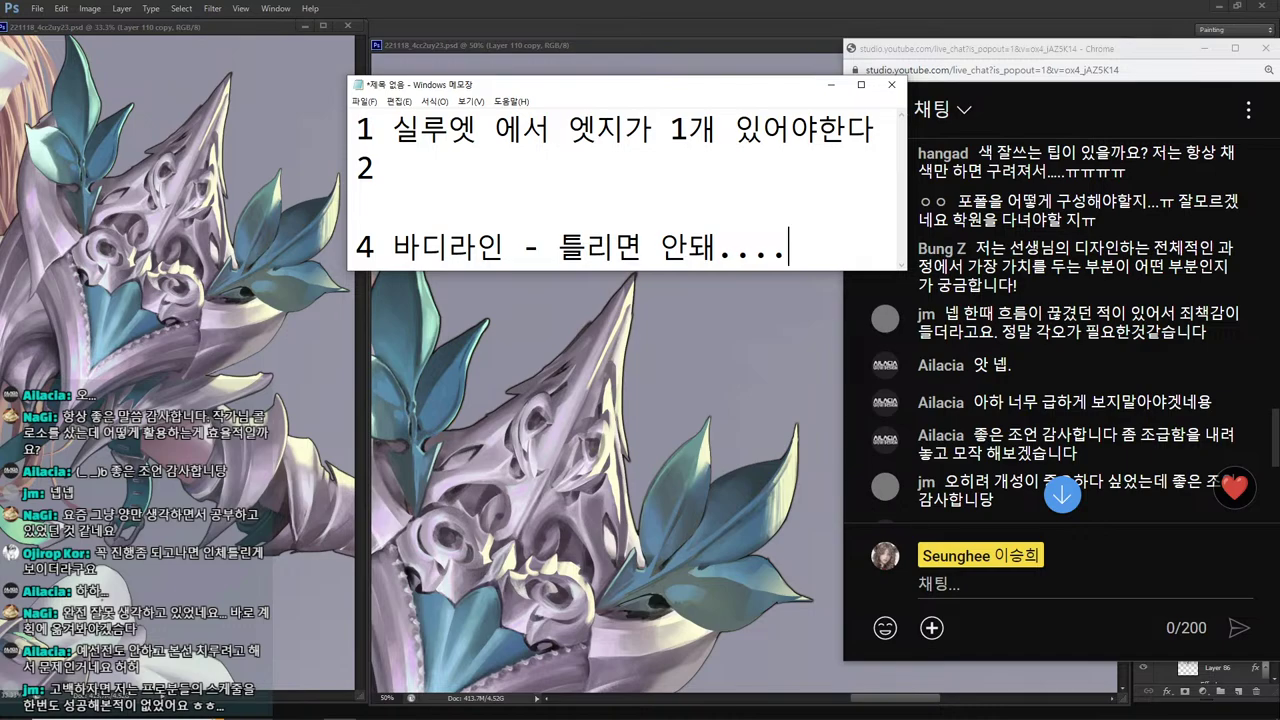
Number the blank line between points 2 and 4 as "3".
key(Up)
key(Up)
key(Down)
text(3)
Write "의상은 말이 되게..." as the text of point 2.
key(Right)
key(Up)
key(Up)
text(의상이)
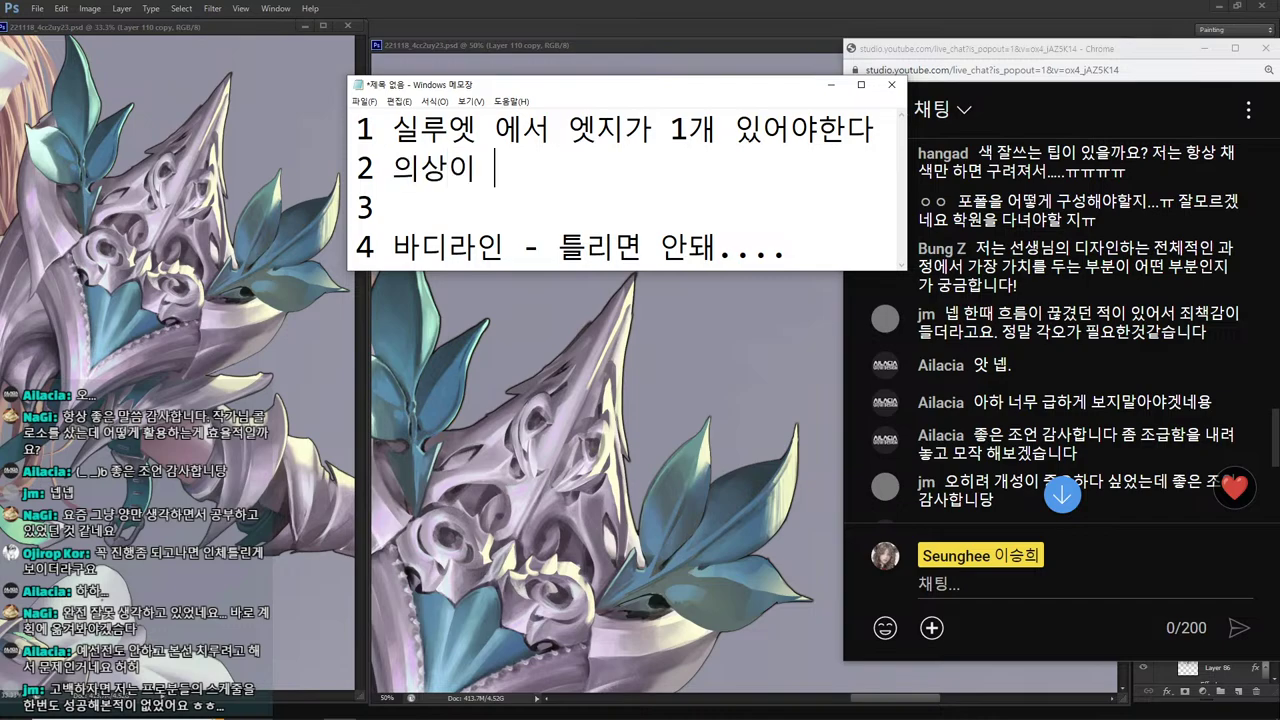
key(BackSpace)
text(은 말이되ㄱ)
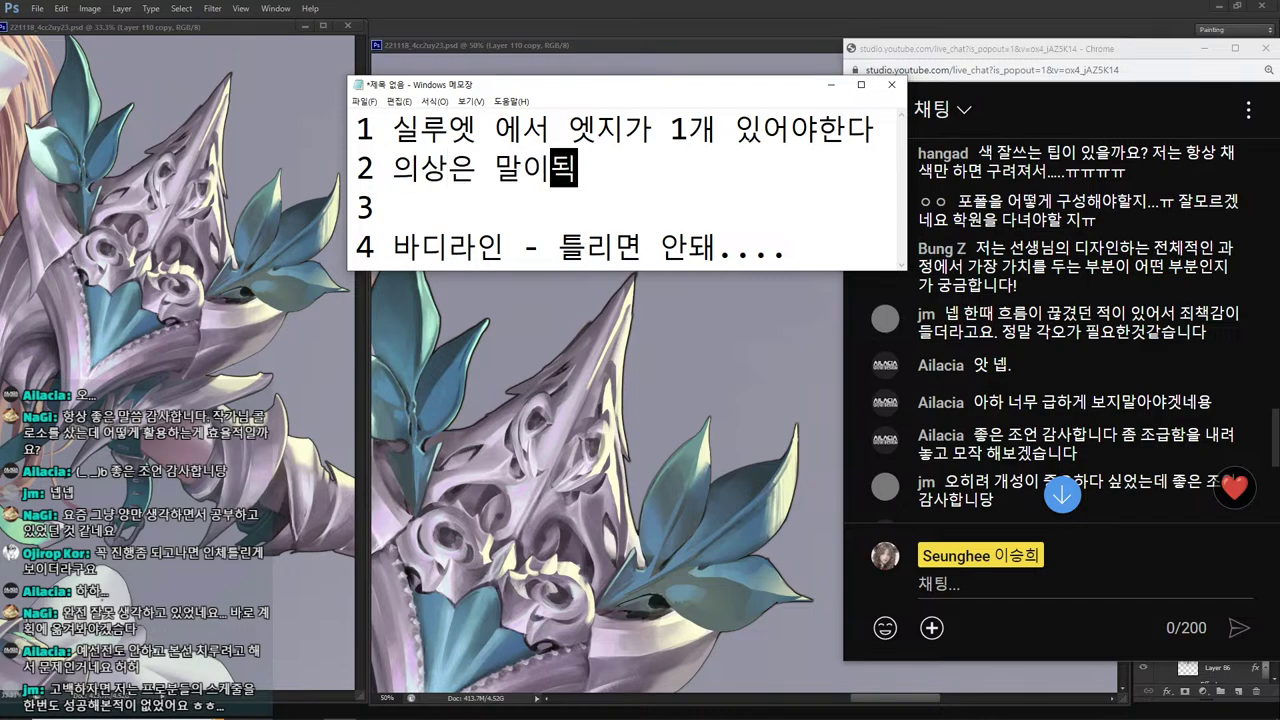
text(ㅔ..)
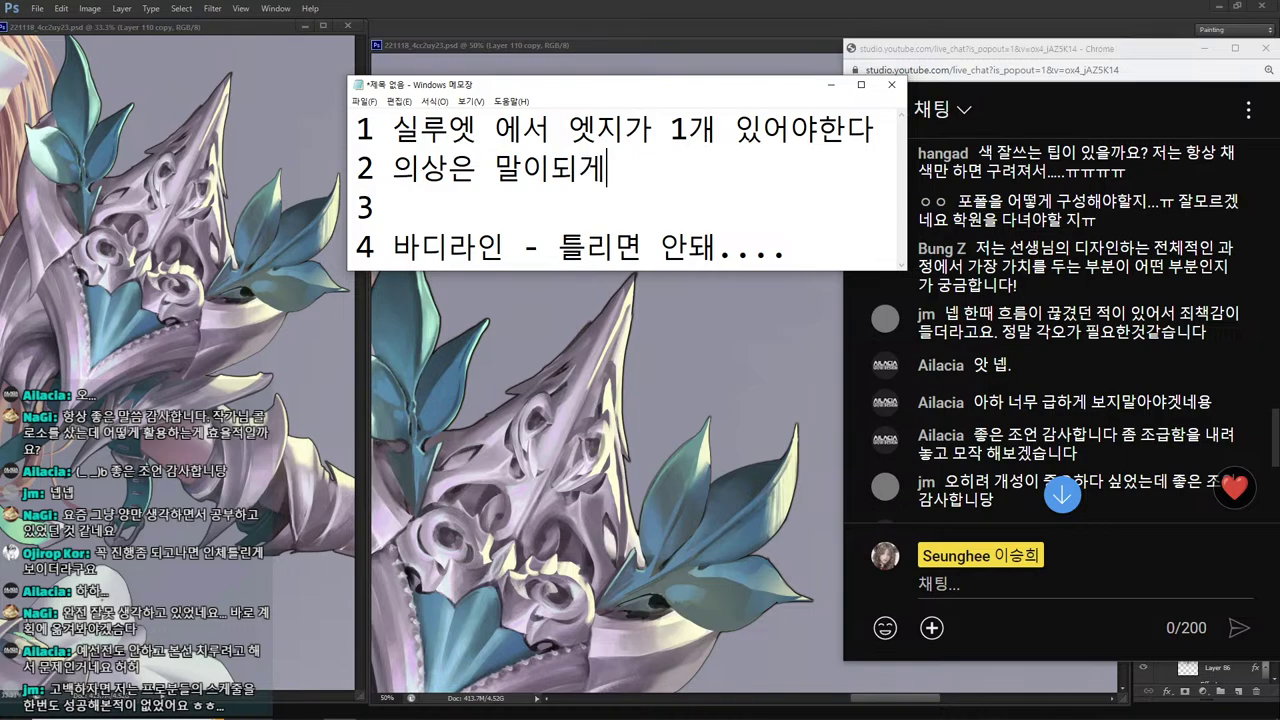
text(.)
key(BackSpace)
key(Left)
key(Left)
key(Left)
key(Left)
key(Left)
key(Left)
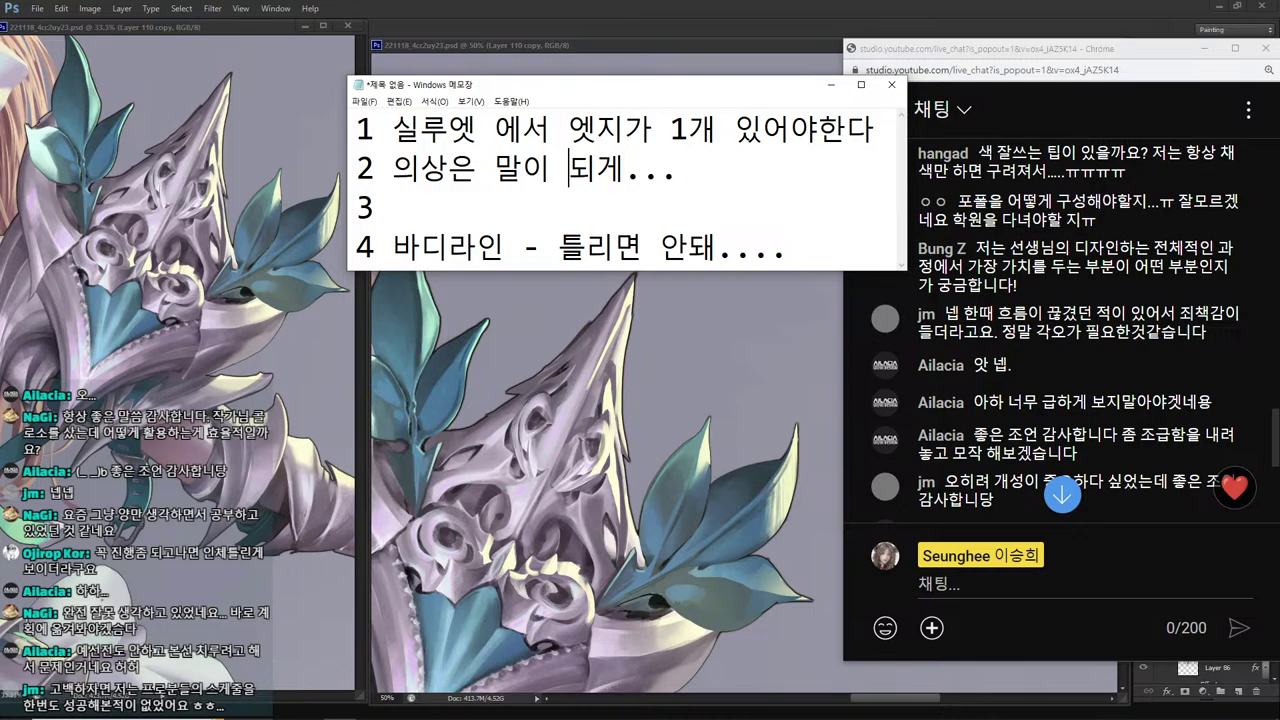
Append "과장+리듬" to the end of point 2.
click(714, 168)
key(BackSpace)
key(BackSpace)
text(과장)
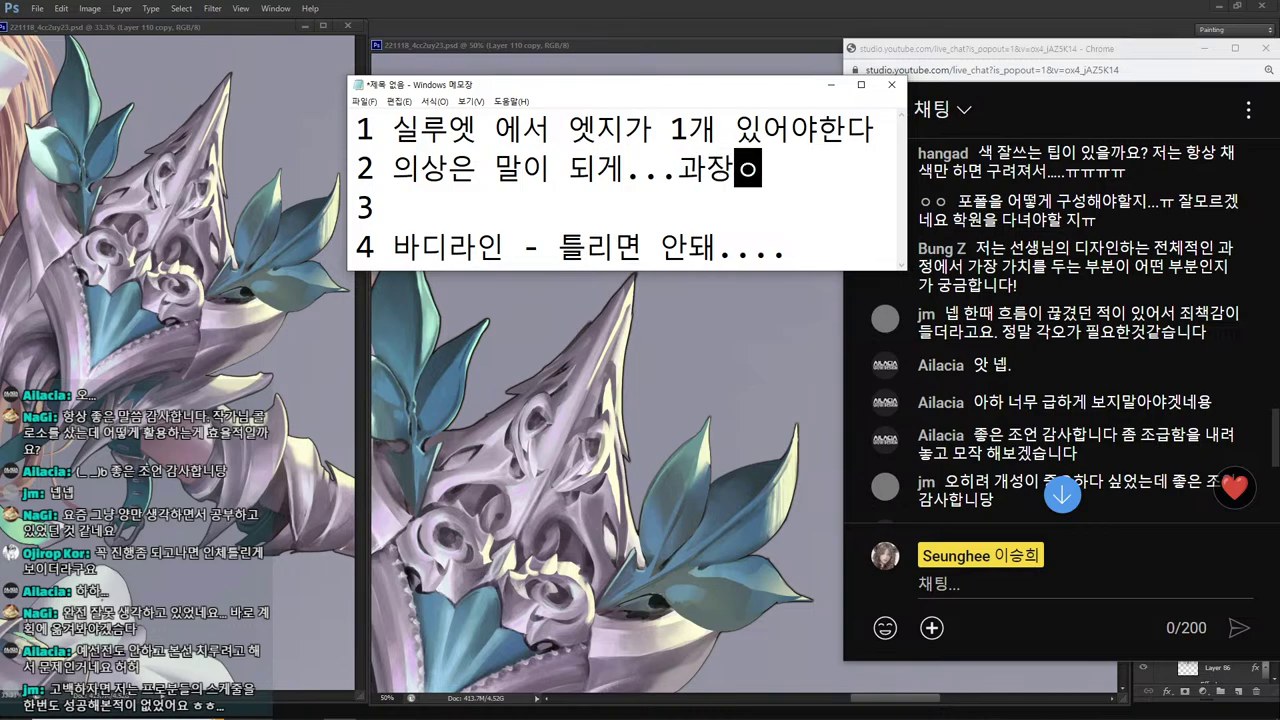
text(+리듬)
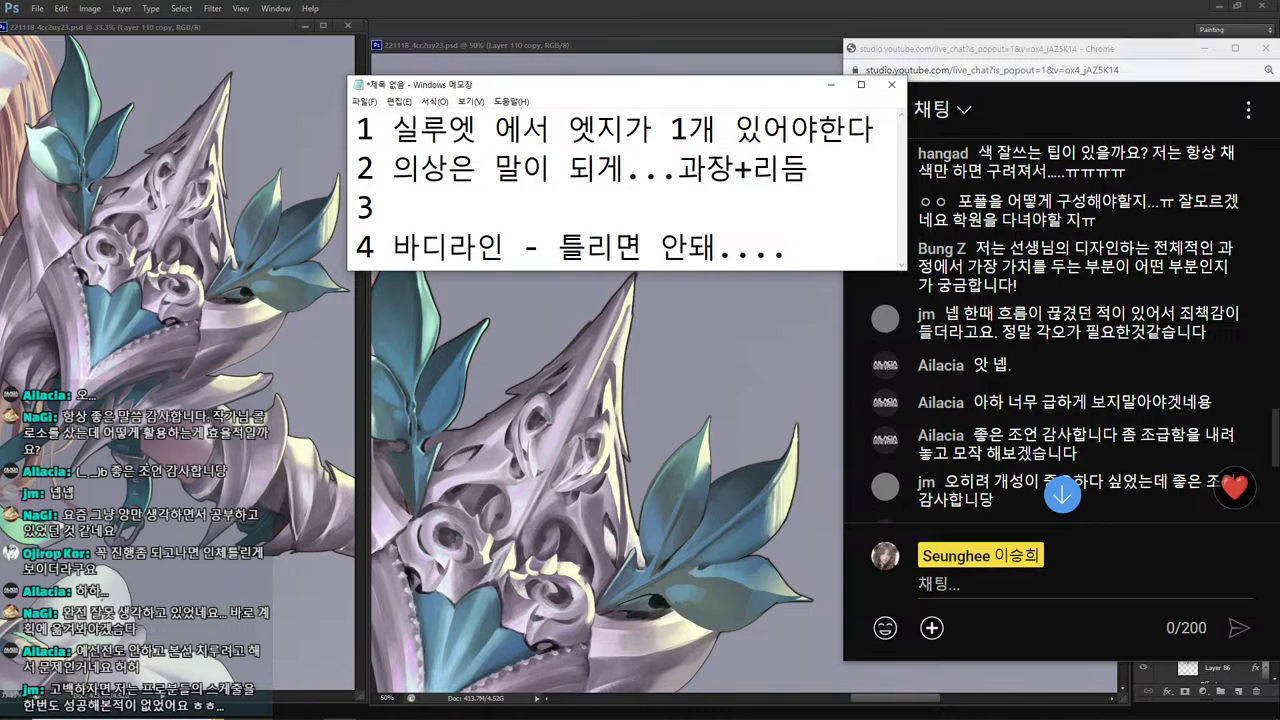
Write "디자인 포인트 는 바리에이션~" as the text of point 3.
click(625, 168)
key(Down)
text(디자인)
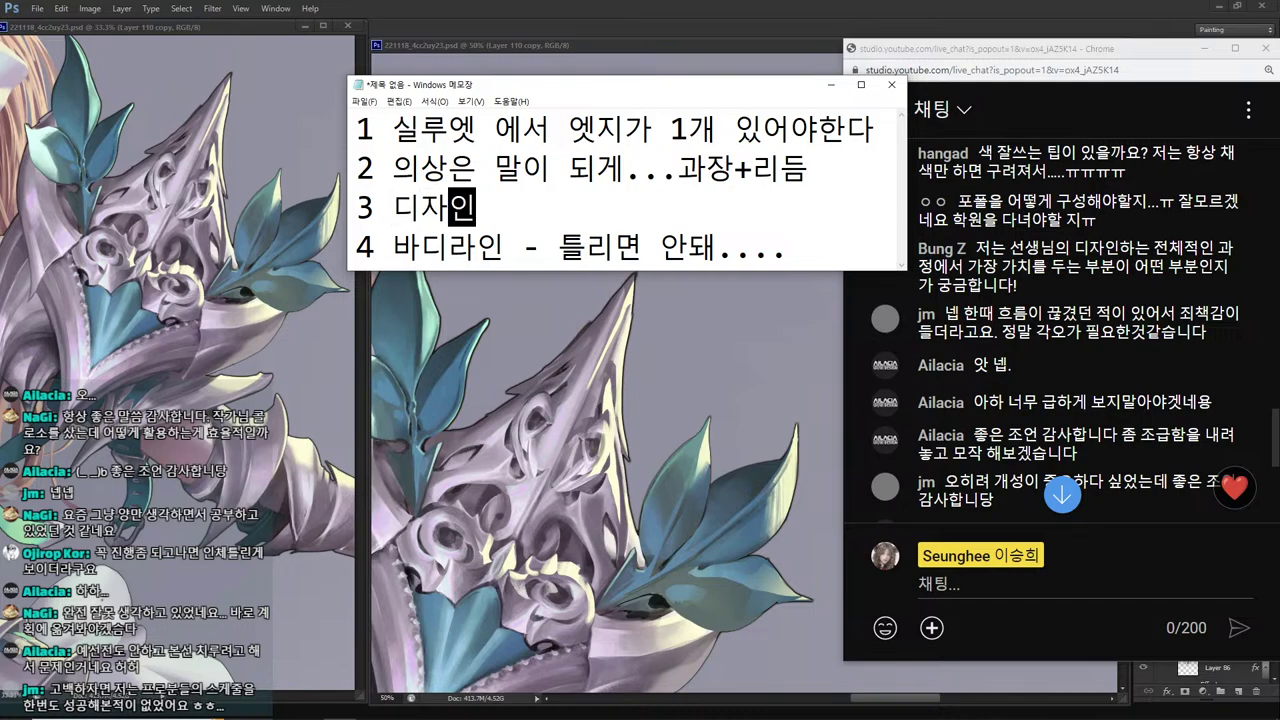
text( 포인트 )
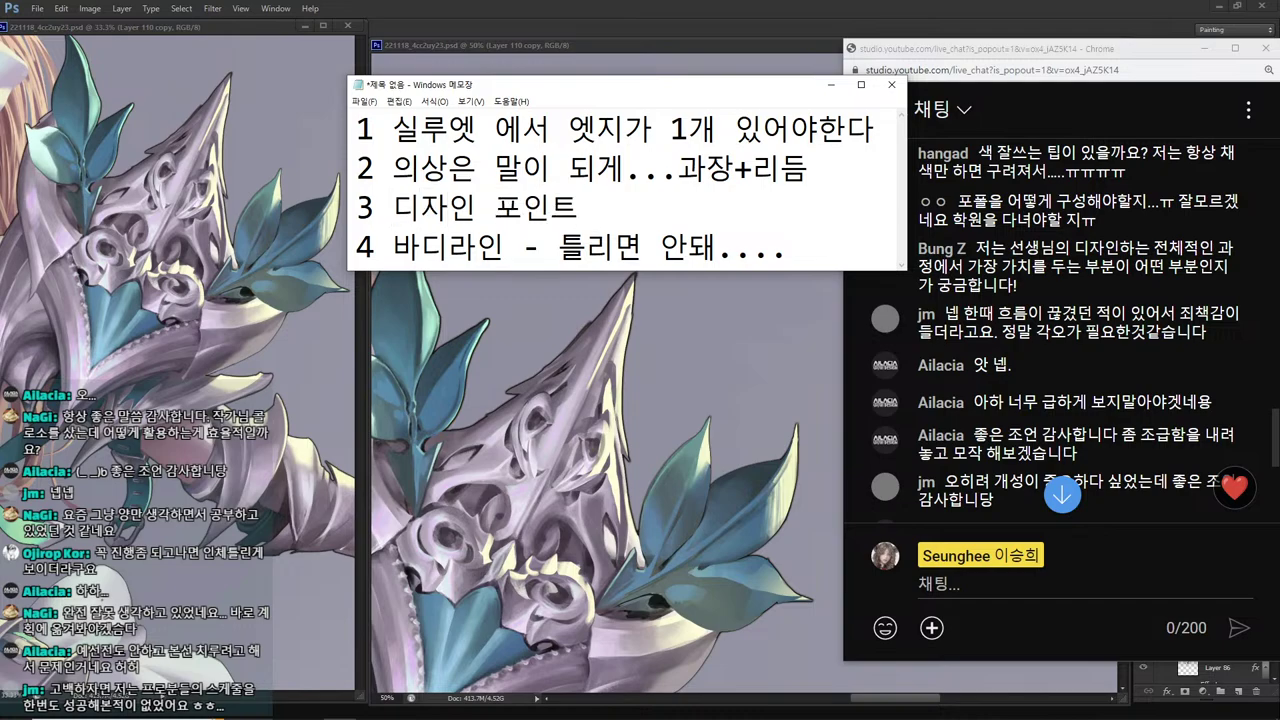
text(는 바링)
text(에이션~)
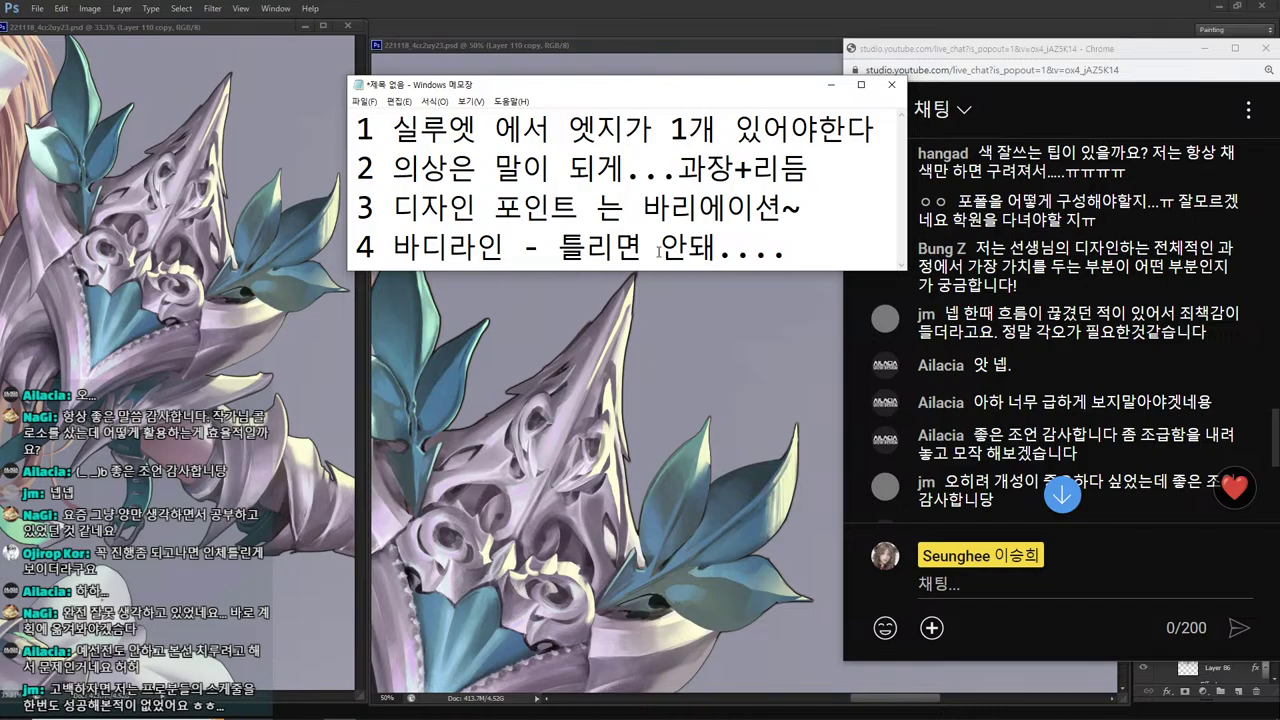
Switch back to Photoshop and add a new empty layer directly above the Layer 110 copy.
click(637, 339)
alt+click(663, 340)
alt+click(663, 340)
alt+click(663, 340)
alt+click(663, 340)
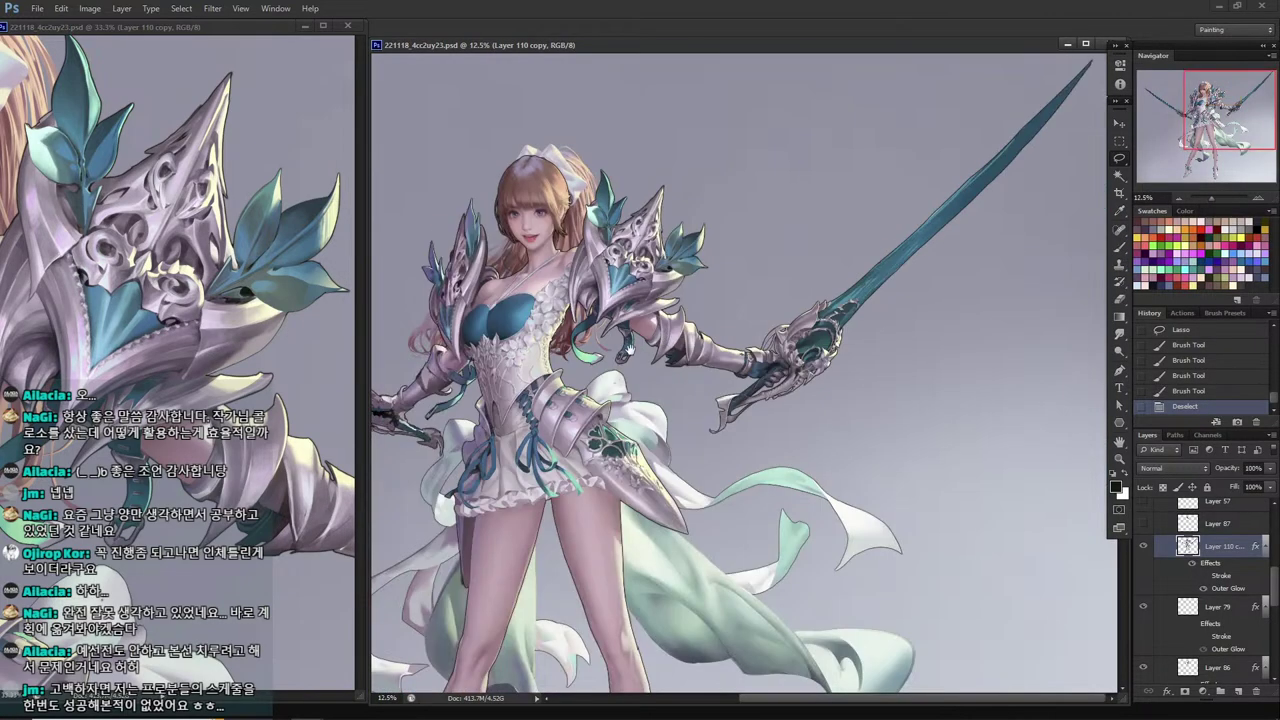
drag(494, 240, 655, 230)
ctrl+click(655, 230)
ctrl+click(655, 230)
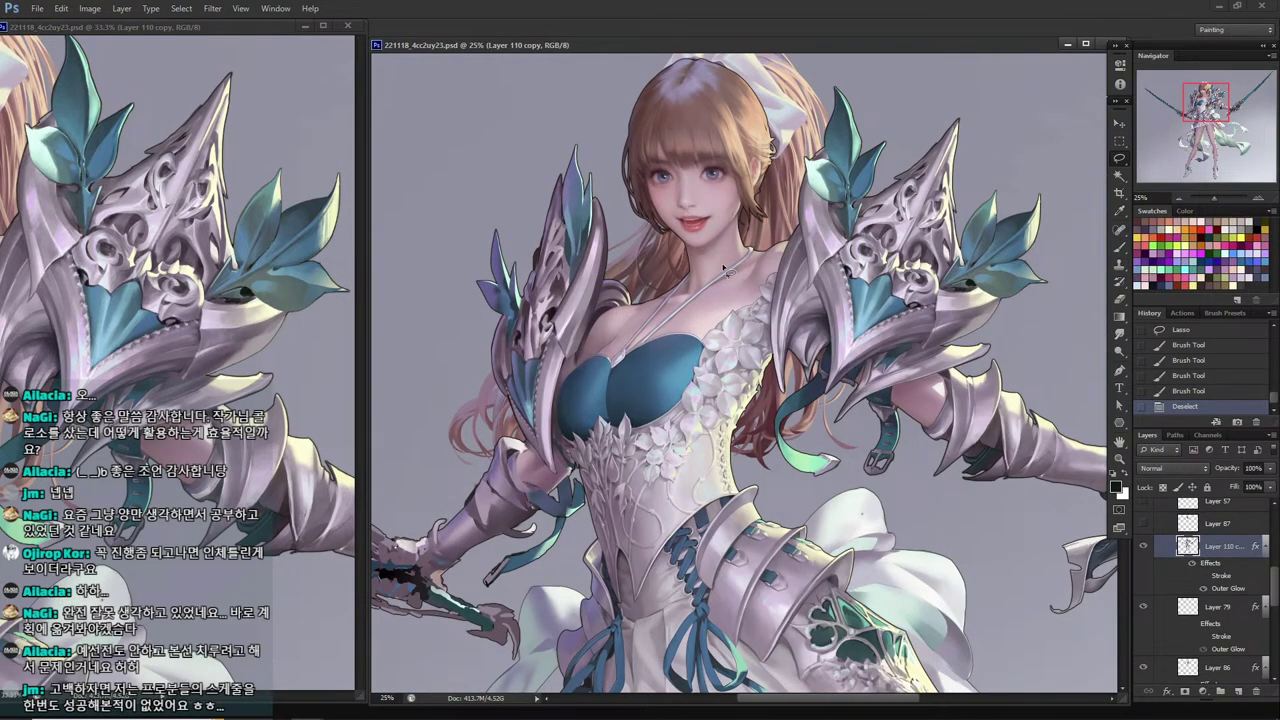
click(1240, 690)
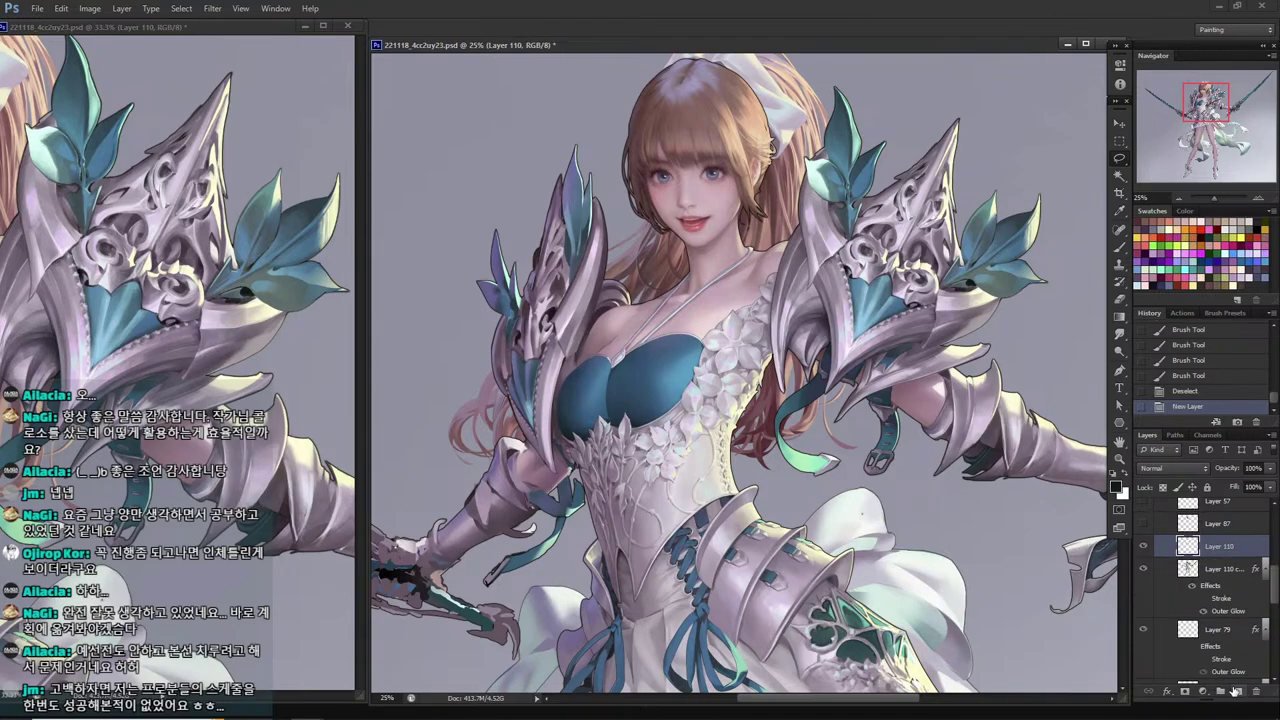
key(i)
click(858, 608)
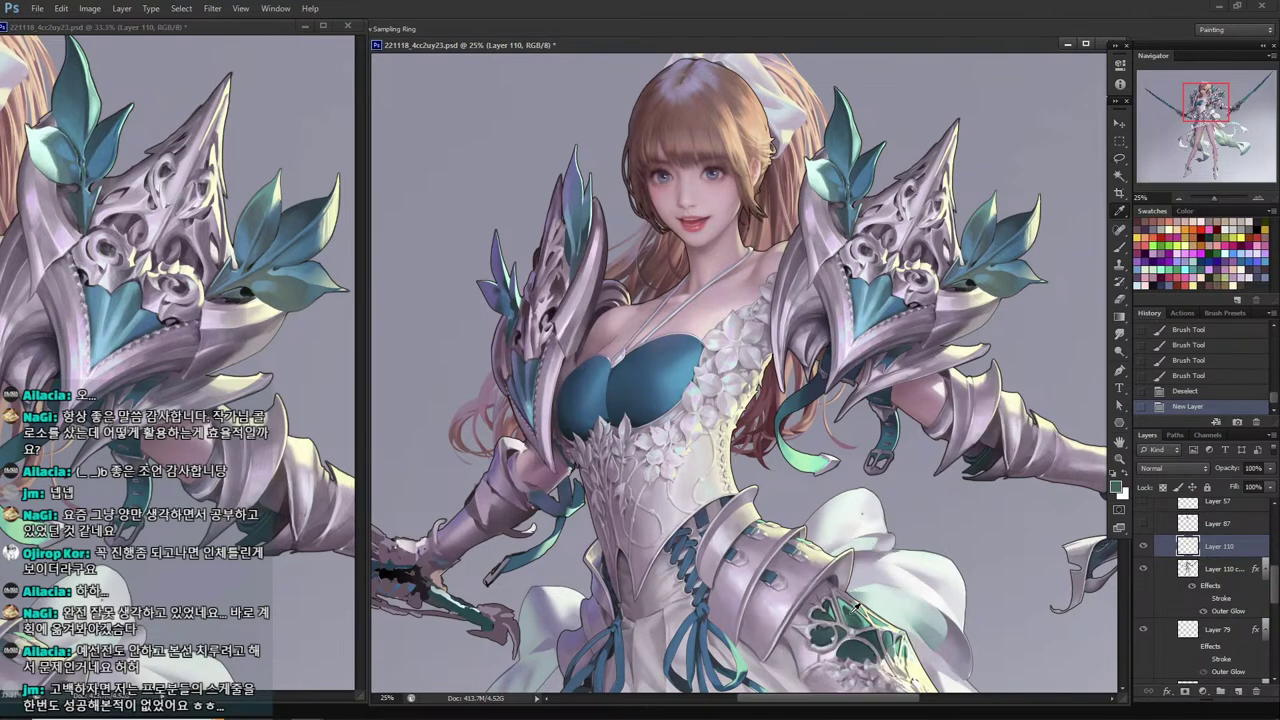
key(b)
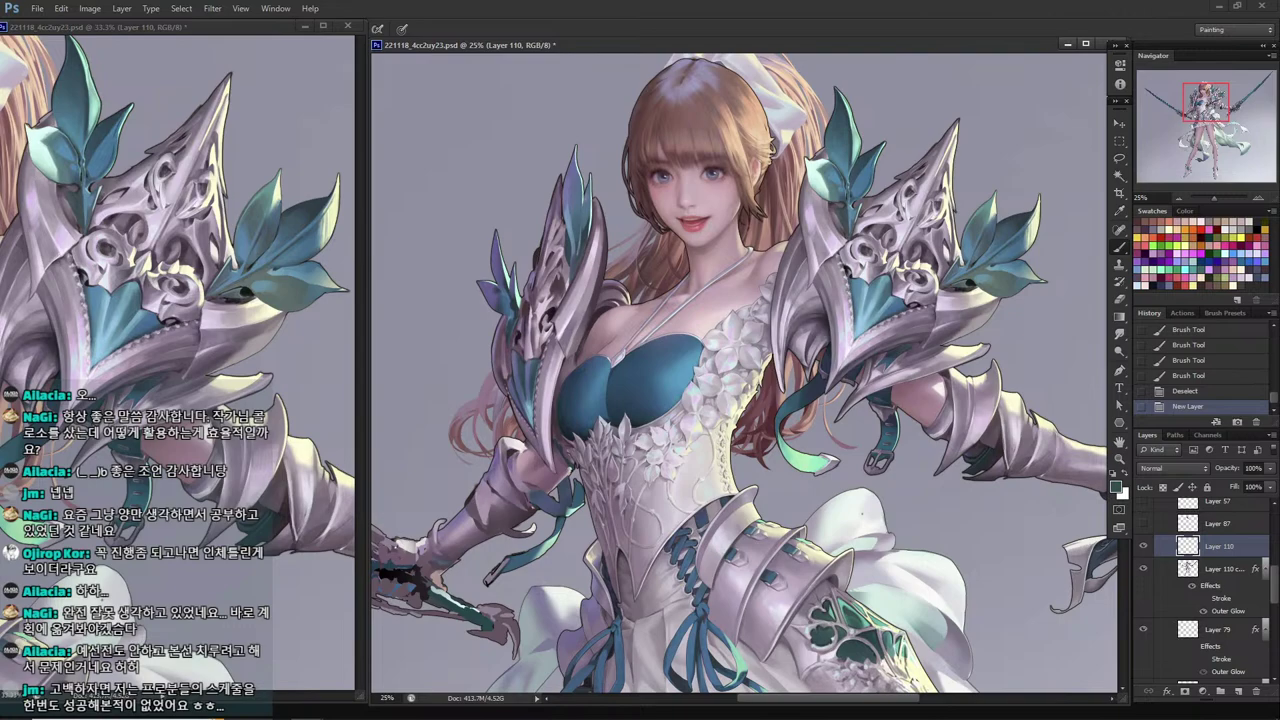
drag(664, 350, 592, 408)
mouse_move(598, 350)
mouse_down()
mouse_move(560, 338)
mouse_move(598, 414)
mouse_move(610, 390)
mouse_move(565, 335)
mouse_move(600, 380)
mouse_up()
key(i)
click(668, 468)
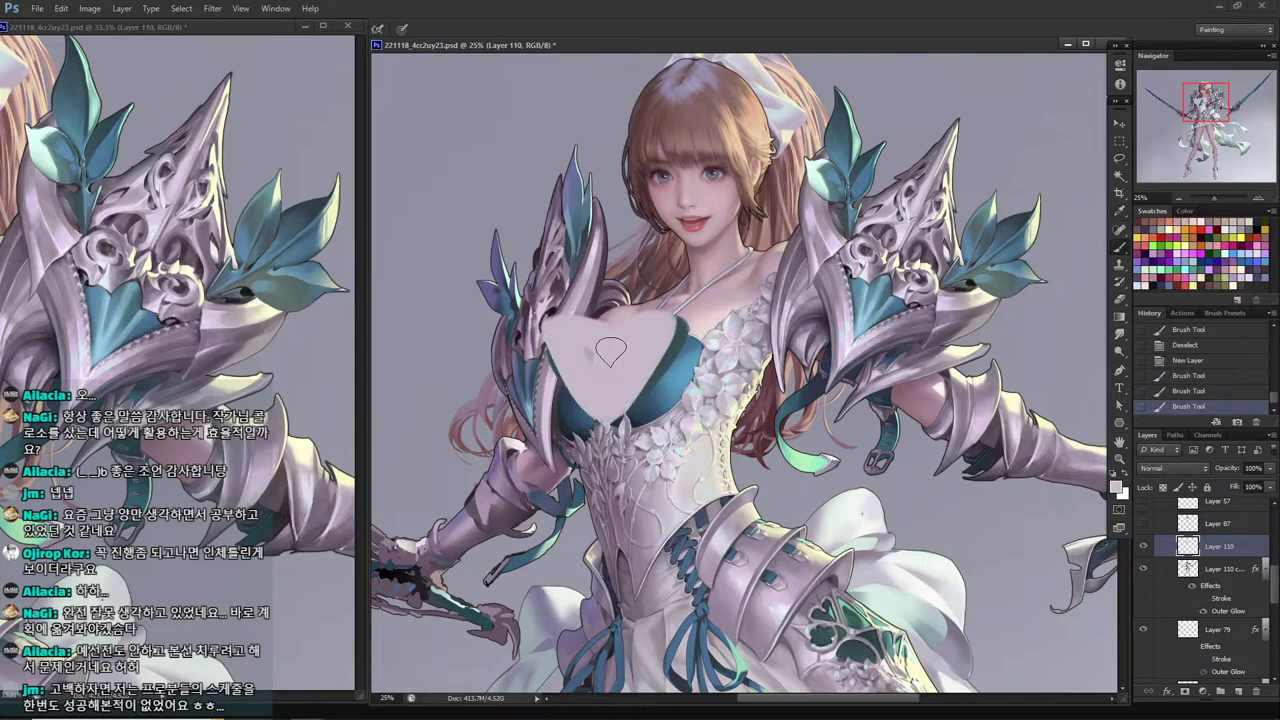
key(l)
mouse_move(700, 292)
mouse_down()
mouse_move(460, 280)
mouse_move(661, 203)
mouse_up()
key(Delete)
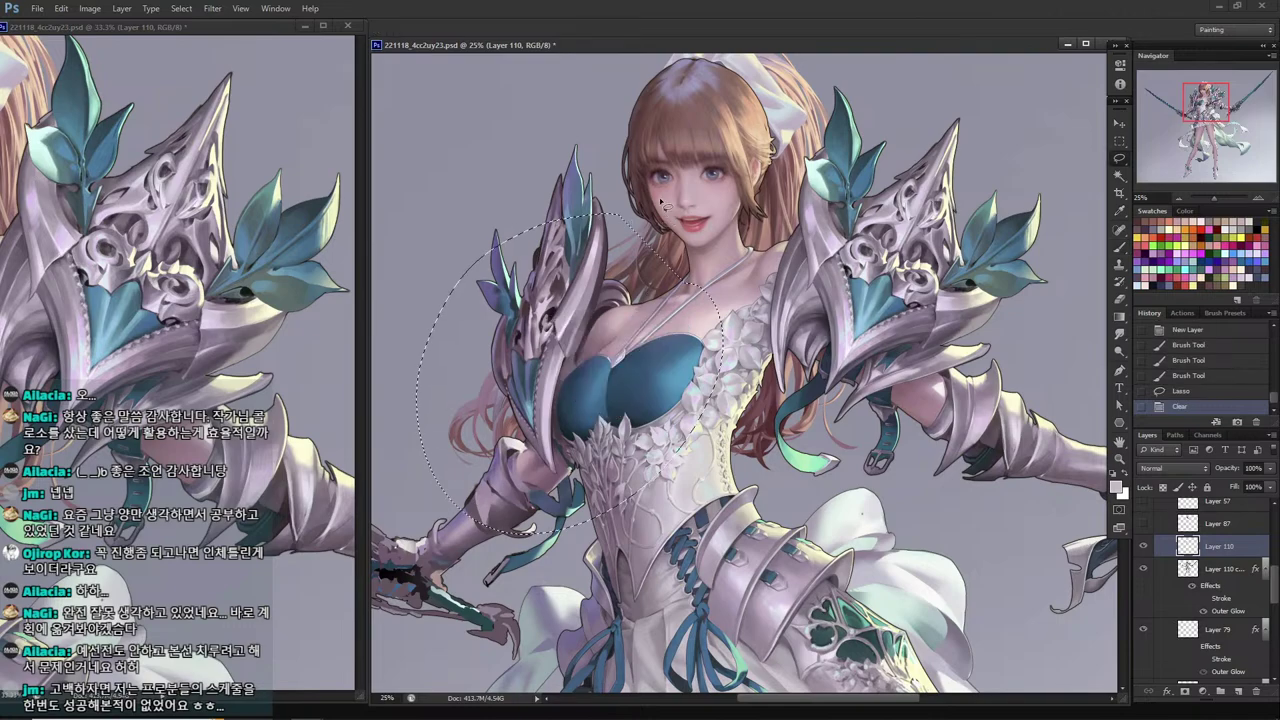
key(ctrl+d)
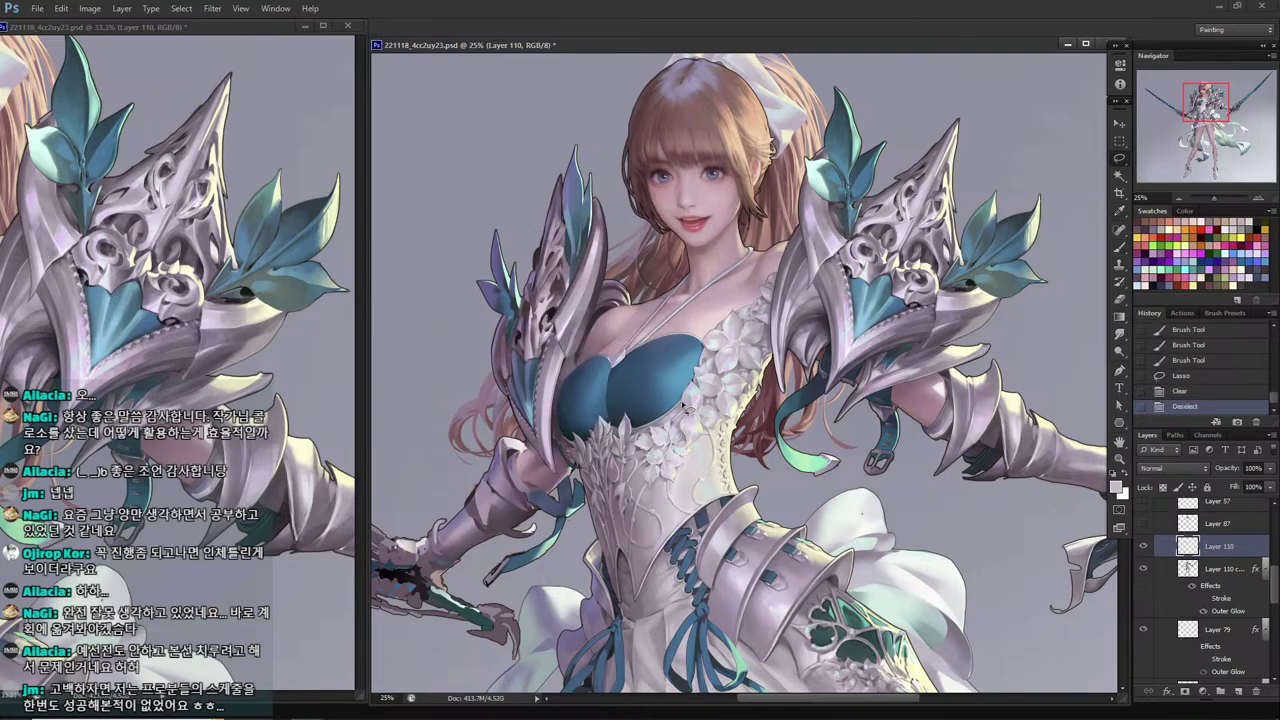
Sample the pale mint tone from the flower ornament and paint a V shape over the bodice neckline.
key(i)
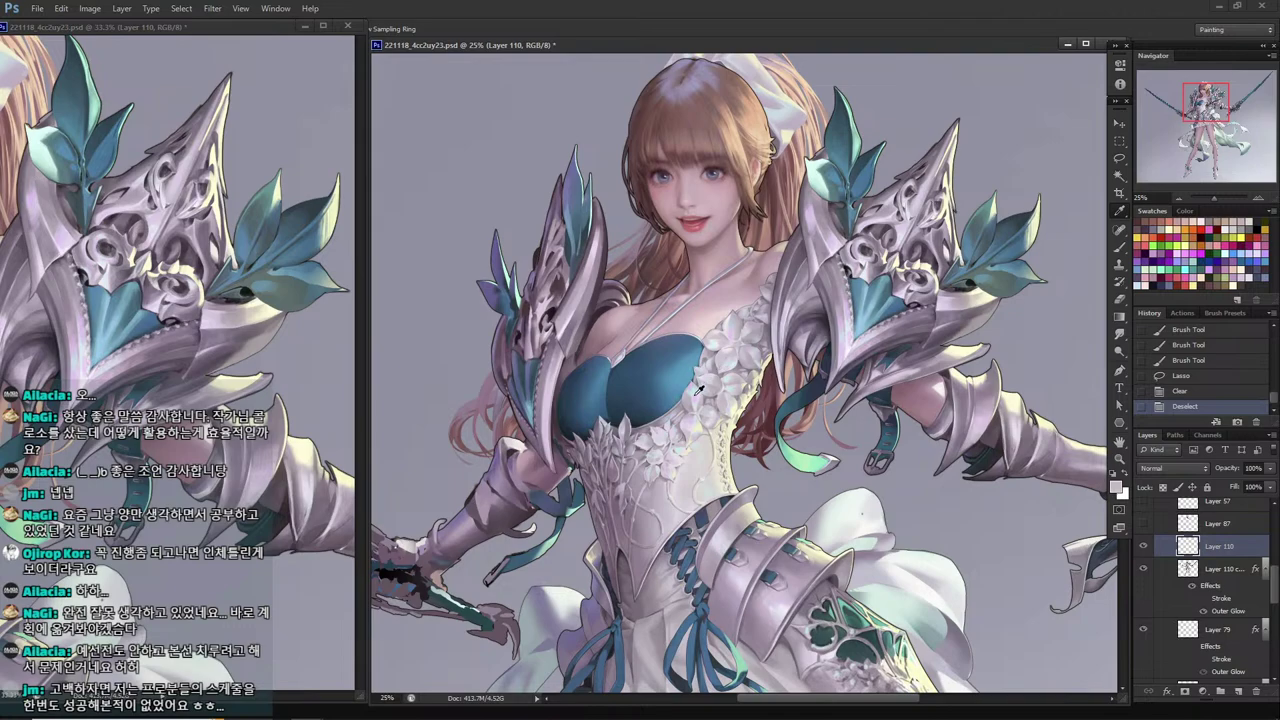
click(702, 376)
key(b)
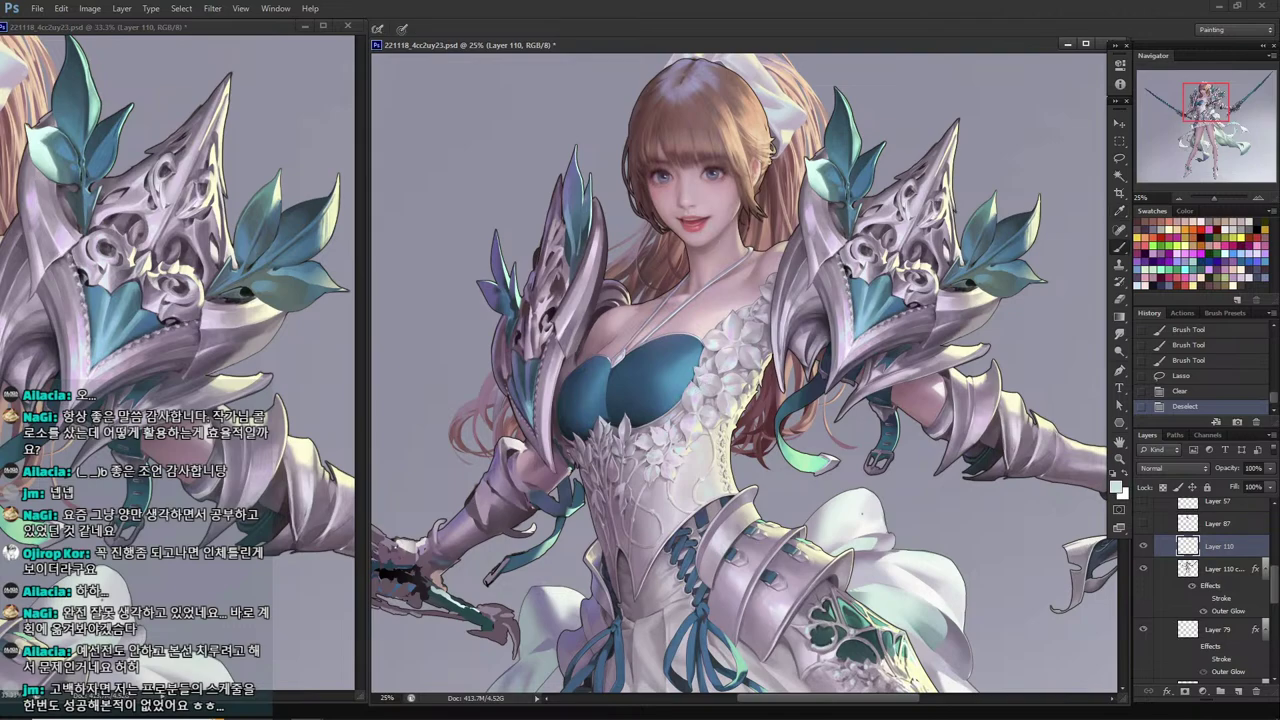
mouse_move(624, 354)
mouse_down()
mouse_move(704, 318)
mouse_move(599, 345)
mouse_move(617, 413)
mouse_up()
Paint a broad pale mint V shape over the leaf ornament on the hip armour.
scroll(745, 372, down, 3)
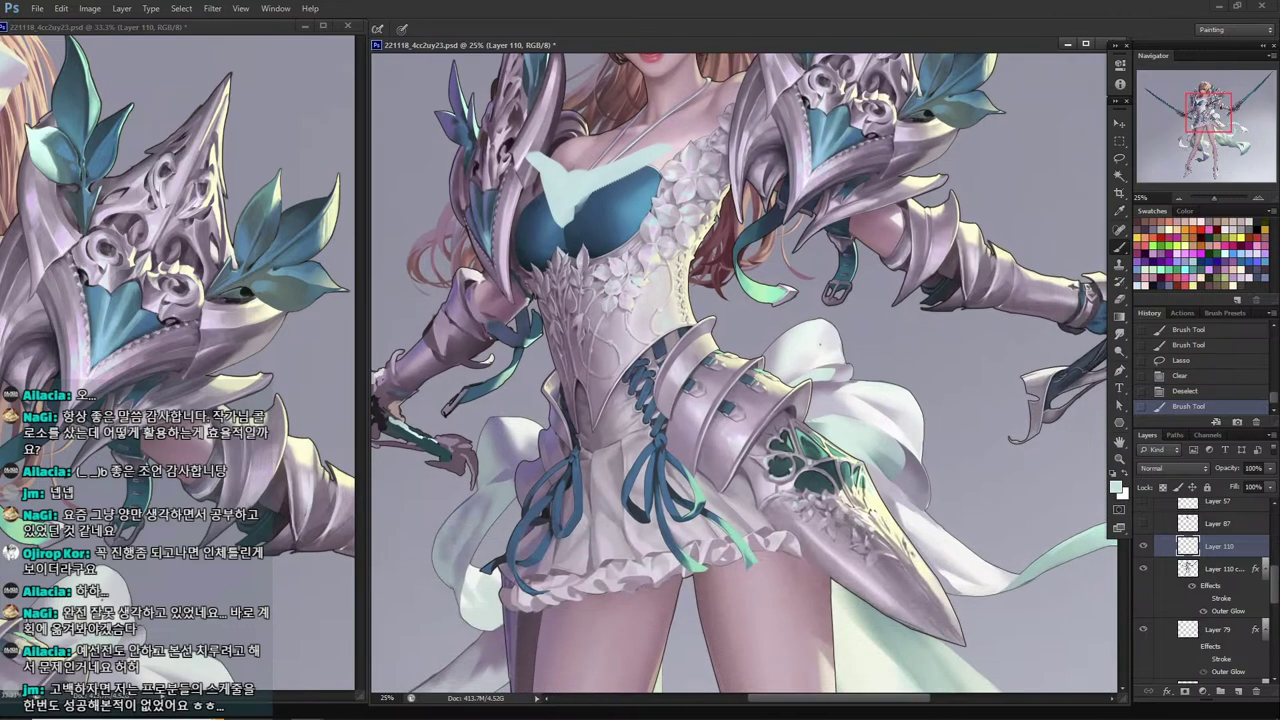
mouse_move(776, 422)
mouse_down()
mouse_move(735, 405)
mouse_move(820, 490)
mouse_move(810, 412)
mouse_move(810, 445)
mouse_up()
key(ctrl+z)
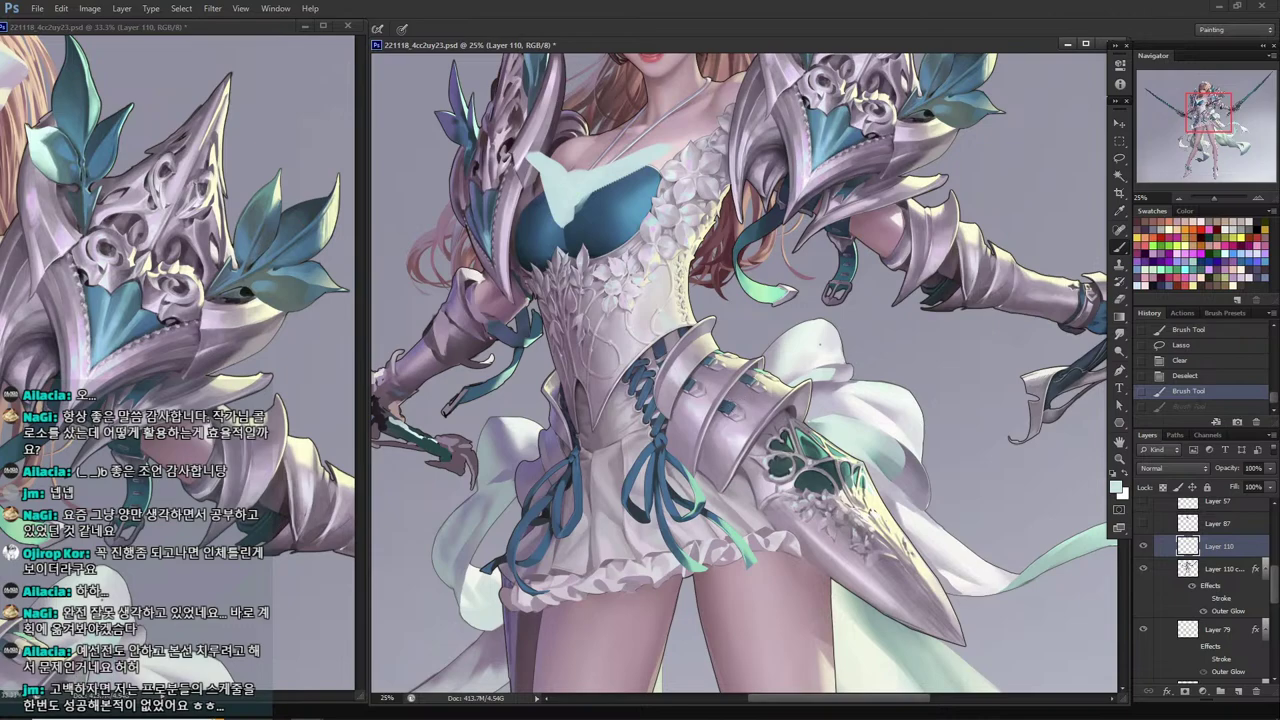
drag(718, 427, 840, 503)
mouse_move(812, 450)
mouse_down()
mouse_move(829, 393)
mouse_move(848, 450)
mouse_up()
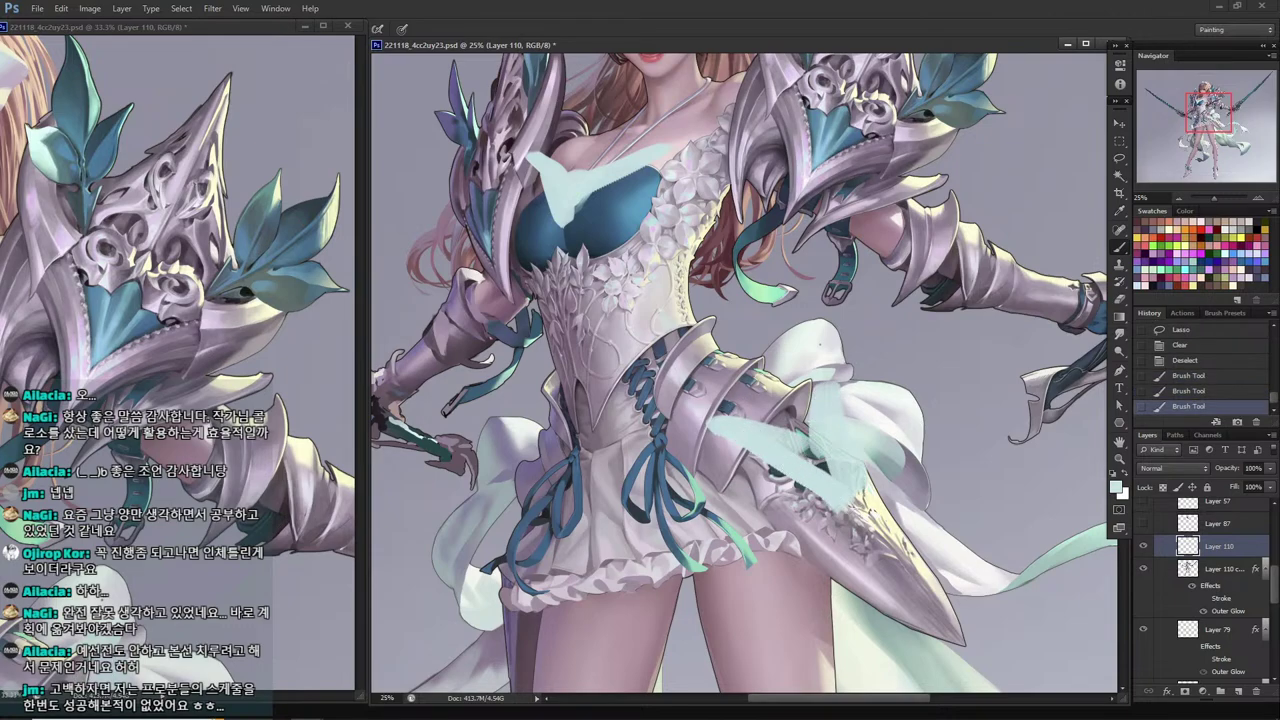
Paint a small pale mint V at the waist and large V shapes over both shoulder armour pieces.
drag(617, 357, 588, 408)
drag(590, 408, 467, 607)
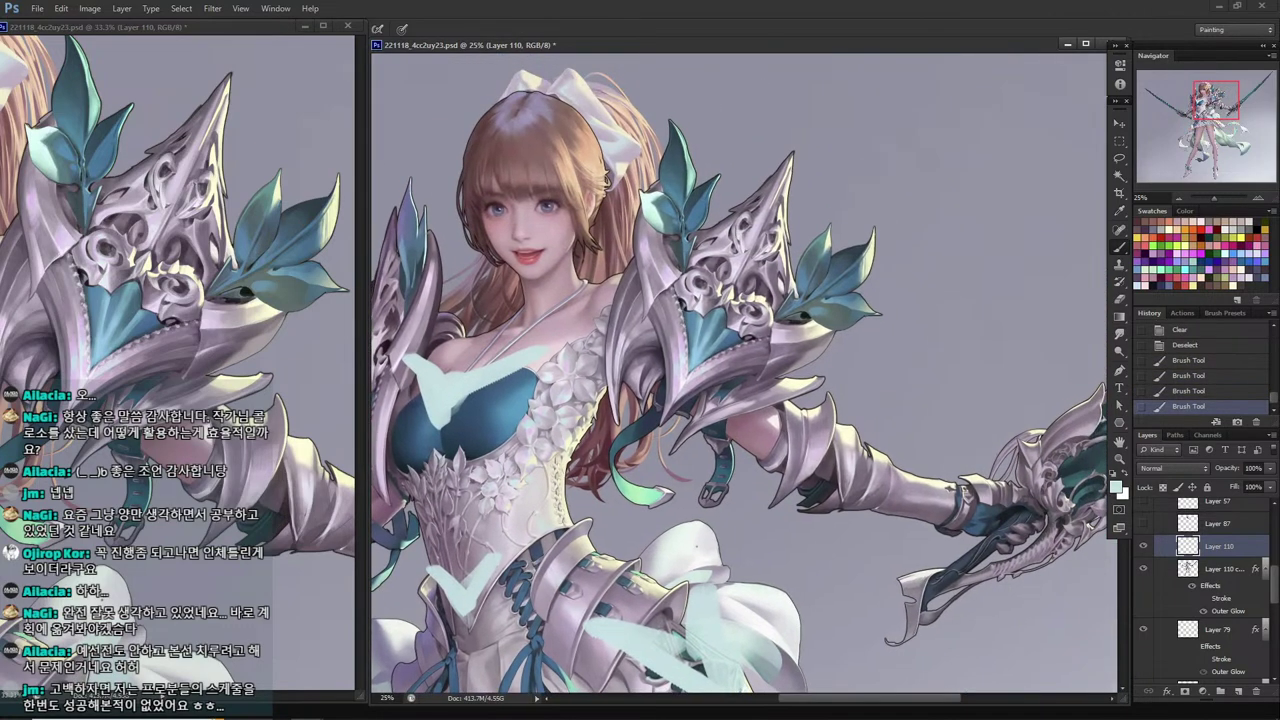
mouse_move(766, 267)
mouse_down()
mouse_move(890, 290)
mouse_move(812, 288)
mouse_move(715, 355)
mouse_move(645, 155)
mouse_move(703, 320)
mouse_move(888, 300)
mouse_up()
mouse_move(648, 145)
mouse_down()
mouse_move(553, 333)
mouse_move(503, 290)
mouse_move(482, 295)
mouse_move(450, 240)
mouse_up()
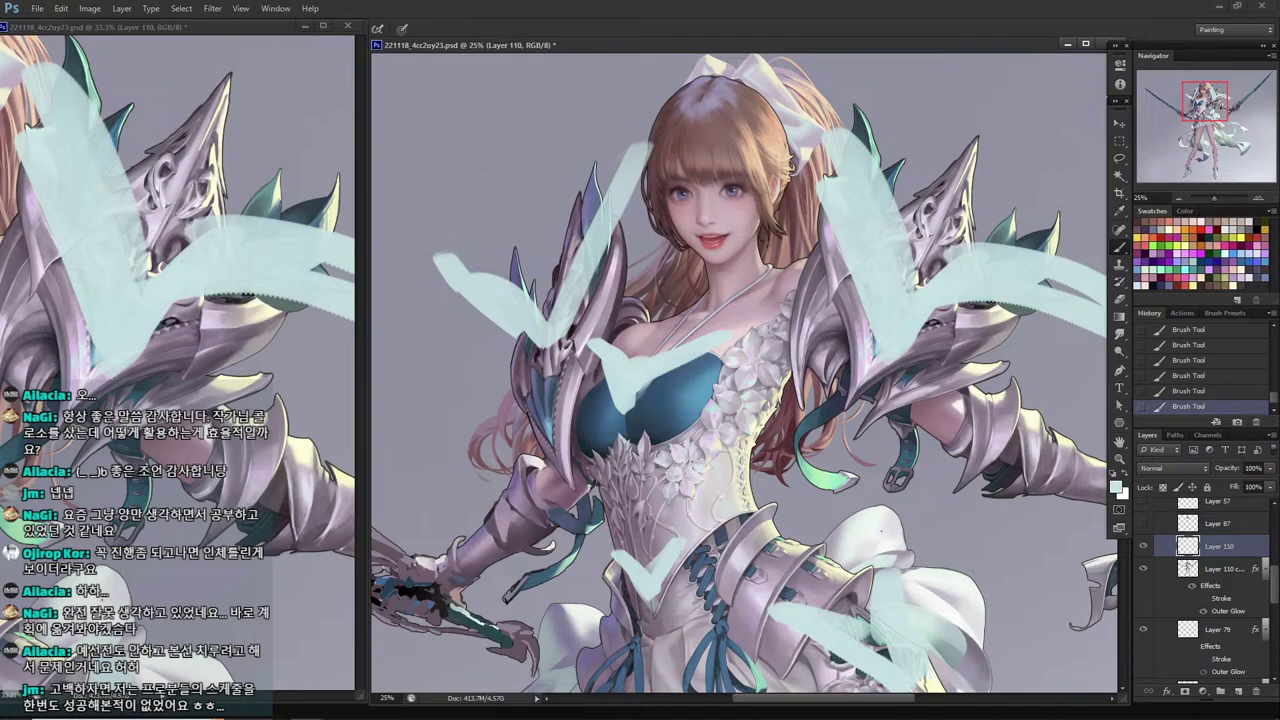
Sample a dark teal from the bodice and draw circles around the bust and waist design points.
alt+click(640, 430)
mouse_move(642, 450)
mouse_down()
mouse_move(714, 418)
mouse_move(636, 462)
mouse_up()
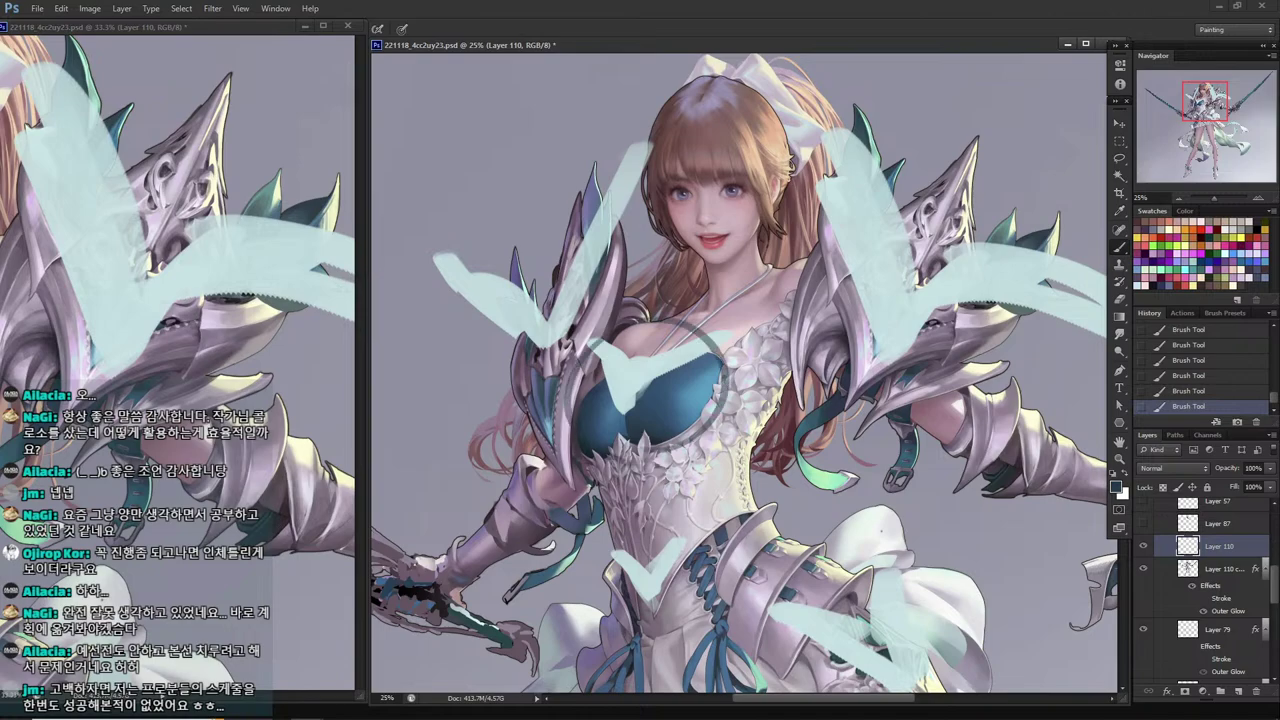
mouse_move(660, 614)
mouse_down()
mouse_move(652, 628)
mouse_move(640, 556)
mouse_move(582, 467)
mouse_up()
click(645, 566)
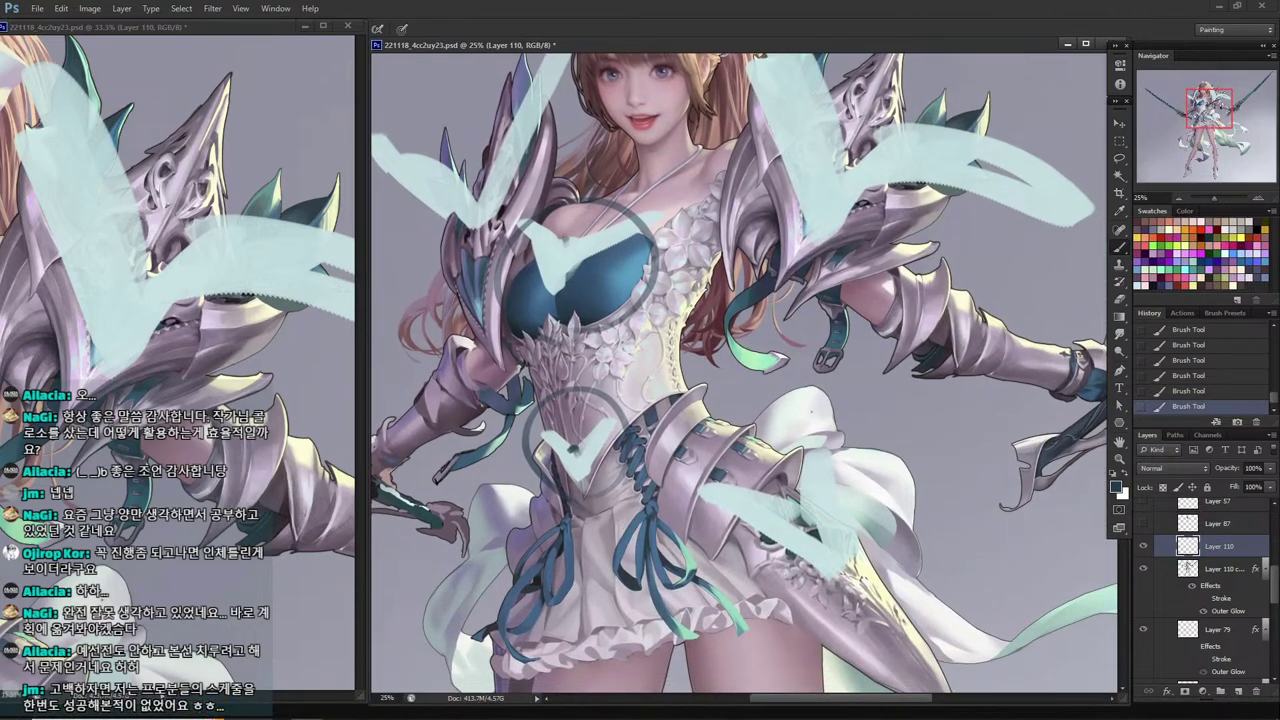
Outline the neckline V in dark teal and add dark outline strokes to the V on the hip armour.
mouse_move(570, 243)
mouse_down()
mouse_move(654, 219)
mouse_move(565, 240)
mouse_move(555, 278)
mouse_up()
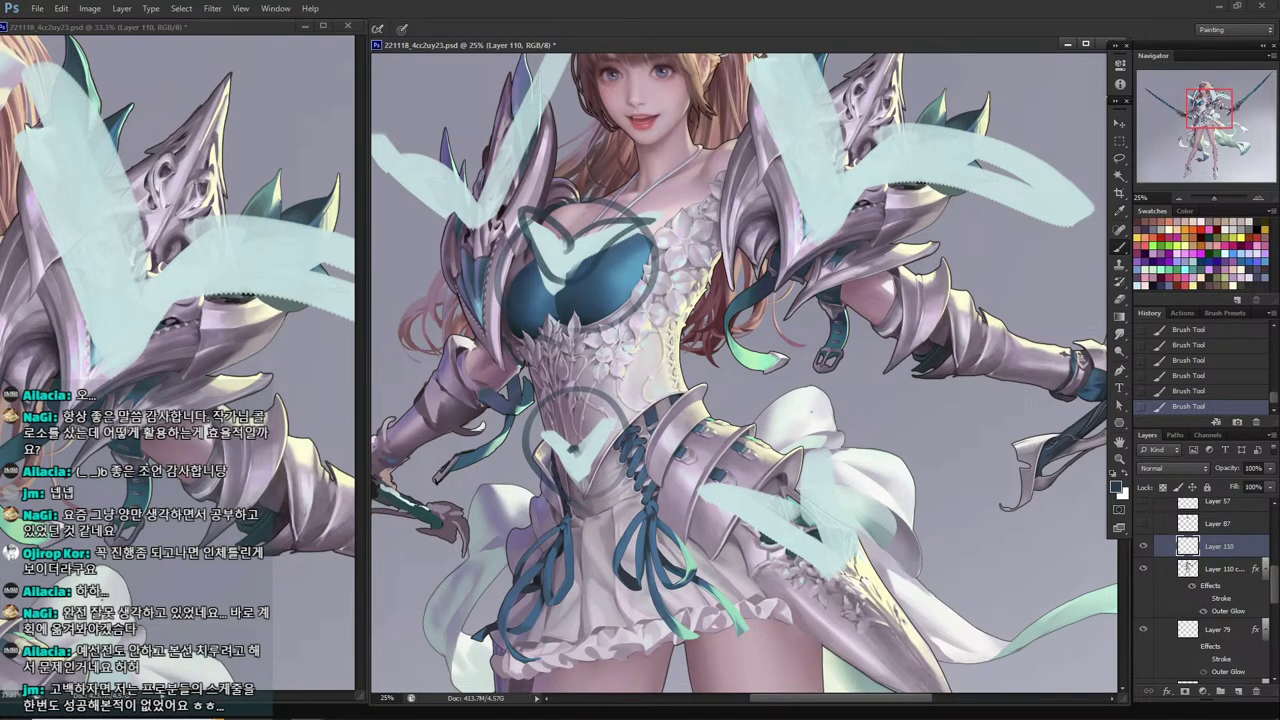
mouse_move(790, 518)
mouse_down()
mouse_move(755, 488)
mouse_move(765, 560)
mouse_move(815, 595)
mouse_move(898, 574)
mouse_move(856, 564)
mouse_up()
drag(840, 508, 785, 706)
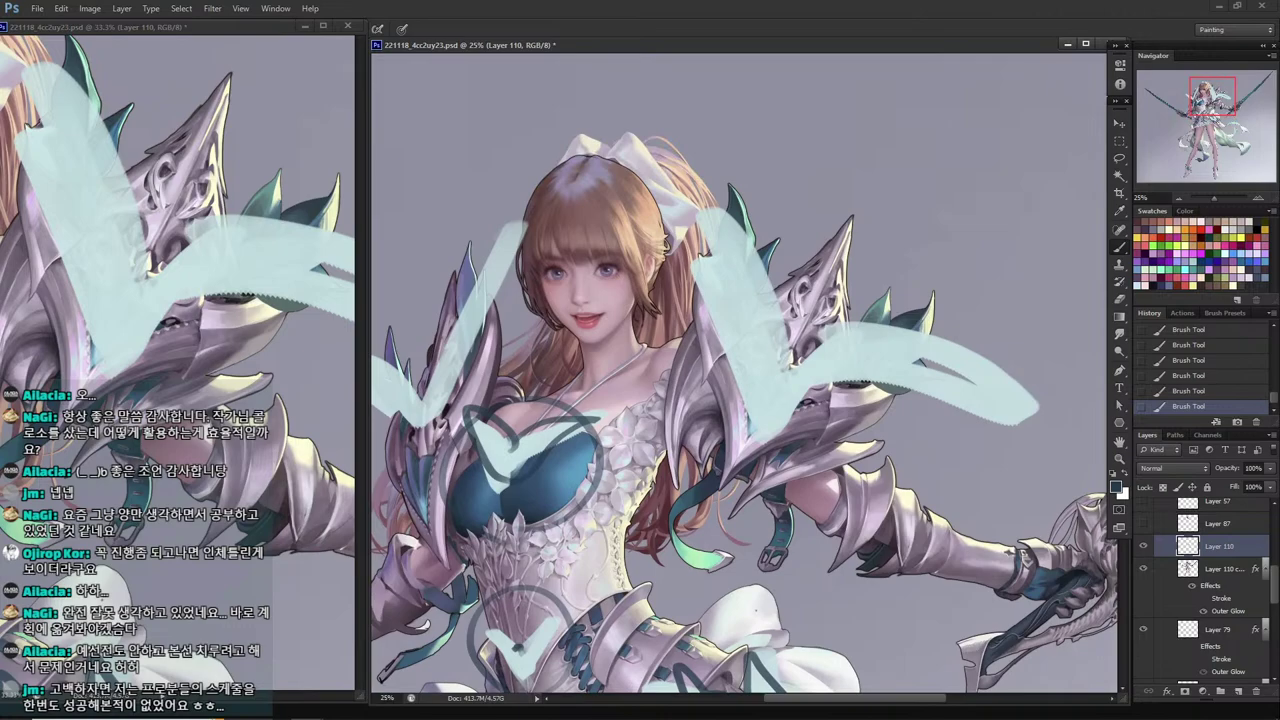
Draw a dark heart shape inside the waist circle and curved flow lines from the bust across to the hip armour.
drag(756, 610, 869, 560)
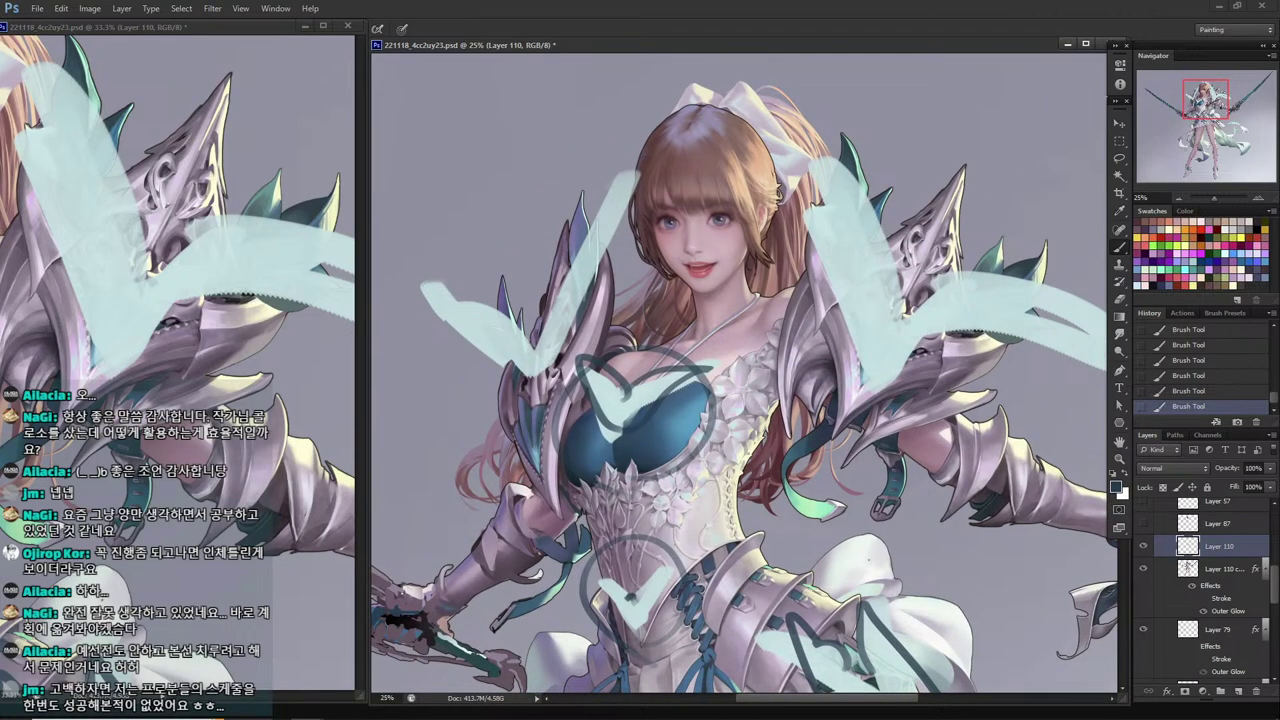
mouse_move(658, 560)
mouse_down()
mouse_move(640, 585)
mouse_move(665, 570)
mouse_move(605, 575)
mouse_move(612, 590)
mouse_up()
mouse_move(676, 421)
mouse_down()
mouse_move(661, 549)
mouse_move(676, 586)
mouse_move(785, 612)
mouse_up()
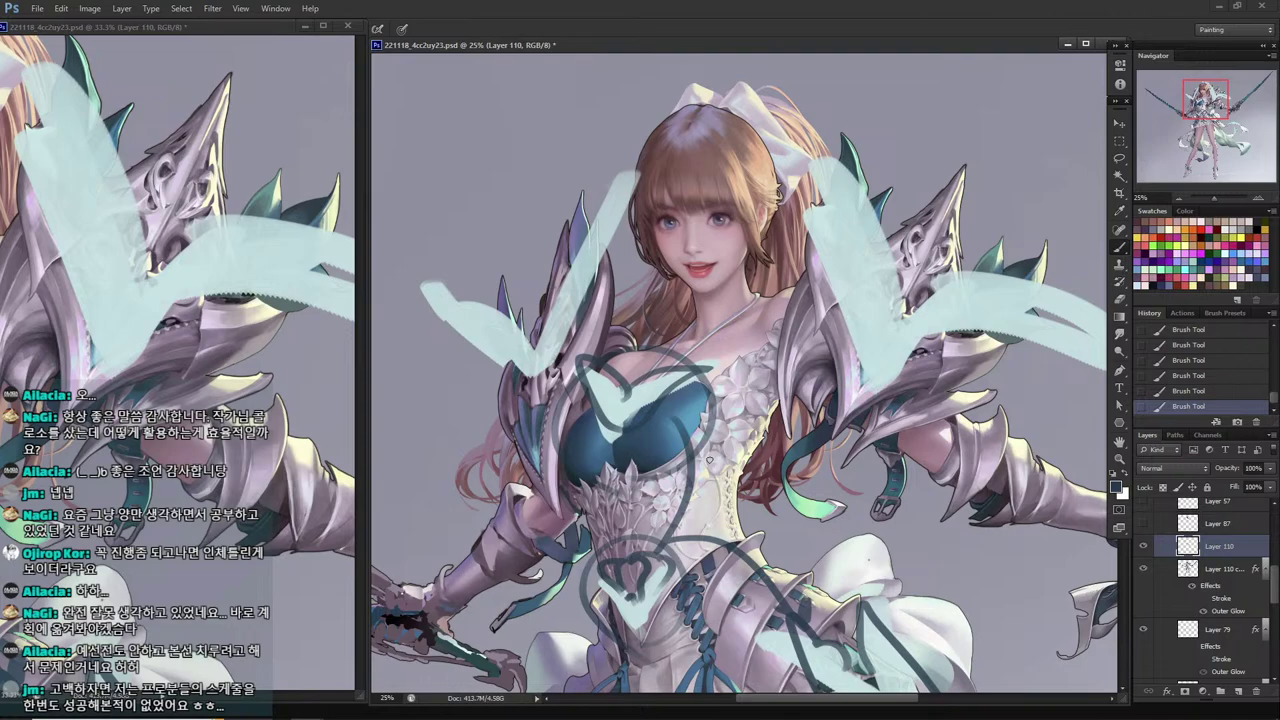
Switch to the Notepad design notes, reposition their window, and open the YouTube live chat window.
key(alt+Tab)
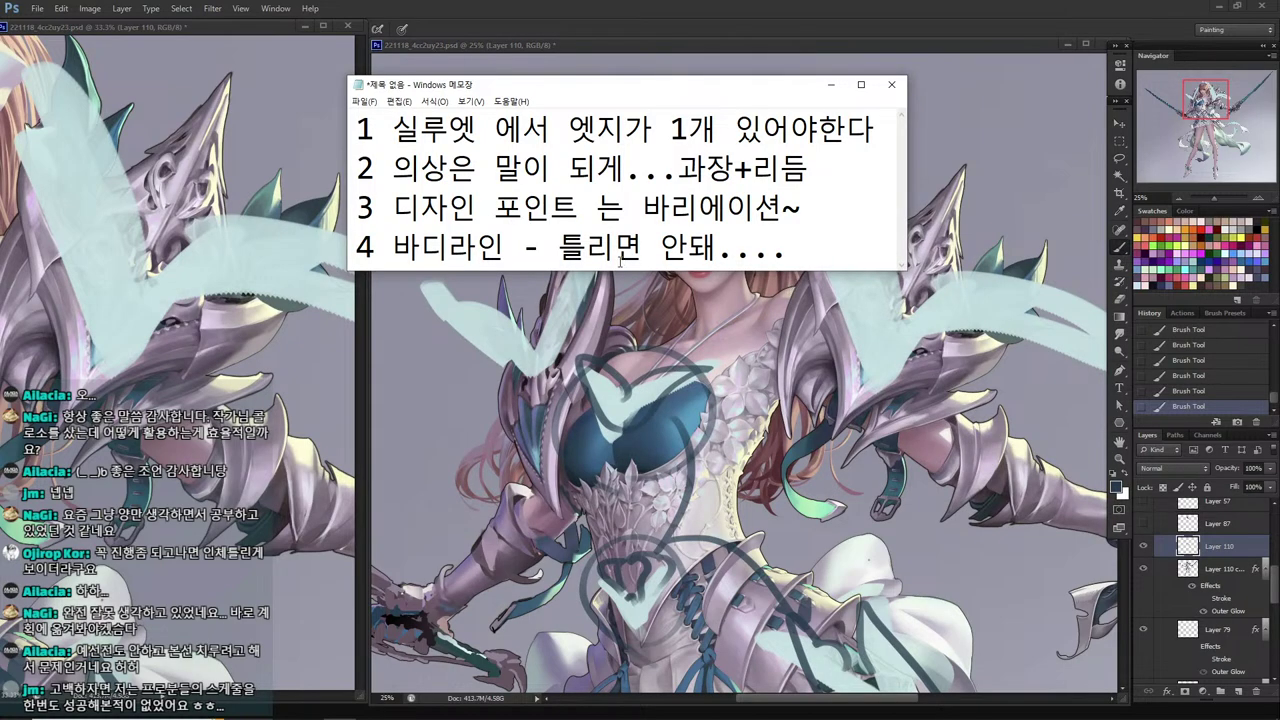
drag(690, 79, 480, 147)
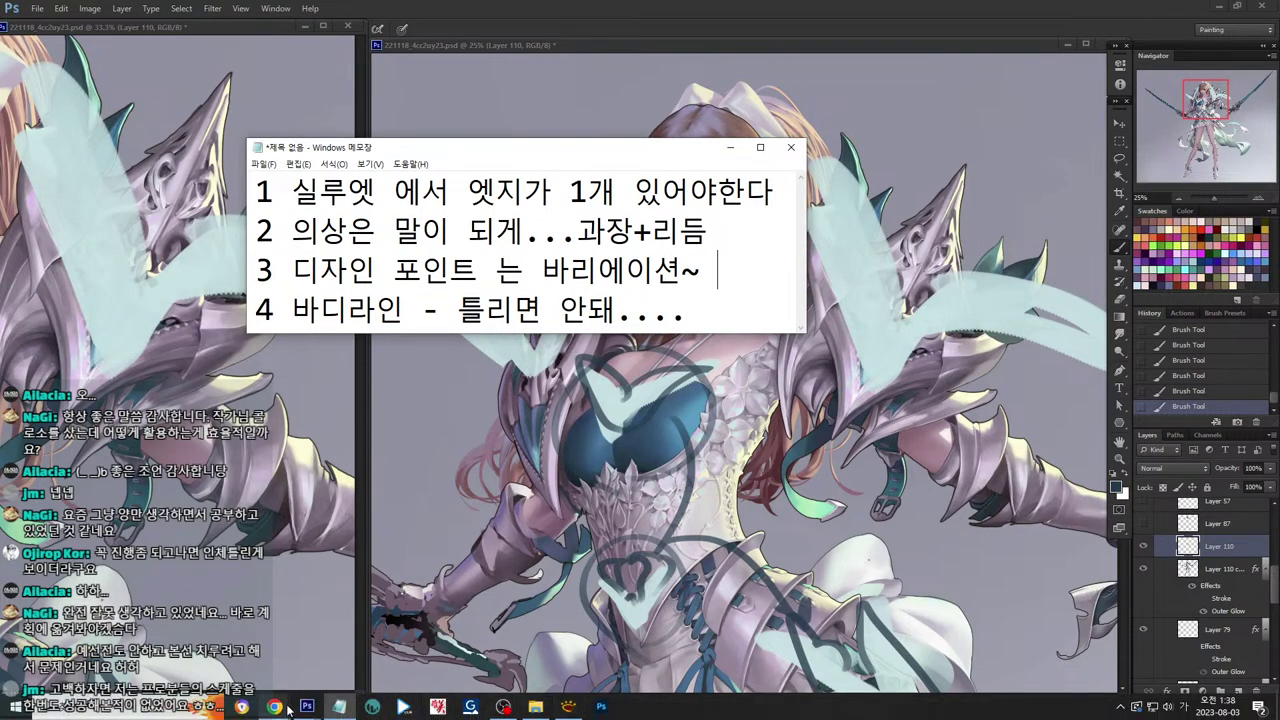
mouse_move(273, 707)
click(336, 645)
Read through the viewers' questions in the live chat, keeping the design notes beside it.
scroll(930, 388, up, 1)
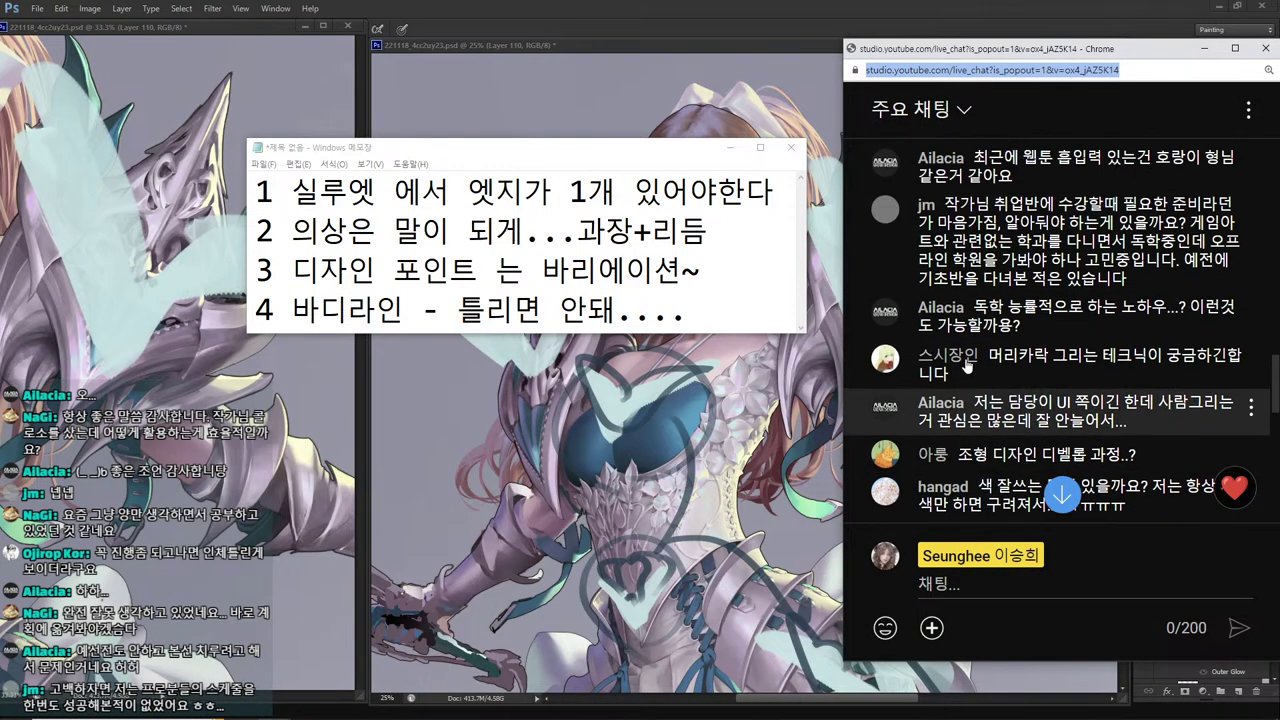
scroll(940, 240, down, 3)
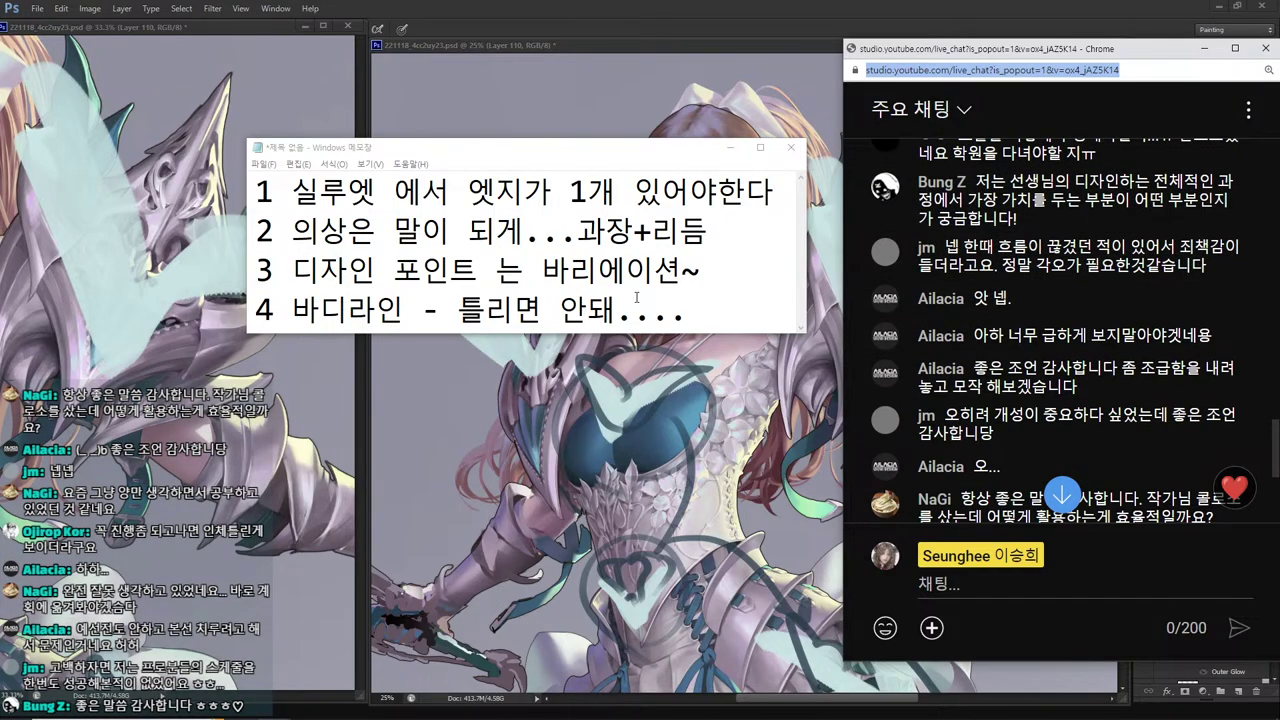
scroll(1095, 263, down, 1)
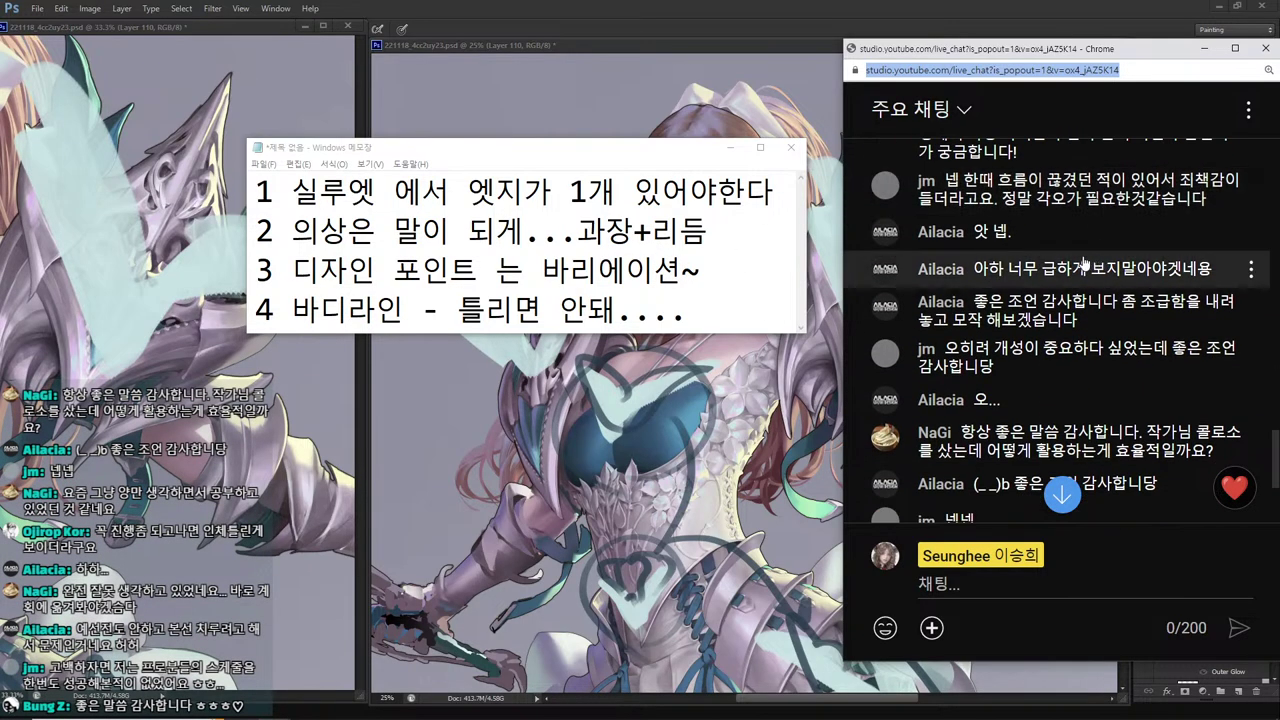
drag(649, 154, 680, 185)
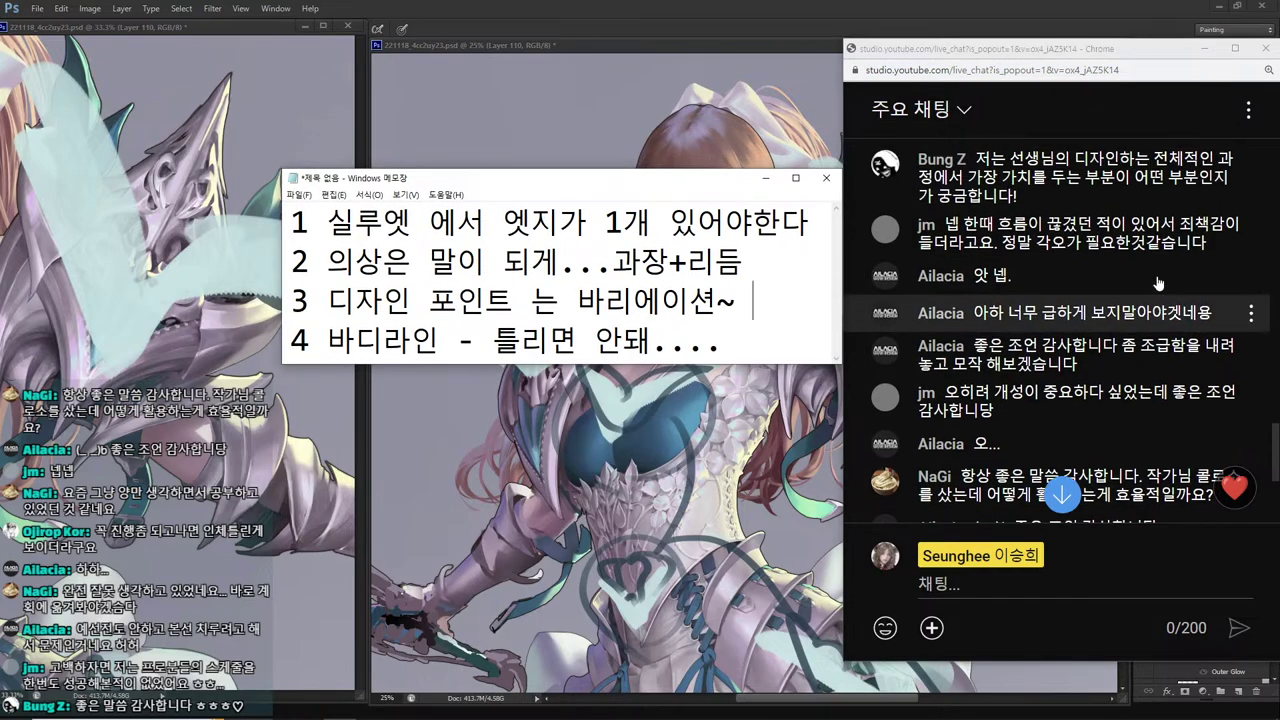
drag(748, 297, 160, 200)
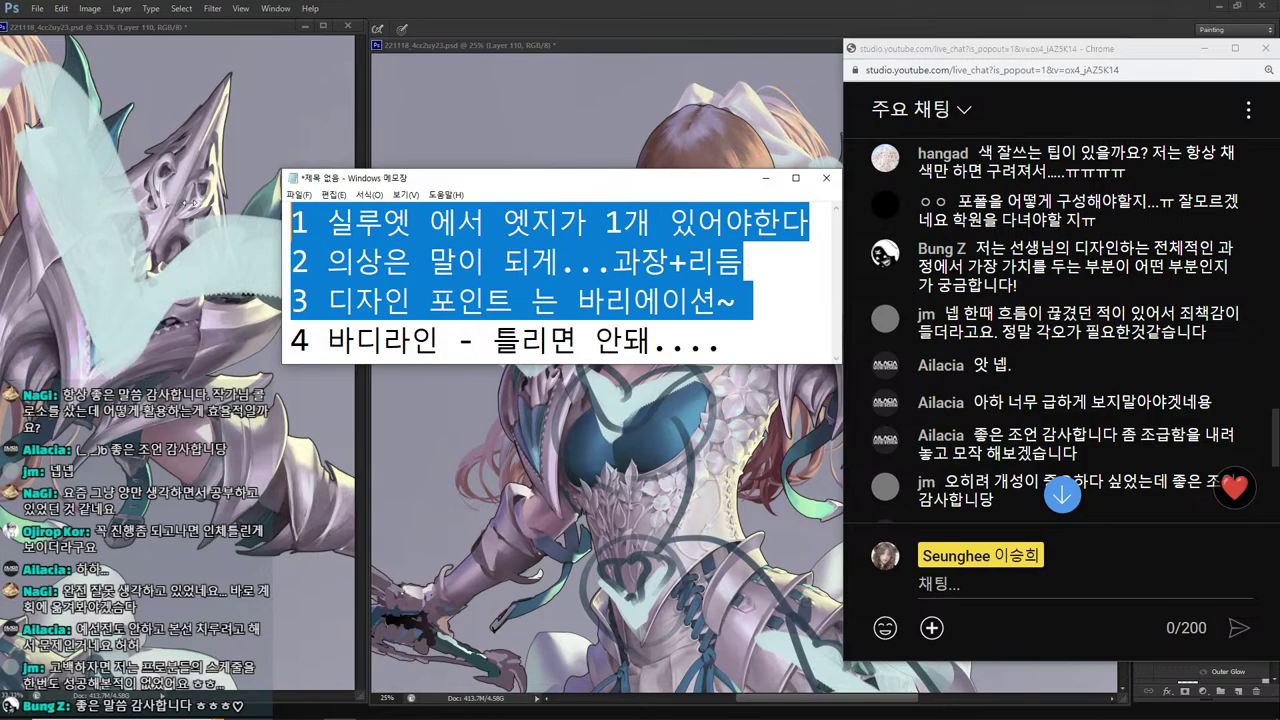
key(ctrl+a)
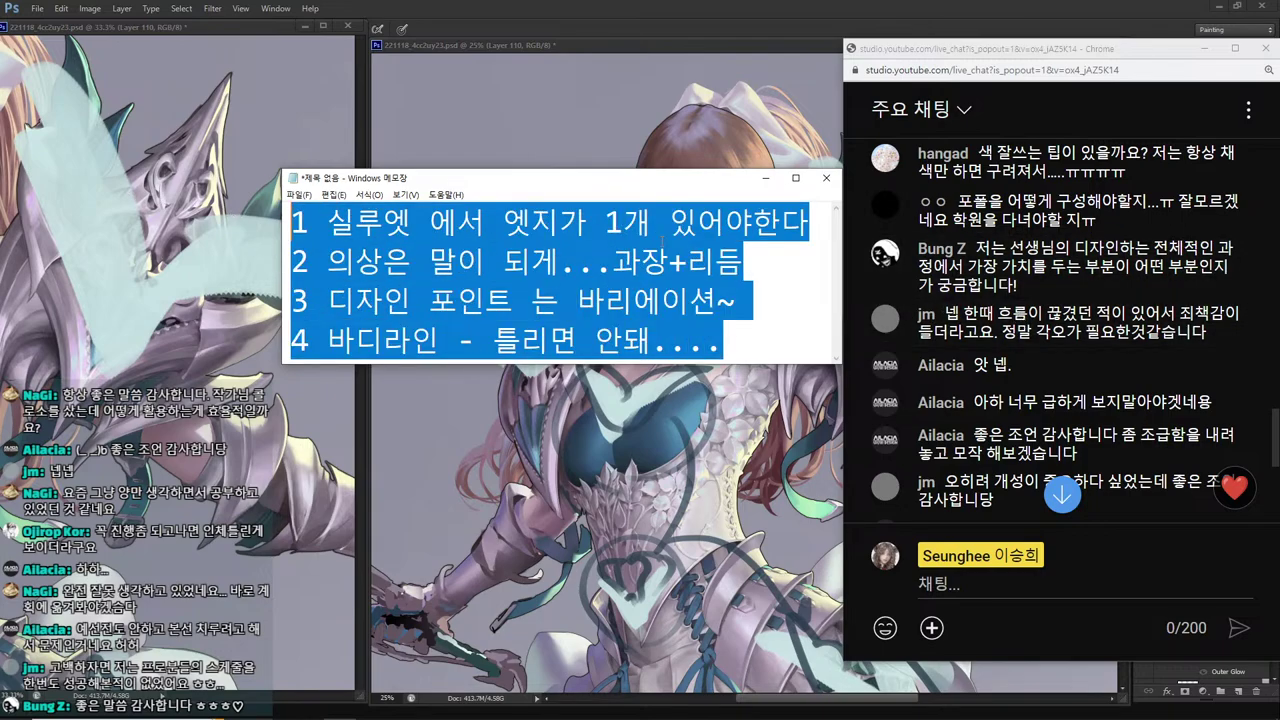
scroll(993, 305, up, 3)
scroll(993, 305, up, 5)
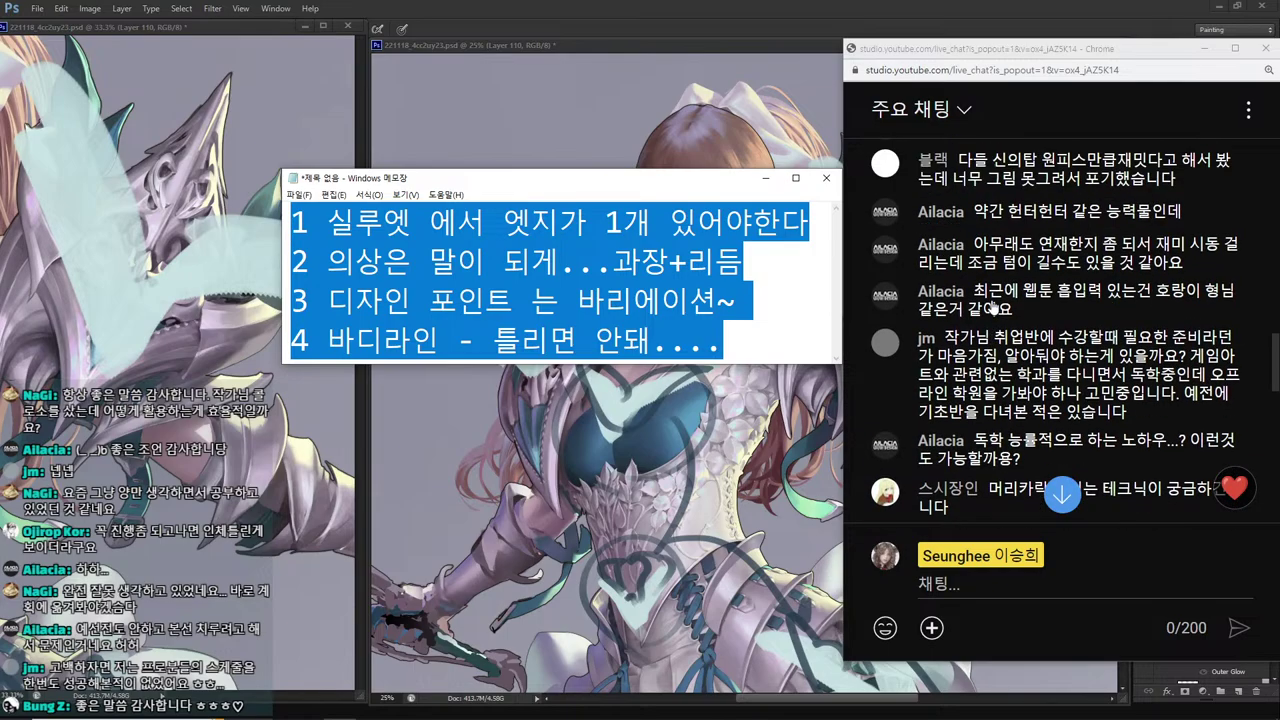
scroll(1030, 268, down, 5)
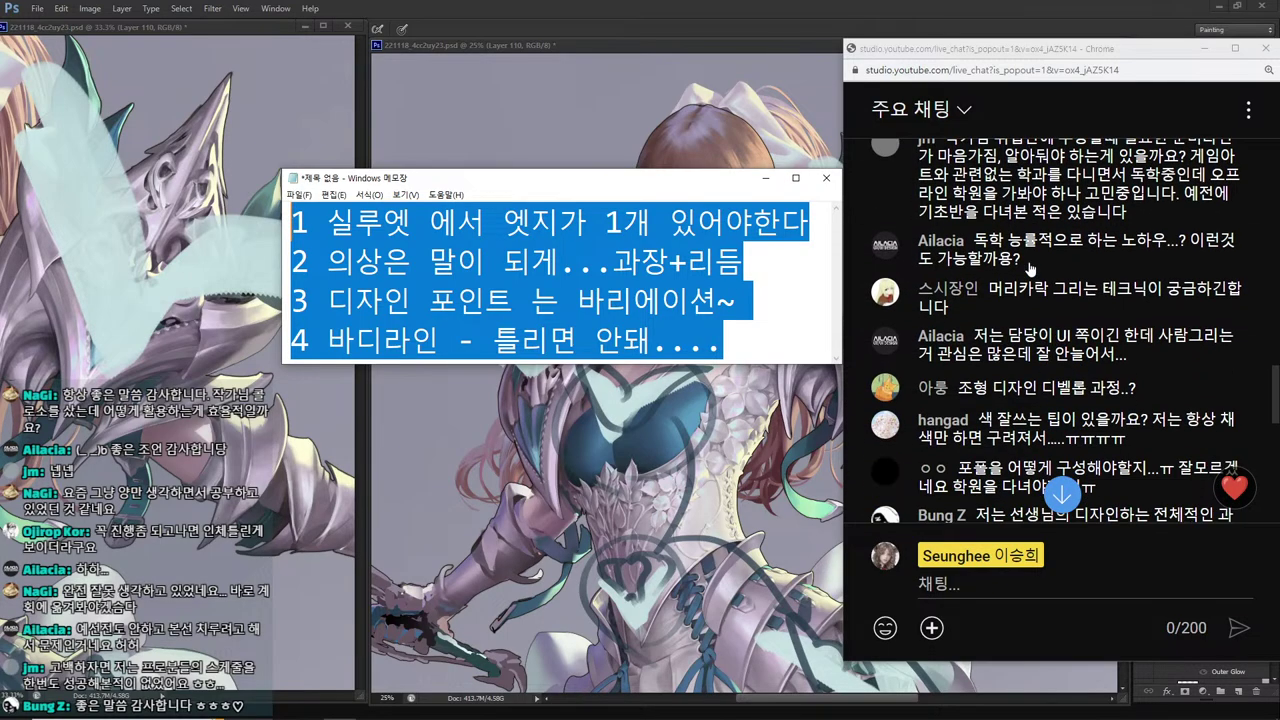
scroll(1020, 276, down, 3)
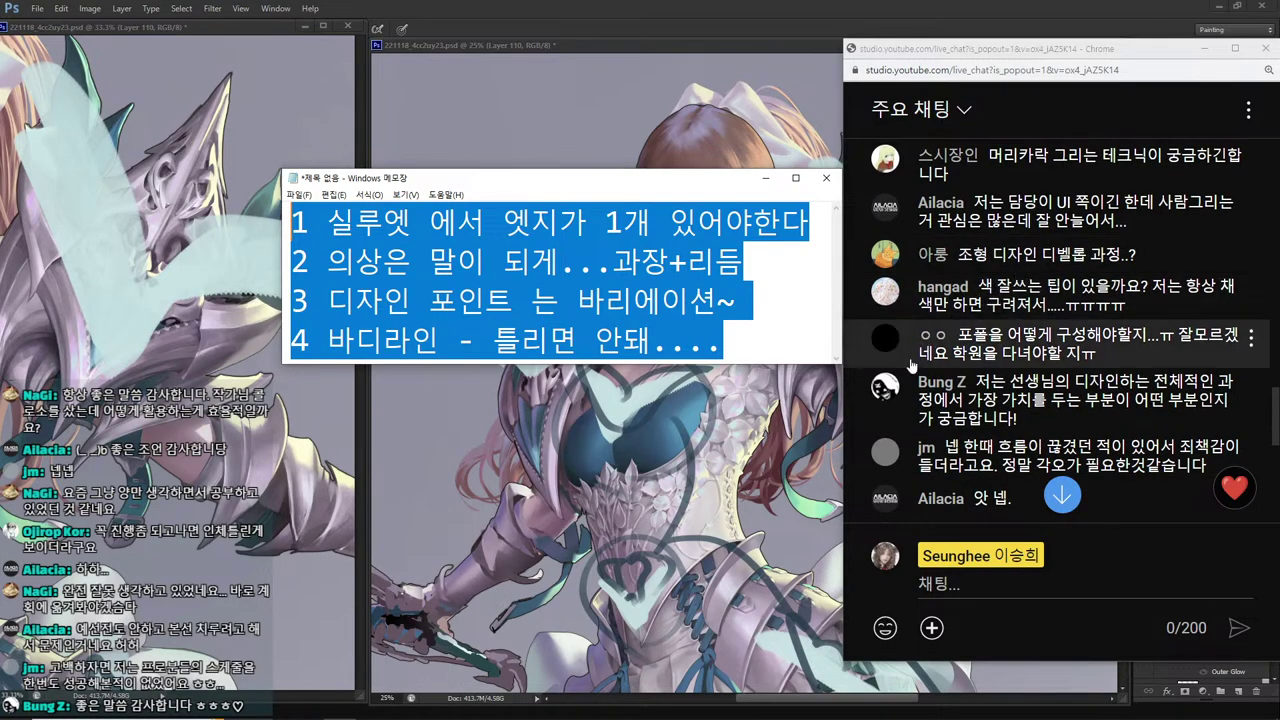
scroll(1133, 312, down, 1)
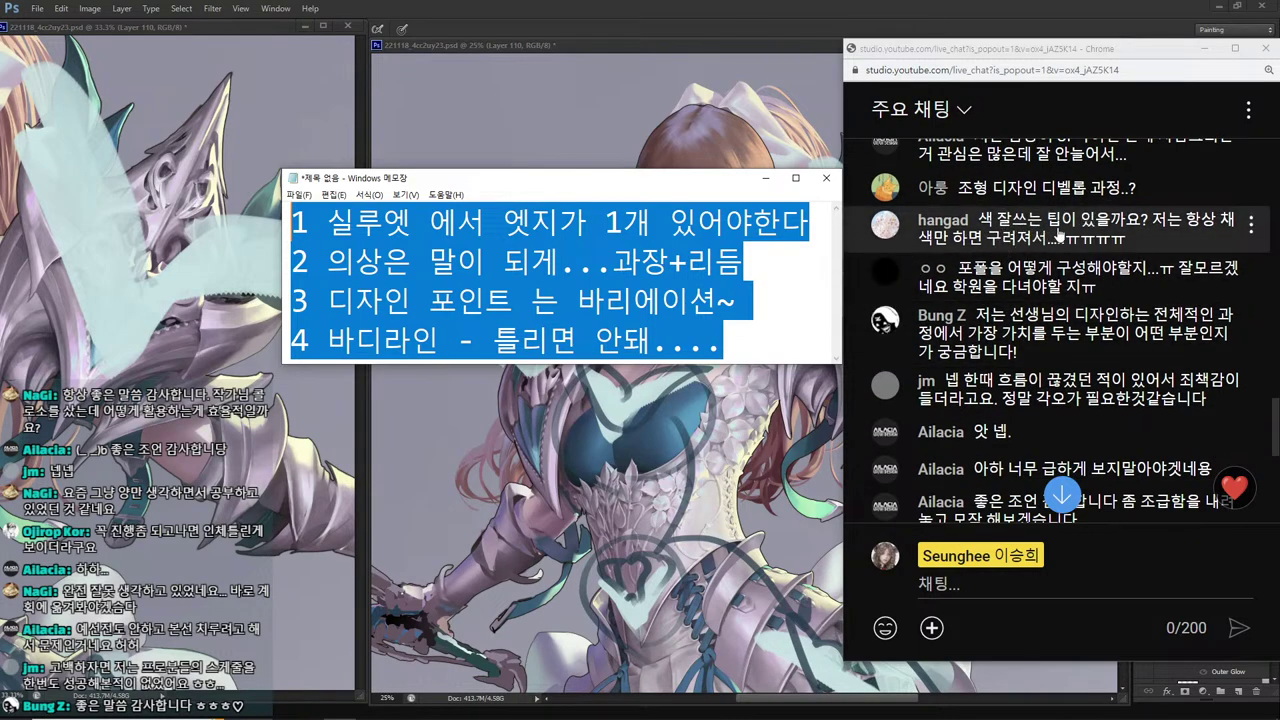
Replace all the existing notes with an empty numbered list from 1 to 3.
drag(740, 338, 231, 230)
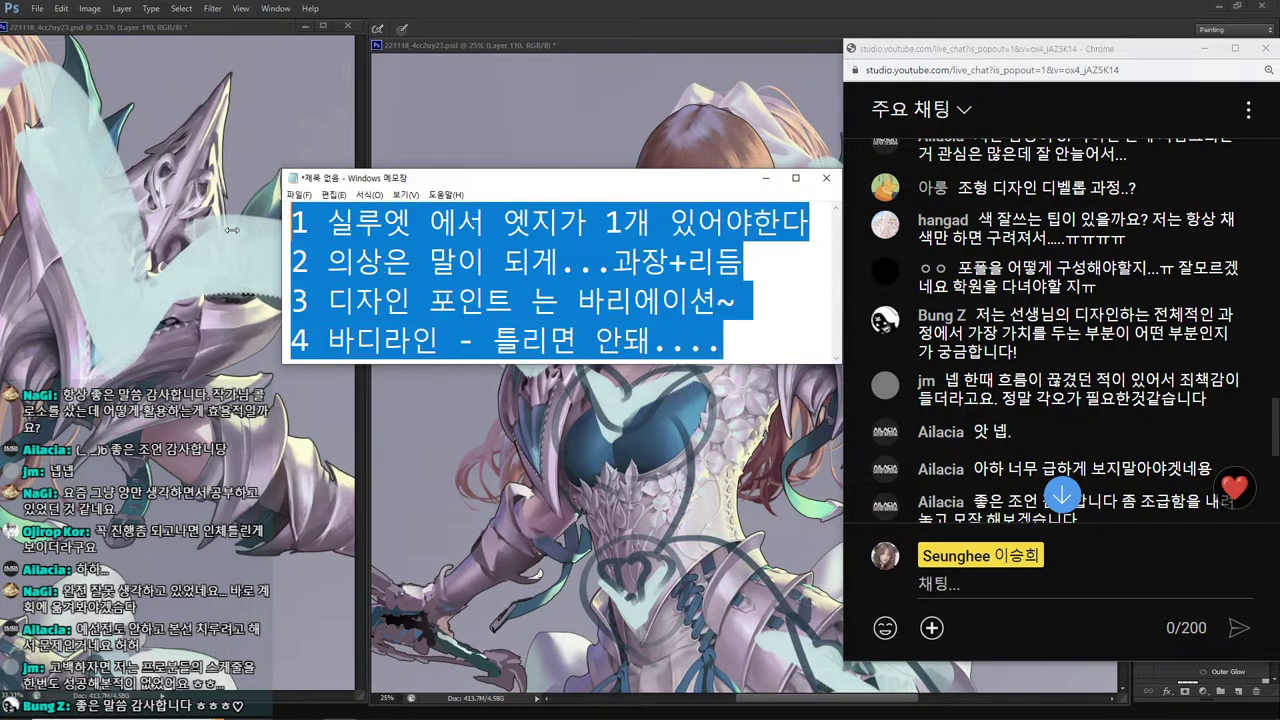
text(1)
key(Return)
text(2)
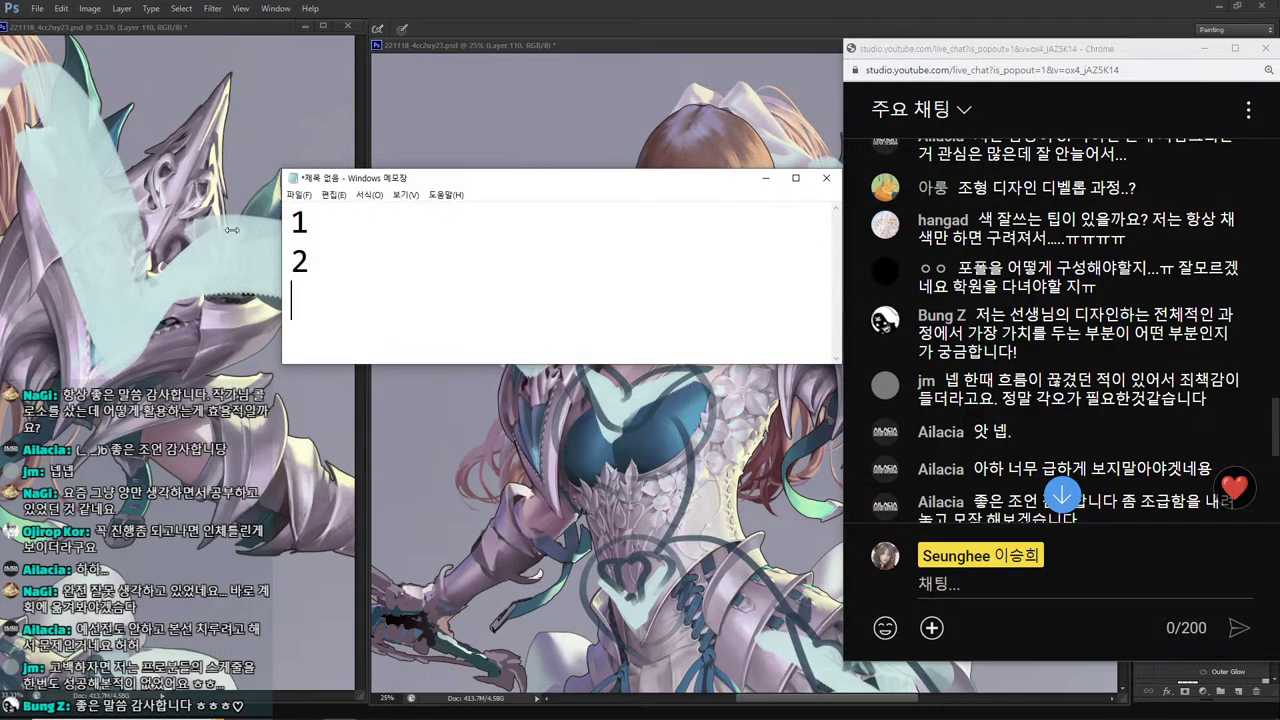
key(Return)
text(3)
key(Return)
Write "색 < 결과물" as the text of point 3.
key(End)
text(새ㄱ)
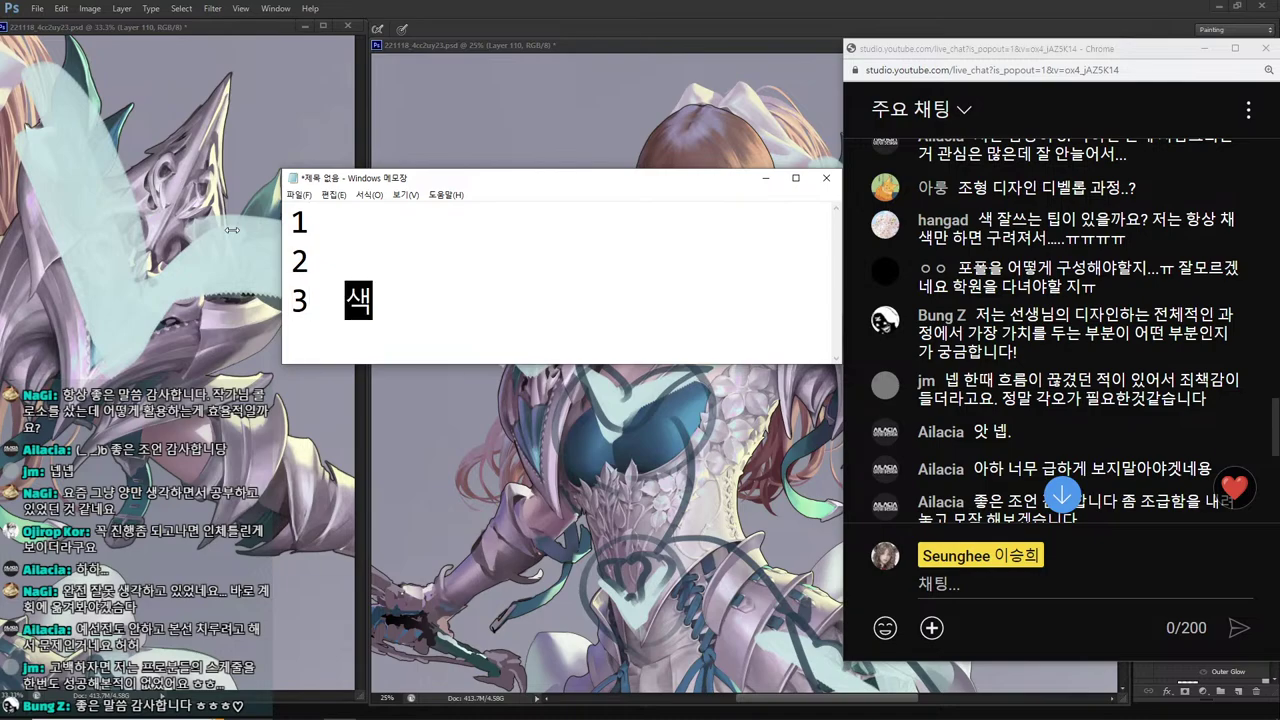
text(결과물)
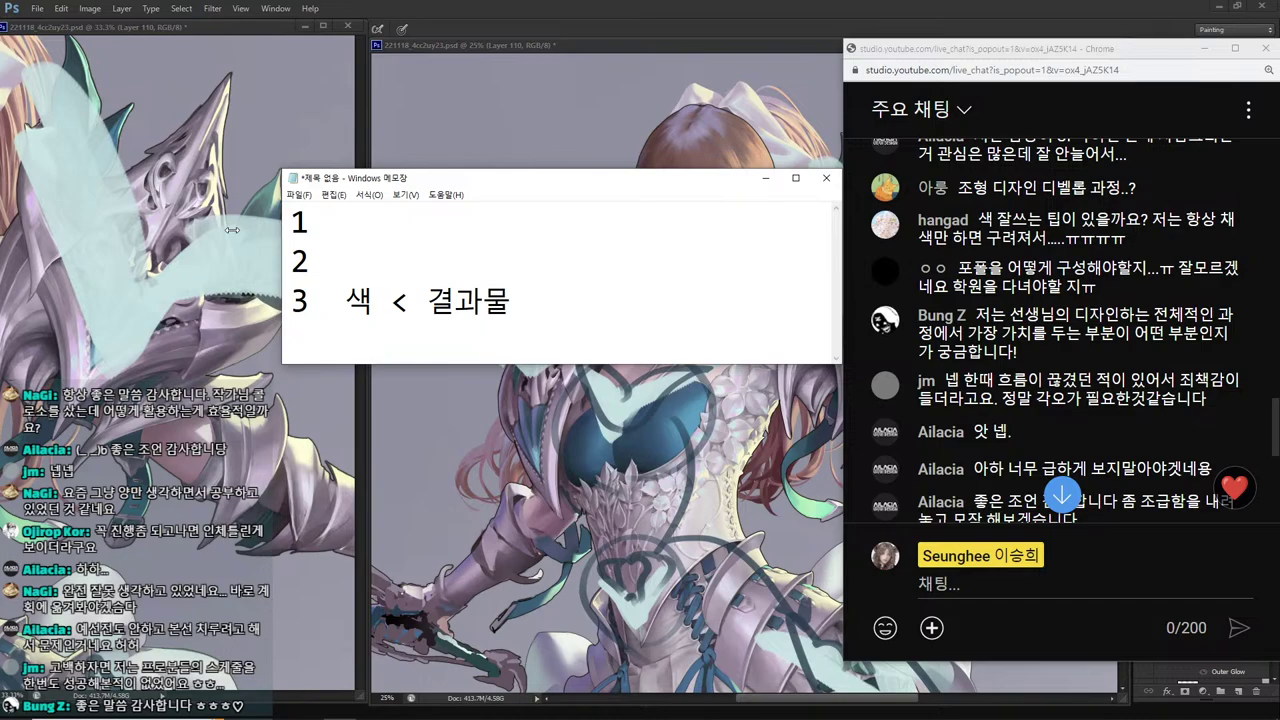
Append "젤.중요" after "결과물" in point 3.
text(중요)
text())
key(BackSpace)
key(Left)
key(Left)
text(젤)
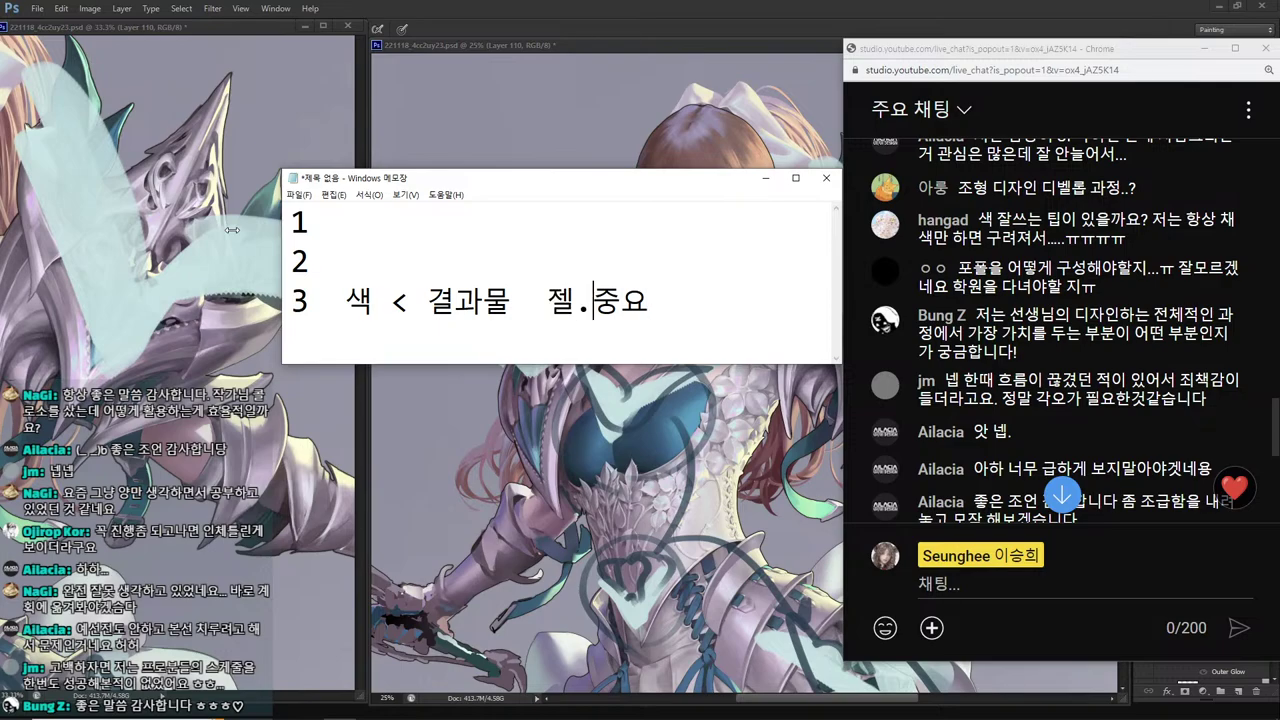
Change "젤.중요" to "젤 중요" in point 3 and append ", 제일 결과" after it.
key(Right)
key(Right)
text(, 제)
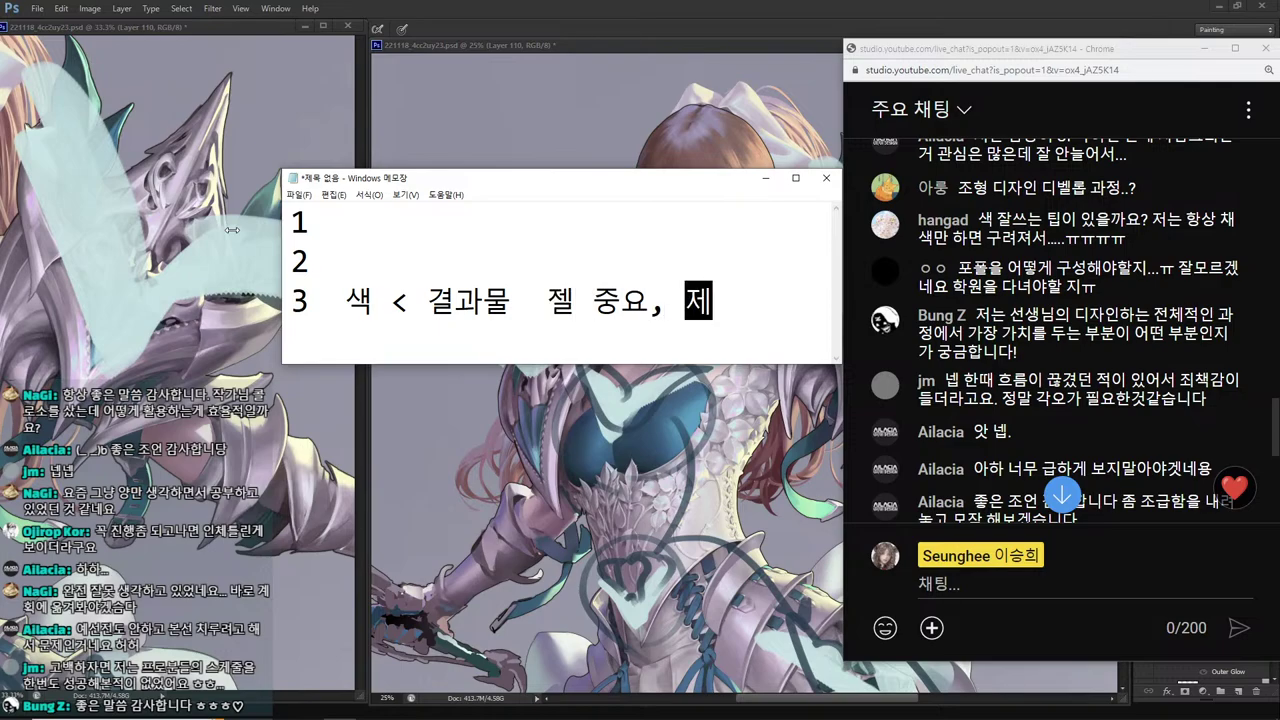
text(일 결과)
Write "덩어리, 양감" as the text of point 2.
key(Up)
key(Up)
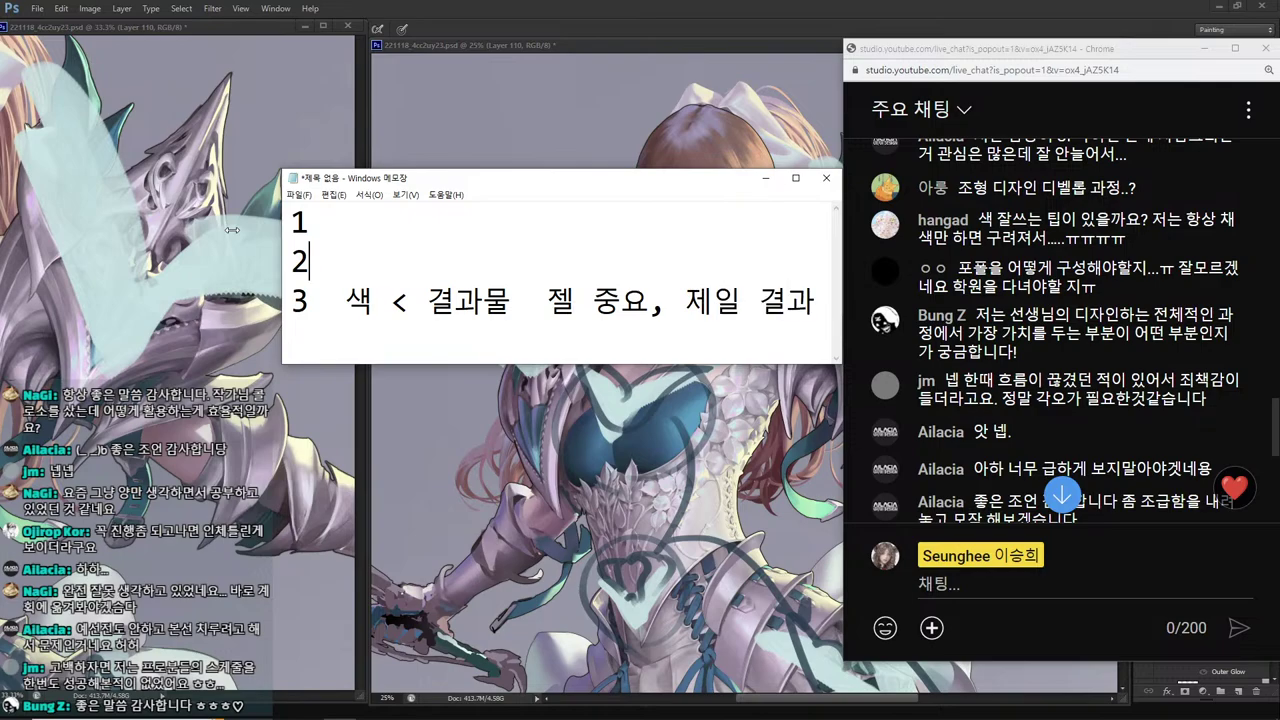
key(Down)
text(덩ㅇ)
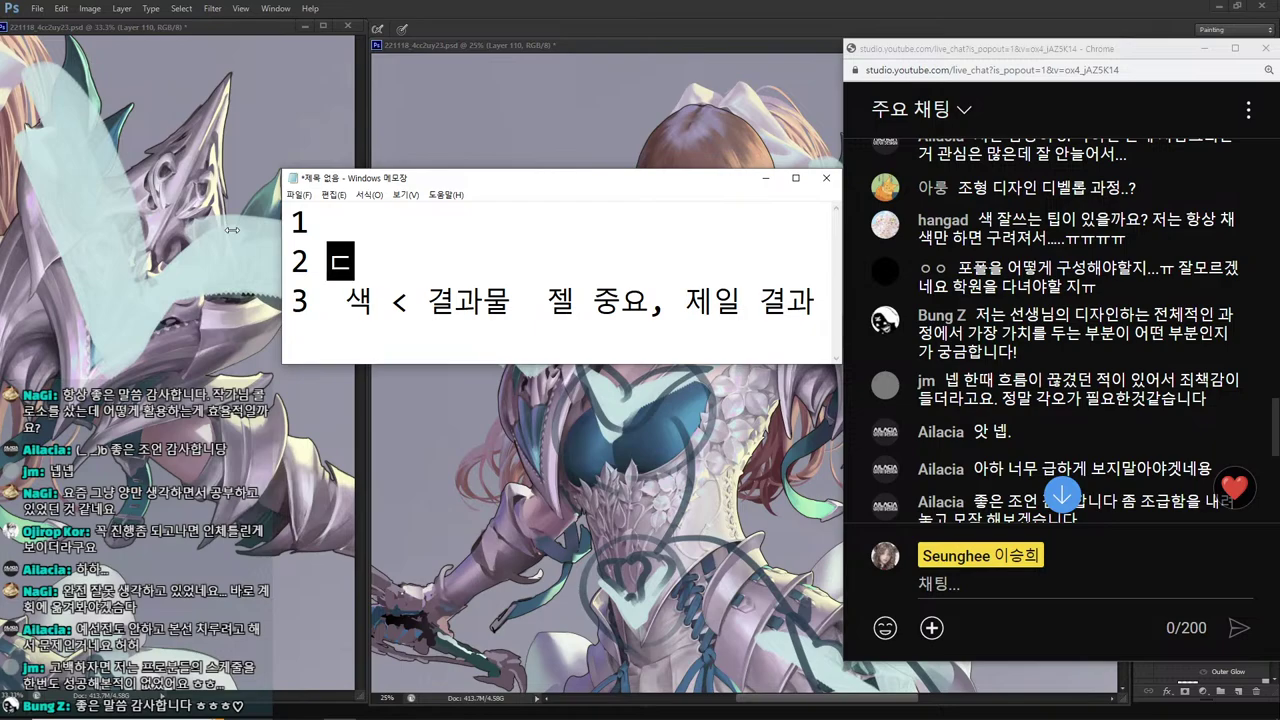
text(어리, 양감)
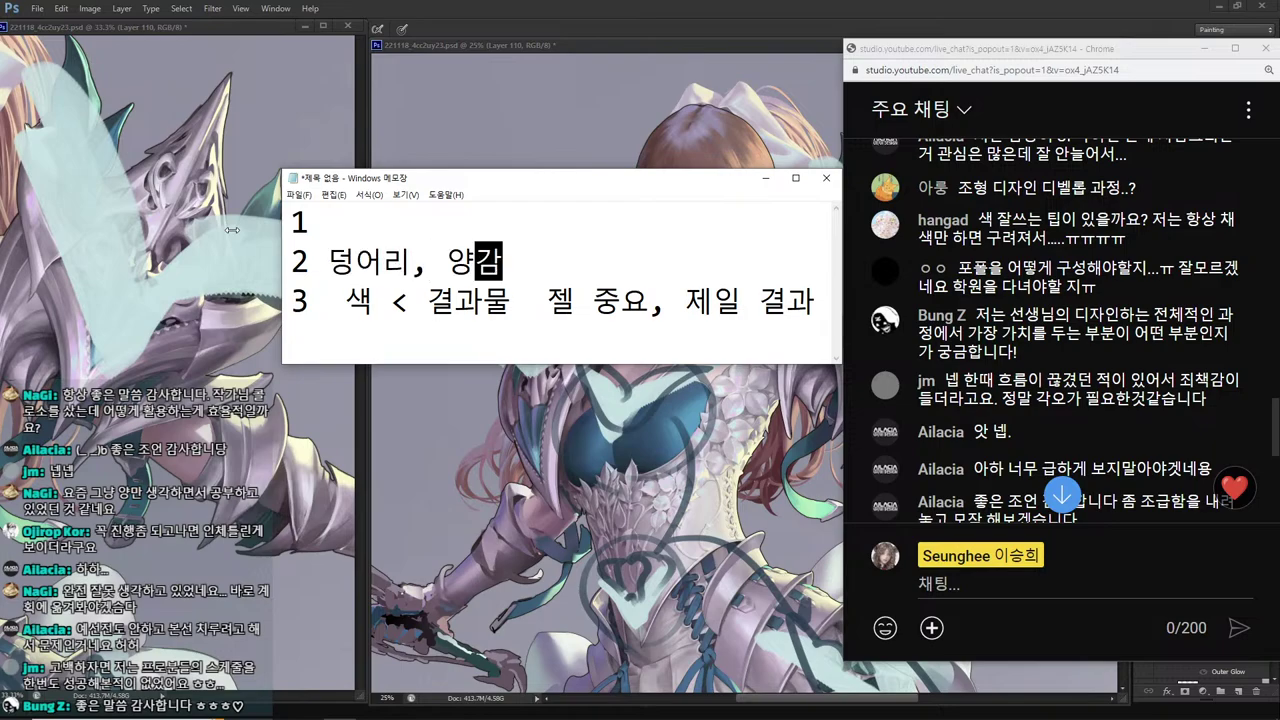
Write "인체 , 포즈, 동세, 실루엣, 쉐잎" as the text of point 1.
key(Up)
text(인체 )
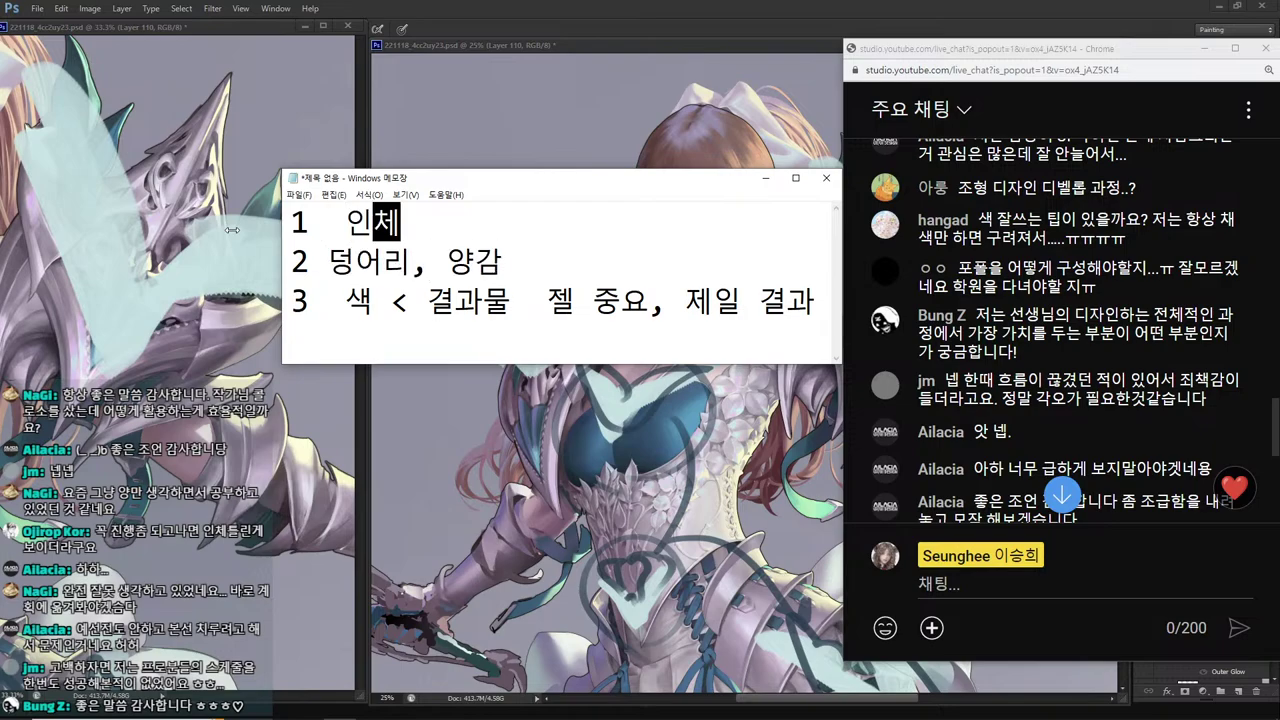
text(, 포)
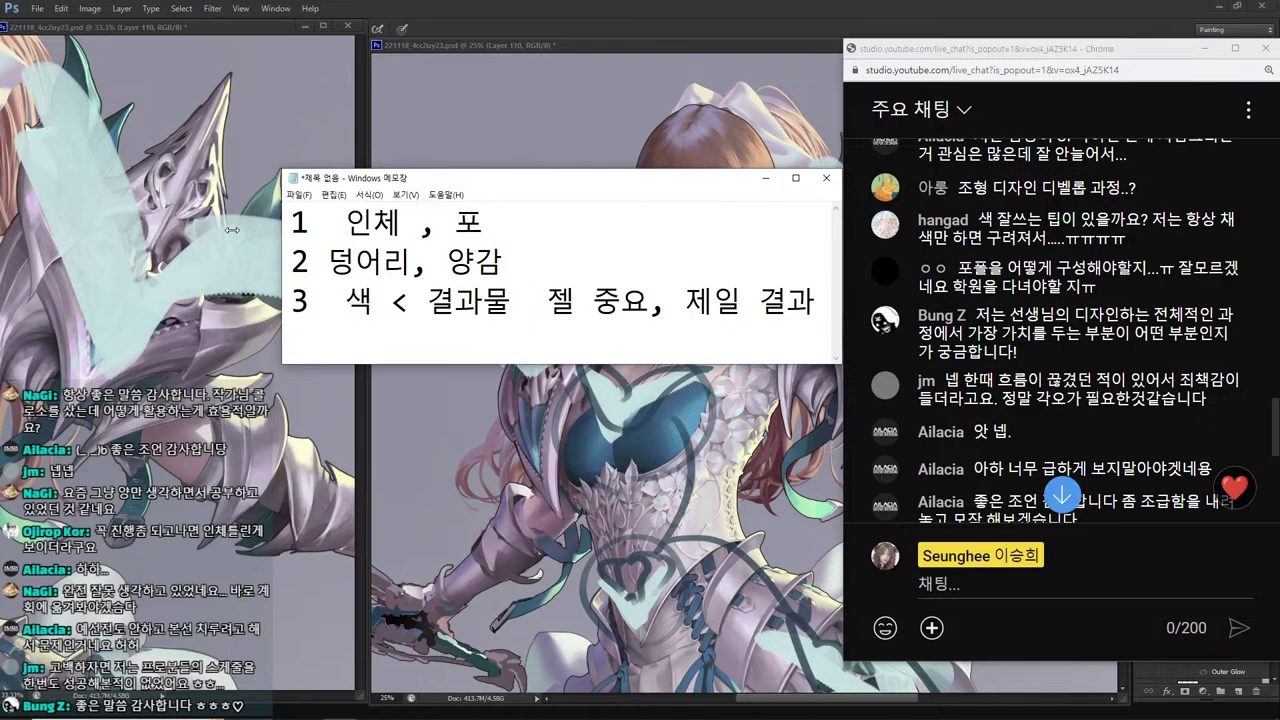
text(즈, 동세, 실루엣, )
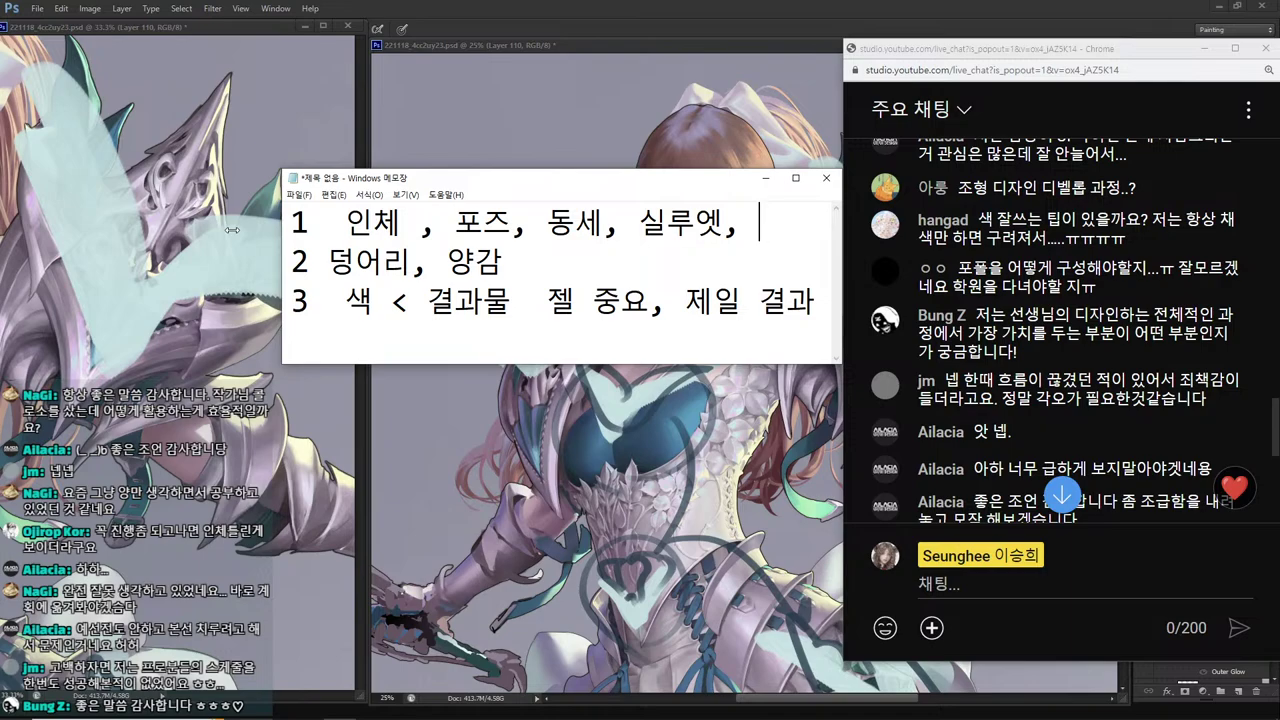
text(쉐잎)
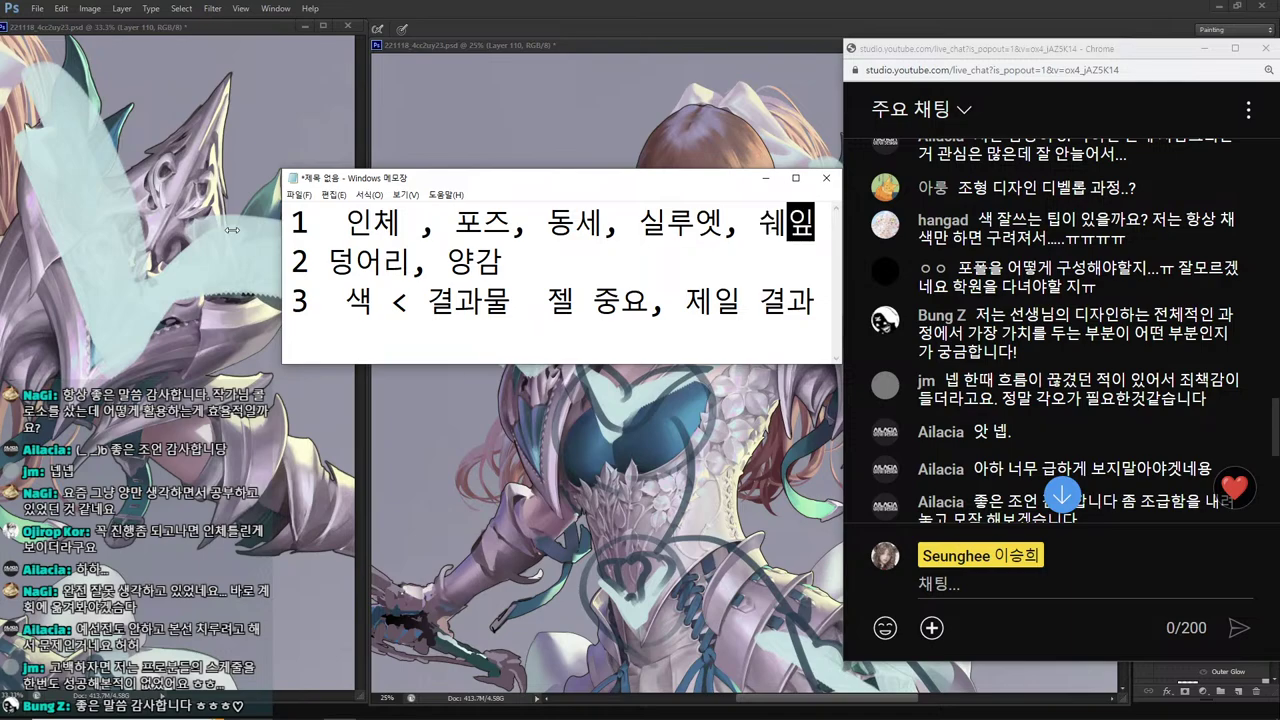
Insert the heading "형태 ::" before "인체" in point 1 and widen the notes window so the point fits on one line.
key(Home)
key(Right)
key(Right)
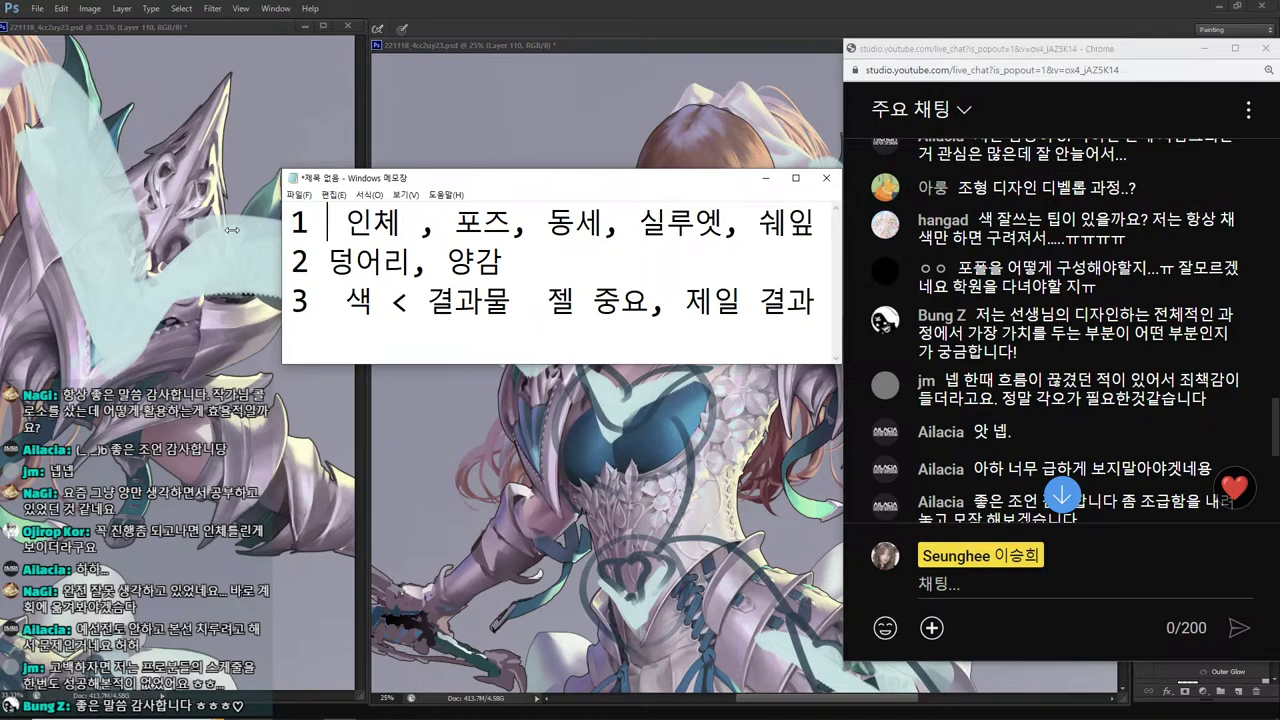
text(현태 )
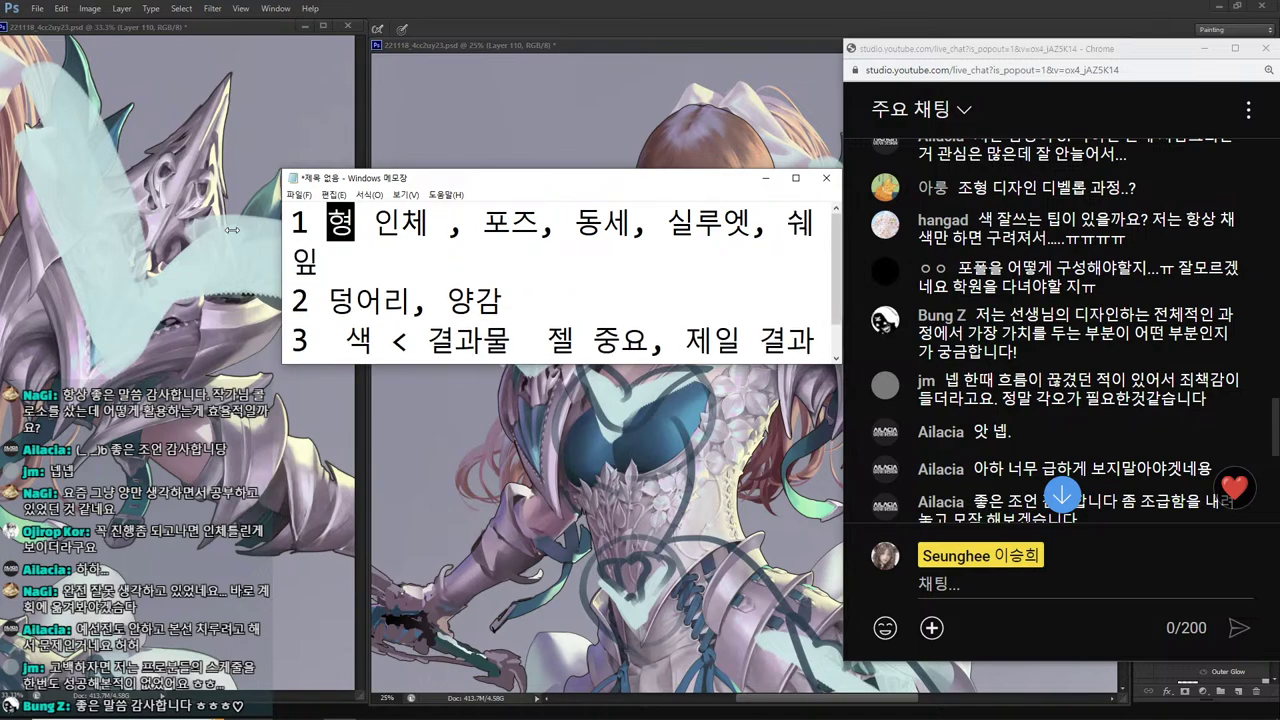
text(::)
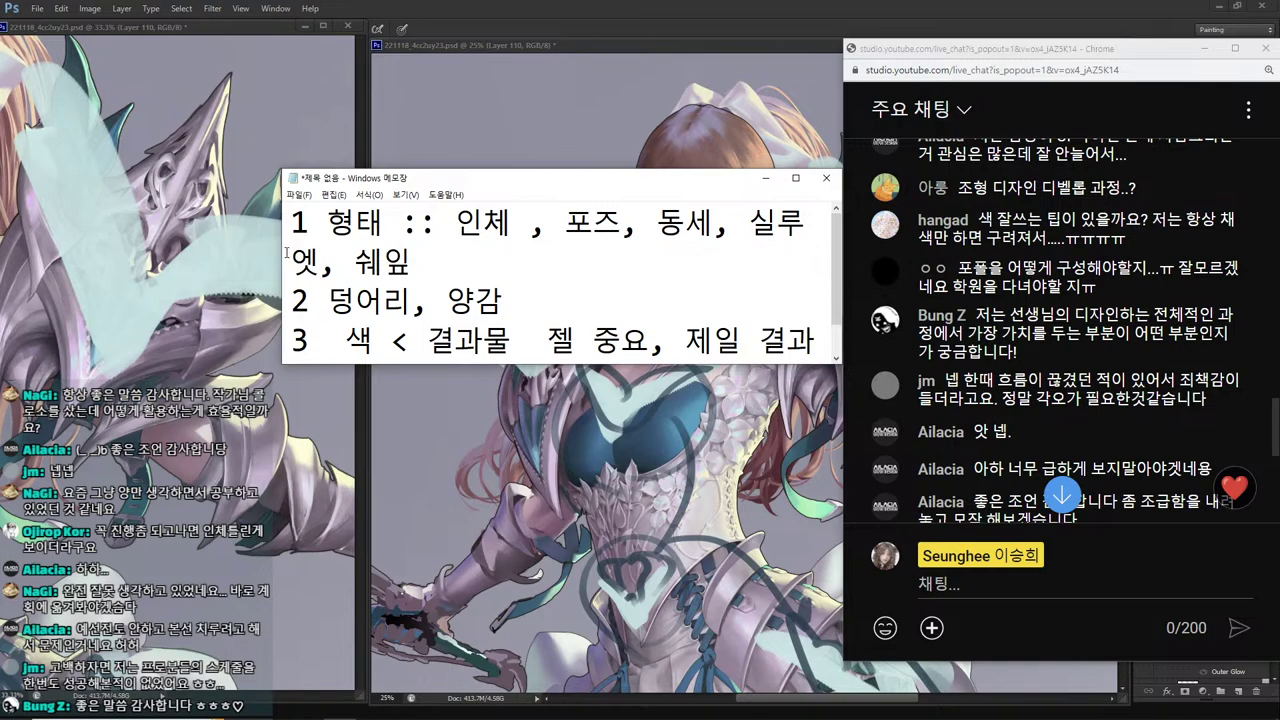
drag(282, 252, 136, 250)
click(384, 245)
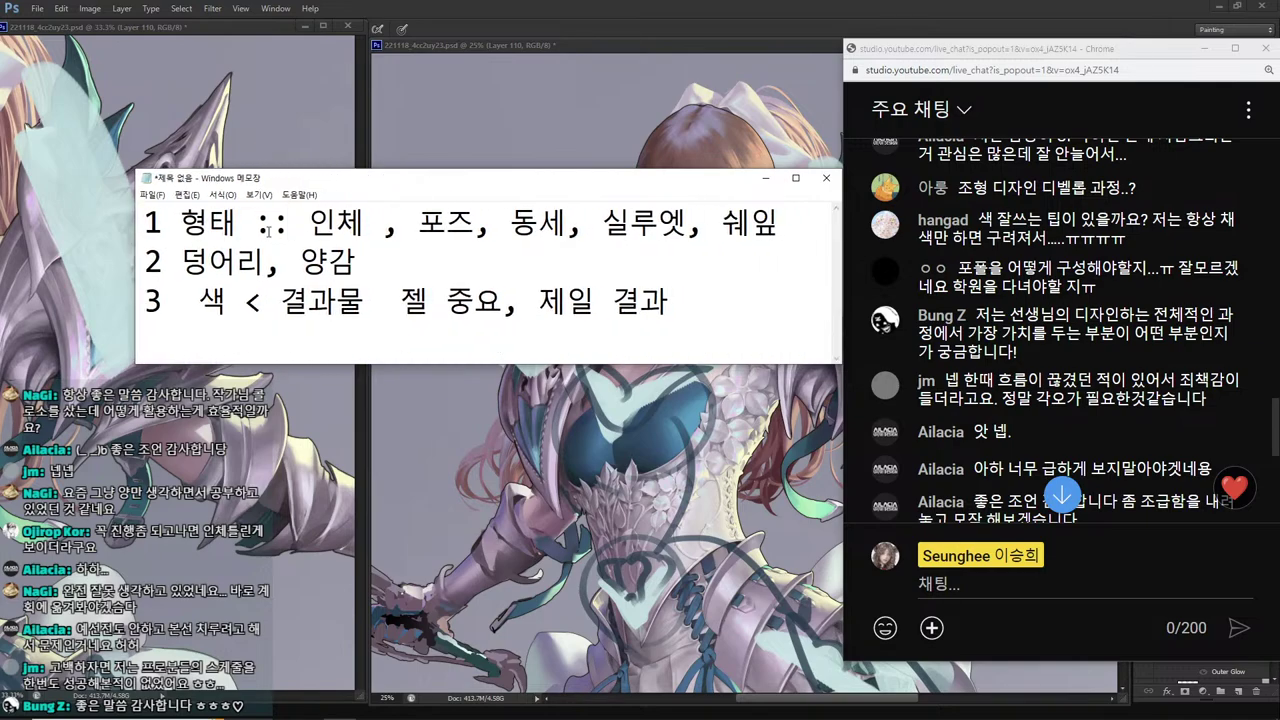
Go over the three numbered points on form, mass and colour, highlighting each line as it is discussed.
click(182, 222)
drag(792, 218, 34, 204)
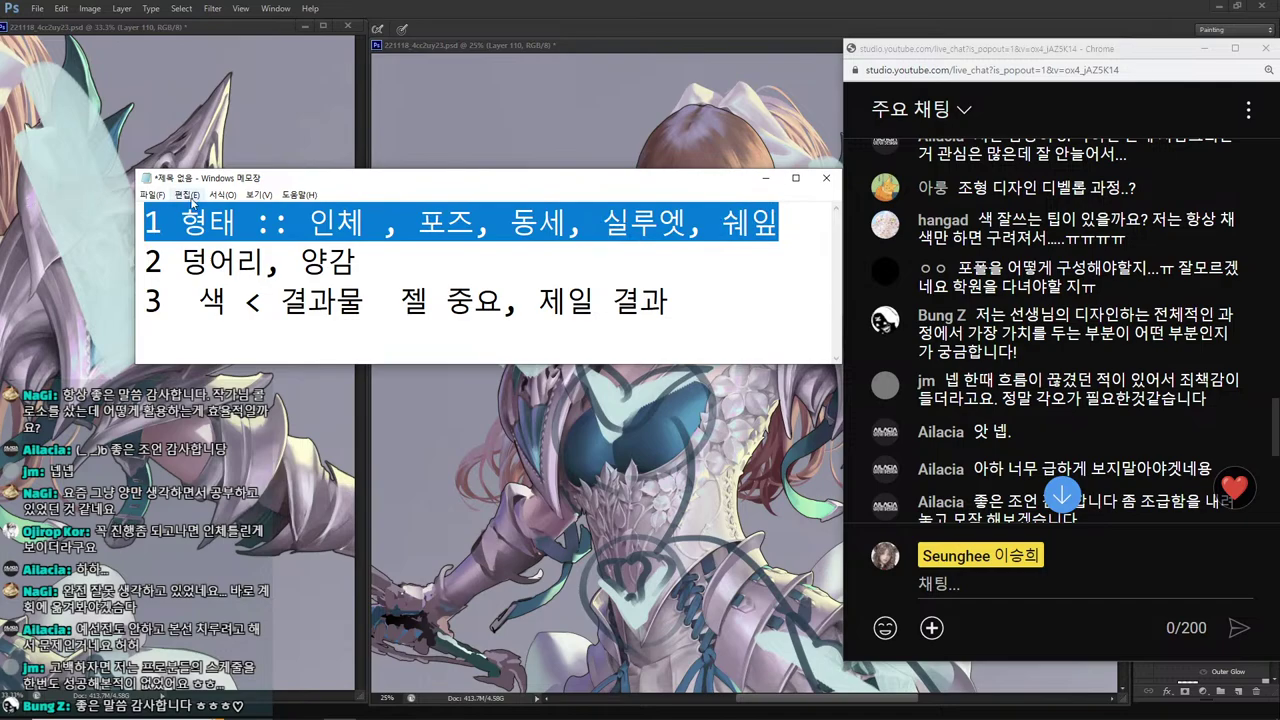
drag(429, 264, 142, 262)
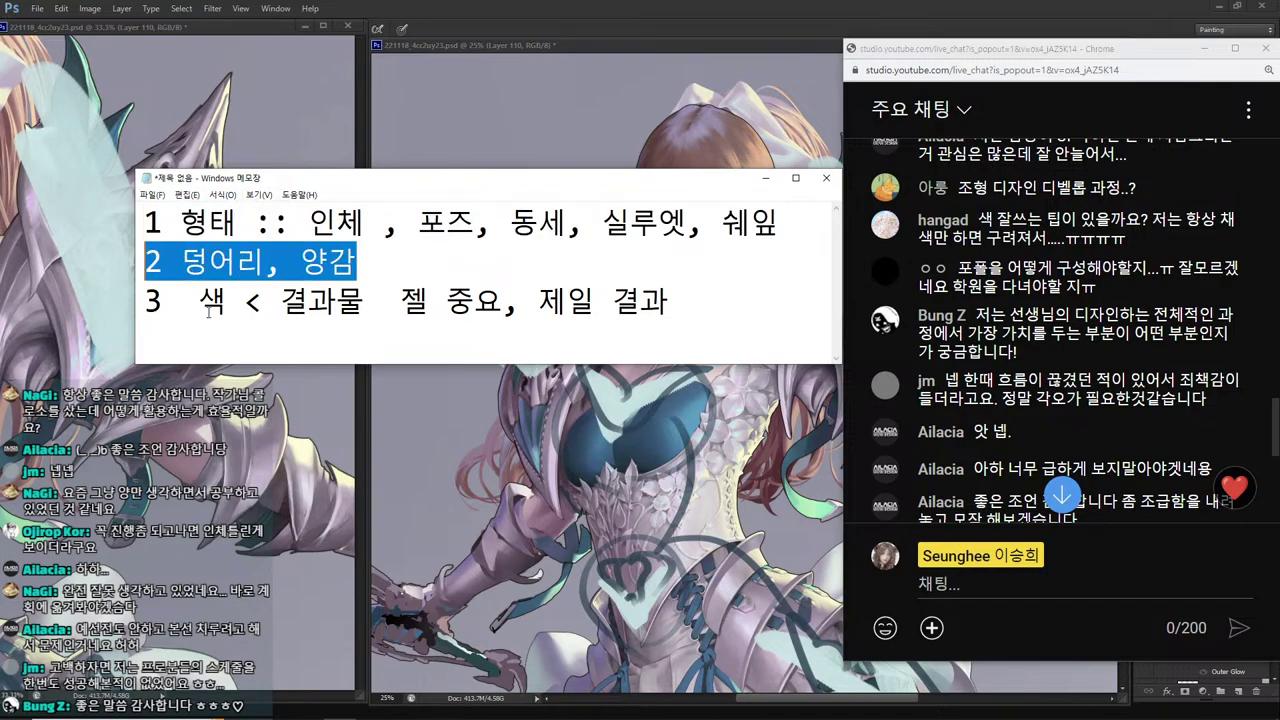
drag(708, 300, 142, 300)
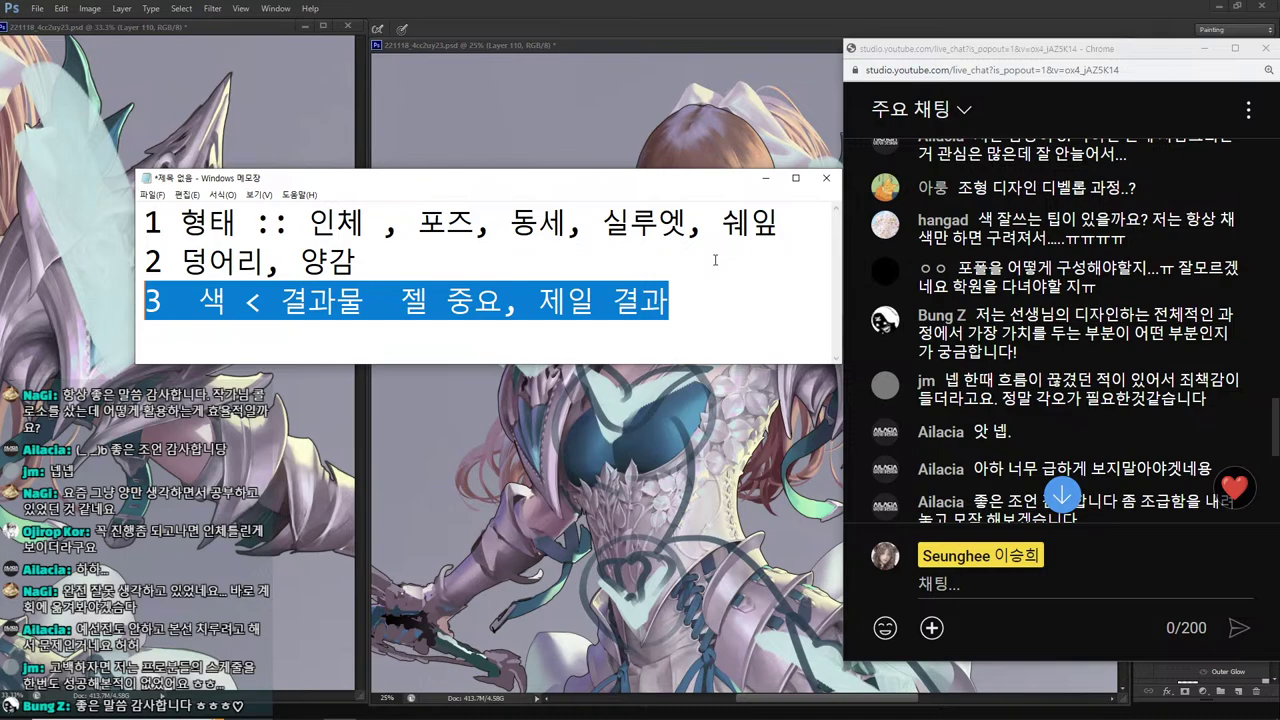
drag(800, 212, 104, 205)
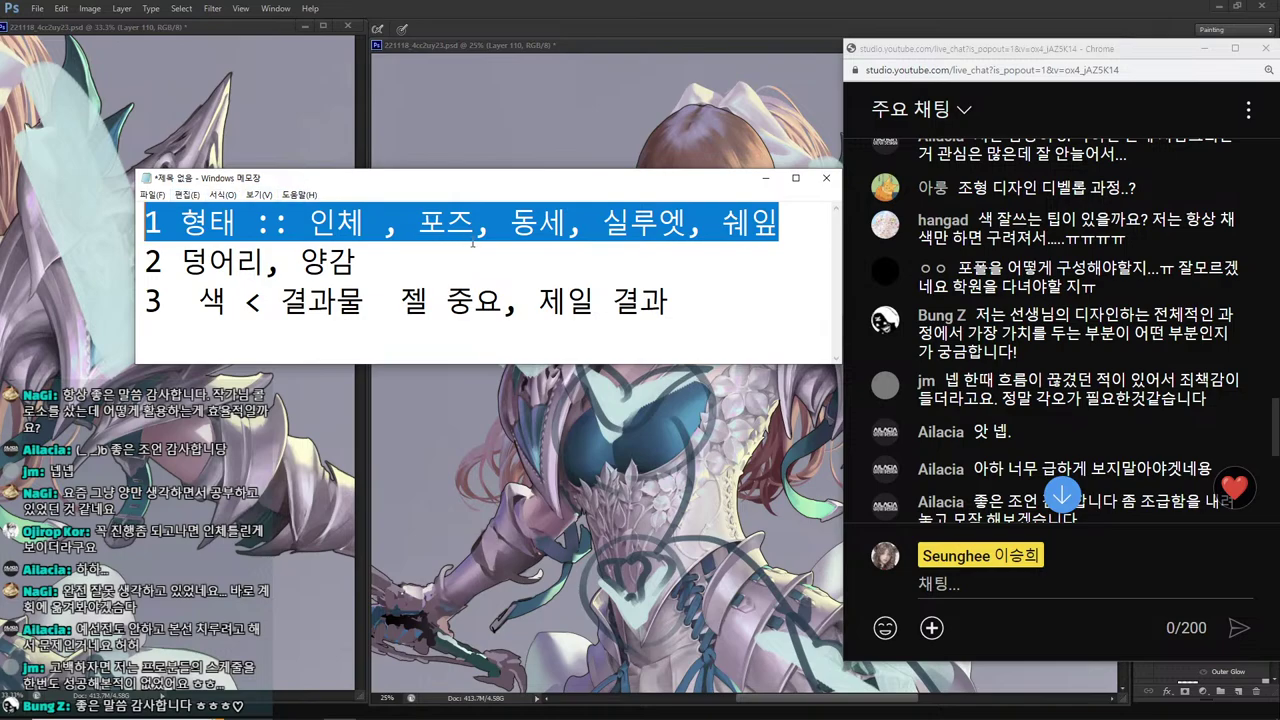
click(819, 220)
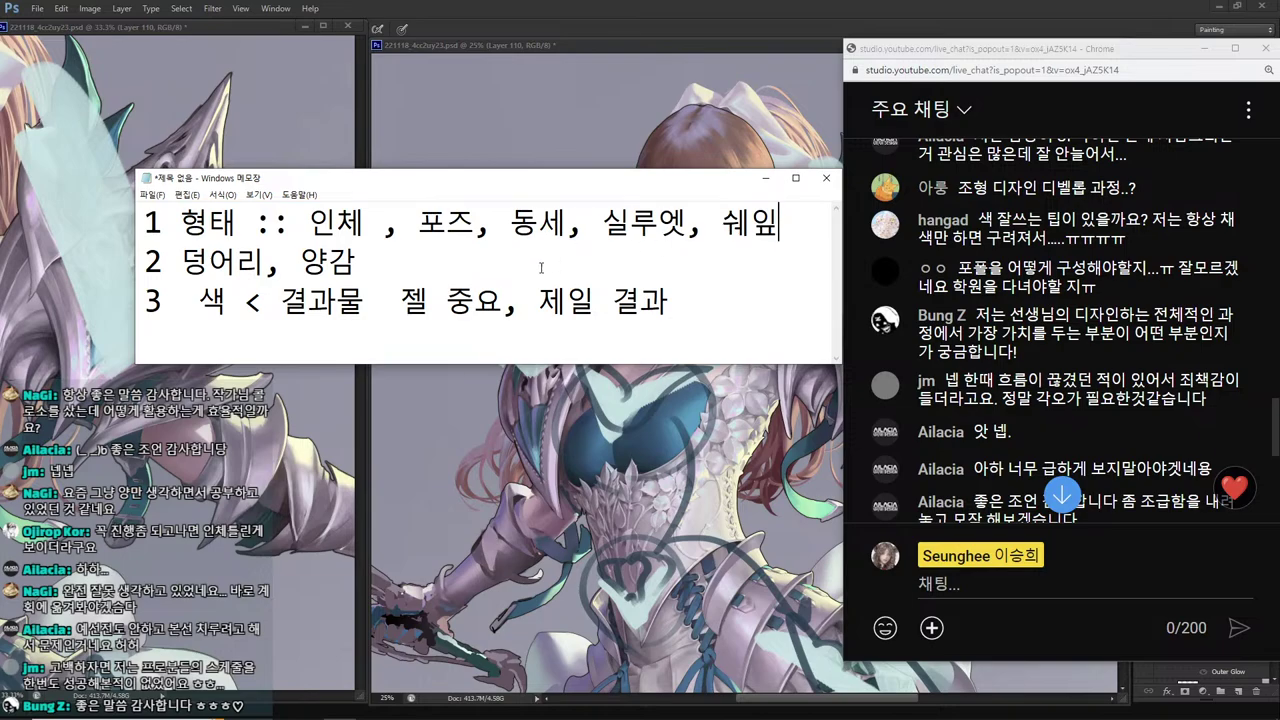
drag(540, 268, 117, 270)
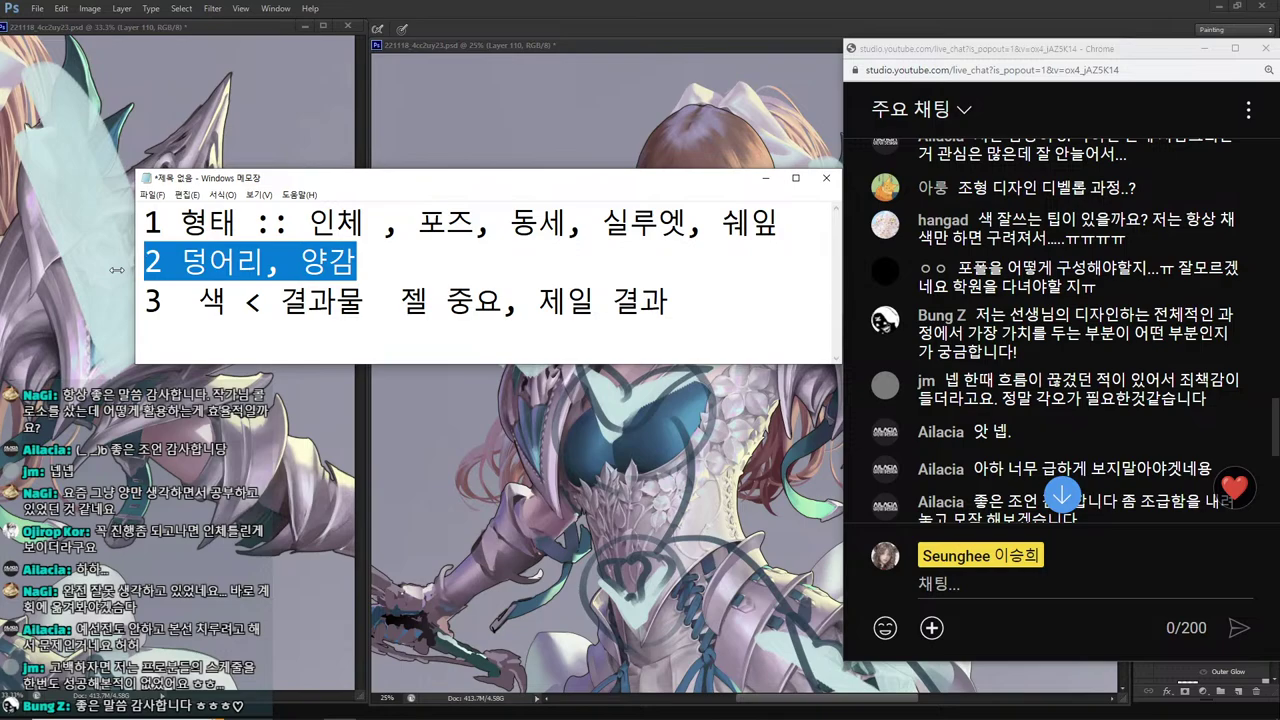
click(404, 265)
drag(404, 265, 244, 298)
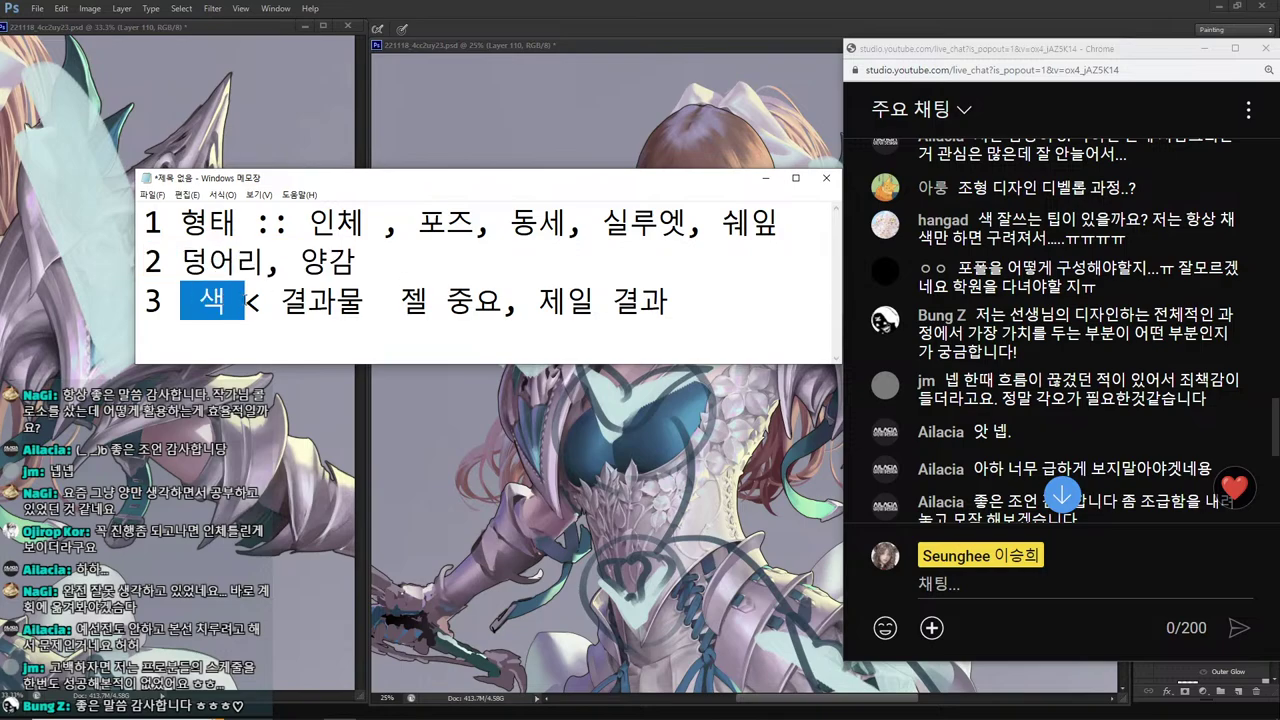
click(205, 235)
drag(200, 255, 300, 262)
drag(199, 300, 252, 302)
drag(685, 302, 145, 302)
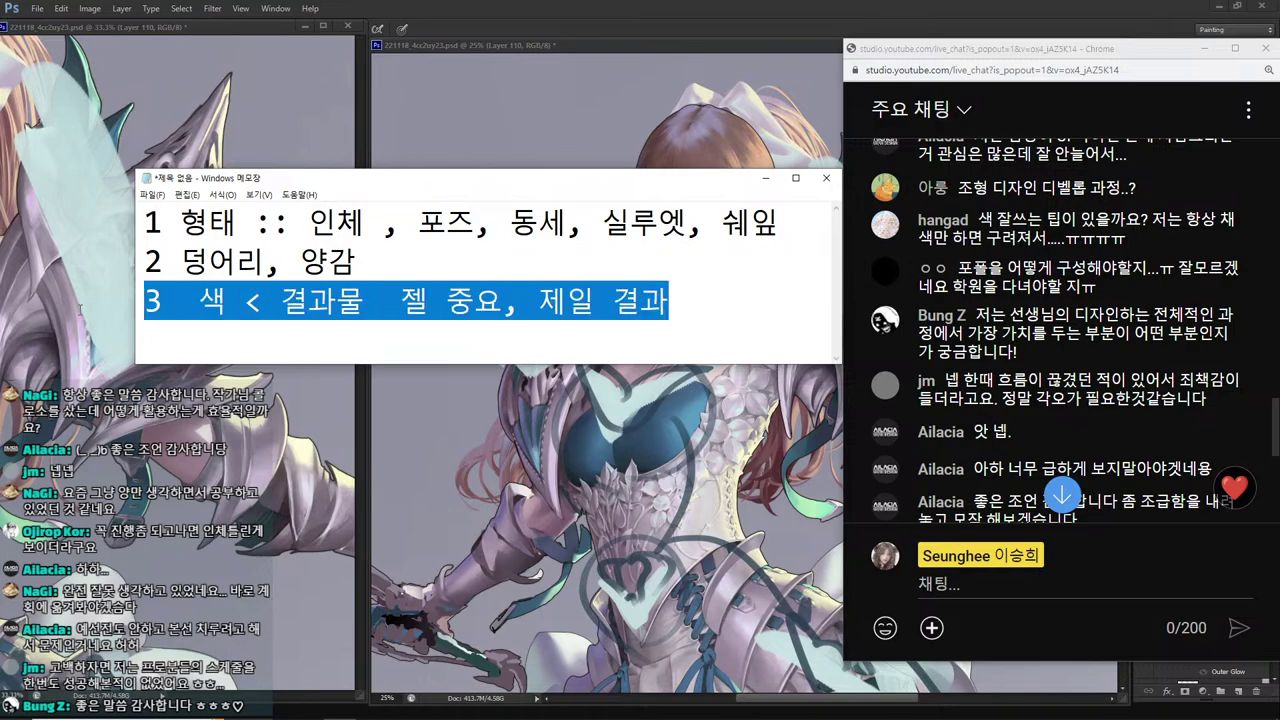
drag(640, 302, 147, 301)
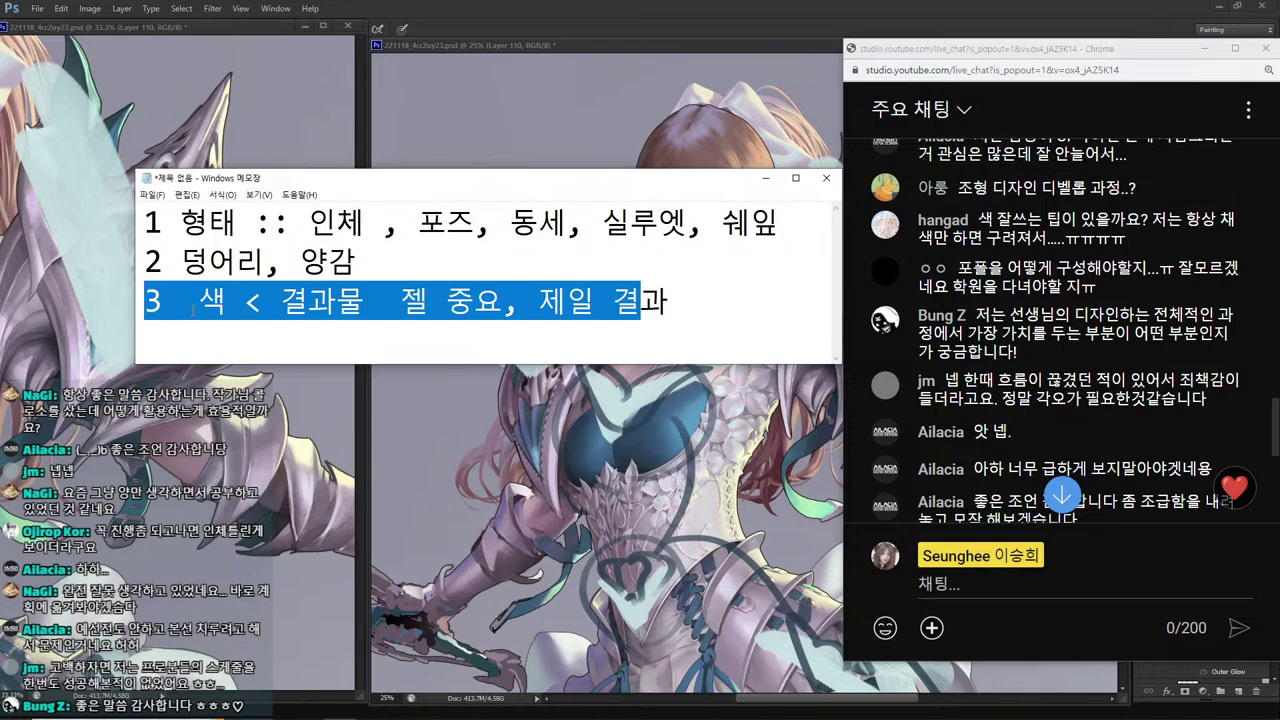
Start a new line below point 3 with the text "색감 뛰어난 >> 1,2 소홀히하는 분 >>".
click(299, 316)
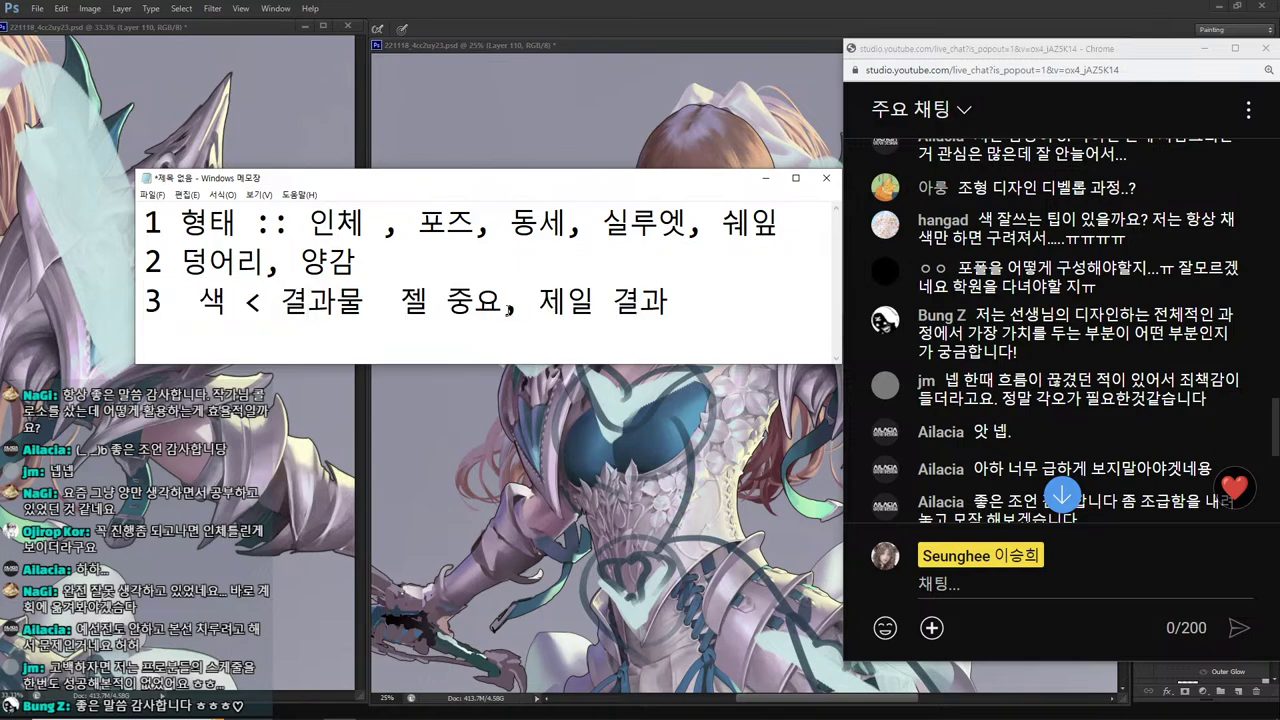
text(색감 ㅈ)
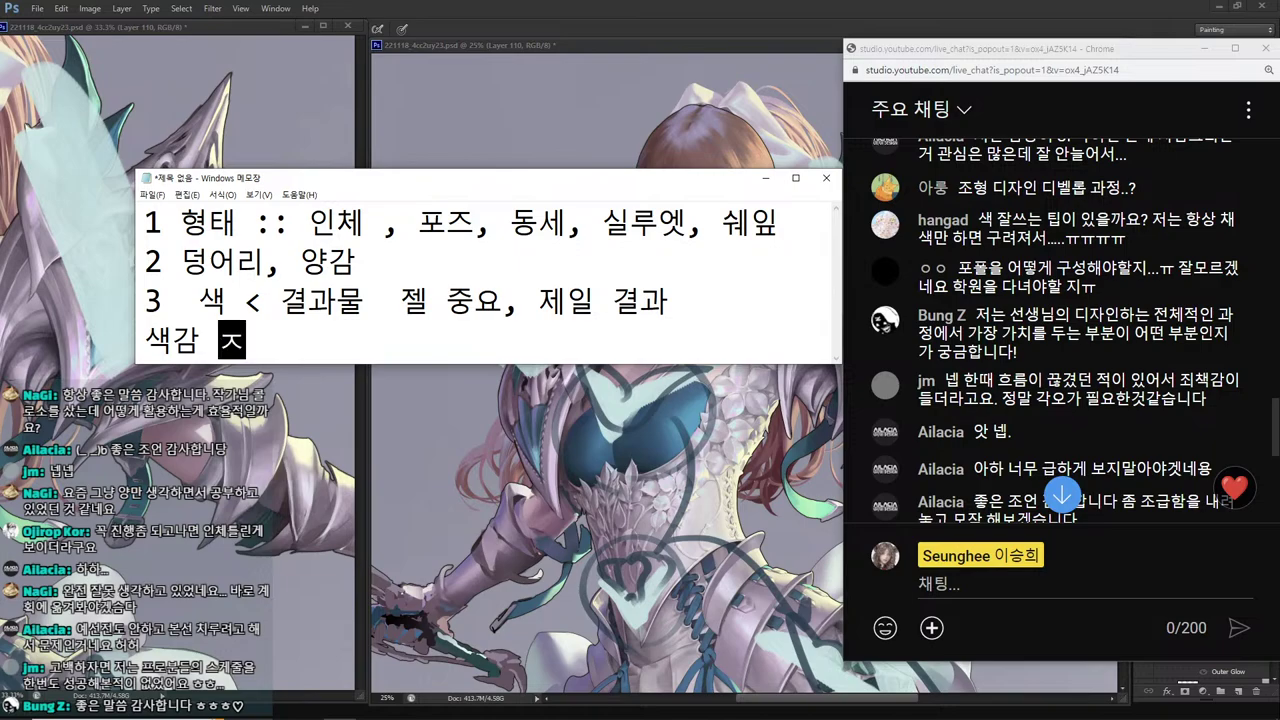
key(BackSpace)
text(뛰어난 )
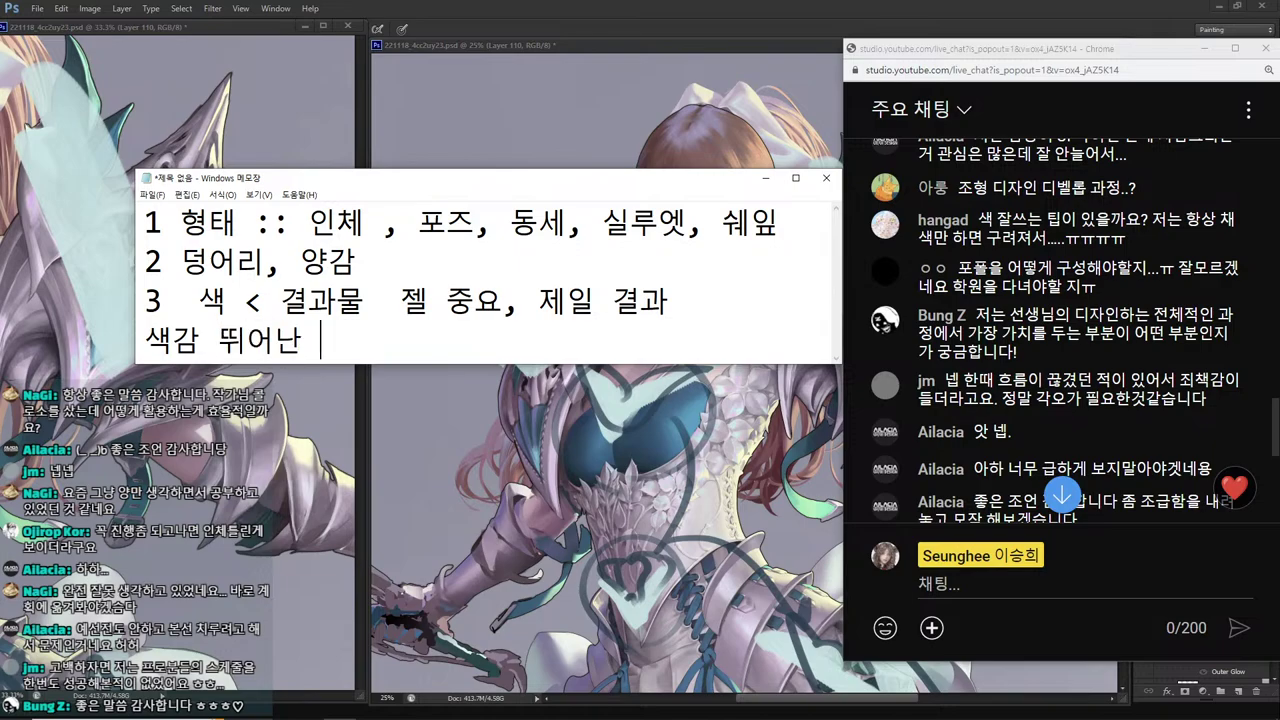
text(>> 1,2 ㅅ)
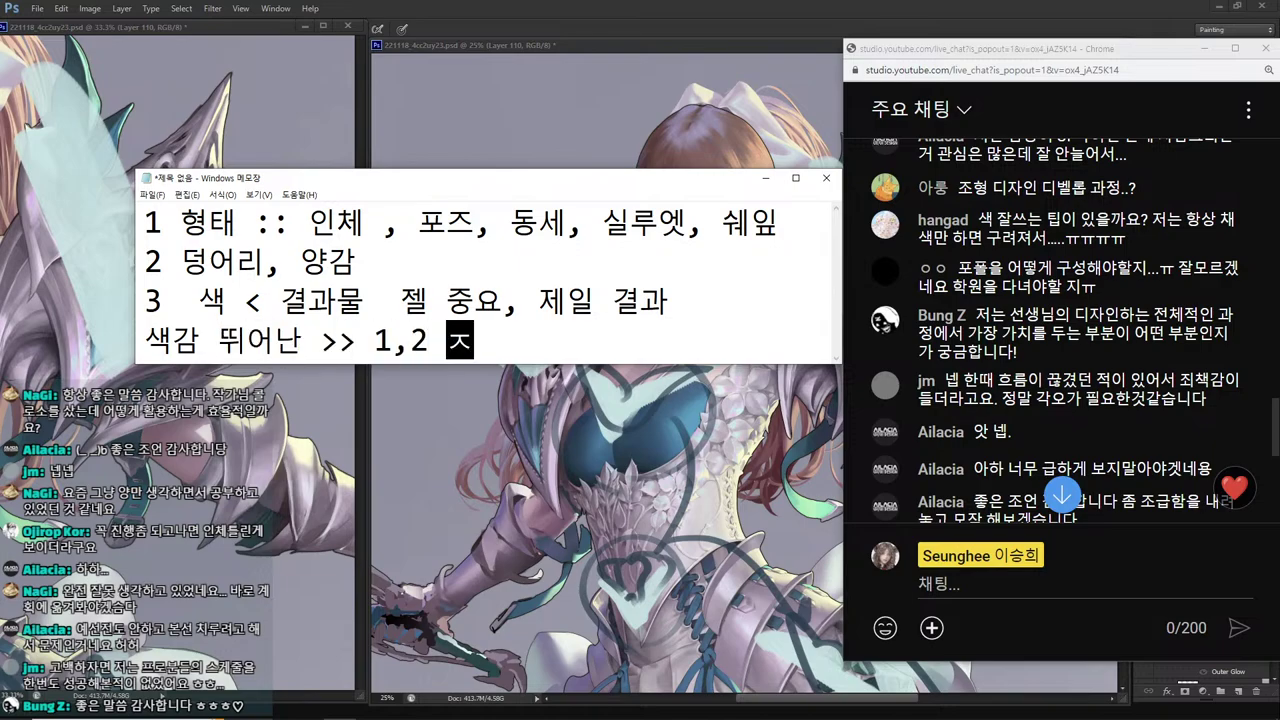
text(소홀히)
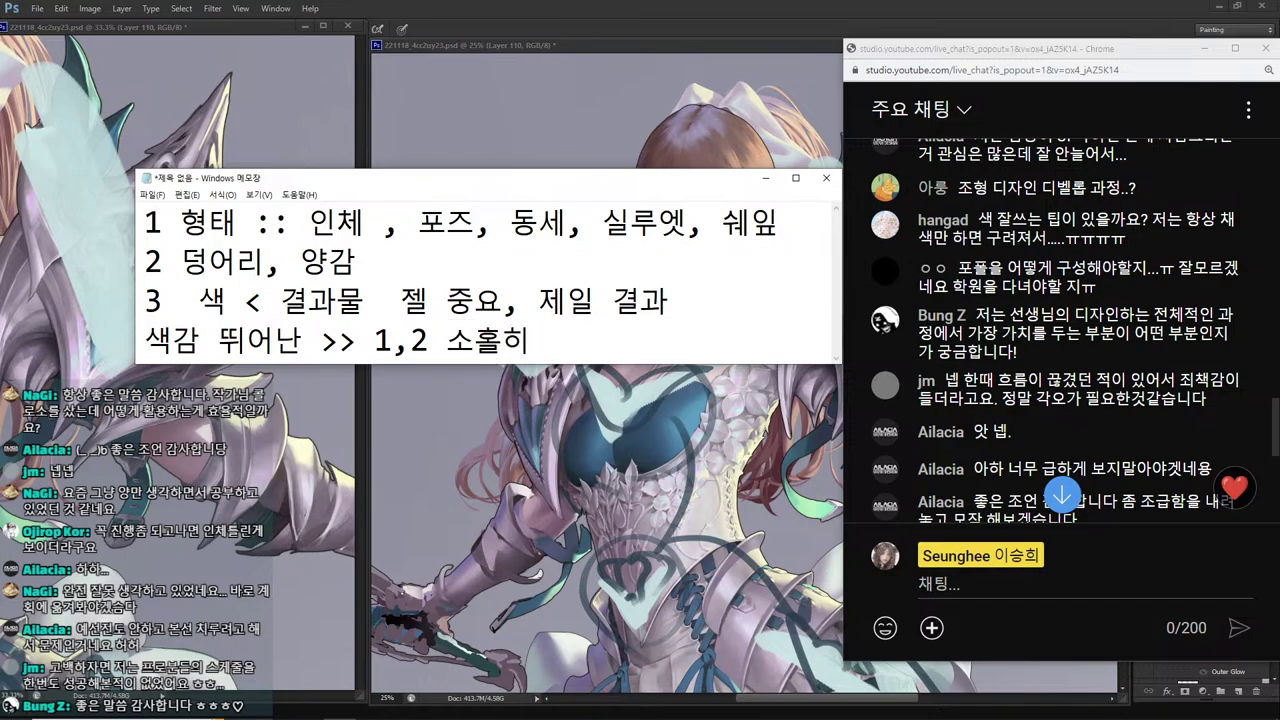
text(하는 분 >> )
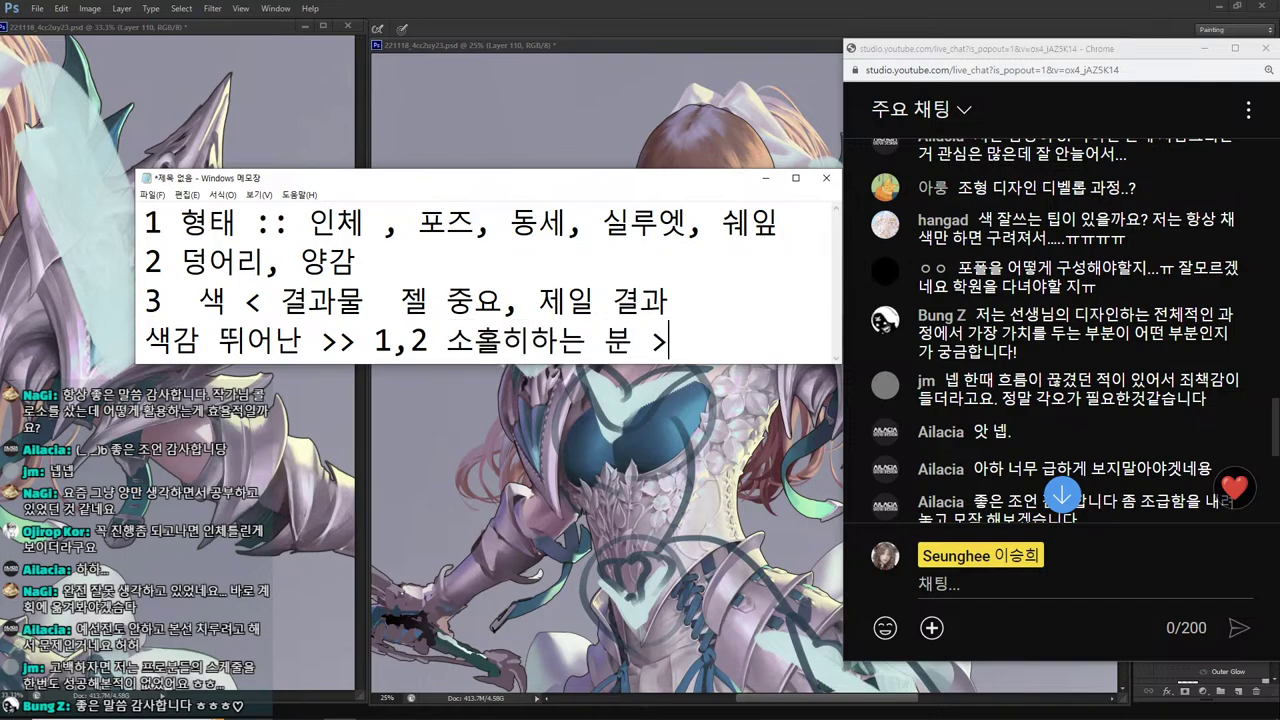
Continue the line below point 3 with "그림 하나도 안는다 >> 거기서 멈춤!!" and make the notes window taller to show all lines.
text(그림 하나ㄷ)
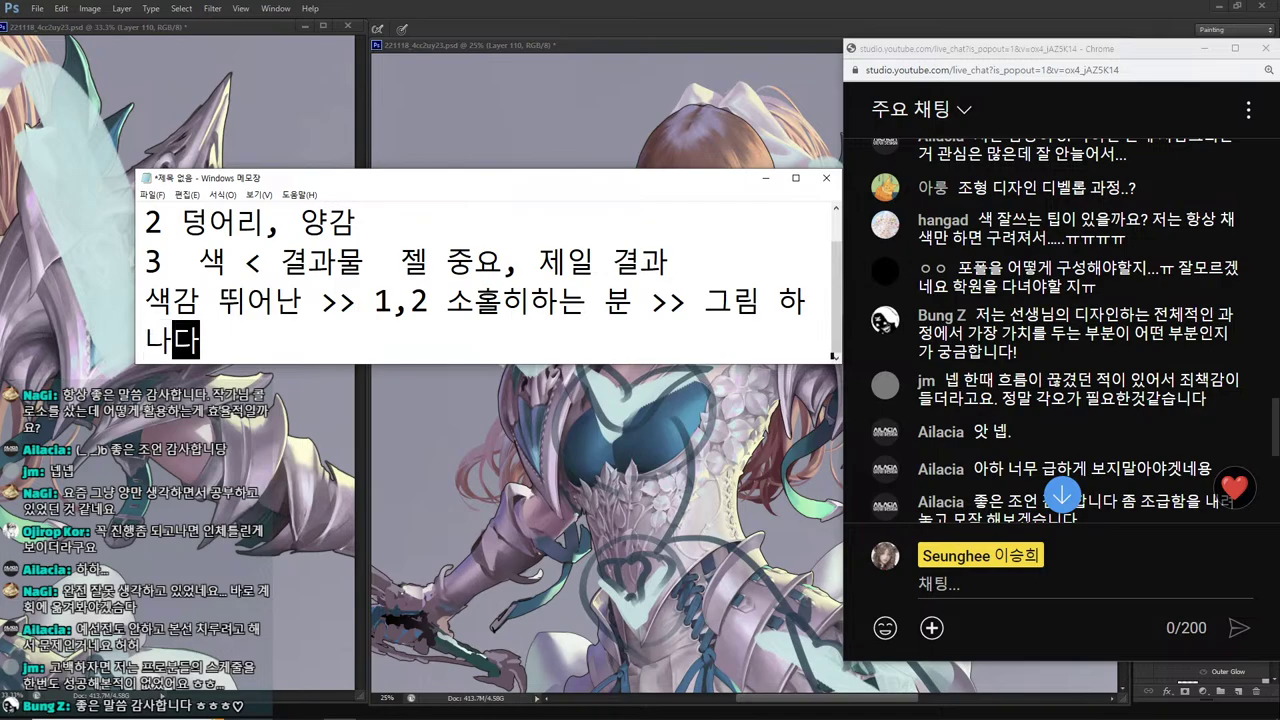
text(도 안는)
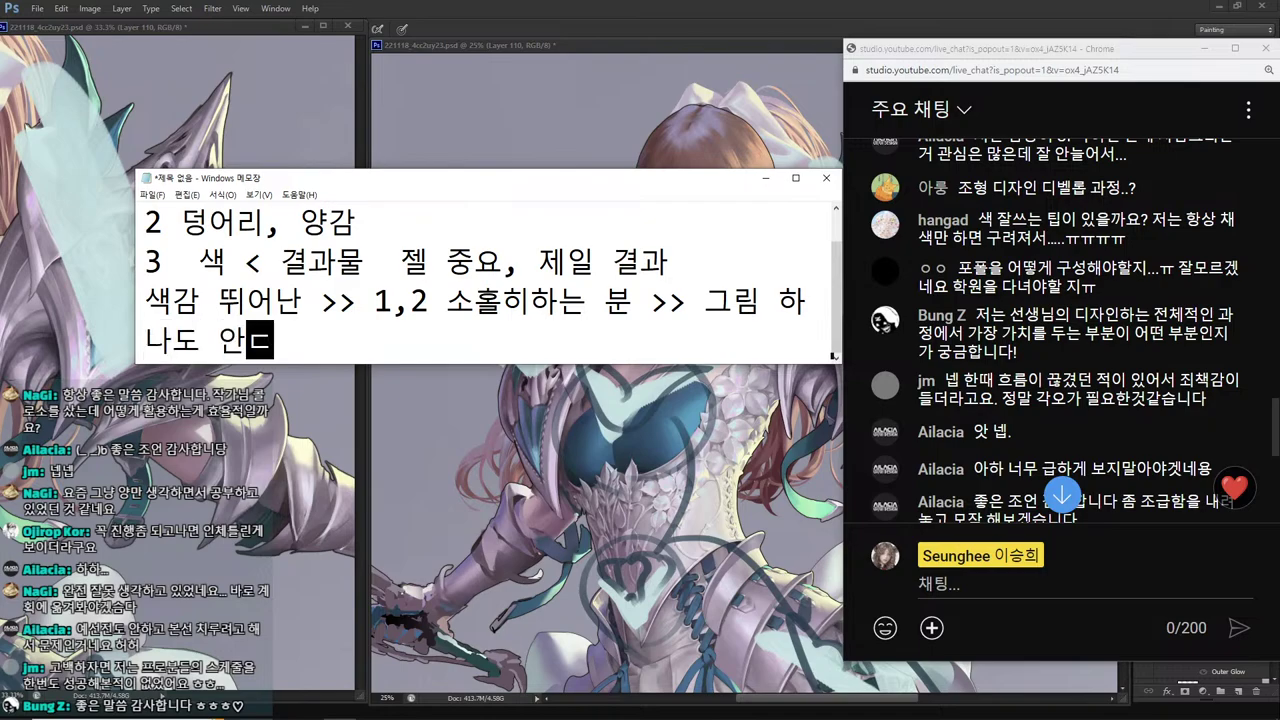
text(다.)
key(BackSpace)
key(BackSpace)
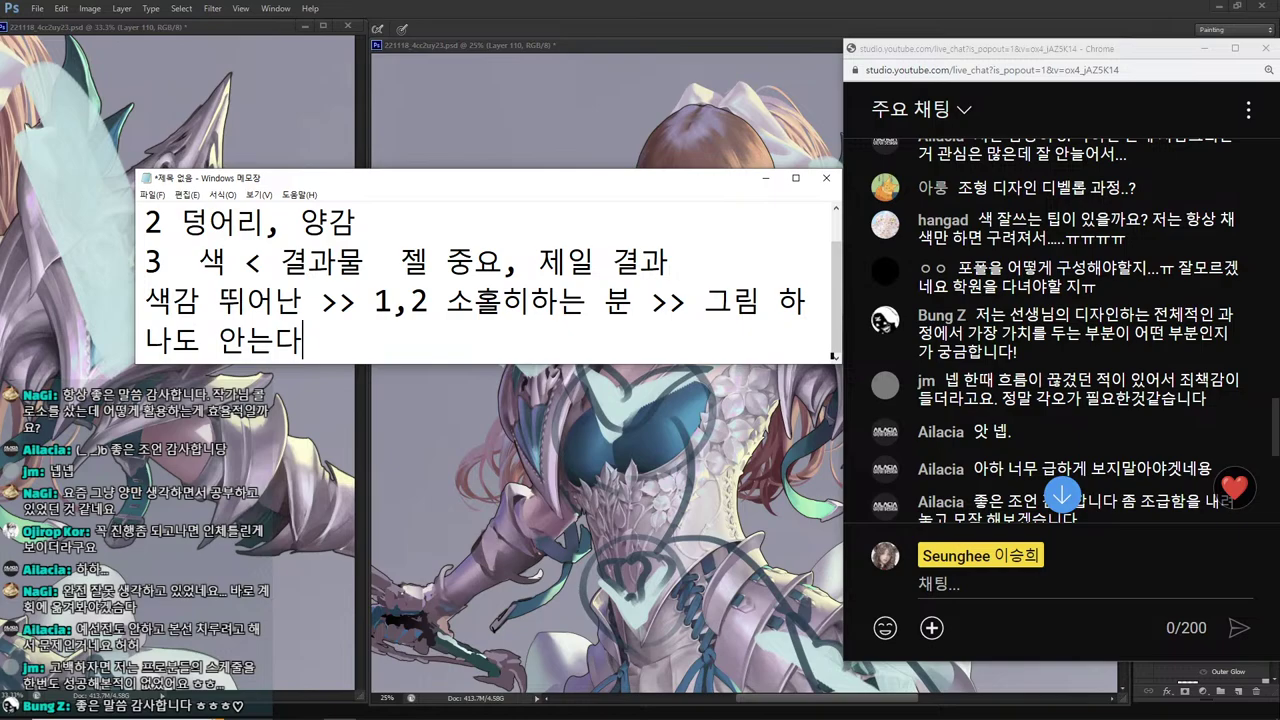
text(>> 거기)
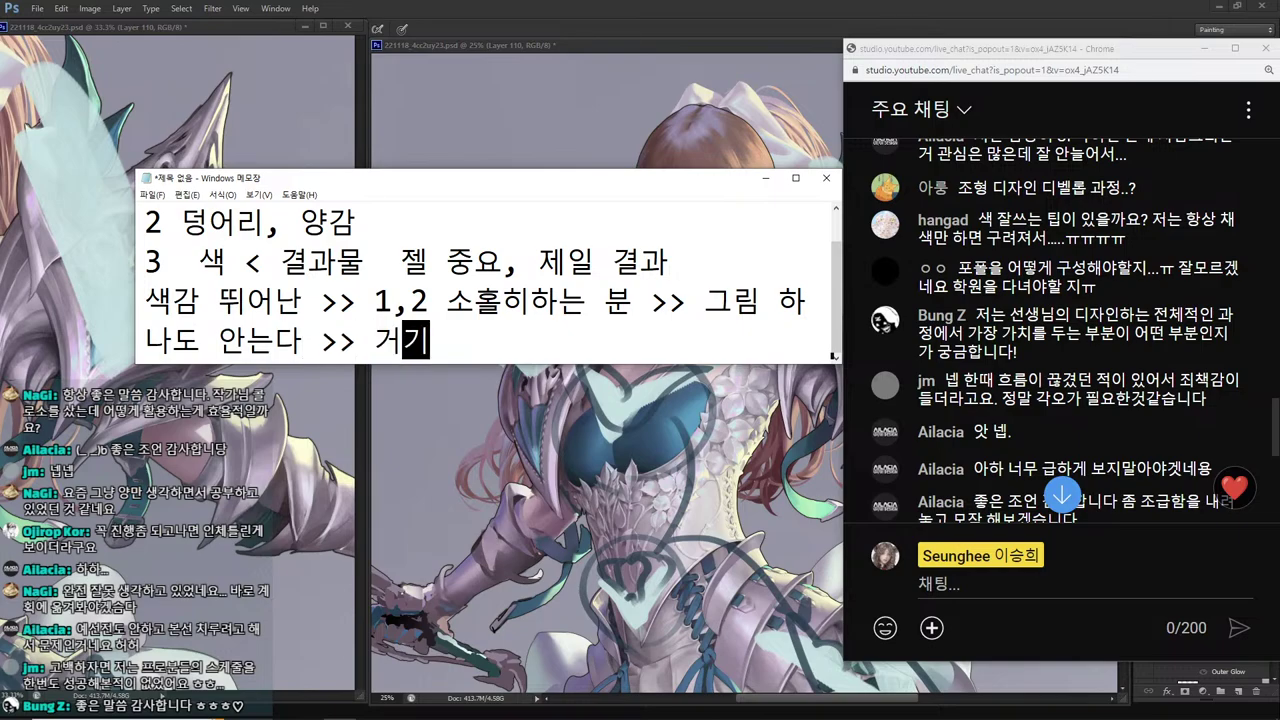
text(서 멈춤!)
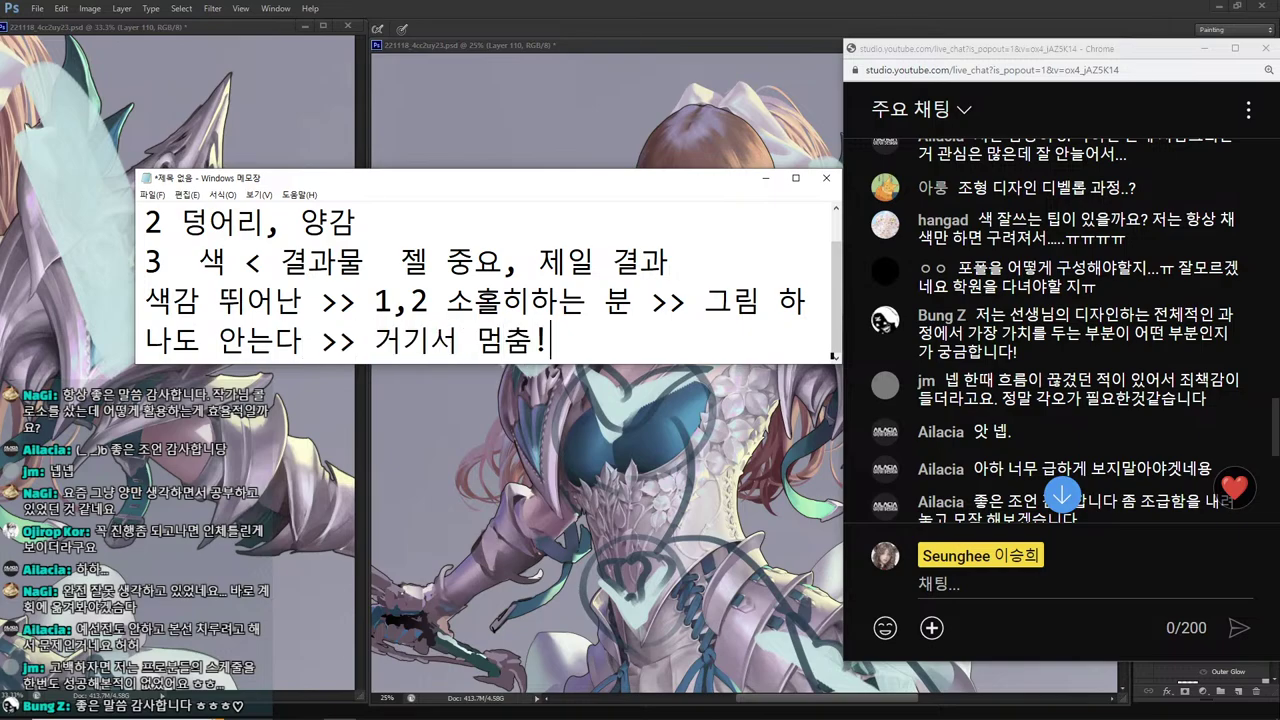
text(!)
drag(571, 364, 571, 484)
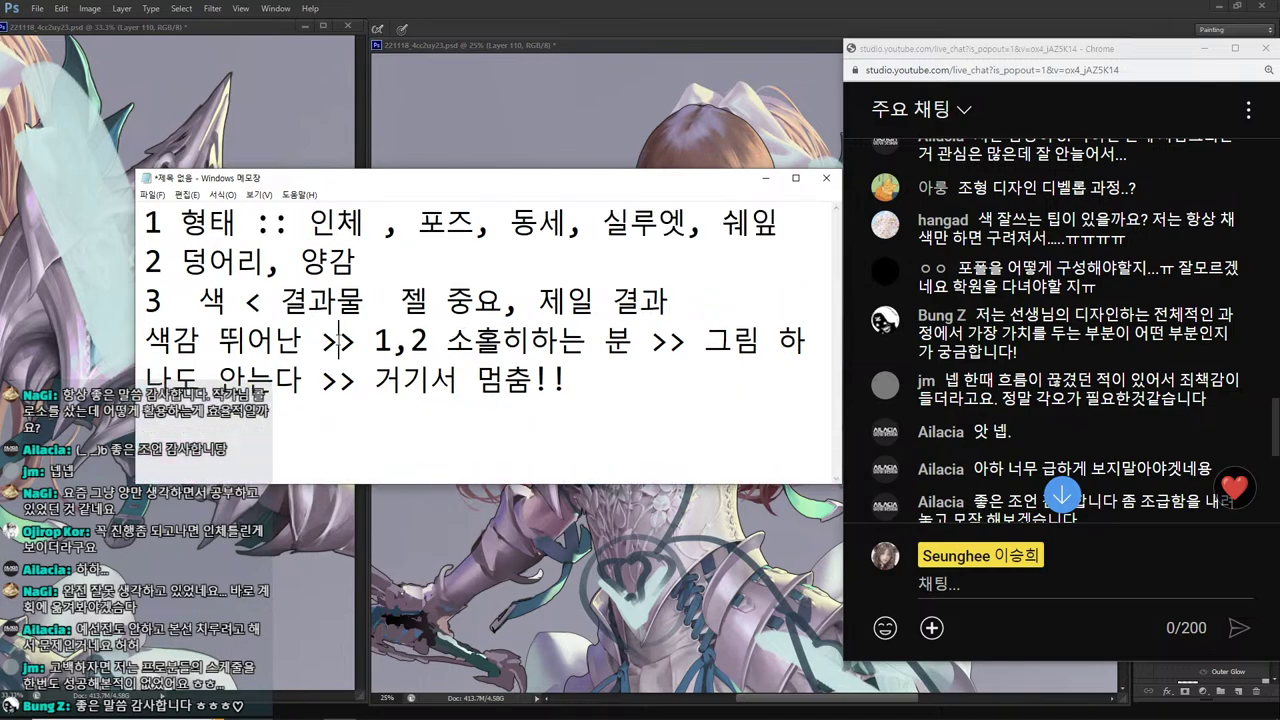
Review the new colour remark against points 1 and 2 and the colour part of point 3 by highlighting them.
drag(344, 341, 172, 341)
drag(360, 262, 128, 198)
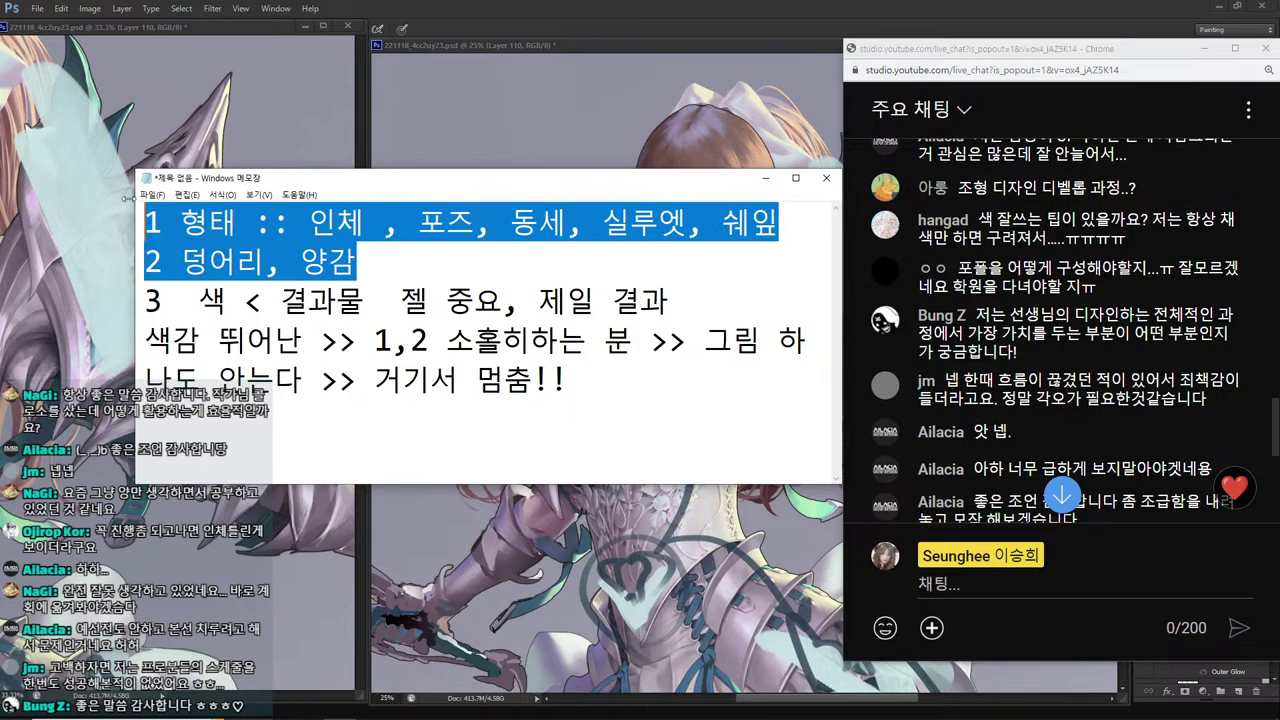
drag(197, 300, 380, 307)
click(470, 228)
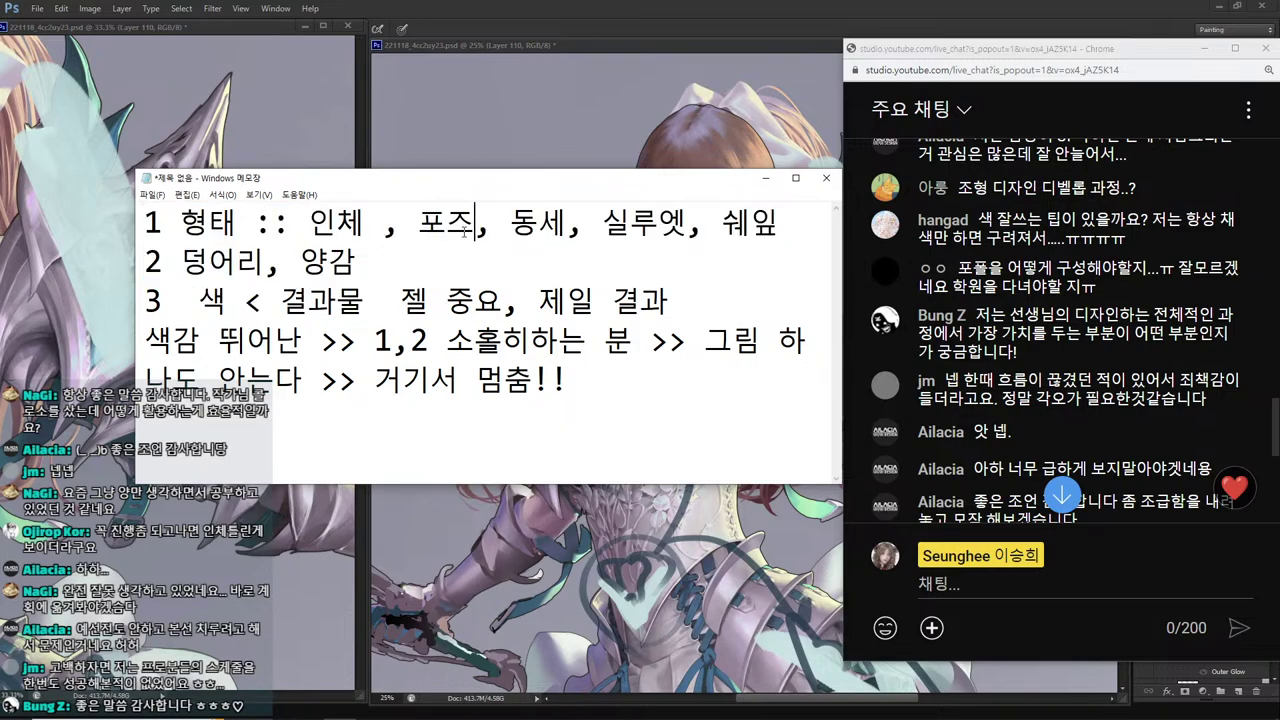
Contrast points 1 and 2 with point 3 on colour by highlighting each group of note lines in turn.
click(410, 272)
drag(394, 254, 111, 226)
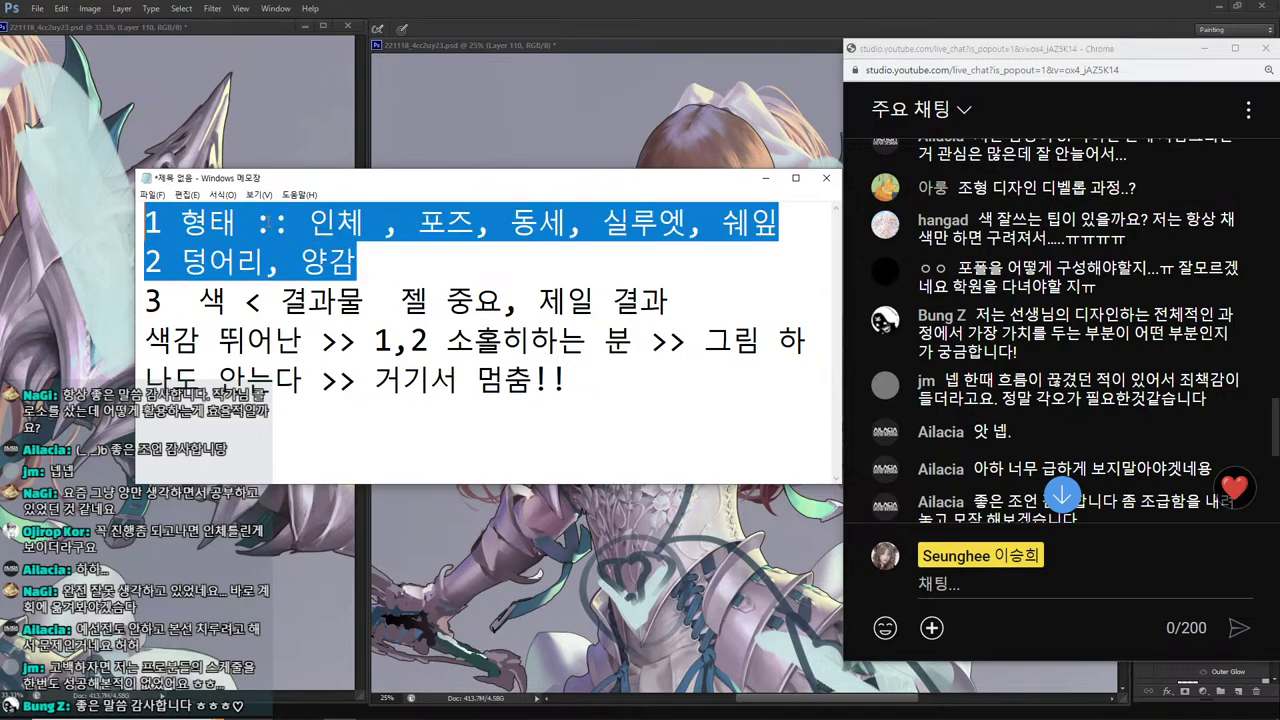
drag(200, 300, 716, 282)
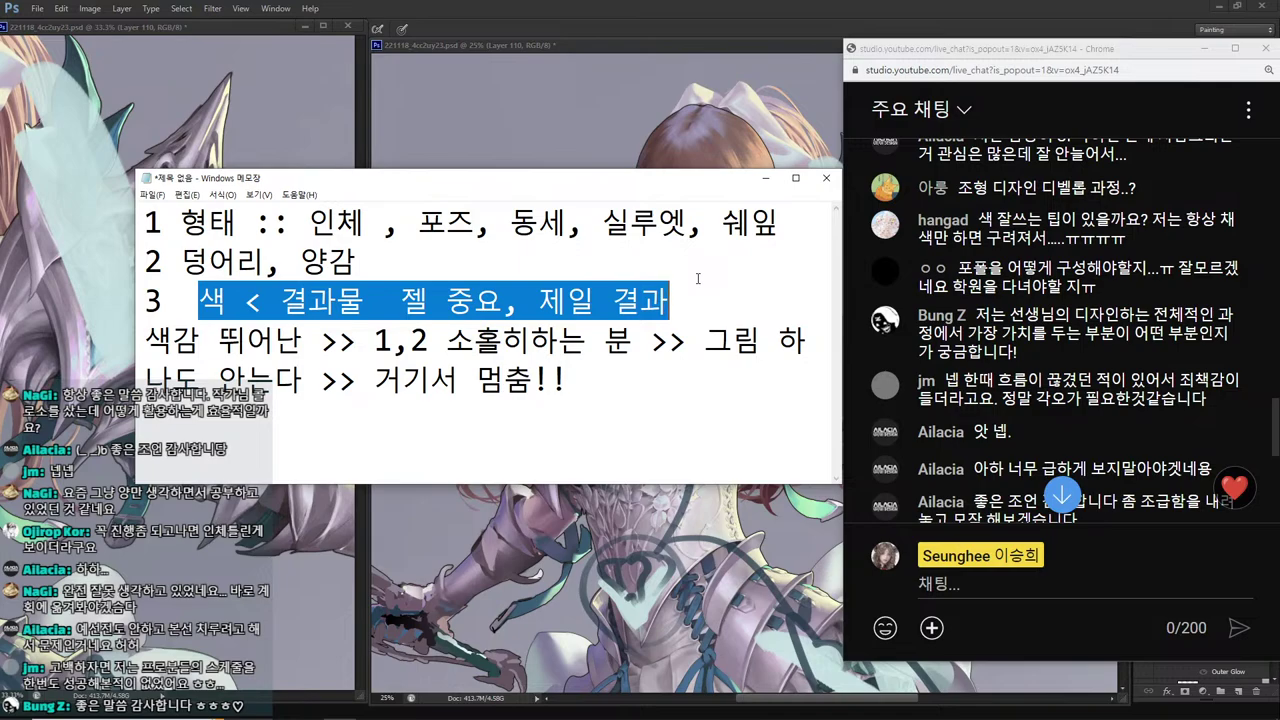
drag(357, 262, 120, 199)
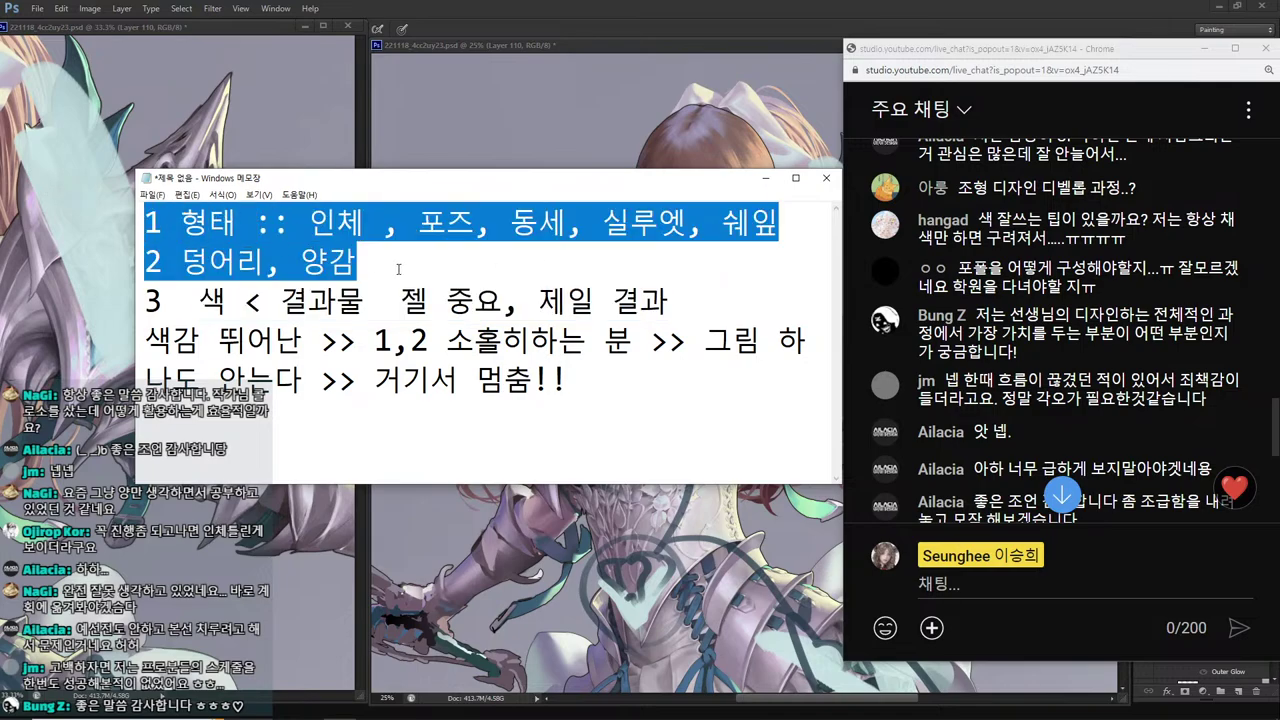
drag(668, 300, 183, 300)
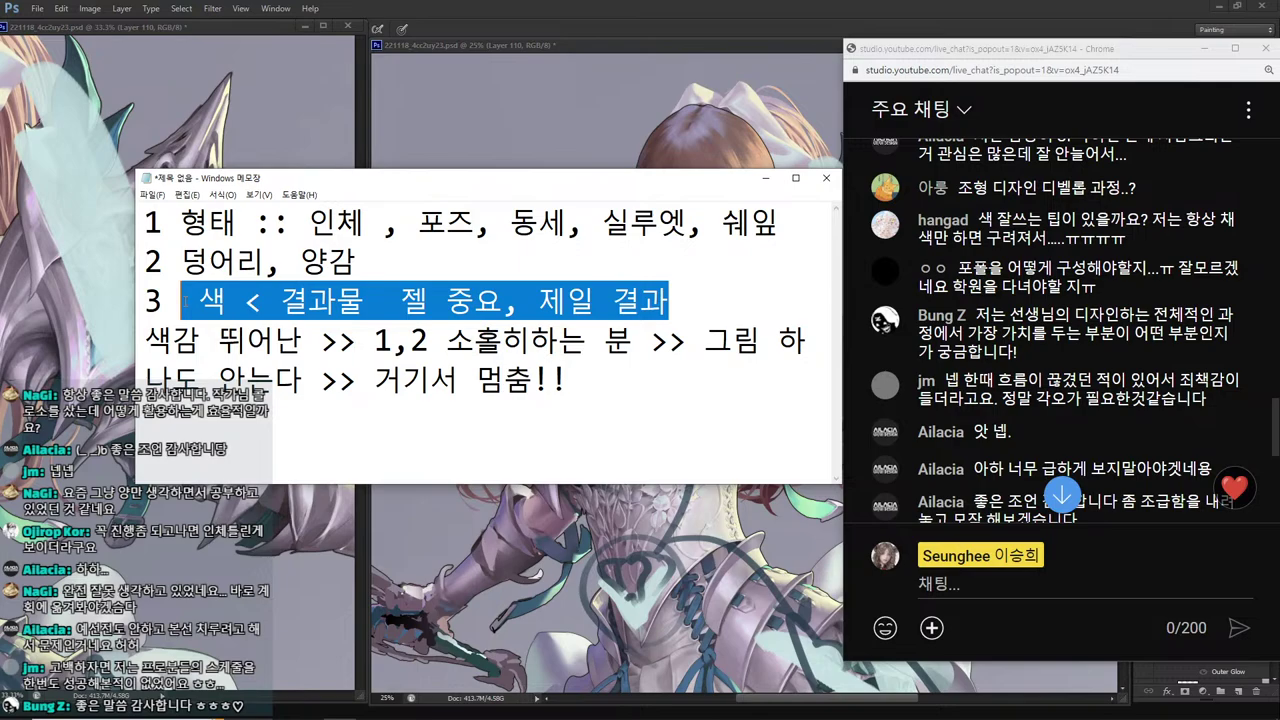
click(185, 300)
drag(146, 300, 686, 295)
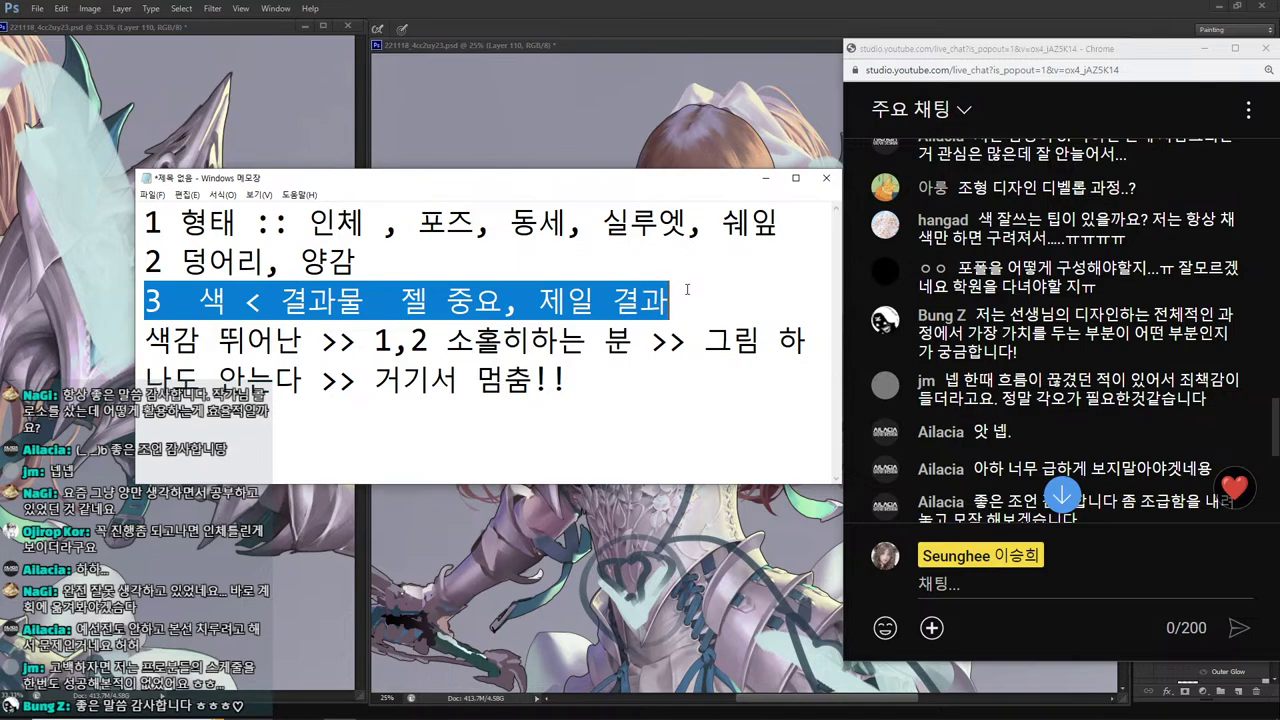
Emphasise the terms "형태" and "색" in the notes, then compare the form and mass points with the full colour line by highlighting them.
double_click(218, 222)
drag(384, 222, 183, 263)
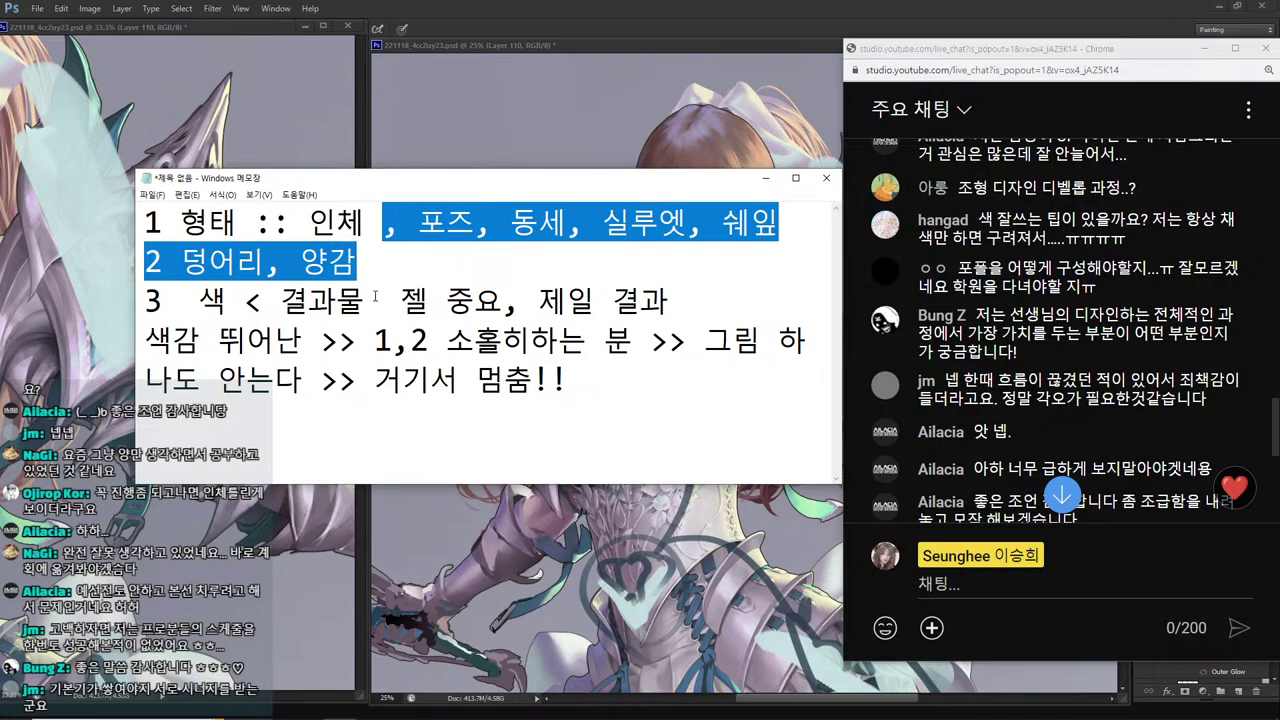
double_click(210, 302)
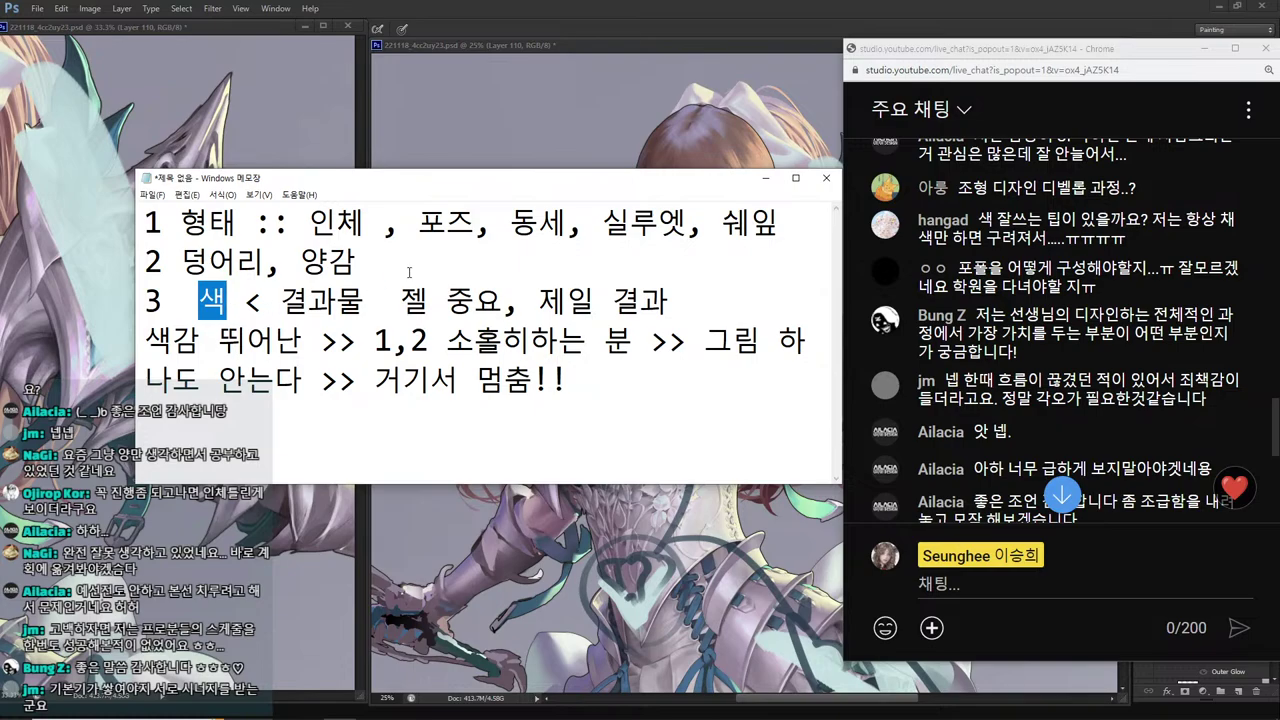
drag(356, 262, 67, 224)
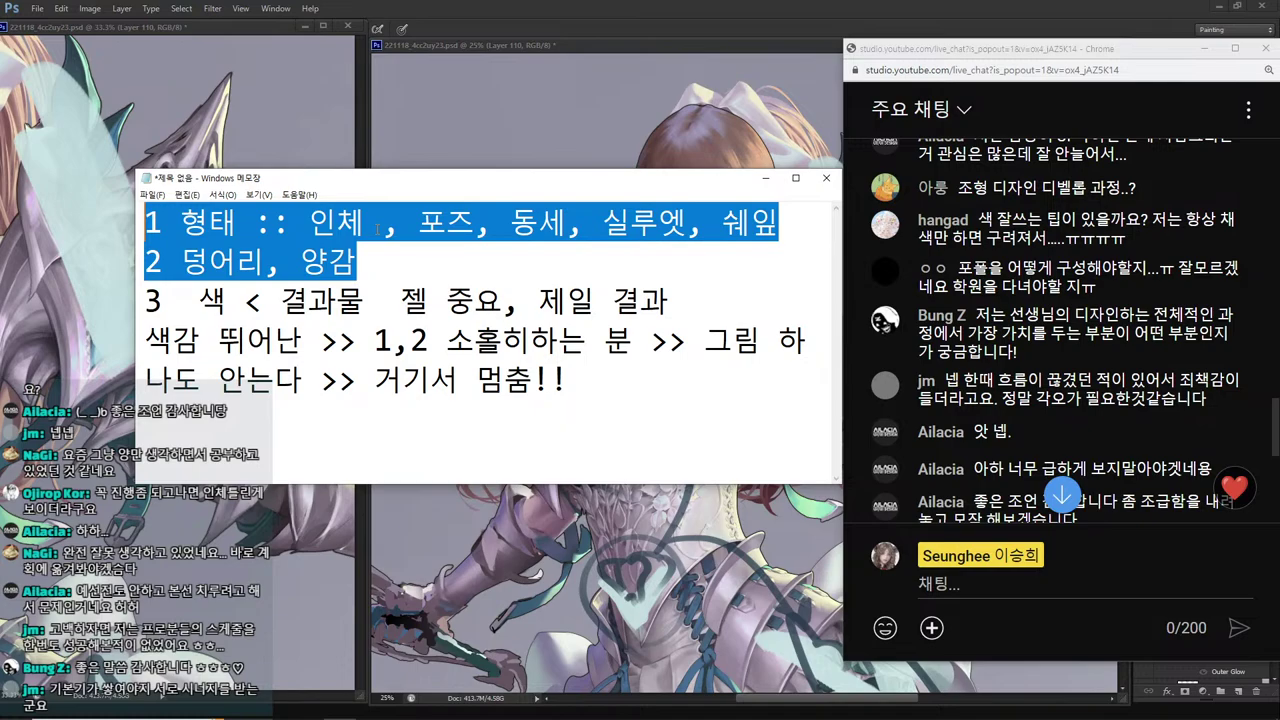
click(430, 265)
drag(436, 266, 139, 228)
click(457, 267)
drag(668, 300, 83, 308)
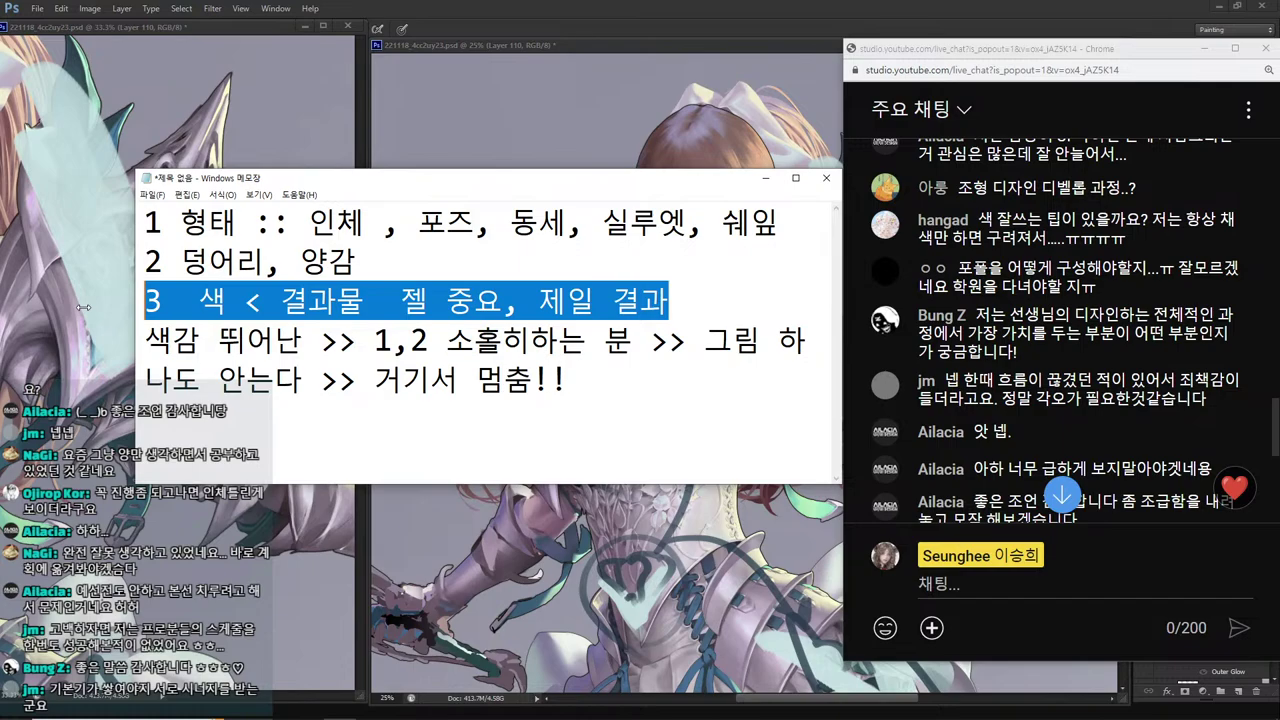
Break the colour remark after "소홀히하는 분 >>" so that "그림 하나도 안는다" starts a new line.
drag(616, 387, 200, 341)
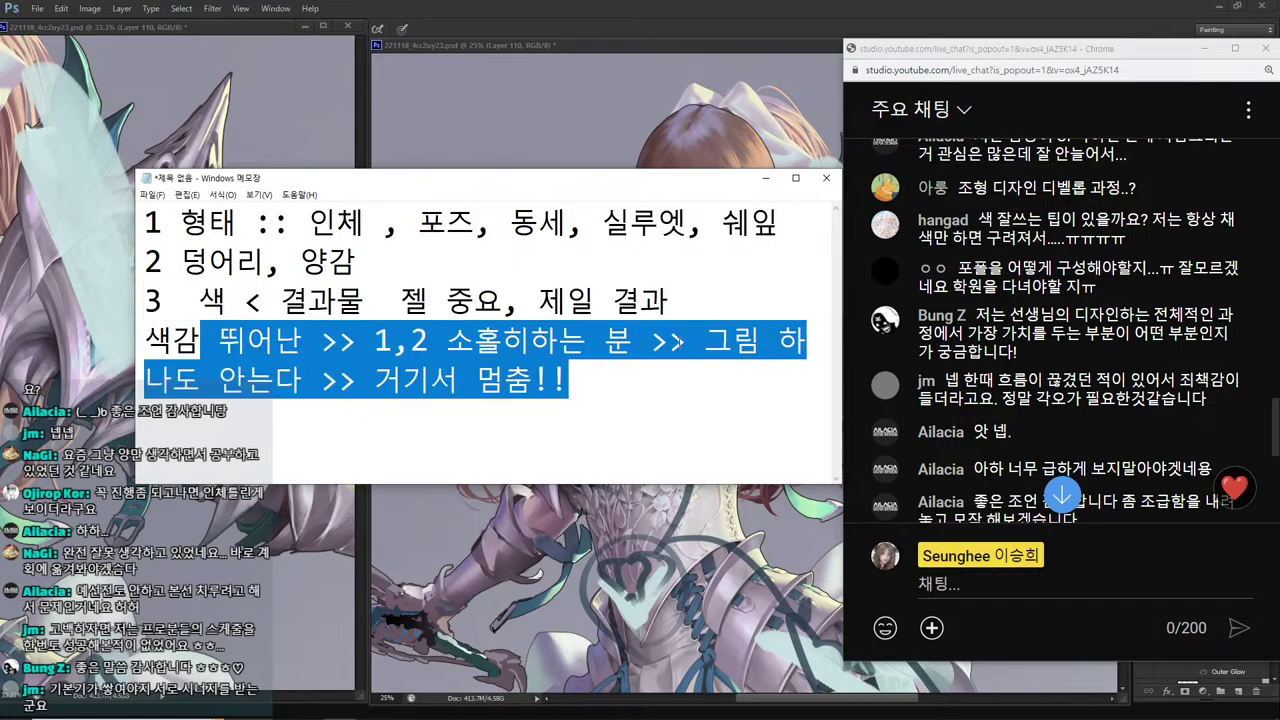
click(686, 342)
key(Return)
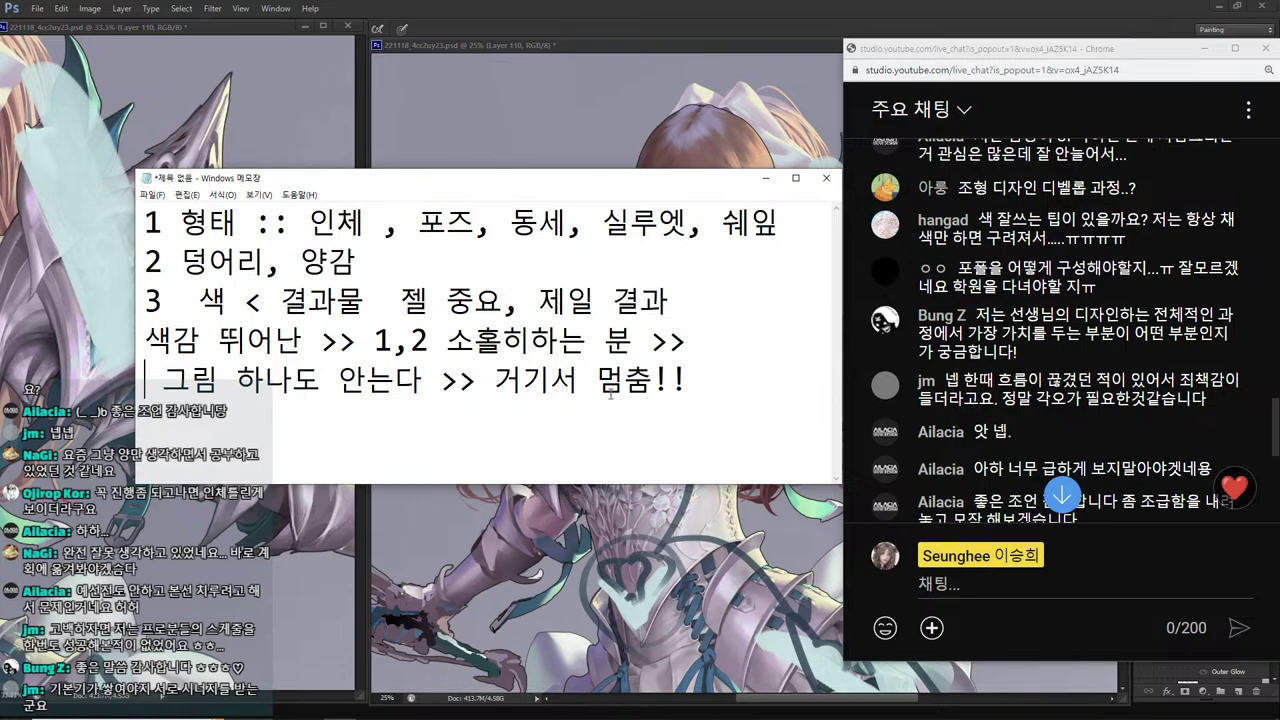
Review the two-line colour remark together with points 1, 2 and 3 by highlighting the related lines.
drag(762, 395, 104, 348)
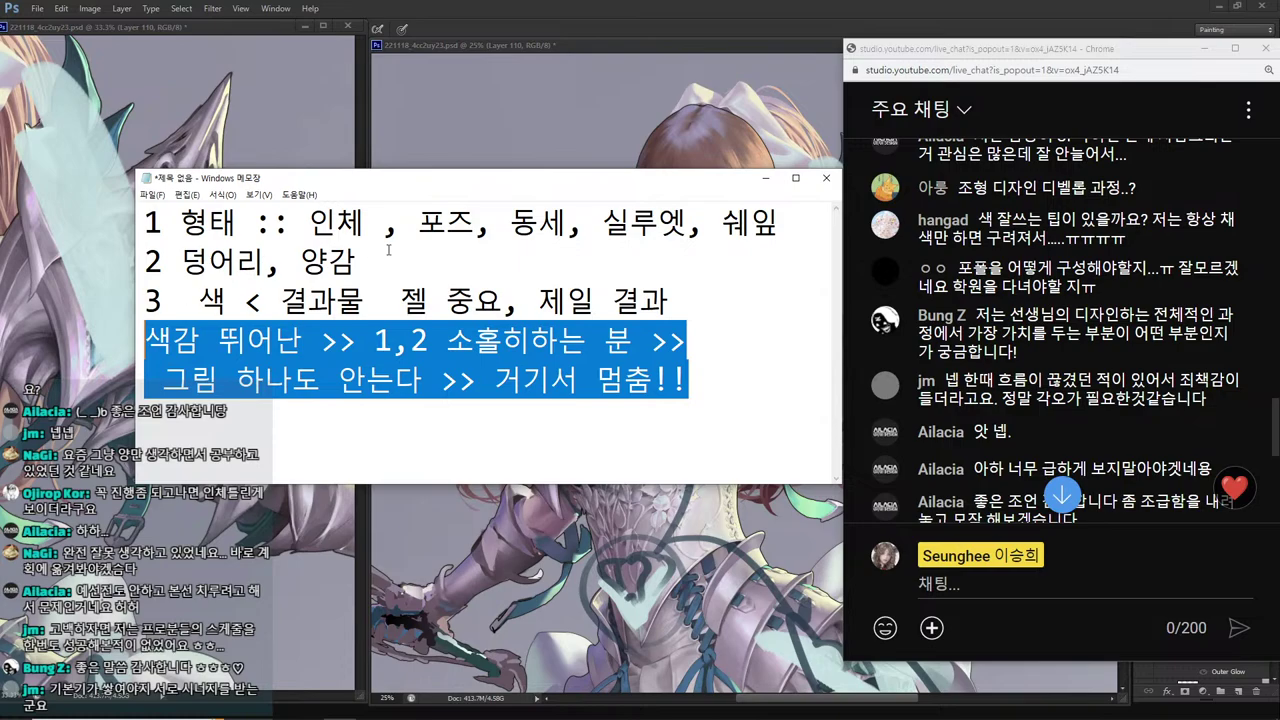
drag(356, 262, 120, 230)
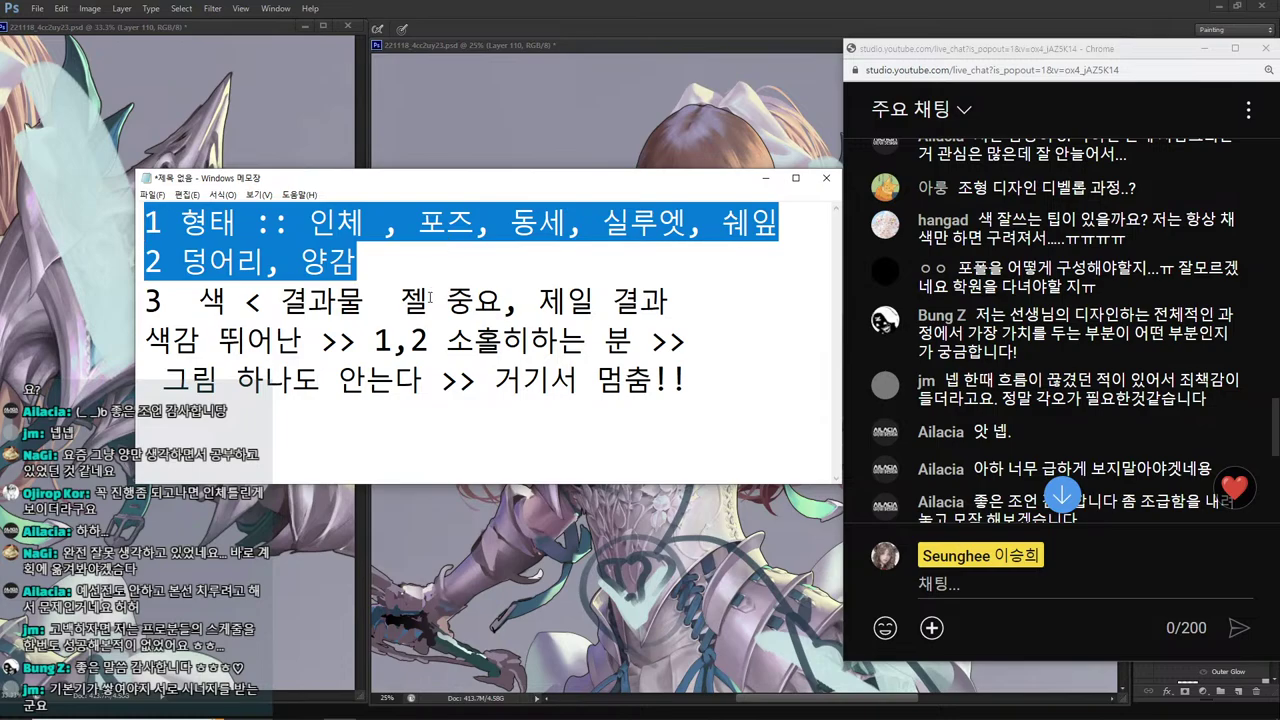
click(695, 298)
drag(700, 380, 112, 292)
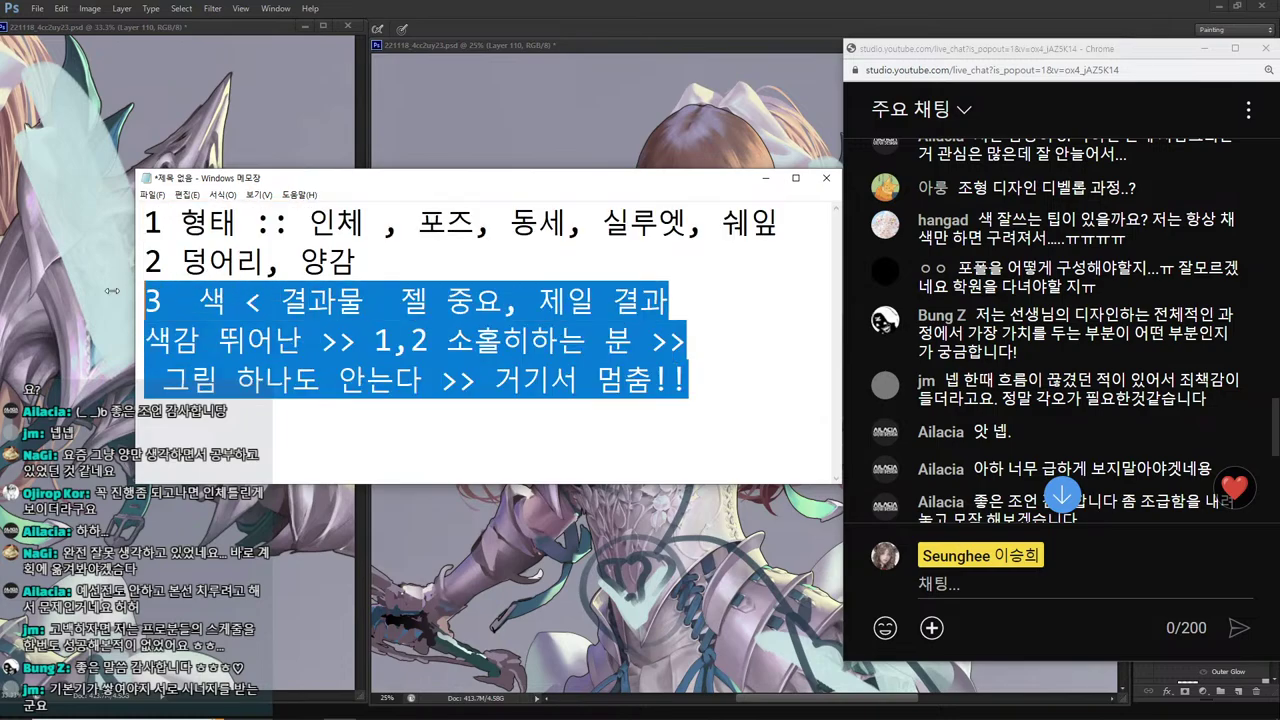
click(479, 240)
drag(721, 383, 145, 298)
click(601, 338)
drag(739, 378, 148, 298)
Switch to Photoshop and sample skin colours from the character's chest and face with the eyedropper.
click(528, 518)
alt+click(646, 352)
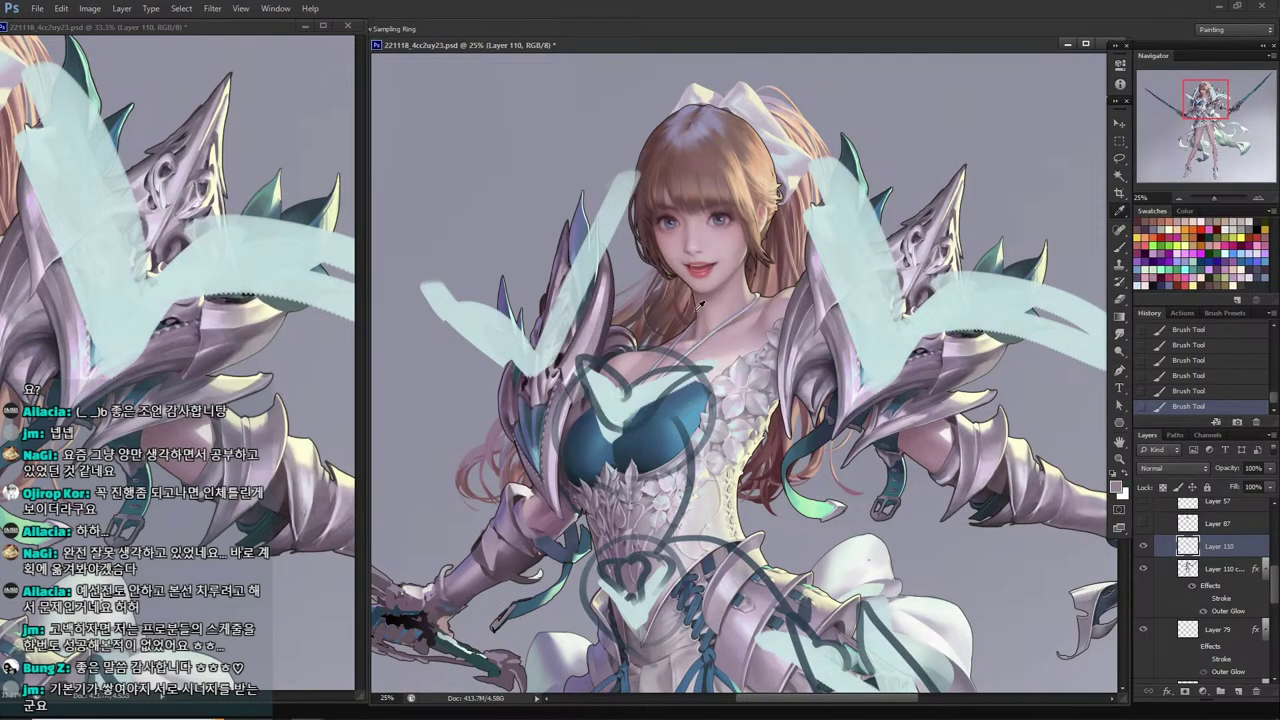
alt+click(709, 270)
alt+click(725, 245)
mouse_move(728, 240)
mouse_down()
mouse_move(698, 256)
mouse_move(707, 249)
mouse_up()
Sample face and hair colours in the foreground colour picker, try greyer and darker red shades, and cancel the dialog.
click(1115, 485)
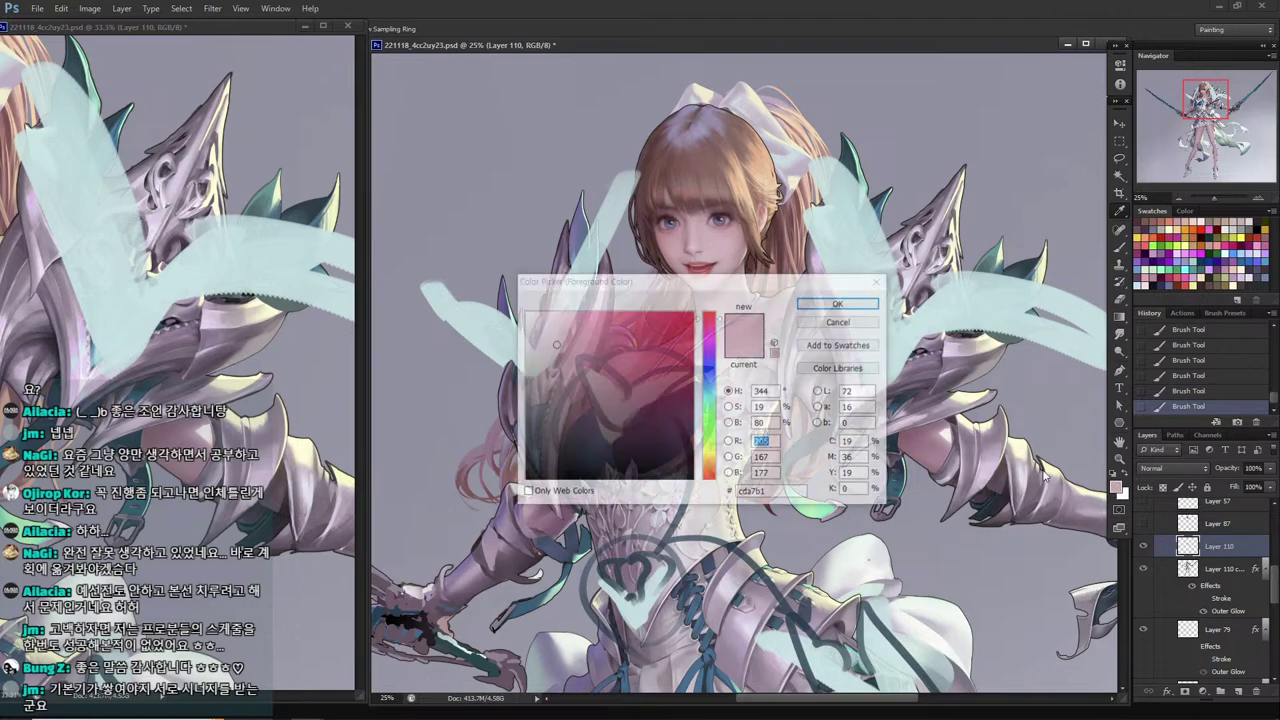
click(724, 239)
click(706, 180)
click(698, 160)
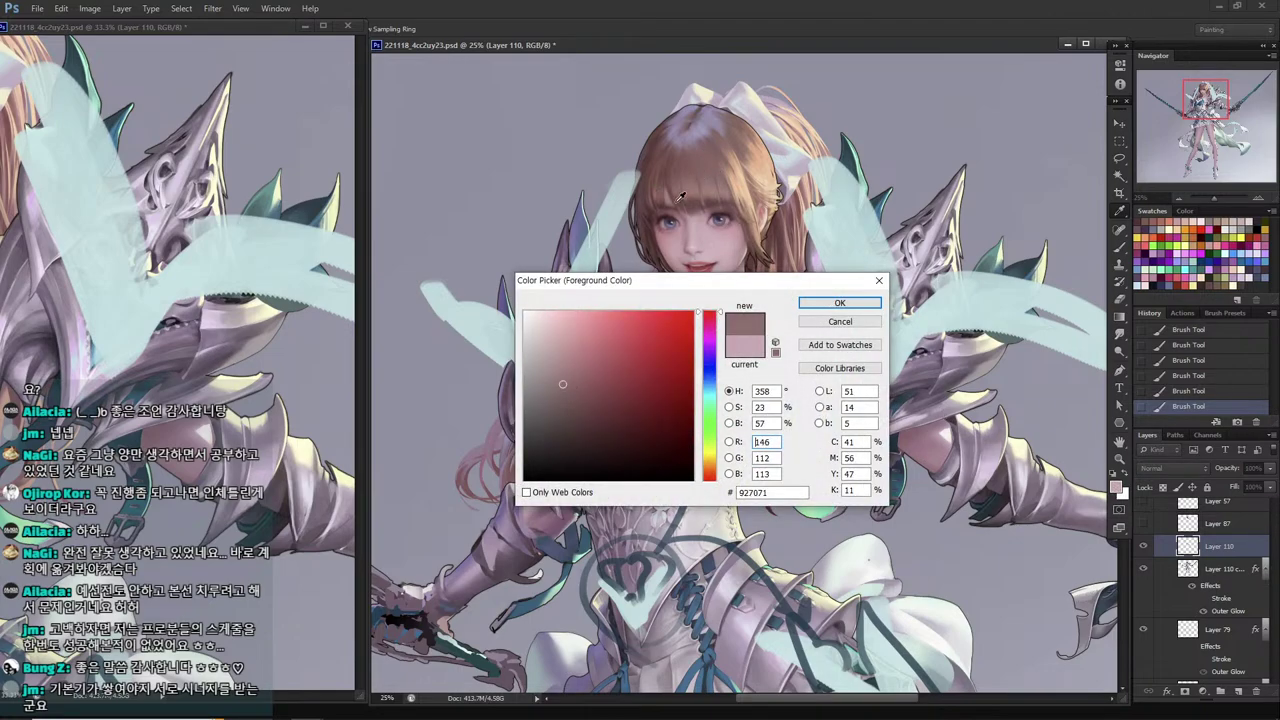
click(558, 403)
drag(558, 402, 557, 369)
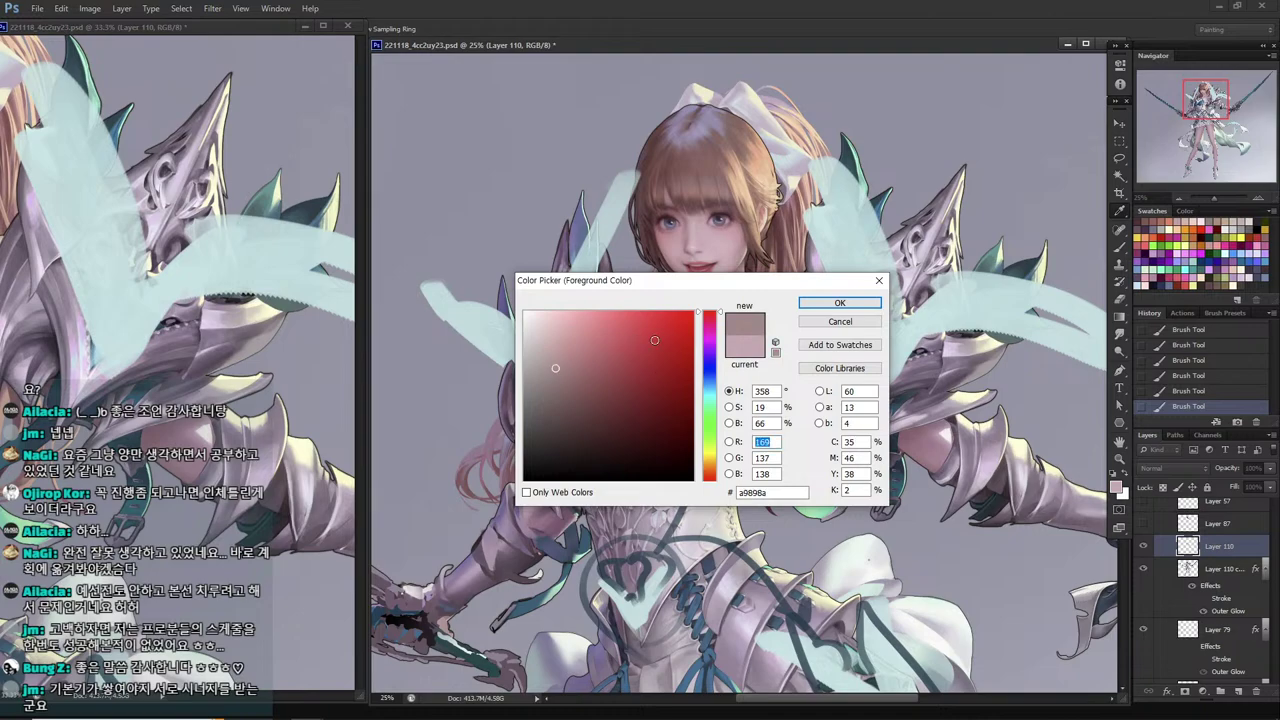
mouse_move(654, 340)
mouse_down()
mouse_move(591, 354)
mouse_move(612, 411)
mouse_up()
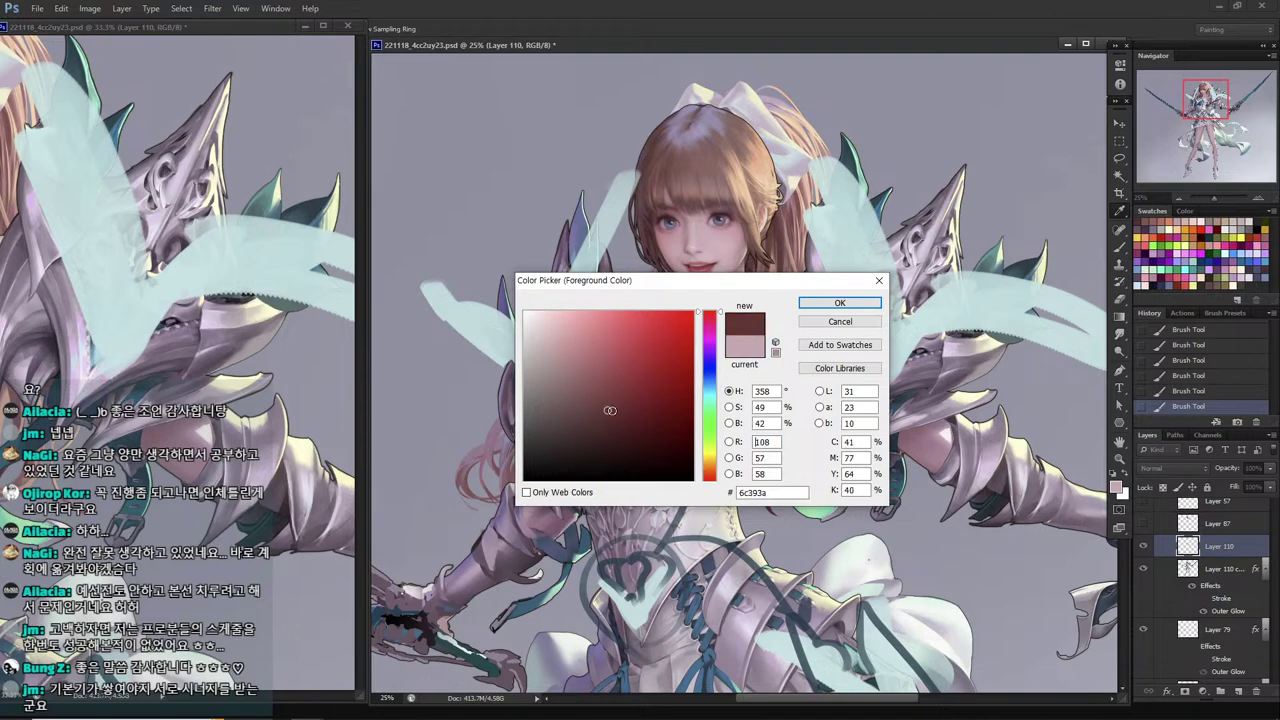
click(877, 317)
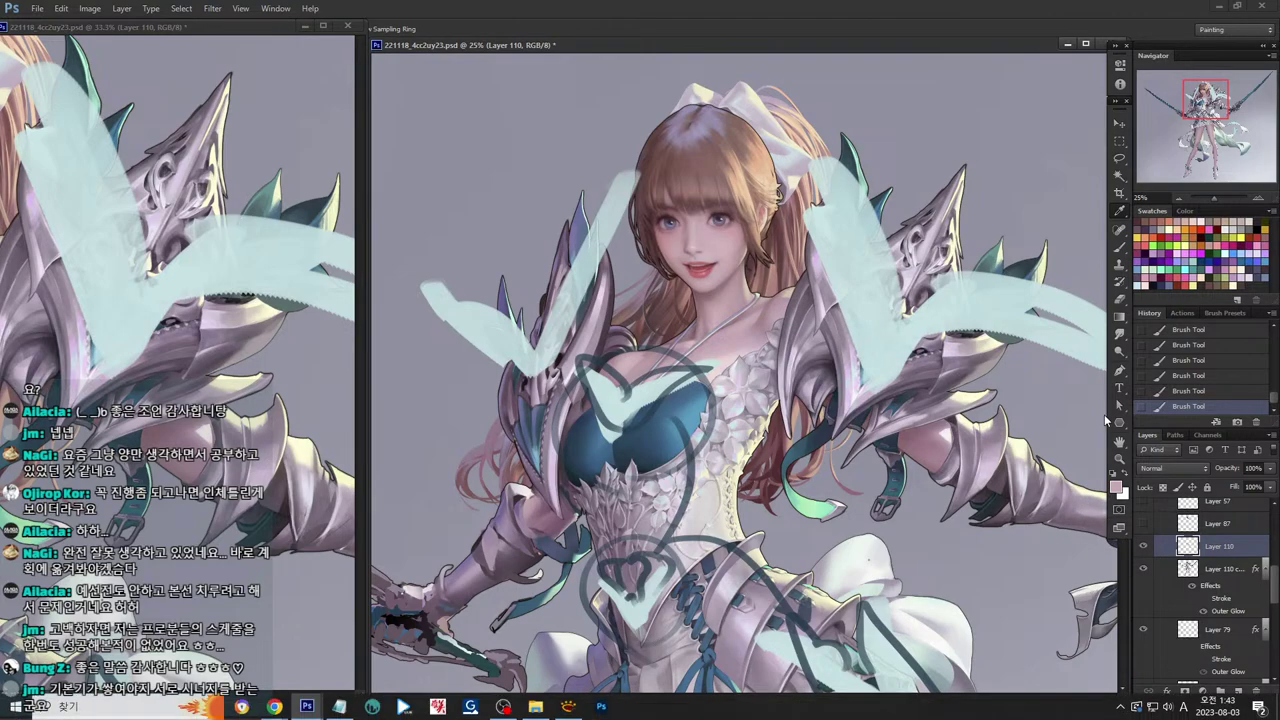
Return to the notes in Notepad and add the line "> 스포이드" below the colour remark.
click(340, 706)
drag(688, 392, 146, 214)
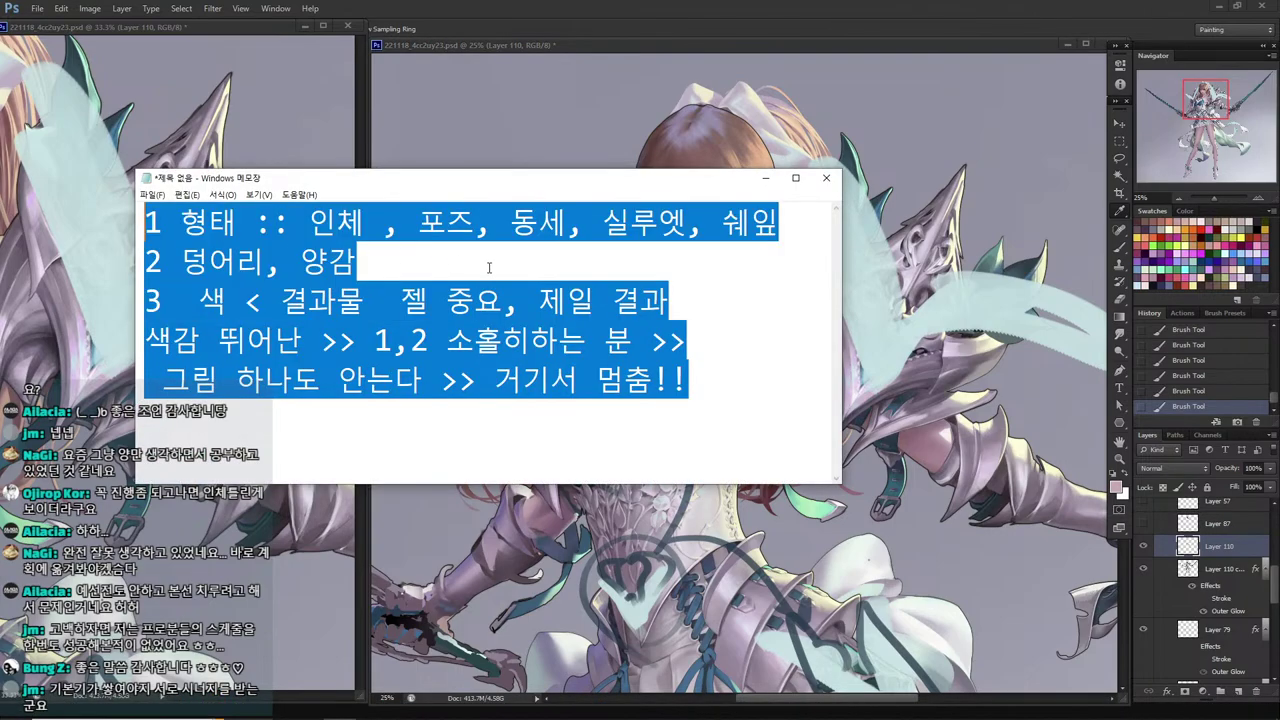
click(594, 300)
drag(708, 370, 620, 440)
click(723, 391)
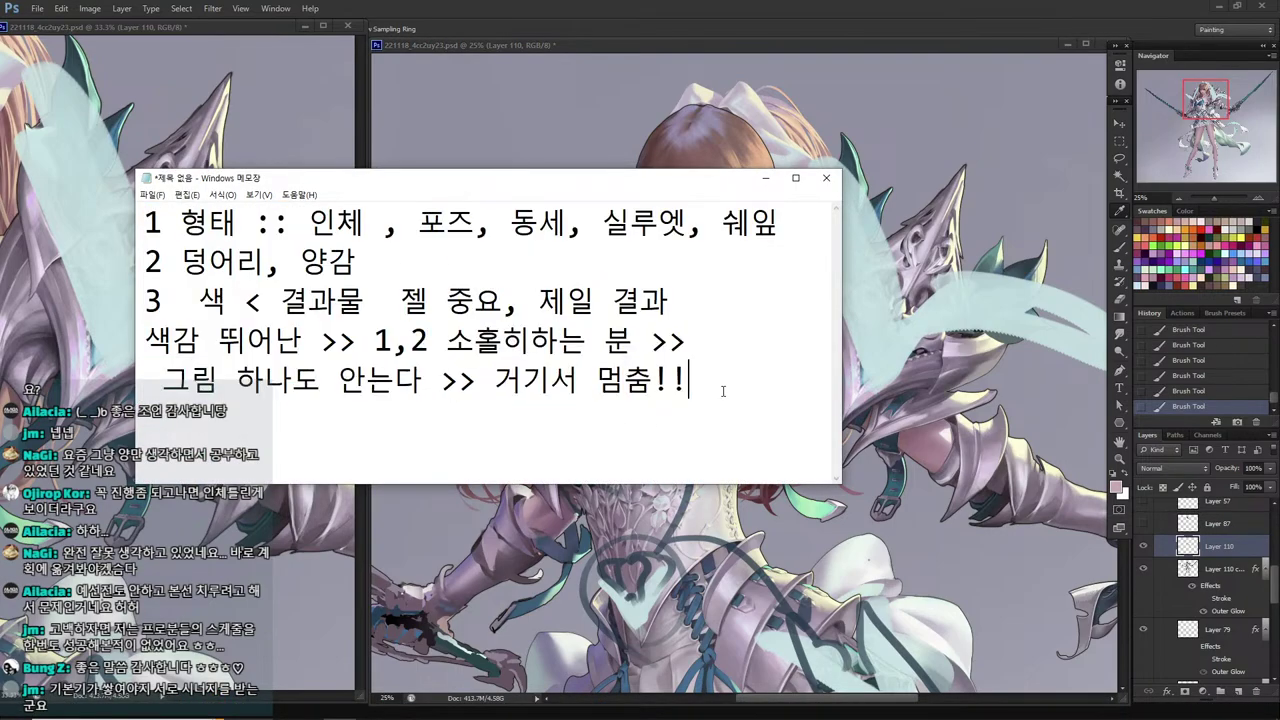
key(Return)
text(> ㅡ요이드)
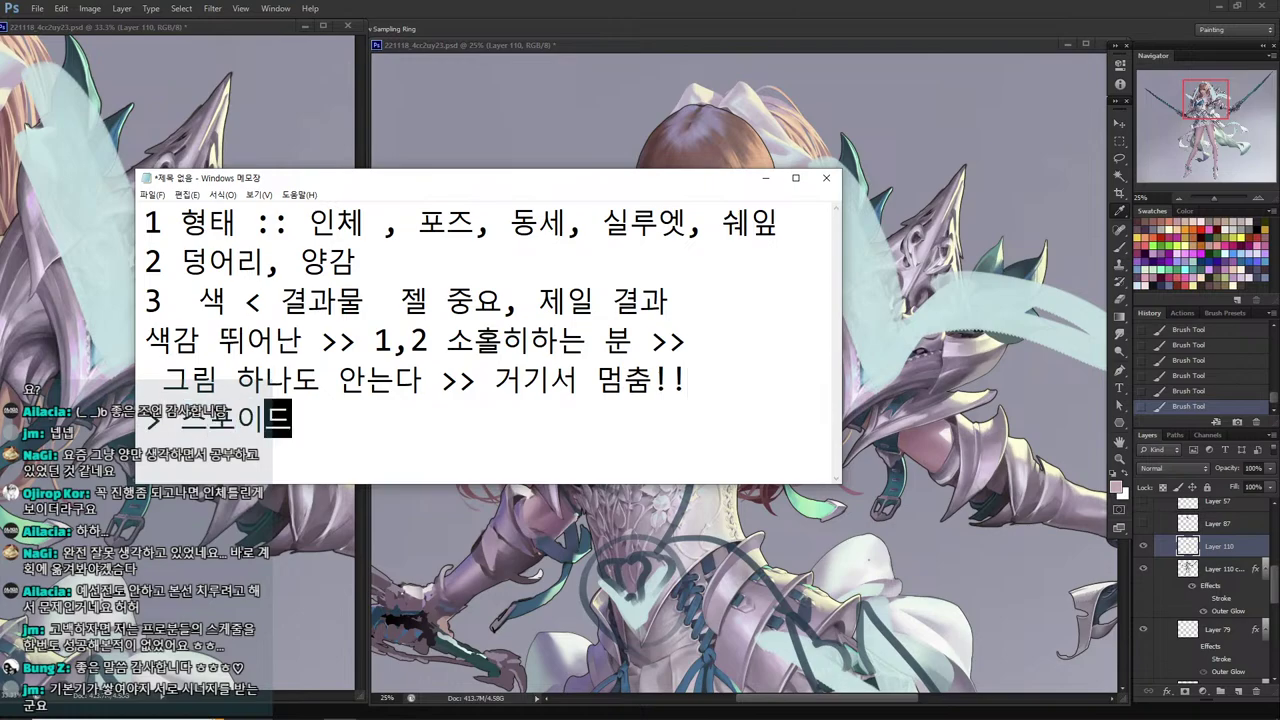
key(Return)
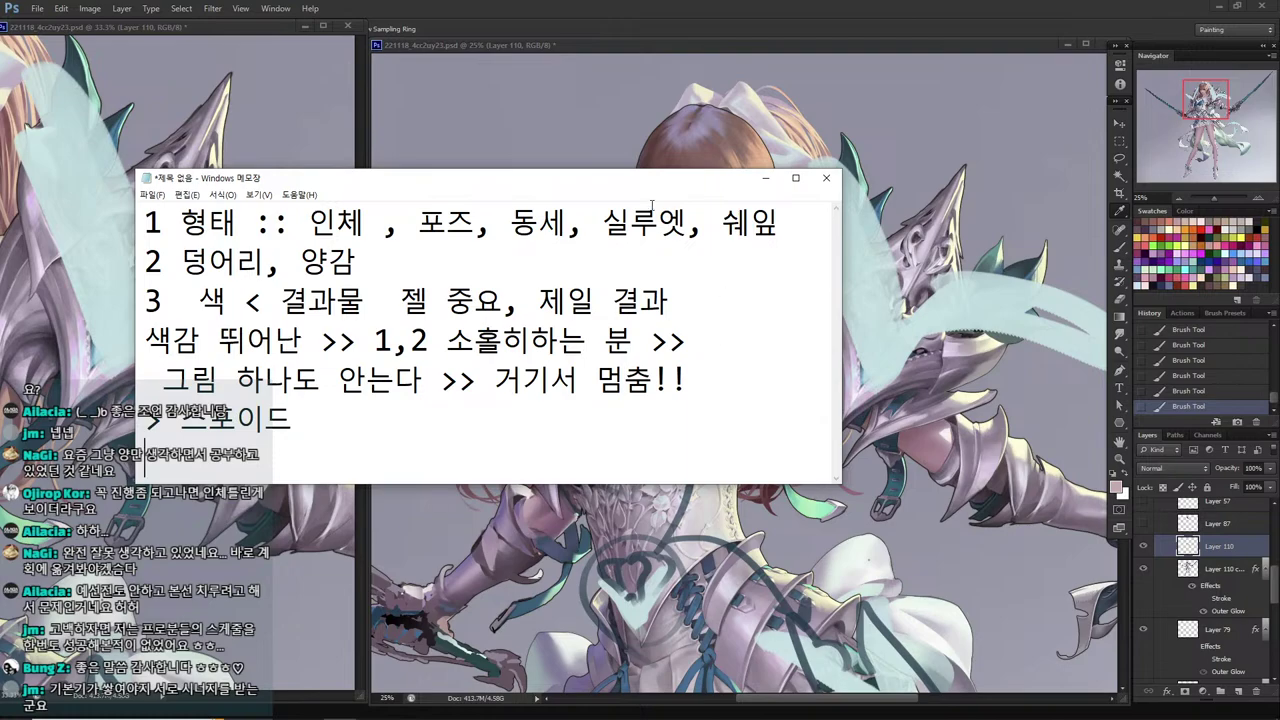
Move the notes window clear of the chat overlay, add the line "양 >> 질", and make the window taller.
drag(648, 189, 796, 92)
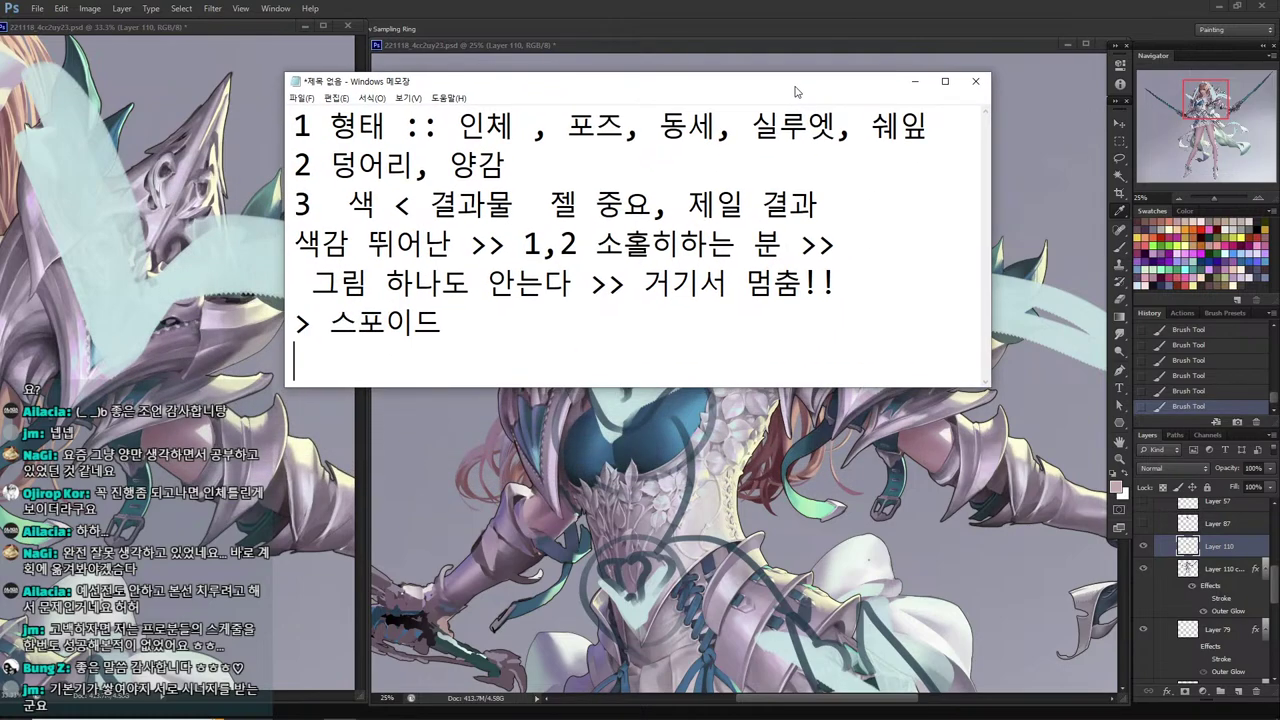
text(양 >> 질)
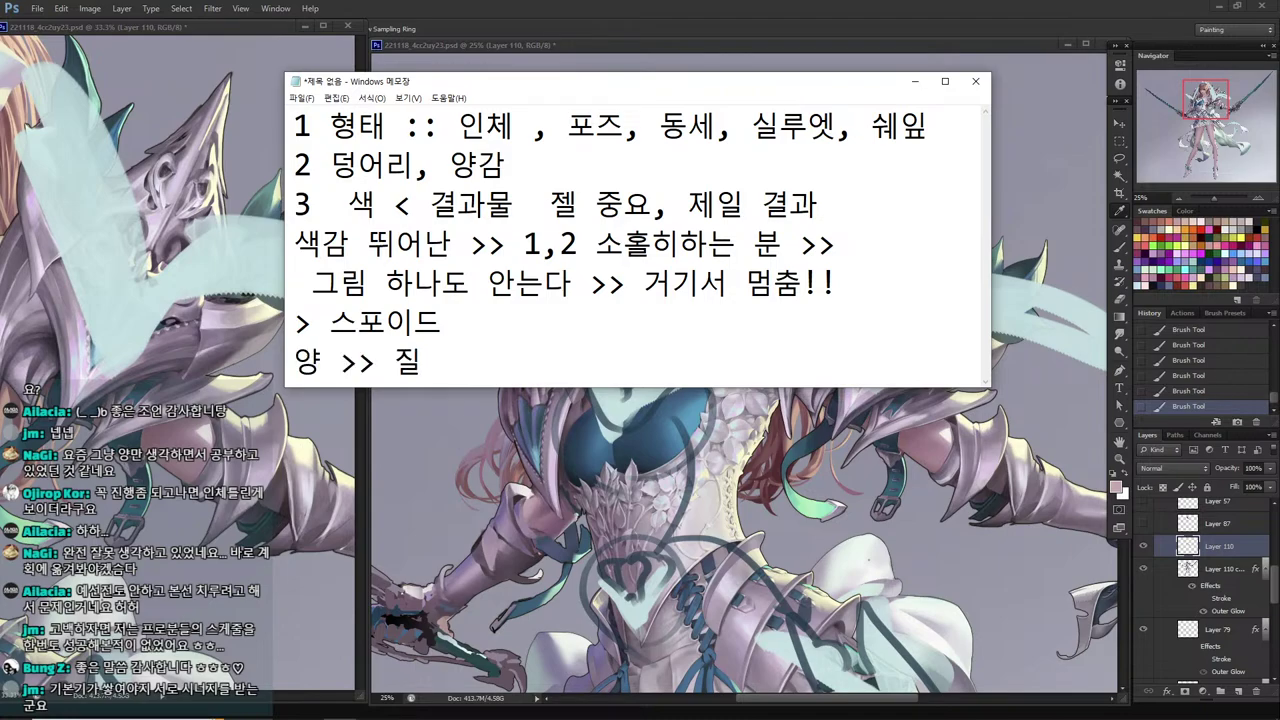
drag(786, 389, 805, 487)
Leave a blank line below "양 >> 질" and write "1회 시도 >> 질 좋은거".
key(Return)
key(Return)
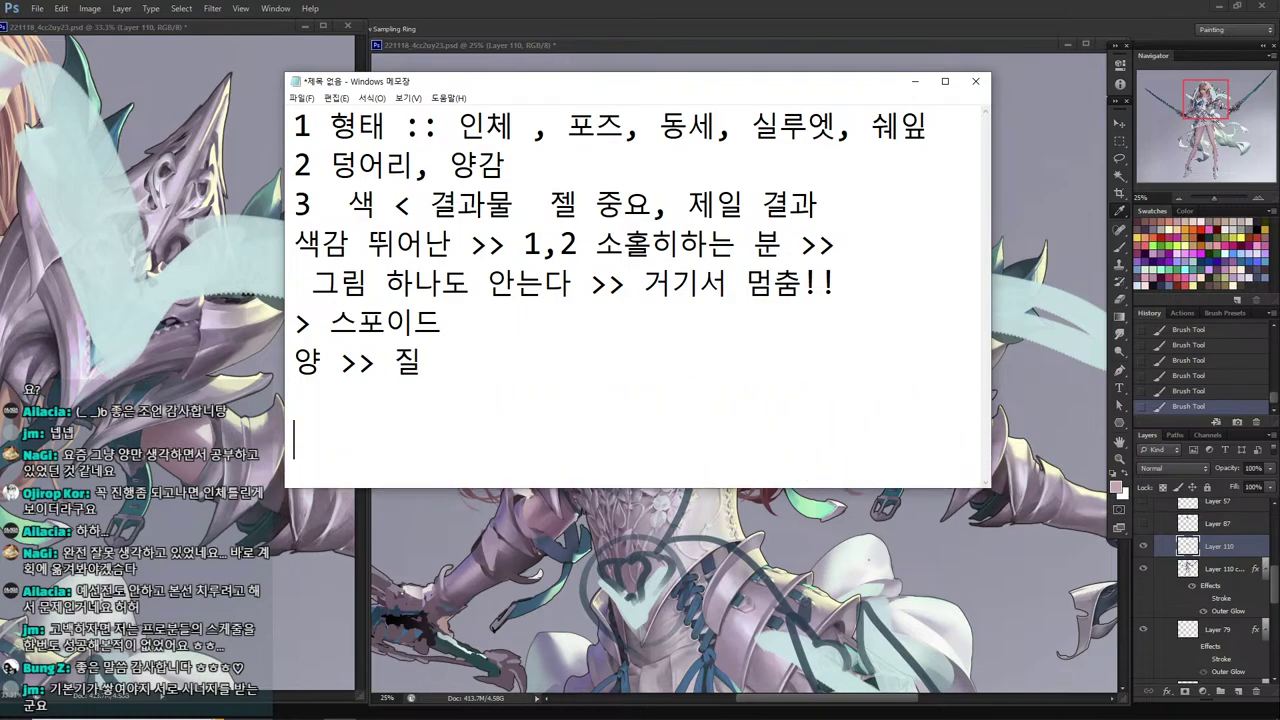
text(1회 )
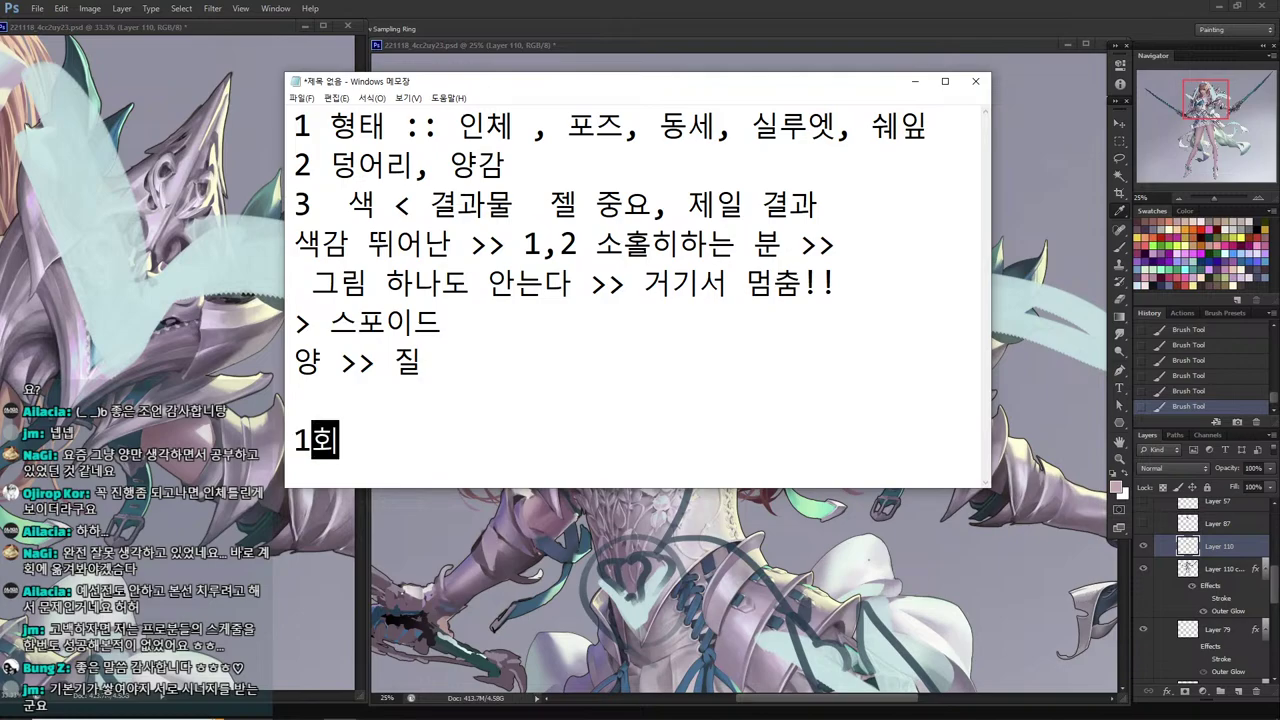
text(시도 >> ㄹ)
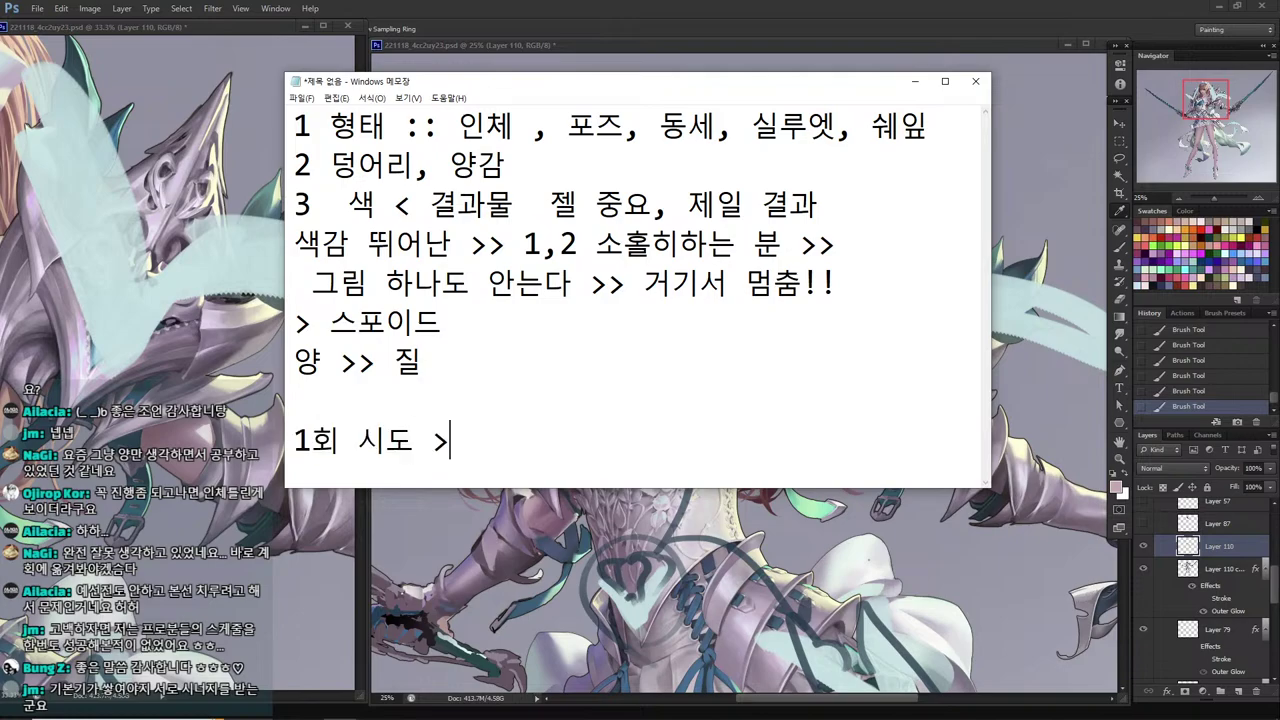
text(로또)
key(BackSpace)
key(BackSpace)
text(질 좋은거)
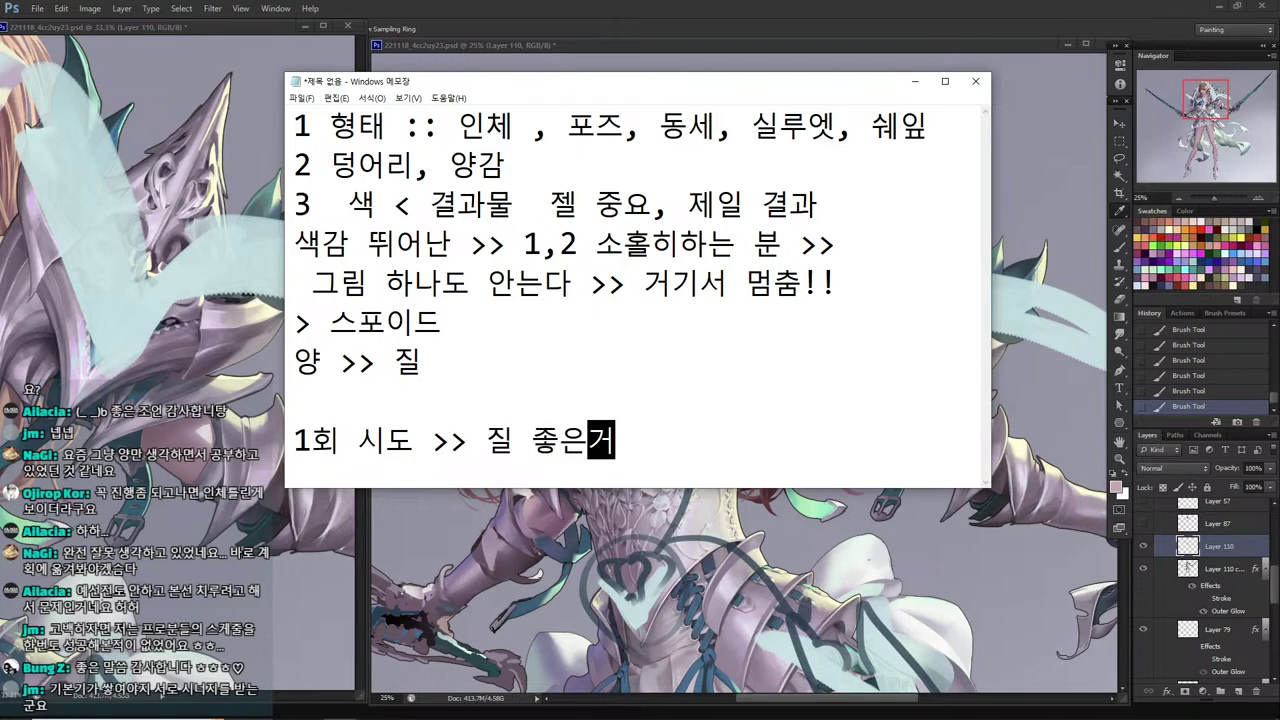
Complete the "1회 시도" line with ">>운이 좋은거" and start a new line below it.
text( <>>)
key(BackSpace)
key(BackSpace)
key(BackSpace)
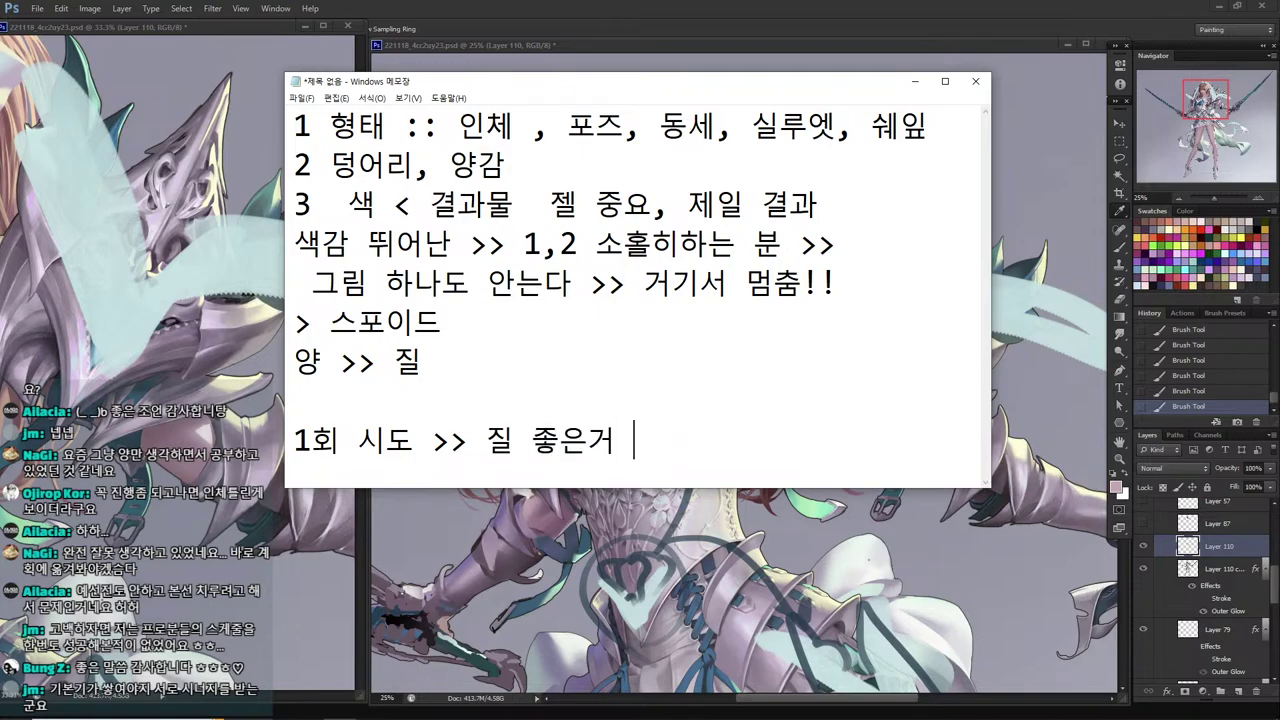
text(>>운이 좋은)
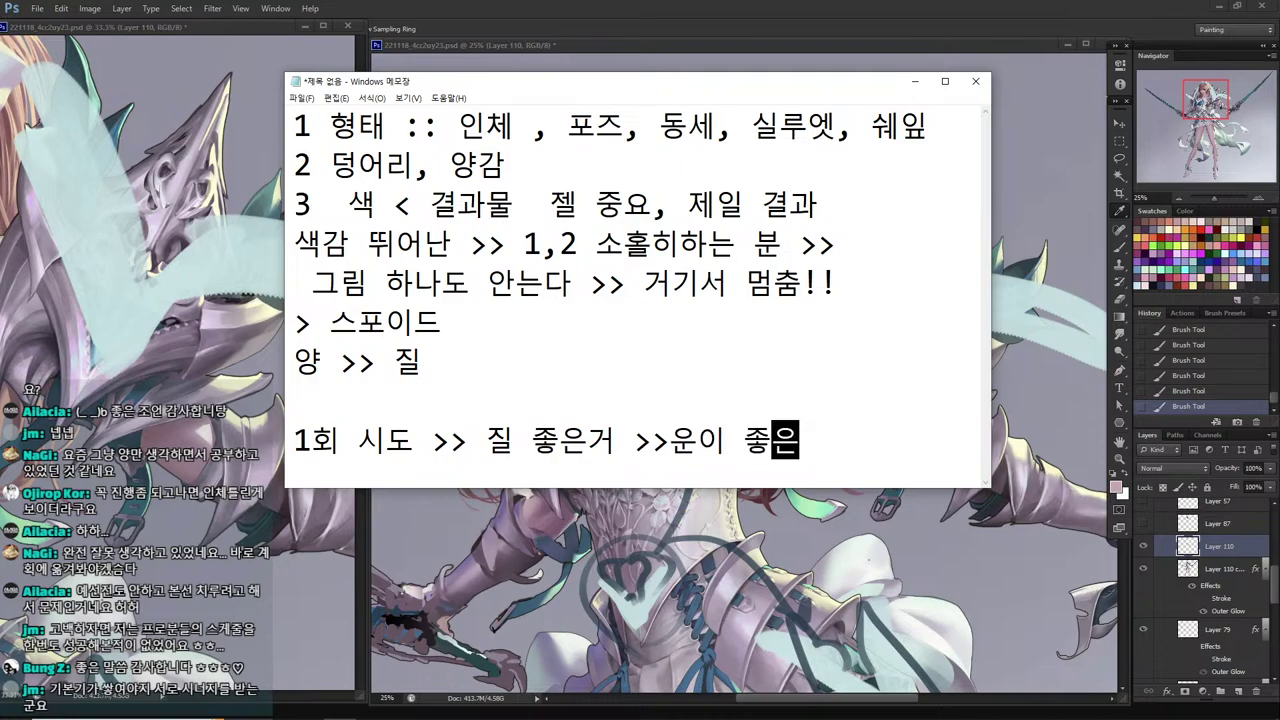
text(거)
key(Return)
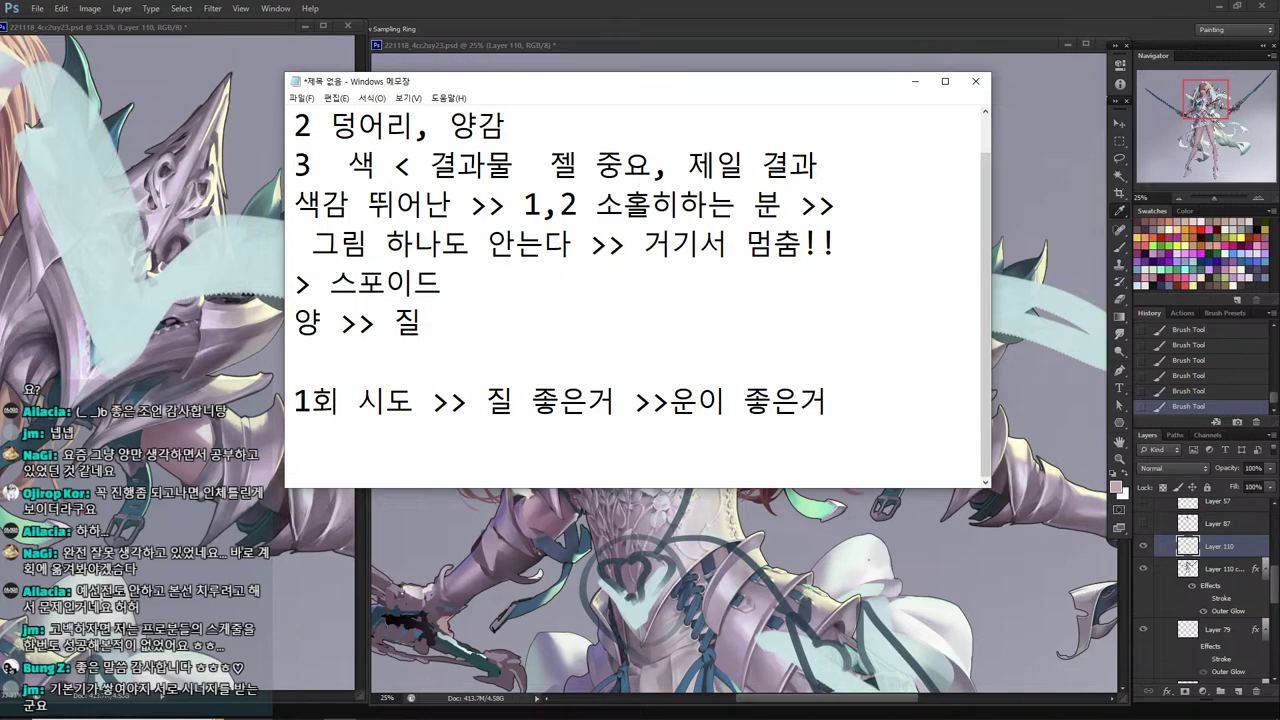
Write "20~40 >> 좋은걸 골라내기," on the new line below the "1회 시도" line.
text(40)
key(BackSpace)
key(BackSpace)
text(20~40)
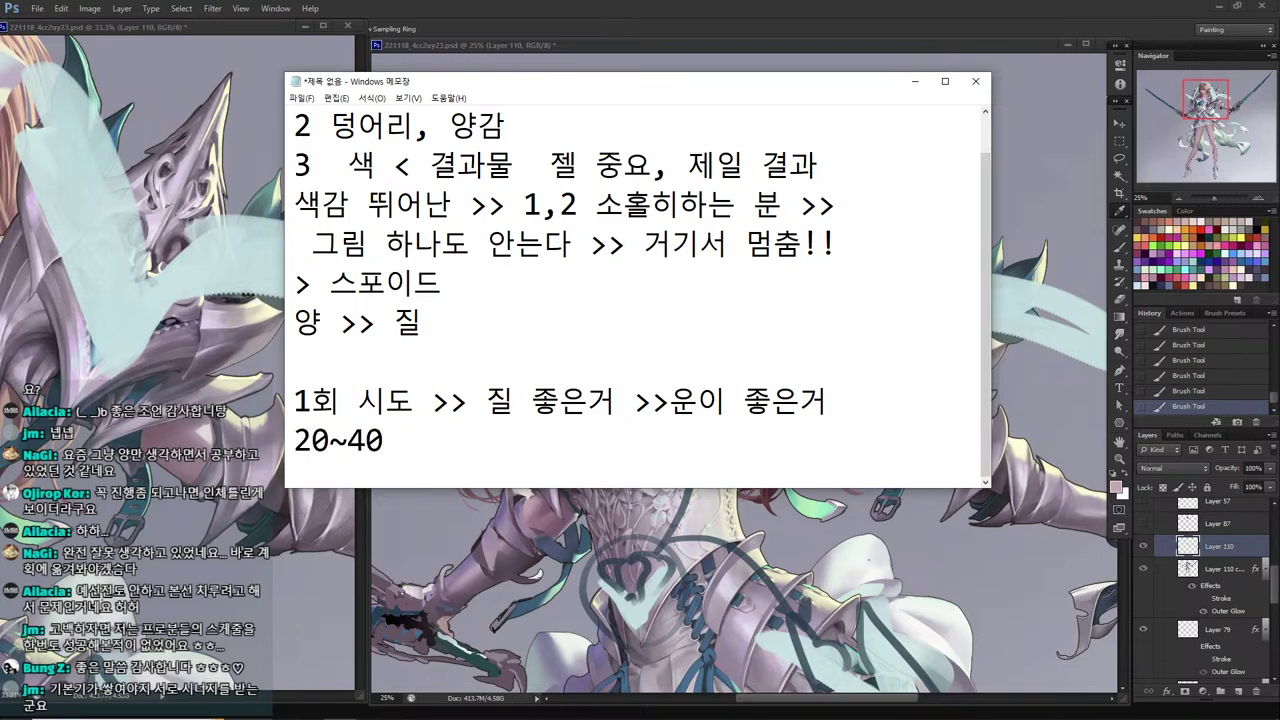
text( >> 좋은ㄱ)
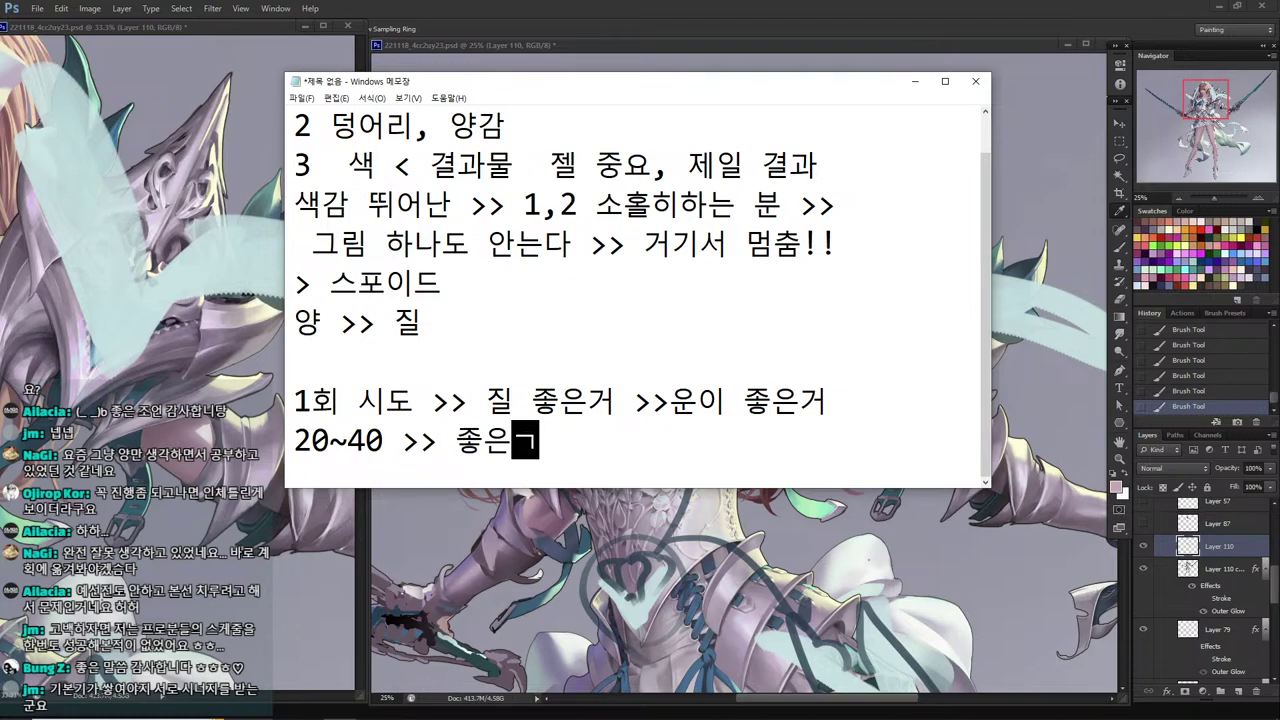
text(걸 골라내기)
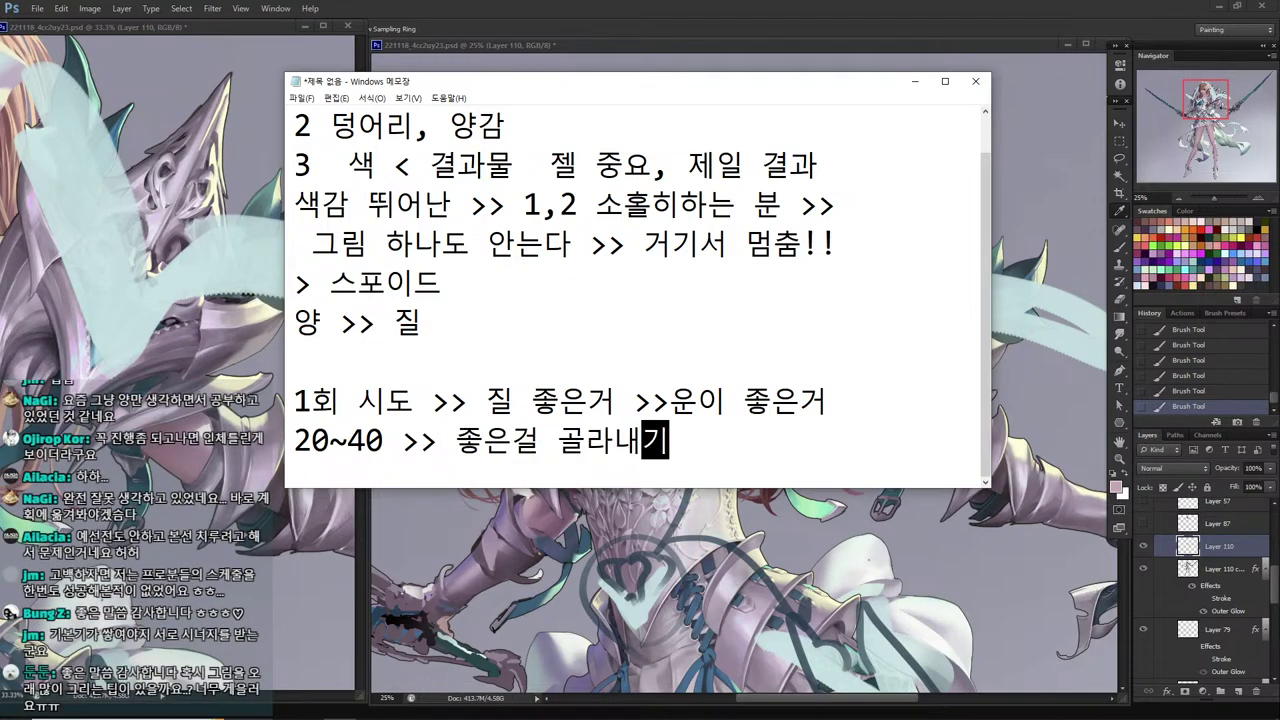
text(,)
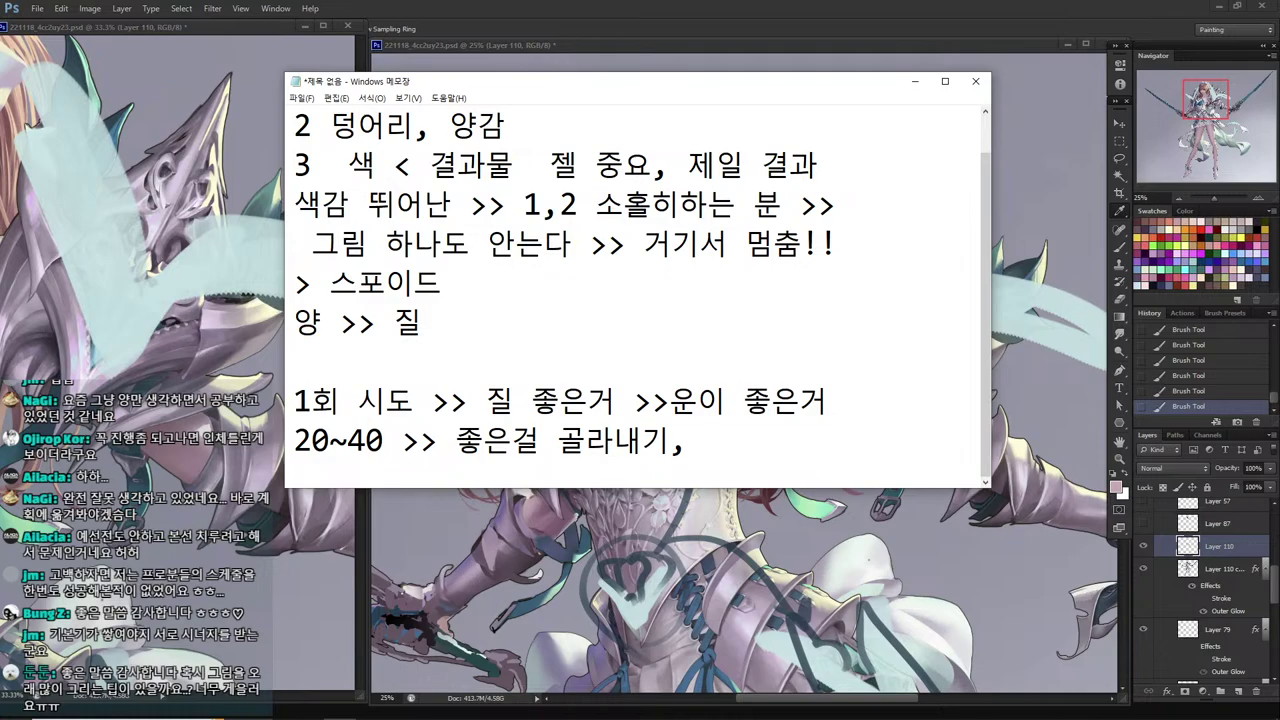
Continue the "20~40" line with "3> 다듬기 > 1개고르기".
text( 3> )
text(더)
key(BackSpace)
key(BackSpace)
text(다듬기 )
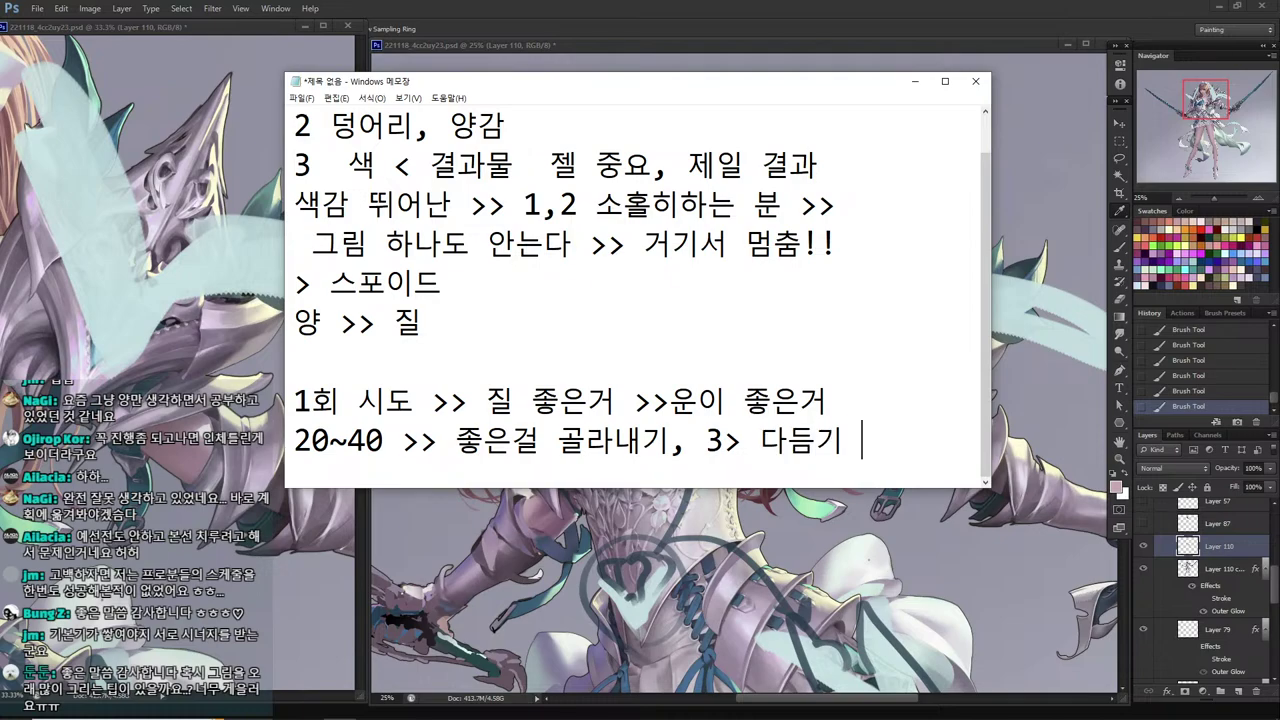
text(> 1개골)
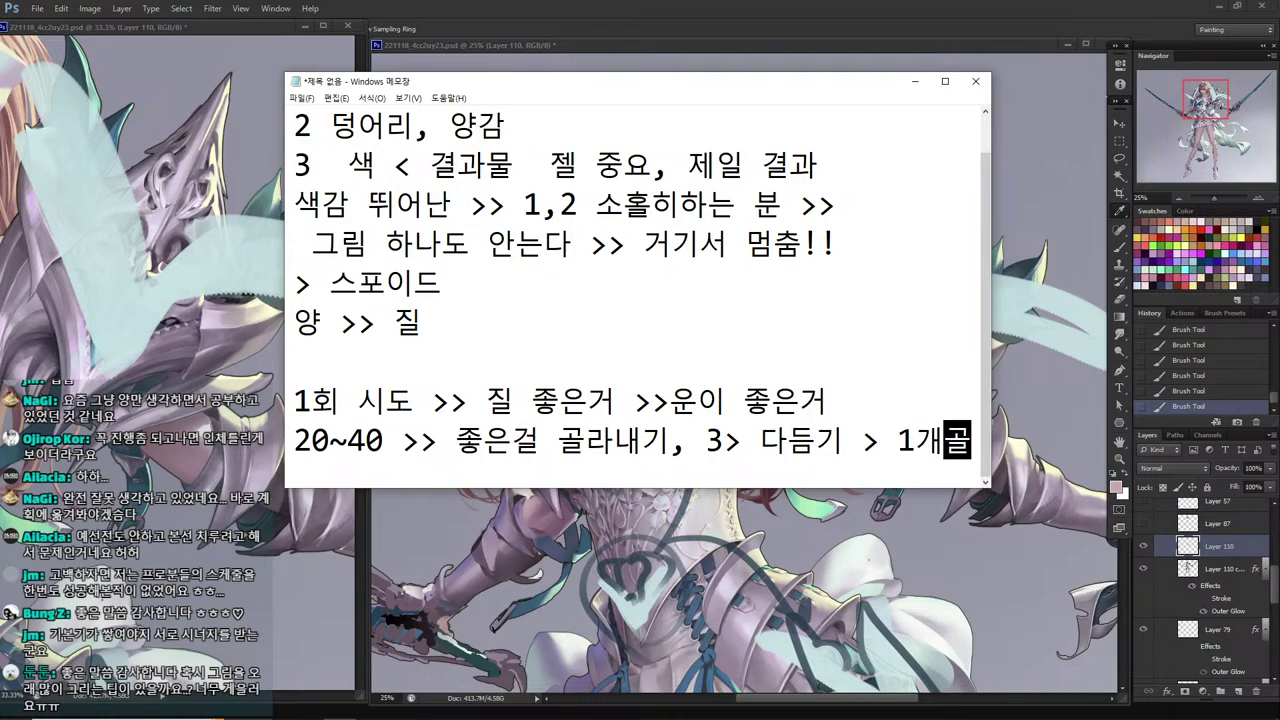
text(르기)
Select the wrapped "20~40" line and widen the notes window so the line fits on one row.
key(Up)
key(Left)
key(Left)
key(Left)
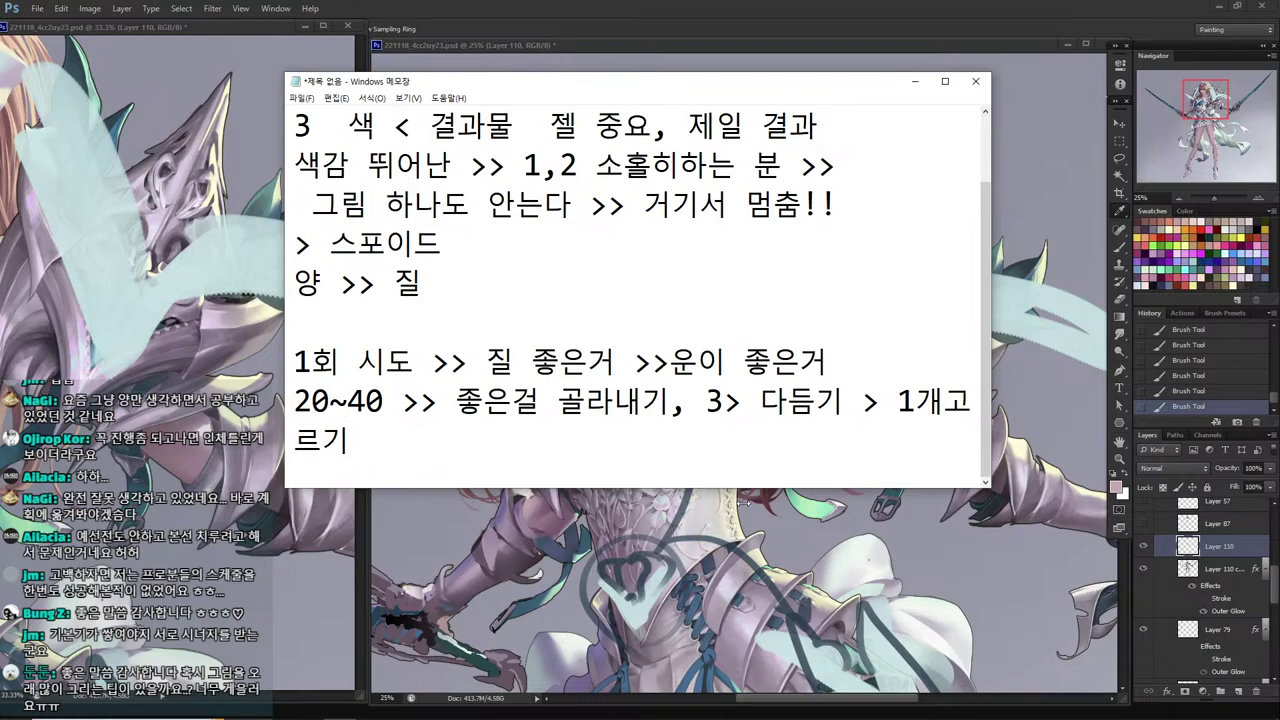
drag(505, 452, 294, 402)
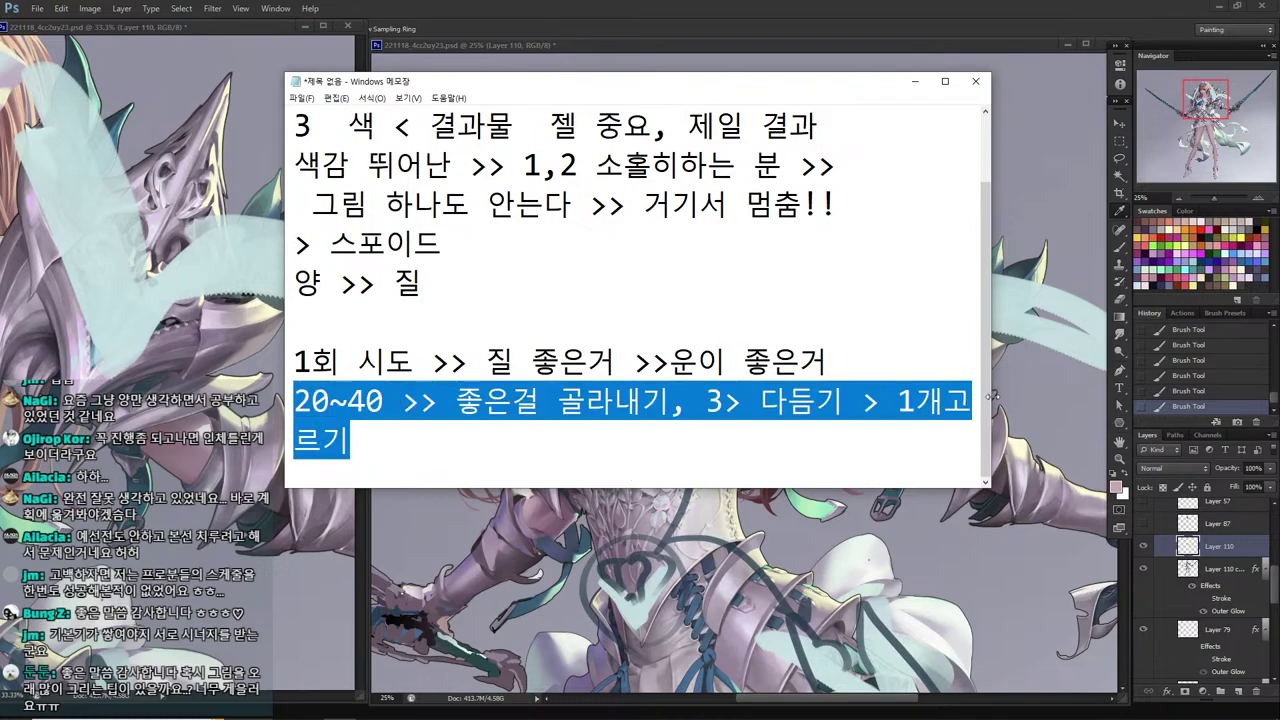
drag(990, 396, 1109, 400)
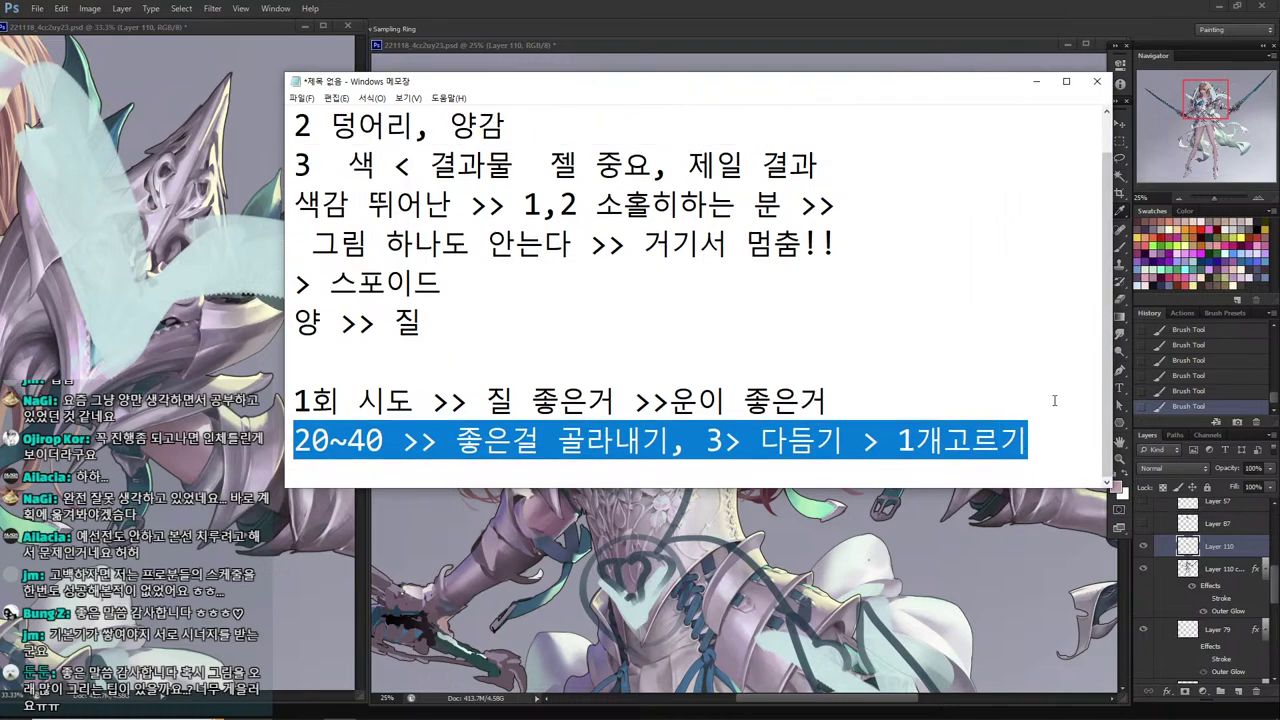
Highlight the stages of the "20~40" line in turn: "좋은걸 골라내기", "3>" and "1개고르기".
click(564, 445)
drag(684, 446, 278, 450)
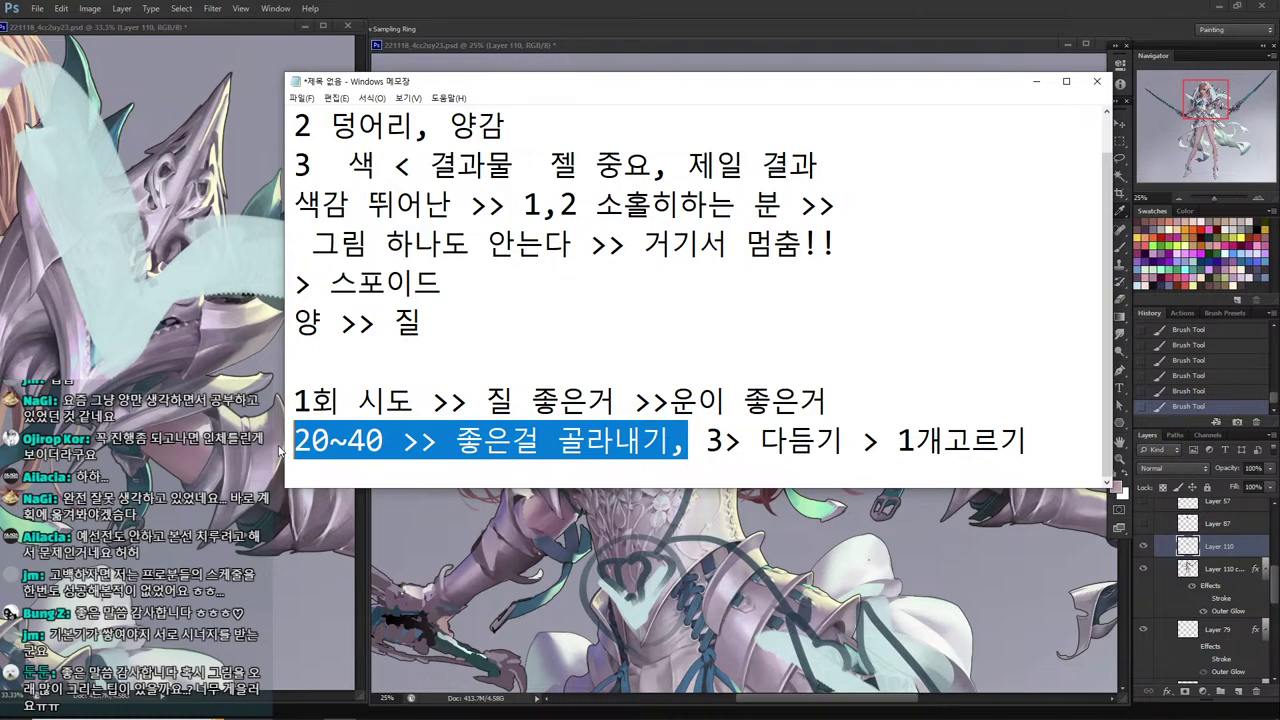
drag(707, 446, 742, 446)
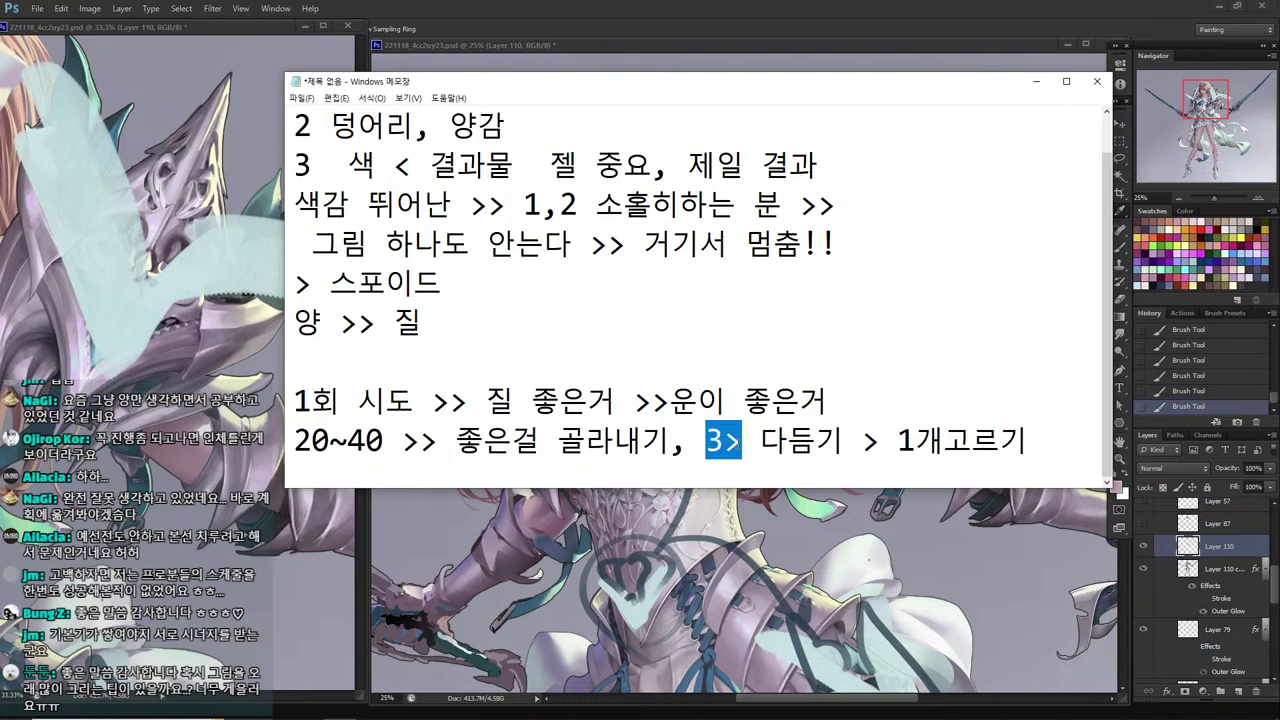
drag(898, 442, 944, 442)
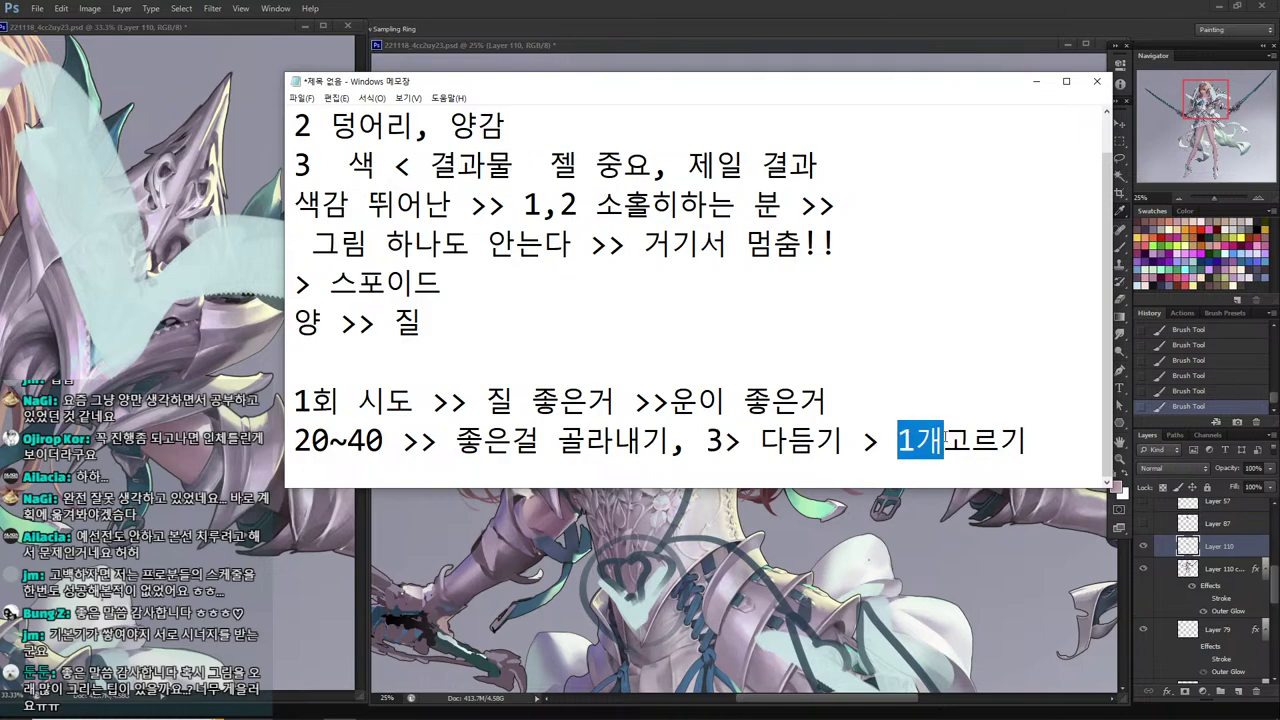
click(1060, 432)
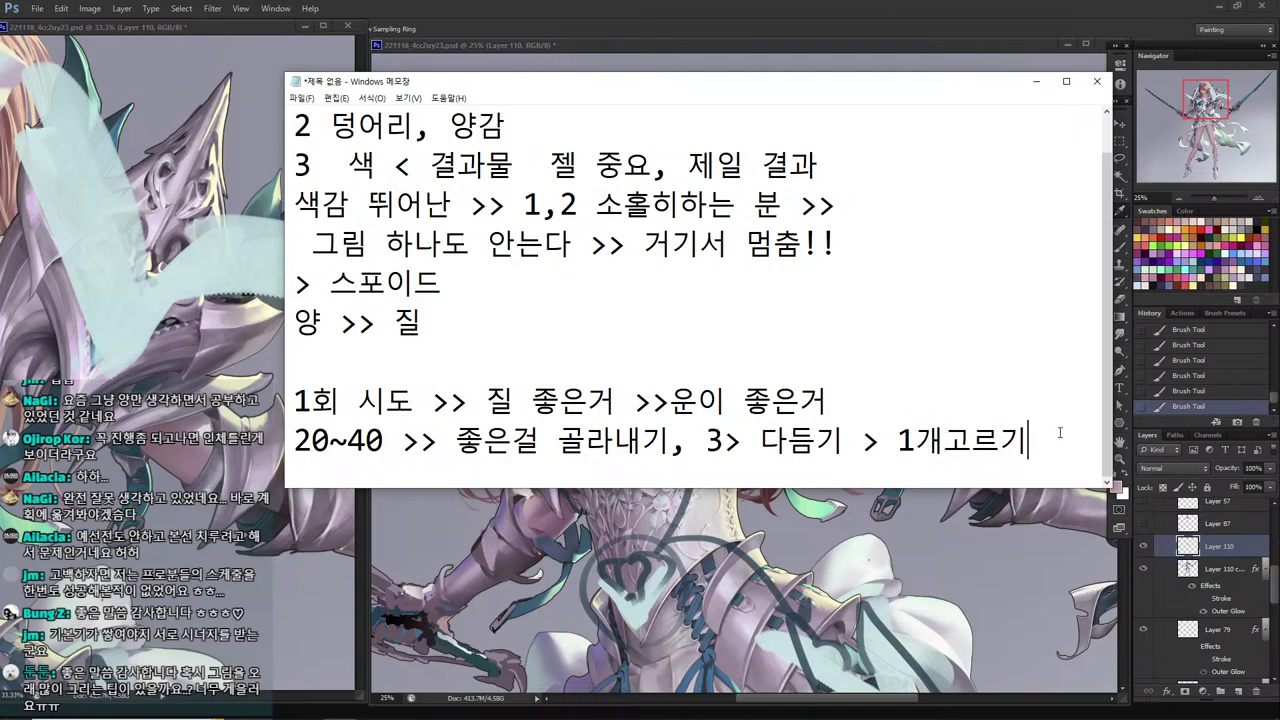
drag(294, 442, 485, 442)
click(690, 442)
drag(690, 442, 744, 442)
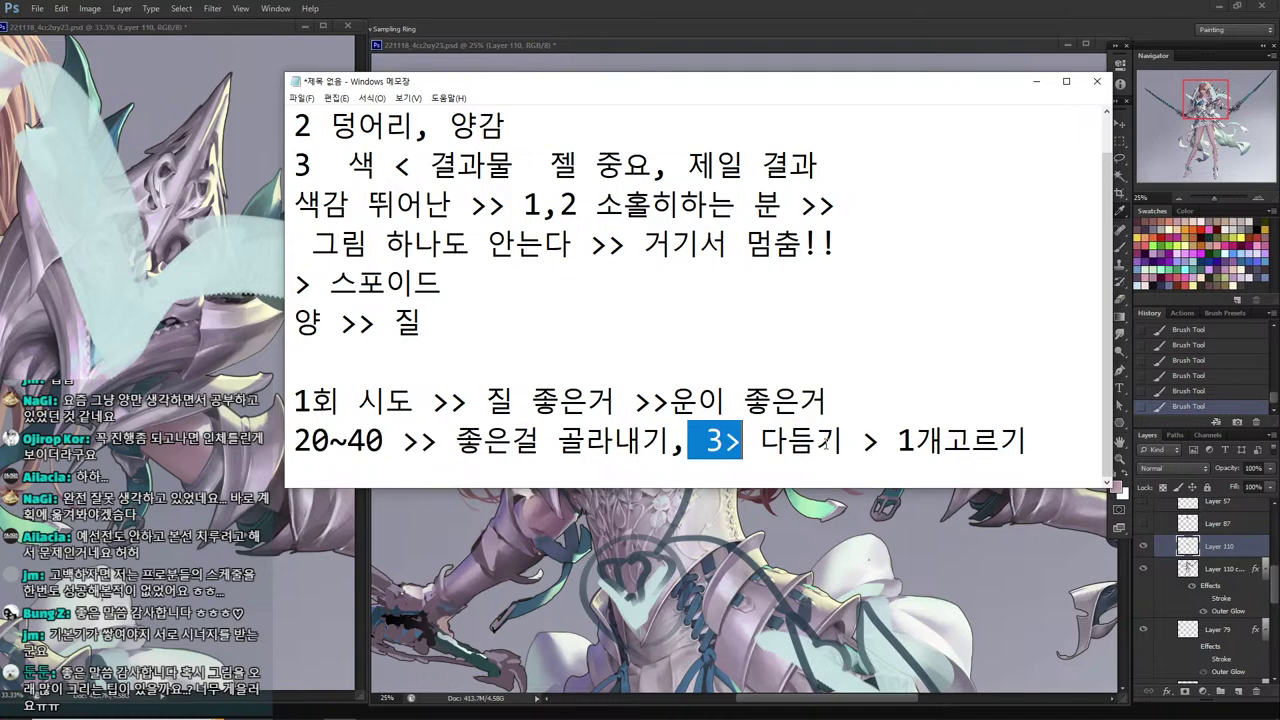
click(882, 442)
drag(885, 444, 1030, 441)
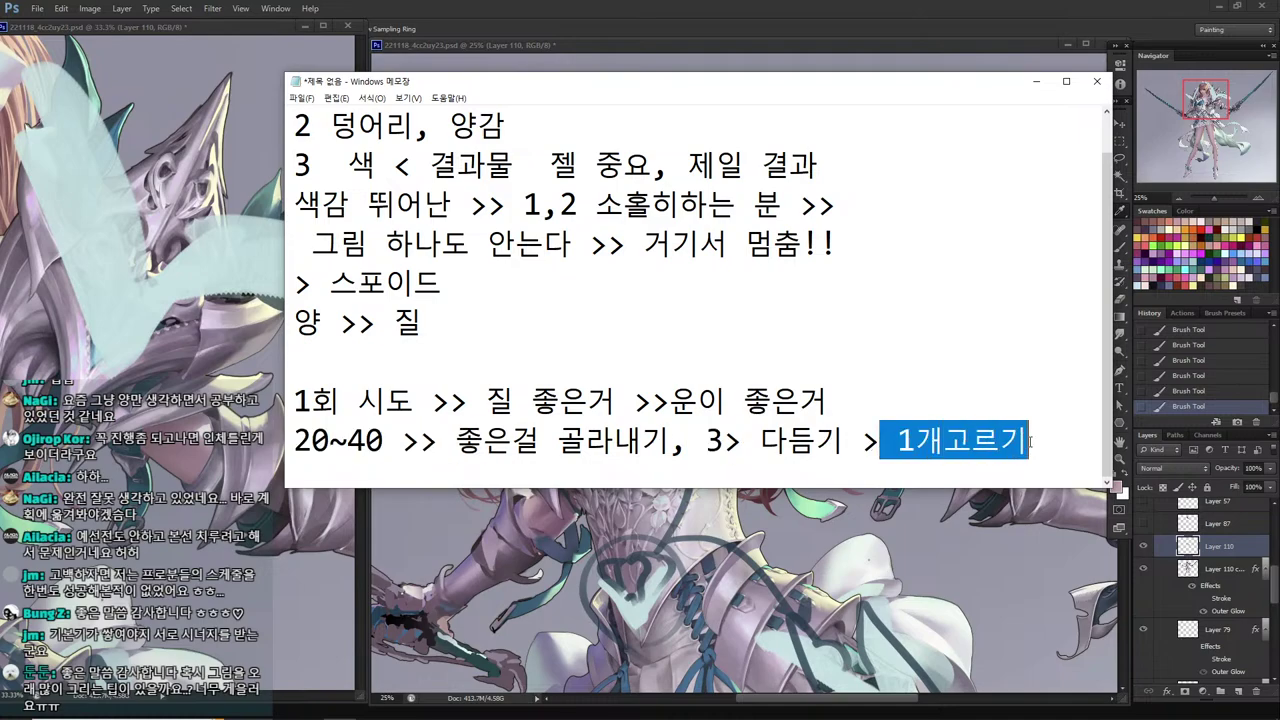
Highlight the whole "20~40" line, and compare its starting range with the final single pick.
click(293, 444)
drag(668, 442, 690, 442)
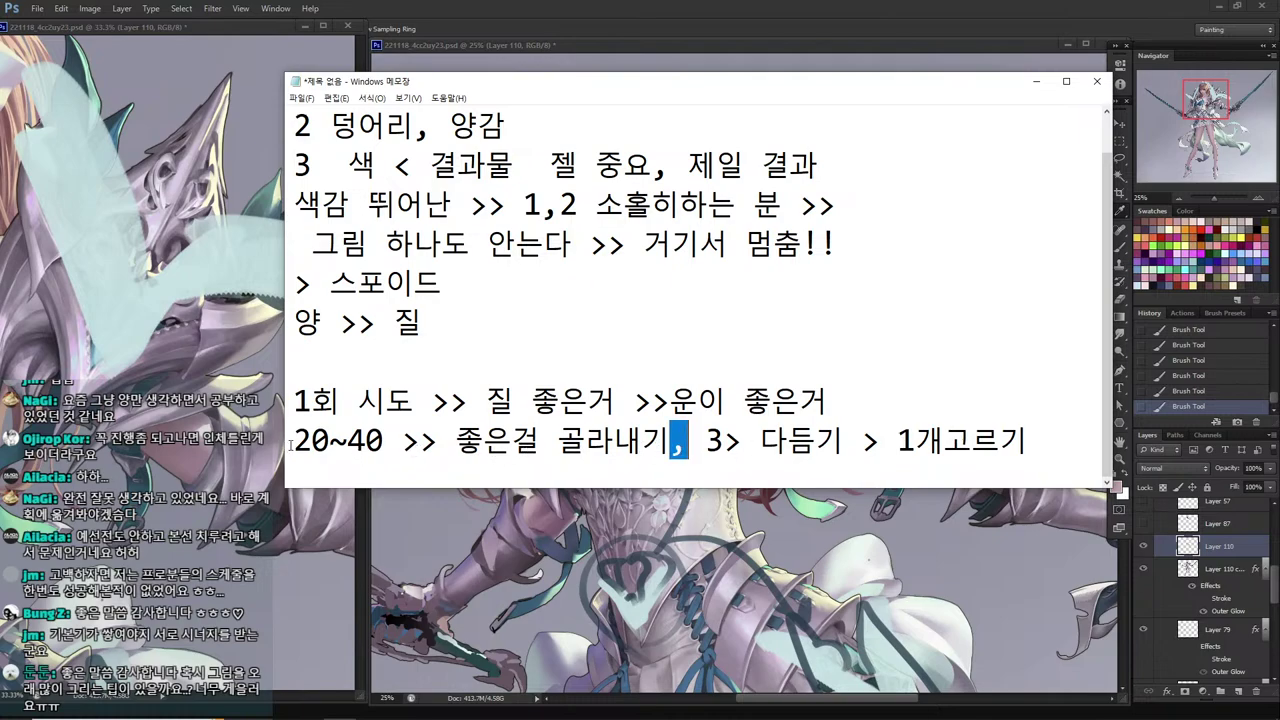
drag(290, 446, 1056, 418)
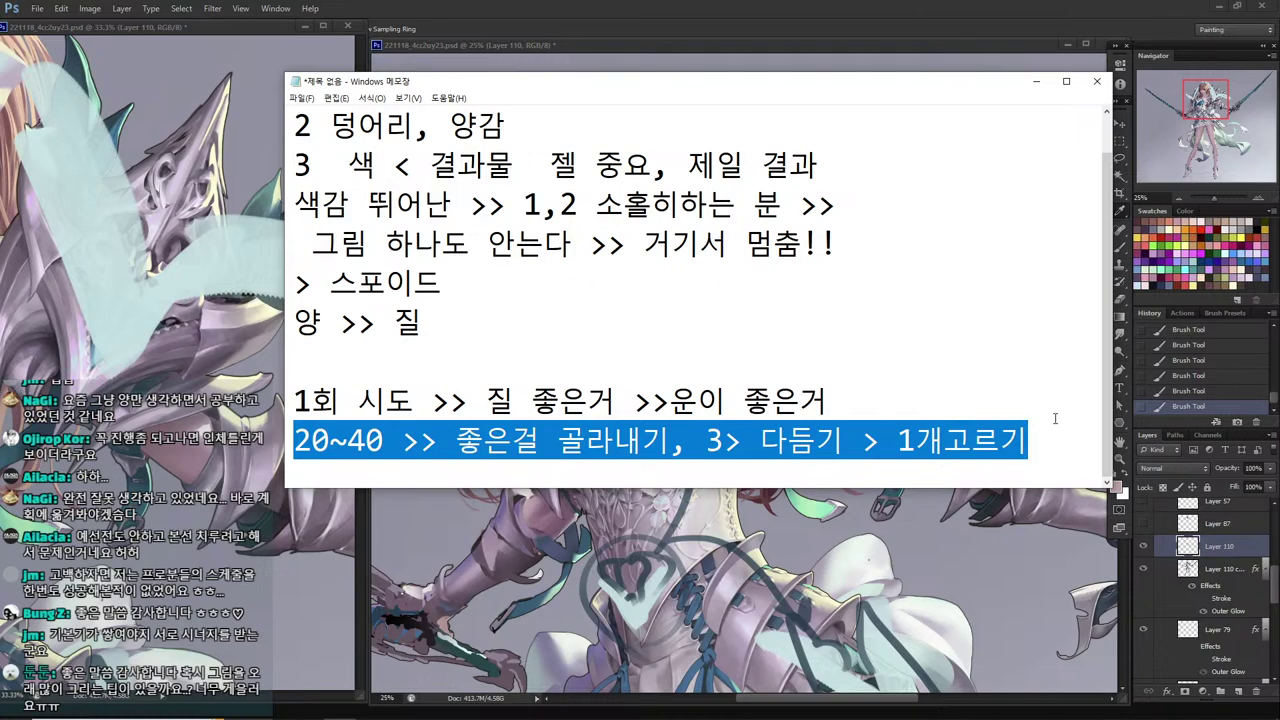
drag(404, 443, 294, 443)
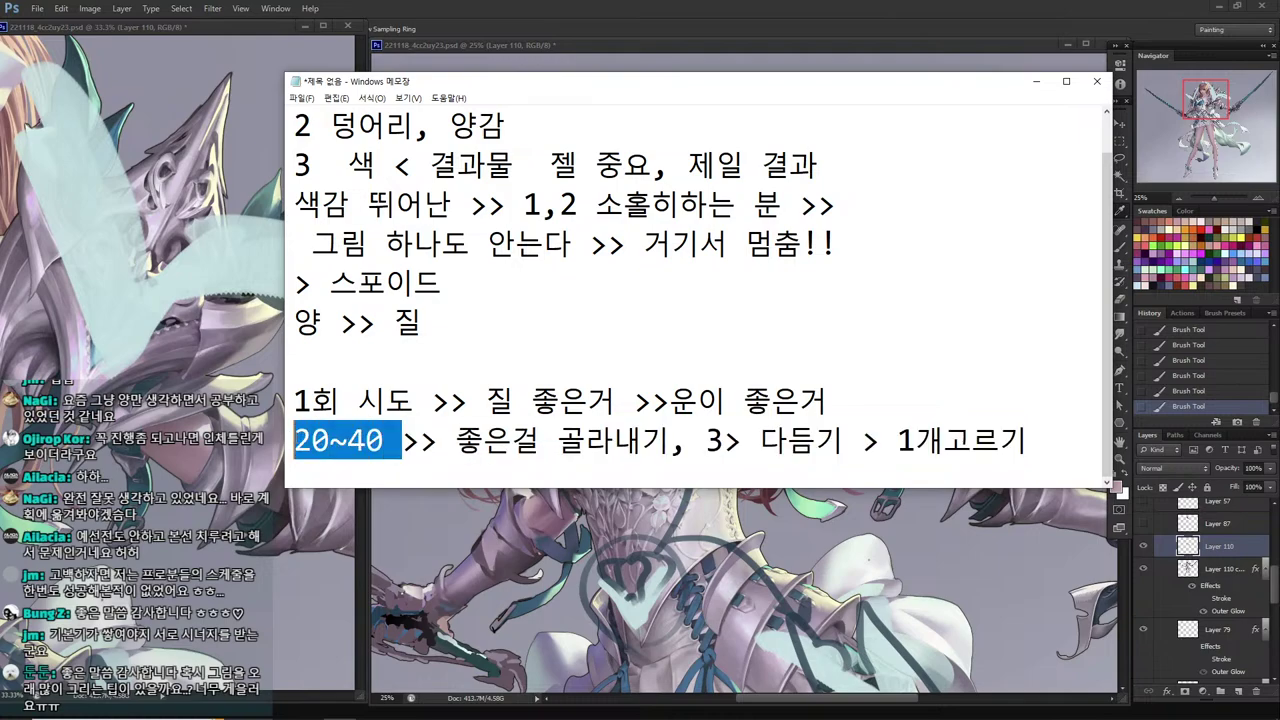
drag(916, 443, 1000, 443)
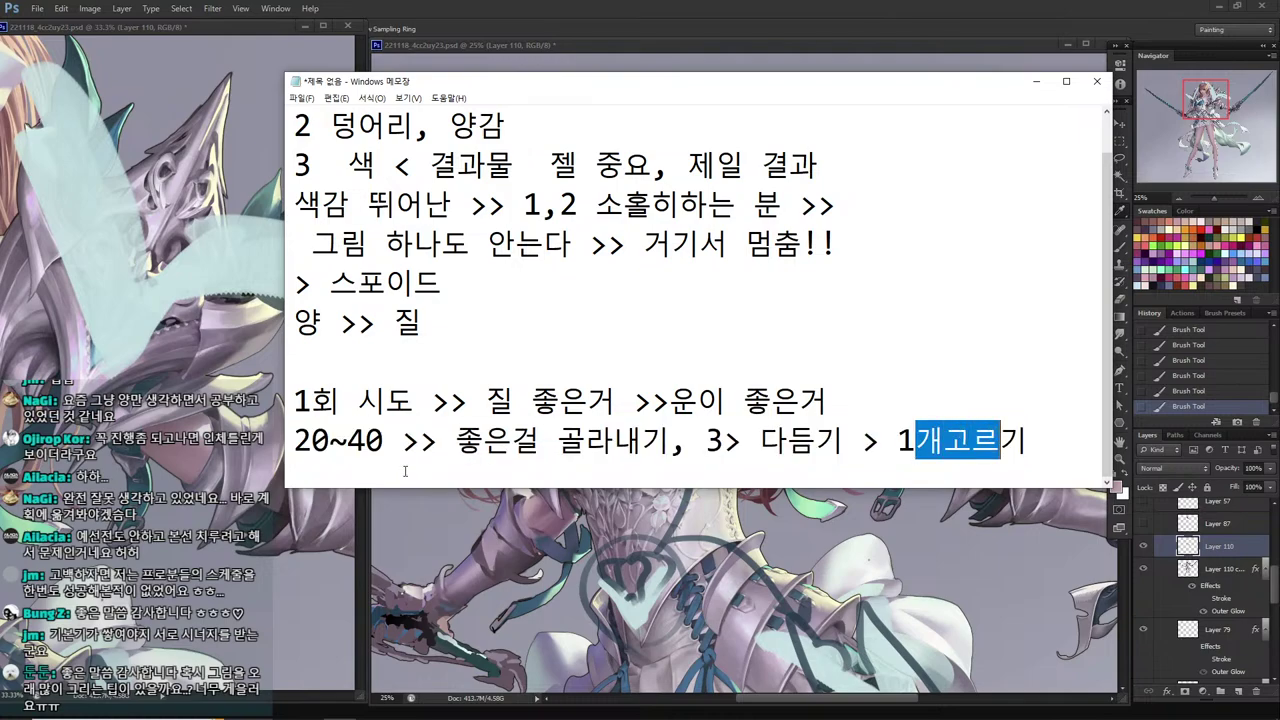
drag(402, 443, 294, 443)
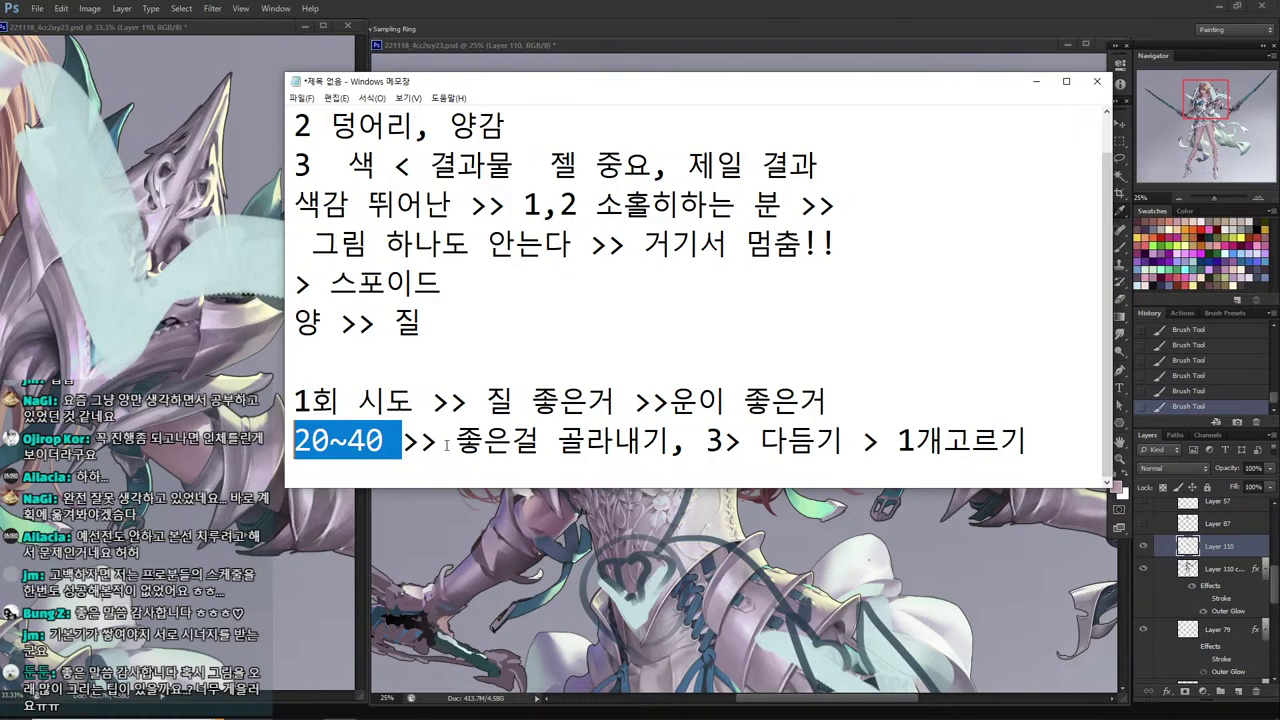
click(386, 466)
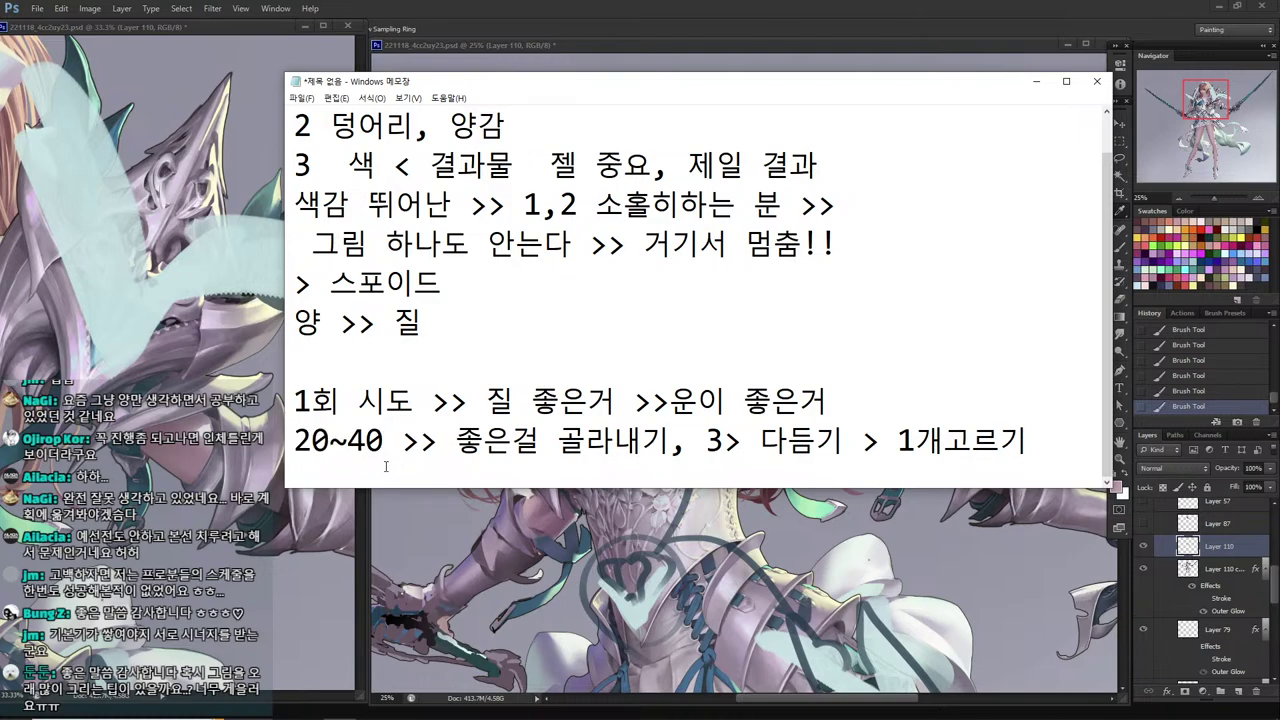
Add the number list "41,42,43,44,'65'" on a new line below the "20~40" line.
key(End)
key(Return)
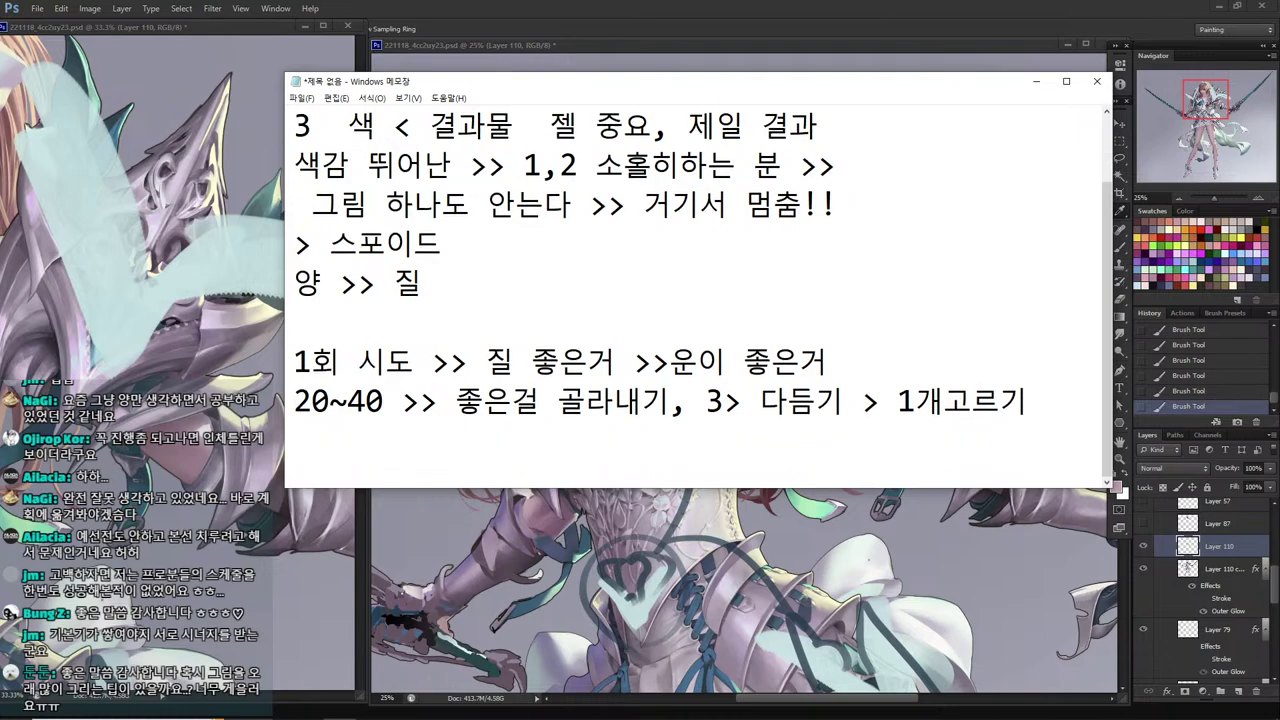
text(41)
text(,42)
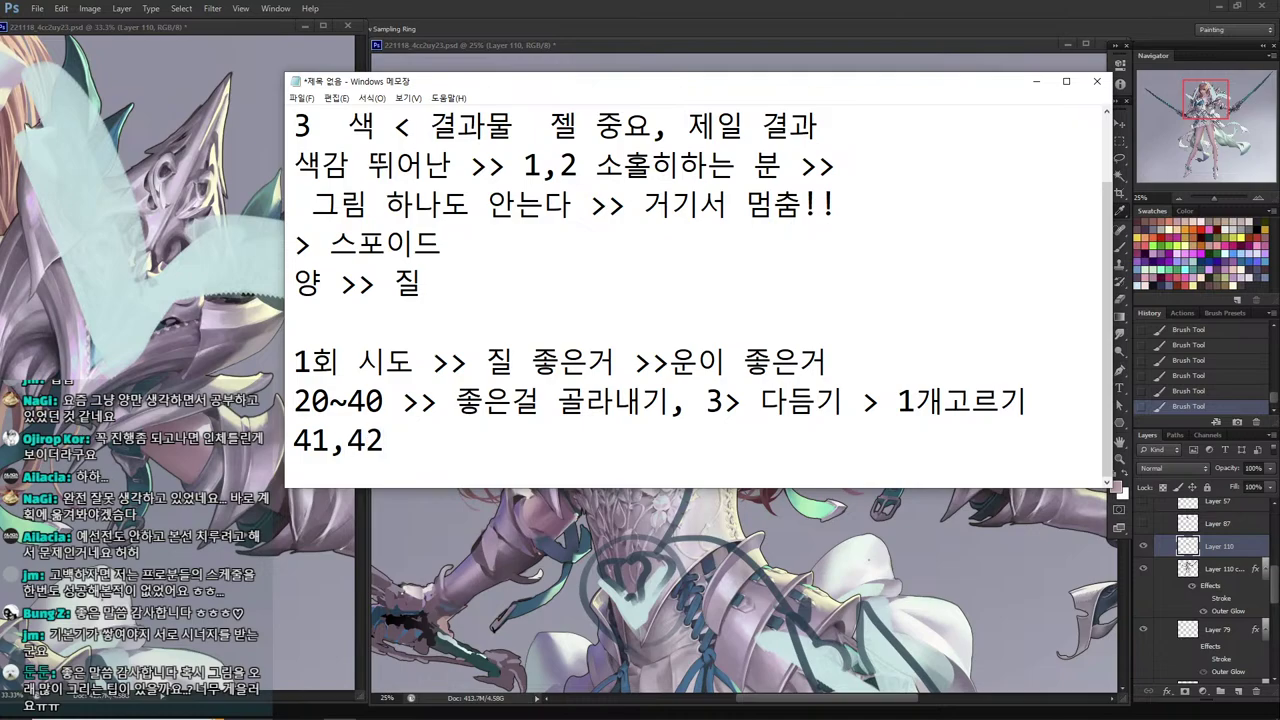
text(,43,44,)
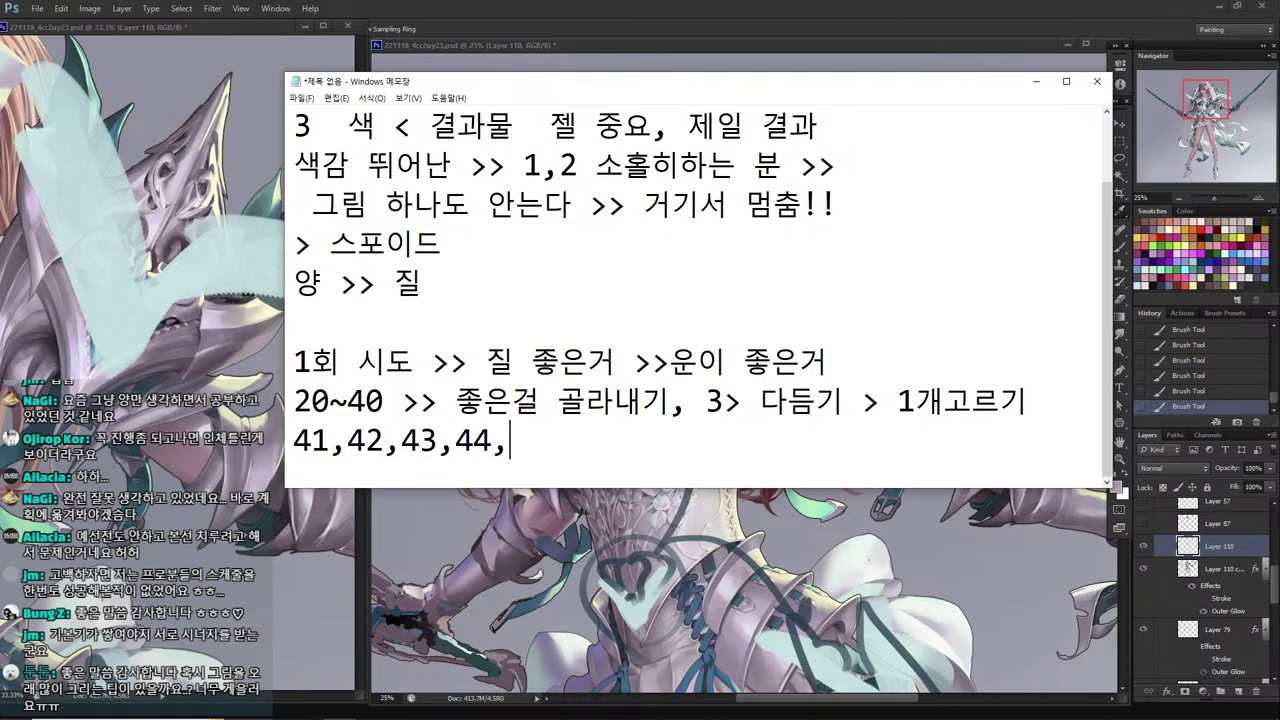
text(55)
key(BackSpace)
key(BackSpace)
text(65')
key(Left)
key(Left)
key(Left)
text(')
Add the line "1,2,3 >>>>>>>>" below the number list.
key(Return)
text(1,)
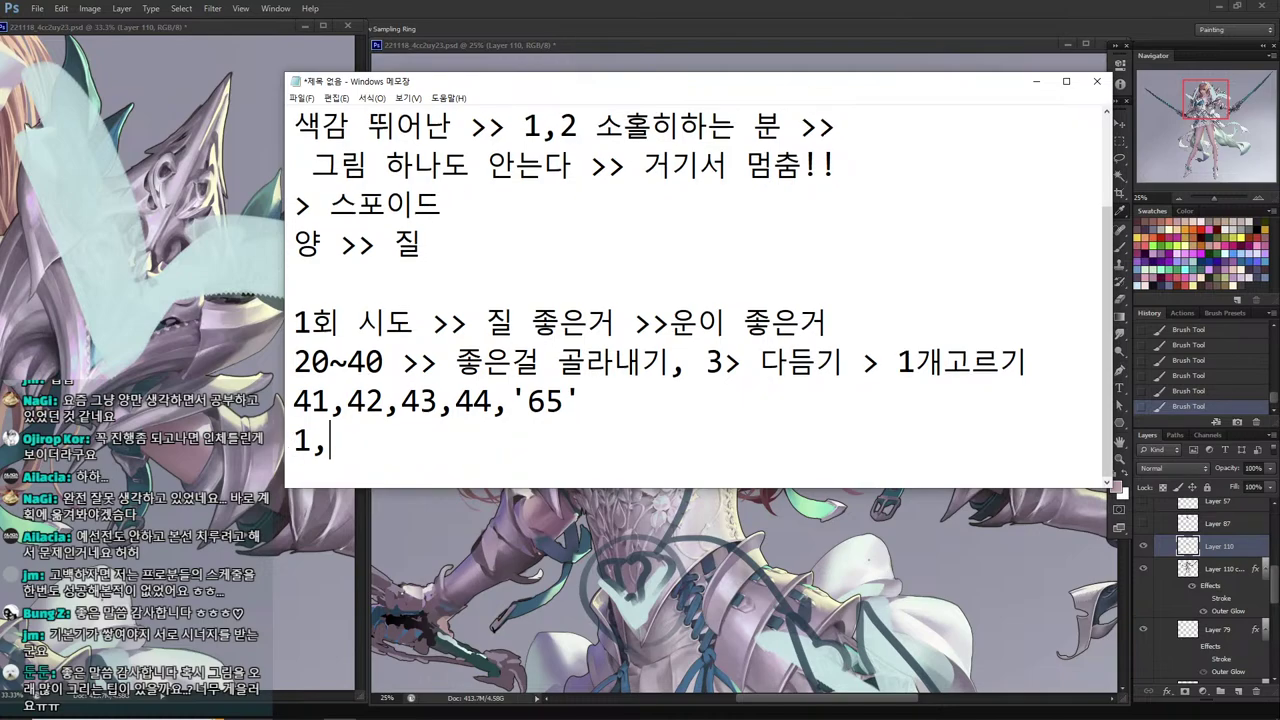
text(2,3 >>>>>>>>)
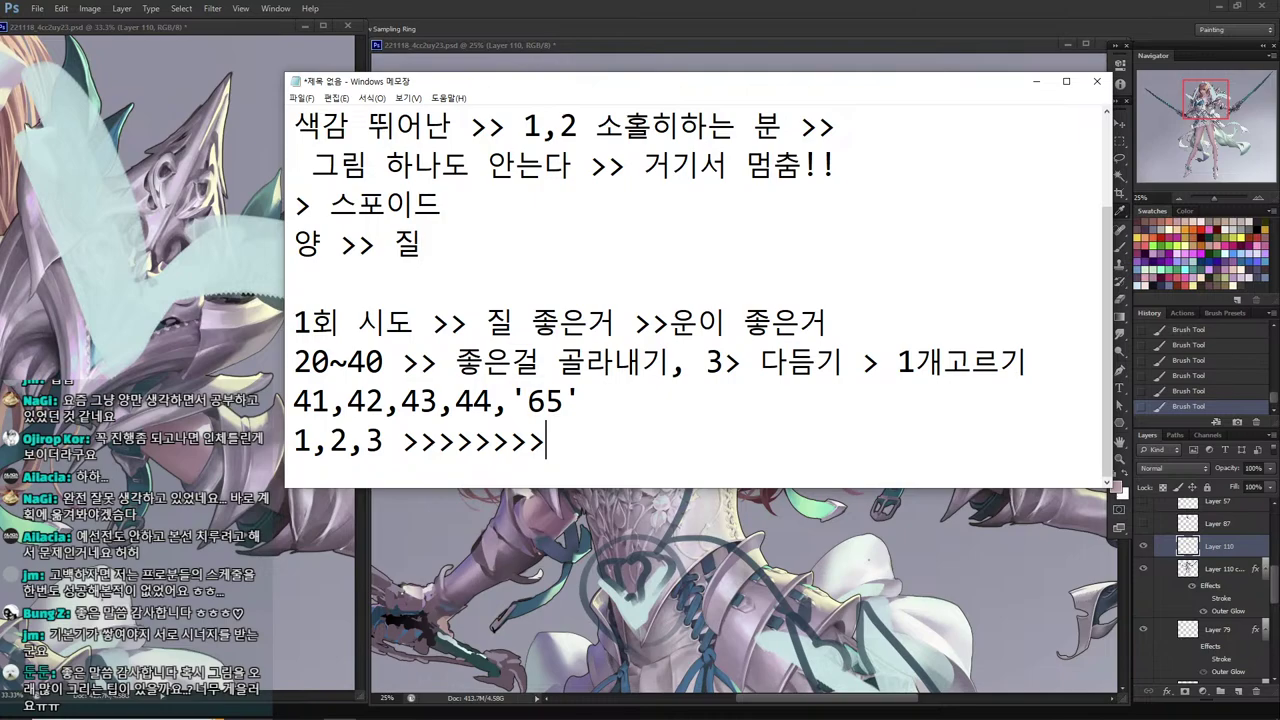
Go back up to the gap below "양 >> 질" and insert two more blank lines there.
key(Up)
key(Left)
key(Left)
key(Down)
key(Up)
key(Up)
key(Up)
key(Up)
key(Up)
key(Up)
key(Up)
key(Up)
key(Up)
key(Down)
key(Down)
key(Down)
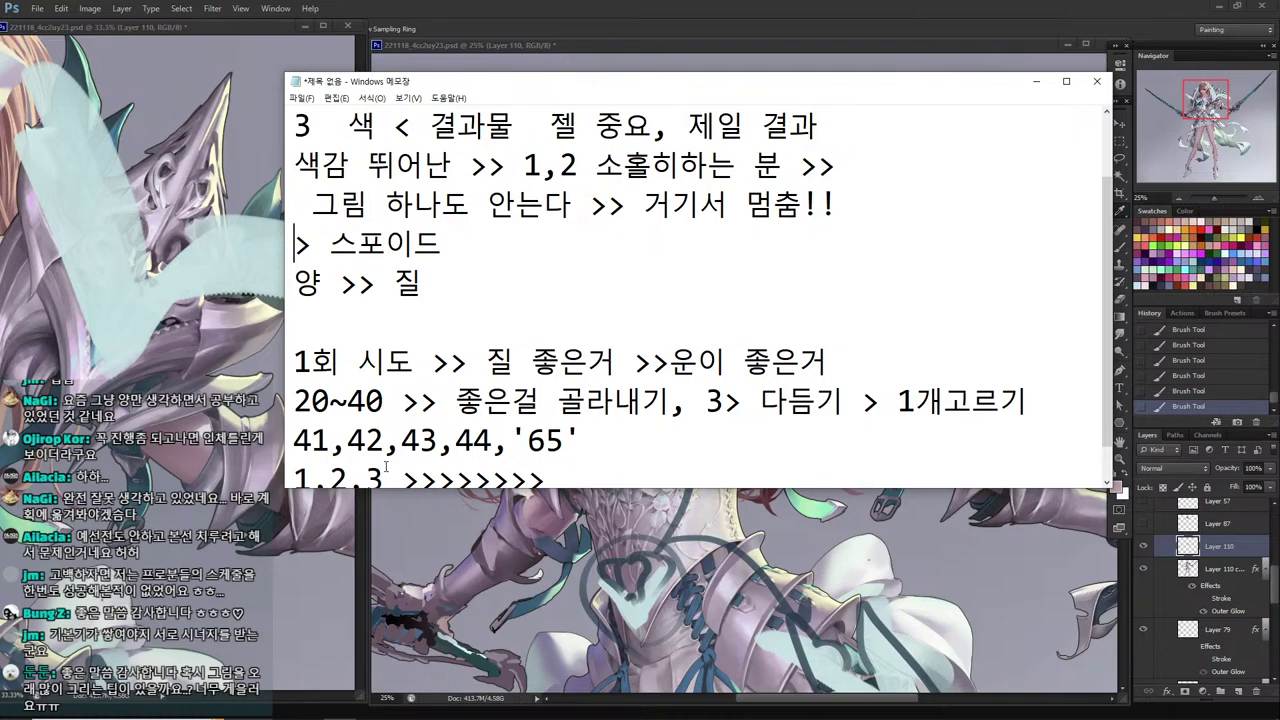
key(End)
key(Down)
key(Return)
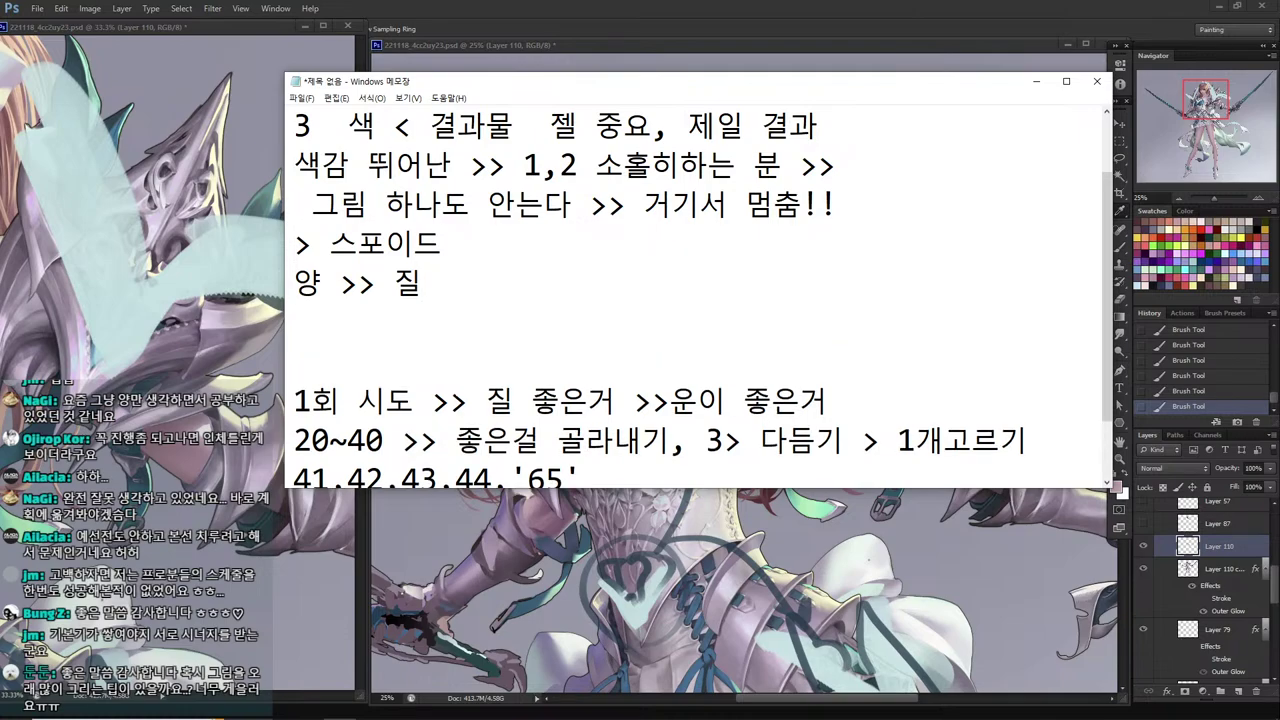
key(Return)
Write "좋은 배색 3~6" in the gap between "양 >> 질" and the "1회 시도" line.
text(좋은 배)
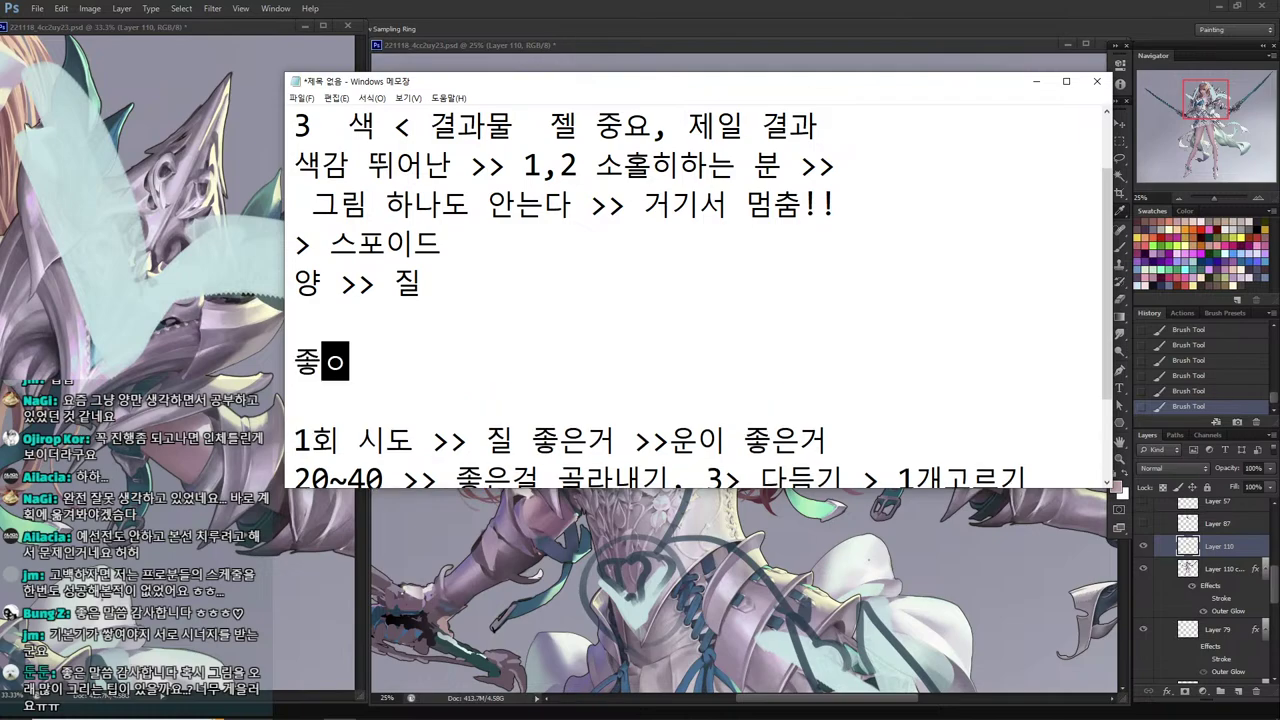
text(색)
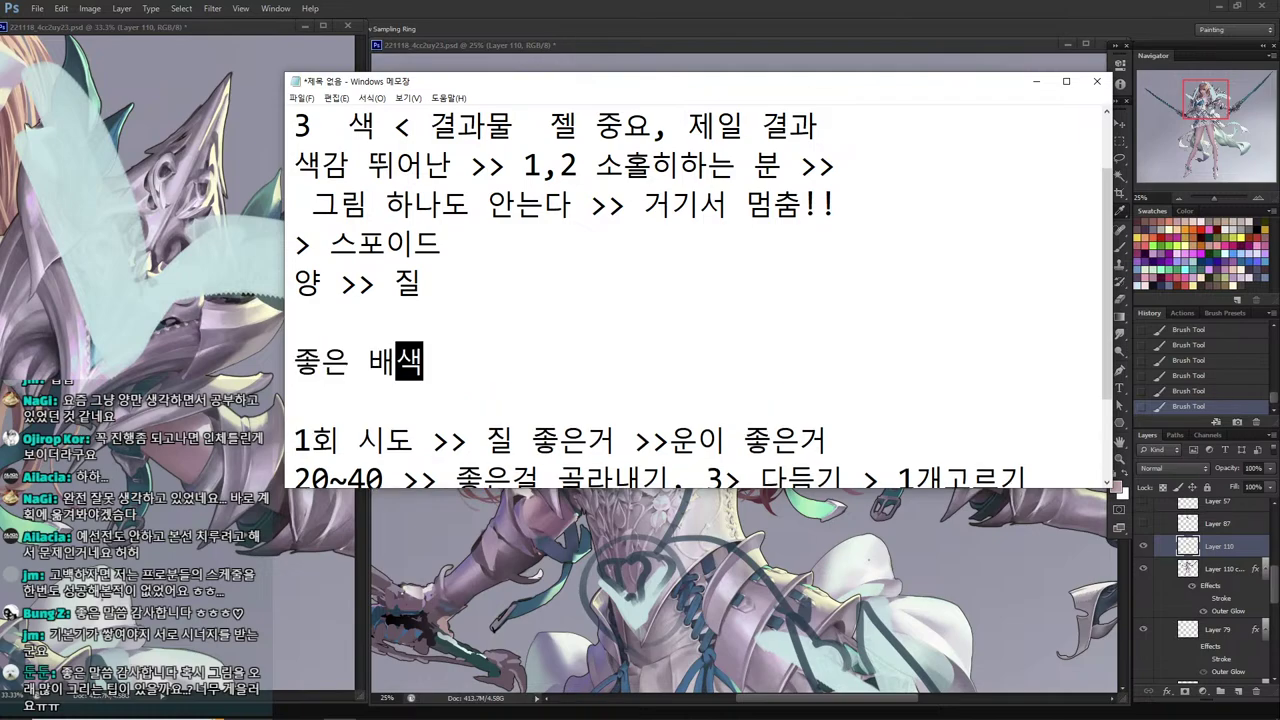
text( 4~6)
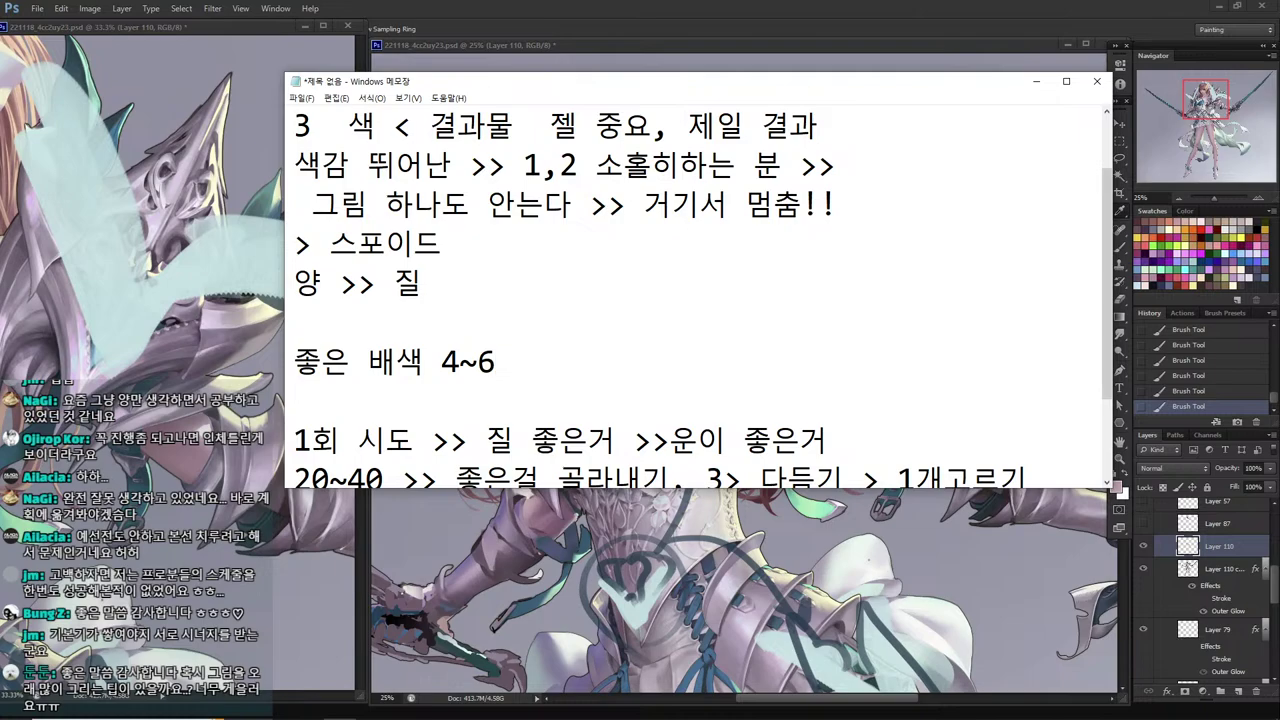
key(Left)
key(Left)
key(BackSpace)
text(3)
Insert "많은 색조합 써볼~ 20" followed by ">>>" in front of "좋은 배색 3~6".
key(Up)
text(>>>)
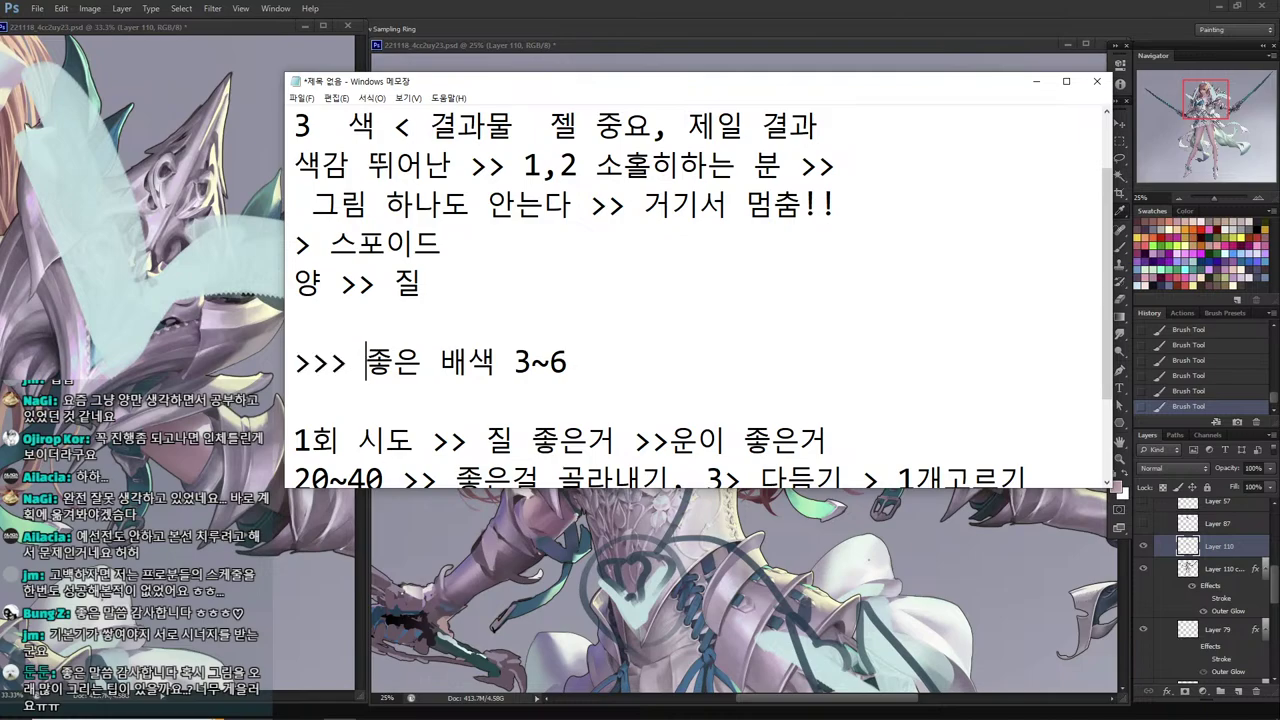
key(Home)
text(ㅁ)
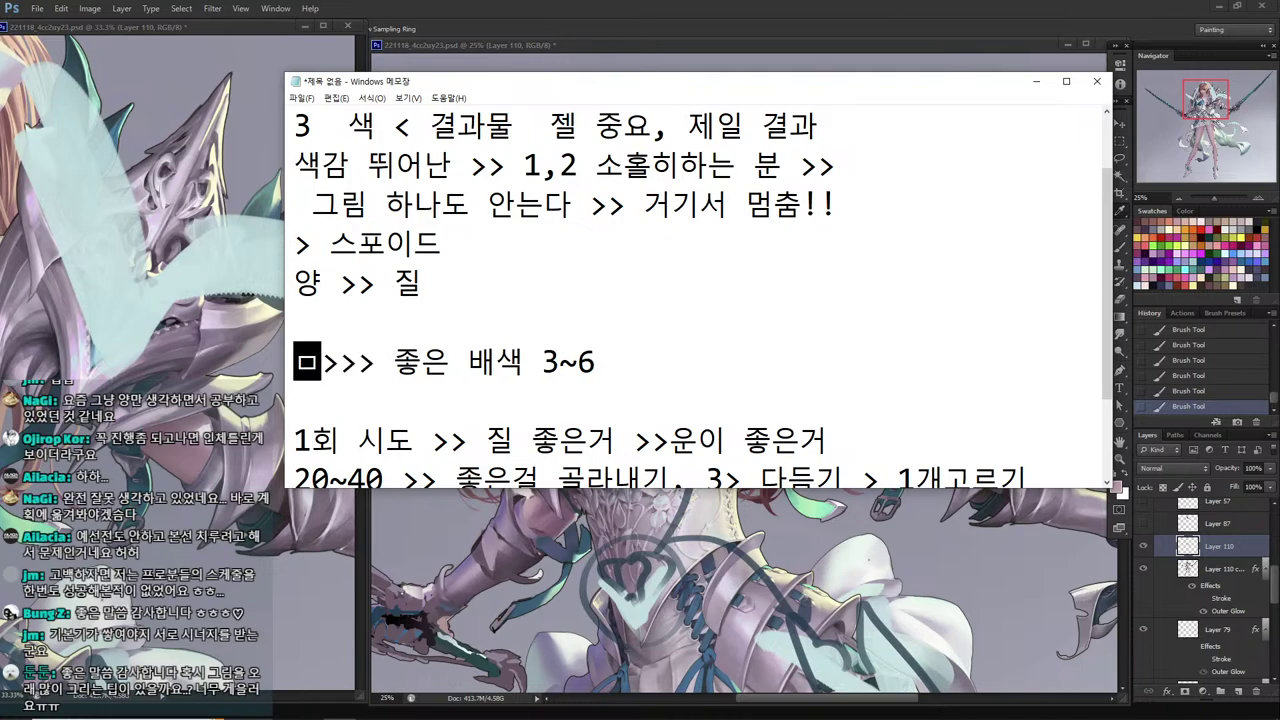
text(ㅏㄶ은 색ㅇ)
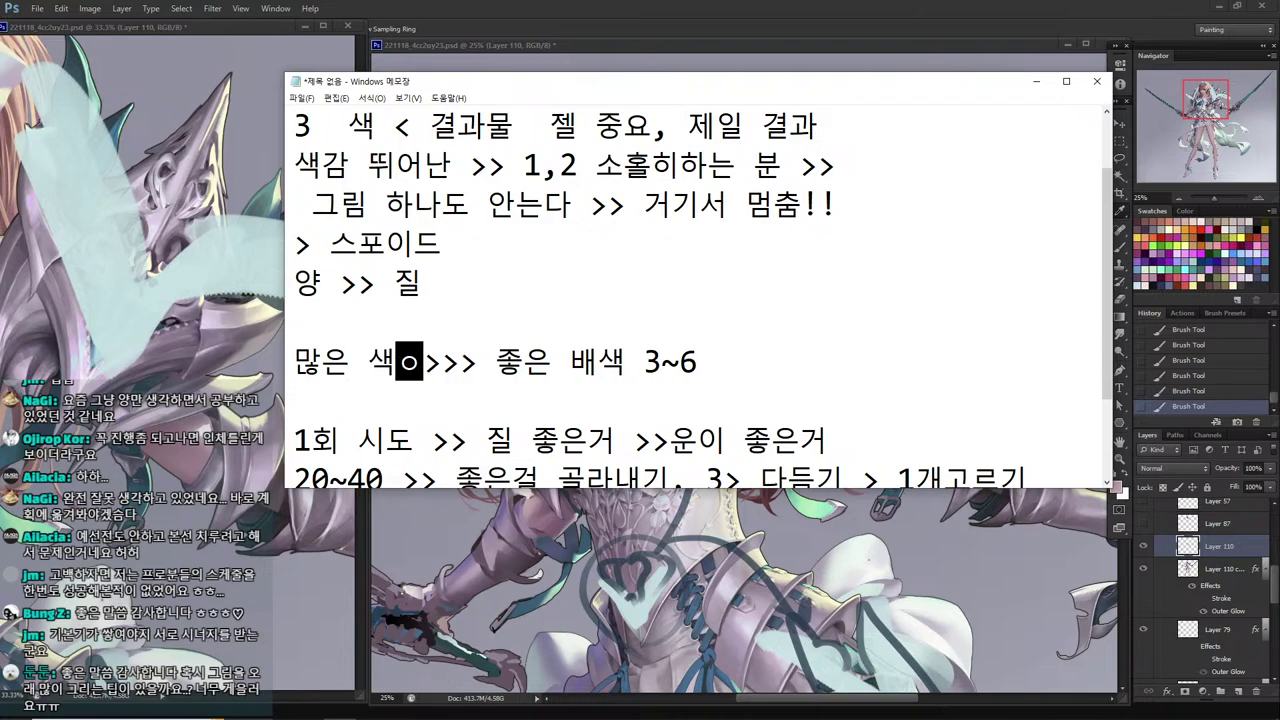
key(BackSpace)
text(조합 써보)
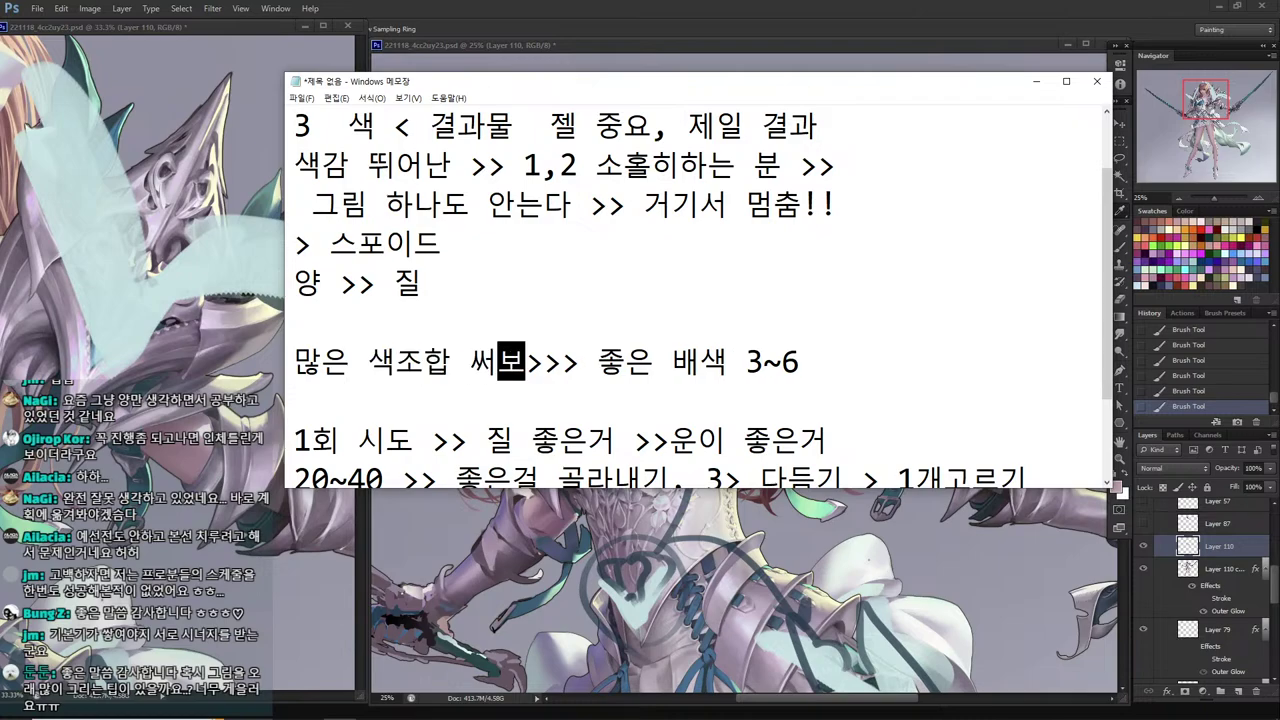
text(ㄹ~ 20)
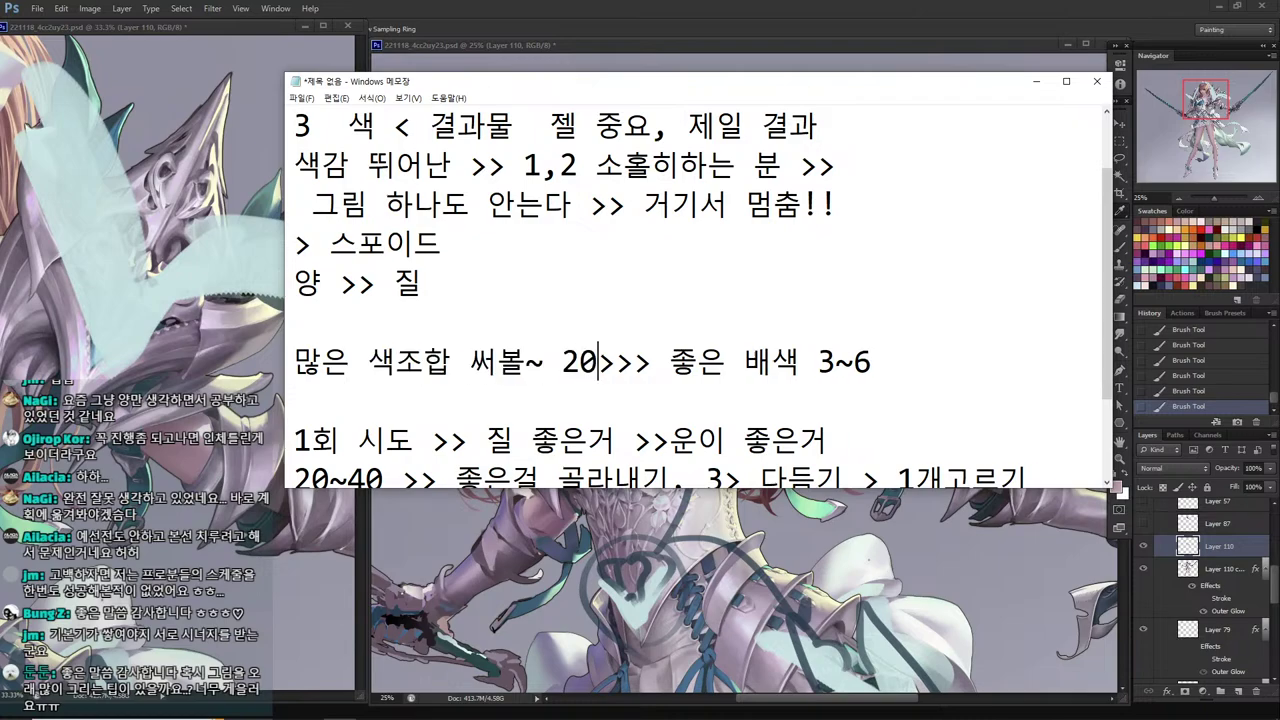
Extend the number after "써볼~" so that it reads "20,30".
text(30)
key(Left)
key(Left)
key(Left)
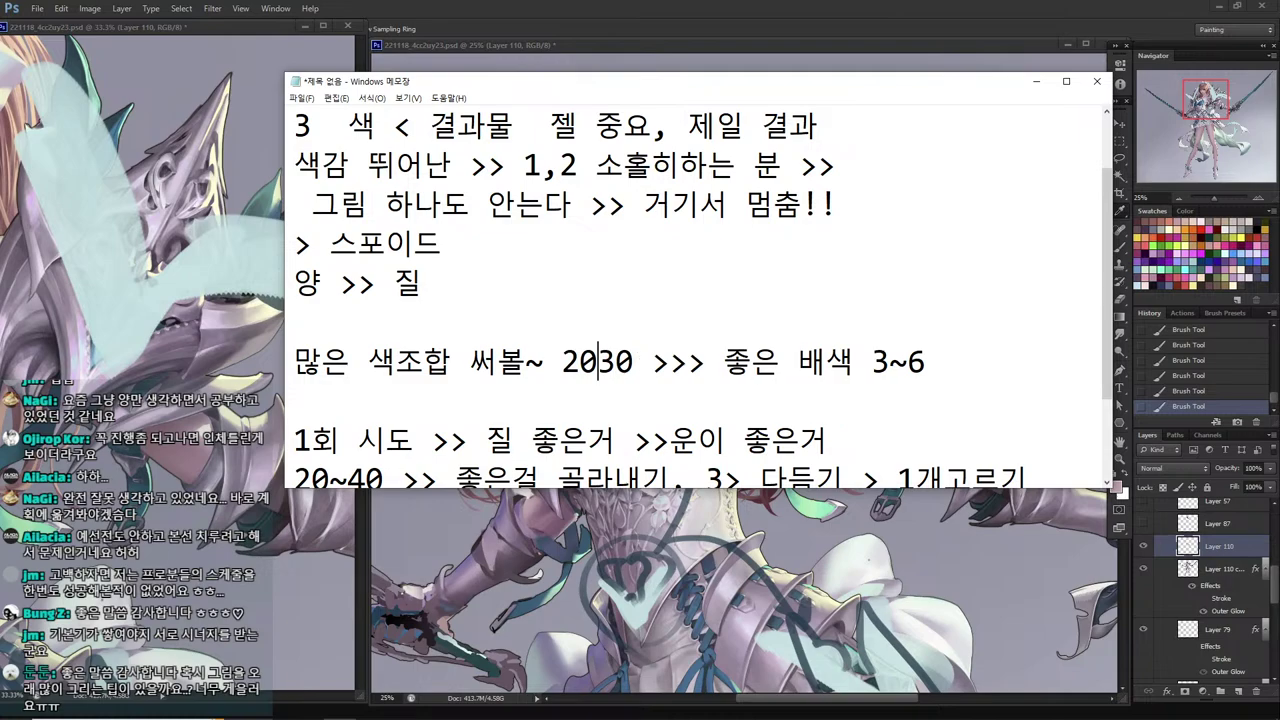
text(,)
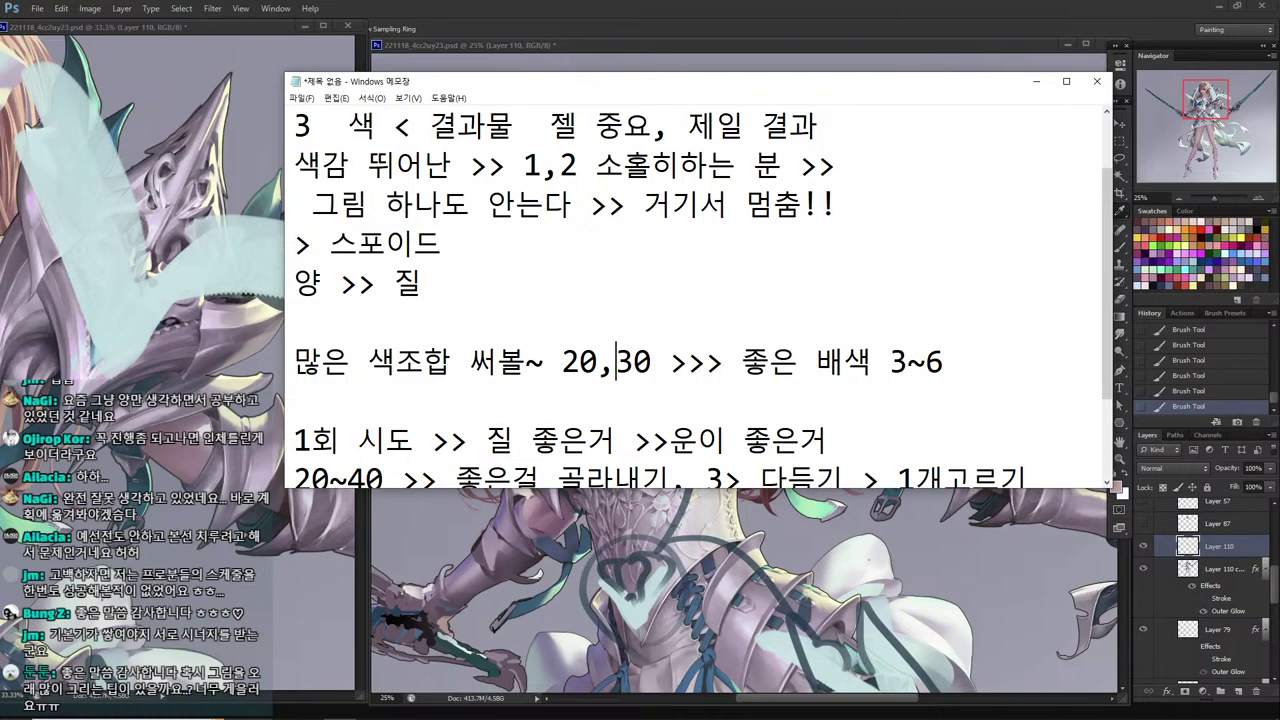
Highlight the phrase "많은 색조합 써볼~ 20,30" at the start of its line.
key(Right)
key(Right)
key(Right)
key(Right)
key(Right)
drag(944, 362, 292, 362)
click(543, 360)
drag(668, 362, 247, 358)
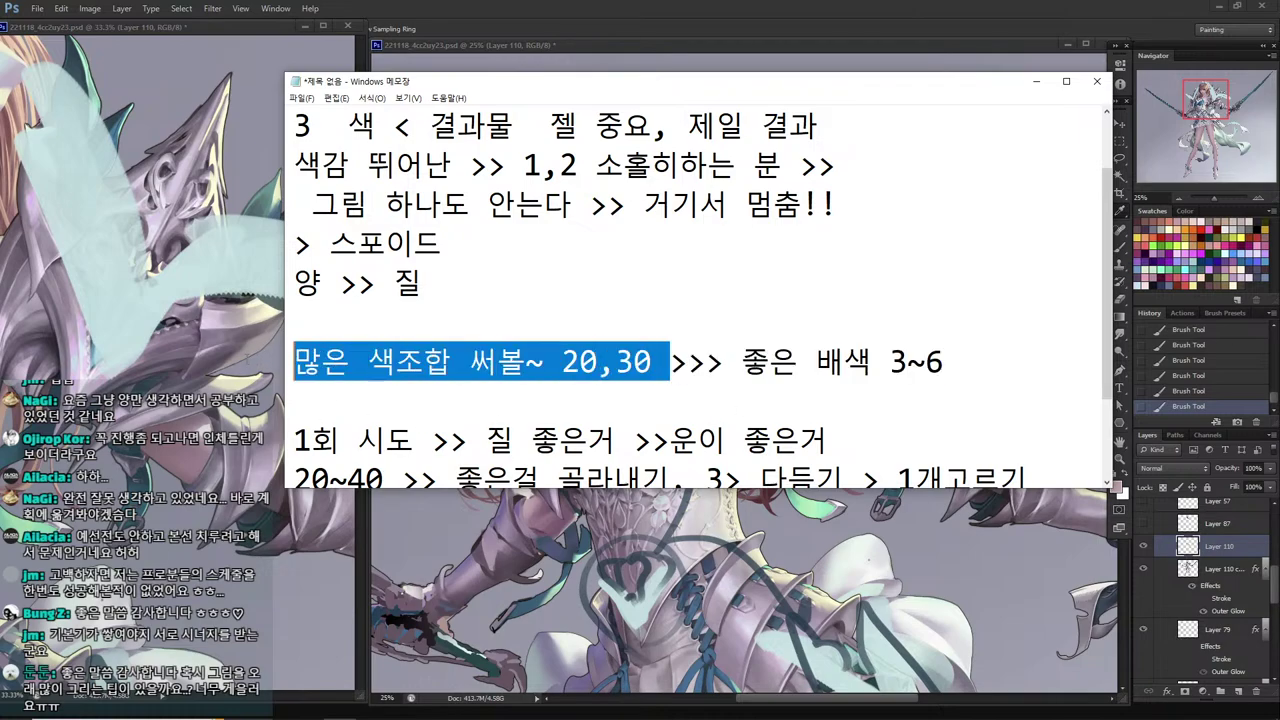
Write "좋은 작품>> 스포이드 , 좋은사진 > 모작" on the blank line below "양 >> 질".
click(345, 337)
text(좋은 자)
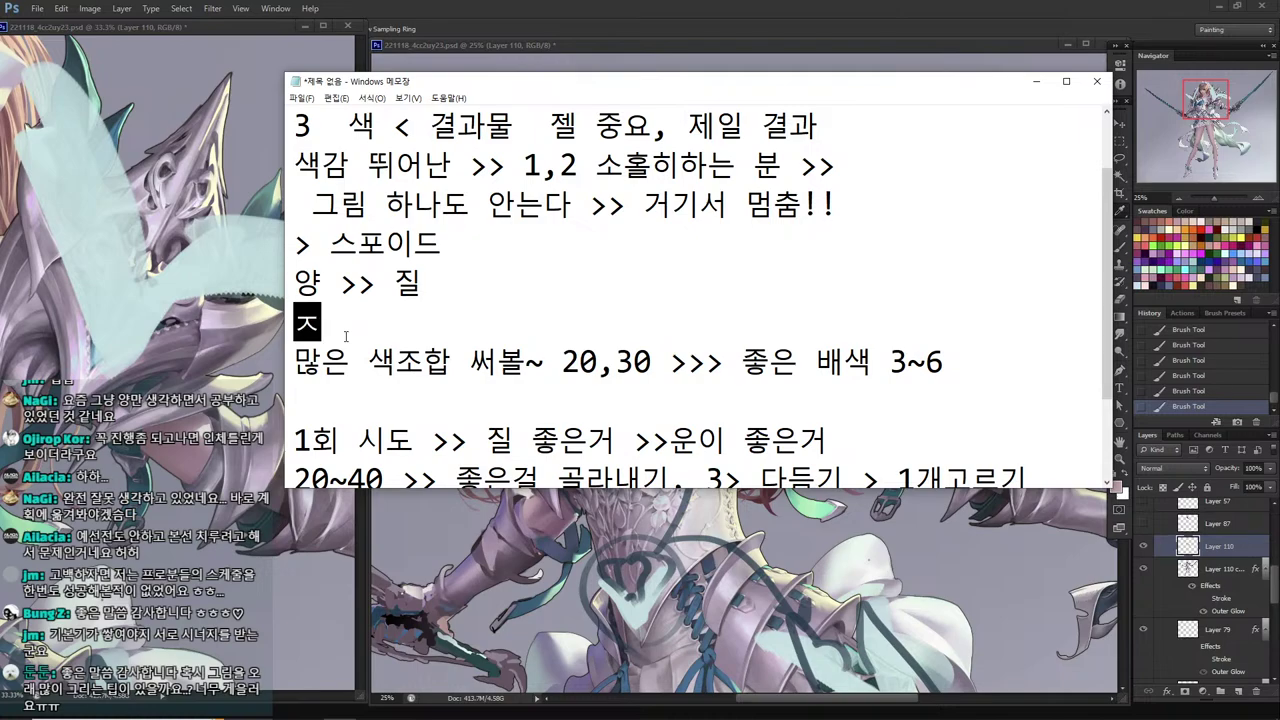
text(작품>)
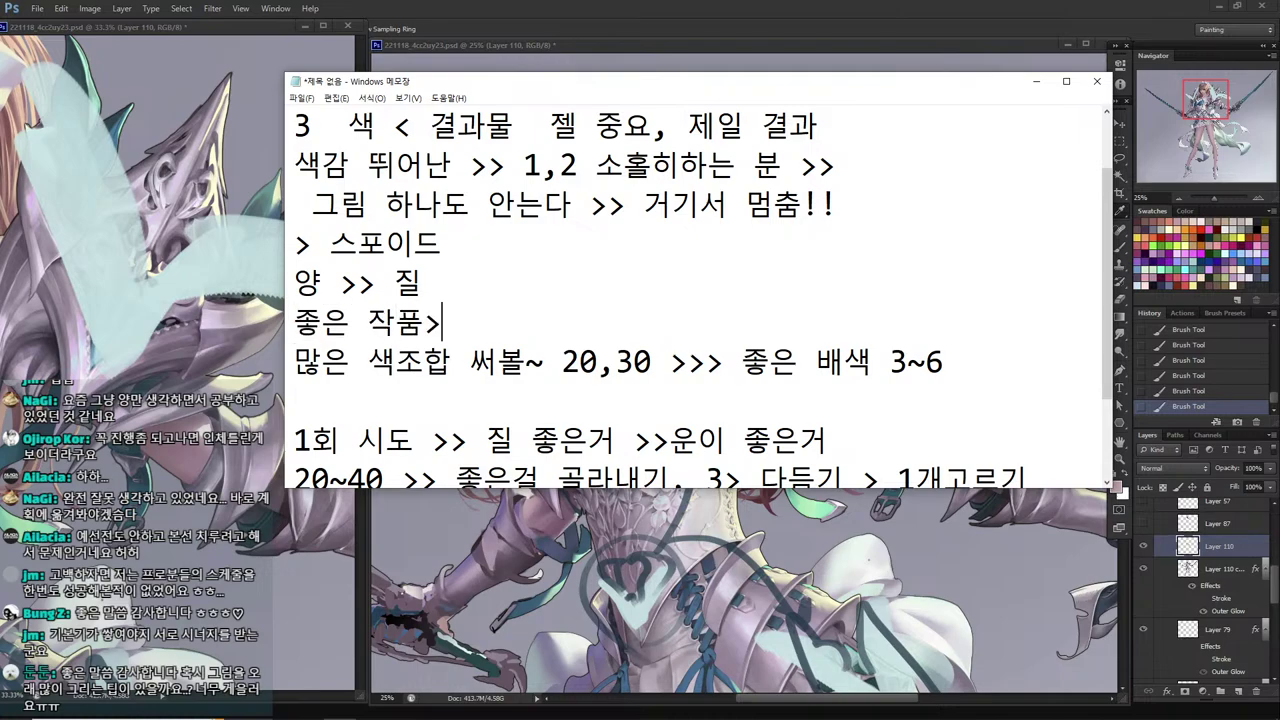
text(> 스포이드 )
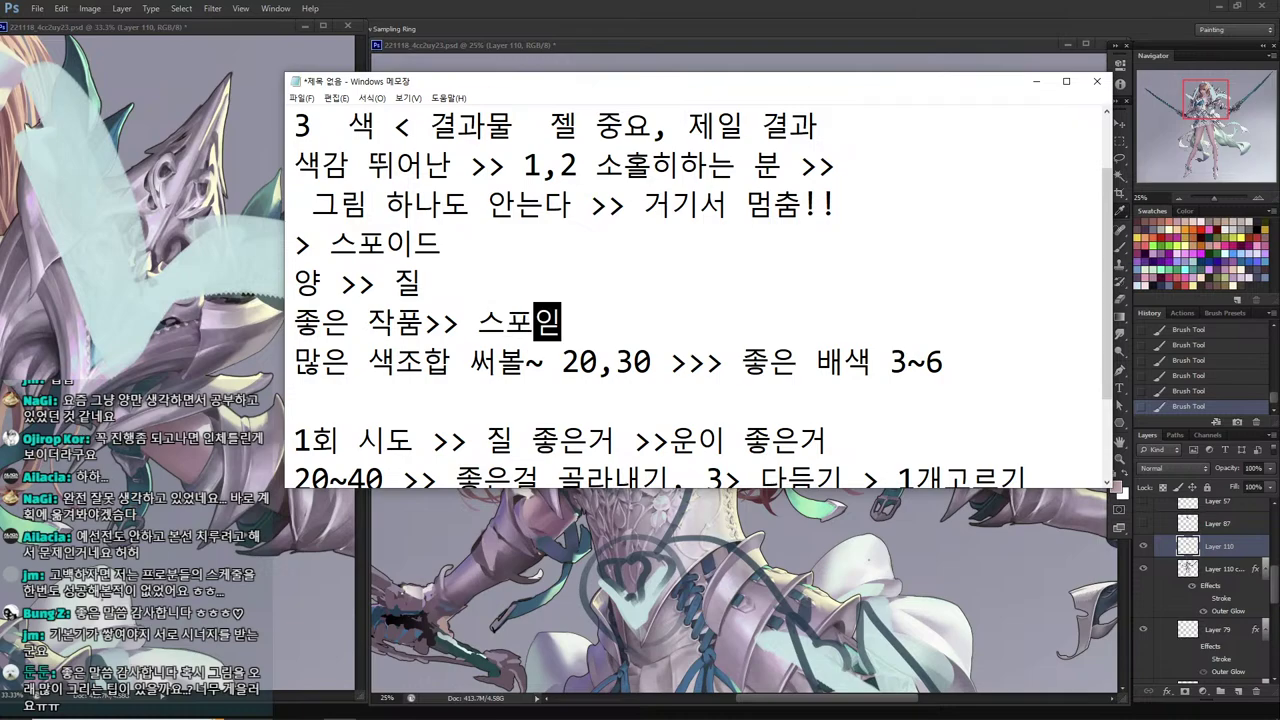
text(, )
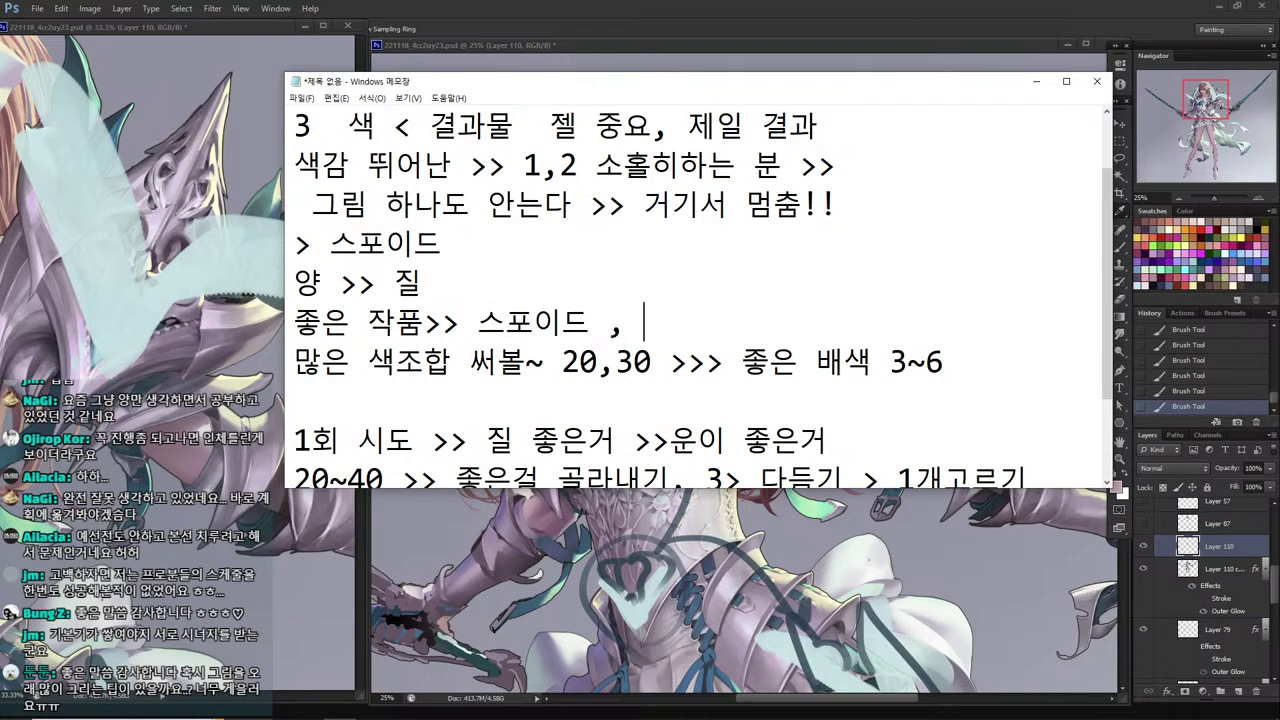
text(좋은사지진 > 모작)
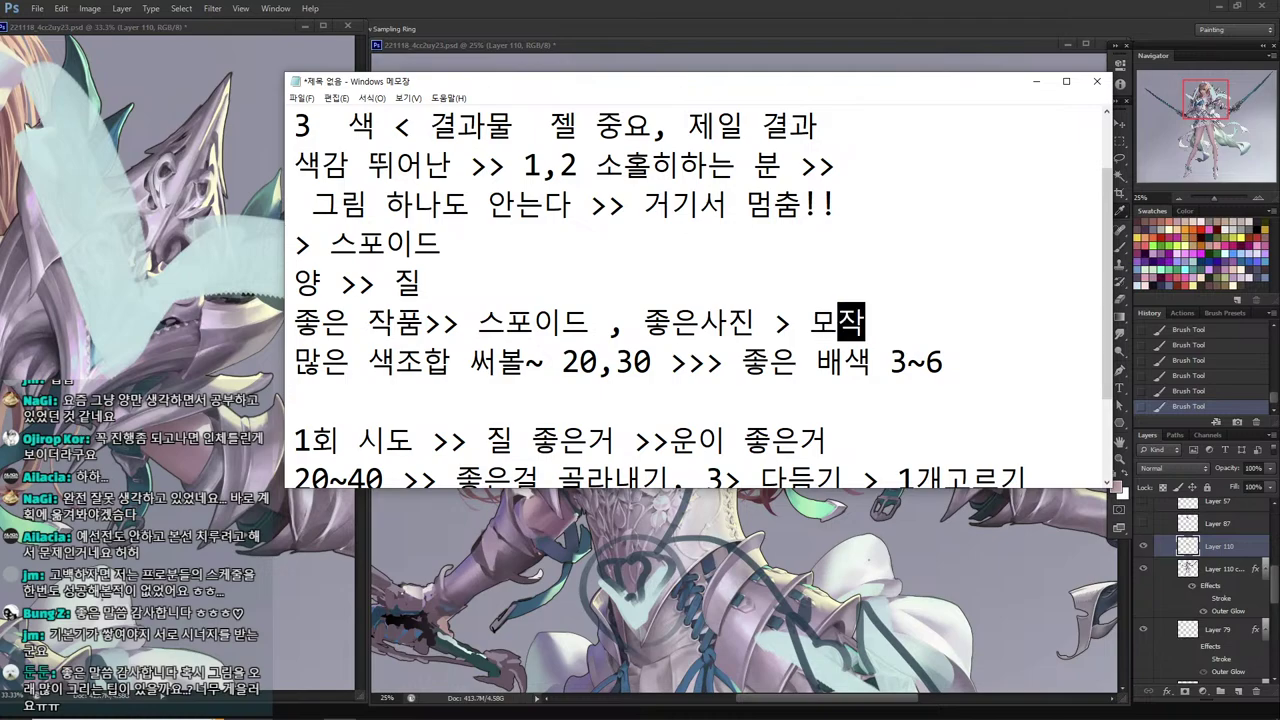
Enclose the phrase "좋은사진 > 모작" in double quotation marks.
text(")
key(Left)
key(Left)
key(Left)
key(Left)
key(Left)
key(Left)
key(Left)
key(Left)
key(Left)
key(Left)
key(Left)
key(Right)
text(')
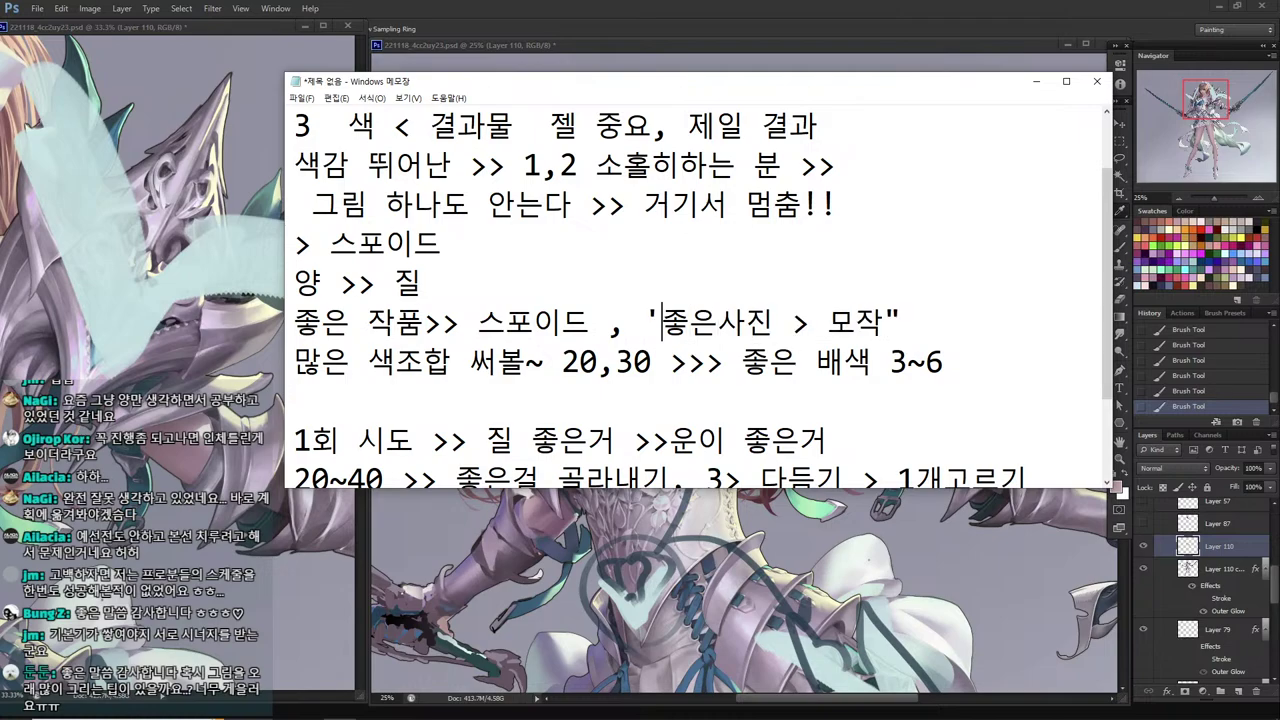
key(BackSpace)
text(")
Switch to Photoshop, open the foreground colour picker away from the figure's body and sample a skin tone from the face.
click(686, 594)
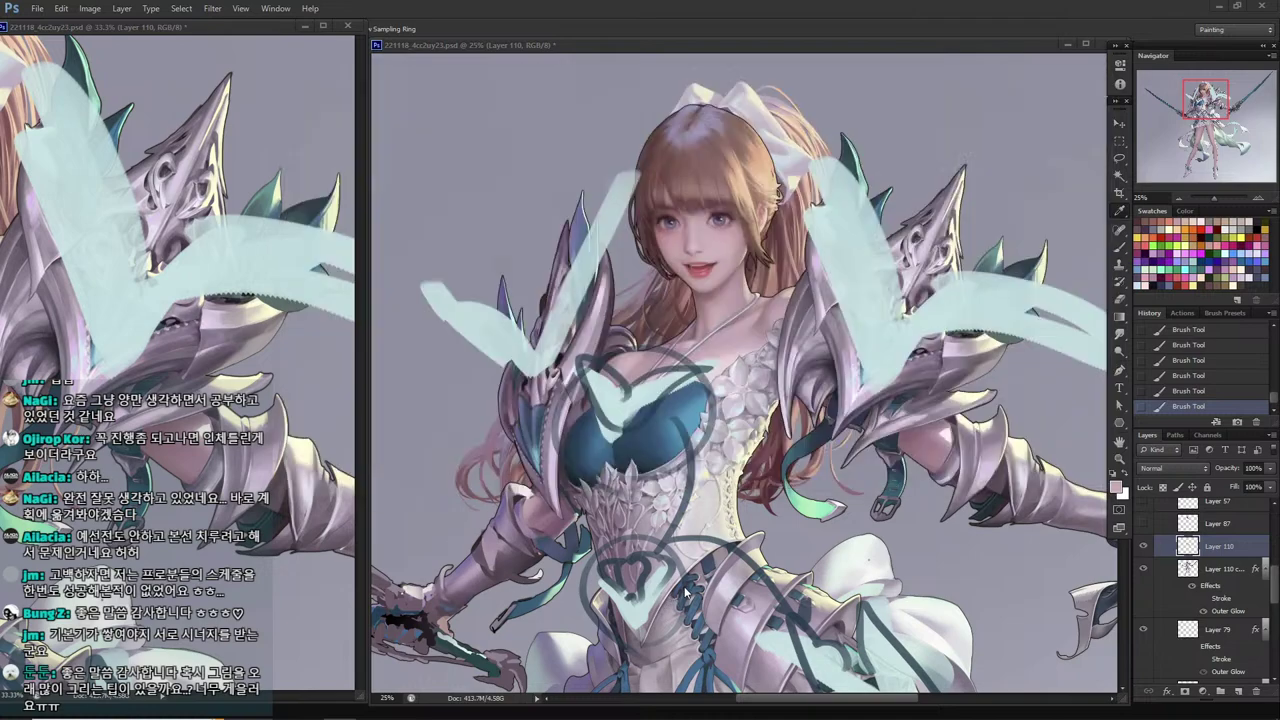
click(1117, 487)
click(656, 389)
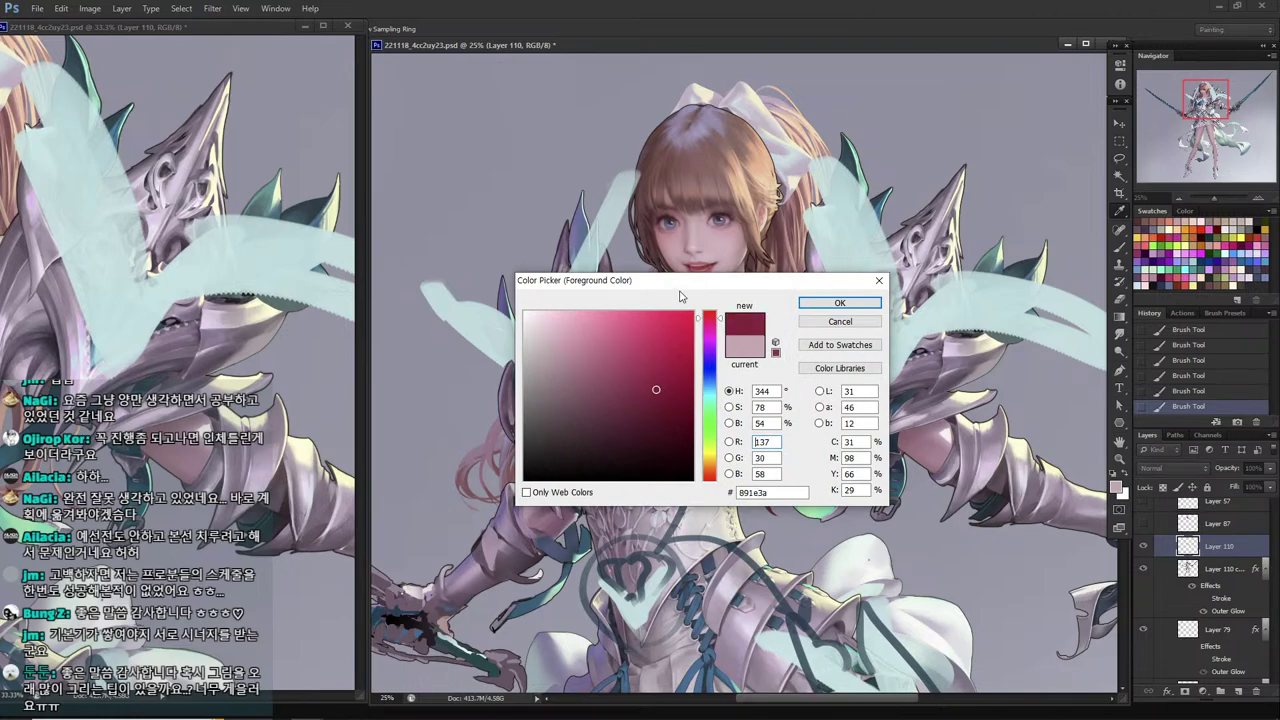
drag(680, 286, 915, 92)
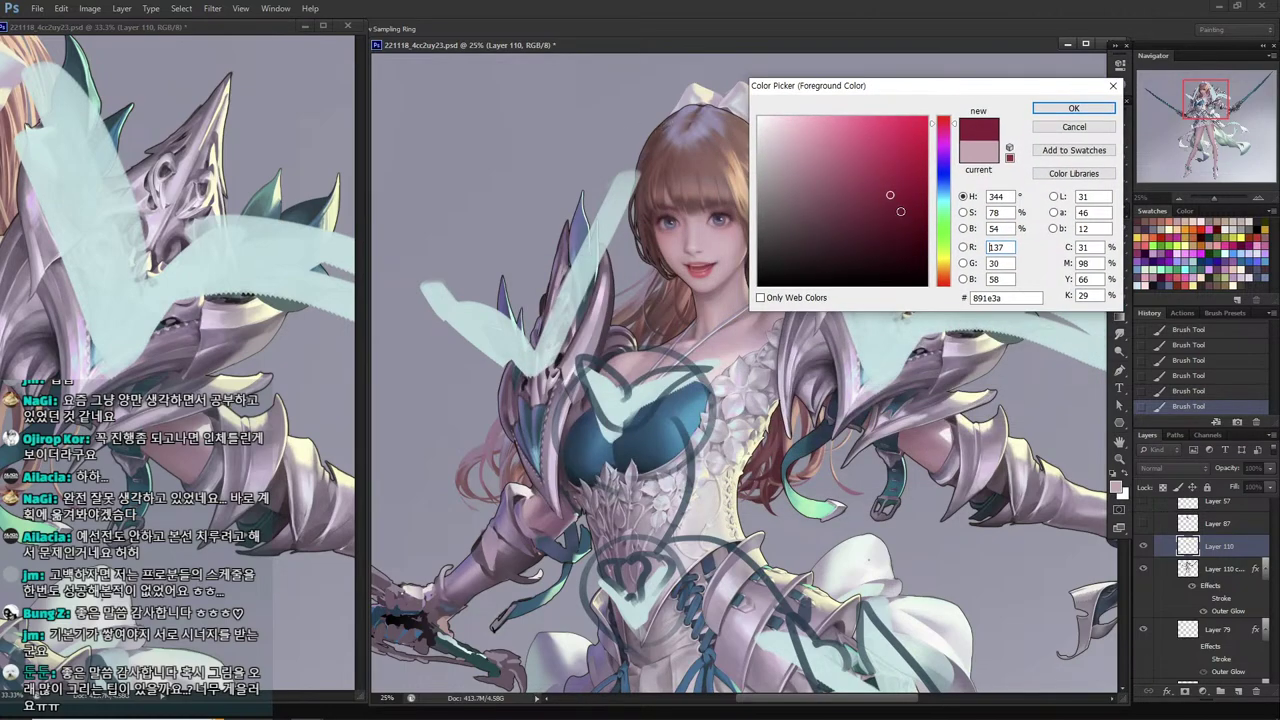
click(702, 246)
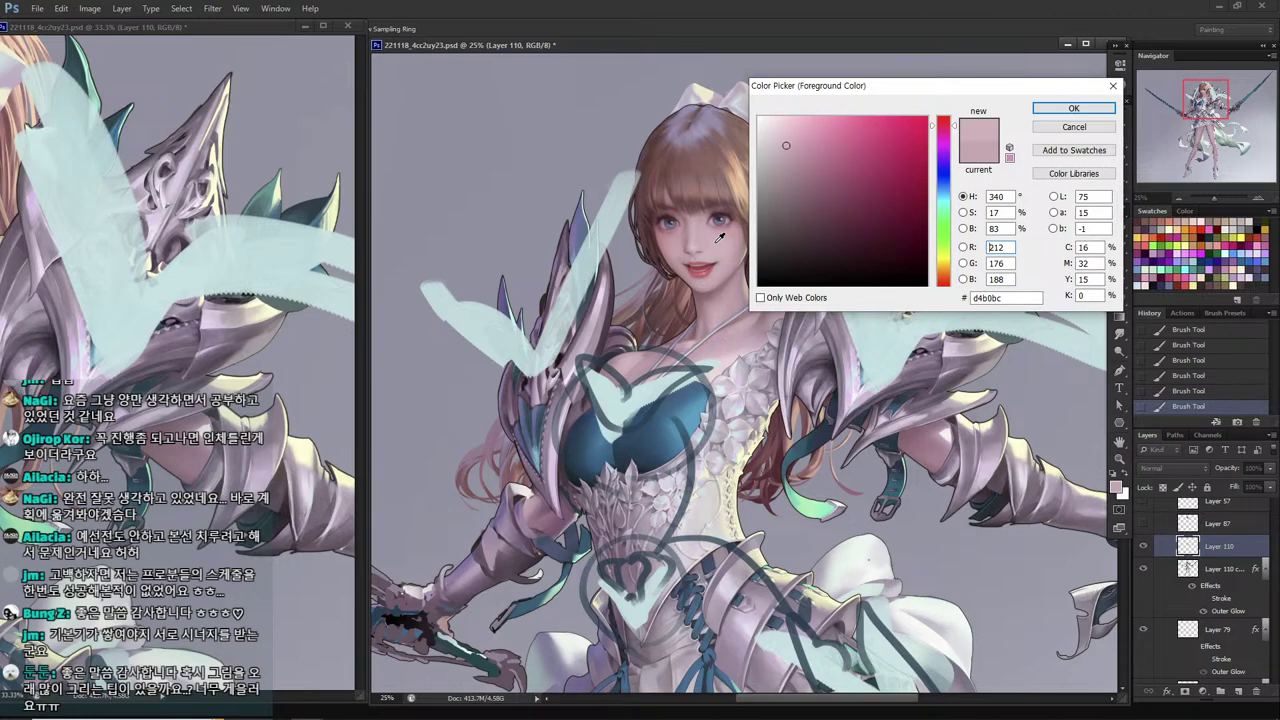
click(787, 143)
Sample the blue of the bodice and shift it to the vivid blue 2285e1.
click(660, 410)
click(655, 447)
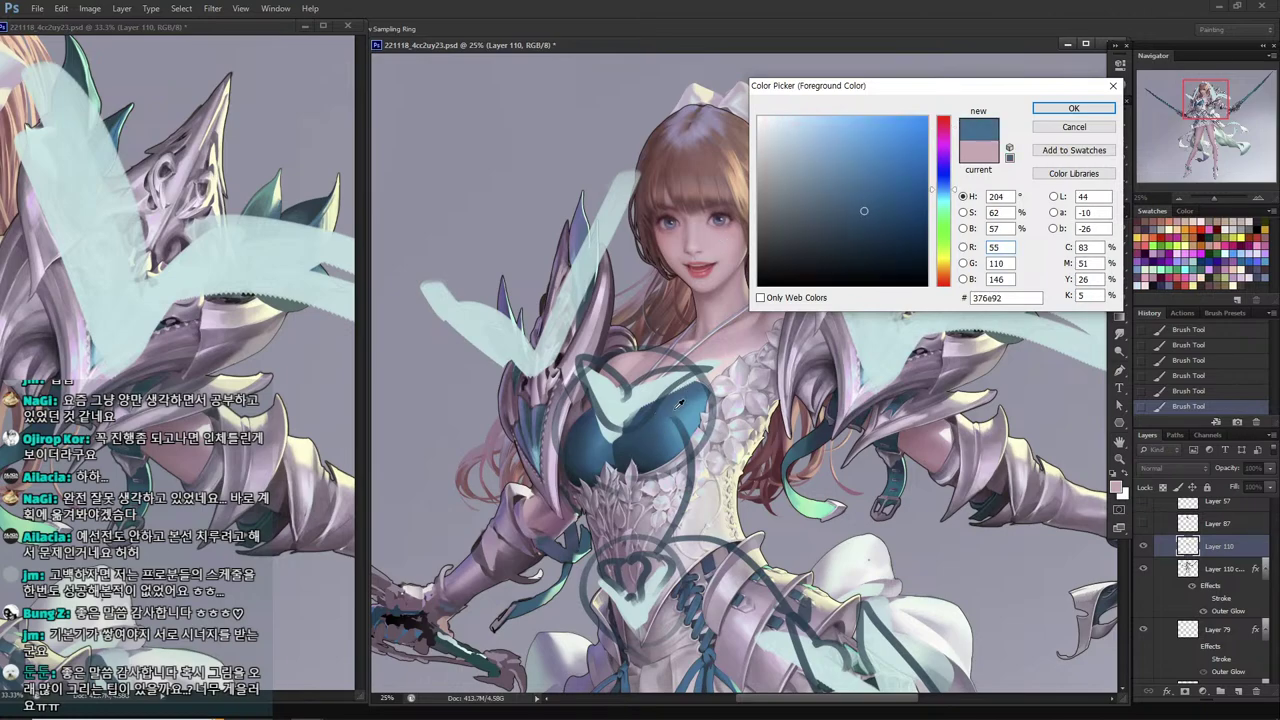
mouse_move(940, 187)
mouse_down()
mouse_move(942, 208)
mouse_move(945, 188)
mouse_up()
drag(859, 183, 901, 136)
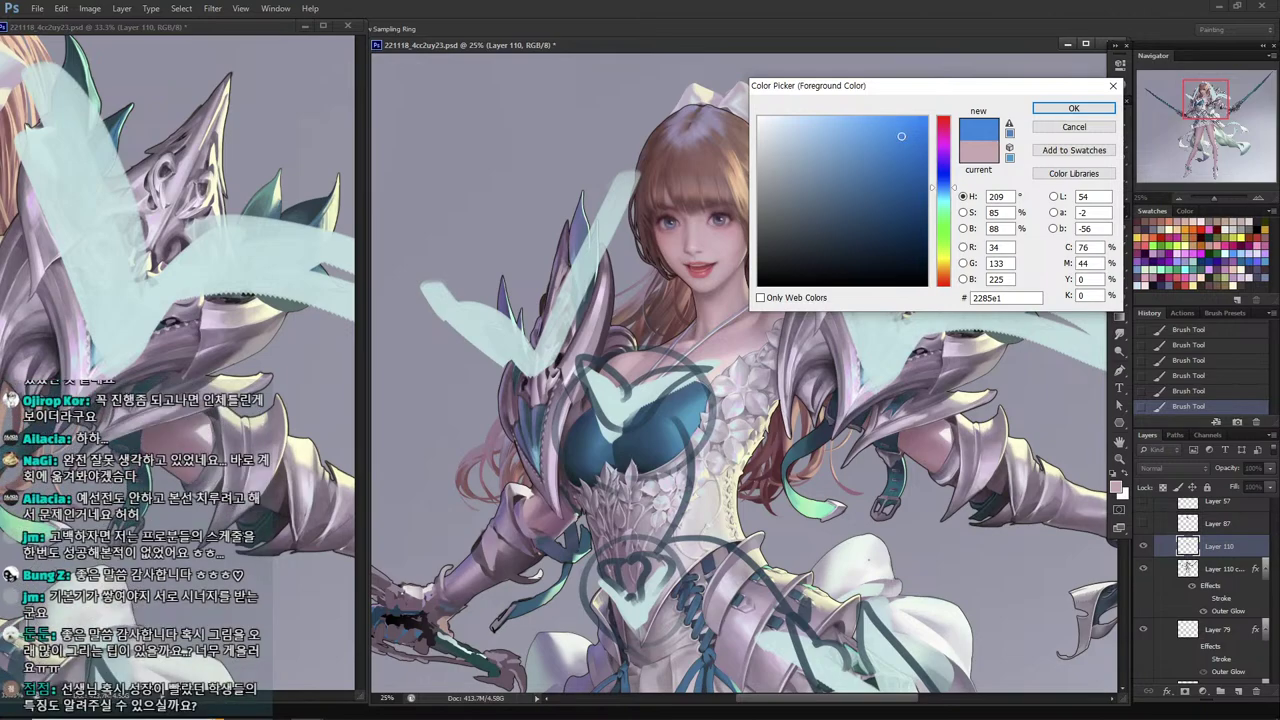
Switch back to Notepad and highlight the quoted phrase "좋은사진 > 모작".
click(339, 706)
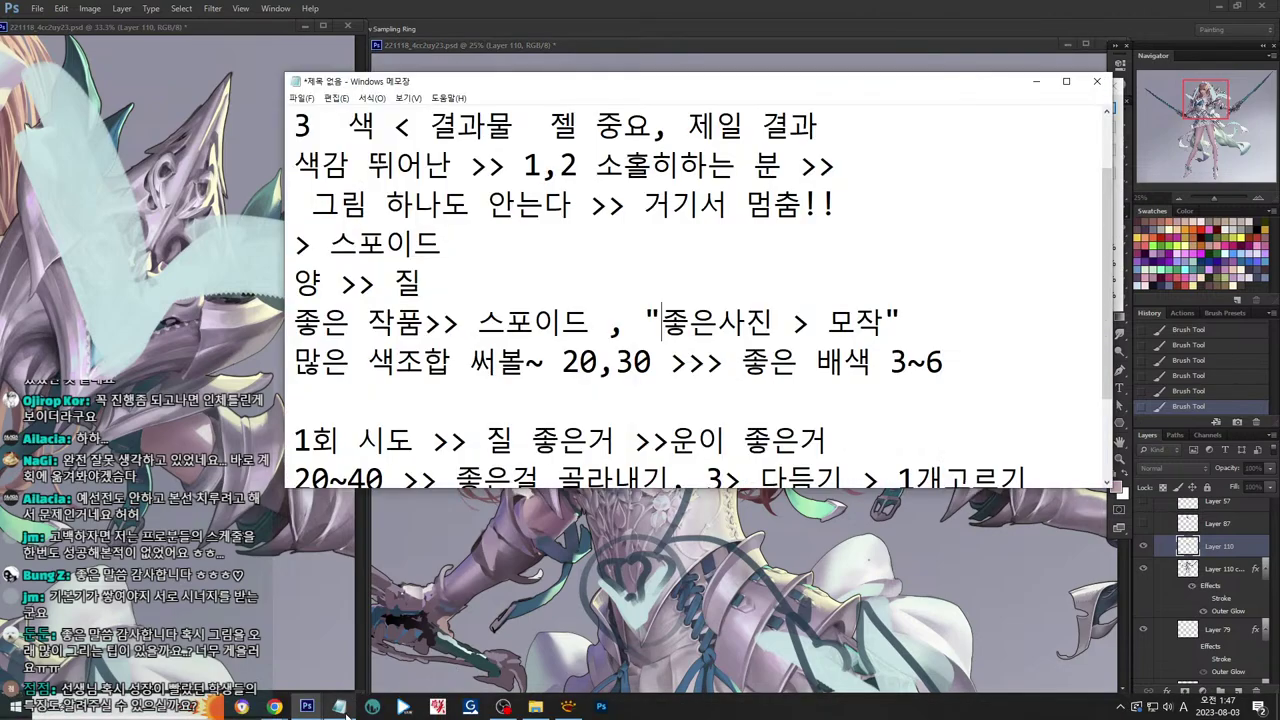
drag(950, 362, 720, 322)
click(885, 320)
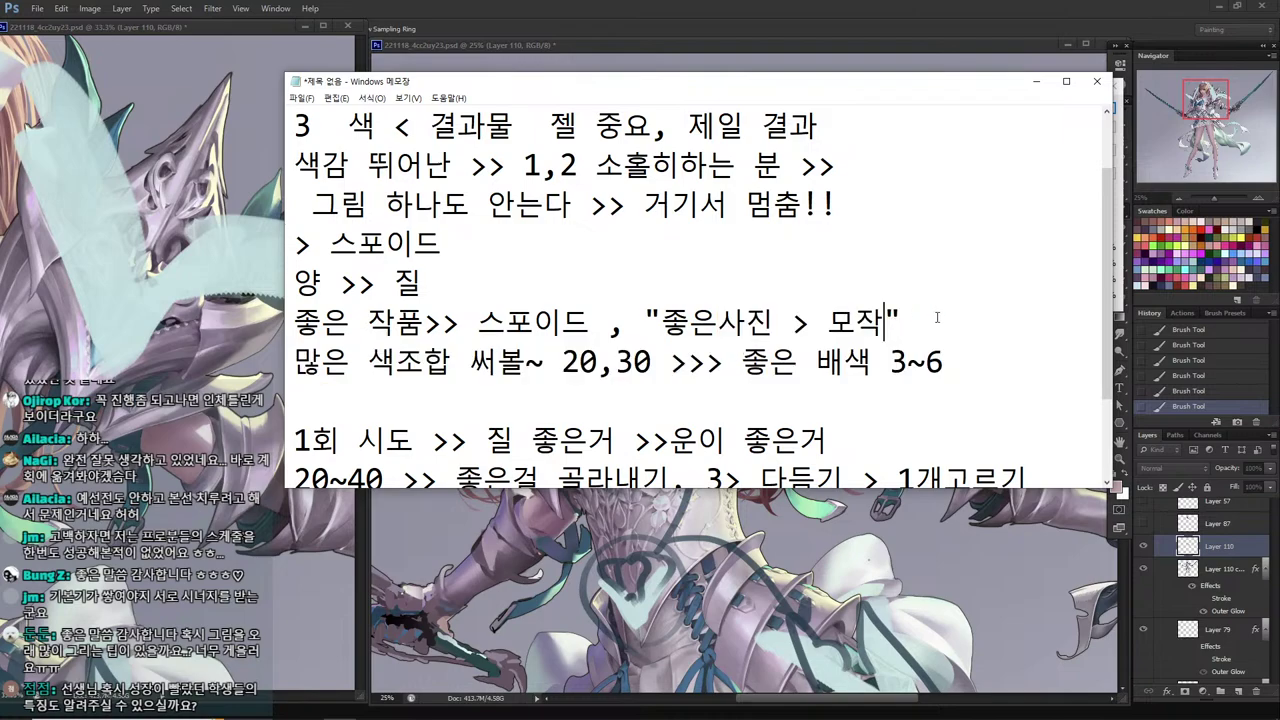
drag(937, 318, 645, 322)
drag(900, 322, 639, 316)
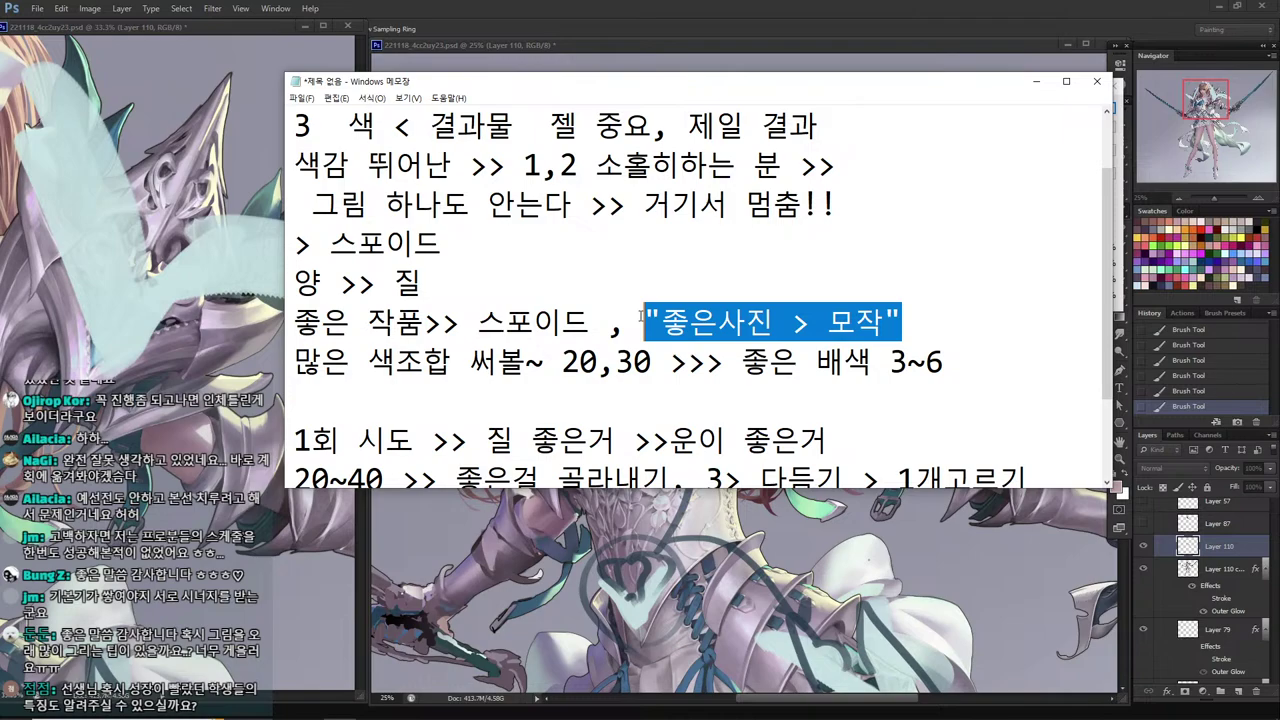
Add the line '"눈" >> 색써본 경험치 누적 >> 내공을 기르는...' below the "많은 색조합" line, keeping a blank line under it.
key(Down)
key(Down)
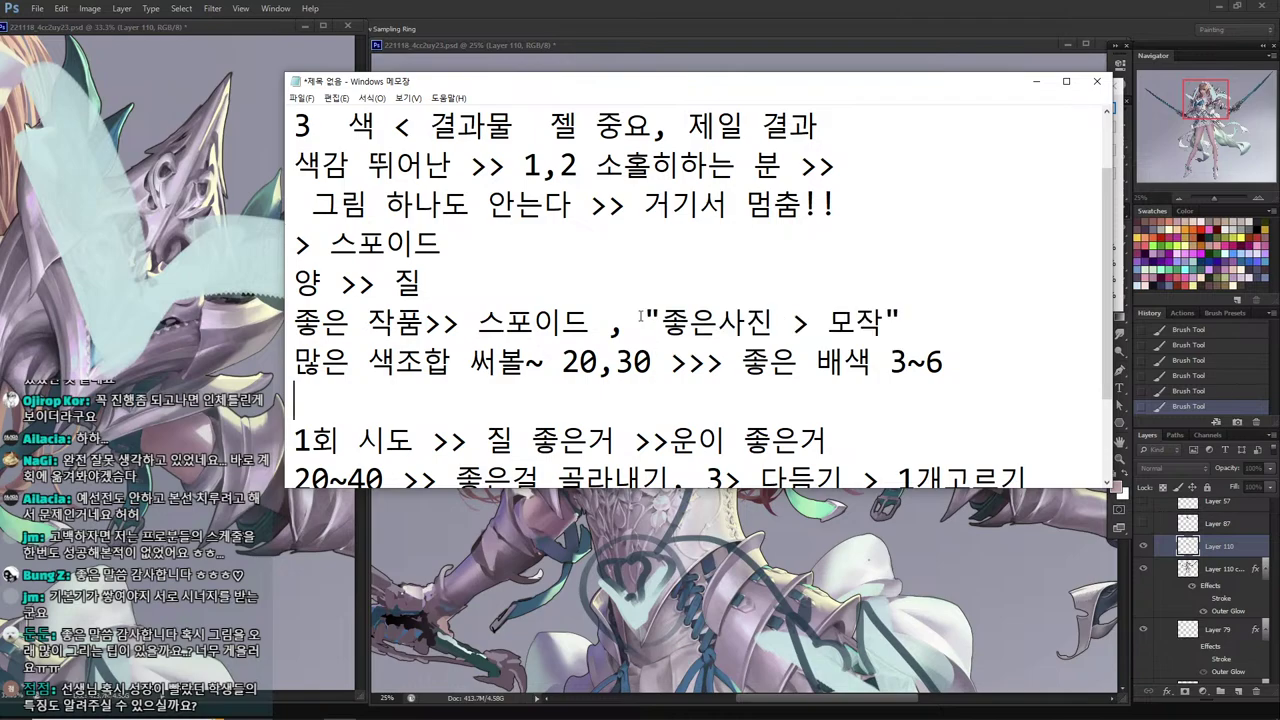
key(Return)
key(Up)
text("눈)
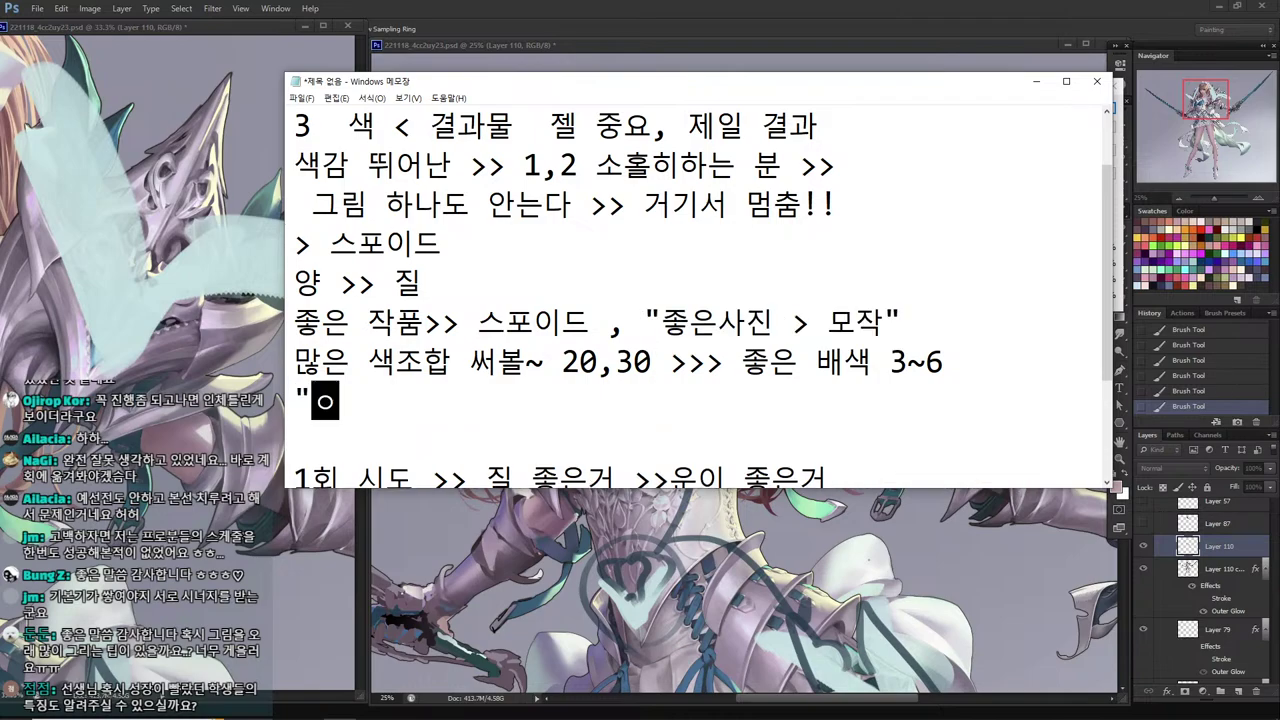
text(":)
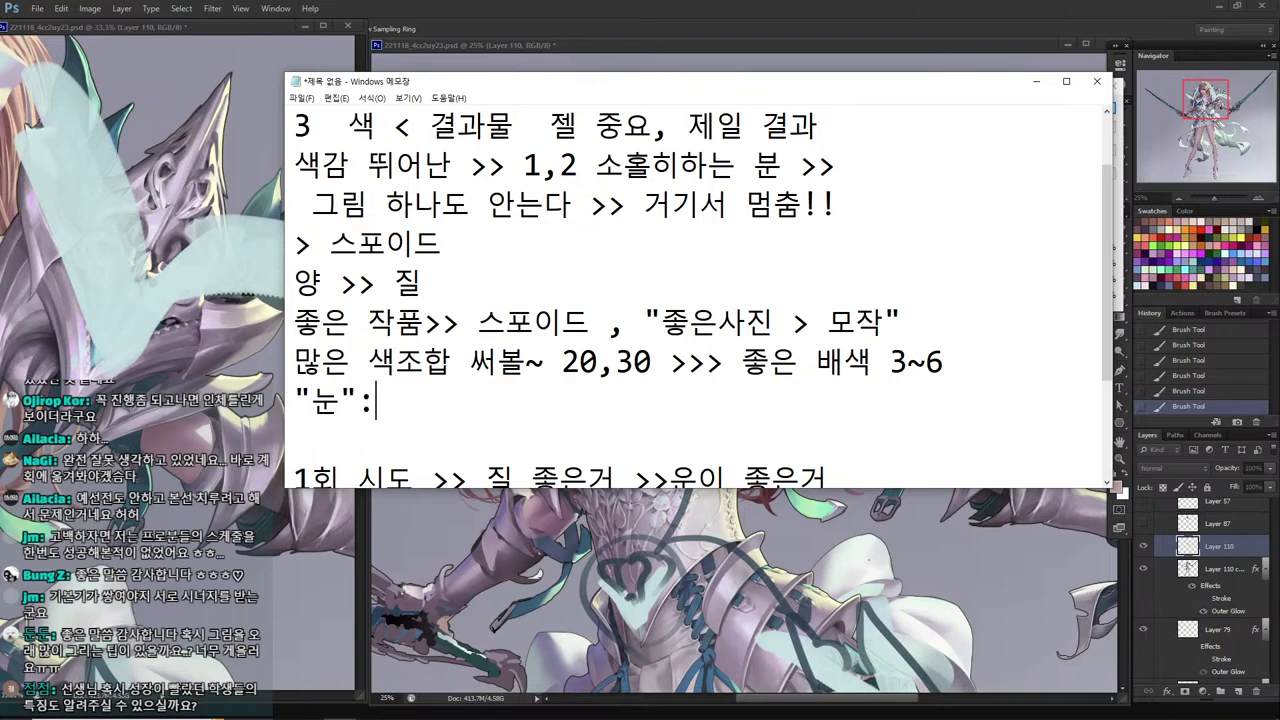
text(>> )
text(색써본 겨)
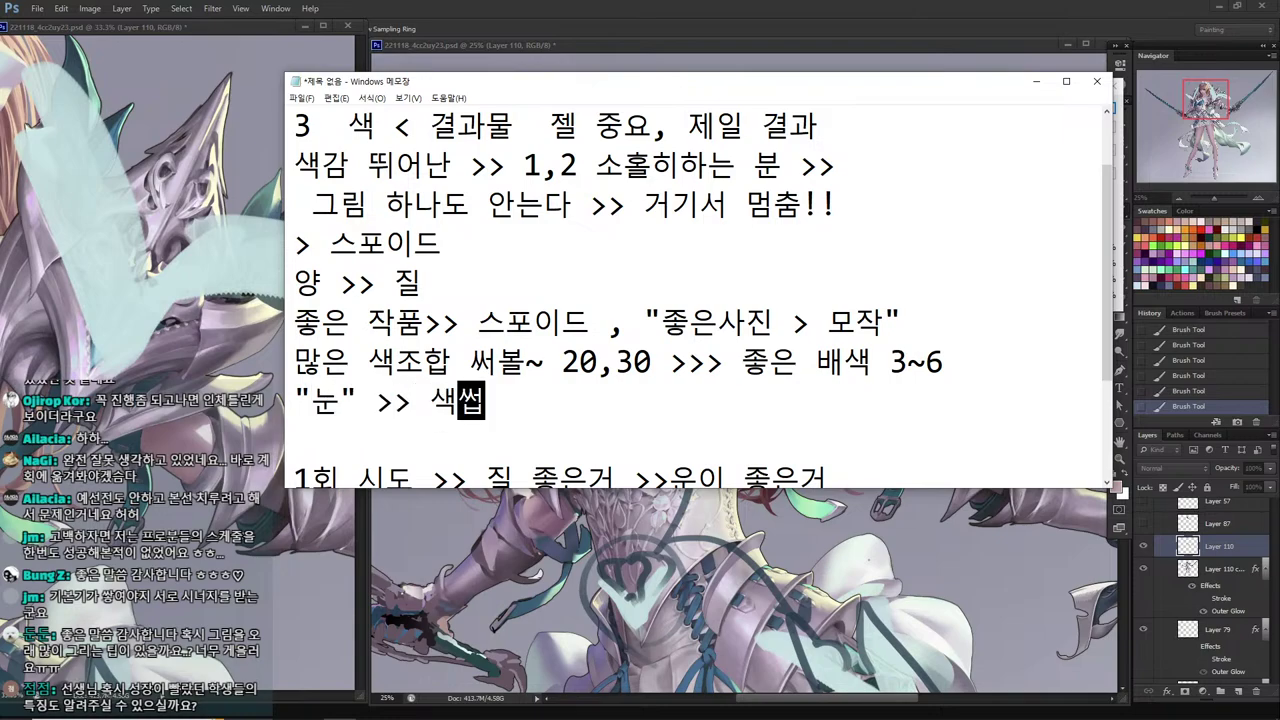
text(ㅇ험치 누)
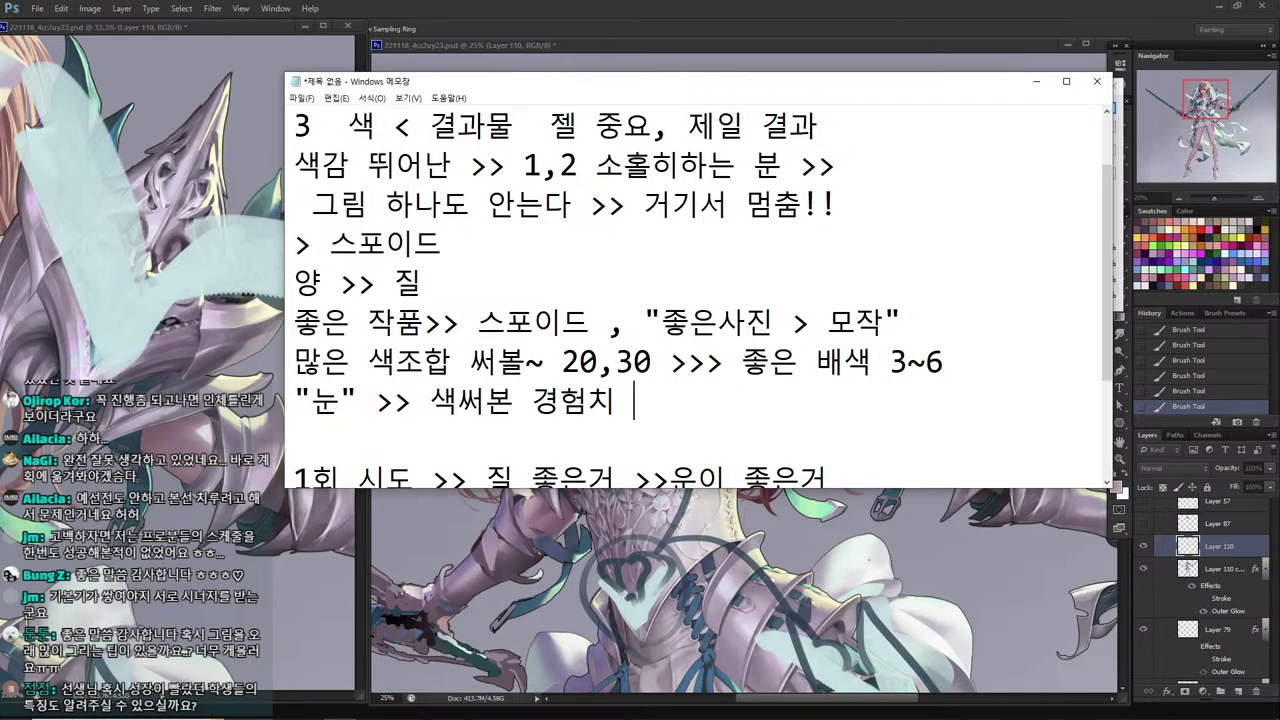
text(적 >>)
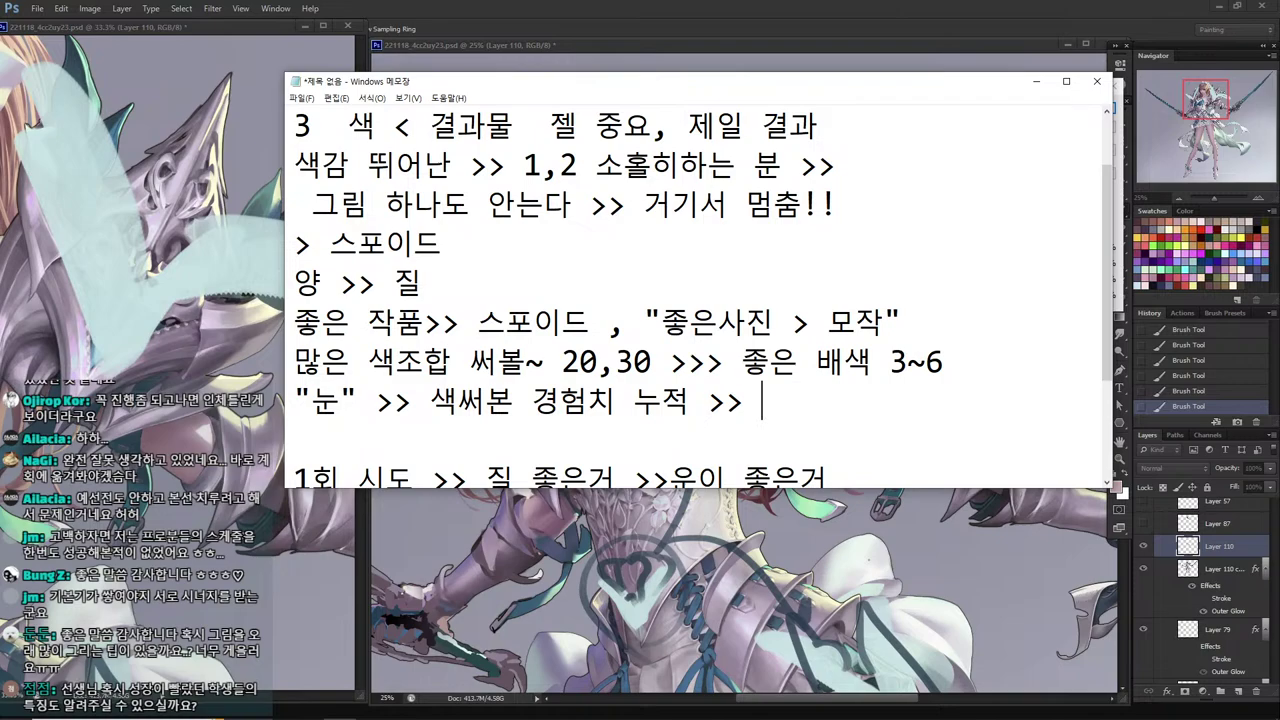
text(내공을 기)
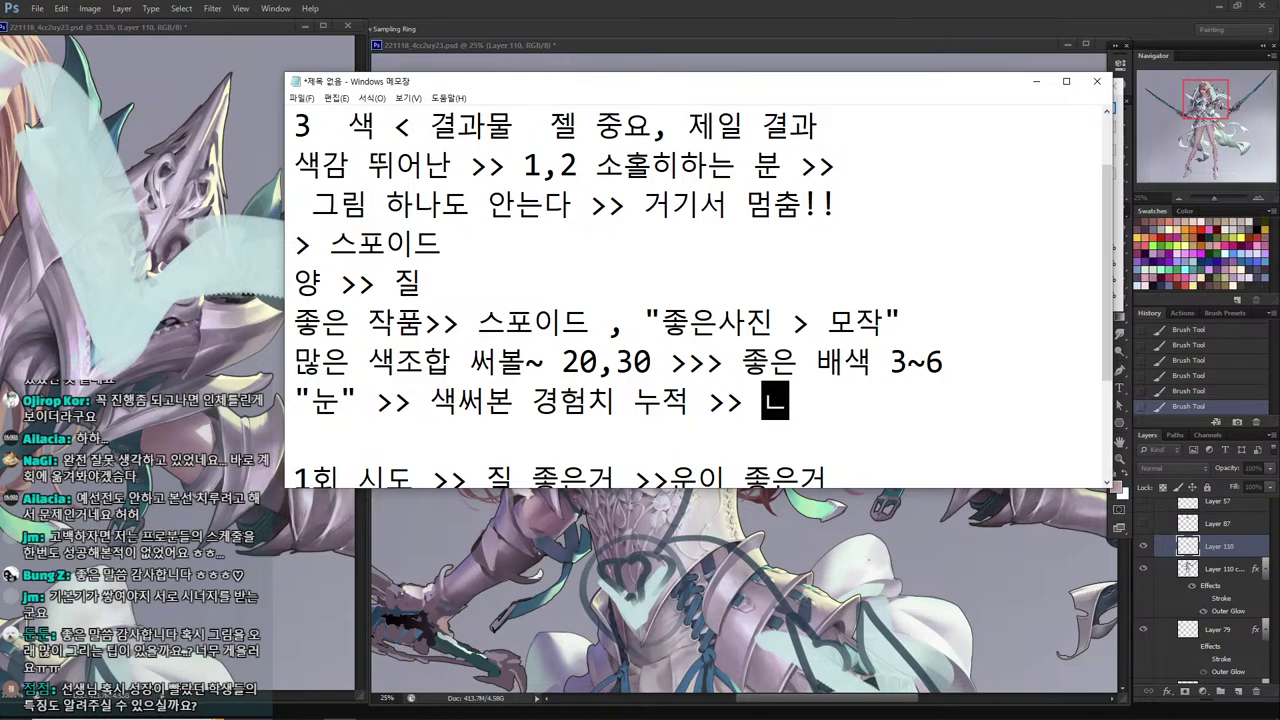
text(르는...)
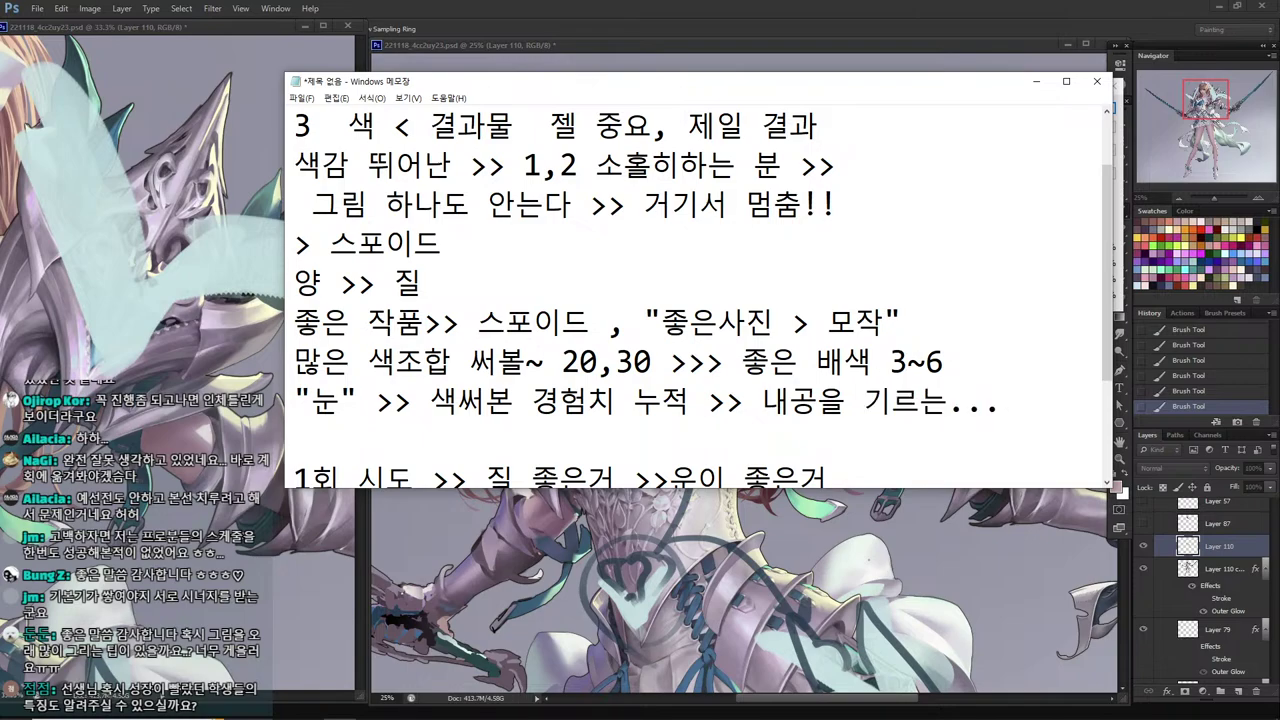
Return to Photoshop, dismiss the colour picker and delete Layer 110 with the sketched strokes over the character.
click(971, 48)
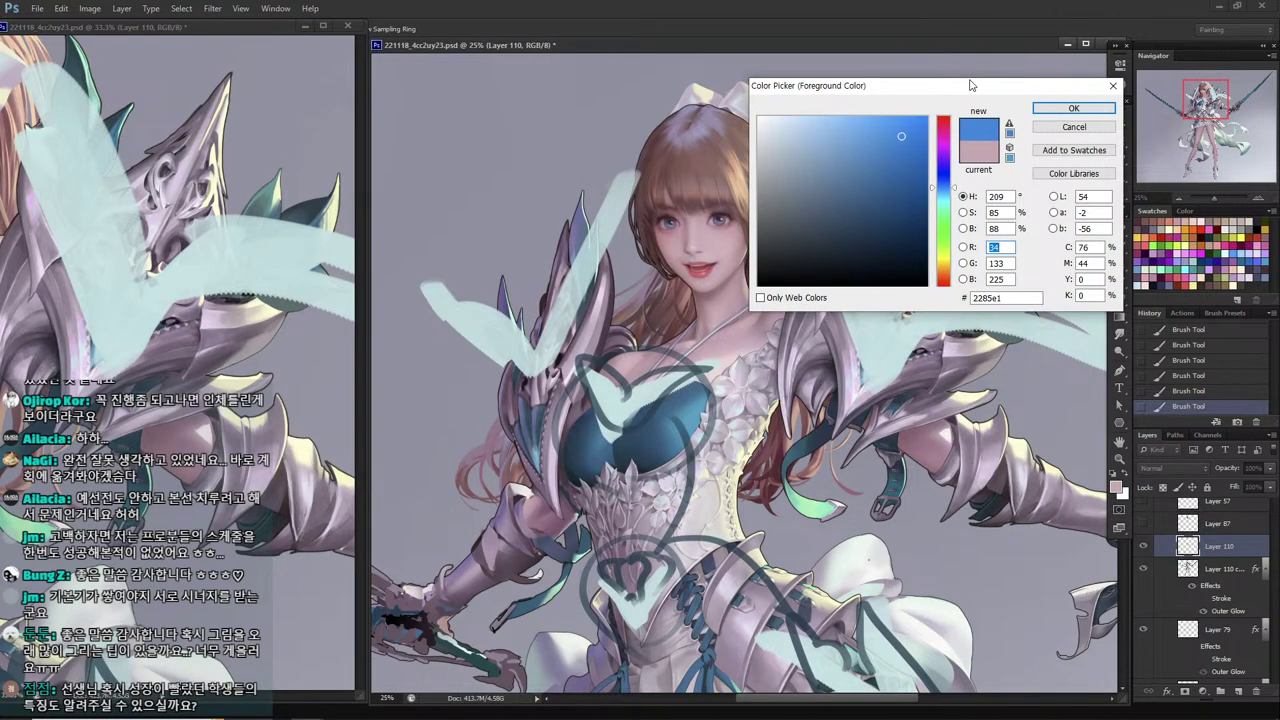
key(Escape)
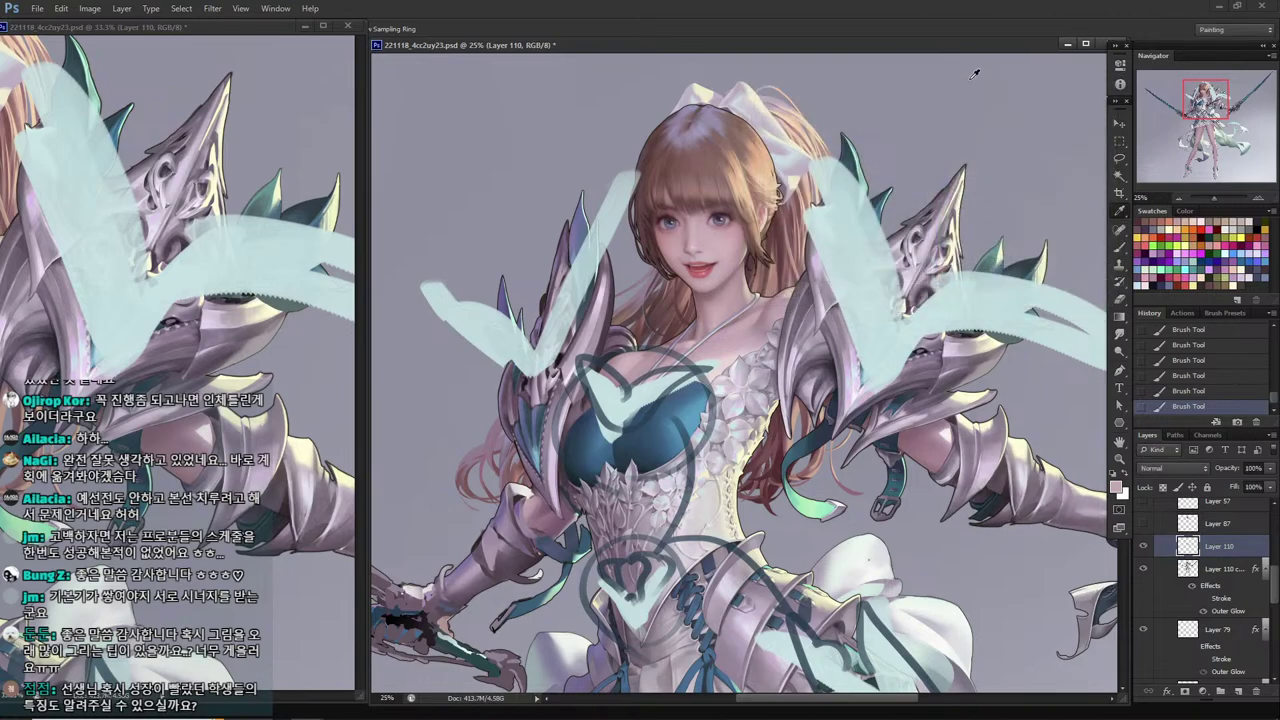
key(Delete)
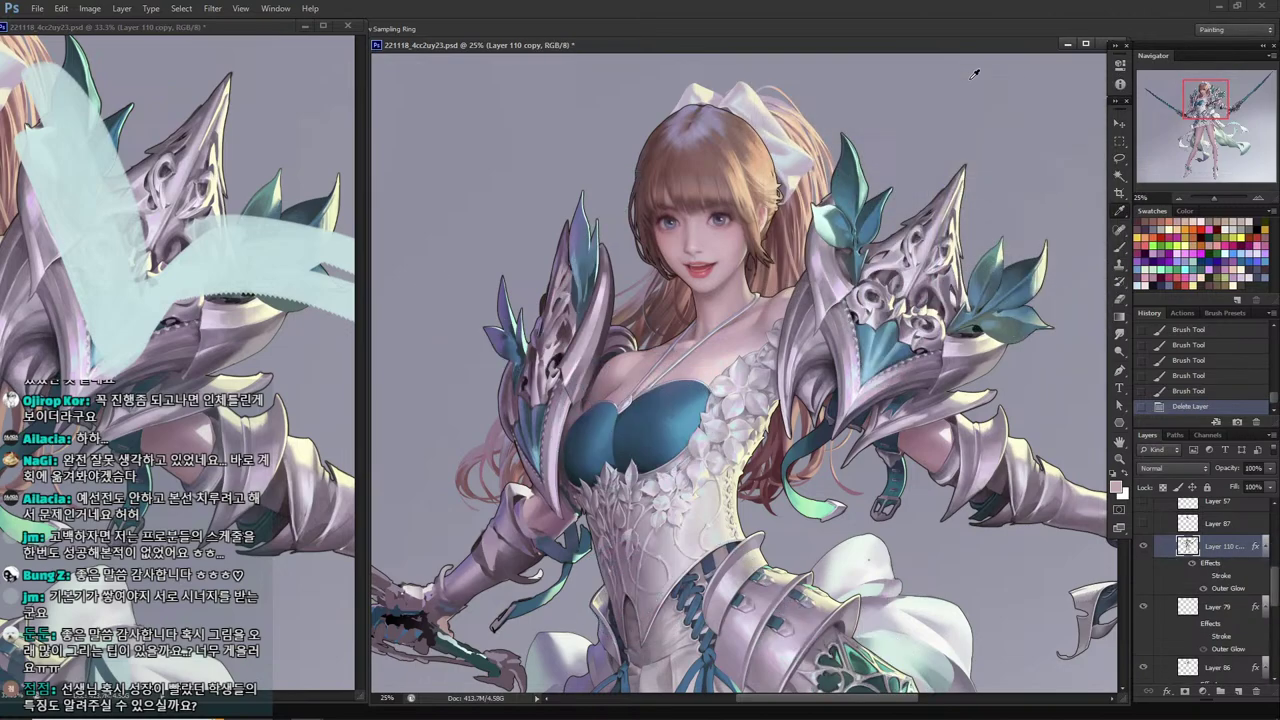
scroll(790, 299, down, 2)
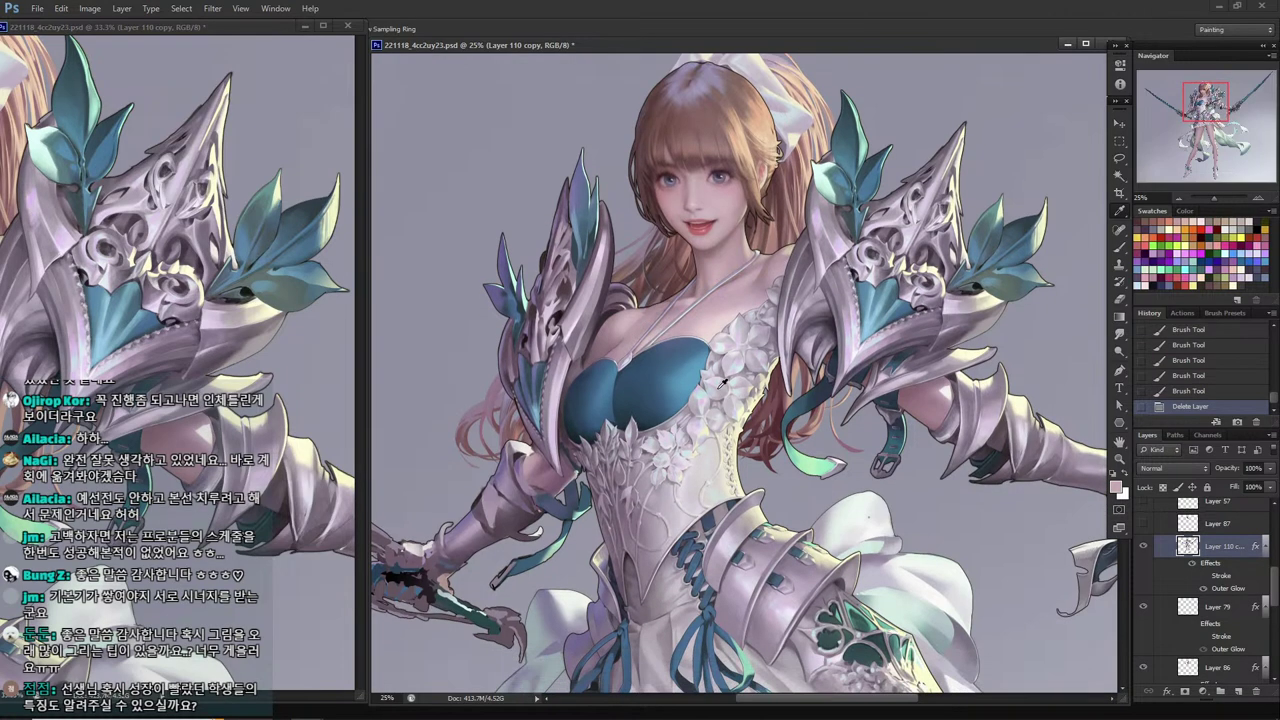
Switch to the live chat pop-out and read through the messages to the question on using the purchased Coloso course efficiently.
mouse_move(615, 715)
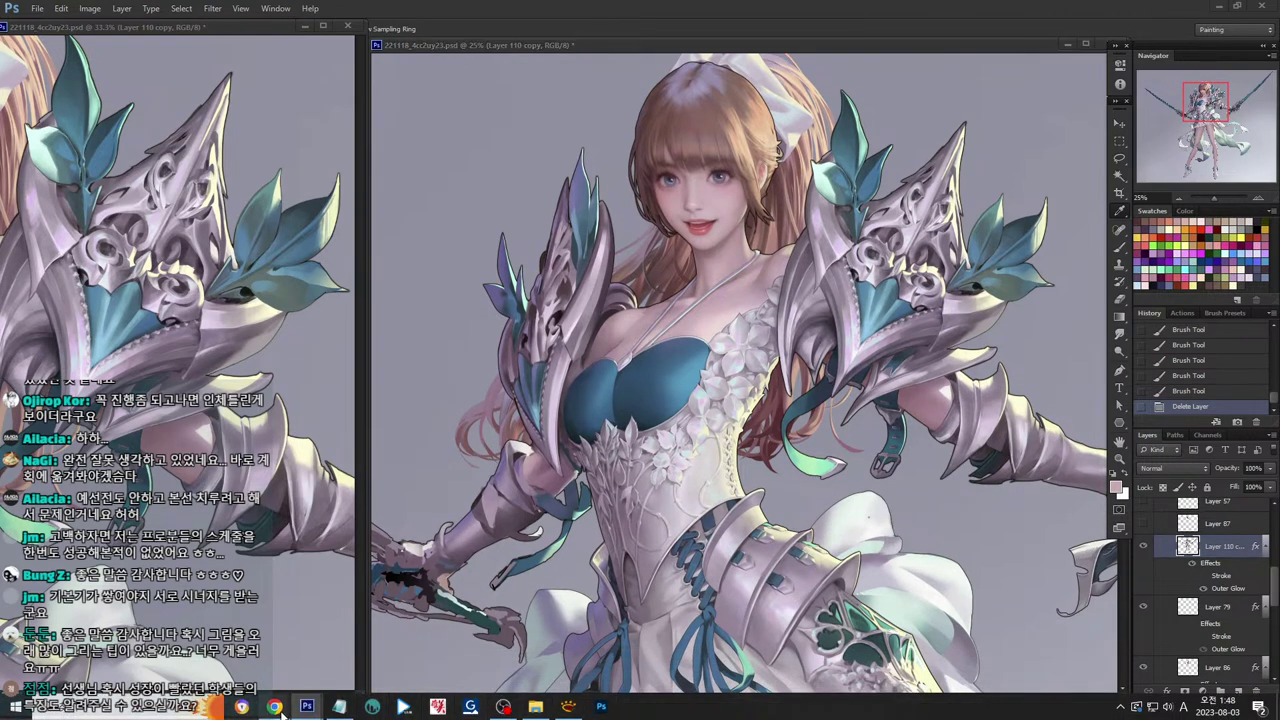
mouse_move(274, 706)
click(347, 640)
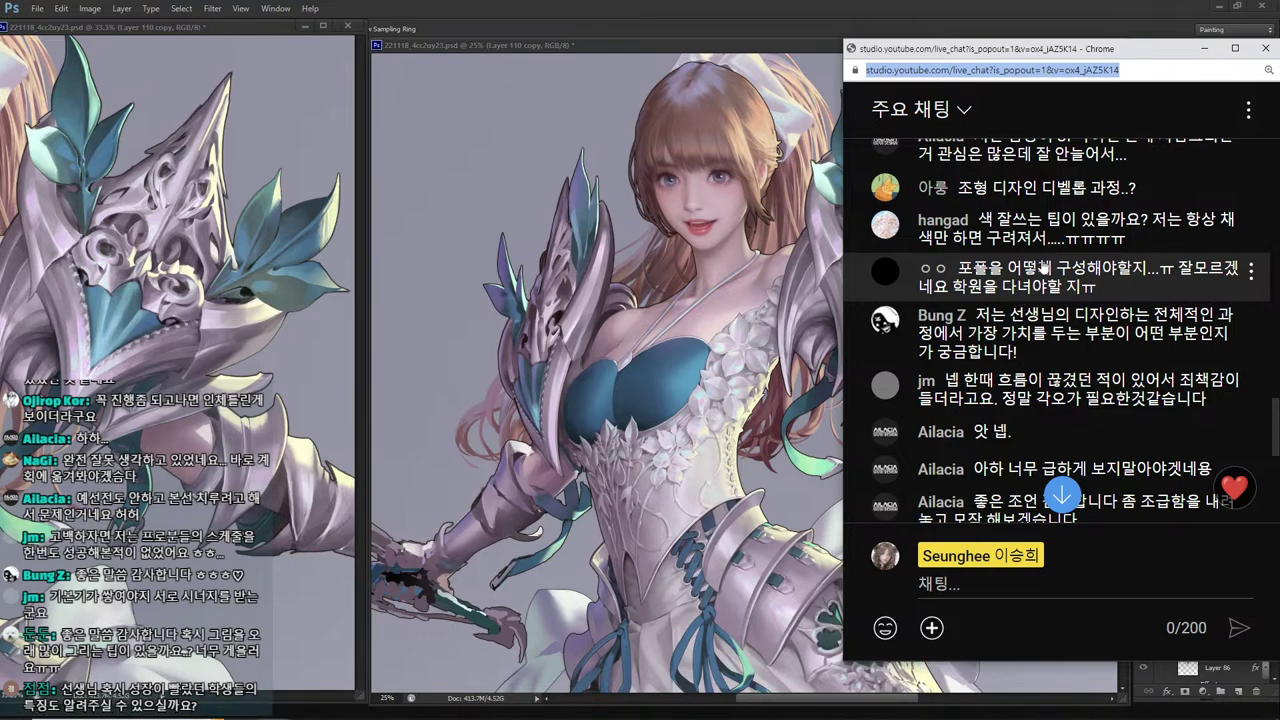
scroll(1040, 265, down, 1)
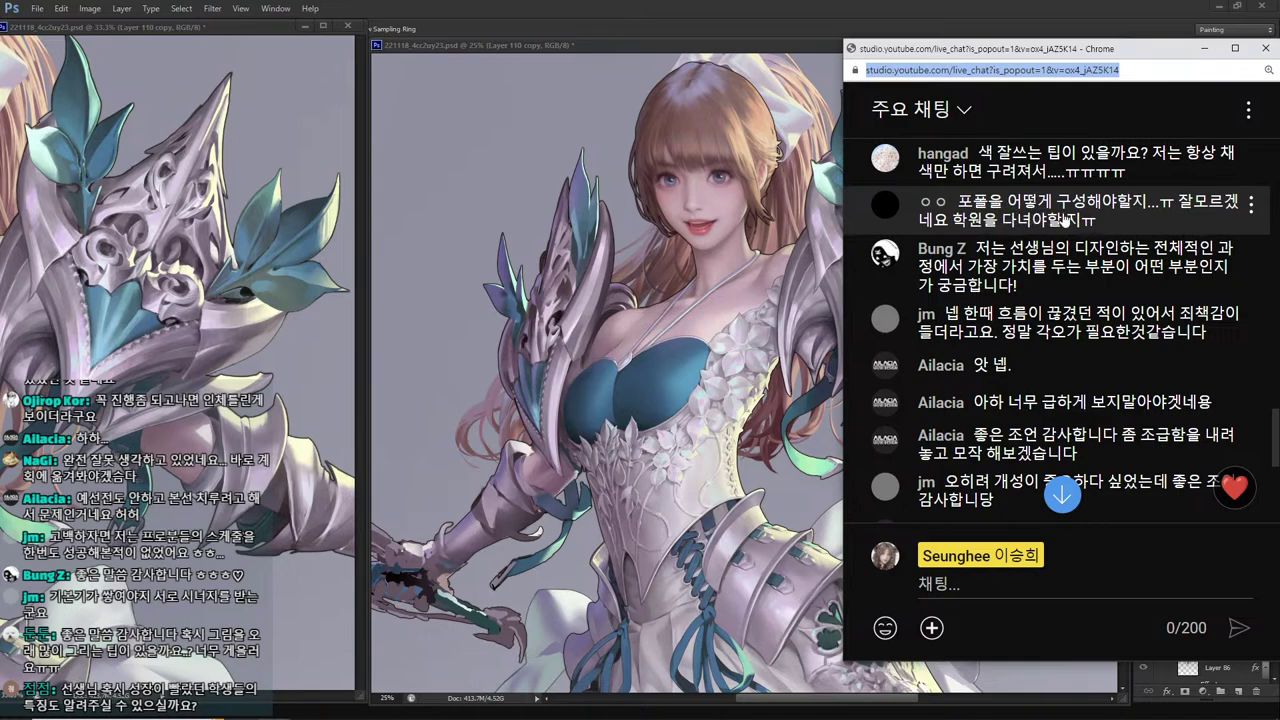
scroll(1040, 228, down, 1)
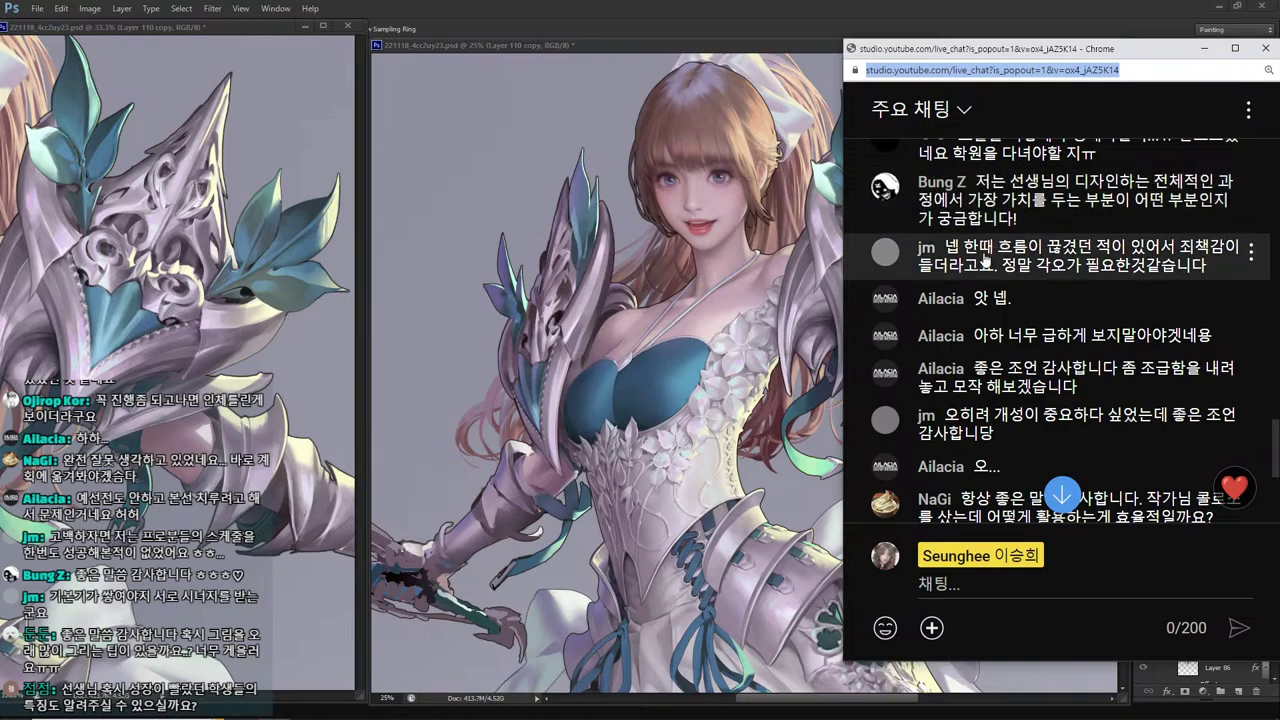
scroll(986, 260, down, 1)
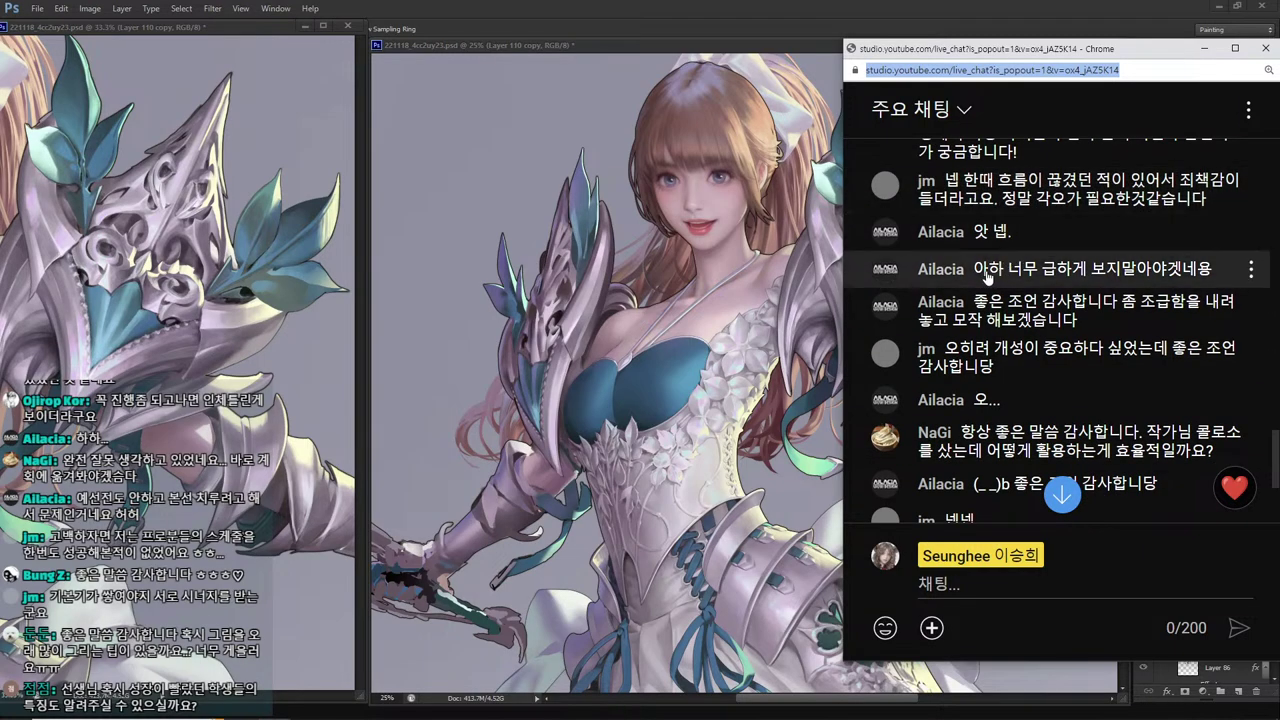
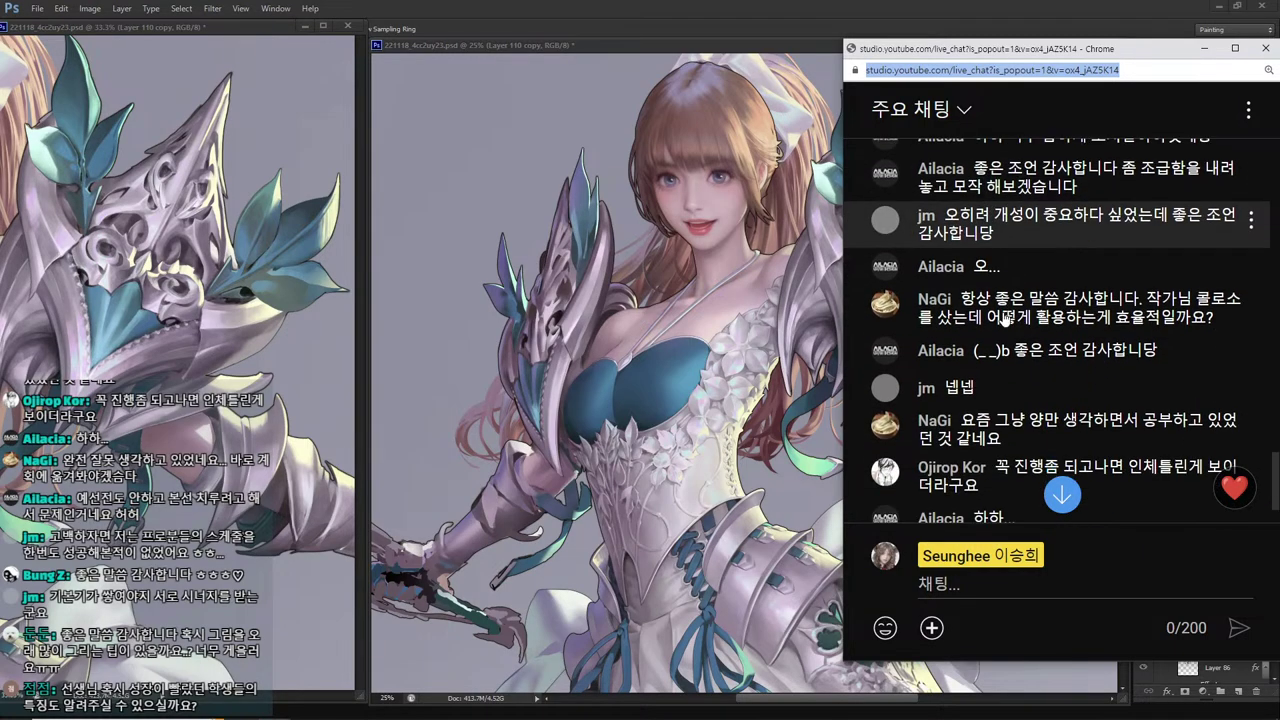
scroll(1008, 309, up, 3)
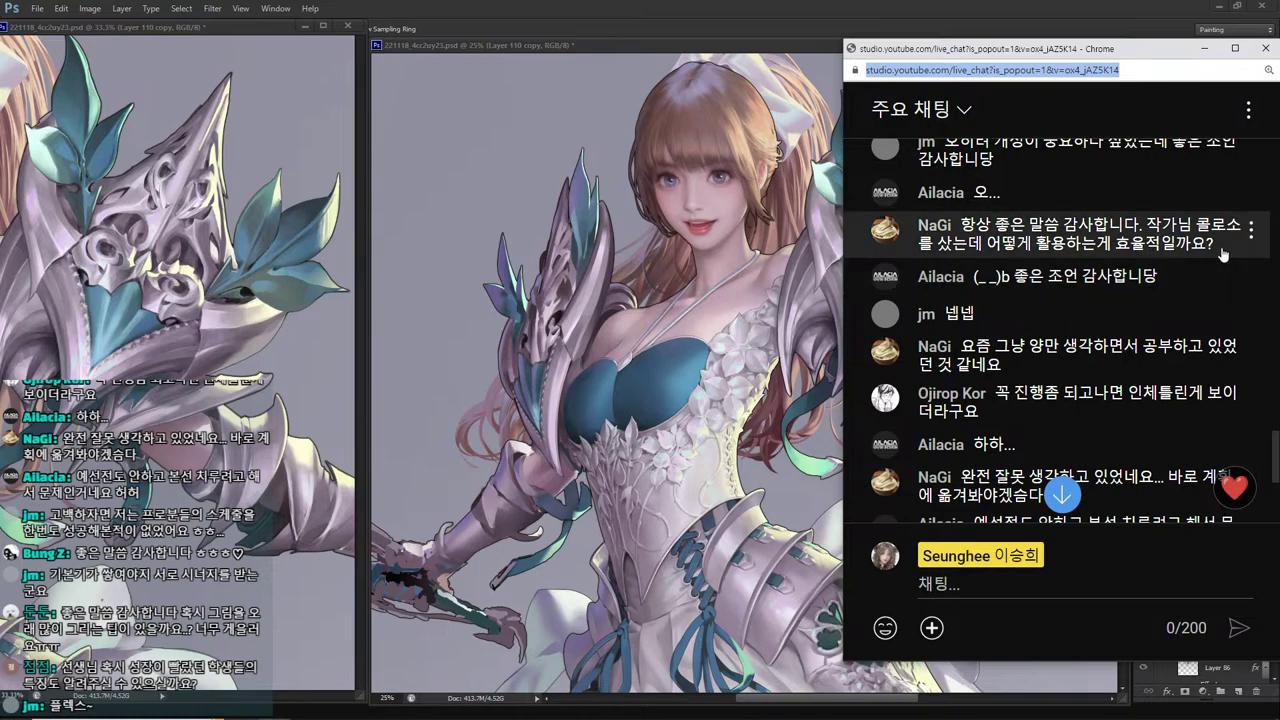
Switch to Notepad and add several blank lines below the "1,2,3 >>>>>>>>" line at the end of the notes.
mouse_move(536, 714)
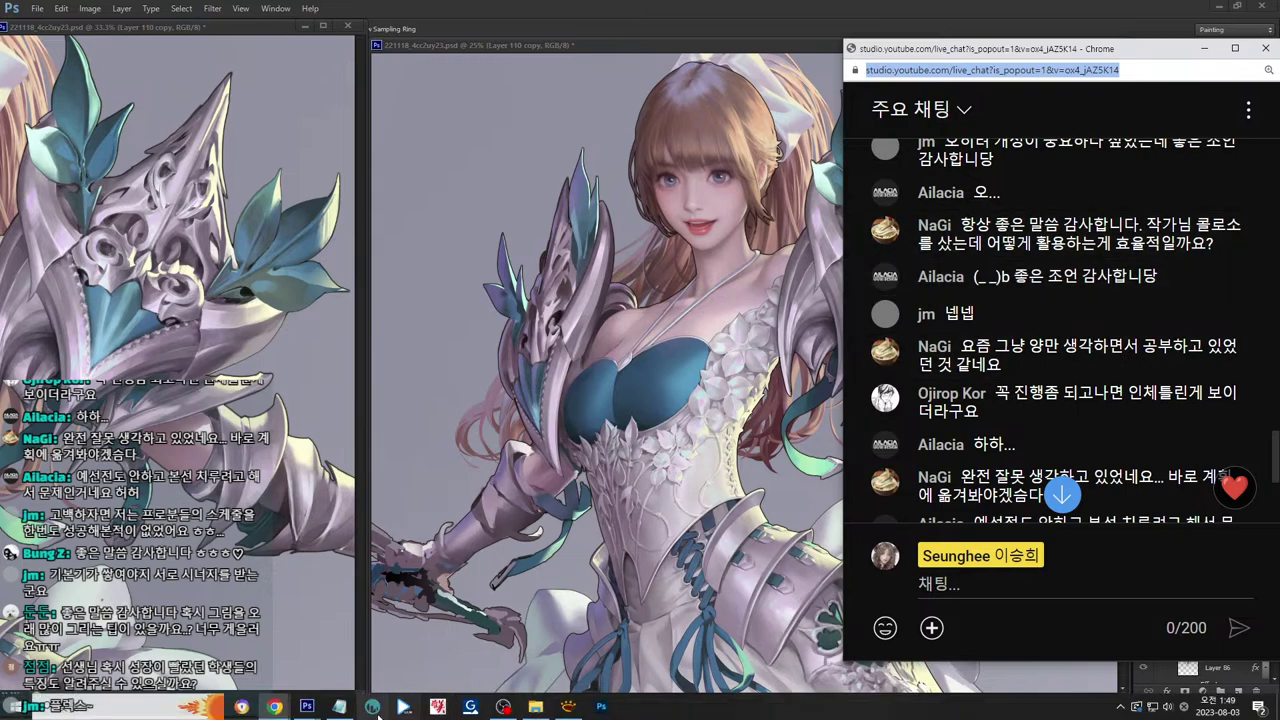
click(339, 706)
scroll(892, 368, down, 2)
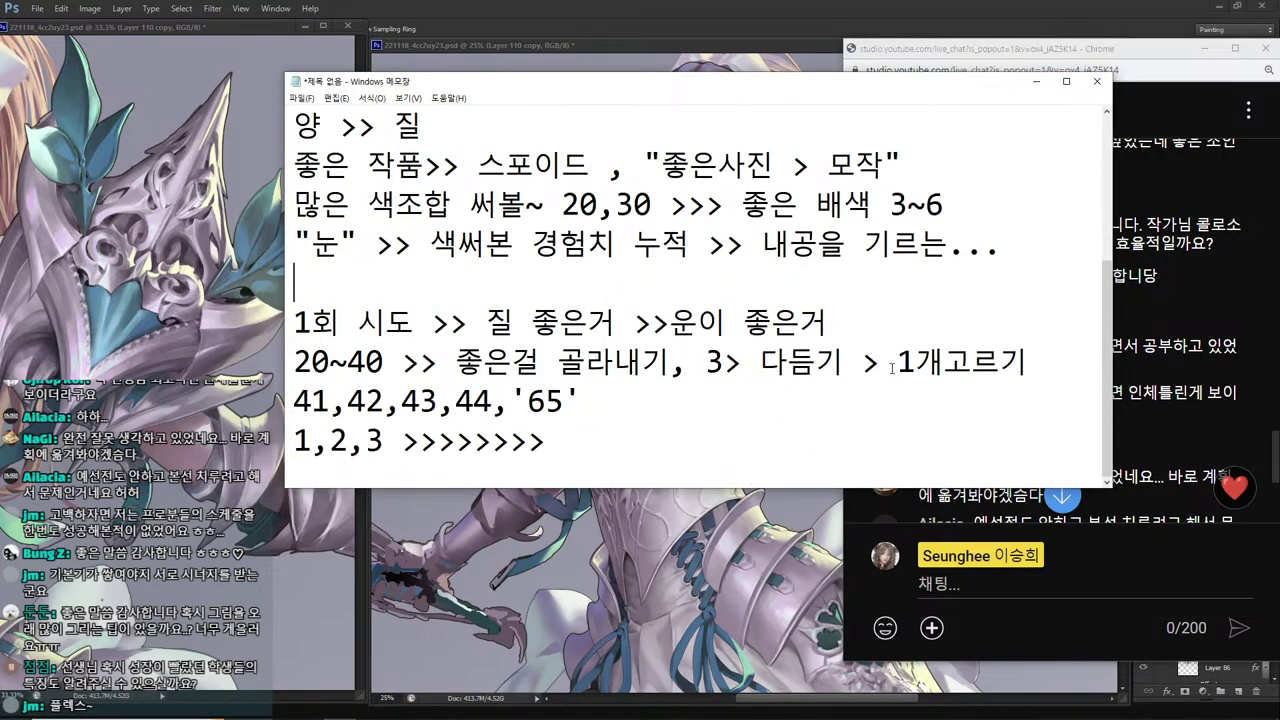
click(893, 402)
key(Down)
key(Return)
key(Return)
key(Return)
key(Return)
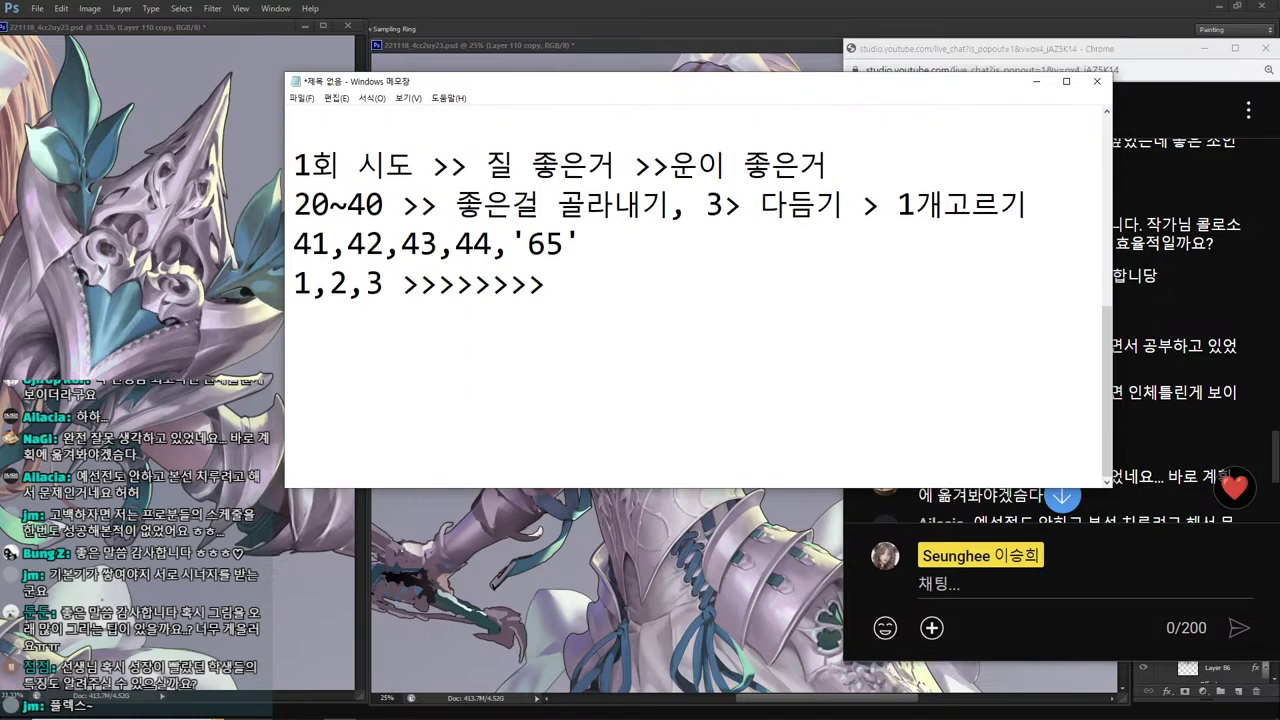
text(1,2,3,4,)
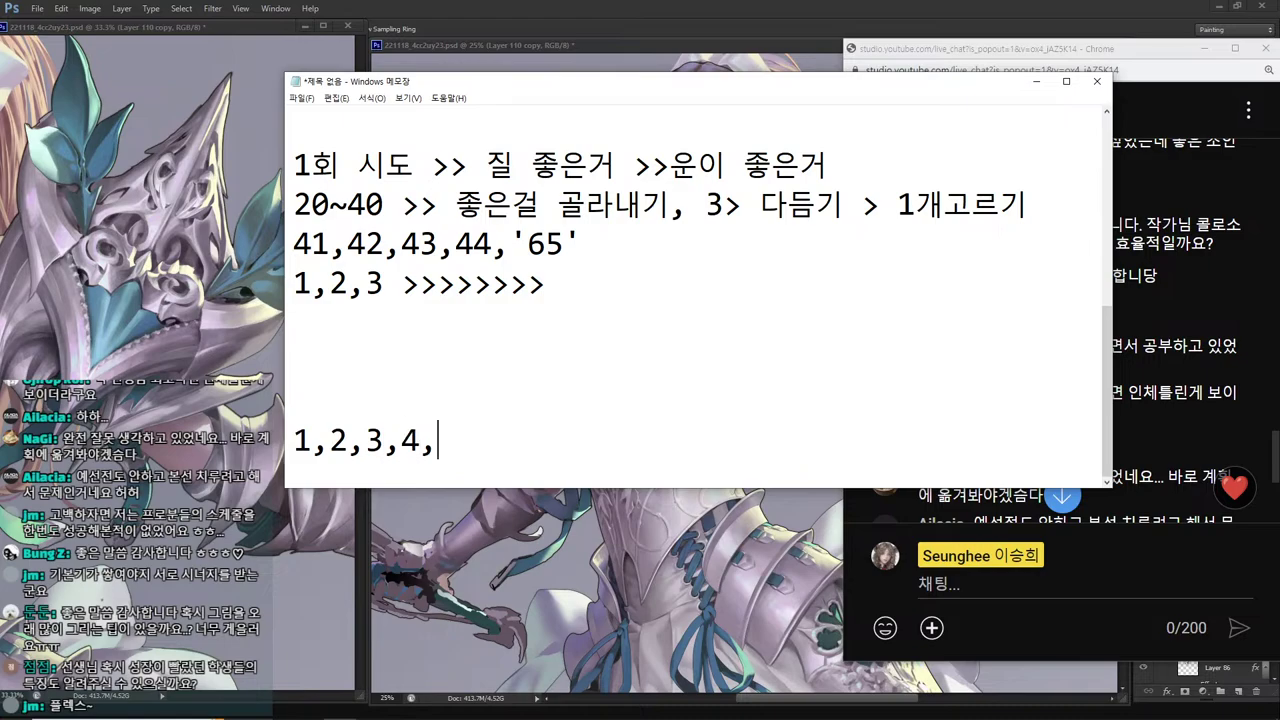
key(BackSpace)
key(BackSpace)
key(BackSpace)
key(BackSpace)
key(BackSpace)
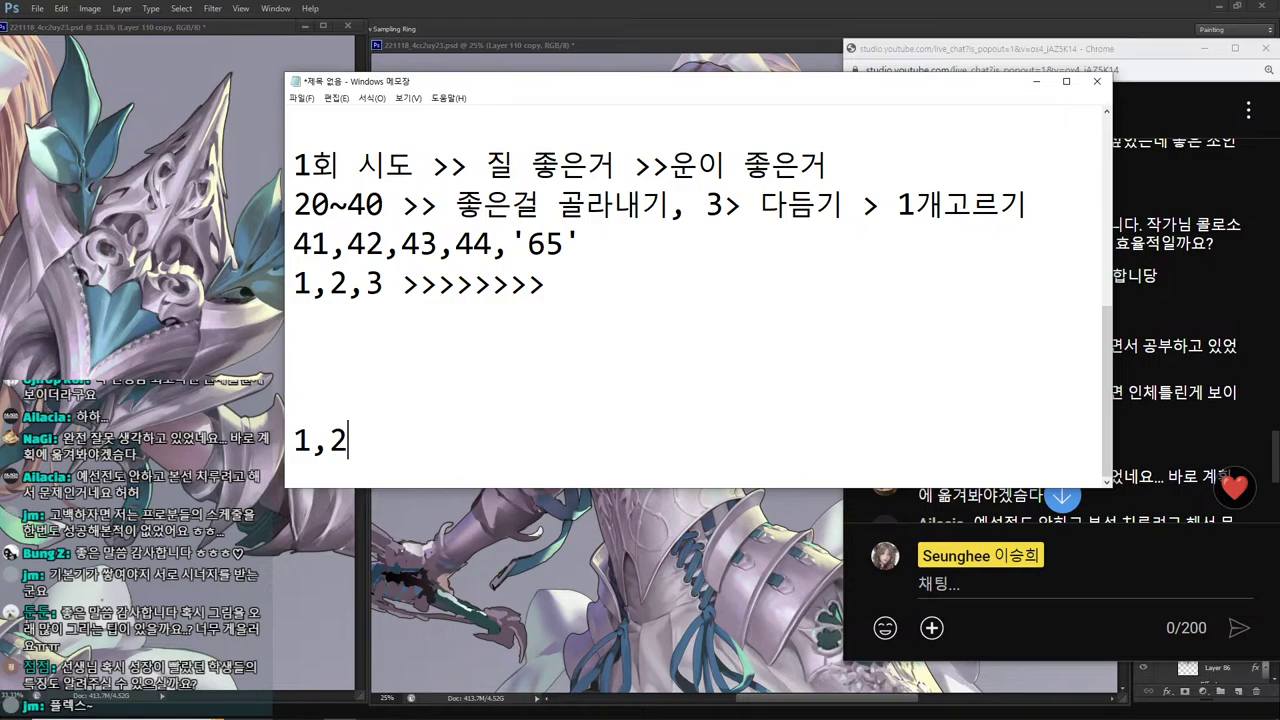
key(BackSpace)
key(BackSpace)
key(BackSpace)
key(BackSpace)
Write the progression "1>2>3>4>5>6>7>8" as a new line at the end of the notes.
text(1>@)
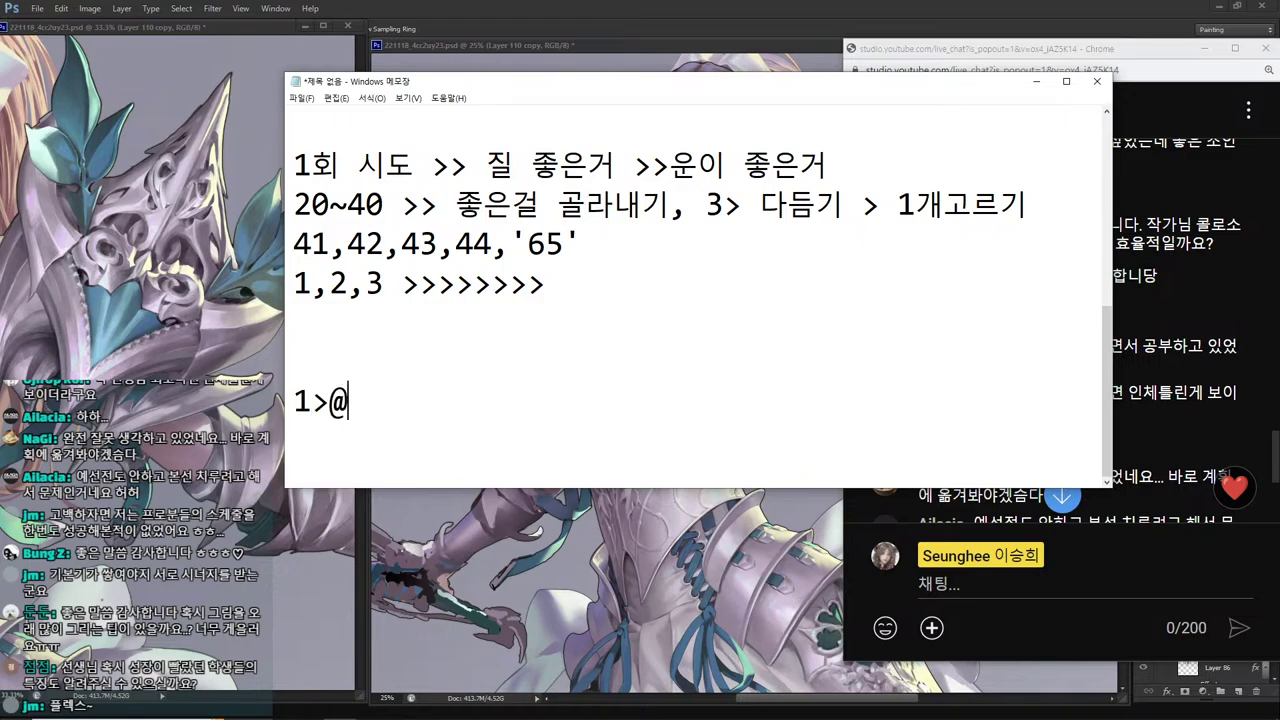
key(BackSpace)
text(2>3>4>%)
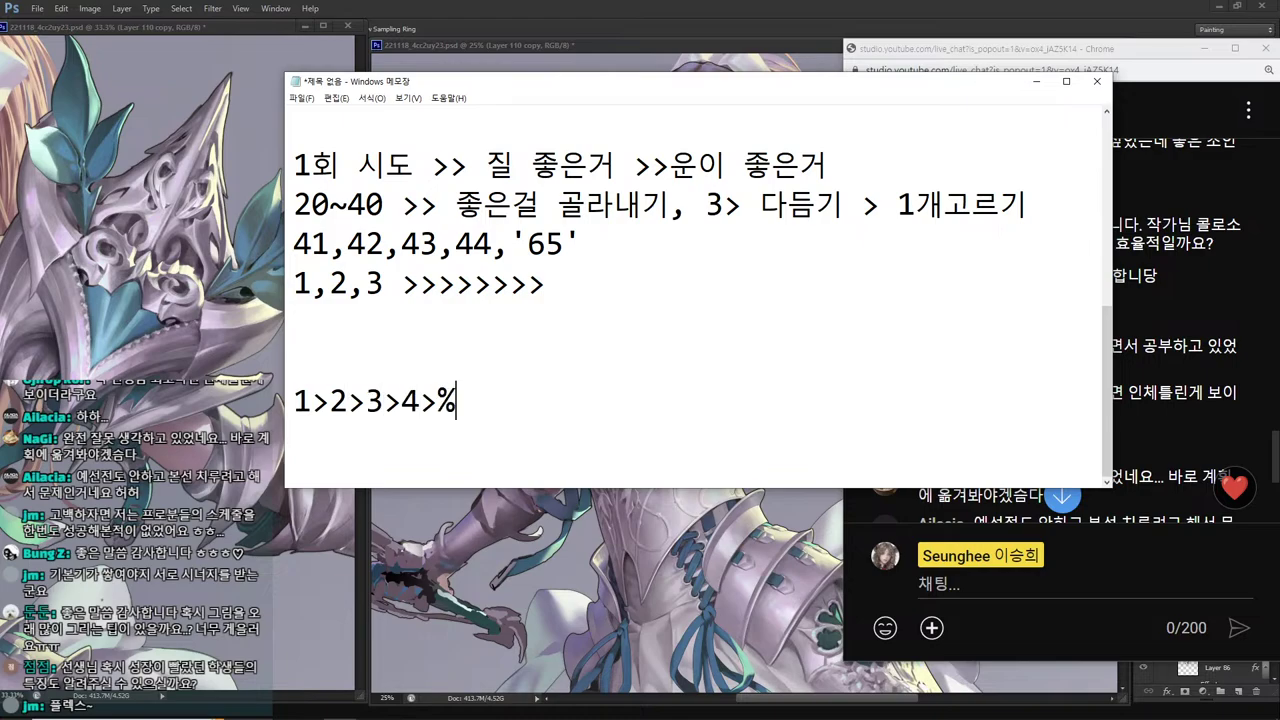
key(BackSpace)
text(5>6>7)
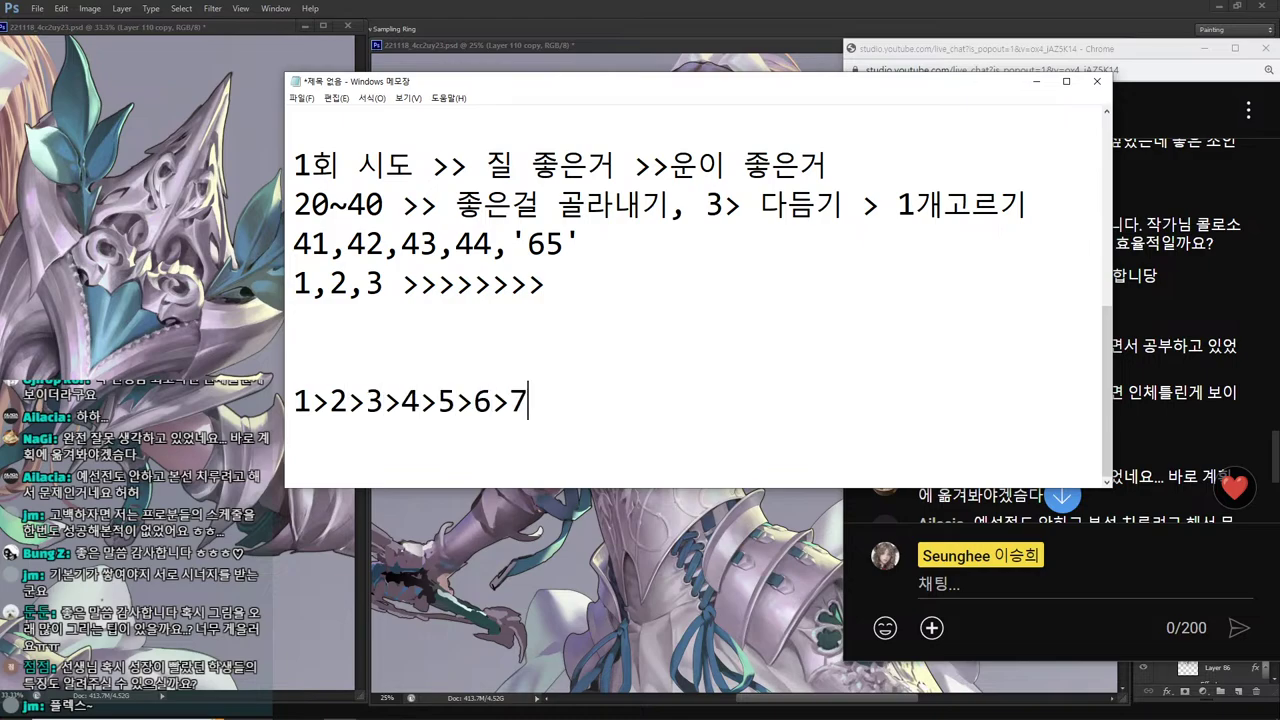
text(>*)
key(BackSpace)
text(8)
key(Return)
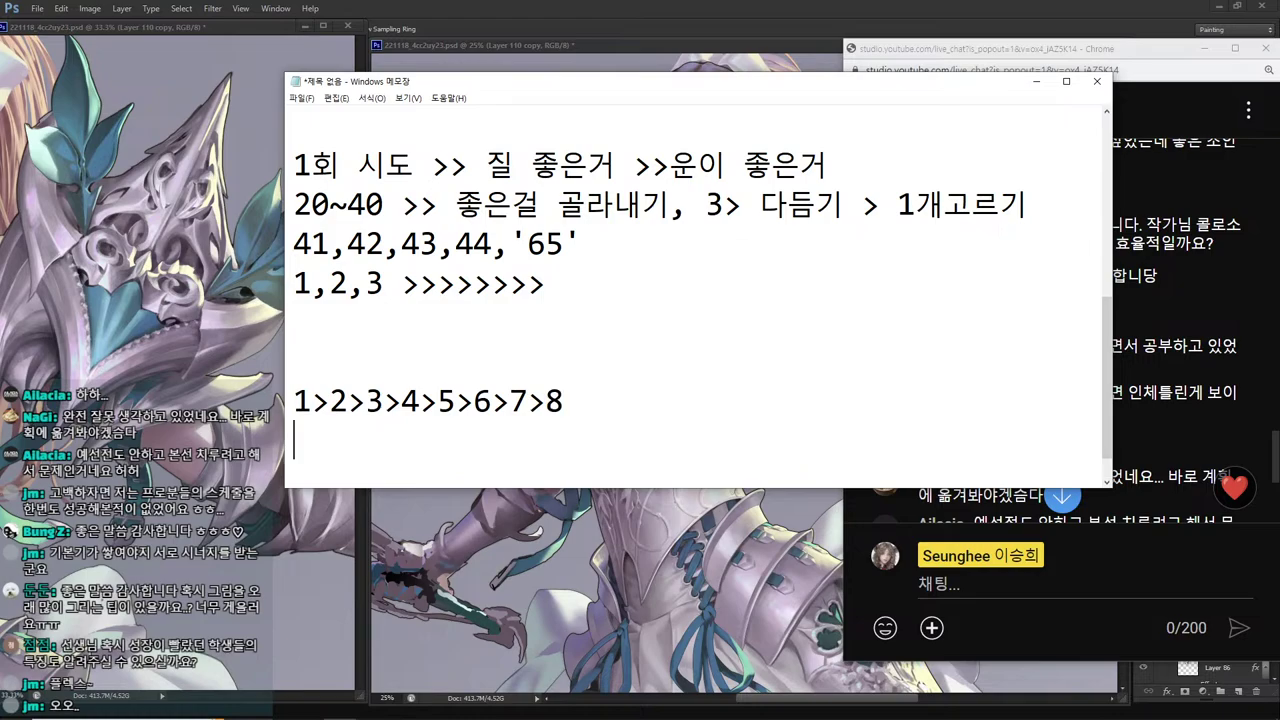
Leave a blank line and write the second progression "1>10>20>30>40>50>60>70".
key(Return)
text(10)
key(BackSpace)
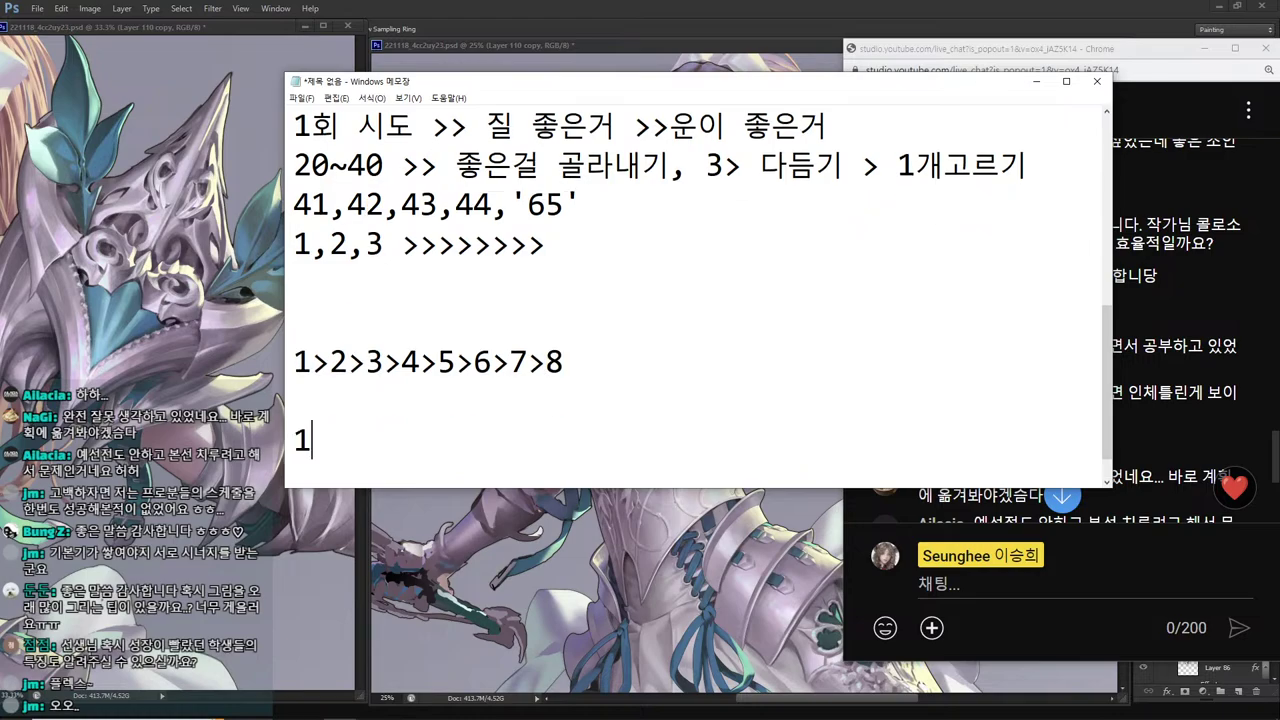
key(BackSpace)
text(1>10)
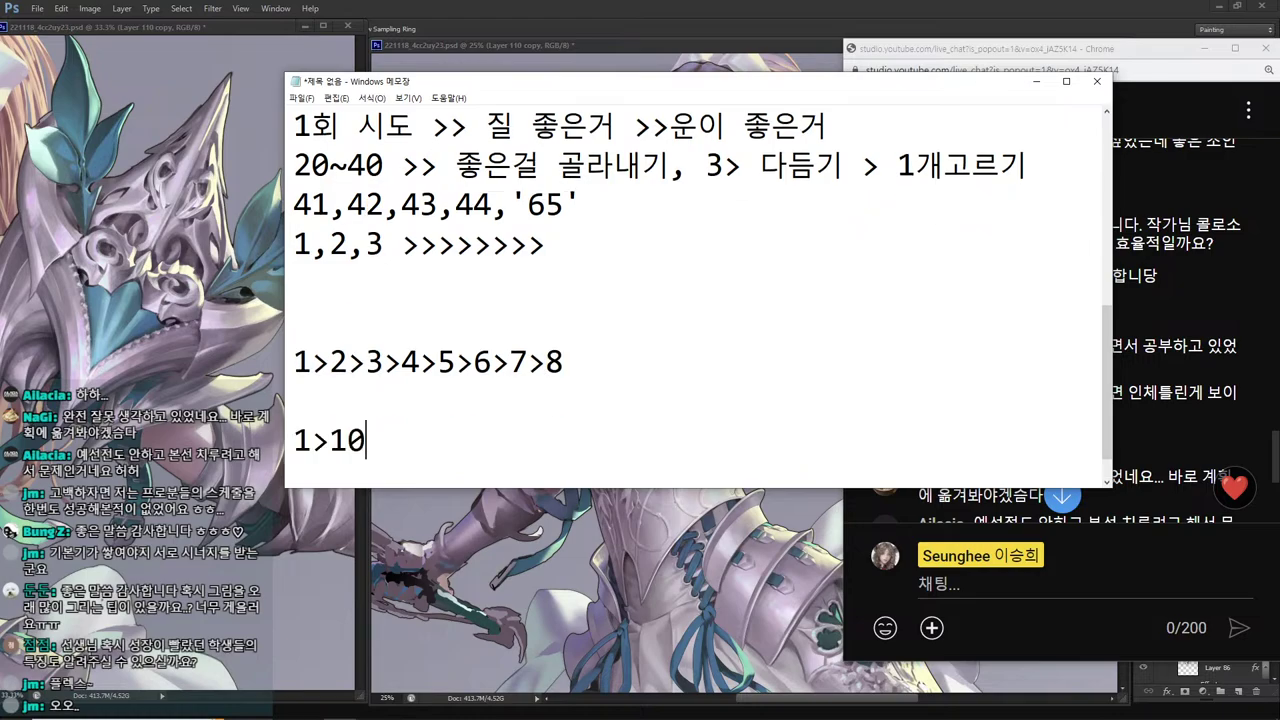
text(>20>30)
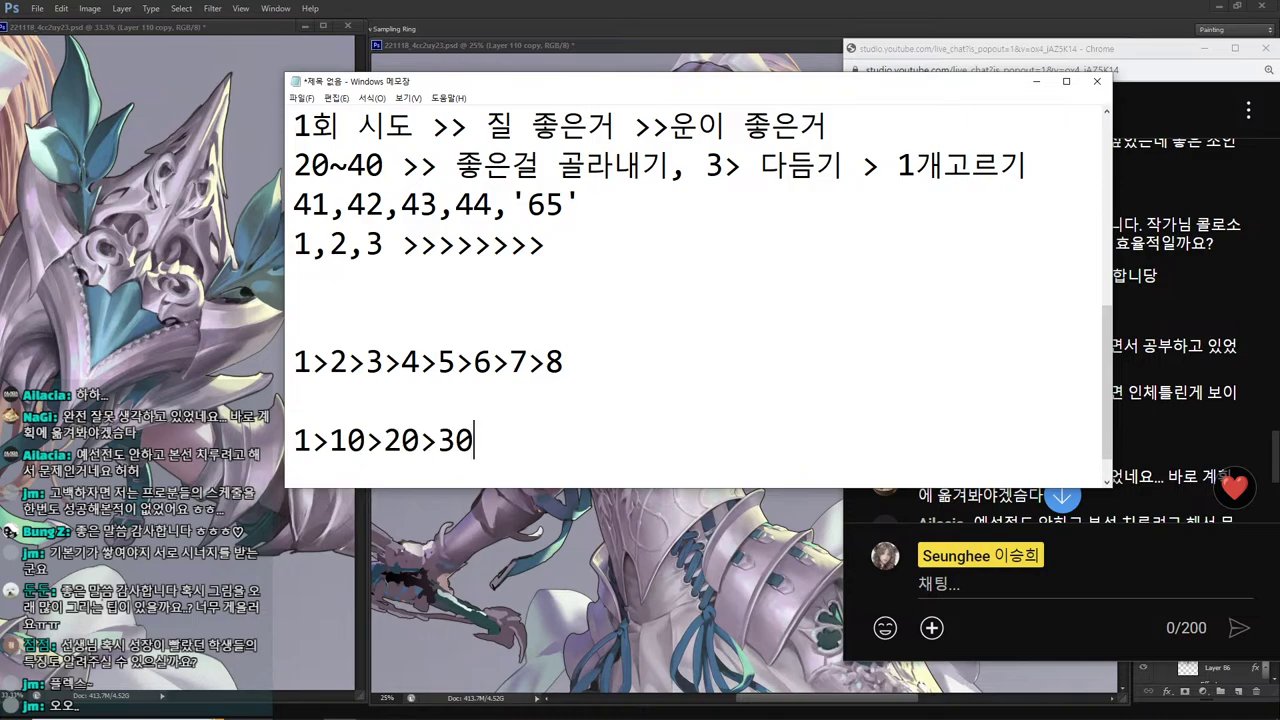
text(>40>50>60>70)
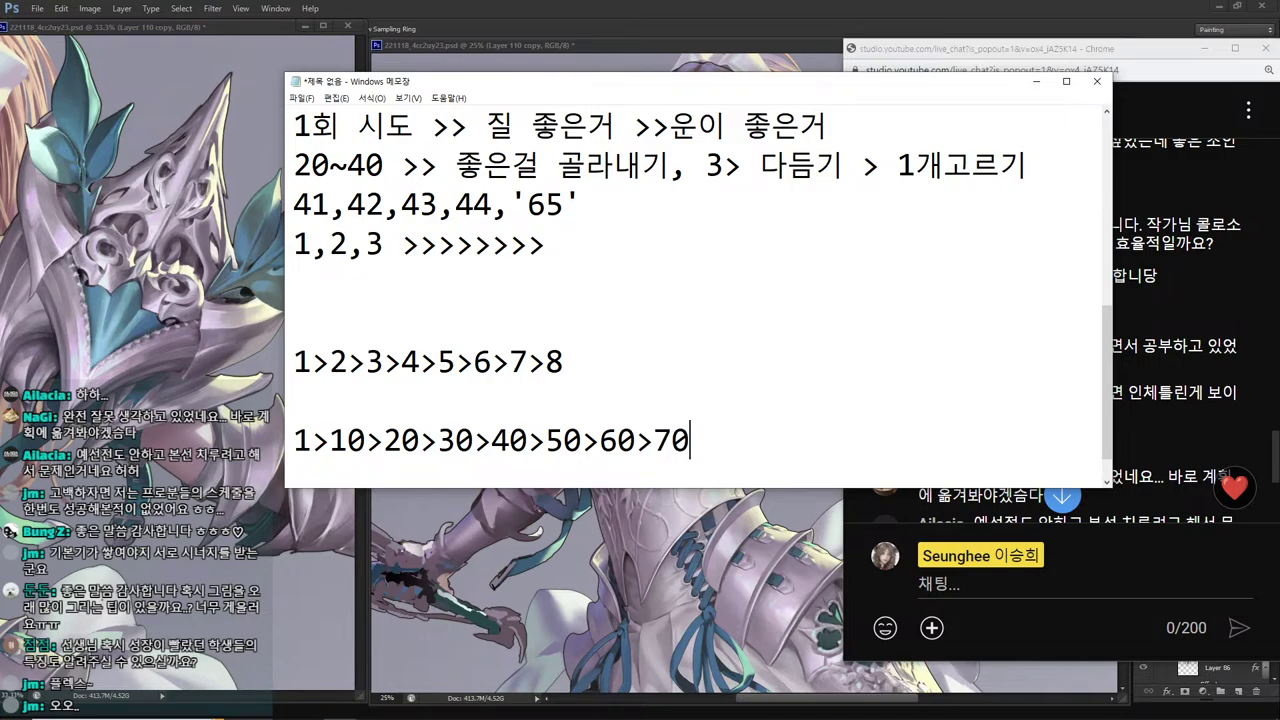
Highlight "1>10>20>30>" and "40>50>60>70" in turn to contrast the two halves of the progression.
drag(491, 441, 293, 441)
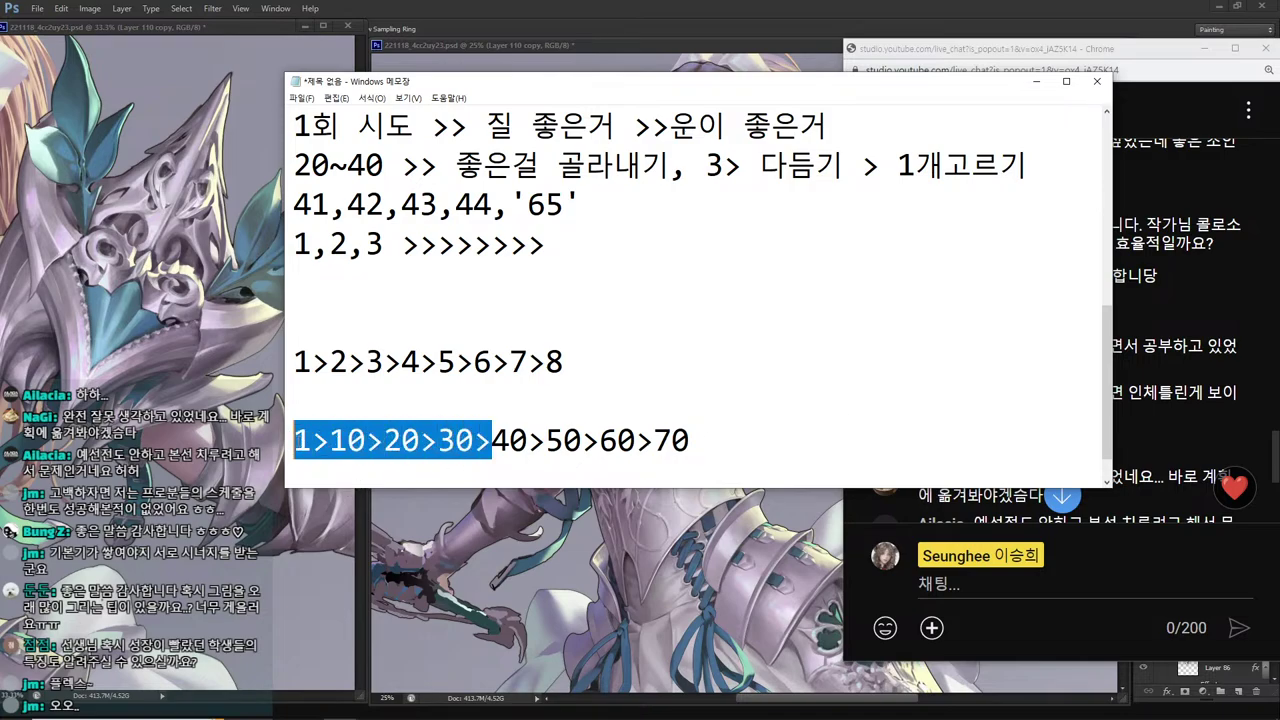
click(491, 441)
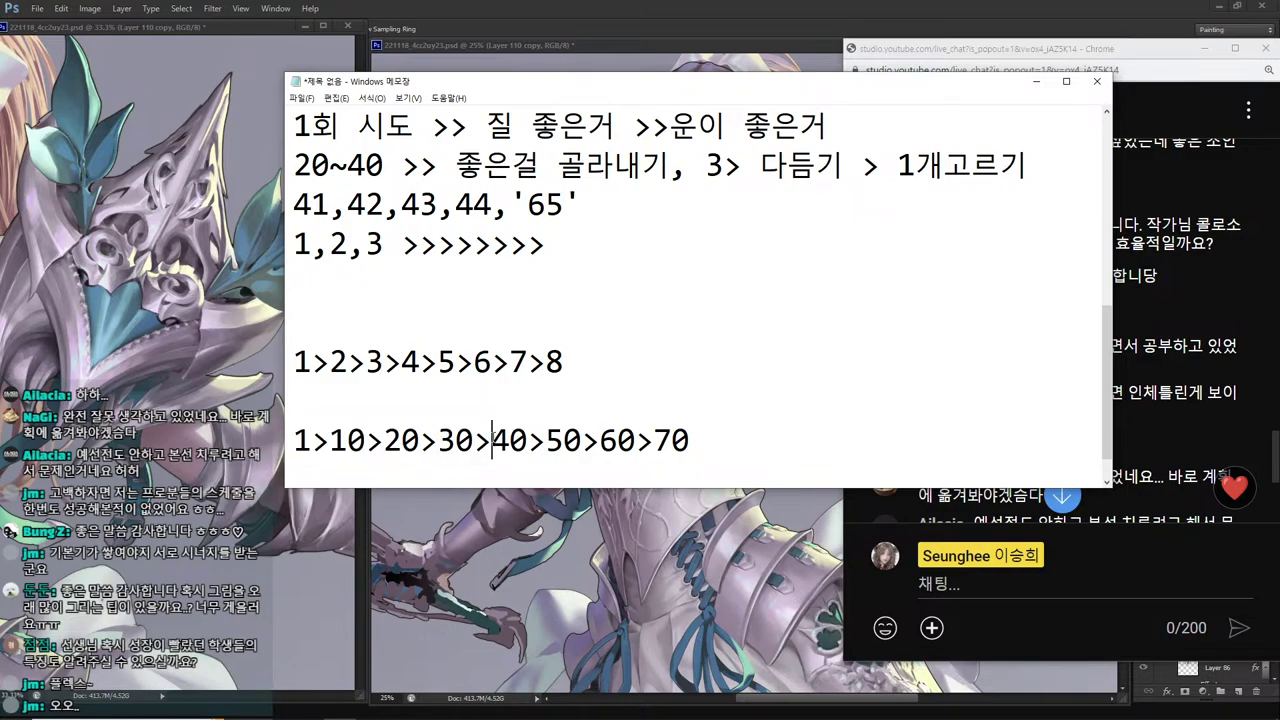
drag(491, 441, 818, 443)
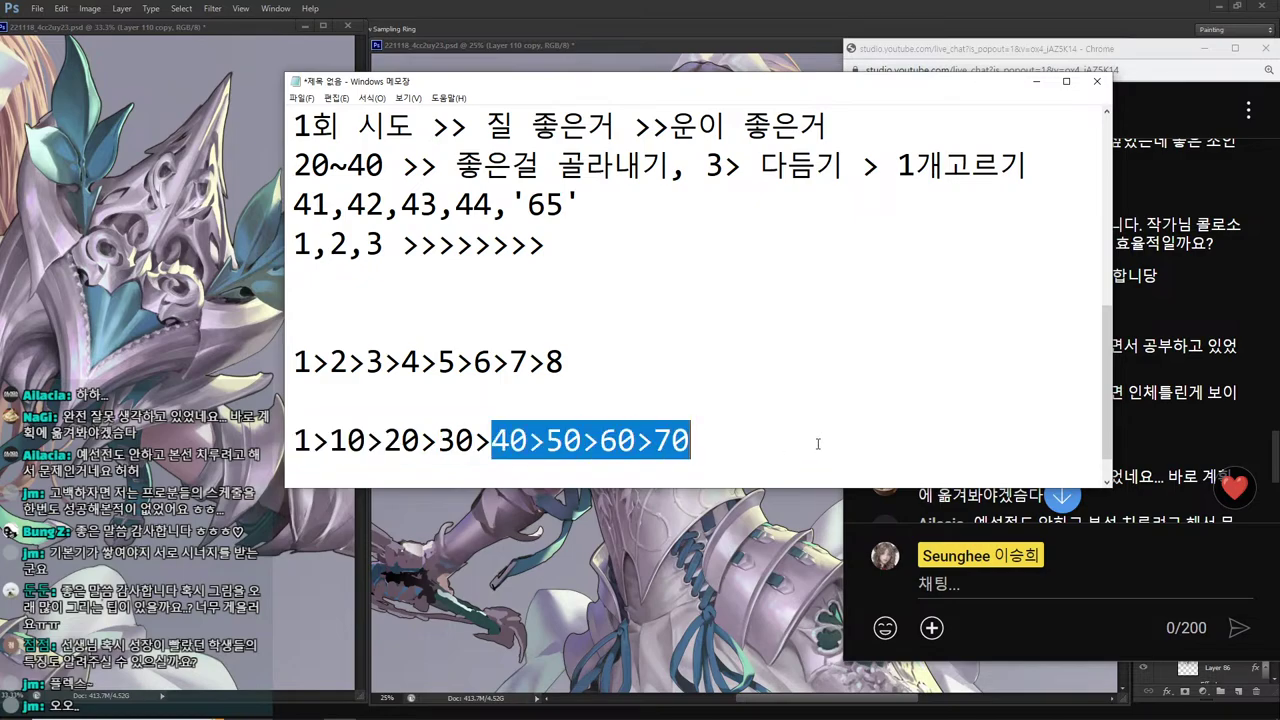
scroll(510, 464, down, 1)
click(704, 409)
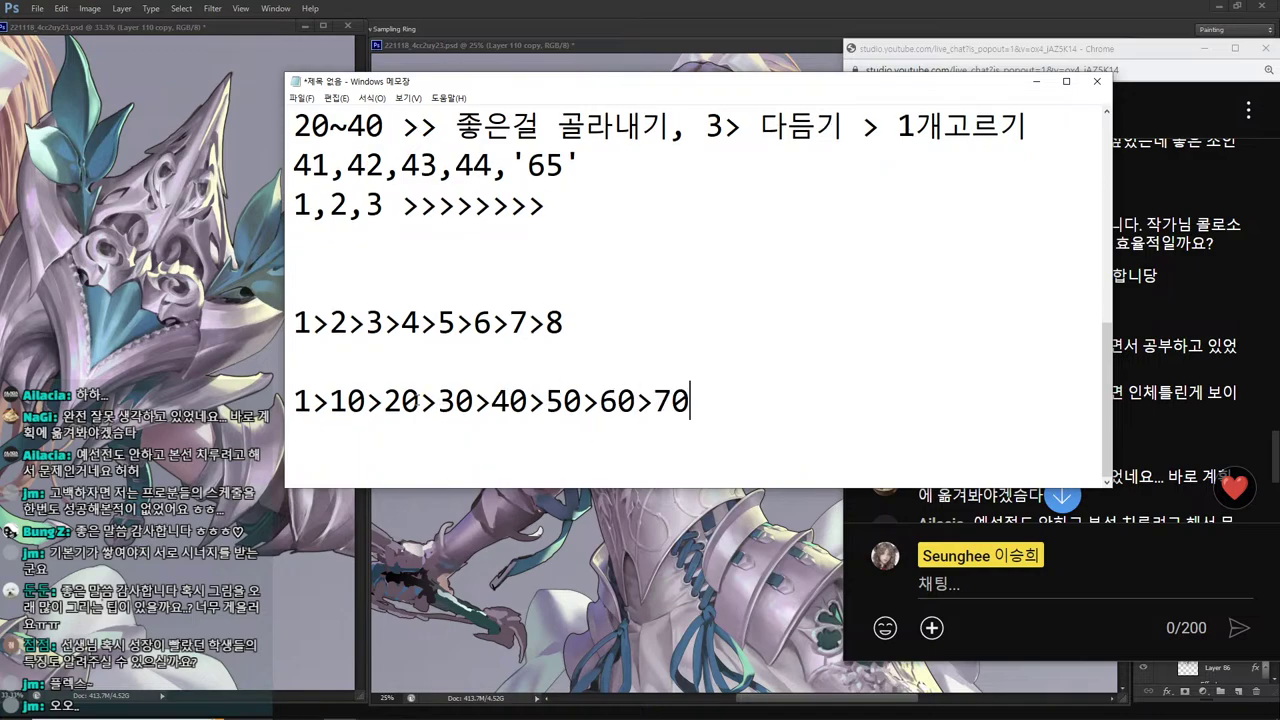
Highlight successive stages of the tens progression: "1>10>", "20>30", "40" and "30>40>".
click(366, 401)
drag(383, 401, 290, 398)
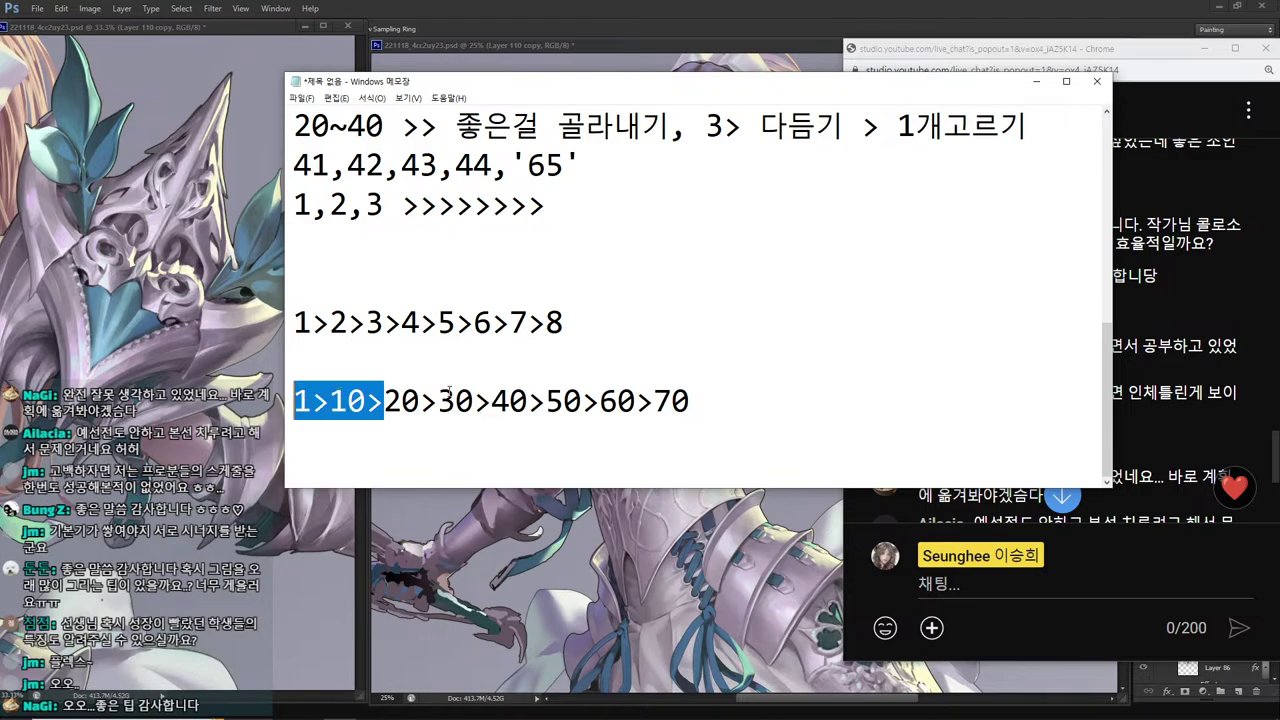
mouse_move(421, 401)
mouse_down()
mouse_move(384, 401)
mouse_move(438, 401)
mouse_up()
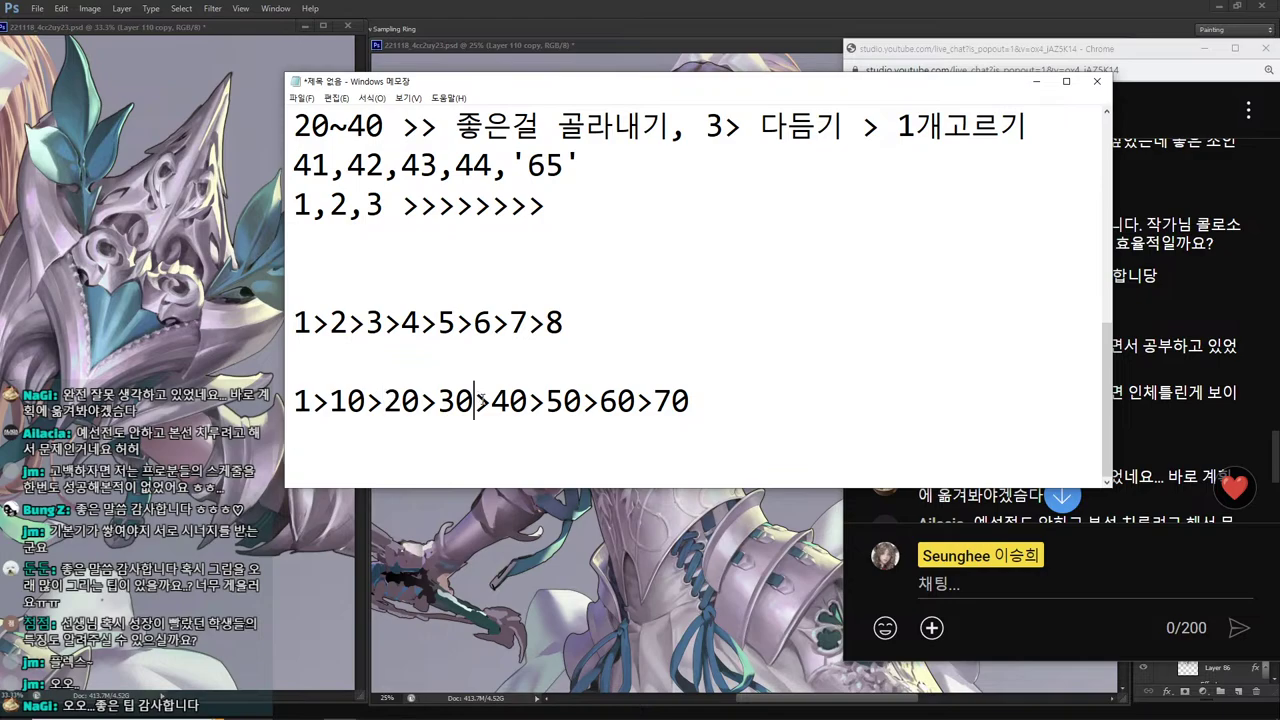
drag(474, 401, 384, 400)
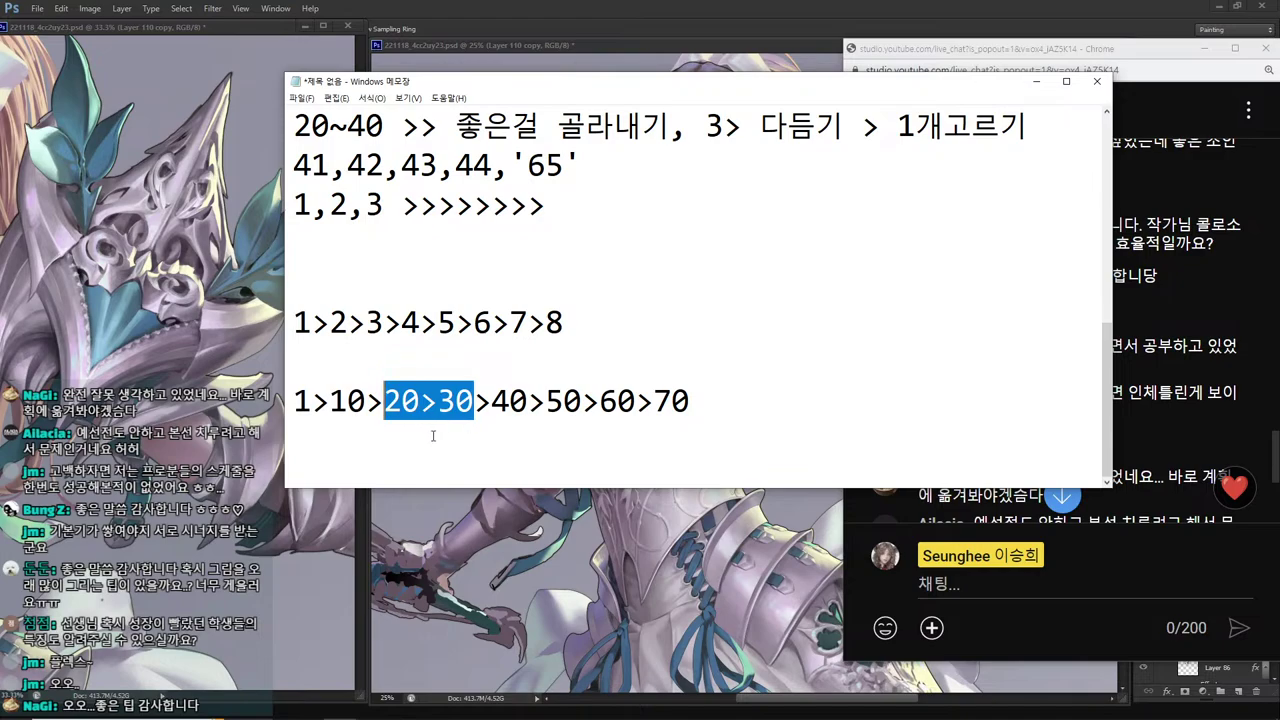
drag(491, 404, 528, 404)
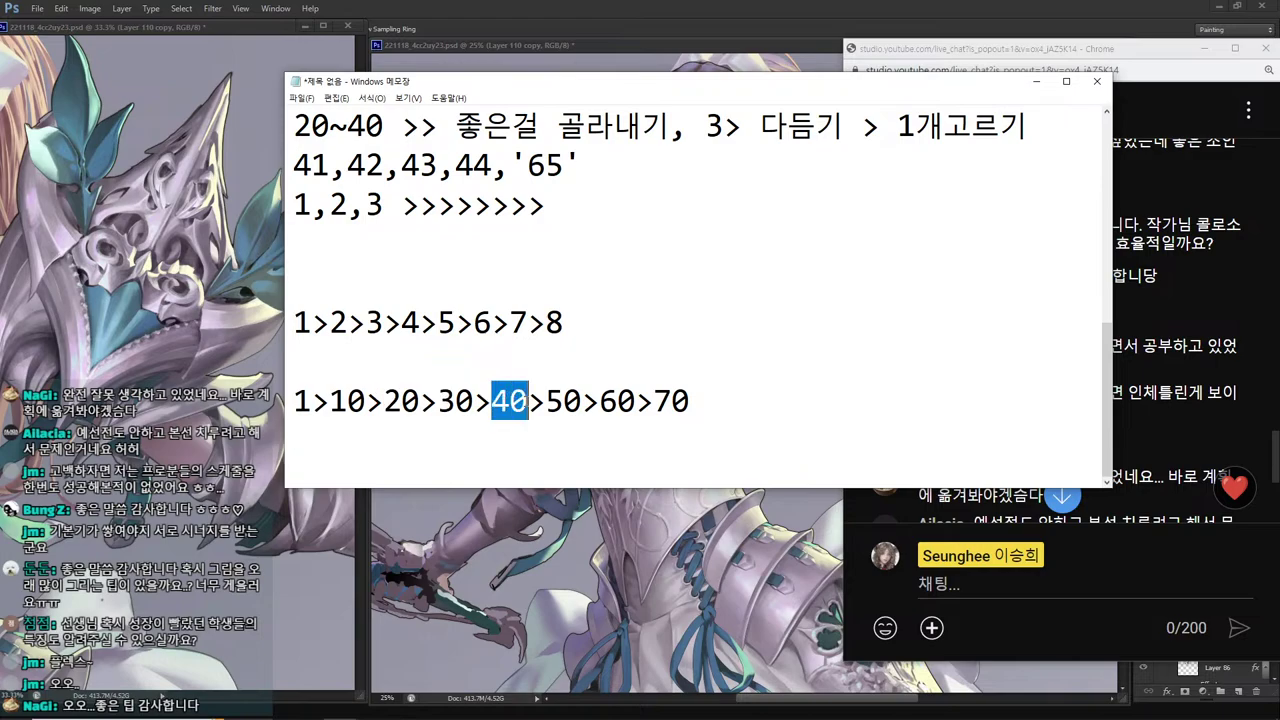
drag(437, 401, 550, 401)
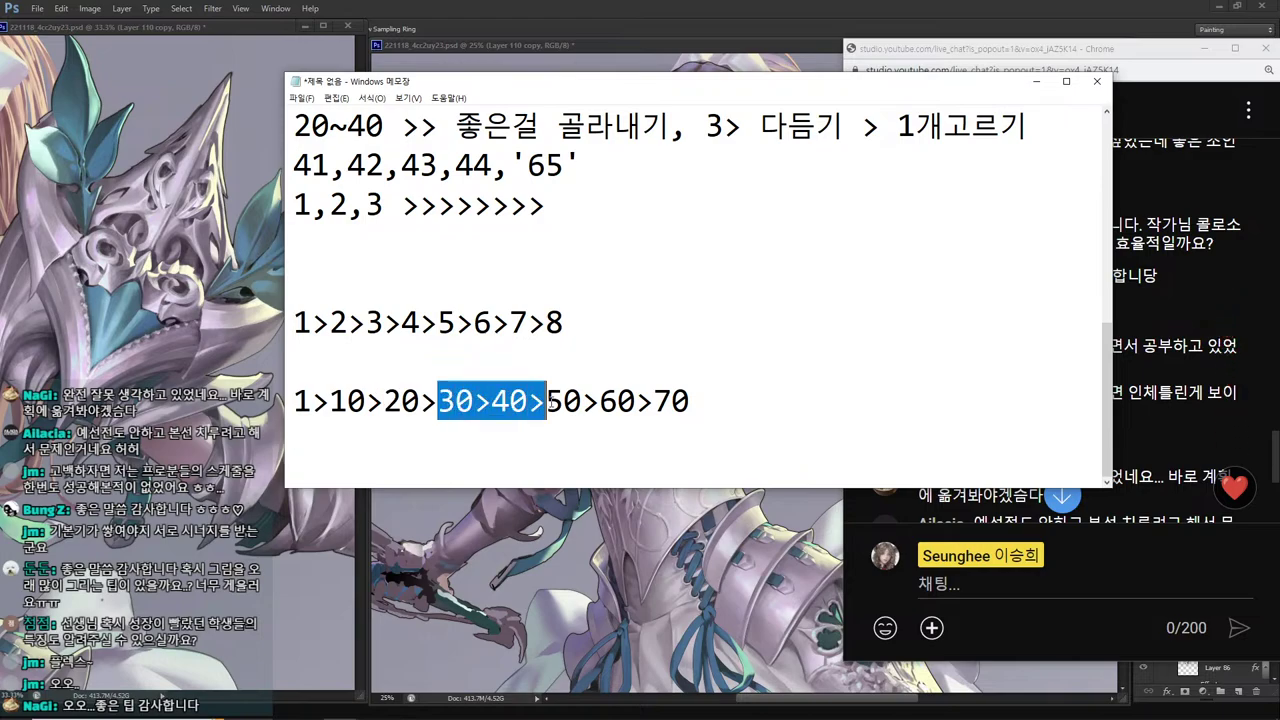
Point out the transition from 30 to 40 by highlighting the ">" between them and the number 40.
click(474, 401)
double_click(507, 402)
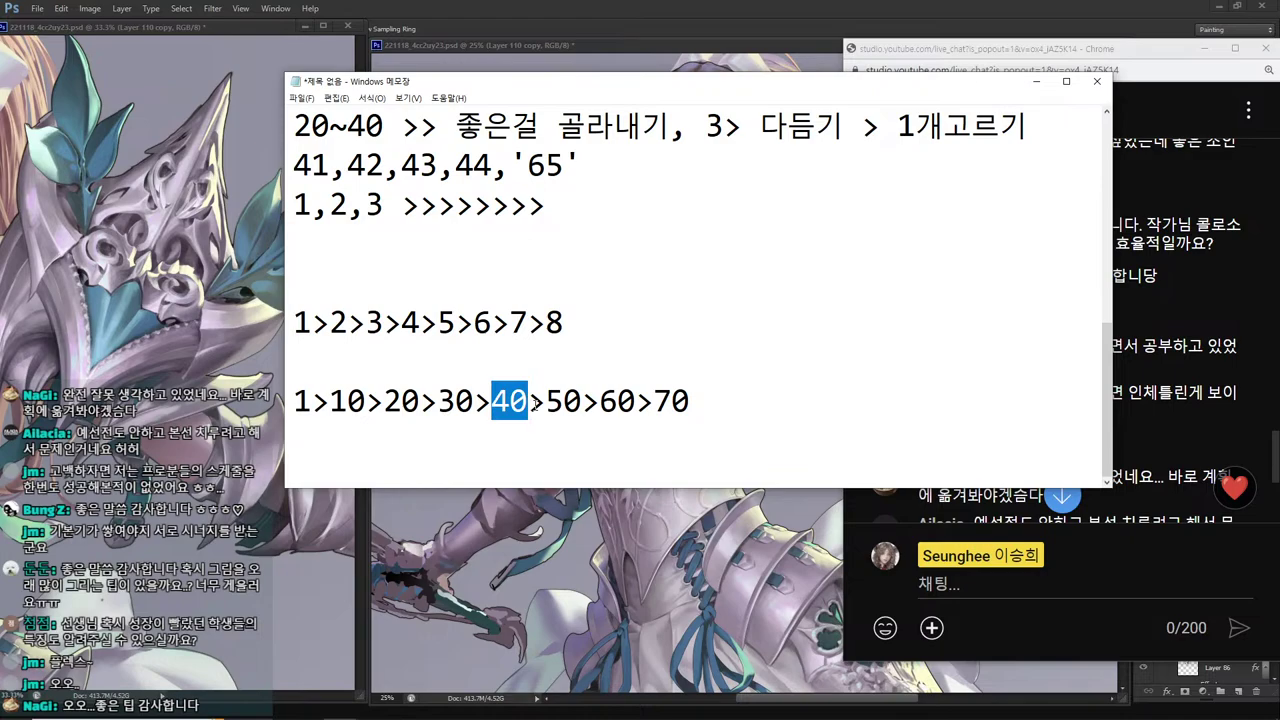
drag(455, 400, 497, 402)
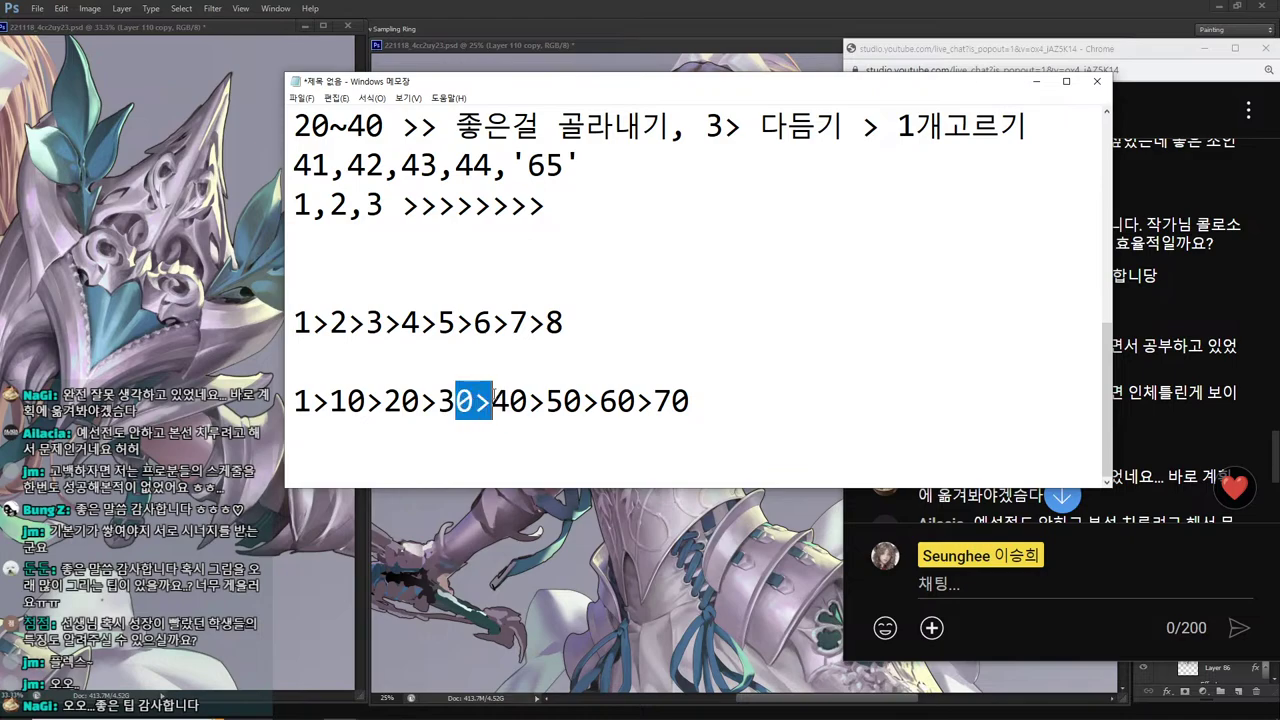
triple_click(497, 402)
click(492, 402)
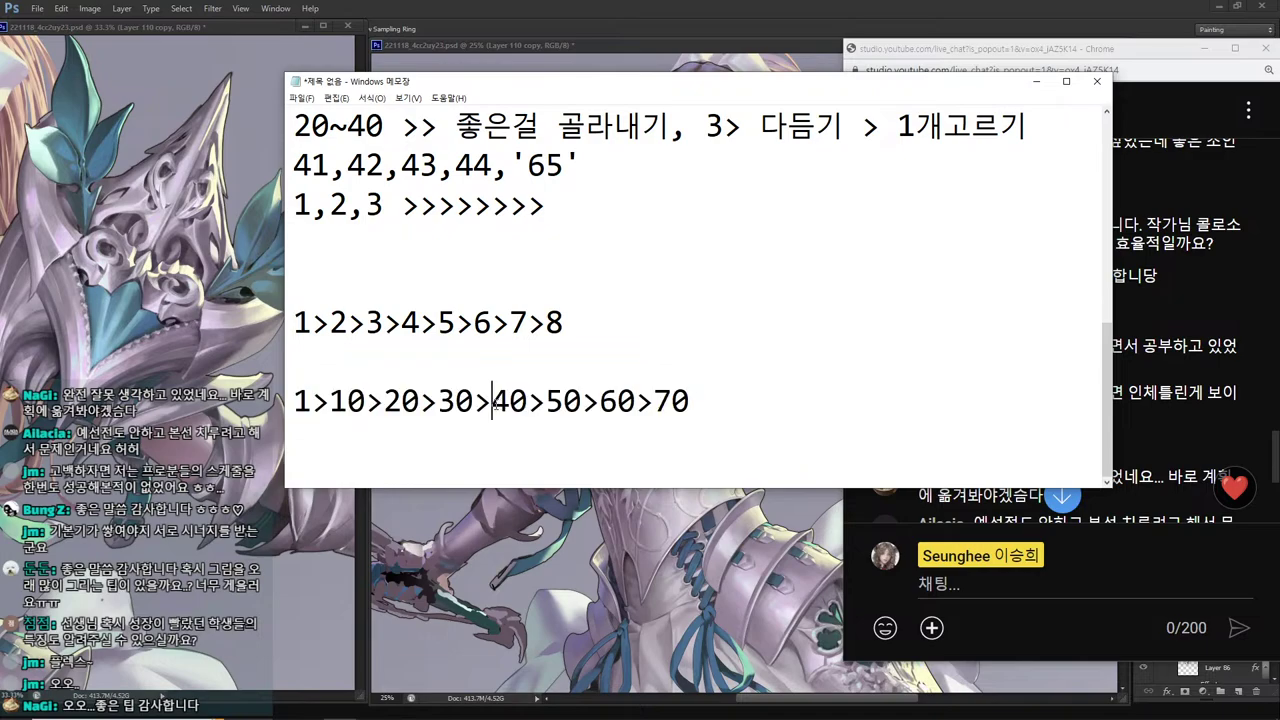
drag(492, 402, 527, 401)
click(507, 401)
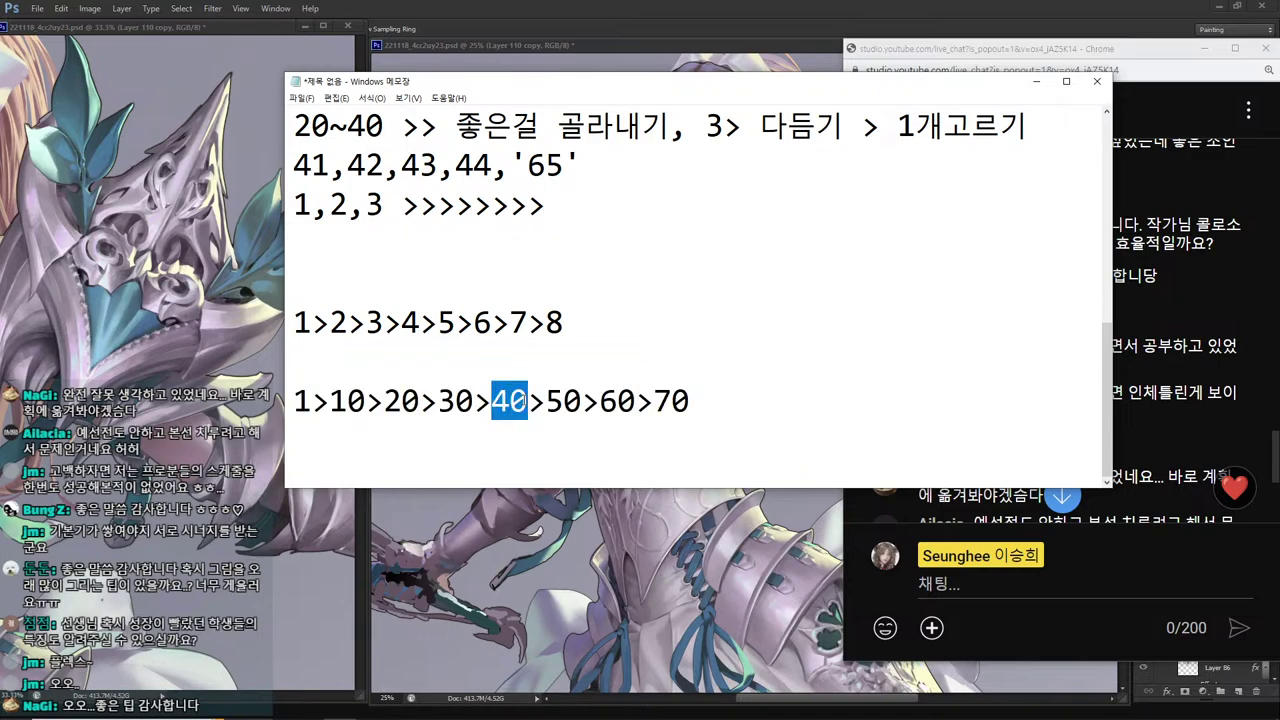
drag(492, 402, 474, 402)
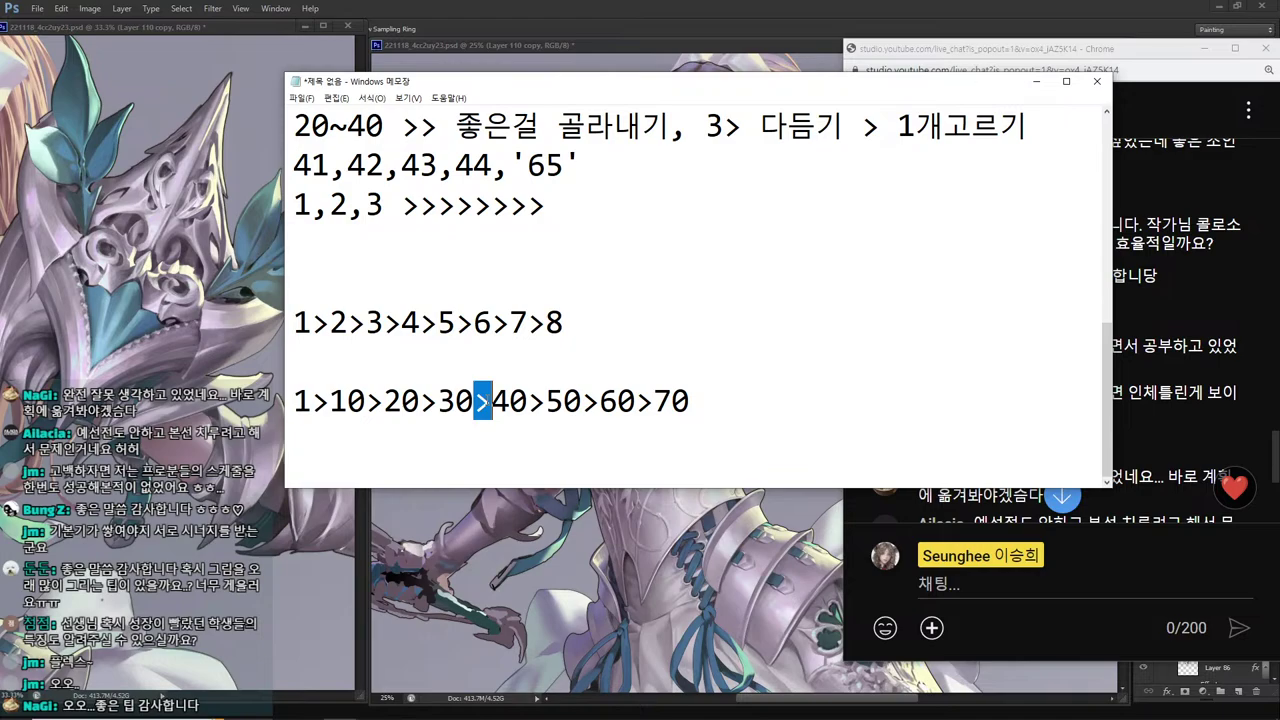
click(499, 401)
drag(491, 401, 528, 402)
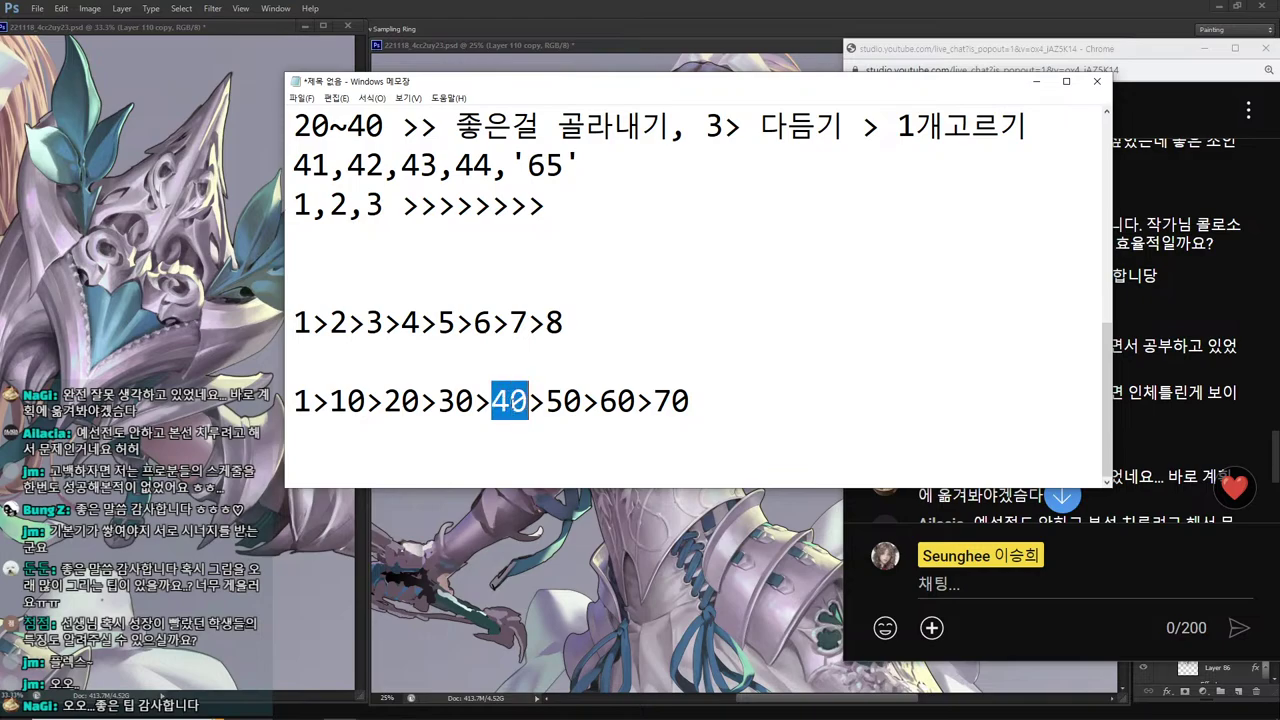
Highlight the part linking 30 and 40 in the tens progression, then only the ">" between them.
drag(474, 401, 510, 401)
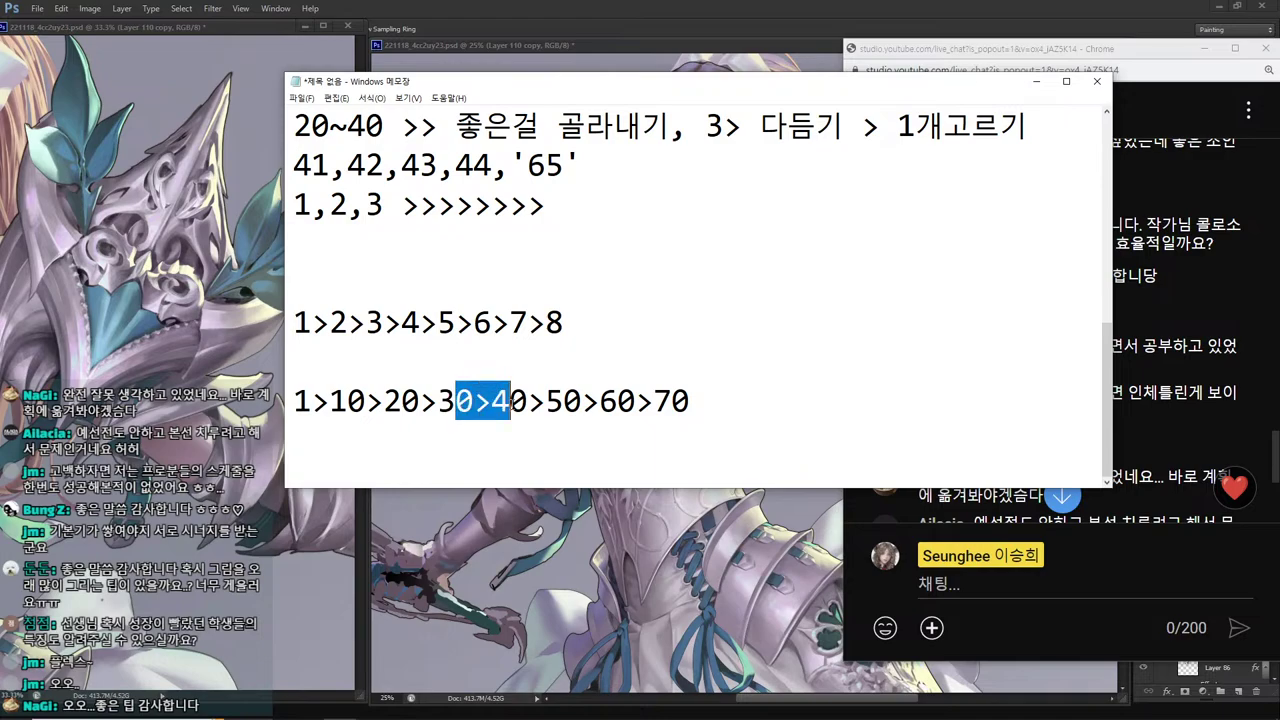
click(492, 401)
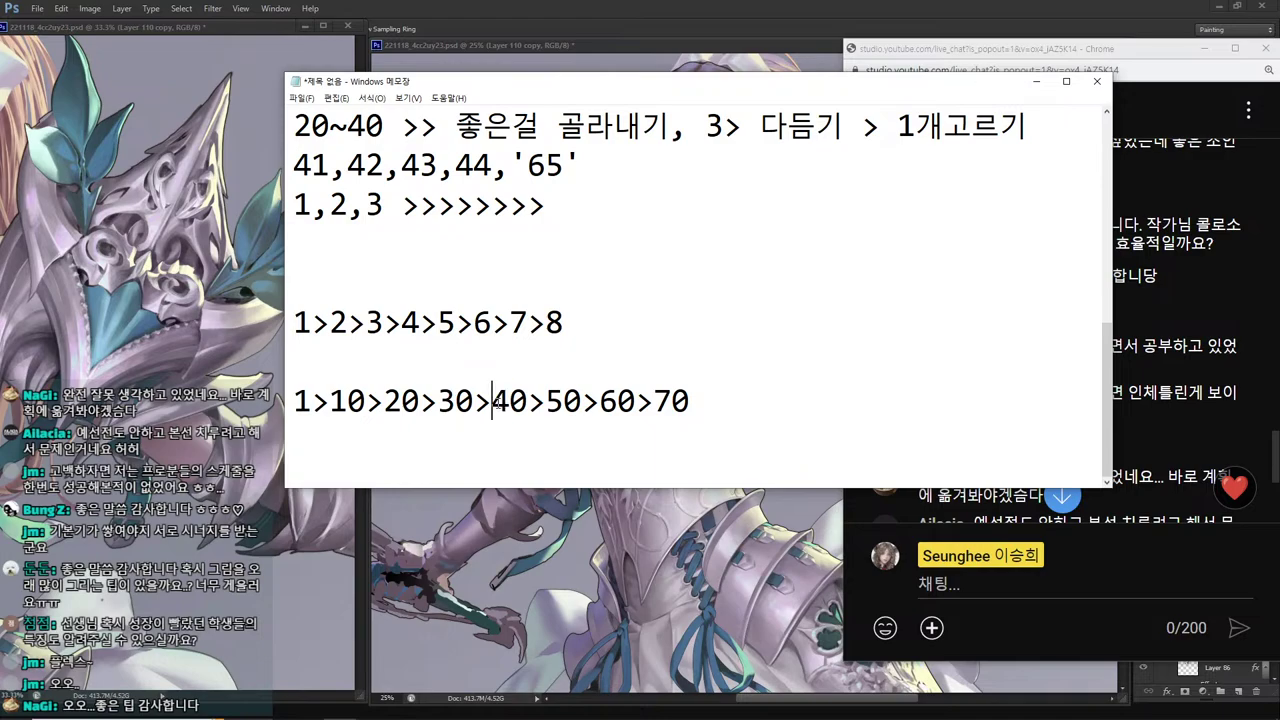
drag(492, 401, 474, 401)
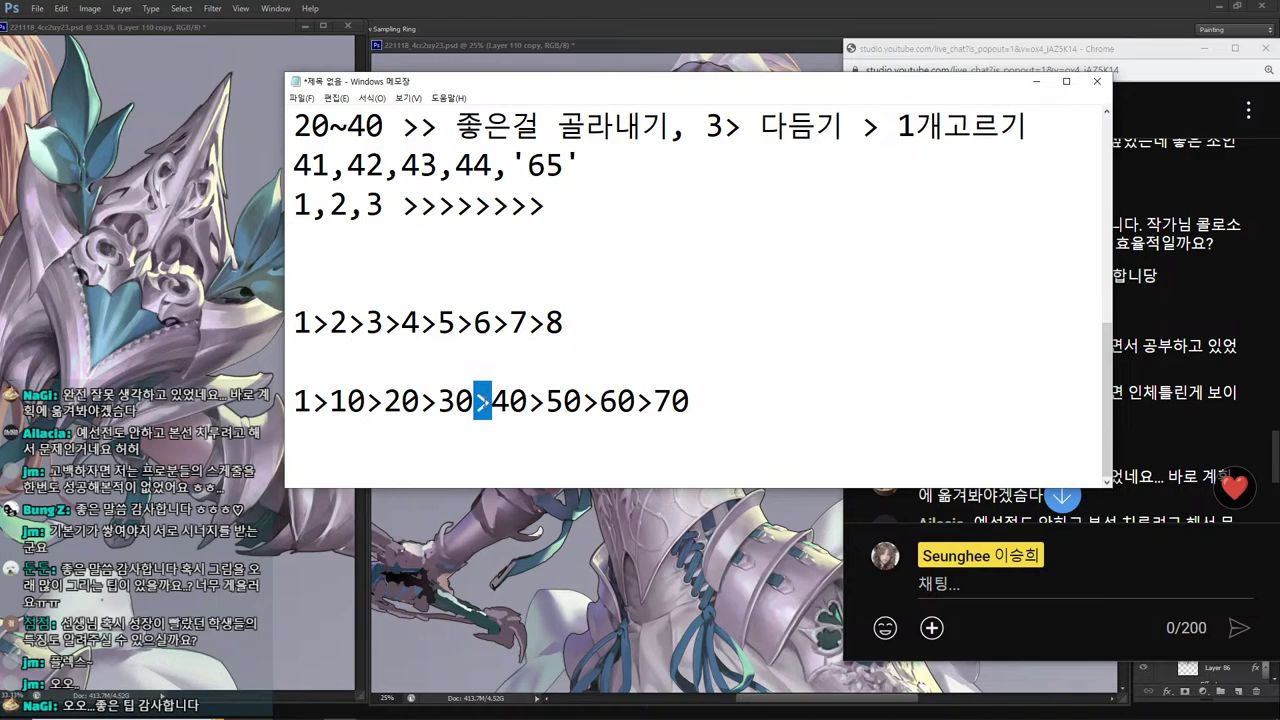
click(482, 401)
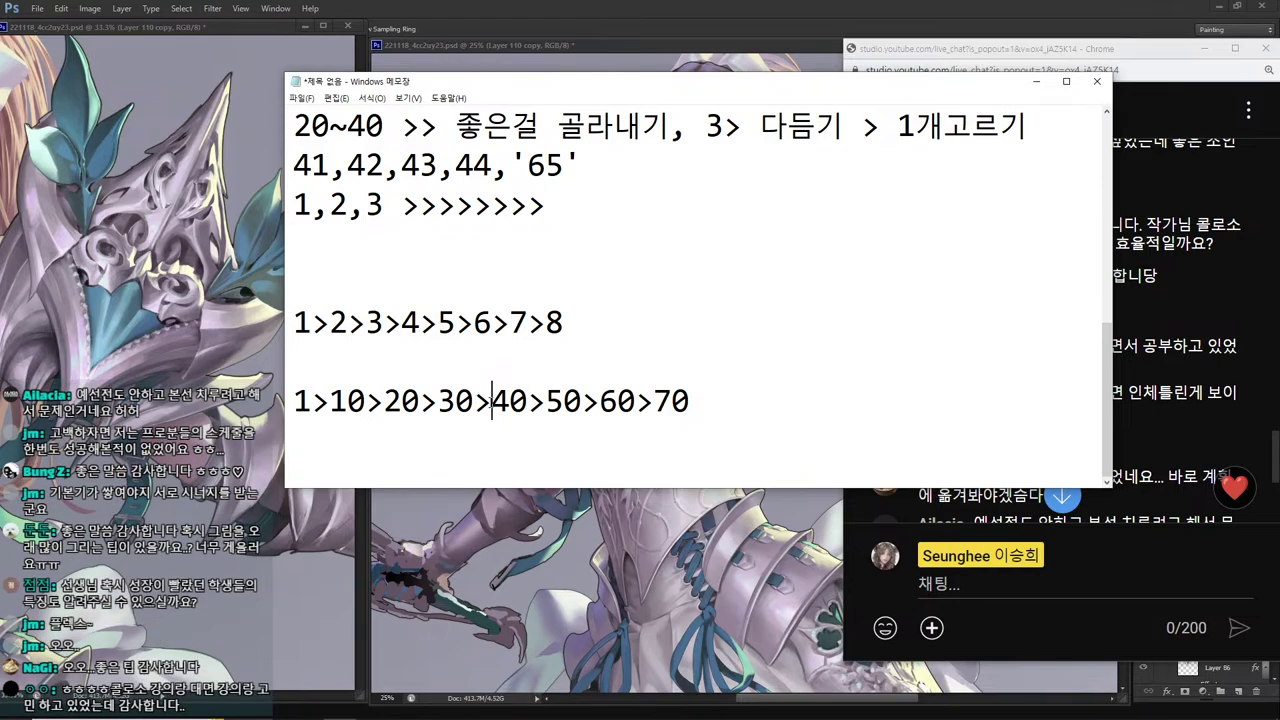
Highlight "20>30", the ">" after 30, "40" and "60>70" in turn to walk through the tens progression.
drag(456, 401, 383, 401)
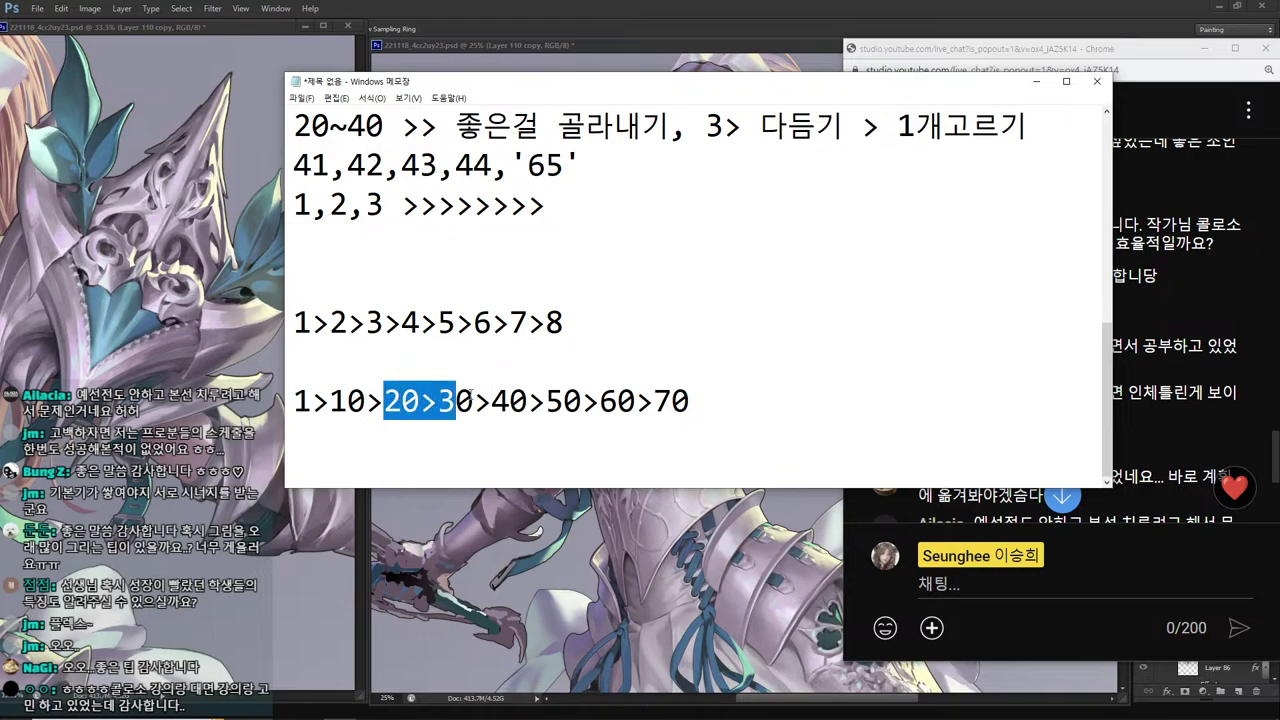
drag(471, 399, 383, 400)
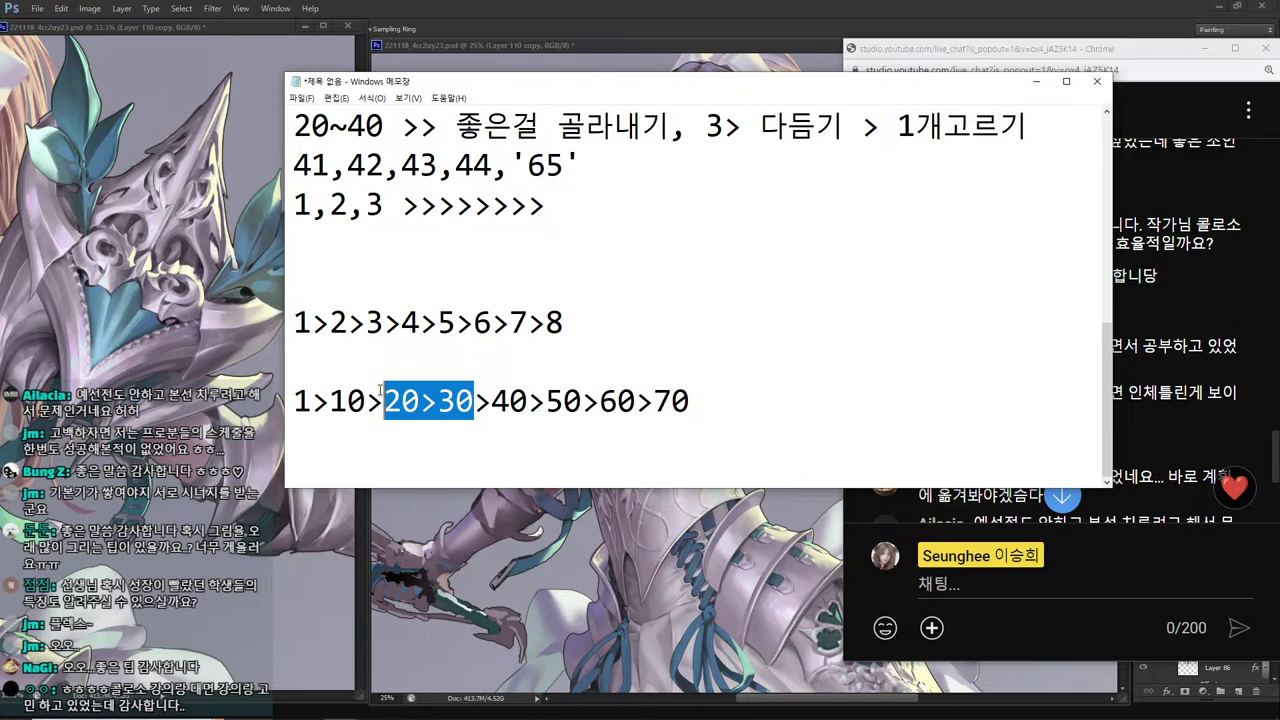
drag(474, 401, 492, 401)
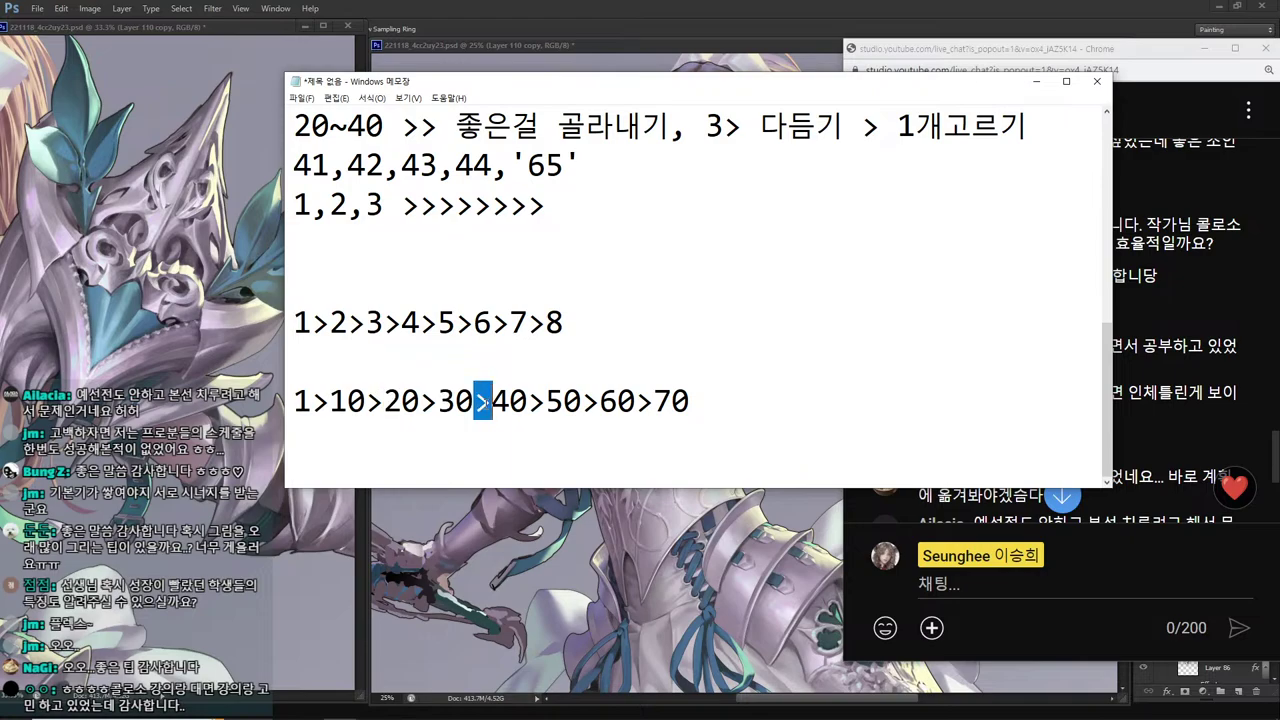
drag(492, 401, 528, 401)
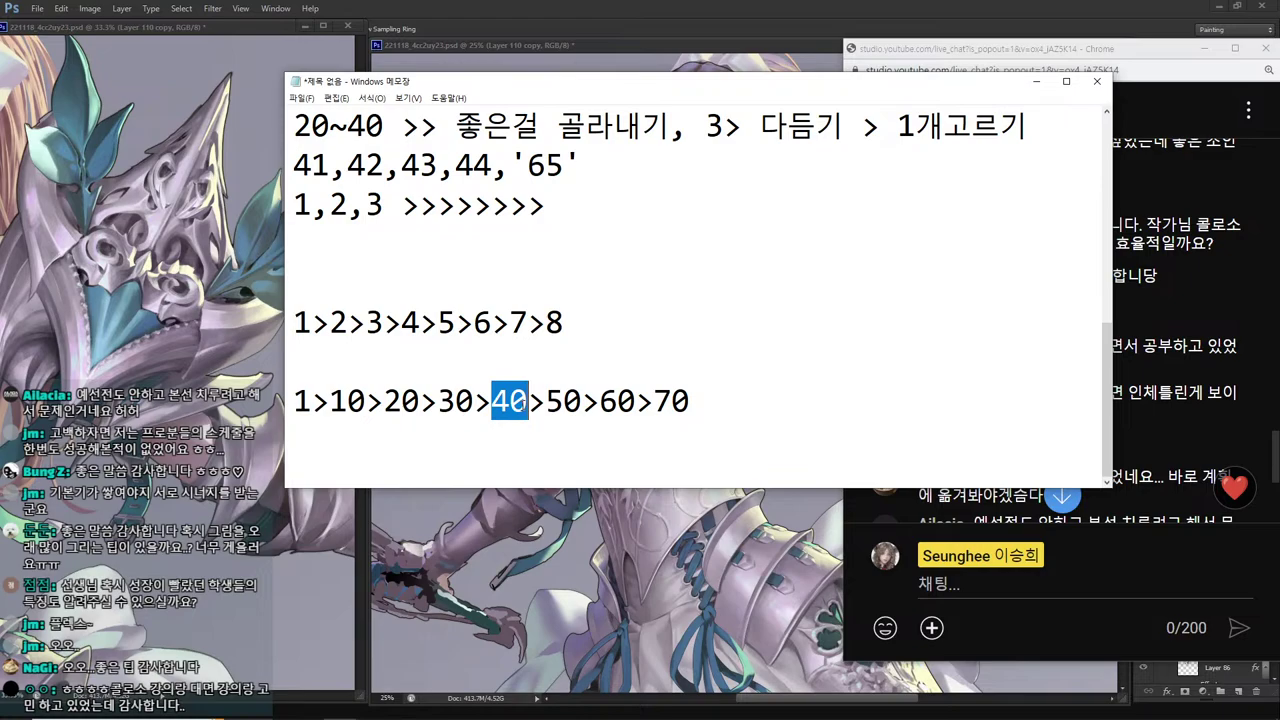
key(shift+Left)
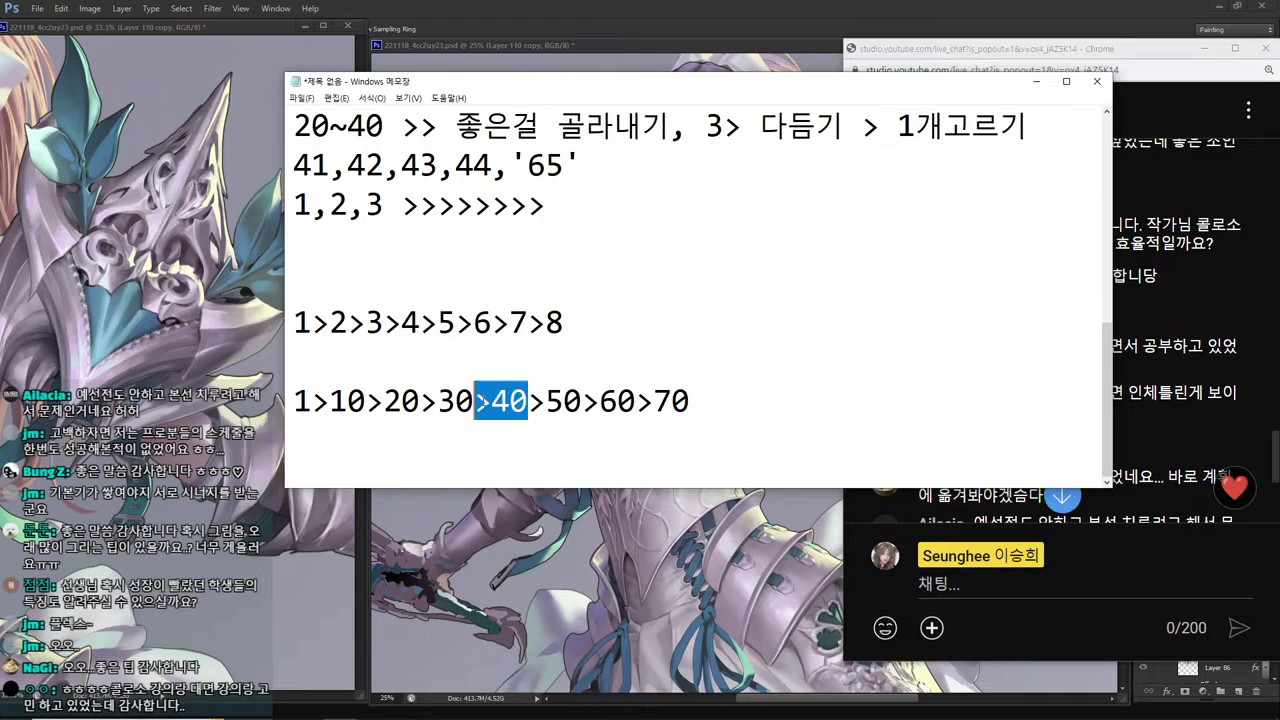
drag(584, 398, 546, 398)
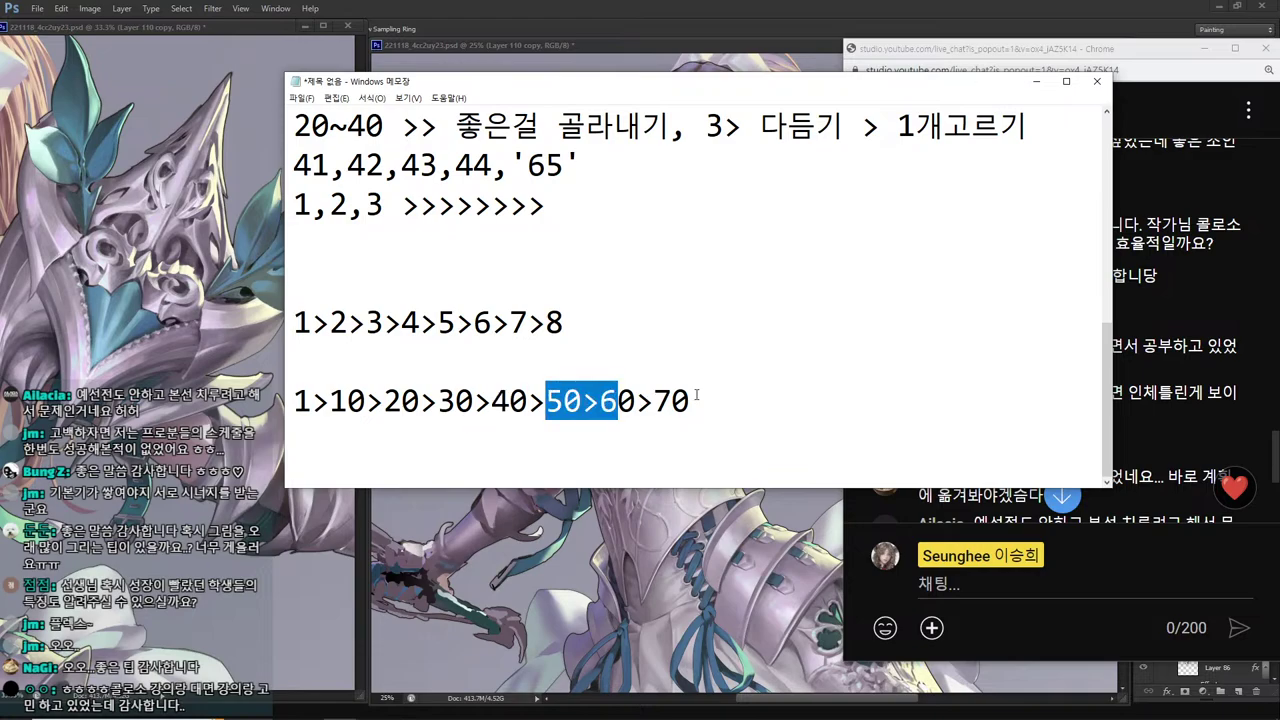
drag(690, 398, 600, 400)
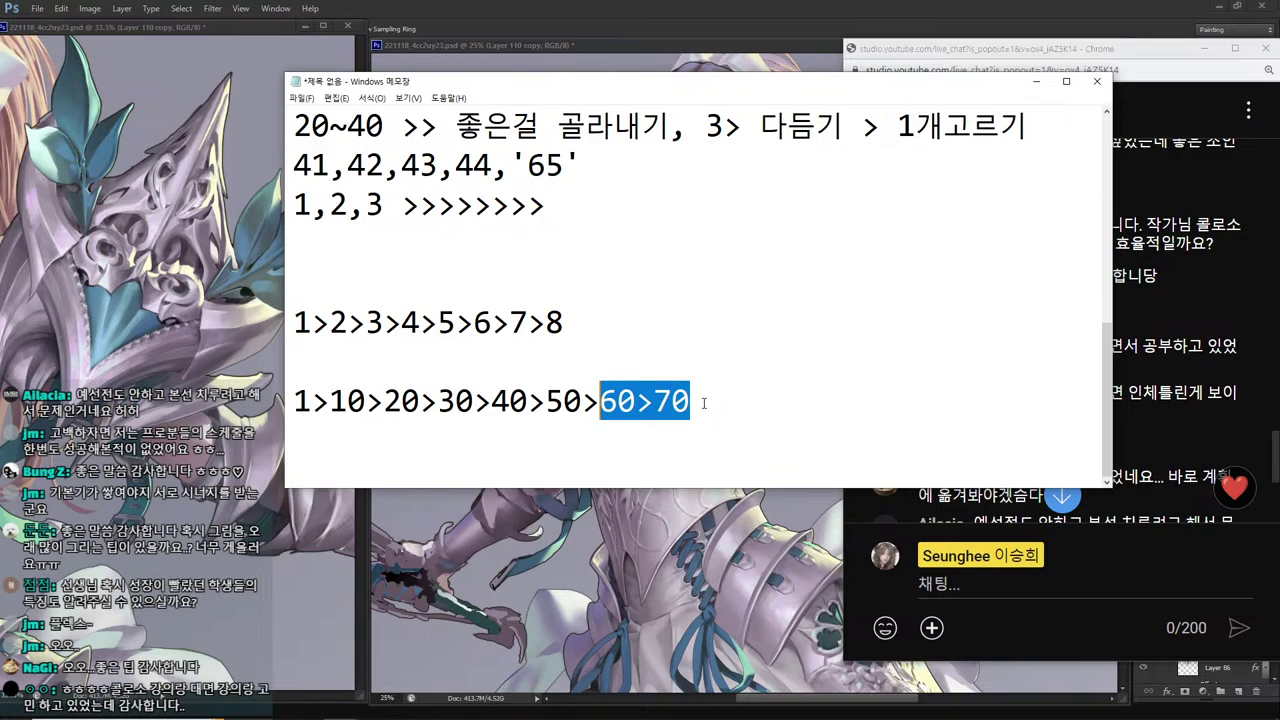
Append the label '전체 흐름' in single quotes after the 70 of the tens progression.
click(703, 403)
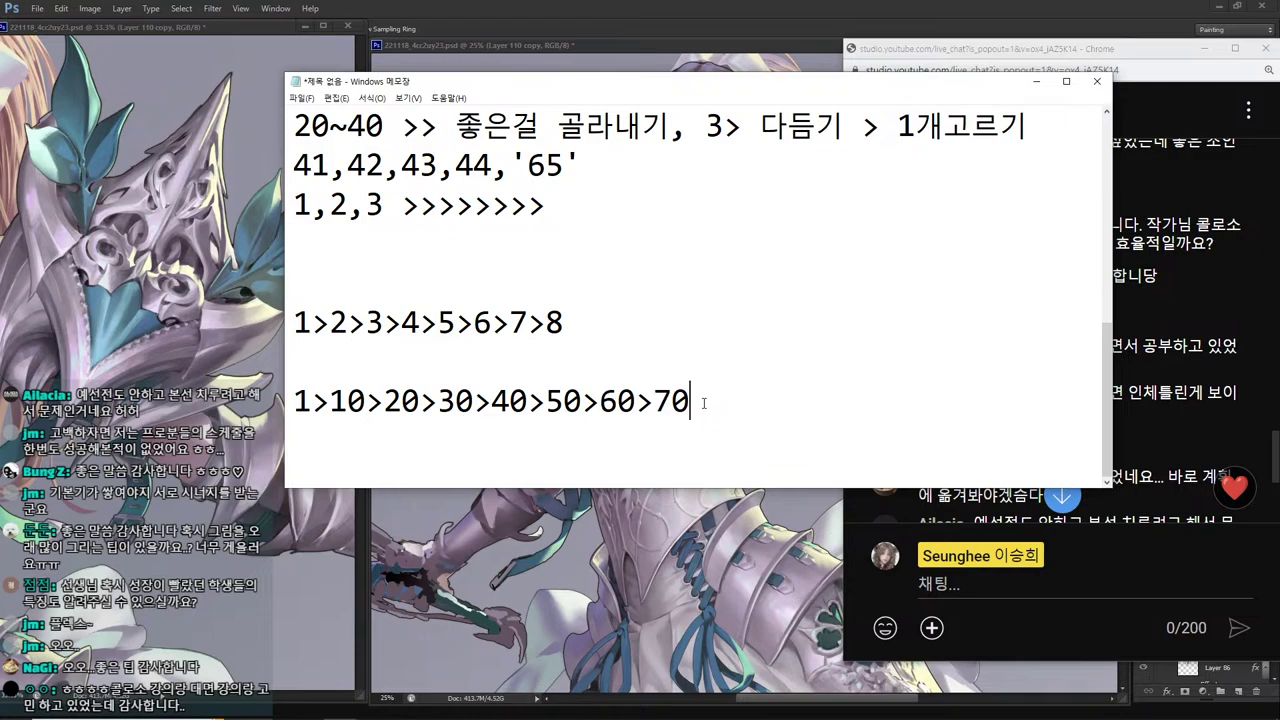
text(')
text(흐름')
key(Left)
key(Left)
key(Left)
text('더)
key(BackSpace)
key(BackSpace)
text(저)
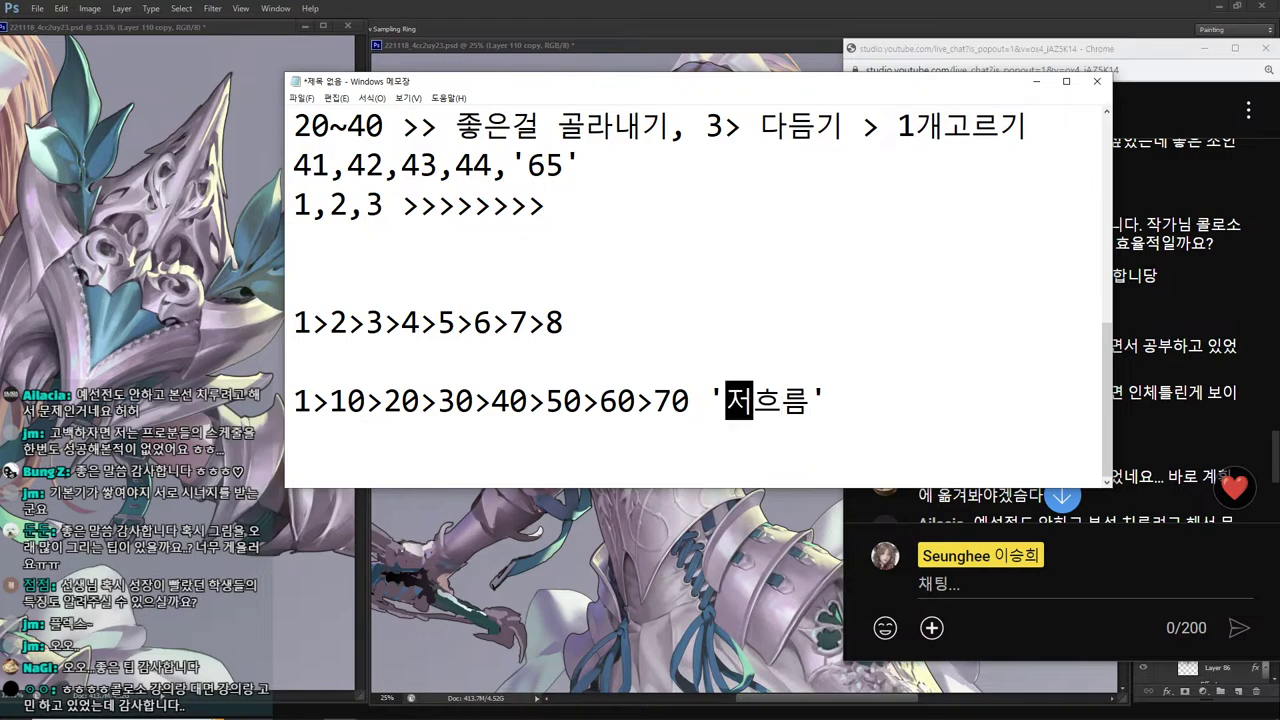
text(넻)
key(BackSpace)
key(BackSpace)
key(BackSpace)
key(BackSpace)
text(전체)
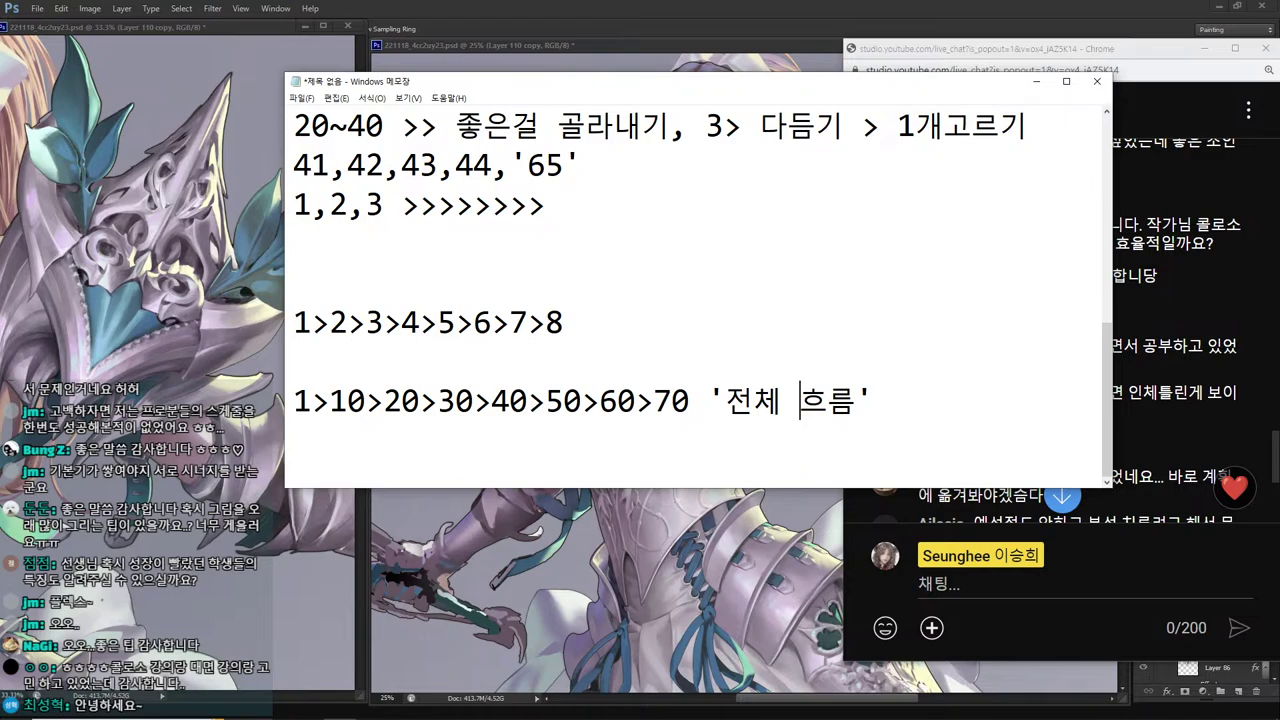
Enclose the 50 in the tens progression in single quotes.
key(Left)
key(Left)
key(Left)
key(Left)
key(Left)
key(Left)
key(Left)
key(Left)
key(Left)
key(Left)
key(Left)
key(Left)
key(Right)
text(')
key(Left)
key(Left)
key(Left)
text(')
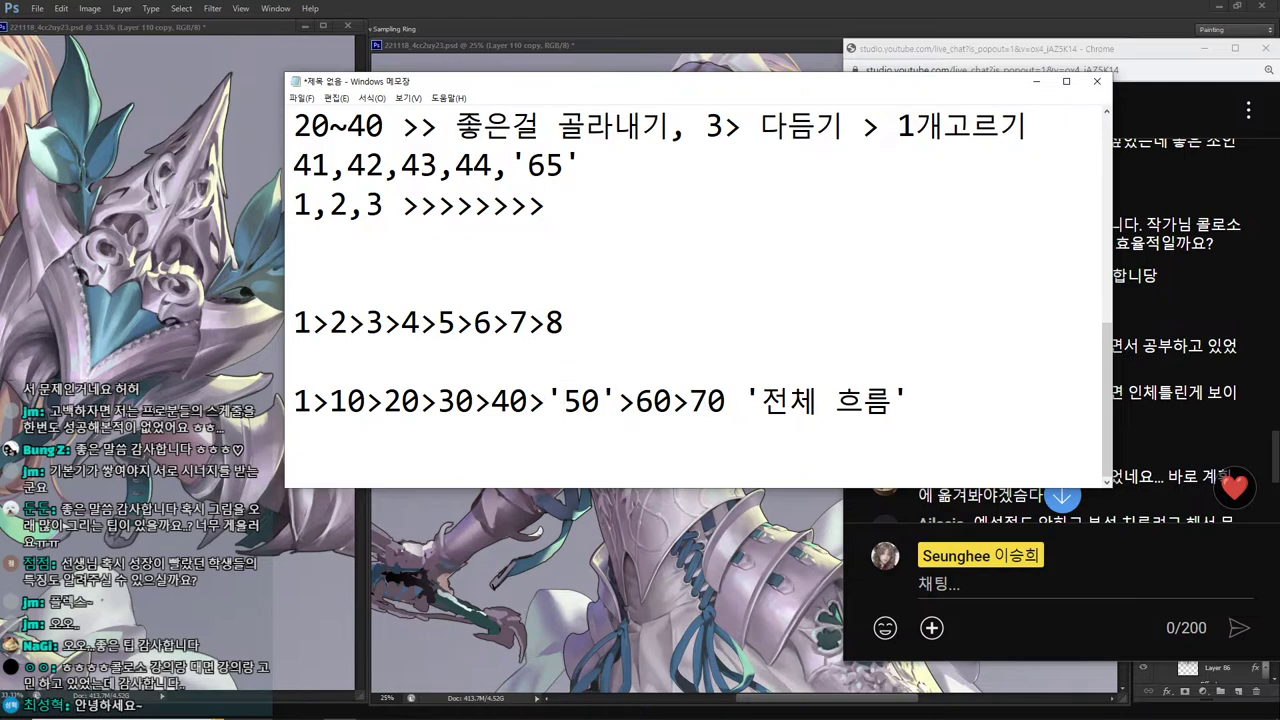
Write the drawing stages "스케치> 밑색> 명암> 채색1 > 다듬기> 마무리>>>>" on a new line below the tens progression.
key(Left)
key(Down)
key(Left)
key(Return)
text(슥케치> ㄱ)
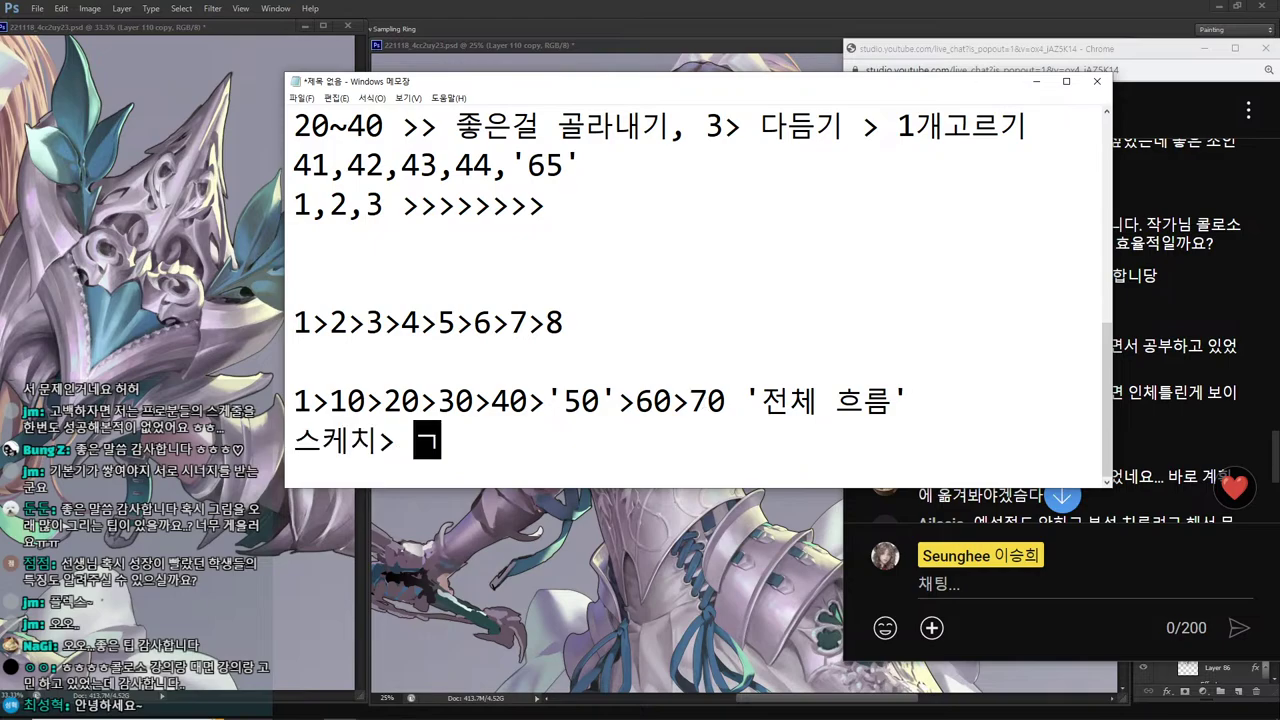
key(BackSpace)
text(밑색> 며)
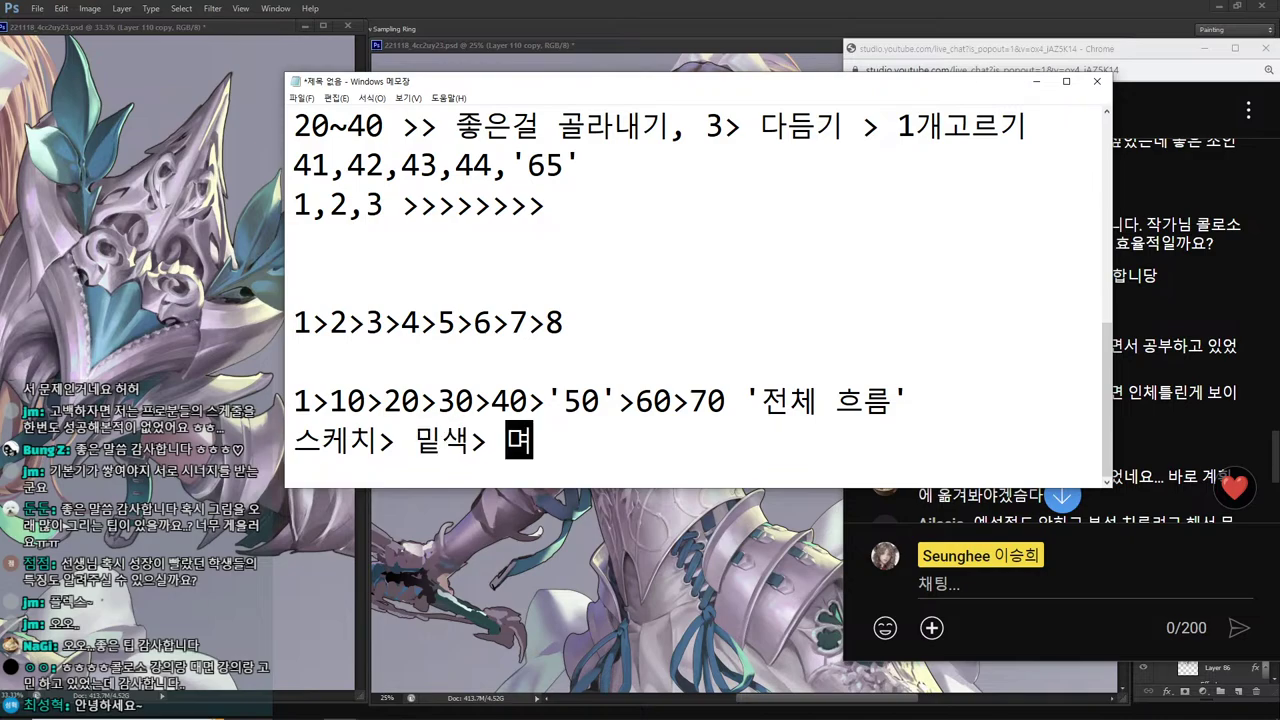
text(명암> 채)
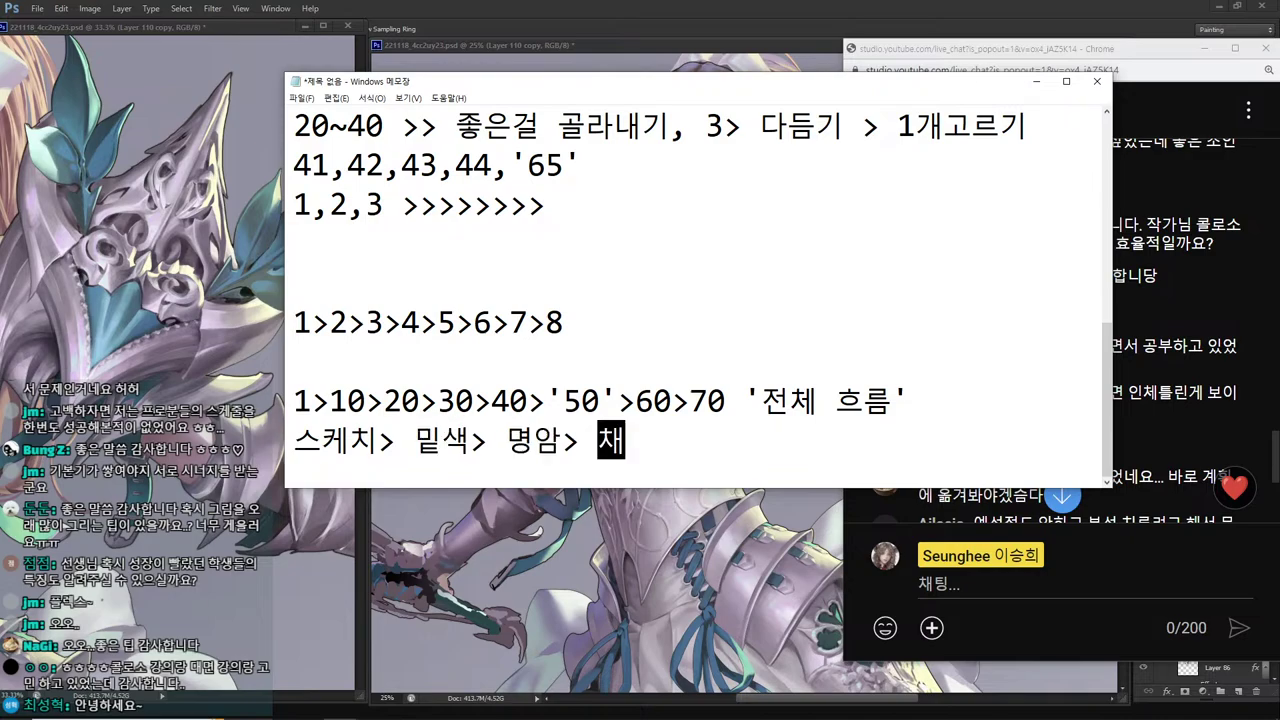
text(색1,)
key(BackSpace)
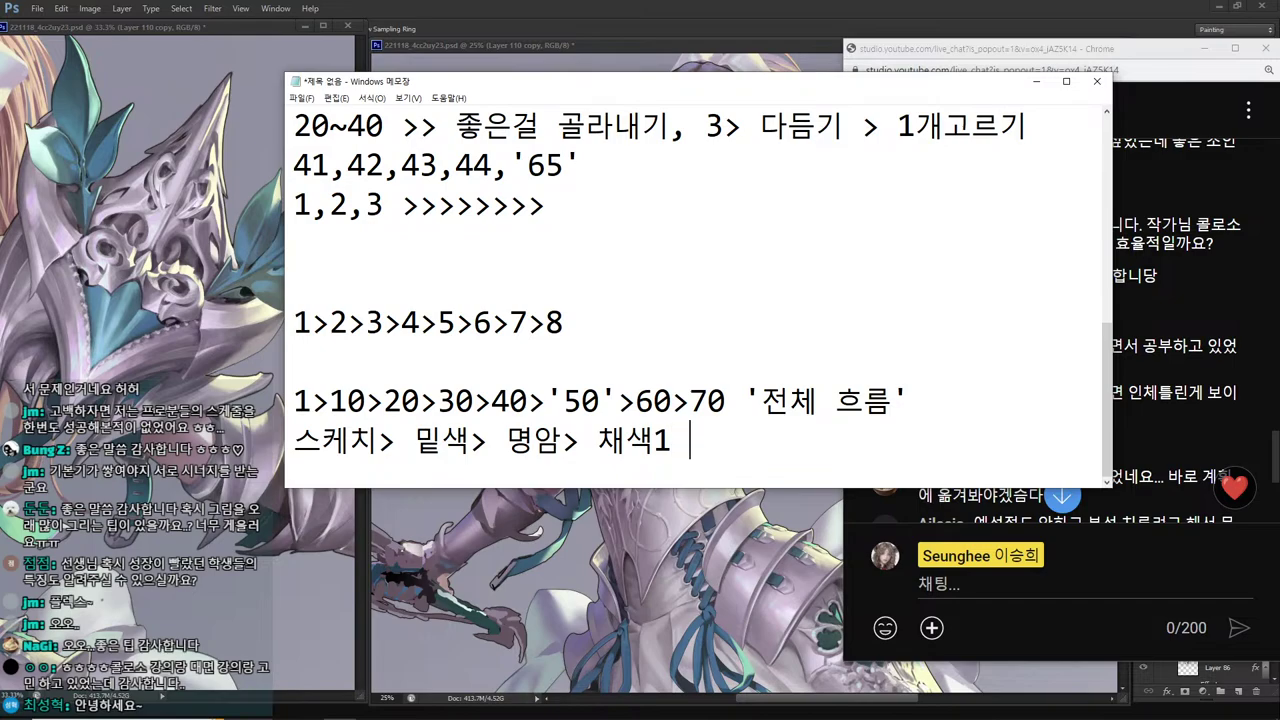
text(> 다듬기)
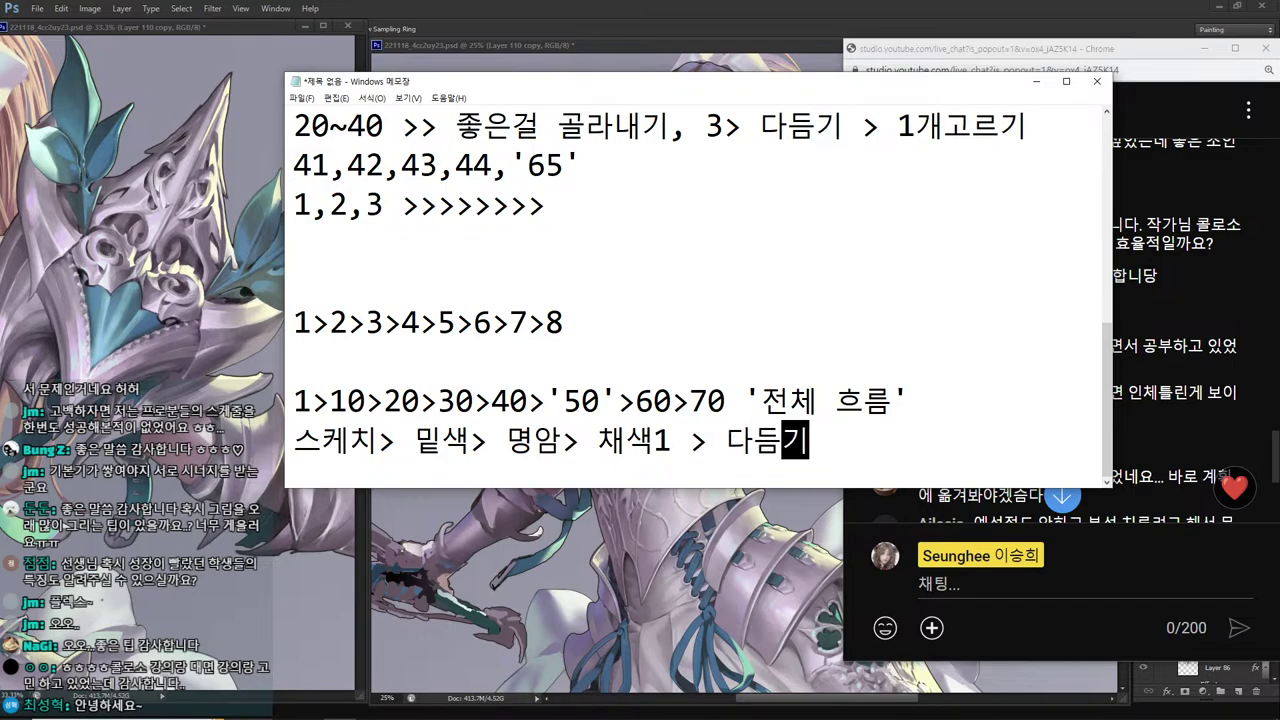
text(> 마무리)
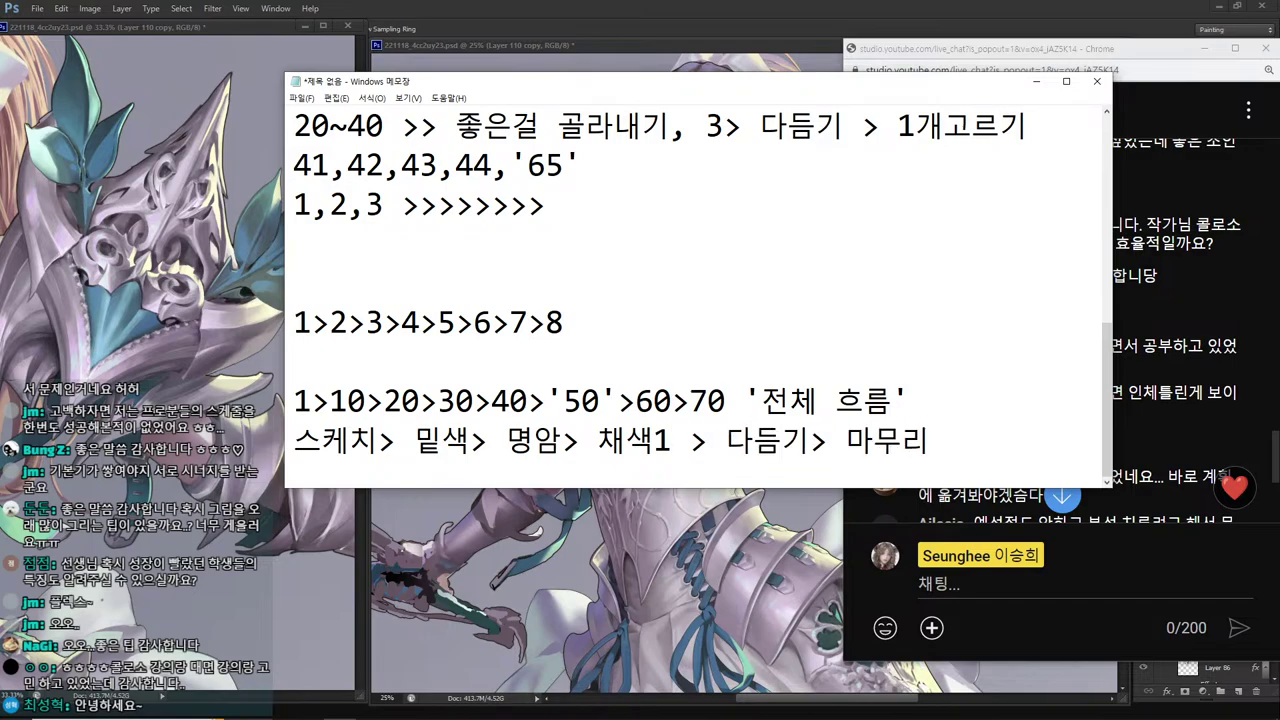
text(>>>>)
Highlight individual drawing stages such as 밑색 and 채색1, along with the '전체 흐름' label.
drag(488, 445, 414, 443)
drag(563, 443, 634, 441)
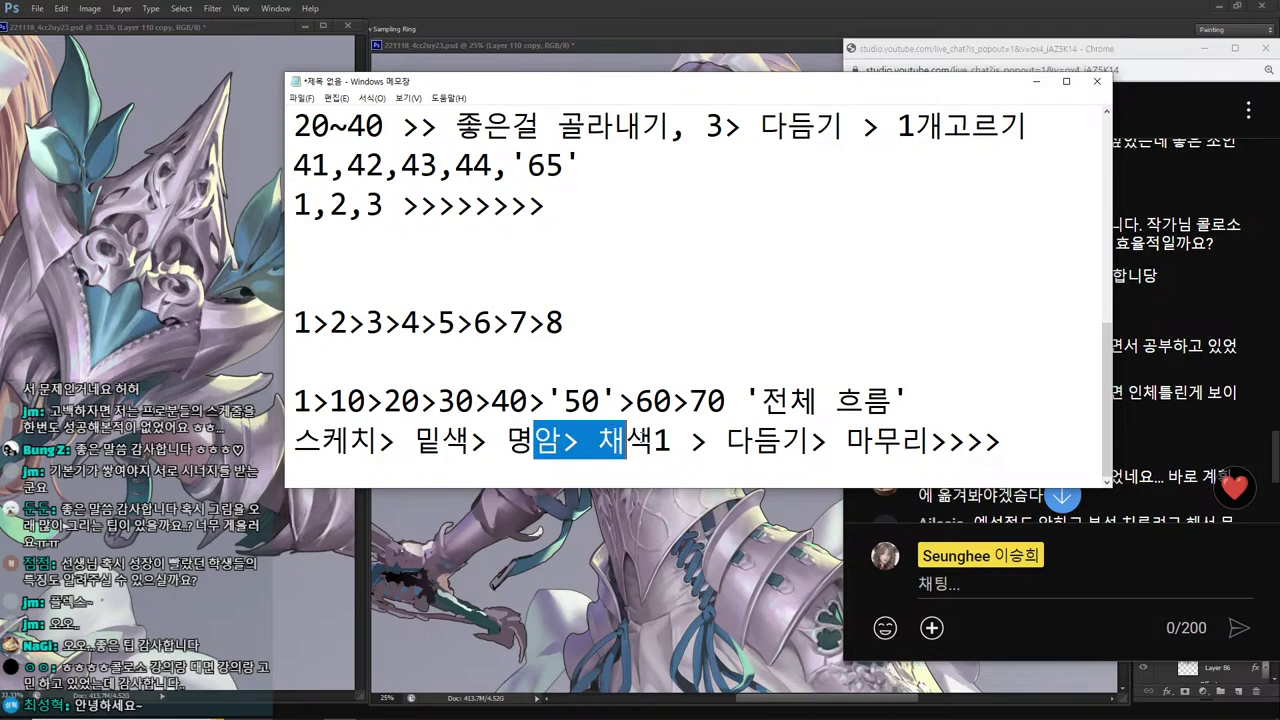
drag(755, 440, 726, 440)
drag(600, 441, 642, 442)
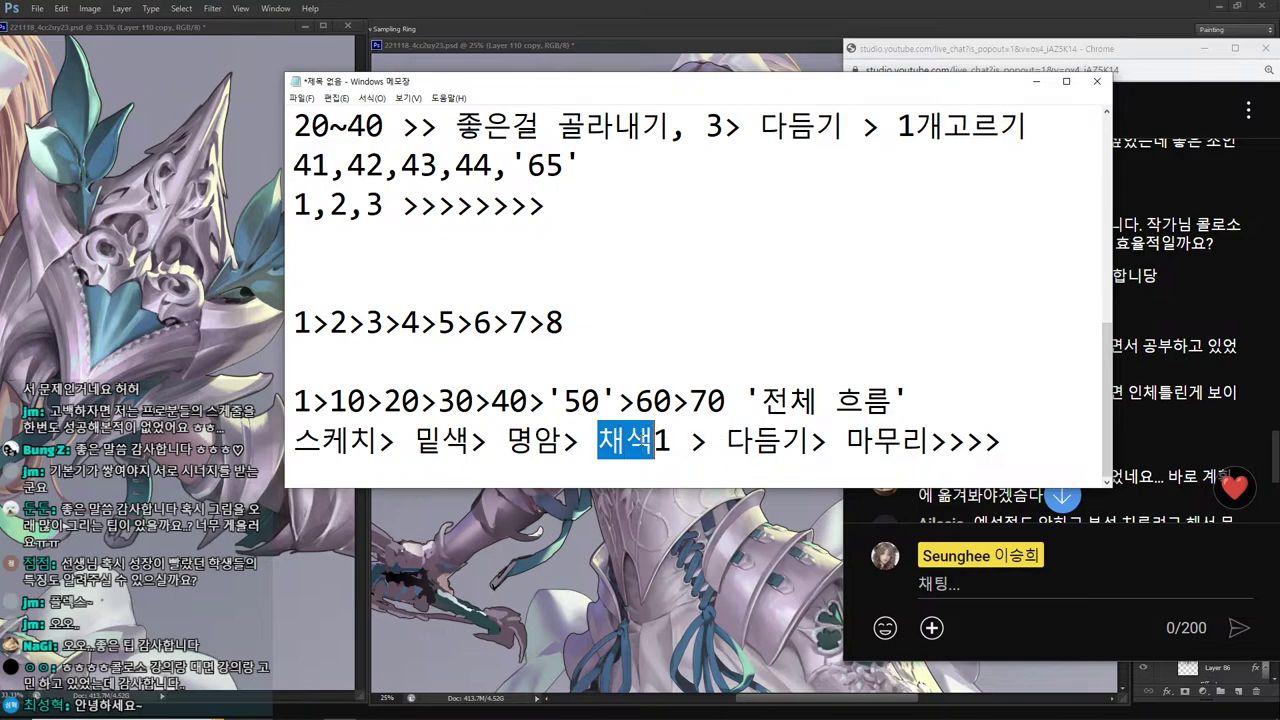
drag(745, 400, 910, 400)
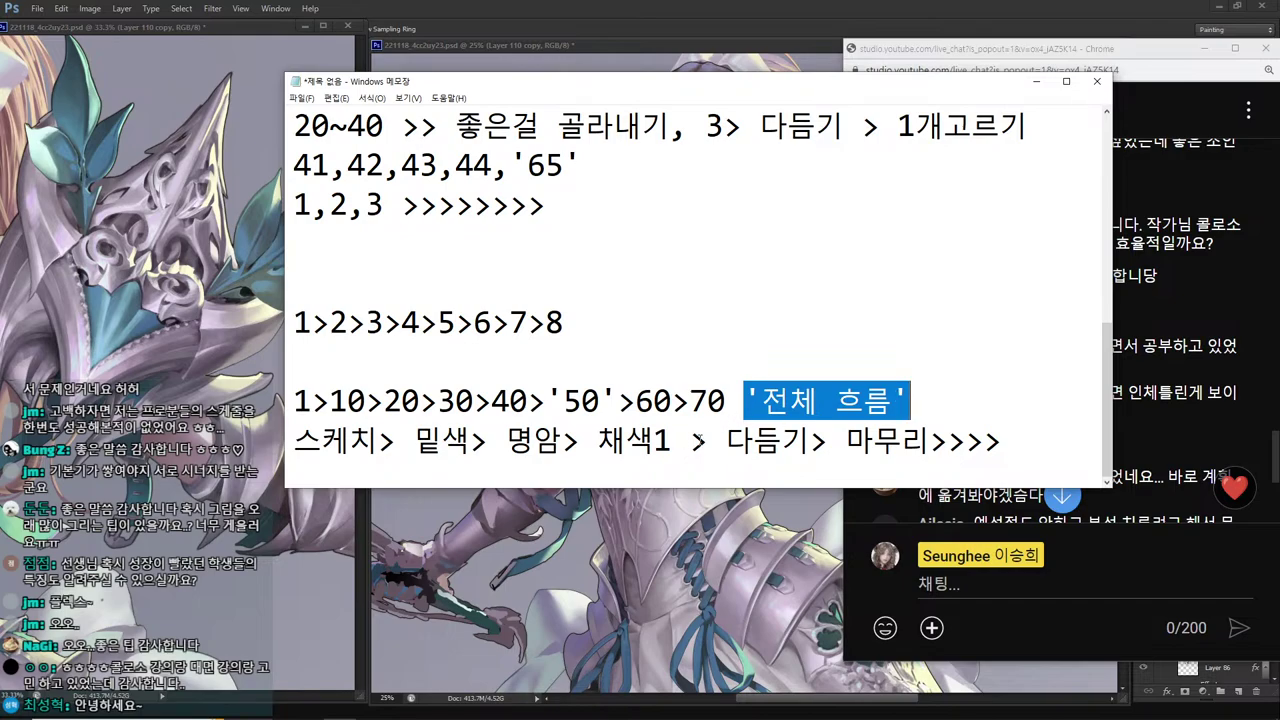
drag(678, 442, 591, 440)
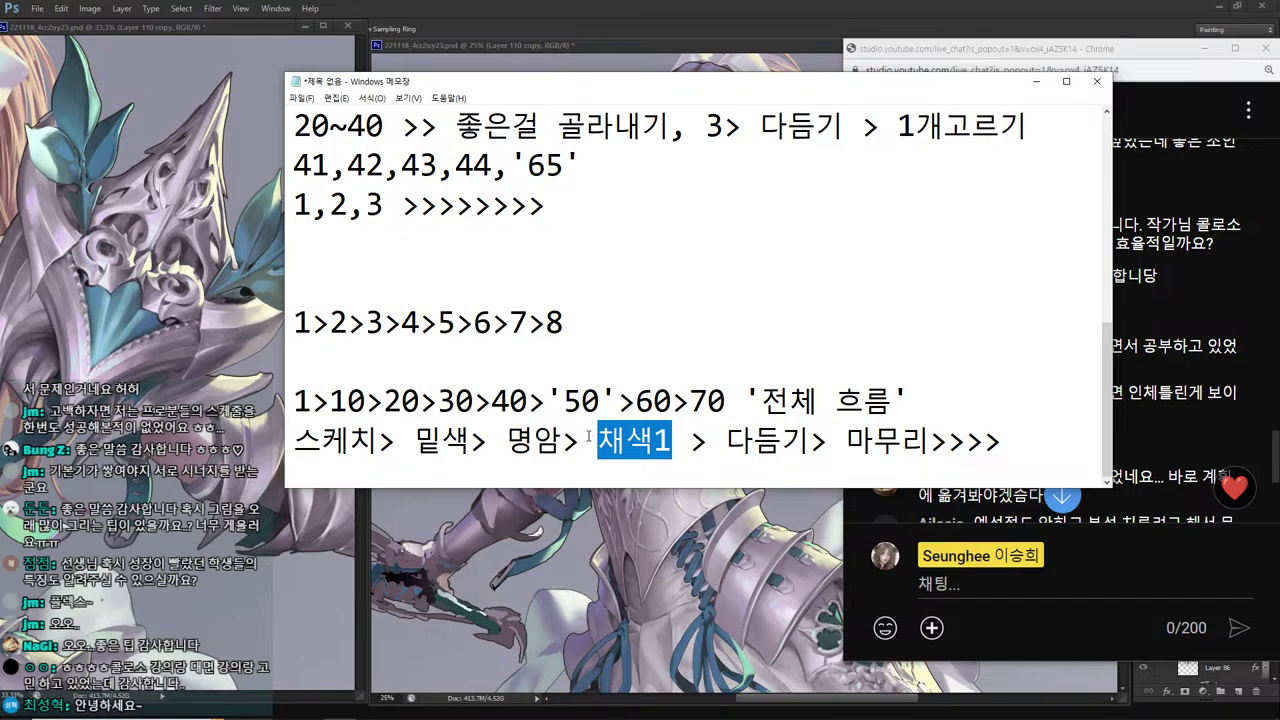
Look back over the earlier notes on quantity and repeated attempts, and highlight "명암" in the stage line.
scroll(745, 374, up, 2)
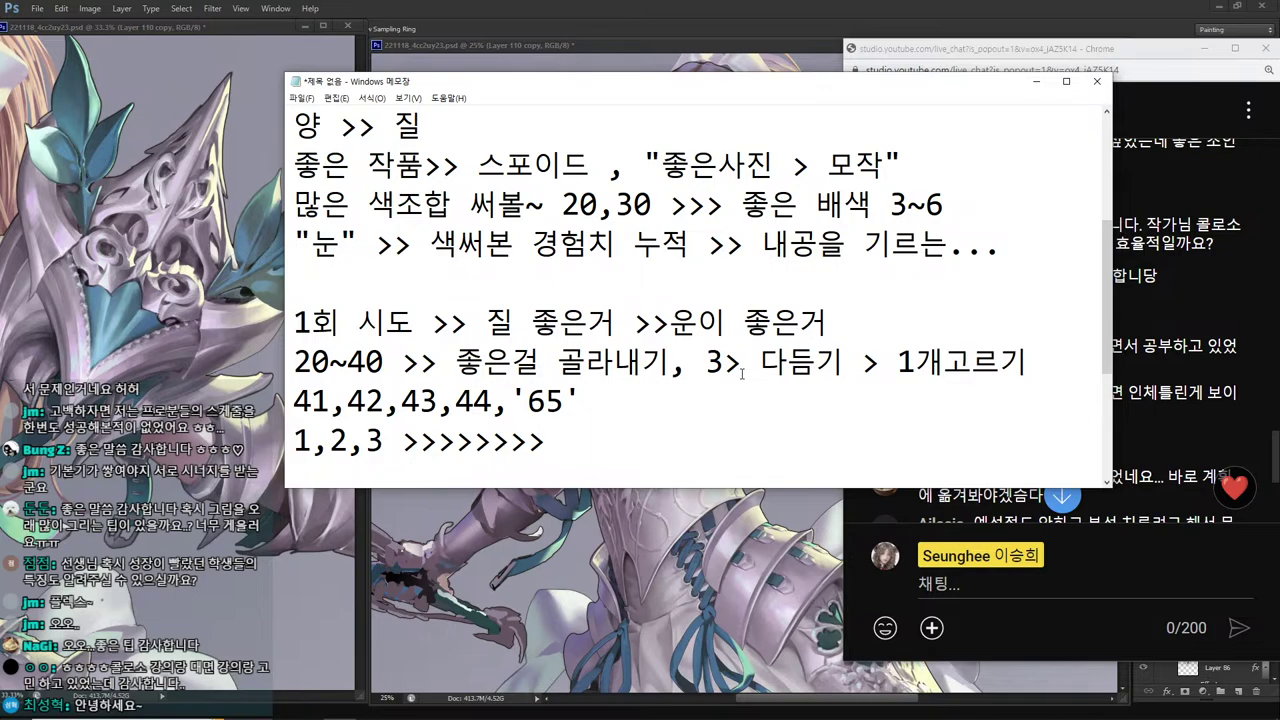
scroll(742, 374, down, 2)
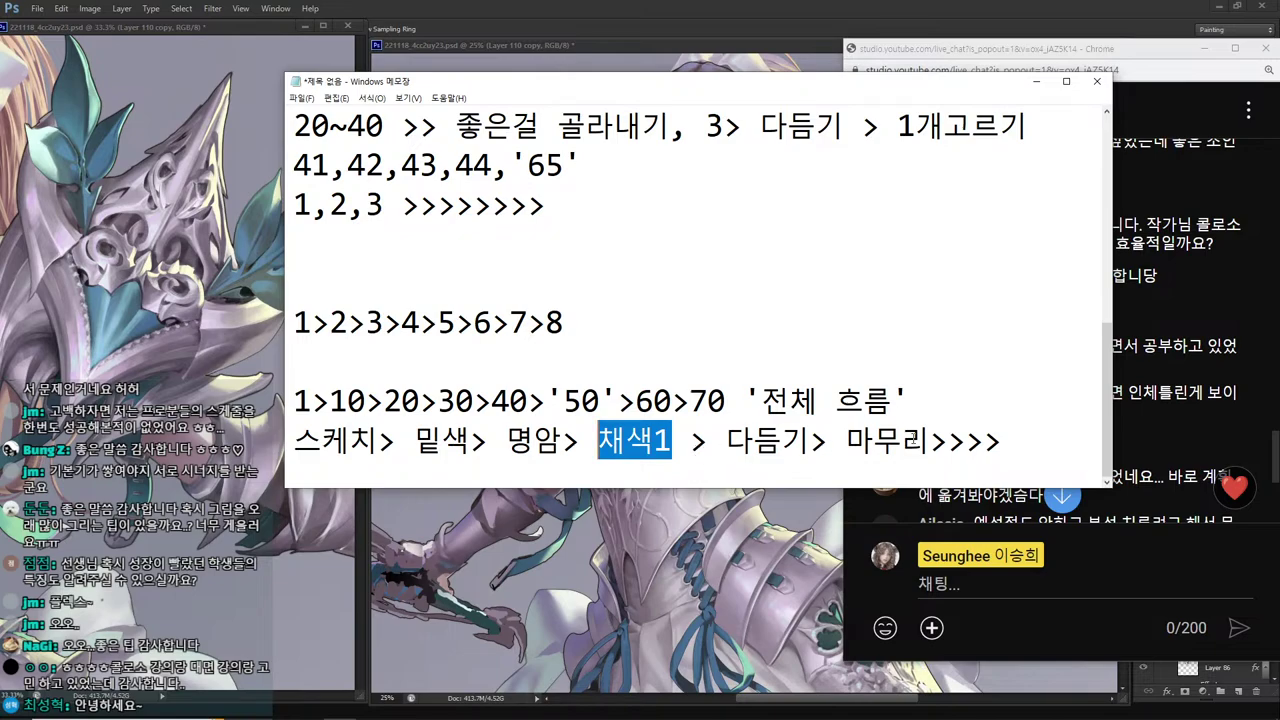
click(1011, 440)
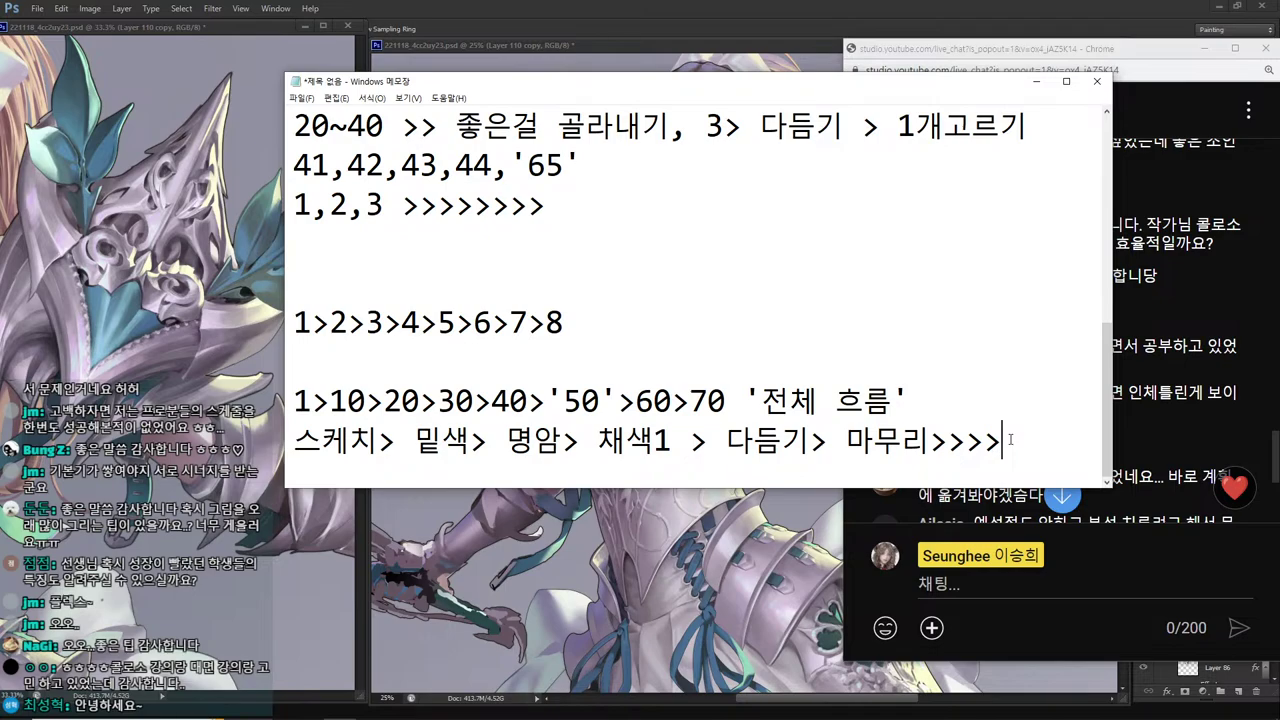
drag(505, 440, 567, 441)
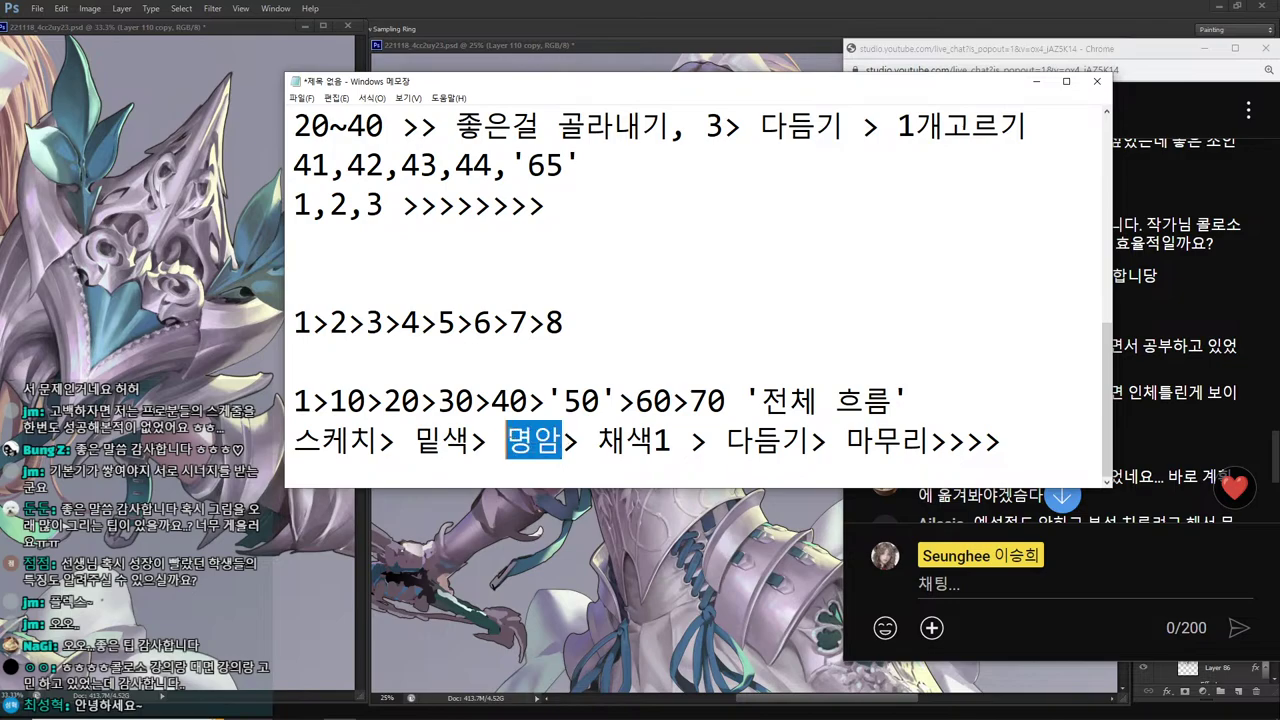
click(757, 400)
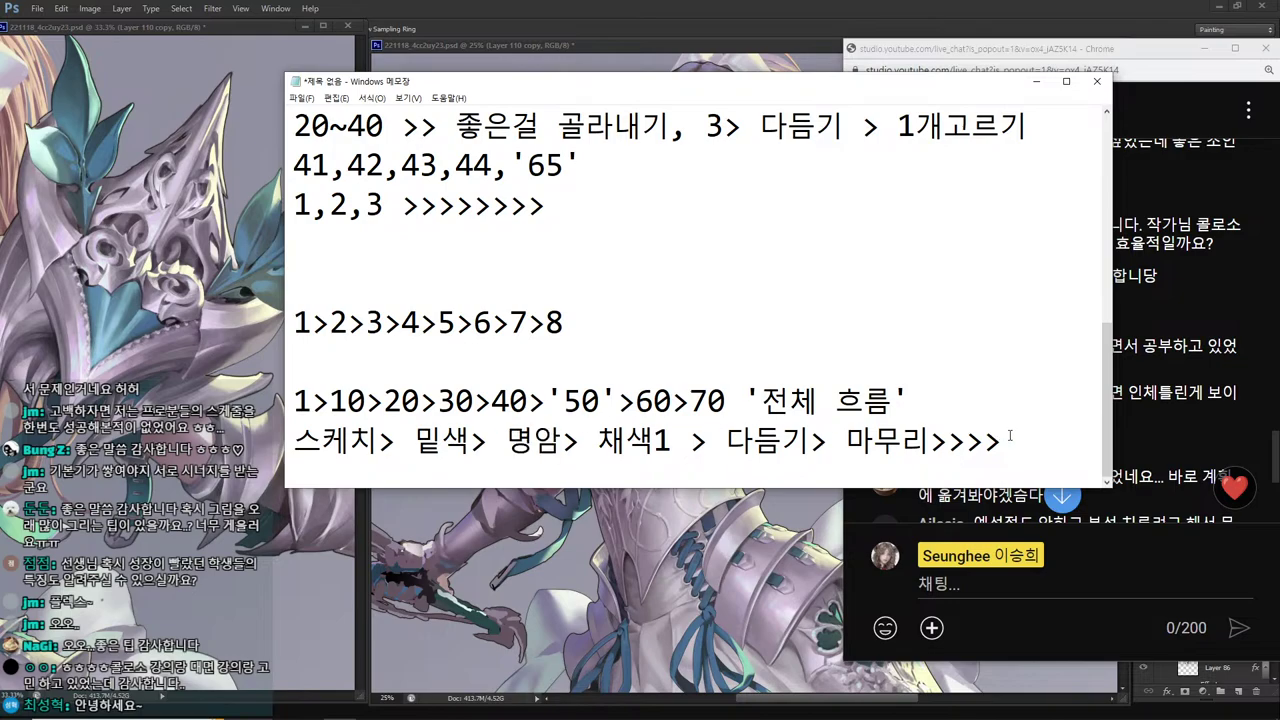
Delete both number progressions and the drawing-stage line, and add a blank line in their place.
drag(1004, 440, 226, 265)
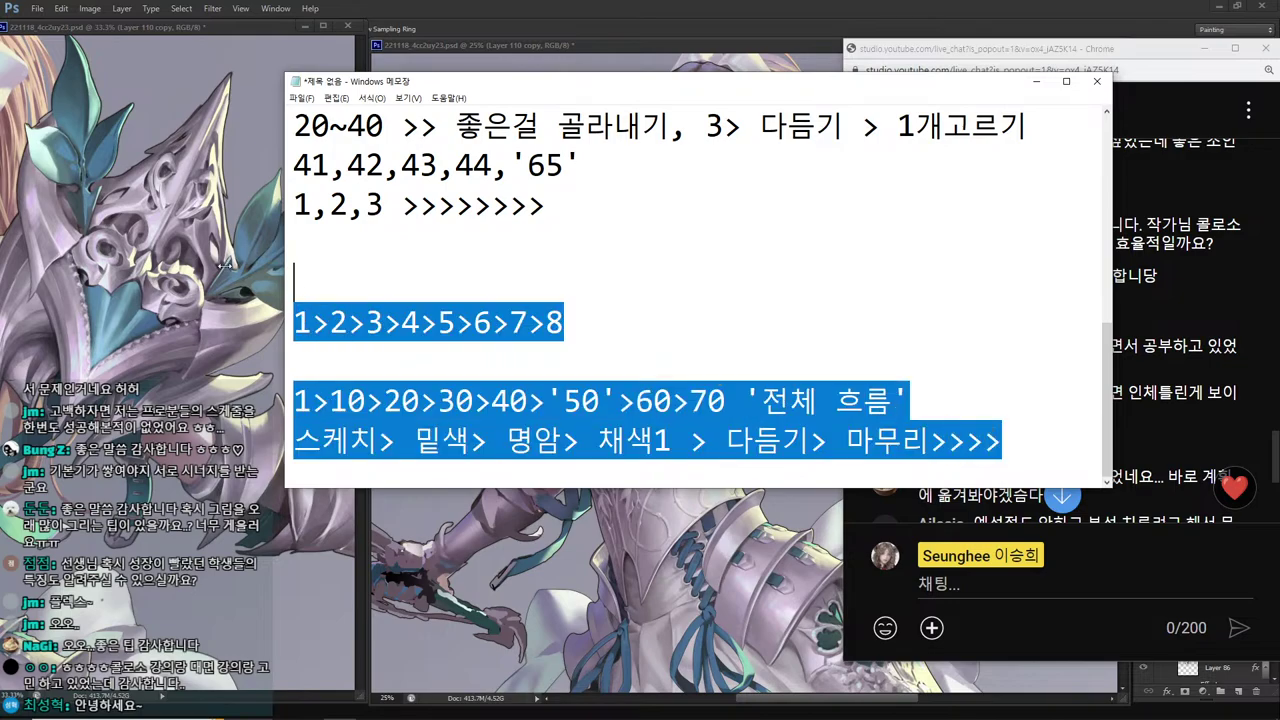
key(BackSpace)
key(Return)
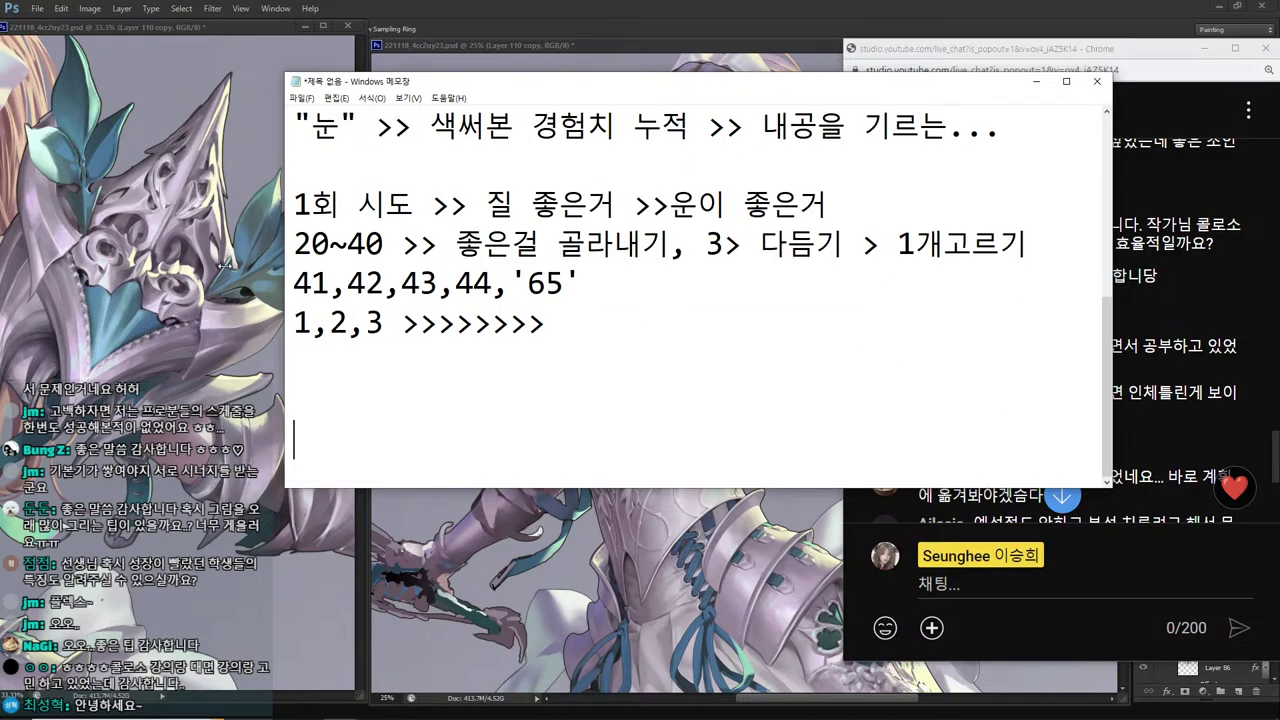
Write the quoted line "분명히 그릴려고, 분명하게 하기" below the blank lines at the end of the notes and start a new line.
text(")
text( 분ㅁ영)
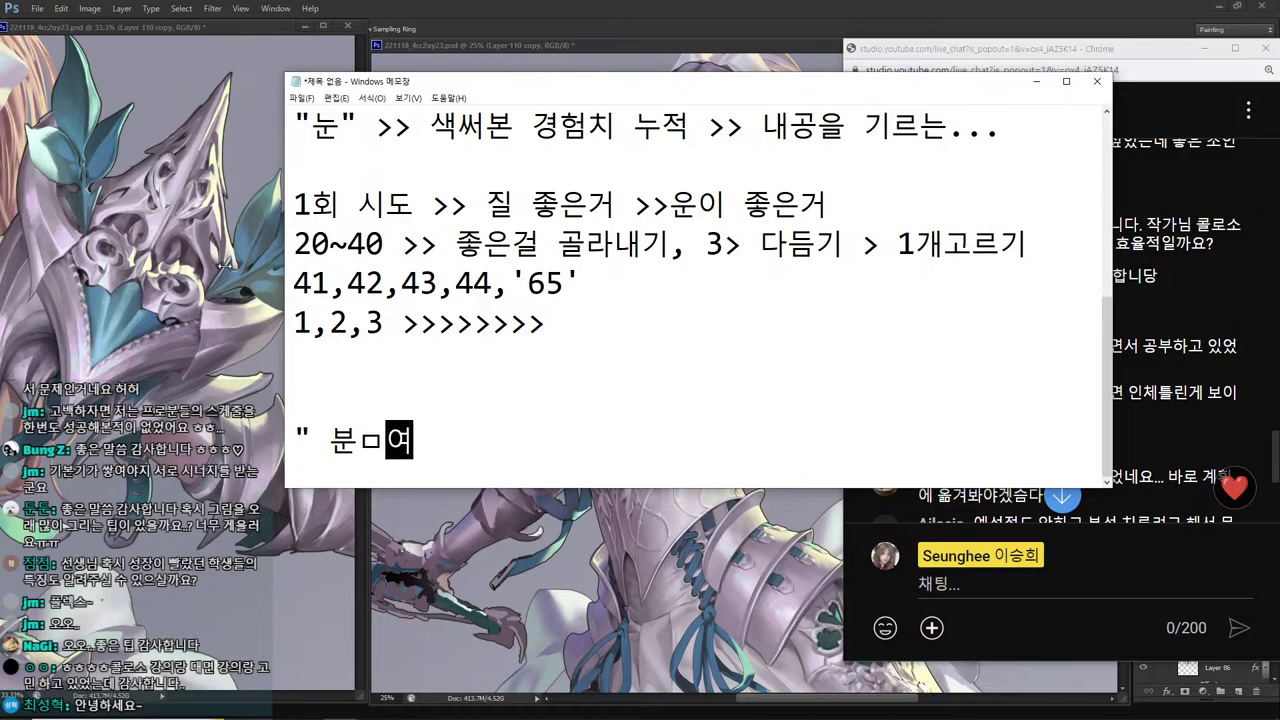
key(BackSpace)
key(BackSpace)
text(명히 그)
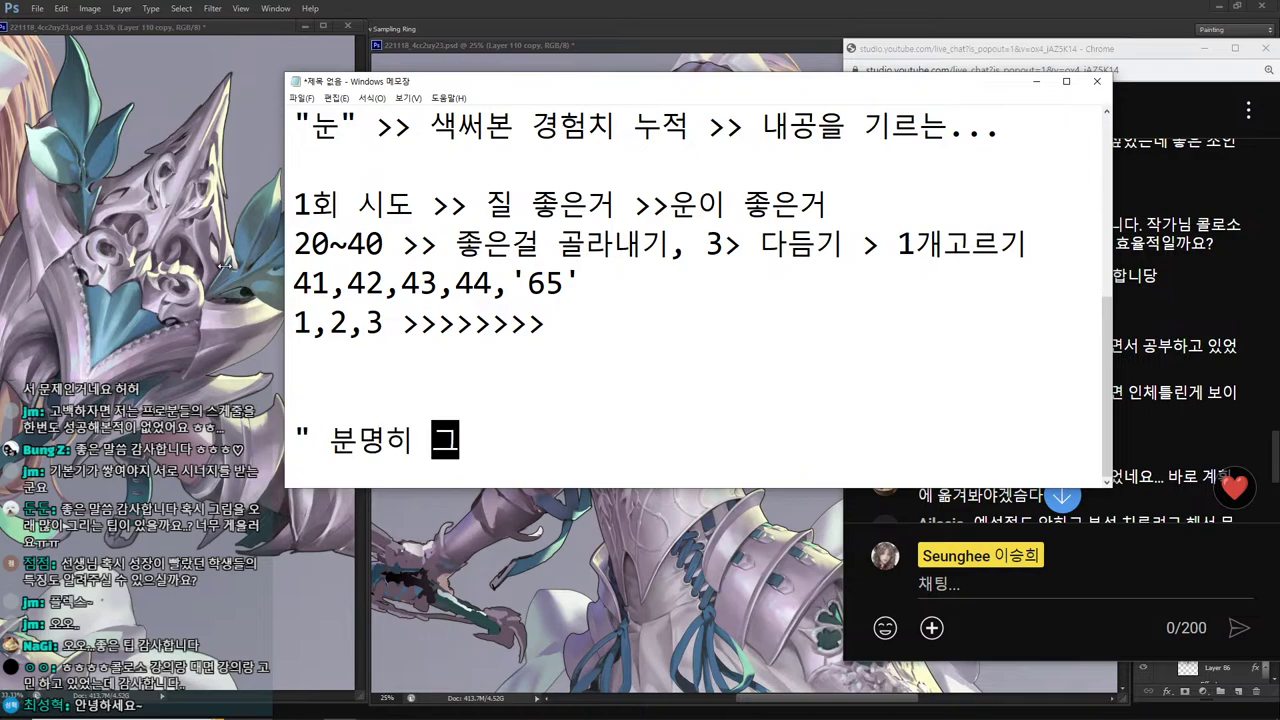
text(릴려고)
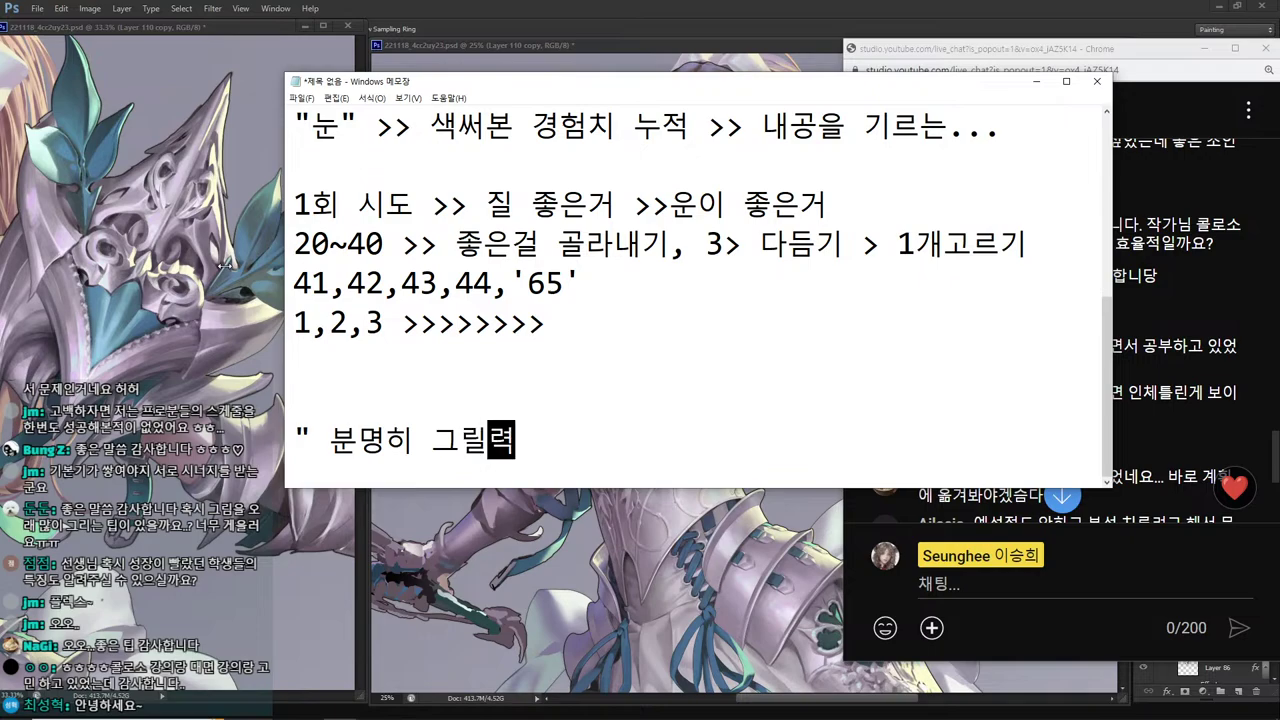
text(, 분명)
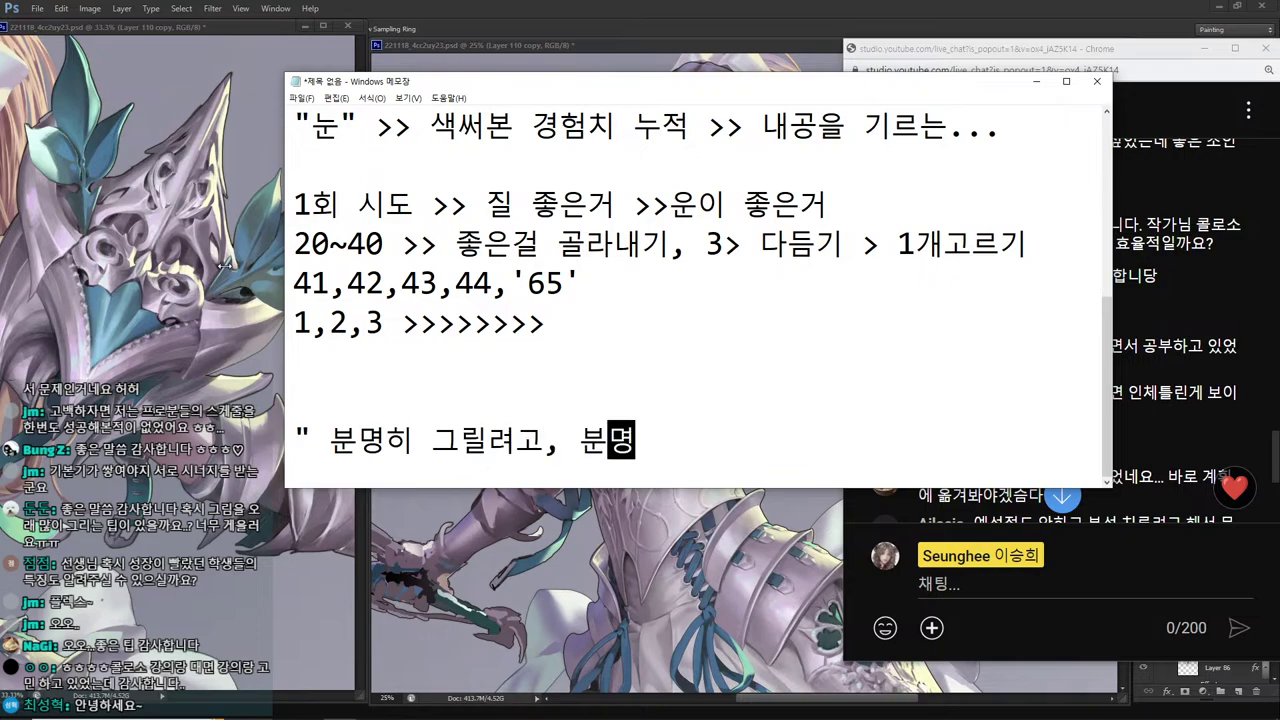
text(히 개념을)
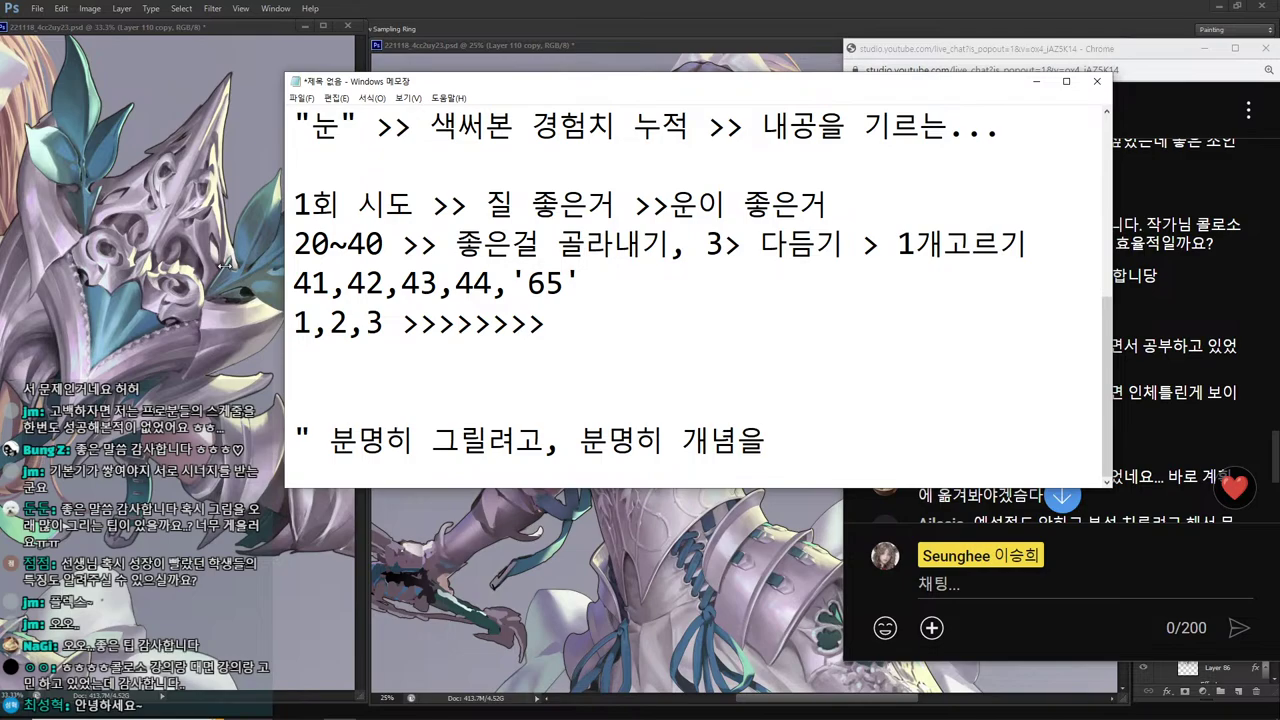
key(BackSpace)
key(BackSpace)
key(BackSpace)
key(BackSpace)
key(BackSpace)
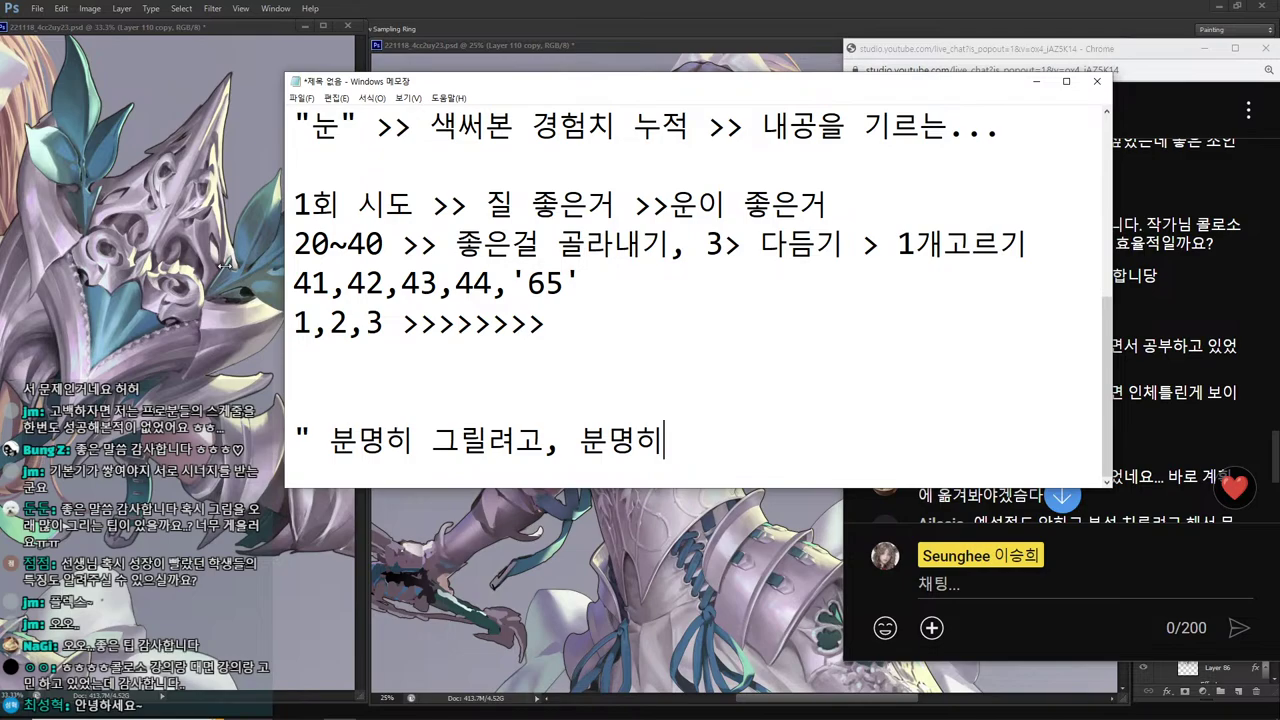
text(하)
text(하기 ":)
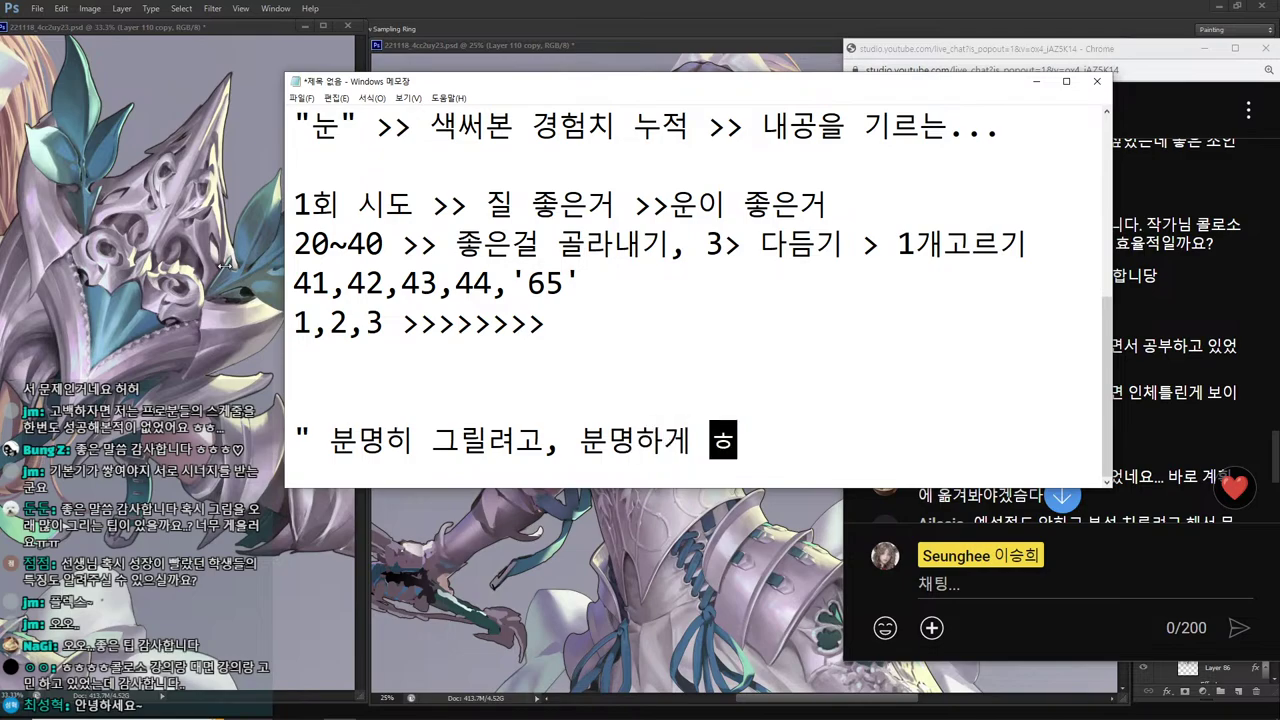
key(BackSpace)
key(Return)
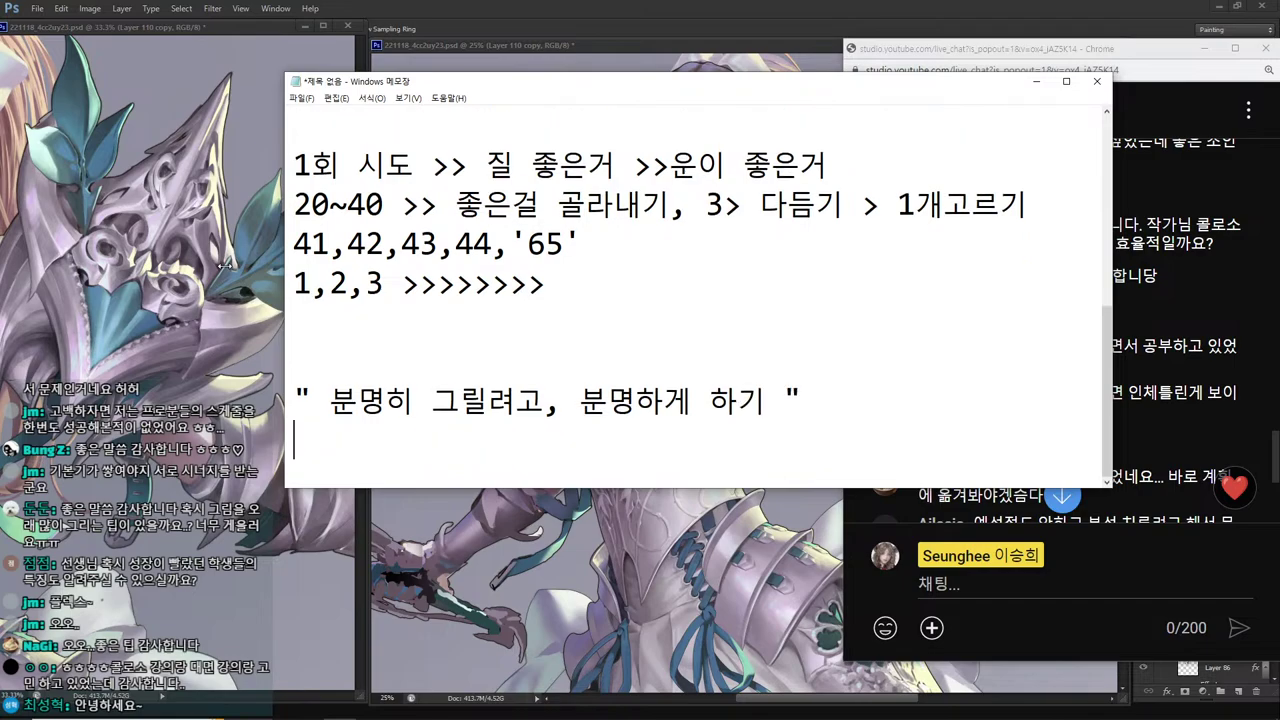
List "경계선, 외곽선, 실루엣, 테마" and, on the following line, "주제, 의도, 색," under the quoted sentence.
text(경계선, )
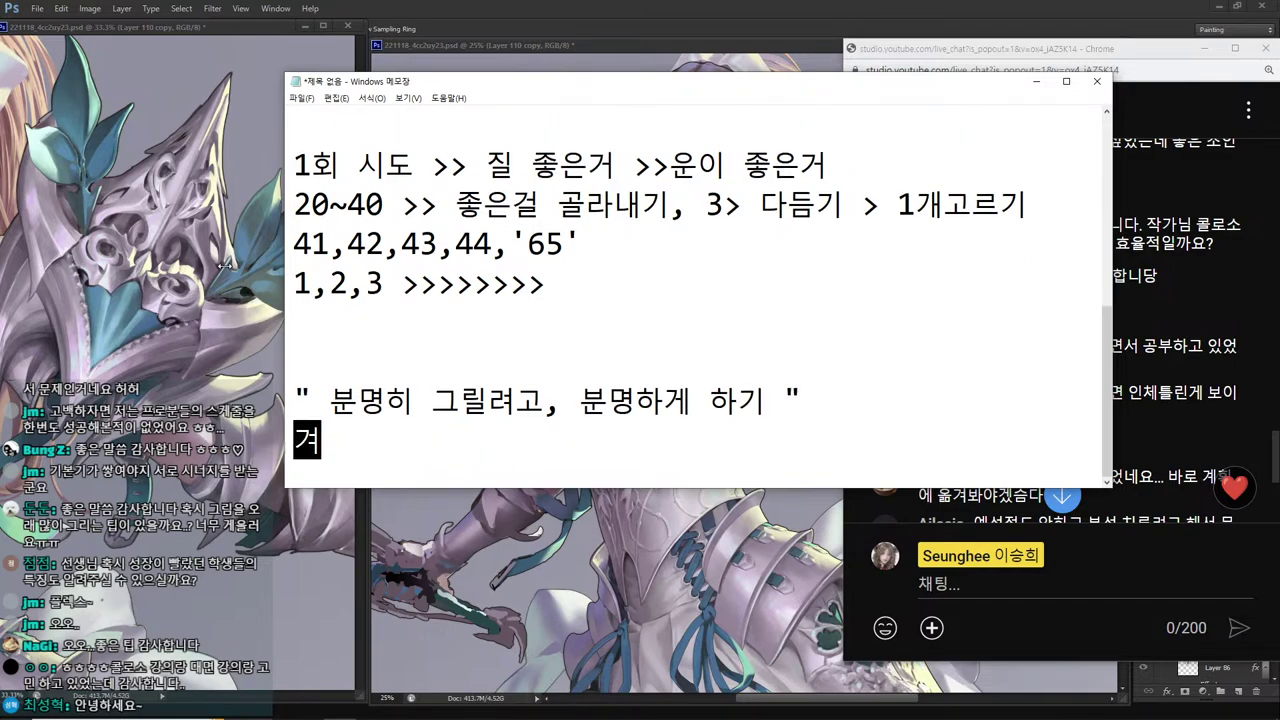
text(외과)
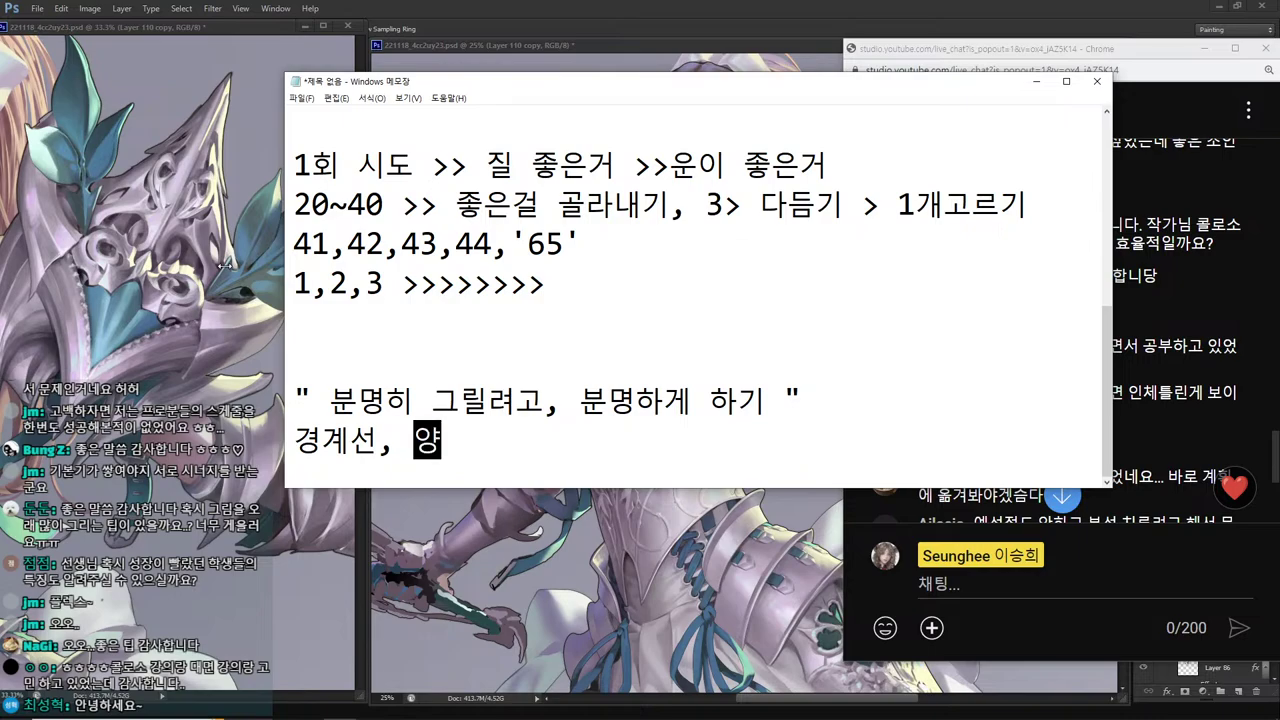
text(ㄱ선, 실루)
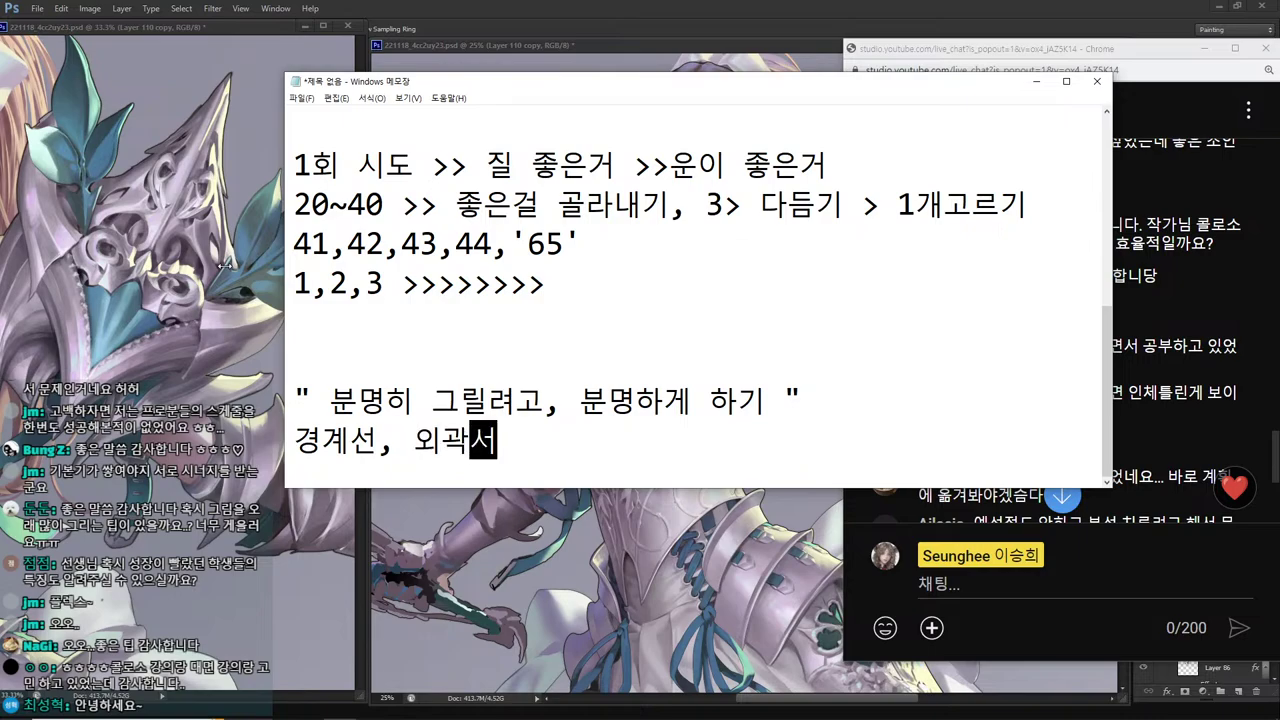
text(엣, 테마)
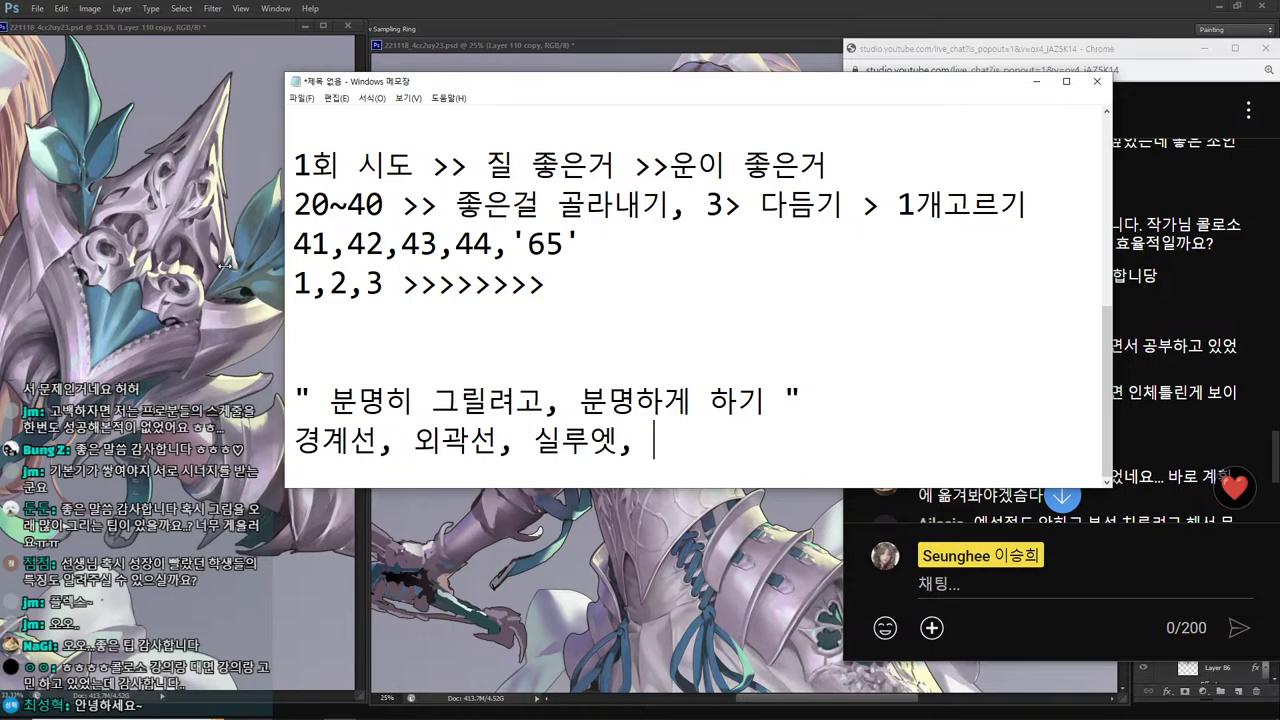
key(Return)
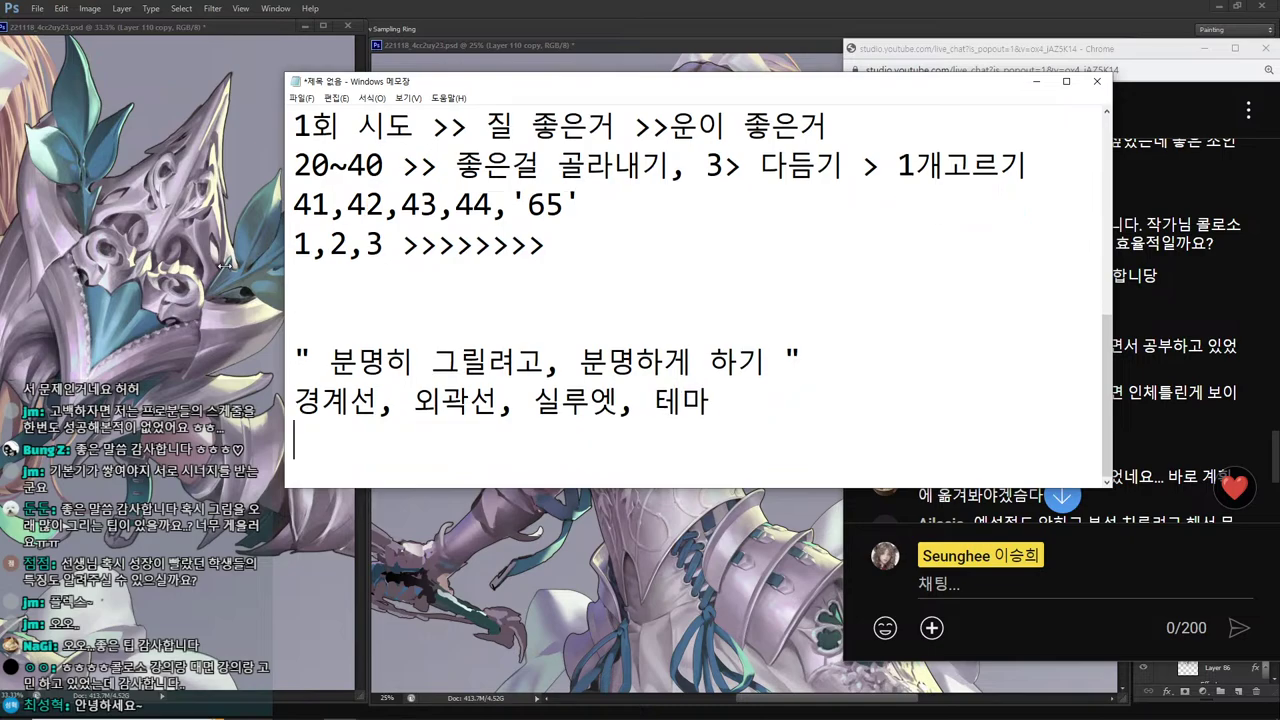
text(주제, )
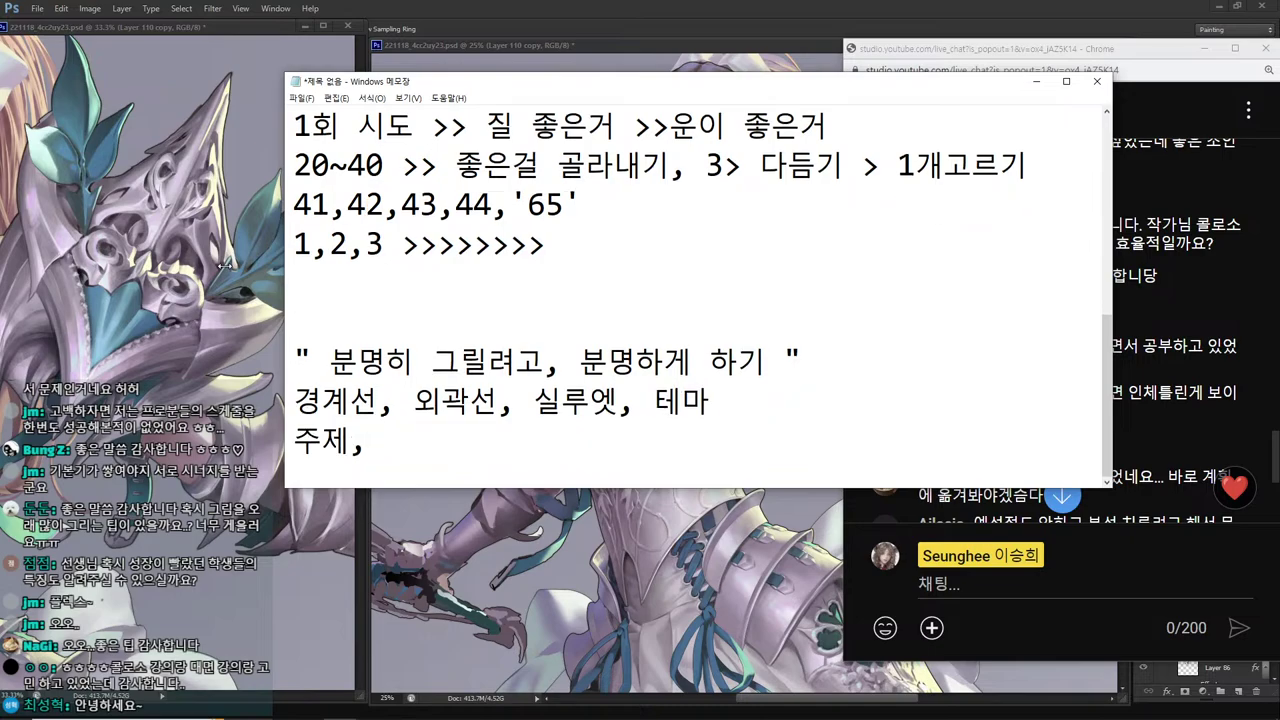
text(의도, 색,)
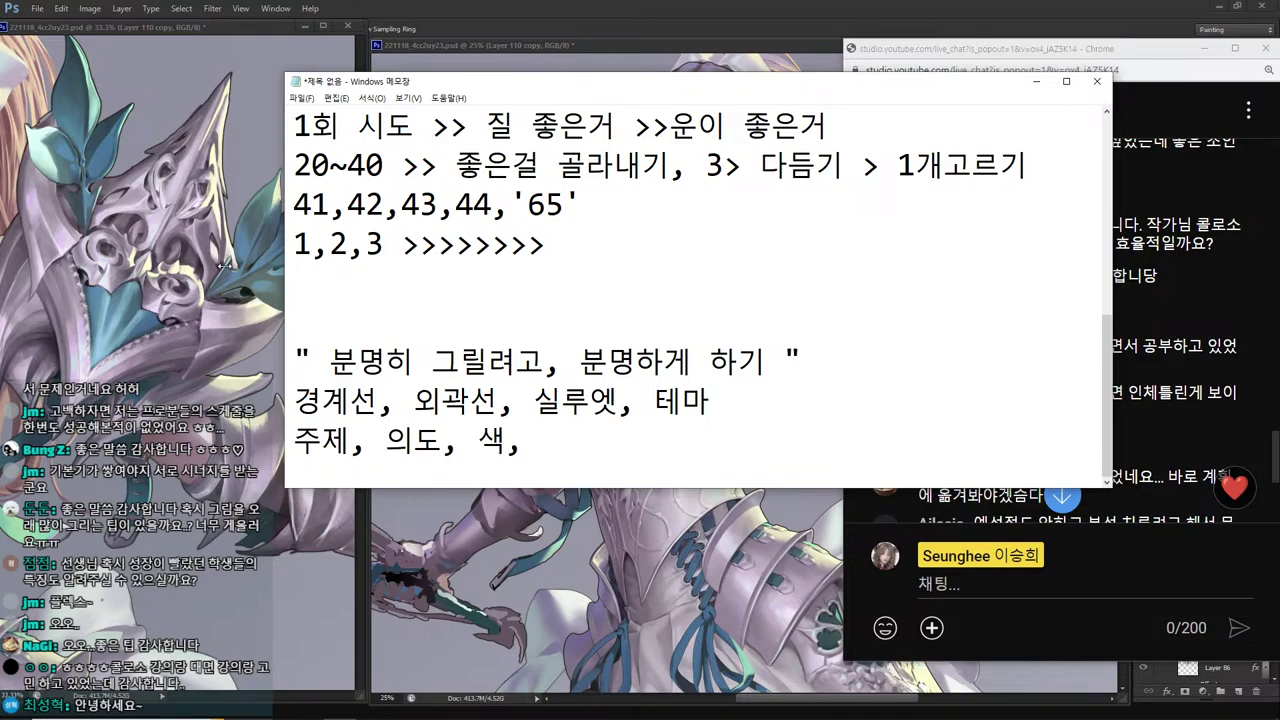
Insert the line '공부할때 "많이~" 오버되게, 넘치게' above the quoted sentence, keeping blank lines around it.
key(Up)
key(Up)
key(Up)
key(Return)
key(Up)
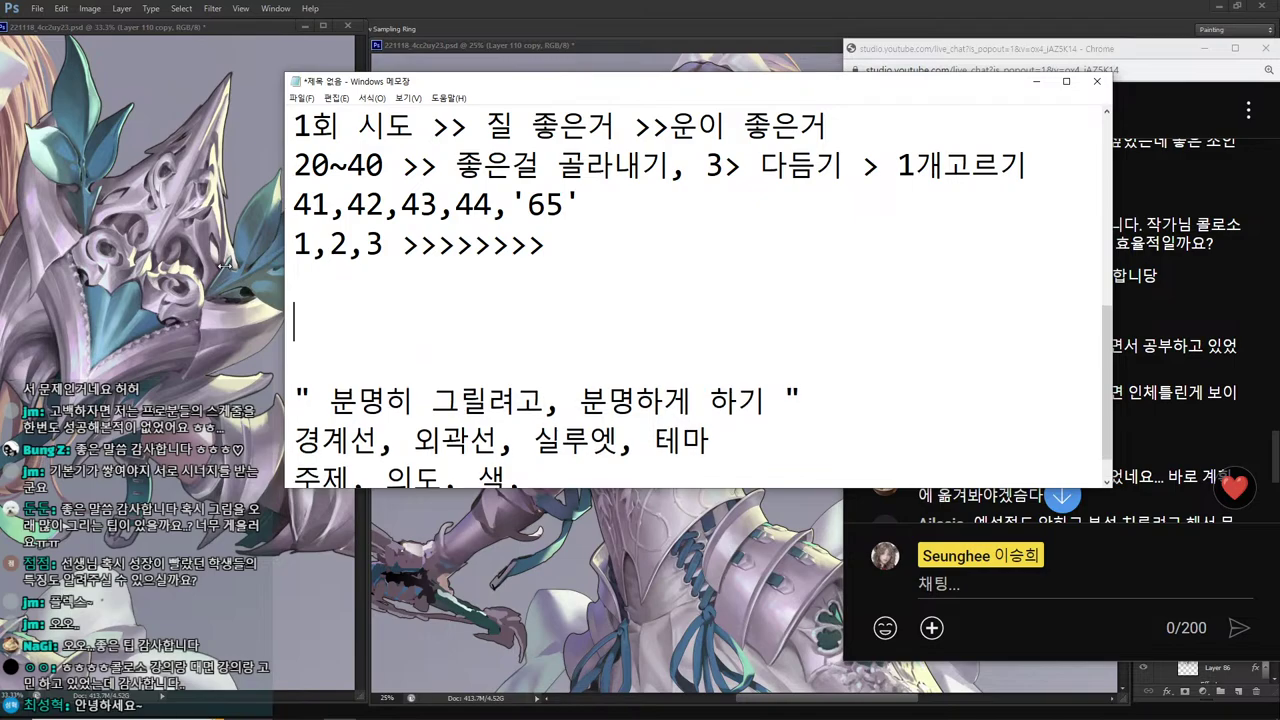
text(공부항ㄹ)
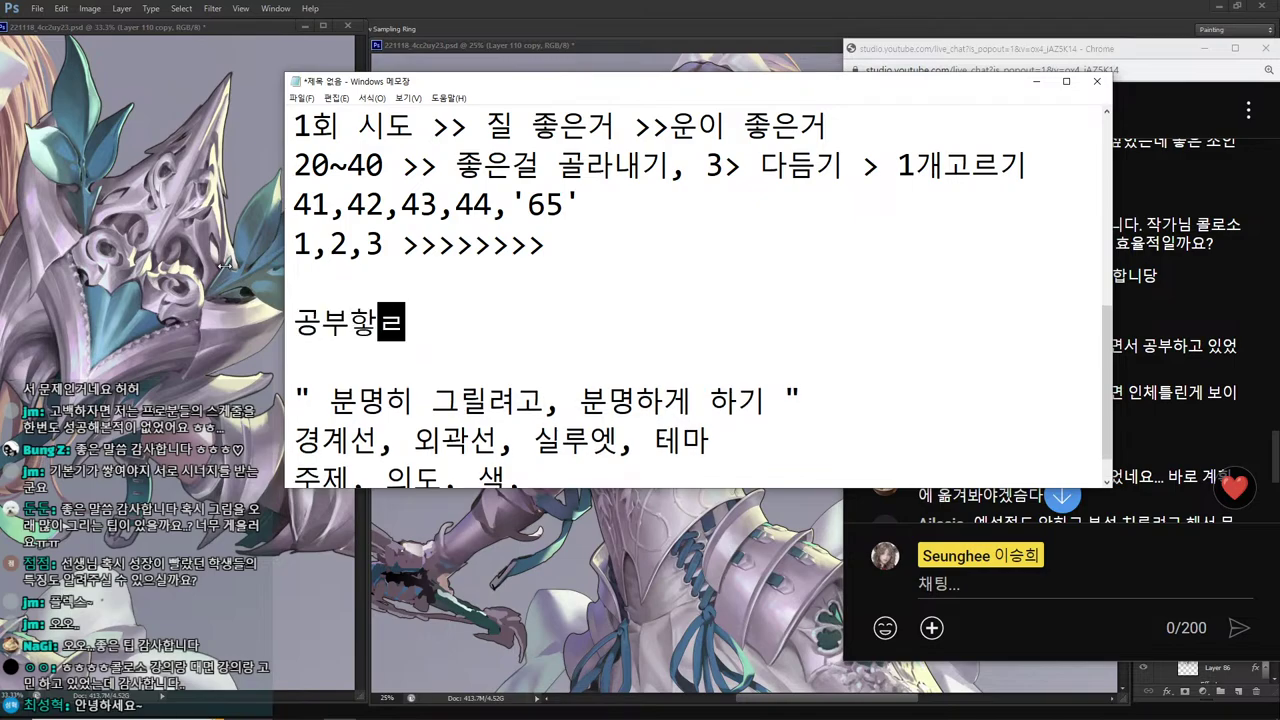
key(BackSpace)
key(BackSpace)
text(할때 )
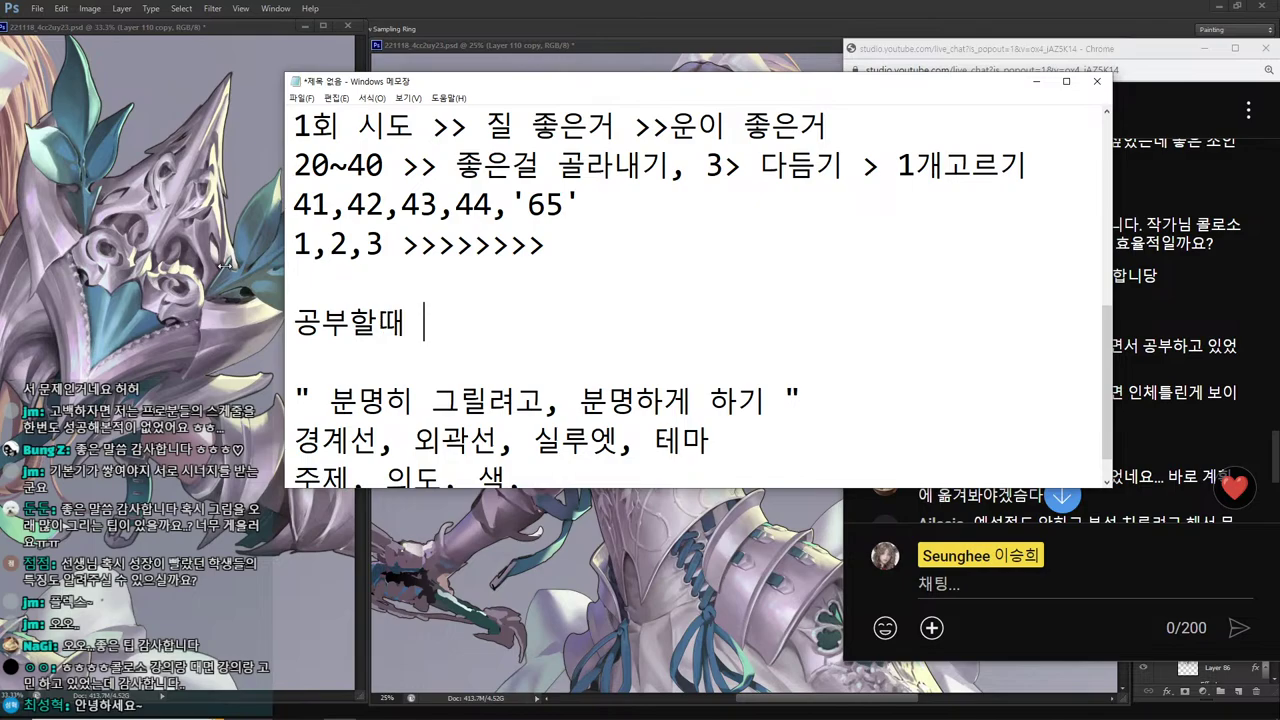
text("많ㅇ)
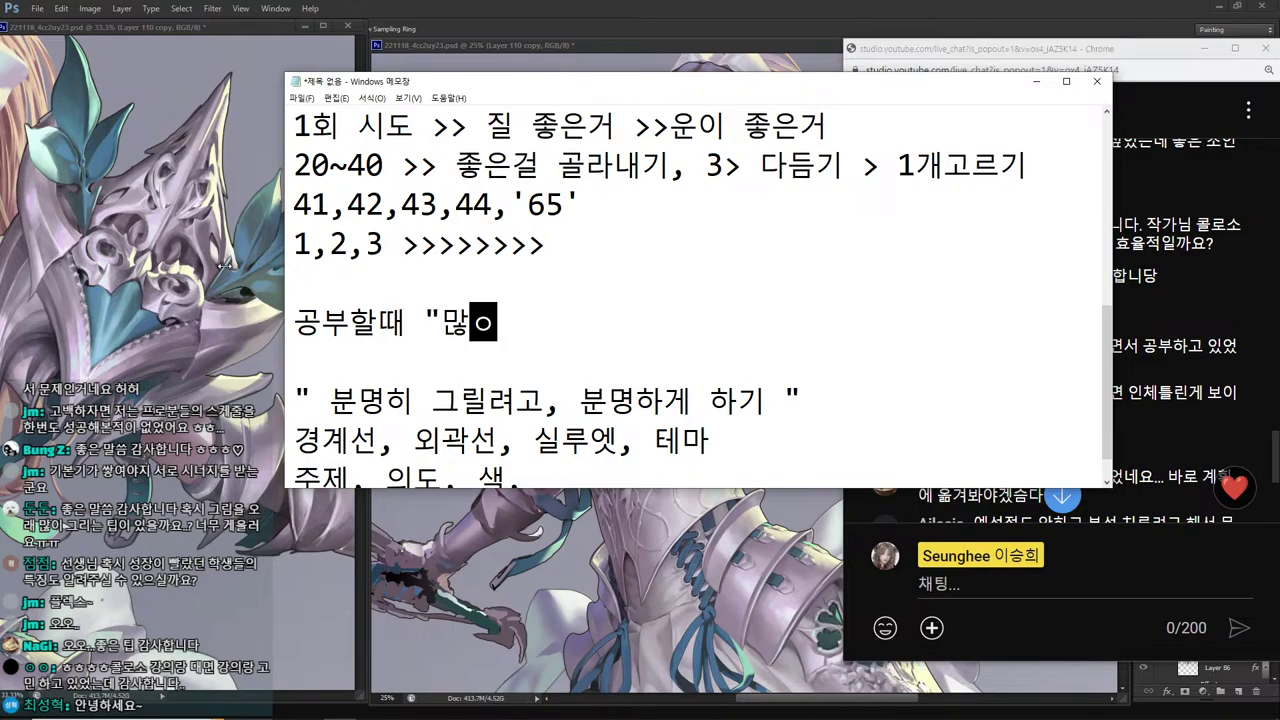
text(ㅣ~)
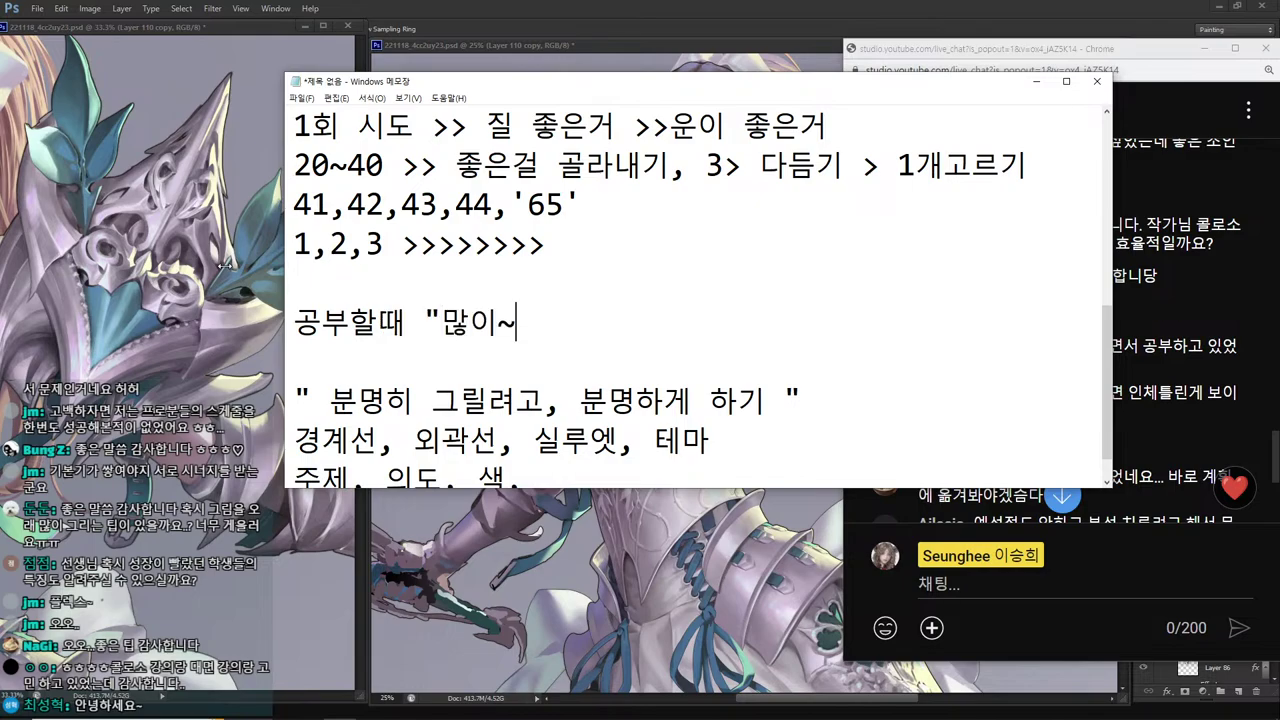
text(")
text(오버되)
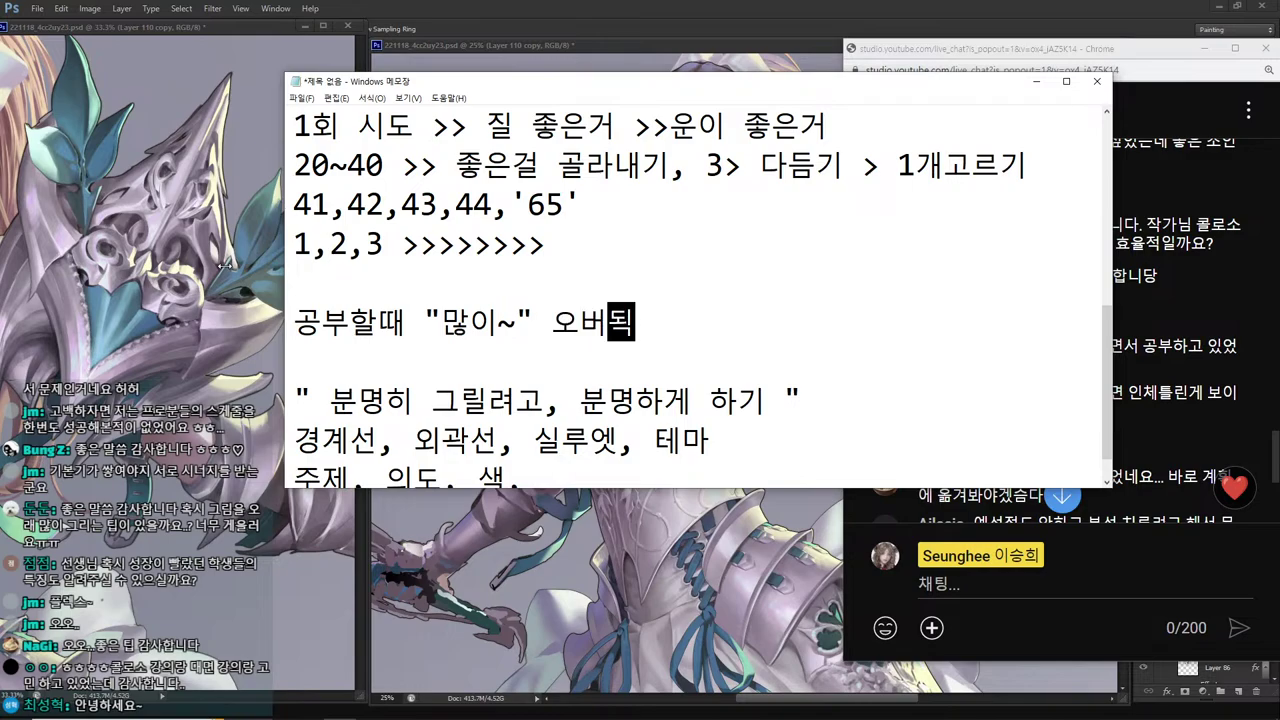
text(게, 넘치게)
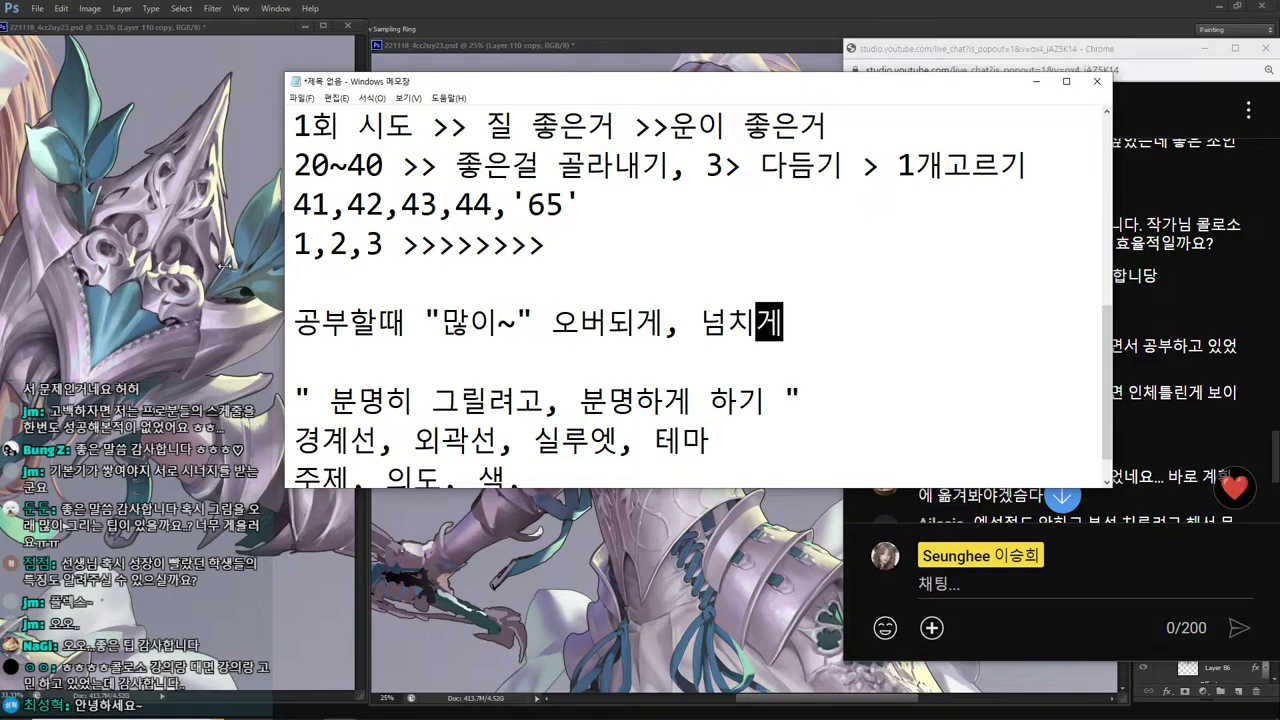
Add the line '실전은 "제일 자신잇고, 제일~~괜찮은거 한개"' directly below the 공부할때 line.
key(Return)
text(ㅅ)
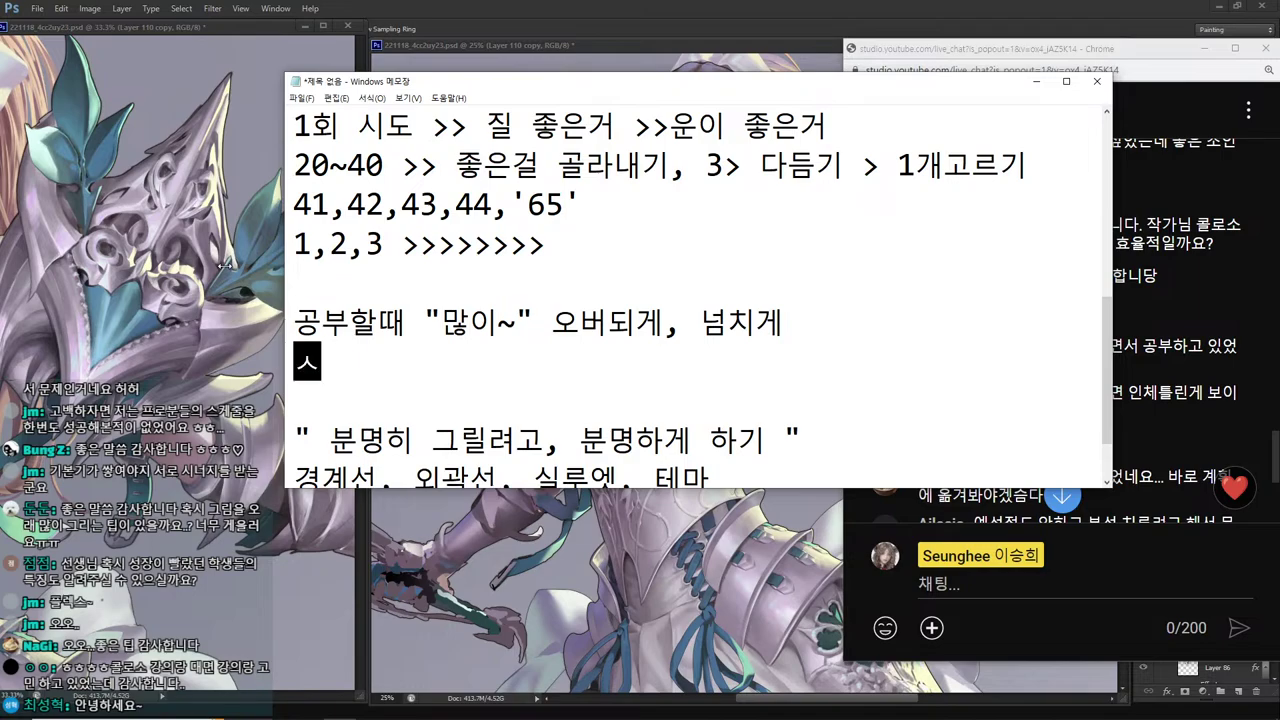
text(실전은 )
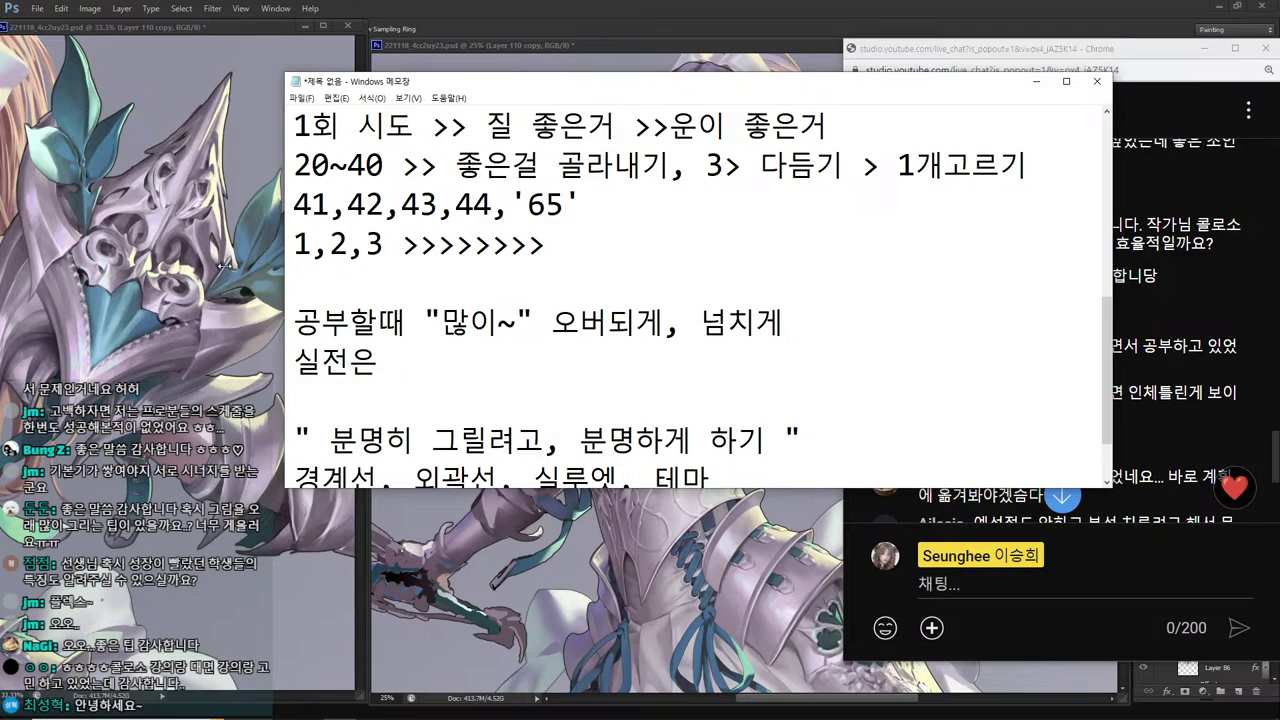
text(:)
key(BackSpace)
text("젤ㅇ)
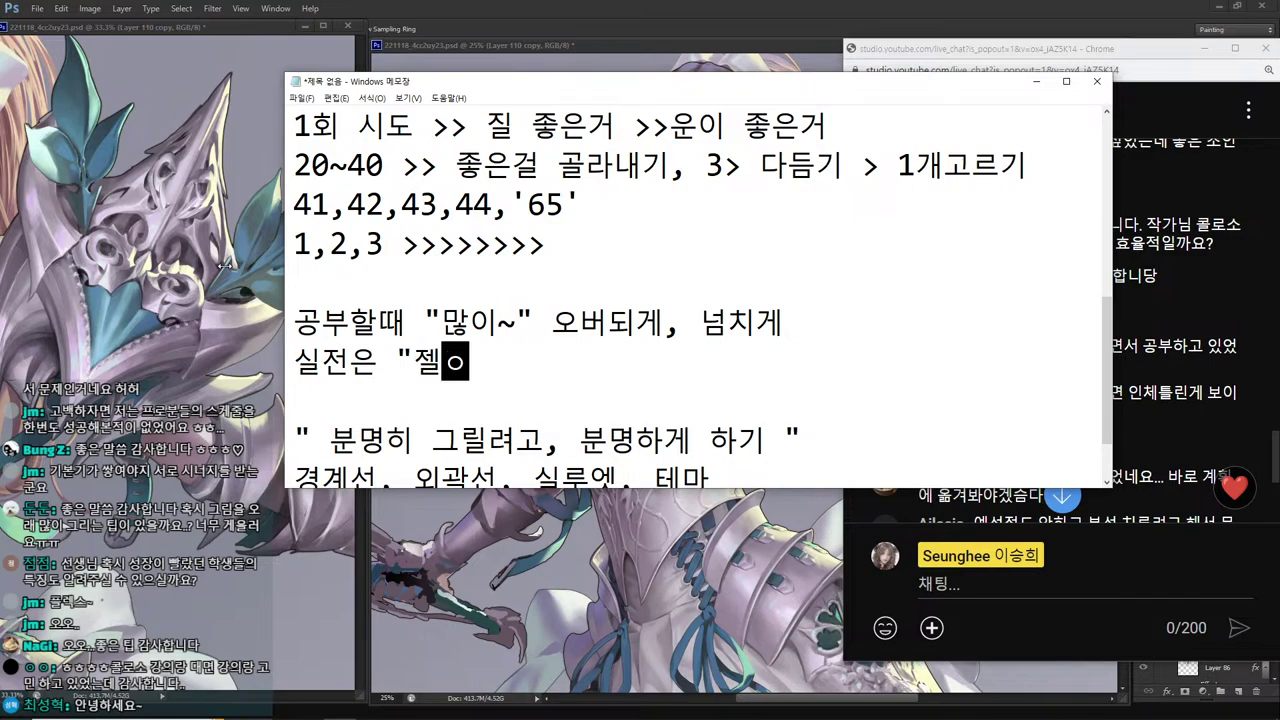
key(BackSpace)
key(BackSpace)
text(제이ㄹ 자신)
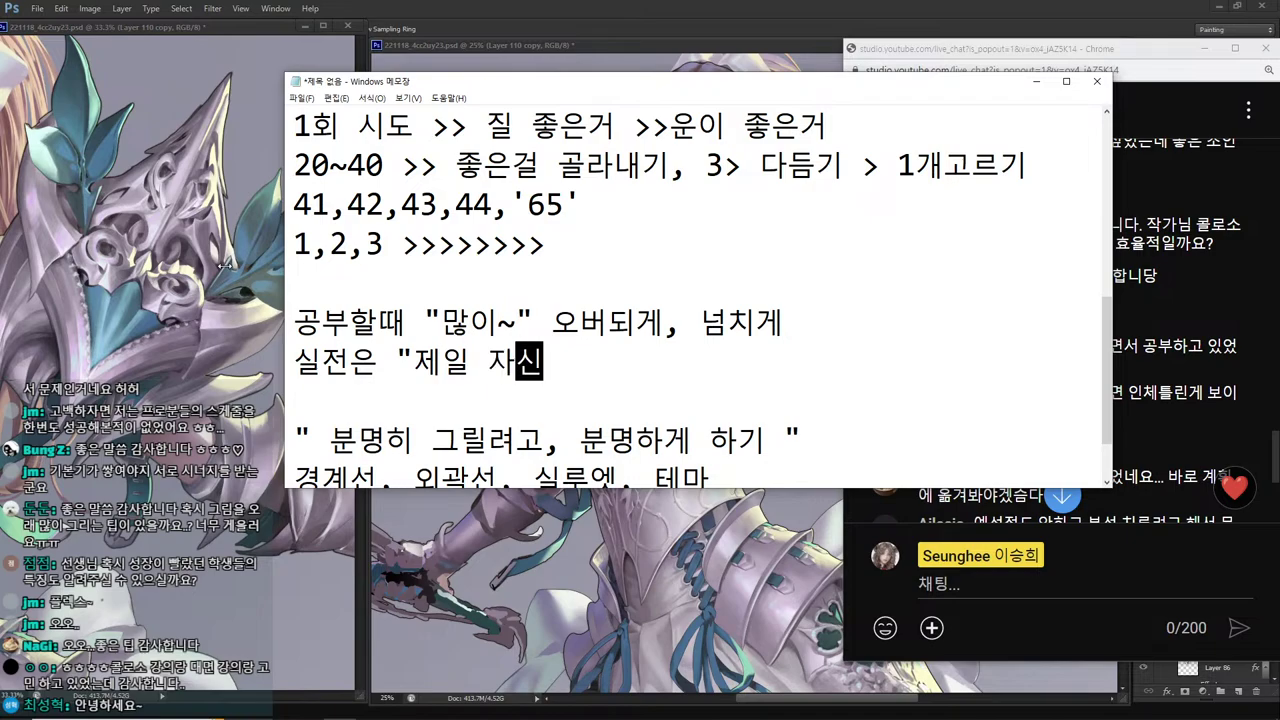
text(잇고, 제)
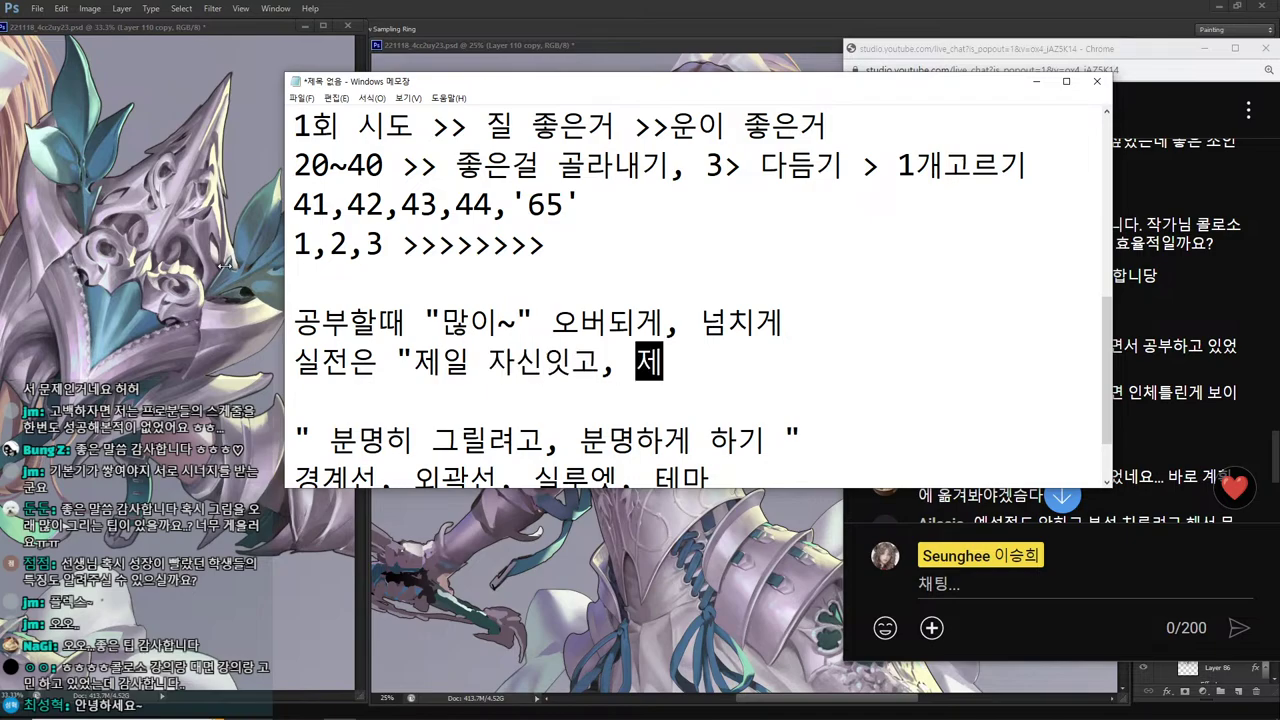
text(일~~고)
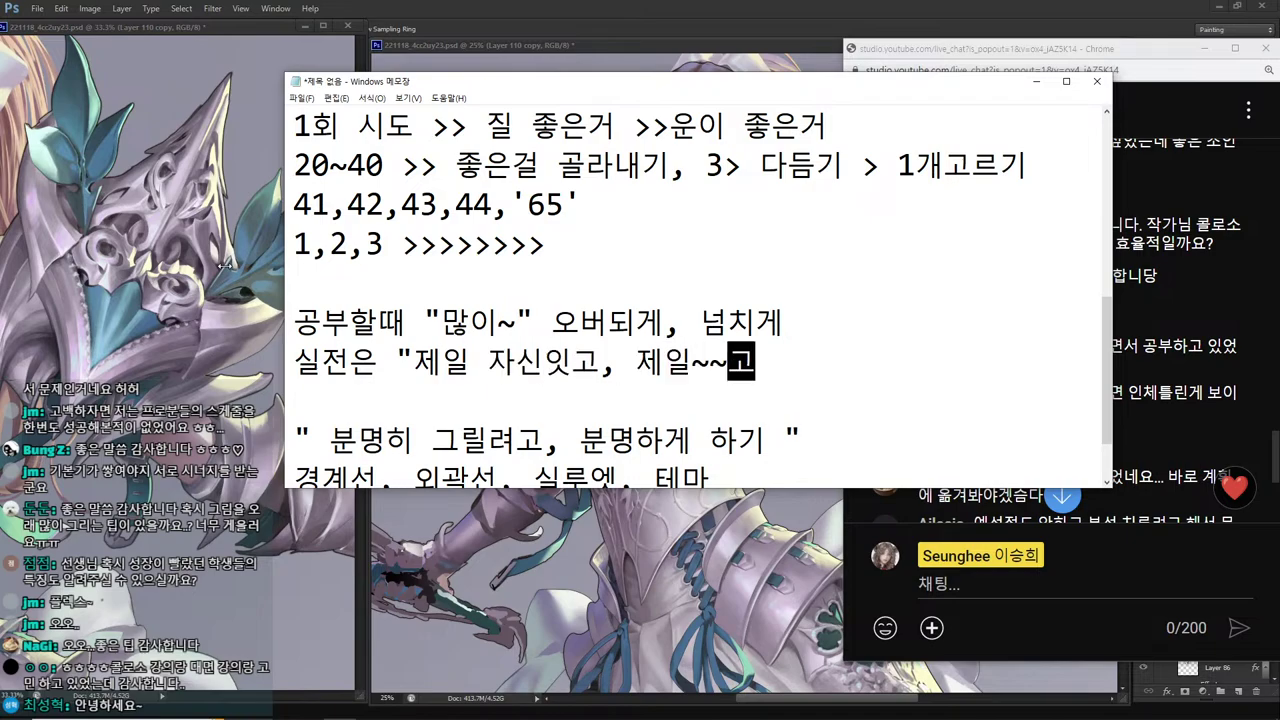
text(ㅐㄴㅊㄴ)
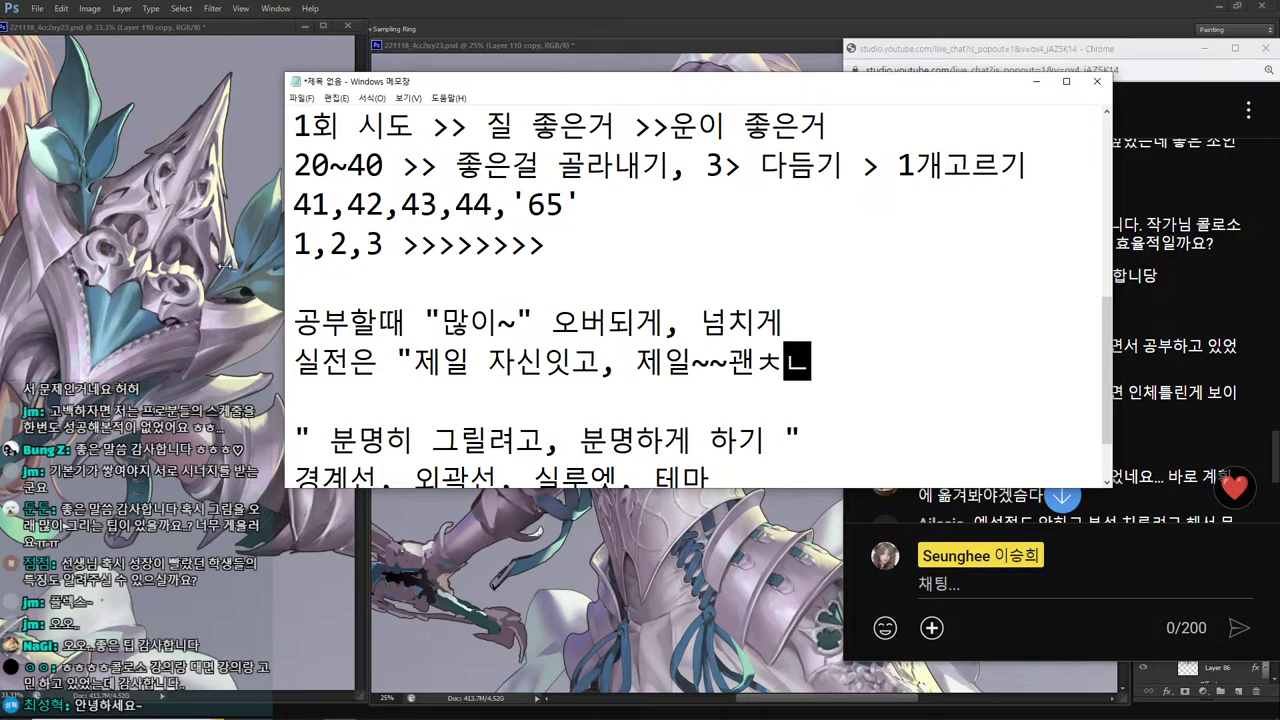
key(BackSpace)
key(BackSpace)
text(찮은거 )
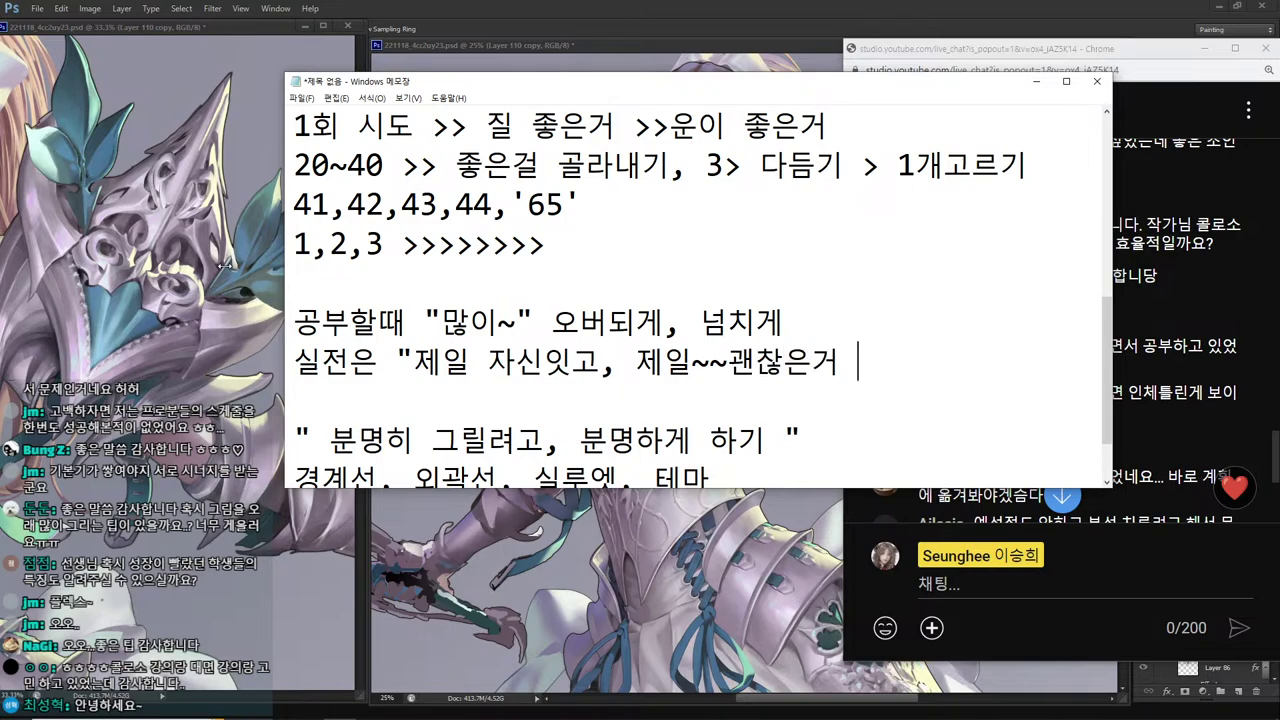
text(한개)
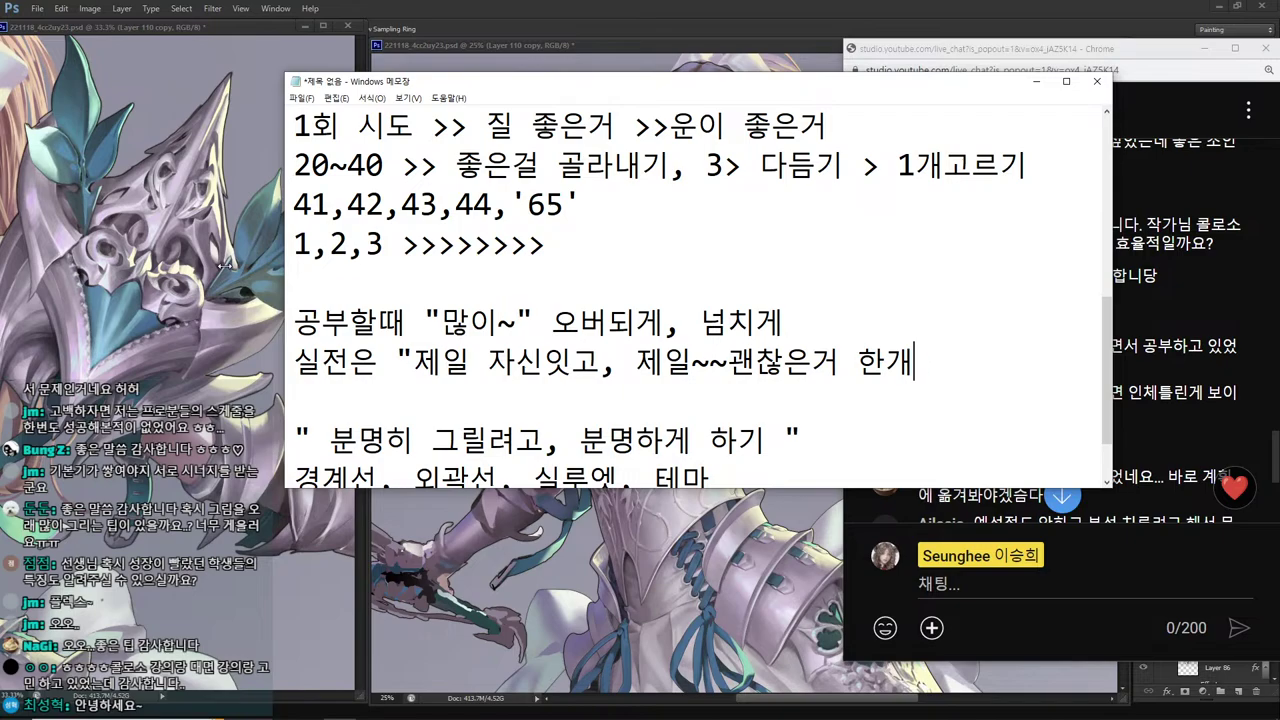
text(")
Highlight the whole line starting with 실전은 in the notes.
key(Up)
key(Down)
scroll(256, 268, down, 2)
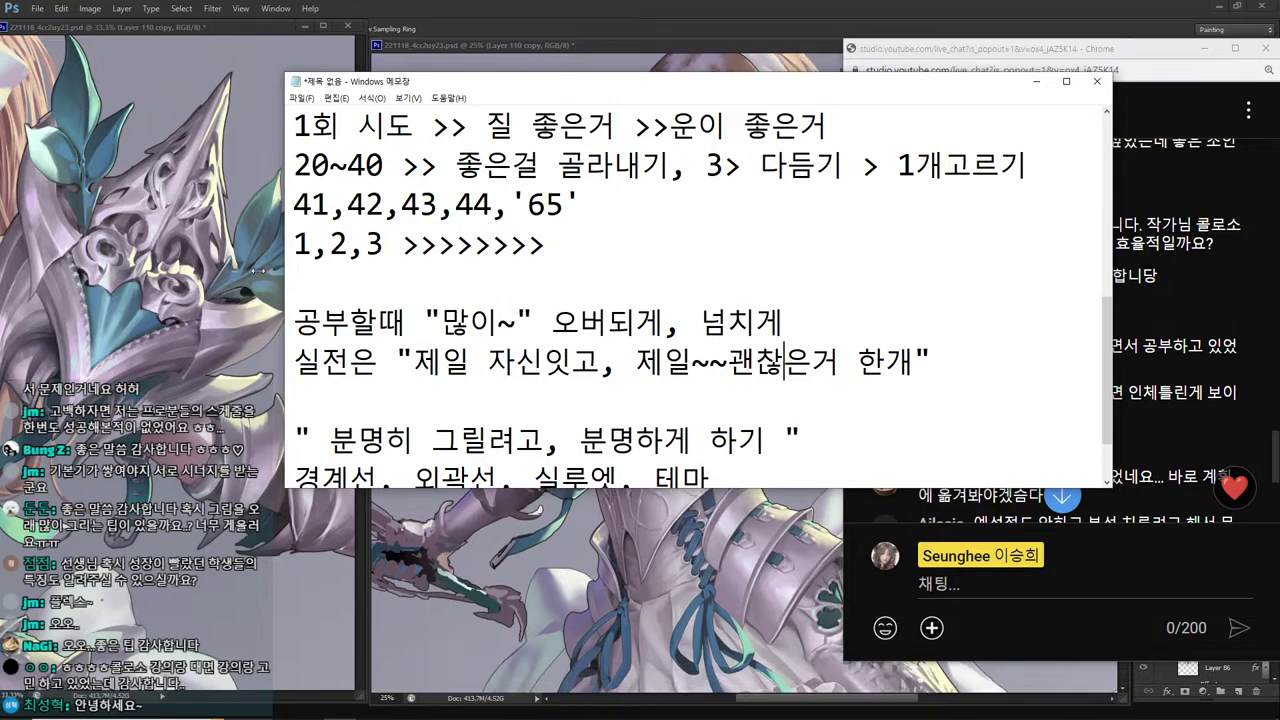
scroll(778, 208, down, 1)
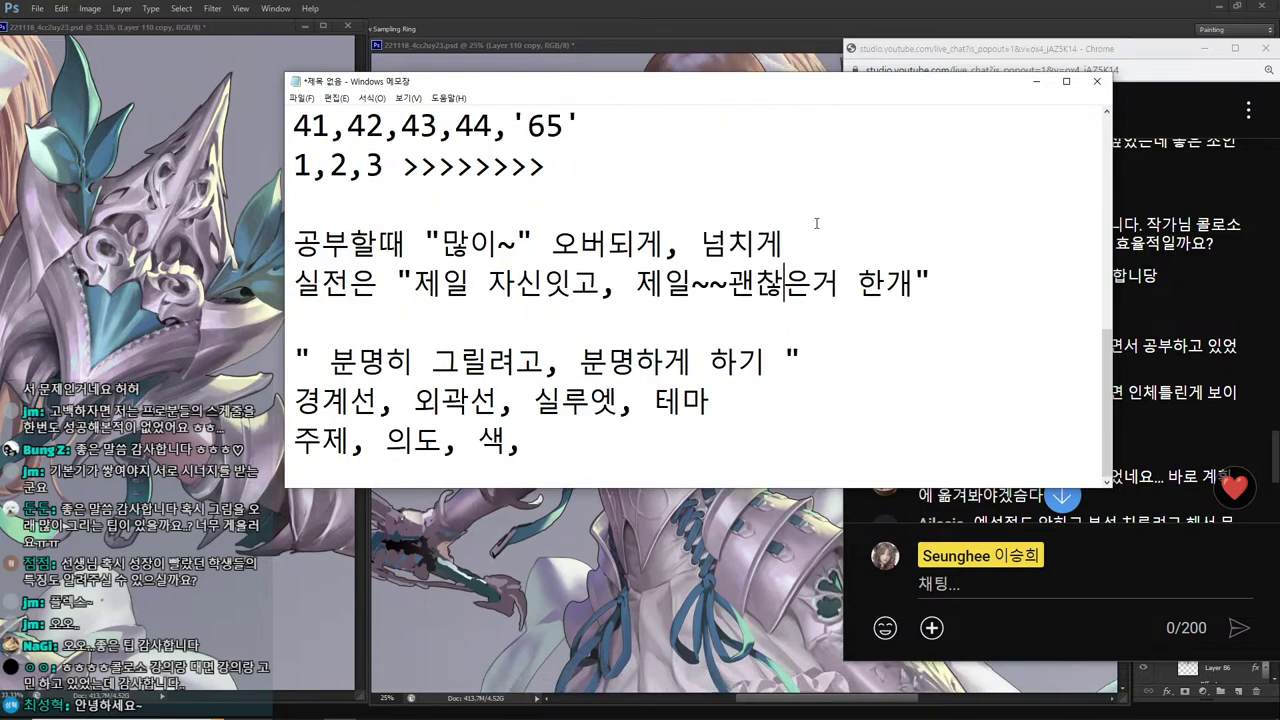
drag(932, 284, 394, 284)
click(339, 306)
key(shift+Up)
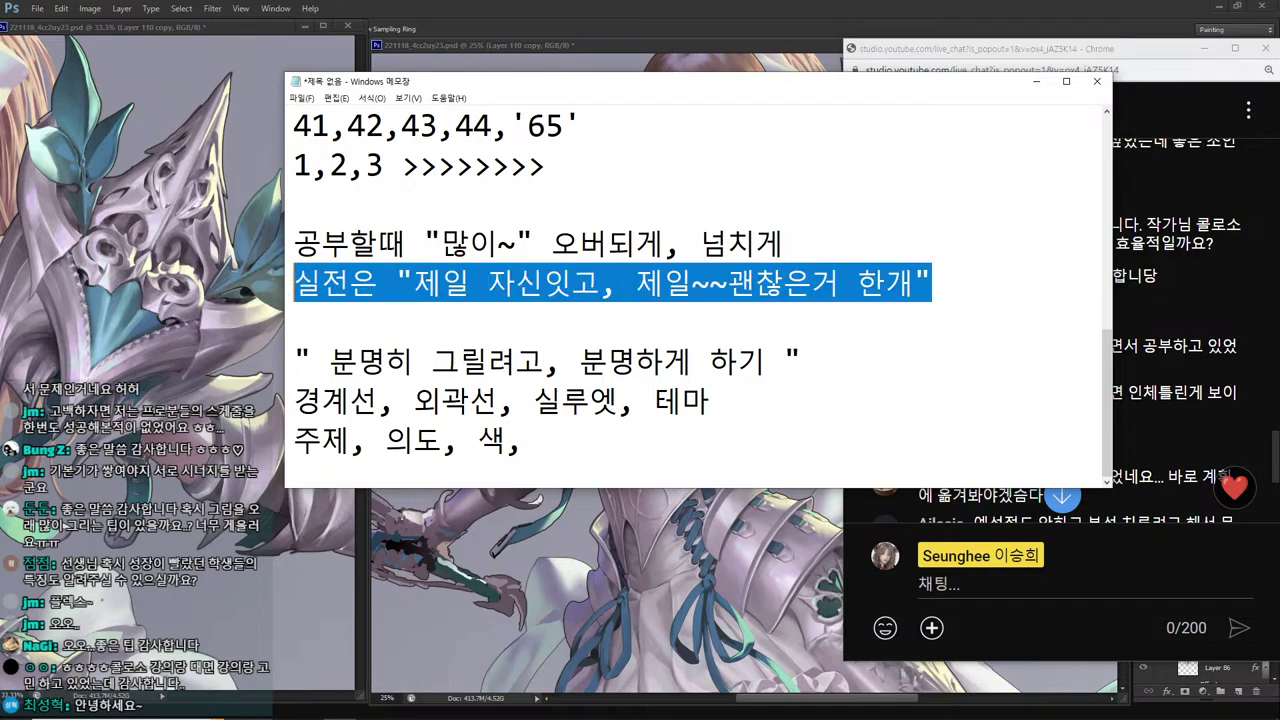
Switch from the notes to the armored character illustration in Photoshop.
drag(654, 88, 670, 36)
click(432, 300)
key(alt+Tab)
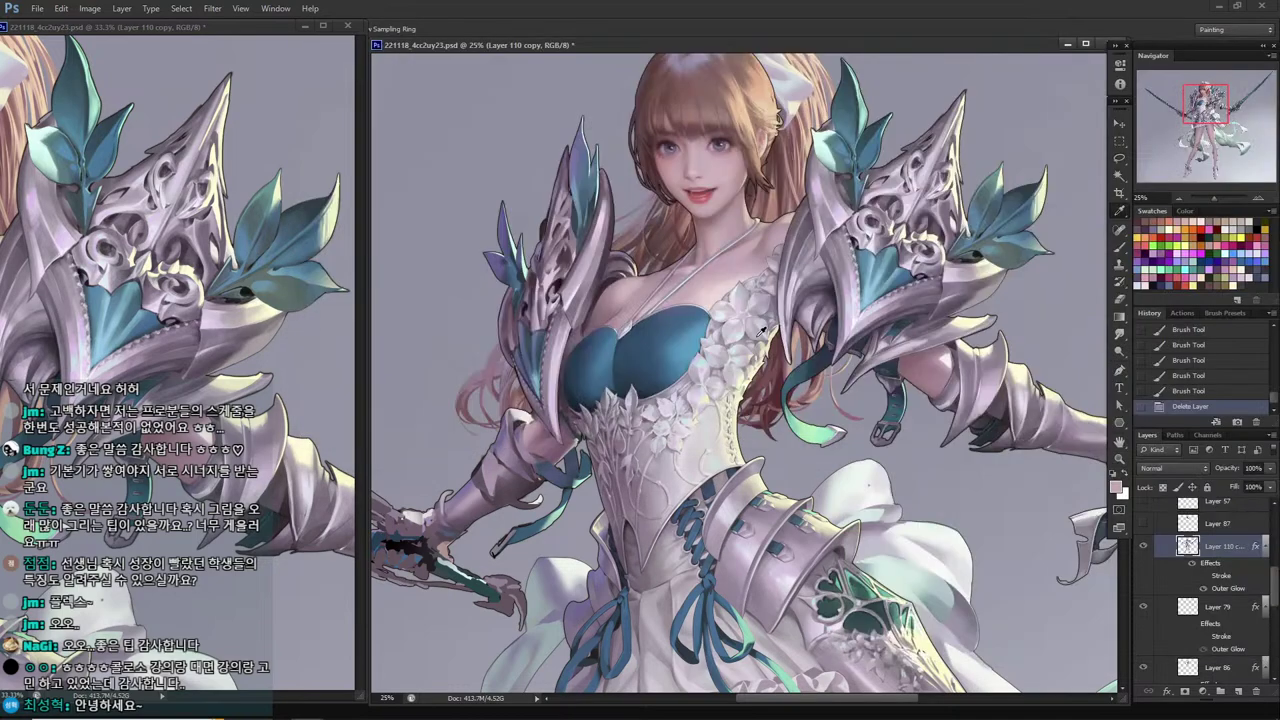
On a new layer, sketch a dark purple circle with an inner contour ellipse and an arrow pointing at it, in the background beside the head.
click(1238, 691)
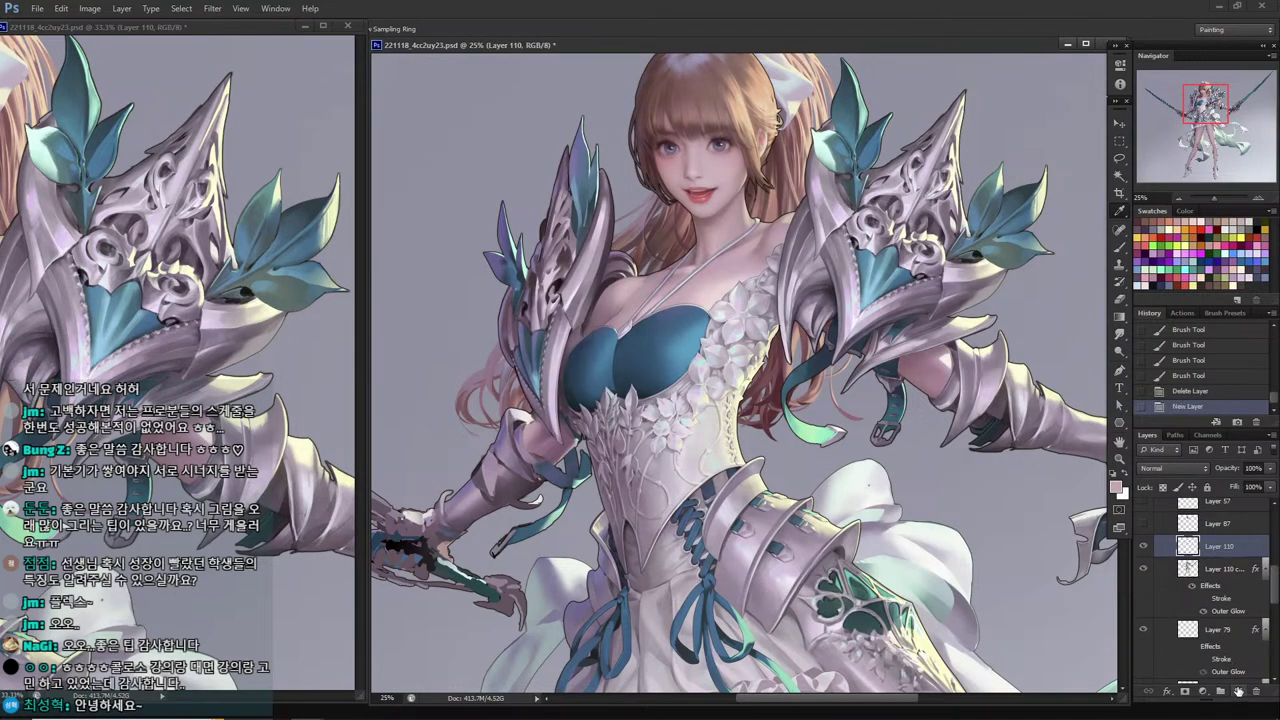
click(1147, 229)
drag(776, 466, 657, 570)
key(b)
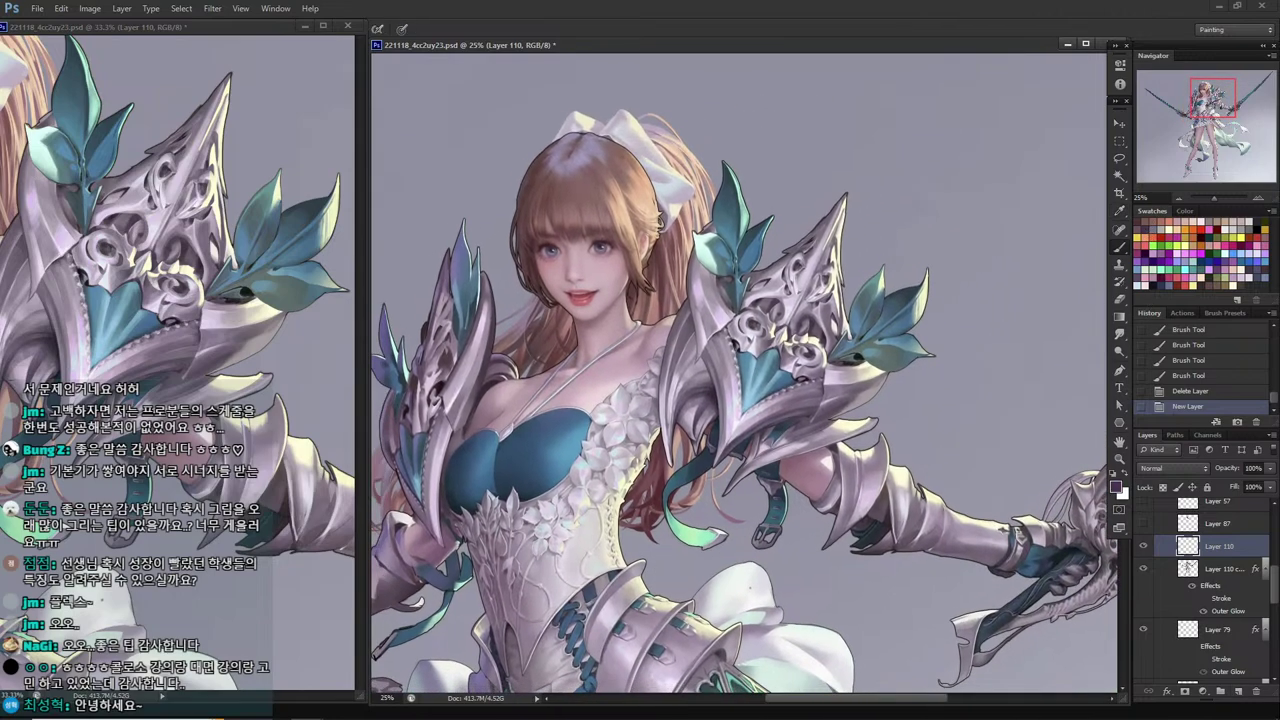
mouse_move(968, 172)
mouse_down()
mouse_move(996, 180)
mouse_move(880, 228)
mouse_up()
mouse_move(1018, 118)
mouse_down()
mouse_move(960, 125)
mouse_move(963, 157)
mouse_move(828, 176)
mouse_move(835, 193)
mouse_move(922, 176)
mouse_up()
drag(809, 204, 754, 391)
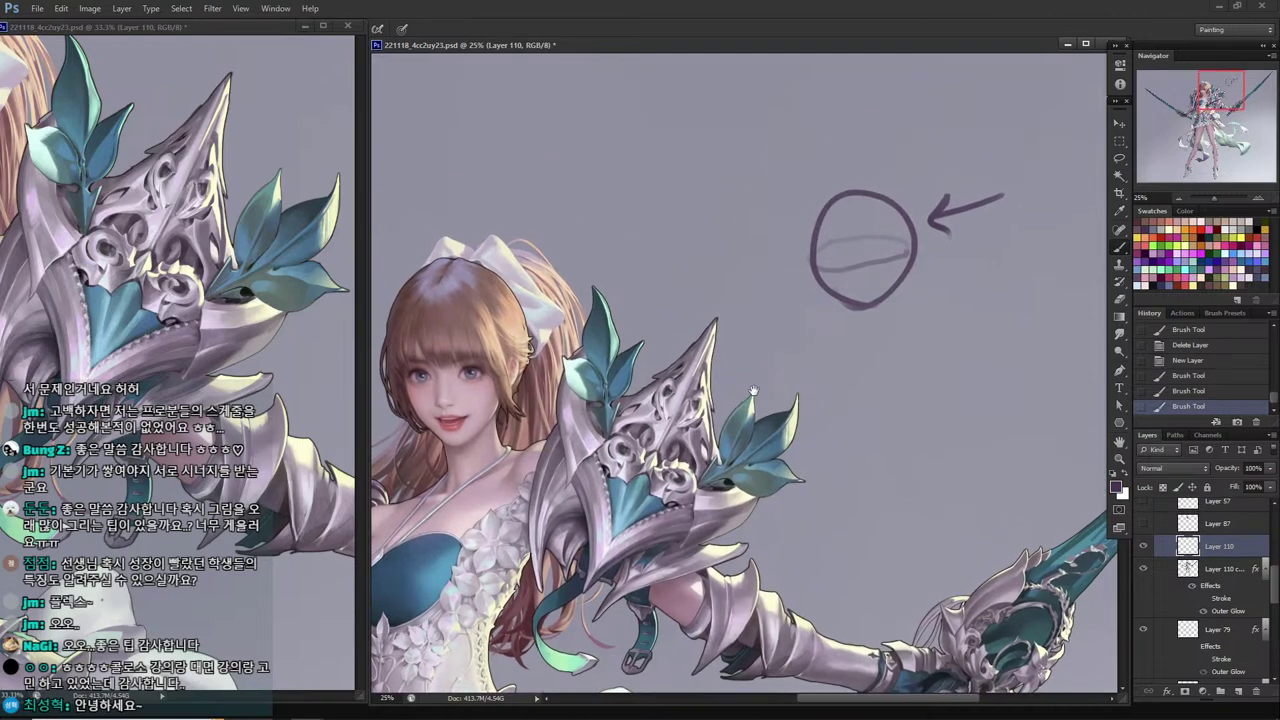
Sketch a lobed blob and a larger circle above the character's shoulder armor, with small marks around the circle's edge.
mouse_move(713, 208)
mouse_down()
mouse_move(780, 150)
mouse_move(775, 212)
mouse_move(668, 170)
mouse_move(695, 102)
mouse_up()
mouse_move(631, 131)
mouse_down()
mouse_move(578, 128)
mouse_move(556, 172)
mouse_move(617, 208)
mouse_move(630, 142)
mouse_up()
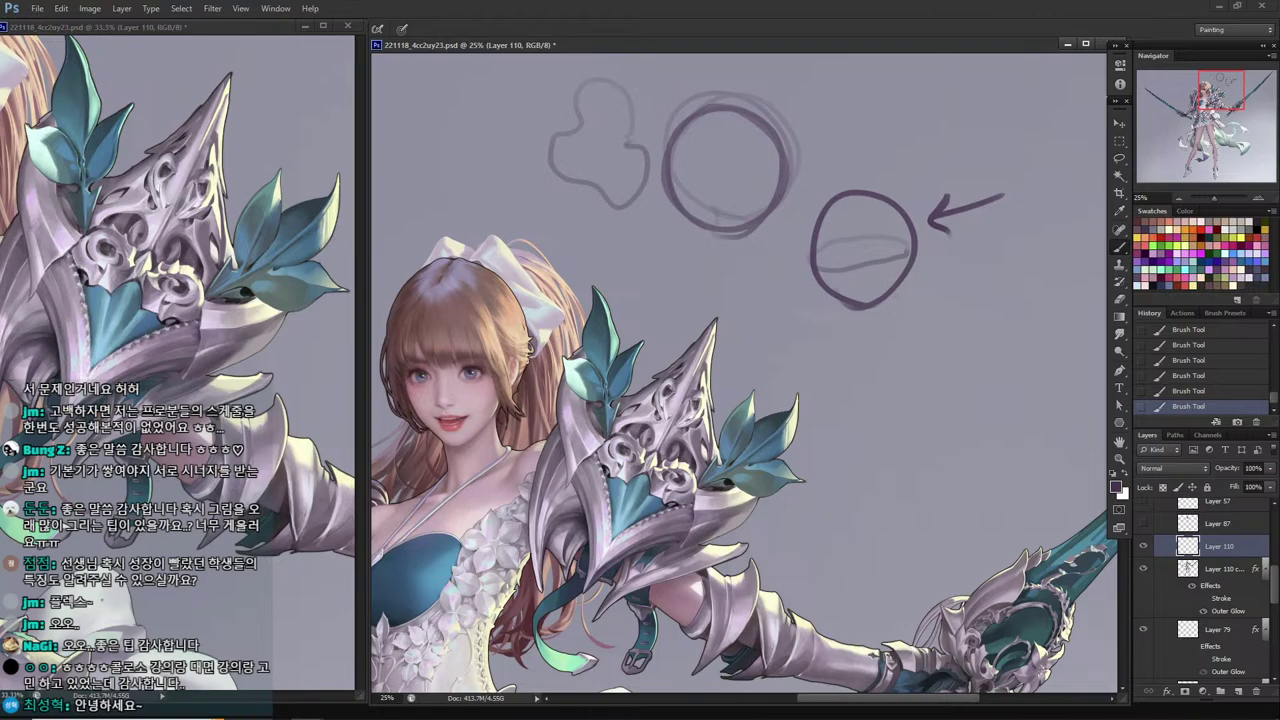
drag(658, 86, 676, 99)
drag(800, 113, 817, 162)
Sketch two cylinders in the background, one tilted beside the circles and one above the outstretched armored forearm.
mouse_move(978, 92)
mouse_down()
mouse_move(940, 128)
mouse_move(1036, 194)
mouse_move(1072, 268)
mouse_up()
drag(926, 144, 1014, 308)
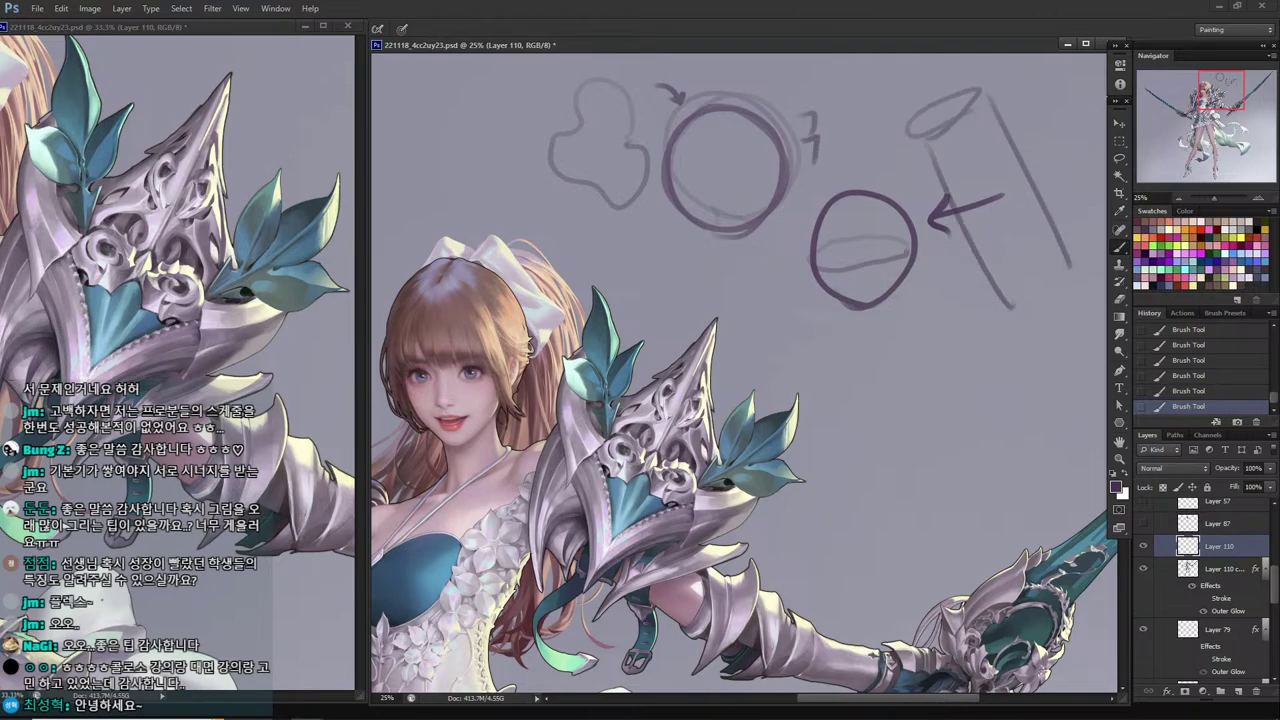
drag(1066, 272, 1002, 310)
drag(708, 562, 722, 325)
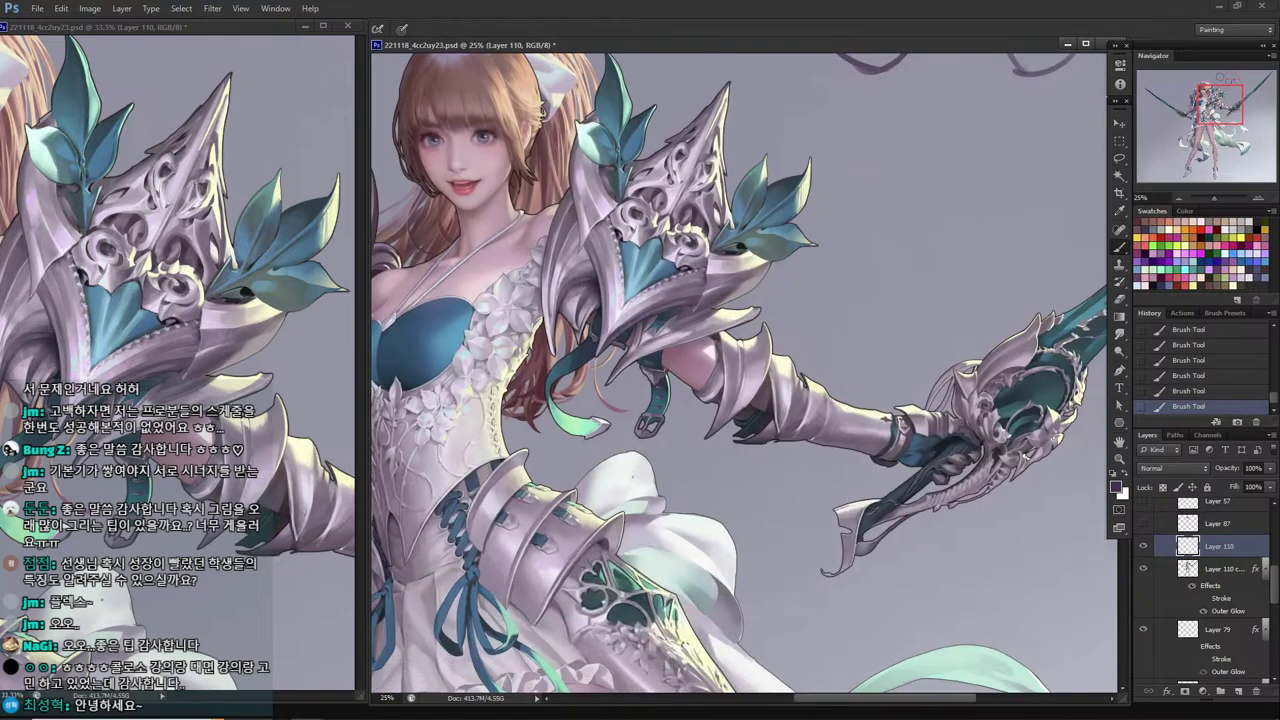
mouse_move(918, 320)
mouse_down()
mouse_move(906, 356)
mouse_move(826, 278)
mouse_up()
drag(808, 333, 906, 354)
mouse_move(830, 272)
mouse_down()
mouse_move(788, 308)
mouse_move(812, 338)
mouse_up()
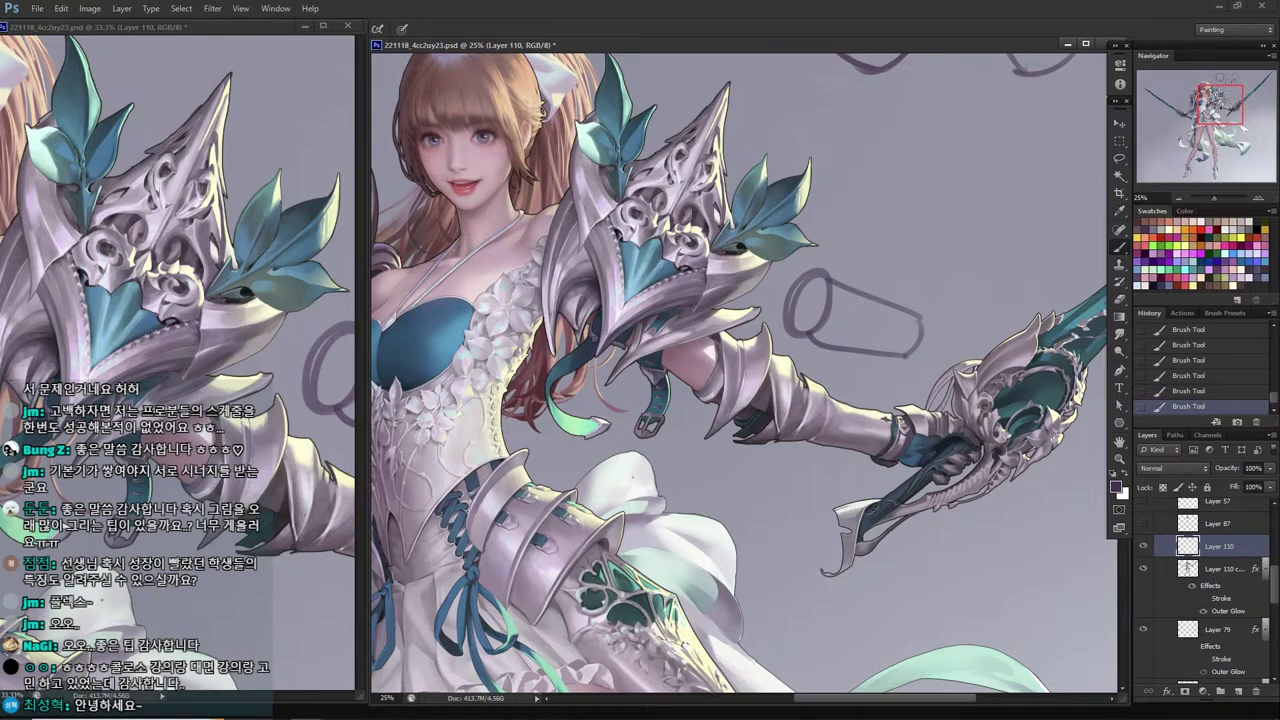
Sketch cylinder guides over the shoulder armor and upper arm, and wrap curved contour lines around the corseted torso.
drag(600, 175, 720, 251)
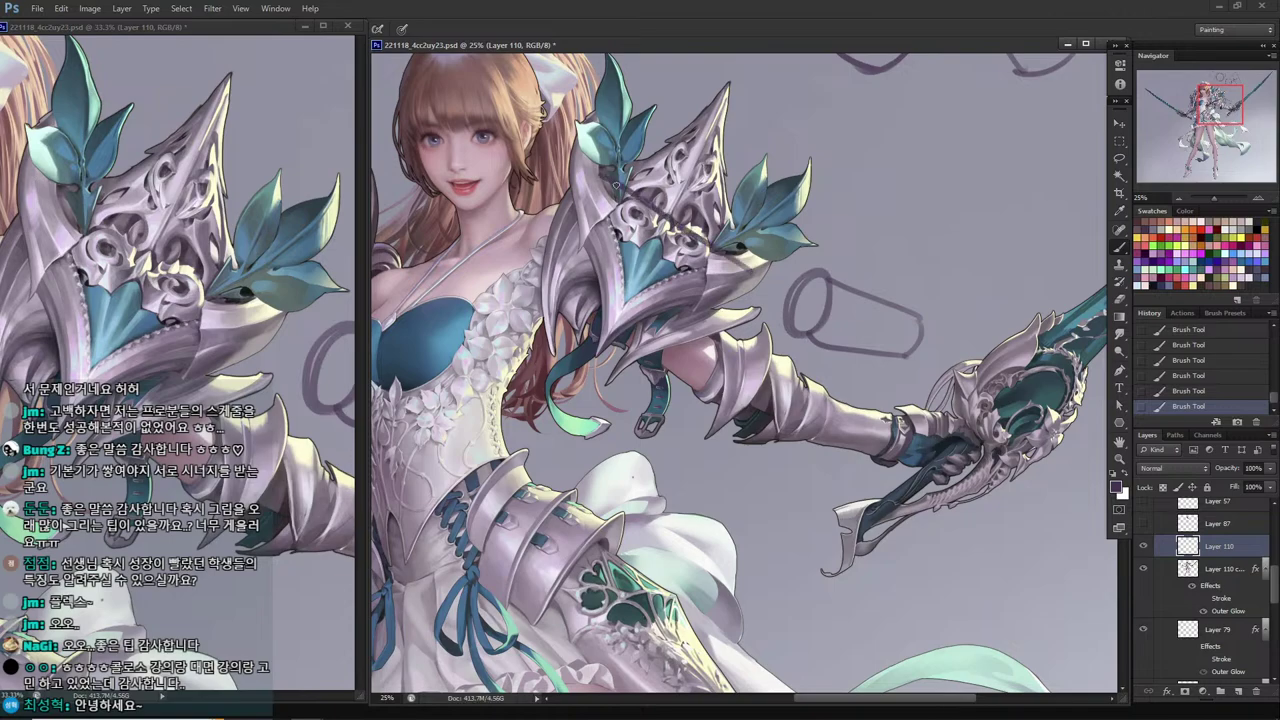
mouse_move(598, 268)
mouse_down()
mouse_move(728, 352)
mouse_move(556, 304)
mouse_move(570, 262)
mouse_move(719, 360)
mouse_move(736, 356)
mouse_move(686, 352)
mouse_move(719, 360)
mouse_move(750, 230)
mouse_up()
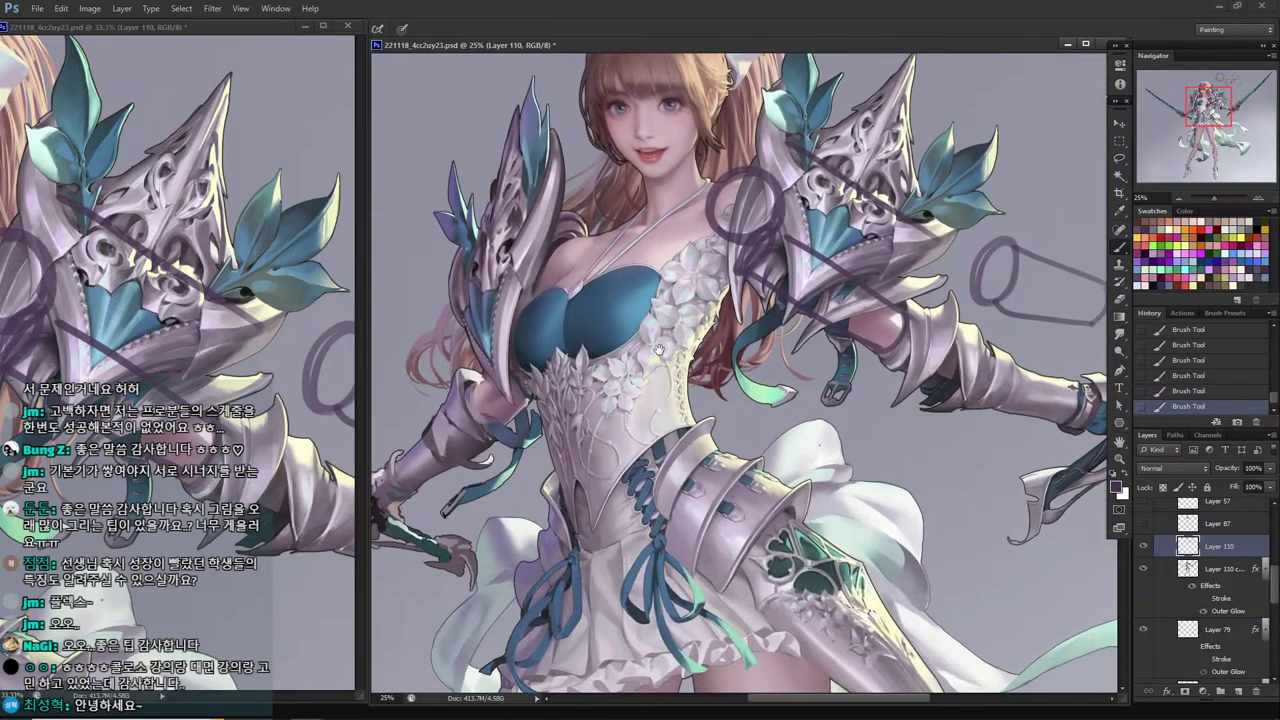
mouse_move(690, 398)
mouse_down()
mouse_move(526, 440)
mouse_move(702, 394)
mouse_up()
drag(678, 334, 700, 472)
mouse_move(547, 380)
mouse_down()
mouse_move(566, 500)
mouse_move(690, 479)
mouse_move(580, 500)
mouse_up()
mouse_move(614, 342)
mouse_down()
mouse_move(680, 350)
mouse_move(548, 372)
mouse_move(650, 390)
mouse_up()
mouse_move(690, 462)
mouse_down()
mouse_move(556, 488)
mouse_move(572, 512)
mouse_up()
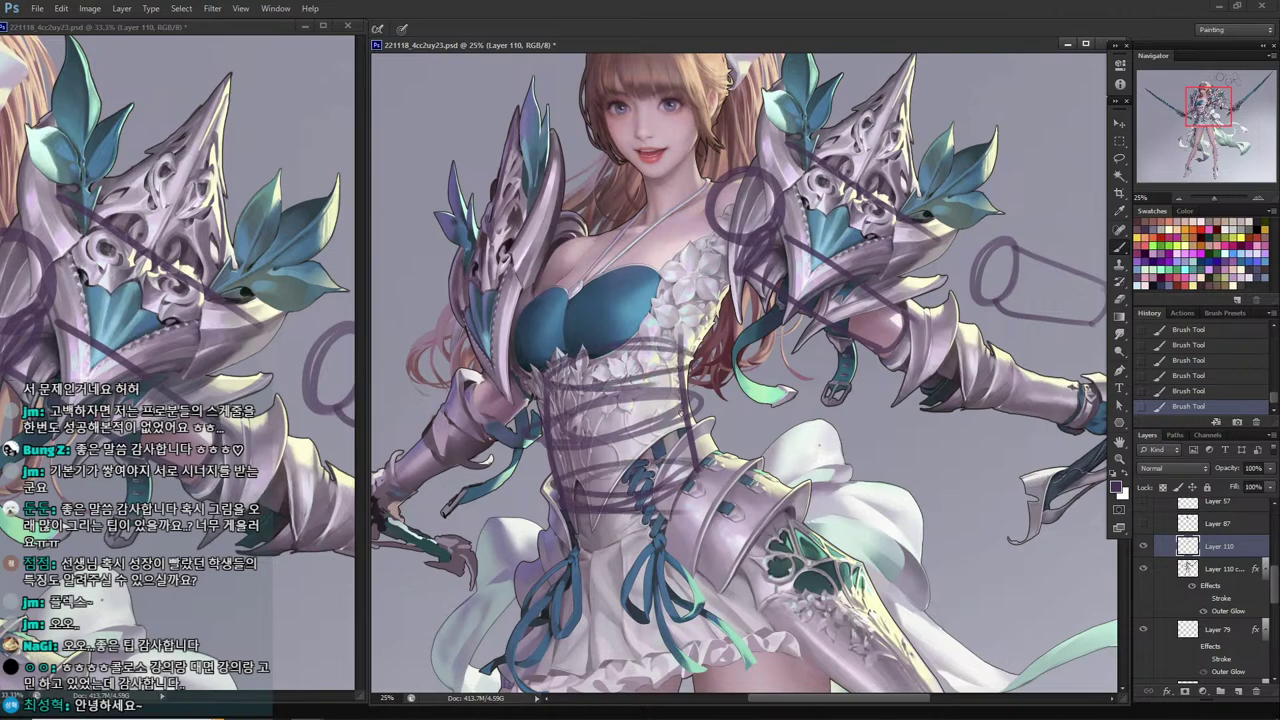
Set the brush color to red, hide the purple sketch layer and add a new empty layer above it.
click(1155, 233)
click(1143, 546)
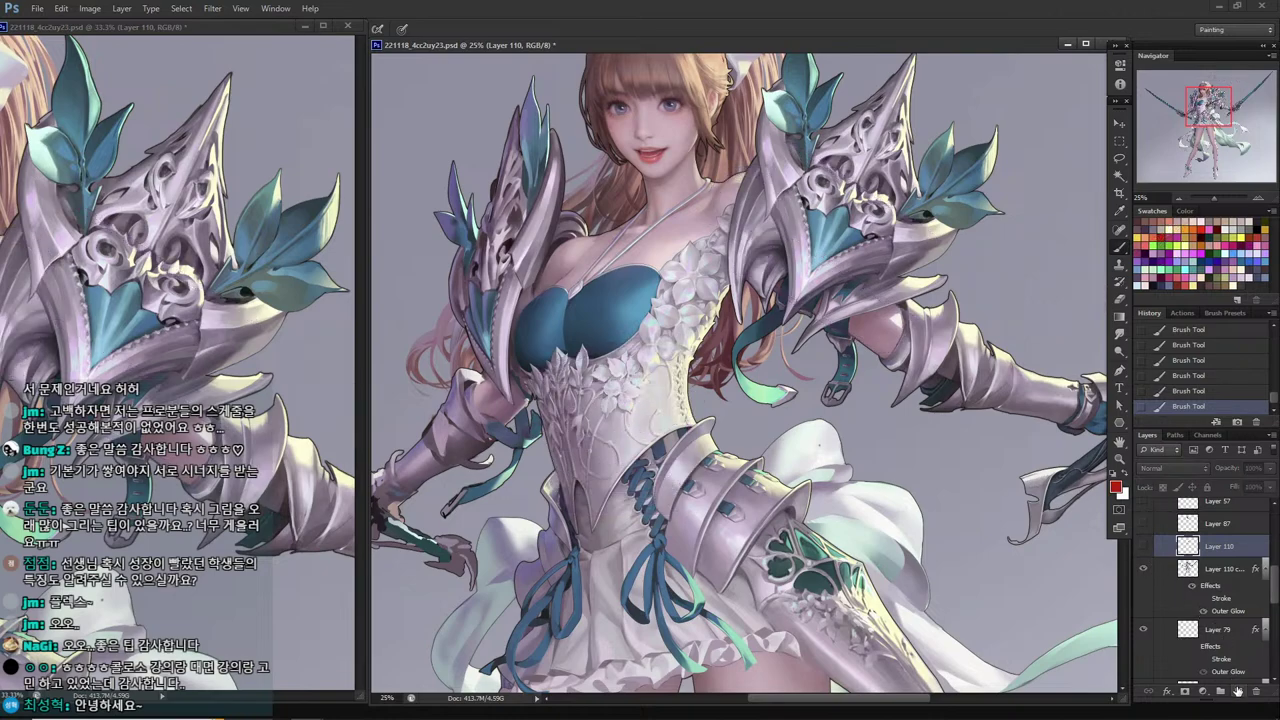
click(1238, 691)
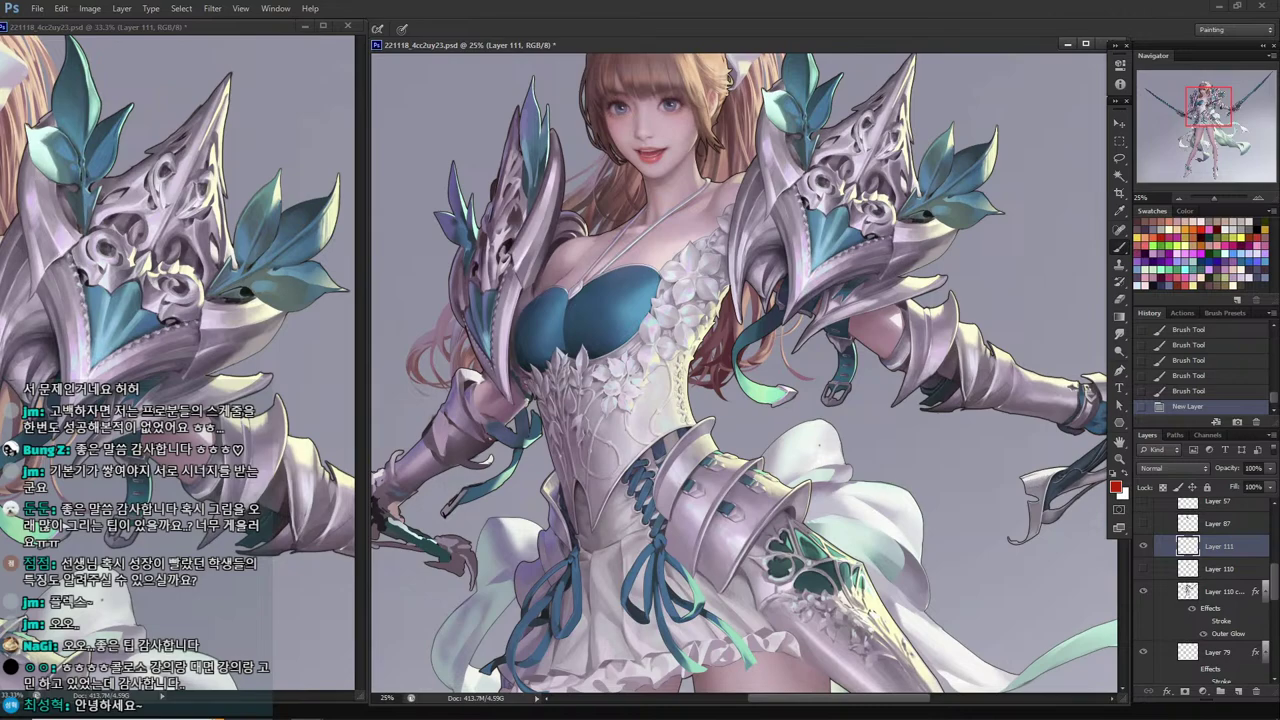
right_click(750, 283)
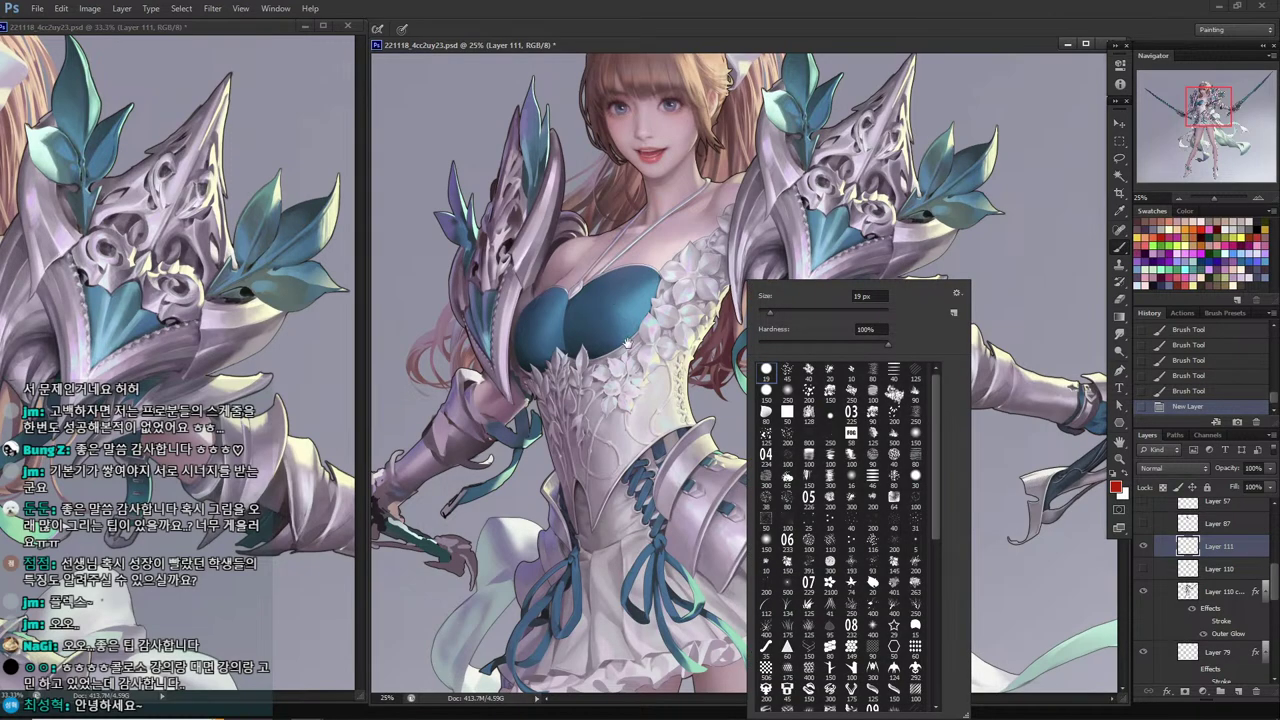
drag(627, 343, 557, 350)
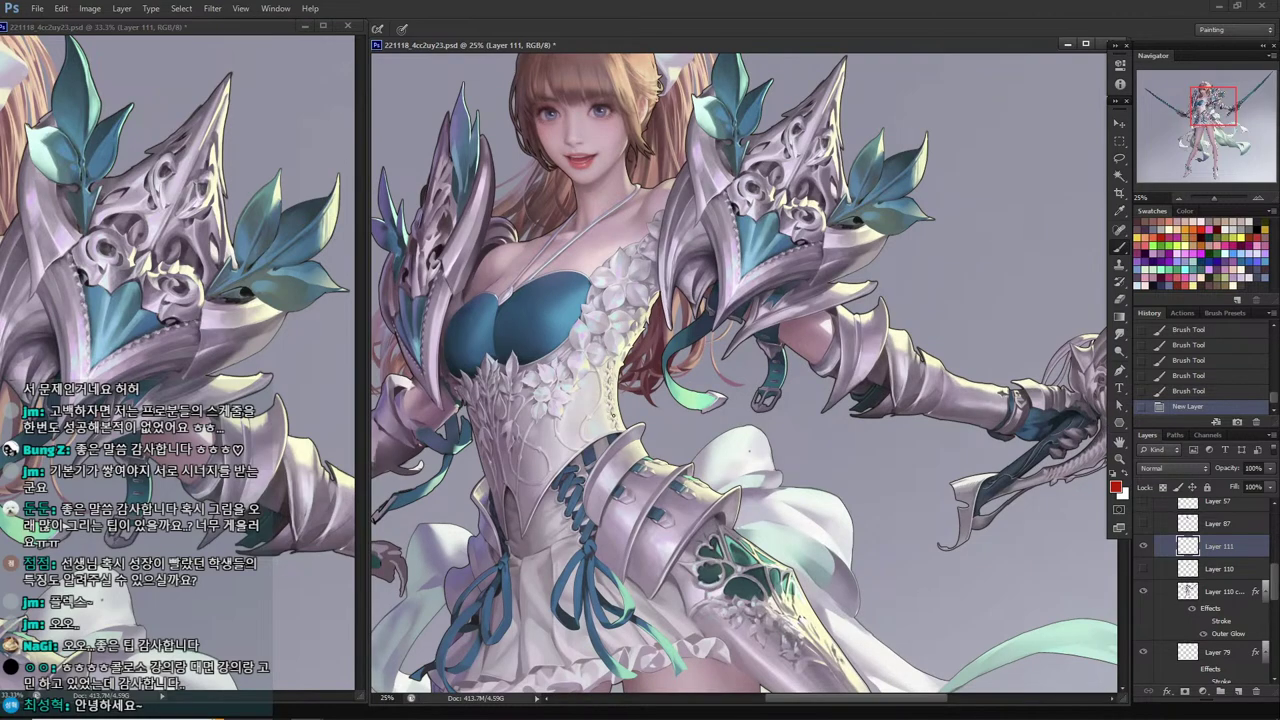
Draw a red grid of curved crosswise and lengthwise contour lines around the waist of the corset.
drag(621, 423, 487, 462)
drag(614, 394, 480, 430)
mouse_move(616, 362)
mouse_down()
mouse_move(540, 366)
mouse_move(466, 398)
mouse_up()
mouse_move(610, 368)
mouse_down()
mouse_move(614, 430)
mouse_move(622, 414)
mouse_up()
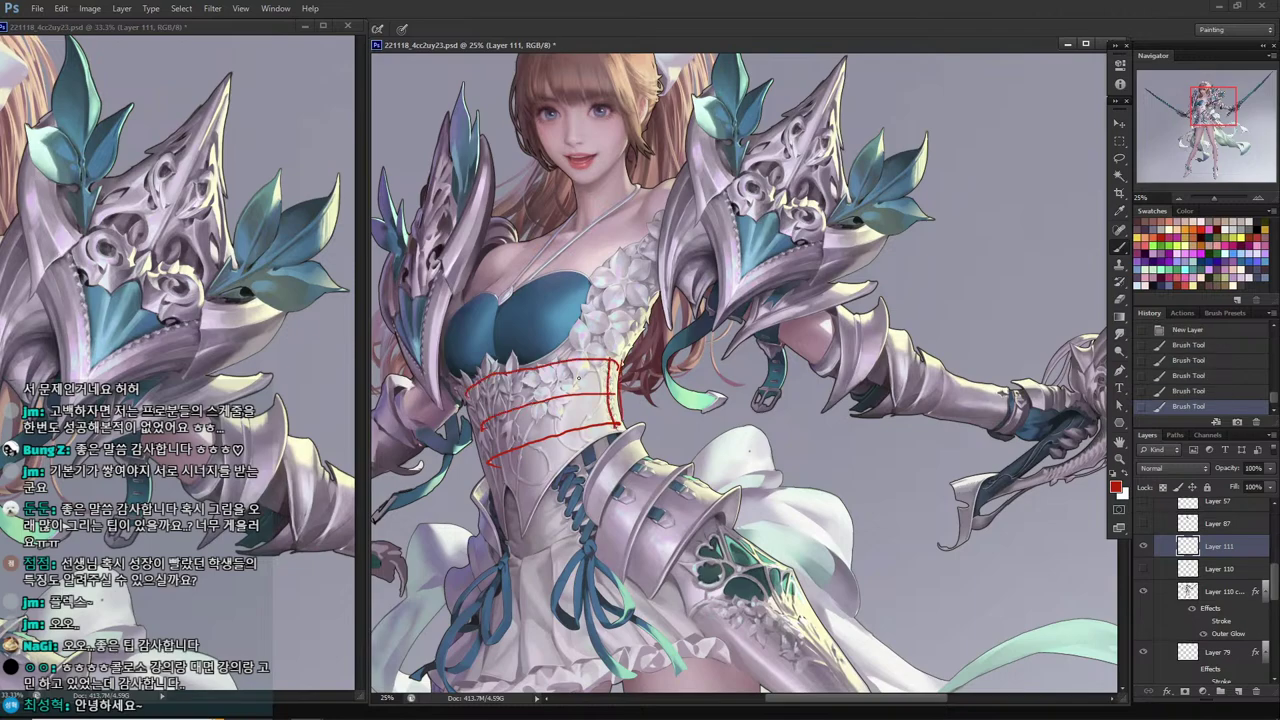
drag(574, 358, 580, 448)
drag(530, 370, 536, 440)
drag(484, 382, 490, 446)
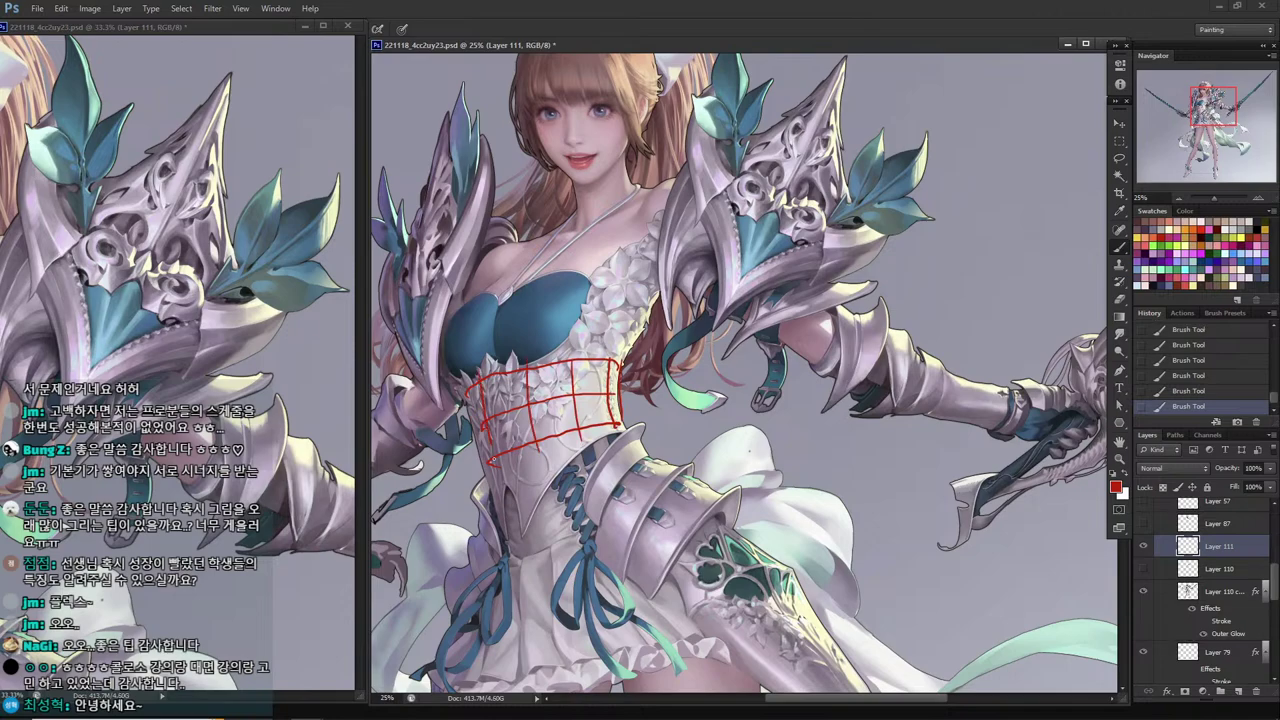
key(ctrl+z)
drag(489, 368, 503, 466)
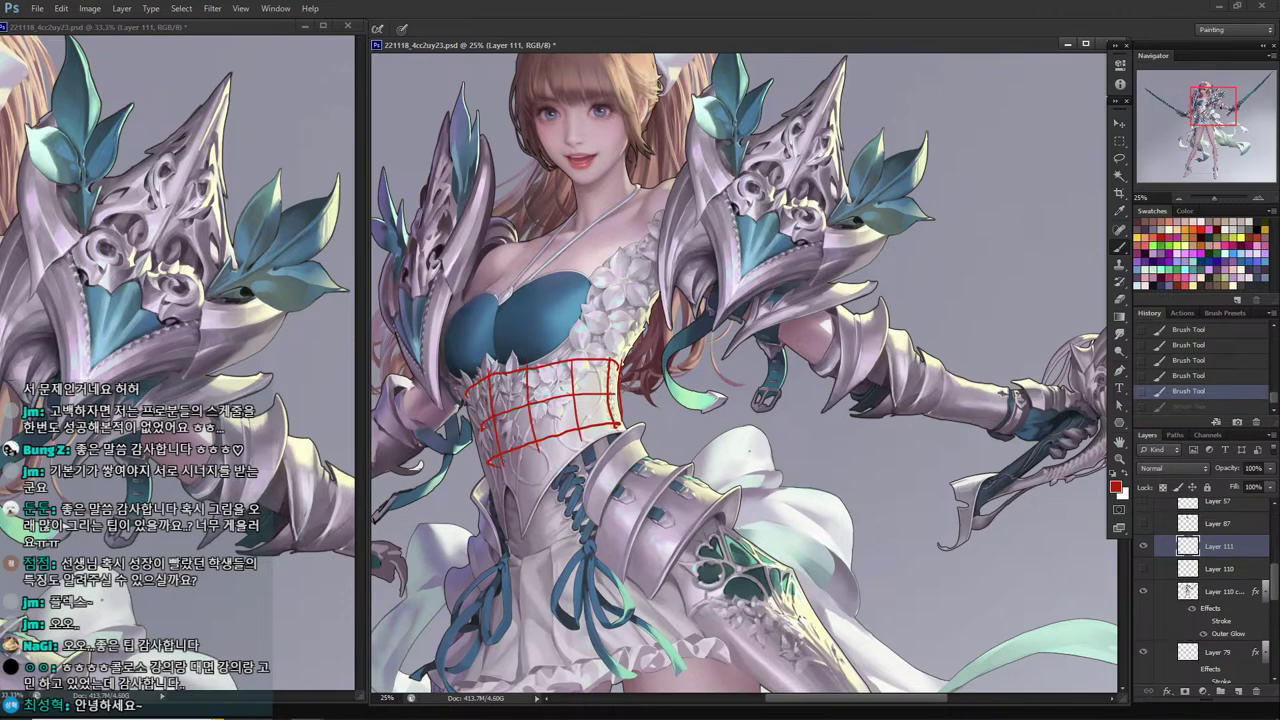
mouse_move(468, 393)
mouse_down()
mouse_move(490, 470)
mouse_move(485, 457)
mouse_up()
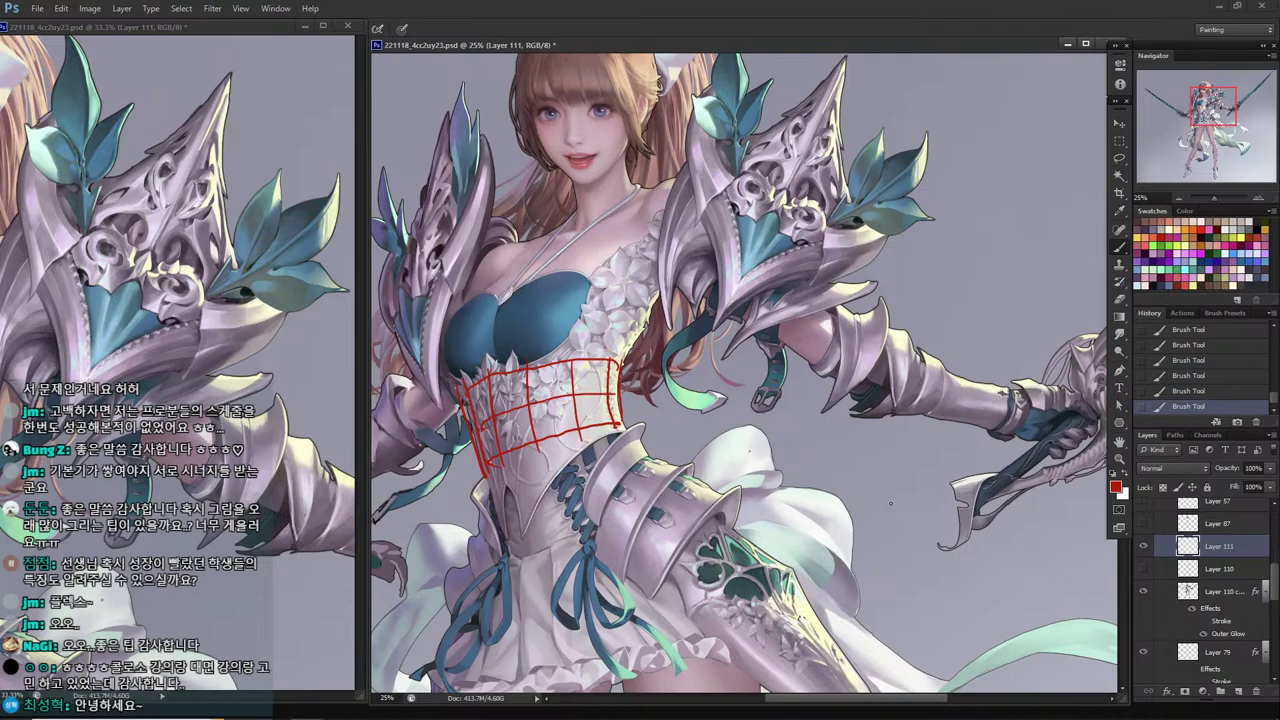
click(1142, 549)
click(1142, 549)
Draw red curves along the hip armor bands and cross them with lengthwise lines to form a wrapping grid.
mouse_move(748, 489)
mouse_down()
mouse_move(736, 526)
mouse_move(633, 602)
mouse_up()
drag(704, 459, 608, 566)
drag(657, 428, 563, 536)
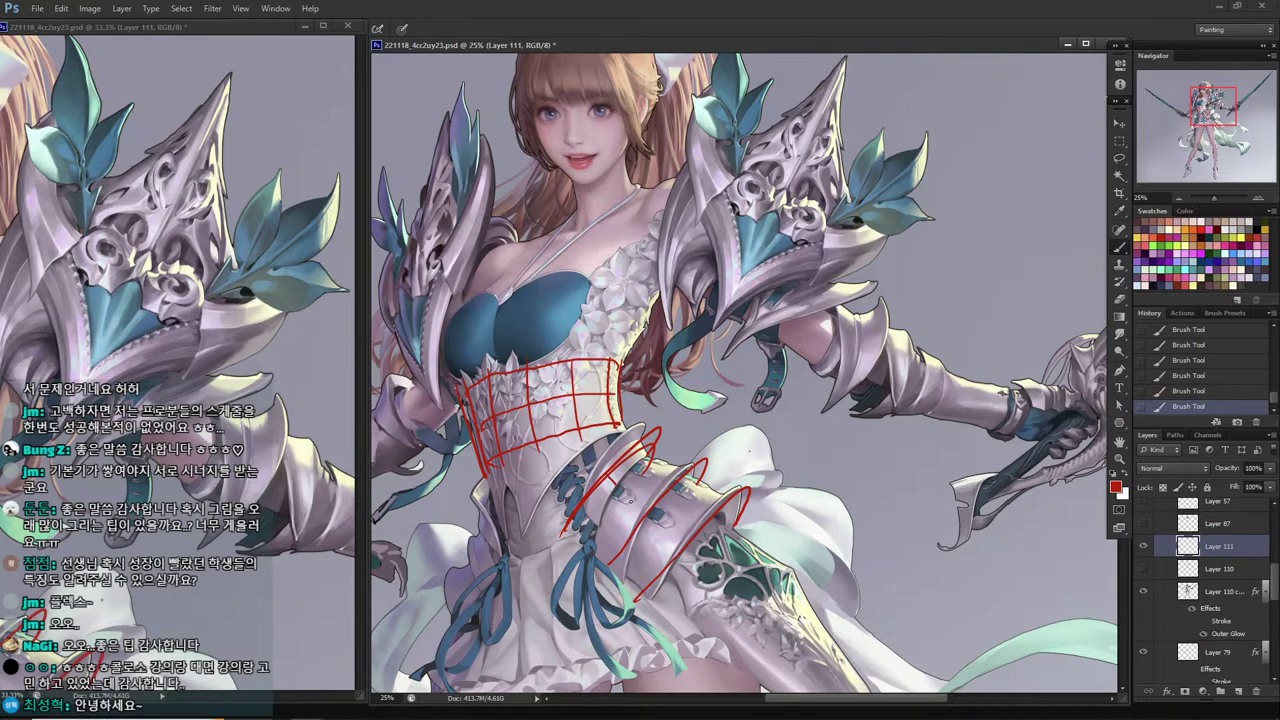
drag(631, 501, 648, 518)
drag(597, 497, 625, 533)
mouse_move(623, 458)
mouse_down()
mouse_move(660, 488)
mouse_move(592, 544)
mouse_up()
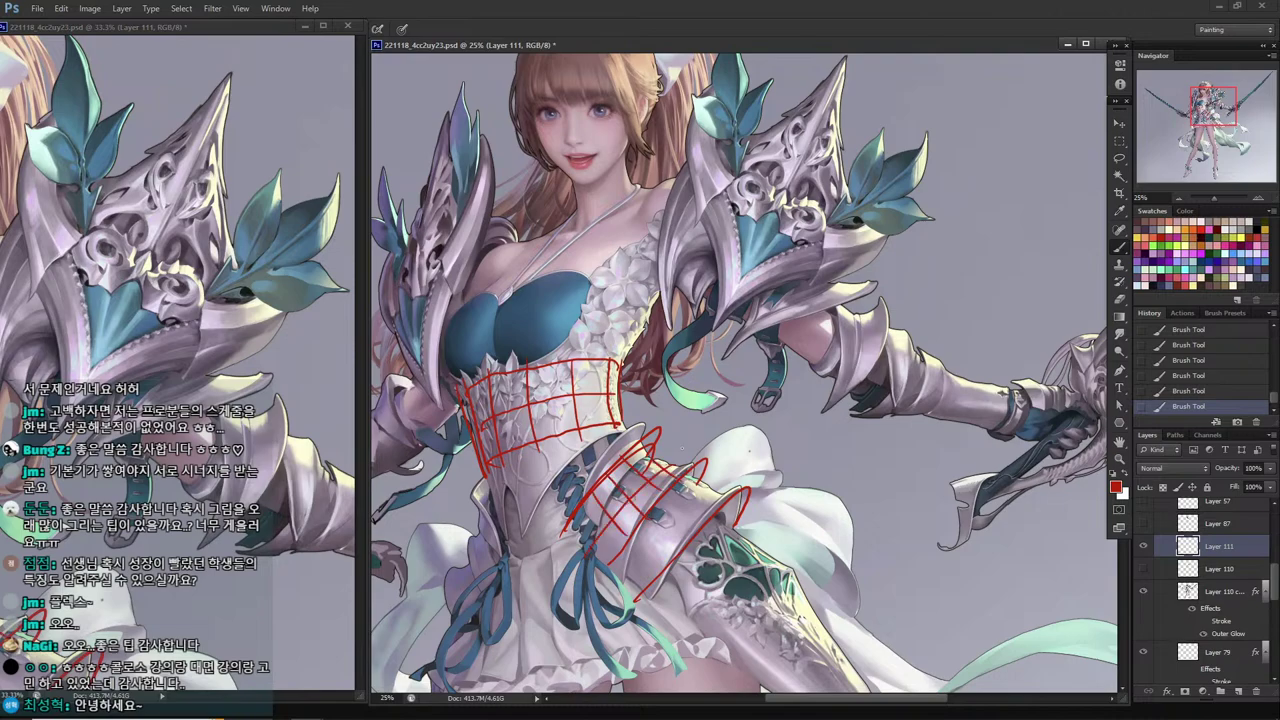
drag(614, 482, 566, 542)
drag(680, 444, 622, 482)
drag(666, 440, 700, 459)
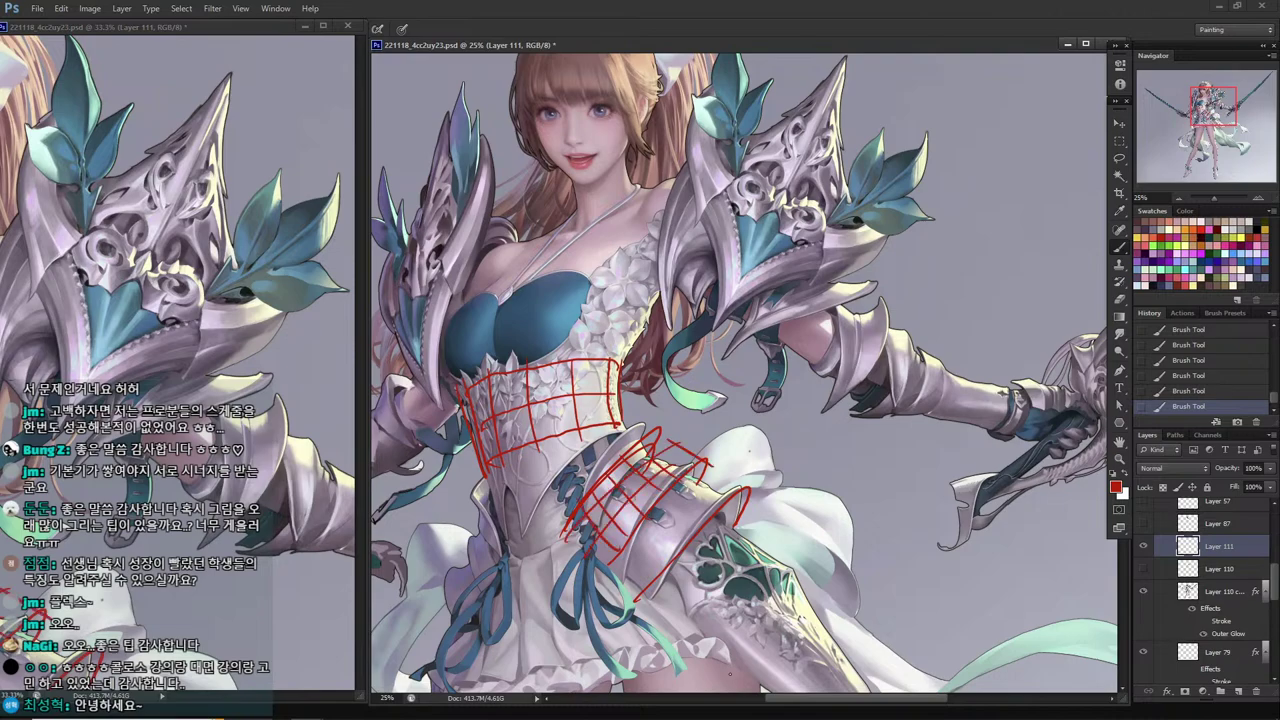
Draw red cross-section ellipses around the character's left thigh, knee, shin and ankle, plus a flow line with an arrowhead along the inner leg.
mouse_move(668, 681)
mouse_down()
mouse_move(692, 405)
mouse_move(620, 343)
mouse_up()
mouse_move(716, 437)
mouse_down()
mouse_move(599, 448)
mouse_move(617, 436)
mouse_move(606, 464)
mouse_up()
drag(659, 507, 624, 277)
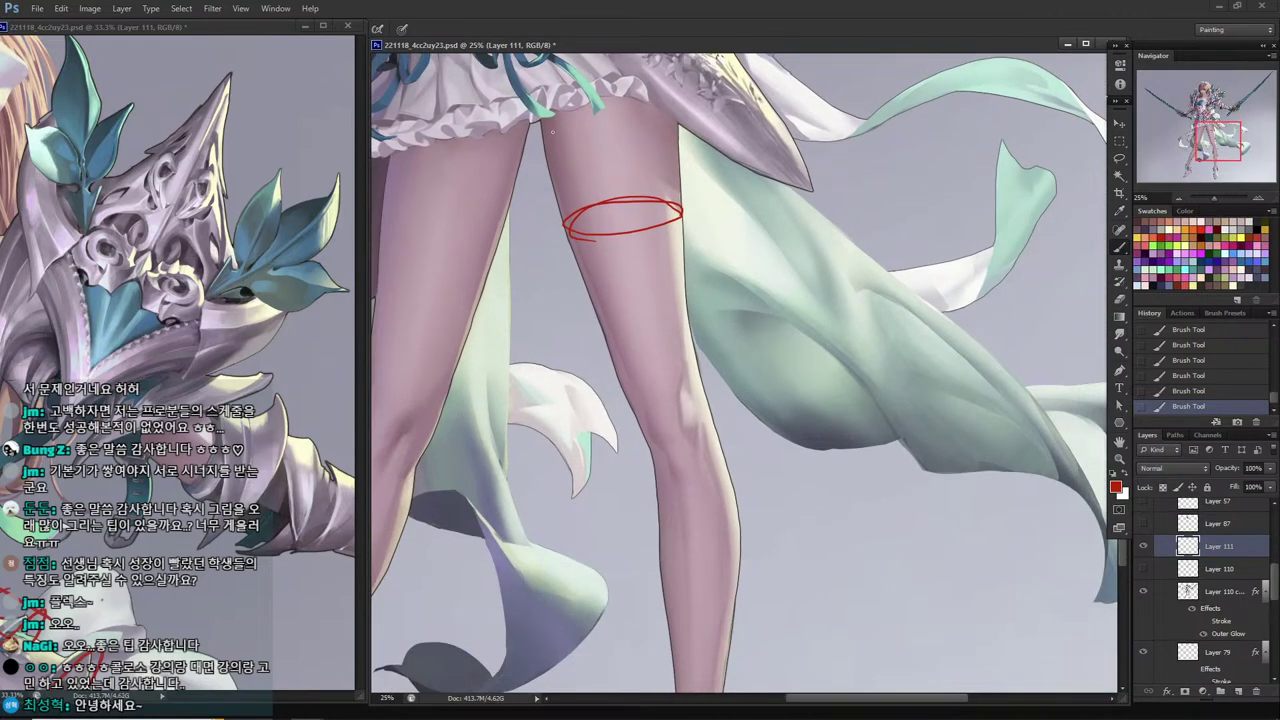
mouse_move(539, 112)
mouse_down()
mouse_move(641, 468)
mouse_move(649, 645)
mouse_move(648, 372)
mouse_up()
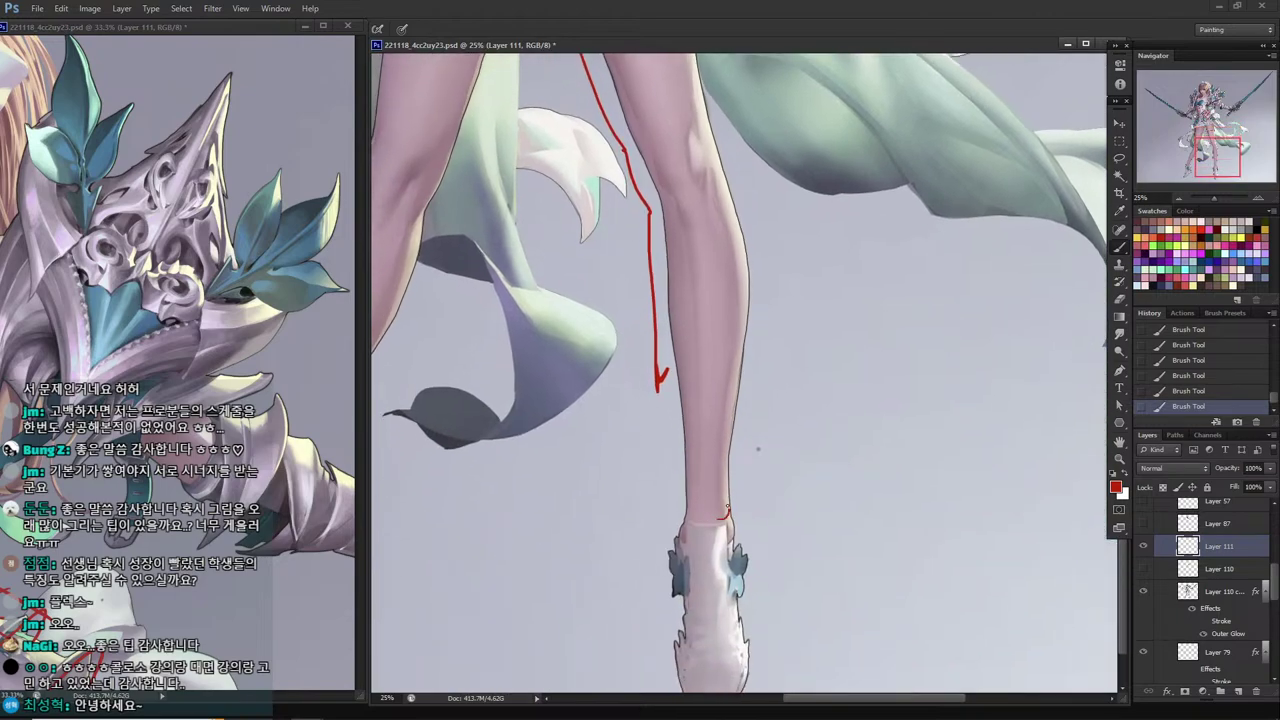
mouse_move(727, 507)
mouse_down()
mouse_move(694, 516)
mouse_move(718, 521)
mouse_up()
mouse_move(688, 406)
mouse_down()
mouse_move(634, 594)
mouse_move(615, 404)
mouse_move(670, 386)
mouse_up()
mouse_move(677, 505)
mouse_down()
mouse_move(628, 518)
mouse_move(682, 512)
mouse_up()
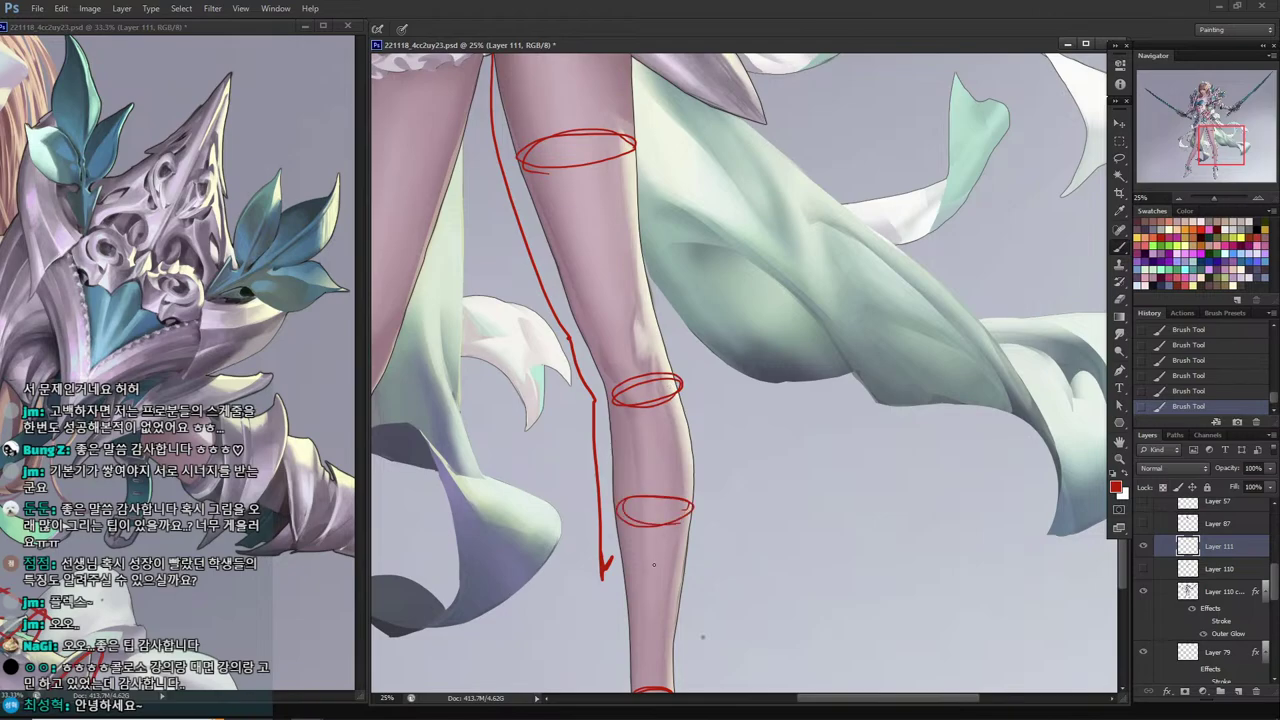
mouse_move(678, 564)
mouse_down()
mouse_move(634, 580)
mouse_move(680, 568)
mouse_up()
drag(624, 321, 651, 537)
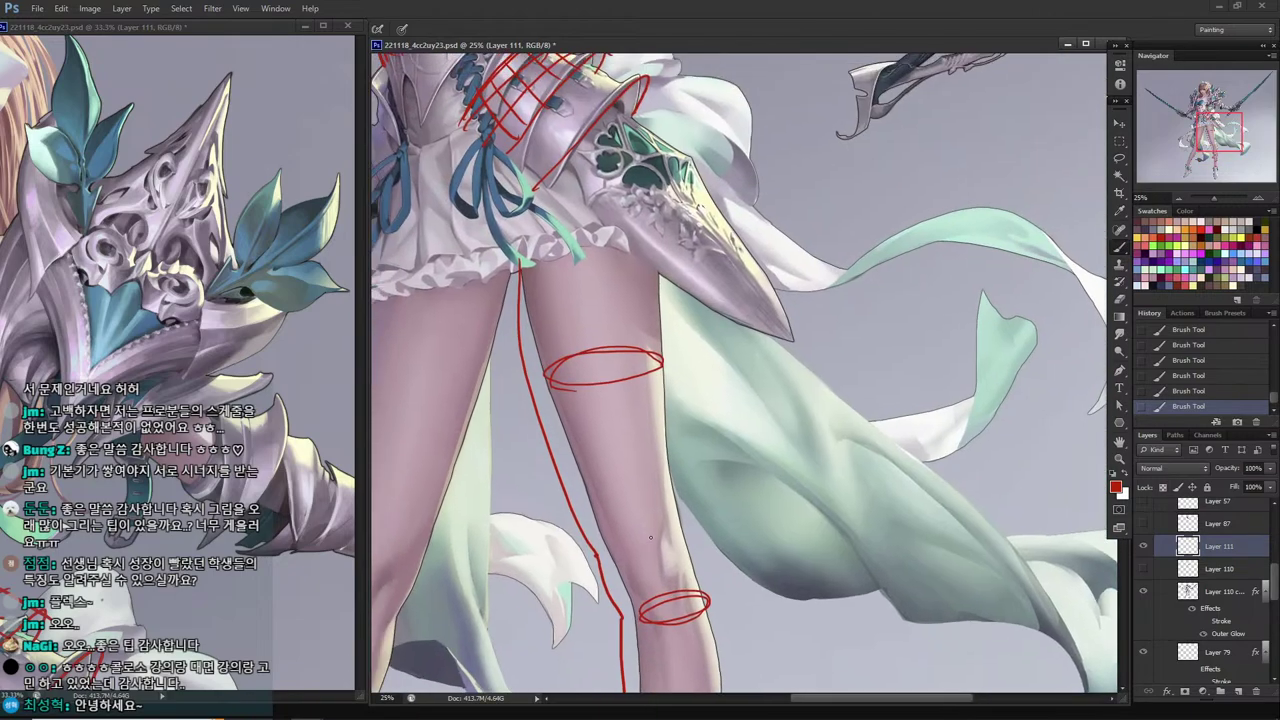
mouse_move(660, 446)
mouse_down()
mouse_move(606, 480)
mouse_move(664, 452)
mouse_up()
Draw three lengthwise red contour lines down the left thigh through the ellipses, with a small arrow at its outer edge.
drag(634, 263, 644, 522)
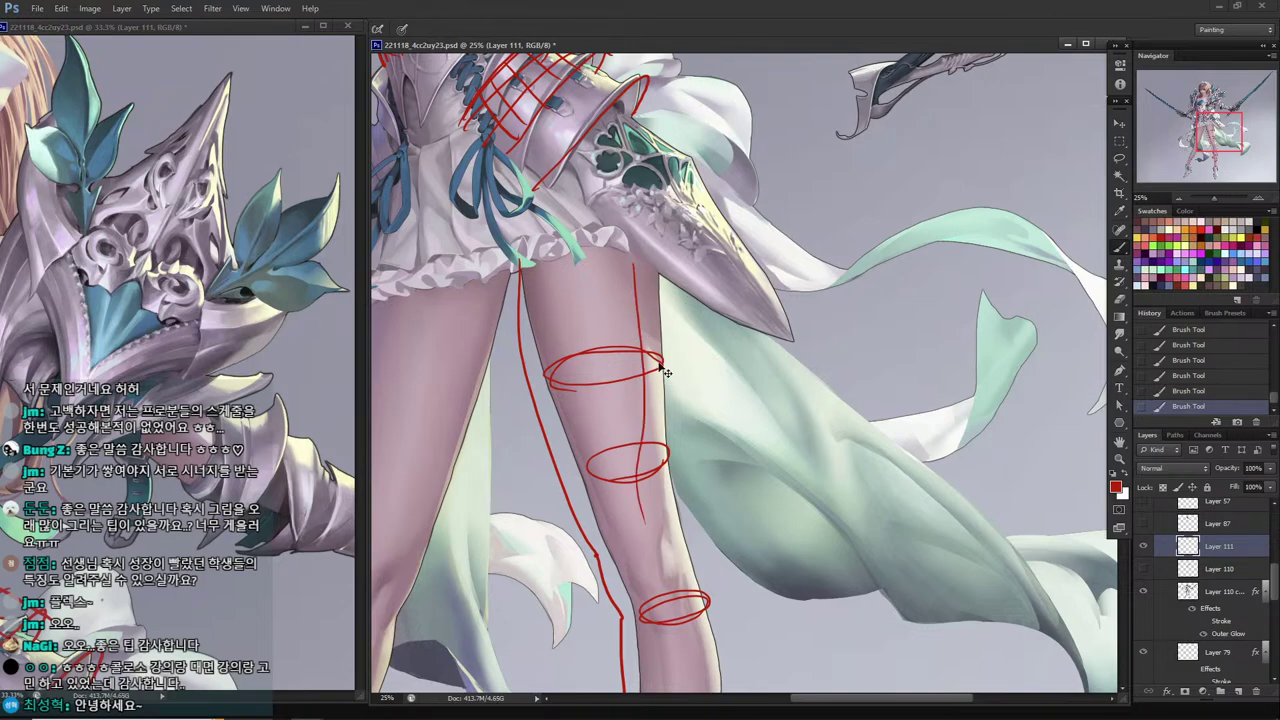
key(ctrl+z)
drag(634, 243, 636, 492)
key(ctrl+z)
drag(641, 265, 657, 516)
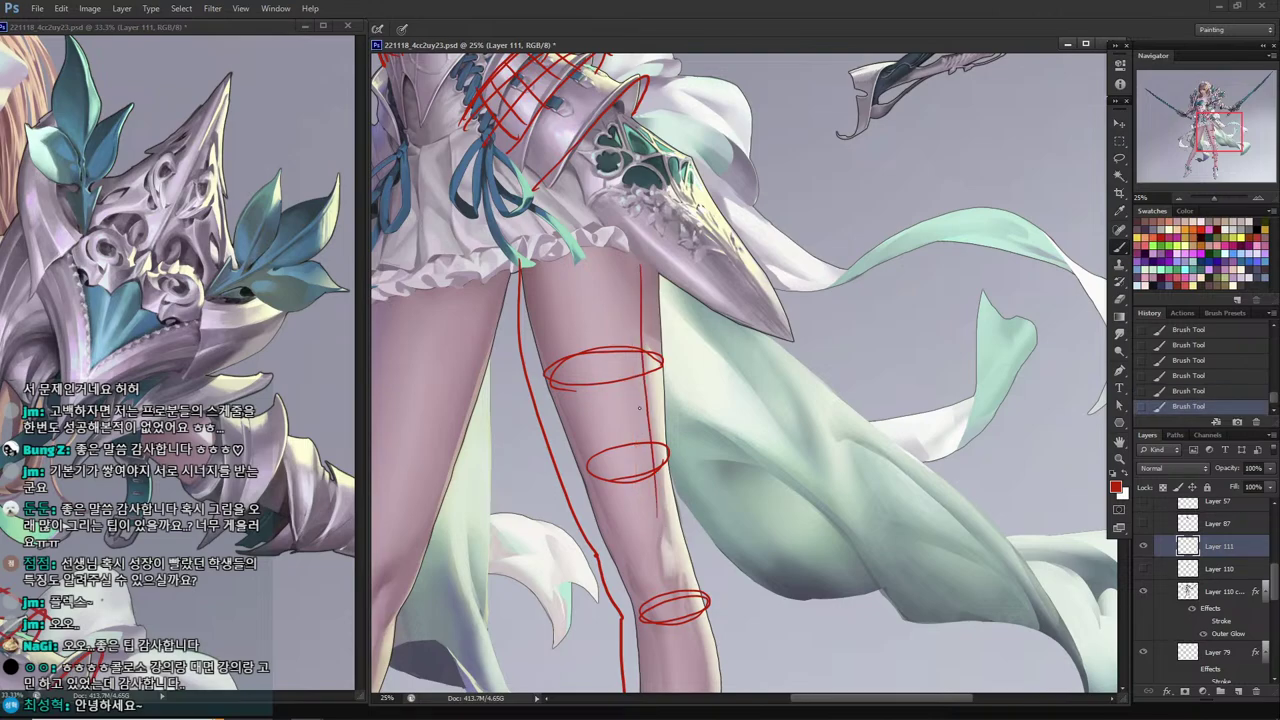
drag(588, 251, 627, 524)
drag(547, 270, 629, 541)
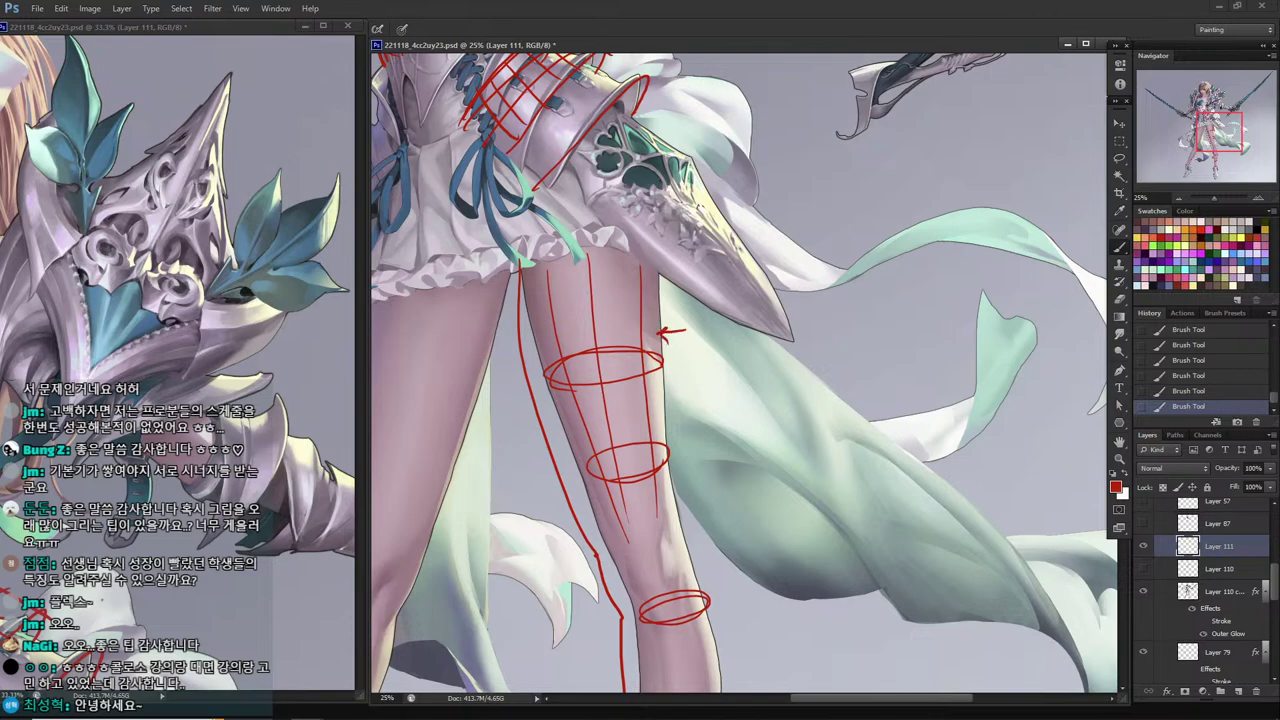
Thicken the outer thigh line between the two thigh ellipses and draw a larger arrow pointing at it.
drag(644, 379, 654, 486)
drag(641, 356, 655, 466)
drag(682, 545, 676, 501)
mouse_move(709, 368)
mouse_down()
mouse_move(673, 366)
mouse_move(693, 393)
mouse_up()
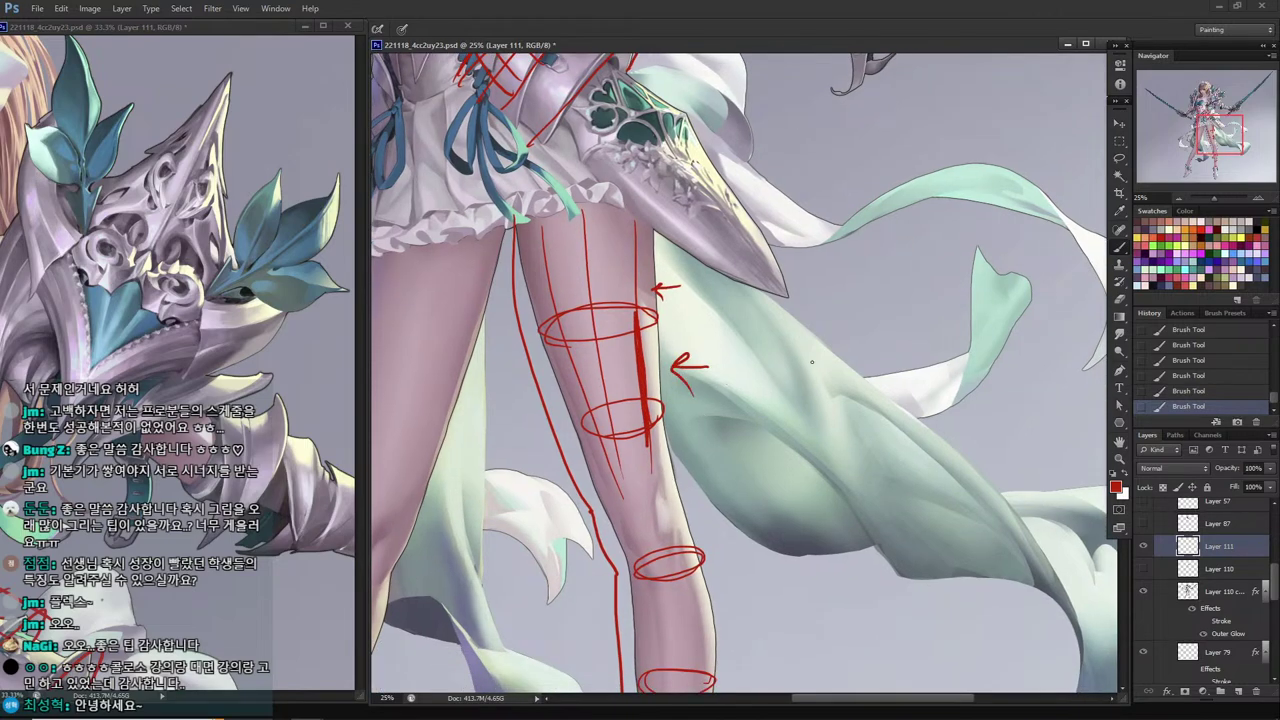
Draw three large red circles from the green cloth to the knee, and thicken the middle thigh line between the ellipses.
mouse_move(865, 381)
mouse_down()
mouse_move(806, 385)
mouse_move(878, 410)
mouse_up()
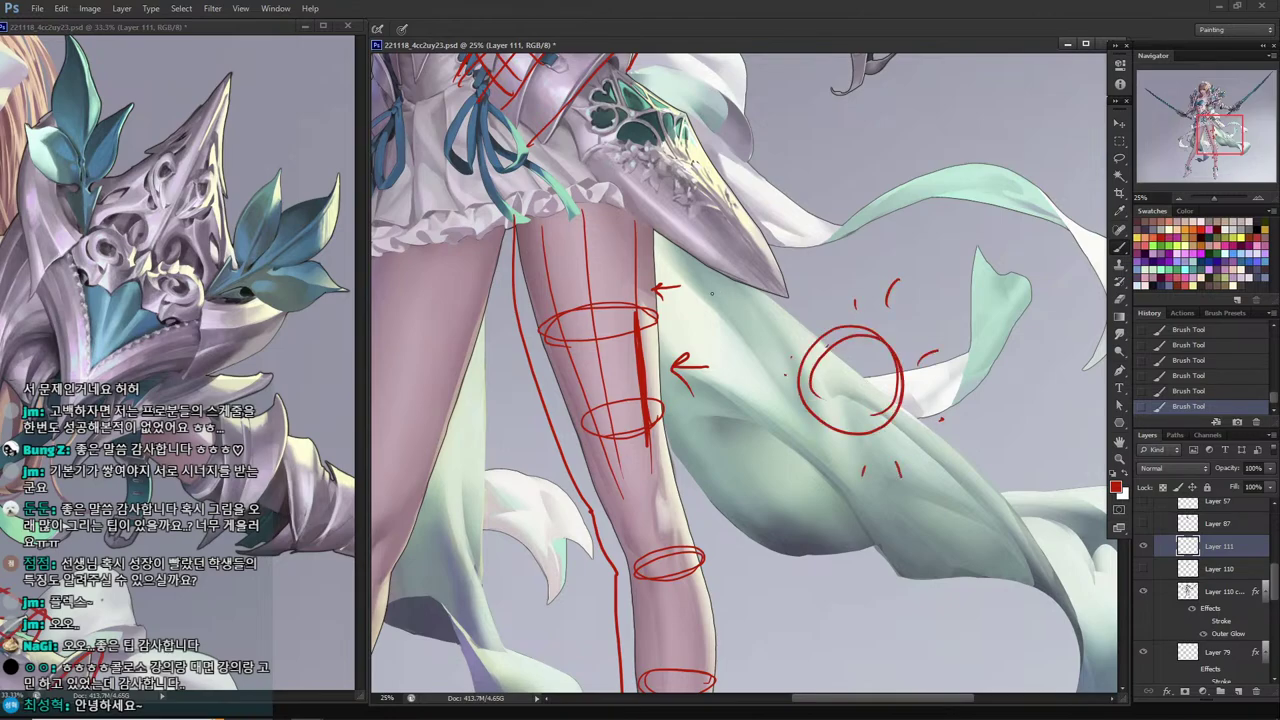
mouse_move(776, 445)
mouse_down()
mouse_move(840, 480)
mouse_move(745, 440)
mouse_move(795, 490)
mouse_up()
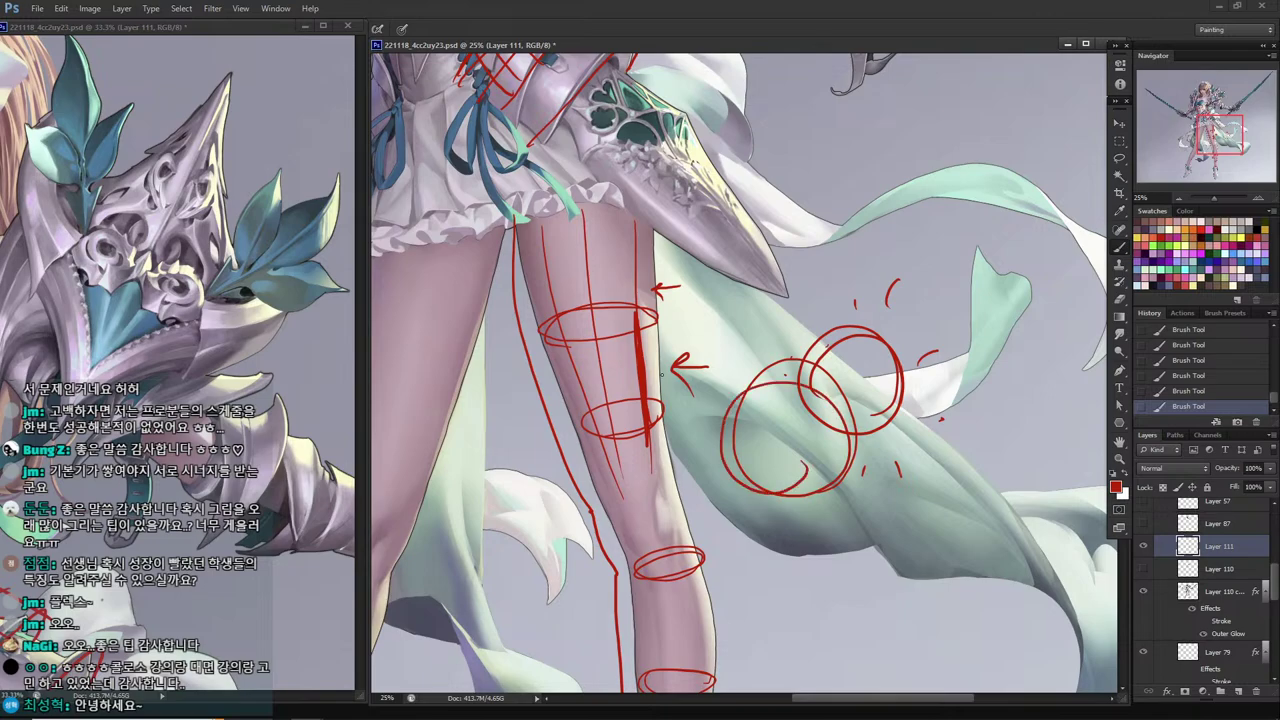
drag(605, 350, 604, 428)
drag(596, 306, 612, 428)
drag(600, 340, 615, 450)
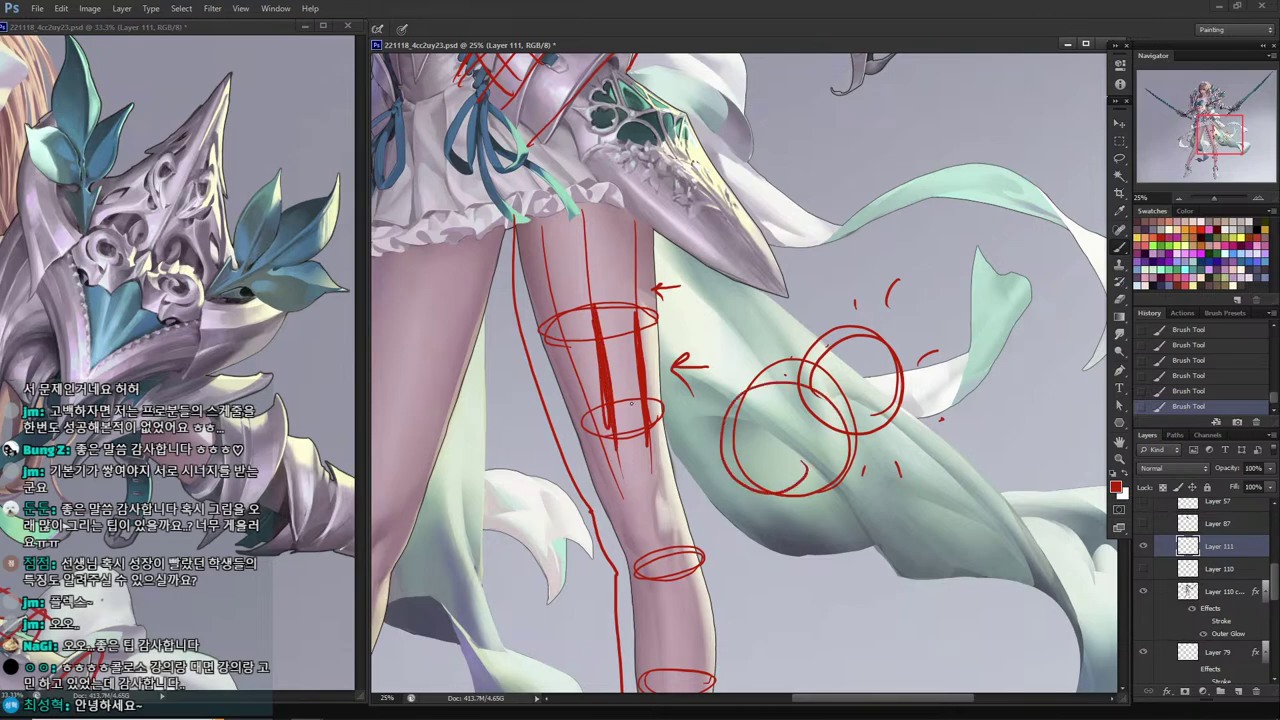
mouse_move(748, 540)
mouse_down()
mouse_move(630, 520)
mouse_move(725, 510)
mouse_up()
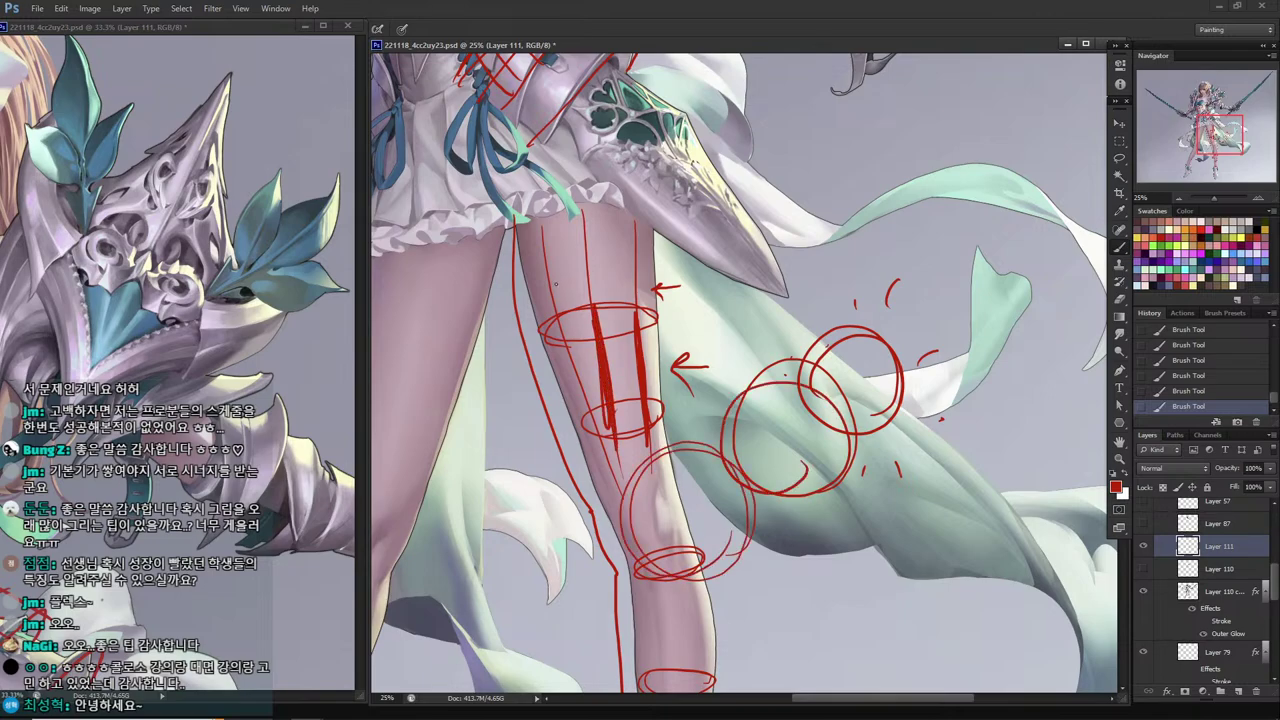
Thicken the inner thigh line between the ellipses and reinforce the lengthwise lines on the upper thigh below the skirt.
drag(556, 284, 584, 430)
drag(560, 320, 588, 440)
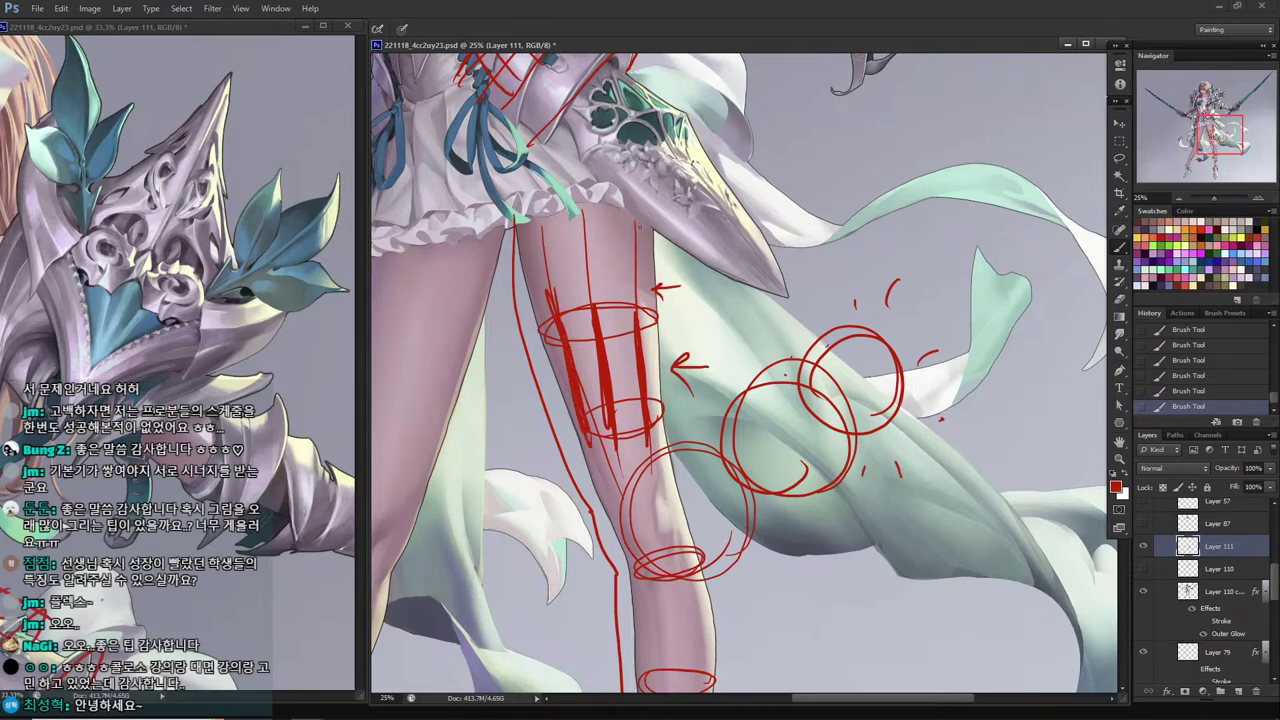
mouse_move(544, 205)
mouse_down()
mouse_move(538, 300)
mouse_move(534, 286)
mouse_move(602, 326)
mouse_up()
drag(644, 208, 650, 370)
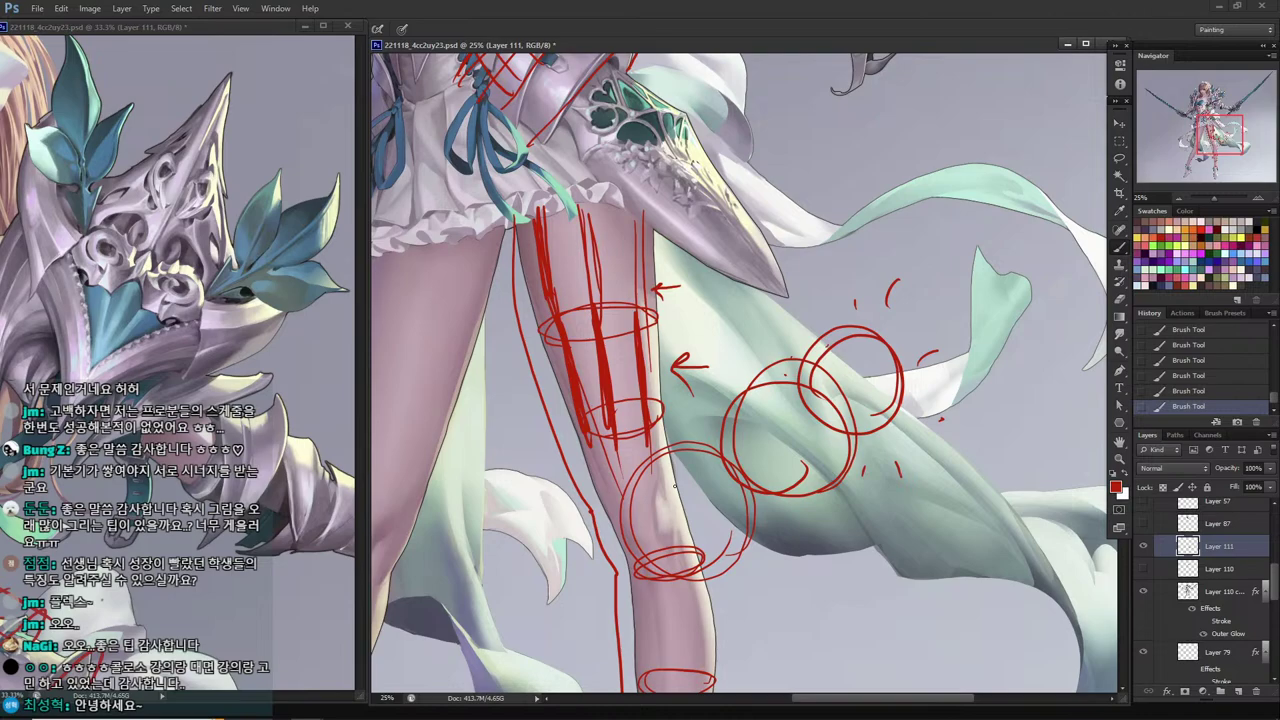
Hide Layer 111, add a new layer above Layer 110, and draw two dark purple plane lines from the left thigh to the shin.
click(1165, 252)
click(1143, 546)
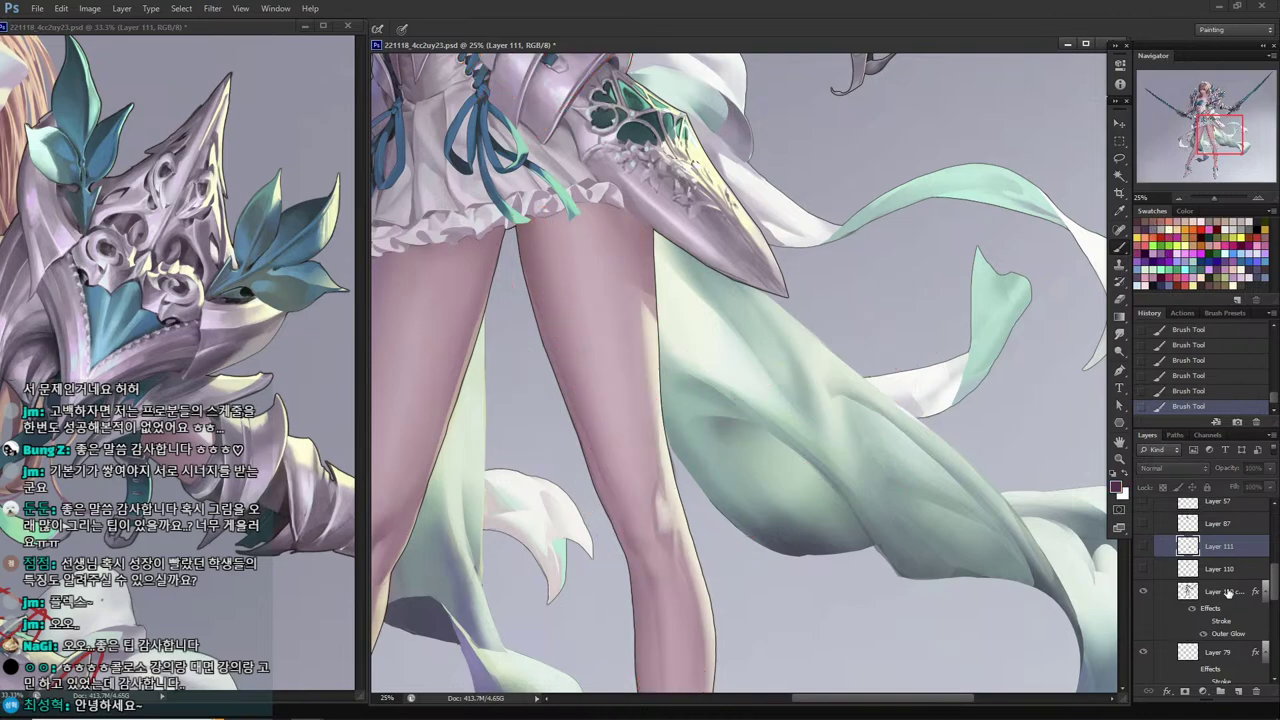
click(1215, 568)
click(1236, 691)
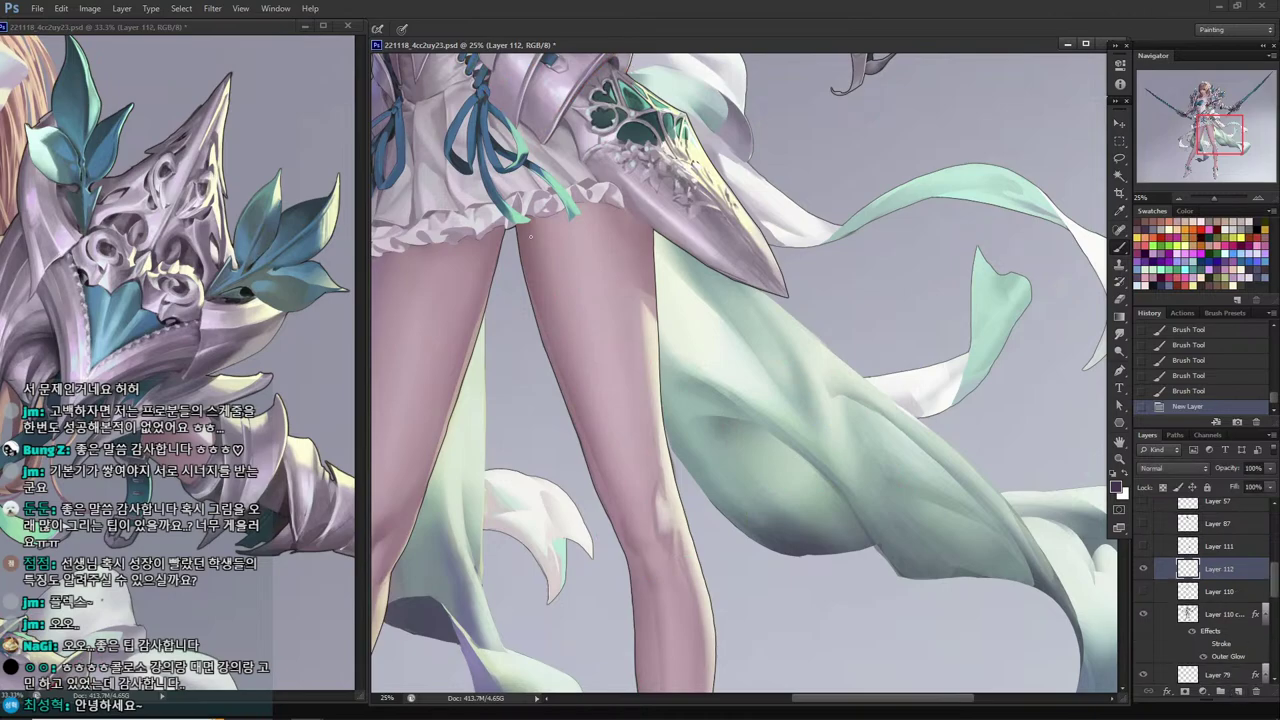
mouse_move(544, 253)
mouse_down()
mouse_move(595, 449)
mouse_move(649, 584)
mouse_move(660, 688)
mouse_up()
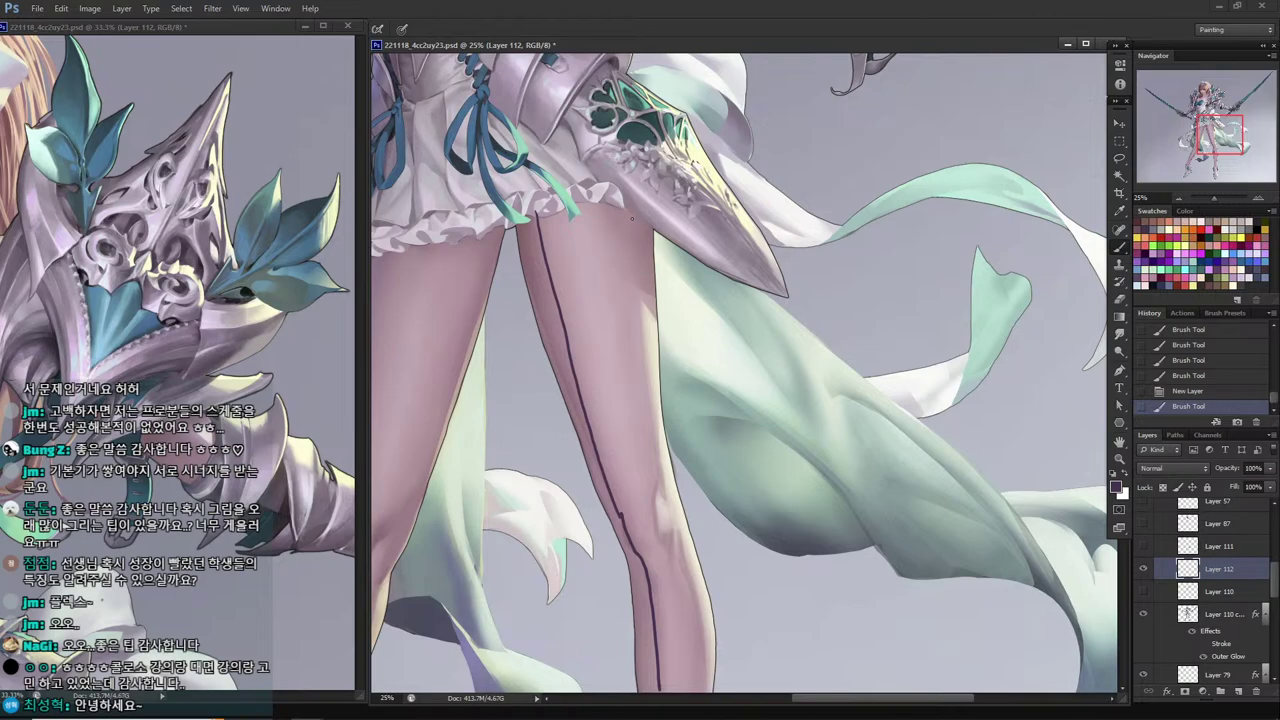
mouse_move(631, 214)
mouse_down()
mouse_move(660, 537)
mouse_move(694, 580)
mouse_move(705, 650)
mouse_up()
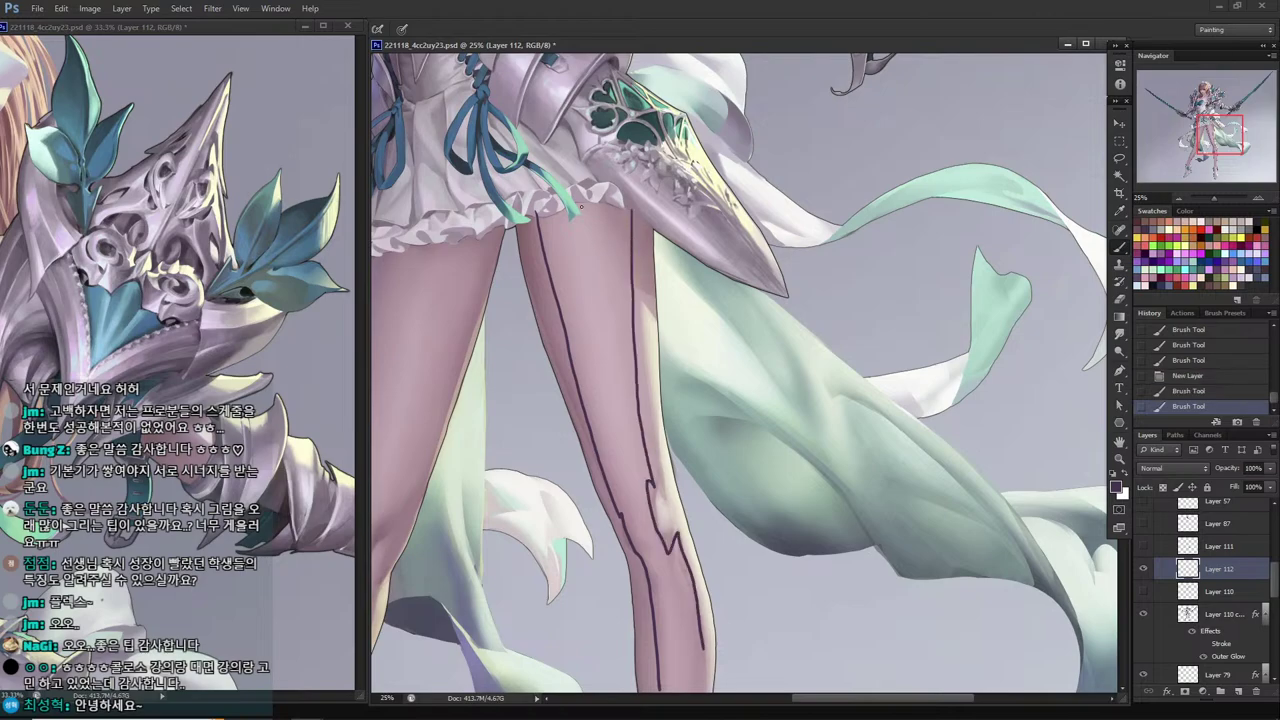
Outline the area under the character's left eye in dark purple and divide it into a curved contour grid.
key(ctrl+minus)
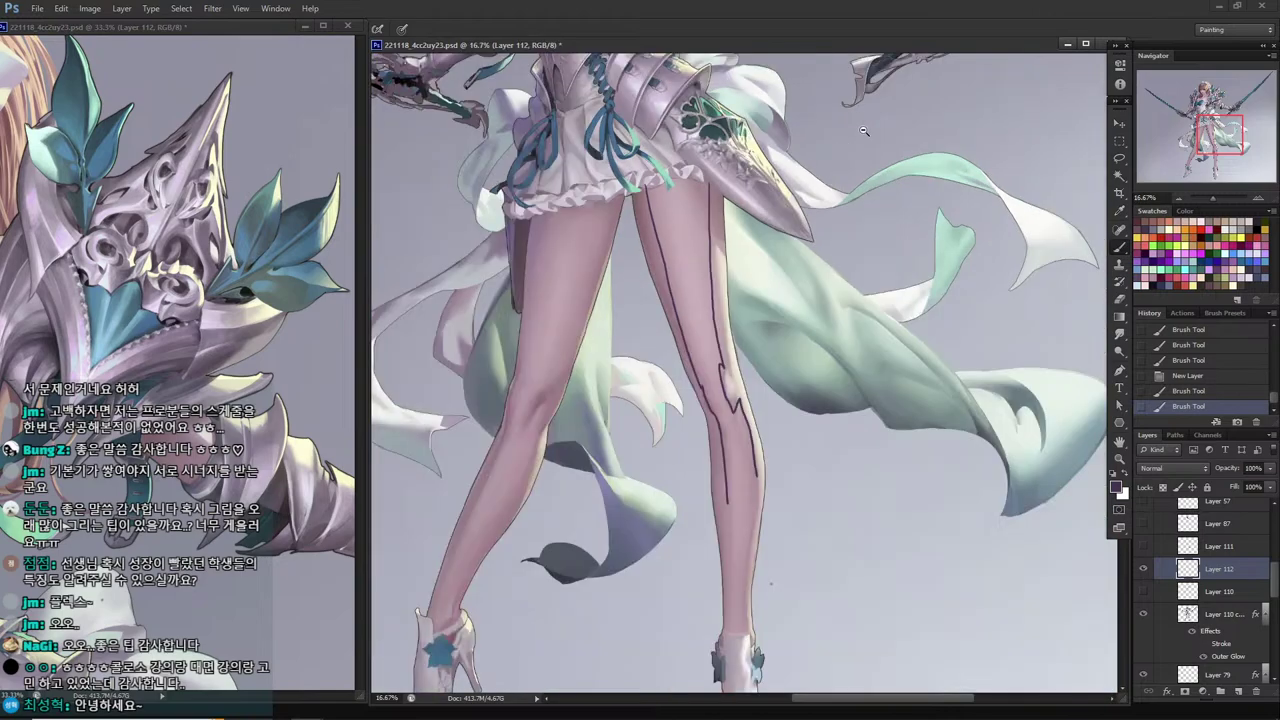
key(ctrl+minus)
drag(573, 327, 565, 516)
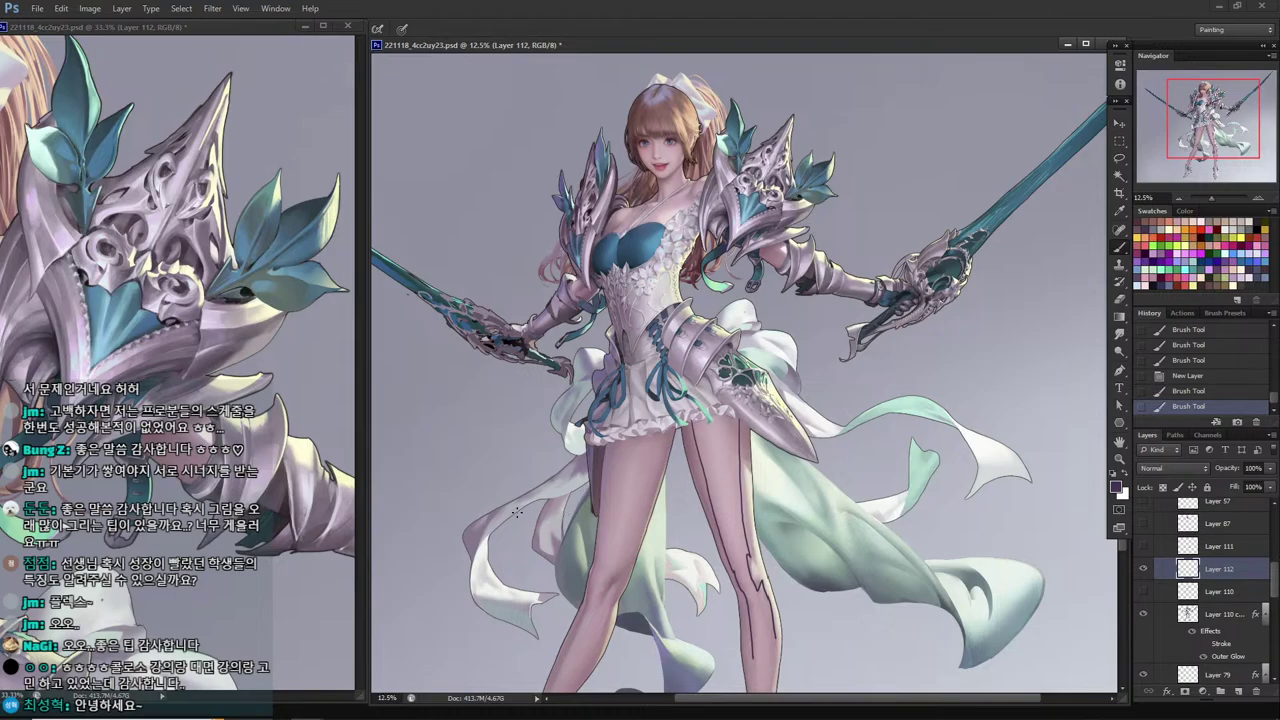
scroll(667, 245, up, 5)
drag(620, 172, 715, 393)
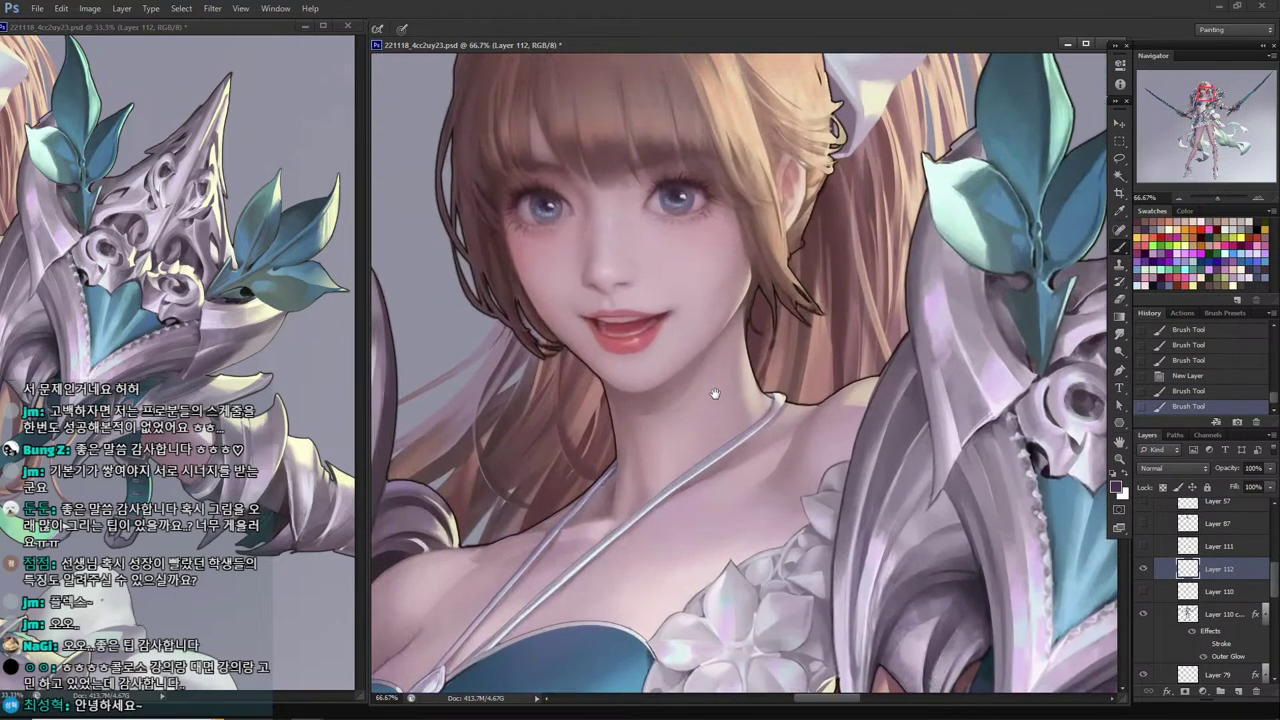
key(ctrl+plus)
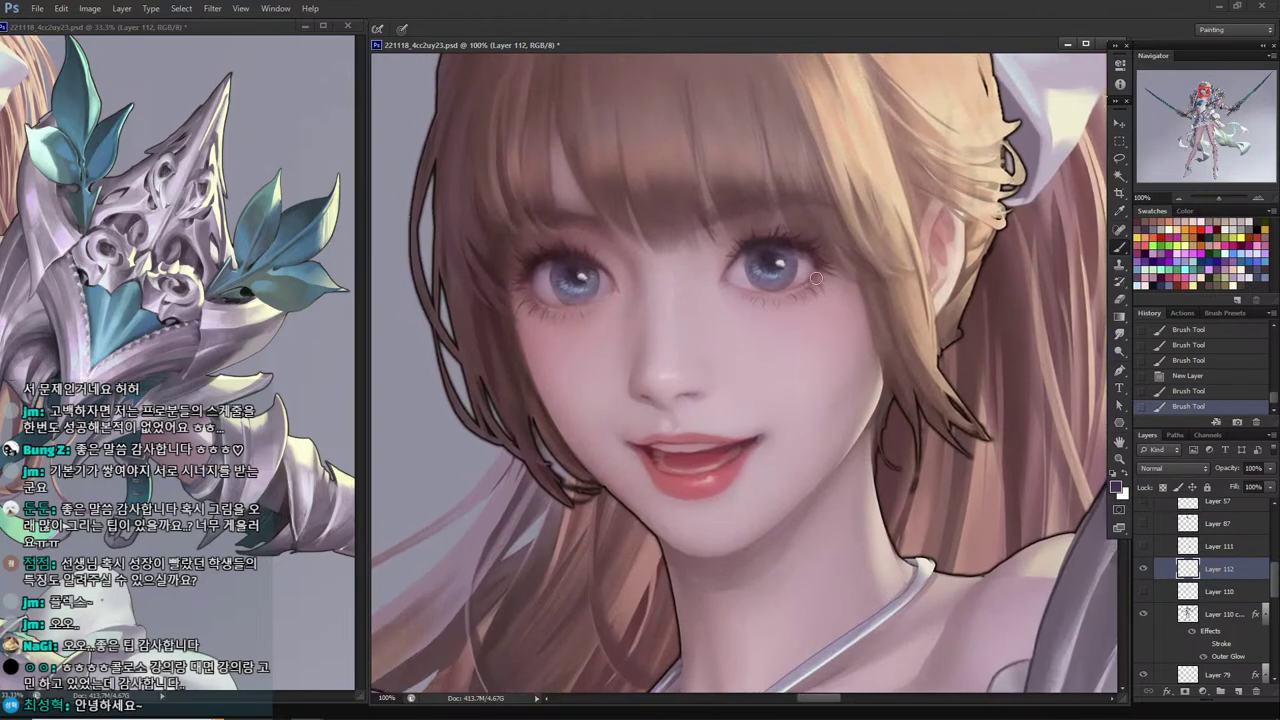
mouse_move(831, 268)
mouse_down()
mouse_move(846, 288)
mouse_move(766, 318)
mouse_move(718, 291)
mouse_up()
key(ctrl+z)
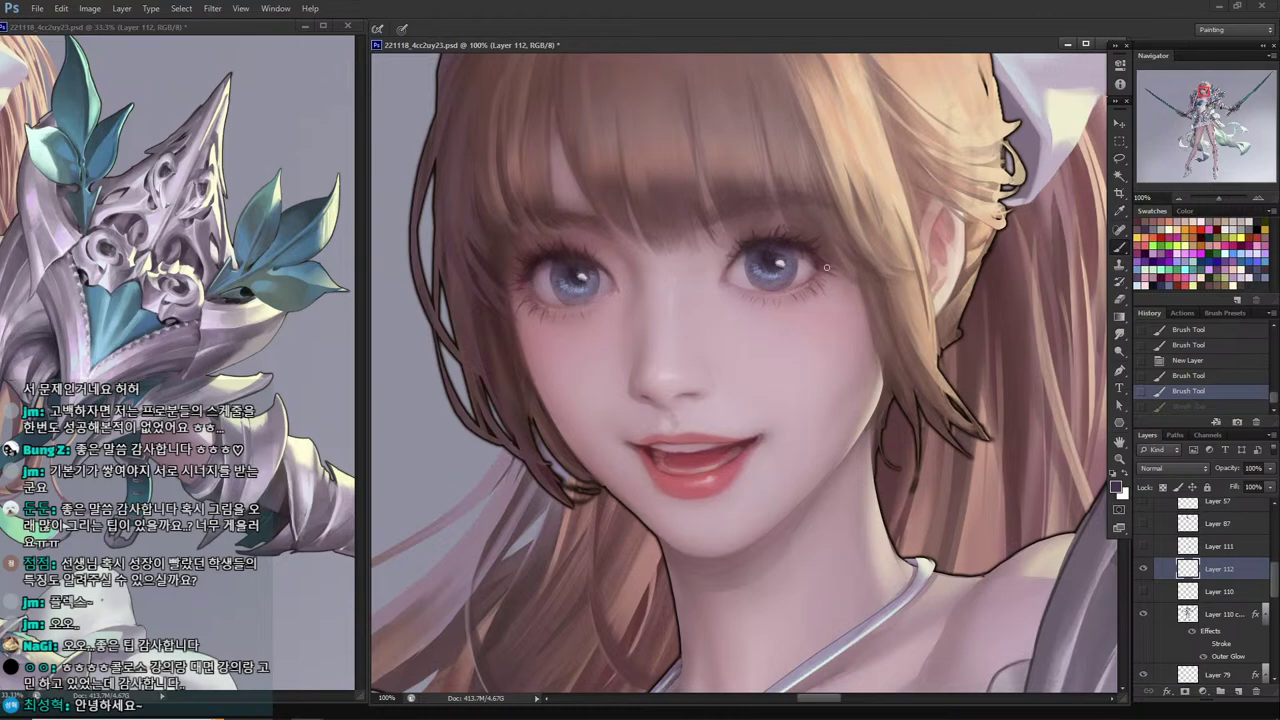
mouse_move(827, 267)
mouse_down()
mouse_move(843, 285)
mouse_move(776, 317)
mouse_move(714, 277)
mouse_up()
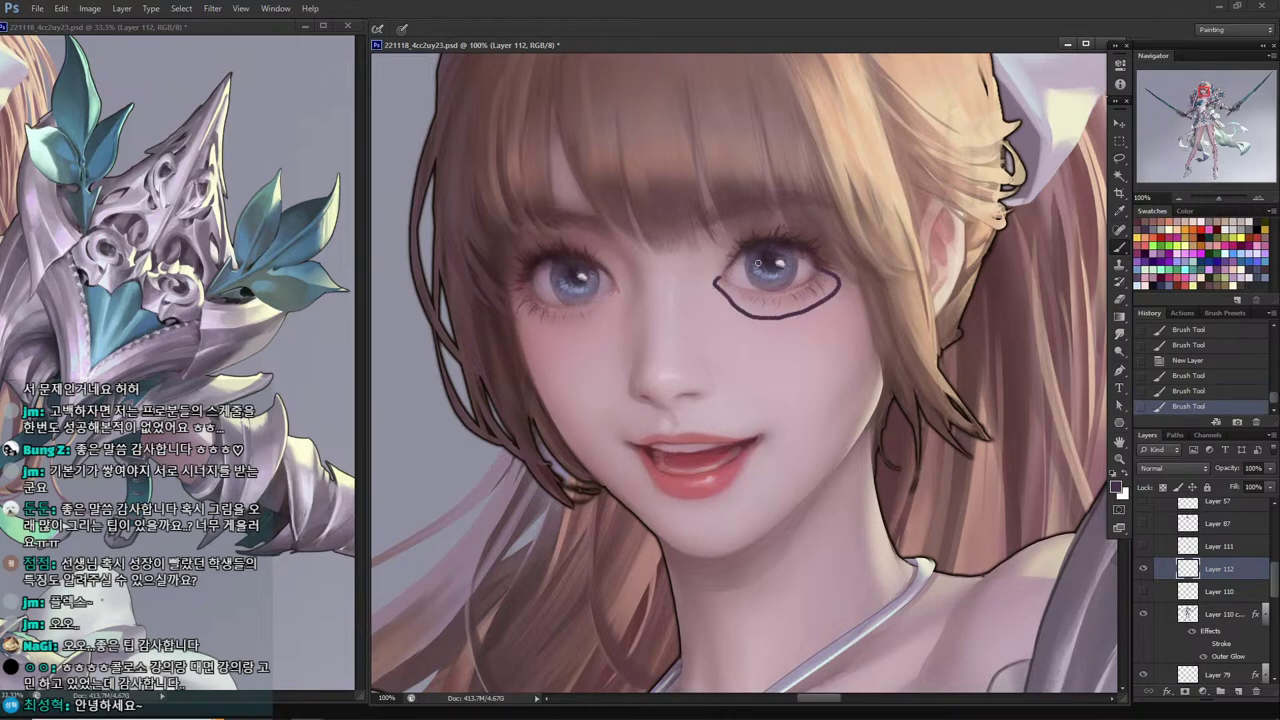
mouse_move(819, 265)
mouse_down()
mouse_move(793, 284)
mouse_move(726, 276)
mouse_up()
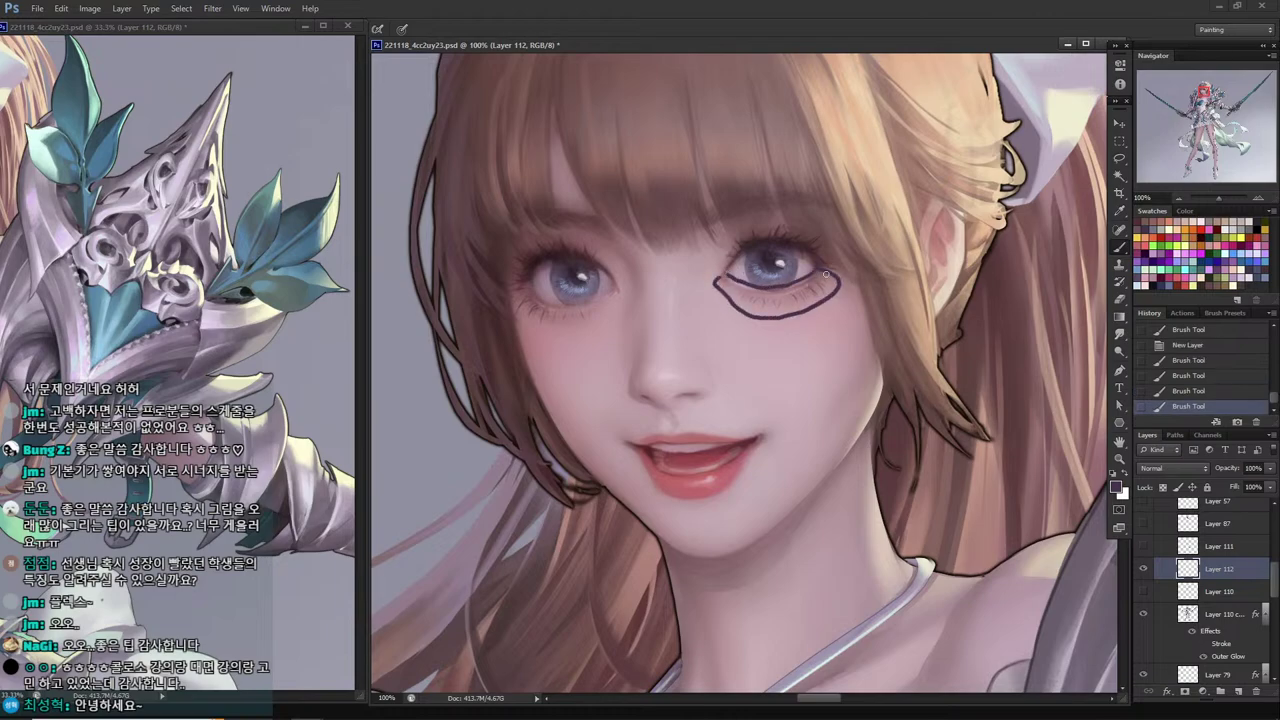
mouse_move(826, 272)
mouse_down()
mouse_move(779, 299)
mouse_move(722, 282)
mouse_up()
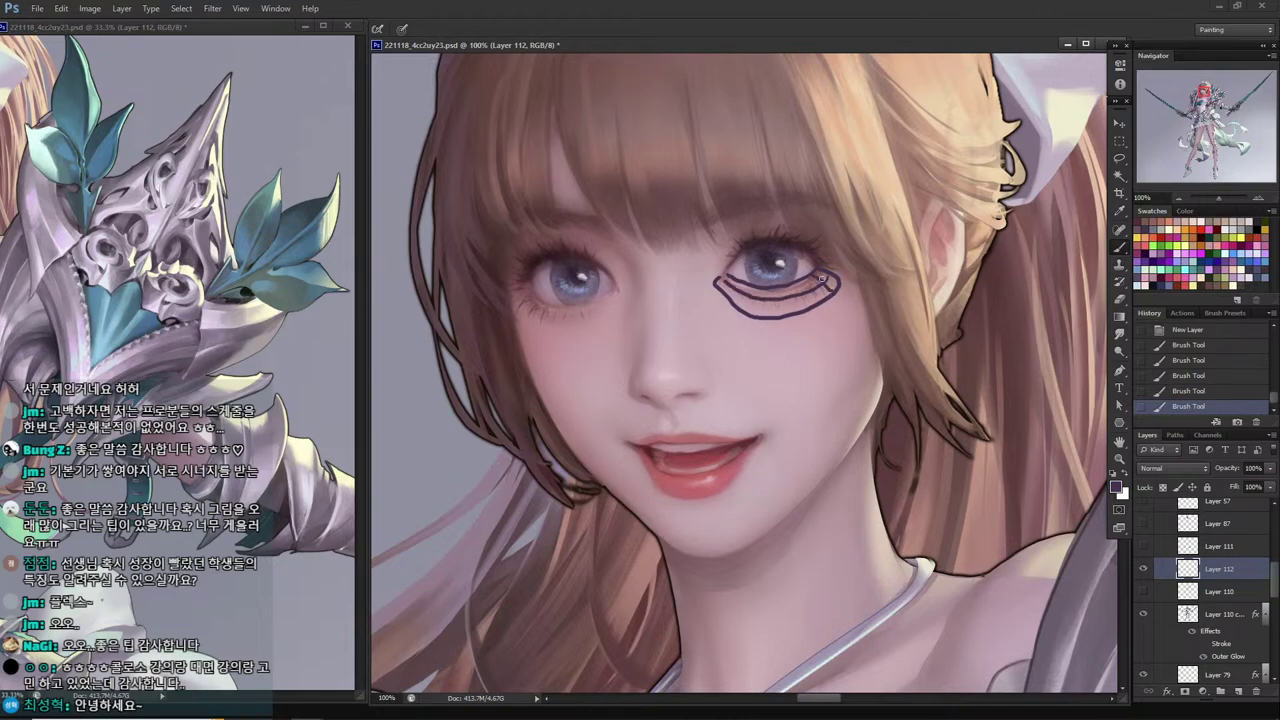
mouse_move(822, 279)
mouse_down()
mouse_move(787, 285)
mouse_move(793, 303)
mouse_move(777, 284)
mouse_move(771, 314)
mouse_move(764, 290)
mouse_move(734, 296)
mouse_up()
Draw five contour lines fanning from the left corner of the character's mouth across the cheek and jaw.
mouse_move(860, 293)
mouse_down()
mouse_move(823, 367)
mouse_move(756, 436)
mouse_up()
drag(877, 337, 772, 434)
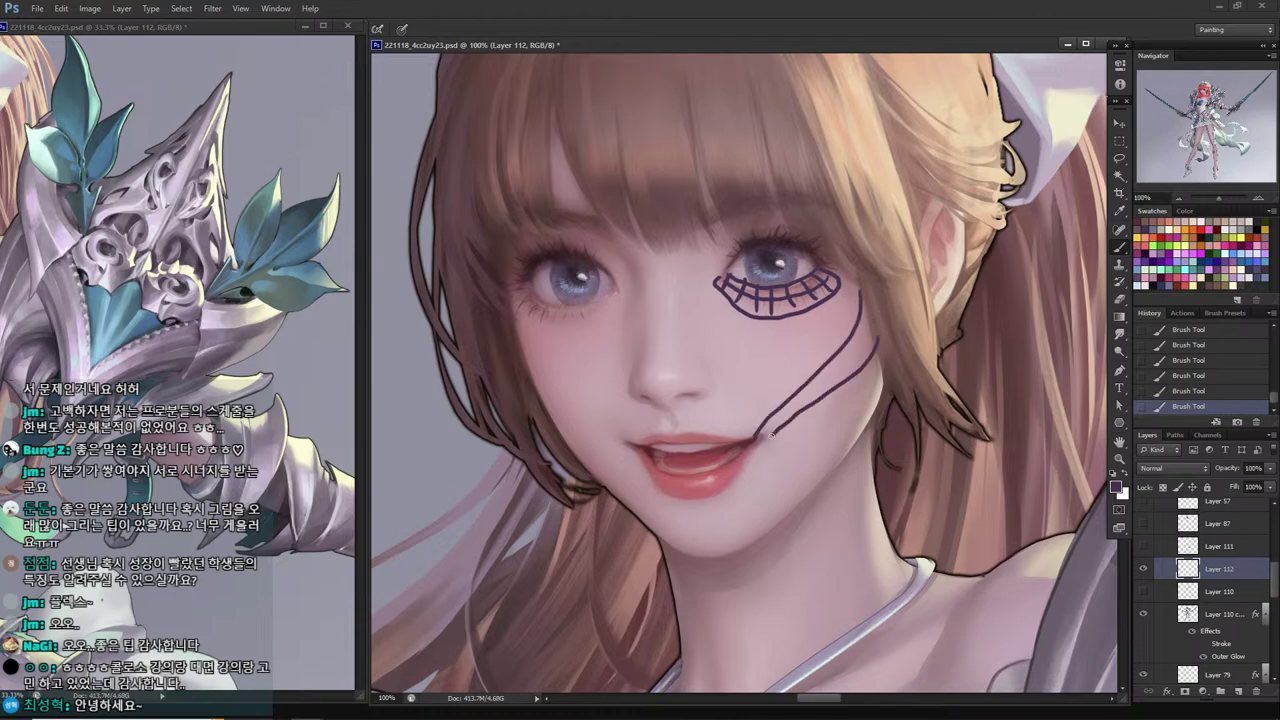
drag(876, 392, 760, 445)
drag(840, 448, 756, 452)
drag(806, 490, 752, 463)
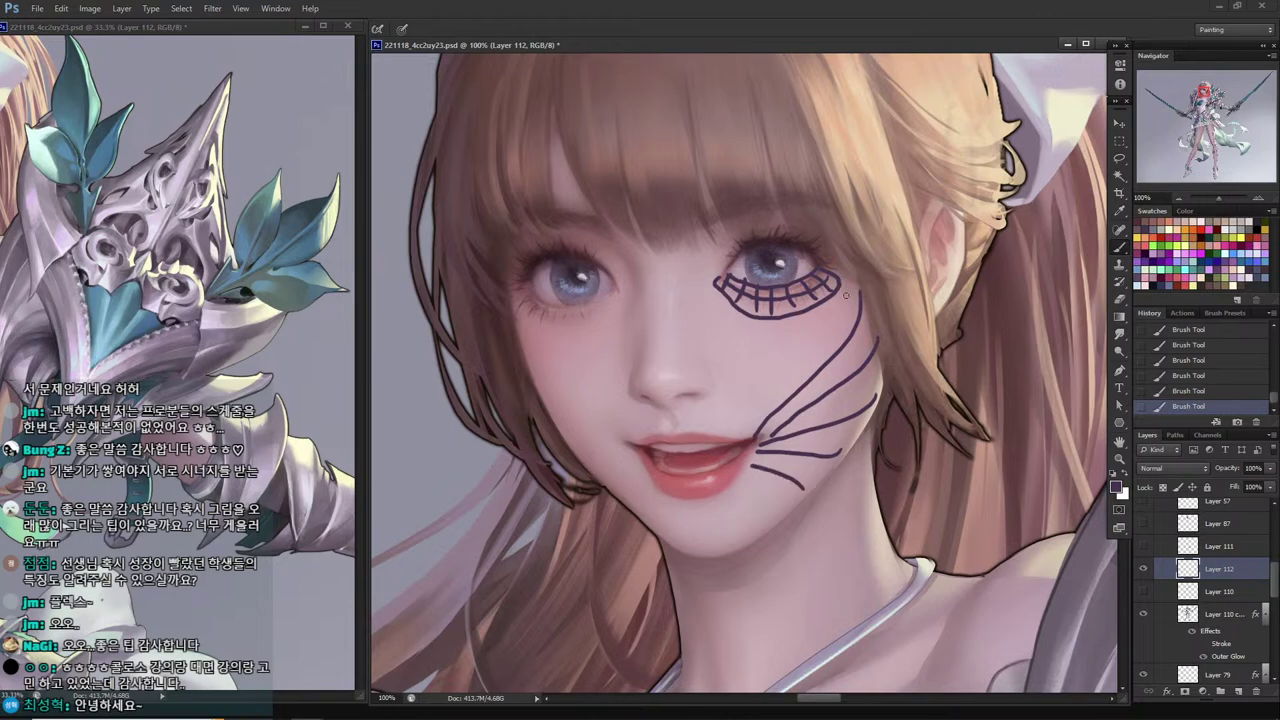
Cross the cheek lines with curved lengthwise contours from the eye to the jaw, and add a wider arc beneath the eye grid.
mouse_move(848, 304)
mouse_down()
mouse_move(870, 360)
mouse_move(836, 336)
mouse_move(842, 374)
mouse_move(797, 474)
mouse_up()
drag(868, 366, 834, 455)
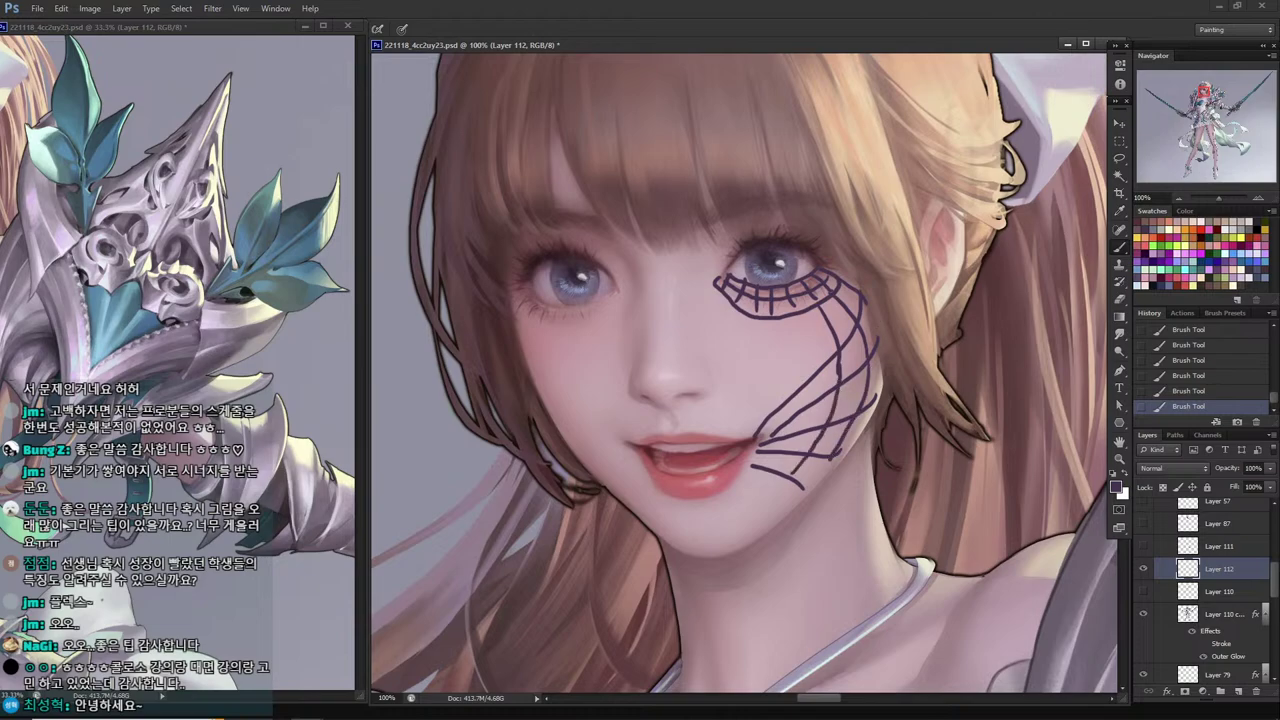
mouse_move(866, 306)
mouse_down()
mouse_move(880, 354)
mouse_move(870, 418)
mouse_up()
mouse_move(792, 302)
mouse_down()
mouse_move(805, 388)
mouse_move(768, 466)
mouse_up()
drag(776, 321, 773, 403)
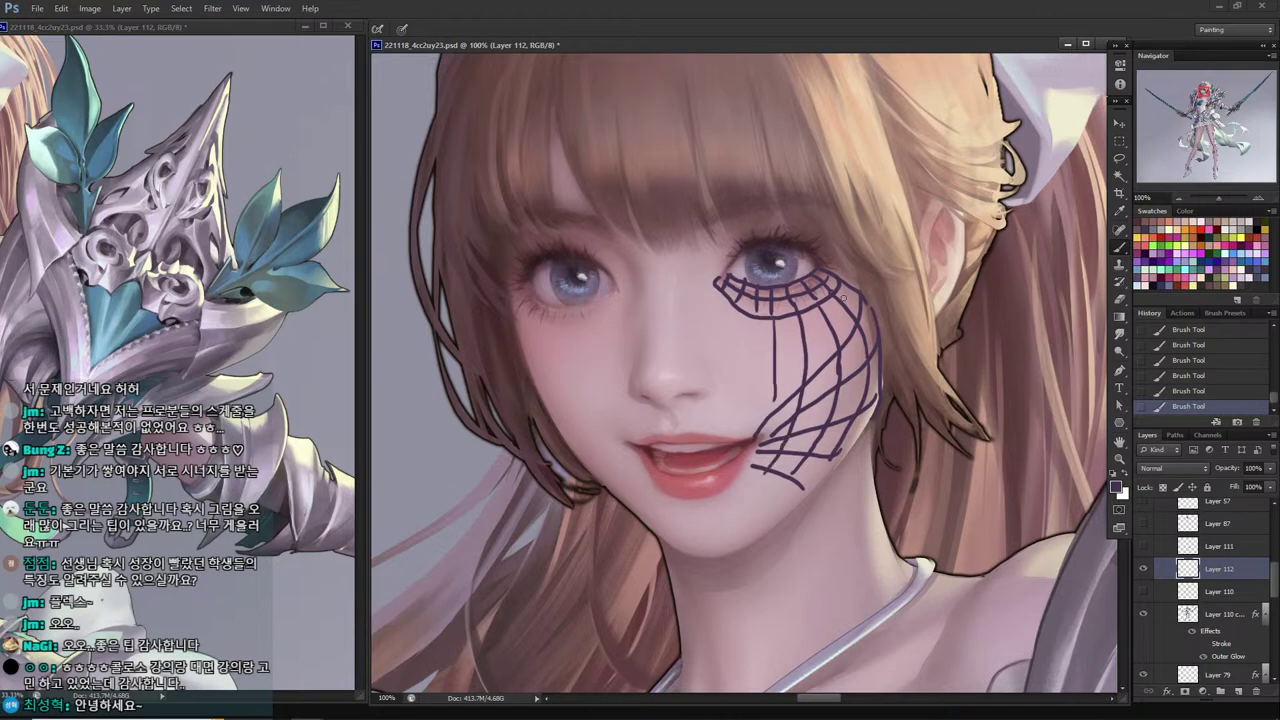
mouse_move(836, 322)
mouse_down()
mouse_move(752, 344)
mouse_move(711, 306)
mouse_up()
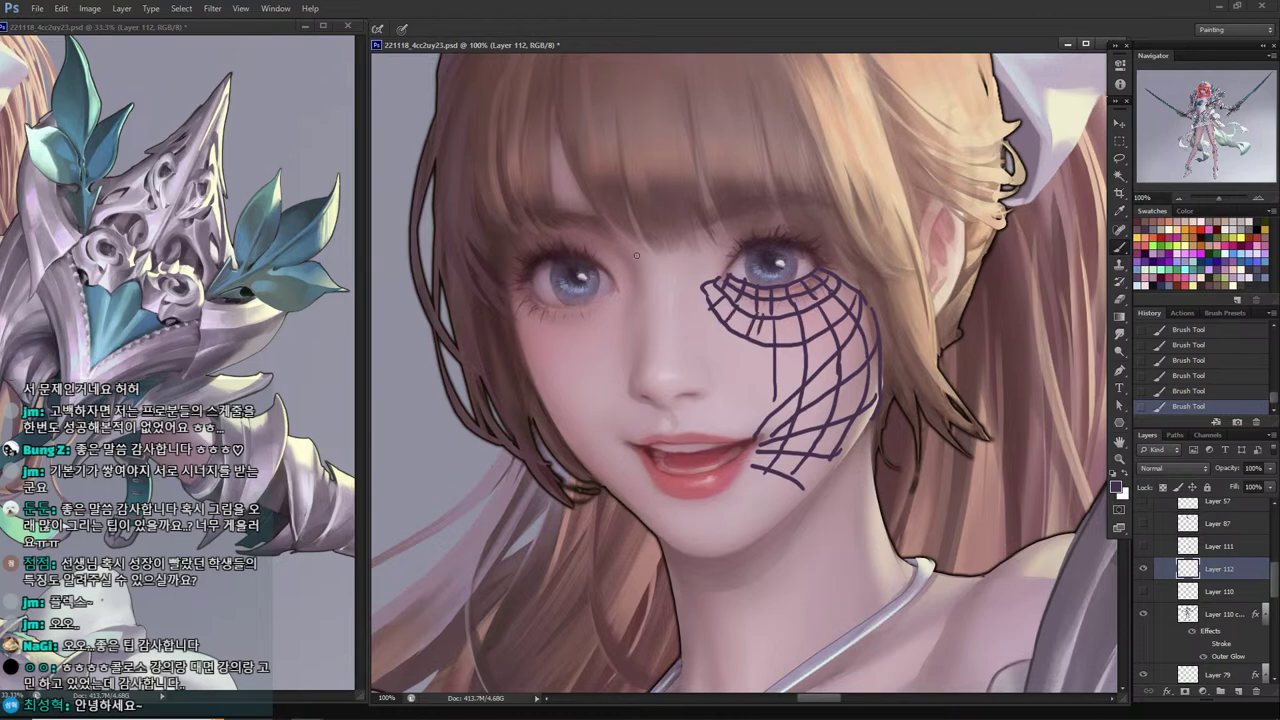
Draw the planes of the nose with bridge lines, side lines and a hatched underside, adding cross lines on its left side.
mouse_move(621, 230)
mouse_down()
mouse_move(641, 270)
mouse_move(648, 364)
mouse_move(667, 391)
mouse_up()
mouse_move(685, 236)
mouse_down()
mouse_move(676, 372)
mouse_move(660, 396)
mouse_up()
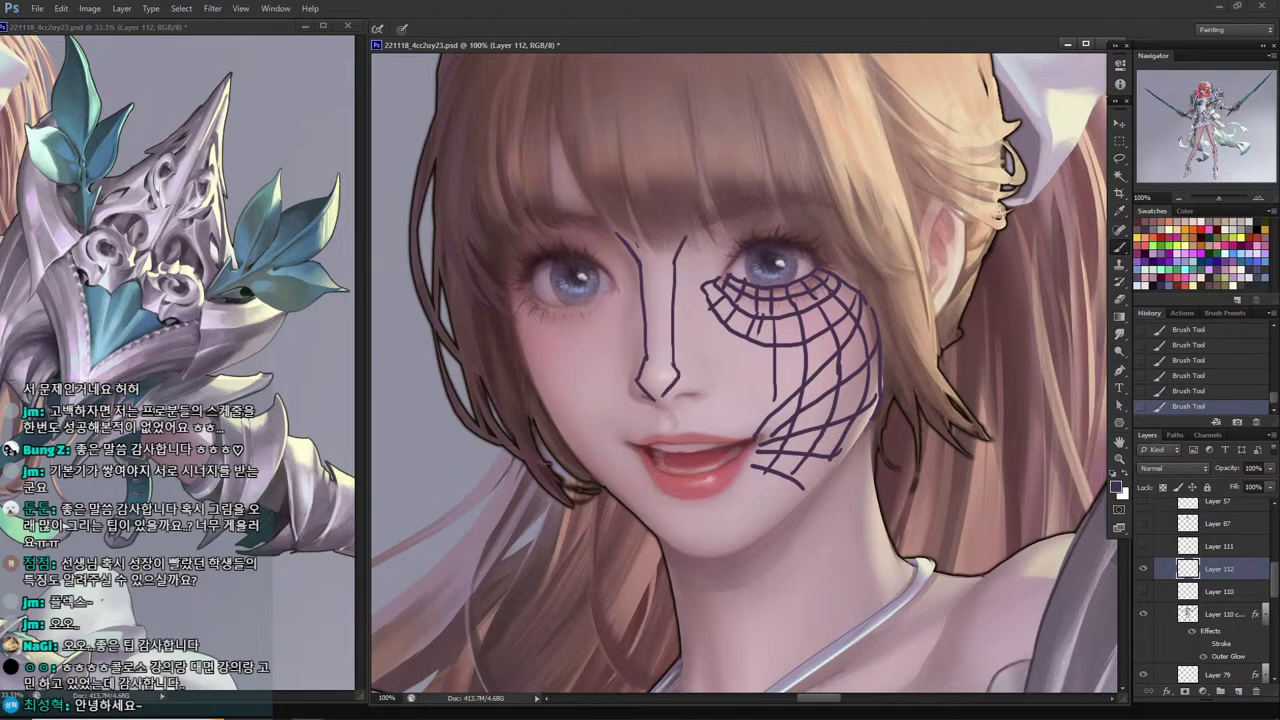
drag(702, 244, 711, 388)
mouse_move(618, 254)
mouse_down()
mouse_move(634, 366)
mouse_move(663, 407)
mouse_move(668, 384)
mouse_move(654, 385)
mouse_move(678, 397)
mouse_move(652, 402)
mouse_up()
drag(687, 273, 690, 372)
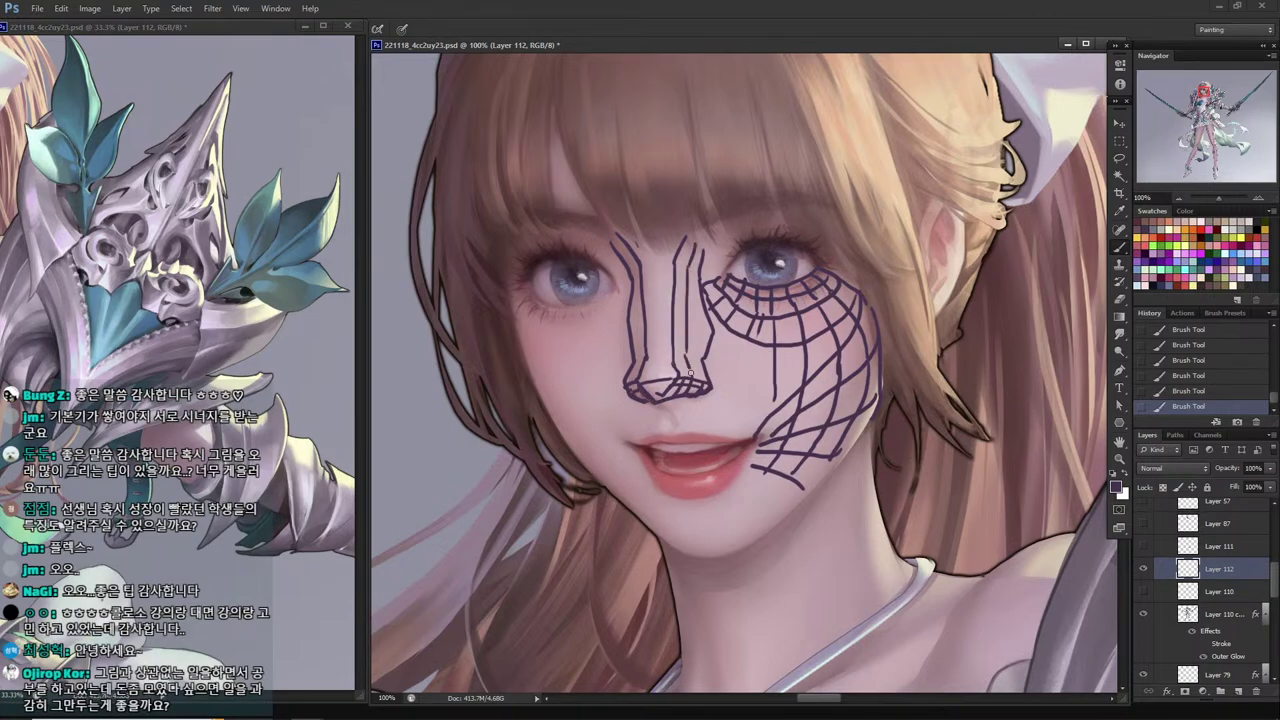
mouse_move(705, 260)
mouse_down()
mouse_move(687, 240)
mouse_move(714, 262)
mouse_up()
mouse_move(709, 337)
mouse_down()
mouse_move(674, 333)
mouse_move(674, 360)
mouse_up()
Add a new layer above Layer 110 and shade the nose's right side and underside with a larger brush in a sampled dark brown.
click(1215, 591)
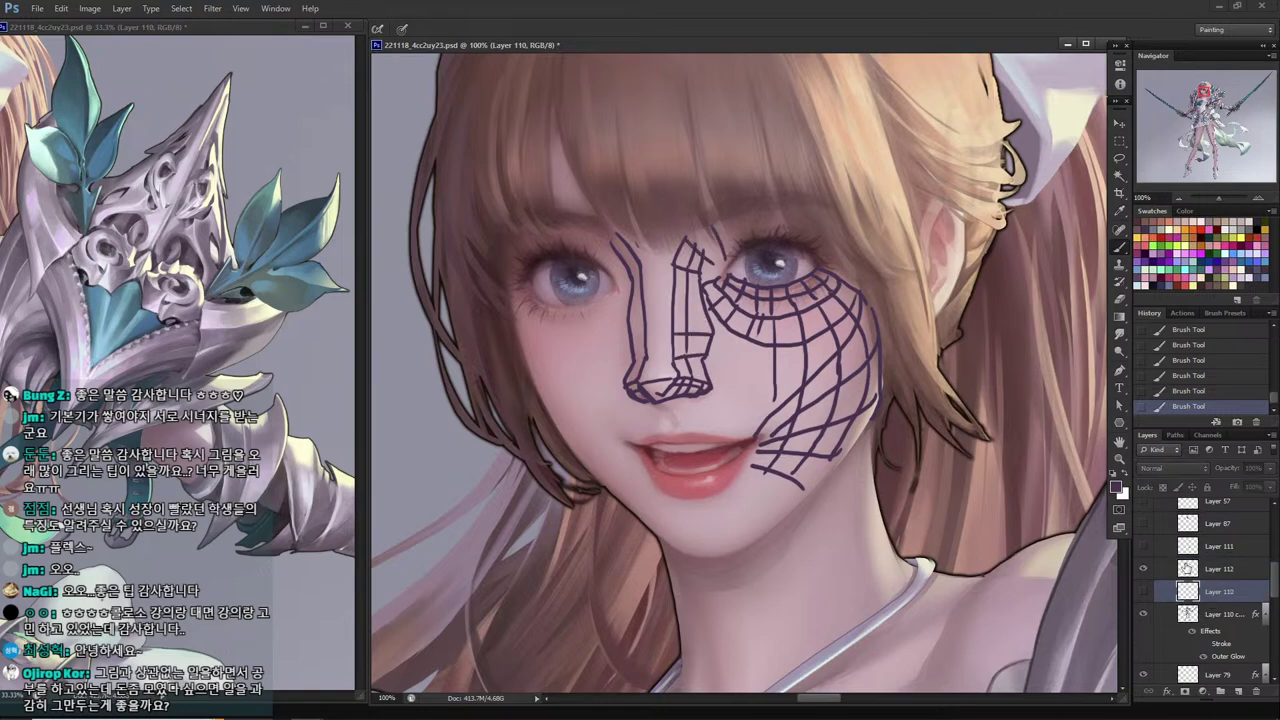
key(ctrl+shift+n)
key(Return)
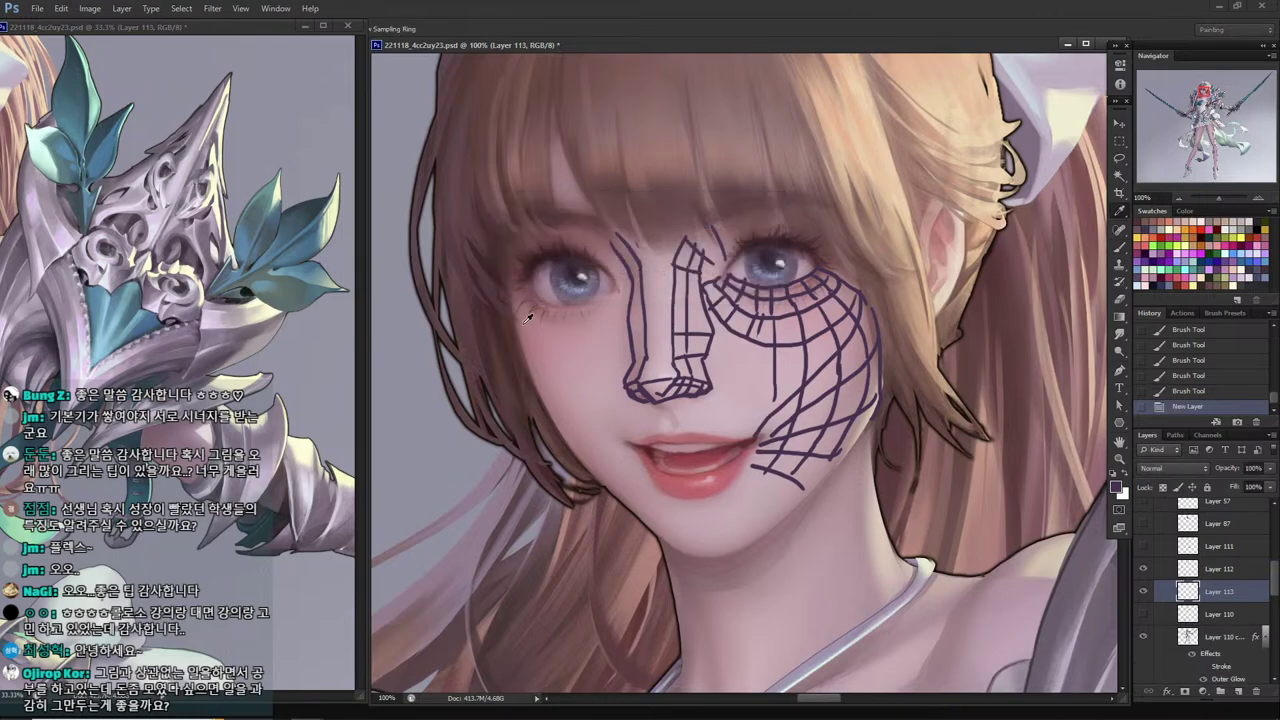
key(])
key(])
key(])
alt+click(600, 224)
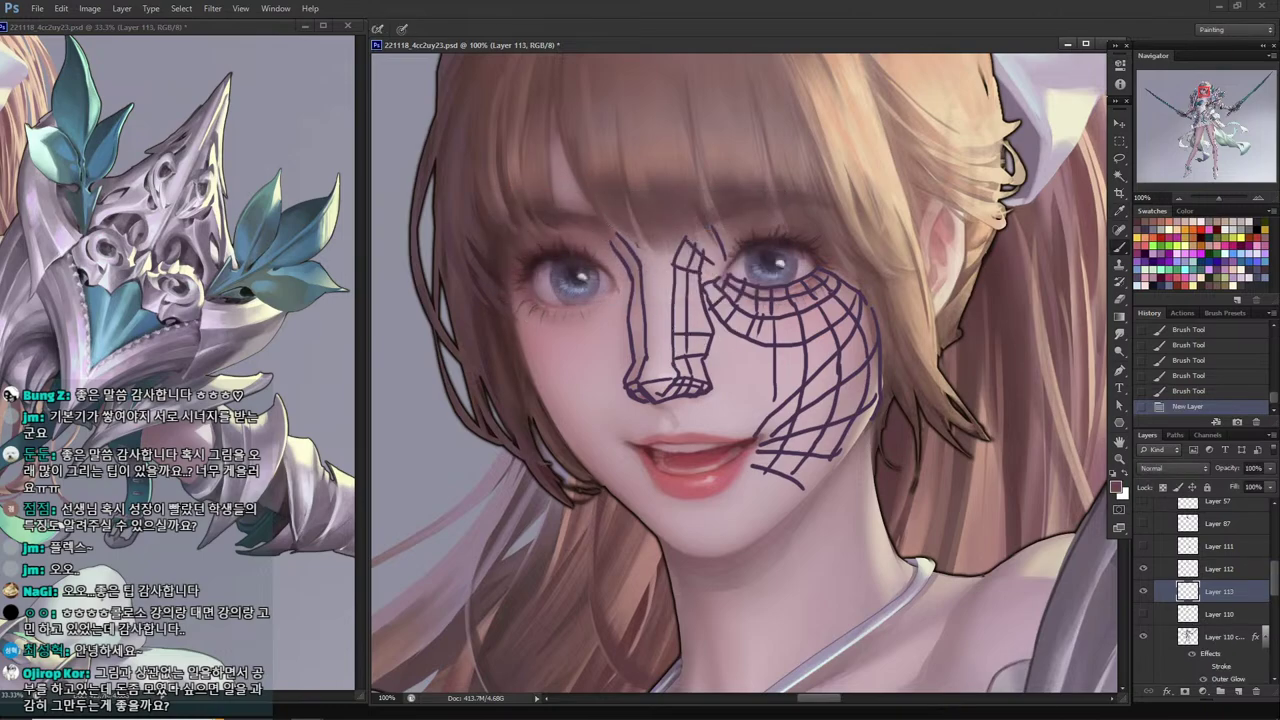
mouse_move(608, 236)
mouse_down()
mouse_move(630, 268)
mouse_move(630, 398)
mouse_move(675, 384)
mouse_move(634, 392)
mouse_up()
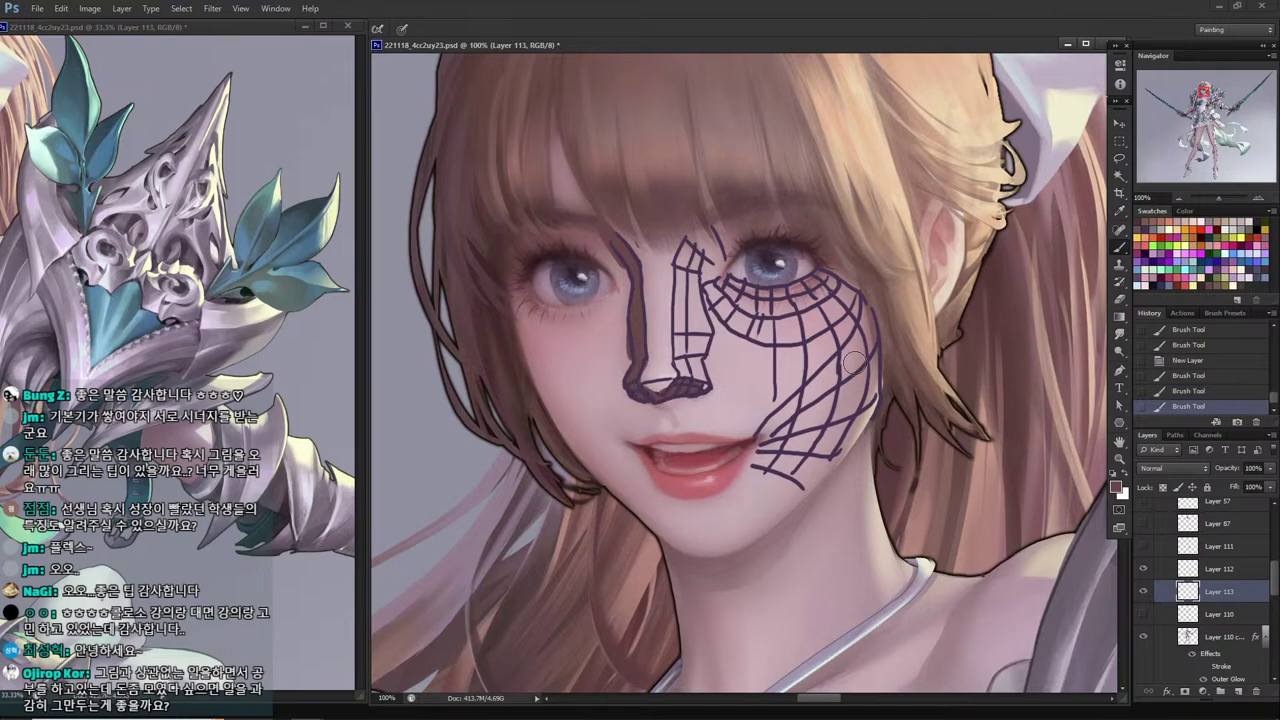
Paint a dark brown shadow along the left jawline to the chin, clearing a lassoed area of the paint.
drag(874, 378, 764, 490)
mouse_move(876, 382)
mouse_down()
mouse_move(752, 528)
mouse_move(880, 352)
mouse_move(740, 480)
mouse_move(706, 545)
mouse_up()
key(l)
key(Delete)
key(ctrl+d)
key(b)
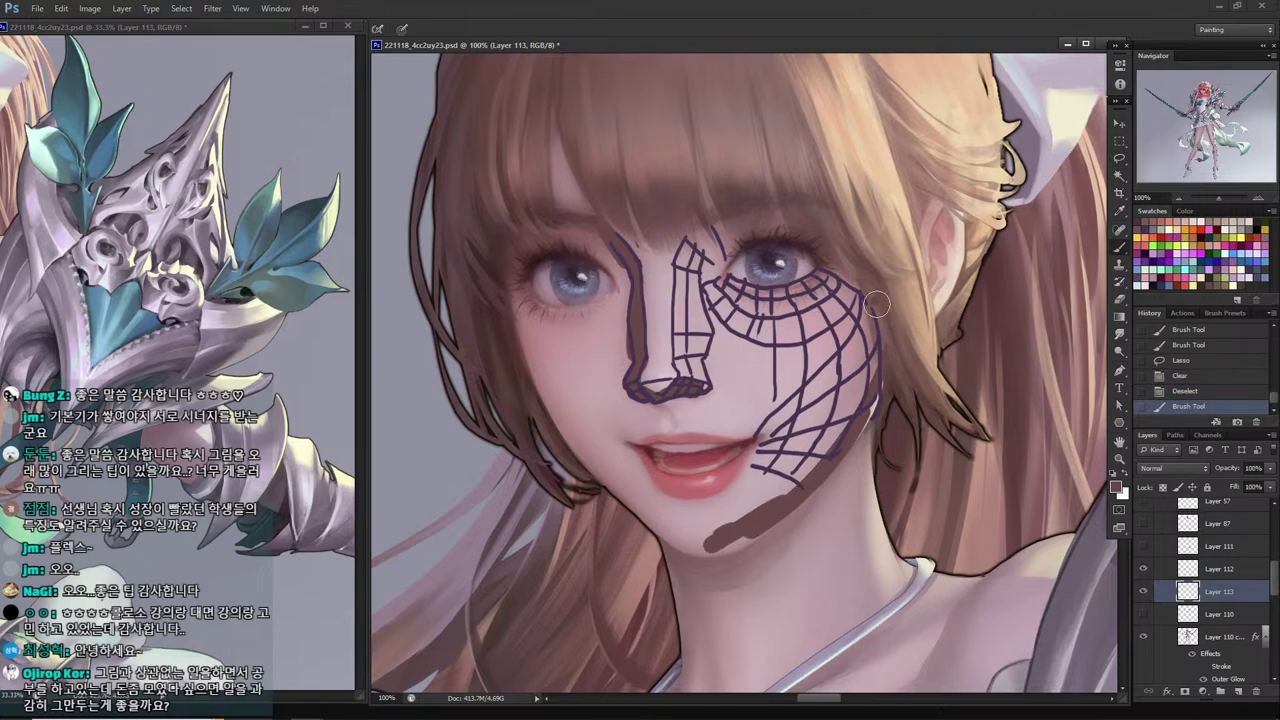
Shade the outer edge of the left cheek down to the jaw, and the areas below and above the left eye.
drag(888, 295, 800, 475)
drag(876, 354, 854, 412)
mouse_move(826, 270)
mouse_down()
mouse_move(730, 283)
mouse_move(780, 300)
mouse_up()
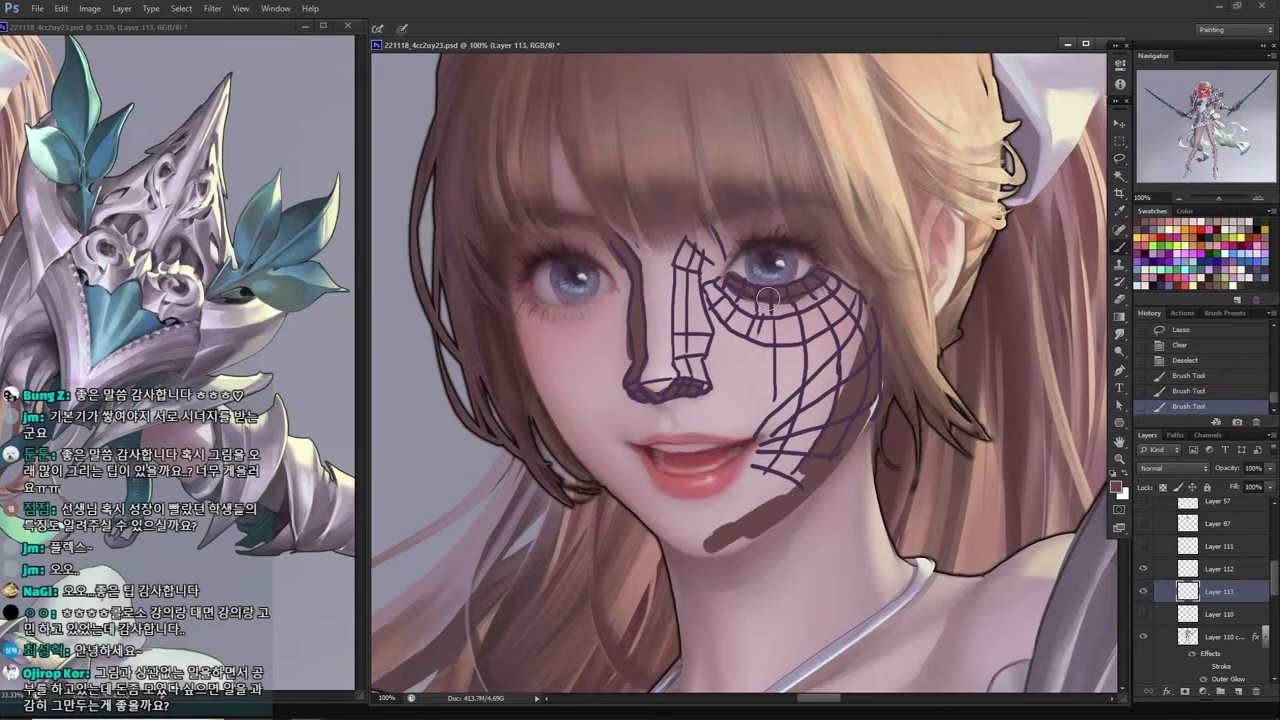
mouse_move(812, 247)
mouse_down()
mouse_move(762, 229)
mouse_move(723, 238)
mouse_up()
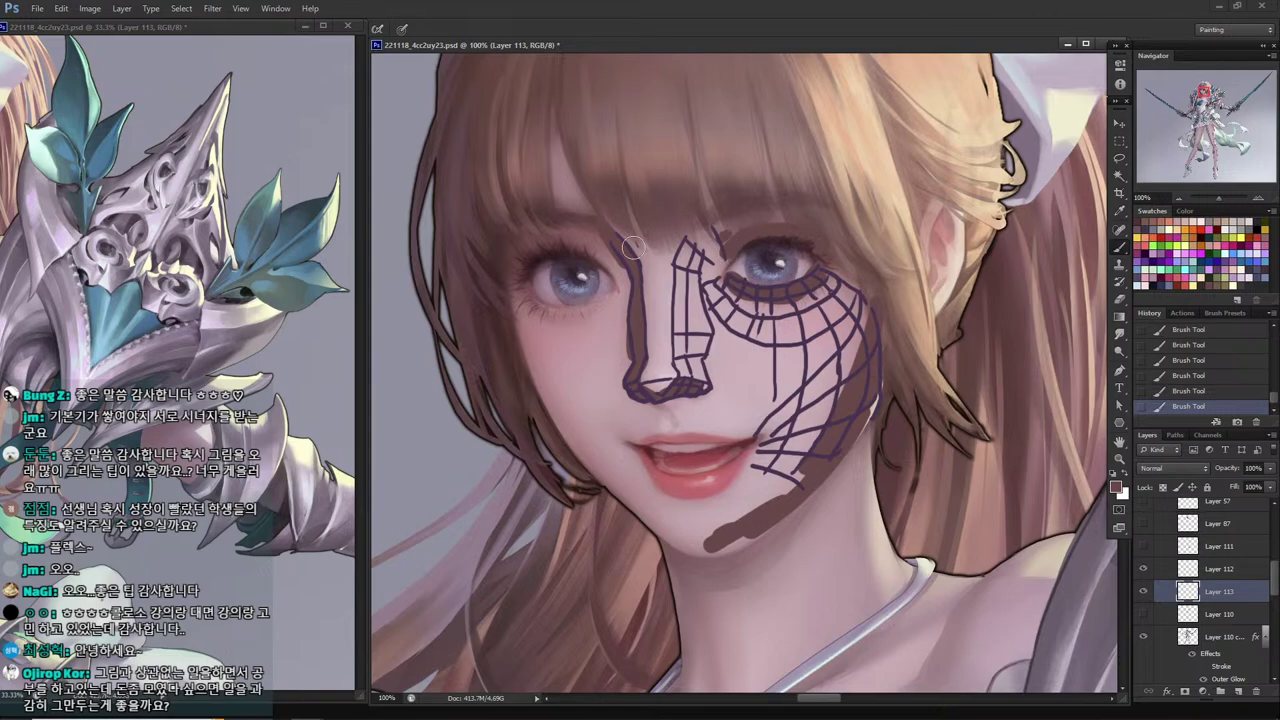
Paint brown shadow shapes above and below the eye on the viewer's left on Layer 113, clearing stray parts with the Lasso.
drag(607, 264, 553, 243)
mouse_move(590, 303)
mouse_down()
mouse_move(615, 300)
mouse_move(570, 324)
mouse_move(520, 239)
mouse_move(564, 298)
mouse_move(526, 325)
mouse_move(616, 322)
mouse_move(525, 305)
mouse_move(516, 316)
mouse_up()
key(l)
key(Delete)
key(b)
key(l)
key(ctrl+d)
key(Delete)
key(ctrl+d)
key(b)
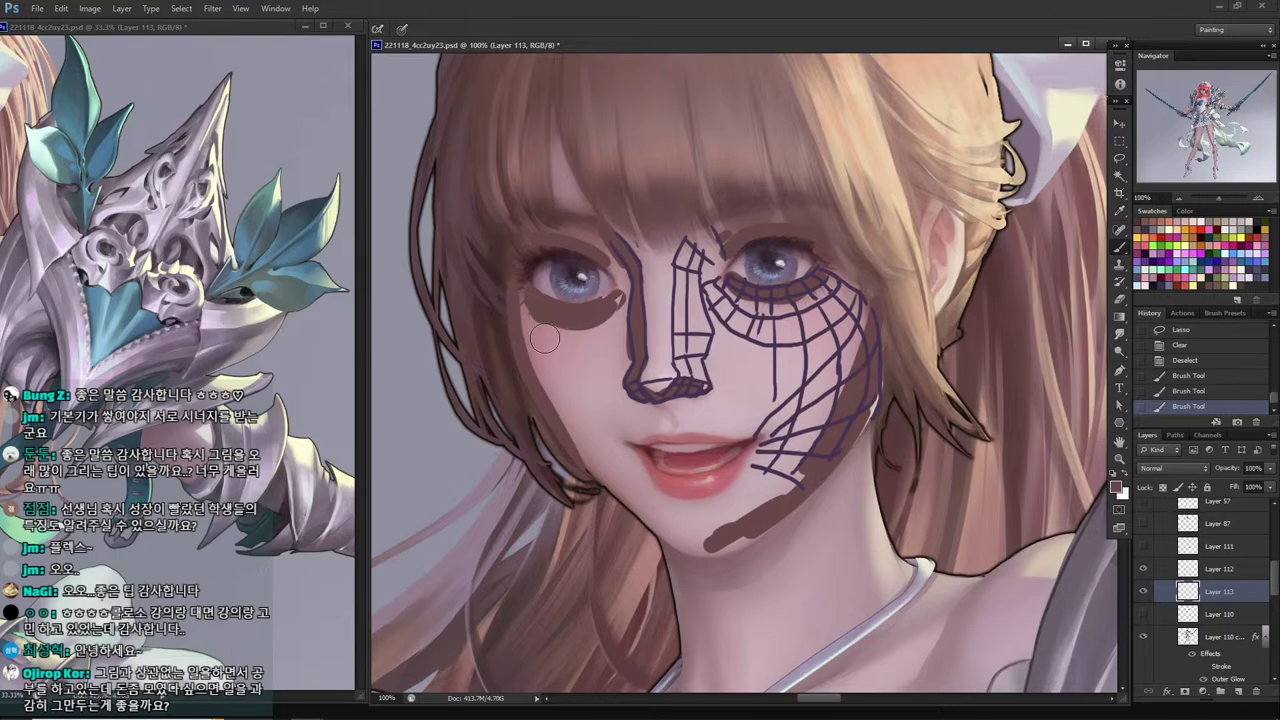
Paint brown shading along the far cheek and jaw, at the mouth corners and under the lower lip, trimming excess with the Lasso.
drag(585, 458, 682, 552)
drag(645, 508, 600, 468)
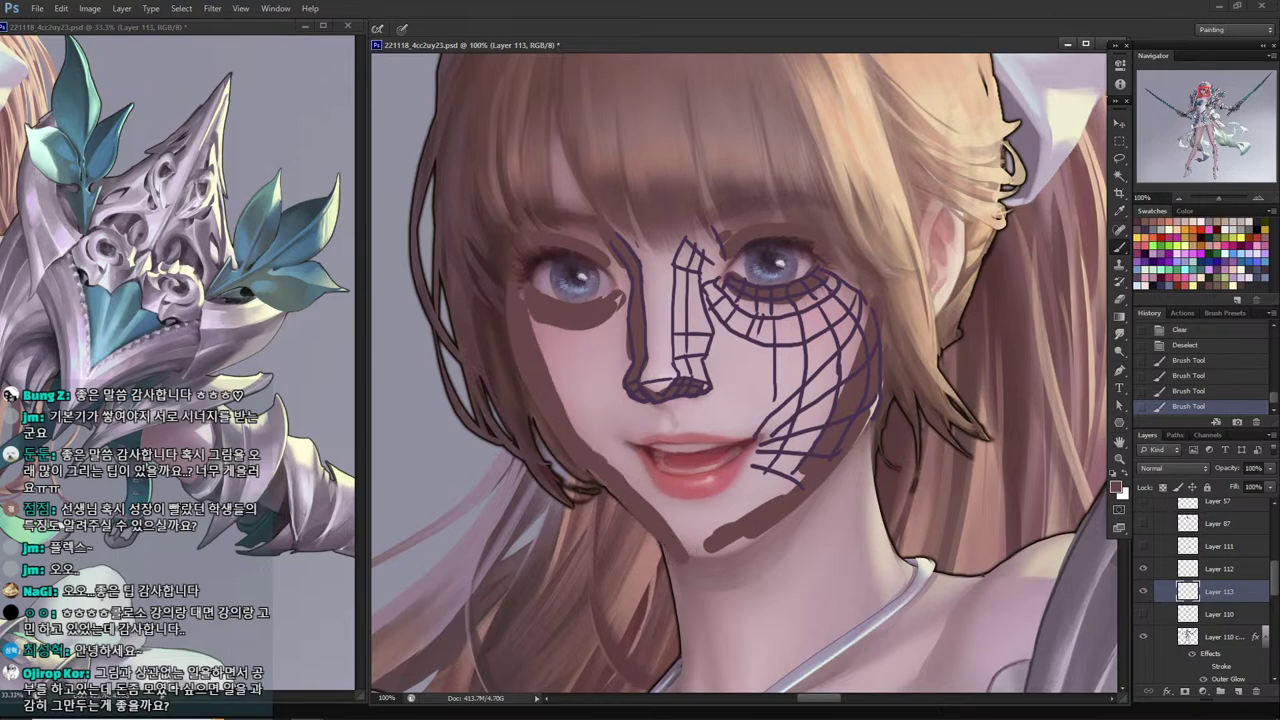
key(l)
mouse_move(570, 395)
mouse_down()
mouse_move(660, 512)
mouse_move(572, 395)
mouse_up()
drag(622, 452, 638, 462)
key(Delete)
key(ctrl+d)
key(b)
mouse_move(730, 503)
mouse_down()
mouse_move(662, 500)
mouse_move(728, 498)
mouse_move(740, 446)
mouse_move(651, 457)
mouse_up()
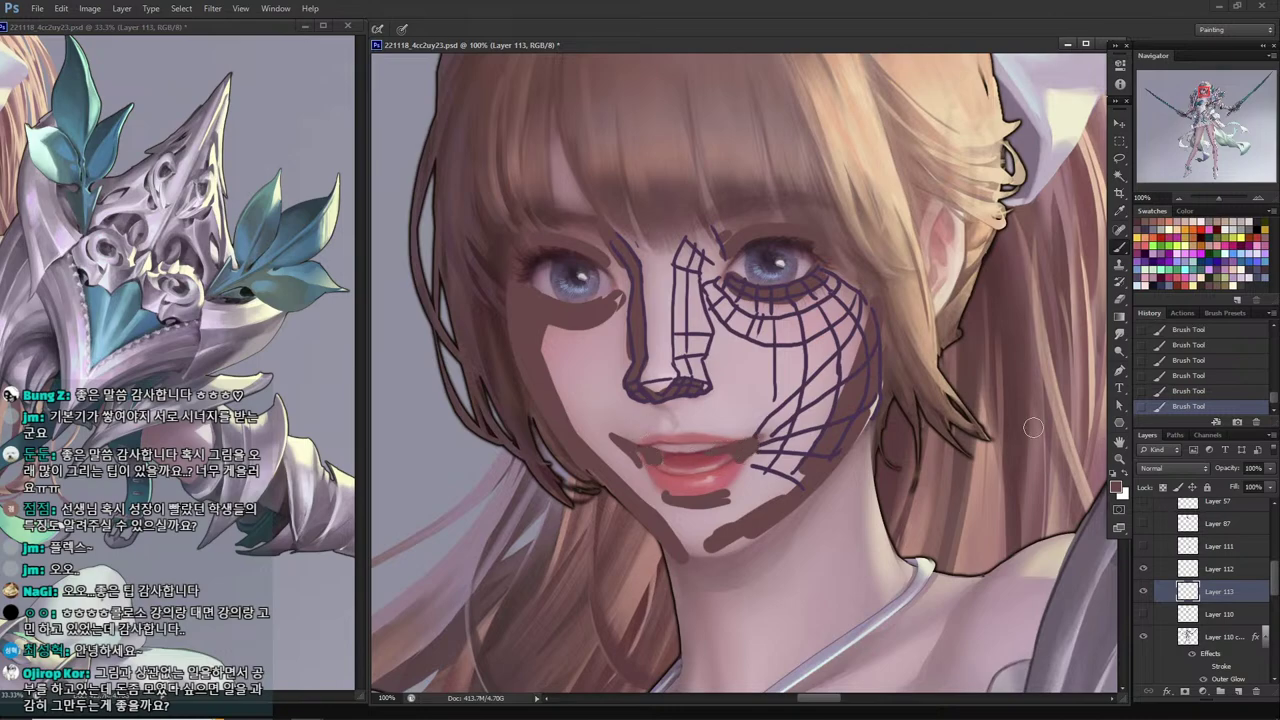
Compare the face with and without the Layer 113 shading, keeping the wireframe on Layer 112 hidden.
click(1145, 590)
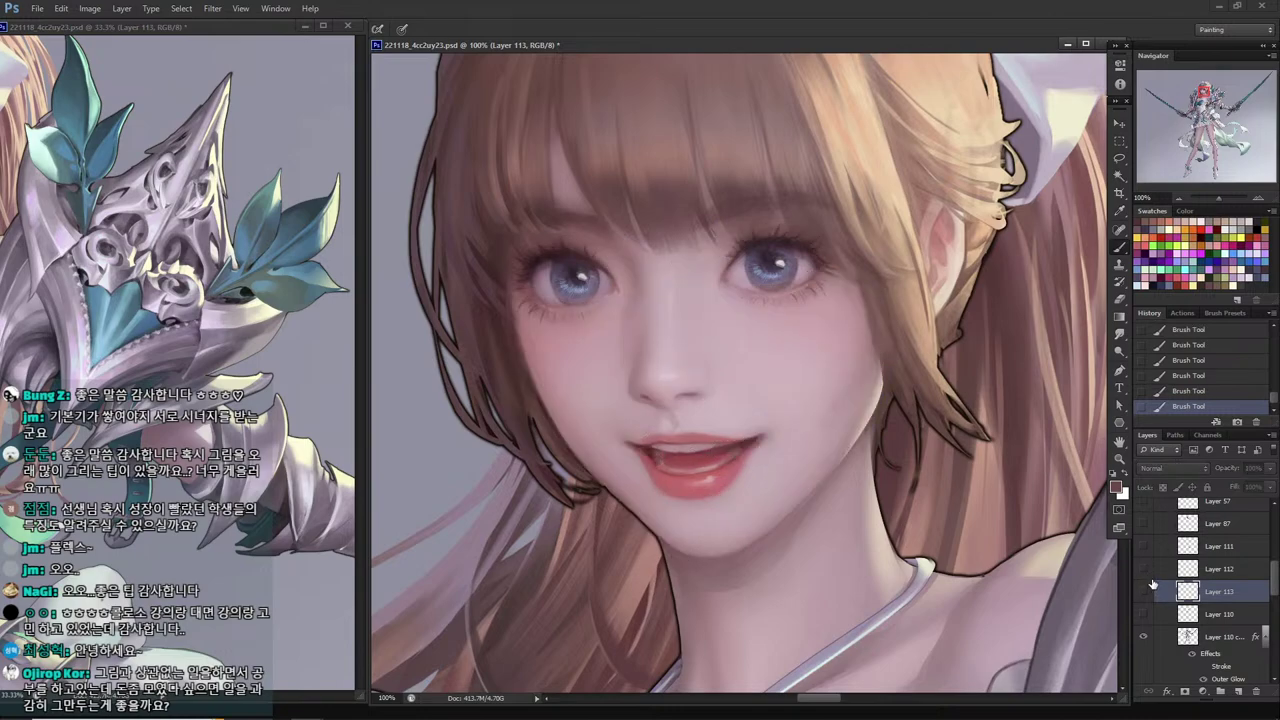
click(1145, 589)
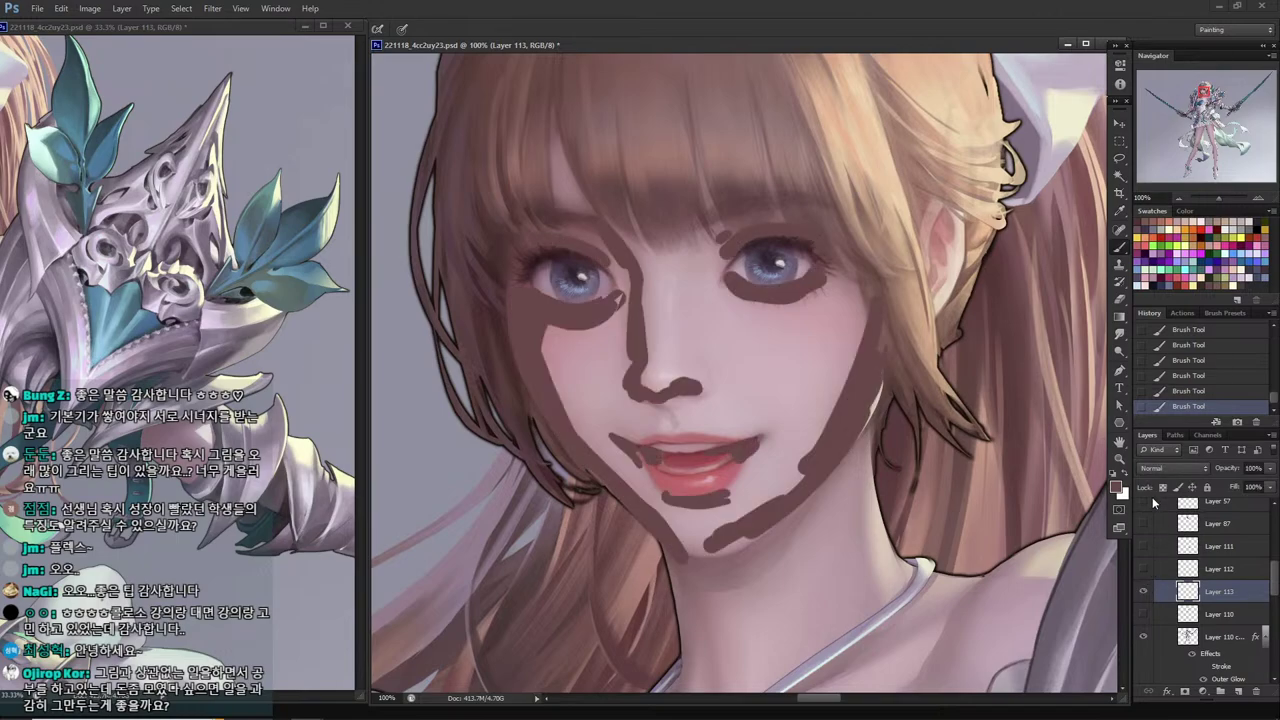
click(1145, 591)
click(1145, 593)
click(1145, 593)
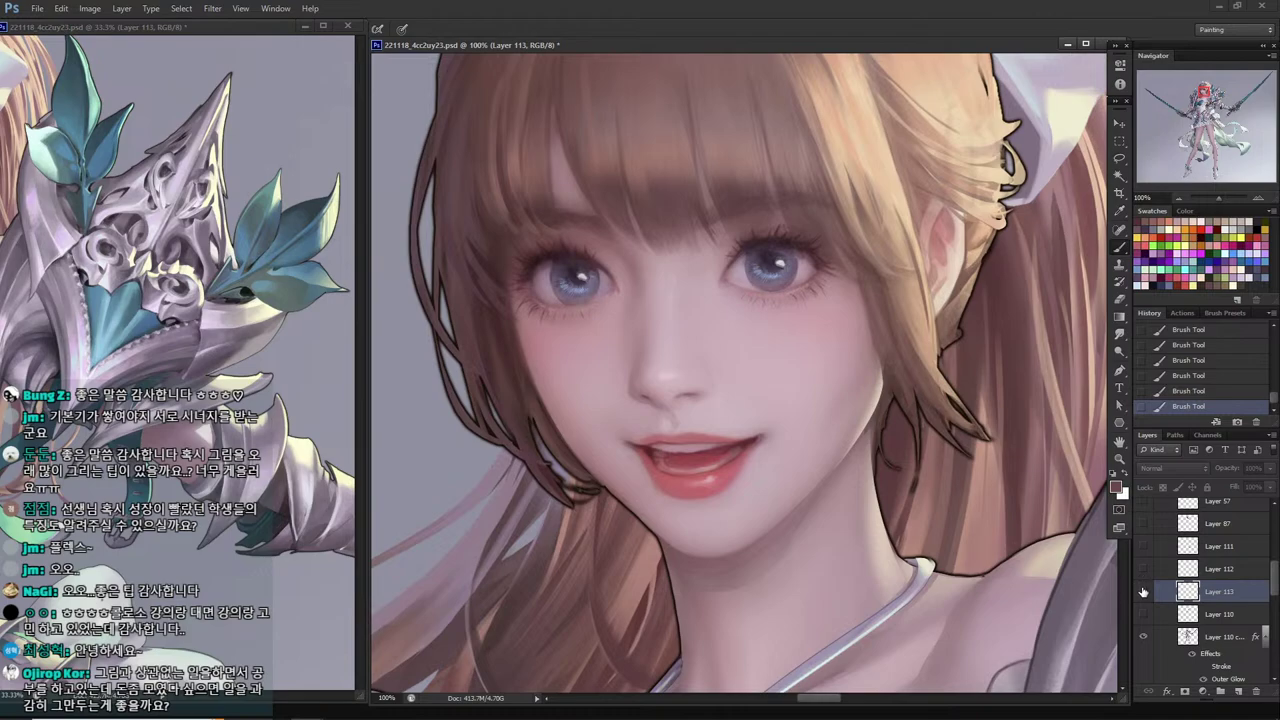
click(1141, 594)
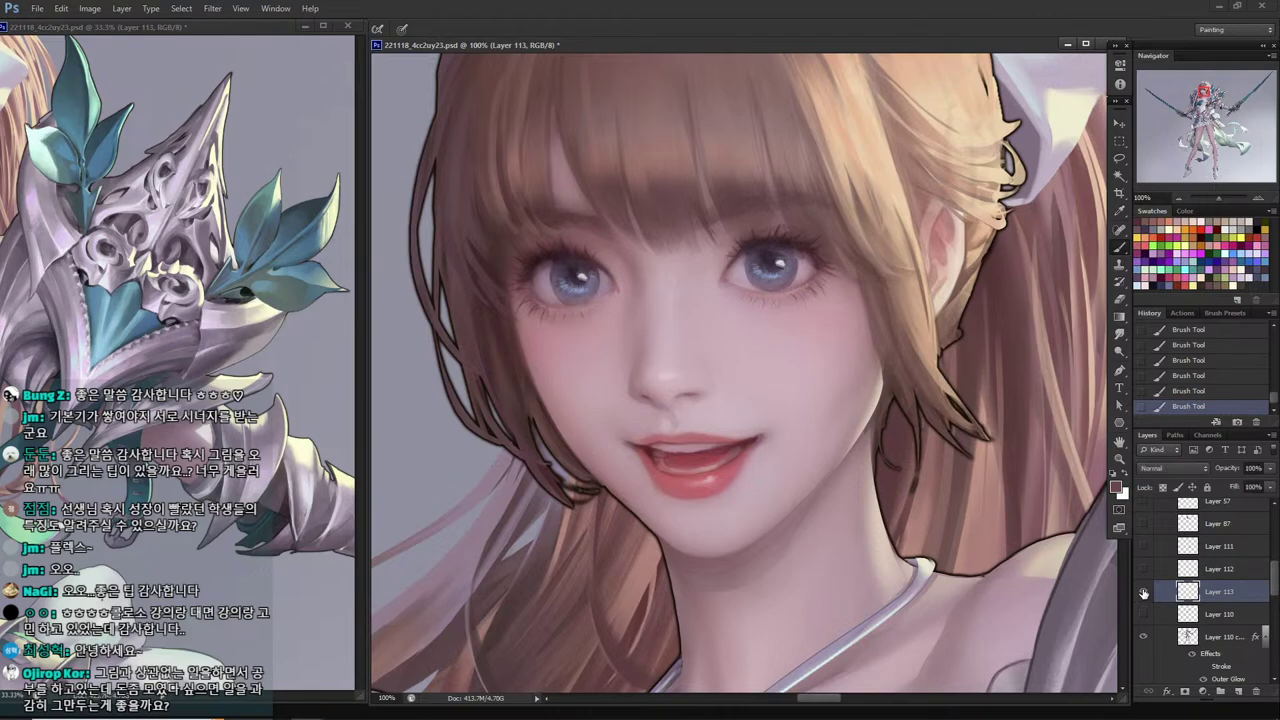
Trace dots along the nose bridge over the Layer 113 shading, and switch the visible, active layer to the Layer 112 wireframe.
drag(642, 278, 638, 349)
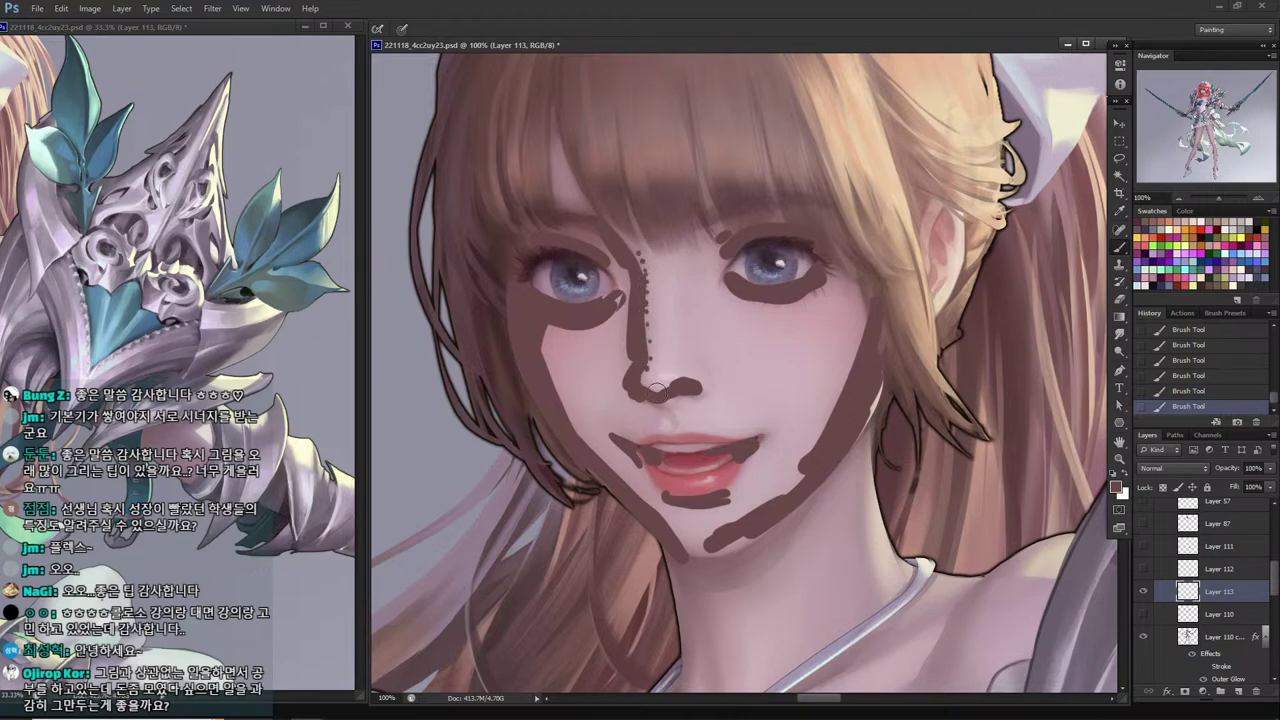
click(1143, 591)
click(1144, 569)
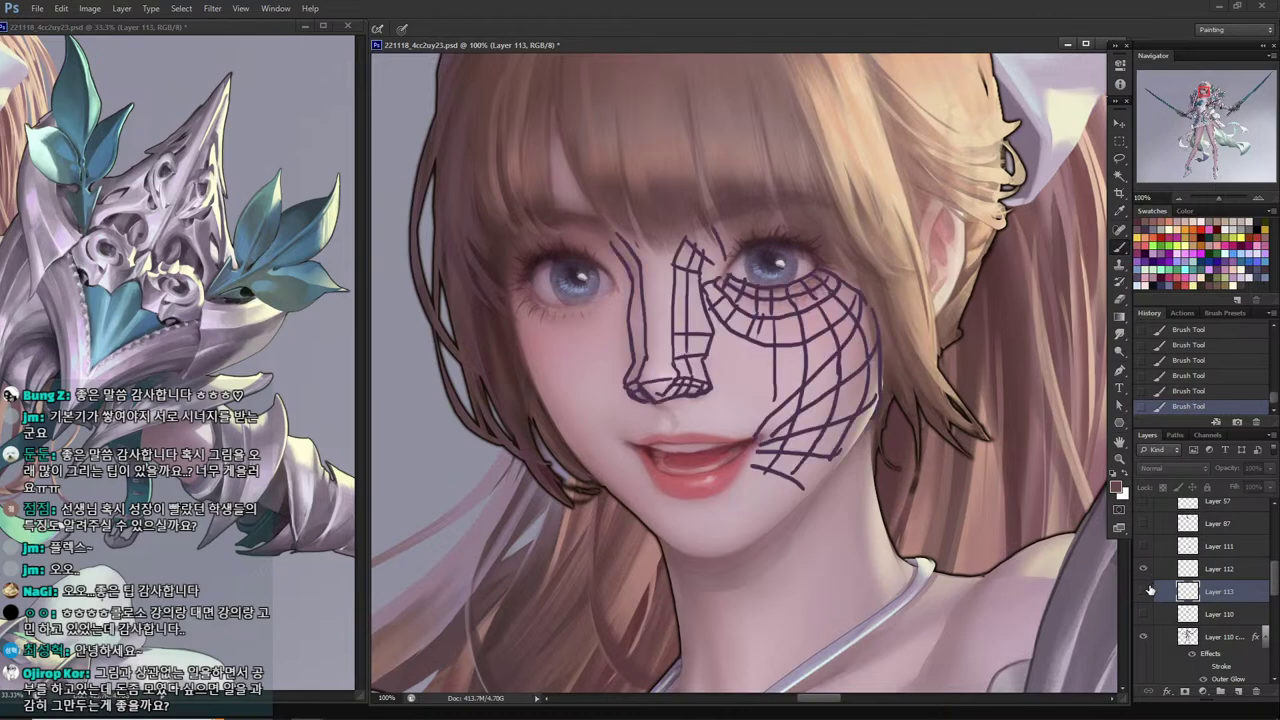
click(1216, 572)
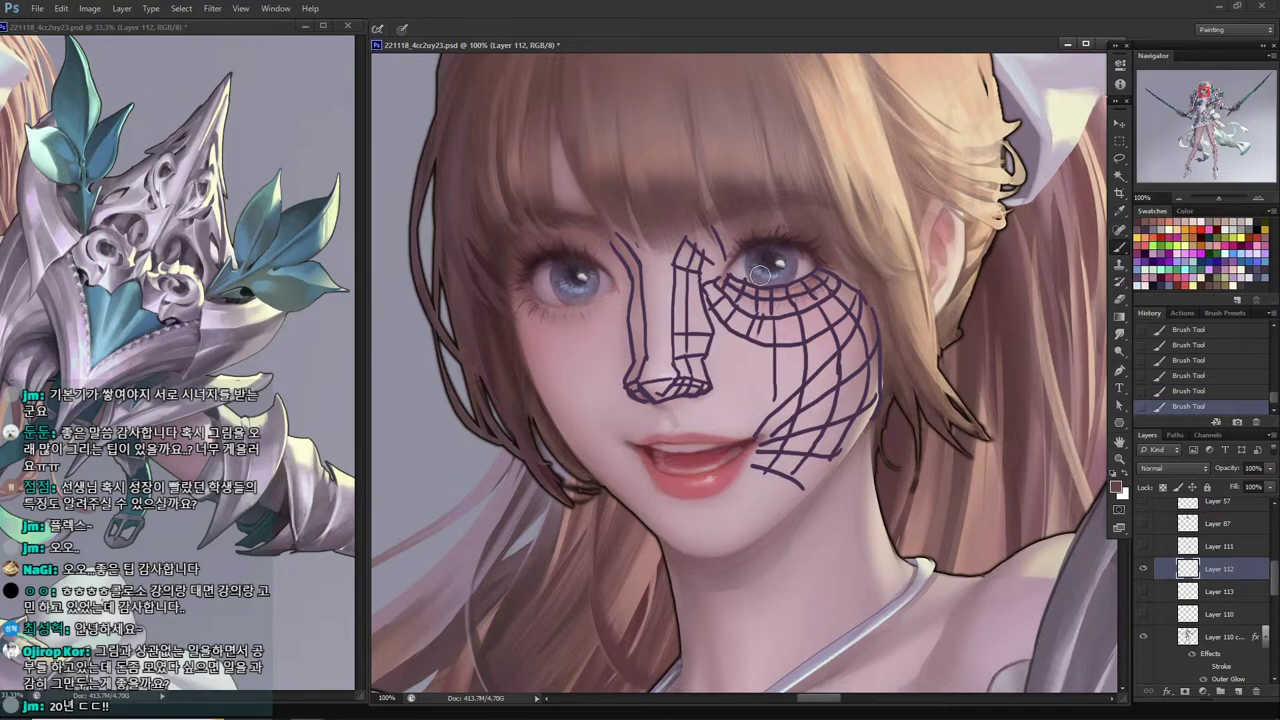
Hide the wireframe on Layer 112 and save the document.
scroll(867, 300, down, 3)
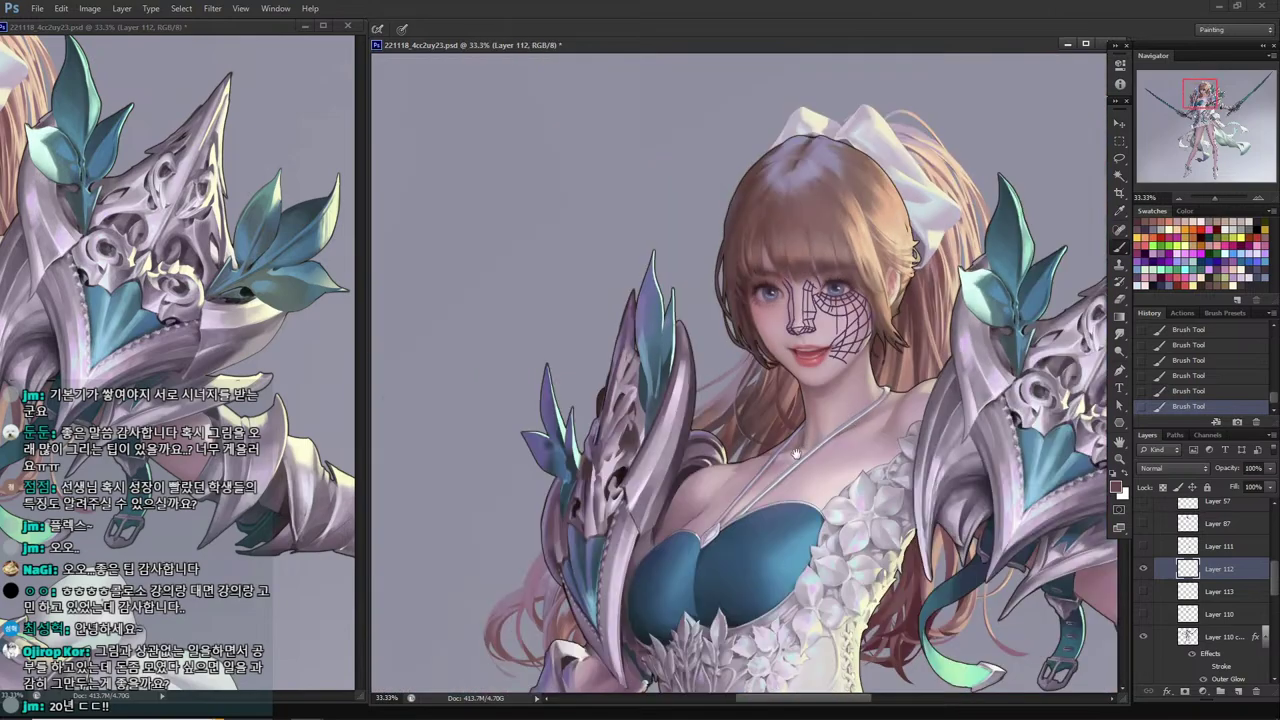
drag(796, 454, 830, 200)
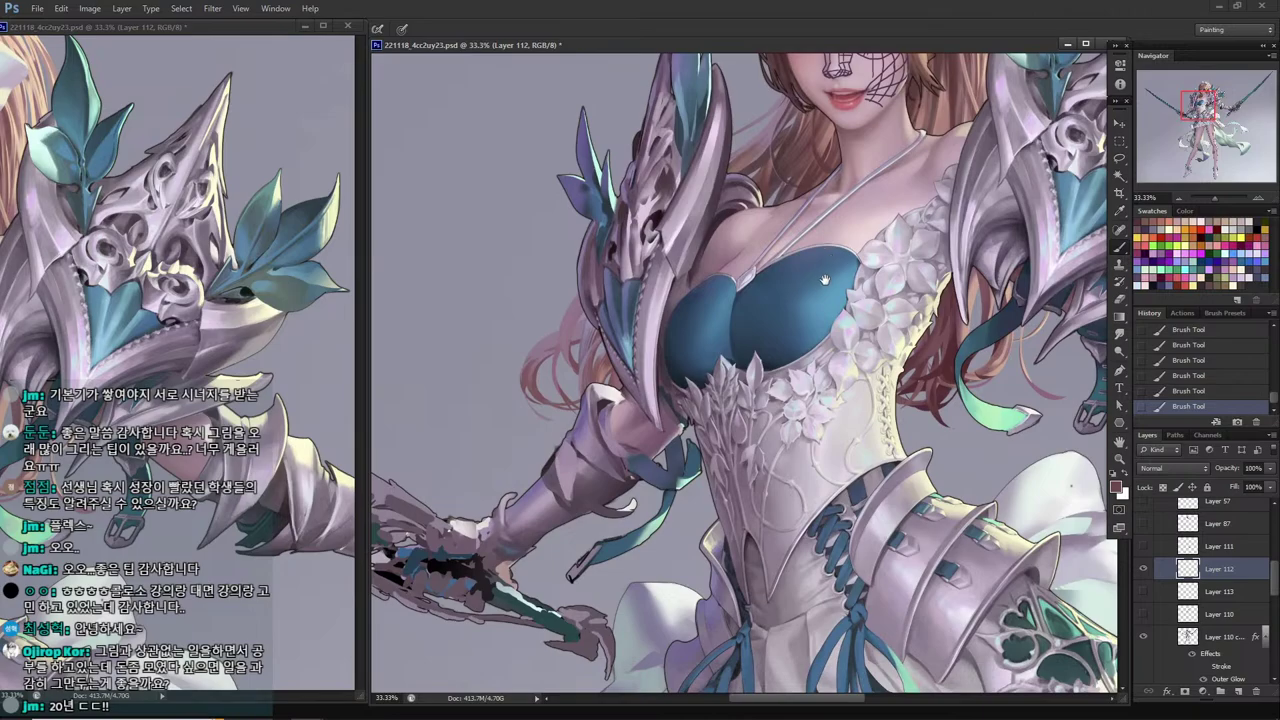
drag(826, 280, 833, 328)
click(1143, 568)
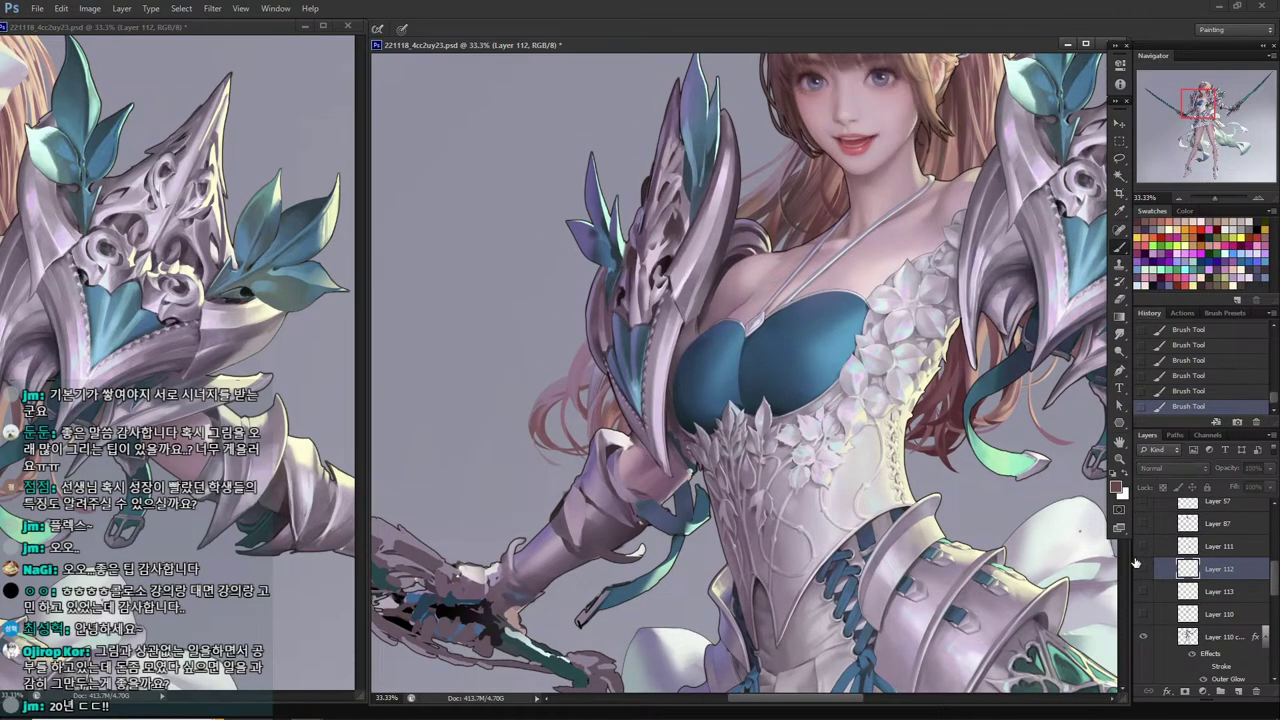
scroll(928, 428, down, 1)
scroll(928, 428, down, 1)
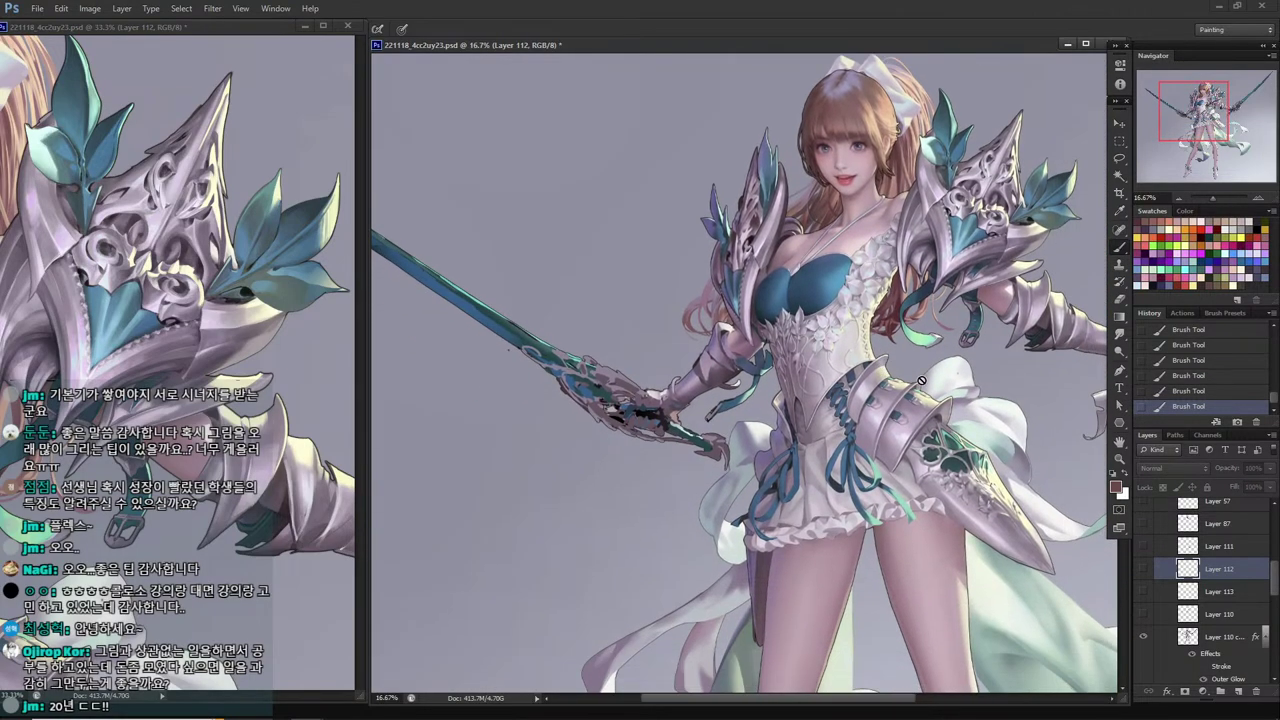
key(ctrl+s)
Reduce the second view of the document to 12.5% with the whole costume in frame, and return to the main view.
click(208, 362)
alt+click(248, 362)
alt+click(248, 362)
alt+click(248, 365)
drag(172, 482, 242, 311)
click(712, 360)
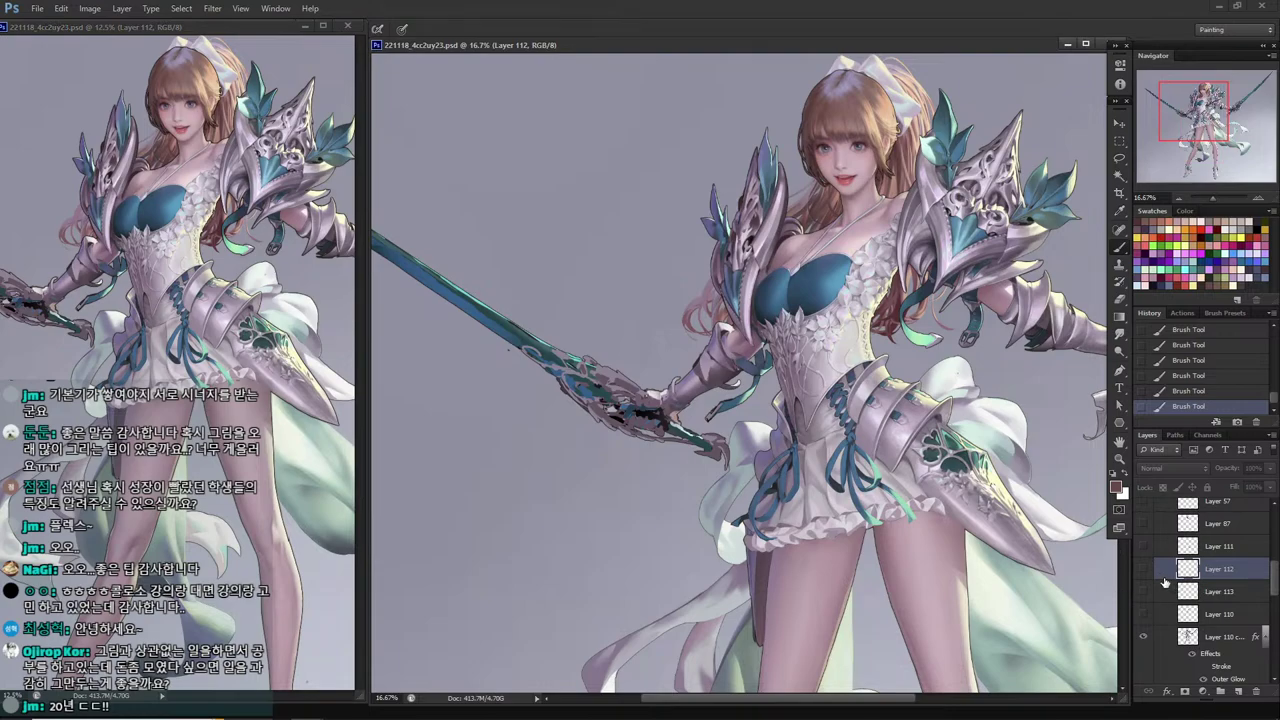
Delete the demonstration layers Layer 112, Layer 113 and Layer 110, and save the document.
key(Delete)
key(Delete)
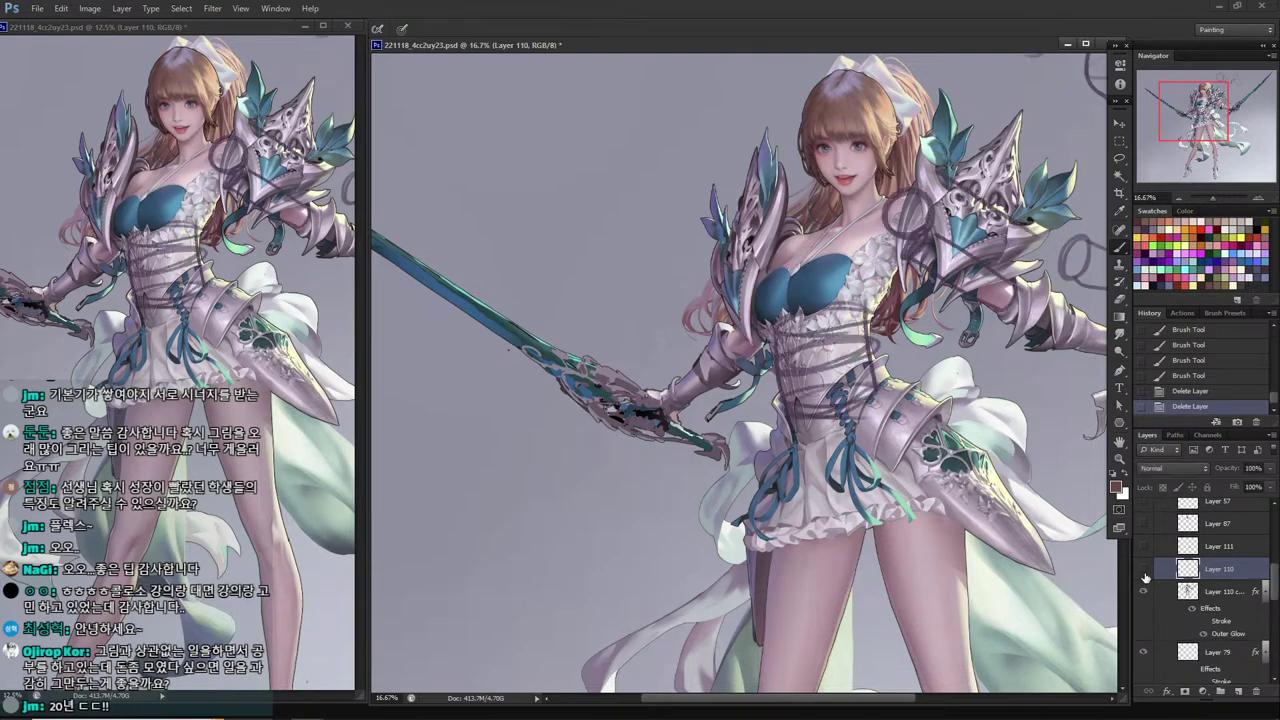
key(Delete)
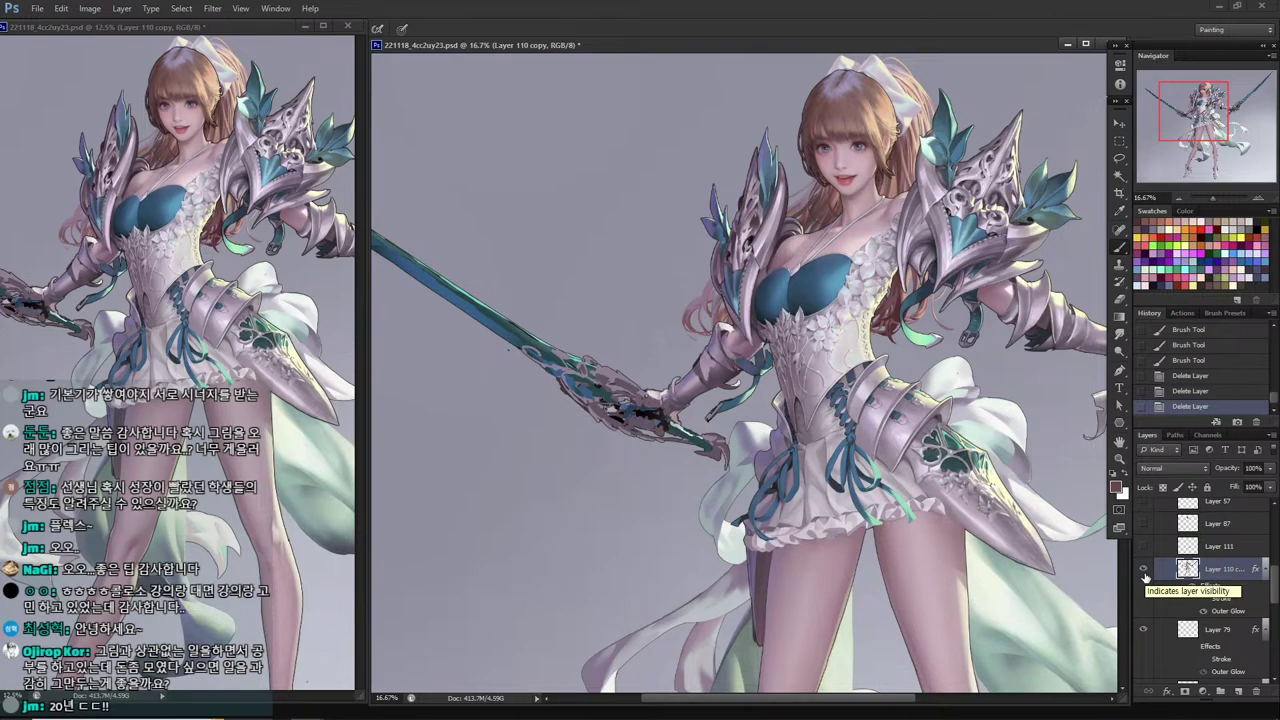
key(ctrl+s)
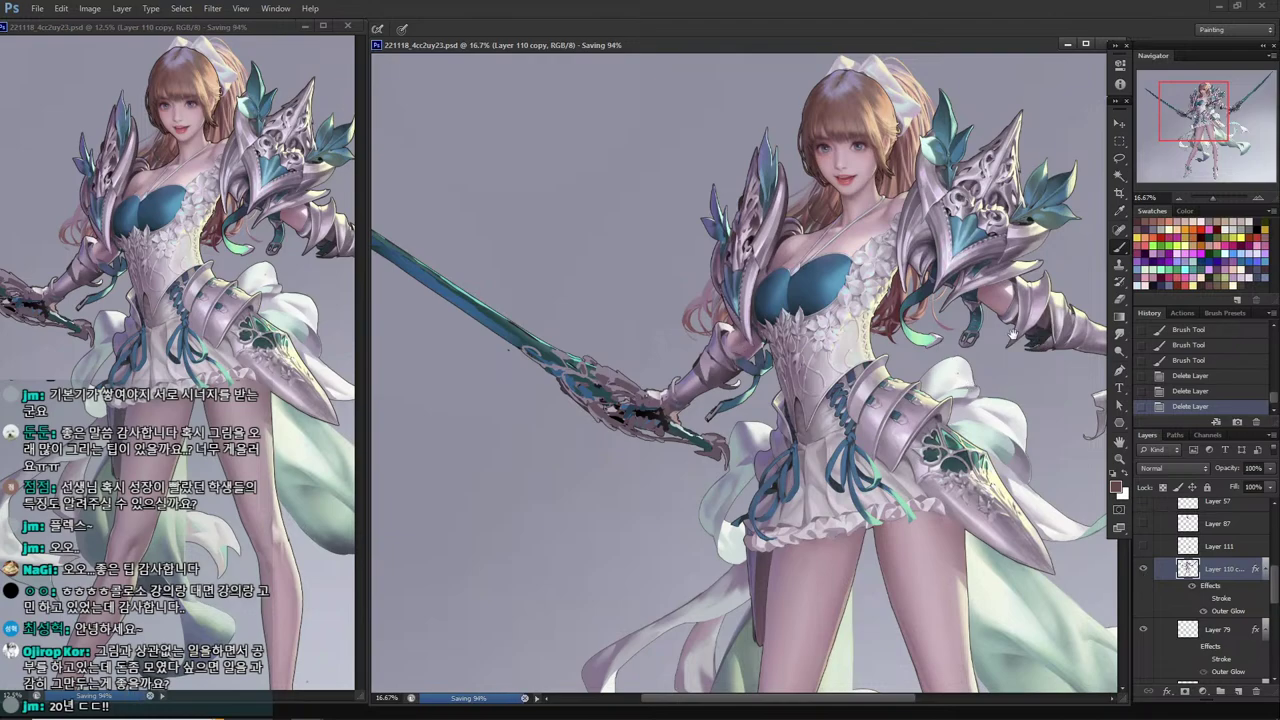
drag(1012, 333, 970, 290)
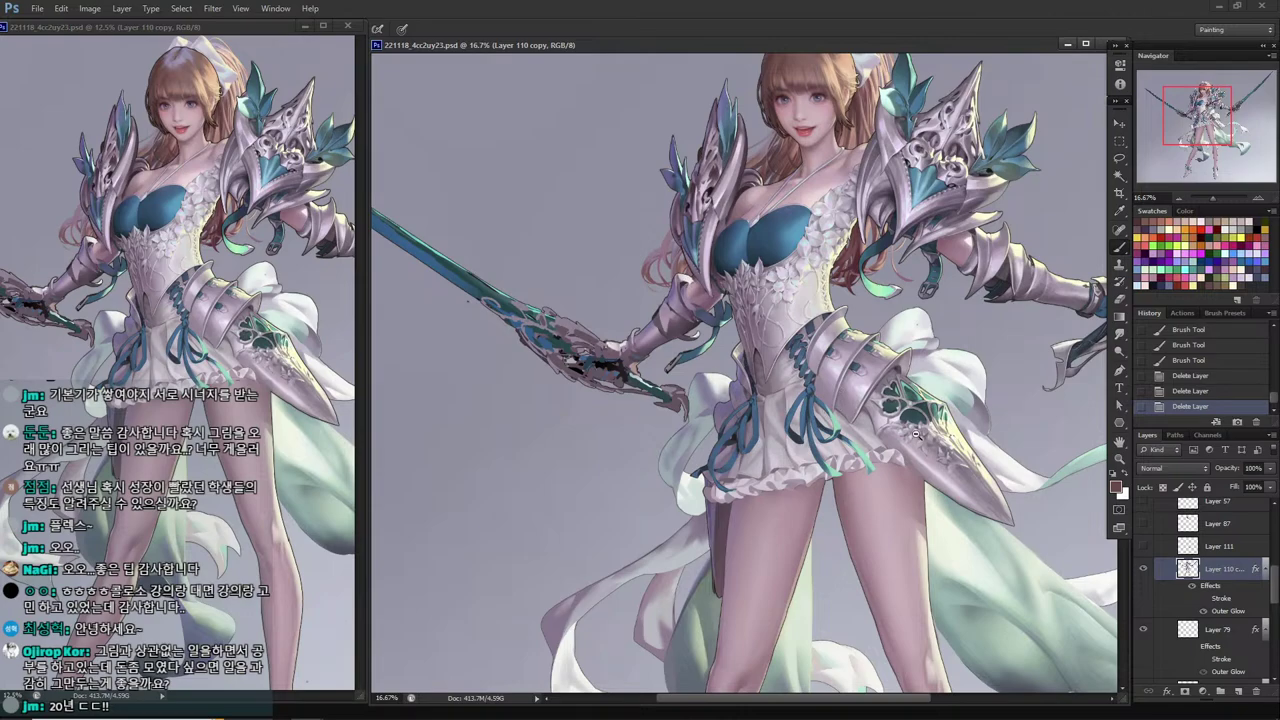
key(ctrl+minus)
drag(943, 489, 955, 439)
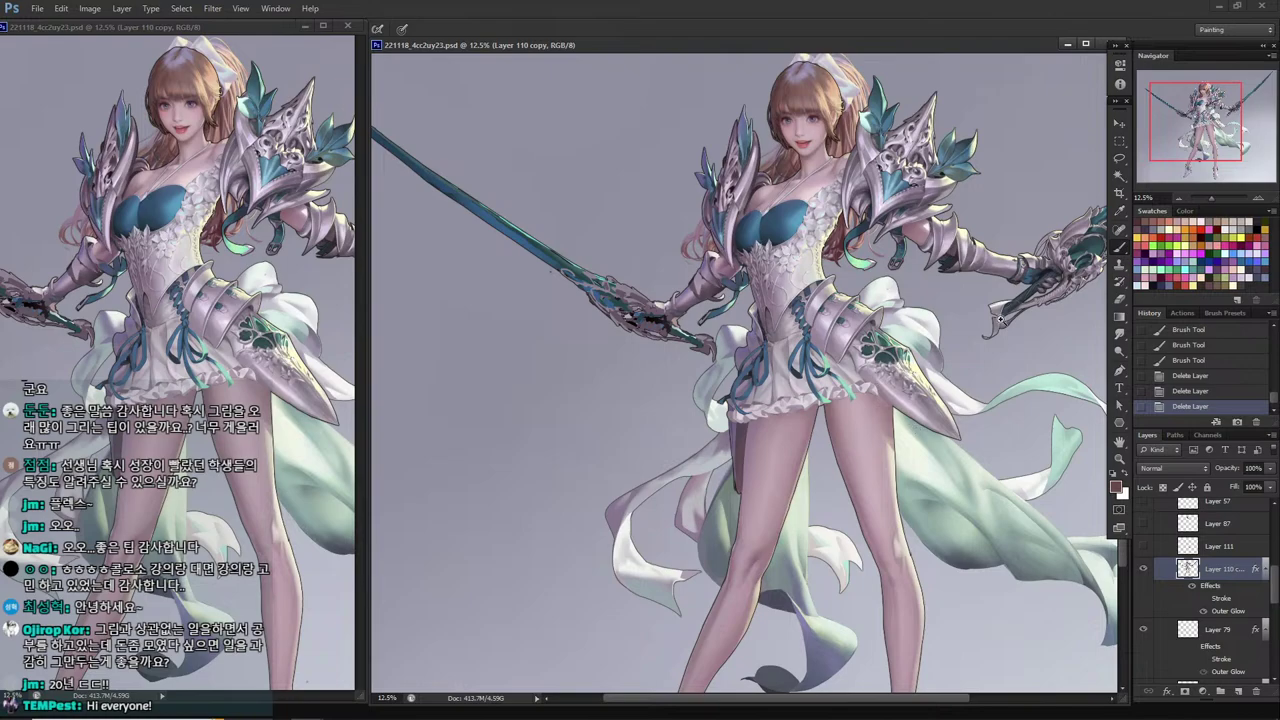
drag(754, 324, 848, 482)
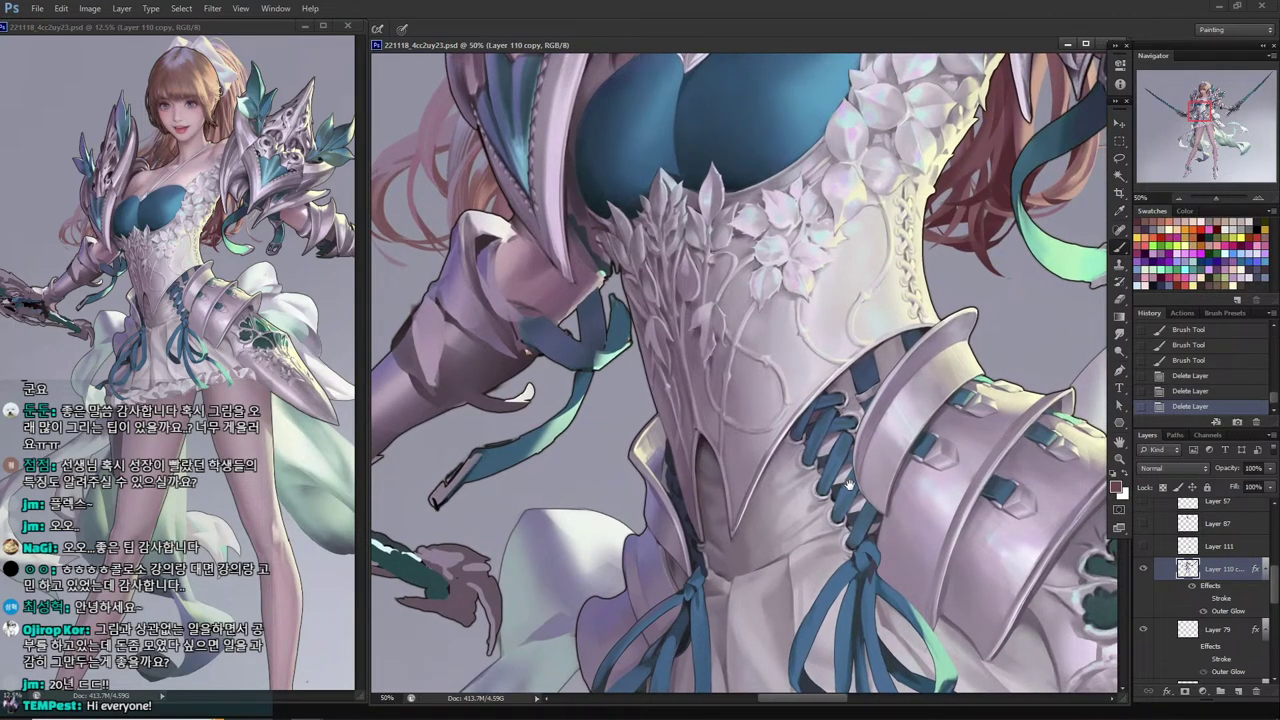
key(i)
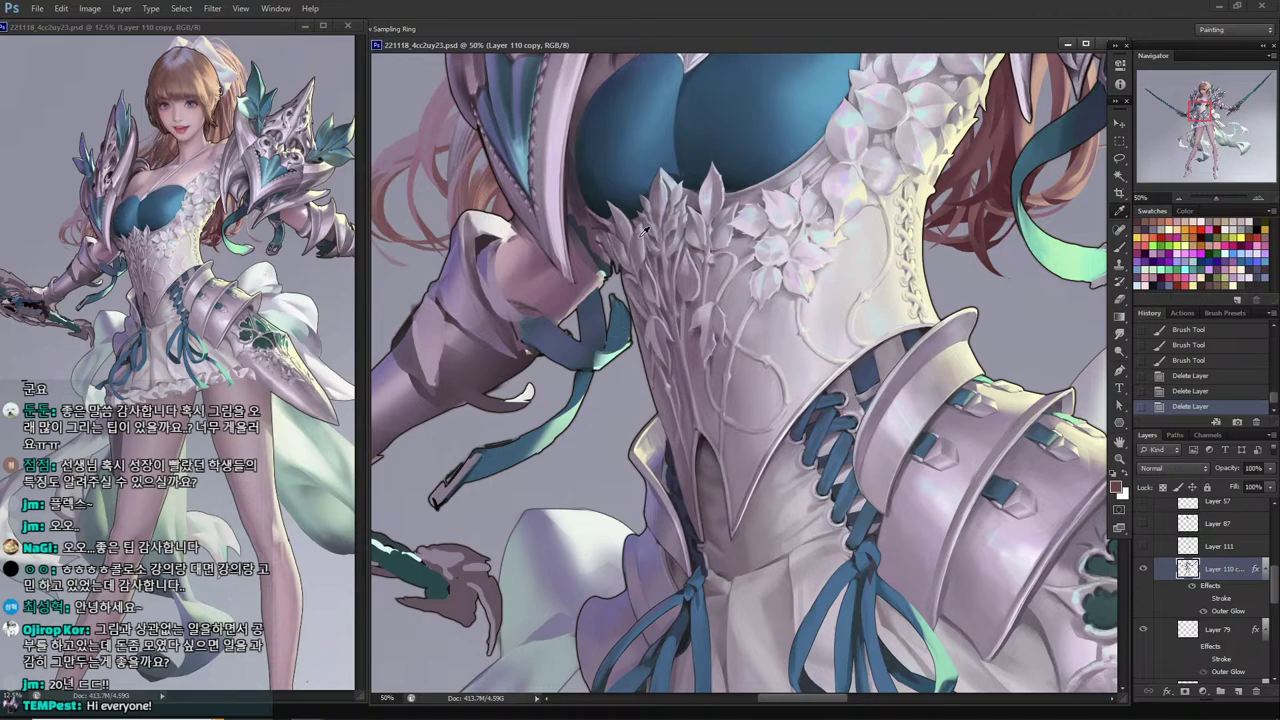
Switch to the Notepad notes and highlight the phrase "분명하게 하기".
mouse_move(384, 712)
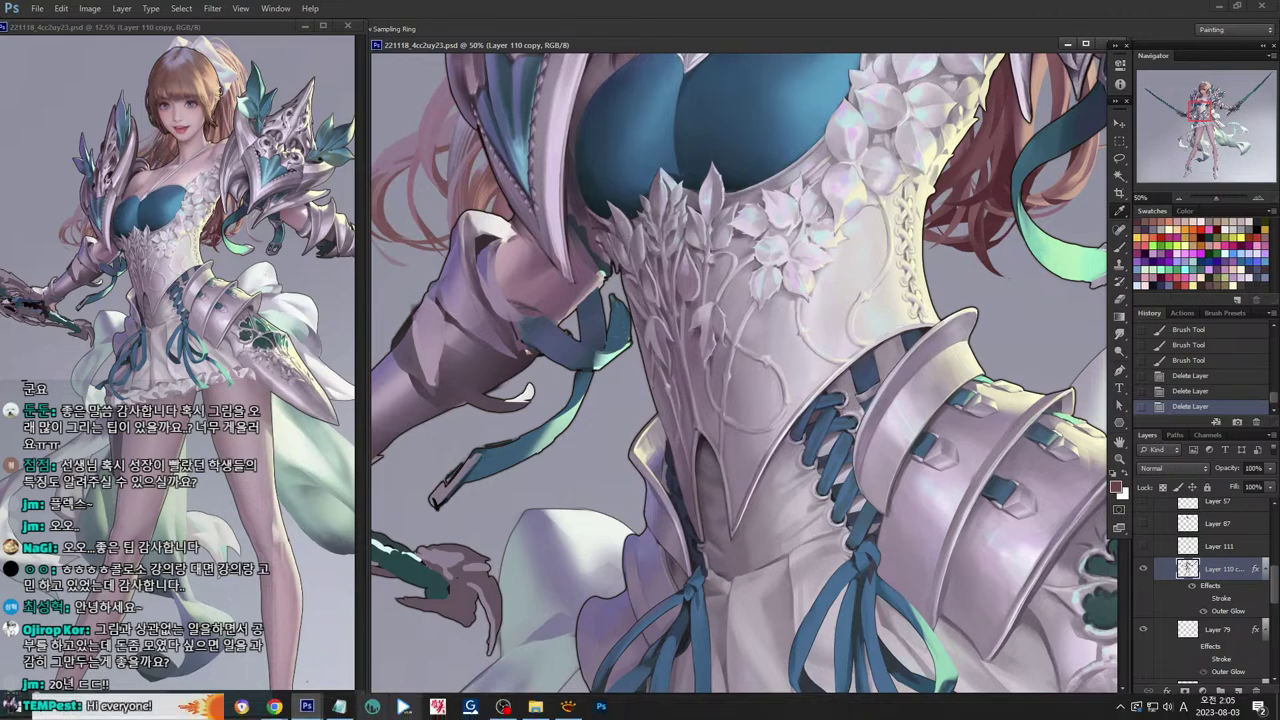
click(275, 708)
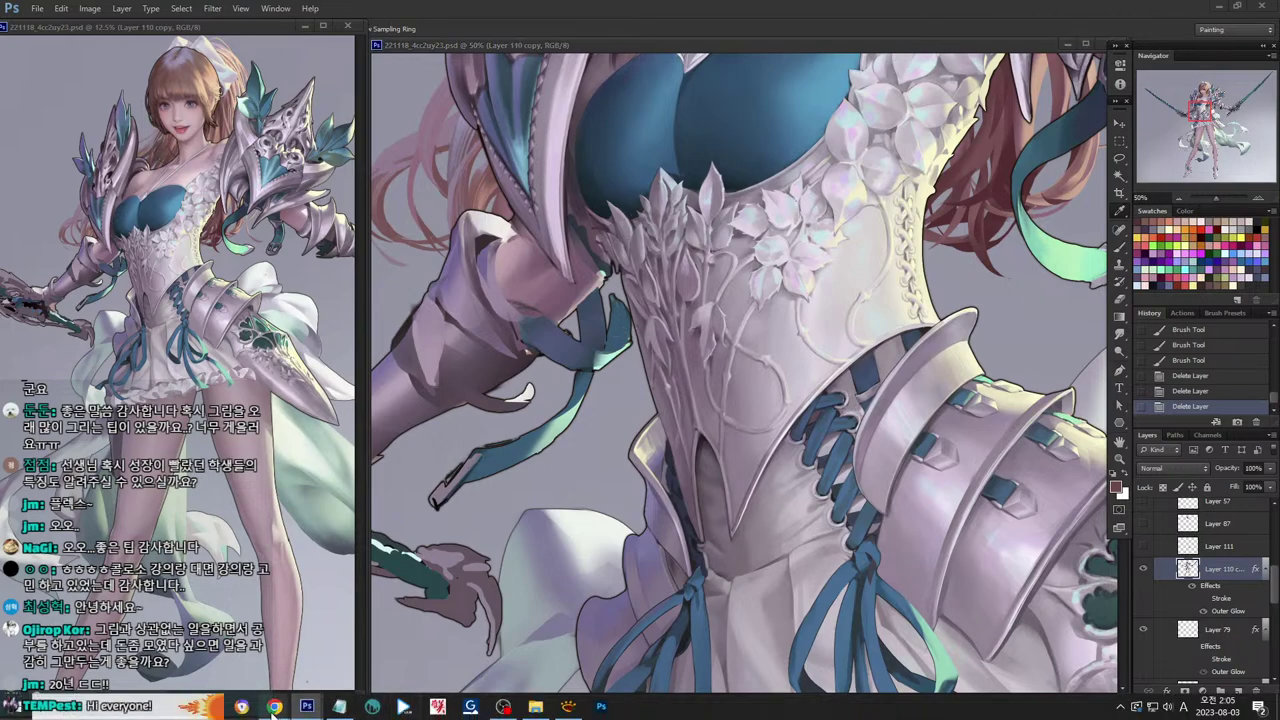
click(354, 662)
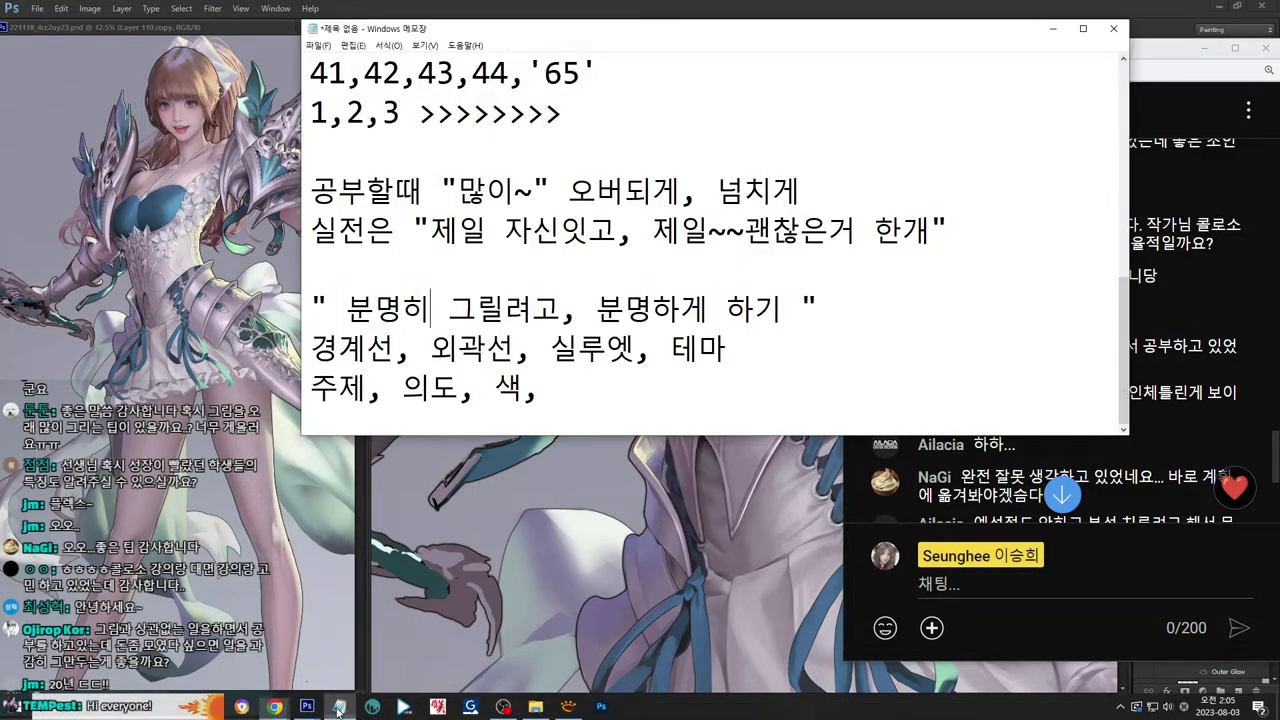
click(340, 710)
drag(556, 387, 802, 310)
click(727, 310)
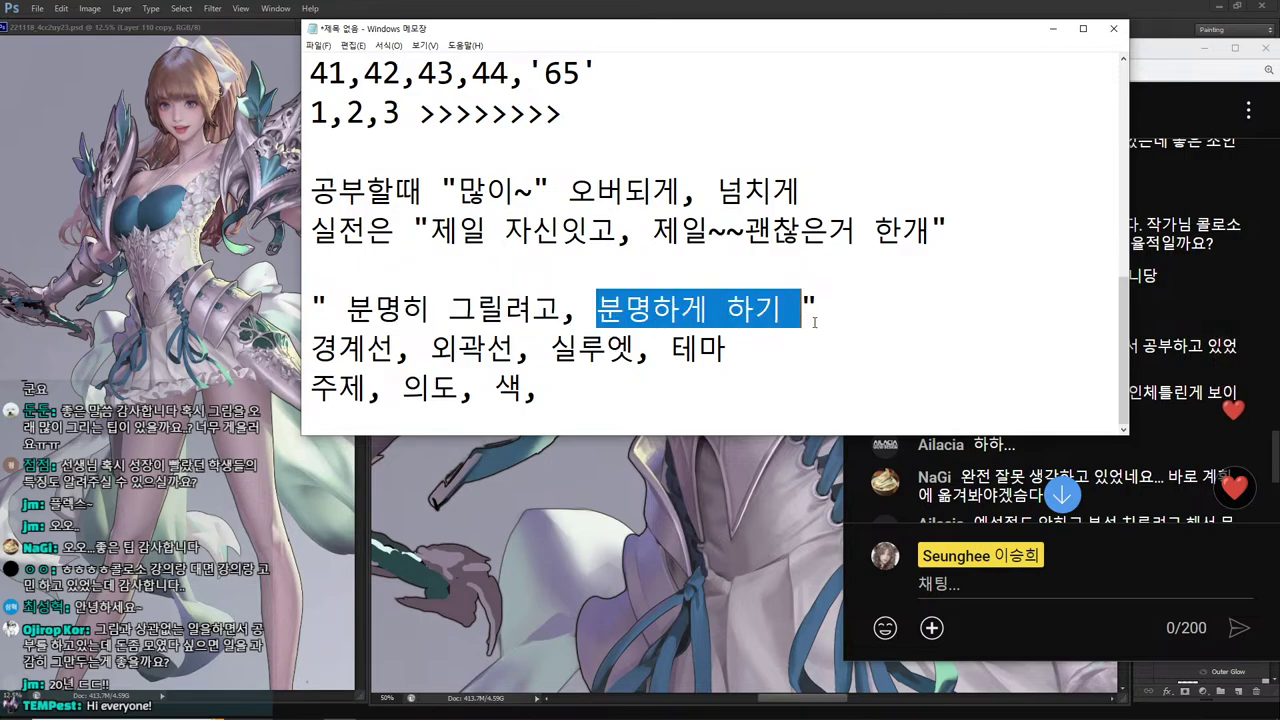
Highlight the word "주제" and the two note lines from "경계선" through "색,".
drag(310, 387, 342, 387)
click(330, 387)
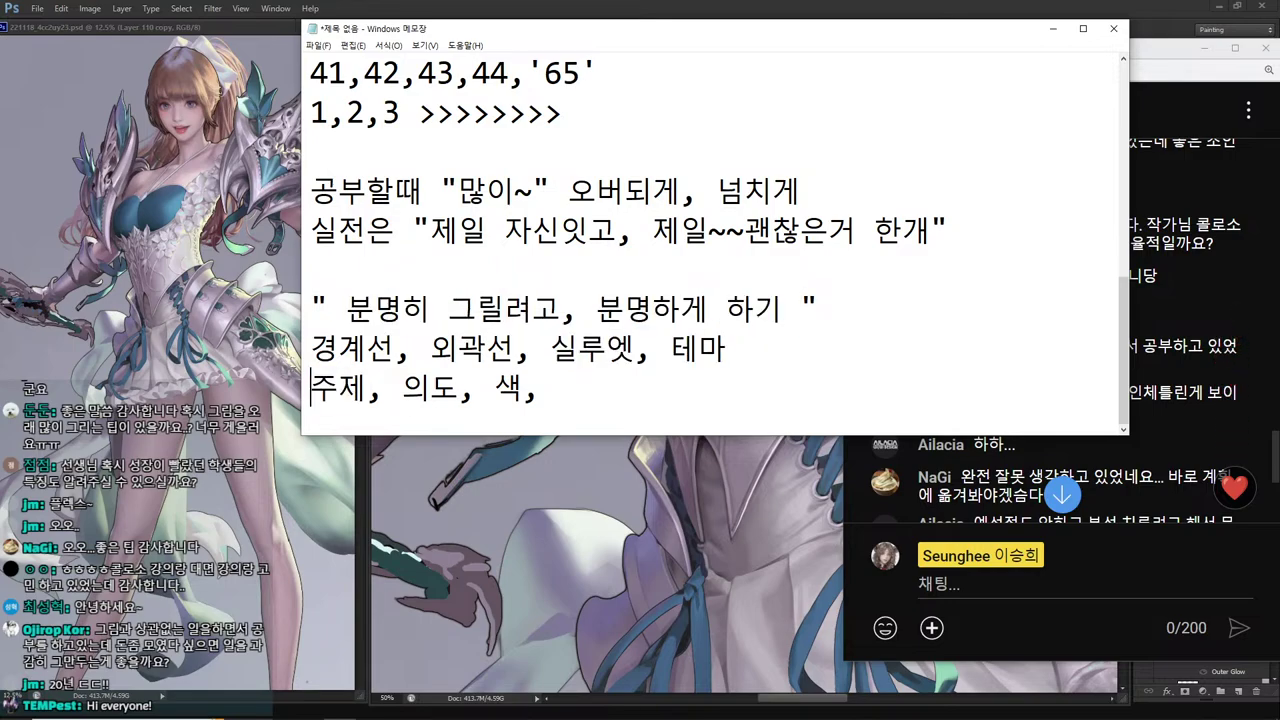
double_click(364, 387)
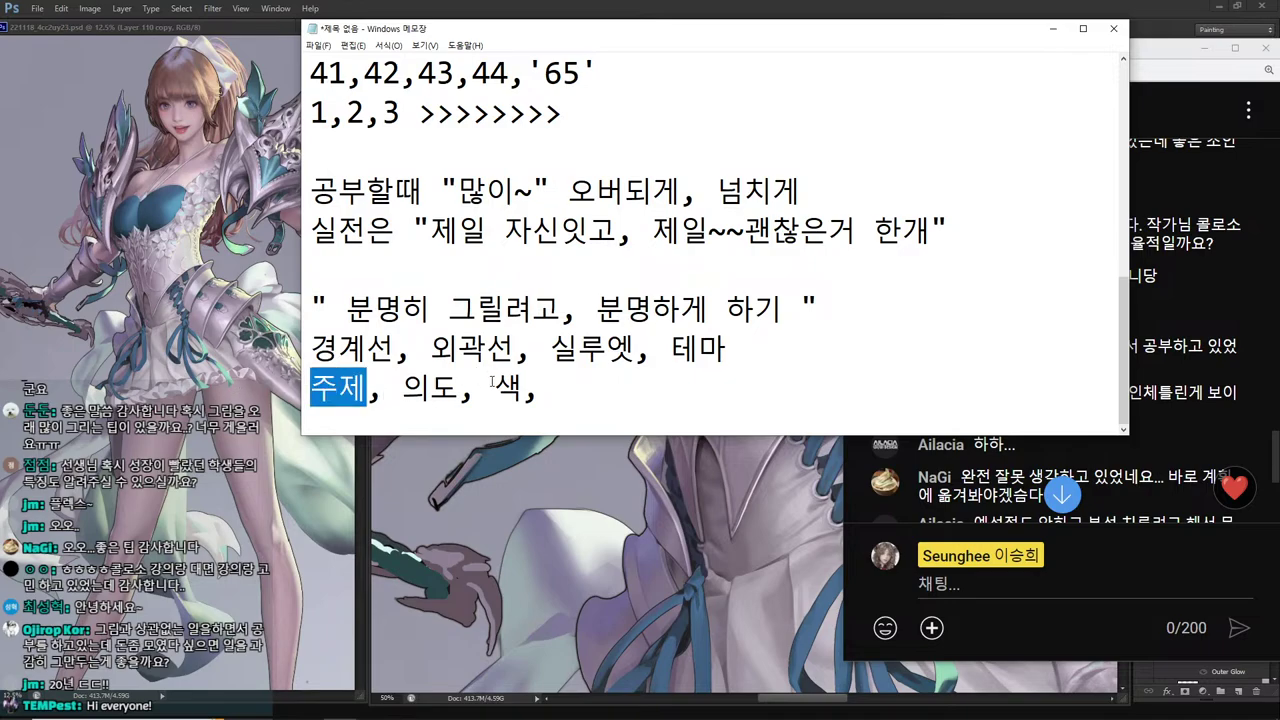
drag(492, 387, 368, 387)
click(540, 387)
drag(562, 390, 310, 348)
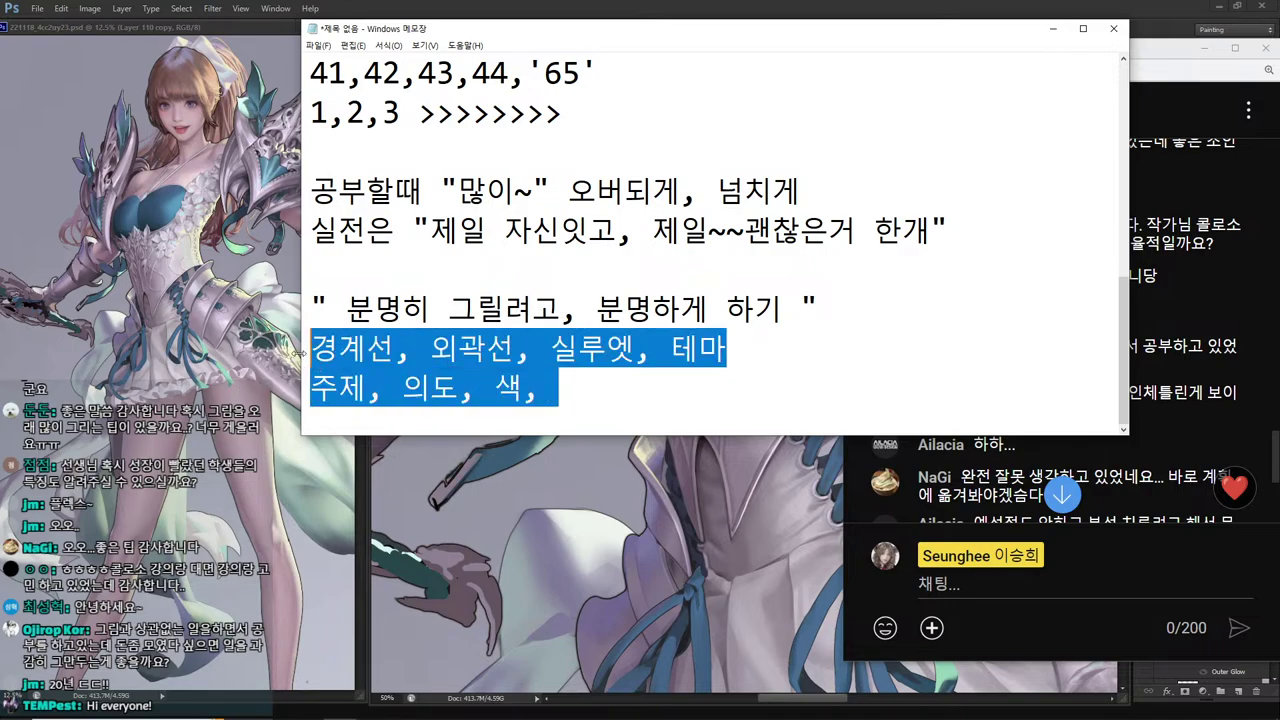
Add the line "패션 디자인 론 >>>" below the existing notes, separated by a blank line.
click(852, 352)
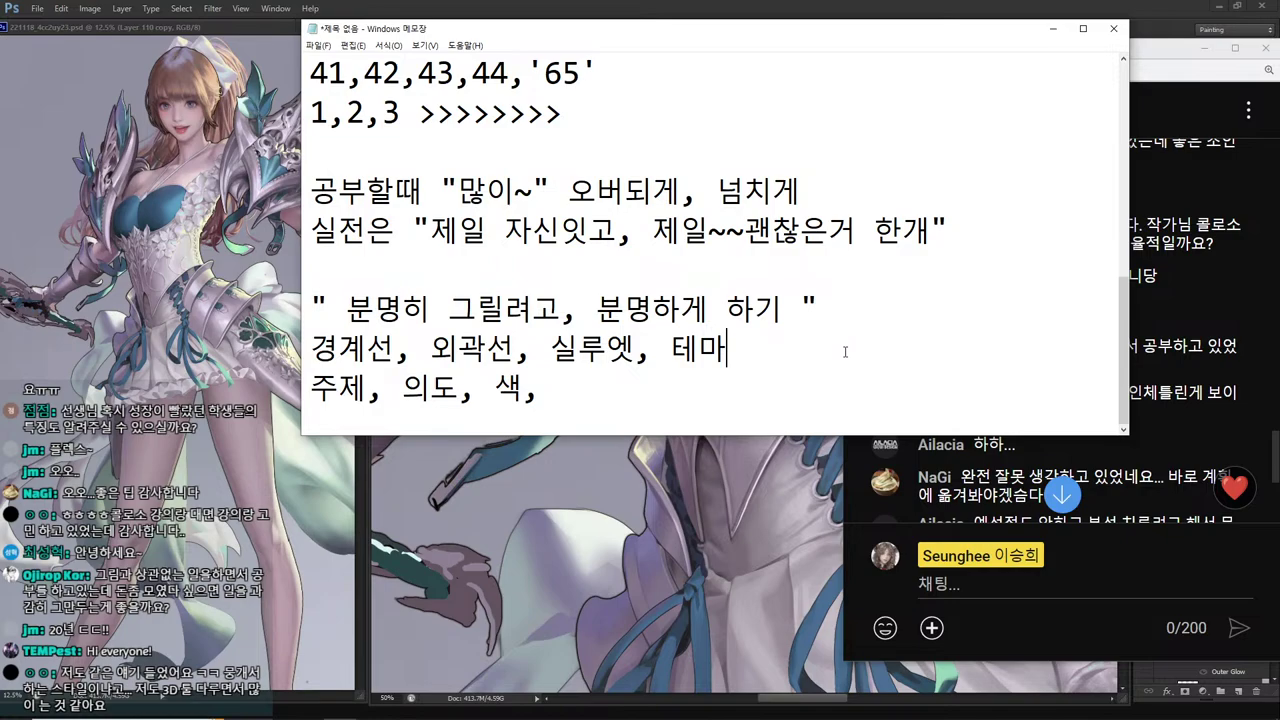
key(Down)
key(Return)
key(Return)
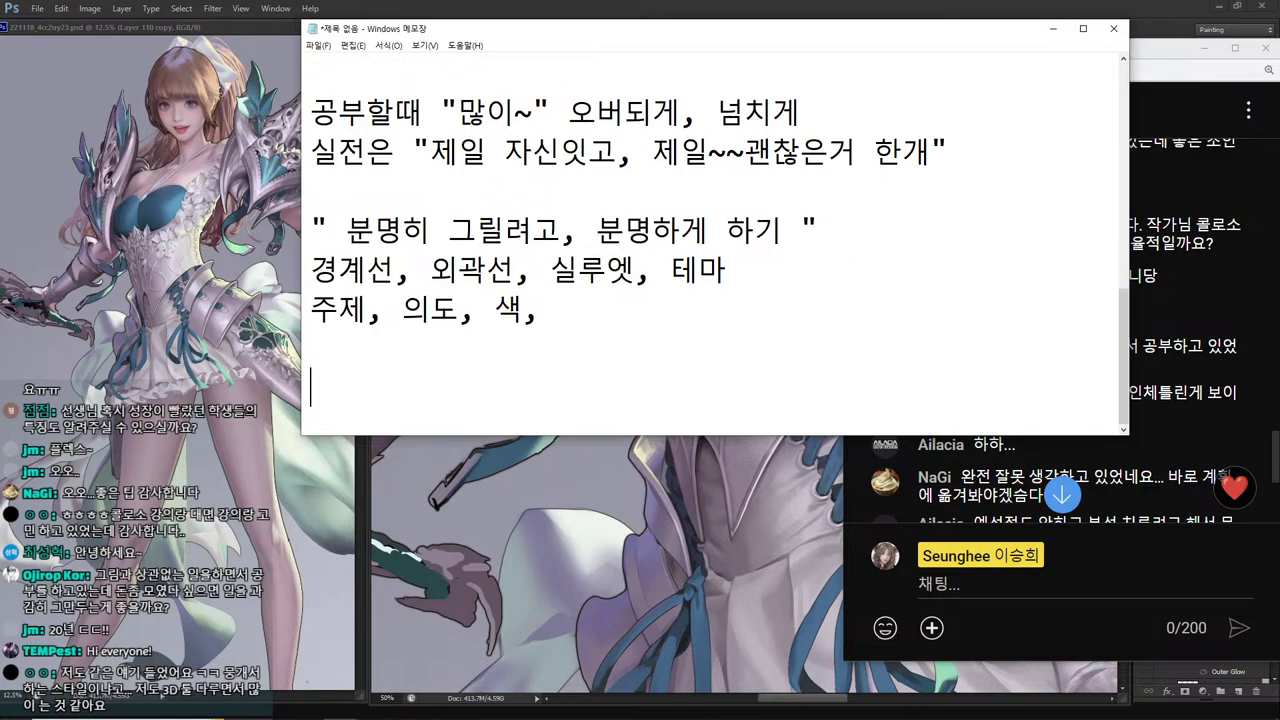
text(패션 디자이)
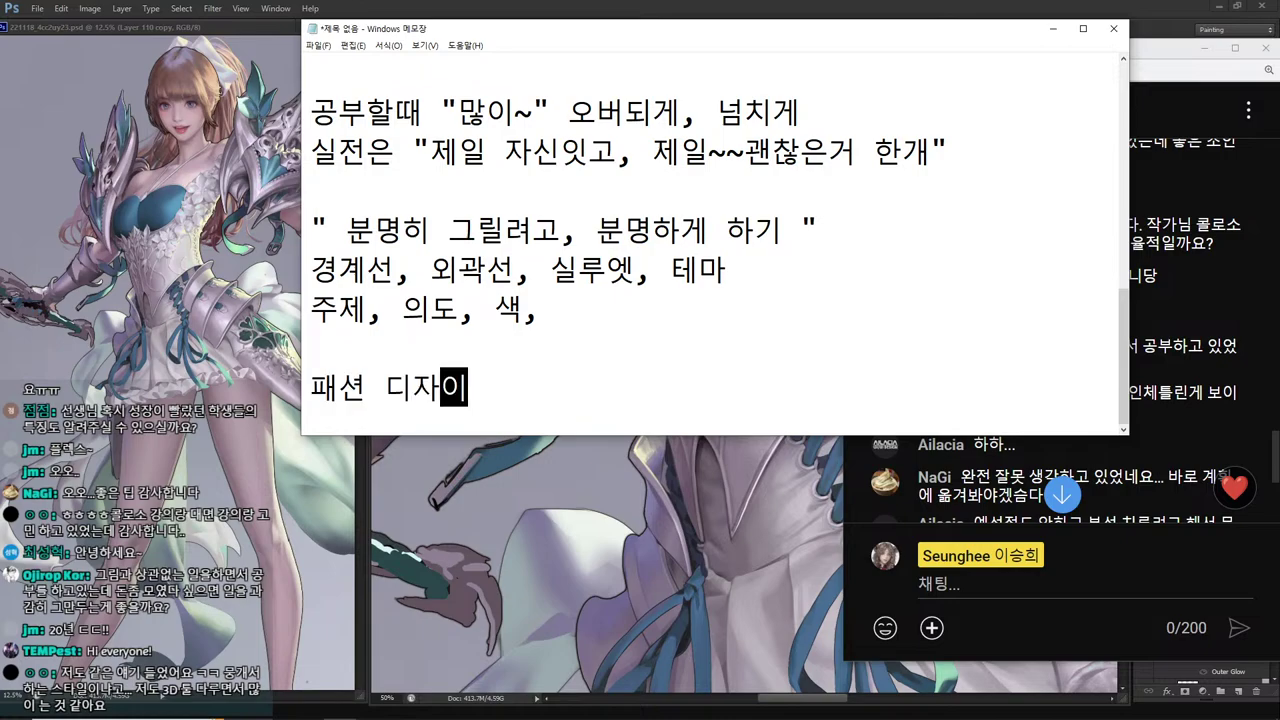
text(ㄴ 론)
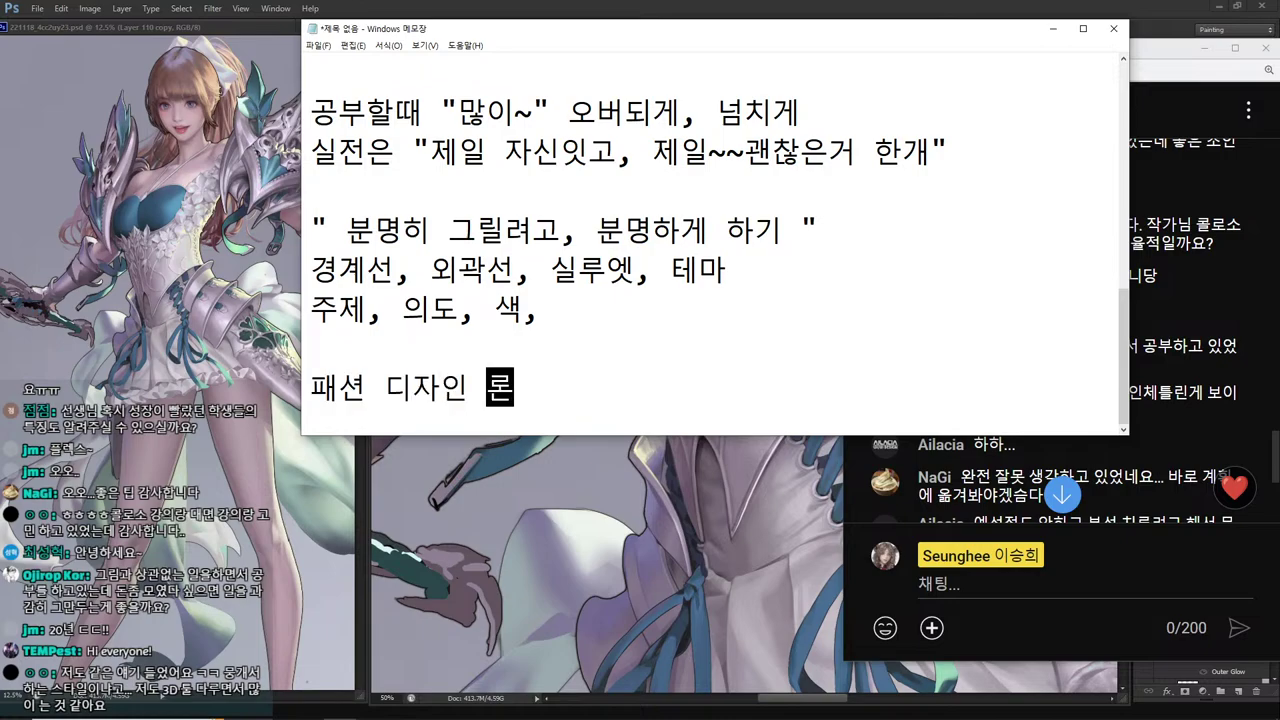
text( >>>)
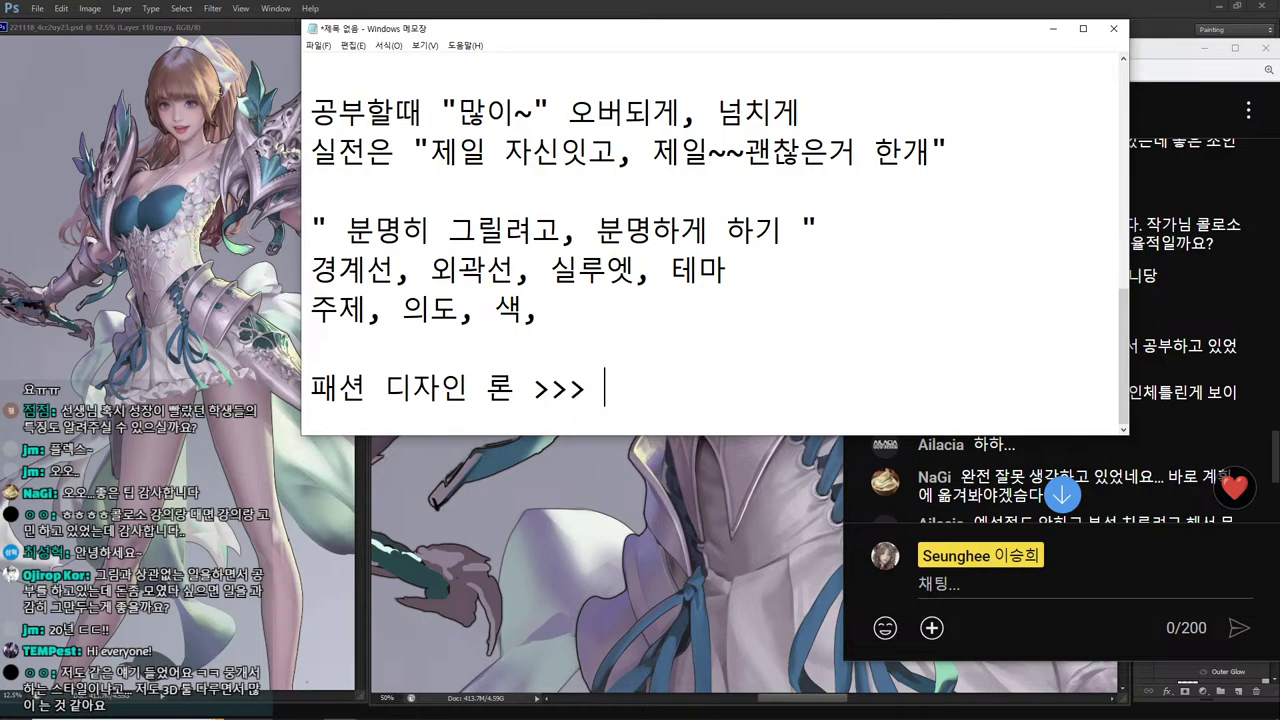
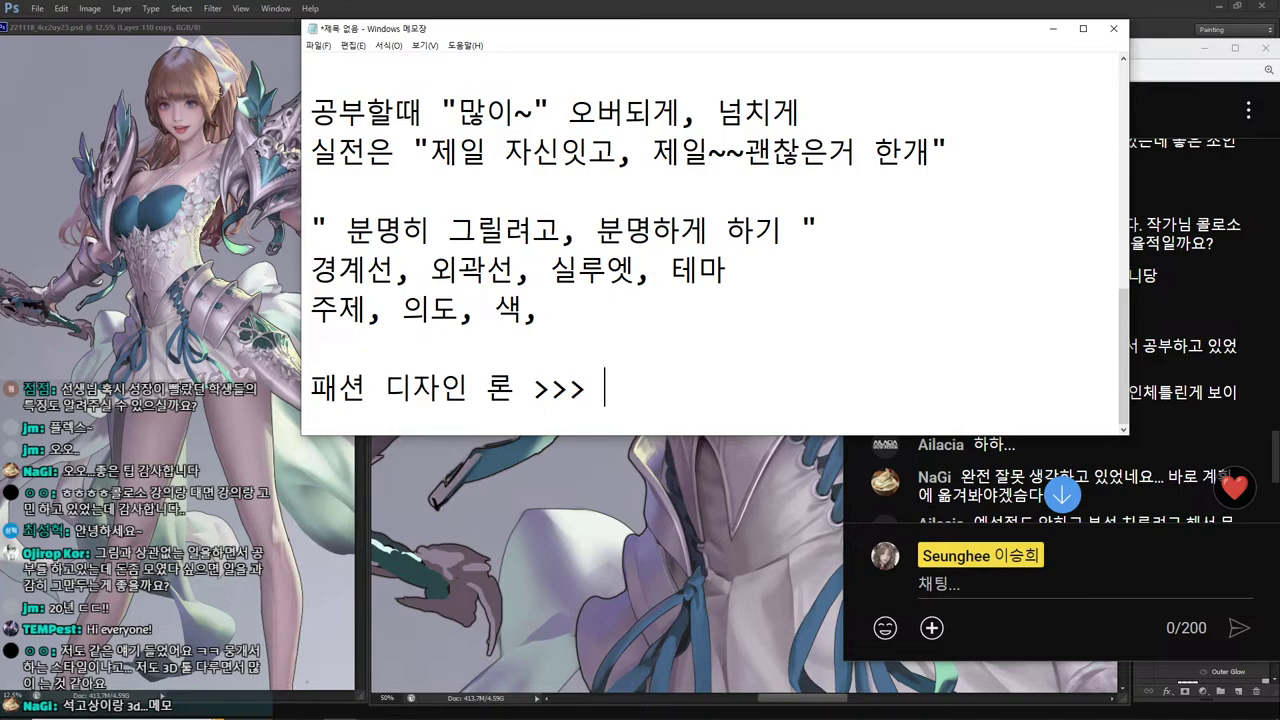
Highlight the note lines from "분명히 그릴려고" through "색,", including the word "실루엣" on its own.
drag(857, 333, 257, 193)
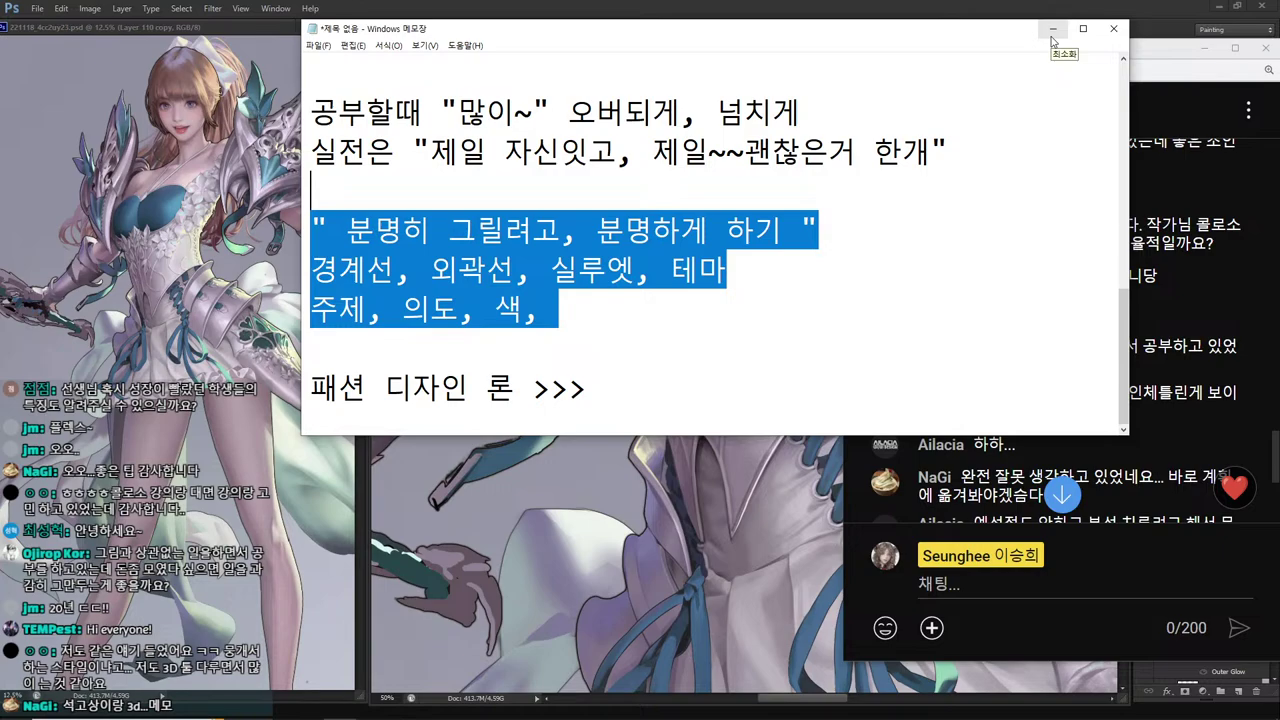
drag(430, 268, 534, 265)
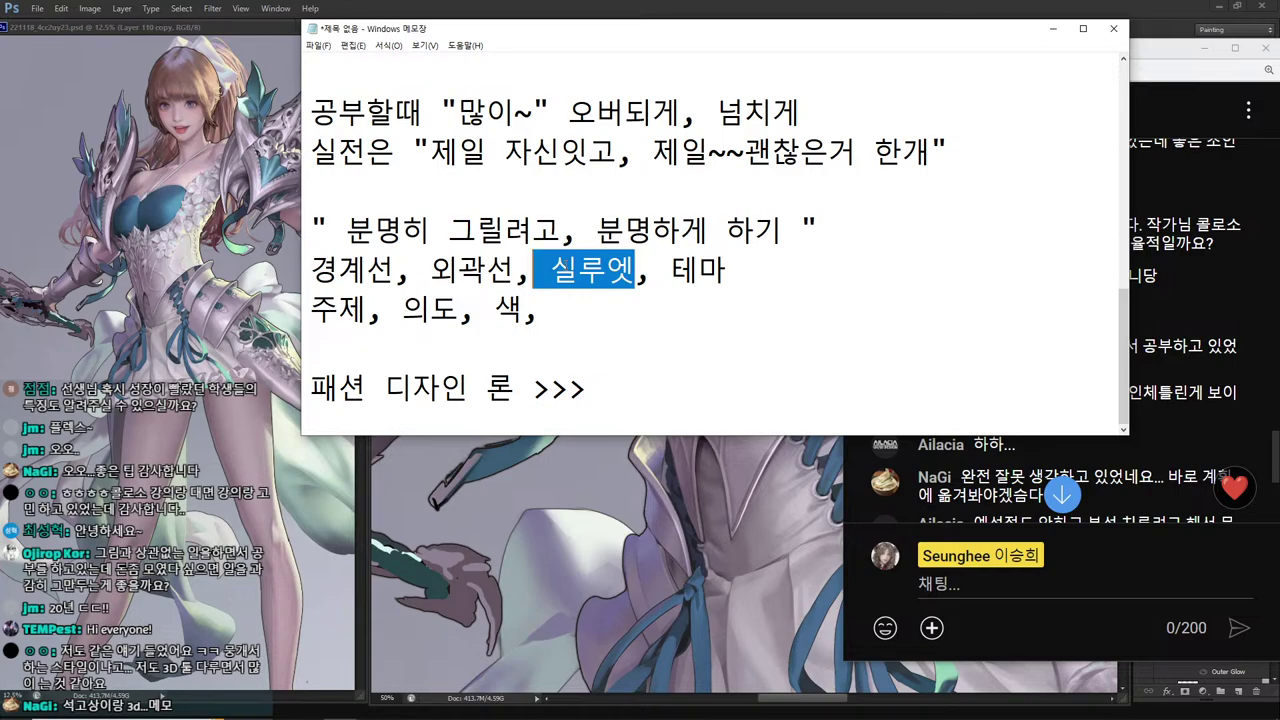
drag(659, 317, 312, 268)
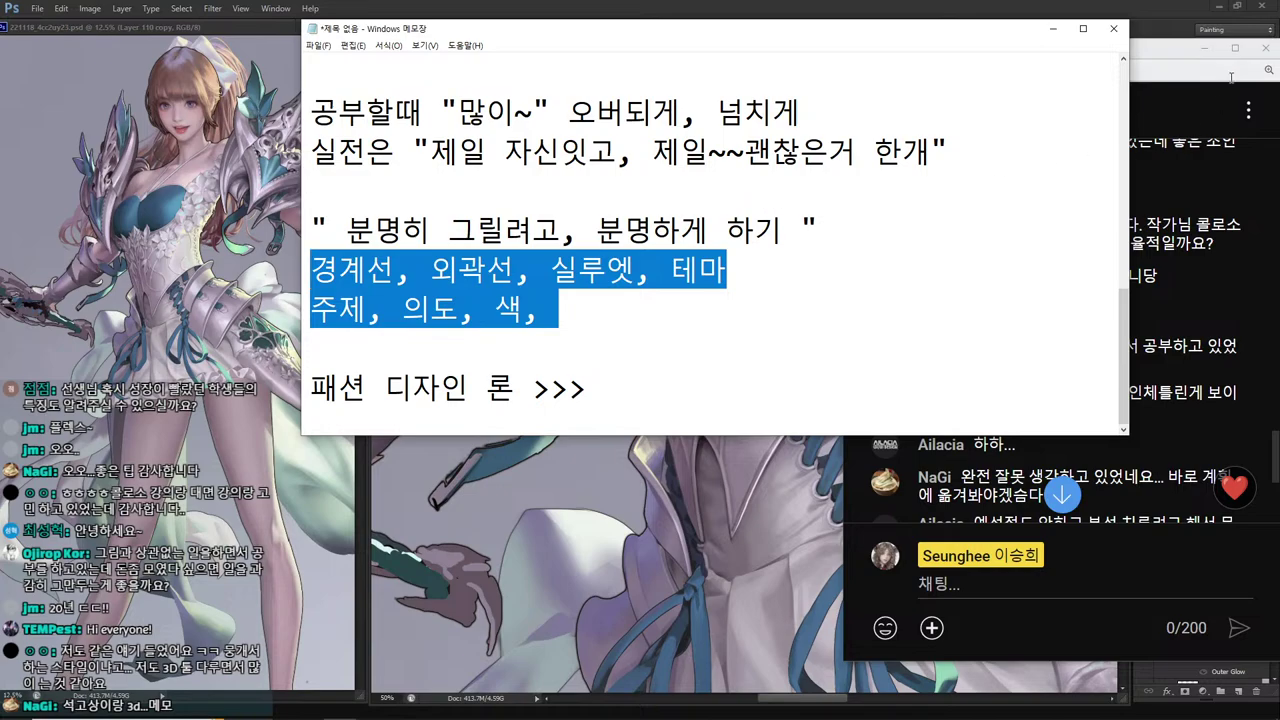
Minimize the notes and read through the viewers' earlier questions in the YouTube live chat window.
click(1053, 27)
click(1085, 69)
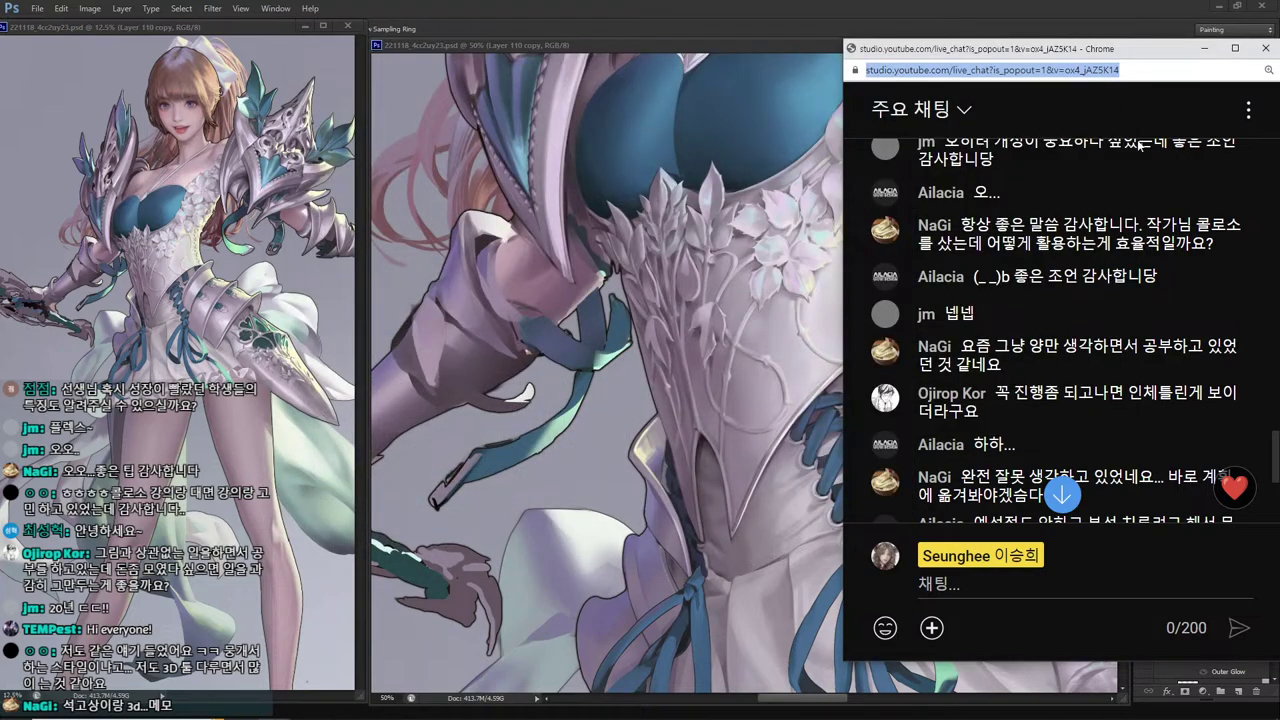
scroll(1133, 188, up, 3)
scroll(1133, 188, down, 3)
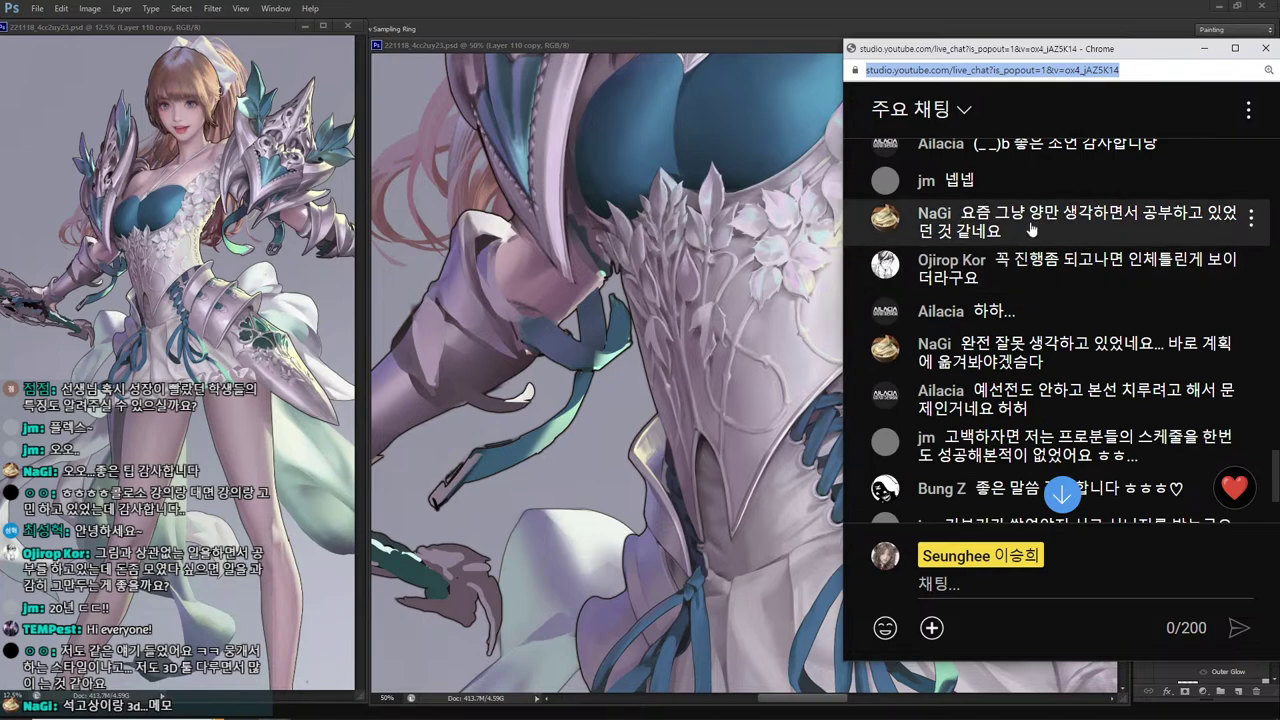
scroll(1080, 257, up, 1)
scroll(1078, 250, down, 5)
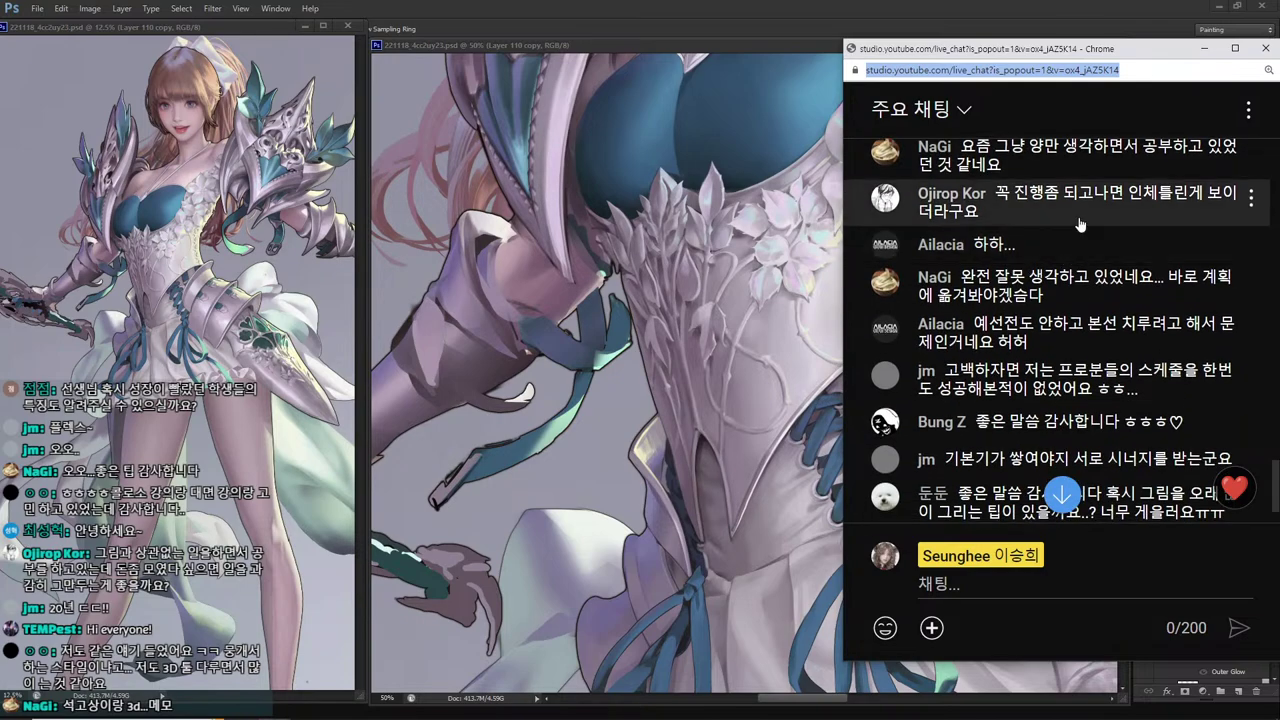
scroll(1075, 225, up, 10)
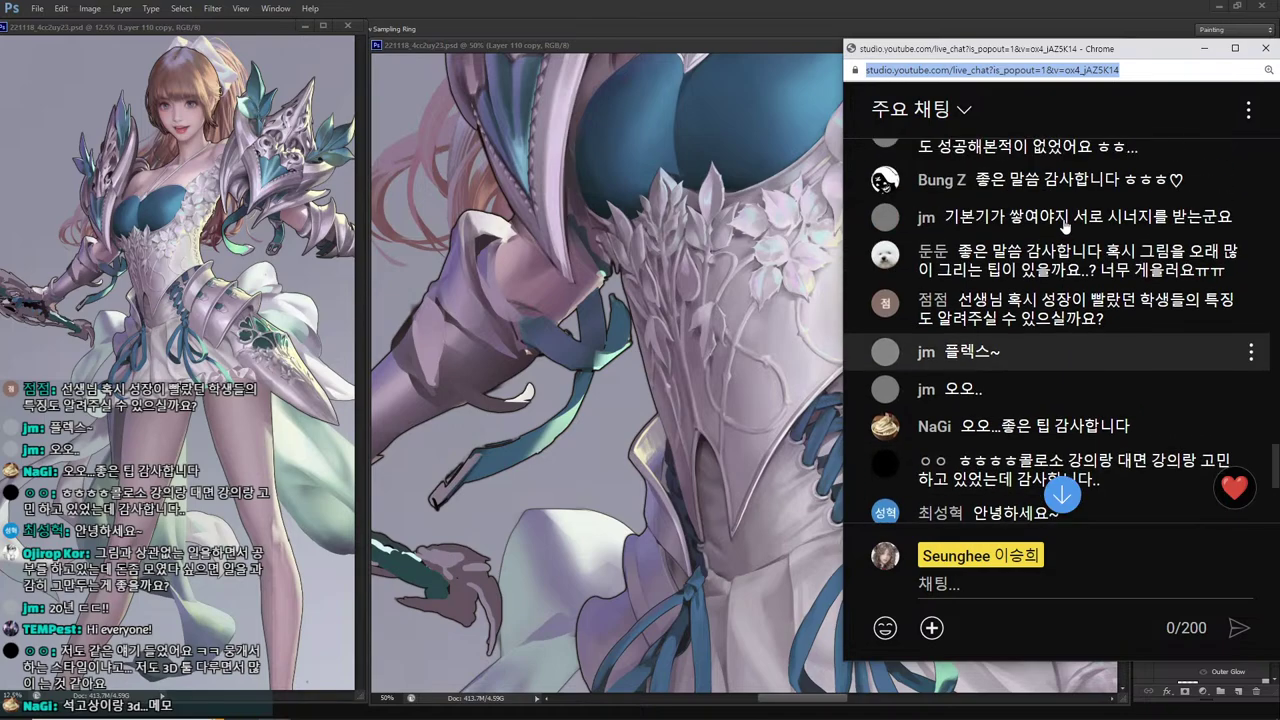
scroll(1092, 240, down, 2)
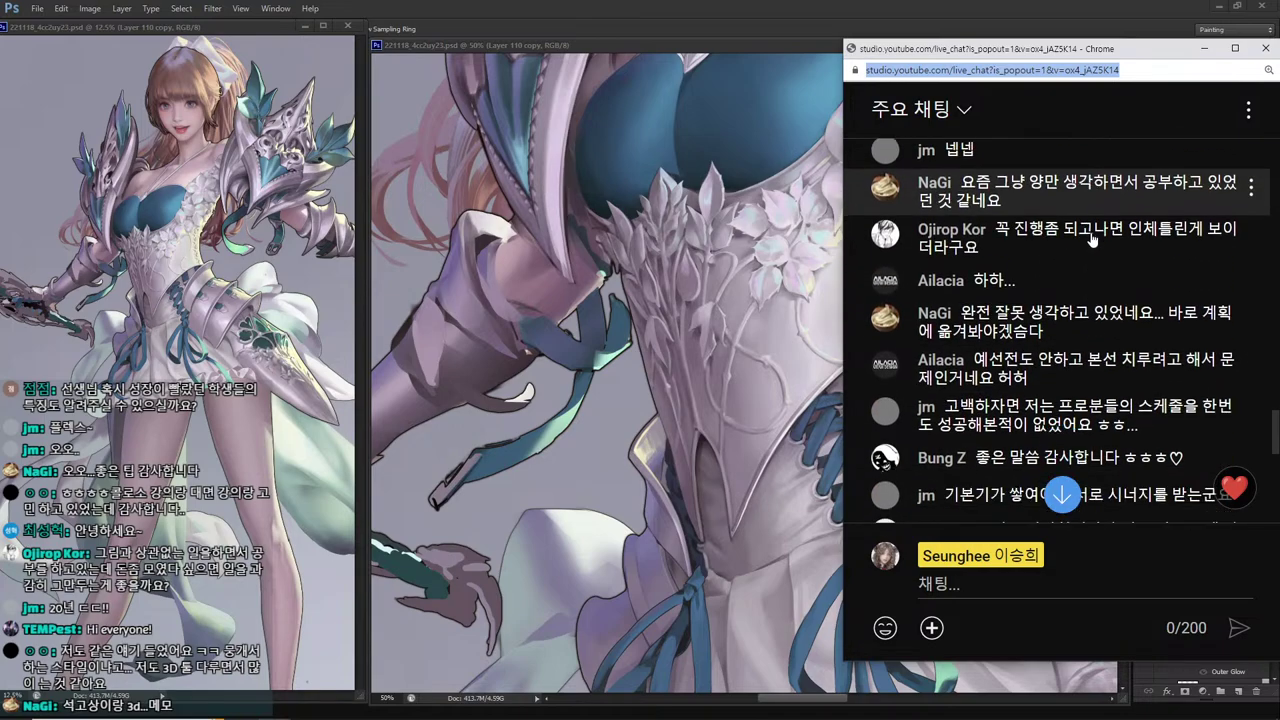
scroll(1100, 252, down, 2)
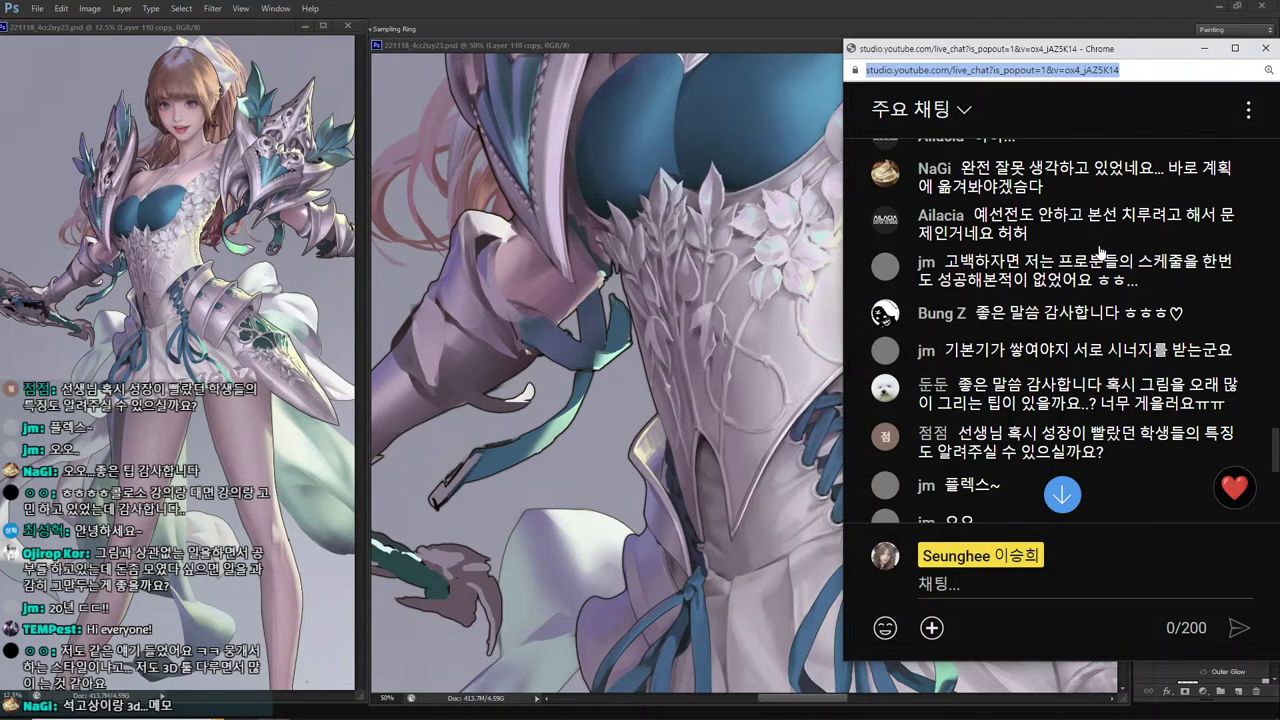
scroll(1100, 252, down, 1)
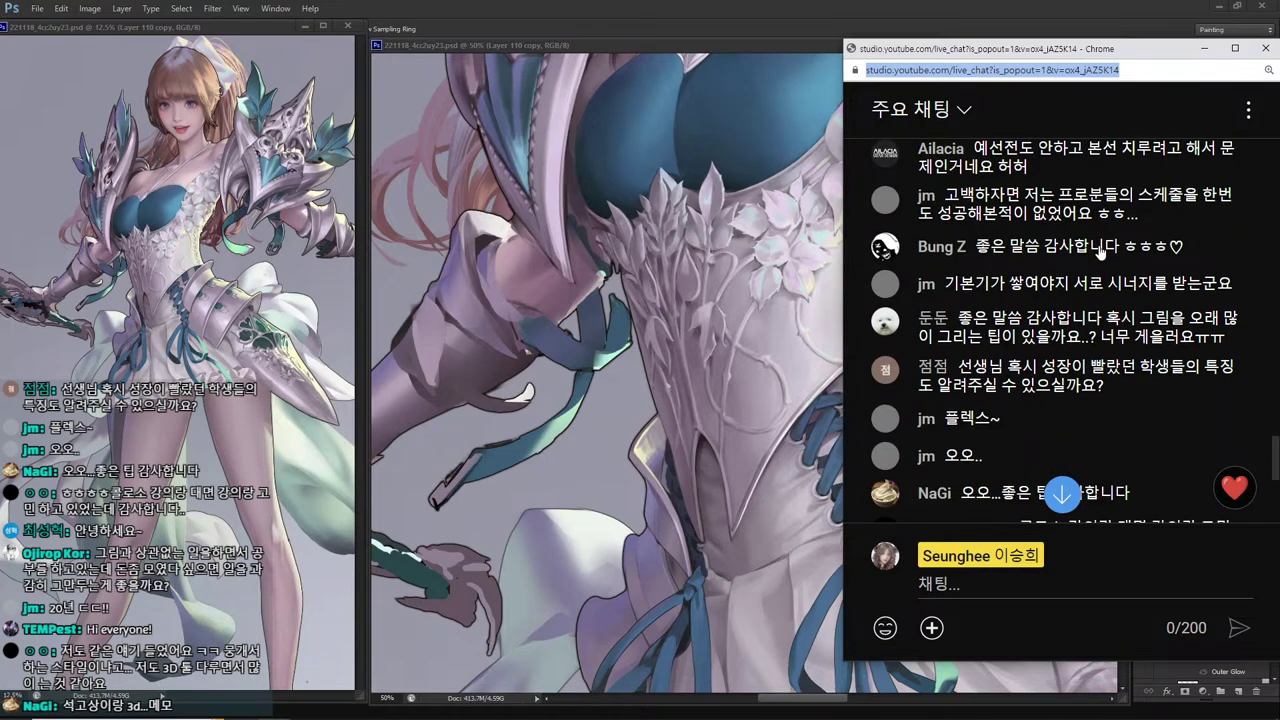
scroll(1100, 250, down, 1)
scroll(1100, 252, down, 1)
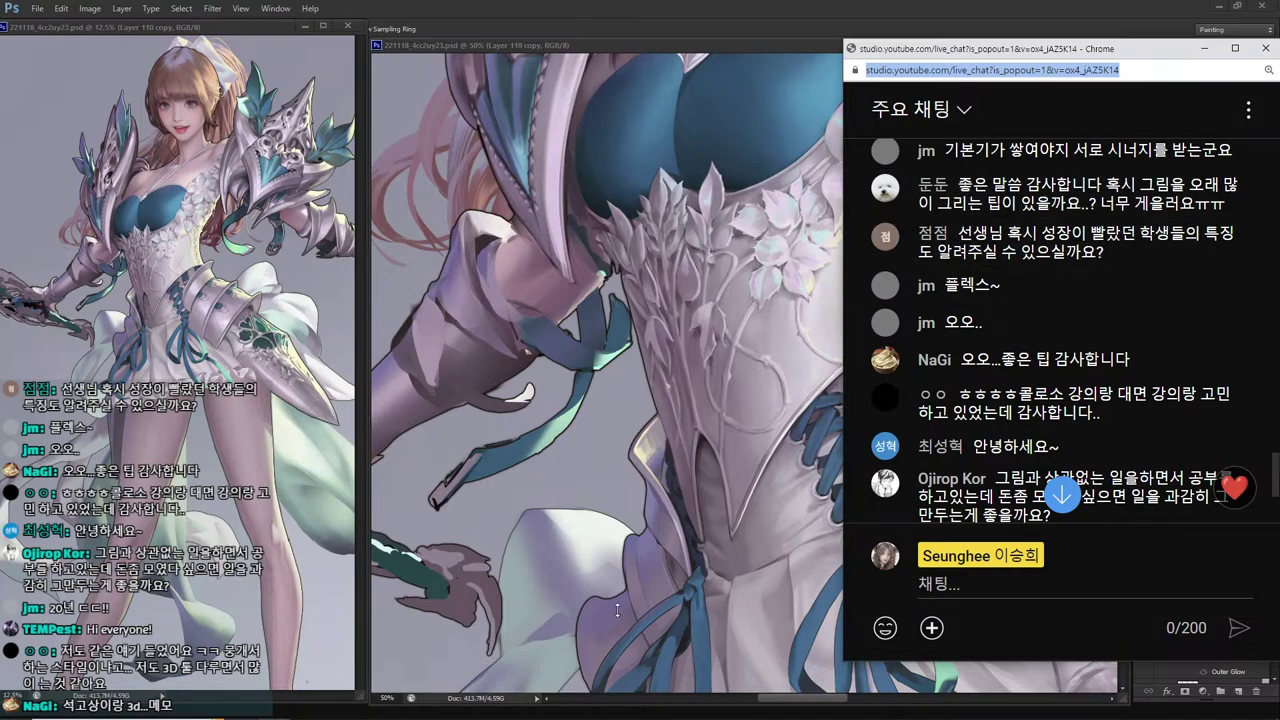
Switch back to the Notepad notes and highlight the lines from "공부할때" through "패션 디자인 론 >>>".
mouse_move(606, 717)
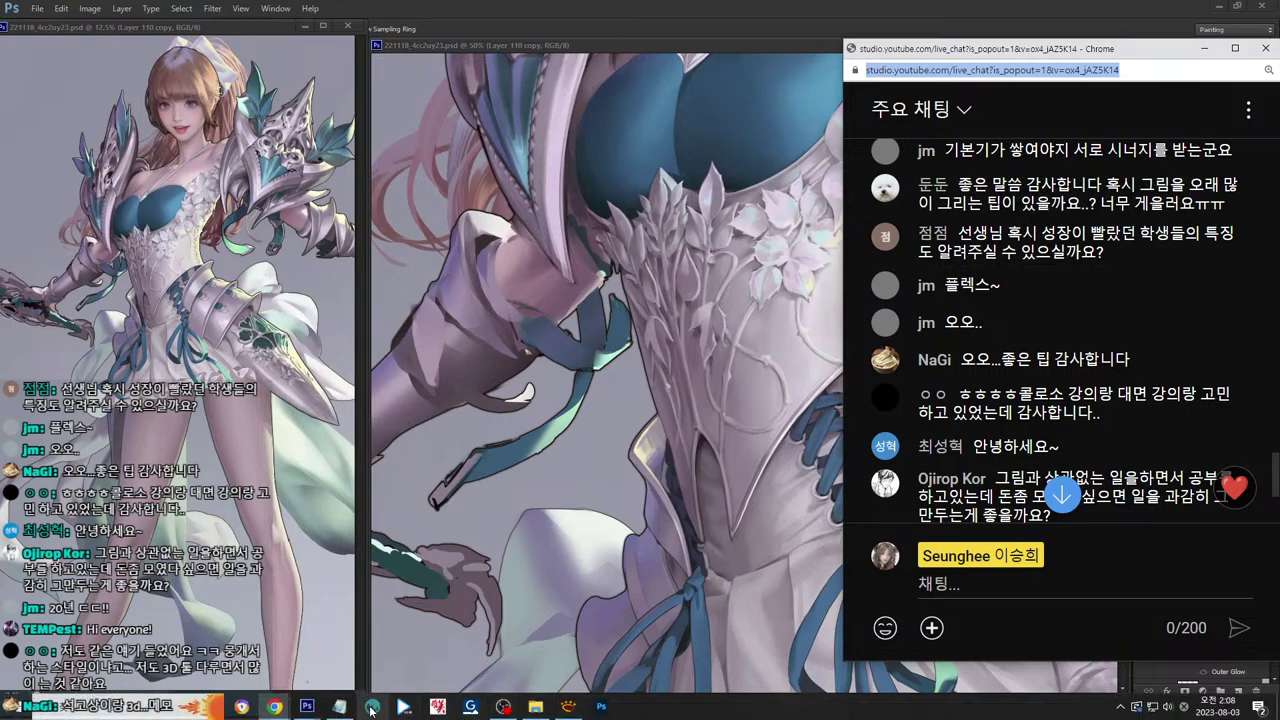
click(339, 706)
click(732, 336)
drag(700, 395, 208, 72)
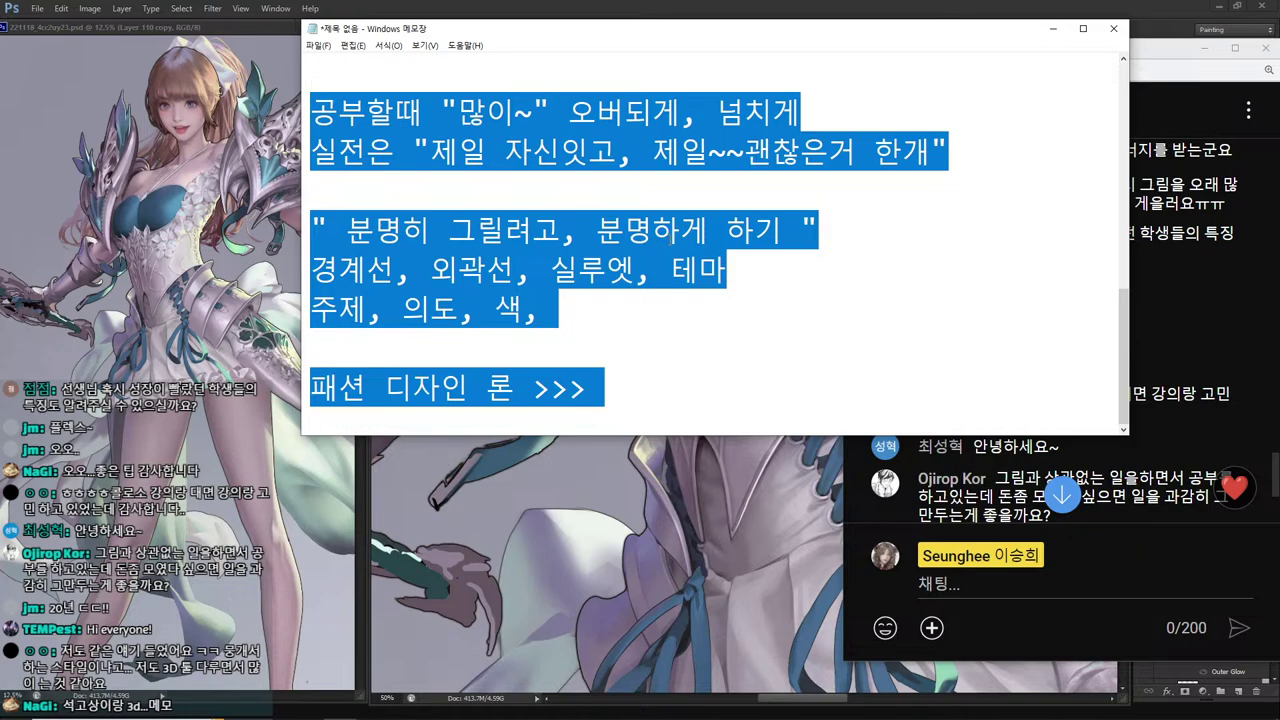
Make blank space below "패션 디자인 론 >>>" and add the line "채찍질...." one blank line beneath it.
click(668, 374)
key(Return)
key(Return)
key(Return)
key(Return)
key(Return)
key(Return)
key(Return)
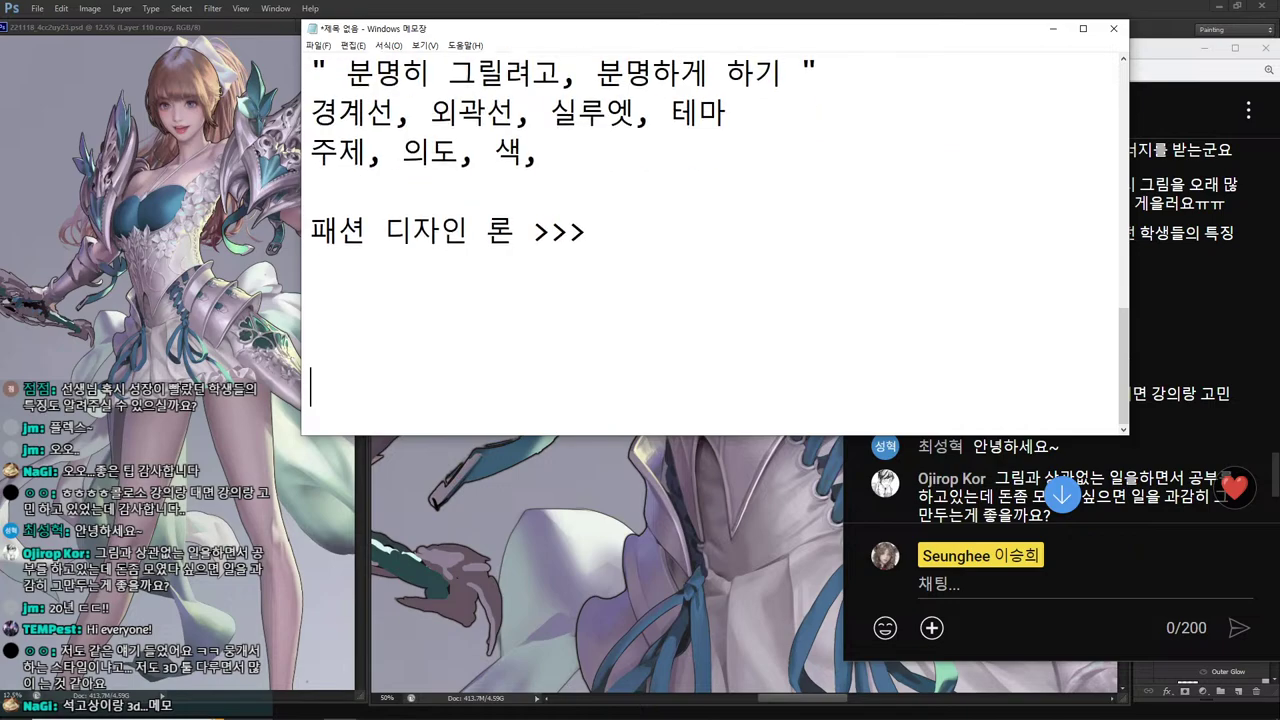
key(Up)
key(Up)
key(Up)
key(Up)
key(Up)
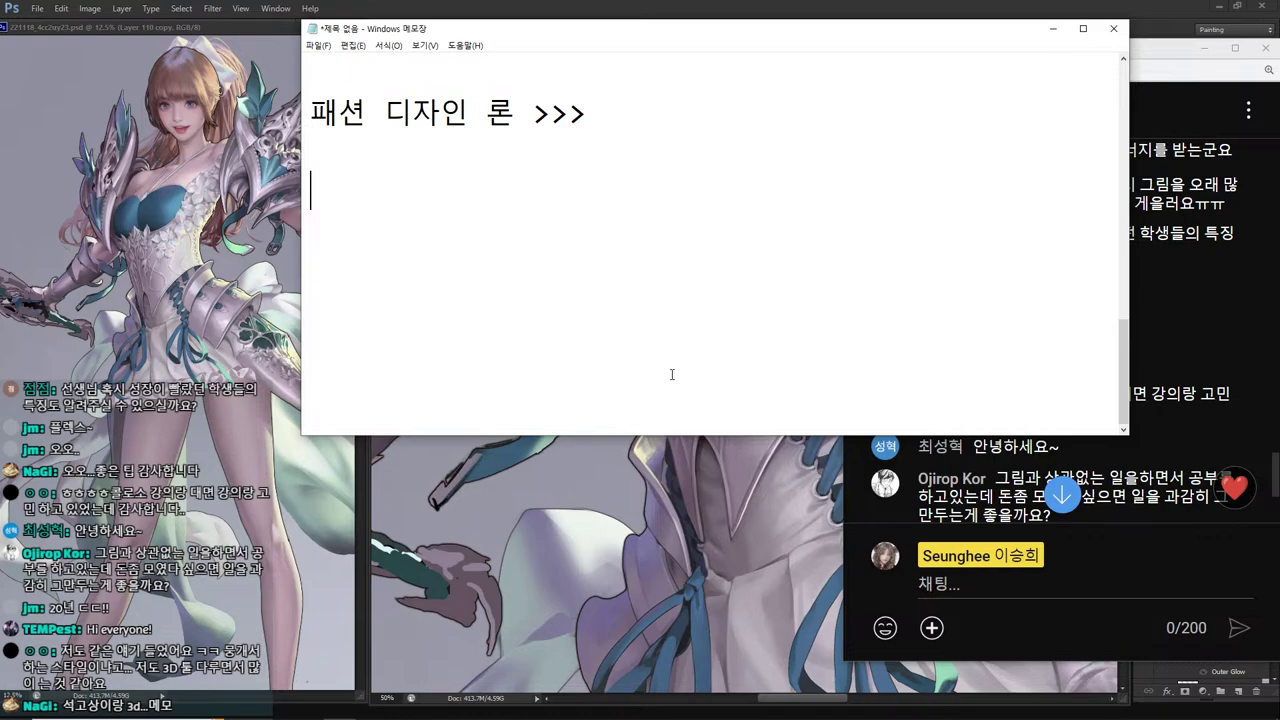
text(채찍질)
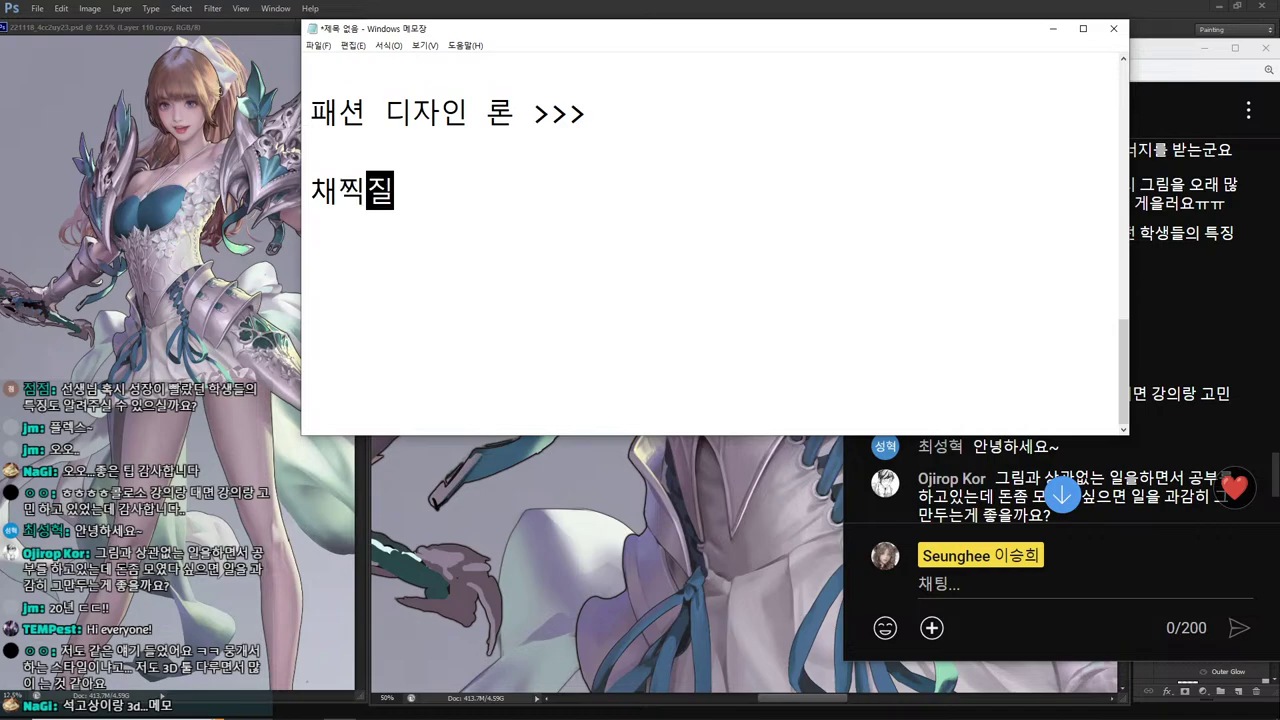
text(....)
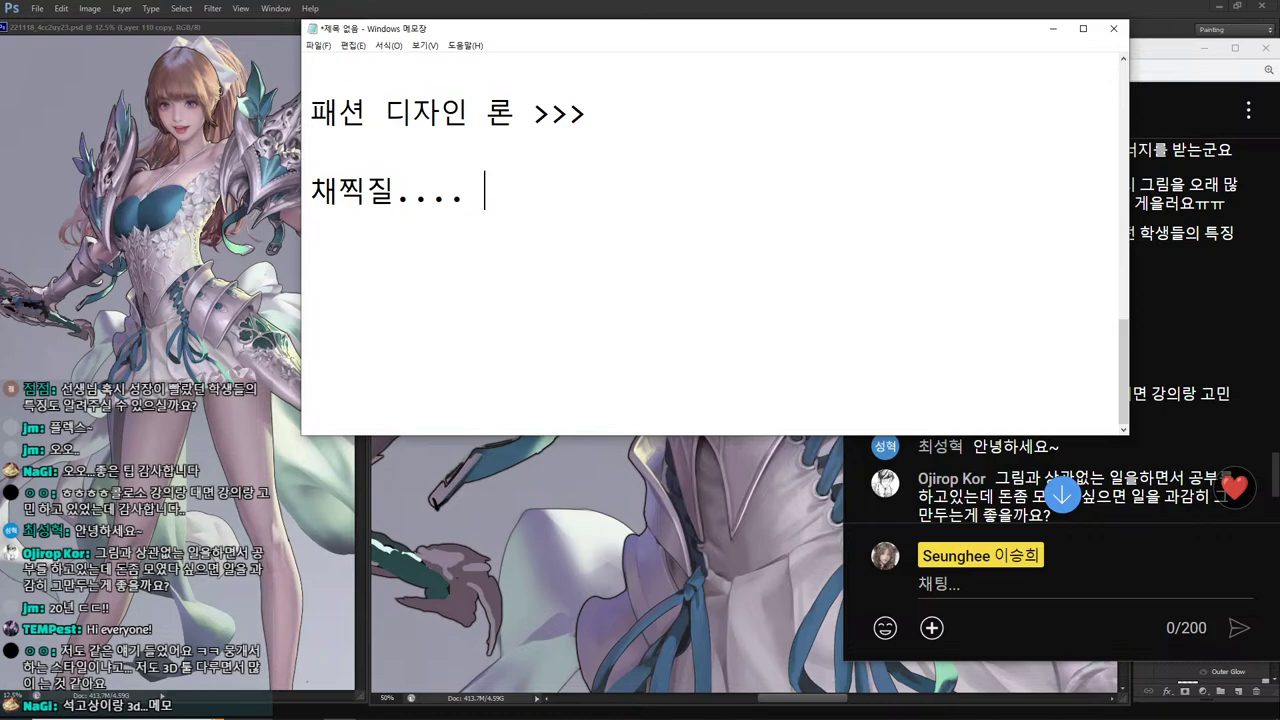
Add the line "책 >> 스터디카페," below "채찍질....", separated by a blank line.
key(Return)
key(Return)
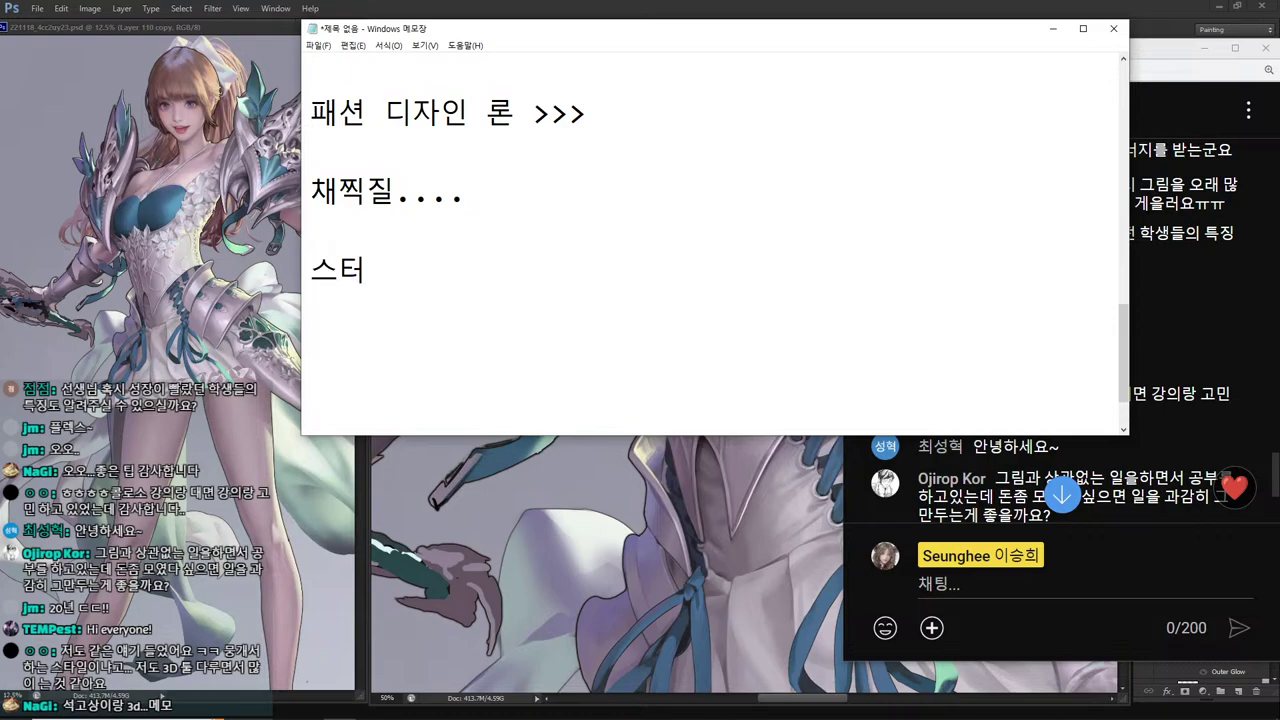
text(디카페,)
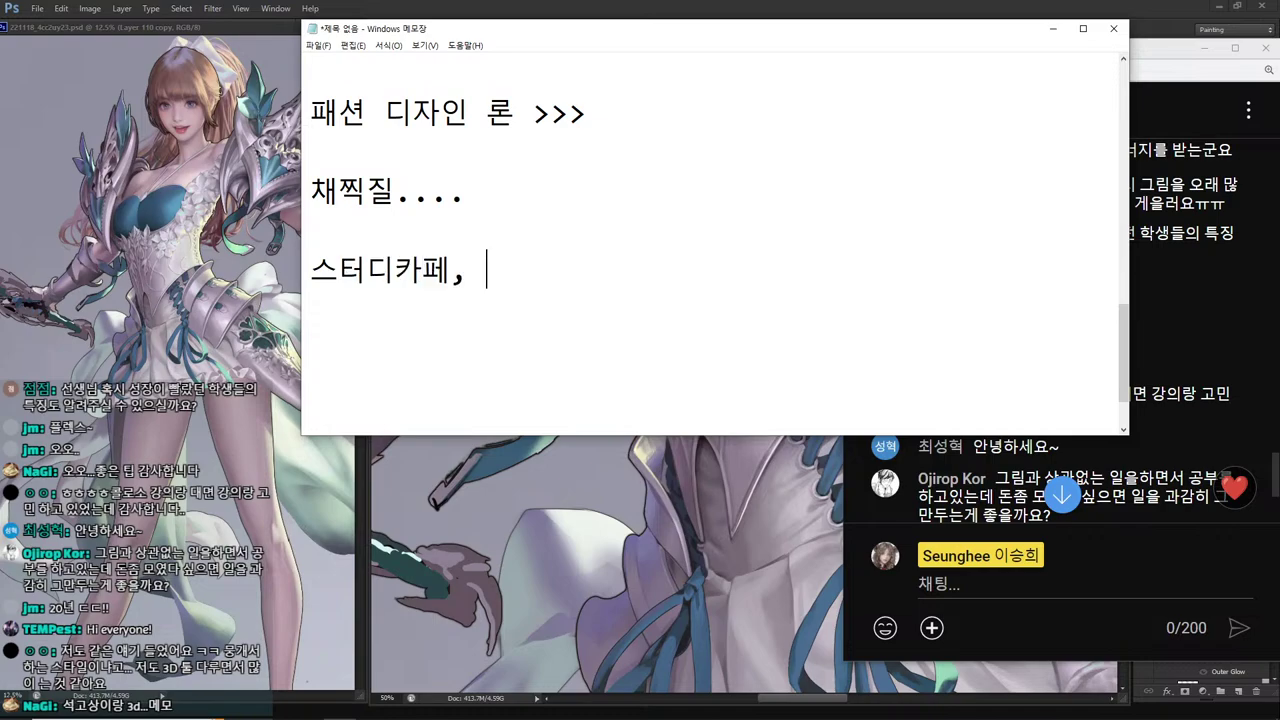
click(312, 270)
text(책 >)
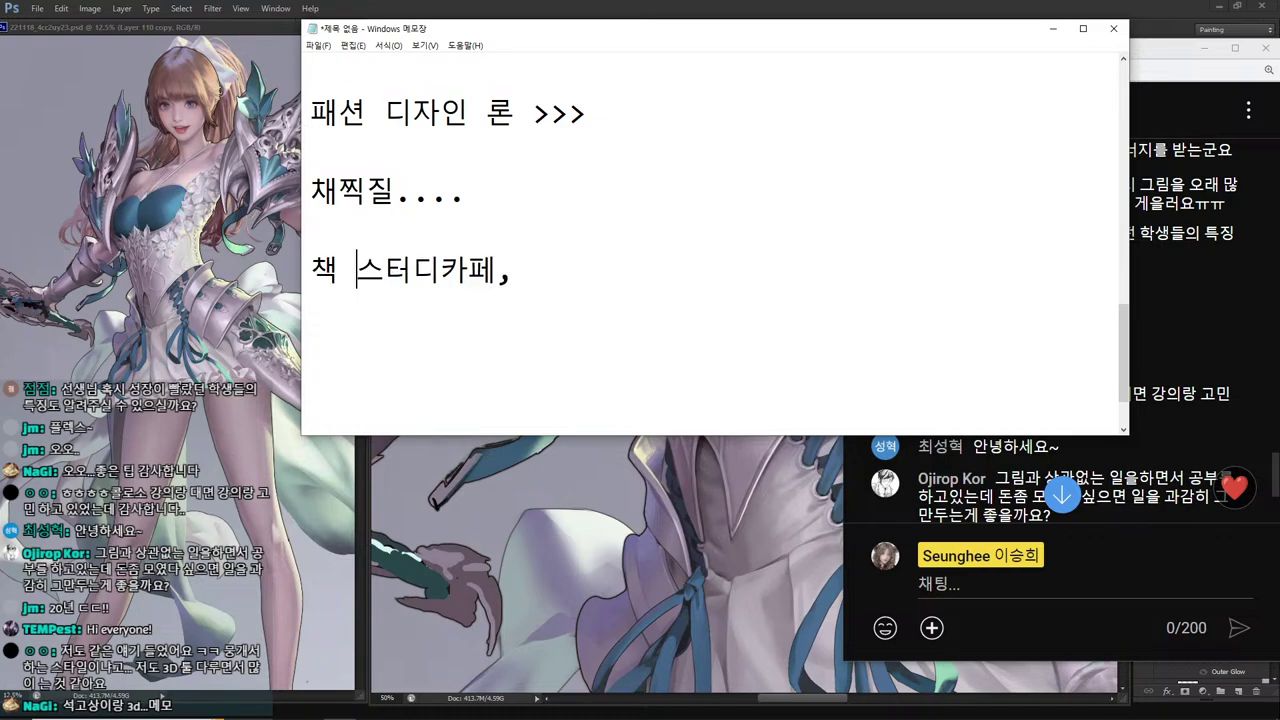
text(>)
click(586, 270)
key(Left)
key(Left)
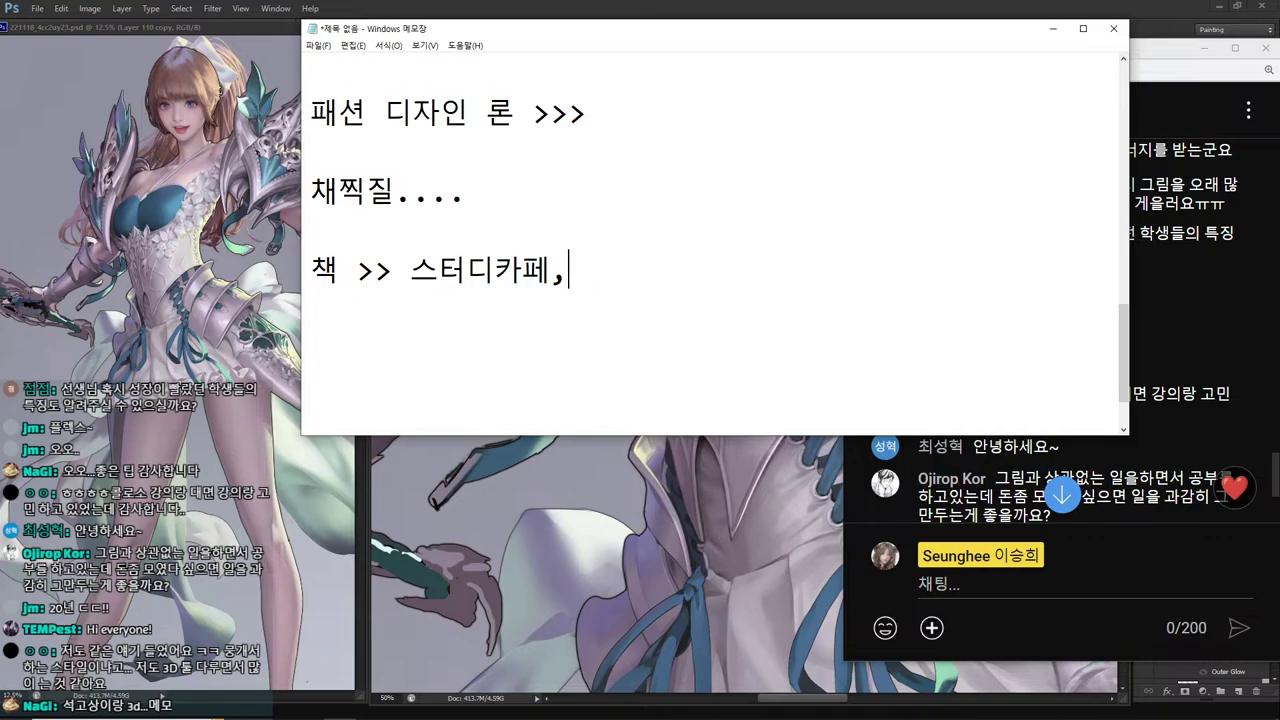
Break off the trailing comma and continue the "스터디카페" line with ":: 다 공부 열심히 해서 분위기 동화됨", followed by a line break.
key(Return)
text(:: )
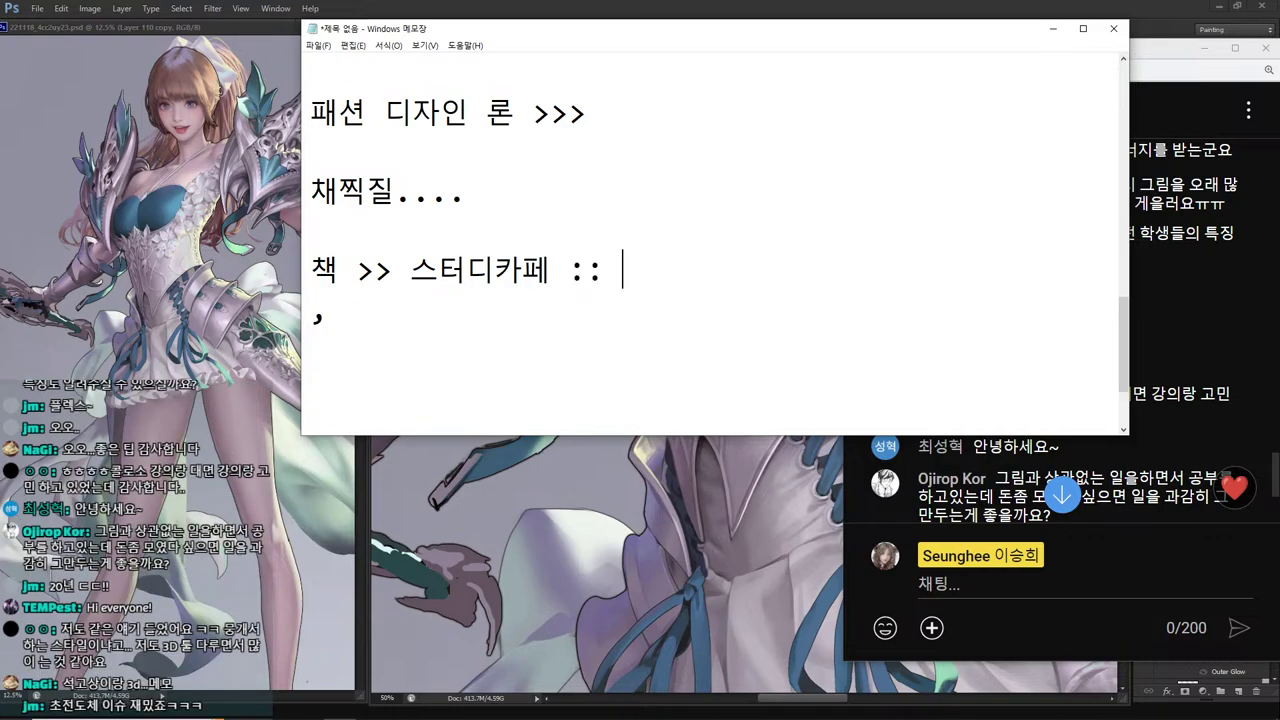
text(다 ㄱ공부 열심히)
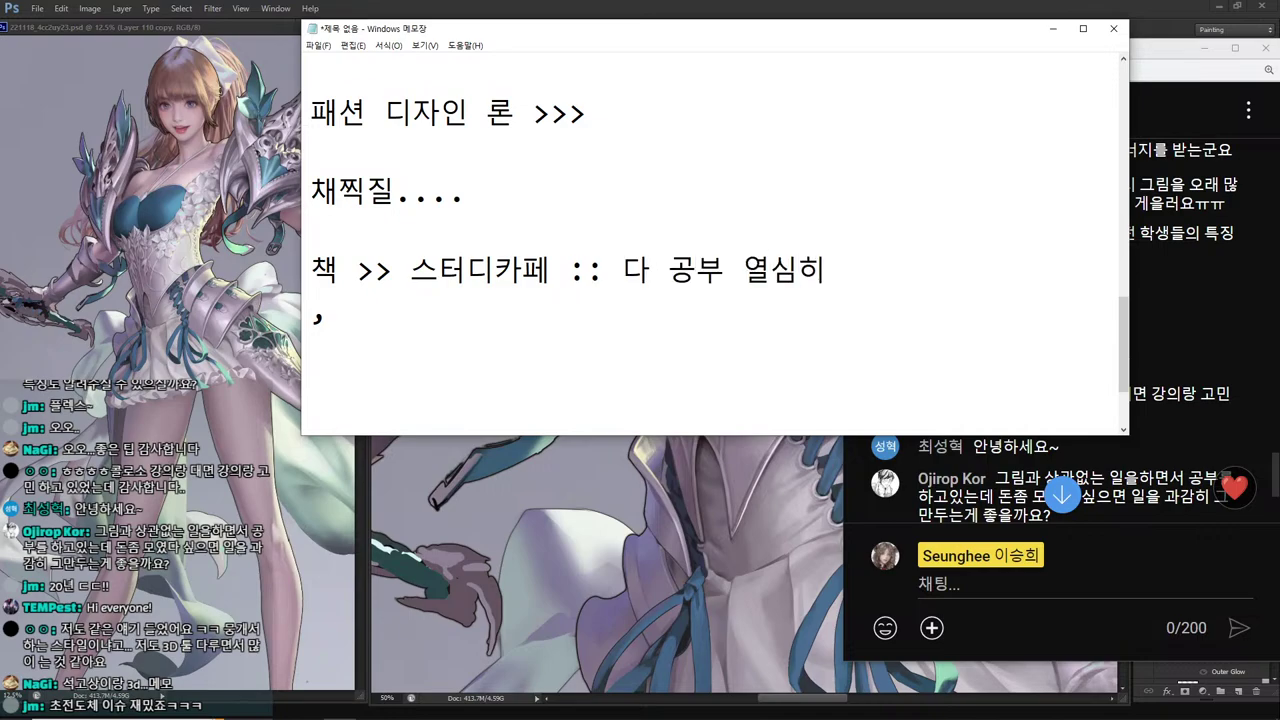
text( 해서 분위기)
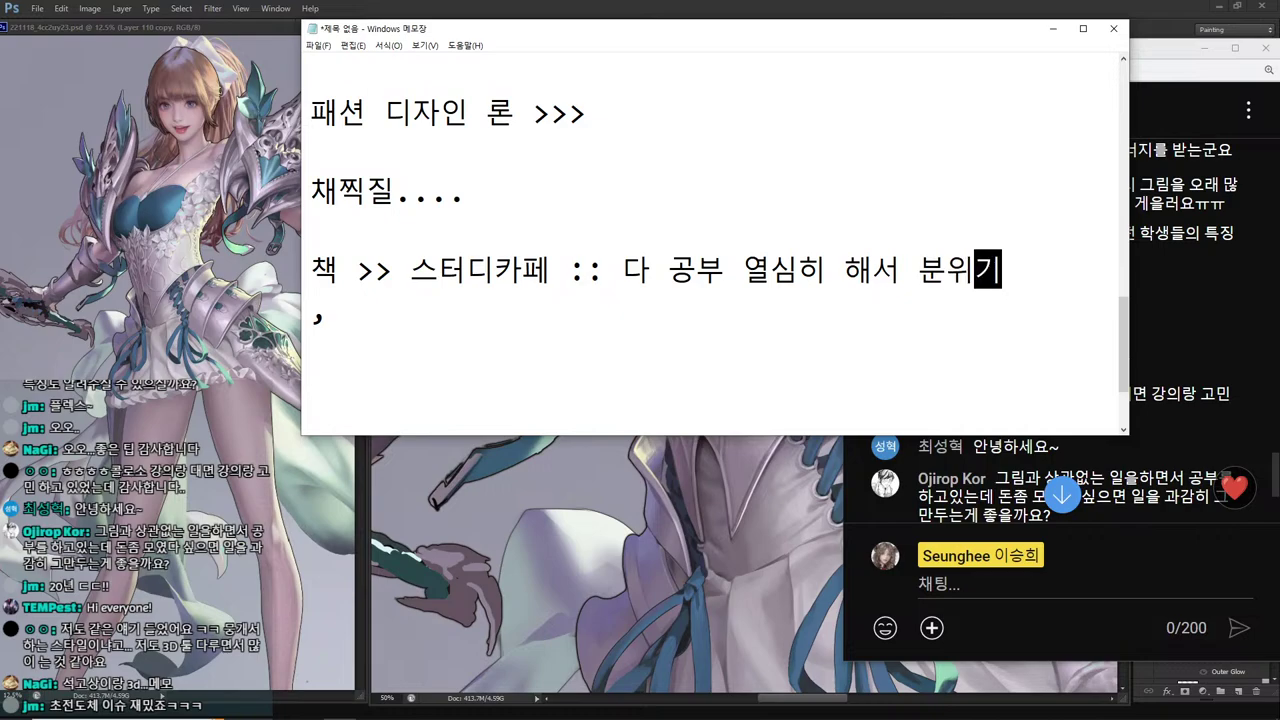
text( 도동화됨)
key(Return)
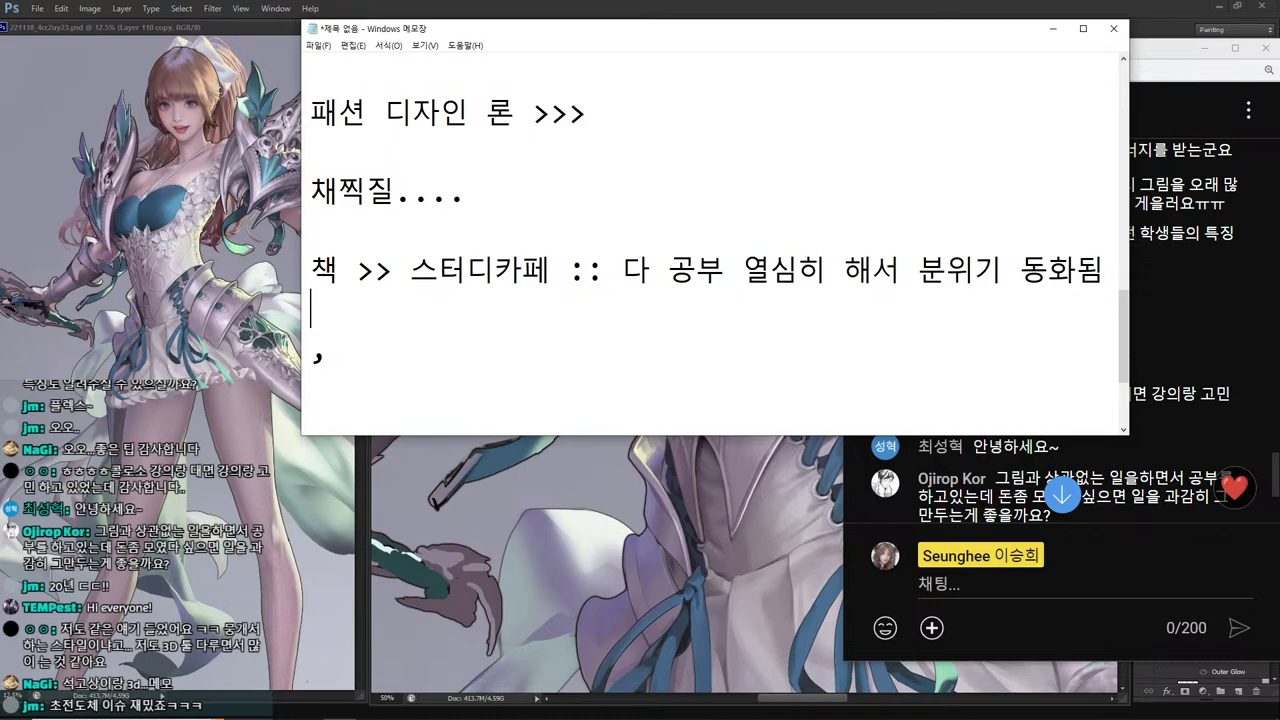
Add the line "나 자신을 바꾸는 거" below the comma, separated by a blank line.
click(672, 371)
key(Return)
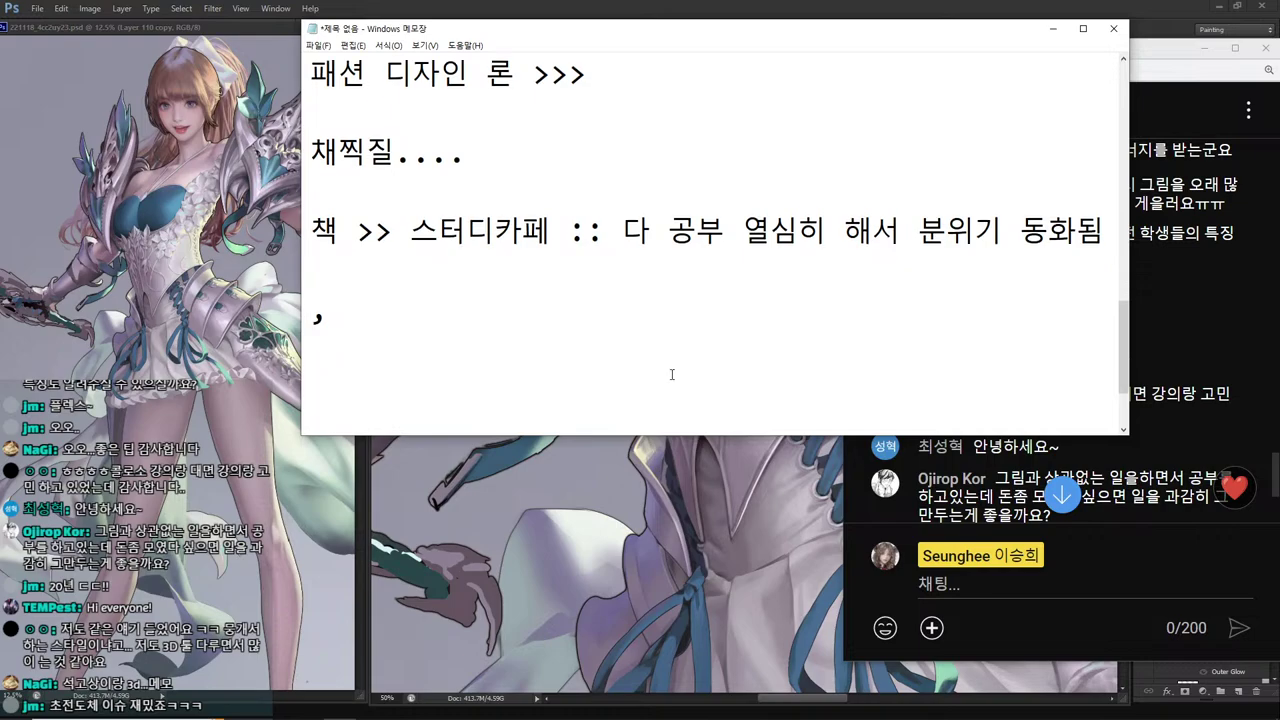
text(나 자신을 )
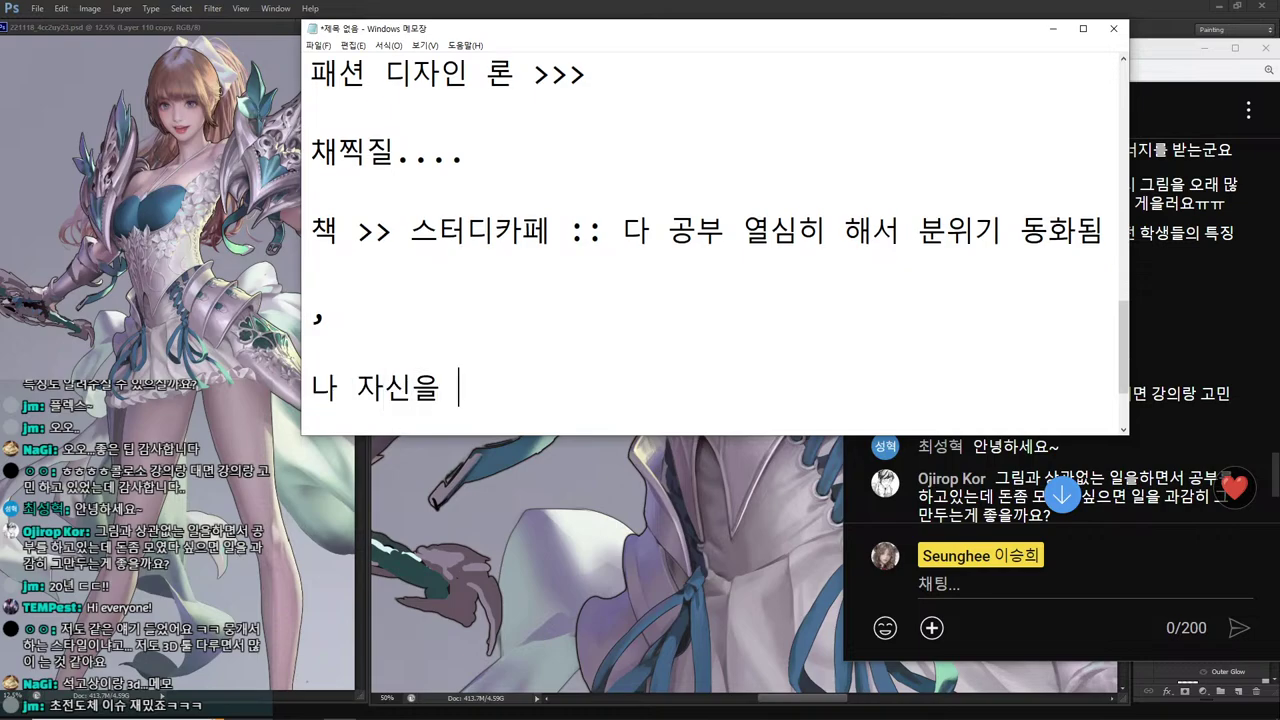
text(ㅂ바꾸는 거 )
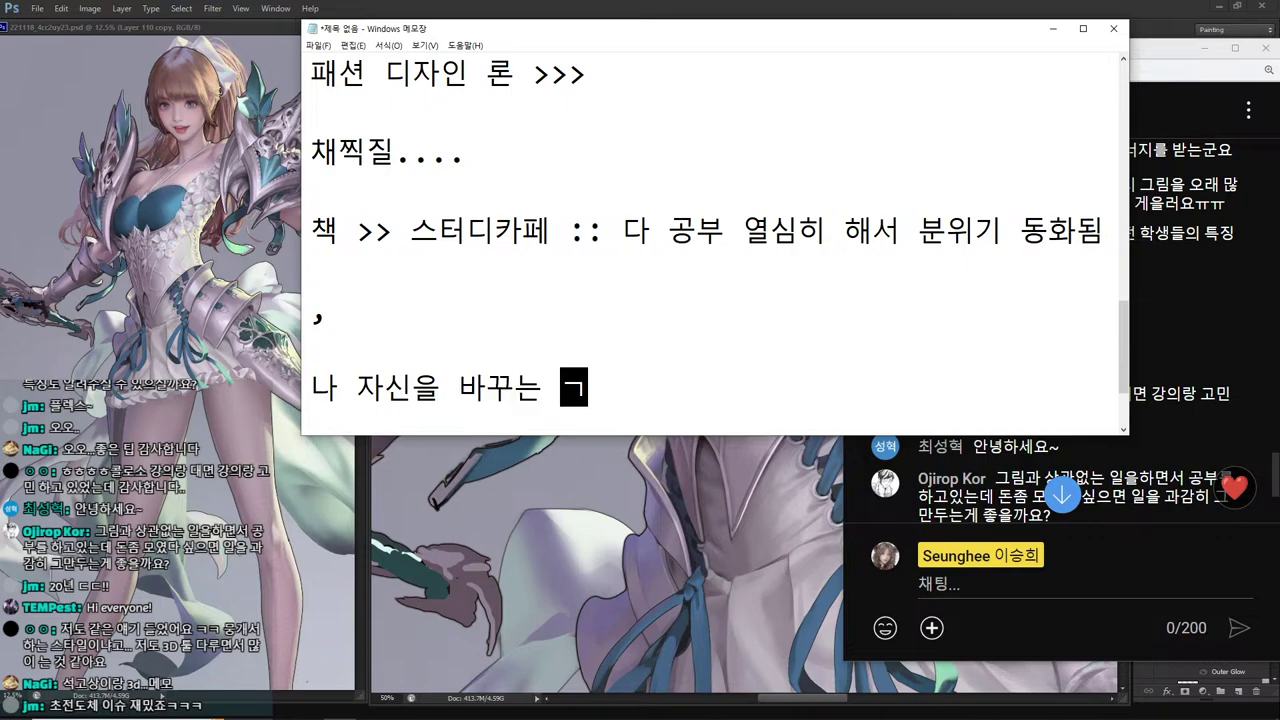
text(0)
key(BackSpace)
key(BackSpace)
text(0-)
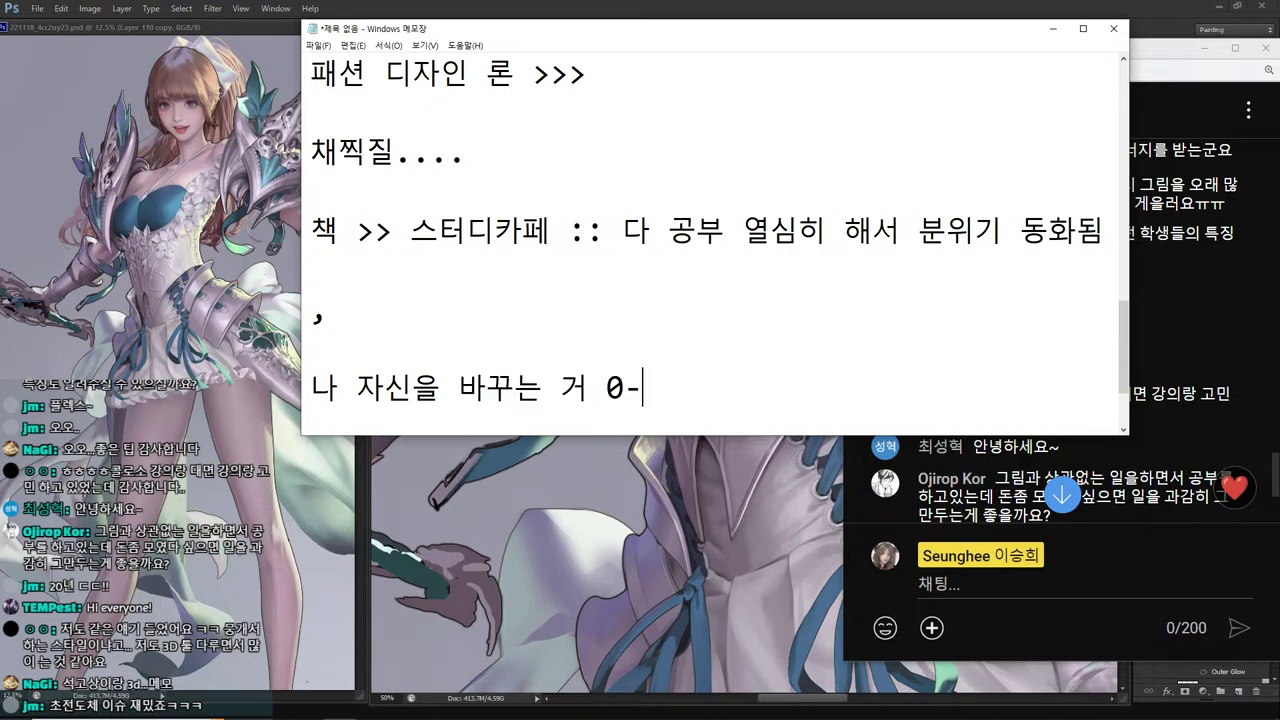
key(BackSpace)
key(BackSpace)
Continue the "나 자신을 바꾸는 거" line with "- 작심삼일... 3일간다", without a closing period.
text(- 작심삼ㅇ)
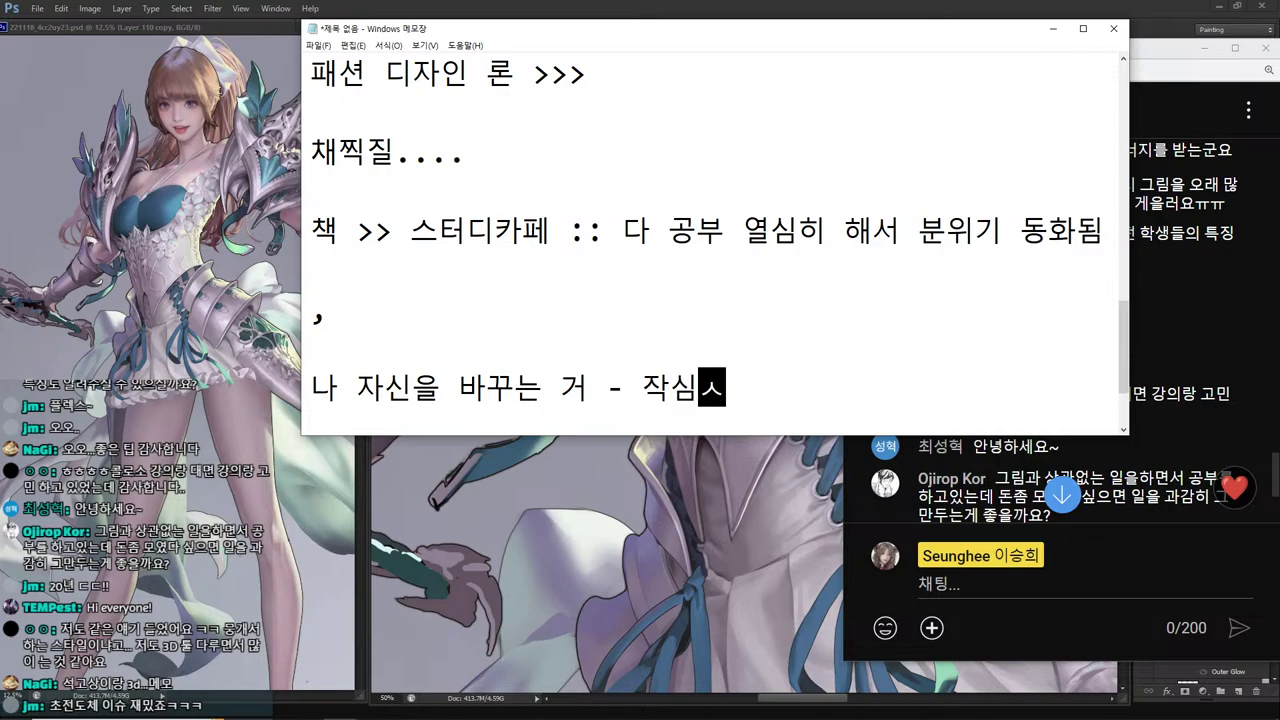
text(일... 3)
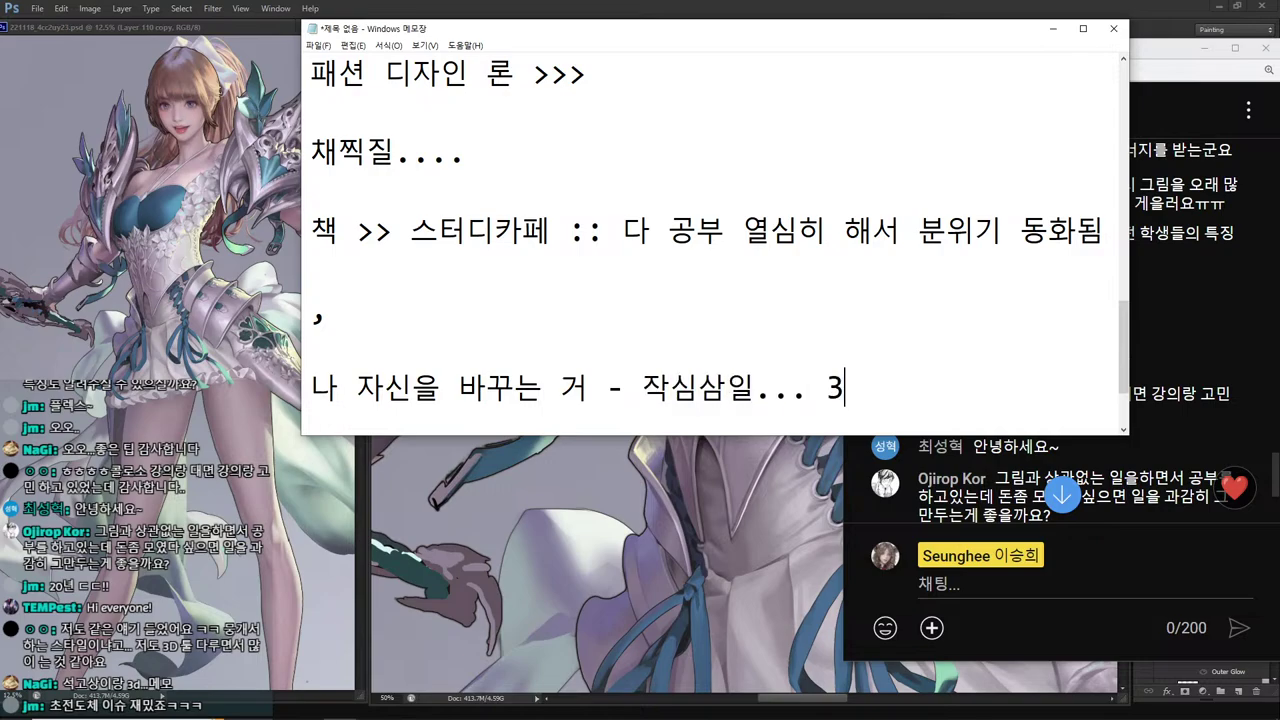
text(일간다.)
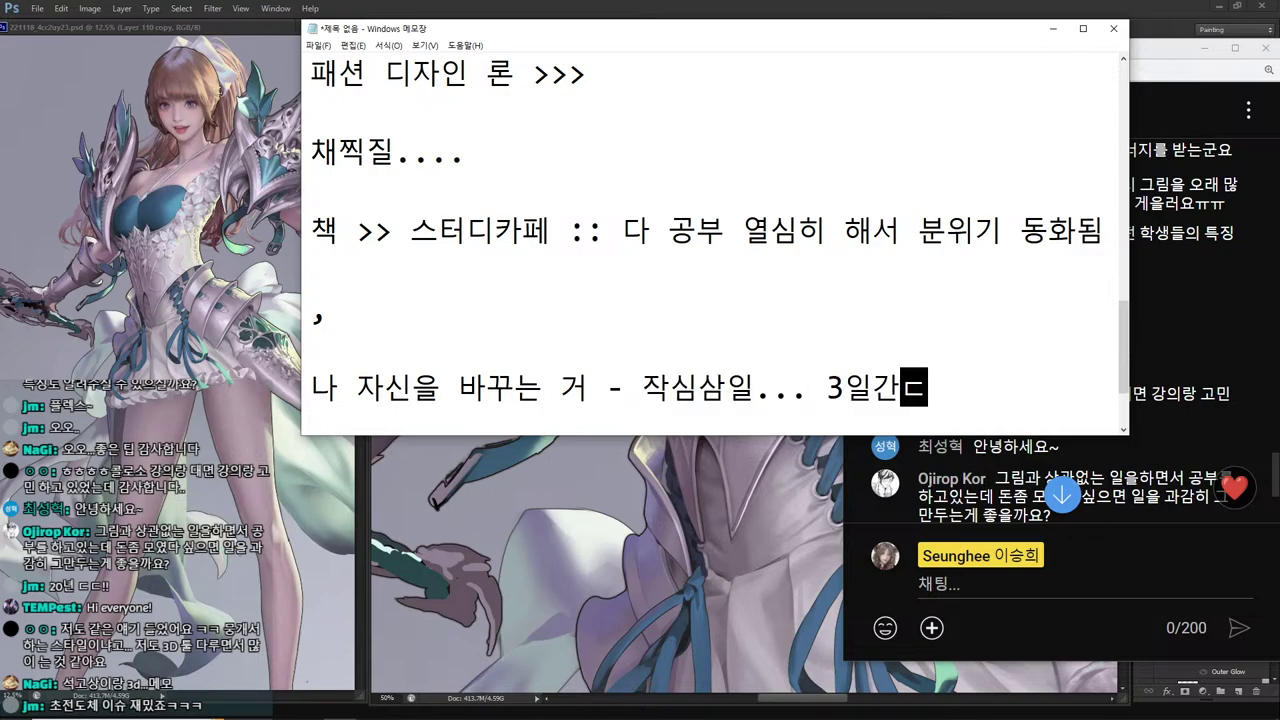
key(Return)
key(BackSpace)
key(BackSpace)
Add the line "작심삼일 매주, 3일마다 해라~~" directly below the "나 자신을 바꾸는 거" line, followed by a line break.
key(Return)
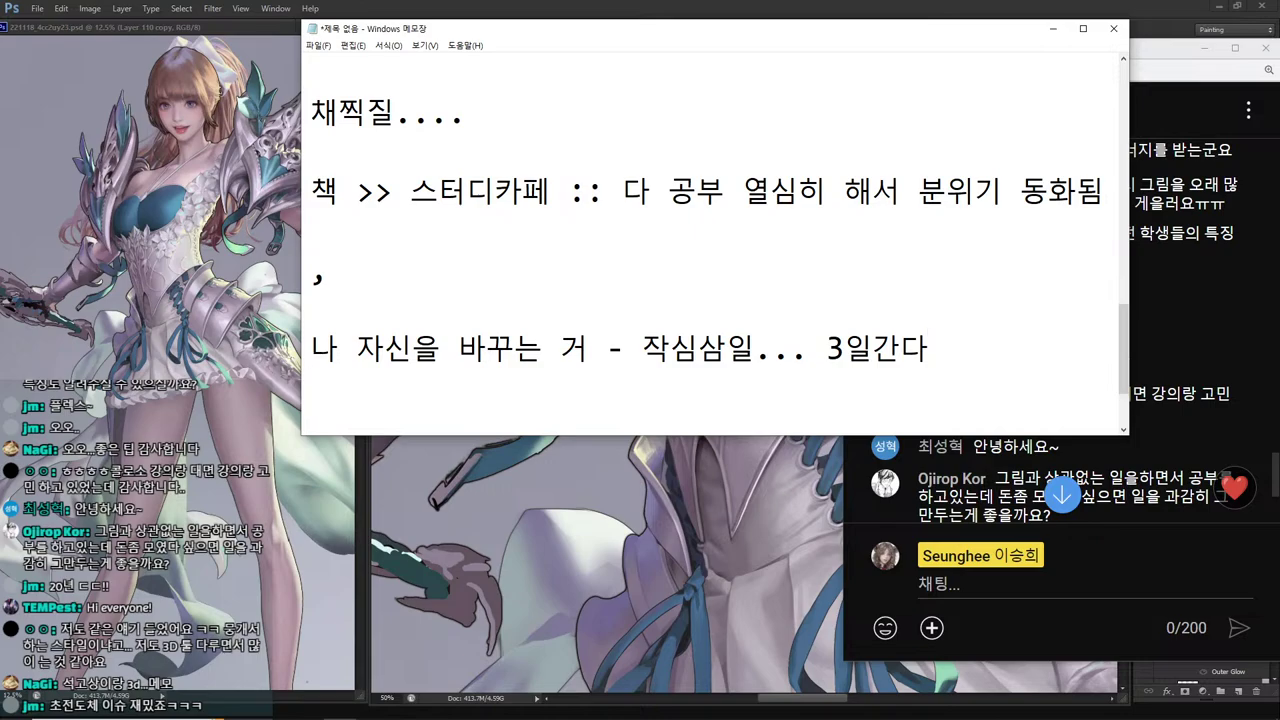
text(작심)
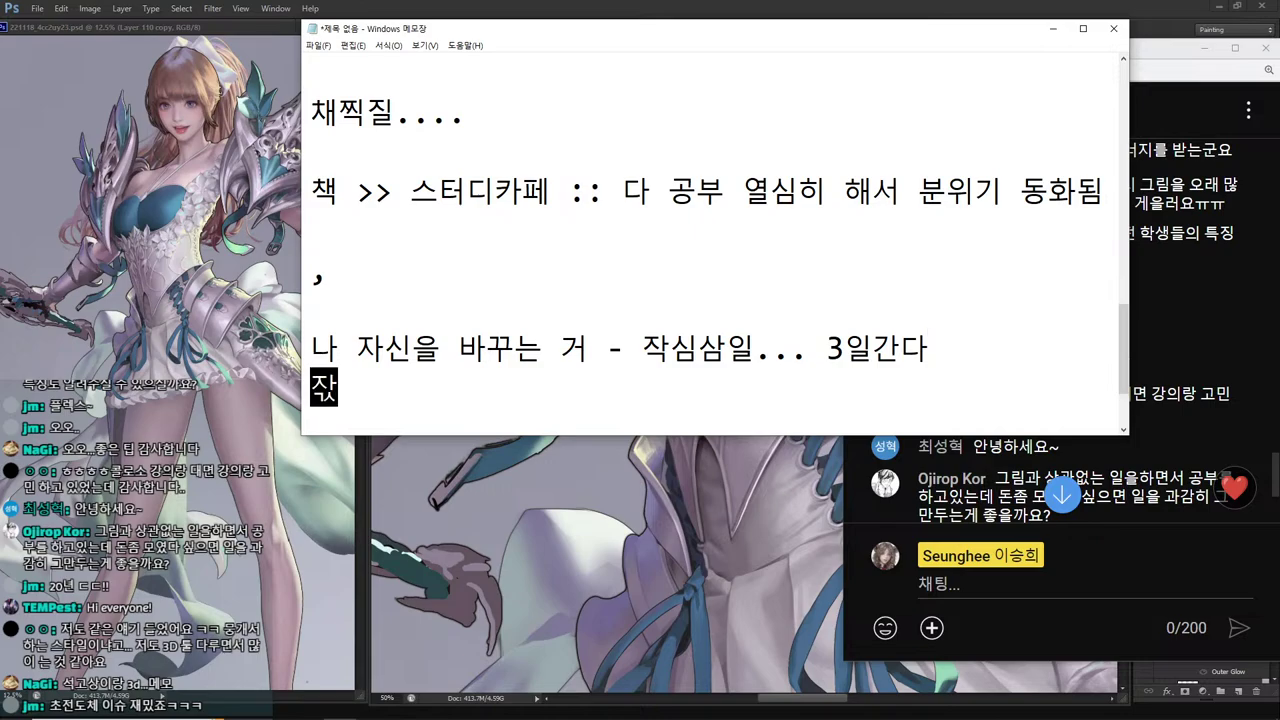
text(삼일 ㅁ)
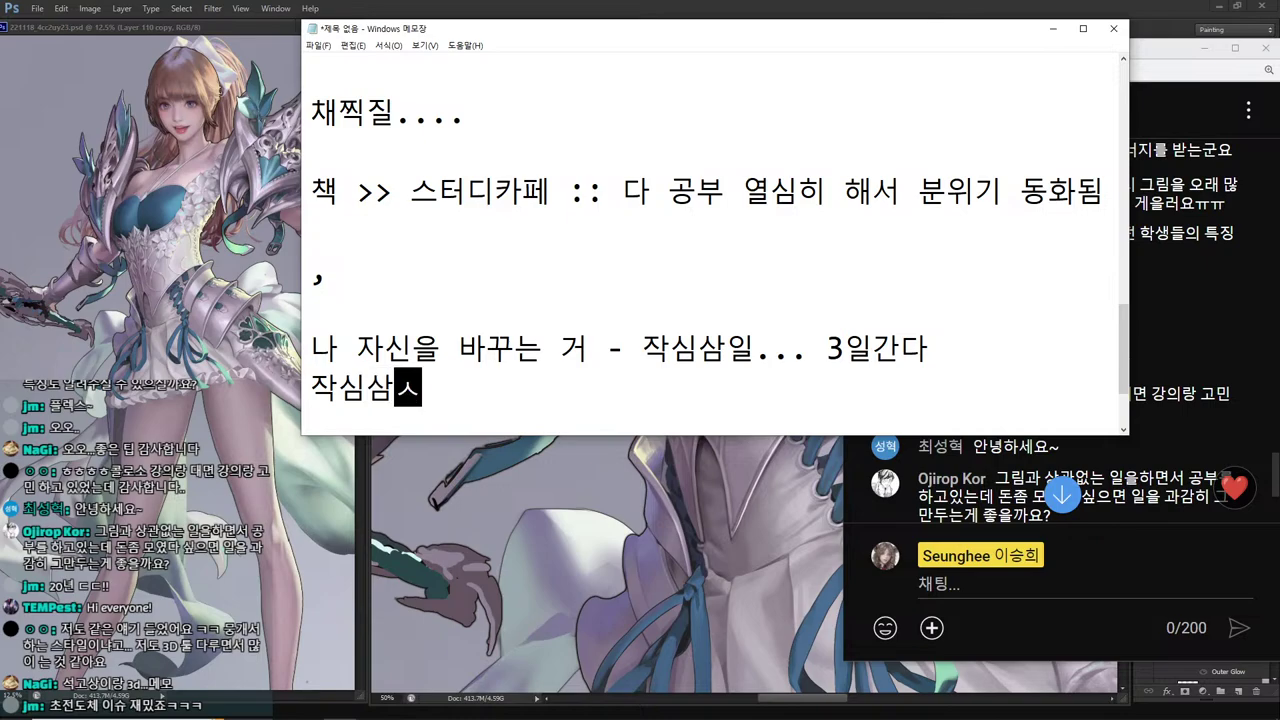
text(매주)
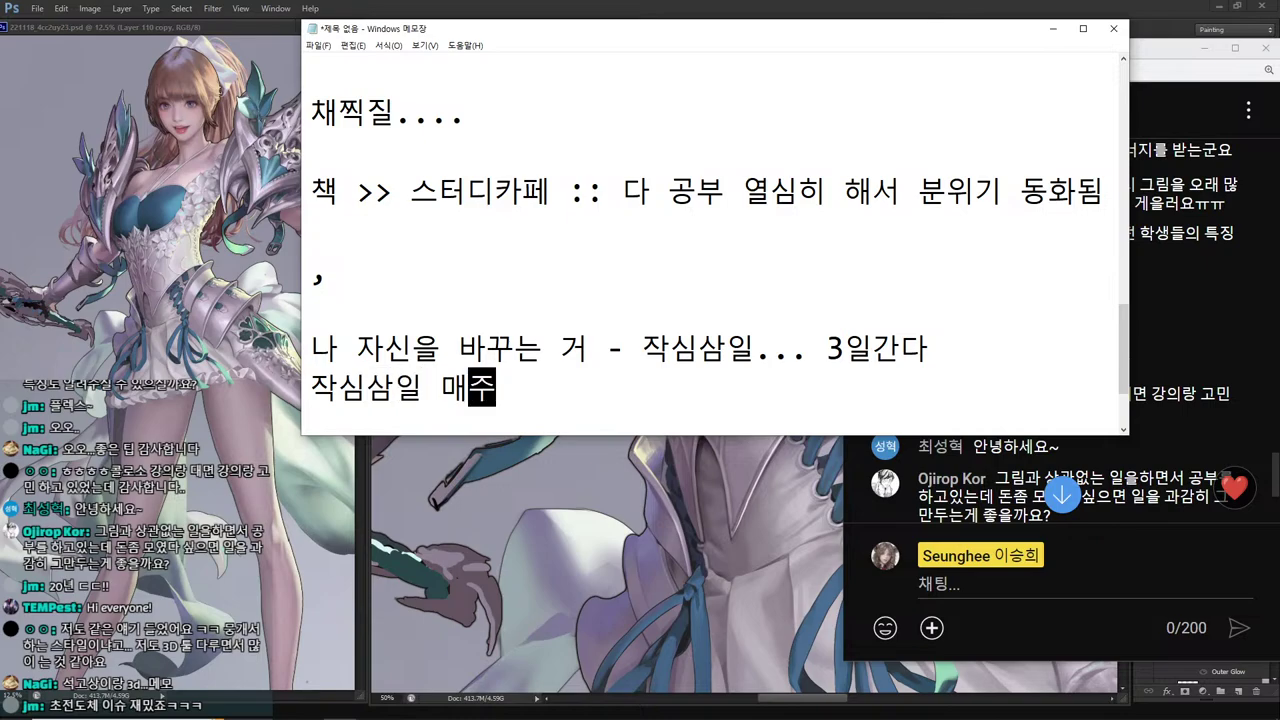
text(, 3일마다 )
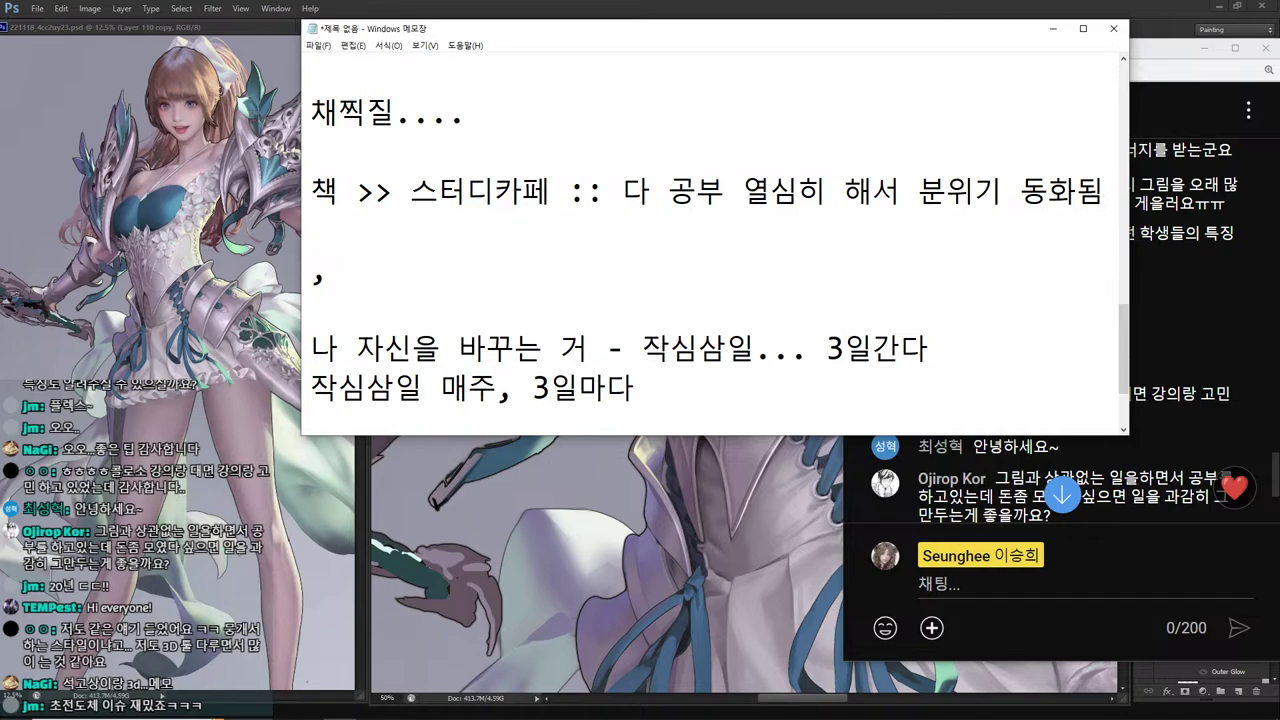
text(해라~~)
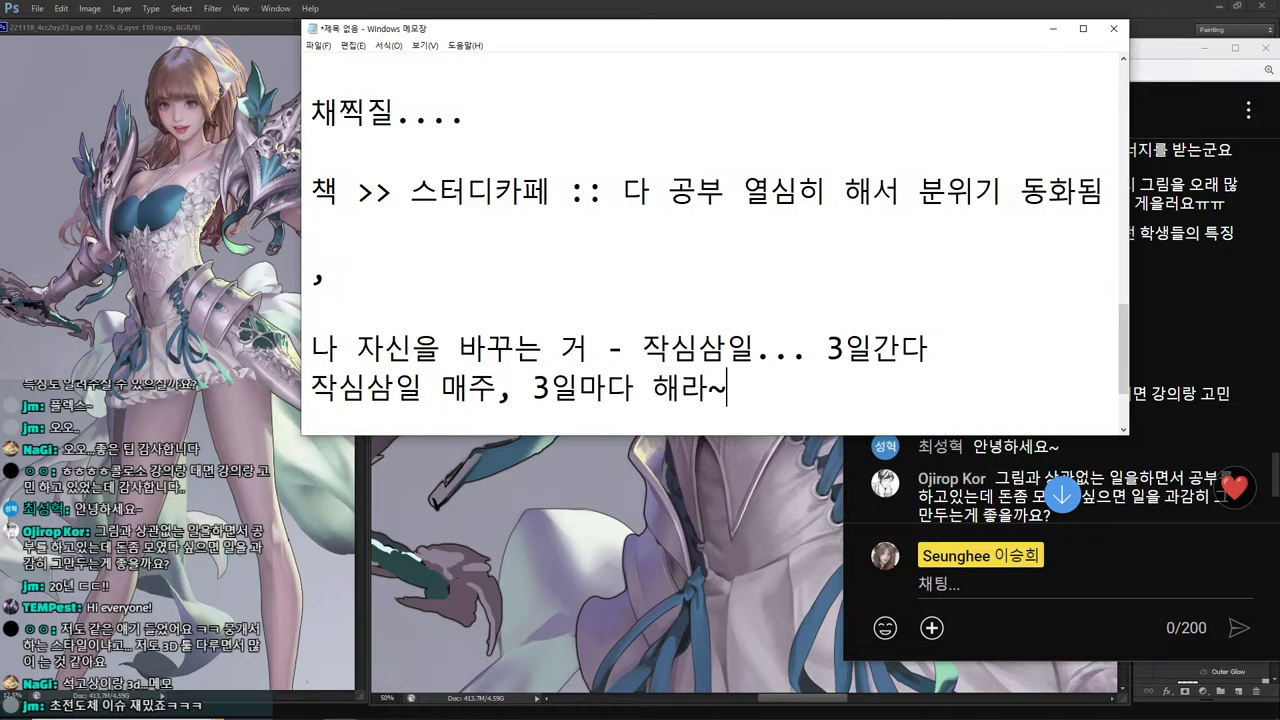
key(Return)
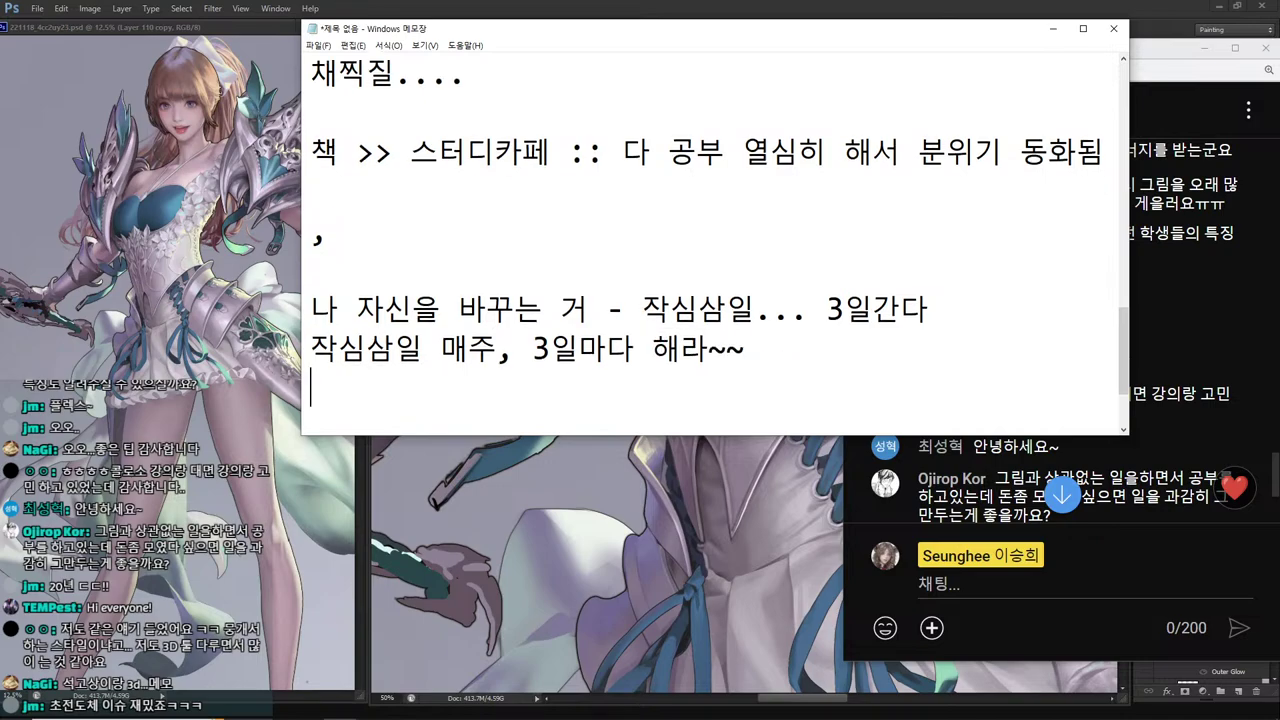
Add the line "환경바꾸기~" directly below the "작심삼일 매주" line.
key(Up)
key(Up)
key(Up)
key(Down)
key(Down)
key(Down)
text(ㅎ환경밖)
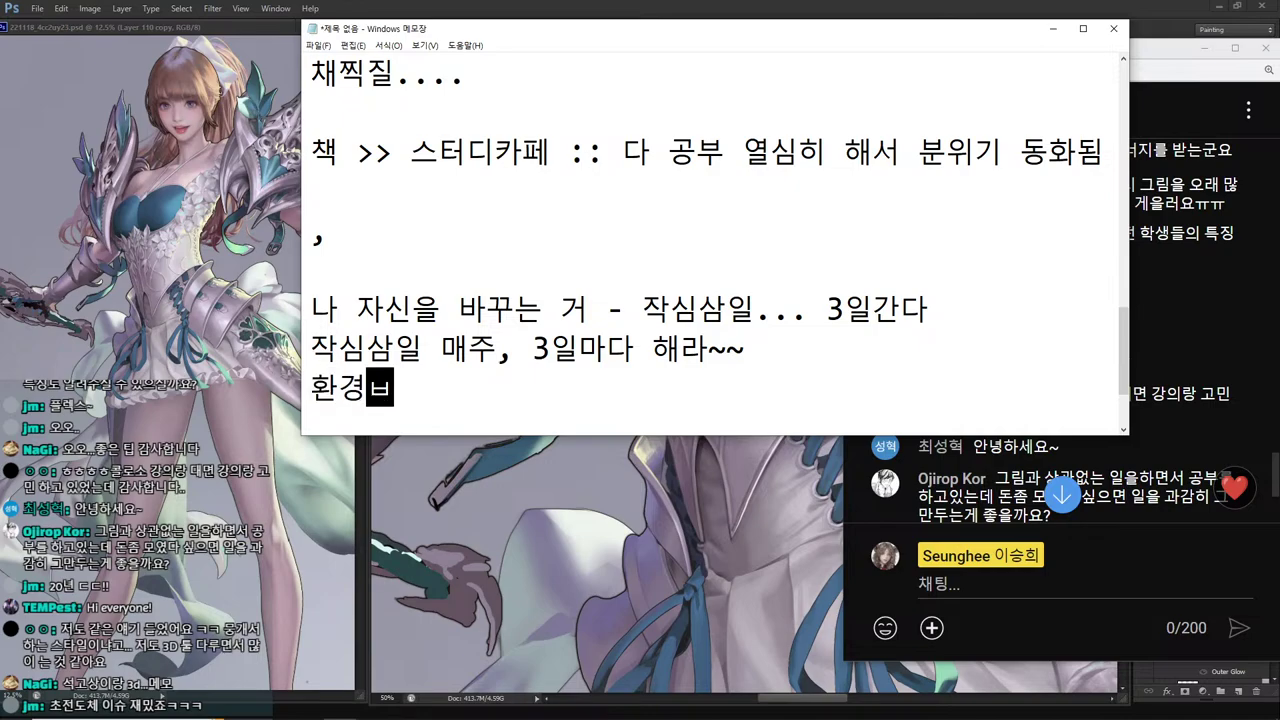
text(ㅜ기~)
Add the line "학원 빡센 곳 가기 ~~~" directly below the "스터디카페" line, followed by a line break.
key(Up)
key(Up)
key(Up)
key(Up)
key(Up)
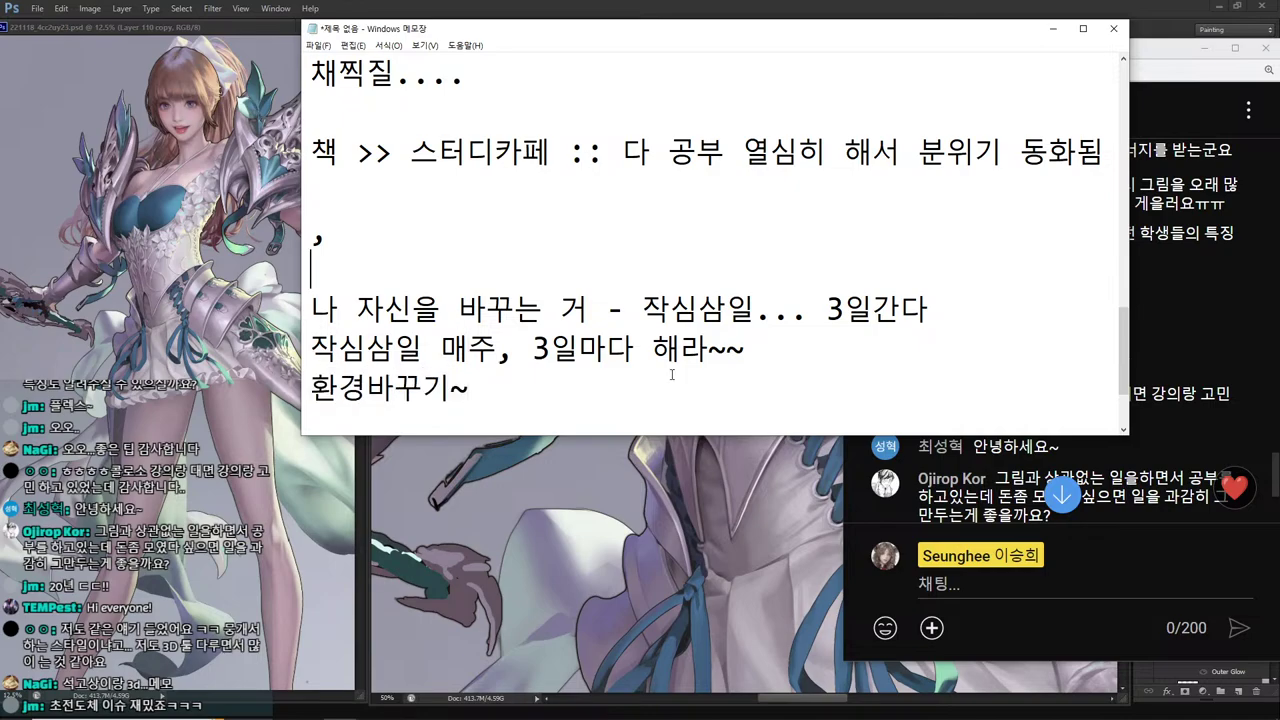
text(학원)
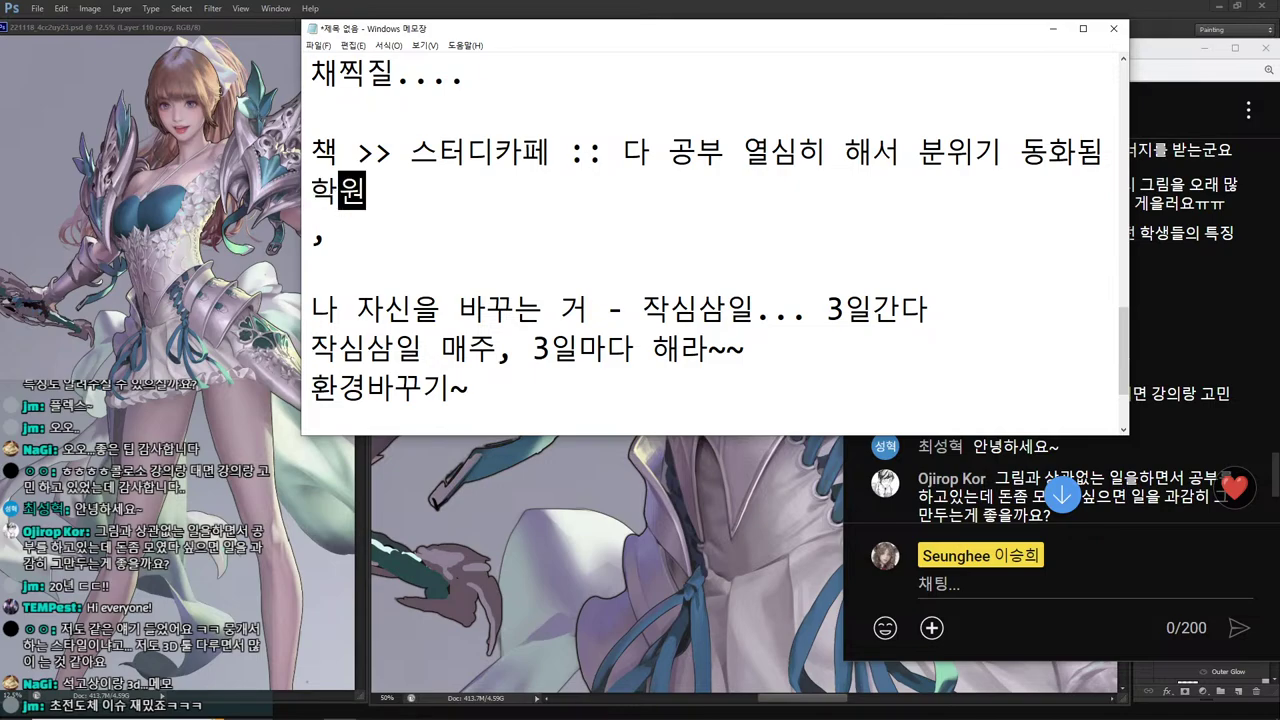
text( ㅃ빽센 )
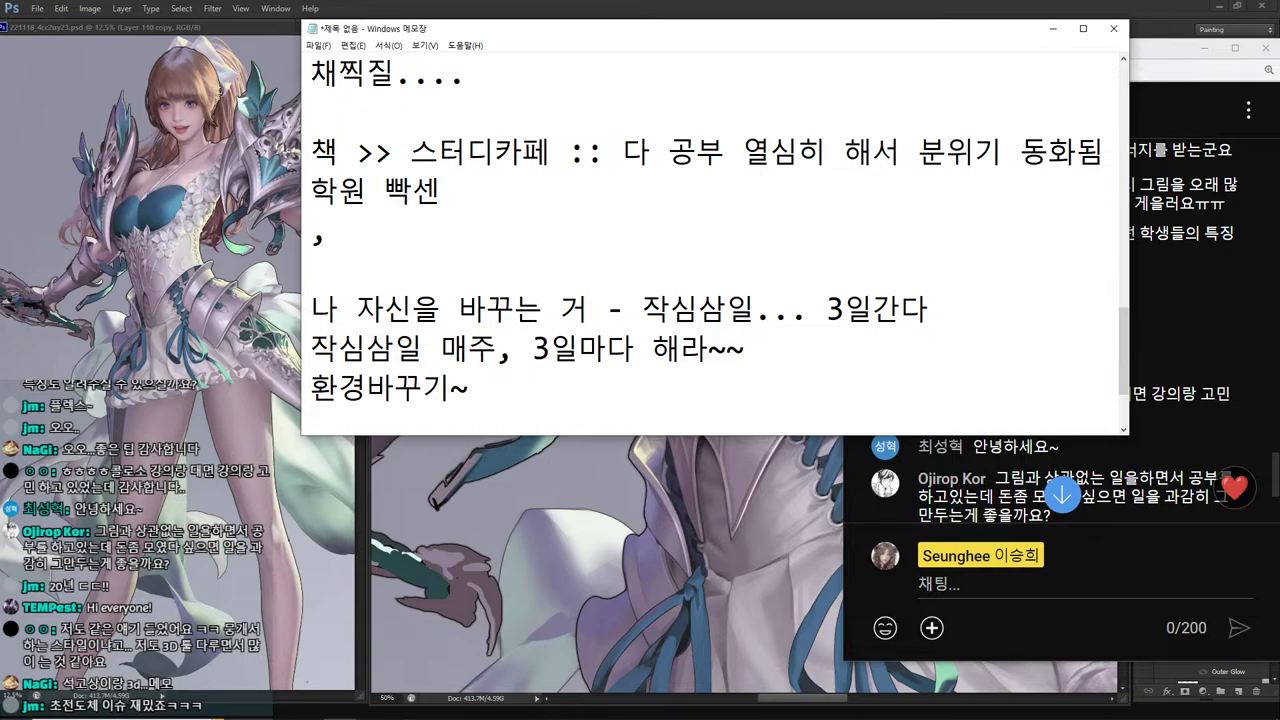
text(곳 가기 ~~~)
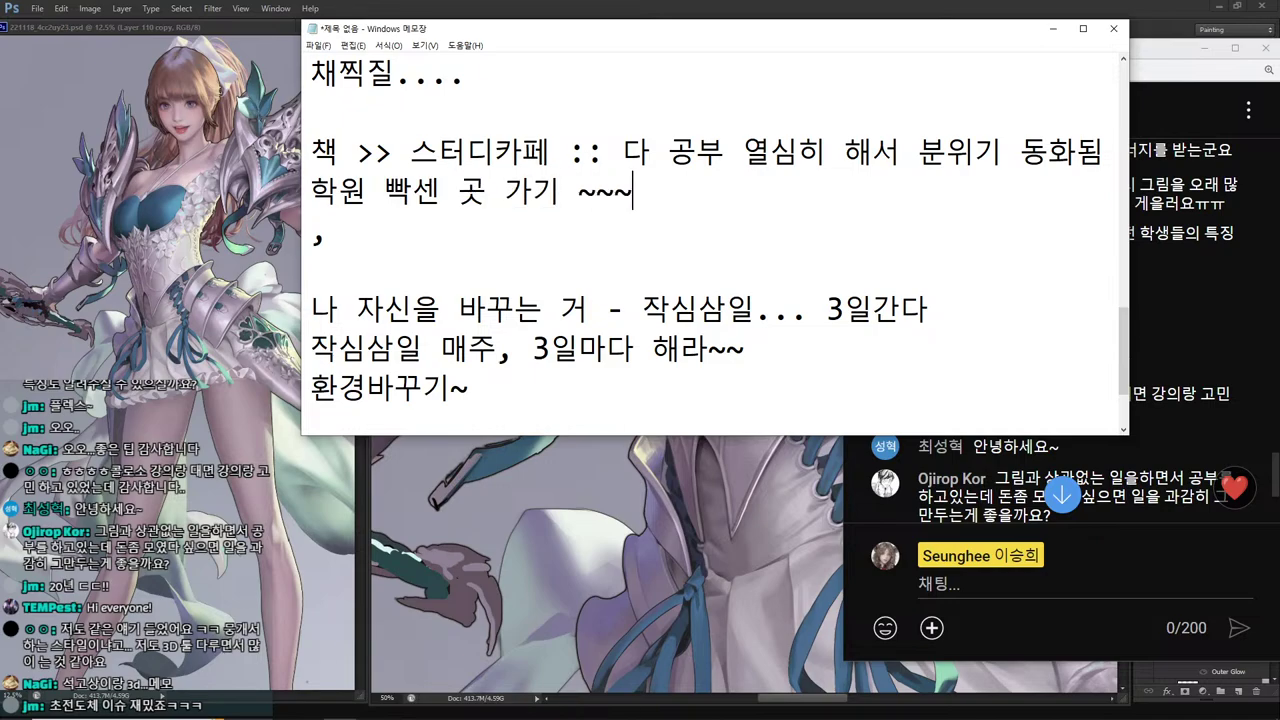
key(Return)
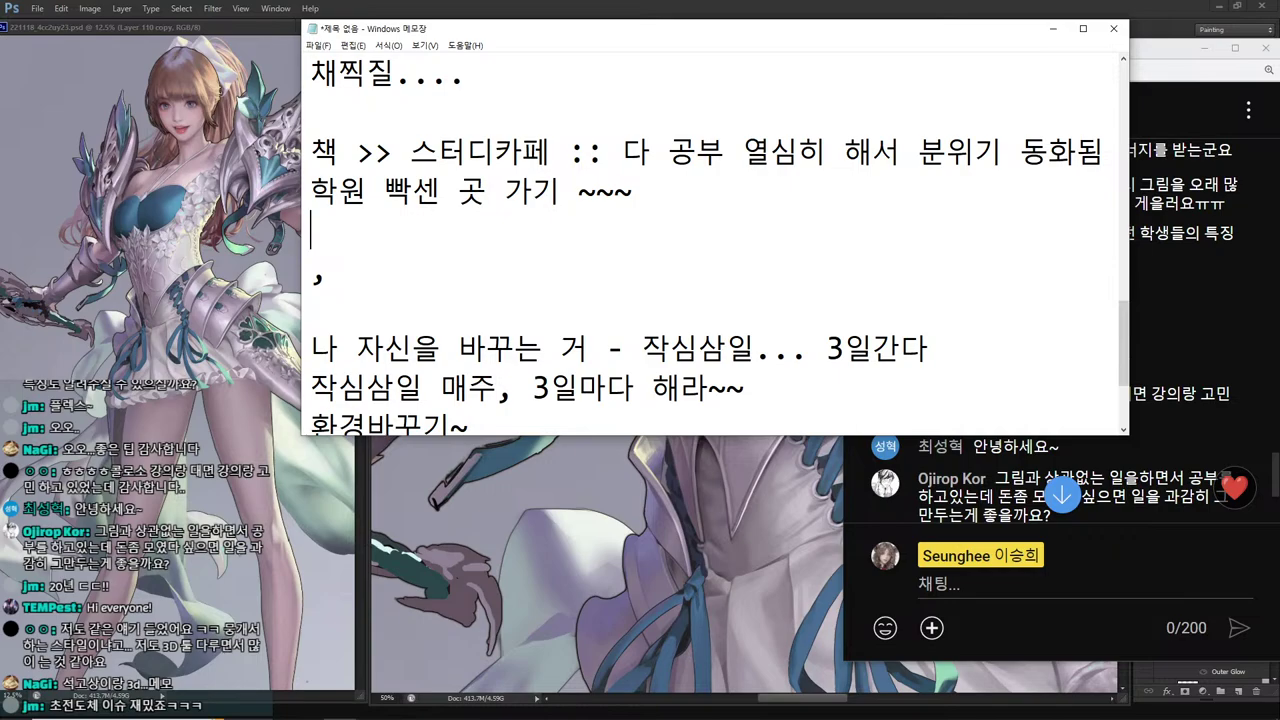
Add the line "인터넷 끊기 >> 선을 뽑거나, 랜카드 작동X" below the "학원" line, followed by a line break.
key(Down)
key(Up)
text(인터테)
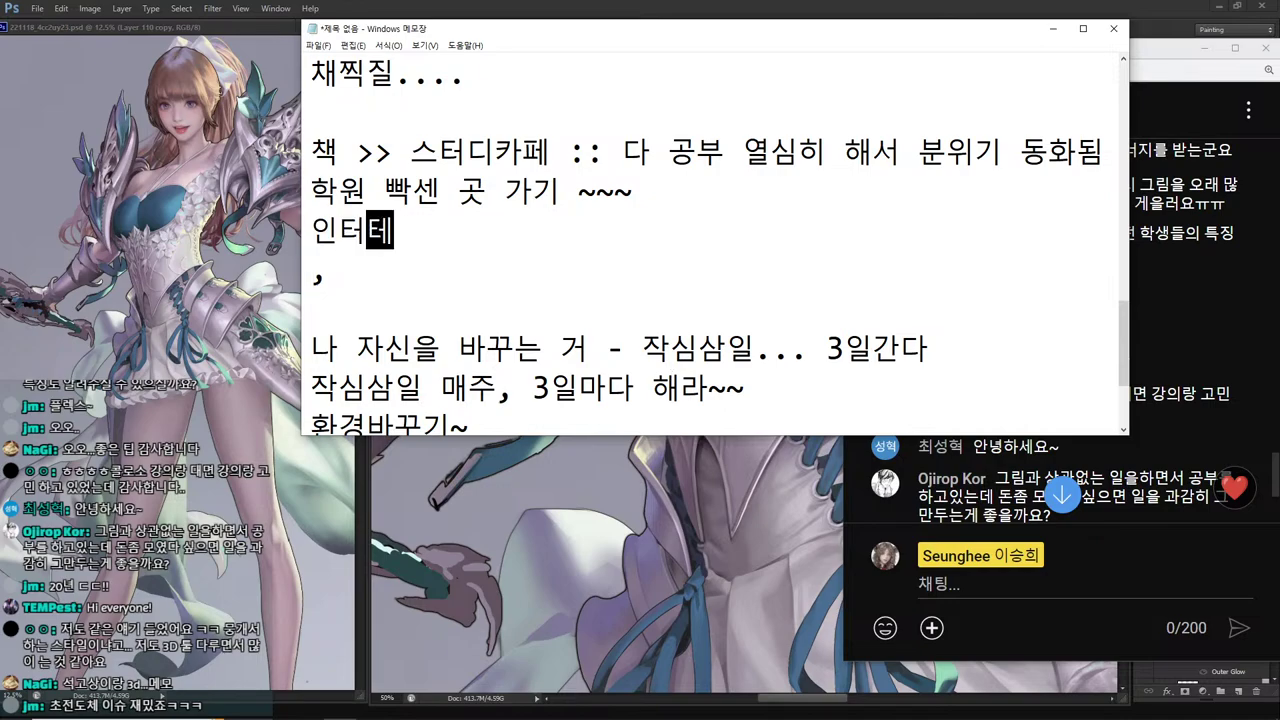
key(BackSpace)
text(넷 그)
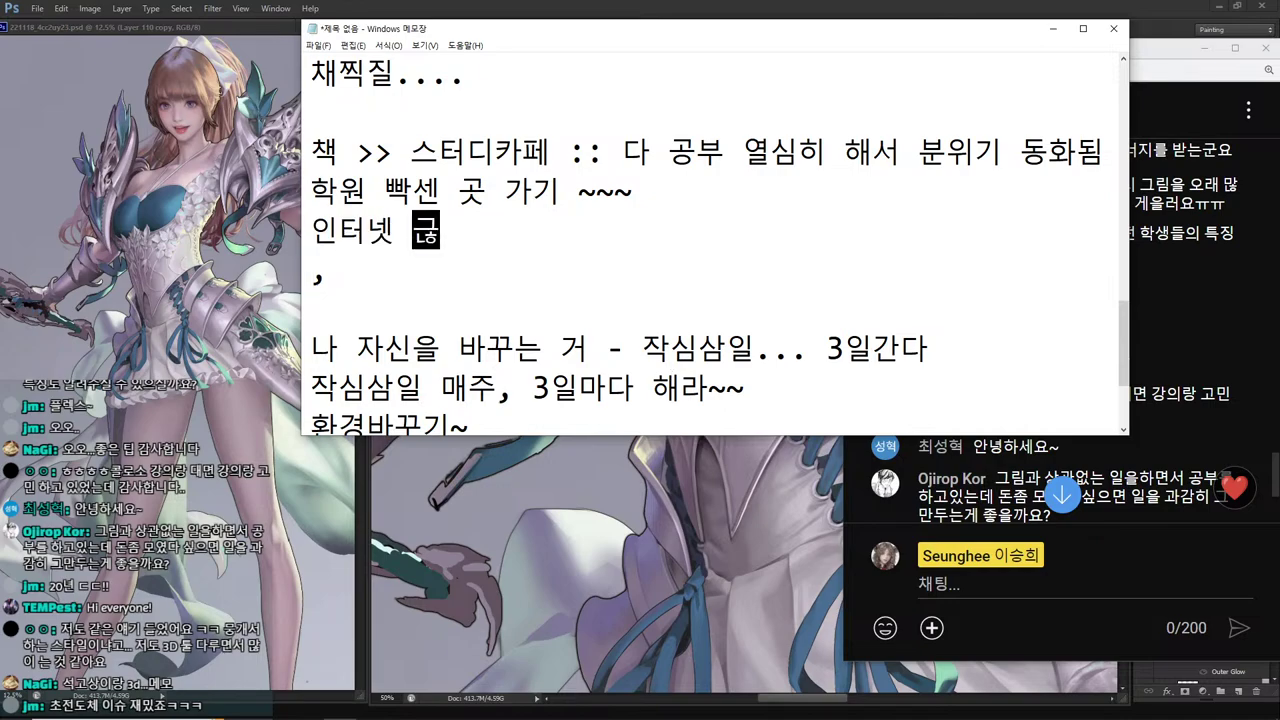
key(BackSpace)
text(끊기)
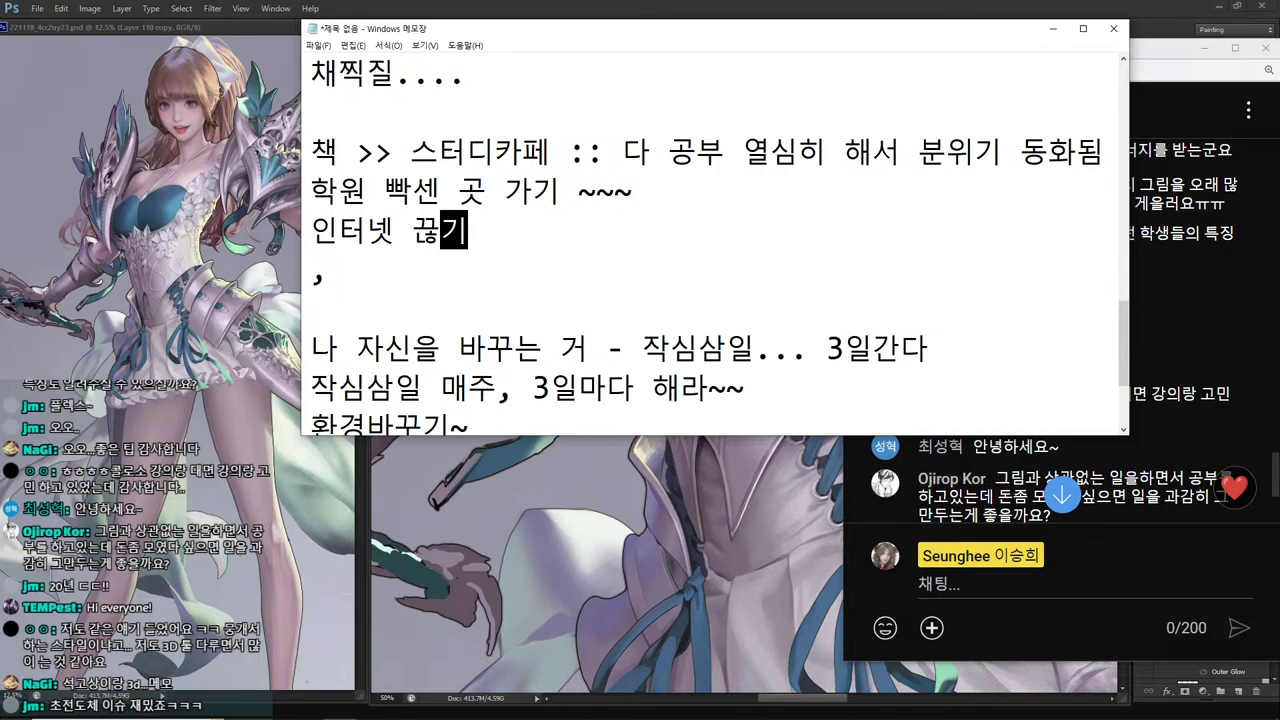
text( >> )
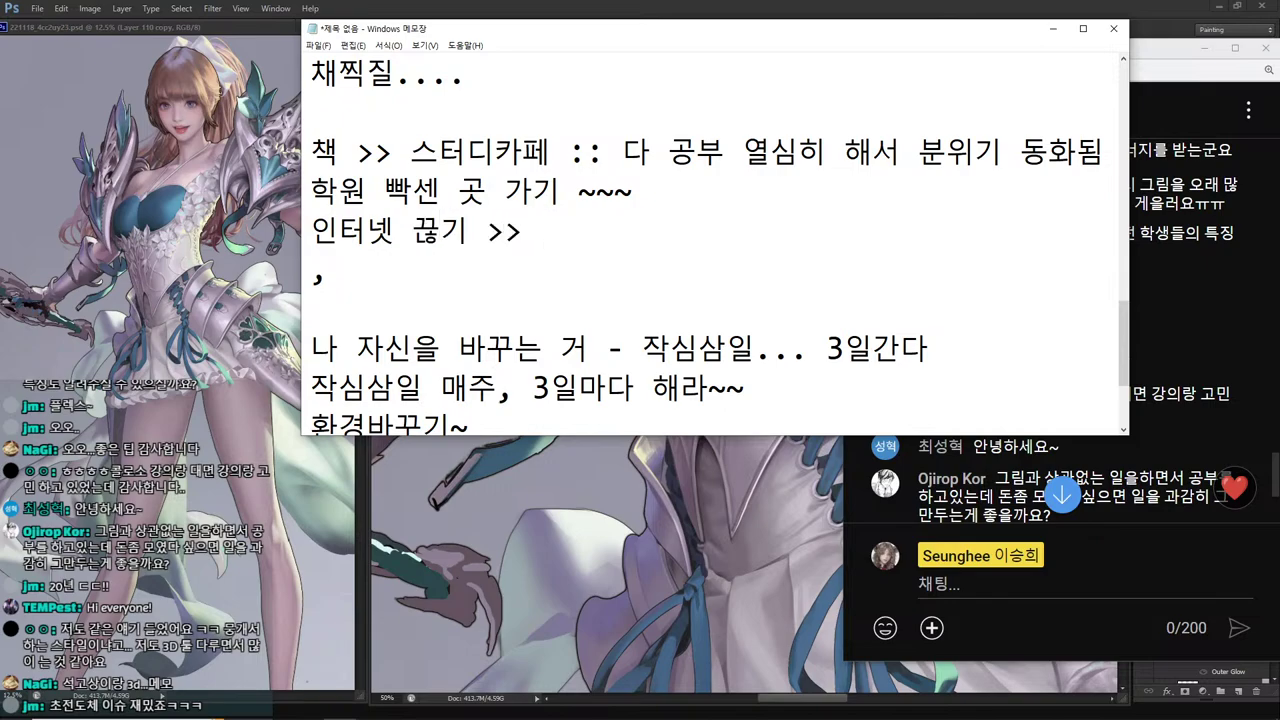
text(선을 뽑거나)
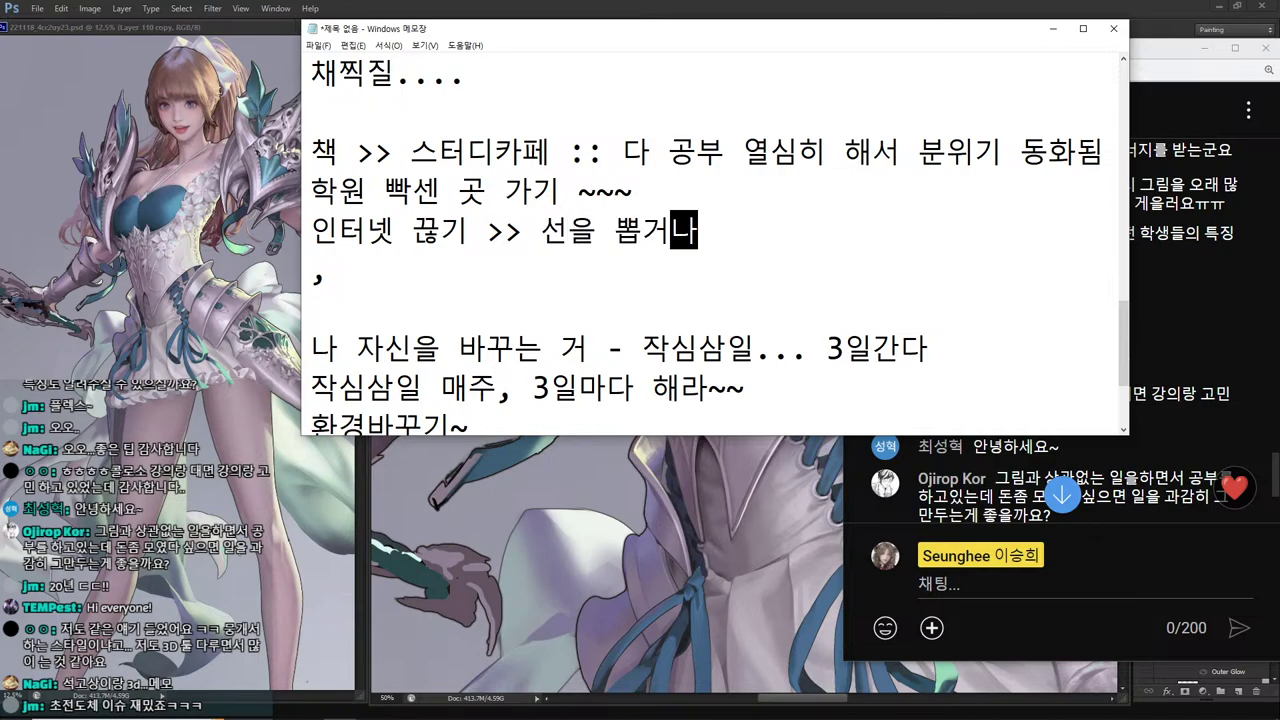
text(, )
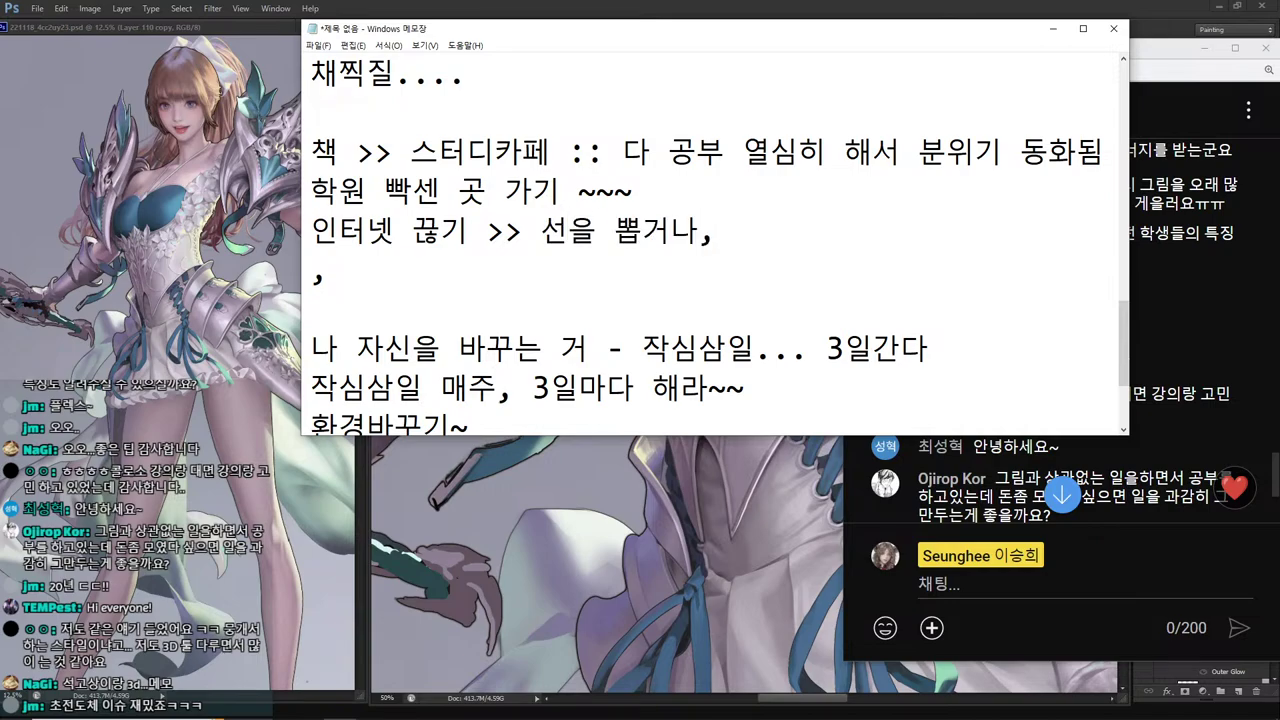
text(랜카드 )
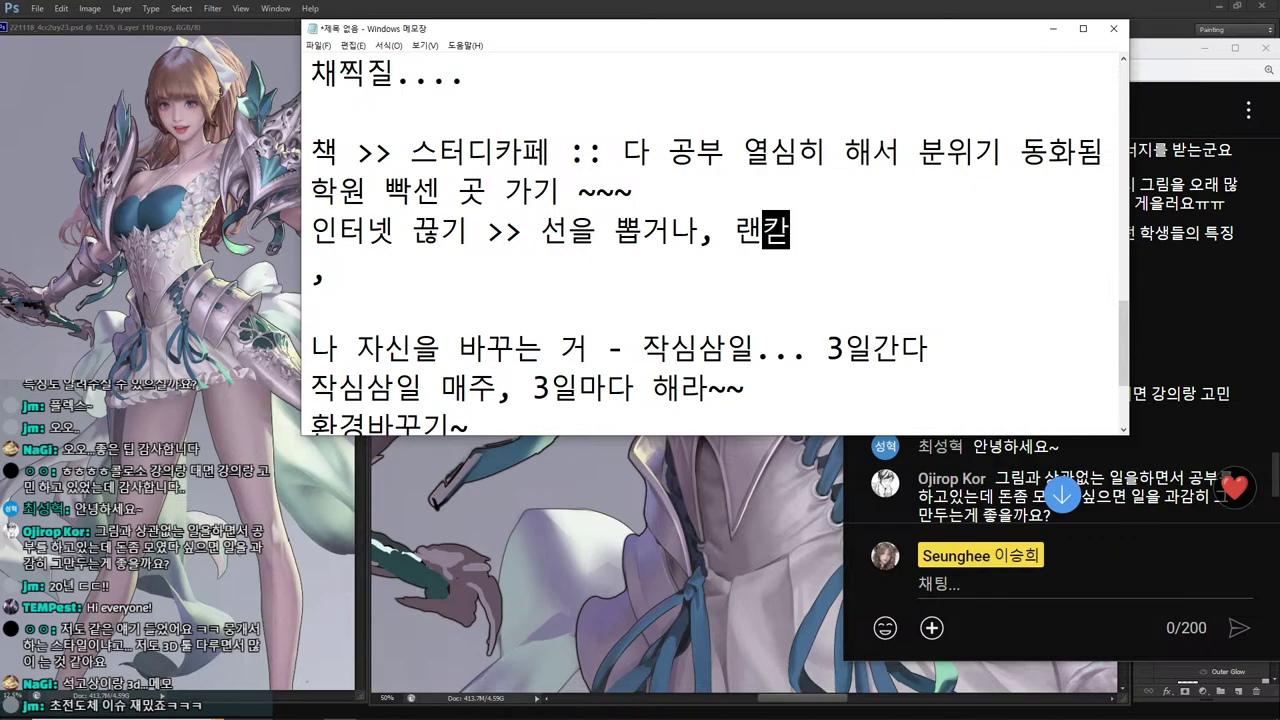
text(작)
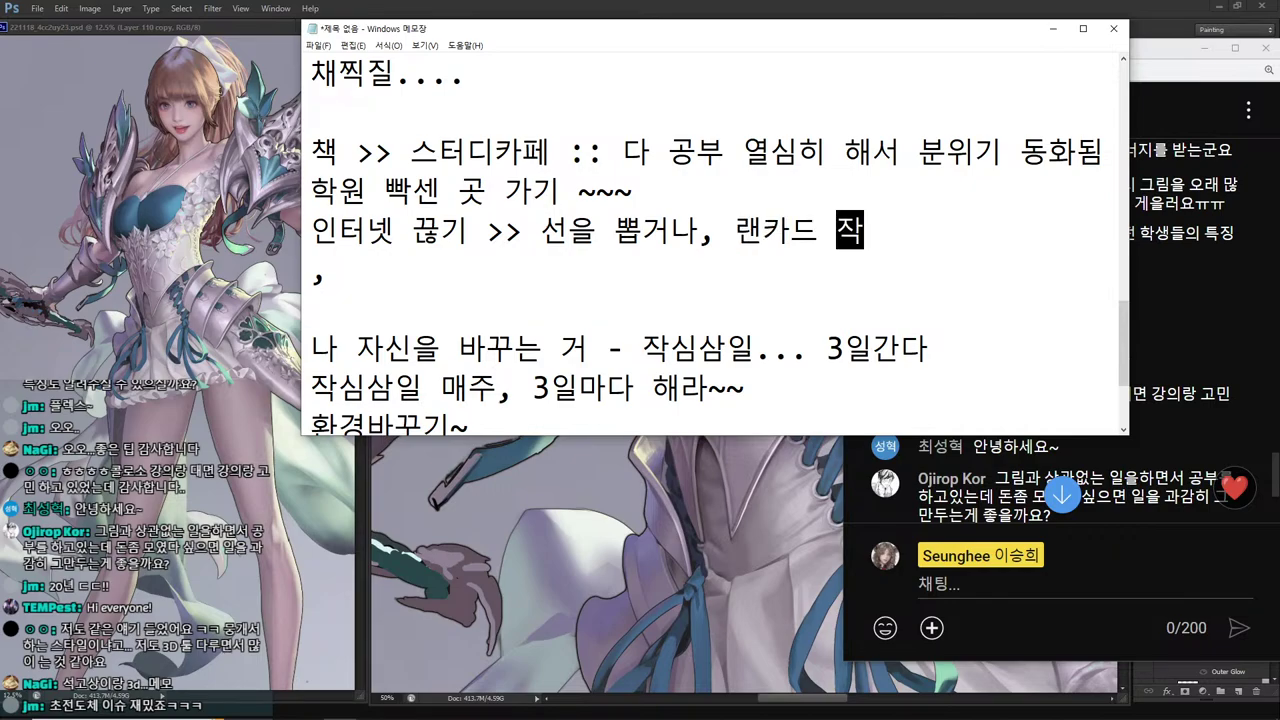
text(동X)
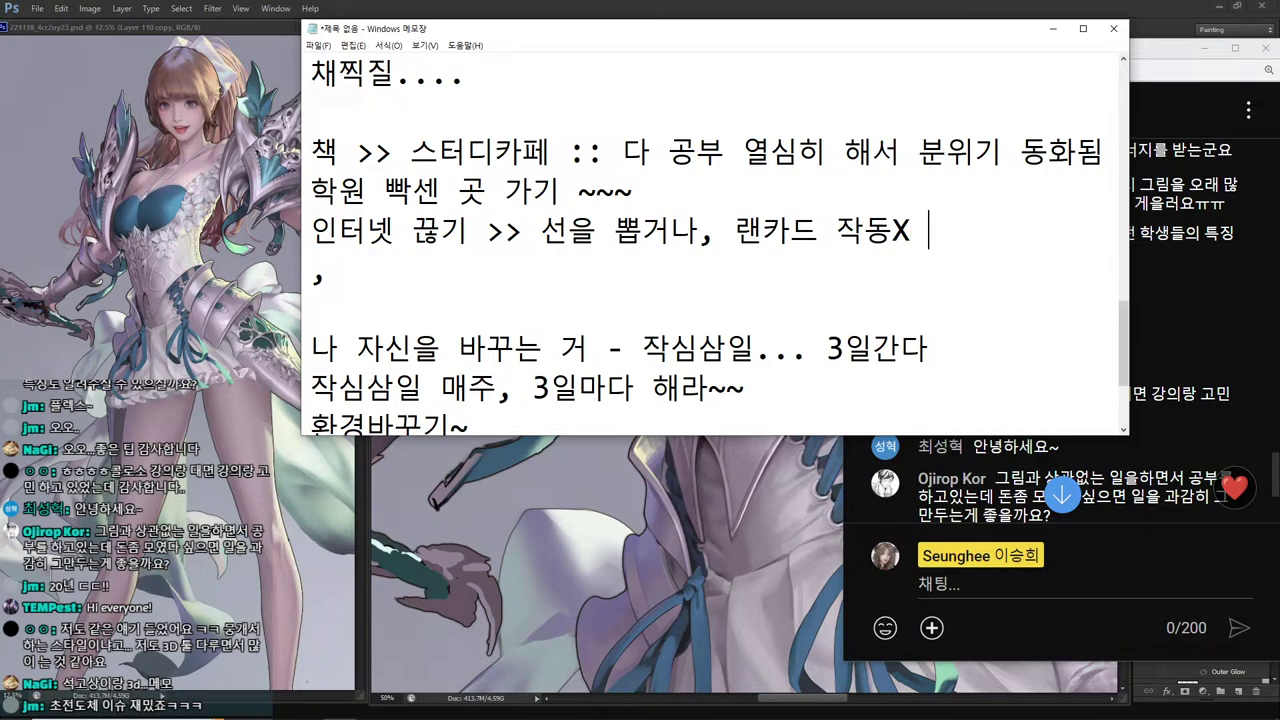
key(Return)
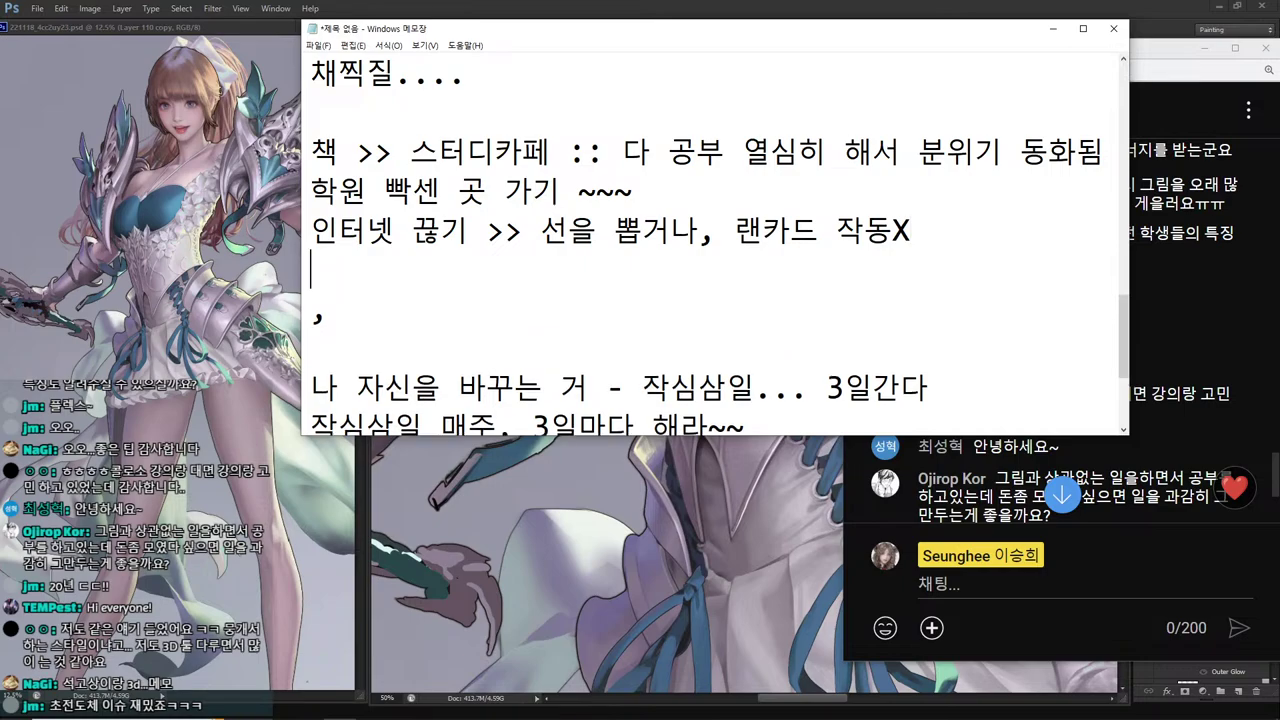
Add the line "음악은 mp3 집중...." below the "인터넷 끊기" line, followed by three line breaks.
text(dmadkr)
key(BackSpace)
key(BackSpace)
key(BackSpace)
key(BackSpace)
key(BackSpace)
key(BackSpace)
key(Hangul)
text(음악은)
key(Hangul)
text(mn)
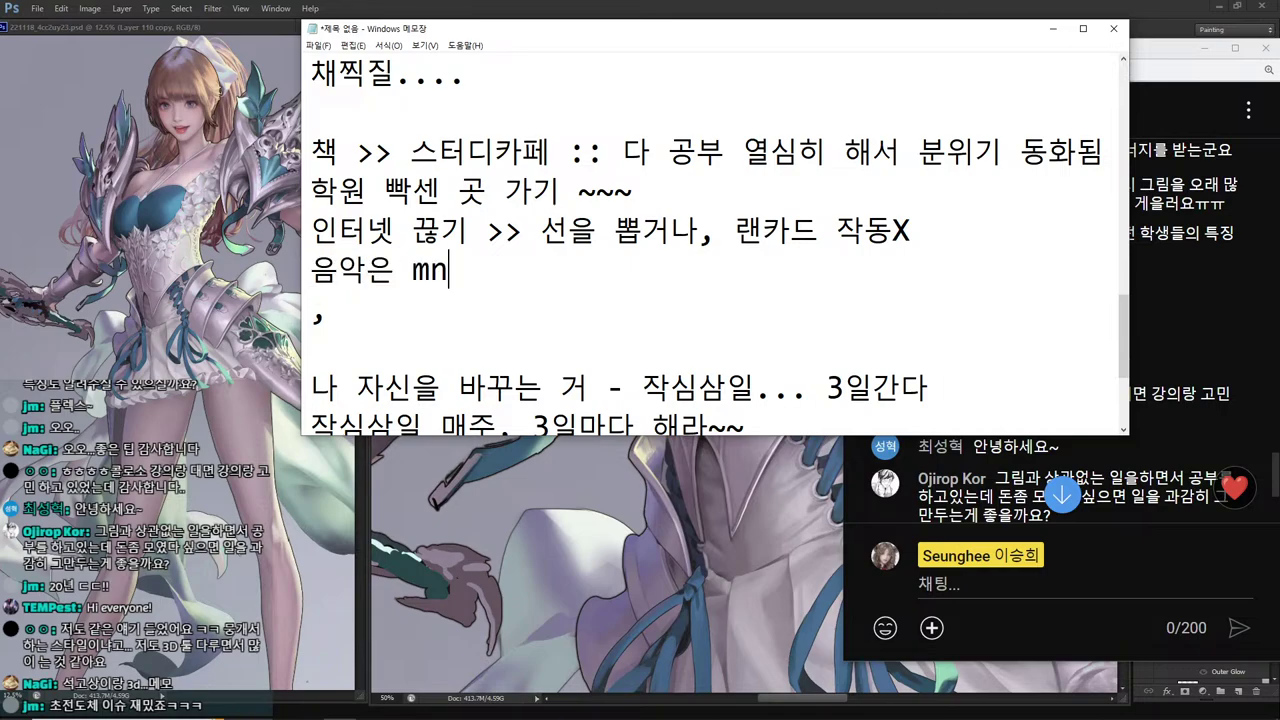
text(p)
key(BackSpace)
key(BackSpace)
text(p3)
key(Hangul)
text(ㅈ)
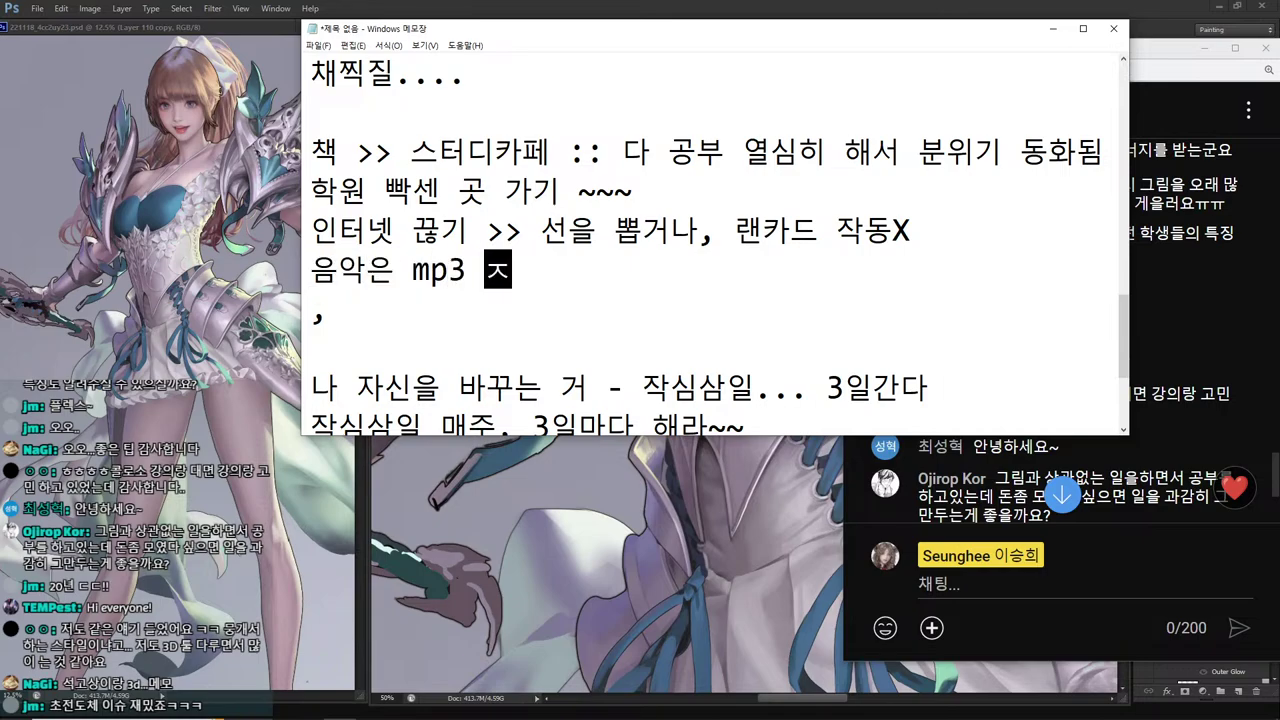
text(ㅣㅂ중....)
key(Return)
key(Return)
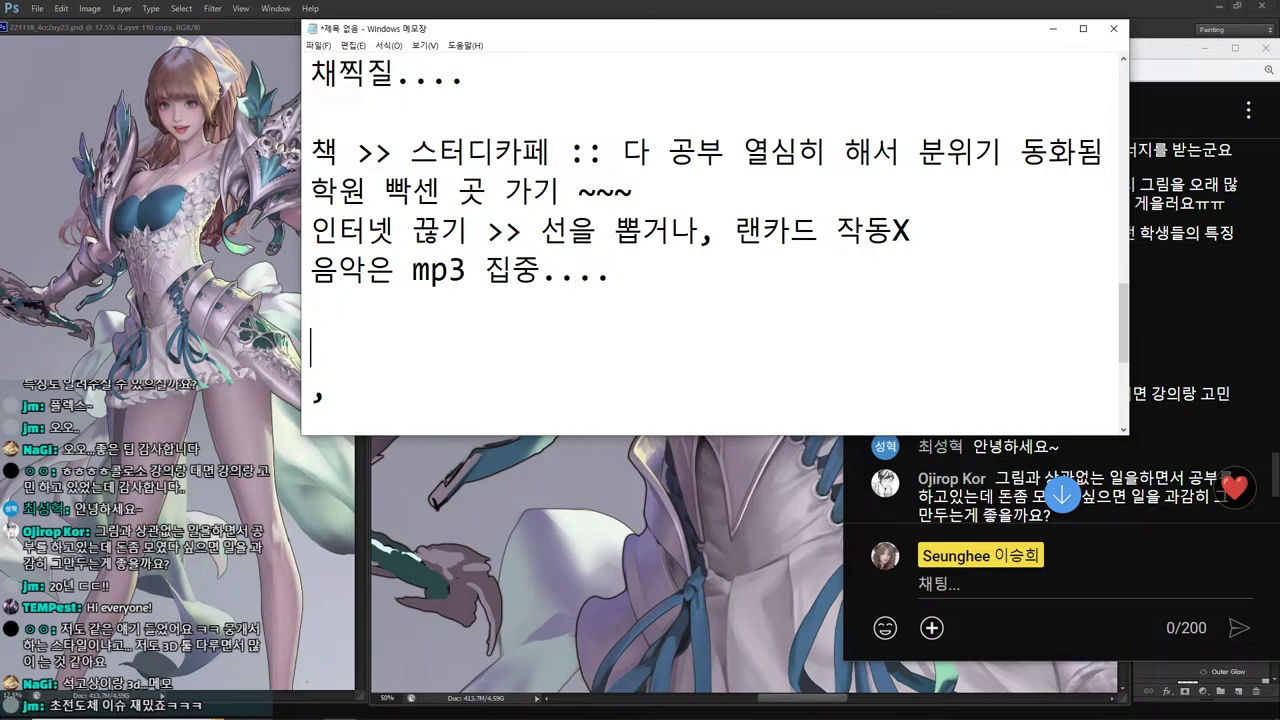
key(Return)
Mark the "인터넷 끊기" line with a leading "*" and insert a blank line above it.
key(Up)
key(Up)
key(Up)
key(Up)
text(*)
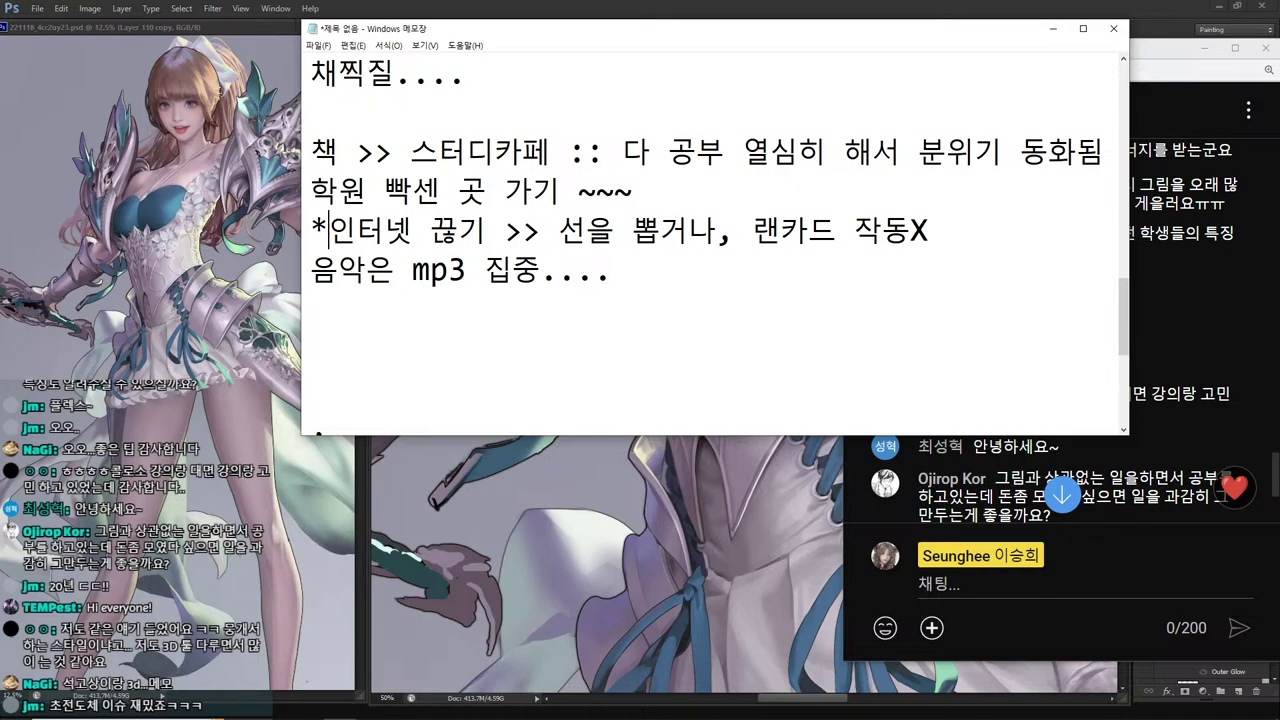
key(Return)
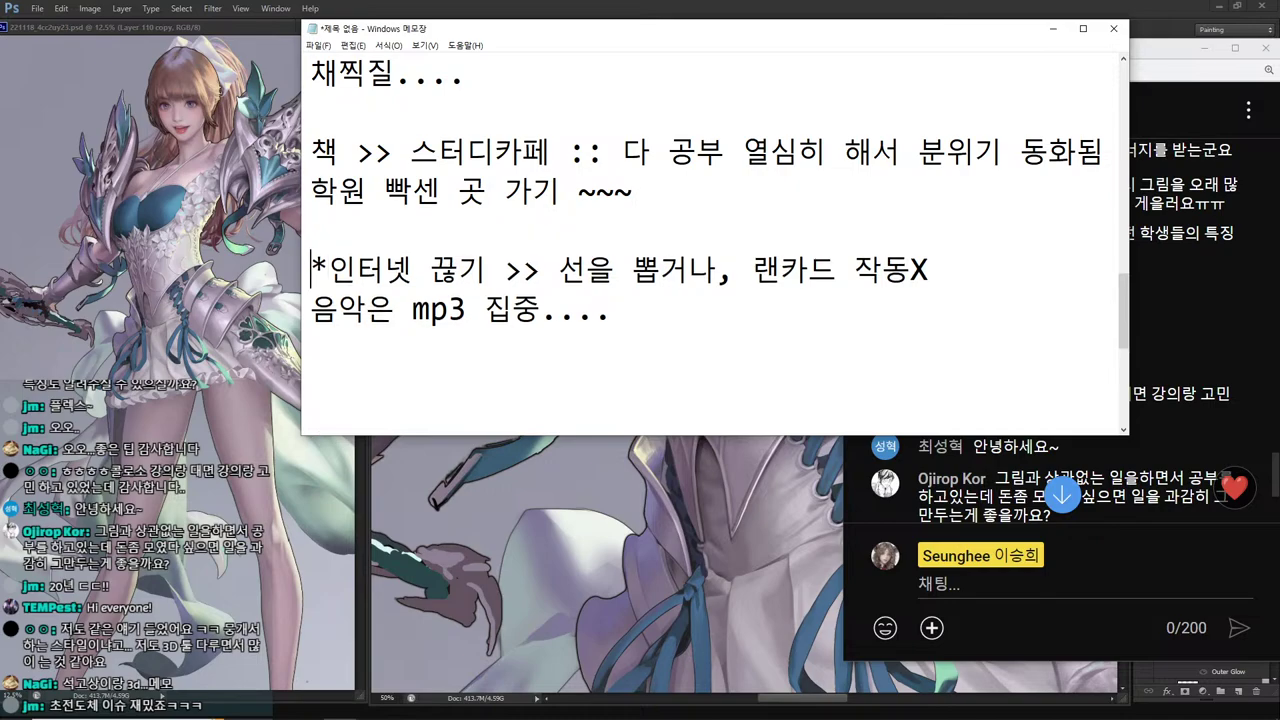
key(Up)
key(Up)
key(Up)
text(&)
key(BackSpace)
text(*)
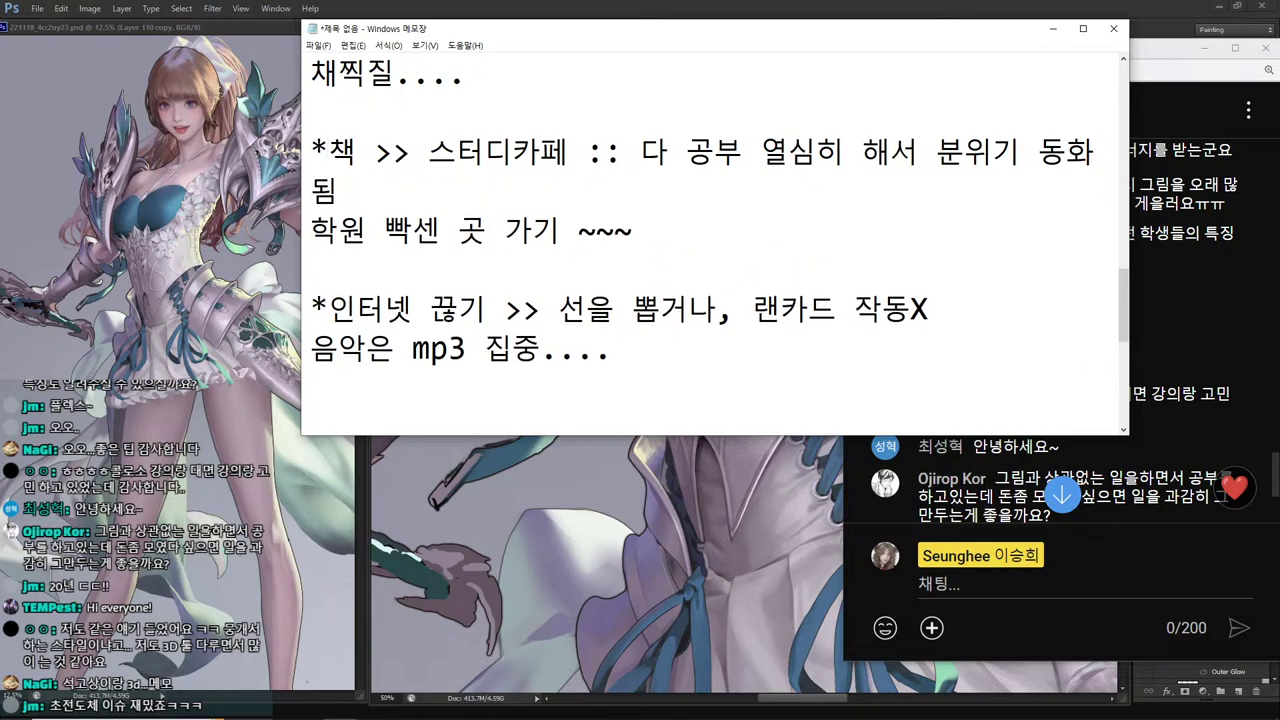
key(BackSpace)
Add the line "공유오피스 >> 옆에 사무실 일하고 잇어서 덜 놀게됨." one blank line below the "음악은 mp3" line, followed by two line breaks.
key(Down)
key(Down)
key(Down)
key(Down)
key(Down)
key(Down)
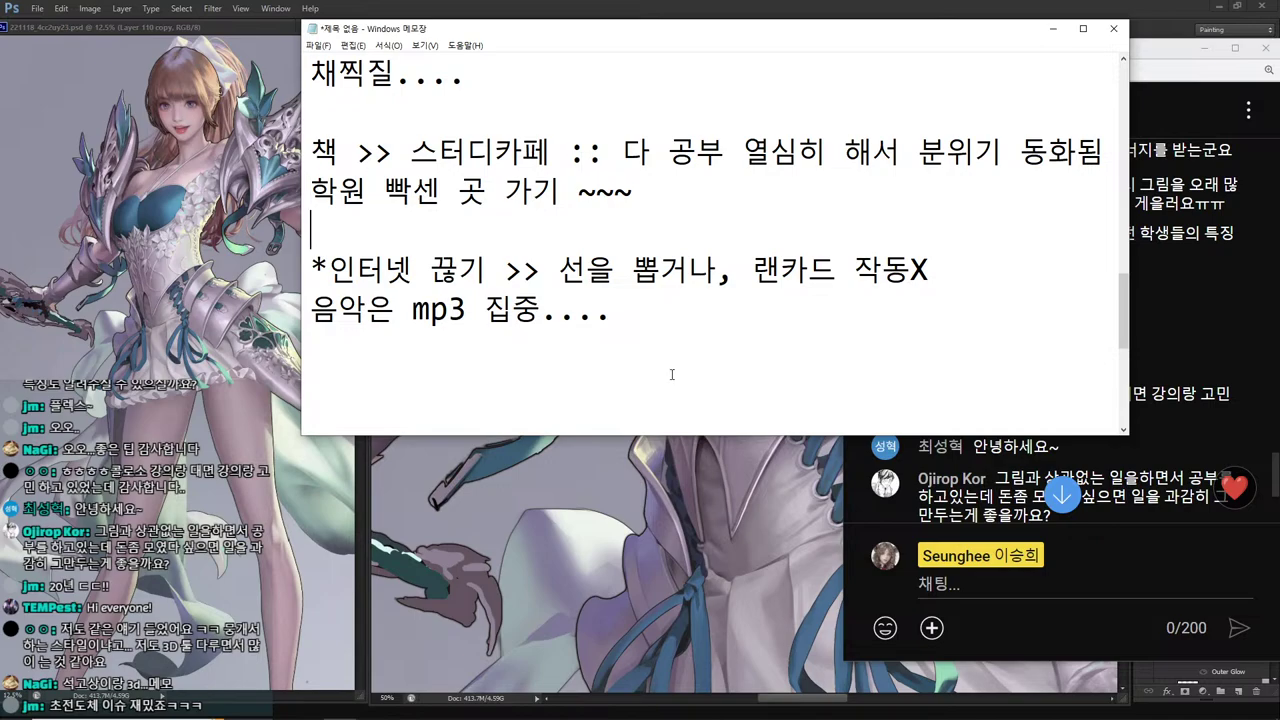
text(공)
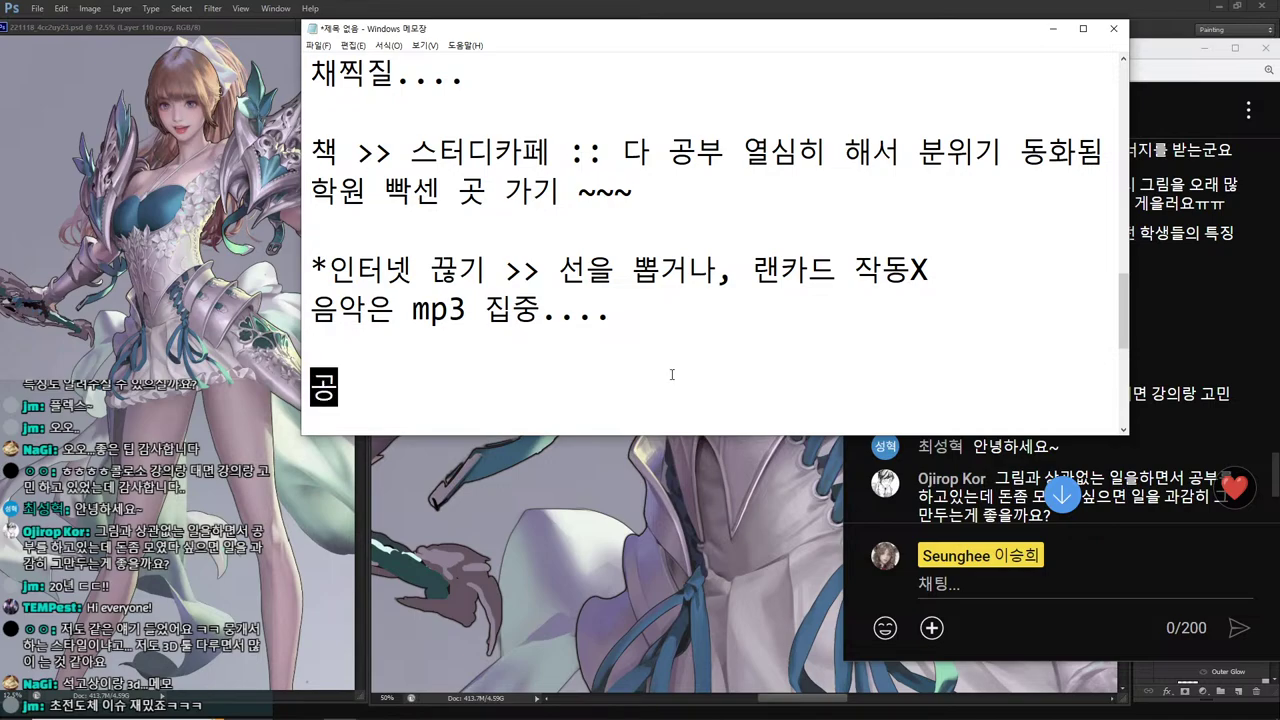
text(유오피스 >> 옆에 사뭇)
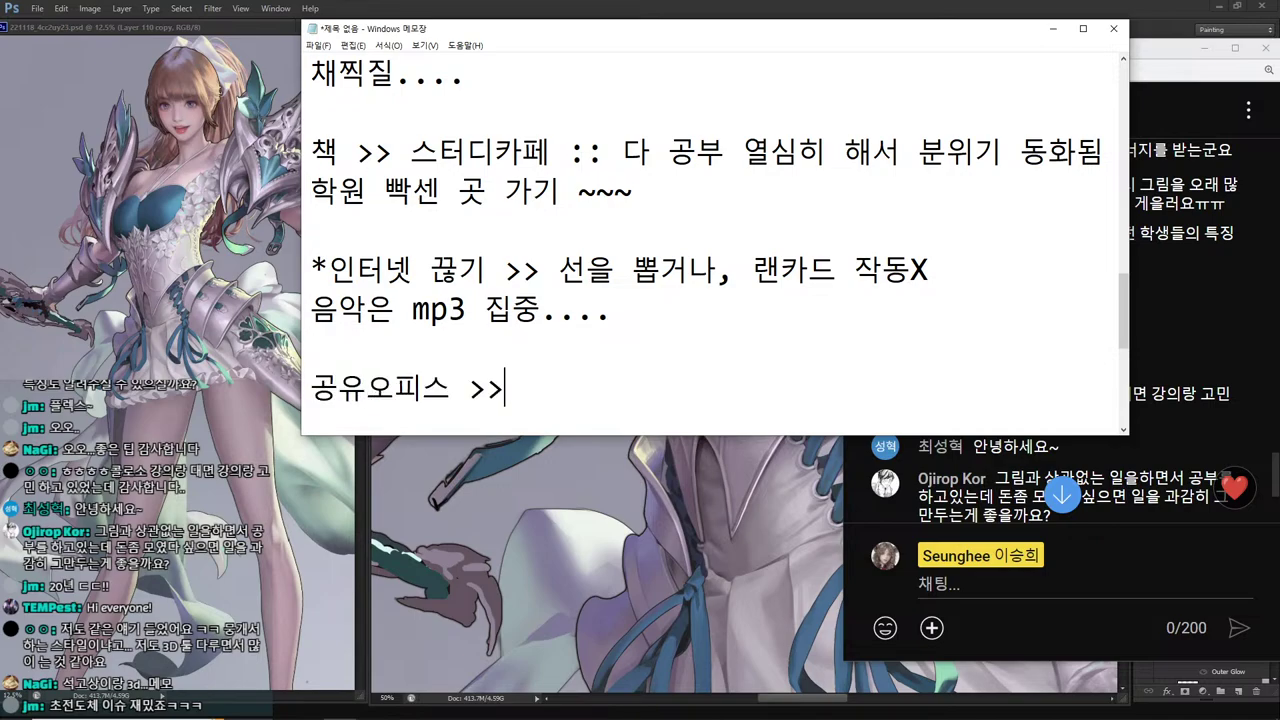
text(실 )
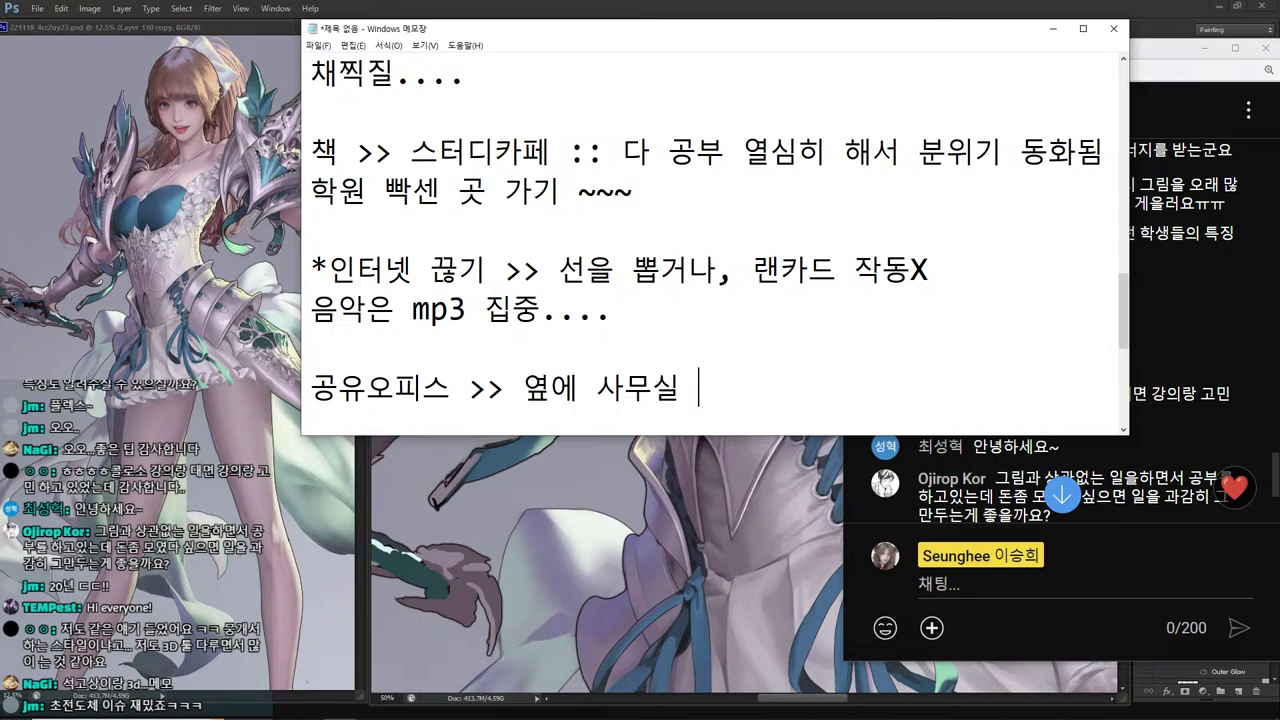
text(일하고 잇)
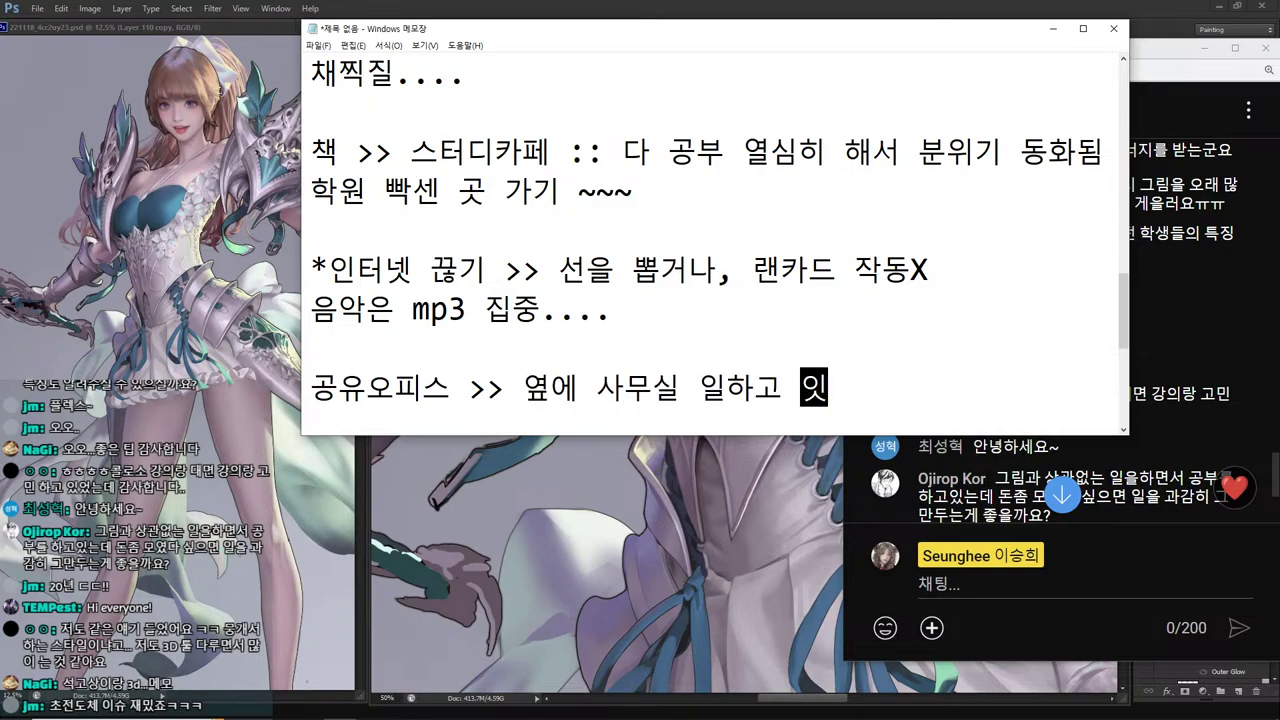
text(어서 덜 놀ㄱ레)
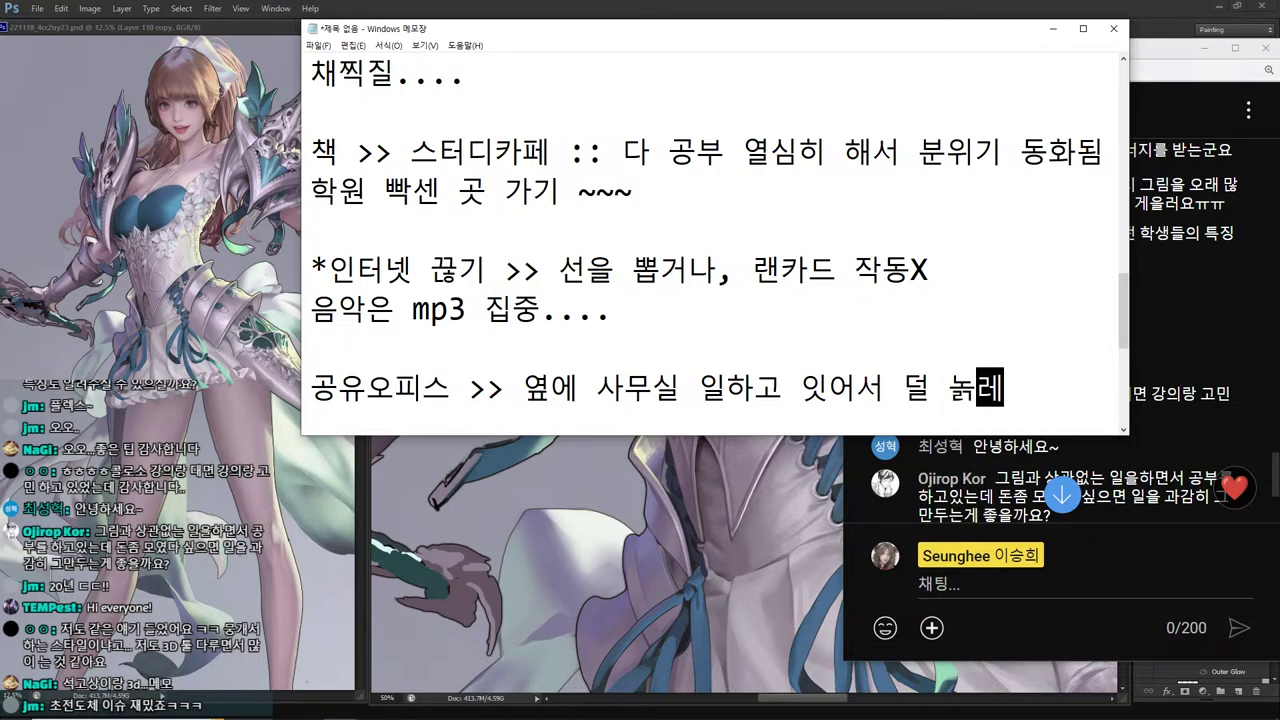
key(BackSpace)
key(BackSpace)
key(BackSpace)
text(놀게)
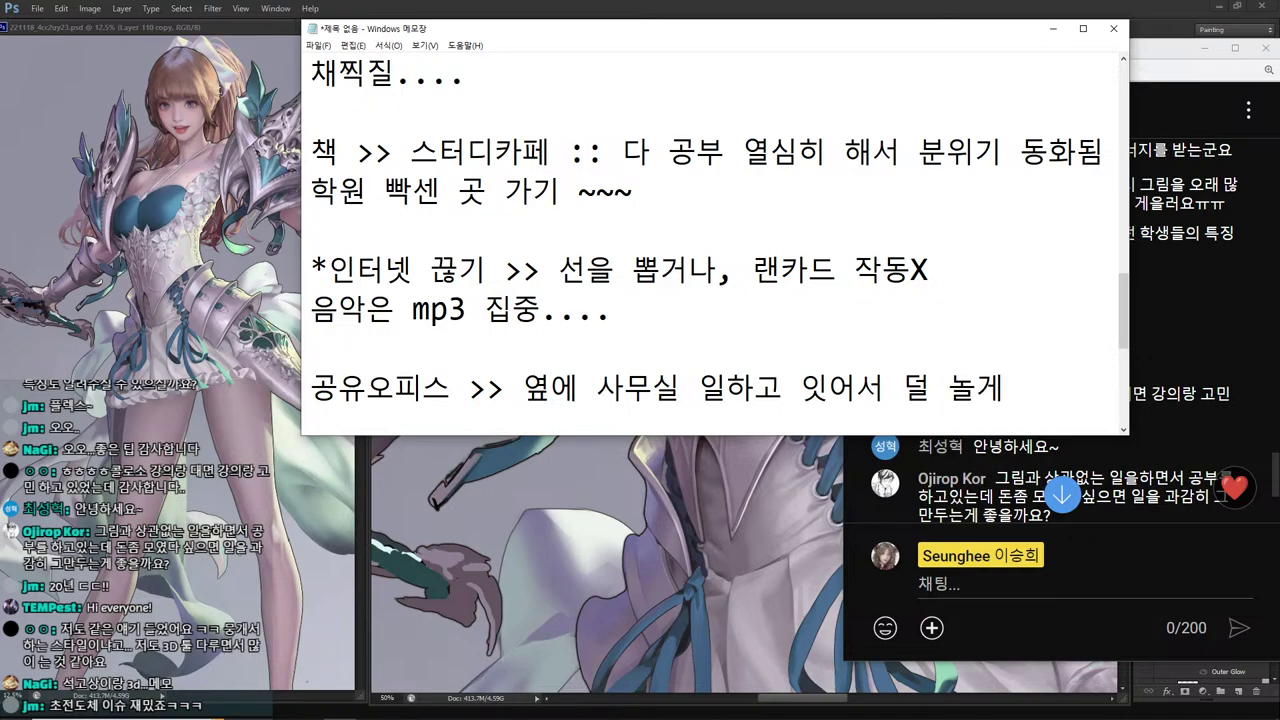
text(됨.)
key(Return)
key(Return)
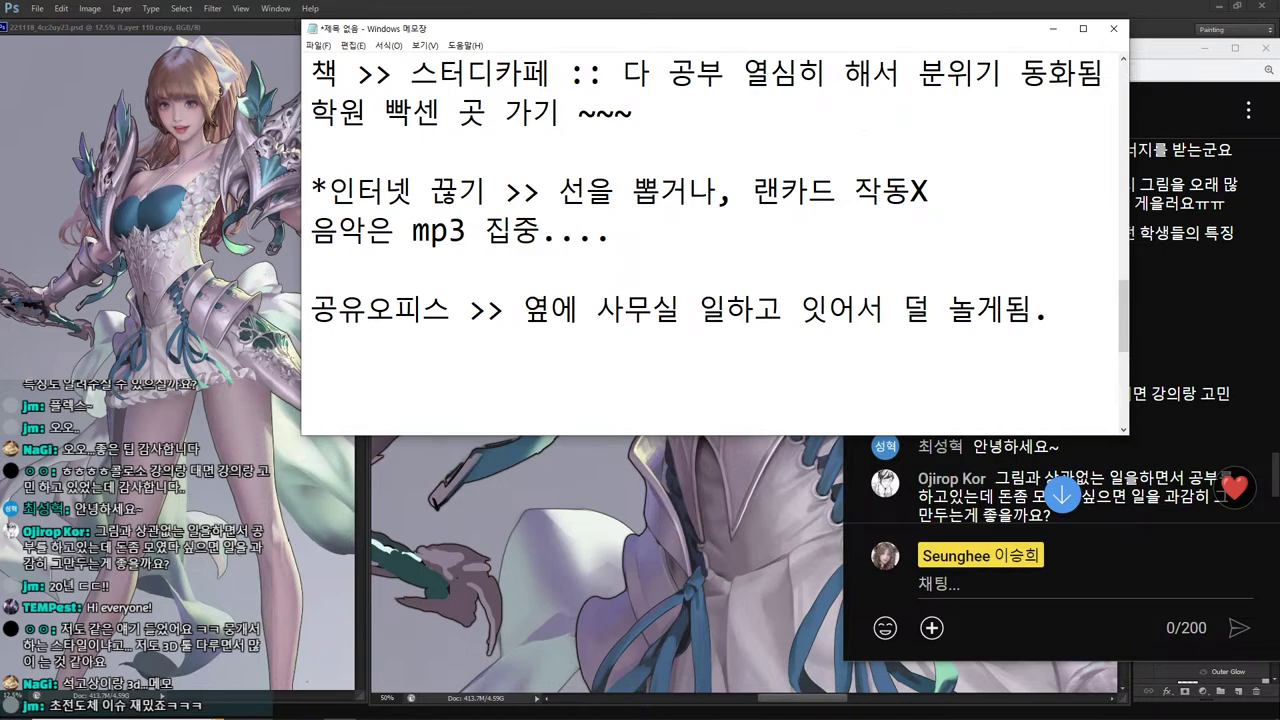
Add the line "3,4시간 단위로 계획잡기..." one blank line below the "공유오피스" line, followed by five line breaks.
text(3,)
text(4시간 )
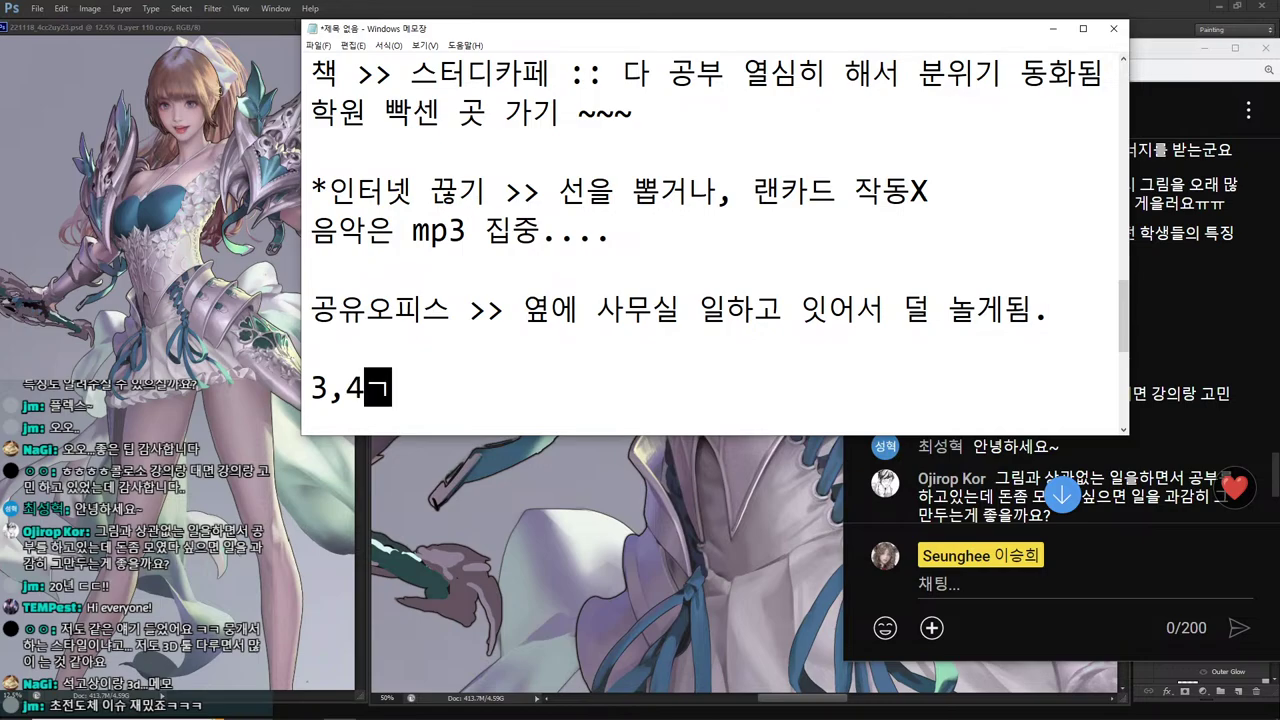
text(단)
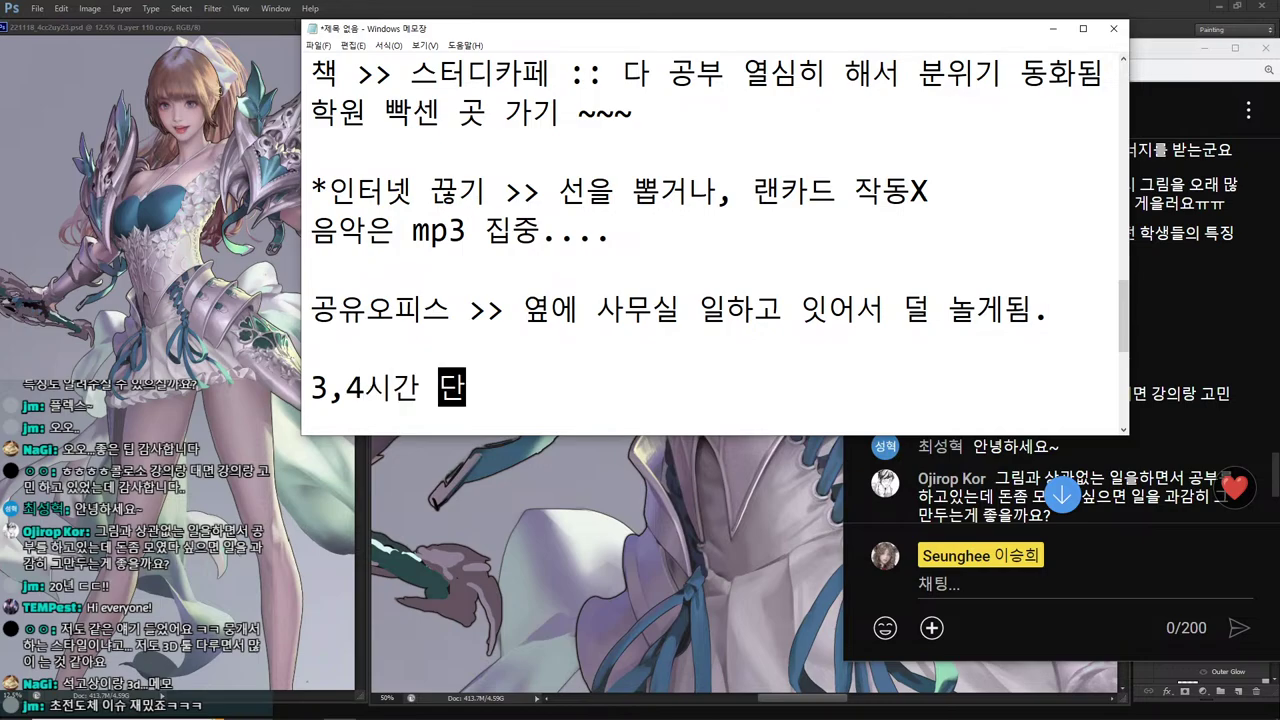
text(위로 계회획잡기...)
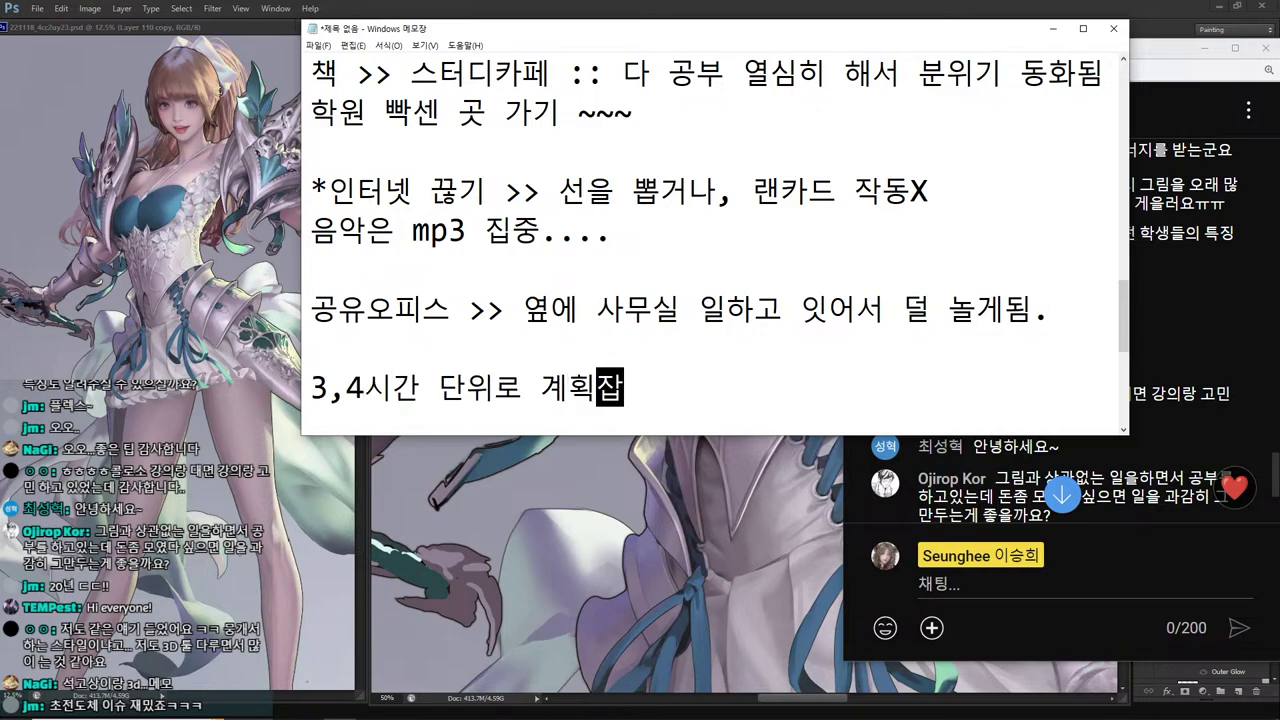
key(Return)
key(Return)
key(Return)
key(Return)
key(Return)
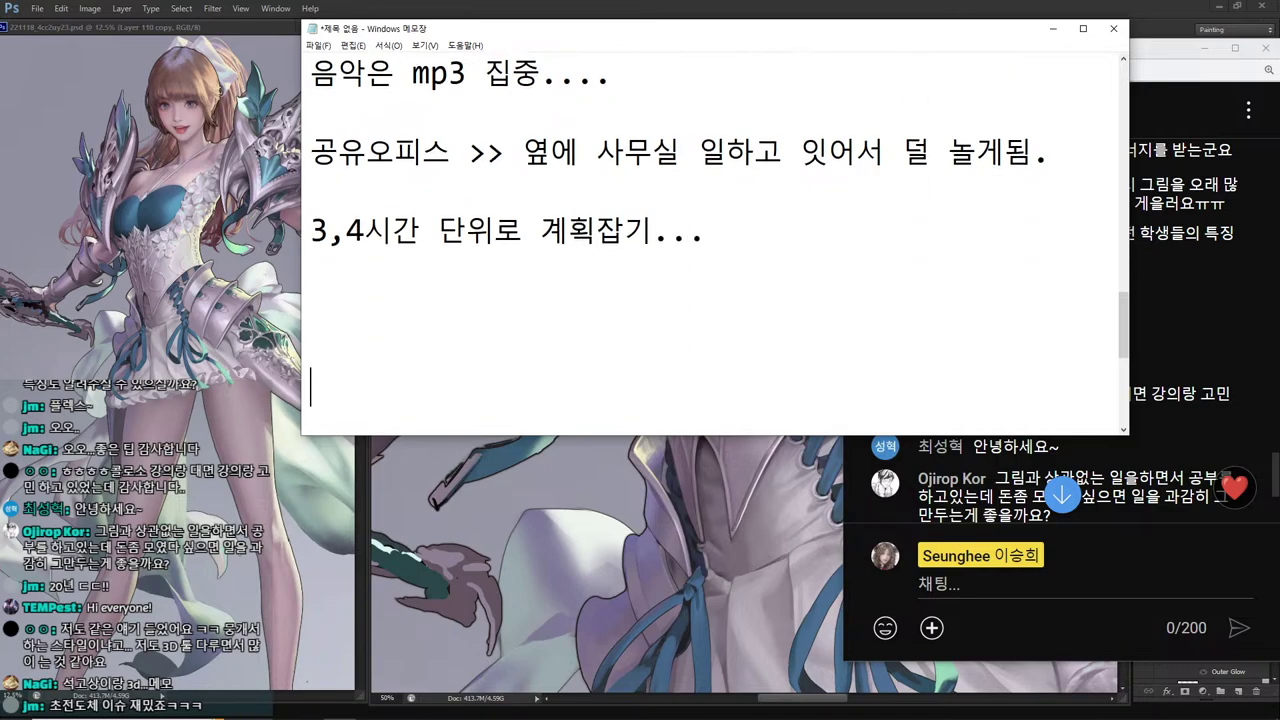
Add the line "계획잡고 그리기" directly below the "3,4시간" line, followed by two line breaks.
key(Up)
key(Up)
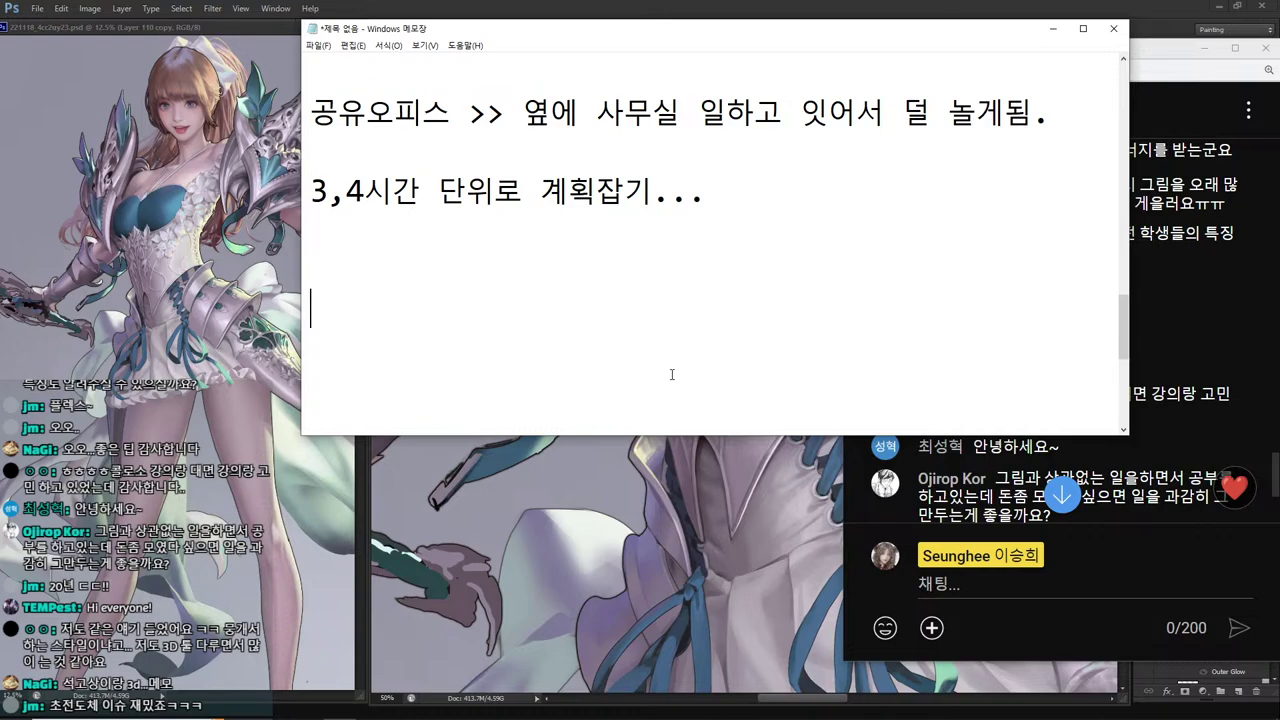
key(BackSpace)
key(BackSpace)
text(계획잡ㄱ)
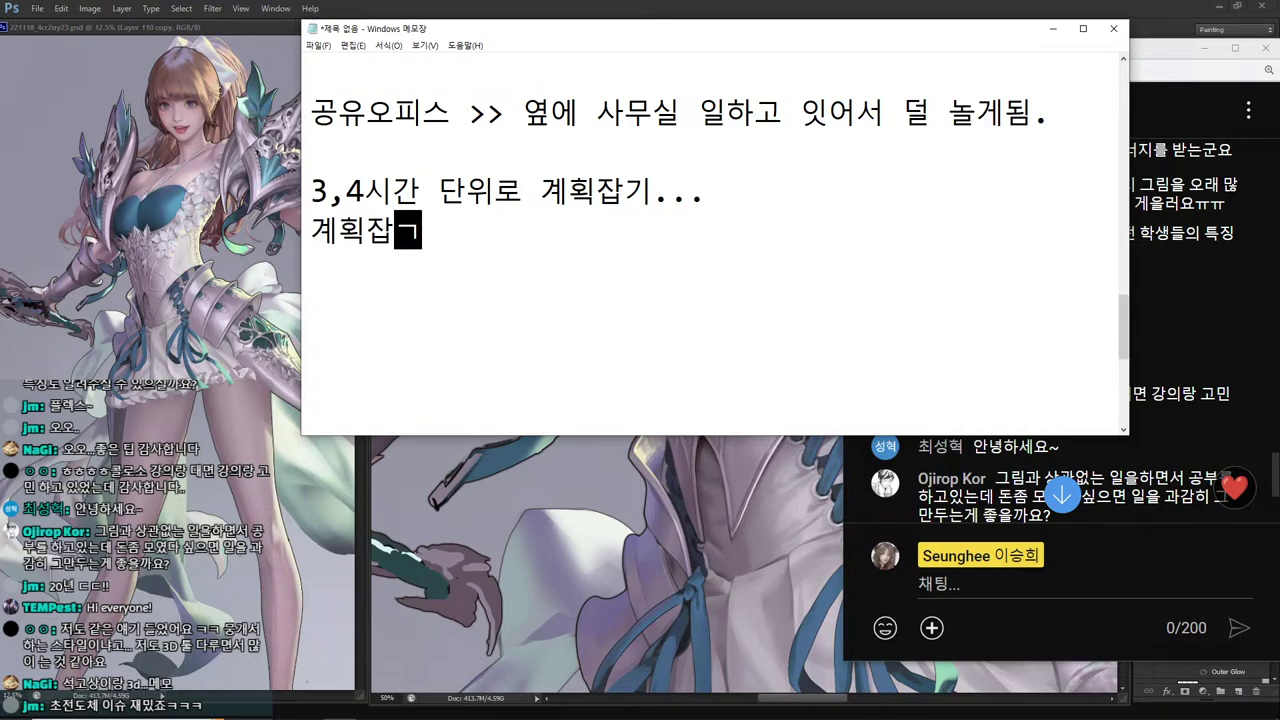
text(고 그리기)
key(Return)
key(Return)
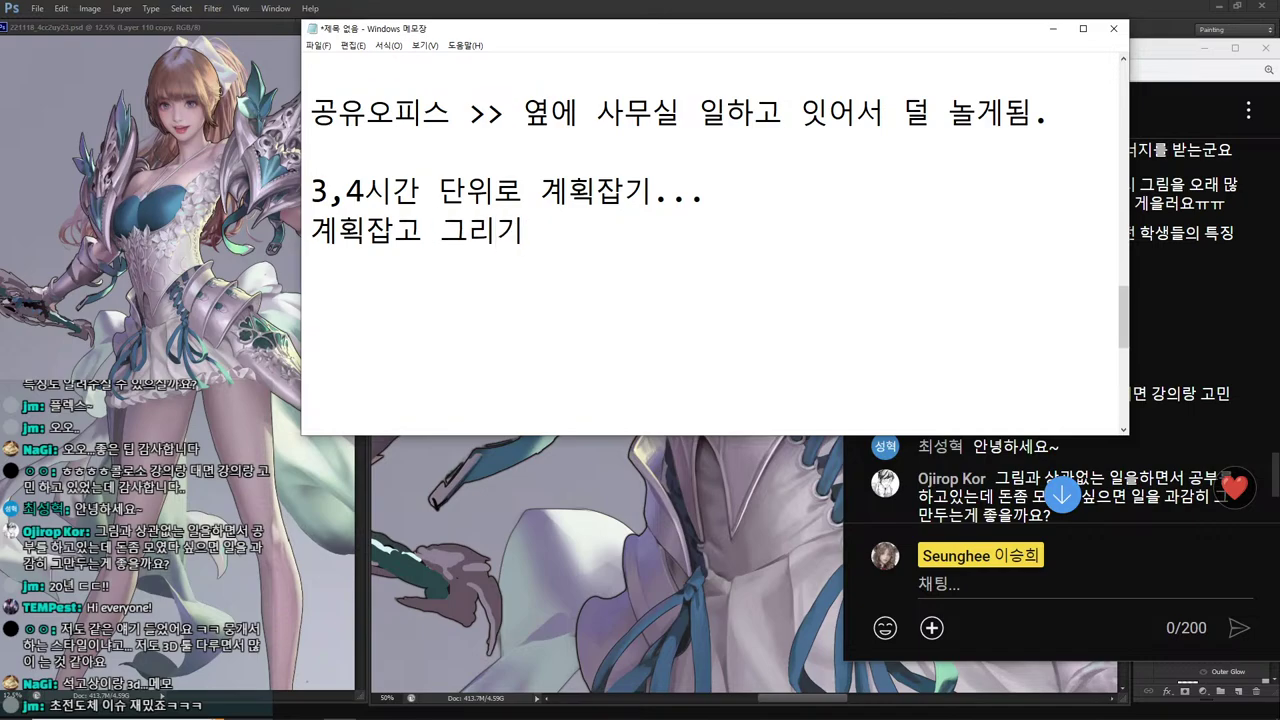
Start a task list below "계획잡고 그리기" with the lines "무기 수정", "허벅지 아머 수정" and "리본 수정".
text(무기 수정,)
key(BackSpace)
key(BackSpace)
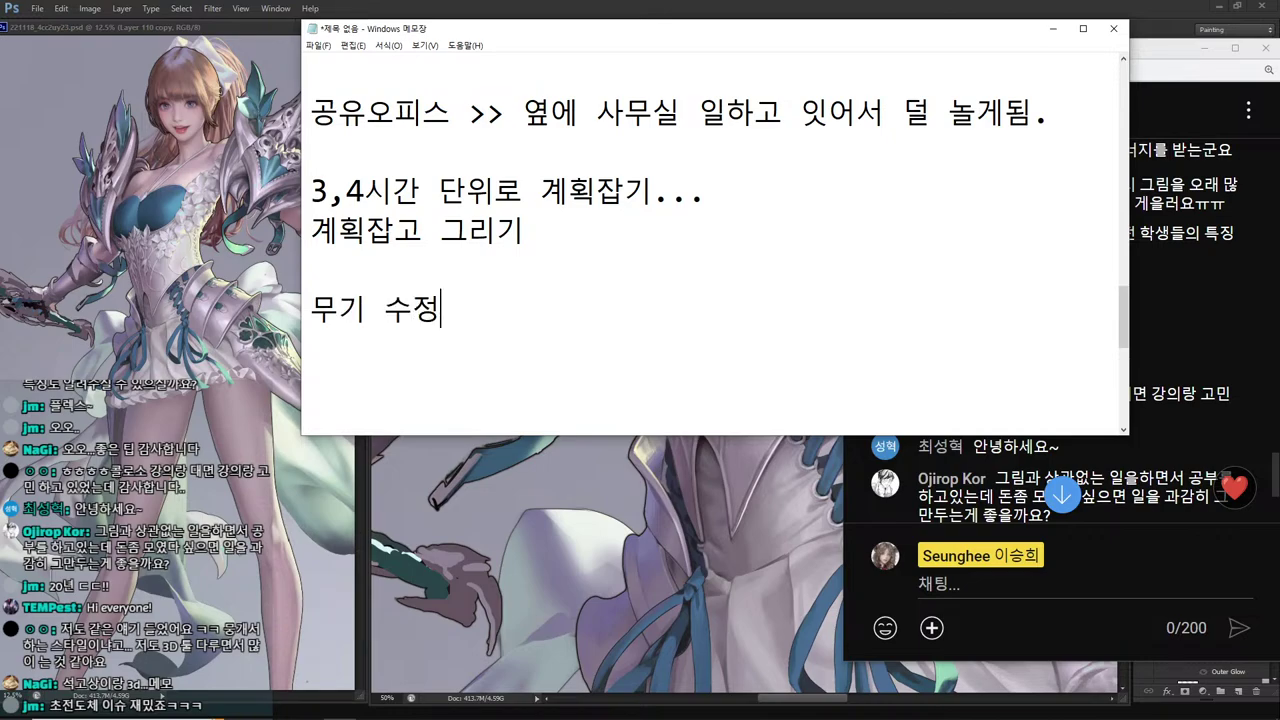
key(Return)
text(허벅지 암)
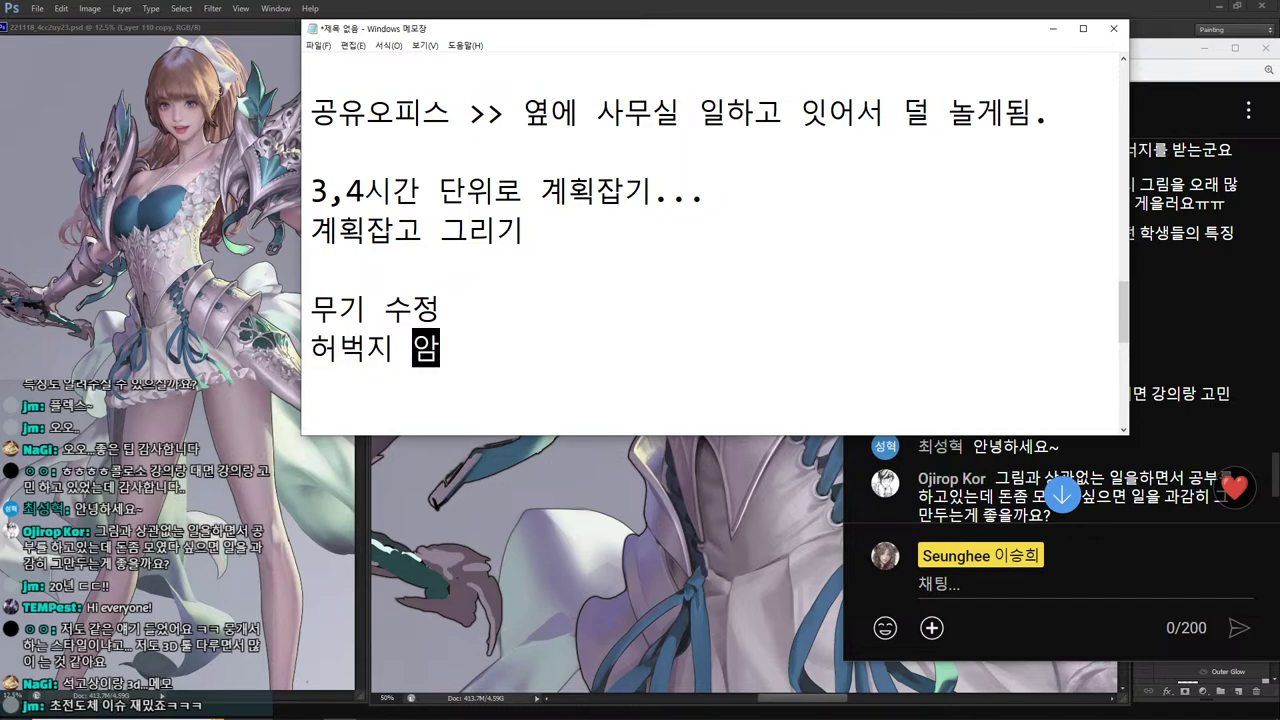
text(머 수정)
key(Return)
text(리본 )
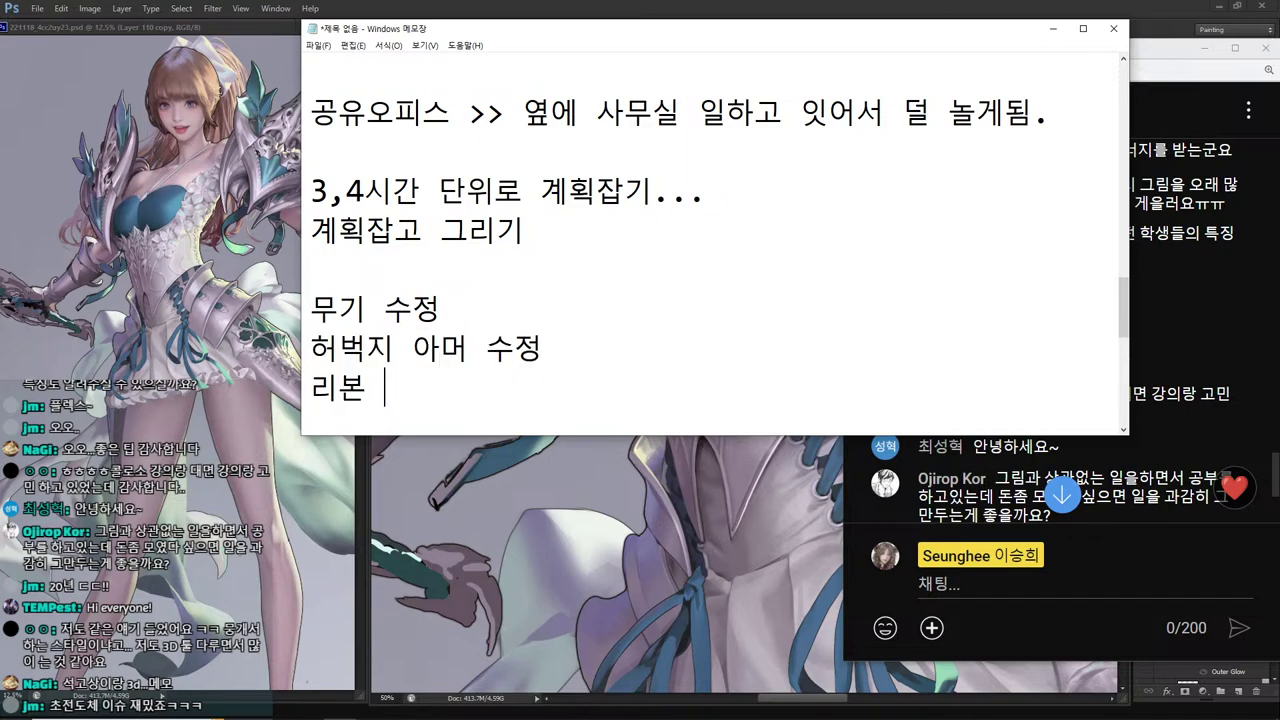
text(수정)
Continue the task list with the lines "손, 발" and "얼굴 다듬기".
key(Return)
text(손, 발)
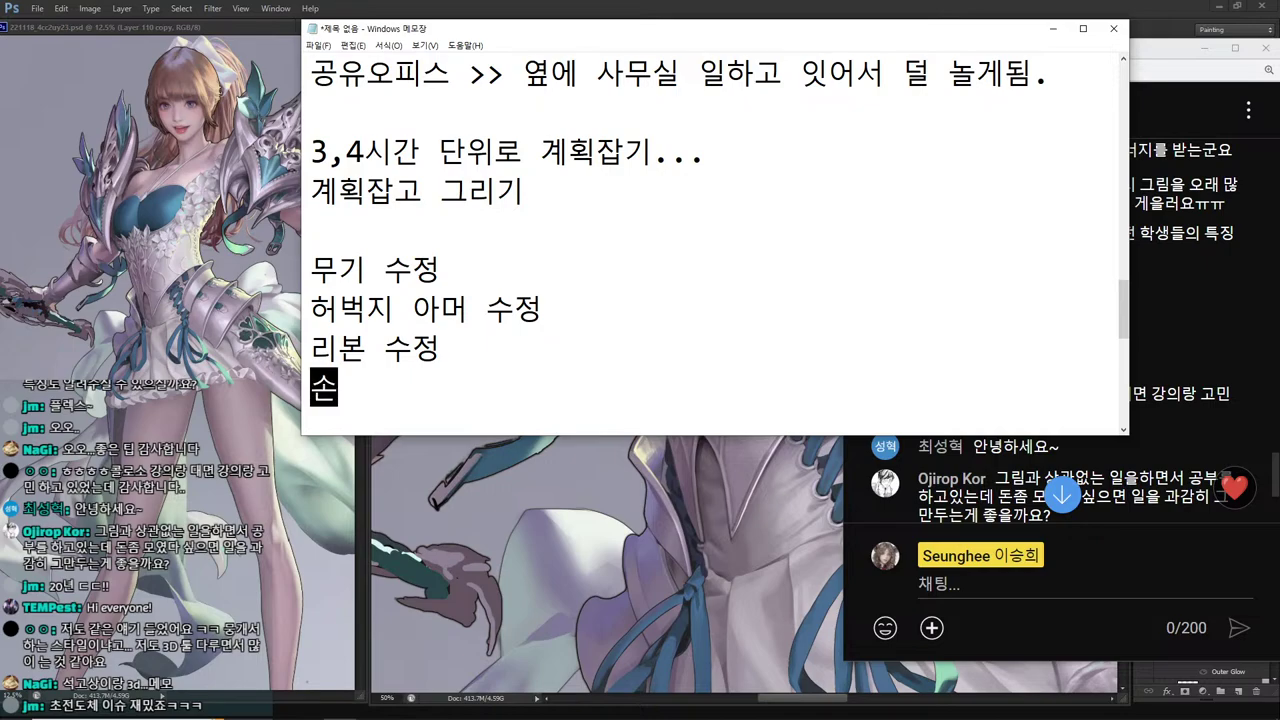
key(Return)
text(얼굴 다듬기)
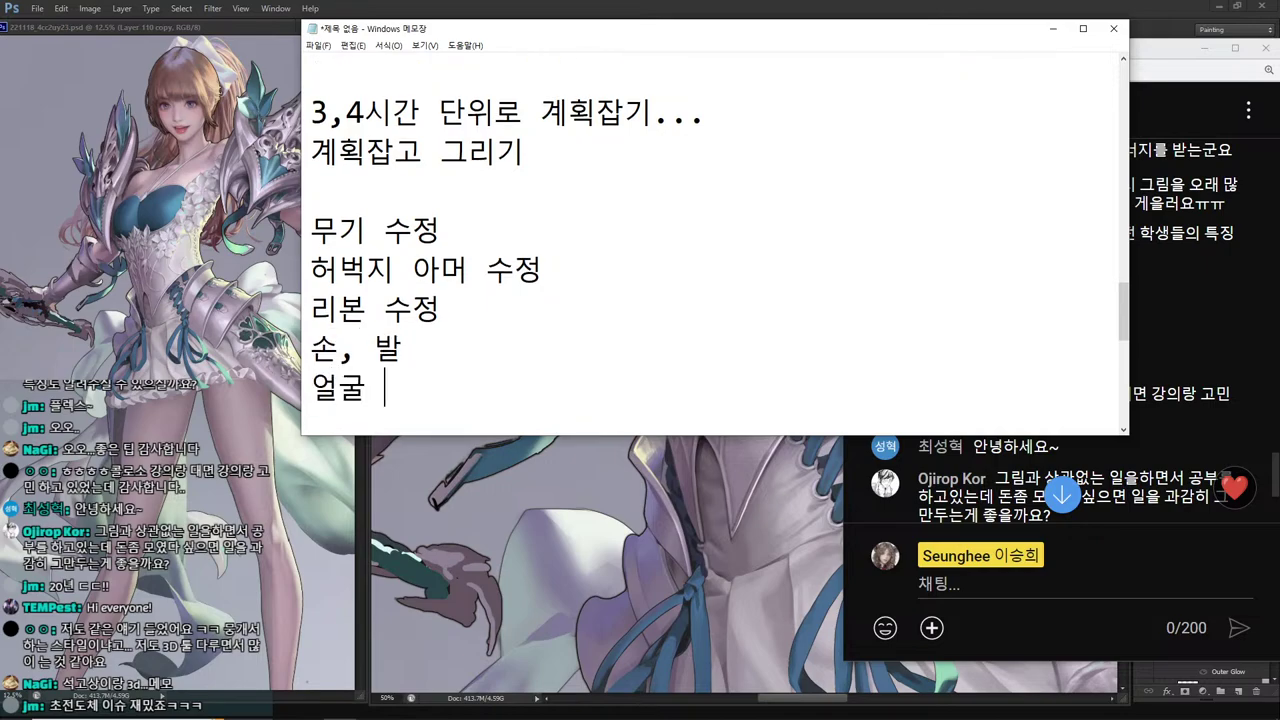
key(BackSpace)
key(BackSpace)
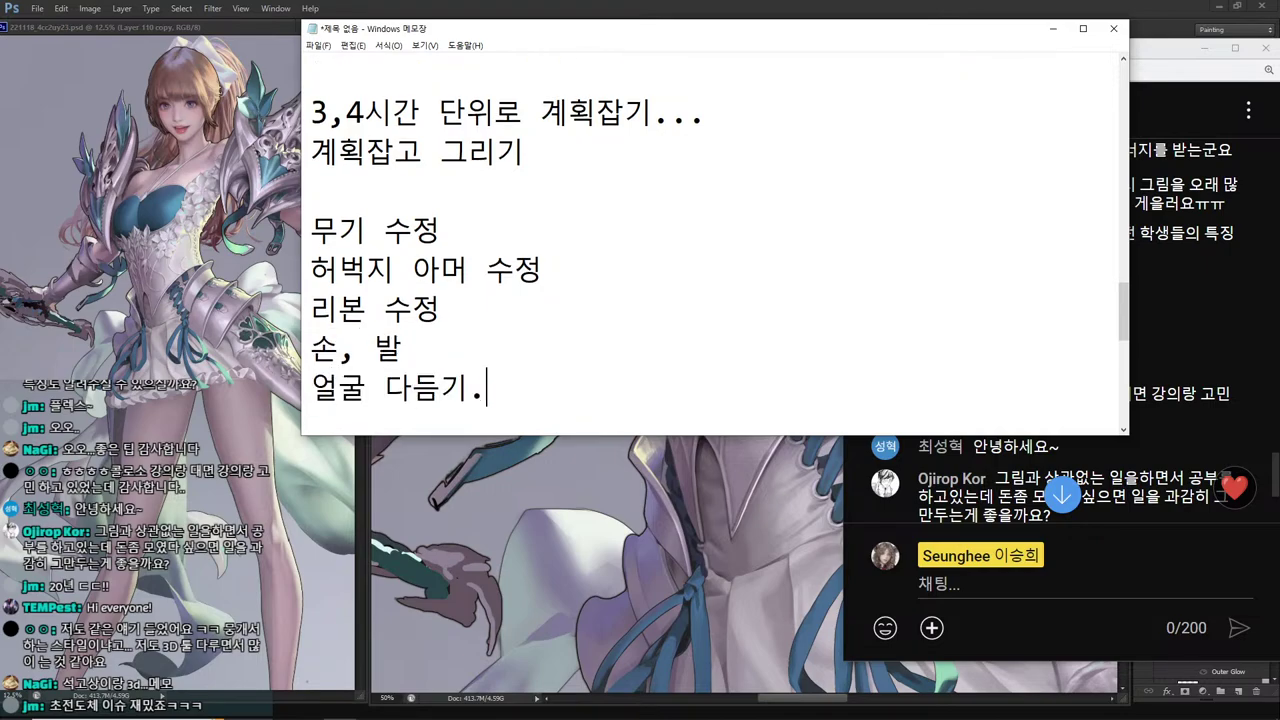
Extend the task list below "얼굴 다듬기" with the lines "..", "...", "..날개" and "신발", followed by a line break.
key(Return)
text(..)
key(Return)
text(...)
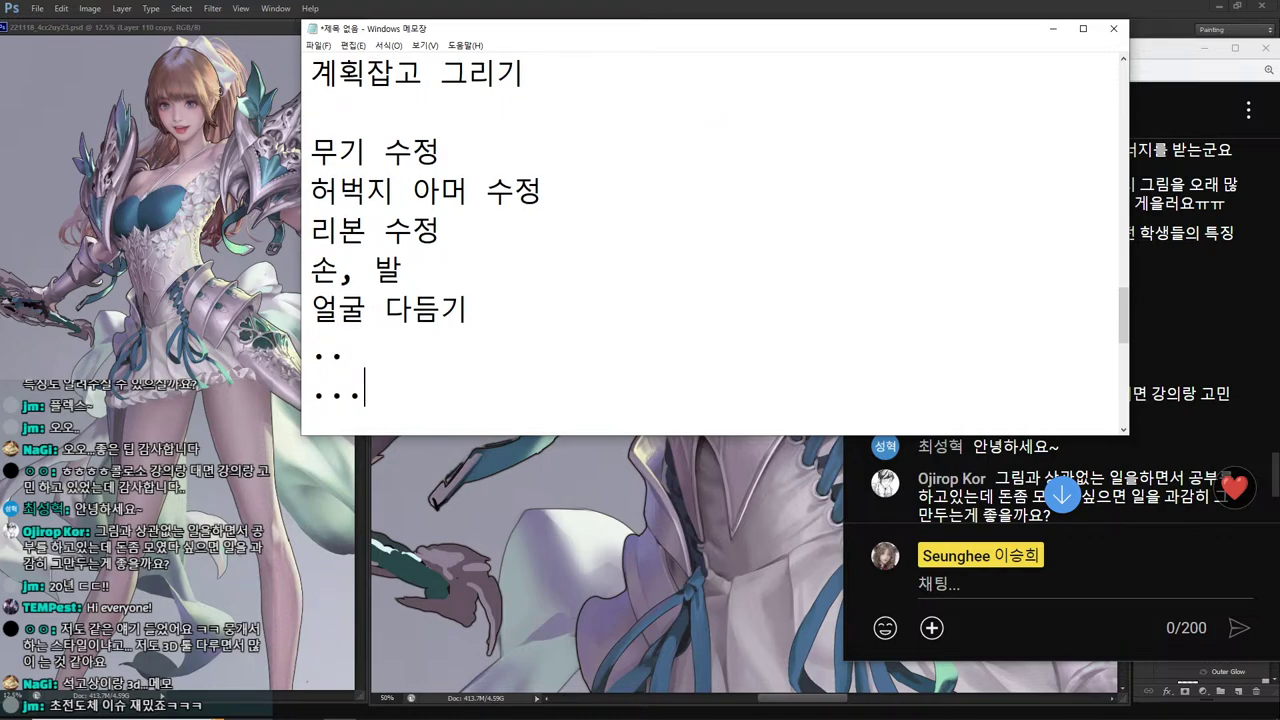
key(Return)
text(..날개)
key(Return)
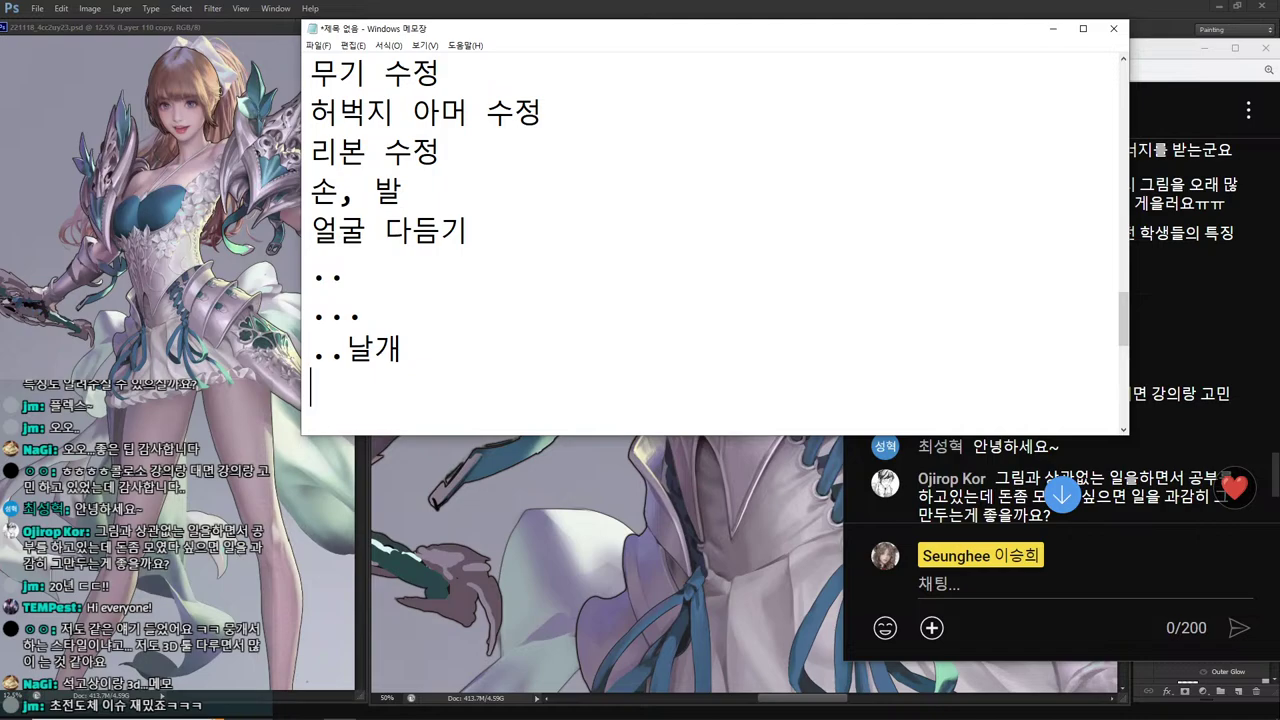
text(신발)
key(Return)
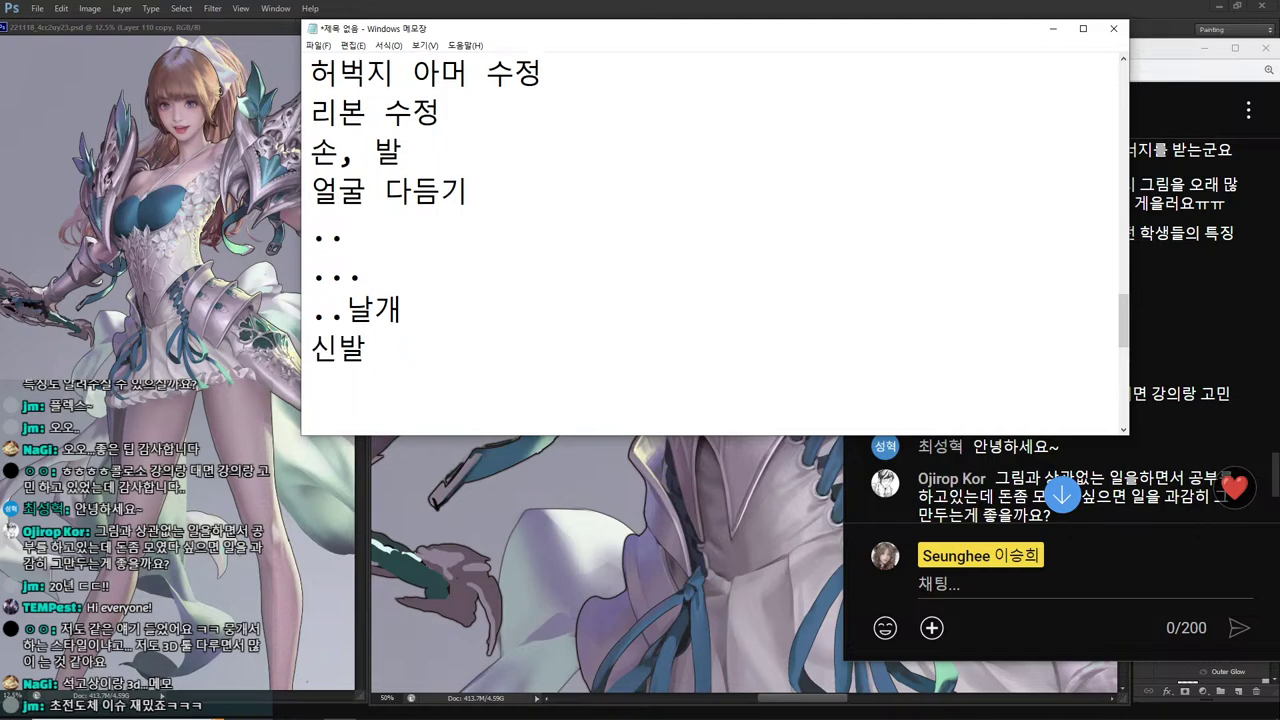
Prefix the "무기 수정" line with "2~3 ".
key(Up)
key(Up)
key(Up)
key(Up)
key(Up)
key(Up)
key(Up)
key(Up)
key(Up)
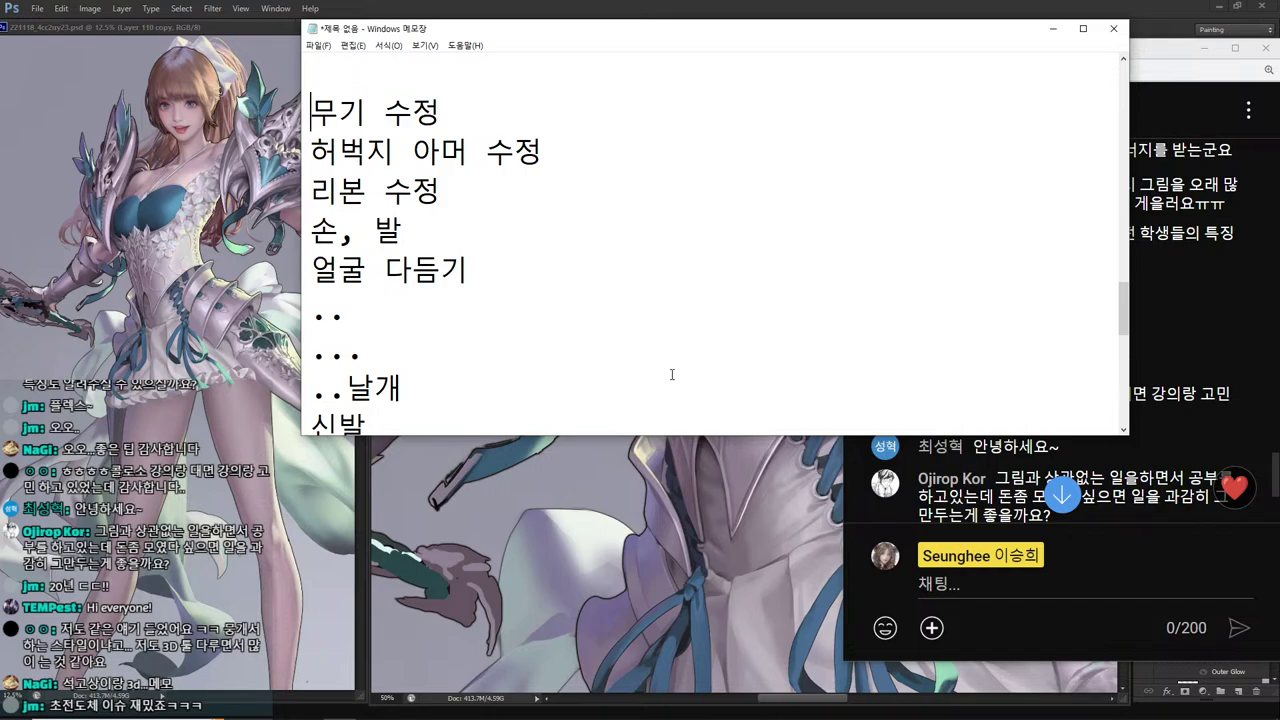
text(3)
key(BackSpace)
text(2~4)
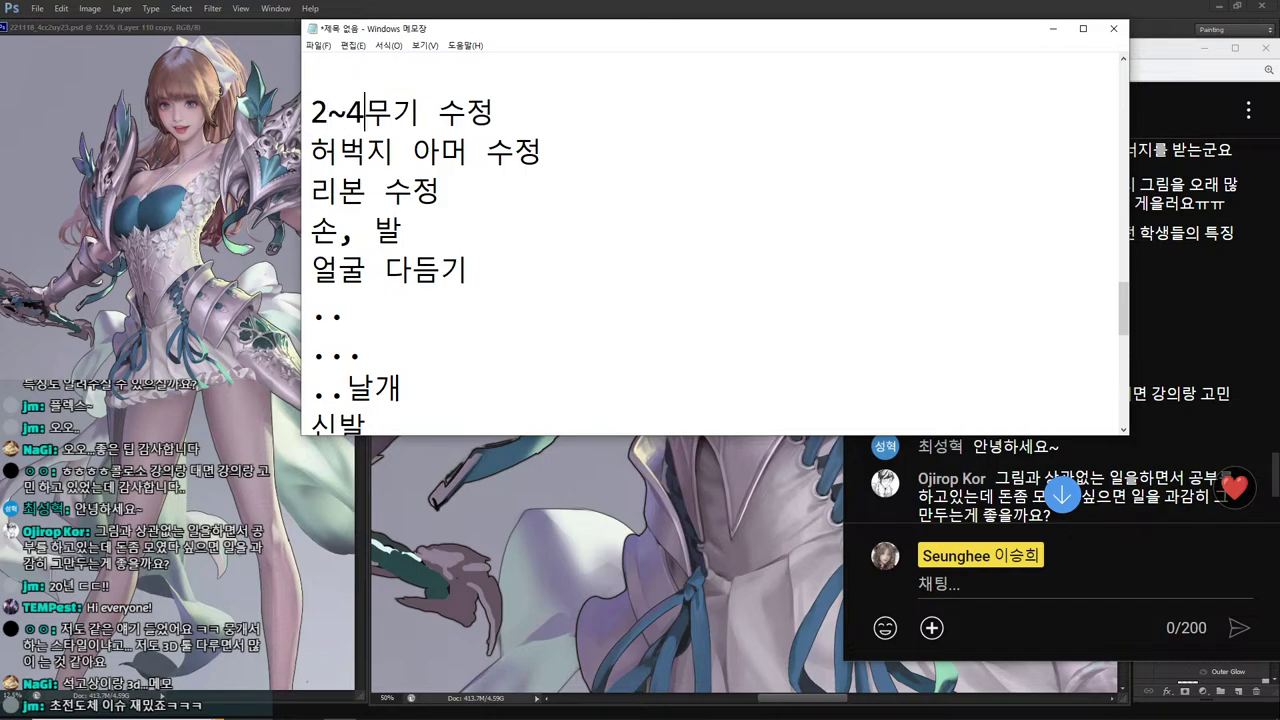
key(BackSpace)
text(3)
Prefix the "허벅지 아머 수정" line with "3~4 " and the "리본 수정" line with "5".
key(Down)
key(Left)
key(Left)
key(Left)
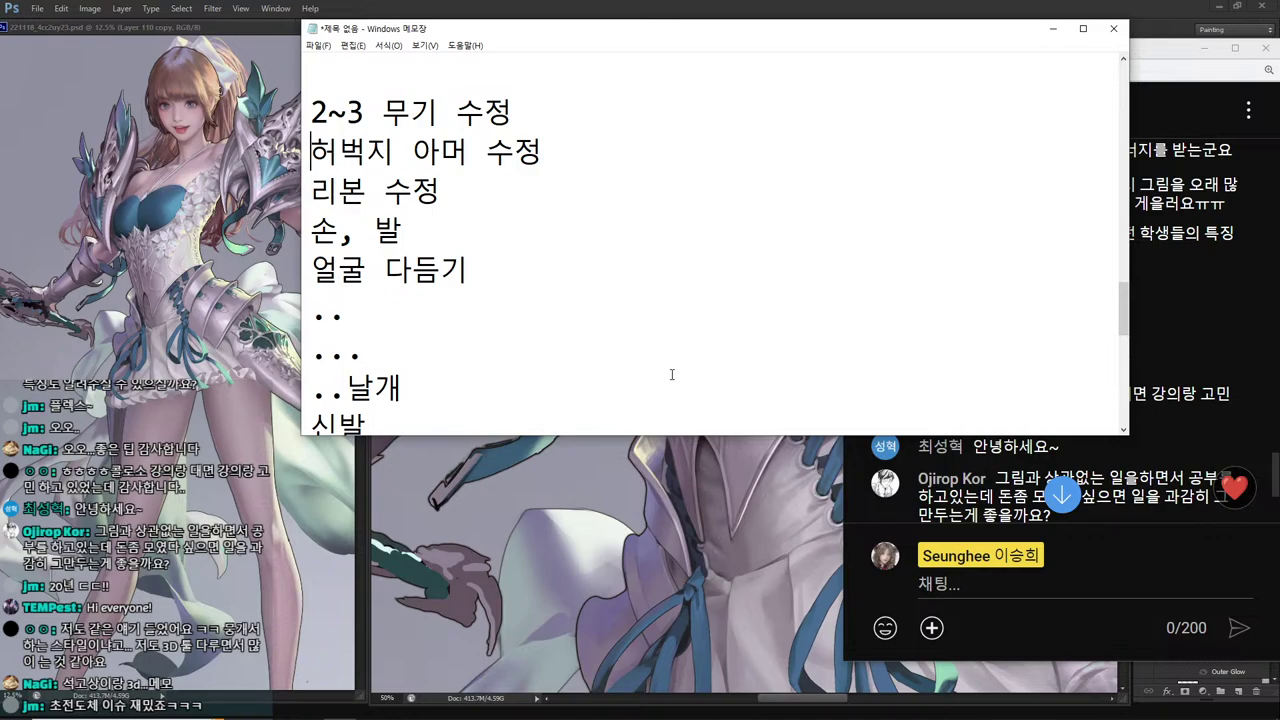
text(3~4)
key(Down)
key(Left)
key(Left)
key(Left)
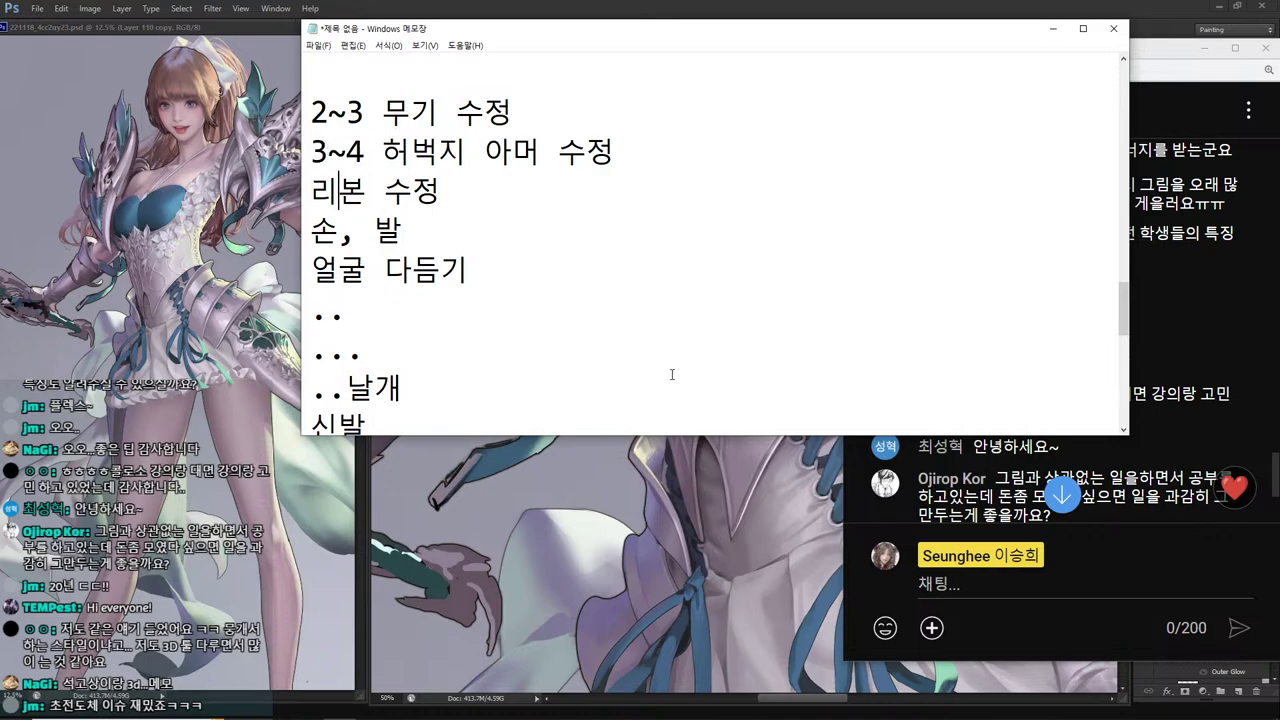
key(Right)
text(5)
Prefix the "손, 발" line with "6" and the "얼굴 다듬기" line with "7".
key(Down)
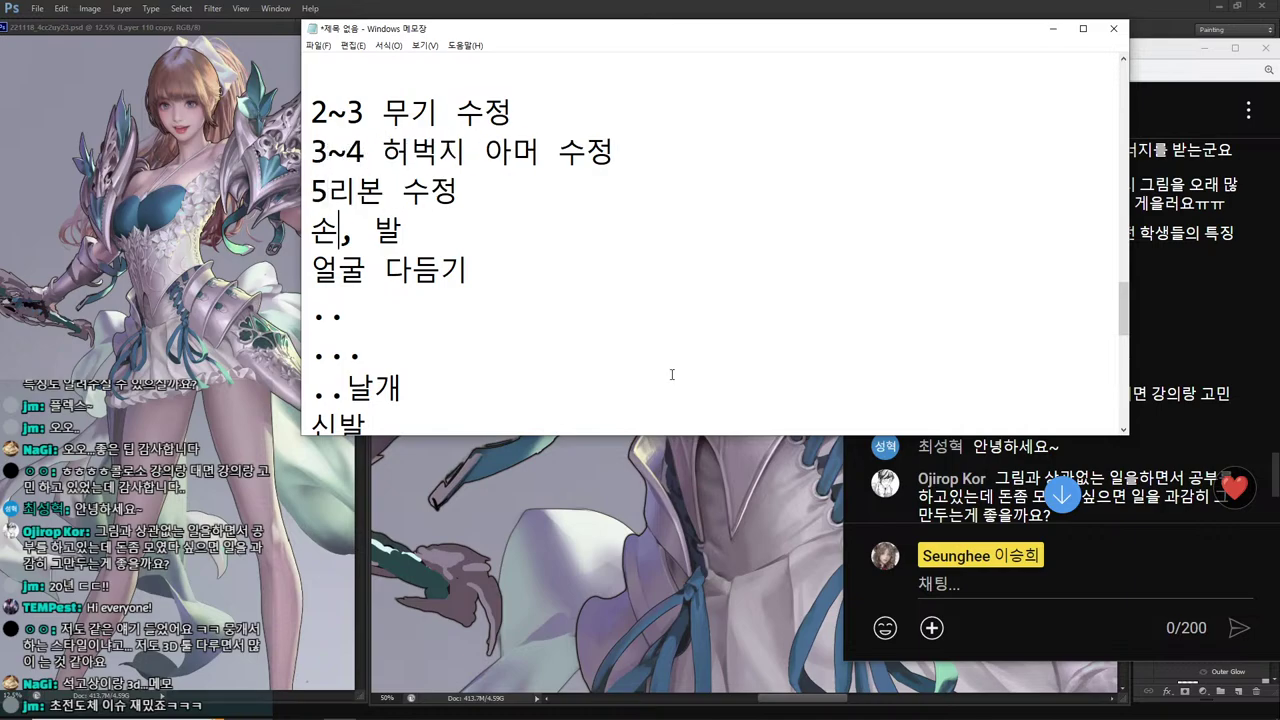
key(Left)
text(6)
key(Down)
key(Left)
text(7)
Prefix the "..날개" line with "8" and the "신발" line with "9".
key(Down)
key(Down)
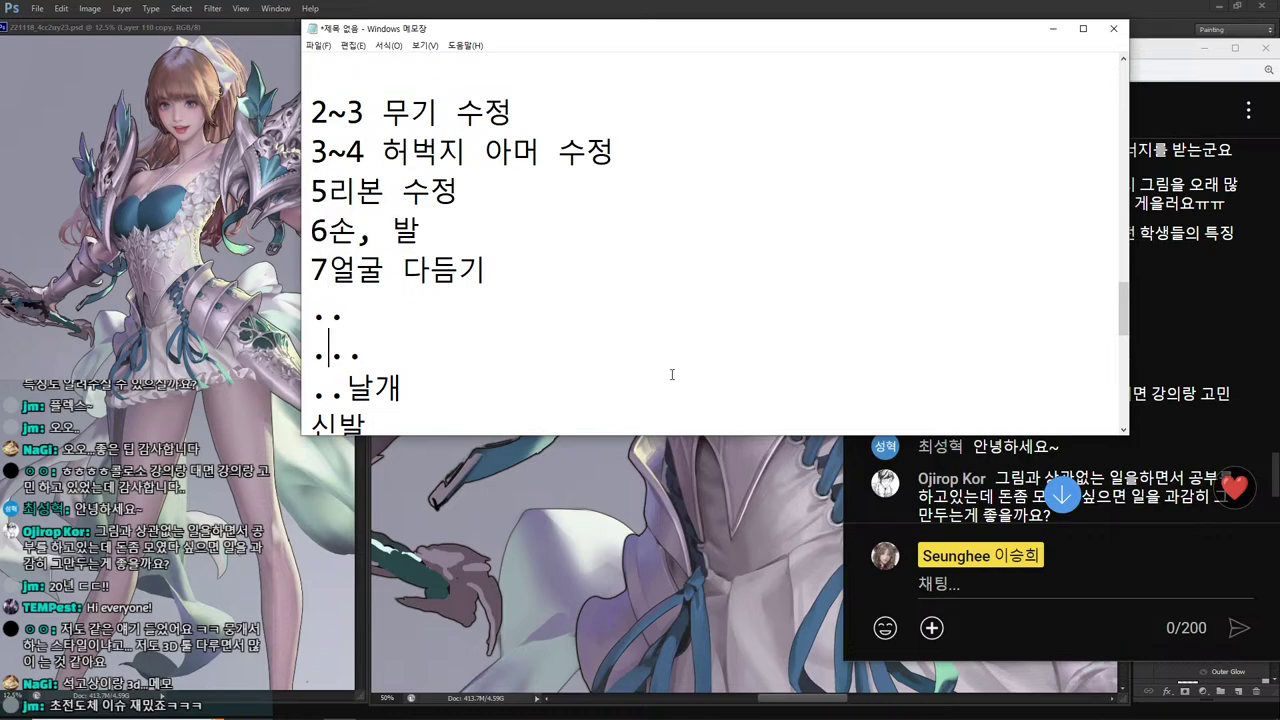
key(Left)
key(Down)
key(Down)
key(Up)
text(7)
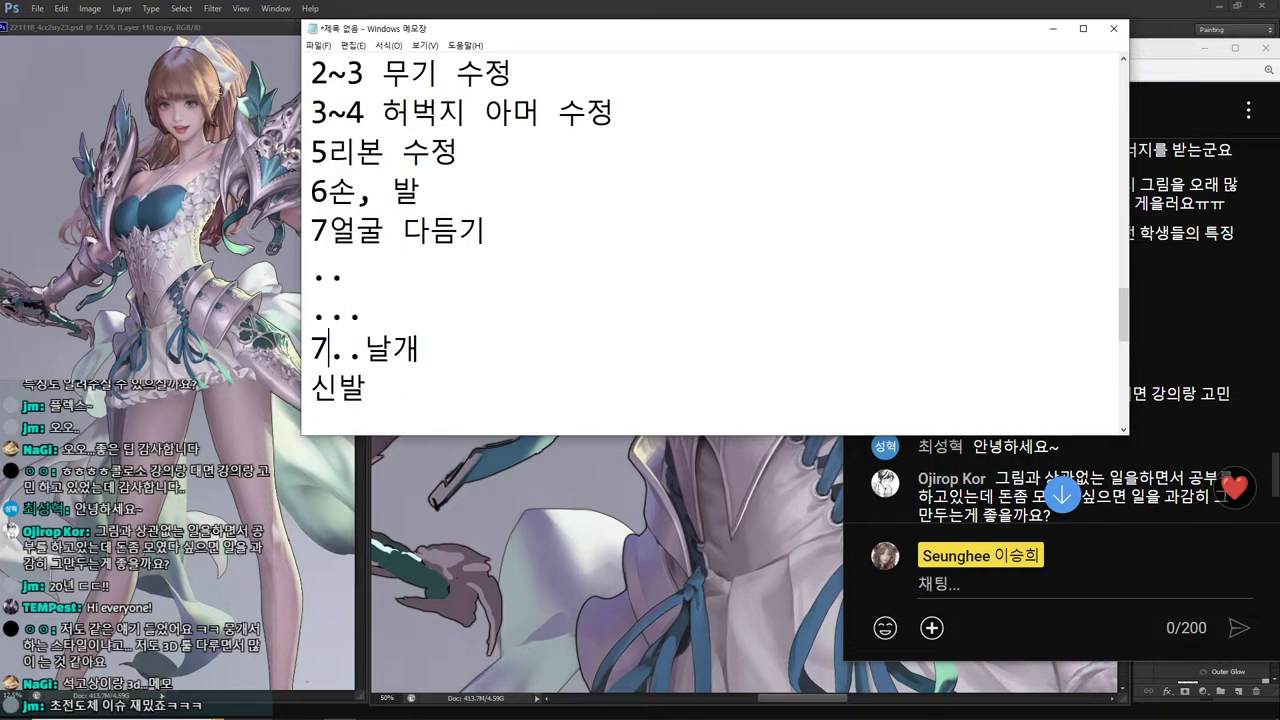
key(BackSpace)
text(8)
key(Down)
key(Left)
text(9)
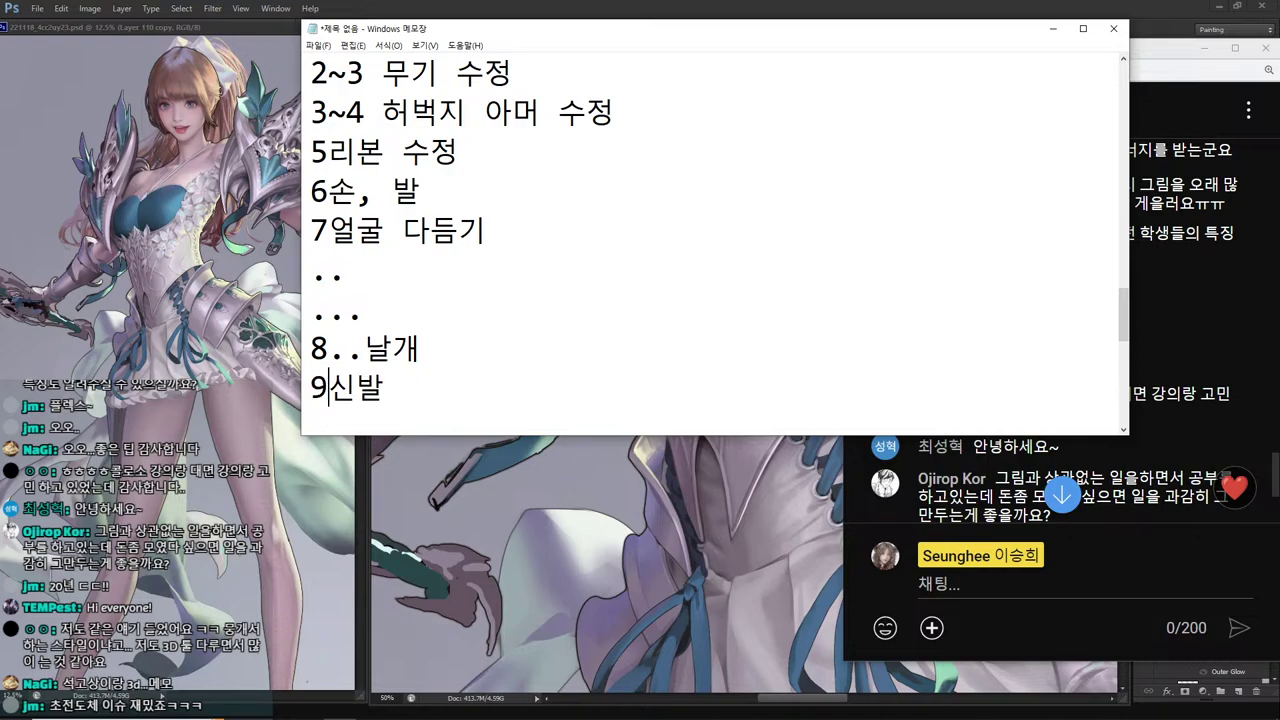
Change the number in front of "손, 발" to "5.5".
key(Up)
key(Up)
key(Up)
key(Up)
key(Up)
key(Up)
key(Up)
key(Up)
key(Up)
key(Up)
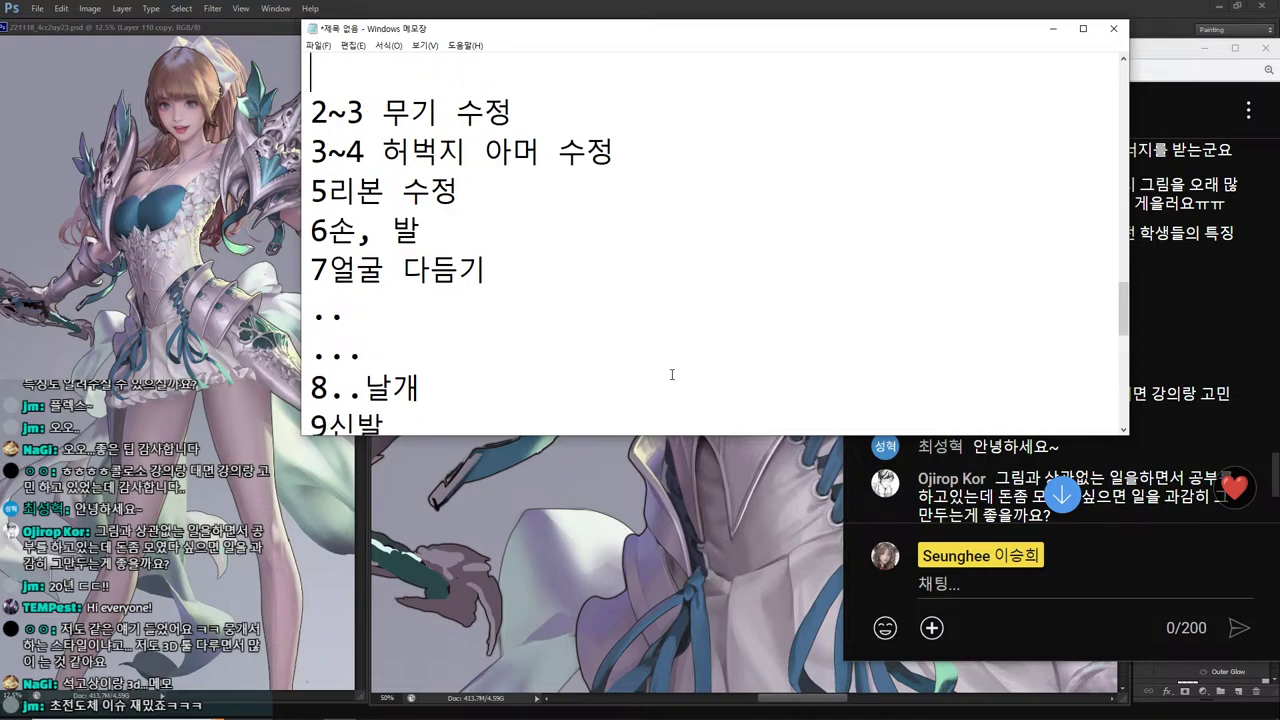
key(Down)
key(Down)
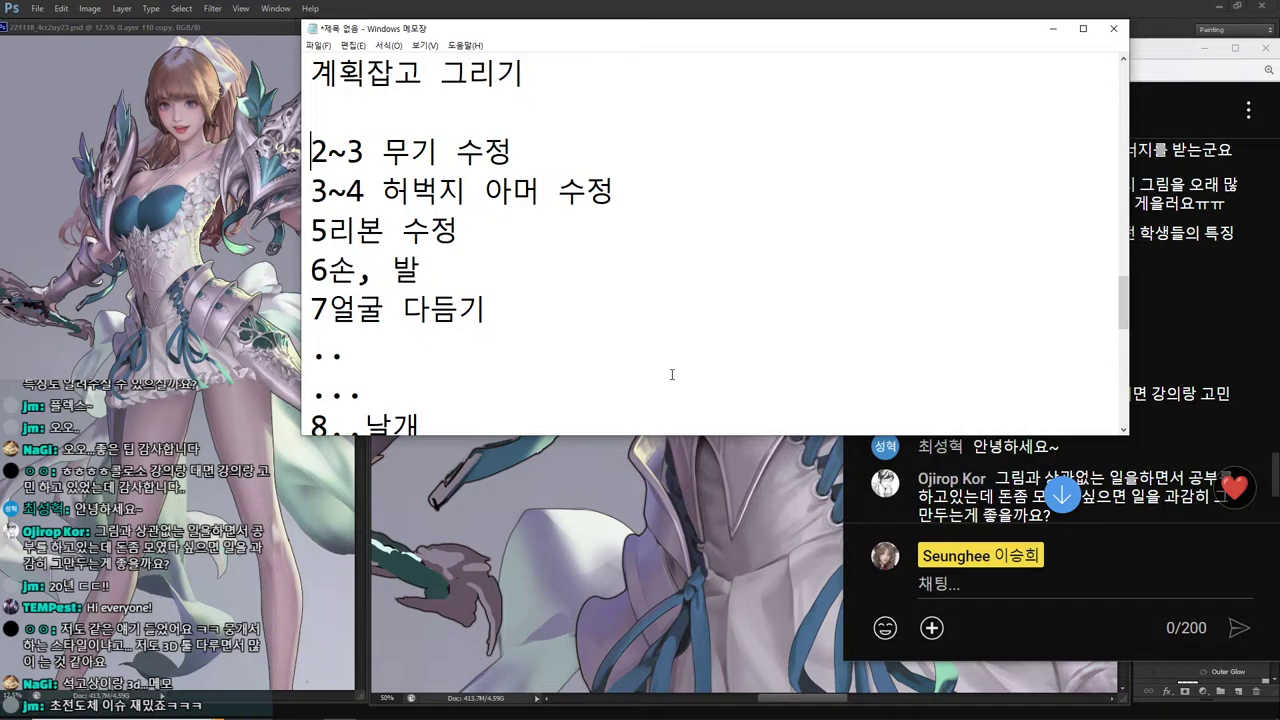
key(Down)
key(Down)
key(Down)
key(Delete)
text(5.5)
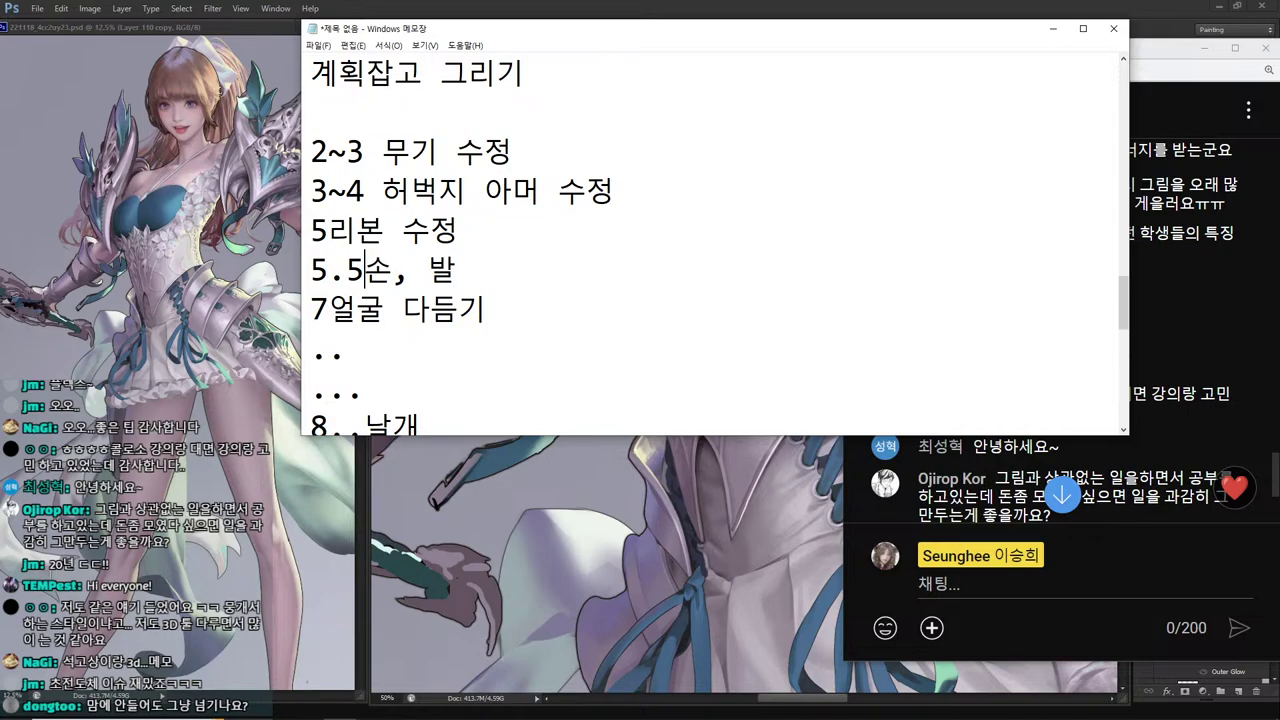
Switch to Photoshop and examine the sword held at the end of the armoured arm up close.
click(757, 522)
scroll(779, 472, down, 3)
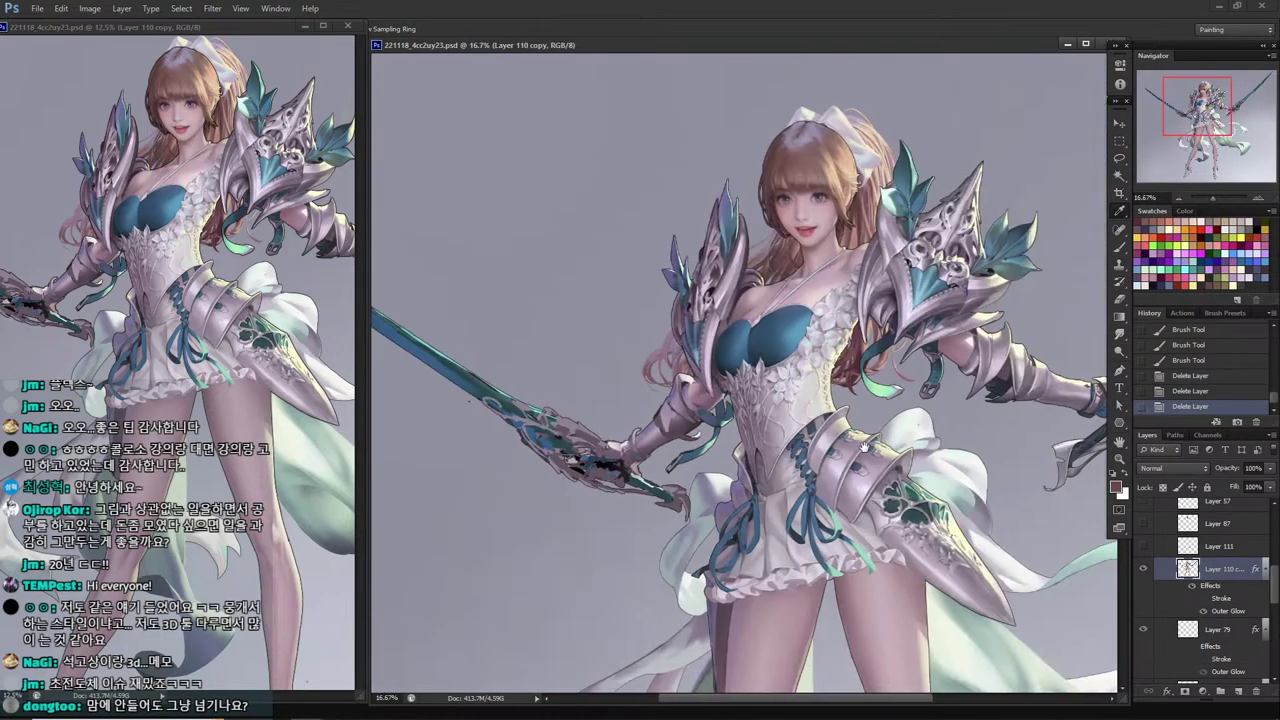
drag(864, 447, 444, 394)
scroll(800, 400, up, 2)
drag(775, 405, 838, 481)
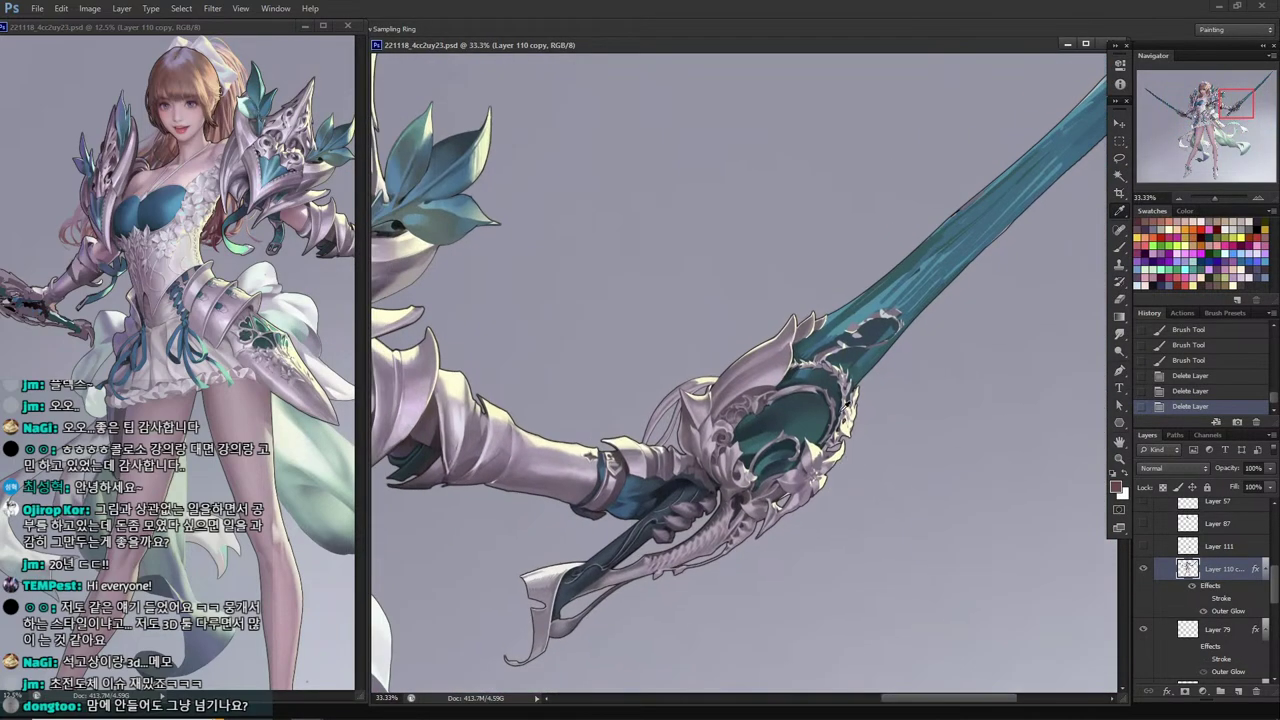
Highlight the "2~3 무기 수정" line in the Notepad notes and review the same sword's blade and hilt in Photoshop.
key(alt+Tab)
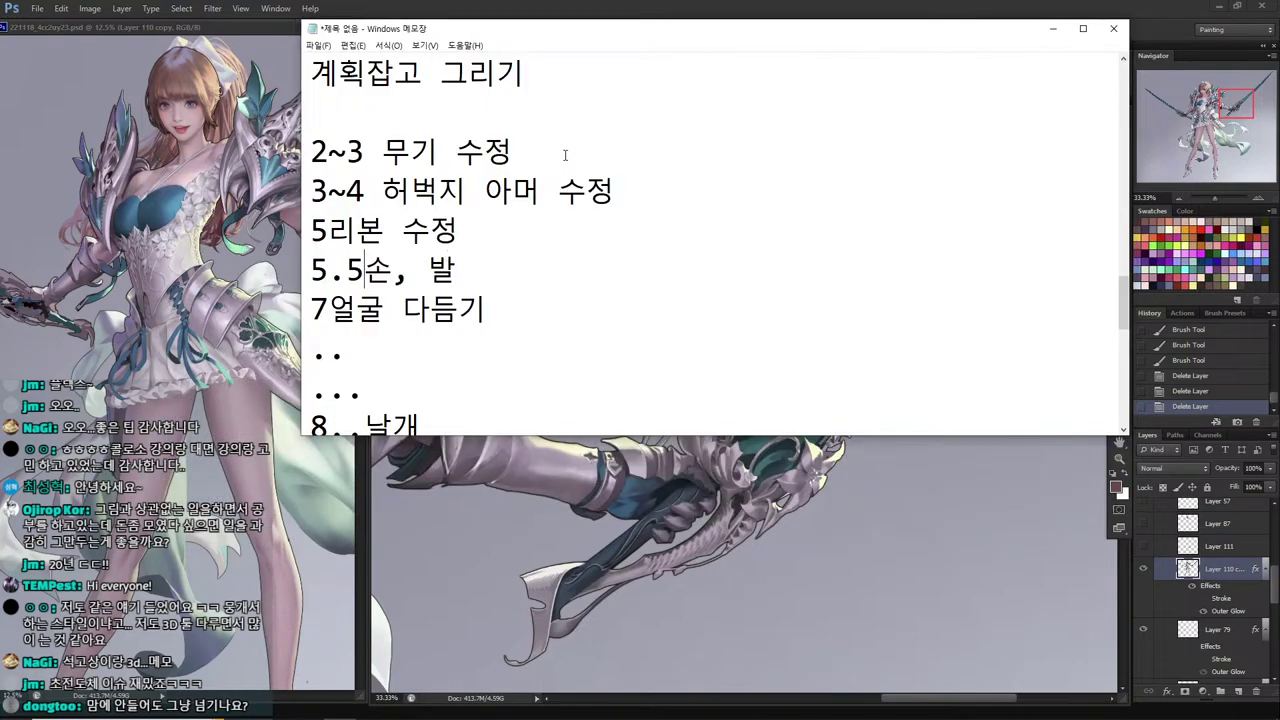
drag(563, 152, 310, 152)
click(858, 517)
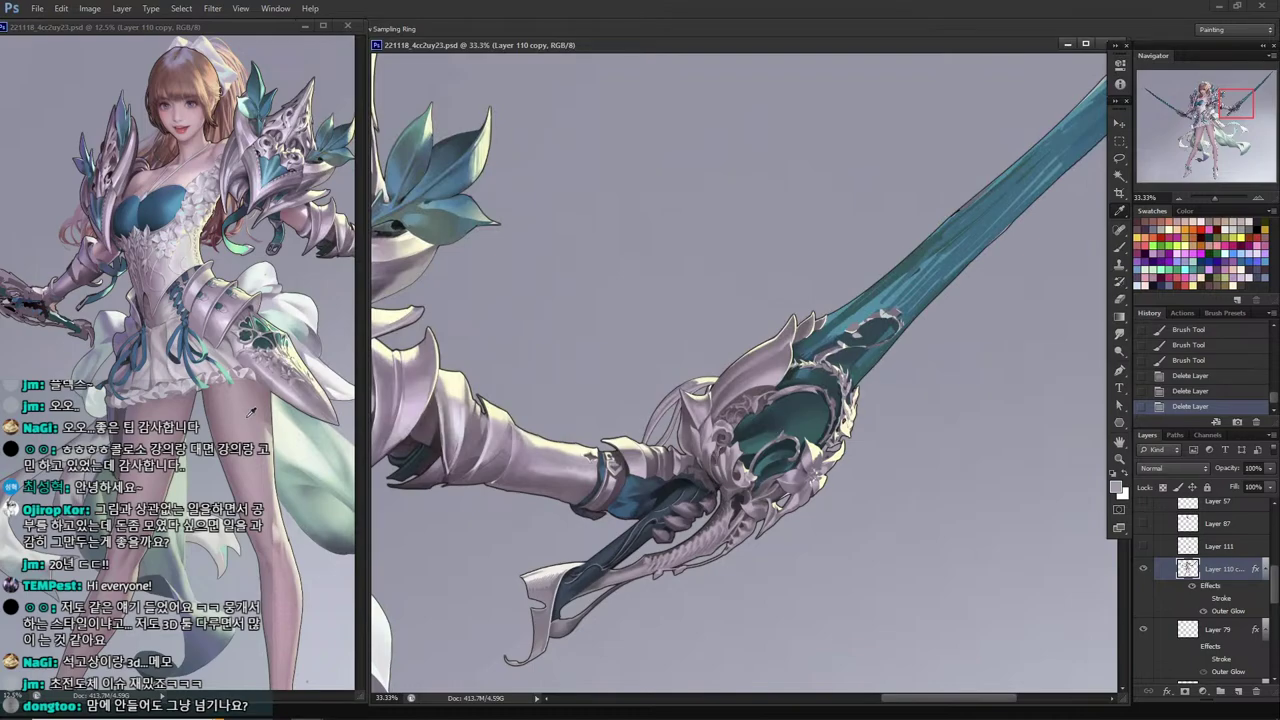
drag(716, 398, 591, 552)
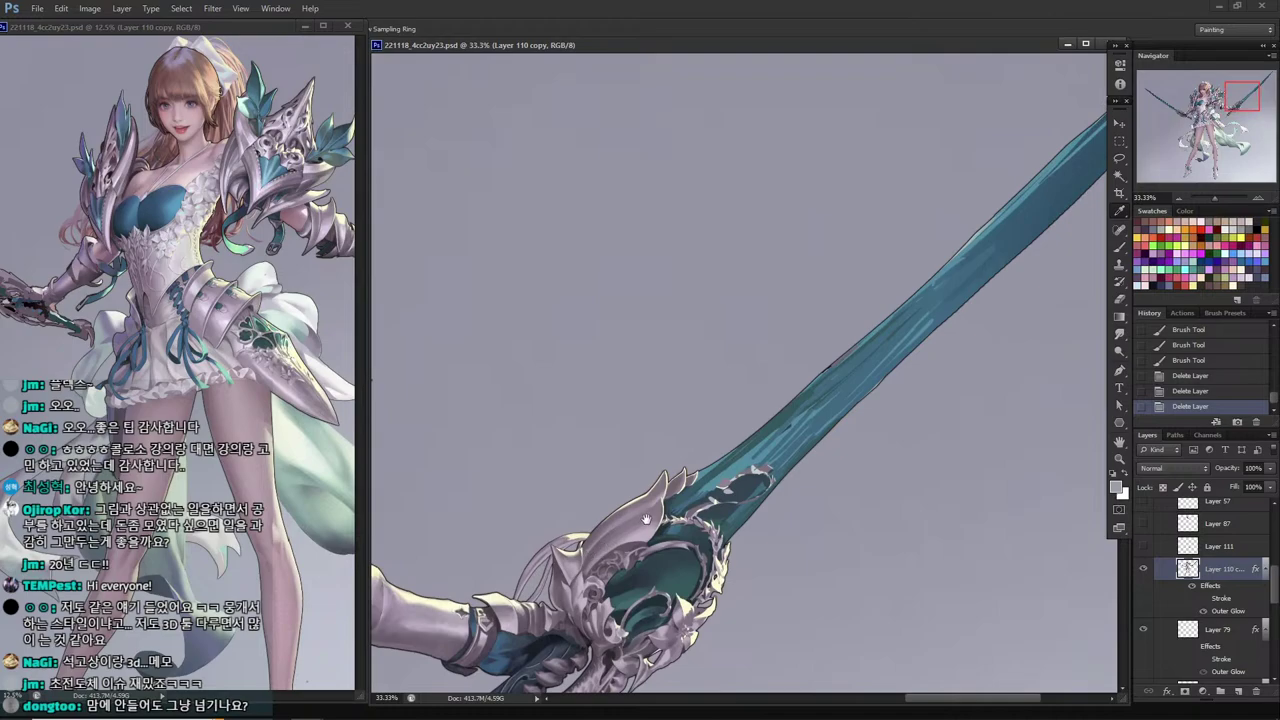
drag(698, 563, 814, 546)
alt+click(710, 474)
key(ctrl+minus)
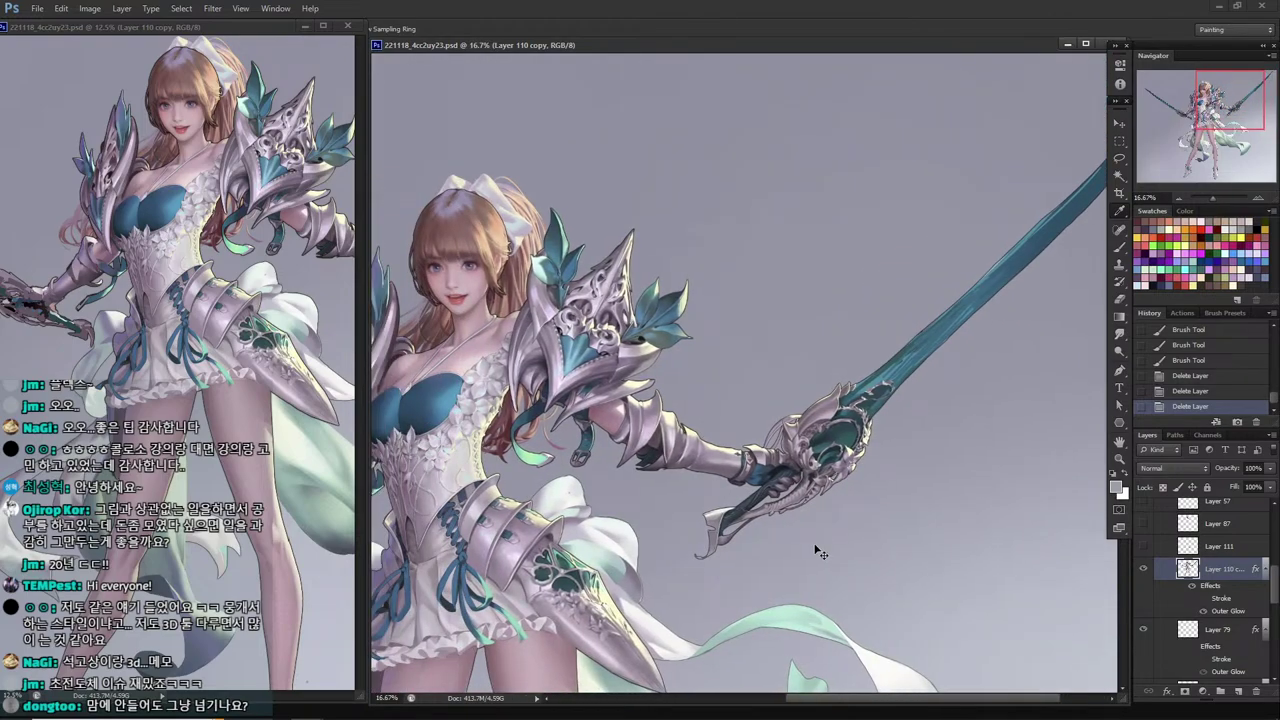
Return to the Notepad notes and highlight the plan from "2~3 무기 수정" through the ".." line below "7얼굴 다듬기".
key(alt+Tab)
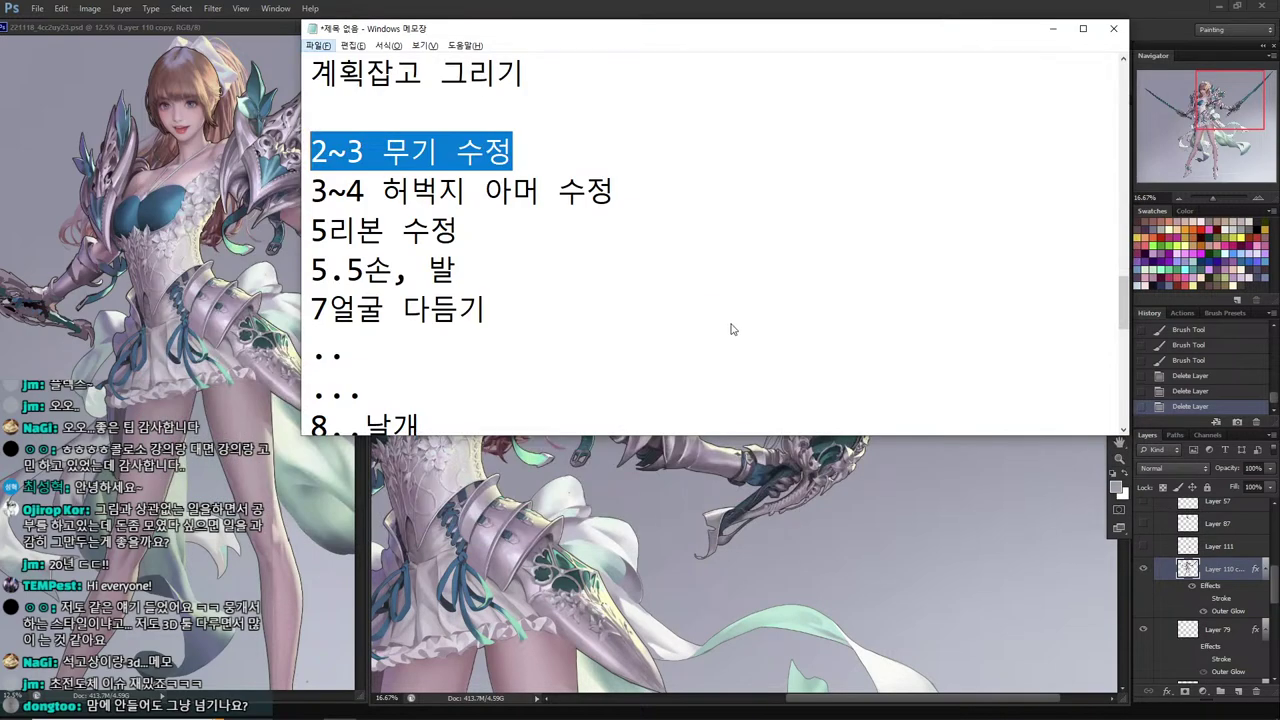
click(760, 317)
click(840, 331)
drag(840, 331, 202, 145)
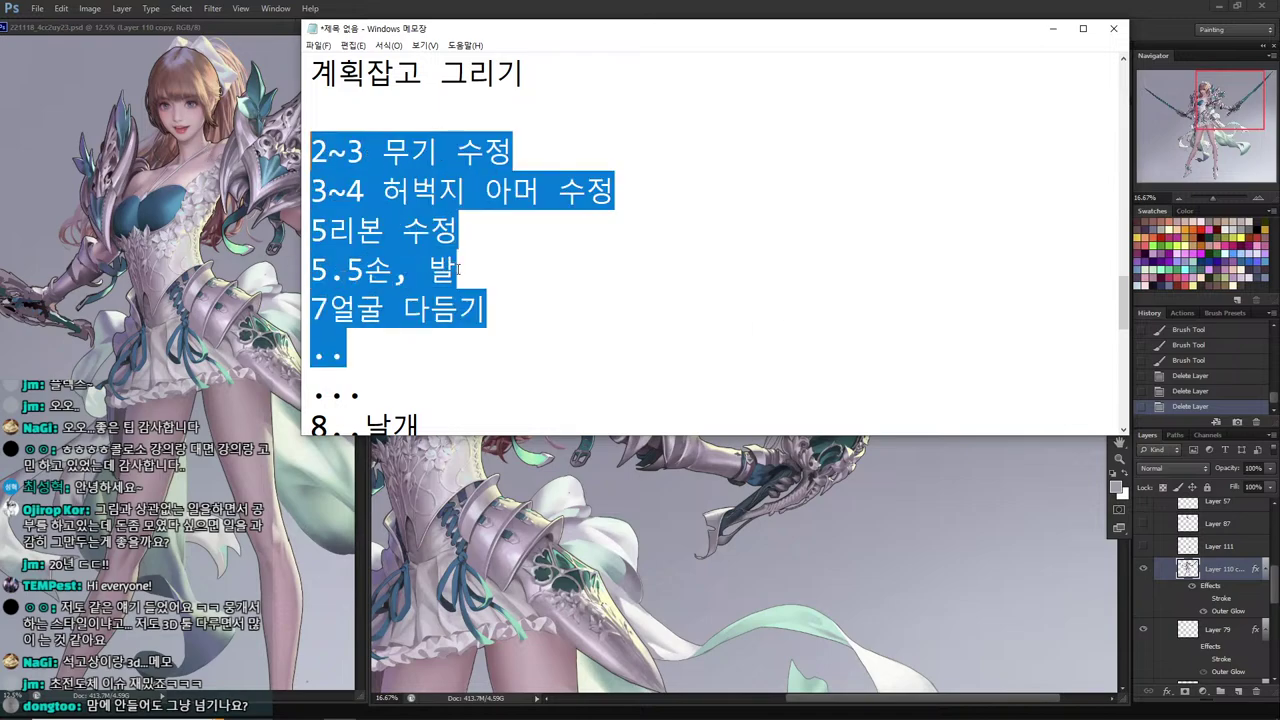
scroll(507, 380, down, 1)
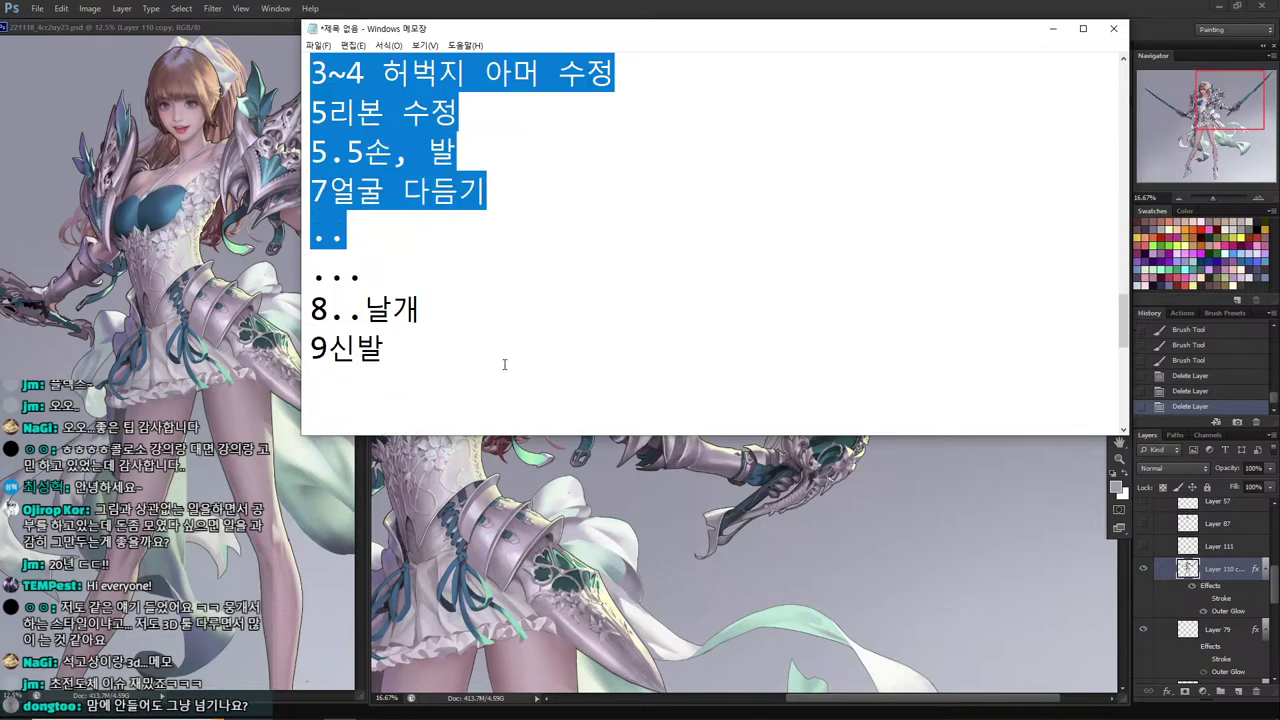
Below the "9신발" line, leave a blank line and start a note reading ">> 그리고 싶은 마음이 생기는 그리기".
click(504, 364)
scroll(504, 364, down, 1)
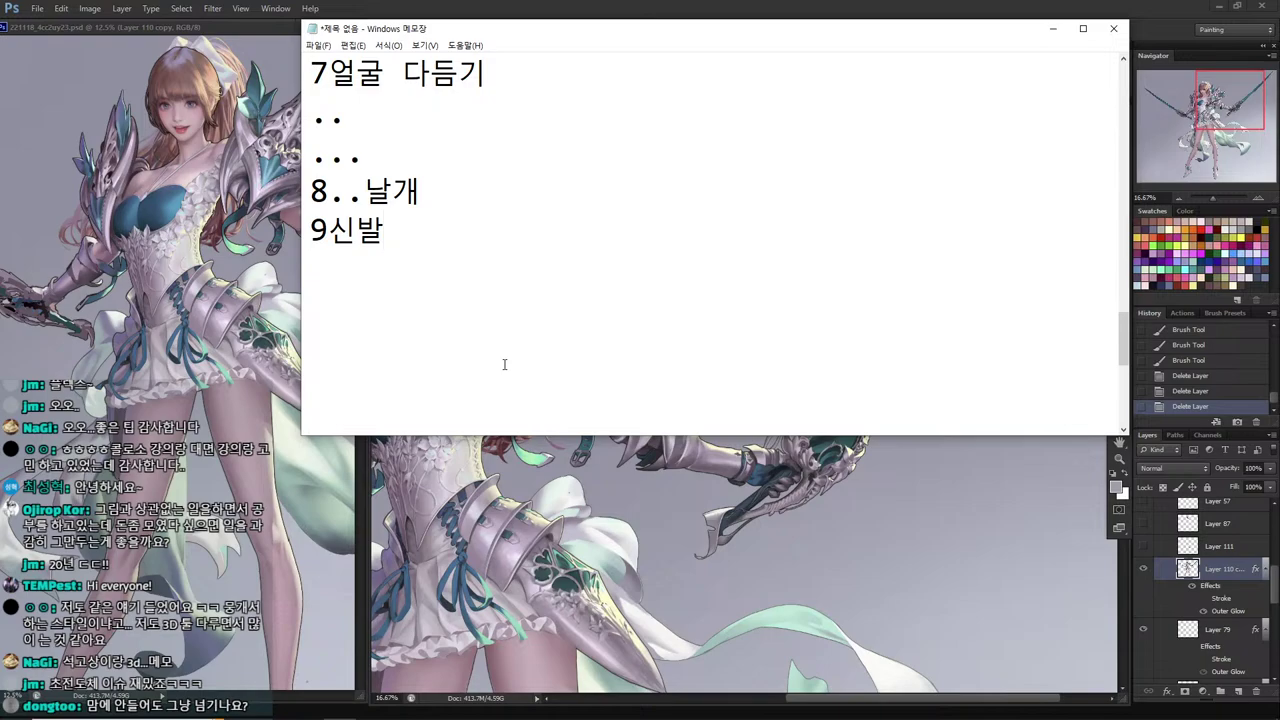
key(Return)
key(Return)
text(>> 그)
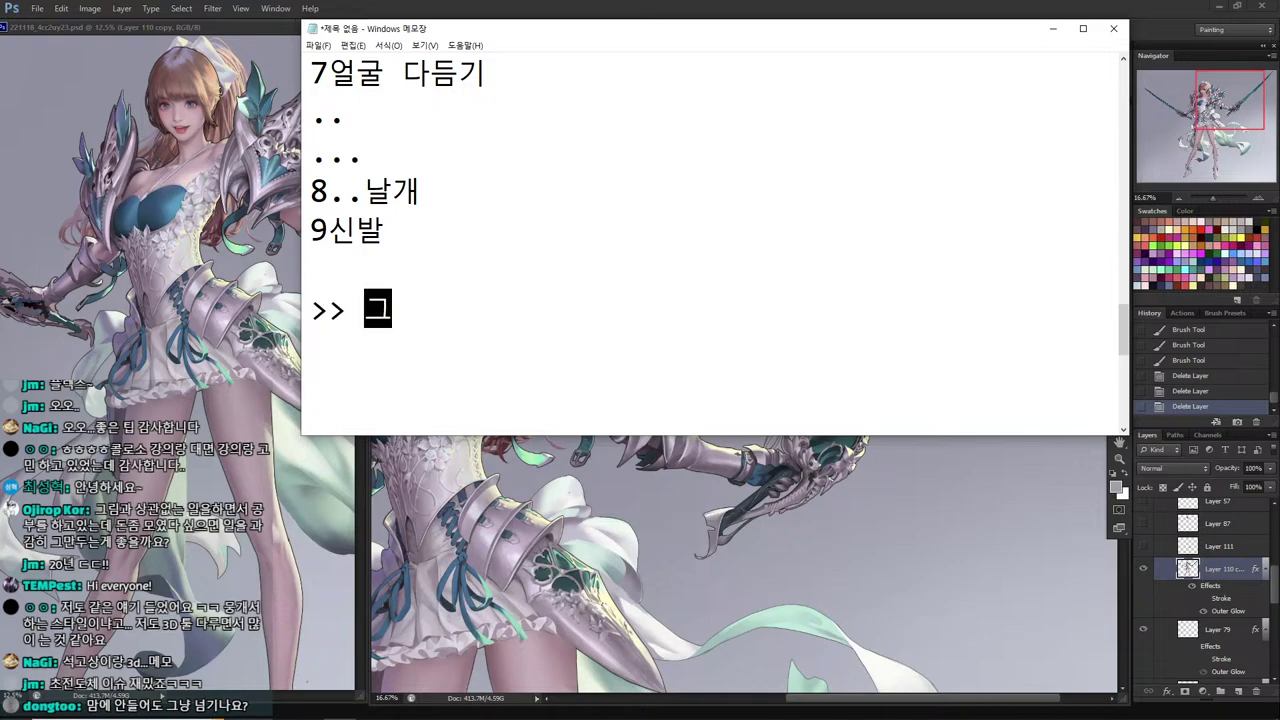
text(리고 싶은 )
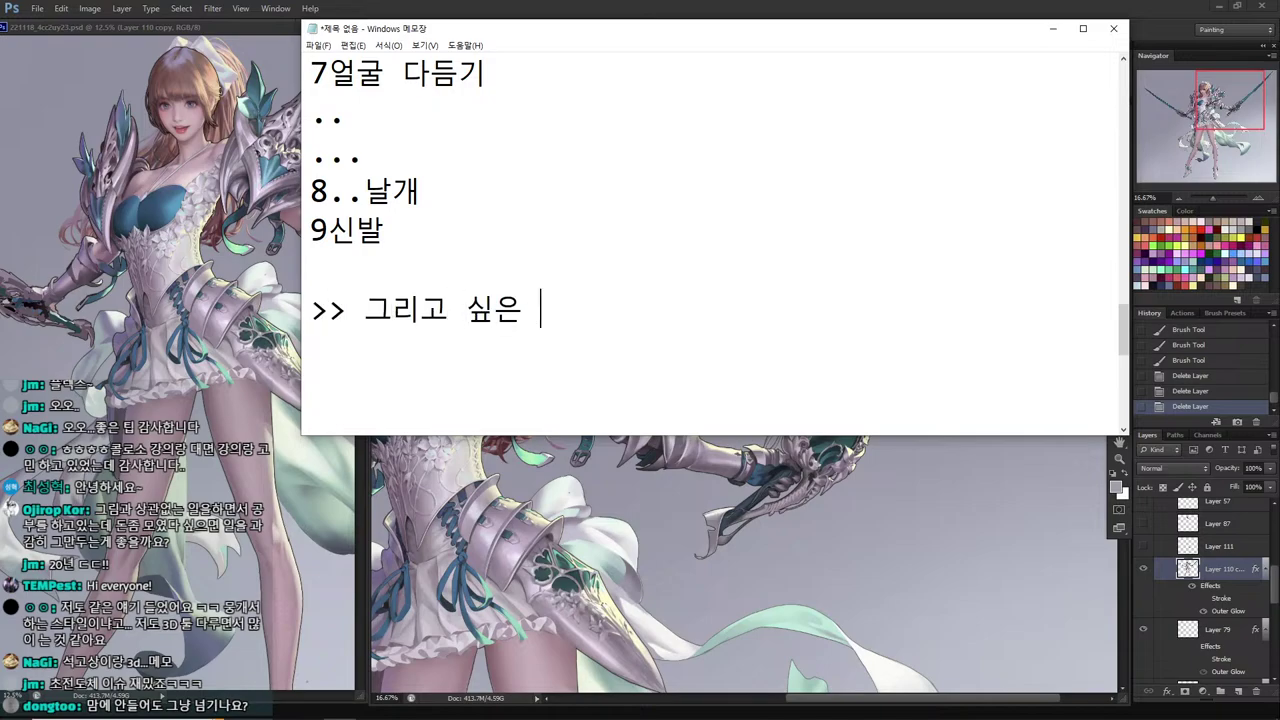
text(생기)
key(BackSpace)
key(BackSpace)
key(BackSpace)
text(마음)
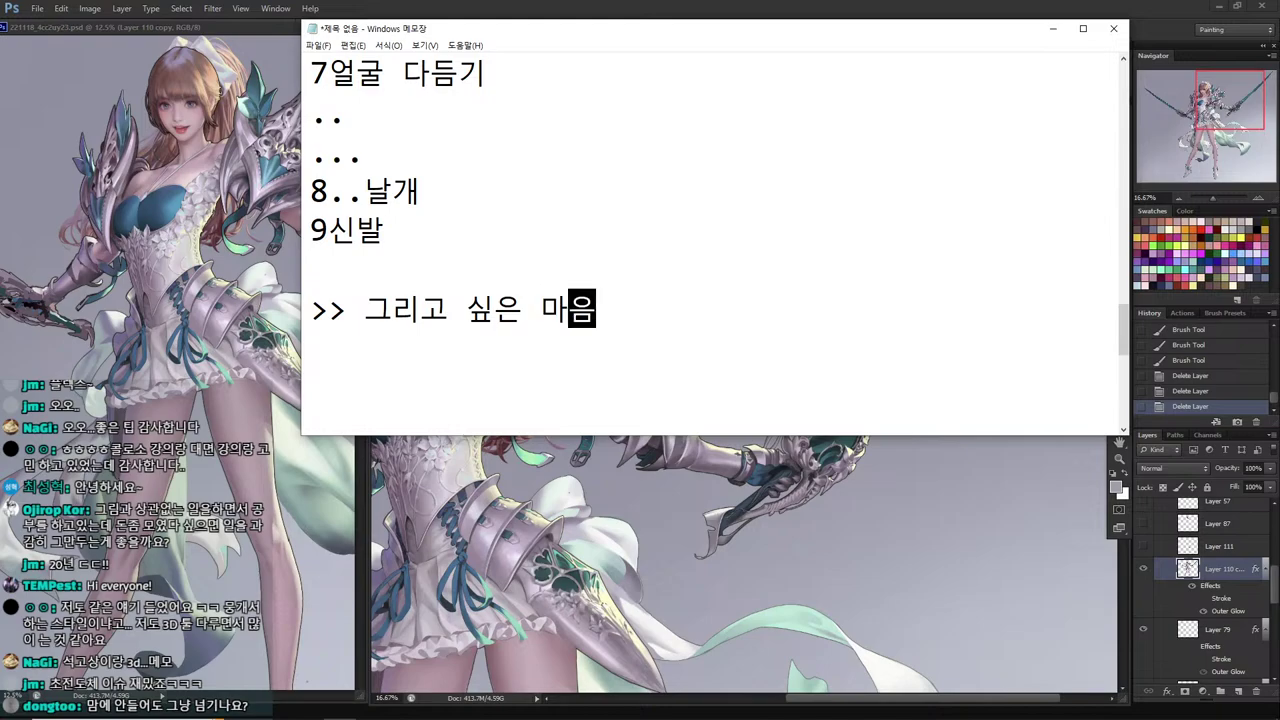
text(이 생기는 그리기 부터)
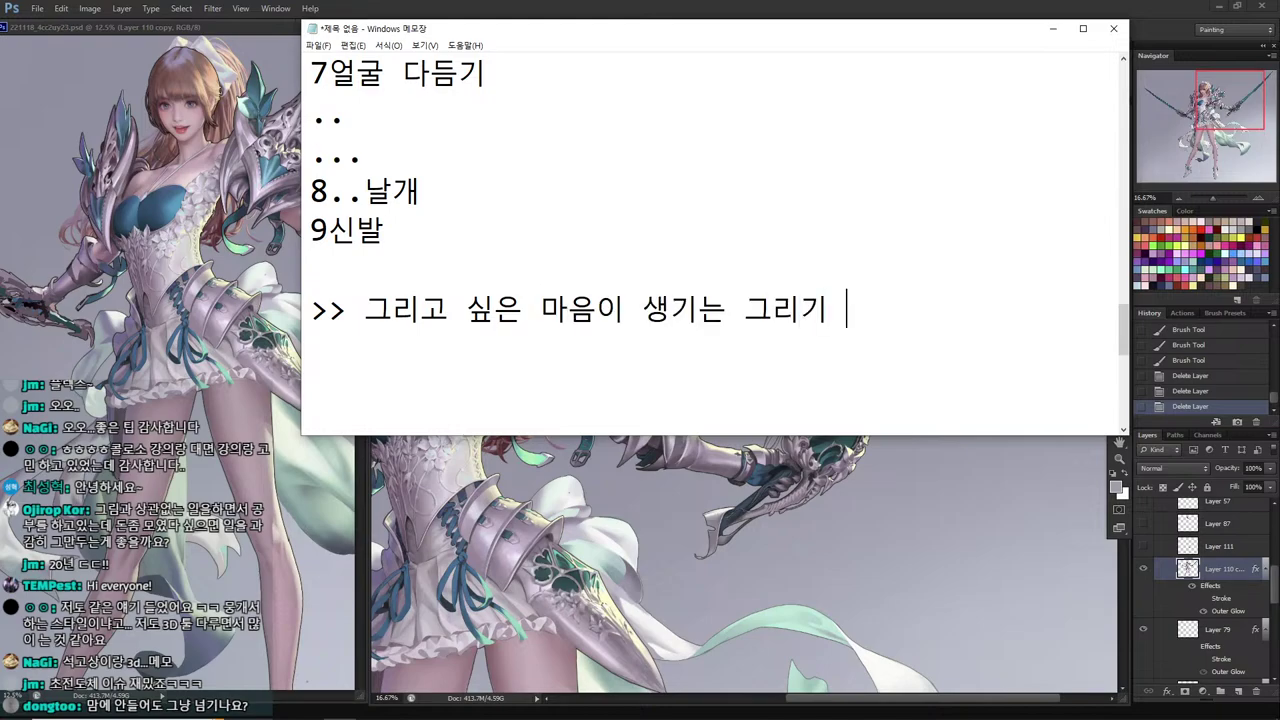
Replace the ending "그리기" of the new note line with "가벼운 그리기부터 시작..".
key(BackSpace)
key(BackSpace)
key(BackSpace)
key(BackSpace)
key(BackSpace)
key(BackSpace)
key(BackSpace)
text(가벼우ㄴ 그리기부터 ㅅ)
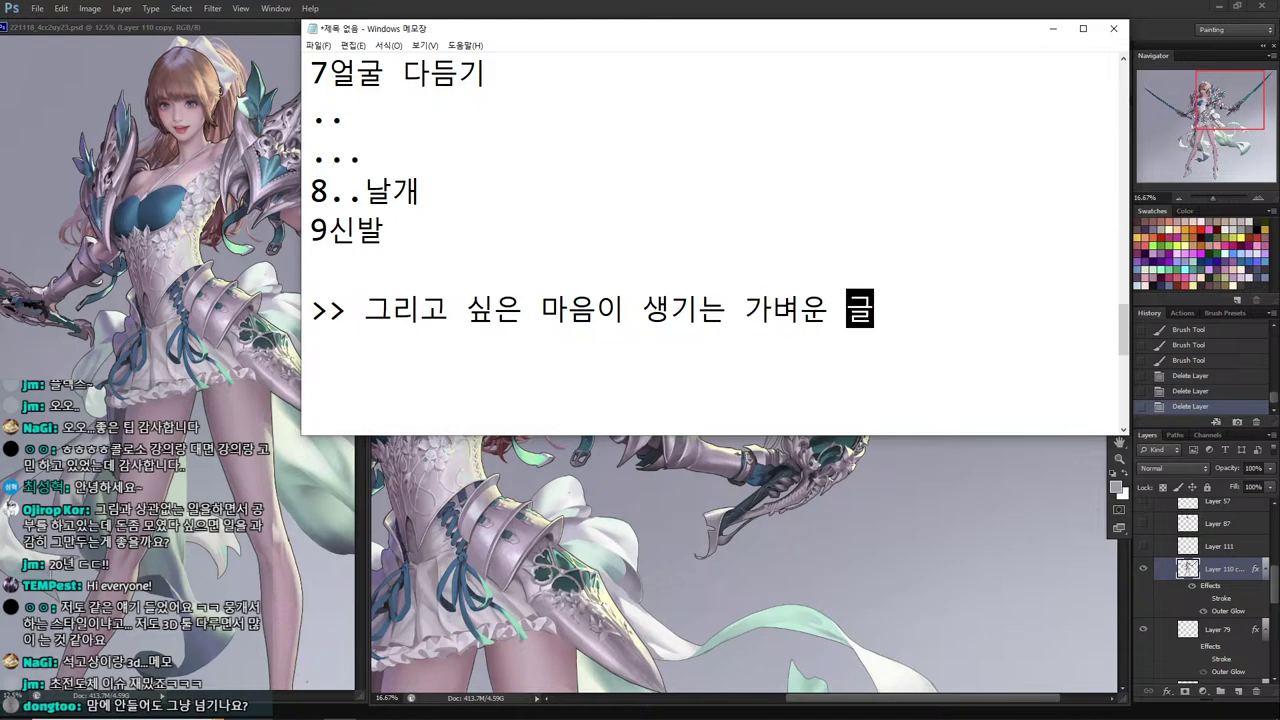
text(ㅣ작..)
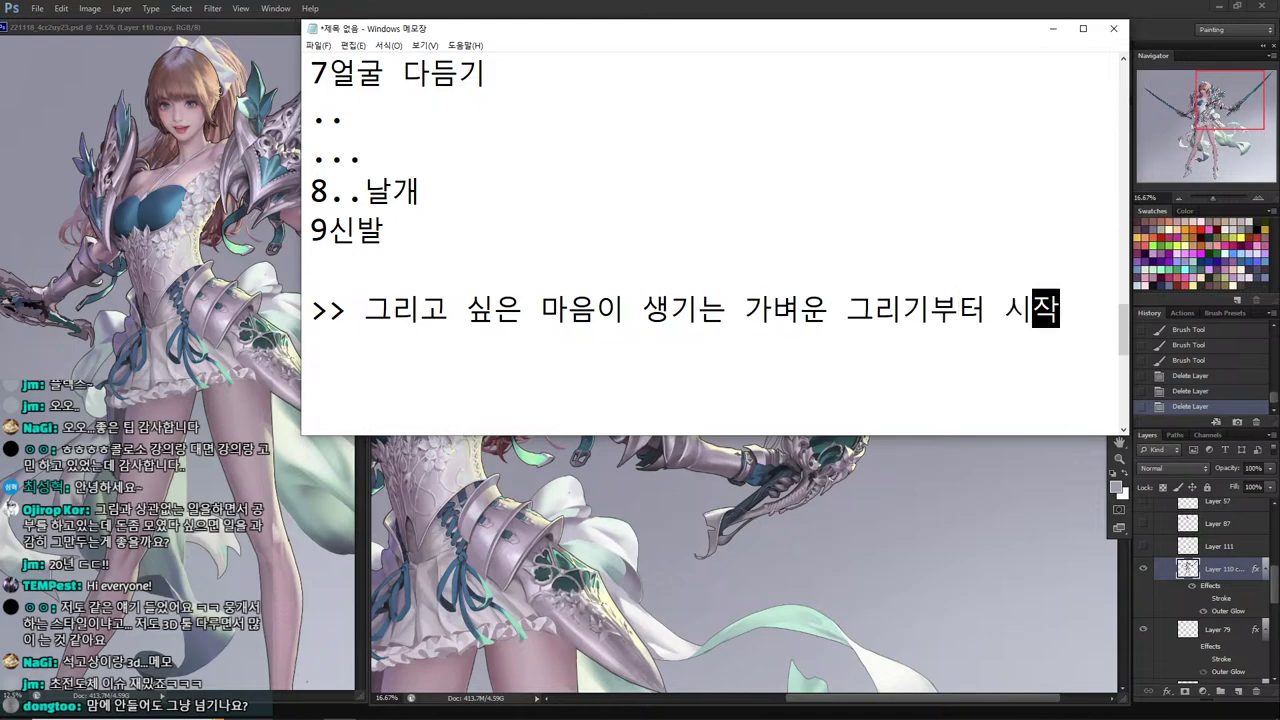
Add an indented line reading ">> 코스프레 크로키 >> 게임의상, 포즈연출, 모델,".
key(Return)
text(>> )
text(코스플)
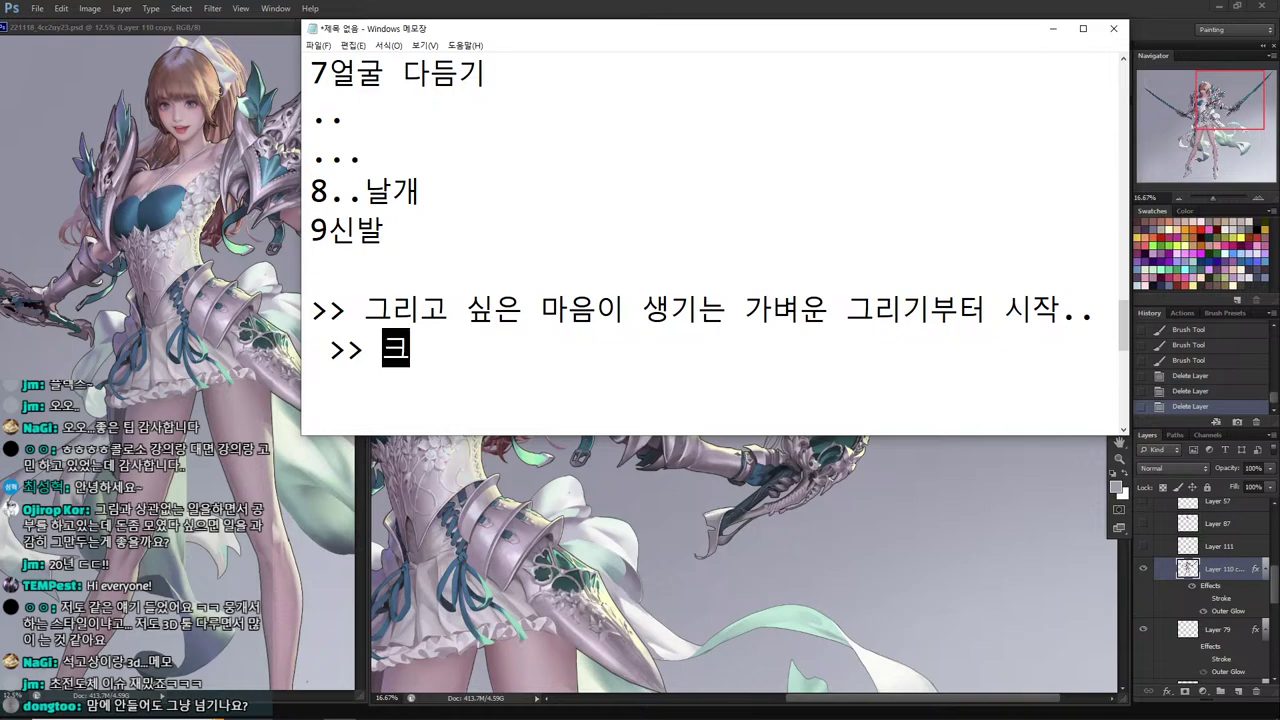
text(ㅔ 크ㄹ)
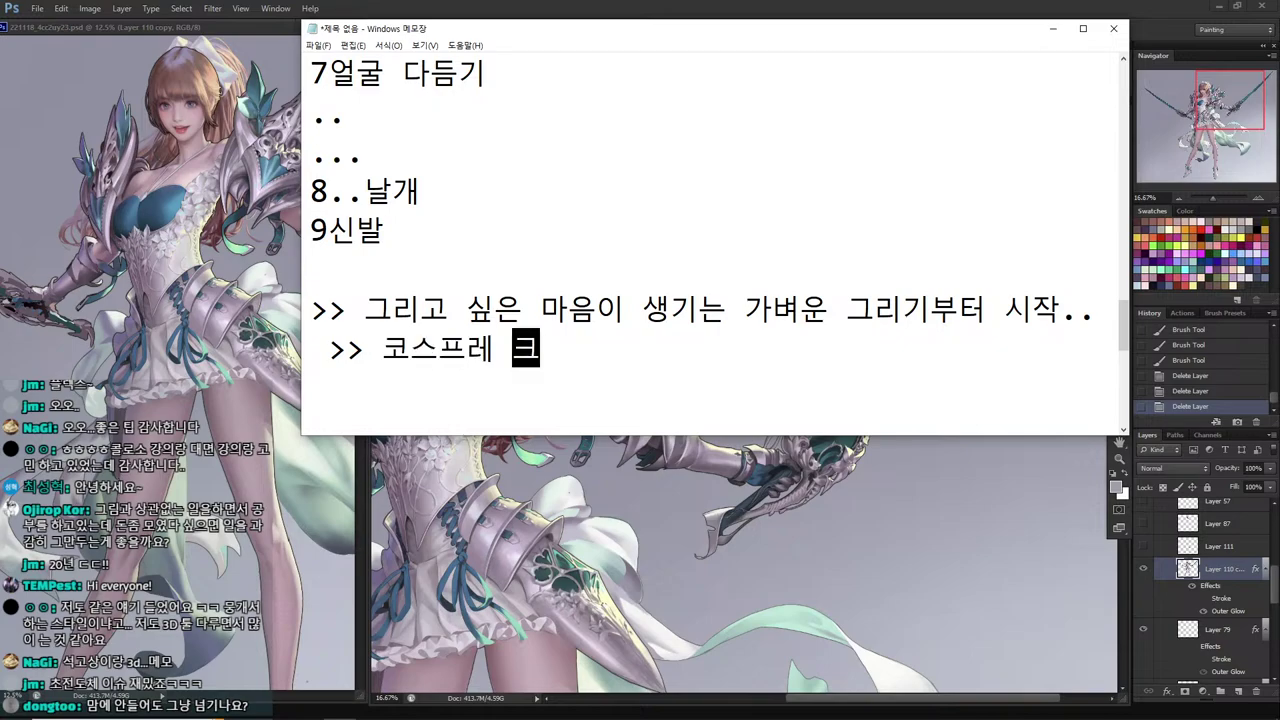
text(ㅗ키 >> )
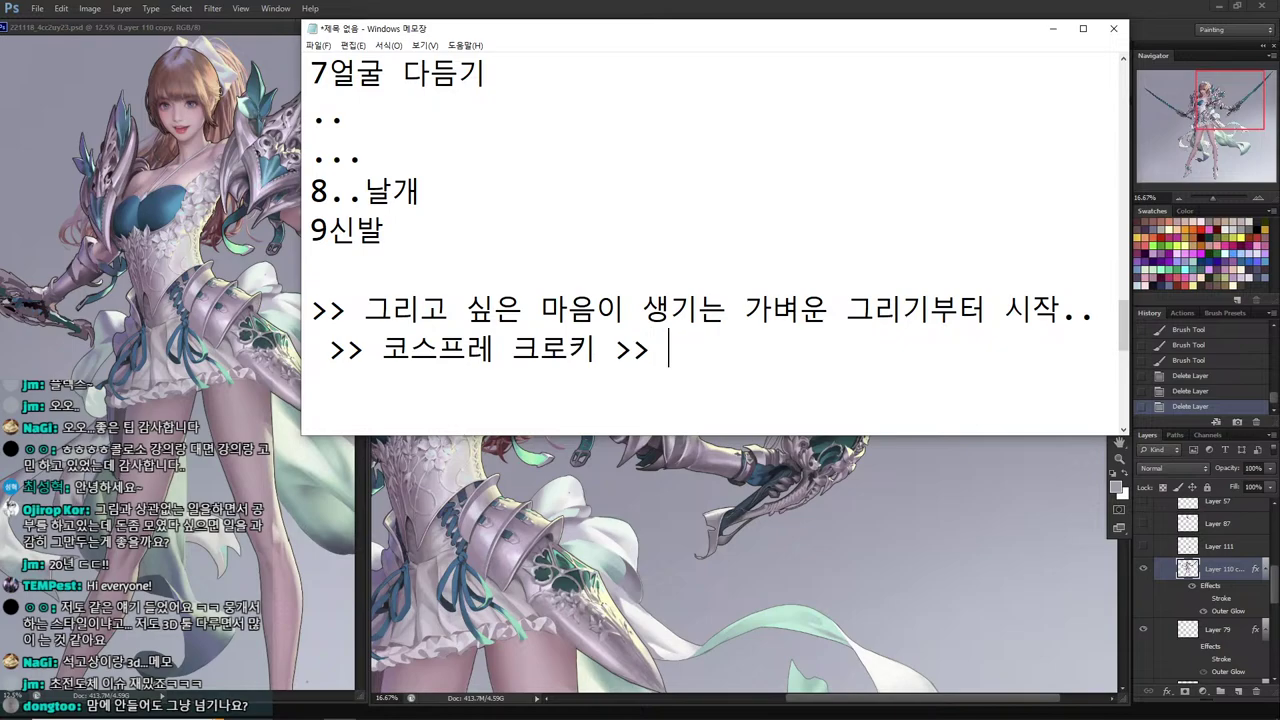
text(게임의)
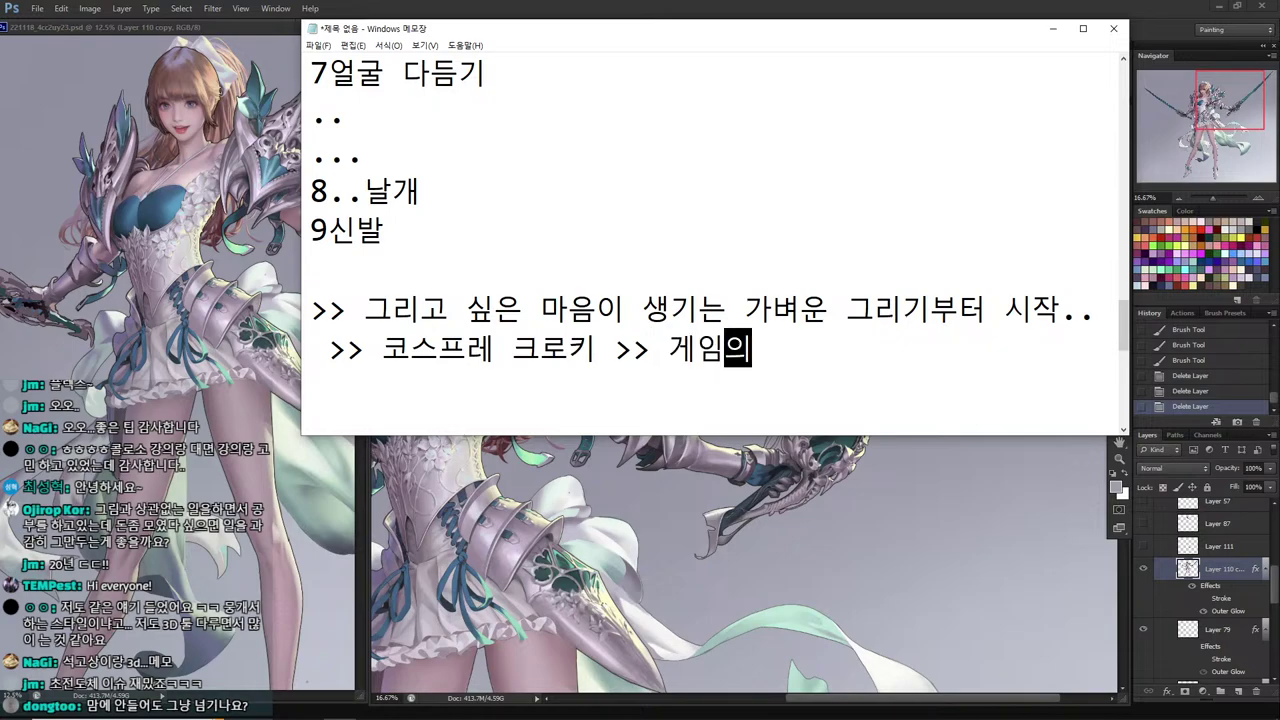
text(상, 포즈)
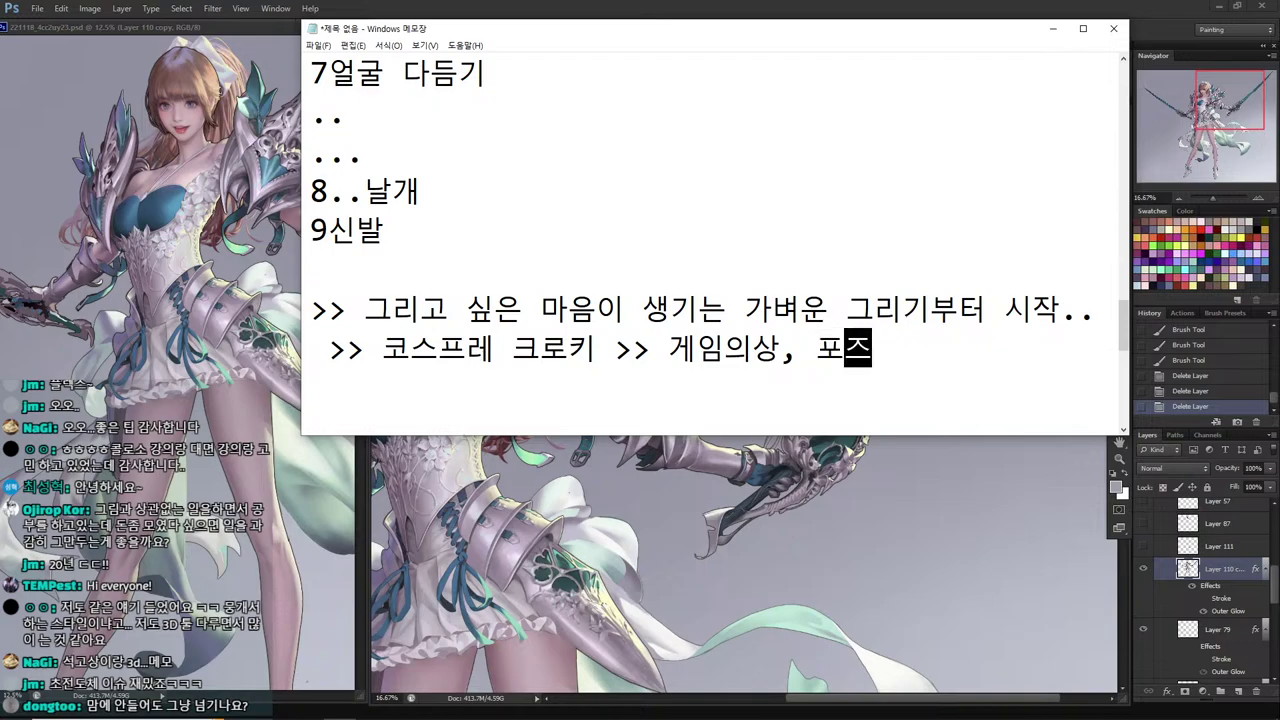
text(연출)
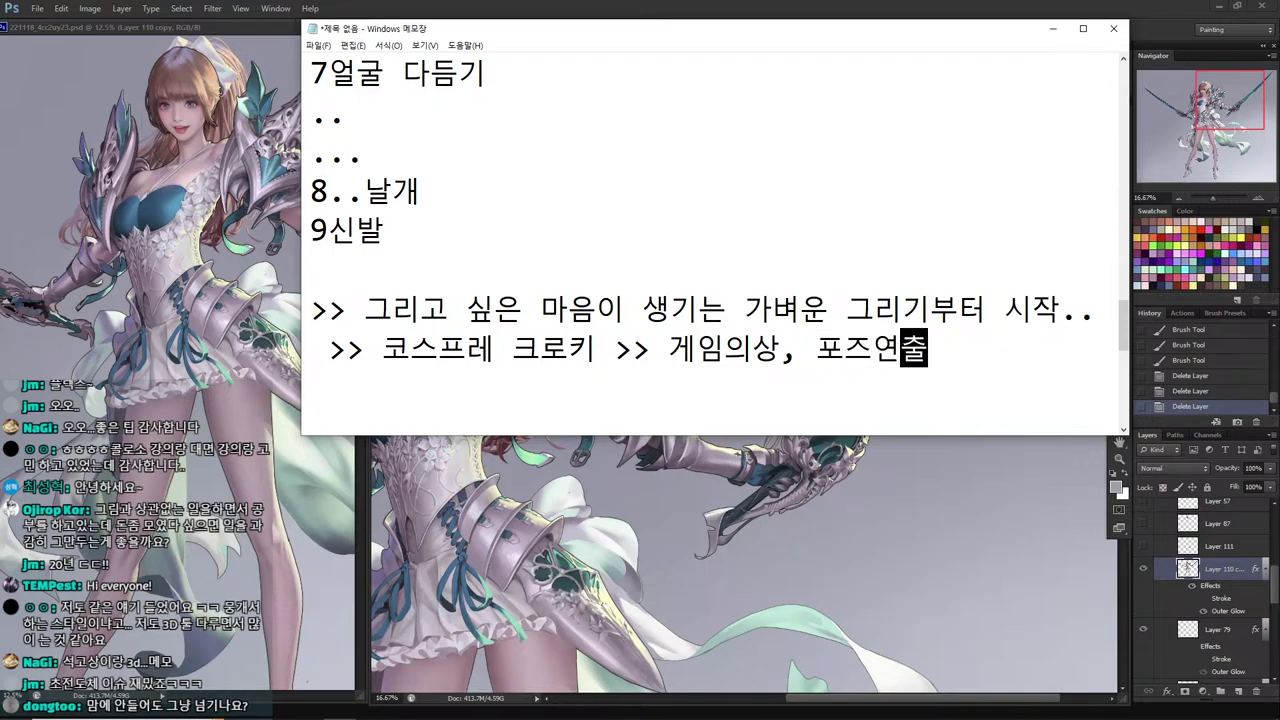
text(, )
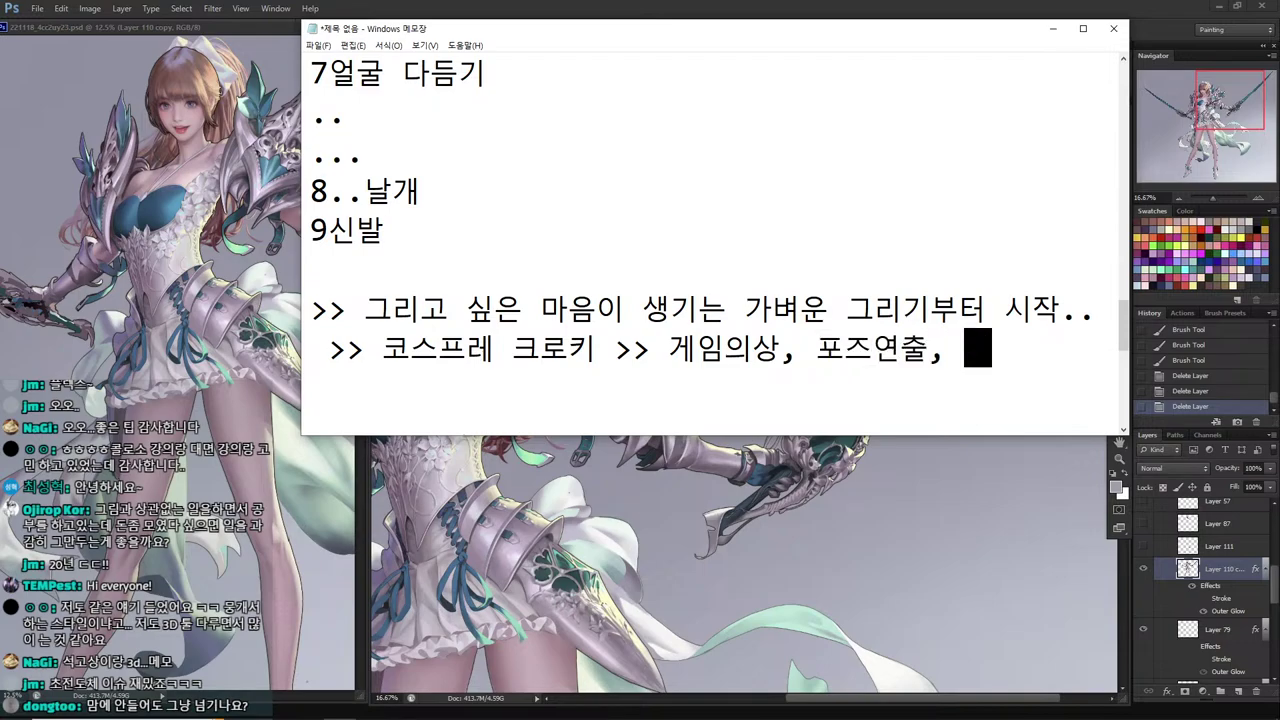
text(모델,)
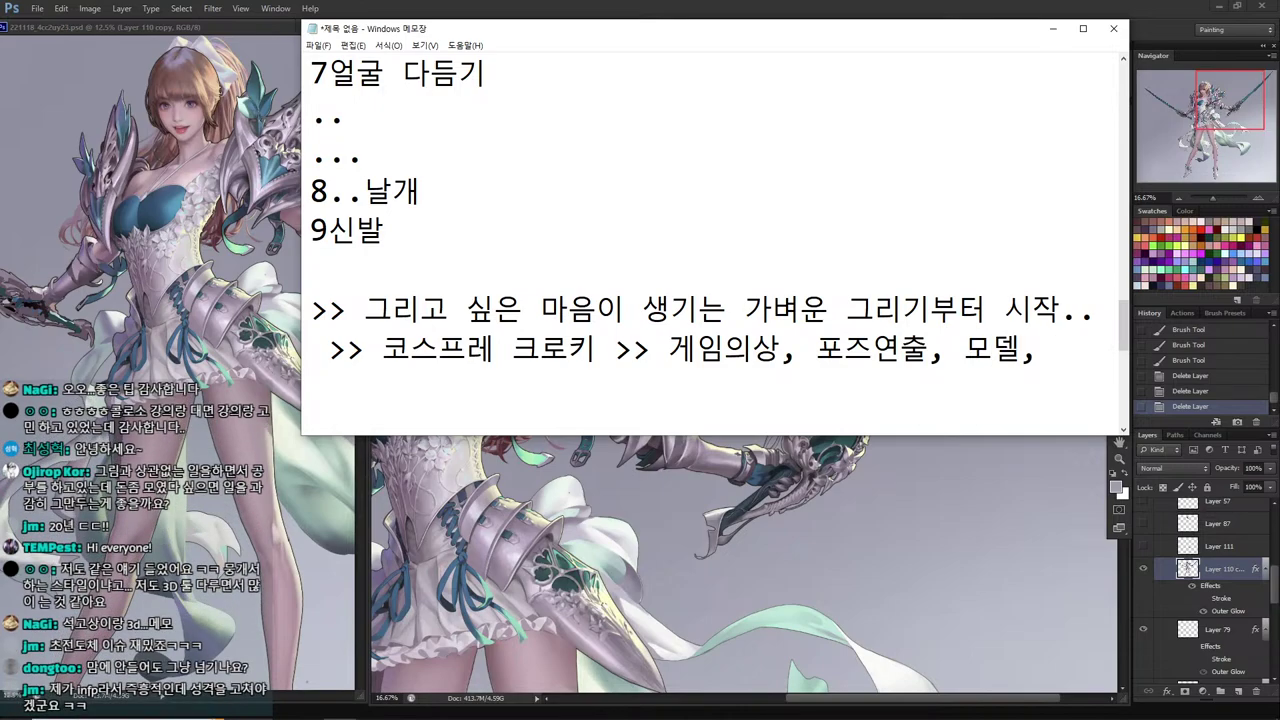
Add a further indented line reading ">> 30~1시간~ ..." under the cosplay croquis note.
key(Return)
text(>> 30~2)
key(BackSpace)
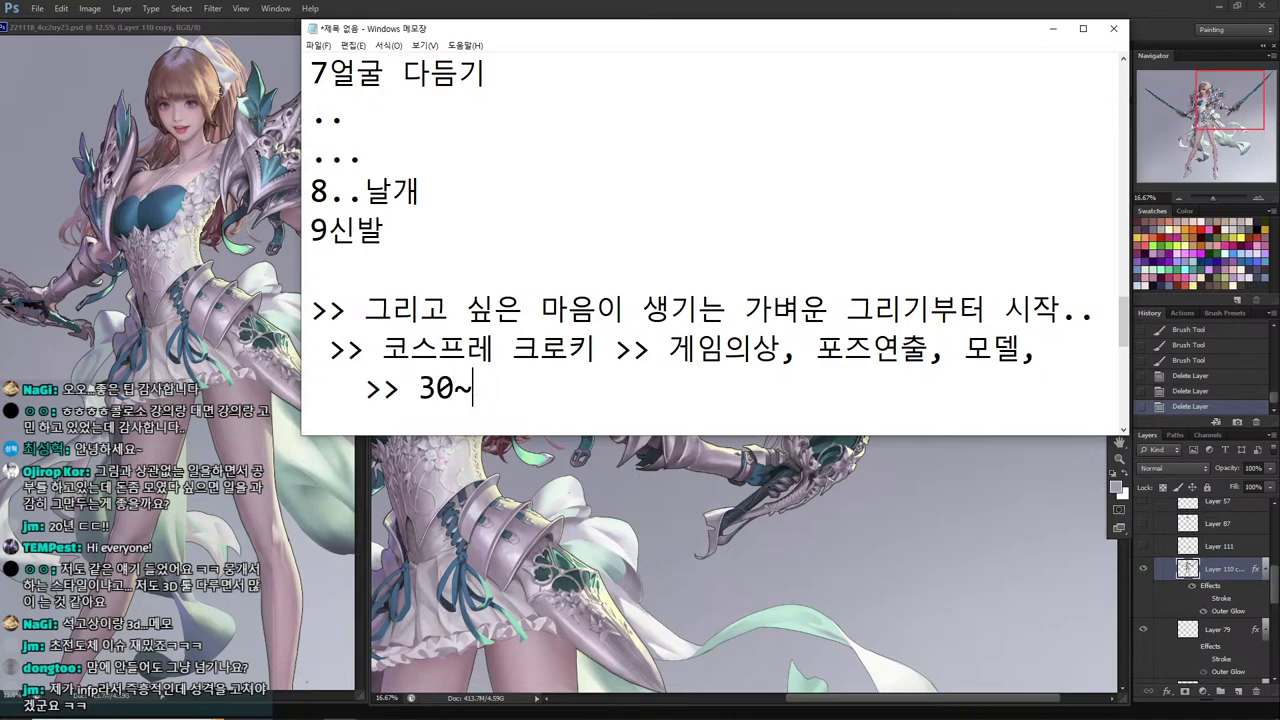
text(1시간)
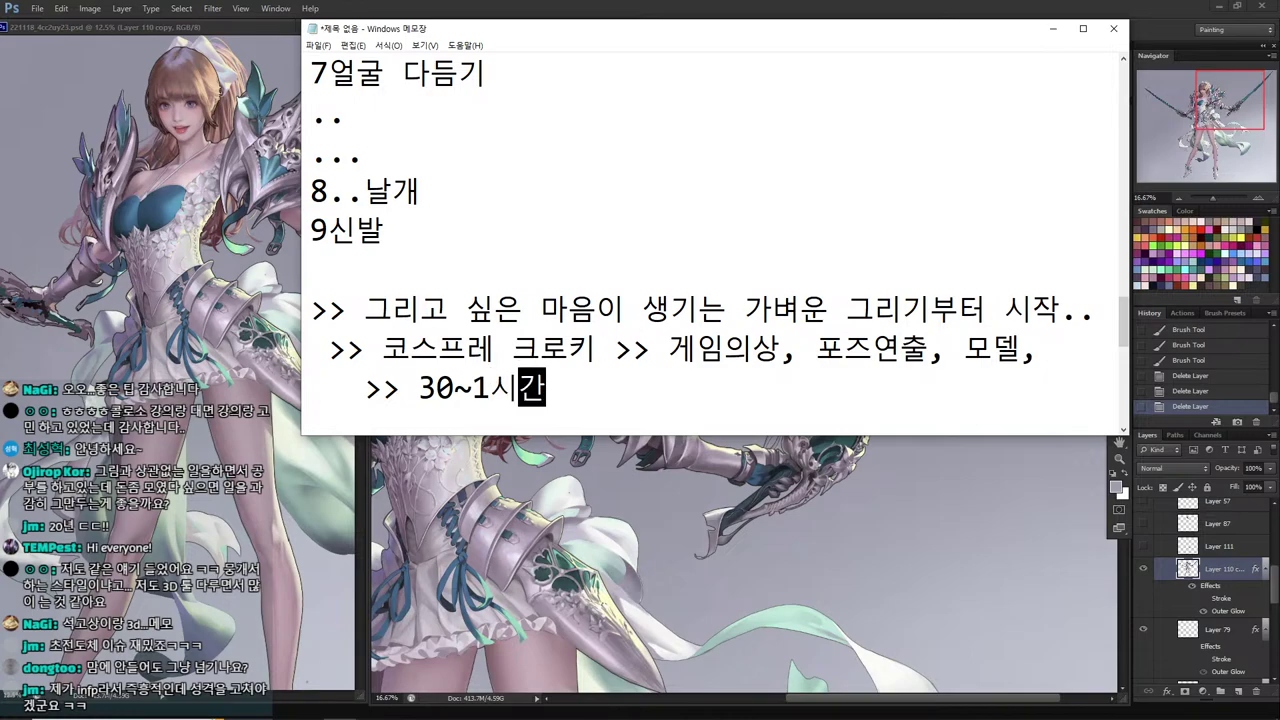
text(~ )
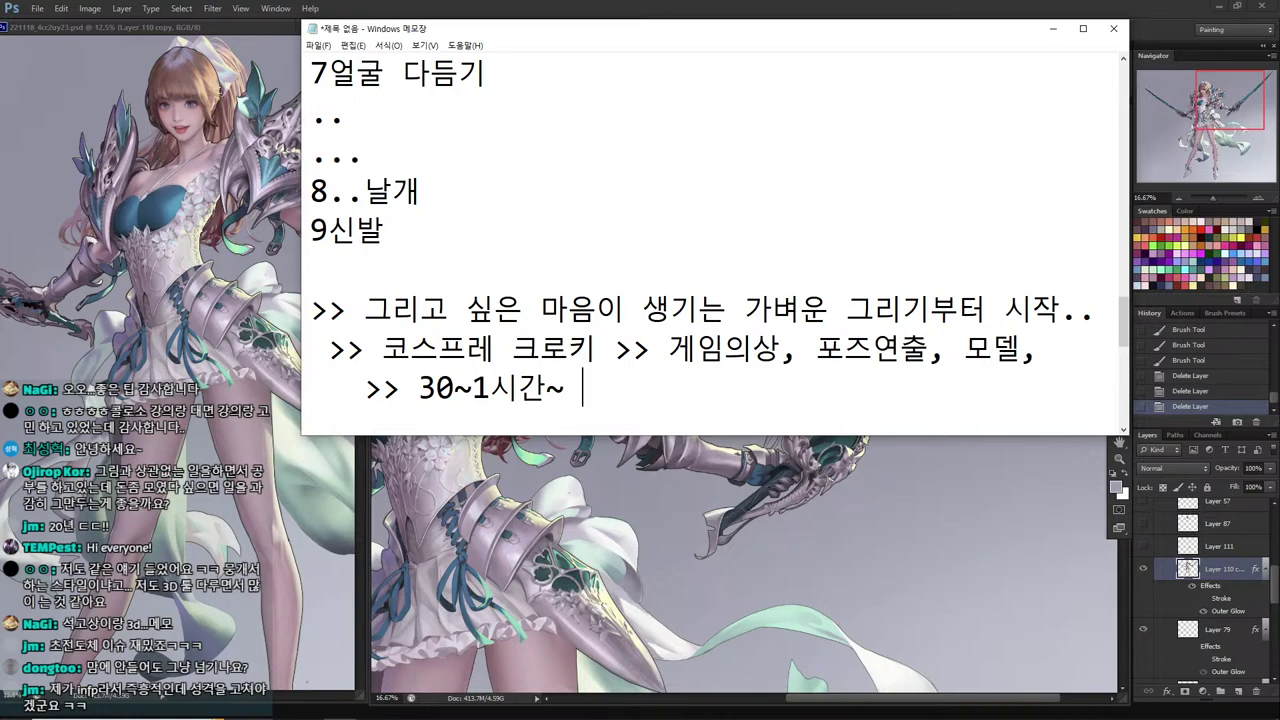
text(...)
Leave a blank line and add the note ">> 그리기 까지 가는 과정 가볍게".
key(Return)
key(Return)
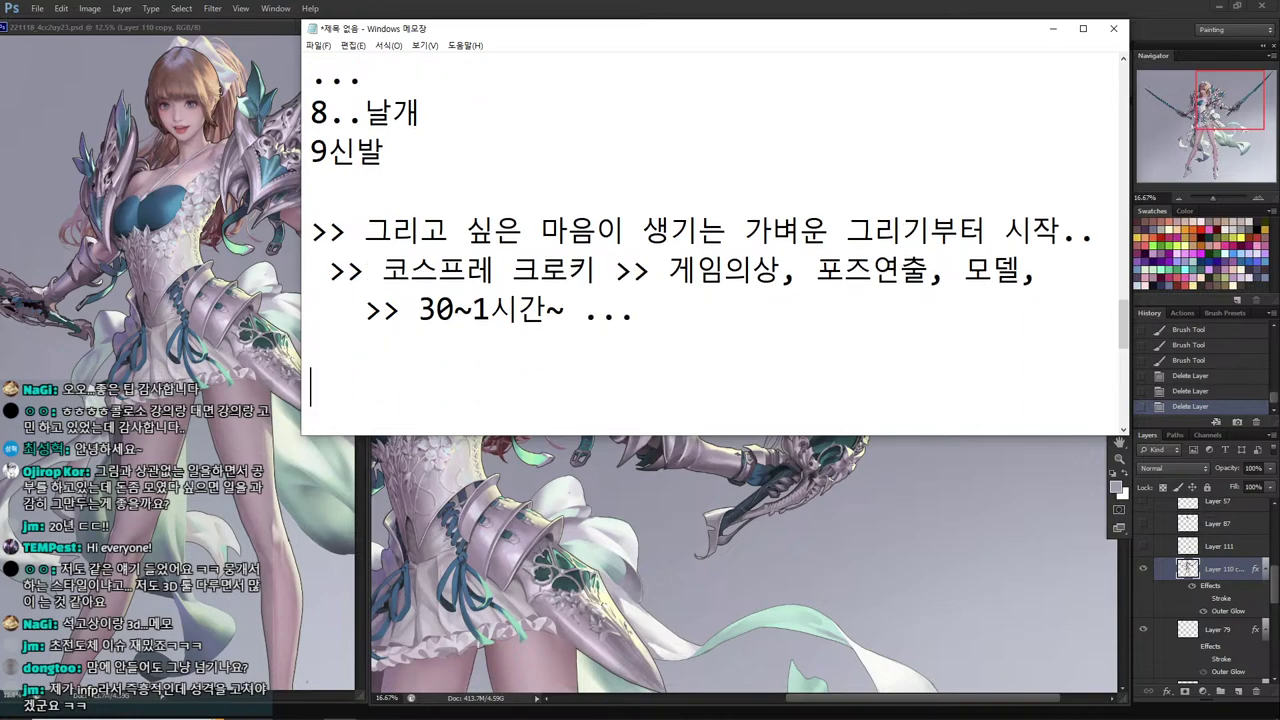
text(>> 그리)
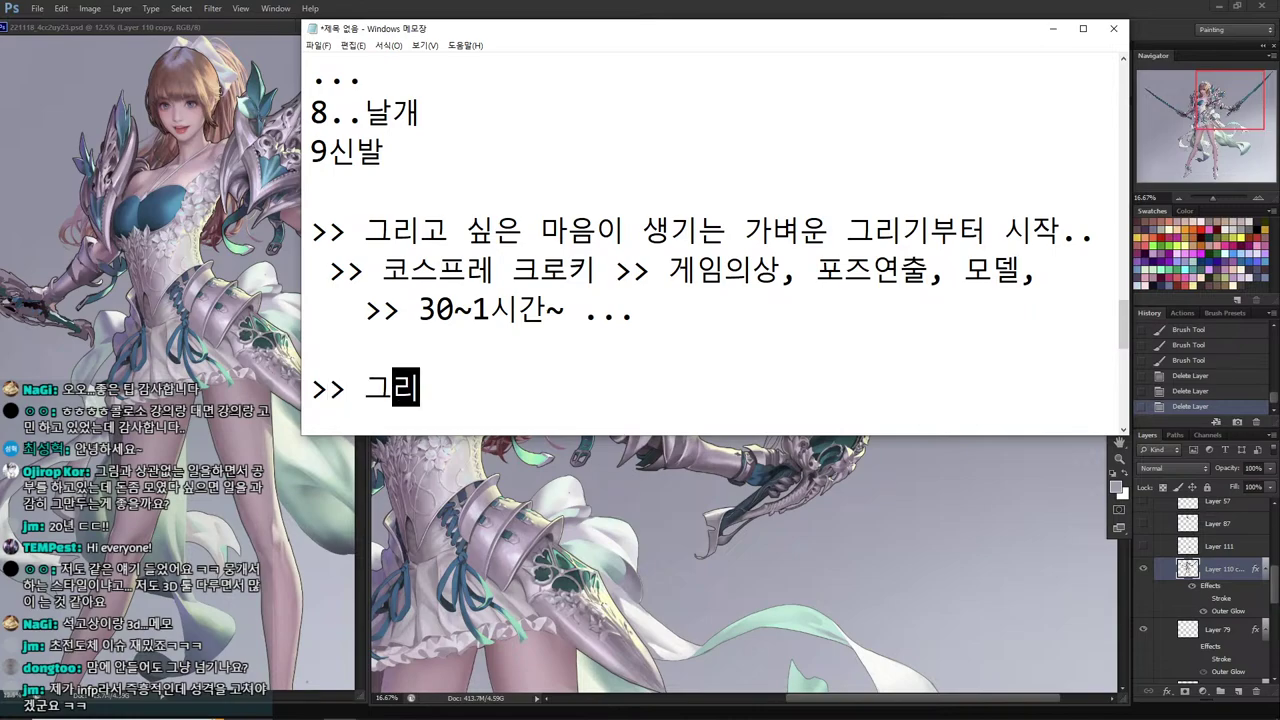
text(기 ㄱ)
key(BackSpace)
text(까지)
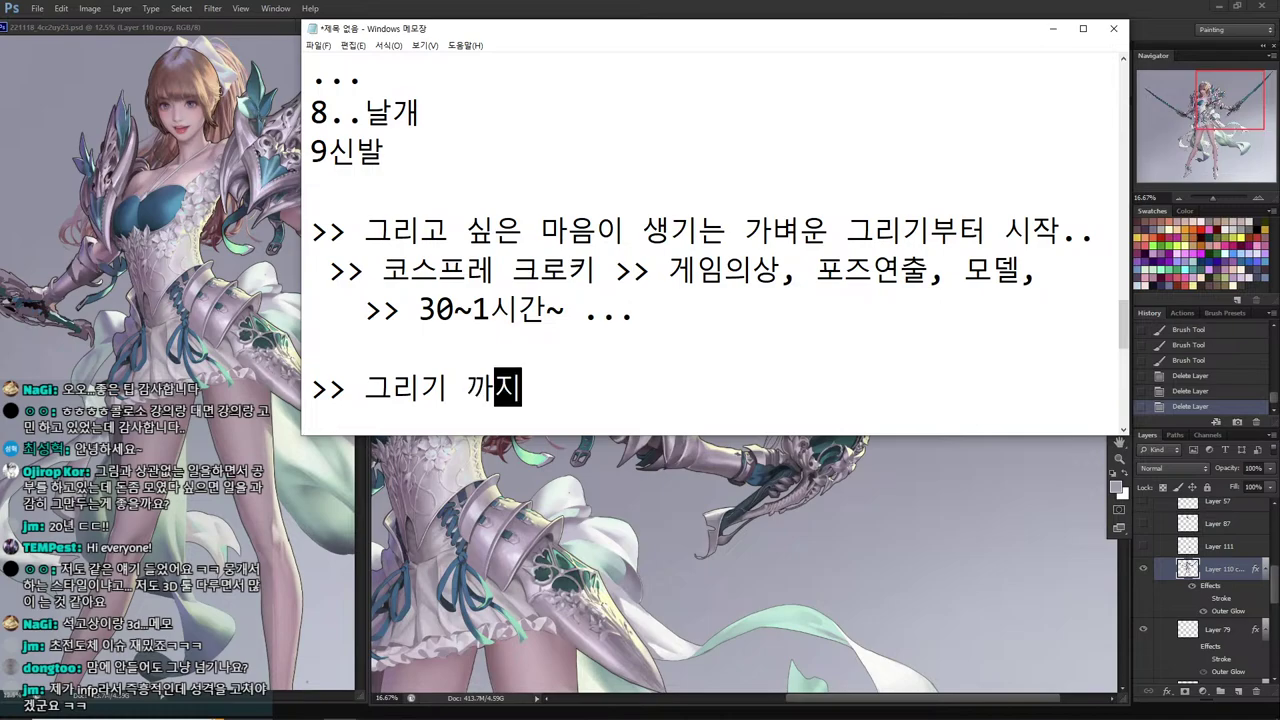
text( 가는 곽정 가볍게)
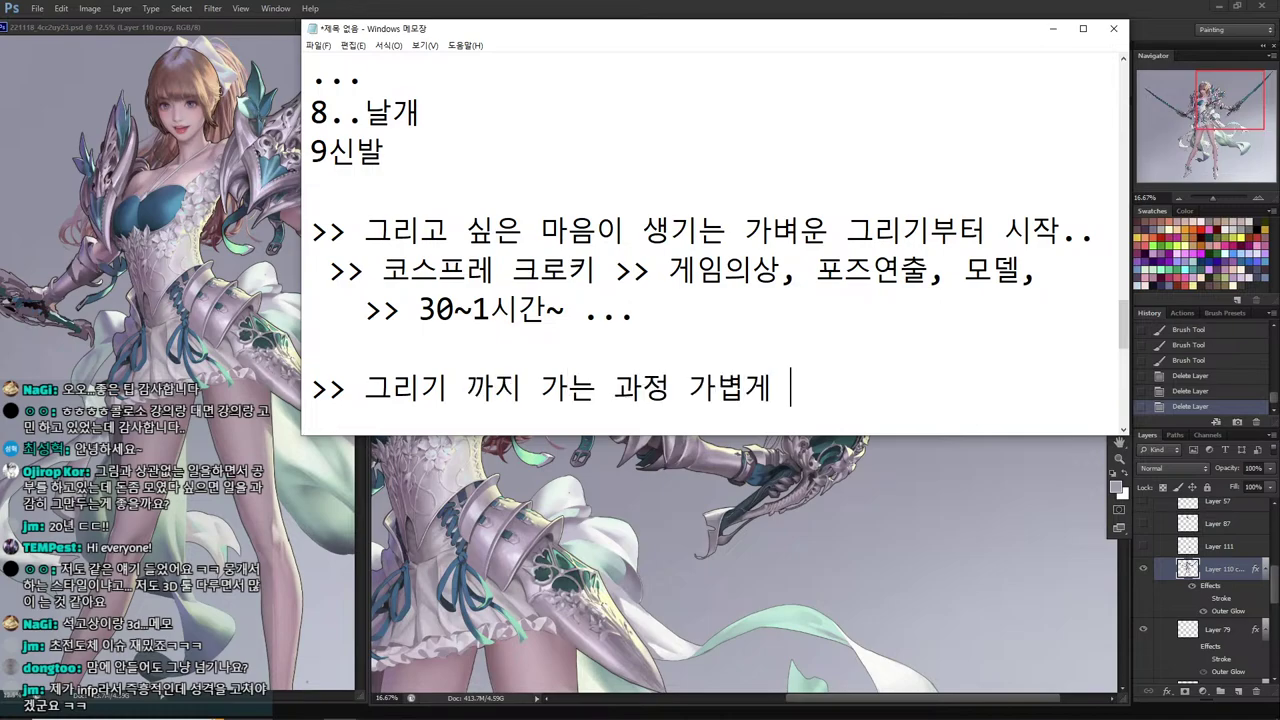
Add a line below the last note reading "컴퓨터켜고, 포토샵켜고, 붓들고, 바로 시작!!!".
key(Return)
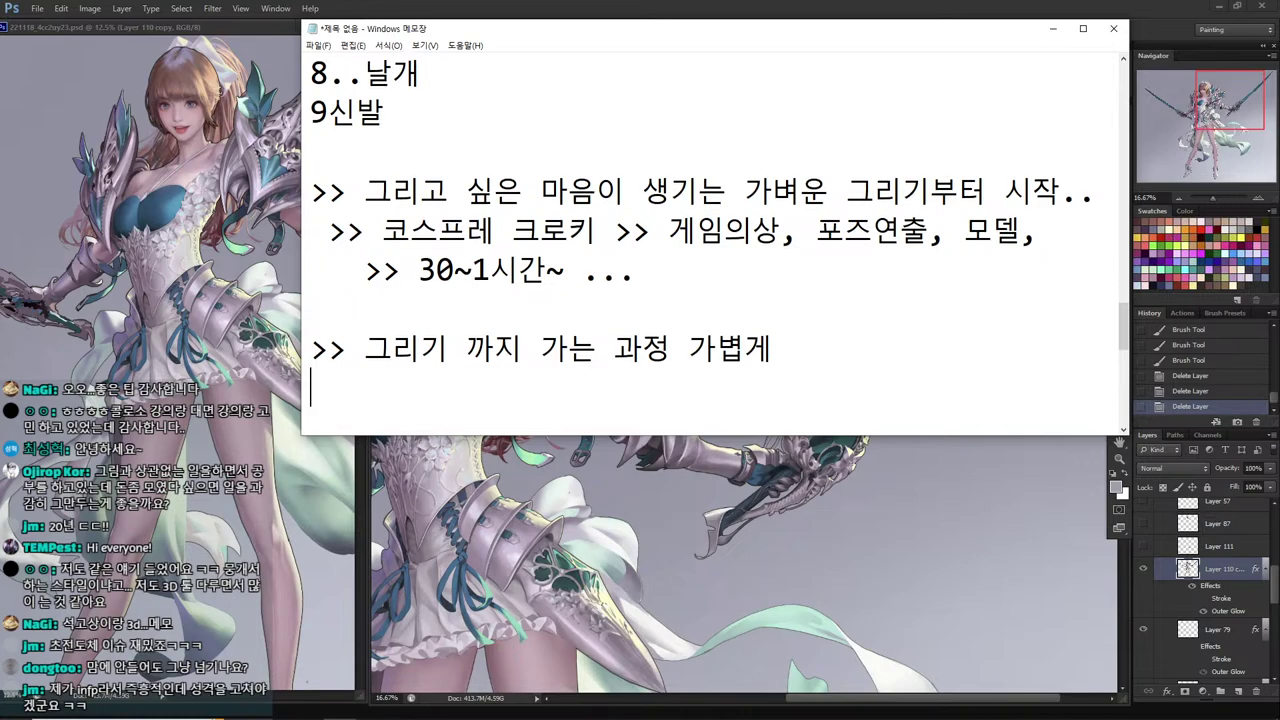
text(컴퓨터)
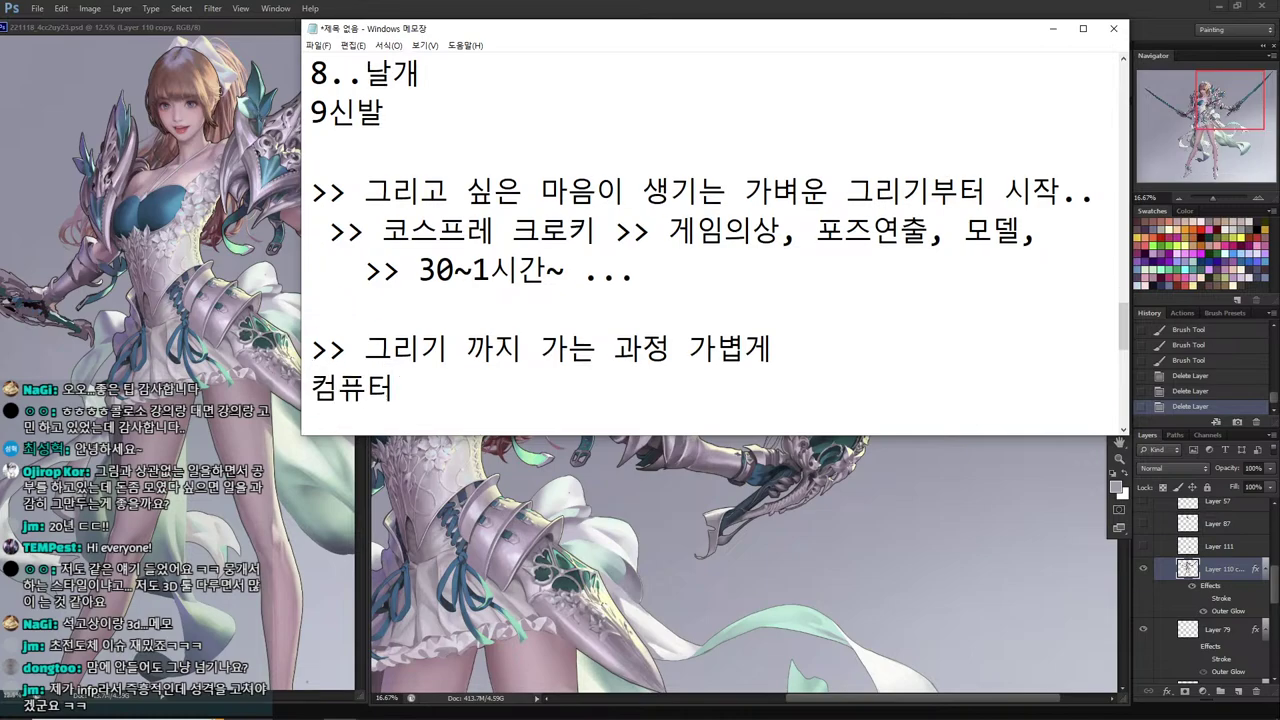
text(켜고, 포토샵)
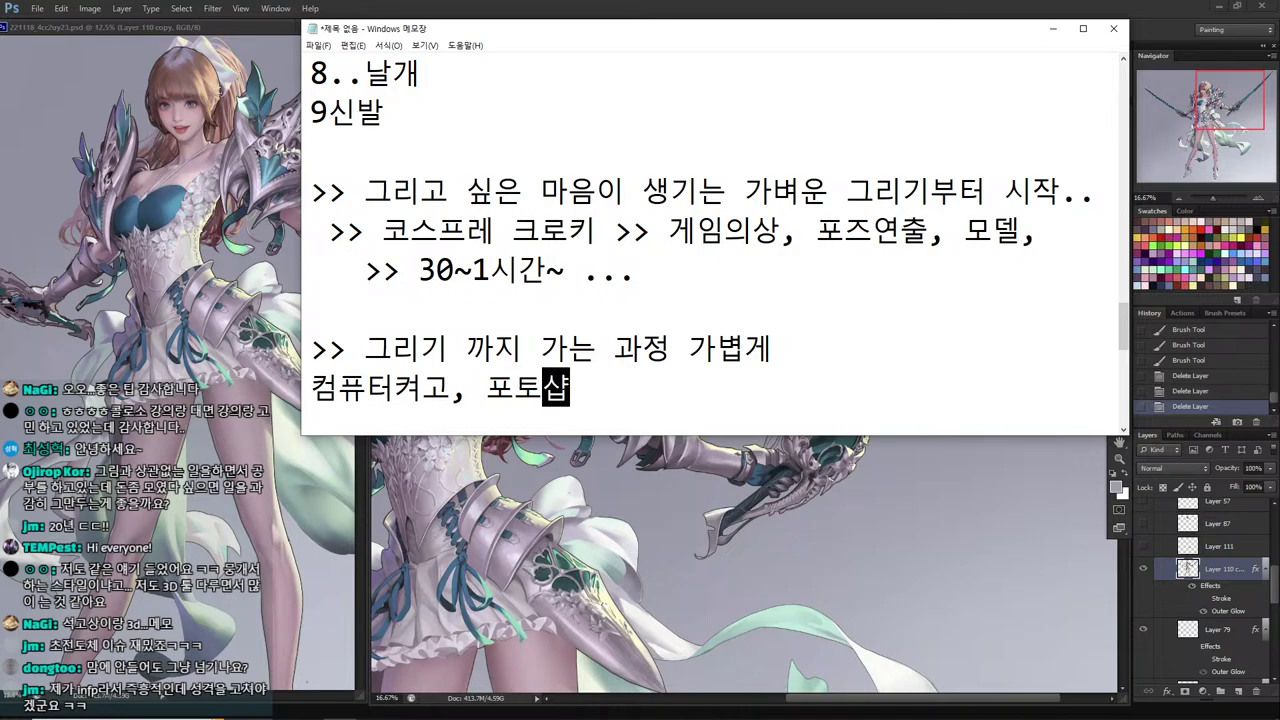
text(켜고)
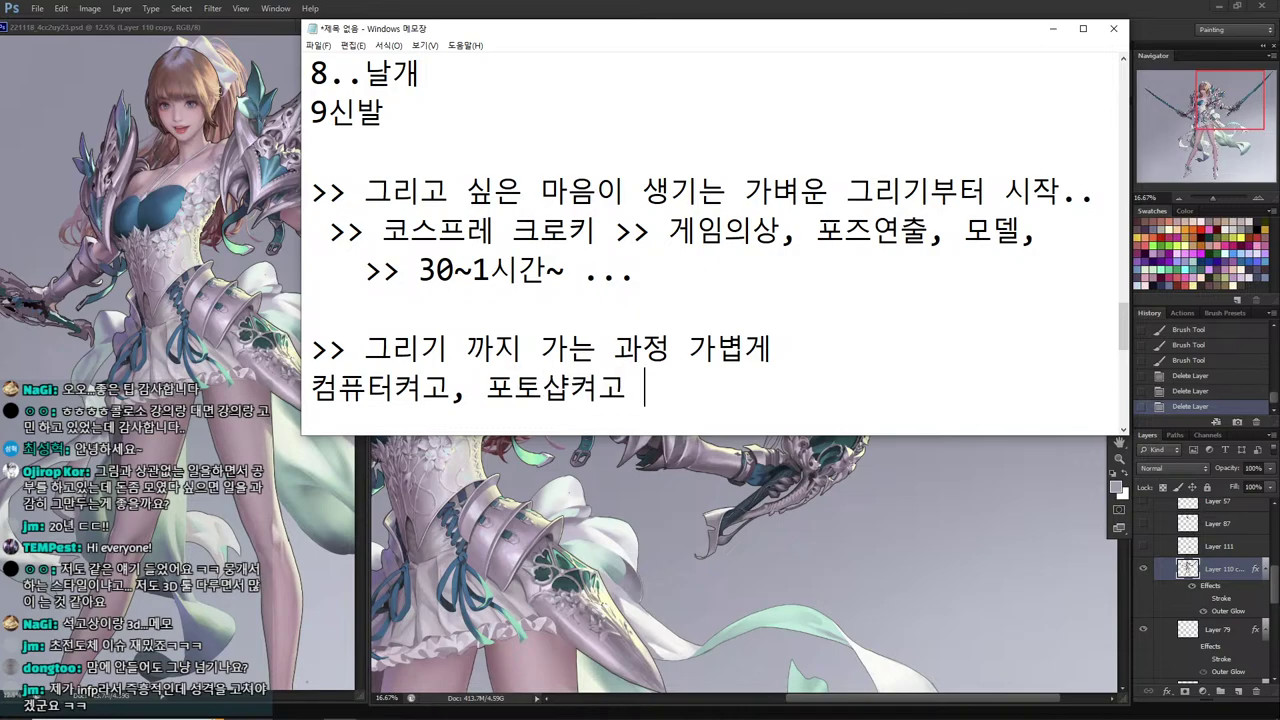
key(BackSpace)
text(, 붓)
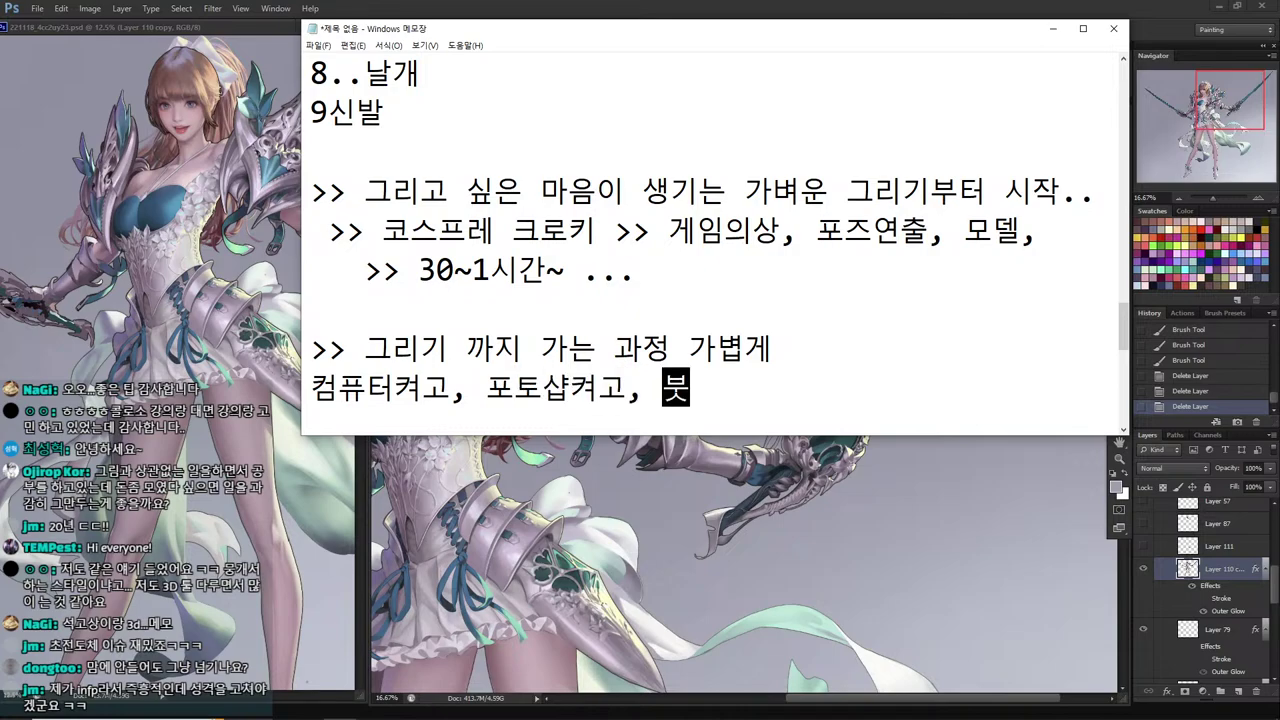
text(들고, 바로 시작!)
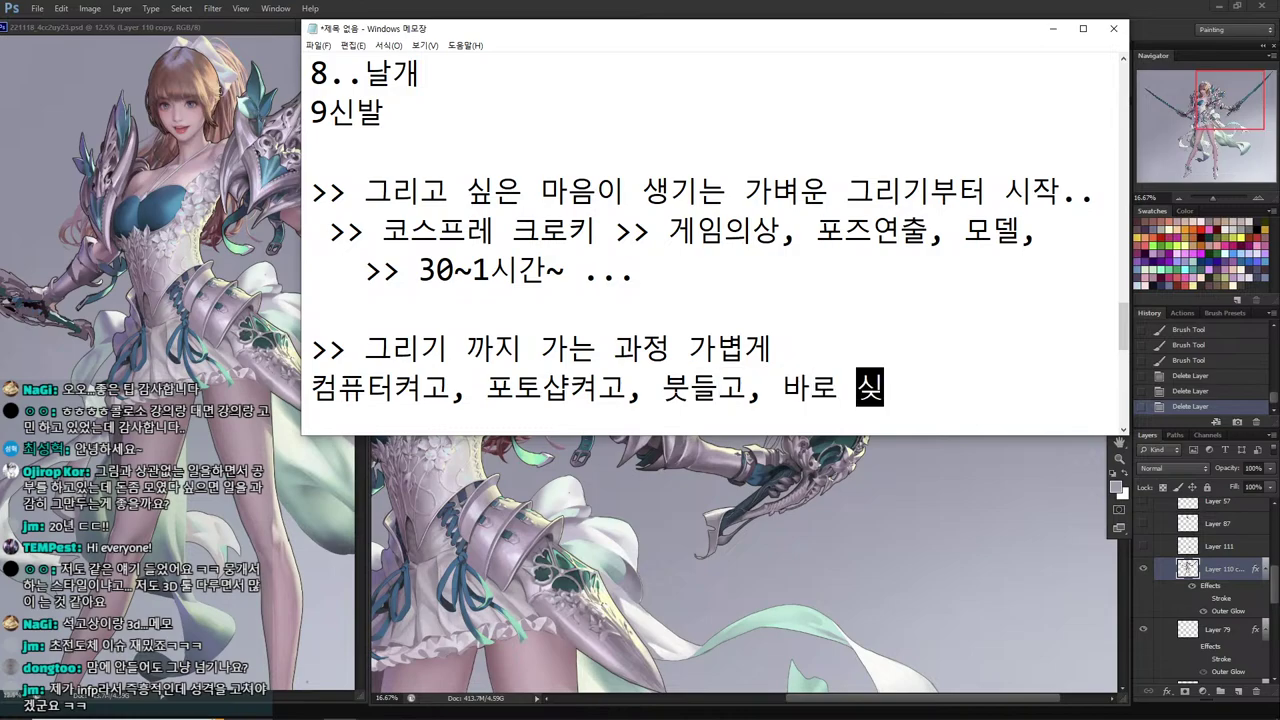
text(!!)
key(Return)
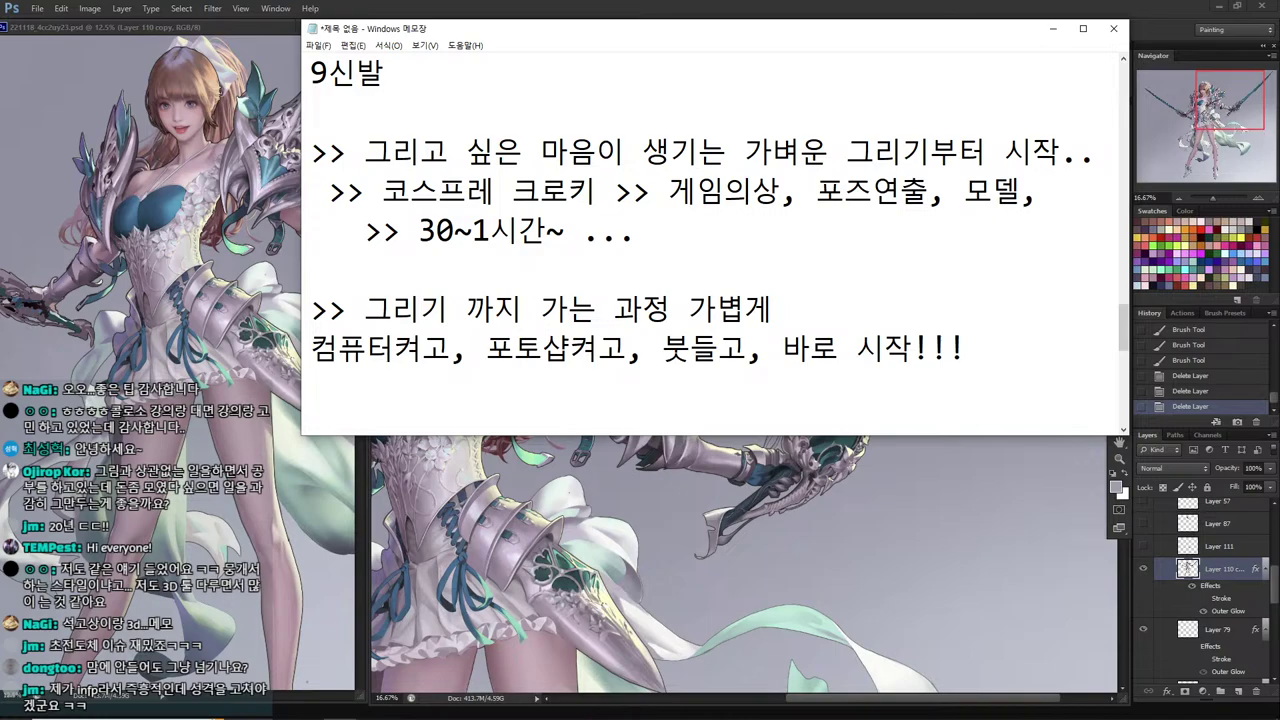
Enclose the "컴퓨터켜고, 포토샵켜고, 붓들고, 바로 시작!!!" line in double quotation marks.
key(Up)
key(Right)
key(Right)
key(Right)
key(Right)
key(Right)
key(Right)
key(Right)
key(Right)
key(Right)
key(Right)
key(Right)
key(Right)
key(Right)
key(Right)
key(Left)
key(Left)
key(Left)
key(Left)
key(Right)
key(Right)
key(Right)
key(Right)
key(Left)
key(Left)
key(Left)
key(End)
text(")
key(Home)
text(")
key(Down)
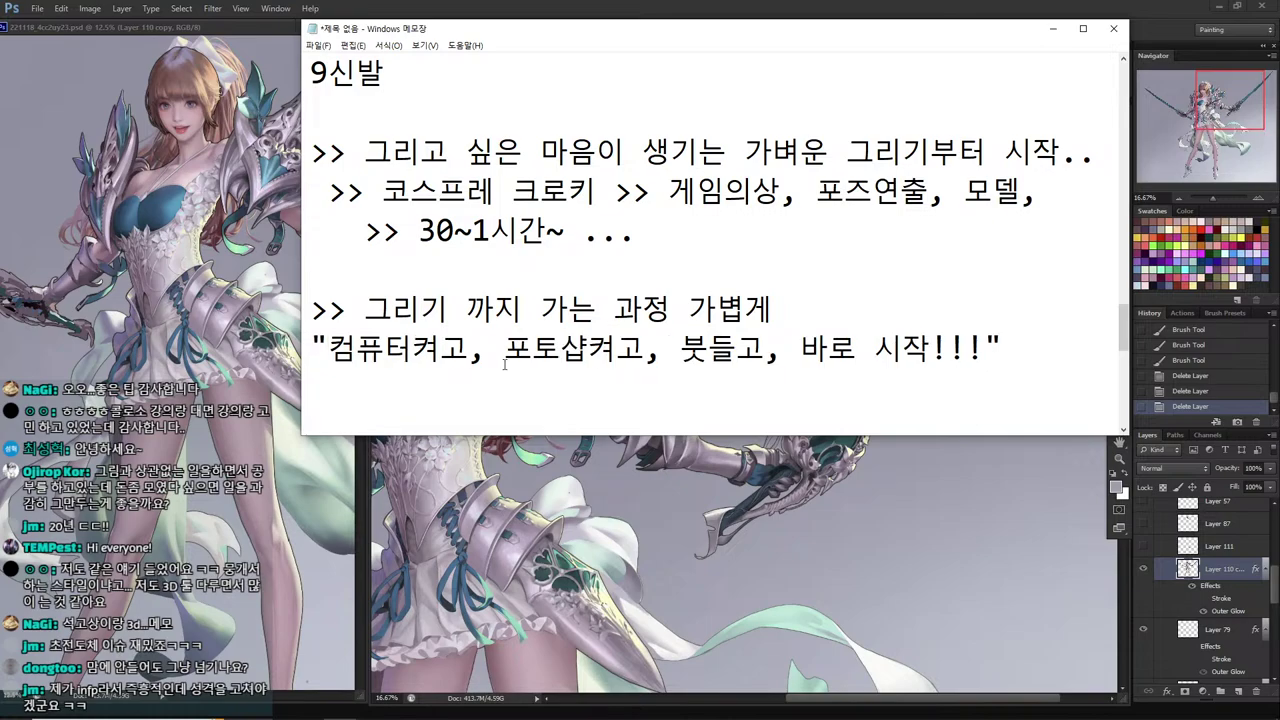
key(Up)
key(Up)
key(Up)
key(Up)
key(Up)
key(Down)
key(Down)
key(Down)
key(Down)
key(Down)
key(Down)
Add a line beneath the quoted one, starting with an opening quotation mark and reading "핀터레스트가서 바로 첫 그림부터 무조건시작...".
text(")
text(ㅠ)
text(터레스트가서 ㅂ)
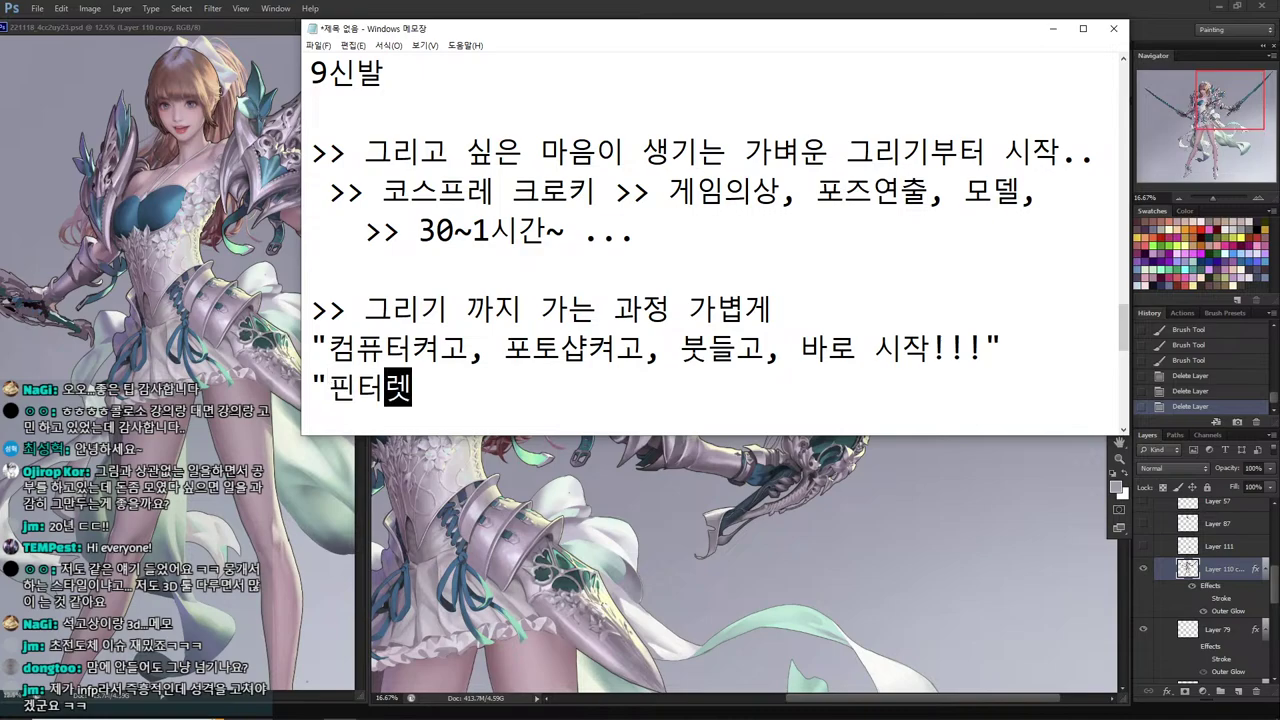
text(바로)
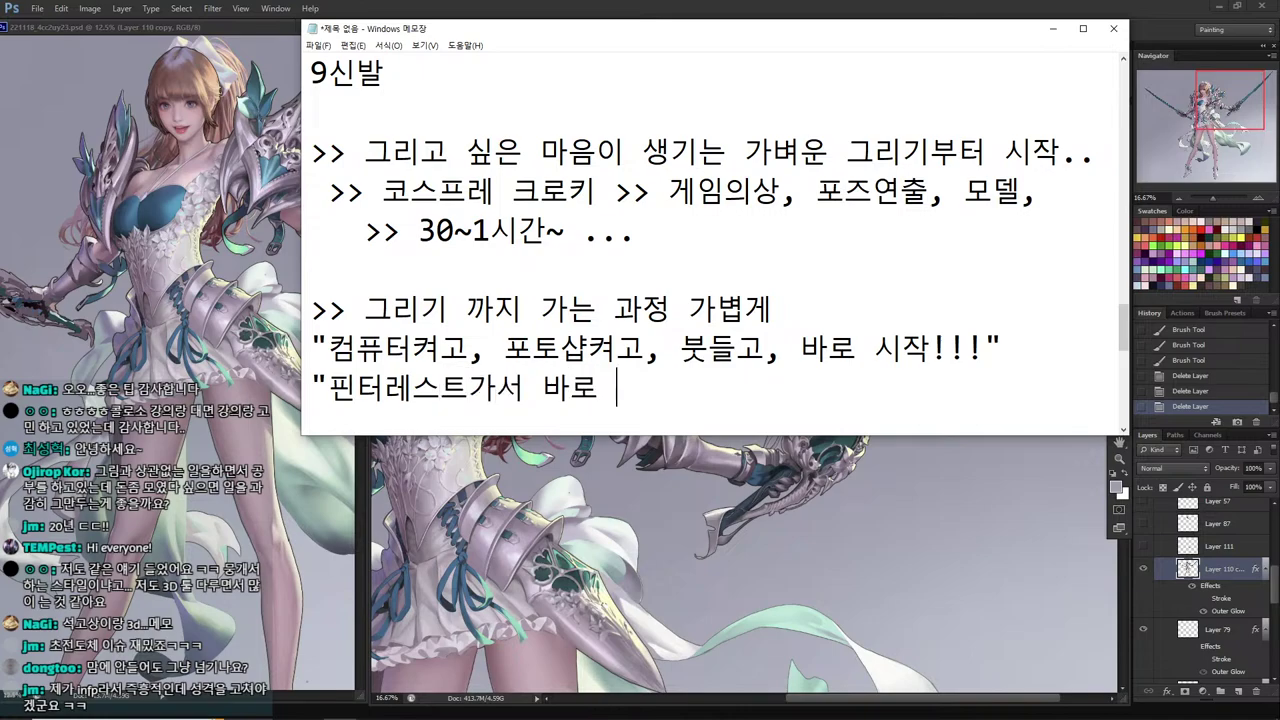
text( 첫 그림부터 )
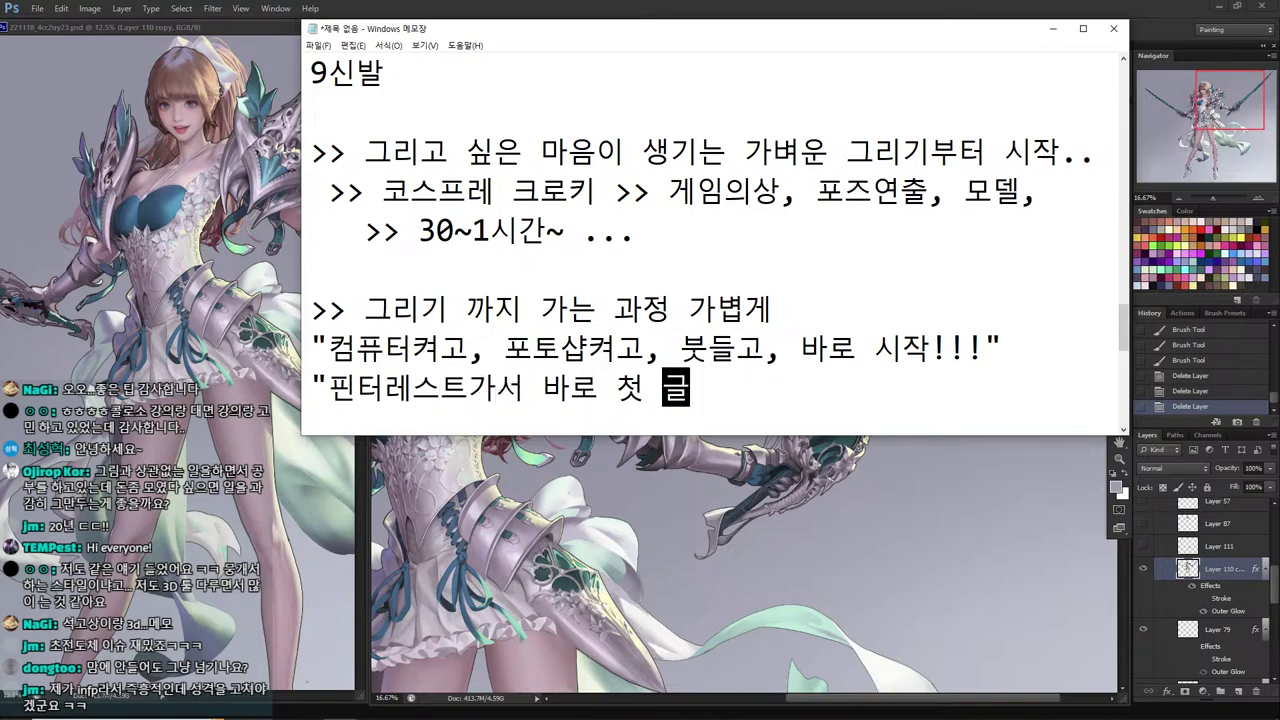
text(무조ㅓ)
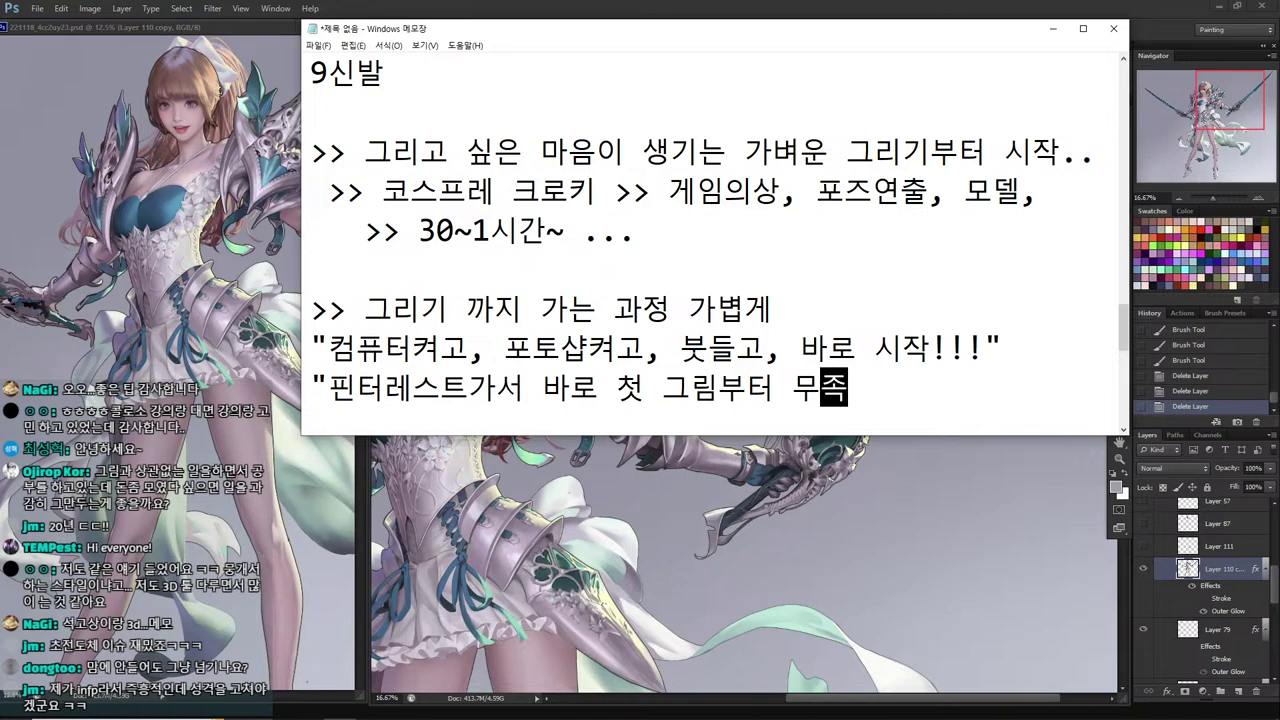
text(건시작...)
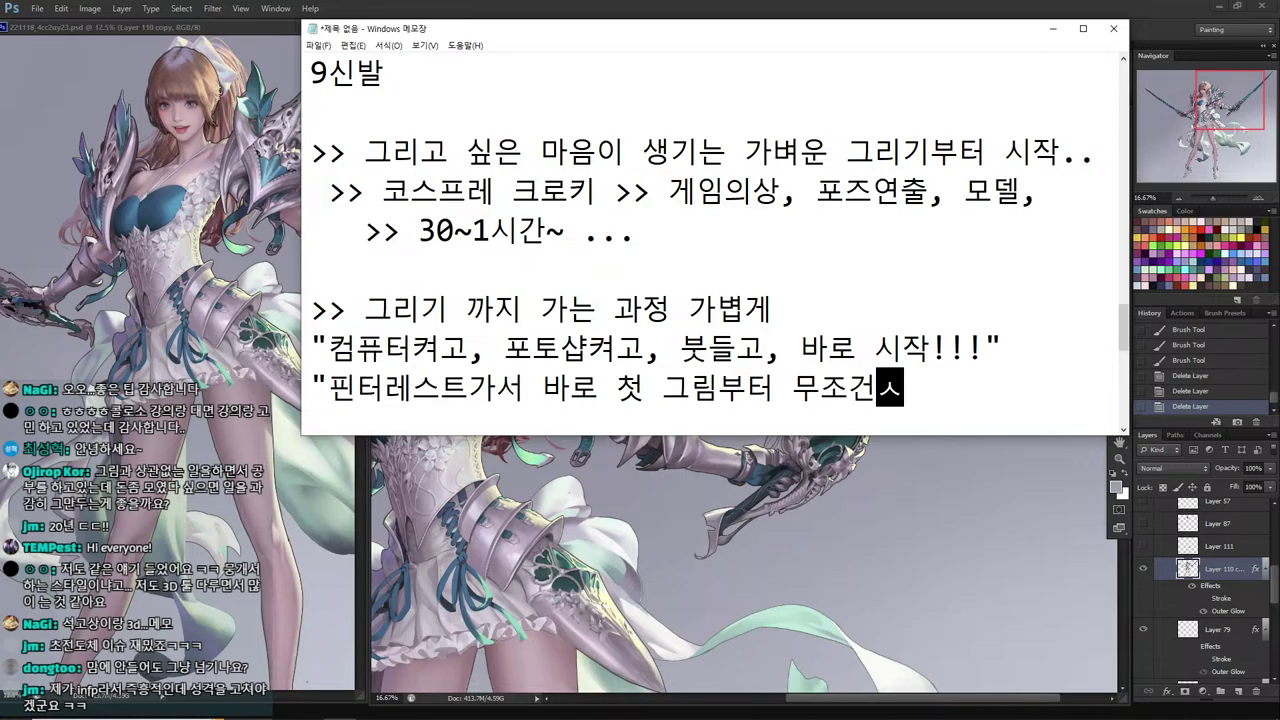
key(Return)
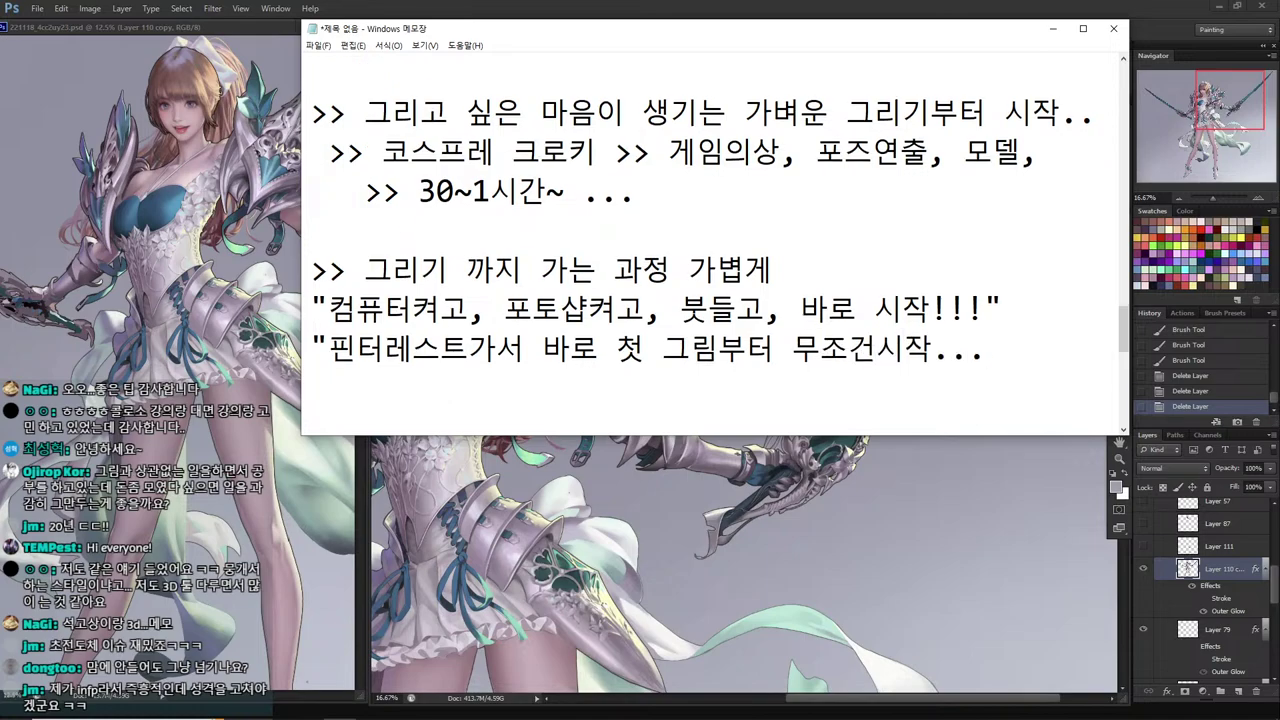
Add the line "자료고르다 시간간다" under the Pinterest note.
text(그림)
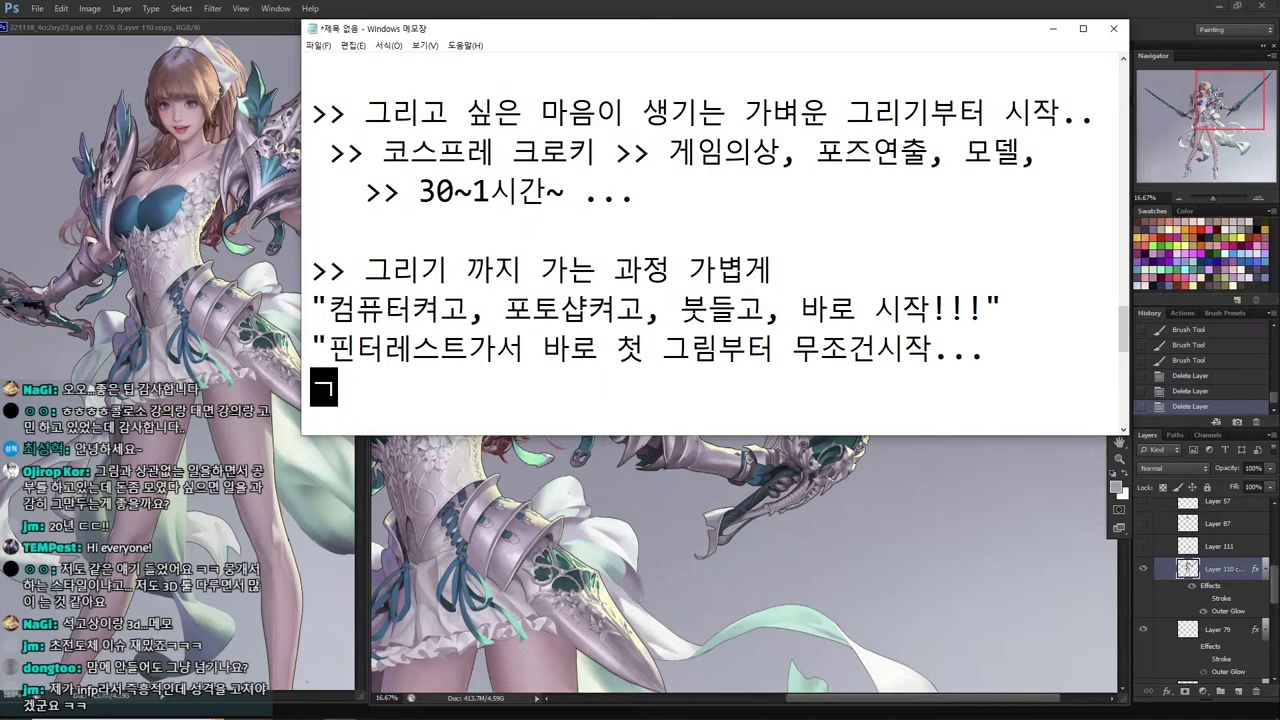
key(BackSpace)
key(BackSpace)
key(BackSpace)
key(BackSpace)
text(자료)
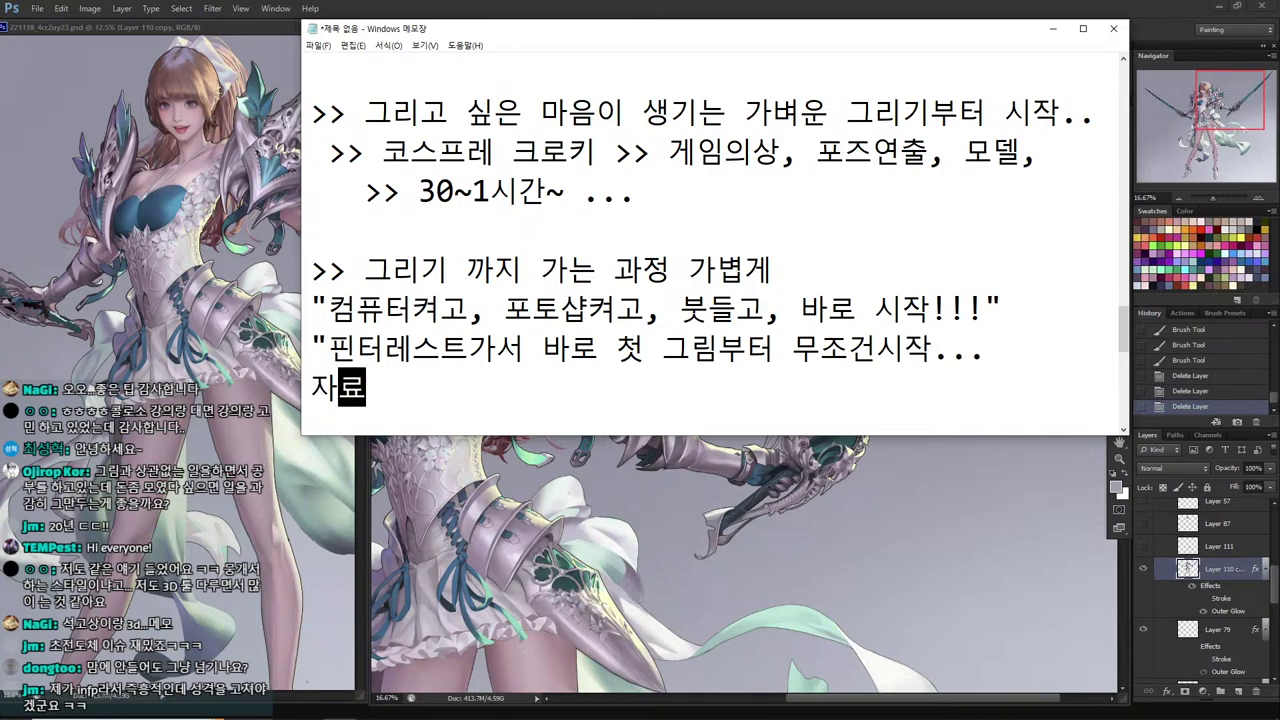
text(ㄱ고르다 시간)
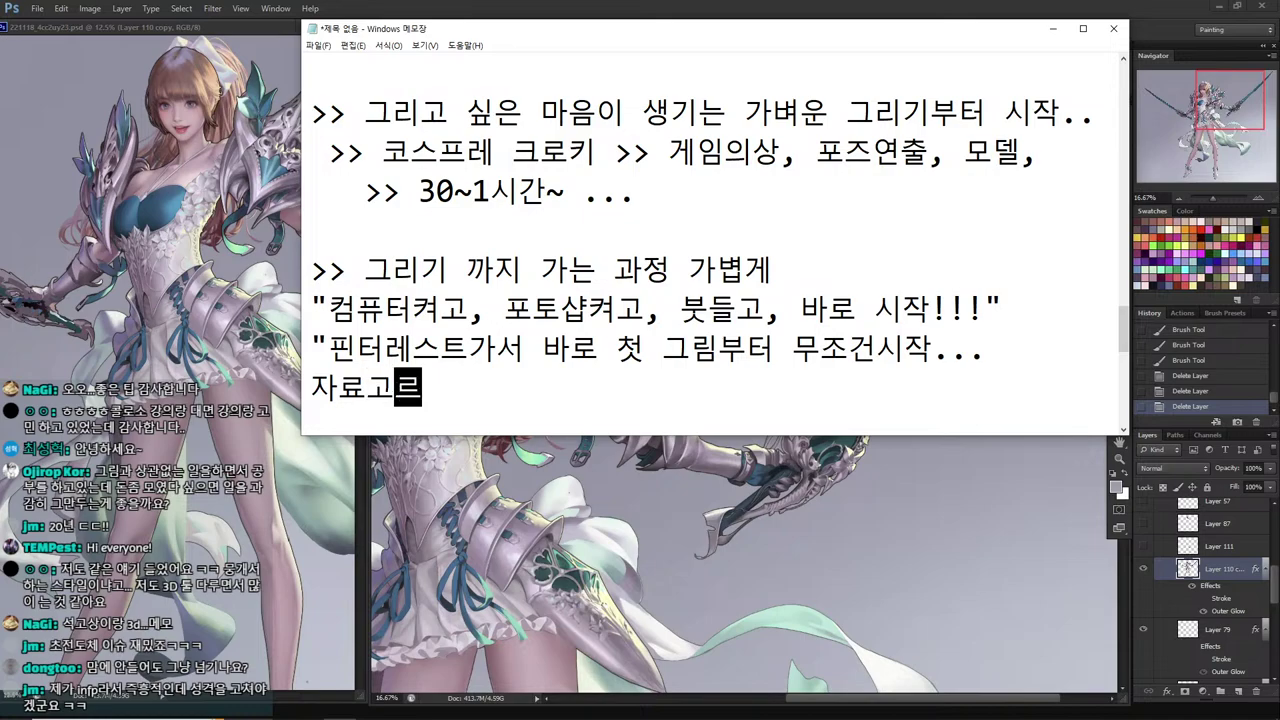
key(Return)
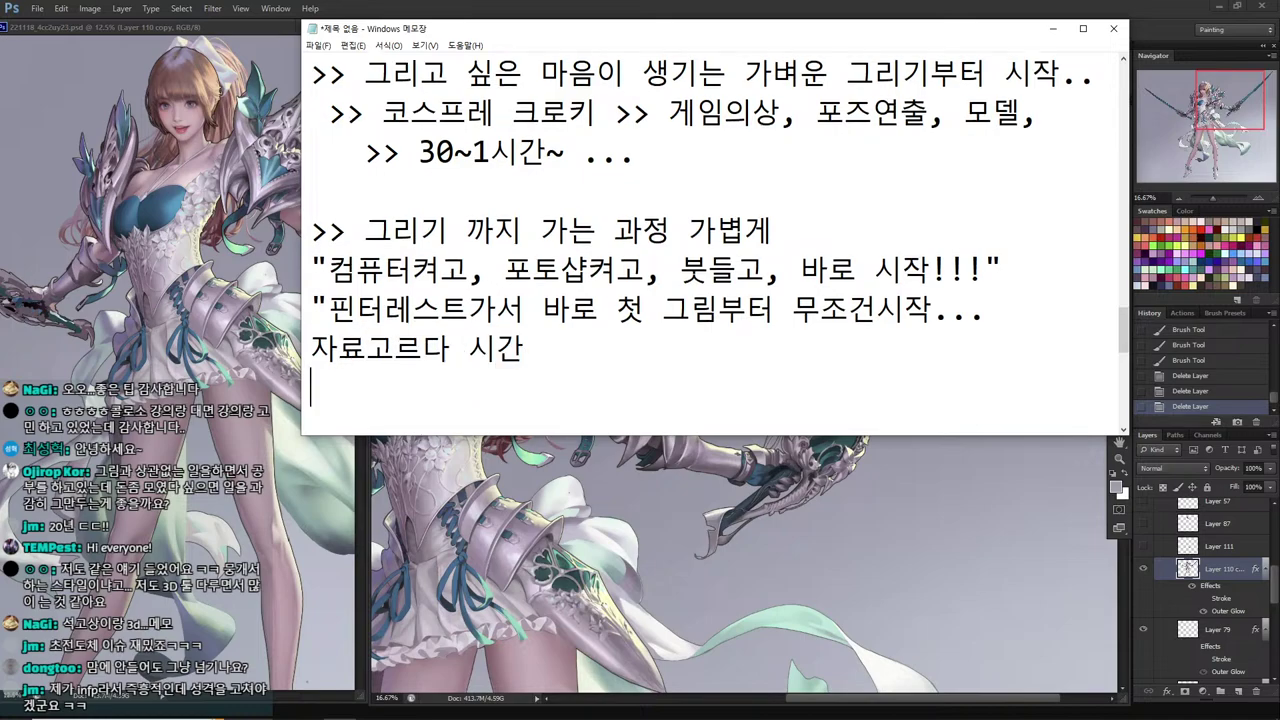
key(BackSpace)
text(간다)
key(Return)
Add the line "자료는 평소에 분류 해놓기..." about sorting reference material in advance.
text(ㅈ자료는 평소)
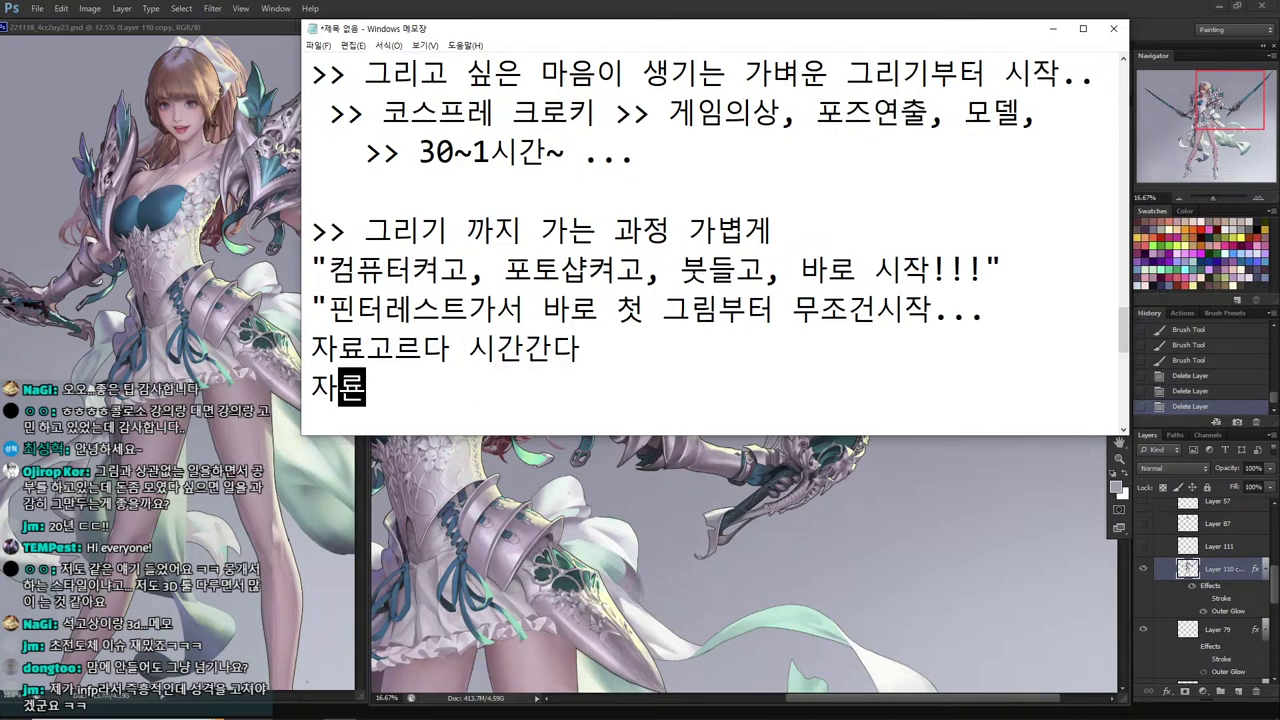
text(에 )
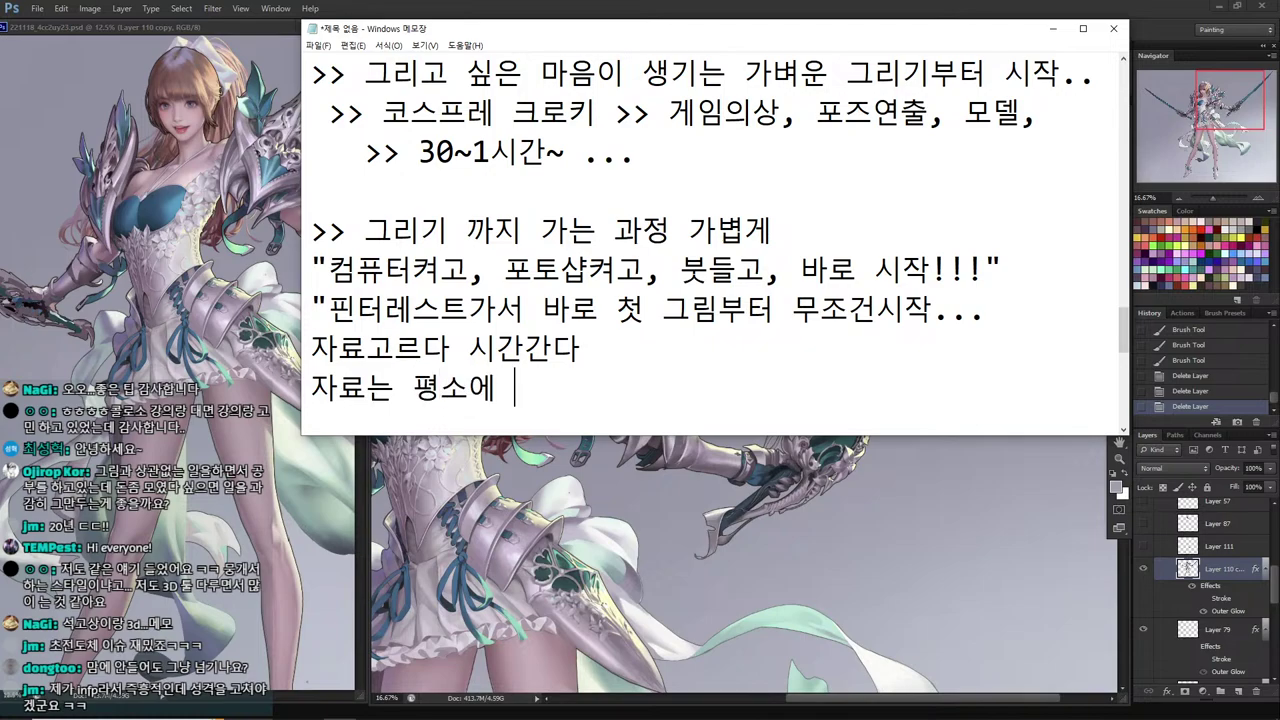
text(분류 해놓기...)
key(Return)
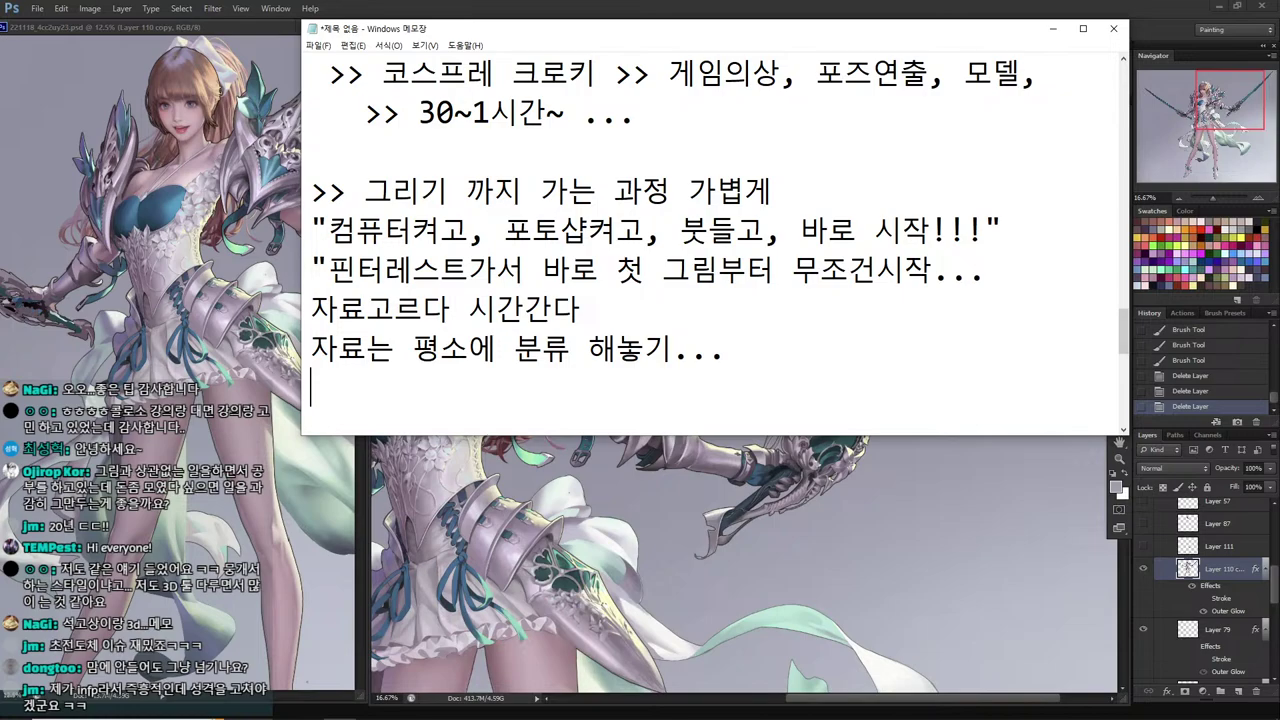
Add two closing lines reading "일러스트 >> 스타일 분류해놓고" and "자료들은 주제별로 분류~~".
text(일러스트 >)
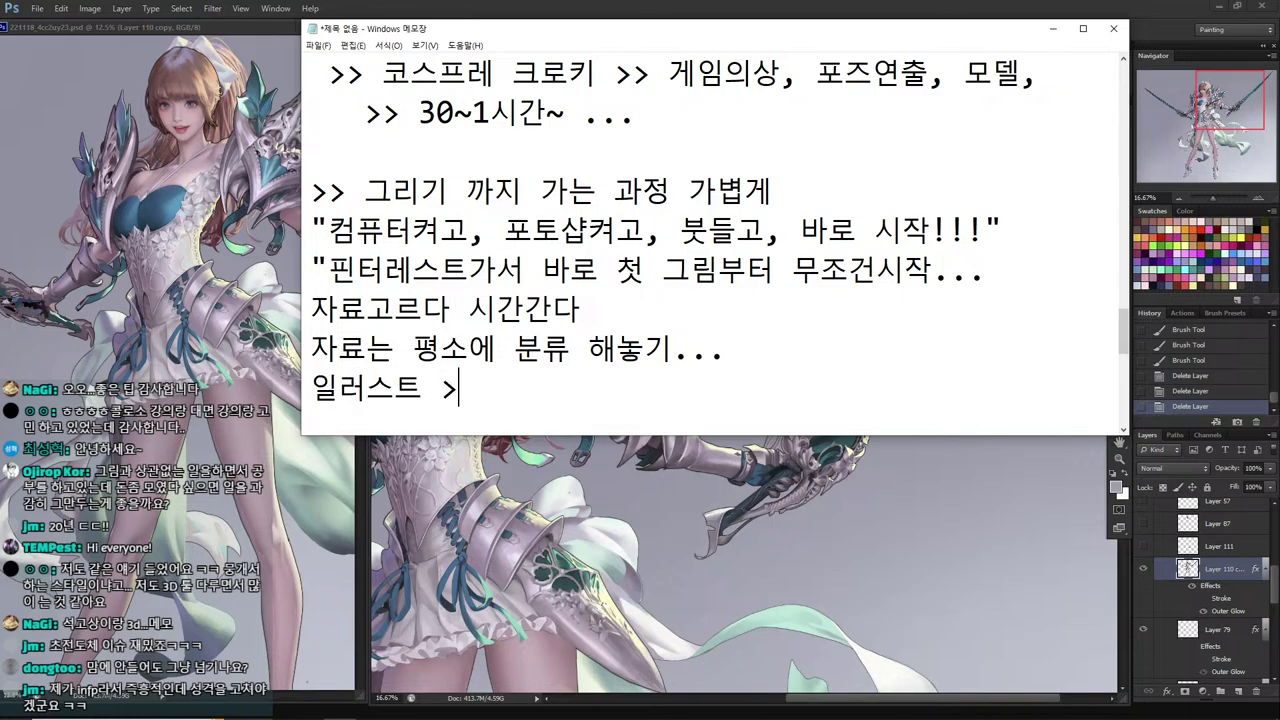
text(> 스타일 )
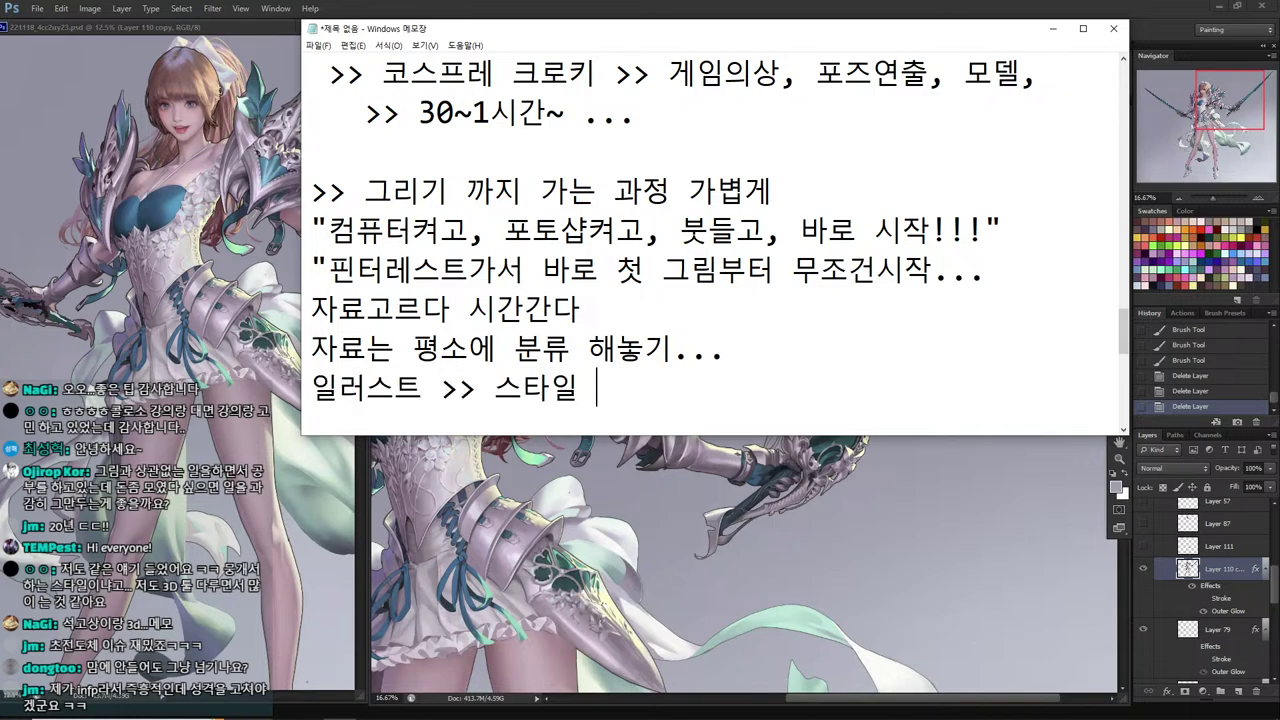
text(분류해놓고)
key(Return)
text(잘)
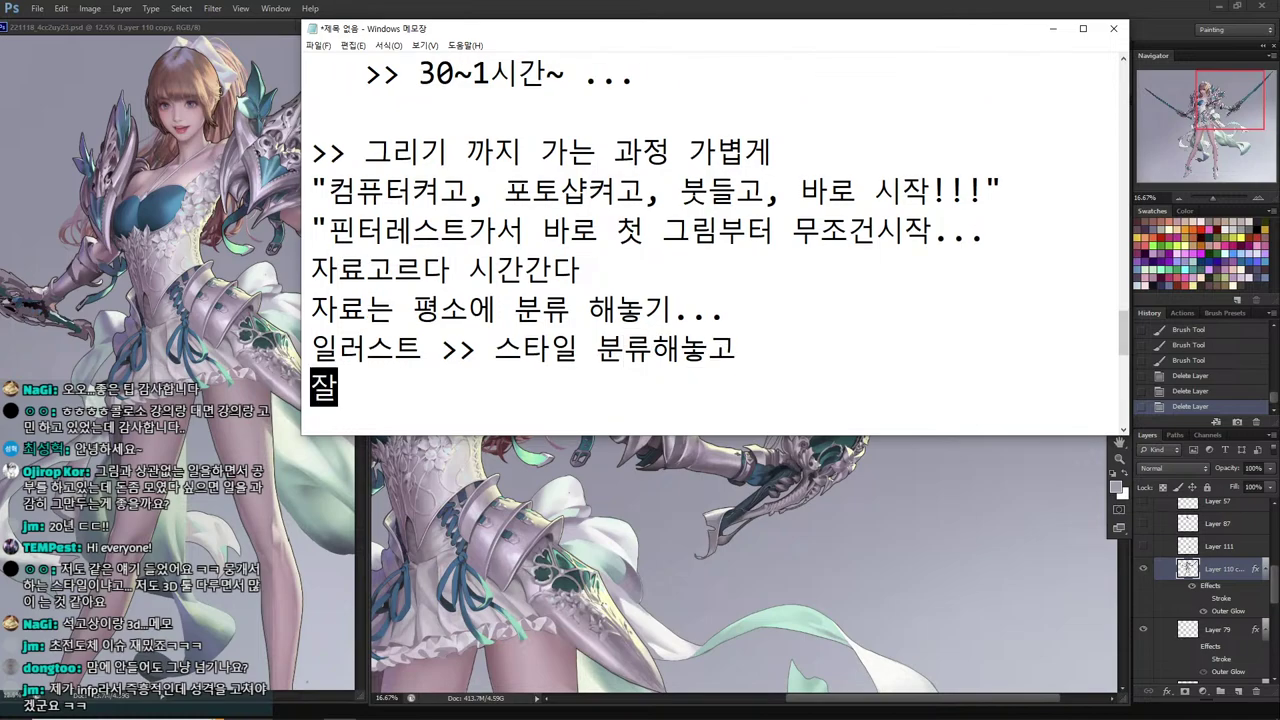
text(료들은 주젤)
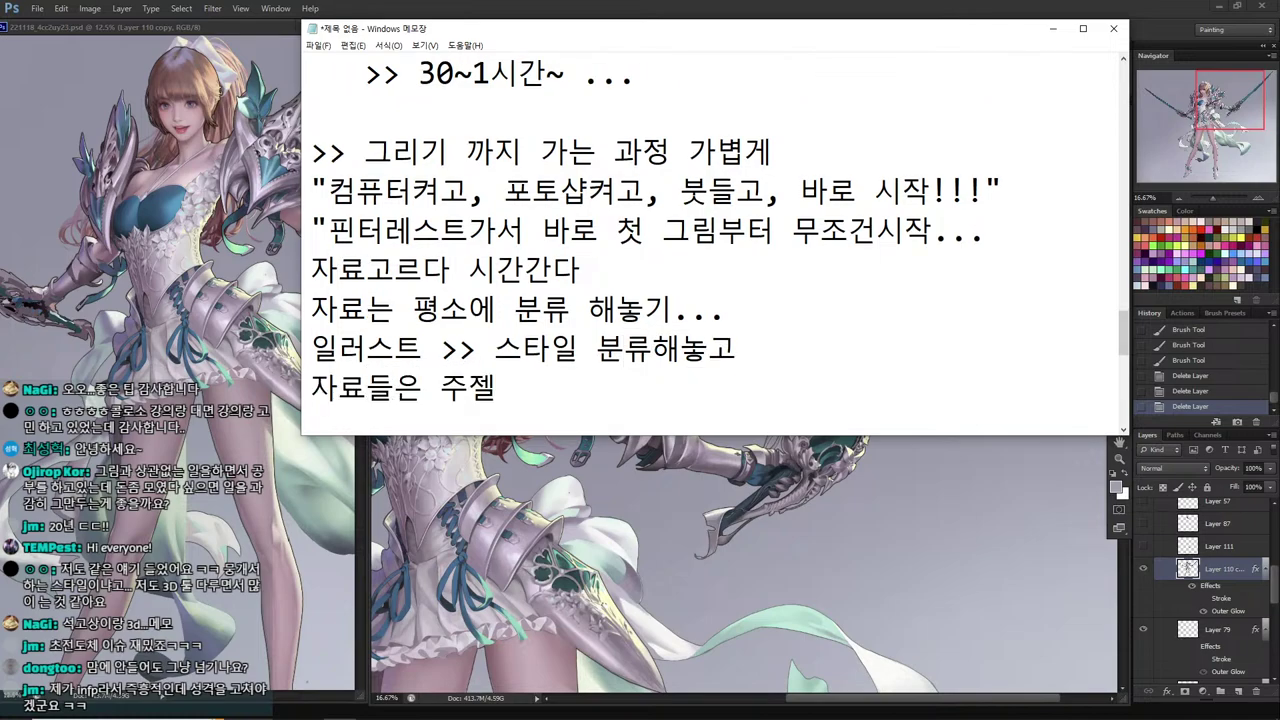
key(BackSpace)
text(제별로 분류~)
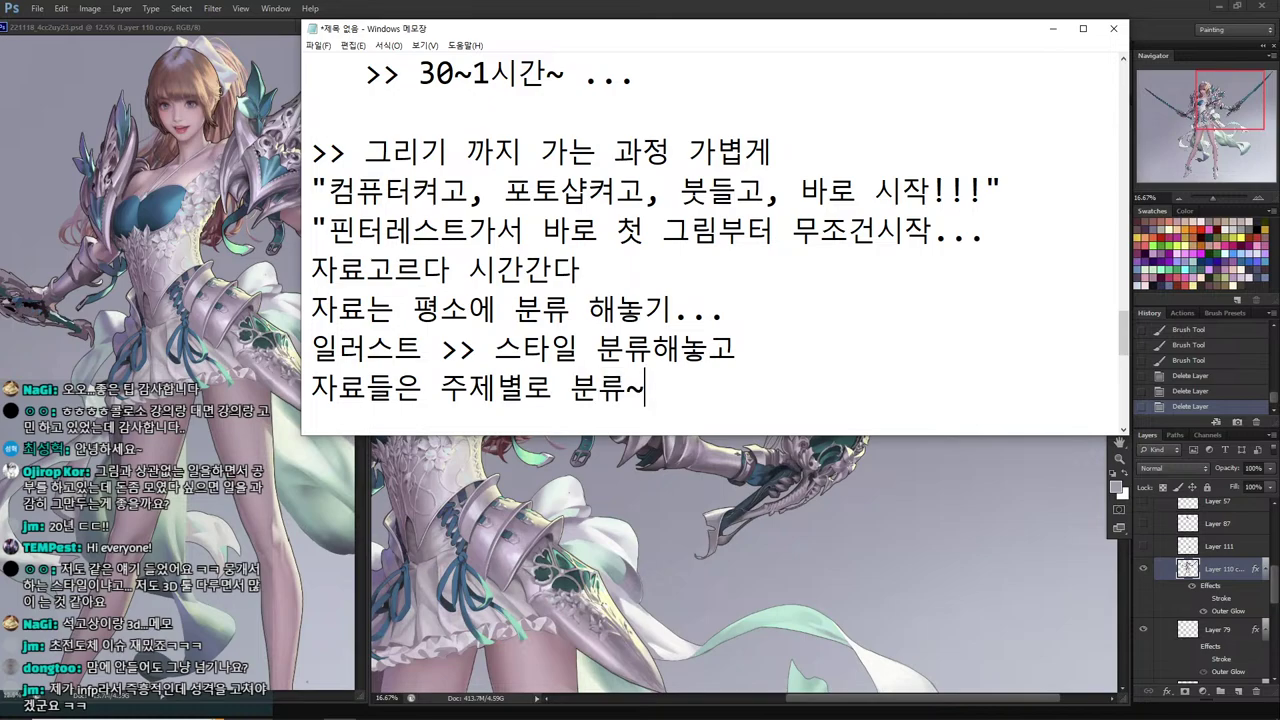
text(~)
Review the notes from the cosplay croquis lines down to the lines on sorting references.
key(Up)
key(Up)
key(Up)
key(Up)
key(Up)
key(Up)
key(Up)
key(Up)
key(Up)
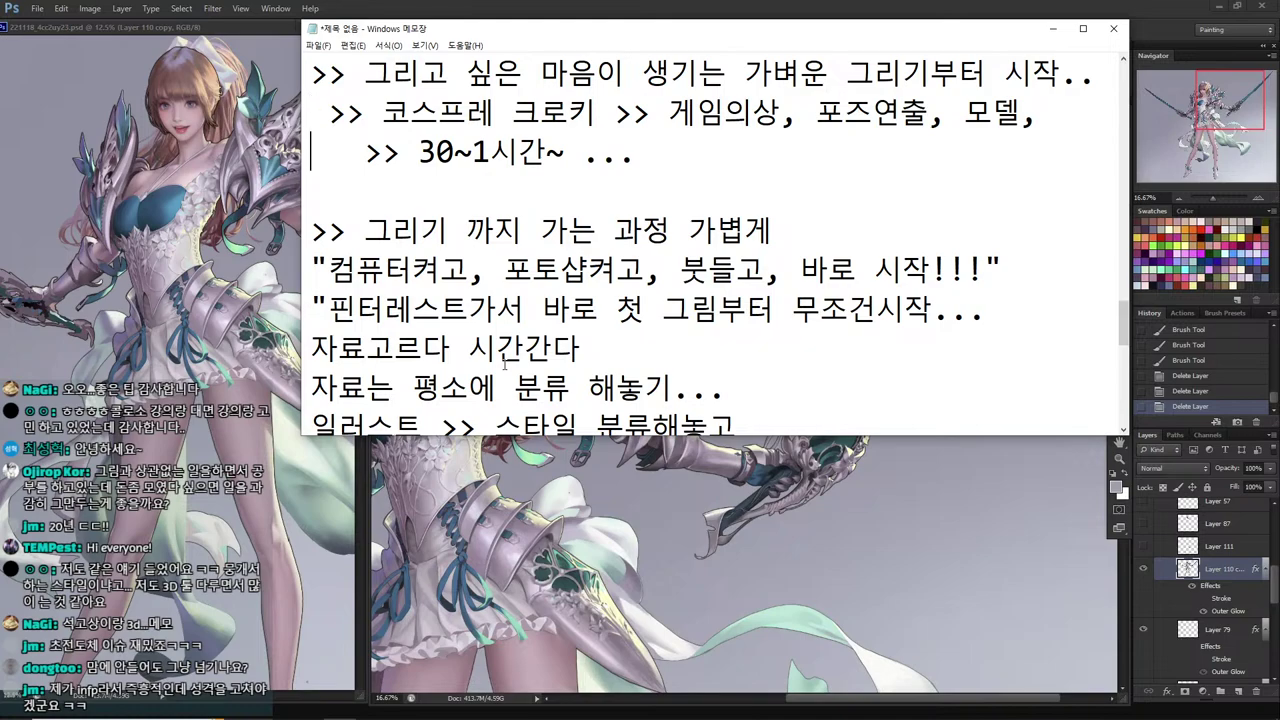
key(Down)
key(Down)
key(Down)
key(Down)
key(Down)
key(Down)
key(Down)
key(Down)
key(Down)
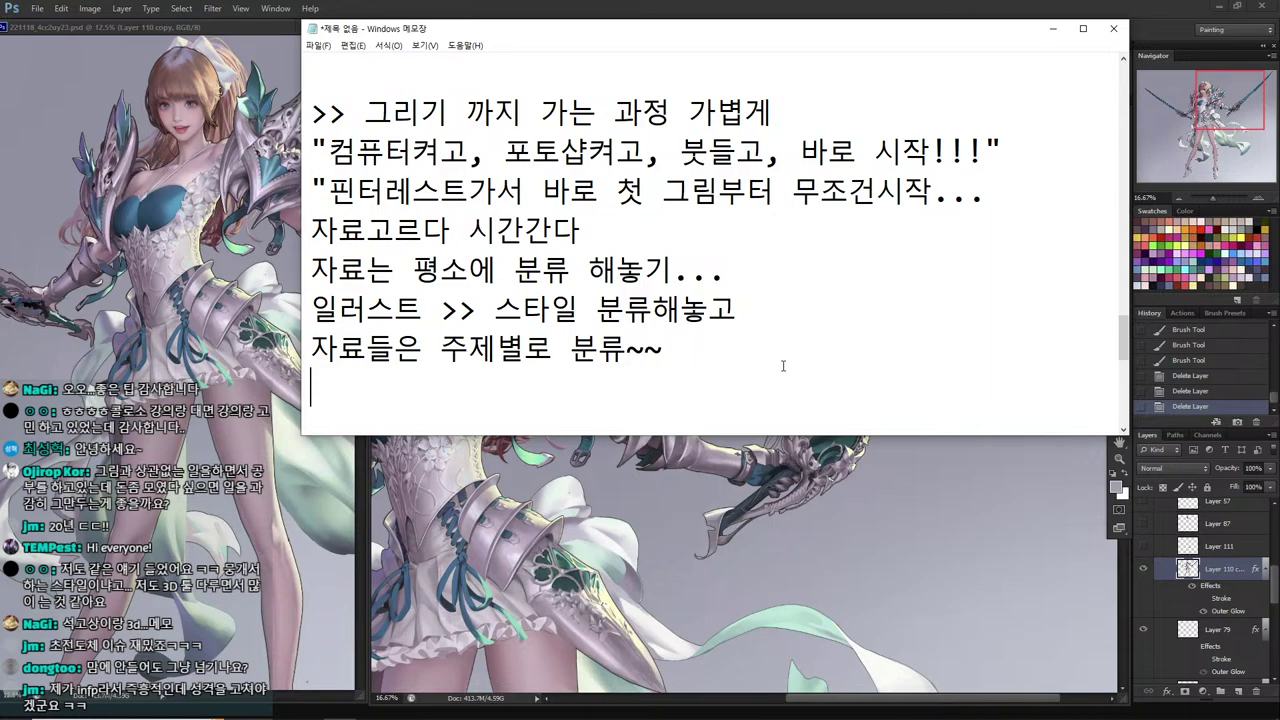
scroll(783, 363, up, 1)
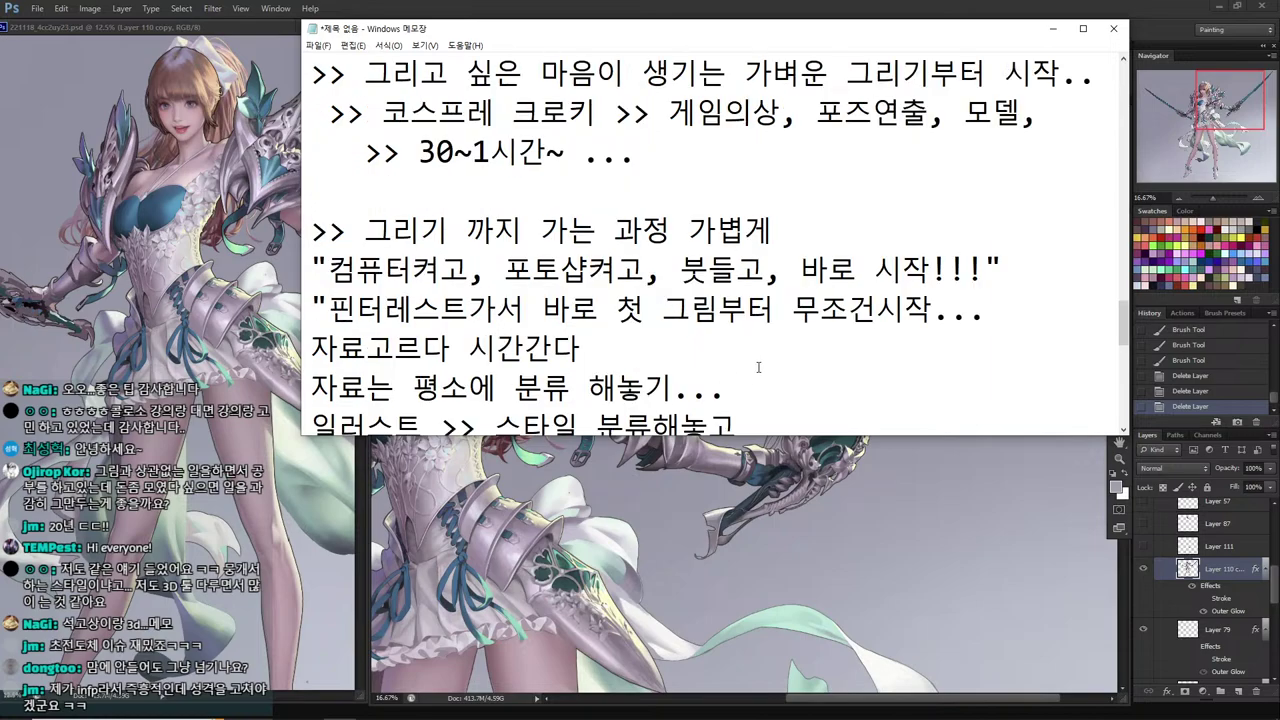
scroll(758, 367, down, 2)
scroll(758, 367, up, 2)
Highlight the quoted "바로 시작!!!" line, and then the whole block from it through "자료들은 주제별로 분류~~".
drag(1000, 268, 312, 268)
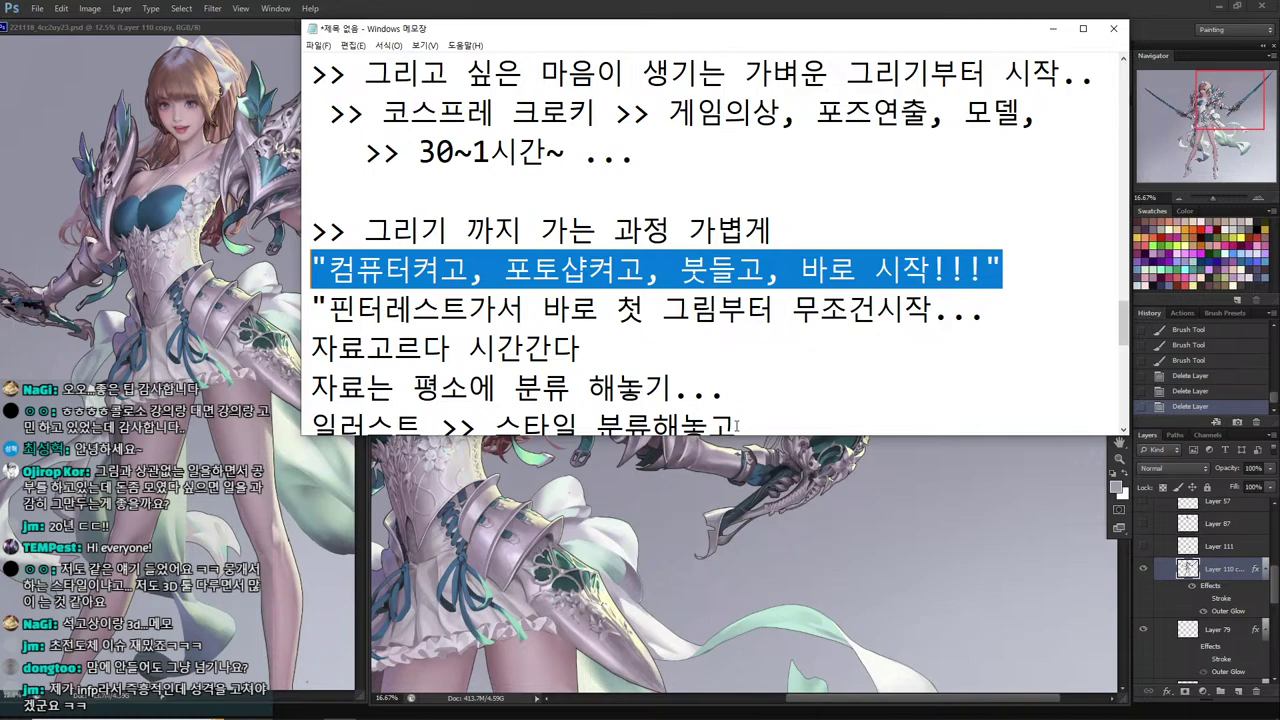
scroll(737, 426, down, 1)
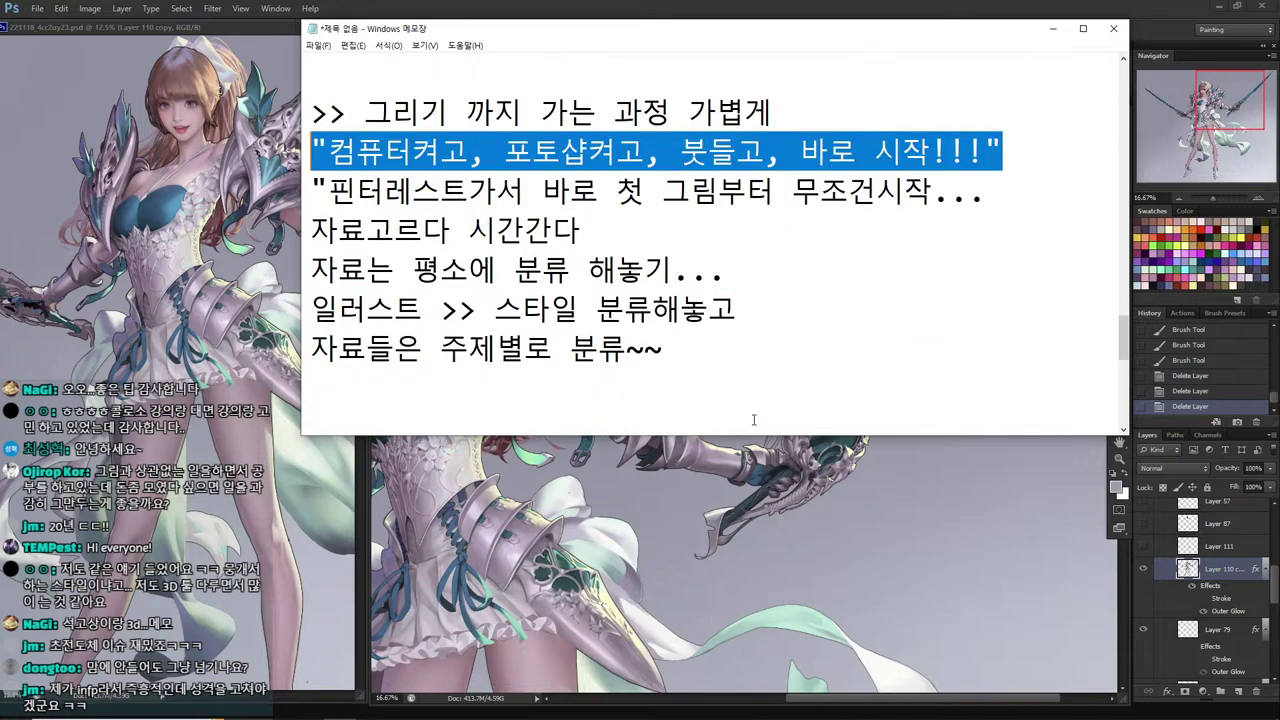
drag(737, 426, 152, 168)
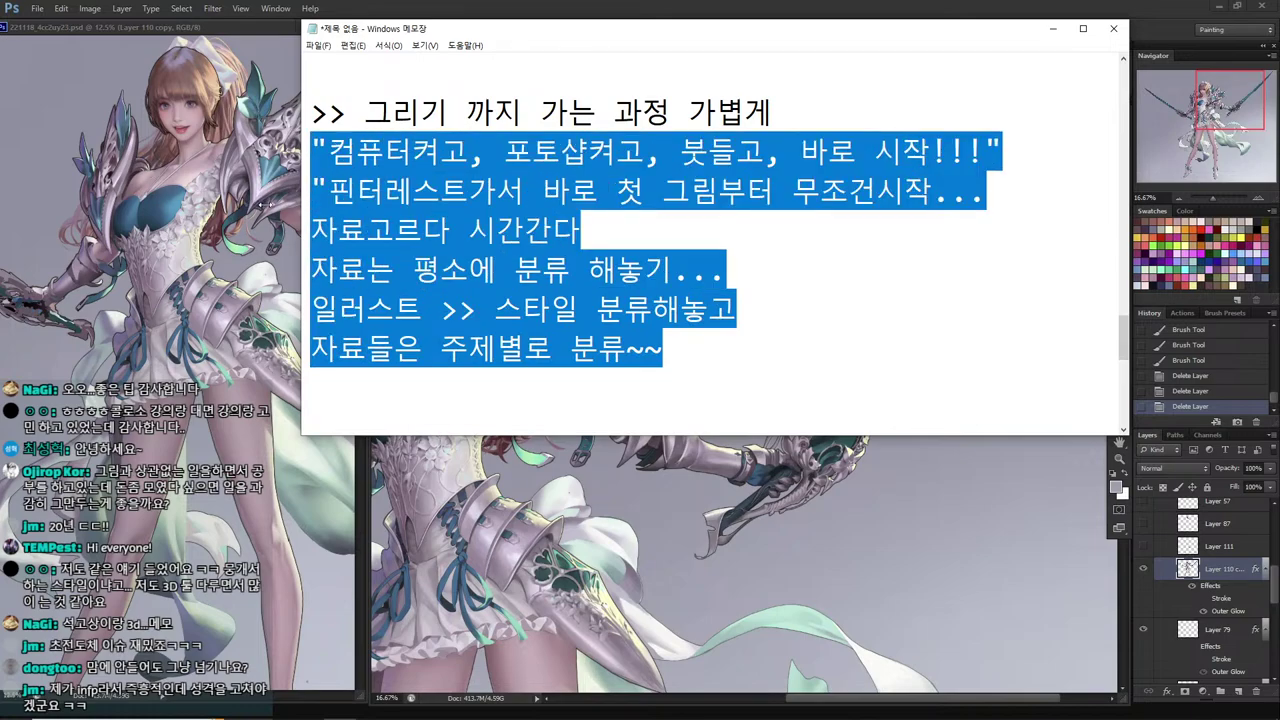
Bring up the YouTube live chat pop-out in Chrome to check the viewers' questions, and return to the Notepad notes.
mouse_move(484, 716)
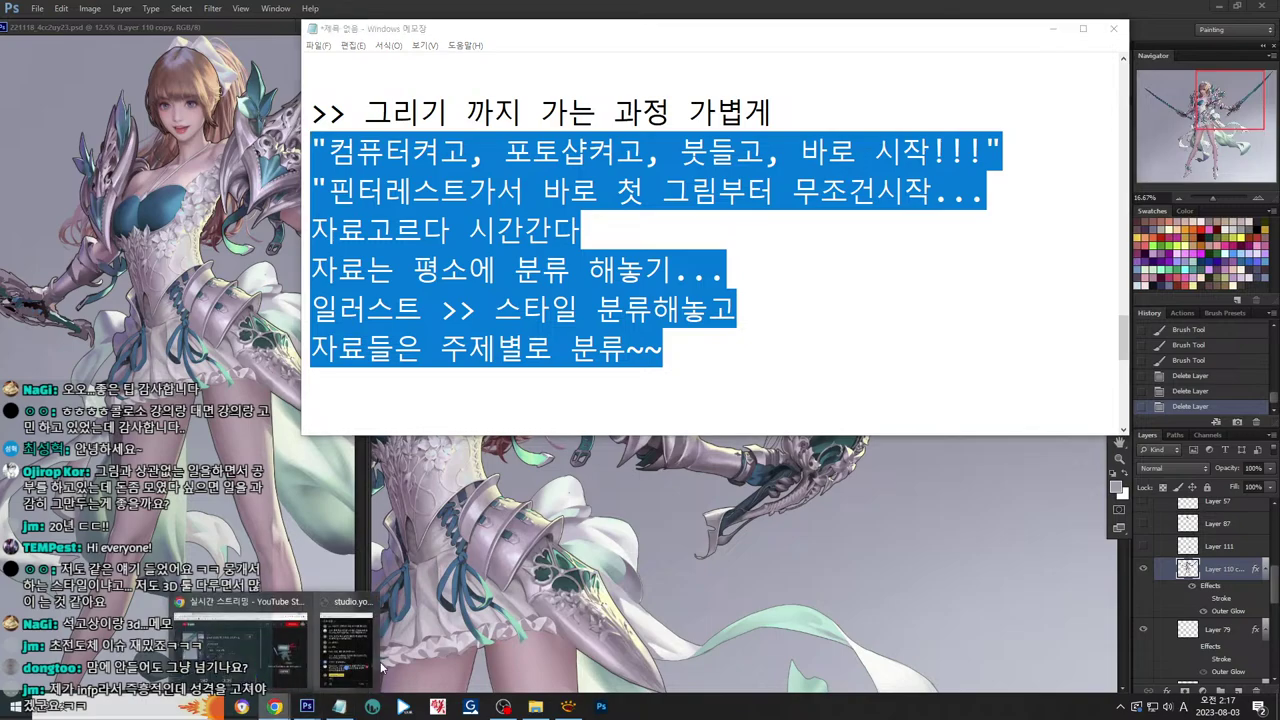
click(276, 707)
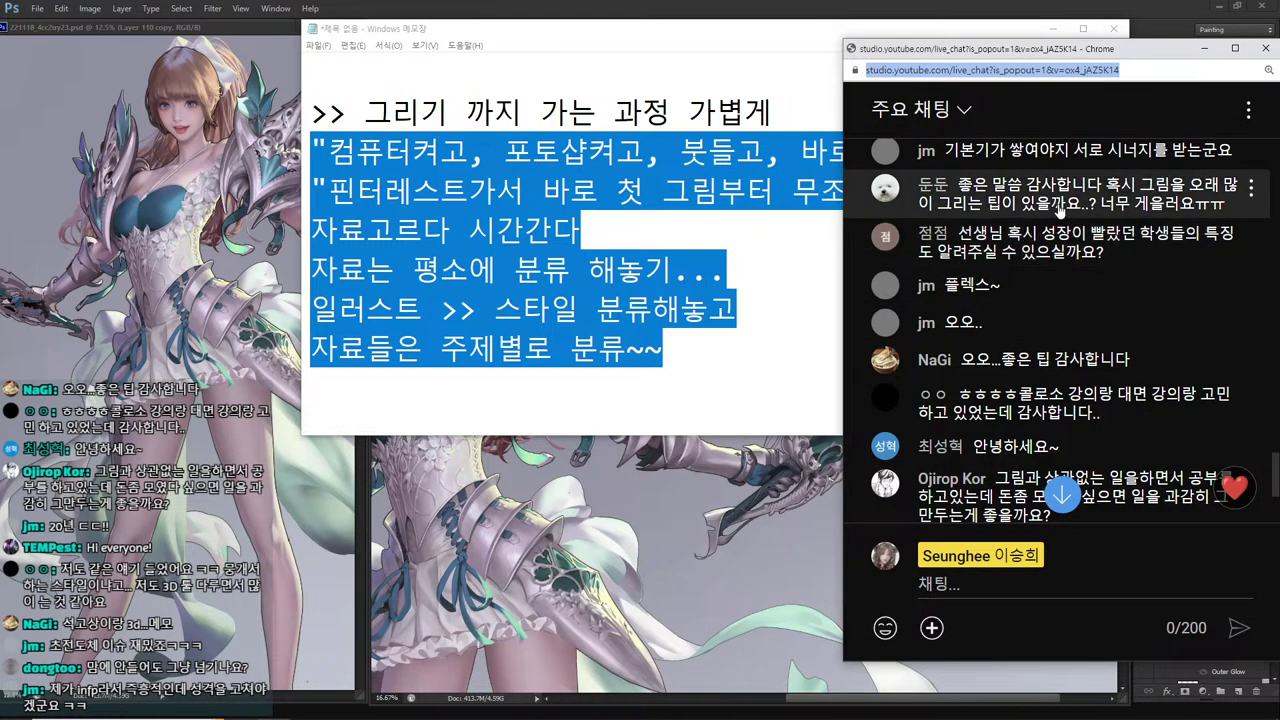
click(706, 345)
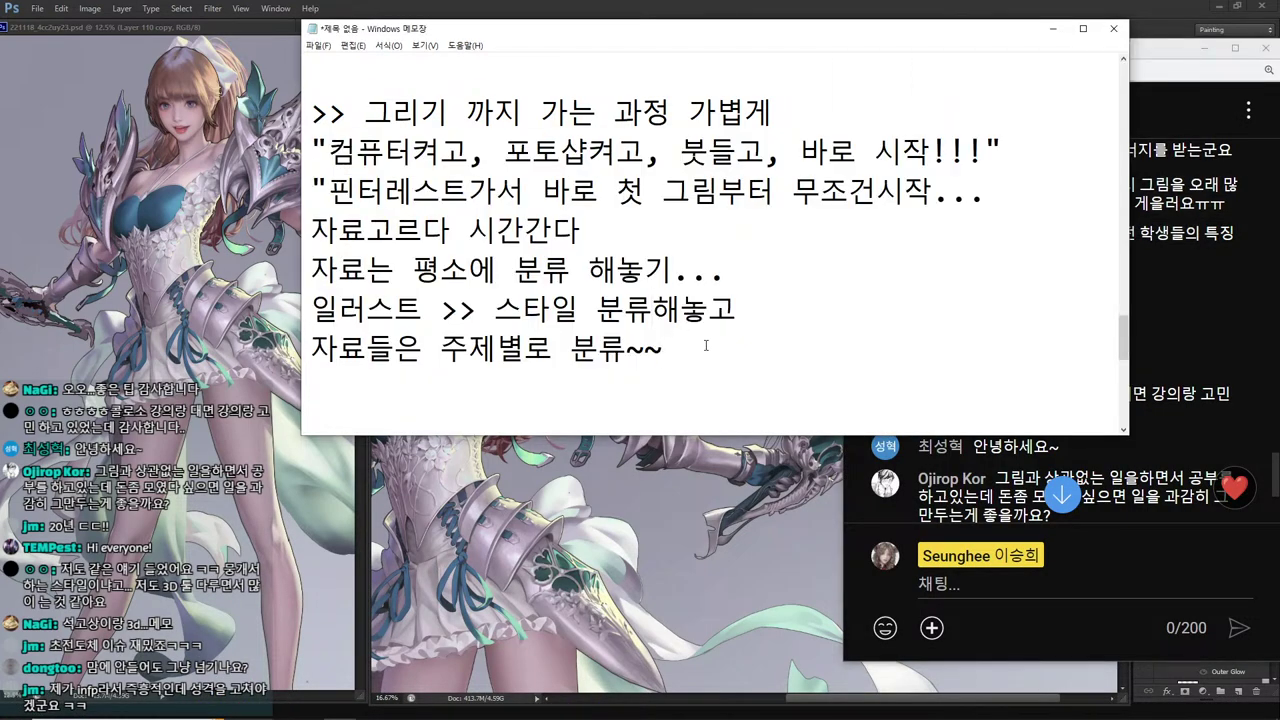
Start a new section below the reference-sorting notes, set off by blank lines, with the line "오래 그리려면, 자세 편해야됨".
key(Return)
key(Return)
key(Return)
text(오래 그리)
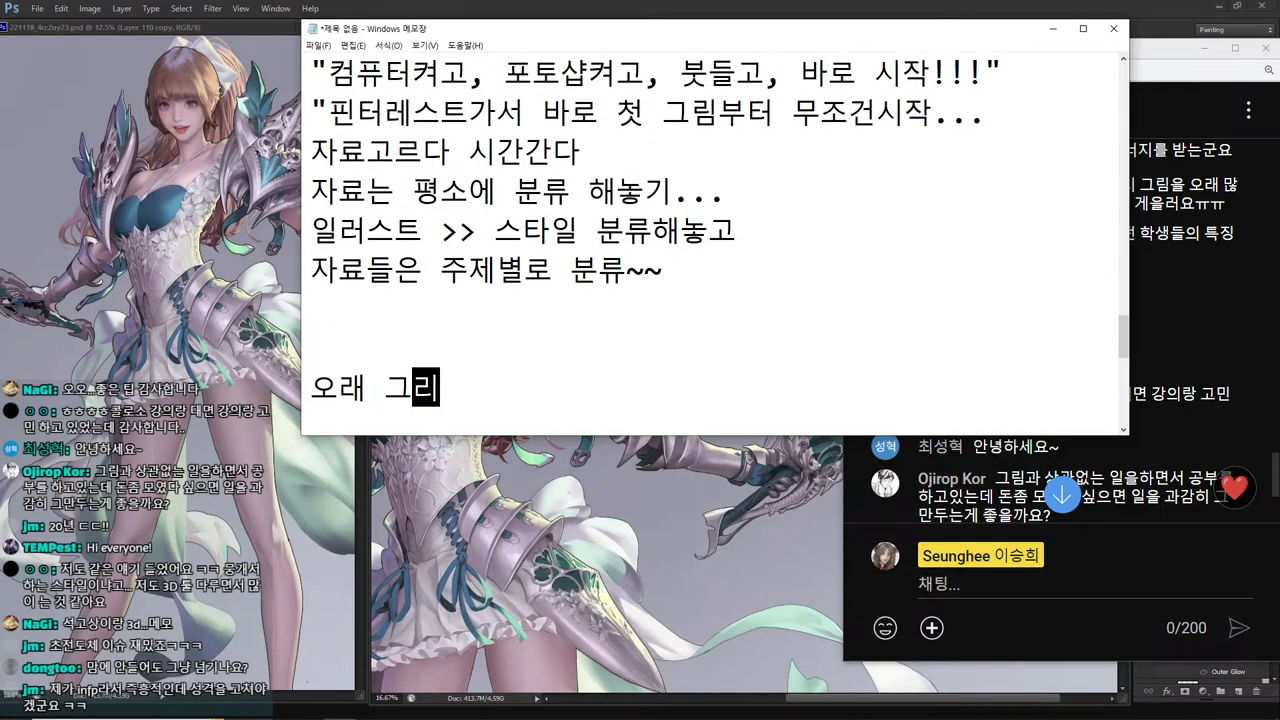
text(려면, 자세 )
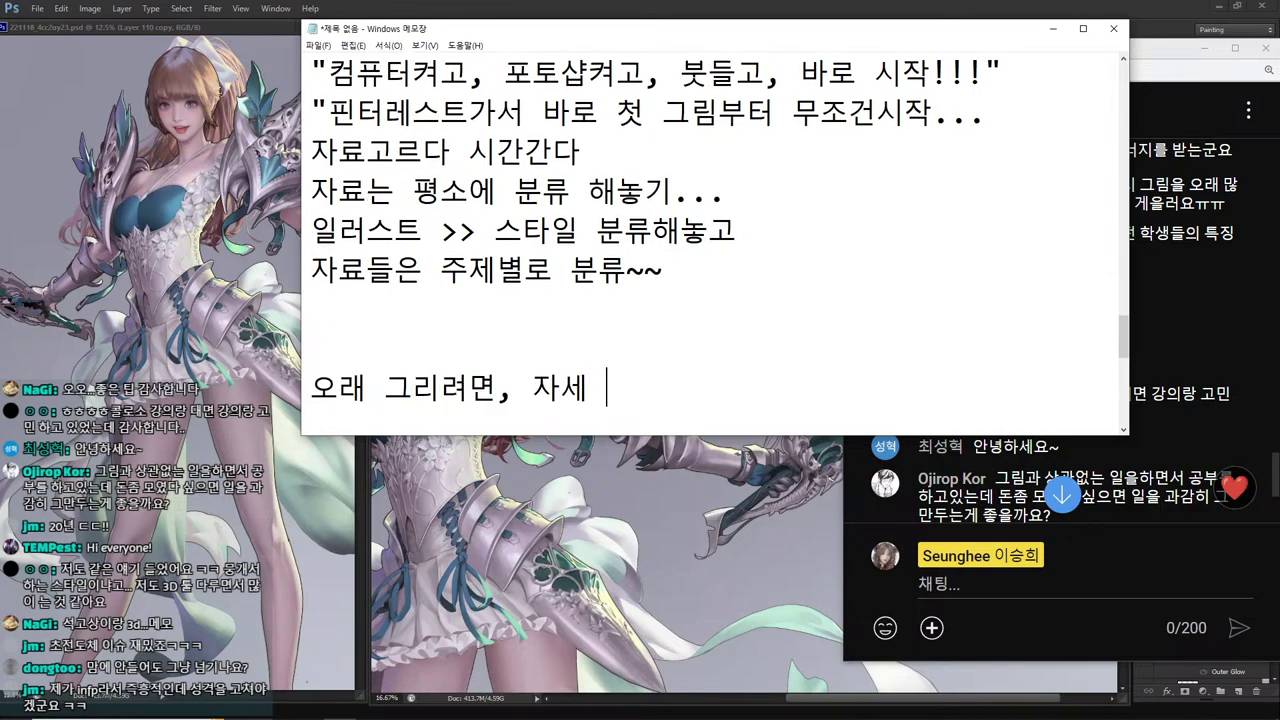
text(편해야됨)
key(Return)
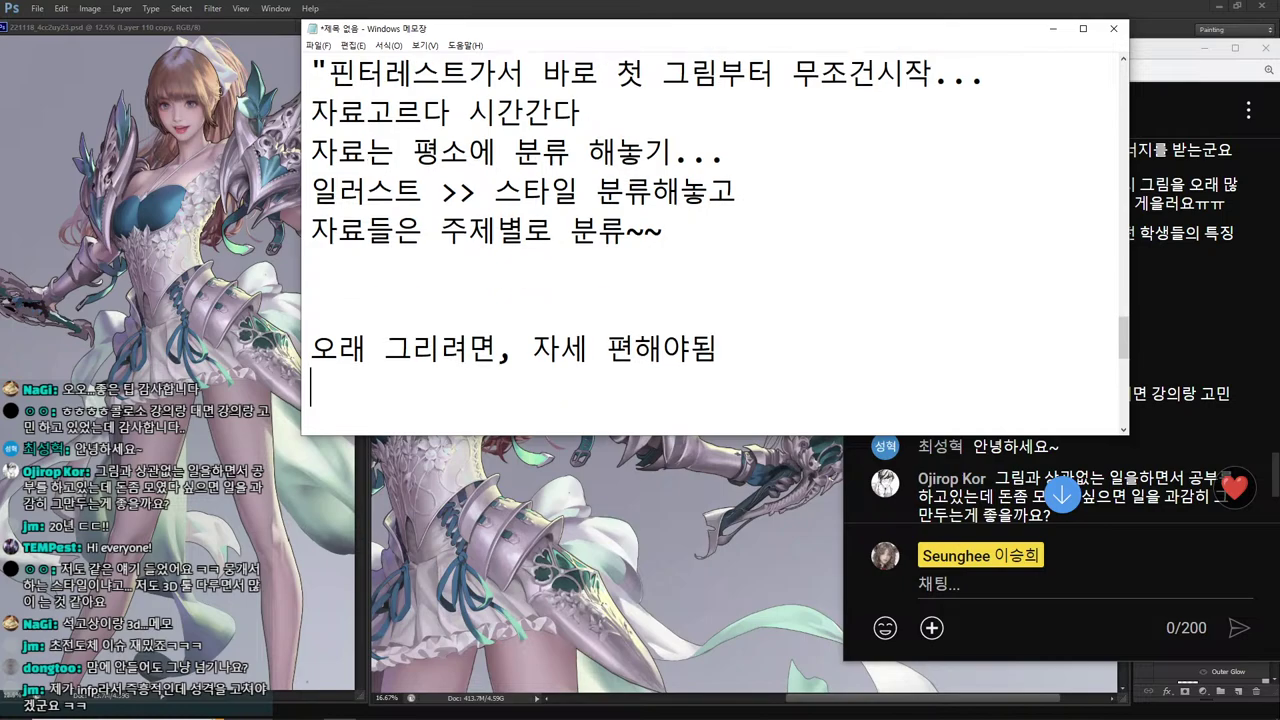
Add the line "액정 타블렛 안좋게 이야기하는 이유..." under the line about comfortable posture.
text(액정 )
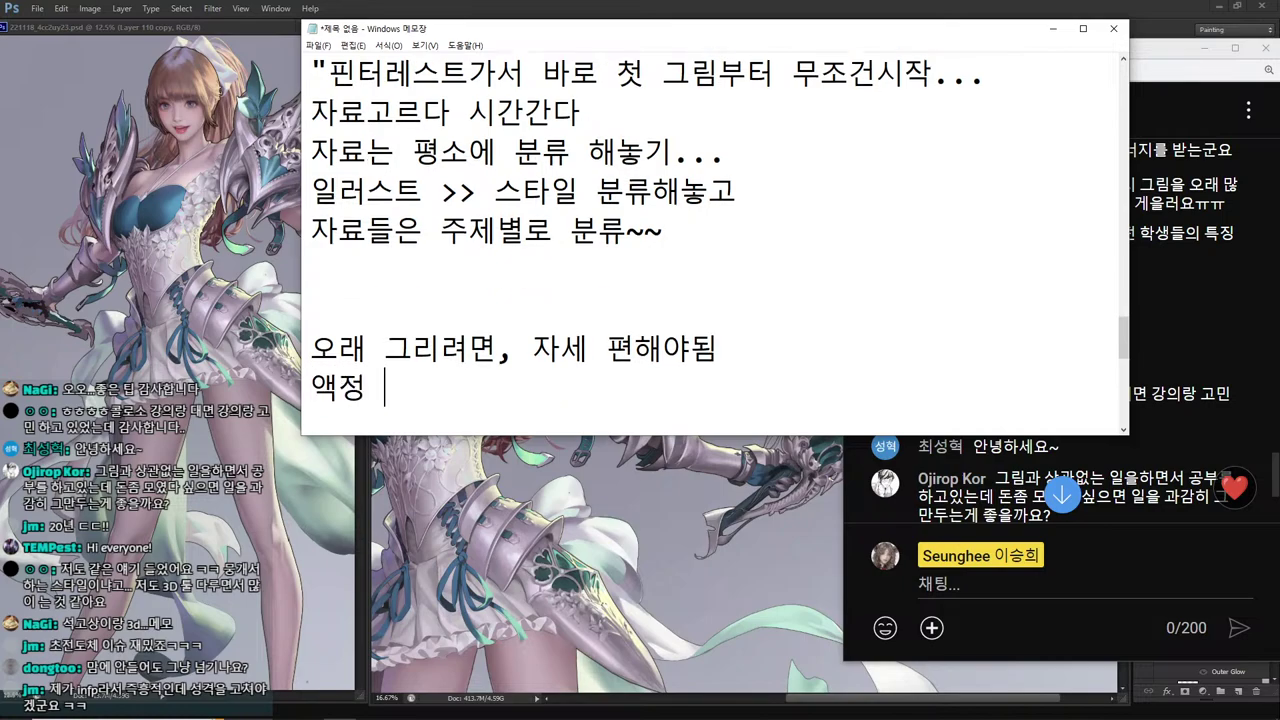
text(타블렛 안좋게)
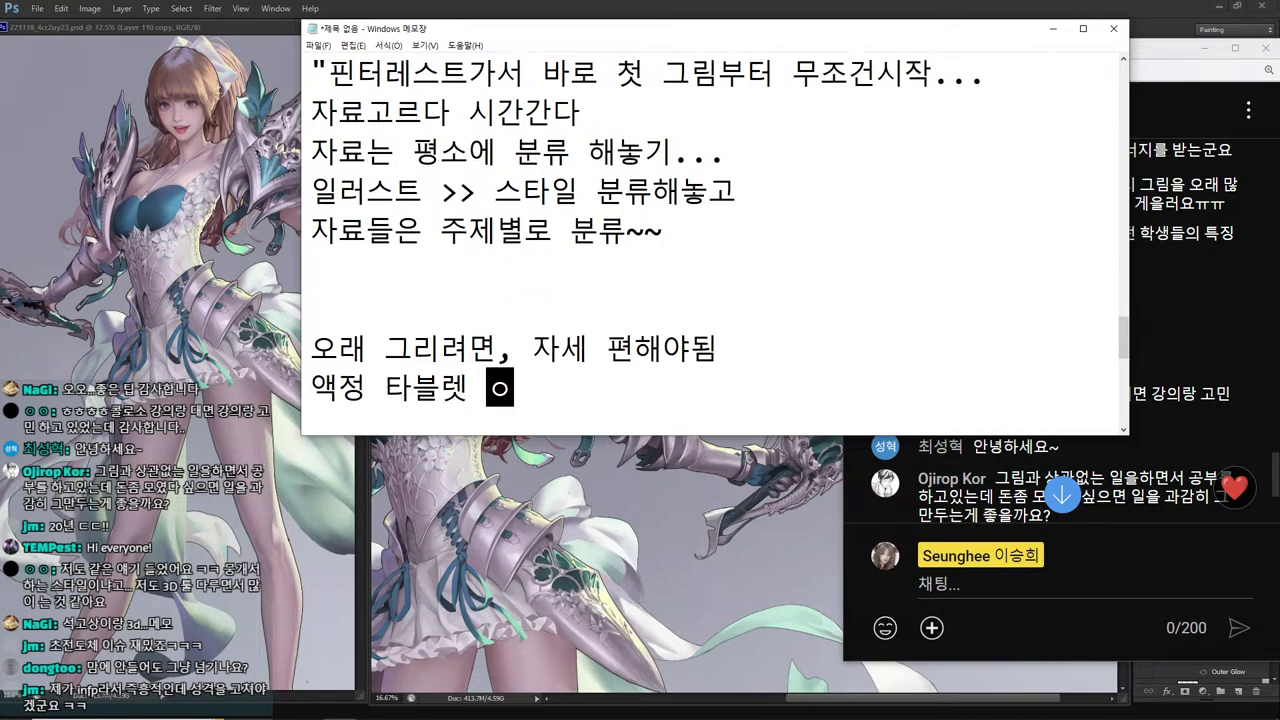
text( 이야기하는 이유..)
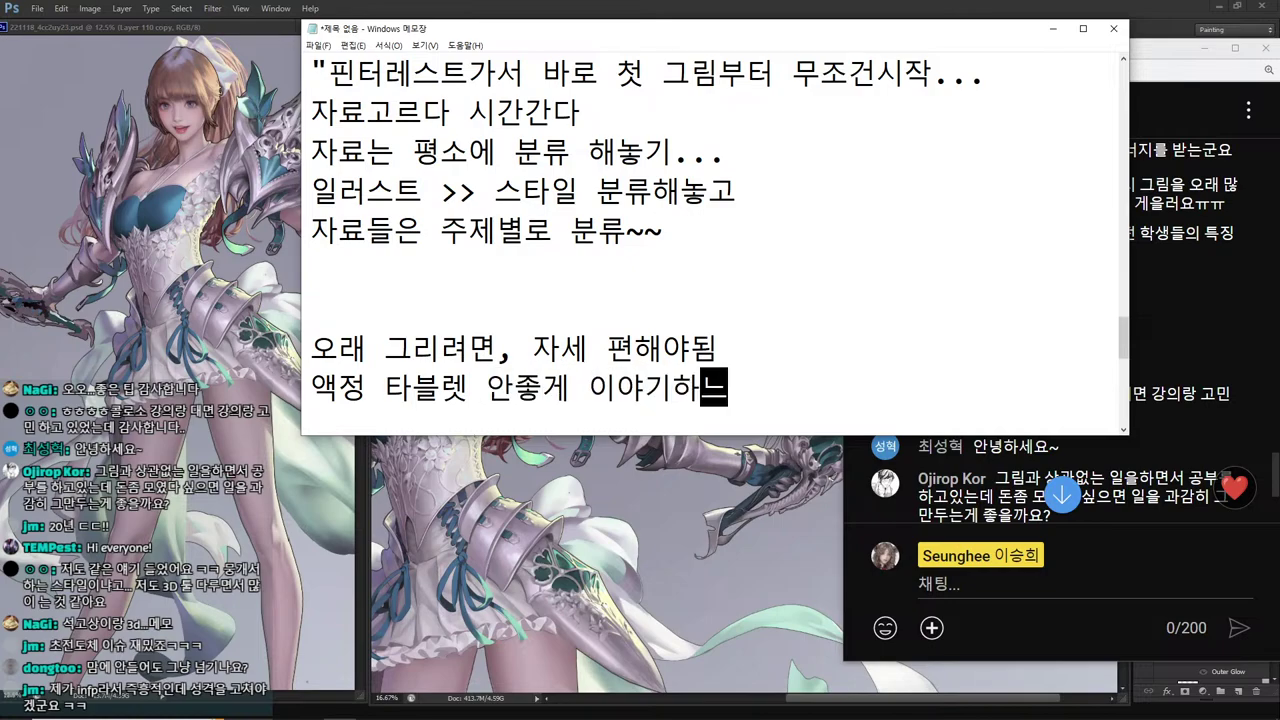
text(..)
key(Return)
Add the line "액정 자세 나빠질 수 밖에 없음..." as the reason against display tablets.
text(액정 사)
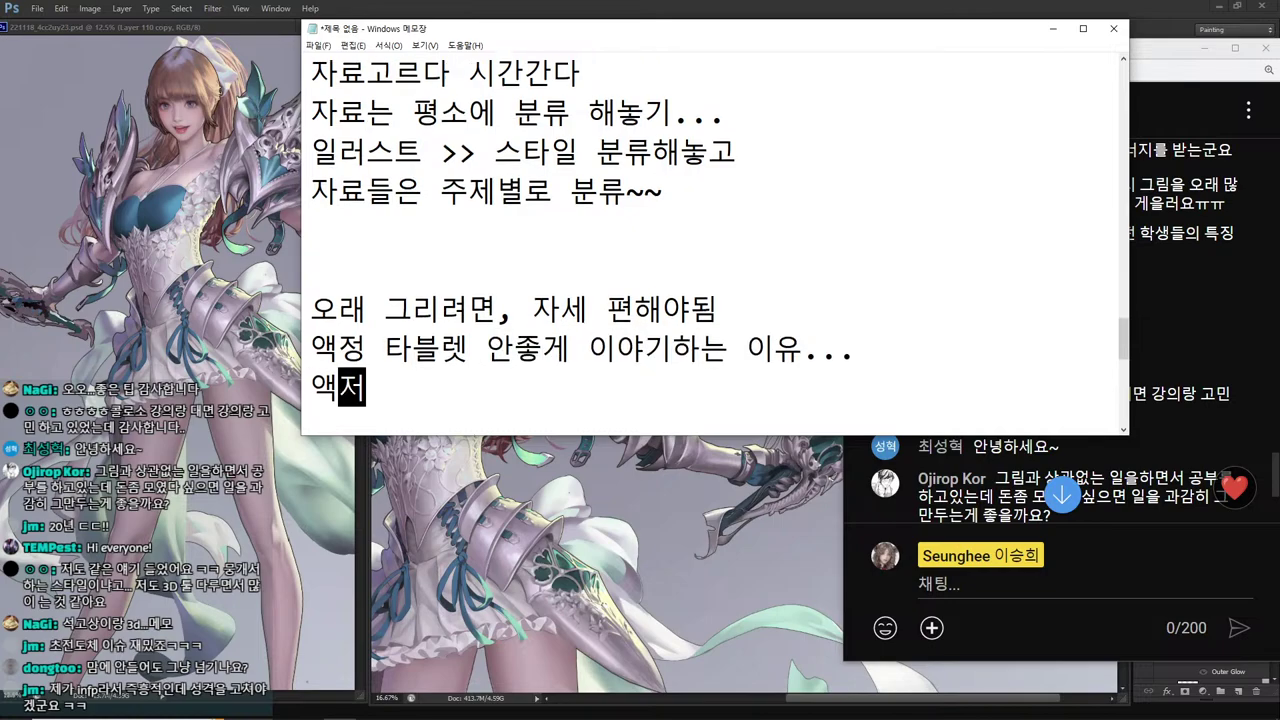
key(BackSpace)
key(BackSpace)
text(자세)
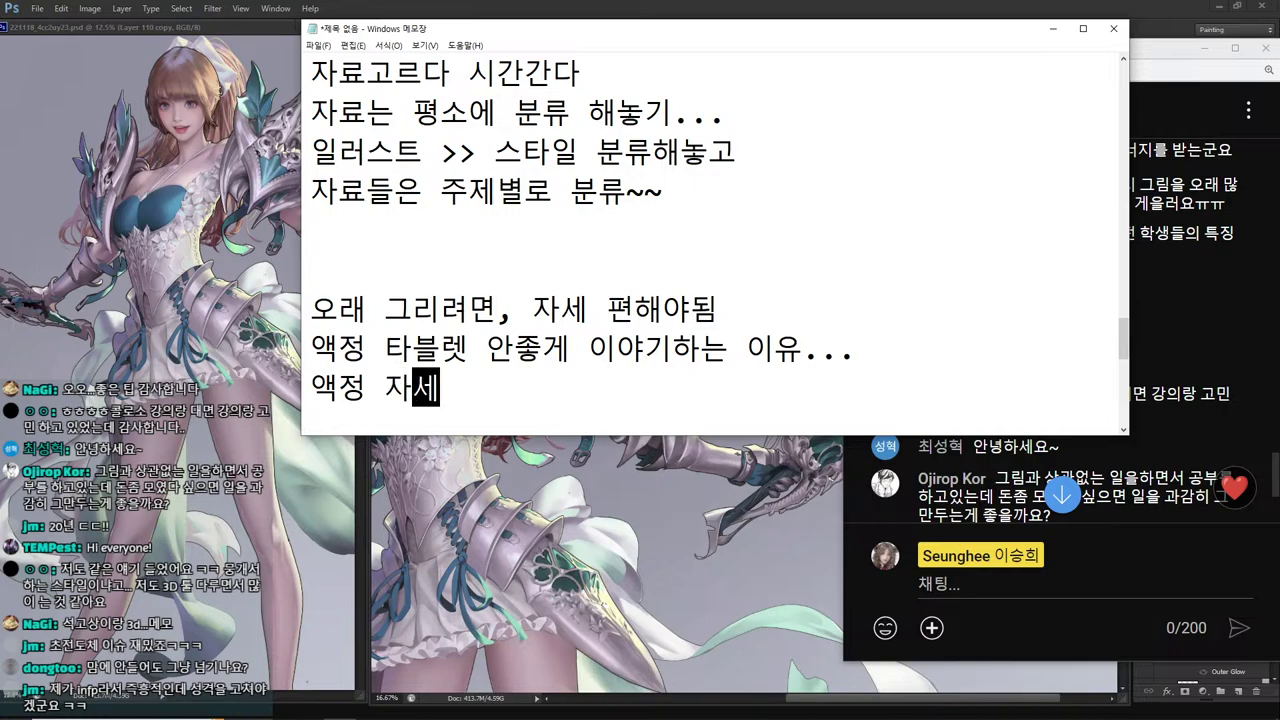
text( 나빠지ㄹ 수 밖에 없으)
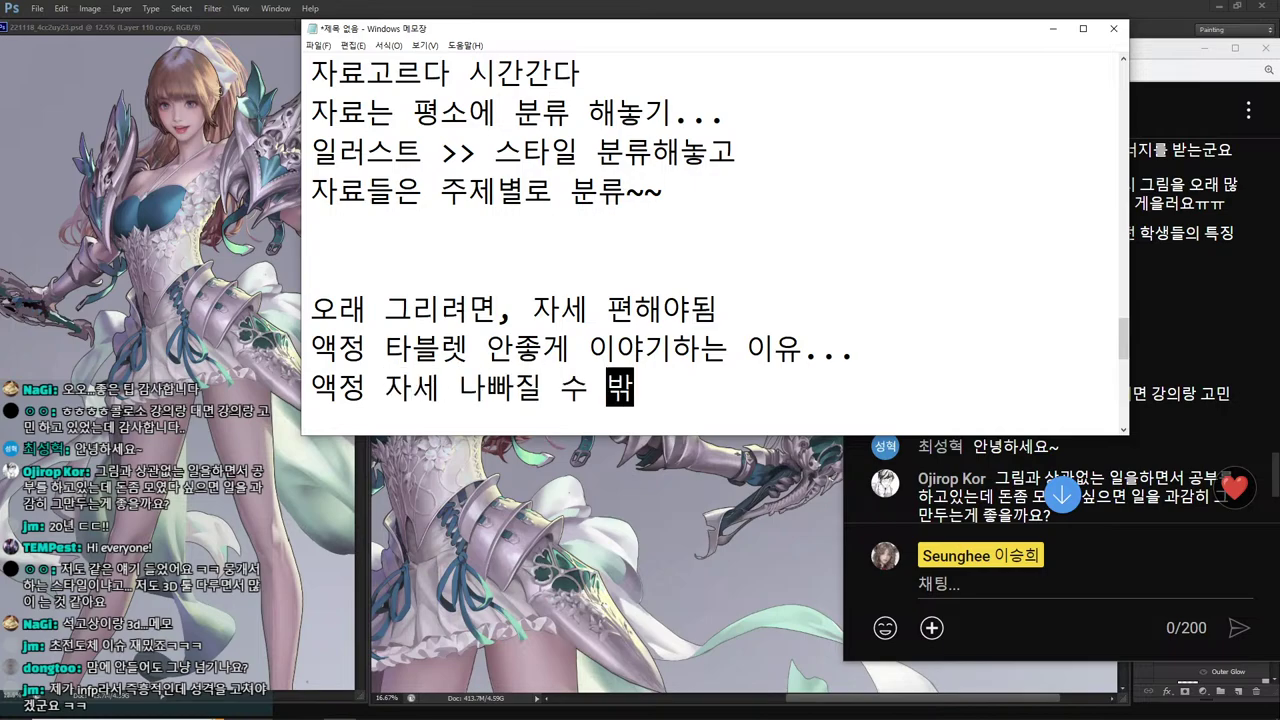
text(ㅁ...)
key(Return)
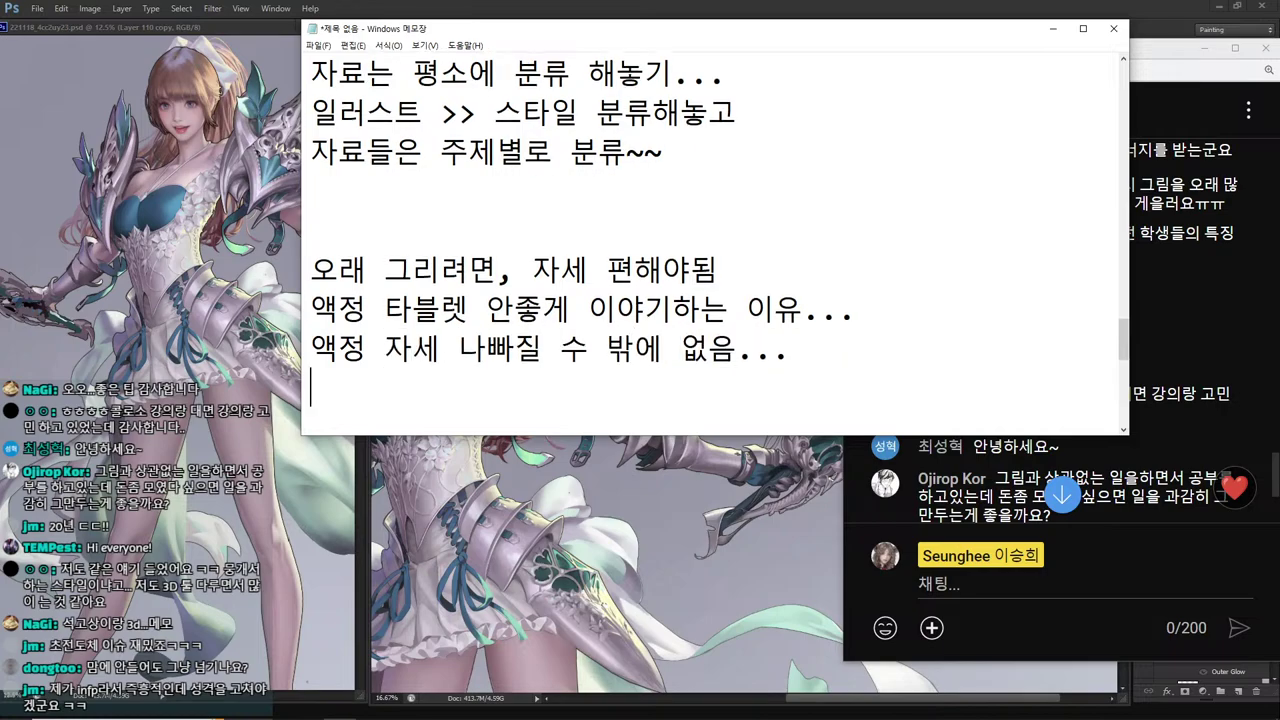
Add the pen-tablet advice in two lines reading "판타블렛," and "몸에 밀착시켜서 진행> 가슴앞에 두고,".
text(판탑ㅡㄹ렛,)
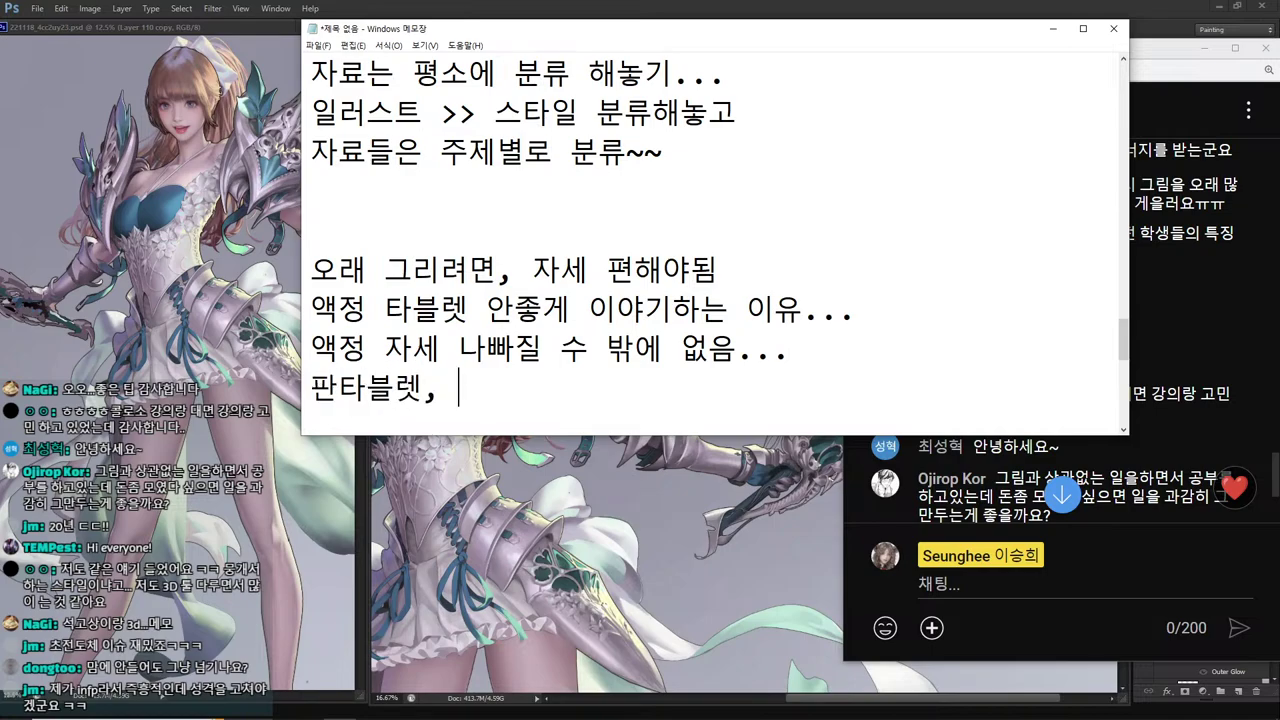
key(Return)
text(몸에 밀)
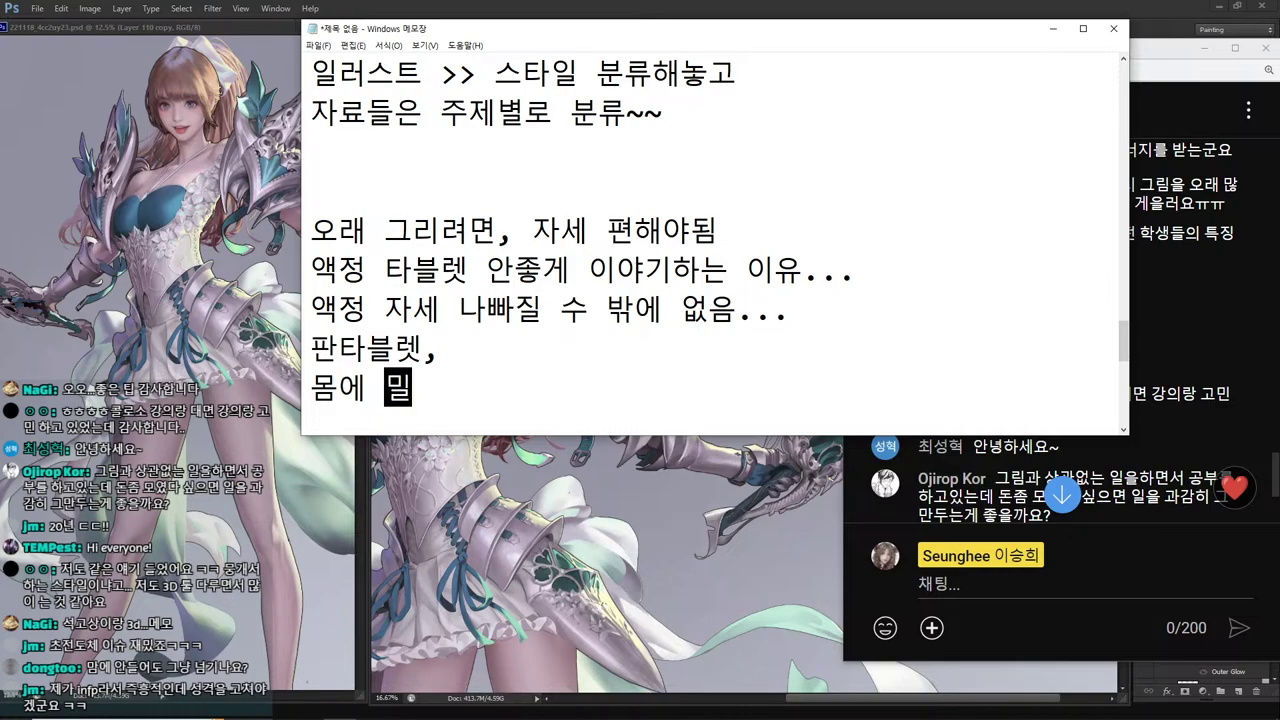
text(착시켜서 )
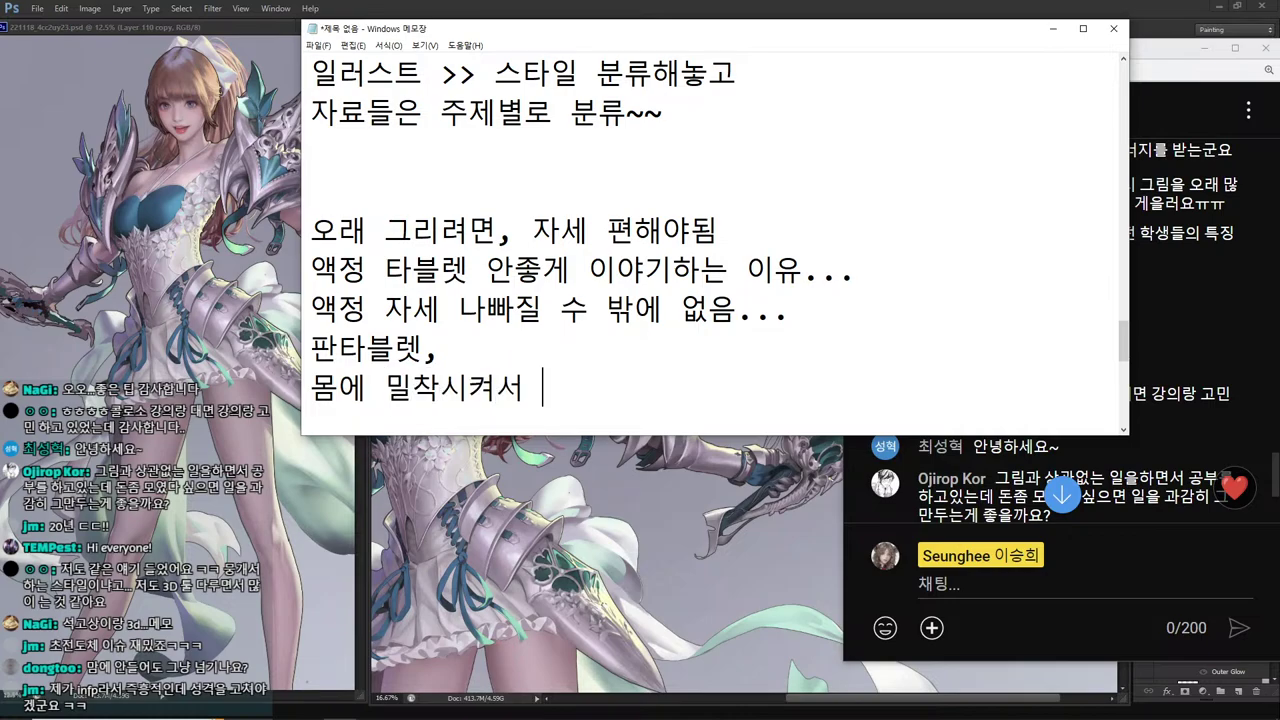
text(진행> )
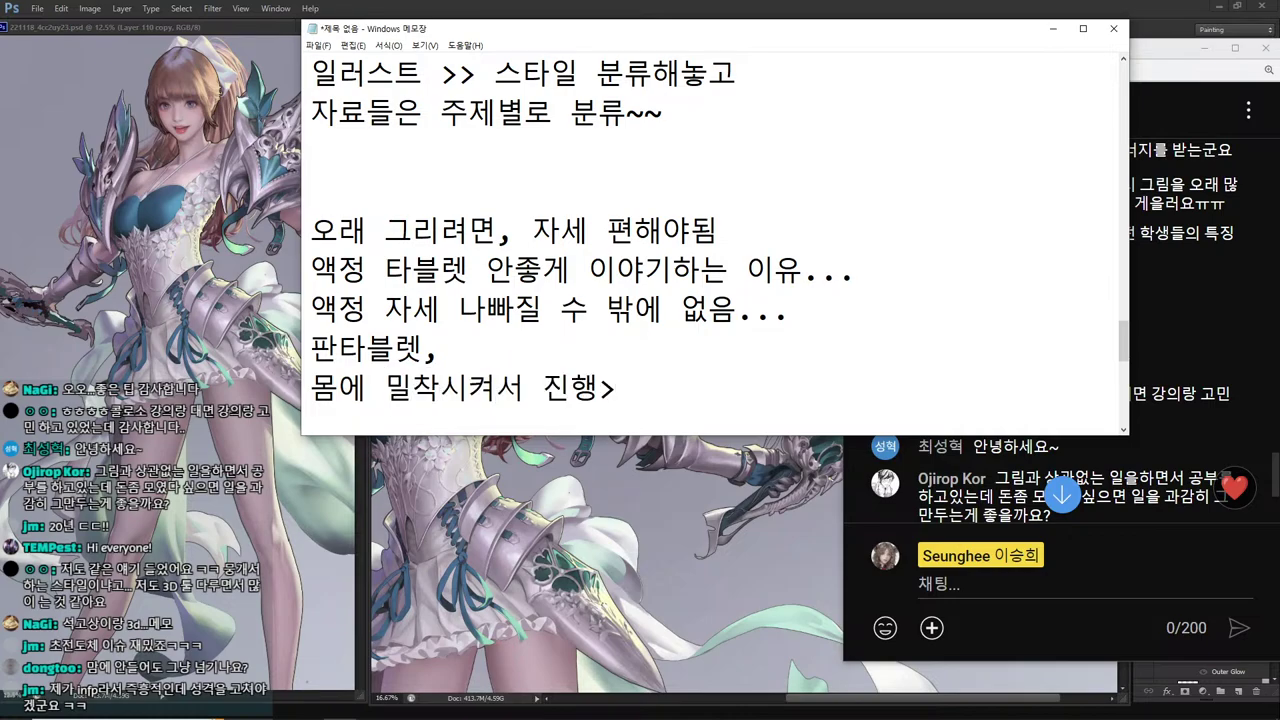
text(가슴앞ㅇ)
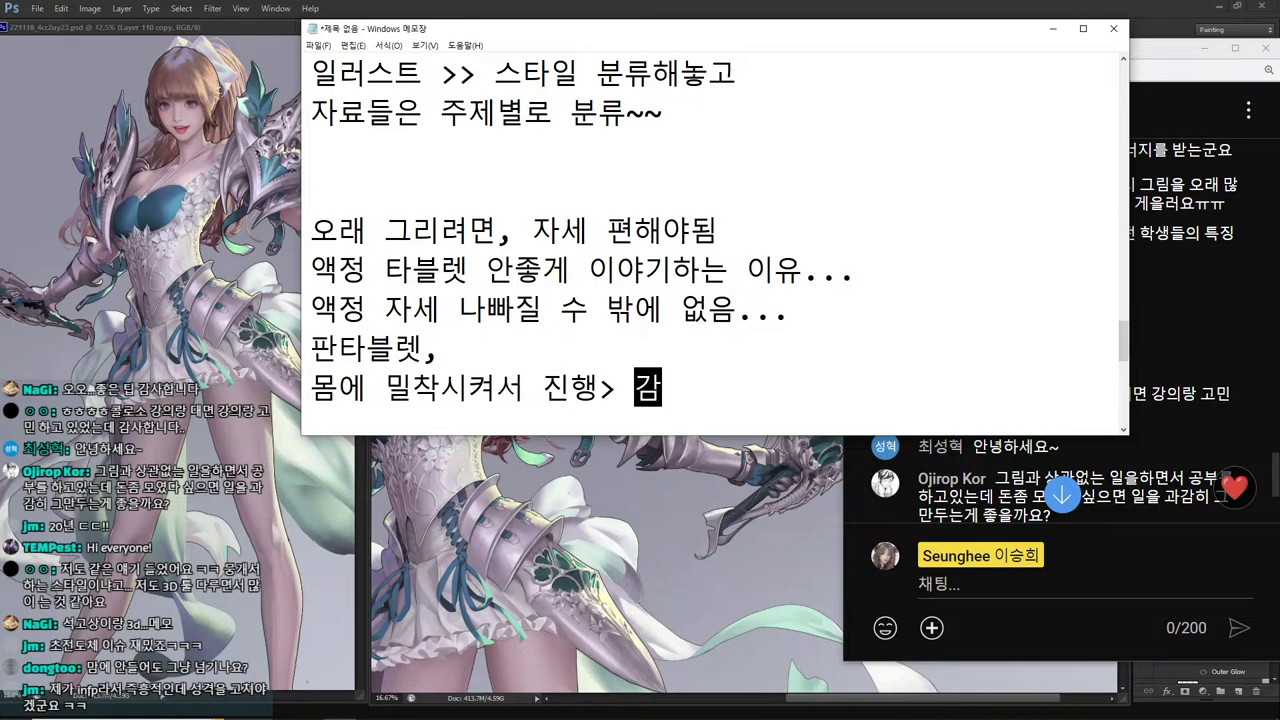
text(에 두고,)
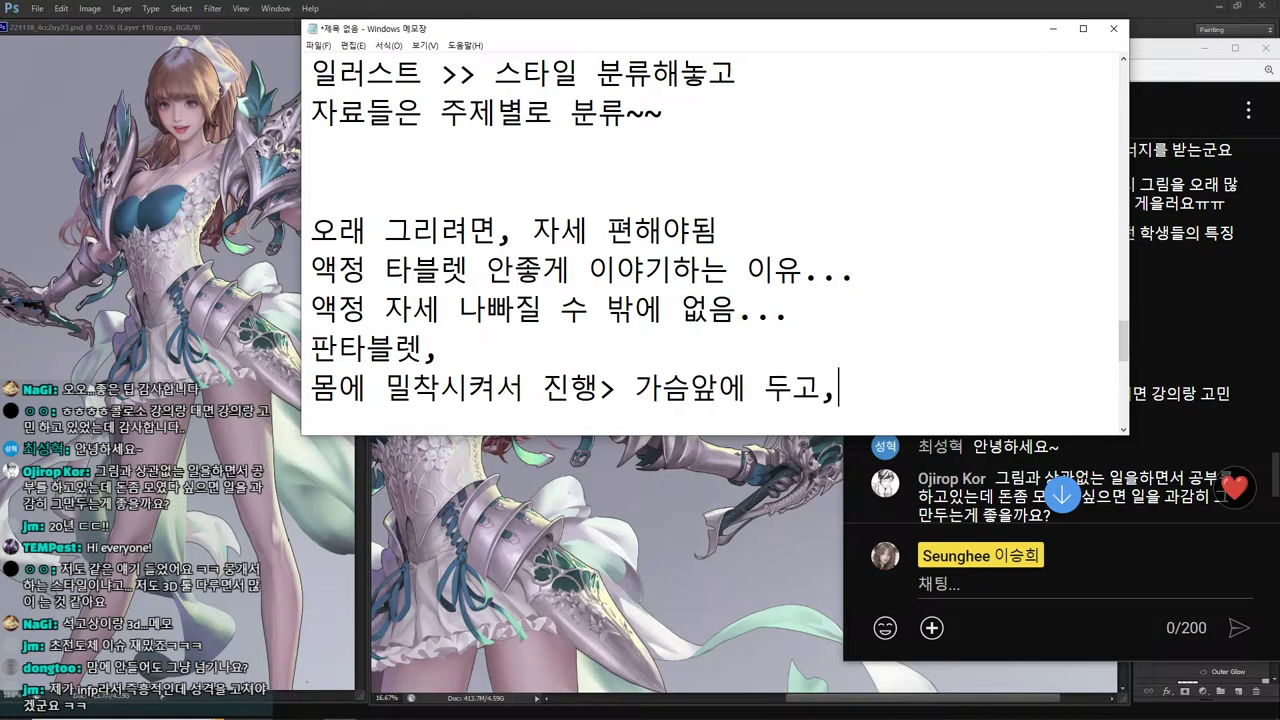
key(Return)
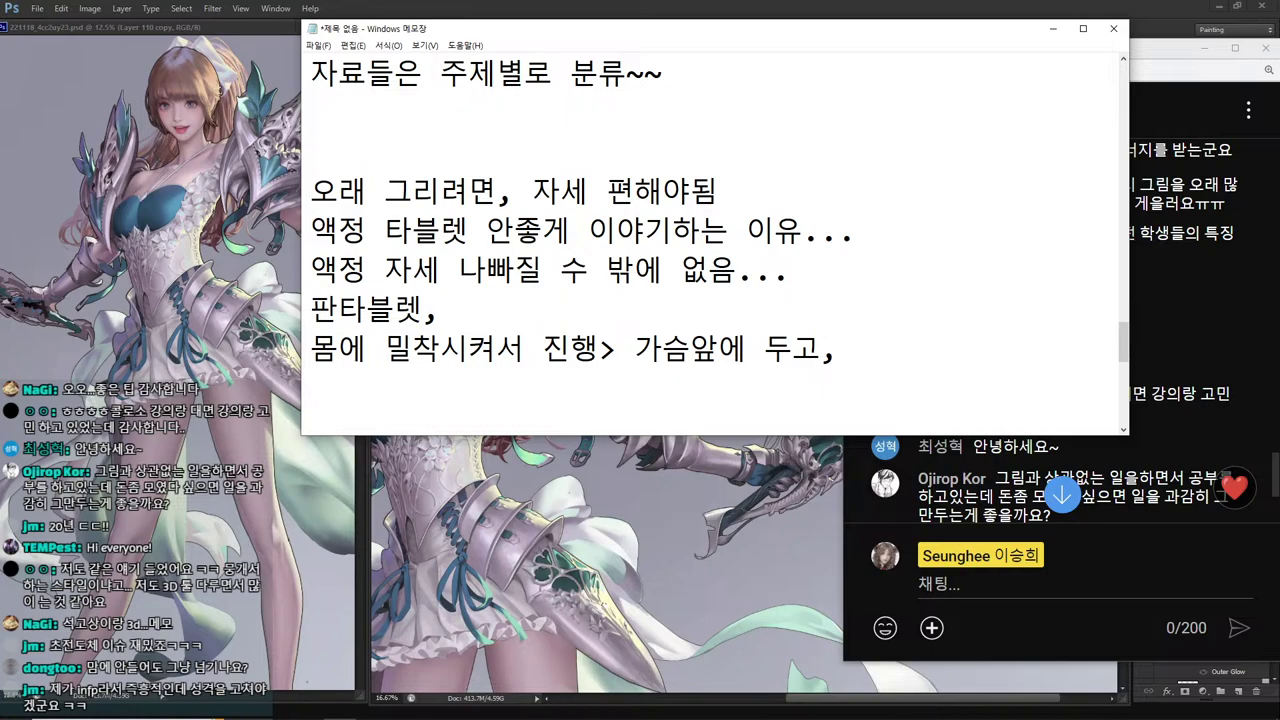
Add the line "팔도 최대한 밀착" about arm position to the pen-tablet advice.
text(팔)
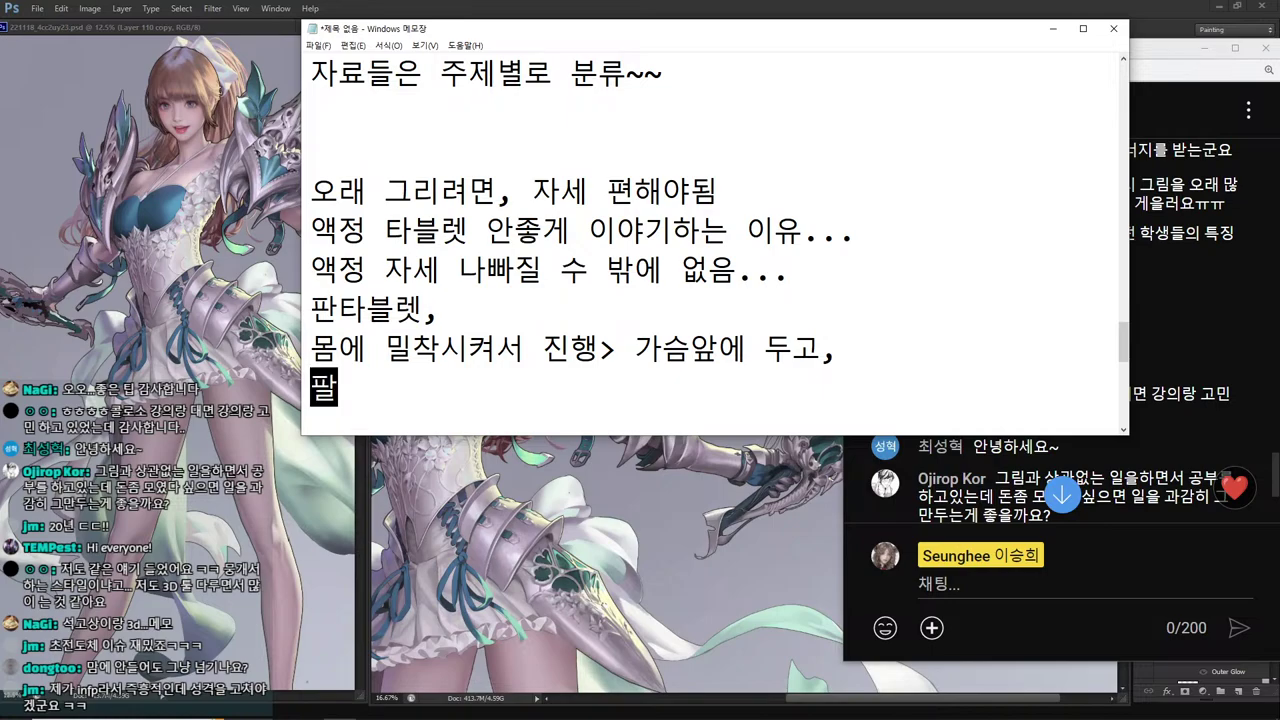
text(도 ㅊ최대한)
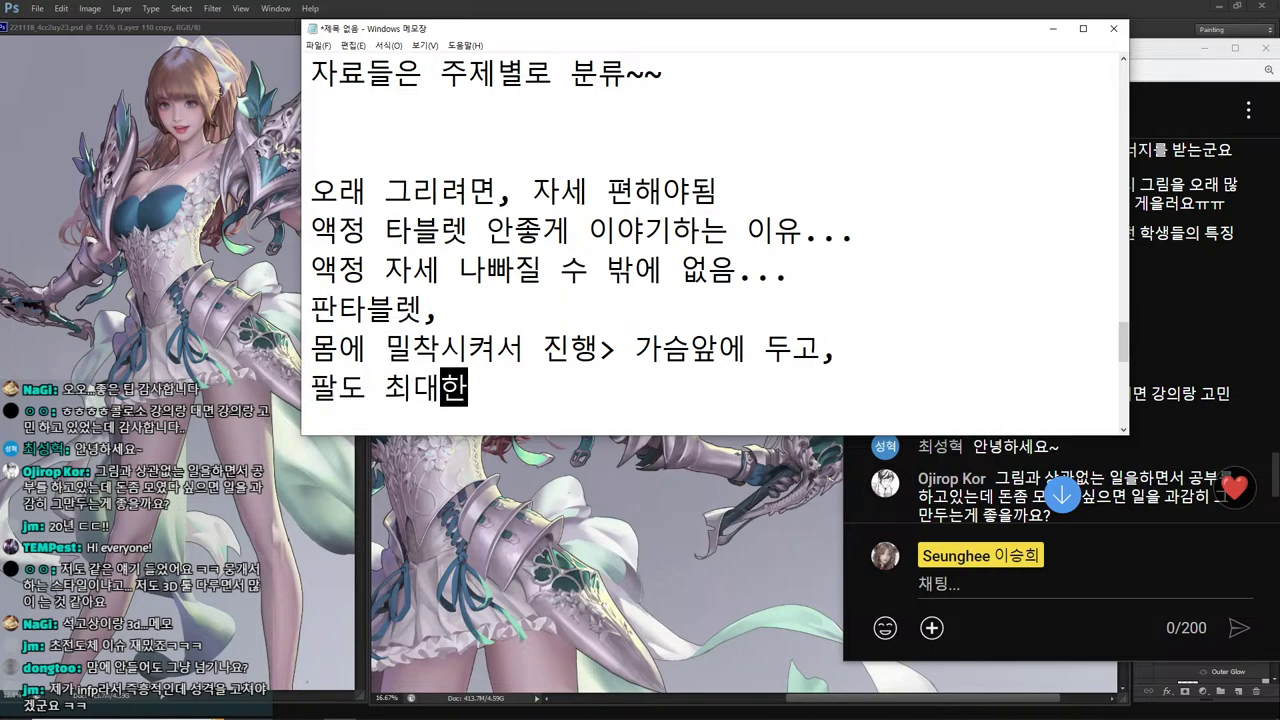
text( 밀차ㄱ)
key(Return)
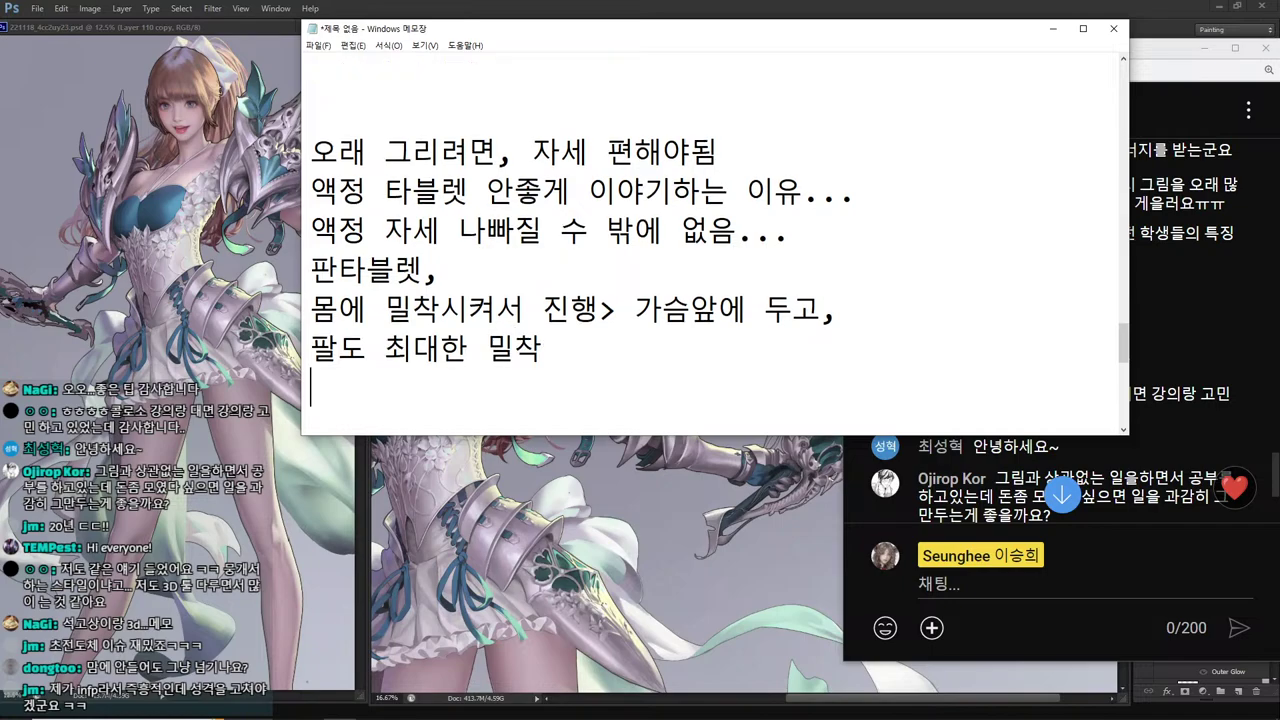
Finish the pen-tablet advice with the line "팔주변에 움직이는 각도 힘이 적어서 오래 작업...".
text(파ㄹ이)
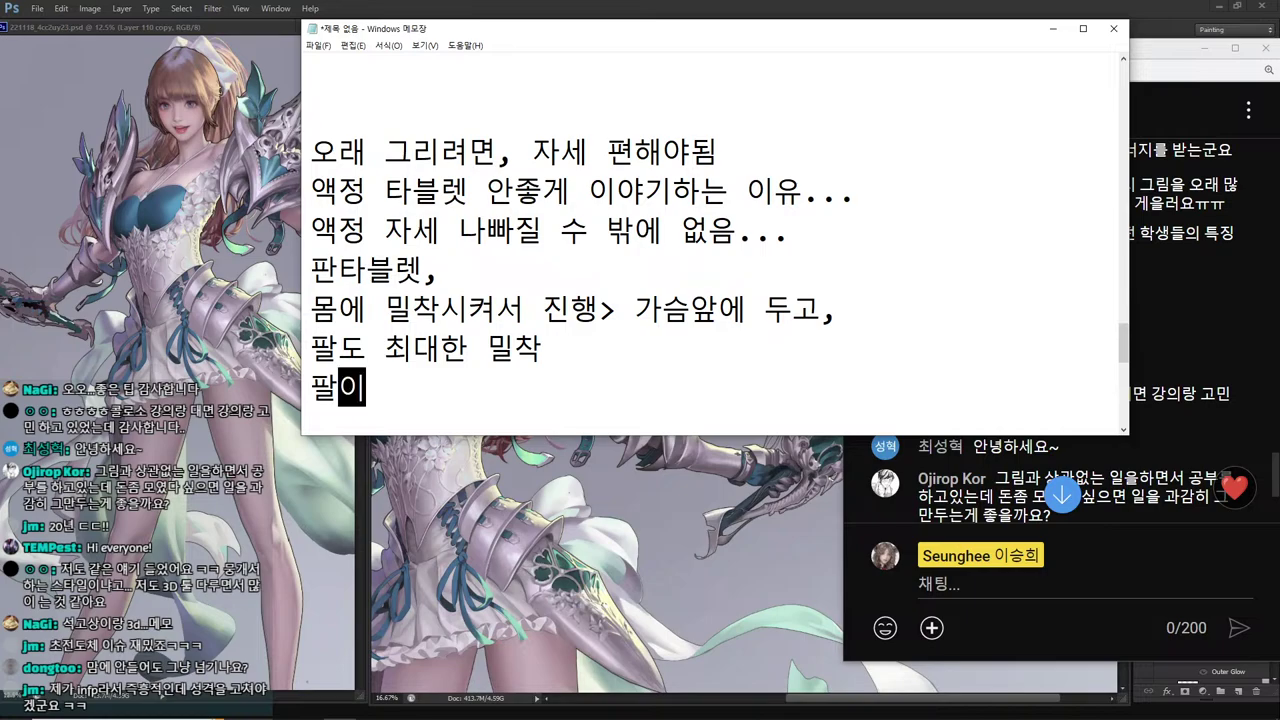
key(BackSpace)
key(BackSpace)
text(주변에 가)
key(BackSpace)
key(BackSpace)
text(움직이는 가)
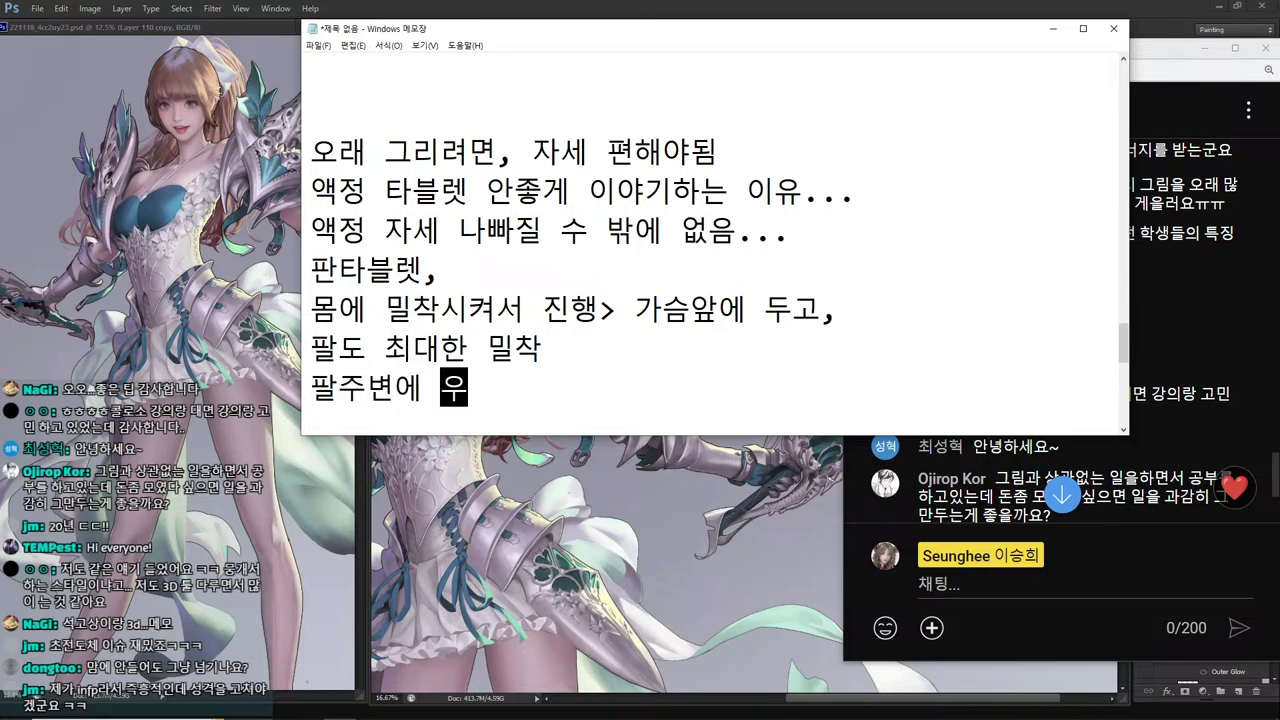
text(ㄱ도 힘이 저)
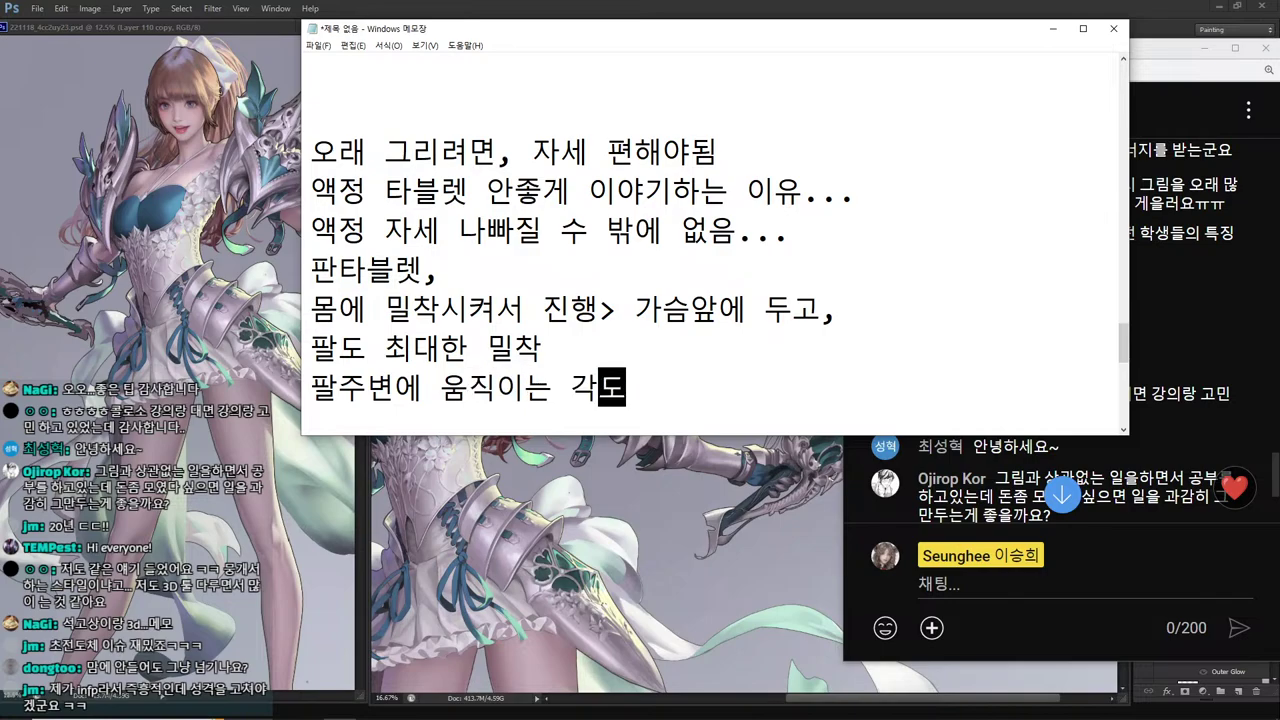
text(ㄱ어서 오래 작)
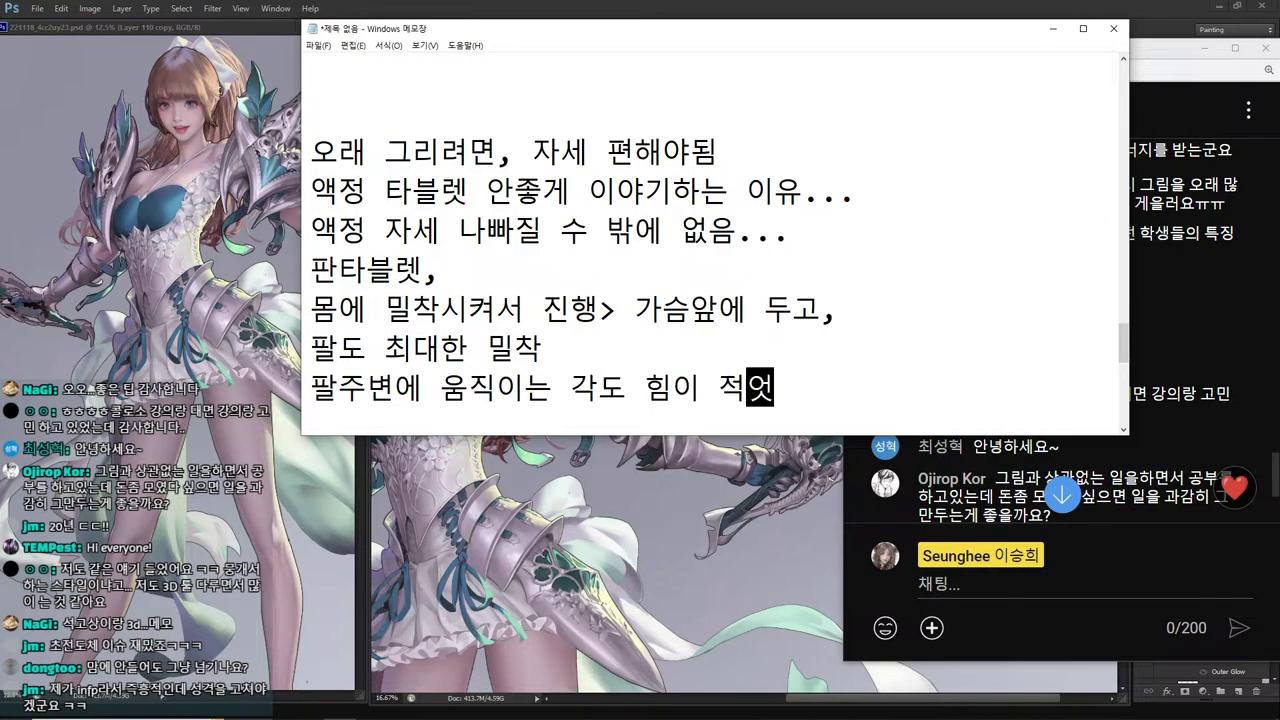
text(업...)
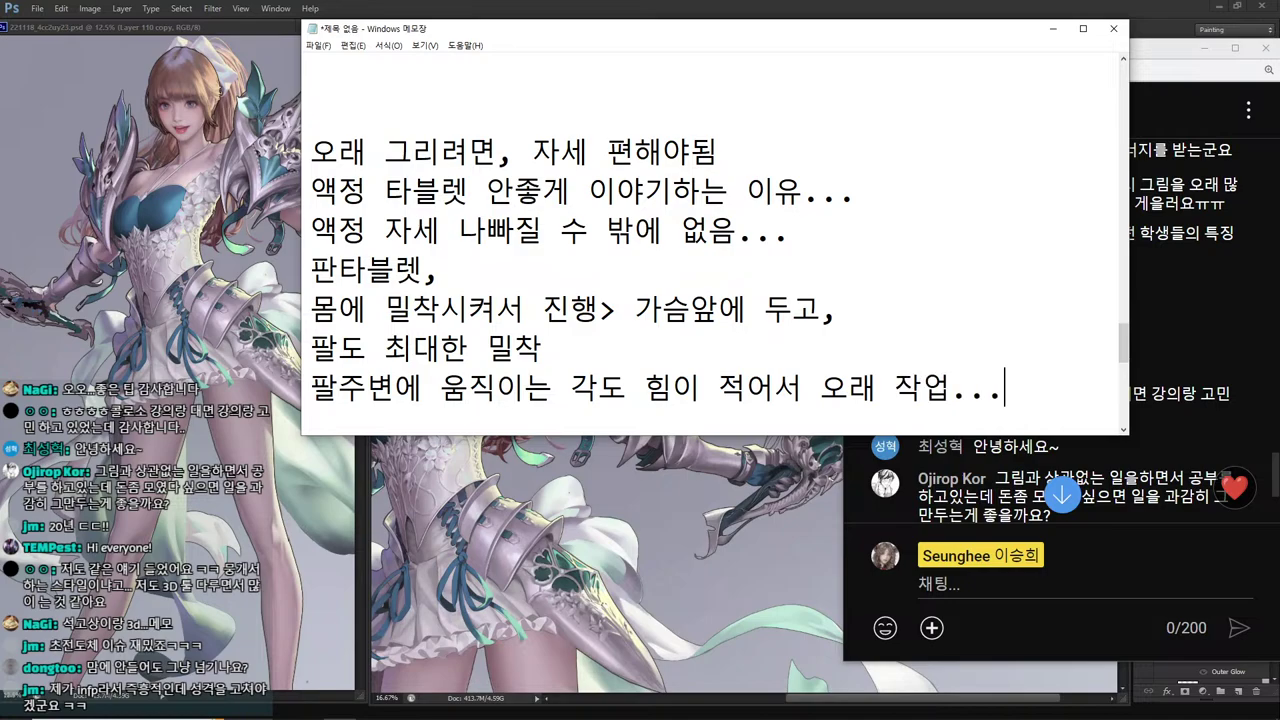
key(Return)
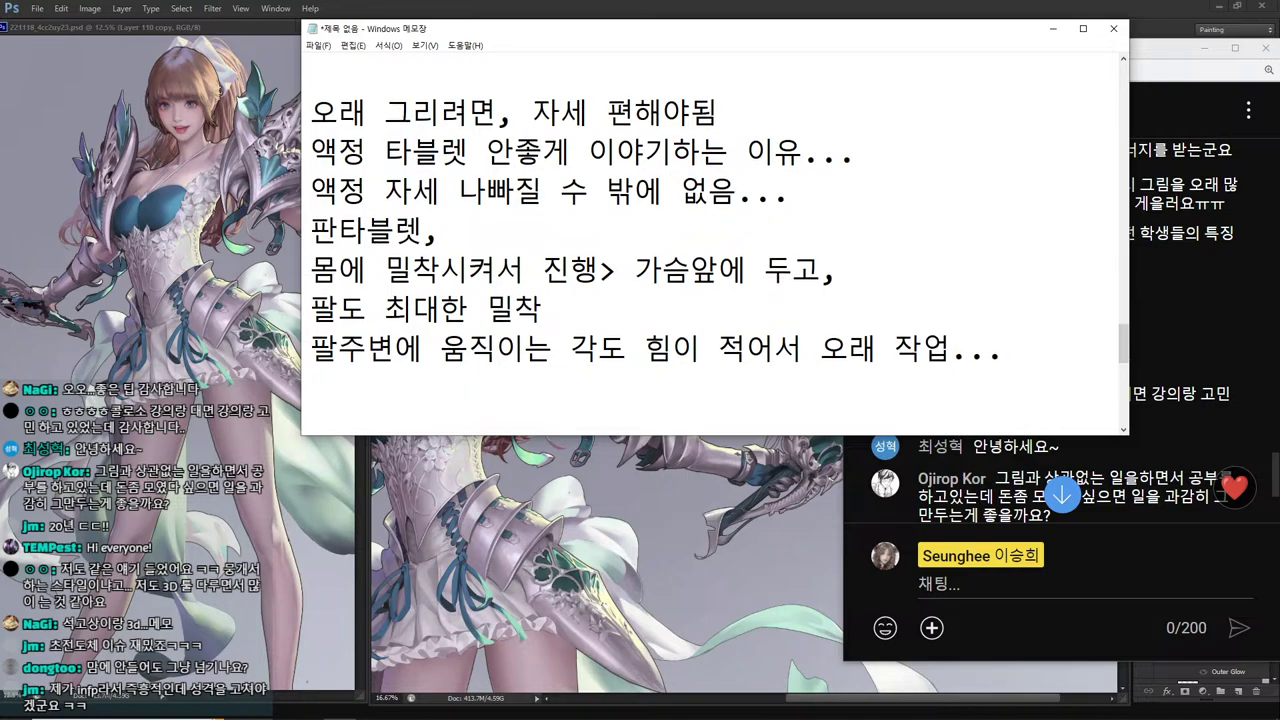
Insert "690중간사이즈로" before the comma in the "판타블렛," line to specify the tablet model and size.
key(Up)
key(Up)
key(Up)
key(Up)
key(End)
key(Left)
key(Left)
key(Left)
key(Right)
text(690)
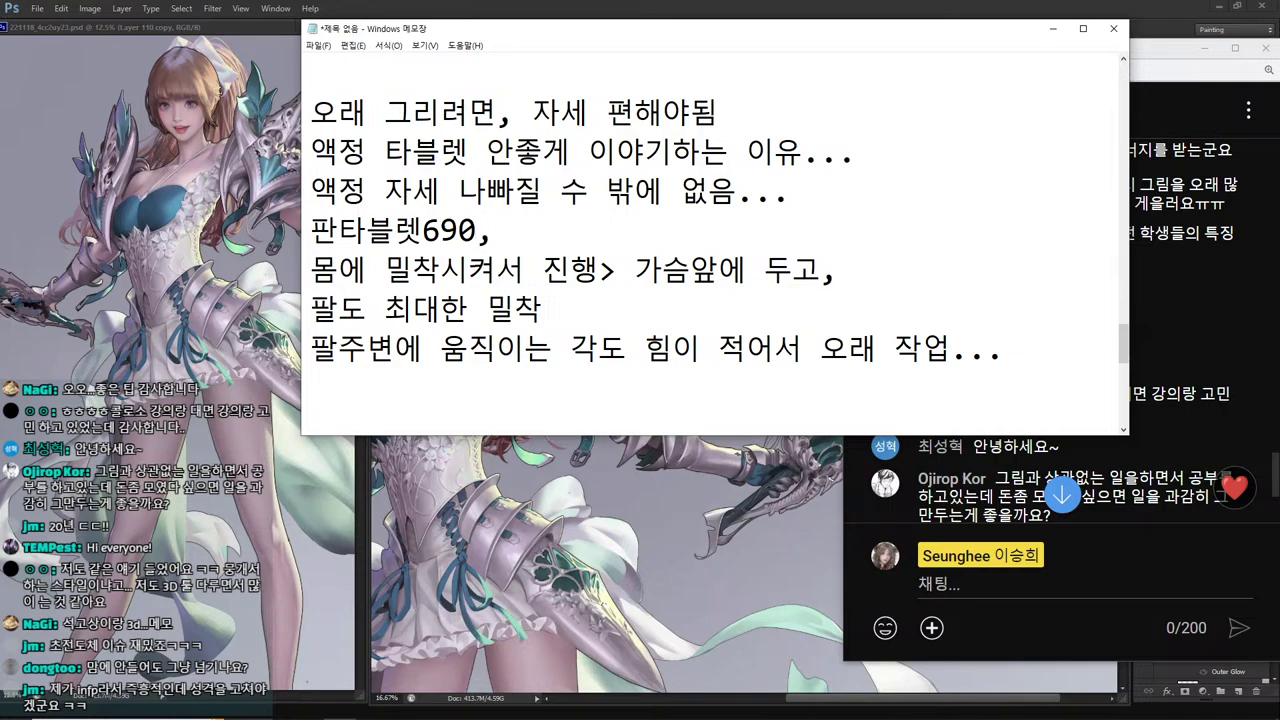
text(시ㅇ)
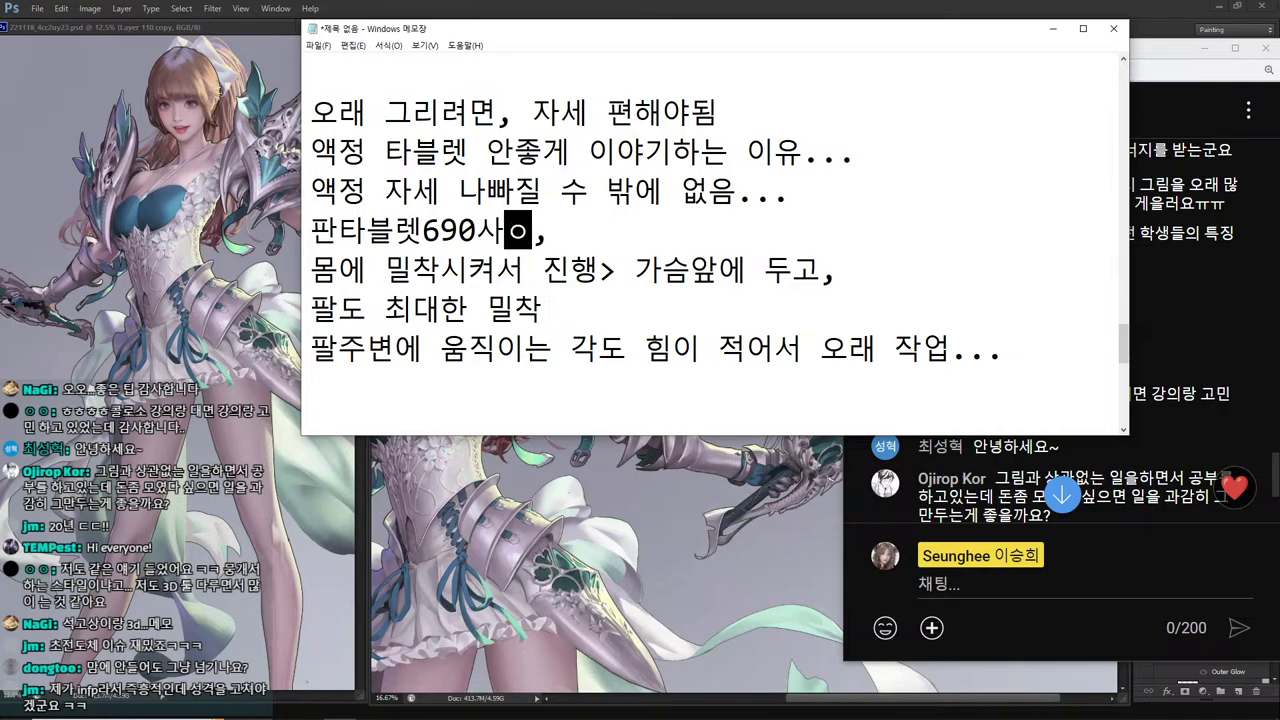
key(BackSpace)
key(BackSpace)
text(중ㄱ간사이즈로)
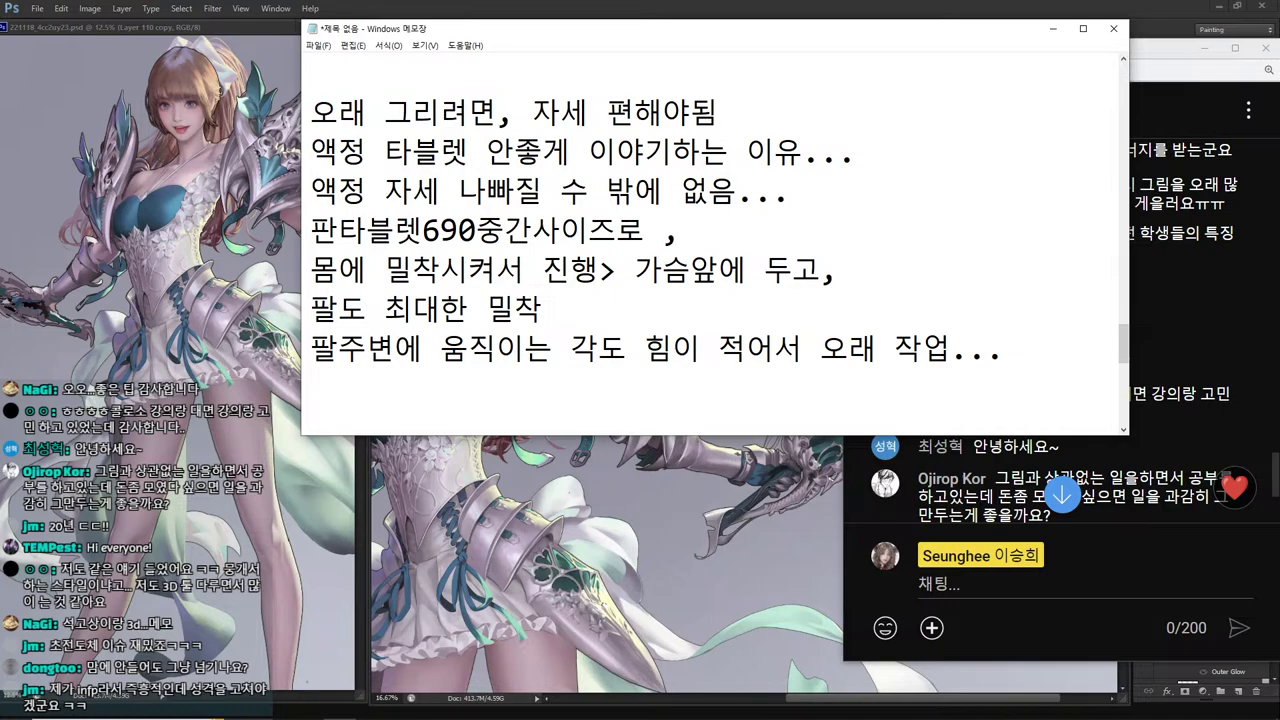
Insert the line "어깨 아프고, 손목 아픔, 목아픔..." and a blank line above the pen-tablet advice, and return to the end of the notes.
key(Up)
key(End)
key(Return)
text(억)
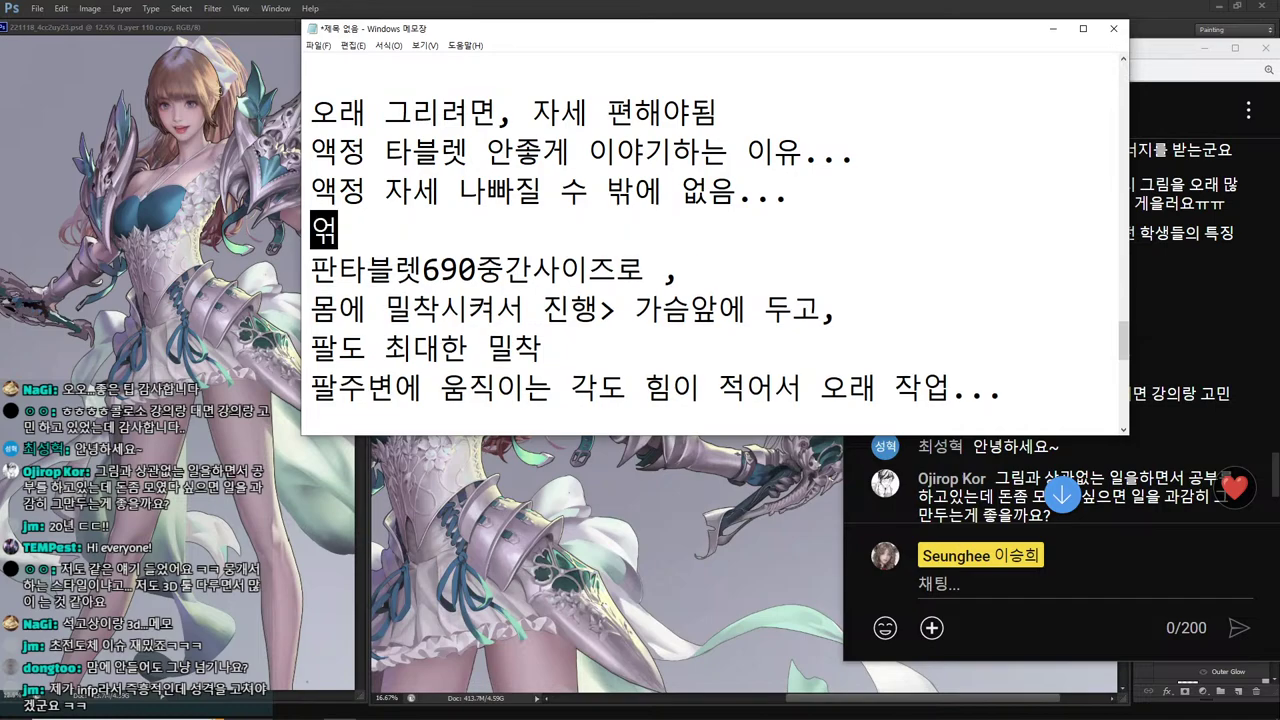
text(깨 >>)
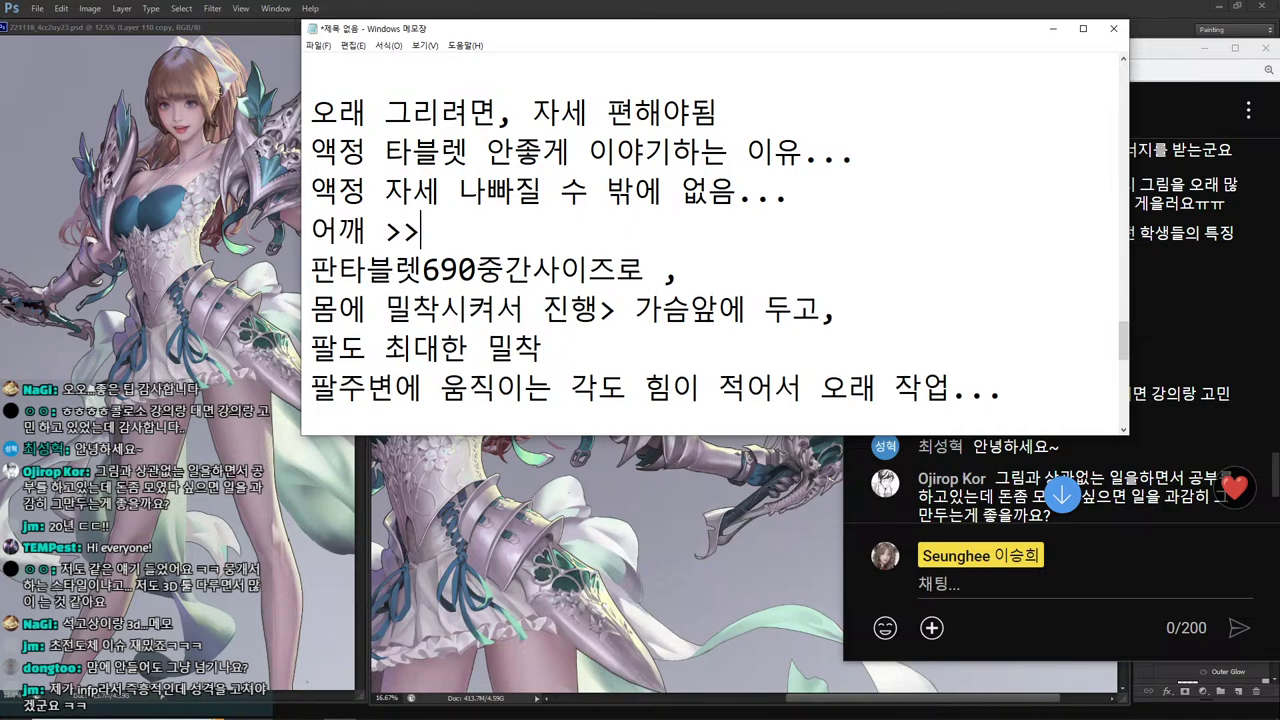
key(BackSpace)
key(BackSpace)
text(아프고, 손목)
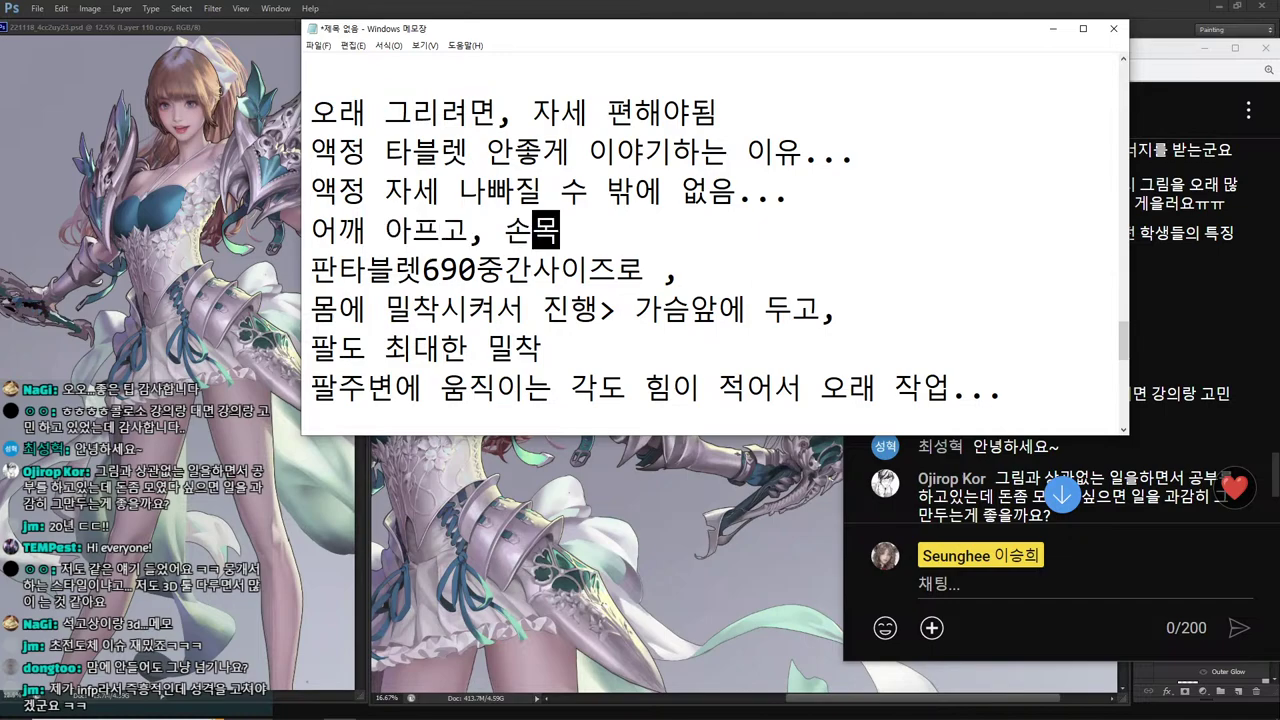
text( 아픔, 목아)
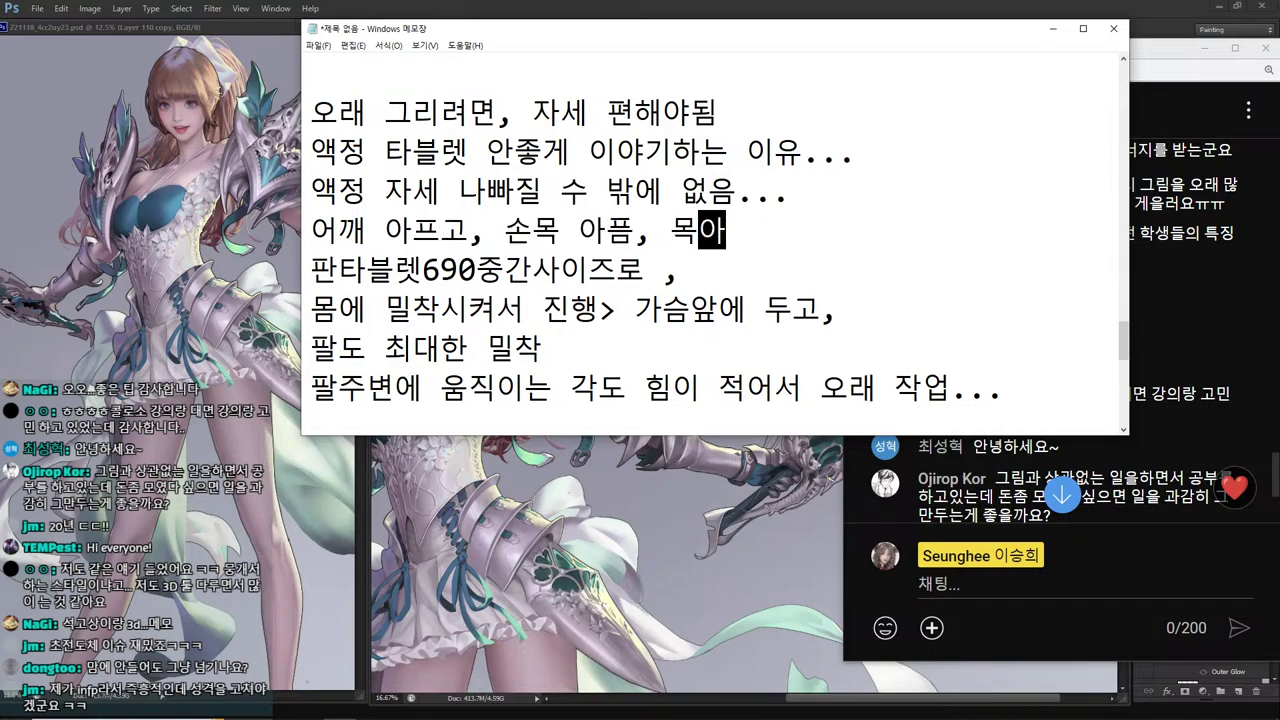
text(픔...)
key(Return)
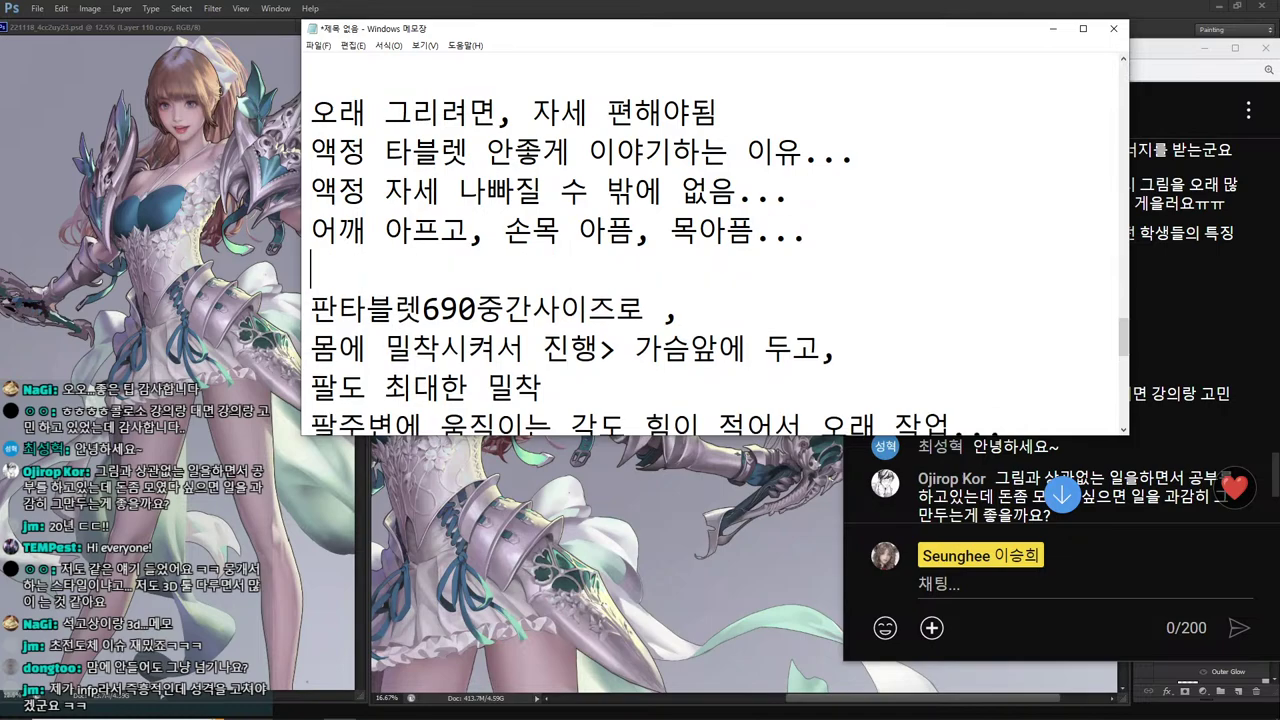
key(Down)
key(Down)
key(Down)
key(Down)
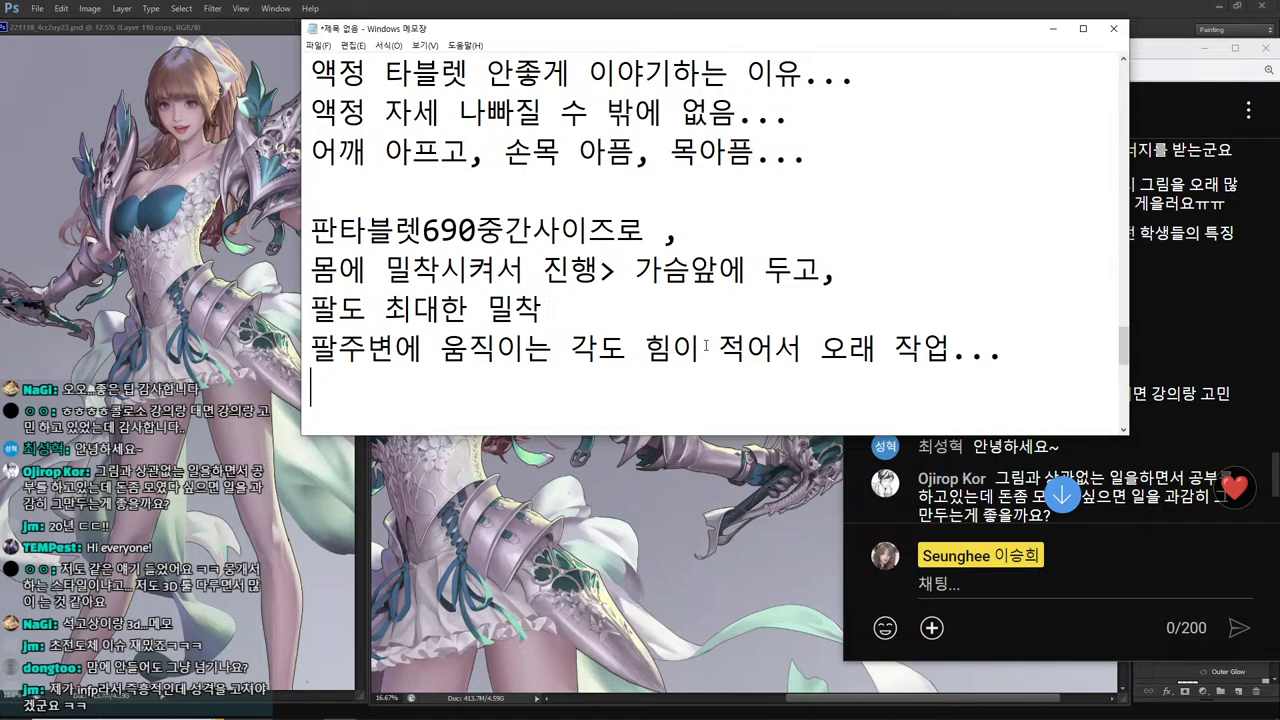
Switch to Photoshop and add a new layer above the Layer 110 copy, with a dark maroon painting colour.
click(718, 440)
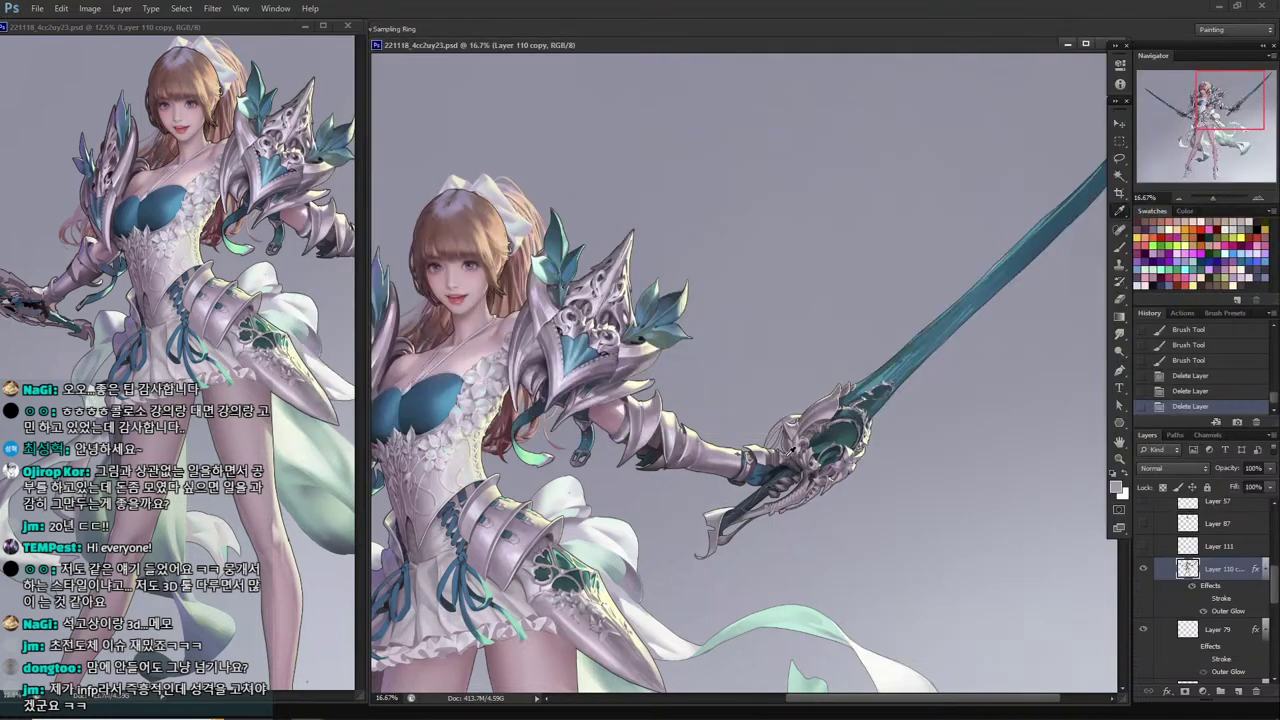
drag(880, 249, 823, 306)
key(ctrl+shift+n)
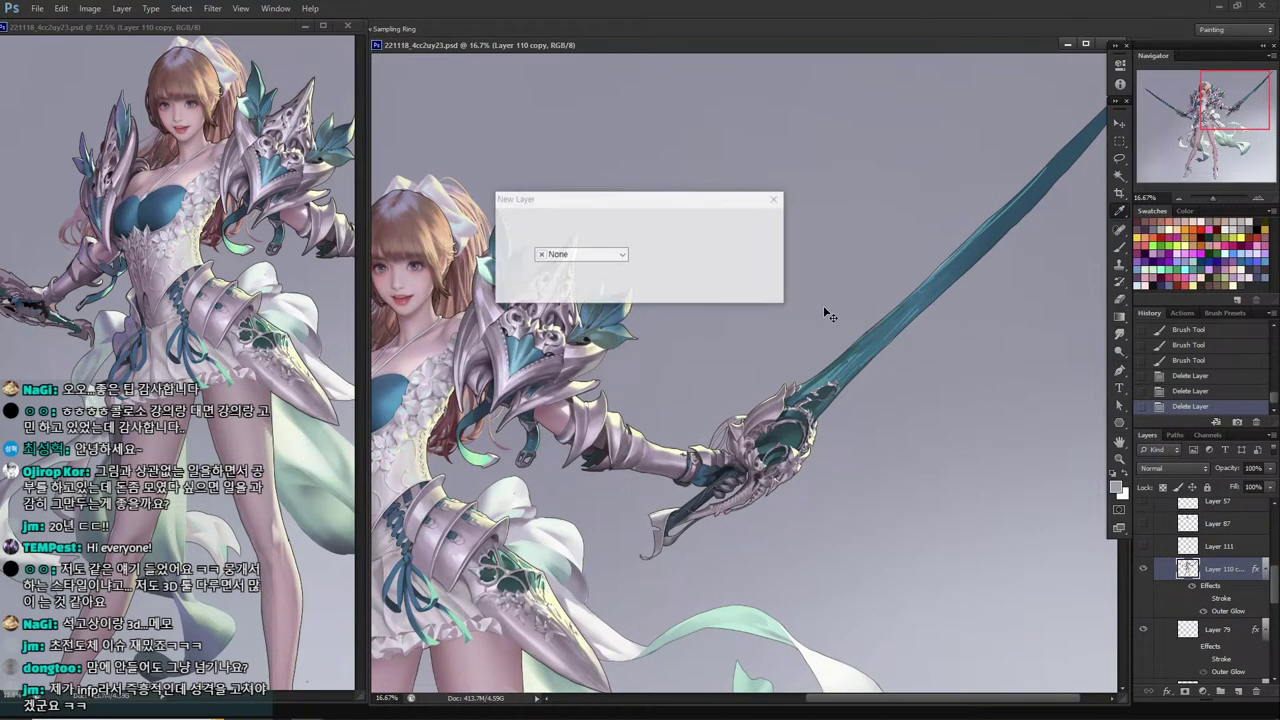
key(Return)
click(1198, 232)
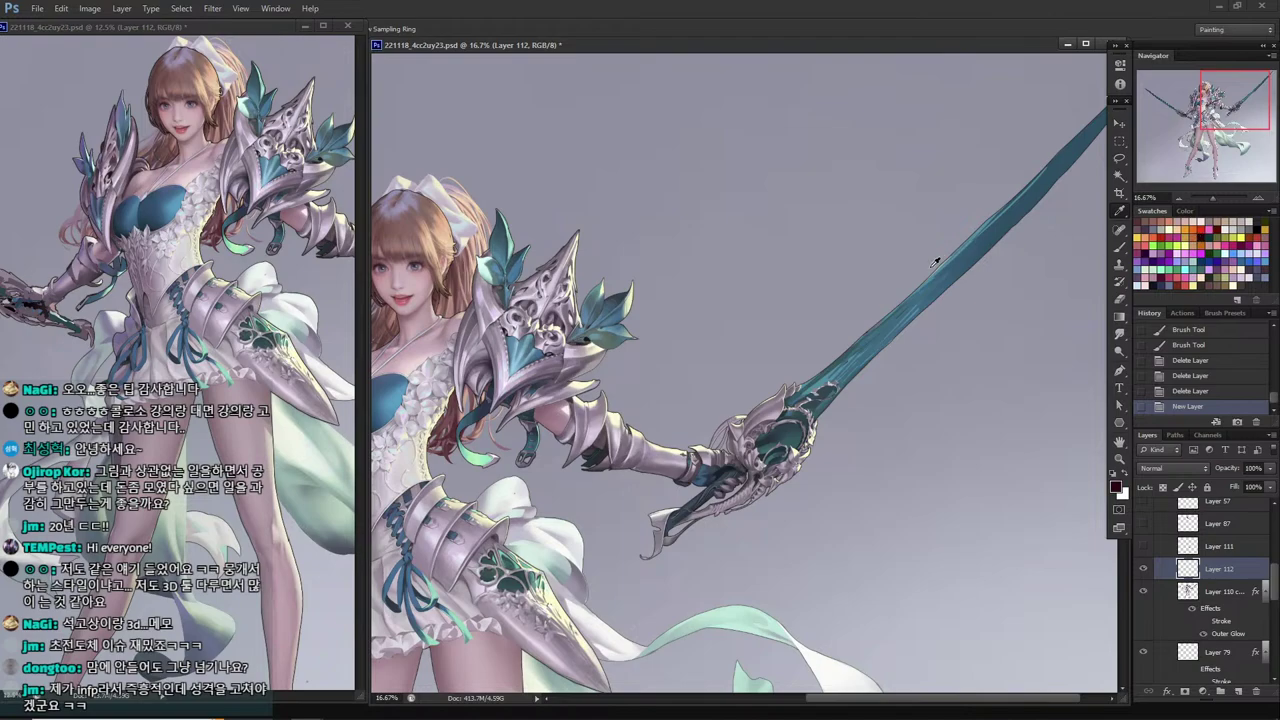
Brush a side-view stick figure sitting in a chair in the empty area above the sword hand, with a desk line and chair base.
key(b)
mouse_move(702, 112)
mouse_down()
mouse_move(705, 158)
mouse_move(684, 156)
mouse_move(698, 183)
mouse_move(710, 155)
mouse_up()
mouse_move(660, 98)
mouse_down()
mouse_move(685, 183)
mouse_move(759, 176)
mouse_move(761, 190)
mouse_move(716, 182)
mouse_move(756, 180)
mouse_move(776, 230)
mouse_up()
scroll(740, 230, right, 2)
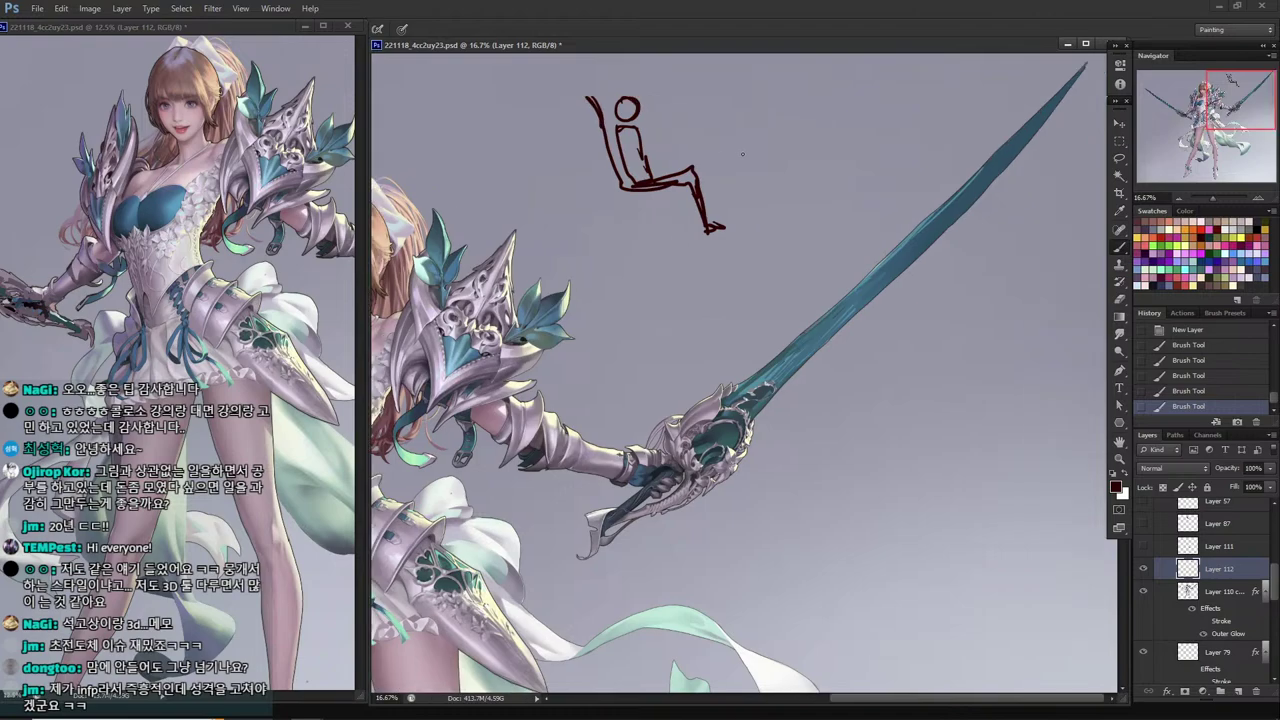
drag(744, 141, 643, 143)
drag(646, 200, 646, 238)
drag(664, 233, 618, 233)
scroll(640, 230, left, 1)
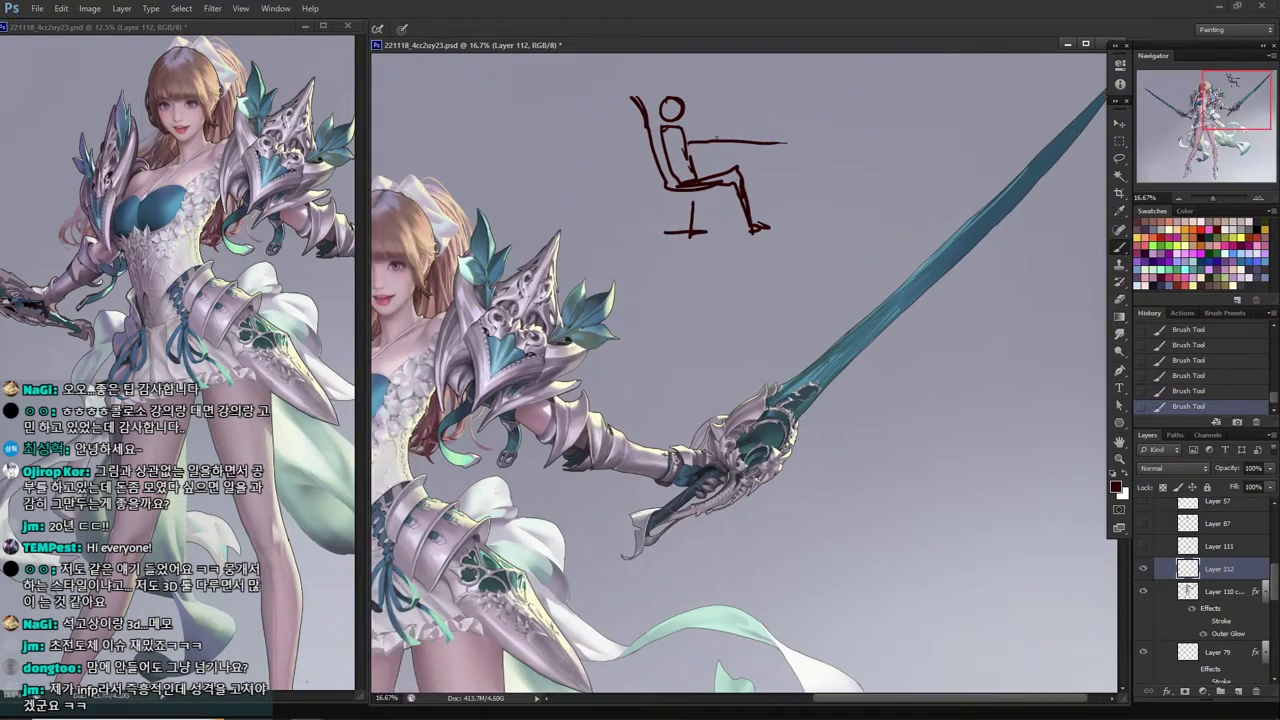
Sketch the tablet and arm on the desk, label it "타블" with an arrow, and add a monitor with sight lines.
mouse_move(726, 135)
mouse_down()
mouse_move(686, 132)
mouse_move(726, 137)
mouse_up()
drag(719, 105, 709, 126)
mouse_move(707, 117)
mouse_down()
mouse_move(714, 125)
mouse_move(718, 99)
mouse_move(736, 98)
mouse_move(684, 156)
mouse_up()
mouse_move(670, 130)
mouse_down()
mouse_move(668, 160)
mouse_move(689, 147)
mouse_move(691, 160)
mouse_move(669, 160)
mouse_up()
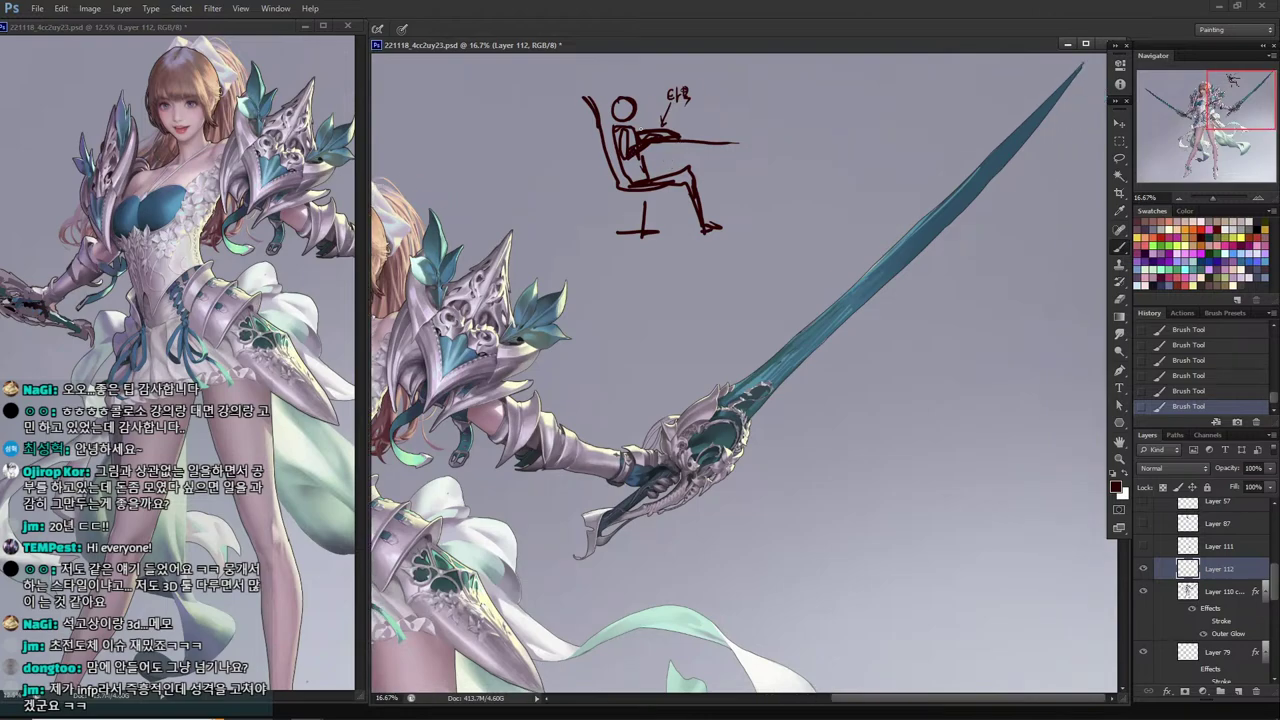
mouse_move(724, 68)
mouse_down()
mouse_move(727, 116)
mouse_move(731, 62)
mouse_move(620, 93)
mouse_move(750, 141)
mouse_up()
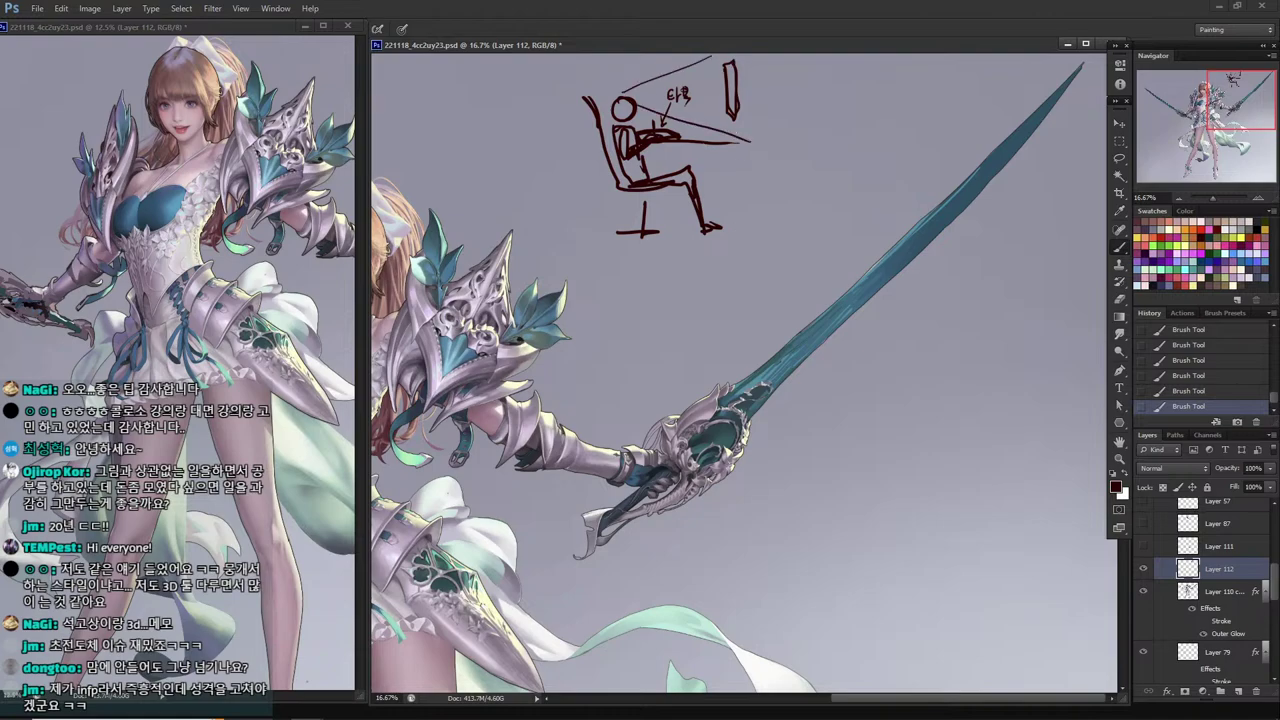
Add the monitor stand, circle the tablet label with "690" beside it, and handwrite an underlined note beside the desk.
mouse_move(741, 82)
mouse_down()
mouse_move(743, 142)
mouse_move(806, 157)
mouse_up()
drag(799, 160, 813, 159)
drag(685, 74, 670, 112)
mouse_move(705, 72)
mouse_down()
mouse_move(701, 84)
mouse_move(715, 80)
mouse_up()
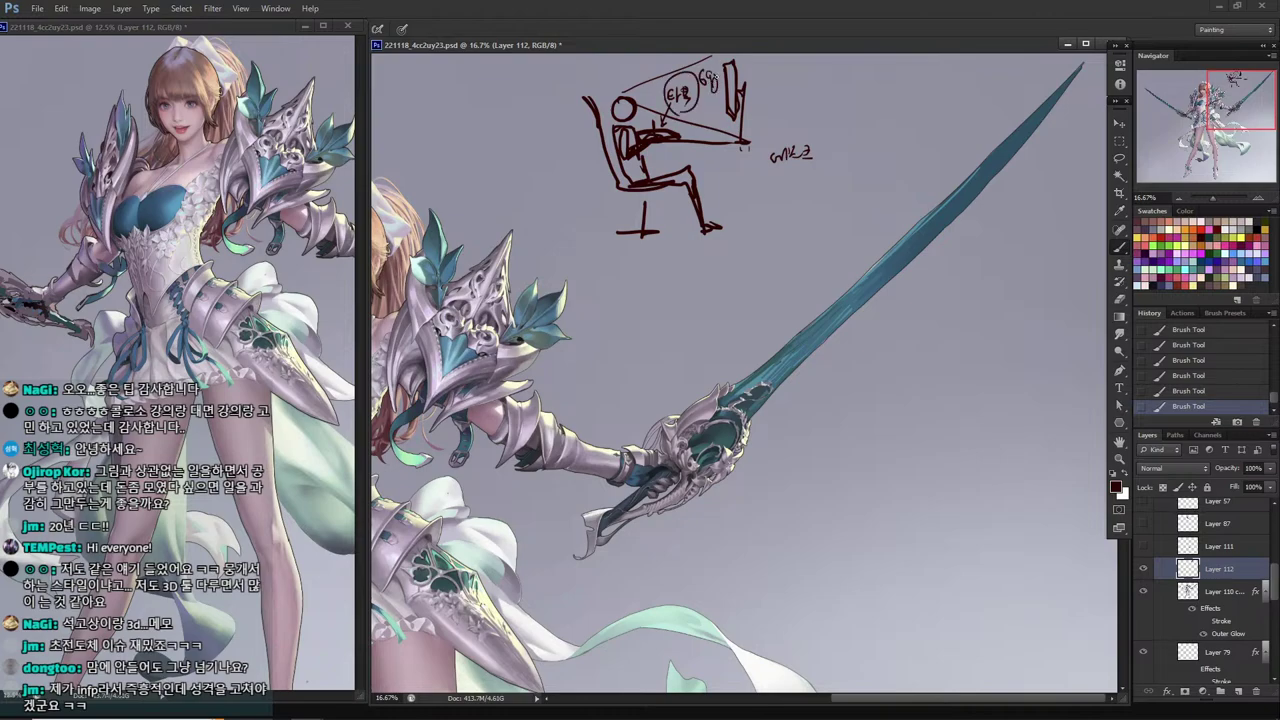
drag(818, 142, 818, 156)
mouse_move(816, 147)
mouse_down()
mouse_move(830, 166)
mouse_move(763, 170)
mouse_up()
Handwrite "오래", "8시간" and "10-12시간" below the seated figure, then circle and underline the working hours.
mouse_move(748, 214)
mouse_down()
mouse_move(750, 230)
mouse_move(775, 205)
mouse_move(788, 210)
mouse_move(732, 240)
mouse_move(736, 264)
mouse_move(786, 246)
mouse_move(790, 265)
mouse_up()
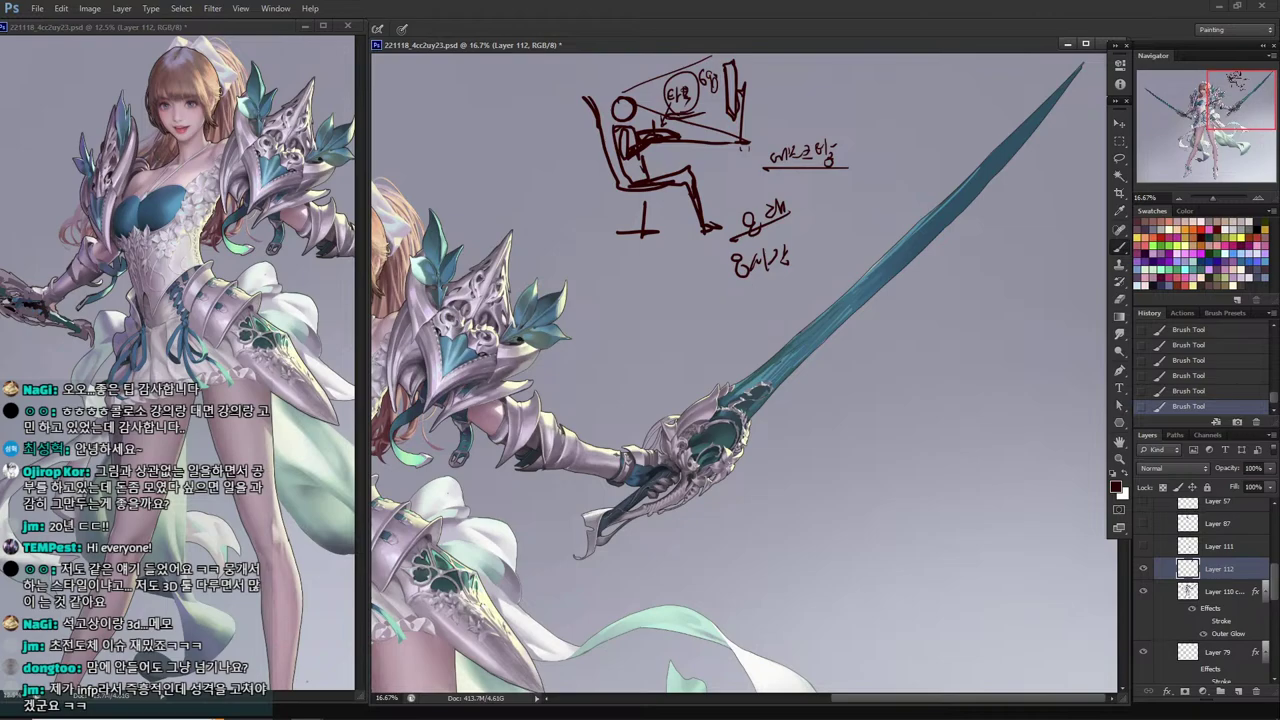
drag(750, 291, 750, 307)
drag(762, 292, 764, 294)
drag(773, 297, 797, 298)
mouse_move(804, 284)
mouse_down()
mouse_move(811, 294)
mouse_move(797, 297)
mouse_move(813, 296)
mouse_up()
key(ctrl+z)
key(ctrl+z)
key(ctrl+z)
drag(824, 269, 831, 288)
drag(837, 262, 850, 270)
mouse_move(845, 274)
mouse_down()
mouse_move(764, 244)
mouse_move(816, 312)
mouse_move(862, 278)
mouse_move(714, 232)
mouse_move(704, 262)
mouse_move(740, 313)
mouse_move(802, 305)
mouse_move(858, 290)
mouse_up()
drag(734, 314, 830, 305)
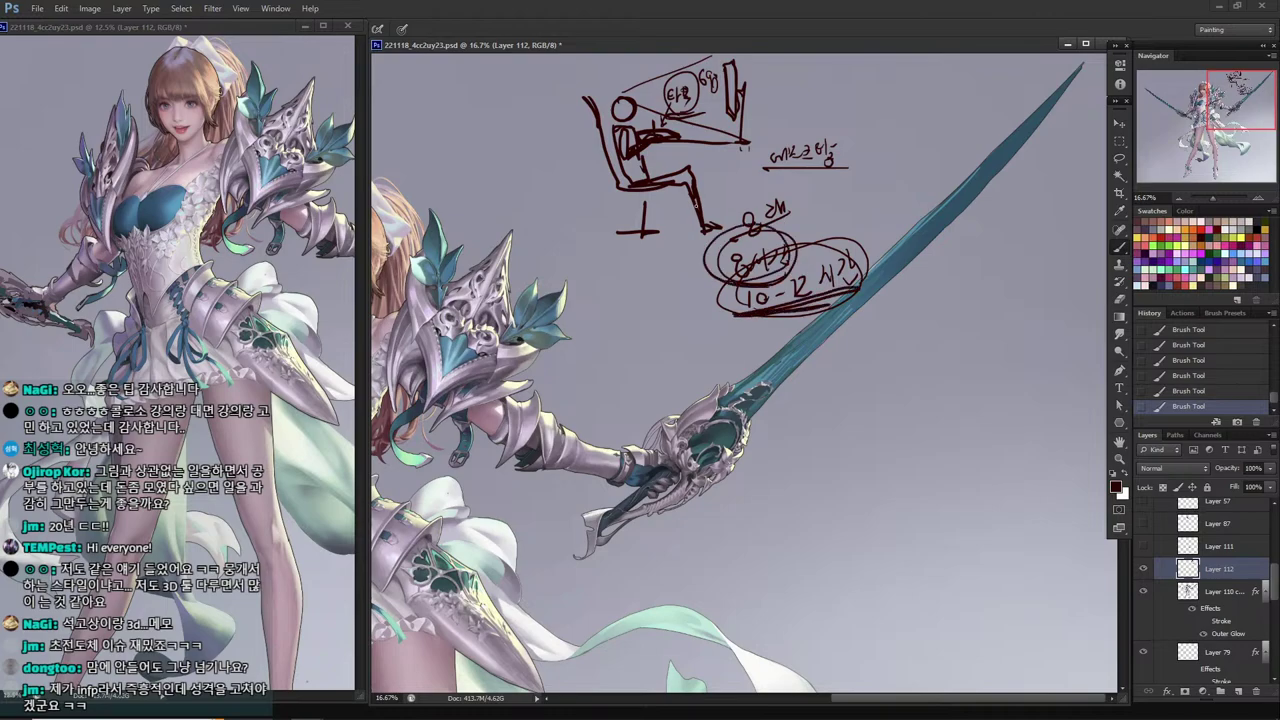
Frame the upright seated figure and sketch a hunched figure over a tilted display tablet beside it, adding arrows near the hours.
mouse_move(570, 62)
mouse_down()
mouse_move(568, 222)
mouse_move(776, 243)
mouse_up()
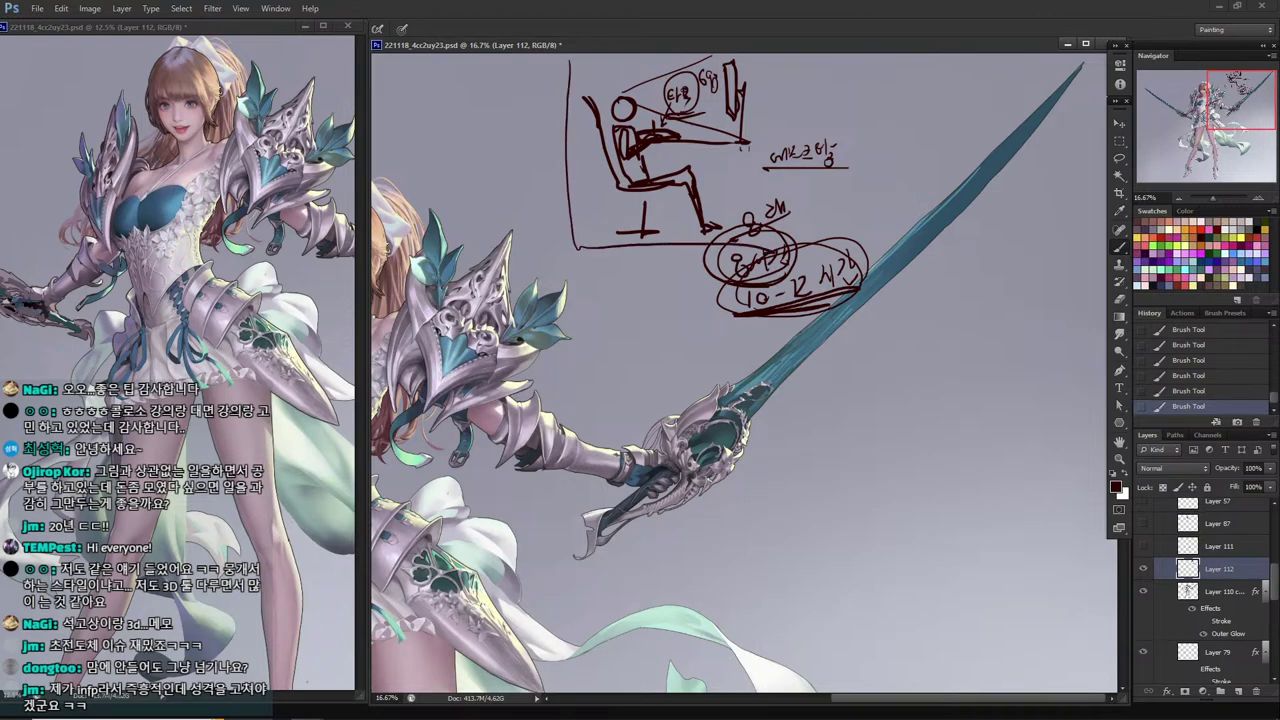
drag(930, 126, 886, 172)
mouse_move(921, 126)
mouse_down()
mouse_move(886, 136)
mouse_move(866, 134)
mouse_move(877, 113)
mouse_move(853, 120)
mouse_move(851, 186)
mouse_move(892, 210)
mouse_move(862, 252)
mouse_move(881, 244)
mouse_move(880, 228)
mouse_move(898, 266)
mouse_up()
mouse_move(906, 206)
mouse_down()
mouse_move(894, 272)
mouse_move(914, 277)
mouse_up()
mouse_move(568, 86)
mouse_down()
mouse_move(622, 258)
mouse_move(700, 290)
mouse_up()
mouse_move(700, 290)
mouse_down()
mouse_move(688, 300)
mouse_move(702, 290)
mouse_up()
drag(702, 290, 686, 304)
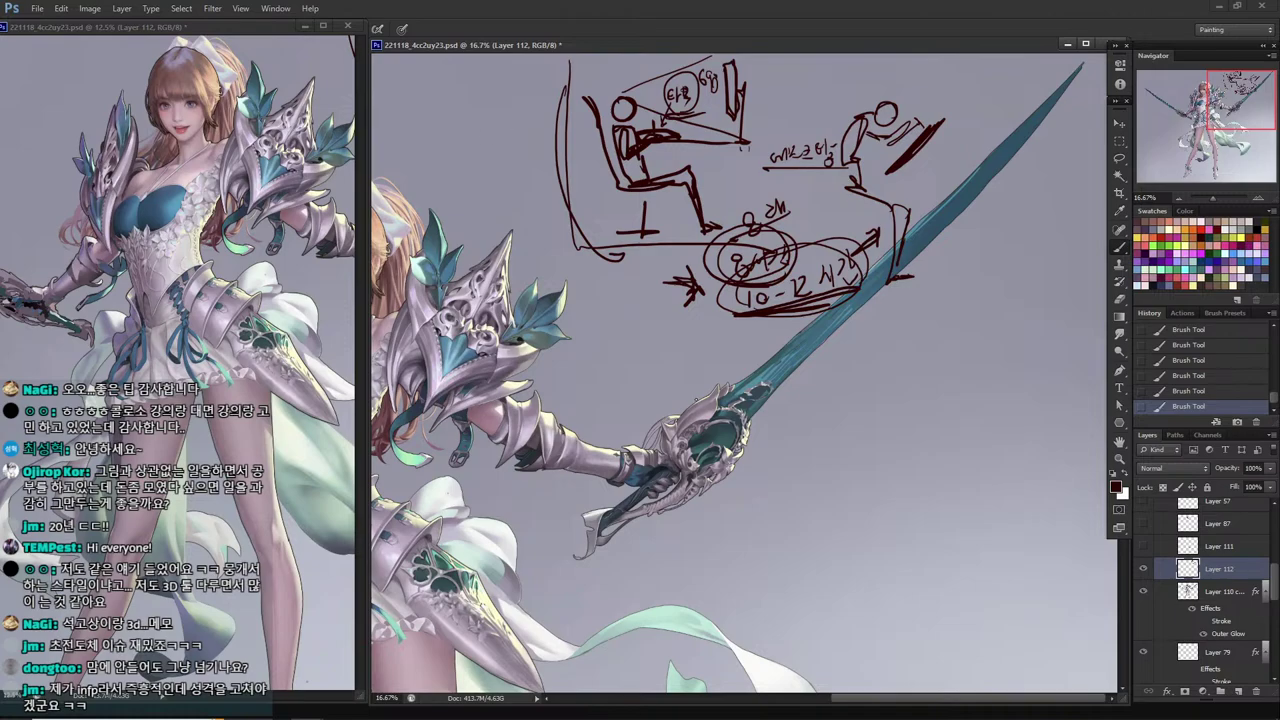
Add dark strokes across the seated figure's lap and desk, and trace its bent arm in red.
key(alt+Tab)
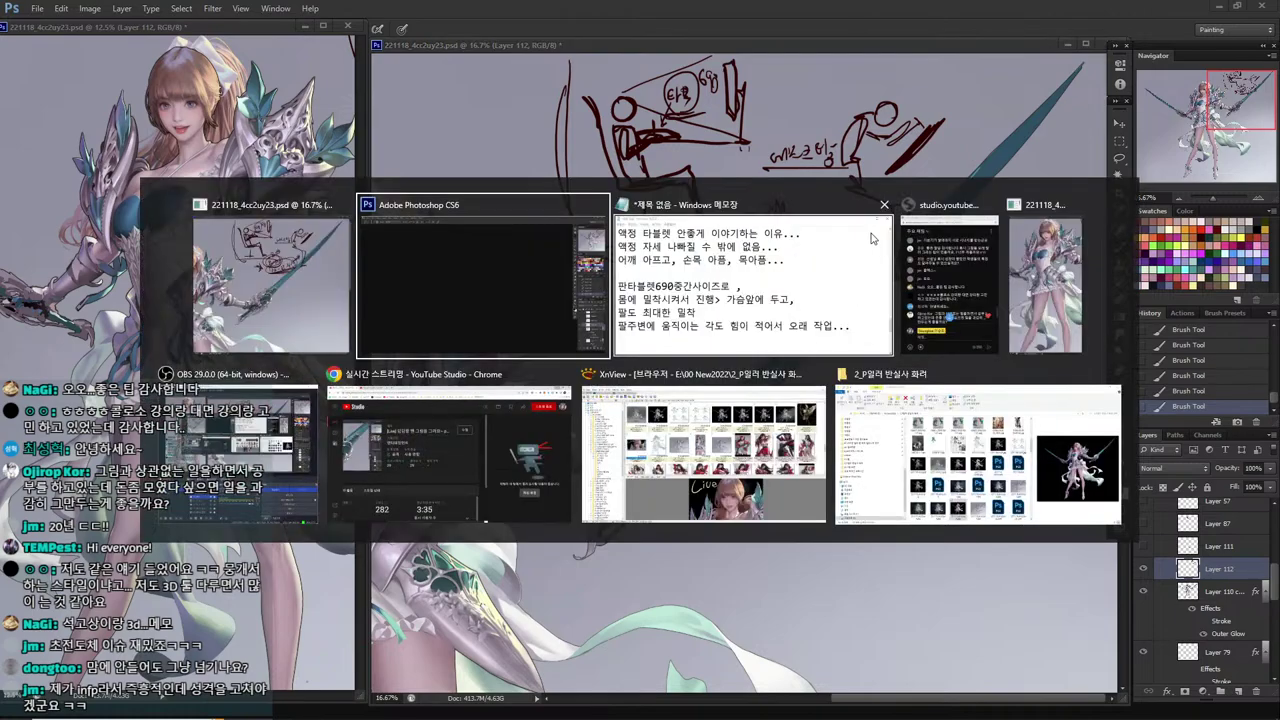
key(alt+Tab)
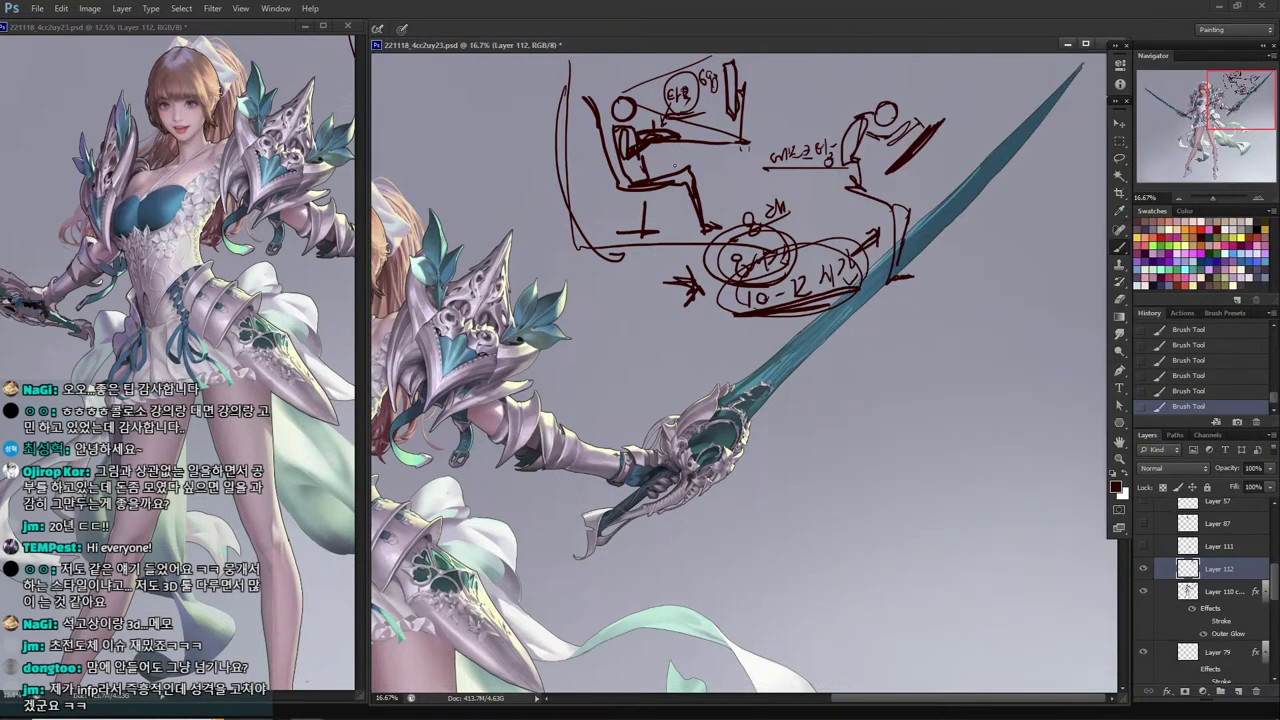
mouse_move(604, 172)
mouse_down()
mouse_move(711, 148)
mouse_move(692, 150)
mouse_up()
click(1210, 226)
mouse_move(628, 130)
mouse_down()
mouse_move(622, 146)
mouse_move(650, 142)
mouse_up()
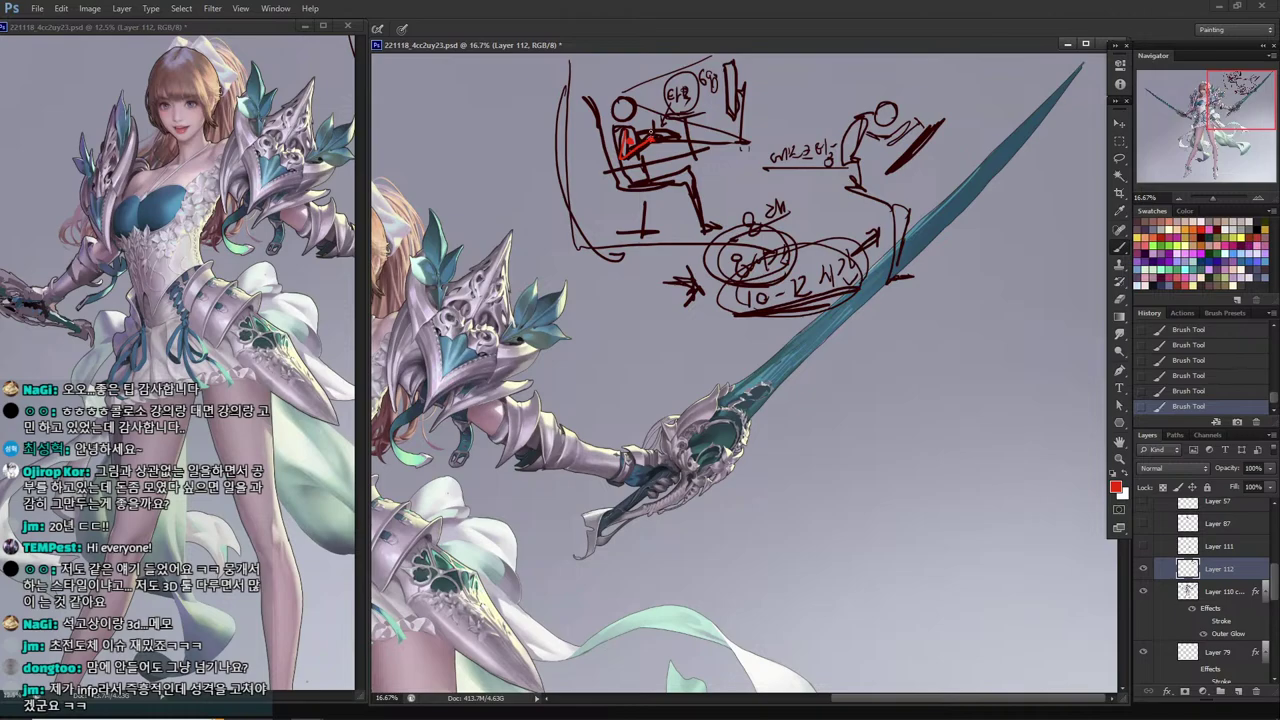
Draw a red diagram beside the seated figure with a slanted torso, an extended arm, and circles at the elbow and wrist.
mouse_move(480, 95)
mouse_down()
mouse_move(512, 135)
mouse_move(555, 137)
mouse_up()
drag(468, 87, 436, 158)
mouse_move(573, 134)
mouse_down()
mouse_move(504, 134)
mouse_move(517, 143)
mouse_up()
drag(580, 108, 576, 139)
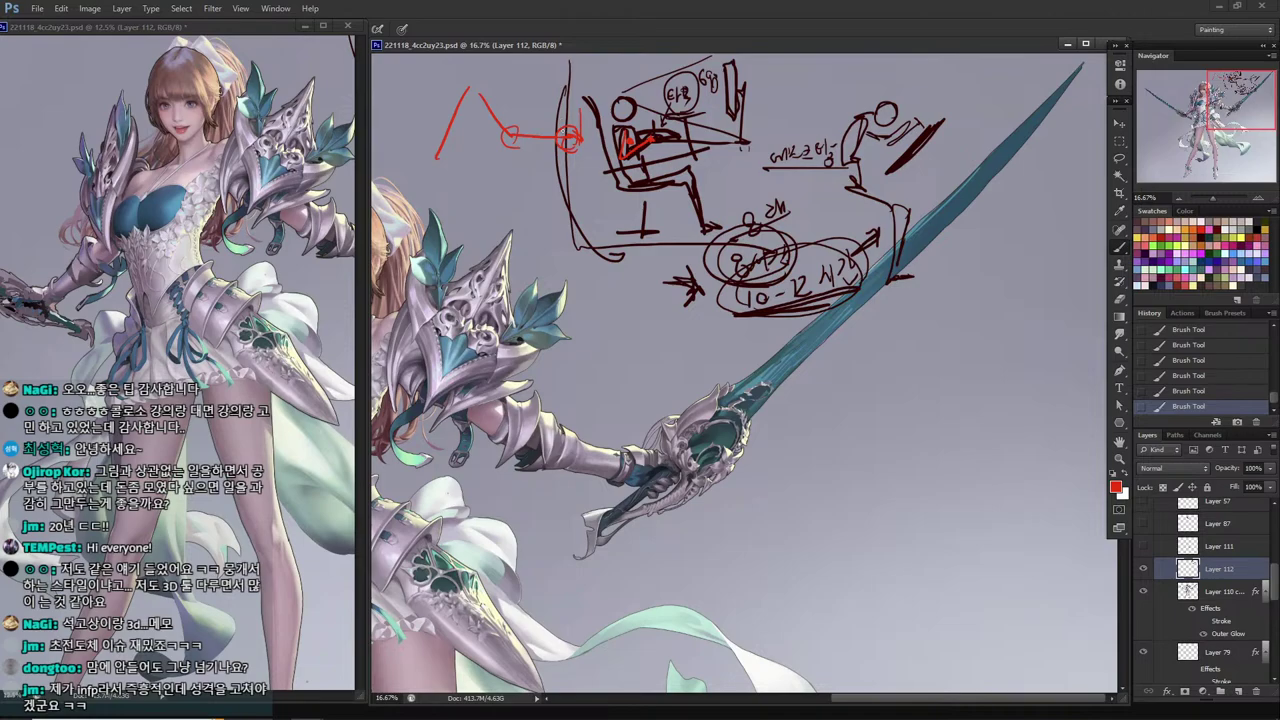
Thicken the red torso and wrist marks, add a head and a base line, and retrace the seated figure's arm in red.
drag(562, 124, 576, 152)
mouse_move(468, 90)
mouse_down()
mouse_move(480, 84)
mouse_move(428, 152)
mouse_up()
drag(500, 64, 508, 82)
drag(548, 148, 610, 141)
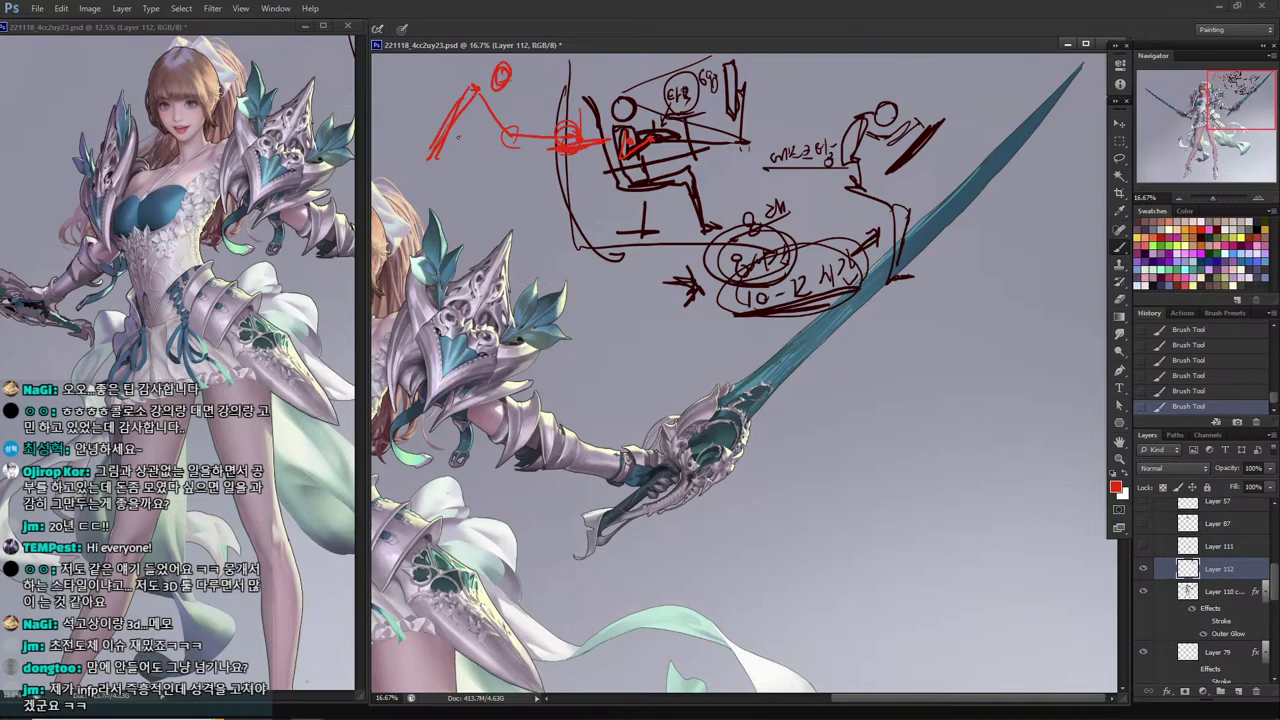
drag(542, 164, 452, 168)
mouse_move(626, 140)
mouse_down()
mouse_move(636, 188)
mouse_move(666, 132)
mouse_up()
Bring the live-chat window up over the canvas and switch back to the Notepad notes.
key(super+Tab)
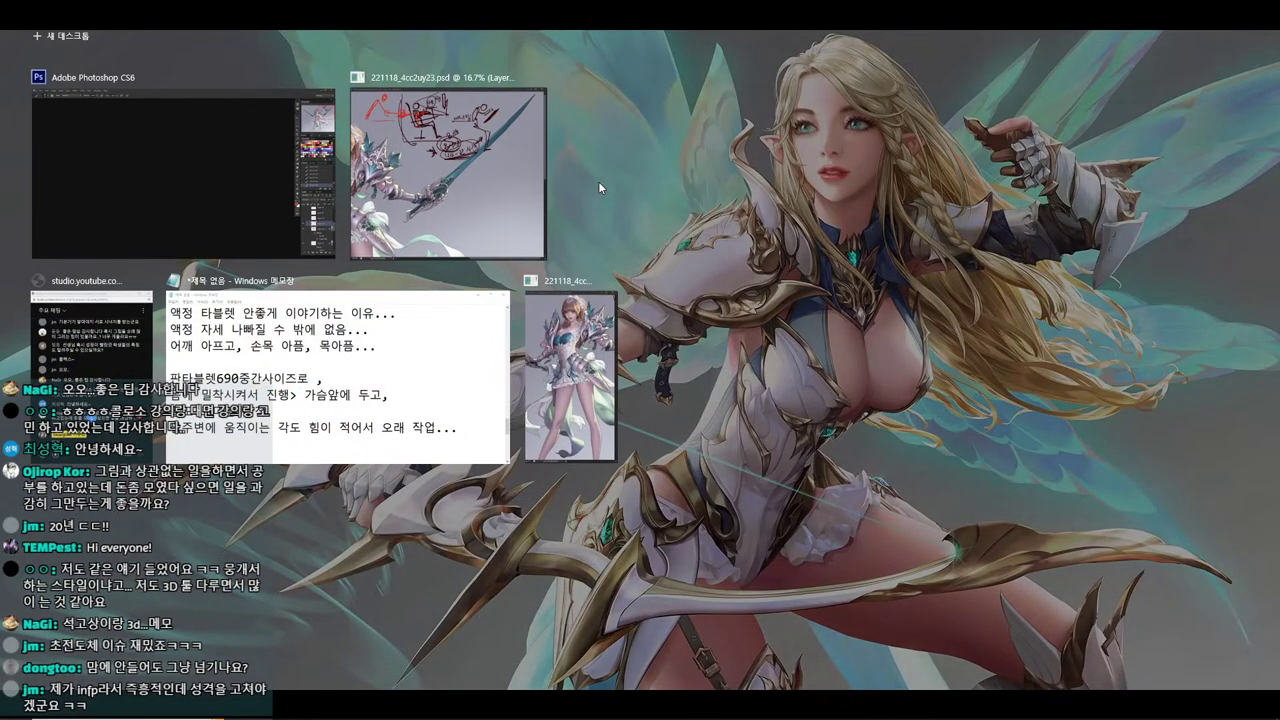
click(431, 162)
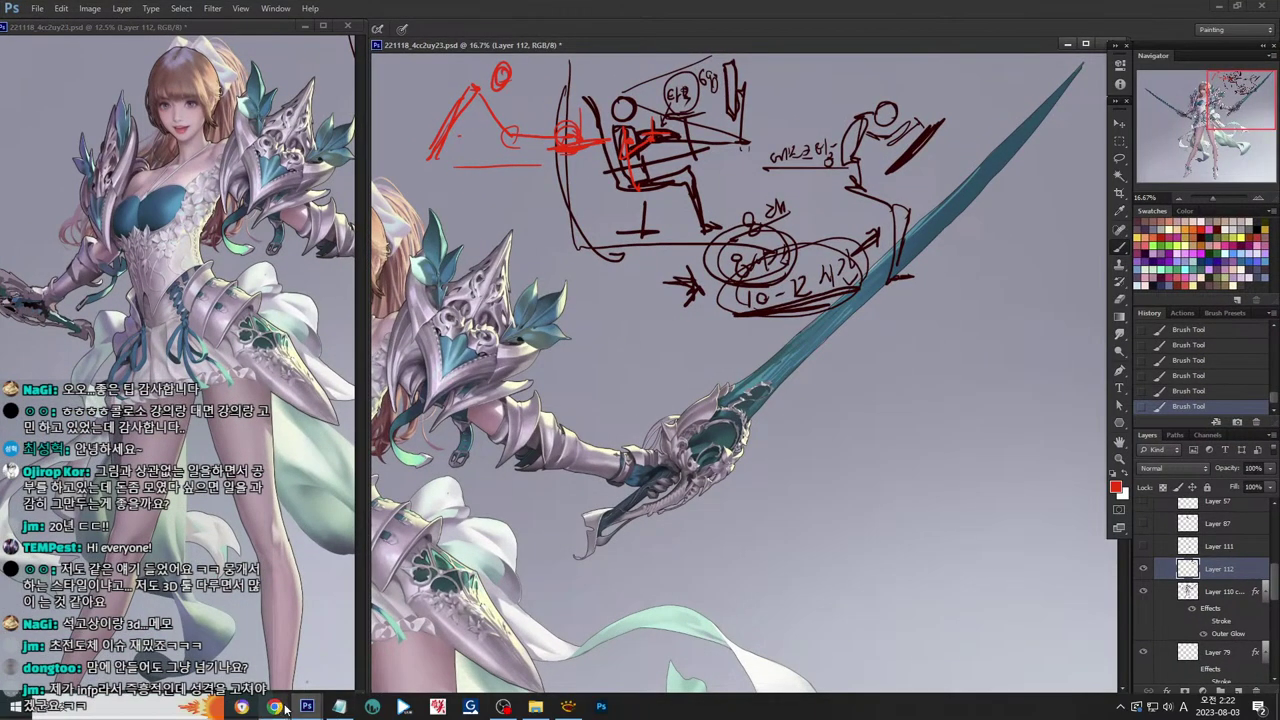
mouse_move(289, 707)
click(345, 640)
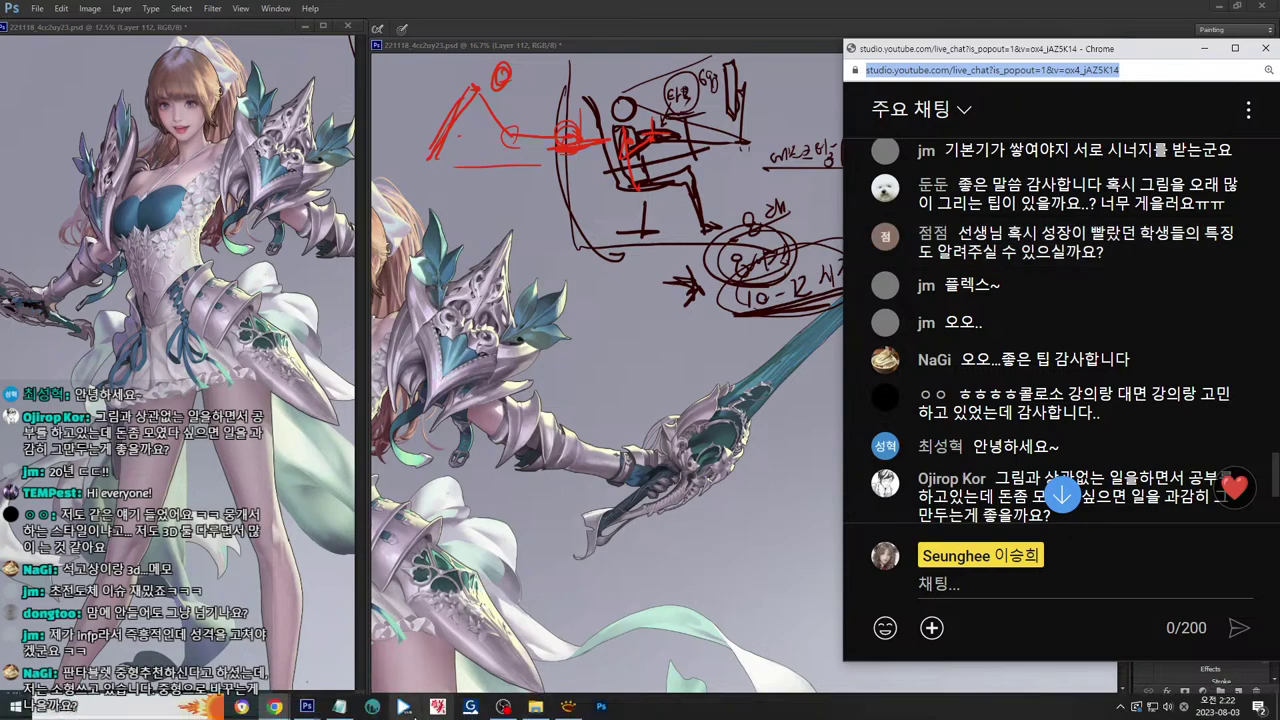
click(339, 706)
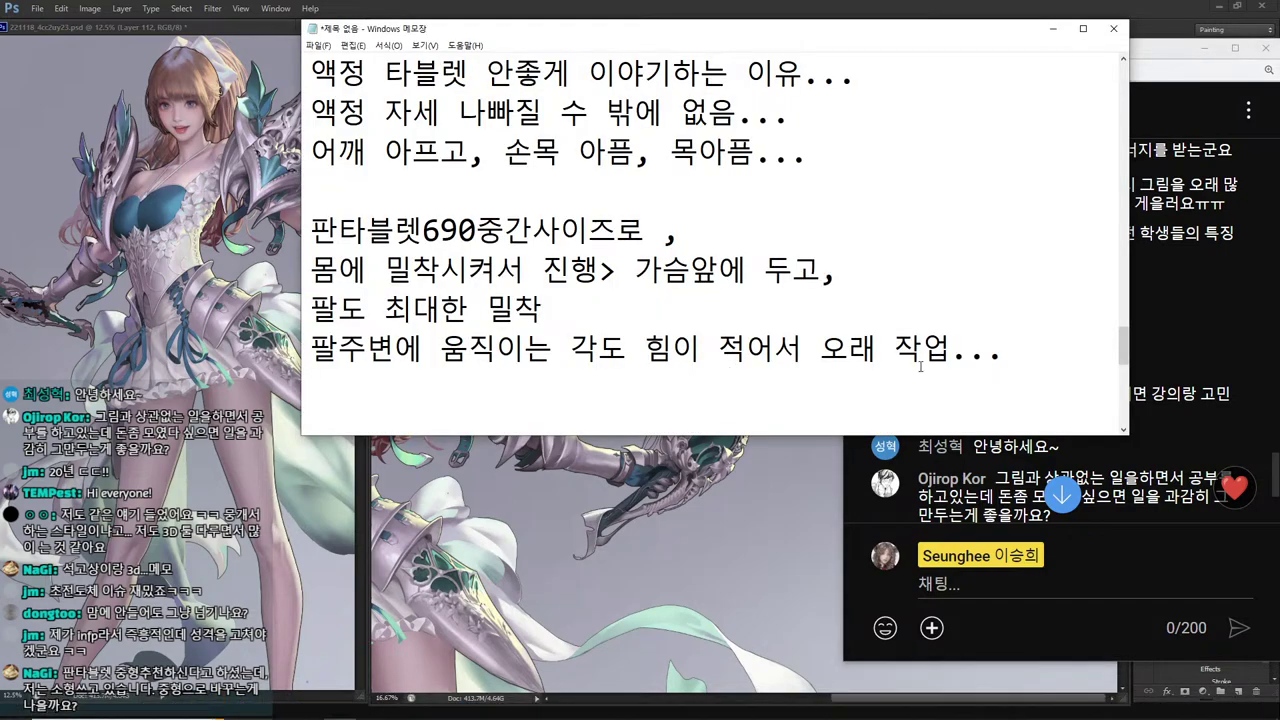
Append "\\" to the last pen-tablet line and, after blank lines, add the heading "성장 이 빠른 학생".
click(1010, 358)
text(\)
key(Return)
key(Return)
key(Return)
key(Return)
text(성장)
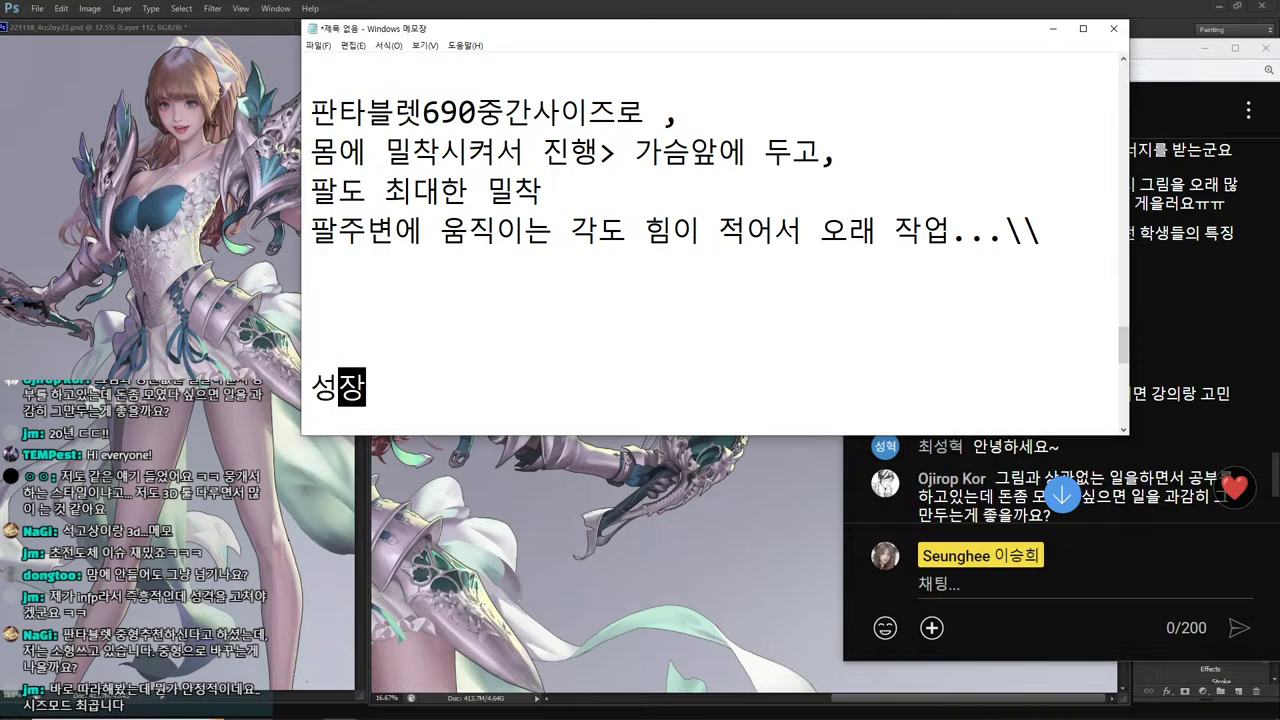
text( 이 빠른 학생)
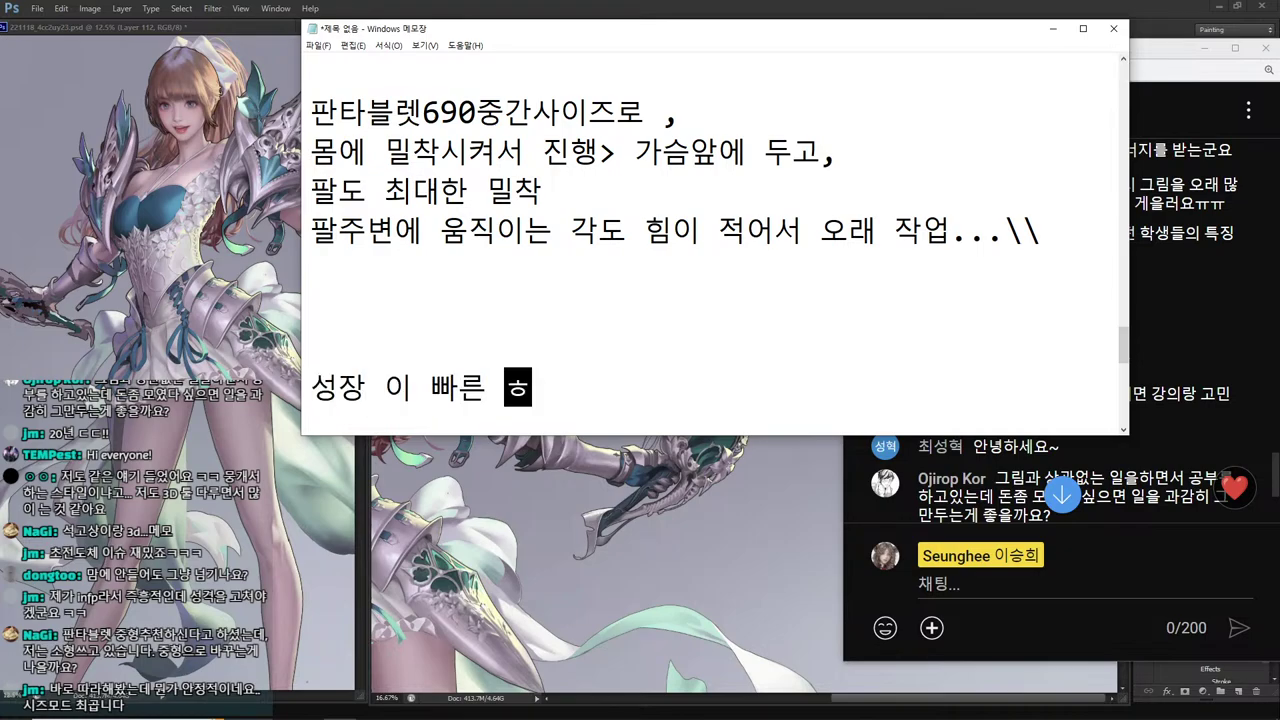
Start a dashed point under the heading with "목표가 확고하고, 분명하고,".
key(Return)
key(Return)
key(BackSpace)
text(-)
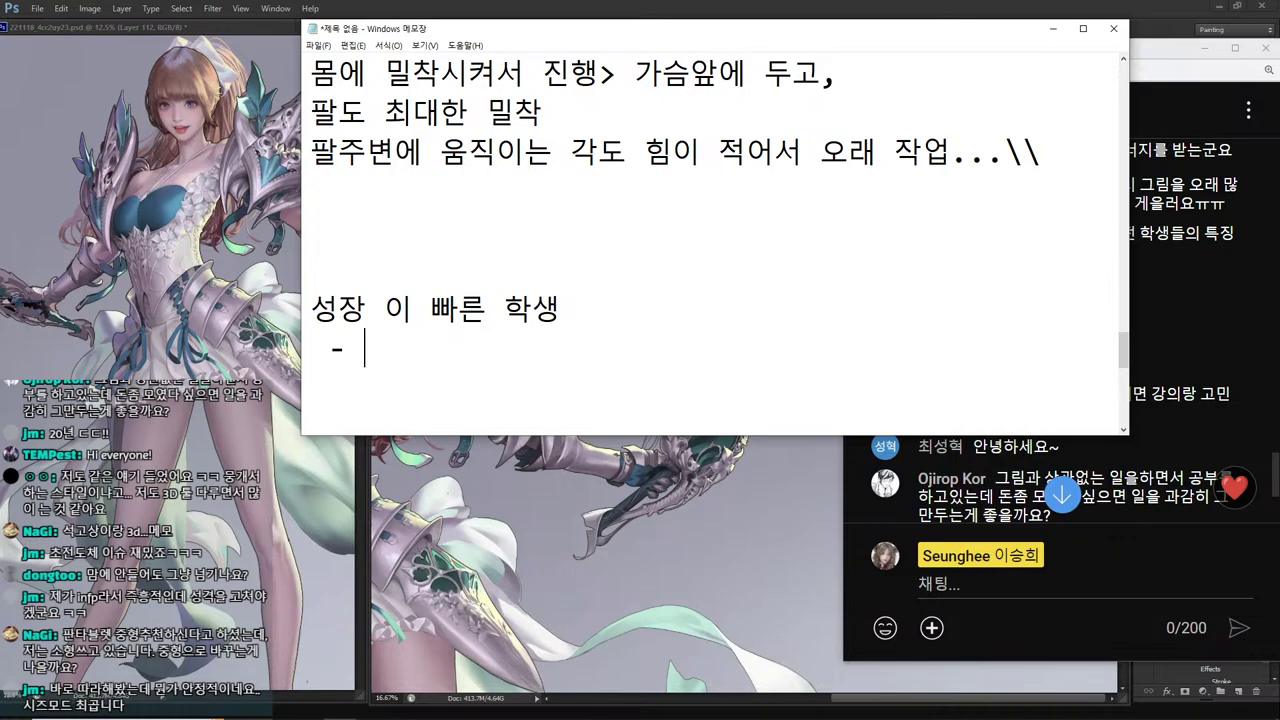
text(ㅇ)
key(BackSpace)
text(목표가 )
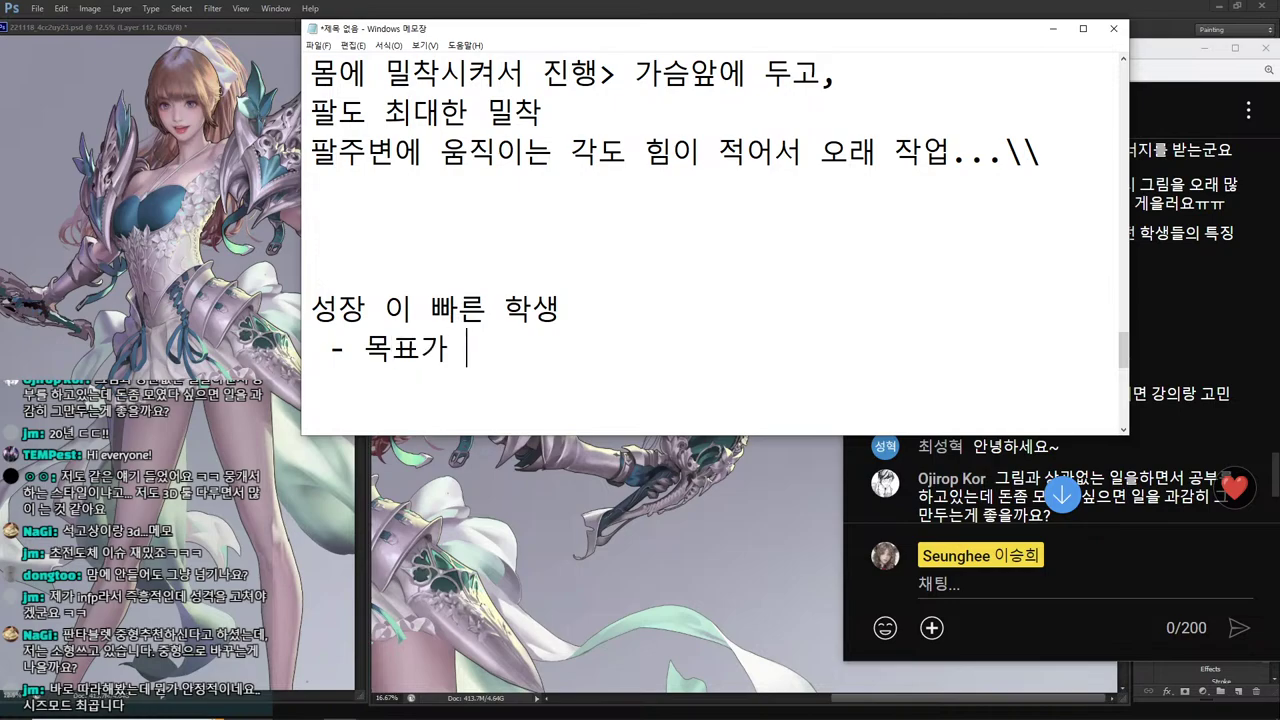
text(확ㄱ고하고, )
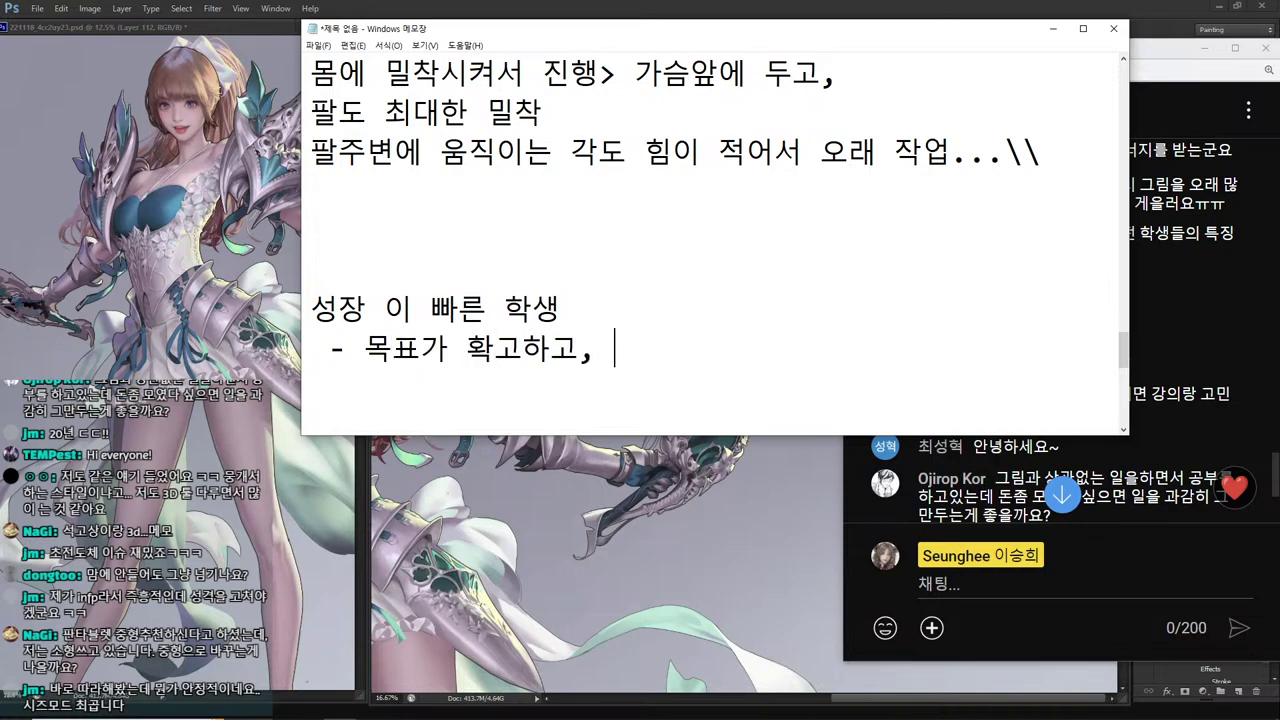
text(분명하고, )
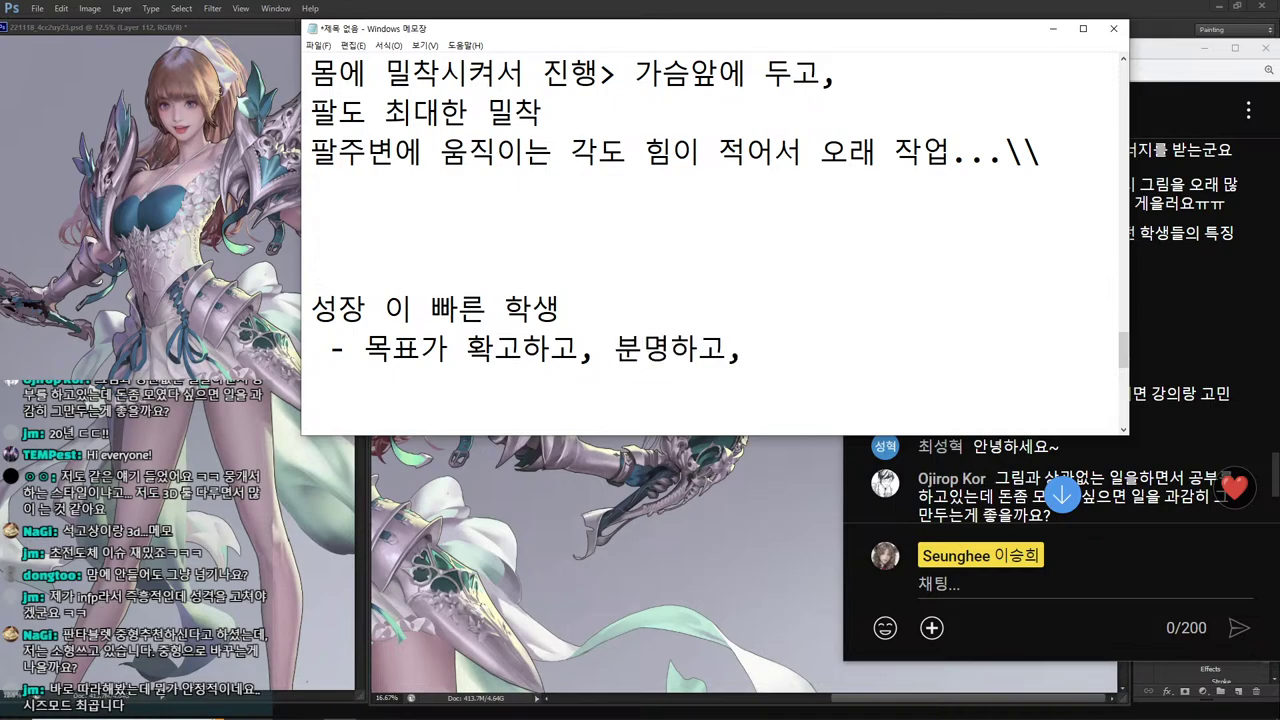
Complete the point about goals with "뭘 얻어야겠다. 뚜렷".
text(뭘 얻어약)
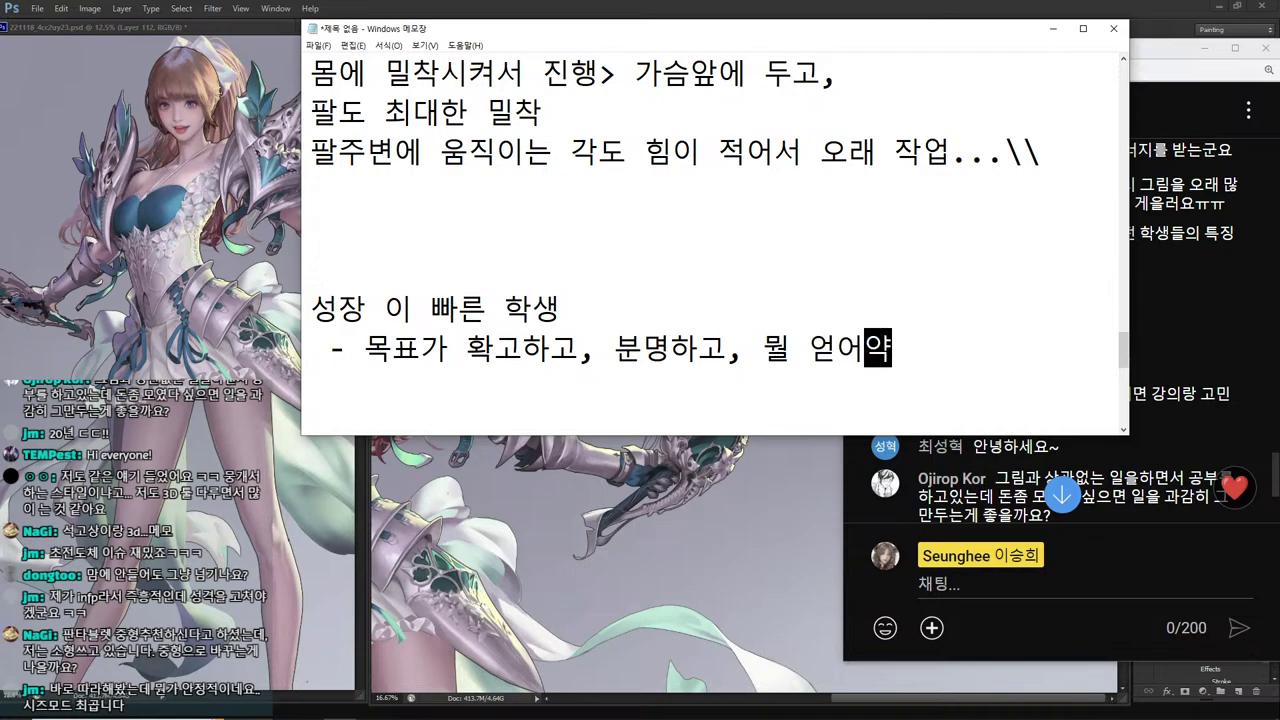
key(BackSpace)
text(겠다.ㅏ )
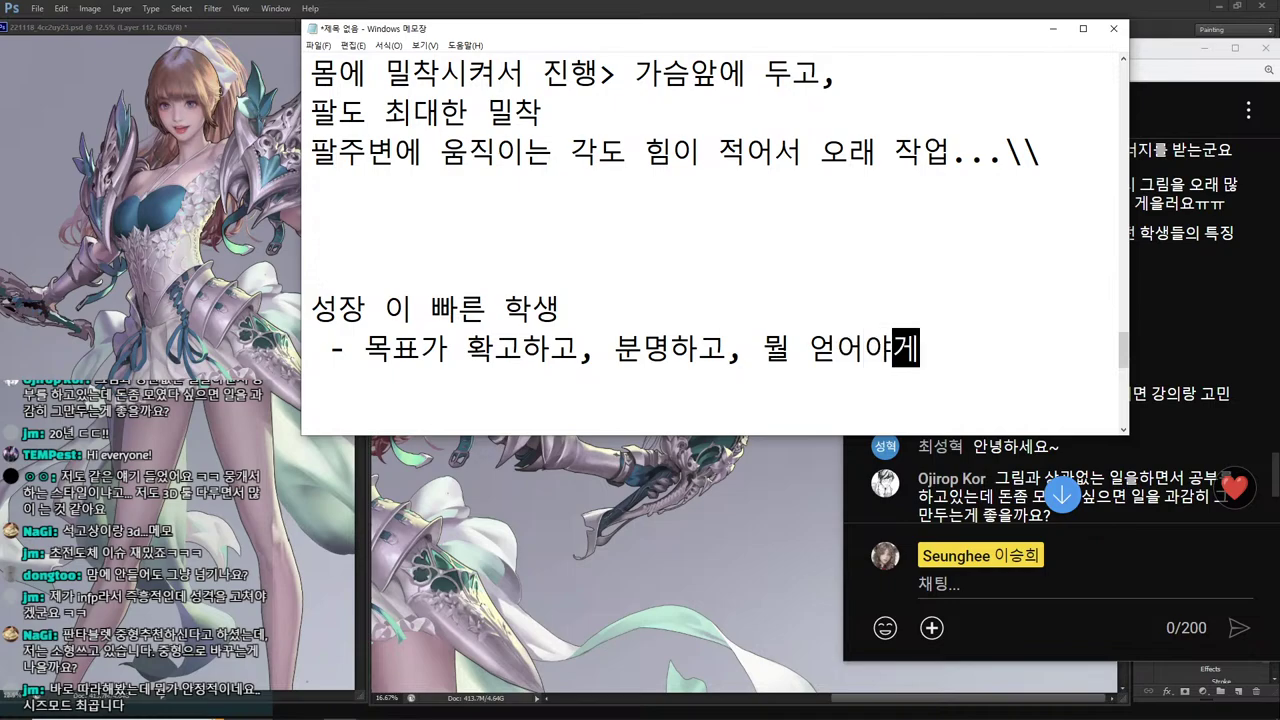
text(ㄸ)
key(BackSpace)
key(BackSpace)
key(BackSpace)
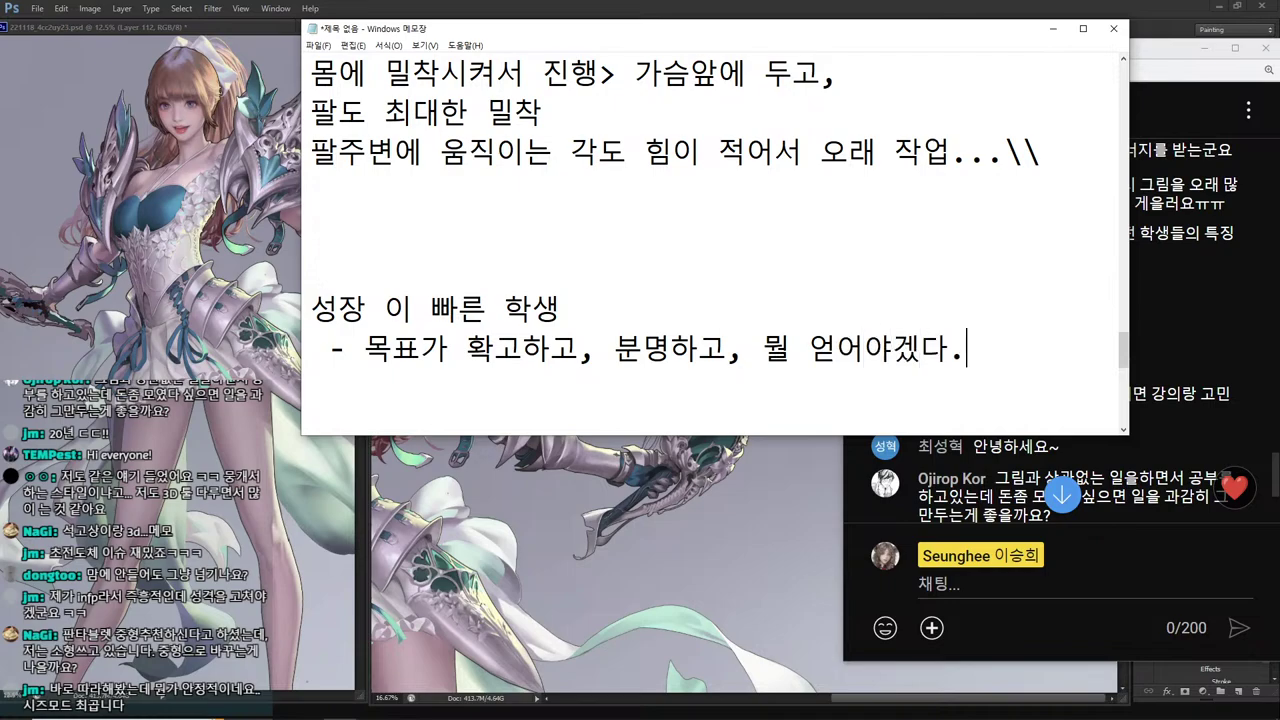
text(ㄸㅜ렷)
Add a second dashed point reading "화풍, 포폴, 장르 분명".
key(Return)
text(- 화풍)
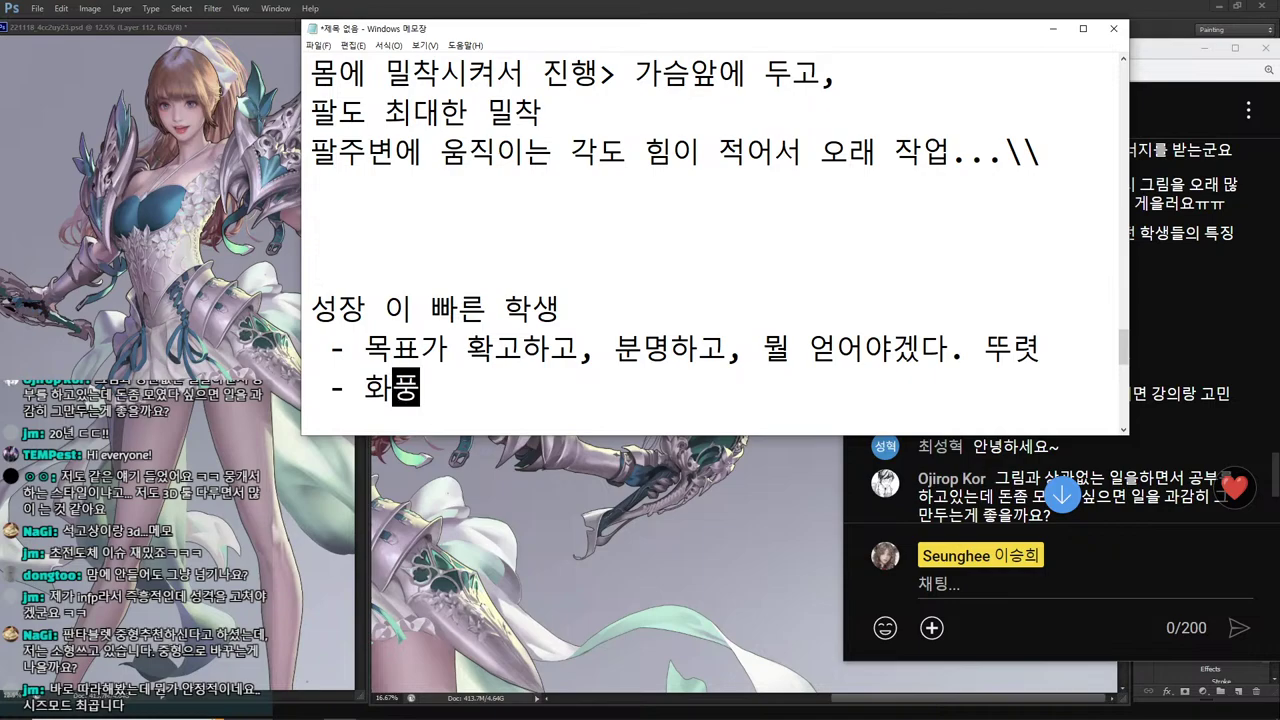
text(, ㅍㅗ폴, 장르 )
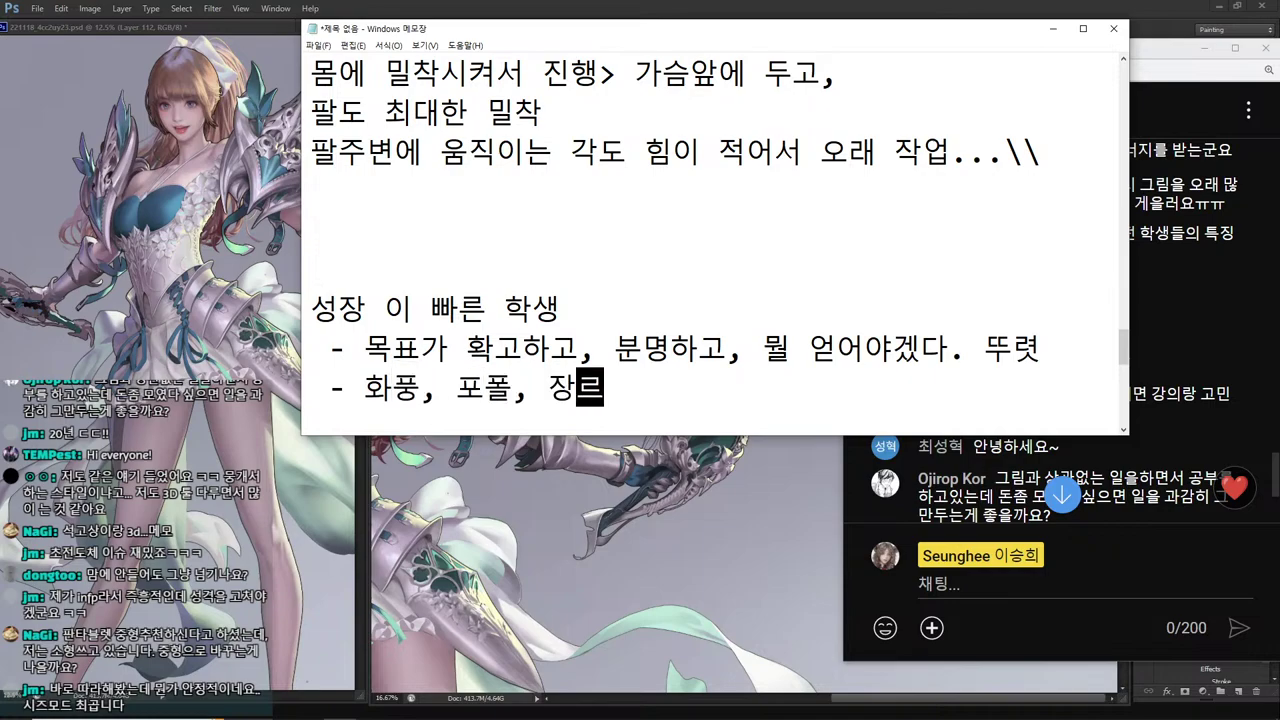
text(분명)
key(Return)
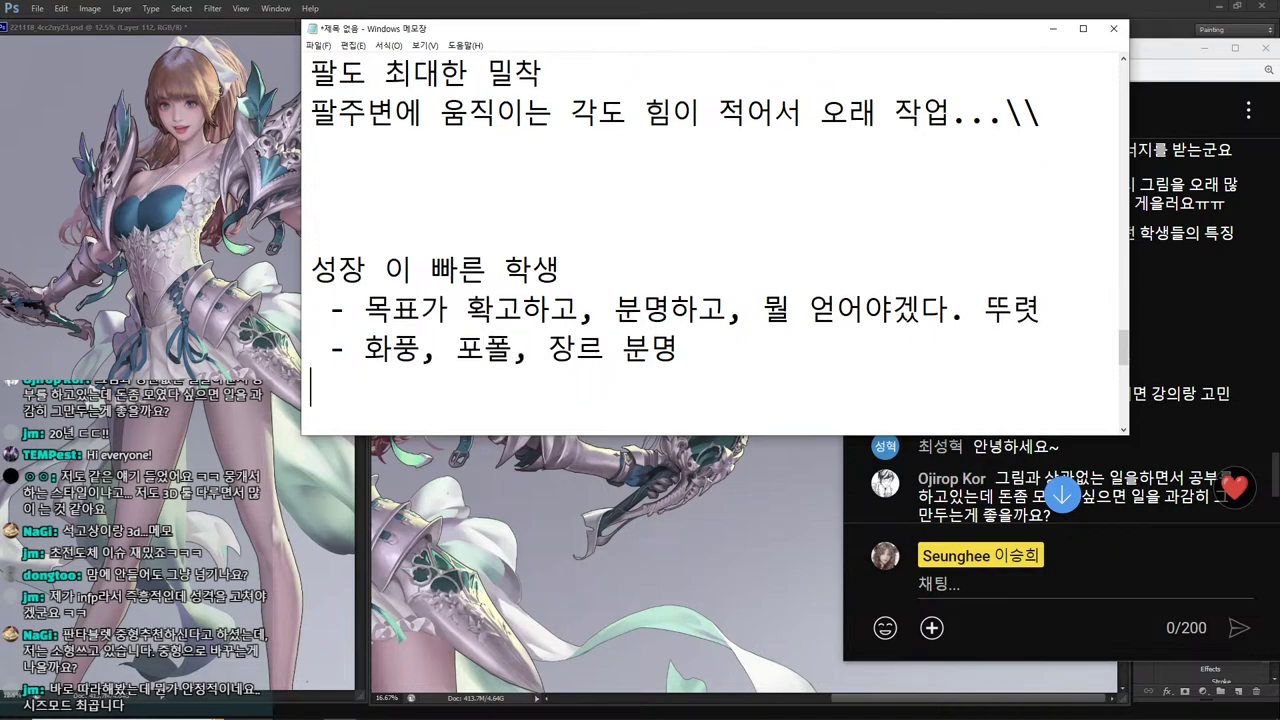
Add a third dashed point reading "크로키 기본 잡혀있는 상태 +++++" and start a new line.
text(-)
text(크로키 ㄷ)
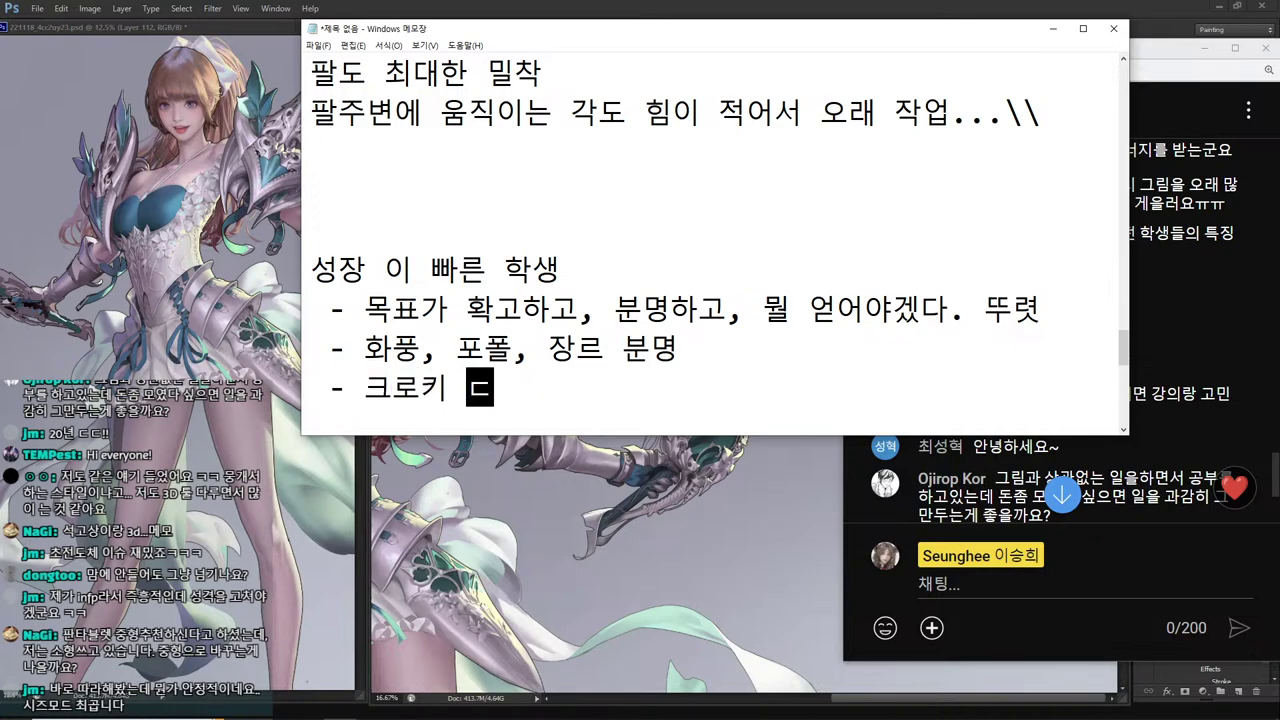
key(BackSpace)
text(기본 잡ㅎ)
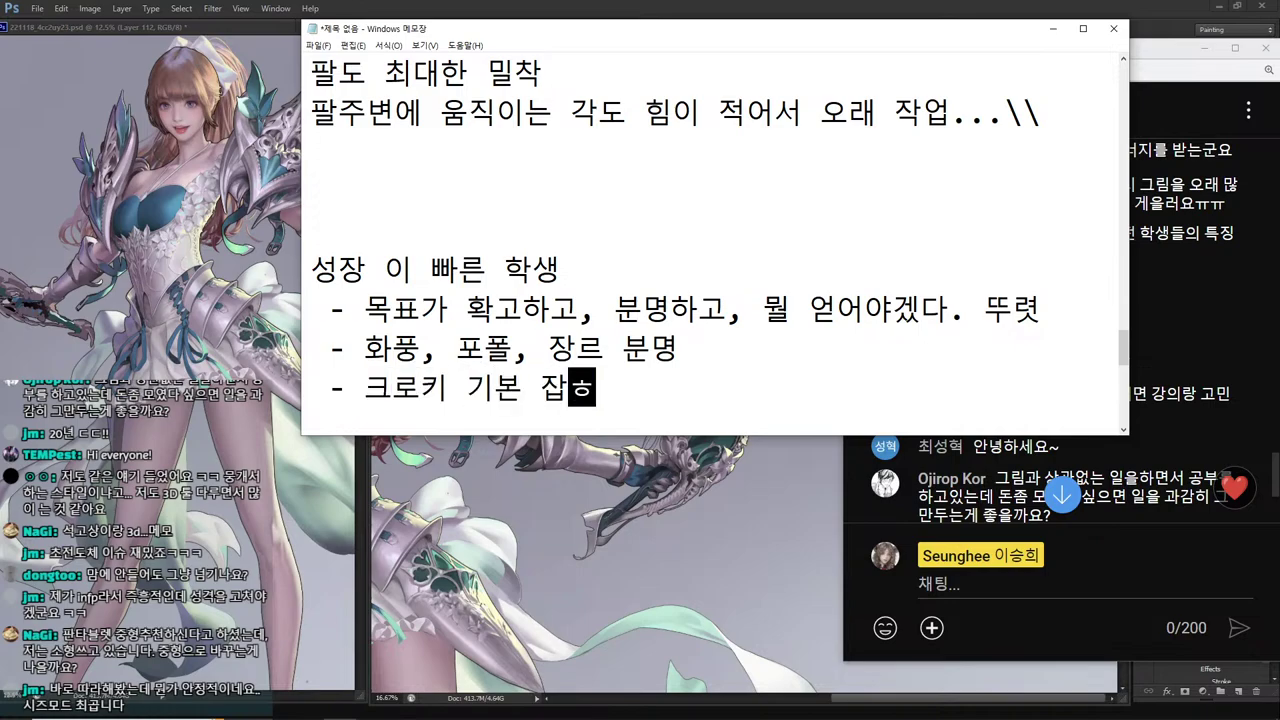
text(ㅕ있는 상태 )
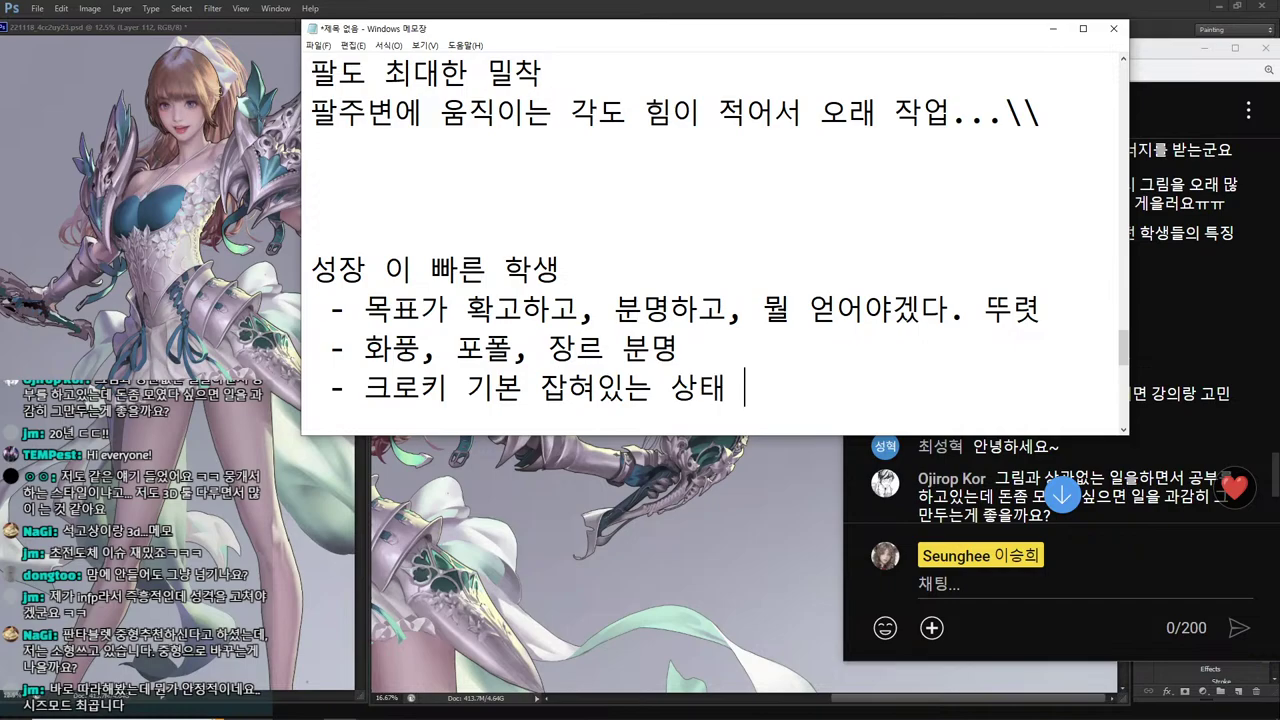
text(+++++)
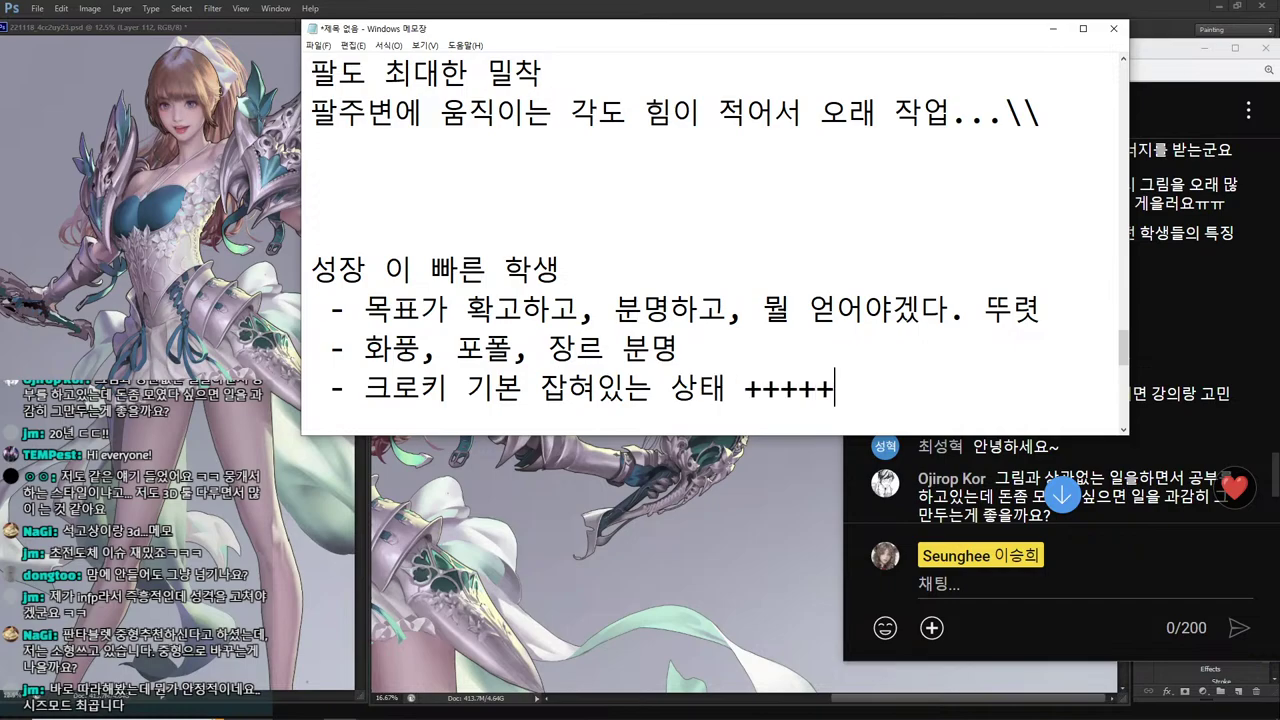
key(Return)
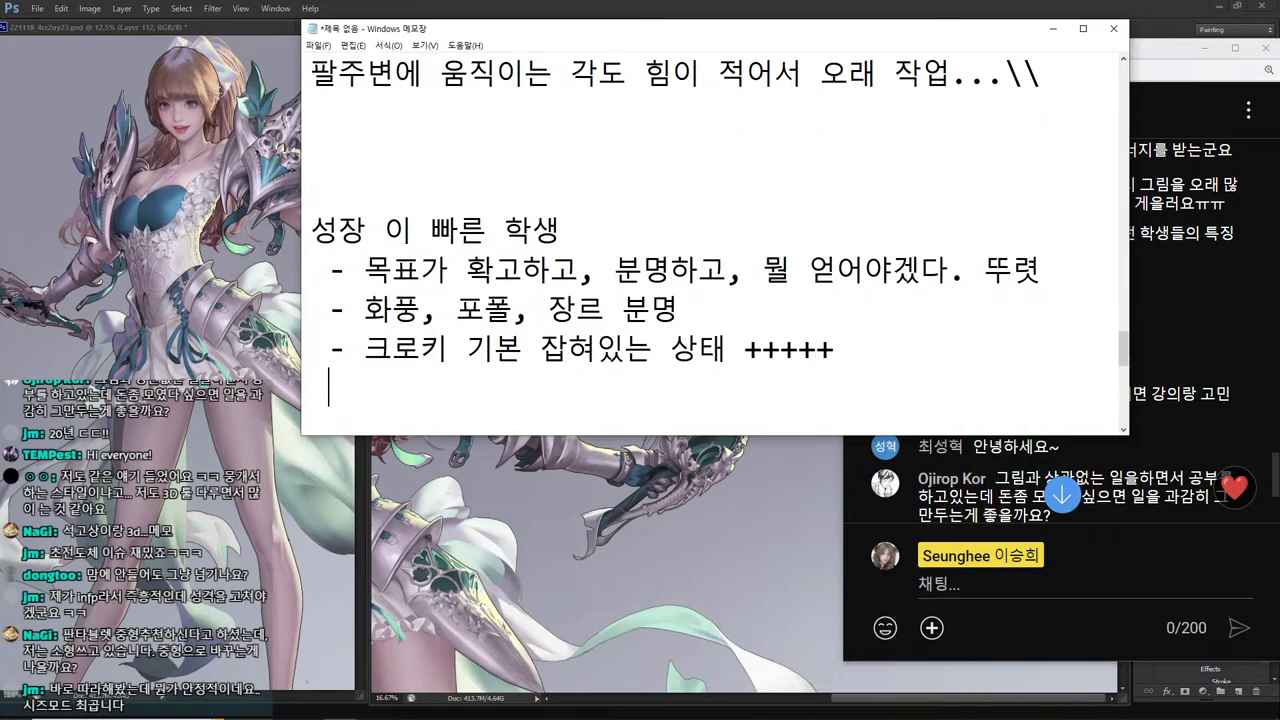
Add a dashed point reading "크로키 인체라인 선쓰는거 보면 보임..." and start a new line.
text(>>)
key(BackSpace)
key(BackSpace)
key(BackSpace)
text(- 크로키)
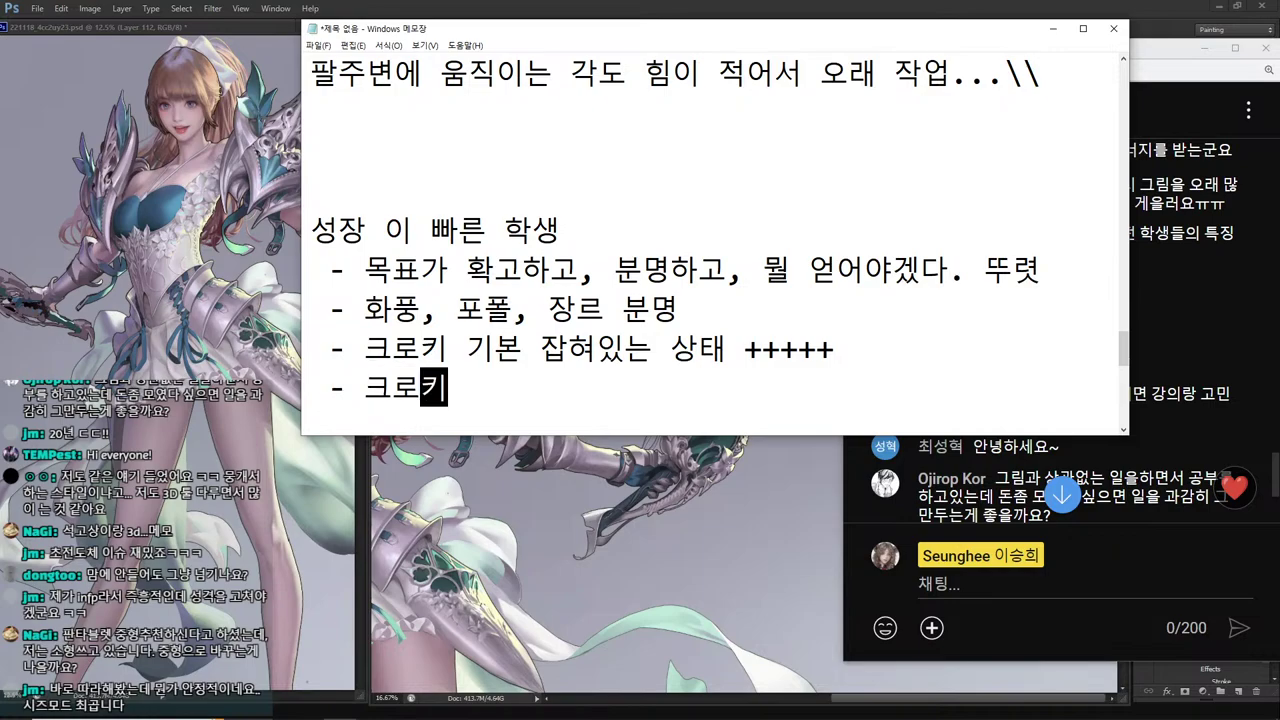
text( 인체라인 )
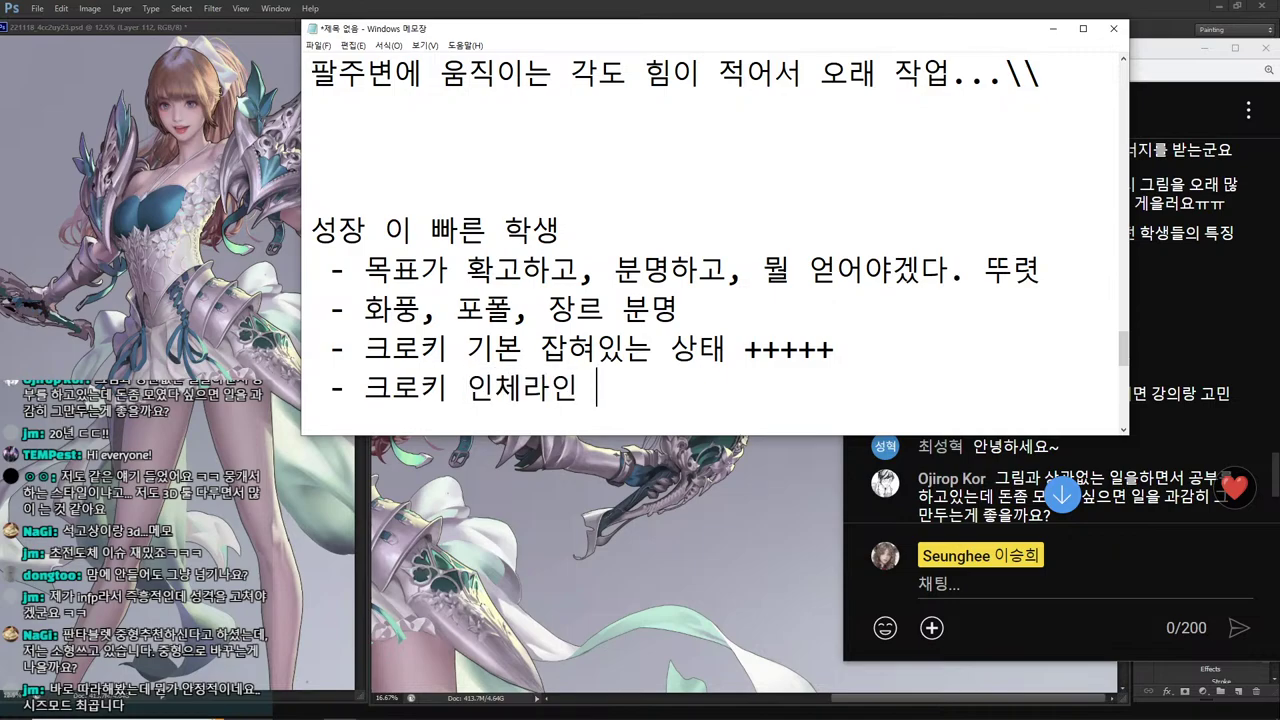
text(선쓰는거 )
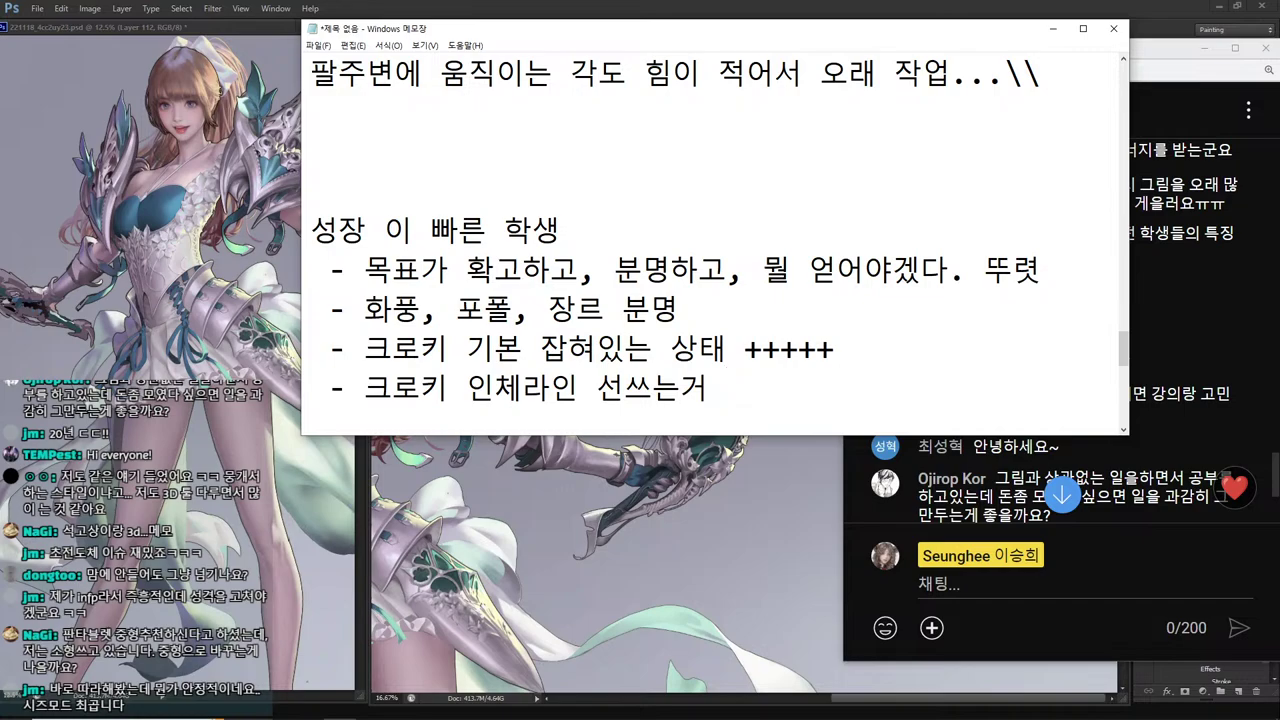
text(보면)
text(보임...)
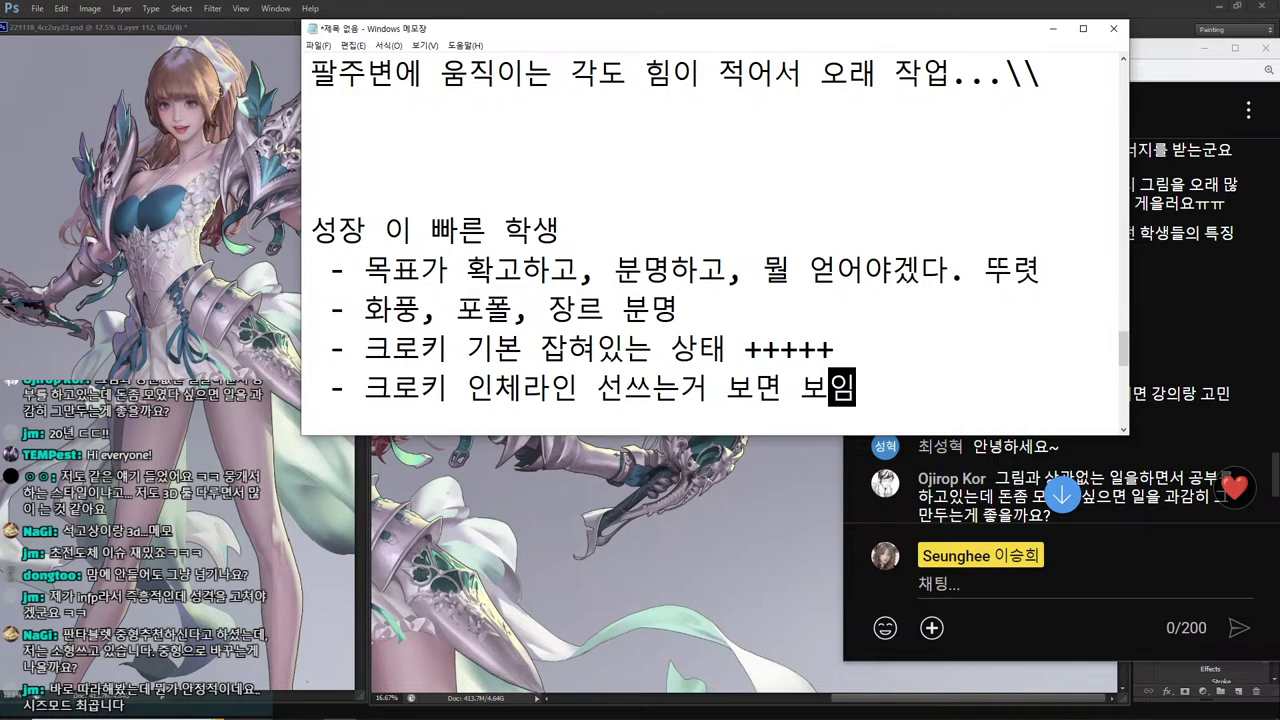
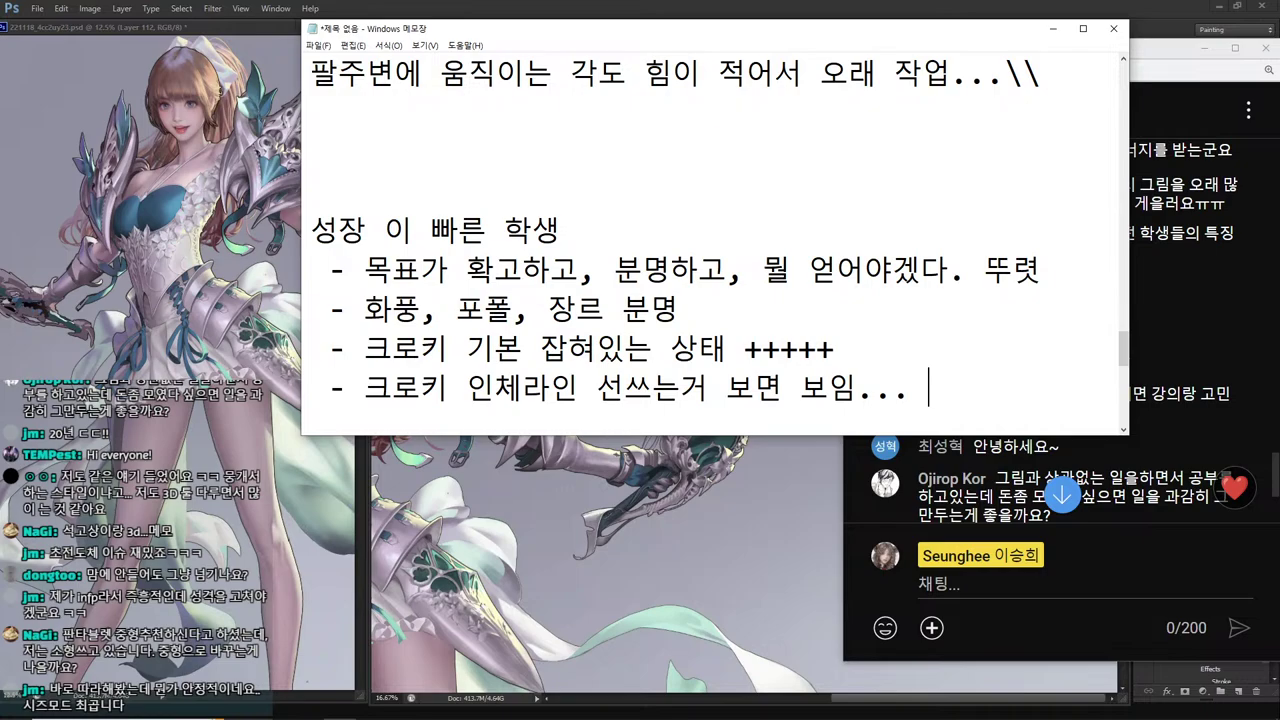
key(Return)
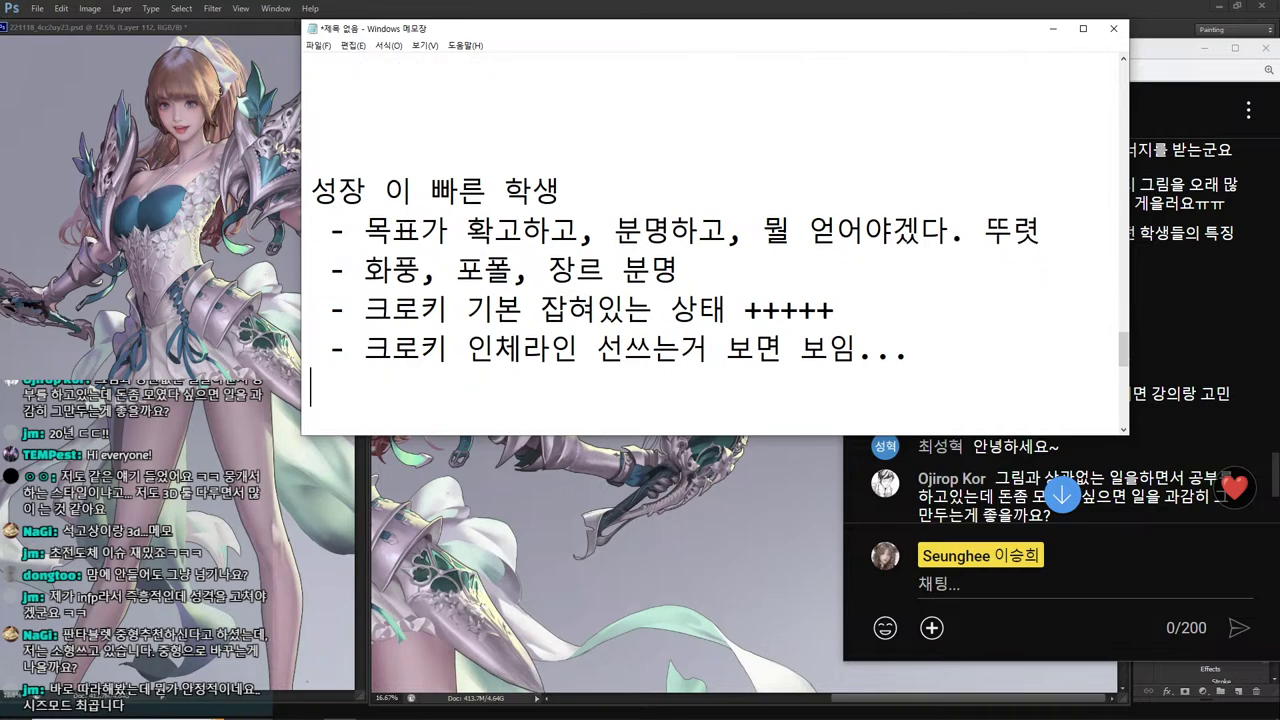
Add a dashed point reading "관찰해서 그릴 때 뭔가 그려져, 그걸 어떻게퀄업할지 잘모름...".
text(- 관찰해서 그릴)
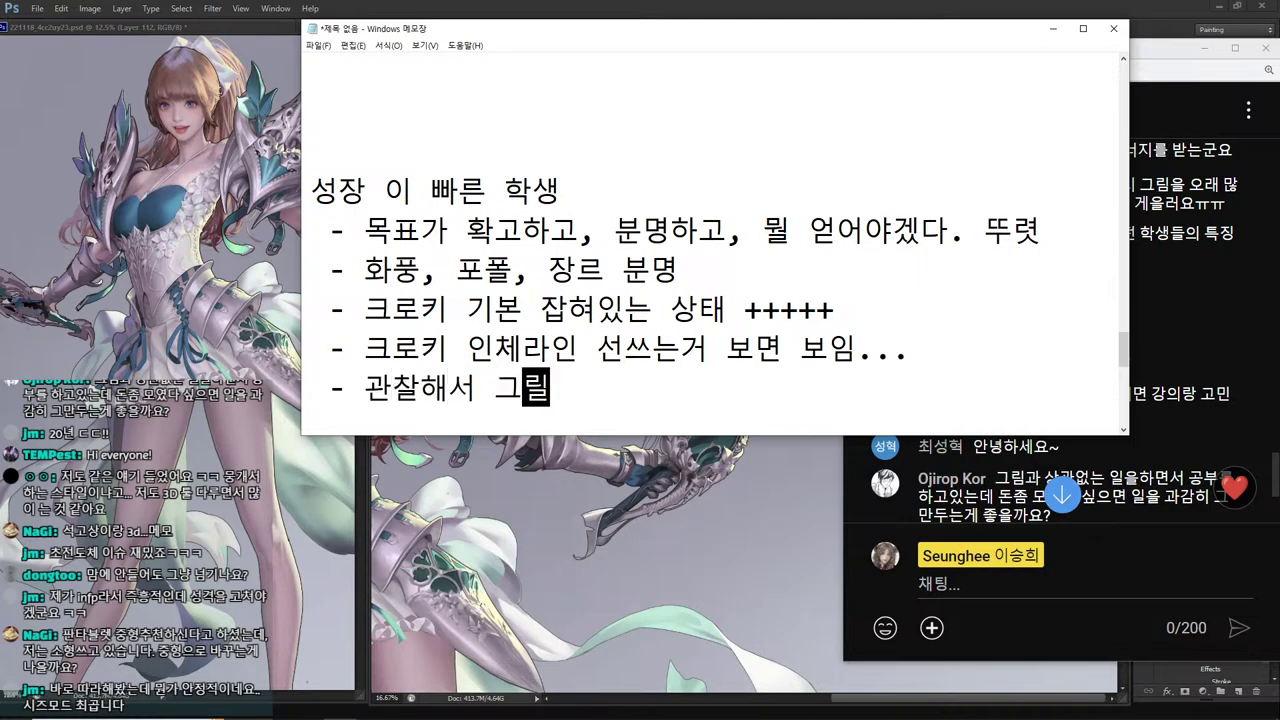
text( 때 뭔가 ㄱ)
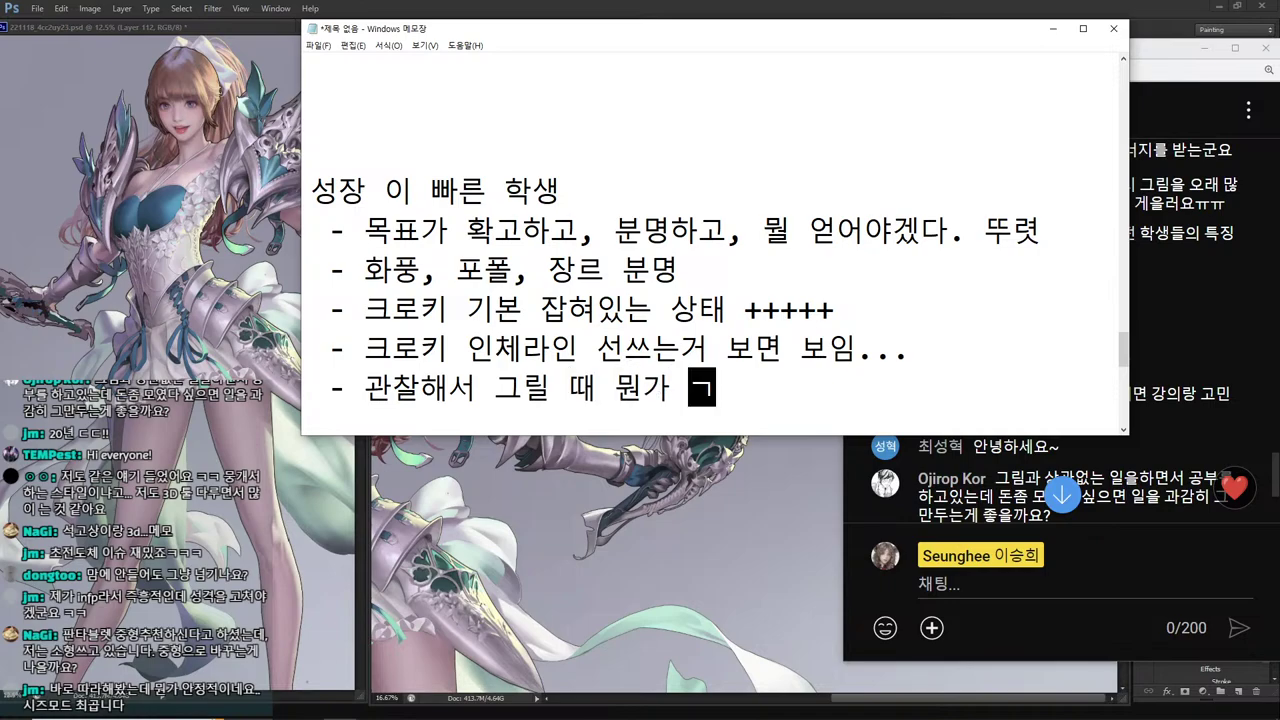
text(려져, 그거)
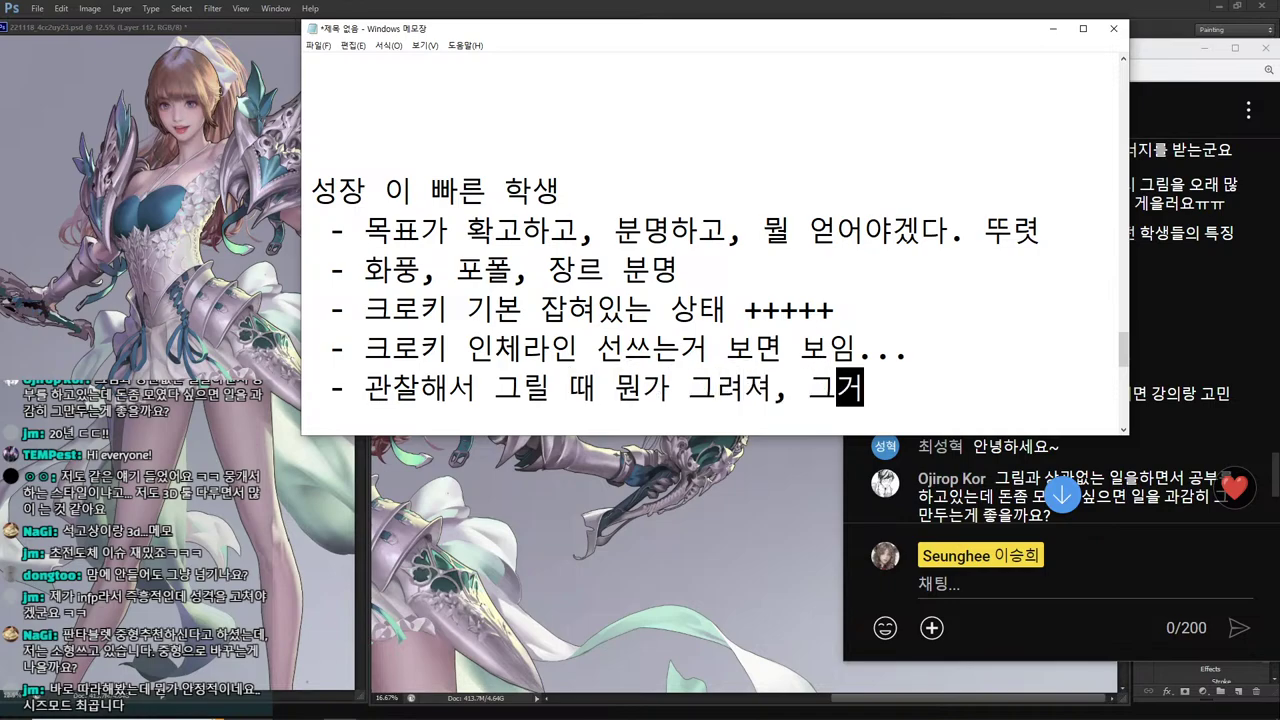
text(ㄹ 어)
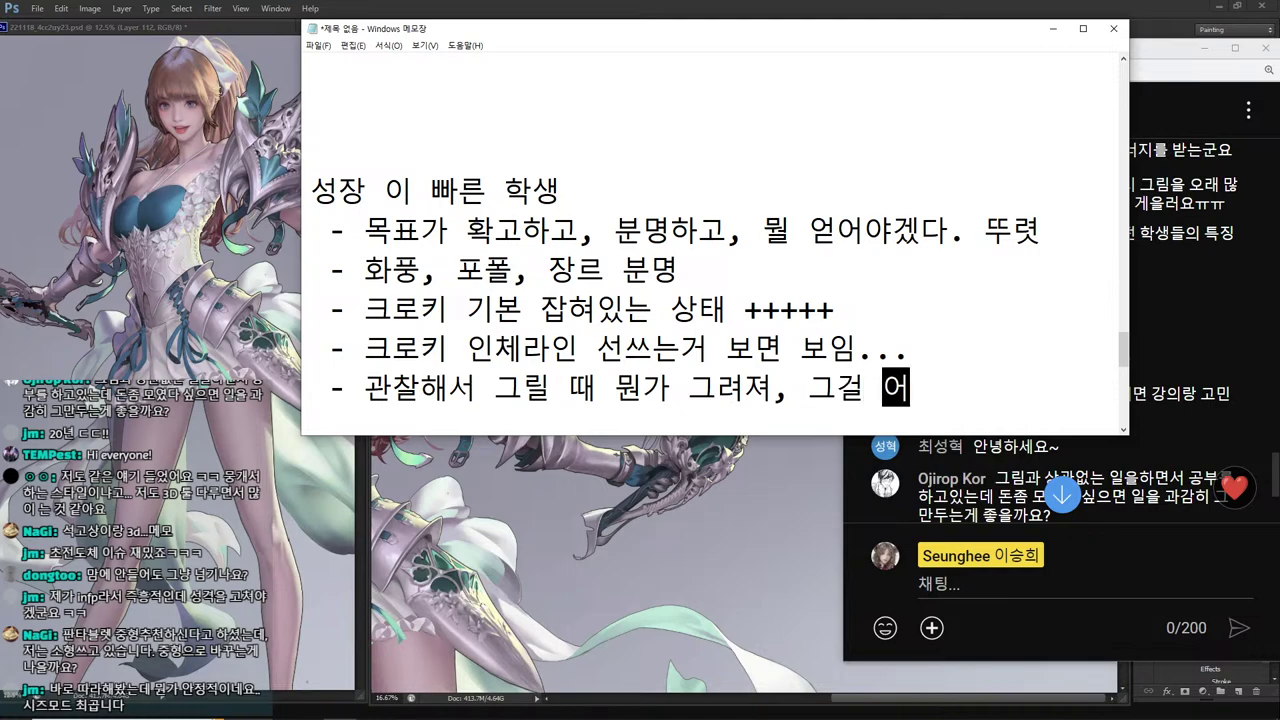
text(떻게)
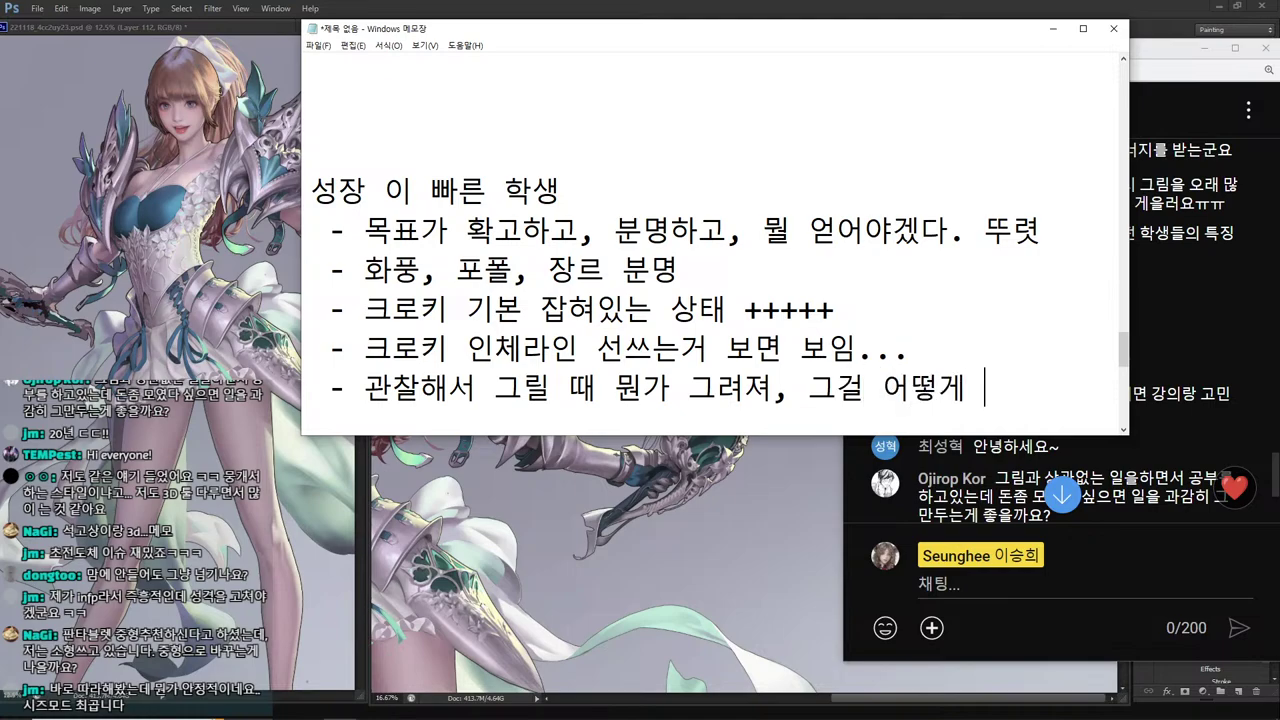
key(BackSpace)
text(퀄업할지 ㅈ)
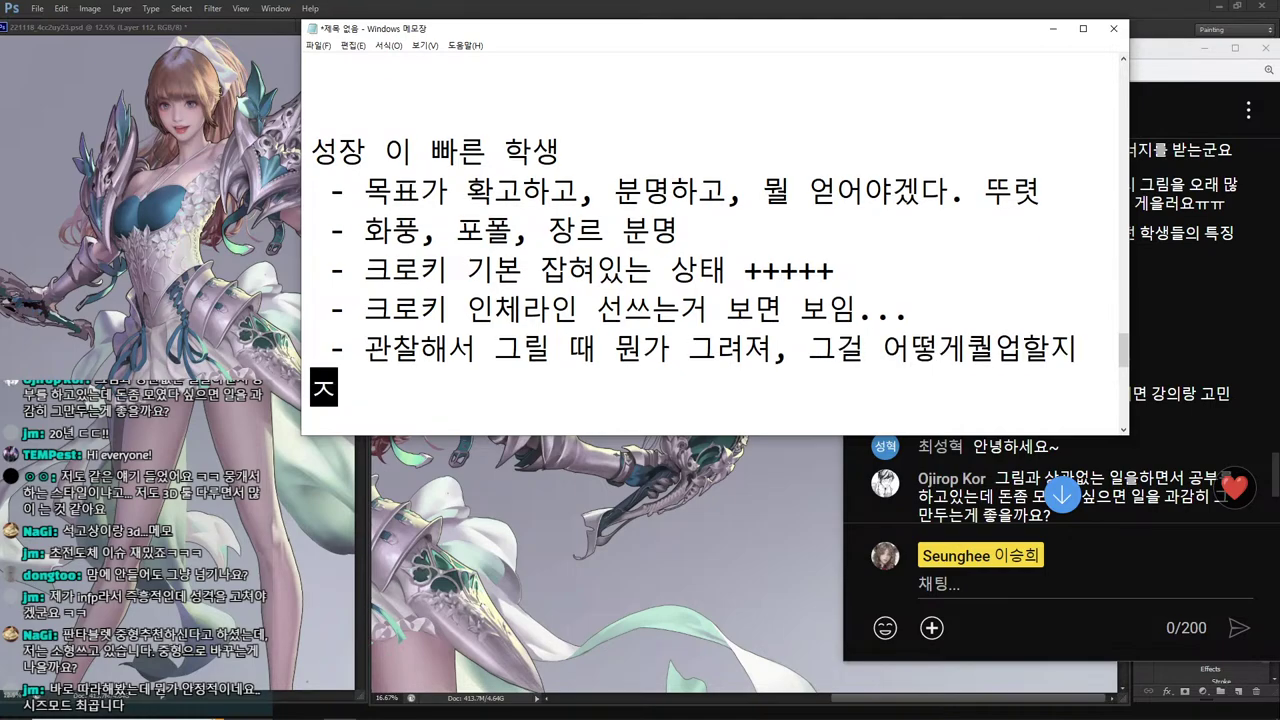
text(ㅏㄹ모ㄹ)
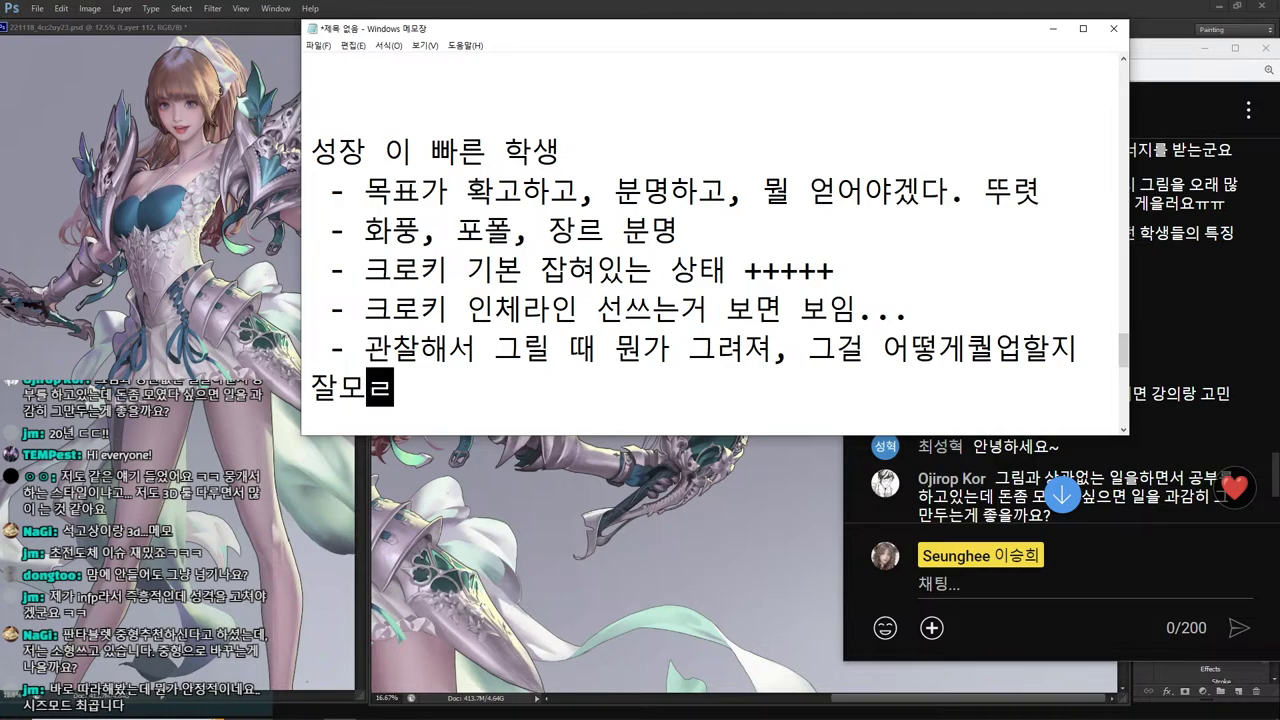
text(ㅡㅁ...)
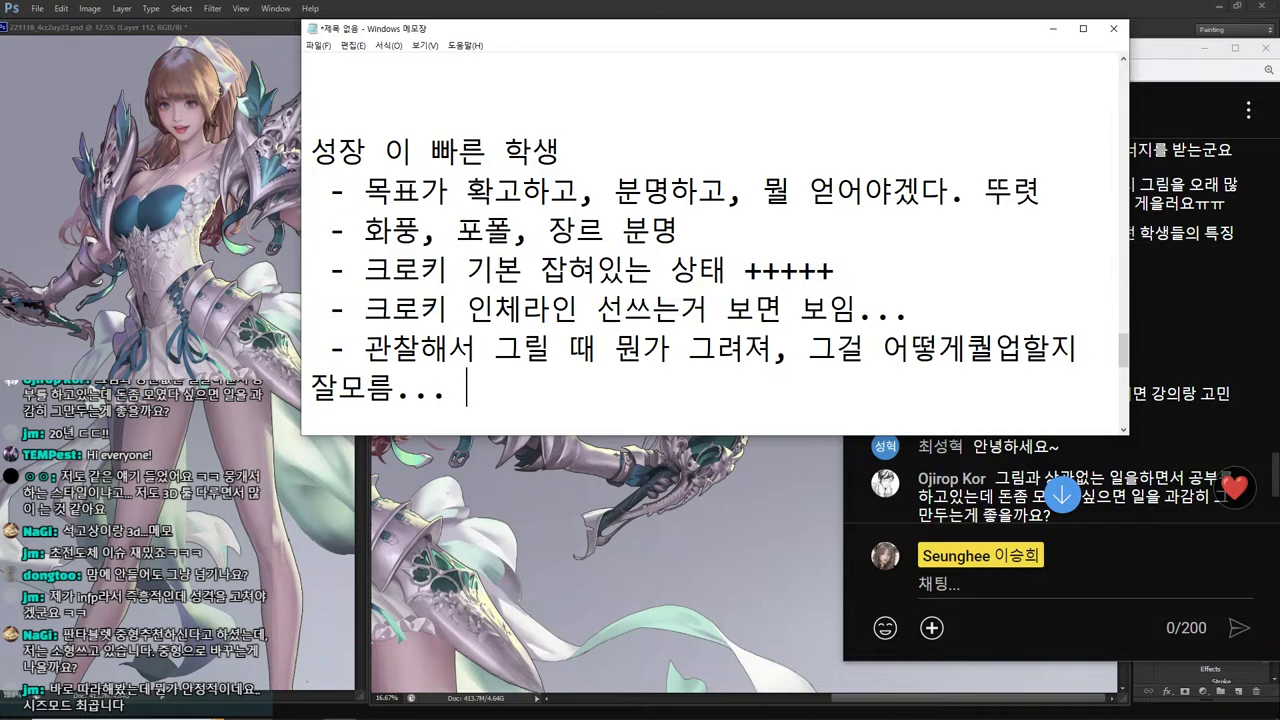
Continue the observation point with "패션 요소, 장르 이해도 뭐든 하나있어.".
text(패션 옷)
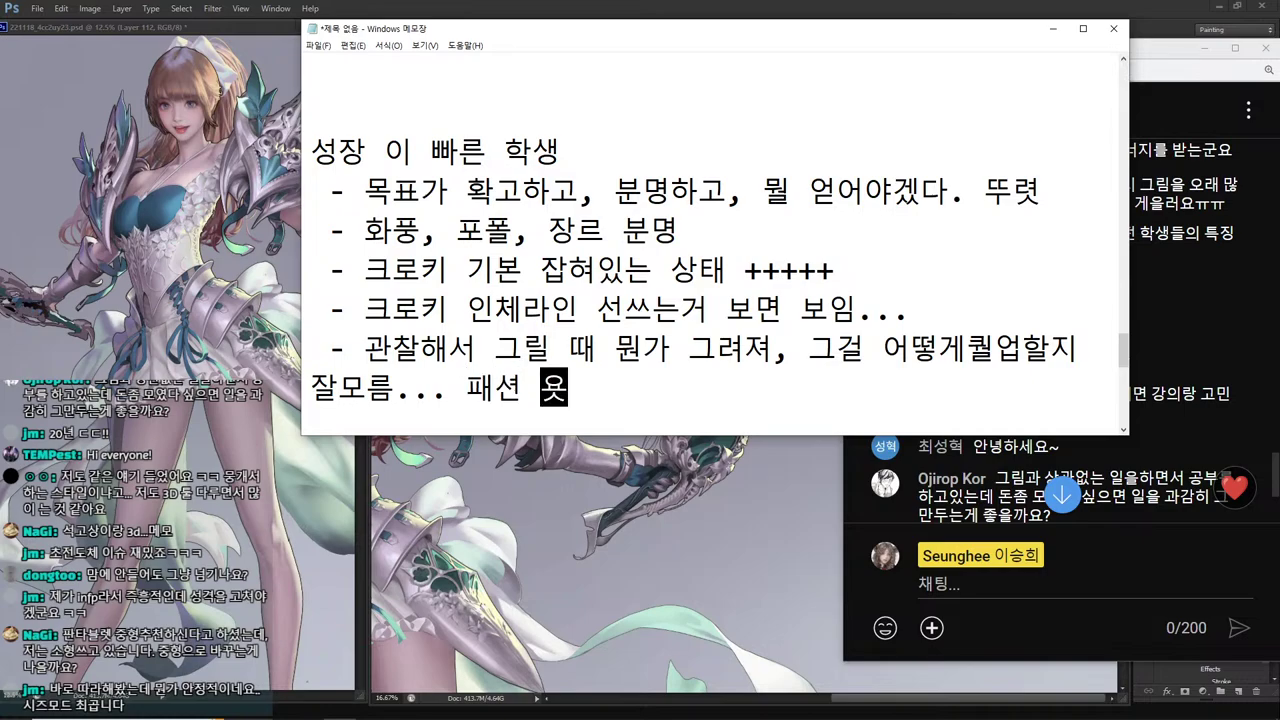
key(BackSpace)
text(요소,)
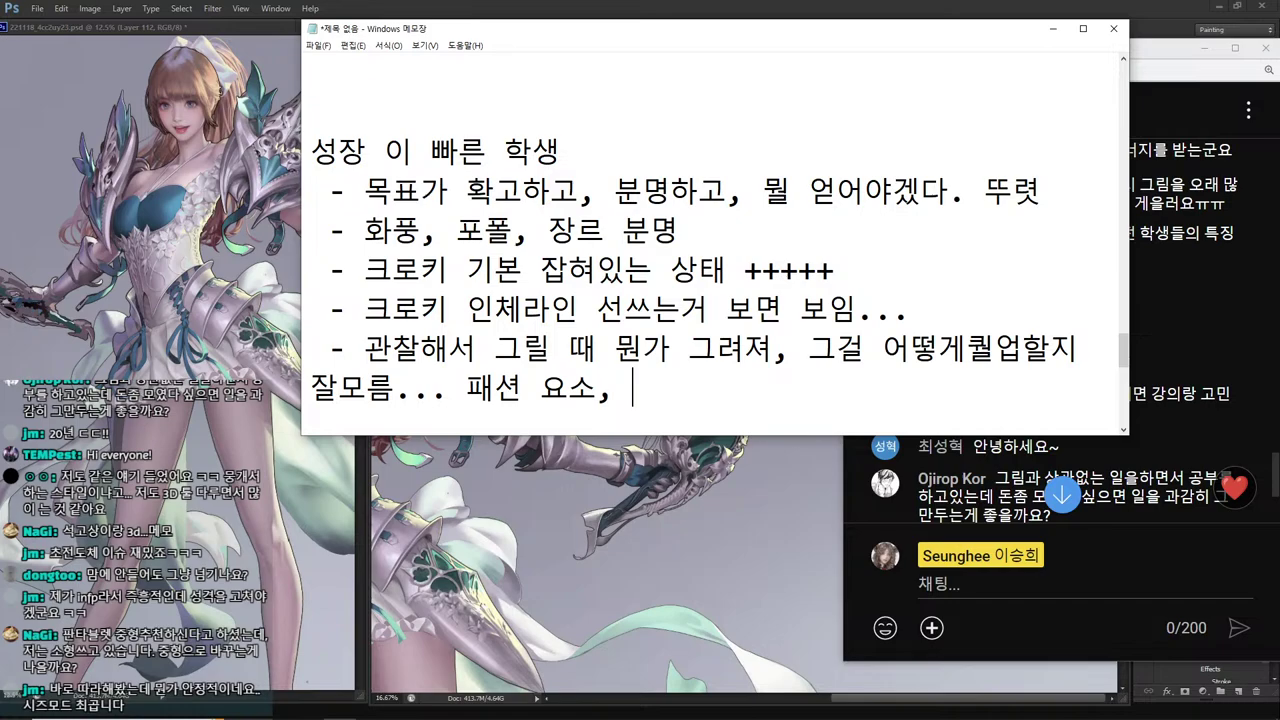
text(장르 이해도)
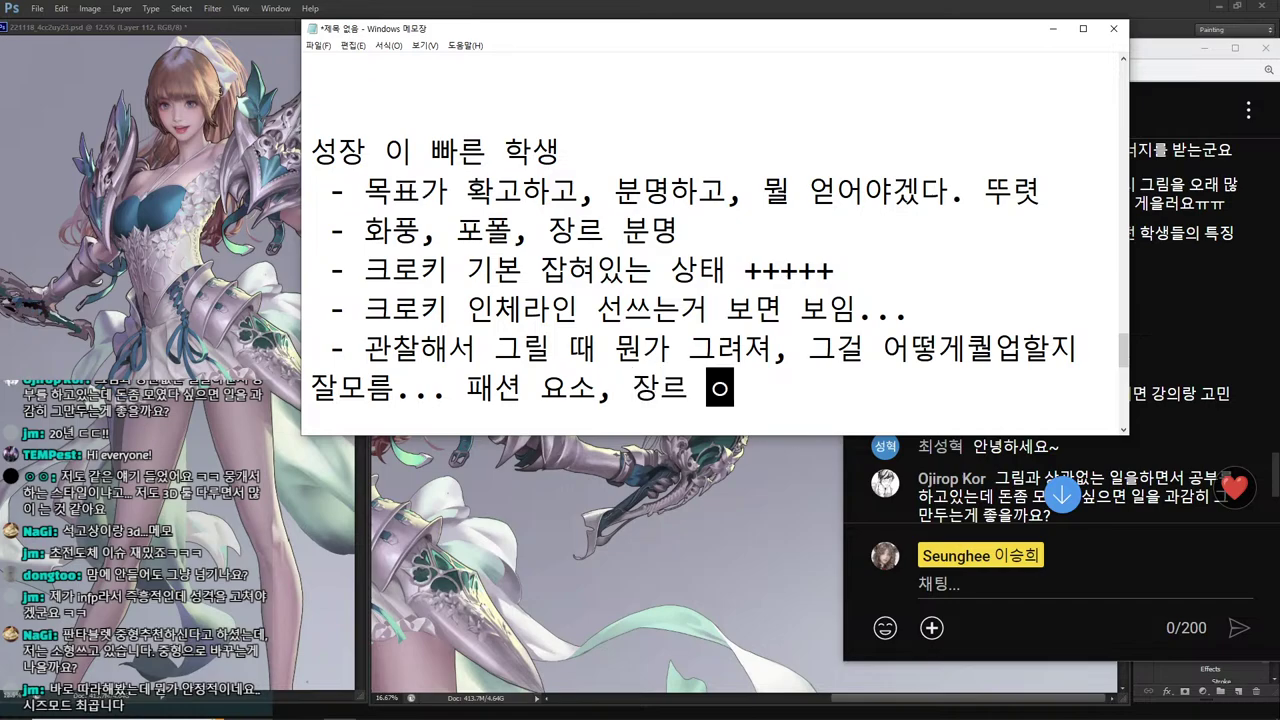
text( 뭐)
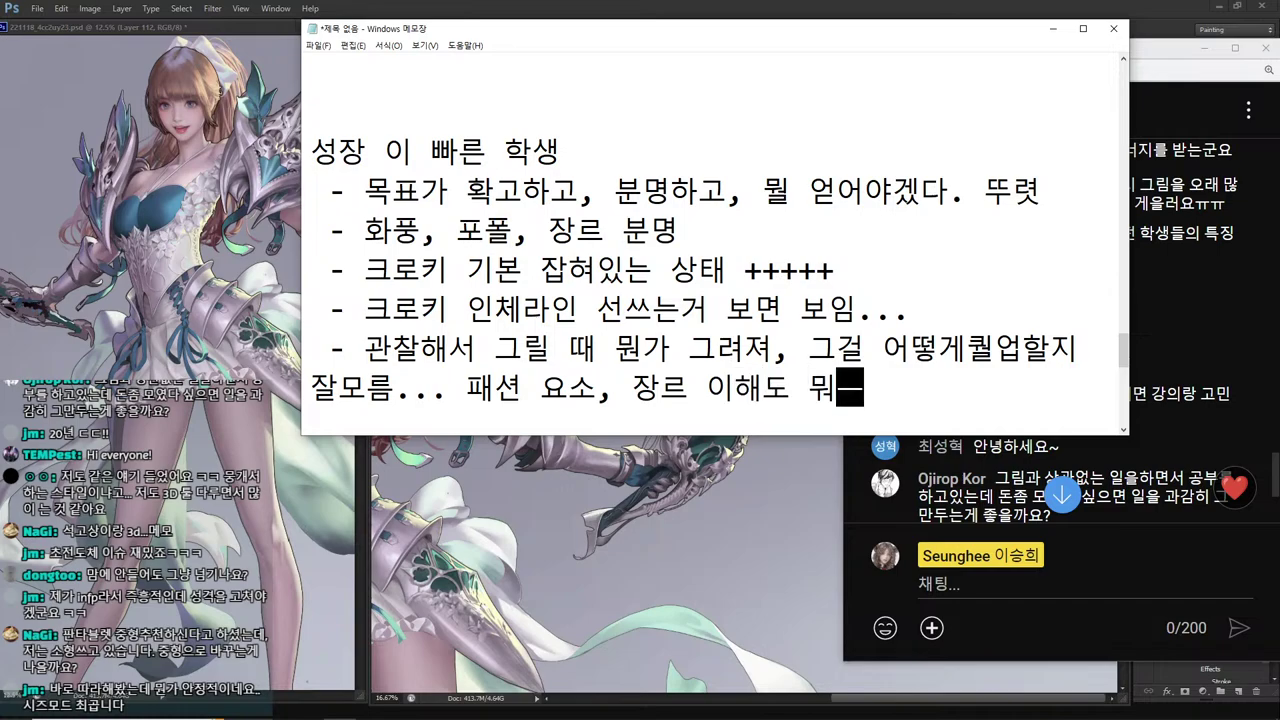
text(든 하나있어)
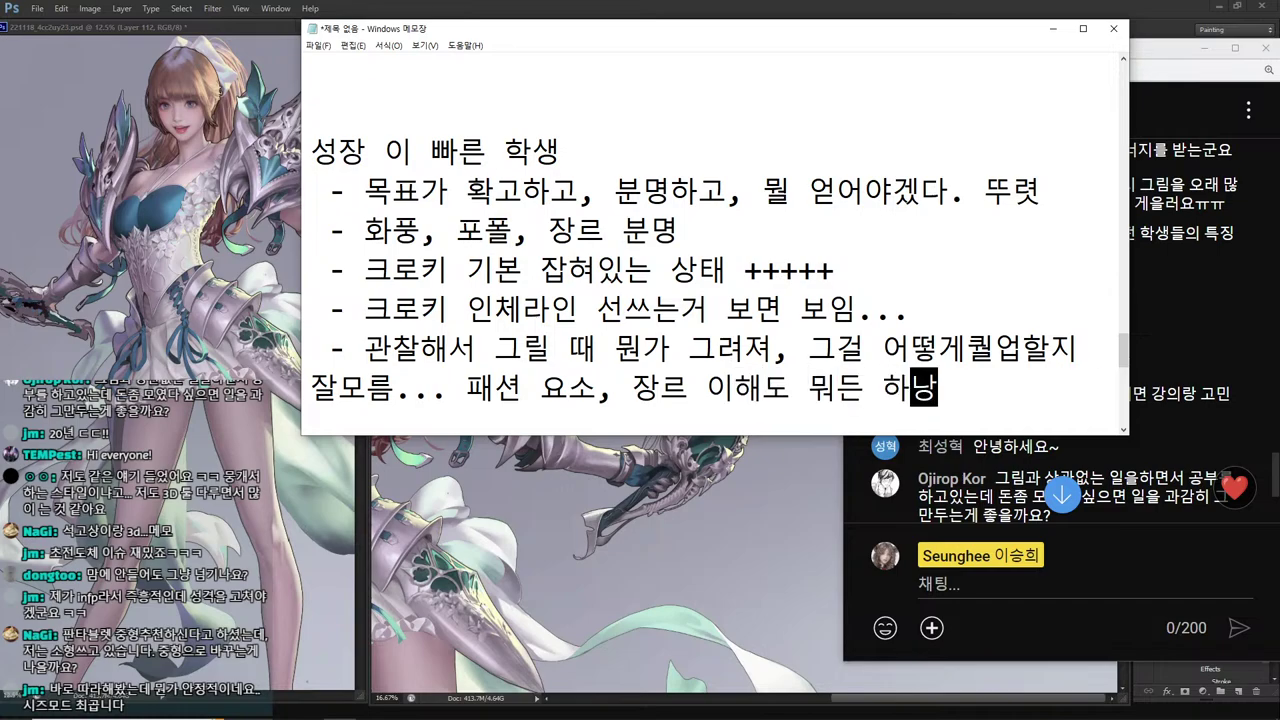
text(.)
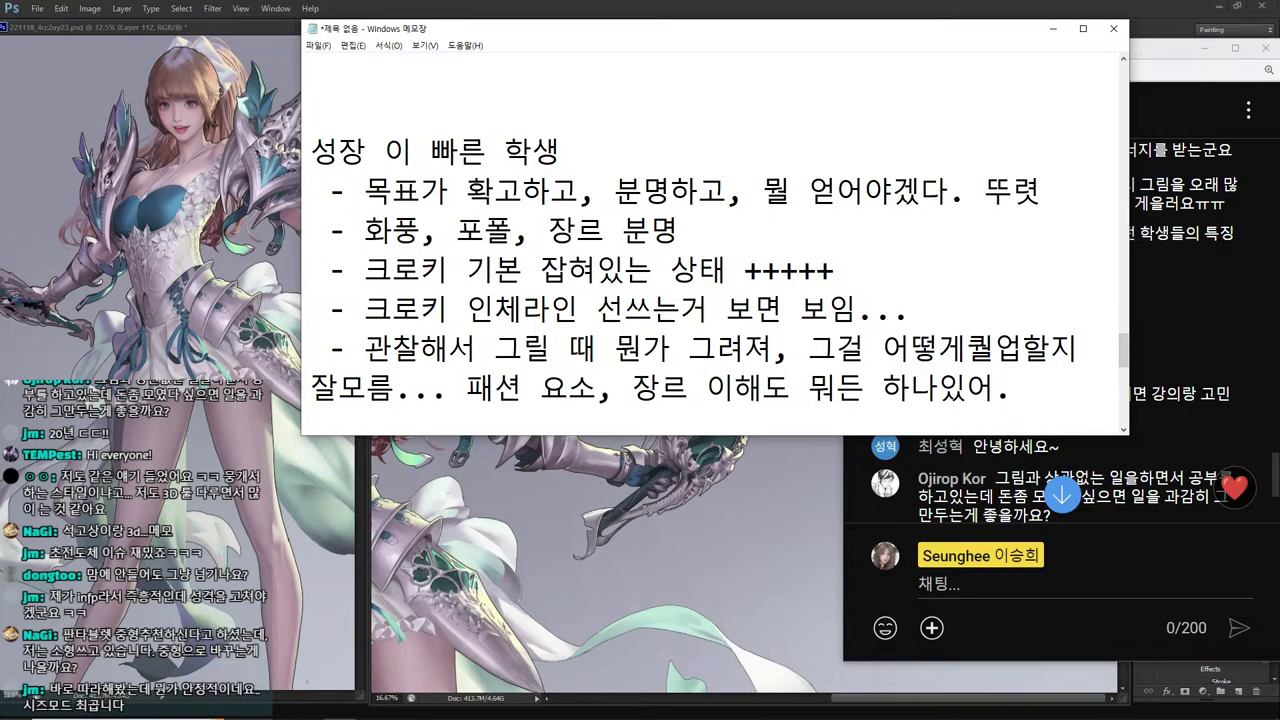
Add a new dashed point reading "머리속에 하는 분명히 있는....".
key(Return)
text(0)
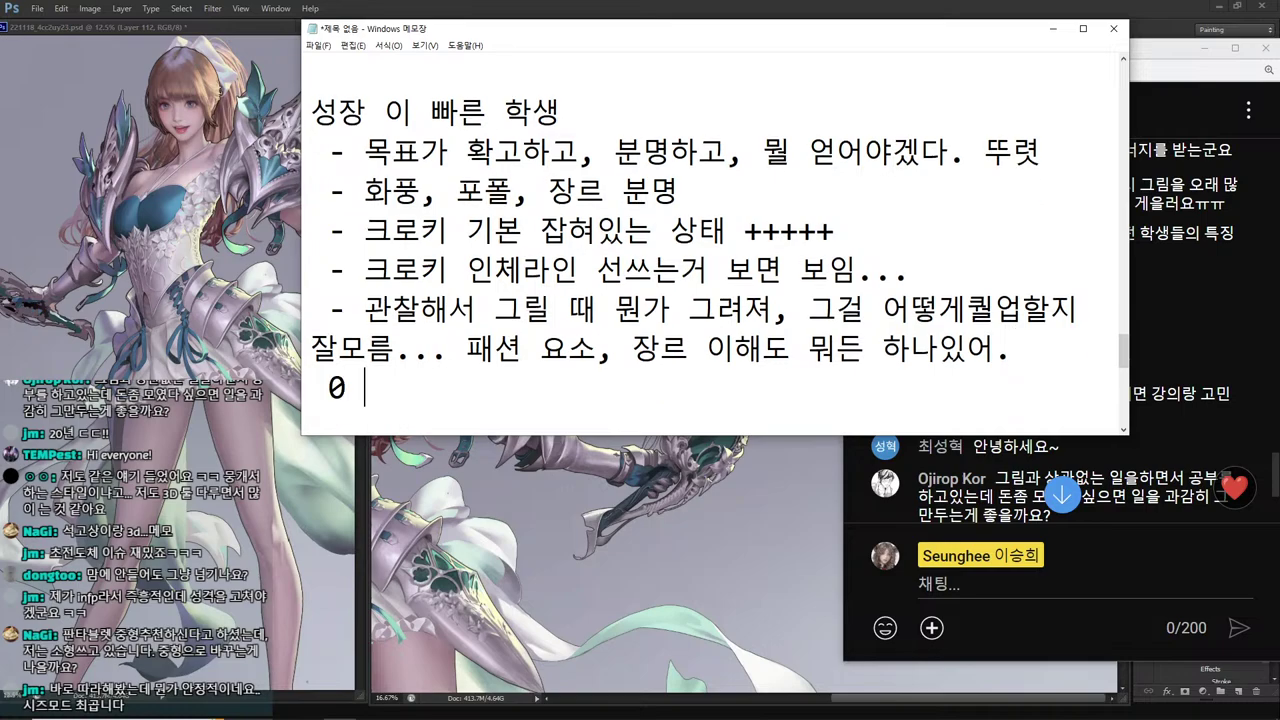
key(BackSpace)
text(- 머리속에)
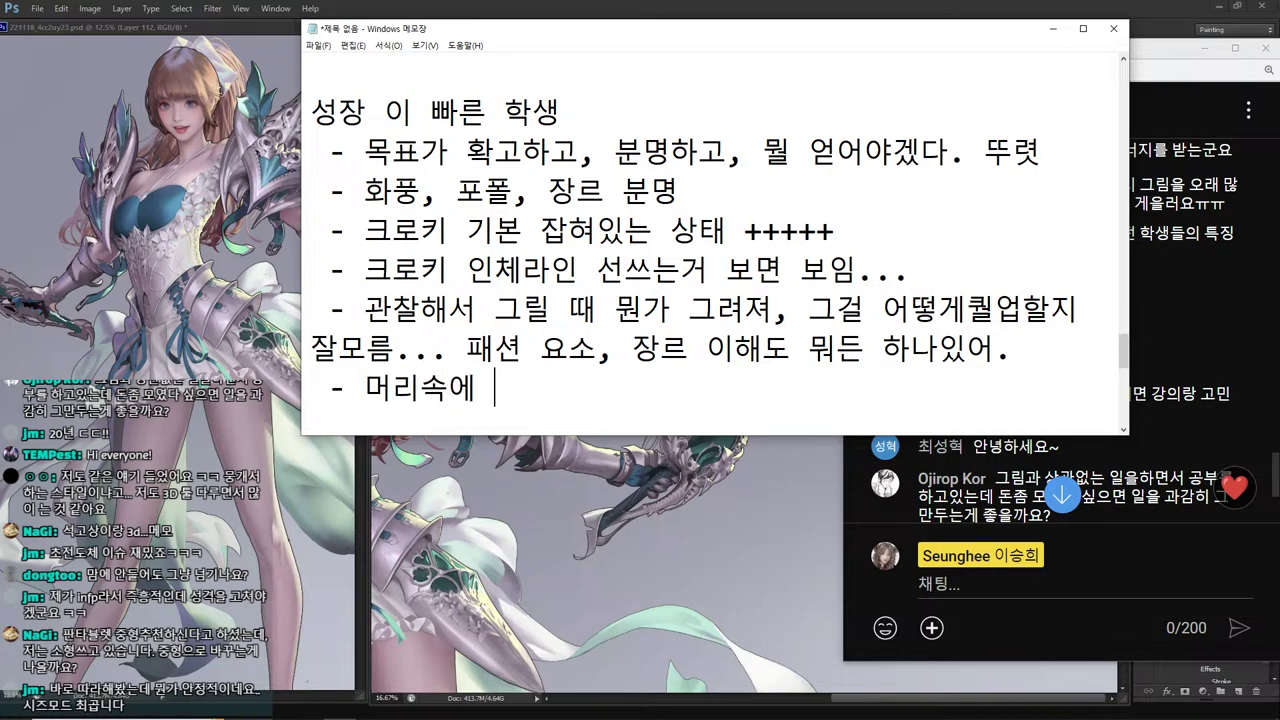
text( 하는 ㅇ)
key(BackSpace)
key(BackSpace)
text(분명히 이ㅆ는....)
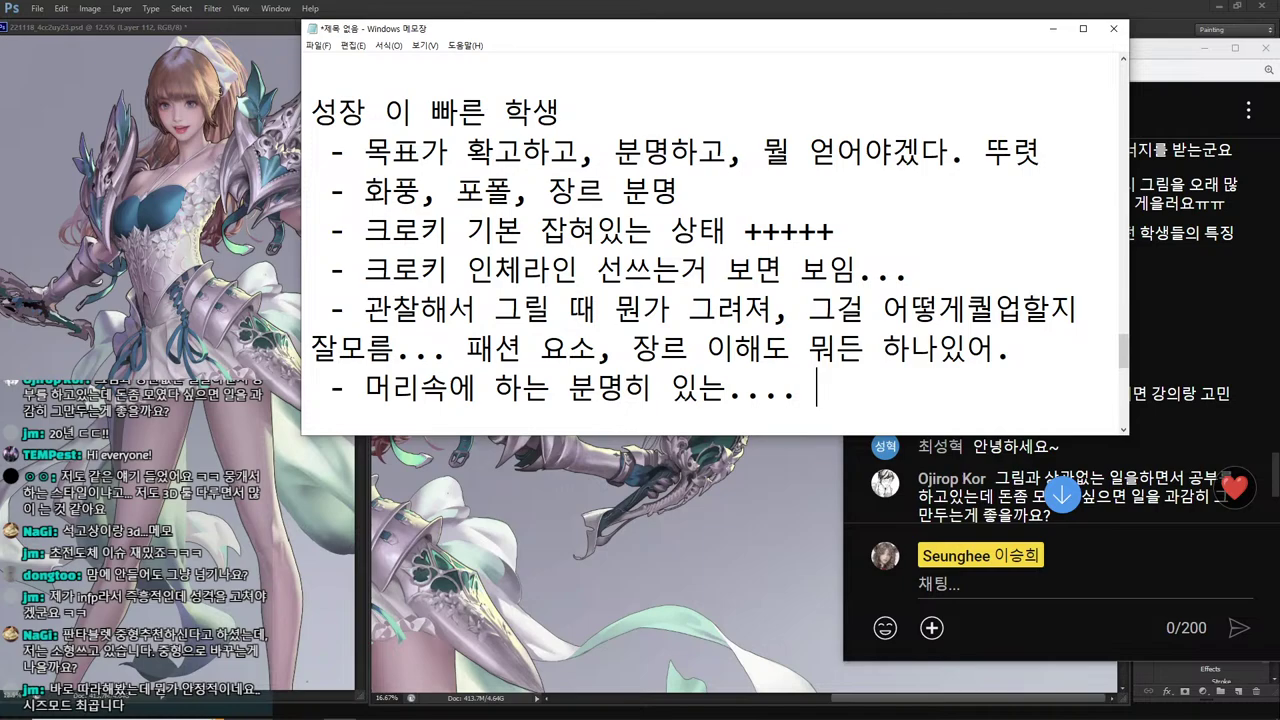
Add an indented line under the last point reading "장르 를 많이 보고 좋아해서 이해가 있어...", followed by a new line.
key(Return)
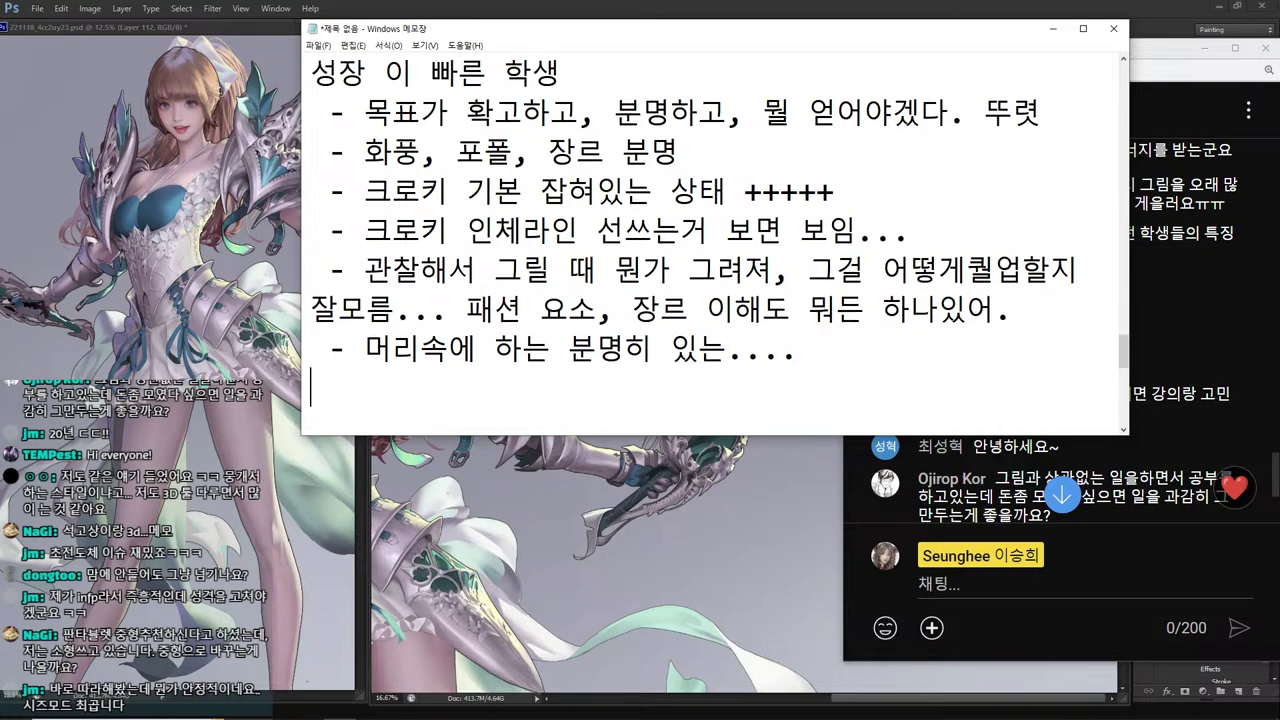
text(장ㄹ)
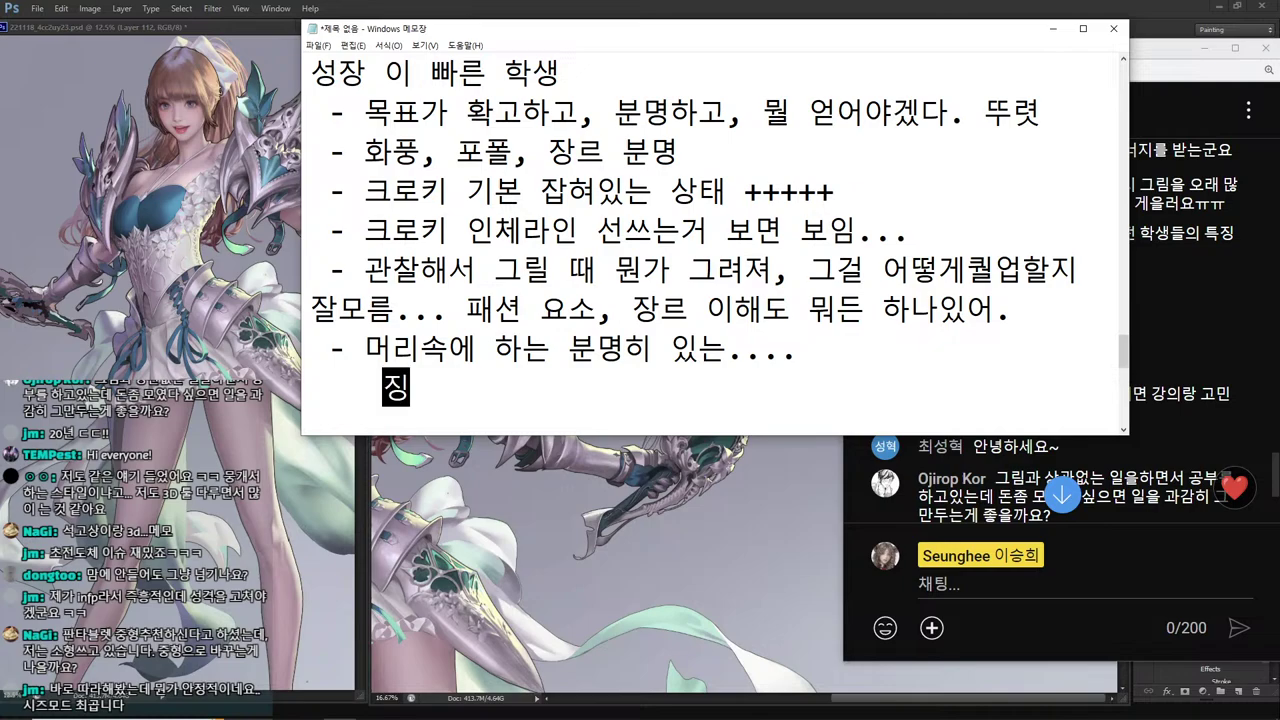
text(ㅡ 를 많이 복)
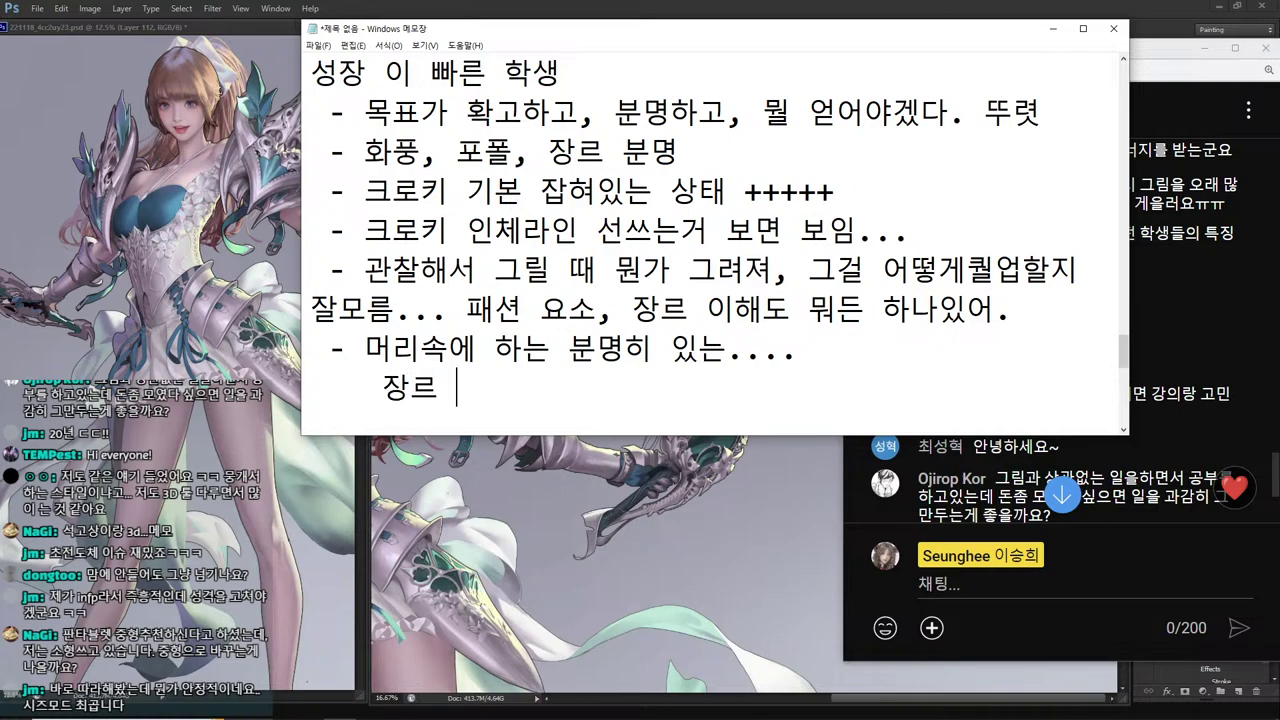
text(고 좋)
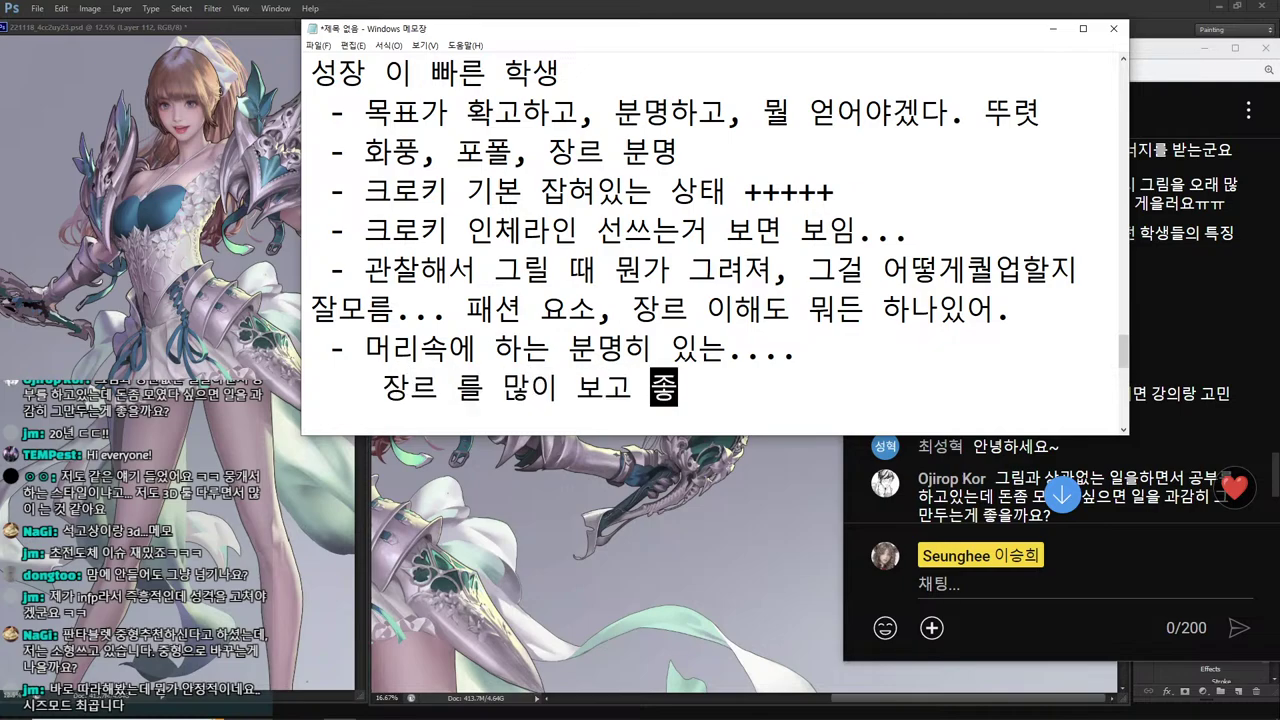
text(아해서 이해가 있어.)
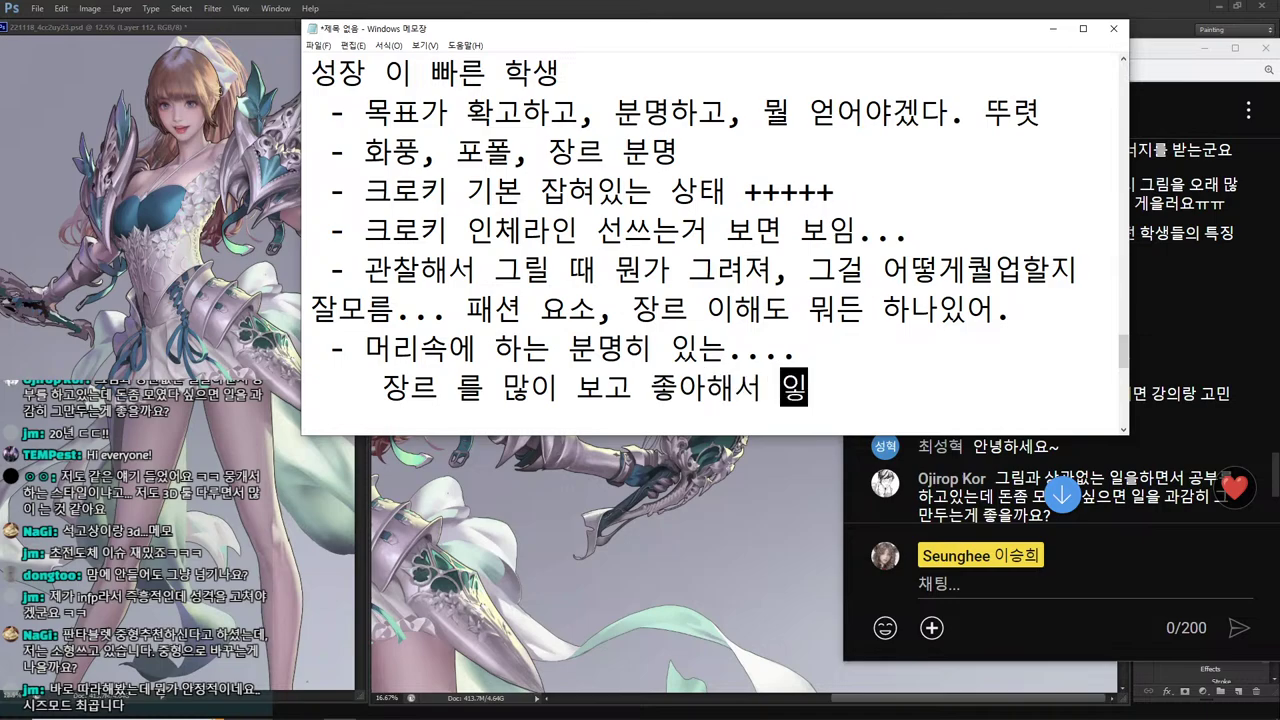
text(..)
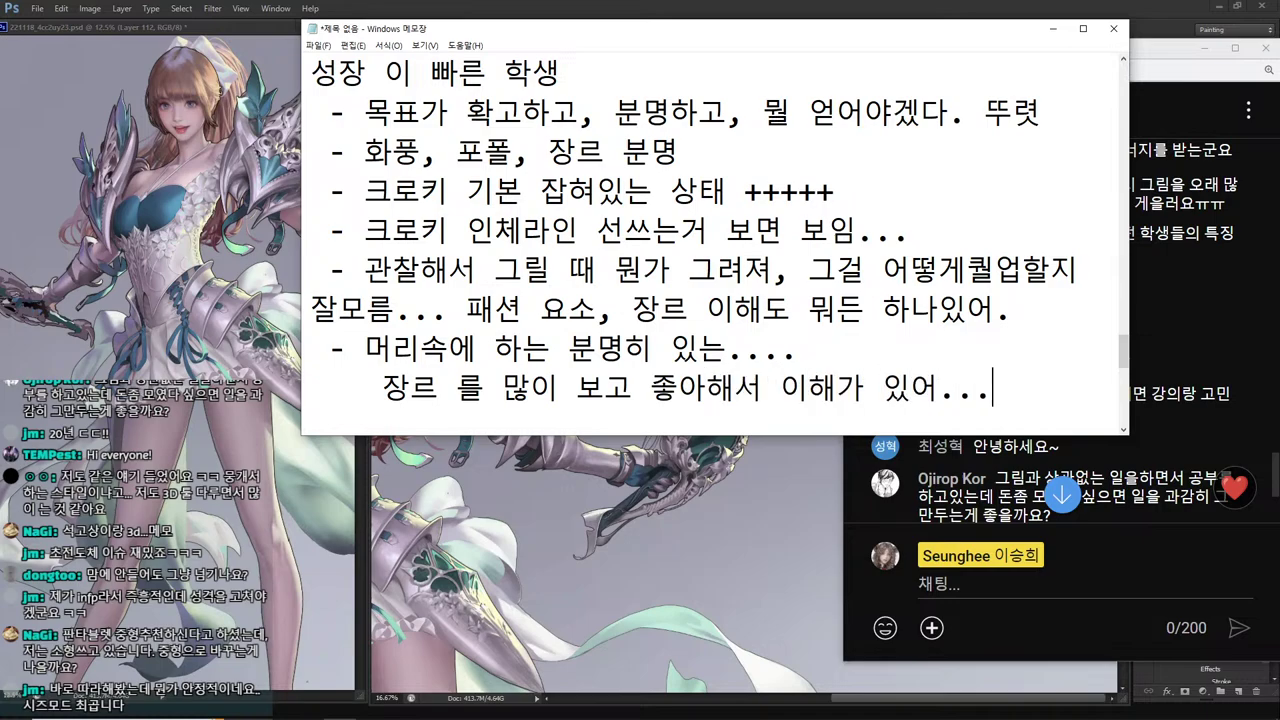
key(Return)
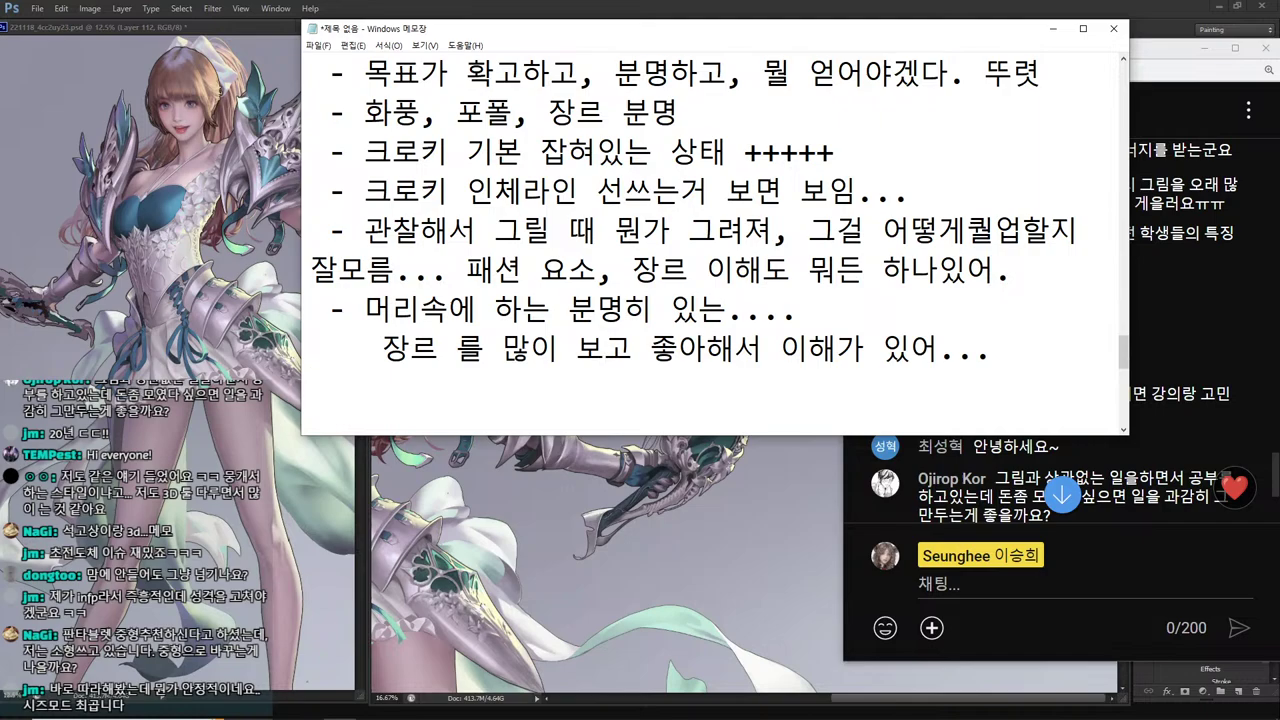
Add a line after a blank line reading "++ 컬러 모작 꾸준히 하면 시간 단축됨....", with spaces around the plus signs.
key(Return)
text(++)
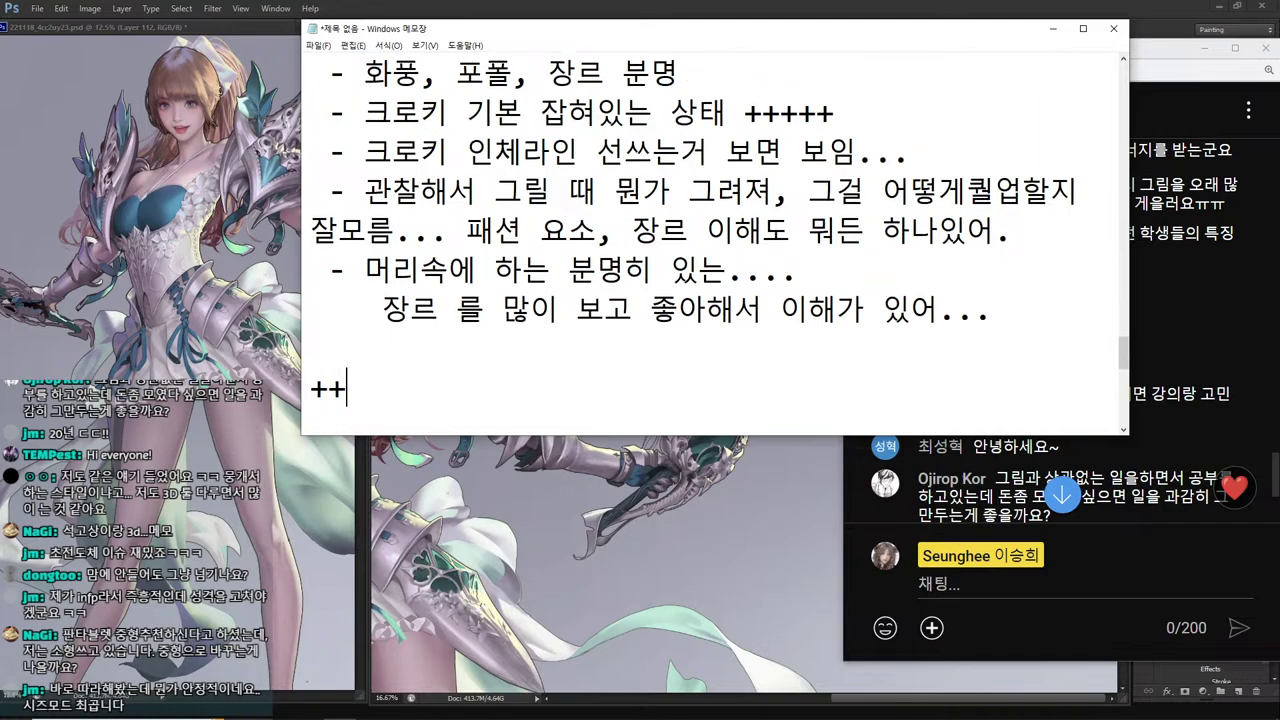
text(컬러 모작 )
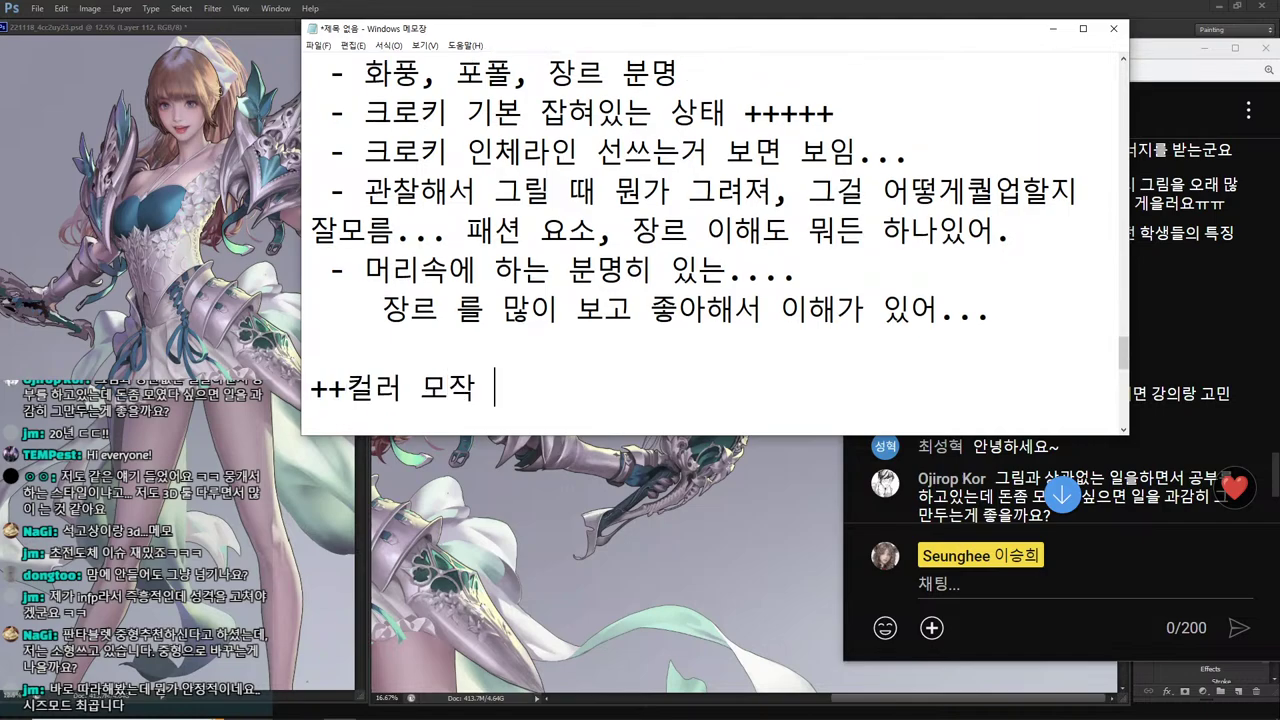
text(꾸준히 하면 시간 )
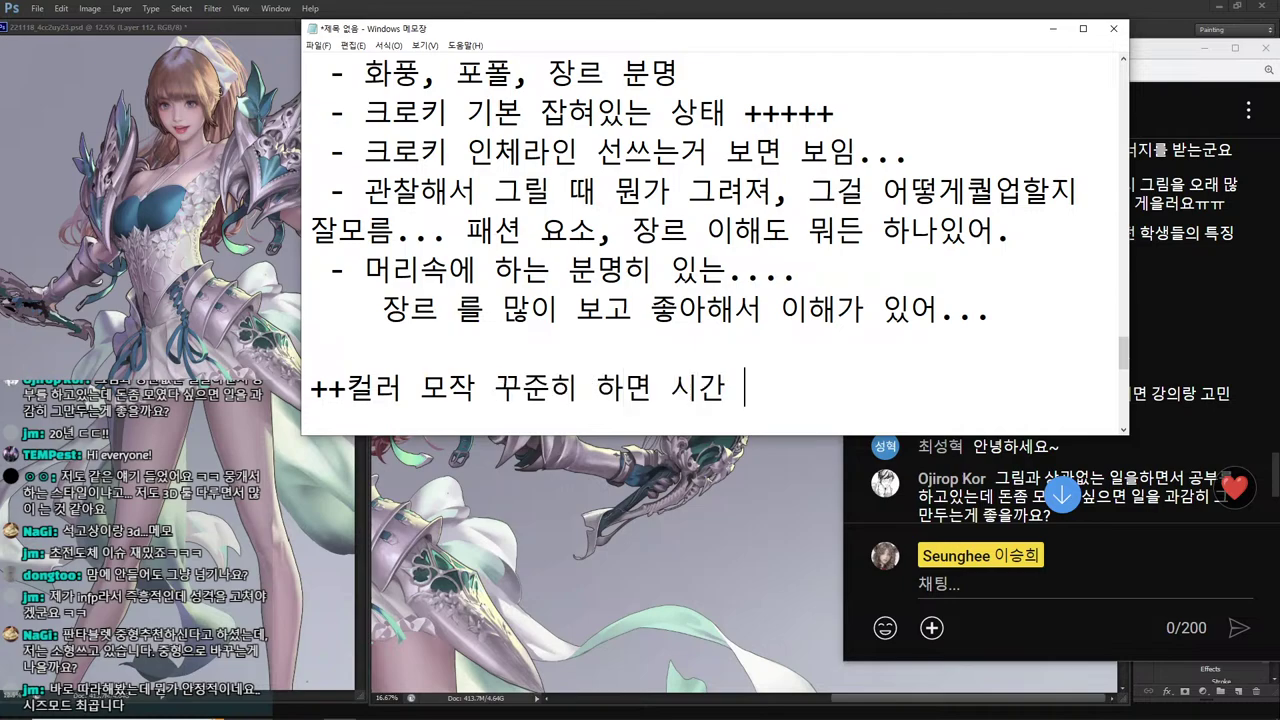
text(단ㅊ축됨....)
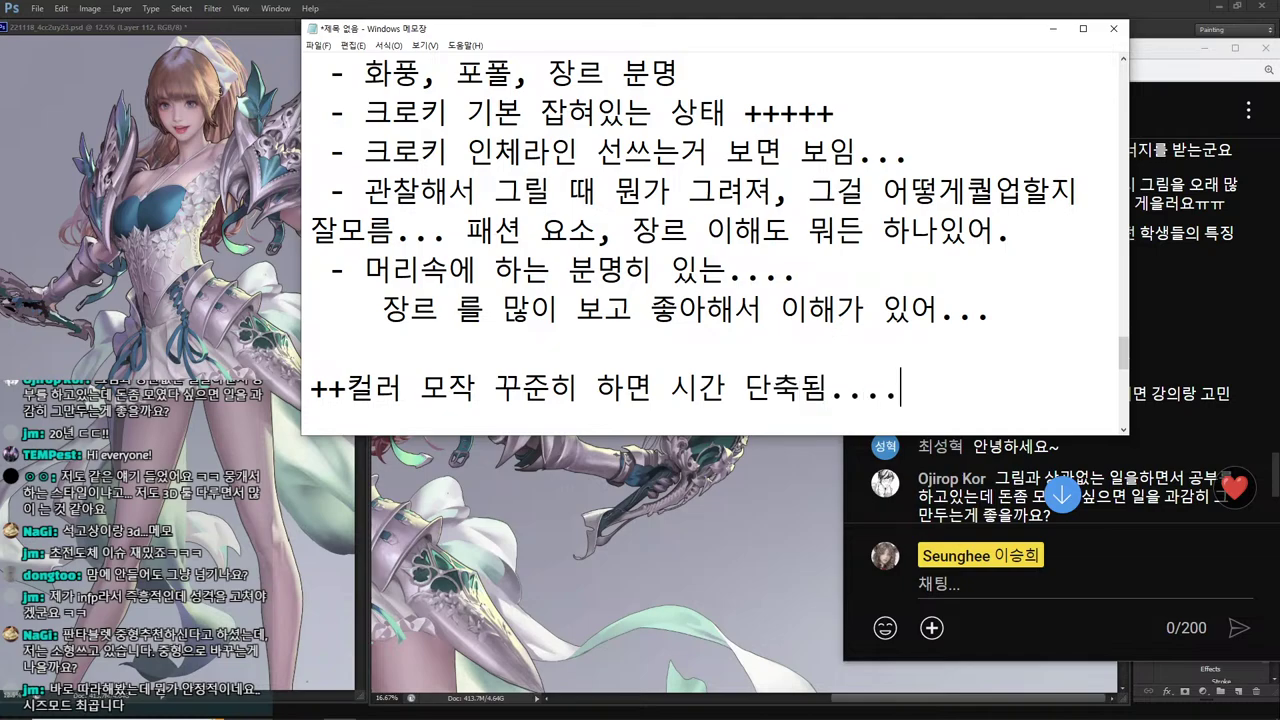
click(311, 388)
key(Right)
key(Right)
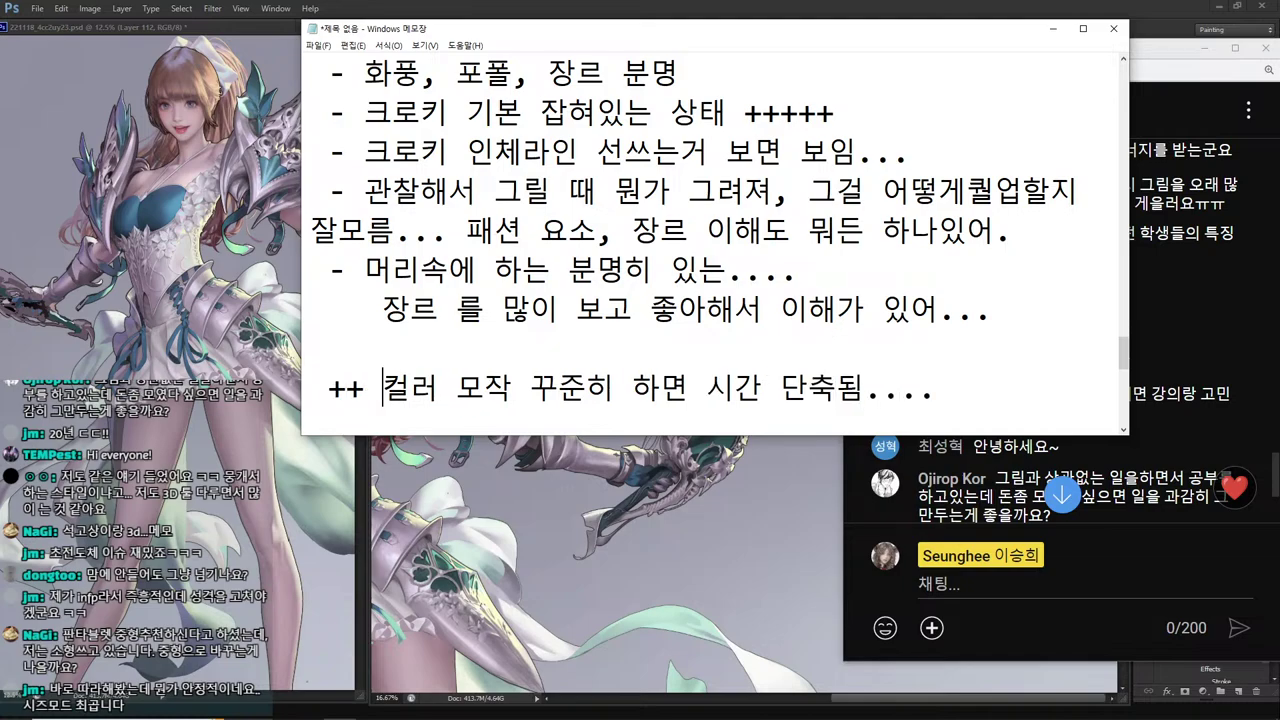
Add a follow-up line reading ">>> 재구축 방식으로...", followed by a new line.
key(End)
key(Return)
text(>>> 재구축을)
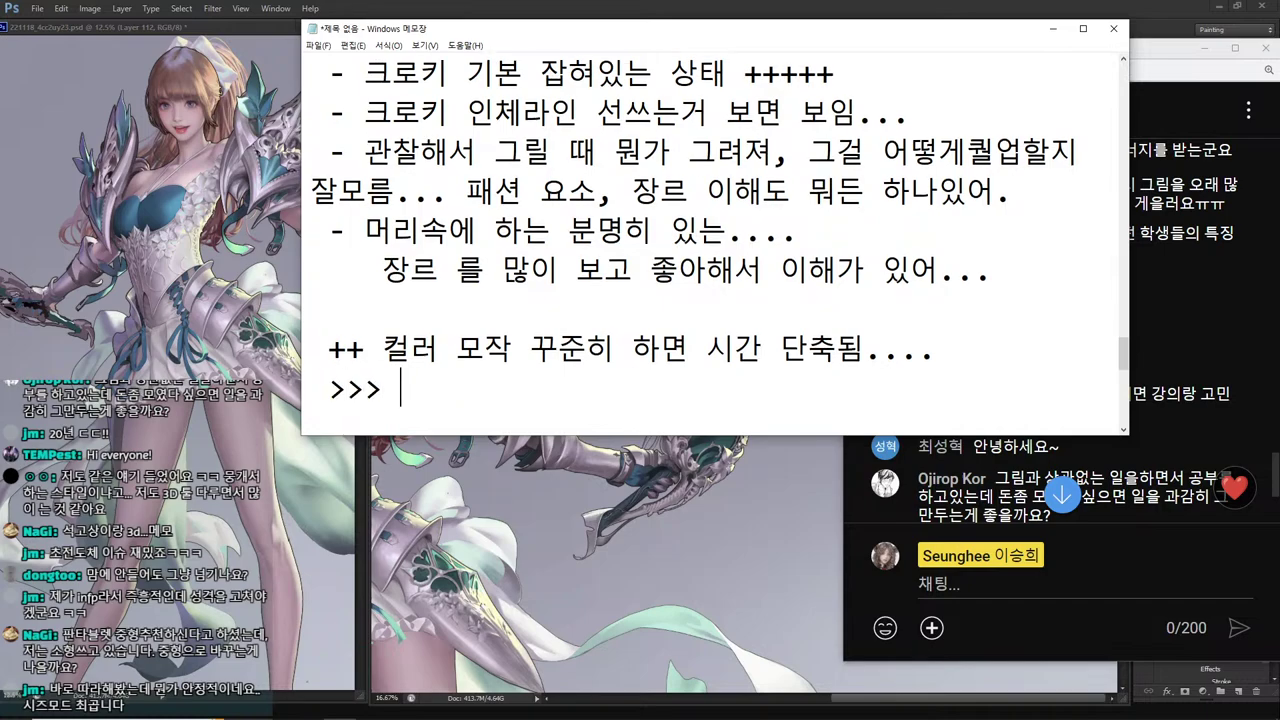
key(BackSpace)
key(BackSpace)
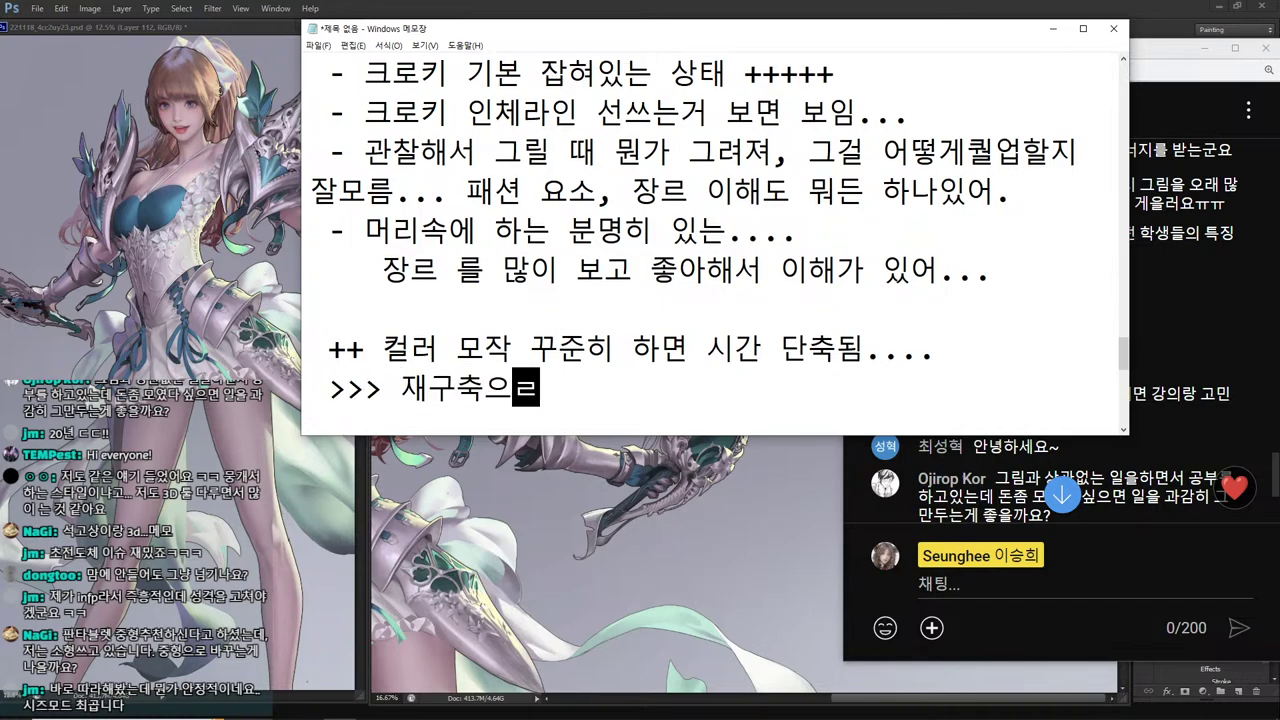
text(방식을로...)
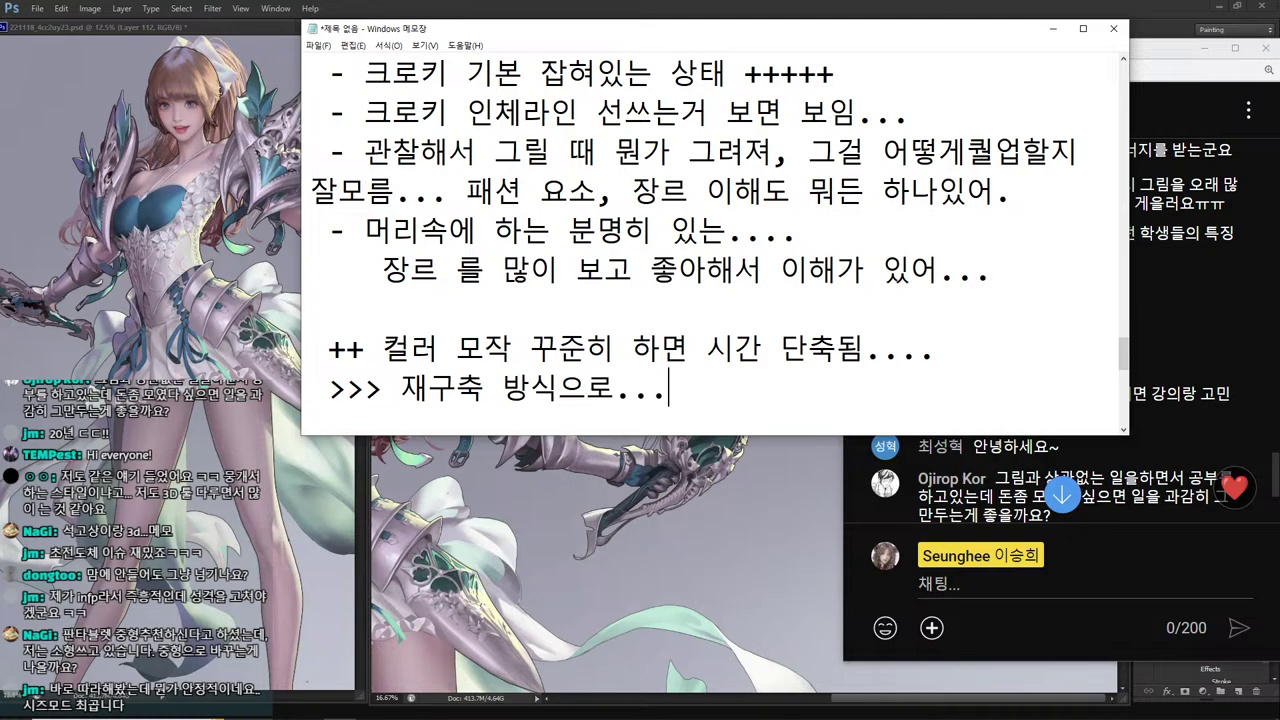
key(Return)
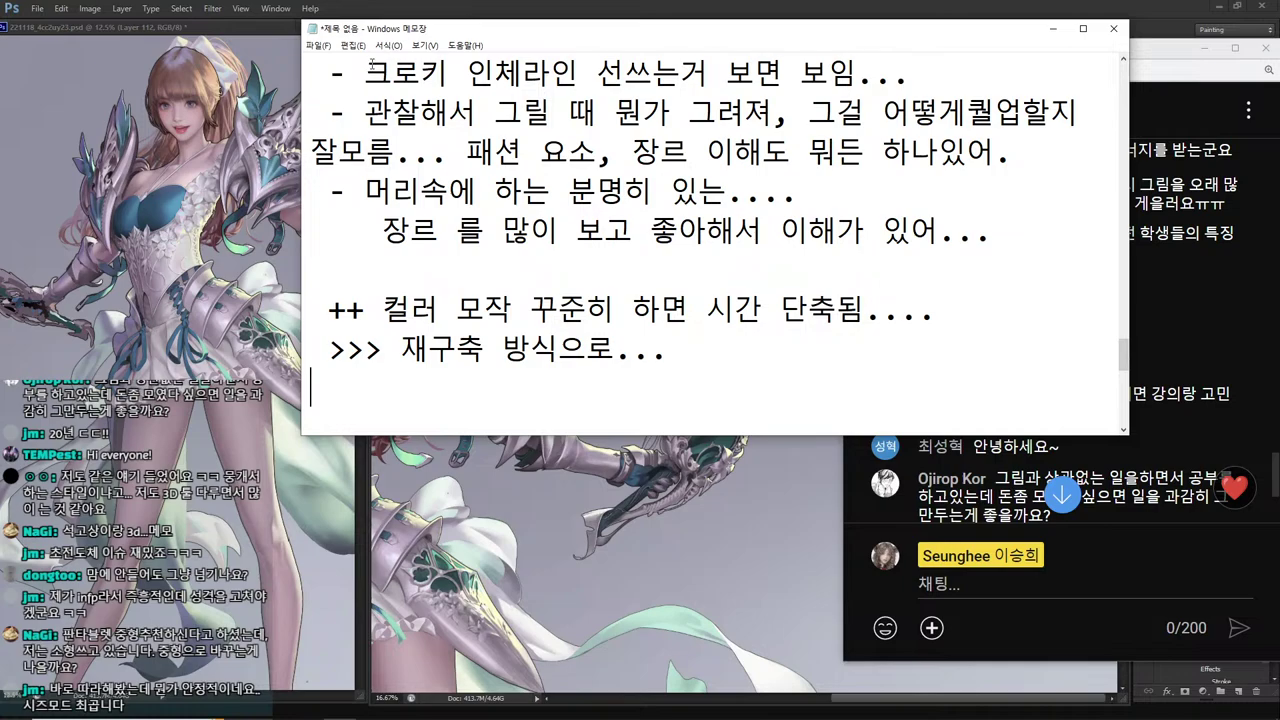
Switch to Photoshop and clear all the old sketches from Layer 112.
key(alt+Tab)
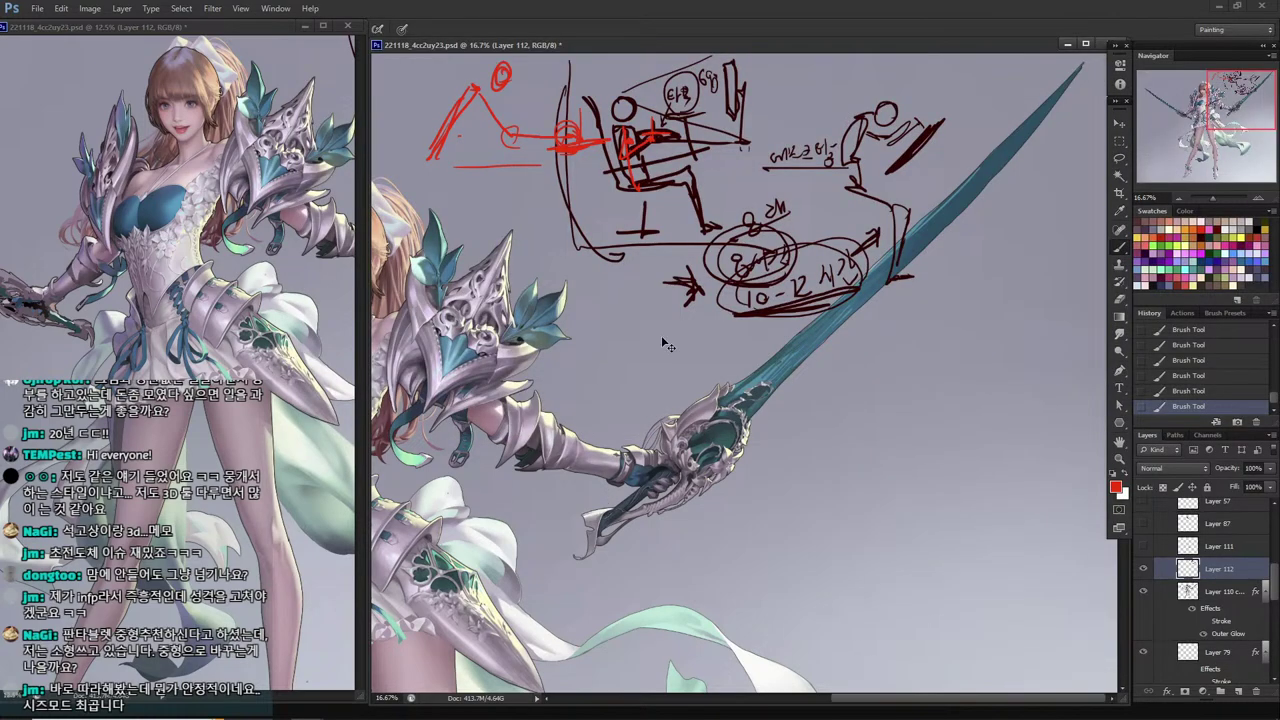
key(ctrl+a)
key(Delete)
key(ctrl+d)
Choose a dark maroon swatch and sketch an open upright box in the empty background above the sword hilt.
drag(616, 481, 708, 484)
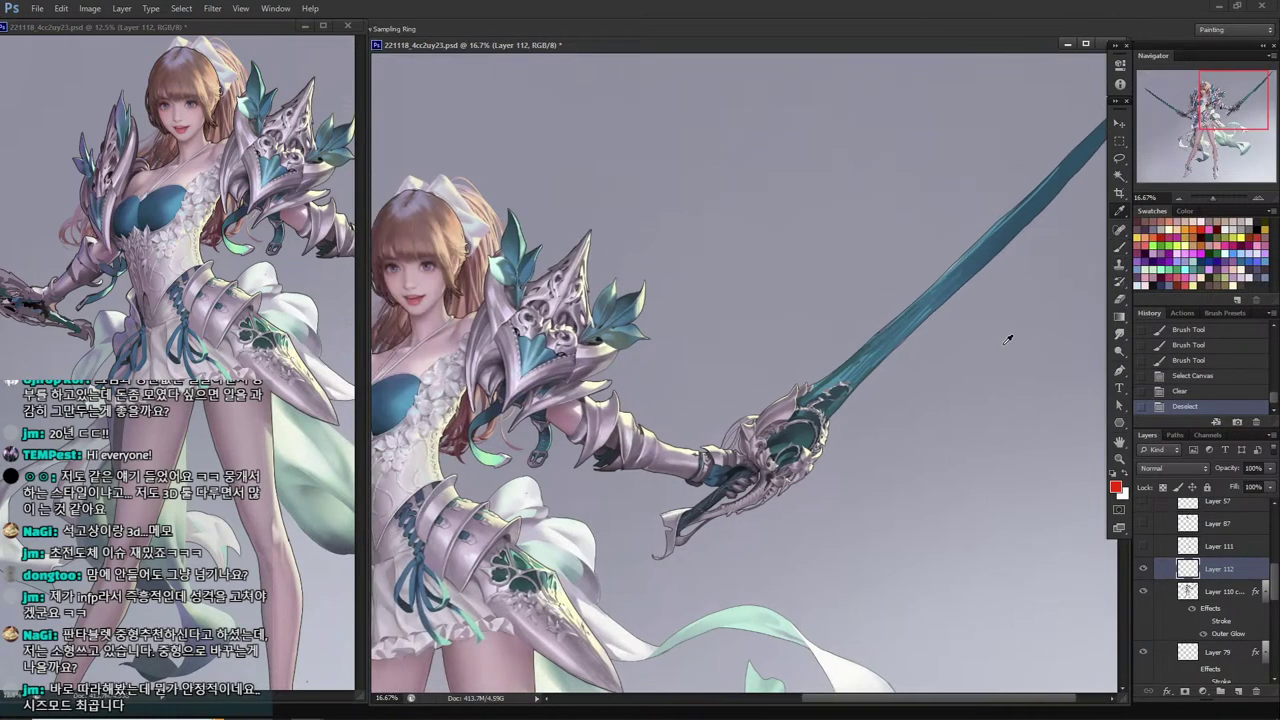
click(1208, 235)
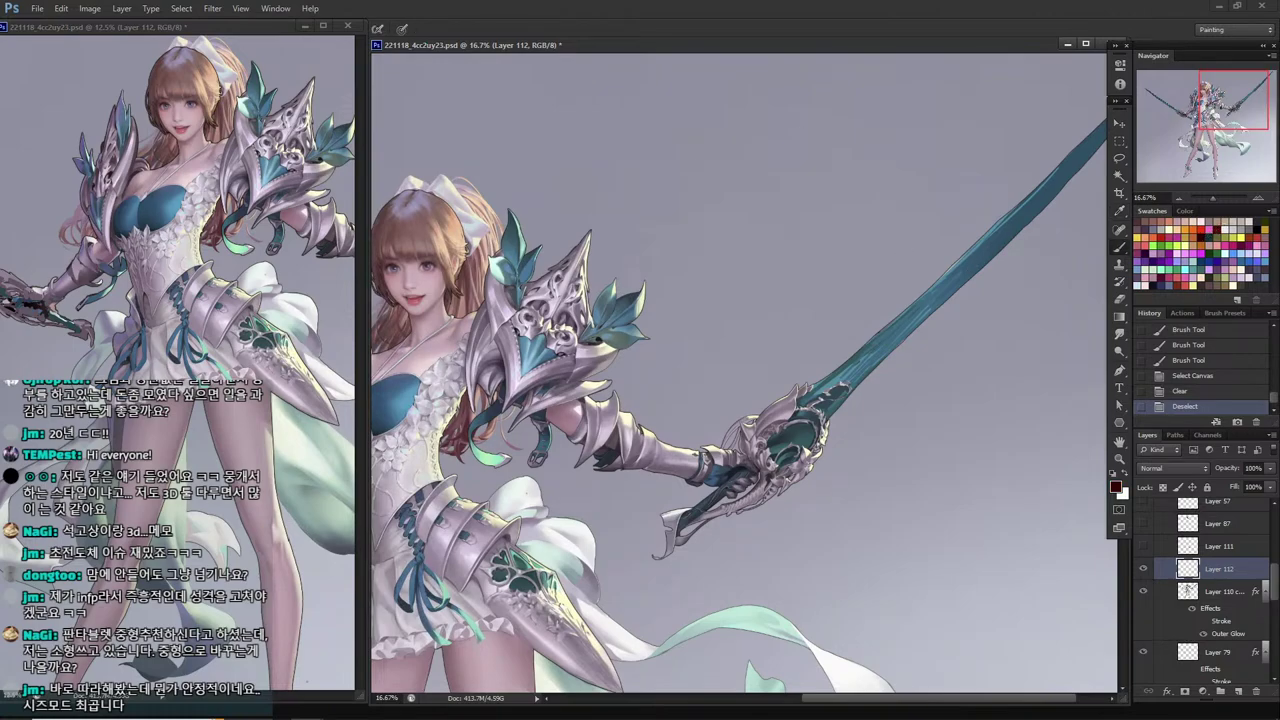
drag(814, 100, 817, 177)
drag(748, 117, 812, 97)
drag(760, 114, 760, 198)
mouse_move(814, 93)
mouse_down()
mouse_move(852, 108)
mouse_move(856, 206)
mouse_move(815, 215)
mouse_move(760, 200)
mouse_up()
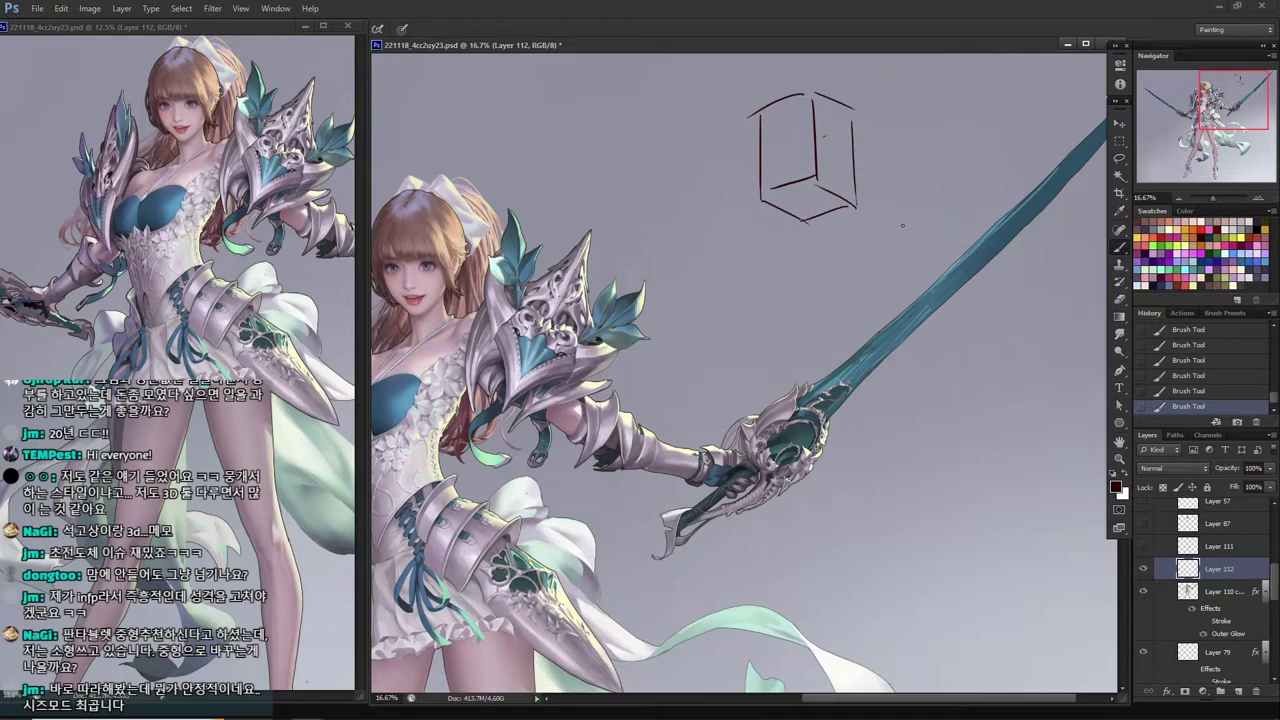
Sketch a front-view head beside the box with an oval outline, centre line, eyes and straight construction guides.
mouse_move(682, 87)
mouse_down()
mouse_move(705, 175)
mouse_move(718, 140)
mouse_move(638, 126)
mouse_move(718, 130)
mouse_move(661, 137)
mouse_move(688, 262)
mouse_up()
drag(688, 205, 711, 212)
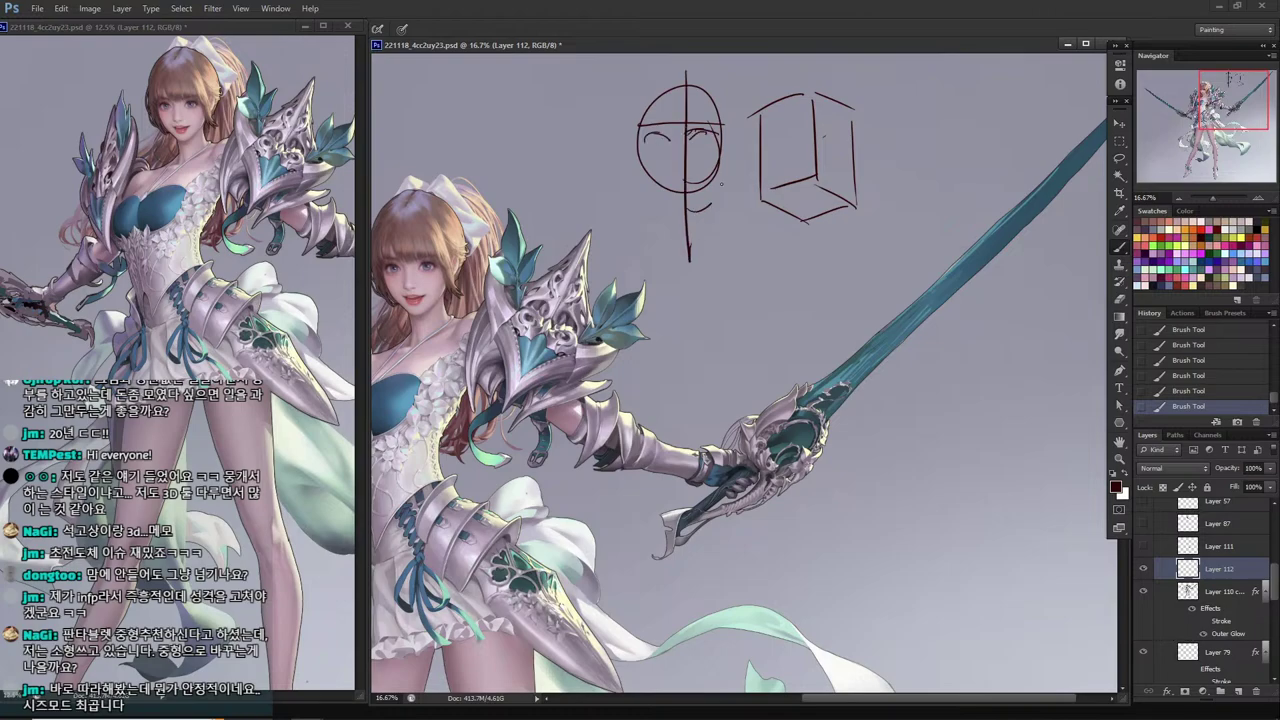
drag(686, 76, 730, 175)
drag(660, 118, 672, 208)
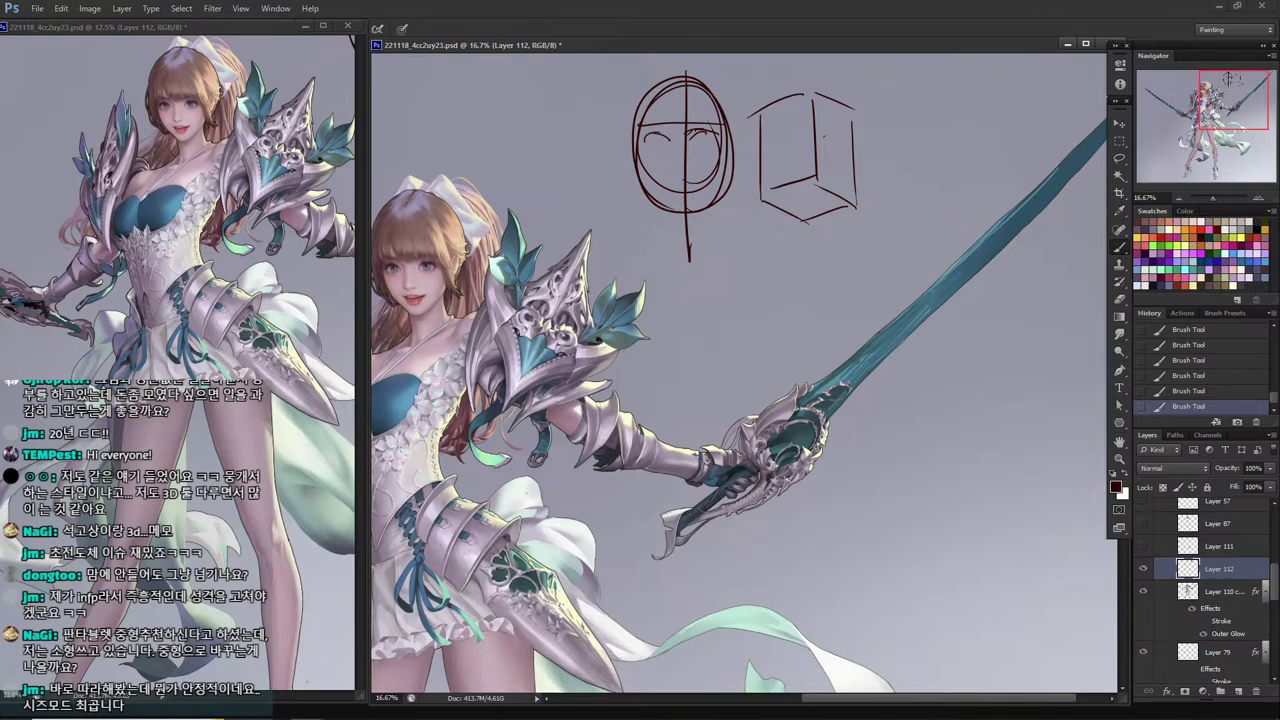
mouse_move(694, 144)
mouse_down()
mouse_move(724, 146)
mouse_move(718, 135)
mouse_move(670, 148)
mouse_move(666, 136)
mouse_up()
drag(620, 100, 746, 99)
mouse_move(598, 74)
mouse_down()
mouse_move(730, 78)
mouse_move(664, 276)
mouse_up()
drag(674, 62, 686, 294)
Draw a curved arrow towards the front-view head, reinforce its jaw, and add ears and a side curve.
mouse_move(478, 106)
mouse_down()
mouse_move(517, 99)
mouse_move(635, 156)
mouse_up()
drag(600, 172, 636, 150)
drag(486, 95, 637, 175)
drag(720, 194, 668, 208)
drag(726, 164, 682, 210)
drag(646, 142, 636, 182)
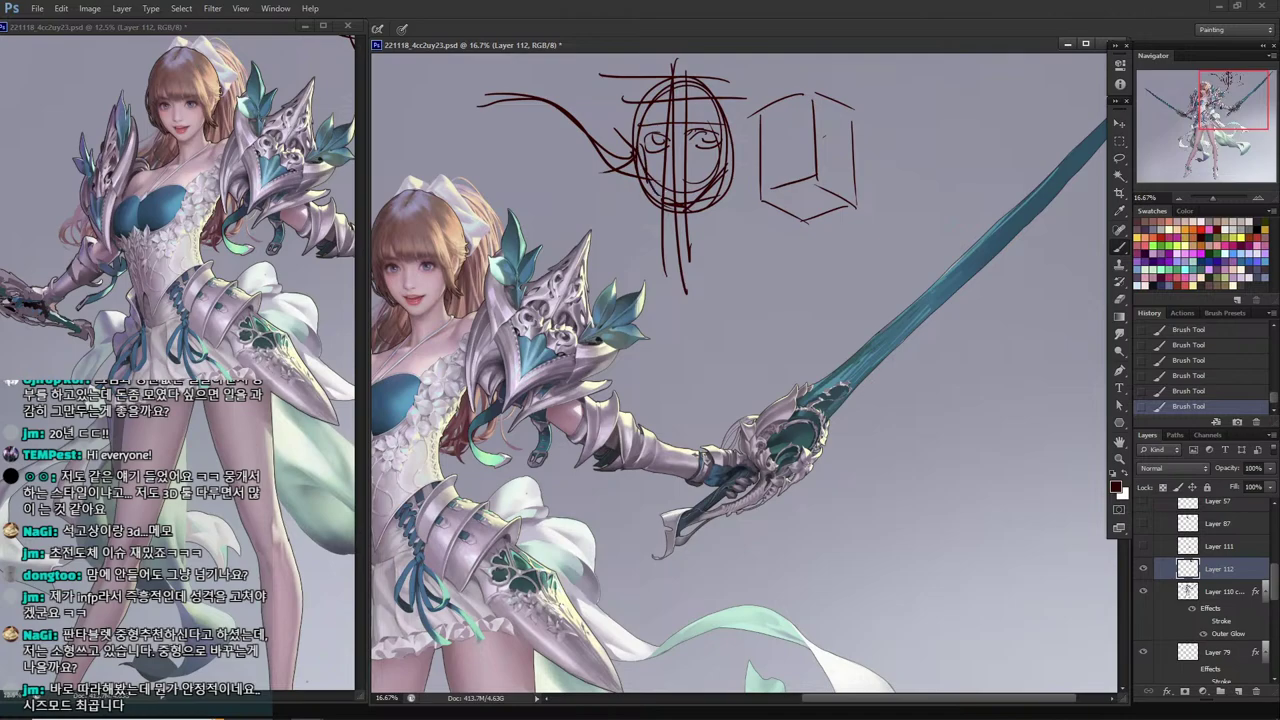
mouse_move(730, 128)
mouse_down()
mouse_move(743, 140)
mouse_move(732, 157)
mouse_up()
drag(630, 128, 628, 158)
drag(710, 72, 757, 126)
Sketch two separate eyes enclosed in circles, one below the box and one on the far side of the sword.
mouse_move(808, 292)
mouse_down()
mouse_move(772, 283)
mouse_move(753, 298)
mouse_up()
mouse_move(1006, 301)
mouse_down()
mouse_move(1058, 298)
mouse_move(1044, 300)
mouse_up()
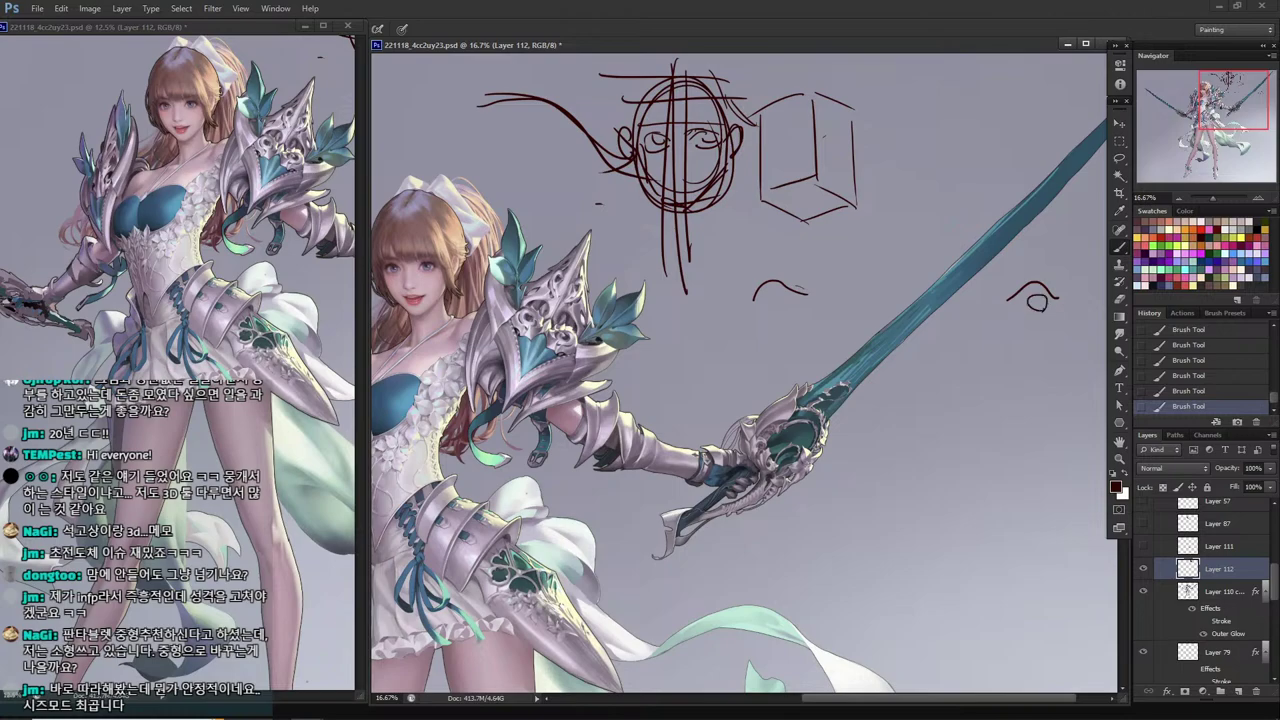
drag(796, 296, 786, 292)
mouse_move(1040, 310)
mouse_down()
mouse_move(1056, 280)
mouse_move(1030, 304)
mouse_up()
mouse_move(785, 311)
mouse_down()
mouse_move(752, 312)
mouse_move(770, 312)
mouse_up()
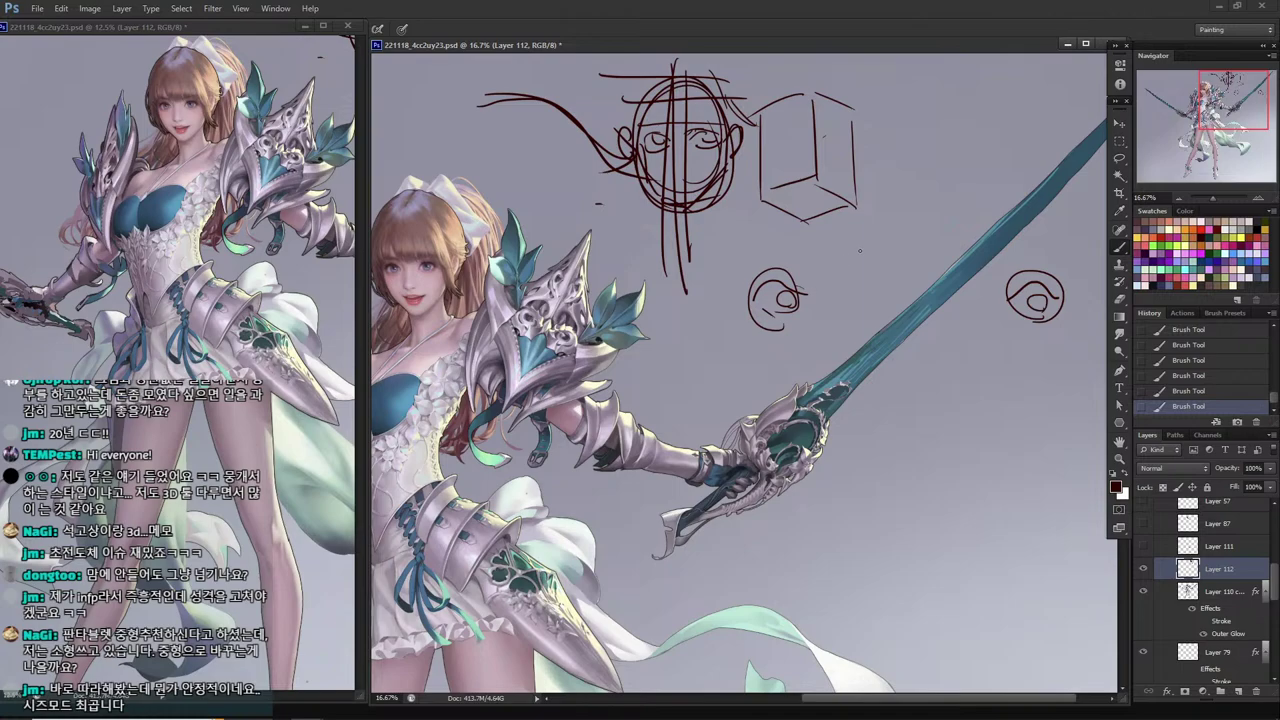
Frame the eye below the box with a rectangular face, adding an eye line, nose guides and a second eye block.
mouse_move(854, 239)
mouse_down()
mouse_move(754, 240)
mouse_move(836, 420)
mouse_move(746, 415)
mouse_up()
drag(752, 236, 745, 418)
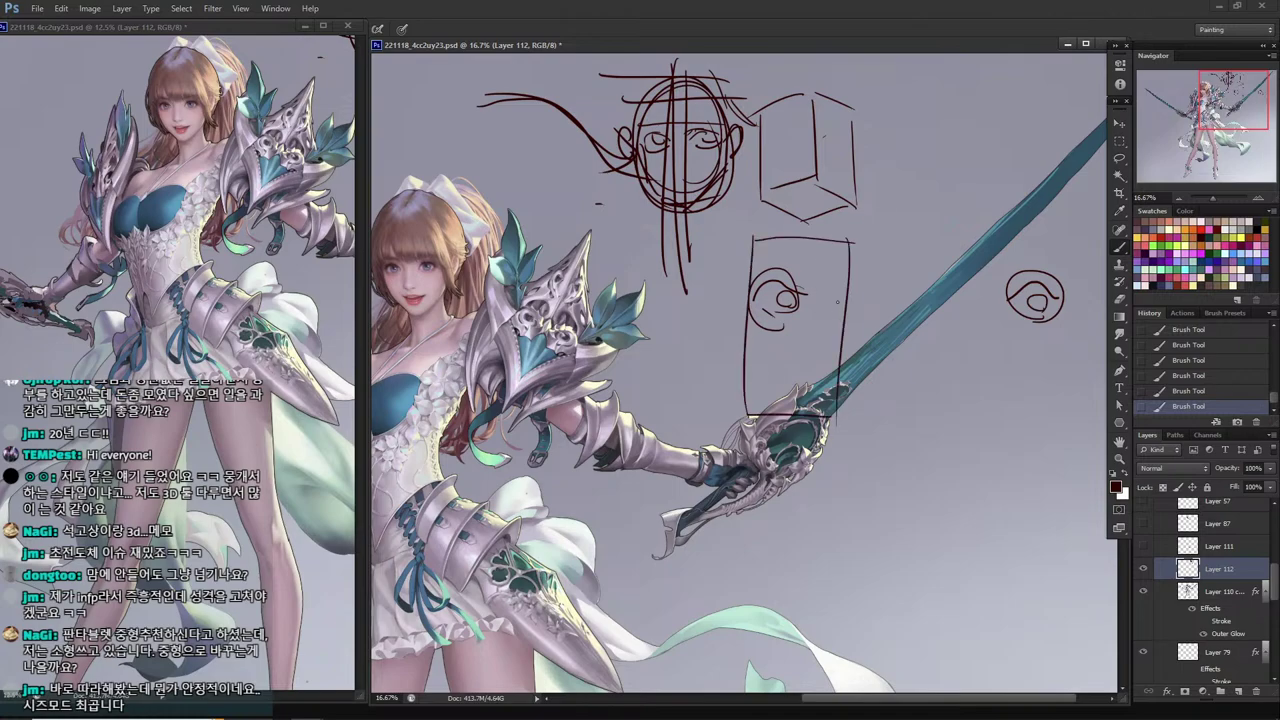
drag(846, 296, 748, 298)
drag(808, 240, 814, 388)
drag(800, 232, 797, 370)
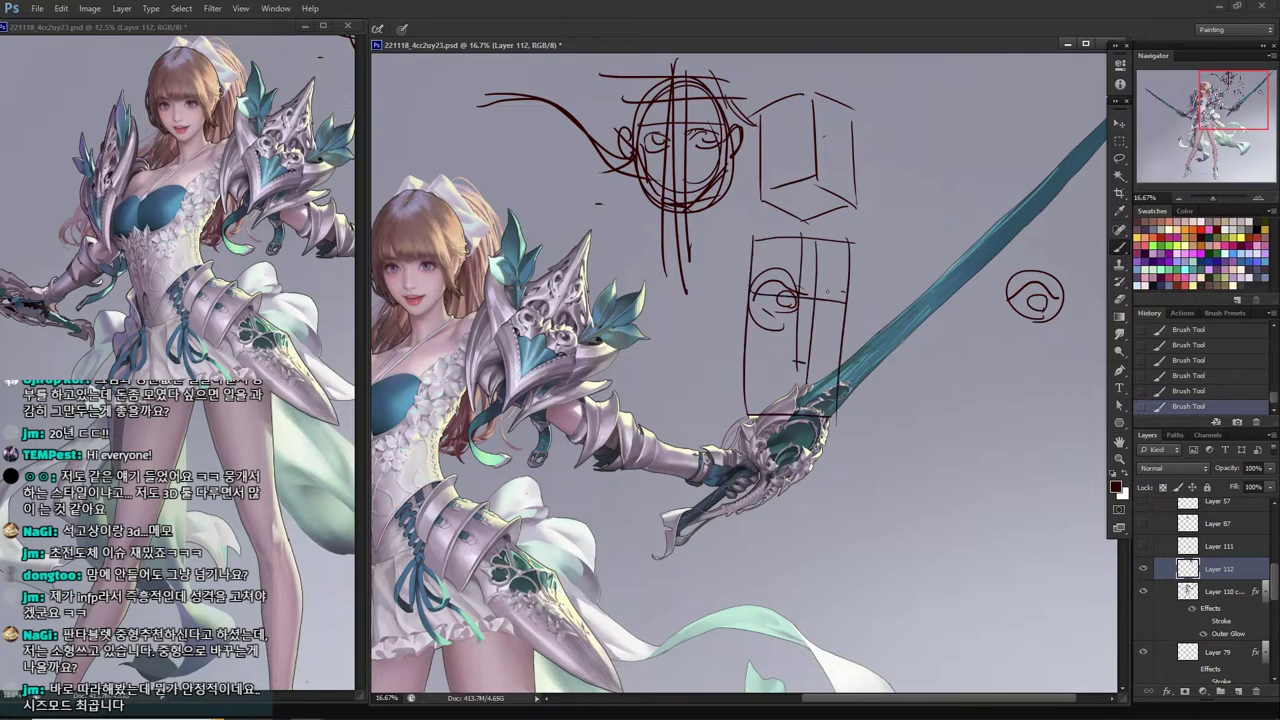
drag(820, 291, 848, 338)
Sketch a blocky, angled face below the far circled eye, with brow, nose, cheek, mouth and jaw planes.
drag(986, 368, 1057, 376)
mouse_move(1050, 372)
mouse_down()
mouse_move(1050, 494)
mouse_move(966, 500)
mouse_up()
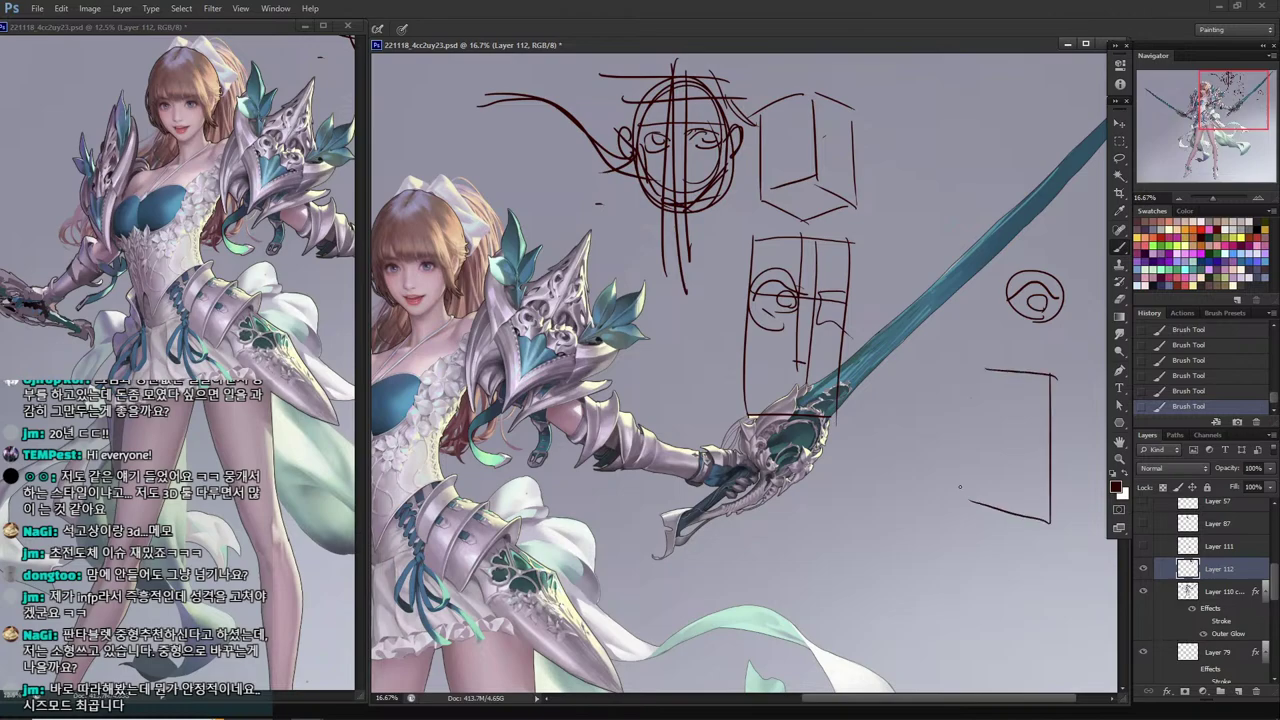
drag(970, 396, 960, 488)
drag(1045, 432, 1029, 431)
mouse_move(1031, 422)
mouse_down()
mouse_move(1032, 454)
mouse_move(1002, 464)
mouse_move(1008, 425)
mouse_up()
mouse_move(1008, 425)
mouse_down()
mouse_move(965, 416)
mouse_move(1030, 458)
mouse_move(1045, 453)
mouse_move(955, 410)
mouse_move(971, 447)
mouse_up()
mouse_move(990, 494)
mouse_down()
mouse_move(1040, 492)
mouse_move(1028, 520)
mouse_up()
drag(1030, 518, 990, 520)
drag(962, 430, 984, 506)
drag(1030, 510, 1050, 488)
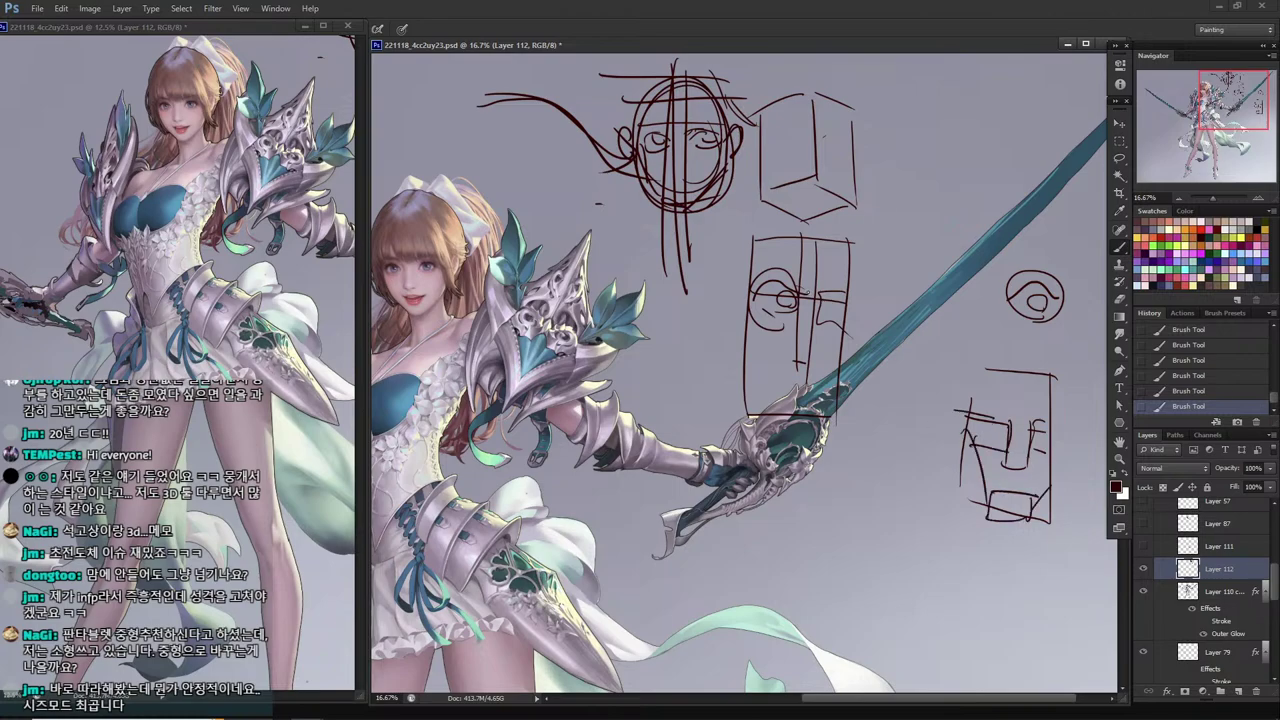
Draw rounded head outlines around the rectangular and blocky faces, strengthening the blocky face's forehead, cheek and side planes.
drag(806, 224, 848, 424)
drag(979, 452, 978, 512)
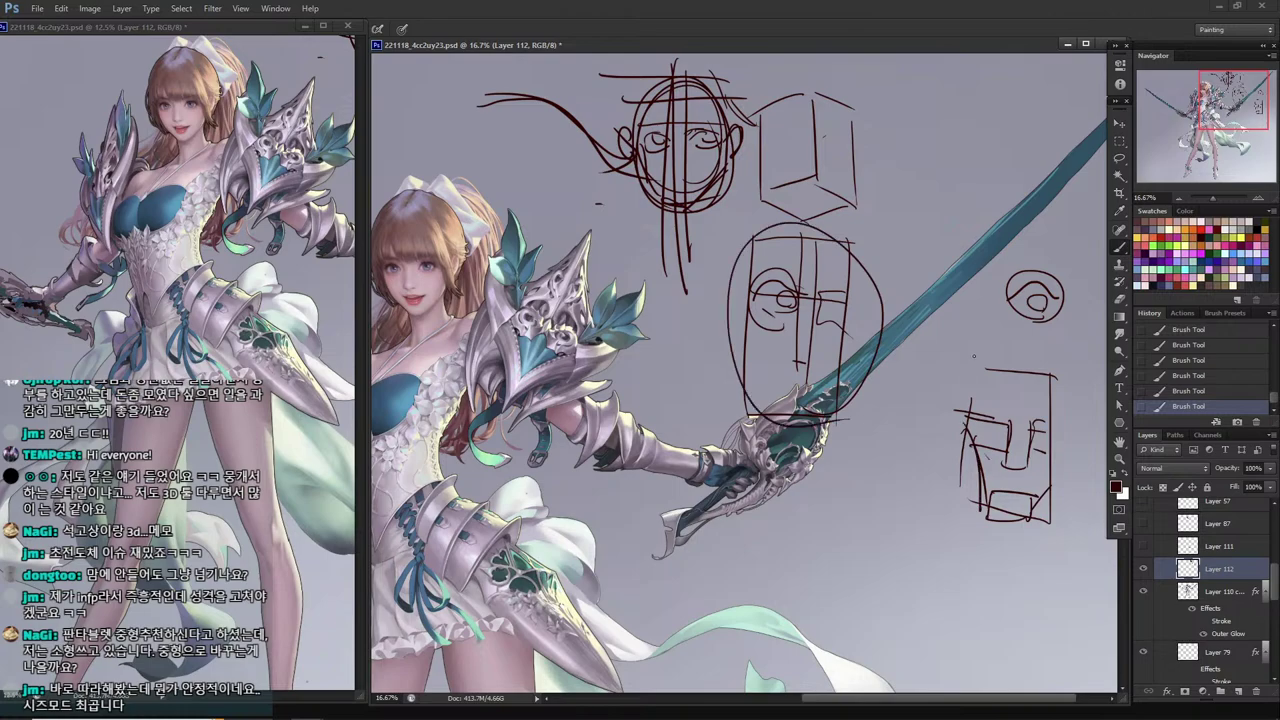
mouse_move(972, 354)
mouse_down()
mouse_move(966, 420)
mouse_move(1052, 380)
mouse_move(1026, 438)
mouse_up()
mouse_move(1057, 382)
mouse_down()
mouse_move(1059, 449)
mouse_move(1040, 510)
mouse_up()
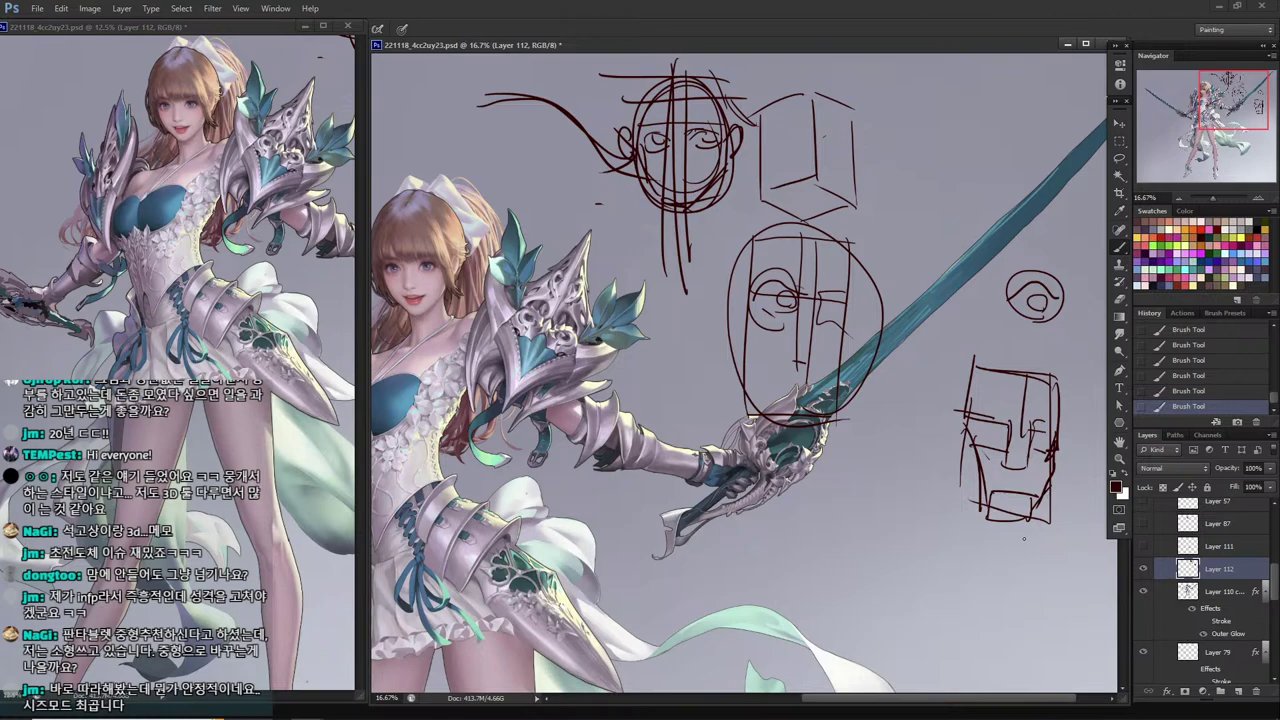
drag(972, 548, 886, 470)
drag(1062, 420, 886, 360)
drag(1044, 392, 874, 440)
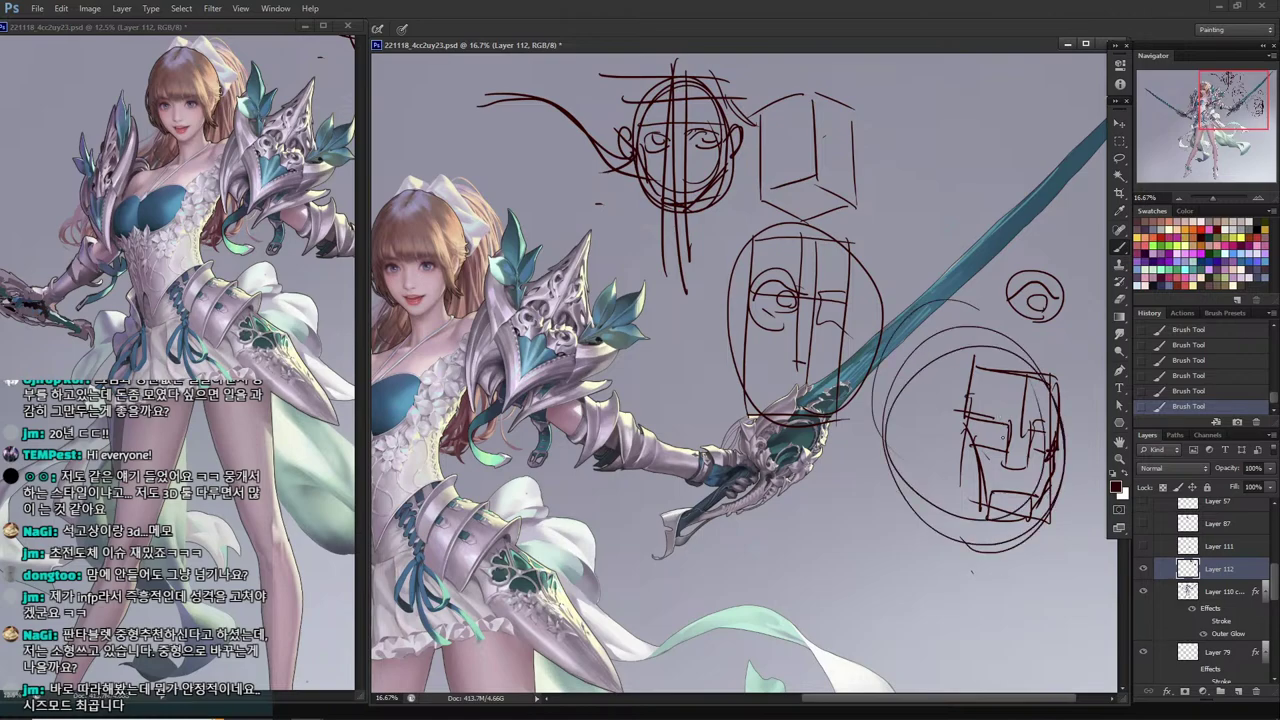
Detail the blocky face's eye and nose, and sketch a small round face with simple features below it.
mouse_move(1002, 437)
mouse_down()
mouse_move(969, 426)
mouse_move(1026, 467)
mouse_up()
mouse_move(922, 574)
mouse_down()
mouse_move(958, 568)
mouse_move(912, 579)
mouse_move(950, 582)
mouse_up()
mouse_move(933, 567)
mouse_down()
mouse_move(933, 584)
mouse_move(874, 566)
mouse_move(872, 586)
mouse_up()
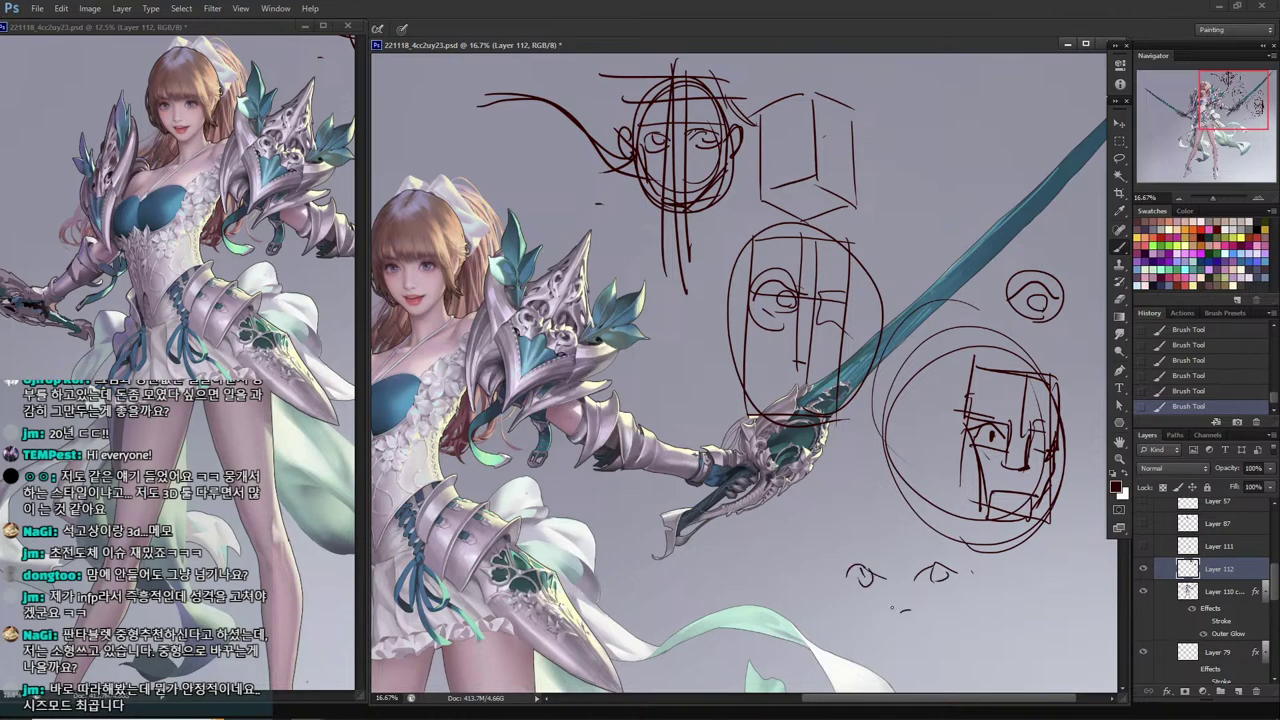
mouse_move(884, 641)
mouse_down()
mouse_move(930, 638)
mouse_move(940, 668)
mouse_move(970, 575)
mouse_up()
drag(848, 590, 895, 670)
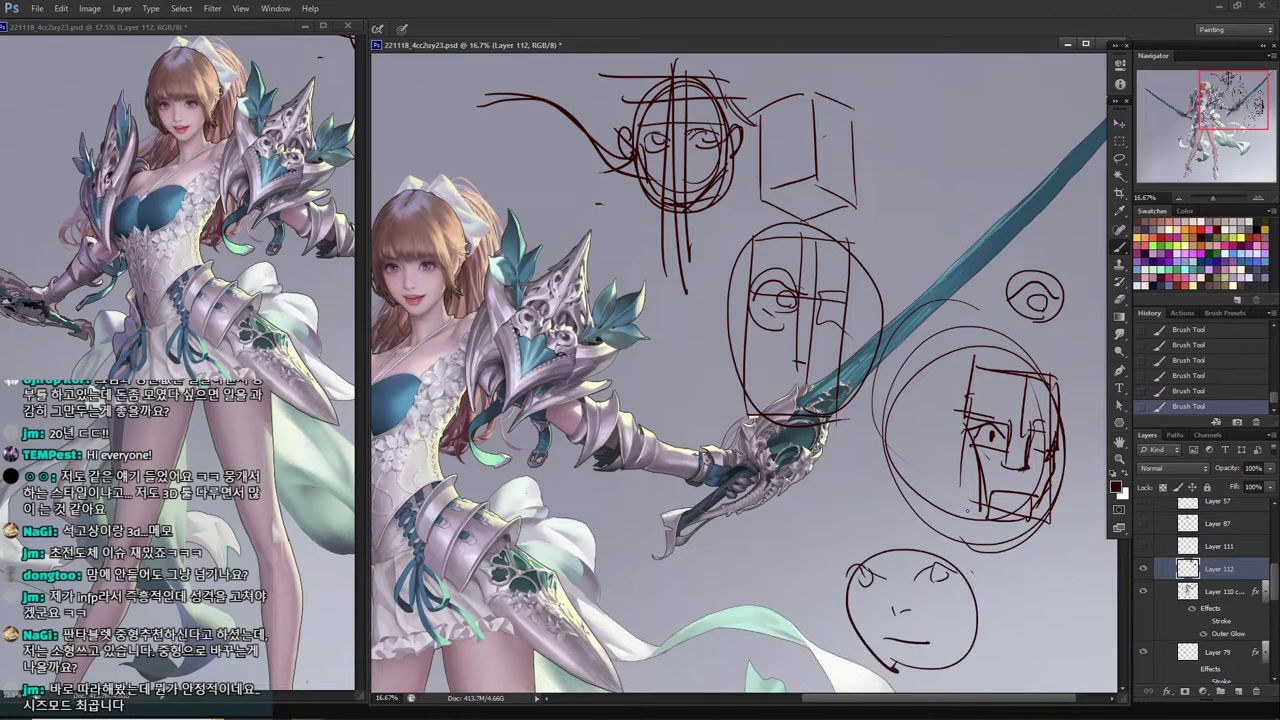
Draw bold skull ovals and crown marks over the blocky face and the small round face.
mouse_move(968, 530)
mouse_down()
mouse_move(922, 440)
mouse_move(985, 542)
mouse_up()
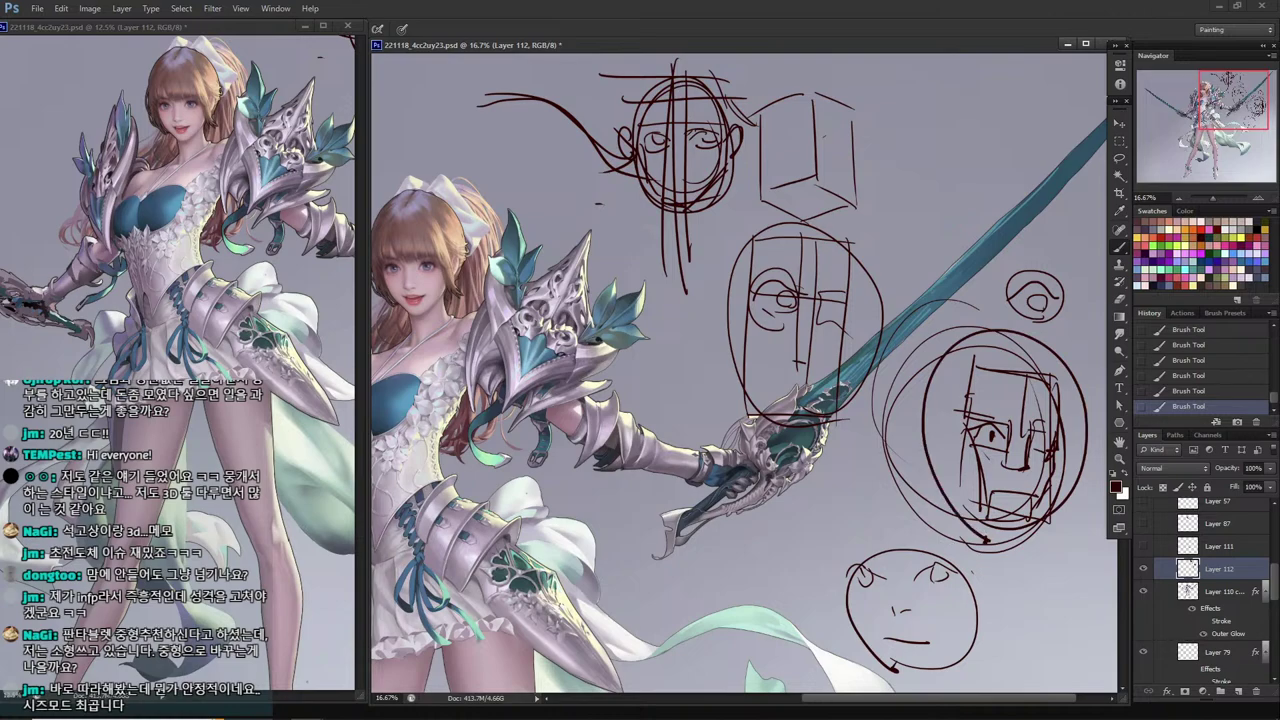
mouse_move(878, 556)
mouse_down()
mouse_move(904, 534)
mouse_move(892, 562)
mouse_up()
drag(890, 608, 906, 608)
mouse_move(880, 530)
mouse_down()
mouse_move(934, 600)
mouse_move(944, 580)
mouse_up()
drag(860, 604, 905, 624)
mouse_move(958, 350)
mouse_down()
mouse_move(992, 330)
mouse_move(984, 358)
mouse_up()
drag(968, 404, 1004, 420)
drag(1000, 322, 908, 428)
drag(1040, 380, 926, 404)
drag(978, 348, 926, 412)
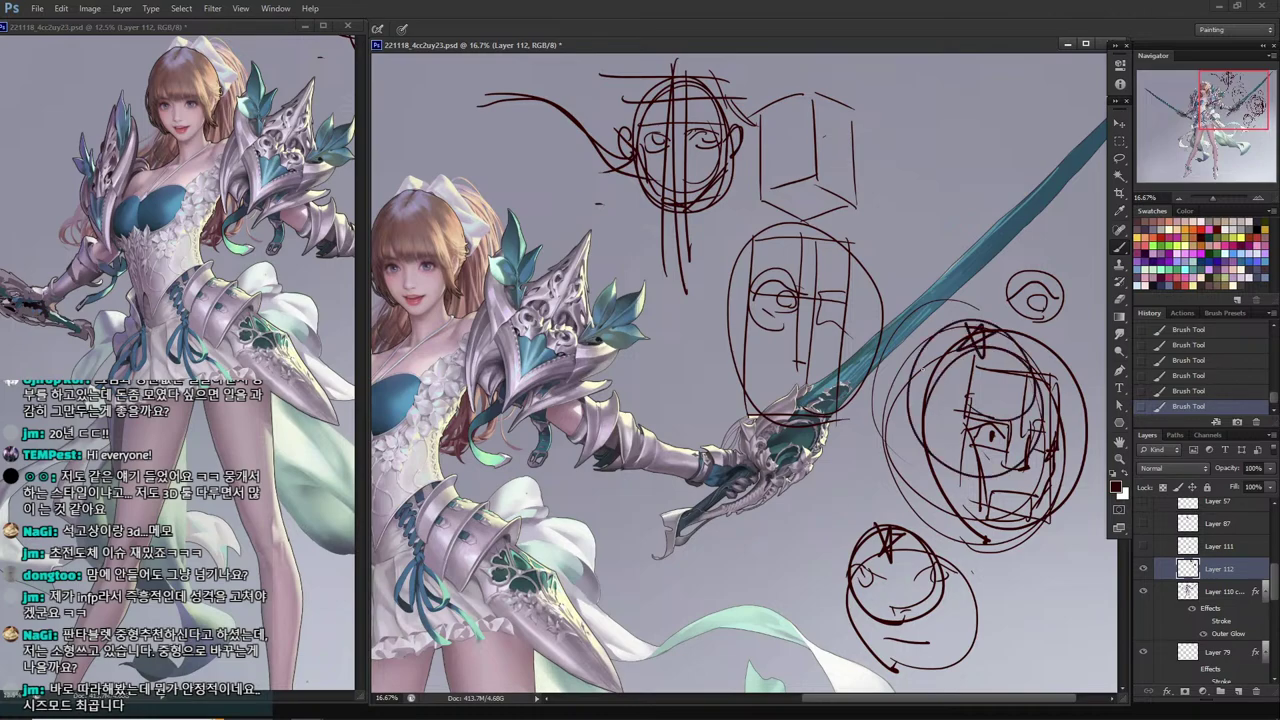
Delete the sketch layer Layer 112 and switch back to the Notepad notes.
key(Delete)
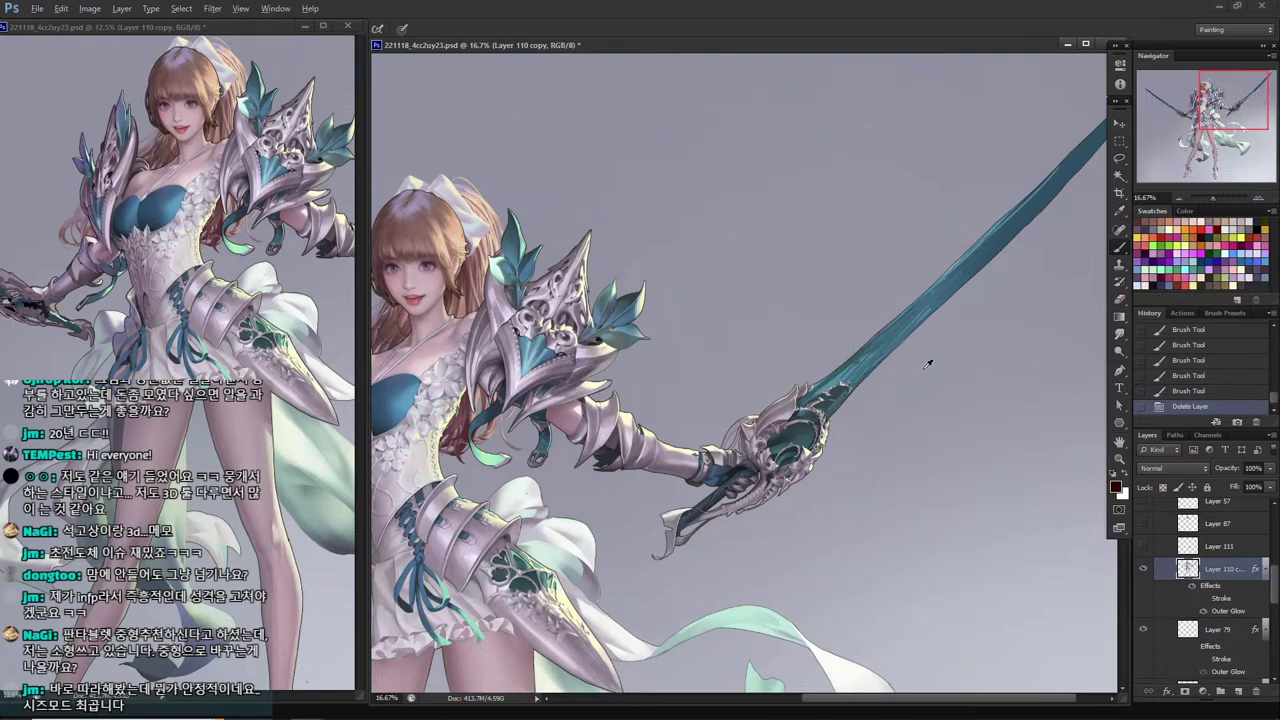
key(alt+Tab)
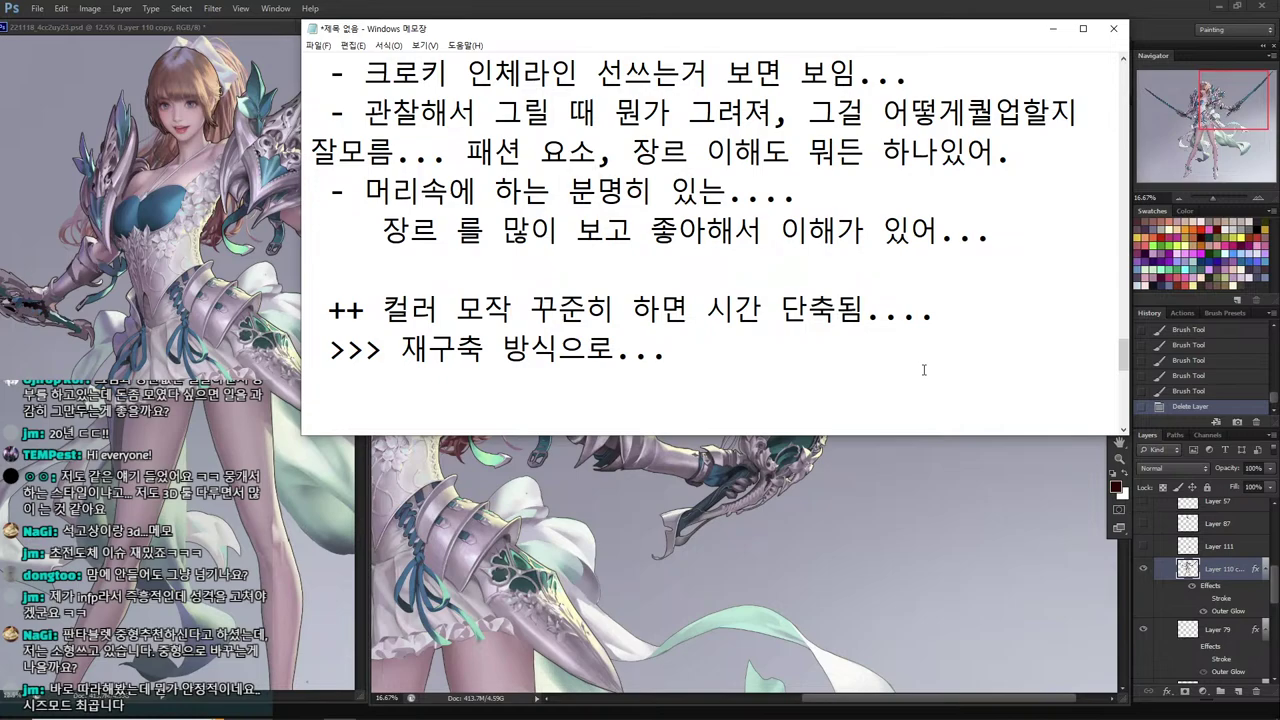
Highlight the first point under the heading "성장 이 빠른 학생", about having firm and clear goals.
scroll(957, 189, up, 3)
scroll(908, 199, down, 1)
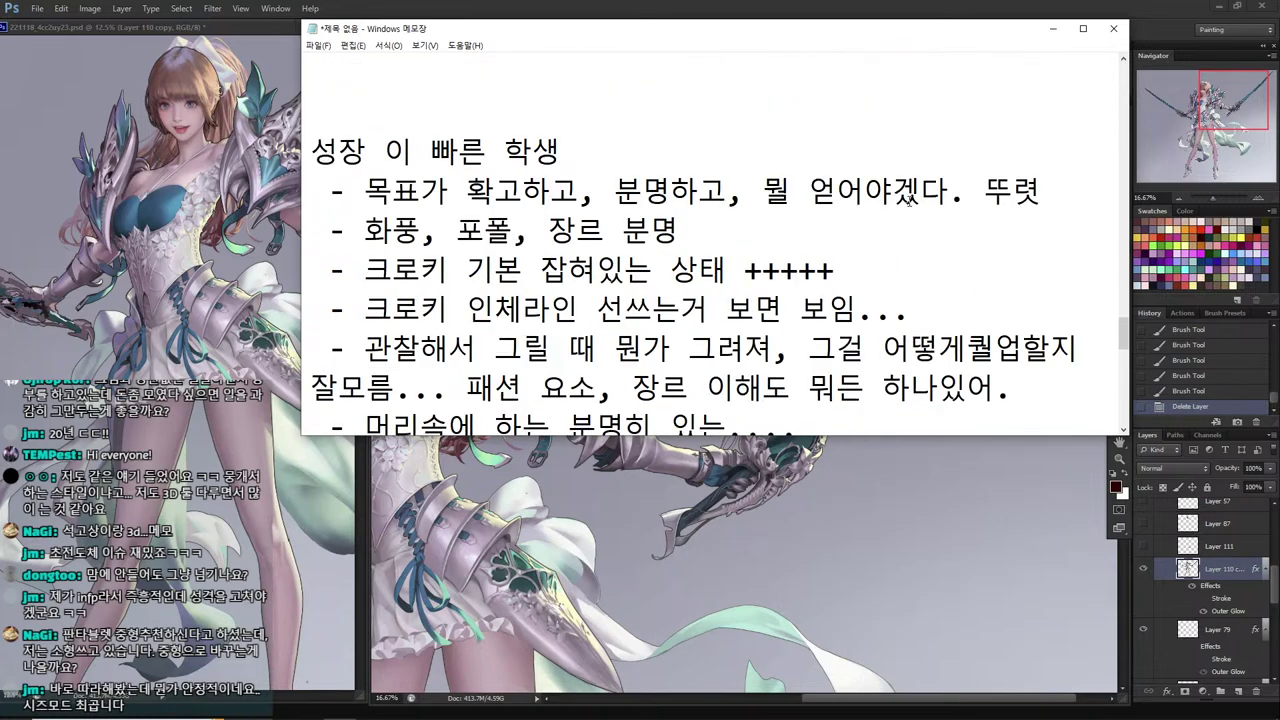
drag(364, 190, 948, 190)
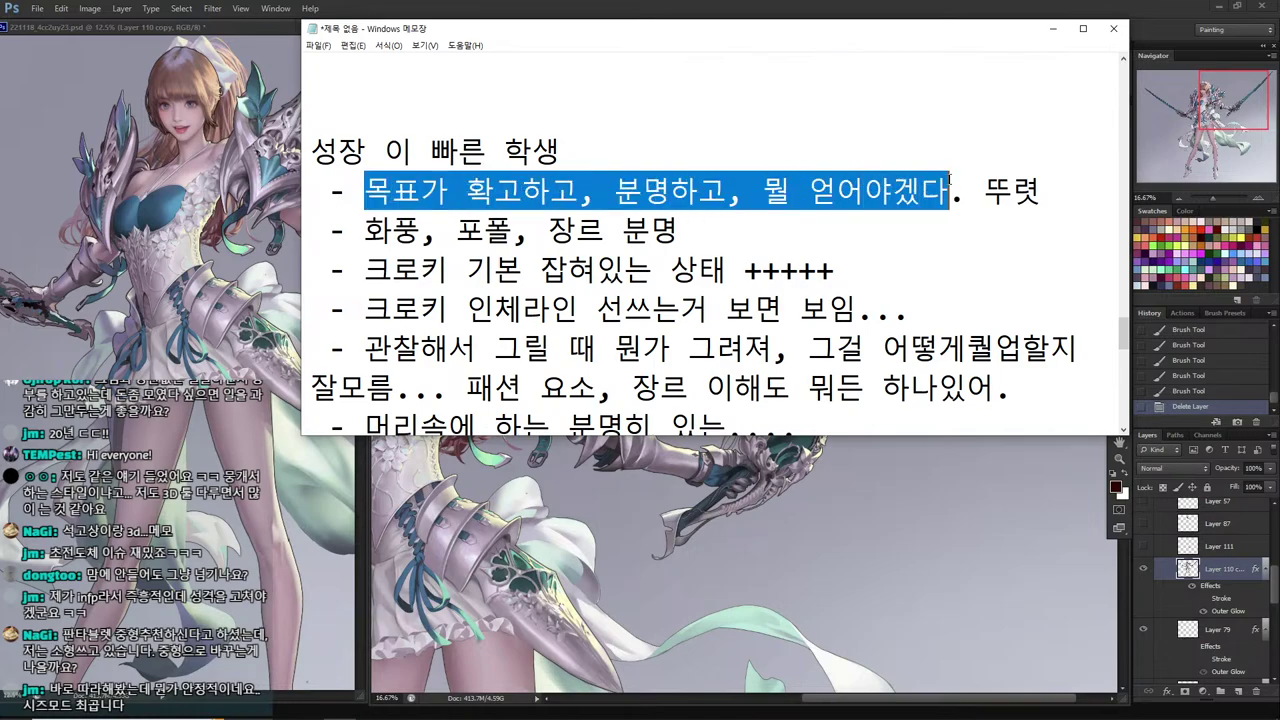
triple_click(1060, 190)
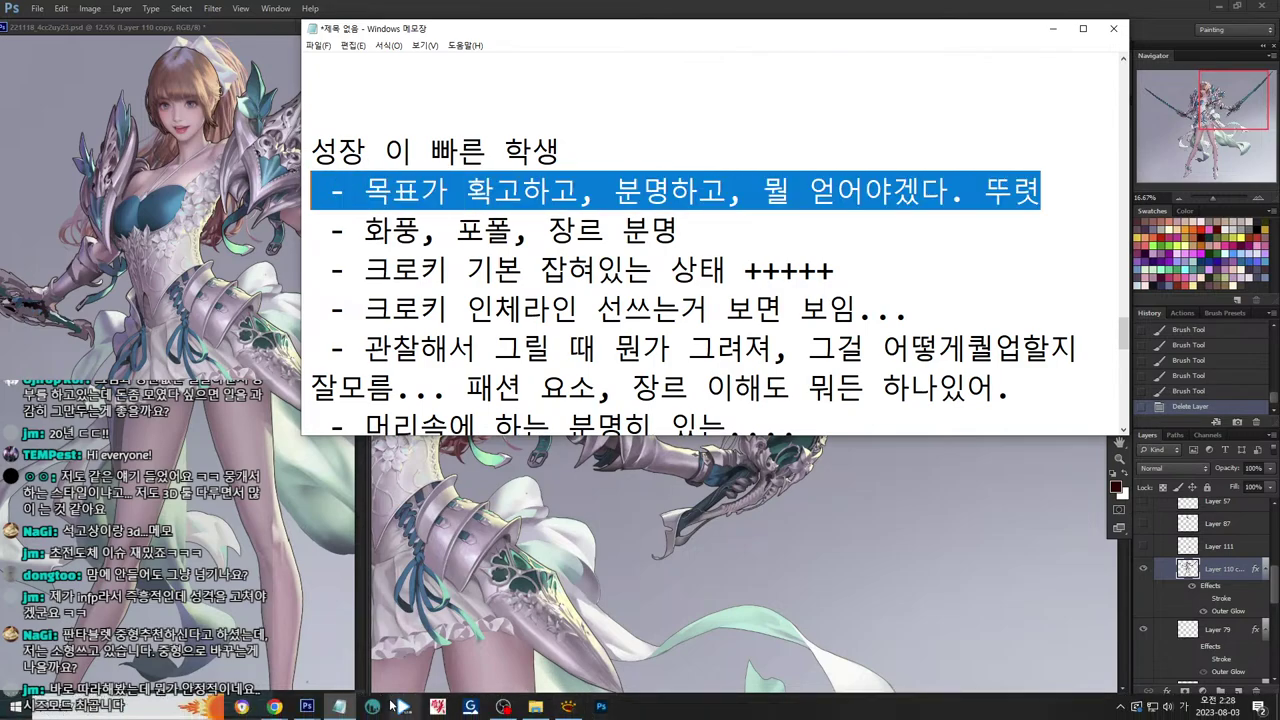
mouse_move(503, 706)
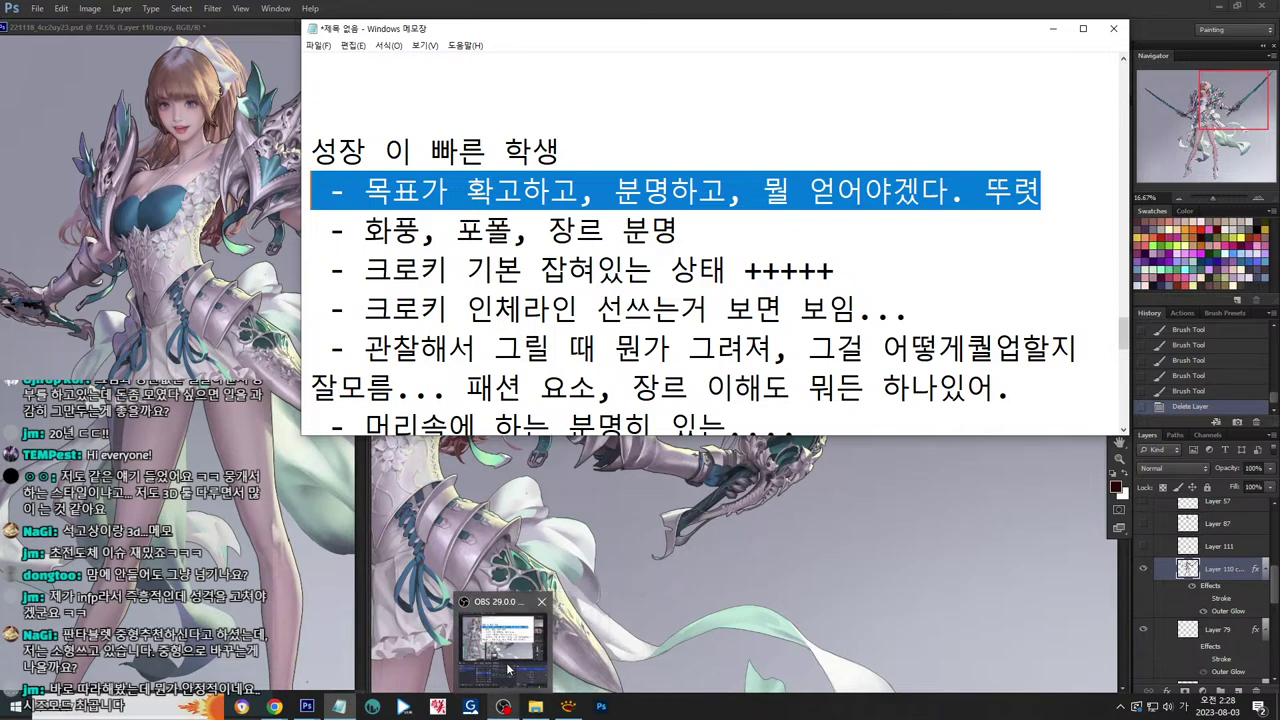
Highlight the note lines on observation and genre understanding, followed by the line "크로키 기본 잡혀있는 상태 +++++".
click(508, 668)
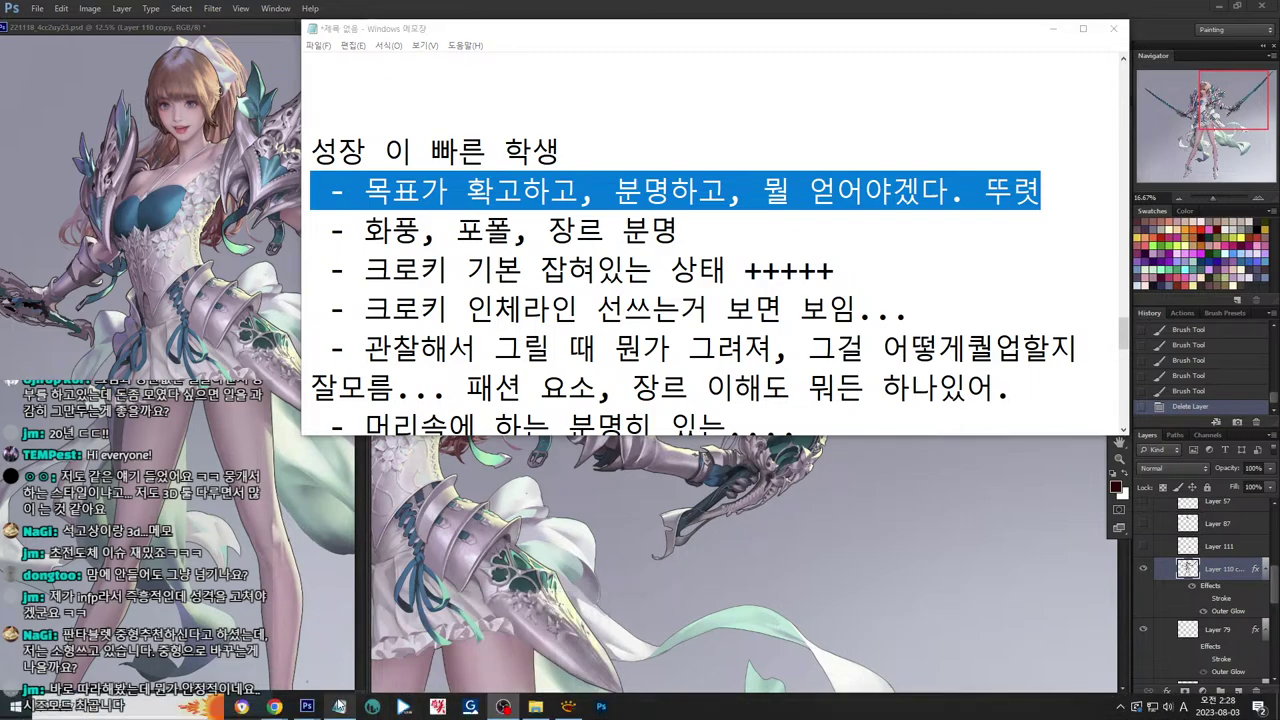
scroll(700, 250, down, 1)
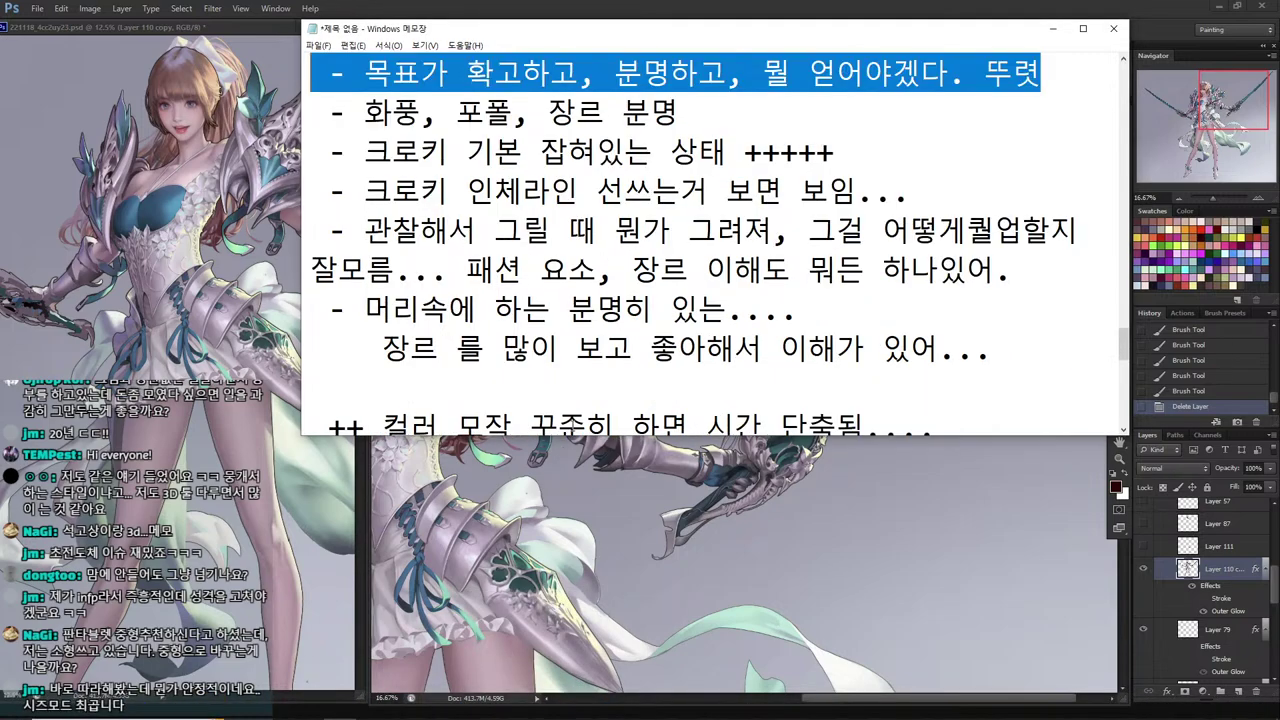
drag(993, 350, 213, 222)
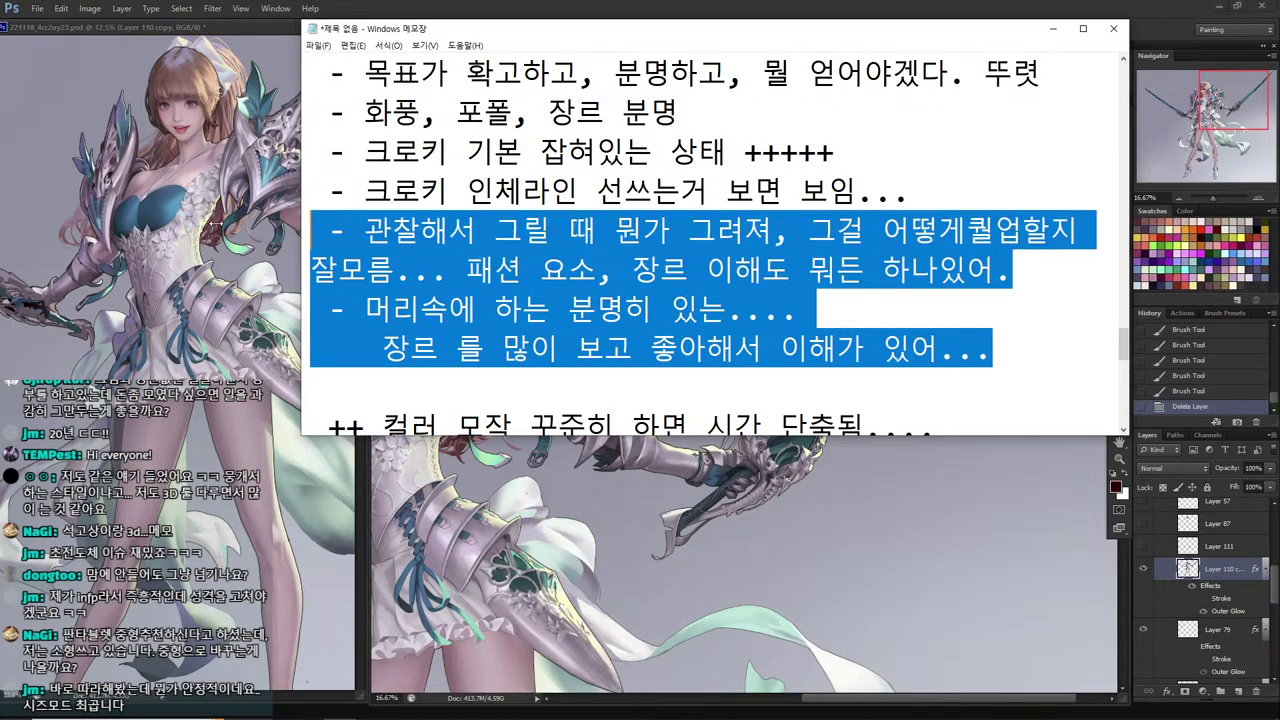
click(816, 306)
drag(1075, 342, 258, 222)
drag(836, 152, 282, 152)
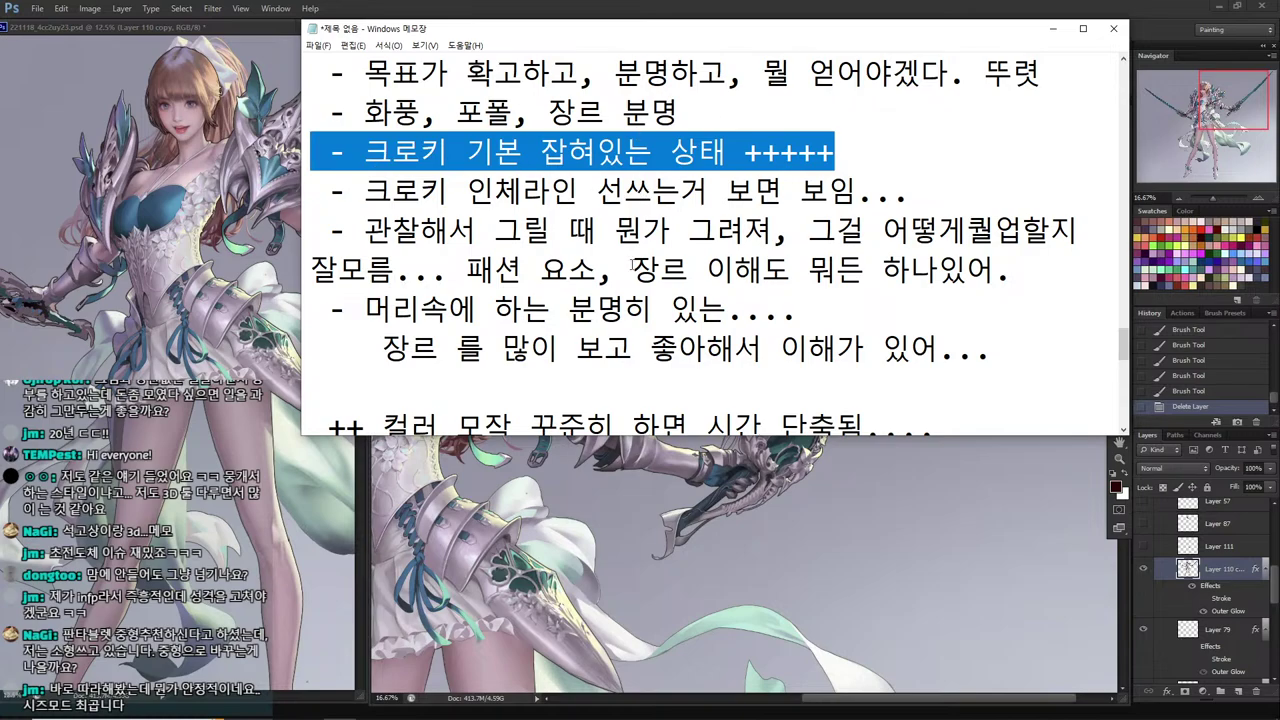
Bring up the YouTube live chat pop-out and read the viewer's question about quitting an unrelated job to study drawing.
mouse_move(343, 710)
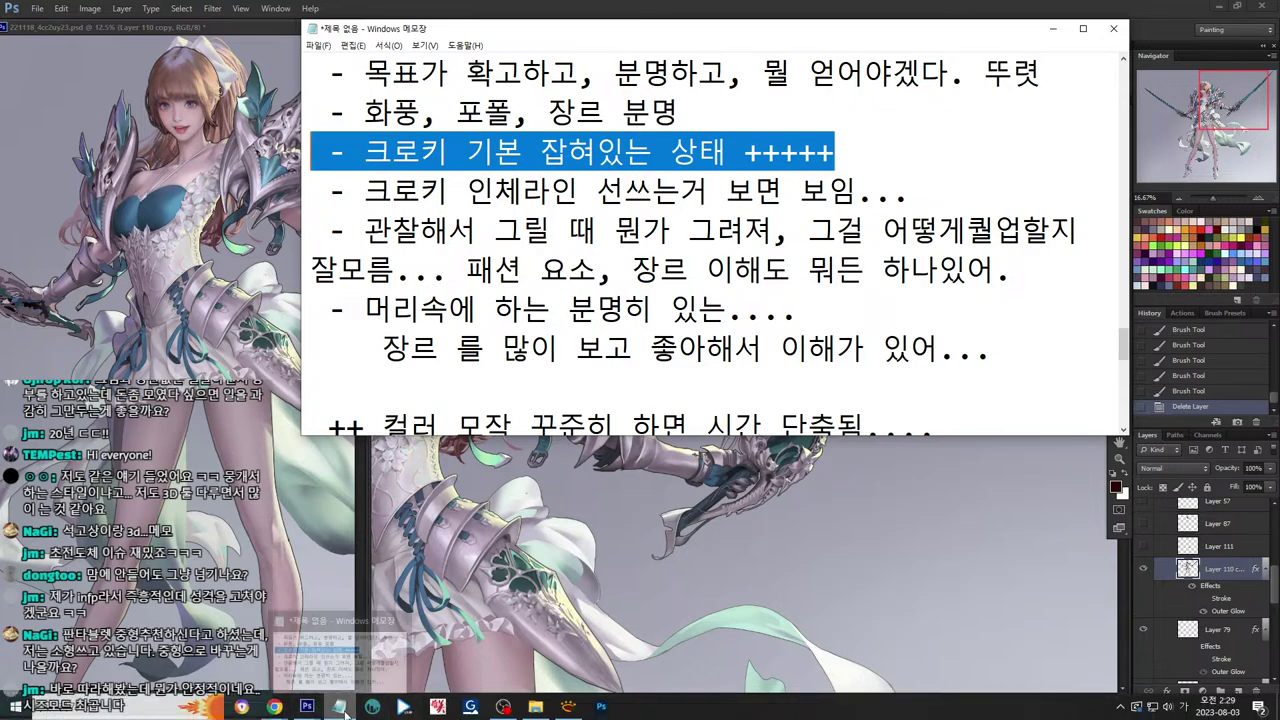
mouse_move(274, 707)
click(330, 650)
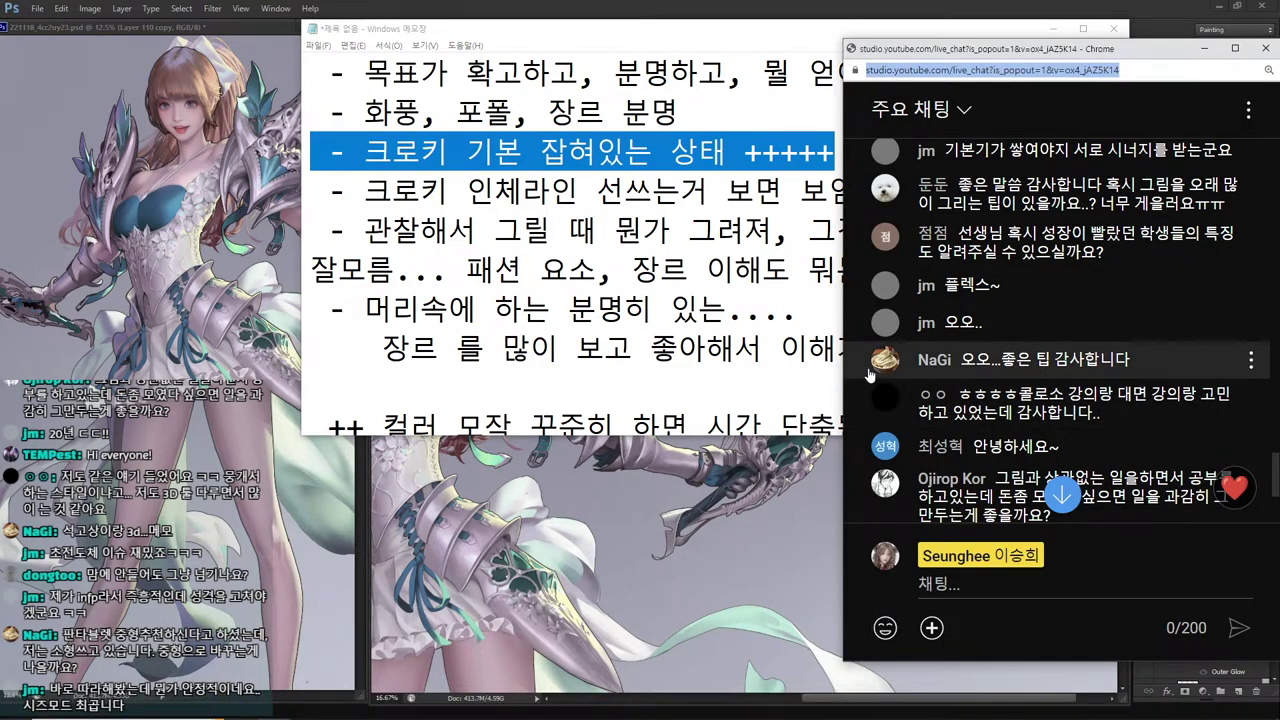
scroll(868, 374, down, 3)
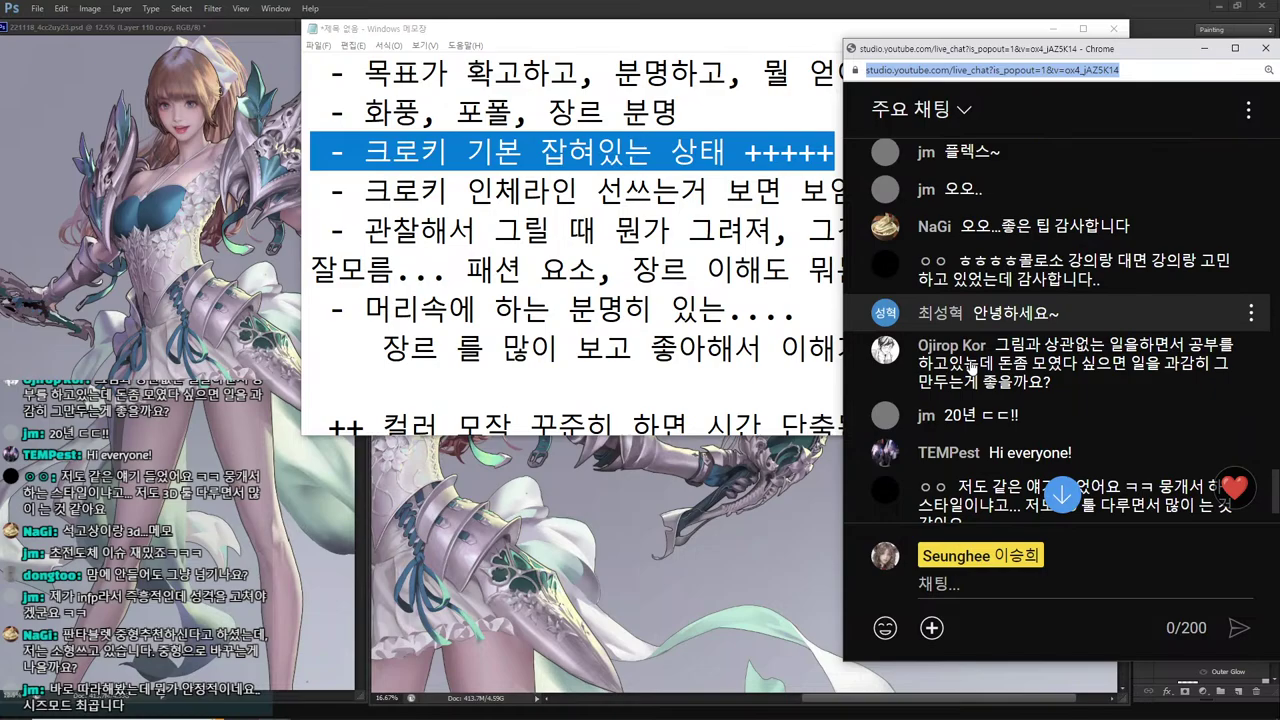
scroll(970, 367, down, 3)
scroll(973, 367, up, 5)
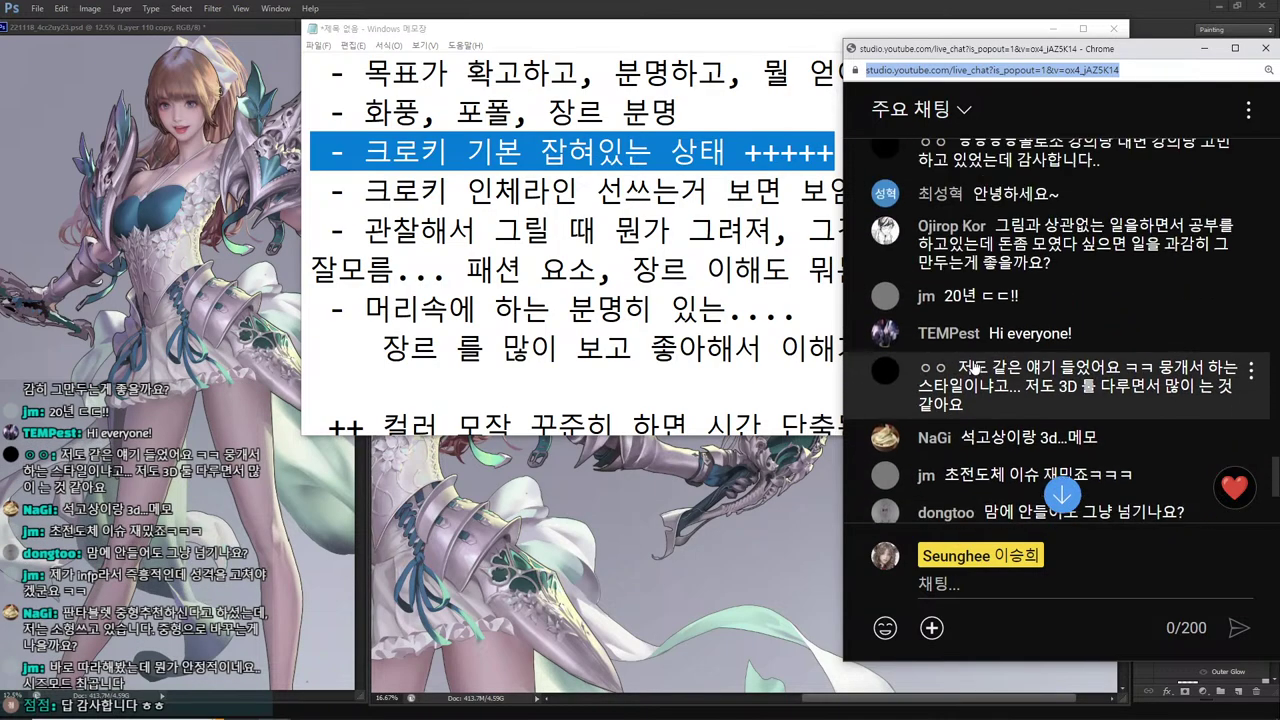
scroll(973, 367, up, 1)
scroll(975, 368, down, 3)
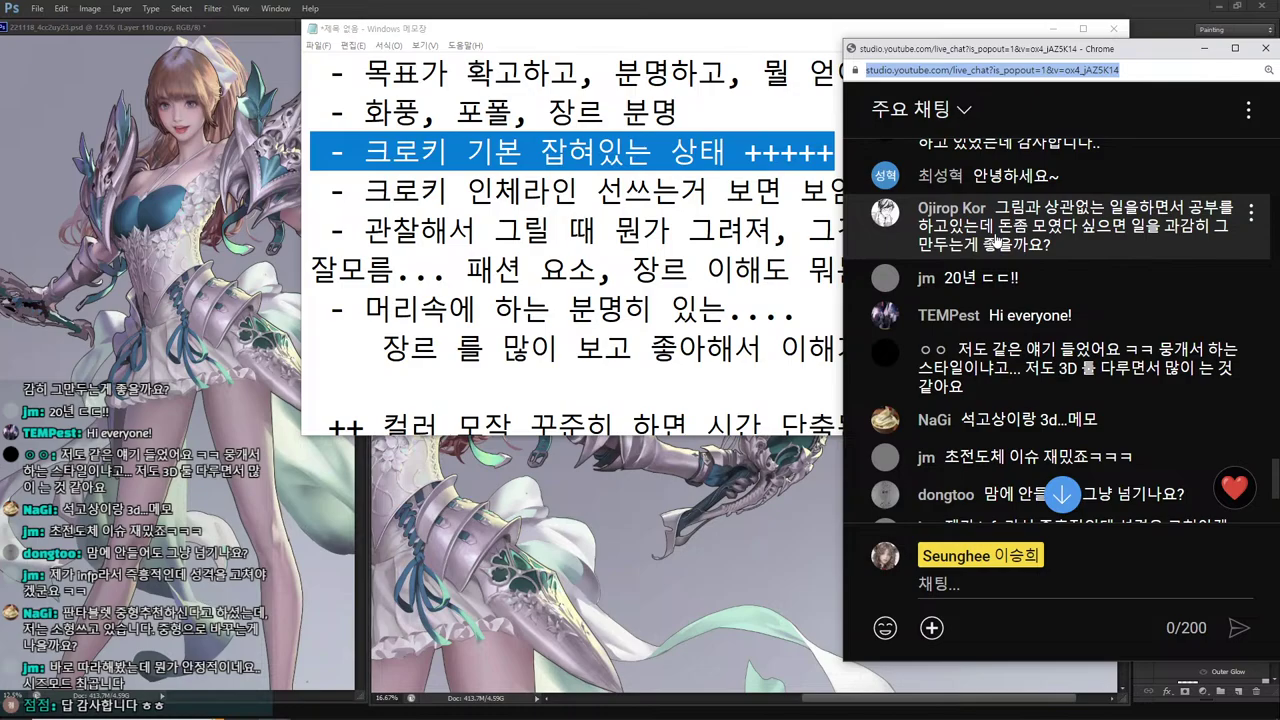
Look over the notes on color studies and changing one's habits and environment, and return to the illustration.
click(665, 381)
scroll(800, 378, down, 5)
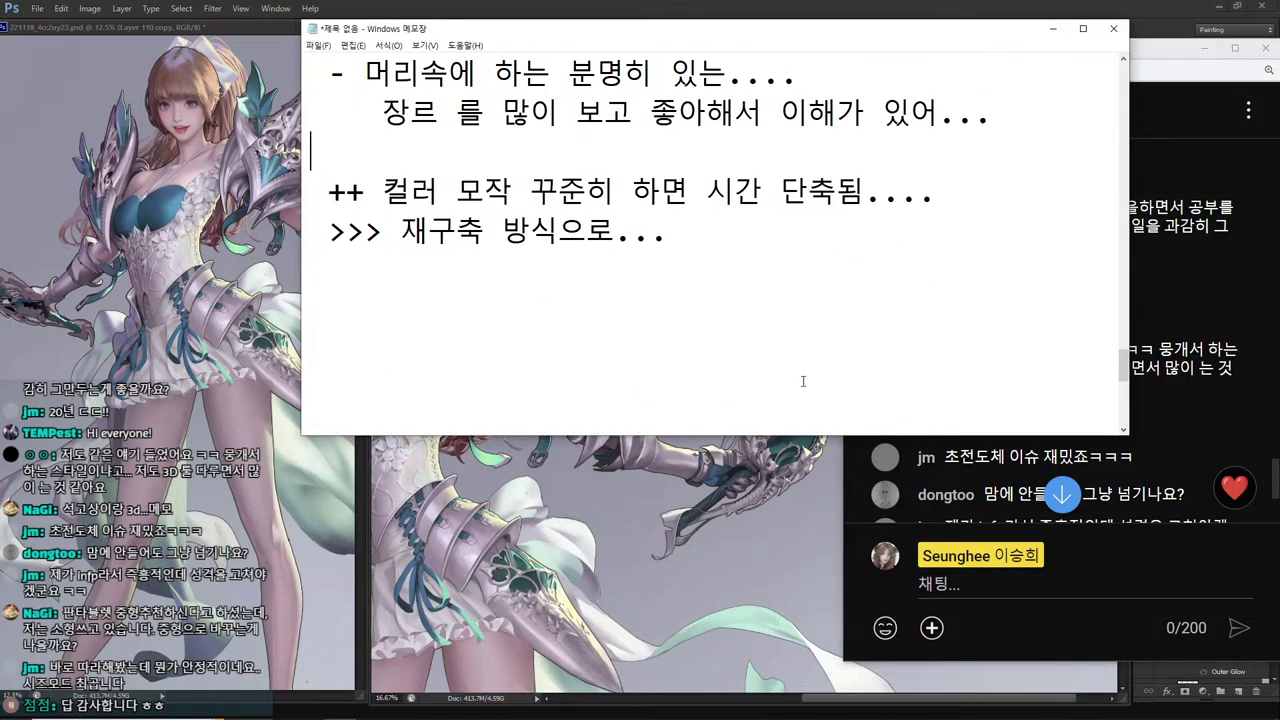
click(643, 499)
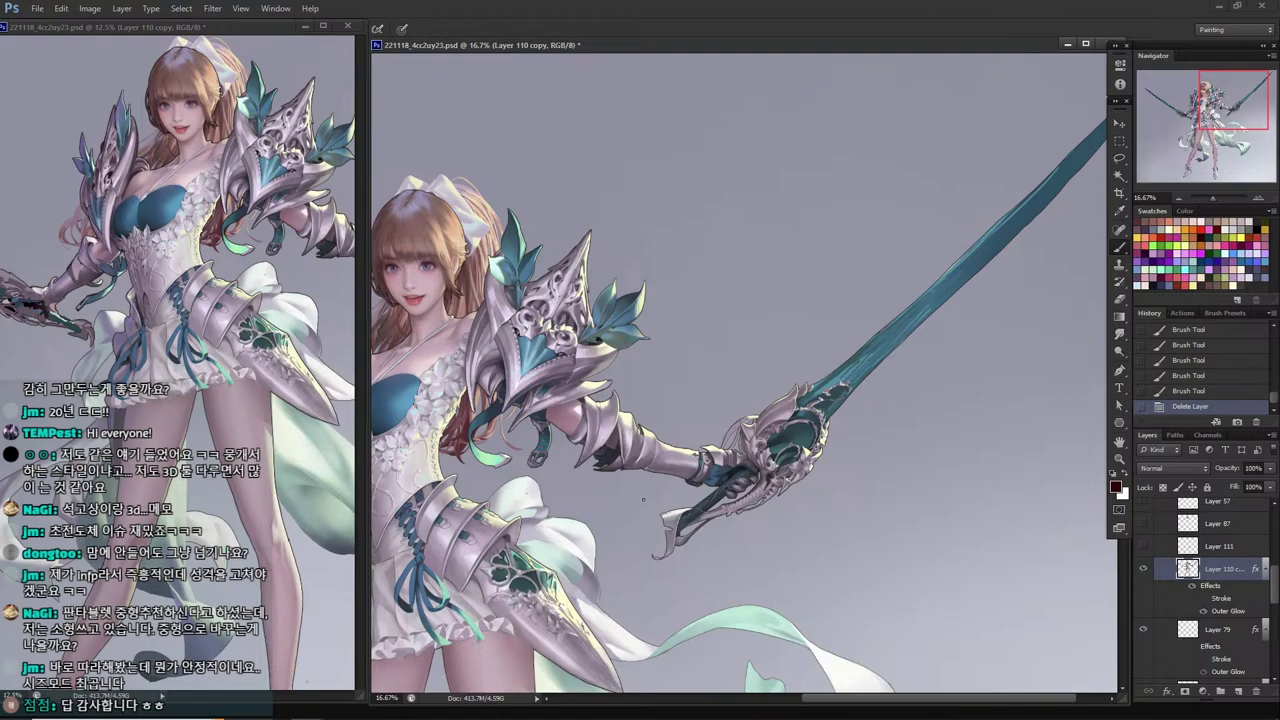
key(alt+Tab)
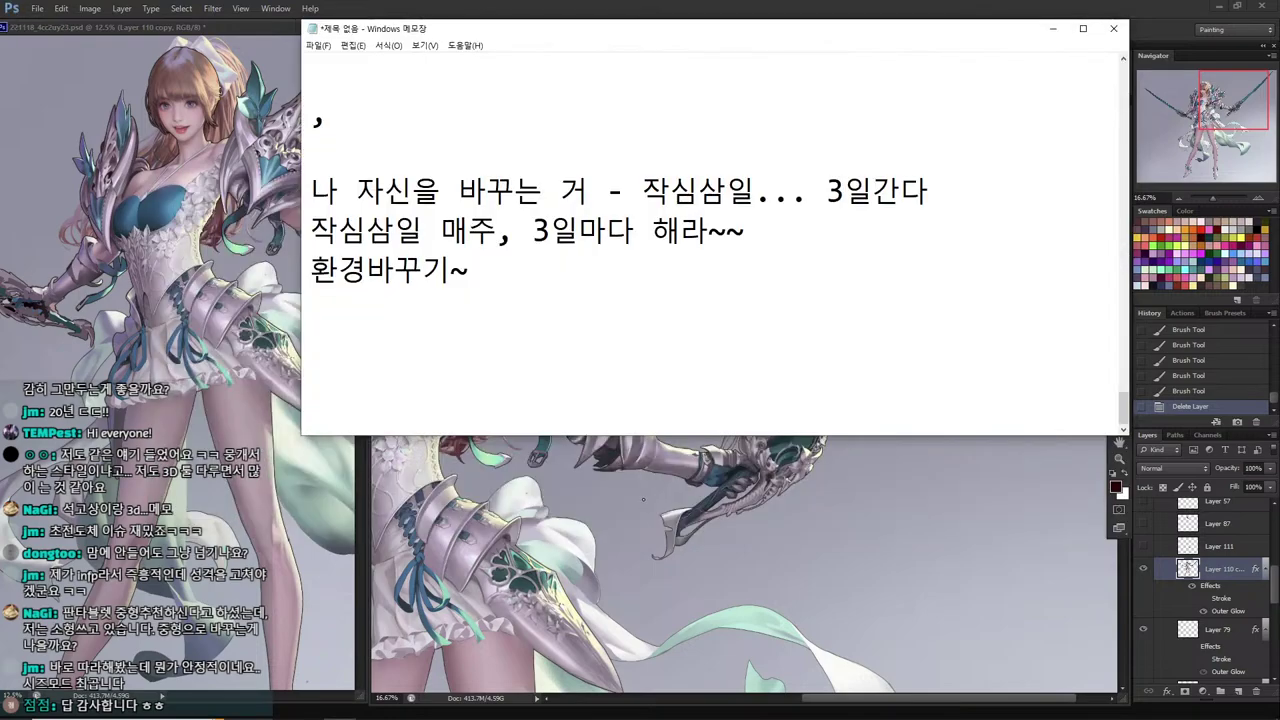
key(alt+Tab)
Reopen the live chat pop-out, read the viewer messages through to the newest one, and move the chat window off the canvas.
mouse_move(406, 712)
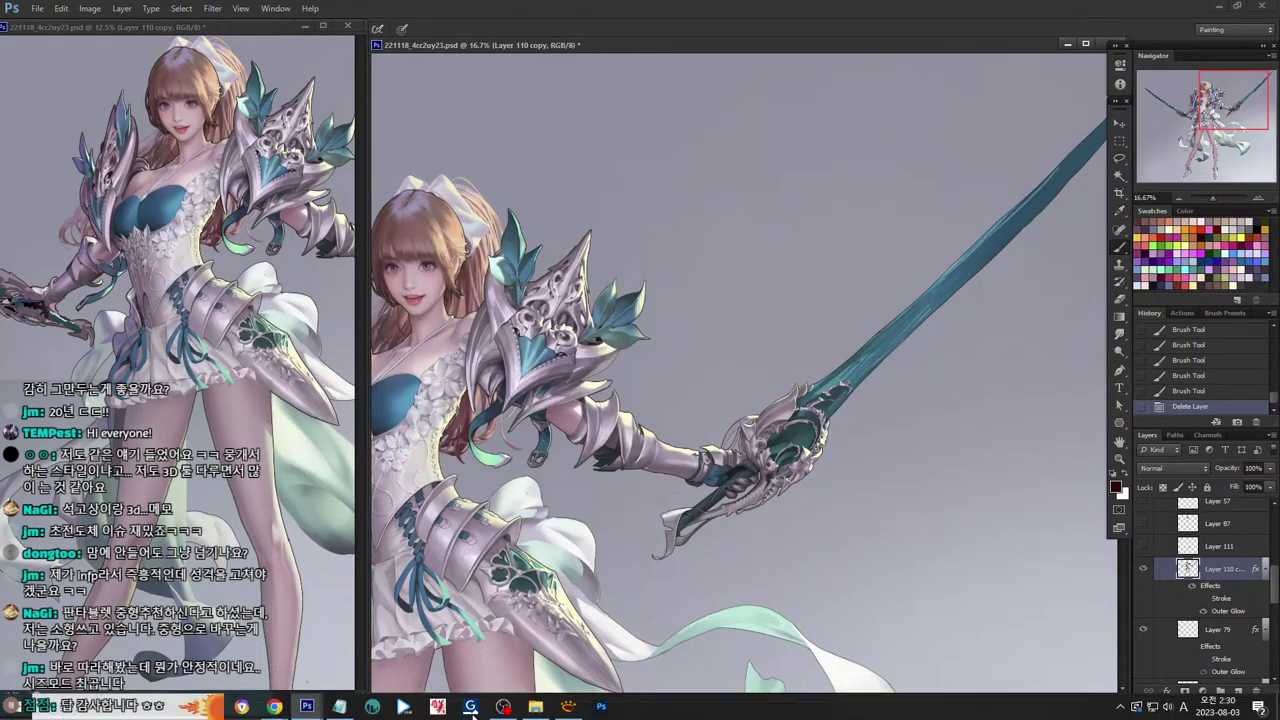
mouse_move(278, 708)
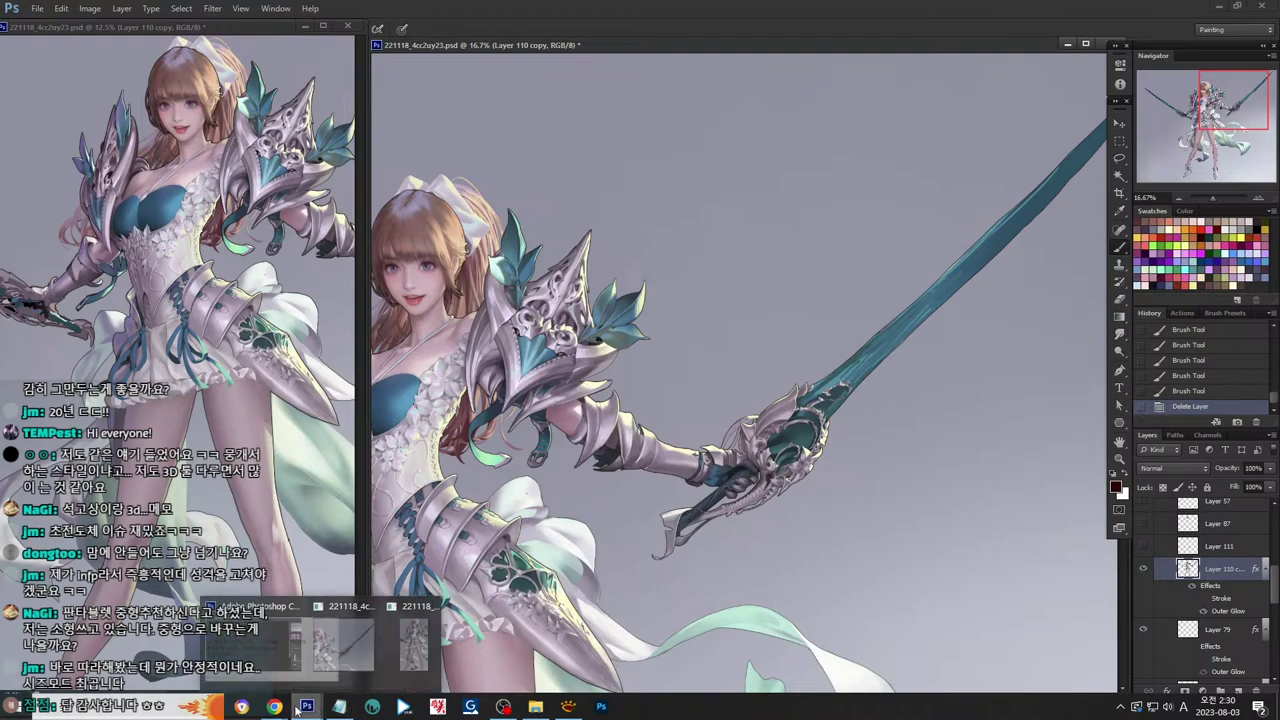
click(338, 645)
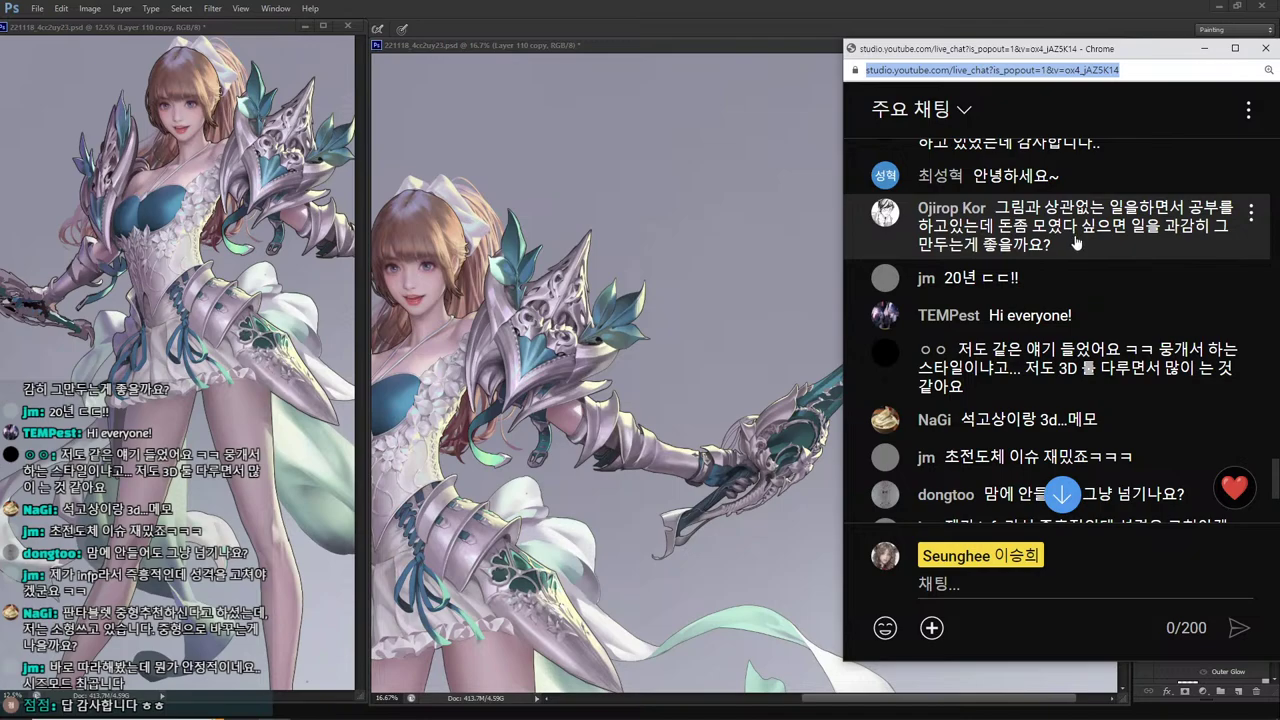
scroll(1075, 243, down, 1)
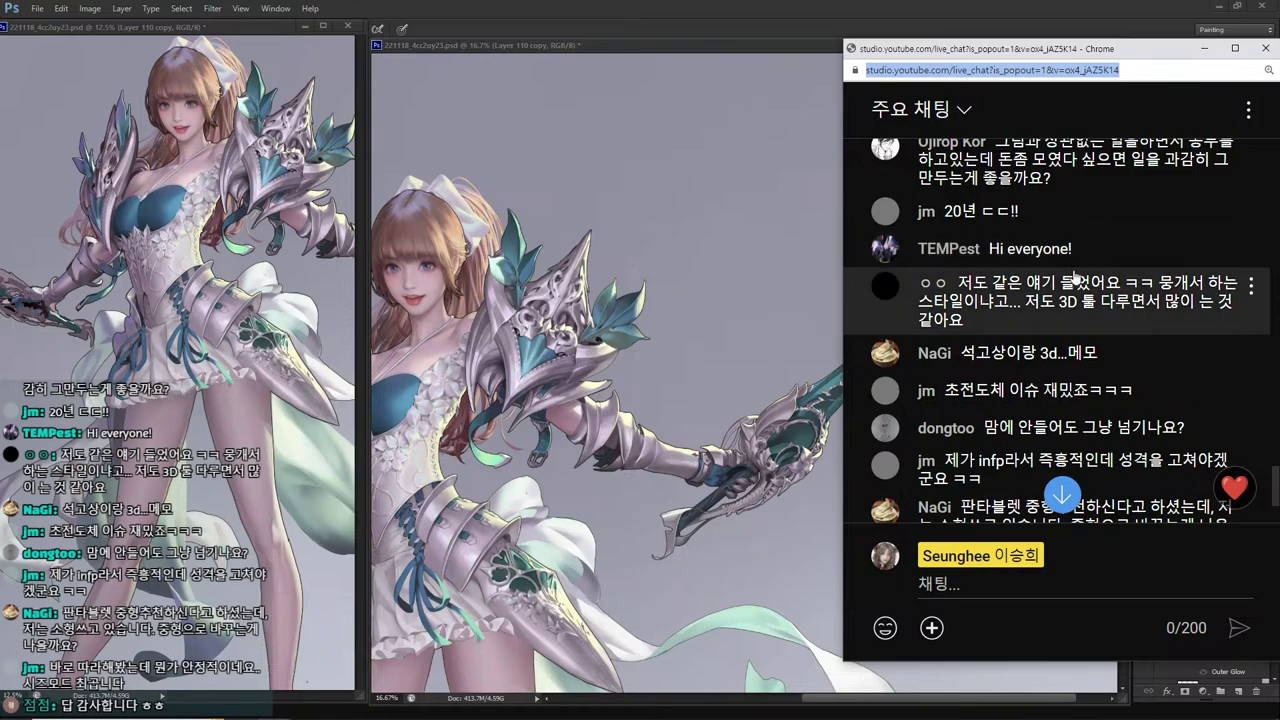
scroll(1072, 214, down, 1)
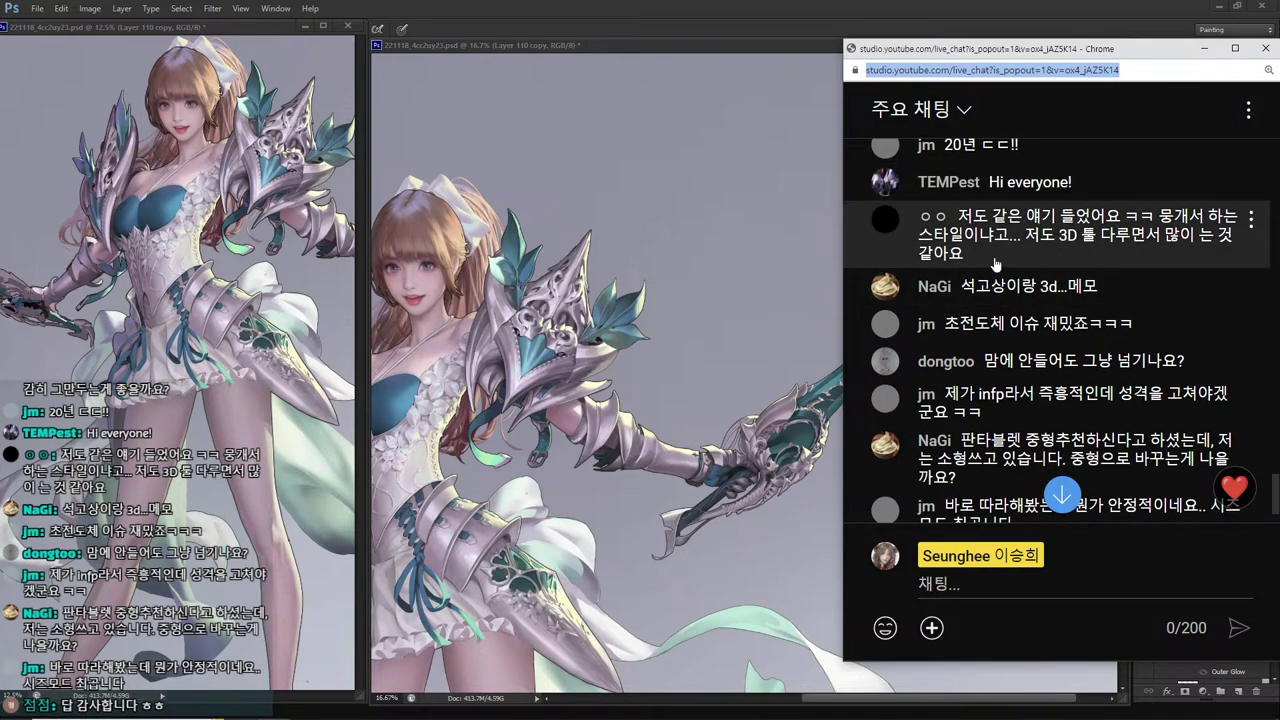
scroll(1008, 334, down, 1)
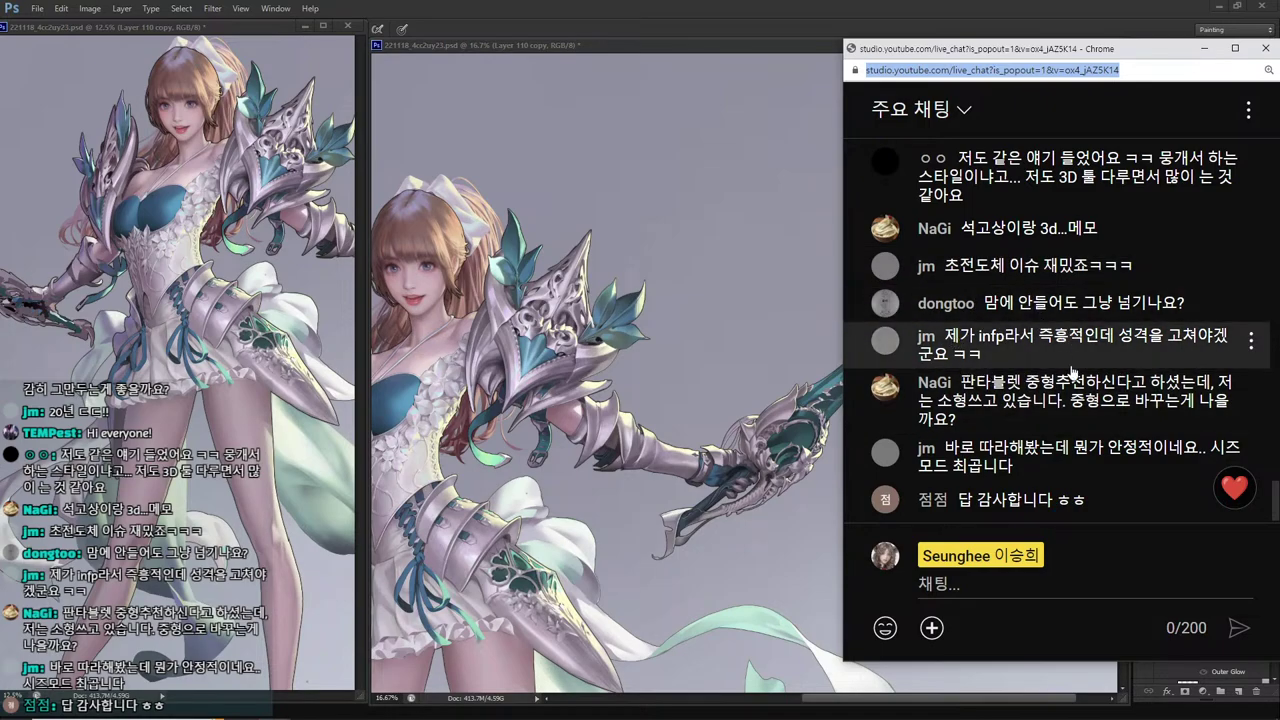
scroll(1035, 349, up, 1)
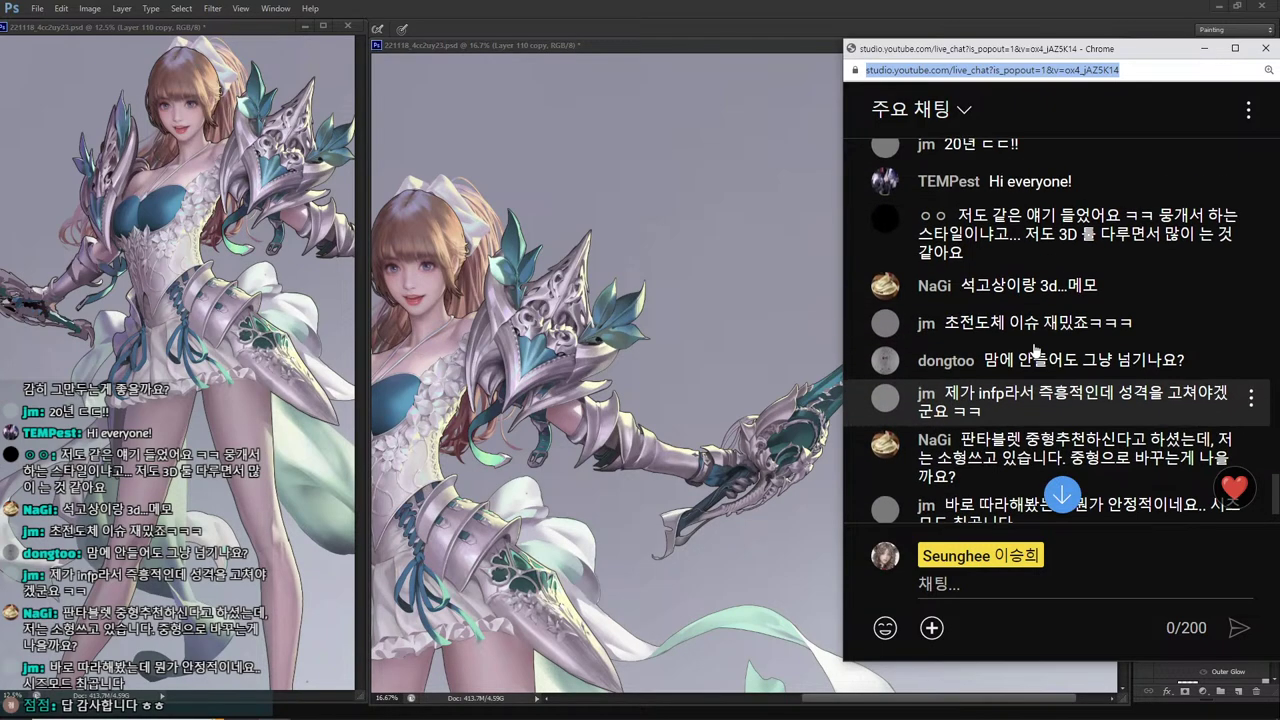
scroll(1035, 349, down, 1)
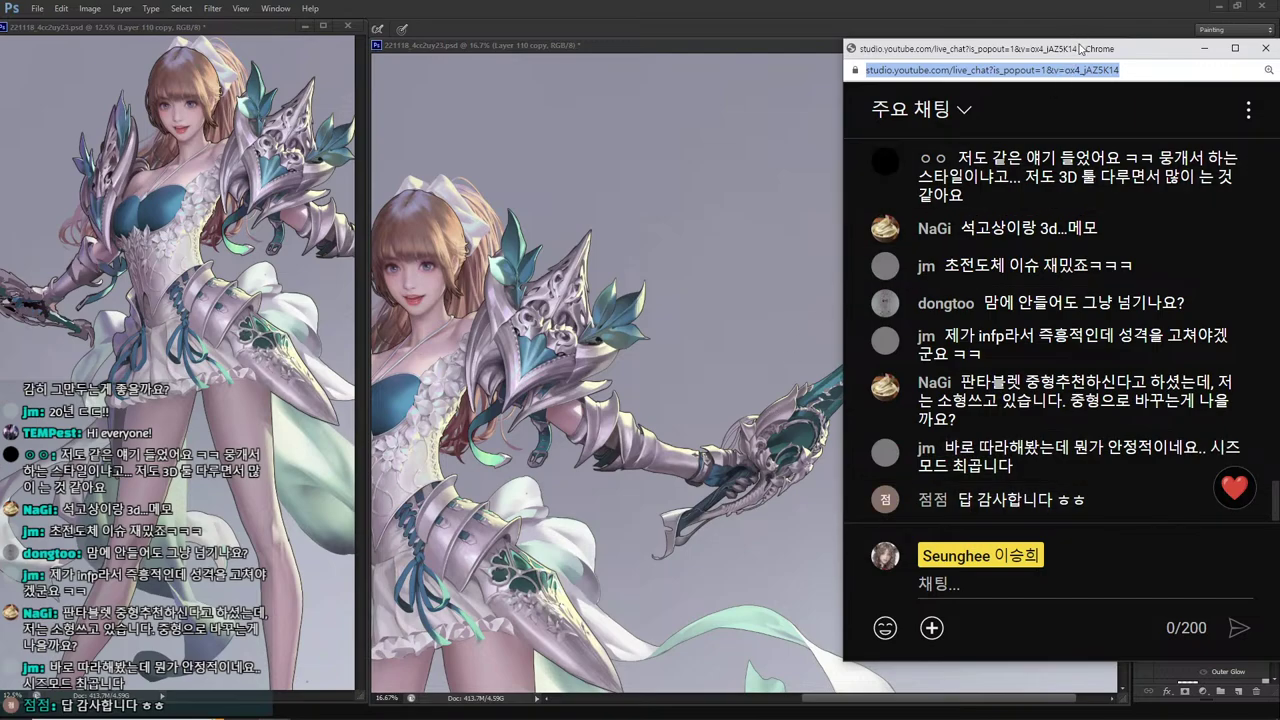
drag(1082, 48, 1279, 48)
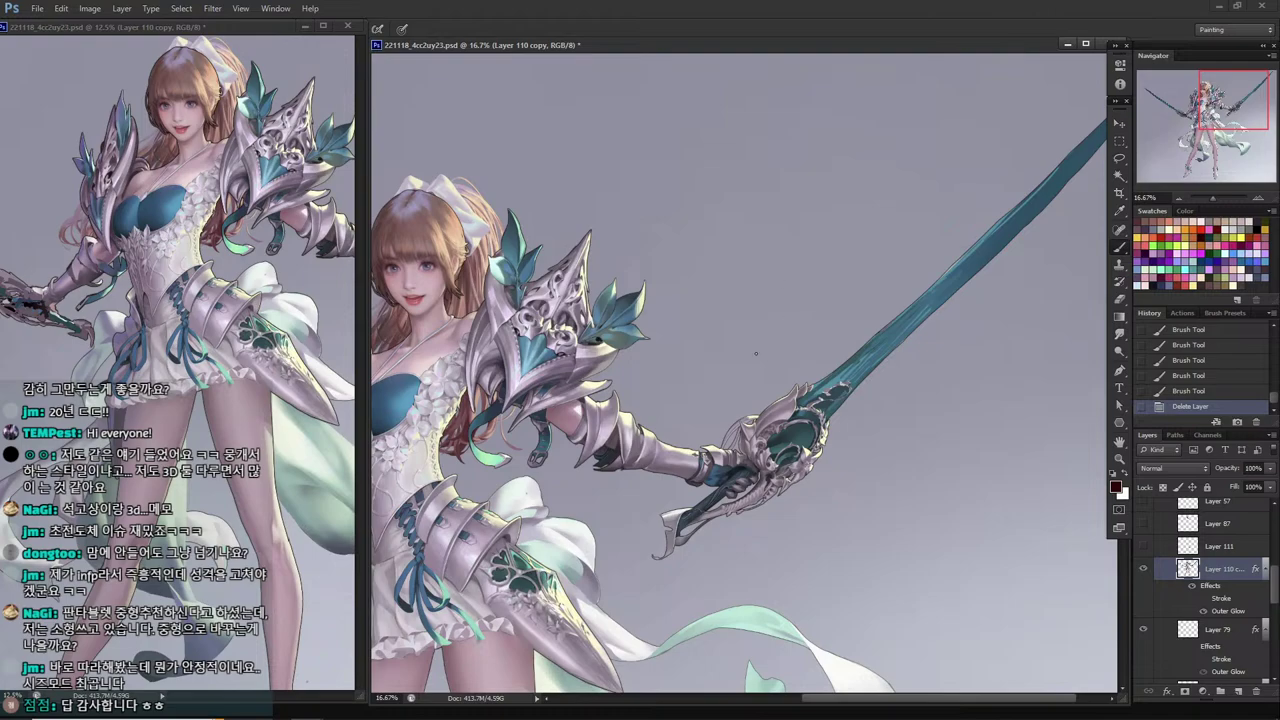
Create a new layer above Layer 110 copy and clip it to that layer for work on the raised sword.
click(293, 335)
scroll(293, 335, down, 3)
drag(303, 336, 119, 364)
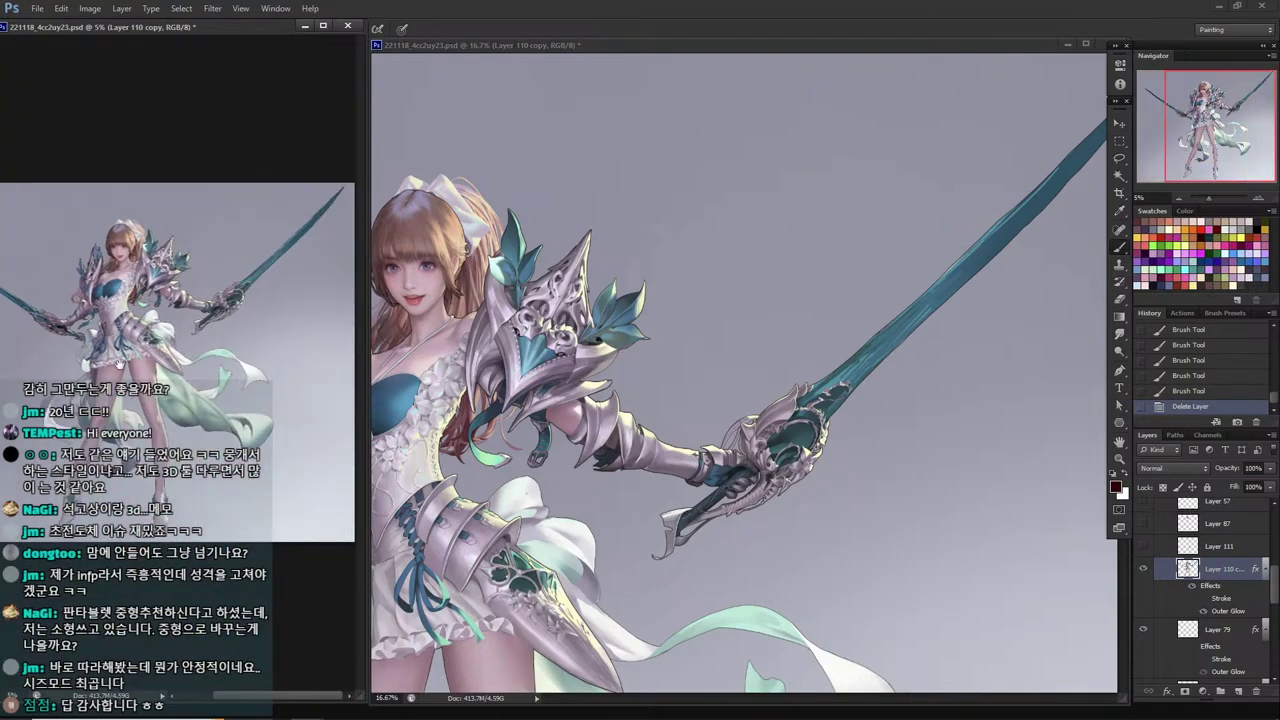
click(790, 362)
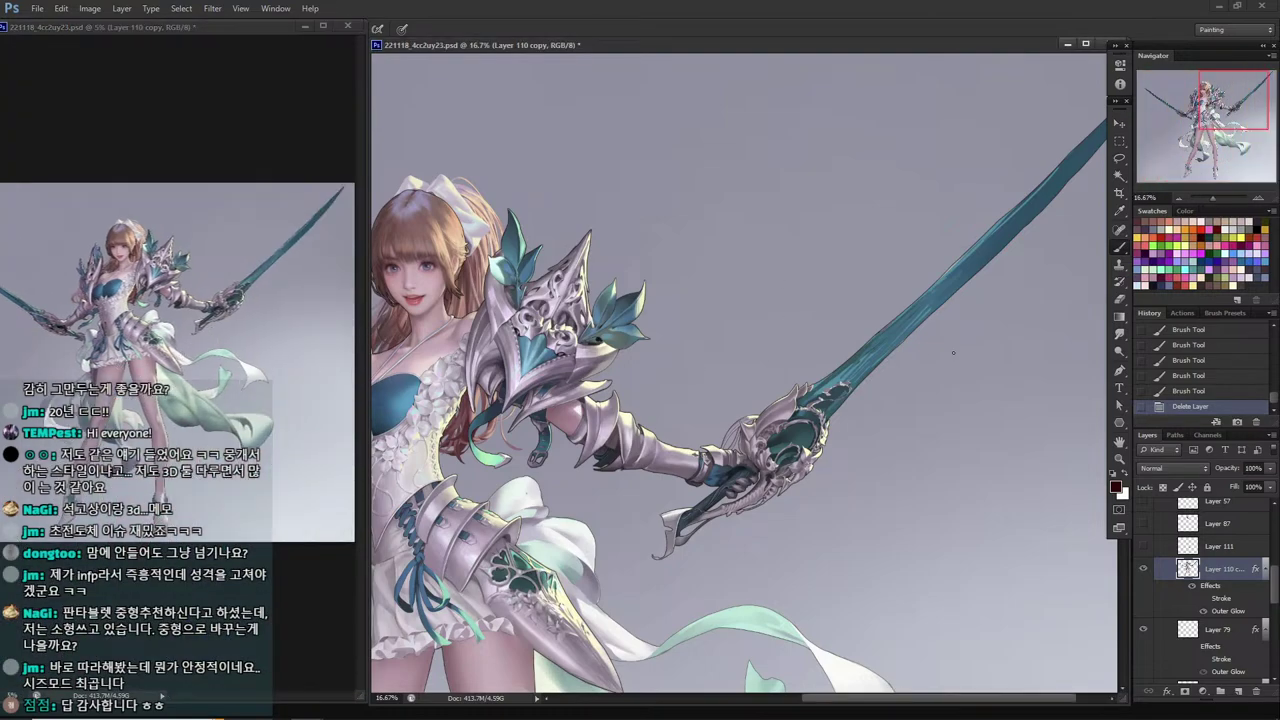
drag(953, 352, 777, 389)
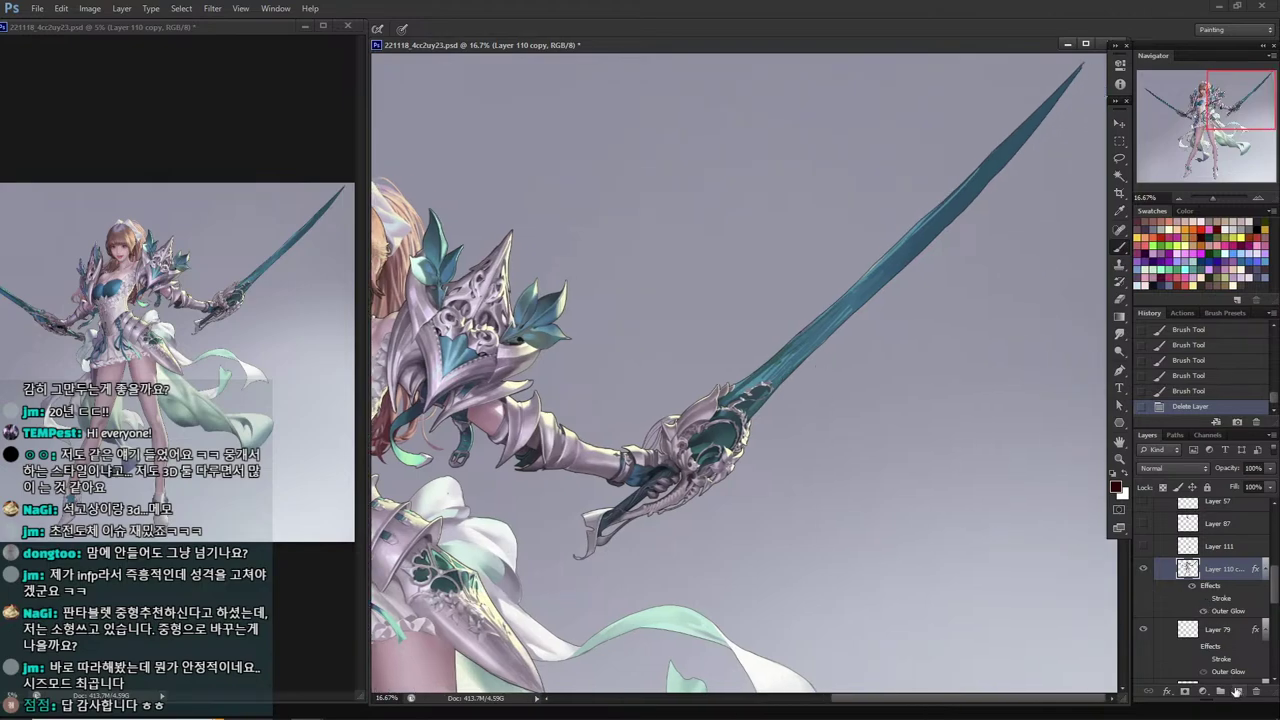
click(1237, 691)
alt+click(1235, 582)
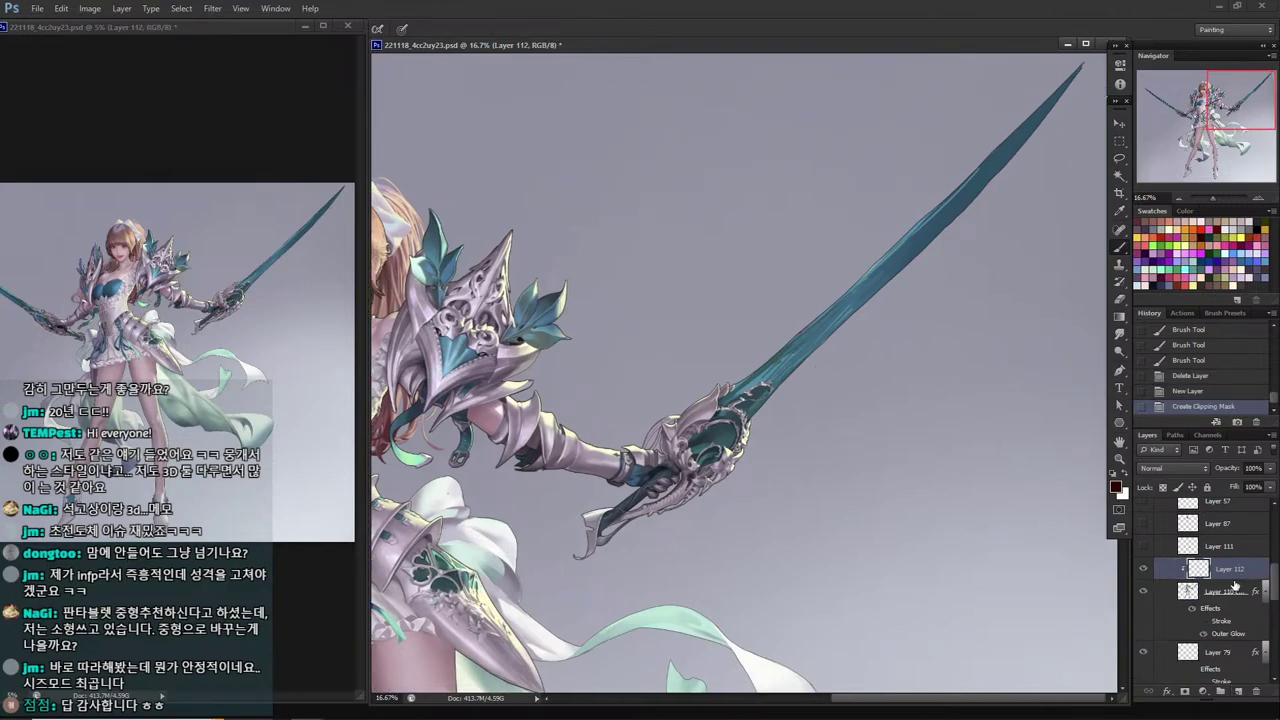
Sample a dark teal from the sword and select the lower half of its blade from tip to guard with the Polygonal Lasso.
key(i)
click(704, 431)
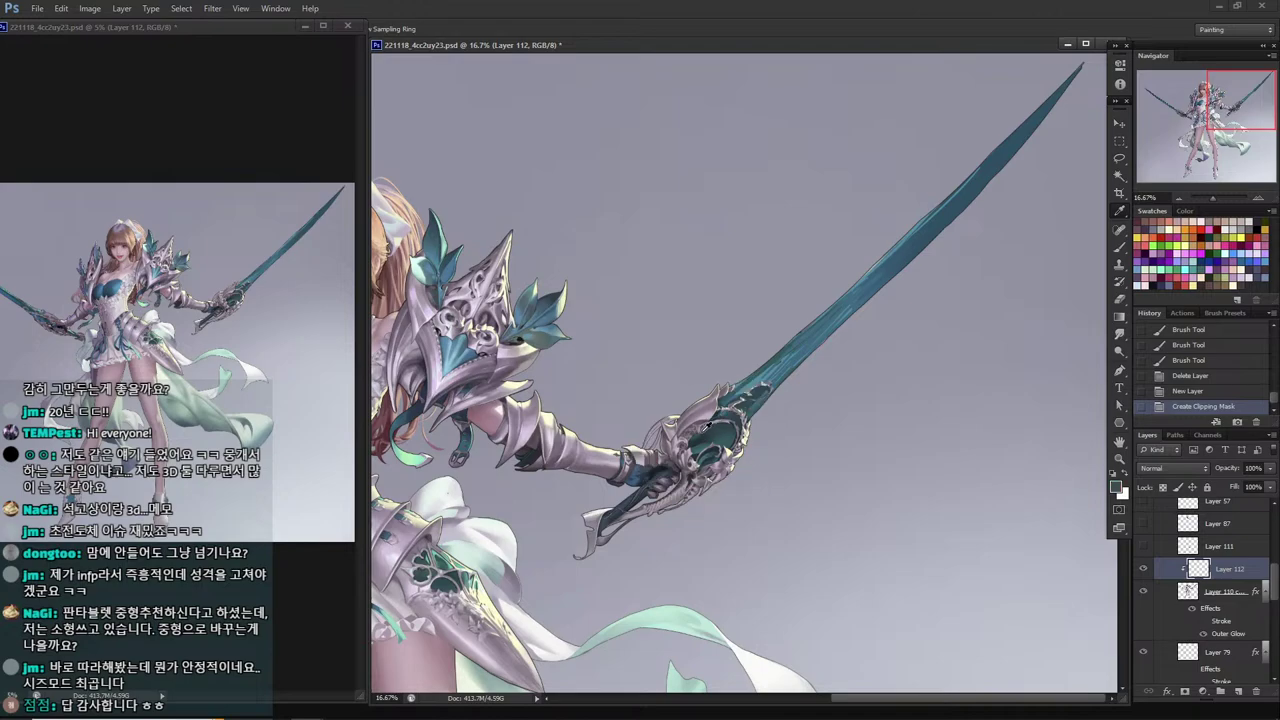
click(742, 384)
key(l)
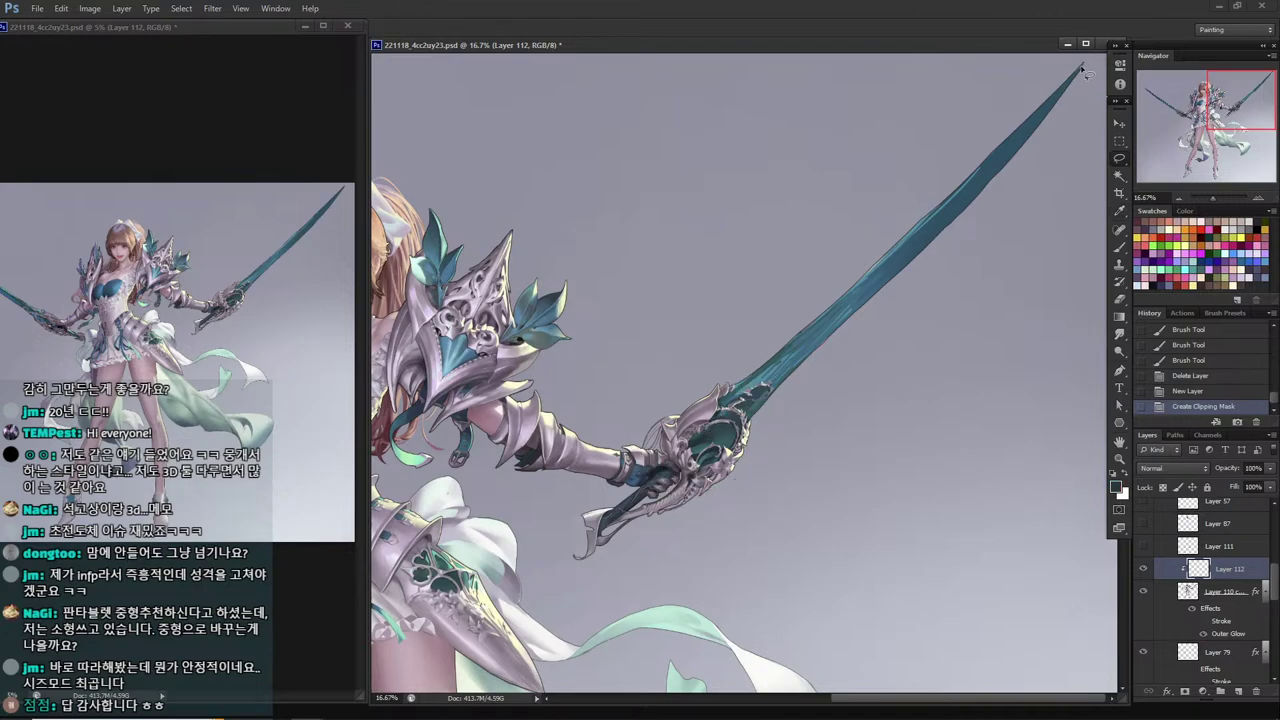
key(shift+l)
click(749, 406)
click(791, 449)
double_click(1078, 202)
key(i)
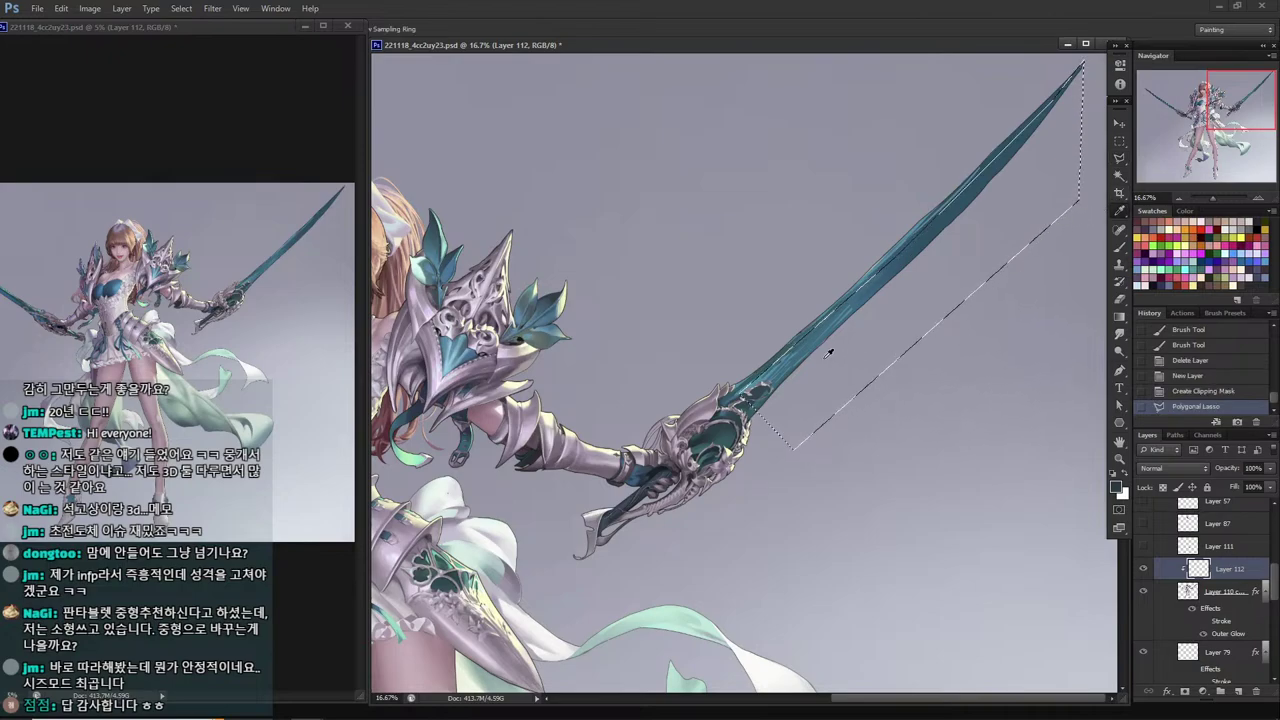
With a large brush, shade the selected lower half of the sword blade in dark teal on Layer 112.
key(b)
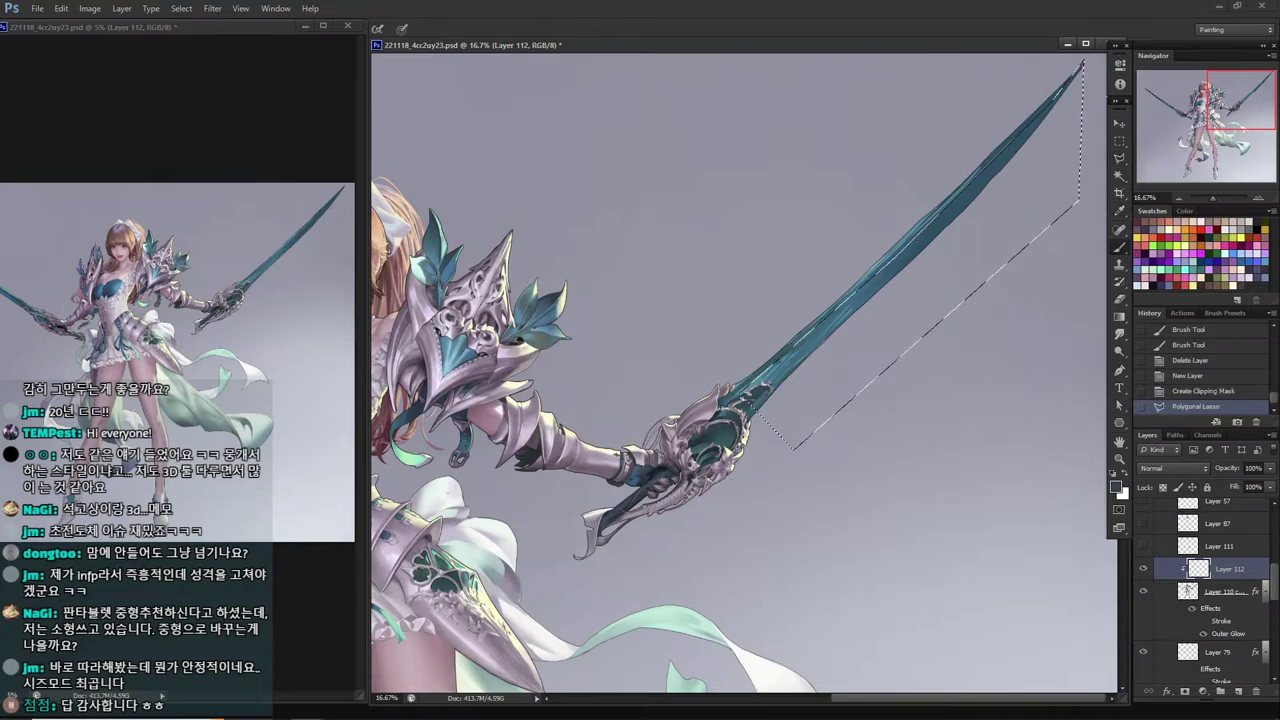
right_click(973, 188)
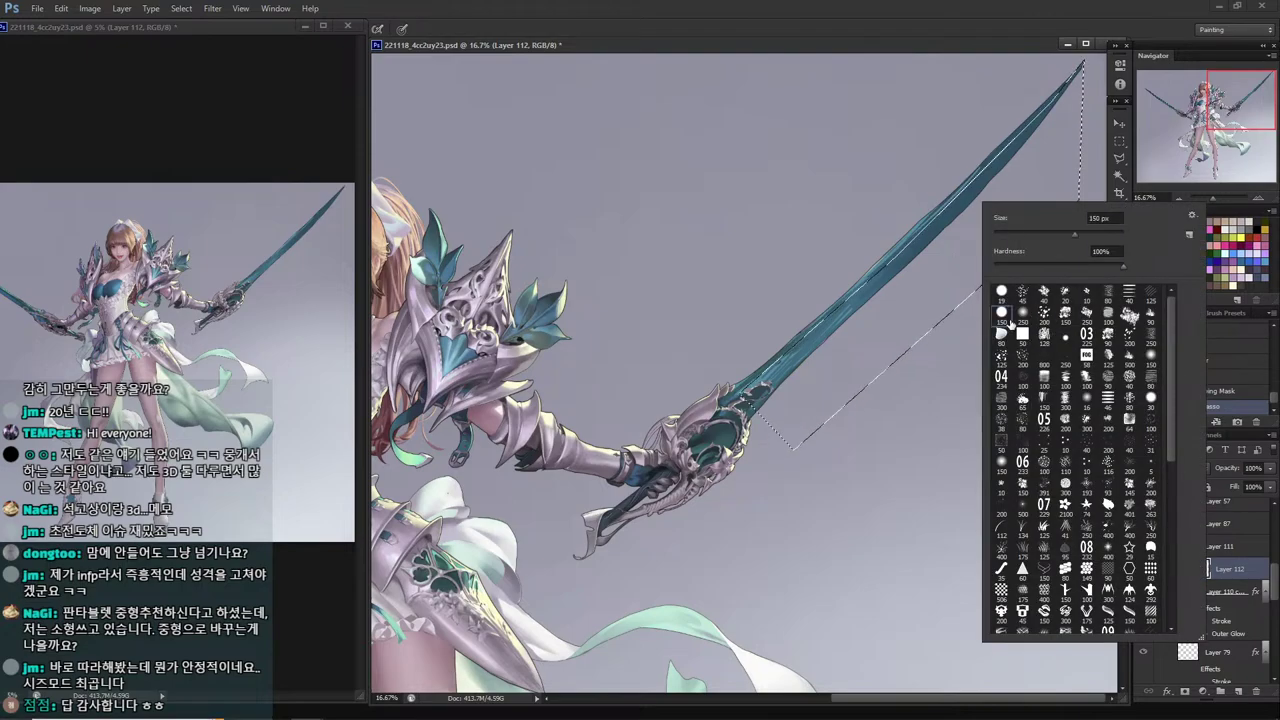
click(929, 134)
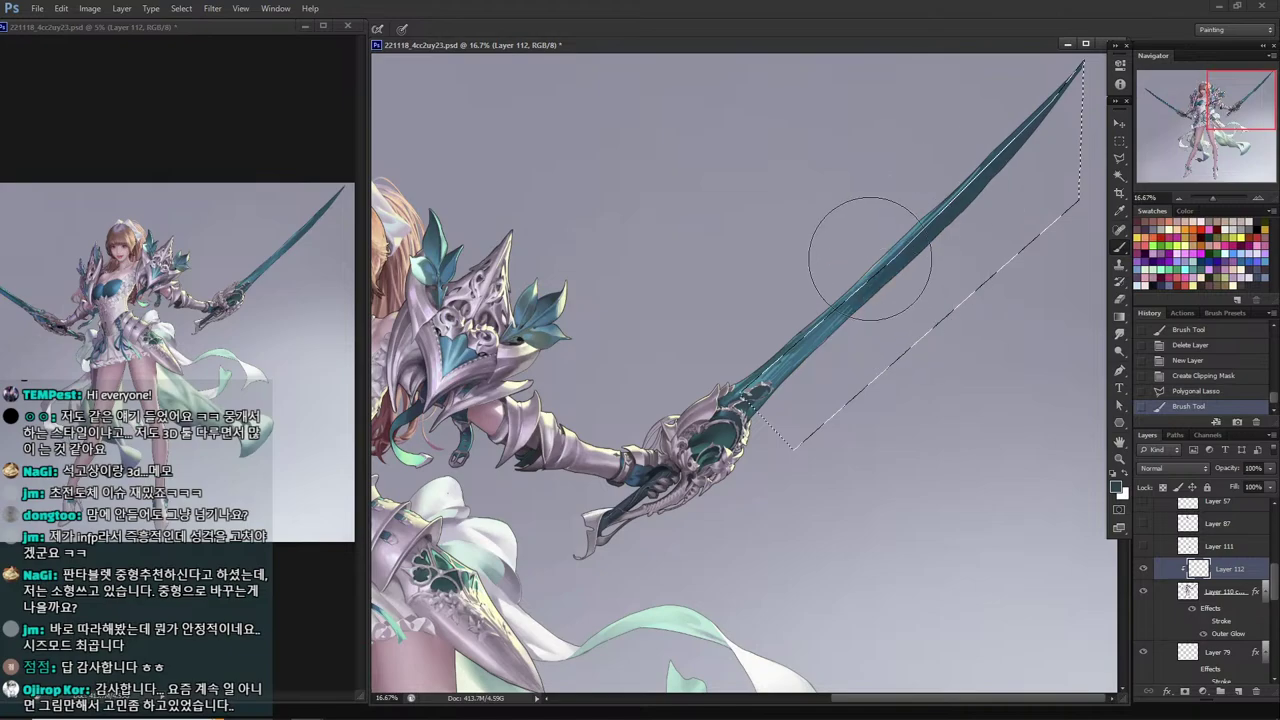
drag(831, 290, 899, 254)
drag(899, 254, 860, 320)
drag(849, 374, 856, 290)
drag(856, 290, 883, 240)
key(alt)
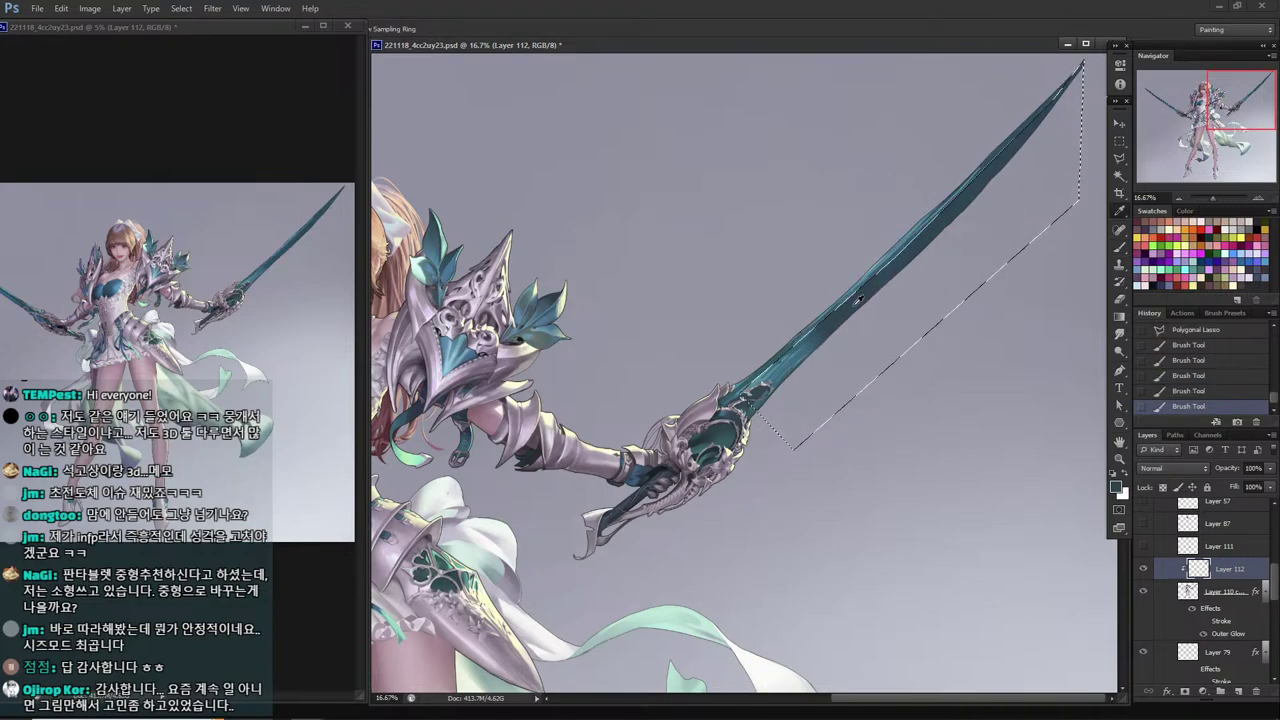
alt+click(828, 322)
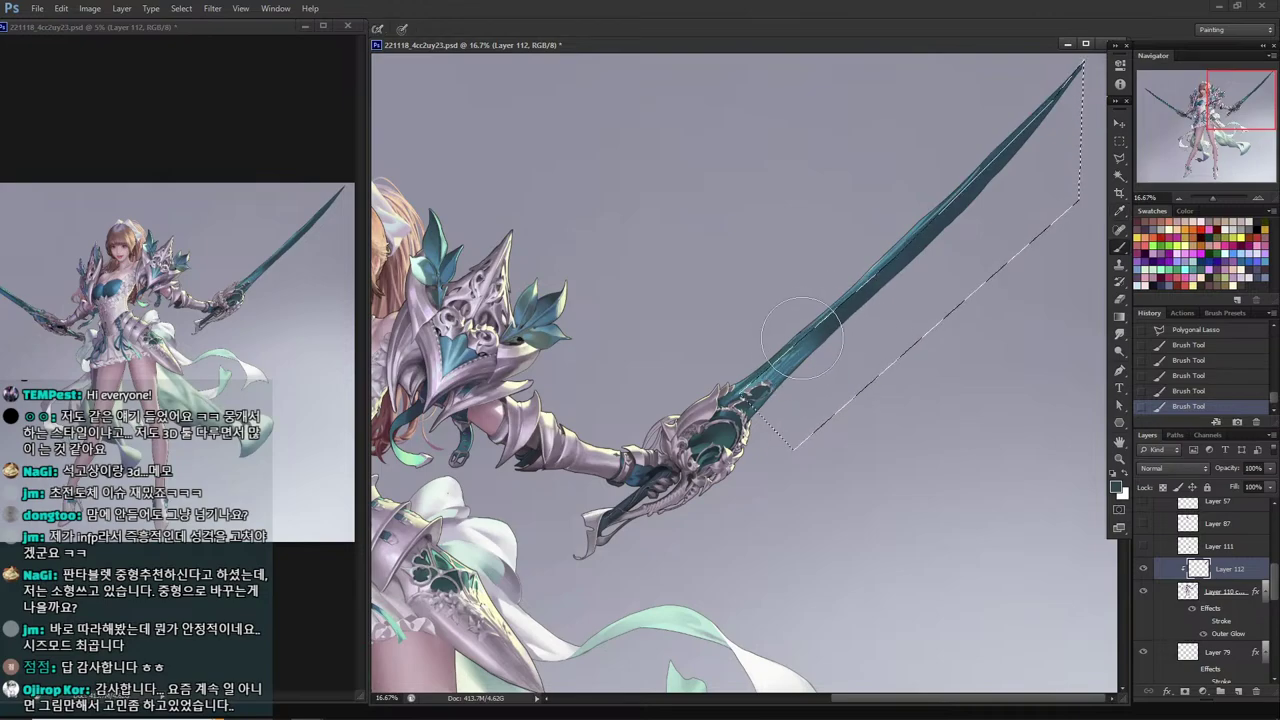
drag(802, 338, 870, 282)
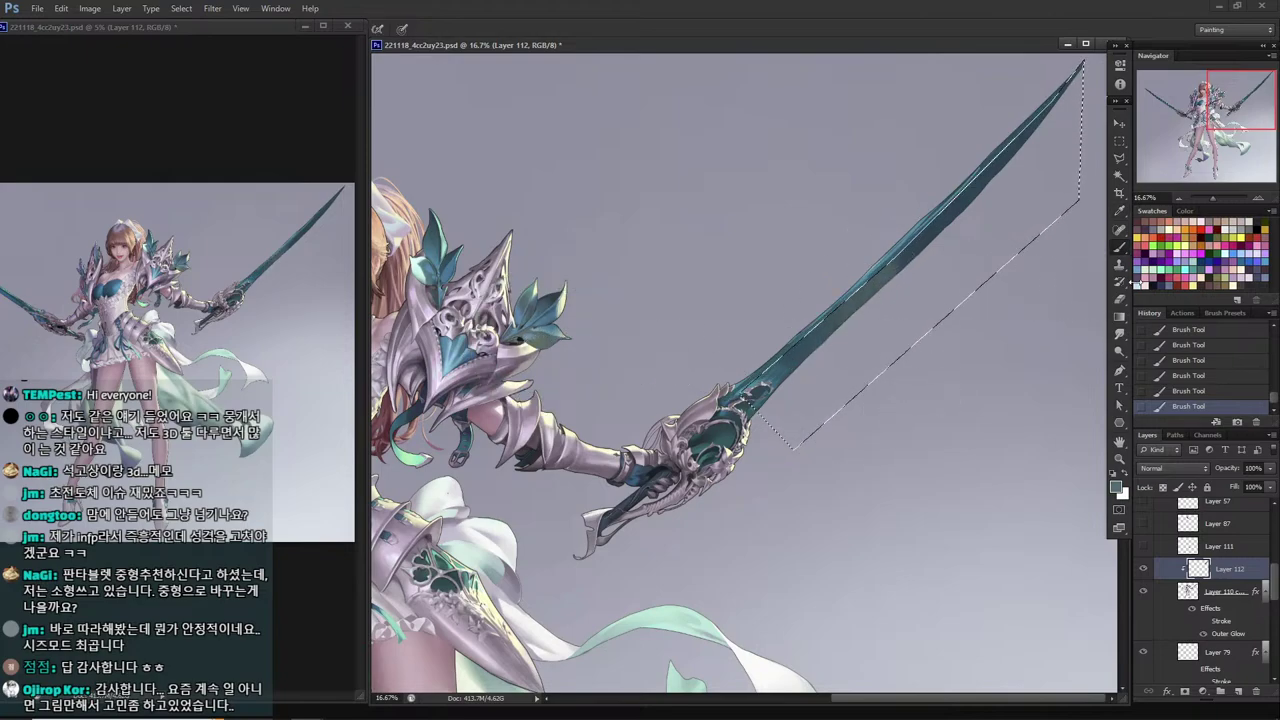
Paint a bright blue accent on the middle of the selected blade half and start softening it with sampled teal.
click(1238, 251)
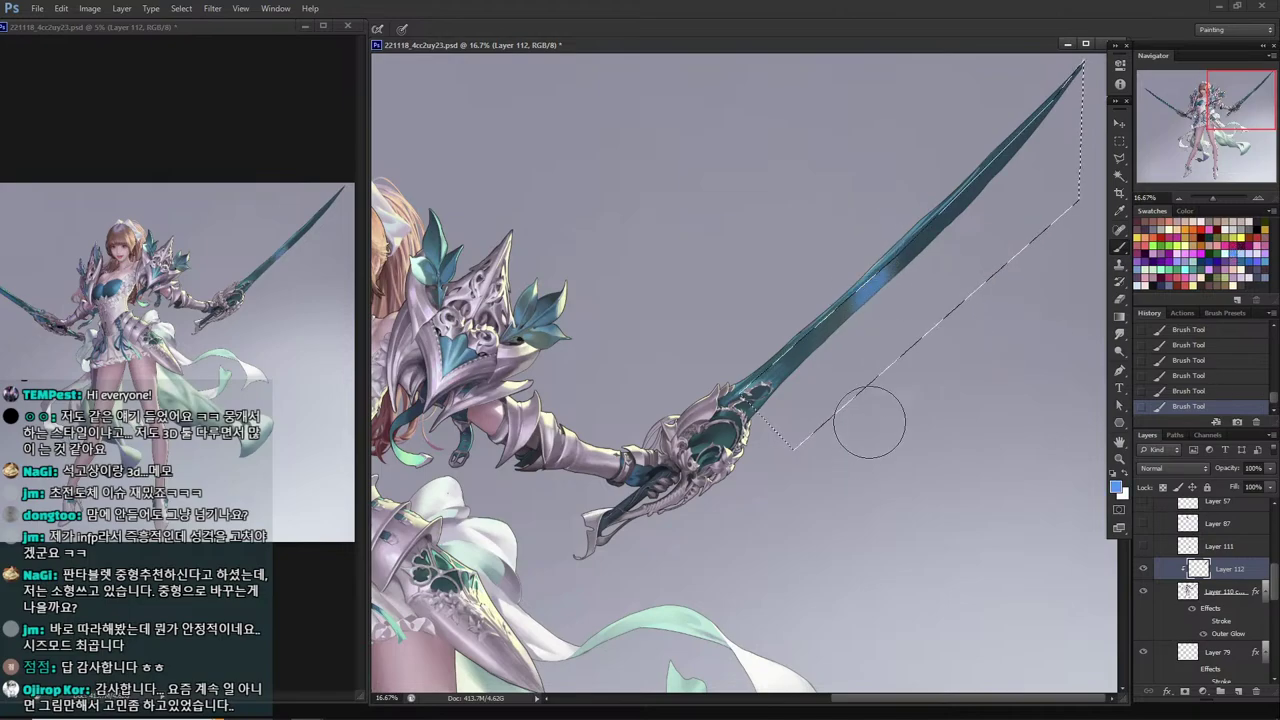
click(862, 291)
drag(862, 291, 896, 255)
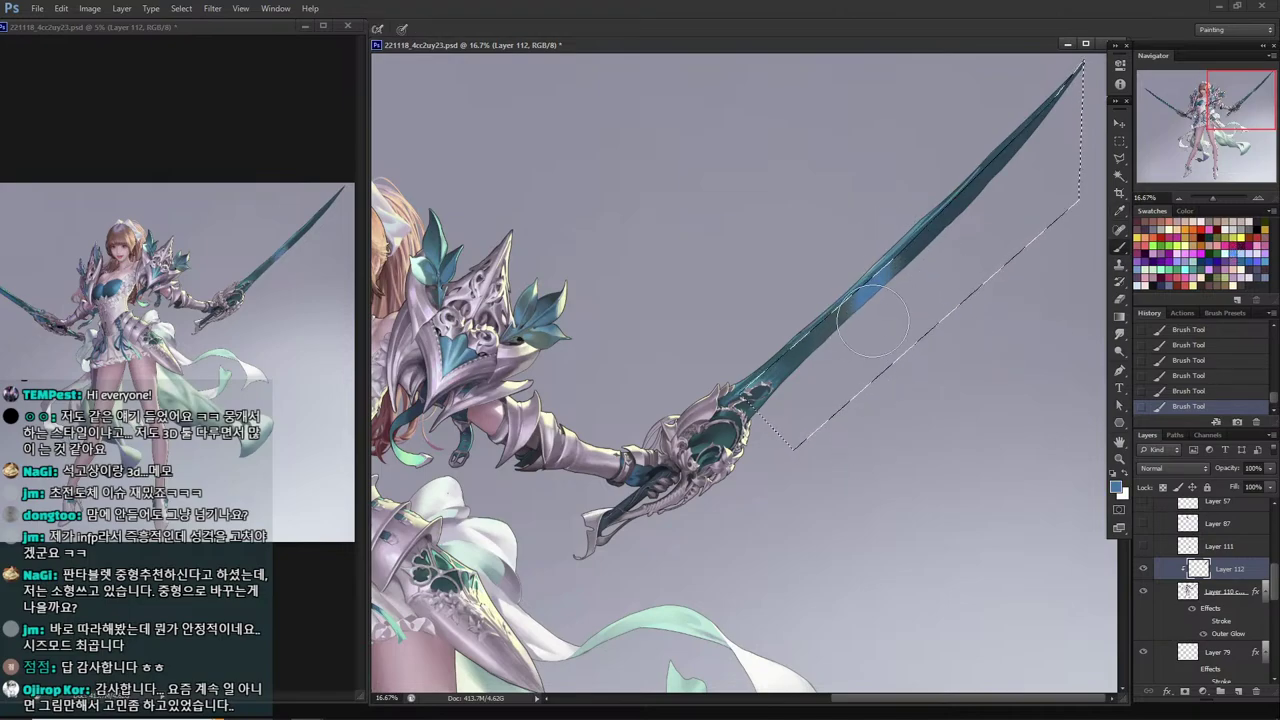
alt+click(903, 253)
click(902, 241)
click(886, 266)
Blend the blue accent along the selected blade half with teal and blue tones sampled from the blade.
alt+click(883, 283)
alt+click(919, 209)
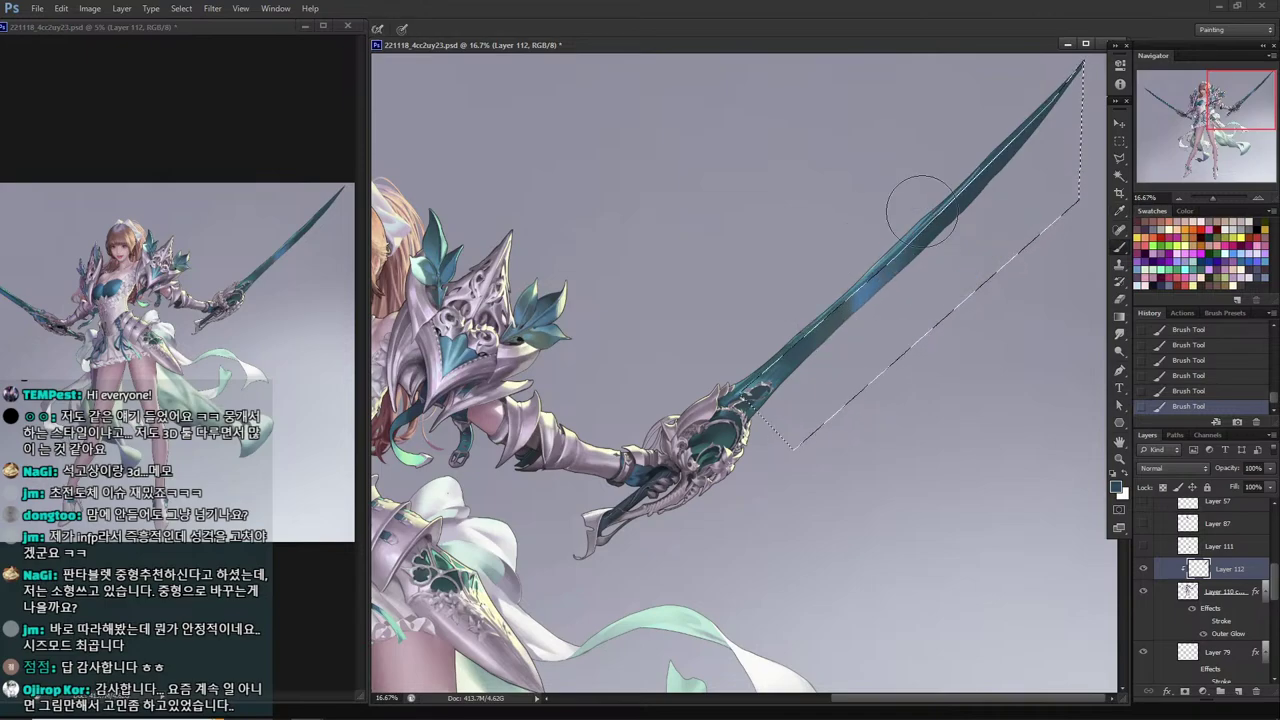
click(882, 268)
alt+click(856, 300)
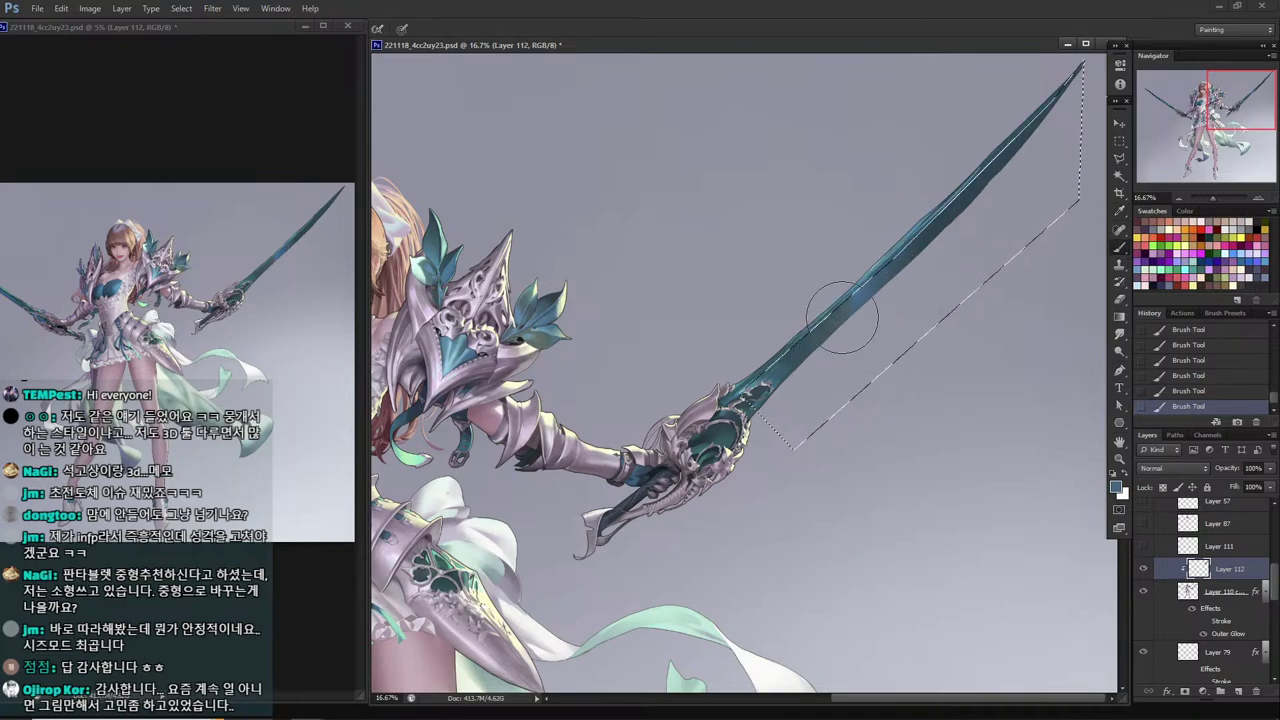
key(alt)
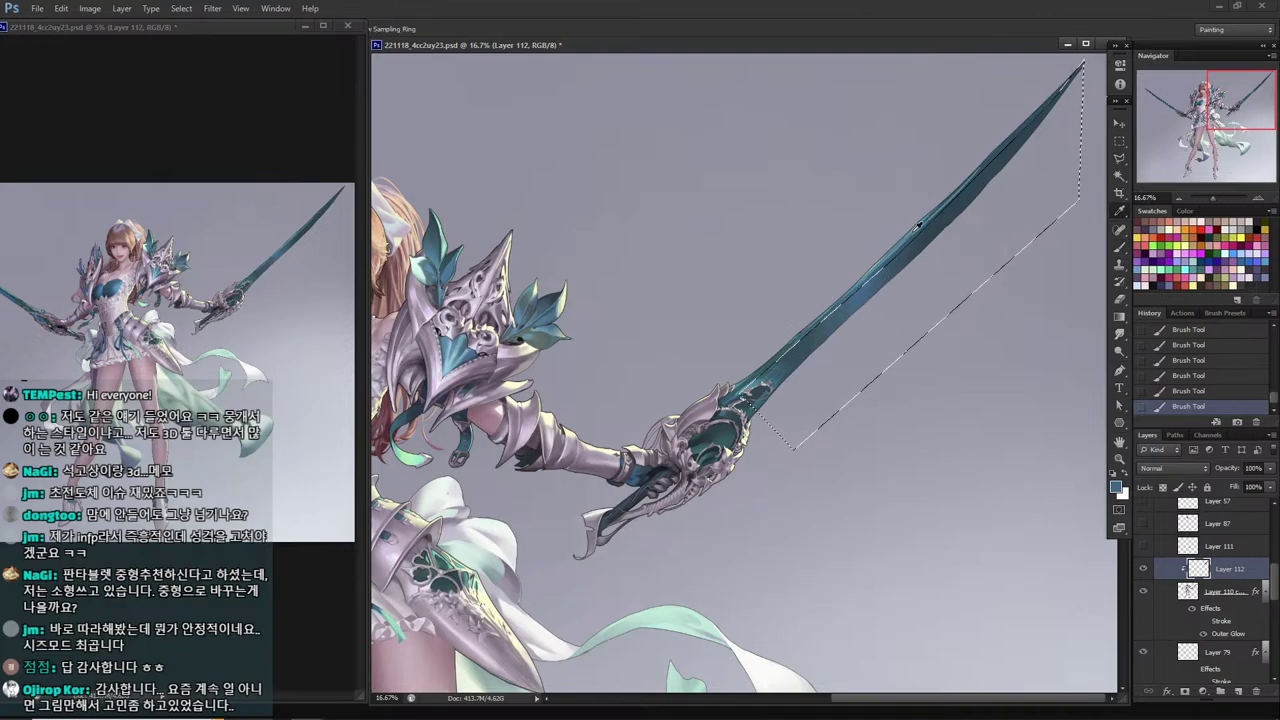
alt+click(925, 238)
alt+click(840, 314)
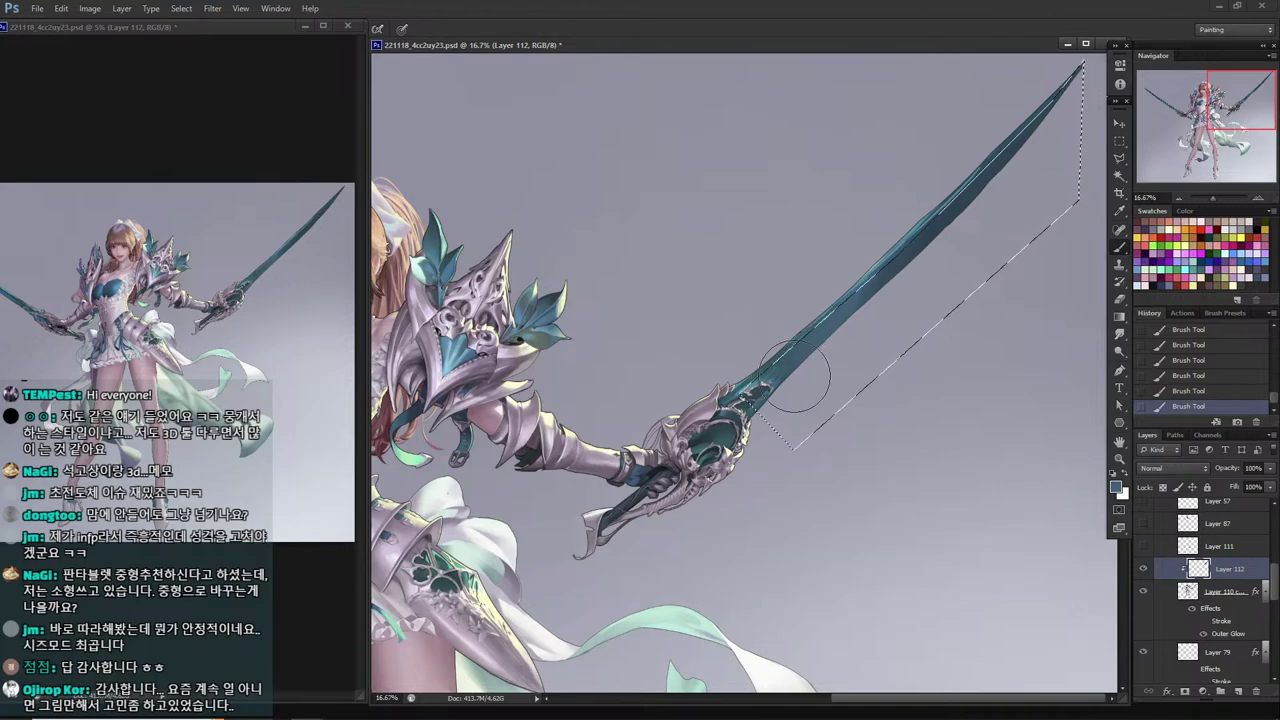
alt+click(931, 232)
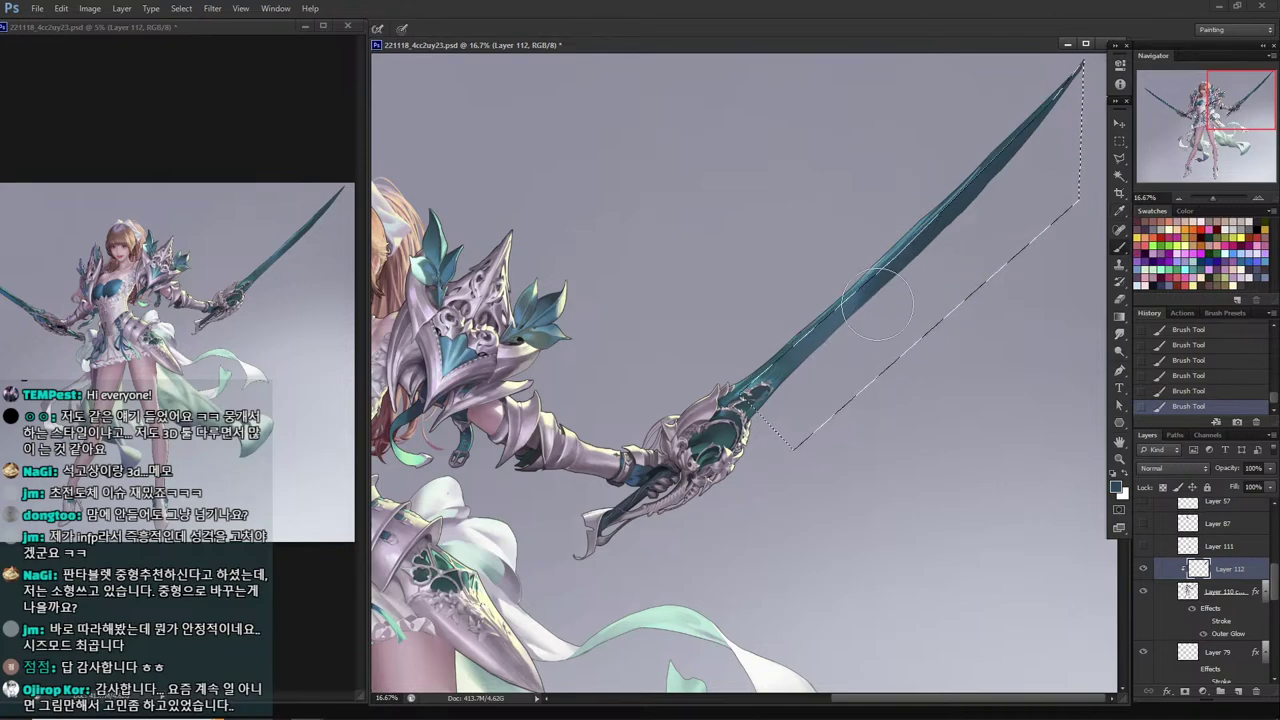
Invert the selection and brush lighter blue along the upper half of the sword blade.
key(ctrl+shift+i)
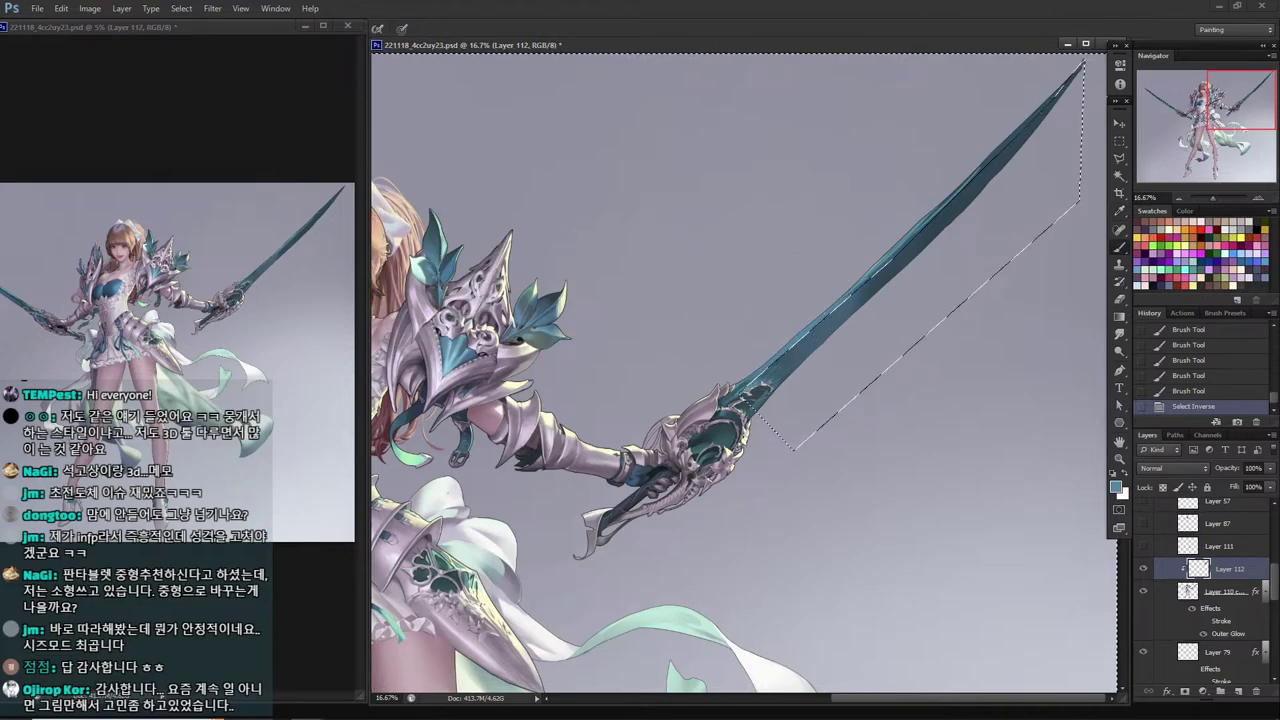
drag(905, 200, 863, 220)
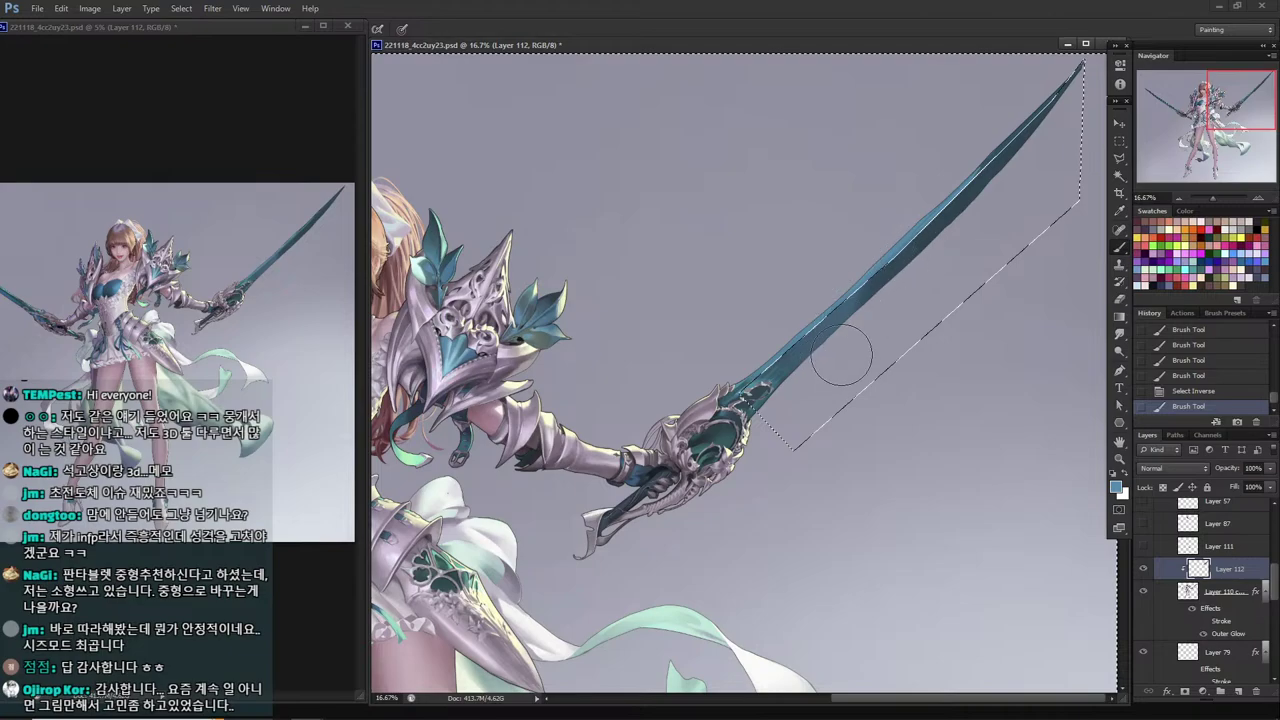
drag(841, 355, 900, 290)
alt+click(949, 200)
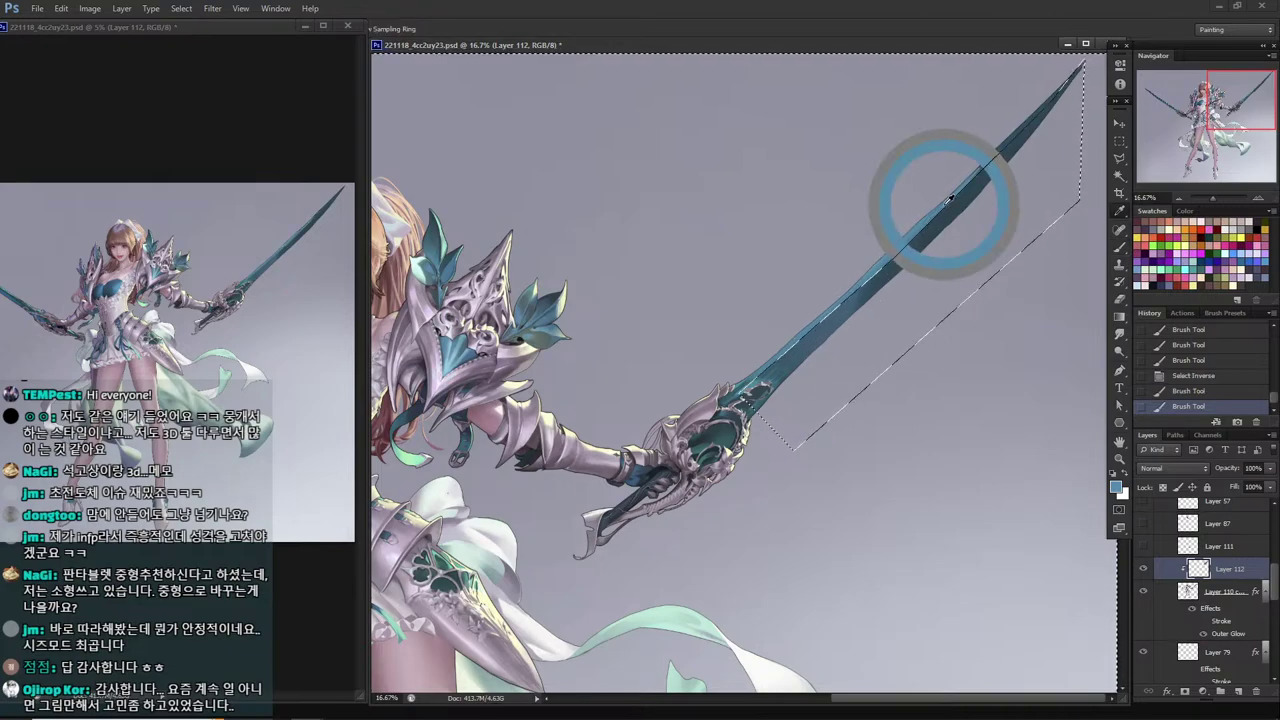
mouse_move(1009, 120)
mouse_down()
mouse_move(990, 158)
mouse_move(1037, 102)
mouse_move(916, 225)
mouse_up()
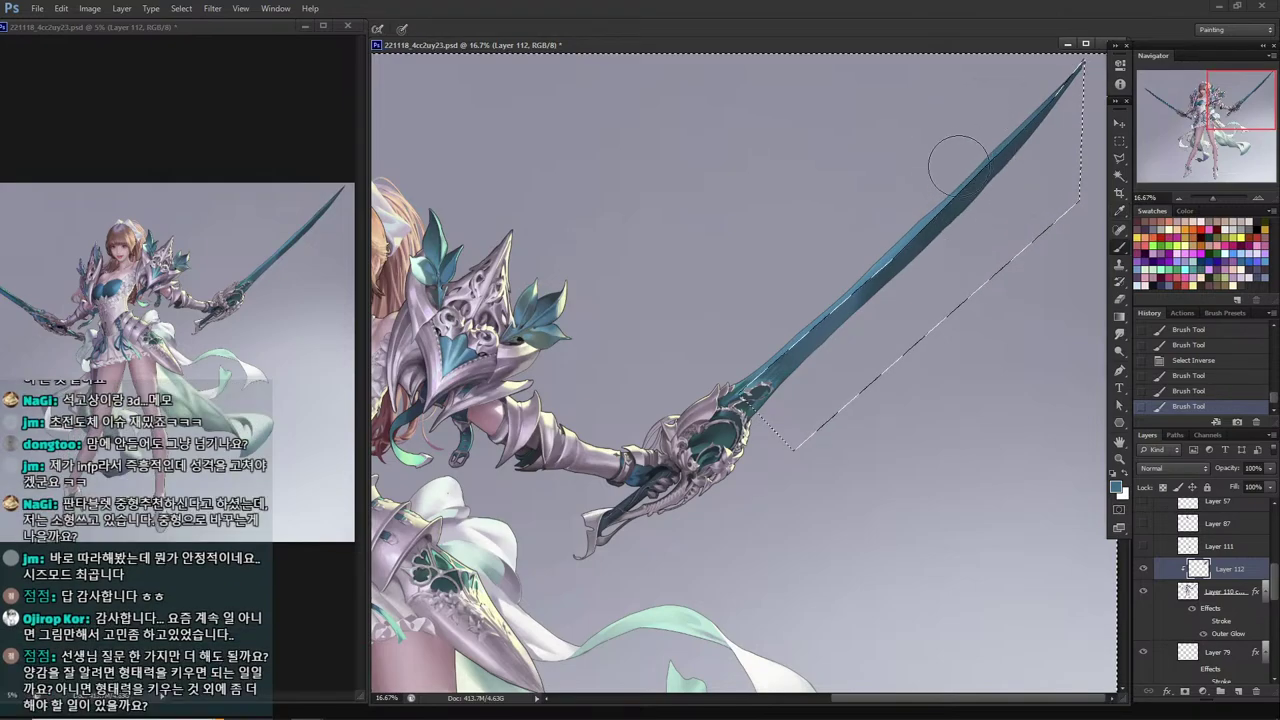
drag(889, 313, 950, 250)
drag(1038, 118, 1010, 148)
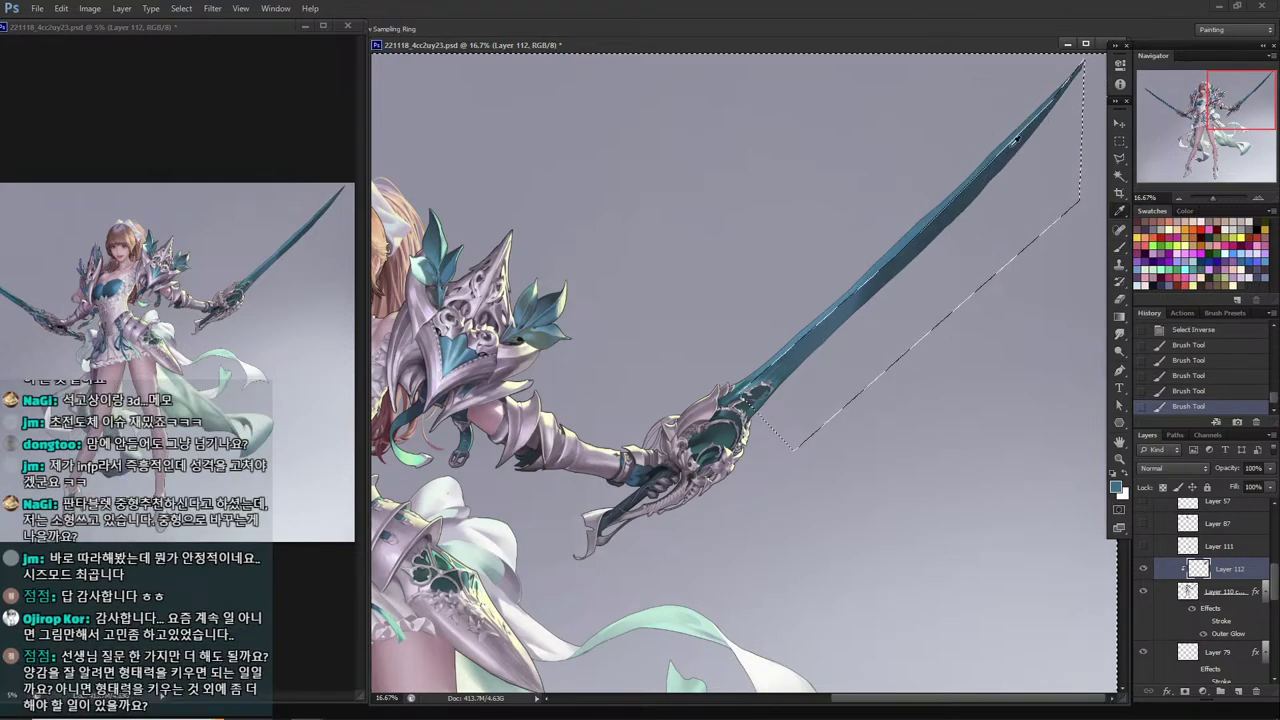
Blend the upper half of the blade from the middle towards the tip with tones sampled from the blade.
alt+click(978, 172)
drag(958, 236, 992, 180)
alt+click(940, 228)
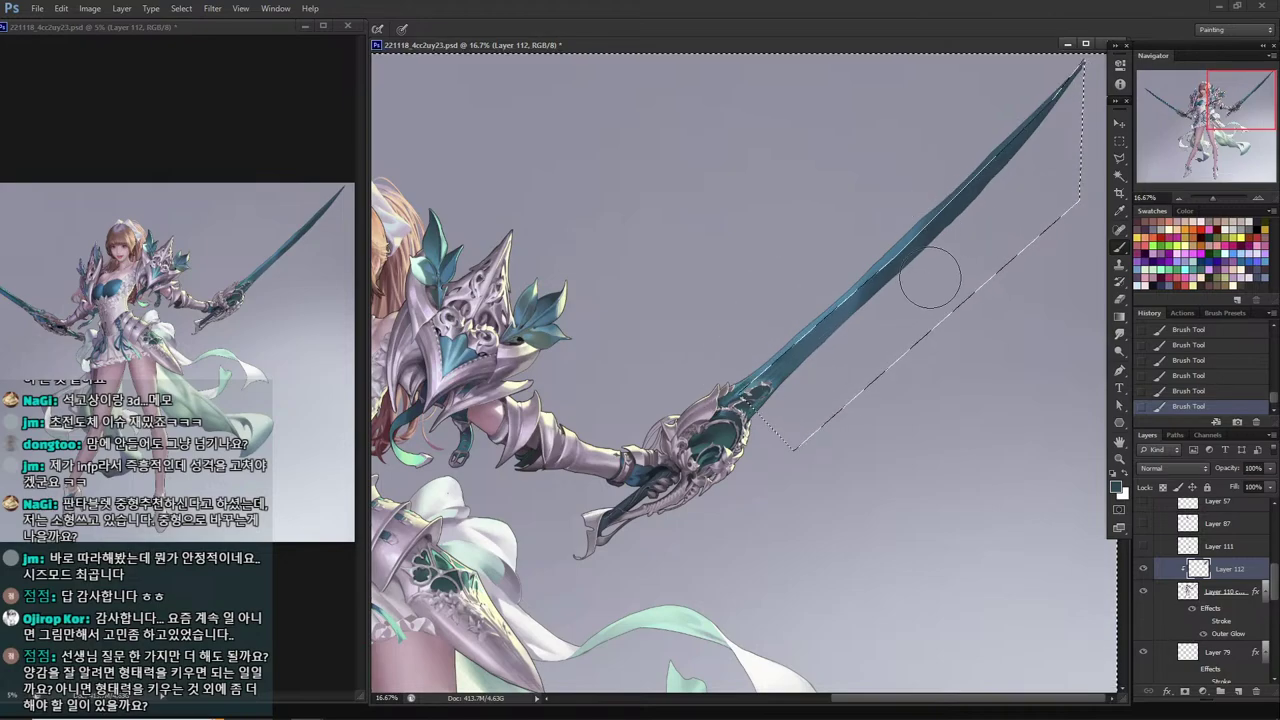
key(alt)
alt+click(910, 234)
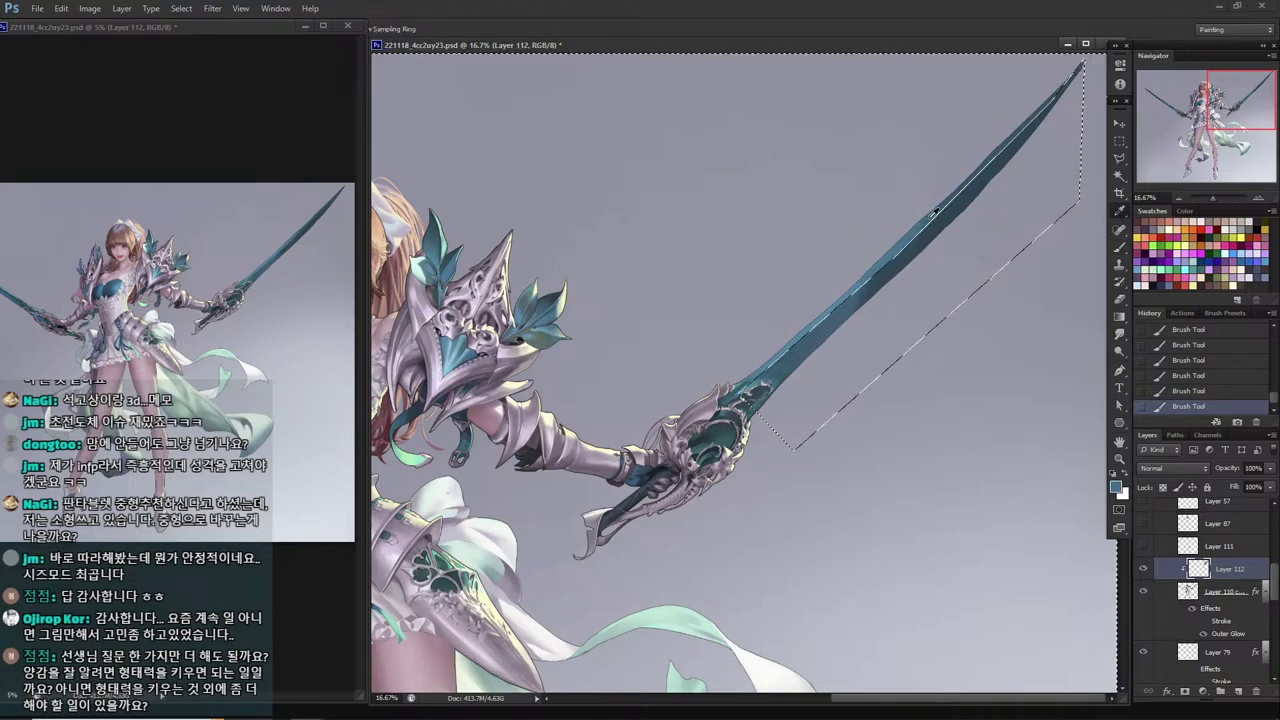
mouse_move(968, 182)
mouse_down()
mouse_move(936, 194)
mouse_move(866, 303)
mouse_move(837, 286)
mouse_up()
alt+click(944, 229)
Clear the blade selection and save the document.
key(l)
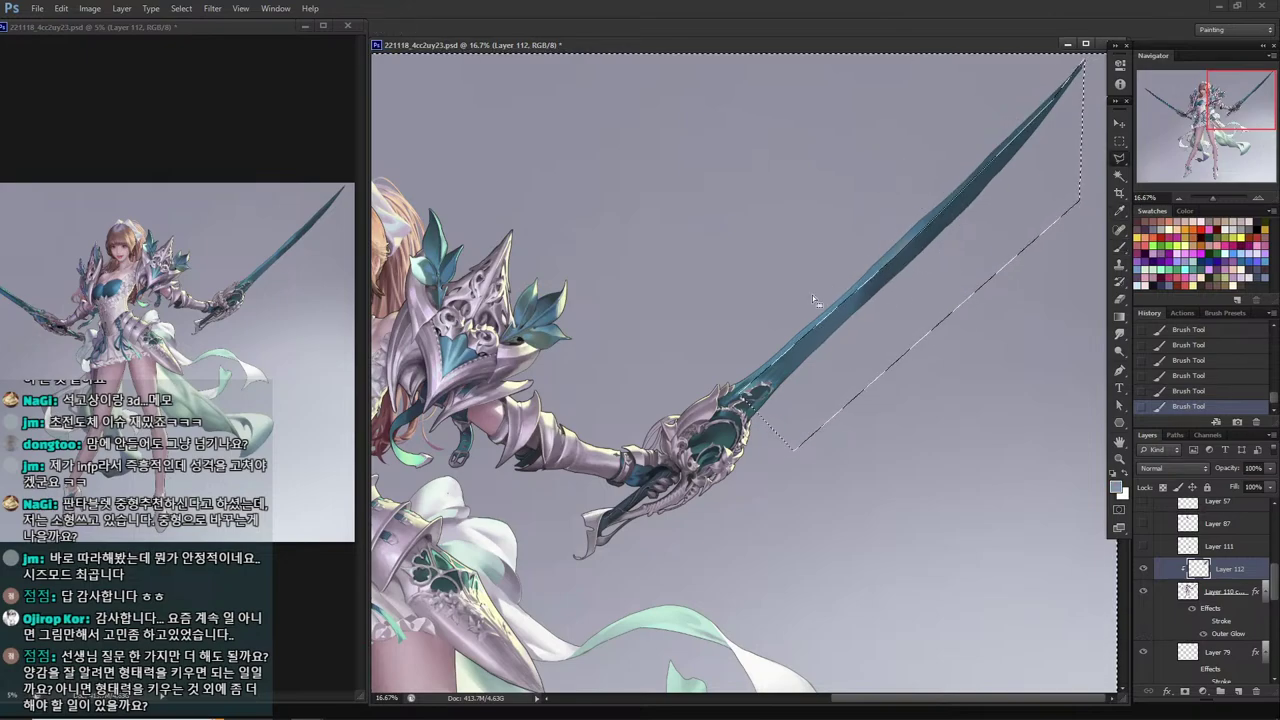
key(ctrl+z)
key(ctrl+d)
key(ctrl+s)
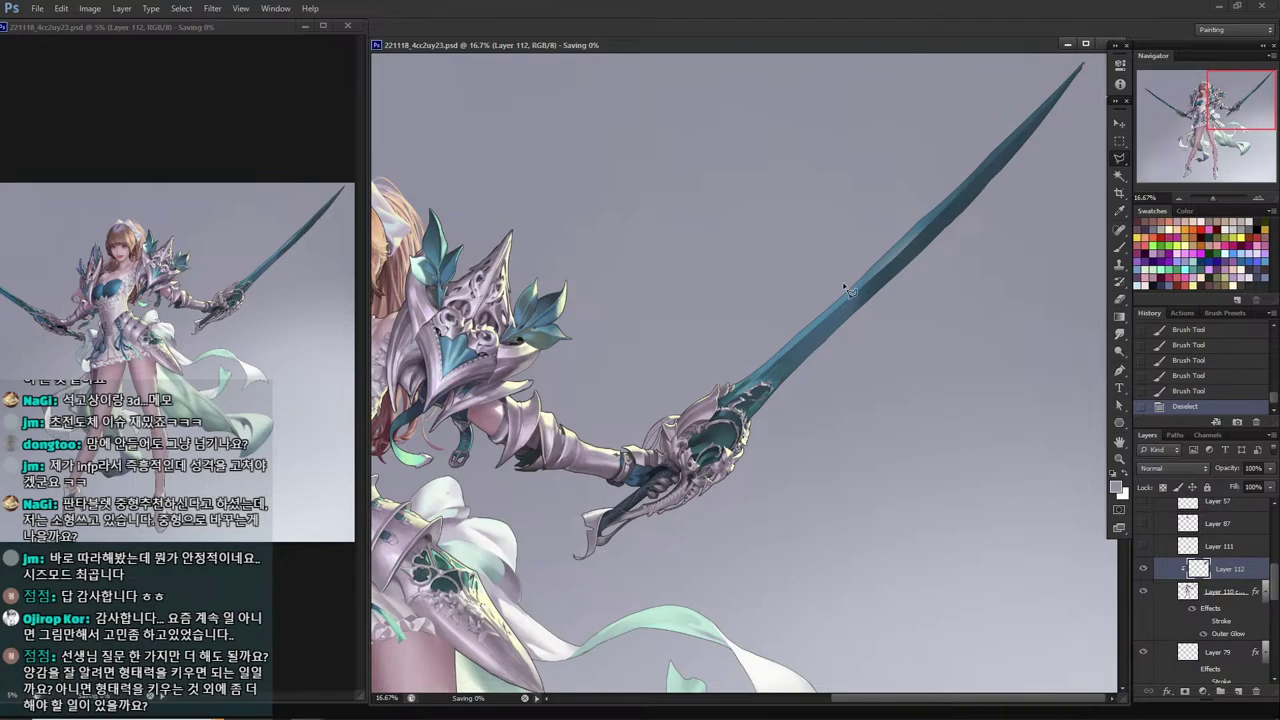
key(ctrl+alt+z)
key(ctrl+alt+z)
key(ctrl+shift+z)
key(ctrl+shift+z)
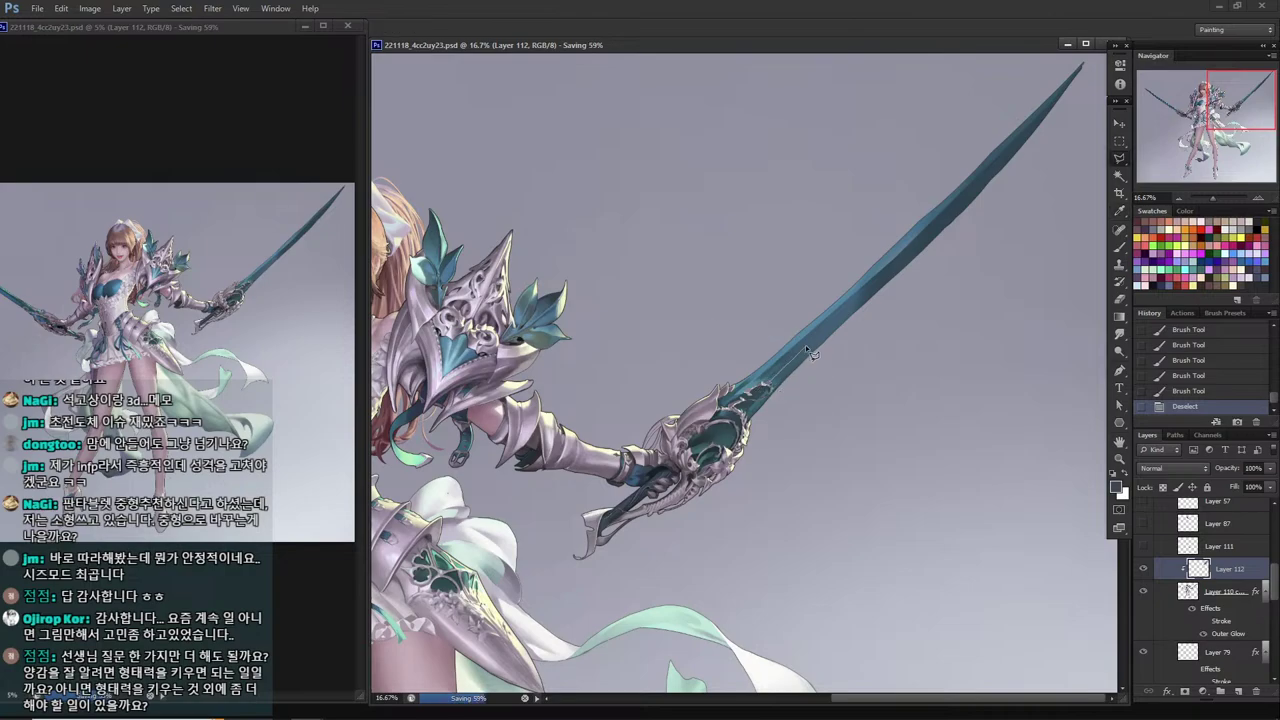
Outline a polygonal lasso selection along the blade's center line, enclosing its lower half from near the guard to near the tip.
mouse_move(805, 345)
mouse_down()
mouse_move(1035, 158)
mouse_move(1056, 112)
mouse_up()
click(1055, 112)
click(1055, 295)
click(843, 460)
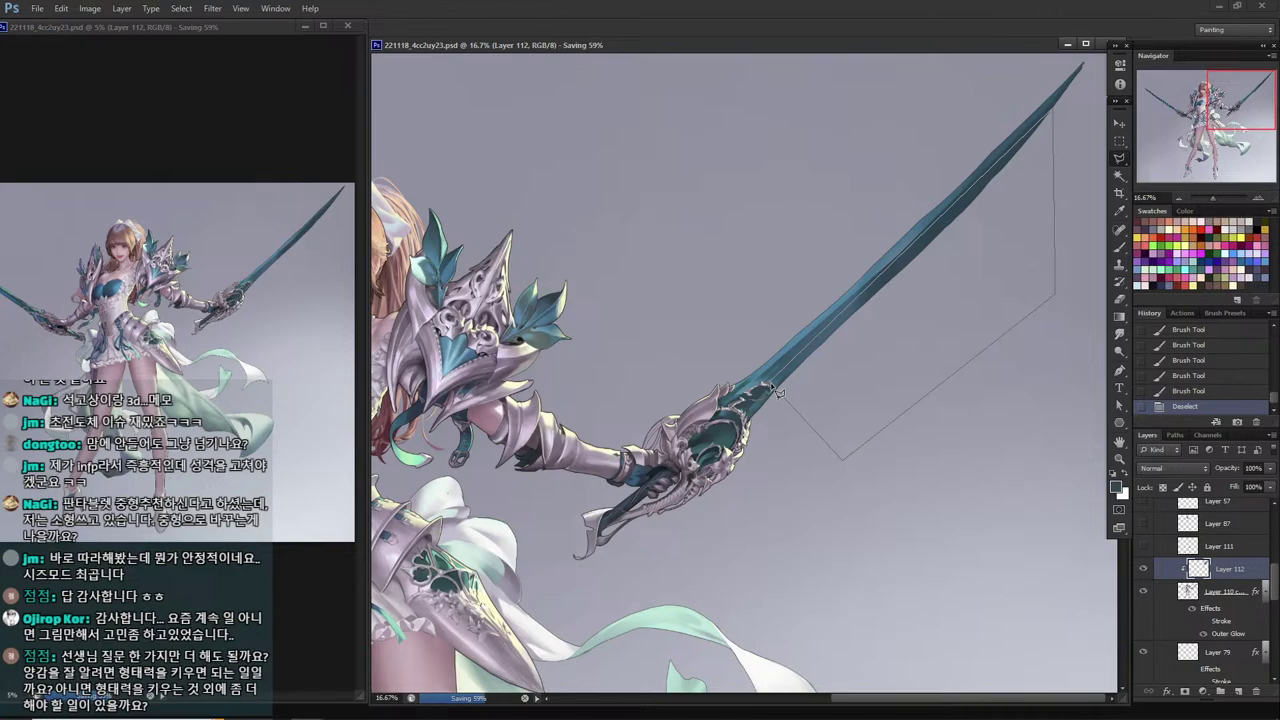
click(772, 388)
double_click(782, 351)
Brush dark teal along the center line inside the new selection to sharpen the blade's ridge.
key(i)
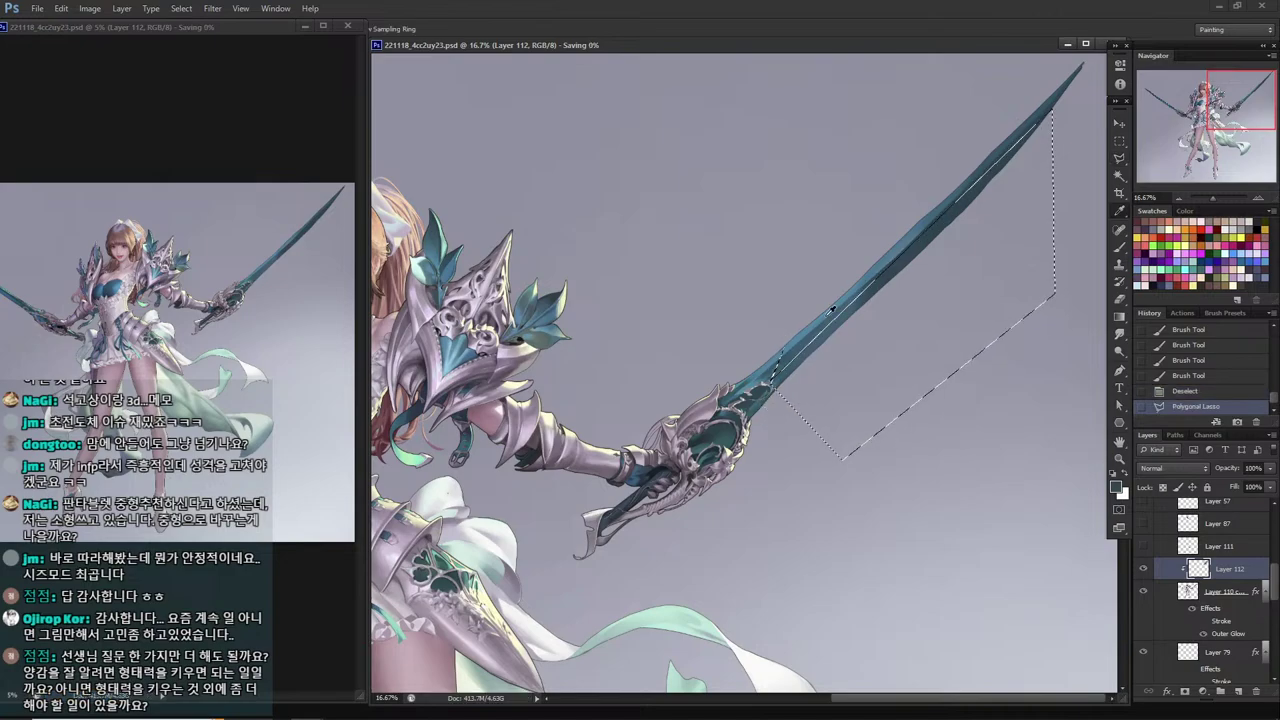
key(b)
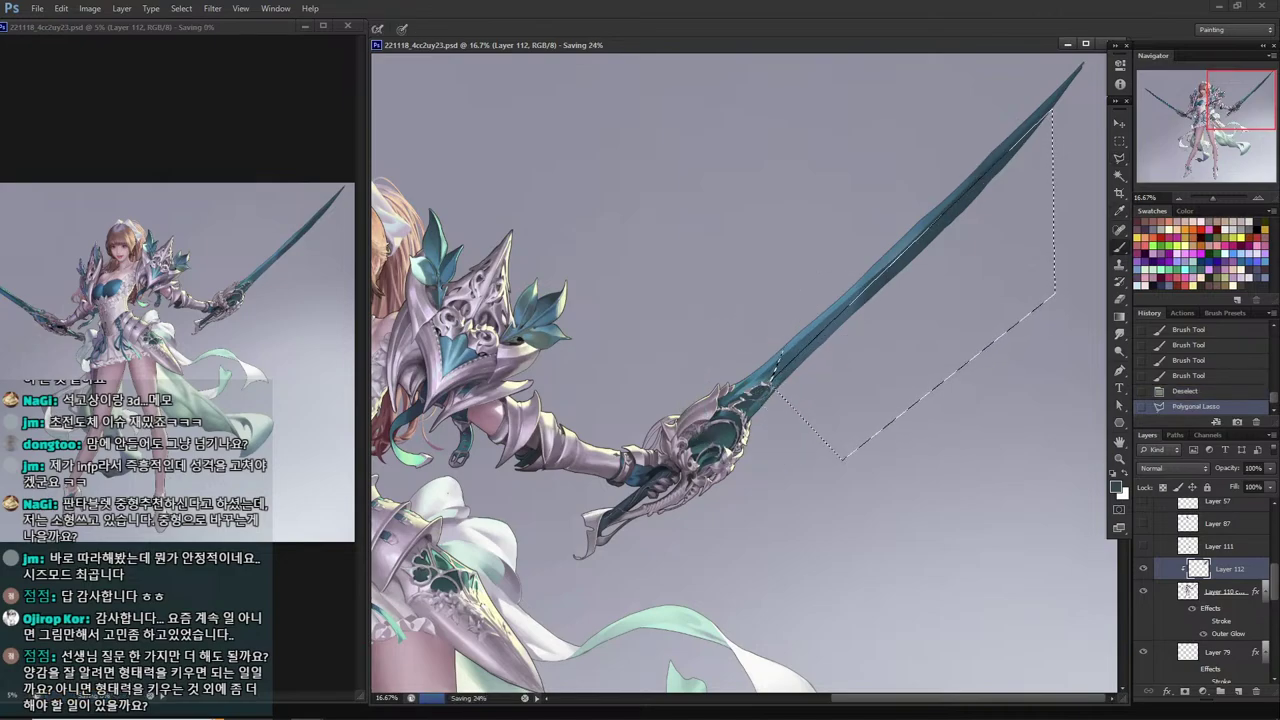
mouse_move(835, 314)
mouse_down()
mouse_move(812, 318)
mouse_move(929, 259)
mouse_move(966, 222)
mouse_move(968, 200)
mouse_up()
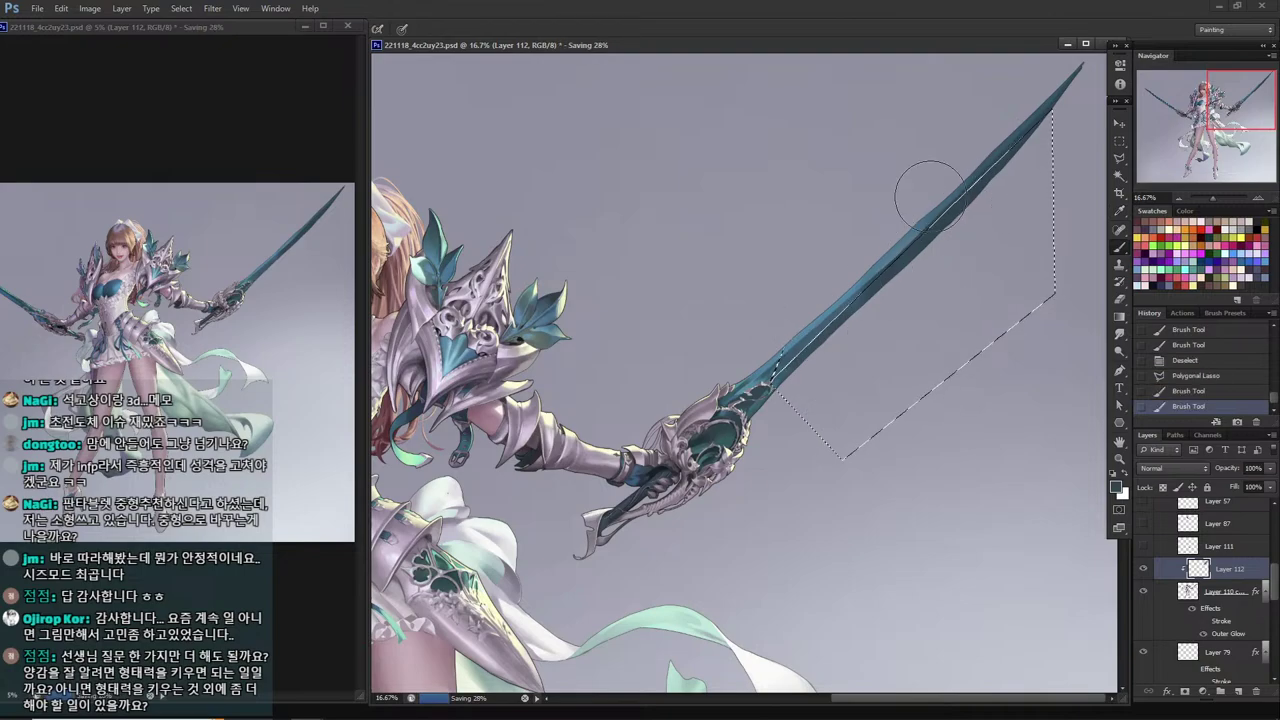
Invert the selection and brush sampled blue-teal tones along the upper side of the blade's ridge.
key(ctrl+shift+i)
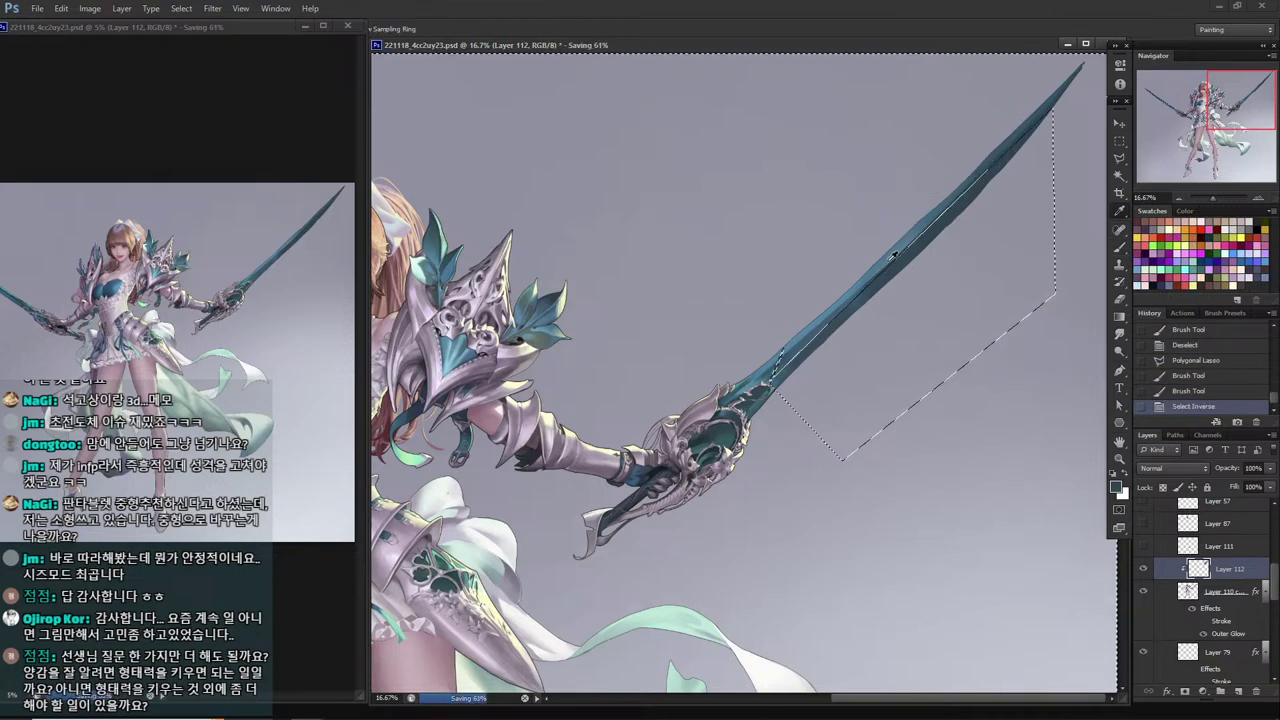
alt+click(920, 228)
mouse_move(965, 160)
mouse_down()
mouse_move(939, 234)
mouse_move(883, 261)
mouse_move(886, 251)
mouse_move(837, 298)
mouse_move(808, 362)
mouse_up()
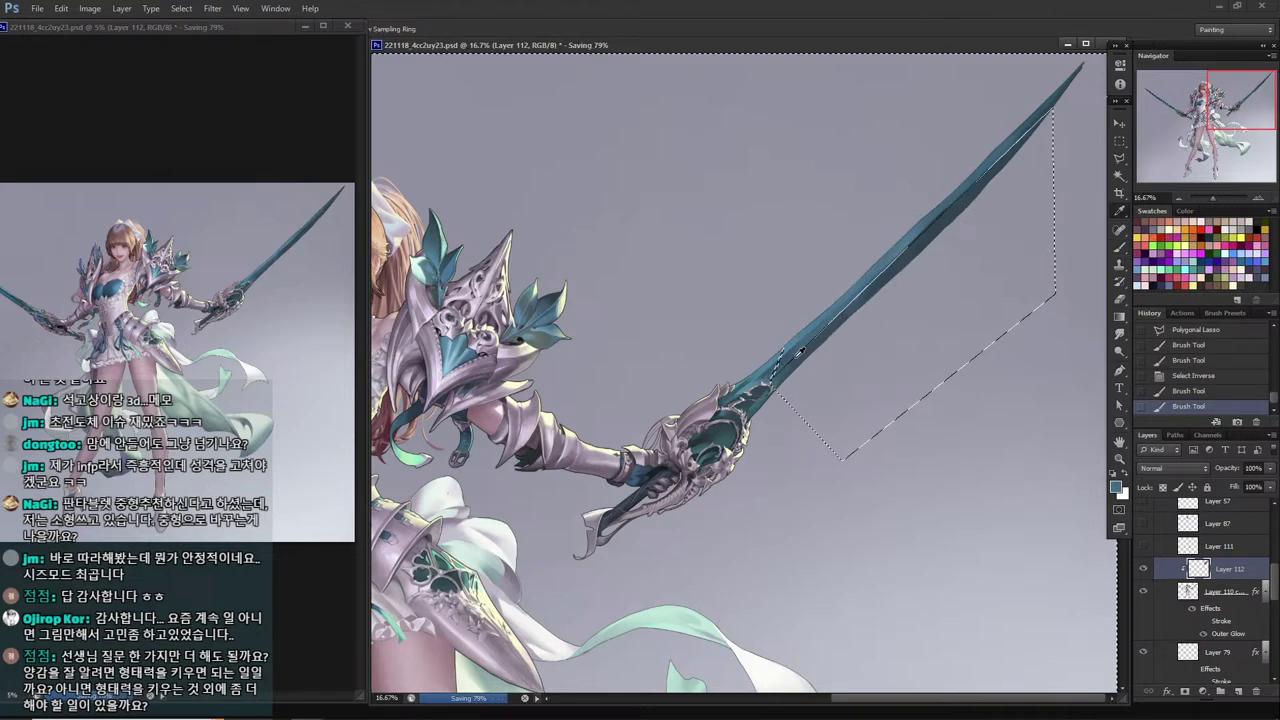
alt+click(838, 318)
mouse_move(840, 320)
mouse_down()
mouse_move(806, 366)
mouse_move(800, 352)
mouse_up()
mouse_move(820, 335)
mouse_down()
mouse_move(790, 362)
mouse_move(880, 265)
mouse_up()
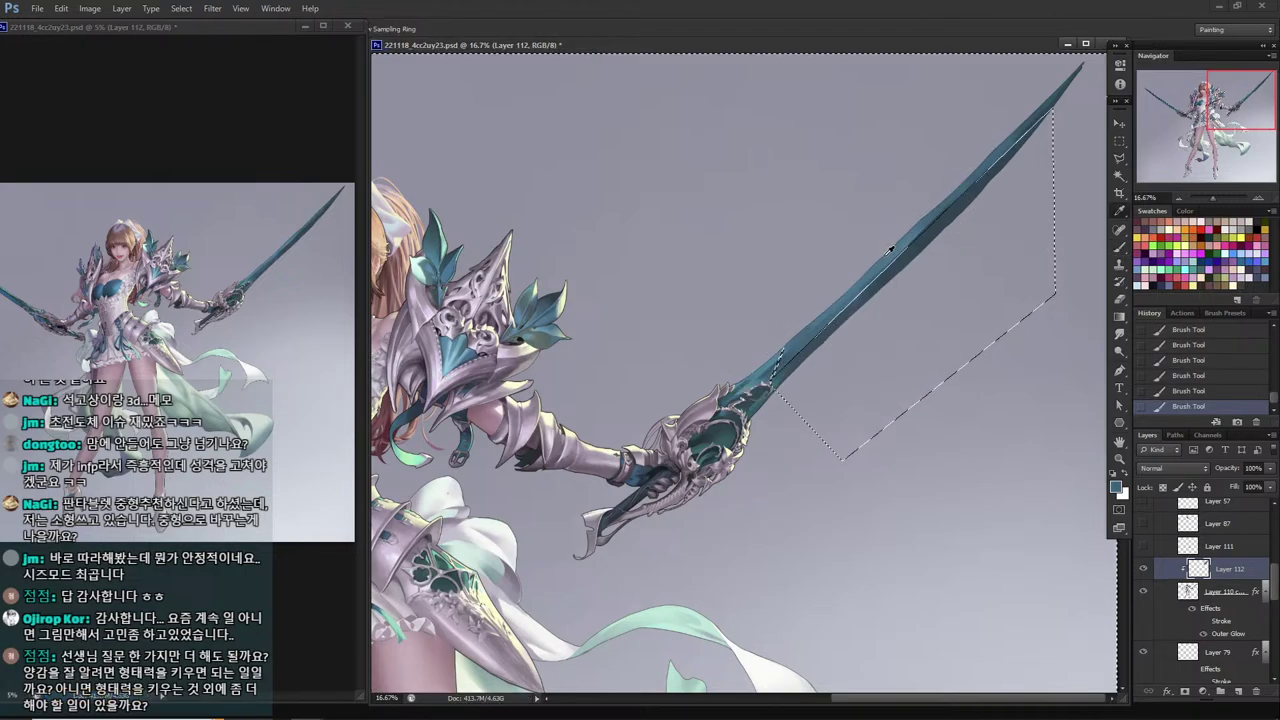
alt+click(891, 250)
alt+click(780, 350)
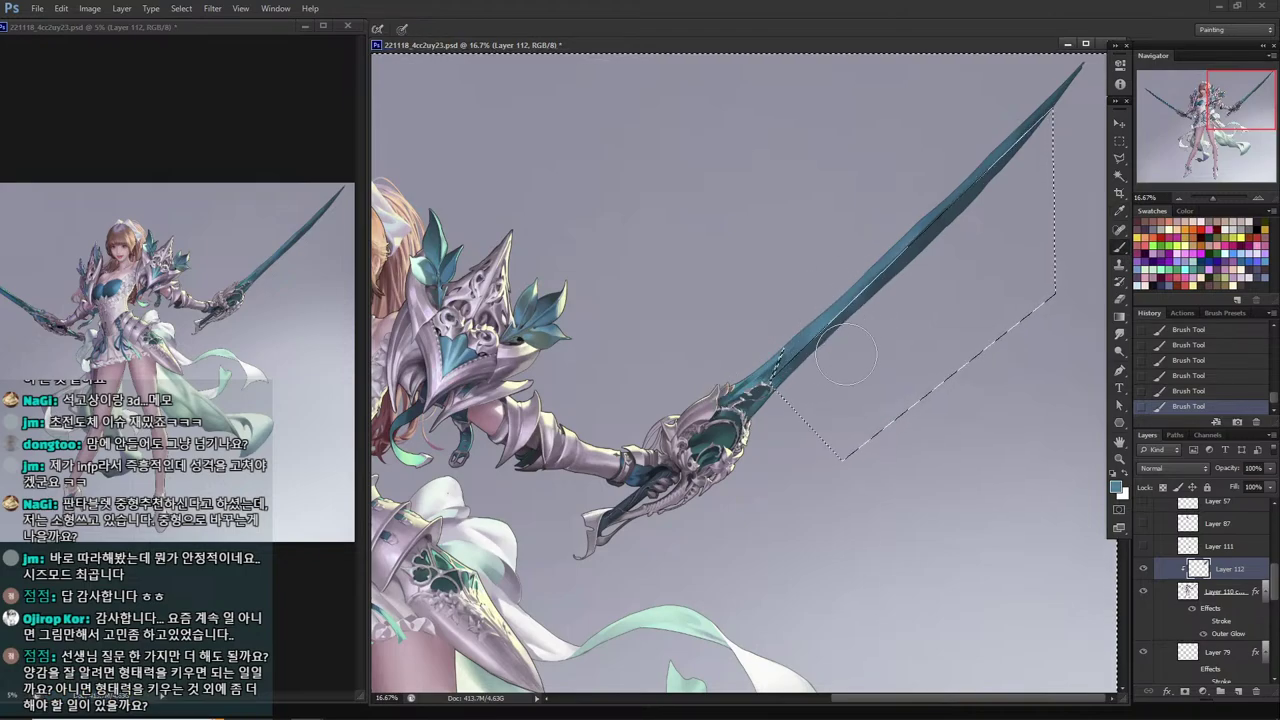
Switch to a square brush and paint sampled blue-teal tones on the blade's lower part near the guard.
right_click(954, 357)
click(999, 420)
click(810, 375)
alt+click(799, 325)
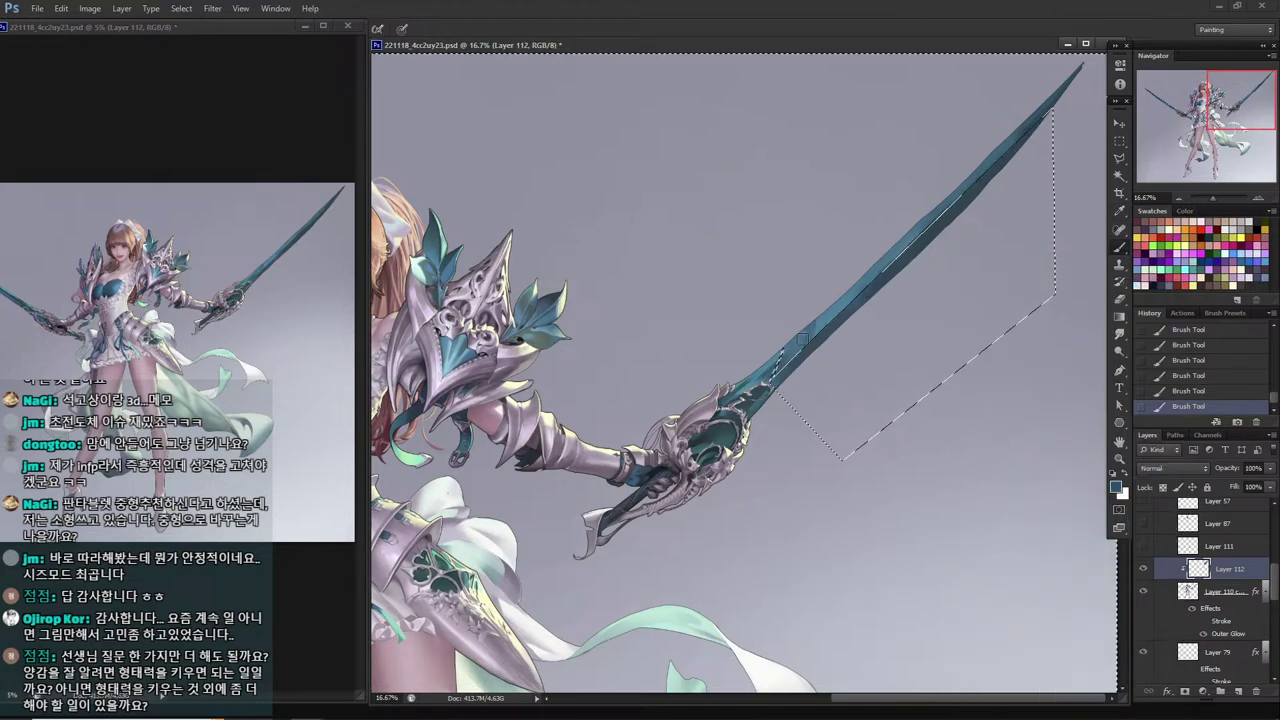
alt+click(819, 332)
alt+click(805, 315)
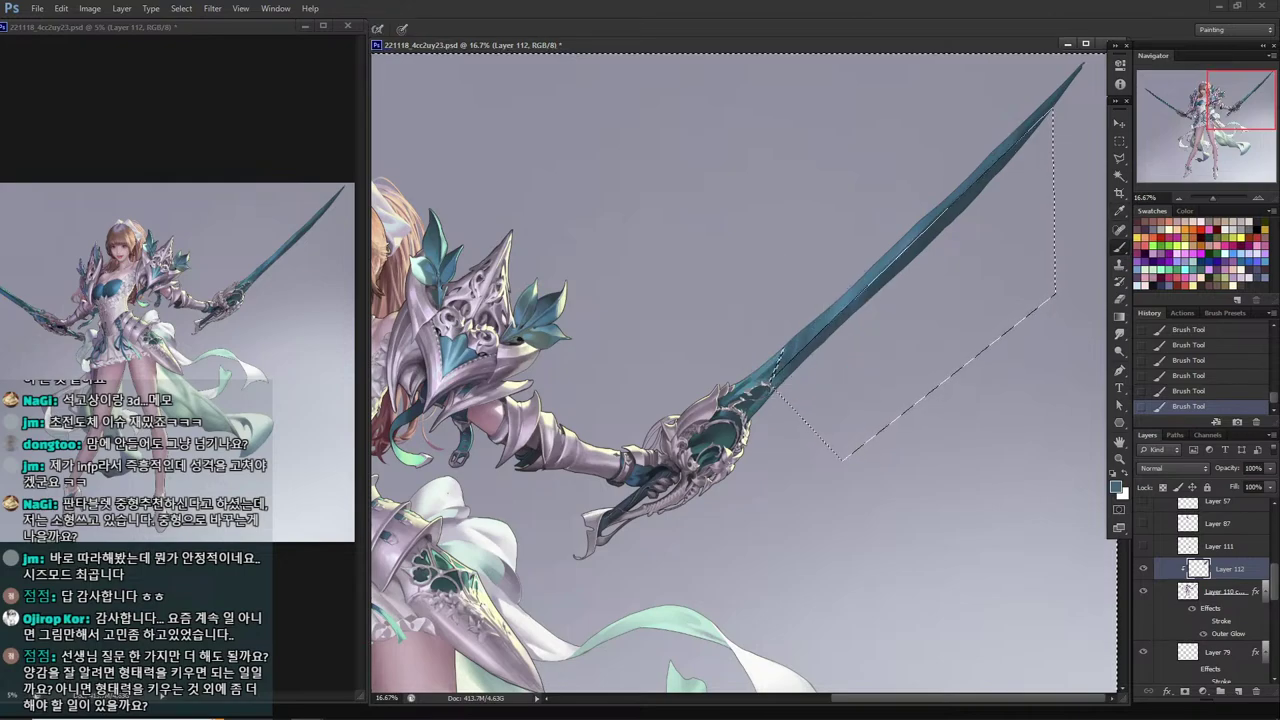
key(alt)
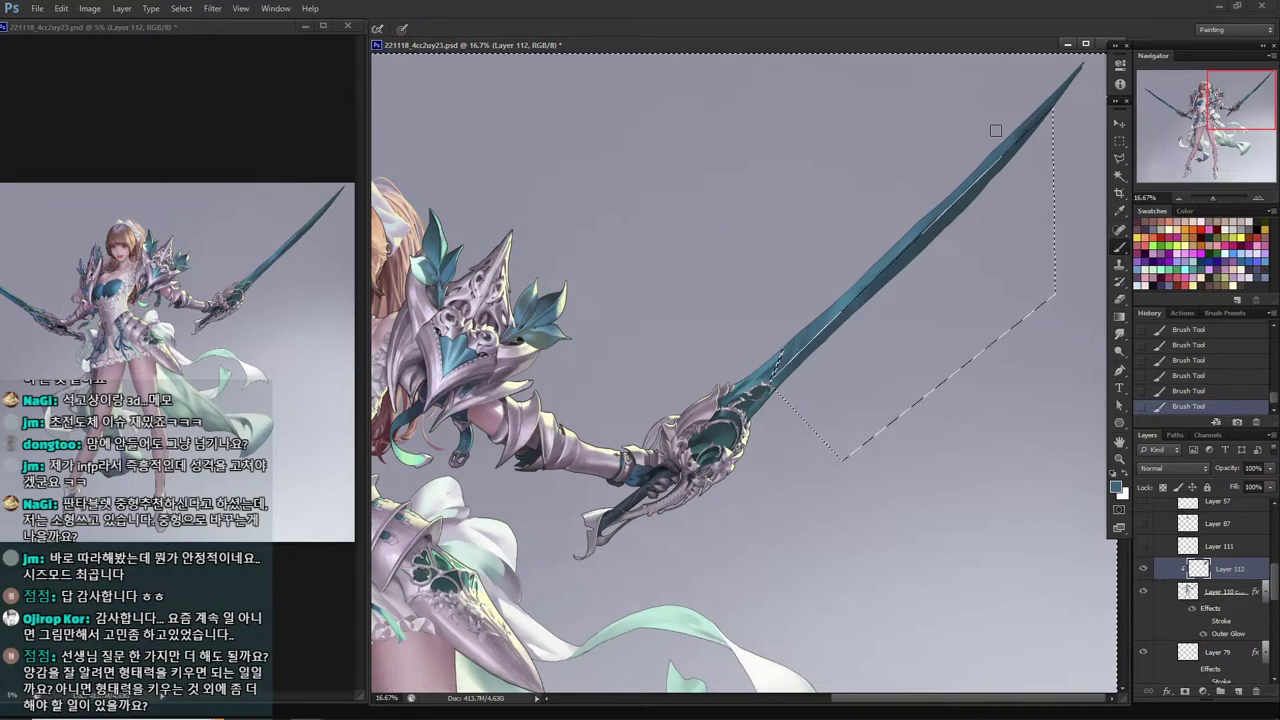
key(alt)
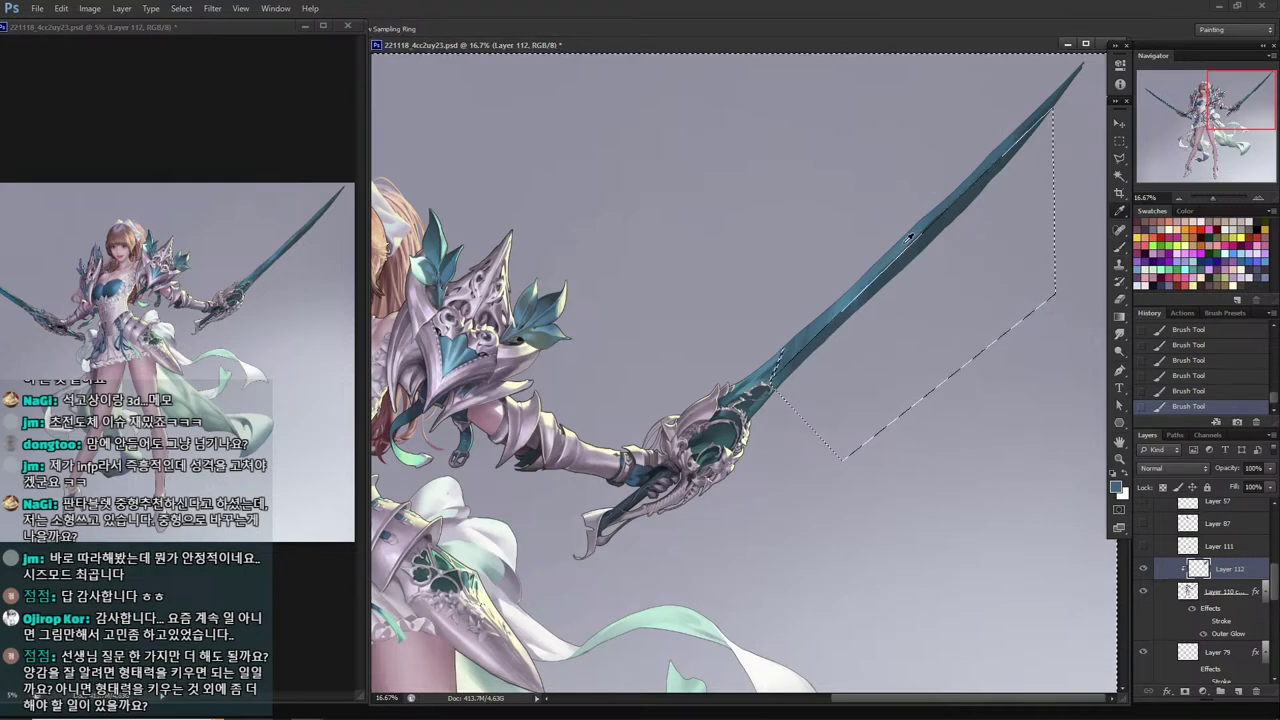
Brush sampled dark and lighter teal facets along the ridge through the middle of the blade.
drag(882, 270, 963, 207)
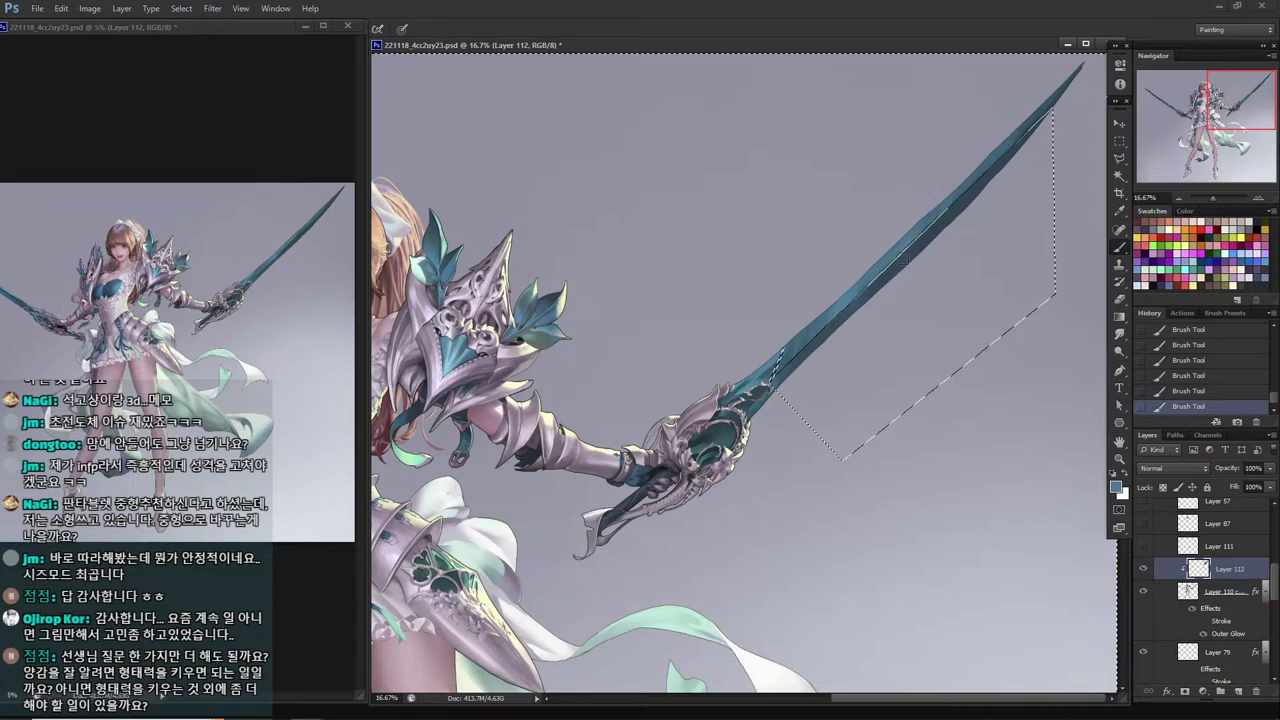
key(alt)
alt+click(972, 194)
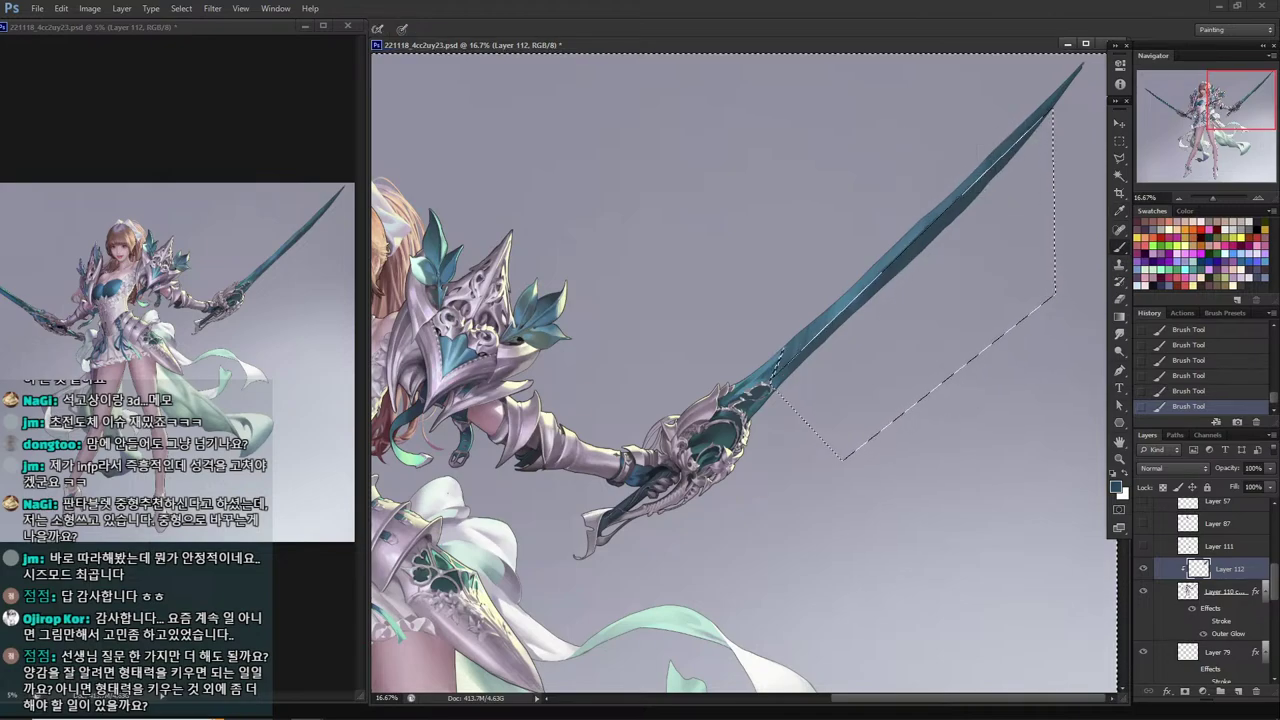
alt+click(932, 231)
alt+click(935, 205)
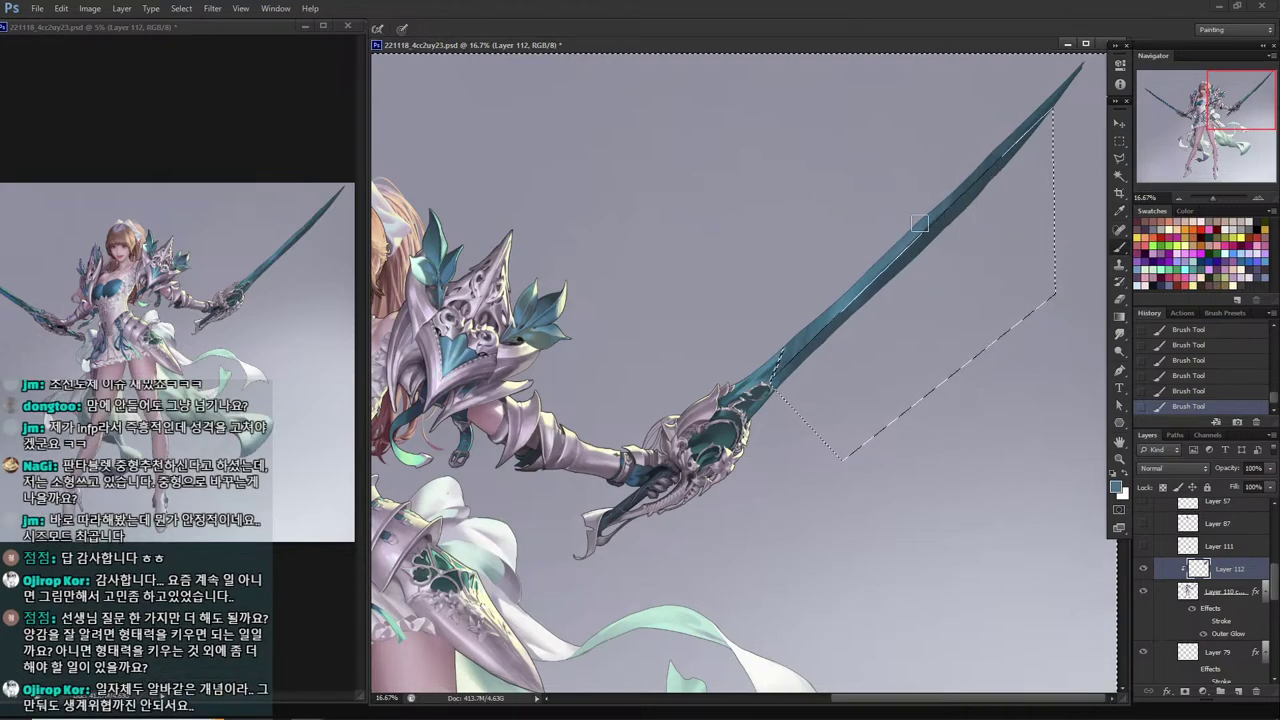
alt+click(943, 209)
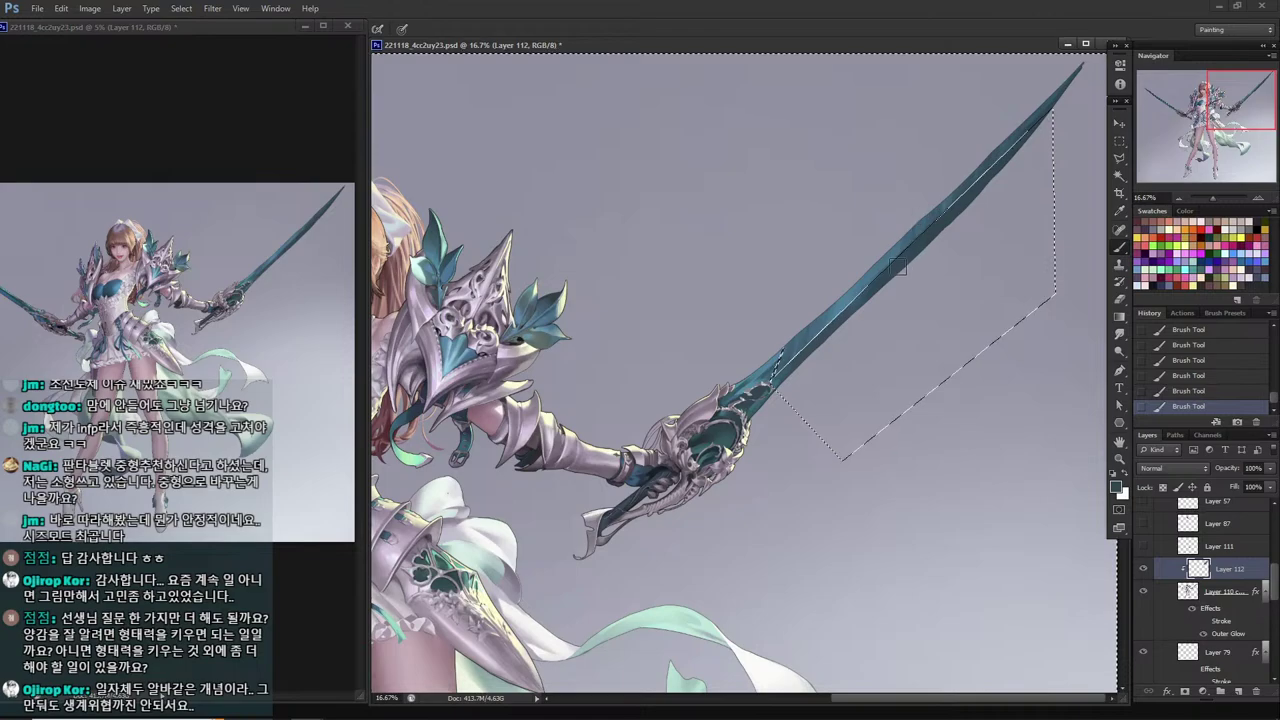
mouse_move(884, 270)
mouse_down()
mouse_move(828, 324)
mouse_move(860, 294)
mouse_up()
key(alt)
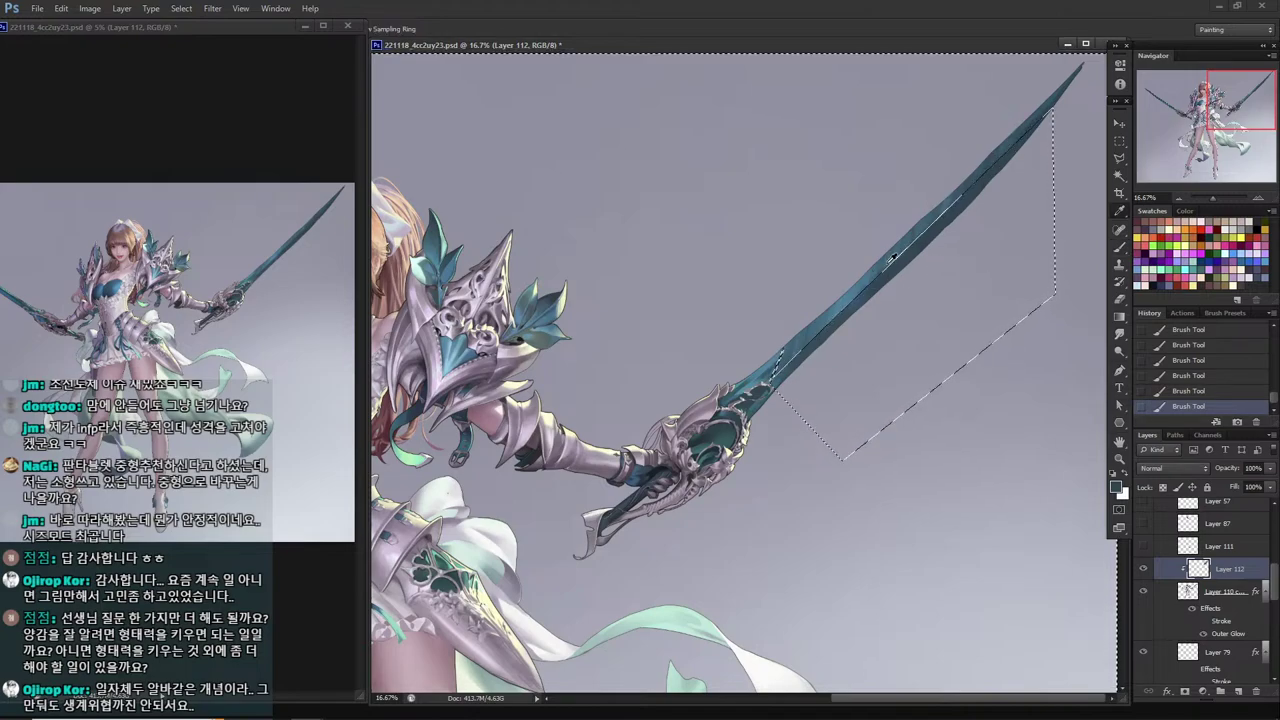
alt+click(882, 267)
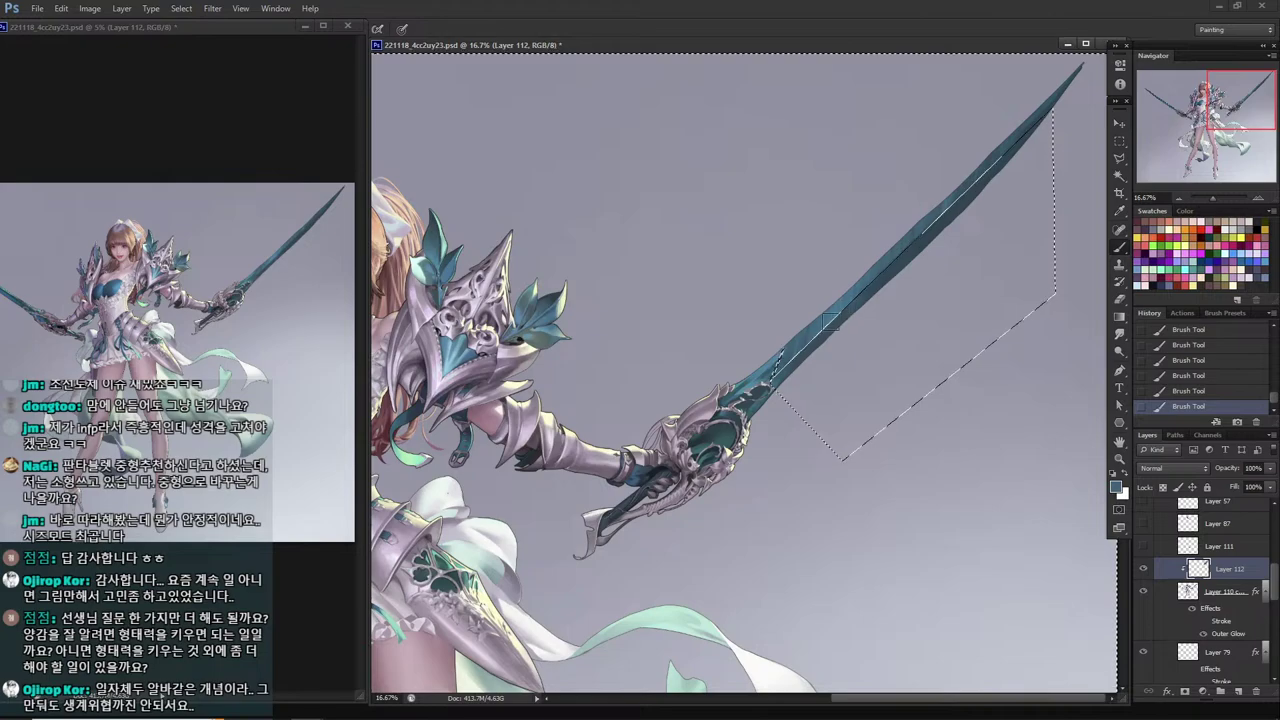
Clear the blade selection and save the document.
key(l)
key(ctrl+z)
key(ctrl+z)
key(ctrl+z)
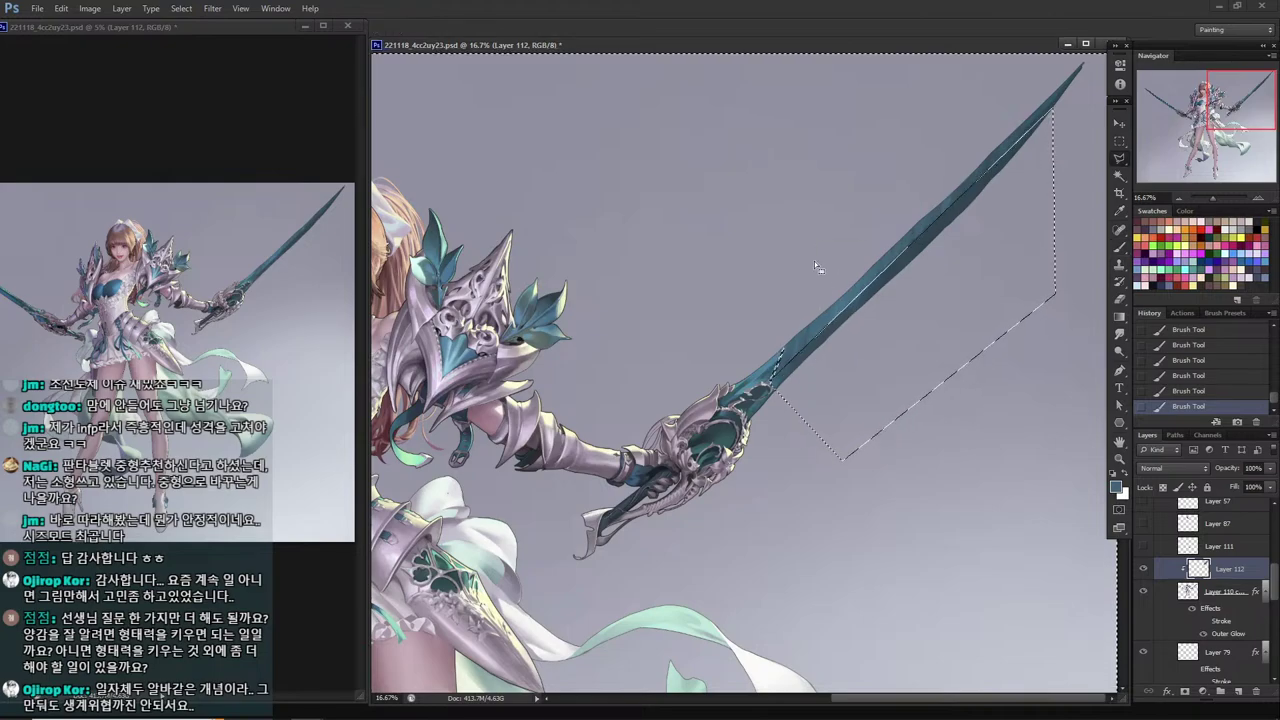
key(ctrl+d)
key(ctrl+s)
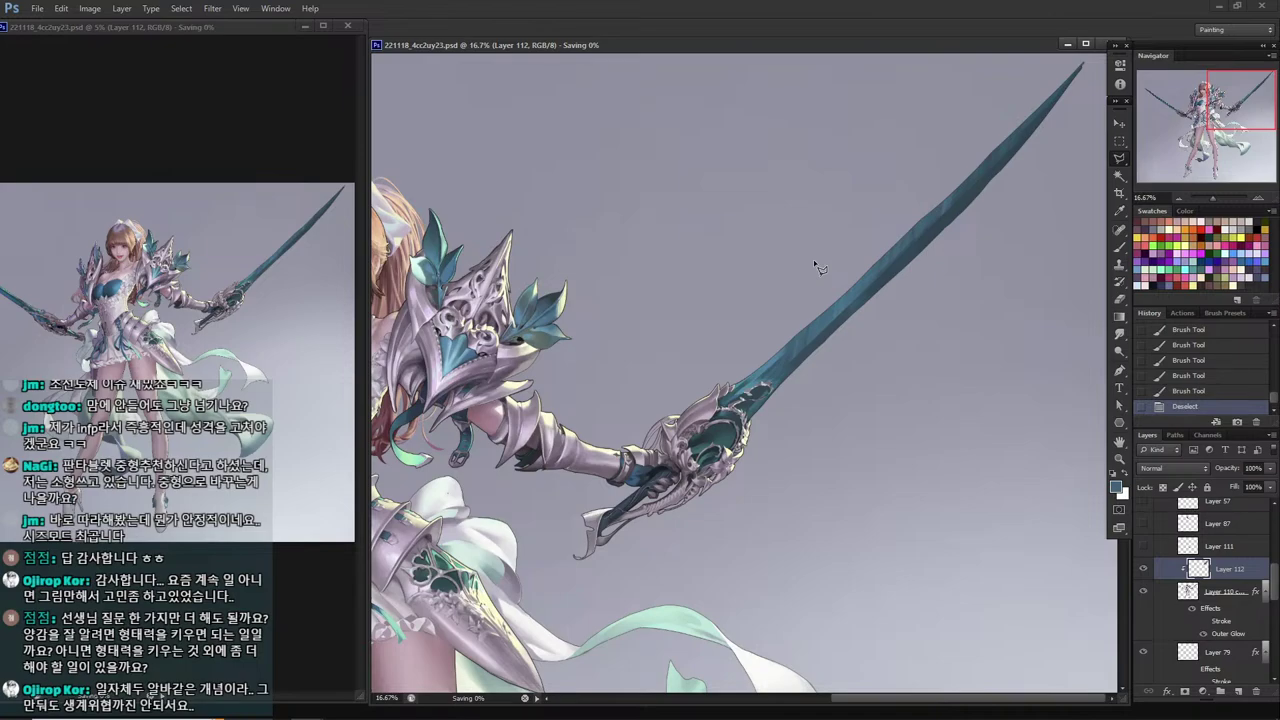
Sample a lighter teal from the blade and outline a narrow polygonal lasso selection on its upper side near the guard.
key(i)
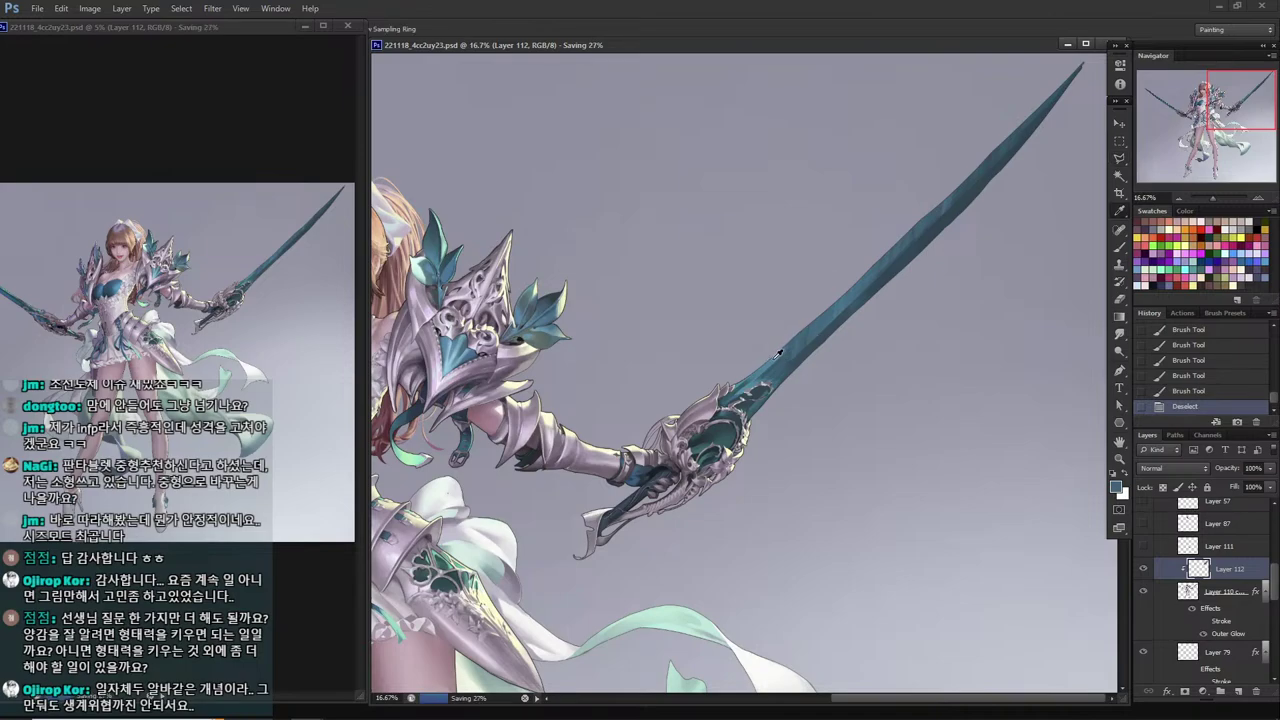
key(l)
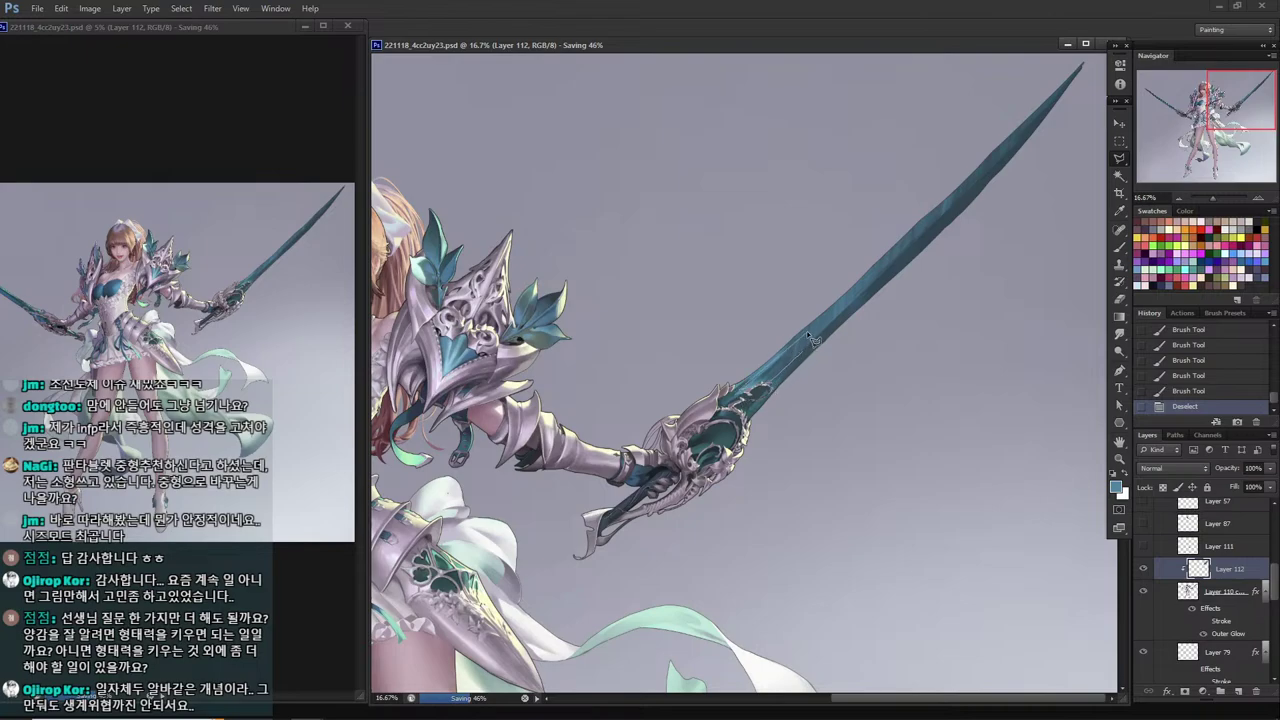
click(804, 346)
click(807, 307)
double_click(764, 368)
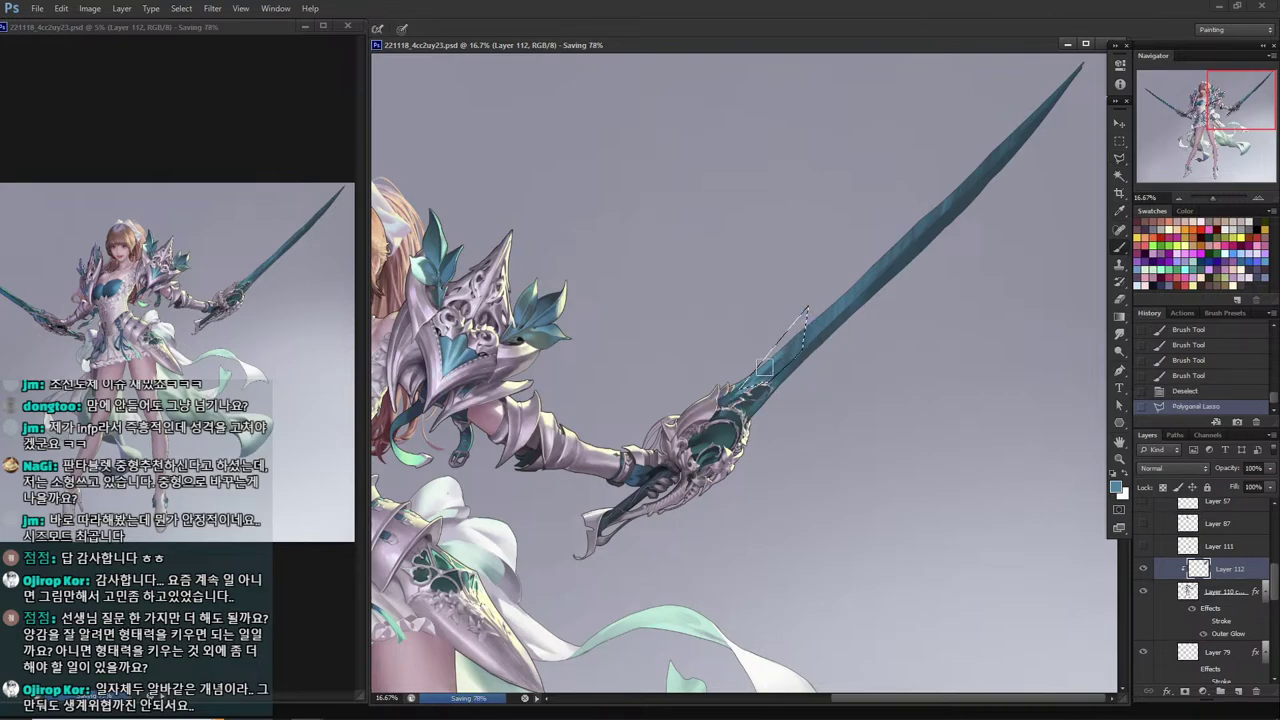
Brush sampled light and dark teal tones inside the selection to form a facet near the guard, and clear the selection.
key(b)
drag(764, 368, 778, 358)
drag(776, 364, 790, 345)
alt+click(776, 366)
mouse_move(784, 358)
mouse_down()
mouse_move(778, 368)
mouse_move(798, 346)
mouse_up()
alt+click(776, 370)
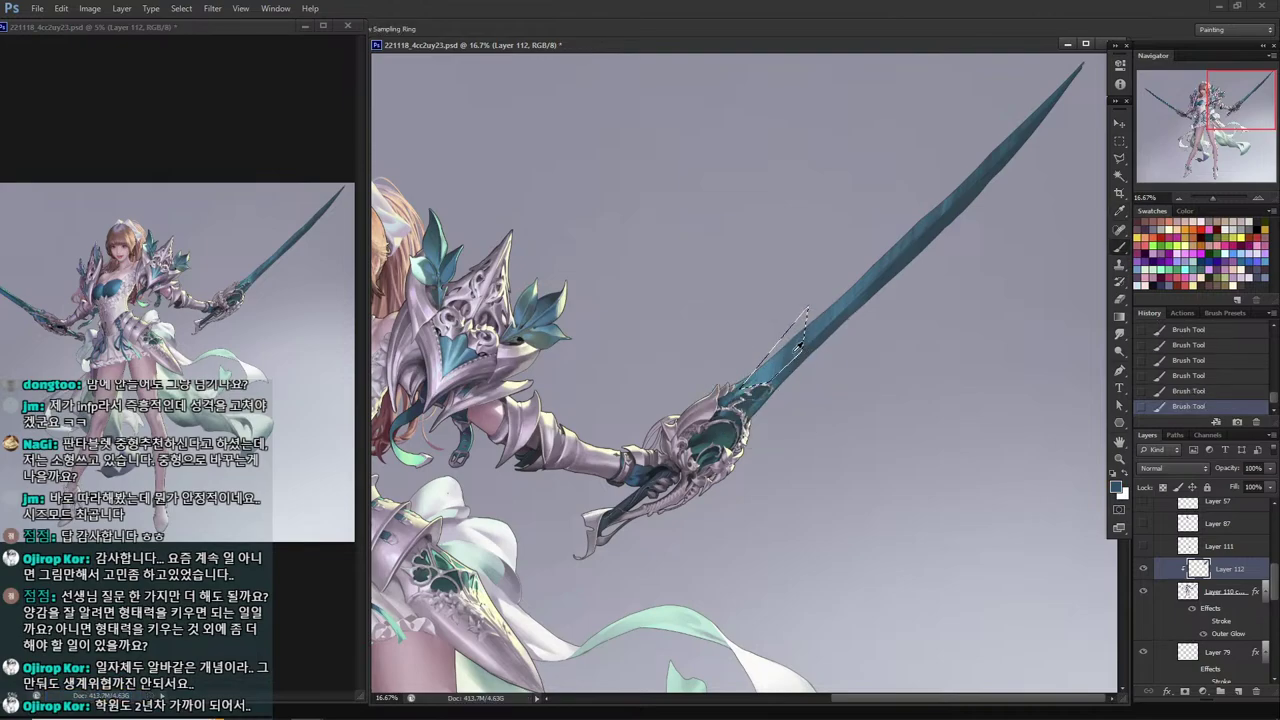
alt+click(770, 366)
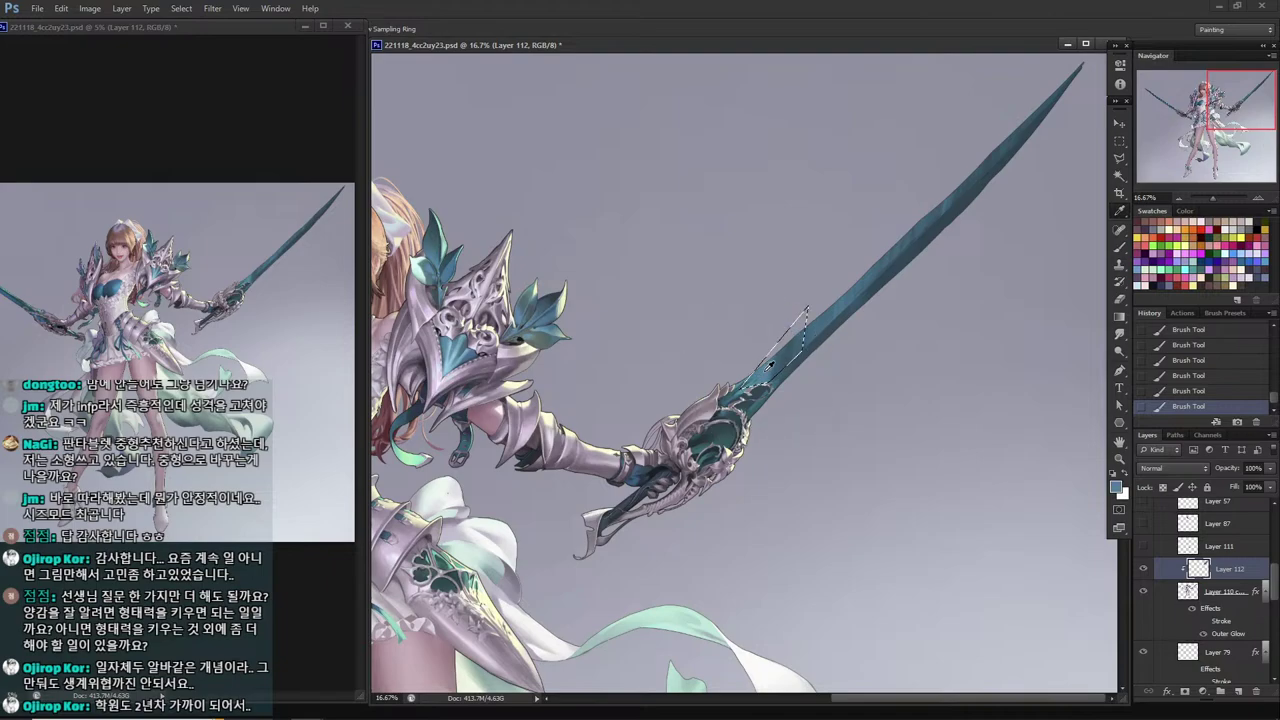
drag(783, 345, 768, 374)
alt+click(805, 344)
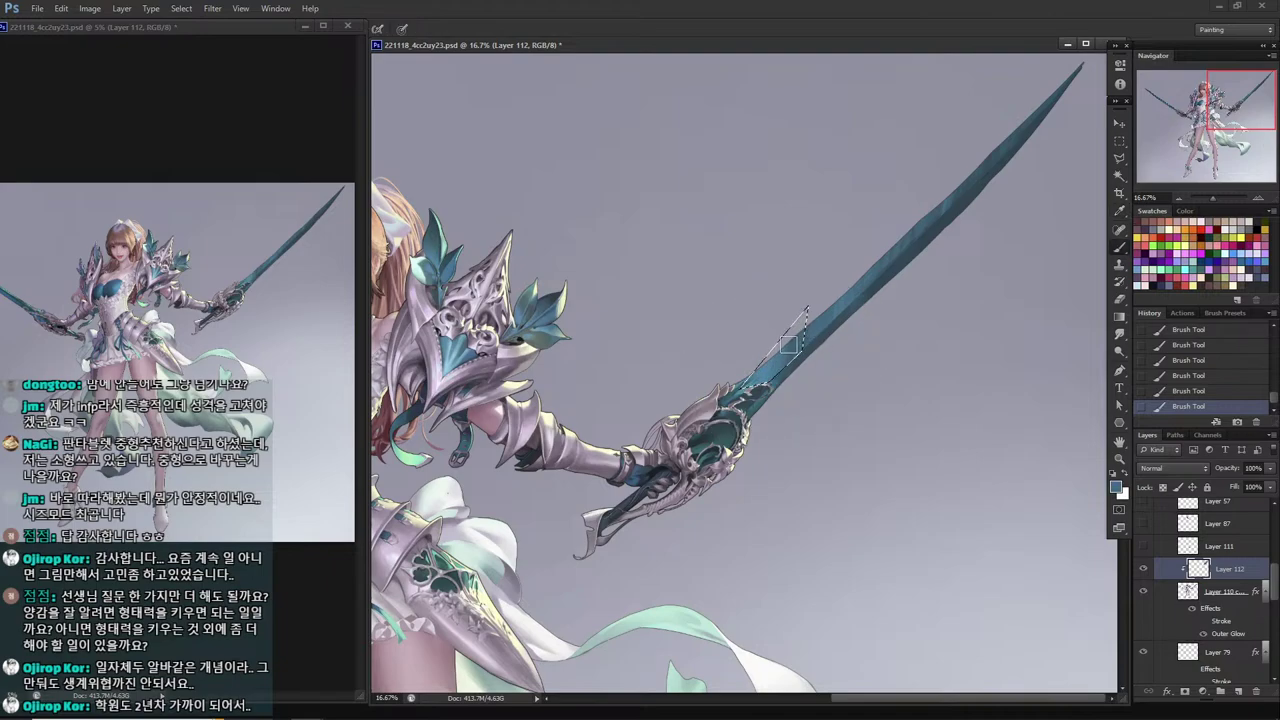
key(alt)
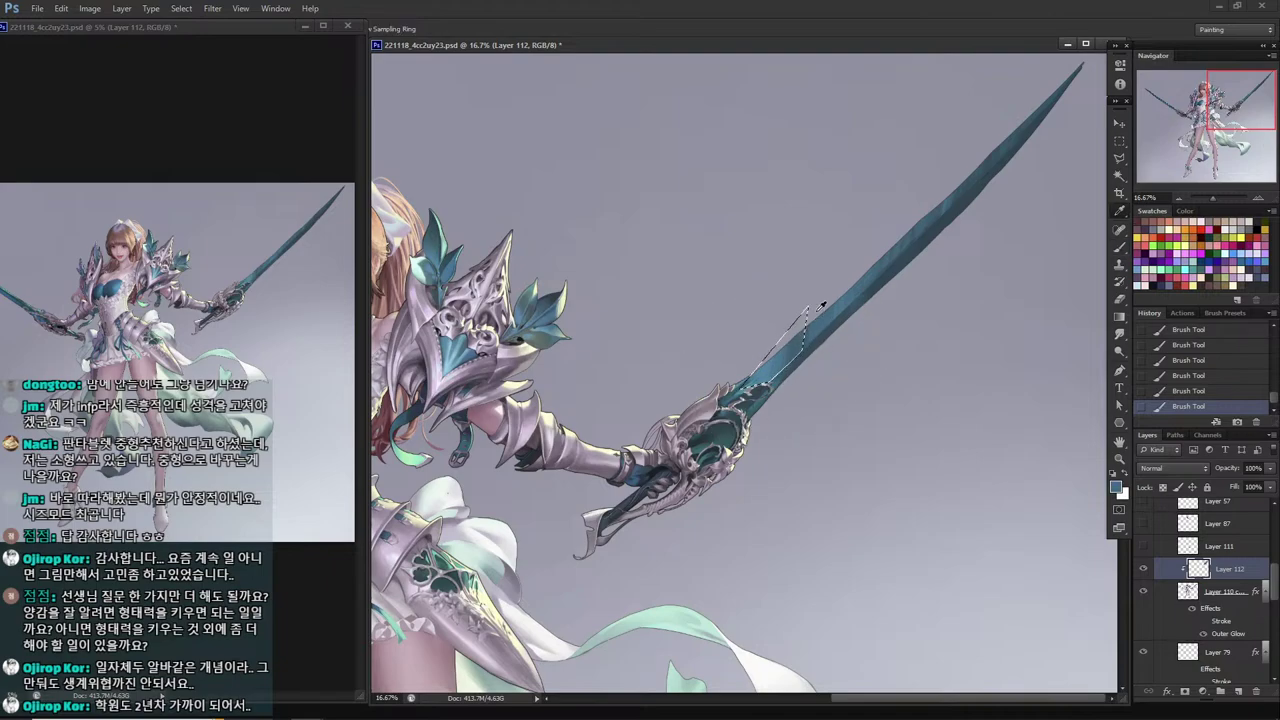
alt+click(768, 376)
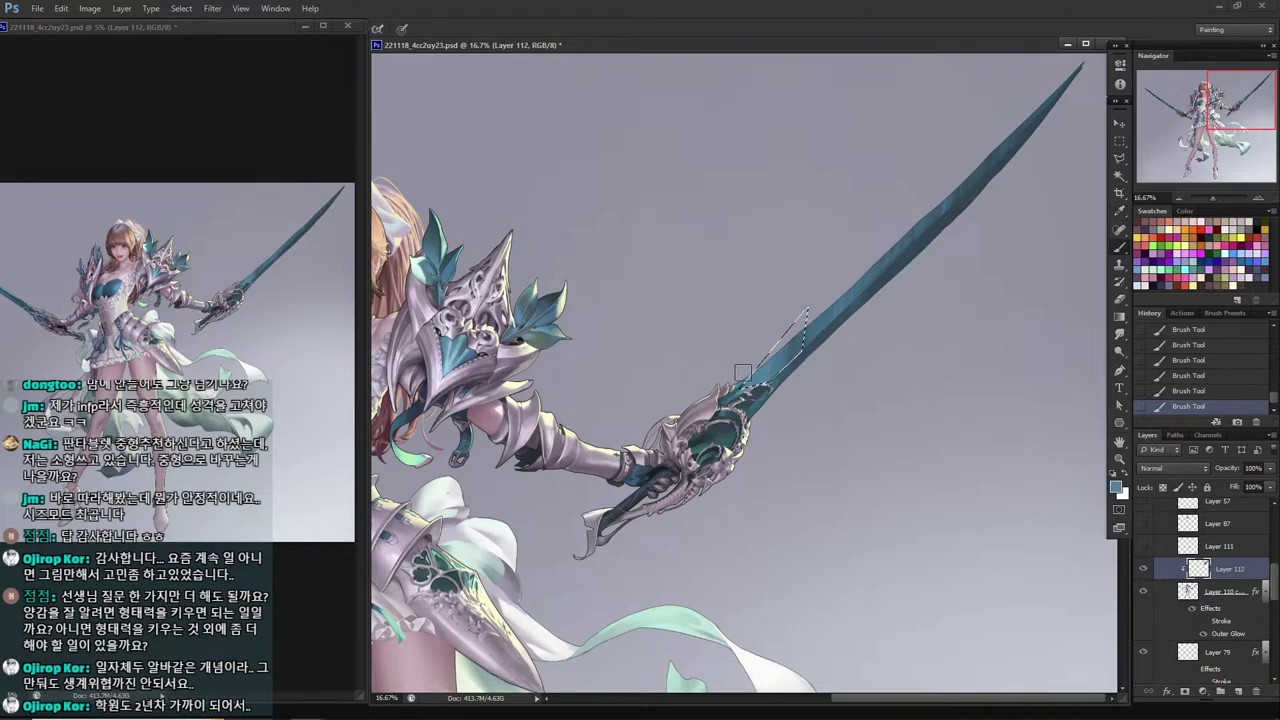
key(l)
key(ctrl+d)
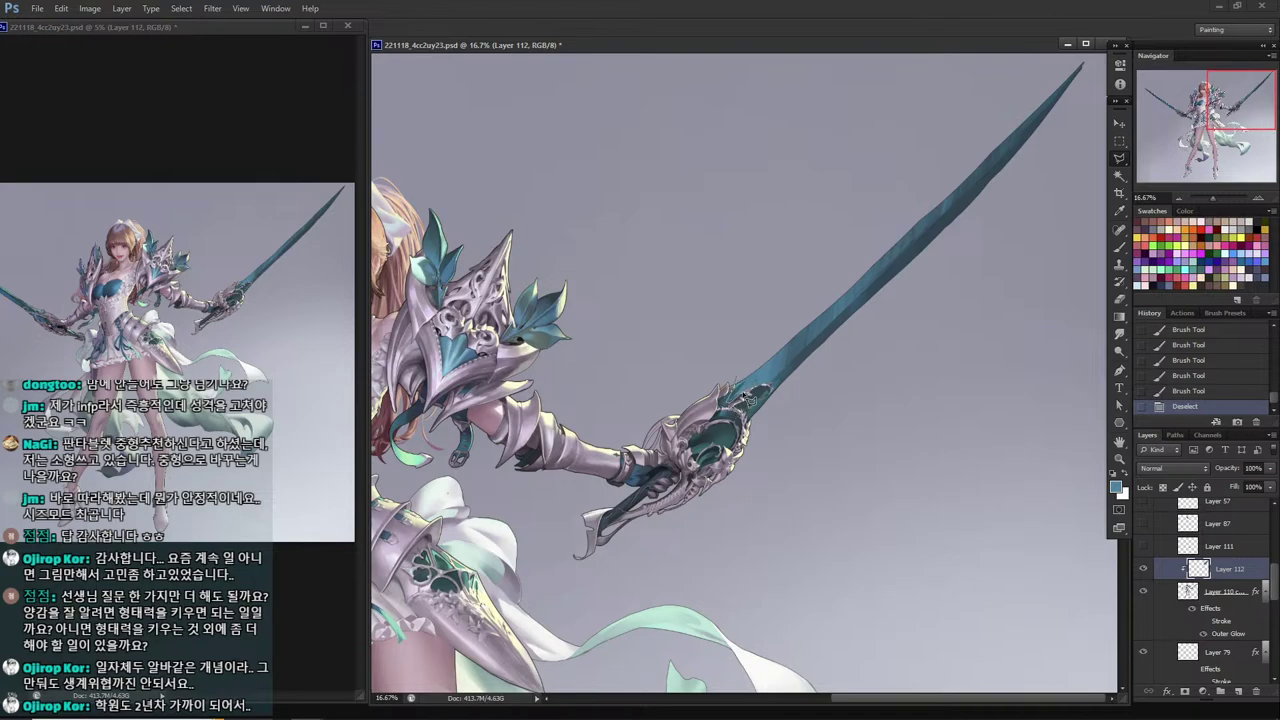
Outline a small polygonal lasso selection where the blade meets the guard and brush teal into it.
double_click(765, 372)
key(i)
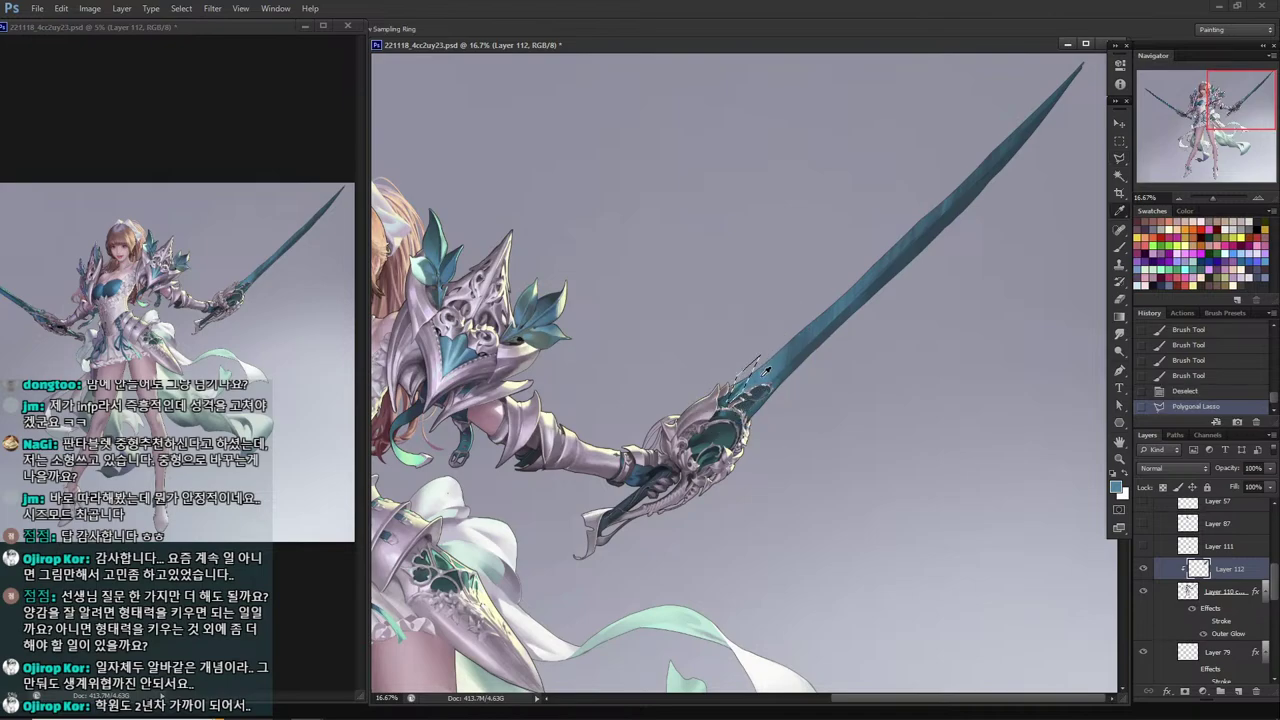
key(b)
Sample pale mint from the shoulder leaf ornament and outline a triangular lasso selection over the blade's base.
key(i)
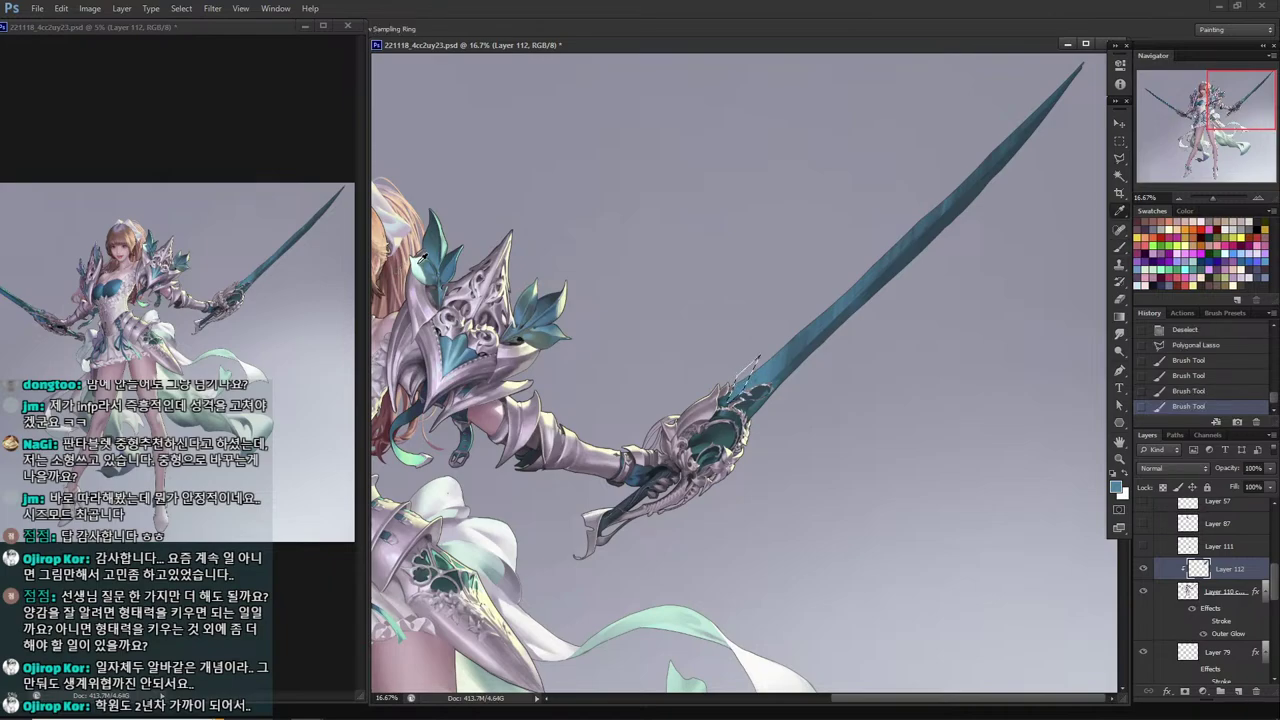
click(420, 266)
click(418, 268)
key(l)
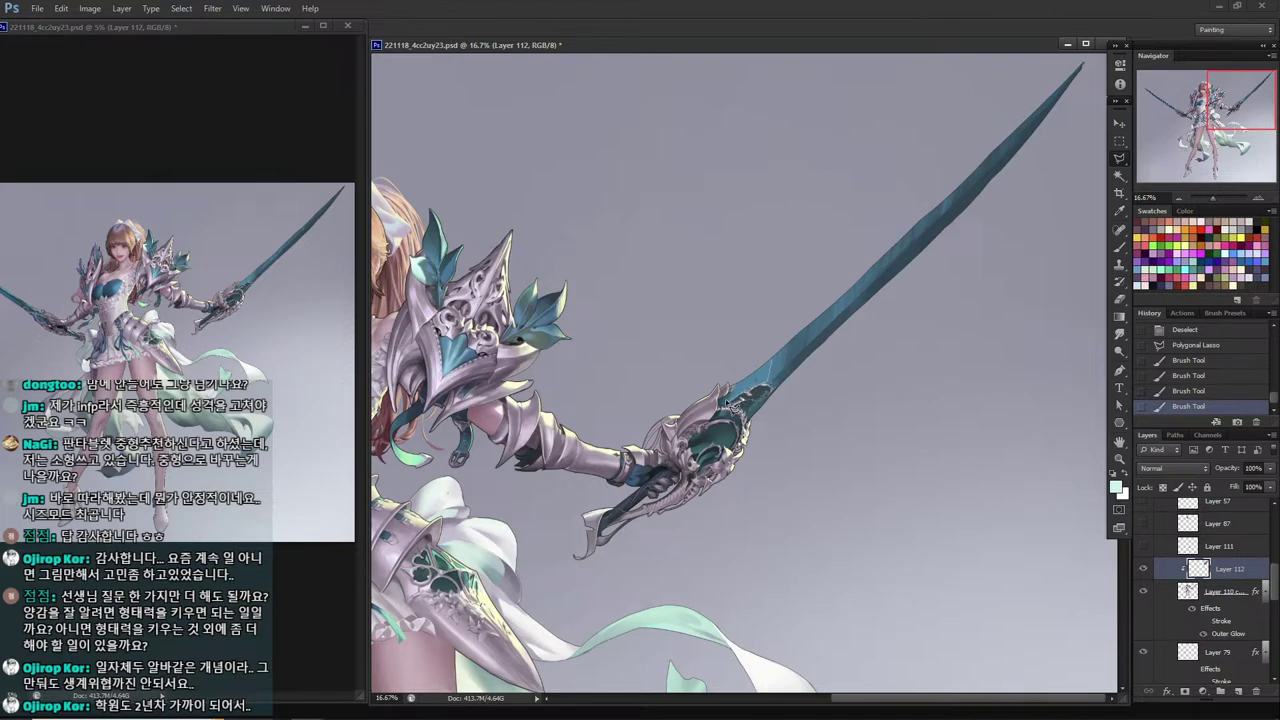
click(771, 358)
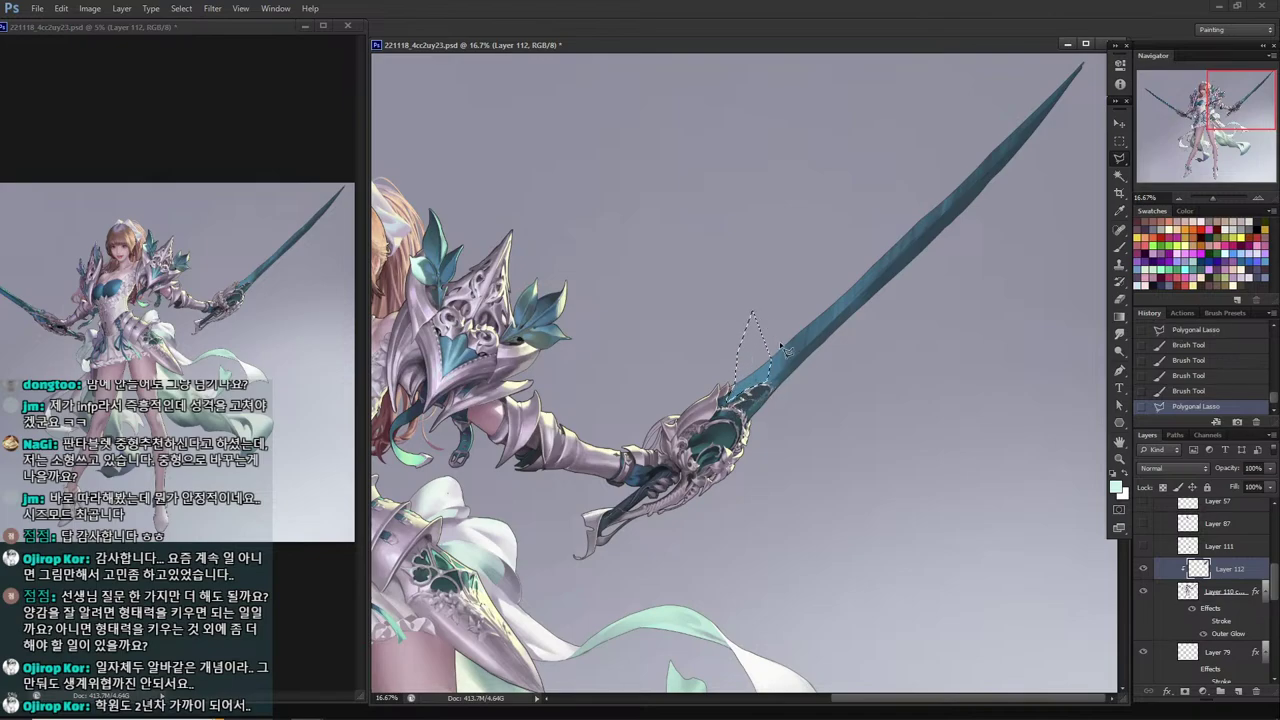
Brush a pale mint highlight blended with sampled teal into the blade's base, clear the selection and save.
key(b)
mouse_move(762, 372)
mouse_down()
mouse_move(738, 396)
mouse_move(774, 403)
mouse_up()
alt+click(772, 372)
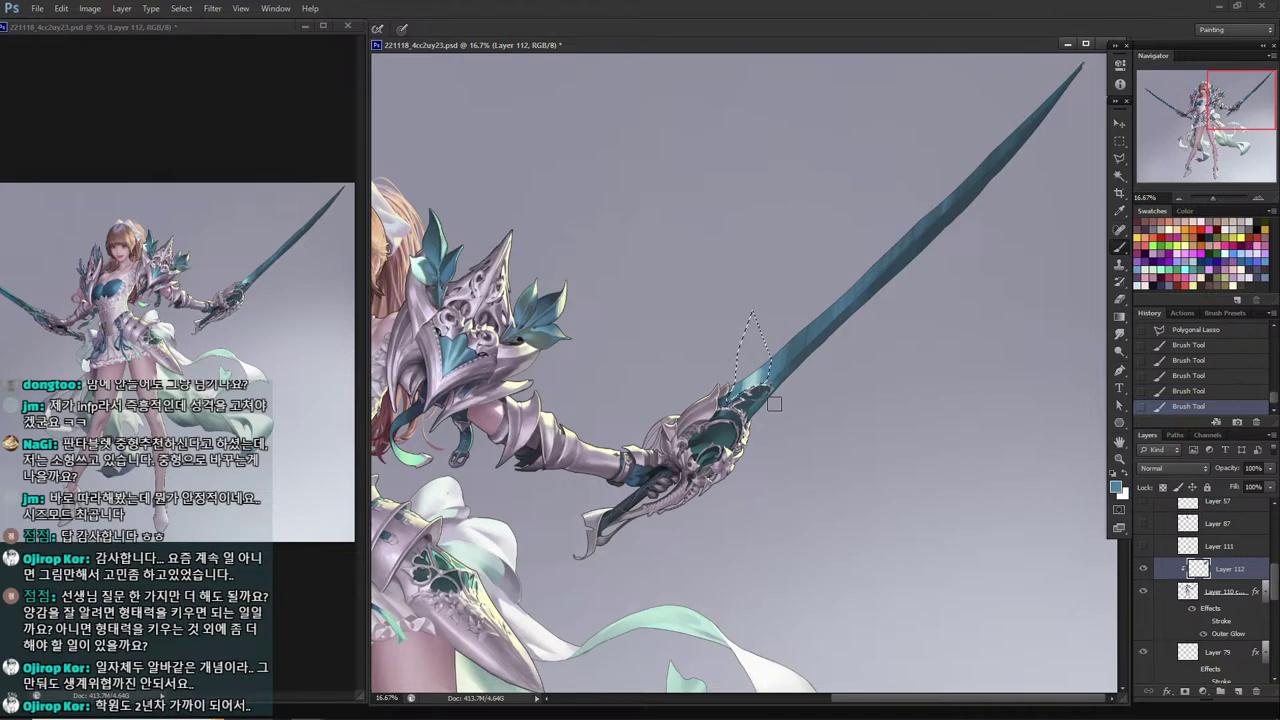
key(alt)
mouse_move(770, 367)
mouse_down()
mouse_move(745, 374)
mouse_move(738, 394)
mouse_up()
alt+click(748, 376)
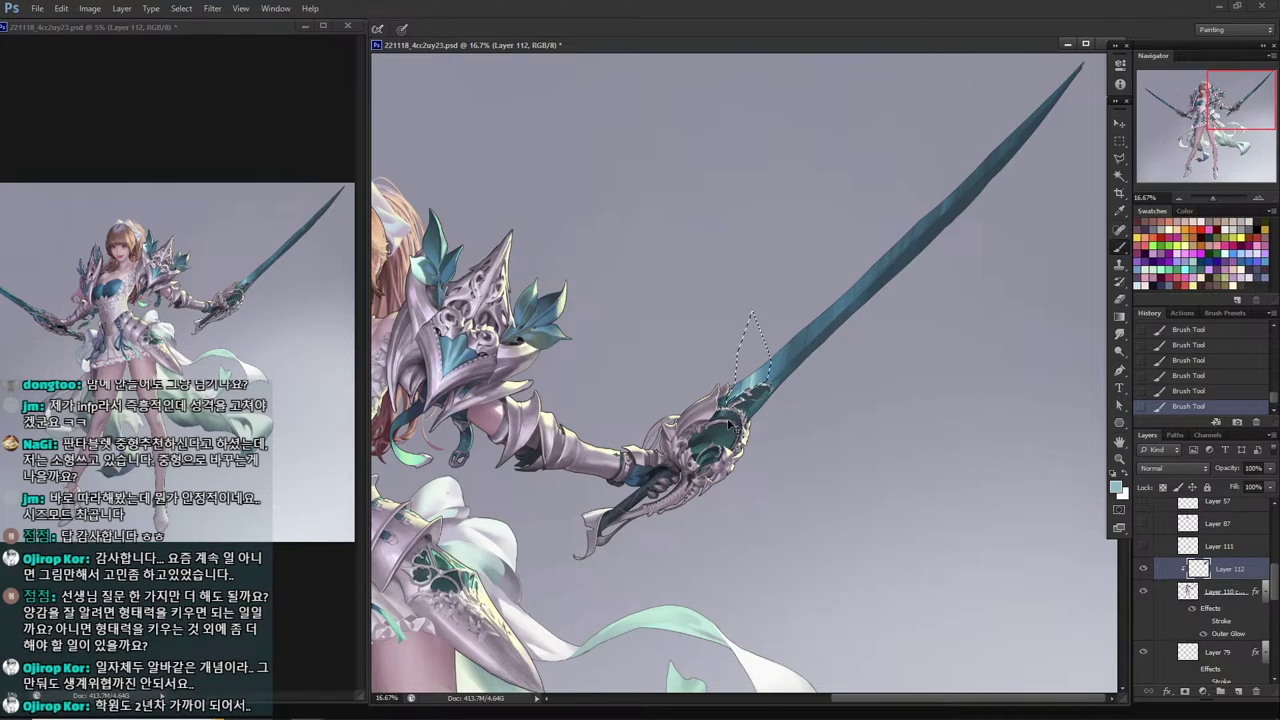
key(ctrl+d)
key(ctrl+s)
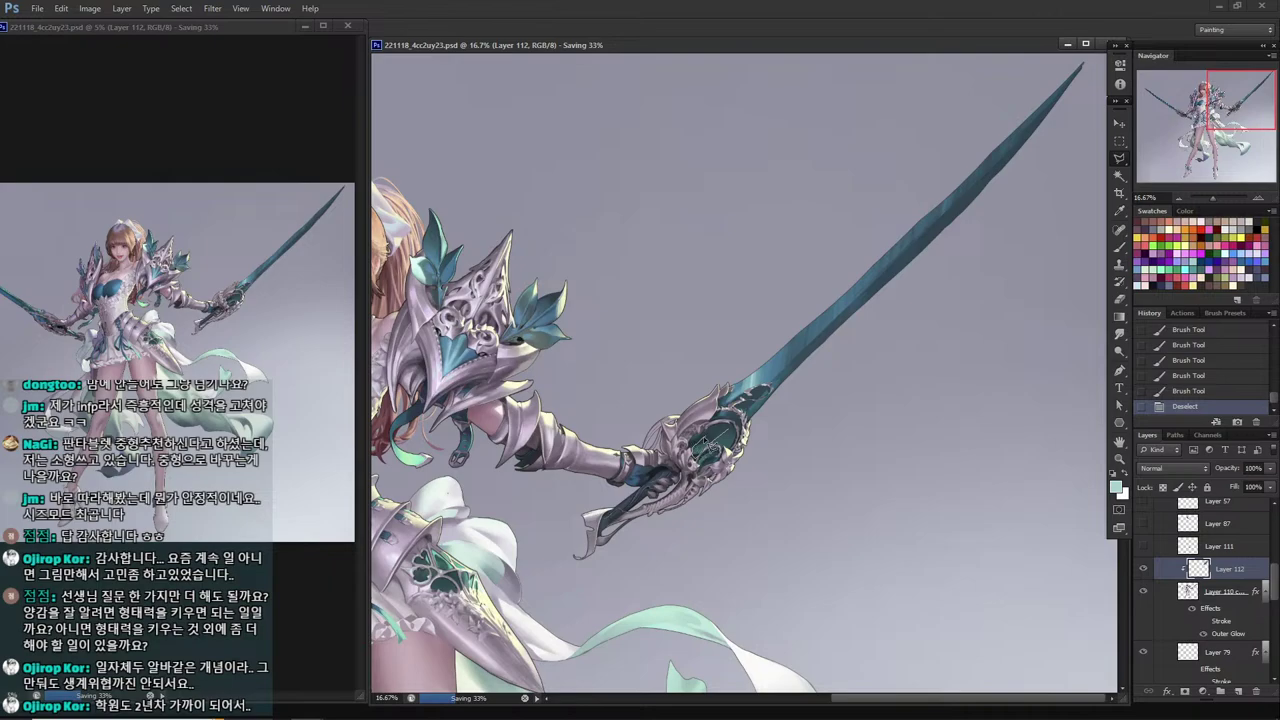
Outline a lasso selection across the guard's dark teal inset, brush sampled dark and light teal tones in it, and deselect.
click(731, 430)
key(i)
alt+click(746, 400)
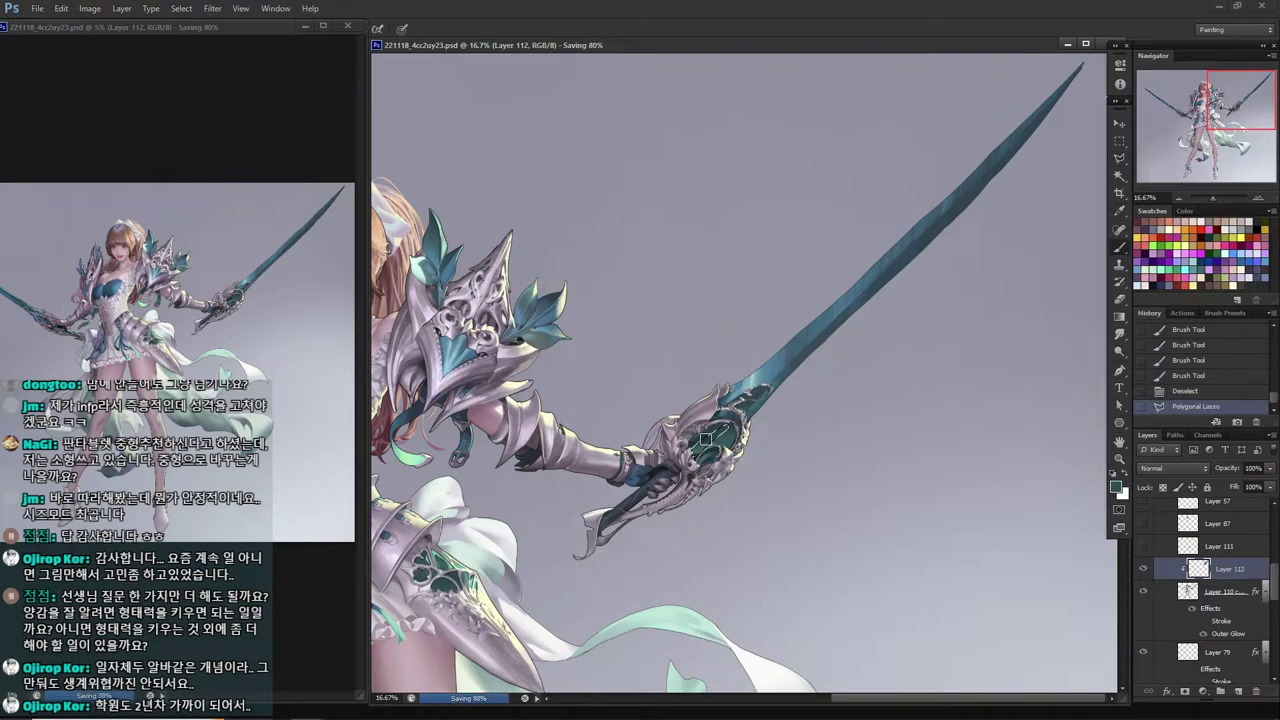
drag(722, 430, 698, 450)
alt+click(752, 383)
drag(714, 434, 697, 452)
drag(712, 438, 688, 463)
alt+click(714, 438)
alt+click(701, 449)
alt+click(708, 441)
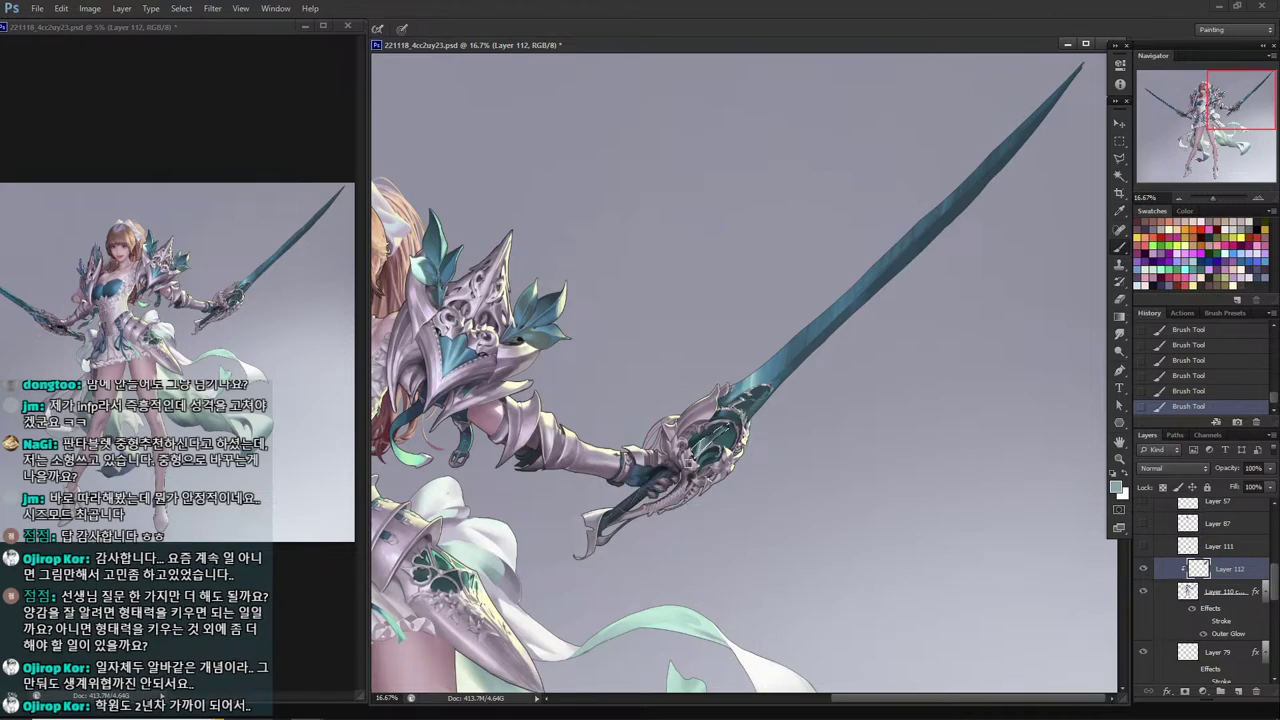
key(l)
key(ctrl+d)
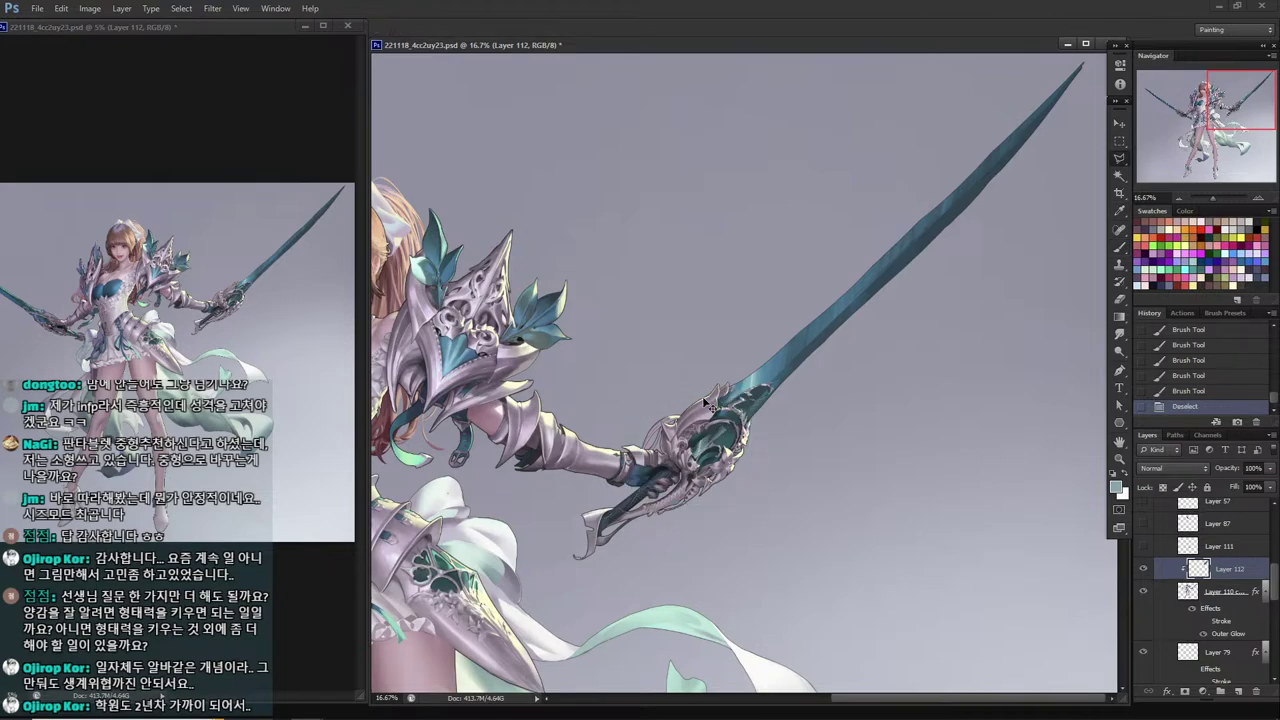
Brush short strokes of sampled dark teal over the inset of the sword guard to refine its shading.
key(i)
click(716, 425)
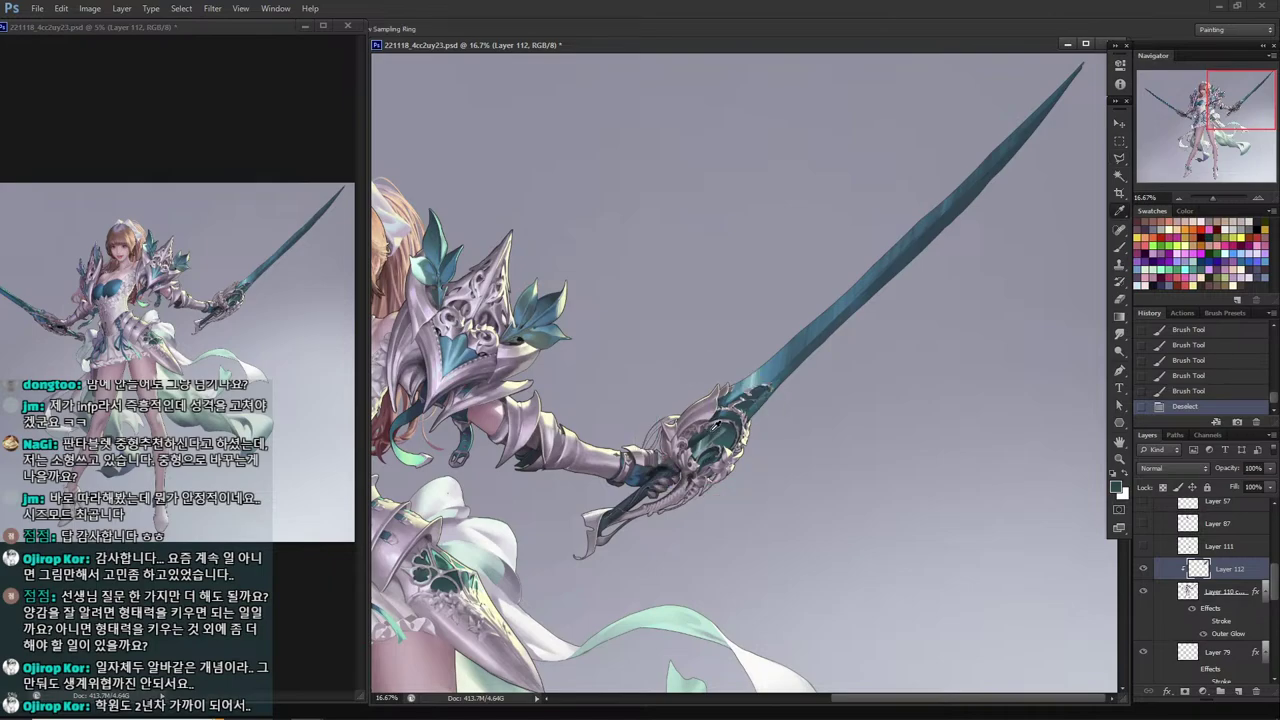
key(b)
mouse_move(718, 430)
mouse_down()
mouse_move(704, 435)
mouse_move(714, 431)
mouse_up()
alt+click(727, 431)
alt+click(717, 446)
drag(720, 441, 716, 446)
drag(721, 439, 717, 445)
drag(721, 439, 719, 443)
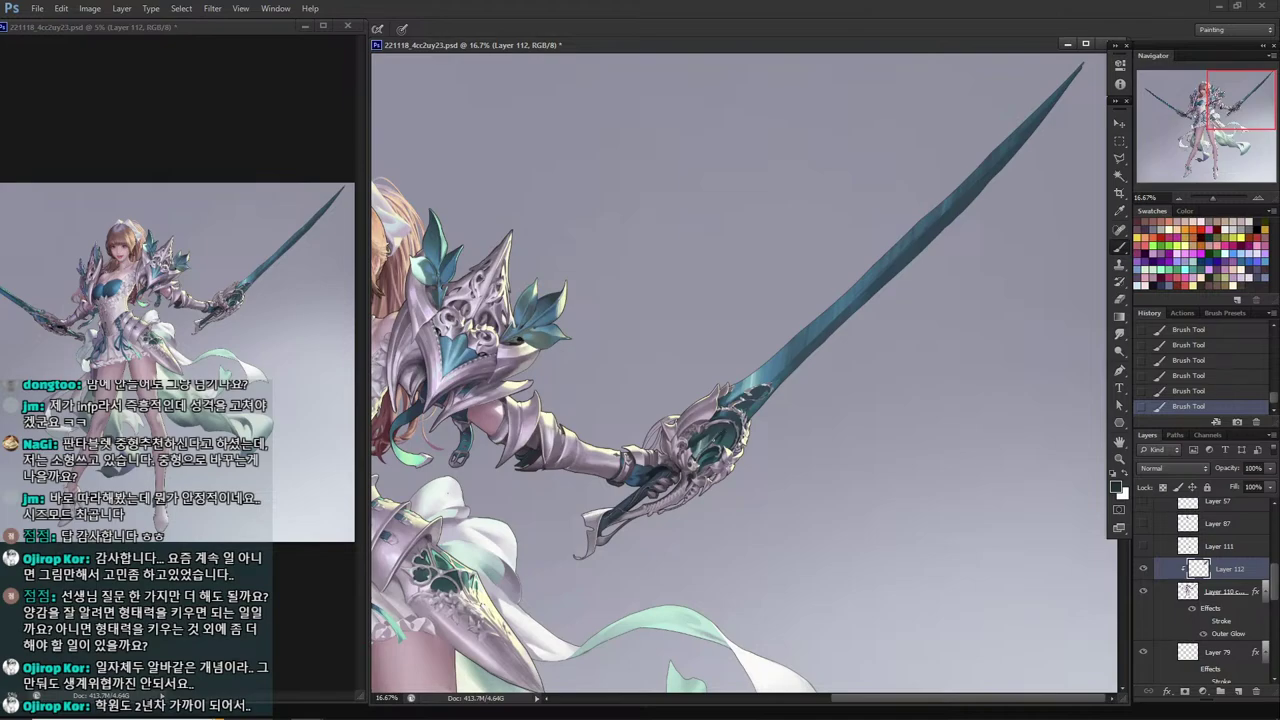
alt+click(698, 446)
Undo the last several brush strokes on the sword guard's inset and save the document.
key(ctrl+alt+z)
key(ctrl+alt+z)
key(ctrl+alt+z)
key(ctrl+alt+z)
key(ctrl+alt+z)
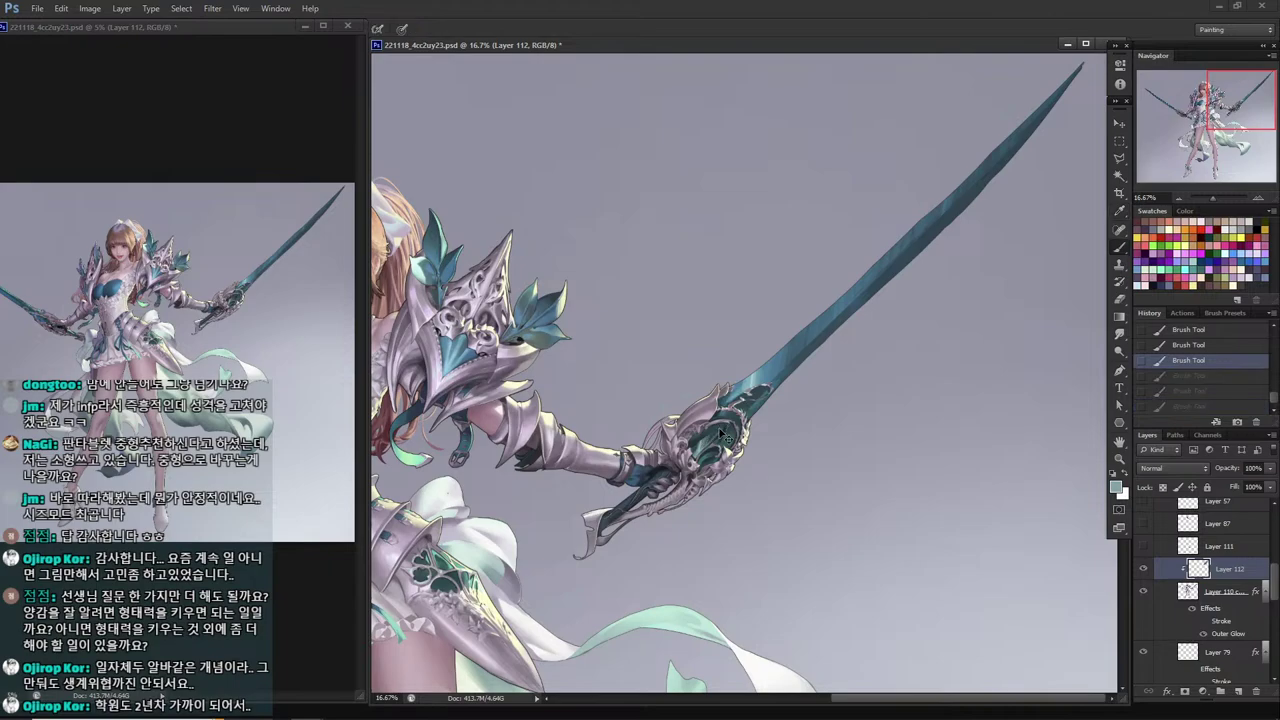
key(ctrl+s)
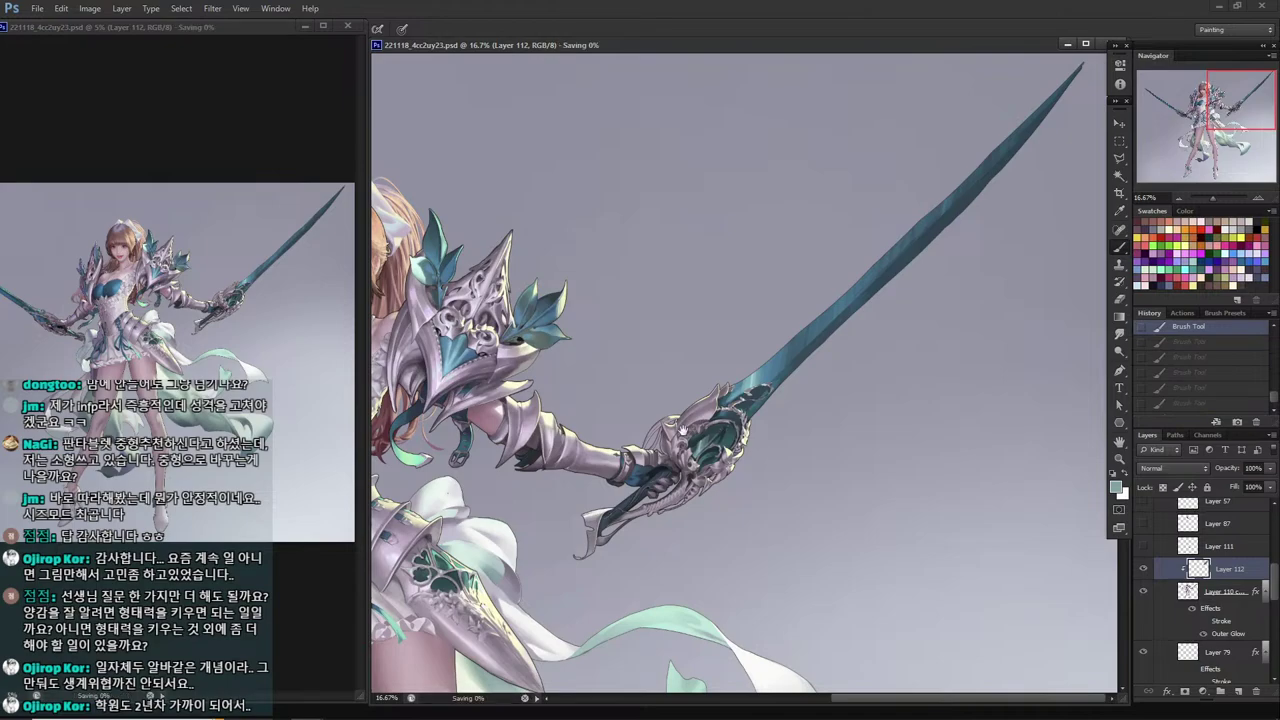
Touch up the sword blade's base beside the guard with brush strokes of sampled teal tones and save the document.
key(alt)
alt+click(750, 385)
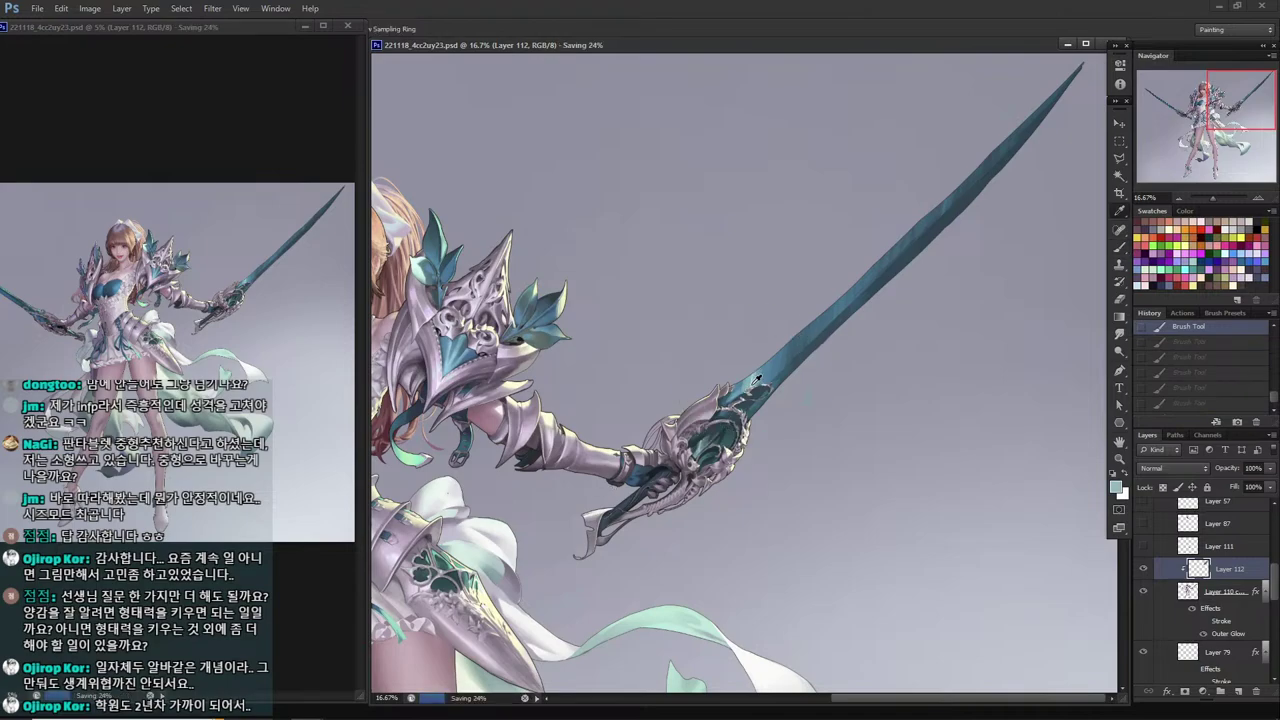
alt+click(736, 392)
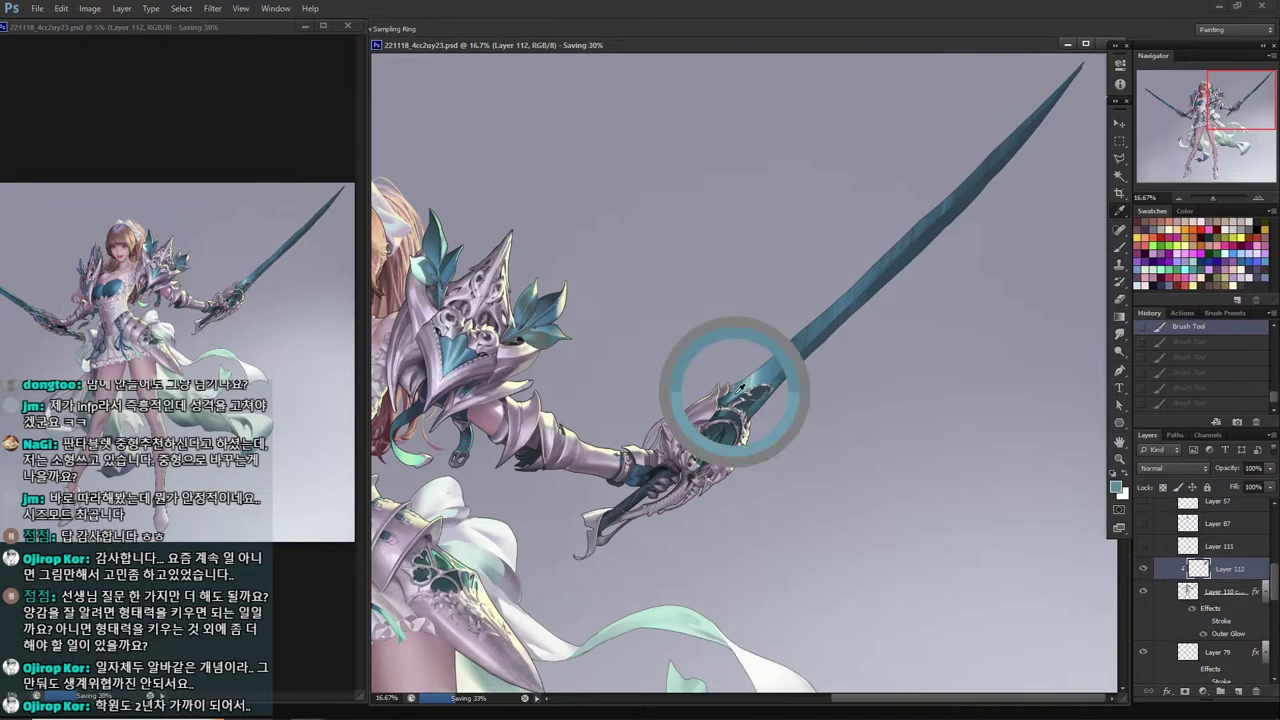
key(alt)
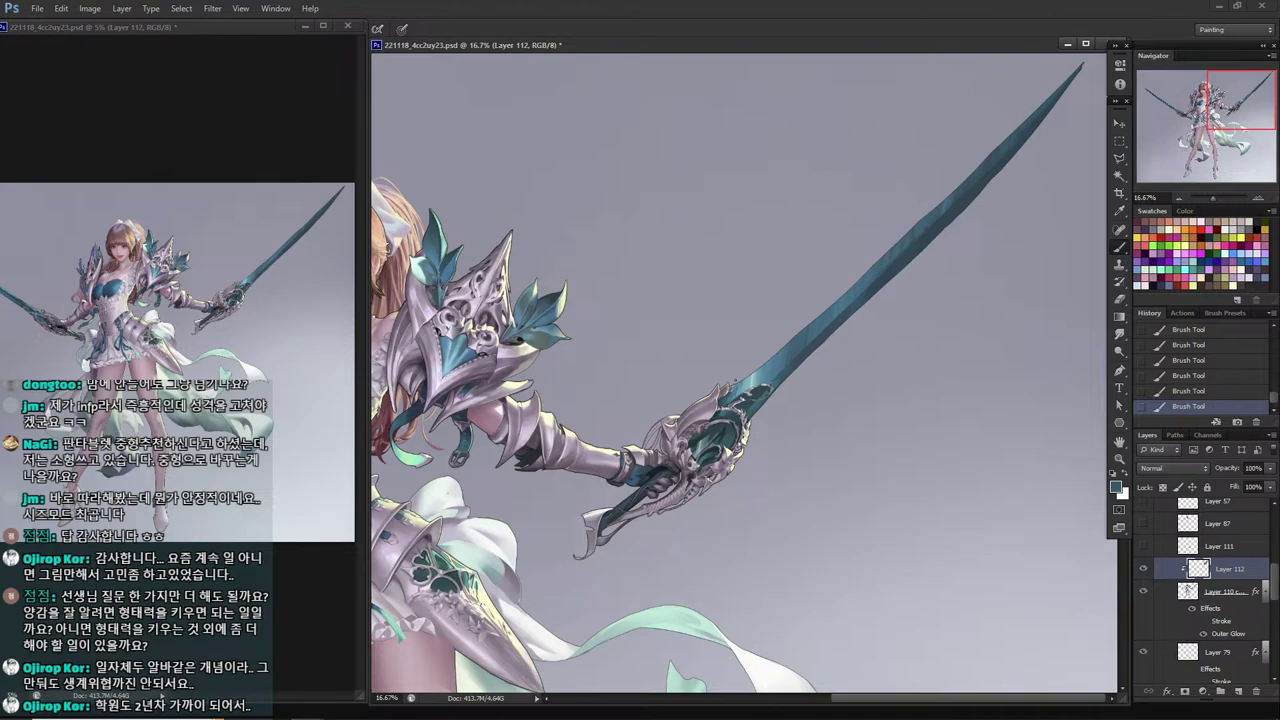
drag(569, 418, 750, 426)
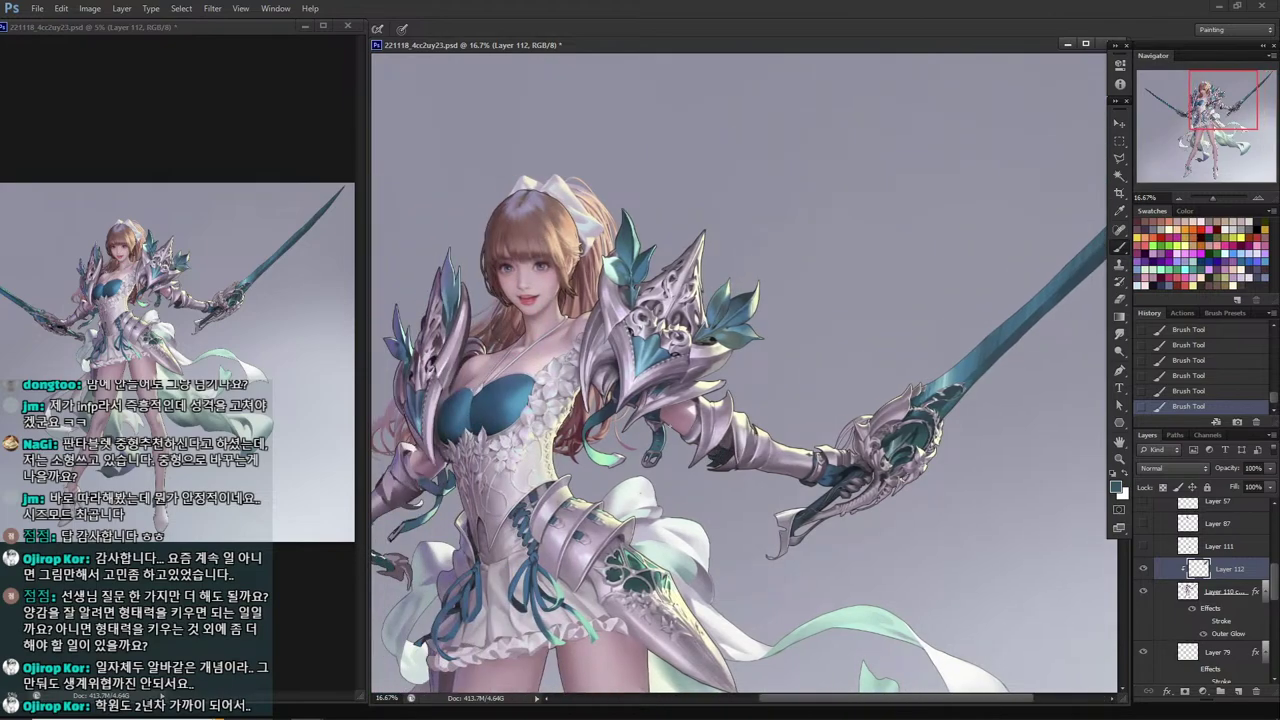
key(ctrl+s)
Outline a lasso selection on the teal blade base between the guard's spikes and ornament, and brush sampled light teal into it.
ctrl+click(806, 379)
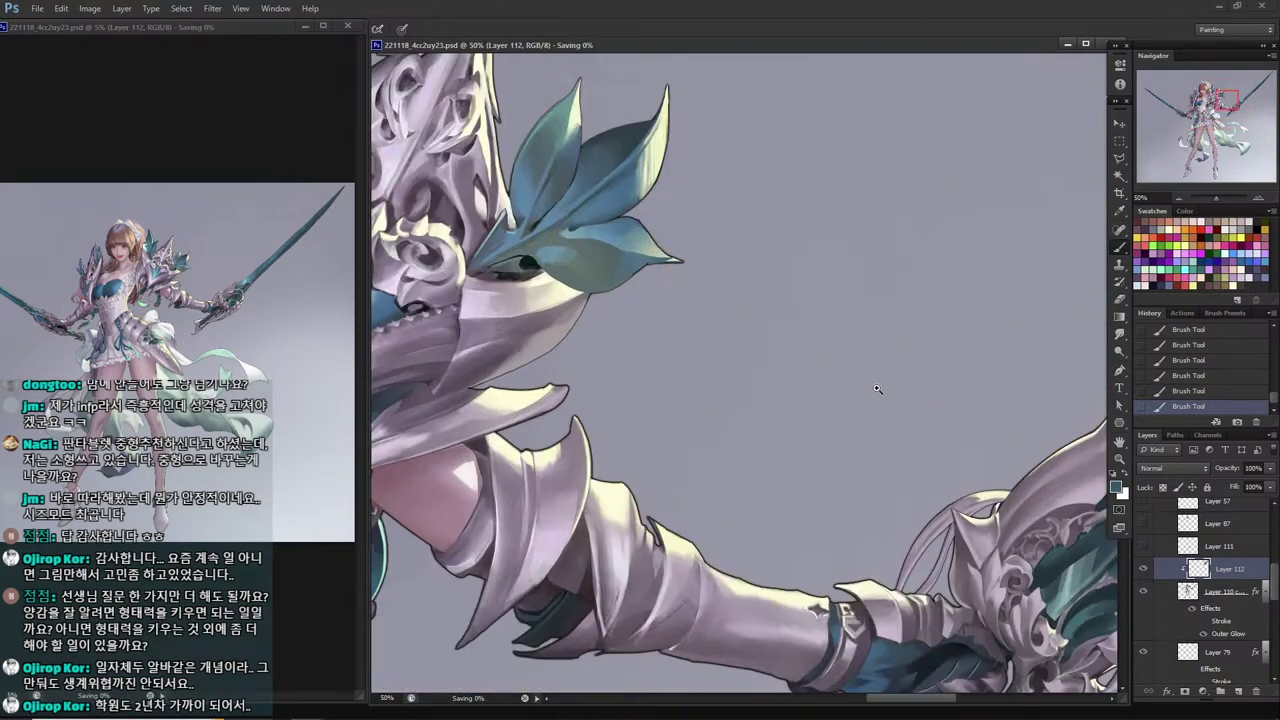
drag(877, 391, 549, 334)
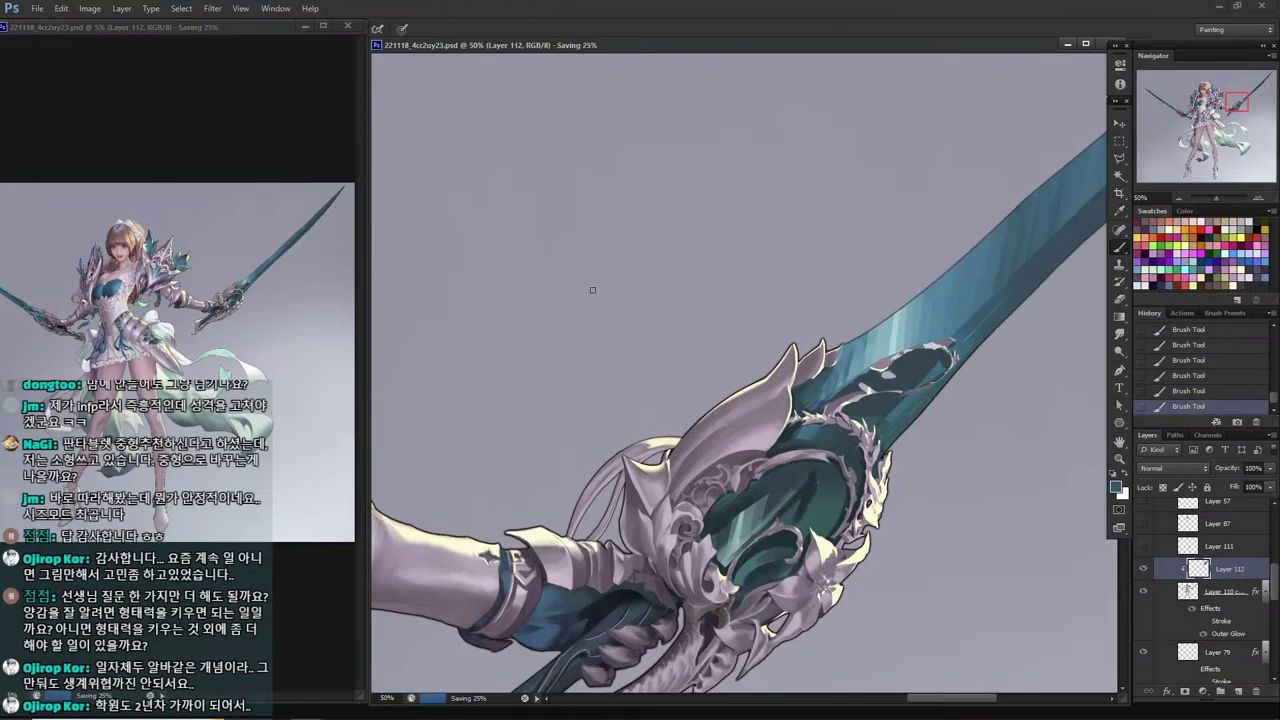
drag(805, 448, 603, 460)
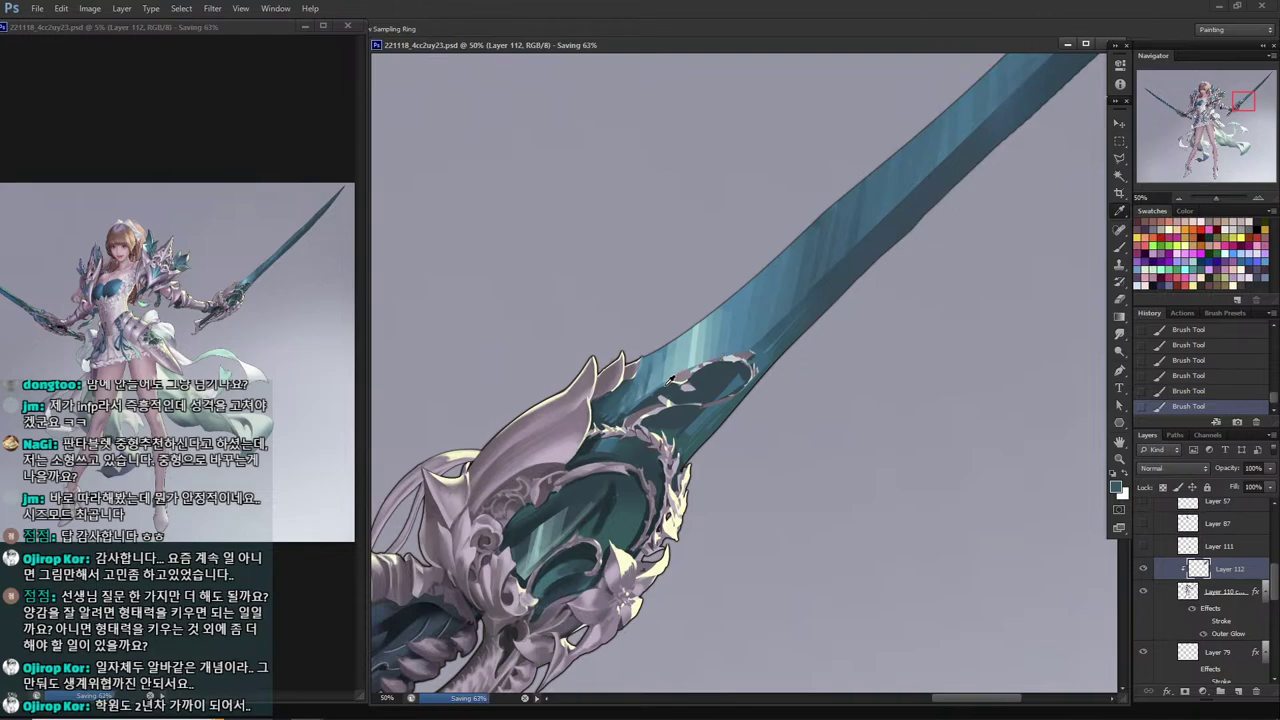
alt+click(668, 376)
alt+click(664, 380)
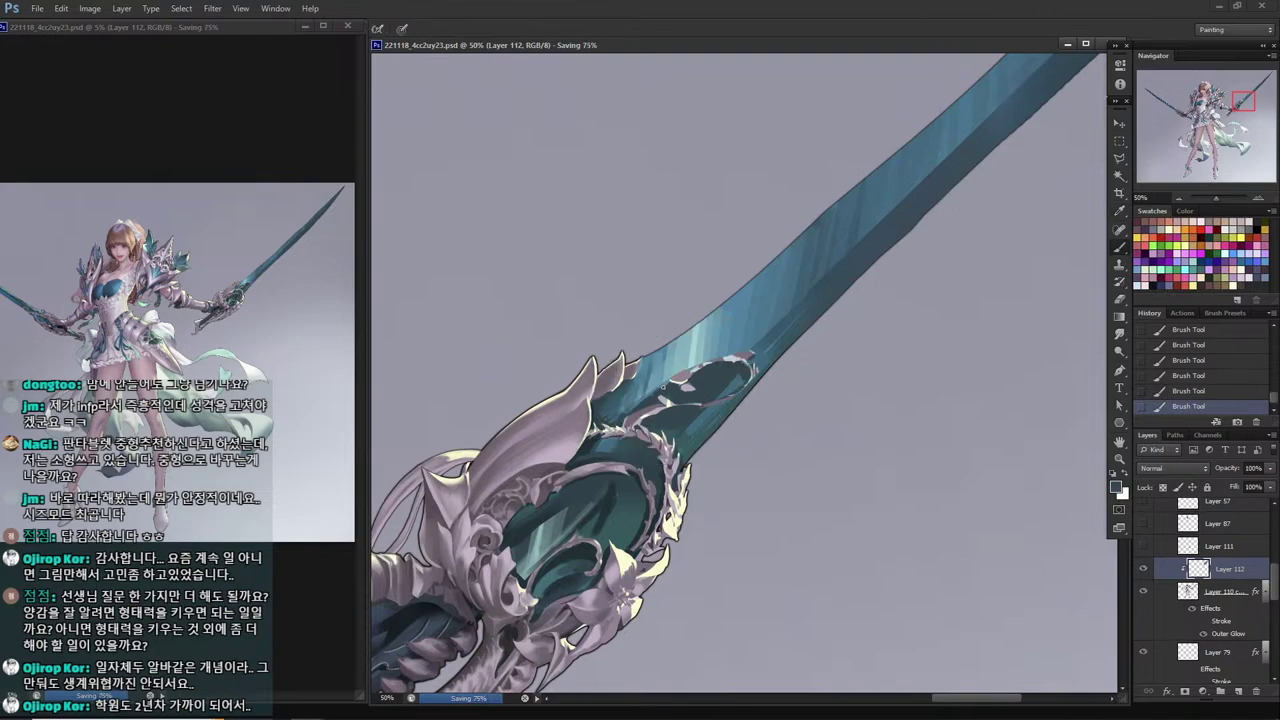
alt+click(645, 376)
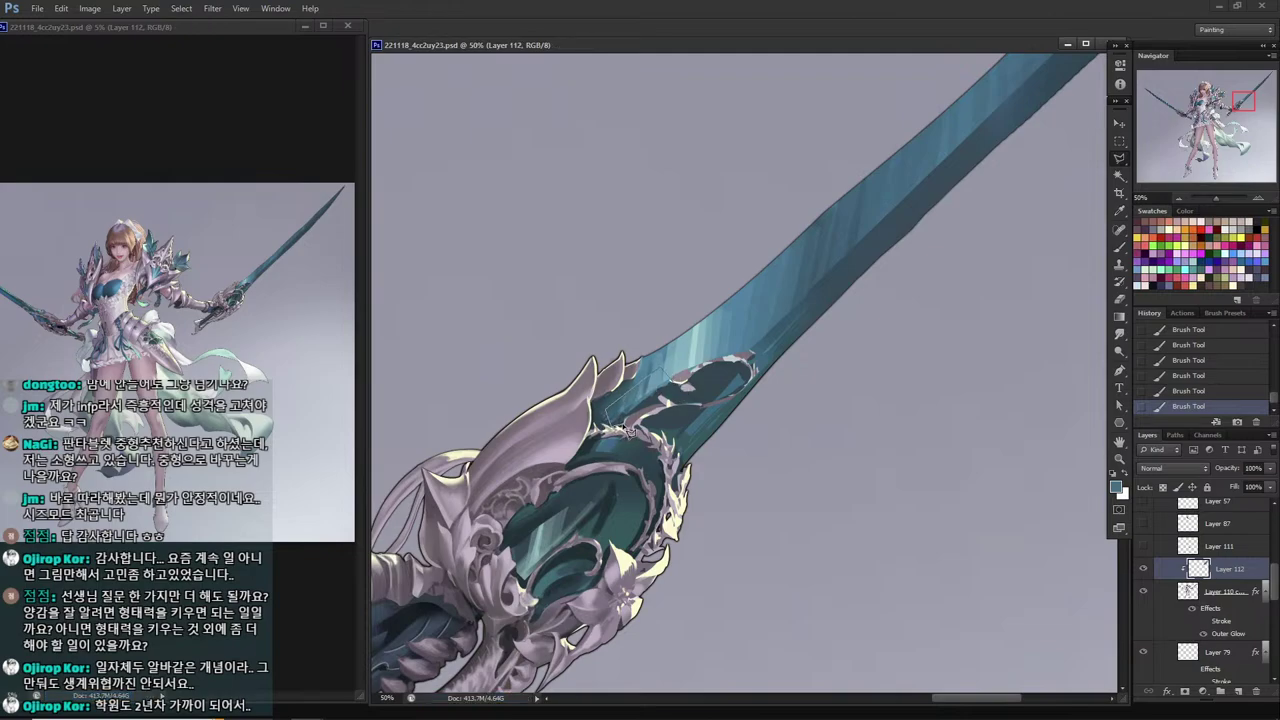
click(676, 385)
key(i)
key(b)
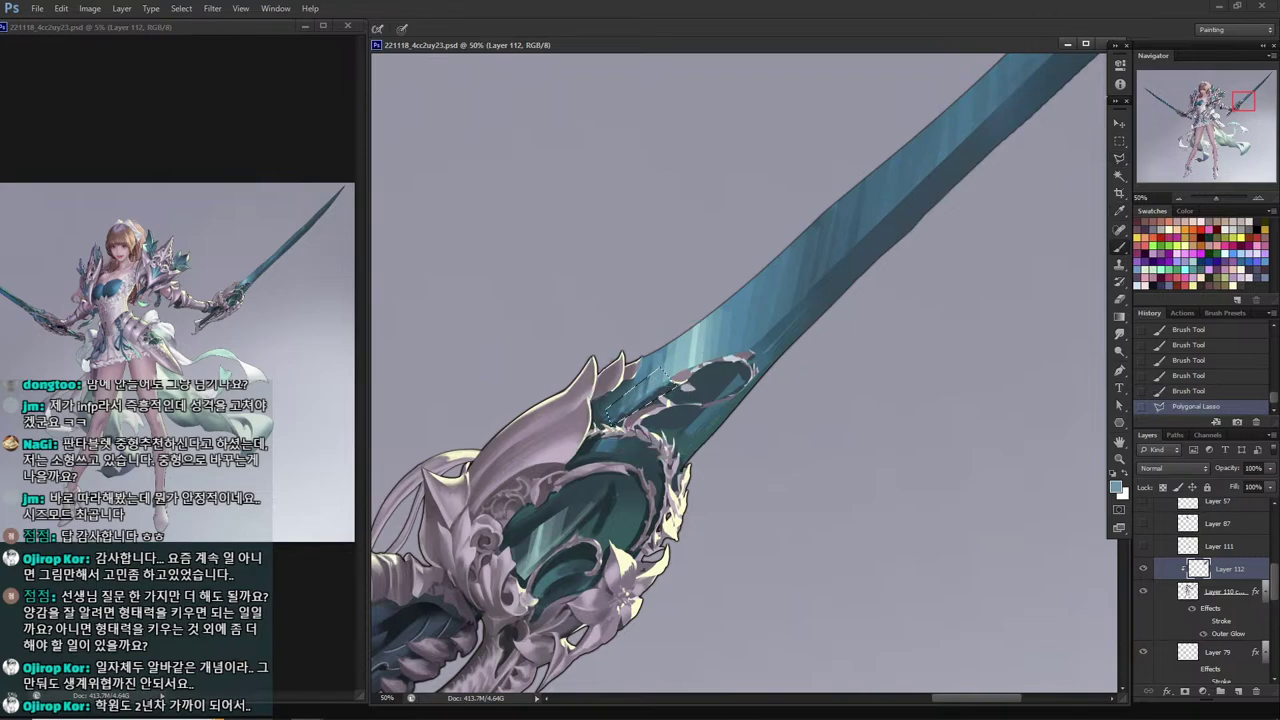
drag(645, 400, 675, 383)
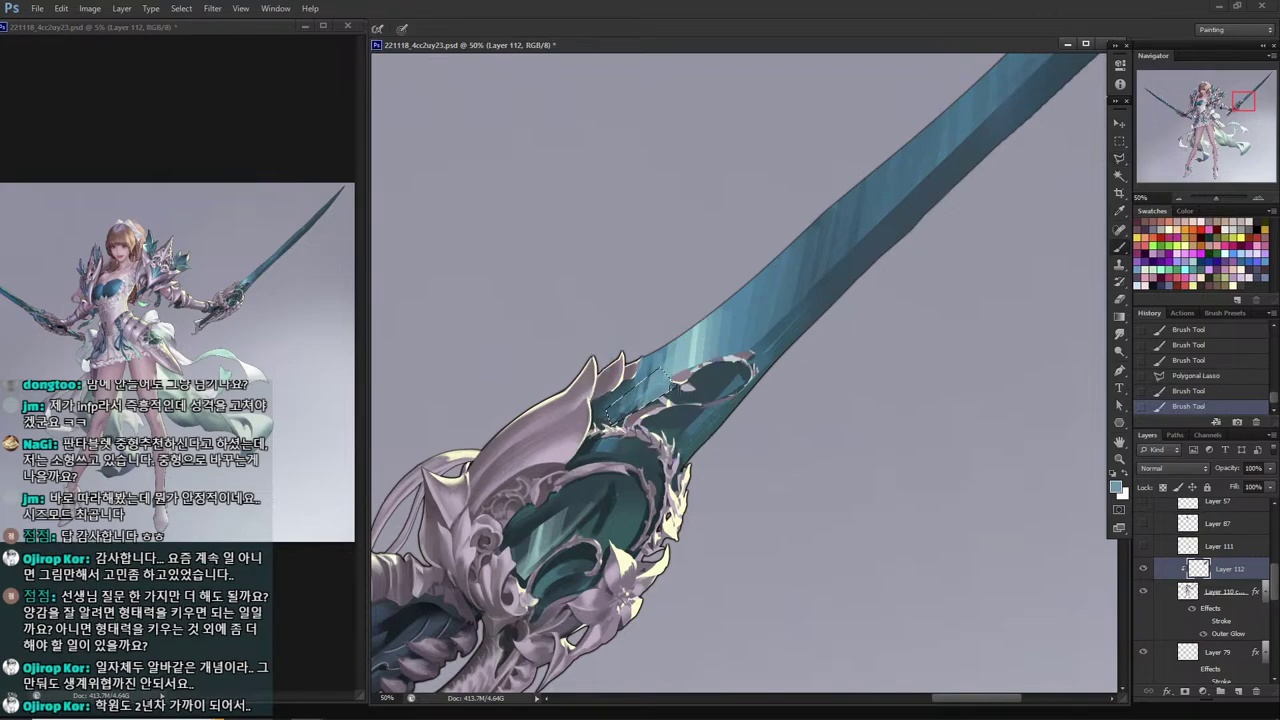
click(642, 381)
Blend more light and dark teal sampled from the blade inside the selection, deselect and save the document.
key(alt)
alt+click(651, 375)
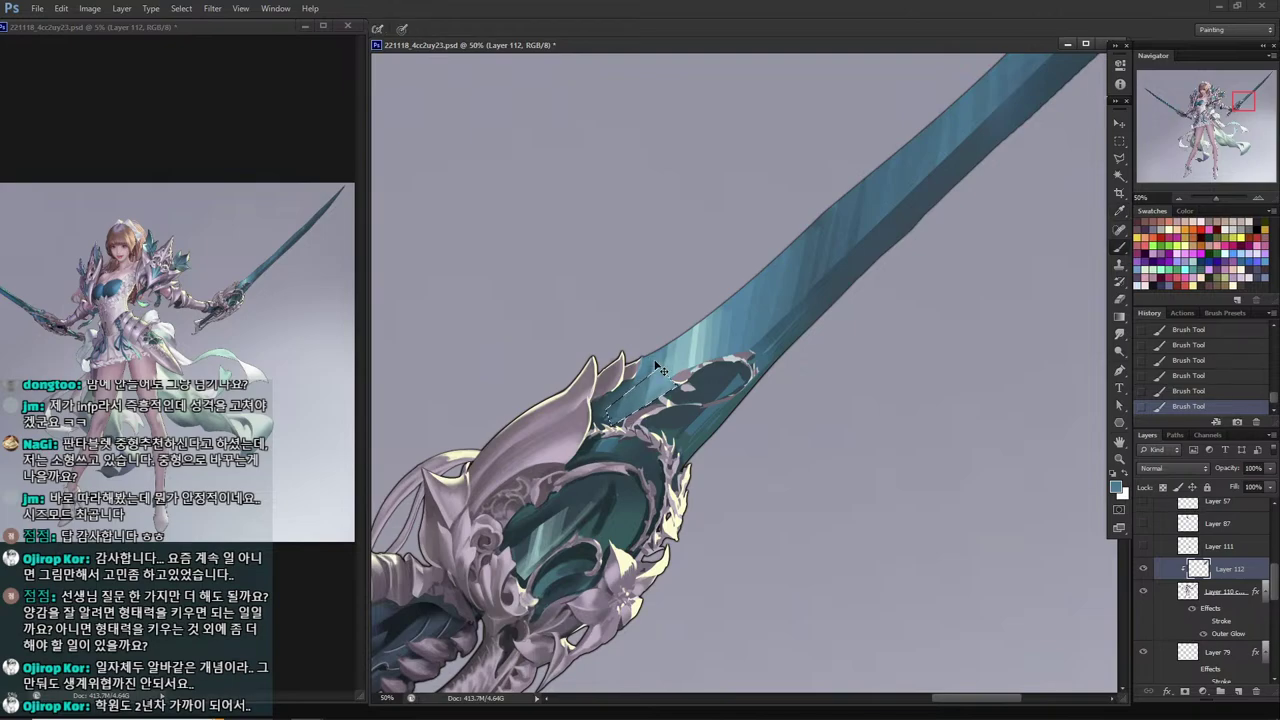
alt+click(697, 349)
alt+click(636, 392)
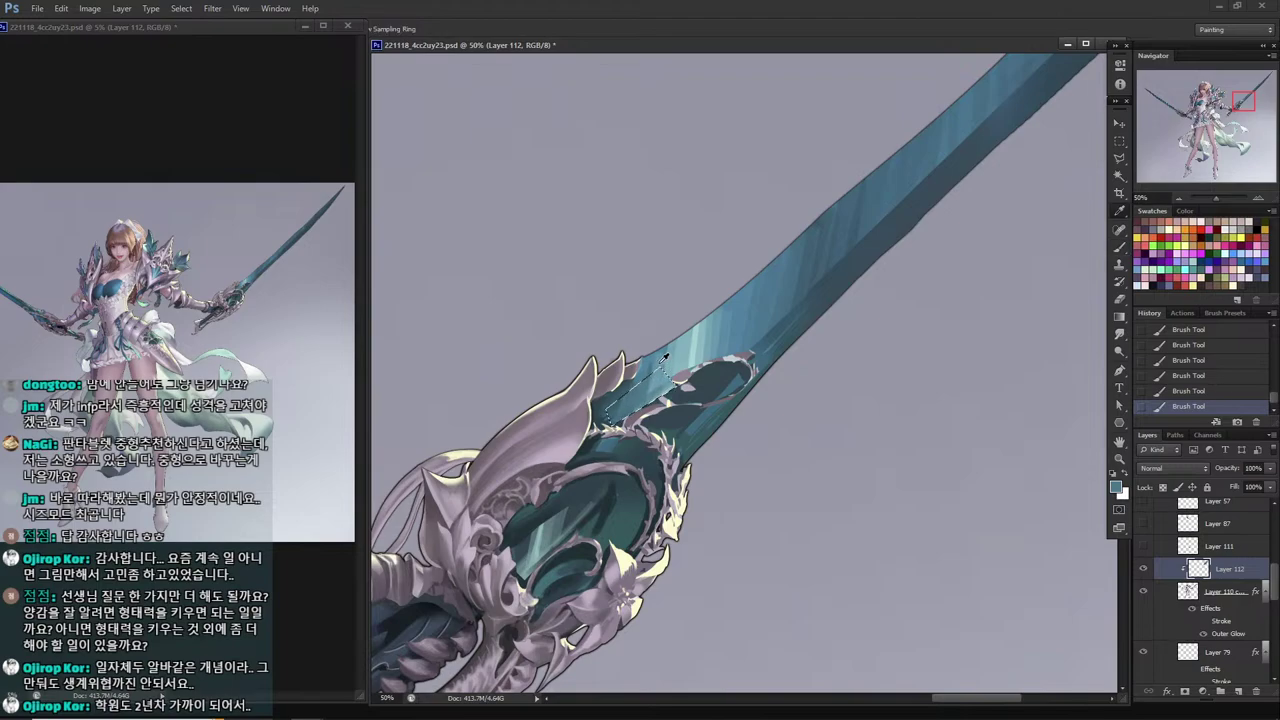
alt+click(682, 390)
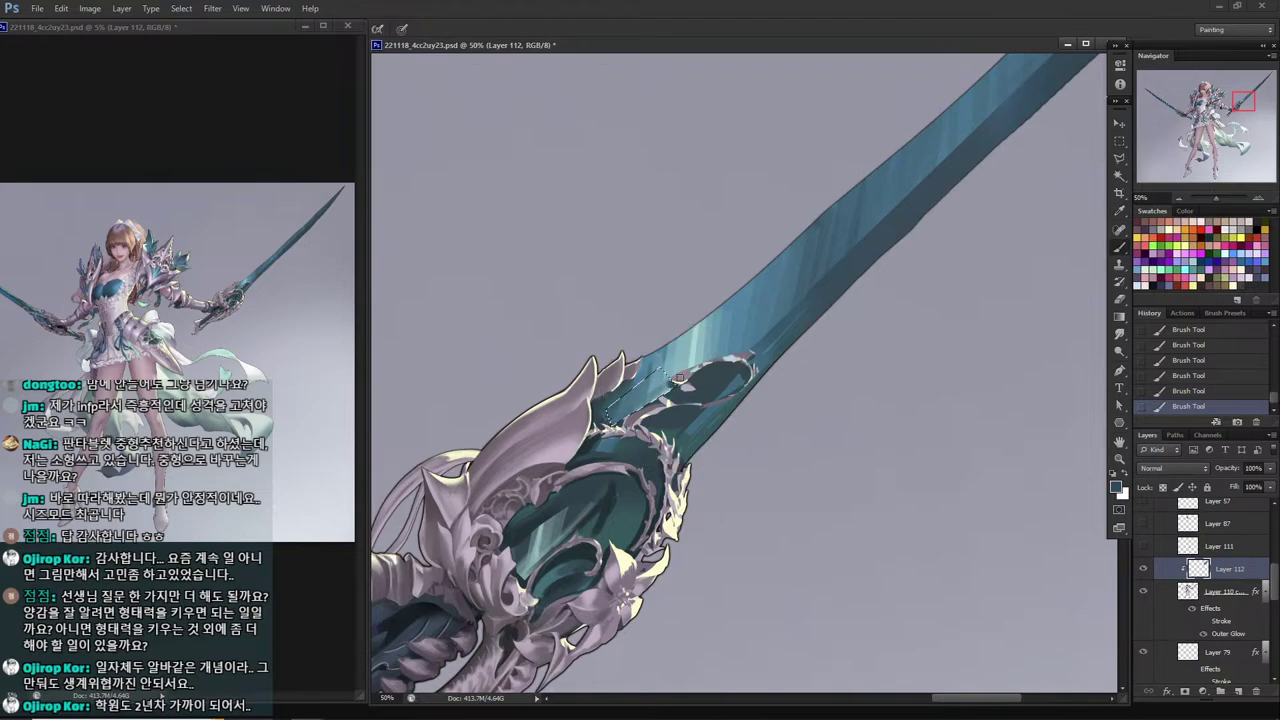
key(ctrl+d)
key(ctrl+s)
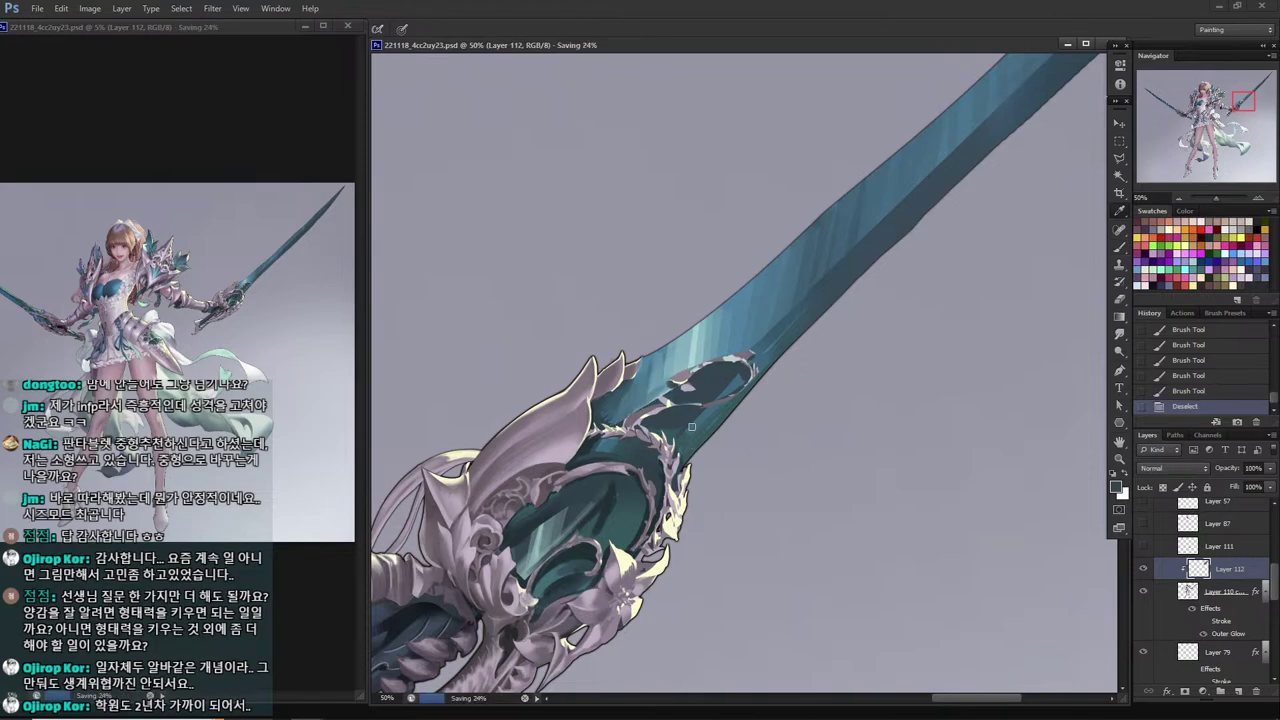
Brush sampled medium and dark teal along the blade base where it meets the guard's curled ornament.
alt+click(611, 411)
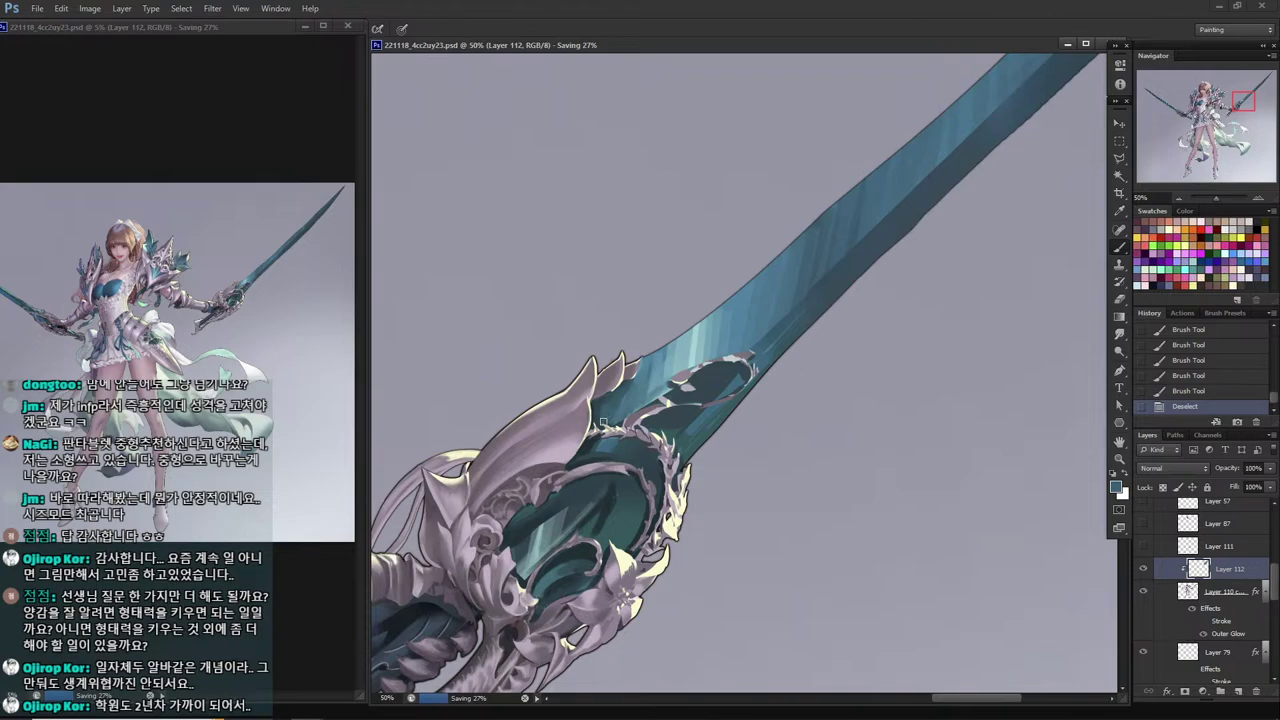
click(606, 420)
click(671, 385)
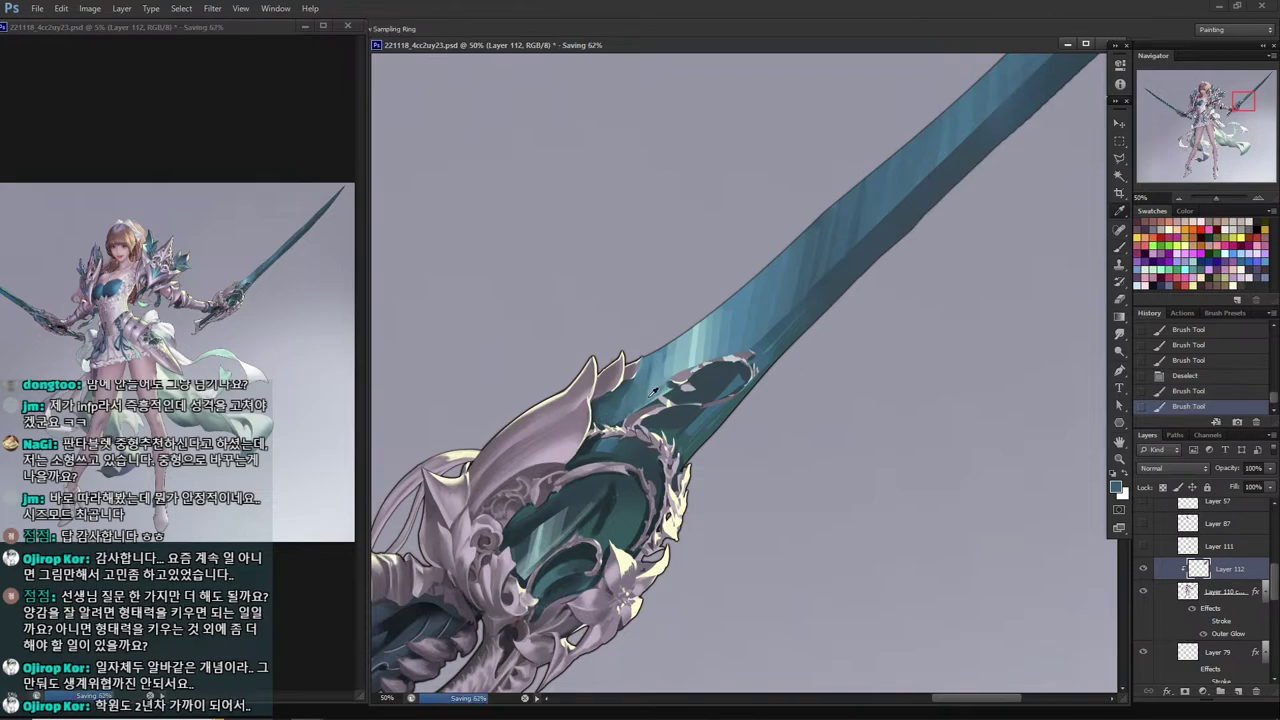
alt+click(588, 448)
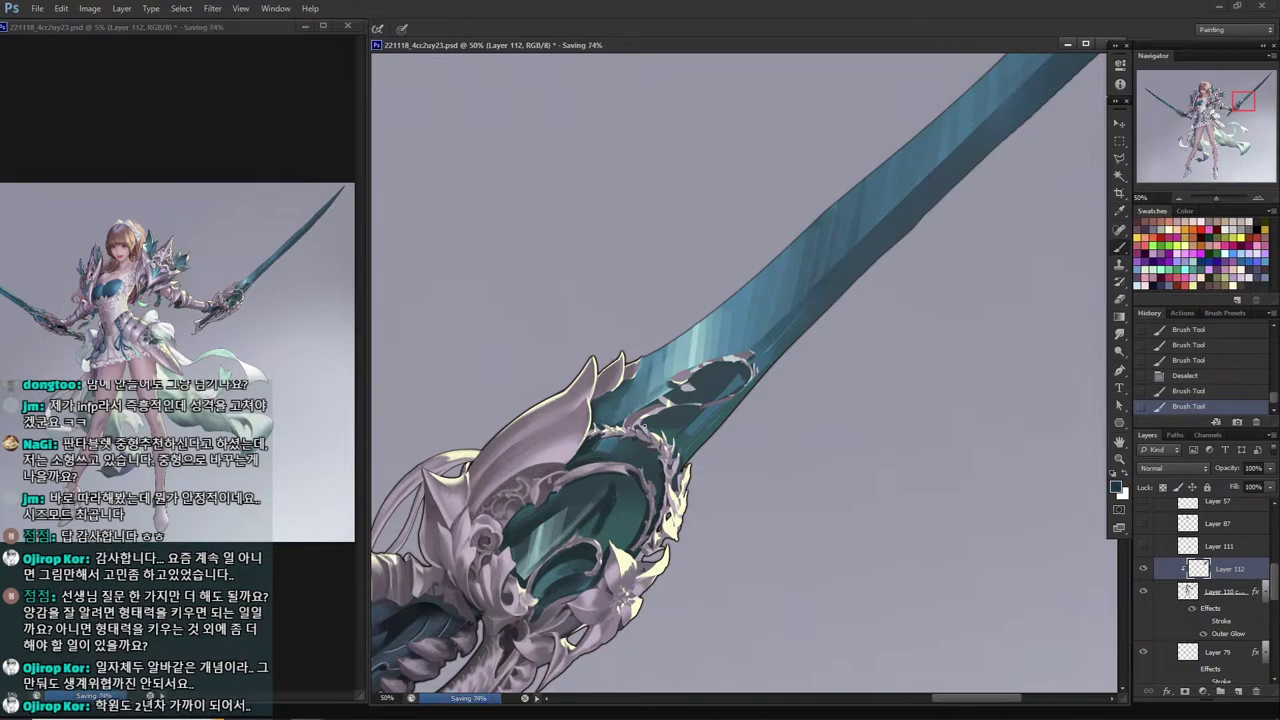
drag(648, 416, 686, 402)
click(686, 402)
Retouch the tip of the guard's curled ornament and the blade around it with sampled grey and teal tones.
alt+click(663, 410)
click(752, 375)
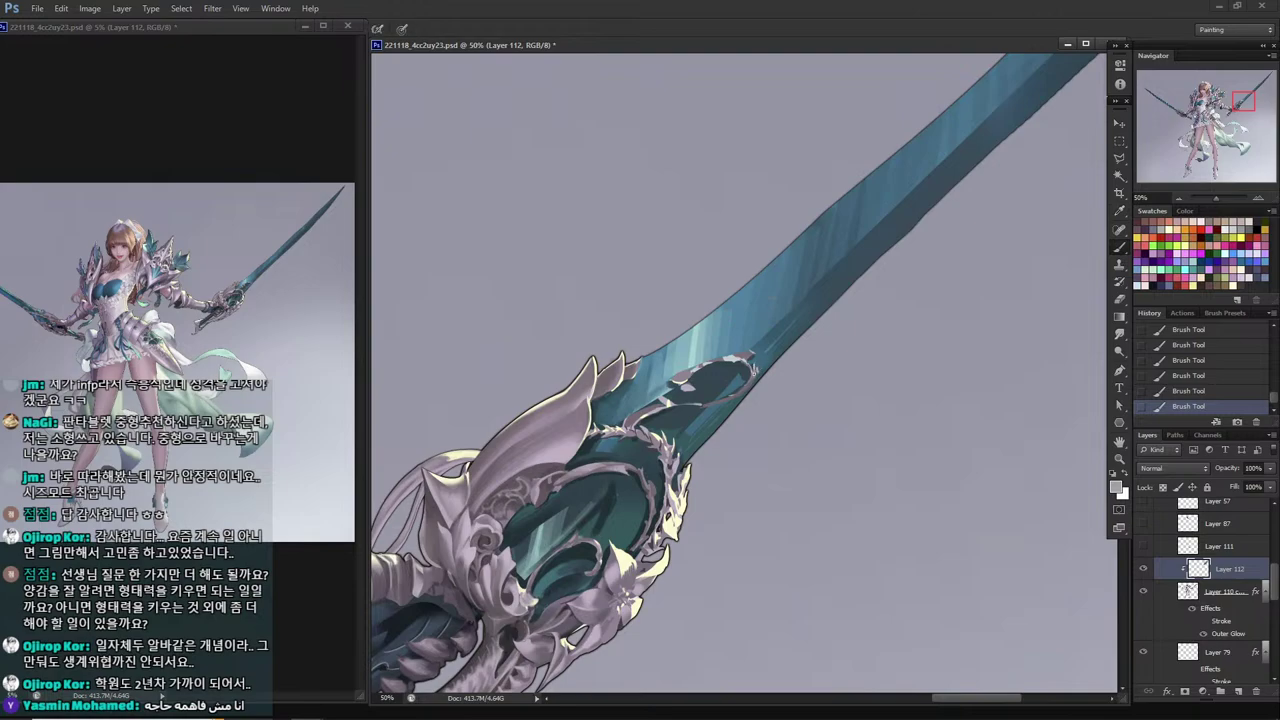
alt+click(757, 366)
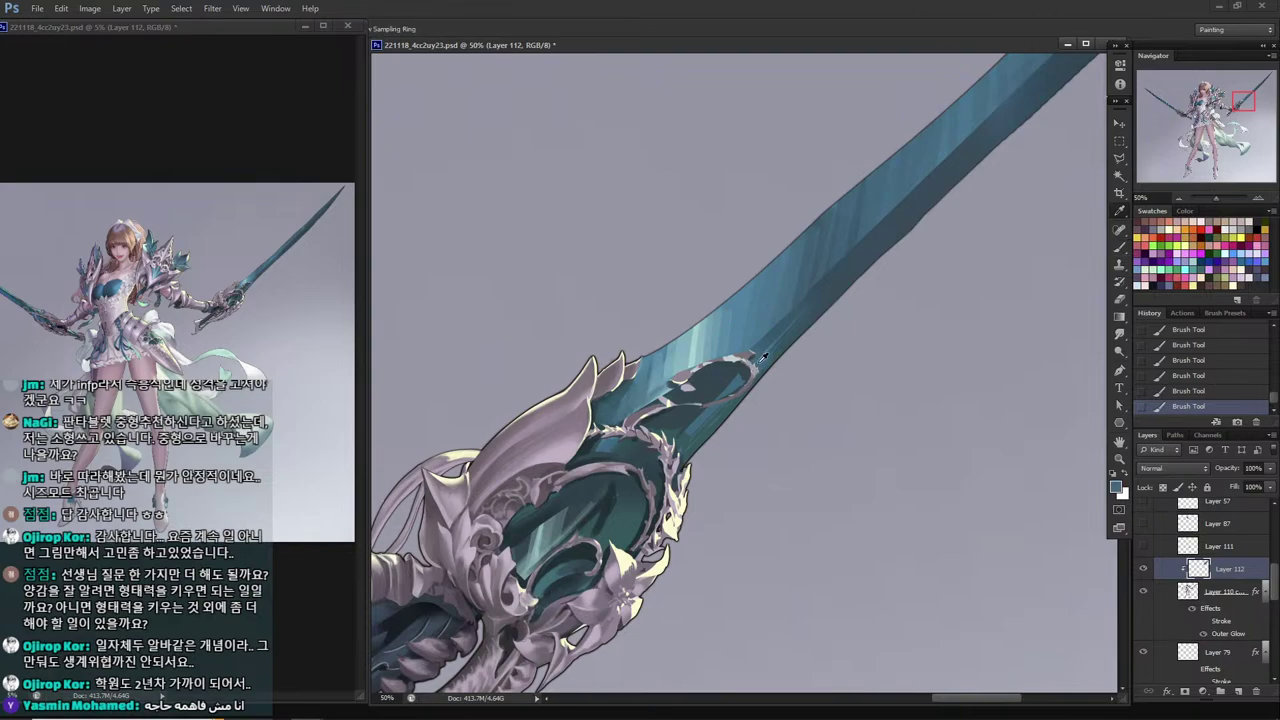
alt+click(757, 370)
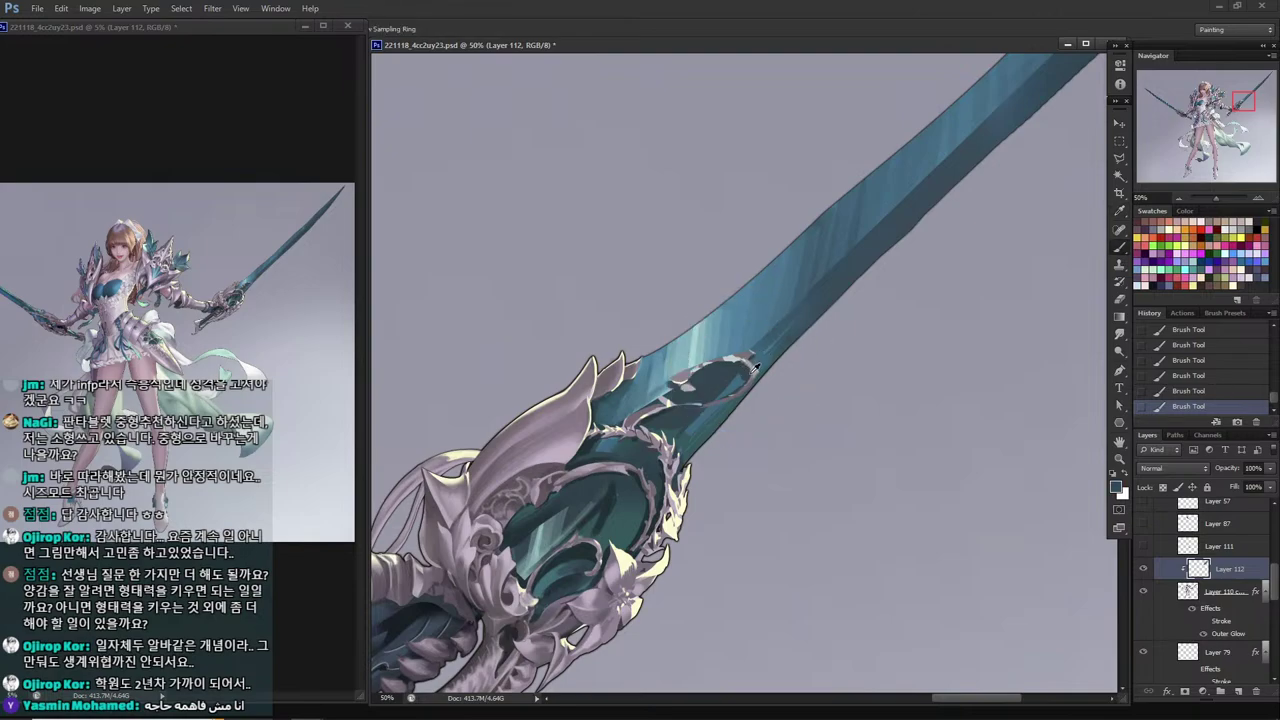
Add a new layer and fill a tall, narrow rectangular selection on it with dark teal sampled from the guard's inset.
drag(745, 330, 462, 471)
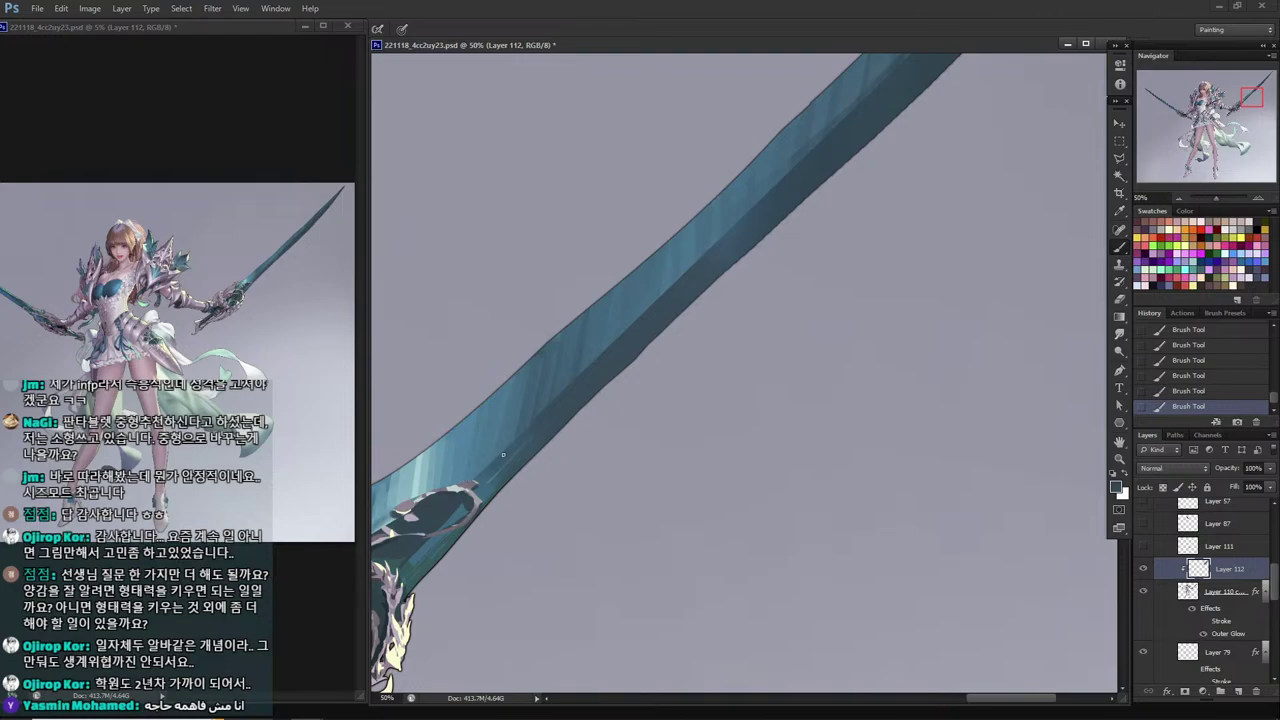
key(m)
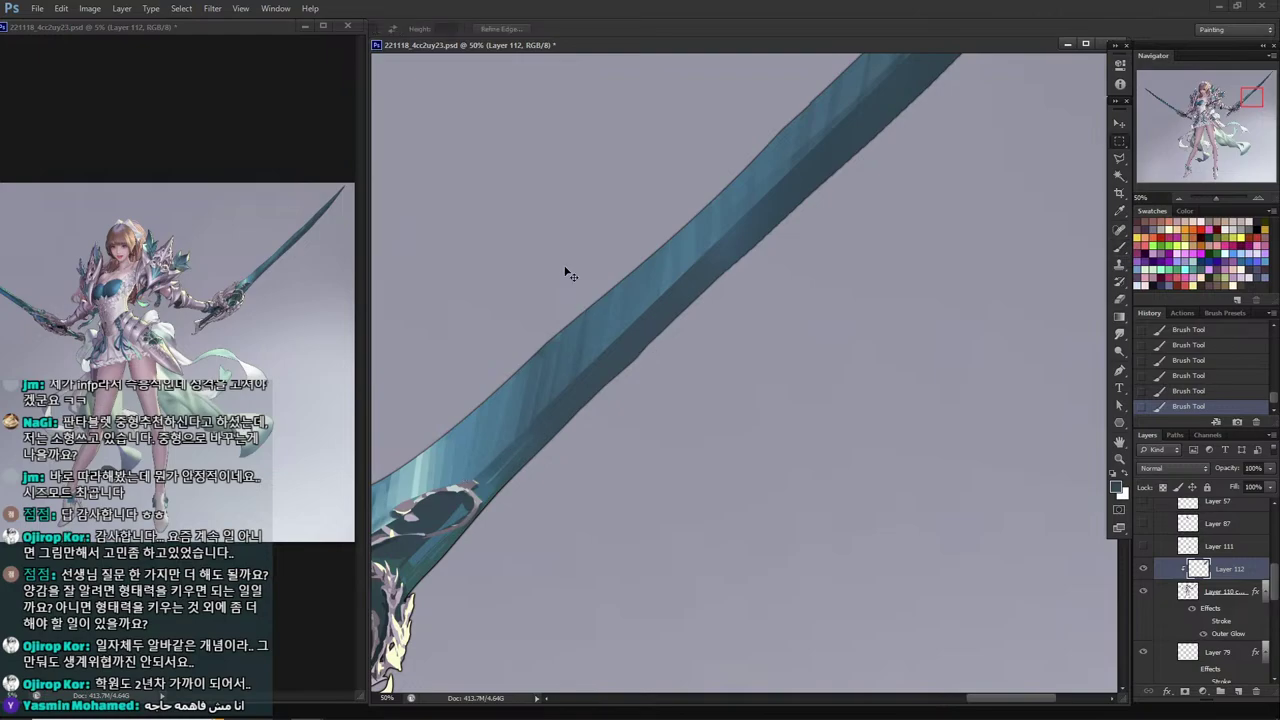
key(ctrl+shift+n)
key(Return)
drag(555, 193, 546, 676)
drag(446, 594, 589, 561)
key(i)
click(593, 479)
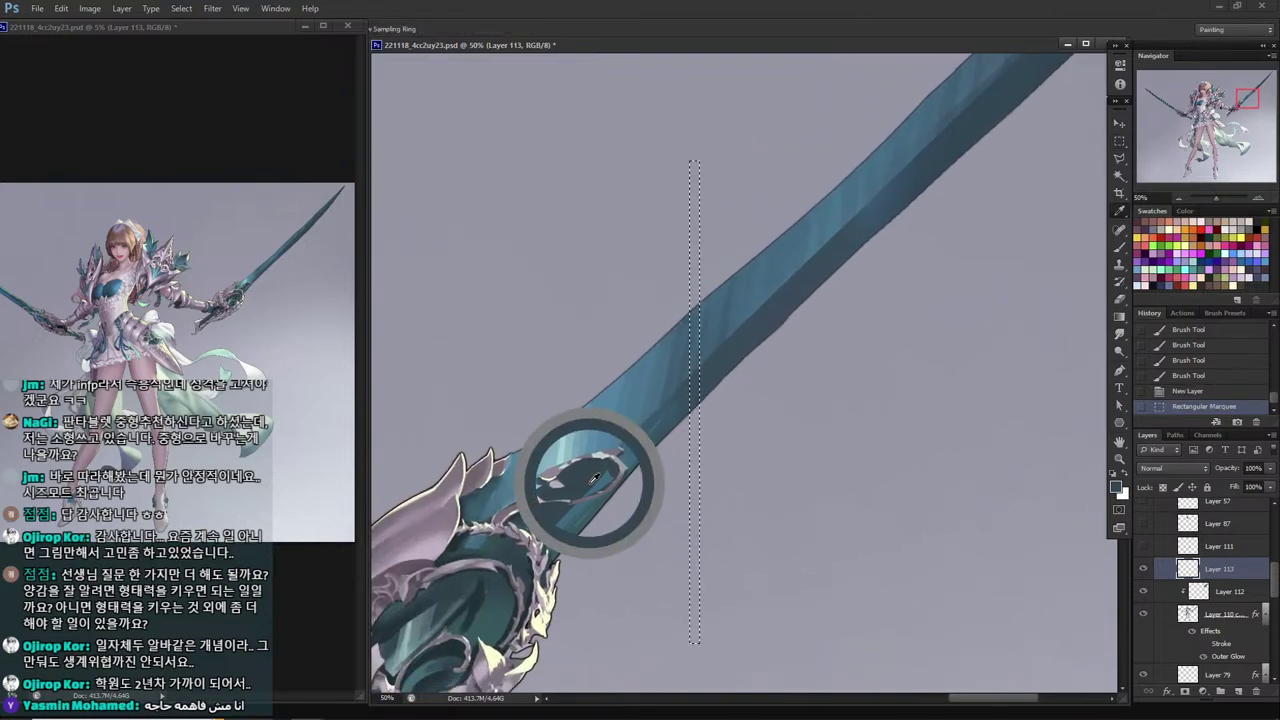
key(g)
click(695, 530)
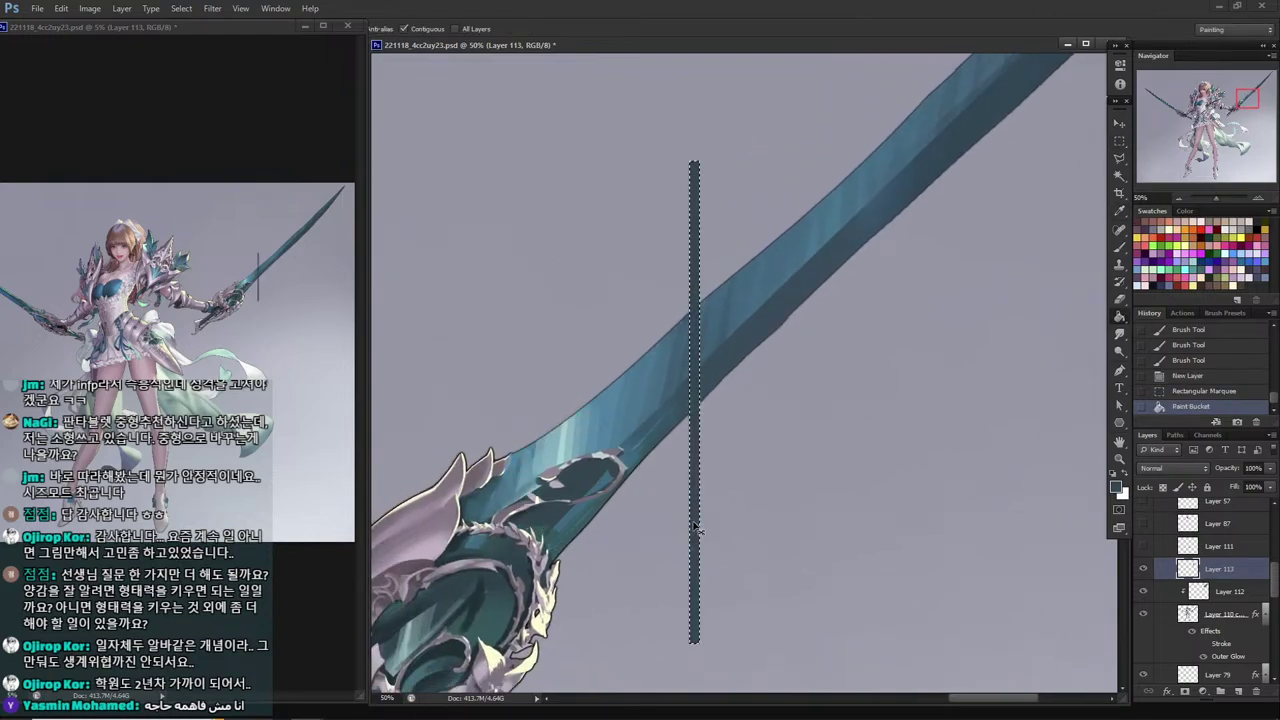
Deselect, rotate the dark teal strip to the blade's angle and place it along the blade's central ridge.
key(ctrl+d)
drag(797, 474, 765, 396)
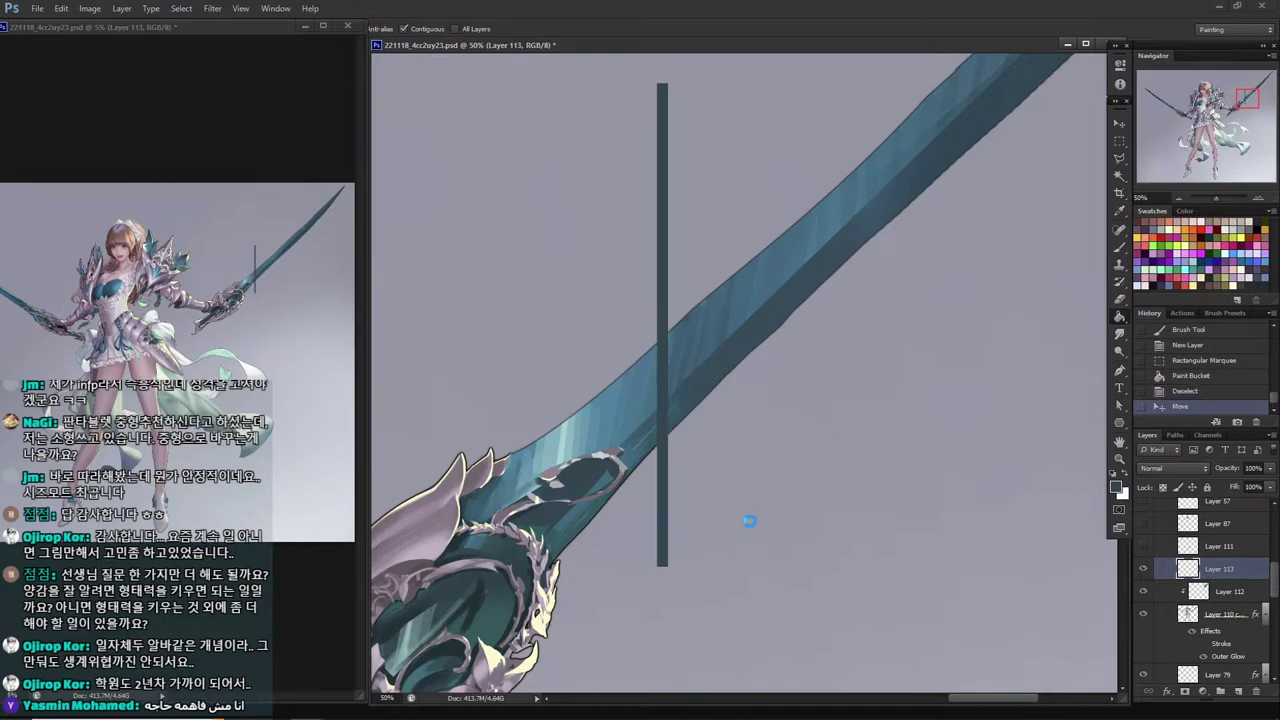
key(ctrl+z)
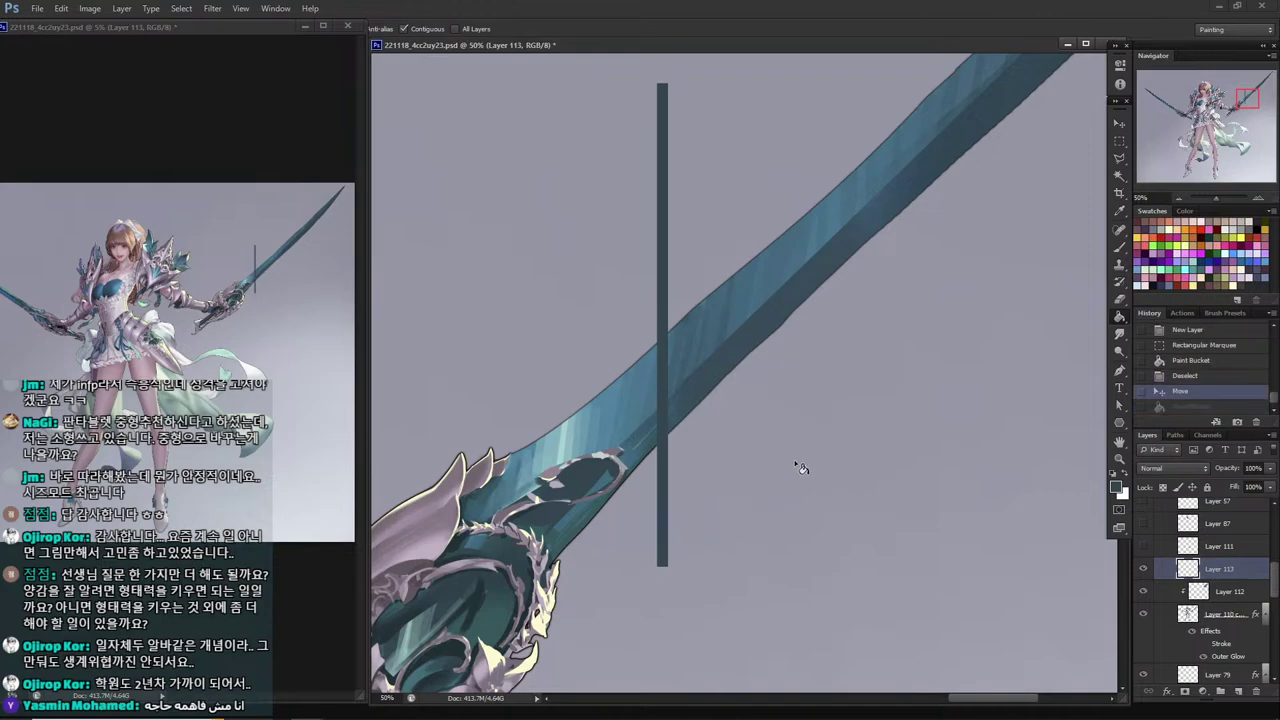
key(ctrl+t)
drag(800, 485, 658, 528)
key(Return)
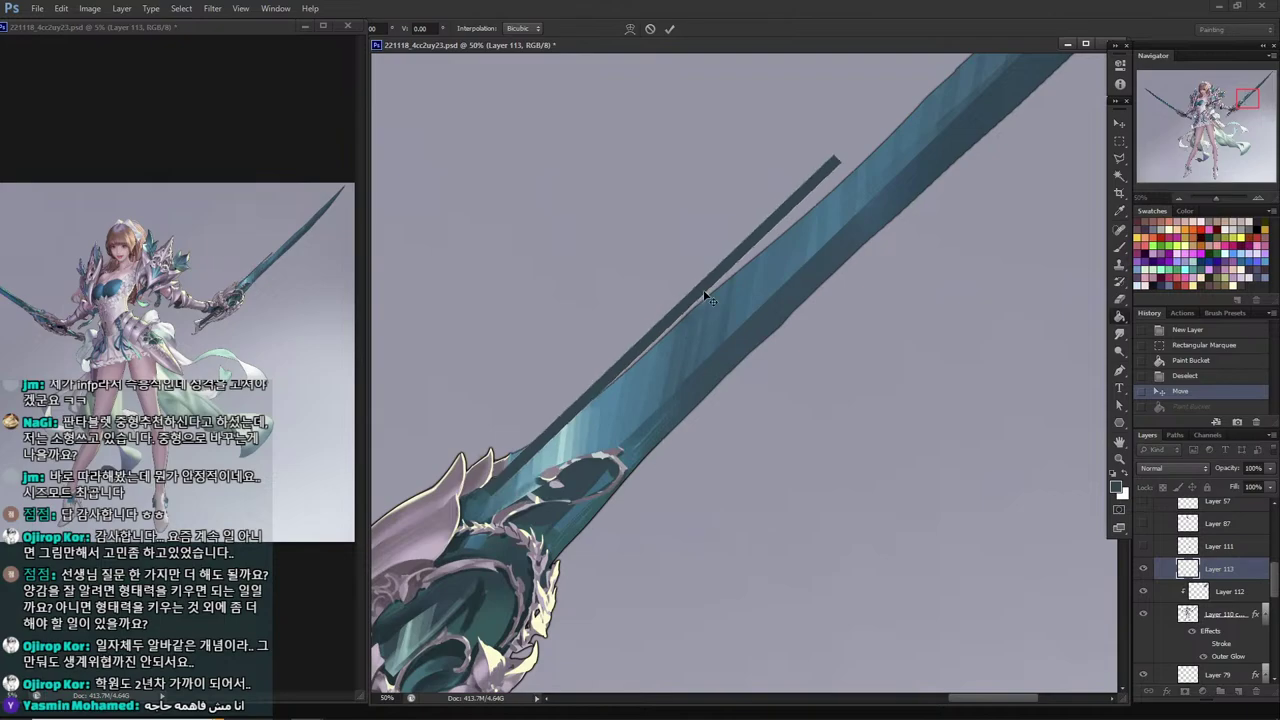
drag(704, 294, 772, 307)
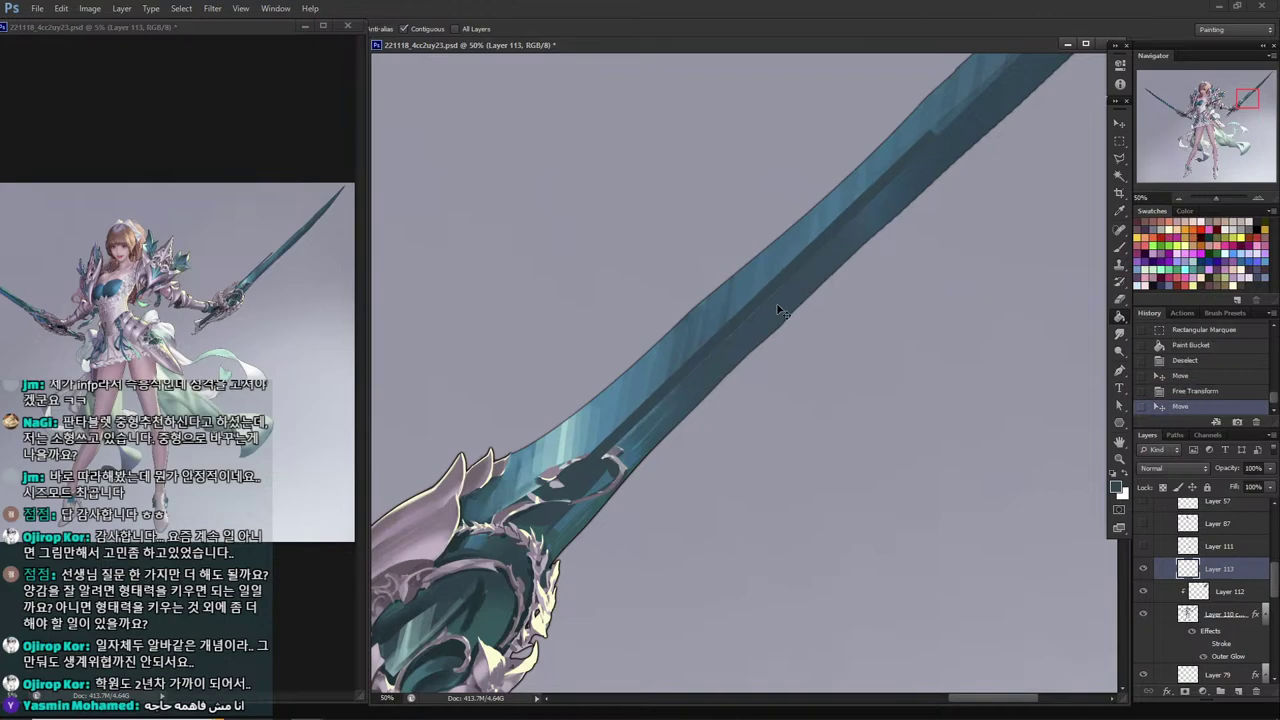
Free-transform the dark teal strip, stretching and skewing it along the blade from the guard to near the tip.
key(ctrl+t)
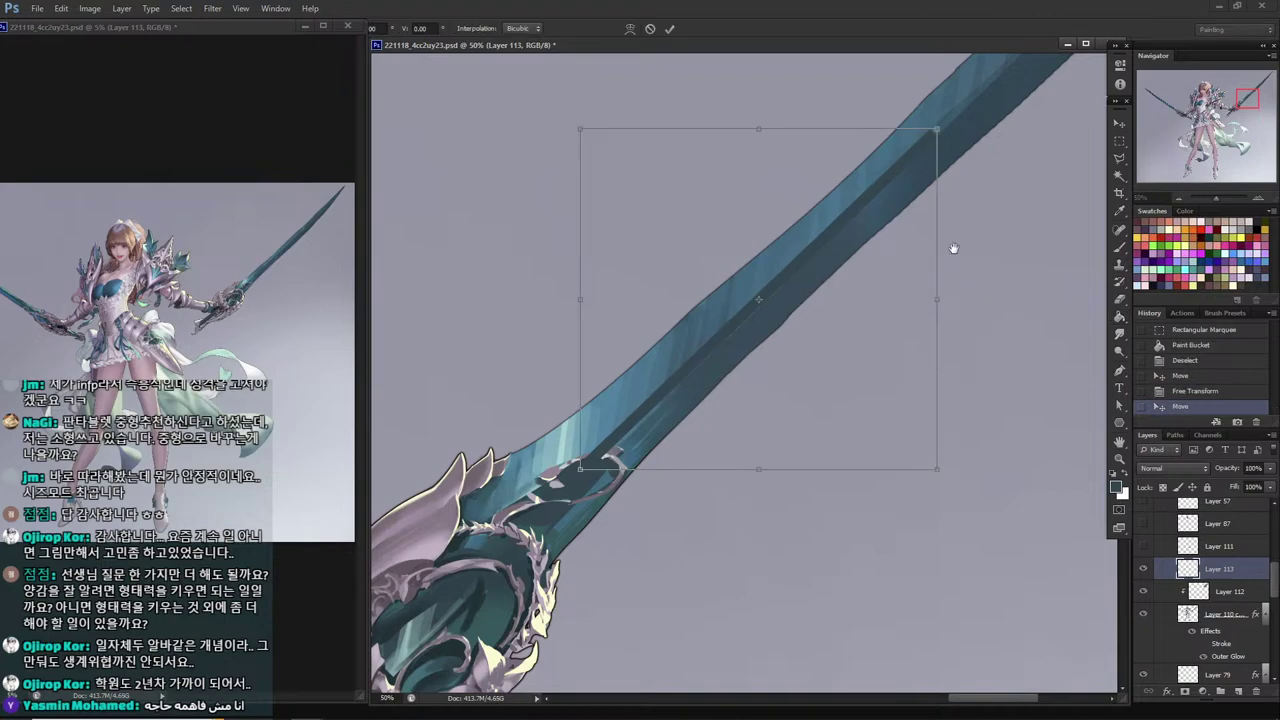
drag(953, 248, 793, 411)
drag(782, 464, 1090, 279)
drag(777, 442, 614, 457)
drag(937, 322, 978, 270)
drag(605, 471, 974, 194)
alt+click(724, 423)
alt+click(724, 423)
alt+click(724, 423)
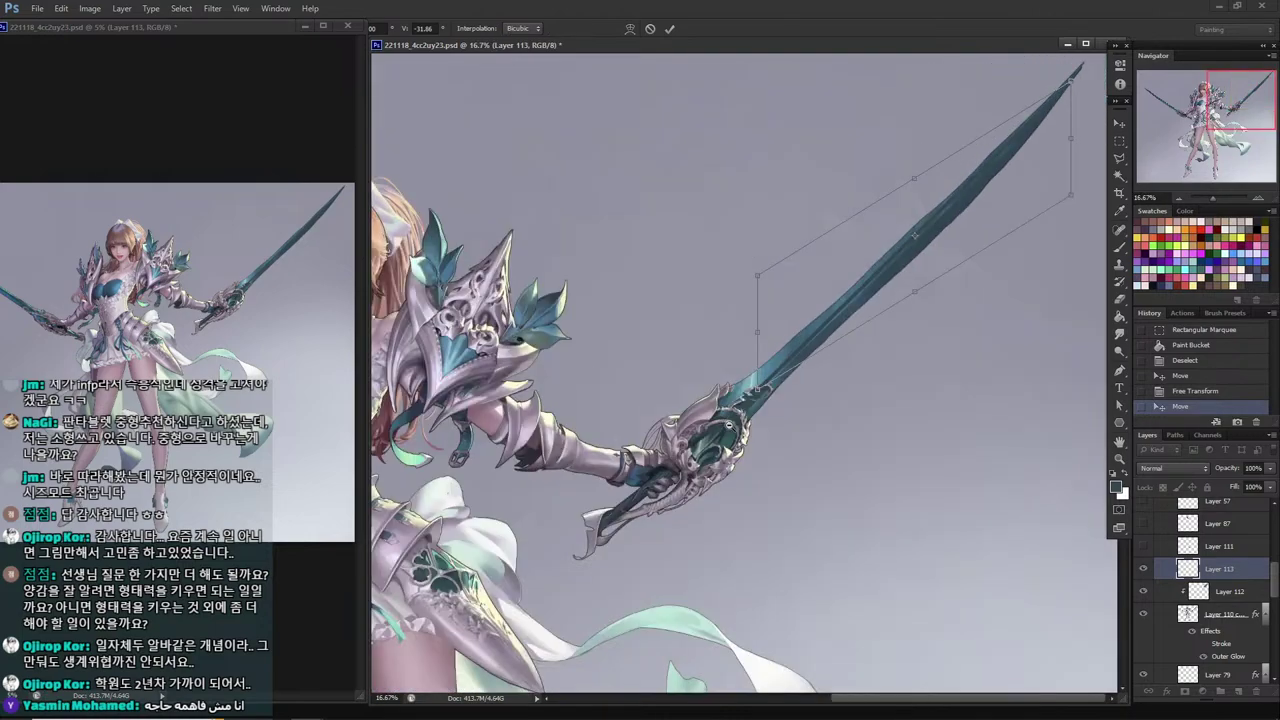
click(968, 195)
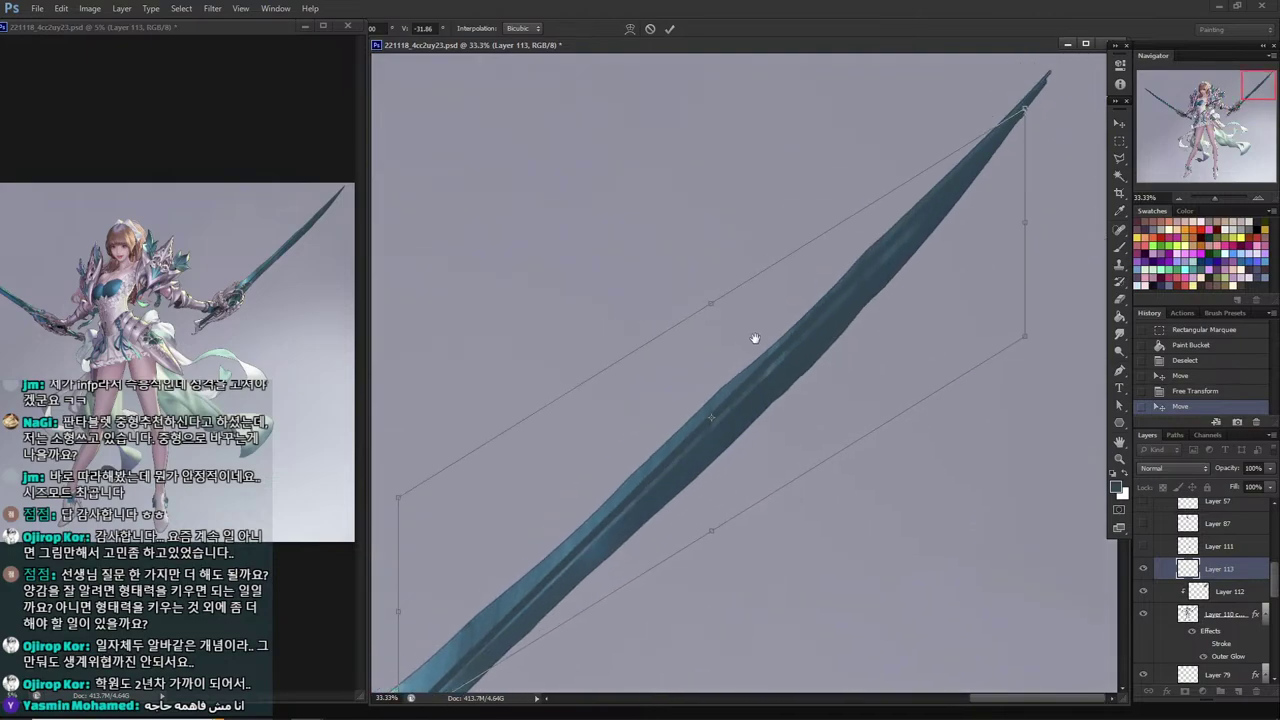
drag(1031, 229, 1037, 228)
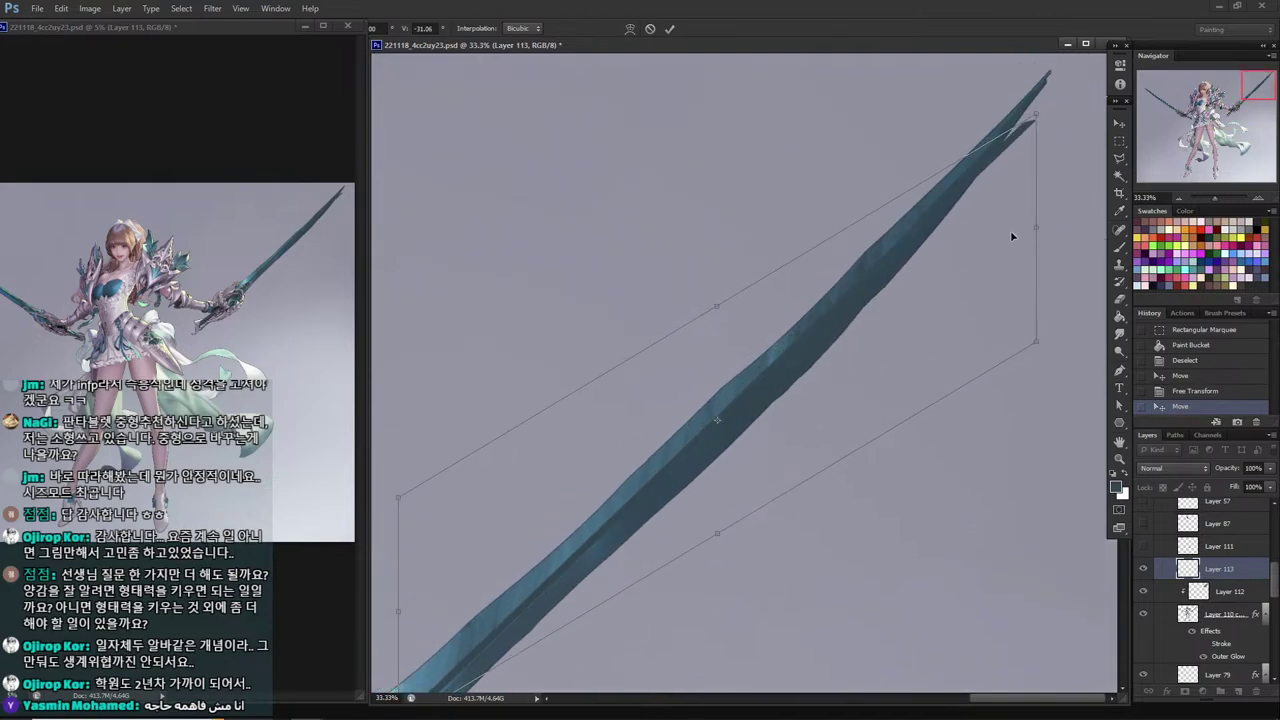
key(Return)
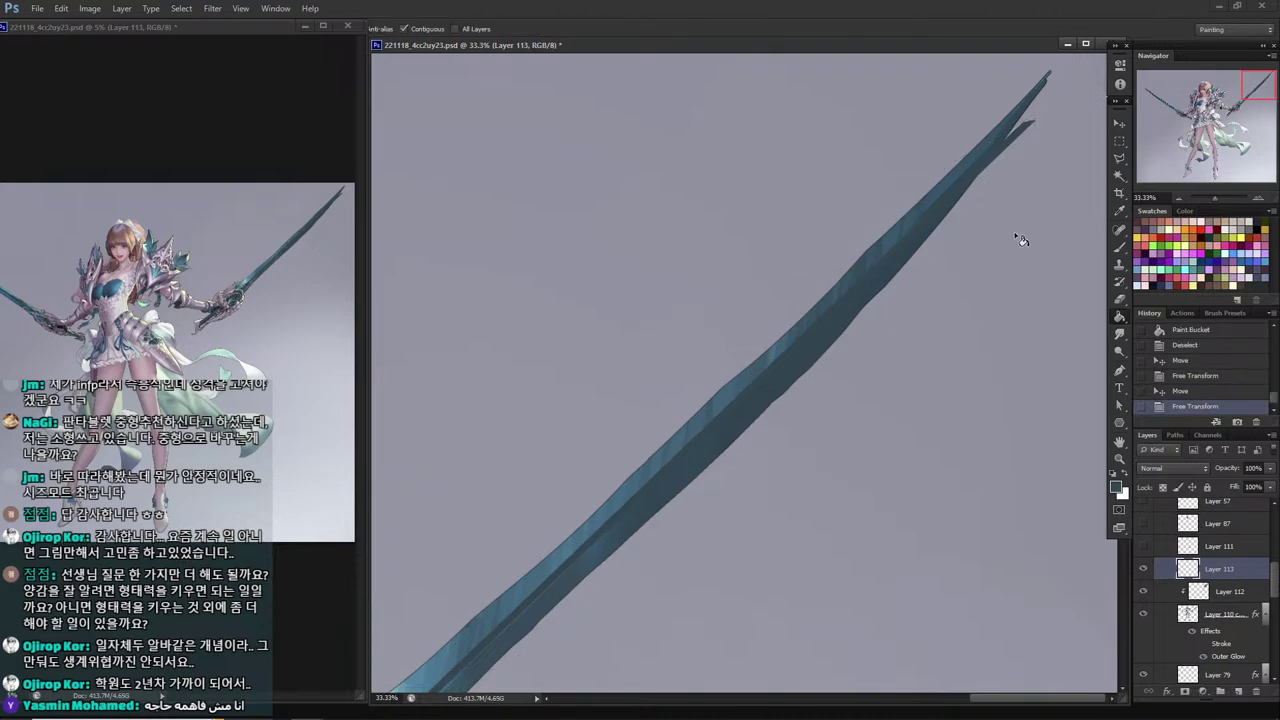
key(l)
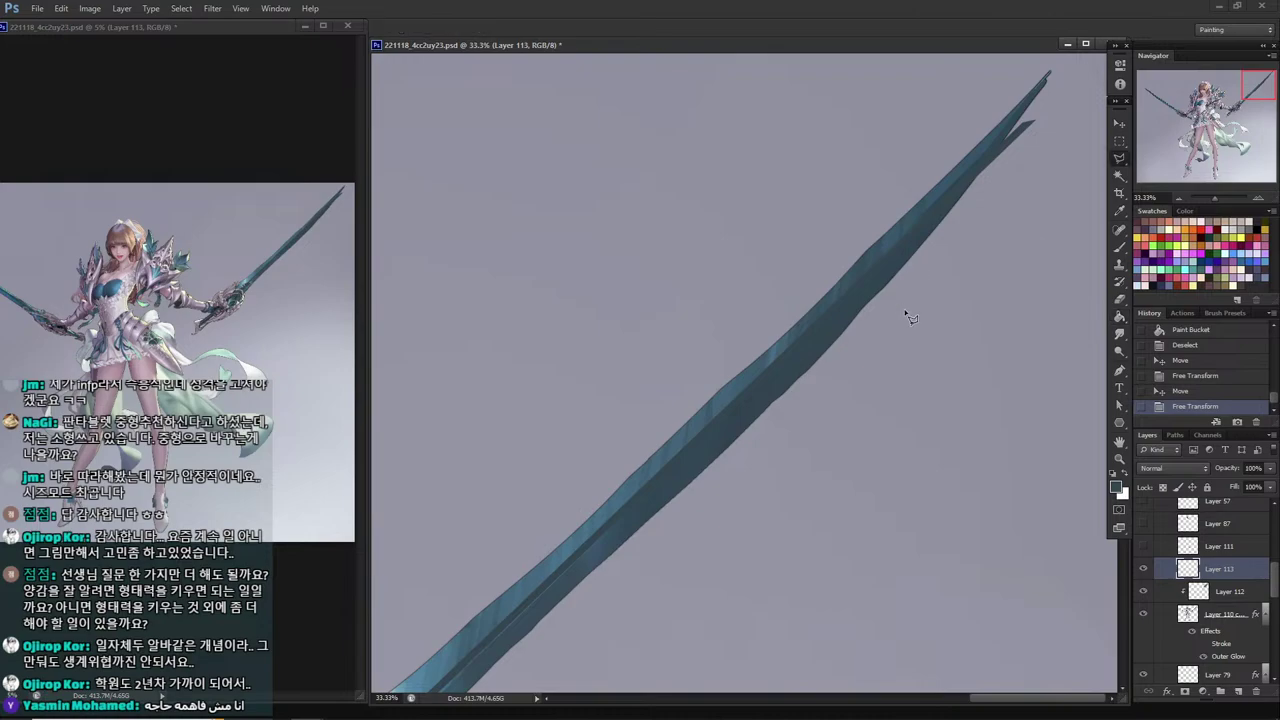
Outline the part of the dark ridge strip overshooting the blade near its tip with the Polygonal Lasso, delete it and deselect.
click(969, 187)
click(1048, 92)
click(1086, 122)
click(1077, 176)
click(1026, 242)
click(960, 242)
click(975, 184)
drag(1002, 184, 998, 186)
key(End)
key(Delete)
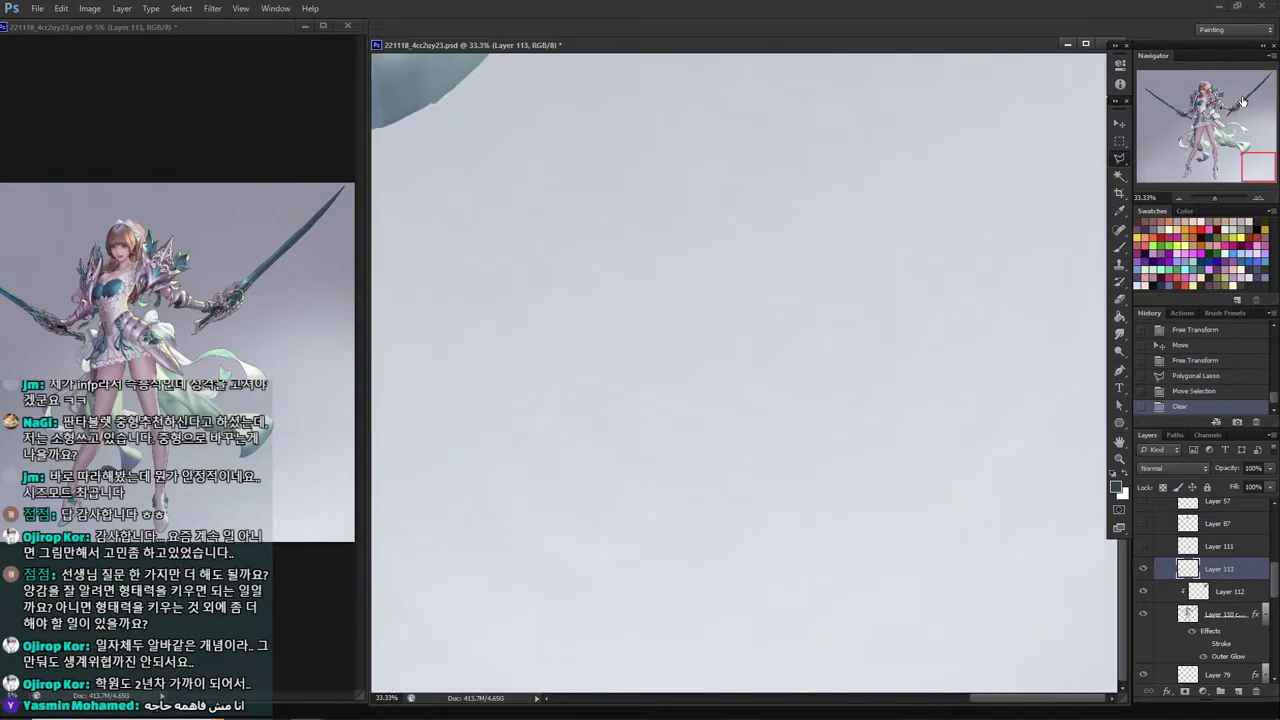
drag(1243, 101, 1250, 84)
key(ctrl+d)
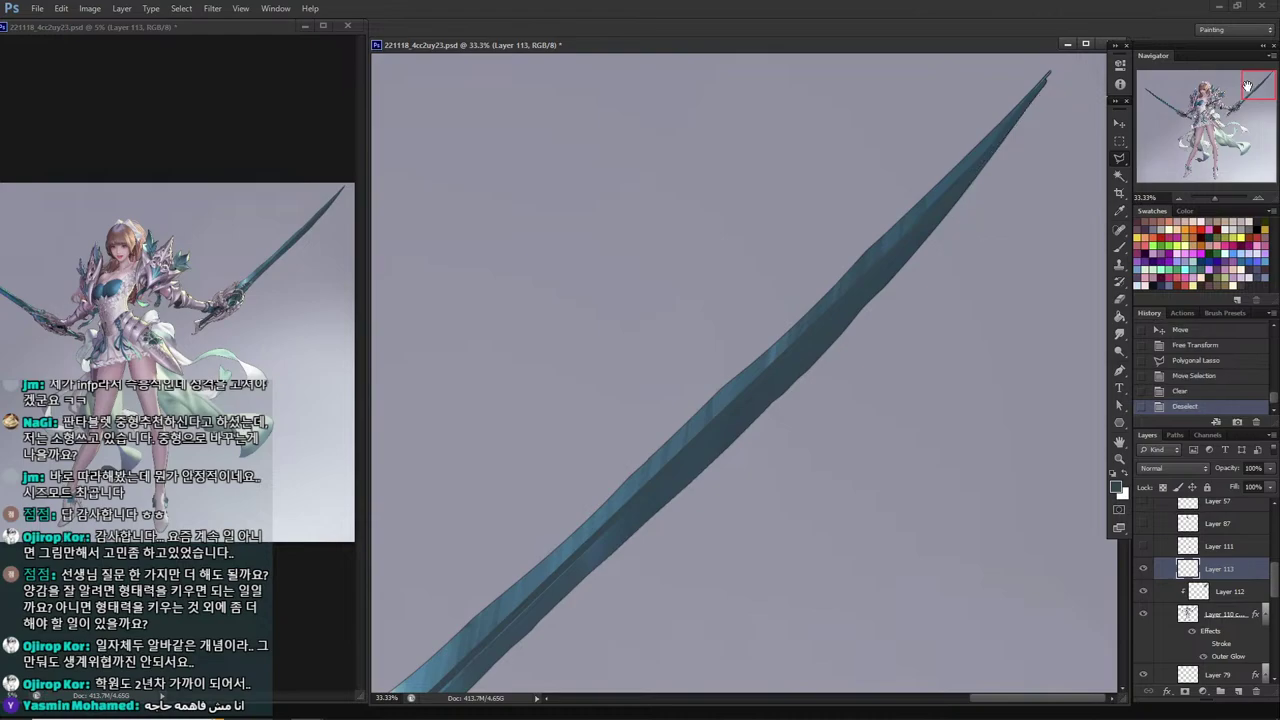
Add a new layer, sample light blue-teal from the blade's base and try a thin brush highlight along the ridge, undoing the tip stroke.
drag(586, 513, 766, 350)
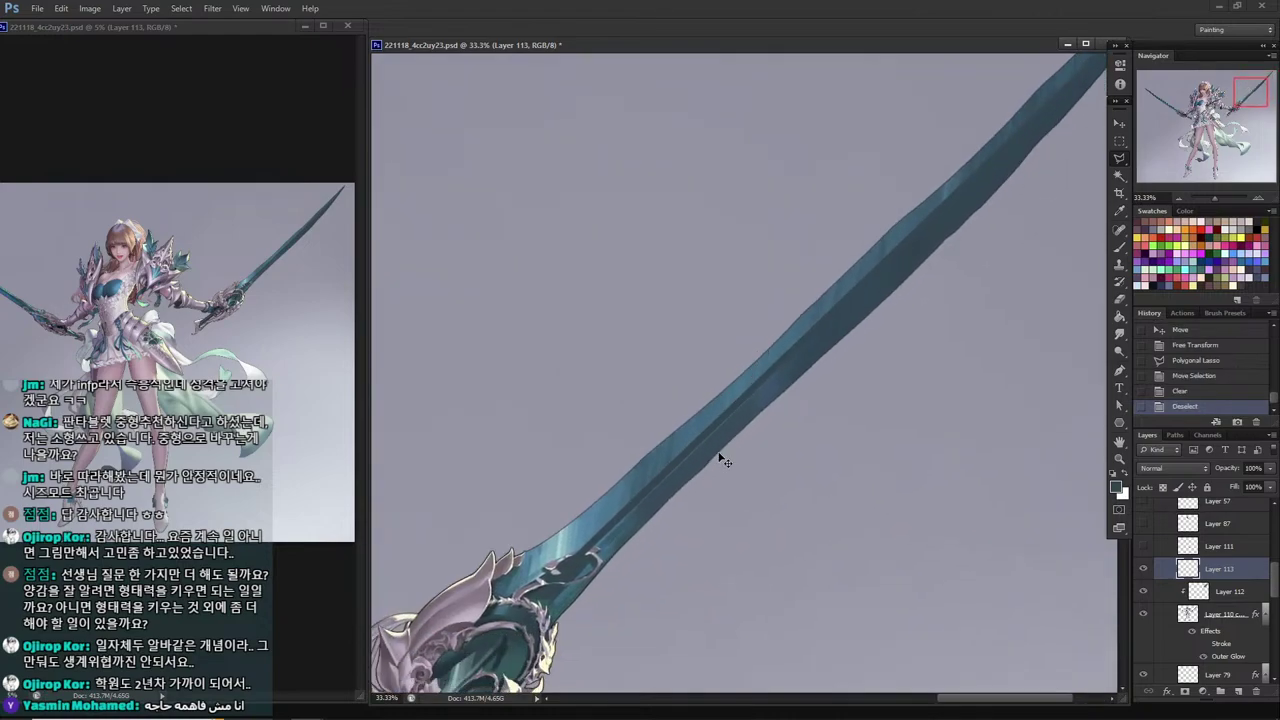
key(ctrl+shift+n)
key(Return)
key(i)
click(575, 530)
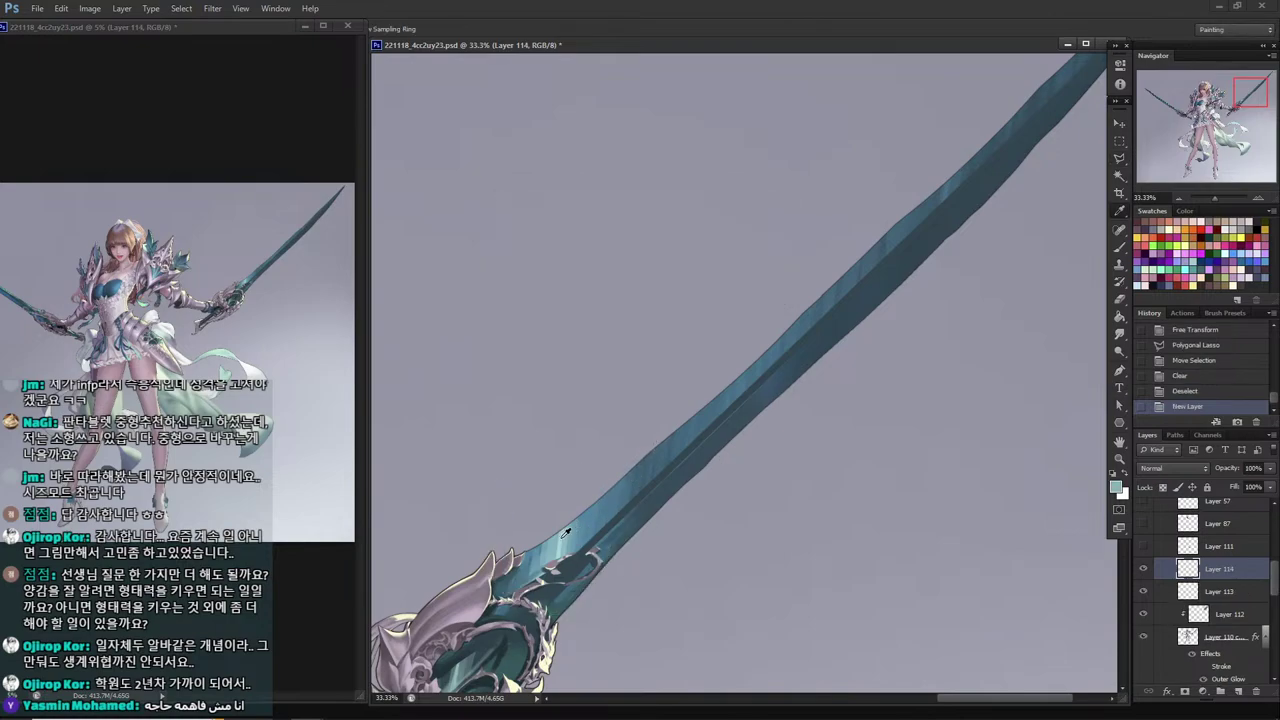
key(b)
click(577, 552)
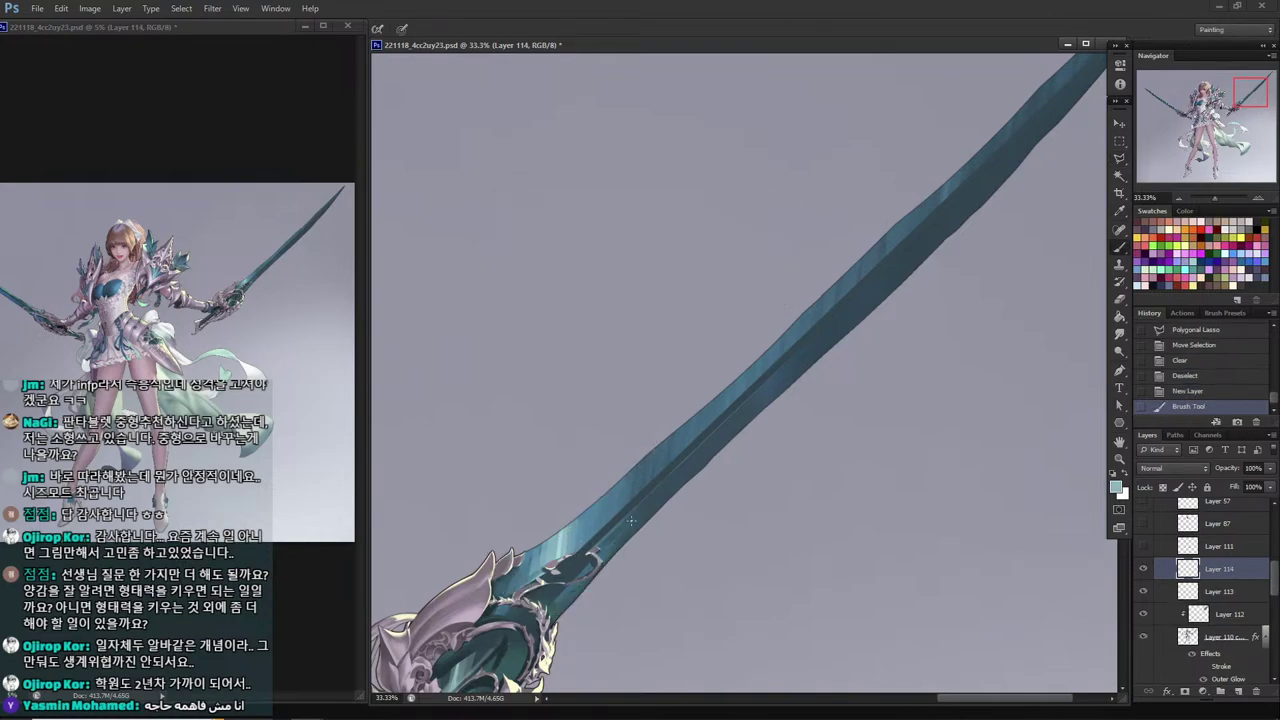
drag(614, 506, 441, 669)
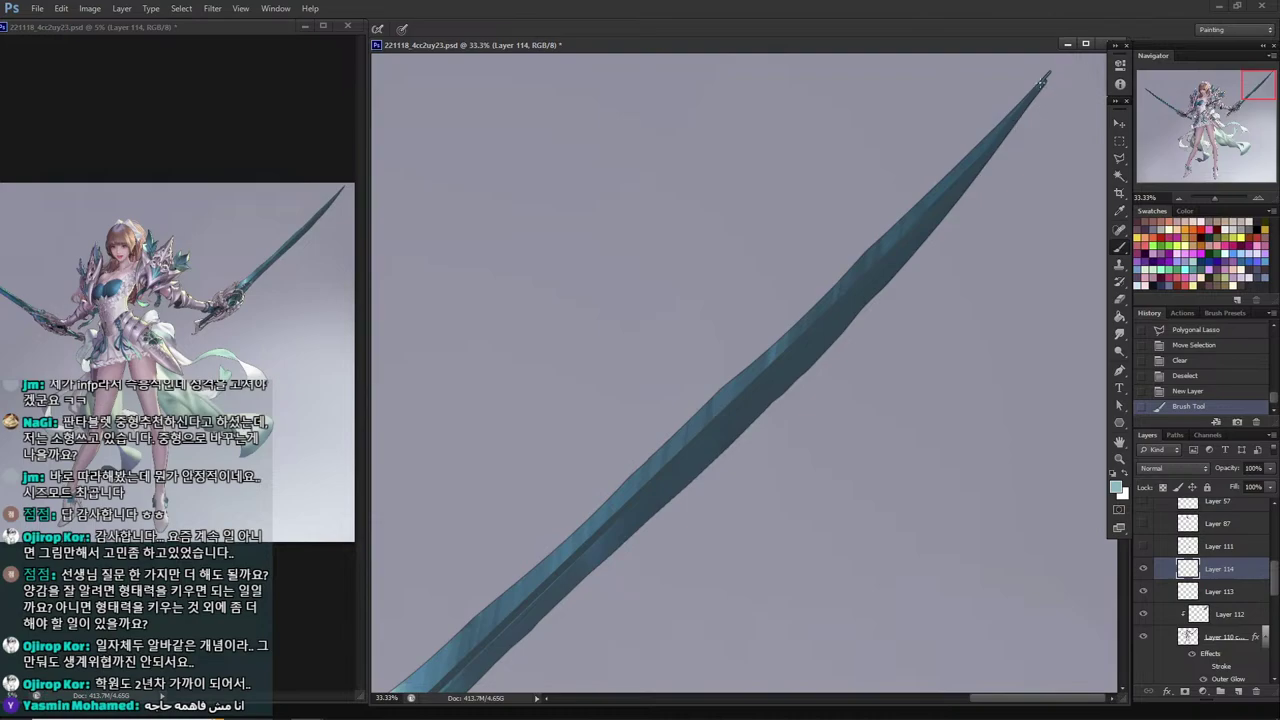
drag(1042, 83, 1026, 121)
key(ctrl+z)
Brush a faint light teal highlight along the dark ridge strip, working from the guard and from near the tip.
drag(680, 535, 796, 410)
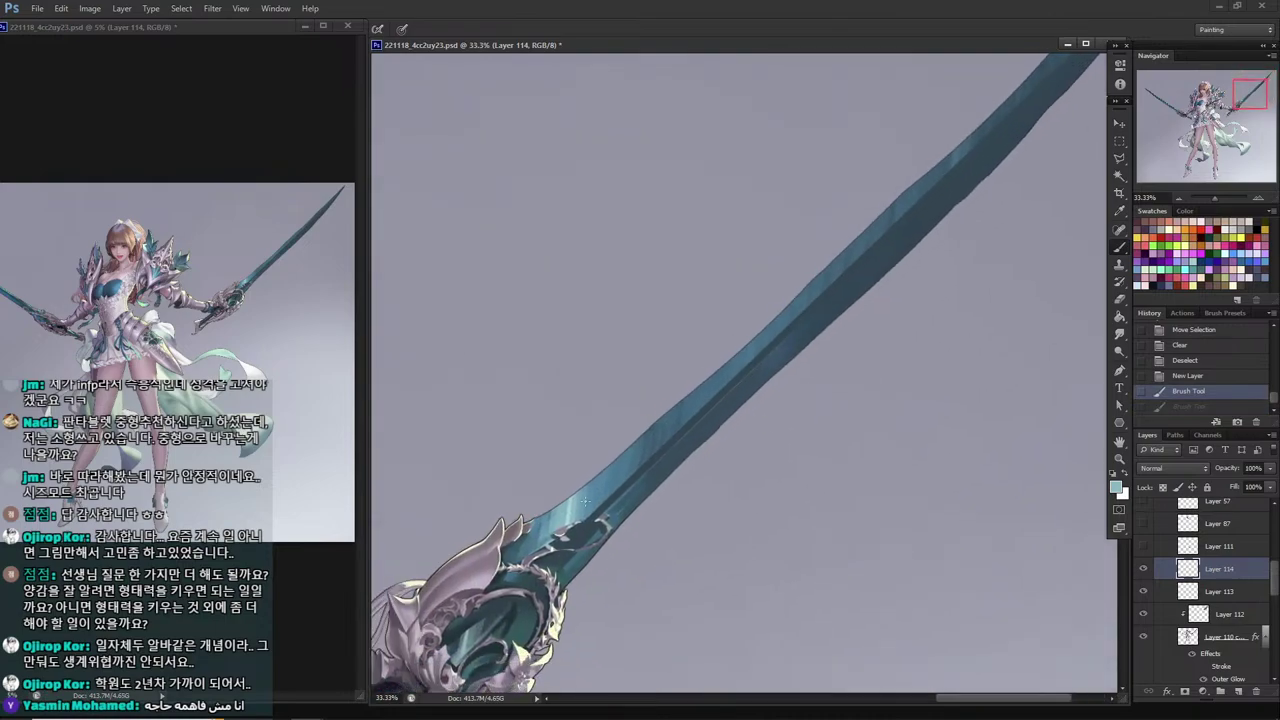
drag(585, 518, 662, 442)
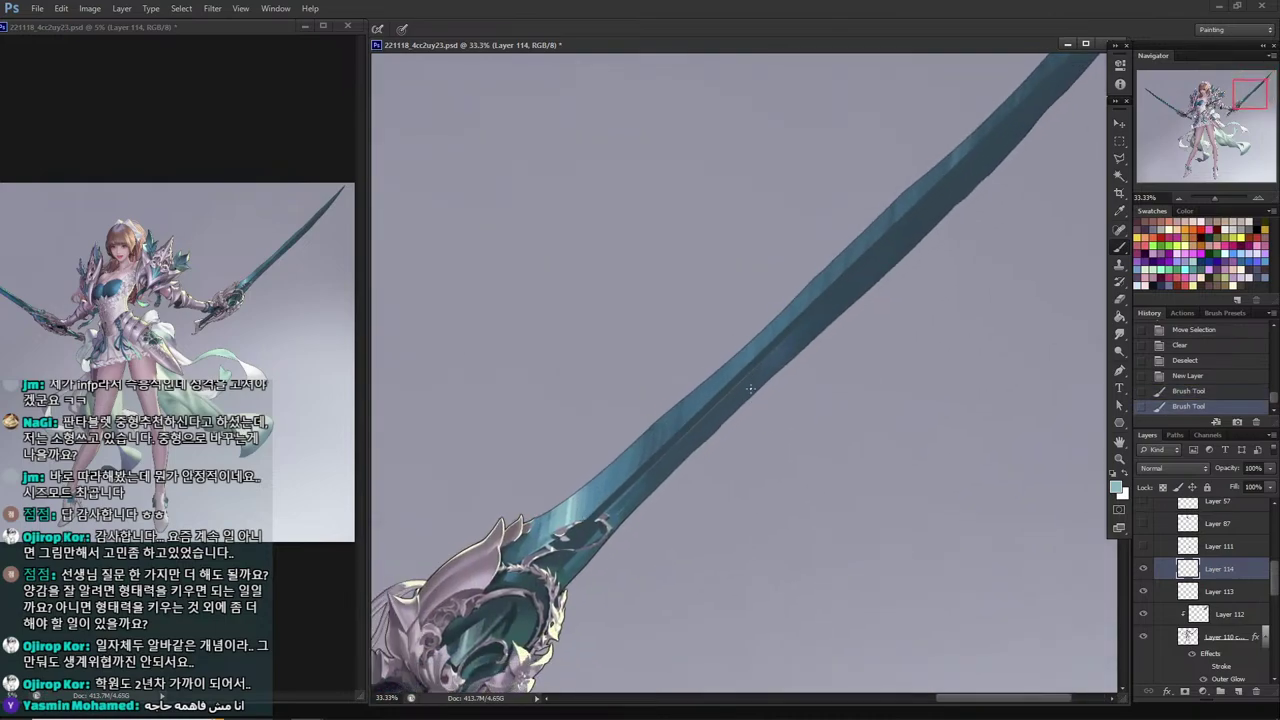
drag(750, 389, 591, 548)
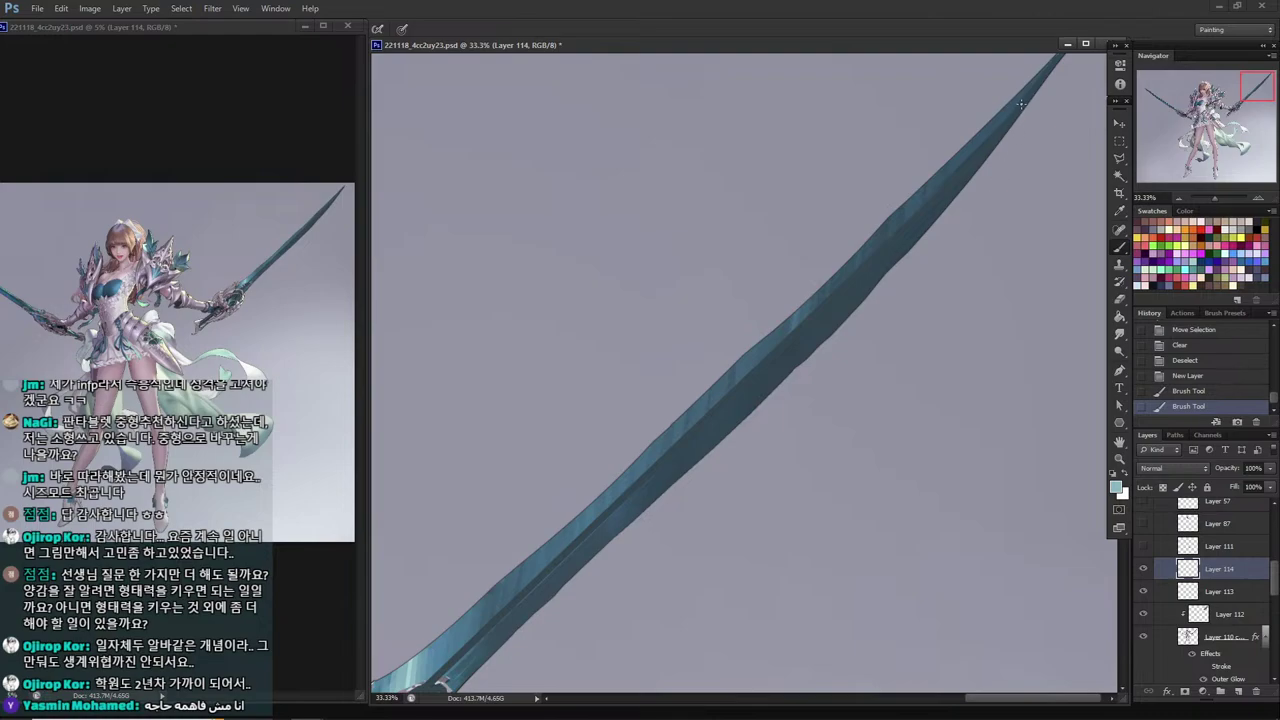
drag(1021, 104, 925, 190)
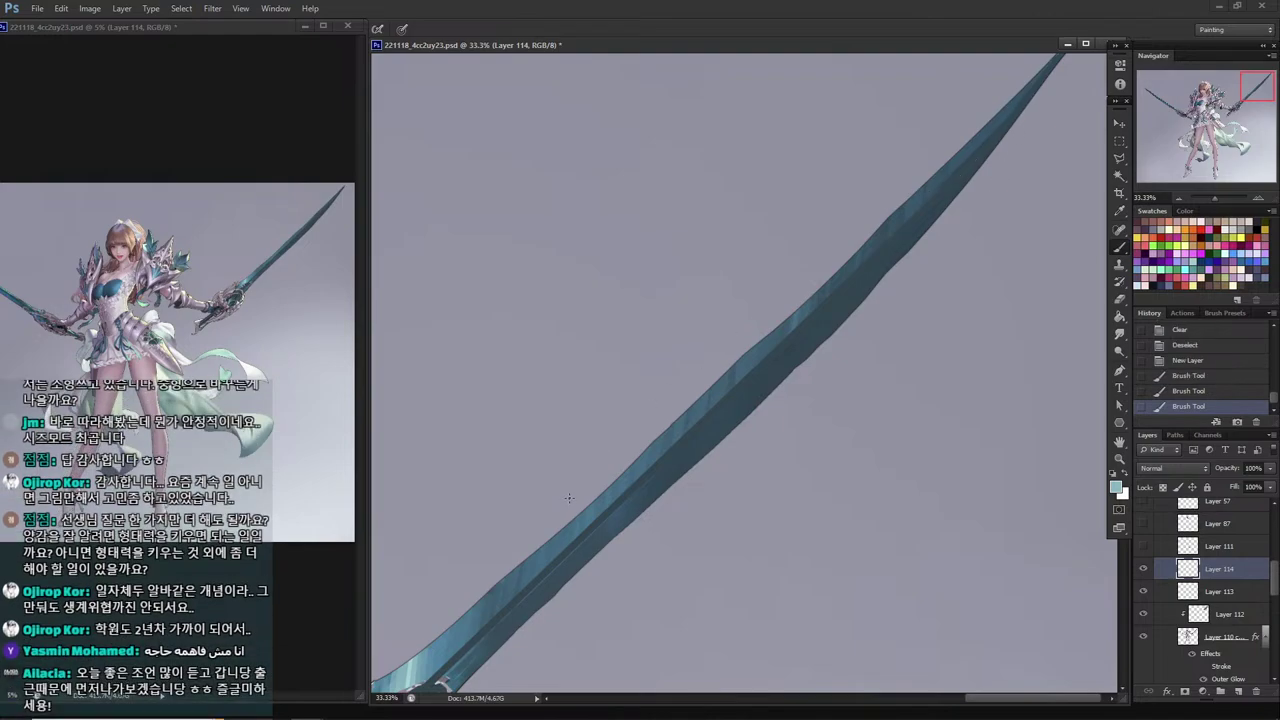
drag(526, 594, 564, 536)
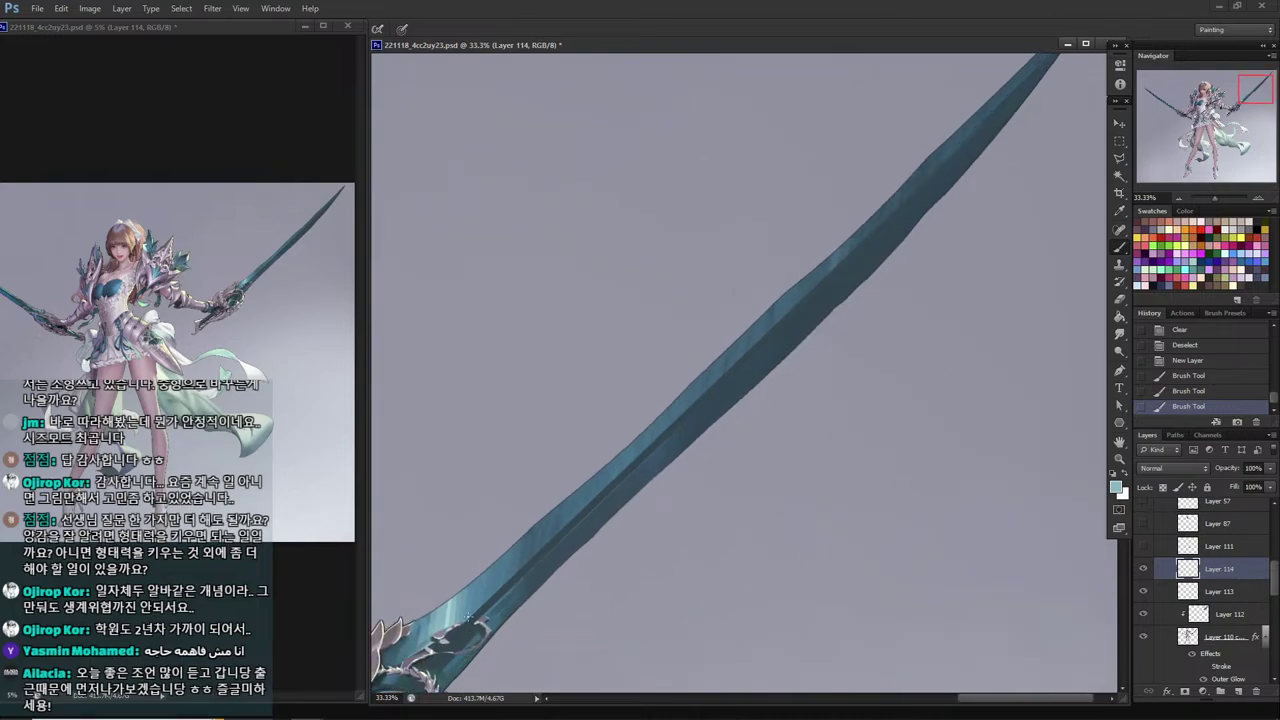
Paint thin straight light teal lines along the blade's central ridge between the tip and the guard ornament.
drag(1045, 60, 900, 200)
drag(485, 618, 768, 343)
drag(1048, 61, 968, 184)
shift+click(488, 613)
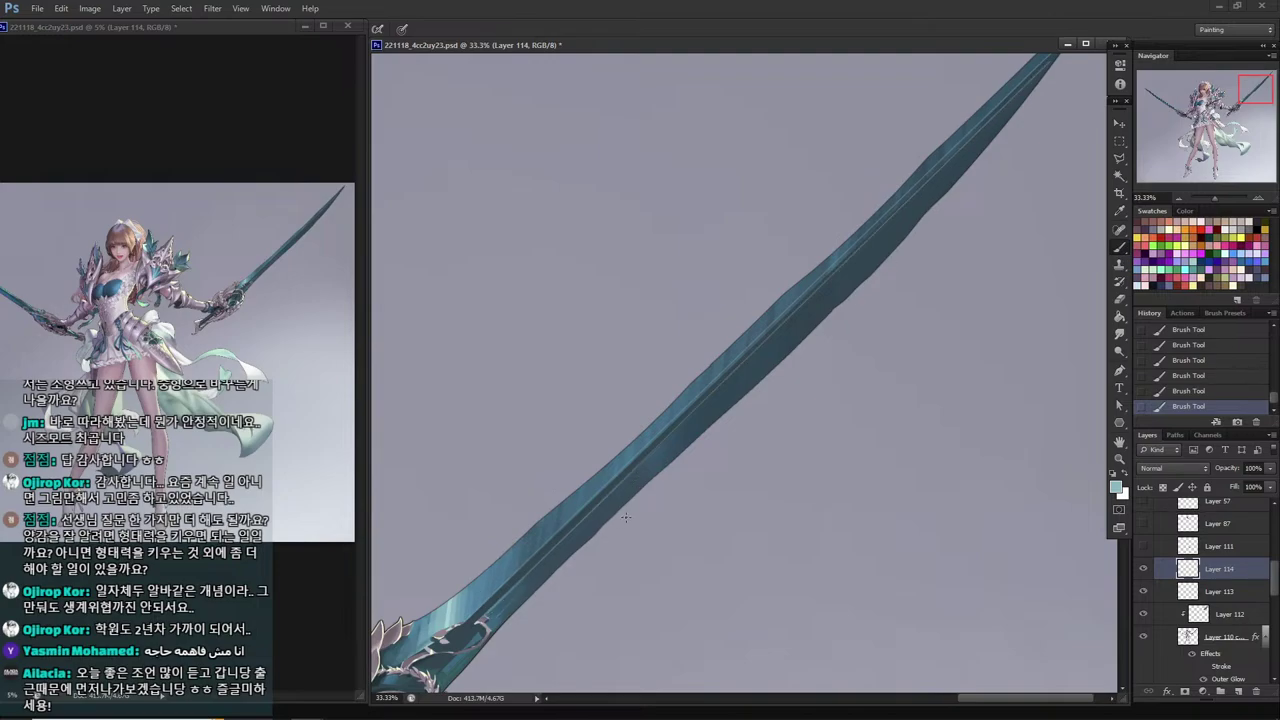
Check the highlight line up to the blade's tip and save the document.
drag(625, 516, 566, 614)
key(i)
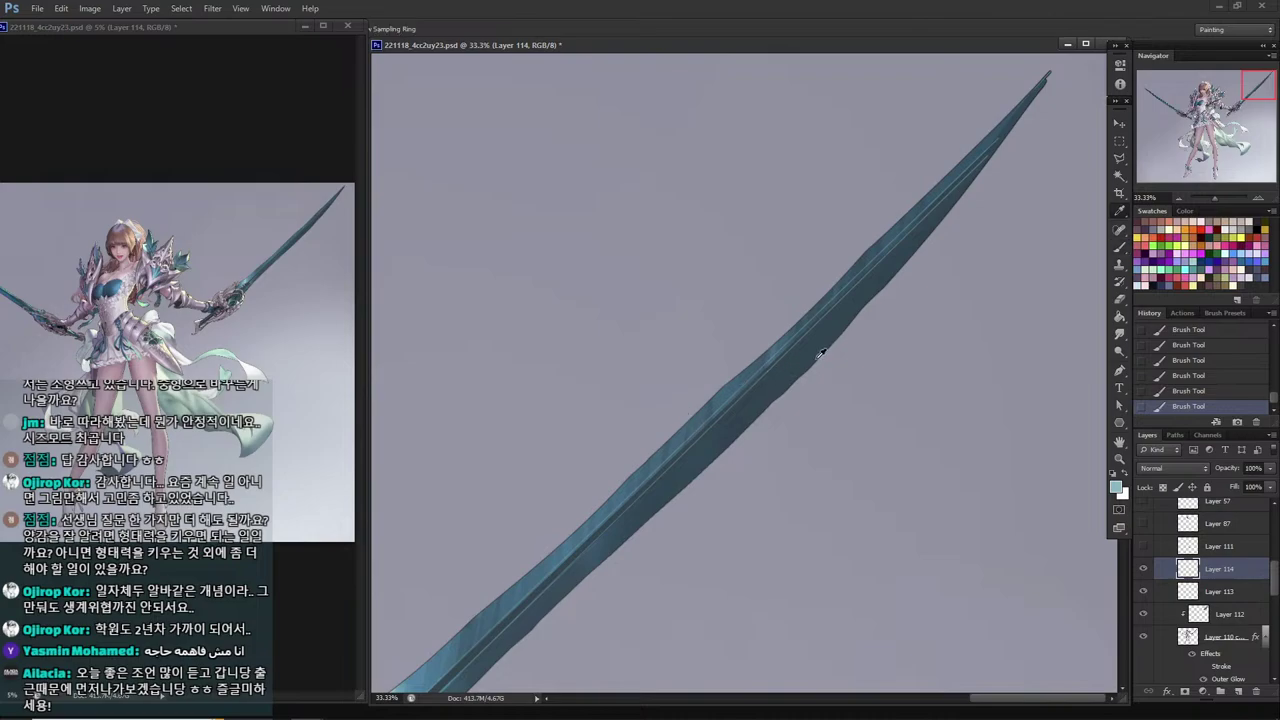
key(o)
key(ctrl+s)
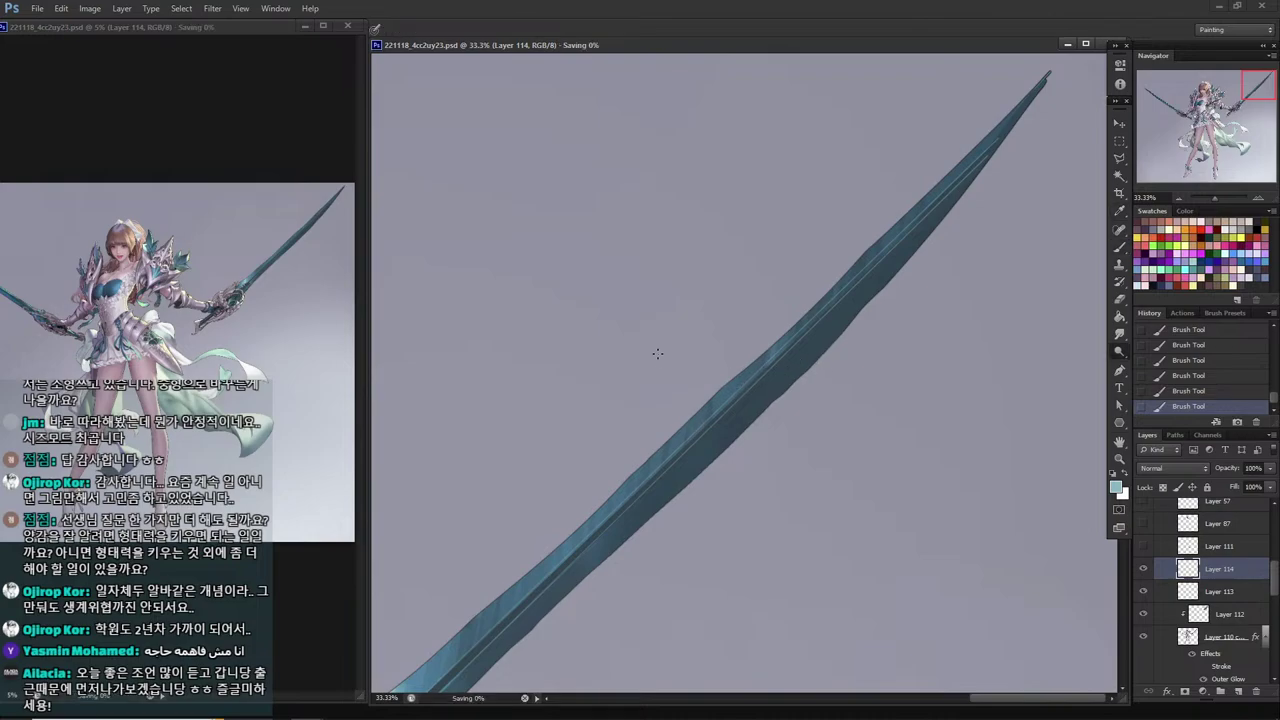
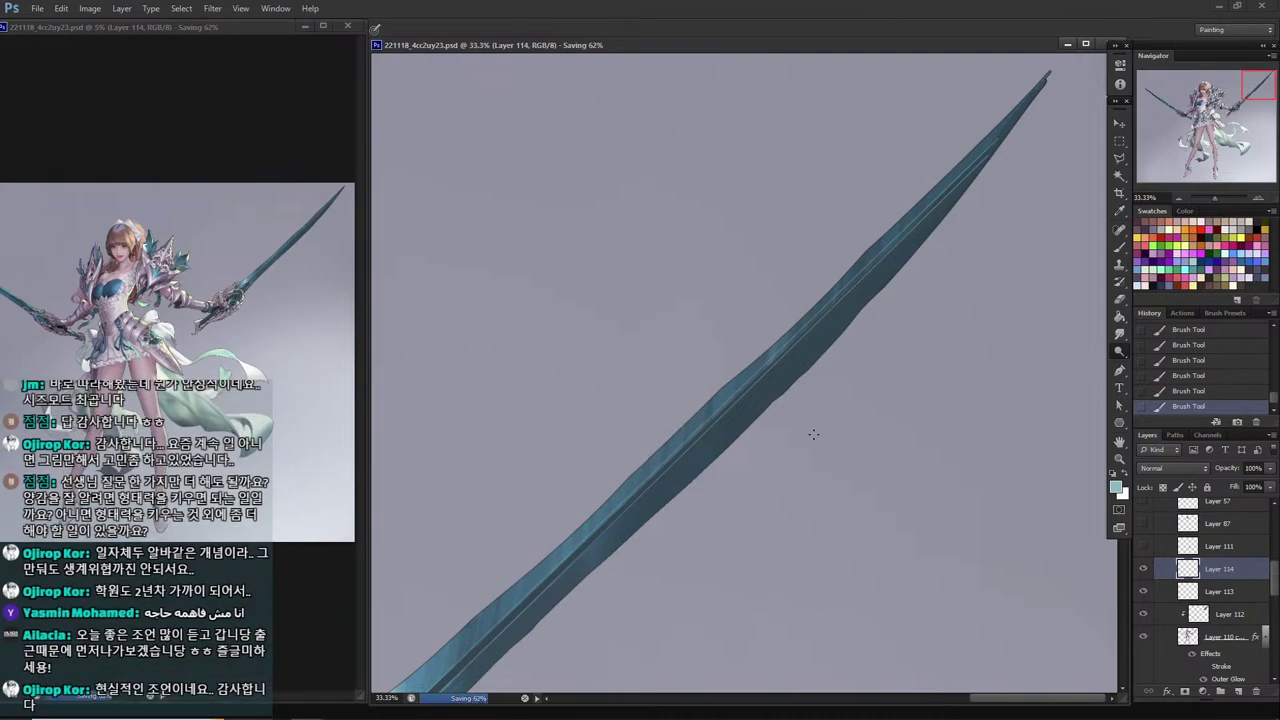
Merge the highlight, ridge strip and clipped blade paint layers down into the Layer 110 copy character layer.
key(i)
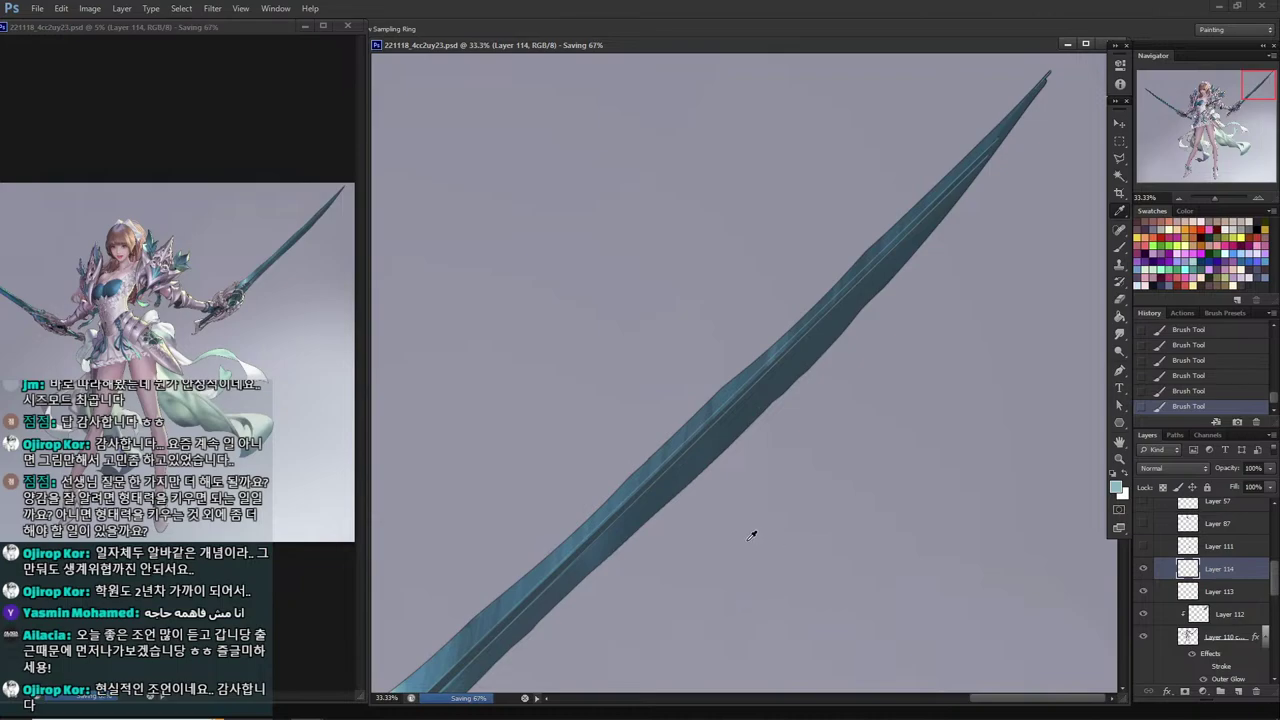
drag(688, 500, 726, 388)
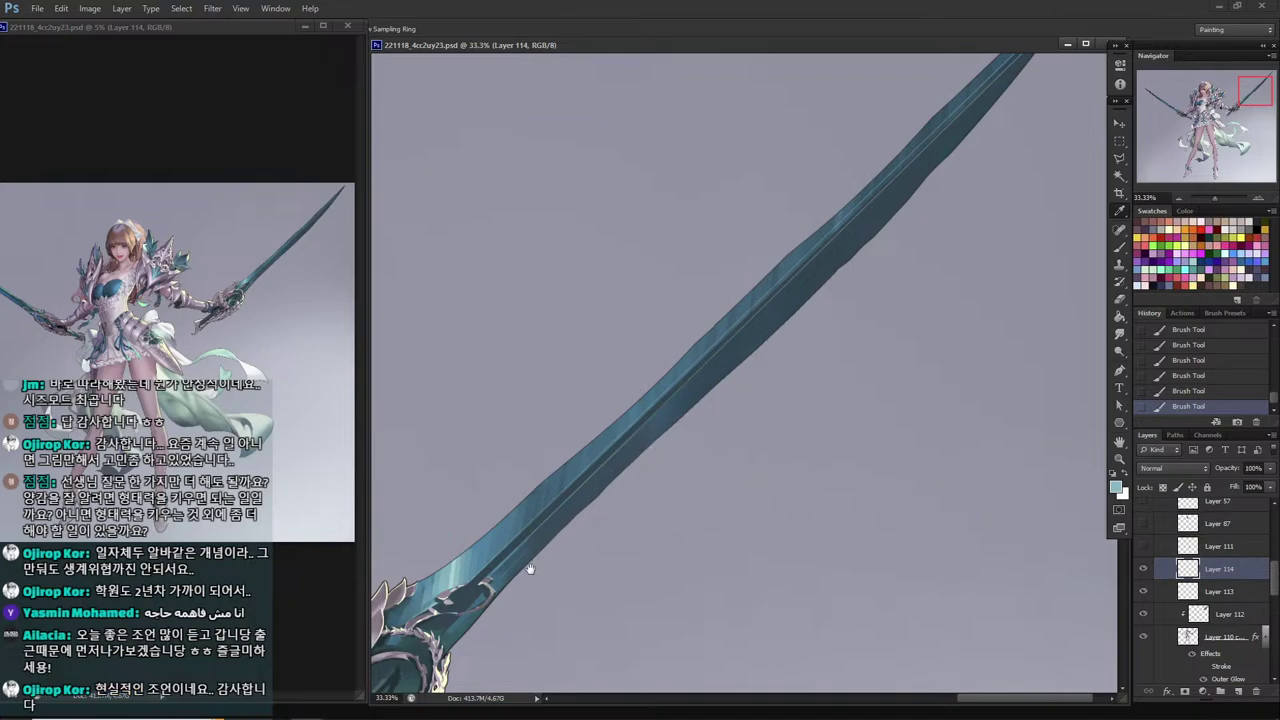
drag(528, 571, 768, 410)
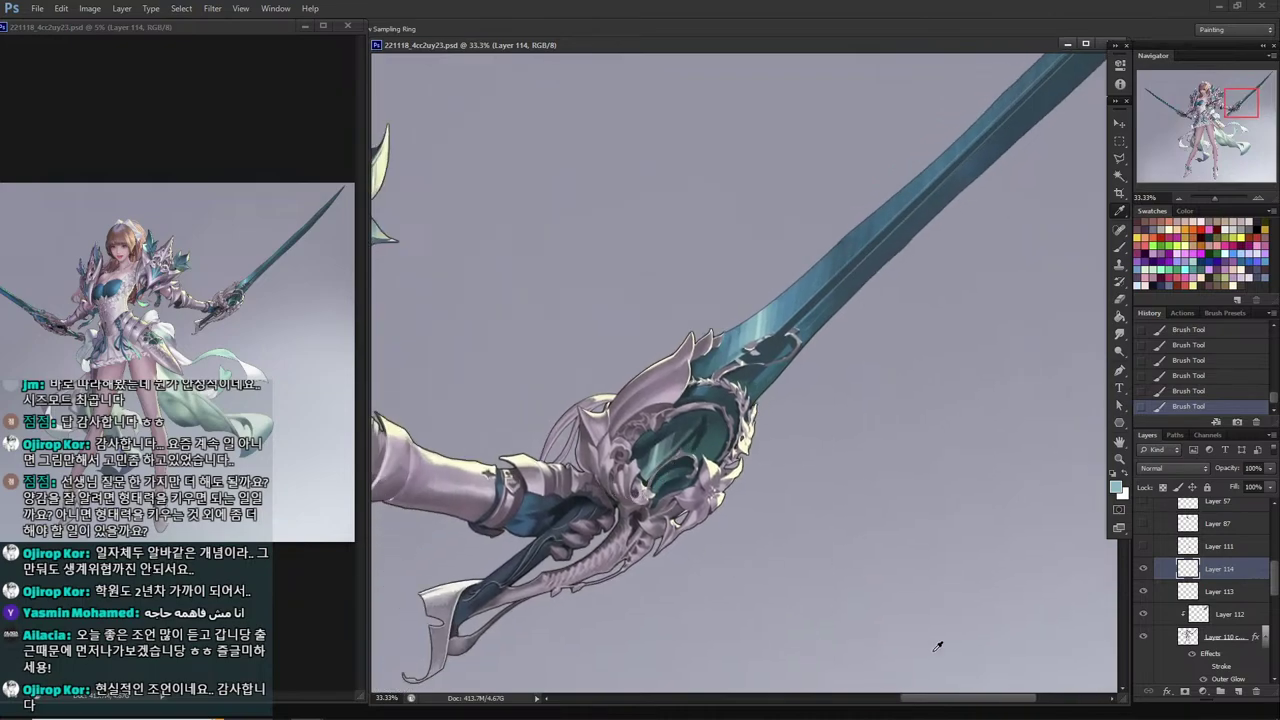
key(ctrl+e)
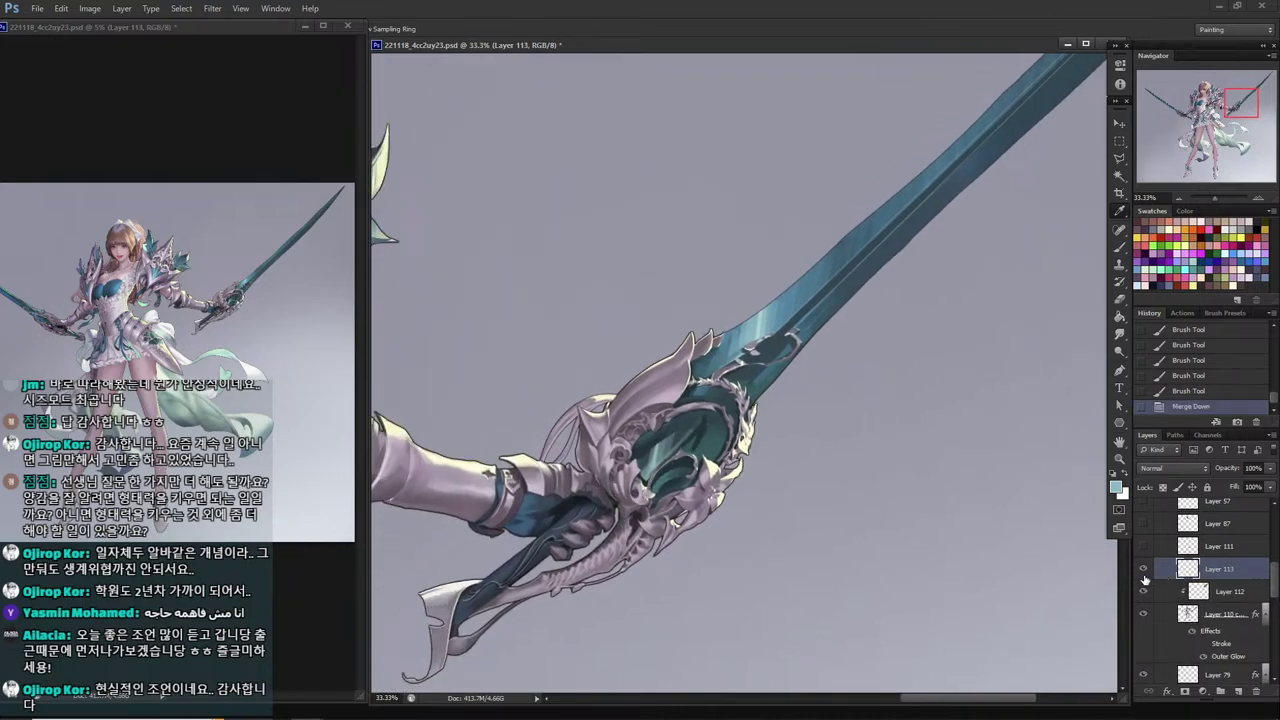
click(1200, 591)
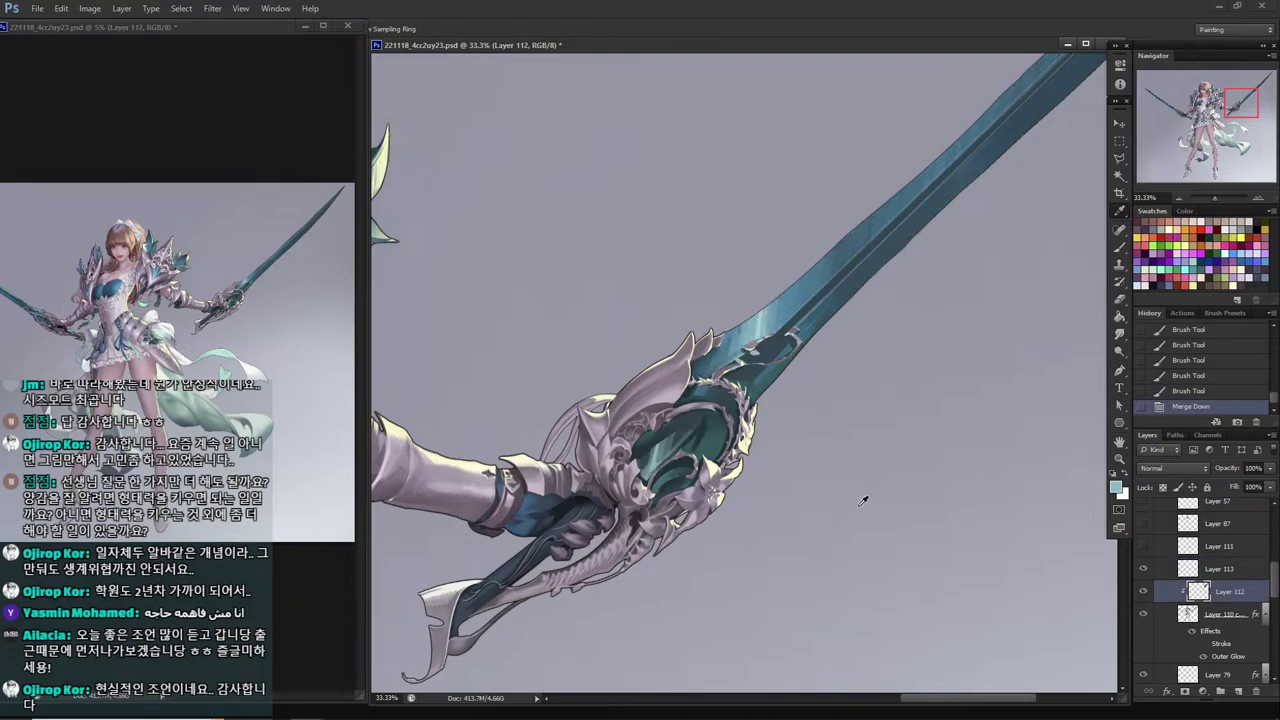
key(ctrl+e)
key(ctrl+minus)
key(ctrl+minus)
key(ctrl+minus)
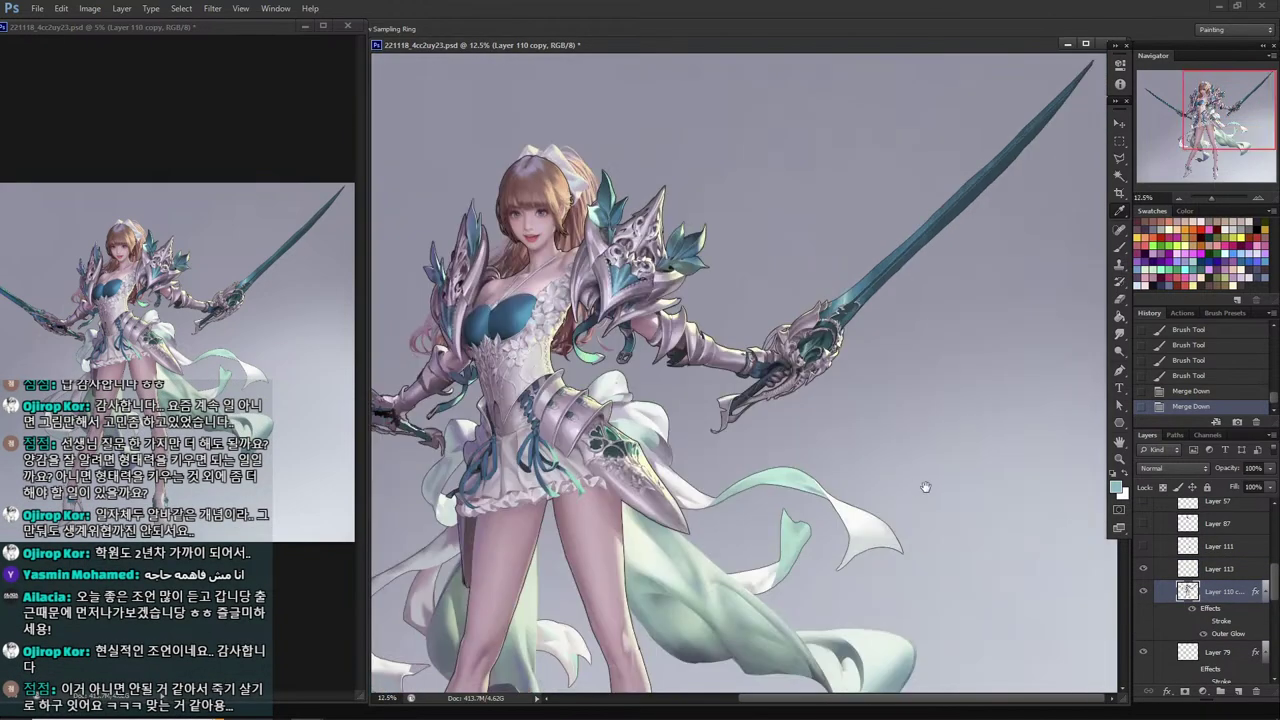
click(1205, 568)
key(ctrl+e)
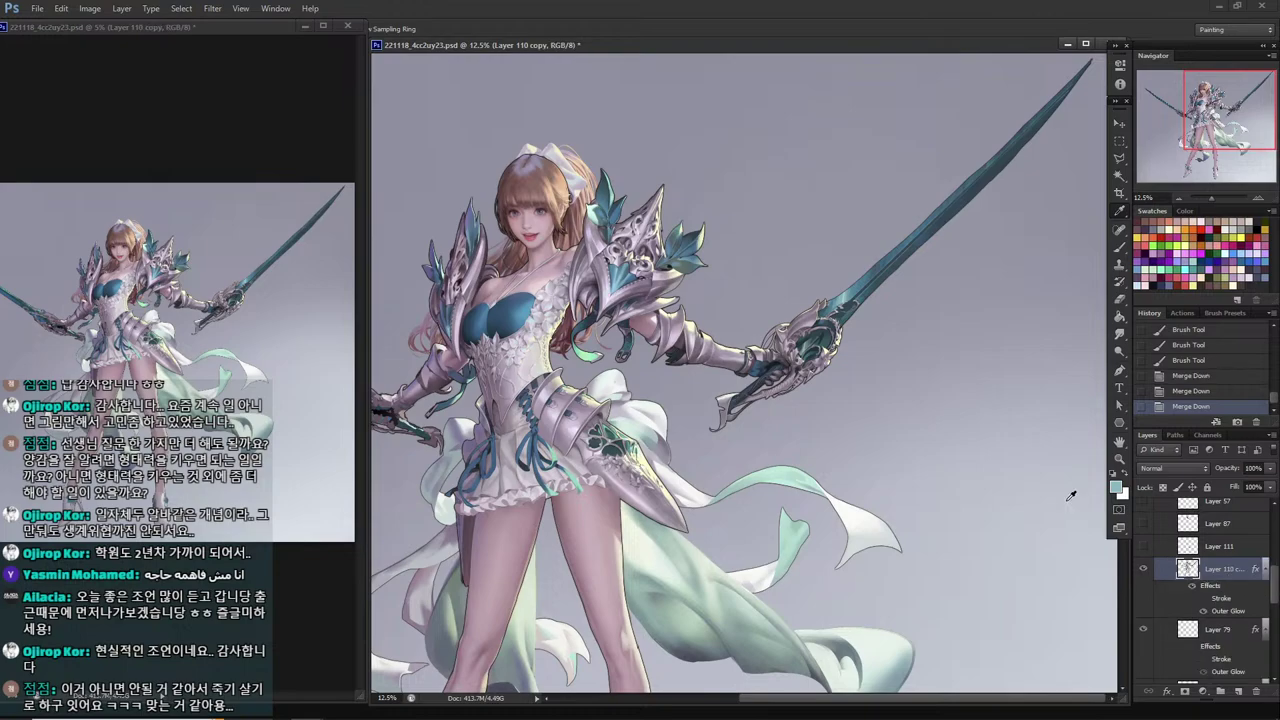
Select the sword and gauntlet area on the figure's raised right-hand side with a rectangular marquee and paste a copy in place.
key(ctrl+minus)
key(m)
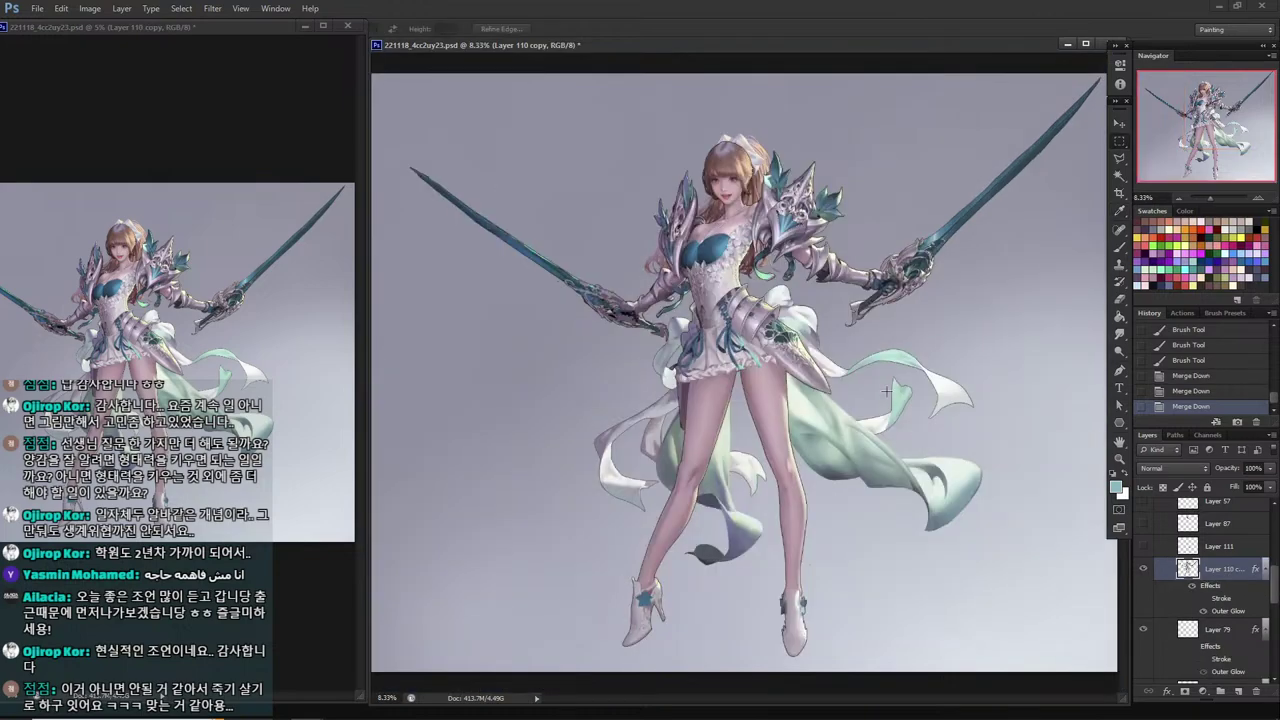
drag(836, 345, 1145, 15)
key(ctrl+c)
key(ctrl+shift+v)
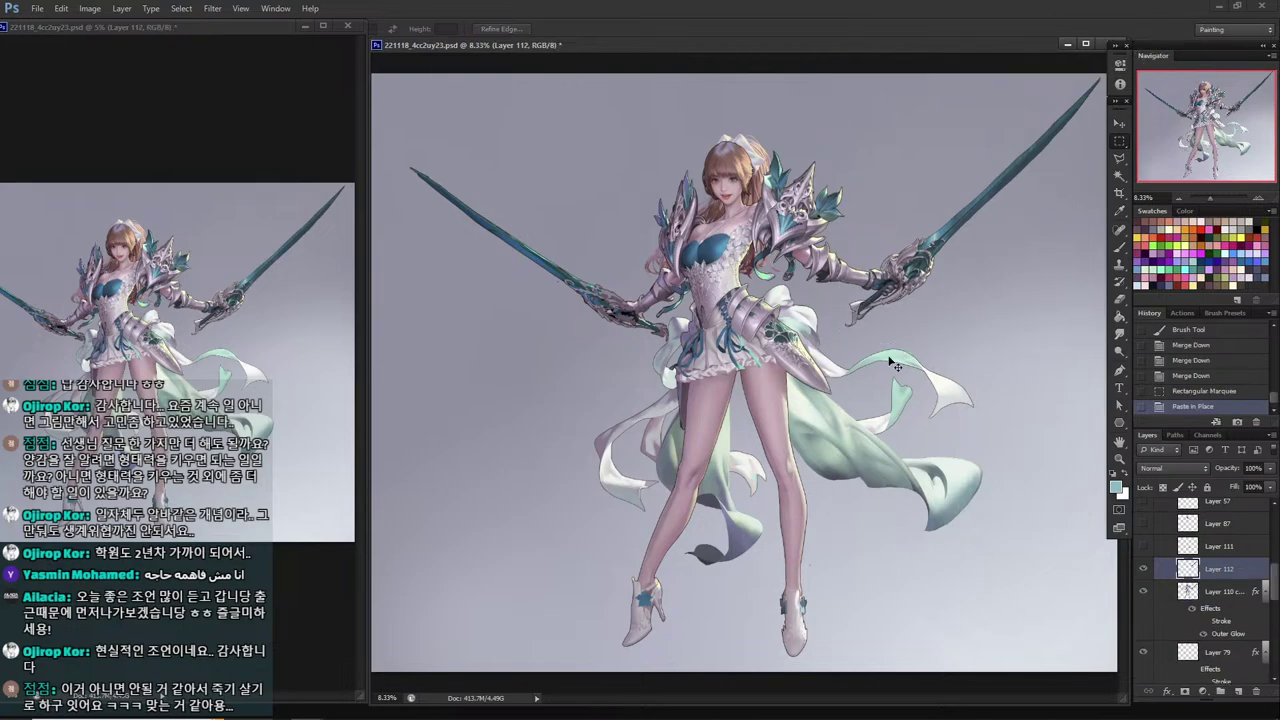
Free-transform the pasted sword, rotating it upright about 44 degrees and moving it down beside the flowing ribbons.
key(ctrl+t)
drag(872, 472, 1050, 440)
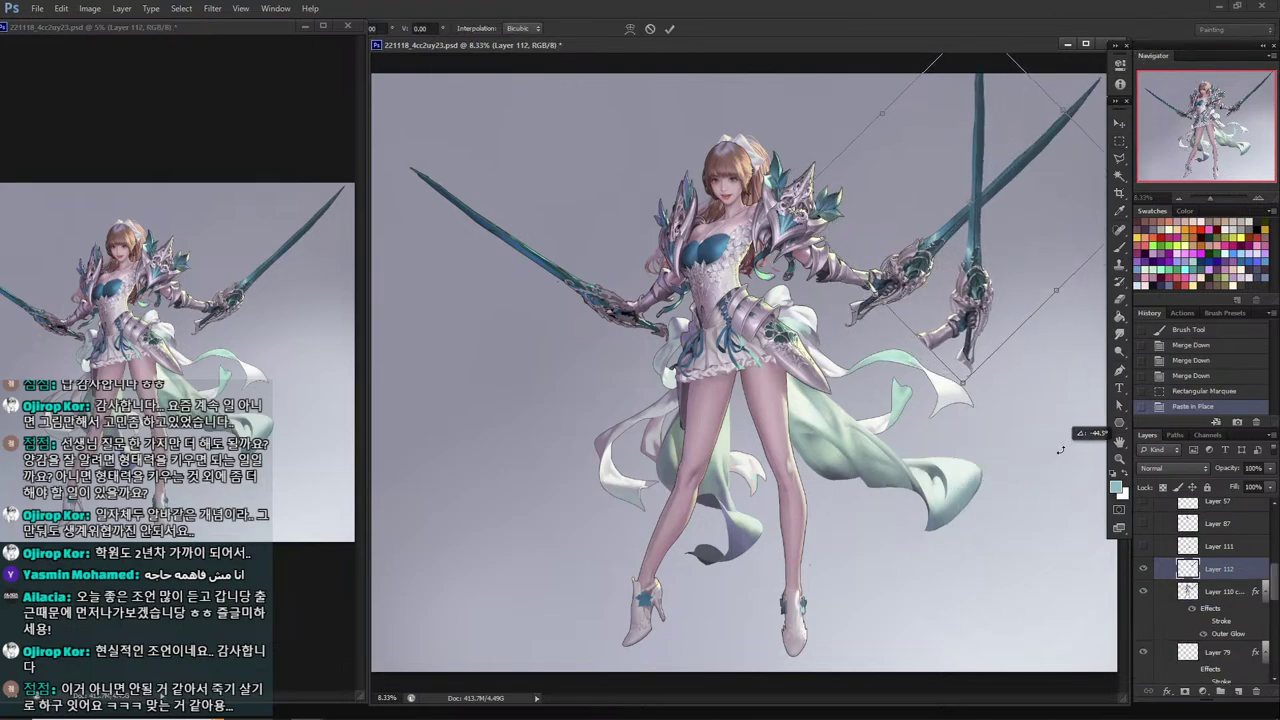
drag(1014, 228, 988, 407)
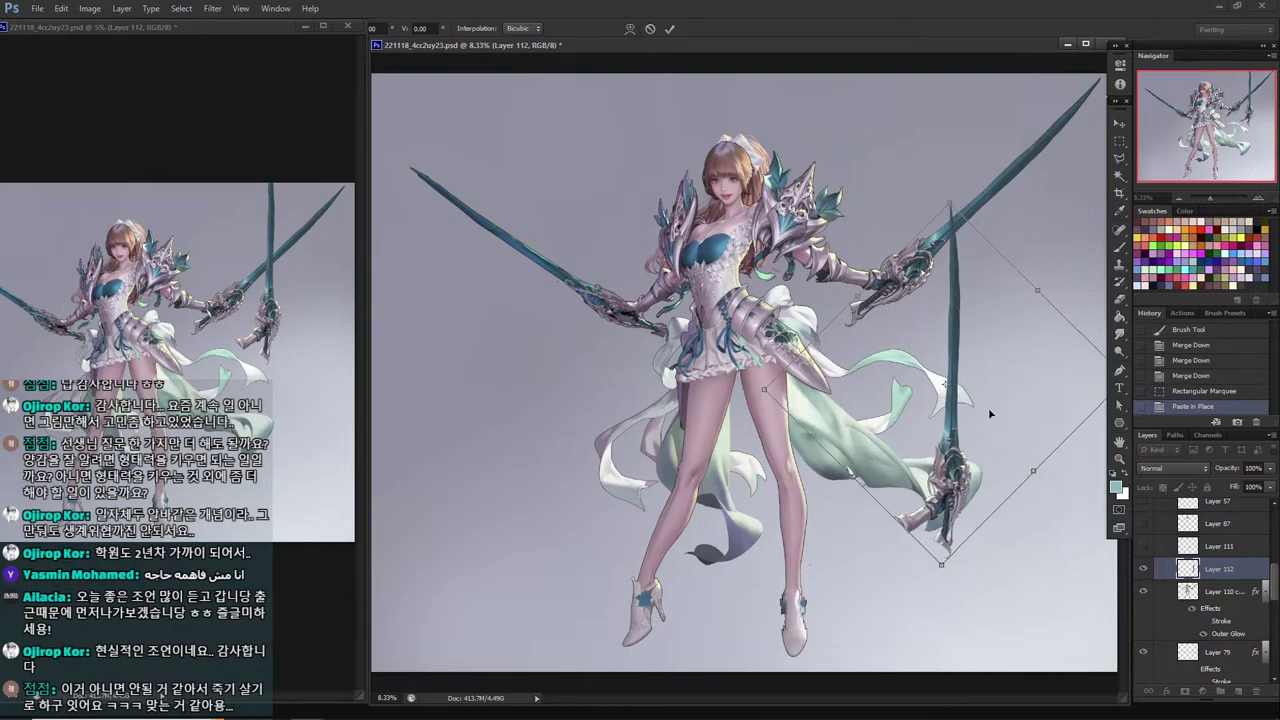
key(Return)
key(ctrl+t)
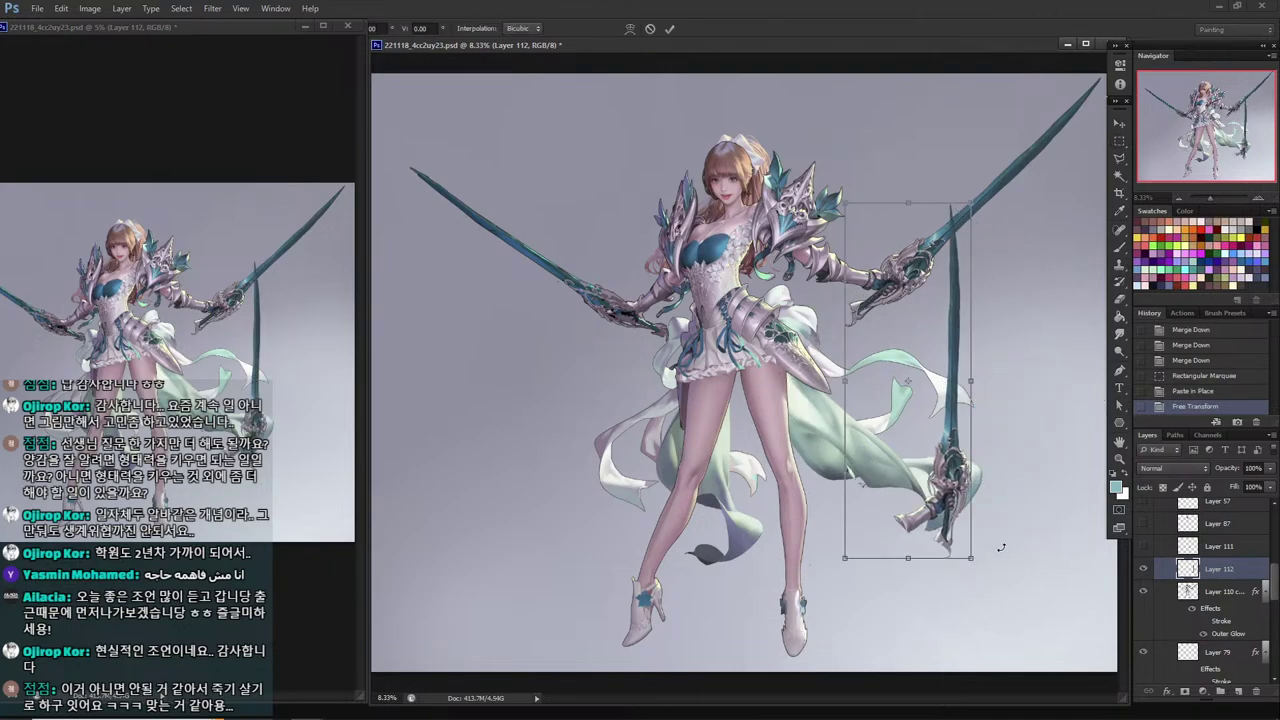
drag(1000, 545, 1010, 557)
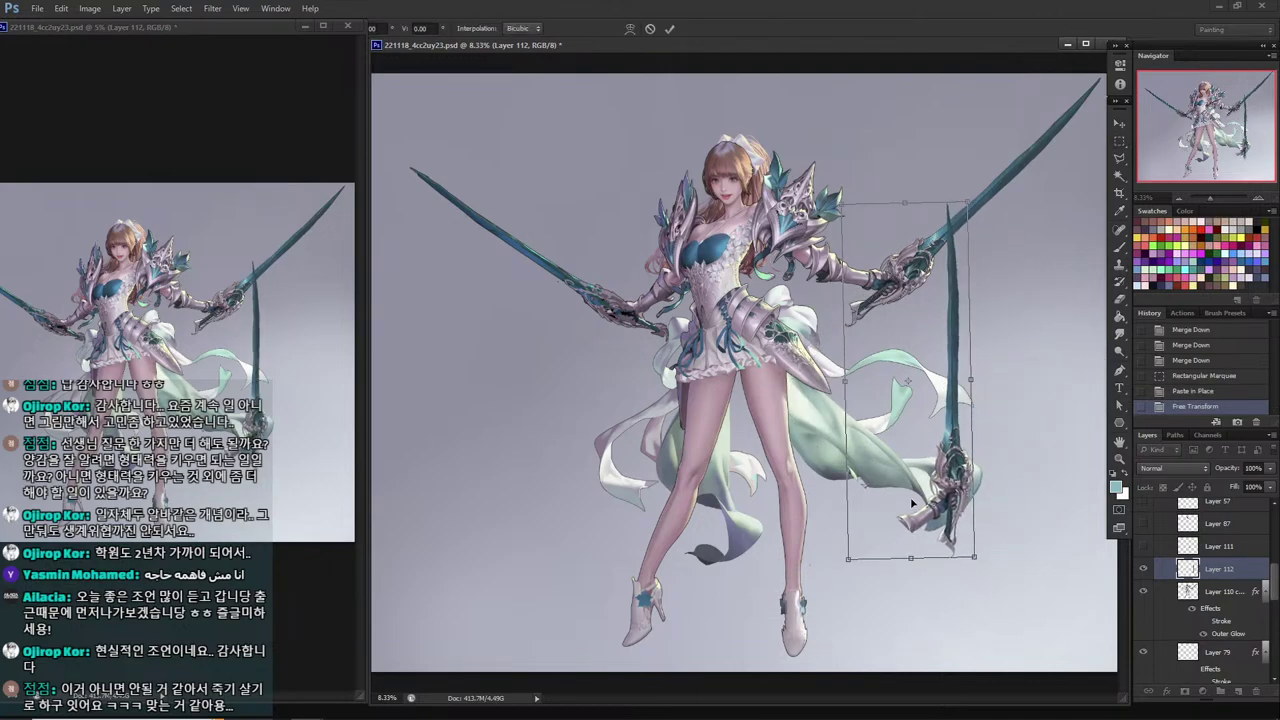
key(m)
key(Return)
Clear the stray fragments beside the upright sword copy and move it onto the empty background away from the ribbons.
drag(815, 185, 901, 578)
key(Delete)
key(ctrl+d)
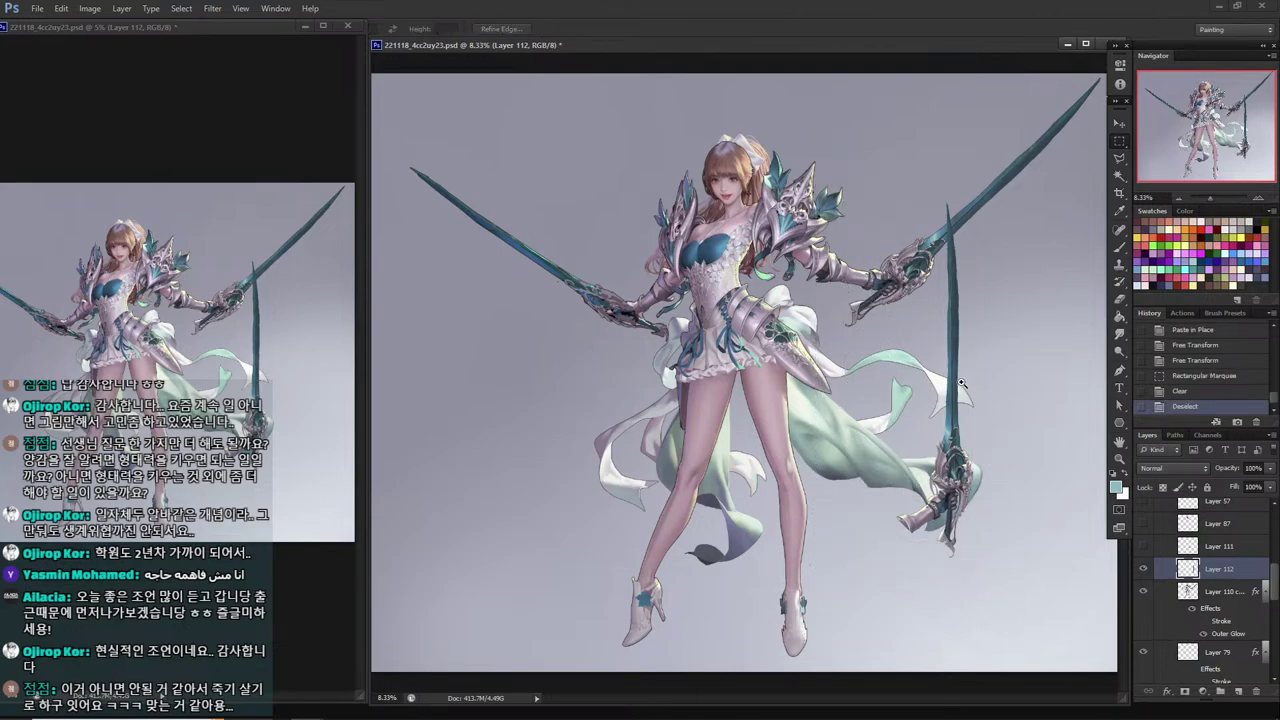
ctrl+click(962, 383)
ctrl+click(962, 383)
drag(962, 383, 807, 386)
drag(778, 428, 859, 561)
scroll(964, 454, up, 1)
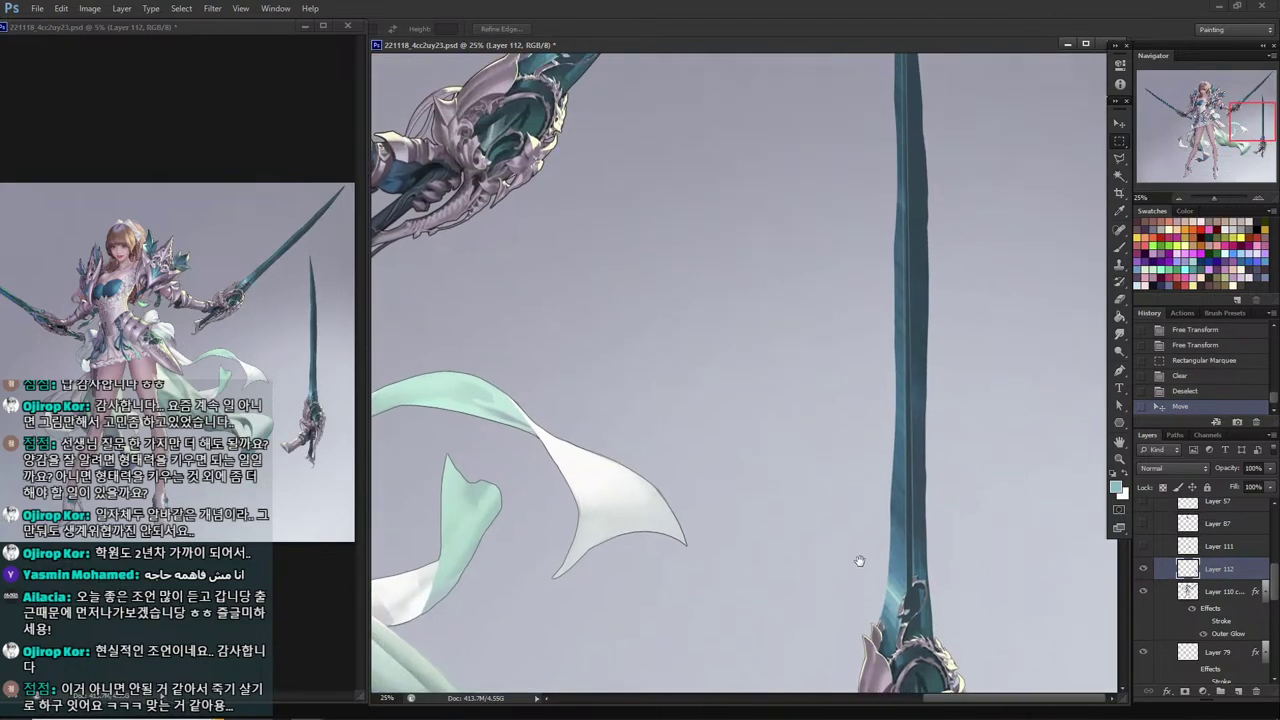
Marquee-select a tall strip over the lighter half of the upright blade and shift the selection edge onto its central ridge.
drag(884, 604, 902, 60)
drag(891, 148, 890, 253)
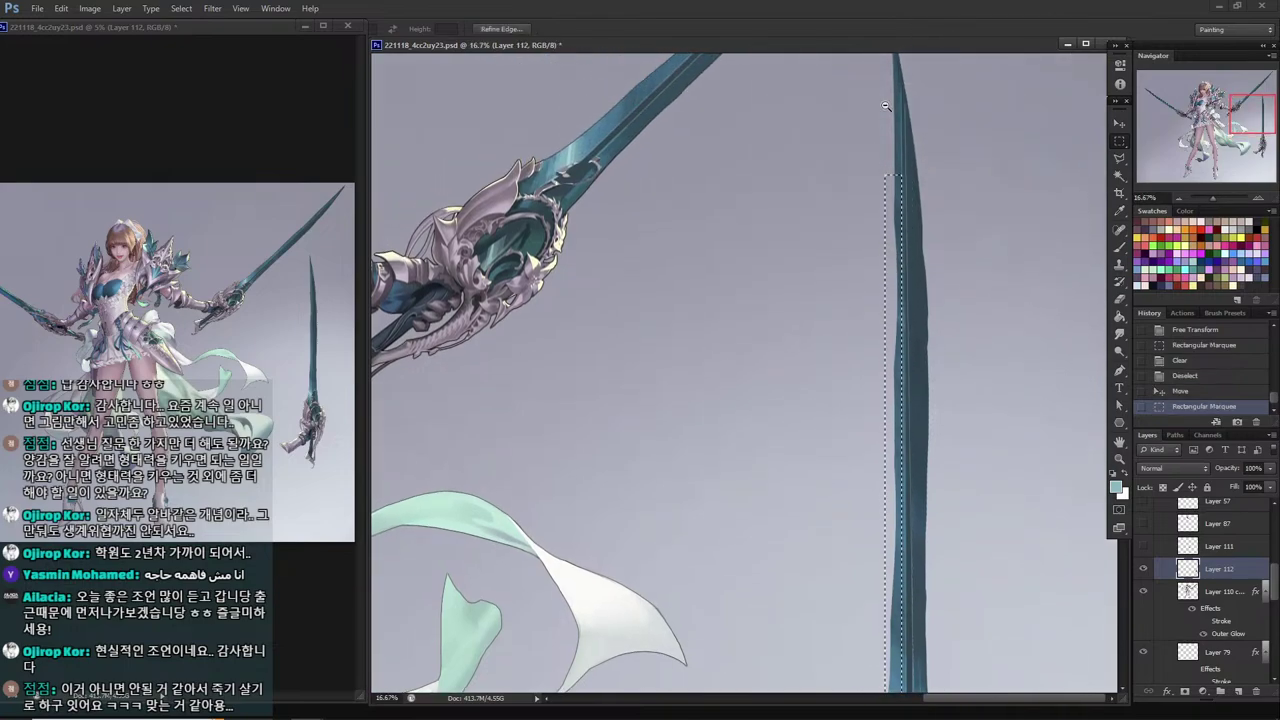
scroll(882, 100, down, 1)
drag(965, 60, 968, 496)
scroll(996, 321, up, 2)
drag(944, 371, 927, 341)
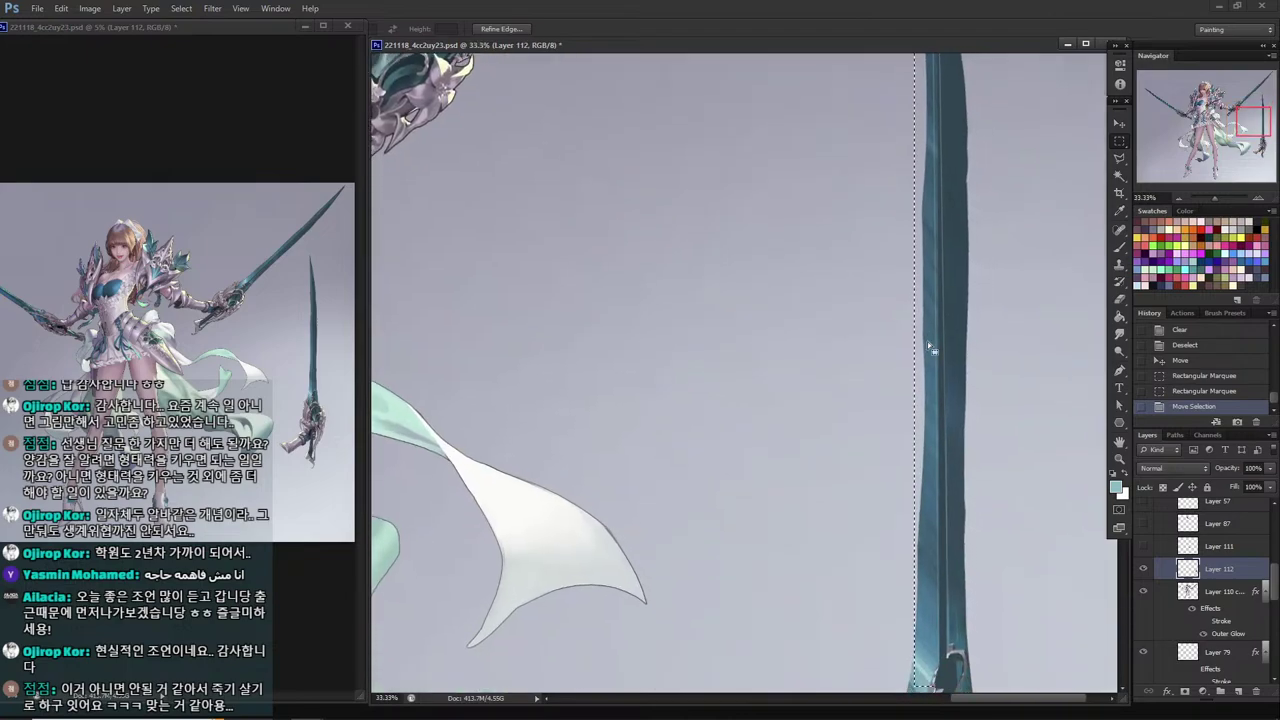
Add a new normal layer named Layer 113 and place it directly beneath the upright sword's layer.
key(i)
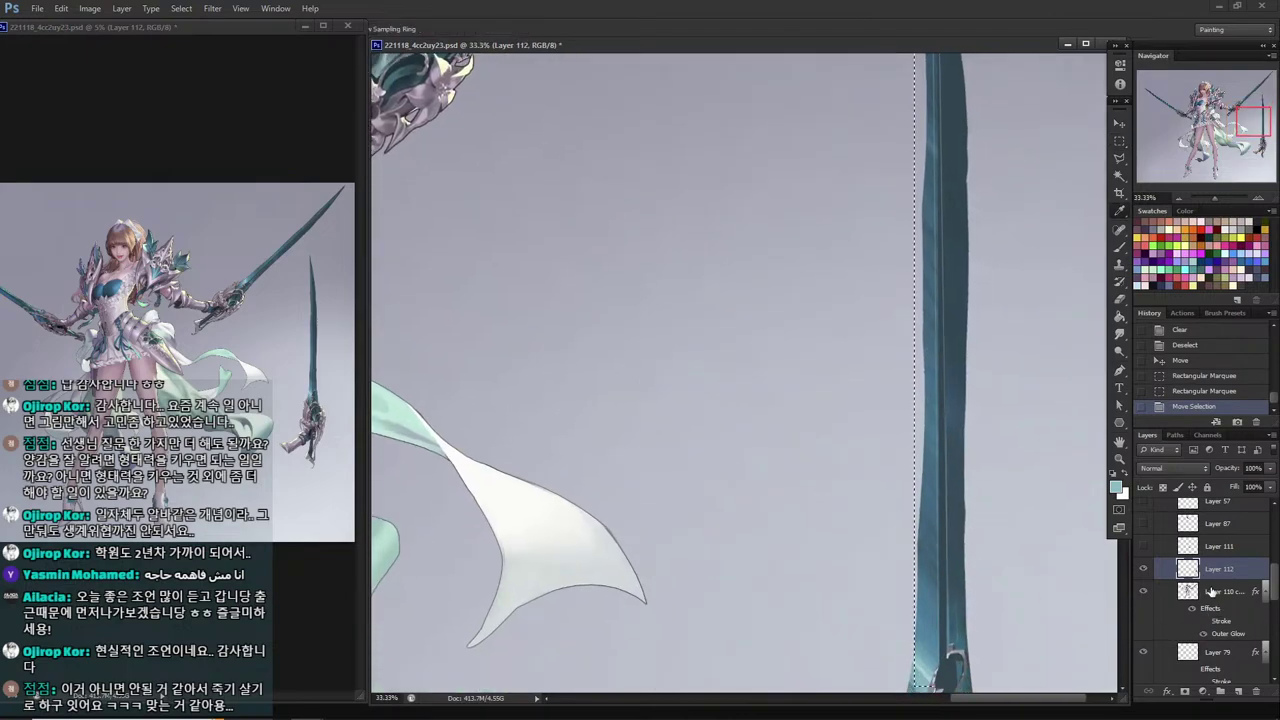
key(ctrl+shift+n)
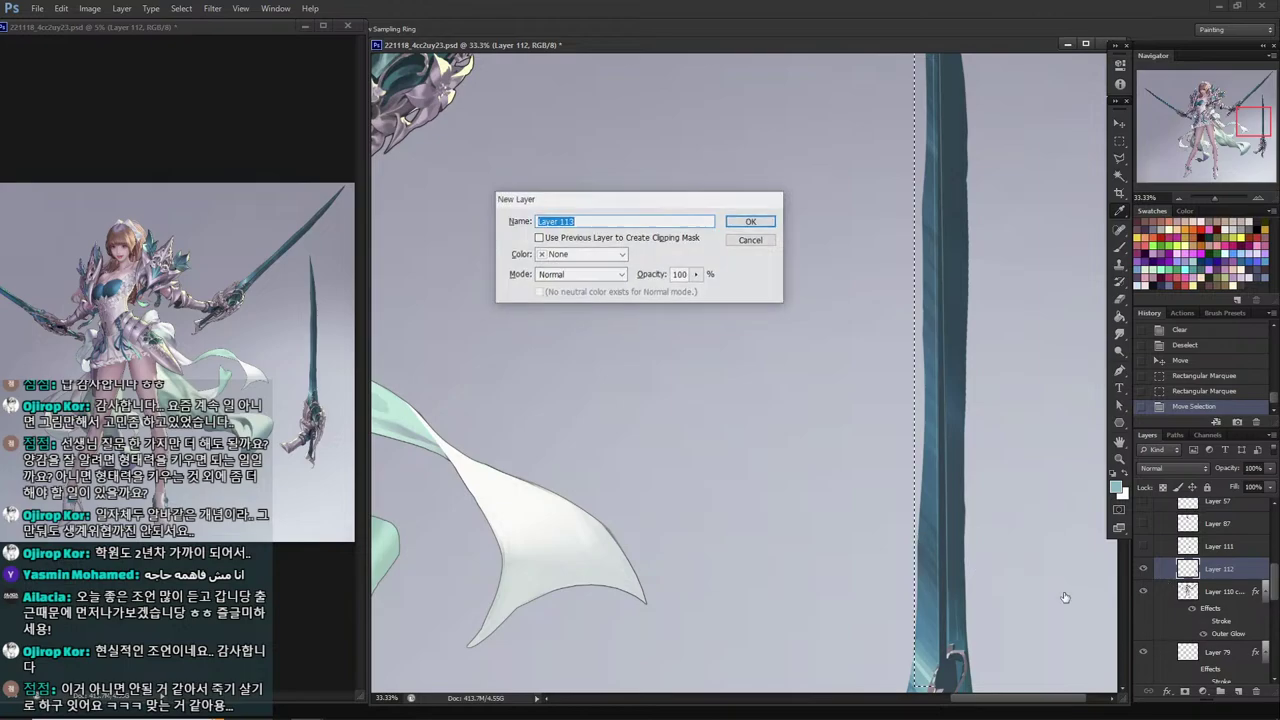
key(Return)
drag(1216, 597, 1216, 600)
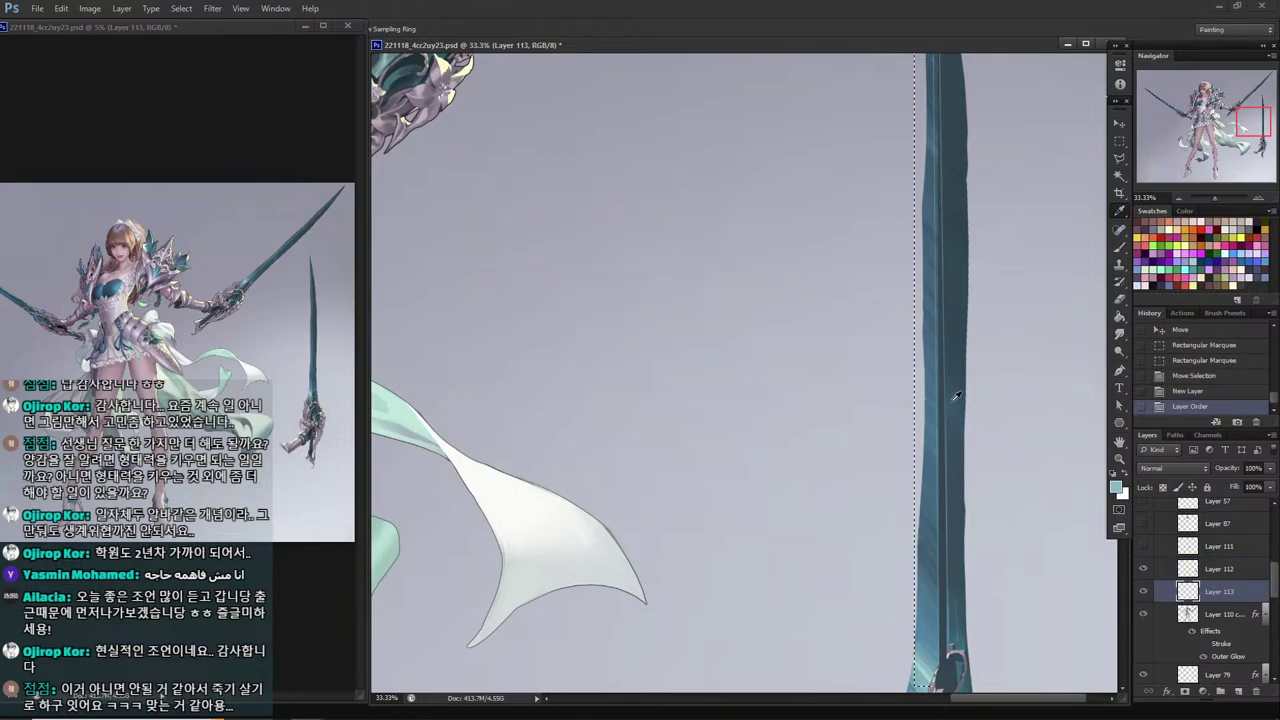
Fill the selected strip on Layer 113 with the dark teal sampled from the upright blade.
click(957, 397)
key(g)
click(915, 422)
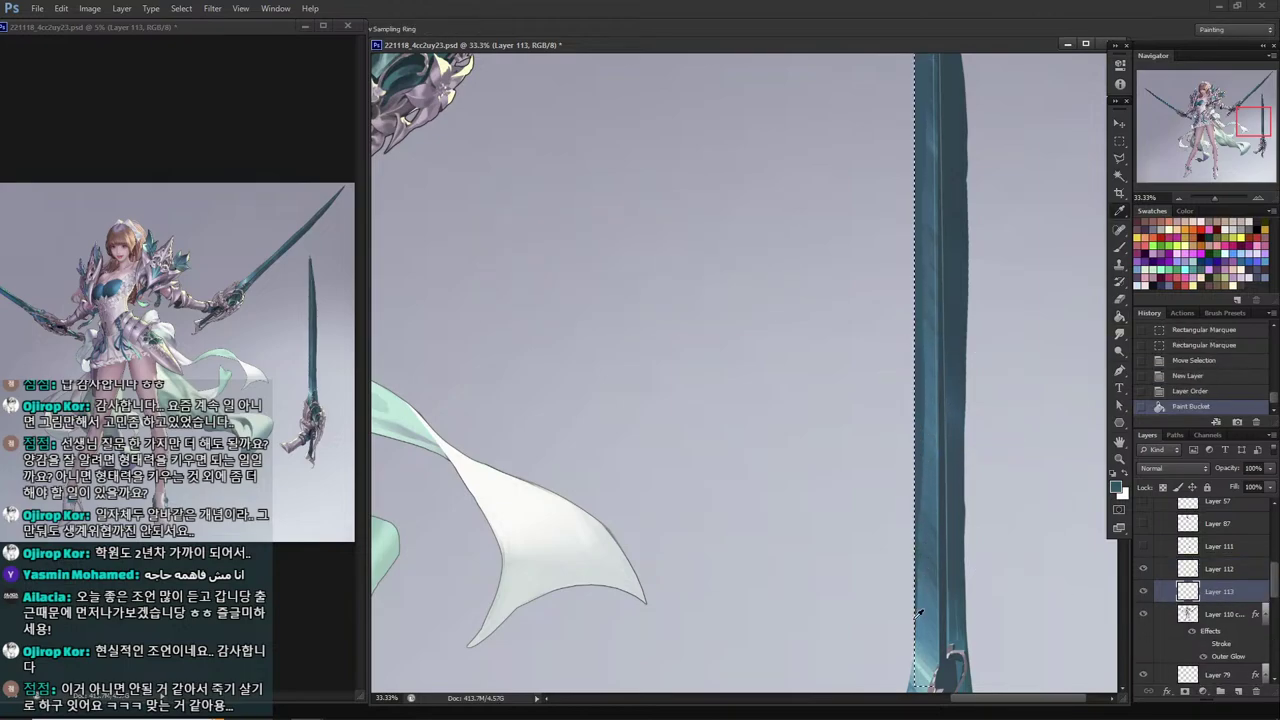
Brush pale teal sampled near the guard onto the filled strip at the blade's base and just below its tip.
click(926, 662)
key(b)
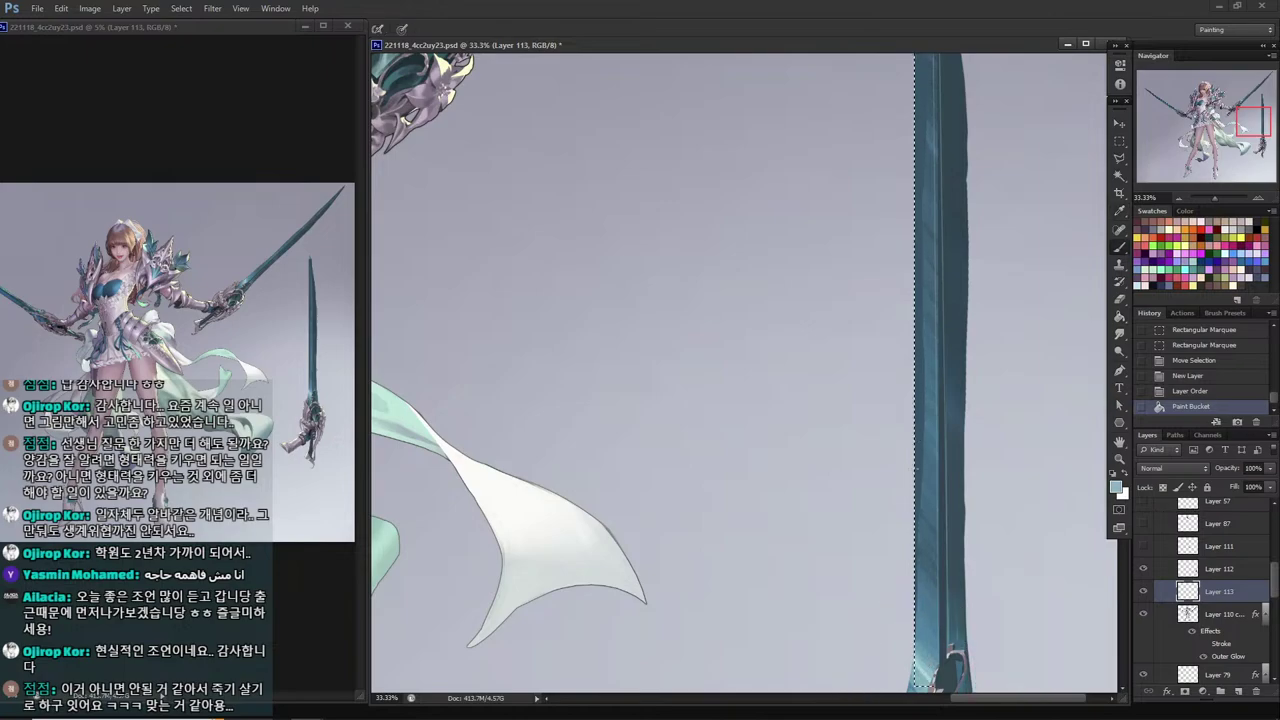
click(914, 661)
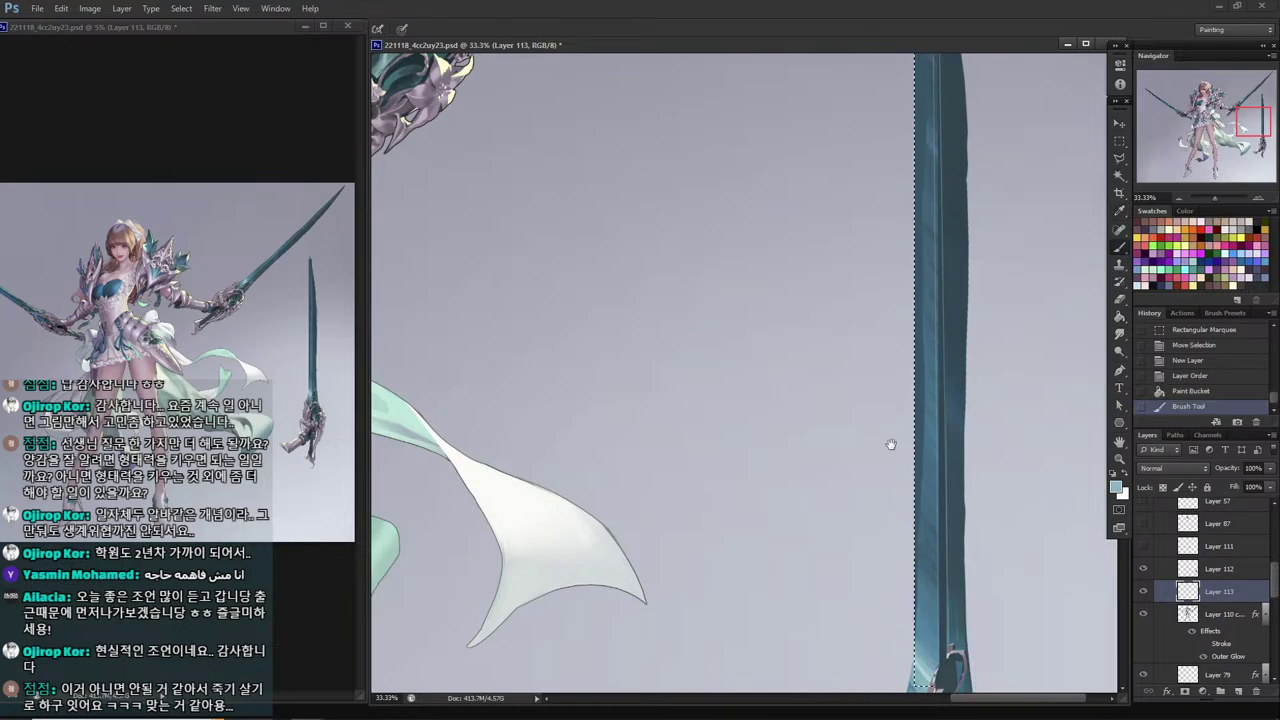
drag(889, 443, 866, 680)
drag(875, 421, 858, 643)
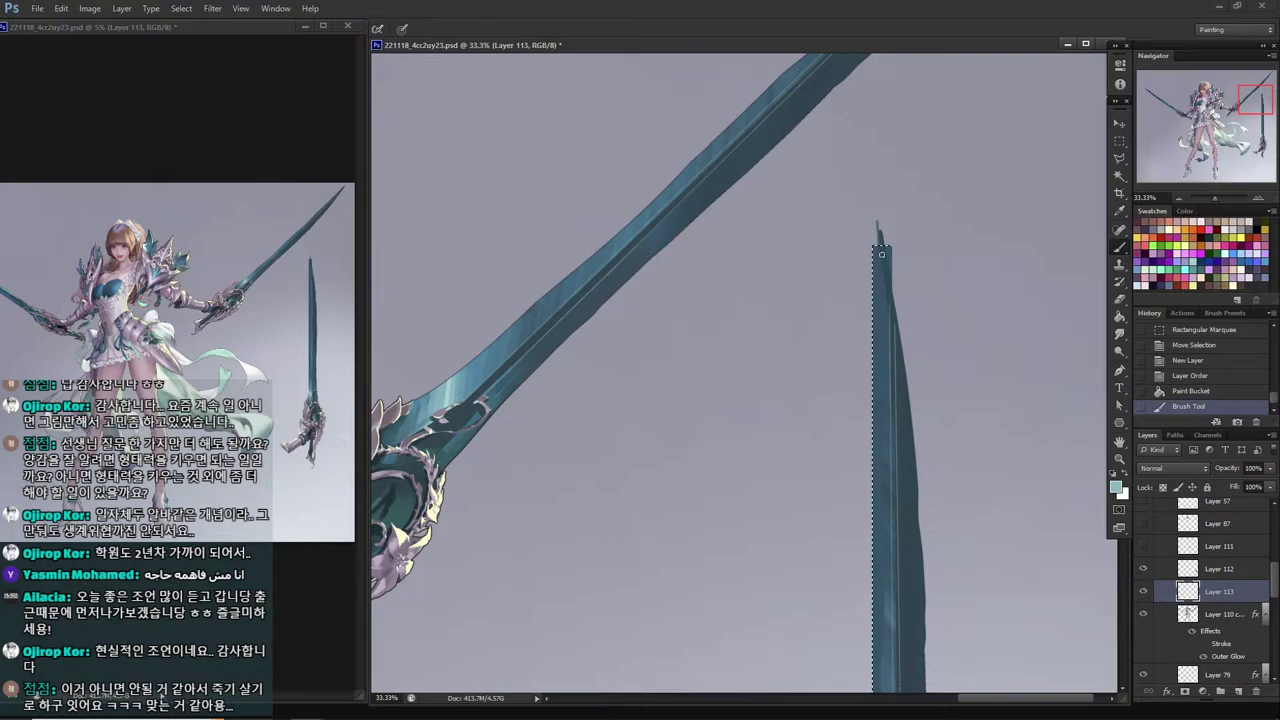
drag(879, 252, 880, 247)
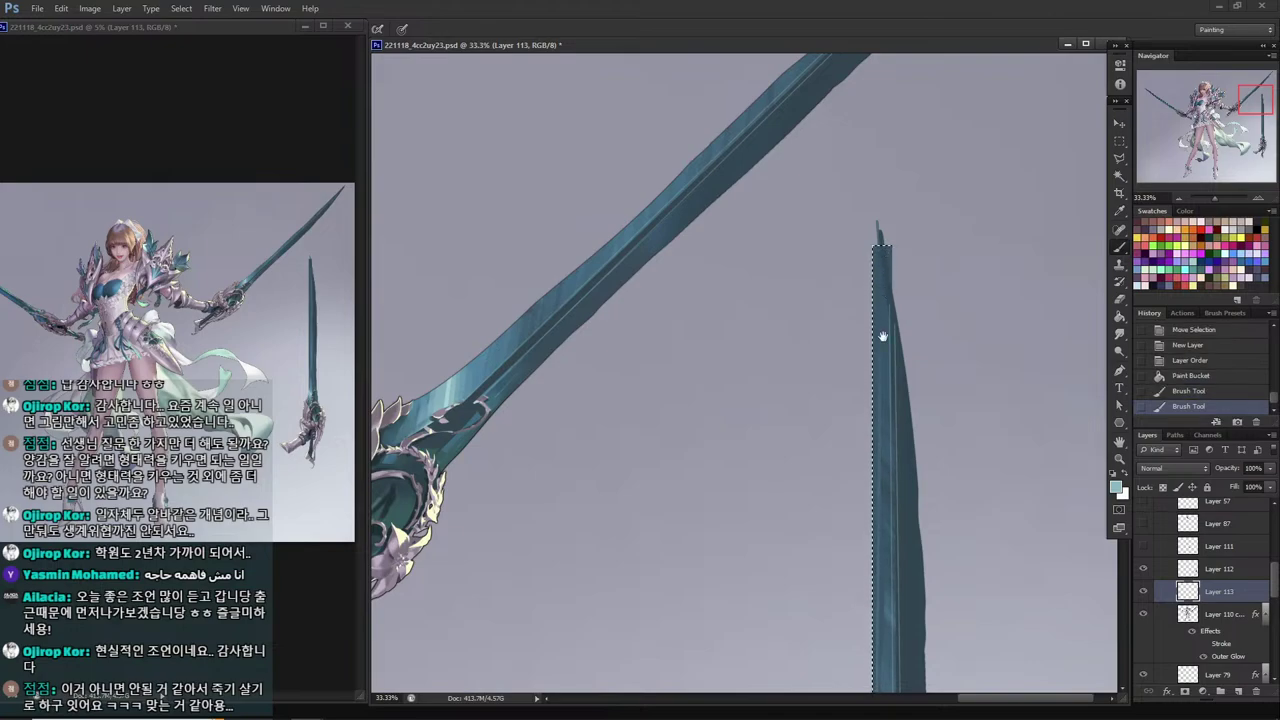
Paint streaked shading along the lighter half of the upright blade with blue-teal tones sampled from it.
scroll(886, 334, down, 5)
alt+click(877, 439)
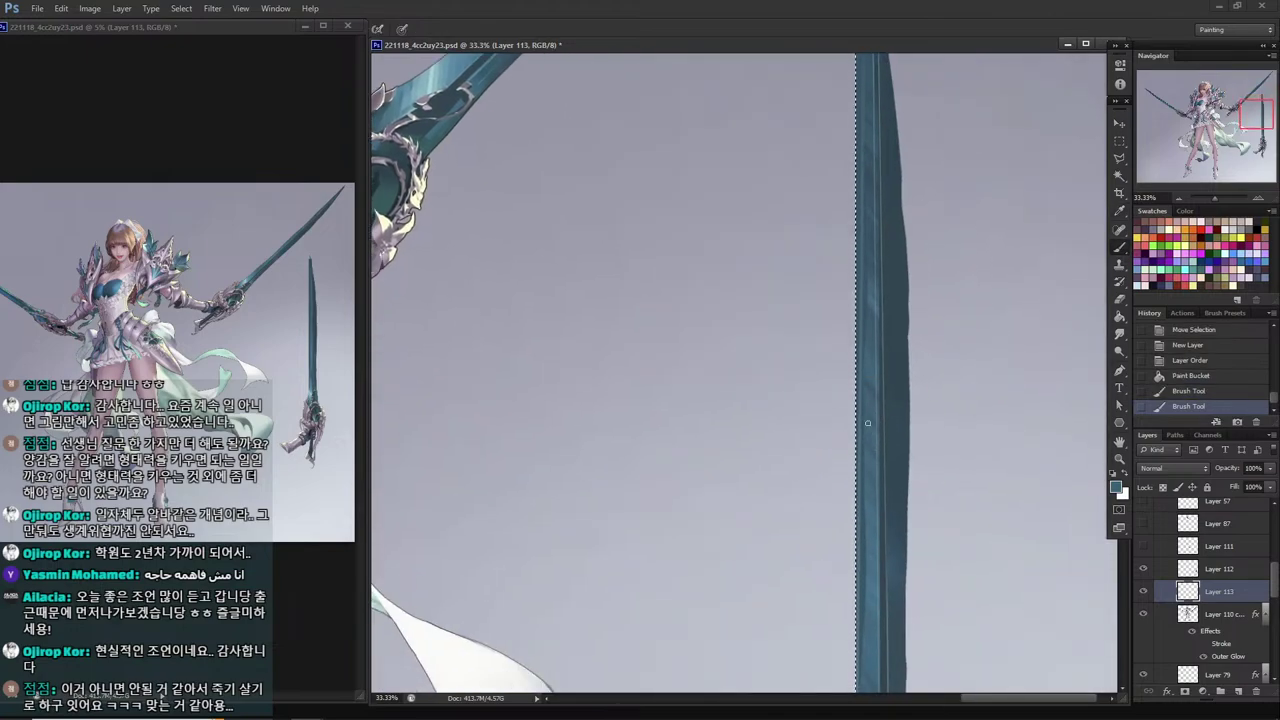
alt+click(870, 500)
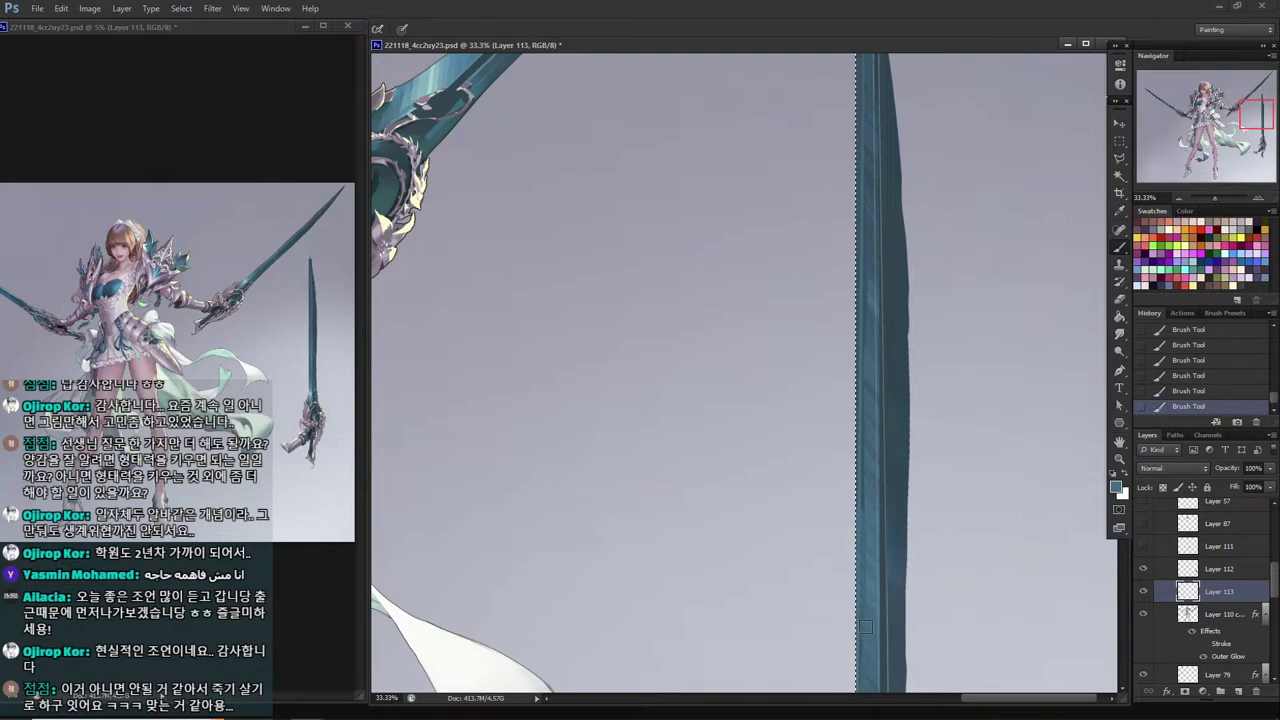
alt+click(866, 446)
alt+click(871, 425)
alt+click(869, 377)
alt+click(866, 308)
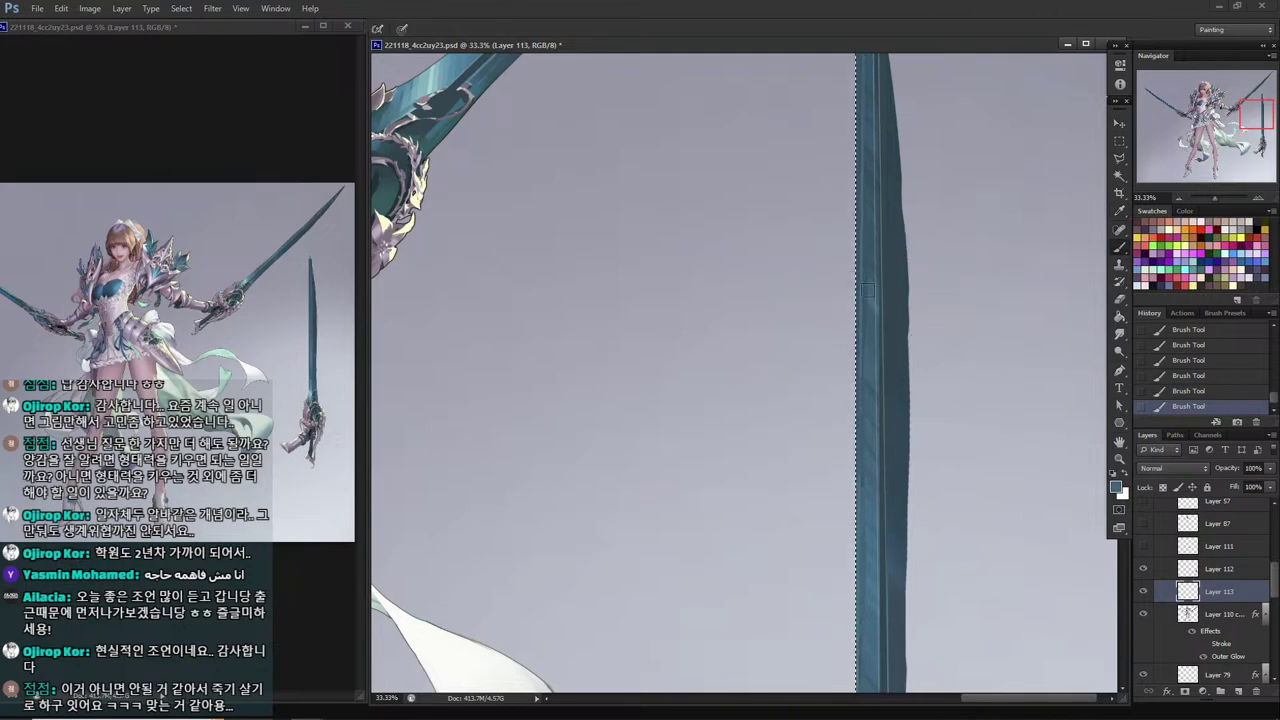
Marquee-select a tall strip over the darker half of the upright blade and fill it with that half's dark teal.
drag(870, 372, 838, 94)
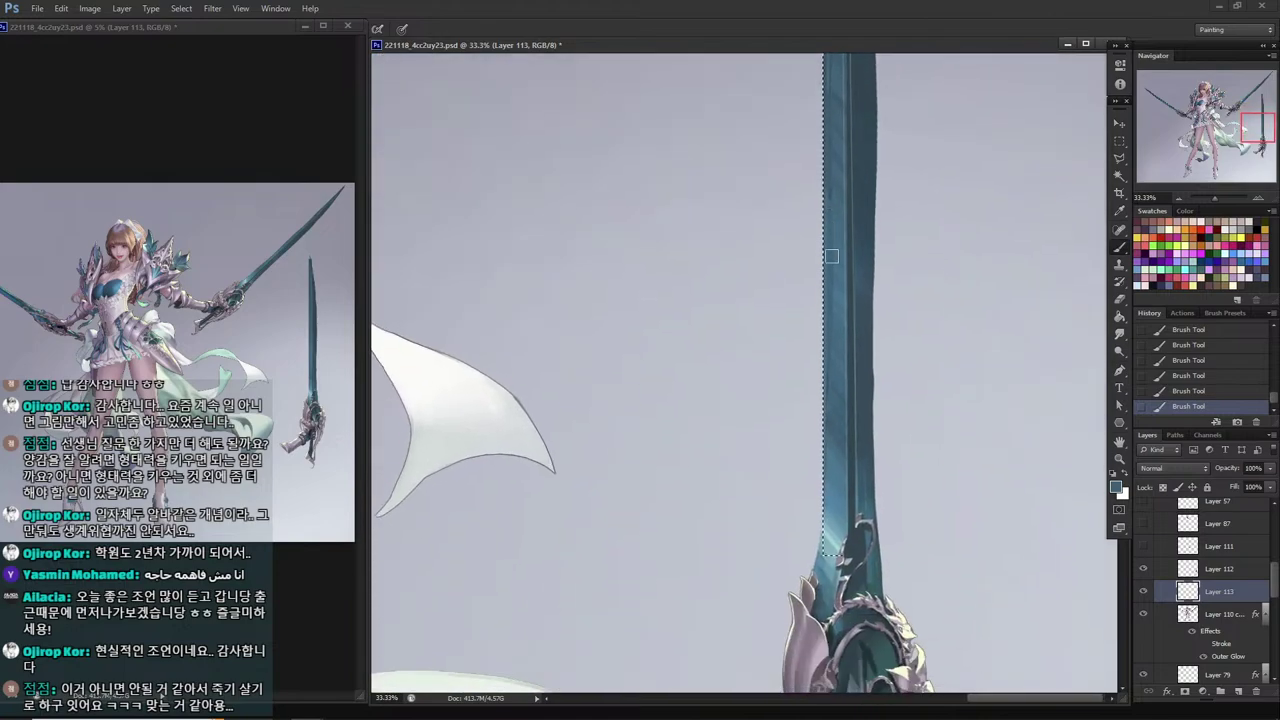
key(m)
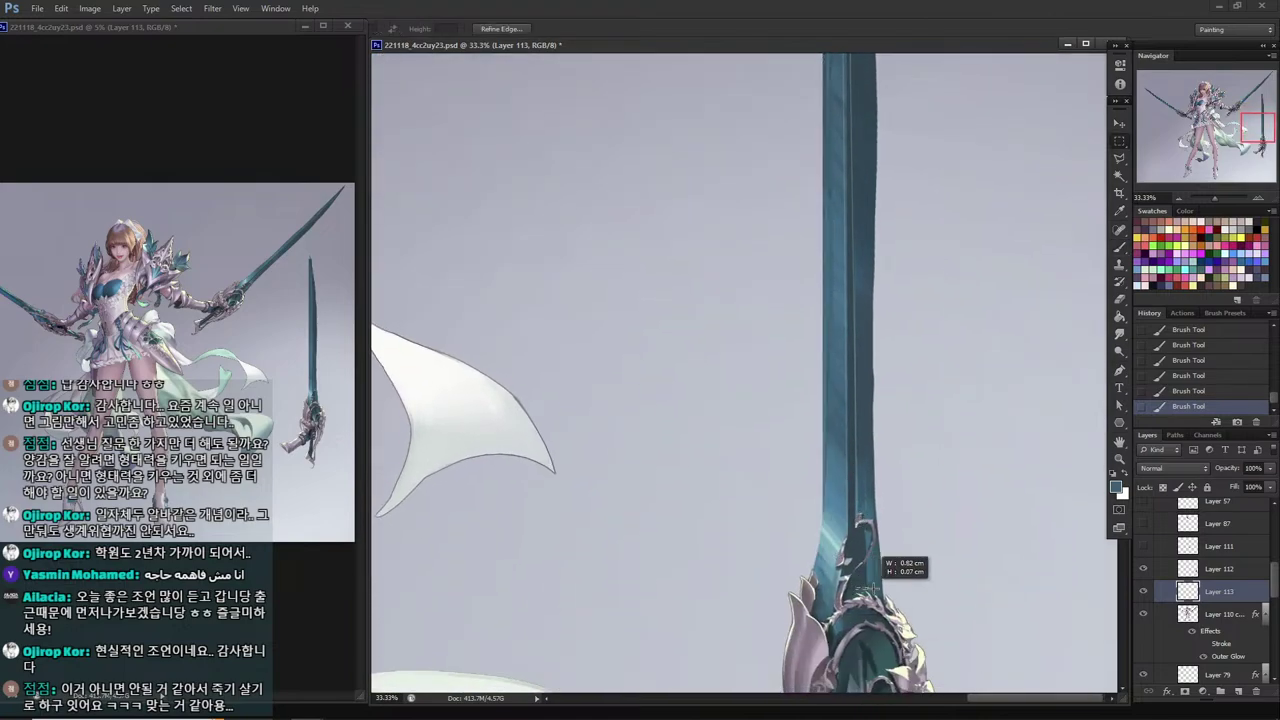
drag(868, 588, 880, 76)
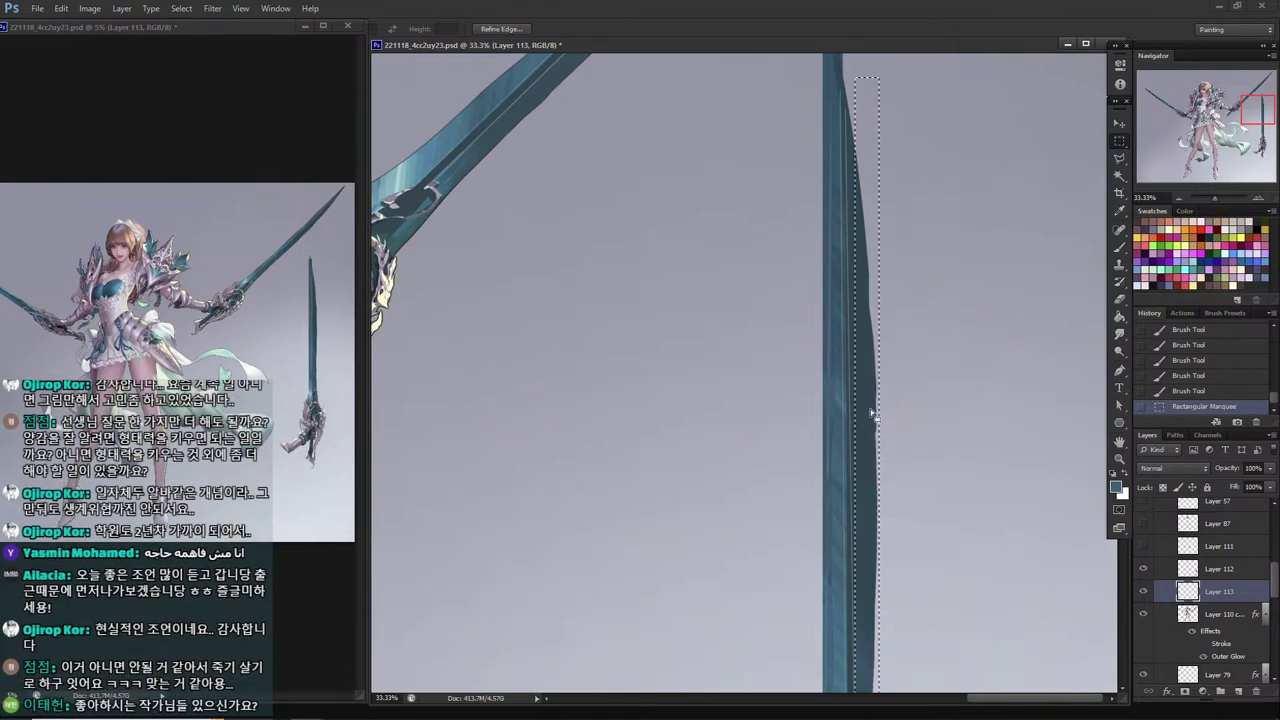
drag(861, 637, 848, 293)
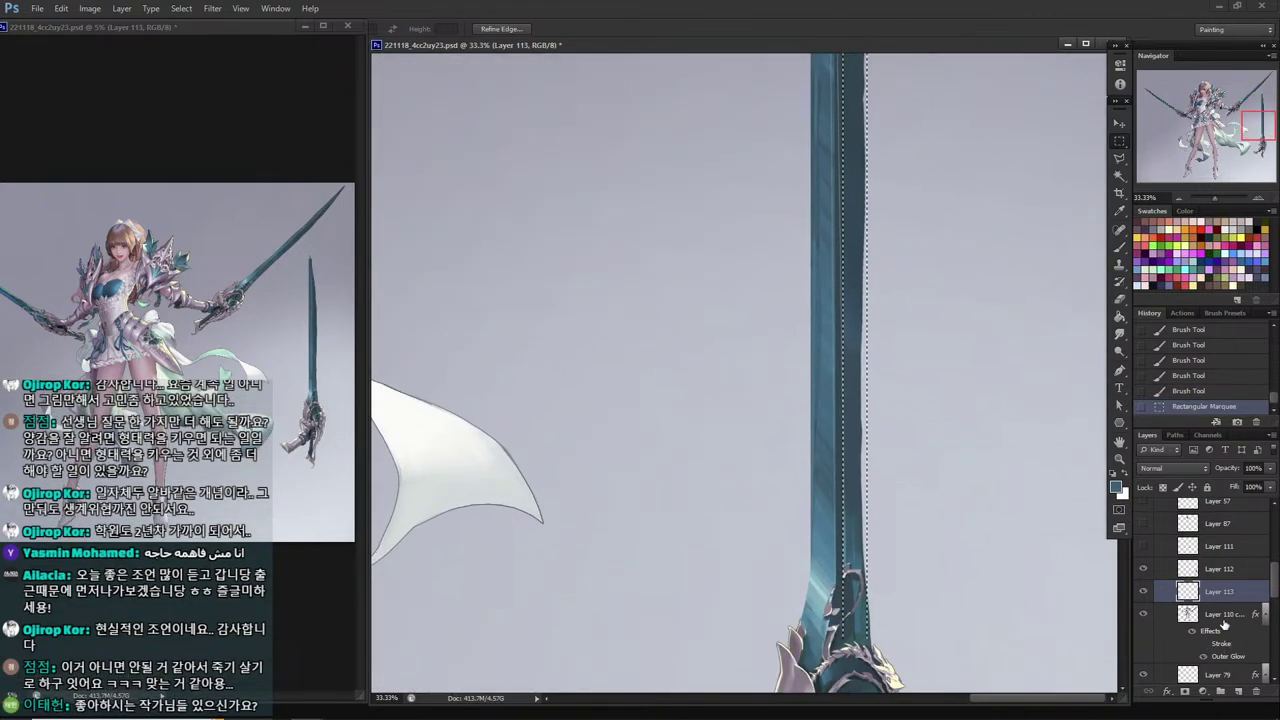
key(i)
click(849, 371)
key(g)
click(868, 462)
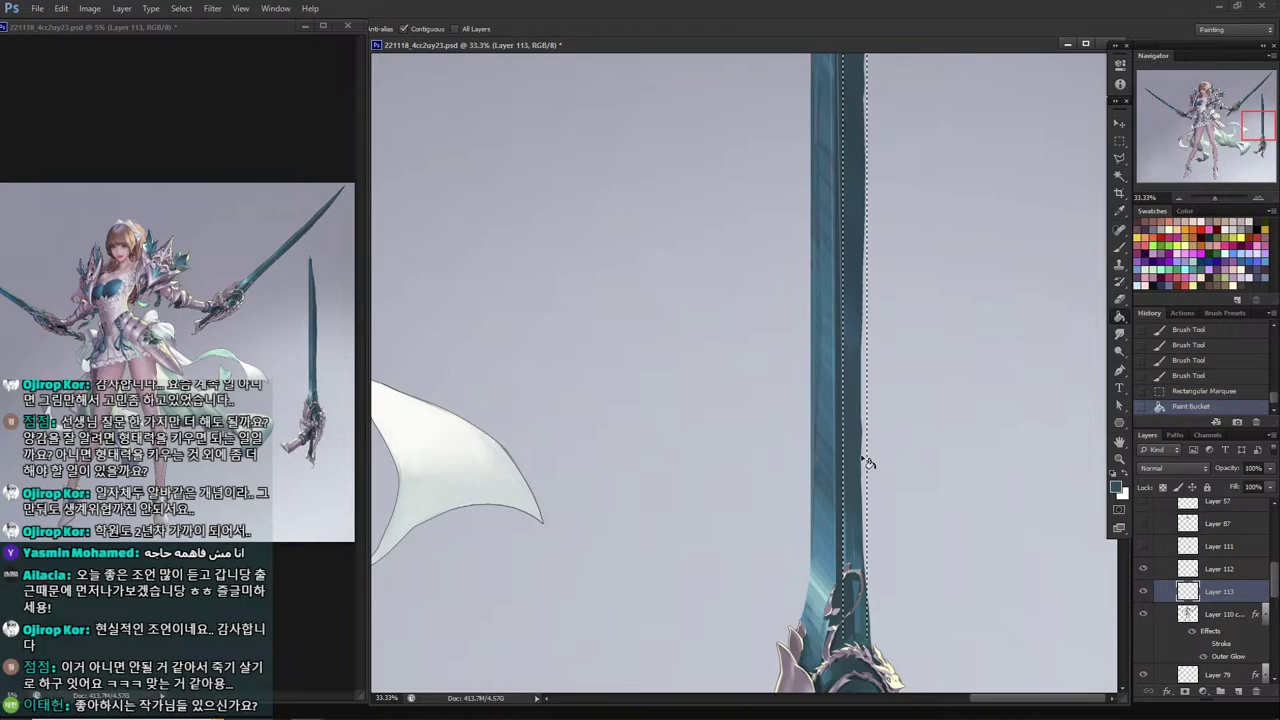
Brush teal shading into the dark strip and add a bright blue reflection on Layer 112.
key(i)
key(b)
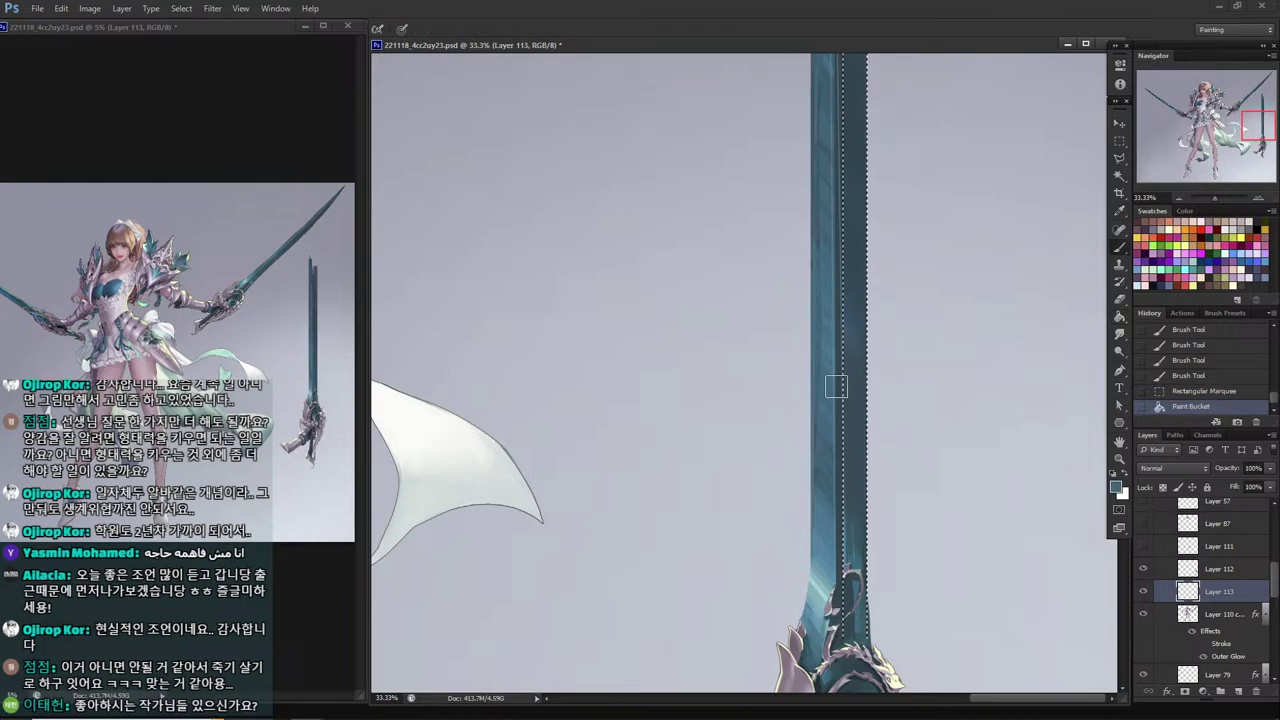
click(1208, 571)
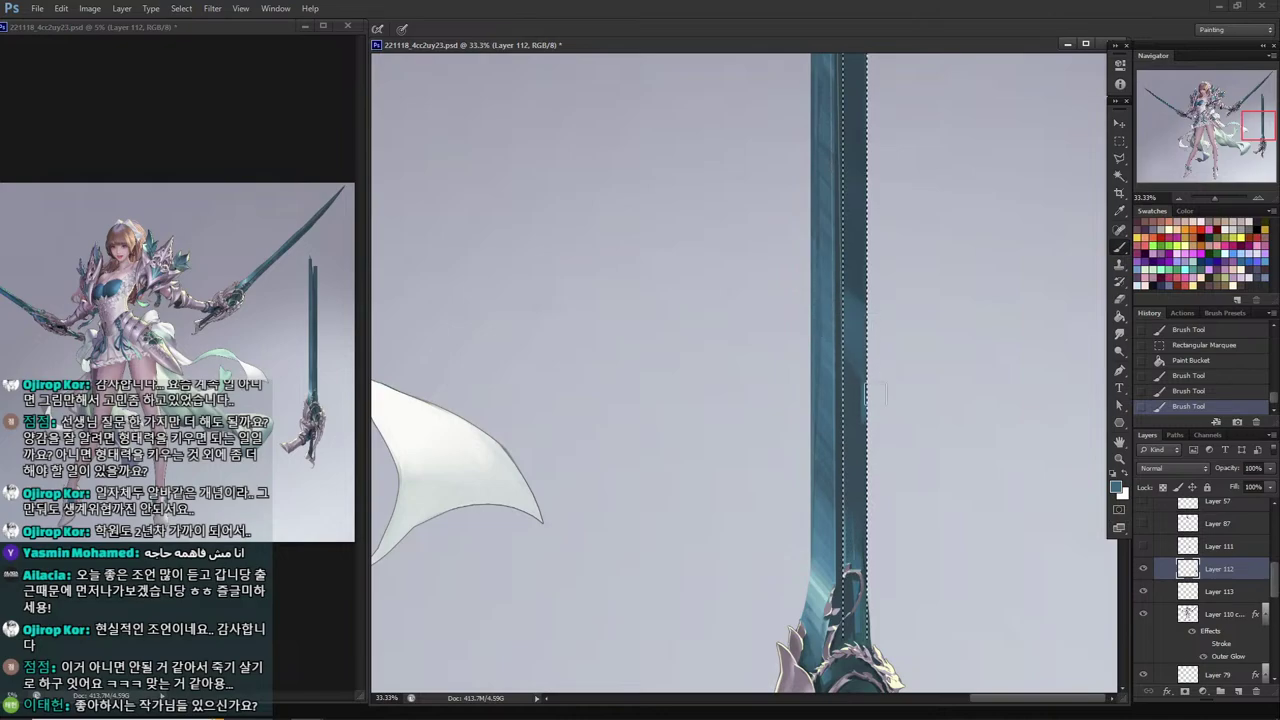
key(i)
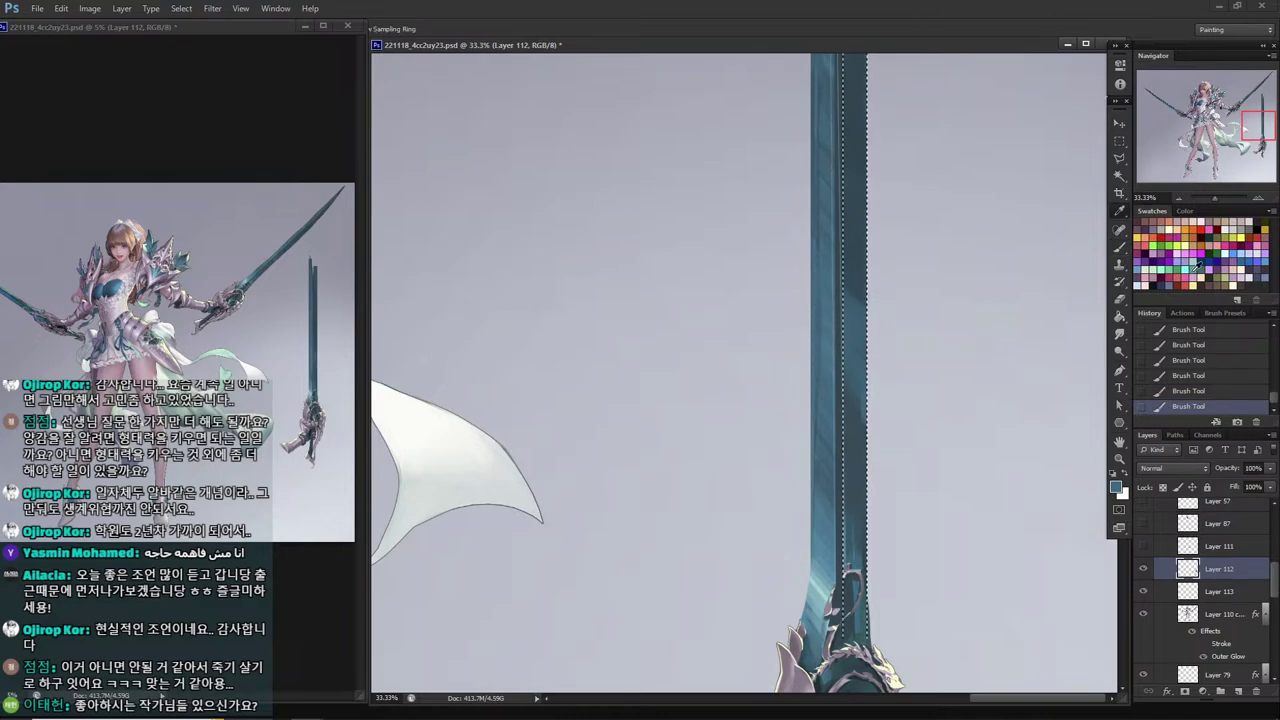
click(1240, 248)
key(b)
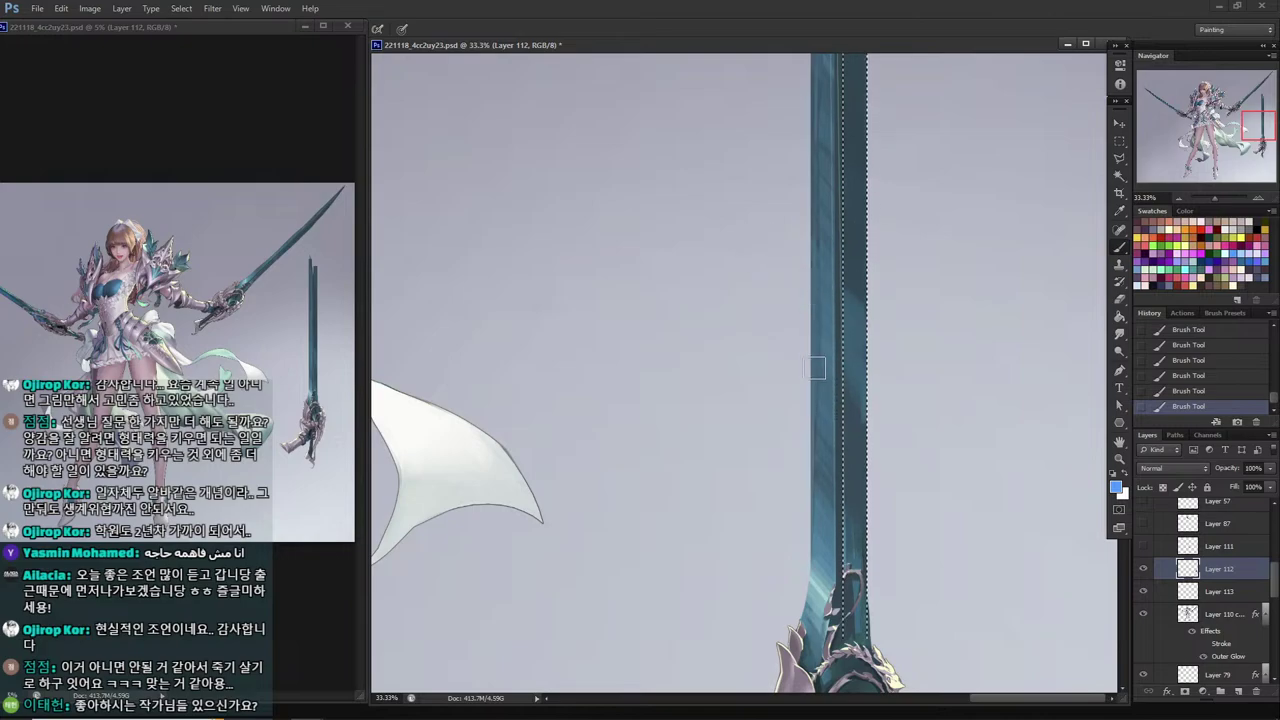
scroll(842, 331, up, 2)
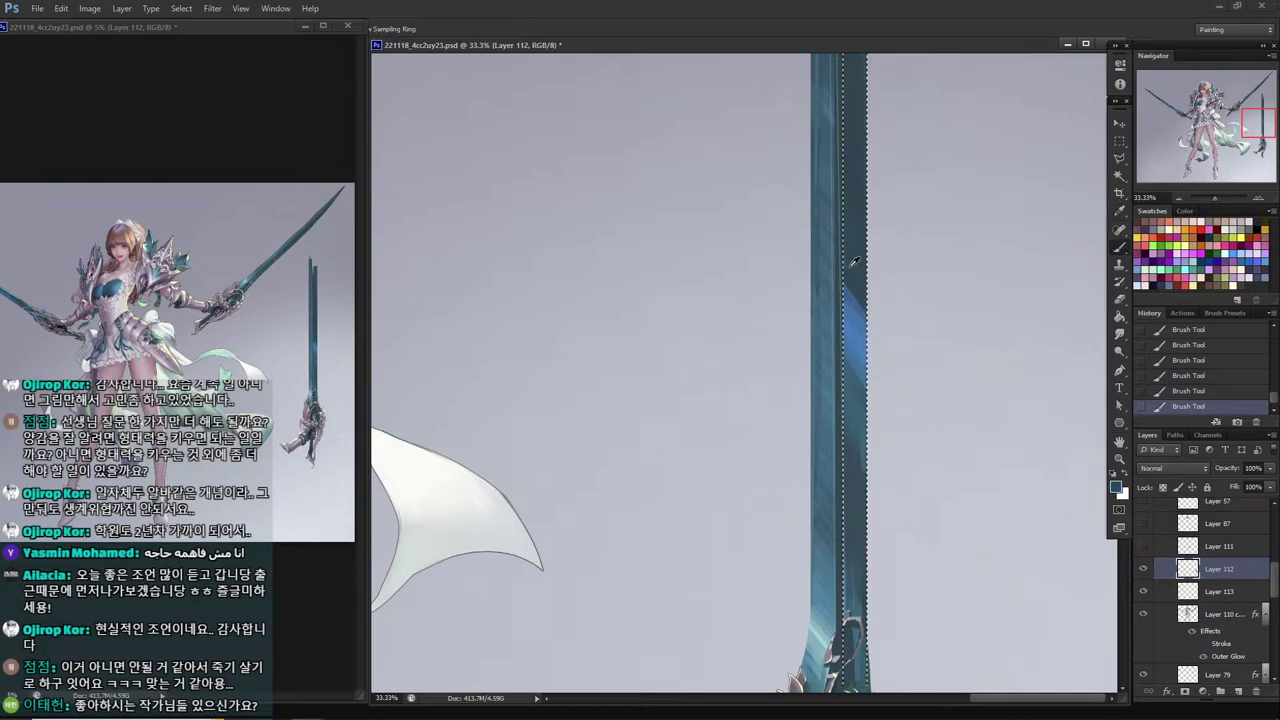
Soften the blue reflection into the dark half with sampled blue and teal tones down to the guard.
alt+click(865, 300)
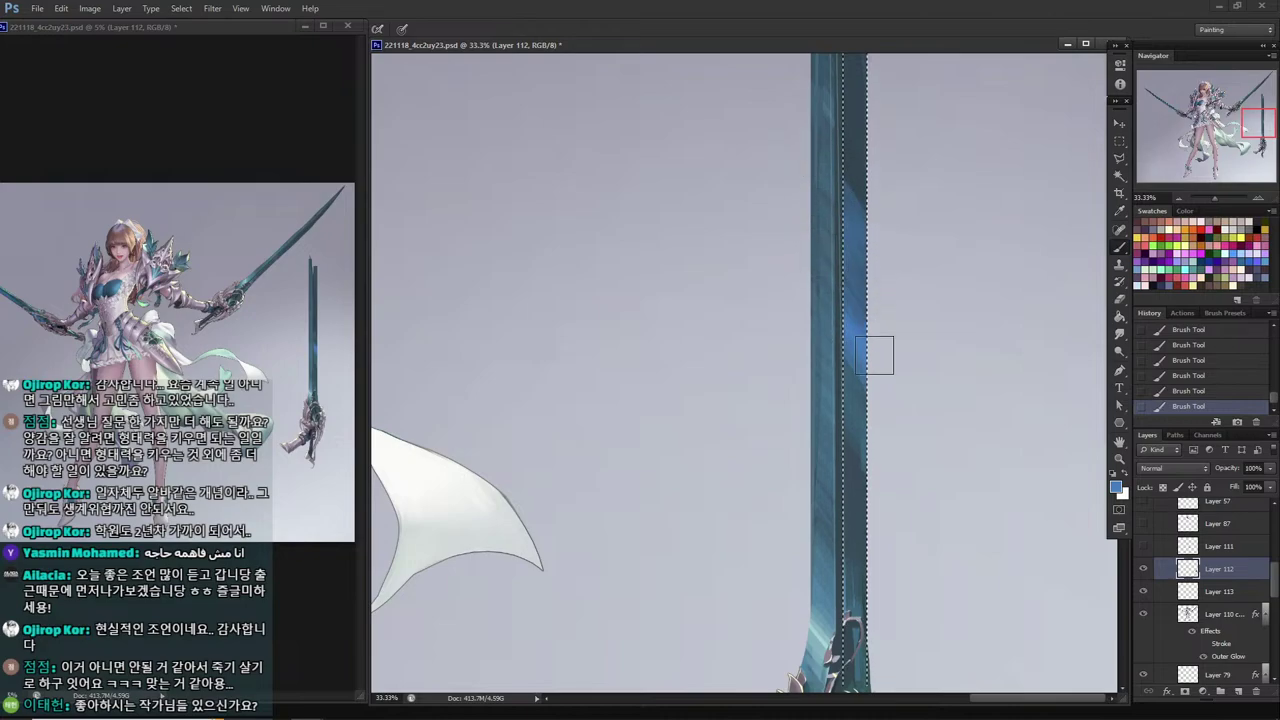
key(alt)
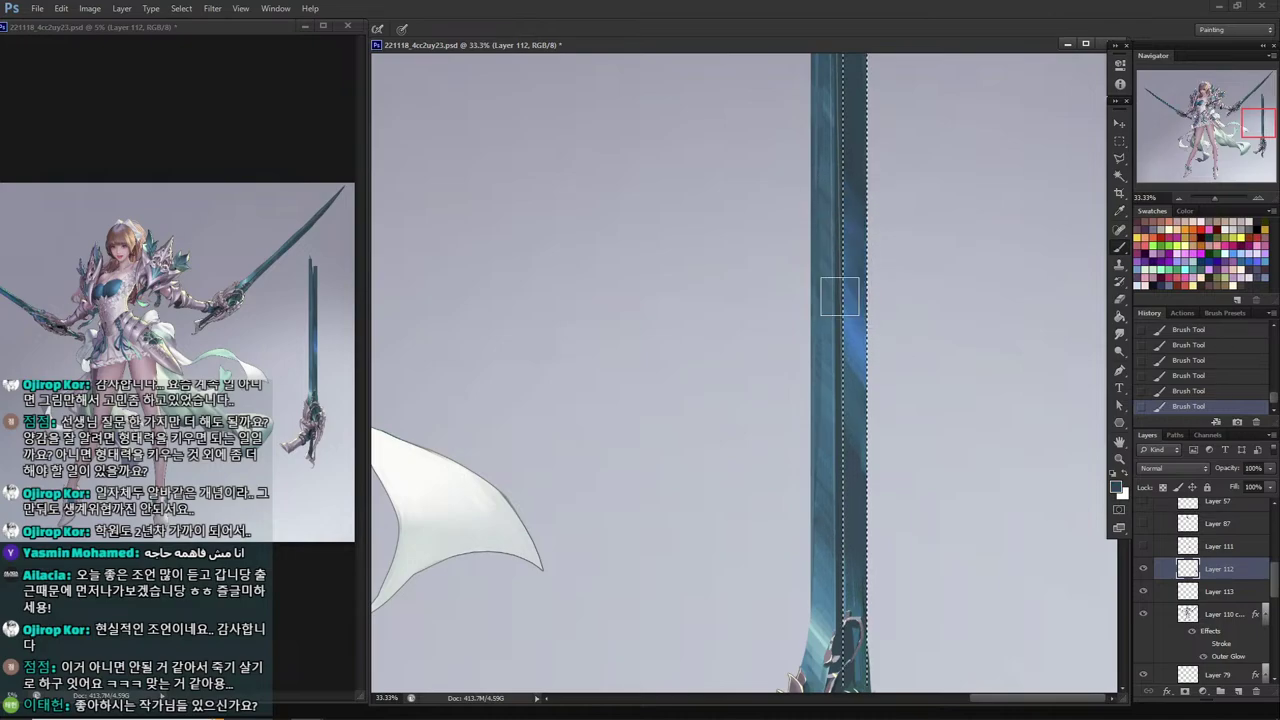
key(alt)
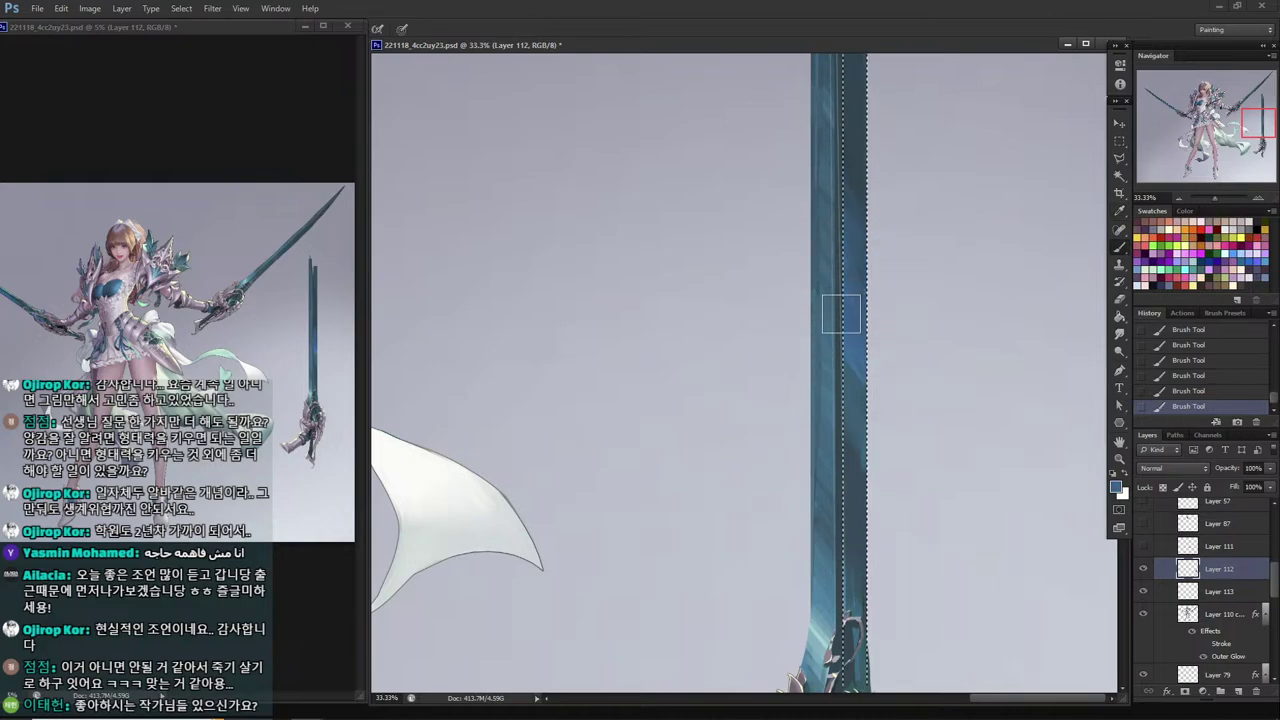
alt+click(817, 343)
alt+click(857, 586)
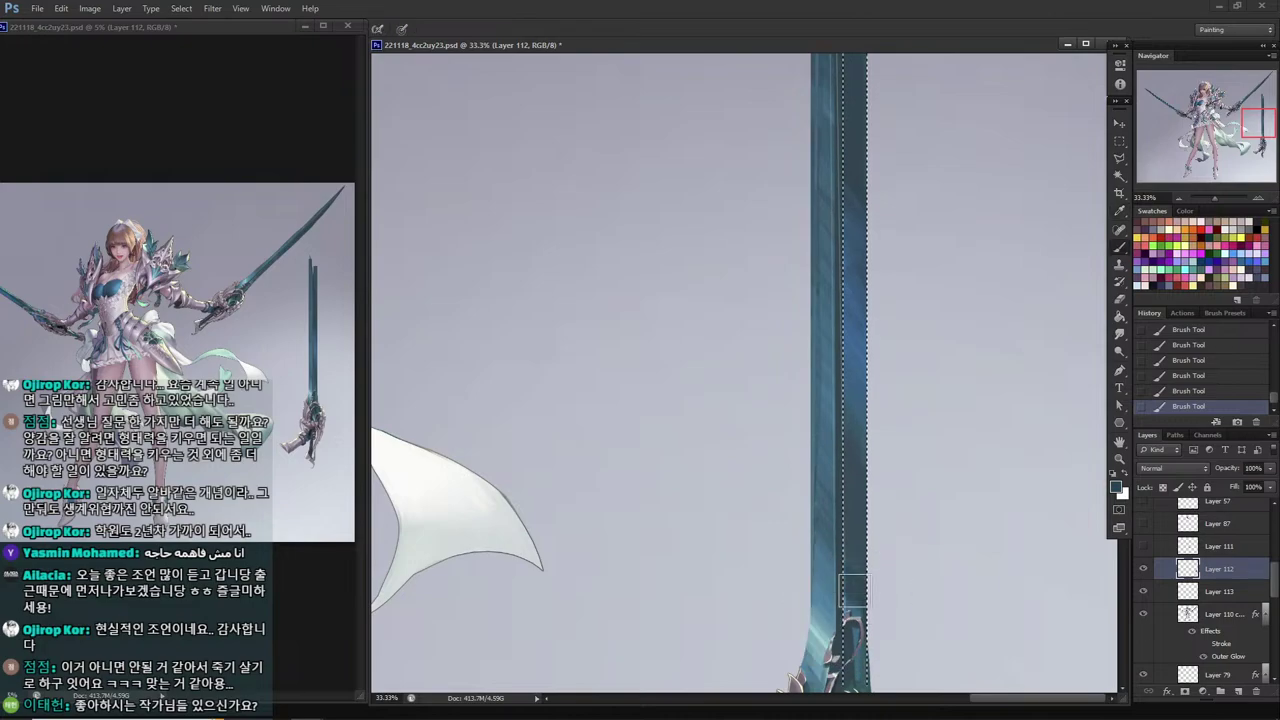
Deselect the dark strip and merge Layer 112 down into Layer 113.
scroll(853, 405, up, 5)
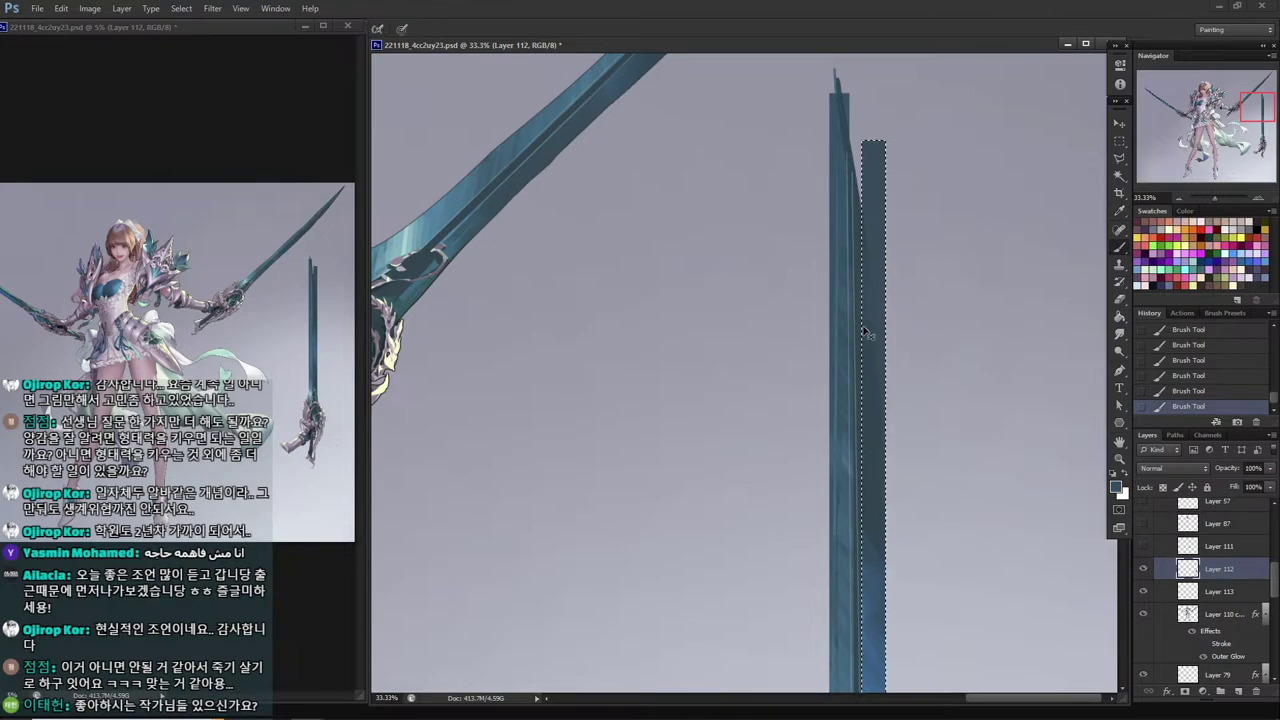
key(ctrl+d)
drag(791, 263, 760, 366)
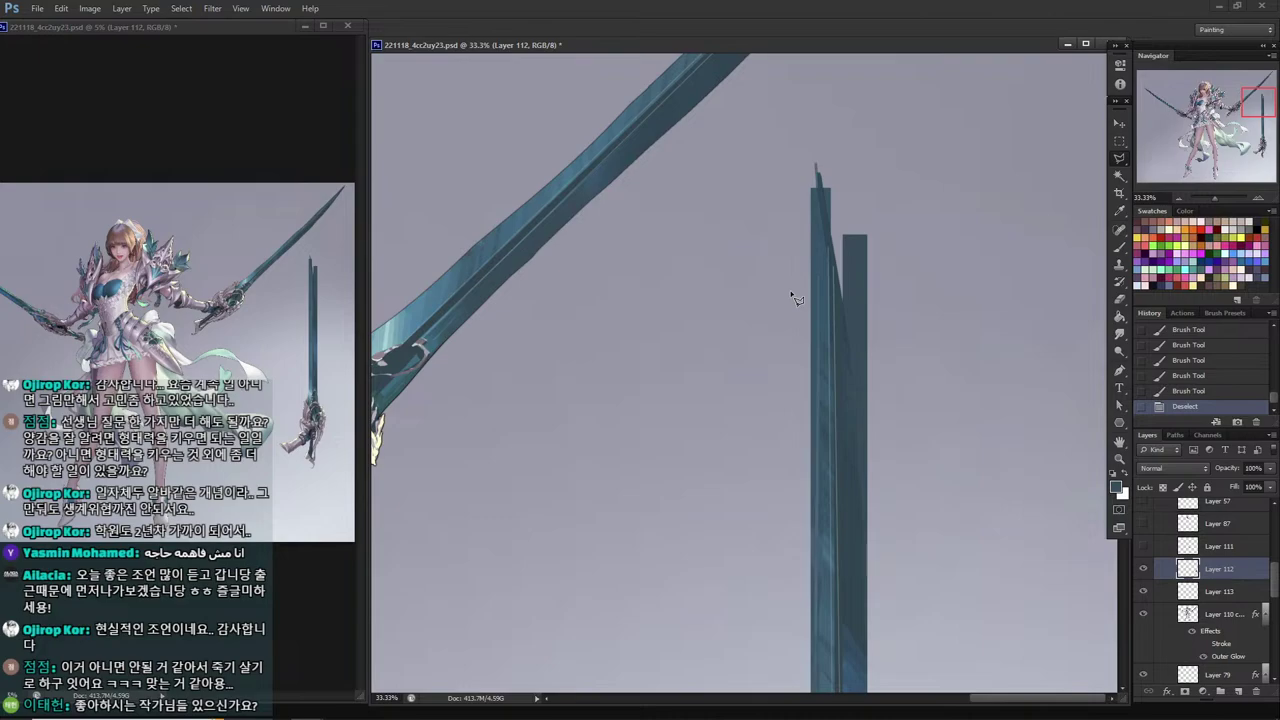
key(ctrl+e)
scroll(840, 420, down, 3)
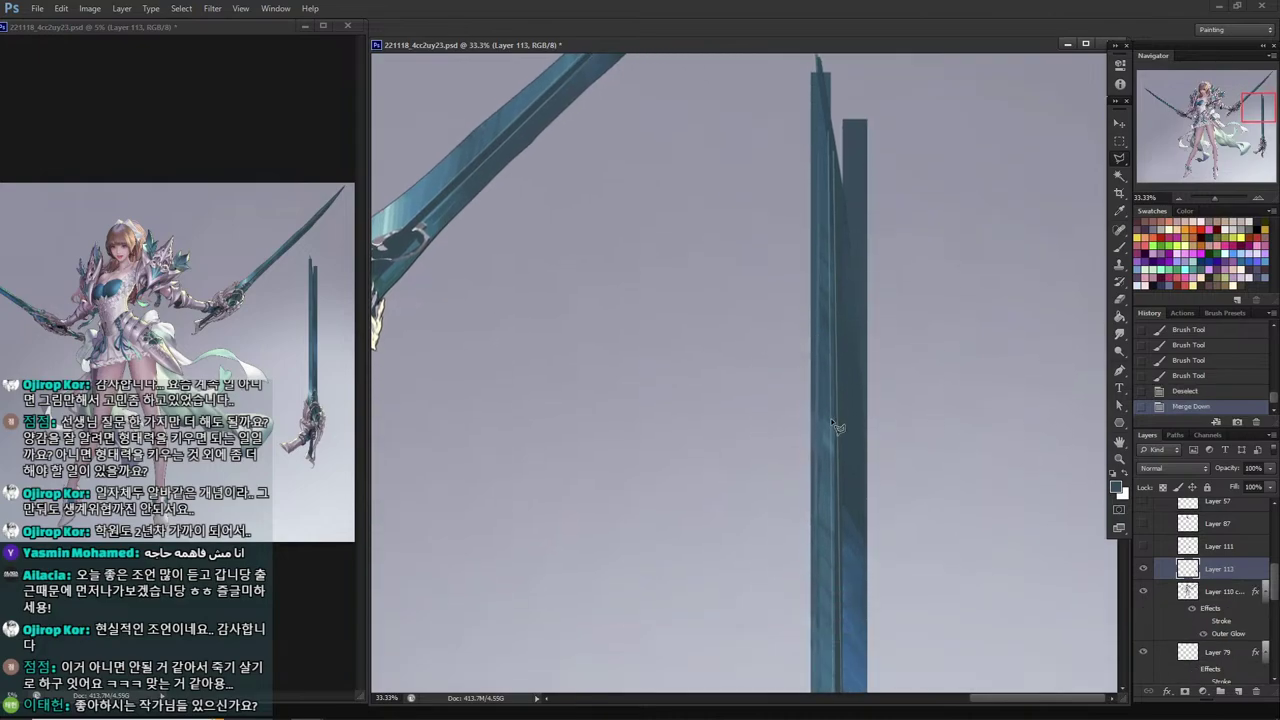
Polygonal-lasso the excess outside the blade's darker edge and around the tip, clear it, and deselect.
key(l)
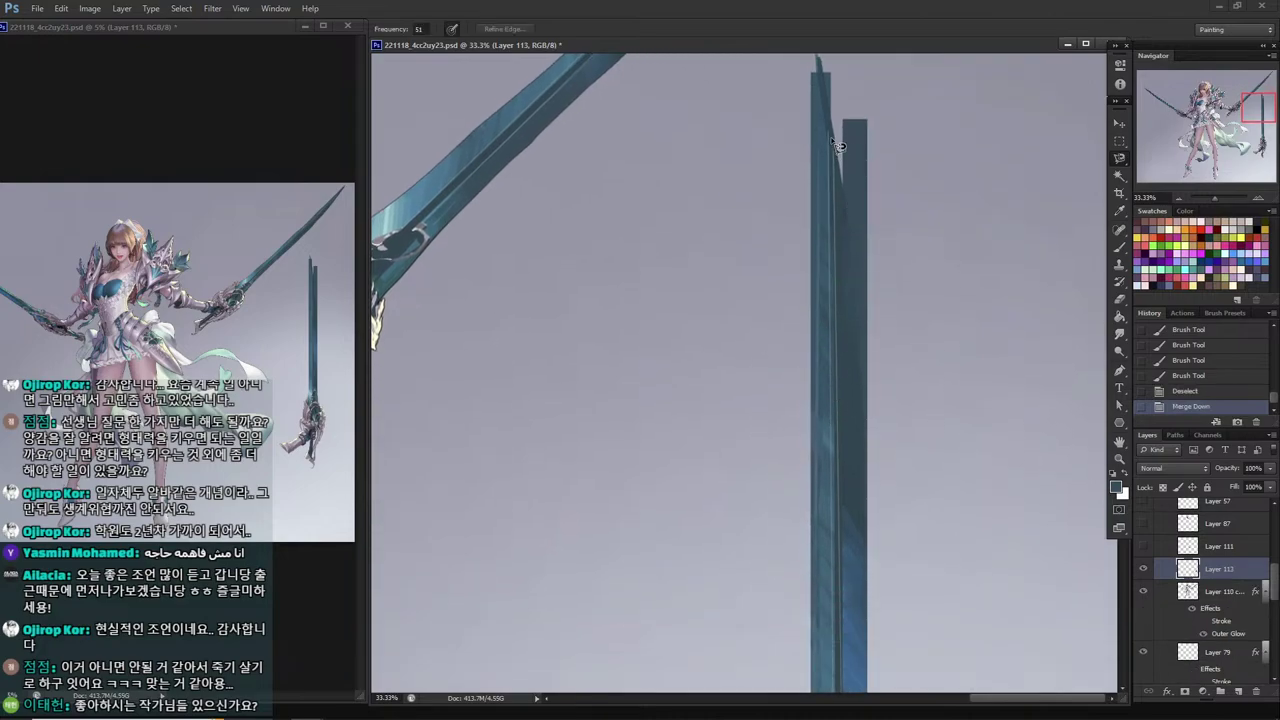
key(shift+l)
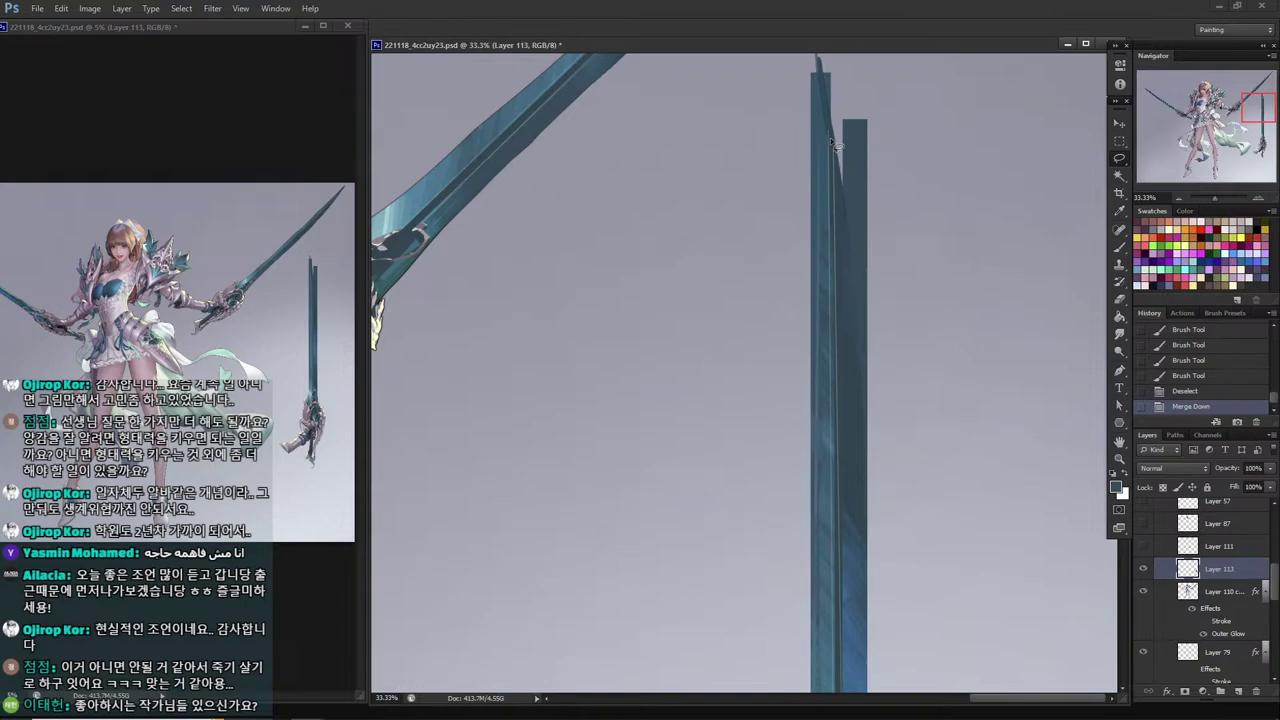
click(829, 139)
mouse_move(850, 233)
mouse_down()
mouse_move(847, 463)
mouse_move(866, 560)
mouse_move(860, 425)
mouse_move(864, 715)
mouse_move(876, 533)
mouse_move(864, 438)
mouse_move(864, 714)
mouse_move(878, 605)
mouse_move(871, 632)
mouse_move(867, 541)
mouse_move(884, 655)
mouse_move(1023, 286)
mouse_move(975, 50)
mouse_move(958, 35)
mouse_move(795, 92)
mouse_up()
key(Delete)
key(ctrl+d)
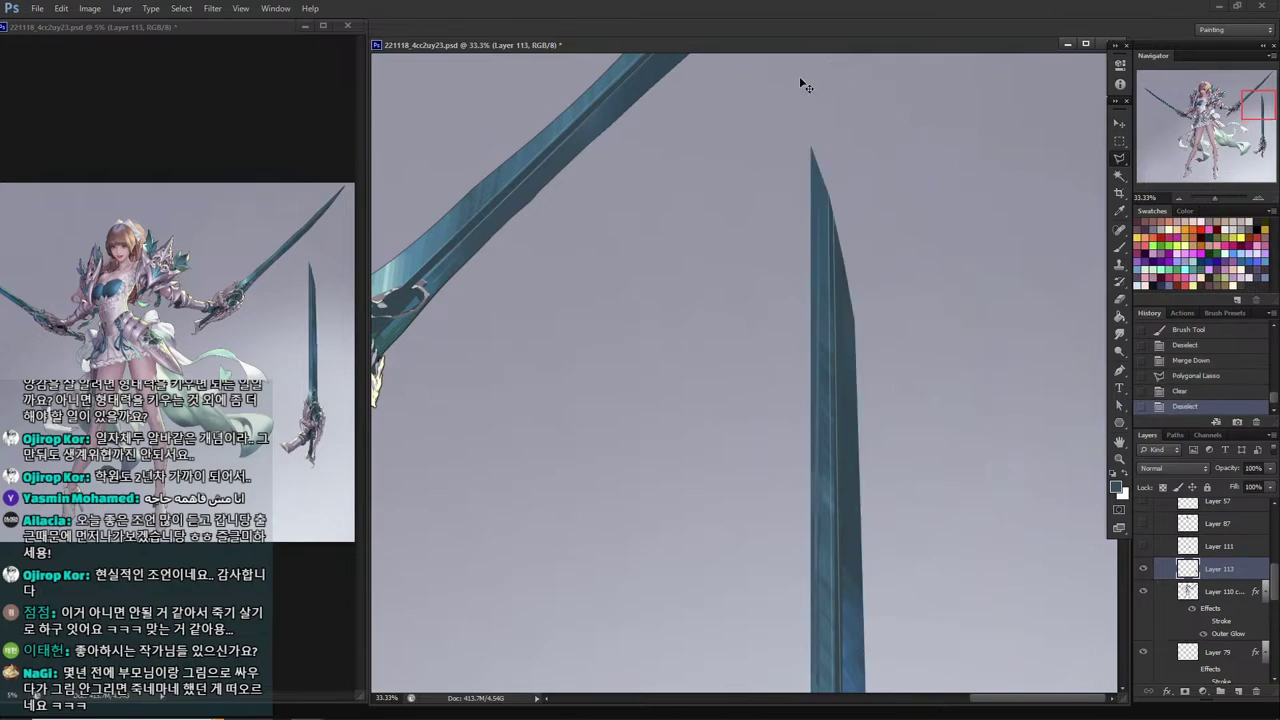
Polygonal-lasso a long sliver along the blade's lighter edge up to the tip, clear it, and deselect.
scroll(796, 300, down, 2)
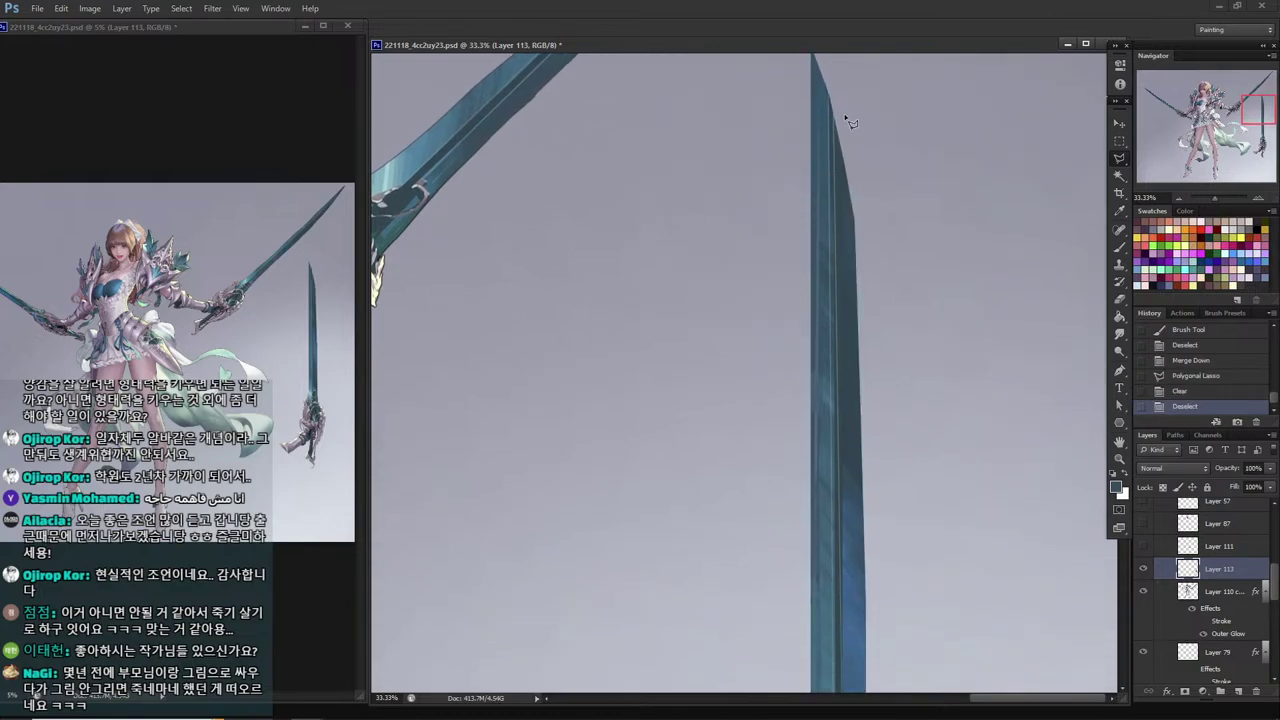
click(816, 61)
click(815, 466)
click(811, 670)
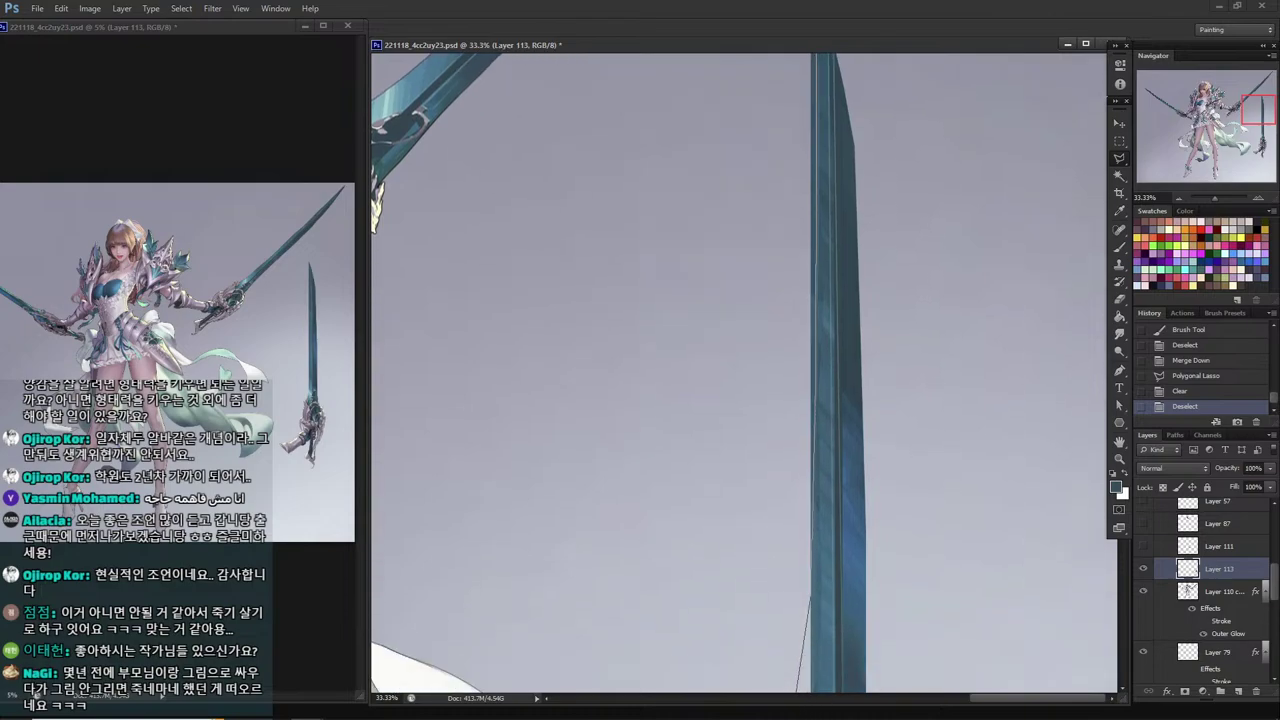
click(781, 585)
click(694, 277)
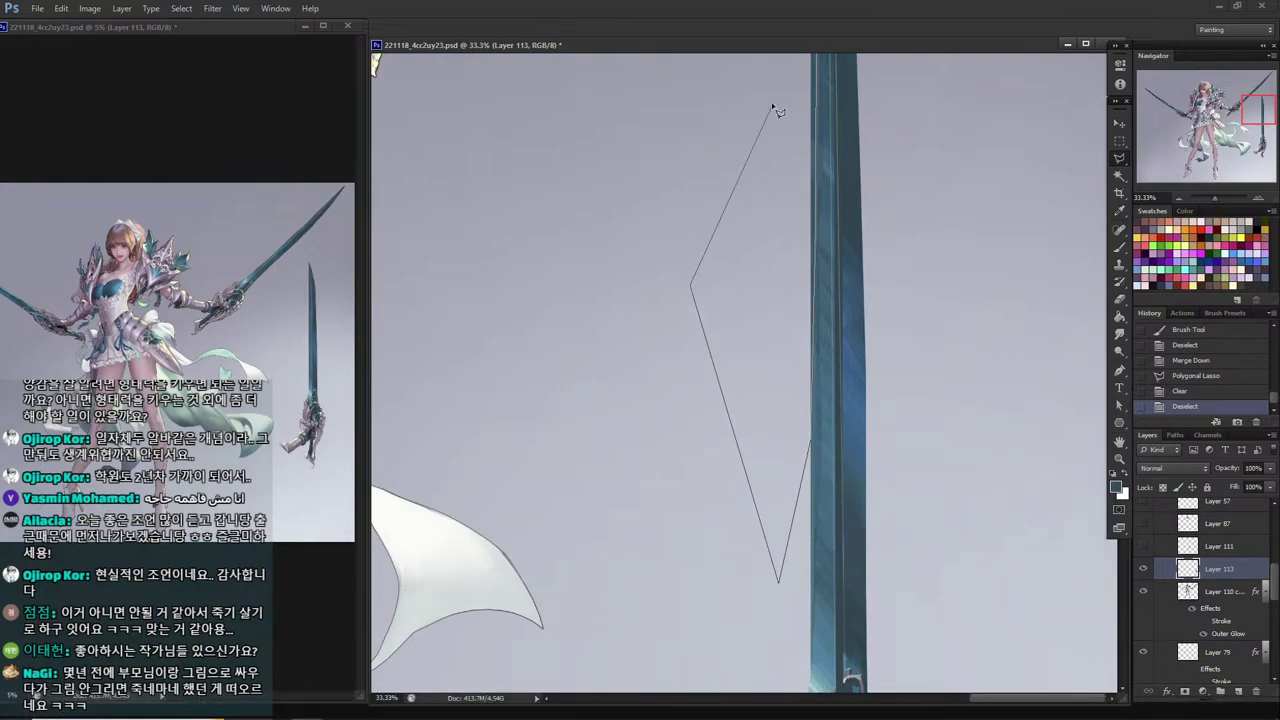
click(756, 53)
click(789, 72)
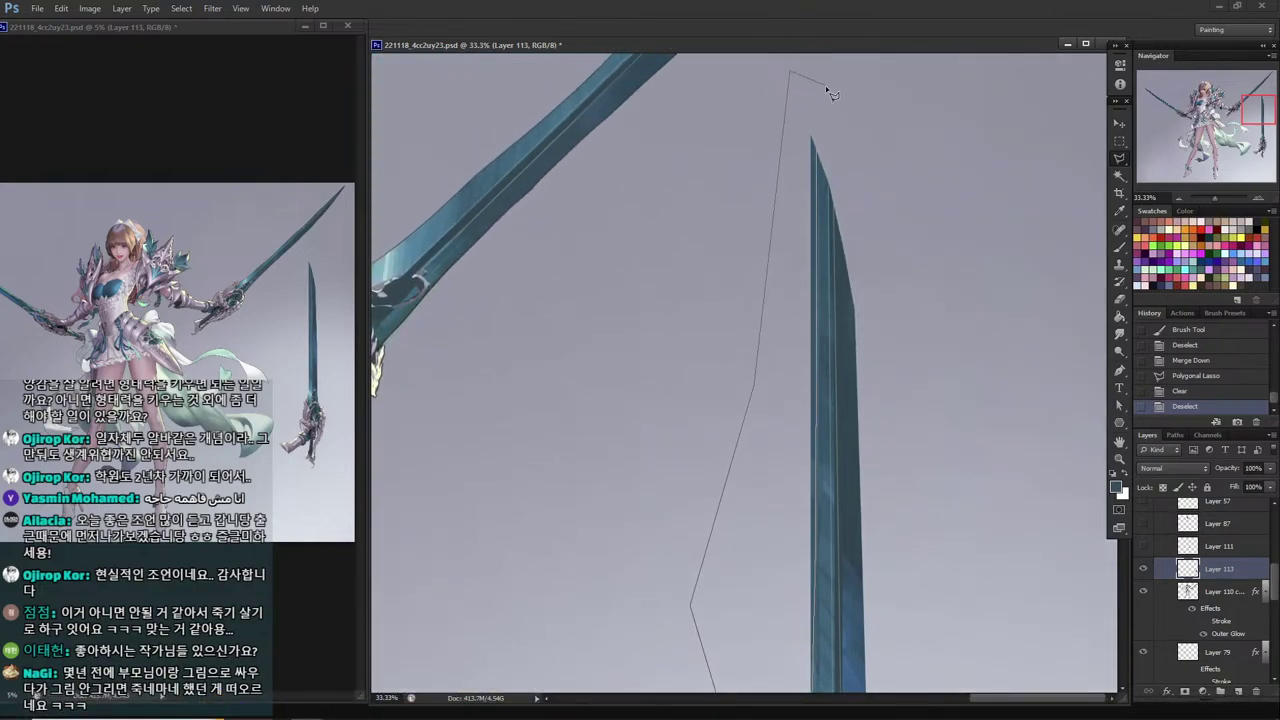
key(BackSpace)
double_click(797, 113)
key(Delete)
key(ctrl+d)
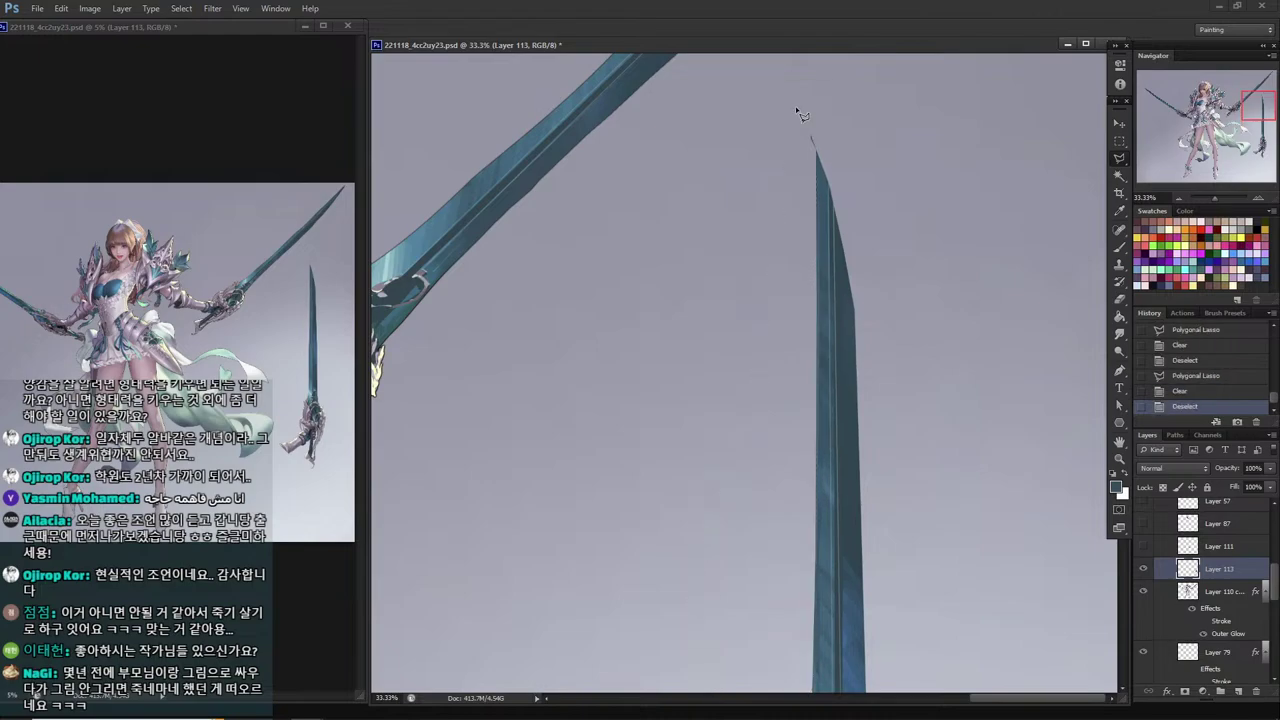
Restore the lighter-edge selection, nudge it towards the blade, clear the leftover outline at the tip, and deselect.
key(ctrl+z)
key(Right)
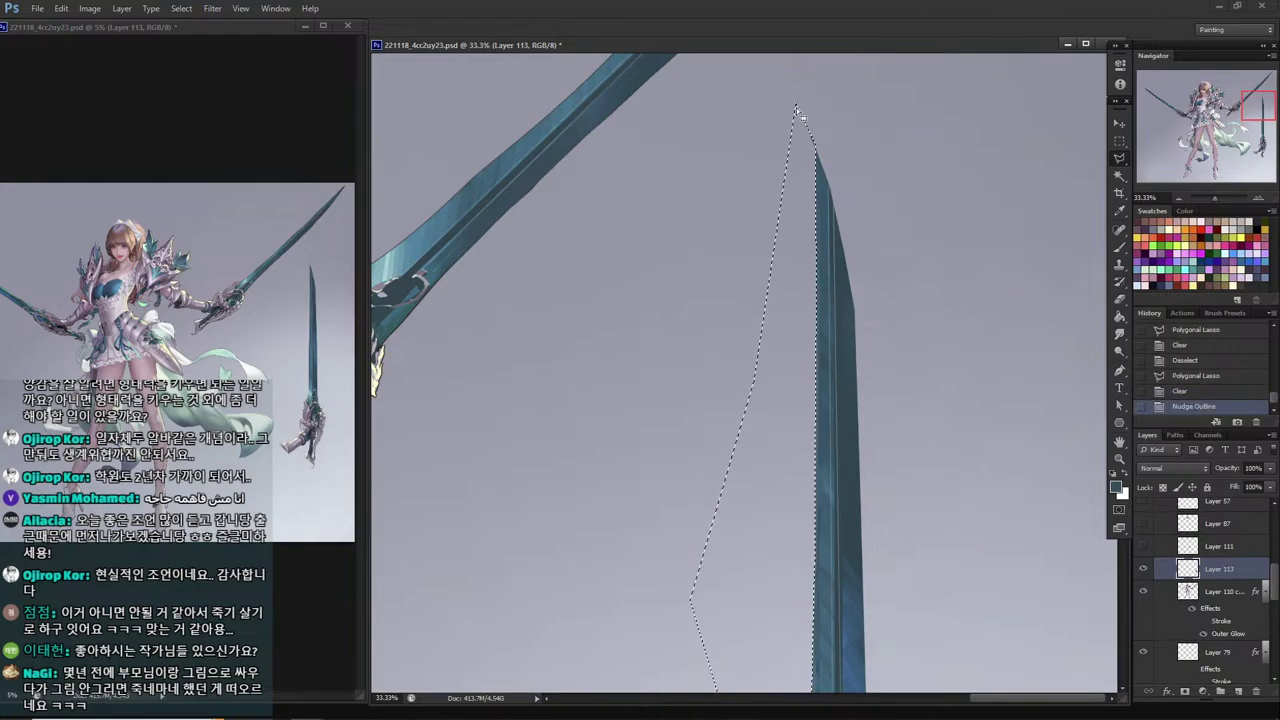
key(Delete)
key(ctrl+d)
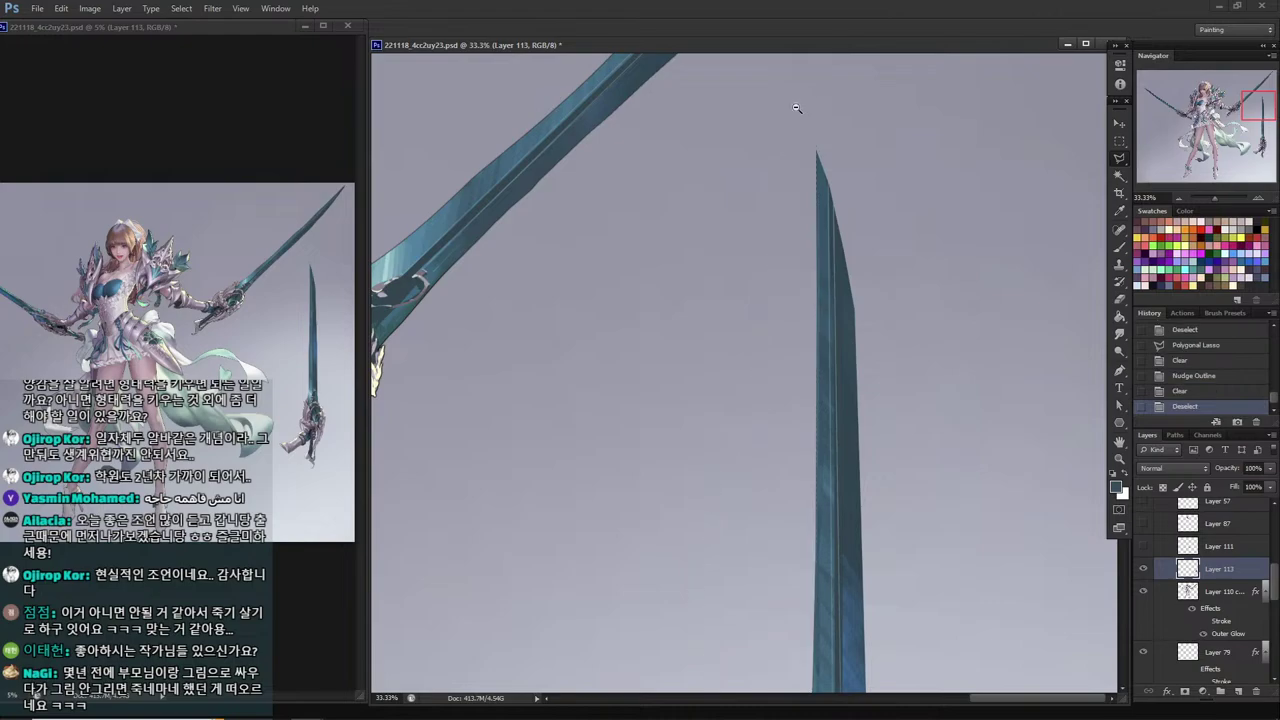
Polygonal-lasso the excess along the upright blade's lighter edge from the guard to below the tip, clear it, and deselect.
alt+click(975, 385)
alt+click(975, 385)
drag(968, 478, 938, 260)
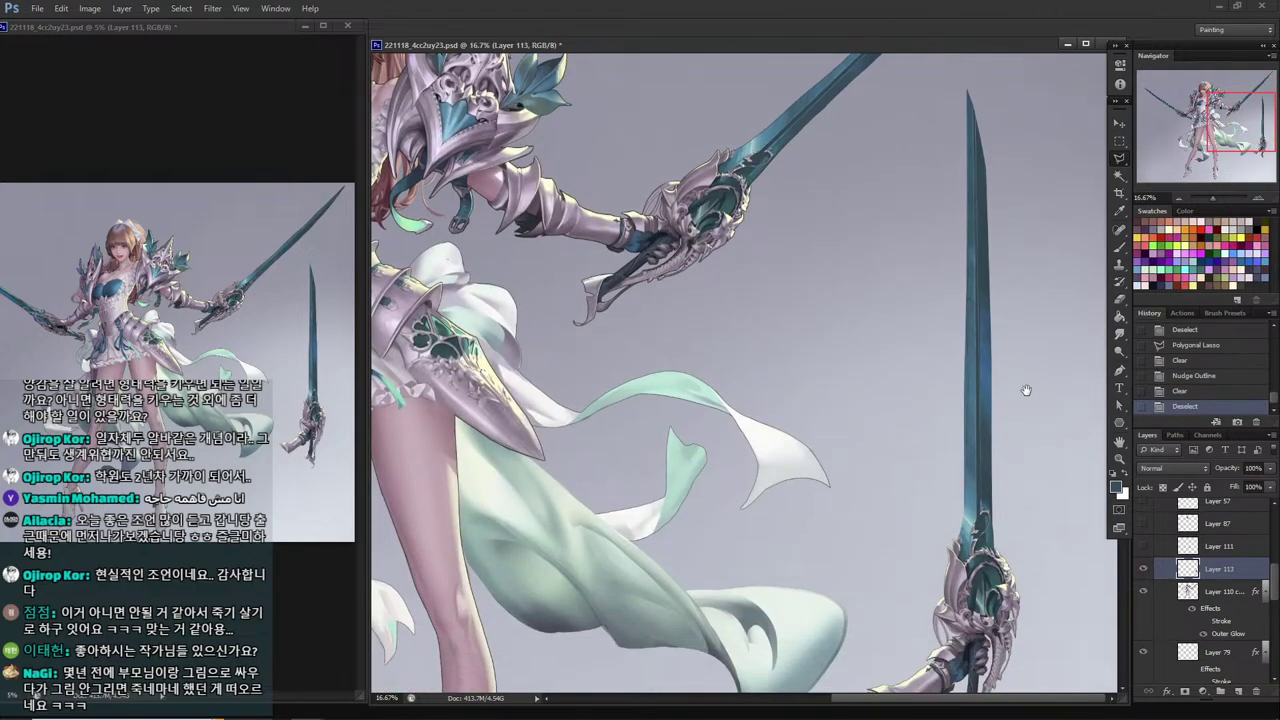
mouse_move(1026, 390)
mouse_down()
mouse_move(1020, 250)
mouse_move(1005, 400)
mouse_move(984, 458)
mouse_move(883, 372)
mouse_up()
scroll(961, 494, up, 2)
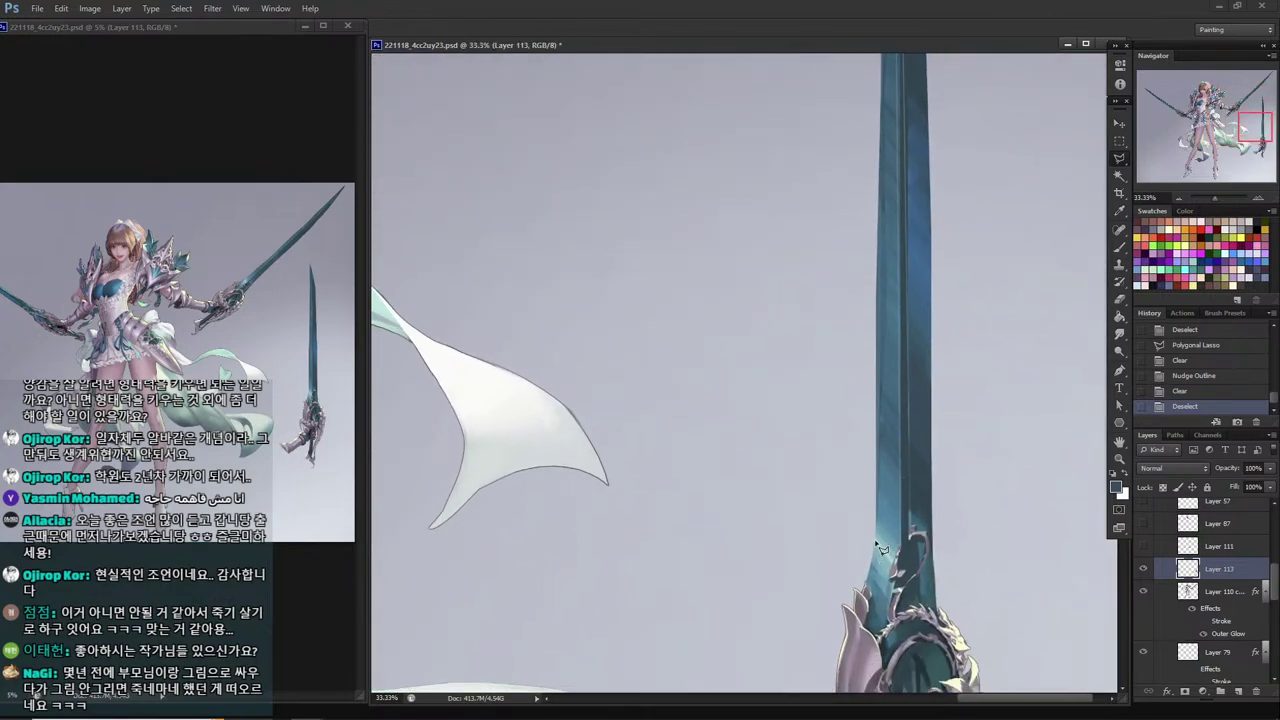
click(877, 545)
scroll(880, 150, up, 5)
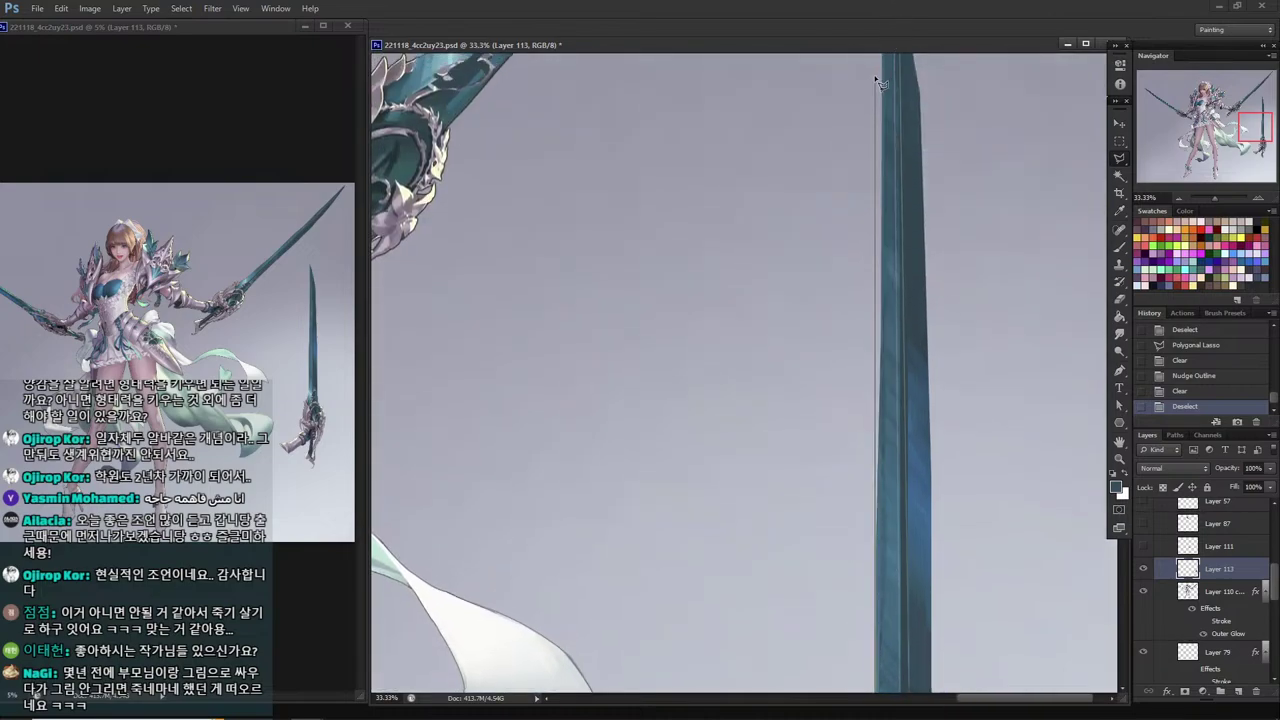
double_click(877, 78)
key(Delete)
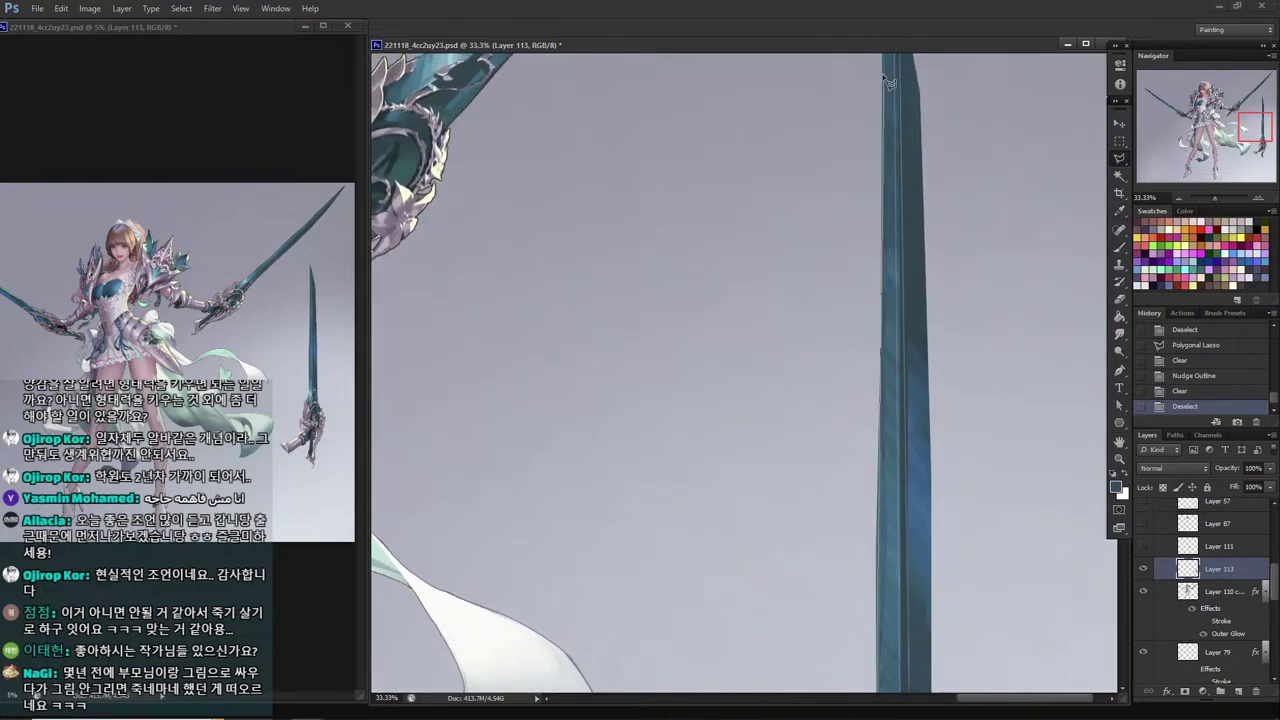
click(882, 75)
double_click(740, 150)
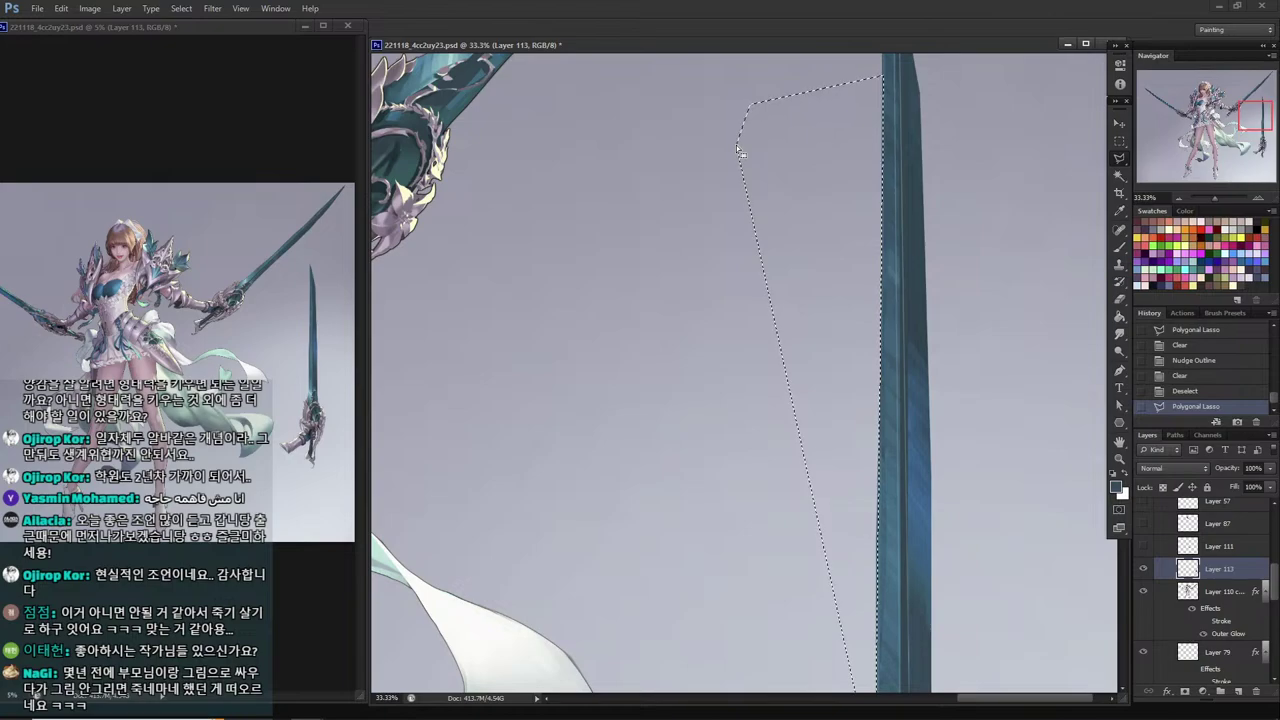
key(Delete)
key(ctrl+d)
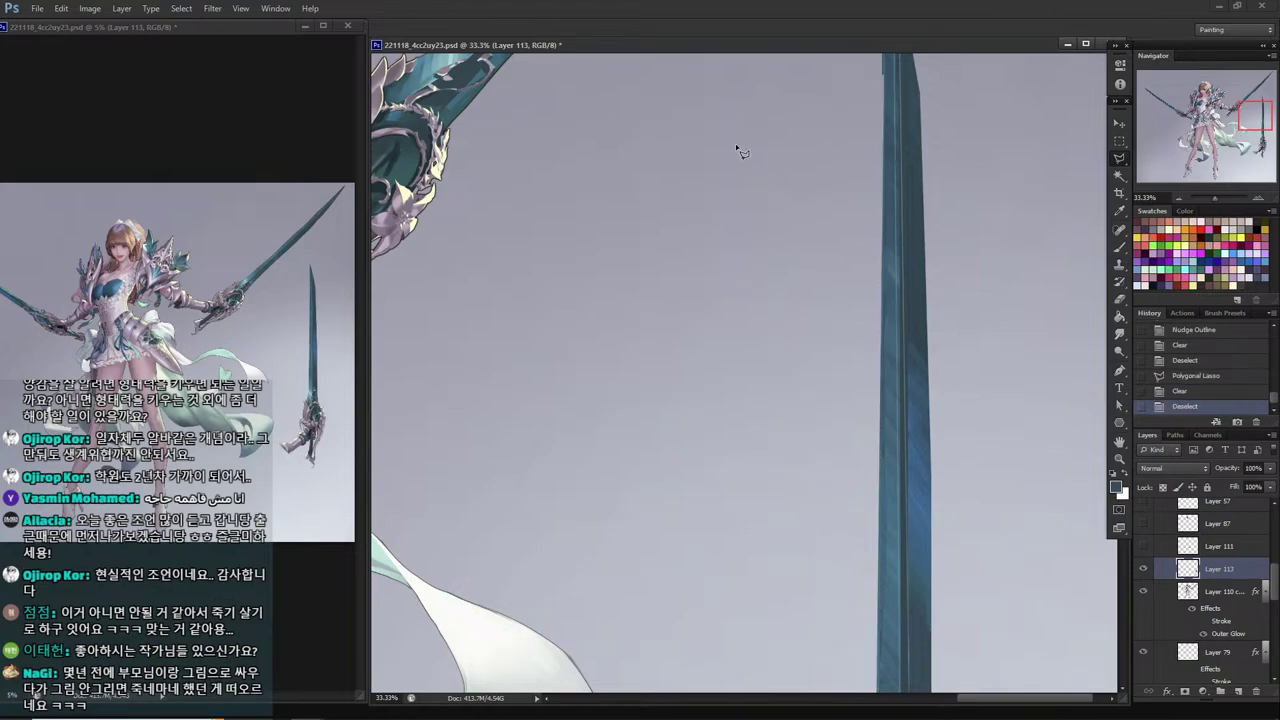
Restore the uncleared edge selection, nudge it outward from the blade, clear the excess, and deselect.
drag(783, 183, 744, 401)
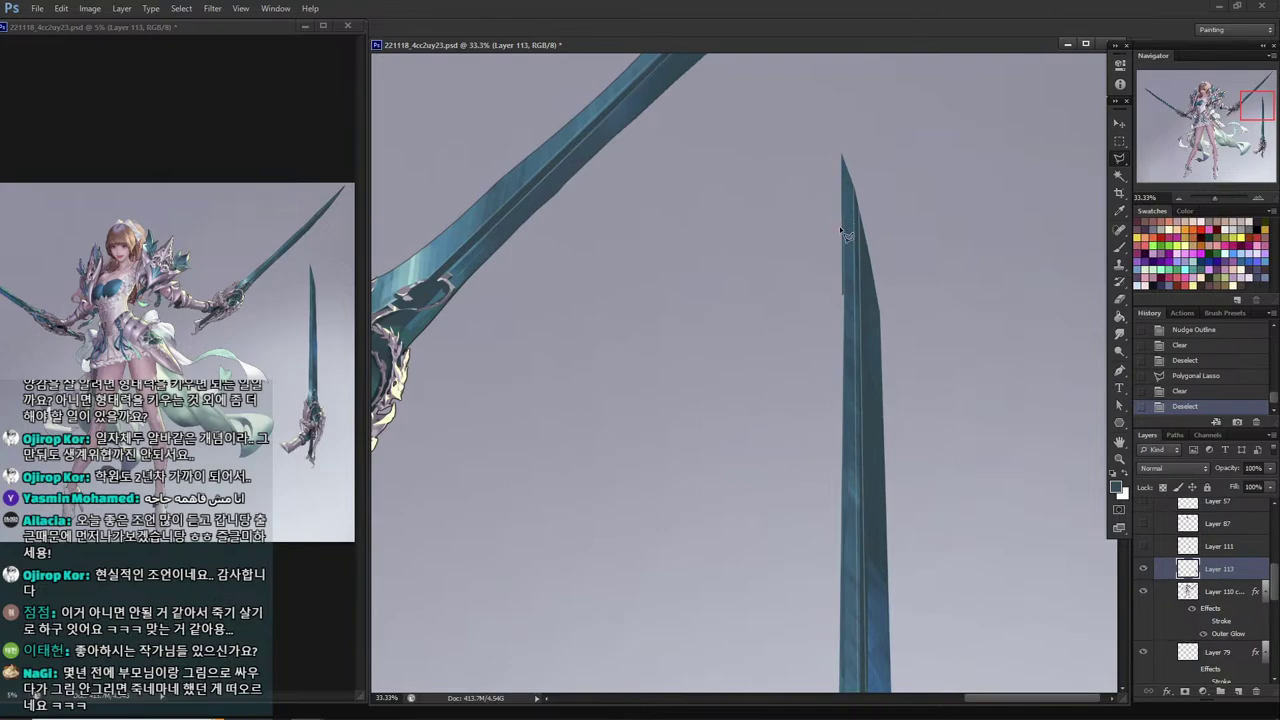
key(ctrl+alt+z)
key(ctrl+alt+z)
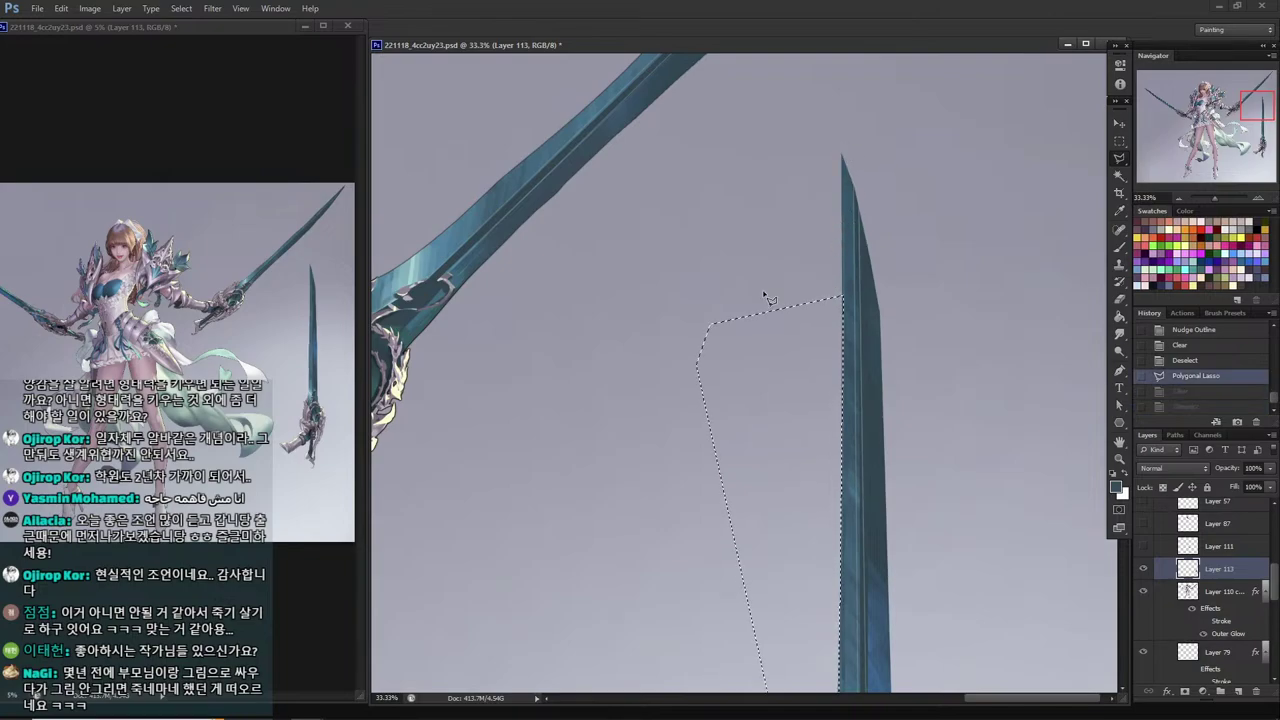
key(shift+Left)
key(Delete)
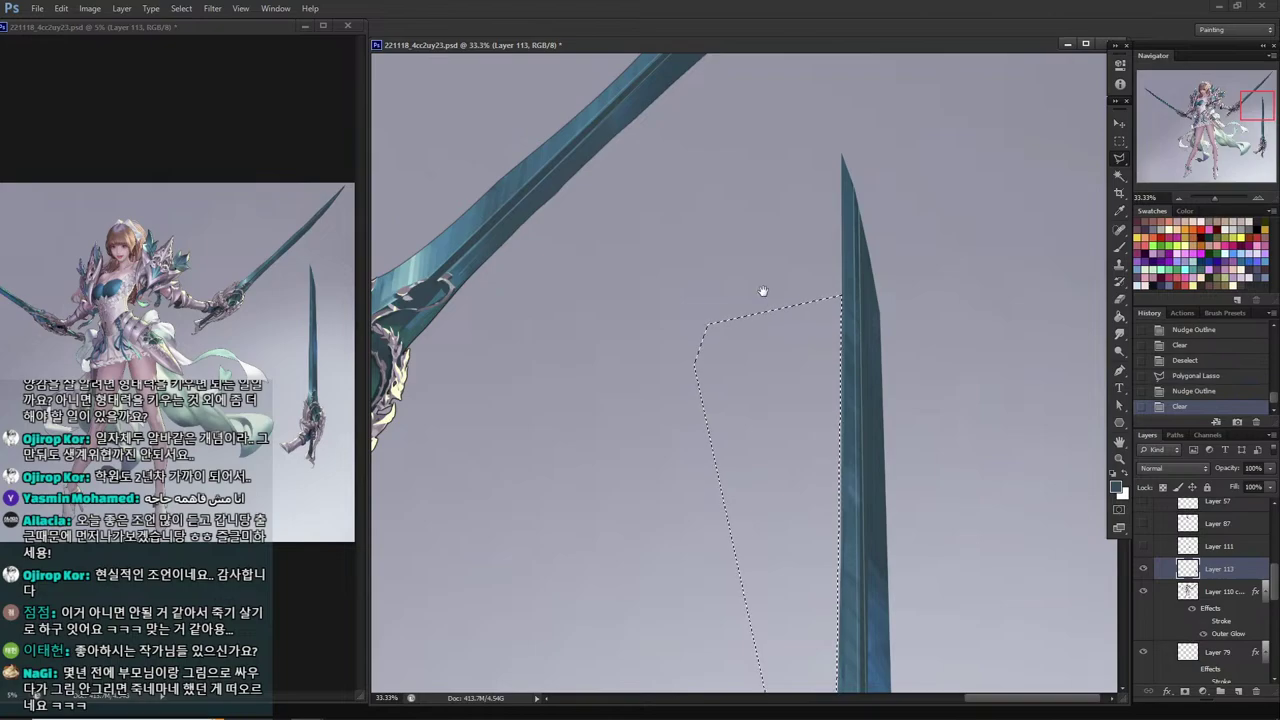
drag(827, 445, 852, 135)
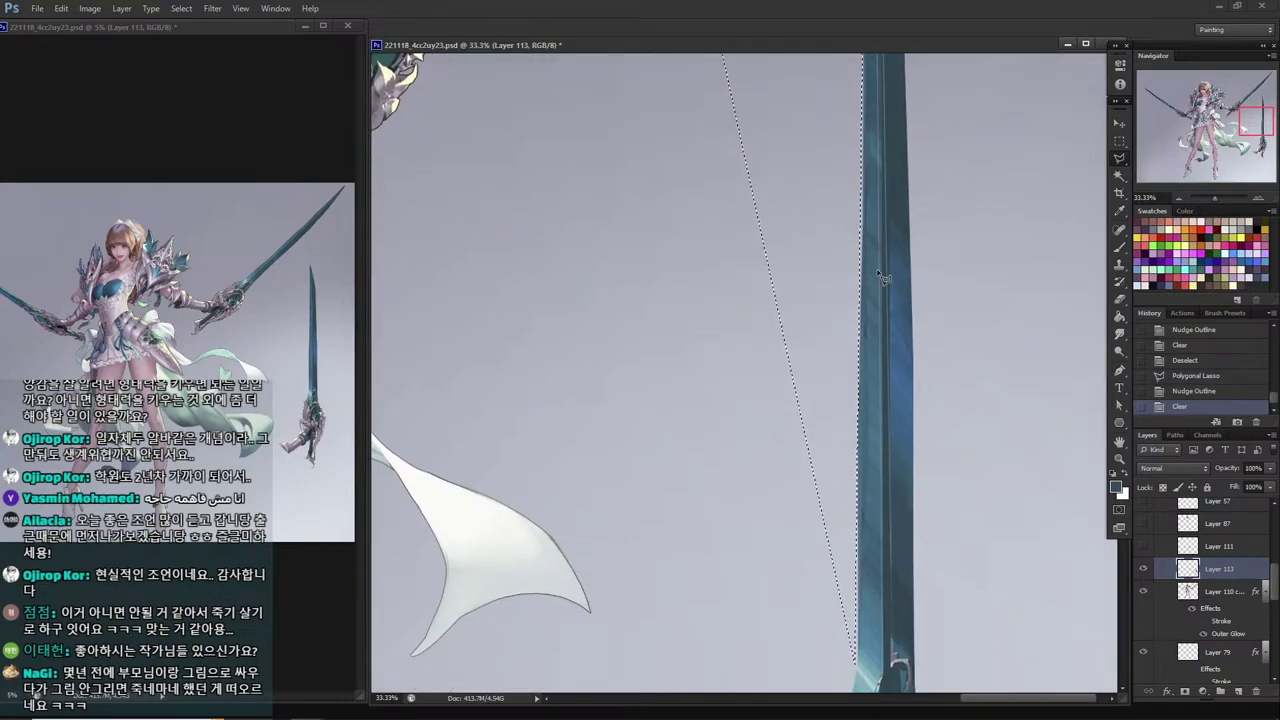
key(ctrl+d)
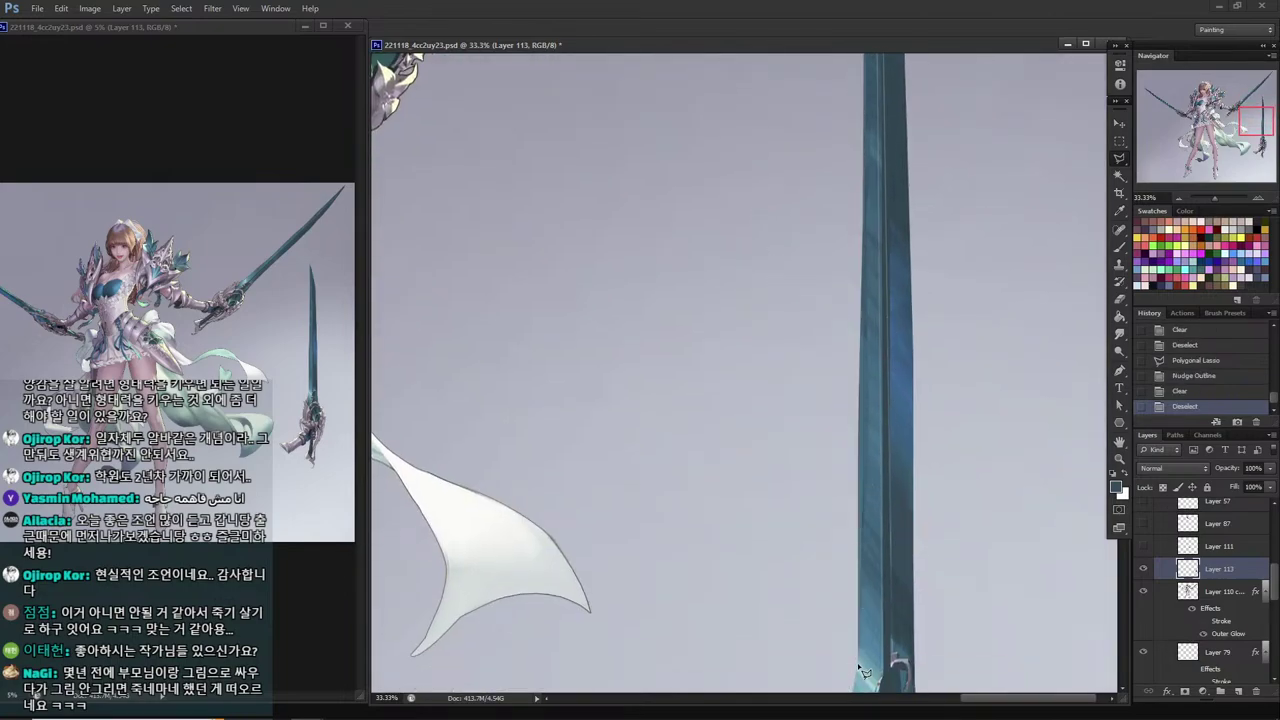
Polygonal-lasso a sliver along the lighter edge from the guard up to the very tip, clear it, deselect, and save the document.
click(858, 668)
drag(868, 234, 866, 510)
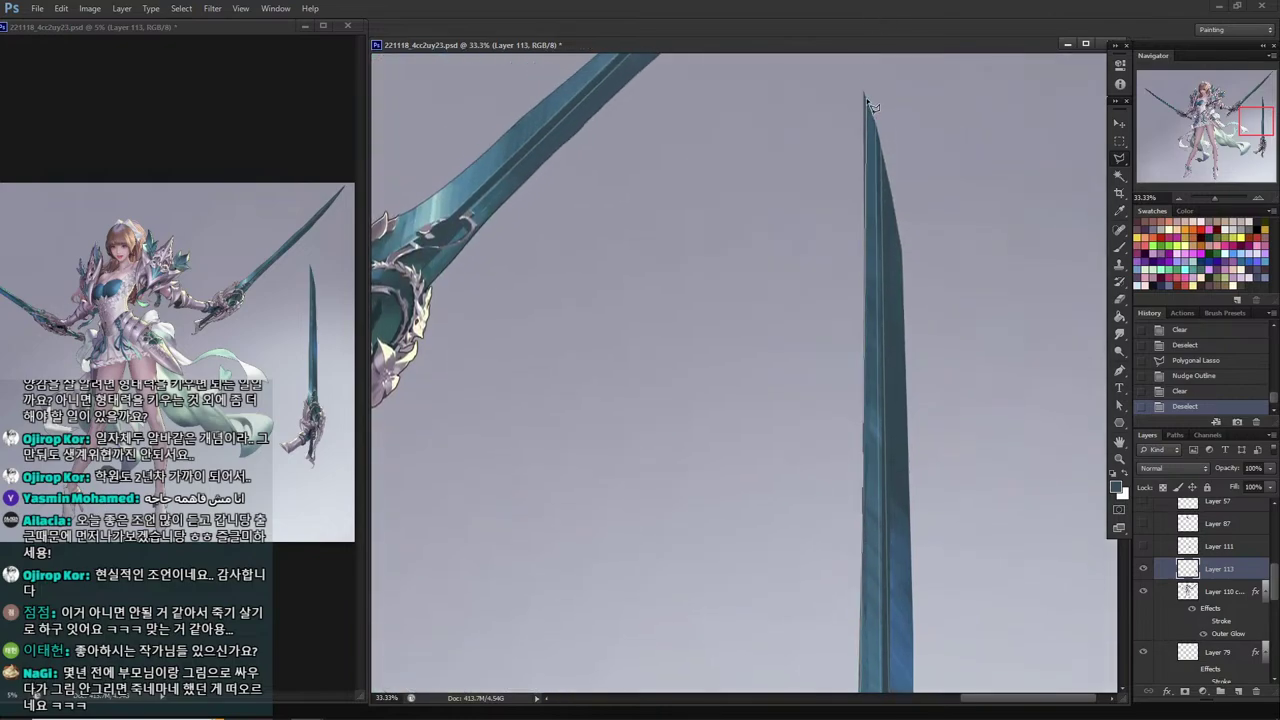
click(865, 91)
click(796, 66)
double_click(757, 151)
key(Delete)
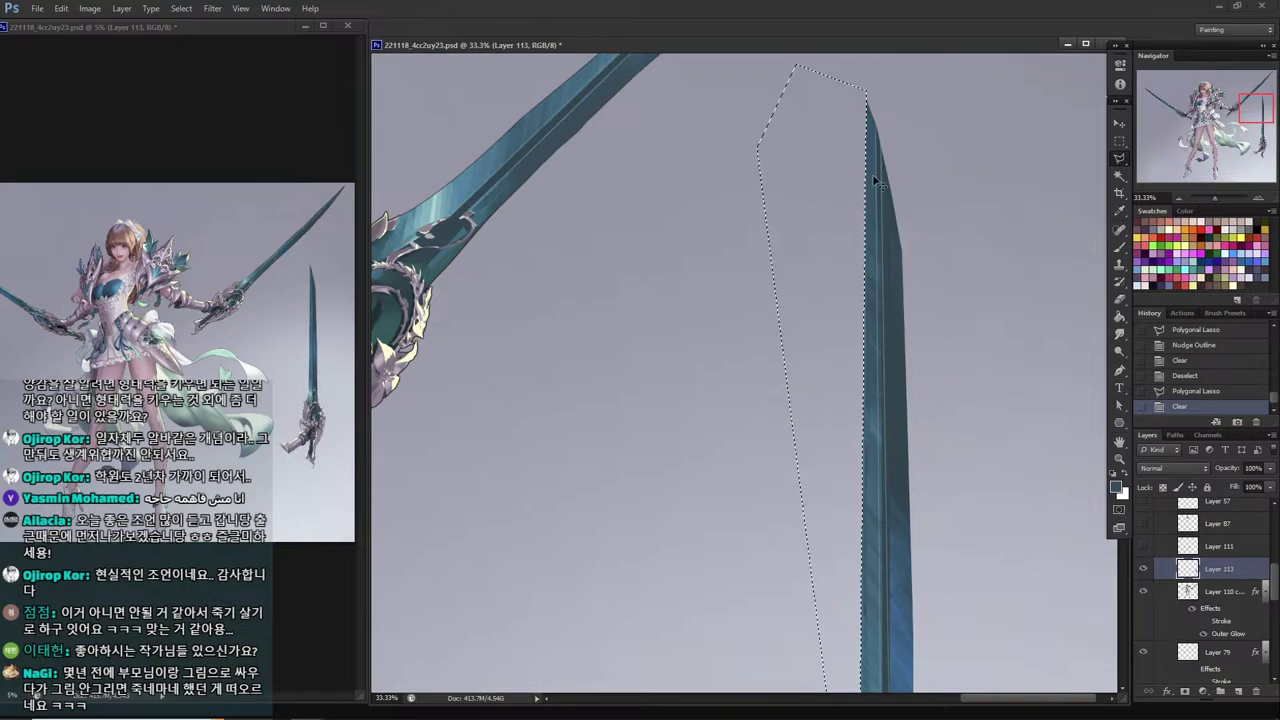
key(ctrl+d)
key(ctrl+s)
Add a new layer above Layer 113 and make a circular marquee selection in the empty background beside the upright blade.
alt+click(928, 260)
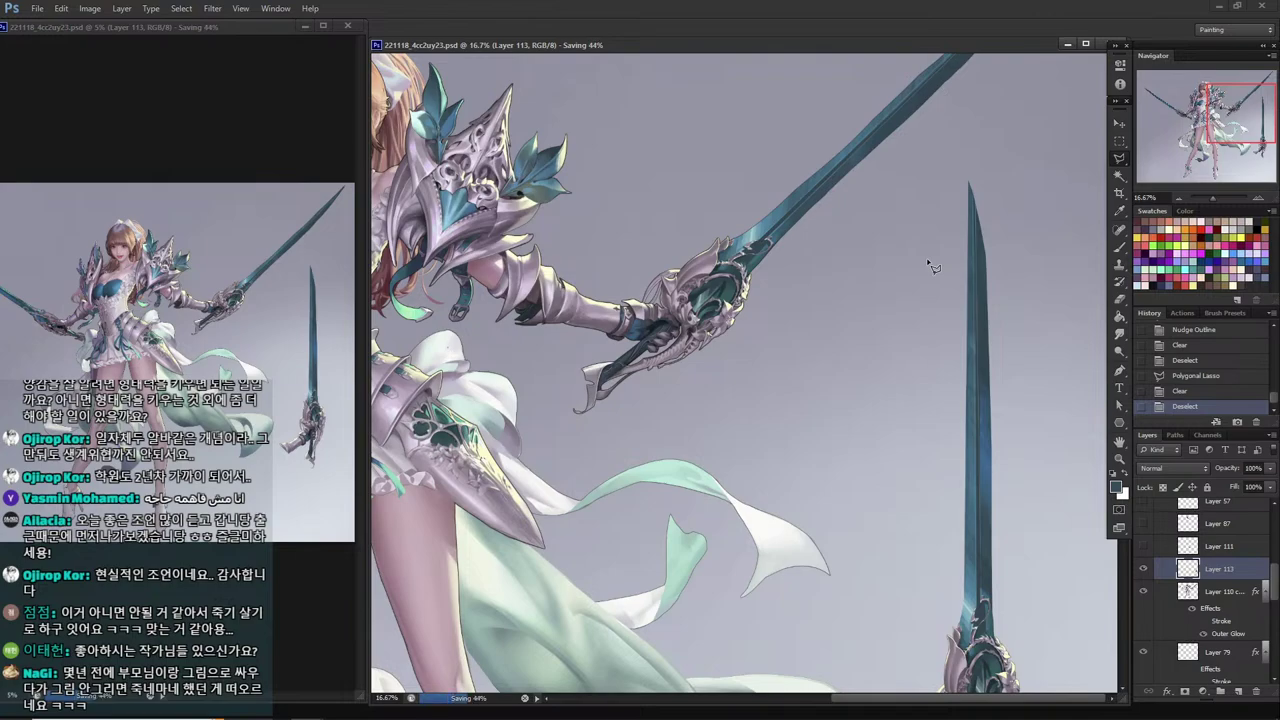
click(1236, 690)
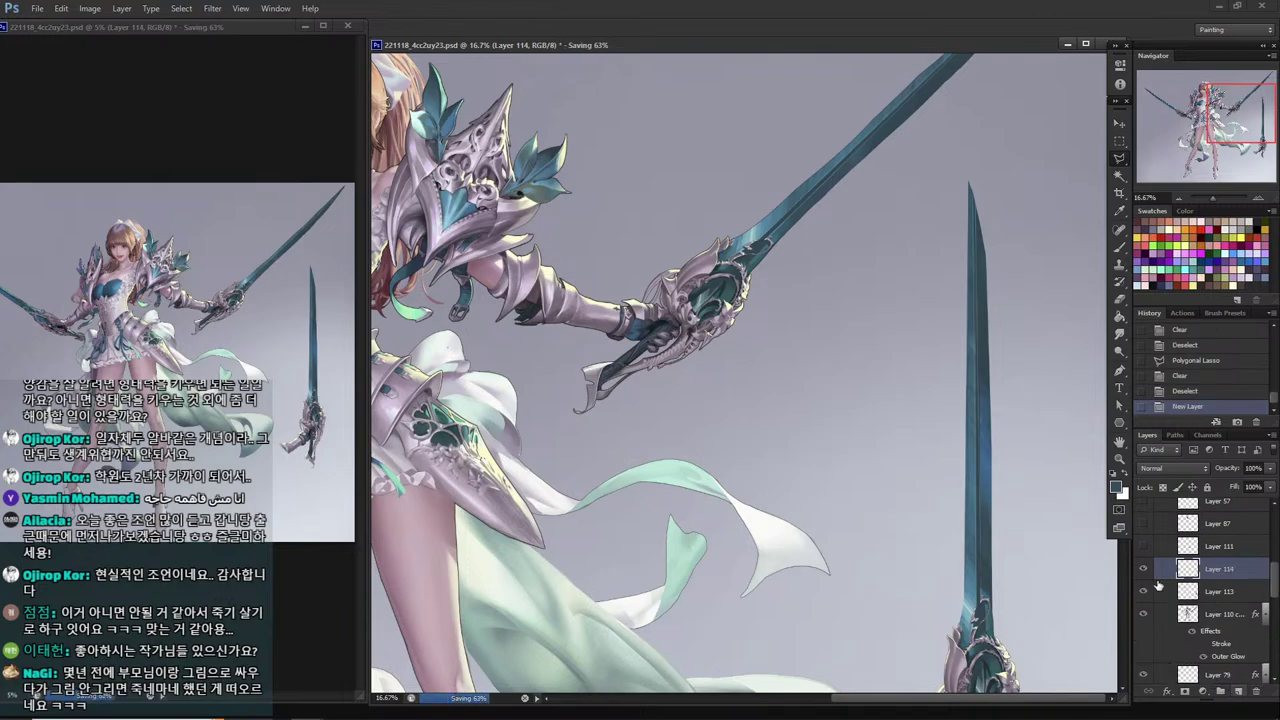
click(886, 391)
drag(886, 391, 790, 345)
key(m)
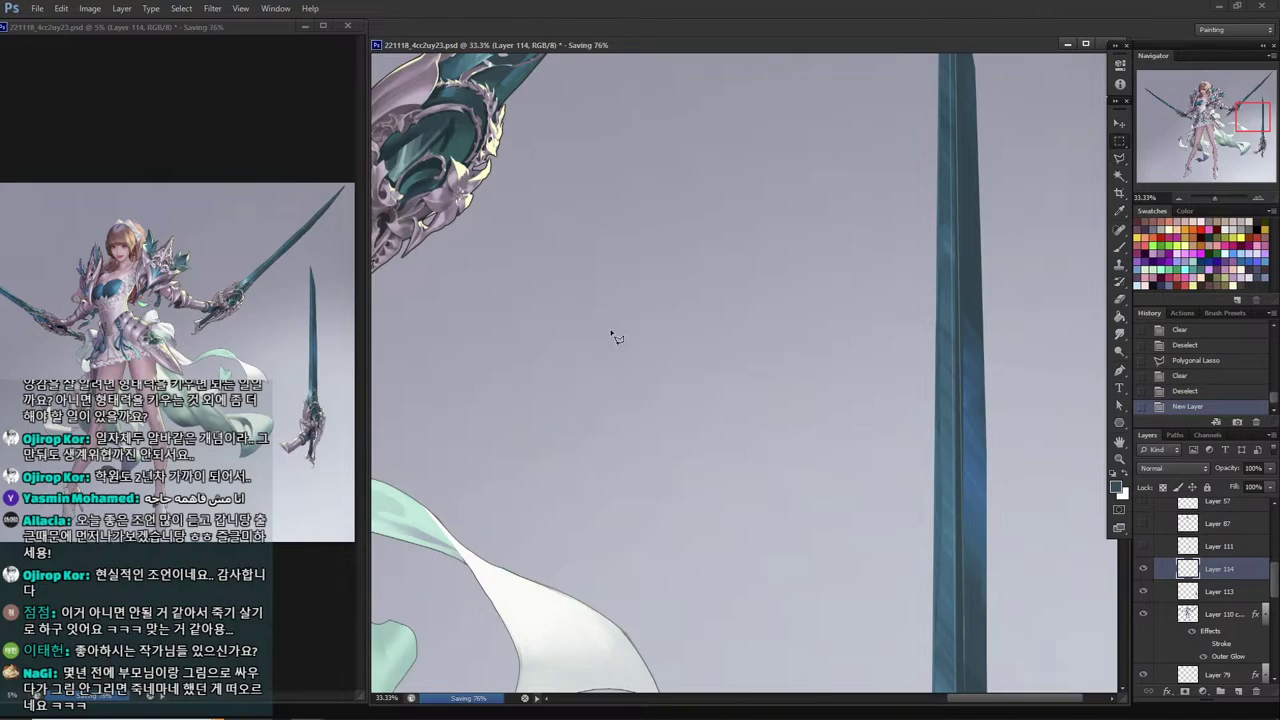
mouse_move(610, 195)
mouse_down()
mouse_move(754, 384)
mouse_move(752, 361)
mouse_up()
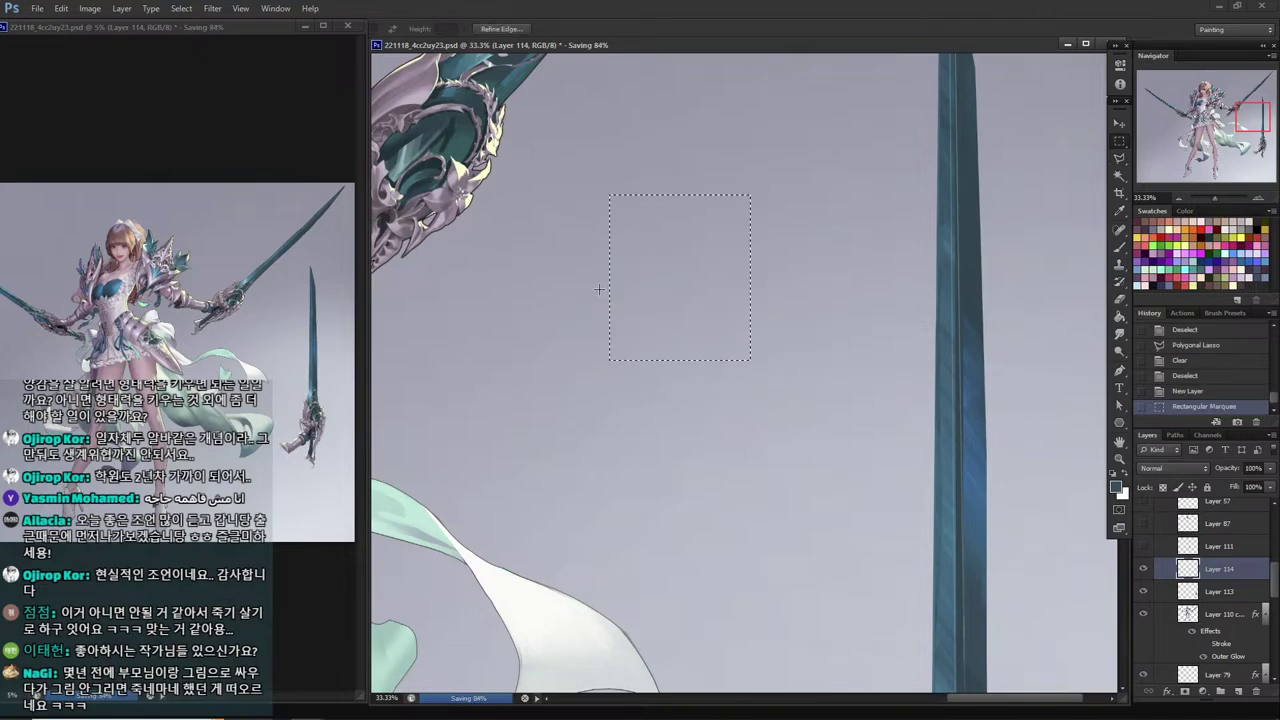
click(600, 247)
mouse_move(613, 191)
mouse_down()
mouse_move(769, 363)
mouse_move(752, 350)
mouse_up()
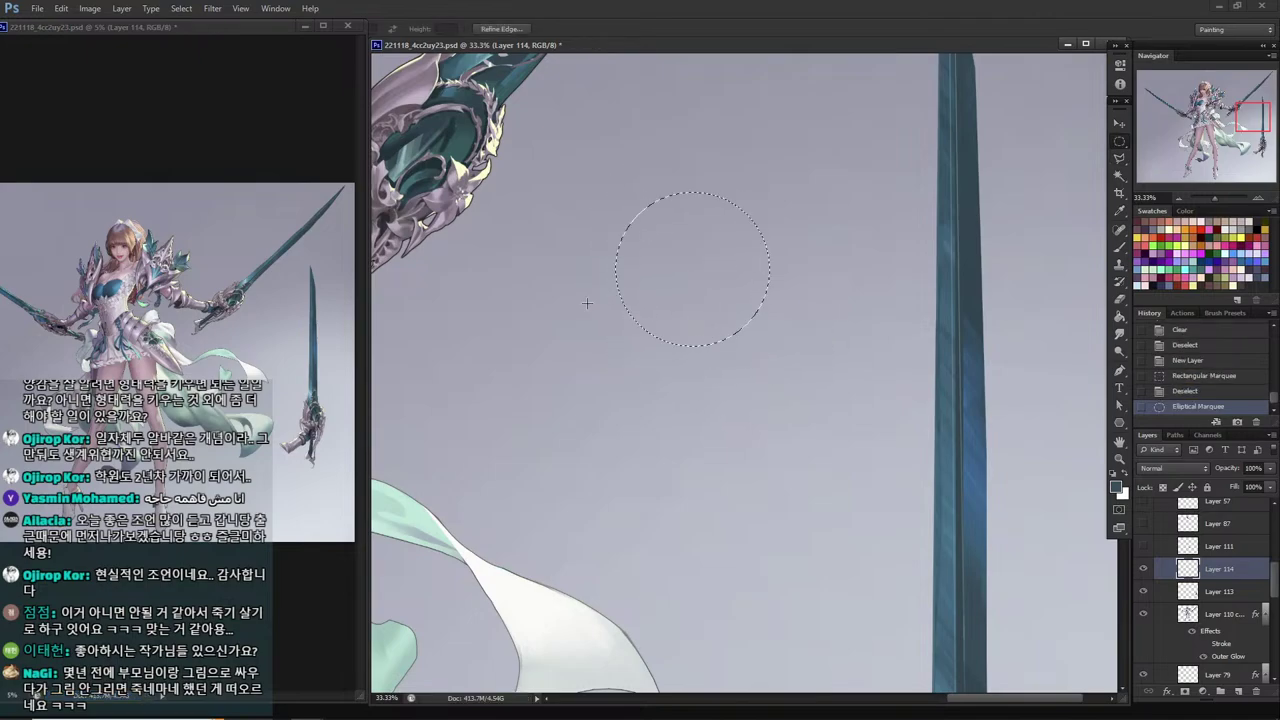
Fill the circular selection with a dark mauve-grey sampled from the sword guard.
drag(597, 357, 680, 459)
key(i)
click(539, 295)
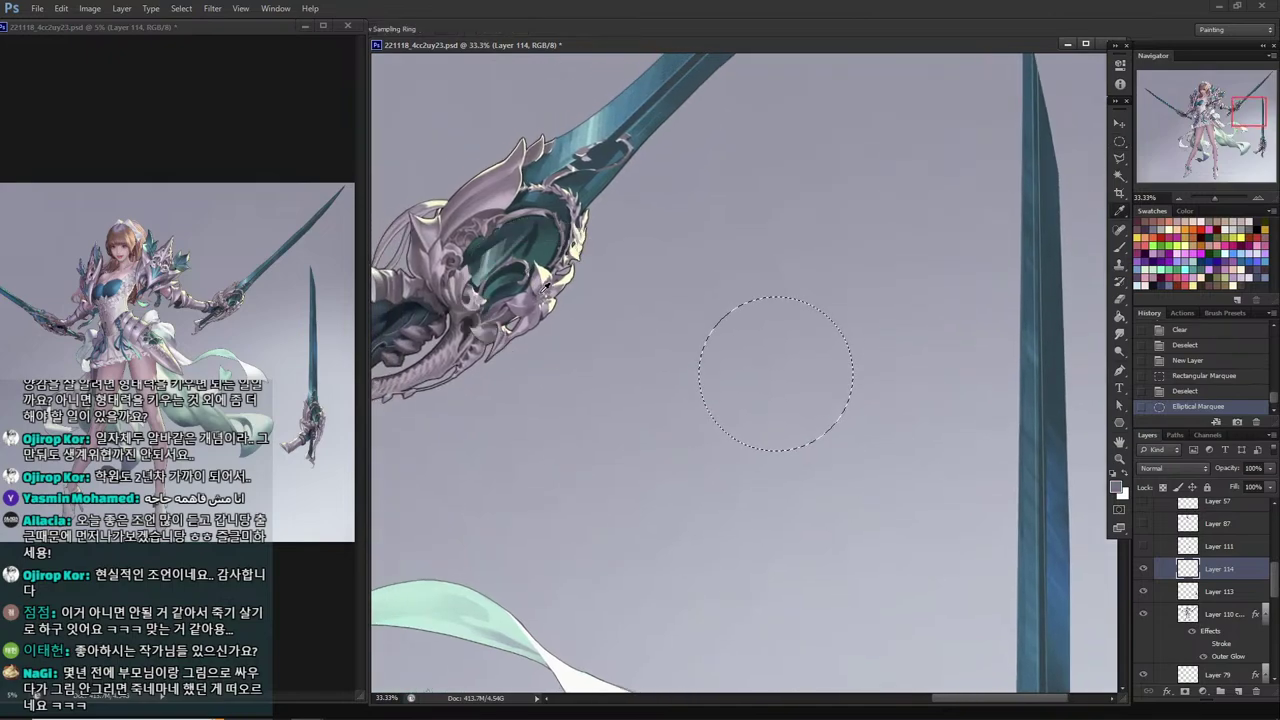
key(g)
click(783, 420)
Paint soft beige light over the circle's upper-right area with an enlarged, soft-edged round brush to model a sphere.
key(b)
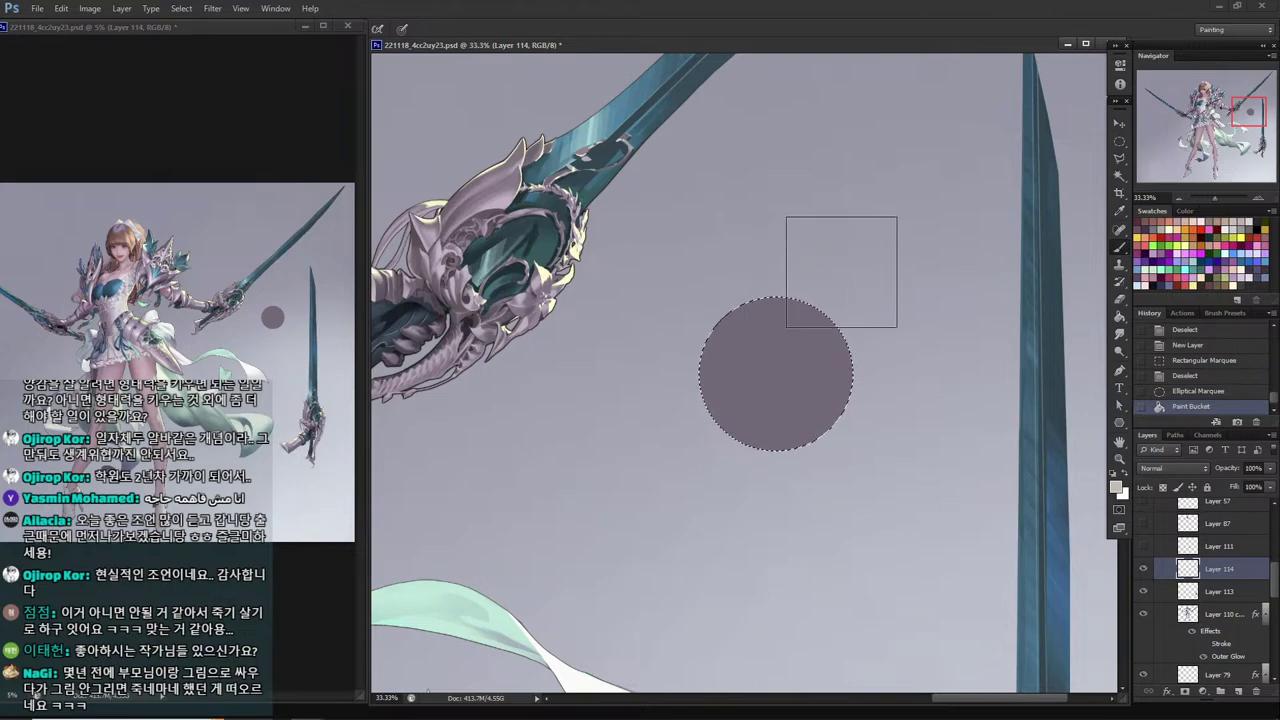
right_click(848, 268)
click(885, 374)
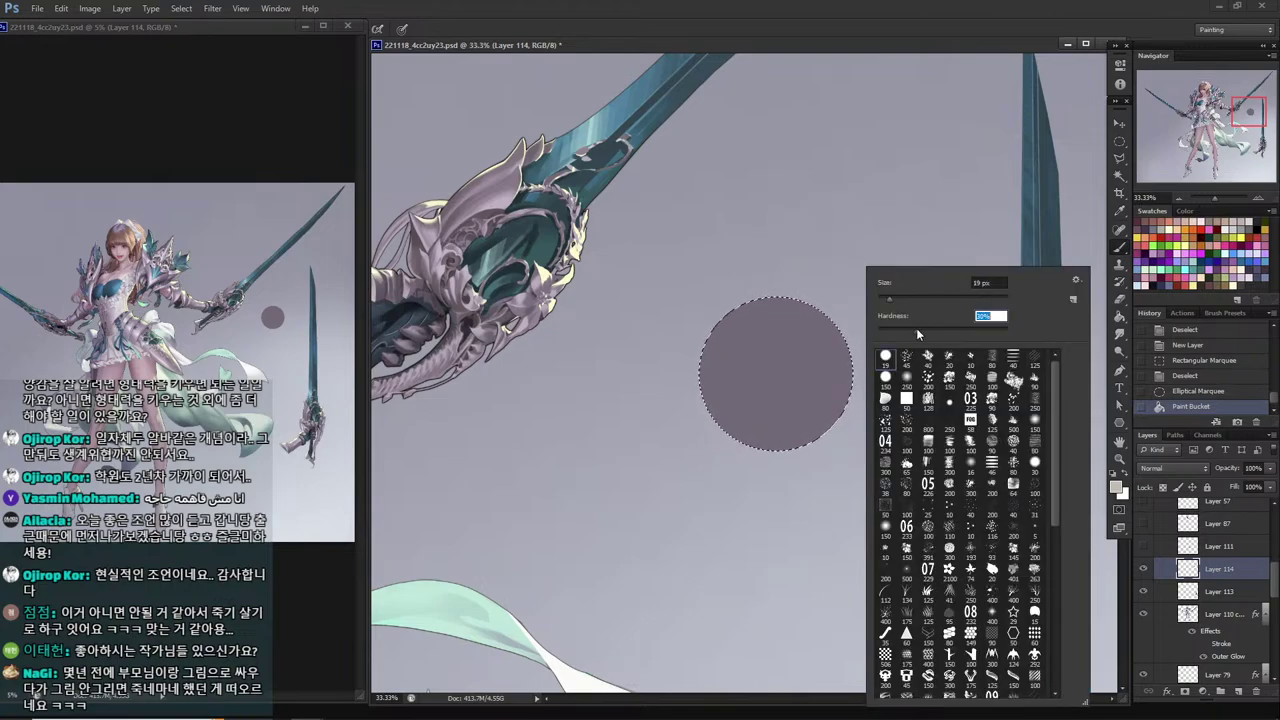
click(928, 331)
click(815, 257)
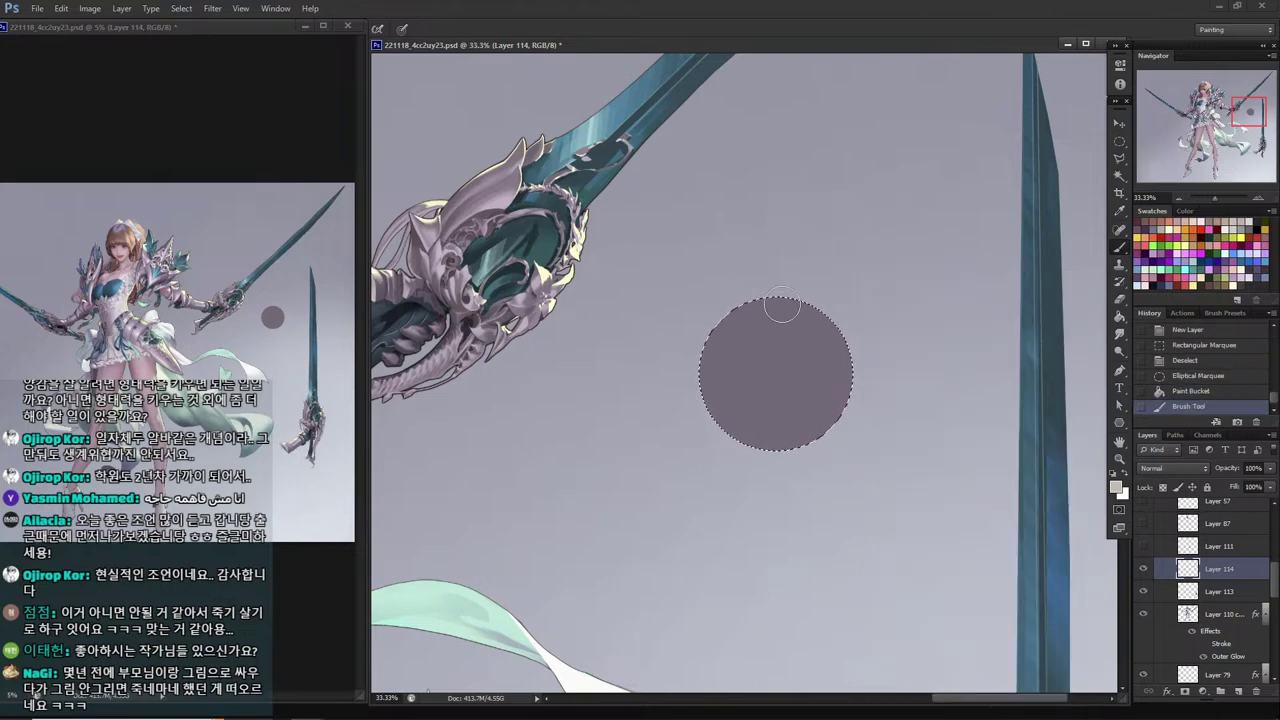
key(bracketright)
key(bracketright)
key(bracketright)
key(bracketright)
key(bracketright)
key(bracketright)
key(bracketright)
key(bracketright)
key(bracketright)
key(bracketright)
mouse_move(815, 325)
mouse_down()
mouse_move(795, 298)
mouse_move(829, 330)
mouse_move(802, 362)
mouse_move(809, 302)
mouse_move(838, 360)
mouse_up()
mouse_move(832, 350)
mouse_down()
mouse_move(836, 375)
mouse_move(805, 335)
mouse_up()
drag(810, 330, 785, 320)
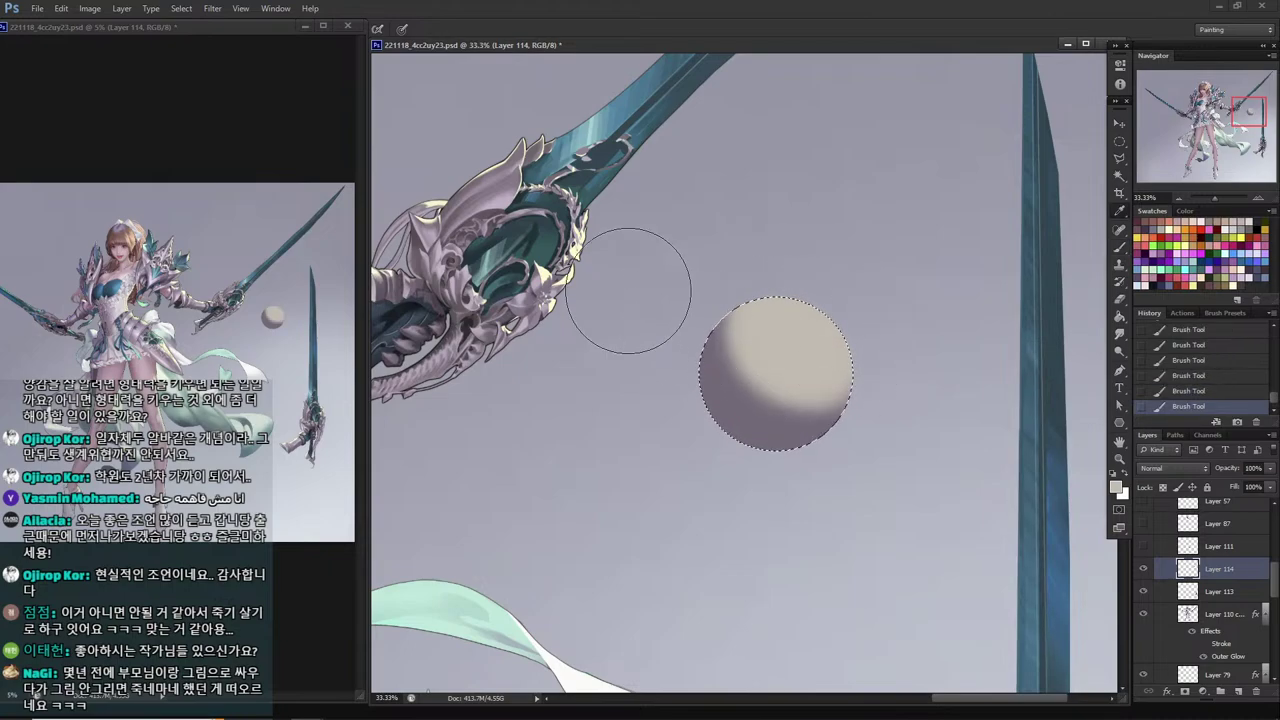
Sample a lighter cool grey and brush soft reflected light along the sphere's lower-left rim.
alt+click(622, 296)
drag(720, 414, 823, 466)
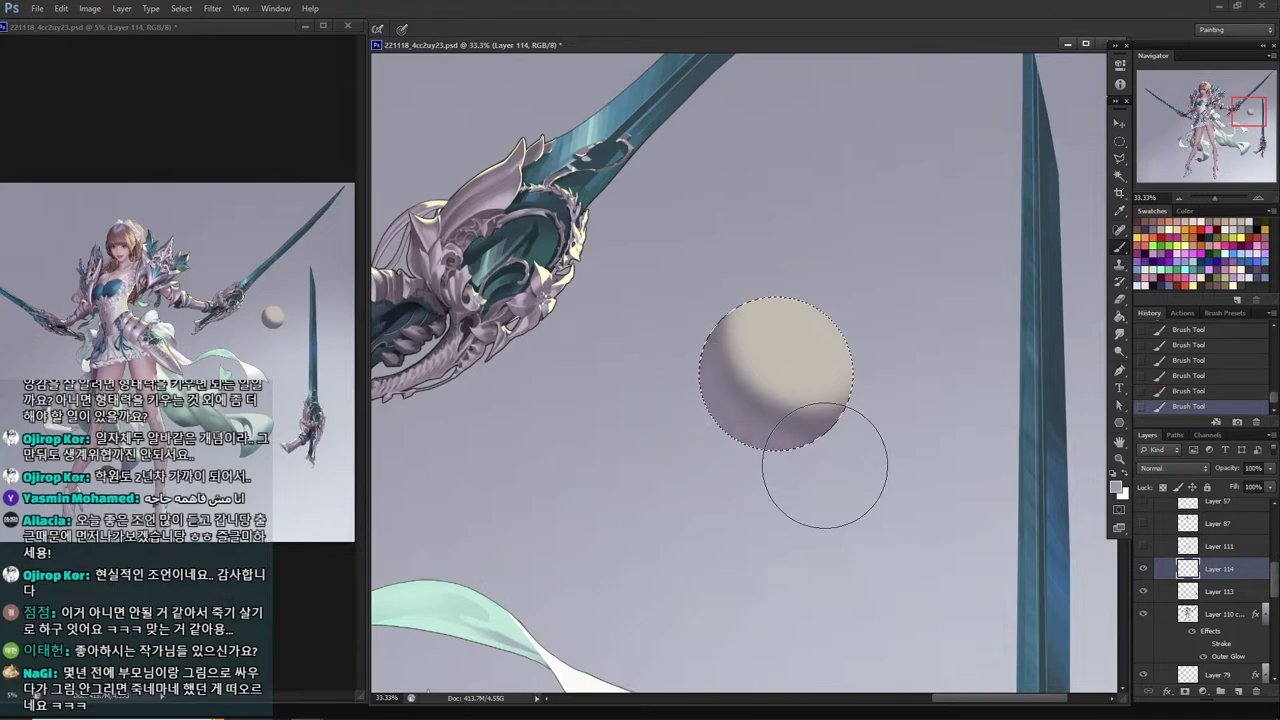
drag(714, 389, 714, 409)
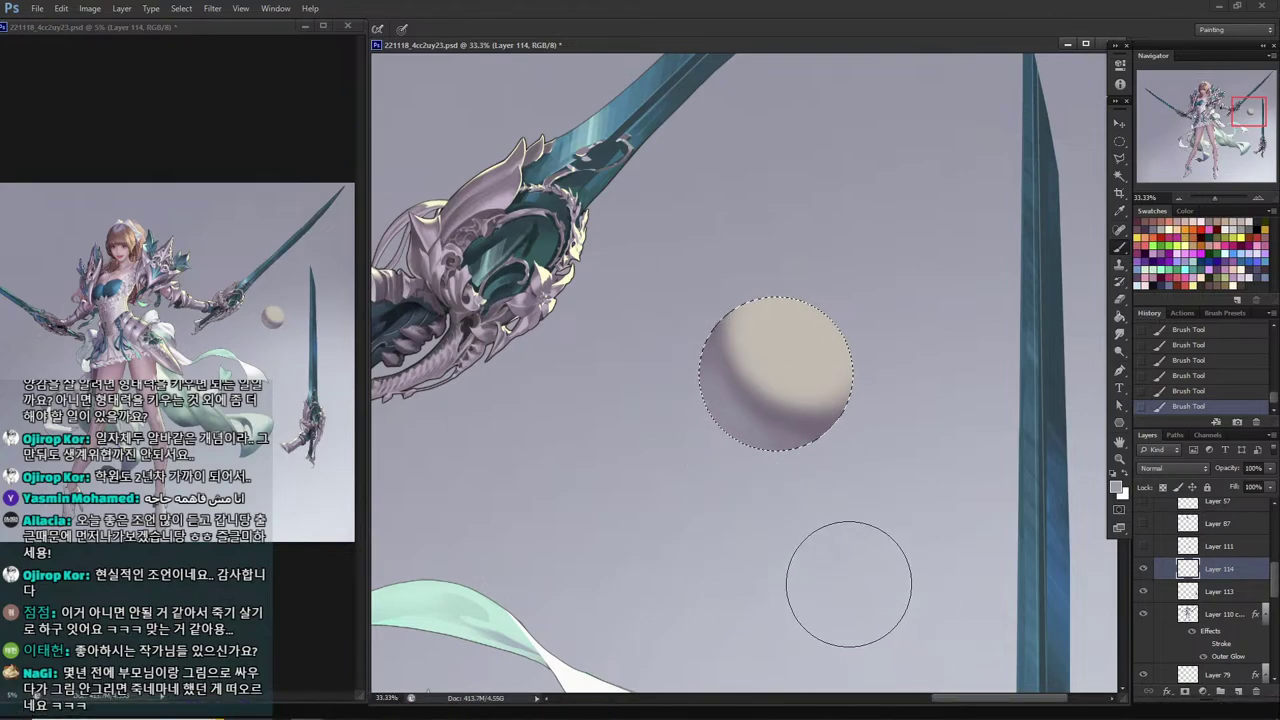
Sample a dark tone from the hilt and draw thin curved strokes along the sphere's boundary between light and shadow.
key(alt)
alt+click(414, 246)
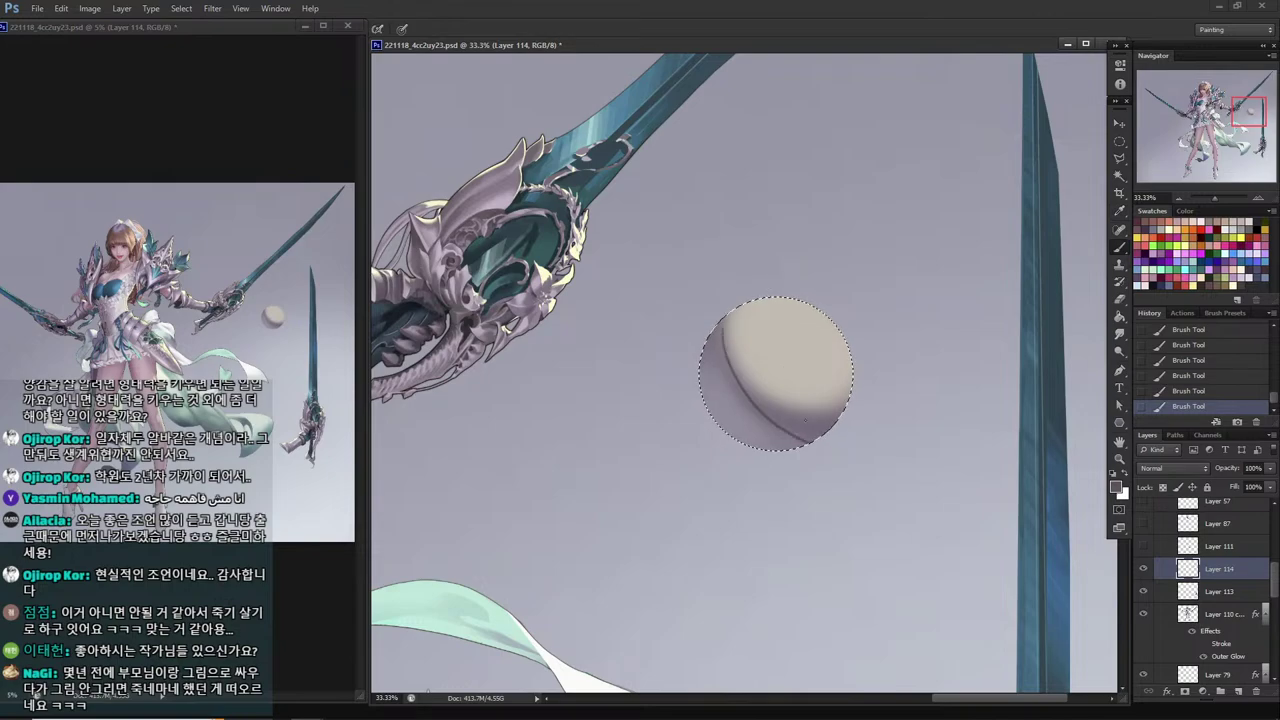
key(ctrl+z)
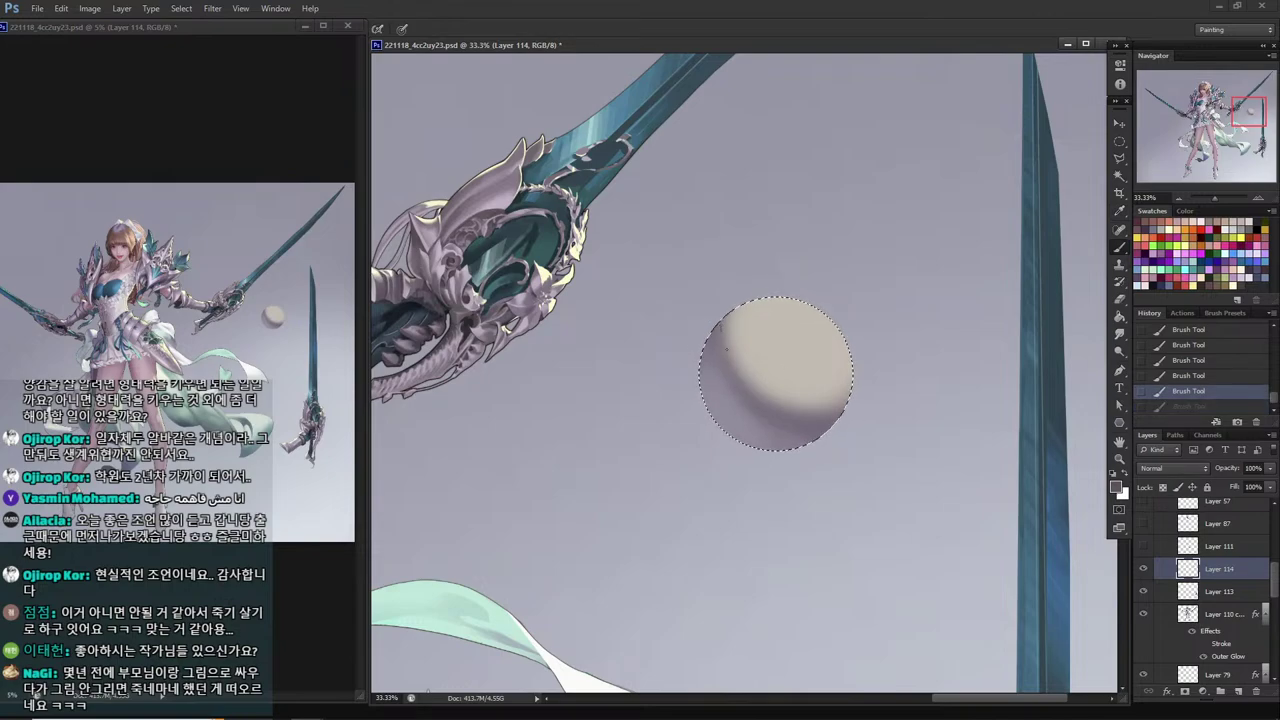
drag(806, 417, 812, 416)
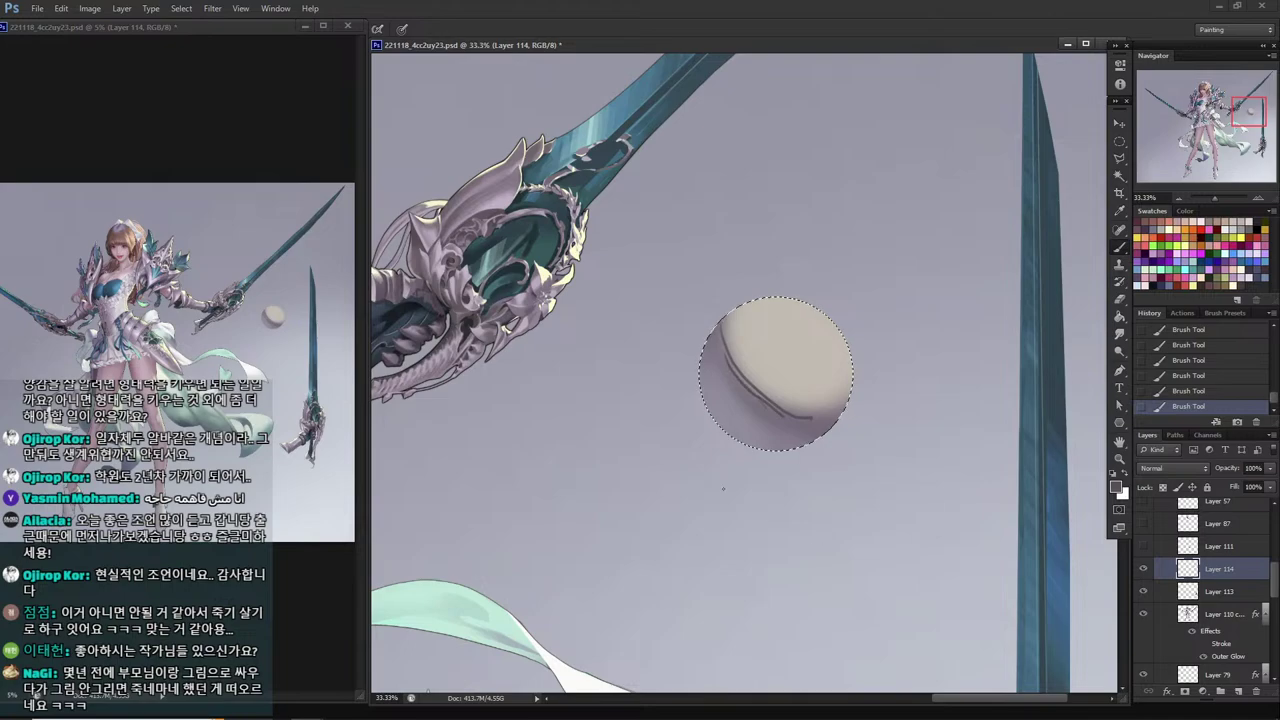
drag(704, 481, 679, 441)
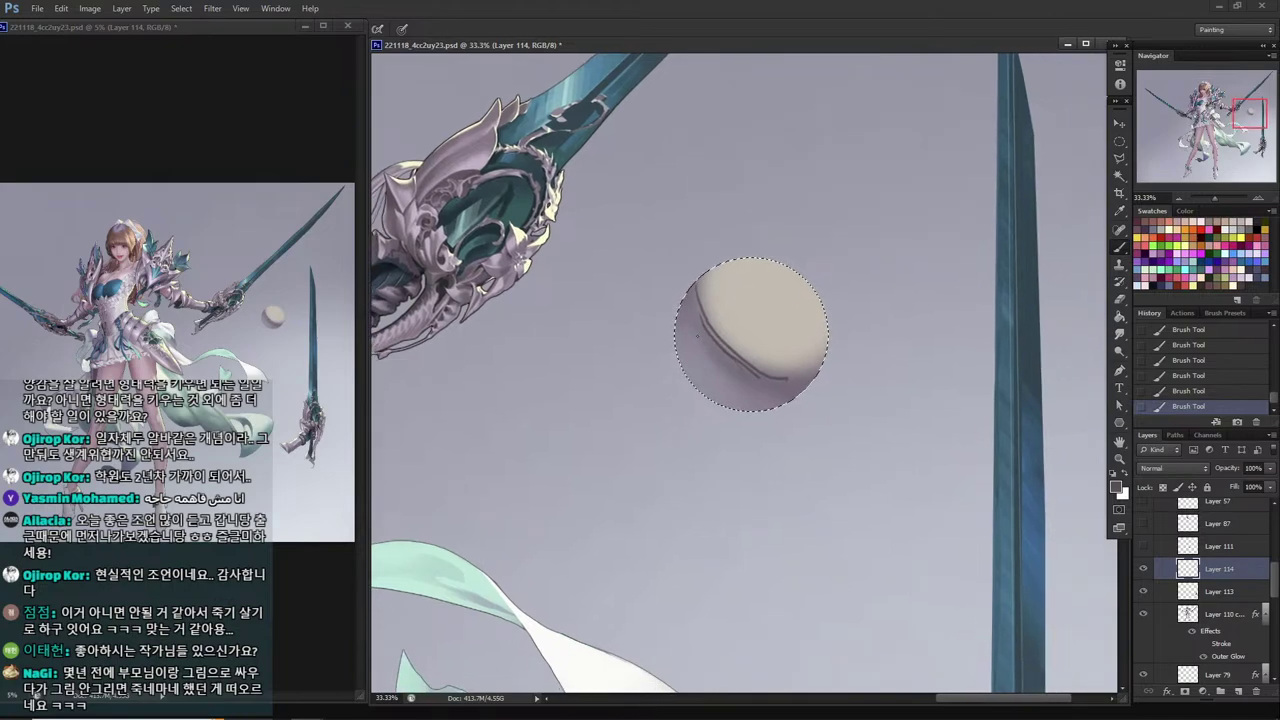
drag(698, 324, 739, 368)
drag(709, 303, 753, 360)
Make a second circular selection below the sphere and fill it with the dark mauve-grey.
key(m)
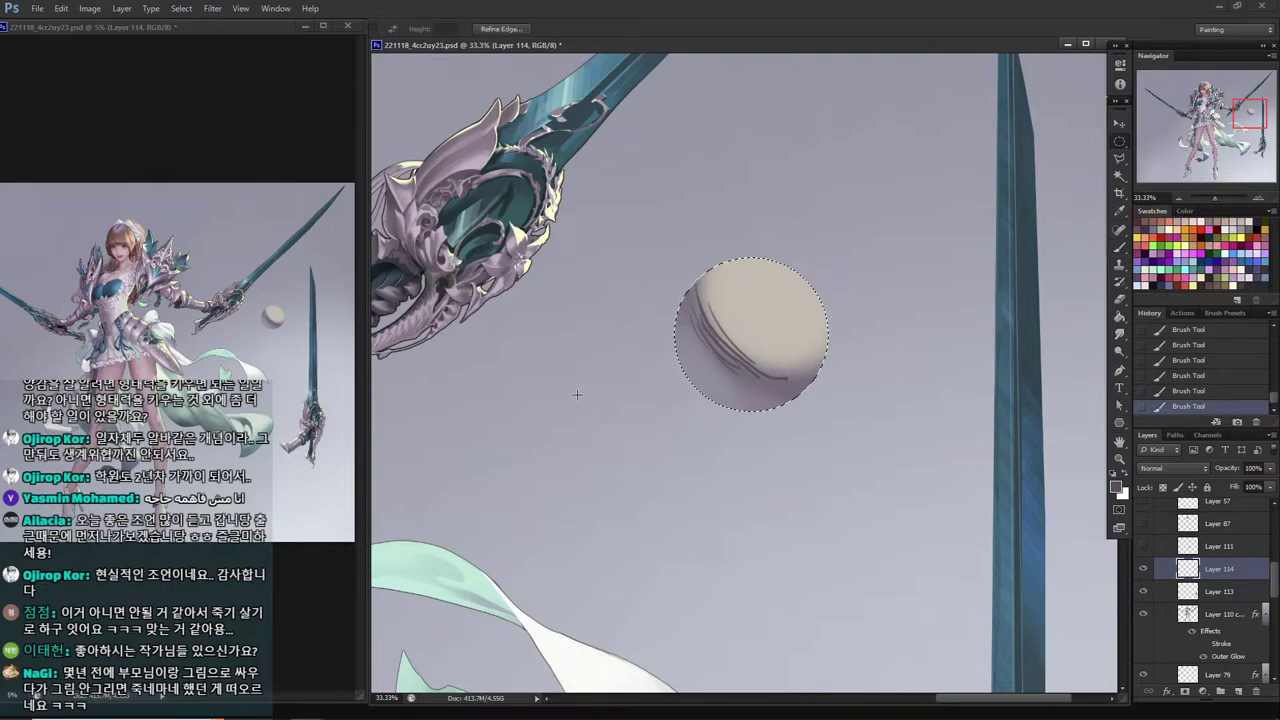
drag(577, 394, 714, 552)
key(ctrl+d)
key(i)
drag(637, 402, 749, 419)
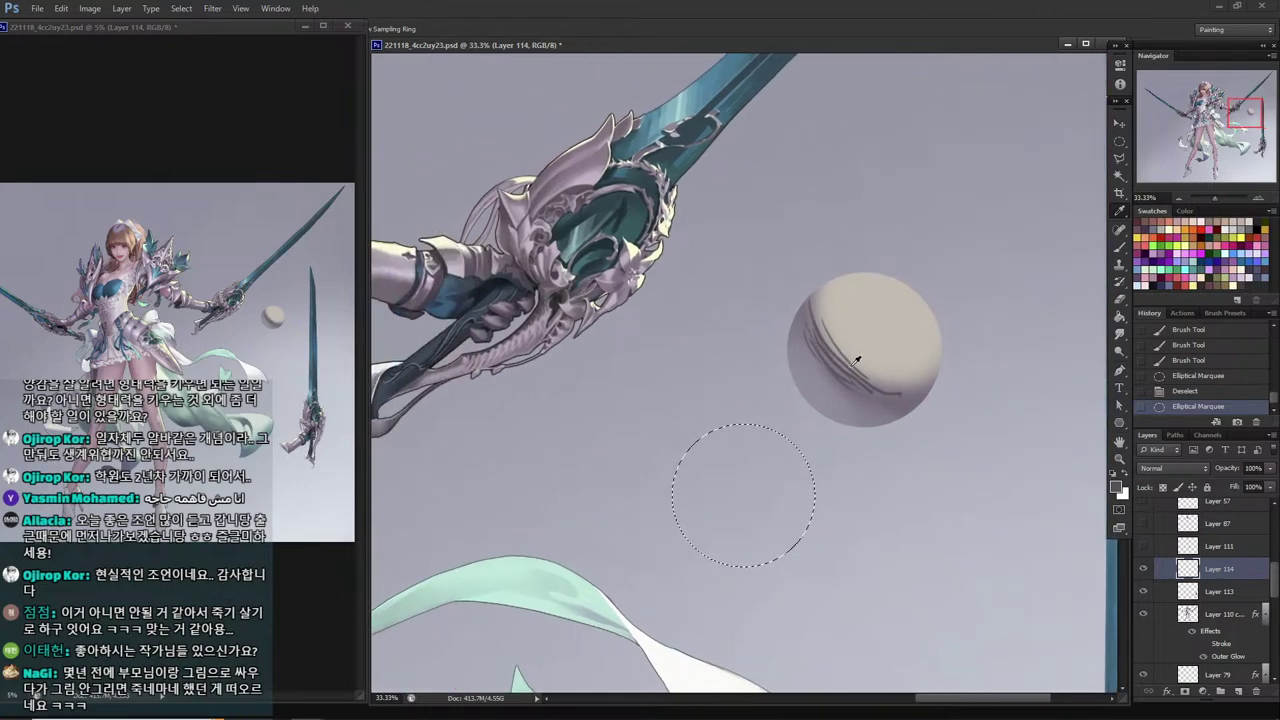
key(g)
click(740, 515)
Sample the sphere's beige and brush soft vertical light bands through the second circle.
key(i)
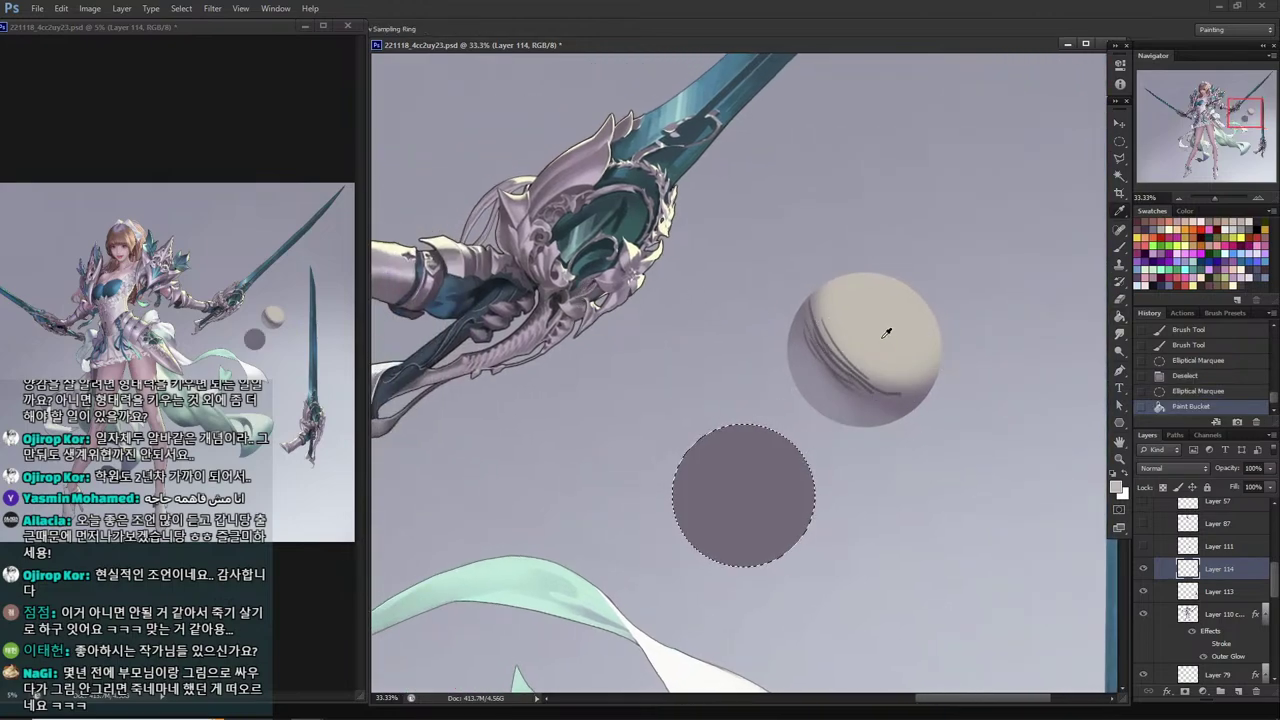
key(b)
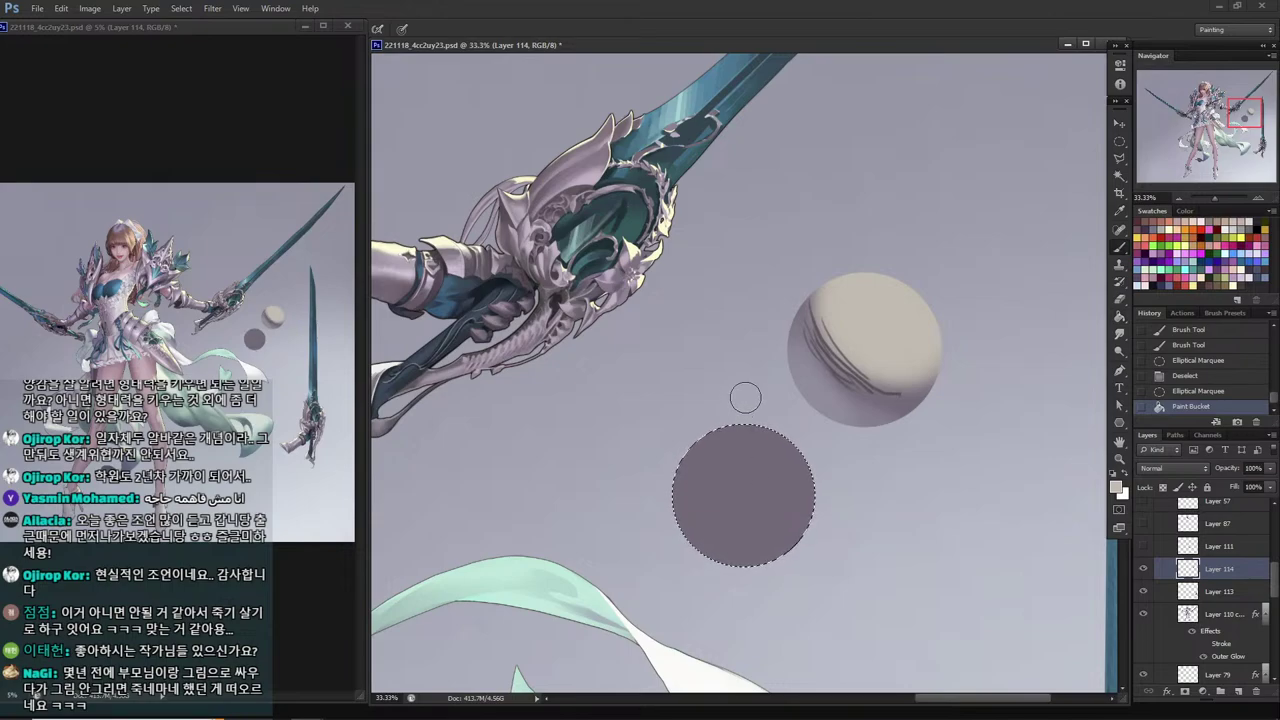
mouse_move(748, 400)
mouse_down()
mouse_move(752, 590)
mouse_move(780, 583)
mouse_up()
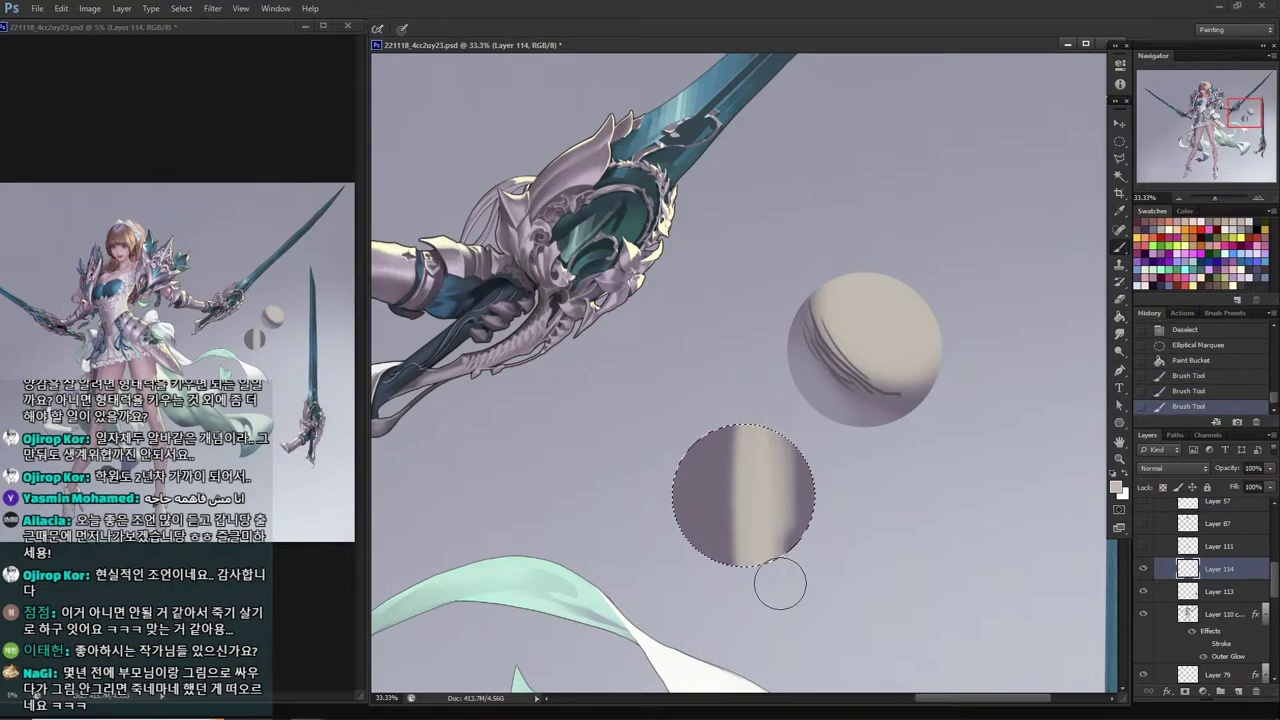
drag(797, 440, 794, 582)
mouse_move(743, 403)
mouse_down()
mouse_move(735, 600)
mouse_move(717, 408)
mouse_move(724, 474)
mouse_move(729, 564)
mouse_up()
drag(712, 450, 705, 579)
key(i)
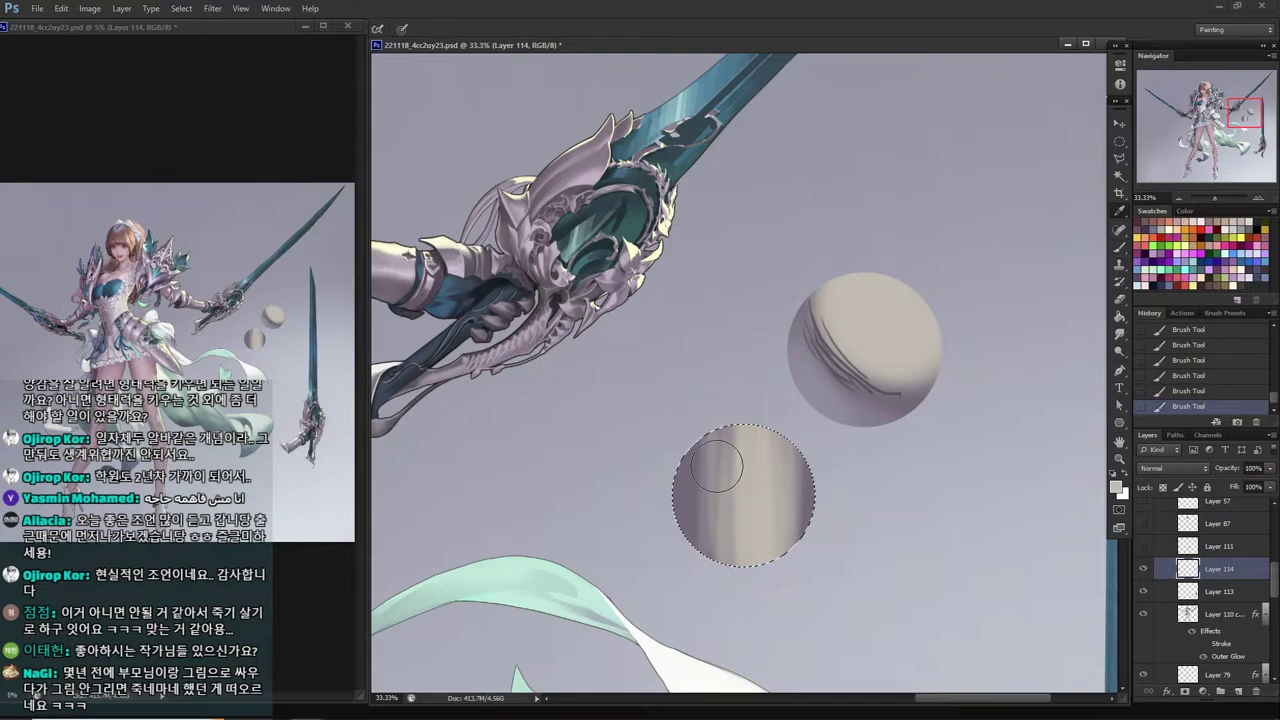
Sample grey-beige tones from the second circle and brush further vertical strokes to refine its light and dark bands.
alt+click(717, 466)
drag(718, 455, 723, 571)
drag(771, 451, 776, 575)
drag(798, 467, 795, 590)
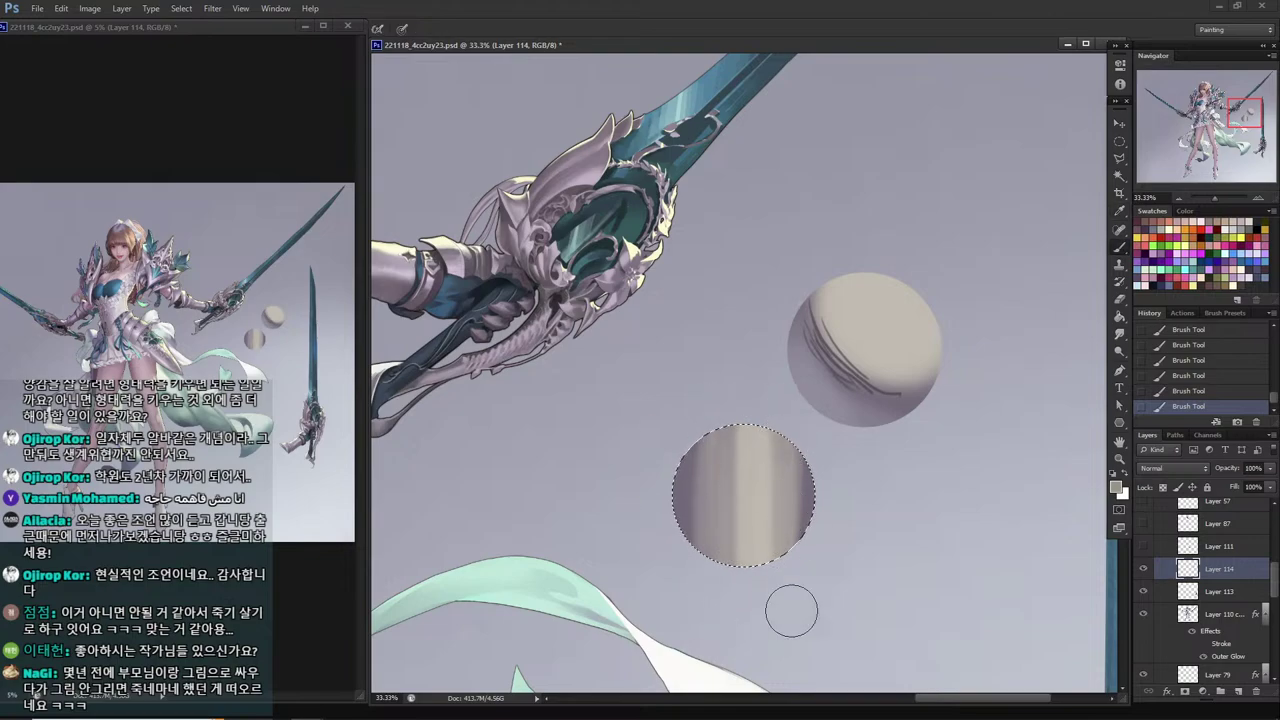
alt+click(708, 475)
drag(732, 430, 737, 588)
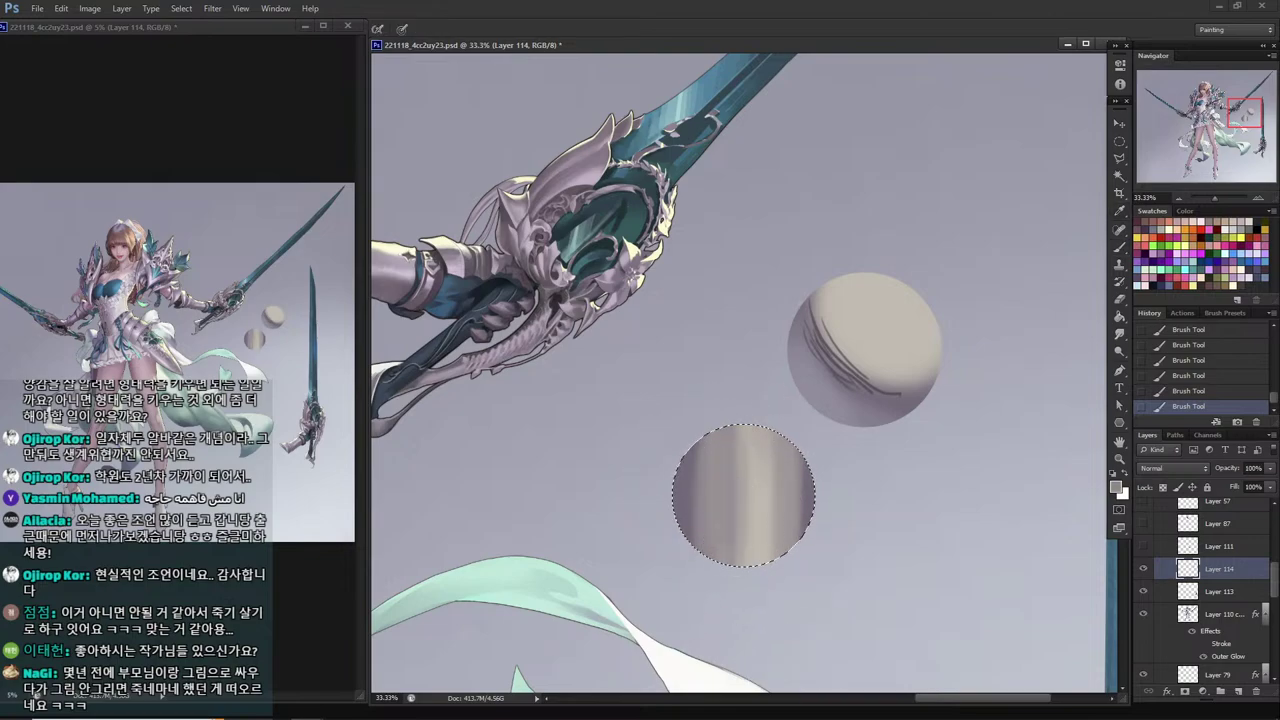
alt+click(696, 485)
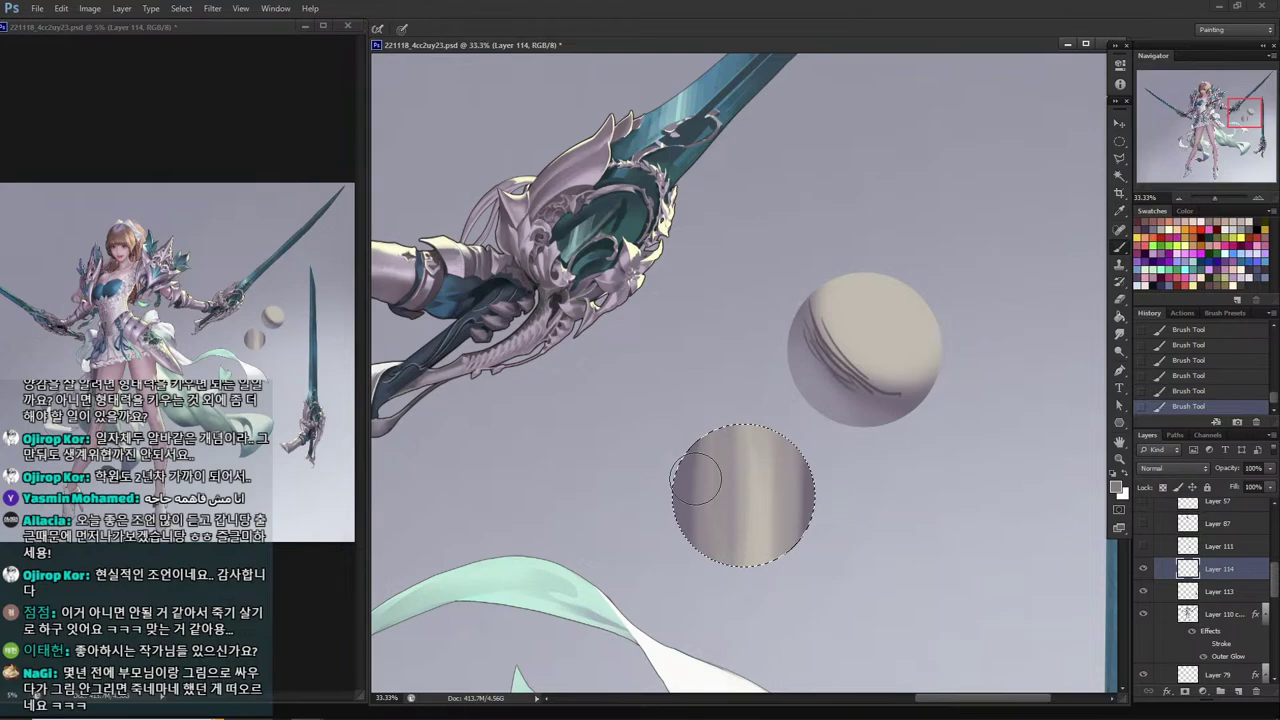
Make a third circular selection beside the banded circle and fill it with the dark mauve-grey.
key(m)
click(620, 404)
drag(828, 566, 720, 488)
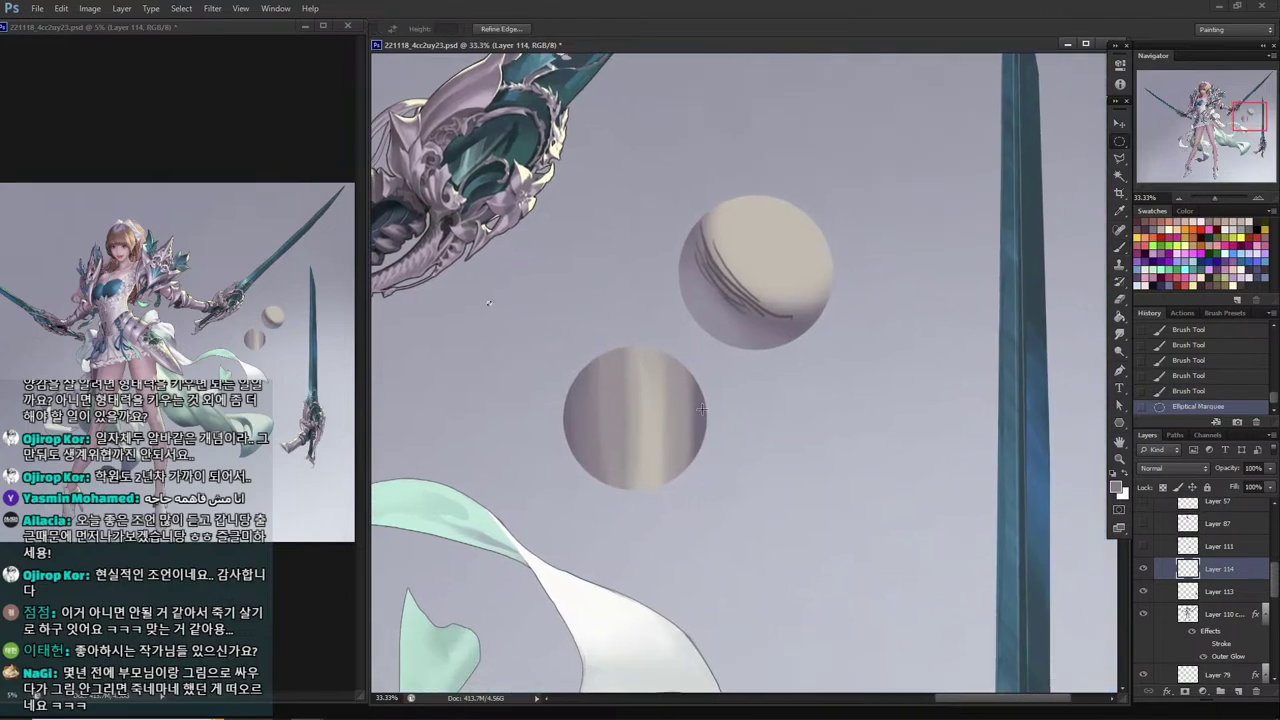
drag(742, 418, 860, 520)
click(767, 390)
drag(767, 390, 886, 525)
click(748, 376)
key(i)
click(694, 418)
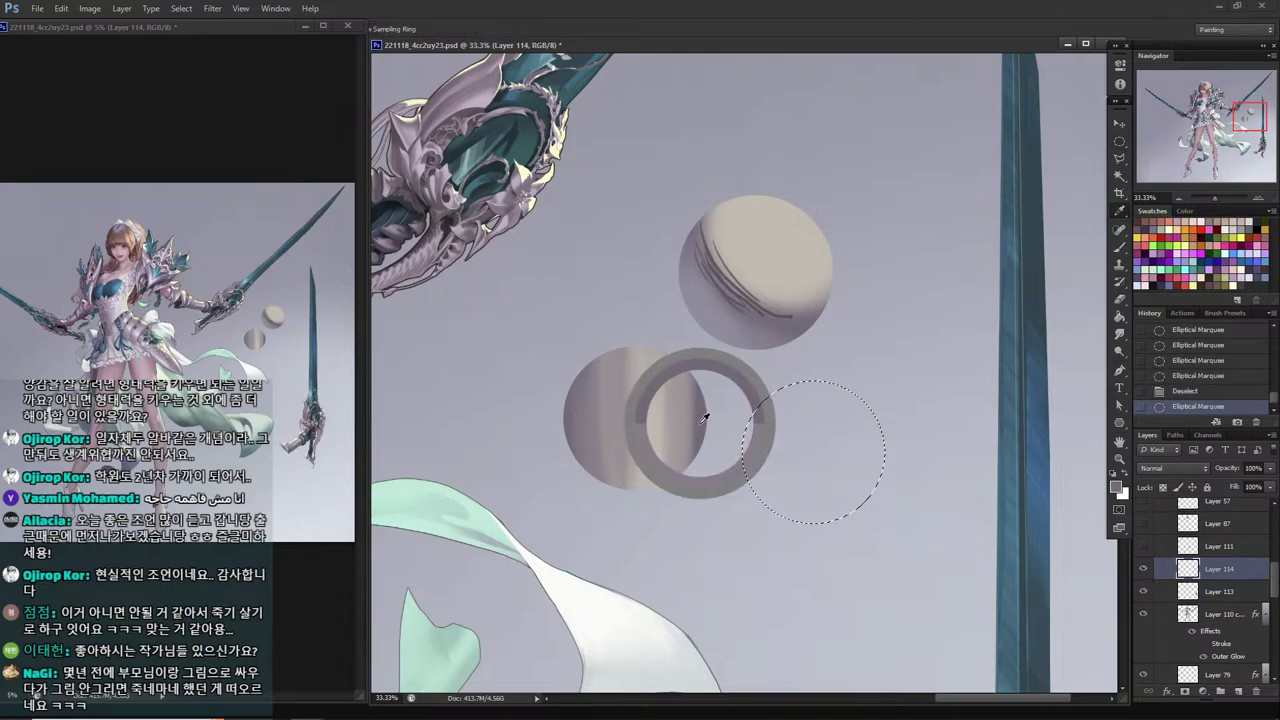
key(g)
click(815, 494)
Sample tones from the banded circle and brush soft light onto the upper part of the third circle.
key(i)
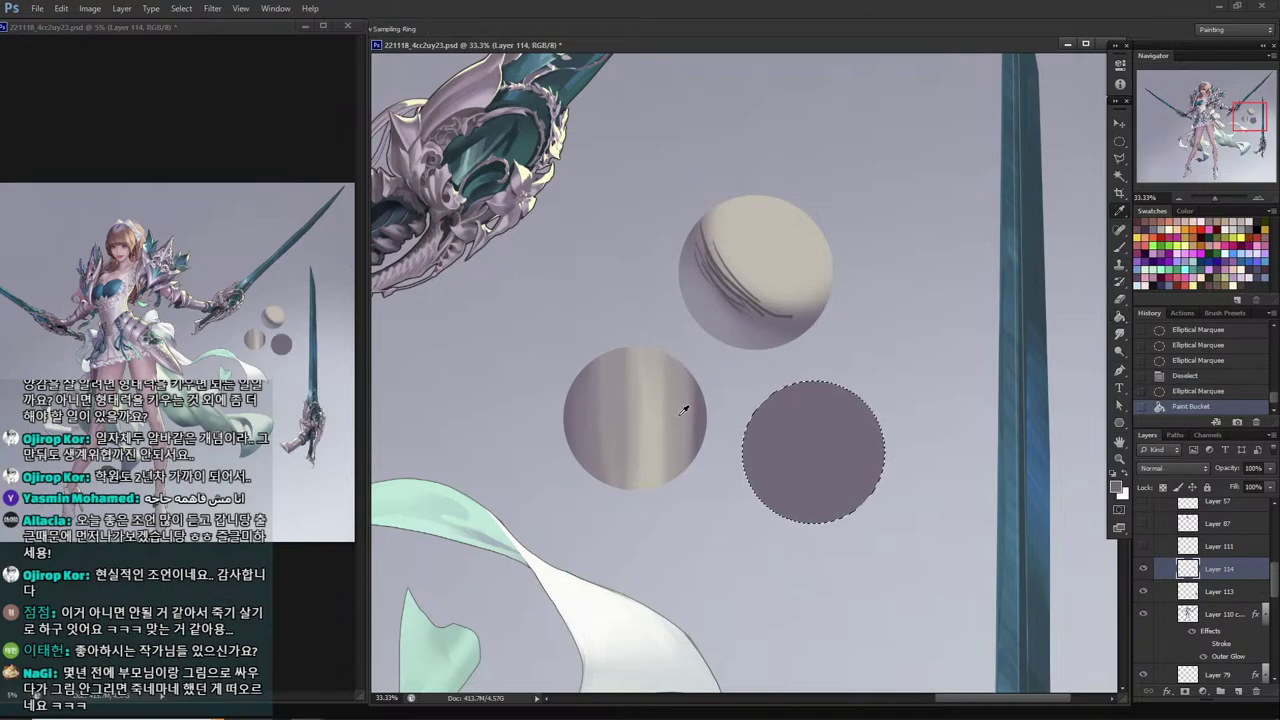
click(588, 414)
key(b)
mouse_move(790, 418)
mouse_down()
mouse_move(829, 456)
mouse_move(808, 454)
mouse_move(819, 464)
mouse_move(620, 393)
mouse_move(790, 446)
mouse_move(856, 426)
mouse_move(846, 410)
mouse_move(655, 411)
mouse_move(833, 427)
mouse_move(841, 413)
mouse_move(793, 414)
mouse_up()
key(i)
click(629, 388)
key(b)
key(i)
click(666, 401)
key(b)
key(i)
Sample midtones and the first sphere's beige, and blend the third circle's shading from its lit top into shadow.
alt+click(796, 406)
alt+click(790, 403)
alt+click(866, 449)
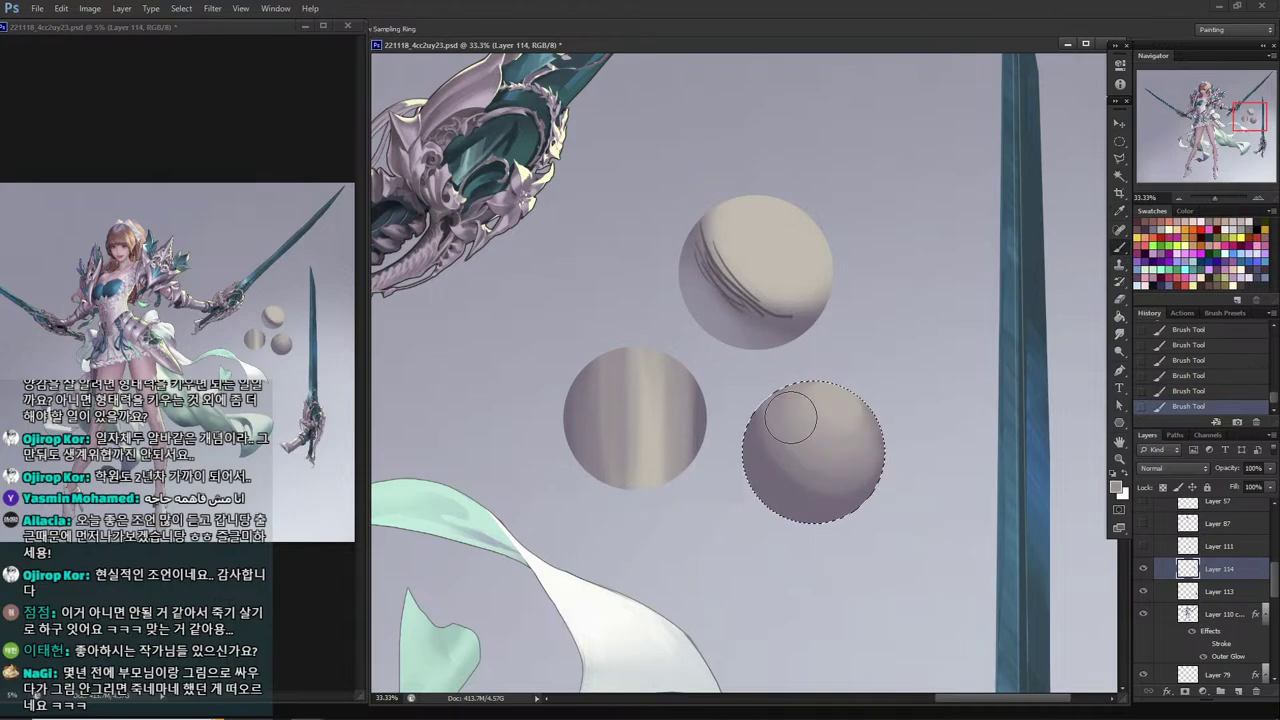
alt+click(834, 474)
key(b)
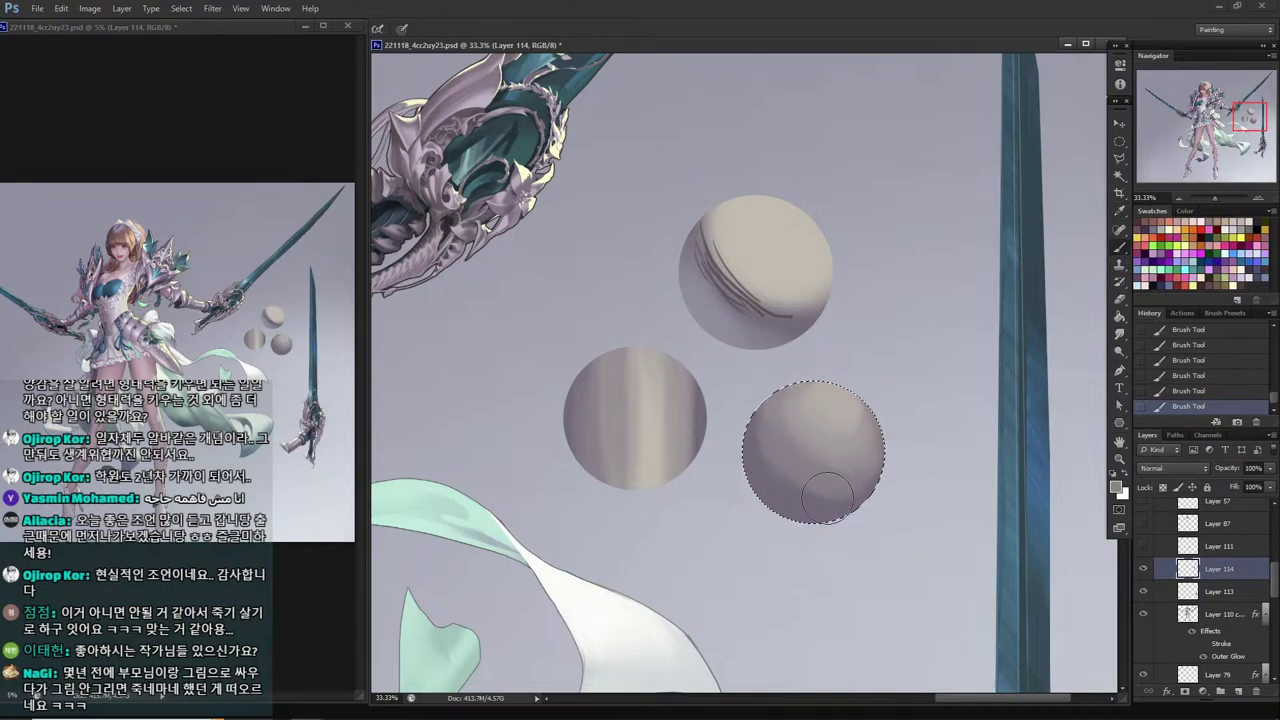
alt+click(871, 446)
mouse_move(835, 455)
mouse_down()
mouse_move(794, 416)
mouse_move(821, 453)
mouse_move(858, 426)
mouse_move(809, 389)
mouse_up()
alt+click(786, 271)
alt+click(846, 426)
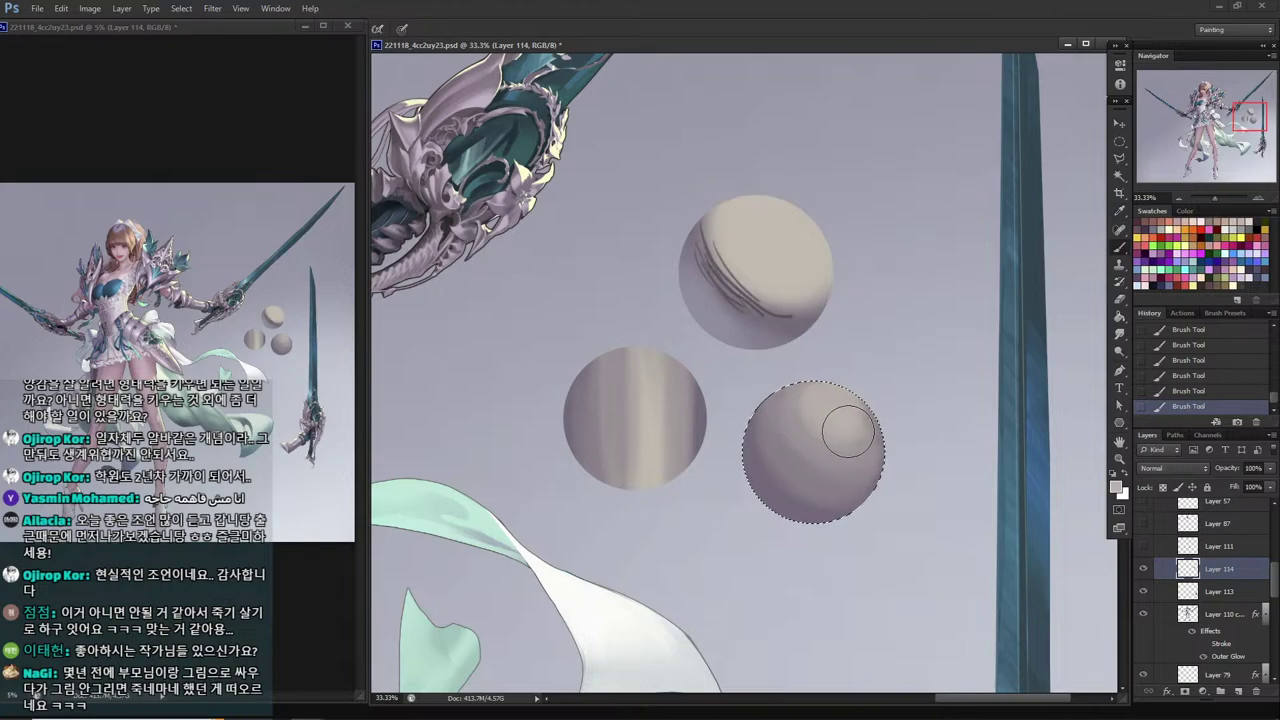
drag(846, 431, 790, 397)
Sample a dark tone from the hilt and brush shadow along the third sphere's lower-left edge.
alt+click(456, 216)
key(bracketleft)
key(bracketleft)
mouse_move(772, 505)
mouse_down()
mouse_move(852, 515)
mouse_move(764, 472)
mouse_move(774, 409)
mouse_move(840, 485)
mouse_up()
Blend the third sphere's midtones, brighten its upper-right light area, and deselect the circle.
alt+click(674, 406)
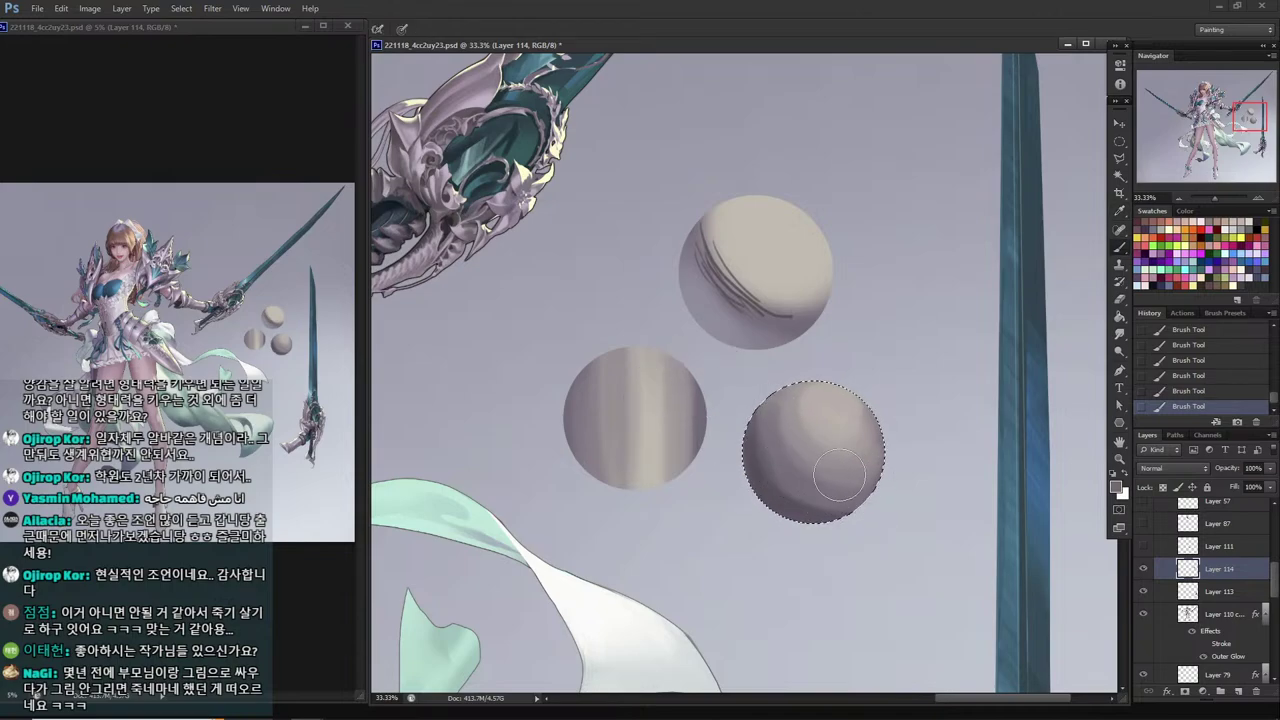
alt+click(835, 449)
alt+click(842, 427)
drag(829, 404, 815, 419)
key(l)
click(765, 346)
key(Escape)
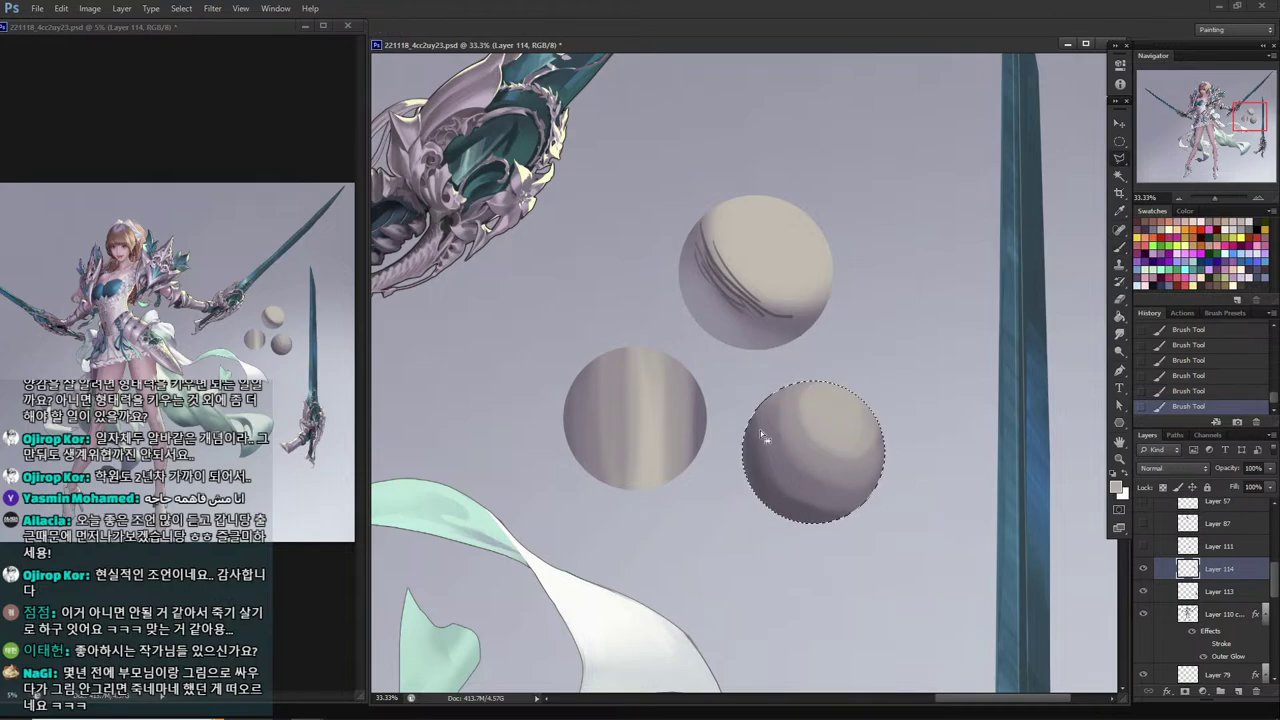
key(ctrl+d)
key(b)
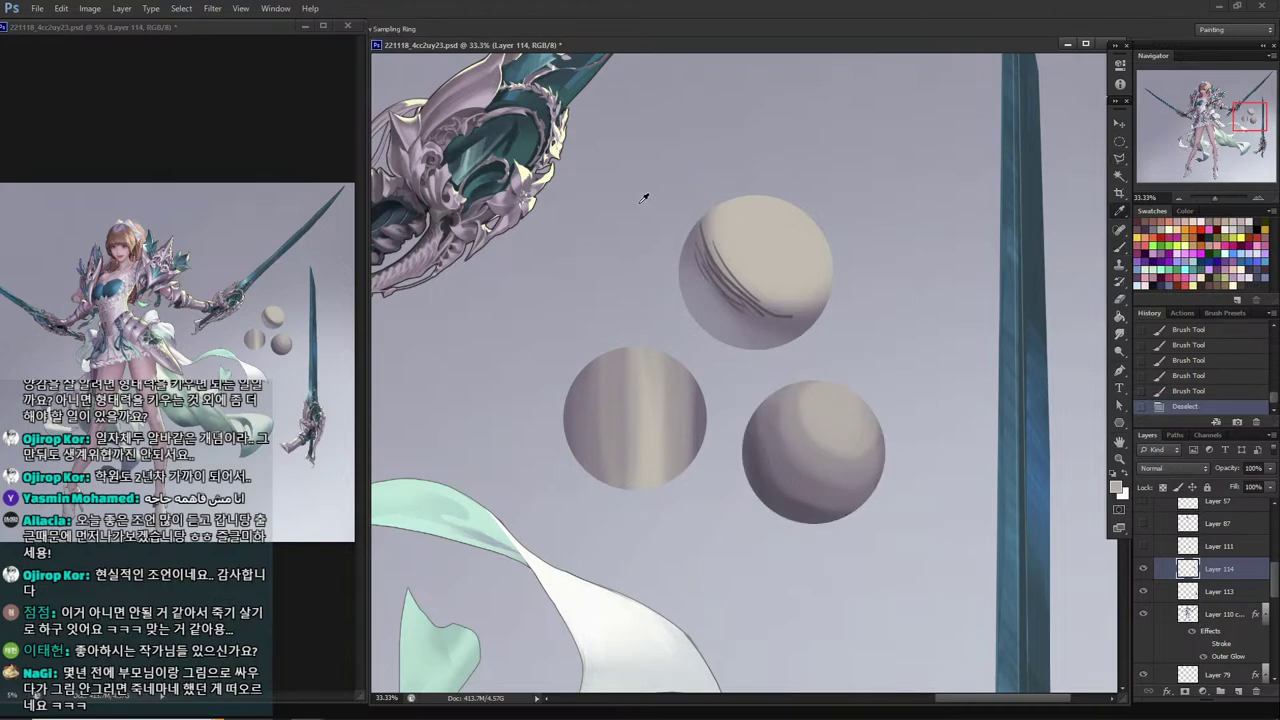
Sample dark tones and mark the shadow sides of the first and third spheres with circled arrows, boundary lines and hatching.
alt+click(467, 188)
alt+click(463, 217)
mouse_move(660, 166)
mouse_down()
mouse_move(745, 322)
mouse_move(685, 246)
mouse_move(668, 276)
mouse_up()
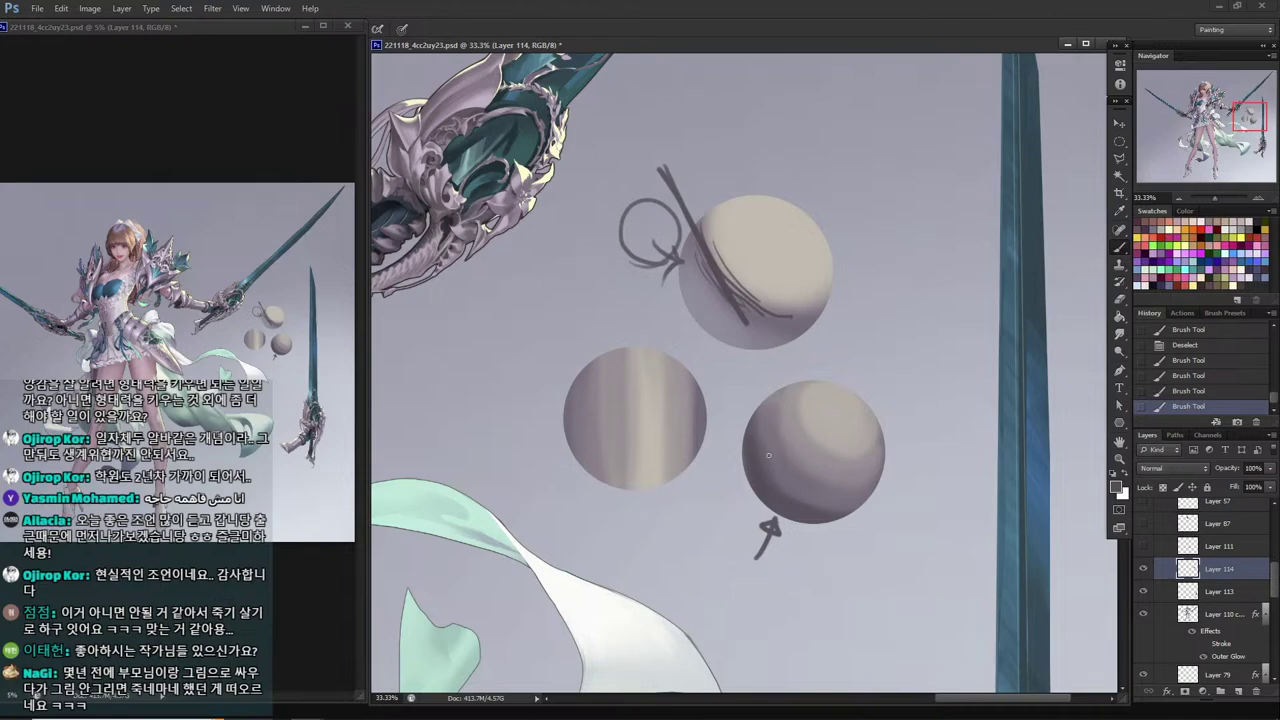
drag(746, 517, 748, 520)
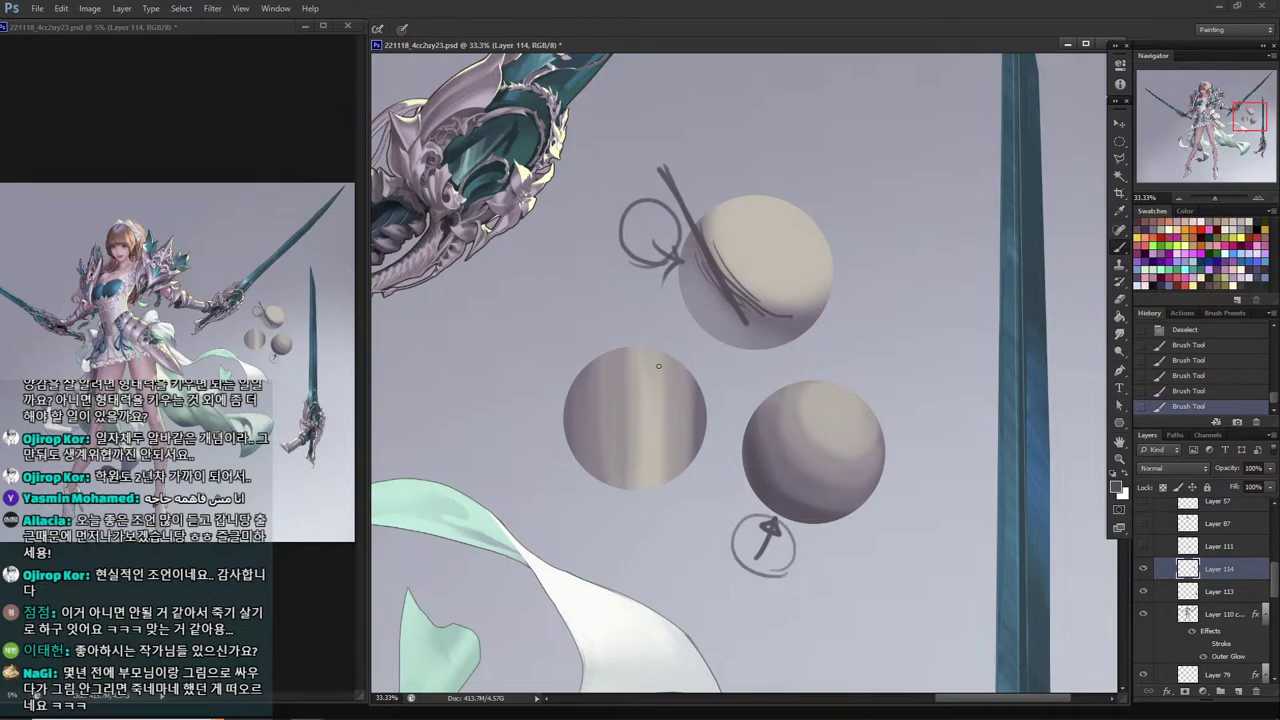
alt+click(767, 487)
drag(763, 379, 767, 466)
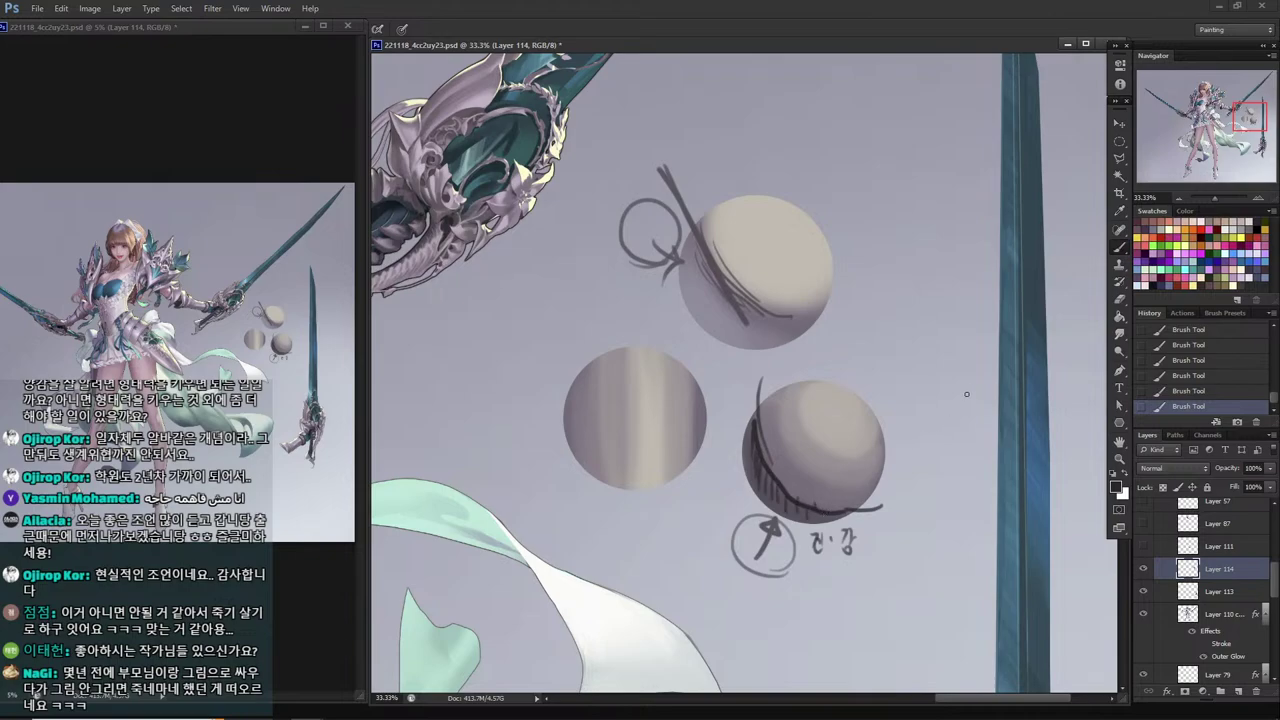
Sketch a small upright rectangle with dark side bands beside the third sphere and write two circled Korean labels below it.
mouse_move(959, 373)
mouse_down()
mouse_move(958, 454)
mouse_move(910, 366)
mouse_move(955, 448)
mouse_up()
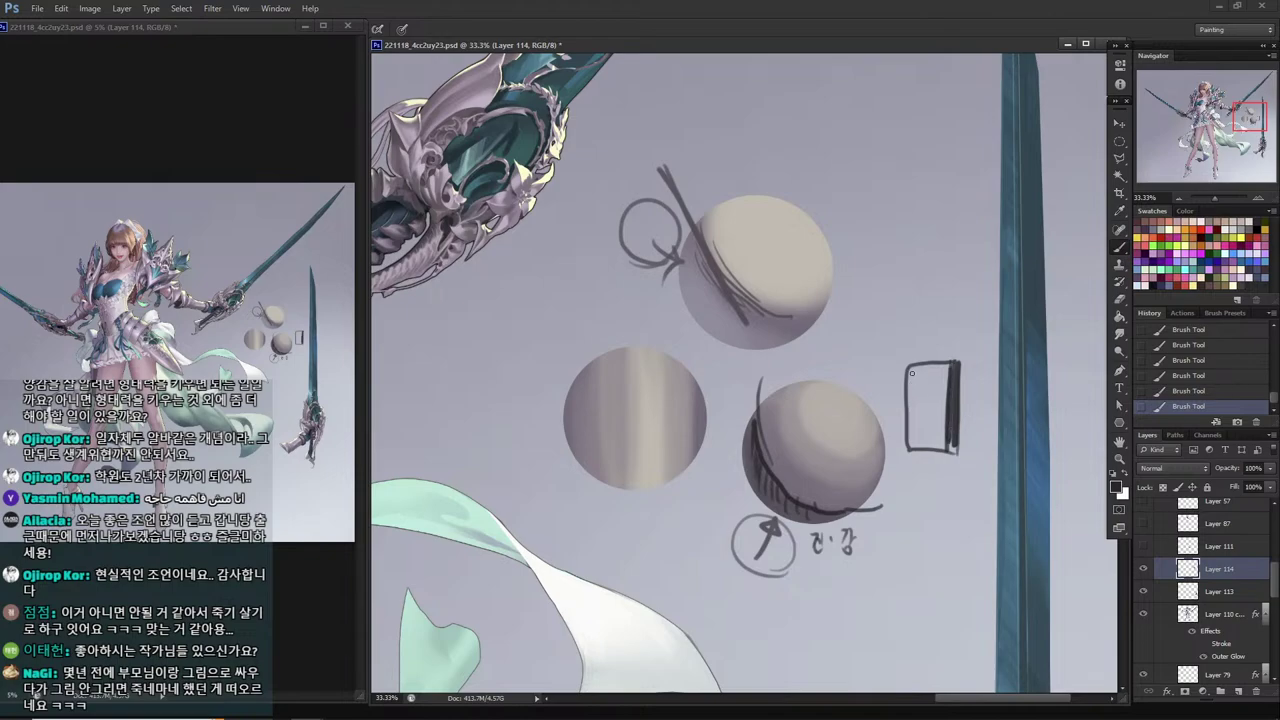
drag(911, 373, 905, 431)
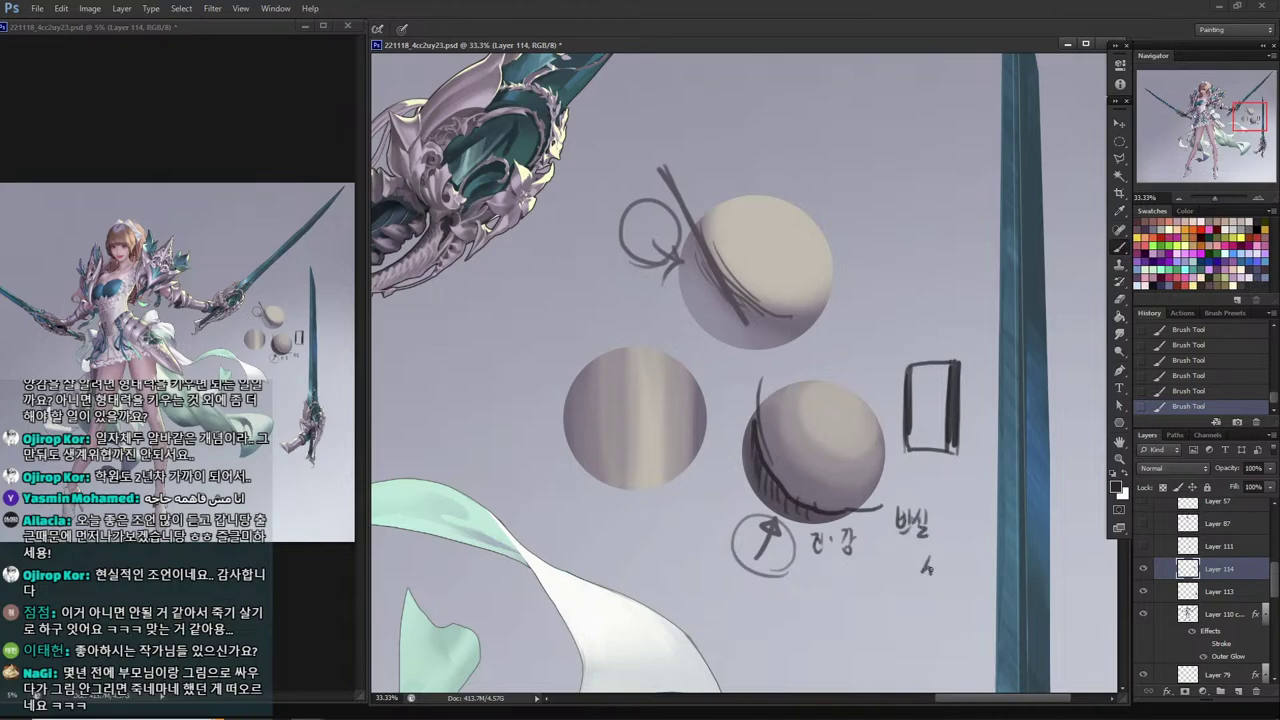
drag(961, 575, 956, 566)
drag(893, 530, 907, 555)
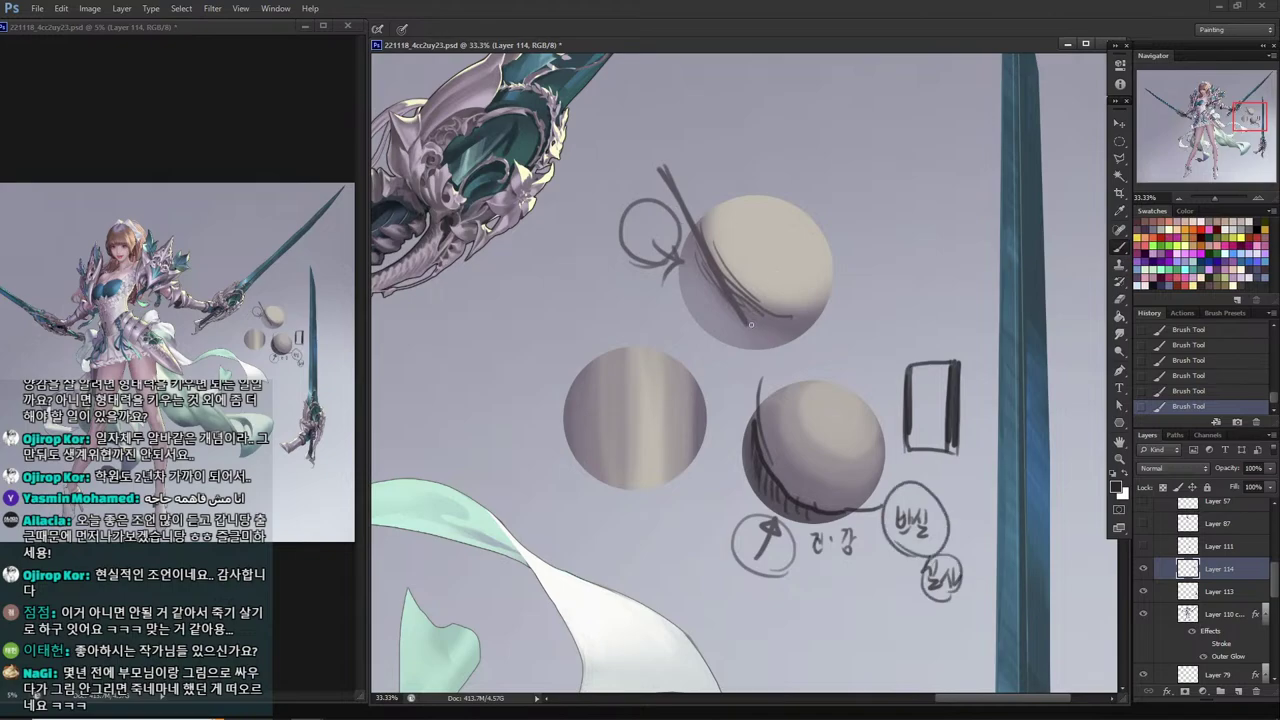
Sketch a simple robed figure outline inside a rectangular frame above and to the right of the first sphere.
drag(934, 118, 957, 186)
drag(940, 245, 887, 247)
mouse_move(985, 98)
mouse_down()
mouse_move(926, 257)
mouse_move(822, 248)
mouse_move(812, 270)
mouse_up()
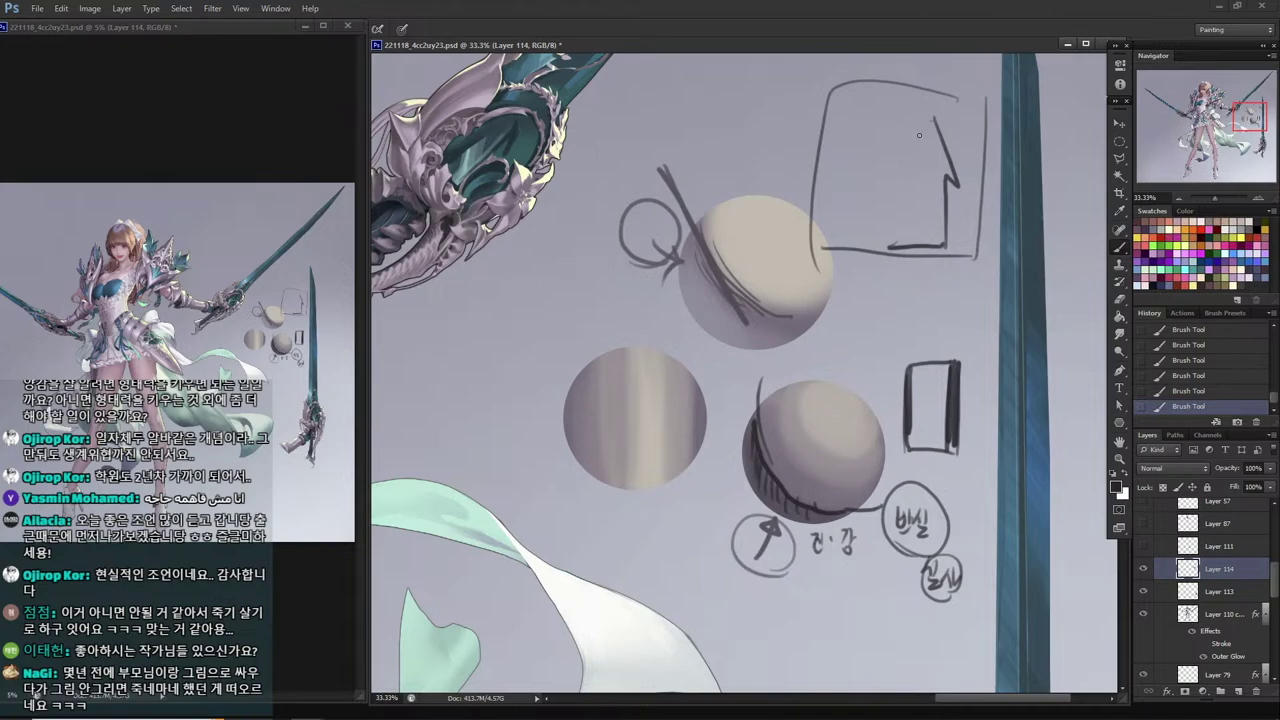
mouse_move(921, 115)
mouse_down()
mouse_move(890, 121)
mouse_move(866, 176)
mouse_move(869, 240)
mouse_up()
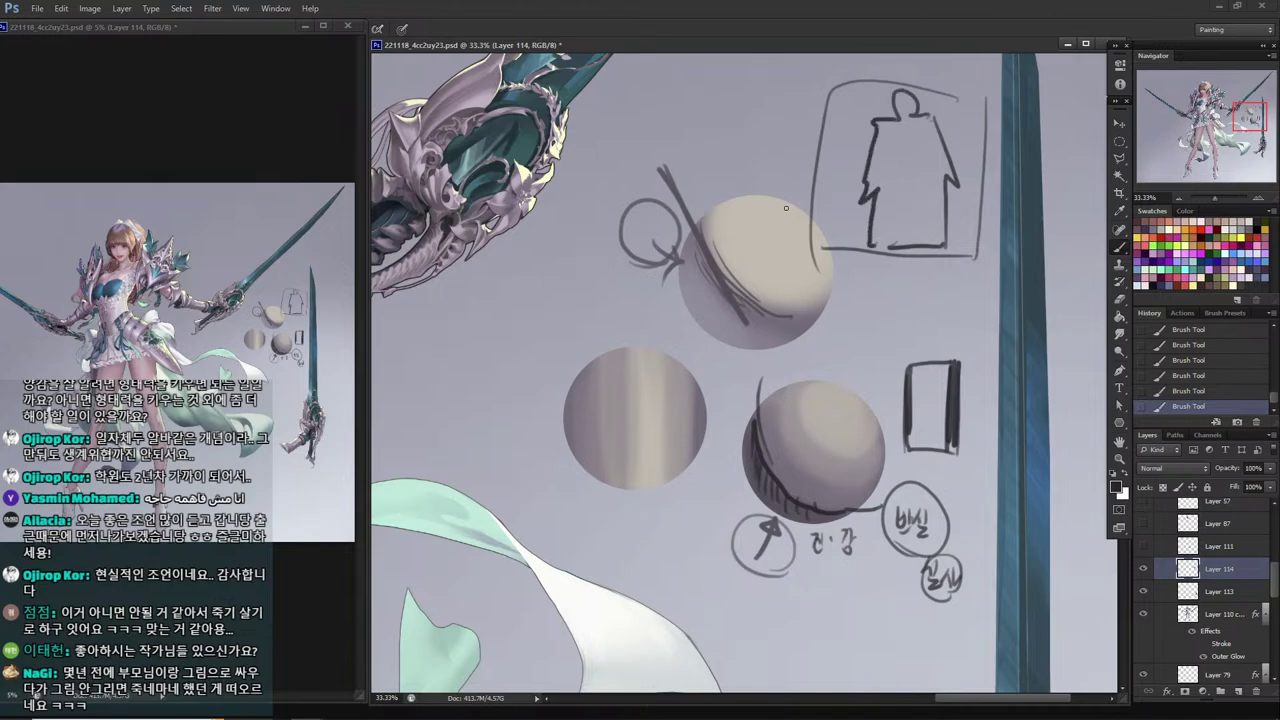
Draw a dividing line down the framed figure's robe and fill its lower-right section with solid black.
mouse_move(926, 124)
mouse_down()
mouse_move(940, 184)
mouse_move(917, 240)
mouse_up()
drag(937, 175, 916, 241)
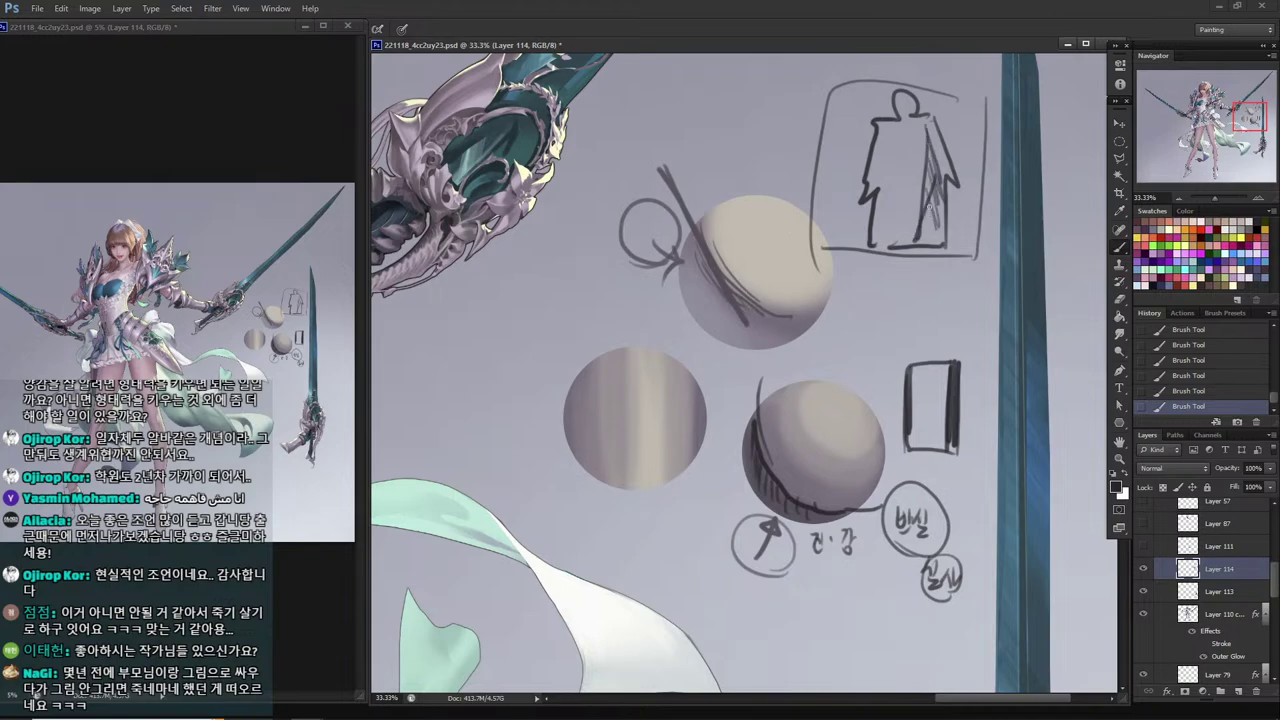
key(ctrl+z)
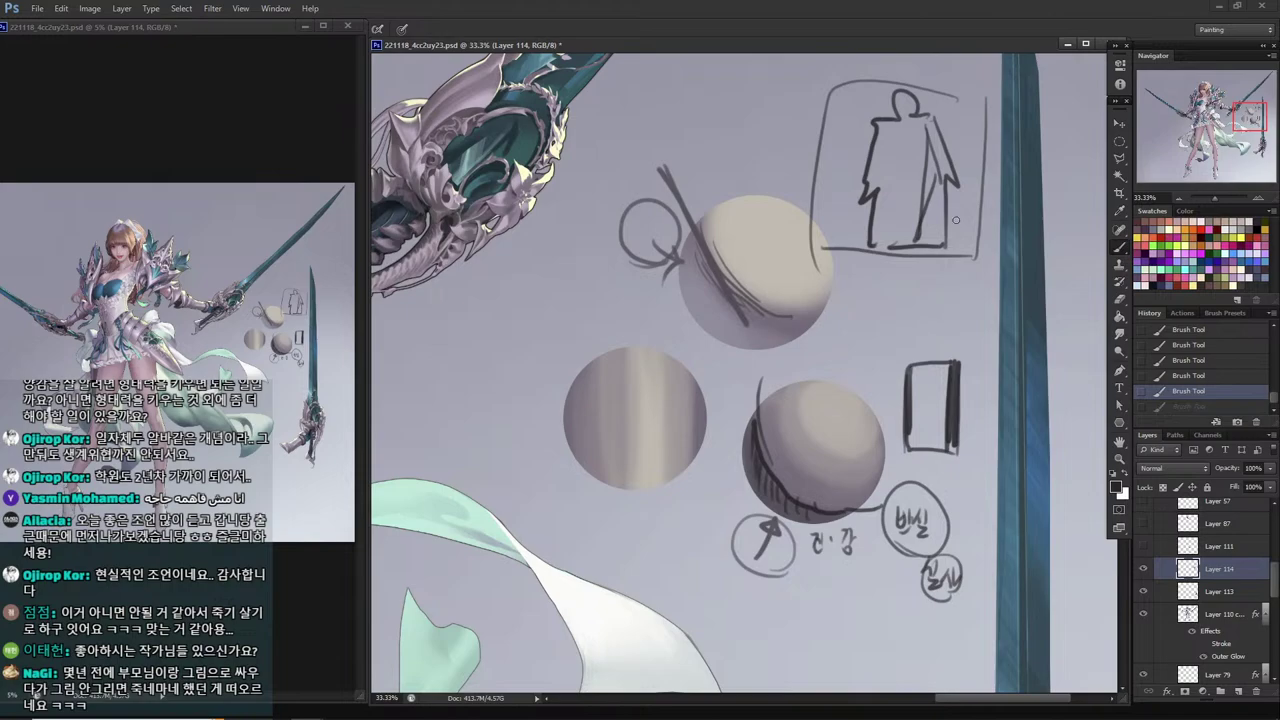
drag(940, 176, 932, 248)
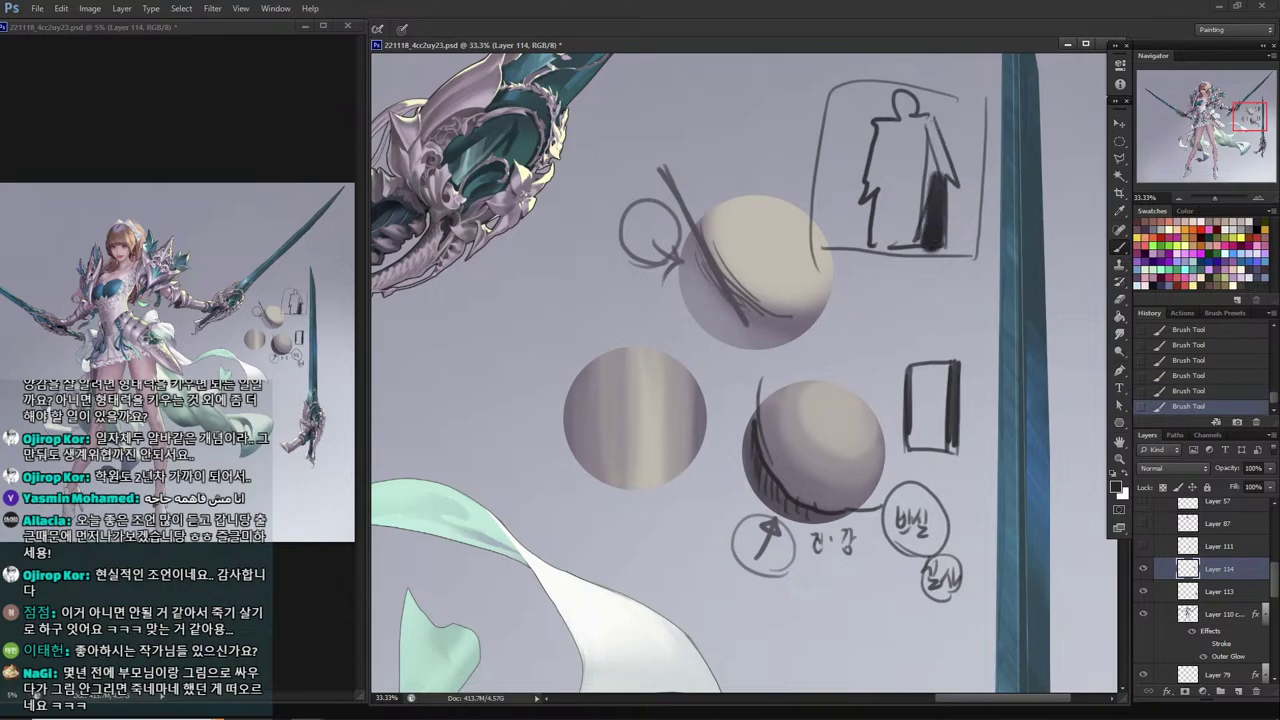
Thicken the framed figure's arms and neck in black, and add a circled label above the frame and a small arrow.
drag(938, 118, 958, 186)
drag(912, 118, 843, 234)
mouse_move(821, 148)
mouse_down()
mouse_move(828, 170)
mouse_move(832, 154)
mouse_up()
mouse_move(835, 142)
mouse_down()
mouse_move(835, 165)
mouse_move(852, 150)
mouse_move(847, 172)
mouse_move(864, 168)
mouse_up()
mouse_move(946, 317)
mouse_down()
mouse_move(926, 307)
mouse_move(927, 319)
mouse_up()
alt+click(724, 428)
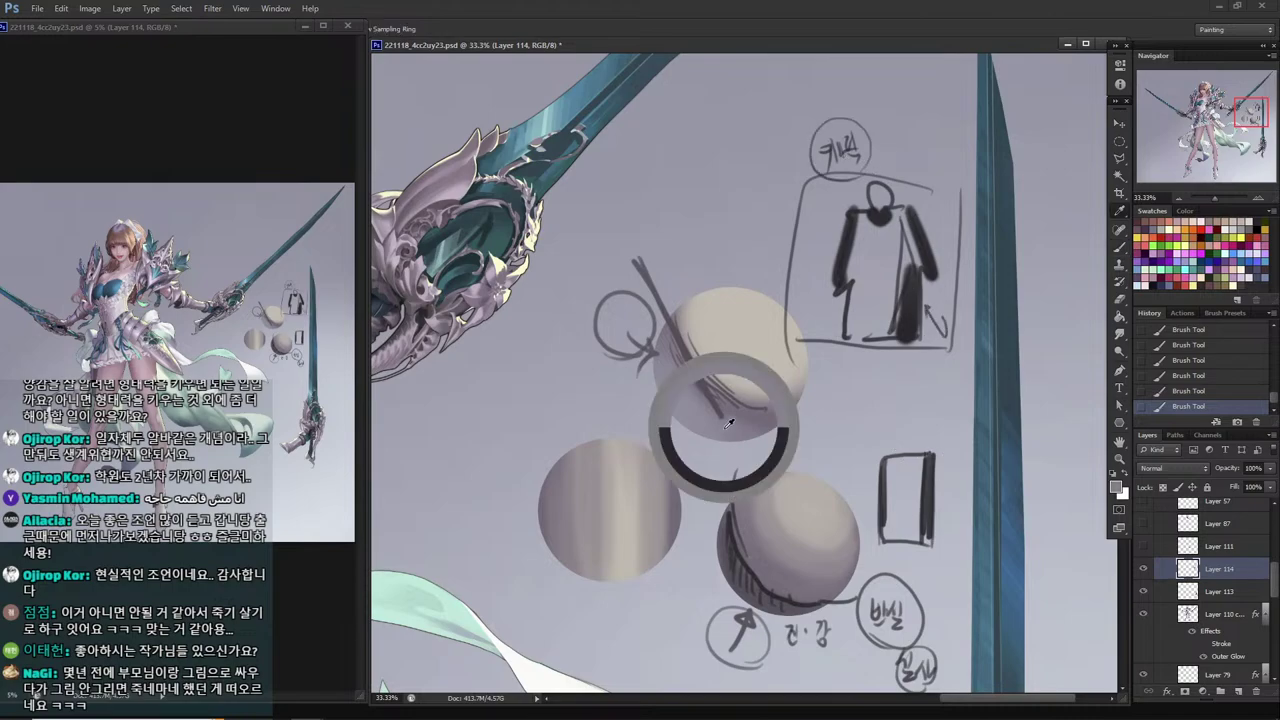
mouse_move(918, 275)
mouse_down()
mouse_move(910, 340)
mouse_move(912, 307)
mouse_up()
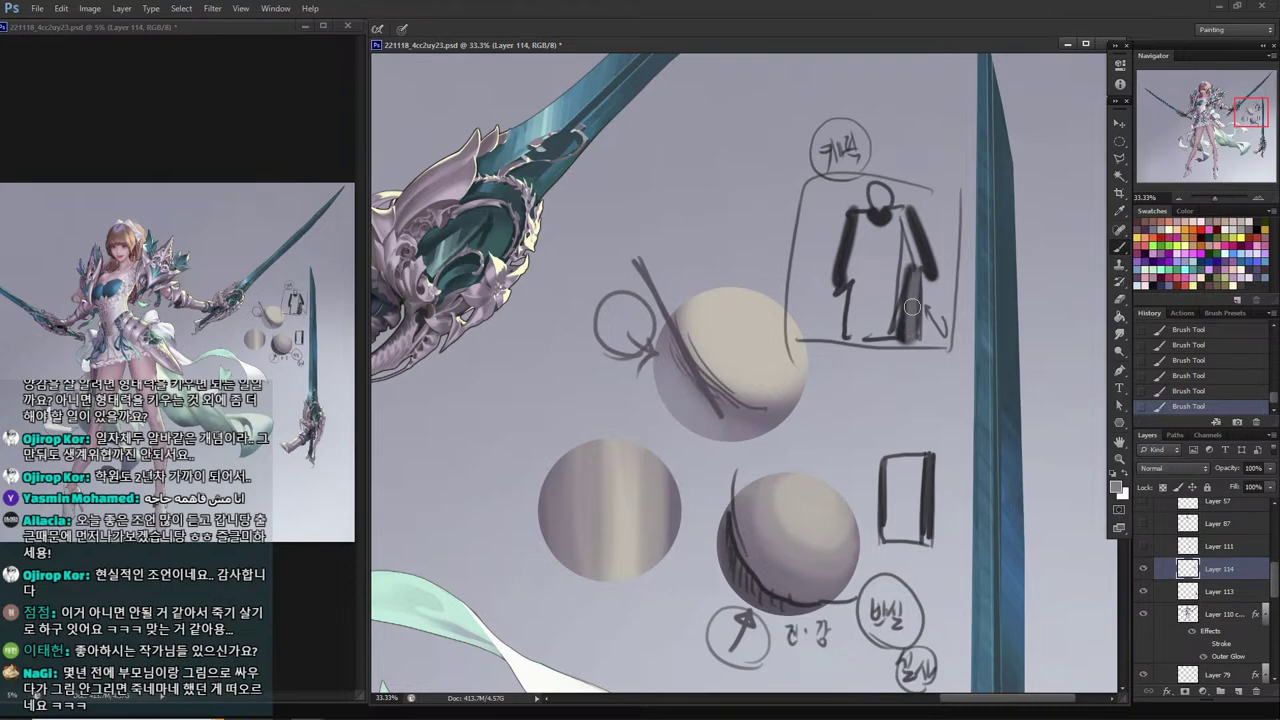
key(ctrl+z)
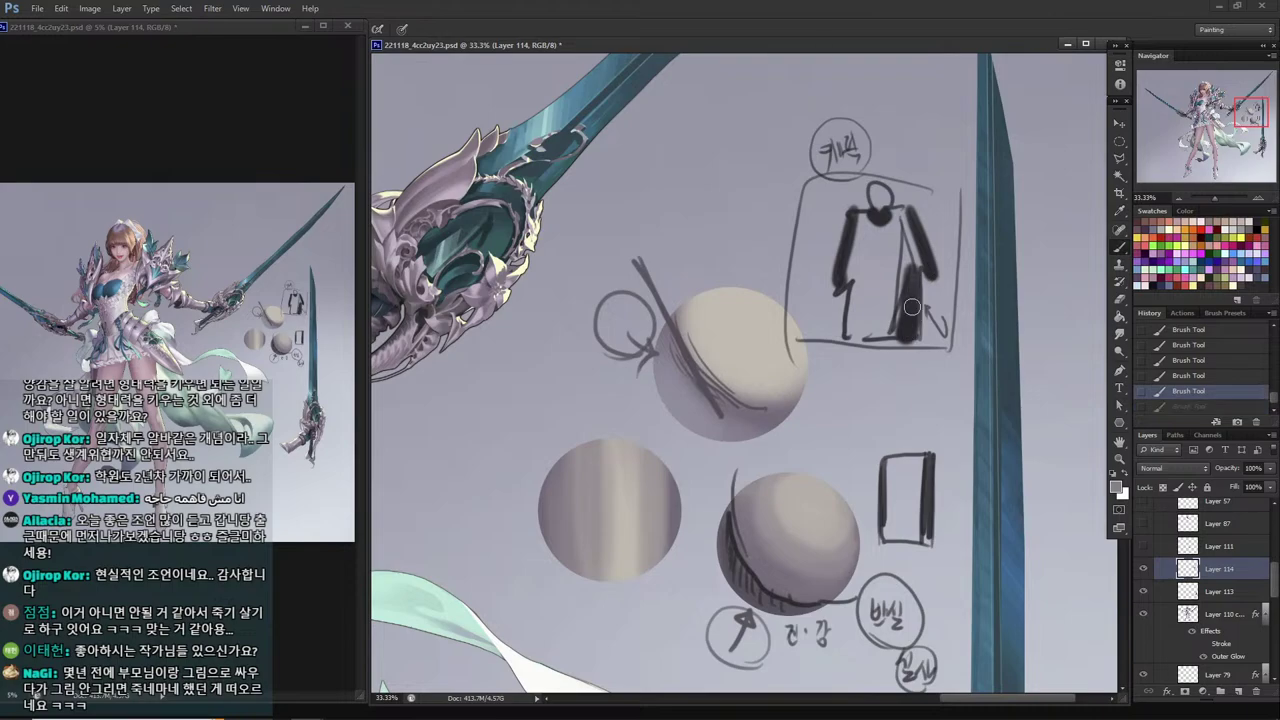
Sample the figure's dark tone and brush soft grey shading over its torso and head.
alt+click(905, 221)
click(889, 214)
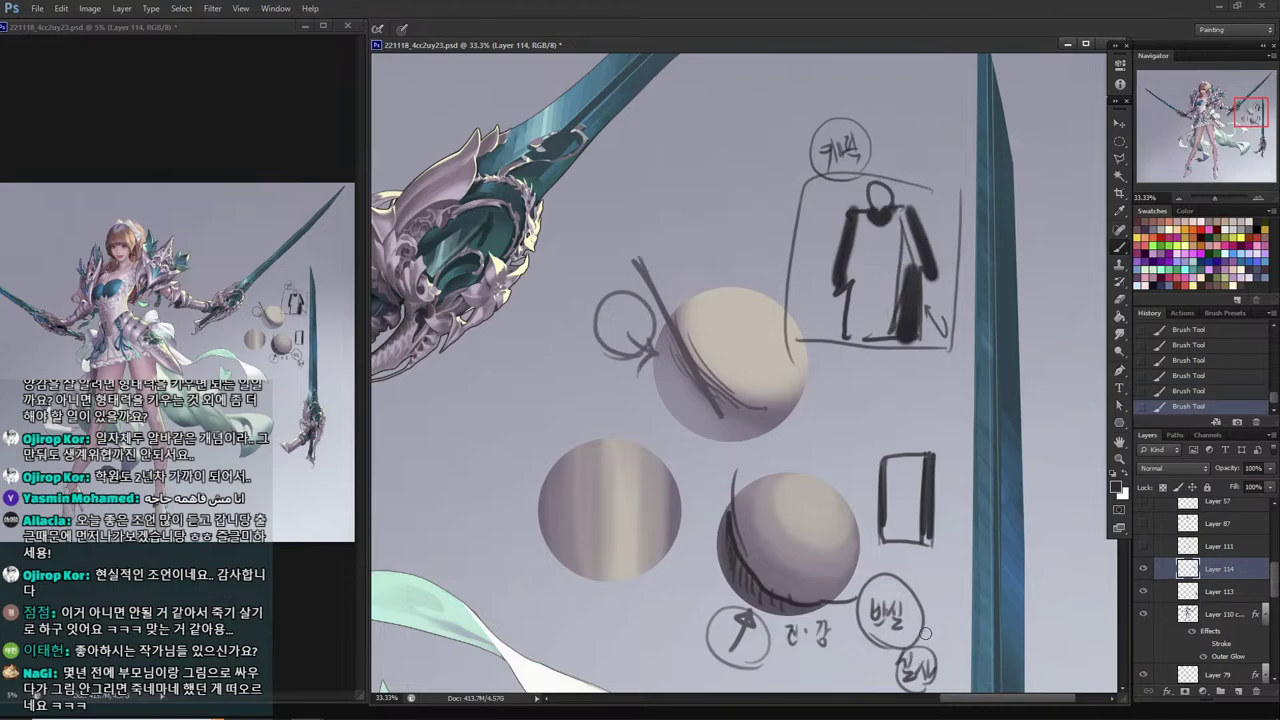
mouse_move(897, 228)
mouse_down()
mouse_move(897, 303)
mouse_move(870, 218)
mouse_move(857, 339)
mouse_move(866, 212)
mouse_move(845, 276)
mouse_up()
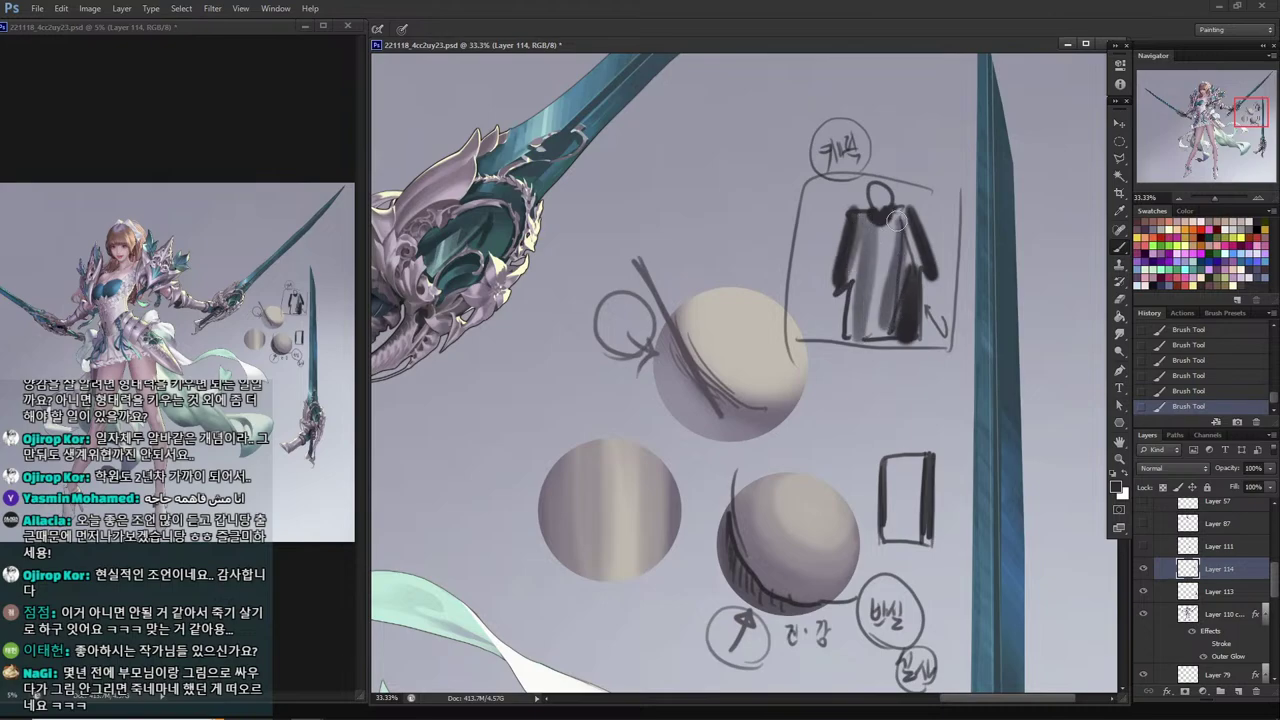
drag(882, 190, 883, 203)
Draw heavier circles around the two labels below the rectangle and cross them with diagonal strokes.
drag(848, 604, 870, 468)
mouse_move(927, 566)
mouse_down()
mouse_move(954, 559)
mouse_move(958, 624)
mouse_up()
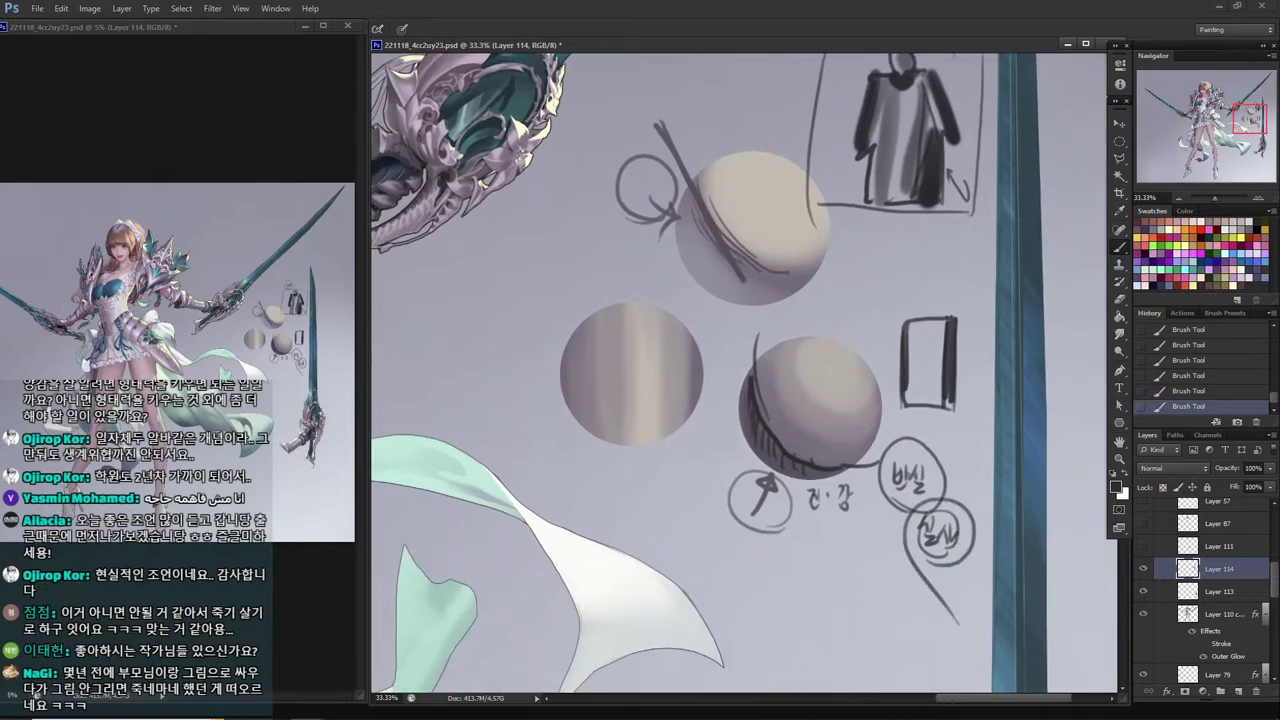
drag(915, 109, 876, 189)
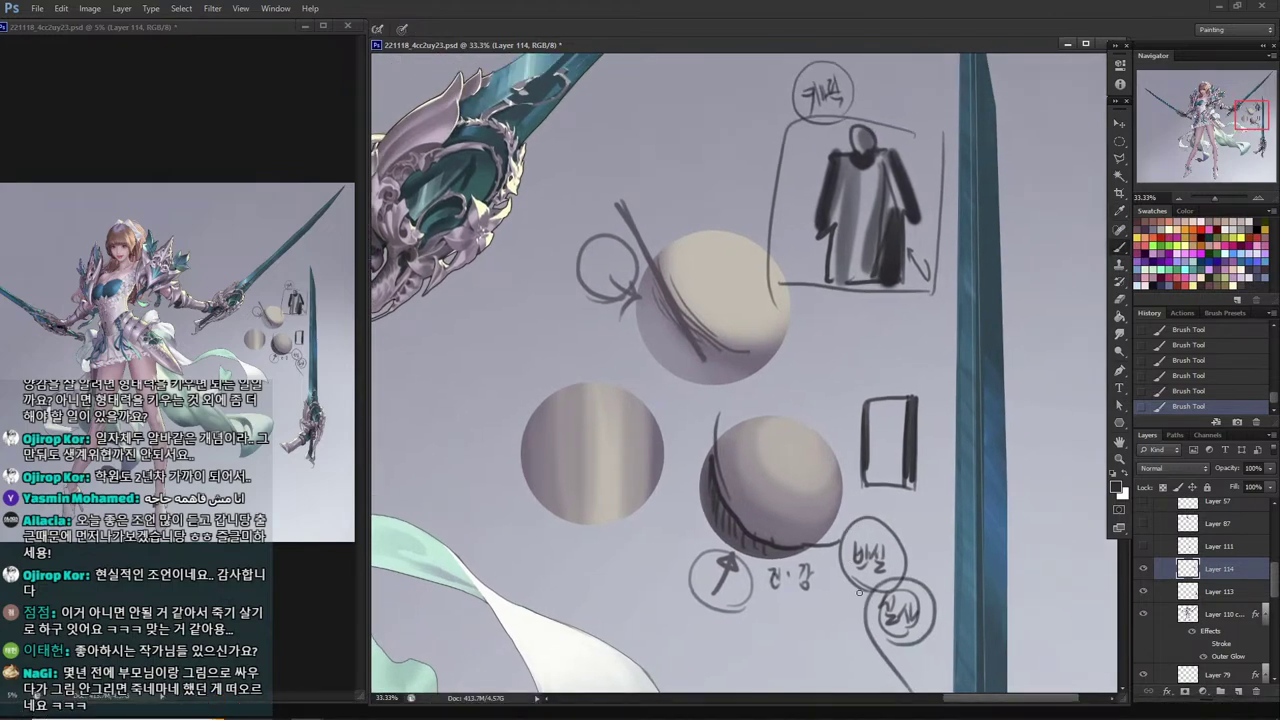
mouse_move(880, 517)
mouse_down()
mouse_move(845, 560)
mouse_move(902, 580)
mouse_up()
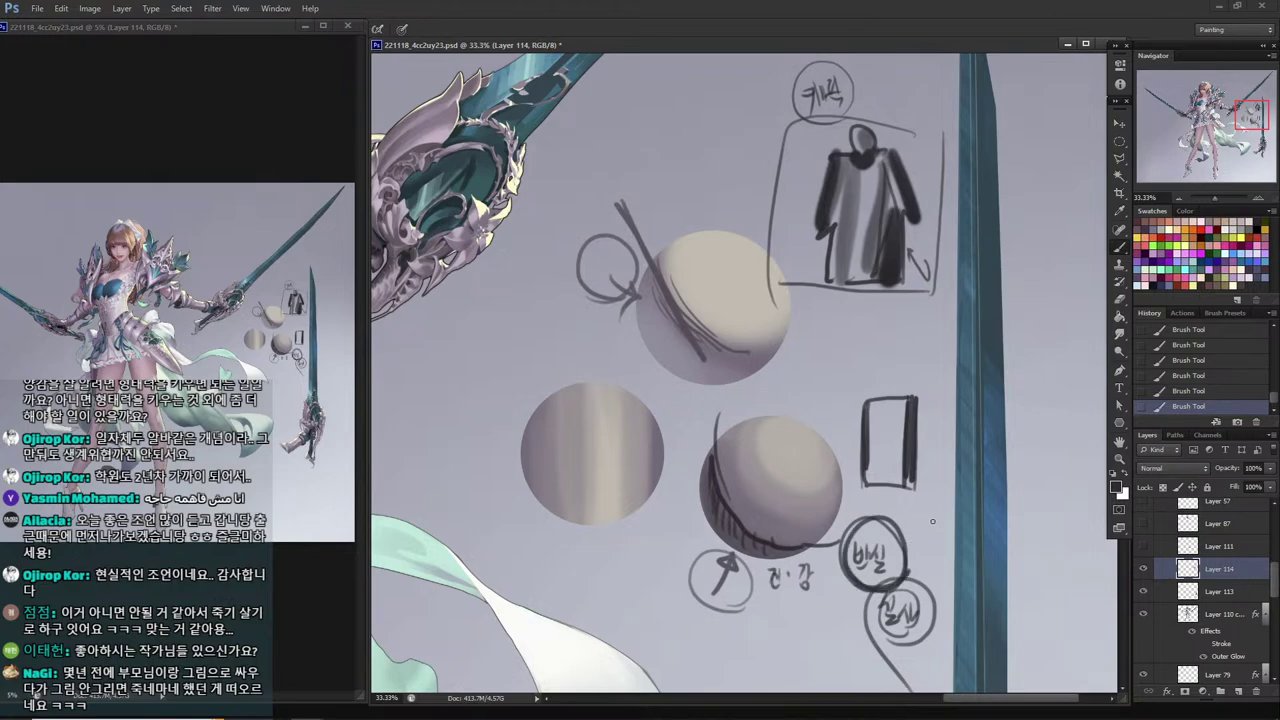
drag(942, 528, 813, 628)
drag(948, 604, 821, 678)
drag(904, 488, 812, 574)
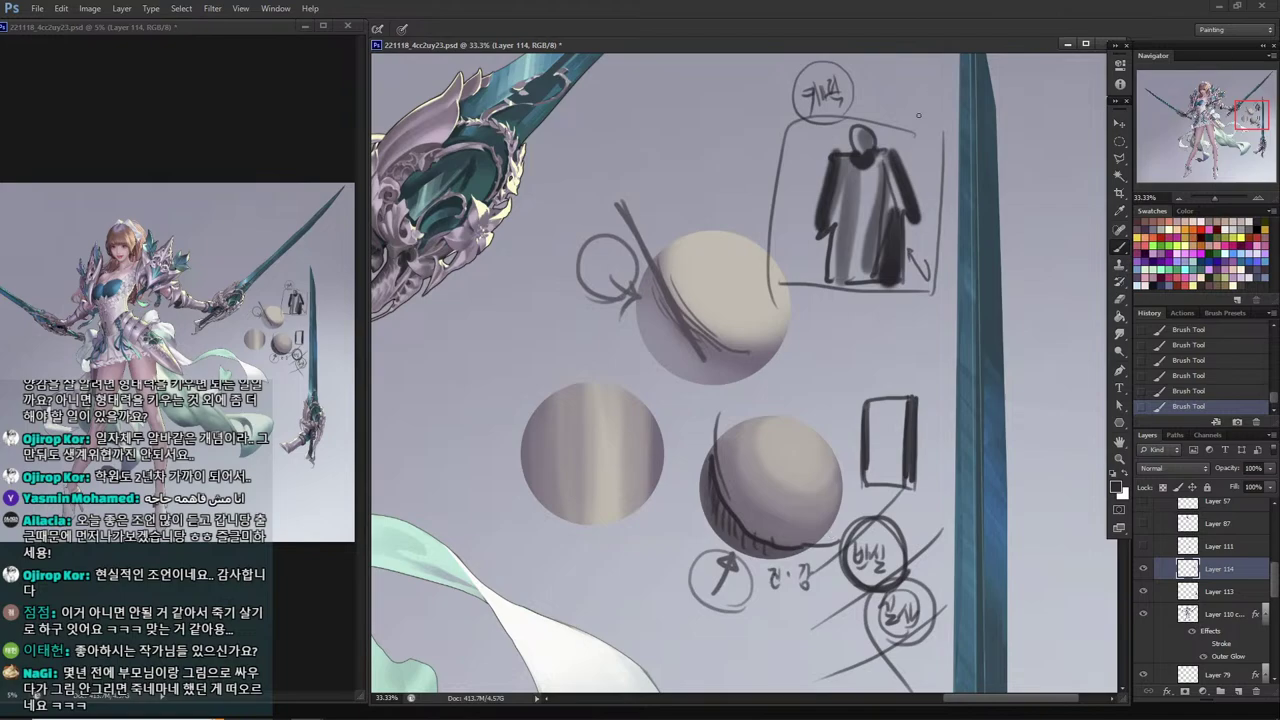
Draw four X marks around the framed figure and write a circled two-character label beneath the frame.
mouse_move(940, 137)
mouse_down()
mouse_move(913, 161)
mouse_move(935, 166)
mouse_up()
drag(945, 229, 921, 244)
drag(926, 223, 937, 251)
mouse_move(809, 168)
mouse_down()
mouse_move(790, 178)
mouse_move(777, 229)
mouse_up()
drag(785, 205, 791, 233)
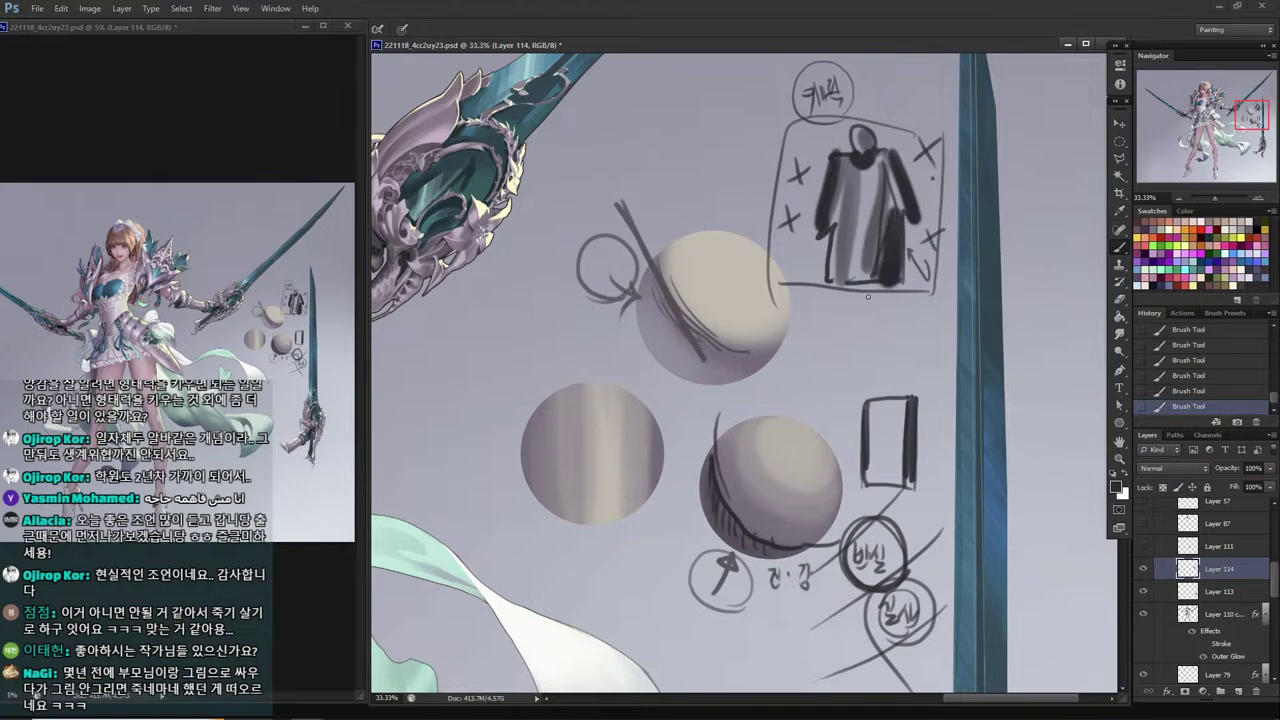
mouse_move(852, 300)
mouse_down()
mouse_move(867, 327)
mouse_move(899, 315)
mouse_move(898, 332)
mouse_move(915, 305)
mouse_move(866, 350)
mouse_up()
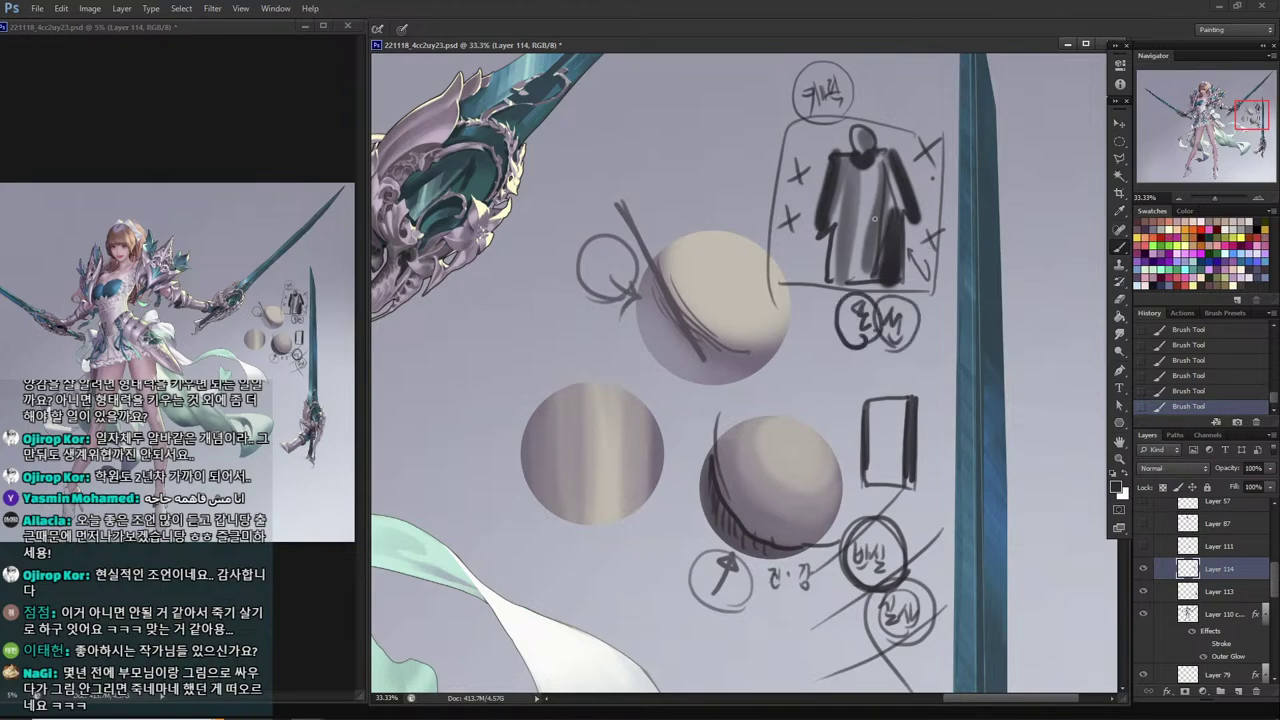
Paint a thick near-black band along the third sphere's lower-left edge.
drag(710, 482, 758, 542)
mouse_move(708, 450)
mouse_down()
mouse_move(749, 538)
mouse_move(714, 517)
mouse_move(790, 556)
mouse_up()
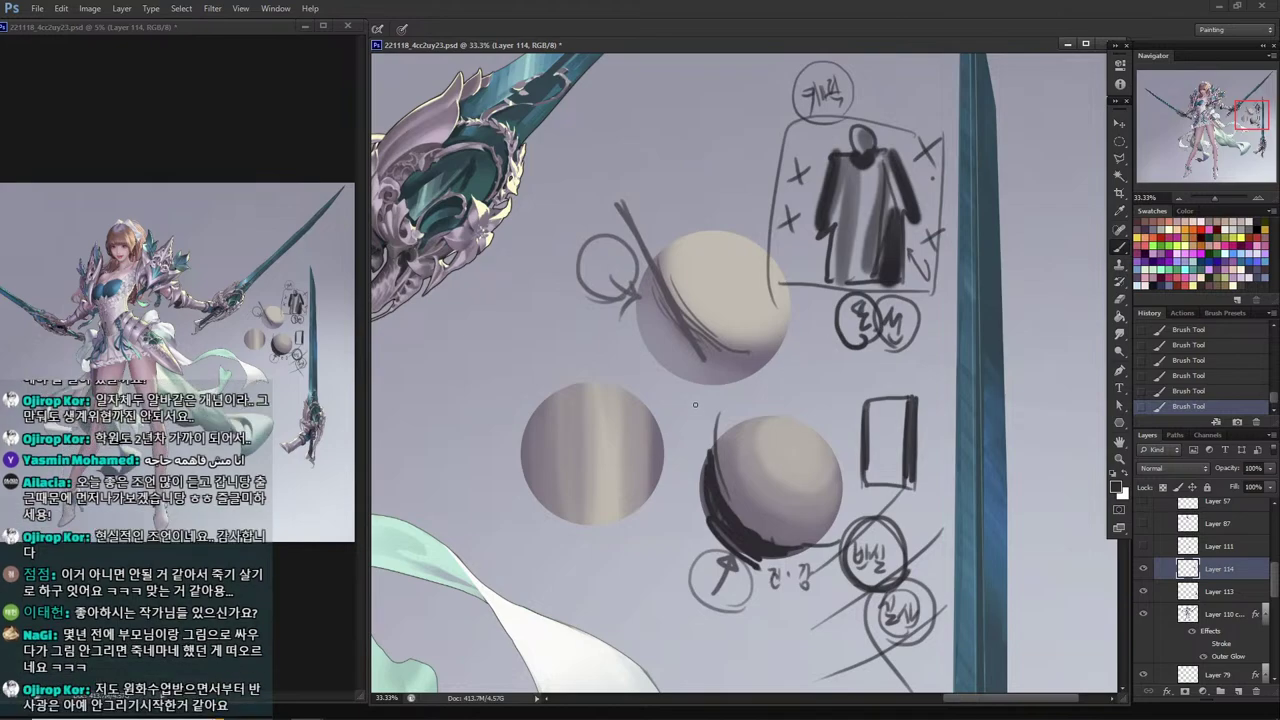
Add short dark accent strokes around the first and third spheres and loop more circles around the framed figure.
mouse_move(695, 404)
mouse_down()
mouse_move(702, 434)
mouse_move(682, 498)
mouse_up()
drag(841, 188, 816, 292)
drag(901, 284, 901, 234)
drag(899, 284, 899, 322)
mouse_move(628, 290)
mouse_down()
mouse_move(606, 270)
mouse_move(621, 293)
mouse_up()
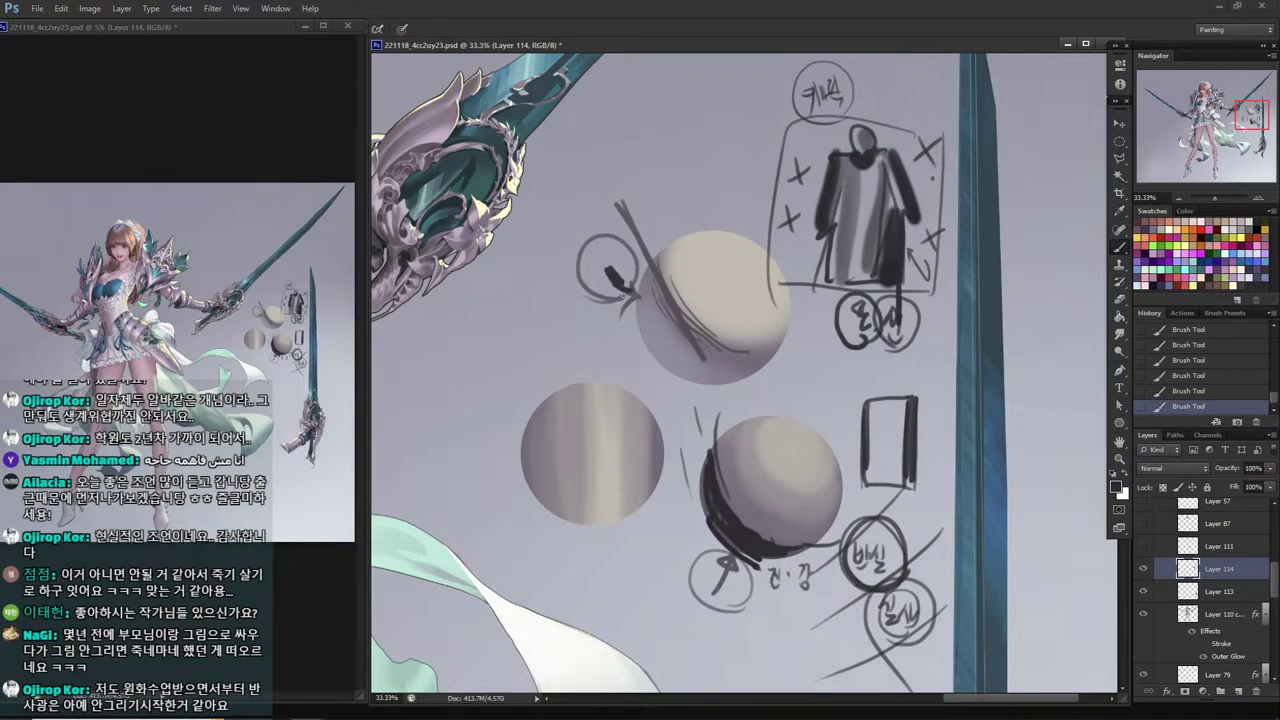
mouse_move(926, 233)
mouse_down()
mouse_move(764, 190)
mouse_move(941, 126)
mouse_move(852, 297)
mouse_up()
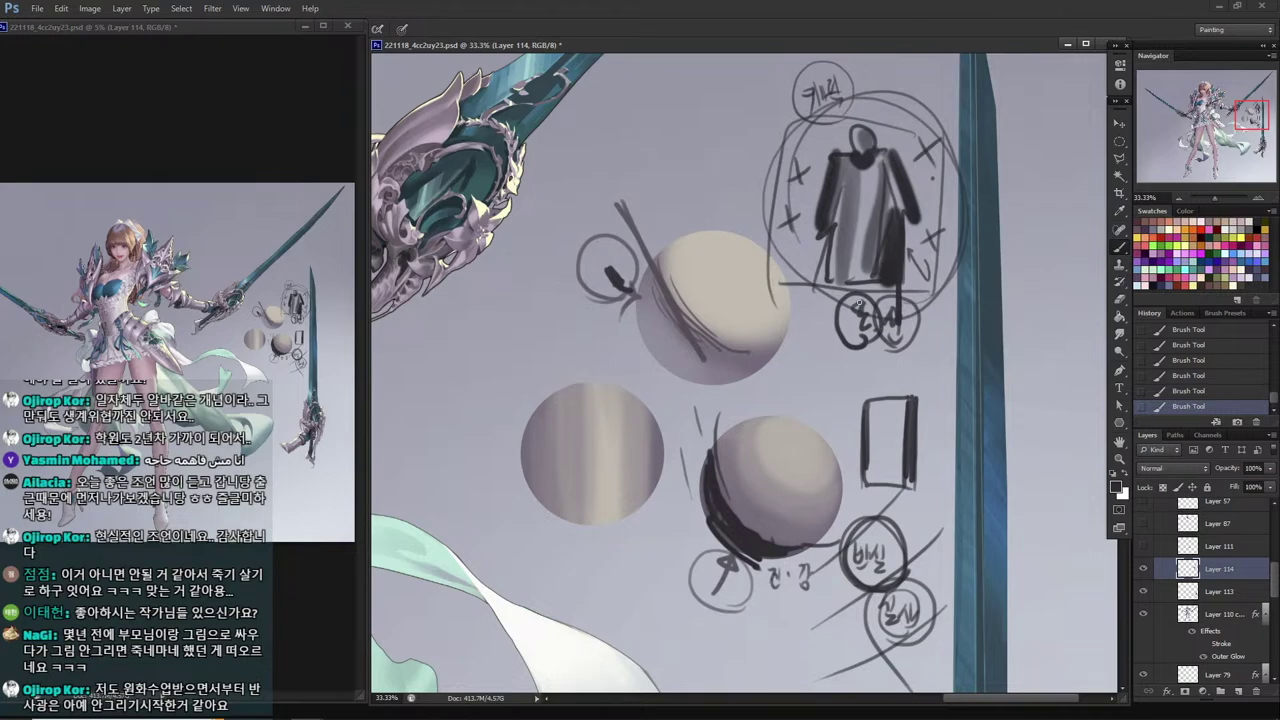
Draw a hatched flat wedge at the first sphere's lower left, darken the sphere's left edge, and scribble looped zigzags beside it.
mouse_move(646, 365)
mouse_down()
mouse_move(700, 383)
mouse_move(540, 360)
mouse_move(656, 366)
mouse_move(668, 384)
mouse_move(650, 382)
mouse_up()
drag(620, 365, 632, 380)
drag(604, 365, 616, 376)
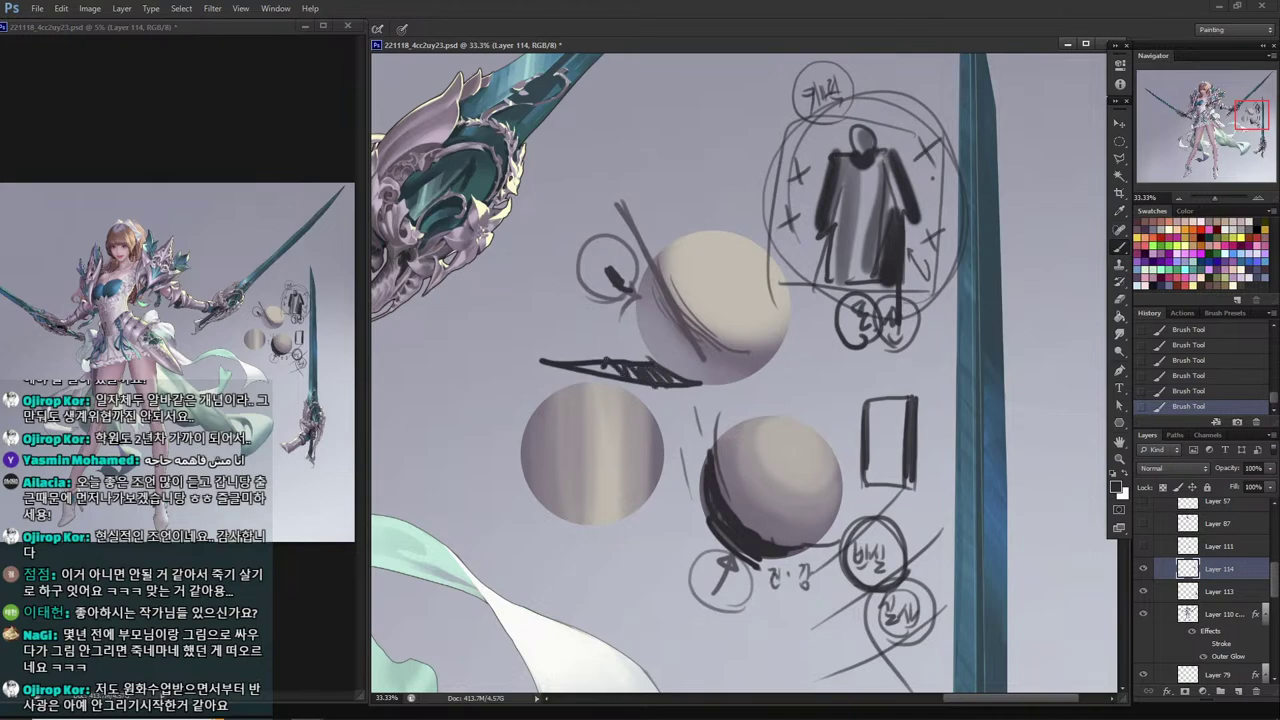
drag(644, 270, 662, 374)
drag(635, 299, 648, 363)
mouse_move(624, 320)
mouse_down()
mouse_move(596, 312)
mouse_move(654, 334)
mouse_up()
drag(656, 316, 650, 332)
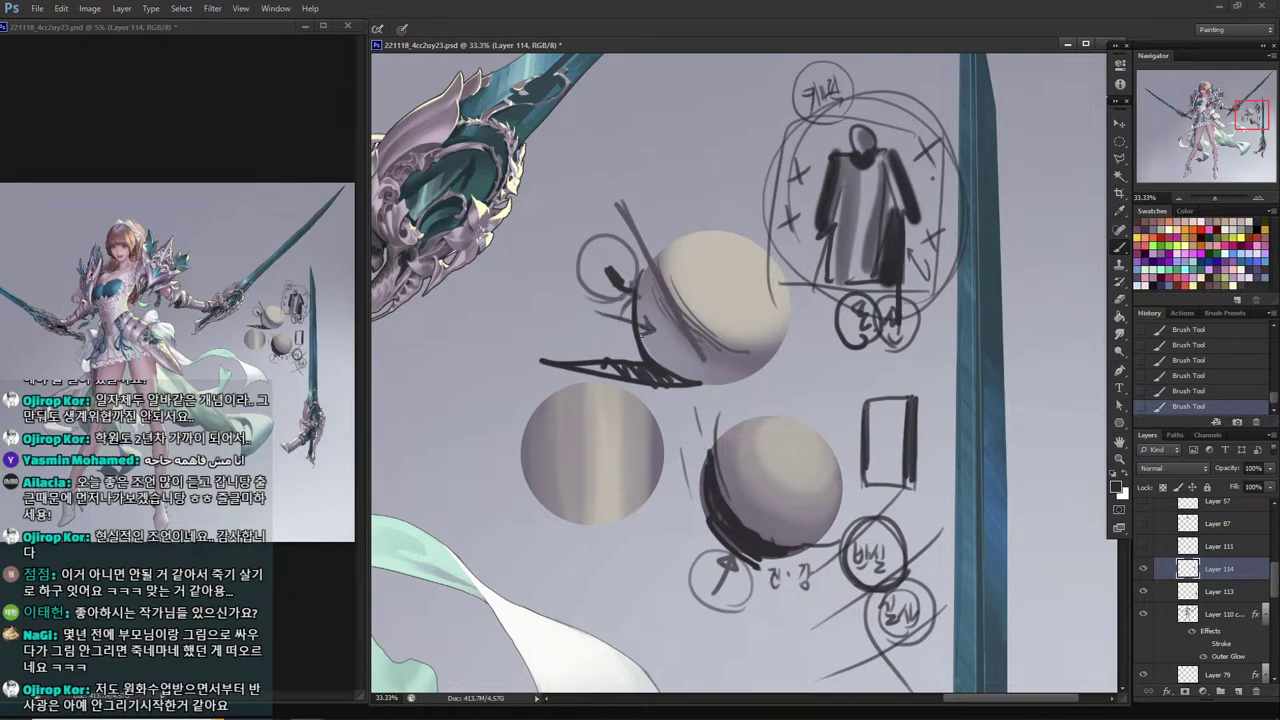
drag(641, 280, 546, 312)
mouse_move(536, 378)
mouse_down()
mouse_move(606, 334)
mouse_move(578, 384)
mouse_up()
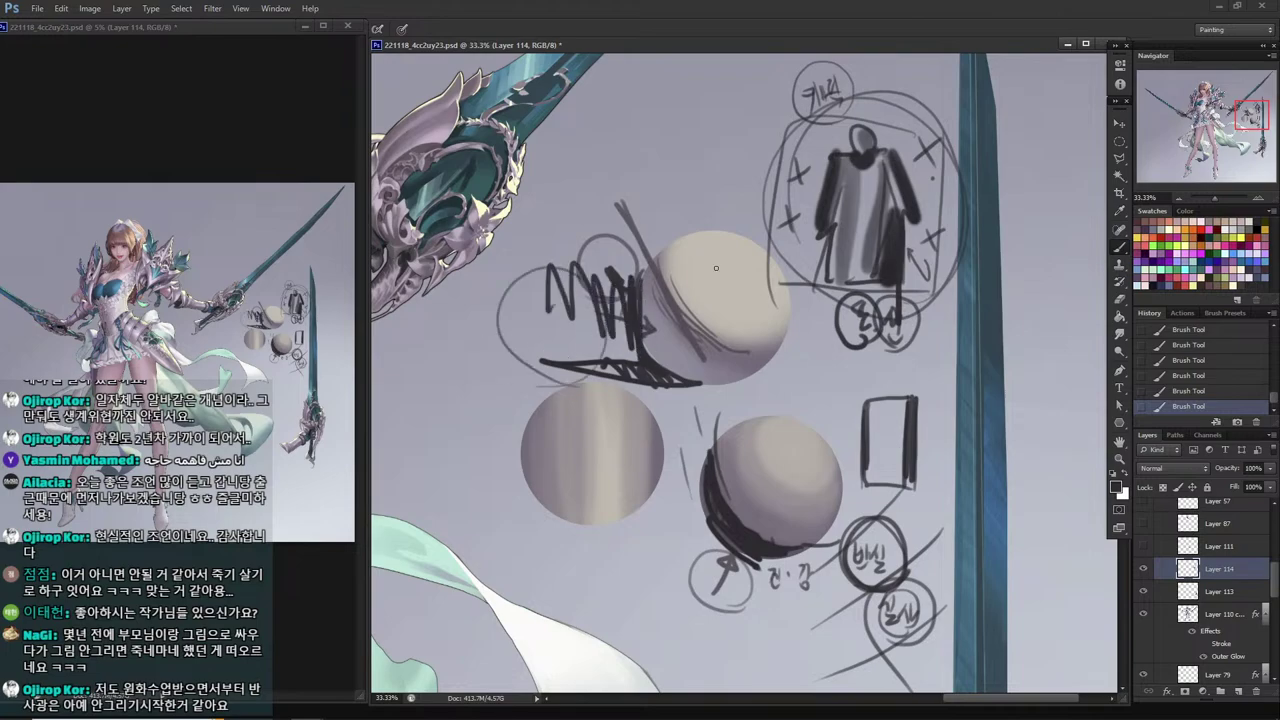
Circle the first sphere and brush a sampled lavender band and a soft grey shadow band diagonally across its left side.
mouse_move(716, 218)
mouse_down()
mouse_move(803, 344)
mouse_move(764, 398)
mouse_up()
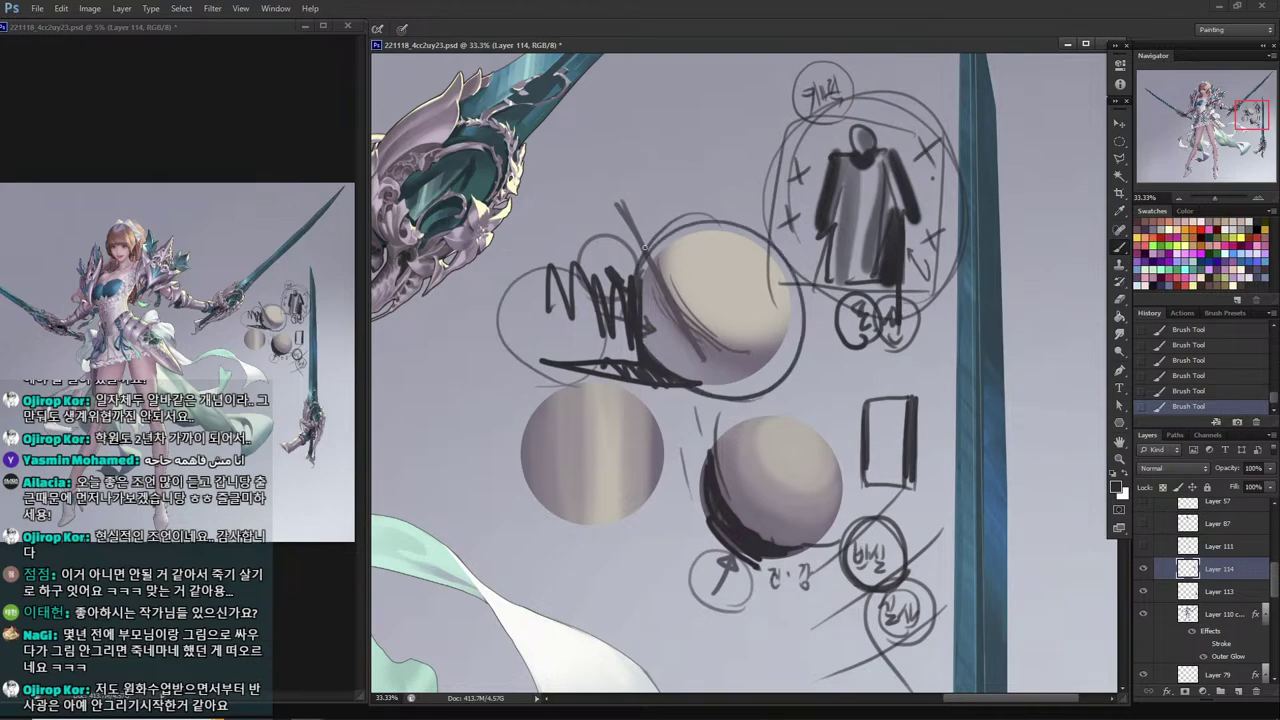
alt+click(647, 309)
mouse_move(632, 225)
mouse_down()
mouse_move(710, 421)
mouse_move(634, 234)
mouse_move(665, 330)
mouse_up()
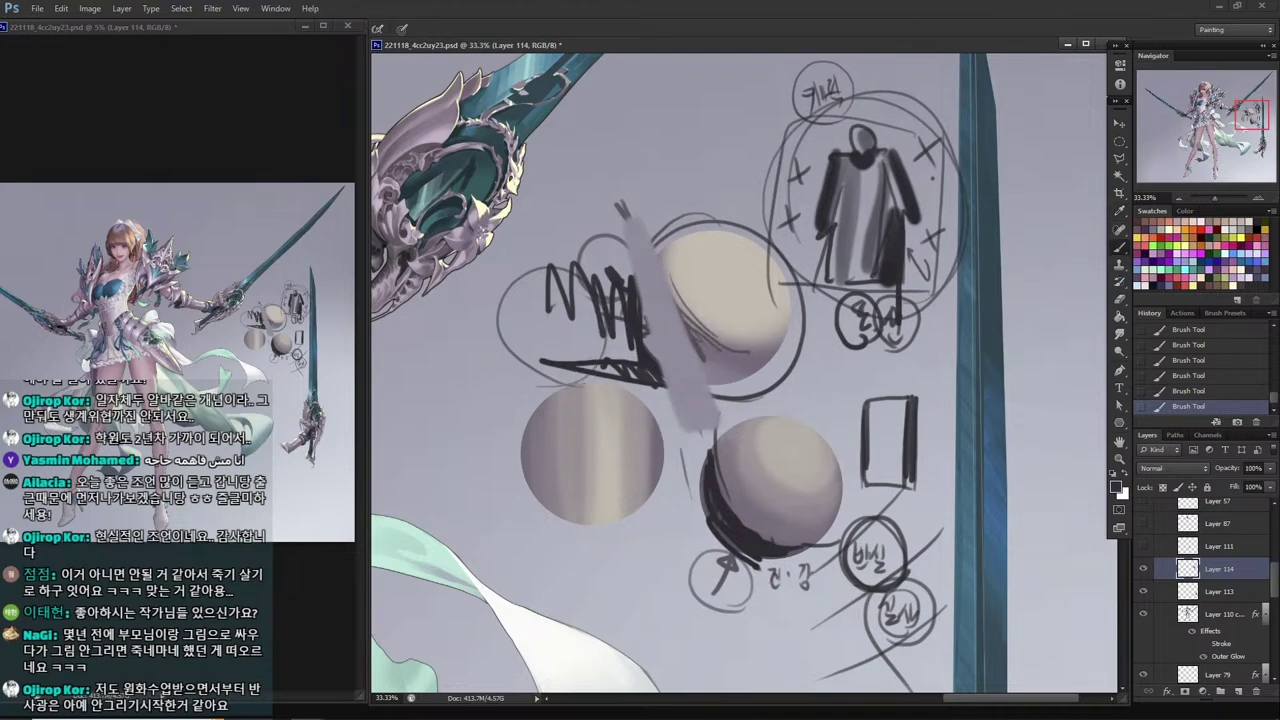
mouse_move(658, 224)
mouse_down()
mouse_move(740, 405)
mouse_move(750, 395)
mouse_up()
alt+click(698, 278)
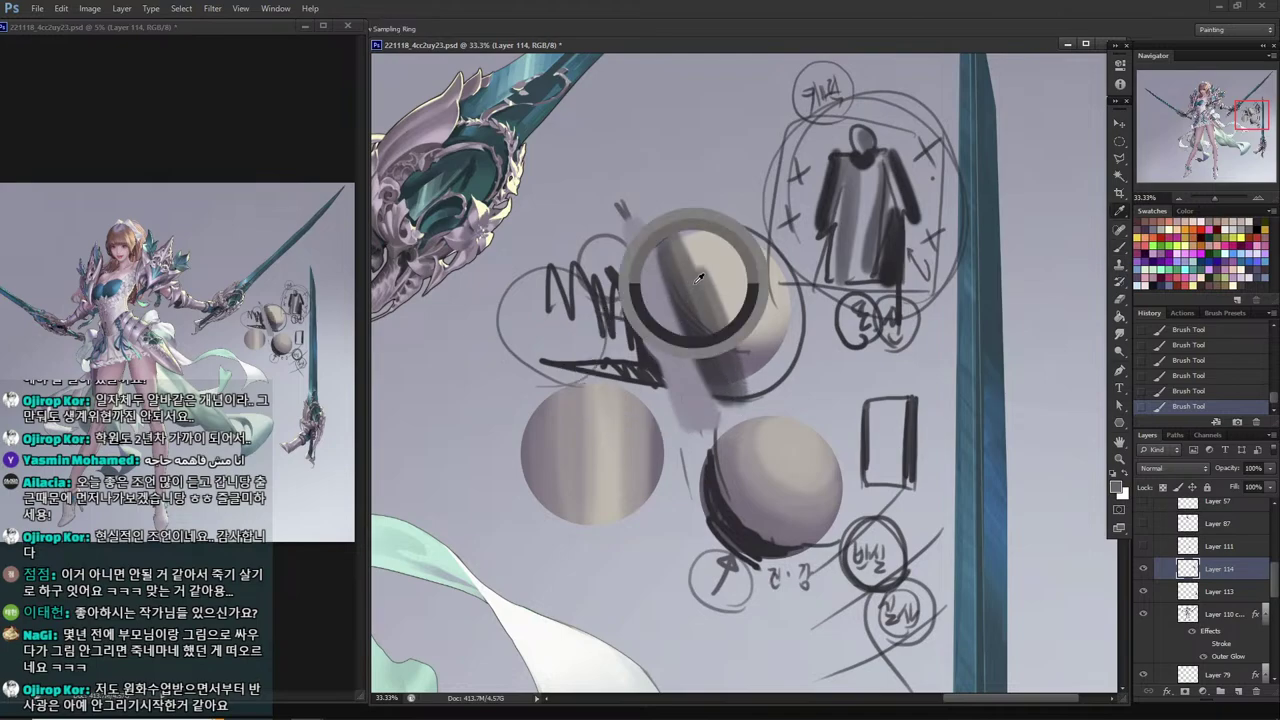
mouse_move(660, 255)
mouse_down()
mouse_move(700, 370)
mouse_move(655, 258)
mouse_up()
Fill the scribbled area left of the first sphere with near-black and dab sampled mauve spots over it.
alt+click(637, 360)
mouse_move(645, 360)
mouse_down()
mouse_move(608, 272)
mouse_move(592, 345)
mouse_move(601, 321)
mouse_up()
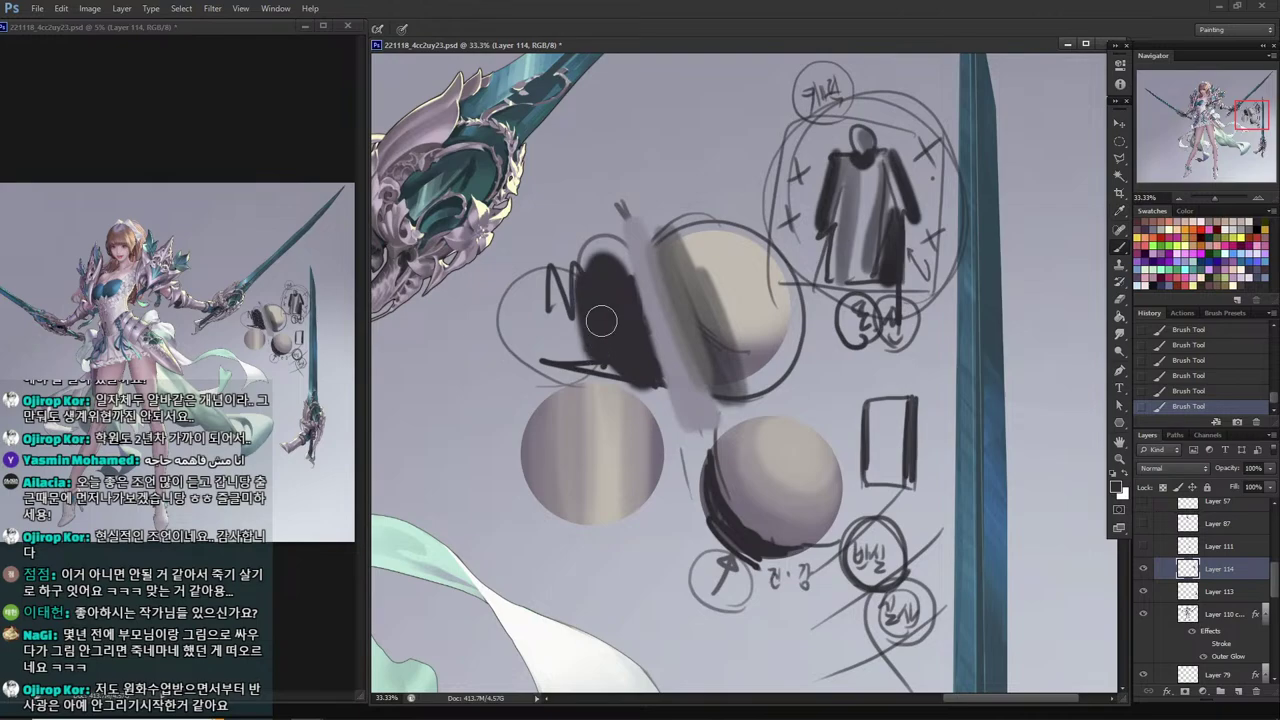
alt+click(750, 352)
drag(619, 302, 600, 326)
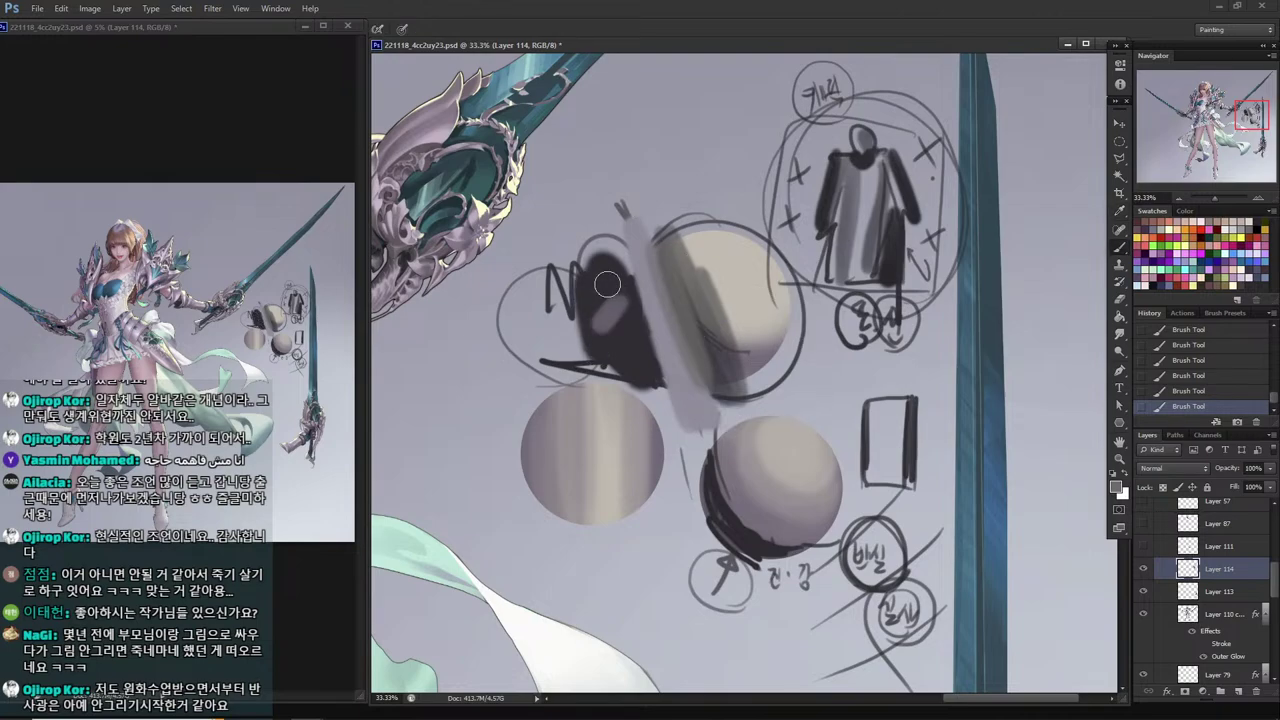
mouse_move(606, 263)
mouse_down()
mouse_move(596, 288)
mouse_move(614, 348)
mouse_move(589, 308)
mouse_up()
click(628, 365)
click(630, 352)
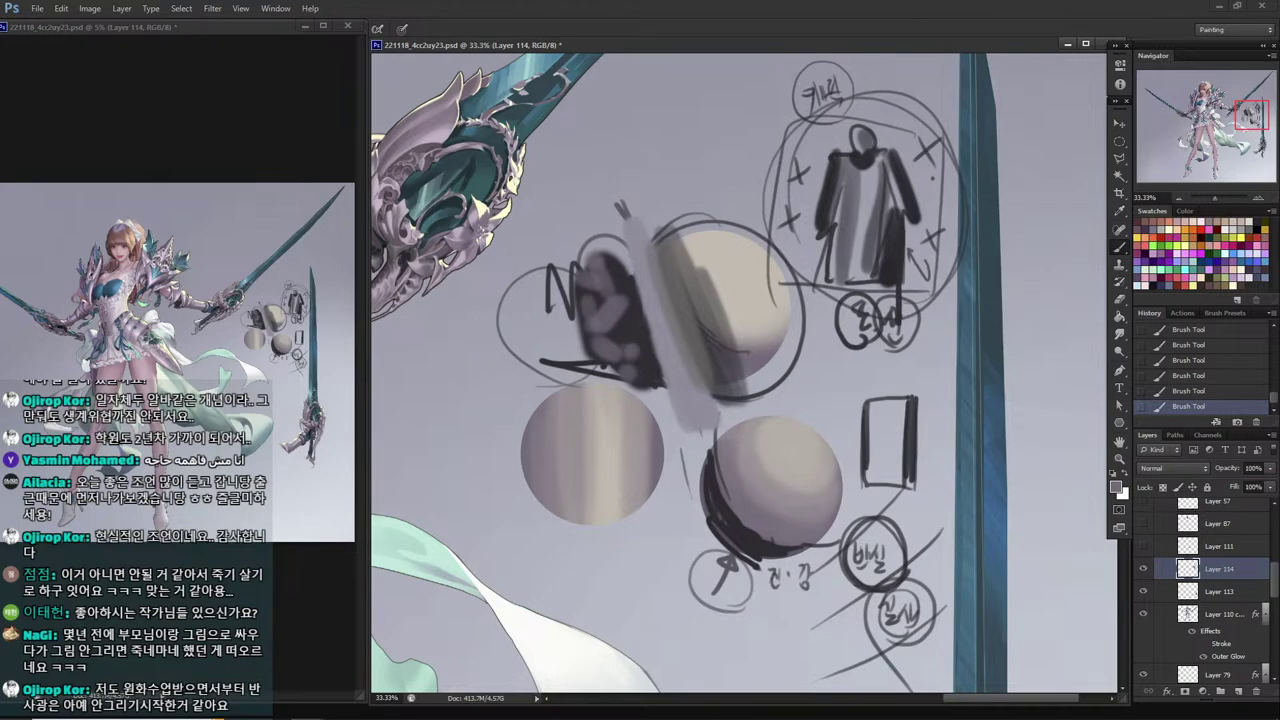
Resample tones around the first sphere and brush over the boundary between the lavender band and the grey shadow.
alt+click(755, 395)
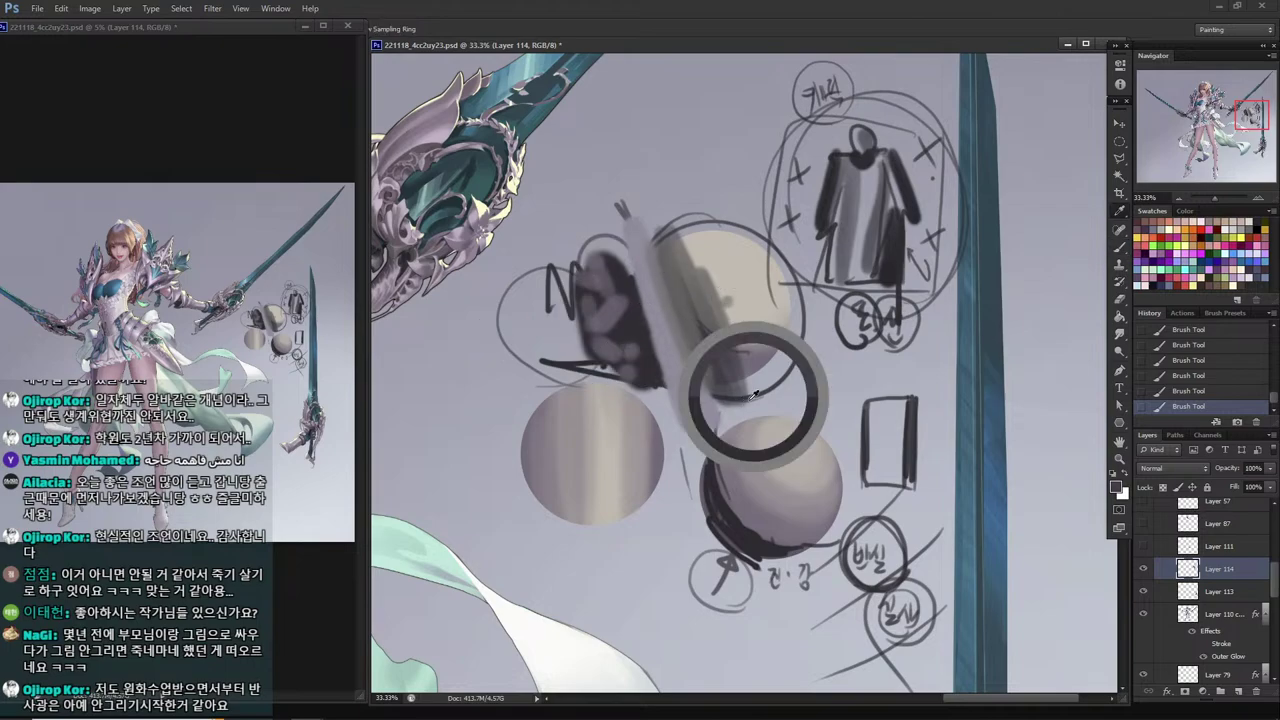
alt+click(657, 245)
alt+click(667, 337)
drag(657, 256, 692, 375)
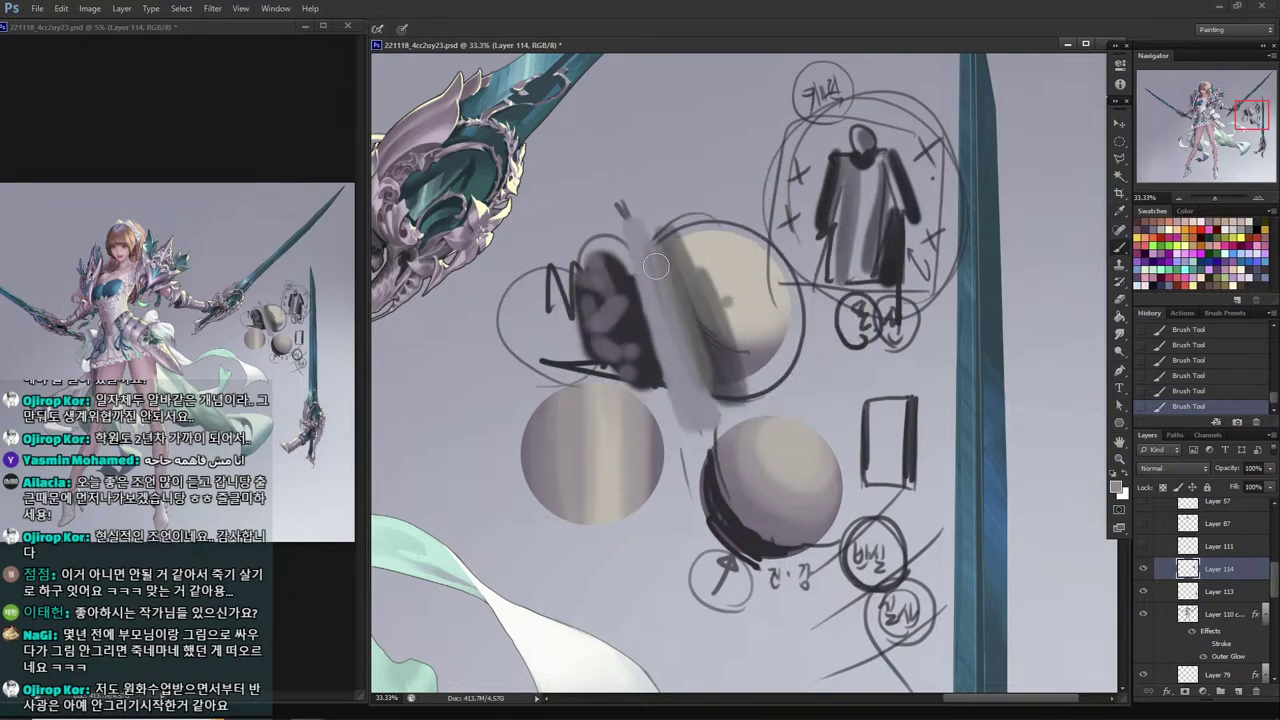
alt+click(689, 318)
drag(662, 258, 698, 354)
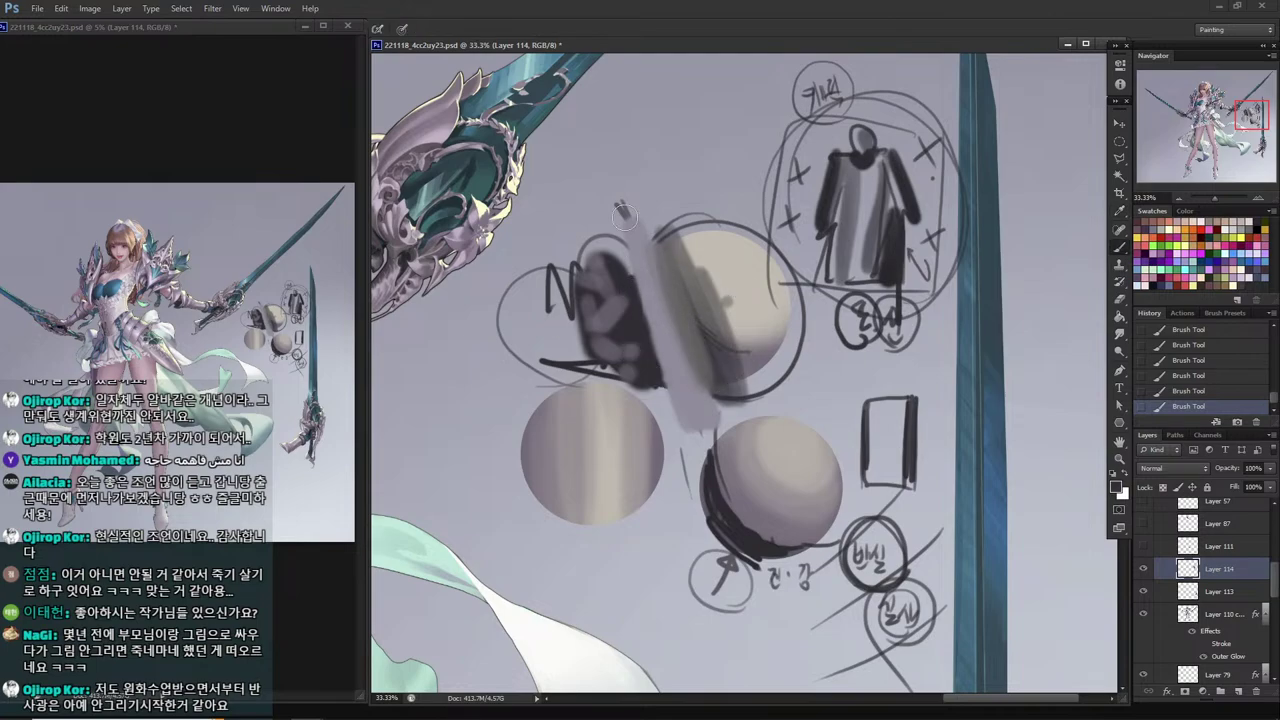
Outline the lavender band with long dark lines, point a small arrow at it, and circle the framed figure again.
drag(606, 140, 690, 455)
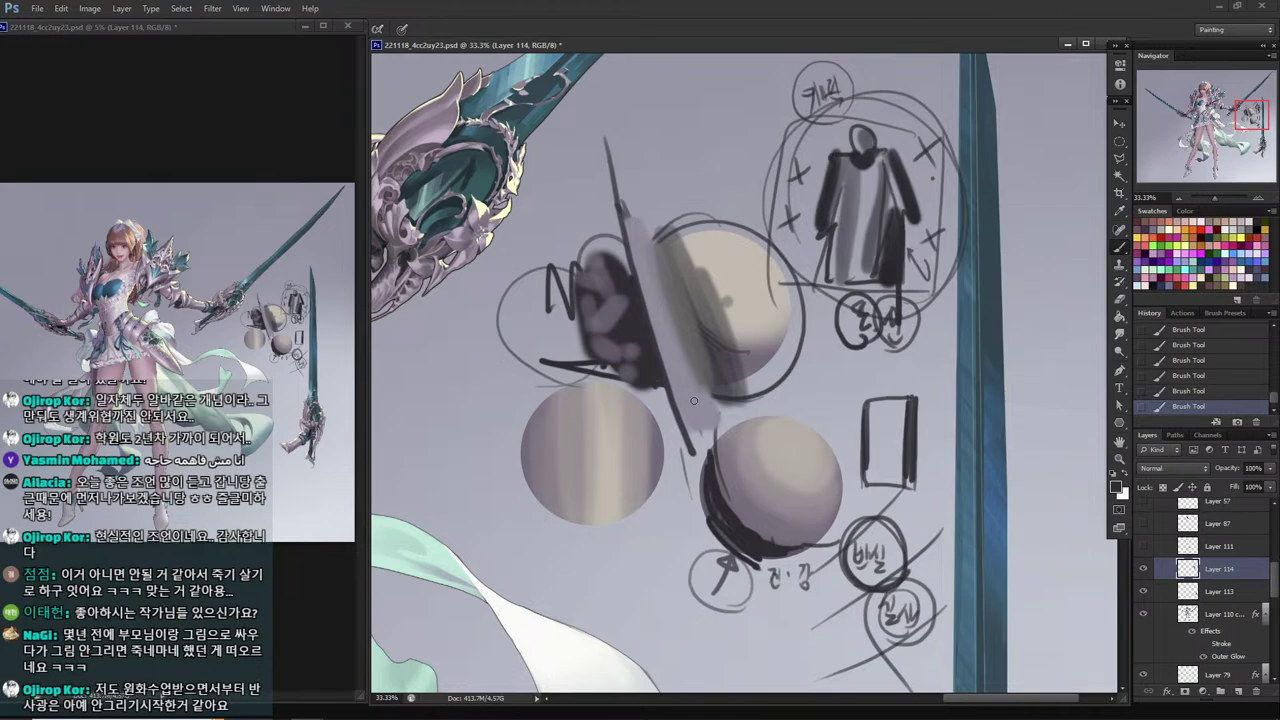
mouse_move(637, 210)
mouse_down()
mouse_move(700, 428)
mouse_move(670, 384)
mouse_move(633, 241)
mouse_up()
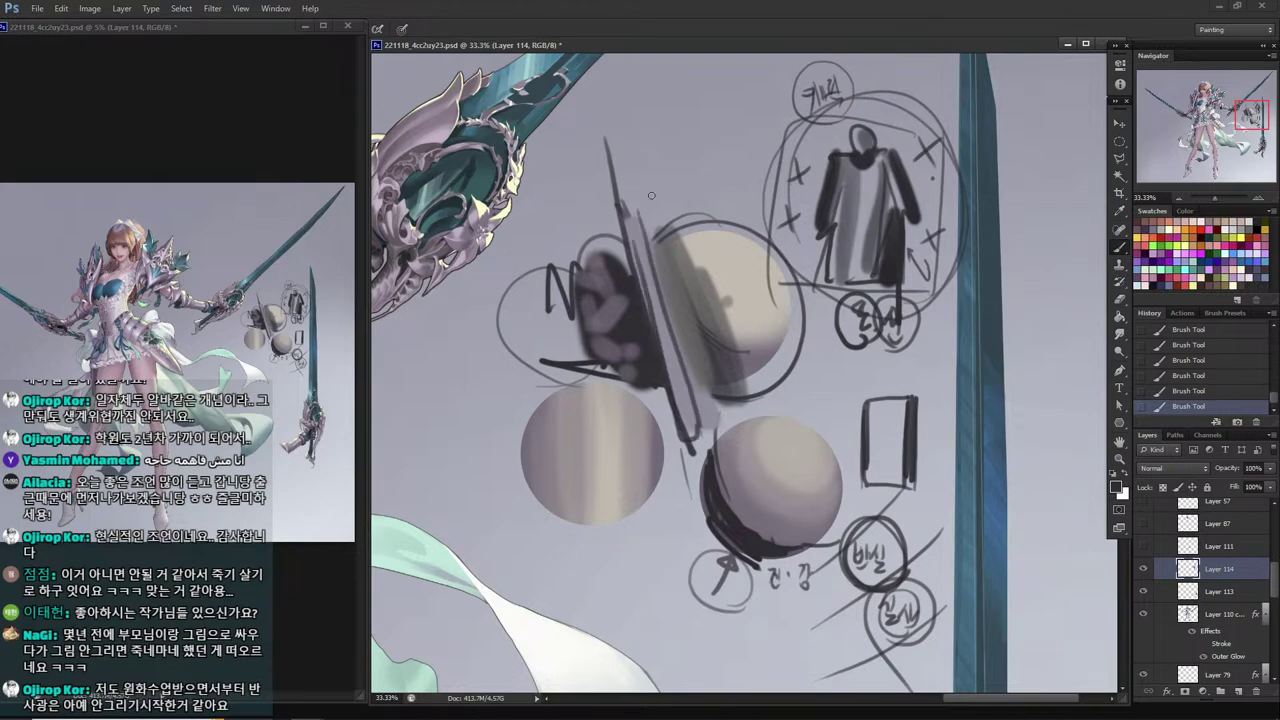
mouse_move(935, 95)
mouse_down()
mouse_move(800, 310)
mouse_move(890, 68)
mouse_up()
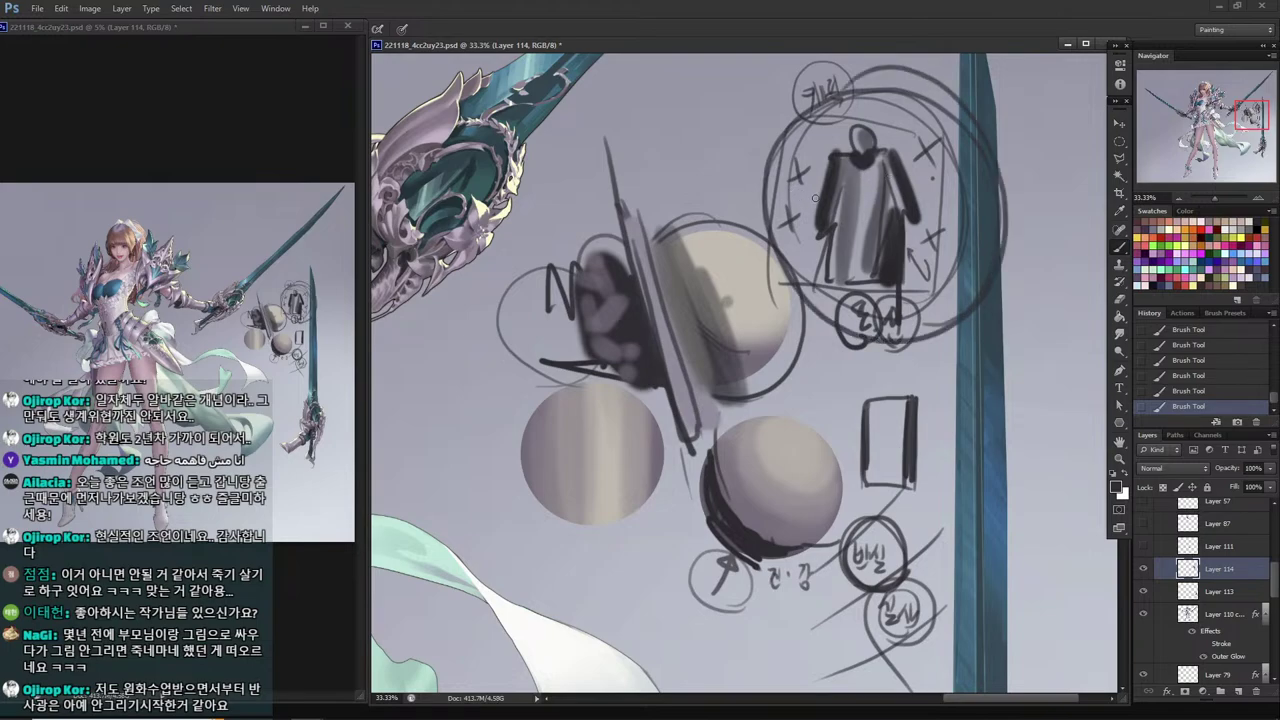
mouse_move(661, 186)
mouse_down()
mouse_move(641, 214)
mouse_move(656, 213)
mouse_up()
Reinforce the third sphere's dark edge band, circle the label below it, and mark the sphere with an arrow and large circle.
drag(719, 450, 762, 536)
mouse_move(777, 605)
mouse_down()
mouse_move(794, 605)
mouse_move(808, 550)
mouse_up()
drag(741, 562, 808, 604)
drag(670, 527, 704, 516)
drag(704, 516, 688, 531)
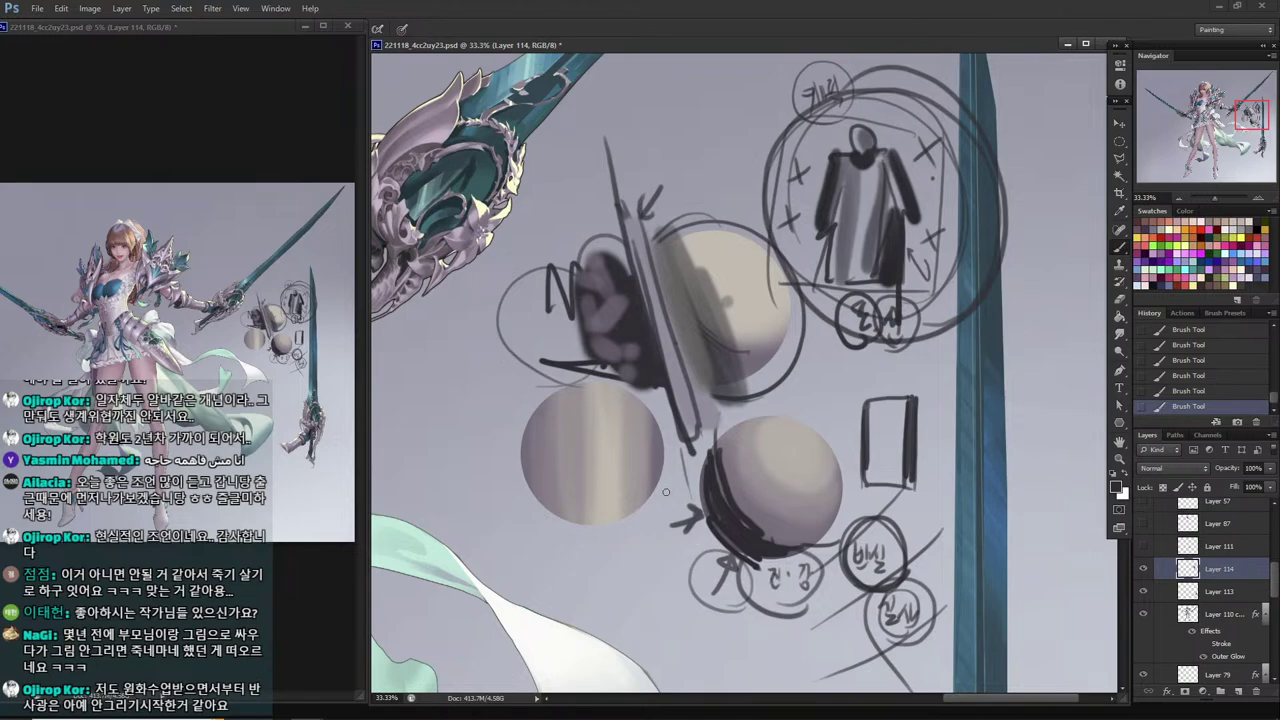
mouse_move(665, 492)
mouse_down()
mouse_move(822, 500)
mouse_move(660, 560)
mouse_move(740, 606)
mouse_up()
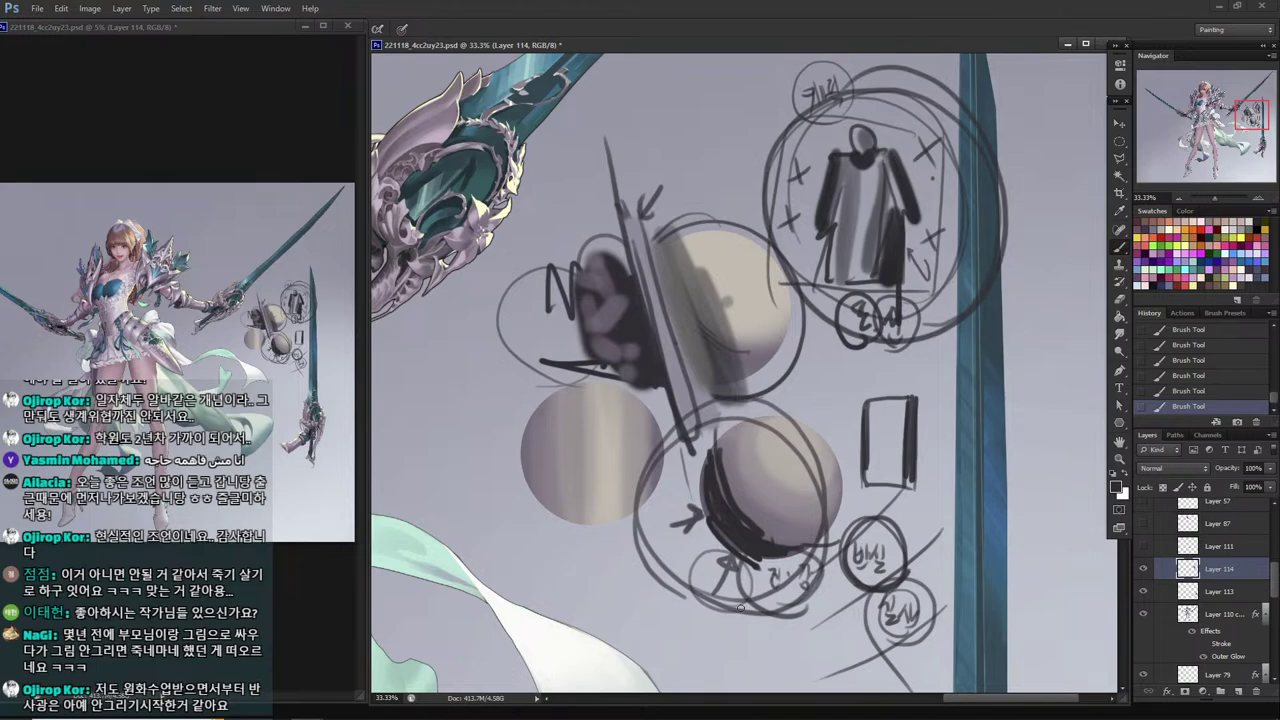
Draw a large circle around the first sphere and its dark side, with an upward arrow rising from it.
mouse_move(612, 368)
mouse_down()
mouse_move(586, 300)
mouse_move(672, 416)
mouse_up()
drag(611, 363, 704, 510)
drag(781, 336, 771, 240)
mouse_move(785, 256)
mouse_down()
mouse_move(770, 238)
mouse_move(756, 258)
mouse_up()
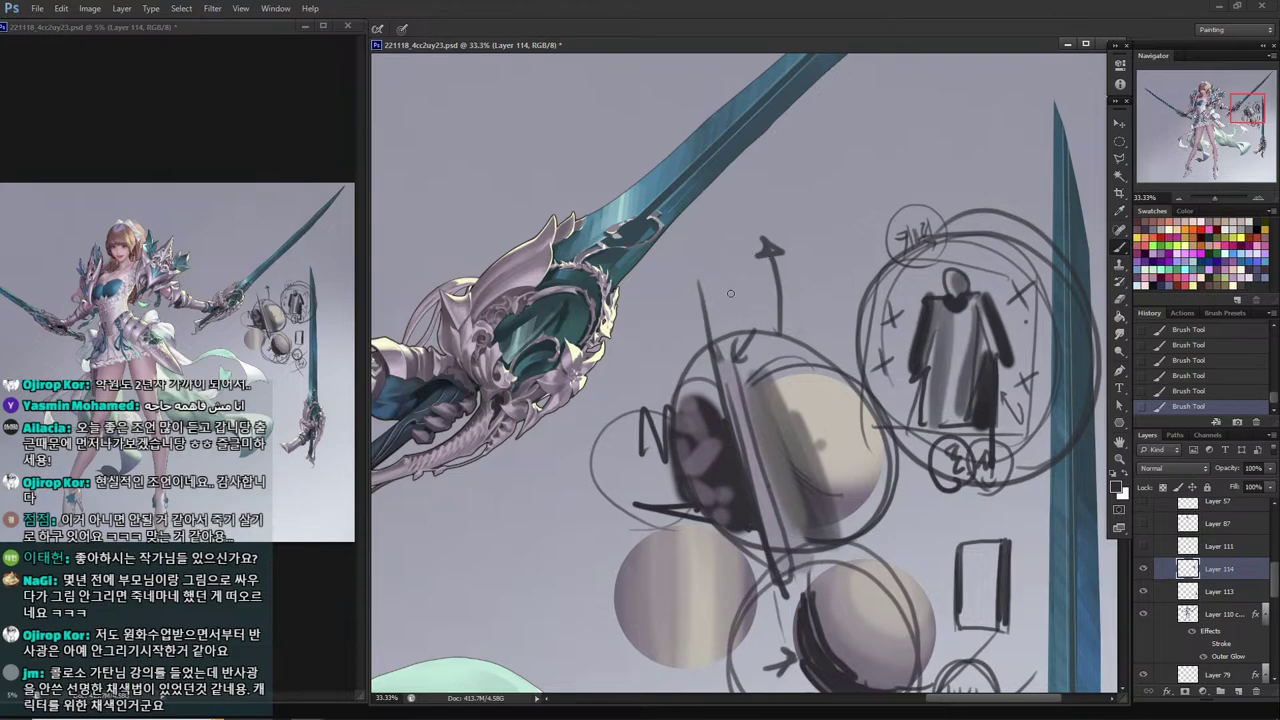
Sketch an upright rectangular frame in the empty area above the sword hilt and add short diagonal and curved strokes in its corners.
drag(705, 345, 715, 570)
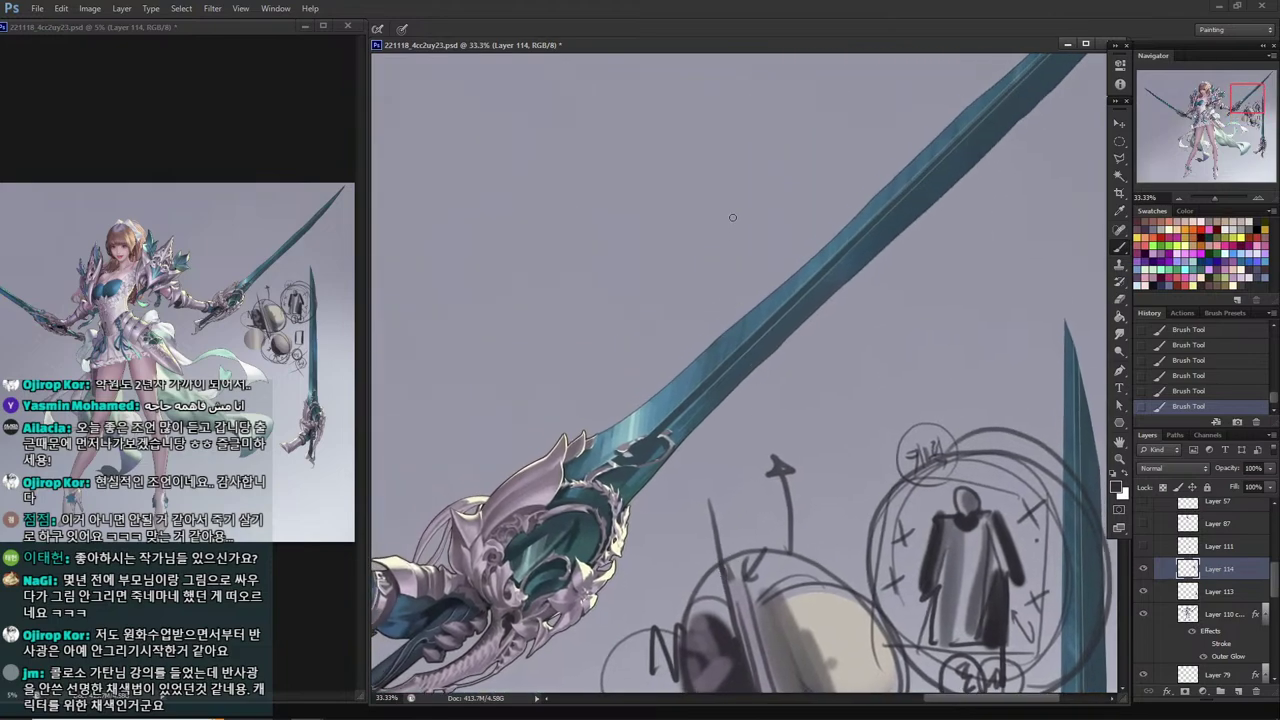
drag(722, 118, 726, 307)
mouse_move(726, 307)
mouse_down()
mouse_move(624, 318)
mouse_move(579, 150)
mouse_move(722, 119)
mouse_up()
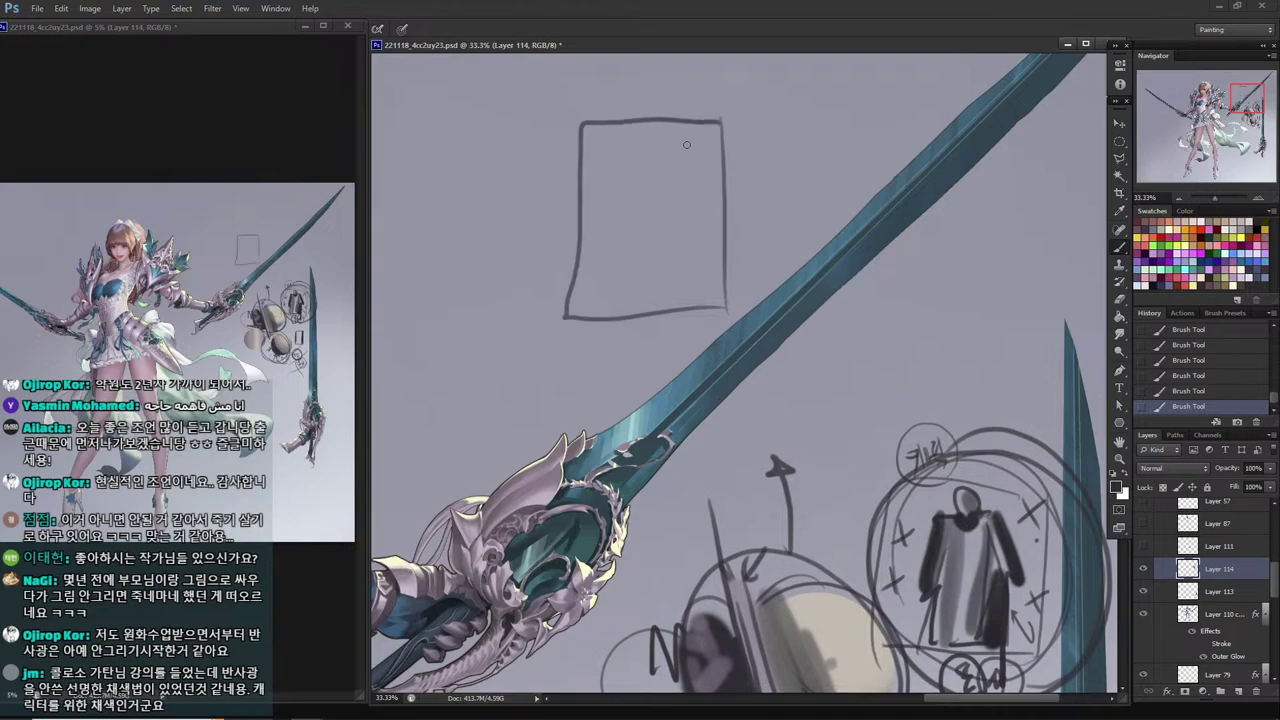
drag(686, 124, 722, 176)
drag(713, 228, 678, 293)
drag(587, 231, 603, 302)
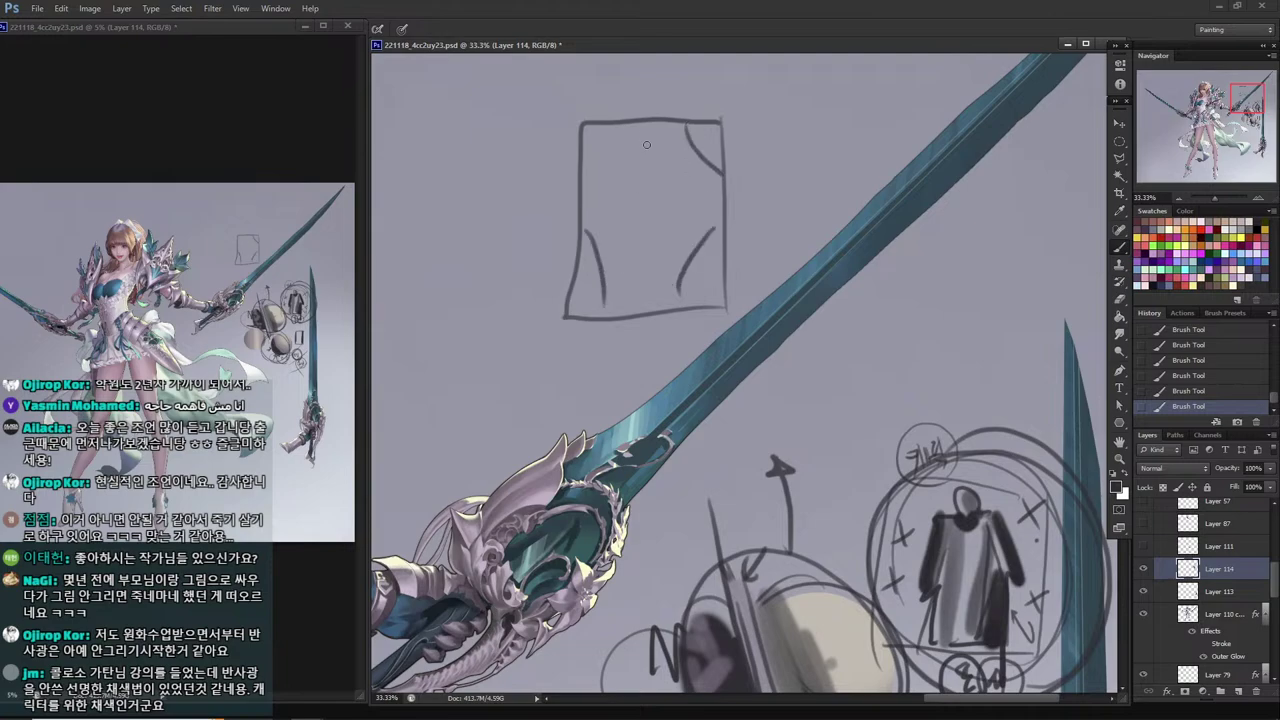
drag(636, 124, 603, 176)
mouse_move(716, 137)
mouse_down()
mouse_move(696, 154)
mouse_move(702, 166)
mouse_up()
drag(718, 242, 692, 288)
drag(614, 126, 598, 146)
Sketch a simple kneeling figure with torso, bent legs and arms inside the new frame.
mouse_move(590, 144)
mouse_down()
mouse_move(604, 162)
mouse_move(686, 170)
mouse_move(686, 200)
mouse_move(660, 230)
mouse_up()
mouse_move(638, 172)
mouse_down()
mouse_move(638, 210)
mouse_move(666, 254)
mouse_up()
mouse_move(636, 206)
mouse_down()
mouse_move(652, 250)
mouse_move(610, 318)
mouse_move(680, 268)
mouse_move(610, 280)
mouse_move(584, 320)
mouse_up()
mouse_move(676, 281)
mouse_down()
mouse_move(654, 314)
mouse_move(598, 324)
mouse_up()
drag(690, 182, 700, 254)
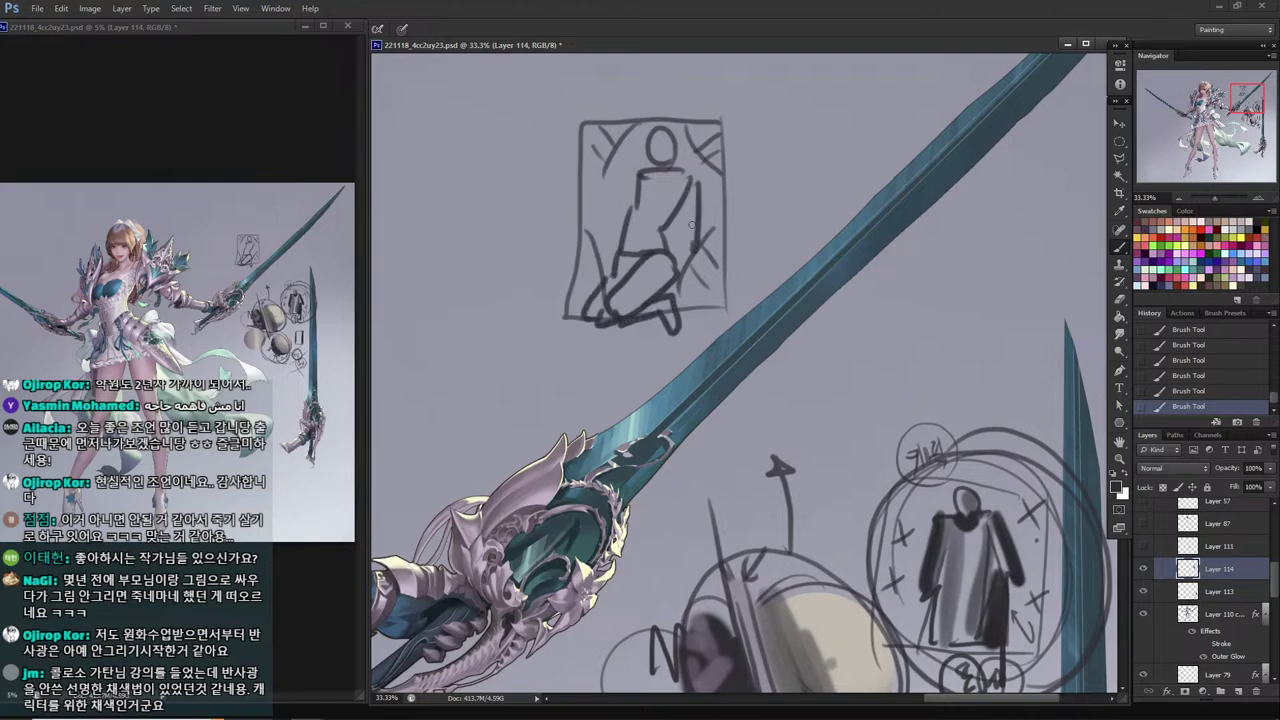
drag(684, 204, 712, 297)
drag(636, 190, 610, 278)
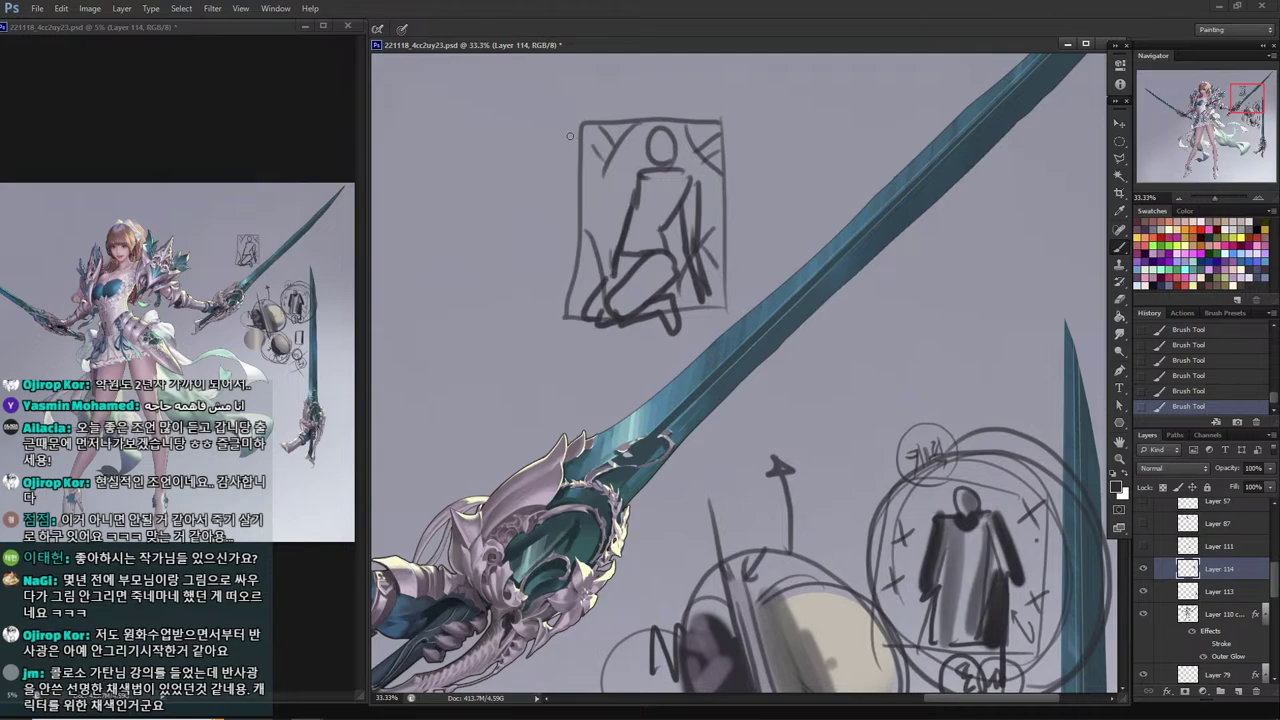
Draw a long diagonal arrow and a short horizontal arrow pointing at the kneeling figure from opposite sides.
drag(494, 86, 604, 214)
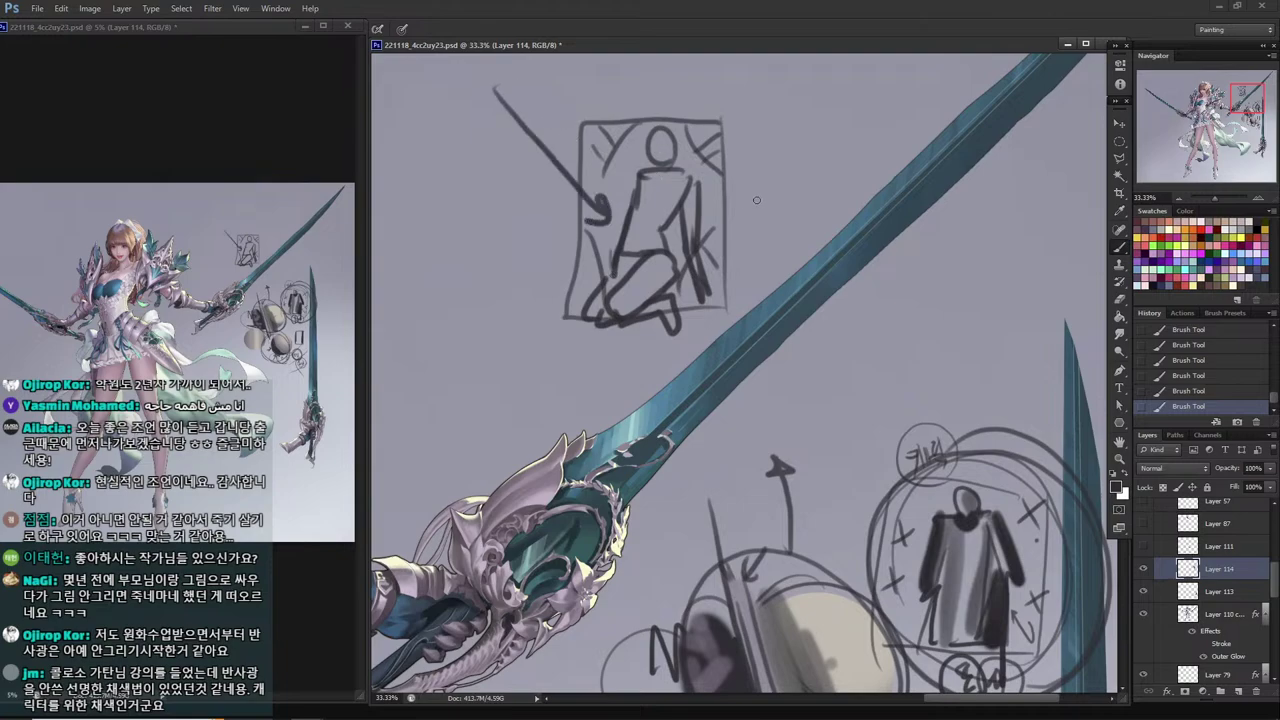
drag(756, 200, 704, 210)
mouse_move(718, 196)
mouse_down()
mouse_move(704, 210)
mouse_move(722, 226)
mouse_up()
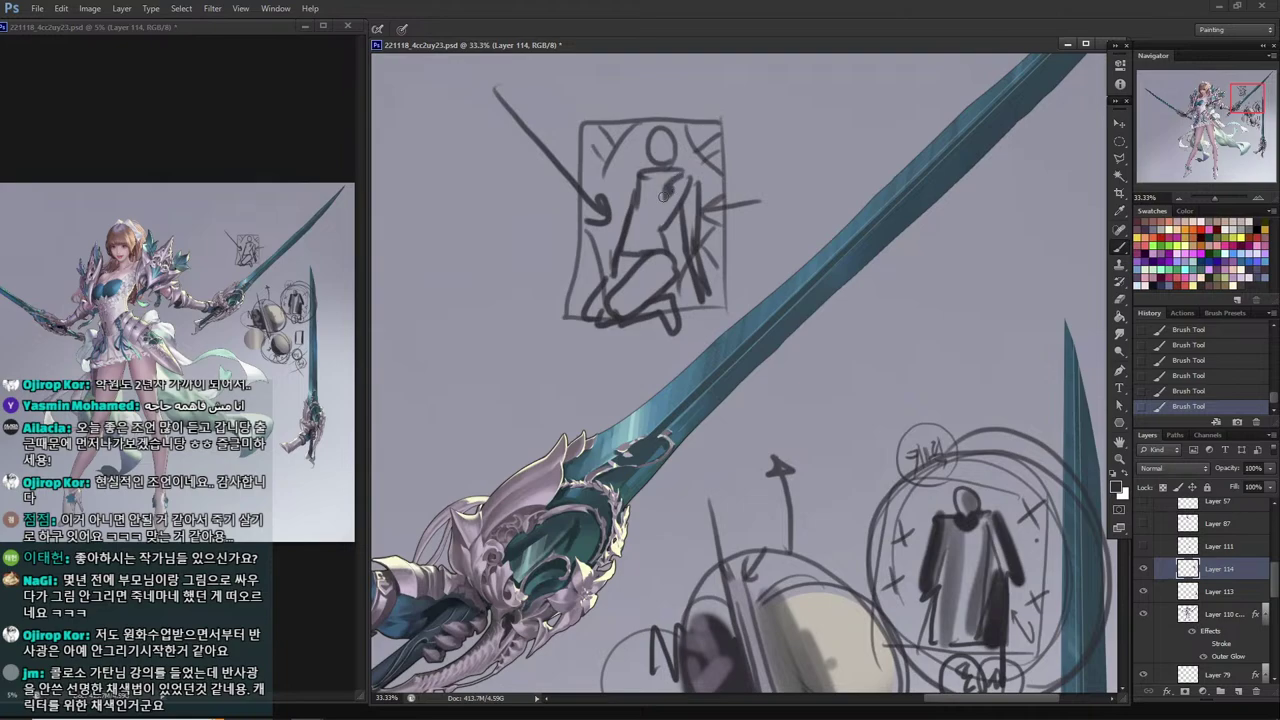
Brush dark grey shading down the kneeling figure's torso, thigh and arms.
mouse_move(663, 197)
mouse_down()
mouse_move(638, 284)
mouse_move(620, 300)
mouse_move(648, 264)
mouse_move(651, 217)
mouse_move(645, 254)
mouse_up()
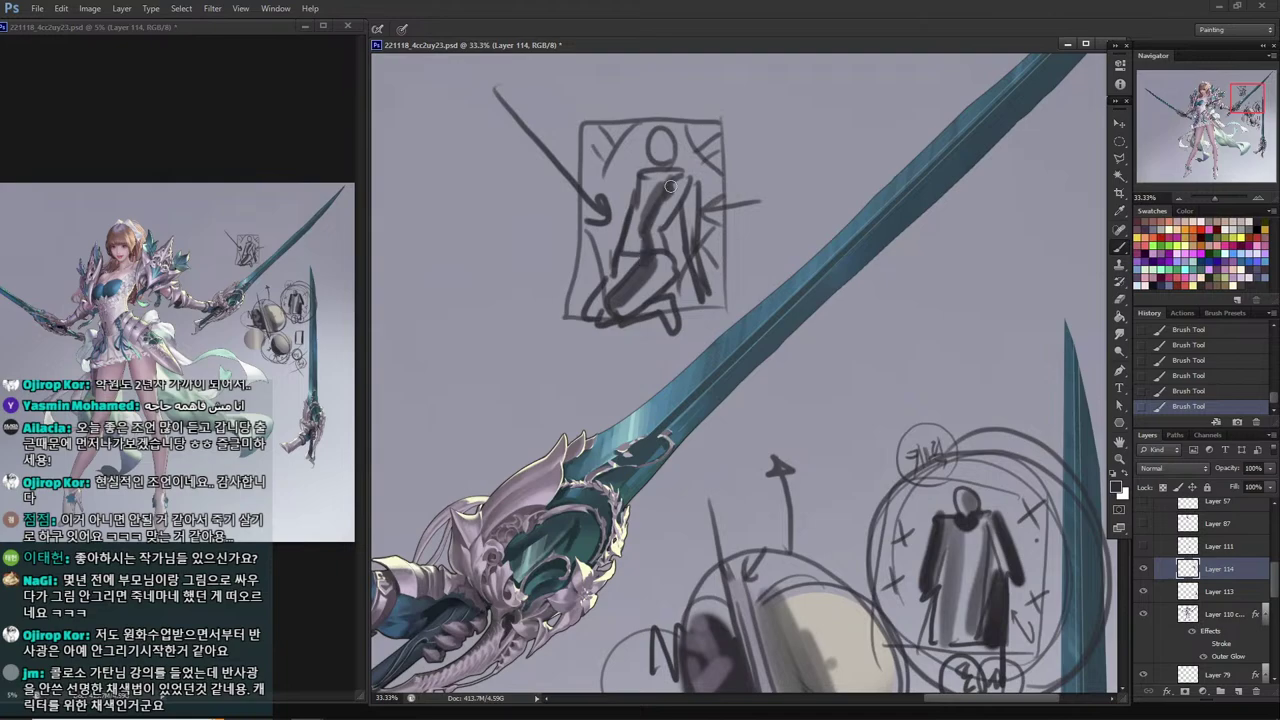
mouse_move(690, 192)
mouse_down()
mouse_move(688, 260)
mouse_move(686, 228)
mouse_up()
drag(690, 258, 700, 306)
mouse_move(622, 214)
mouse_down()
mouse_move(663, 227)
mouse_move(662, 205)
mouse_move(637, 218)
mouse_move(662, 224)
mouse_move(661, 249)
mouse_move(626, 262)
mouse_up()
Draw a thick-outlined upright rectangle left of the framed figure and shade a dark vertical band inside it.
mouse_move(505, 187)
mouse_down()
mouse_move(511, 265)
mouse_move(462, 328)
mouse_move(420, 278)
mouse_move(498, 179)
mouse_move(480, 223)
mouse_move(470, 326)
mouse_up()
drag(466, 178, 460, 324)
drag(456, 194, 458, 320)
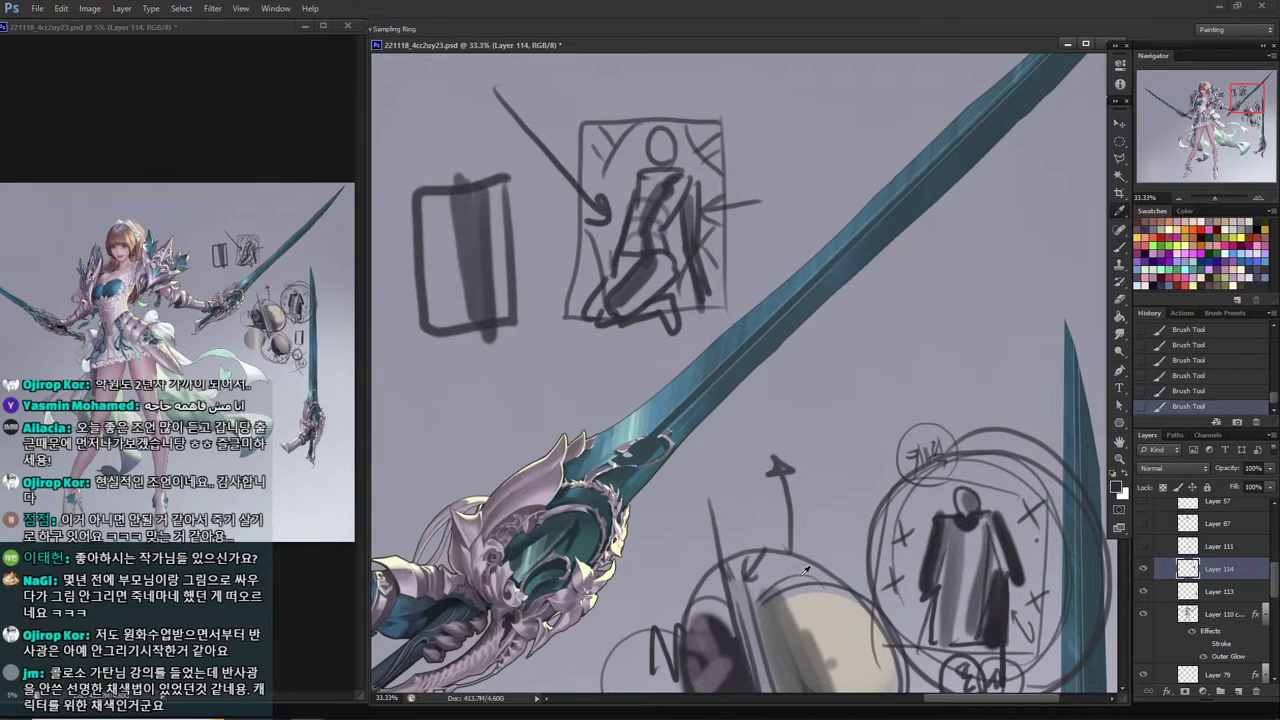
Paint sampled cream light along the kneeling figure's right side and fill the frame's background with teal sampled from the sword blade.
alt+click(846, 638)
mouse_move(684, 178)
mouse_down()
mouse_move(661, 218)
mouse_move(662, 278)
mouse_move(622, 318)
mouse_move(706, 298)
mouse_up()
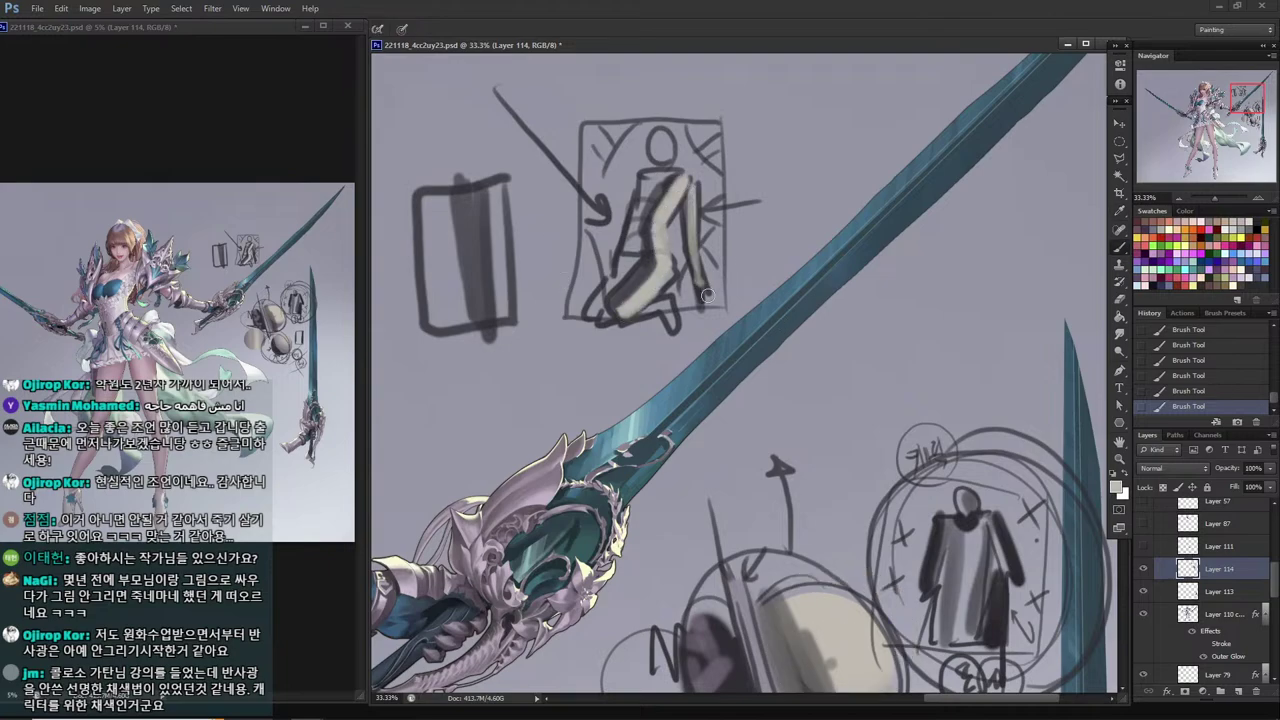
alt+click(820, 269)
mouse_move(712, 145)
mouse_down()
mouse_move(716, 212)
mouse_move(683, 227)
mouse_move(678, 272)
mouse_move(705, 149)
mouse_move(691, 183)
mouse_up()
mouse_move(691, 176)
mouse_down()
mouse_move(686, 141)
mouse_move(615, 202)
mouse_up()
drag(614, 158, 582, 270)
drag(590, 204, 586, 242)
mouse_move(622, 172)
mouse_down()
mouse_move(632, 142)
mouse_move(647, 155)
mouse_move(599, 151)
mouse_up()
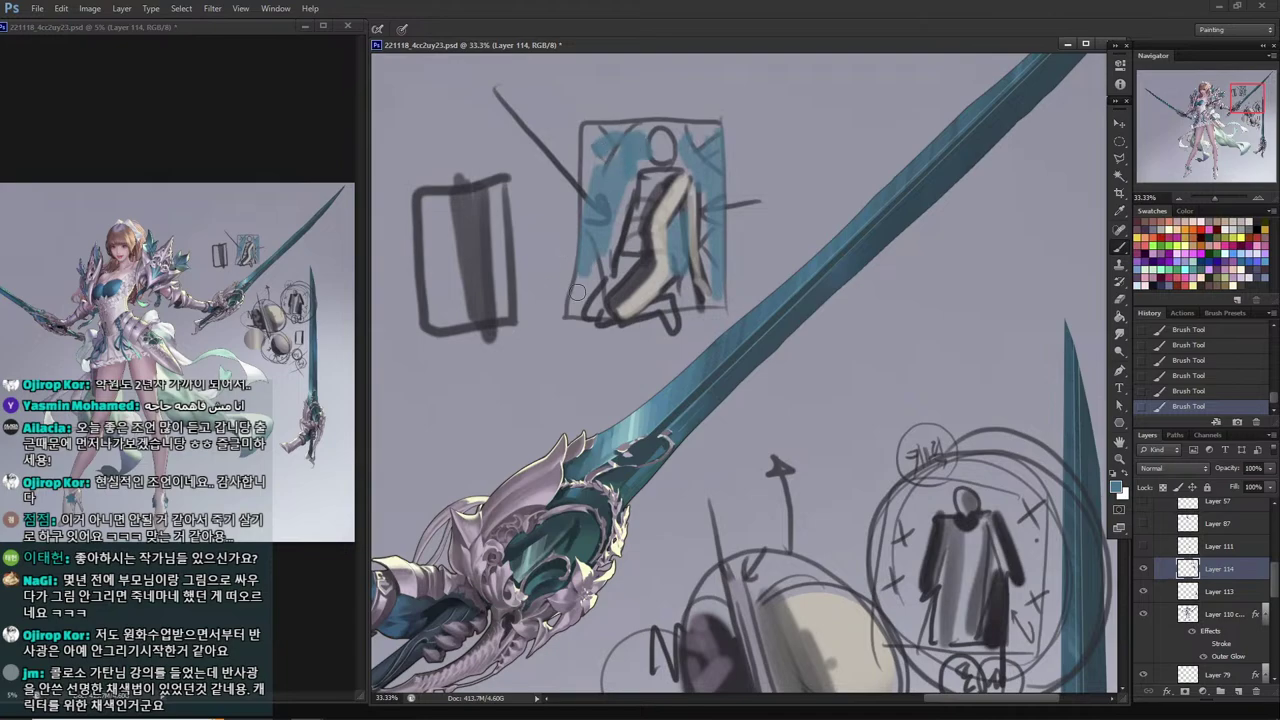
Sample a dark tone and sketch a new figure's head, shoulders, chest and waist above the shaded rectangle.
drag(487, 340, 640, 481)
alt+click(640, 323)
key(b)
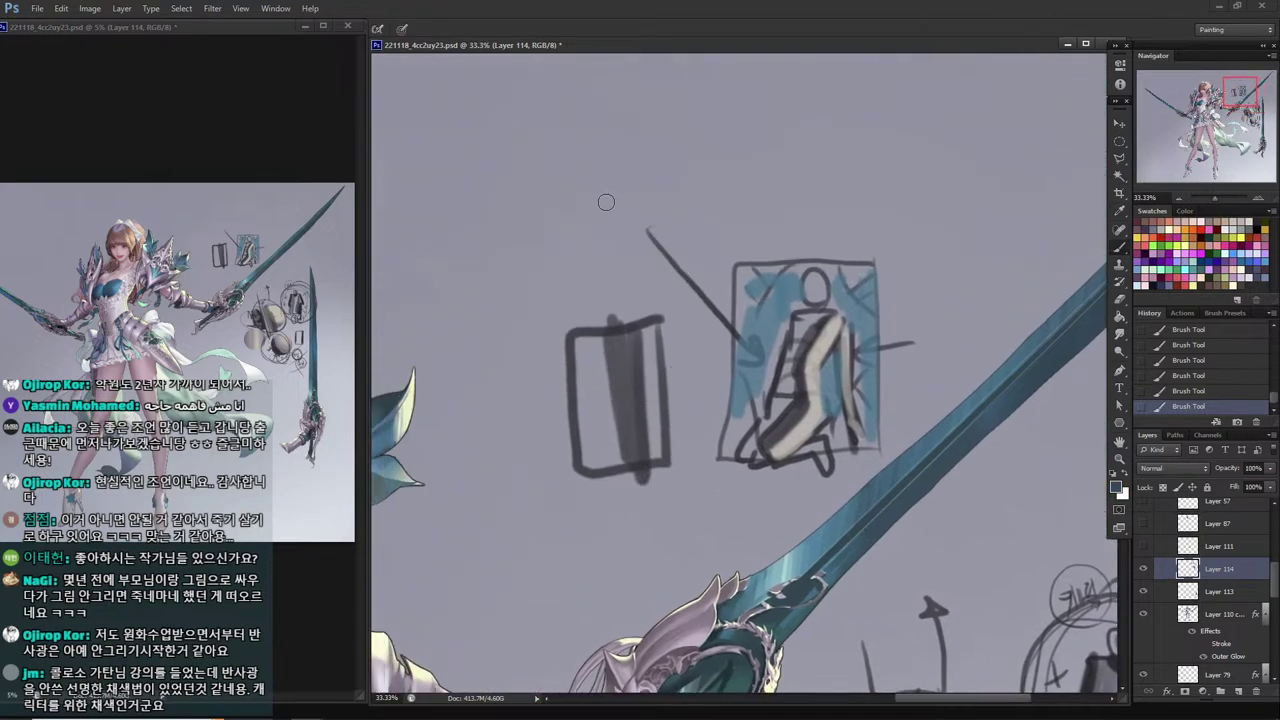
mouse_move(700, 414)
mouse_down()
mouse_move(666, 417)
mouse_move(454, 149)
mouse_up()
mouse_move(680, 549)
mouse_down()
mouse_move(714, 349)
mouse_move(596, 77)
mouse_up()
mouse_move(693, 413)
mouse_down()
mouse_move(838, 476)
mouse_move(828, 436)
mouse_move(712, 482)
mouse_up()
drag(568, 204, 718, 674)
drag(613, 375, 746, 658)
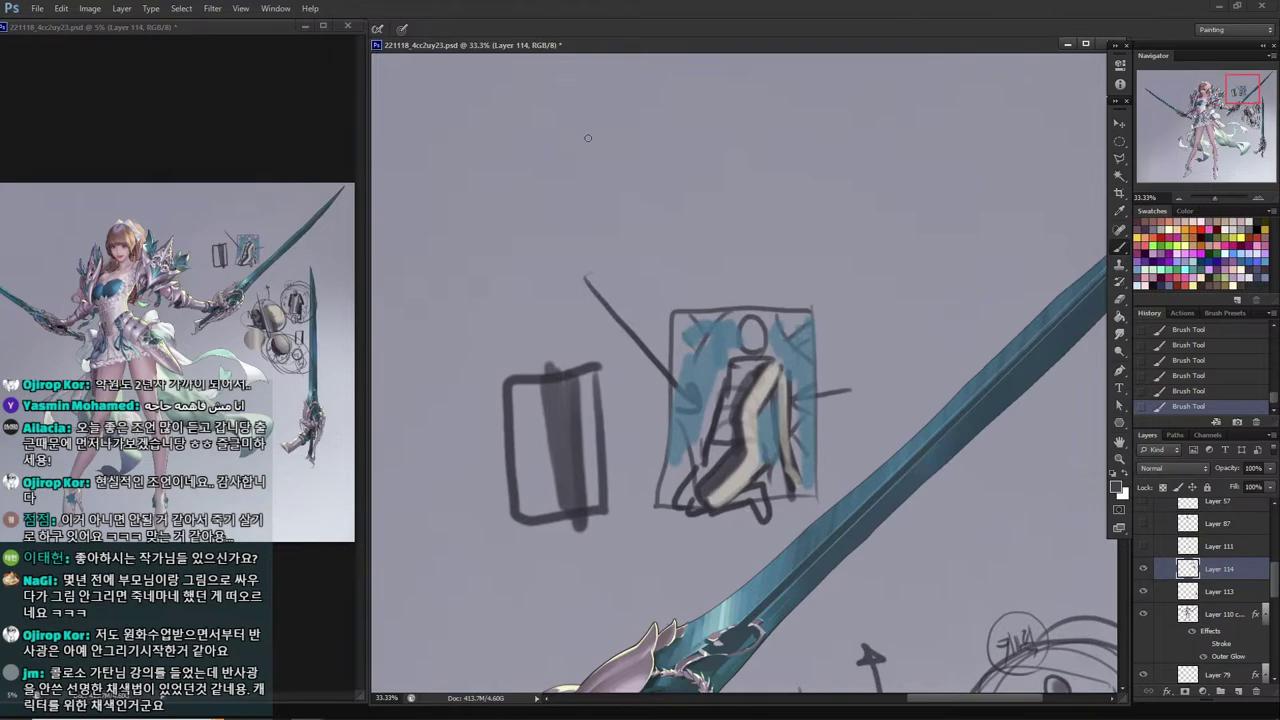
mouse_move(600, 134)
mouse_down()
mouse_move(543, 84)
mouse_move(535, 122)
mouse_move(519, 128)
mouse_move(560, 128)
mouse_up()
drag(575, 124, 582, 175)
drag(504, 130, 586, 150)
drag(496, 134, 490, 186)
mouse_move(586, 166)
mouse_down()
mouse_move(540, 196)
mouse_move(576, 204)
mouse_up()
mouse_move(570, 168)
mouse_down()
mouse_move(498, 196)
mouse_move(506, 224)
mouse_move(566, 264)
mouse_up()
drag(564, 258, 510, 266)
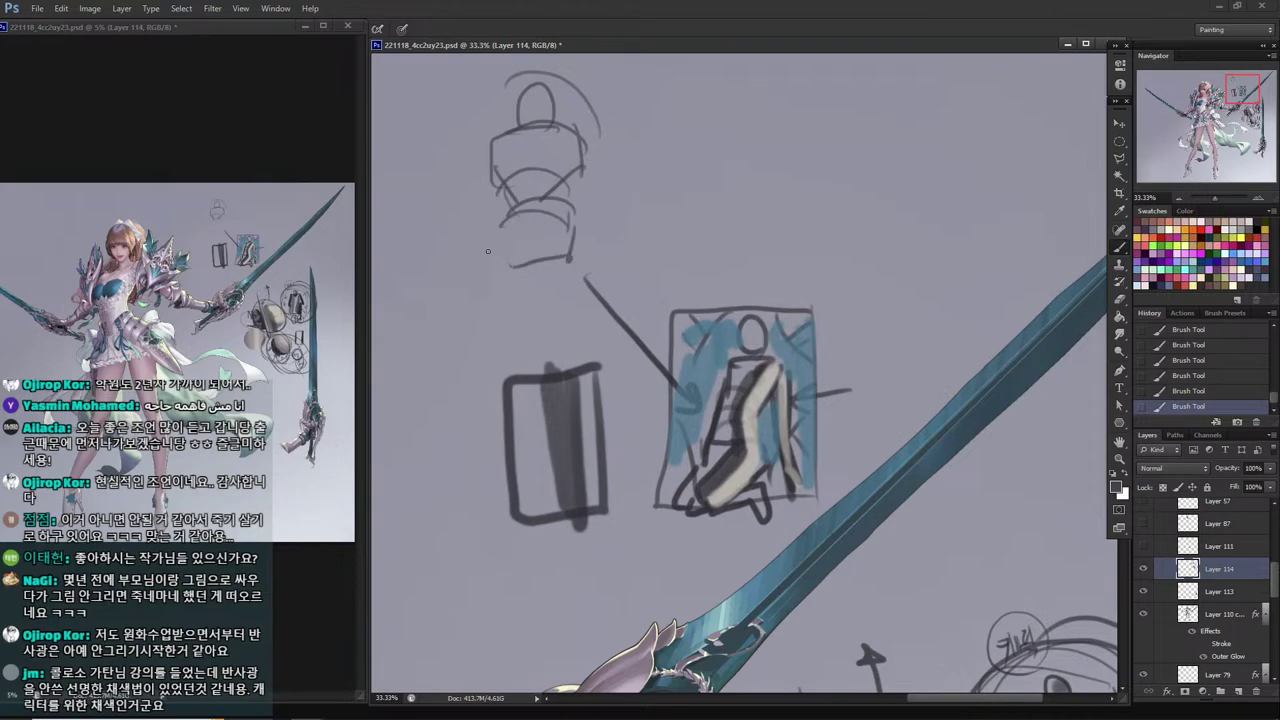
Sketch the standing figure's hips, both legs and the long outer outline running down to its feet.
drag(490, 222, 482, 322)
drag(574, 246, 578, 326)
drag(510, 276, 566, 370)
drag(582, 322, 610, 446)
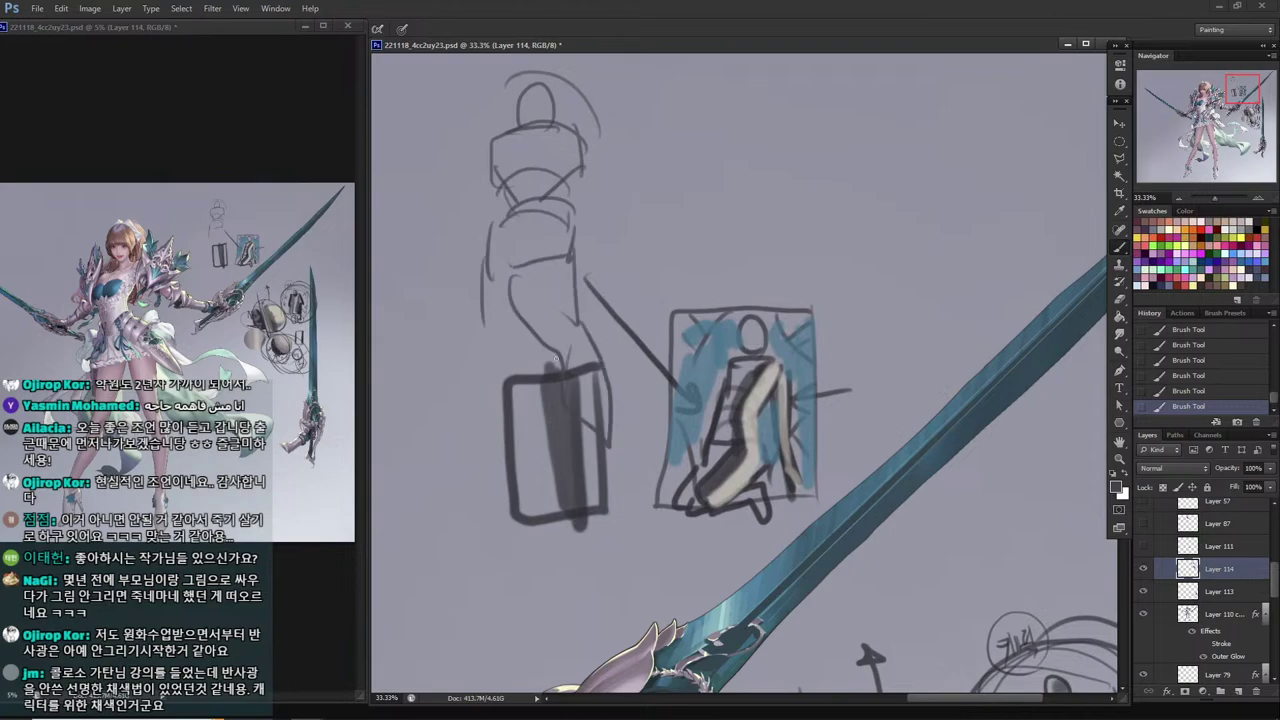
drag(518, 292, 506, 346)
mouse_move(486, 262)
mouse_down()
mouse_move(472, 415)
mouse_move(498, 422)
mouse_up()
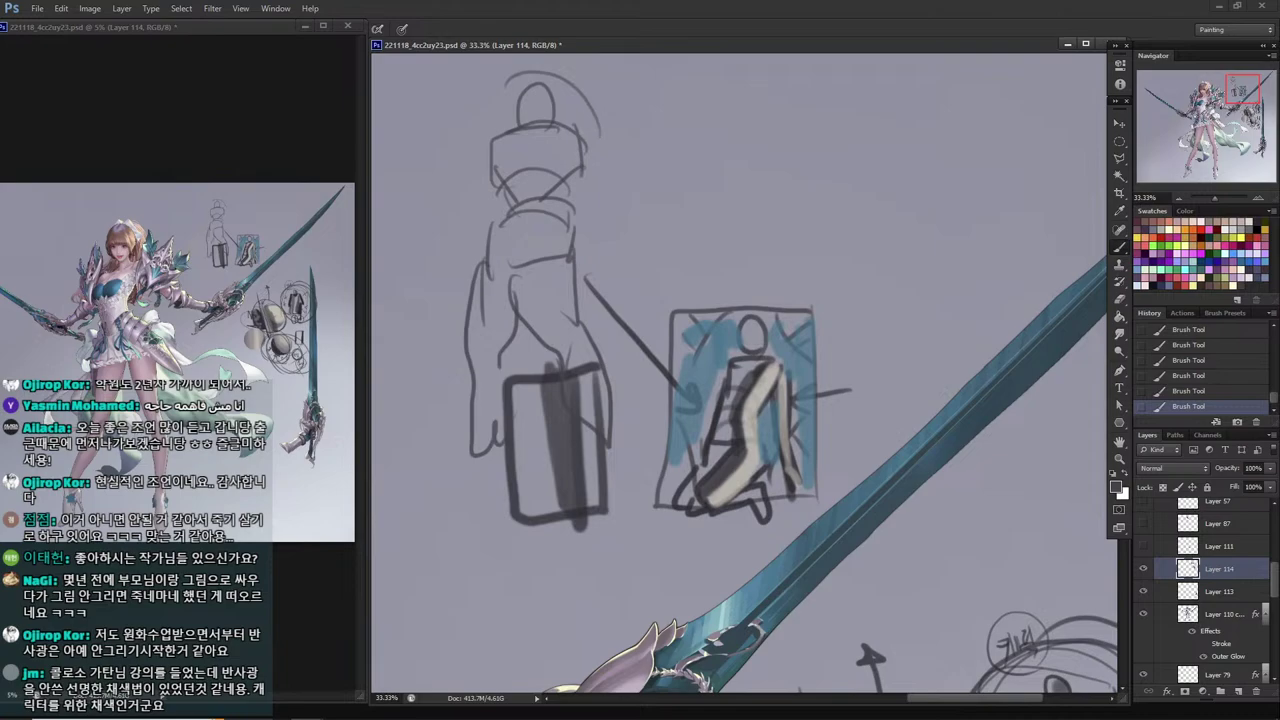
Add the standing figure's arms, shoulder shapes, wavy outer contours and a scribbled hand beside the hip.
mouse_move(590, 132)
mouse_down()
mouse_move(606, 156)
mouse_move(596, 212)
mouse_up()
mouse_move(600, 178)
mouse_down()
mouse_move(578, 224)
mouse_move(590, 262)
mouse_up()
mouse_move(608, 200)
mouse_down()
mouse_move(600, 262)
mouse_move(606, 244)
mouse_up()
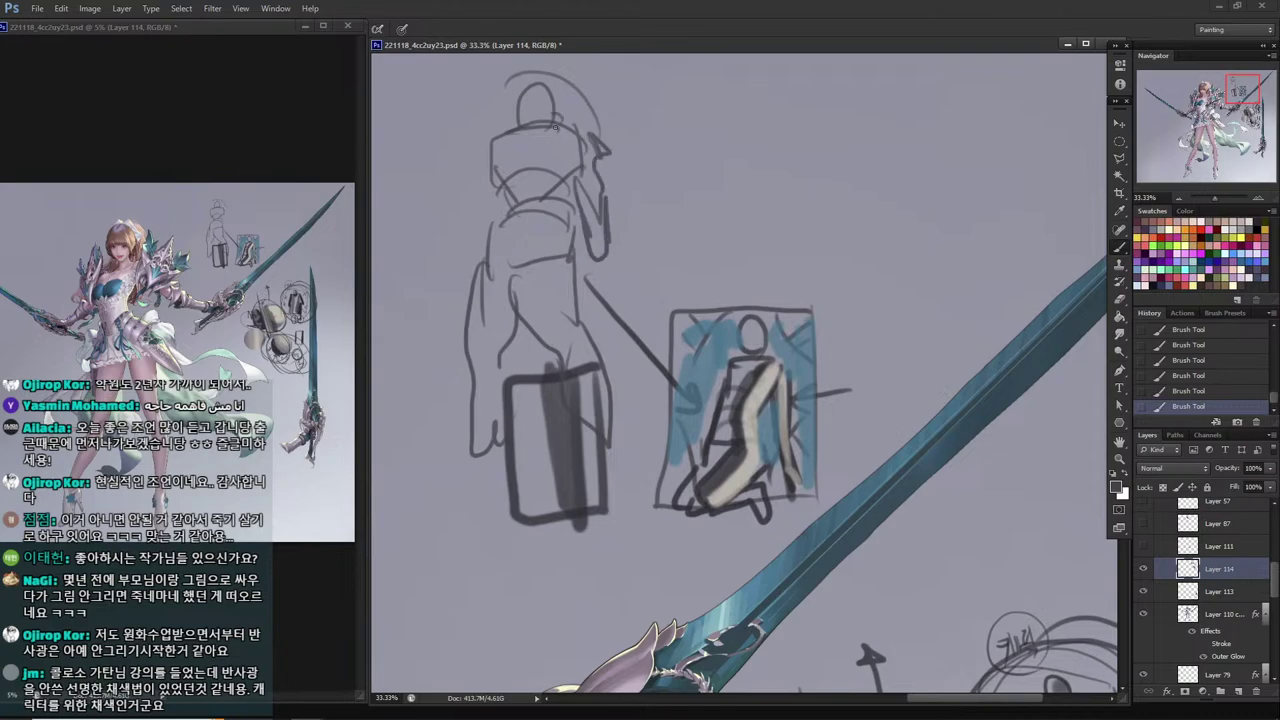
mouse_move(555, 128)
mouse_down()
mouse_move(592, 158)
mouse_move(569, 192)
mouse_up()
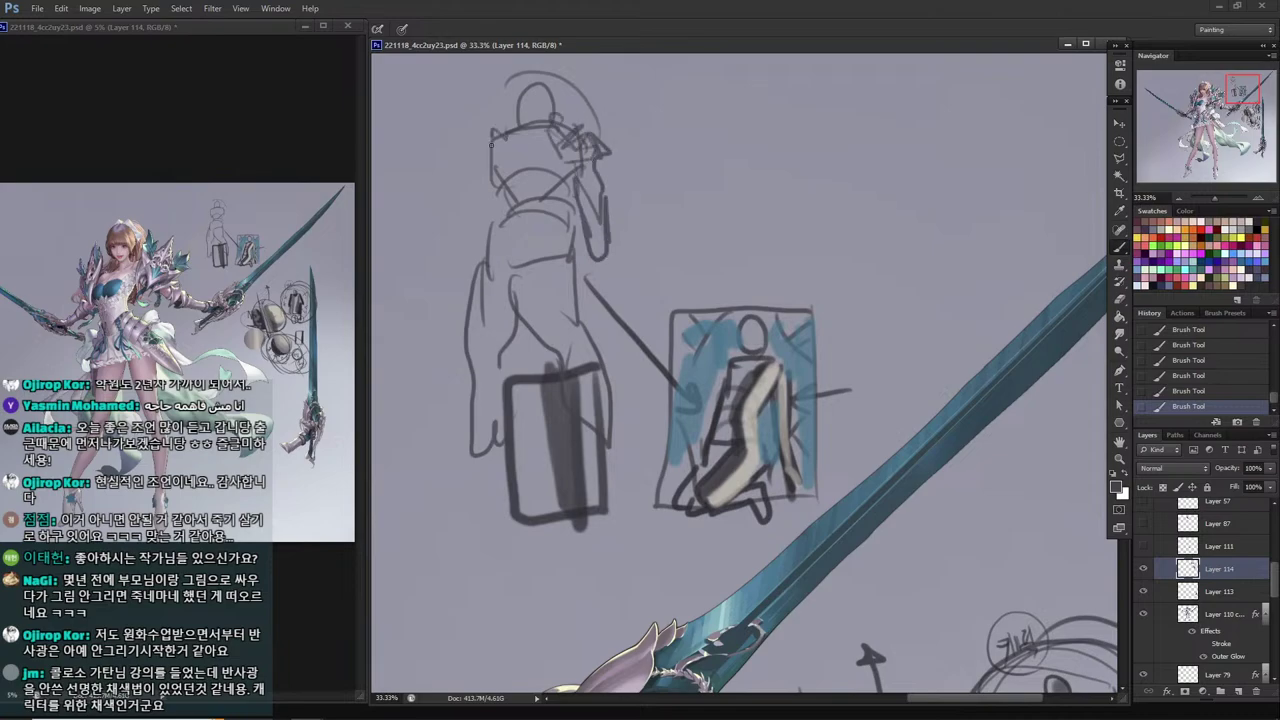
mouse_move(491, 140)
mouse_down()
mouse_move(462, 188)
mouse_move(458, 290)
mouse_move(484, 298)
mouse_up()
mouse_move(586, 238)
mouse_down()
mouse_move(582, 268)
mouse_move(566, 296)
mouse_up()
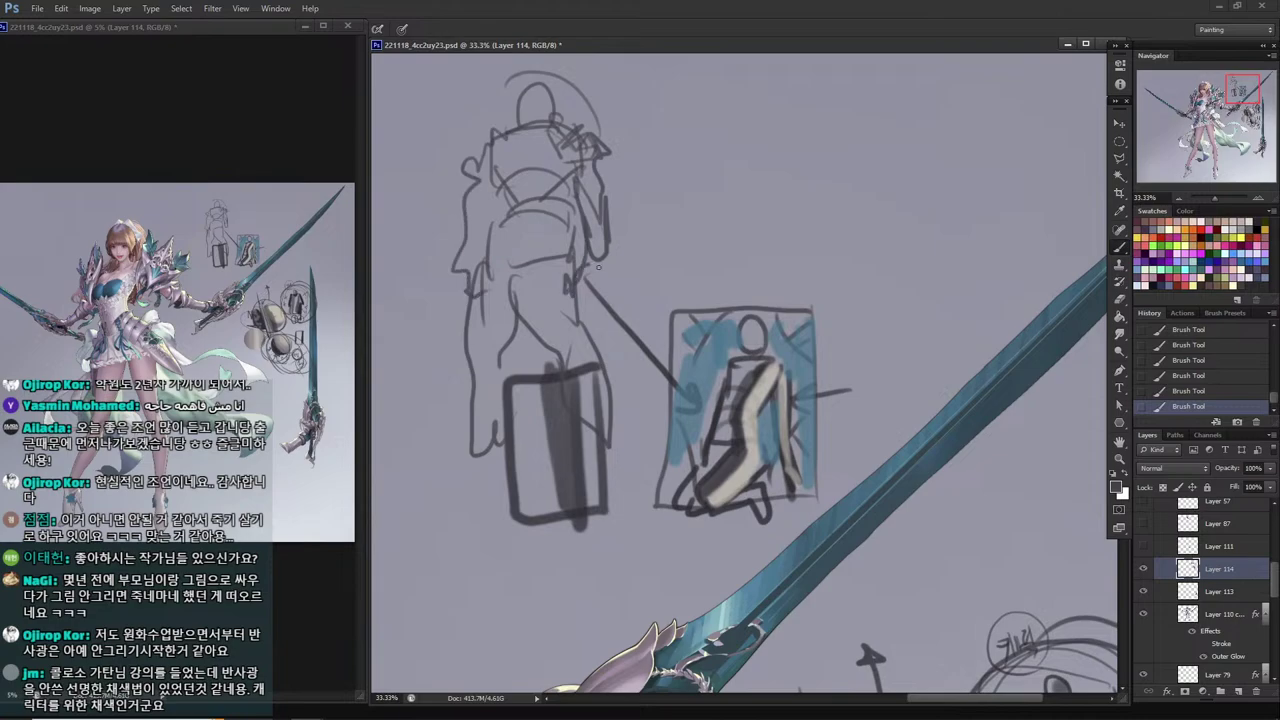
drag(600, 214, 592, 266)
mouse_move(578, 224)
mouse_down()
mouse_move(556, 268)
mouse_move(574, 270)
mouse_up()
drag(596, 284, 580, 298)
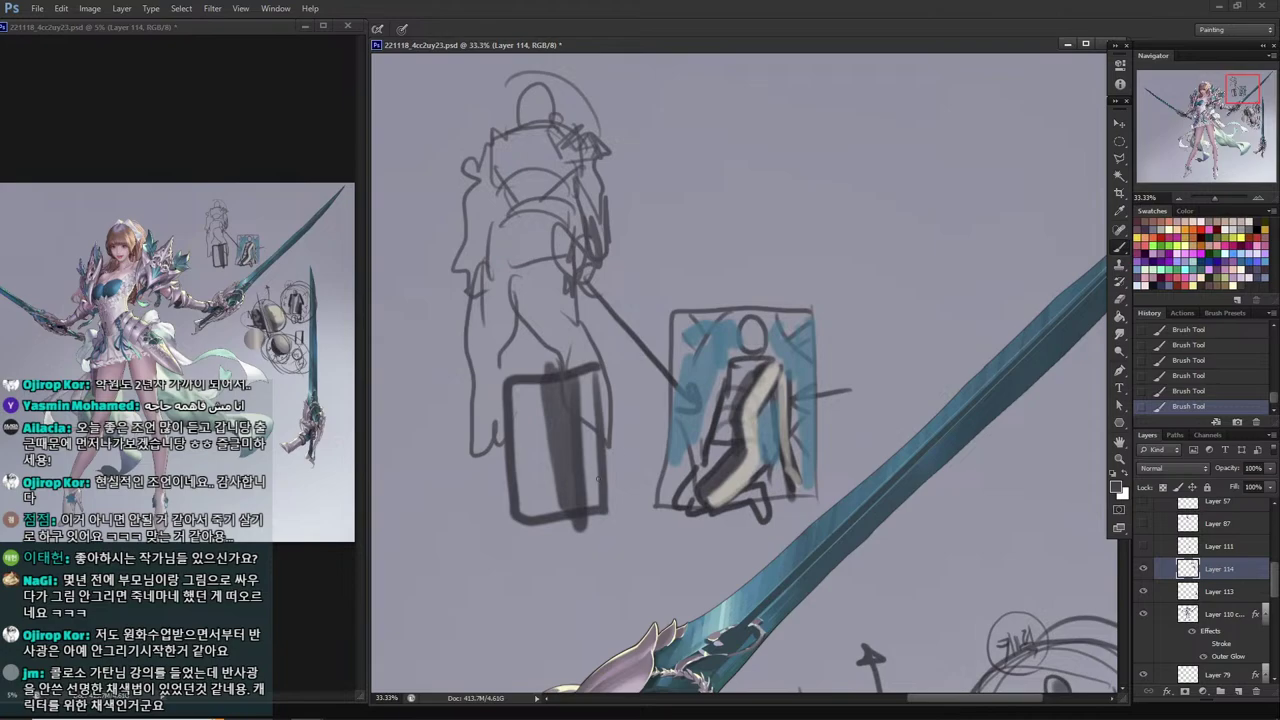
Draw a ground line and a tall ellipse around the standing figure, with a circled handwritten note and arrows beside it.
drag(428, 450, 690, 462)
mouse_move(606, 466)
mouse_down()
mouse_move(388, 440)
mouse_move(600, 465)
mouse_up()
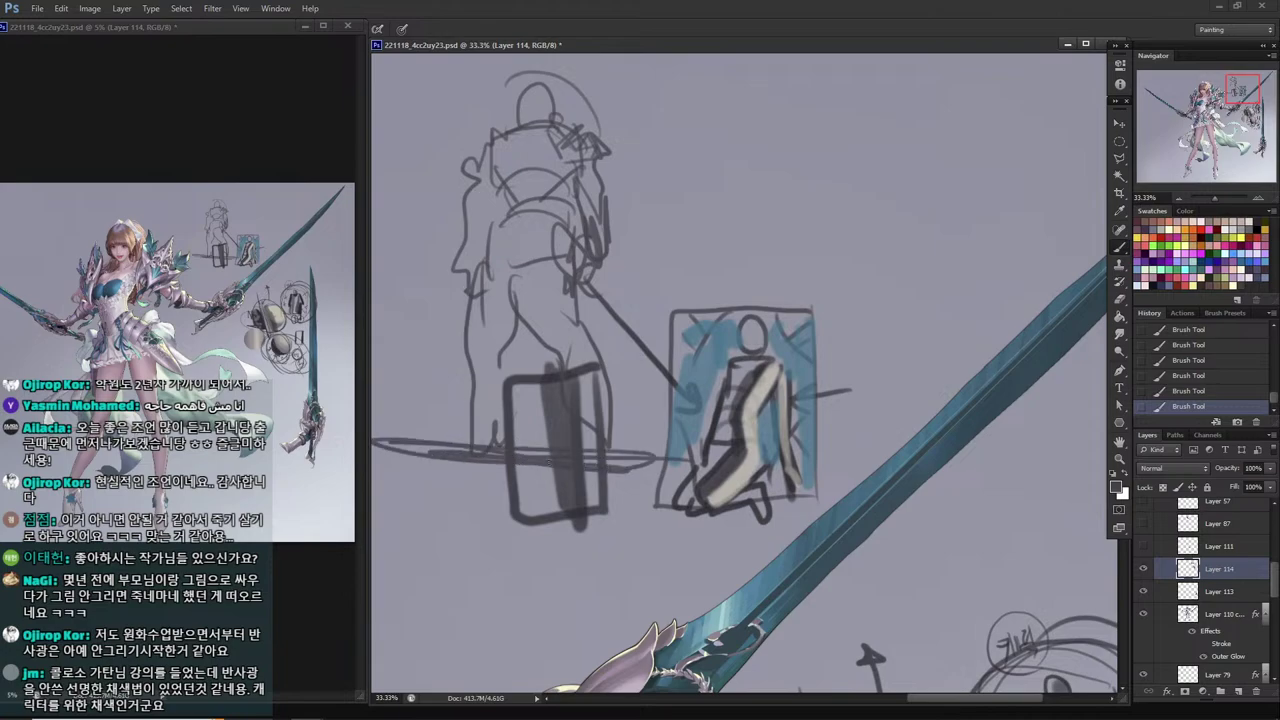
mouse_move(620, 110)
mouse_down()
mouse_move(600, 80)
mouse_move(545, 472)
mouse_move(625, 478)
mouse_up()
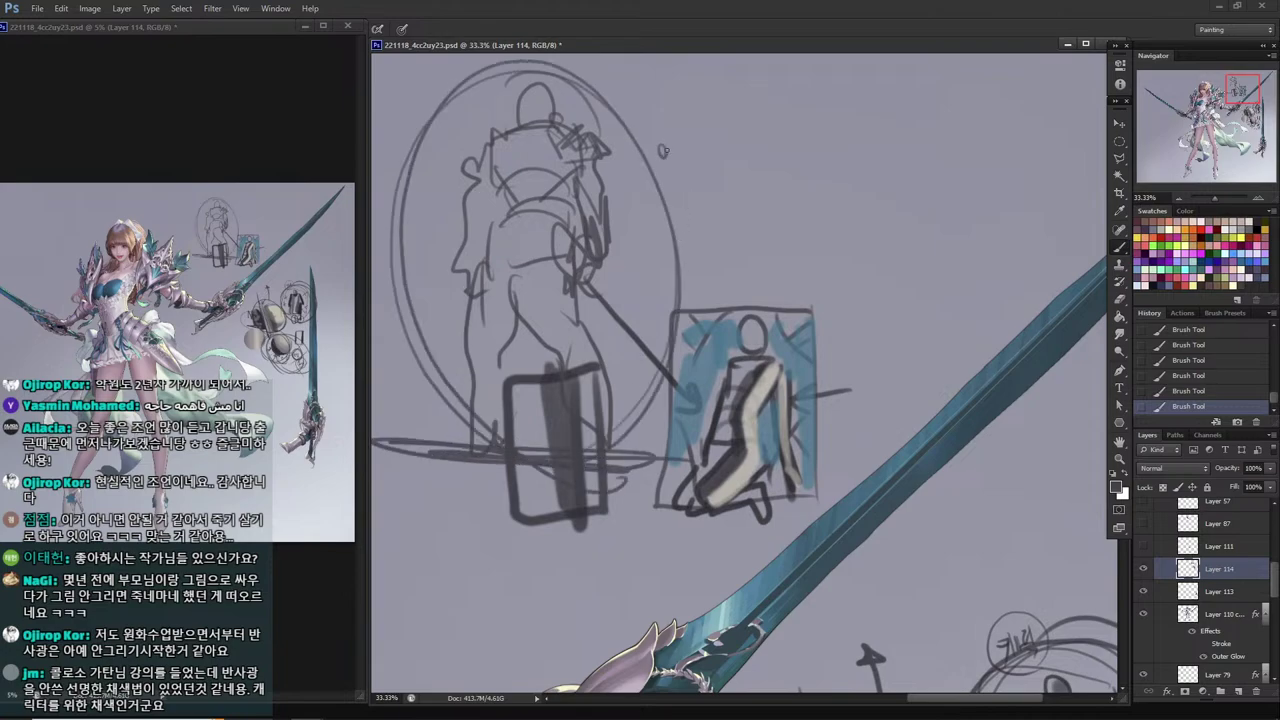
mouse_move(663, 151)
mouse_down()
mouse_move(691, 167)
mouse_move(665, 150)
mouse_move(690, 122)
mouse_up()
mouse_move(726, 242)
mouse_down()
mouse_move(690, 222)
mouse_move(632, 229)
mouse_up()
drag(633, 232, 656, 238)
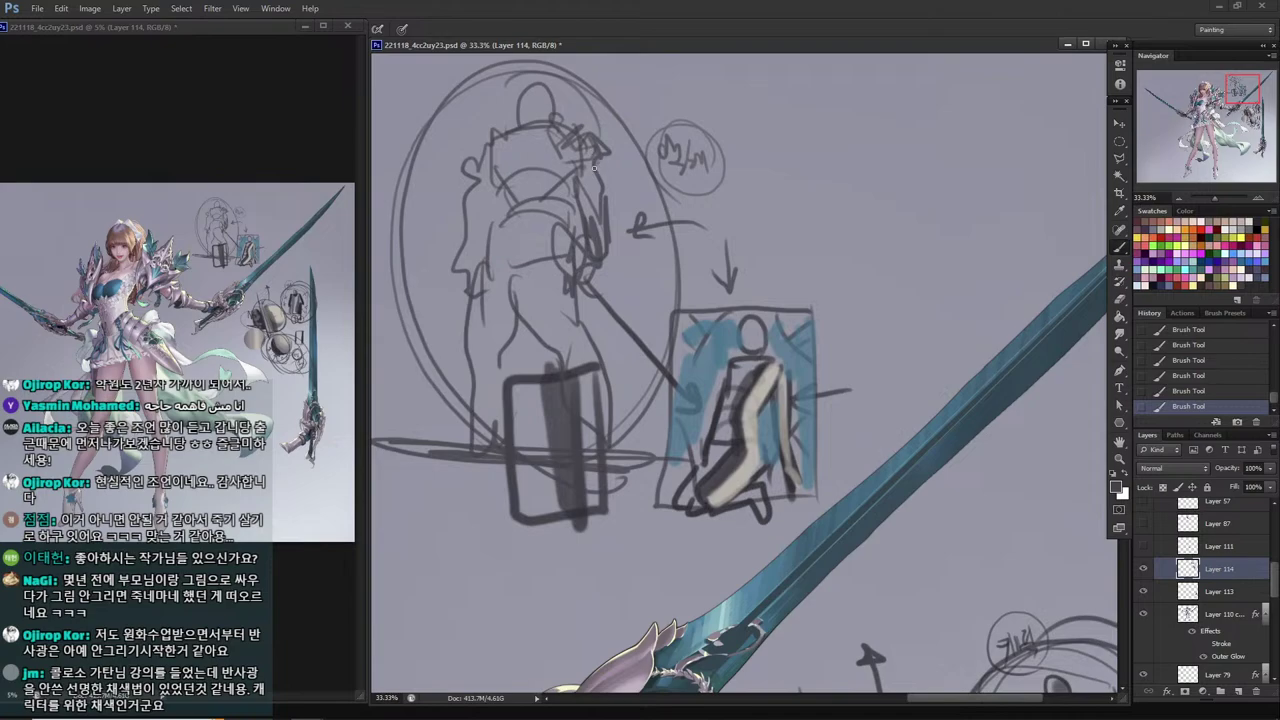
Scribble jagged detail across the standing figure's shoulders and add crossing strokes beside its head.
drag(596, 162, 604, 177)
mouse_move(562, 140)
mouse_down()
mouse_move(544, 160)
mouse_move(492, 155)
mouse_up()
drag(628, 66, 592, 118)
mouse_move(606, 92)
mouse_down()
mouse_move(636, 132)
mouse_move(602, 136)
mouse_move(642, 150)
mouse_up()
Load an orange swatch as the foreground colour and adjust it to cream #ead5b5.
key(i)
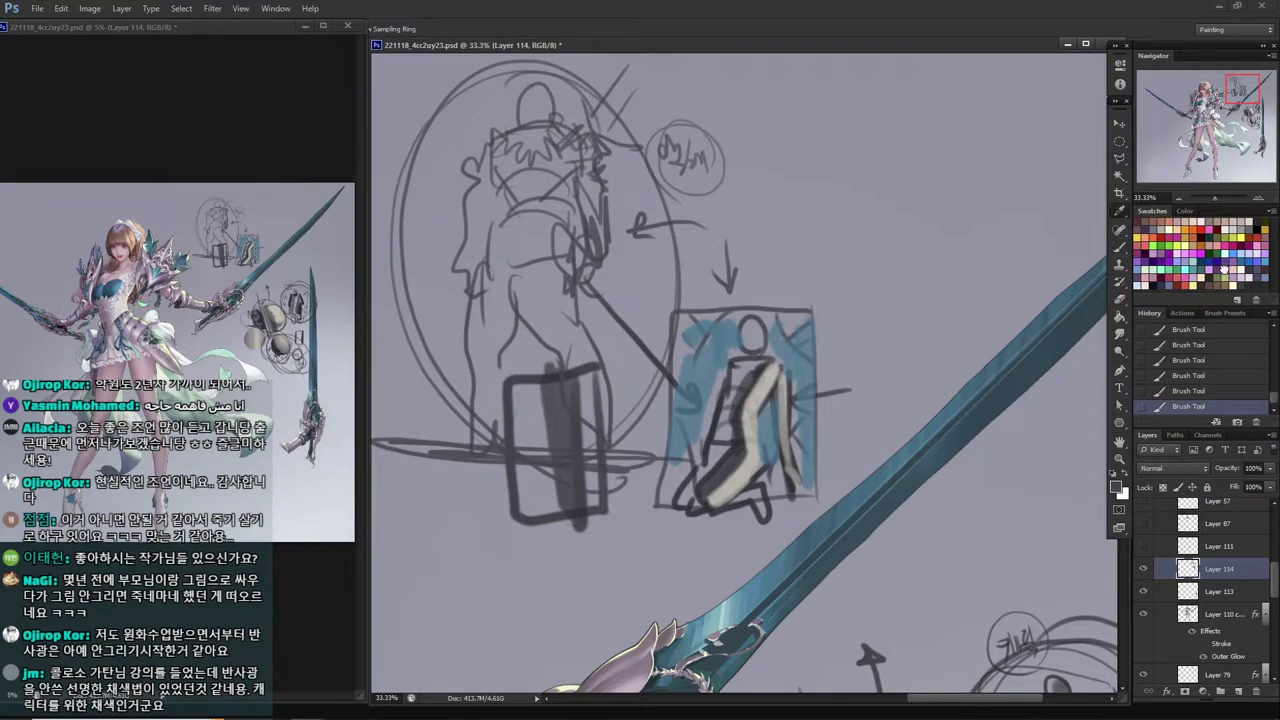
click(1225, 268)
key(b)
key(i)
click(1148, 234)
key(b)
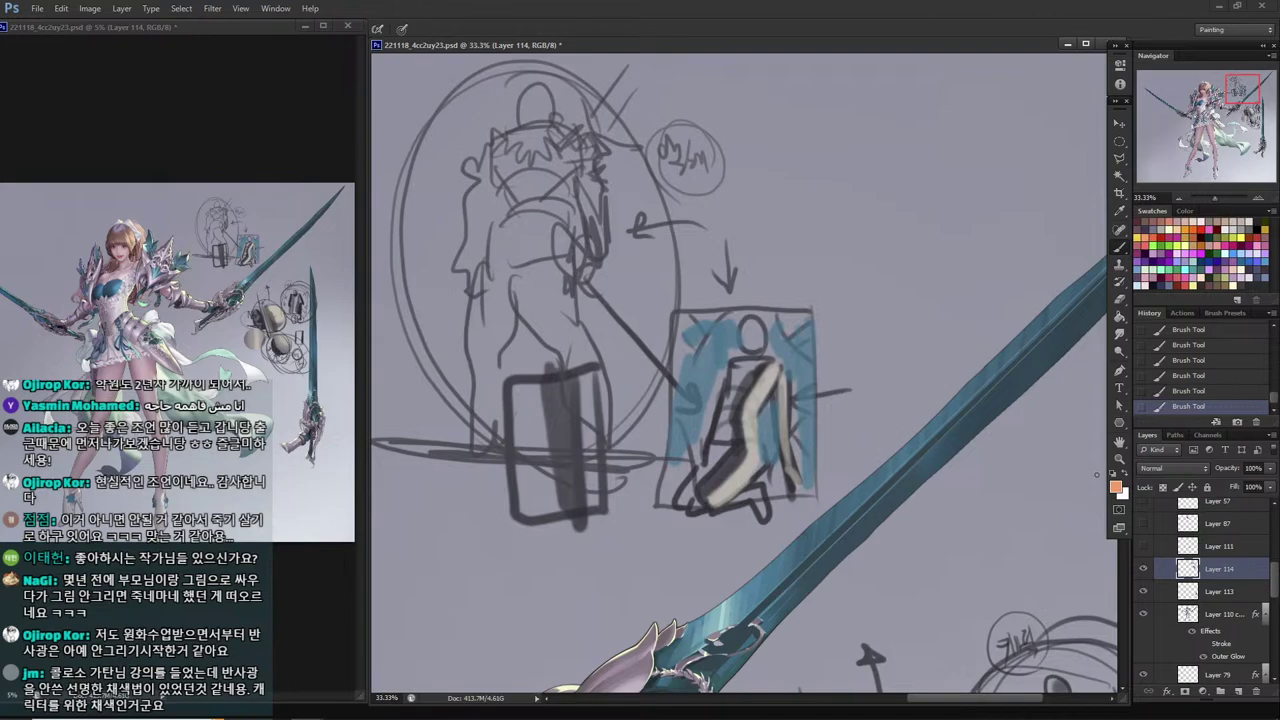
click(1116, 486)
click(801, 150)
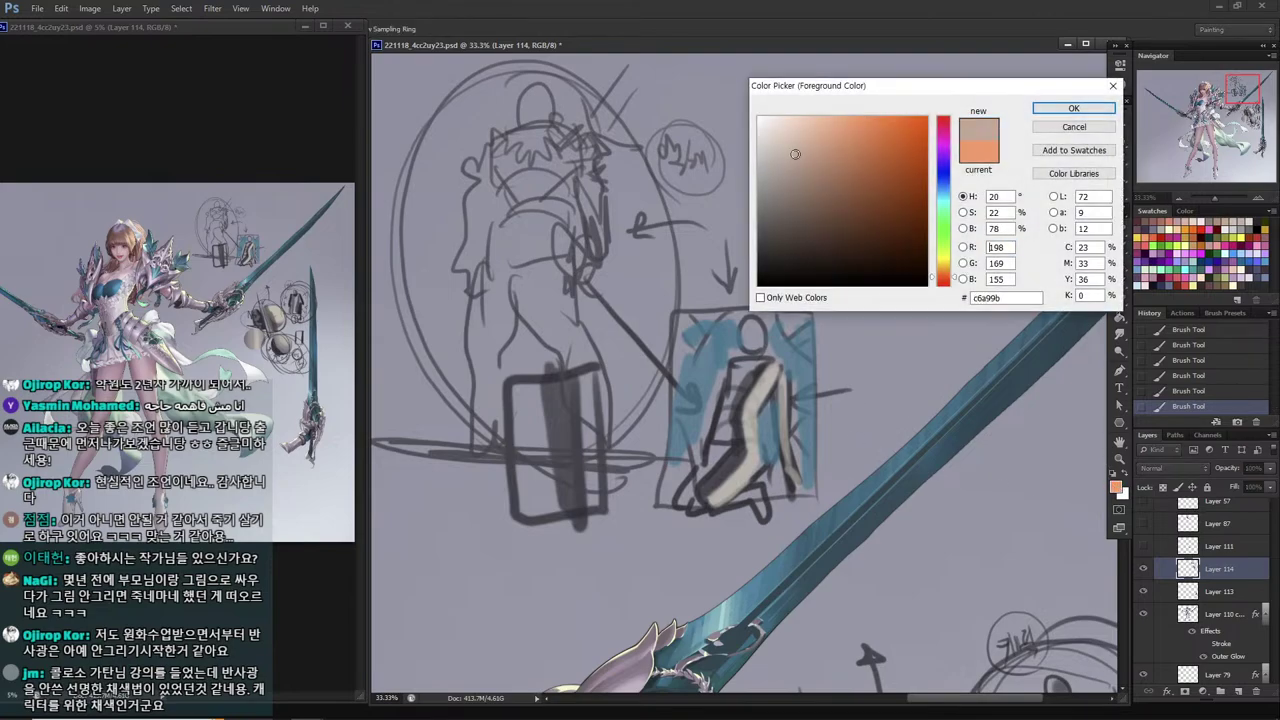
click(790, 141)
click(942, 268)
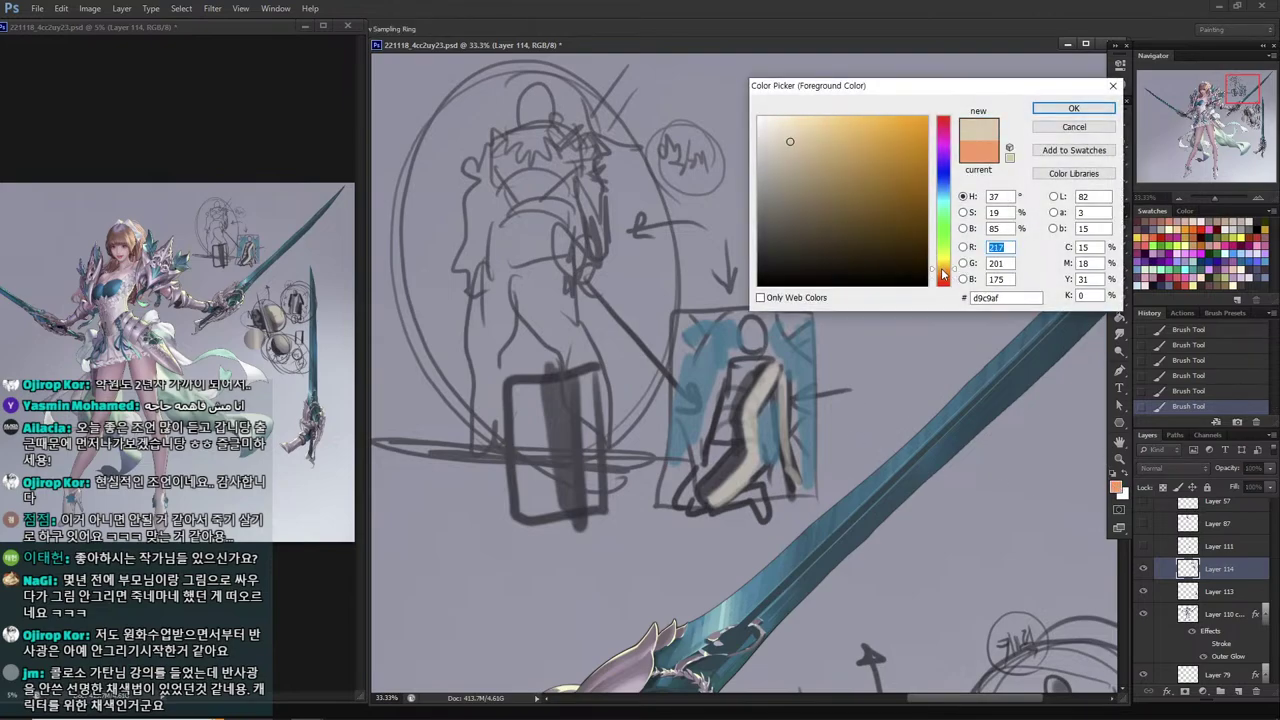
click(778, 141)
drag(790, 138, 796, 130)
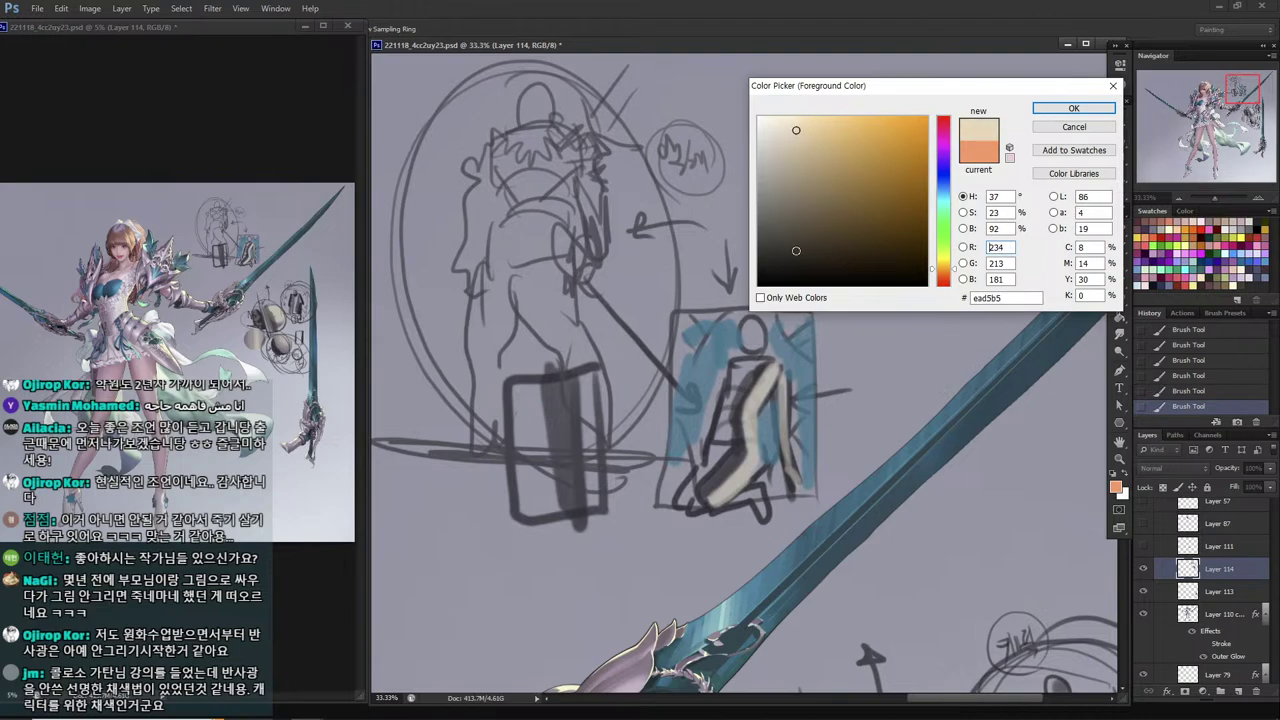
key(Return)
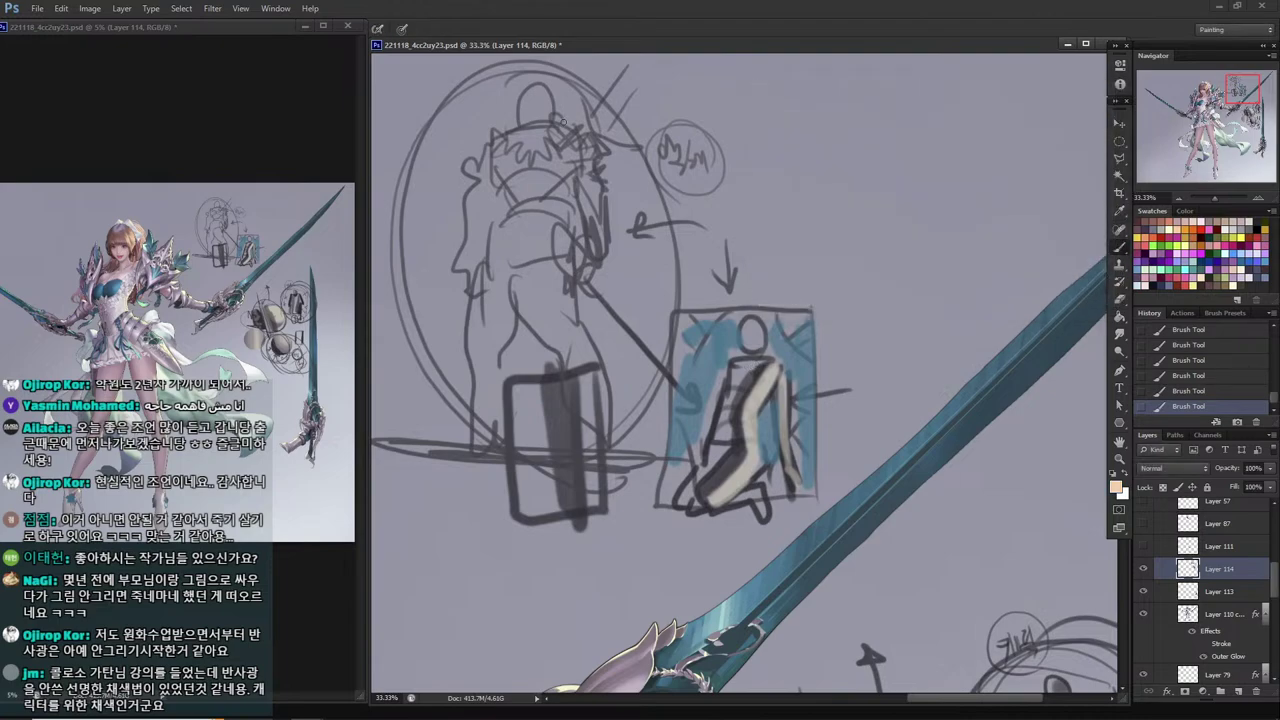
Paint cream light down the standing figure's head, torso, right-hand arm and both legs.
mouse_move(549, 92)
mouse_down()
mouse_move(538, 190)
mouse_move(560, 150)
mouse_move(560, 330)
mouse_move(592, 418)
mouse_up()
drag(596, 146, 588, 244)
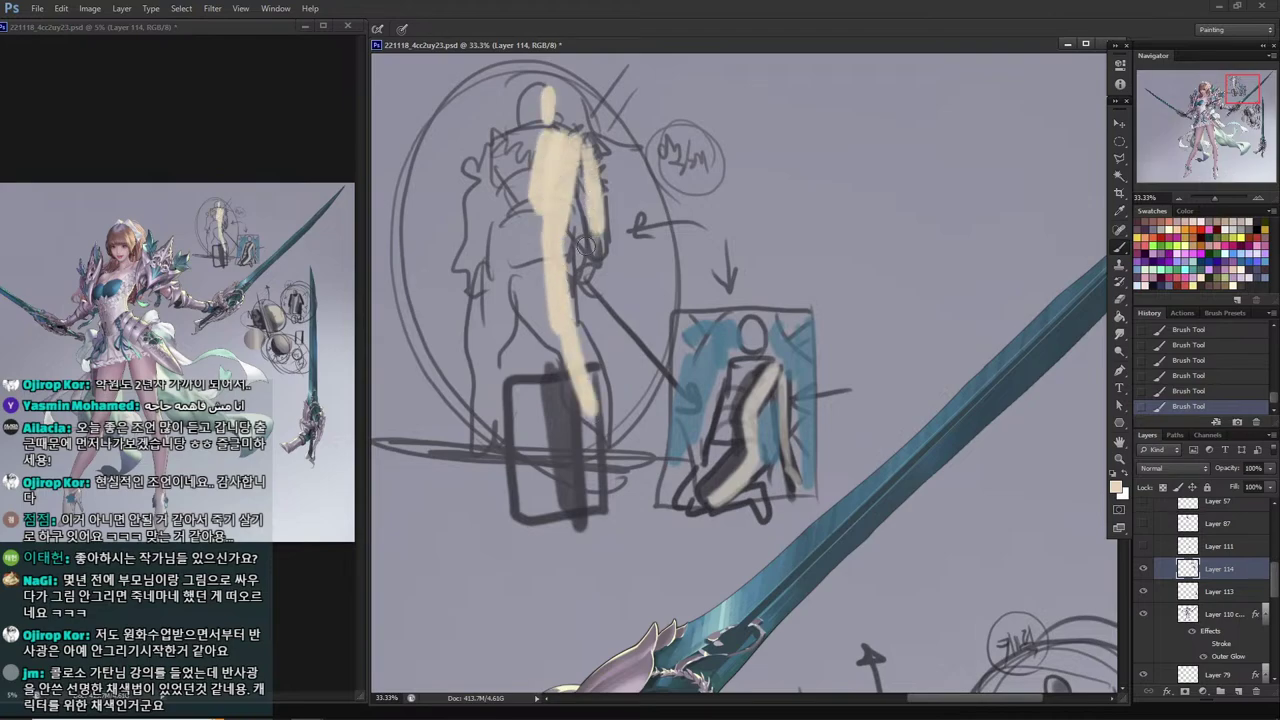
drag(516, 272, 502, 414)
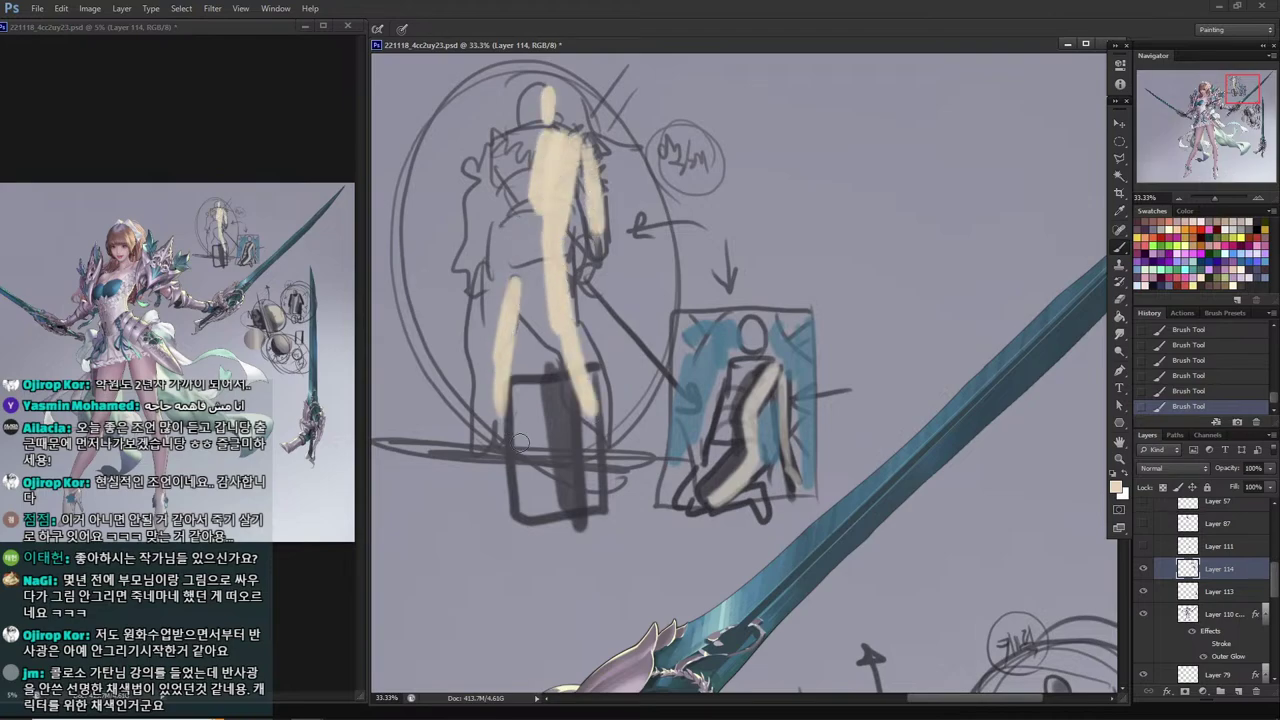
Paint the standing figure's shadow side dark blue, then cover it with lighter violet over the head, torso, arm and legs.
click(1194, 262)
mouse_move(527, 134)
mouse_down()
mouse_move(535, 95)
mouse_move(515, 215)
mouse_up()
drag(502, 155, 496, 180)
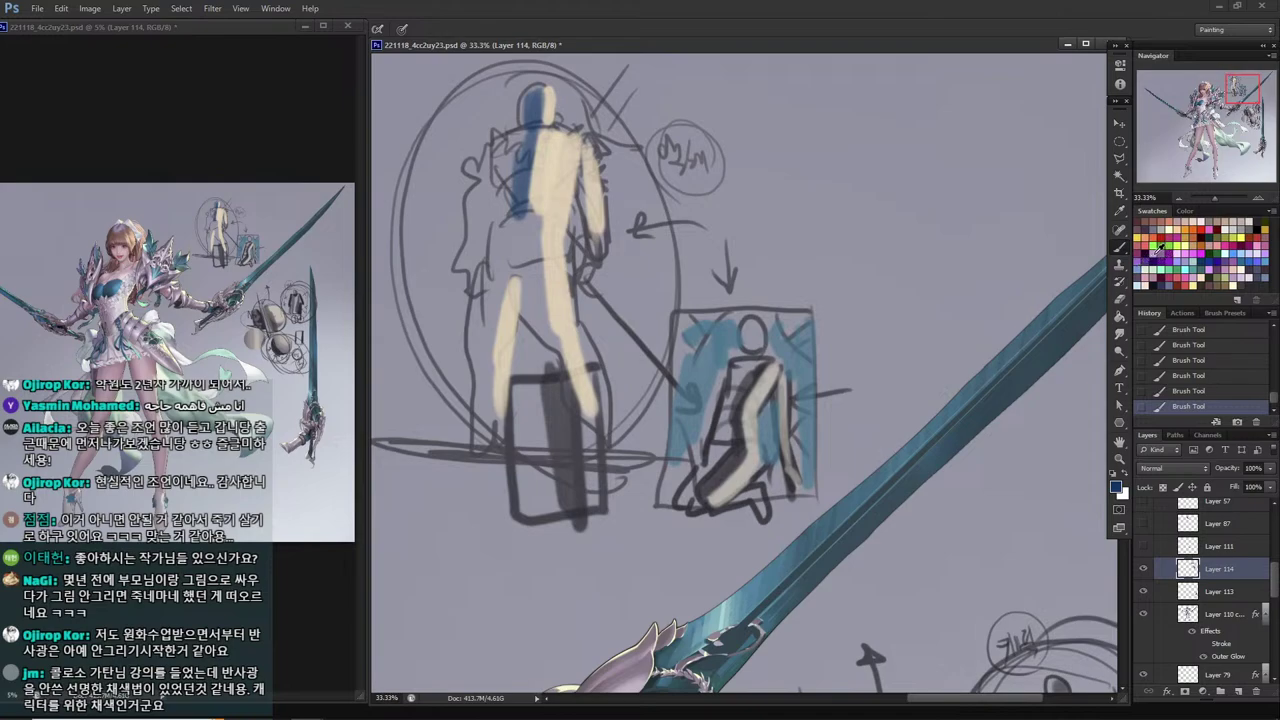
click(1181, 257)
mouse_move(535, 92)
mouse_down()
mouse_move(500, 252)
mouse_move(528, 275)
mouse_up()
drag(538, 337, 549, 376)
drag(498, 222, 465, 405)
drag(486, 150, 466, 248)
Brush magenta along the border between violet shadow and cream light on the standing figure's head, torso, legs and arms.
key(i)
click(1142, 252)
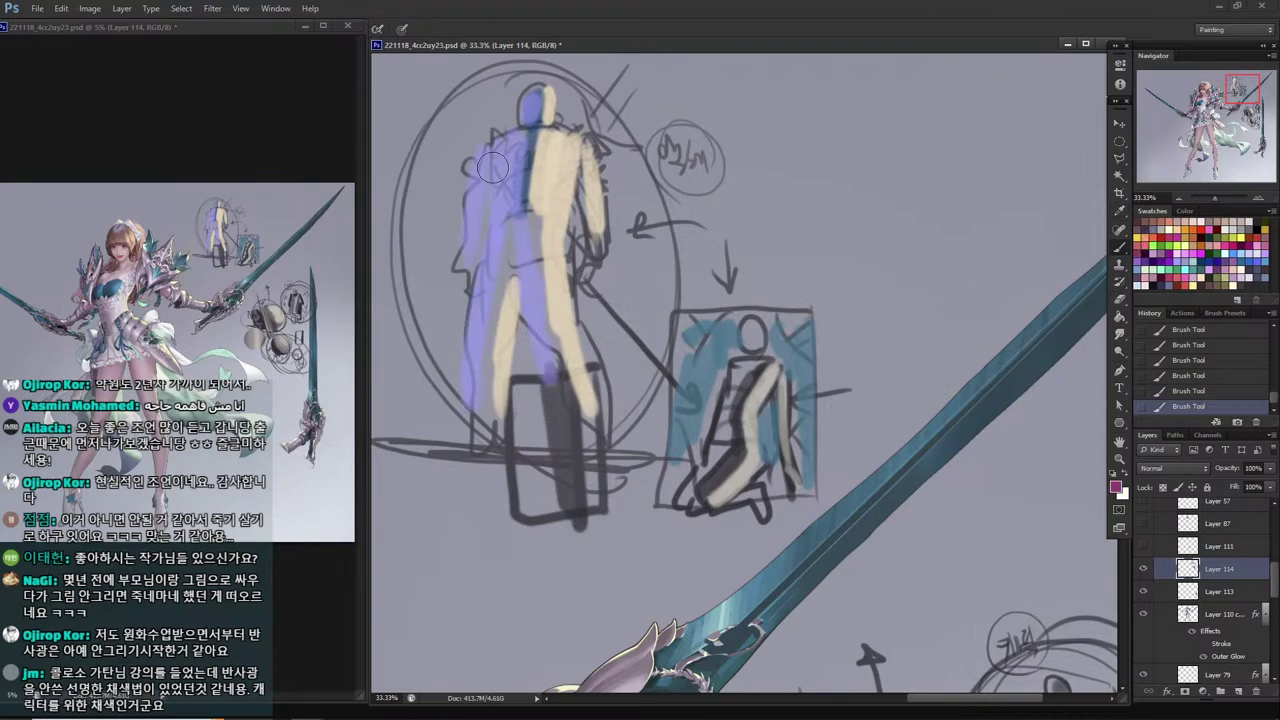
key(b)
mouse_move(538, 88)
mouse_down()
mouse_move(529, 200)
mouse_move(556, 388)
mouse_up()
drag(507, 235, 486, 398)
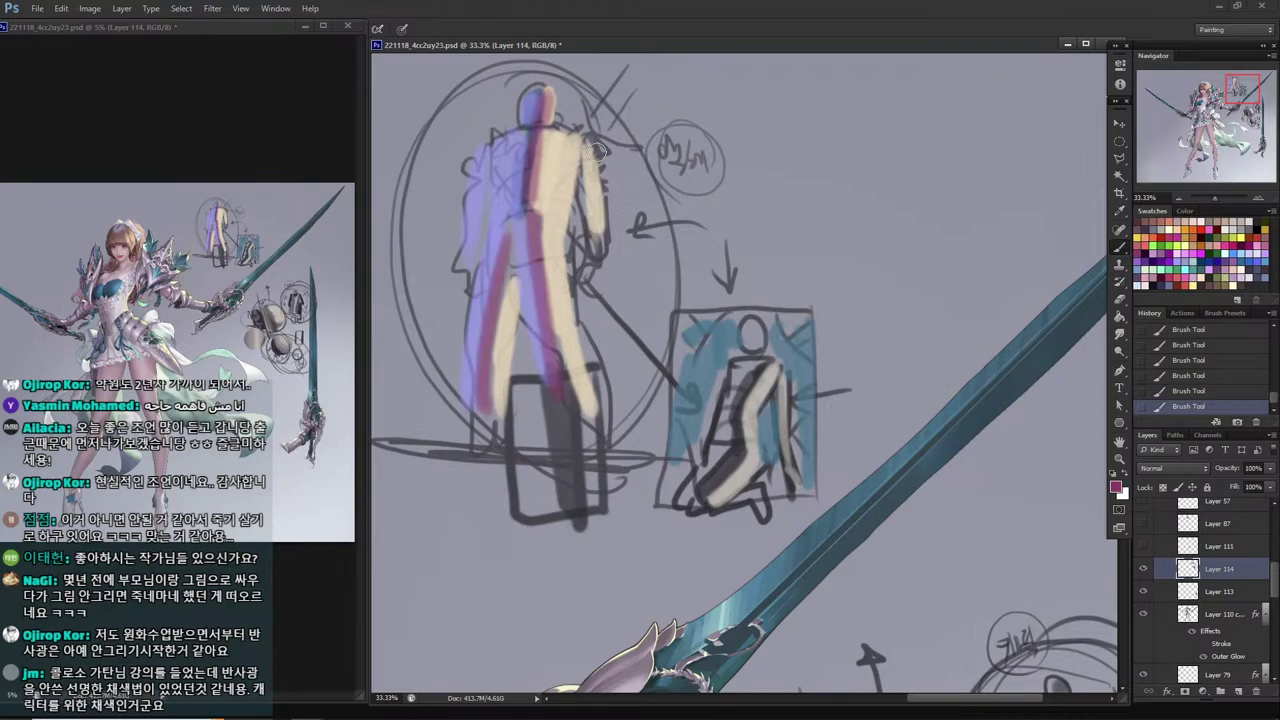
drag(584, 152, 592, 232)
drag(486, 165, 472, 262)
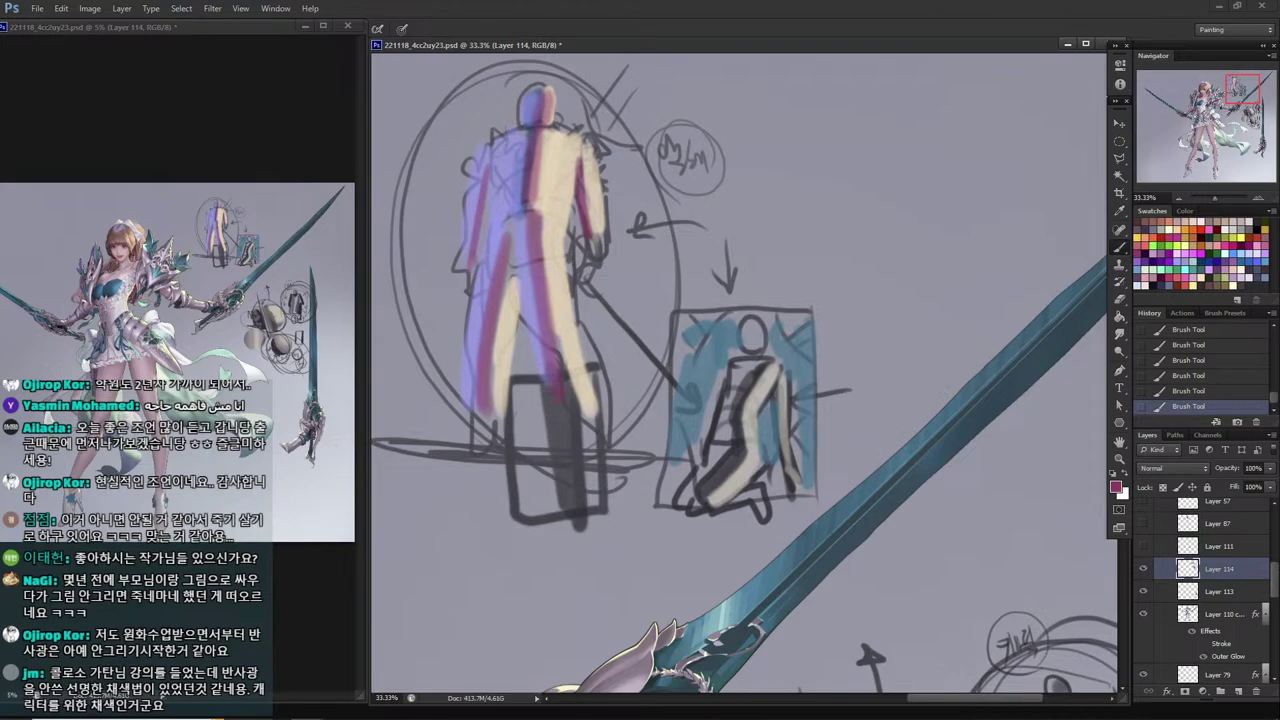
Widen the sampled violet shadow across the standing figure's torso and legs, with a thin mauve edge against the cream light.
key(i)
alt+click(555, 166)
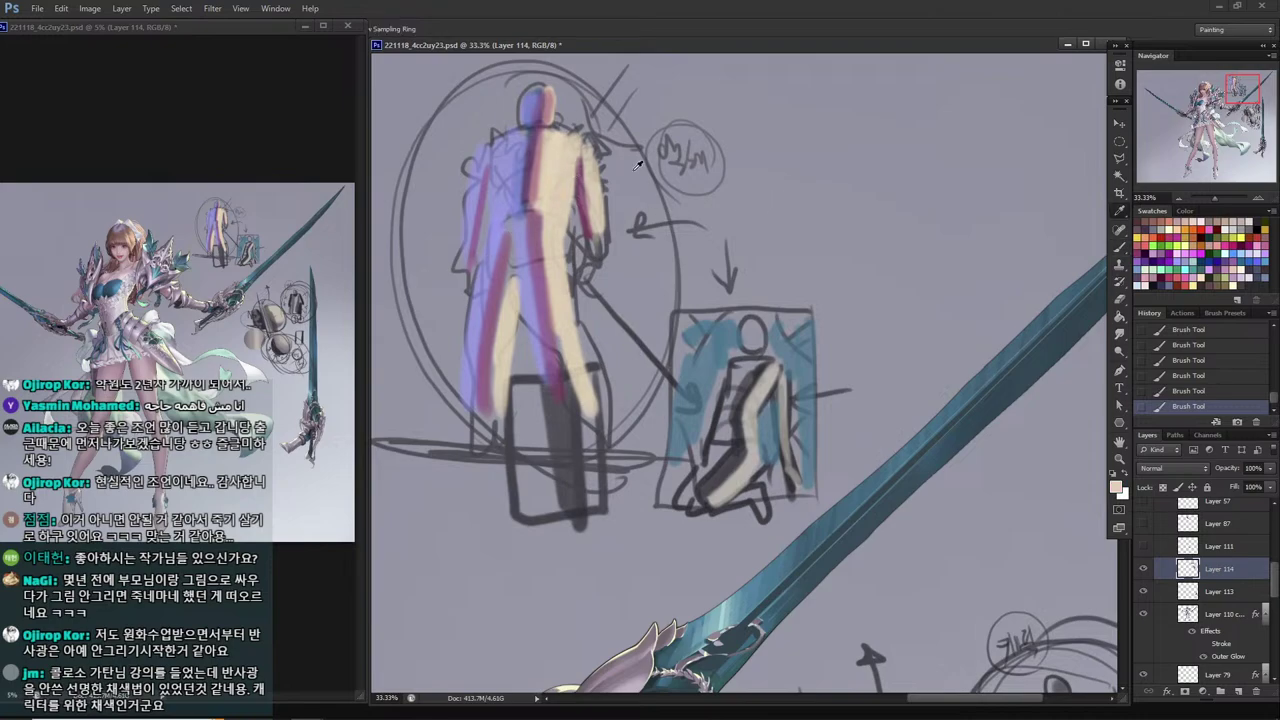
alt+click(522, 161)
drag(546, 144, 548, 336)
mouse_move(555, 214)
mouse_down()
mouse_move(572, 390)
mouse_move(494, 352)
mouse_up()
drag(542, 100, 548, 148)
drag(540, 88, 554, 116)
alt+click(572, 156)
drag(554, 100, 570, 146)
click(598, 204)
key(b)
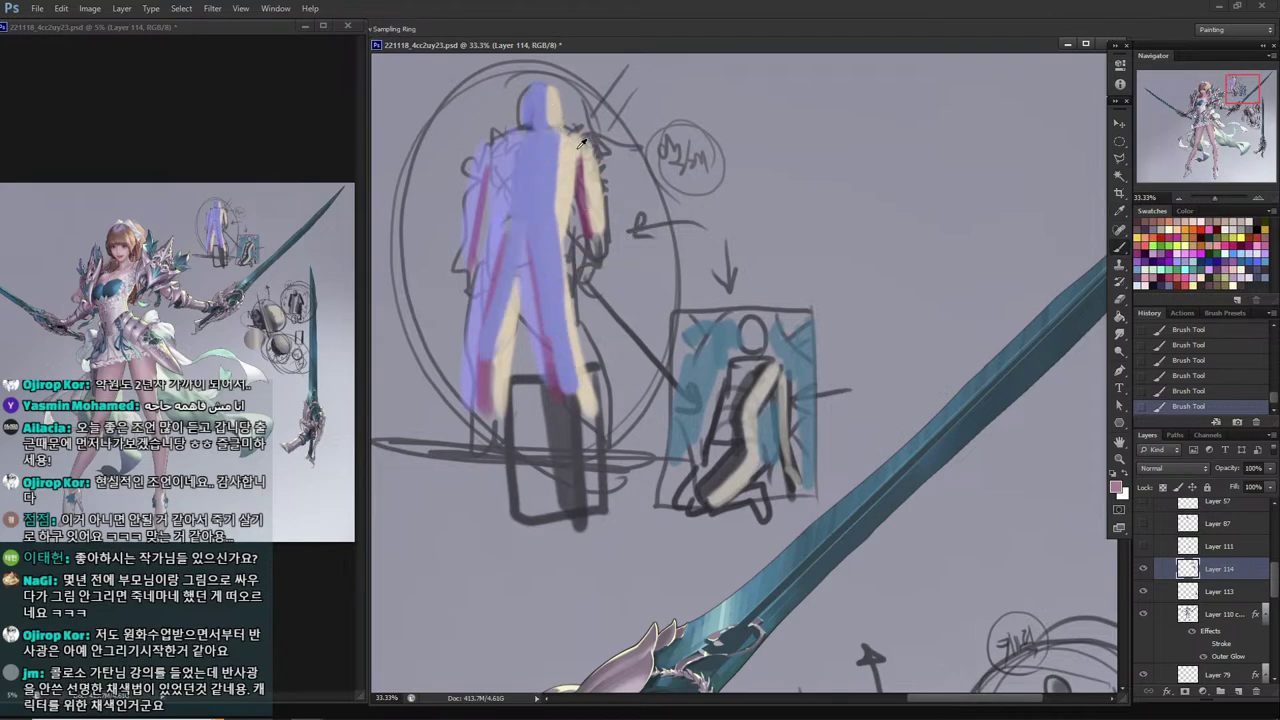
drag(545, 80, 576, 363)
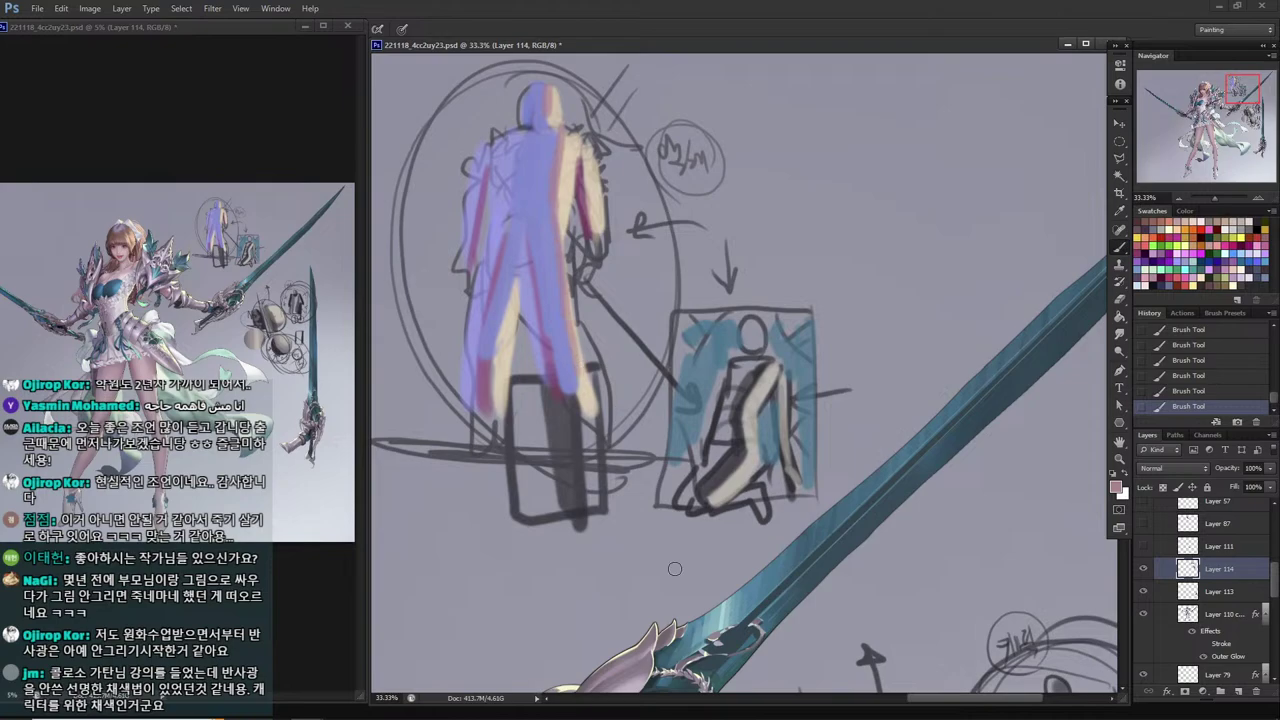
Repaint most of the standing figure's head, torso and legs with sampled cream, leaving mauve along the shadow edge.
alt+click(560, 150)
drag(555, 134, 544, 234)
drag(536, 134, 521, 216)
drag(519, 169, 496, 390)
drag(548, 245, 572, 405)
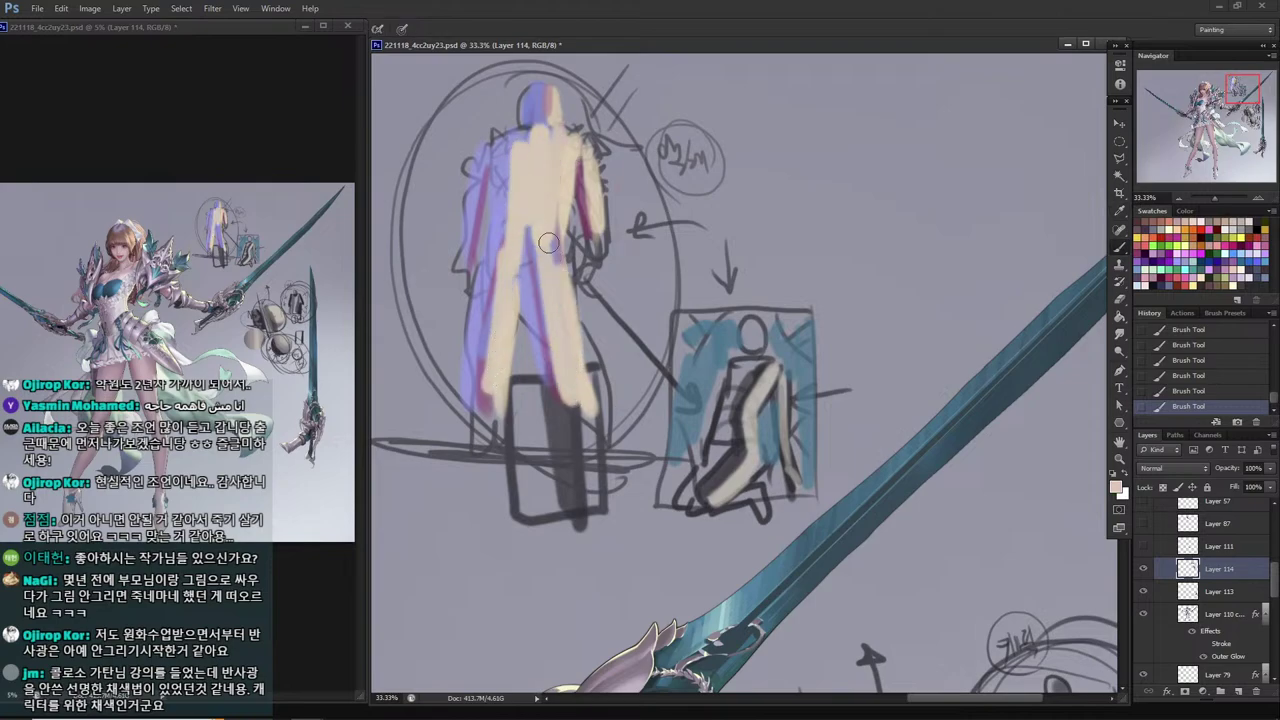
key(i)
mouse_move(545, 90)
mouse_down()
mouse_move(519, 145)
mouse_move(530, 315)
mouse_up()
alt+click(536, 106)
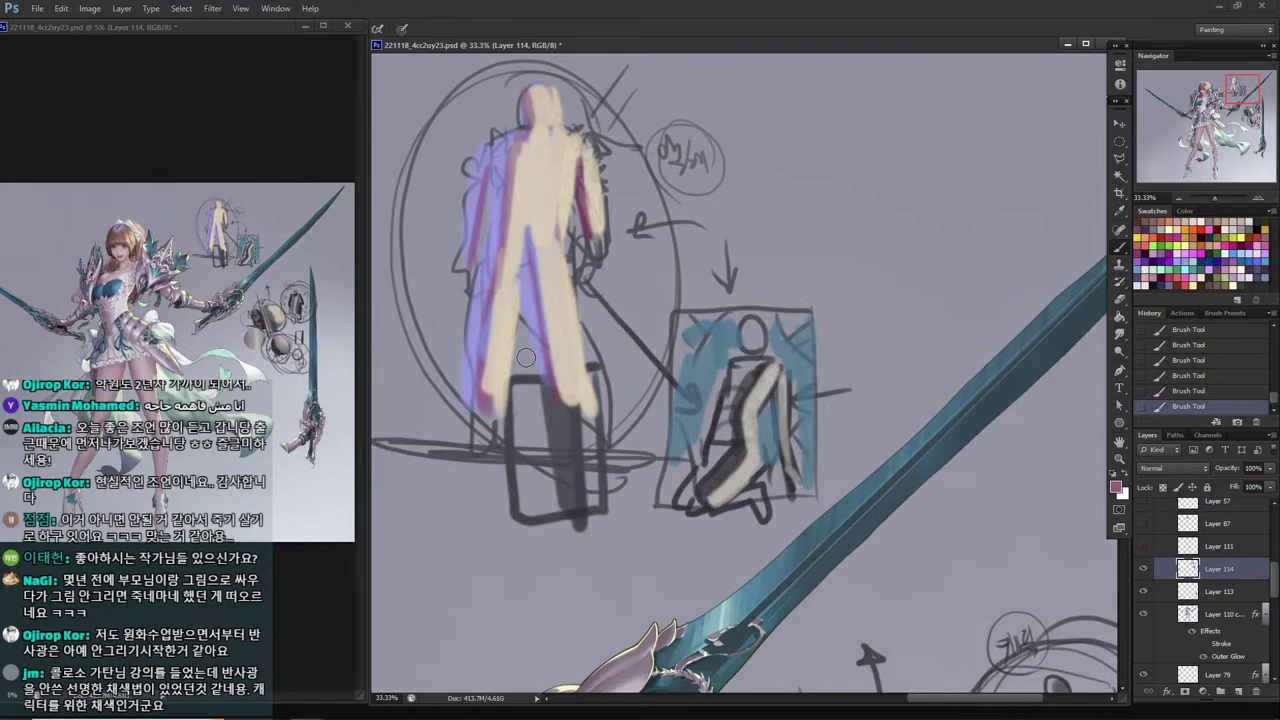
Paint a cream ball and a violet ball on either side of the standing figure's head using sampled colours.
key(i)
click(545, 172)
key(b)
drag(624, 96, 630, 110)
key(i)
click(478, 158)
key(b)
drag(458, 140, 446, 122)
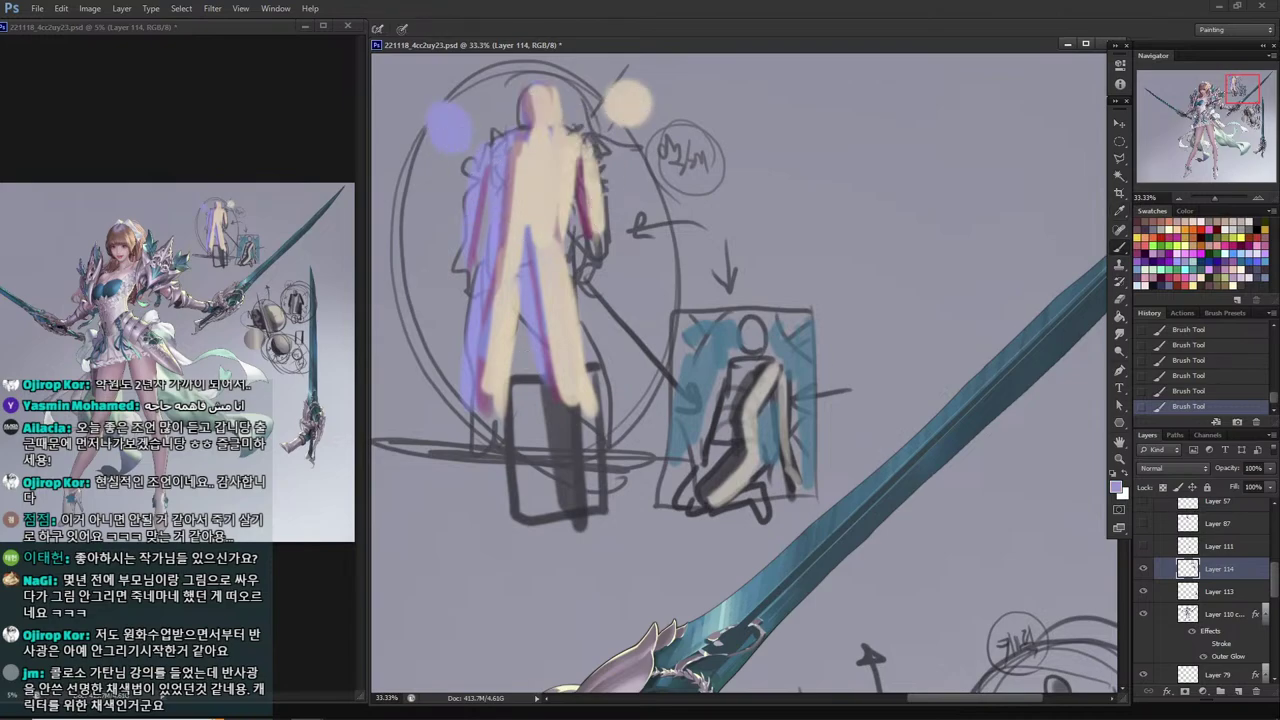
Recolour the cream ball with an orange swatch and ring the violet ball with sampled mauve.
click(1150, 232)
drag(626, 98, 609, 111)
key(i)
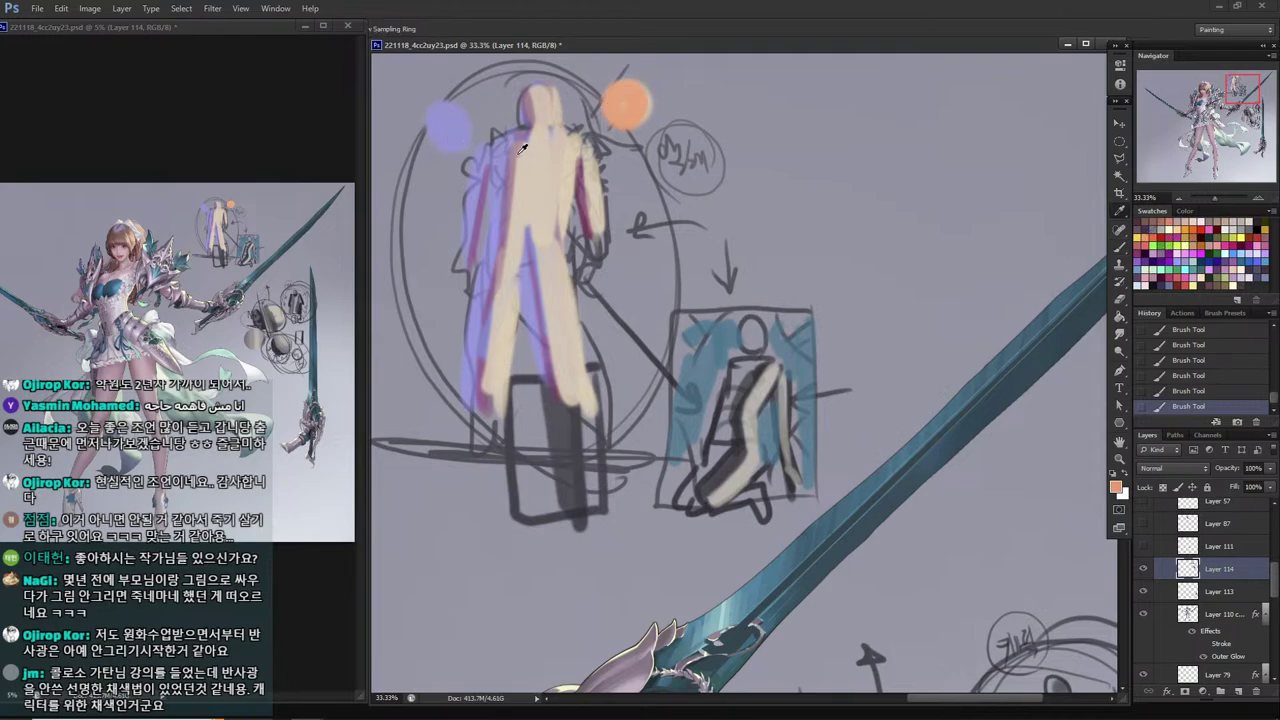
click(520, 150)
key(b)
drag(458, 100, 448, 120)
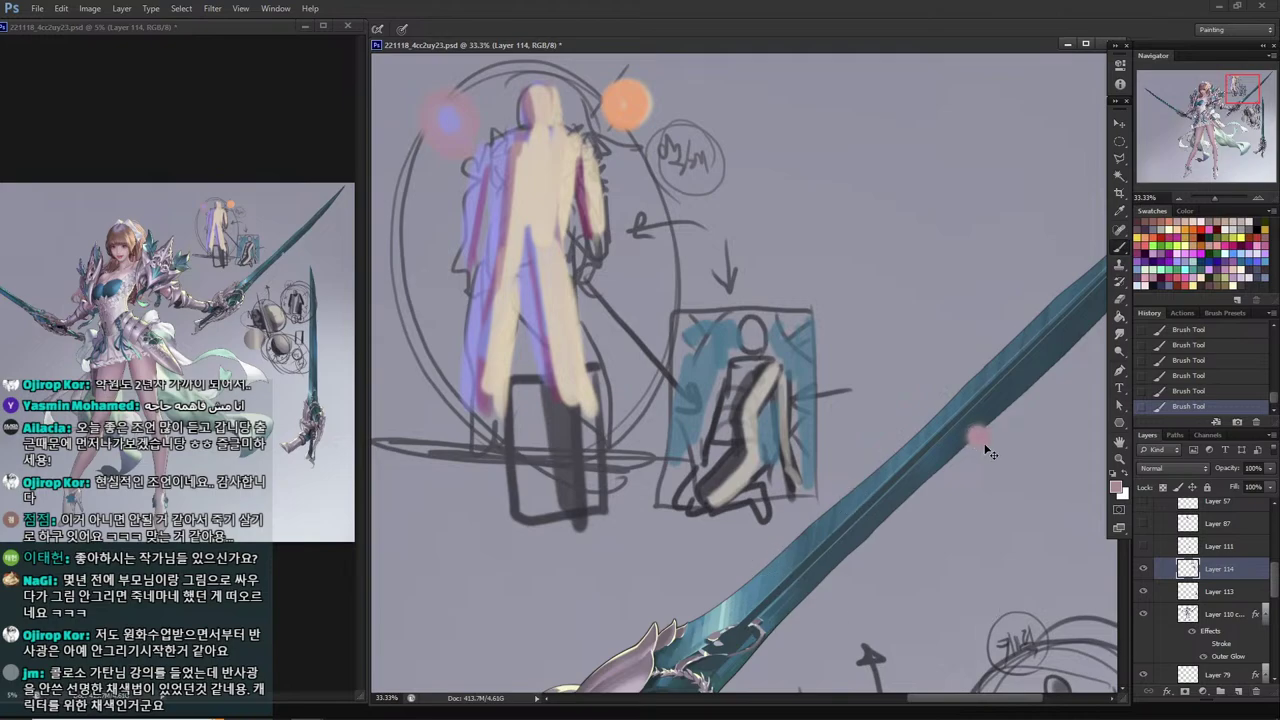
Undo the stray dab on the sword and paint a dark grey ball at the framed figure's upper-right corner.
key(ctrl+z)
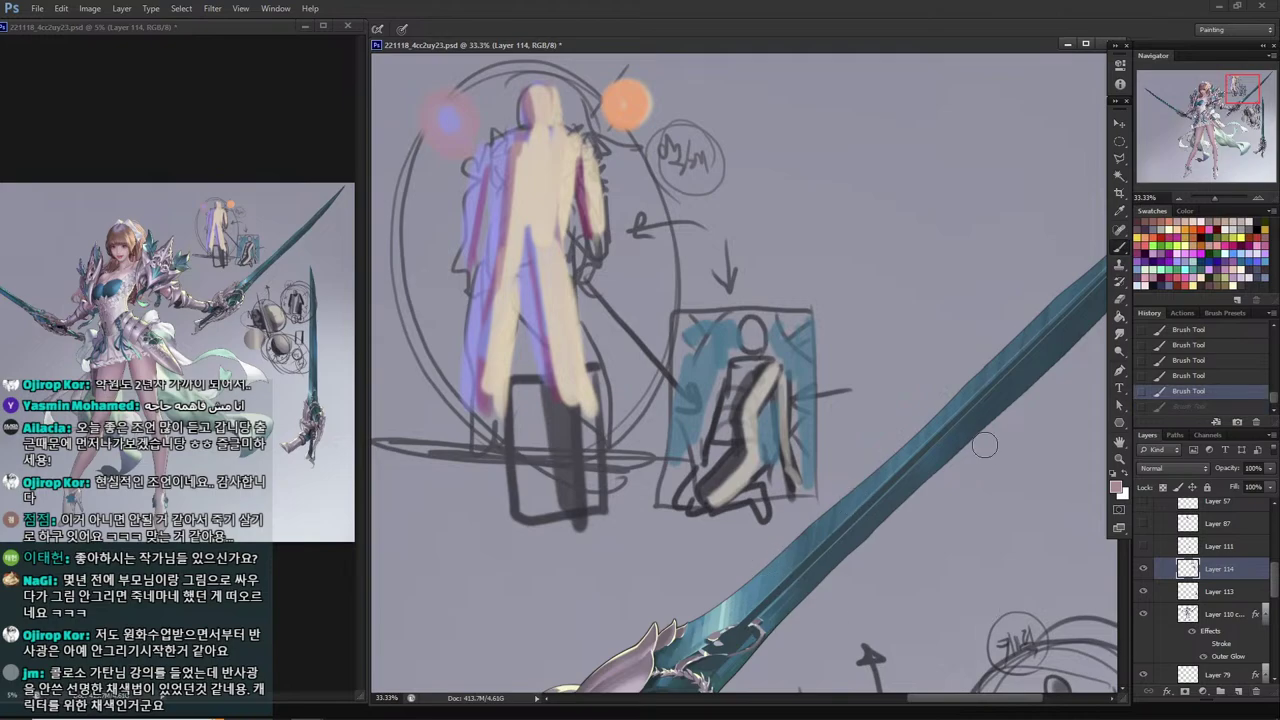
click(795, 290)
key(alt)
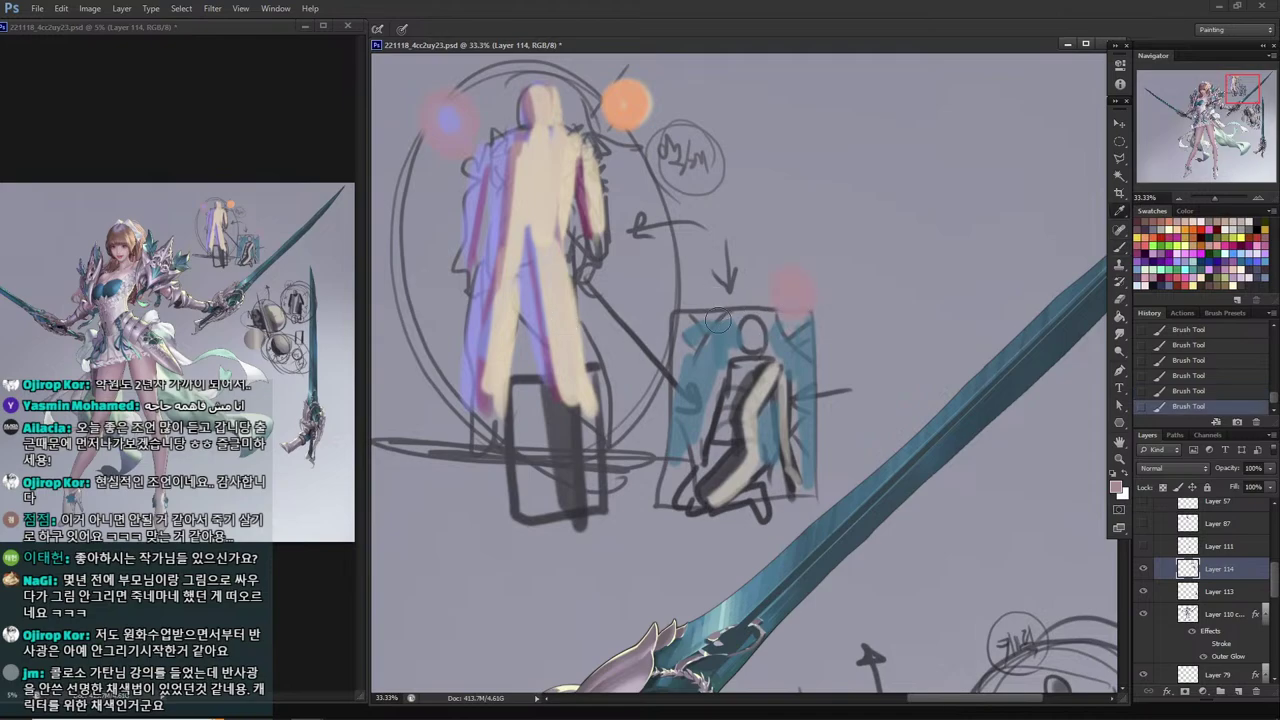
alt+click(746, 393)
mouse_move(786, 300)
mouse_down()
mouse_move(797, 286)
mouse_move(787, 281)
mouse_up()
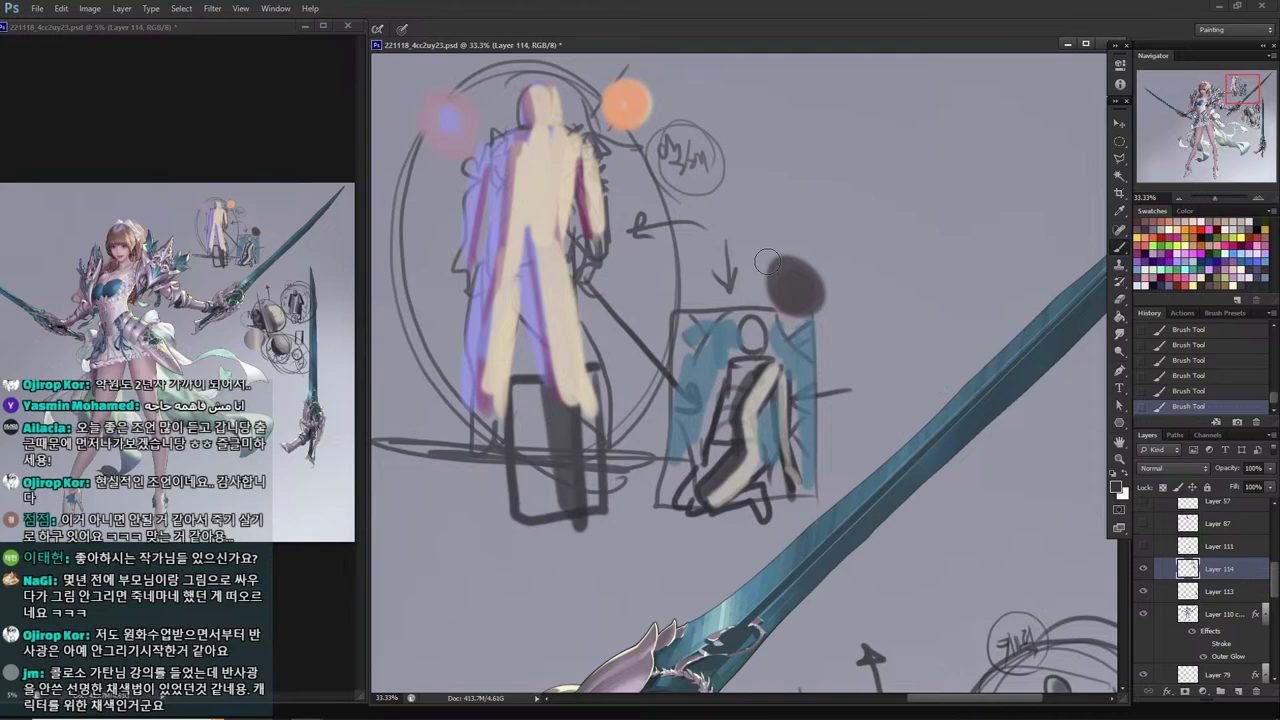
Widen the sampled mauve shading down the standing figure's torso and leg, and draw a magenta boundary line through the cream area.
key(i)
alt+click(508, 157)
drag(519, 145, 491, 376)
click(590, 177)
key(b)
mouse_move(546, 122)
mouse_down()
mouse_move(521, 213)
mouse_move(530, 208)
mouse_move(592, 470)
mouse_up()
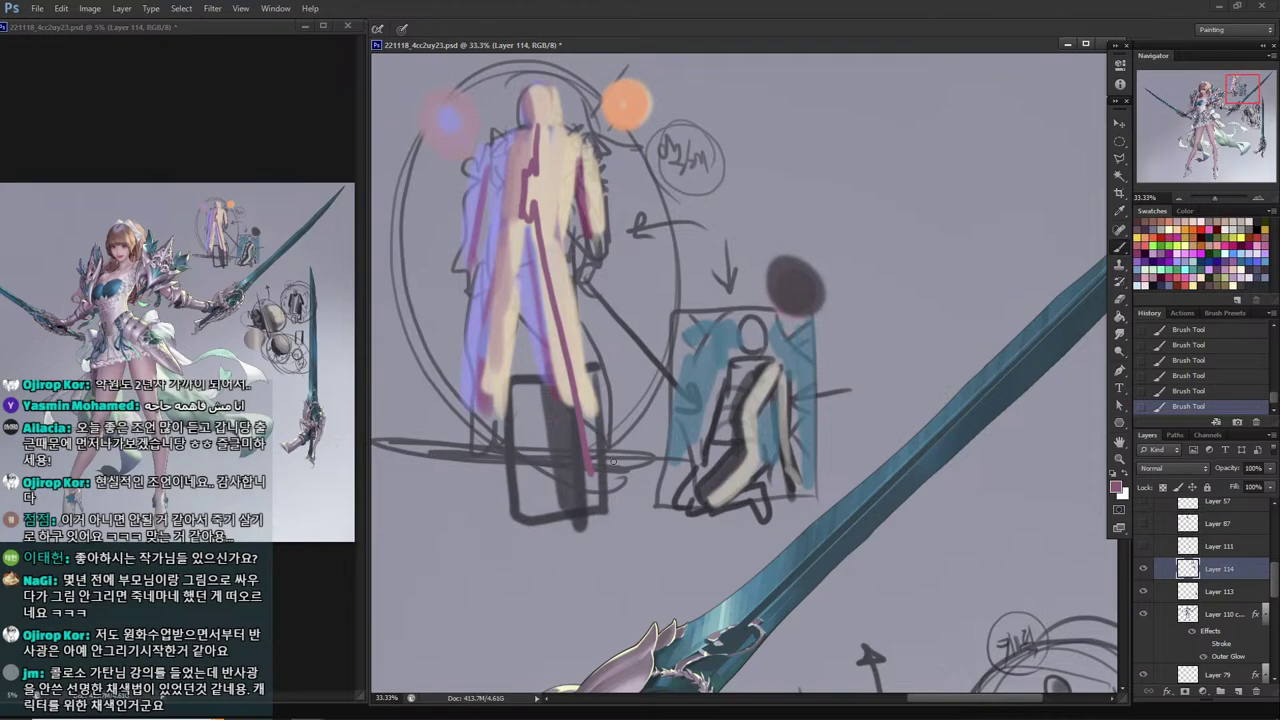
Circle the lower dark-shaded sphere beside the character with magenta strokes.
alt+click(772, 489)
alt+click(772, 489)
alt+click(772, 489)
drag(797, 530, 750, 530)
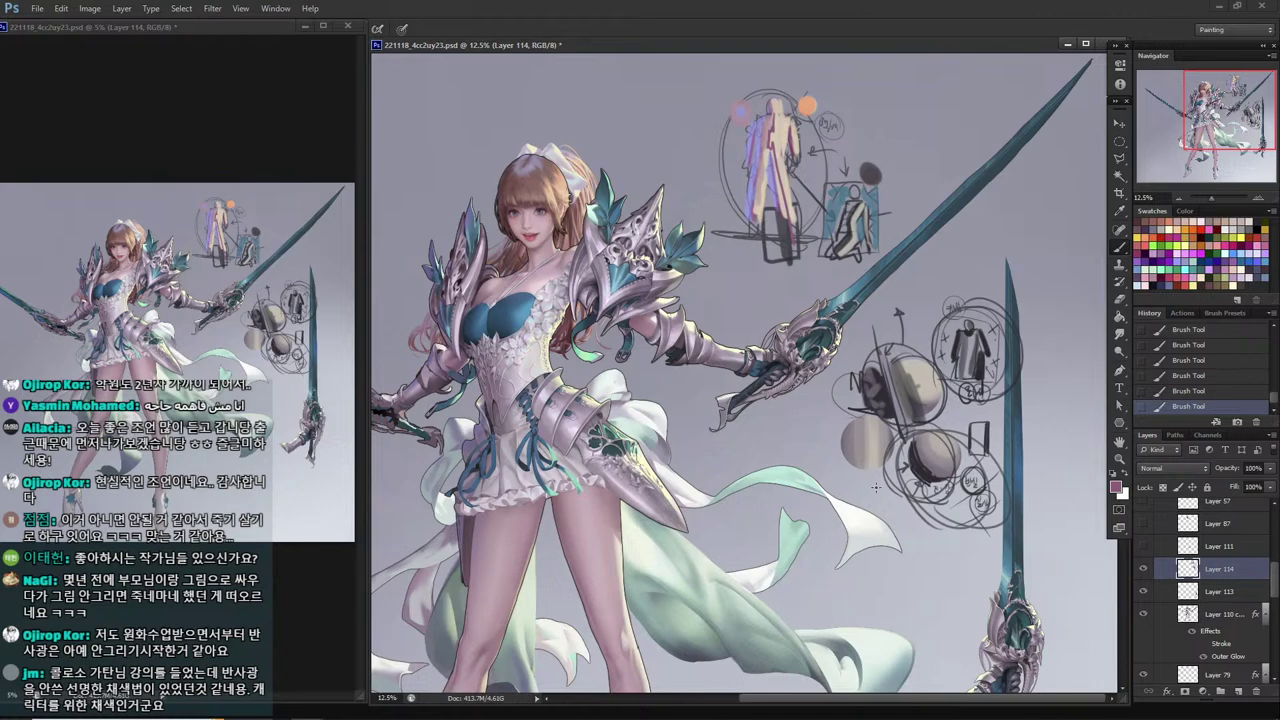
mouse_move(918, 462)
mouse_down()
mouse_move(941, 424)
mouse_move(900, 444)
mouse_move(935, 489)
mouse_up()
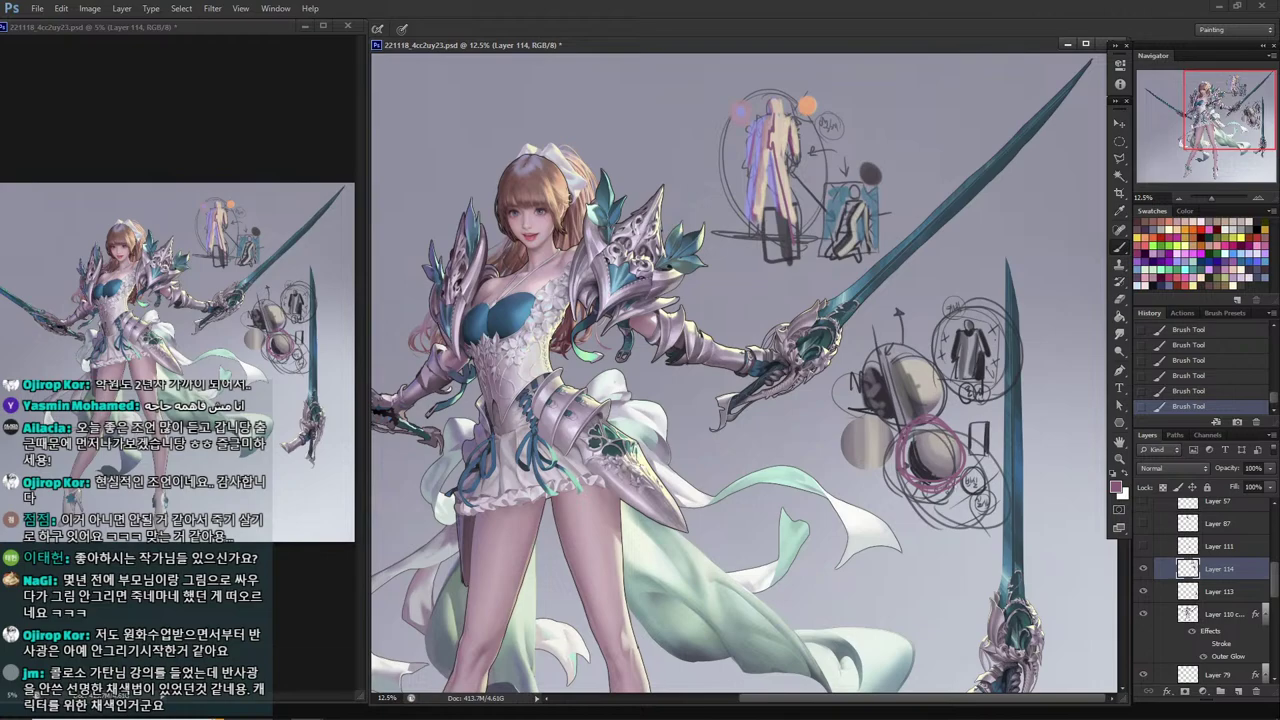
Draw rows of small magenta ovals and marks beneath the circled sphere, and ring the lowest row.
mouse_move(922, 500)
mouse_down()
mouse_move(940, 522)
mouse_move(958, 506)
mouse_move(926, 514)
mouse_move(938, 558)
mouse_move(986, 580)
mouse_up()
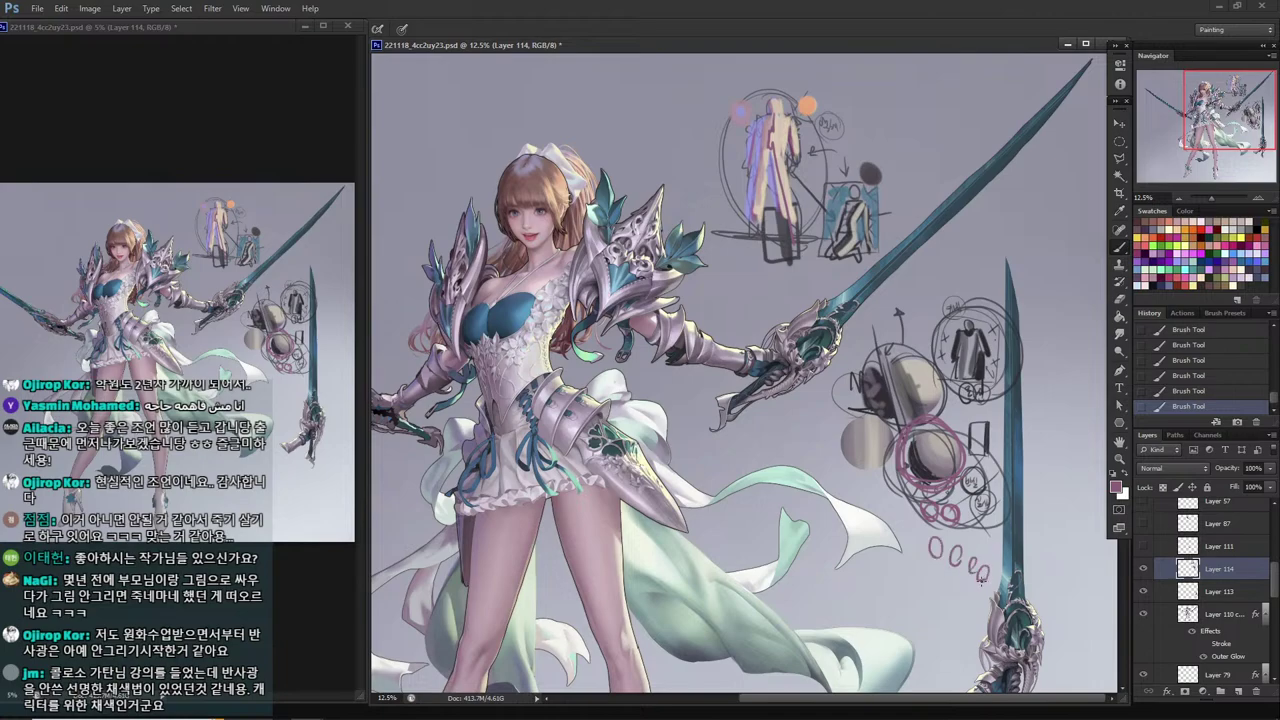
drag(918, 522, 912, 597)
mouse_move(941, 592)
mouse_down()
mouse_move(934, 604)
mouse_move(942, 592)
mouse_up()
mouse_move(958, 592)
mouse_down()
mouse_move(956, 606)
mouse_move(898, 622)
mouse_move(920, 632)
mouse_up()
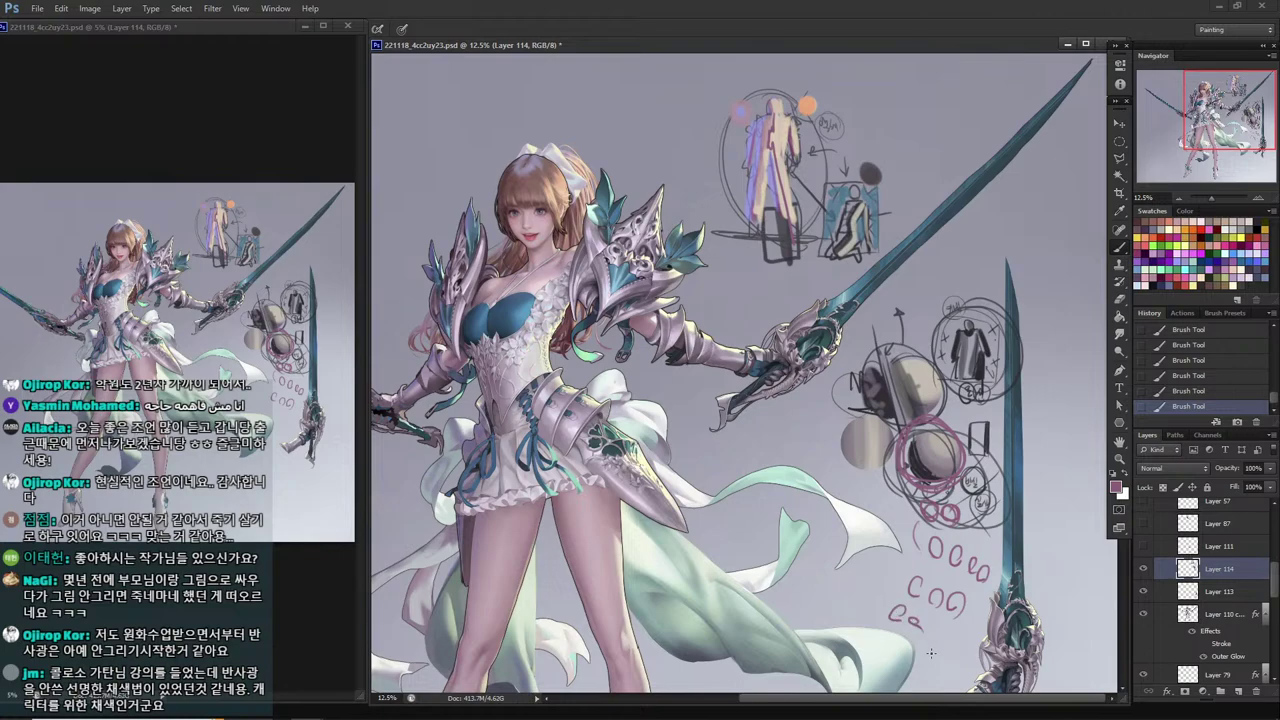
drag(972, 598, 952, 562)
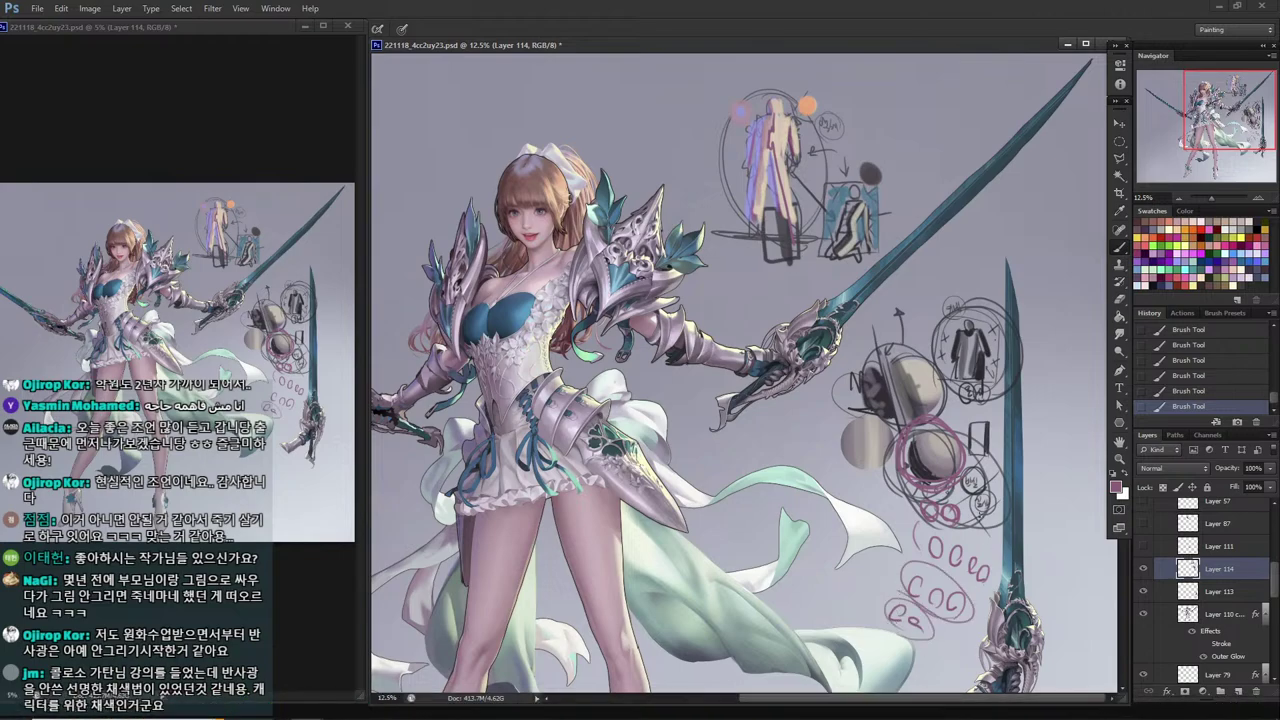
Ring the lower sphere group in magenta, write a ringed note beside the upright sword, and trace along its blade.
mouse_move(991, 426)
mouse_down()
mouse_move(980, 540)
mouse_move(1002, 420)
mouse_up()
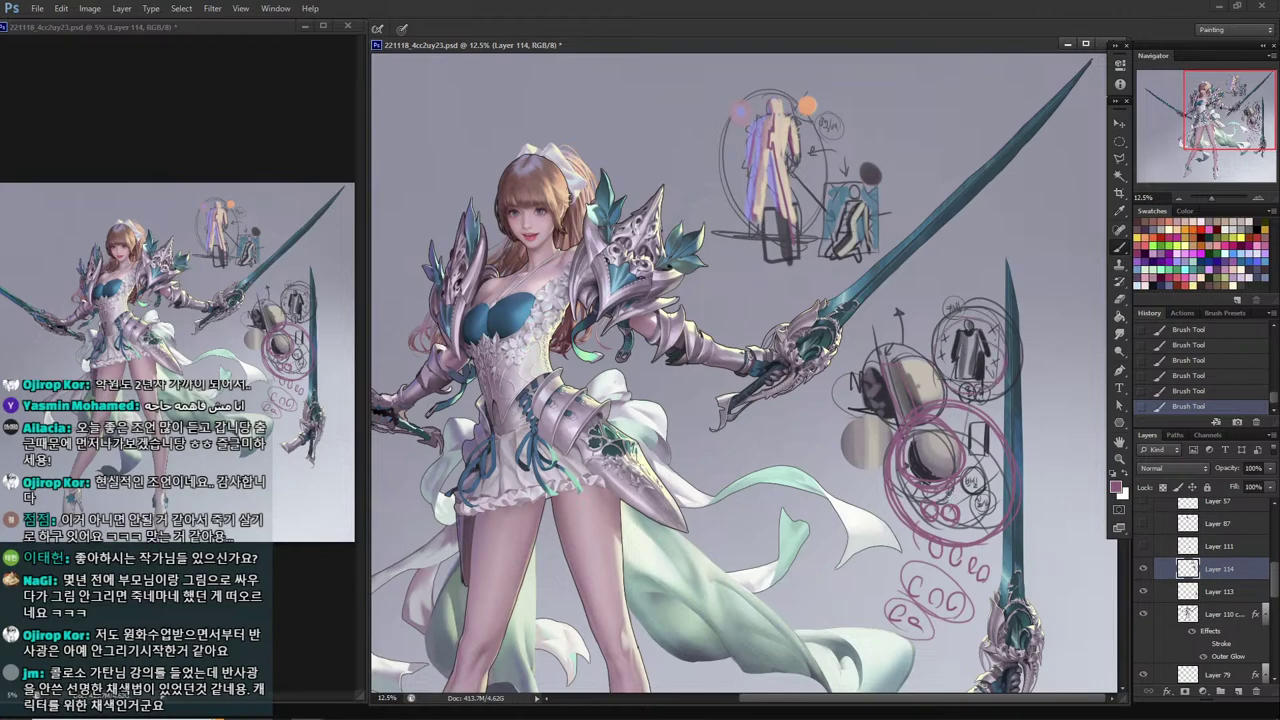
mouse_move(1045, 381)
mouse_down()
mouse_move(1064, 415)
mouse_move(1082, 398)
mouse_move(1061, 421)
mouse_up()
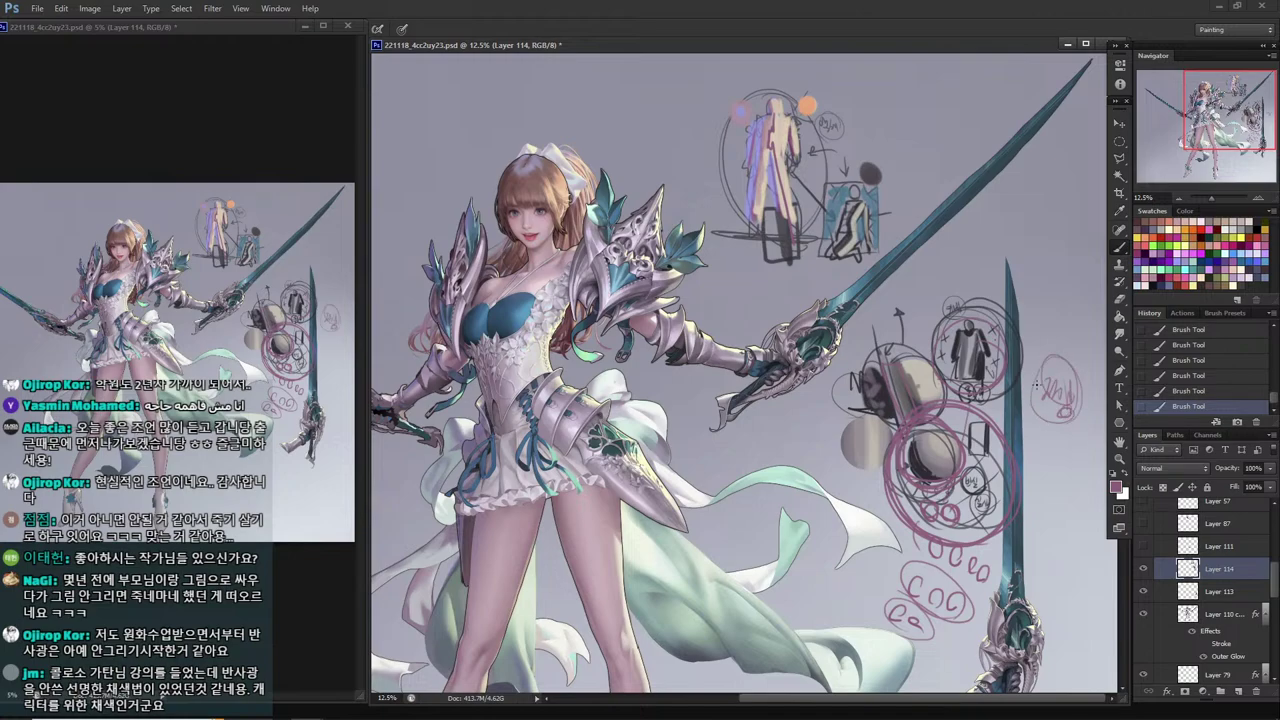
drag(1024, 356, 1026, 526)
drag(1025, 390, 1032, 505)
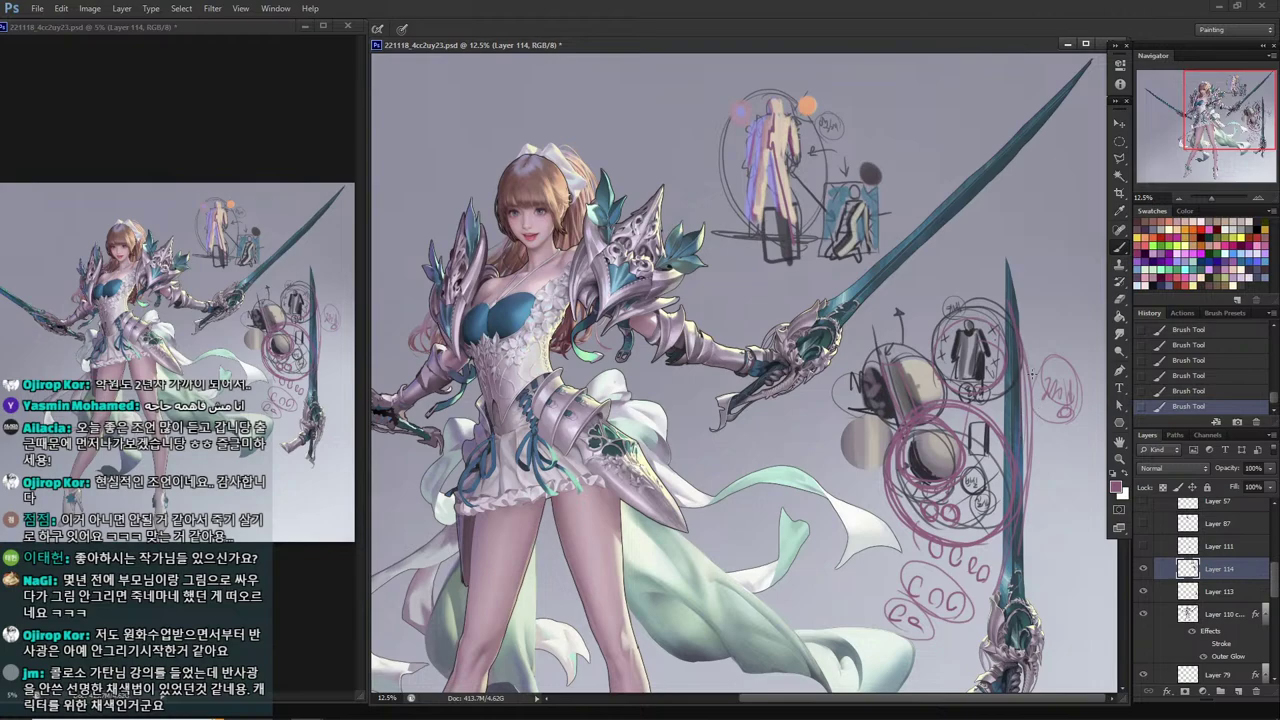
mouse_move(1036, 371)
mouse_down()
mouse_move(1060, 385)
mouse_move(1053, 414)
mouse_up()
Add a magenta arrow above the spheres, two ovals beside the upright sword, and magenta loops around the coat figure and shaded spheres.
mouse_move(893, 266)
mouse_down()
mouse_move(918, 318)
mouse_move(994, 321)
mouse_up()
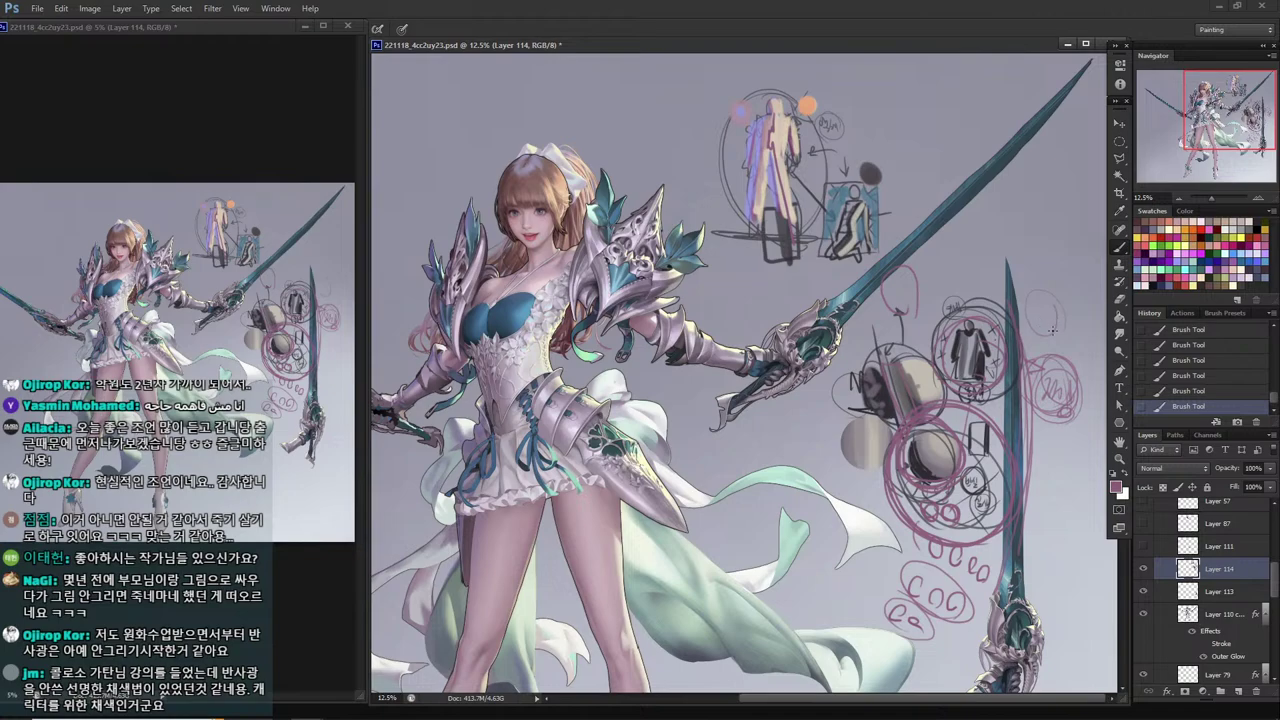
mouse_move(1026, 357)
mouse_down()
mouse_move(1096, 337)
mouse_move(1100, 310)
mouse_move(1072, 328)
mouse_up()
drag(1030, 308, 1038, 332)
mouse_move(932, 322)
mouse_down()
mouse_move(916, 348)
mouse_move(856, 348)
mouse_up()
drag(1000, 364, 990, 382)
drag(984, 324, 980, 352)
mouse_move(980, 384)
mouse_down()
mouse_move(996, 345)
mouse_move(1026, 403)
mouse_move(1073, 418)
mouse_up()
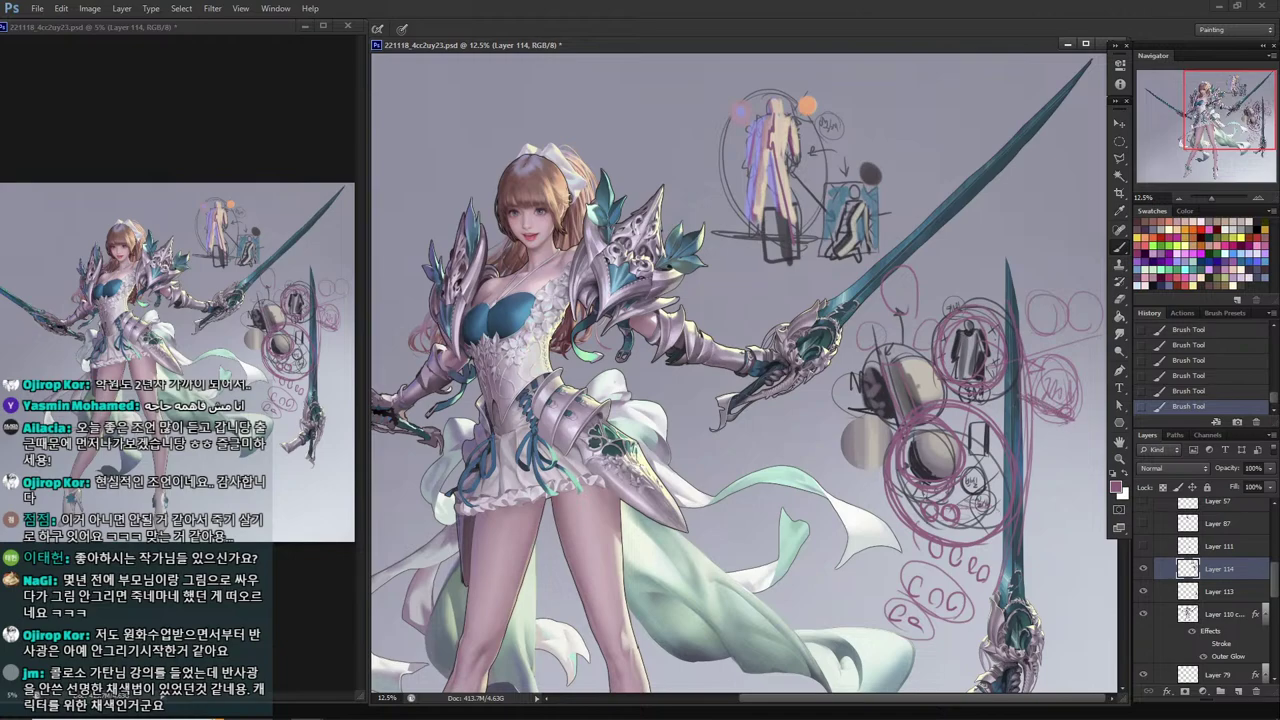
Loop the upper figure sketches in magenta and scribble in dark purple below the striped sphere.
mouse_move(856, 276)
mouse_down()
mouse_move(740, 78)
mouse_move(730, 231)
mouse_up()
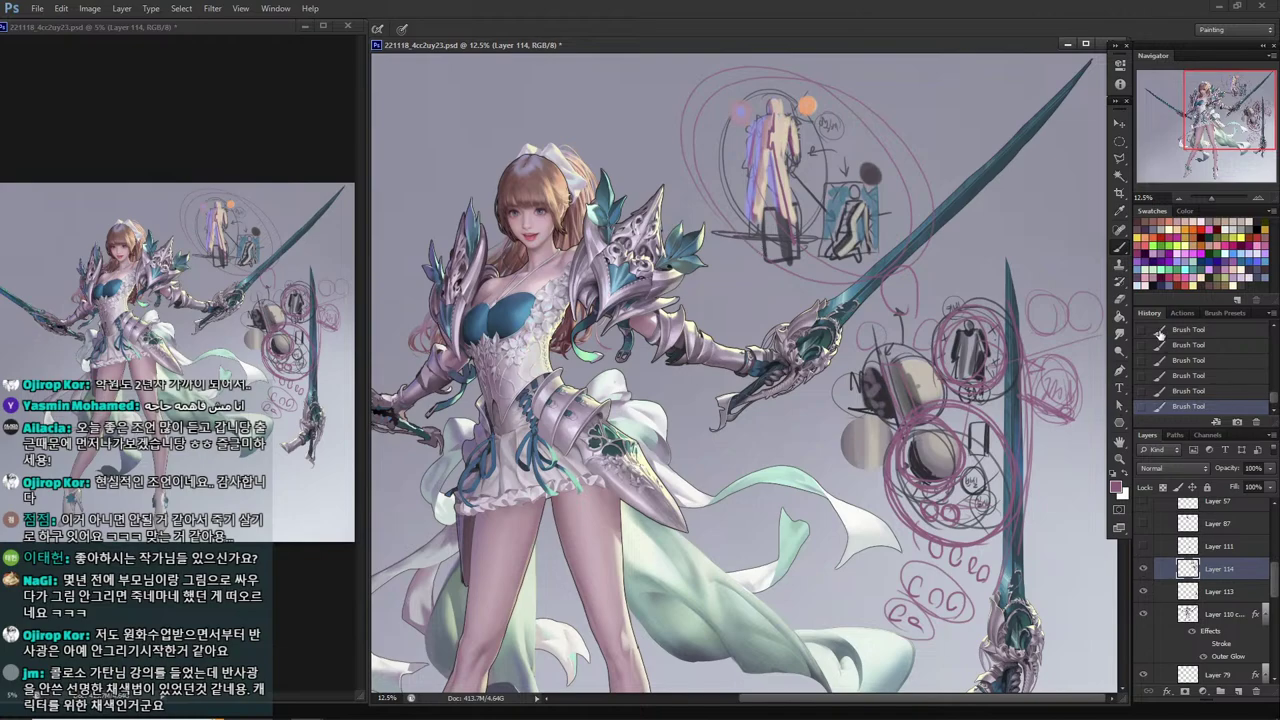
click(1141, 259)
mouse_move(880, 478)
mouse_down()
mouse_move(898, 500)
mouse_move(890, 524)
mouse_move(905, 505)
mouse_move(938, 546)
mouse_up()
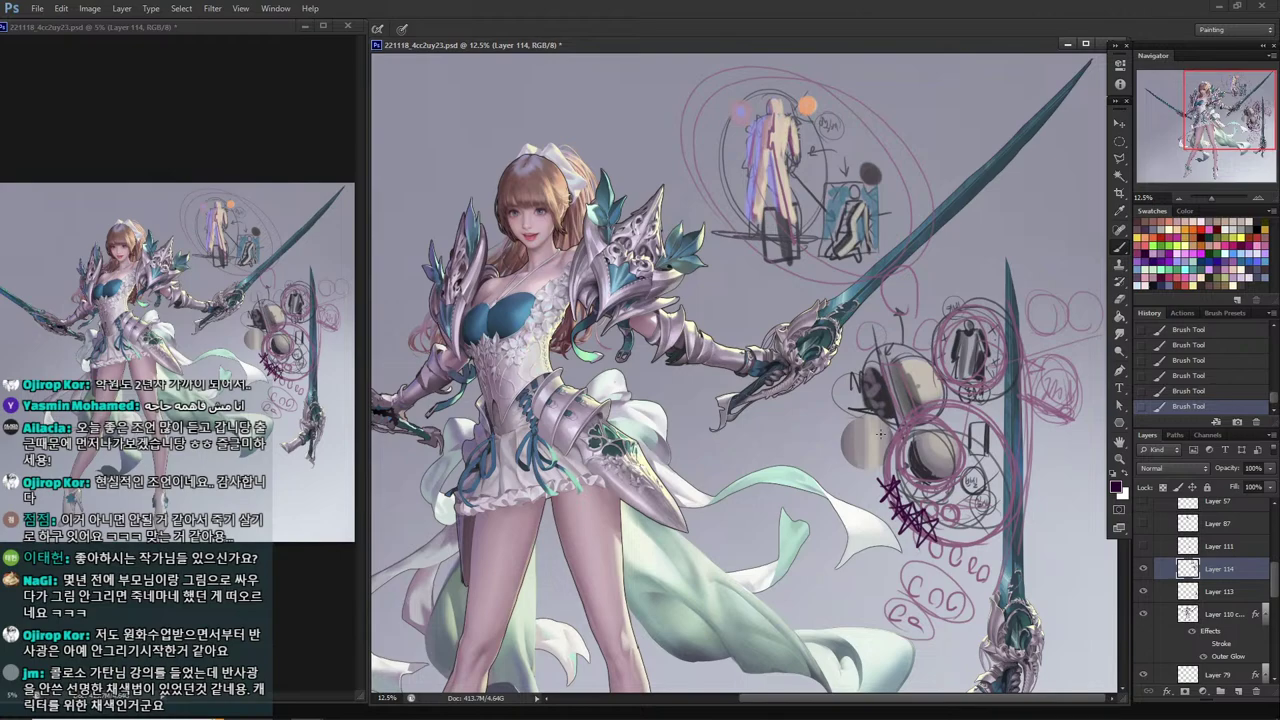
Delete the annotation layer, Layer 114, and save the document.
key(Delete)
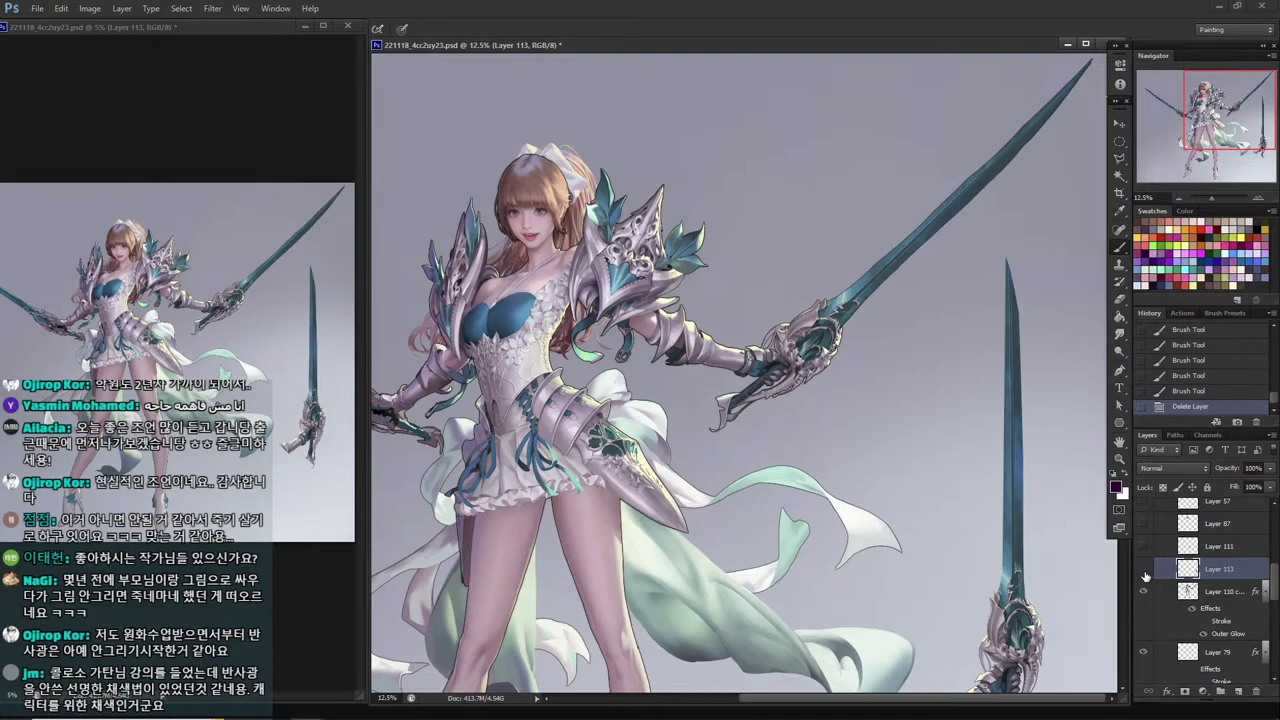
key(ctrl+s)
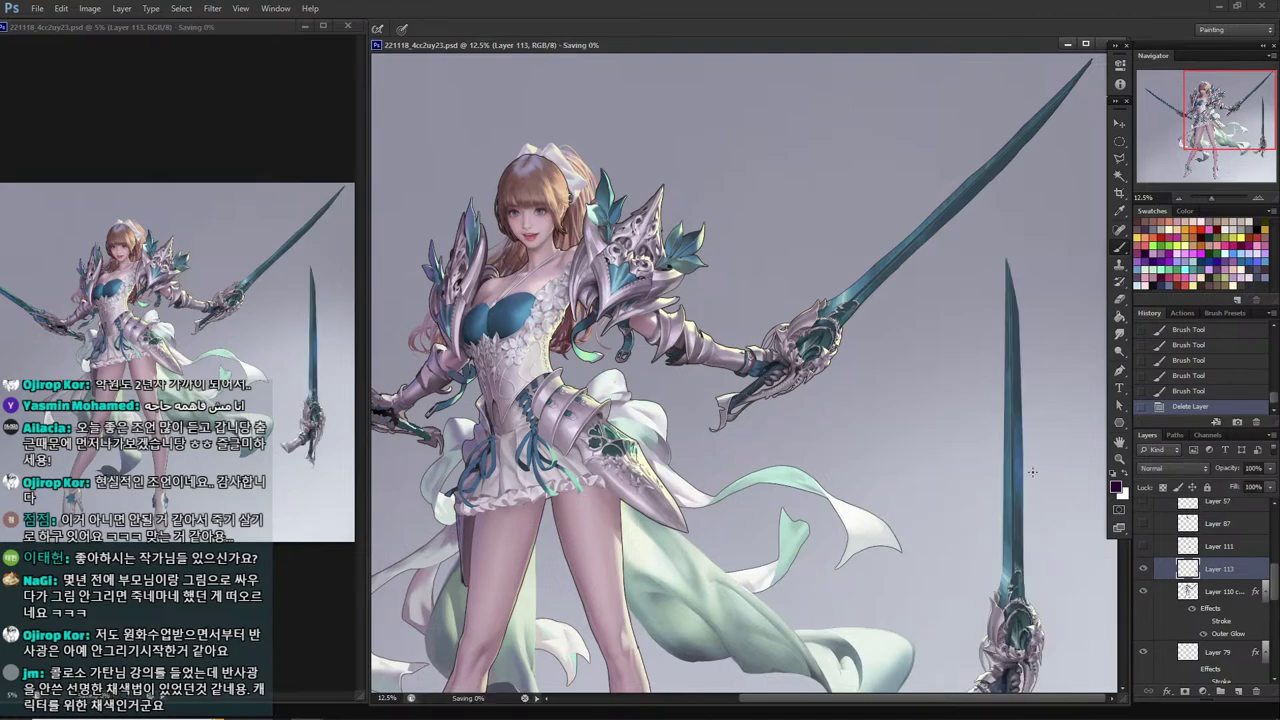
Sample a teal-blue colour from the middle of the upright sword's blade.
ctrl+click(974, 456)
drag(1008, 432, 960, 422)
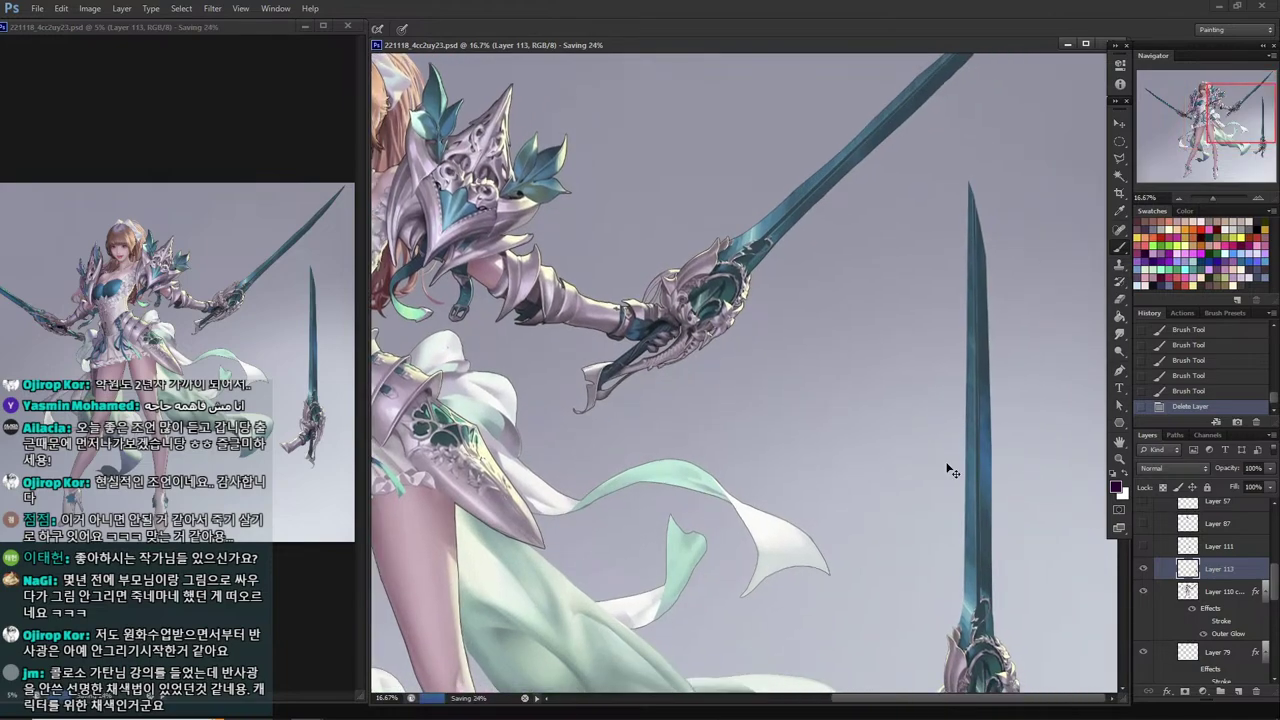
key(i)
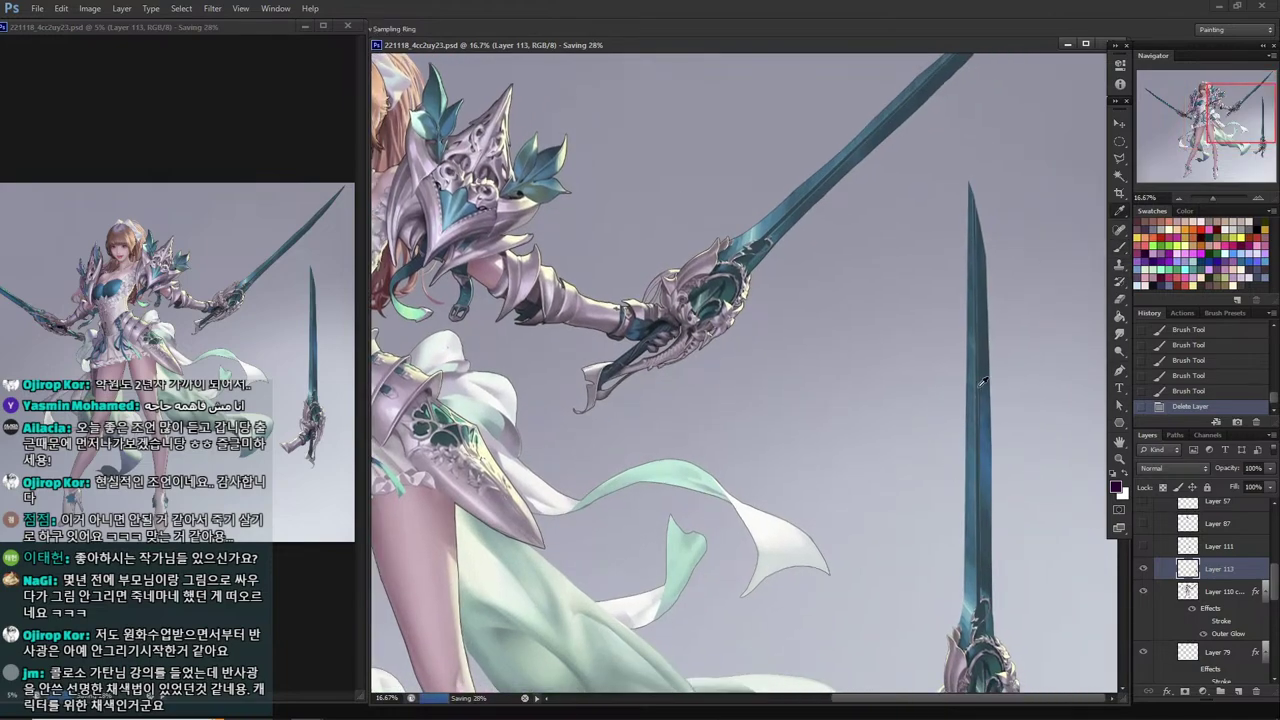
click(978, 490)
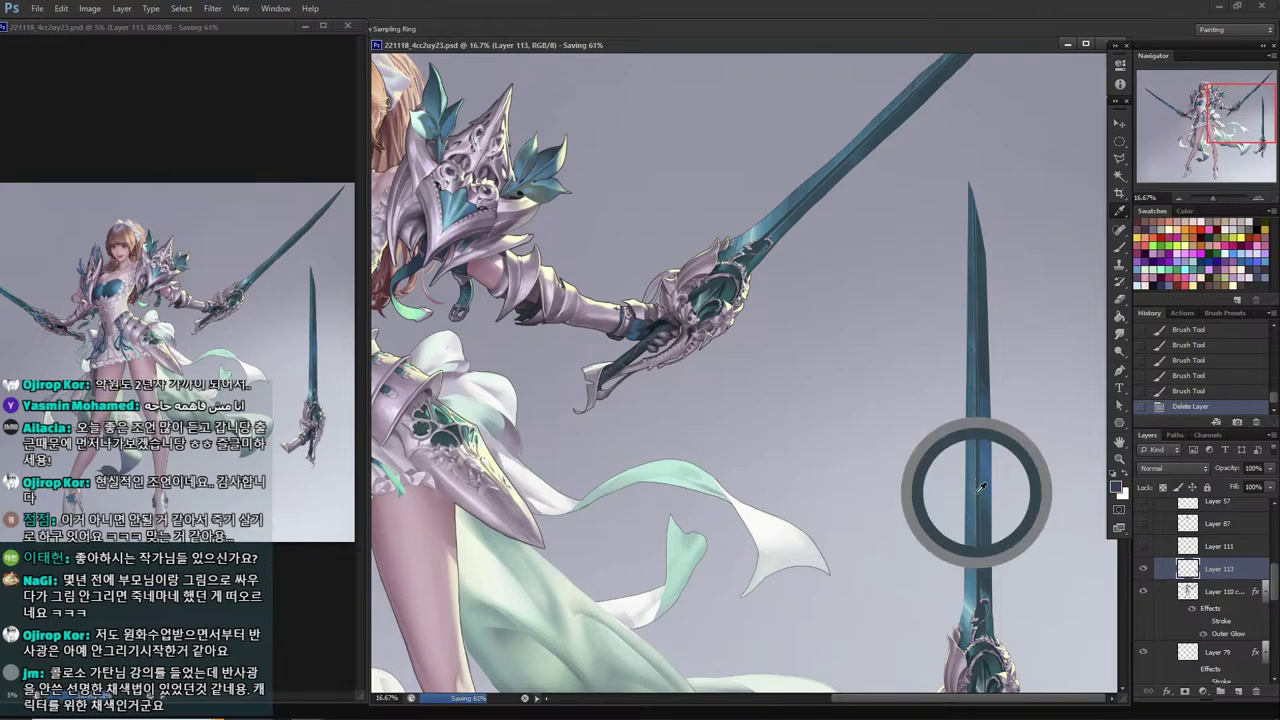
scroll(980, 402, up, 2)
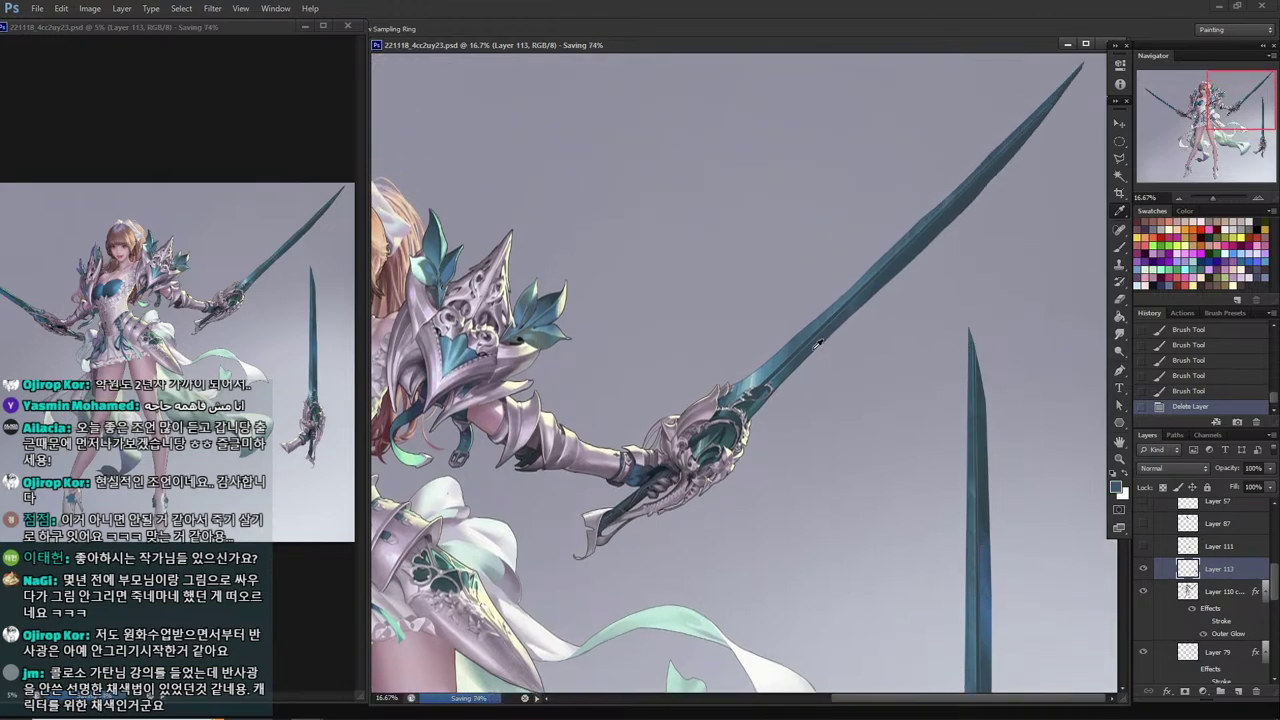
Outline the cutting edge at the upright sword's tip with a freehand Lasso selection and shift it slightly above the blade.
key(l)
click(969, 330)
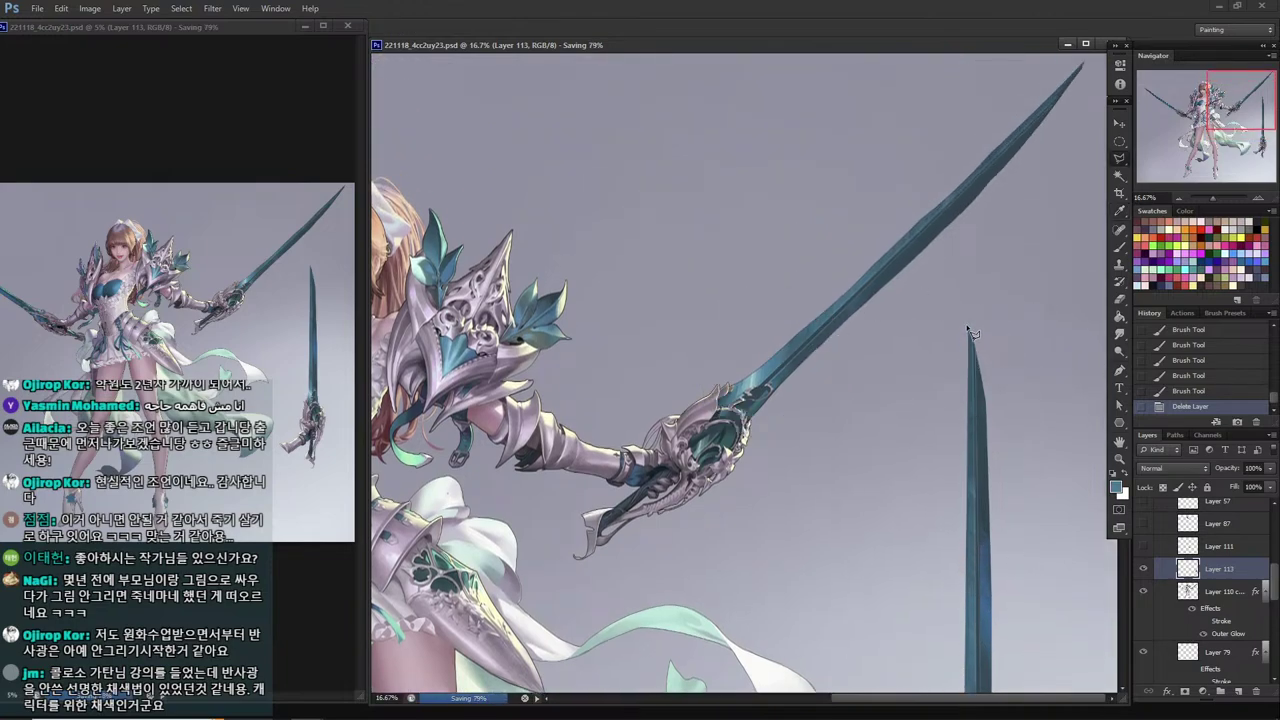
click(986, 410)
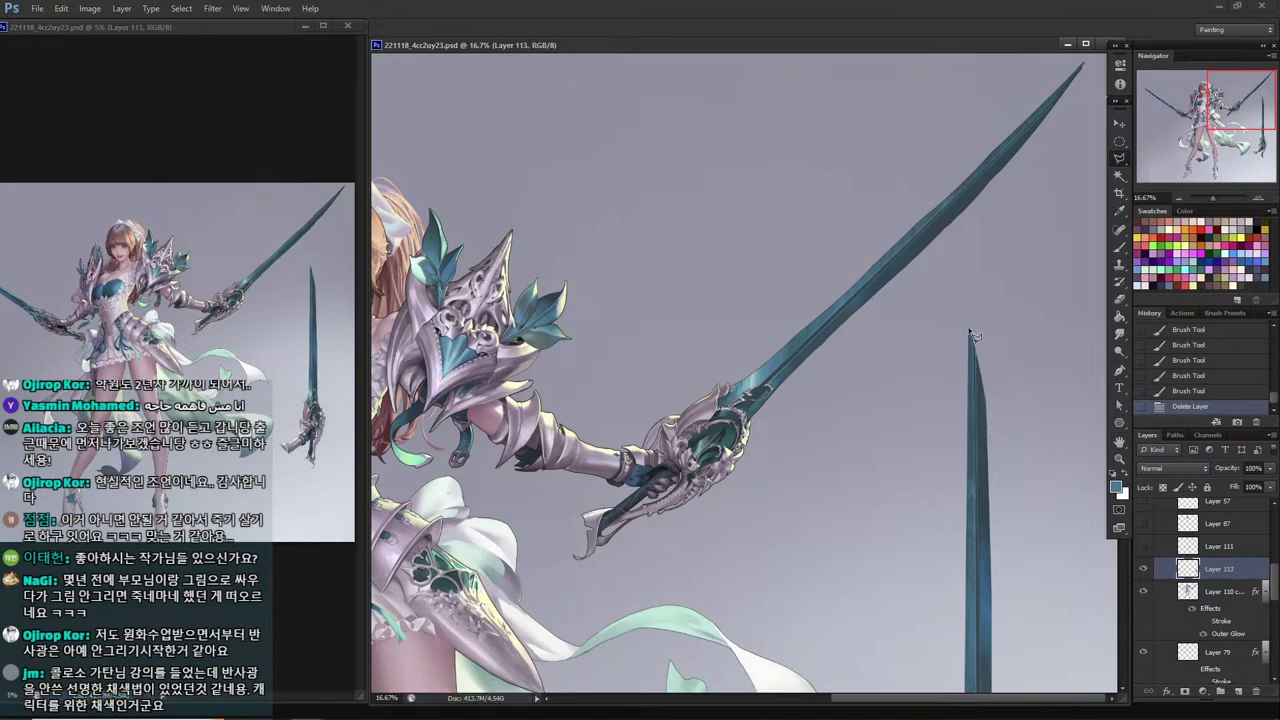
key(shift+l)
key(shift+l)
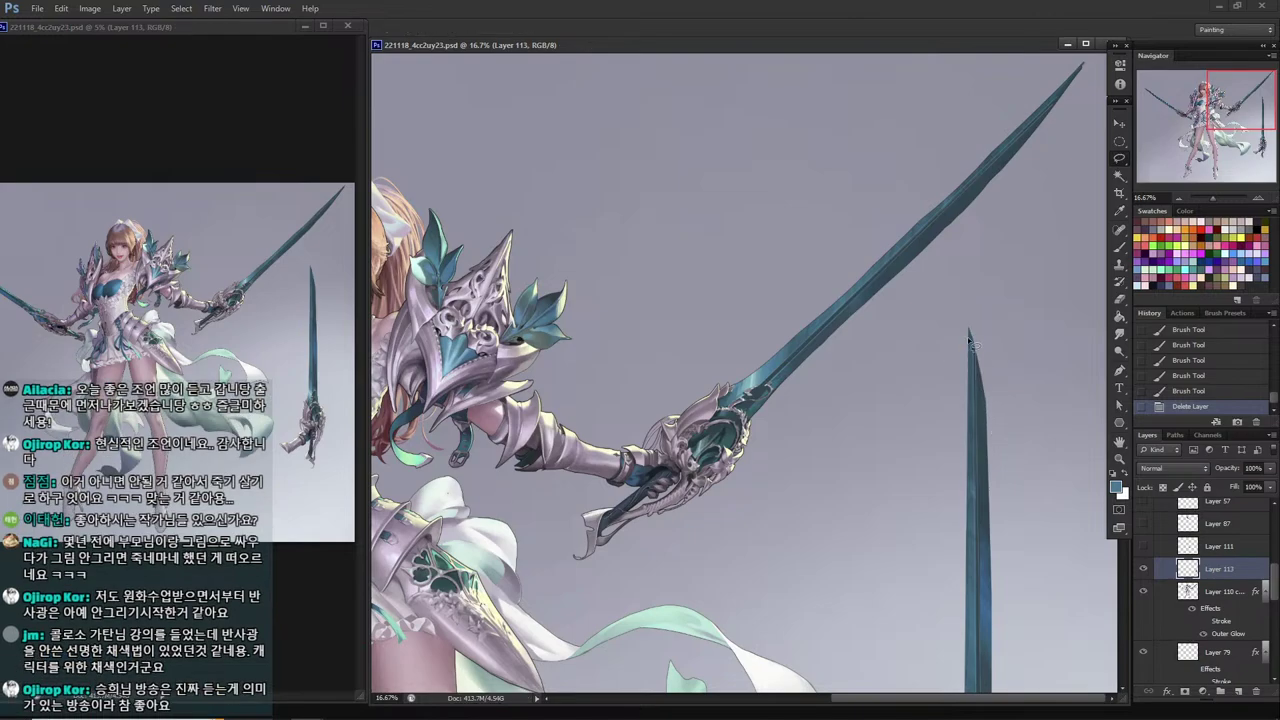
key(shift+l)
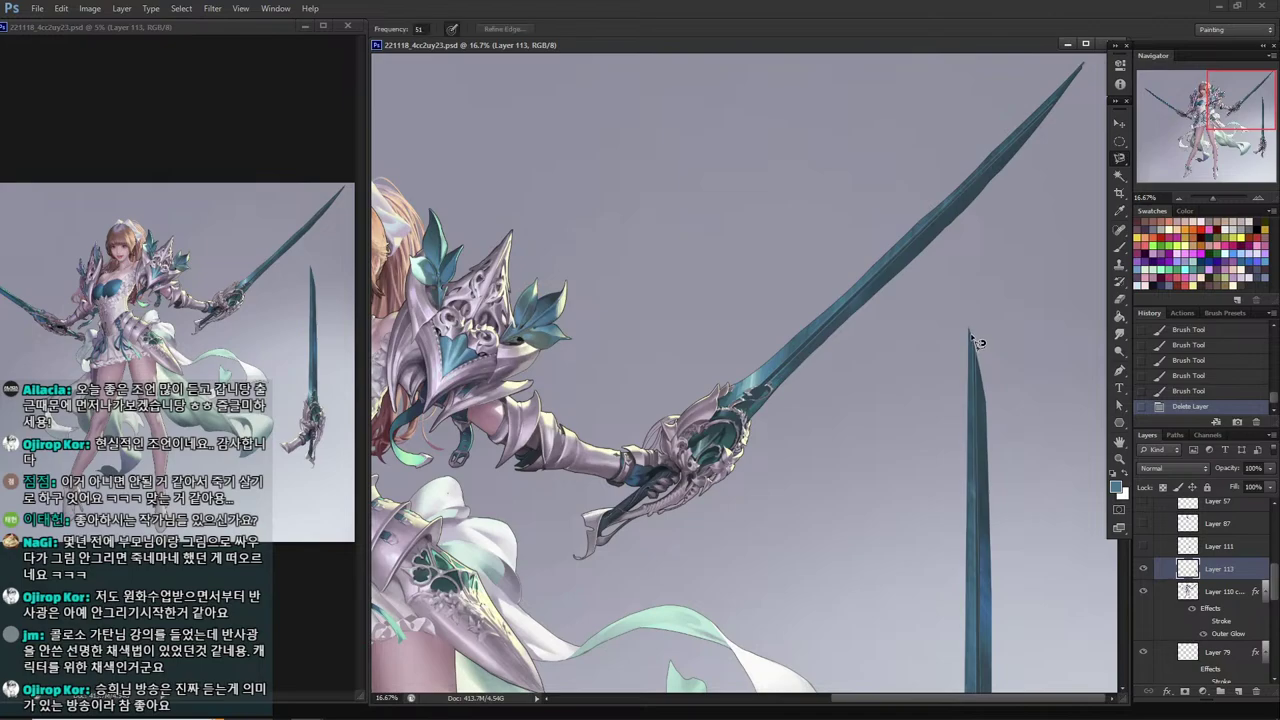
click(970, 331)
drag(987, 437, 969, 328)
drag(973, 380, 985, 383)
key(m)
Paint the selected tip edge with blue sampled from the upright blade using a larger brush, and clear the selection.
key(i)
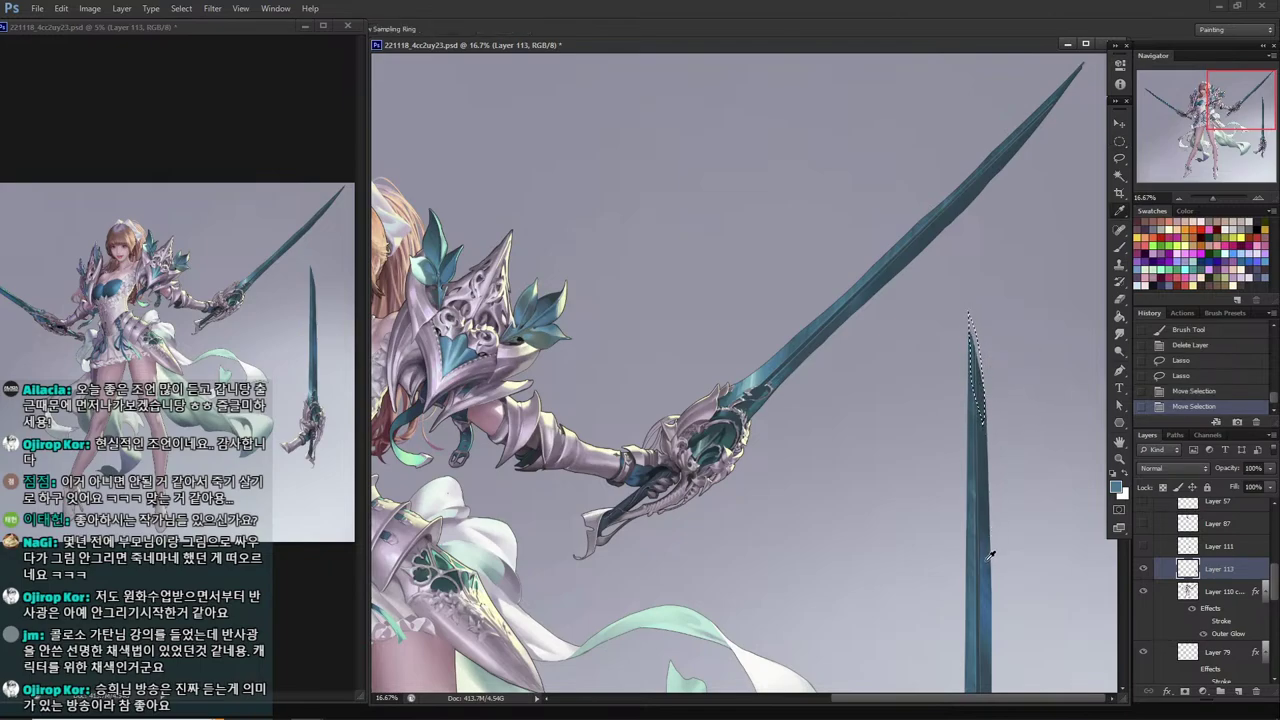
click(990, 556)
key(b)
mouse_move(967, 309)
mouse_down()
mouse_move(975, 340)
mouse_move(986, 323)
mouse_move(975, 345)
mouse_move(988, 421)
mouse_up()
key(bracketright)
key(bracketright)
key(bracketright)
key(bracketright)
key(bracketright)
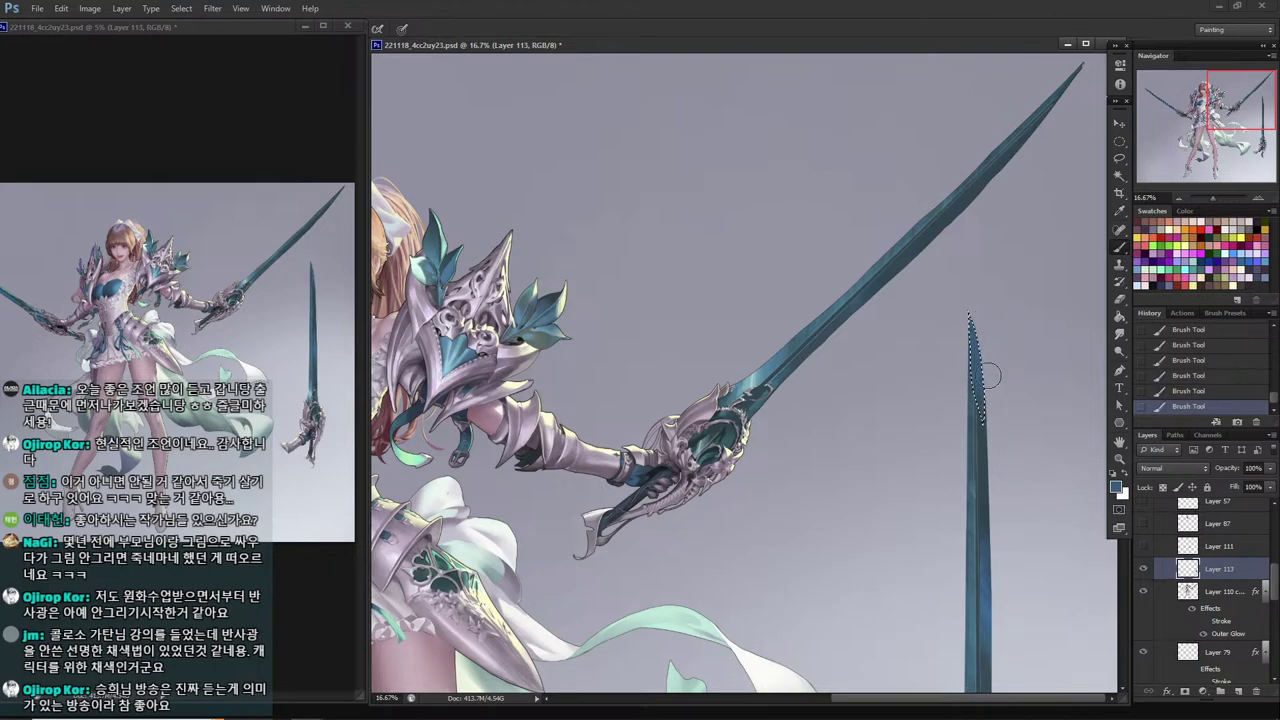
key(l)
key(ctrl+d)
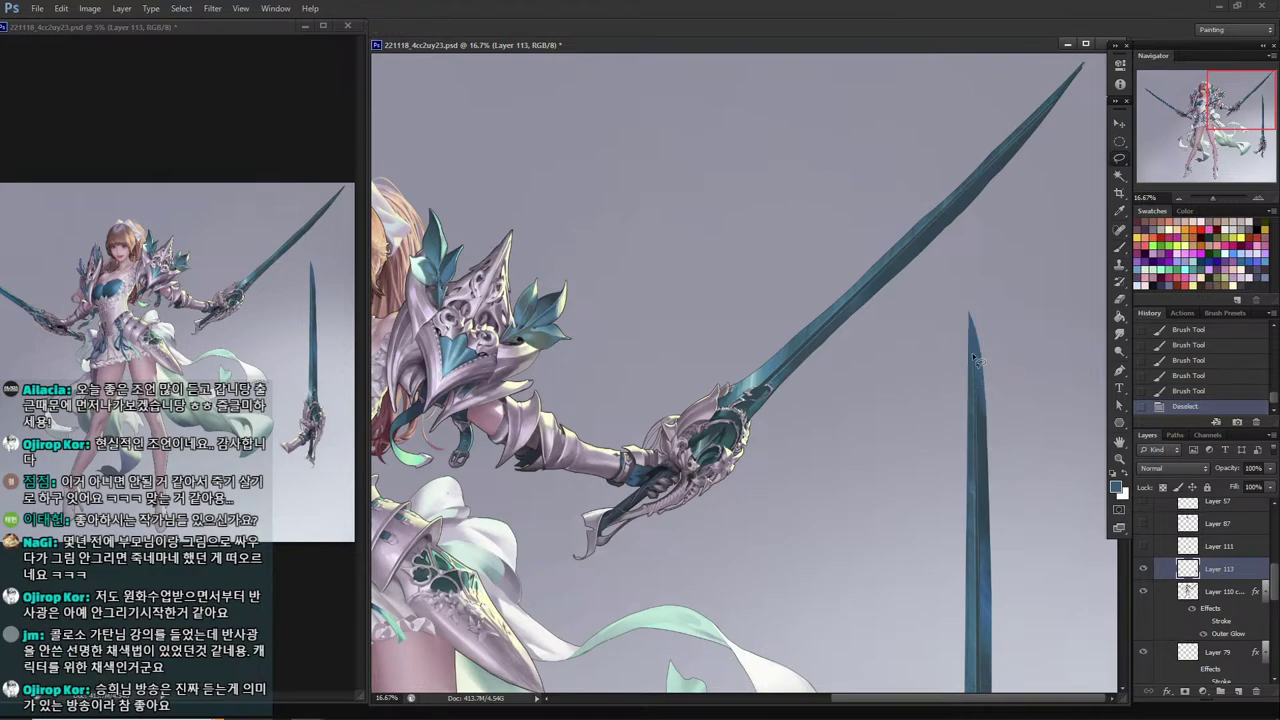
Select the inner part of the upright sword's tip and paint it with teal tones sampled from the blade, clearing the selection.
mouse_move(978, 380)
mouse_down()
mouse_move(971, 335)
mouse_move(981, 431)
mouse_move(971, 334)
mouse_up()
drag(982, 382, 971, 332)
mouse_move(969, 338)
mouse_down()
mouse_move(984, 442)
mouse_move(984, 394)
mouse_up()
key(i)
click(980, 412)
key(b)
mouse_move(969, 336)
mouse_down()
mouse_move(980, 356)
mouse_move(975, 342)
mouse_up()
alt+click(983, 457)
drag(978, 358, 969, 316)
key(l)
key(ctrl+d)
Sample a lighter blue from the held sword's blade near its hilt and save the document.
drag(969, 316, 976, 405)
key(ctrl+d)
key(i)
click(979, 402)
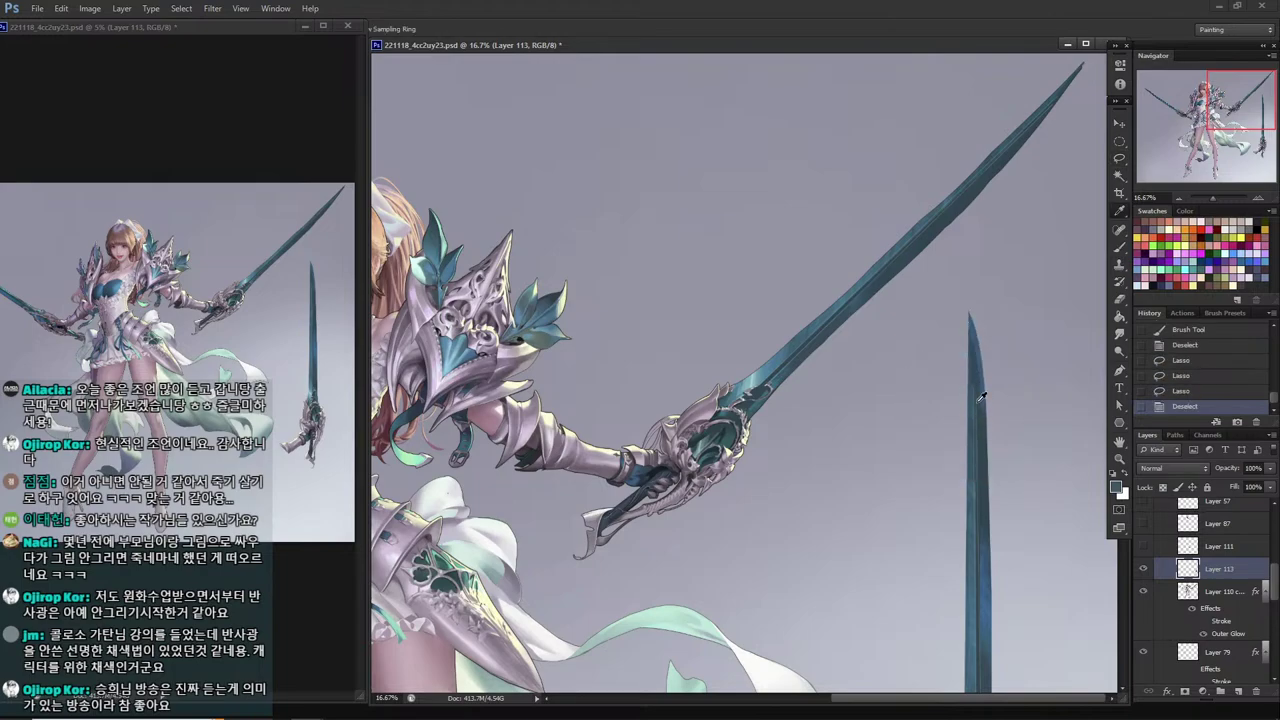
click(788, 366)
key(l)
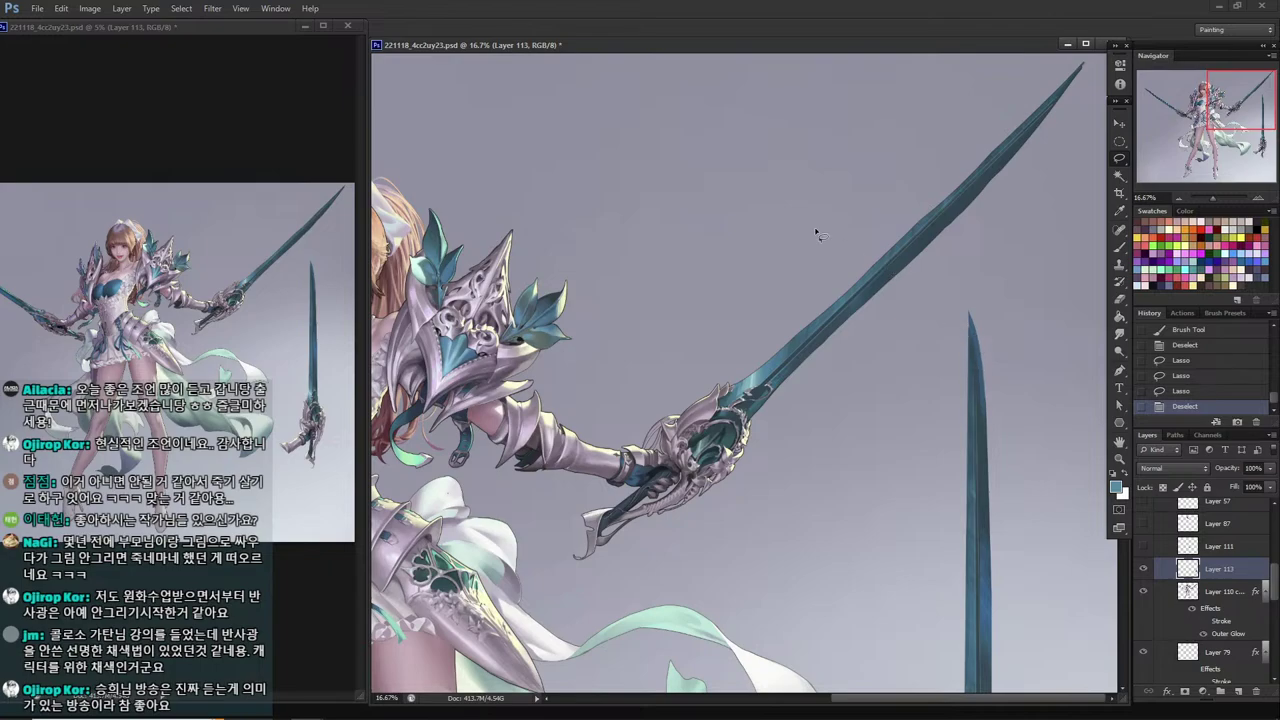
scroll(988, 395, up, 2)
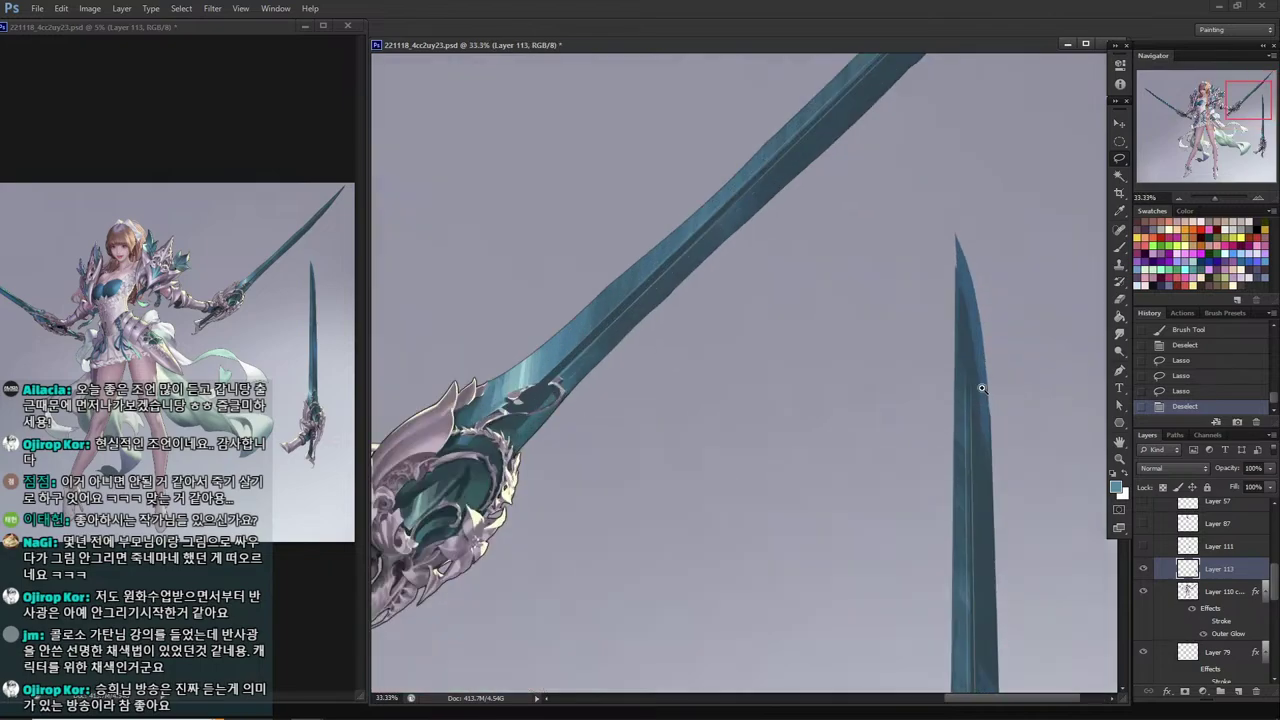
drag(992, 391, 941, 364)
key(ctrl+s)
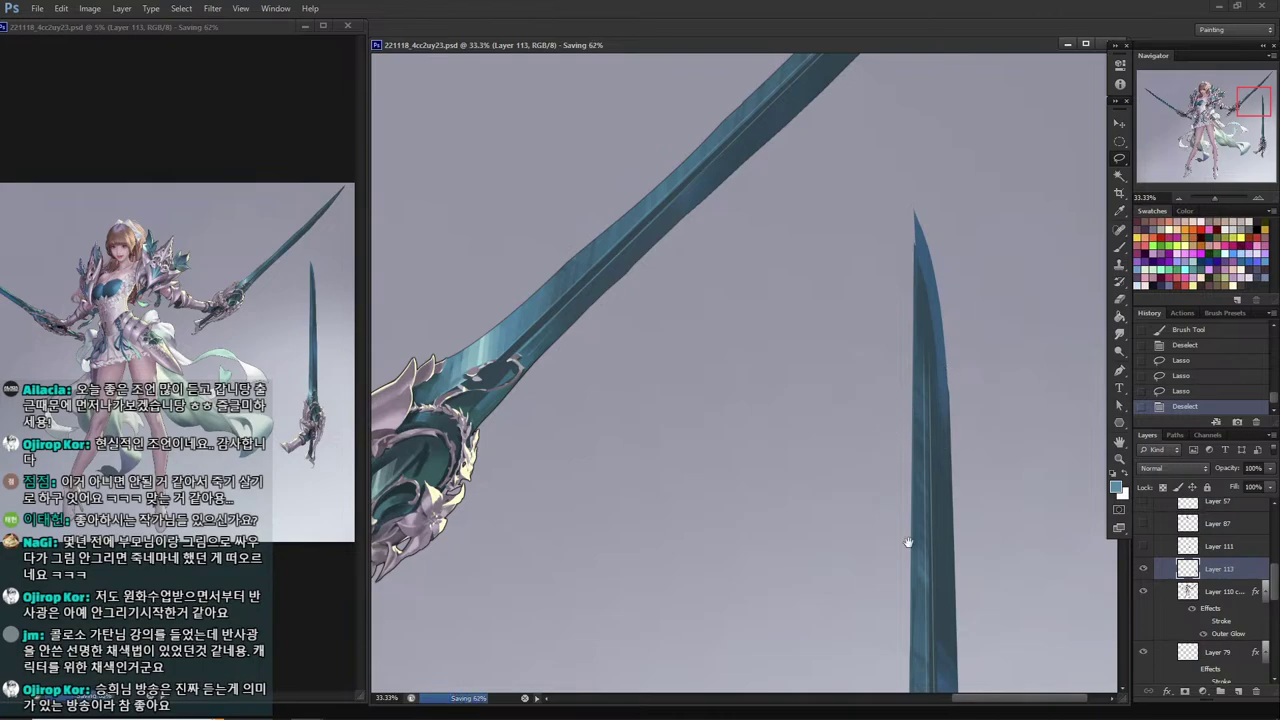
Sample the light blue highlight near the upright sword's hilt and lasso a narrow strip along the back edge of its tip.
drag(908, 542, 870, 300)
drag(871, 600, 866, 295)
alt+click(884, 518)
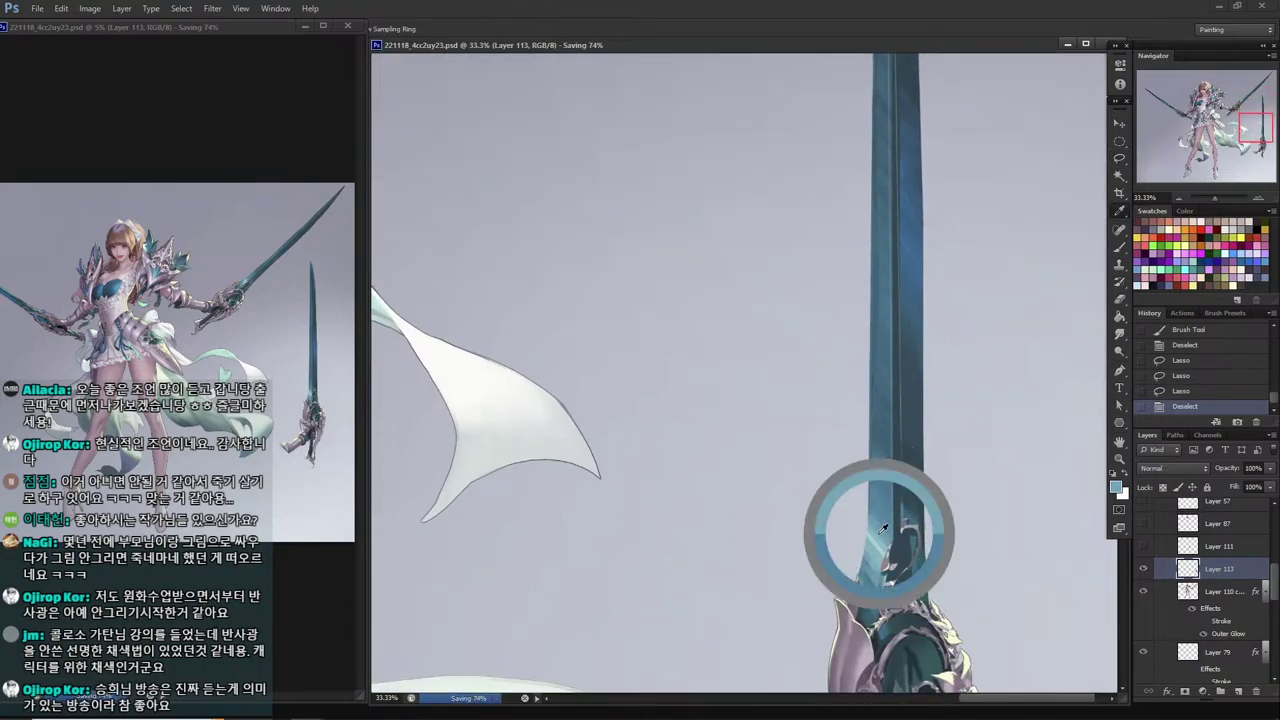
drag(896, 414, 874, 563)
mouse_move(880, 324)
mouse_down()
mouse_move(857, 666)
mouse_move(856, 455)
mouse_up()
key(l)
mouse_move(820, 274)
mouse_down()
mouse_move(832, 420)
mouse_move(823, 290)
mouse_up()
mouse_move(821, 280)
mouse_down()
mouse_move(826, 427)
mouse_move(820, 280)
mouse_up()
drag(822, 326, 823, 335)
Paint the selected strip at the sword's tip with blues sampled from the blade, and clear the selection.
key(i)
key(b)
drag(817, 263, 836, 452)
alt+click(827, 347)
alt+click(826, 365)
drag(836, 476, 840, 466)
key(l)
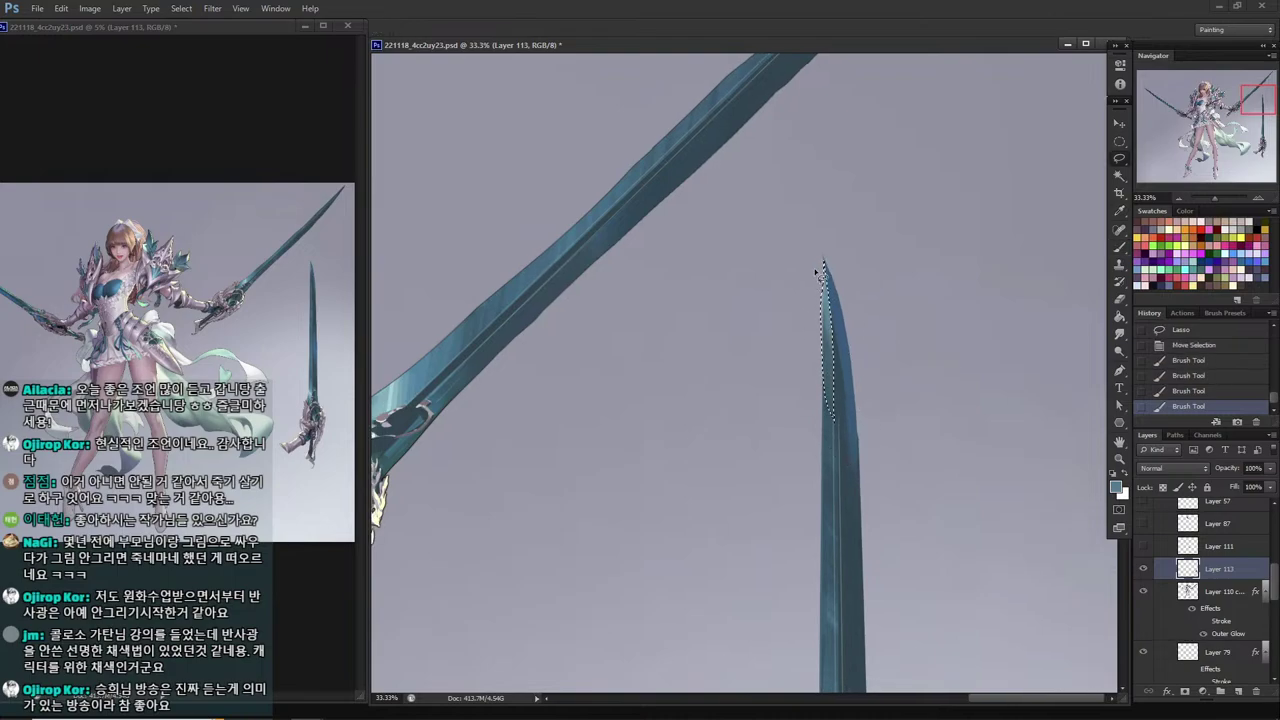
key(ctrl+d)
Lasso the excess paint outside the back edge of the upright sword's tip, delete it, and clear the selection.
key(l)
mouse_move(822, 258)
mouse_down()
mouse_move(816, 241)
mouse_move(804, 268)
mouse_move(815, 234)
mouse_up()
drag(809, 287, 815, 286)
key(Delete)
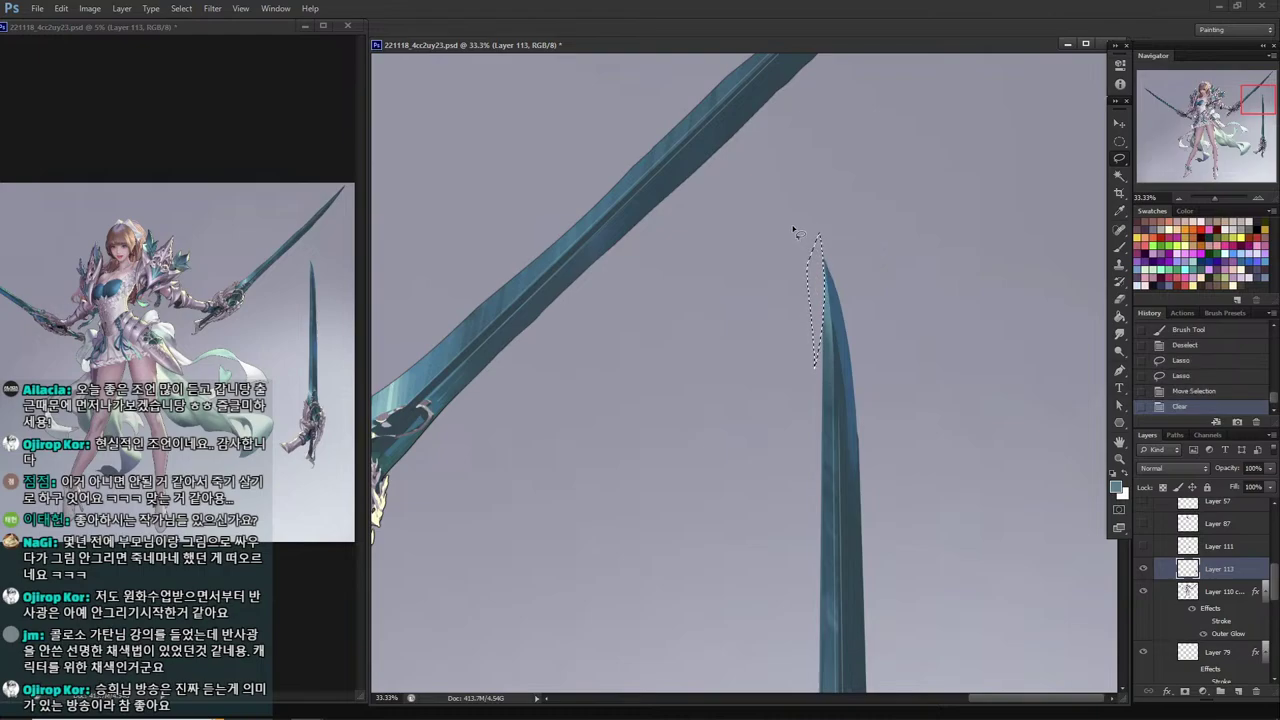
key(ctrl+d)
Select a long strip along the blade's back edge below the tip, paint it in sampled blue, and clear the selection.
key(i)
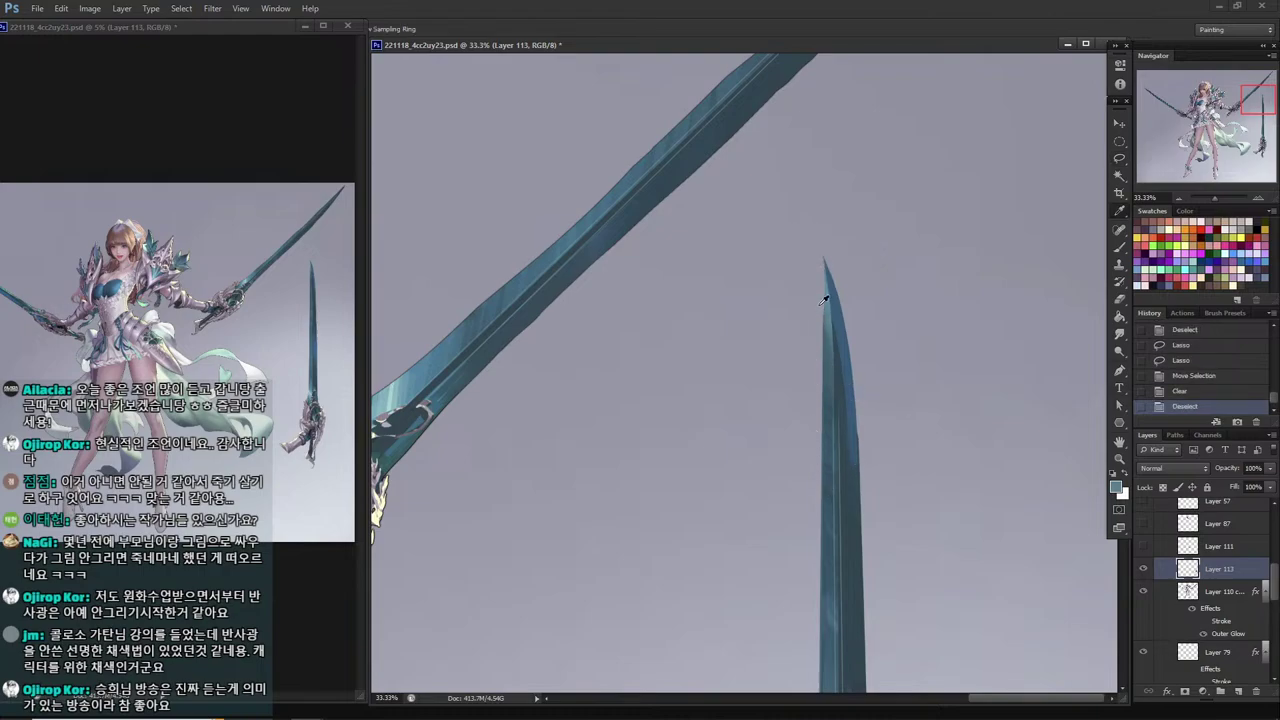
key(l)
mouse_move(829, 322)
mouse_down()
mouse_move(836, 490)
mouse_move(834, 380)
mouse_move(819, 478)
mouse_move(819, 306)
mouse_up()
key(i)
key(b)
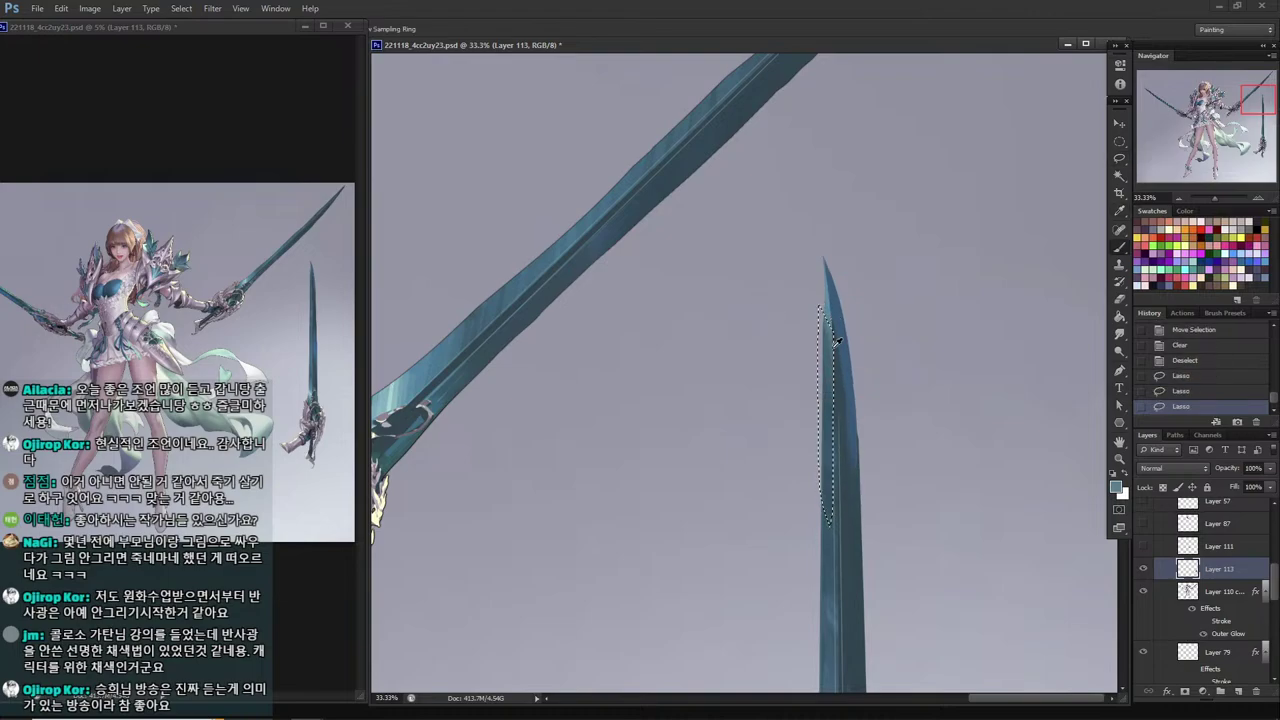
drag(839, 422, 839, 437)
mouse_move(839, 437)
mouse_down()
mouse_move(846, 531)
mouse_move(846, 420)
mouse_up()
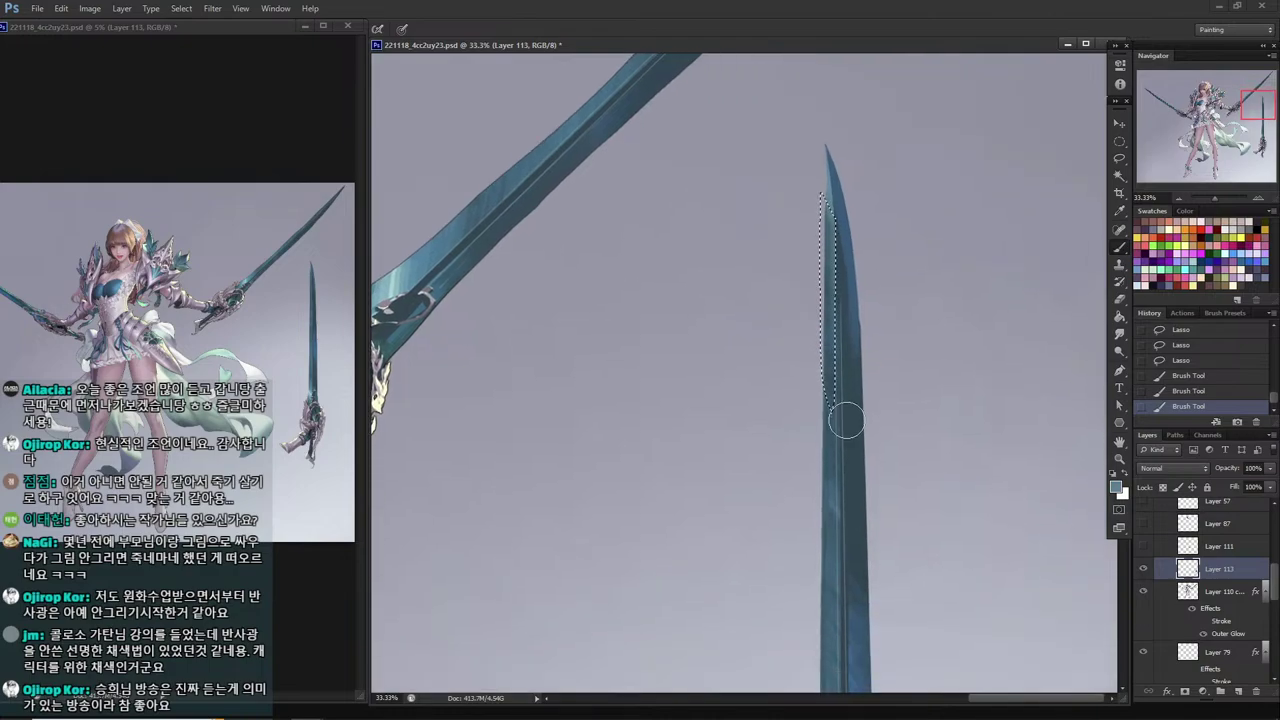
key(ctrl+d)
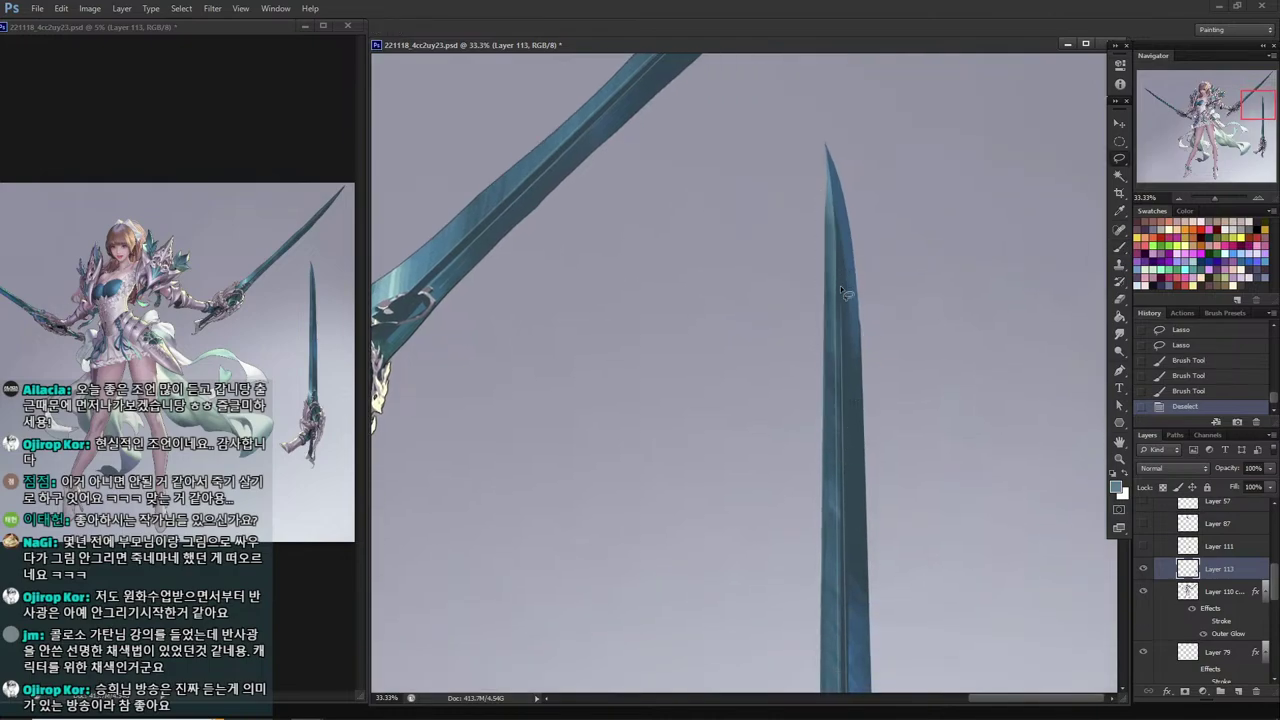
Paint a thin line down the upright blade's centre on a new layer in blue sampled near the tip, and fit it with Free Transform.
key(ctrl+shift+n)
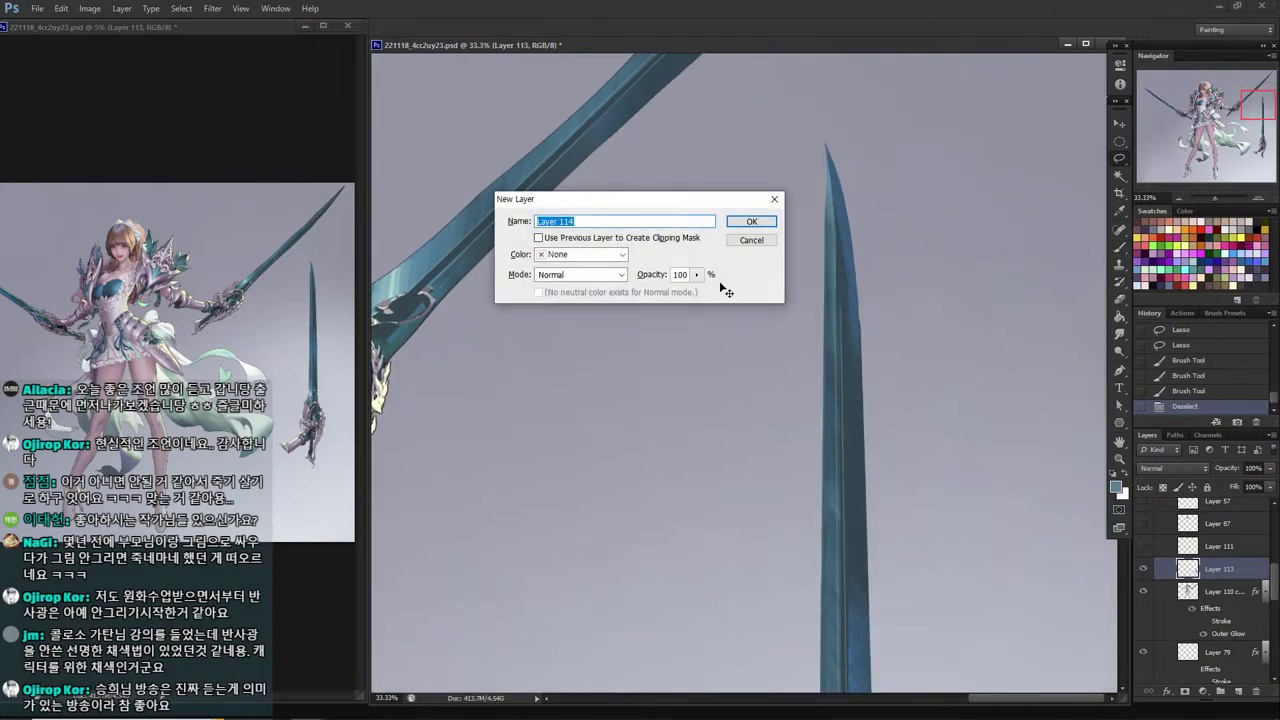
key(Return)
scroll(786, 250, down, 2)
key(i)
click(823, 120)
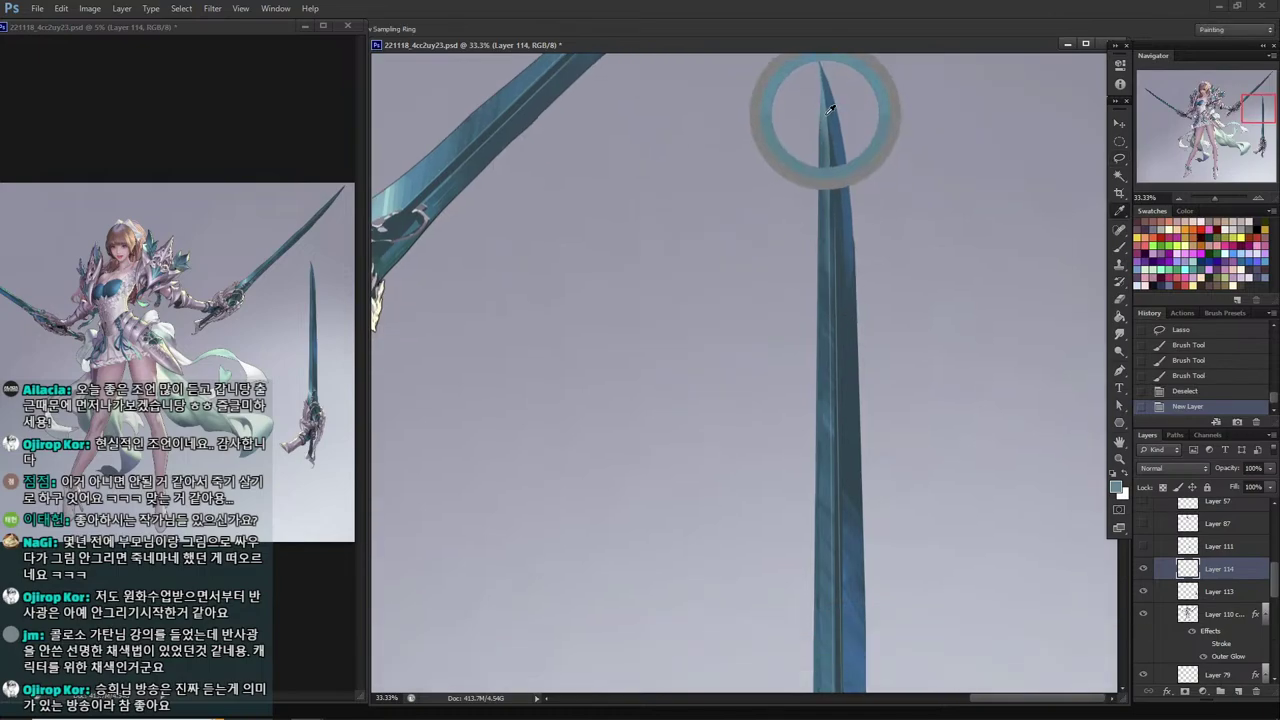
key(b)
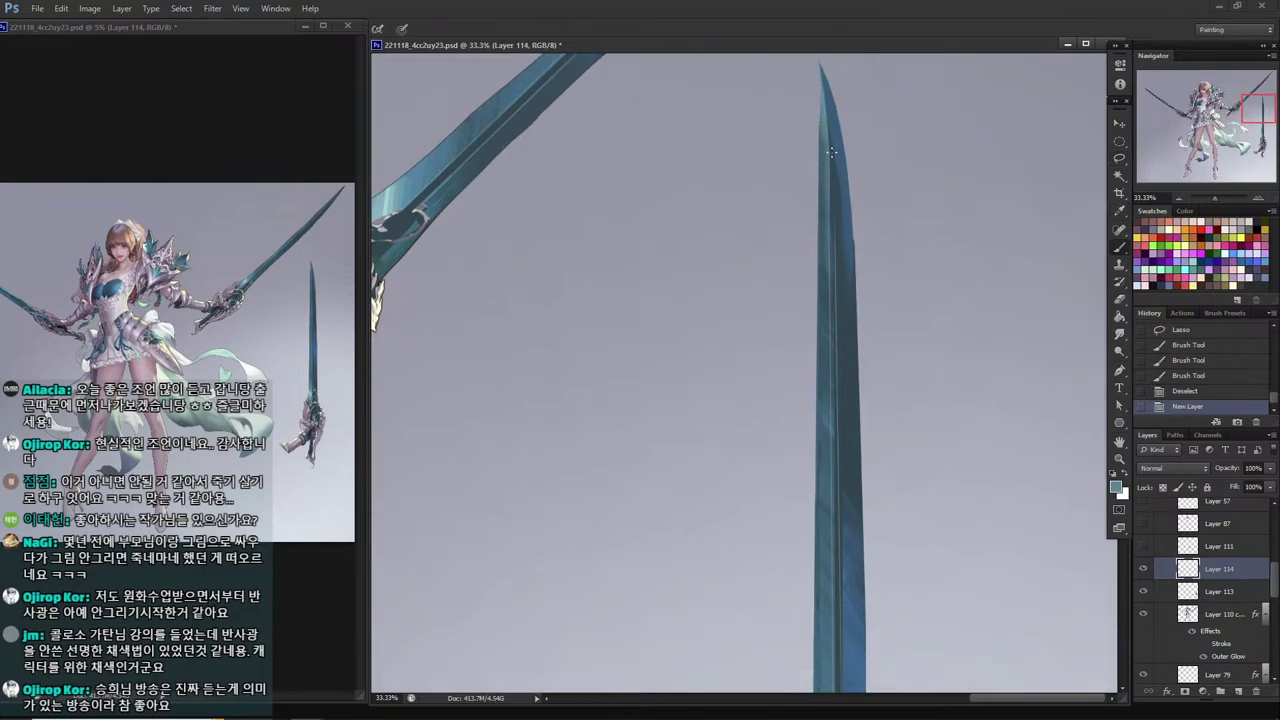
mouse_move(832, 157)
mouse_down()
mouse_move(842, 693)
mouse_move(889, 626)
mouse_move(937, 628)
mouse_up()
key(ctrl+t)
key(Return)
key(b)
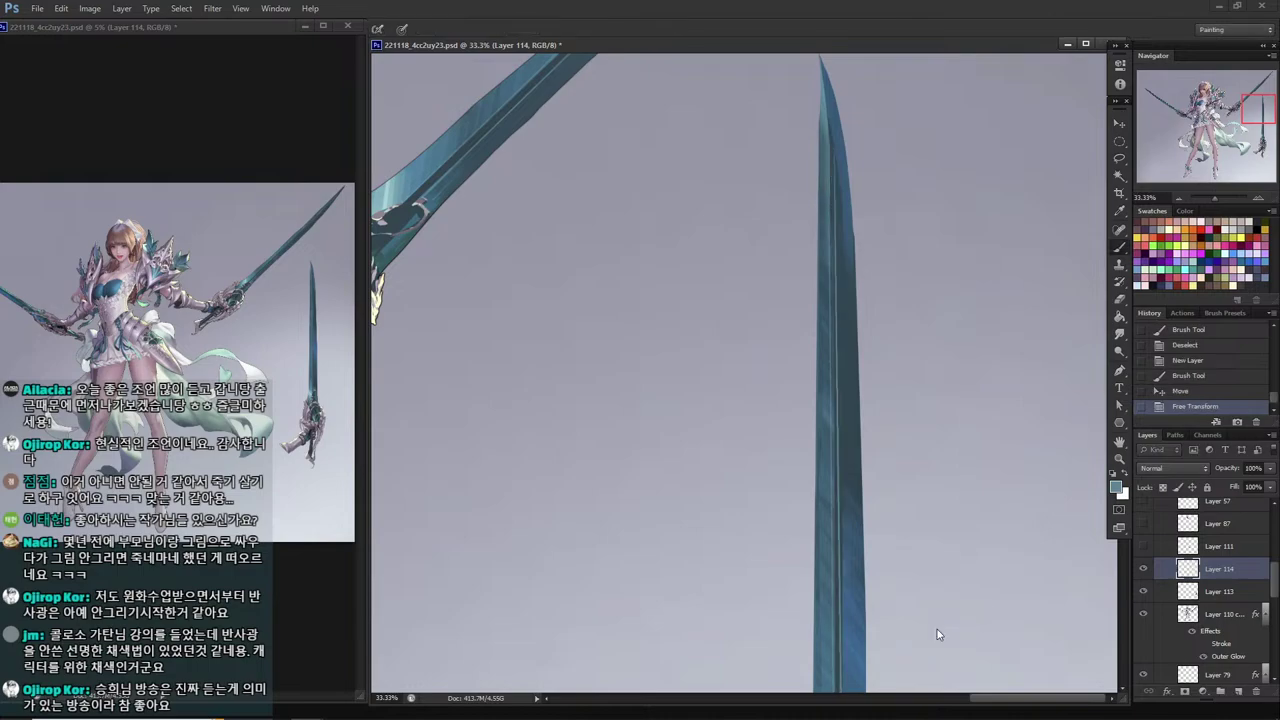
Select the painted centre line with a rectangular marquee, align it to the blade with Free Transform, and clear the selection.
drag(934, 612, 957, 454)
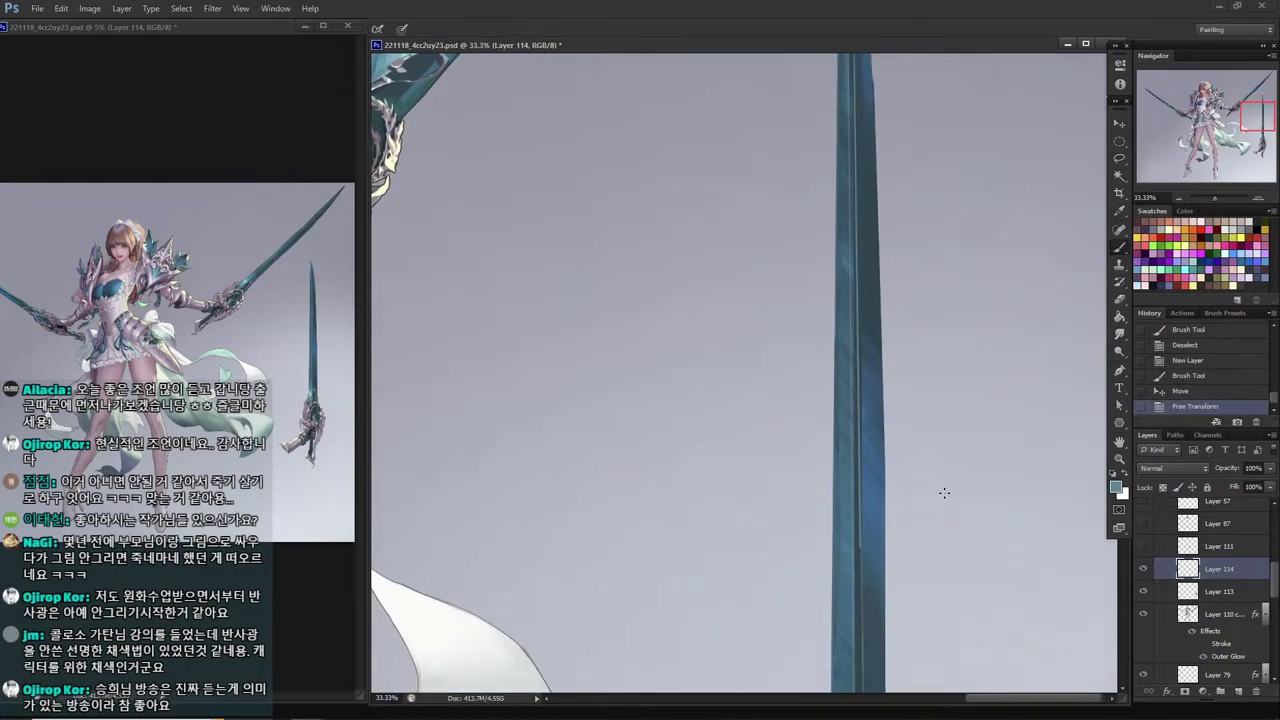
drag(899, 571, 883, 400)
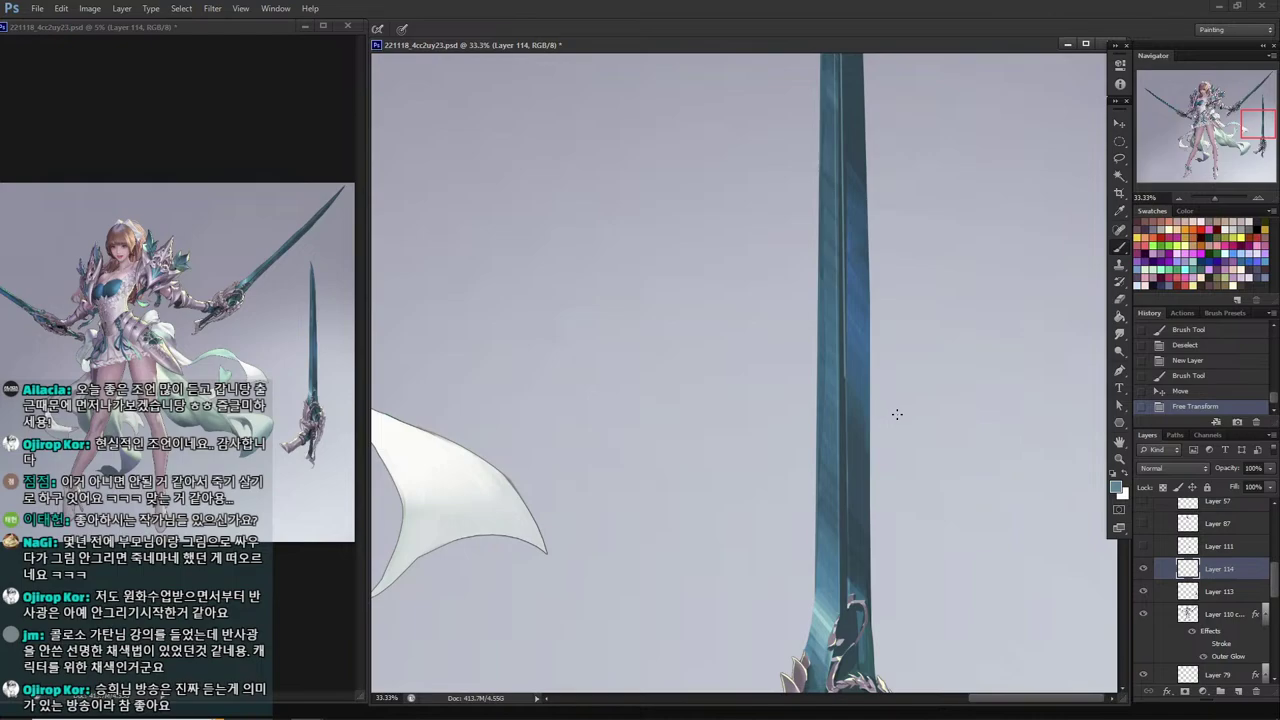
scroll(897, 414, down, 2)
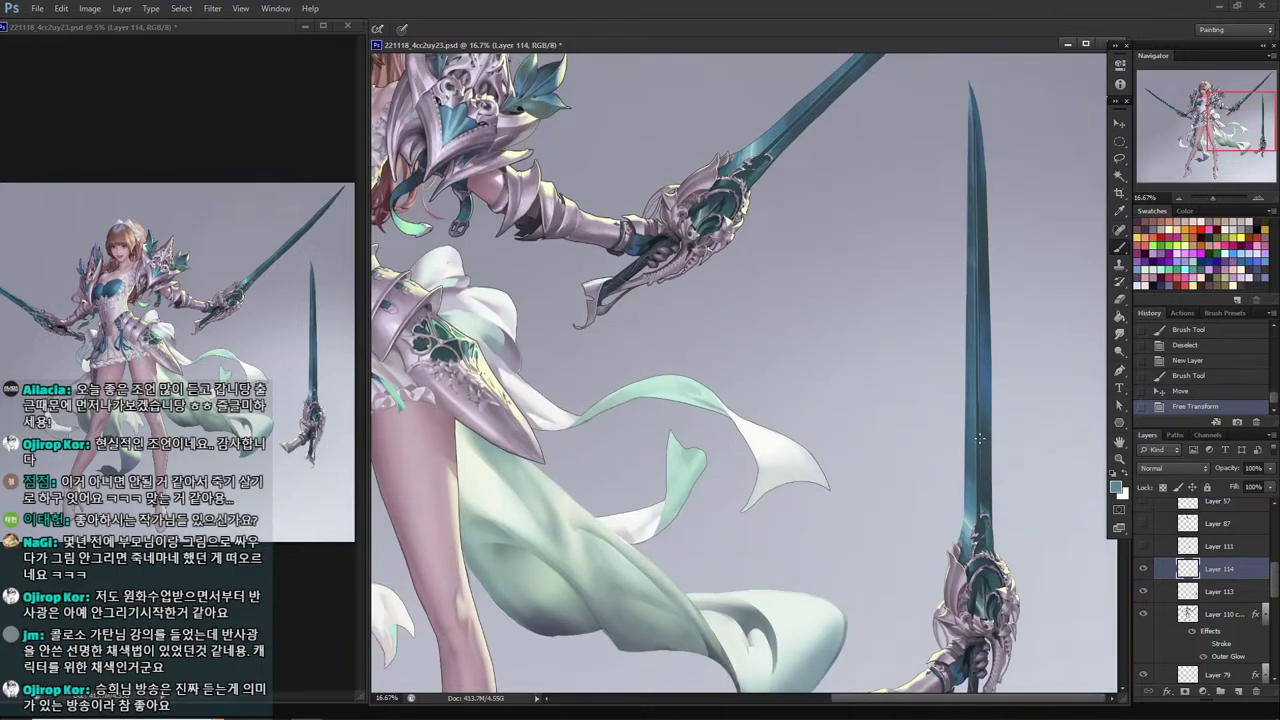
key(m)
mouse_move(918, 90)
mouse_down()
mouse_move(1070, 240)
mouse_move(1082, 400)
mouse_up()
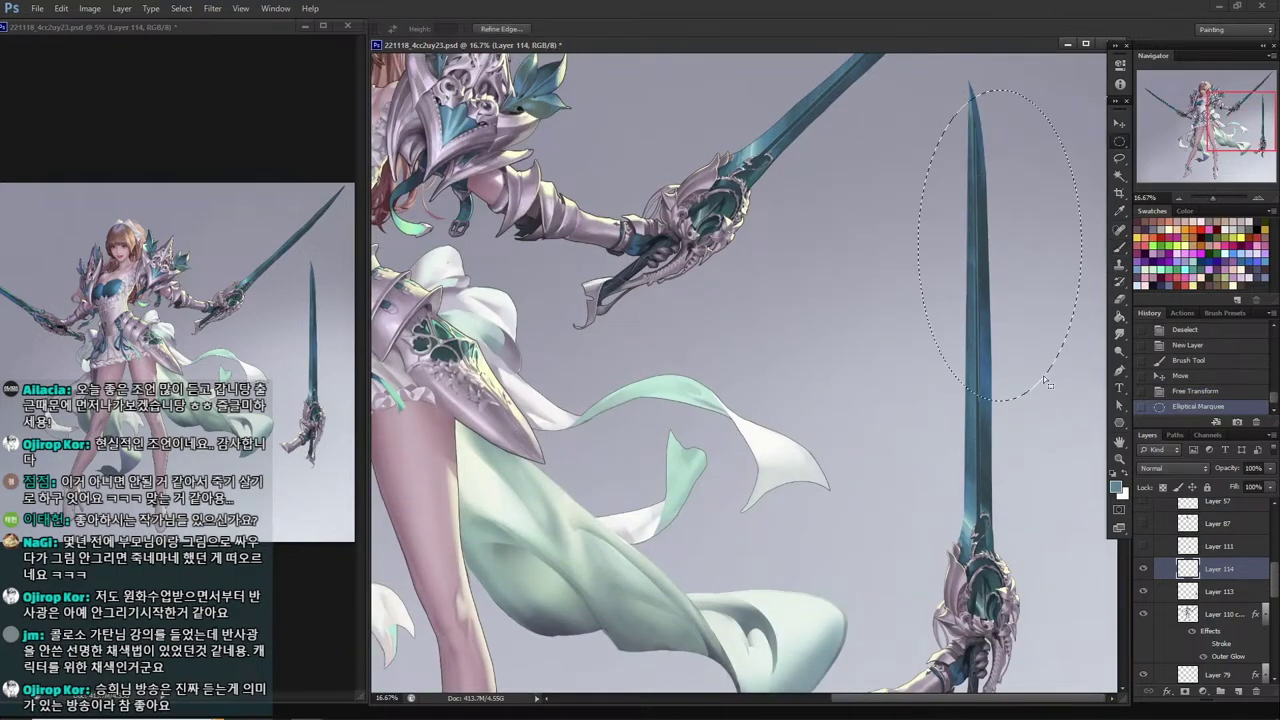
key(ctrl+d)
drag(922, 74, 977, 533)
key(ctrl+t)
scroll(976, 259, up, 3)
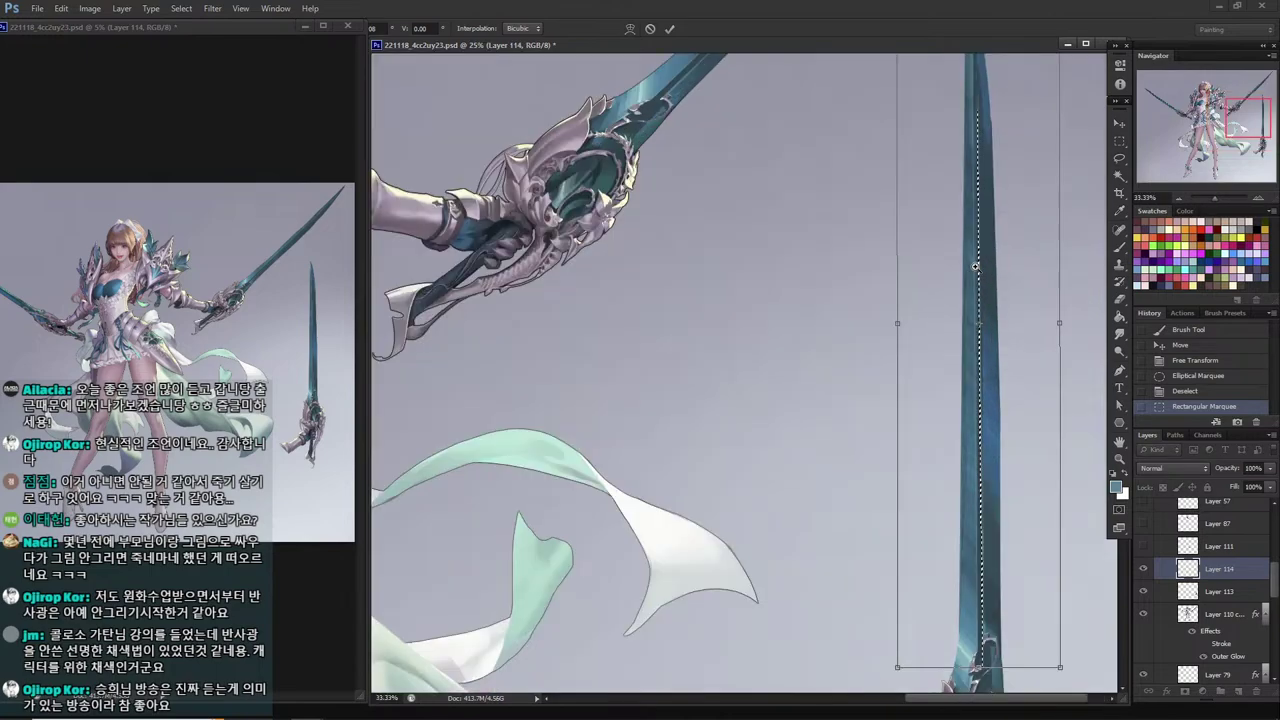
drag(976, 259, 917, 679)
key(Return)
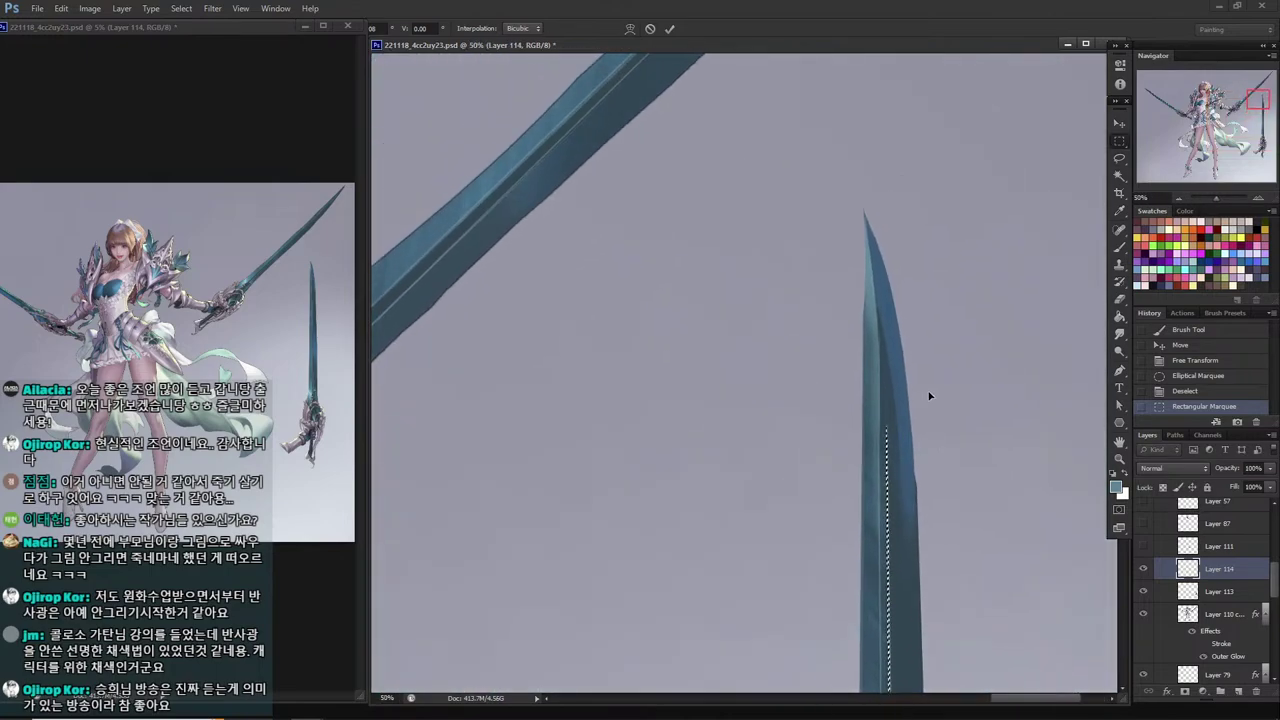
drag(929, 500, 929, 287)
key(ctrl+d)
scroll(929, 434, down, 5)
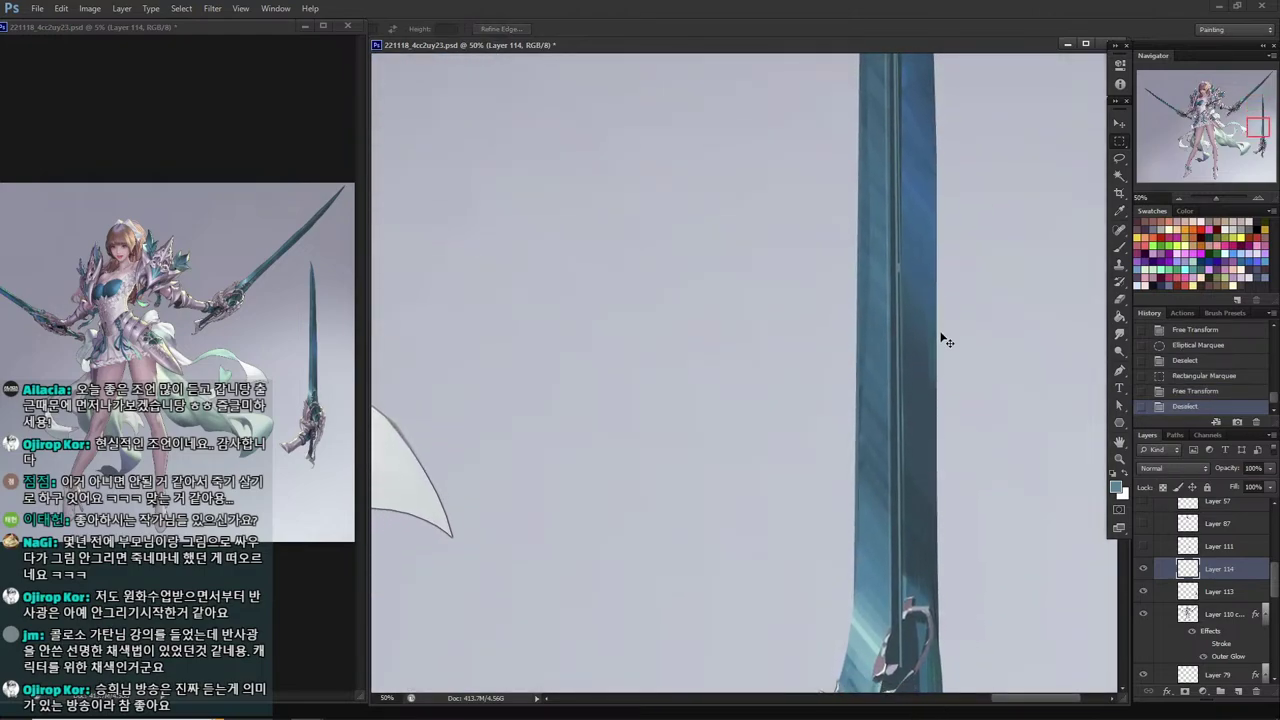
drag(940, 336, 943, 337)
key(ctrl+alt+z)
key(ctrl+alt+z)
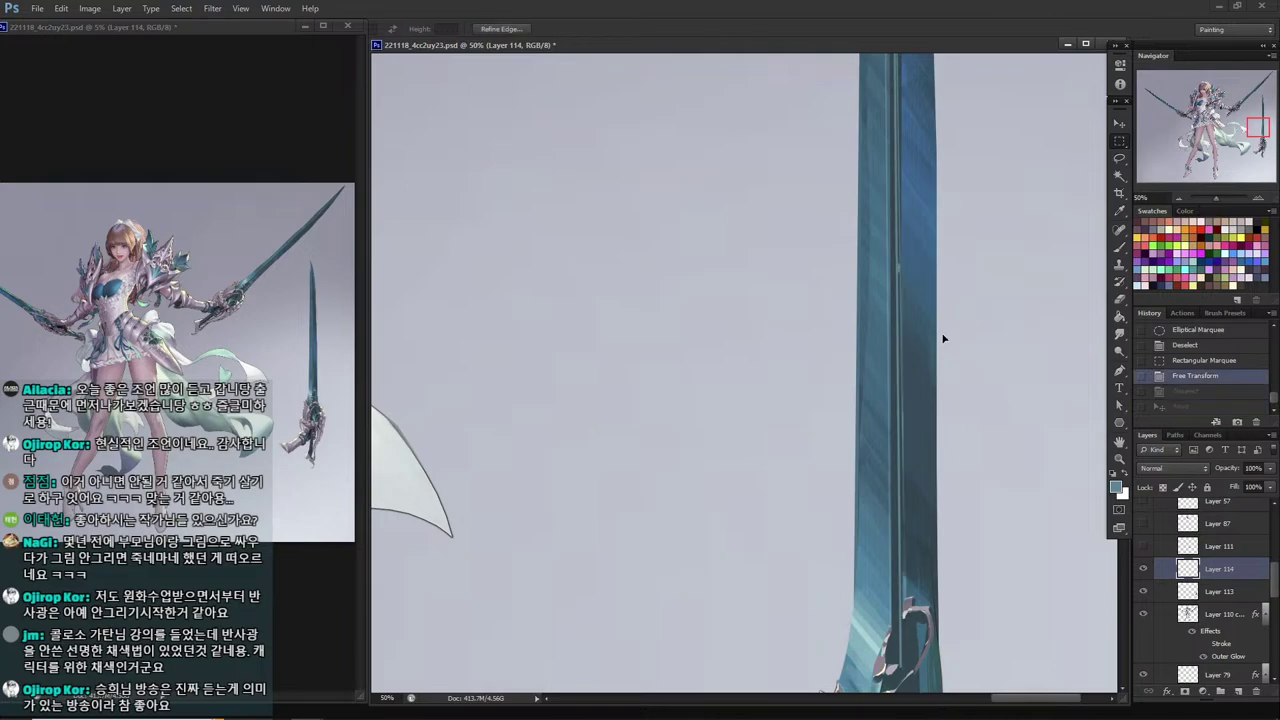
key(ctrl+d)
Delete the part of the centre line inside a small rectangular selection on the lower blade, and shift the remaining line slightly.
drag(898, 248, 948, 328)
key(Left)
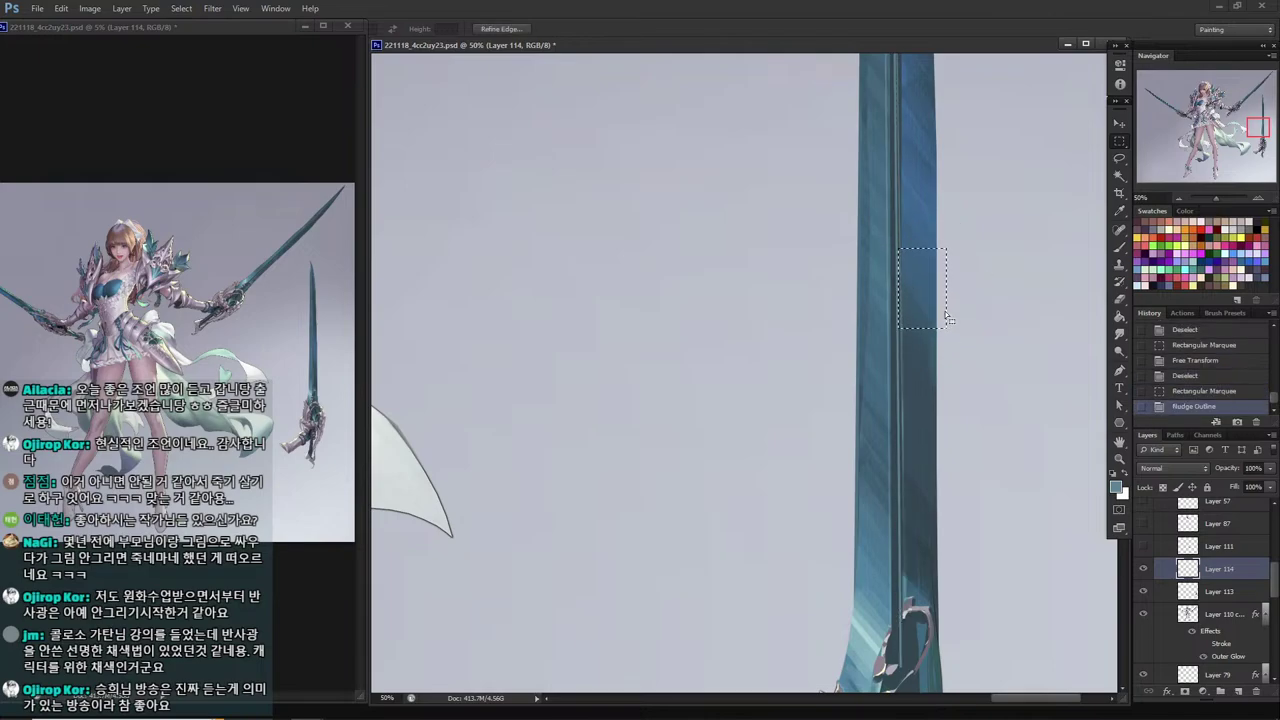
key(Delete)
key(ctrl+d)
drag(960, 322, 958, 323)
Duplicate selected pieces of the centre line downward to extend it to the upright sword's guard, and clear the selection.
drag(906, 522, 891, 338)
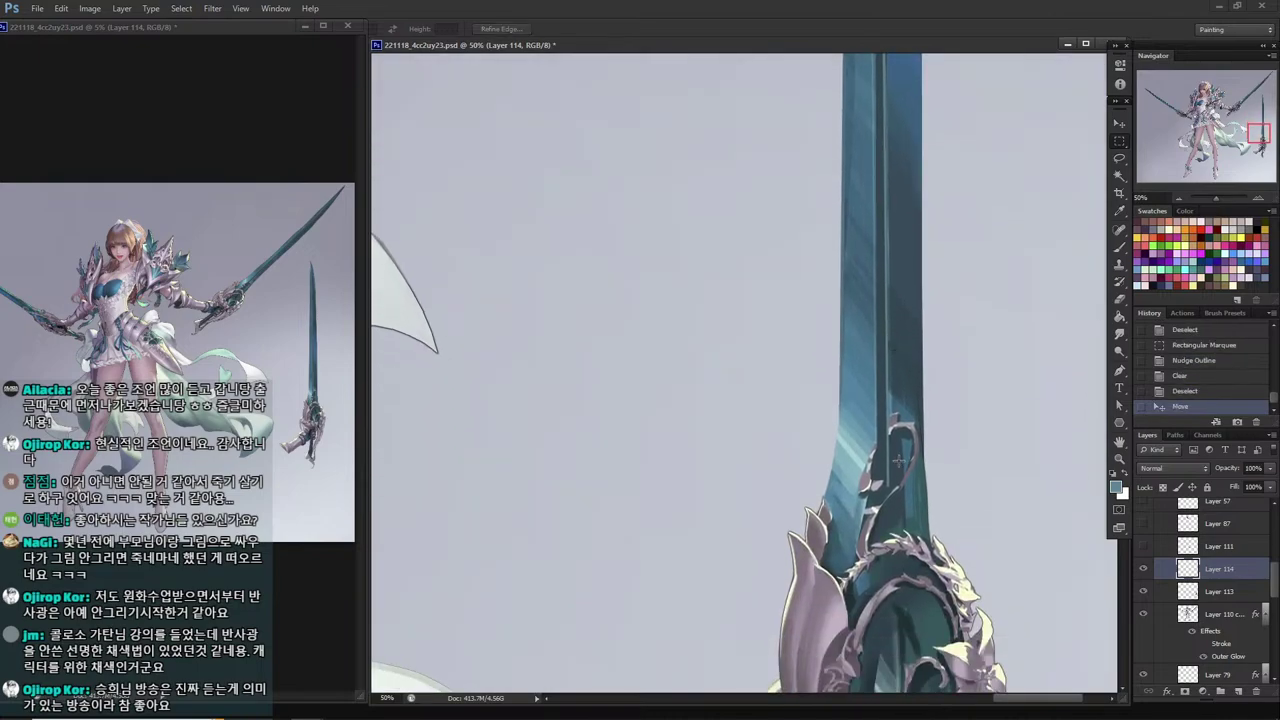
mouse_move(908, 502)
mouse_down()
mouse_move(900, 494)
mouse_move(907, 546)
mouse_up()
key(ctrl+d)
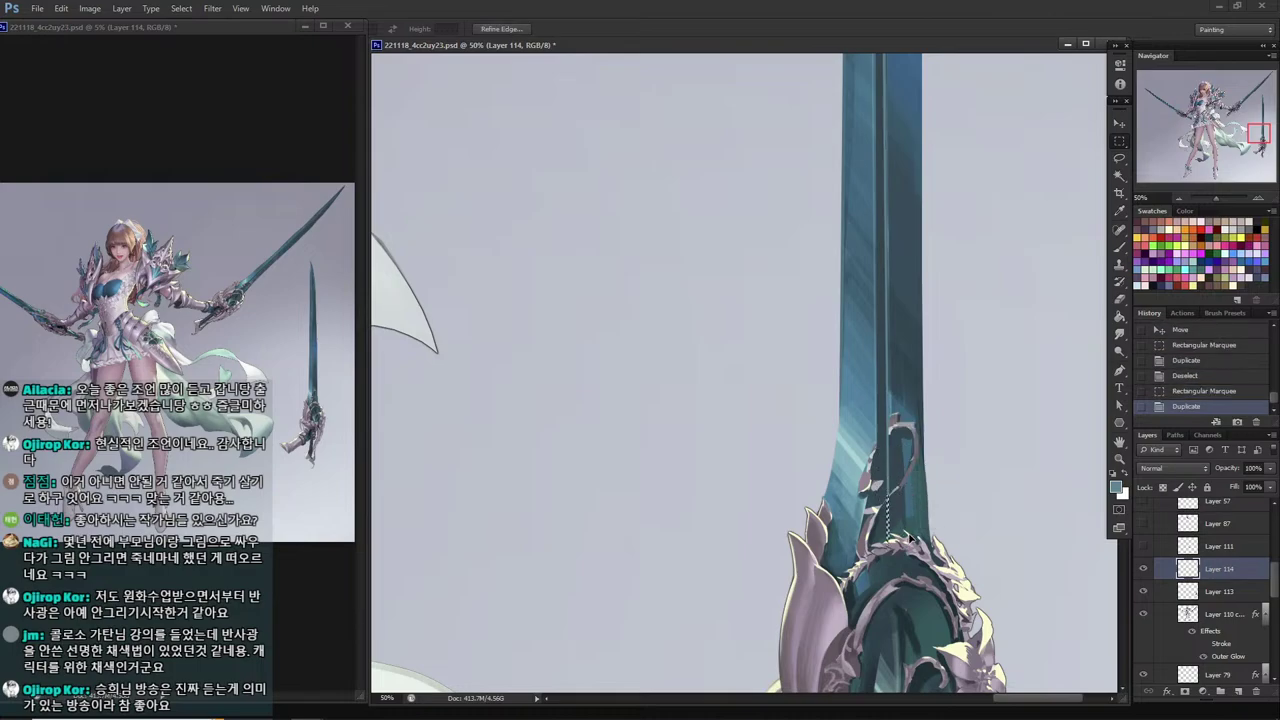
key(ctrl+d)
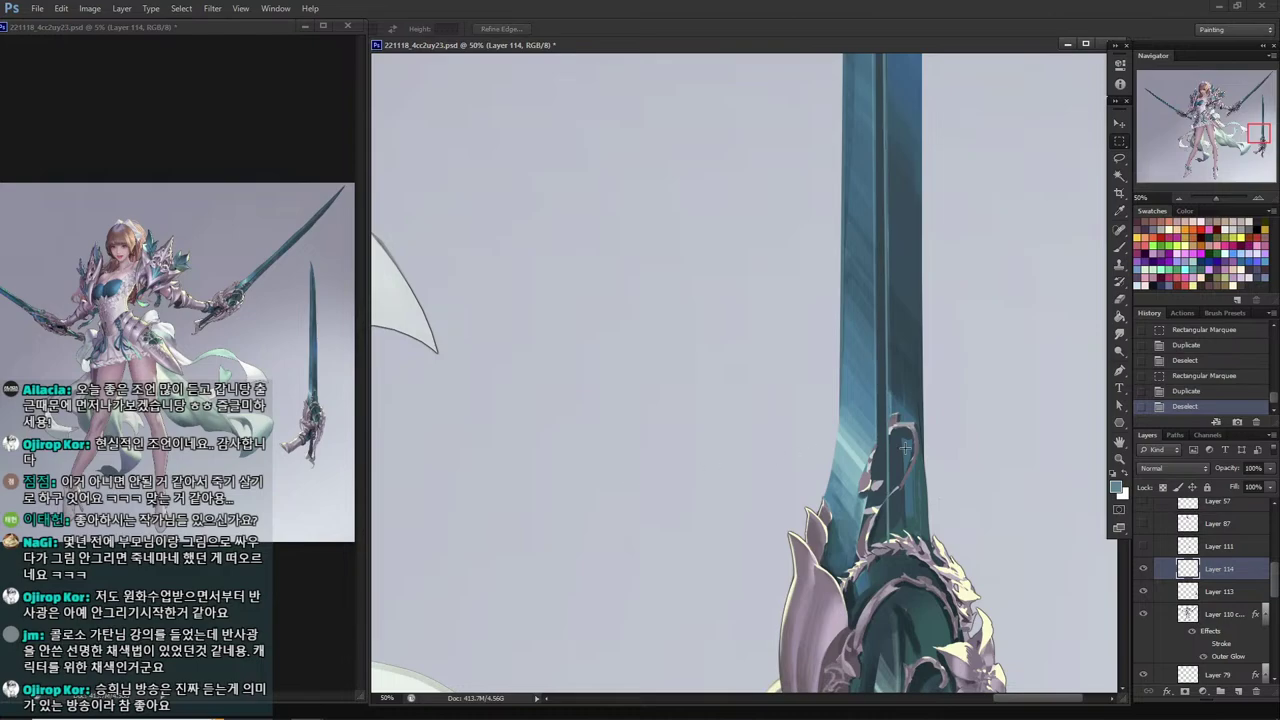
Paint over the top of the curled ornament above the guard with the 19 px hard round brush and colours sampled from the artwork.
drag(893, 506, 783, 519)
key(i)
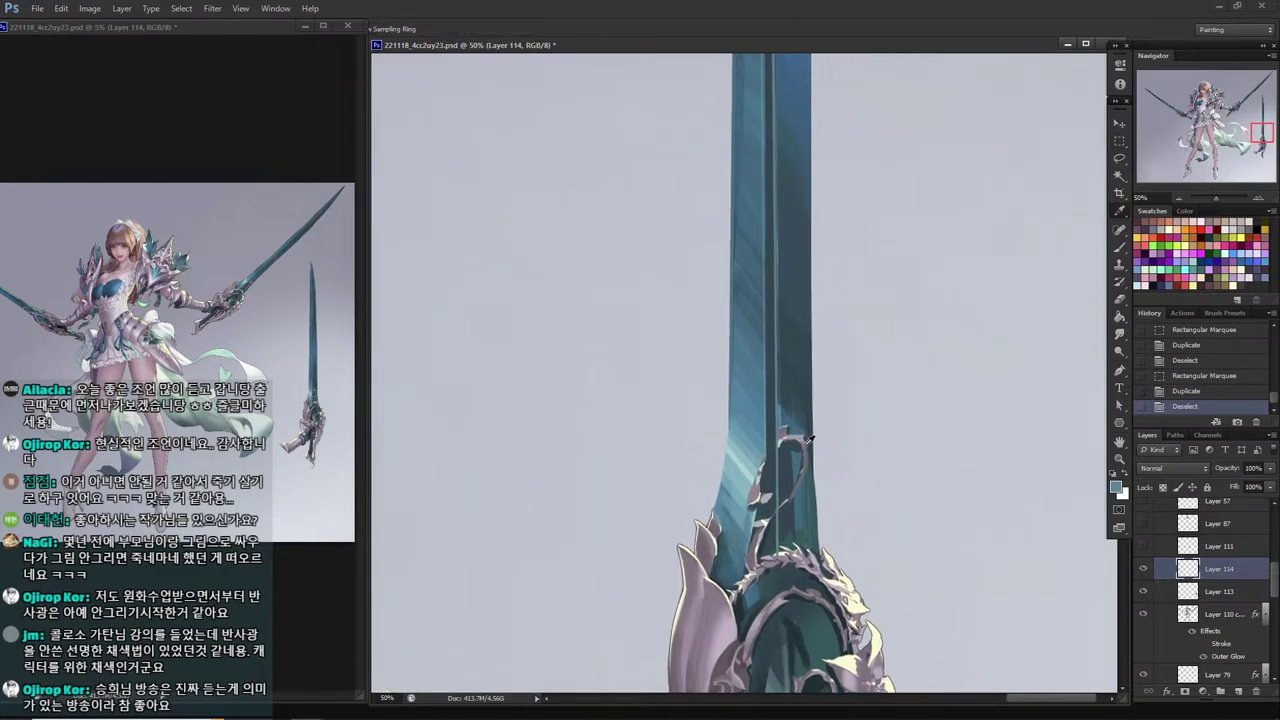
alt+click(794, 440)
alt+click(810, 389)
right_click(851, 380)
click(876, 374)
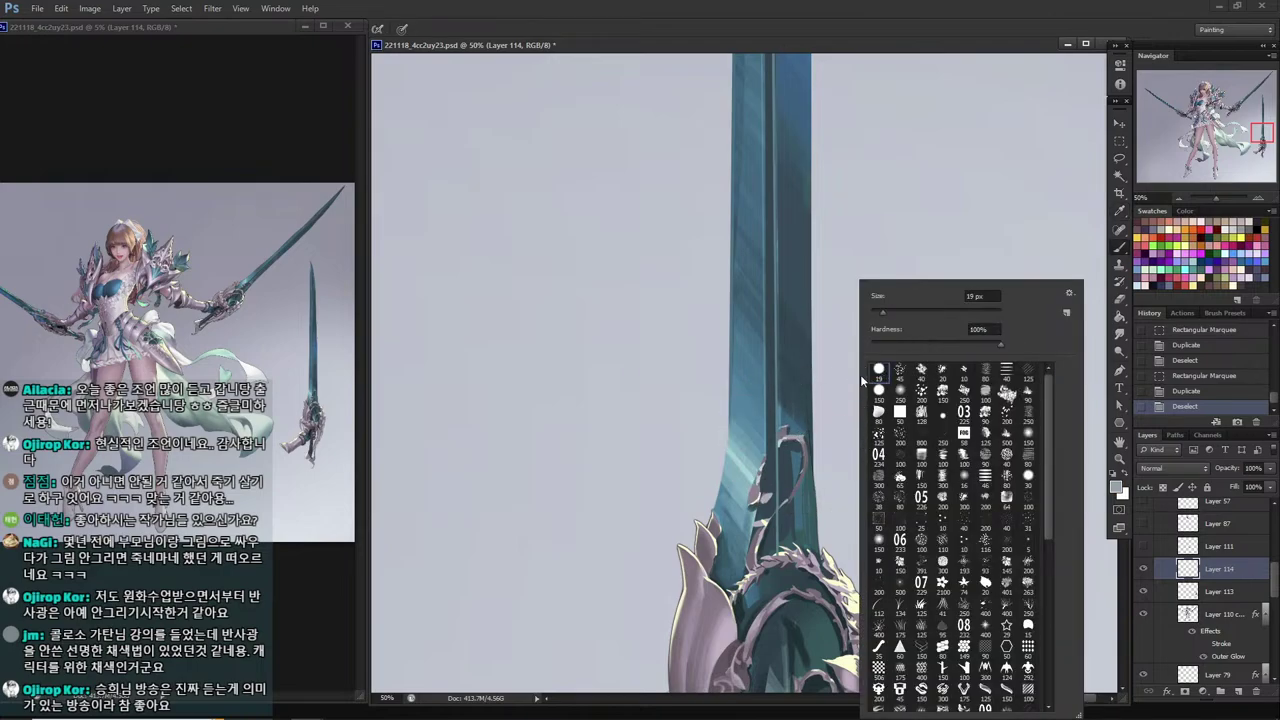
mouse_move(776, 408)
mouse_down()
mouse_move(780, 441)
mouse_move(755, 463)
mouse_move(779, 424)
mouse_up()
click(780, 422)
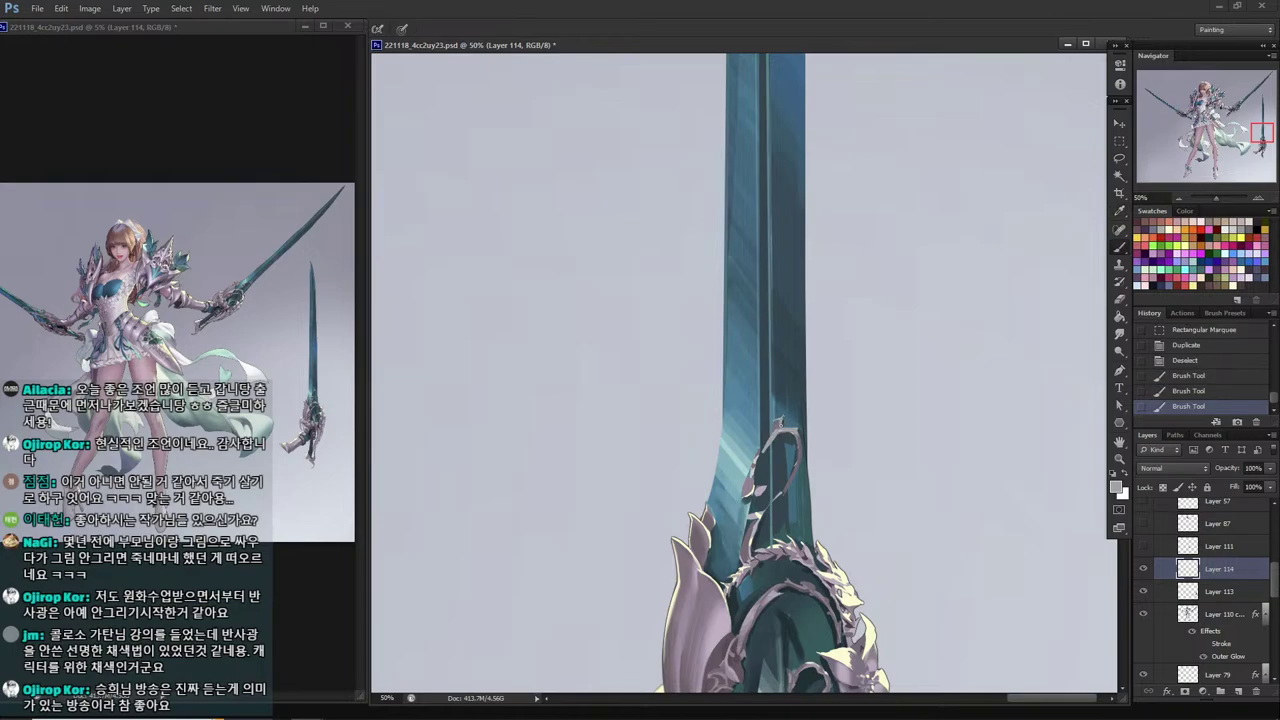
click(780, 424)
click(780, 423)
alt+click(779, 422)
click(779, 421)
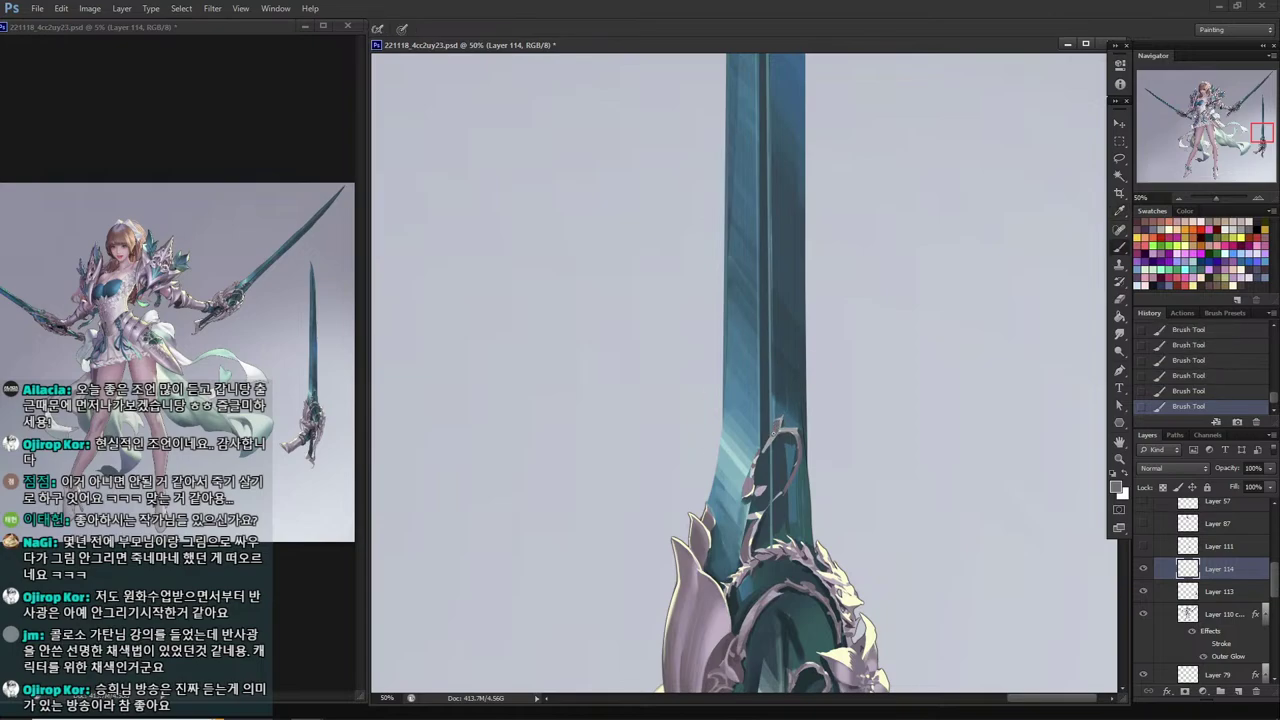
Paint the vine ornament at the blade's base with lilac-grey and cream tones sampled from the vine and the guard.
key(i)
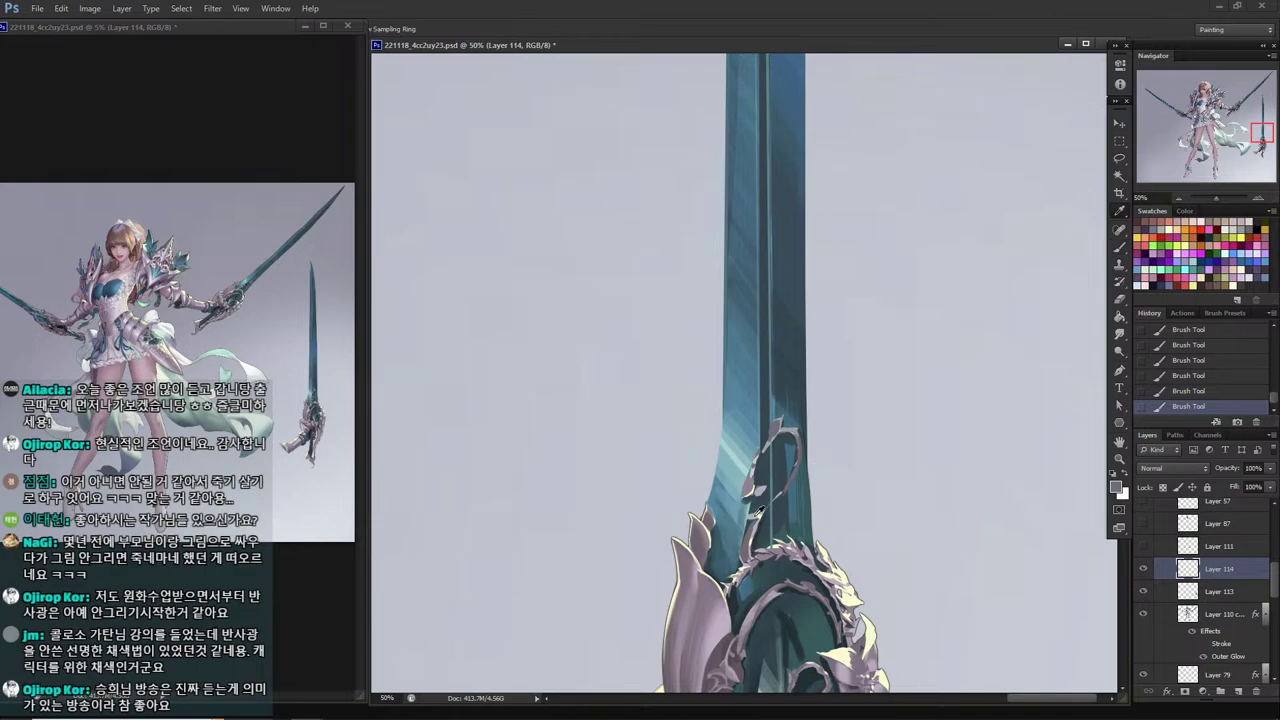
click(756, 516)
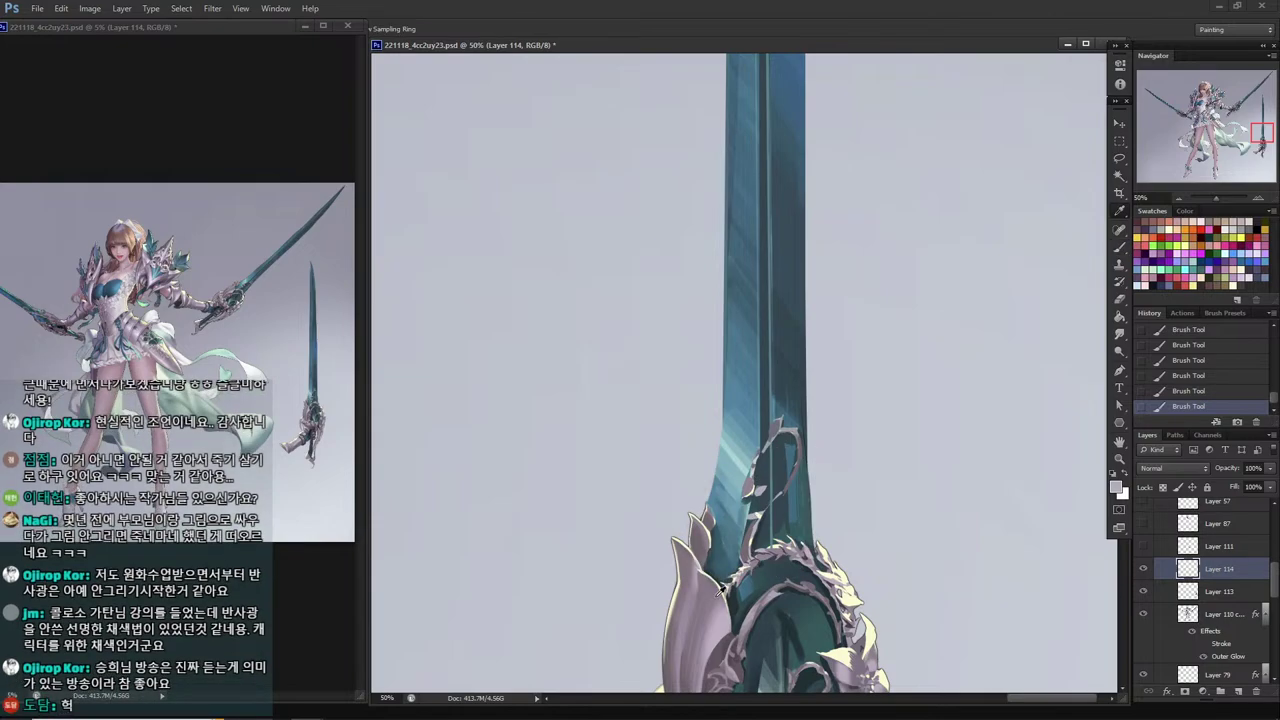
key(b)
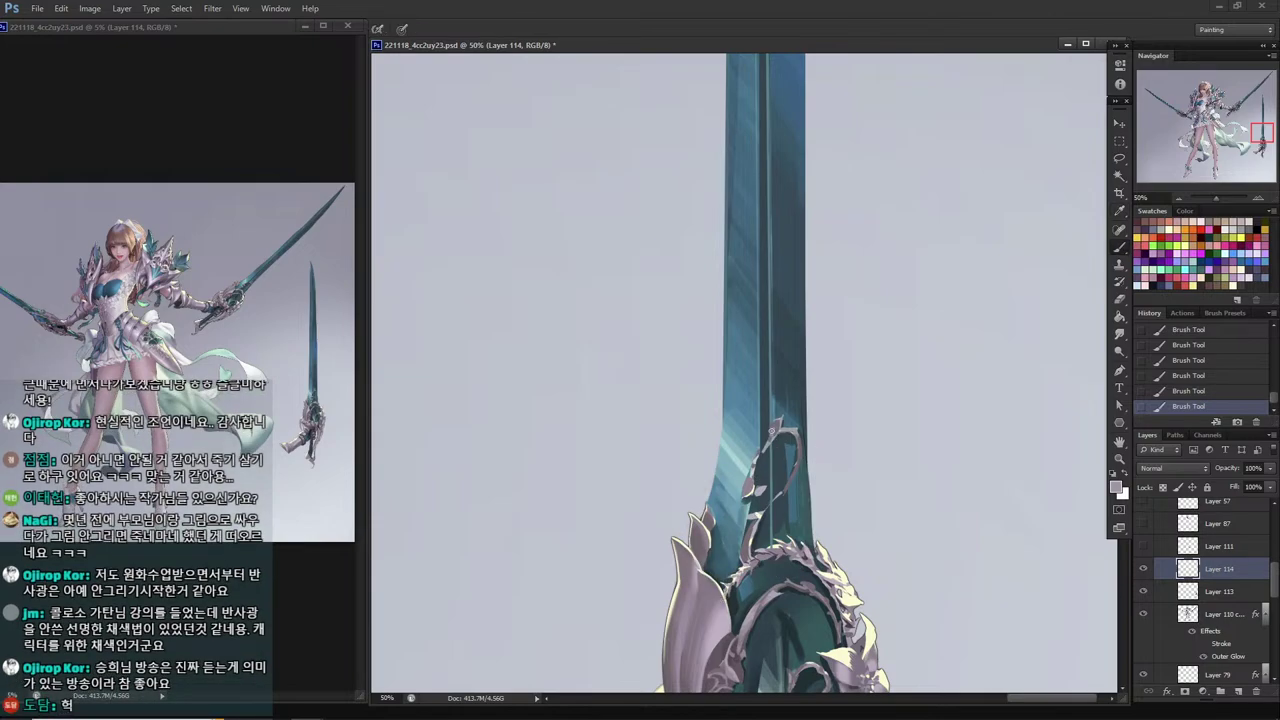
alt+click(773, 424)
alt+click(788, 431)
alt+click(799, 452)
alt+click(843, 575)
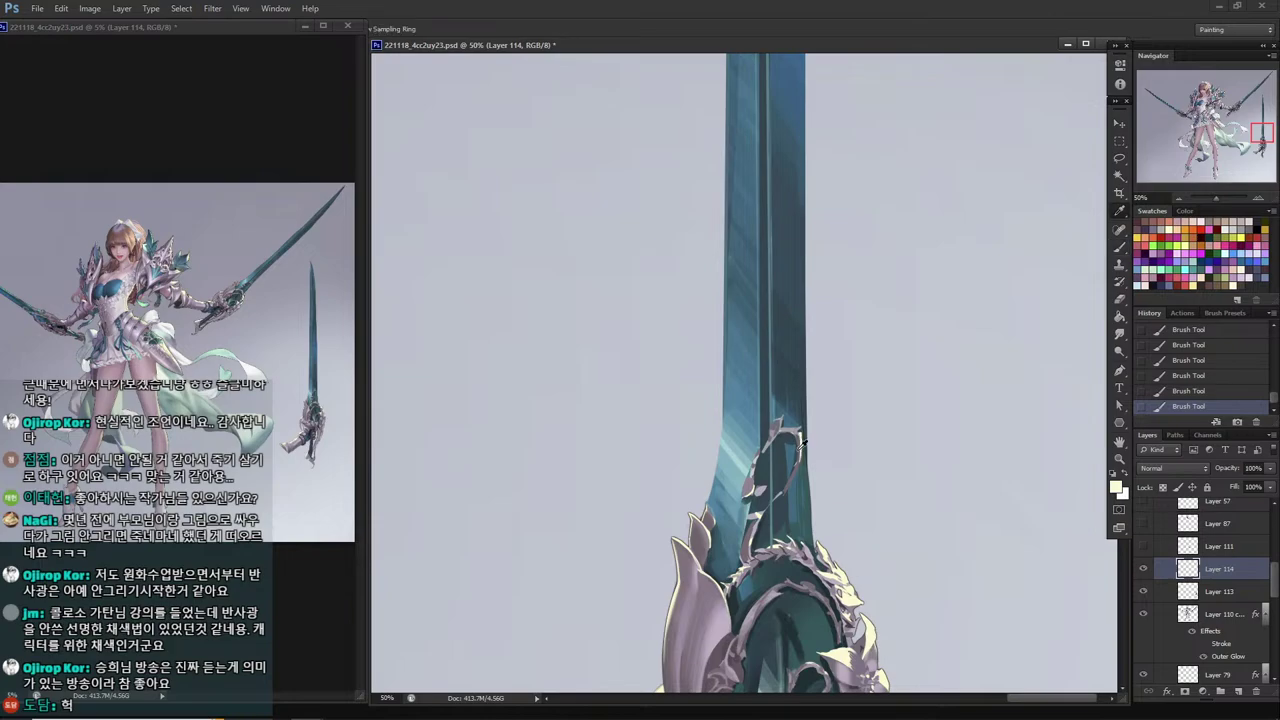
alt+click(800, 446)
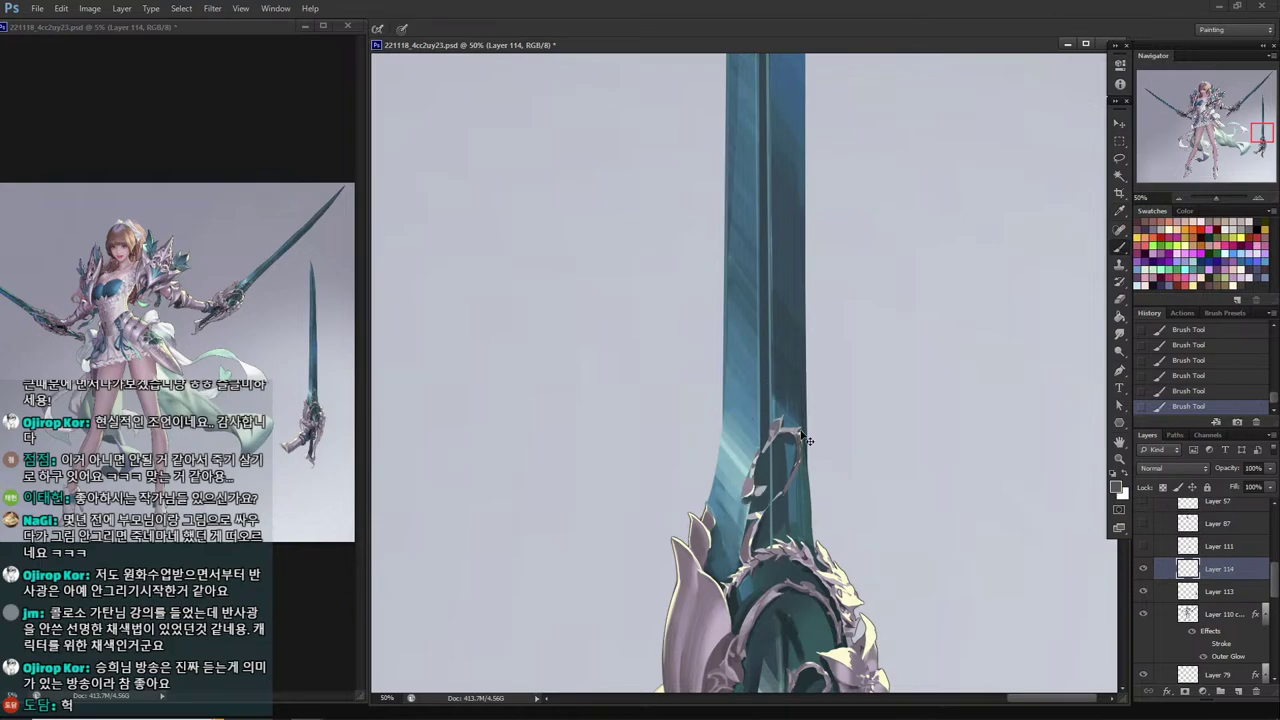
Compare the vine ornament before and after its latest brush strokes by undoing and redoing them, and resample its leaf colours.
key(ctrl+alt+z)
key(ctrl+alt+z)
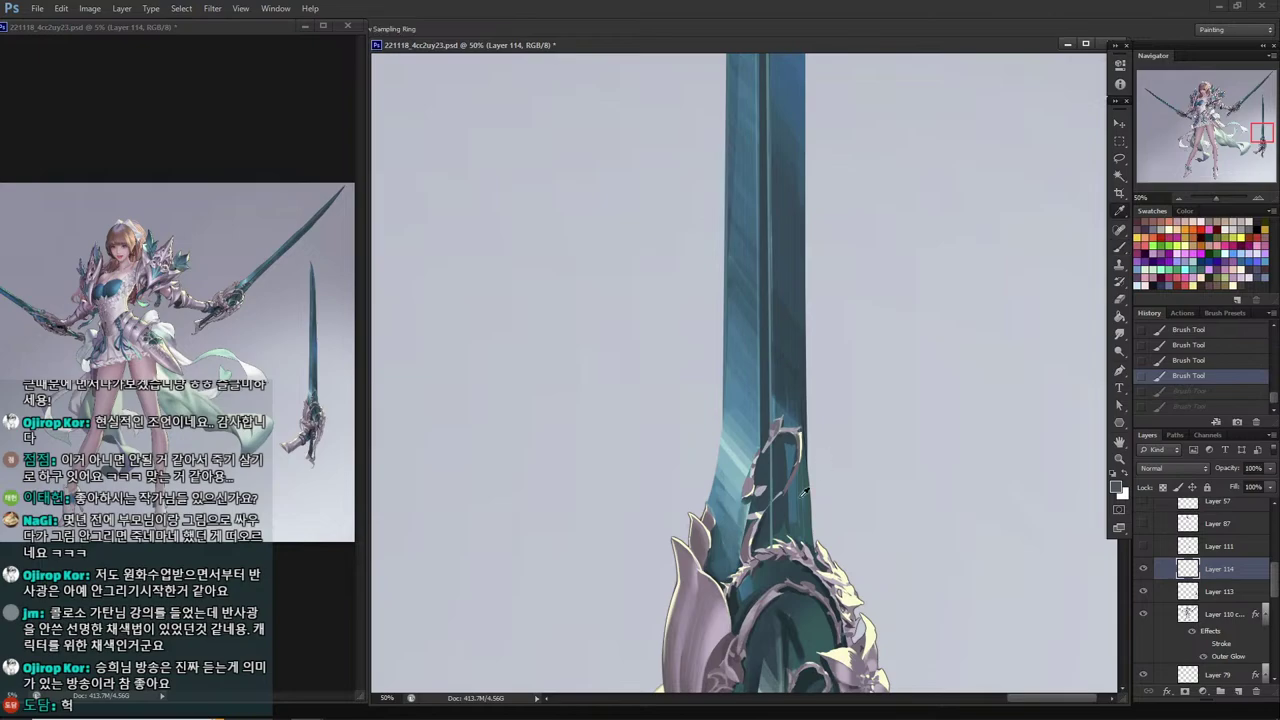
alt+click(760, 487)
alt+click(751, 489)
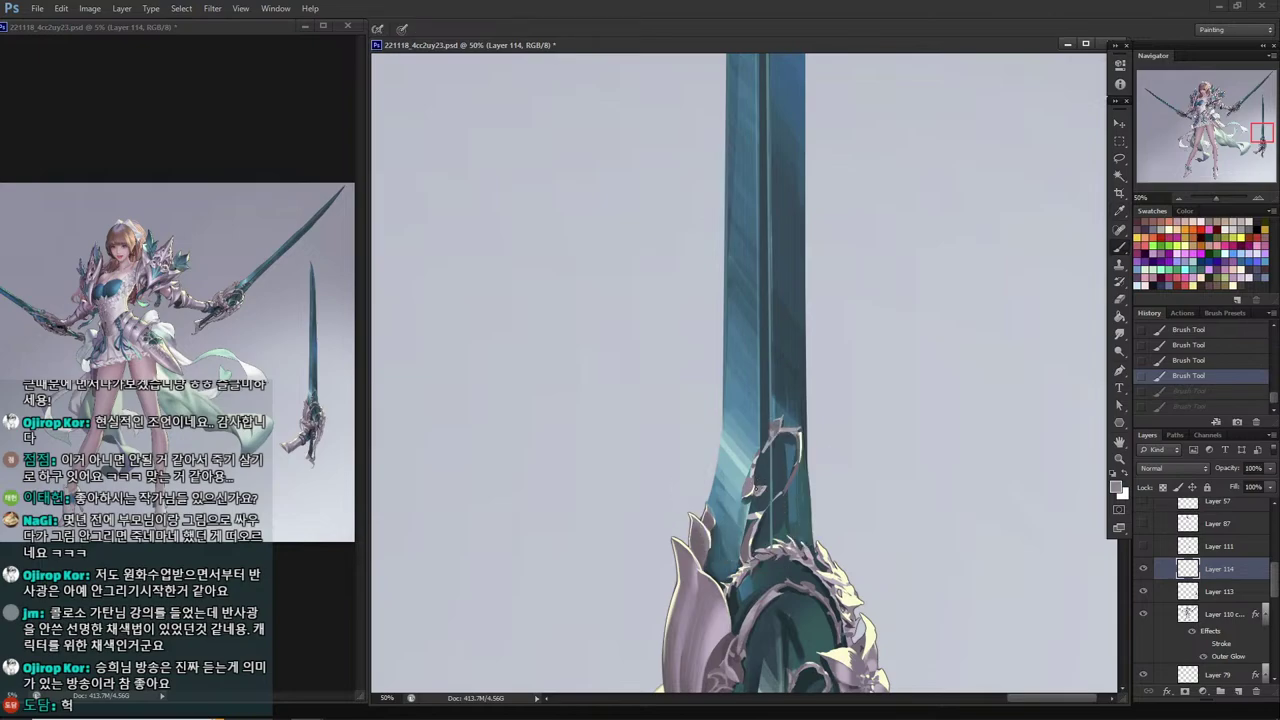
key(ctrl+shift+z)
key(ctrl+shift+z)
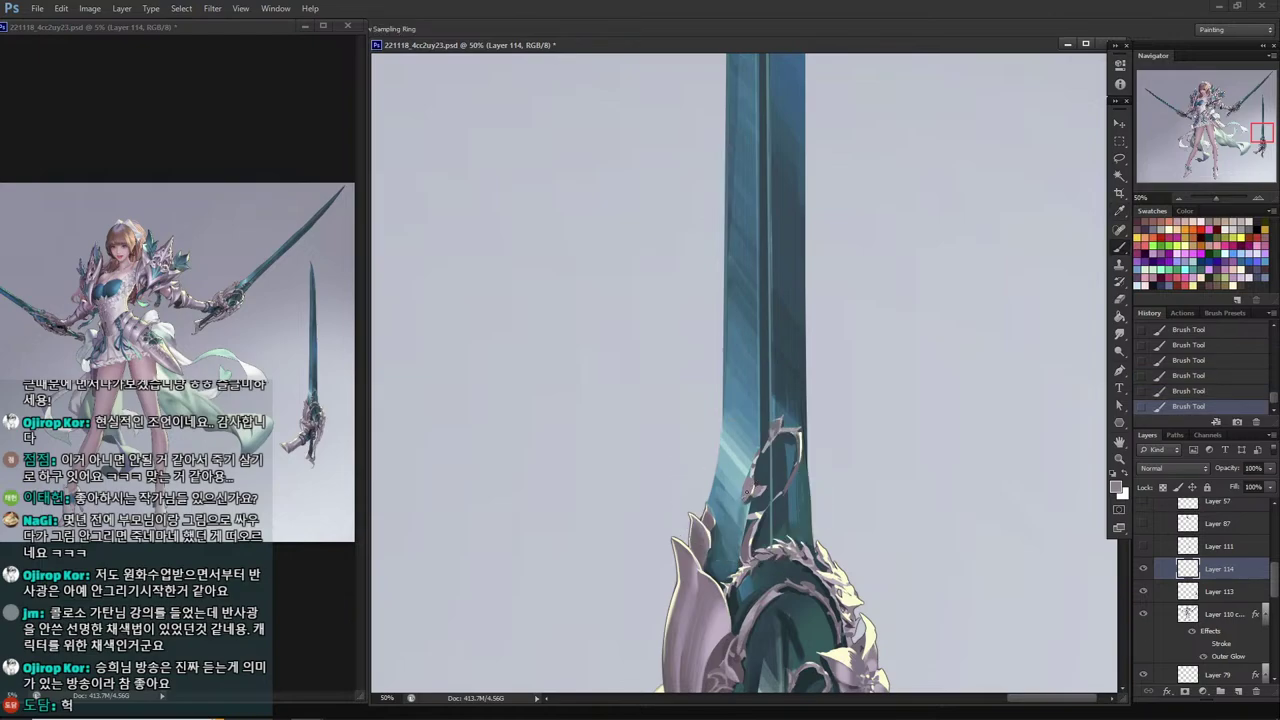
key(ctrl+alt+z)
key(ctrl+shift+z)
Refine the vine ornament's tip and curved right stem with lilac and grey tones sampled from it.
alt+click(771, 438)
alt+click(778, 425)
alt+click(790, 479)
drag(778, 449, 717, 429)
alt+click(735, 406)
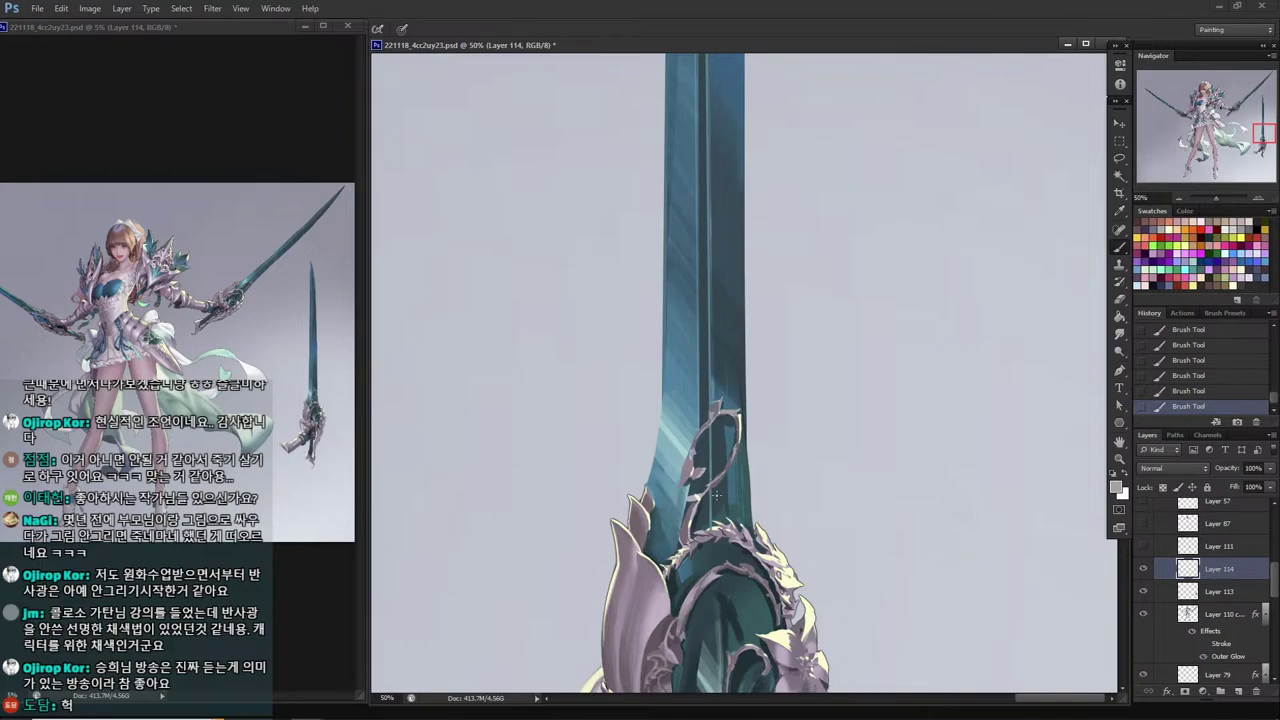
Paint the vine's lower leaf and stem using light and shadow tones sampled from the leaf and the guard.
alt+click(694, 497)
alt+click(689, 497)
alt+click(749, 535)
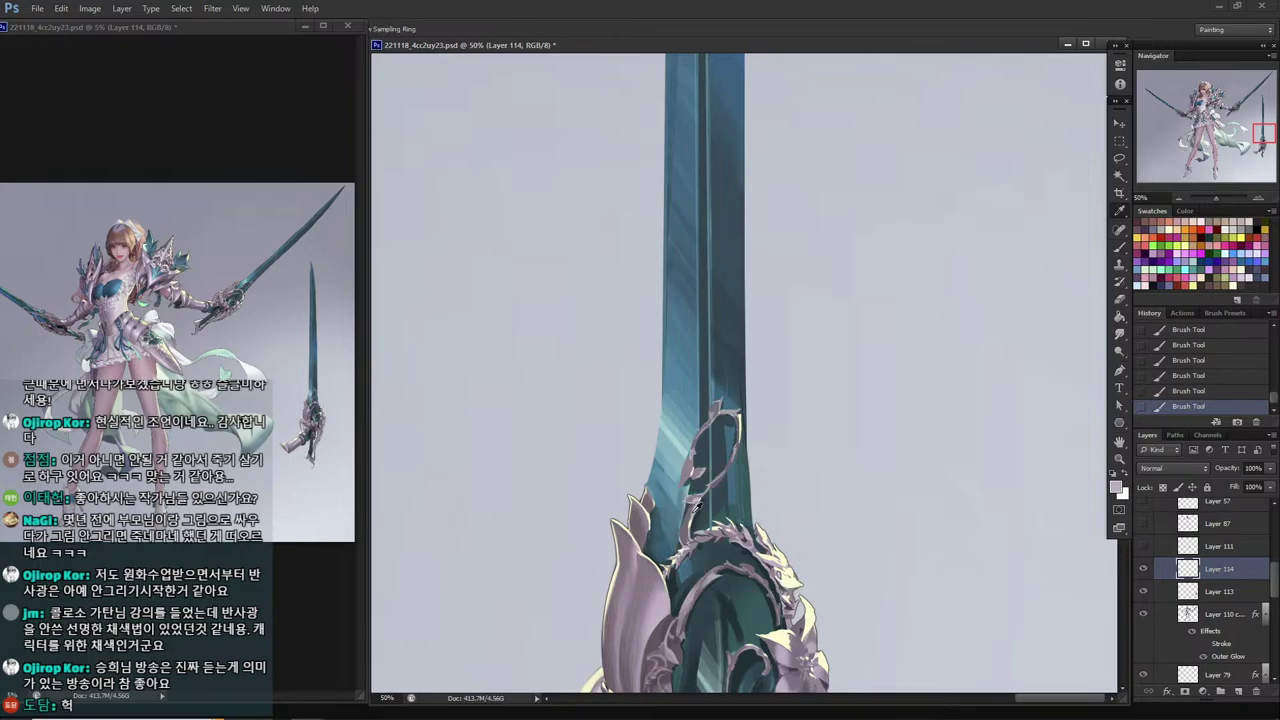
alt+click(692, 499)
alt+click(694, 503)
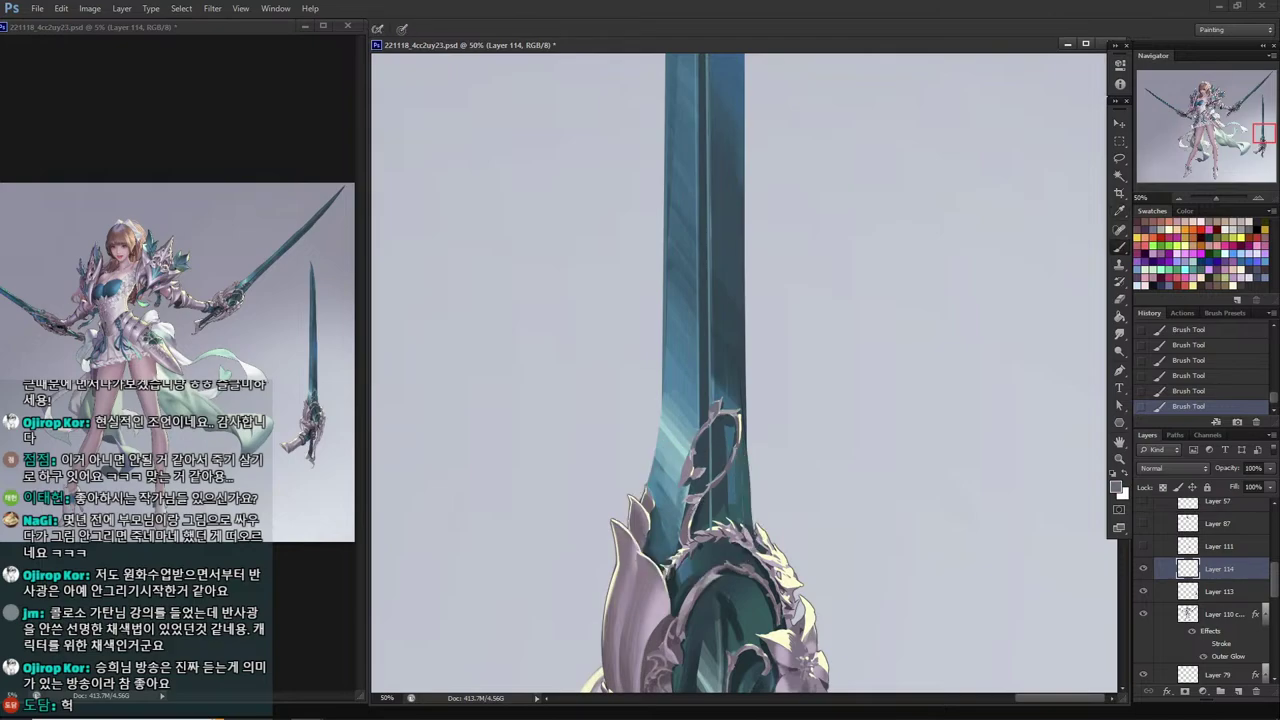
Retouch the foot of the vine stem where it meets the guard's thorny ring, undoing one unwanted stroke.
drag(689, 541, 706, 481)
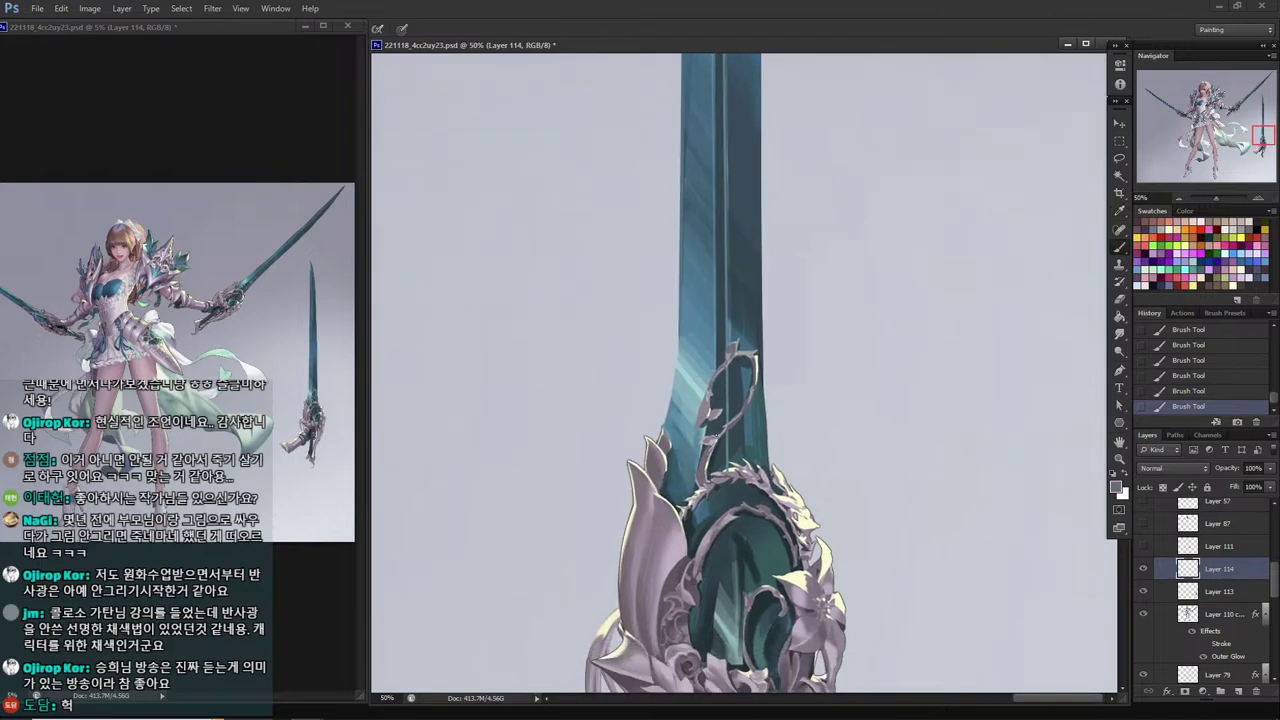
alt+click(701, 478)
alt+click(696, 484)
alt+click(700, 450)
key(ctrl+z)
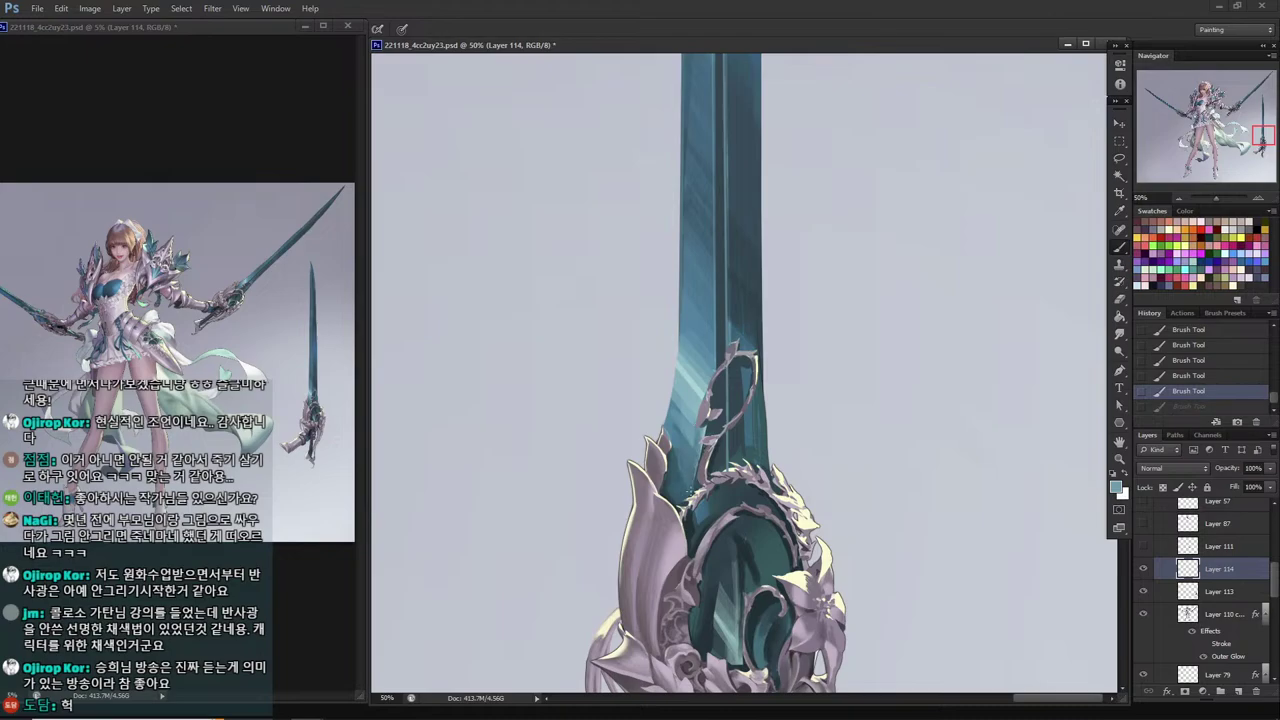
drag(690, 492, 691, 490)
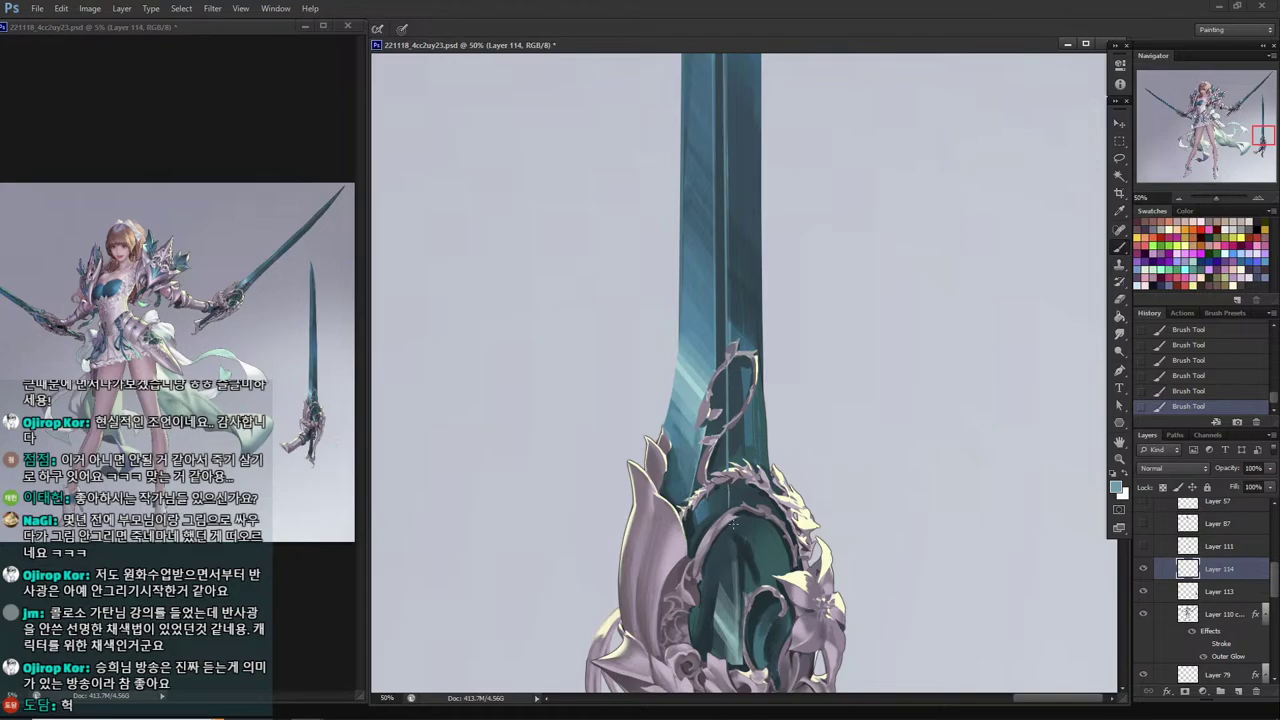
Try to paint a light teal centre line down the guard's domed middle, and undo the strokes.
drag(731, 530, 739, 636)
mouse_move(732, 532)
mouse_down()
mouse_move(736, 556)
mouse_move(748, 495)
mouse_up()
key(ctrl+z)
key(ctrl+z)
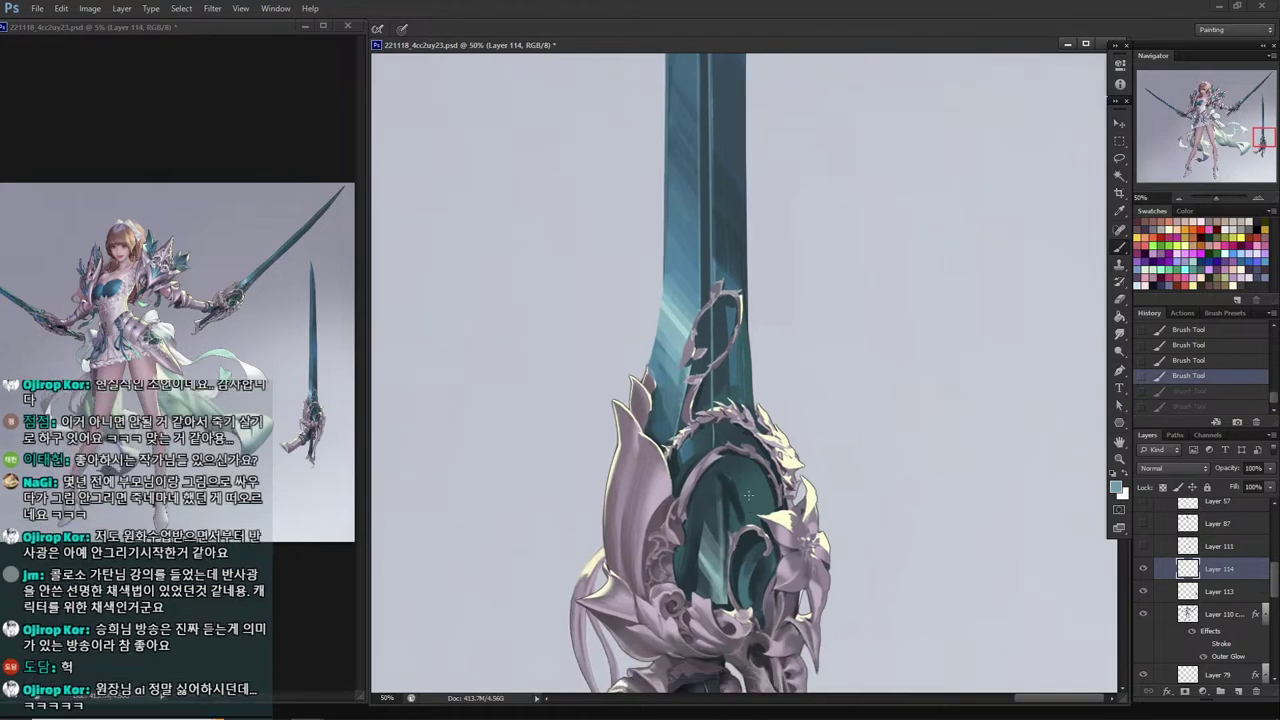
key(alt)
click(713, 418)
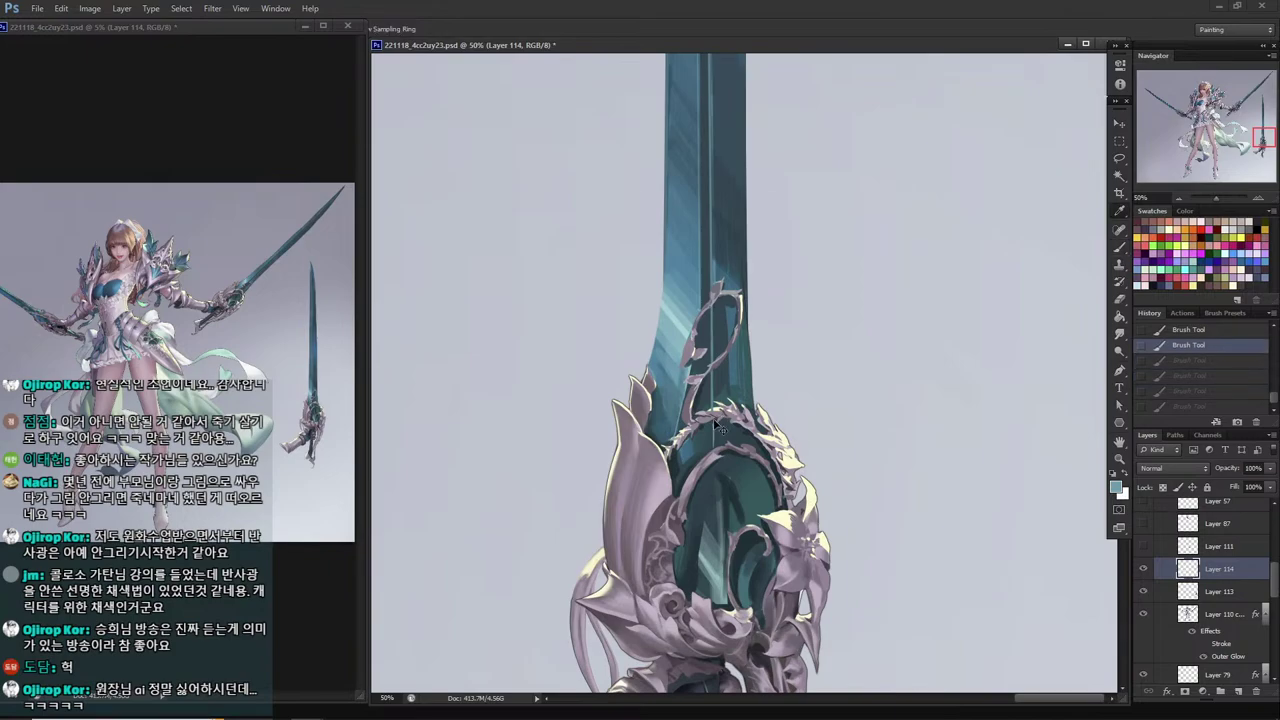
Create a new layer and paint sampled dark teal along the sword's centre line on the guard and above the vine.
key(ctrl+shift+n)
key(Return)
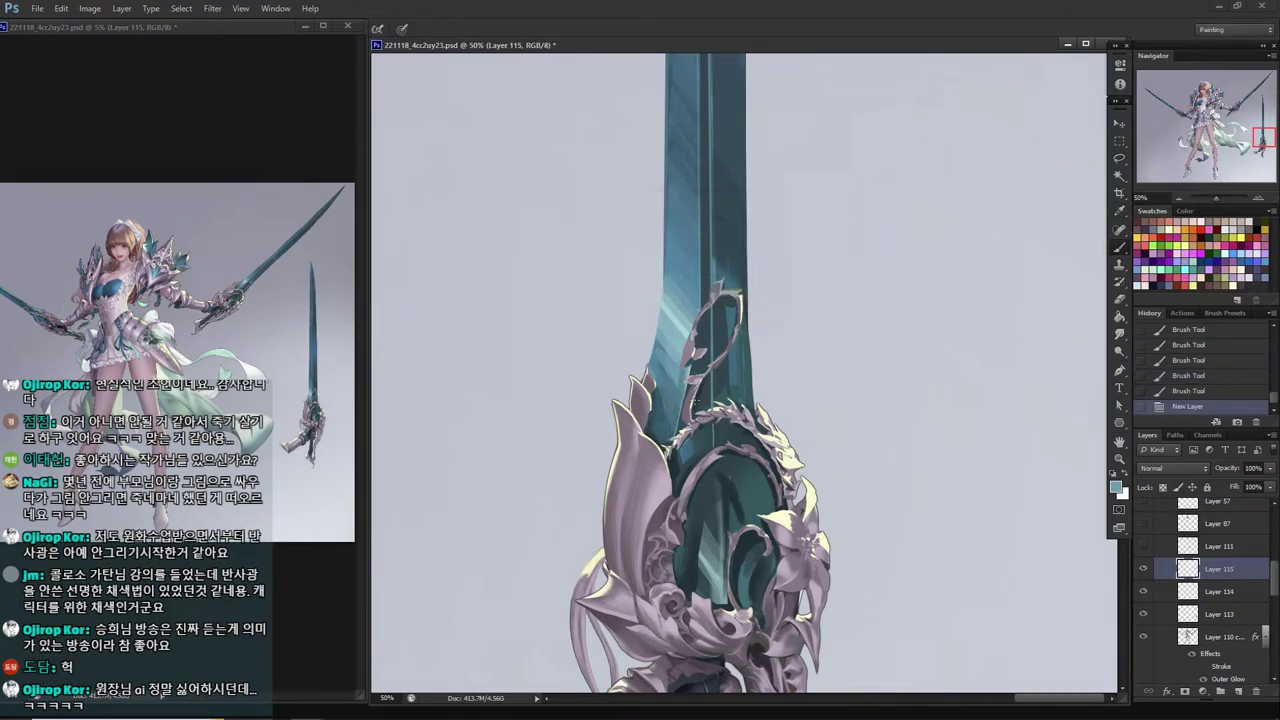
alt+click(722, 427)
drag(713, 426, 714, 448)
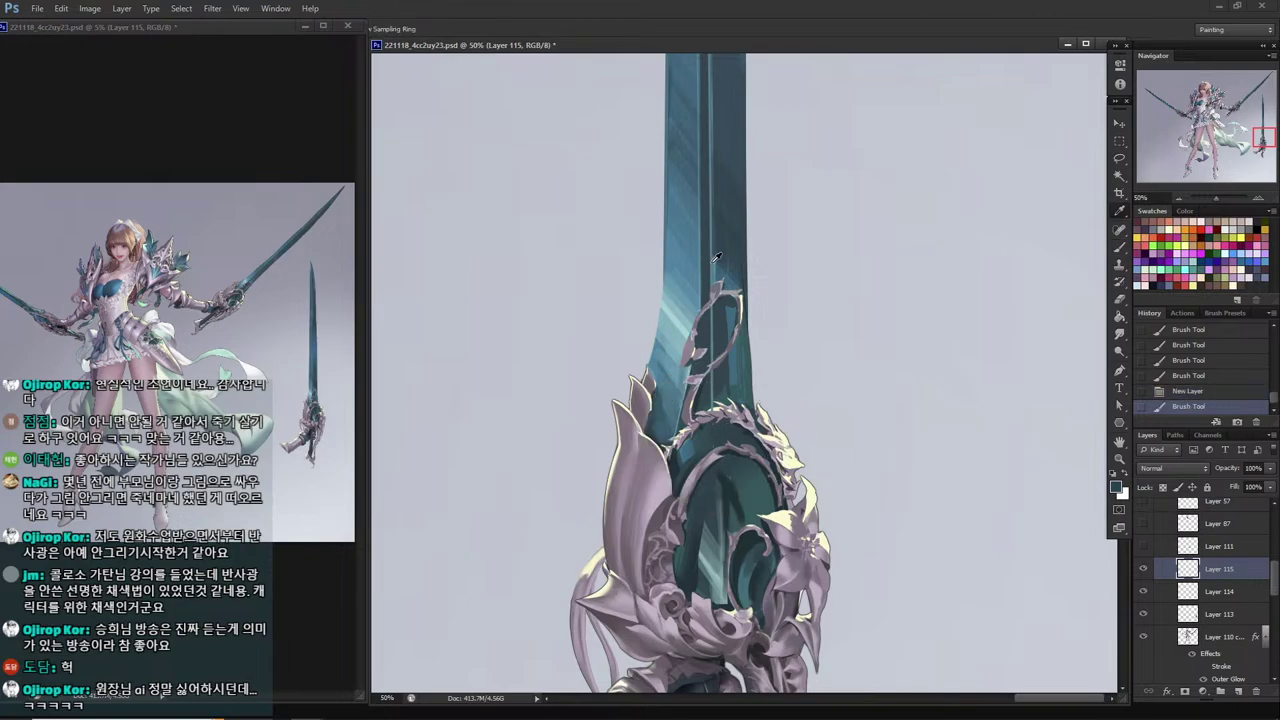
drag(723, 253, 710, 371)
alt+click(711, 340)
click(710, 371)
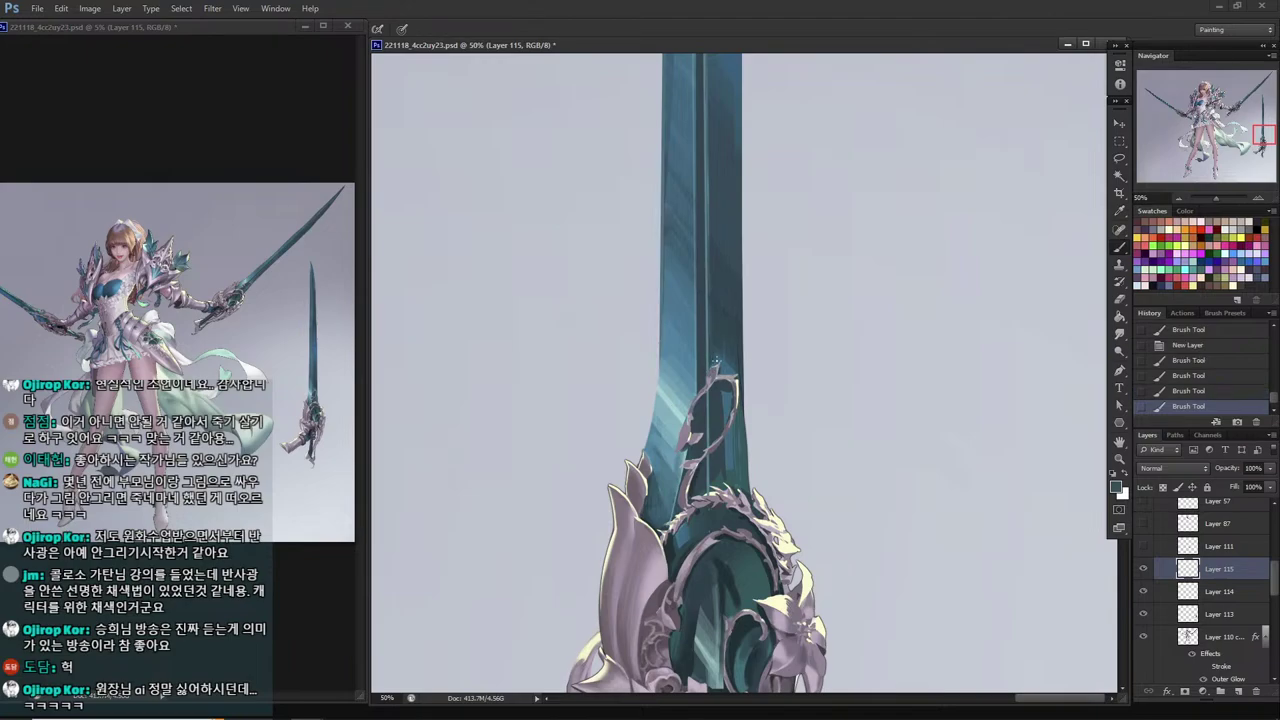
Paint teal shading on the blade inside and around the vine loop with colours sampled from the blade.
alt+click(723, 398)
click(729, 386)
alt+click(729, 392)
alt+click(730, 434)
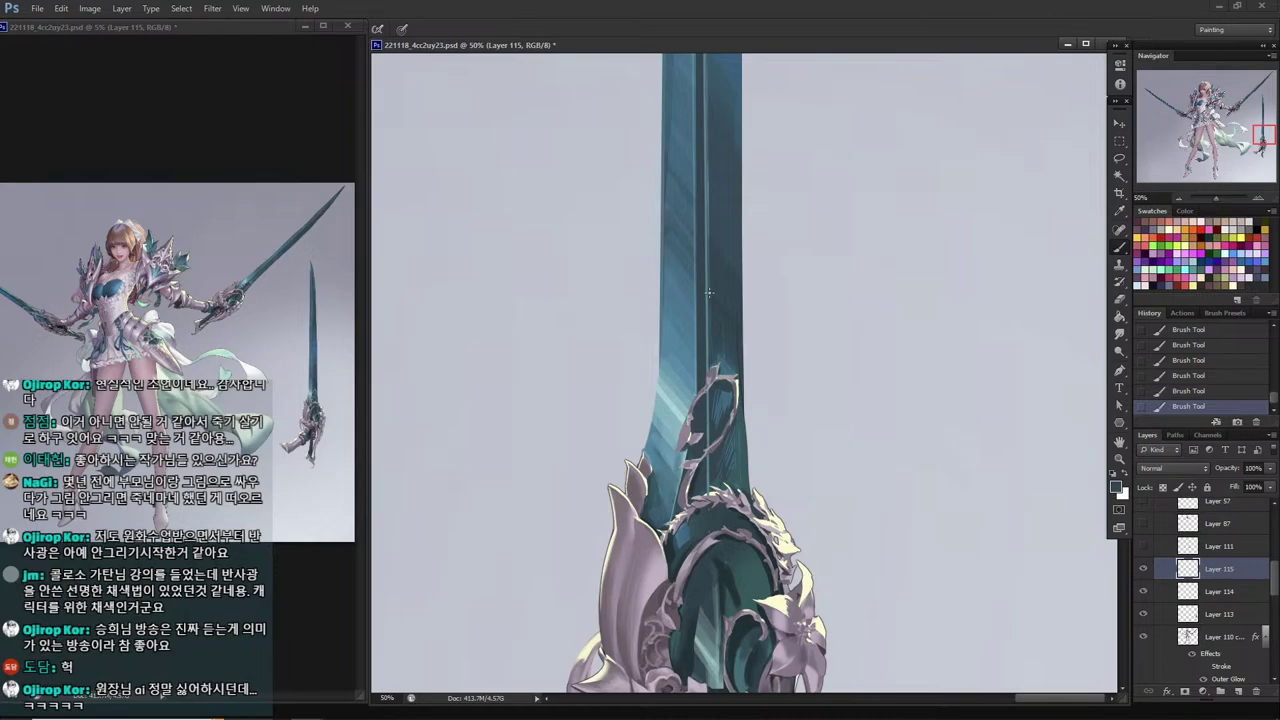
alt+click(728, 390)
alt+click(726, 393)
alt+click(723, 392)
alt+click(729, 362)
Lasso the area just outside the blade's lower right edge and clear the stray paint on Layer 115.
key(l)
mouse_move(746, 376)
mouse_down()
mouse_move(752, 490)
mouse_move(746, 368)
mouse_up()
drag(752, 482, 754, 444)
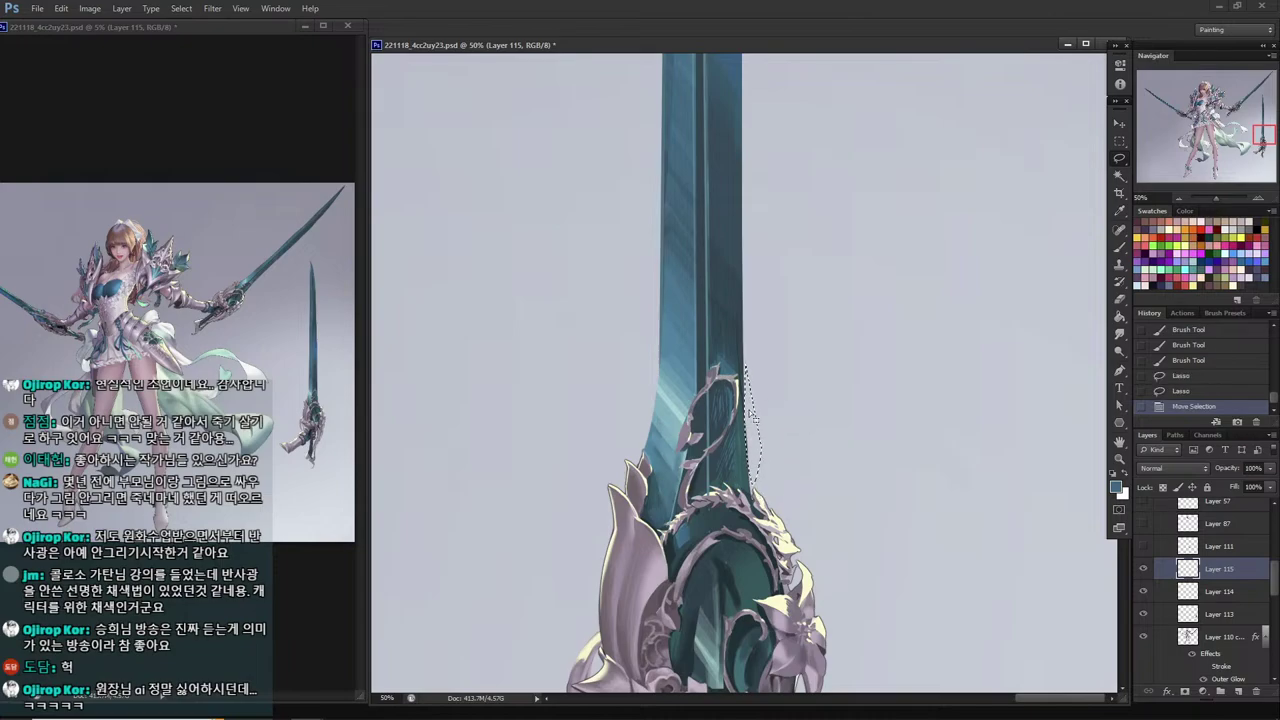
key(Delete)
Merge the two upper sword layers down into Layer 113, clear the selected area there and deselect.
key(ctrl+e)
key(ctrl+e)
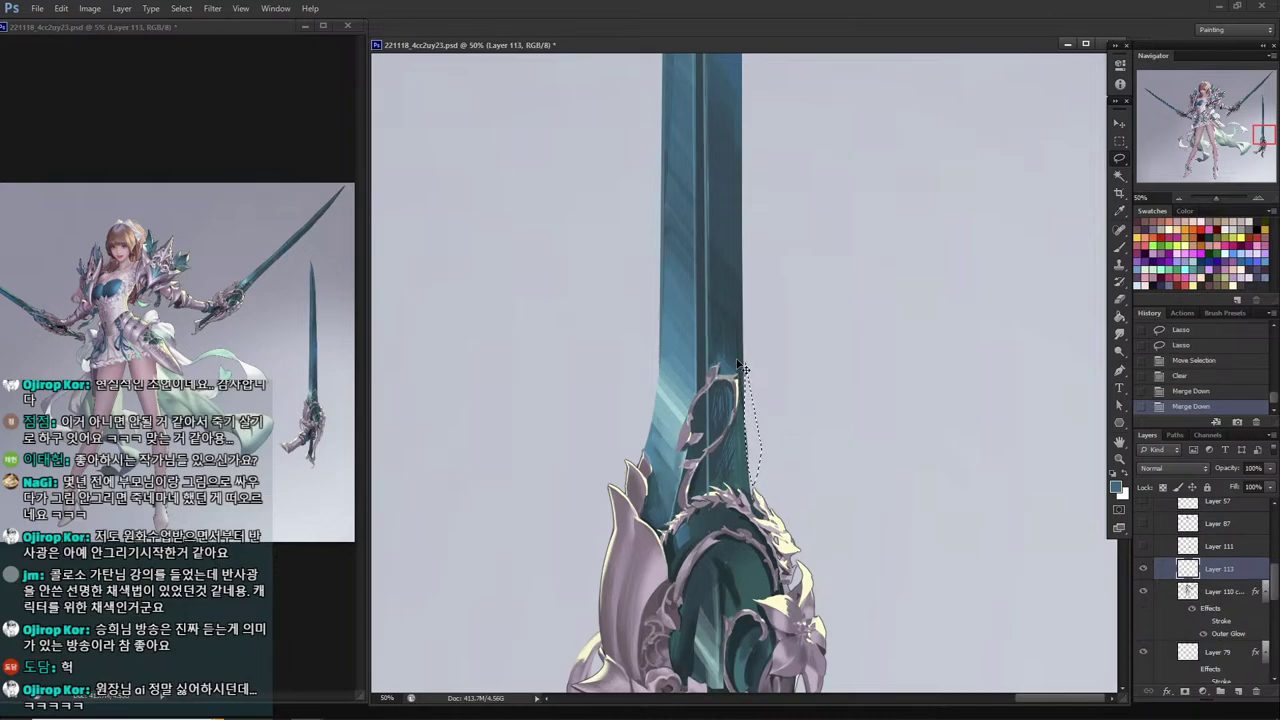
key(Delete)
key(ctrl+d)
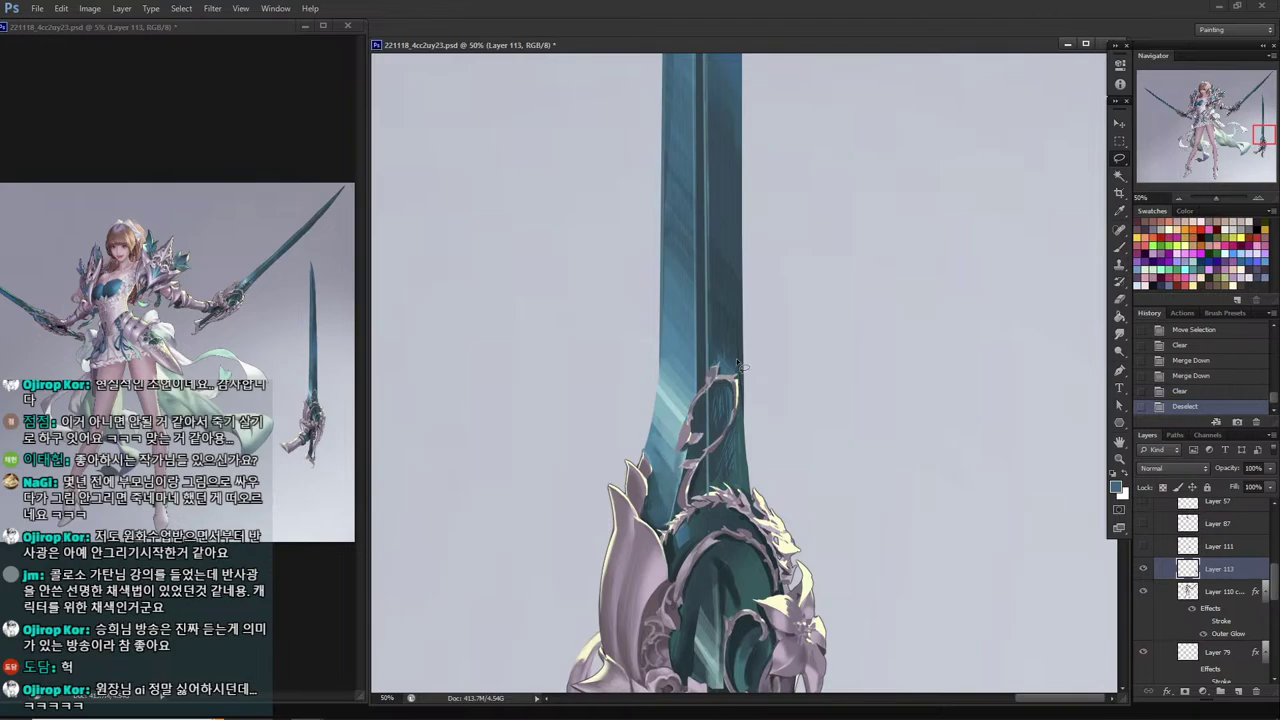
Paint the blade's lower right edge beside the vine with dark teal sampled from it.
key(i)
click(749, 398)
key(b)
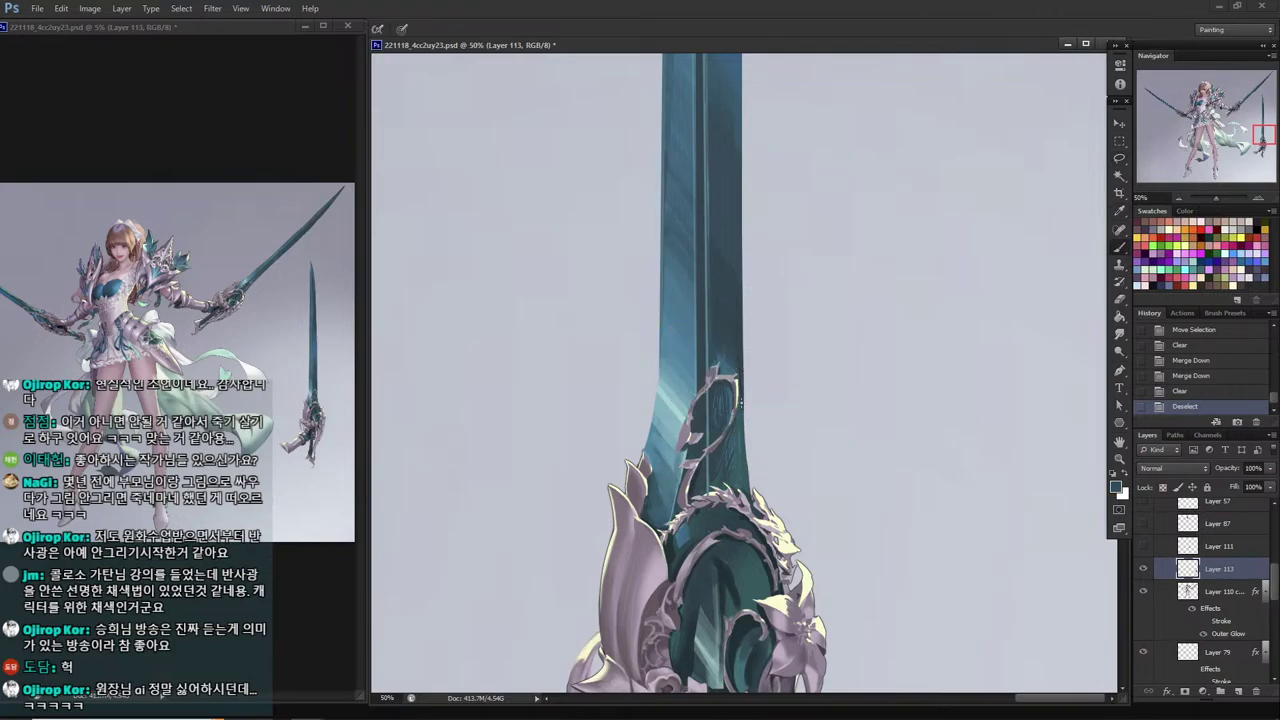
click(745, 398)
click(745, 398)
click(745, 398)
mouse_move(745, 432)
mouse_down()
mouse_move(744, 391)
mouse_move(748, 462)
mouse_up()
drag(745, 408, 746, 466)
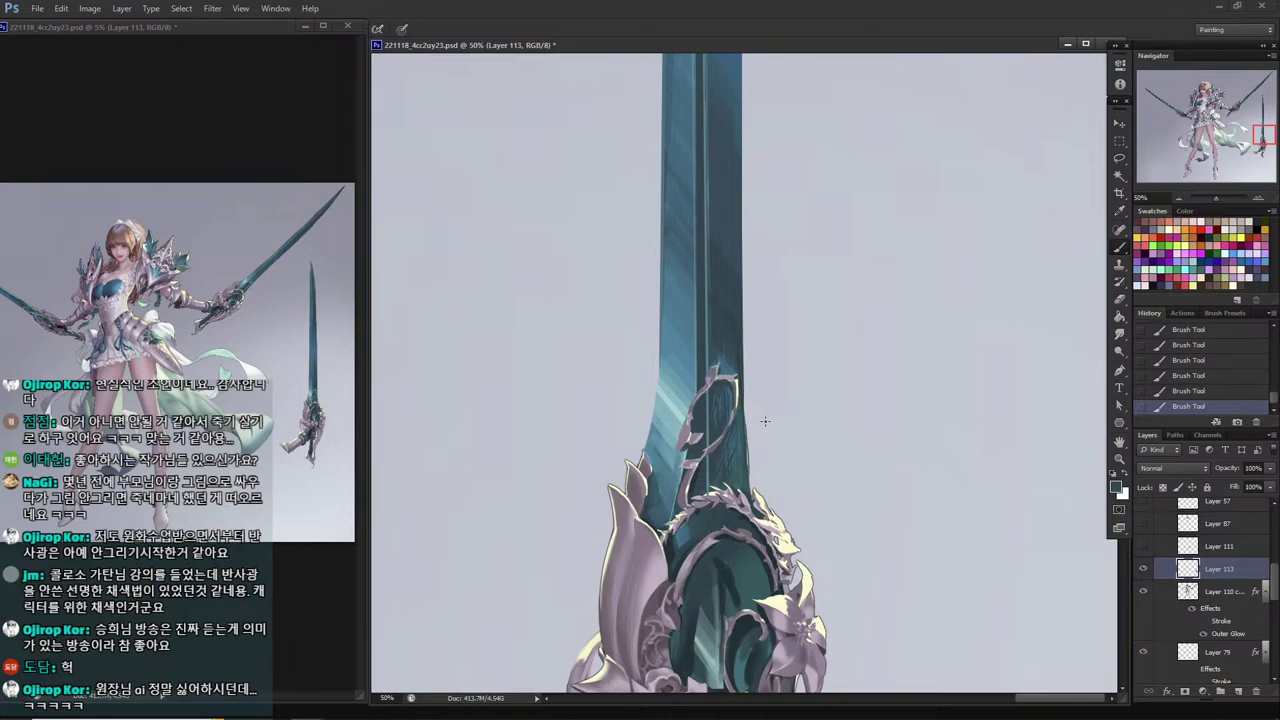
Redo the strokes along the blade's lower right edge, undoing the ones that do not fit.
key(ctrl+z)
drag(742, 435, 746, 456)
drag(745, 408, 747, 464)
key(ctrl+z)
drag(745, 394, 748, 475)
key(ctrl+z)
Darken the recess between the blade base and the guard's ring with sampled dark teal.
key(i)
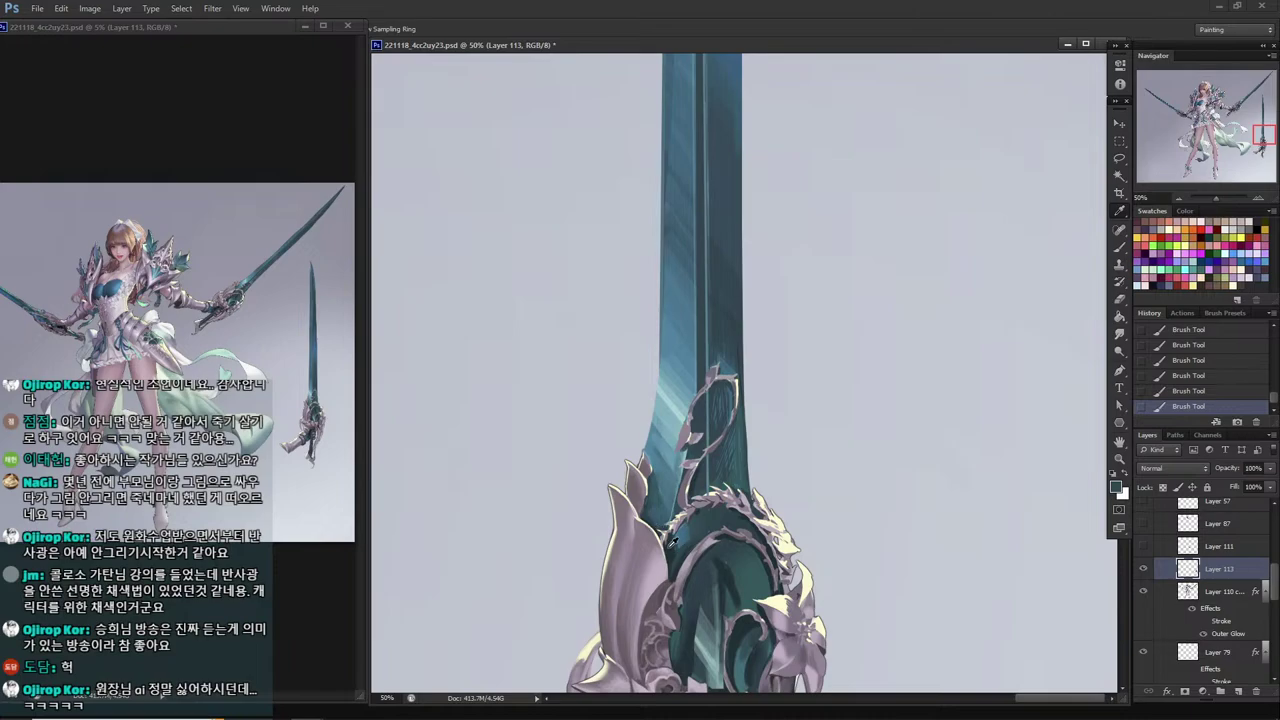
click(674, 546)
click(694, 538)
click(681, 539)
key(b)
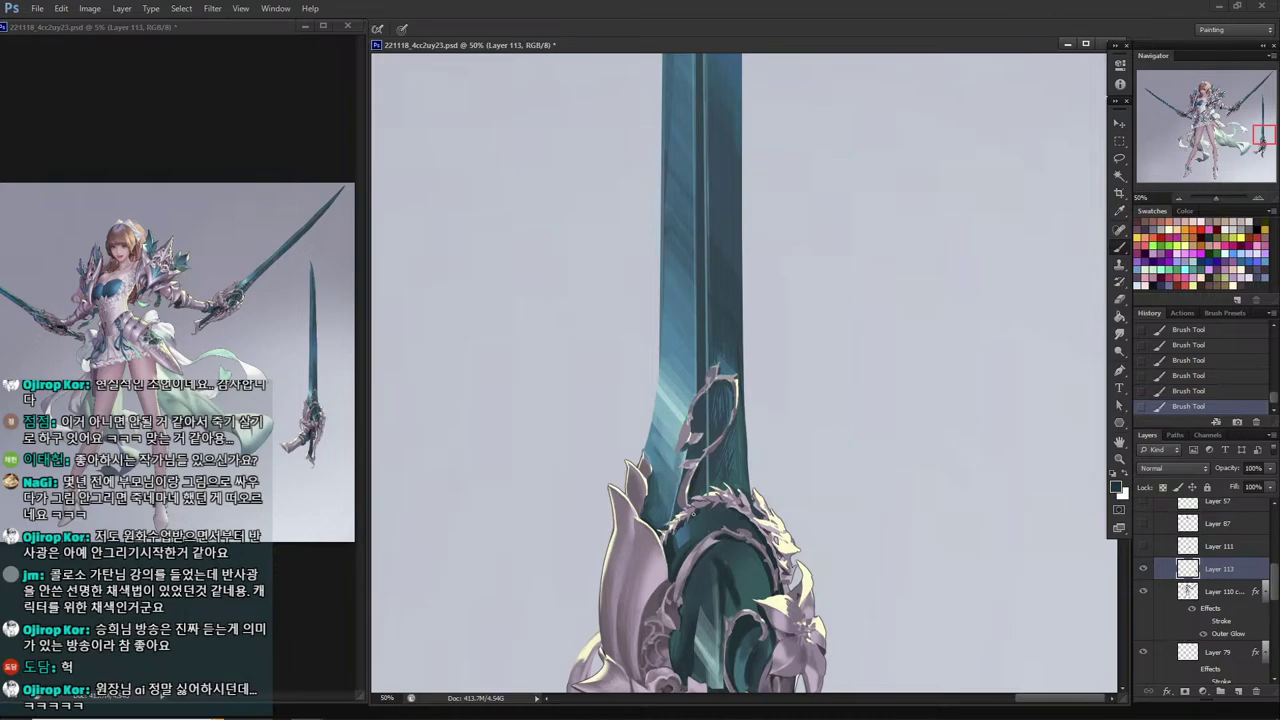
key(i)
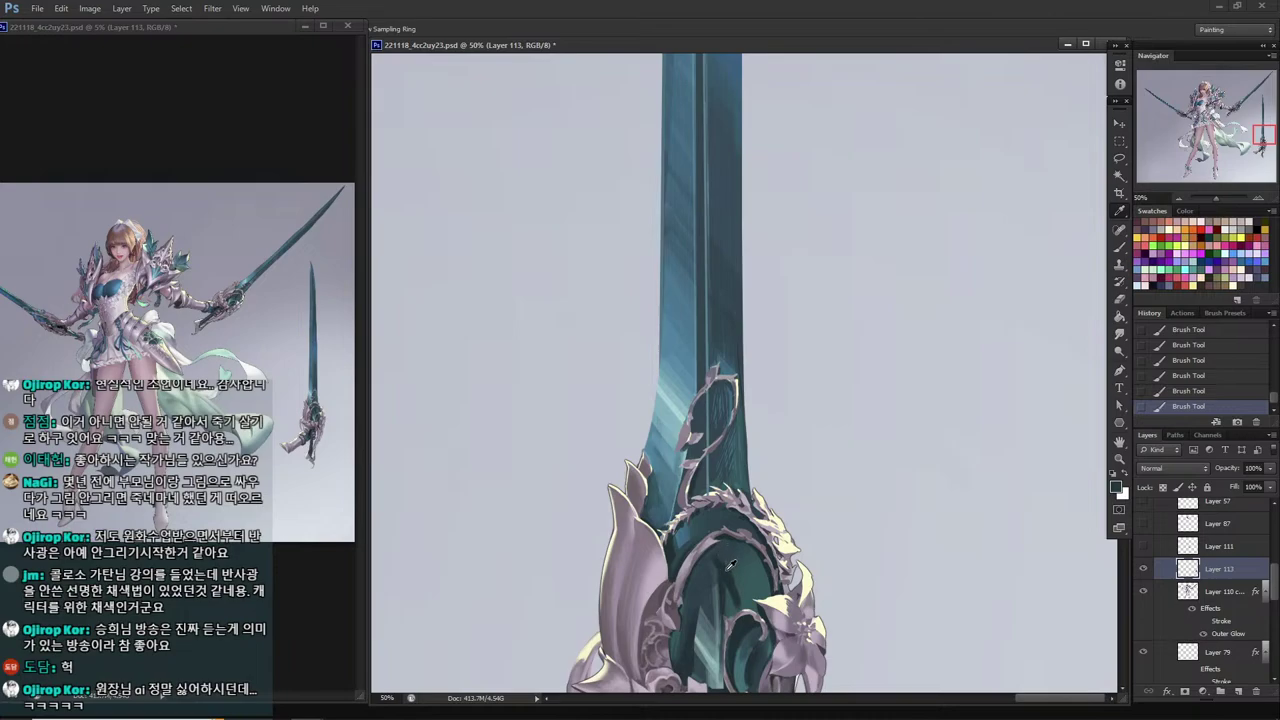
key(b)
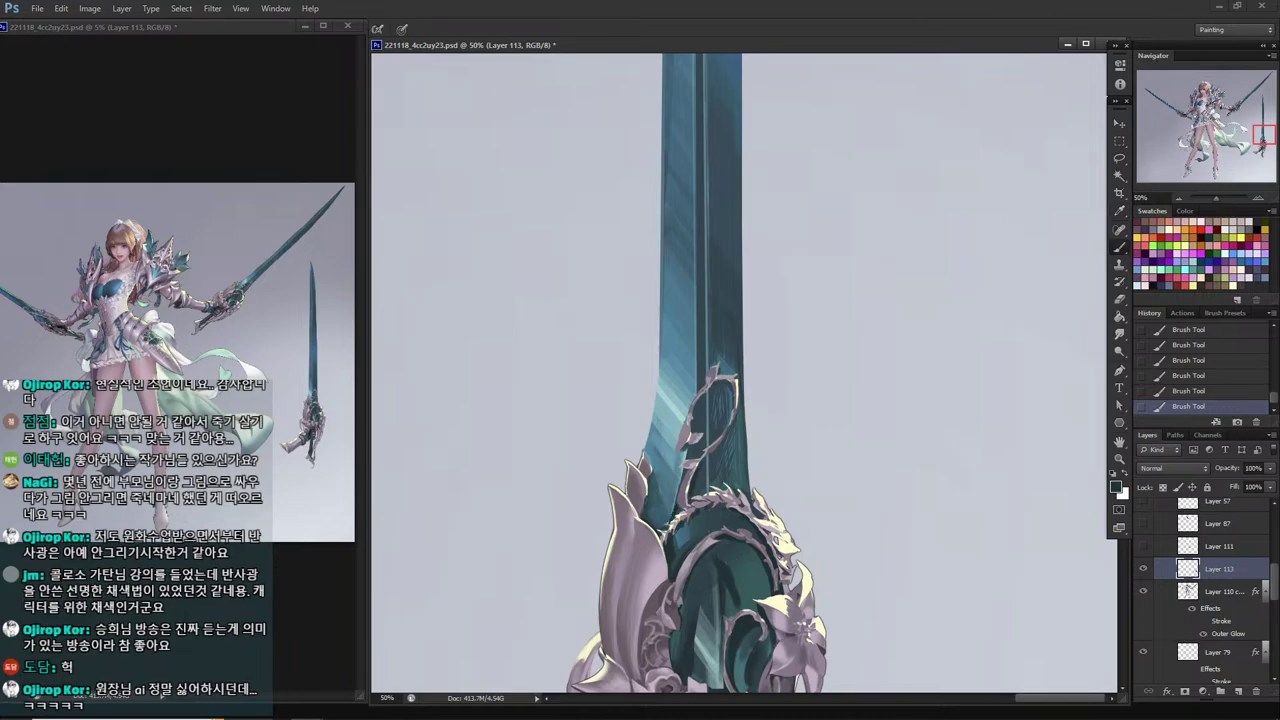
Paint the tip of the small petal beside the blade with lilac and grey tones sampled from the ornament.
key(i)
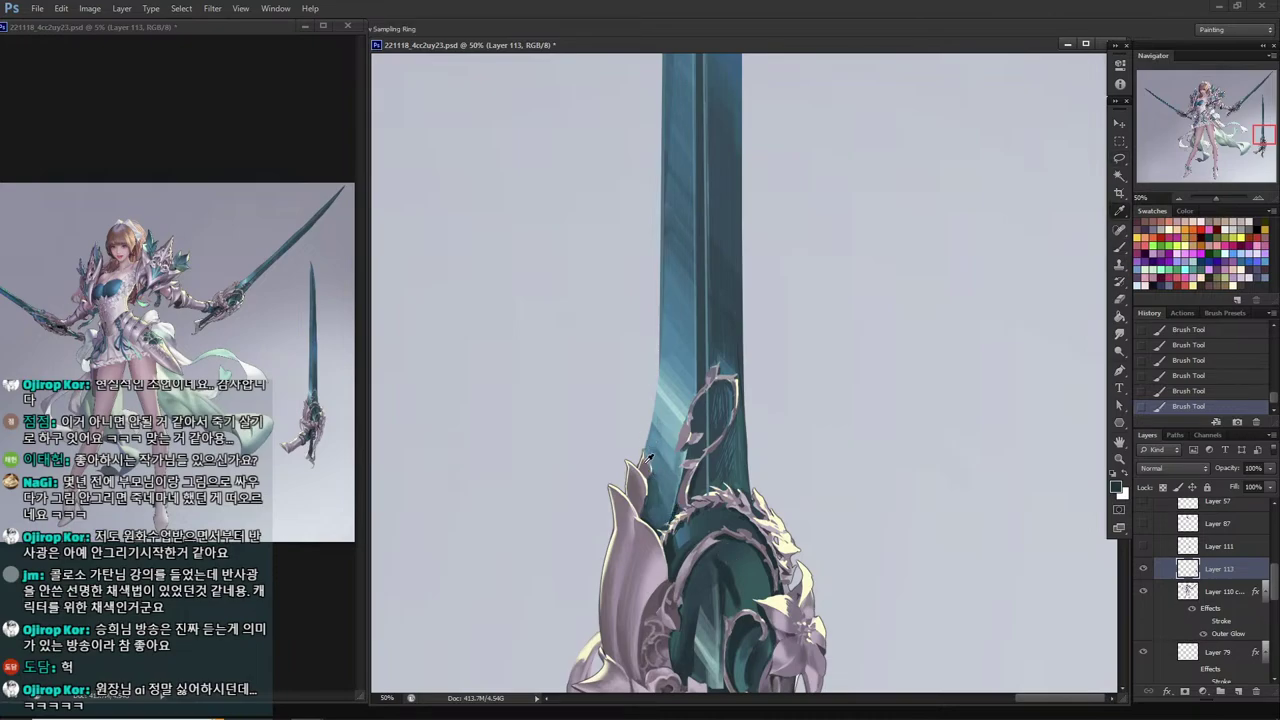
click(748, 500)
key(b)
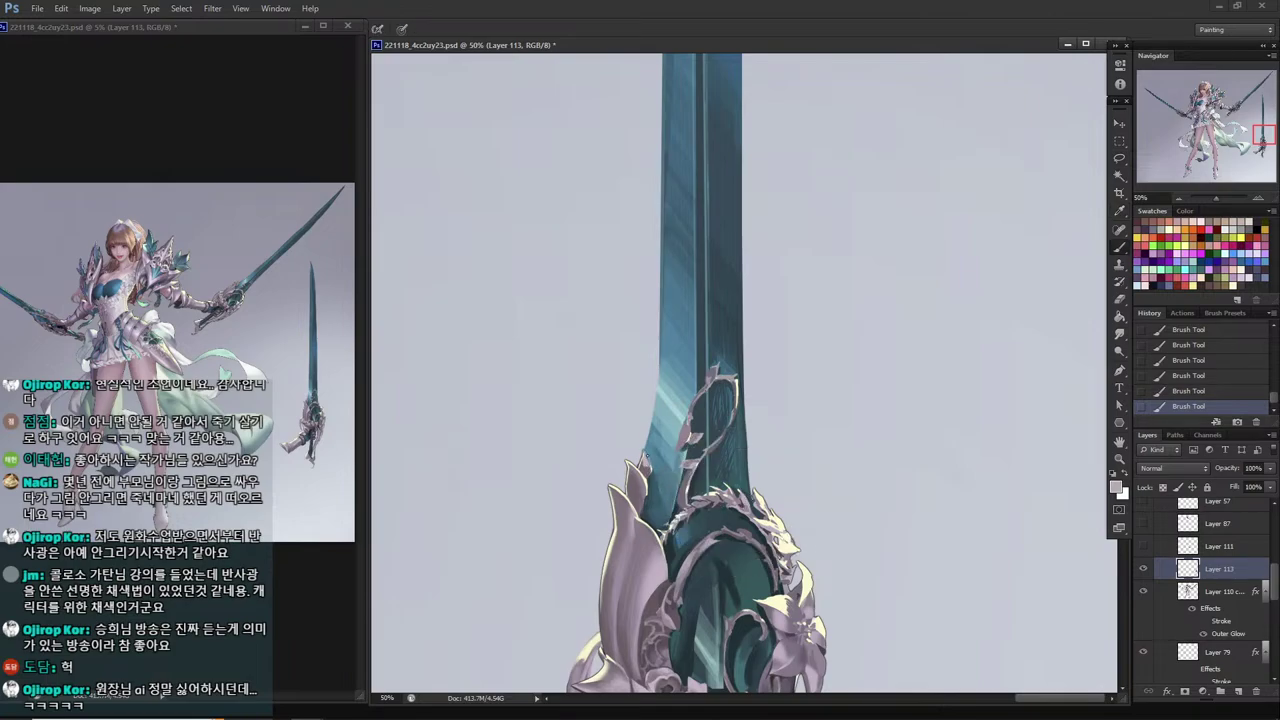
alt+click(644, 460)
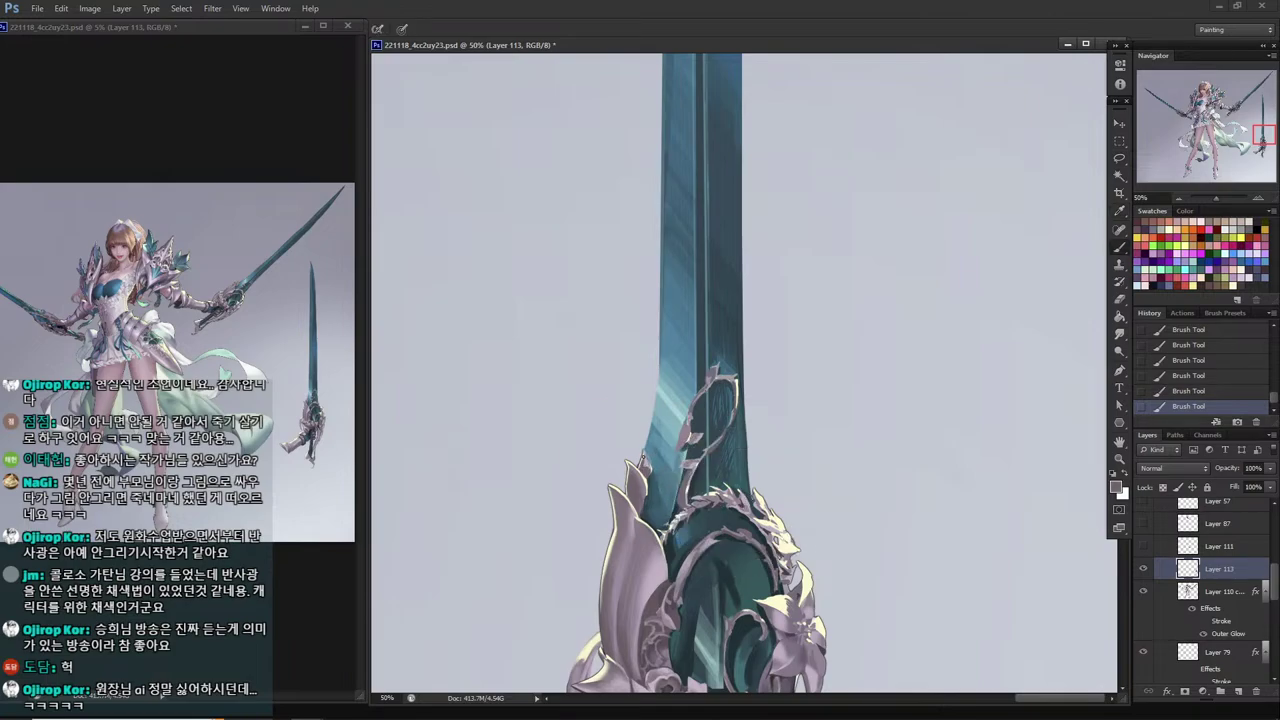
alt+click(648, 458)
drag(649, 414, 647, 373)
key(alt)
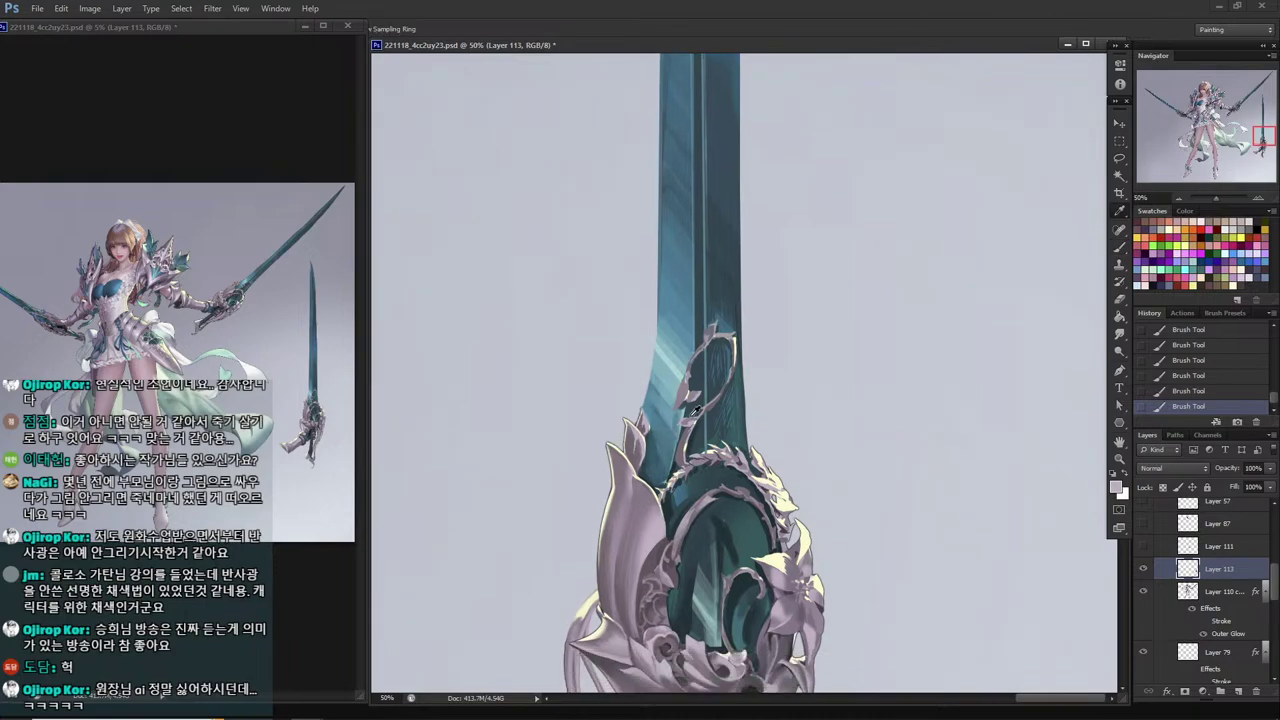
Touch up the small petal and the vine's leaves and tip with dark teal and lilac tones sampled nearby.
alt+click(675, 504)
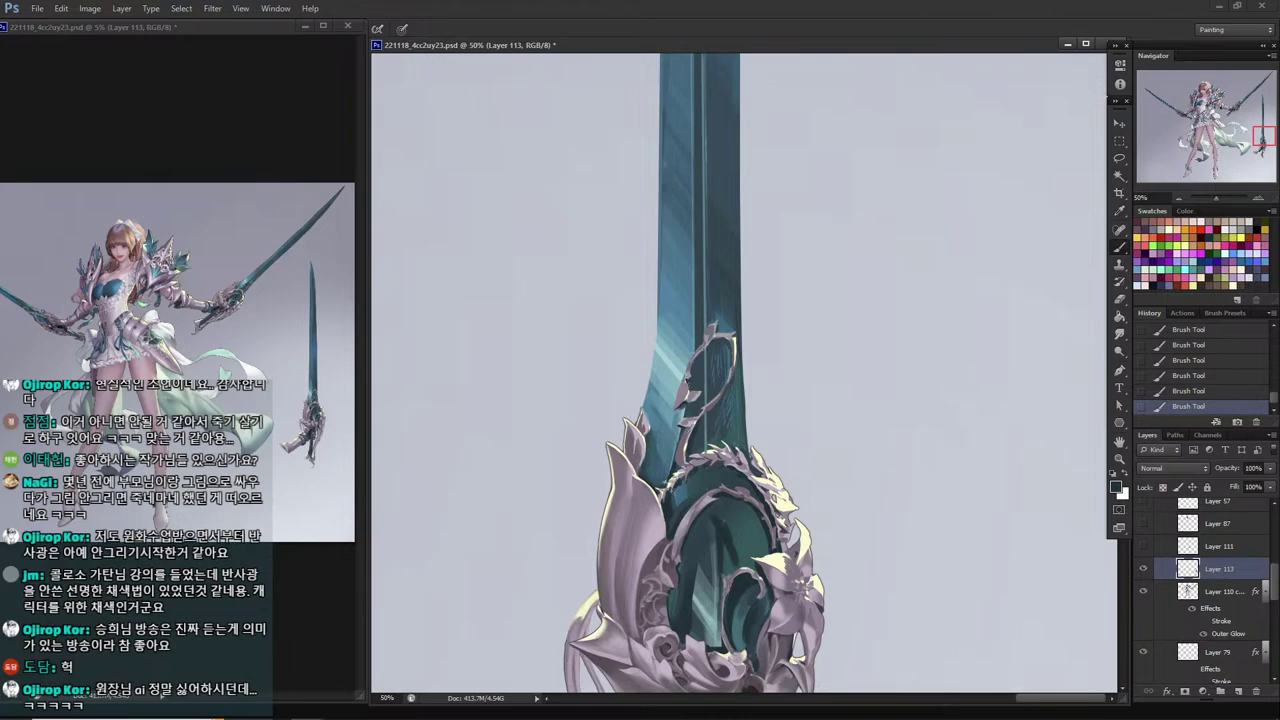
alt+click(640, 434)
alt+click(696, 392)
alt+click(708, 338)
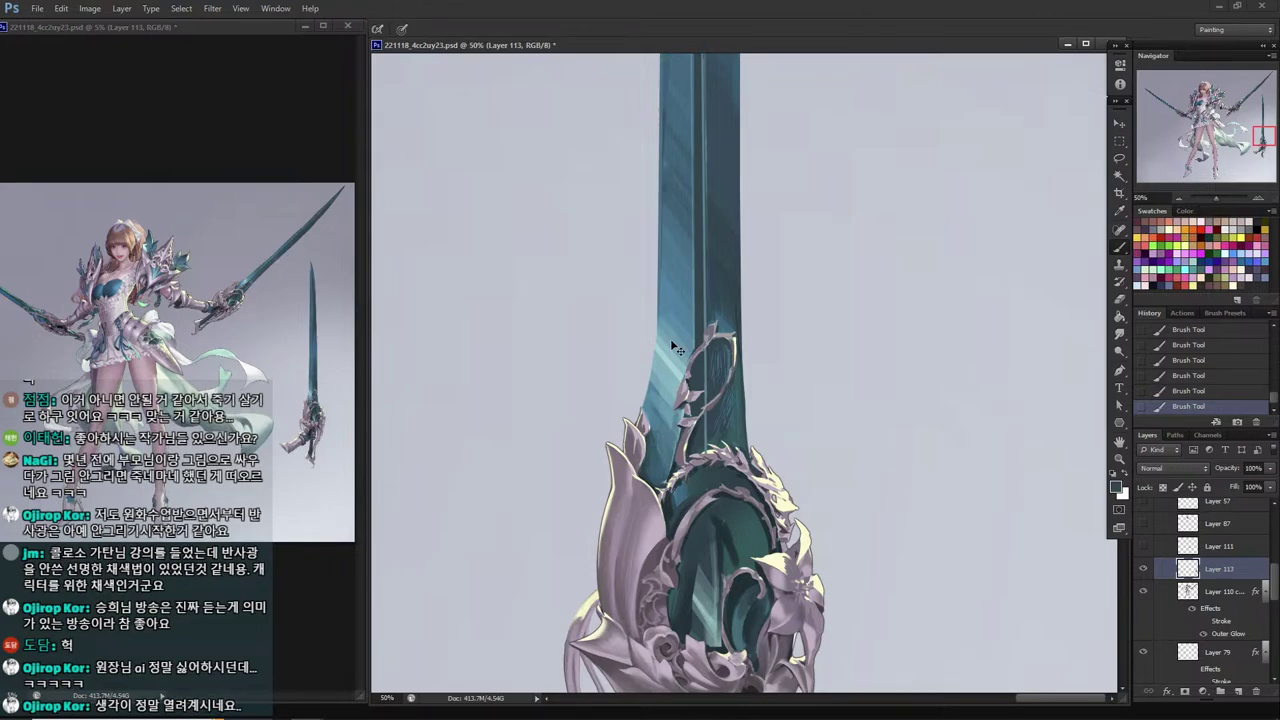
Undo the last three strokes to compare, save the illustration and redo the strokes.
key(ctrl+alt+z)
key(ctrl+alt+z)
key(ctrl+alt+z)
key(ctrl+s)
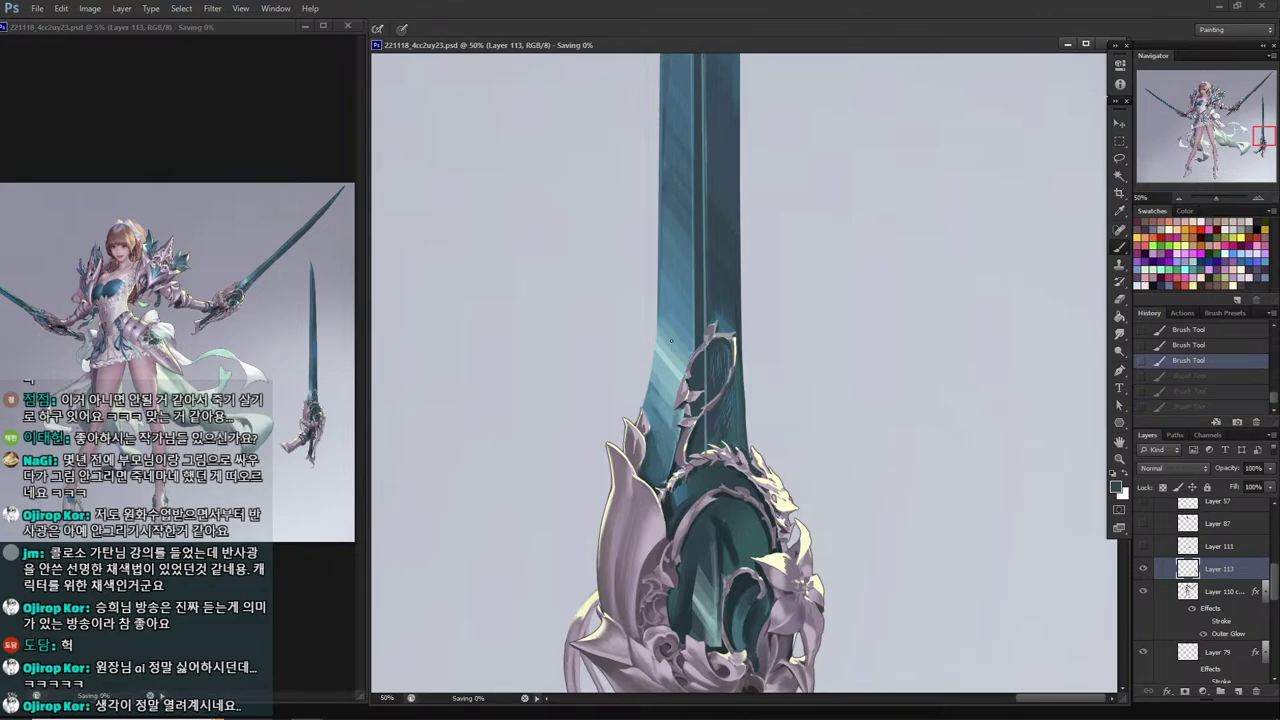
alt+click(700, 340)
key(ctrl+shift+z)
key(ctrl+shift+z)
key(ctrl+shift+z)
key(ctrl+shift+z)
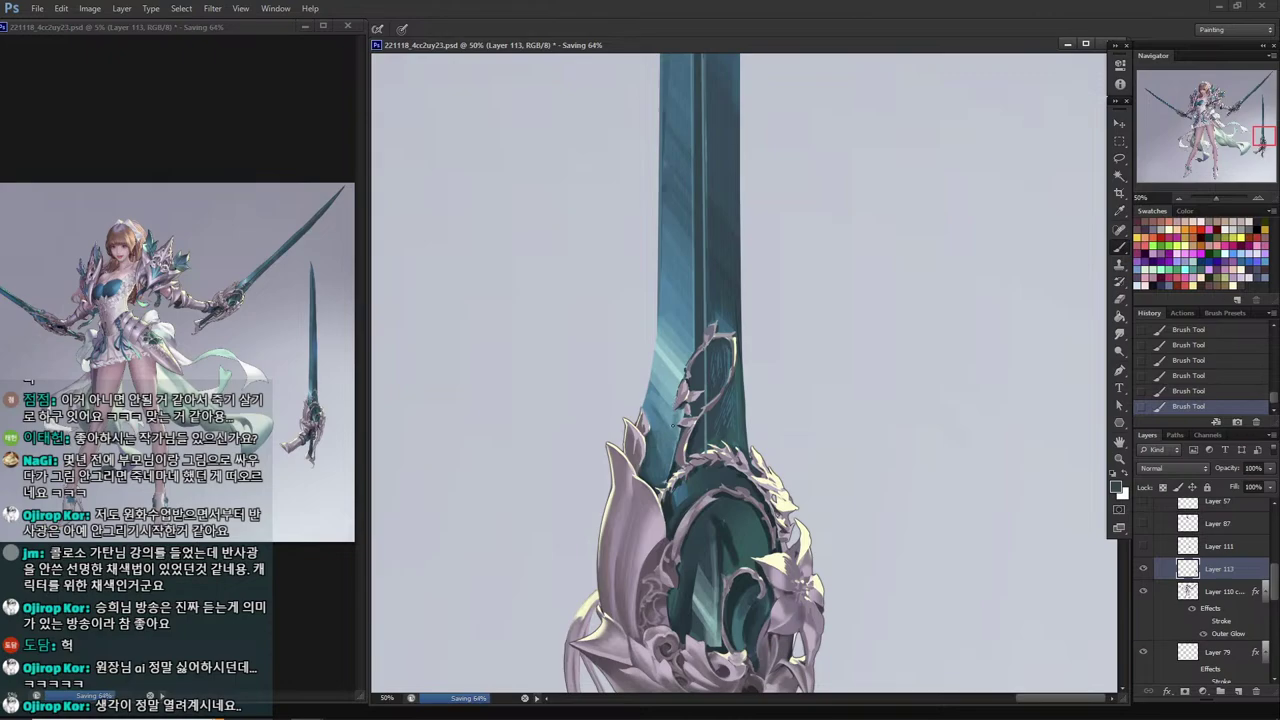
Paint a thin curved branch across the recess above the guard's ring with sampled lilac and grey tones.
alt+click(660, 532)
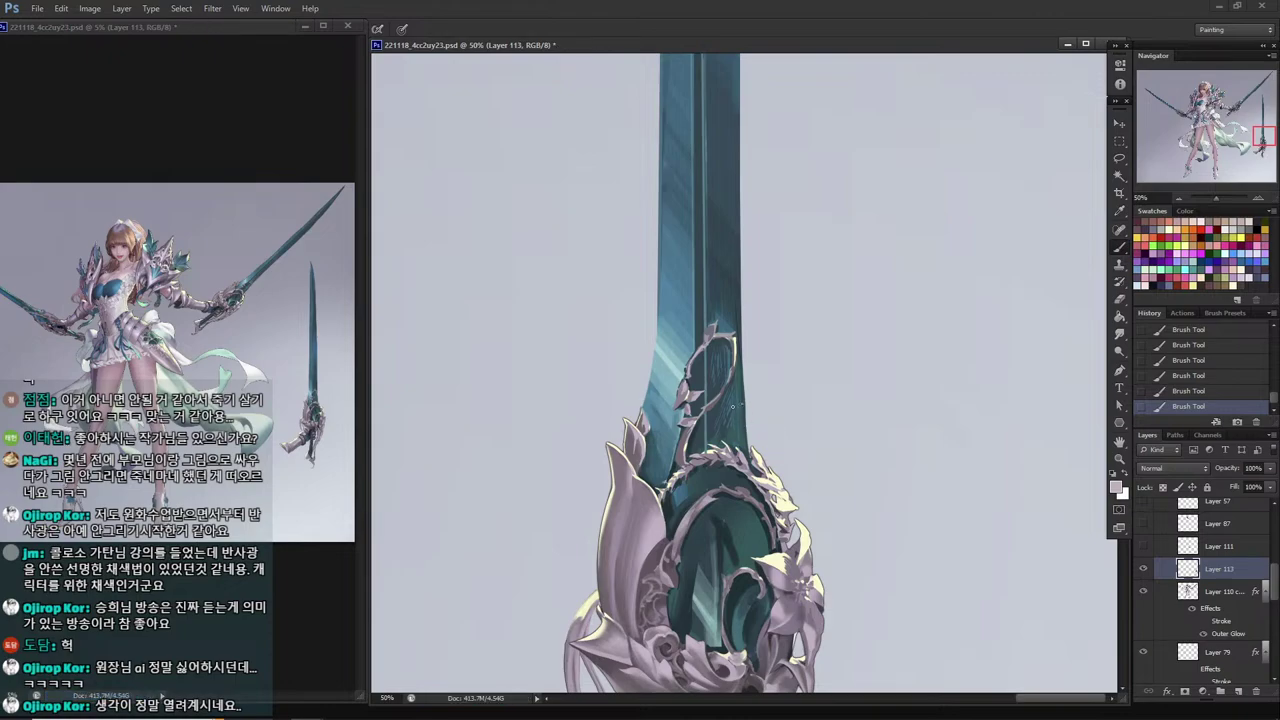
drag(732, 406, 706, 444)
key(ctrl+z)
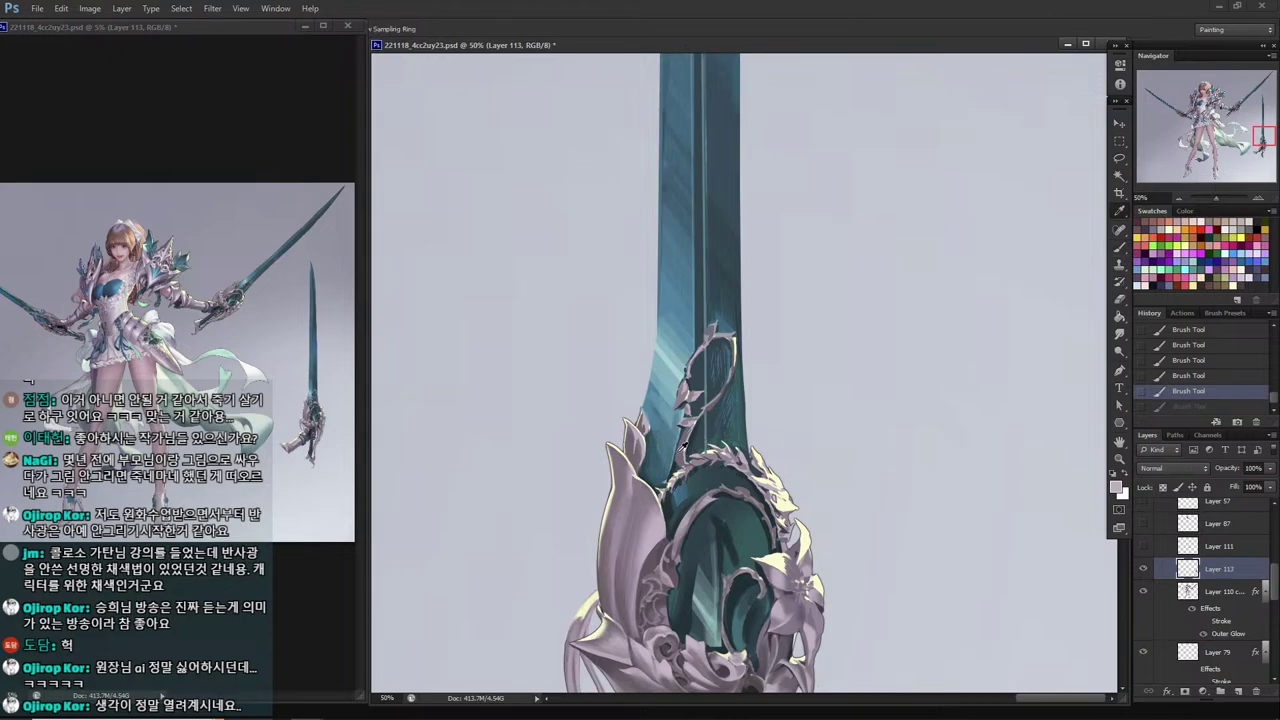
alt+click(686, 450)
click(696, 482)
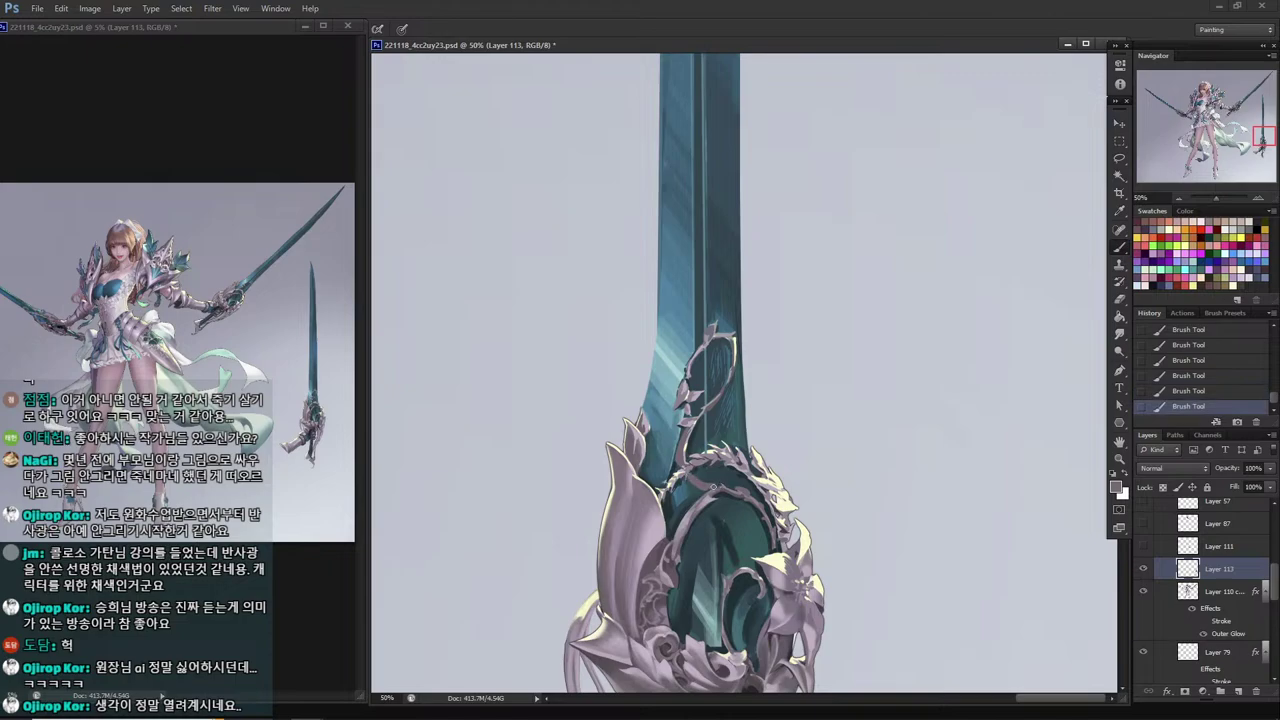
key(alt)
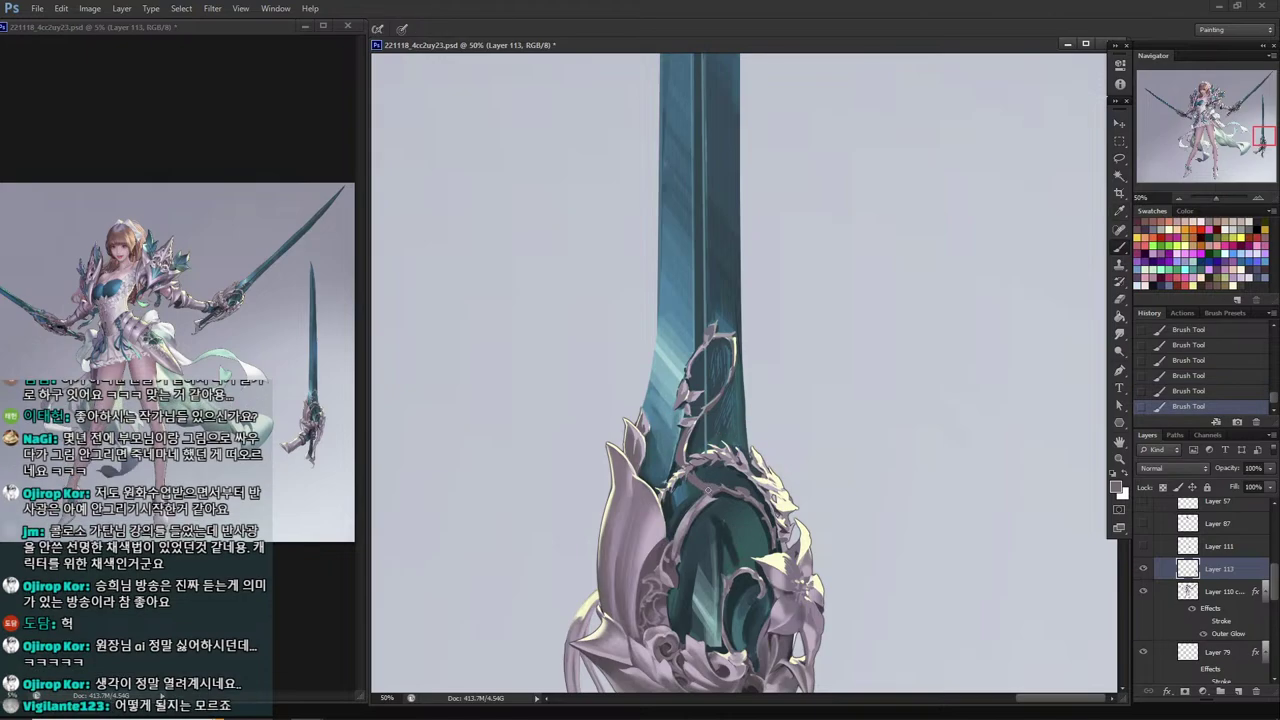
Touch up the new branch and the vine's stem with sampled teal and light tones, undoing the last two strokes.
alt+click(722, 488)
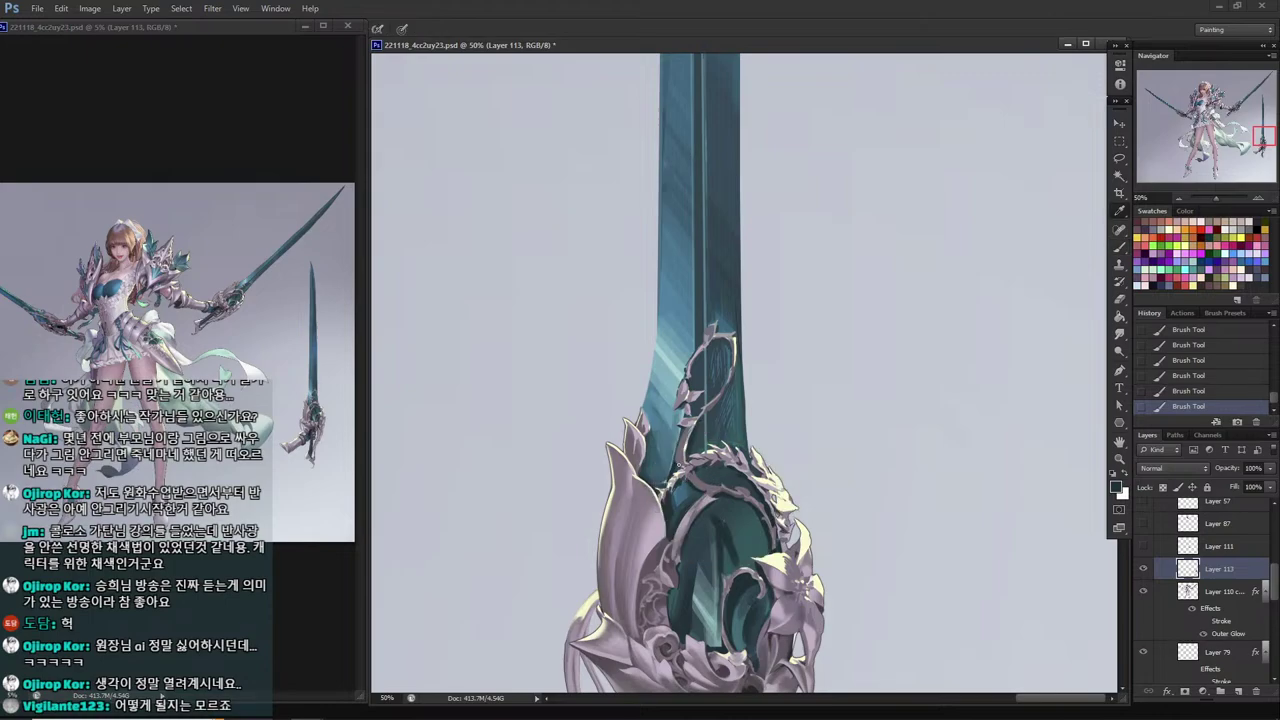
alt+click(680, 460)
alt+click(691, 431)
alt+click(679, 362)
key(ctrl+alt+z)
key(ctrl+alt+z)
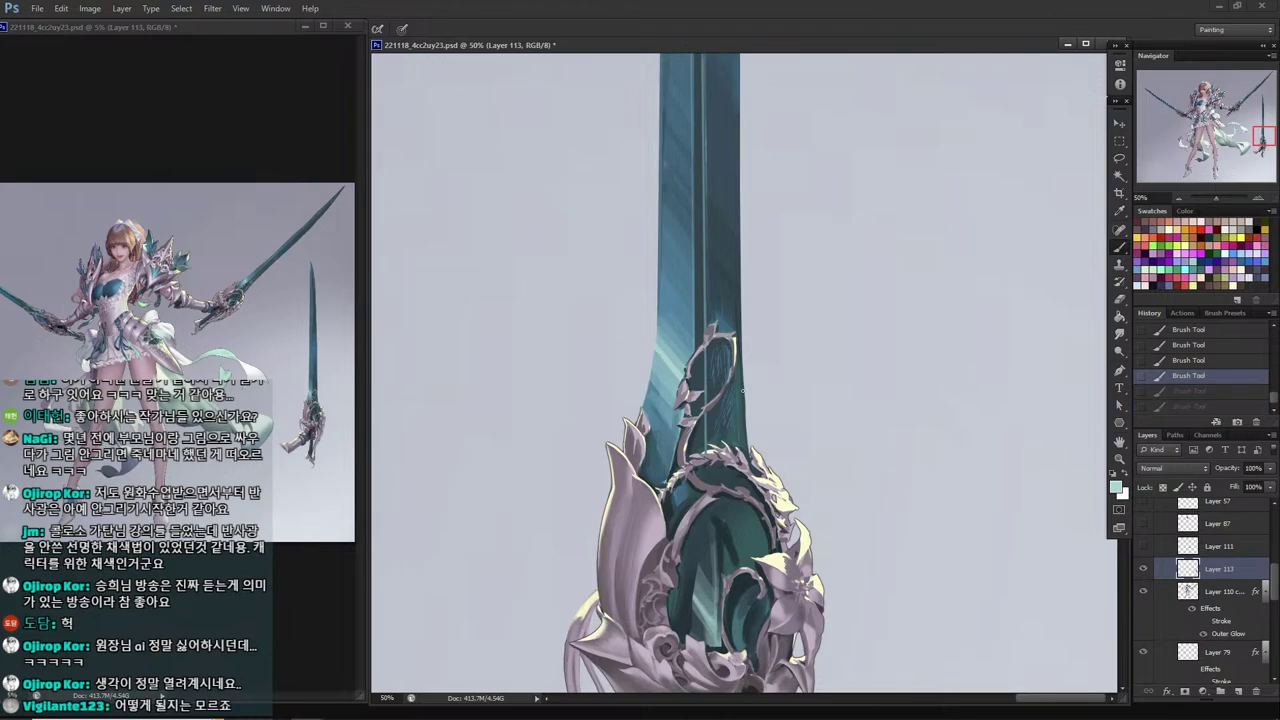
Refine the recess above the guard's ring with teal tones sampled from the ring's interior.
drag(699, 470, 716, 574)
alt+click(723, 580)
alt+click(717, 580)
alt+click(717, 582)
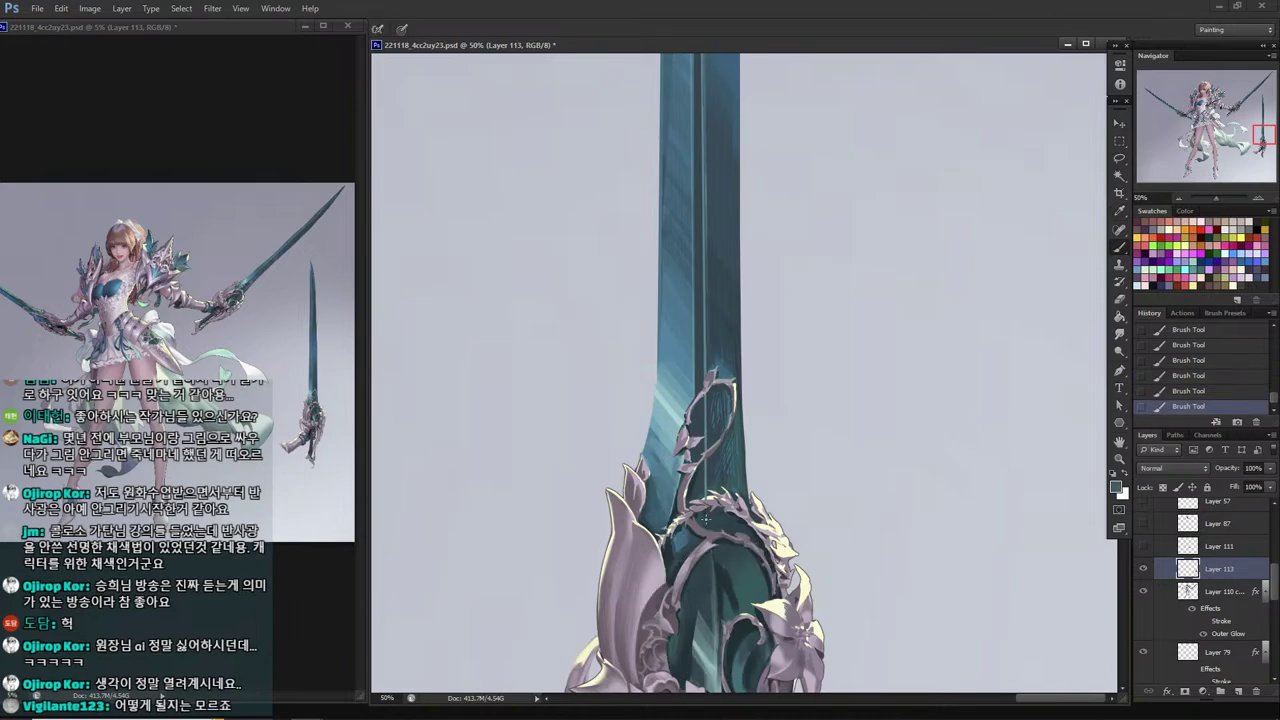
alt+click(715, 534)
drag(694, 564, 712, 484)
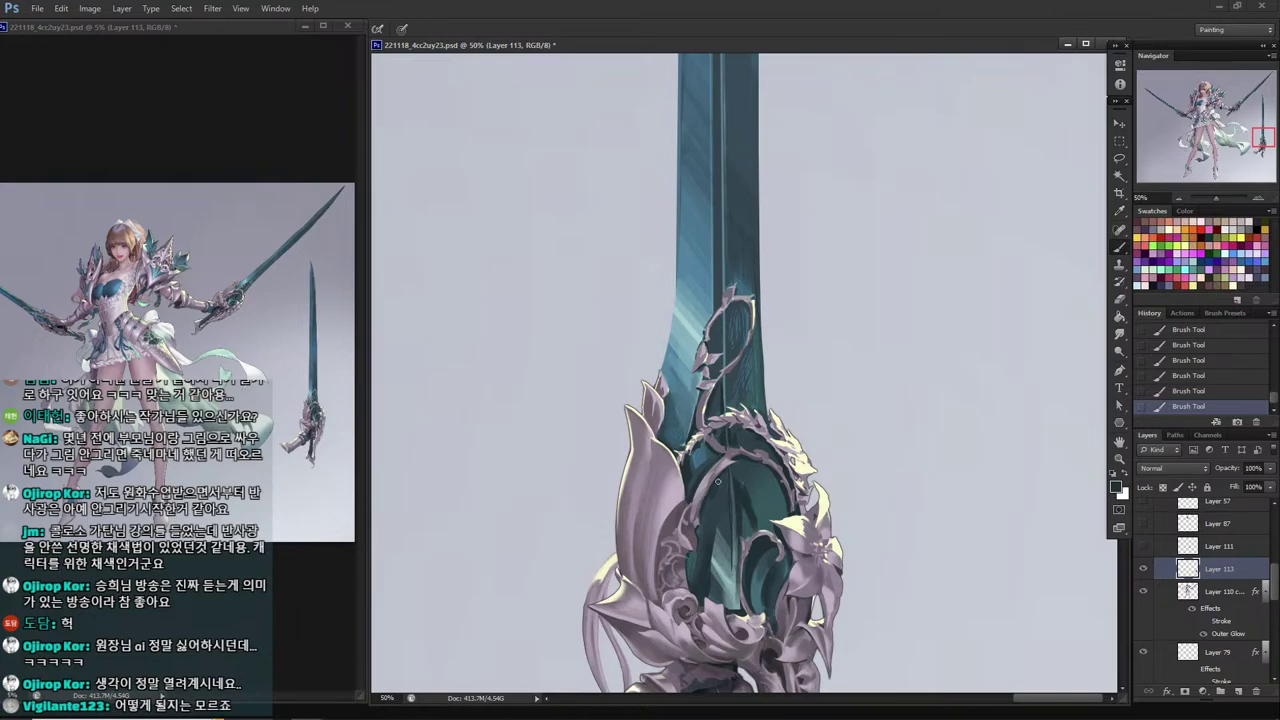
Work on a thin central ridge line in the ring's teal interior, undoing a misplaced stroke, and save the illustration.
drag(732, 523, 736, 557)
key(ctrl+z)
key(ctrl+s)
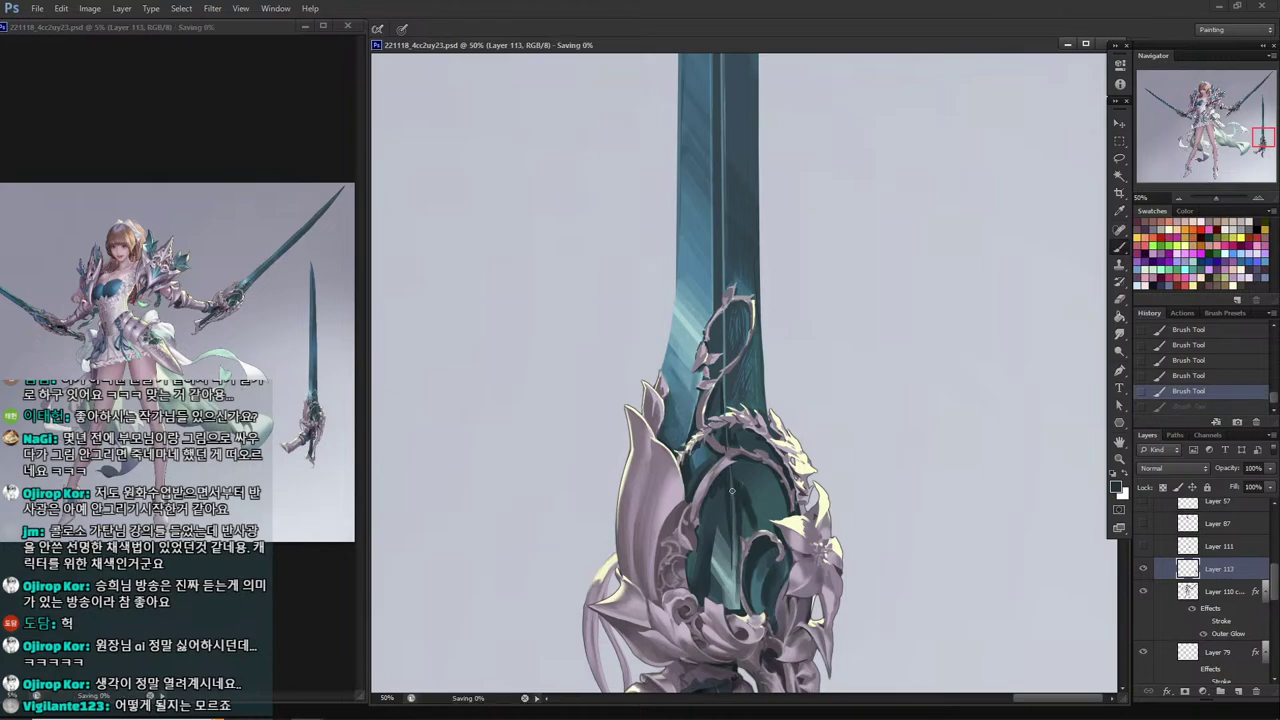
key(i)
alt+click(732, 570)
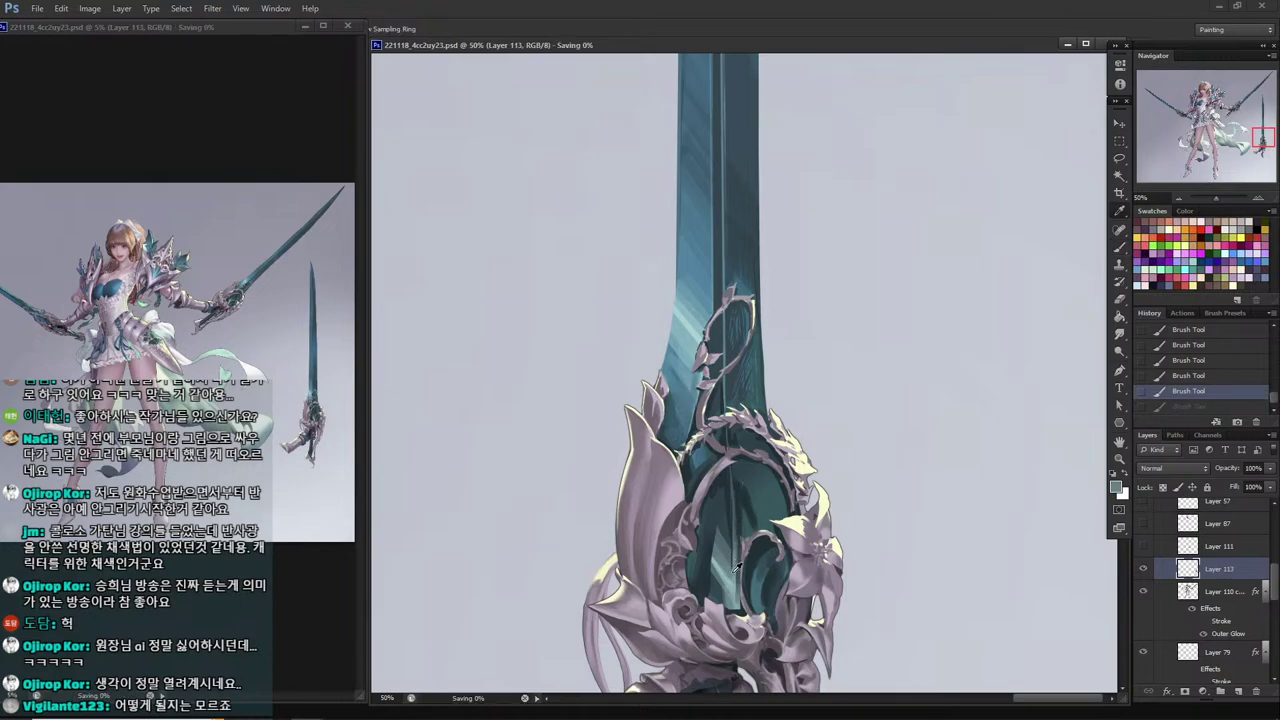
alt+click(729, 509)
key(b)
Touch up the stem of the curled tendril inside the ring with sampled grey, checking the strokes by undoing and redoing them.
alt+click(749, 556)
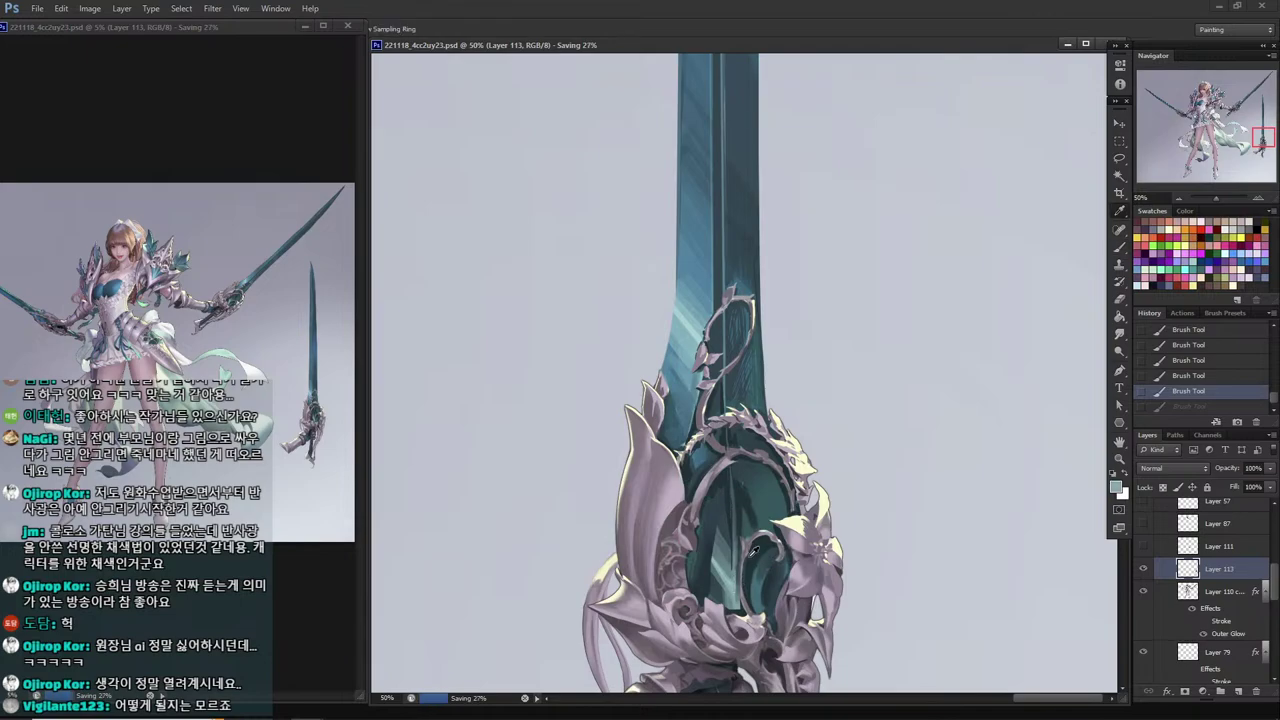
alt+click(748, 546)
drag(746, 562, 747, 580)
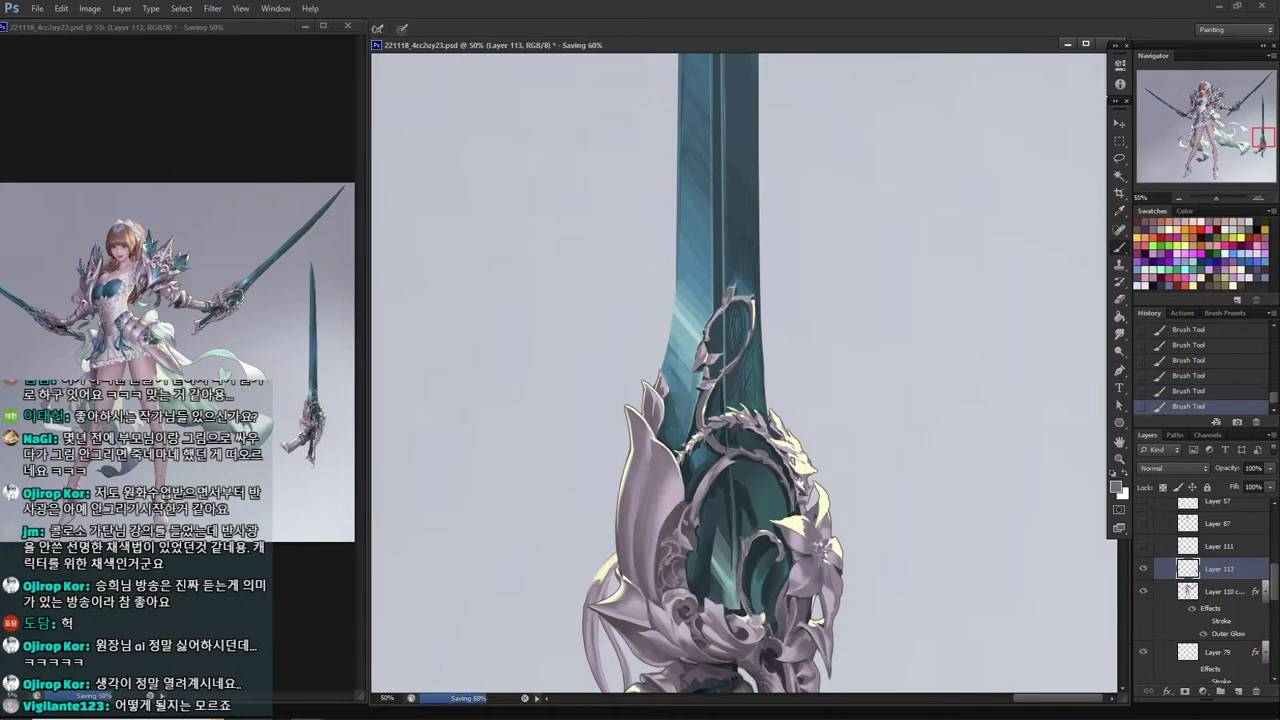
key(ctrl+alt+z)
key(ctrl+alt+z)
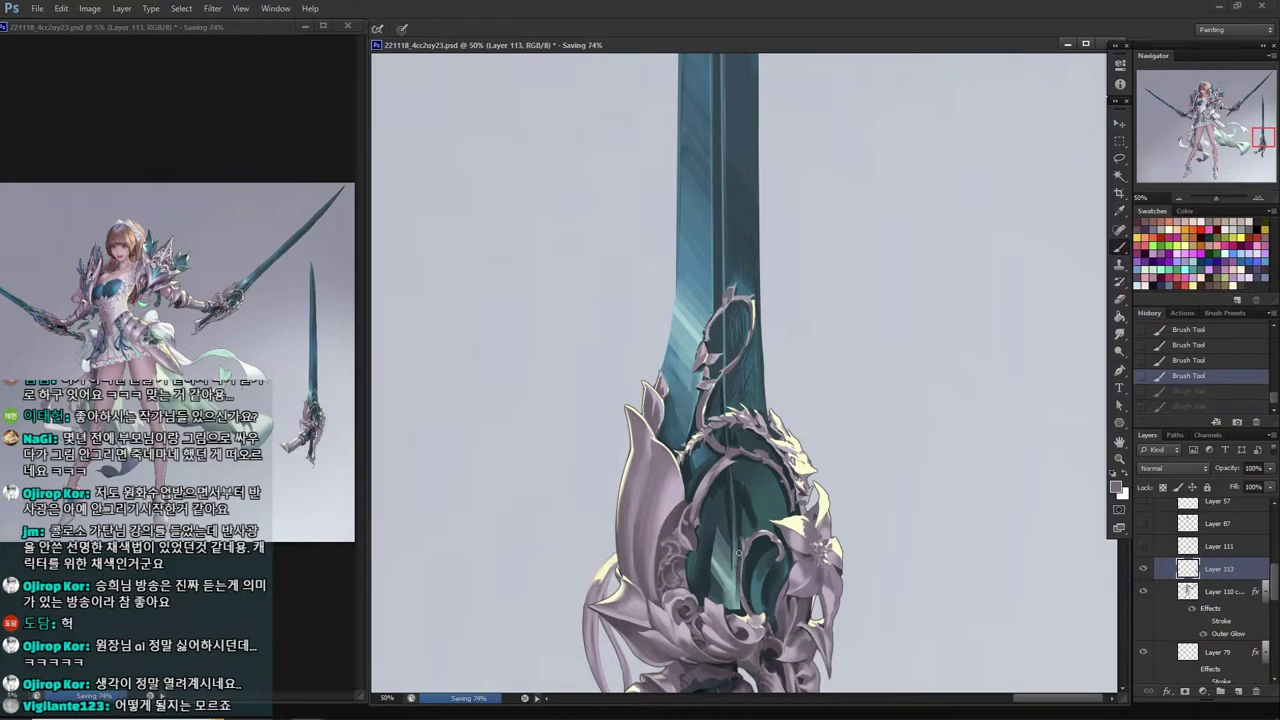
key(alt)
key(ctrl+shift+z)
key(ctrl+shift+z)
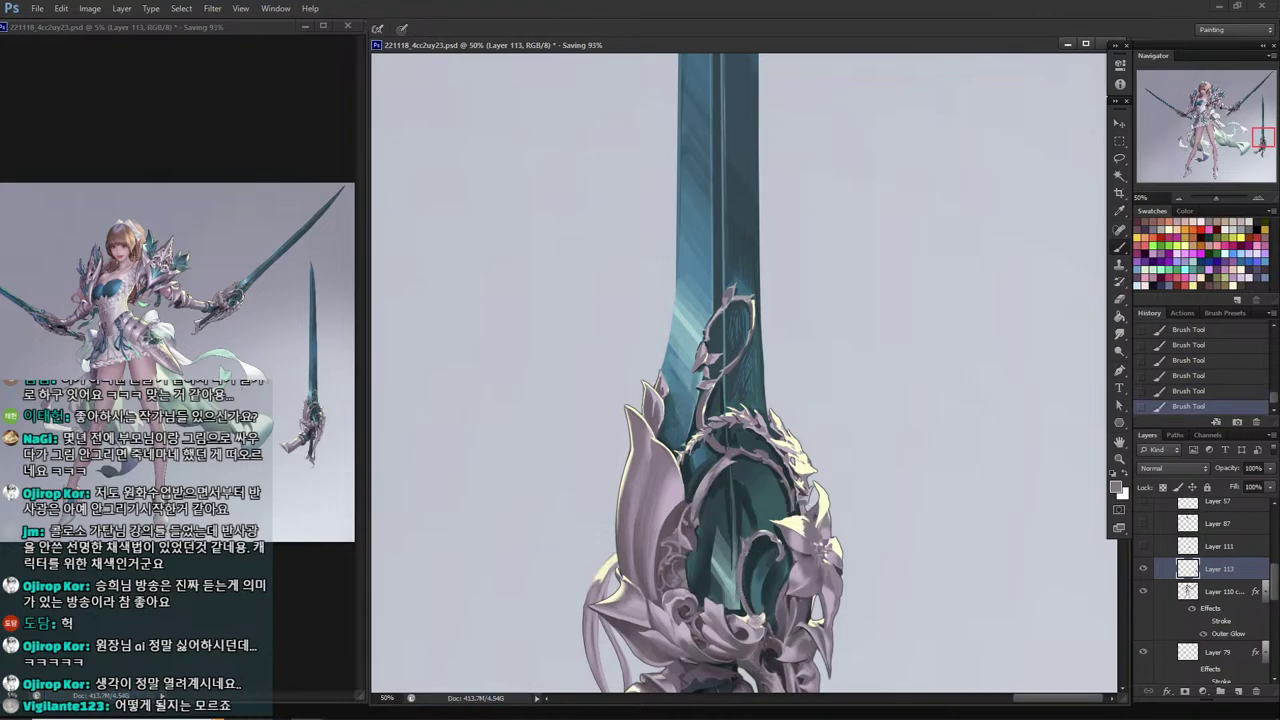
Add a pale curled tip to the tendril and shade the ring's interior with sampled dark teal.
key(alt)
alt+click(796, 521)
alt+click(688, 474)
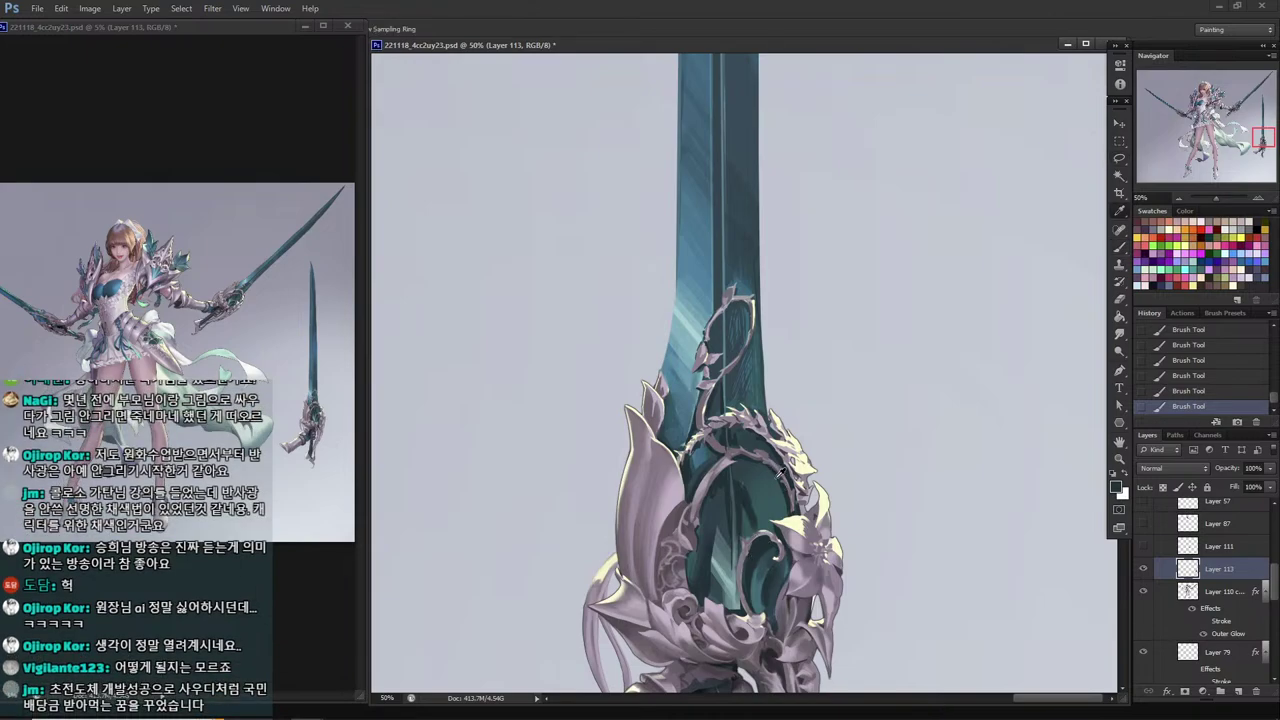
alt+click(776, 474)
alt+click(767, 466)
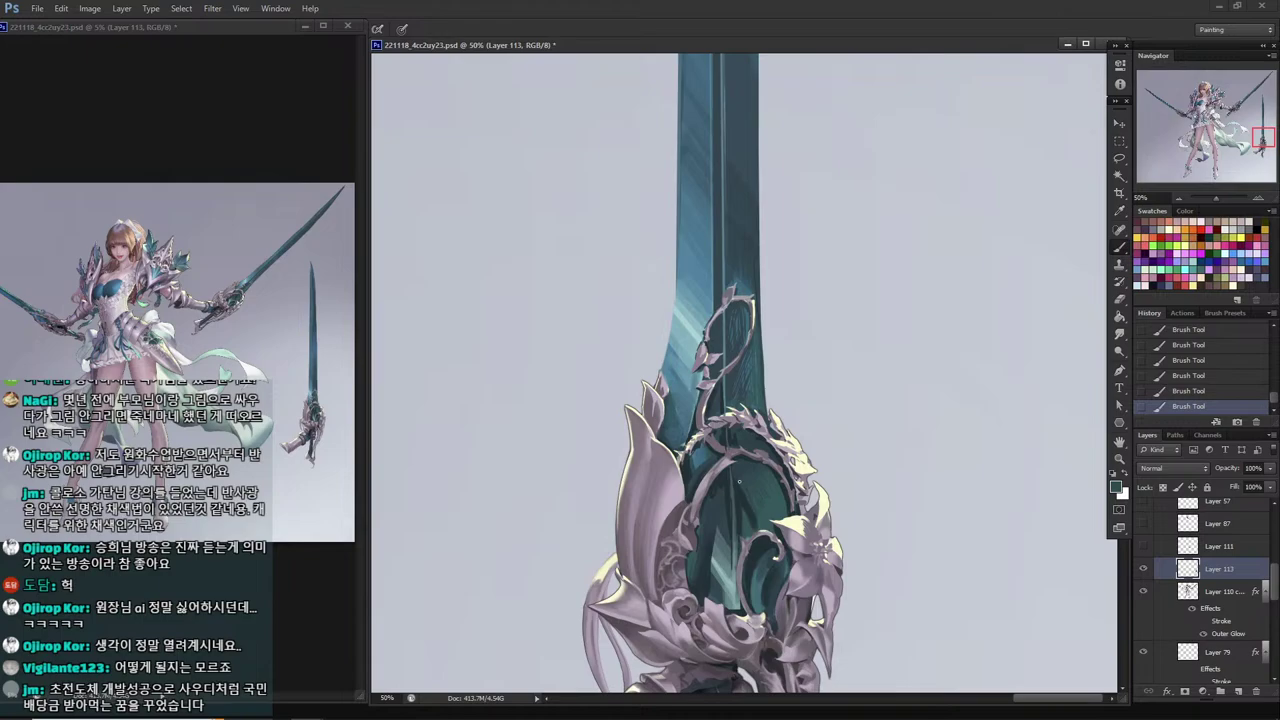
Lasso a narrow wedge beside the ridge line in the ring, darken it with dark teal gradients, deselect and save.
alt+click(743, 482)
key(l)
mouse_move(737, 482)
mouse_down()
mouse_move(755, 510)
mouse_move(742, 536)
mouse_move(760, 530)
mouse_move(750, 540)
mouse_up()
key(g)
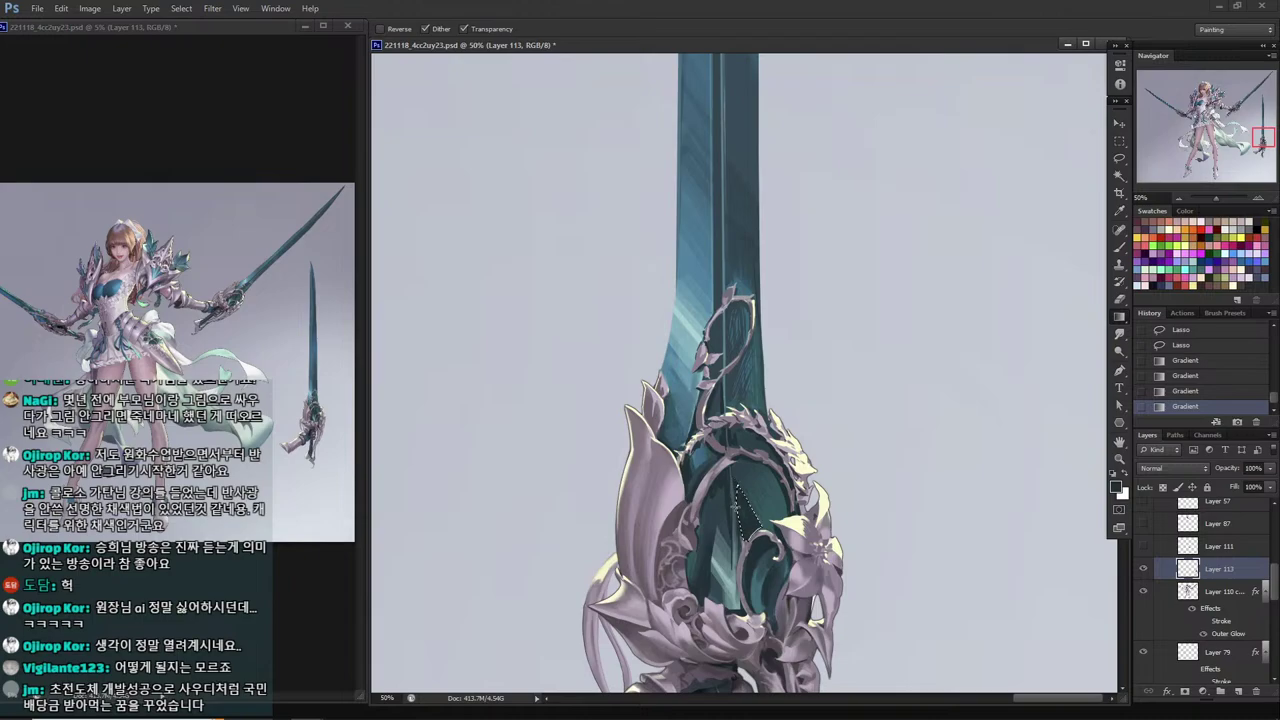
key(ctrl+d)
key(ctrl+s)
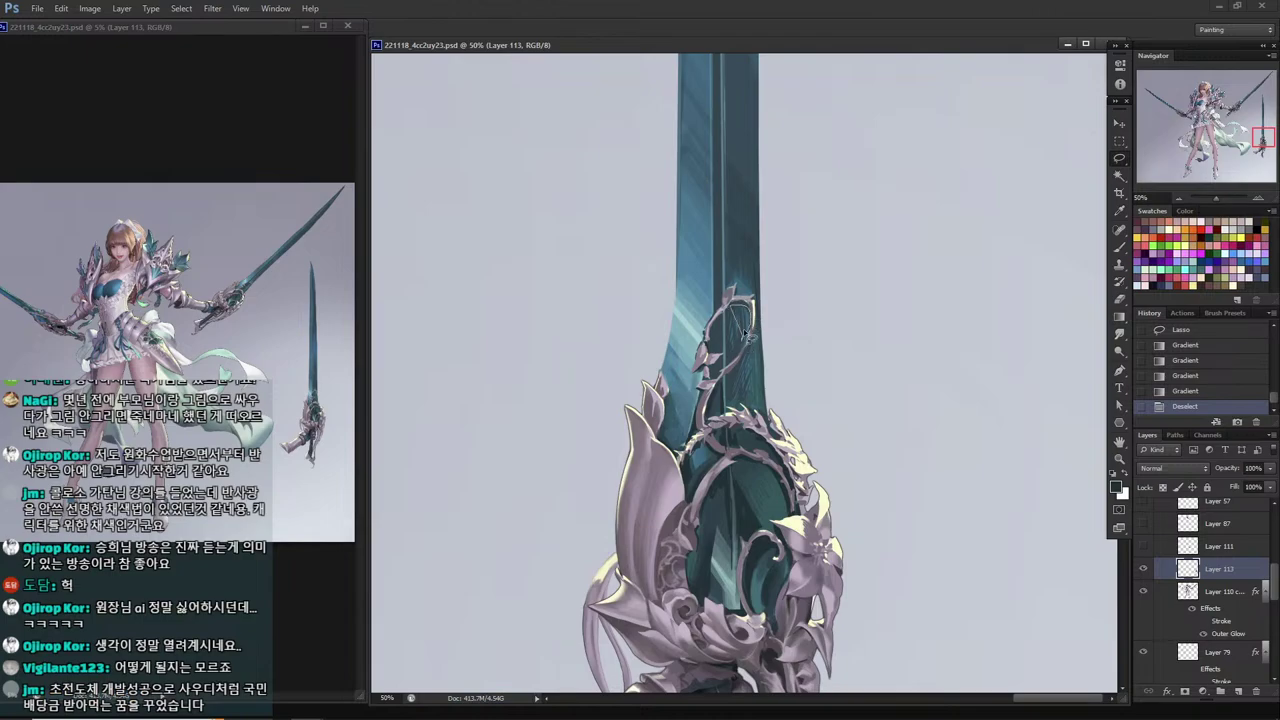
Lasso the blade areas inside the vine's loop and between its stem and the guard.
drag(745, 335, 750, 310)
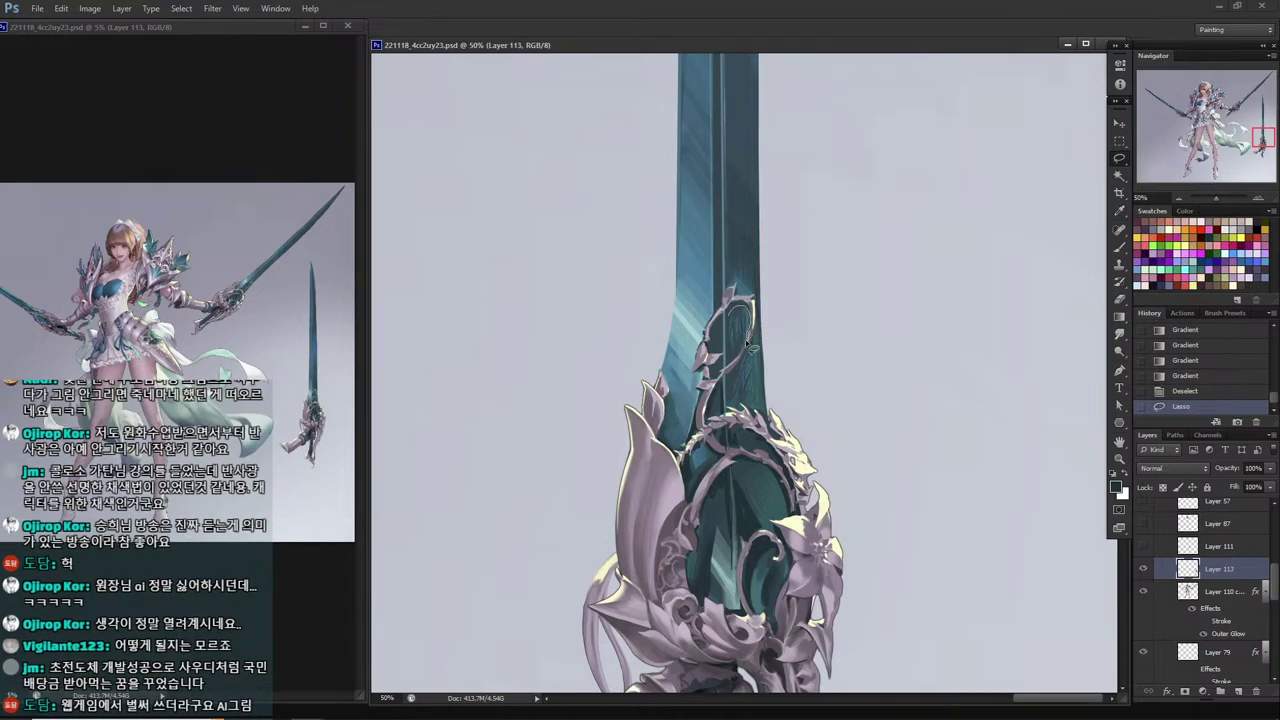
drag(727, 325, 729, 356)
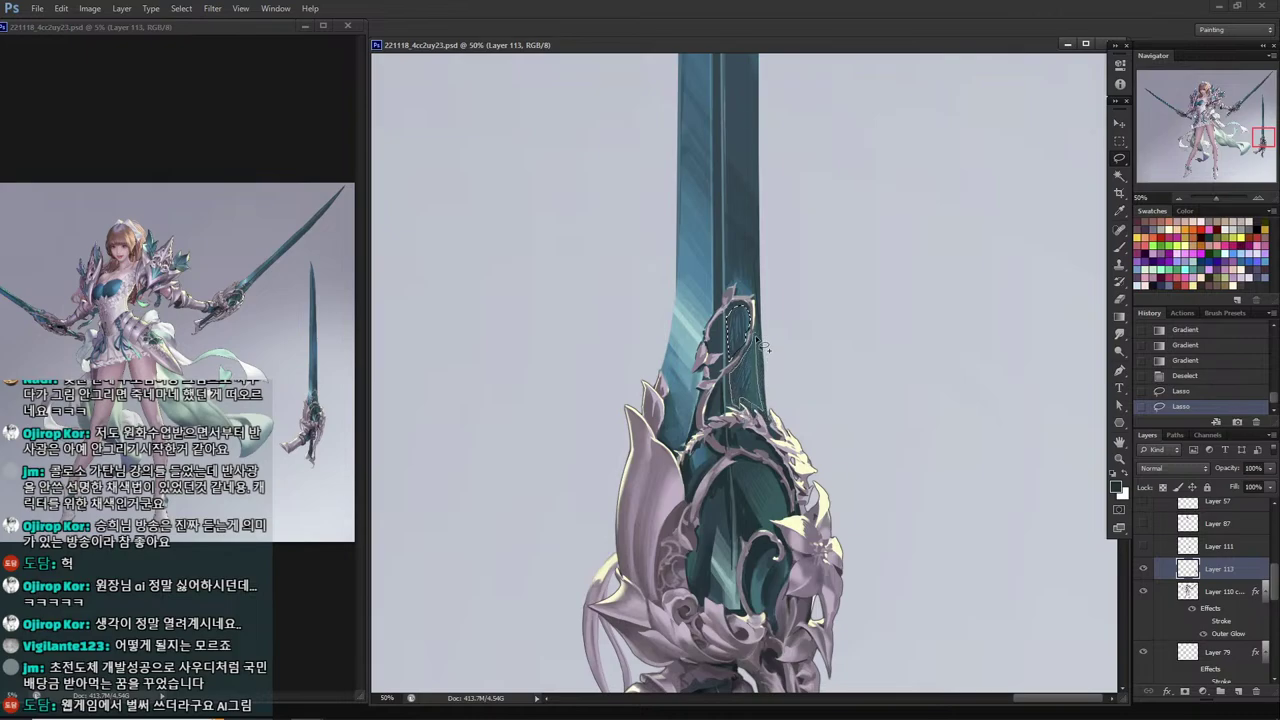
drag(757, 340, 751, 330)
Repaint the selected blade areas with a blue sampled from the blade, using another brush preset.
key(i)
click(752, 272)
key(b)
right_click(805, 280)
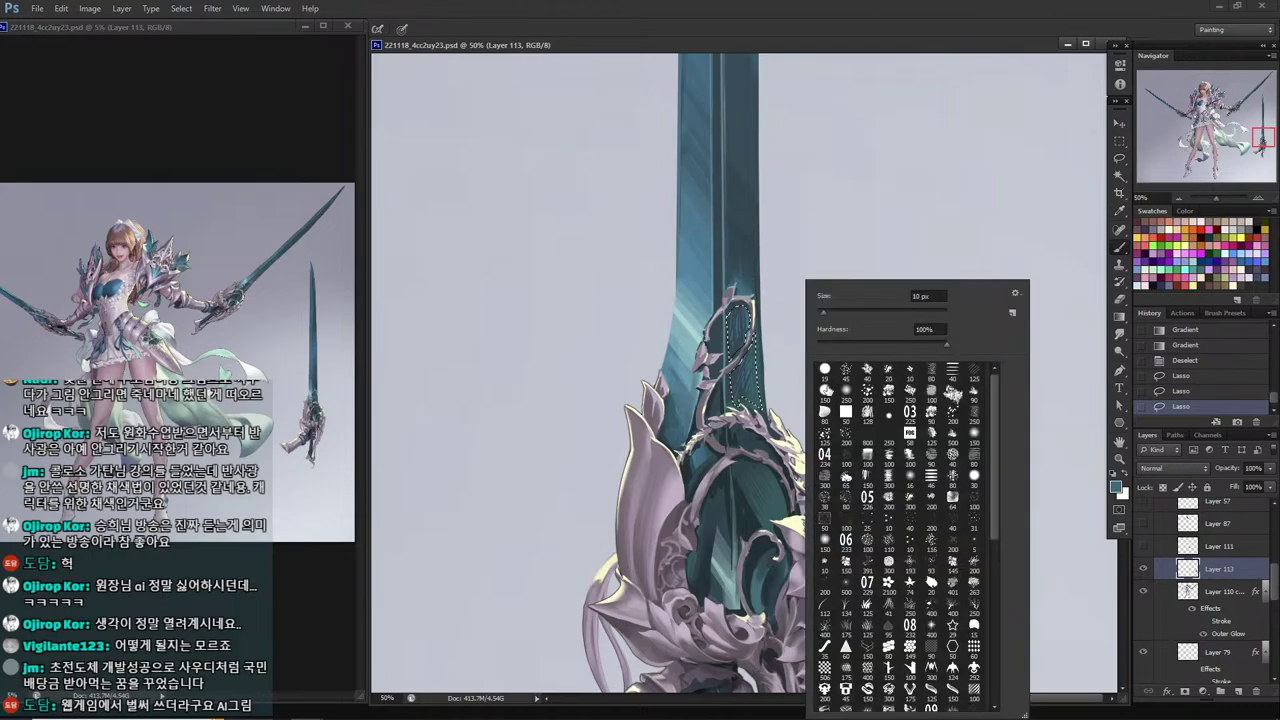
click(824, 390)
click(842, 409)
mouse_move(706, 279)
mouse_down()
mouse_move(751, 319)
mouse_move(757, 402)
mouse_move(737, 402)
mouse_up()
mouse_move(760, 330)
mouse_down()
mouse_move(792, 359)
mouse_move(756, 371)
mouse_move(748, 335)
mouse_up()
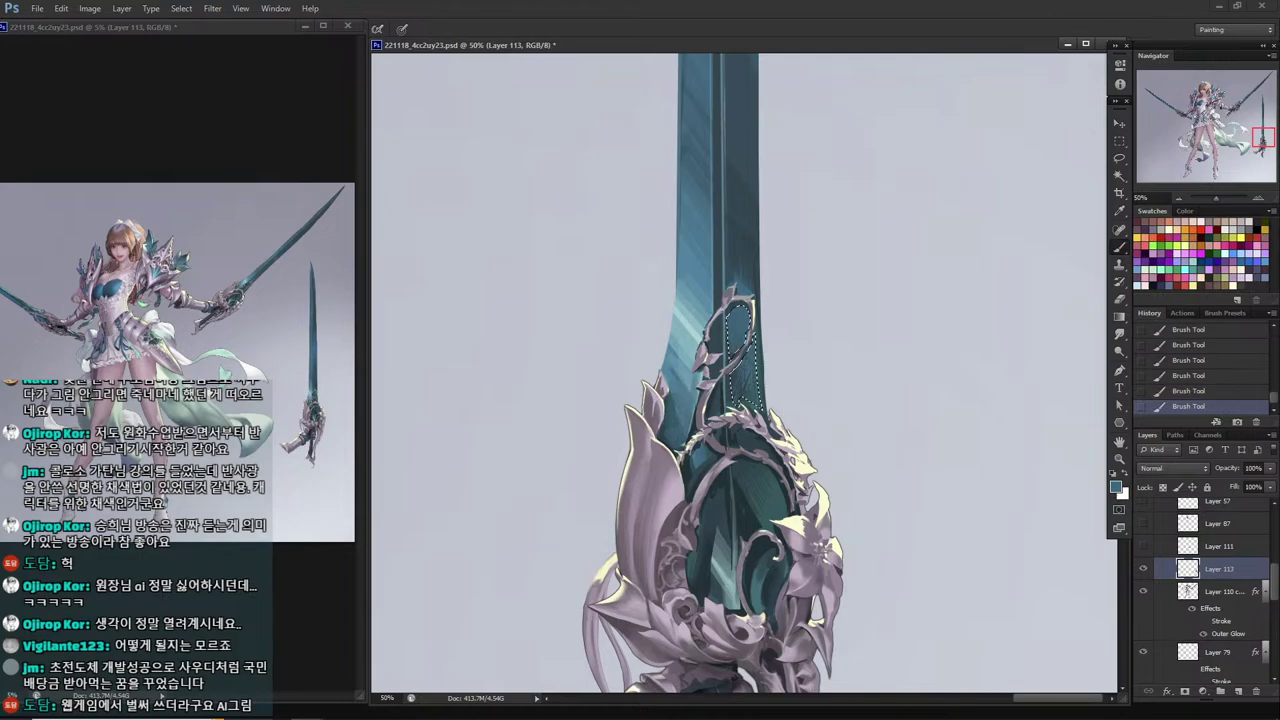
Blend the selected lower blade areas with darker teal tones sampled from them and clear the selection.
alt+click(745, 376)
key(b)
alt+click(745, 362)
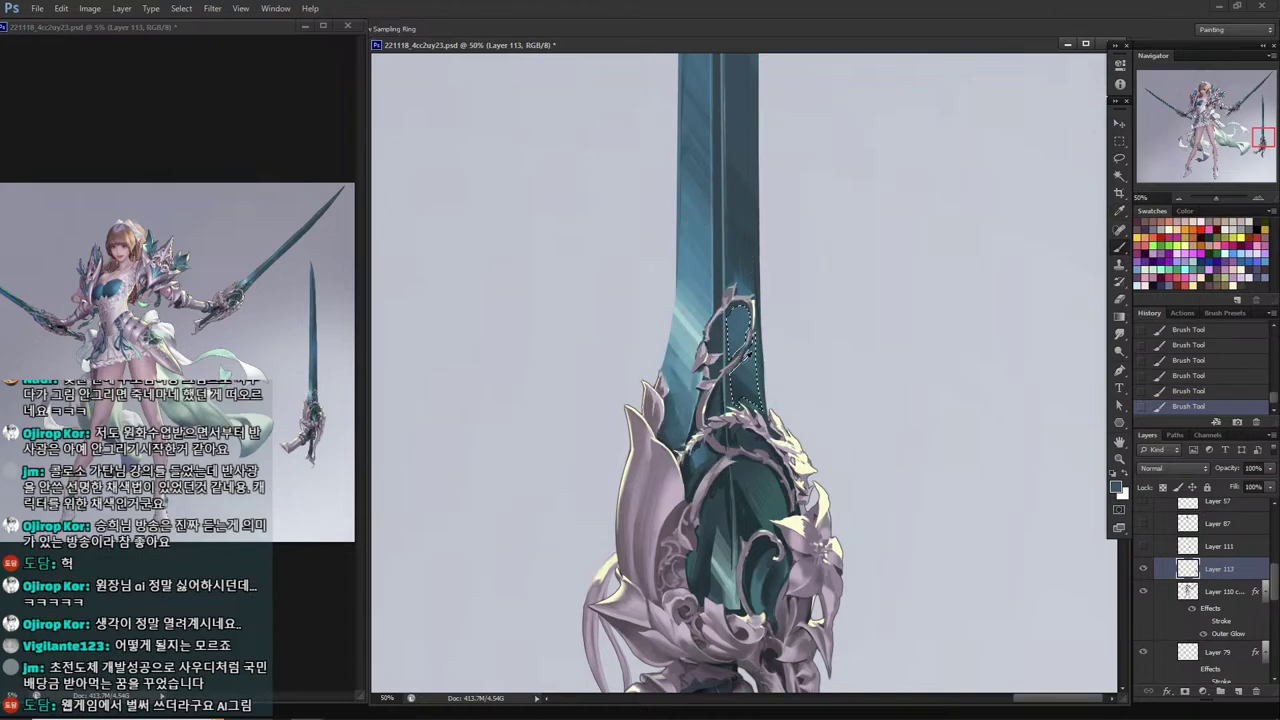
alt+click(740, 354)
key(ctrl+d)
Lasso the upper part of the vine loop's interior, paint it with blue sampled from the blade and deselect.
key(l)
drag(737, 306, 742, 304)
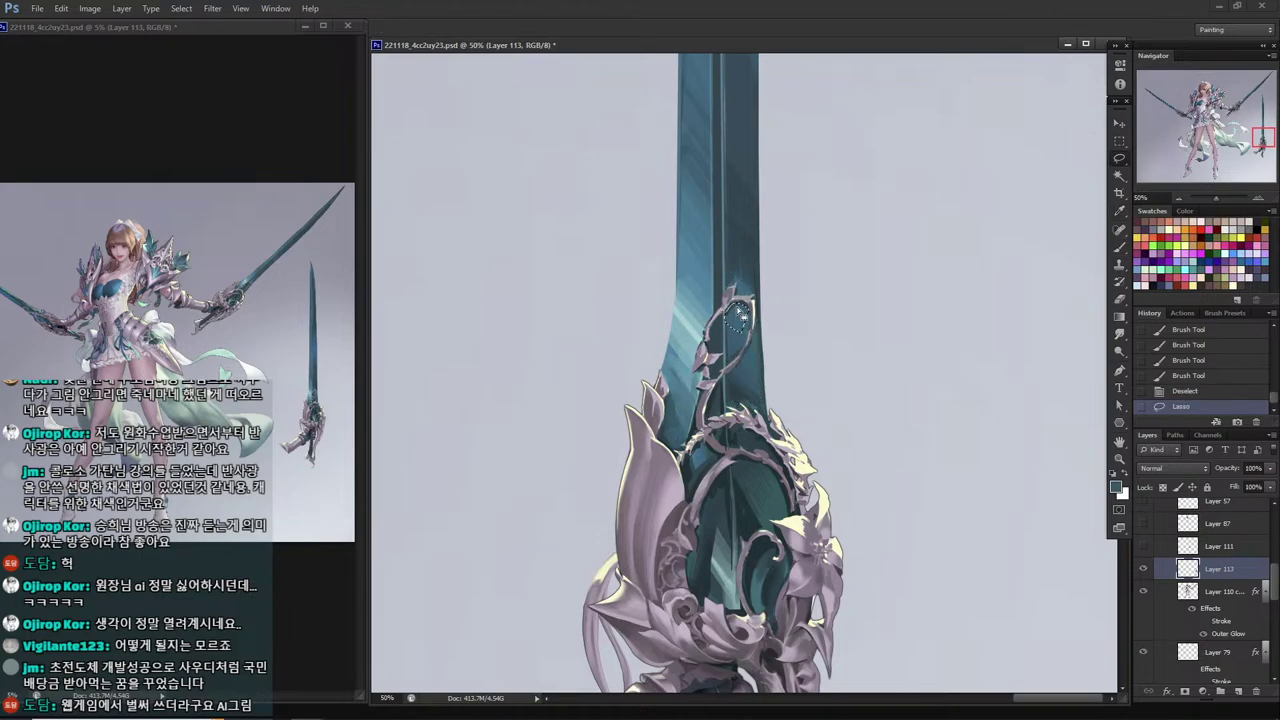
key(b)
alt+click(738, 290)
key(l)
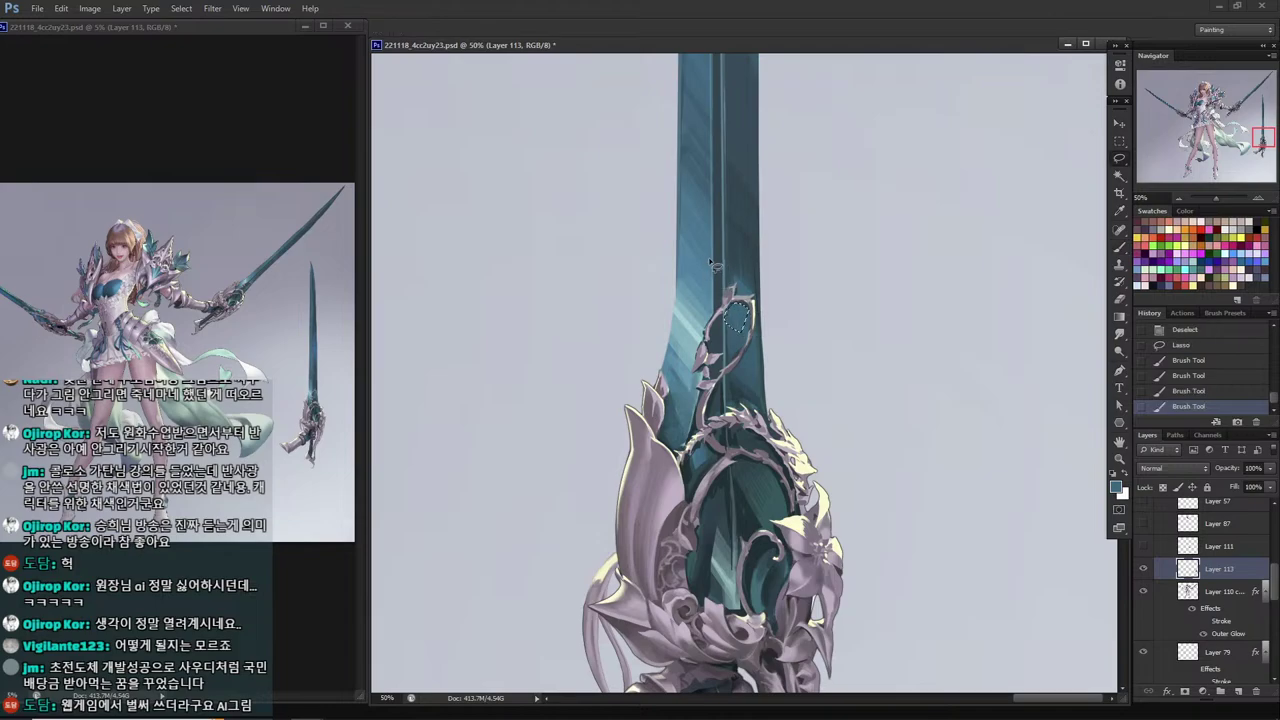
key(ctrl+d)
Lasso the blade surface beside the vine's left leaves, paint it with sampled light blue tones and deselect.
key(i)
key(l)
mouse_move(702, 343)
mouse_down()
mouse_move(712, 328)
mouse_move(690, 392)
mouse_move(704, 334)
mouse_up()
mouse_move(695, 346)
mouse_down()
mouse_move(694, 327)
mouse_move(694, 362)
mouse_up()
key(b)
alt+click(697, 331)
alt+click(699, 312)
drag(702, 318, 696, 356)
key(l)
key(ctrl+d)
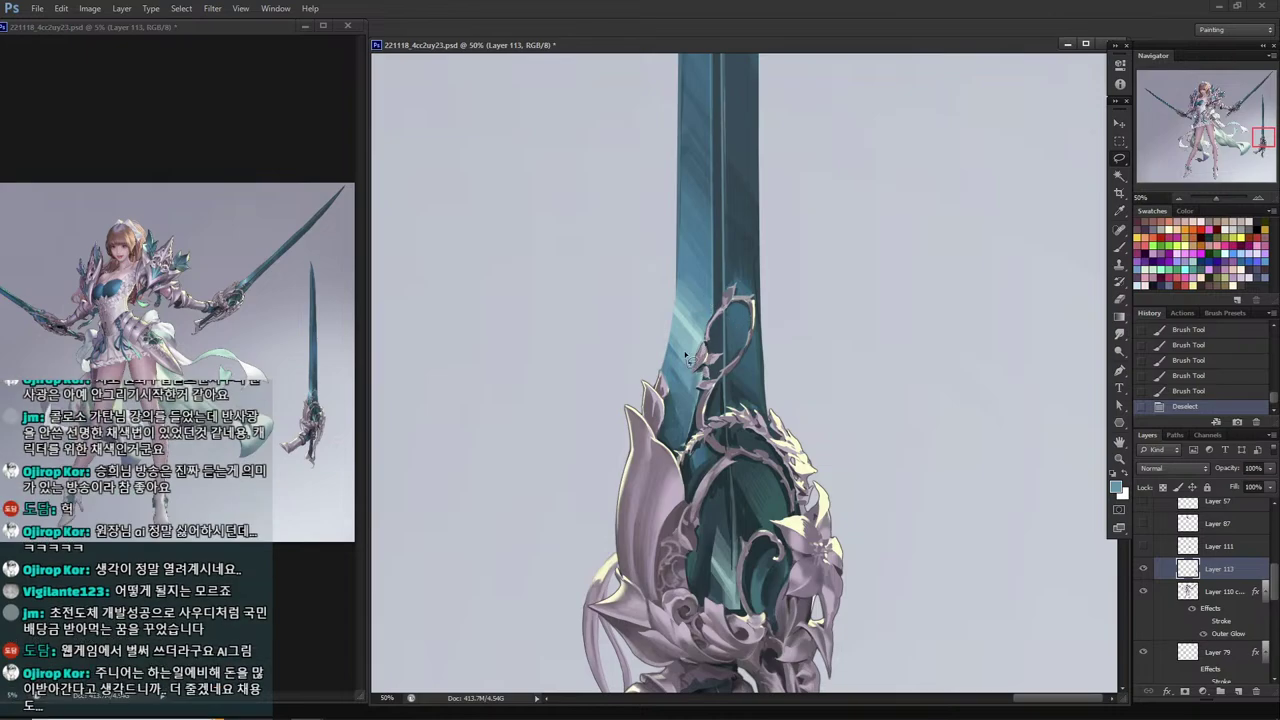
Lighten a small lassoed patch next to the vine's left leaf with a sampled pale teal and deselect.
key(b)
alt+click(696, 340)
mouse_move(685, 355)
mouse_down()
mouse_move(690, 342)
mouse_move(690, 360)
mouse_up()
key(l)
key(ctrl+d)
Repaint the upper left stem of the vine's loop with lilac sampled from the small petal.
key(b)
drag(726, 338, 747, 422)
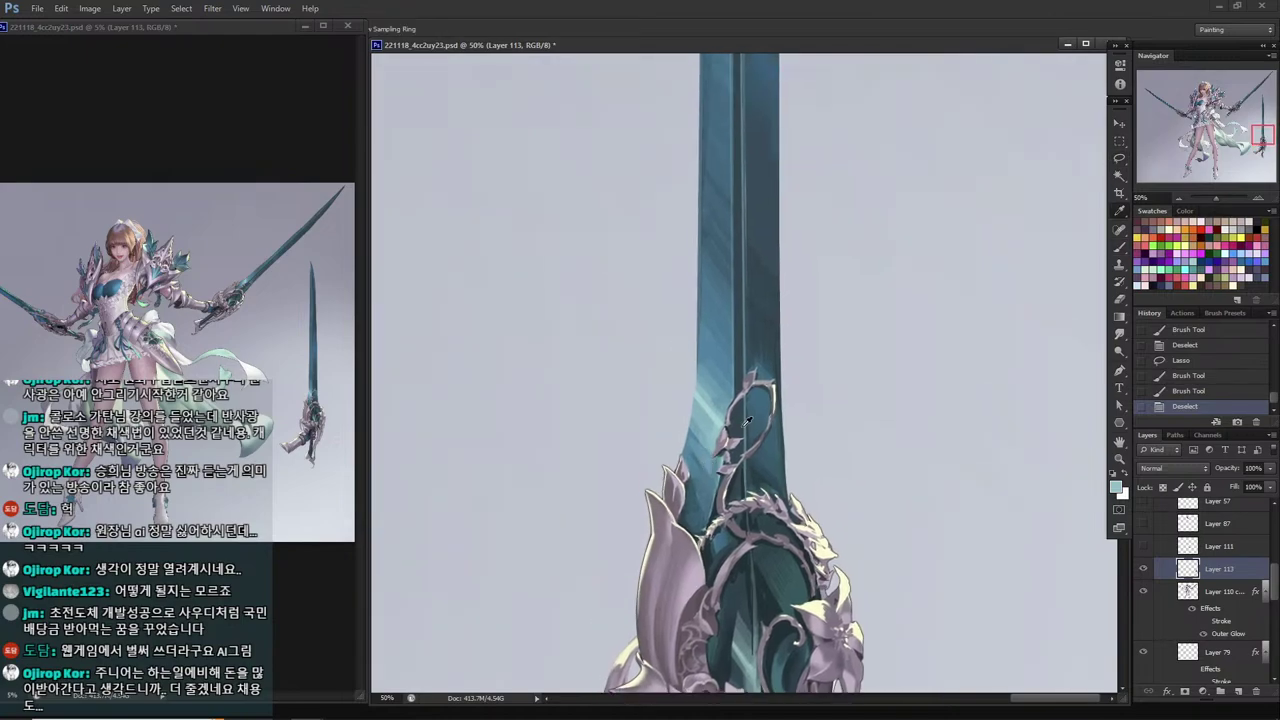
click(678, 474)
key(b)
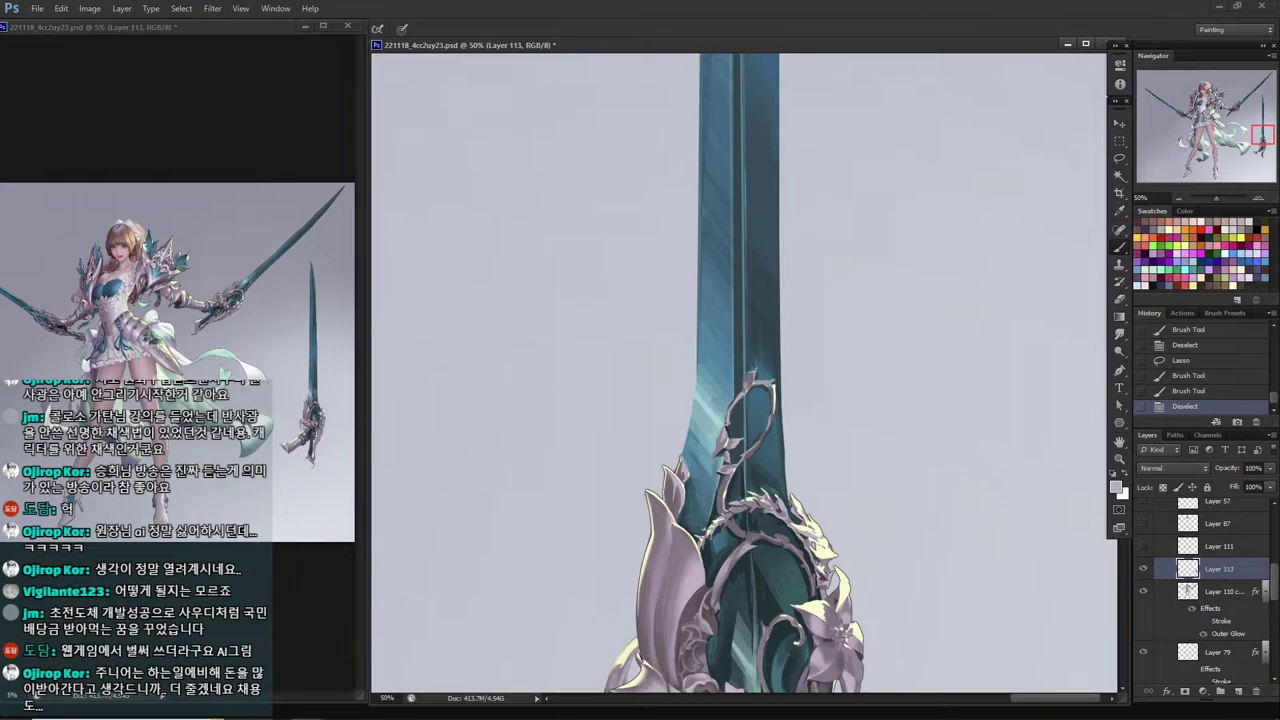
drag(739, 396, 748, 384)
drag(741, 393, 745, 387)
click(750, 386)
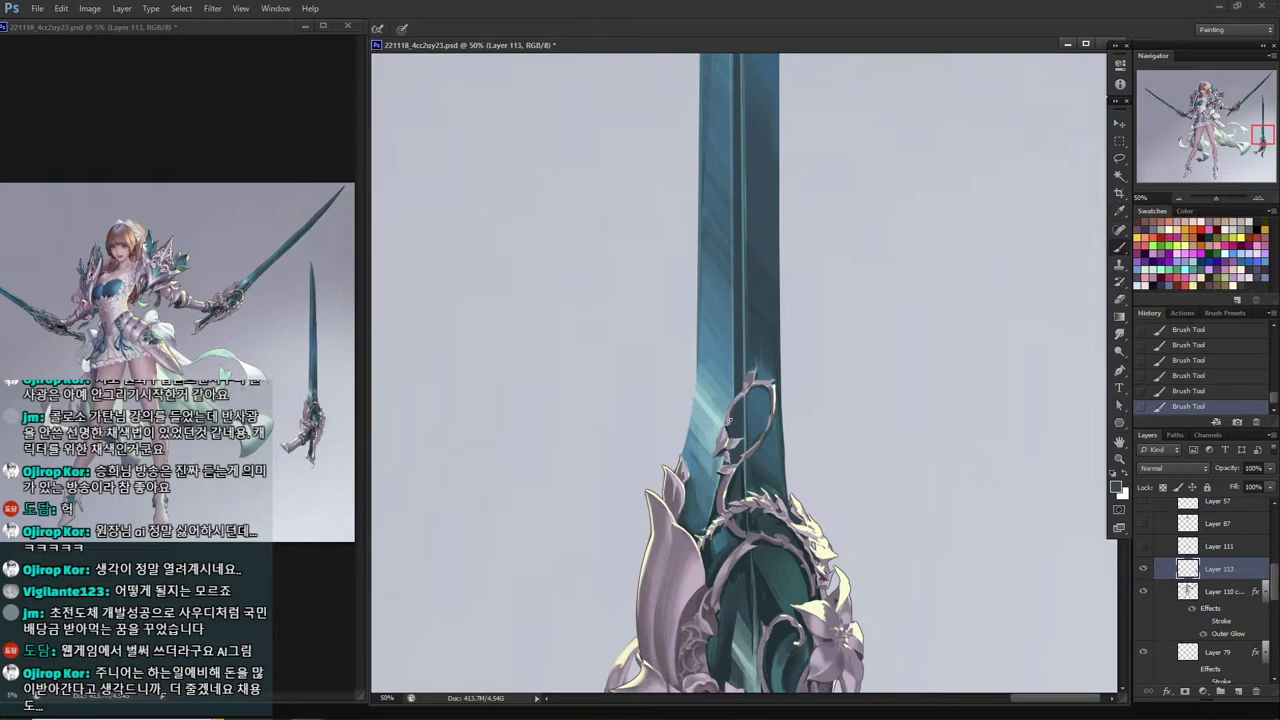
Refine the right side of the vine's loop down to its crossing with tones sampled from the stem.
alt+click(727, 428)
alt+click(730, 420)
alt+click(771, 383)
drag(774, 408, 756, 449)
alt+click(774, 392)
key(alt)
alt+click(768, 383)
drag(763, 437, 745, 456)
Clean up the vine's lower stem above the guard with sampled dark teal and save the illustration.
alt+click(736, 487)
drag(729, 487, 725, 502)
alt+click(733, 519)
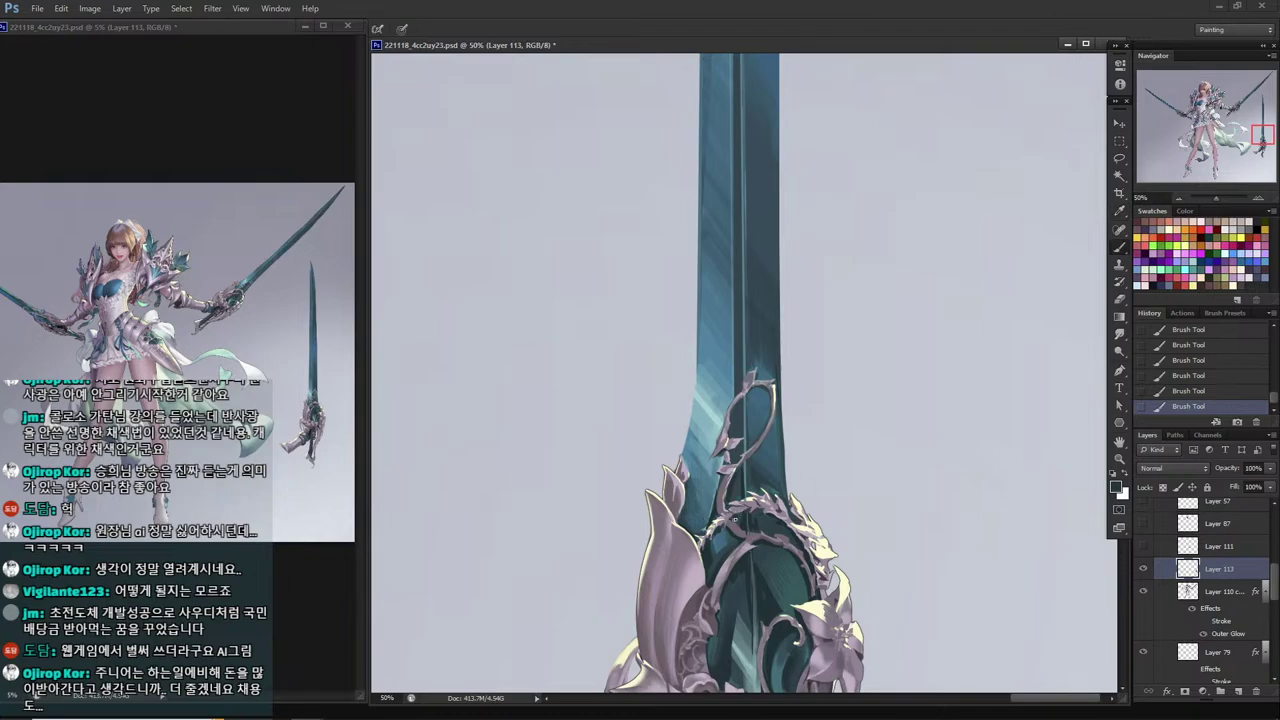
alt+click(734, 489)
key(ctrl+s)
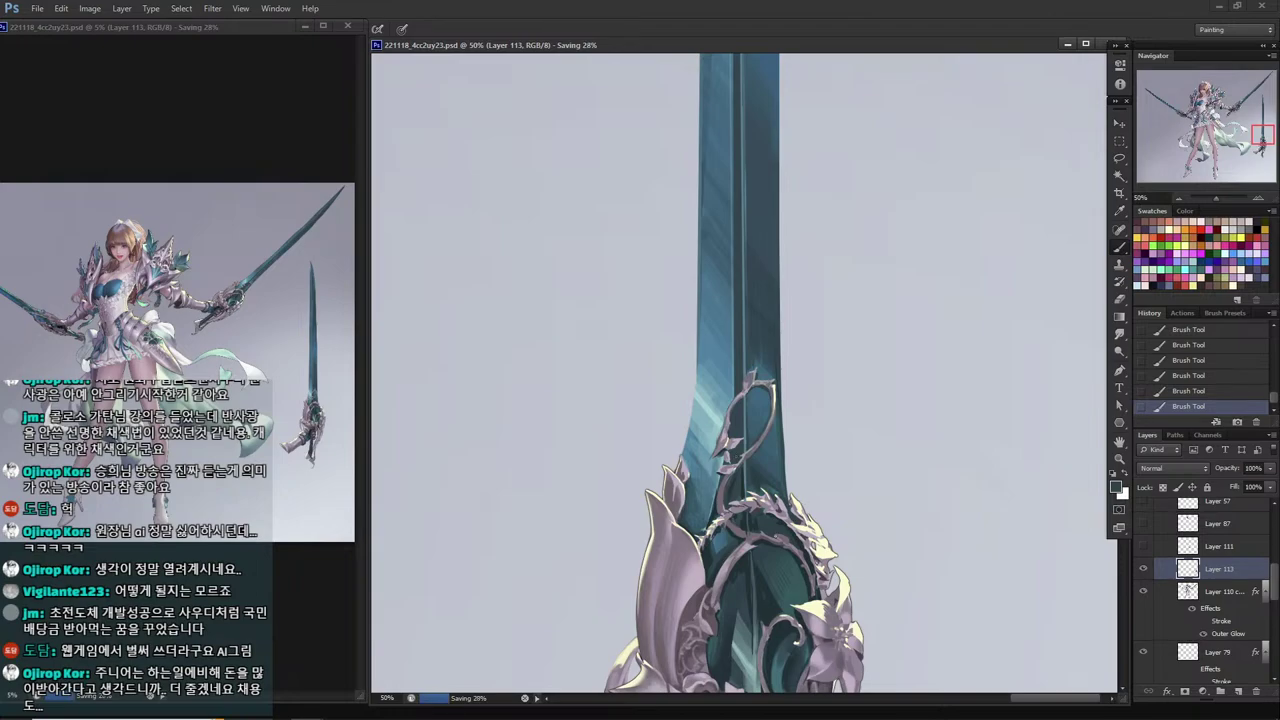
mouse_move(694, 676)
mouse_down()
mouse_move(714, 376)
mouse_move(694, 258)
mouse_up()
drag(693, 327, 694, 262)
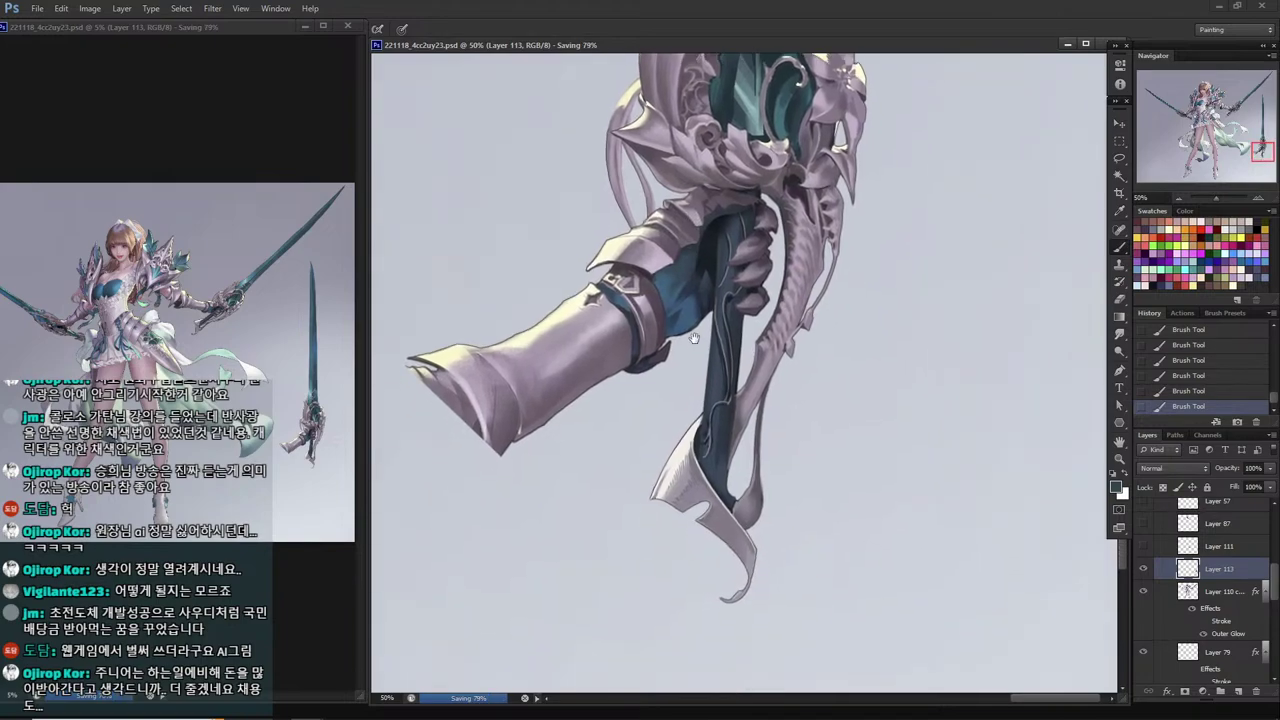
key(l)
mouse_move(726, 548)
mouse_down()
mouse_move(670, 476)
mouse_move(702, 450)
mouse_move(716, 484)
mouse_up()
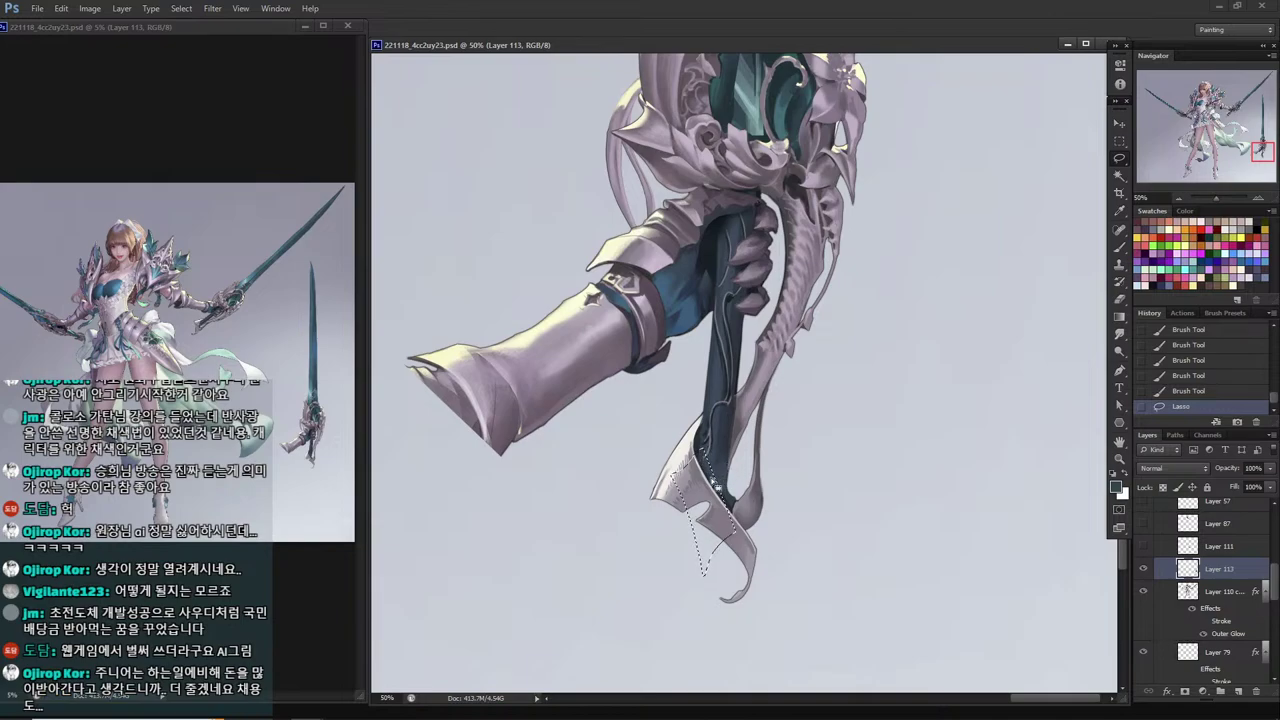
key(ctrl+d)
Touch up the upper right curve of the vine's loop with lilac sampled from the large guard petal and save the illustration.
scroll(736, 397, up, 6)
key(i)
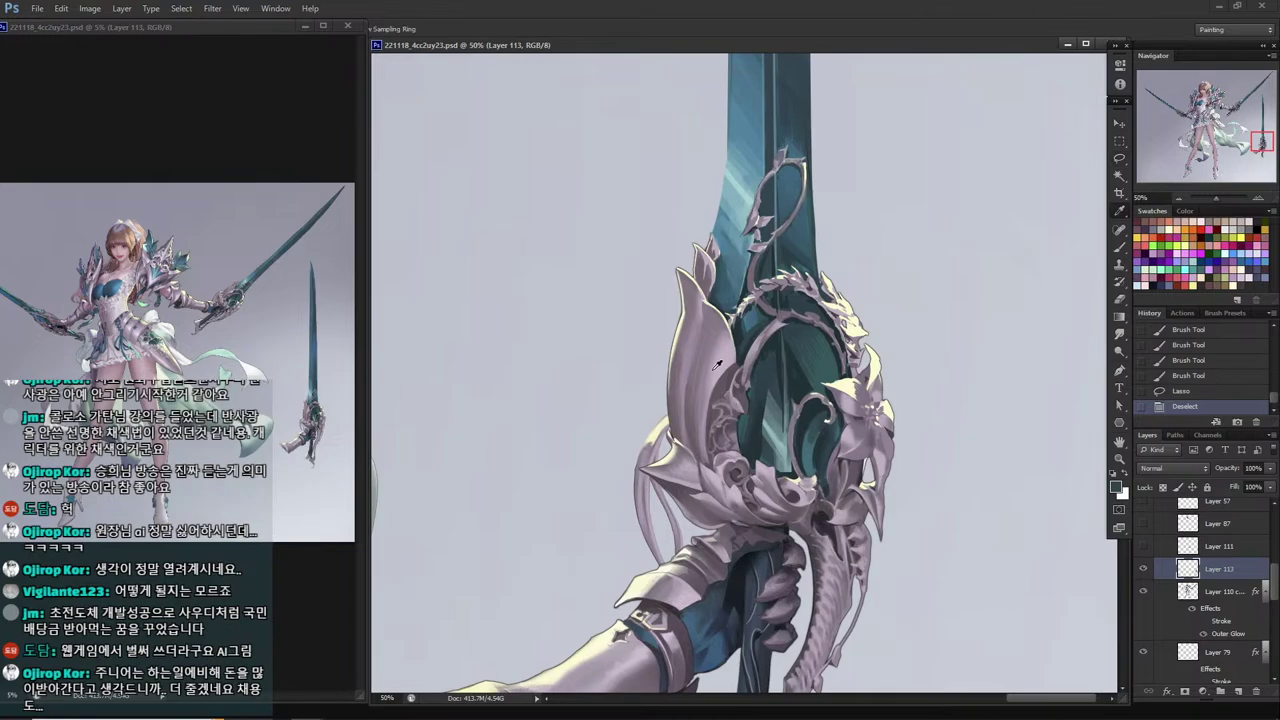
click(720, 360)
key(b)
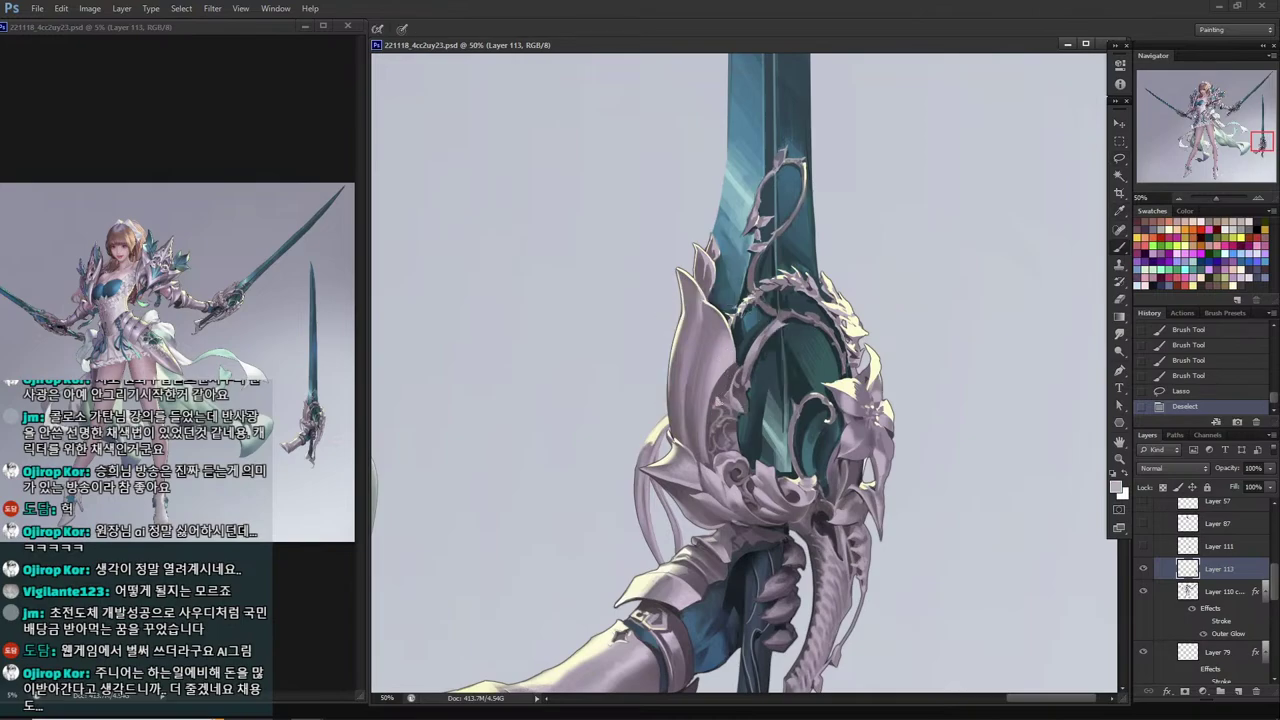
drag(803, 164, 804, 180)
drag(803, 166, 801, 190)
drag(802, 172, 798, 200)
key(ctrl+alt+z)
key(ctrl+alt+z)
key(ctrl+s)
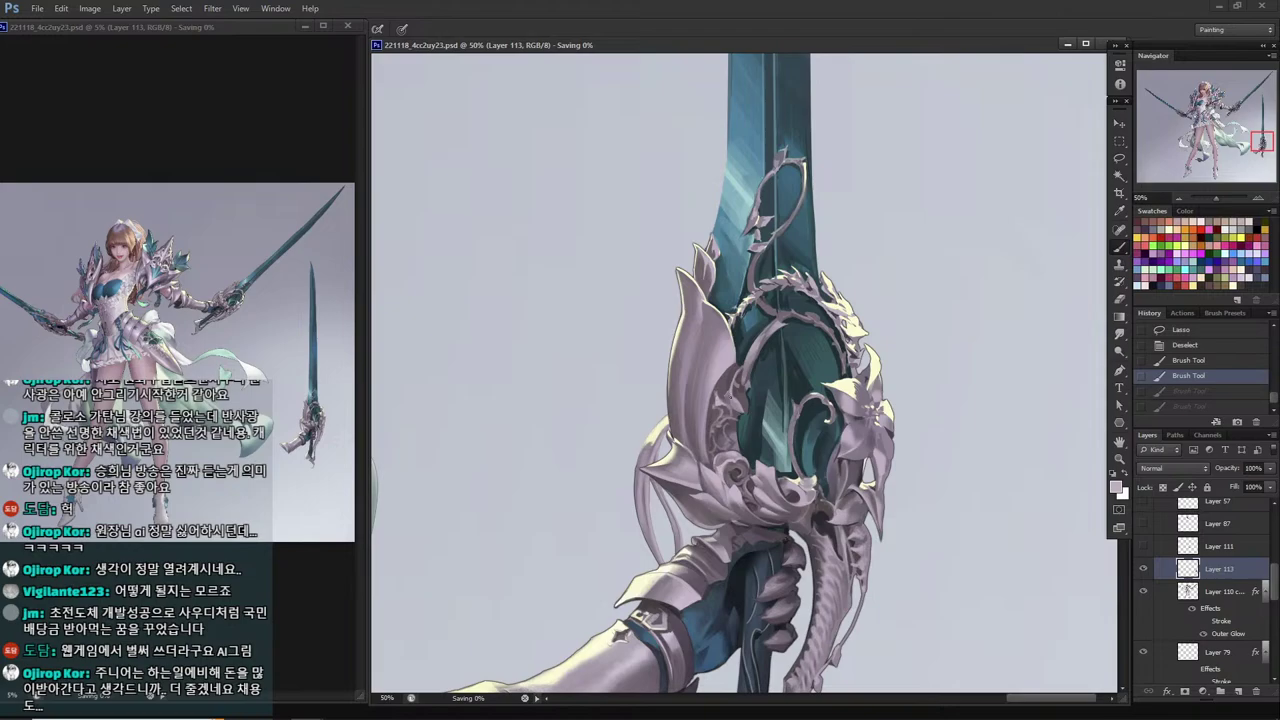
key(ctrl+shift+z)
key(ctrl+shift+z)
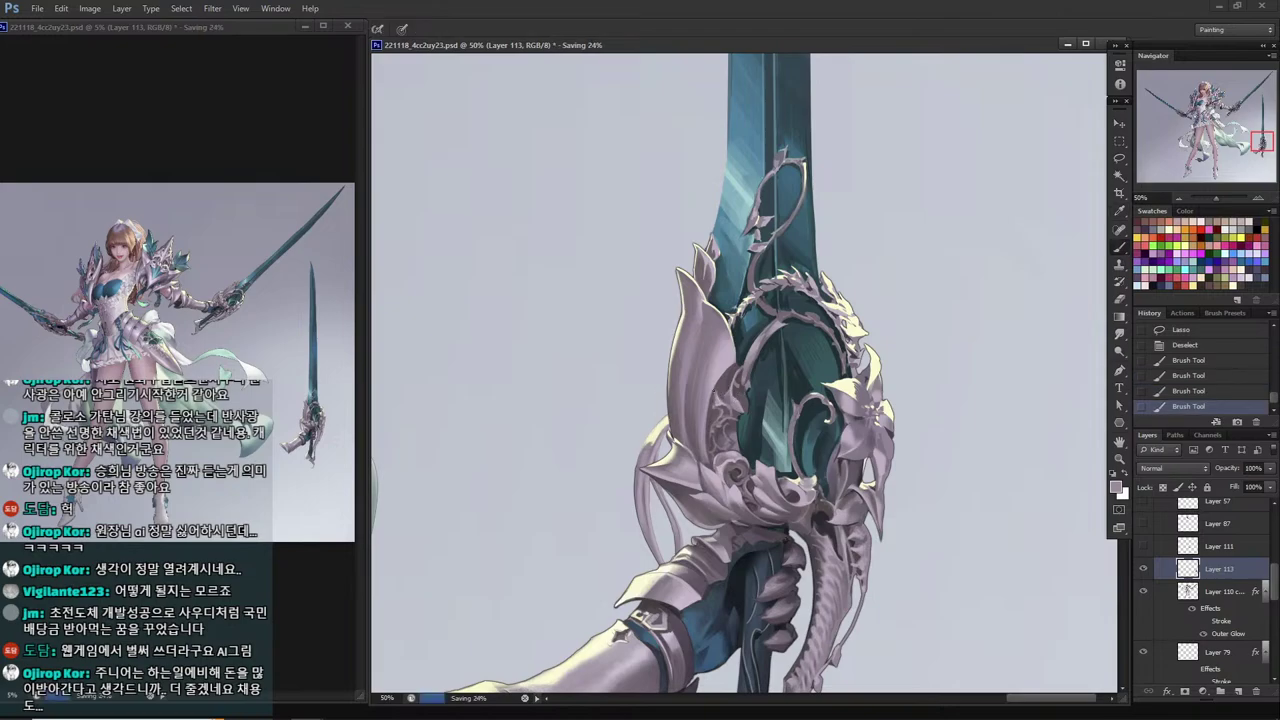
Paint the small scroll ornament along the large petal's inner edge with light and dark mauve tones sampled from the guard.
key(alt)
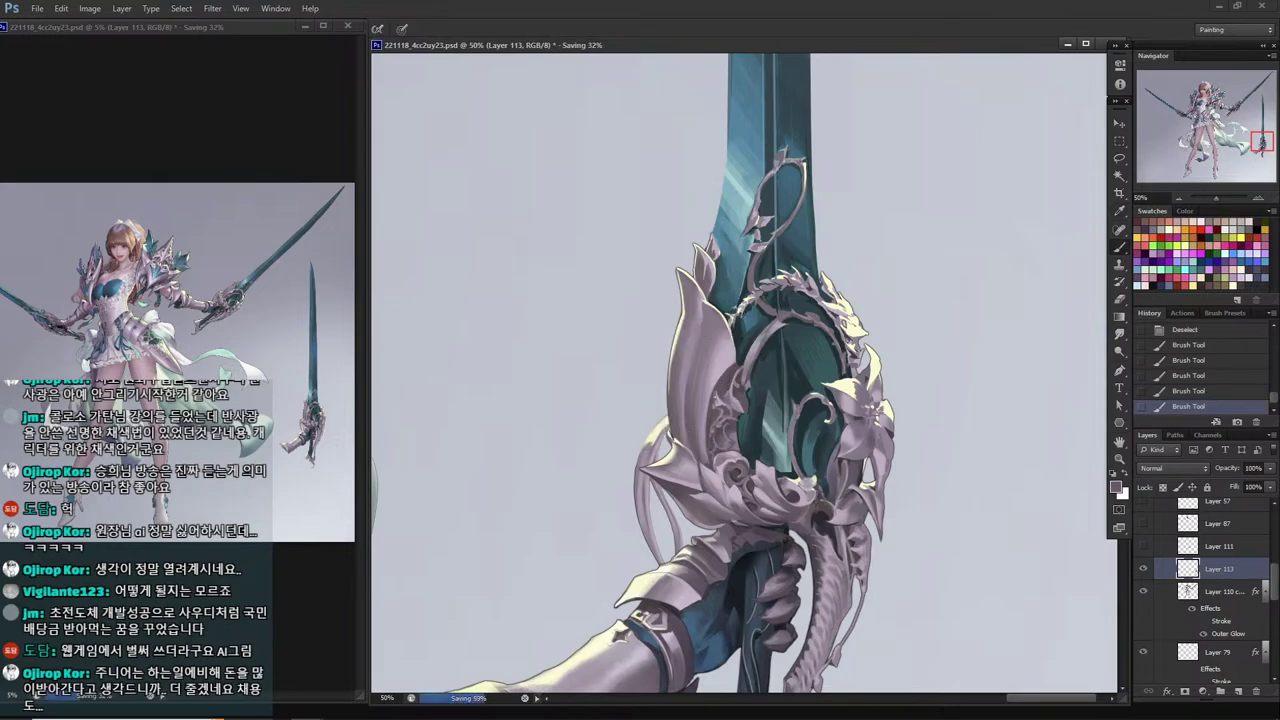
drag(713, 395, 722, 402)
alt+click(726, 400)
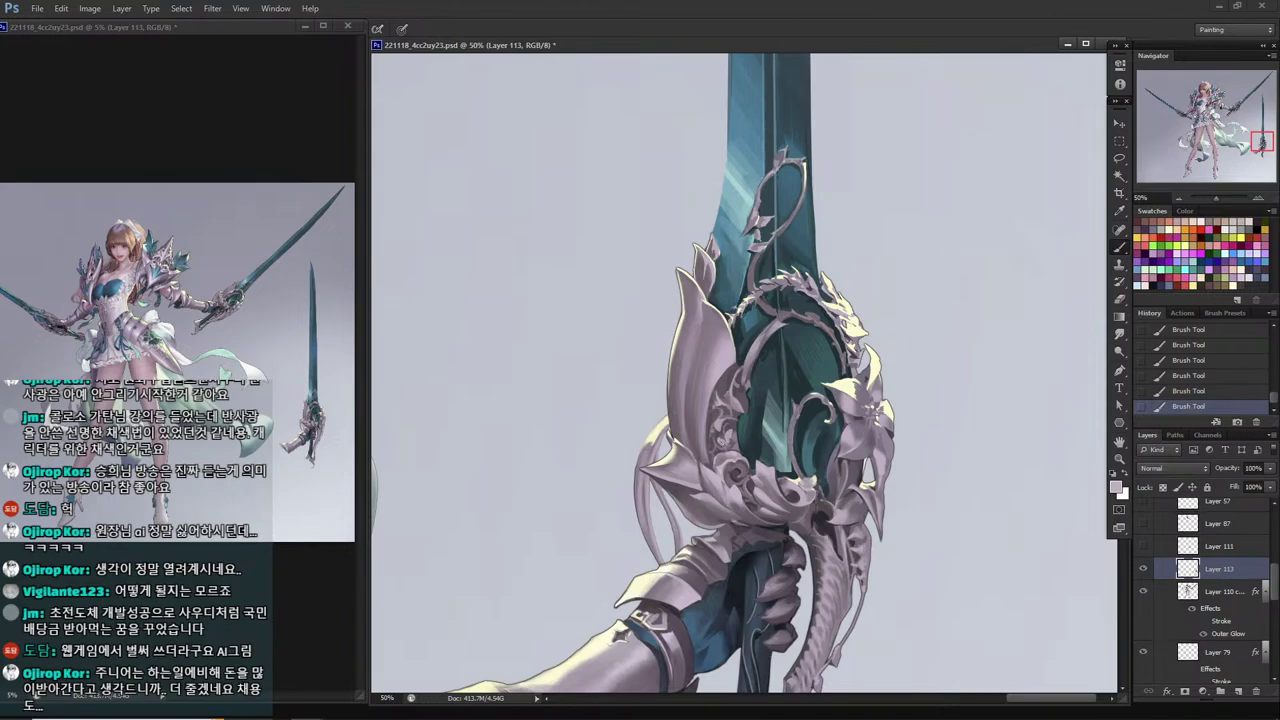
alt+click(722, 434)
key(alt)
alt+click(738, 428)
key(alt)
key(alt)
key(alt)
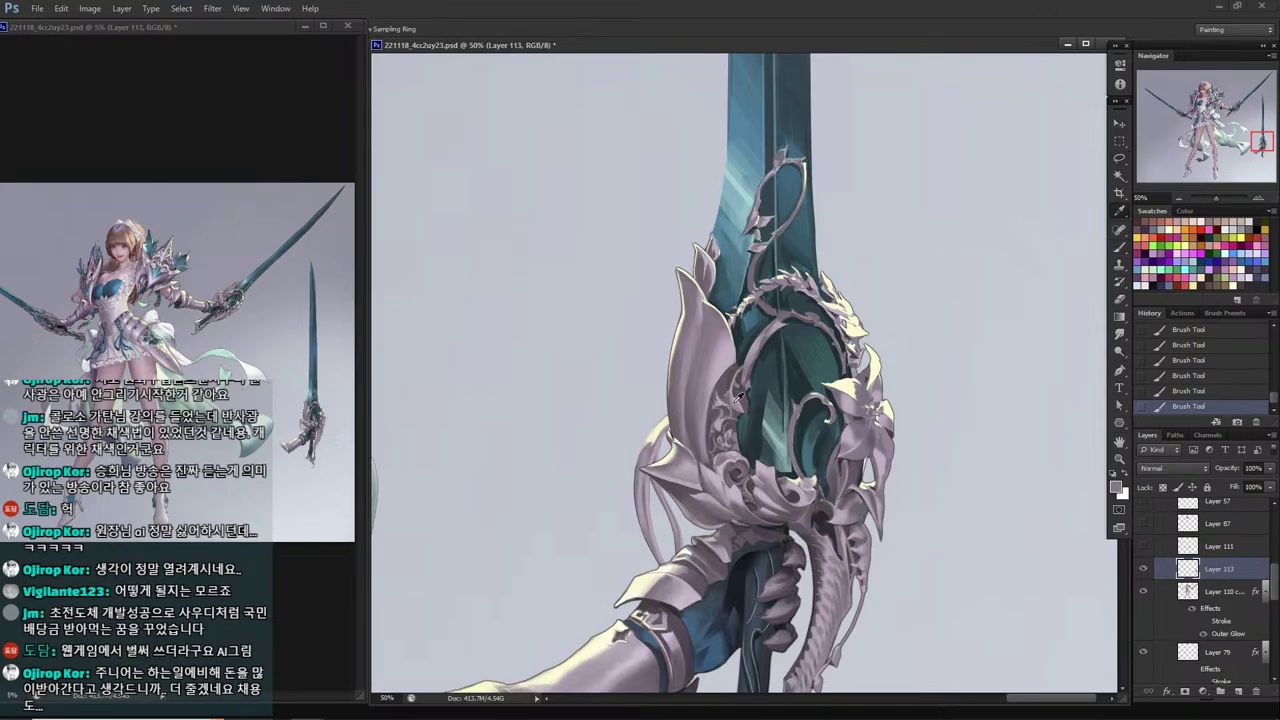
alt+click(735, 401)
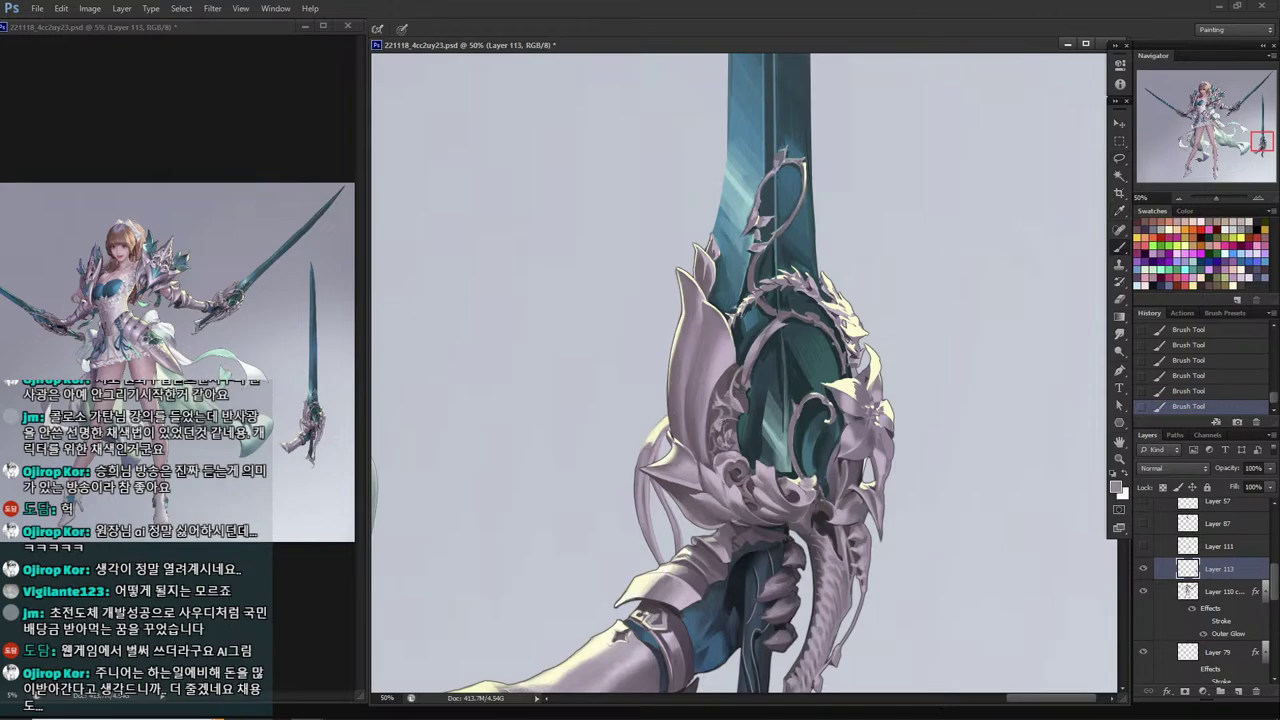
Copy a lassoed piece of the scroll ornament to a new layer, flip it horizontally and fit it beside the large petal.
key(l)
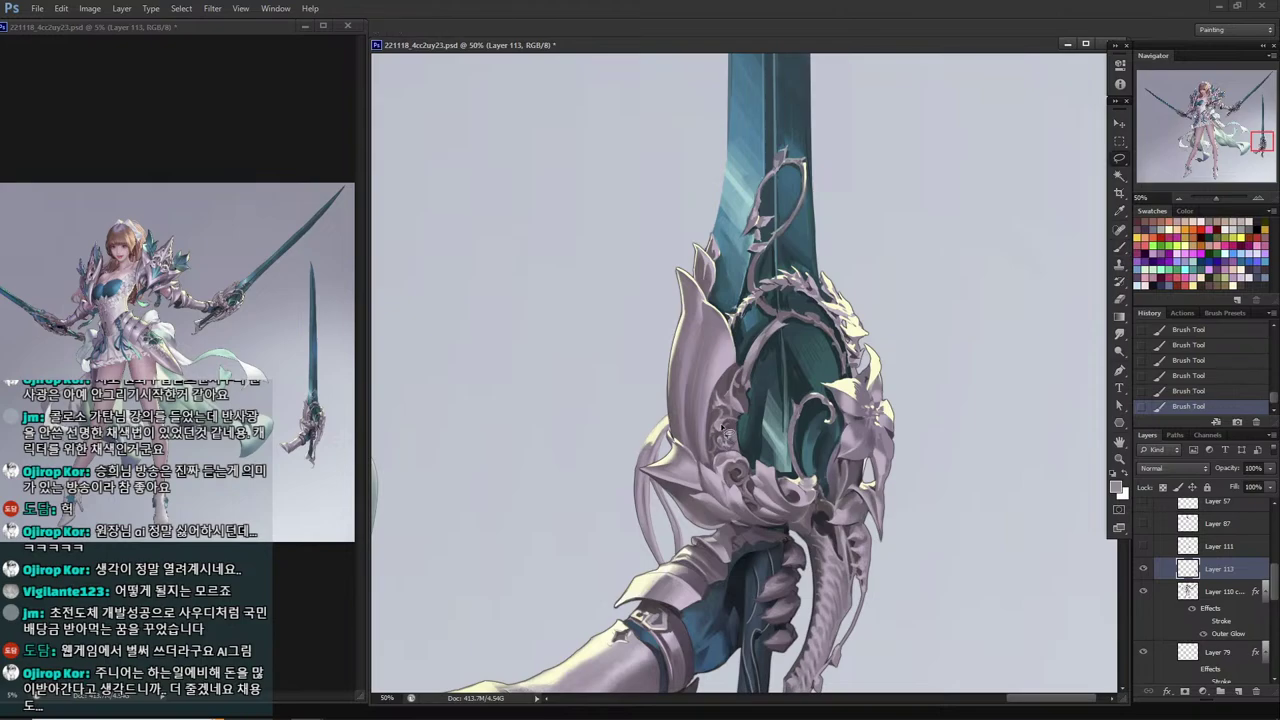
drag(712, 425, 726, 412)
key(ctrl+v)
key(ctrl+shift+h)
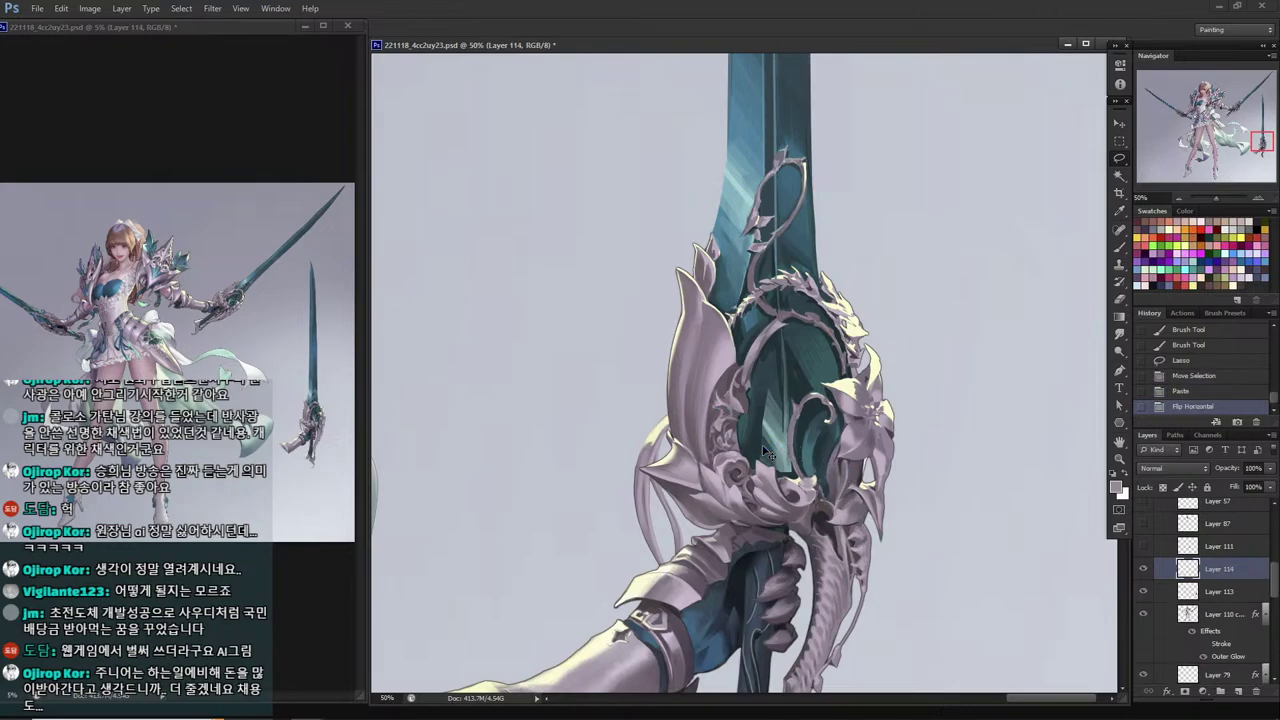
drag(760, 445, 676, 378)
key(ctrl+t)
key(Return)
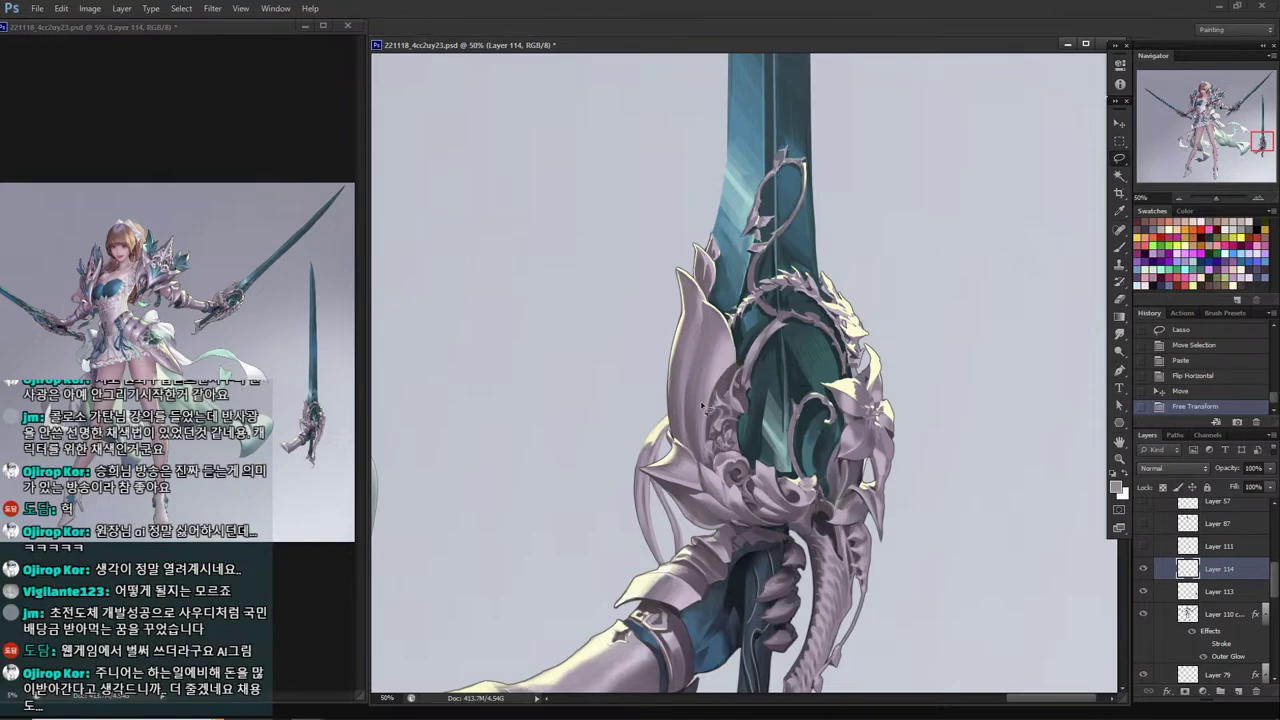
Duplicate the scroll piece, flip the copy vertically and fit it higher along the guard's inner edge.
drag(748, 466, 744, 390)
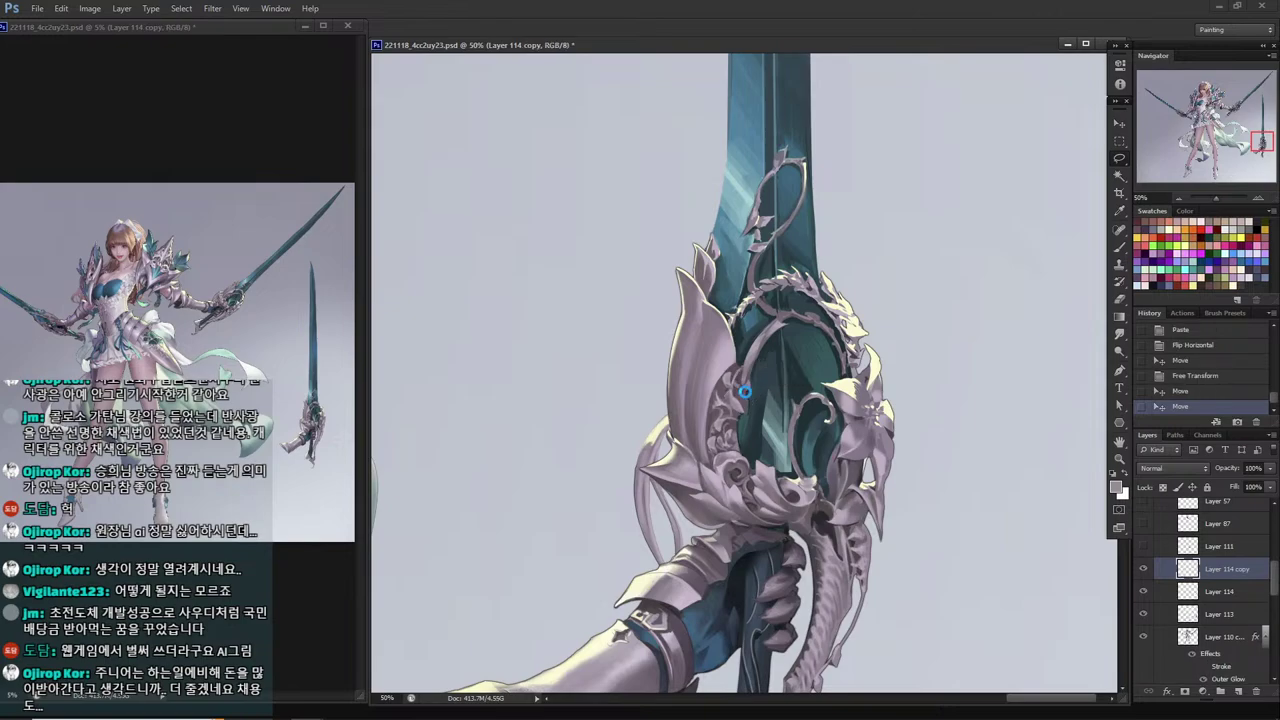
key(ctrl+shift+v)
key(ctrl+t)
drag(758, 403, 771, 416)
key(Return)
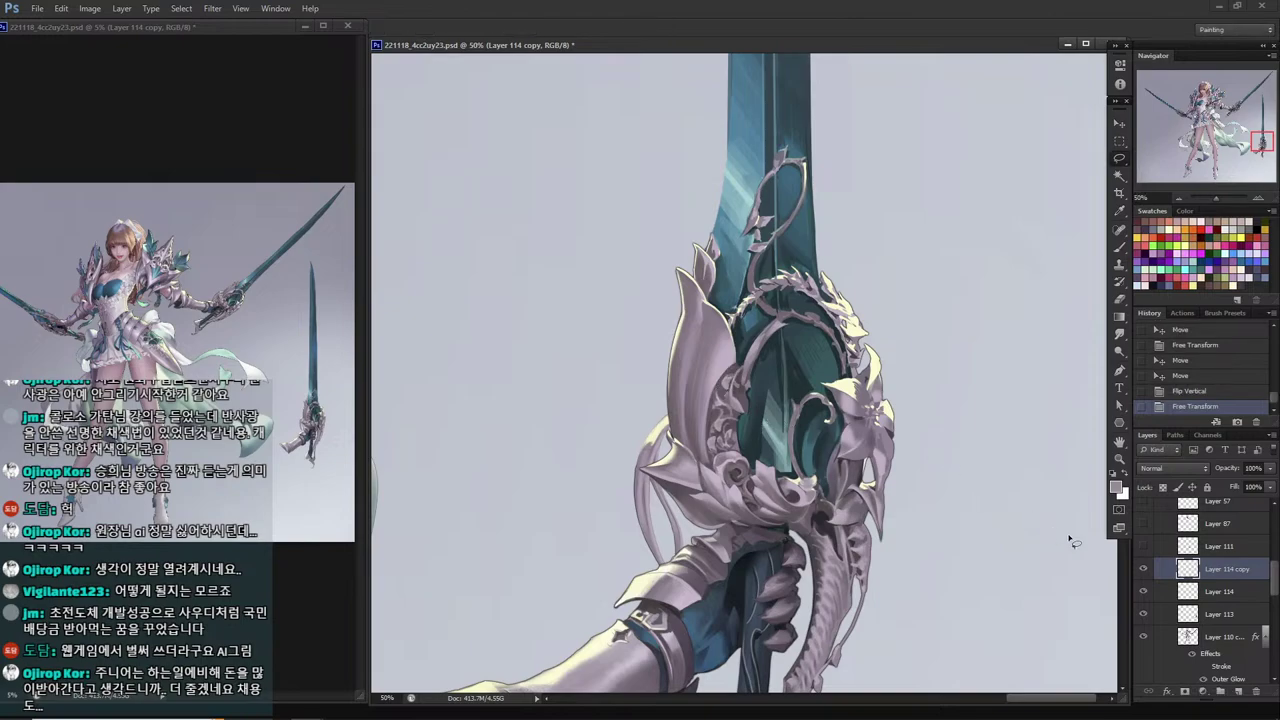
Merge both scroll pieces down into Layer 113 and check the layer by toggling its visibility.
key(ctrl+e)
key(ctrl+e)
click(1143, 568)
click(1143, 568)
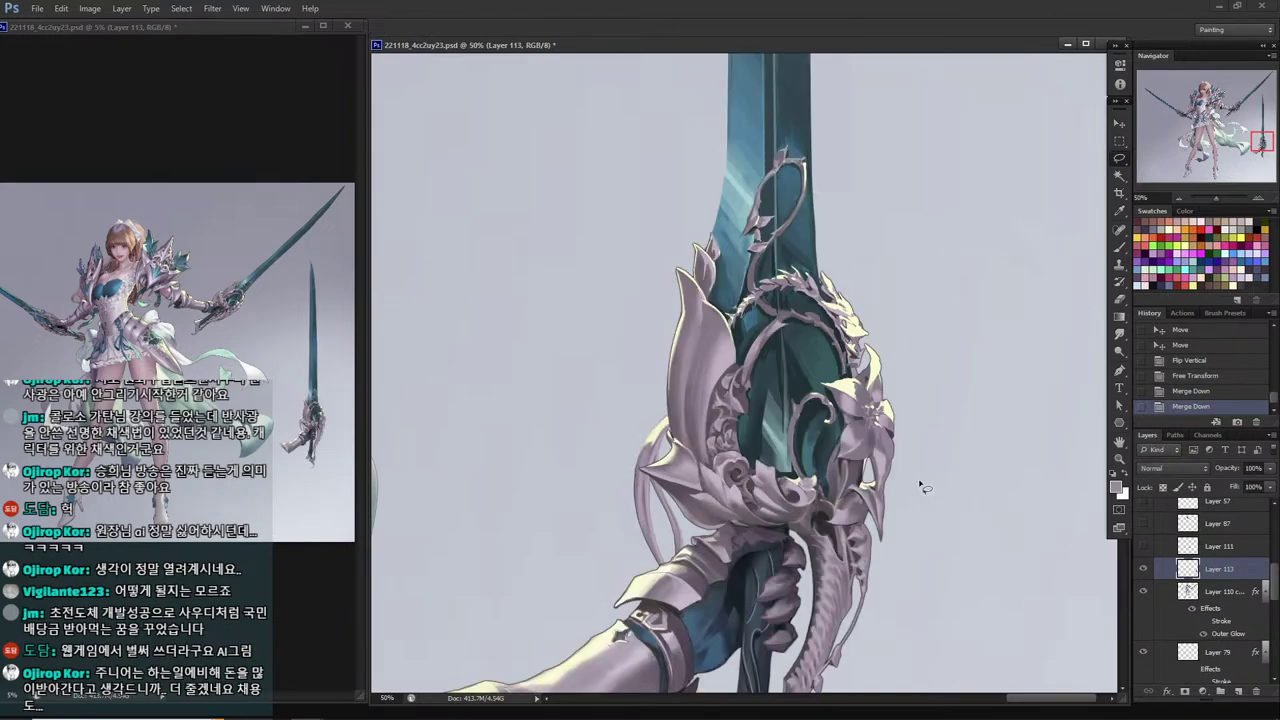
Rotate the separate upright sword to a diagonal and move it over the old sword in the character's left hand.
key(ctrl+minus)
key(ctrl+minus)
drag(990, 262, 878, 270)
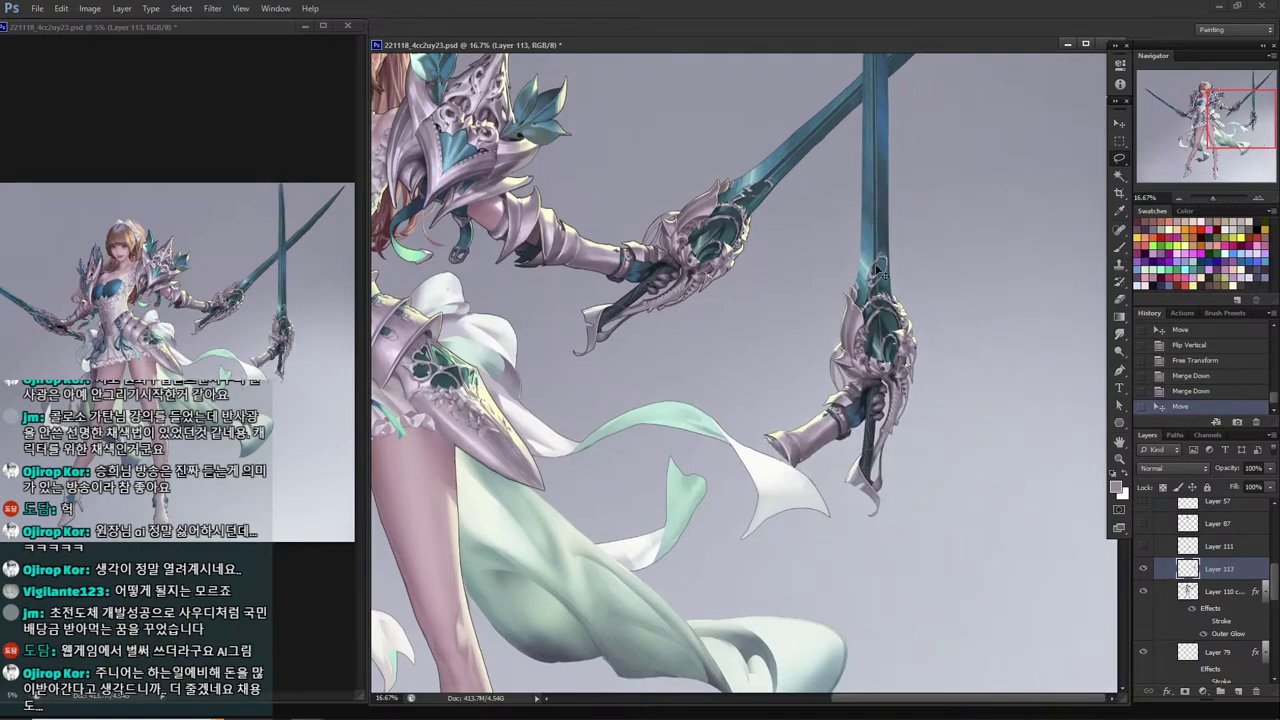
key(ctrl+t)
drag(960, 478, 737, 478)
key(Return)
drag(763, 278, 763, 406)
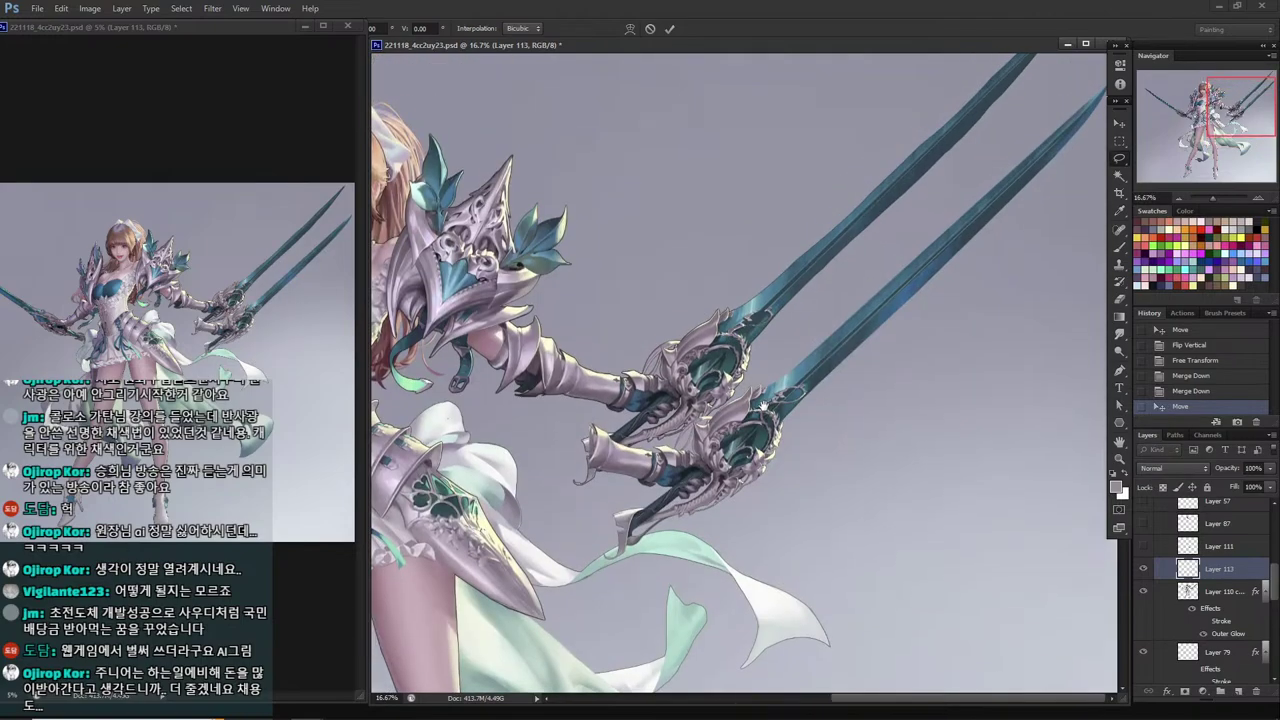
key(Return)
drag(820, 452, 788, 377)
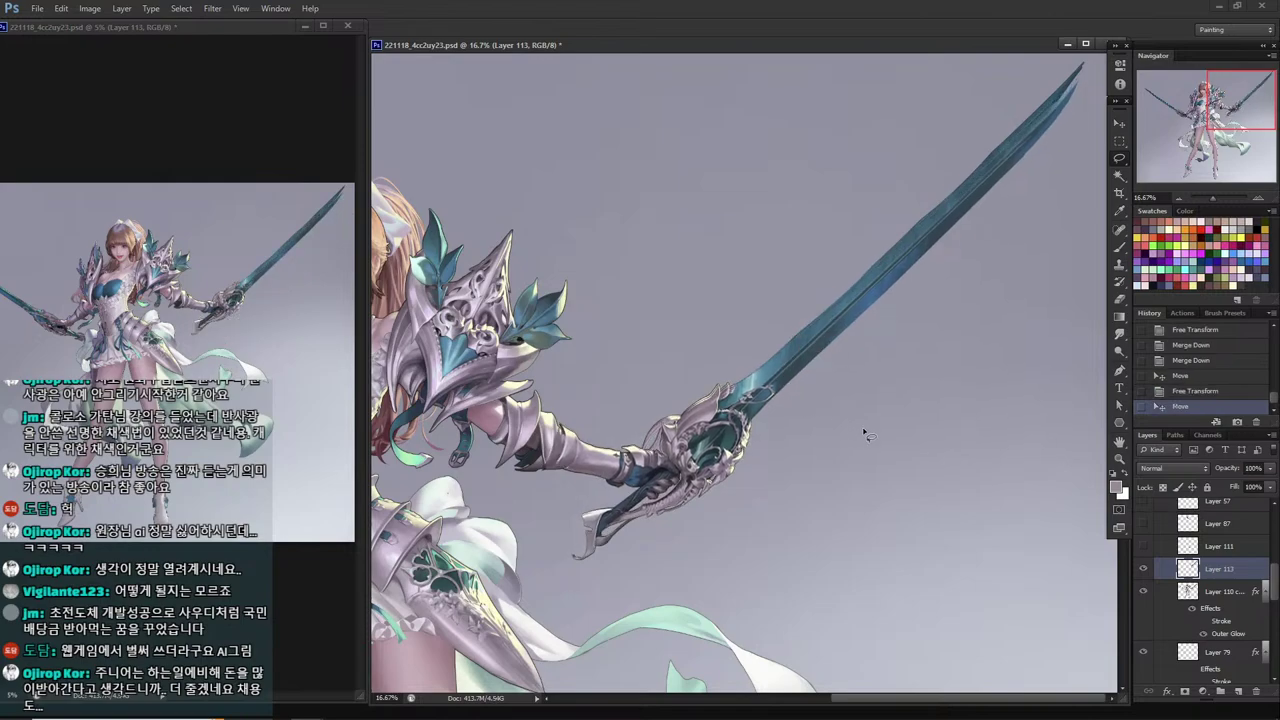
Fine-tune the new sword's fit over the old one with Free Transform and small moves, and save the illustration.
click(1143, 568)
click(1143, 568)
key(ctrl+t)
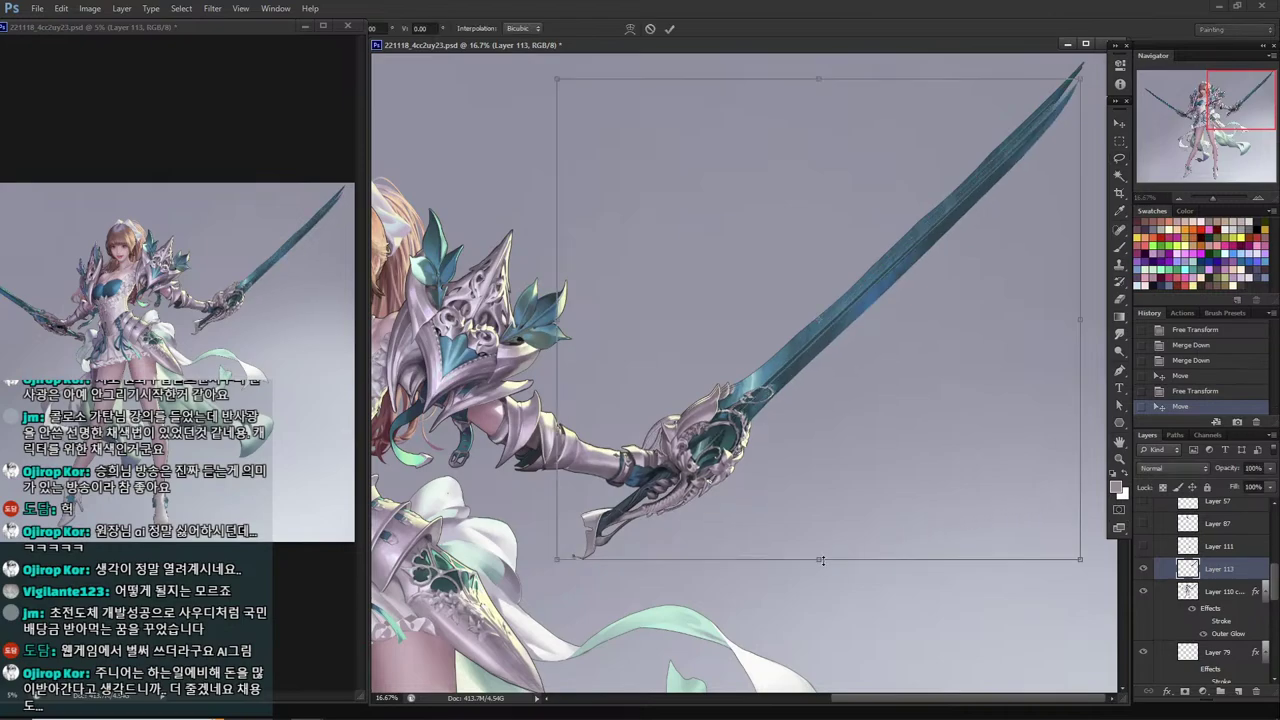
drag(819, 588, 821, 584)
key(Return)
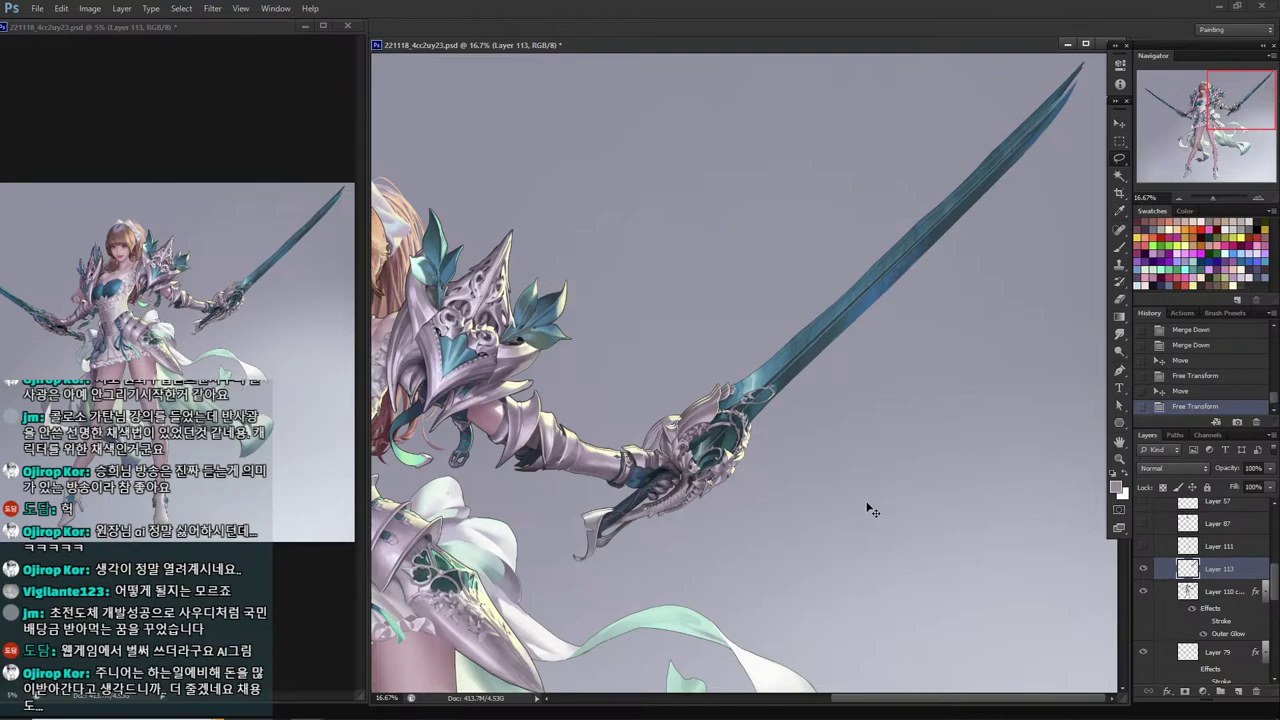
drag(868, 509, 866, 505)
drag(865, 505, 868, 505)
scroll(814, 420, up, 2)
drag(814, 420, 810, 498)
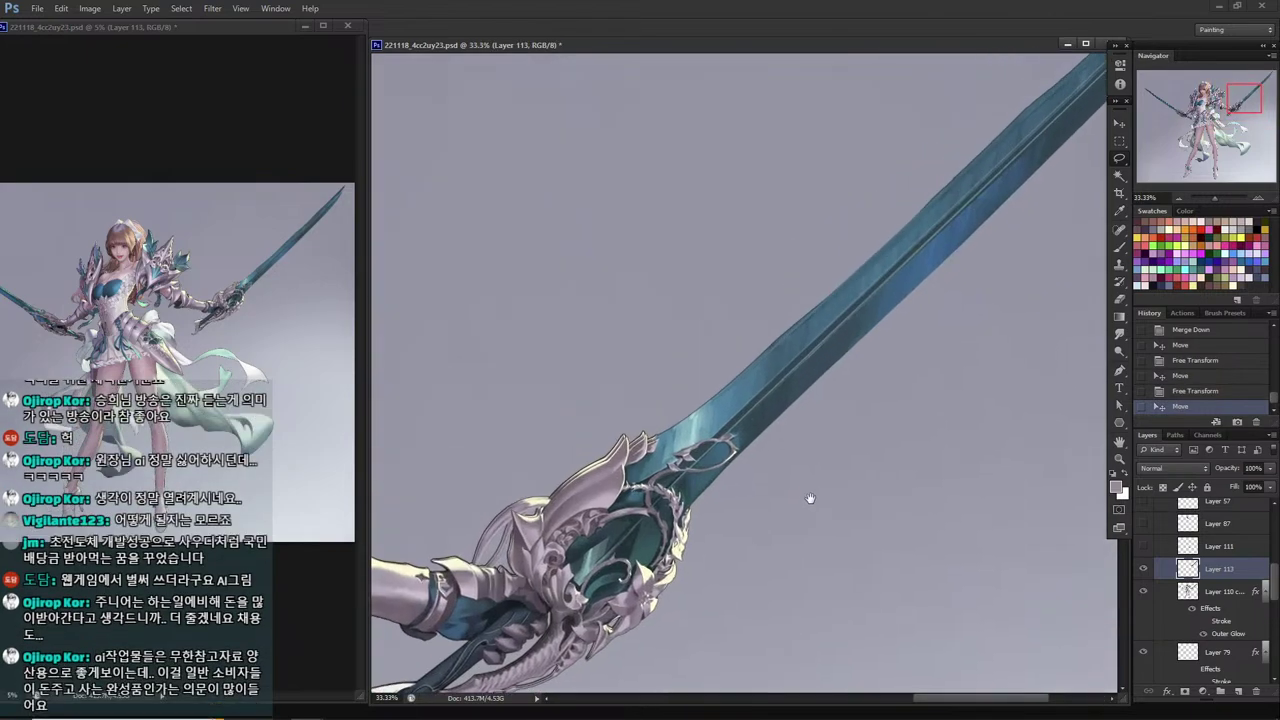
key(ctrl+s)
Check the new sword with the Layer 110 copy toggled off and on, and nudge the sword slightly left.
click(1146, 592)
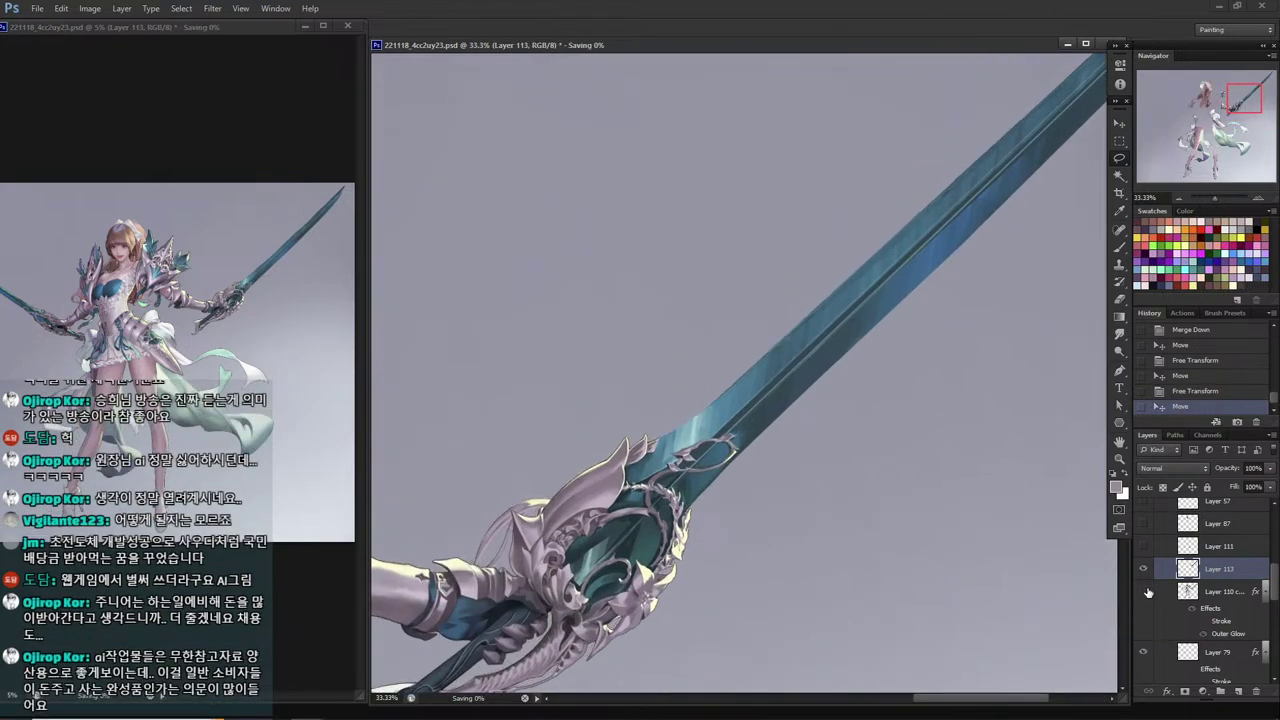
click(1146, 592)
click(1147, 592)
click(1146, 592)
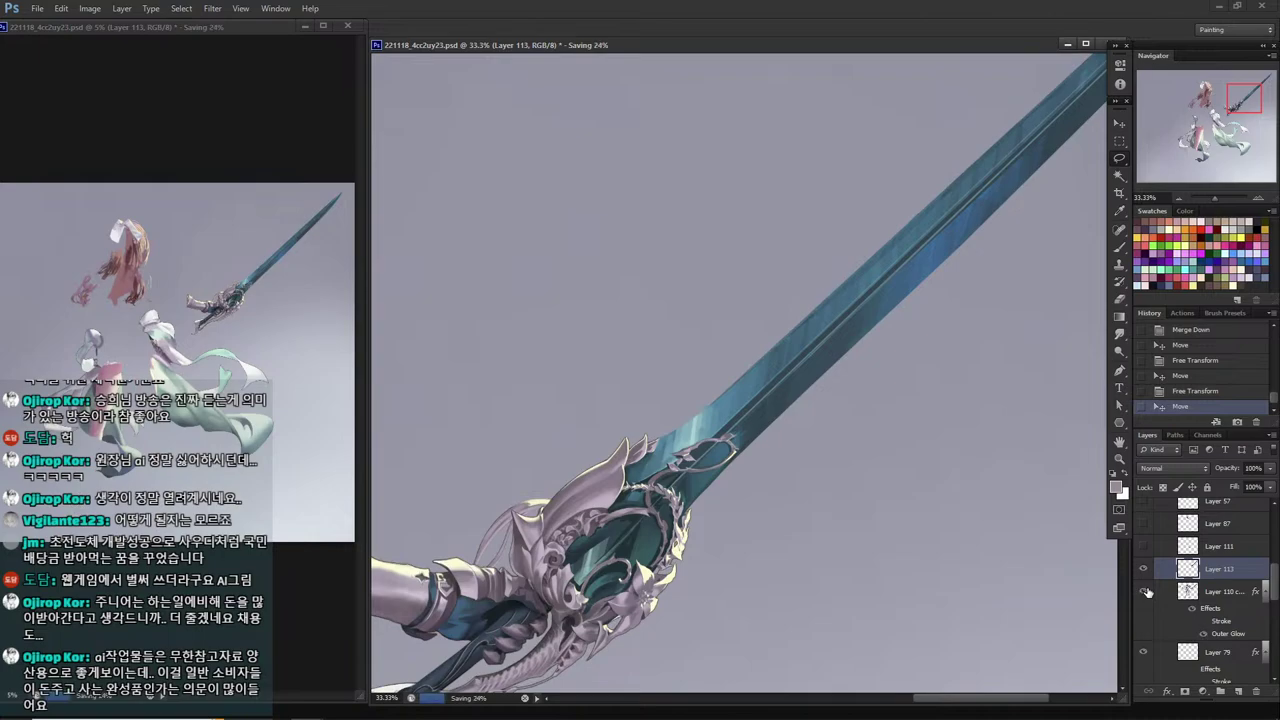
key(ctrl+Left)
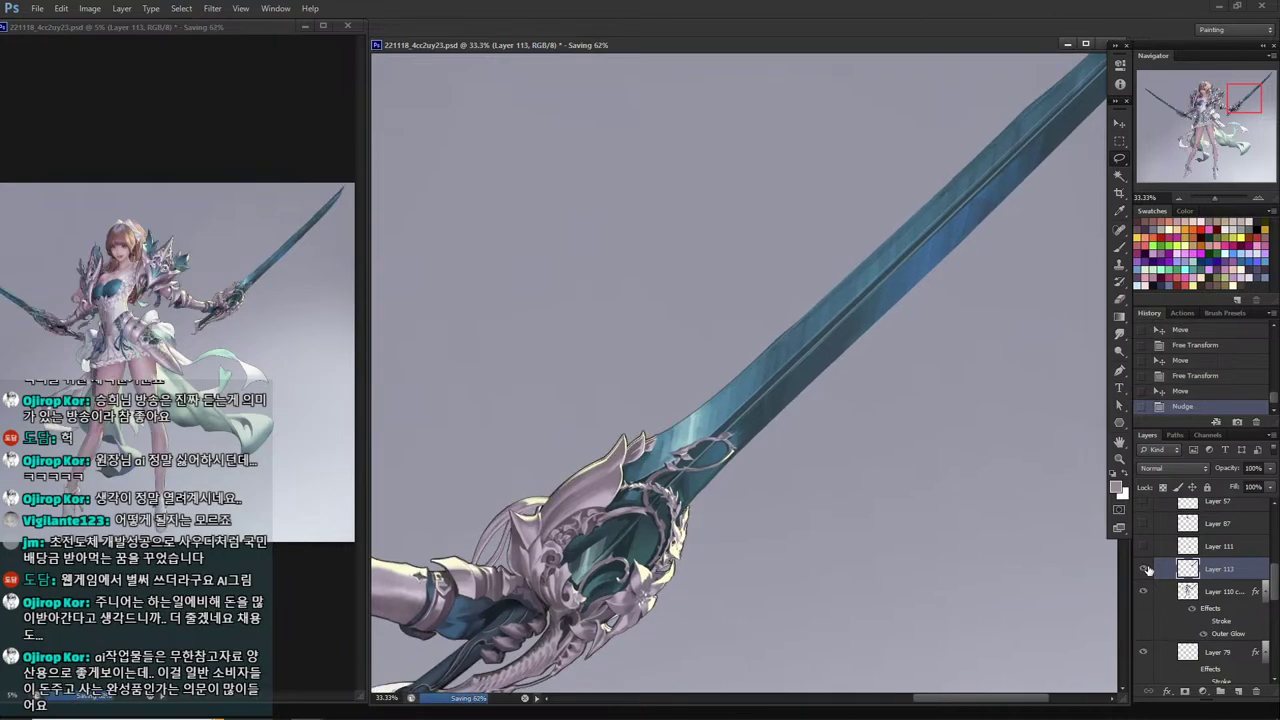
Compare the hilt and vine ornament with the old sword by repeatedly toggling Layer 113's visibility.
drag(763, 478, 968, 397)
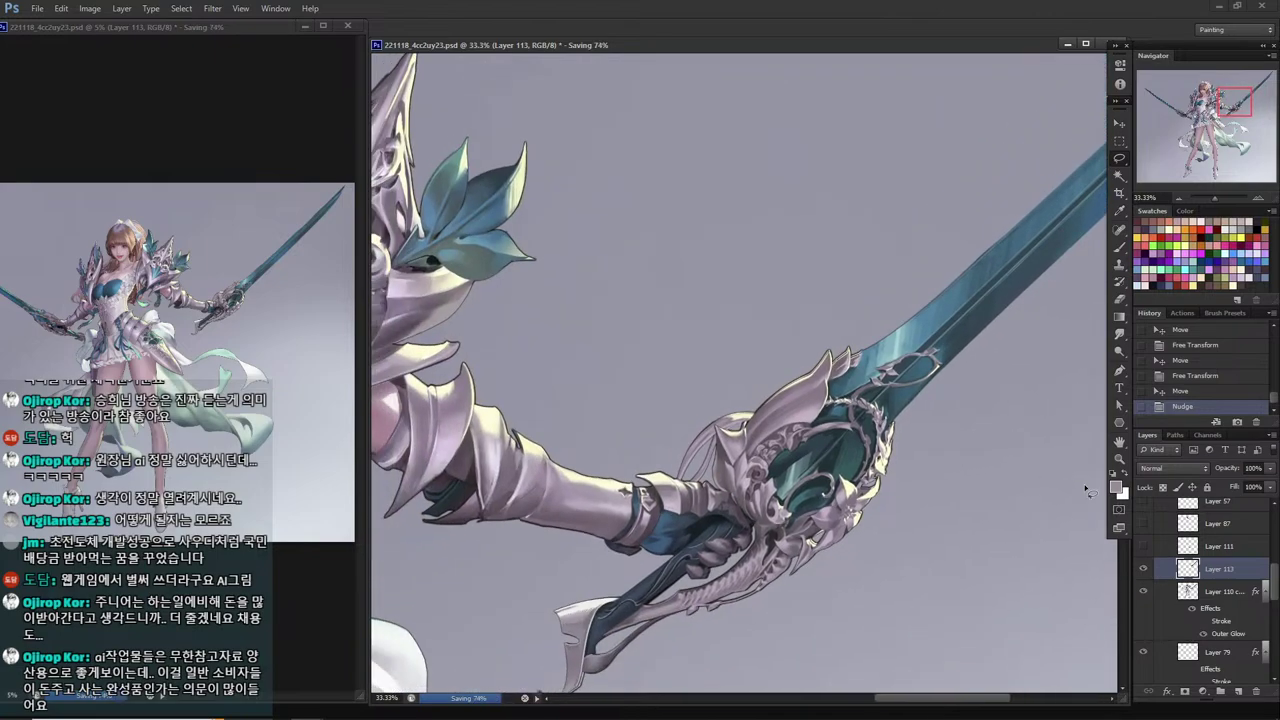
click(1145, 570)
click(1145, 570)
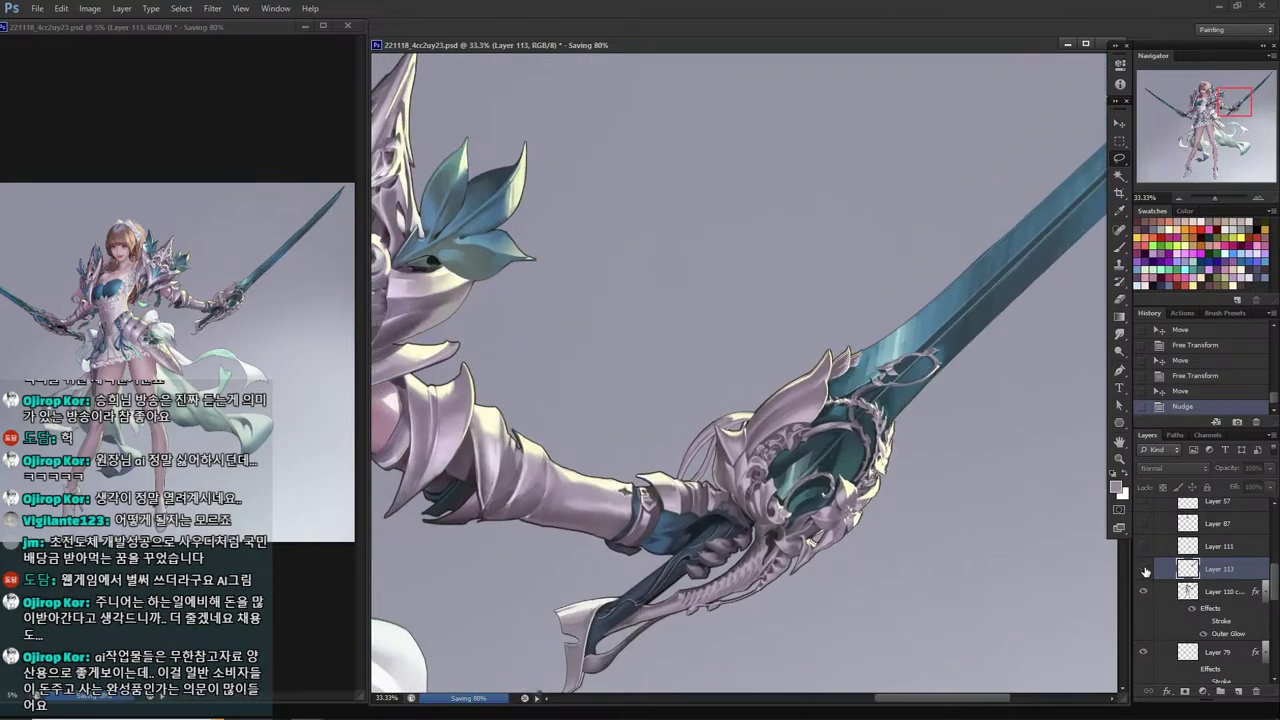
click(1145, 570)
click(1145, 570)
click(1145, 570)
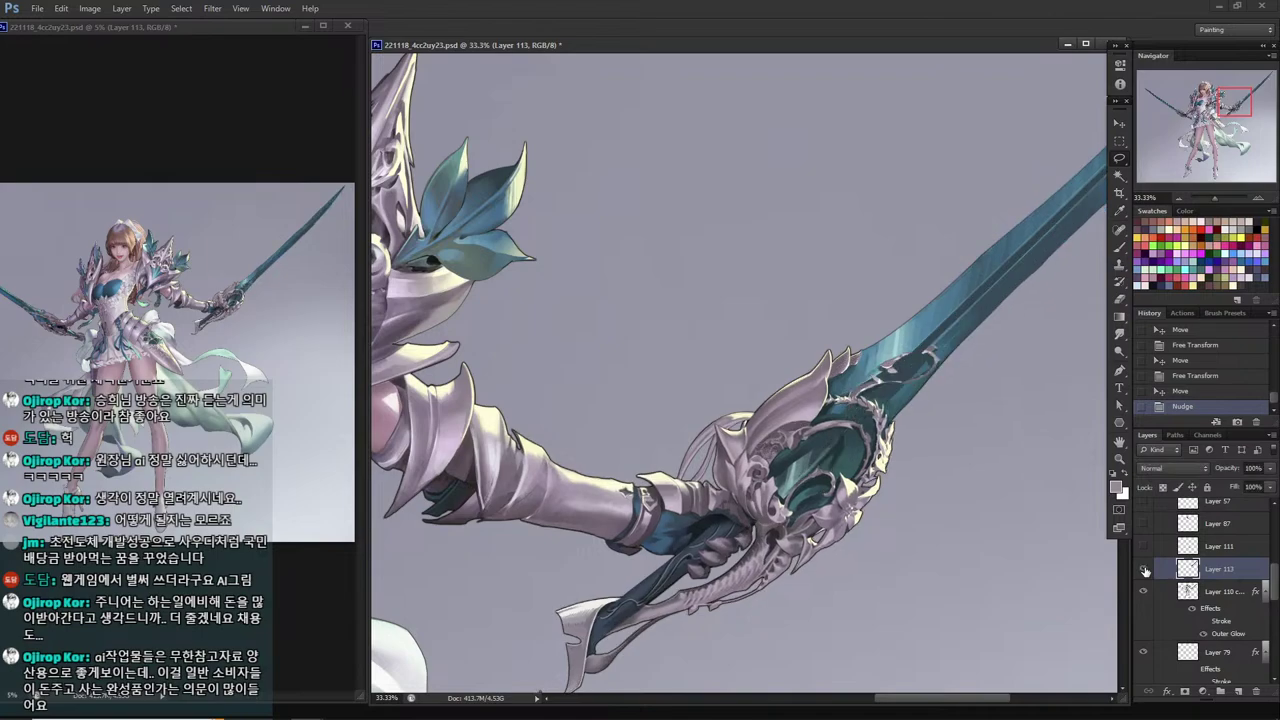
click(1145, 570)
click(1145, 570)
click(1145, 570)
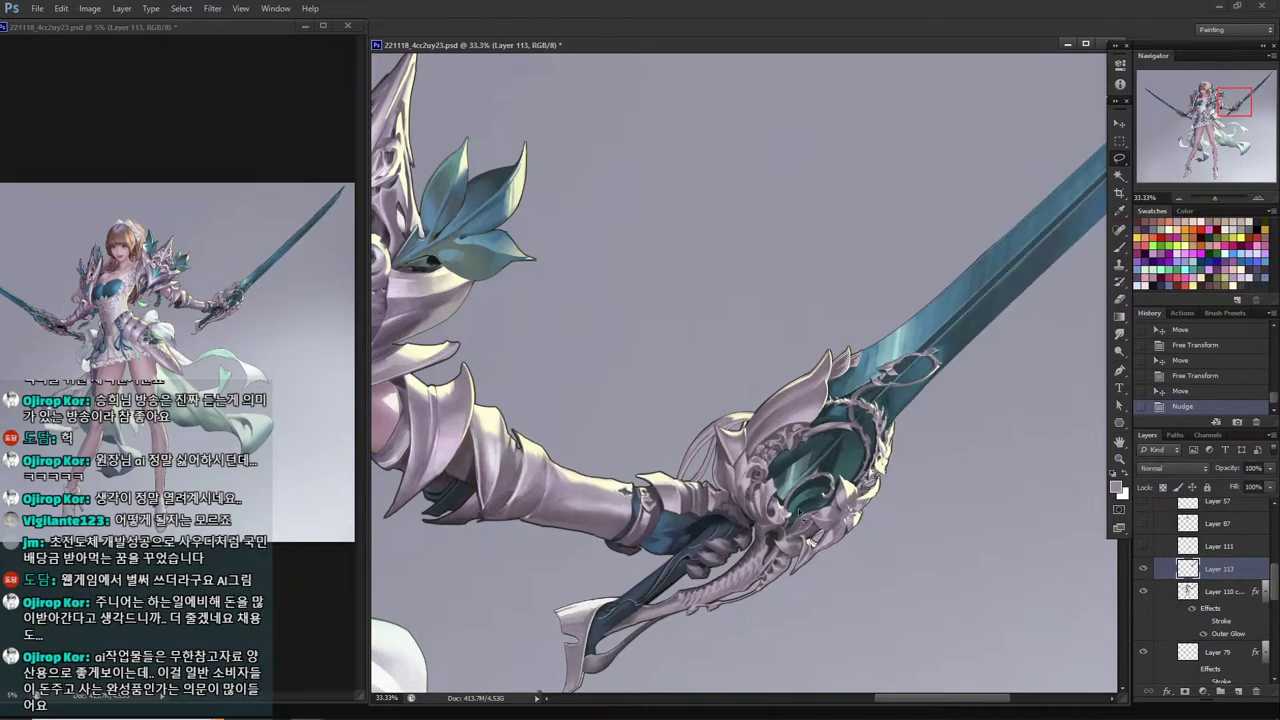
Delete the old sword's blade from the Layer 110 copy with a lasso selection around it and deselect.
scroll(805, 512, down, 2)
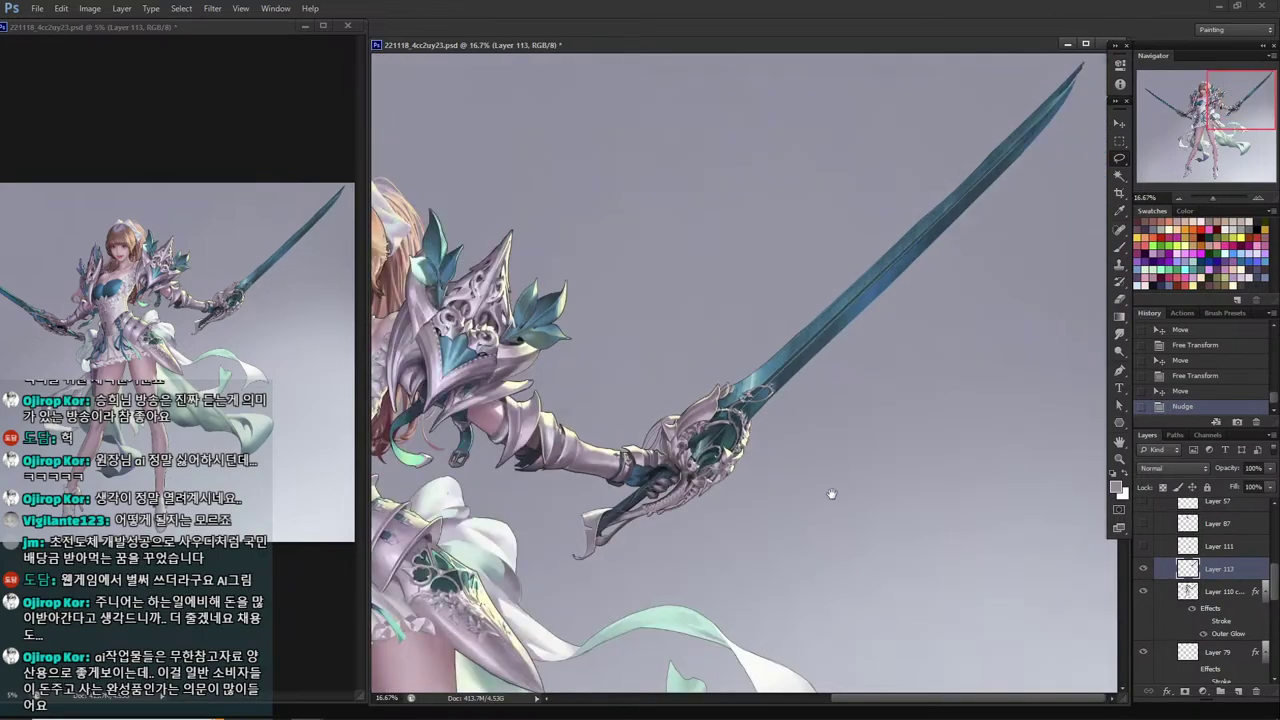
click(1219, 593)
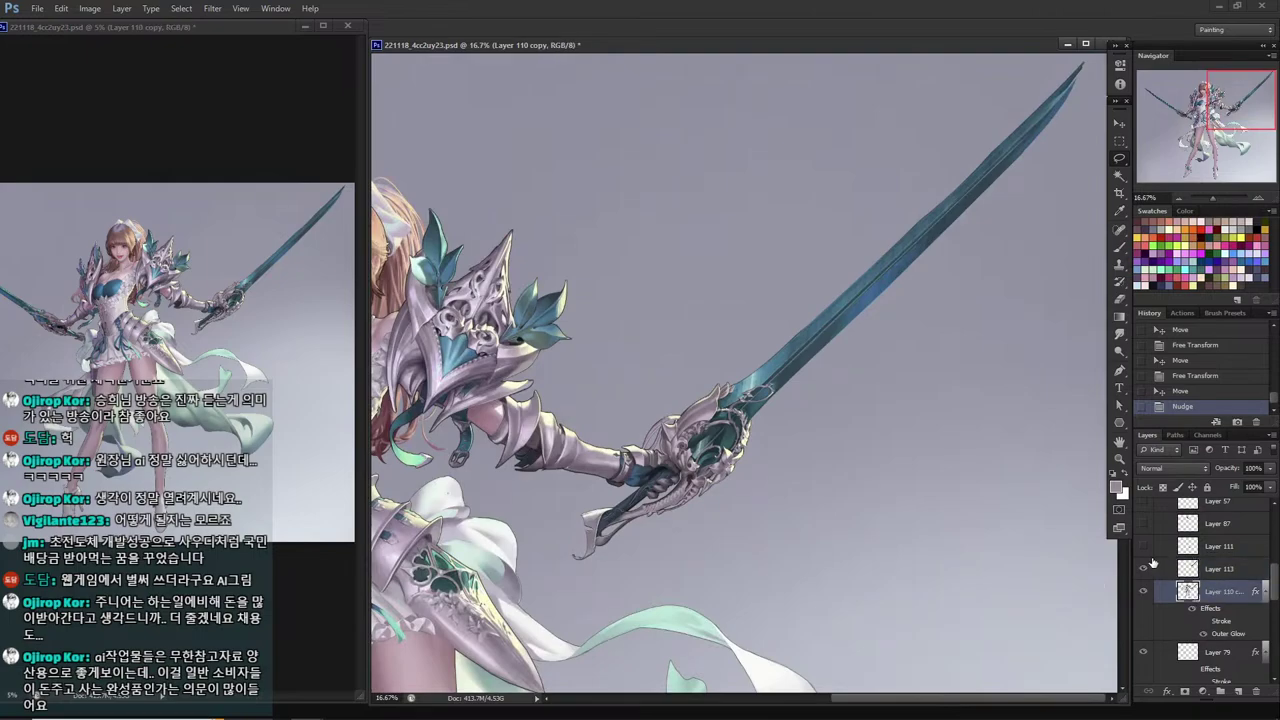
mouse_move(665, 360)
mouse_down()
mouse_move(557, 562)
mouse_move(653, 604)
mouse_move(924, 452)
mouse_move(1103, 292)
mouse_move(1135, 158)
mouse_up()
mouse_move(1100, 58)
mouse_down()
mouse_move(937, 66)
mouse_move(683, 258)
mouse_up()
key(Delete)
key(ctrl+d)
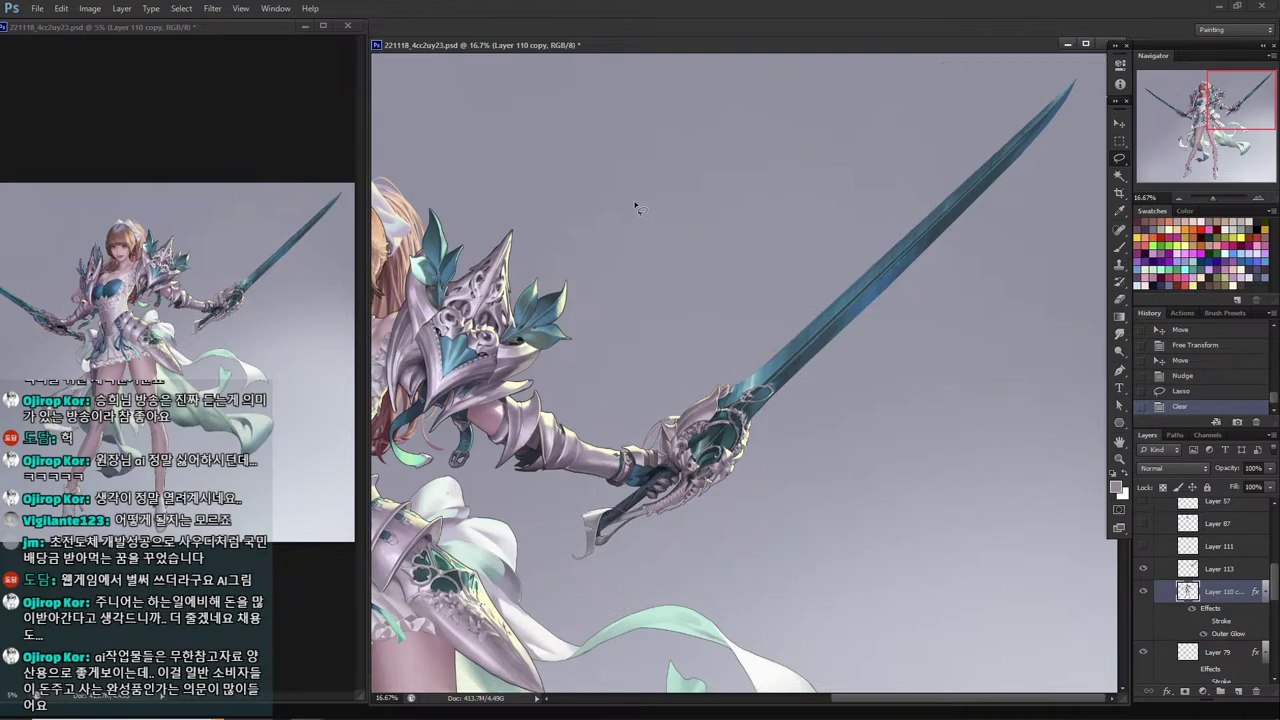
Delete the old forearm, hand and guard from the Layer 110 copy, and hide Layer 113 to check the cleared area.
mouse_move(556, 403)
mouse_down()
mouse_move(606, 490)
mouse_move(640, 394)
mouse_up()
key(Delete)
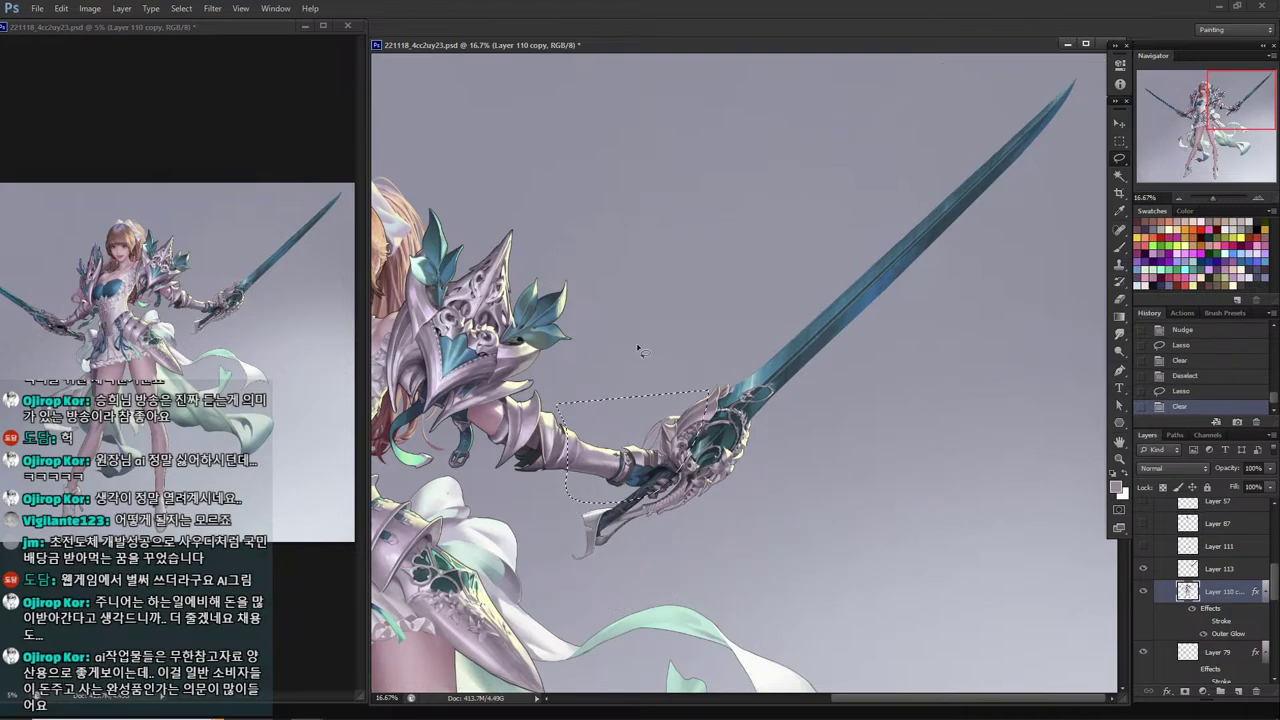
click(630, 334)
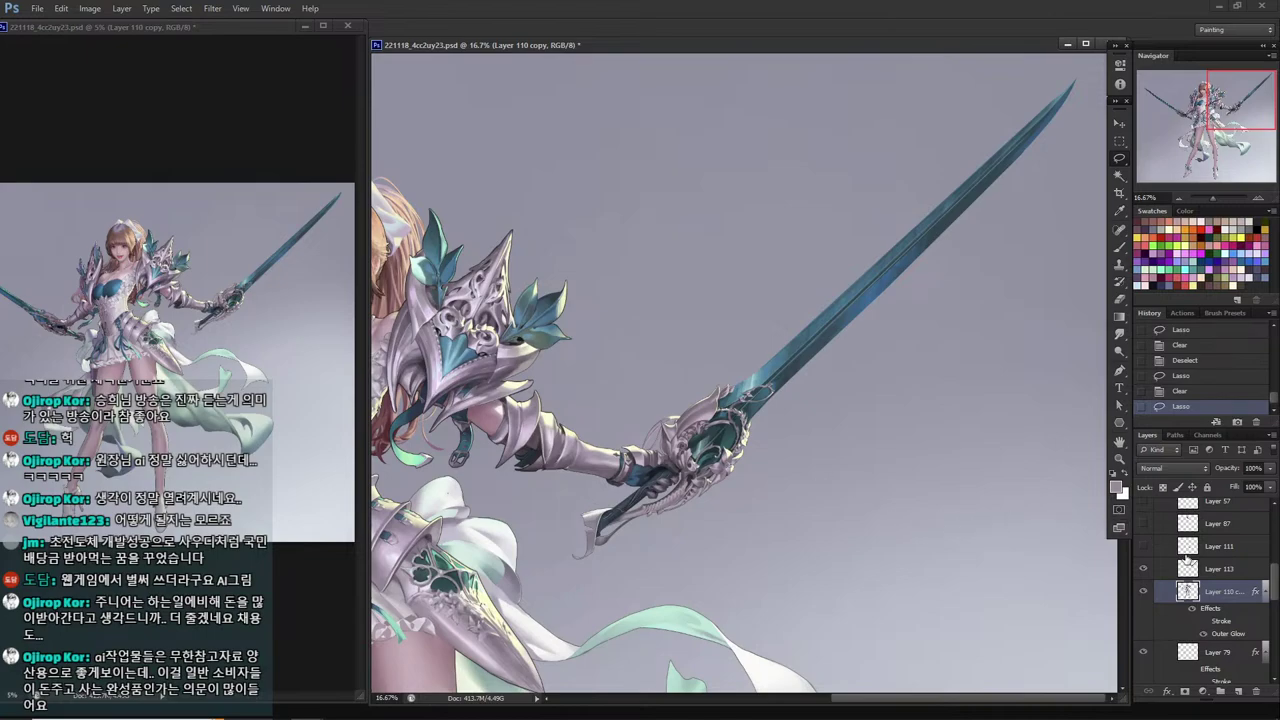
click(1212, 570)
click(1144, 569)
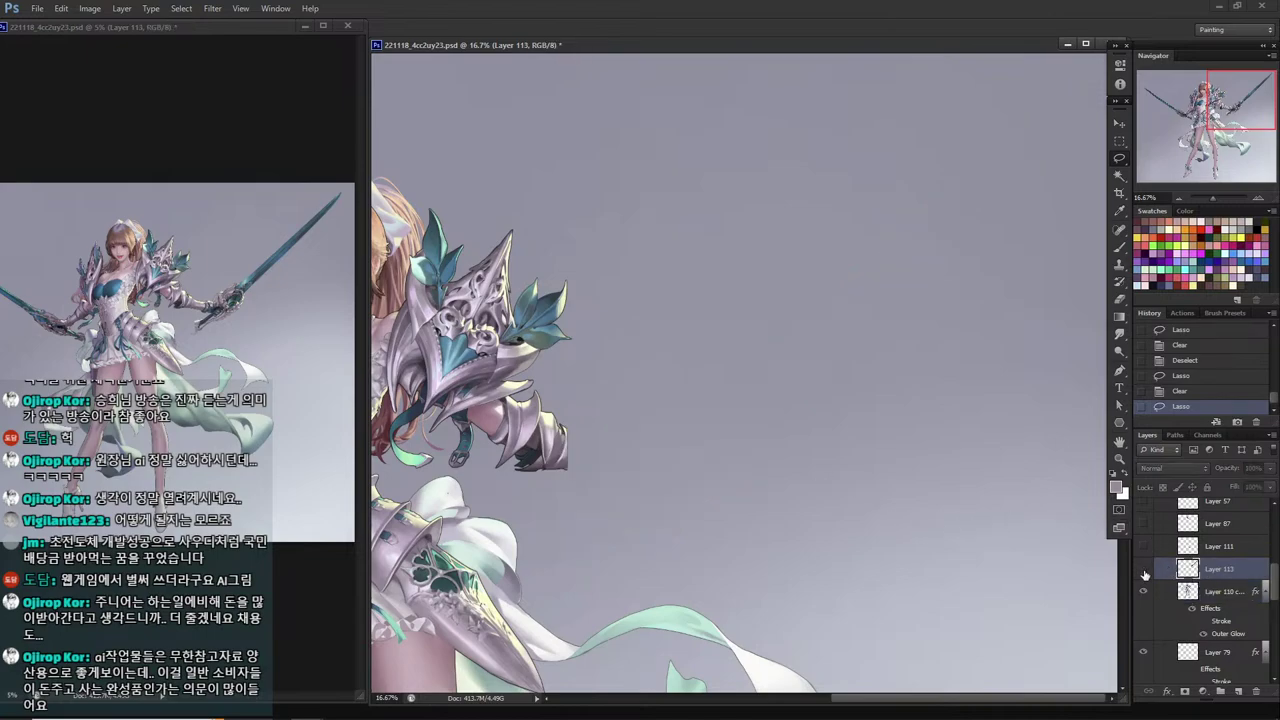
Show Layer 113 with the new sword again and merge it down into the Layer 110 copy.
click(1144, 569)
click(1144, 569)
click(1144, 569)
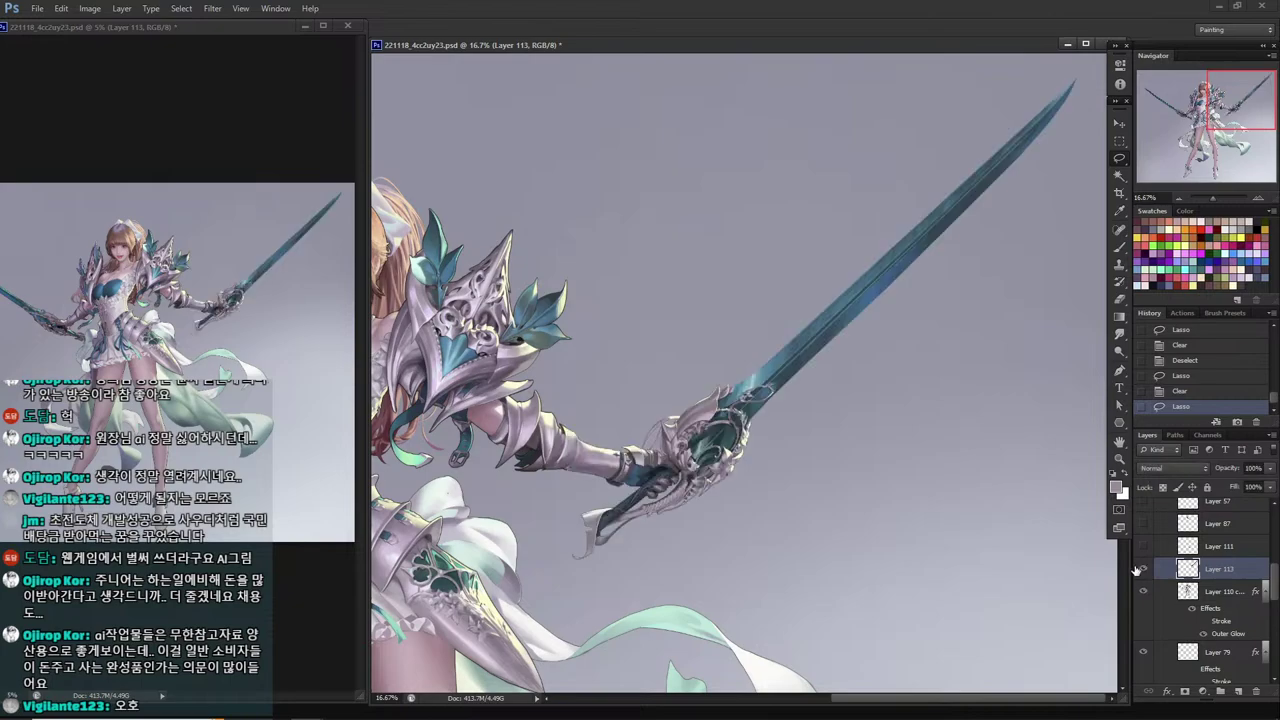
key(ctrl+e)
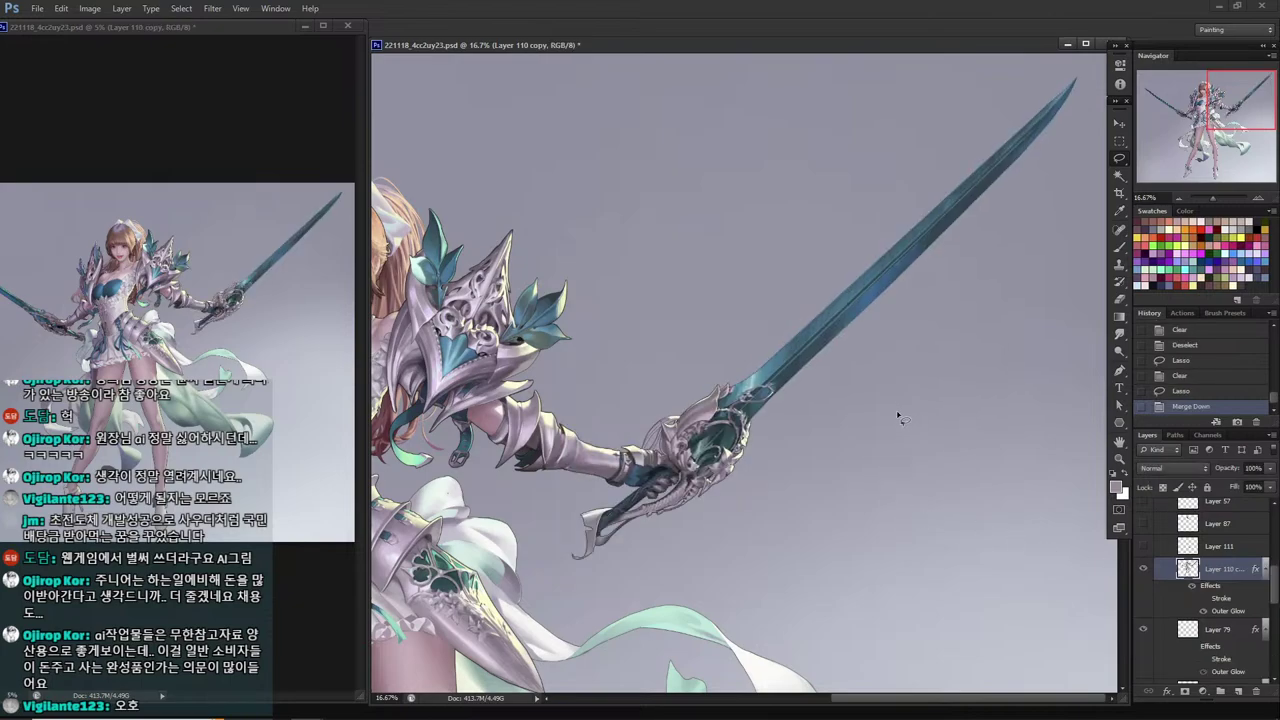
Select the raised sword's blade with a rectangular marquee, stretch it outward to about 107% width with Free Transform, and deselect.
key(m)
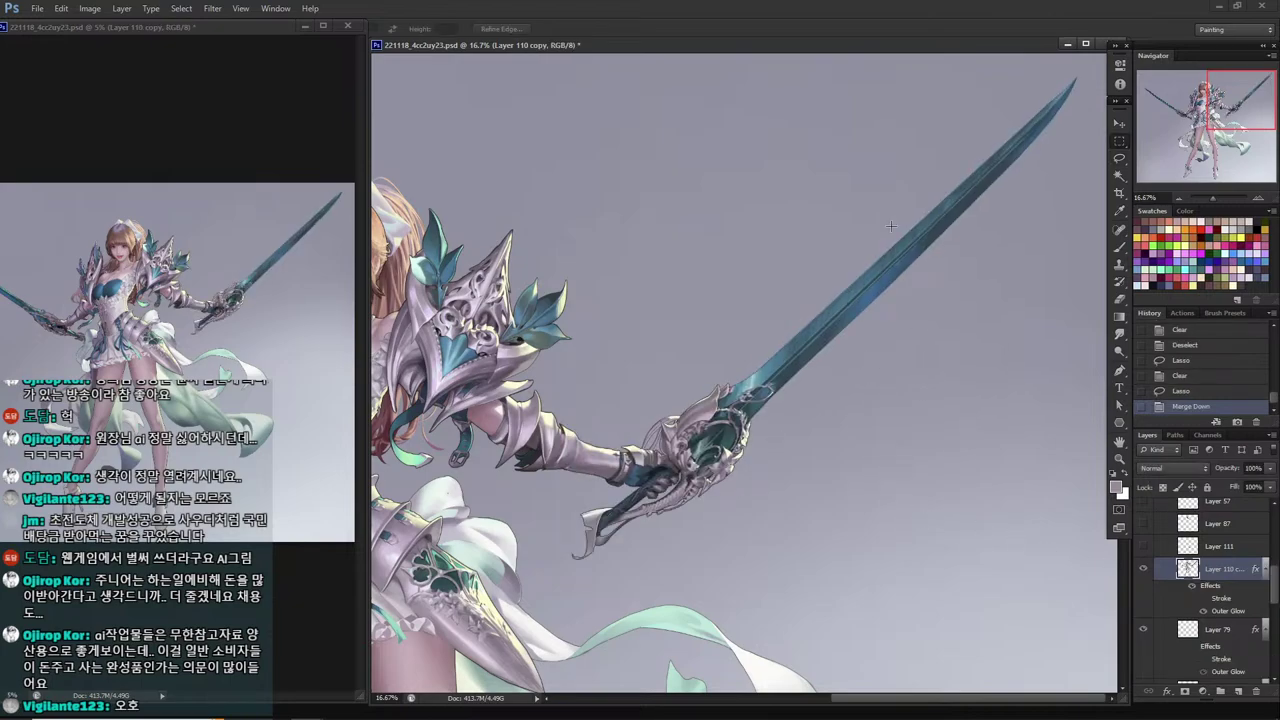
mouse_move(798, 70)
mouse_down()
mouse_move(984, 315)
mouse_move(1166, 507)
mouse_up()
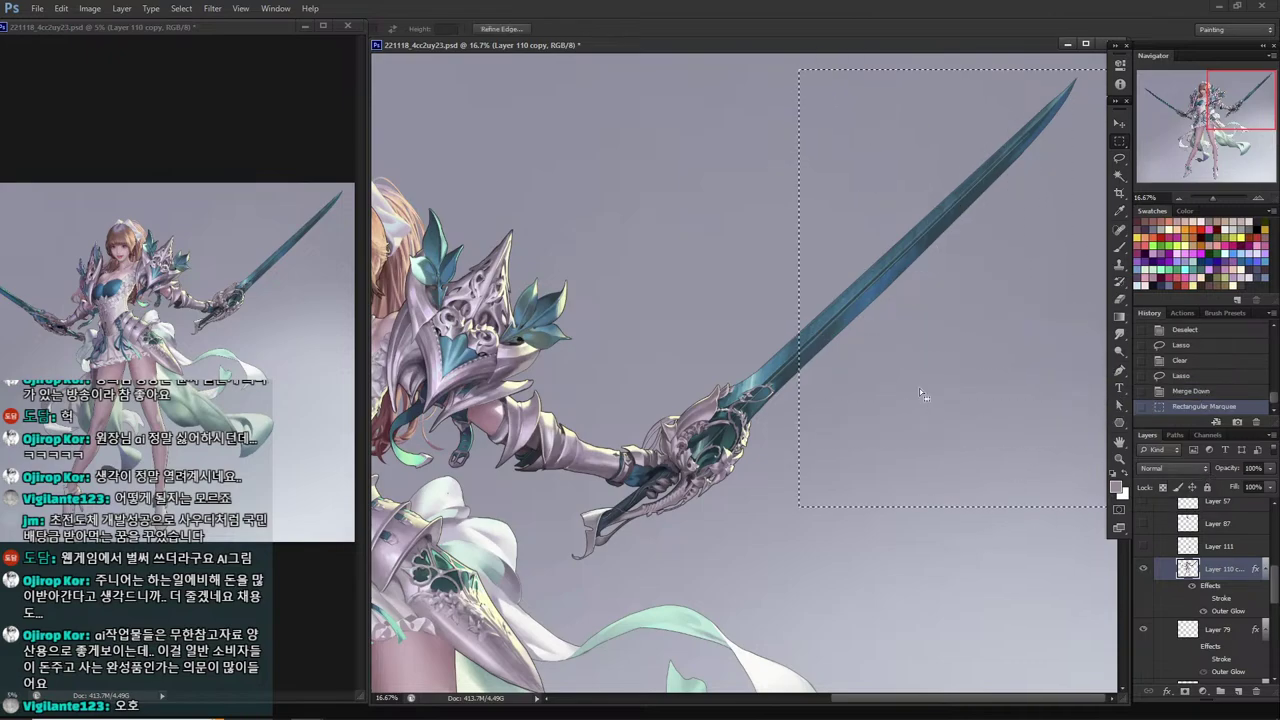
drag(919, 389, 902, 377)
key(ctrl+minus)
key(ctrl+minus)
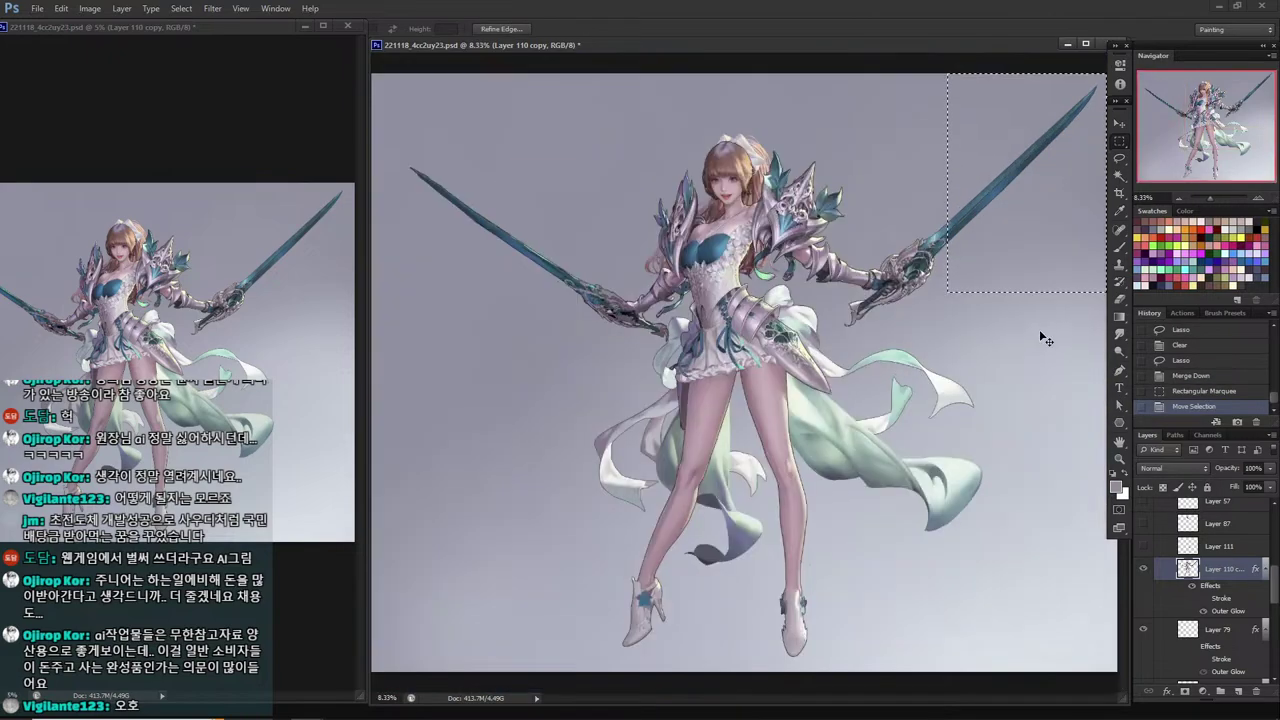
key(f)
key(ctrl+t)
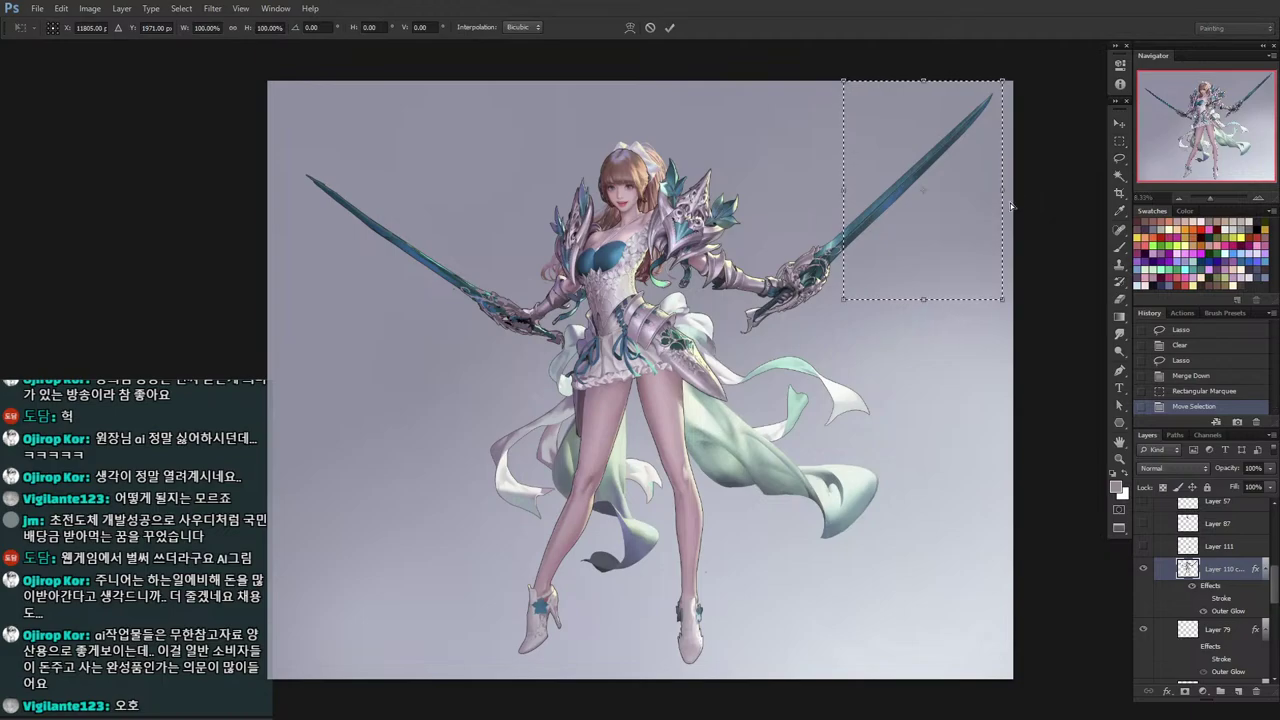
drag(1004, 193, 1014, 186)
key(Return)
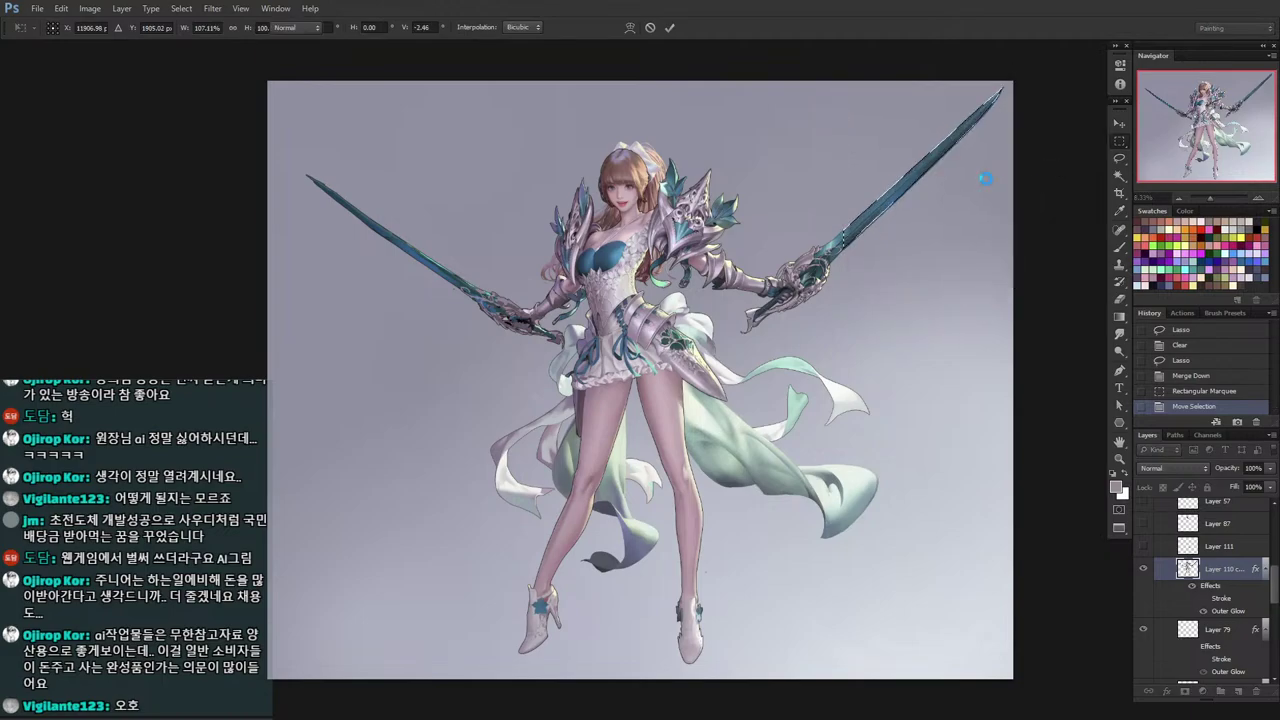
key(Return)
key(ctrl+d)
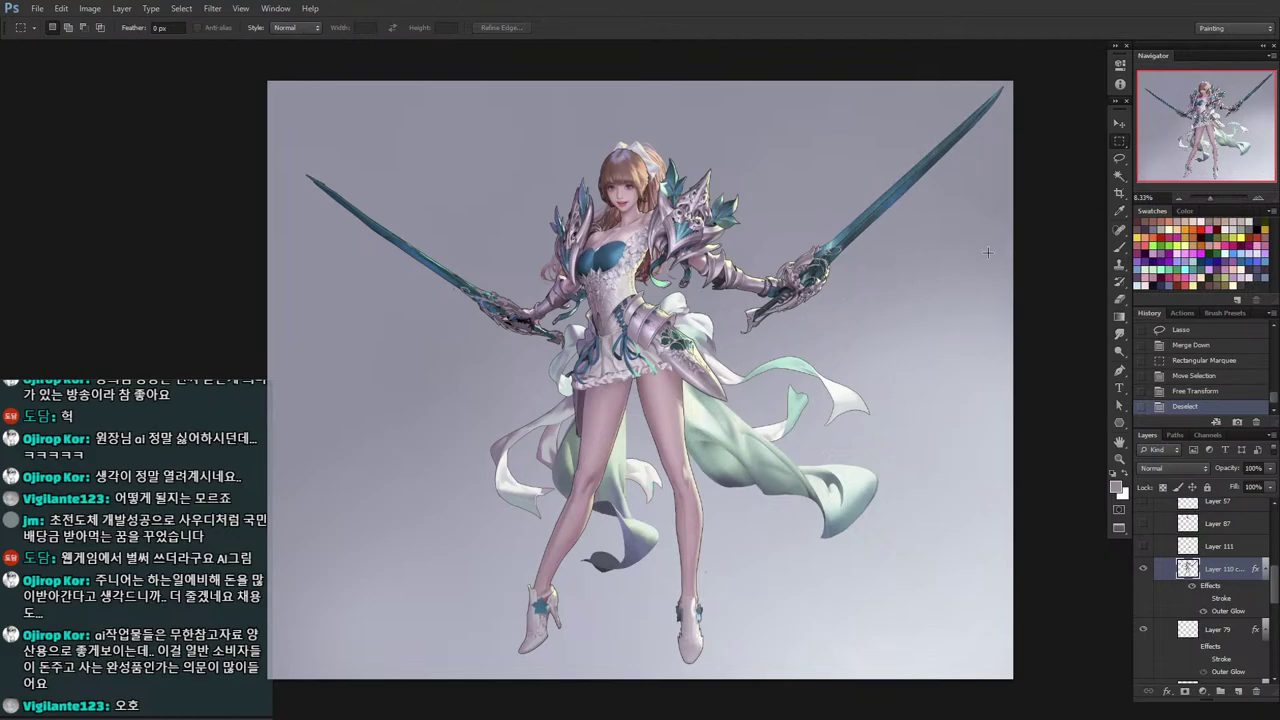
Lasso the lower leaf of the shoulder armour's outer leaf cluster and repaint its shading with a larger brush and sampled leaf colour.
ctrl+click(902, 252)
ctrl+click(888, 252)
ctrl+click(888, 252)
drag(335, 262, 794, 414)
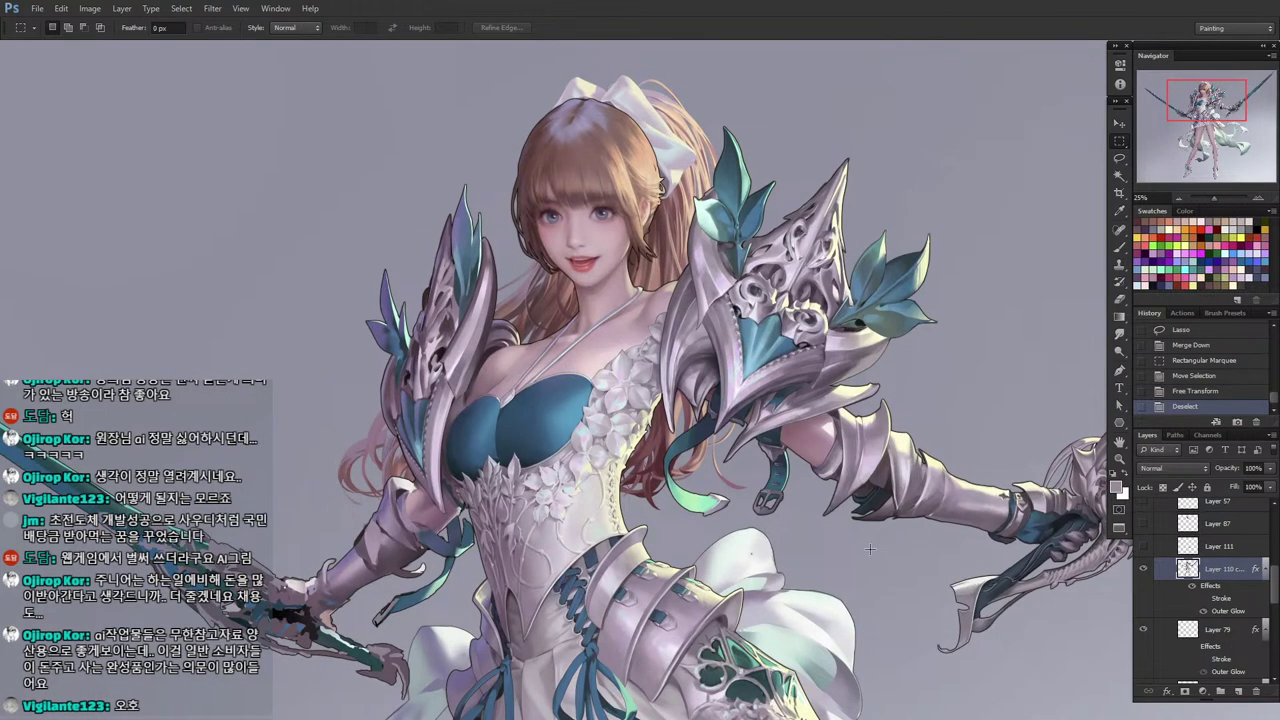
click(857, 226)
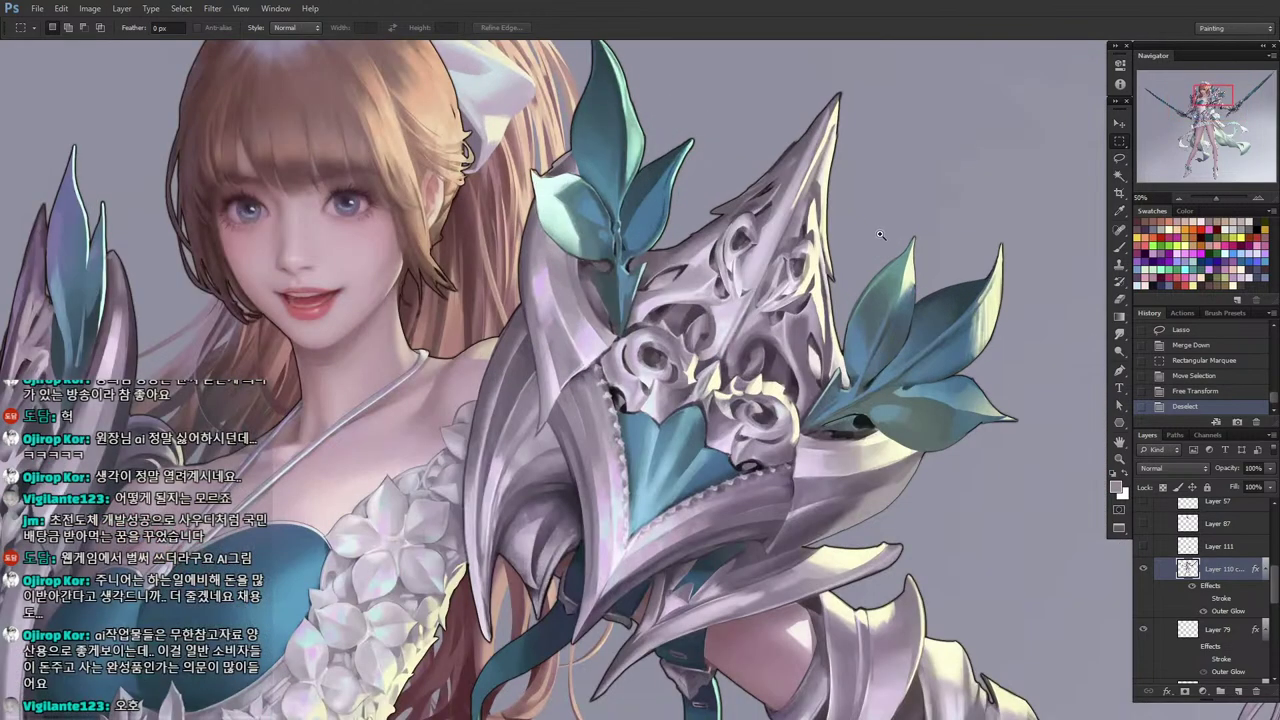
drag(753, 383, 641, 454)
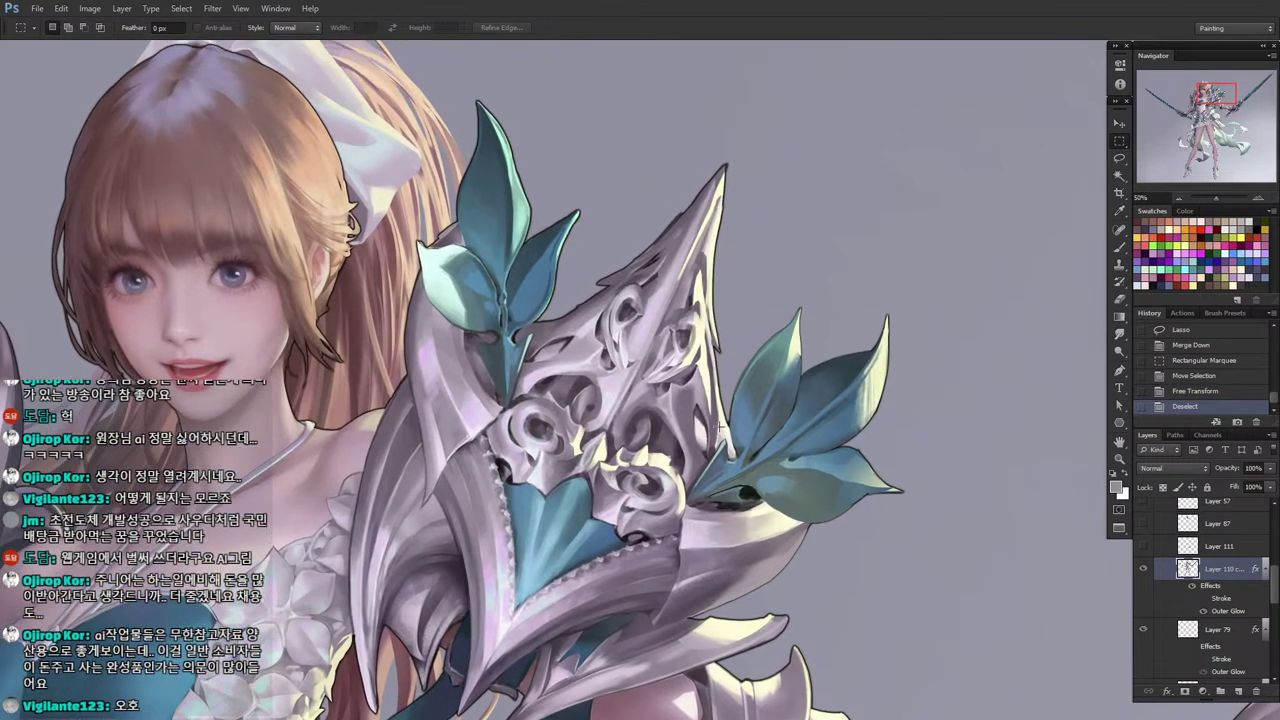
key(i)
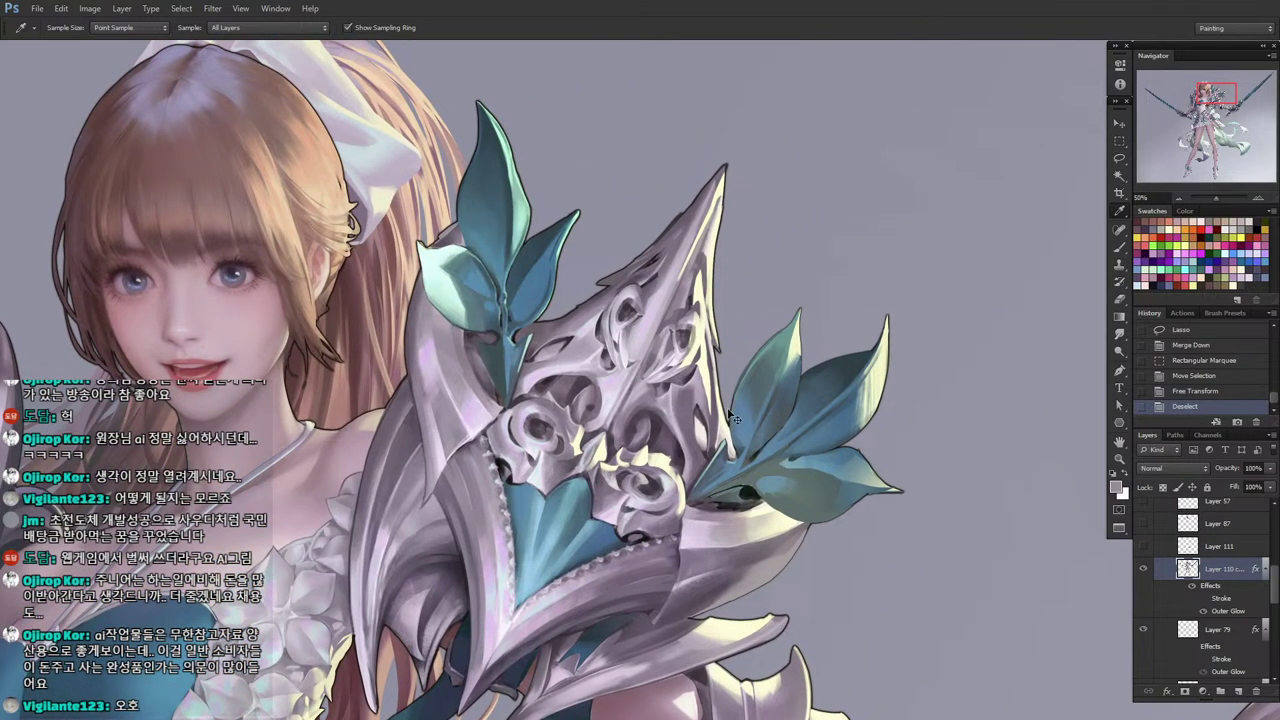
key(l)
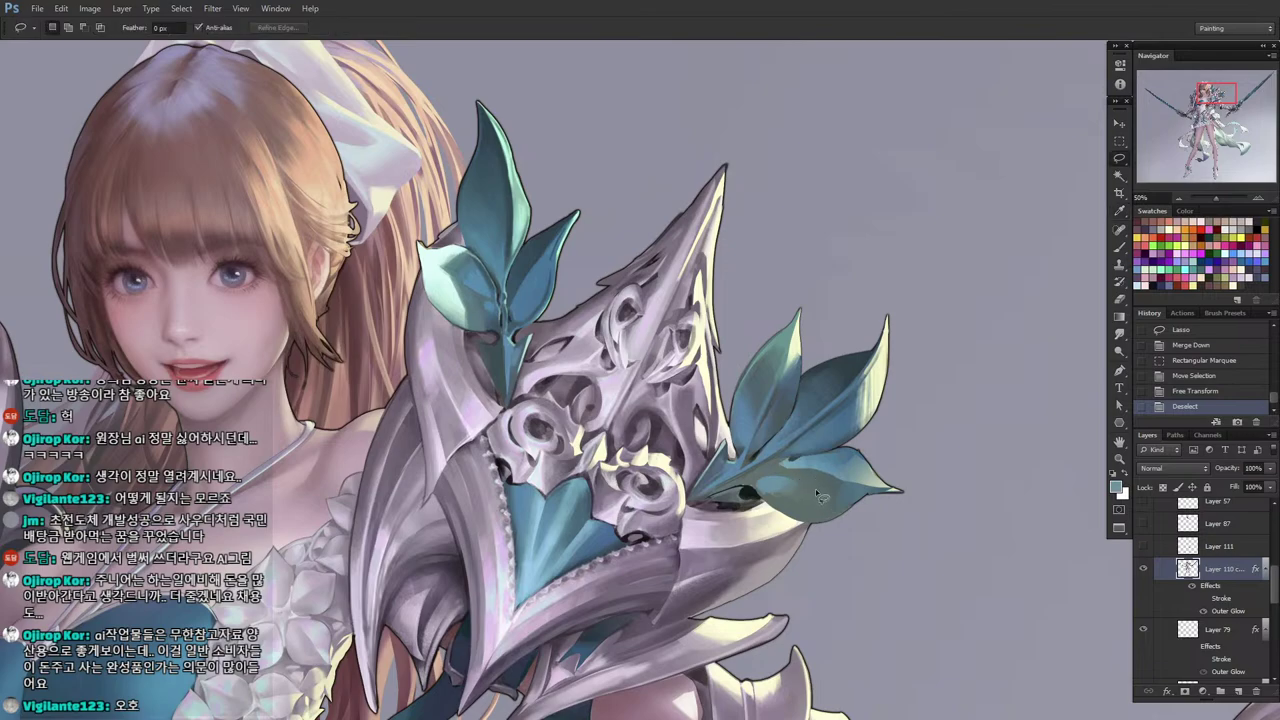
mouse_move(793, 481)
mouse_down()
mouse_move(808, 514)
mouse_move(757, 474)
mouse_move(800, 490)
mouse_move(772, 481)
mouse_up()
key(b)
key(])
key(])
key(])
key(])
key(])
key(])
key(])
key(])
key(])
key(])
key(])
alt+click(768, 488)
mouse_move(785, 484)
mouse_down()
mouse_move(766, 482)
mouse_move(786, 490)
mouse_up()
mouse_move(775, 489)
mouse_down()
mouse_move(668, 520)
mouse_move(679, 531)
mouse_move(714, 518)
mouse_up()
Sample greens from the lower leaf's base, paint its underside near the armour, and deselect.
alt+click(682, 523)
alt+click(704, 530)
alt+click(682, 516)
drag(716, 532, 696, 534)
key(l)
key(ctrl+d)
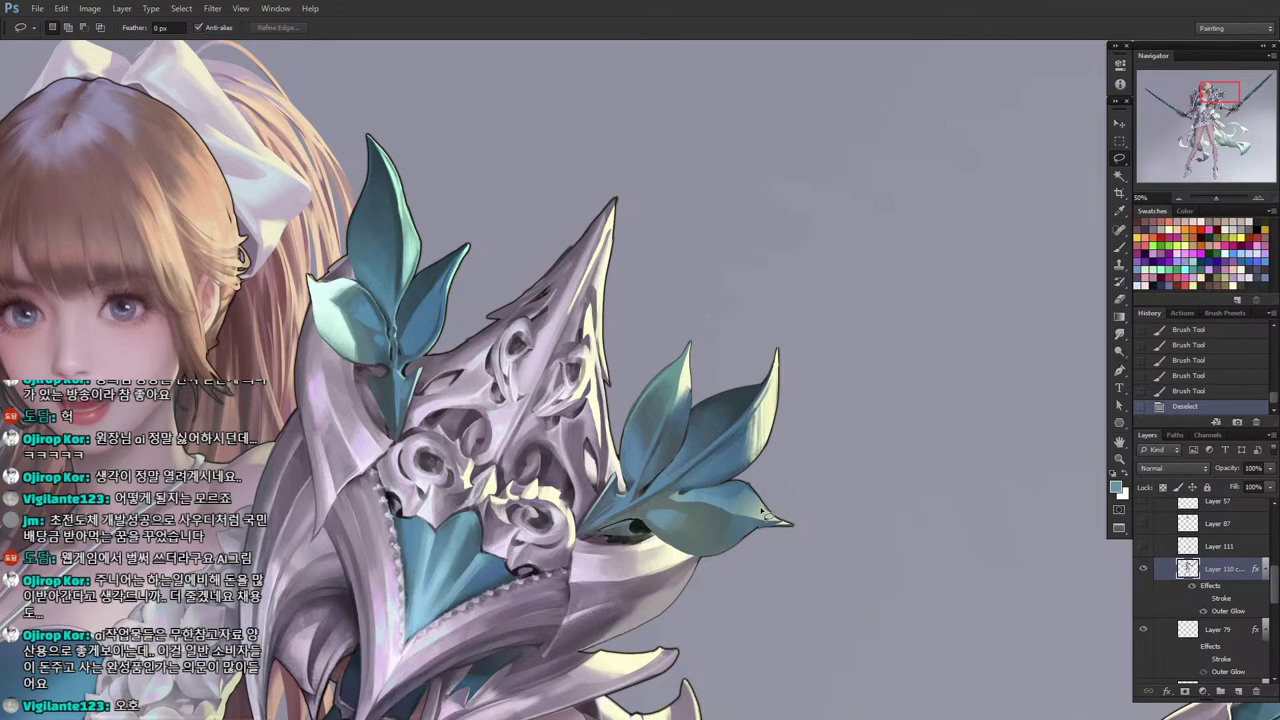
Rework the upper edge of the lower leaf near its tip with lasso selections and sampled teal strokes.
mouse_move(782, 497)
mouse_down()
mouse_move(737, 478)
mouse_move(769, 500)
mouse_move(764, 472)
mouse_move(737, 481)
mouse_move(767, 520)
mouse_move(742, 496)
mouse_up()
key(Delete)
key(ctrl+d)
key(b)
drag(724, 504, 746, 496)
alt+click(744, 500)
key(l)
mouse_move(728, 498)
mouse_down()
mouse_move(754, 496)
mouse_move(786, 522)
mouse_move(770, 492)
mouse_move(778, 521)
mouse_move(760, 518)
mouse_up()
key(ctrl+d)
Select the area beside the lower leaf's tip, paint it teal, deselect, and blend the strokes toward the leaf's middle.
drag(757, 514, 779, 508)
key(b)
drag(771, 504, 752, 505)
key(ctrl+d)
mouse_move(748, 502)
mouse_down()
mouse_move(723, 482)
mouse_move(738, 491)
mouse_up()
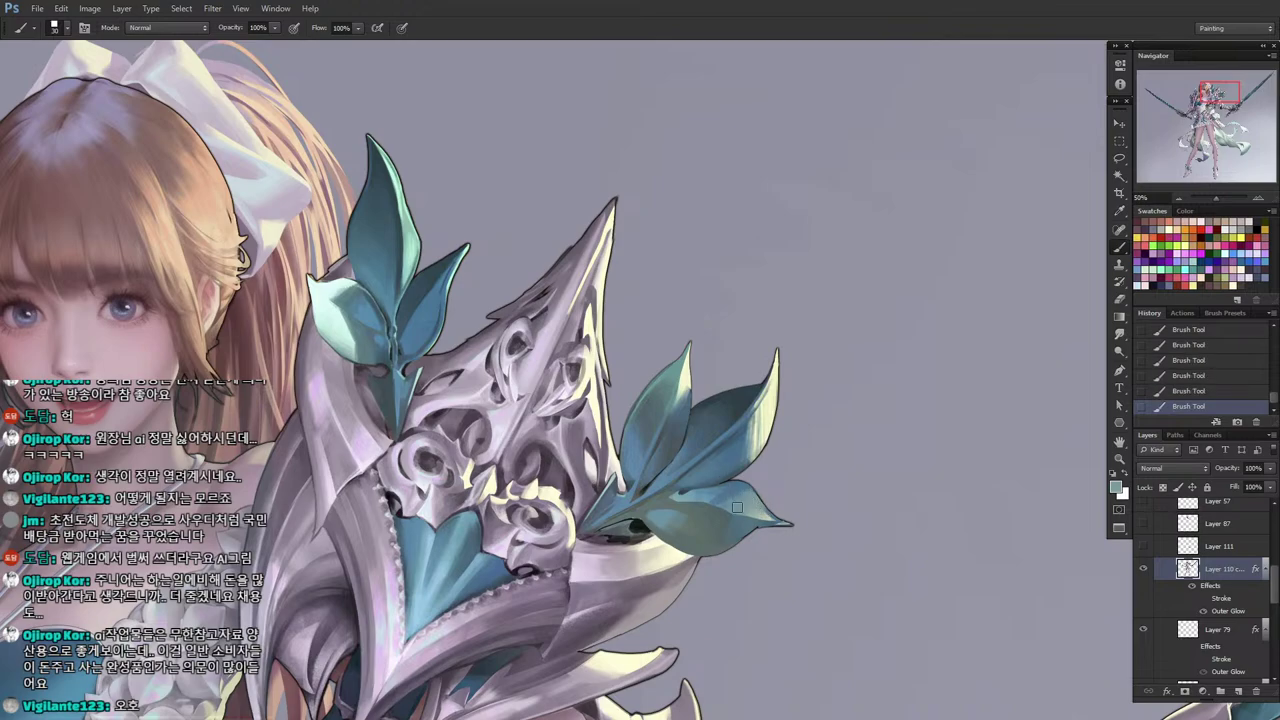
Lasso a narrow strip along the lower leaf's midrib out to the tip, brush light teal into it, and deselect.
key(l)
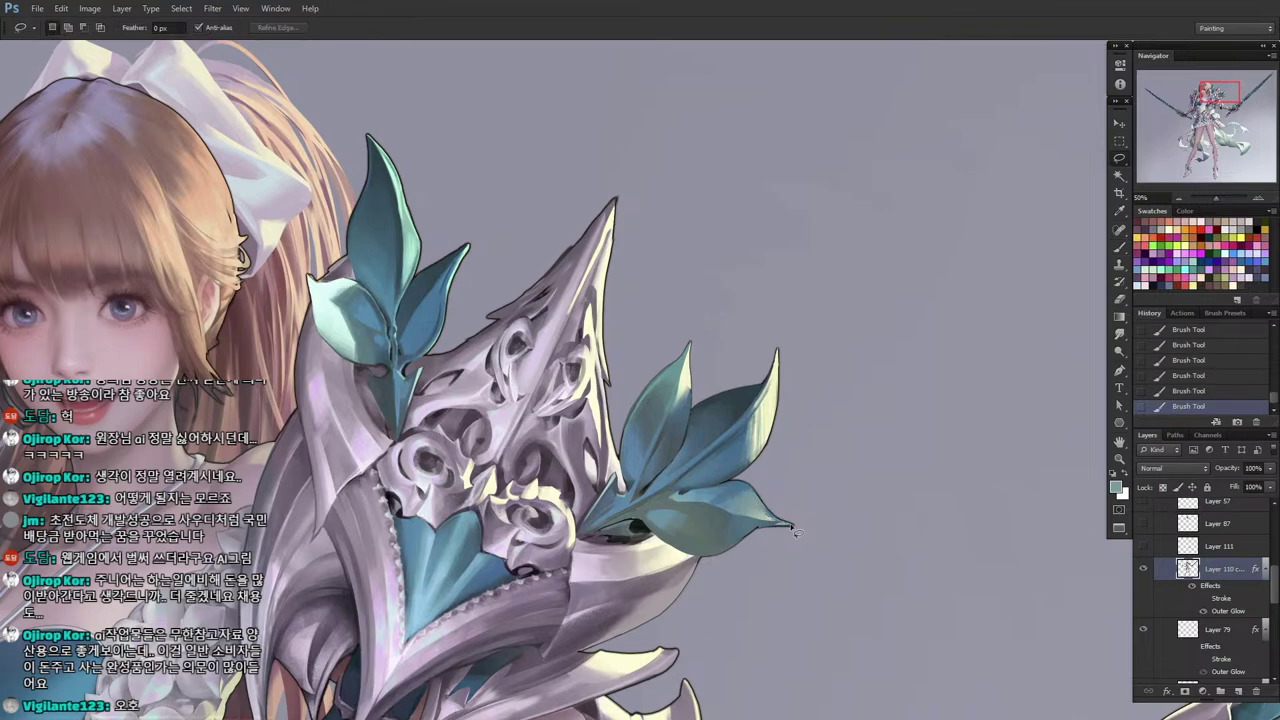
mouse_move(793, 524)
mouse_down()
mouse_move(668, 493)
mouse_move(760, 515)
mouse_up()
key(b)
drag(786, 523, 744, 511)
drag(770, 519, 702, 506)
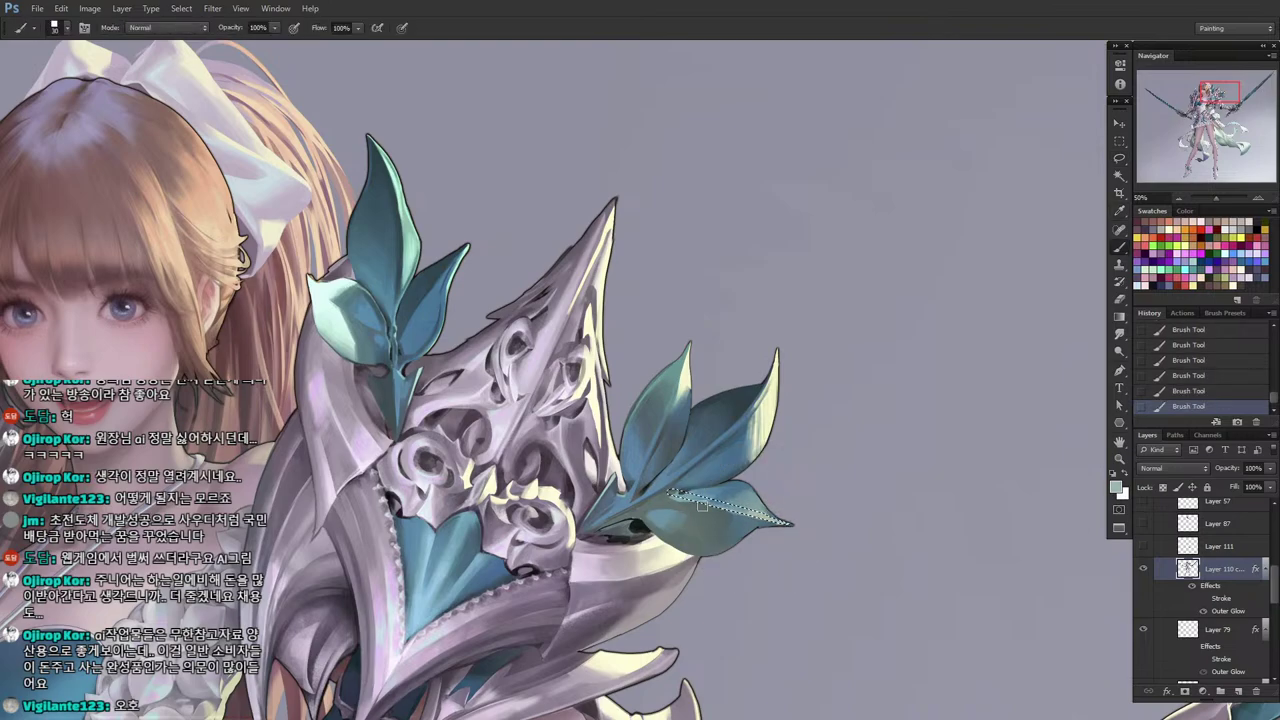
key(ctrl+d)
Paint the middle of the lower leaf's midrib with short strokes in sampled leaf colours.
key(l)
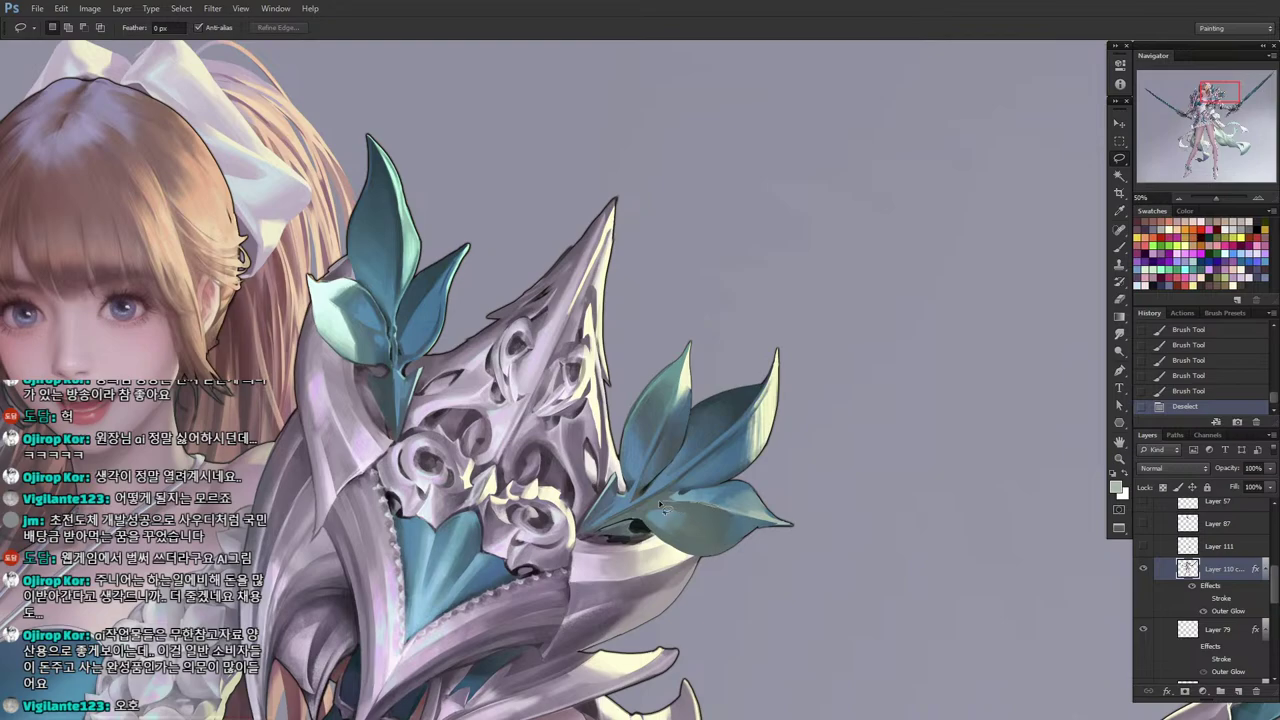
mouse_move(677, 494)
mouse_down()
mouse_move(709, 503)
mouse_move(660, 498)
mouse_move(749, 480)
mouse_move(721, 493)
mouse_move(760, 512)
mouse_move(726, 505)
mouse_up()
key(b)
key(ctrl+d)
key(i)
key(b)
drag(728, 506, 715, 502)
mouse_move(717, 503)
mouse_down()
mouse_move(662, 497)
mouse_move(724, 490)
mouse_move(698, 491)
mouse_up()
alt+click(700, 496)
Enlarge the brush and paint the base of the lower leaf where it meets the stem, then deselect.
key(l)
key(b)
key(bracketright)
key(bracketright)
key(bracketright)
key(bracketright)
key(bracketright)
key(bracketright)
drag(698, 491, 682, 498)
drag(680, 504, 672, 512)
mouse_move(670, 515)
mouse_down()
mouse_move(664, 525)
mouse_move(705, 505)
mouse_move(742, 514)
mouse_move(676, 515)
mouse_move(662, 498)
mouse_move(700, 508)
mouse_move(664, 498)
mouse_up()
key(l)
key(ctrl+d)
Sample teal from the neighbouring leaf, brush it across the lower leaf's inner half, and deselect.
key(i)
click(700, 485)
key(b)
mouse_move(712, 508)
mouse_down()
mouse_move(660, 500)
mouse_move(728, 516)
mouse_move(650, 504)
mouse_up()
key(l)
key(ctrl+d)
Lasso the lower half of the lower leaf below its midrib, sample its green tones, and deselect.
key(b)
alt+click(668, 503)
key(l)
mouse_move(650, 504)
mouse_down()
mouse_move(714, 526)
mouse_move(657, 513)
mouse_move(696, 534)
mouse_move(697, 503)
mouse_move(708, 518)
mouse_move(684, 544)
mouse_move(693, 516)
mouse_move(690, 546)
mouse_move(712, 522)
mouse_up()
key(b)
alt+click(688, 521)
key(l)
key(ctrl+d)
Darken the lower leaf's underside below the midrib with strokes in sampled greens.
key(b)
alt+click(722, 522)
drag(726, 512, 696, 530)
key(l)
key(ctrl+d)
key(b)
alt+click(717, 534)
drag(706, 530, 698, 534)
Paint over part of the dark hole beneath the leaf stem with a sampled colour and deselect.
mouse_move(599, 502)
mouse_down()
mouse_move(658, 485)
mouse_move(664, 516)
mouse_move(702, 511)
mouse_move(690, 513)
mouse_up()
key(i)
click(706, 507)
key(l)
key(b)
drag(694, 509, 681, 514)
key(l)
click(684, 512)
key(b)
Lasso the inner end of the gap beneath the leaf stem, fill it with strokes in a sampled armour grey, and deselect.
key(alt)
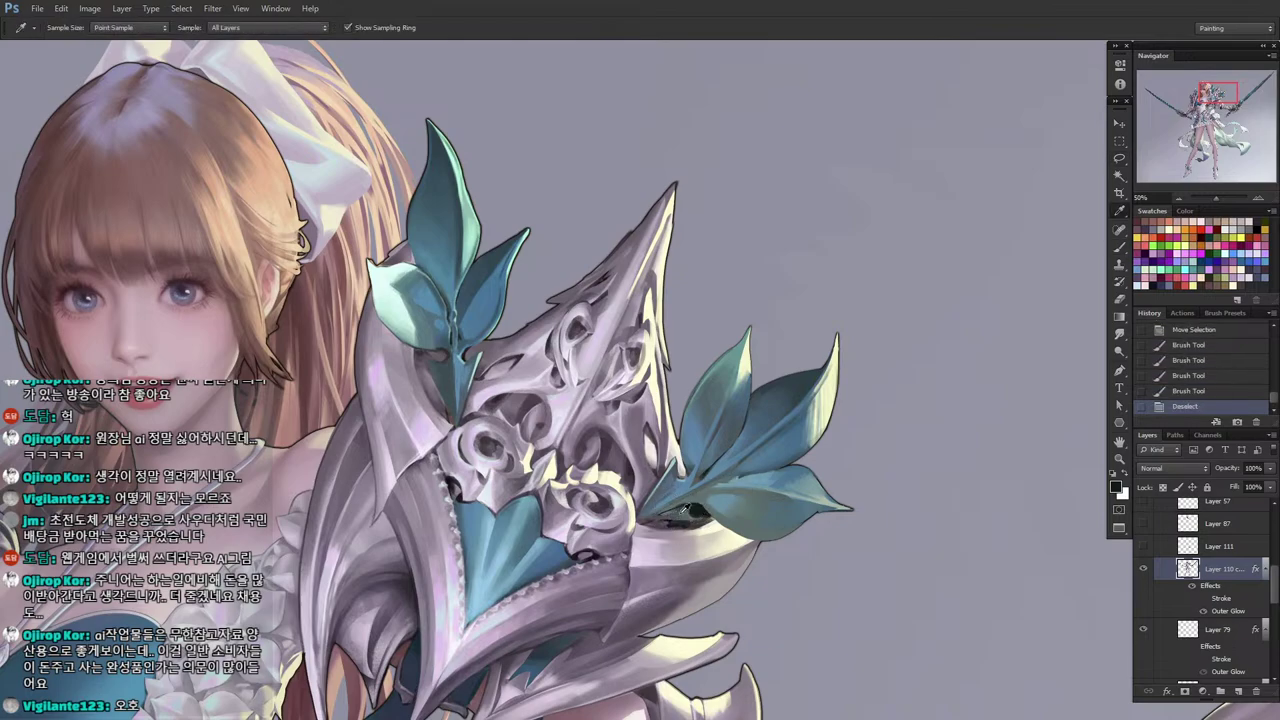
click(686, 510)
key(b)
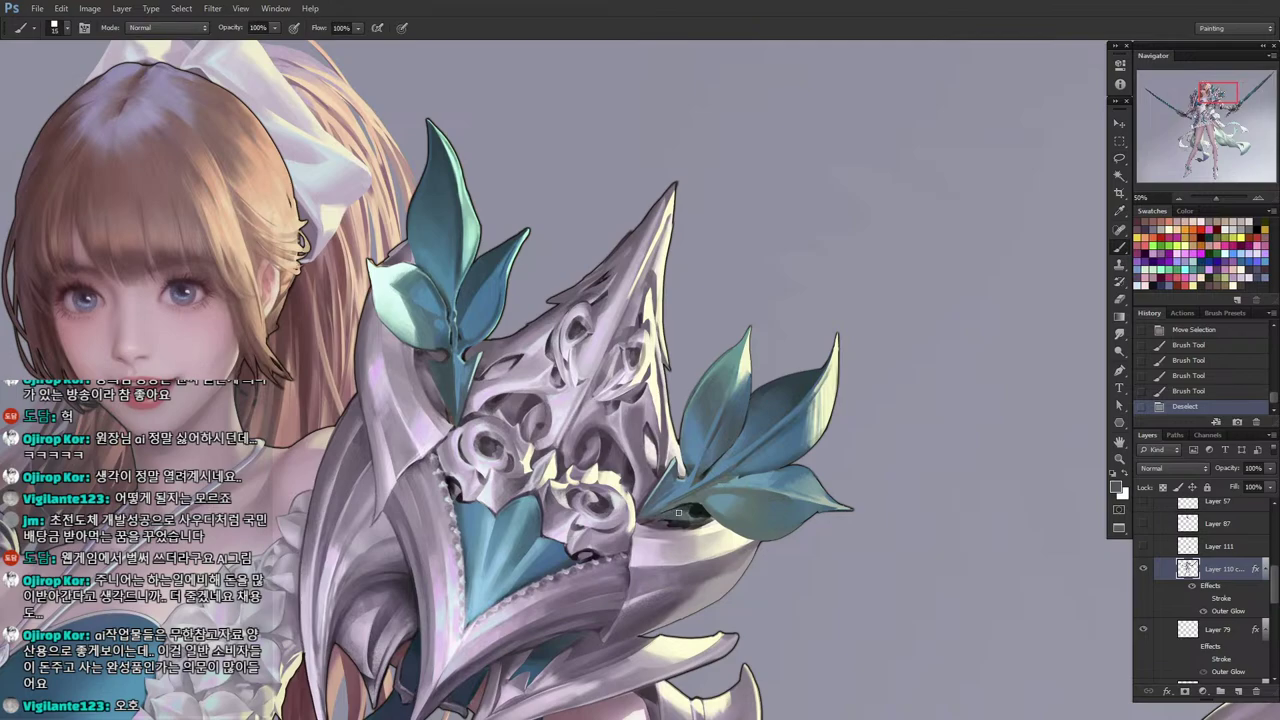
key(l)
mouse_move(678, 513)
mouse_down()
mouse_move(690, 518)
mouse_move(660, 519)
mouse_up()
key(b)
drag(668, 518, 650, 521)
drag(670, 518, 640, 520)
key(l)
click(680, 518)
Reshape the dark hole beneath the leaf stem with small strokes in colours sampled around it.
key(b)
alt+click(686, 522)
key(b)
drag(690, 517, 682, 518)
drag(692, 514, 687, 516)
alt+click(693, 508)
drag(694, 512, 694, 510)
key(bracketright)
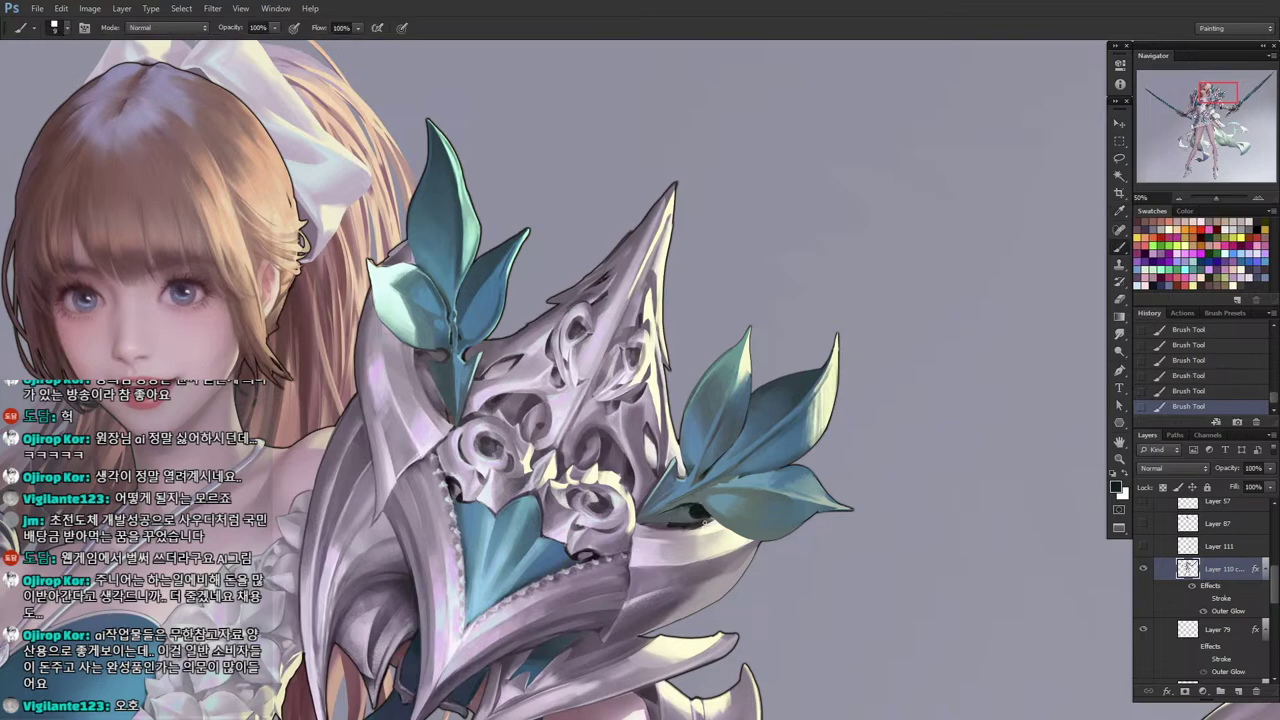
Lasso inside the dark hole beneath the leaf stem, paint an armour-coloured detail with a tone sampled from the spike, and deselect.
key(l)
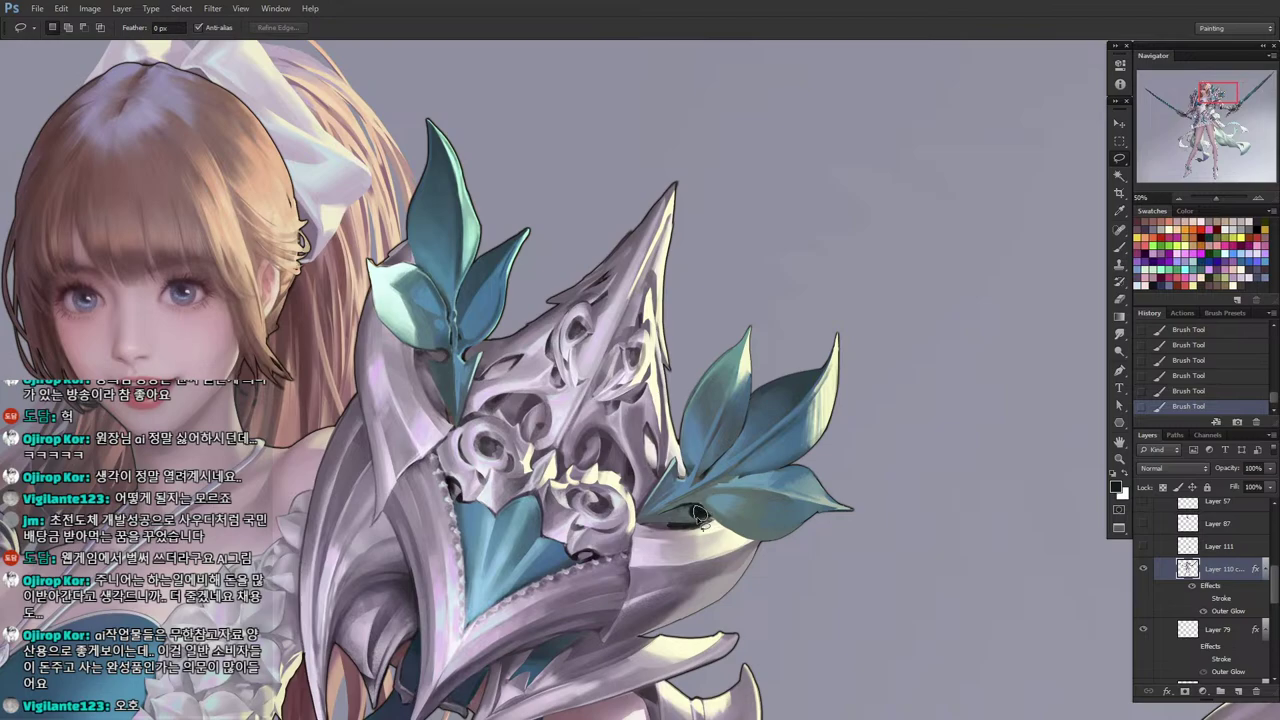
drag(698, 516, 694, 512)
drag(690, 520, 676, 490)
key(i)
click(657, 455)
key(l)
key(b)
drag(700, 514, 692, 514)
drag(698, 510, 694, 516)
key(l)
key(ctrl+d)
Brush short strokes along the armour rim under the leaf stem and refine the hole's dark edge with sampled colours.
key(b)
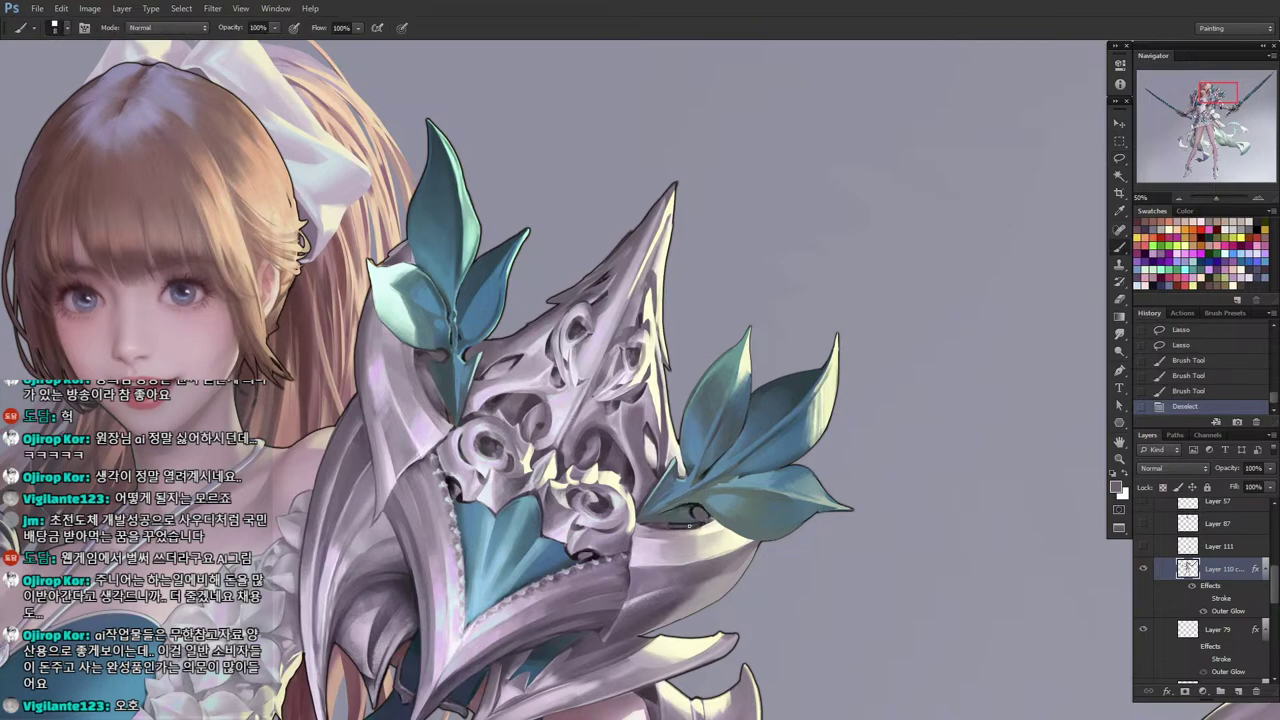
drag(672, 524, 690, 524)
drag(676, 523, 692, 524)
drag(680, 523, 695, 525)
drag(682, 524, 698, 526)
key(alt)
alt+click(696, 510)
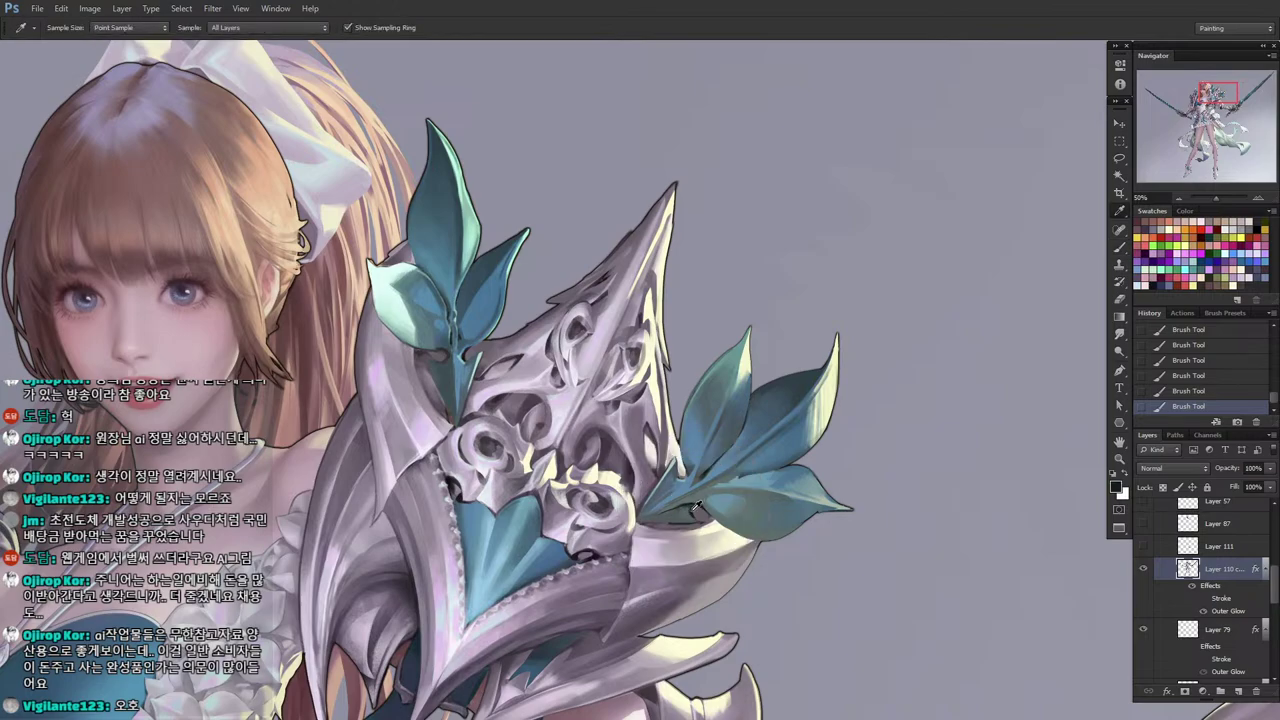
alt+click(690, 510)
alt+click(691, 510)
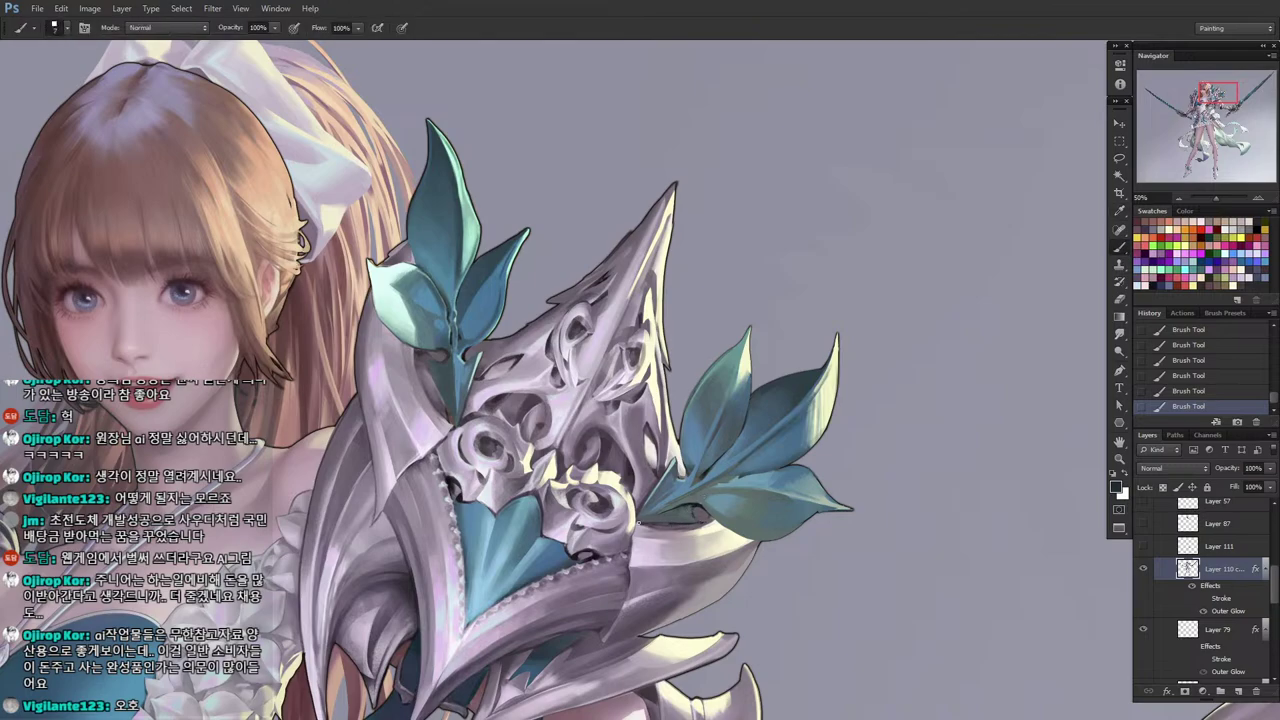
Lasso the armour plate's rim beneath the leaf stem, brush it with pale tones sampled nearby, and deselect.
alt+click(680, 524)
alt+click(654, 526)
alt+click(646, 533)
key(l)
mouse_move(625, 520)
mouse_down()
mouse_move(697, 523)
mouse_move(700, 546)
mouse_move(657, 551)
mouse_up()
mouse_move(716, 520)
mouse_down()
mouse_move(670, 555)
mouse_move(680, 530)
mouse_up()
key(b)
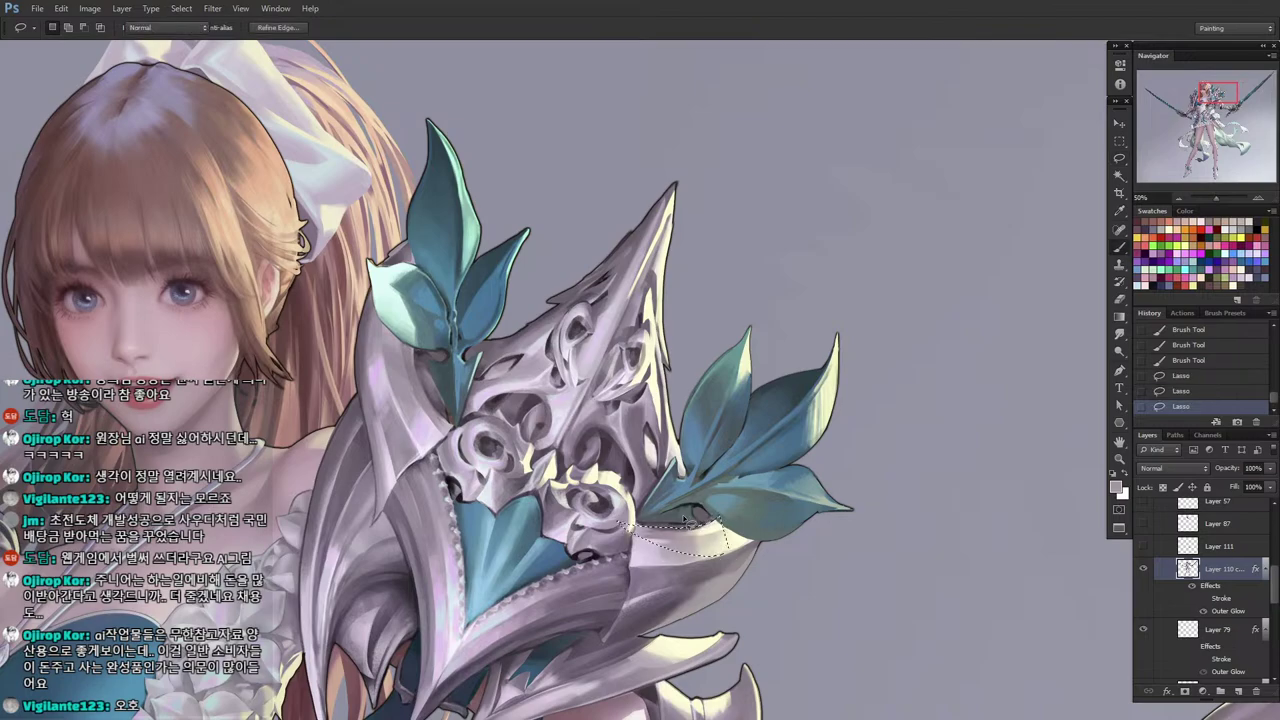
mouse_move(692, 524)
mouse_down()
mouse_move(640, 524)
mouse_move(688, 524)
mouse_up()
alt+click(706, 532)
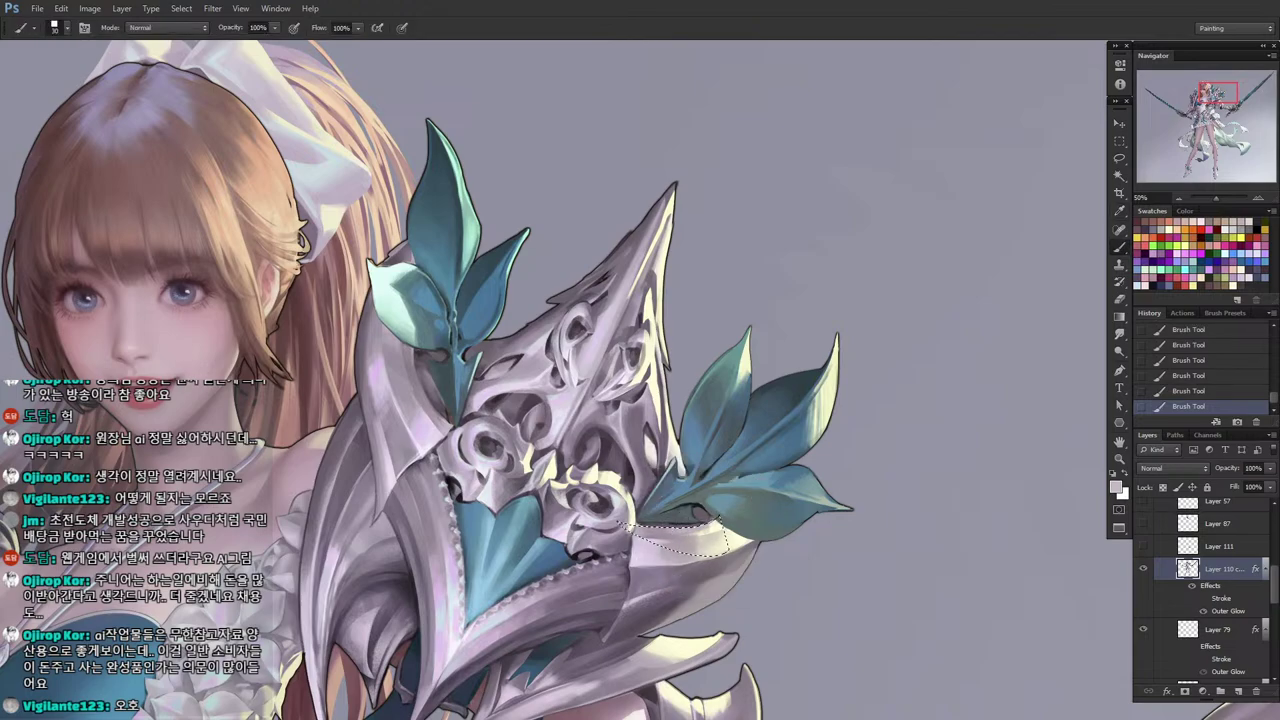
alt+click(705, 525)
key(l)
key(ctrl+d)
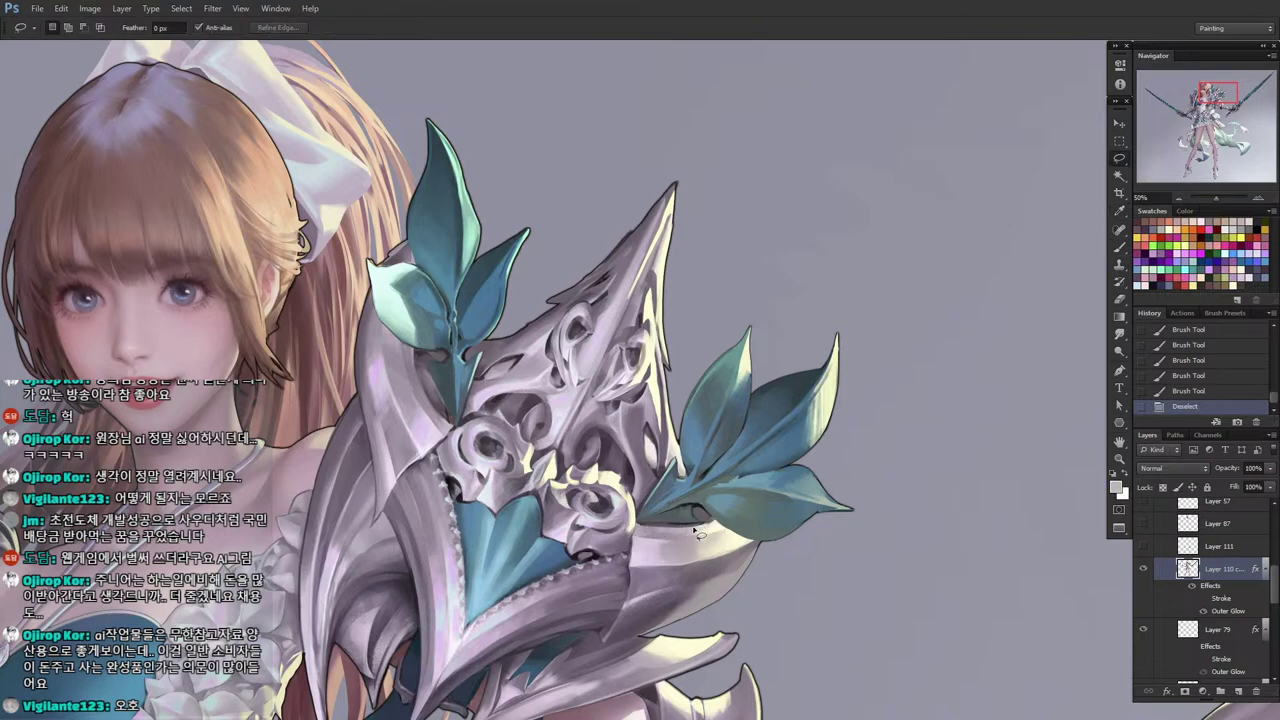
Blend the armour surface just below the leaf stem's rim with short strokes in sampled plate tones and clear any selection.
mouse_move(708, 532)
mouse_down()
mouse_move(635, 533)
mouse_move(699, 528)
mouse_move(683, 533)
mouse_move(694, 515)
mouse_move(697, 530)
mouse_move(648, 516)
mouse_move(634, 530)
mouse_move(722, 535)
mouse_move(651, 531)
mouse_move(698, 540)
mouse_up()
key(b)
alt+click(640, 532)
key(l)
key(ctrl+d)
key(b)
drag(704, 537, 692, 540)
drag(700, 538, 688, 540)
alt+click(681, 531)
key(ctrl+d)
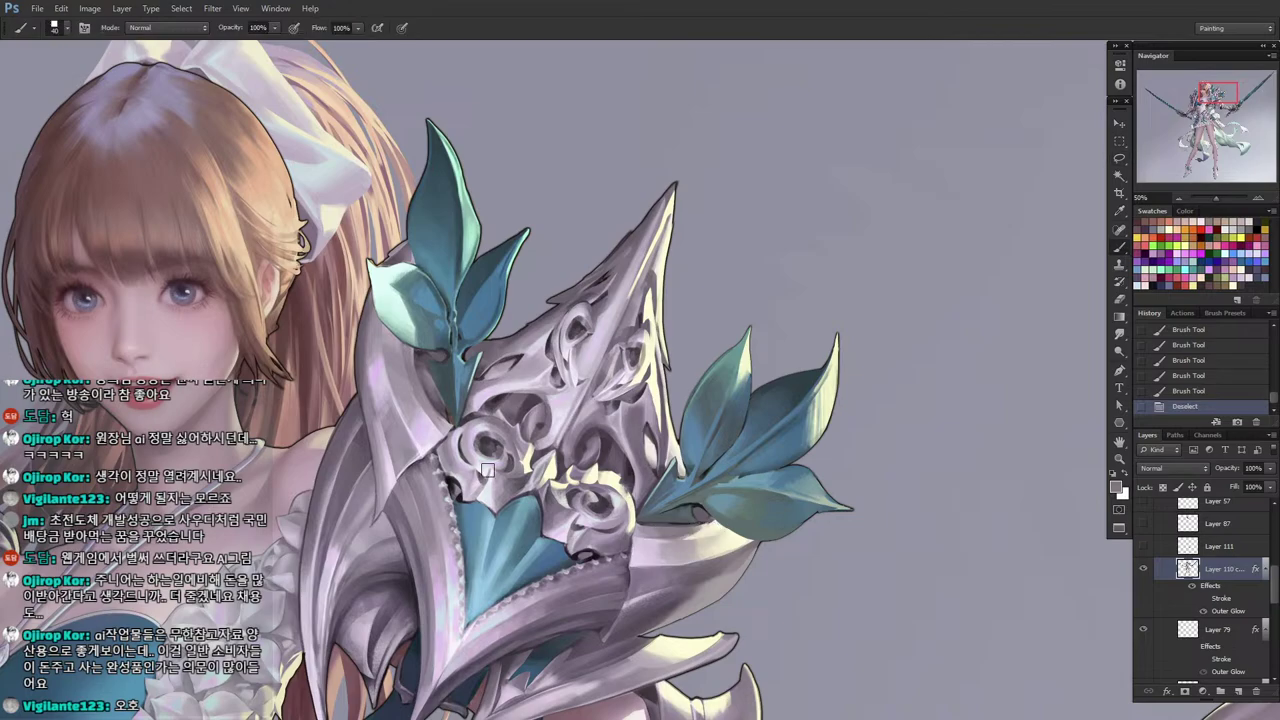
Brush the upper edge of the pointed lower shoulder plate, blending highlight and shadow with colours sampled around it.
drag(475, 584, 436, 457)
alt+click(594, 538)
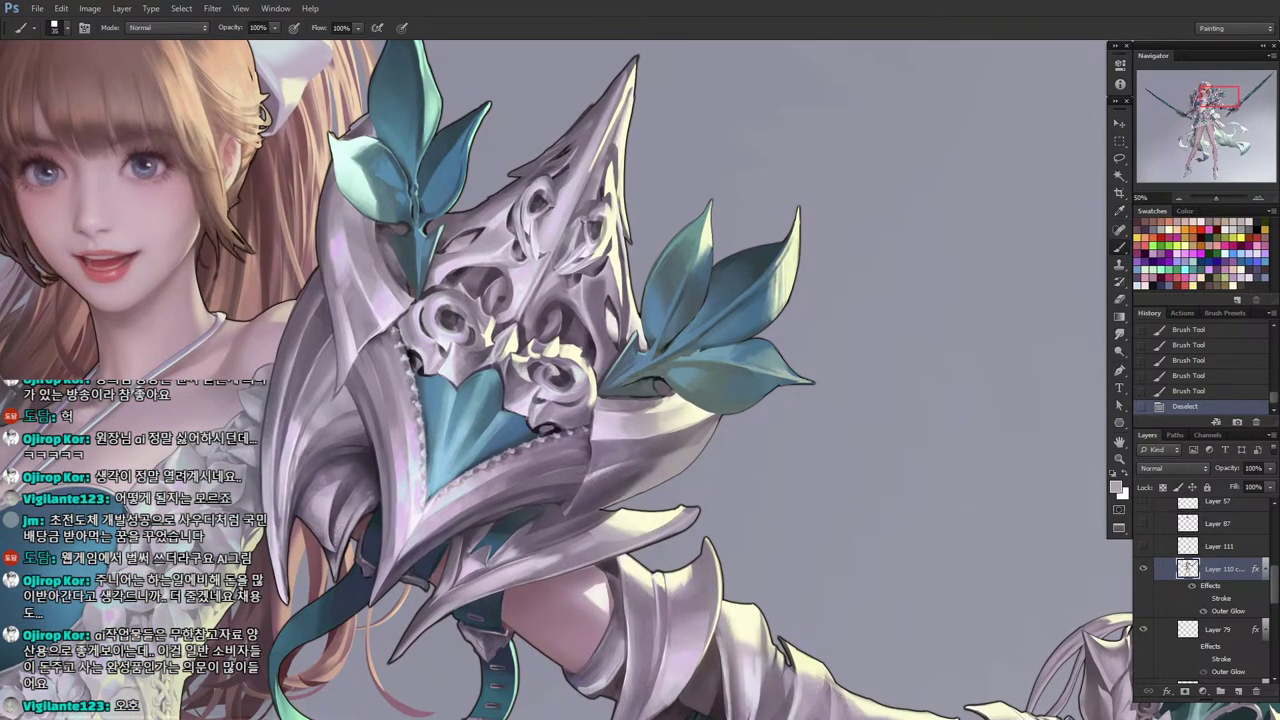
mouse_move(618, 526)
mouse_down()
mouse_move(580, 543)
mouse_move(622, 522)
mouse_move(607, 524)
mouse_up()
alt+click(580, 540)
alt+click(604, 527)
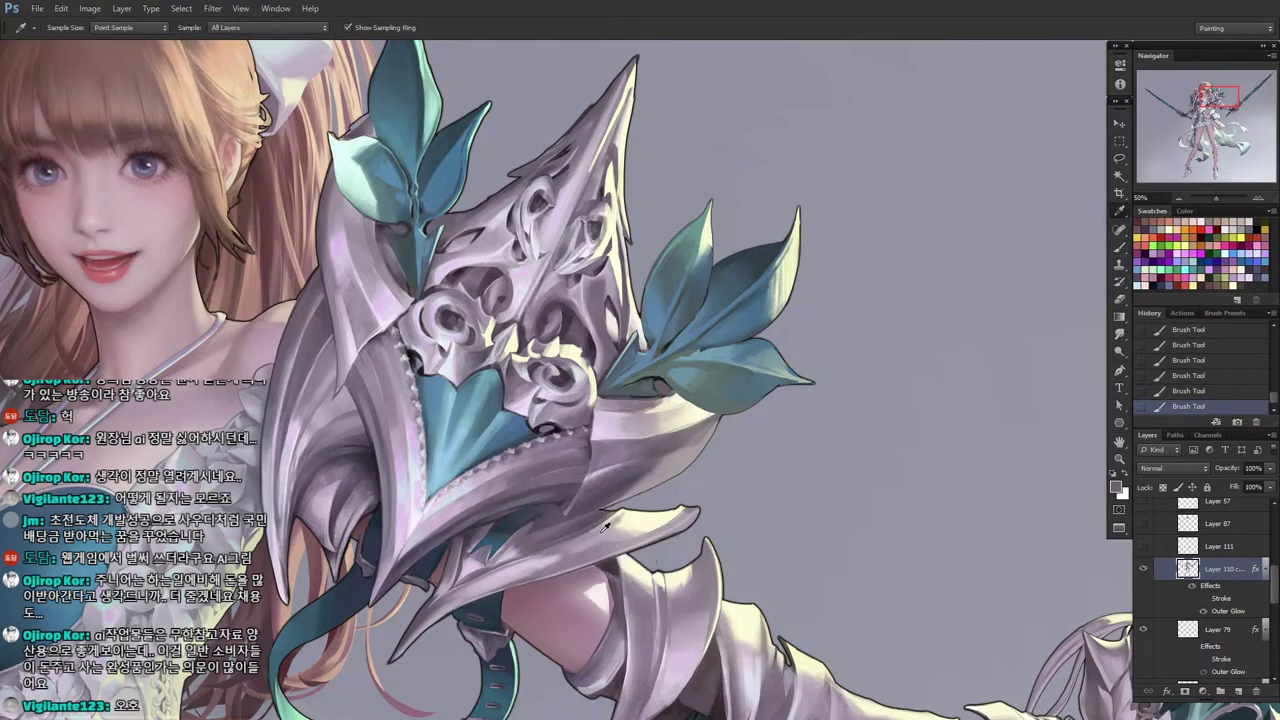
alt+click(608, 536)
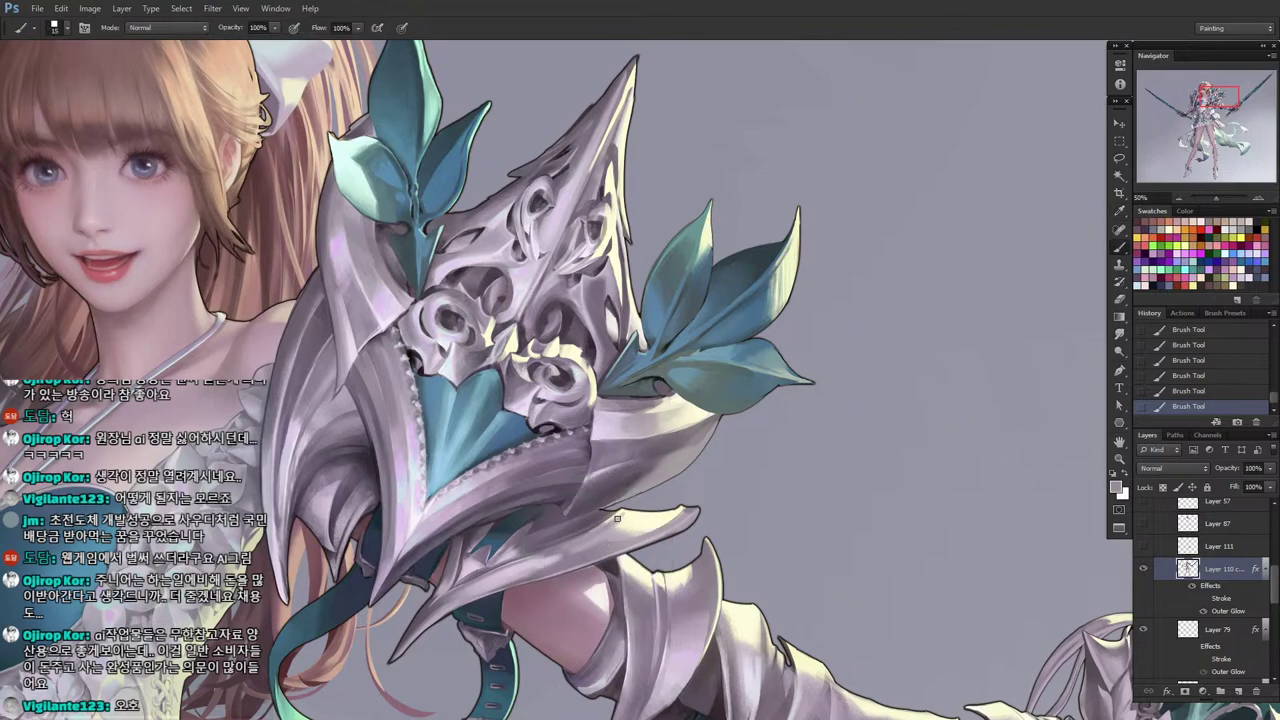
alt+click(602, 522)
alt+click(604, 522)
alt+click(626, 516)
alt+click(614, 516)
Undo the last three brush strokes on the pointed lower plate and redo them to compare.
key(ctrl+alt+z)
key(ctrl+alt+z)
key(ctrl+alt+z)
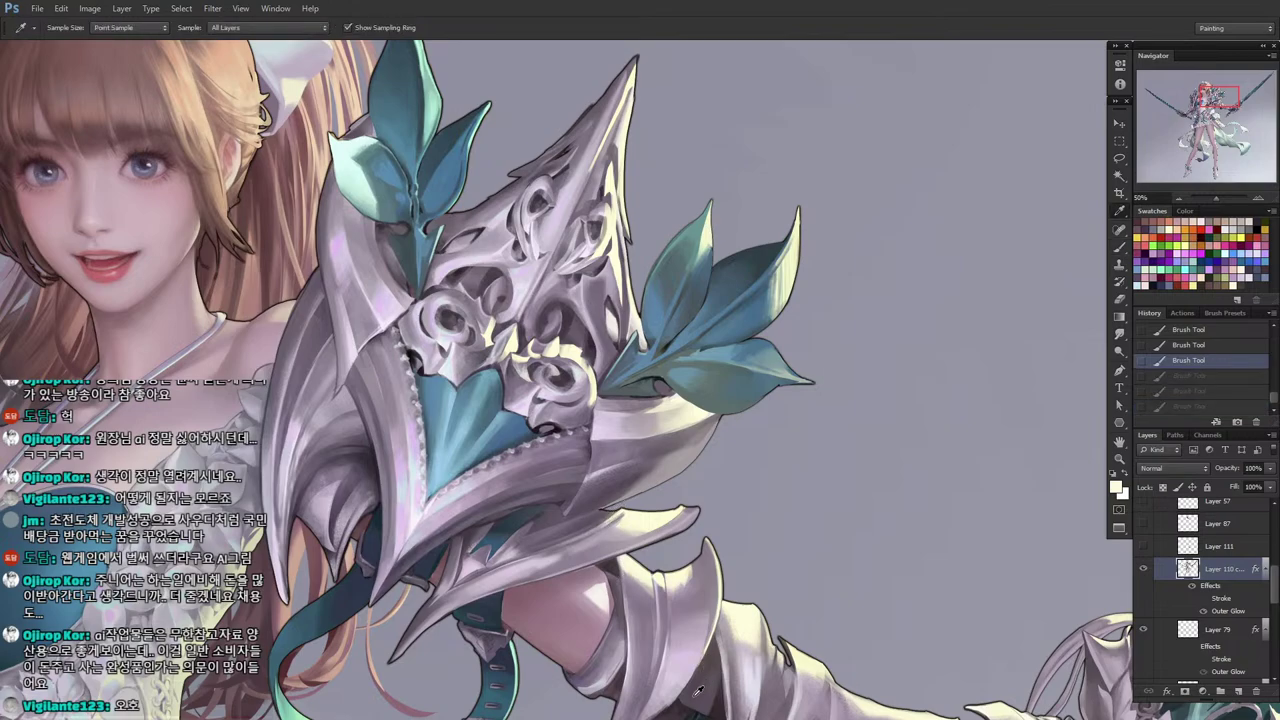
scroll(661, 582, down, 3)
key(d)
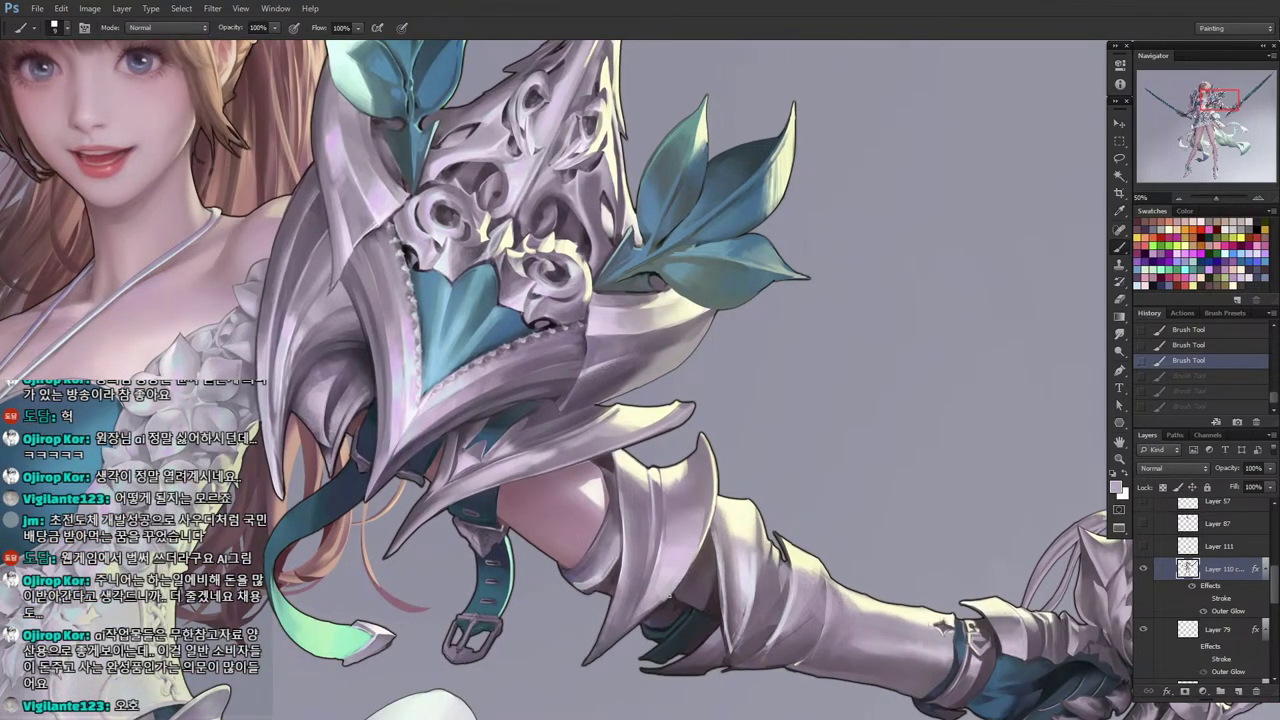
key(ctrl+shift+z)
key(ctrl+shift+z)
key(ctrl+shift+z)
Lasso the shadow area behind the upper-arm plate's outer edge, paint it with a sampled dark tone, and deselect.
key(l)
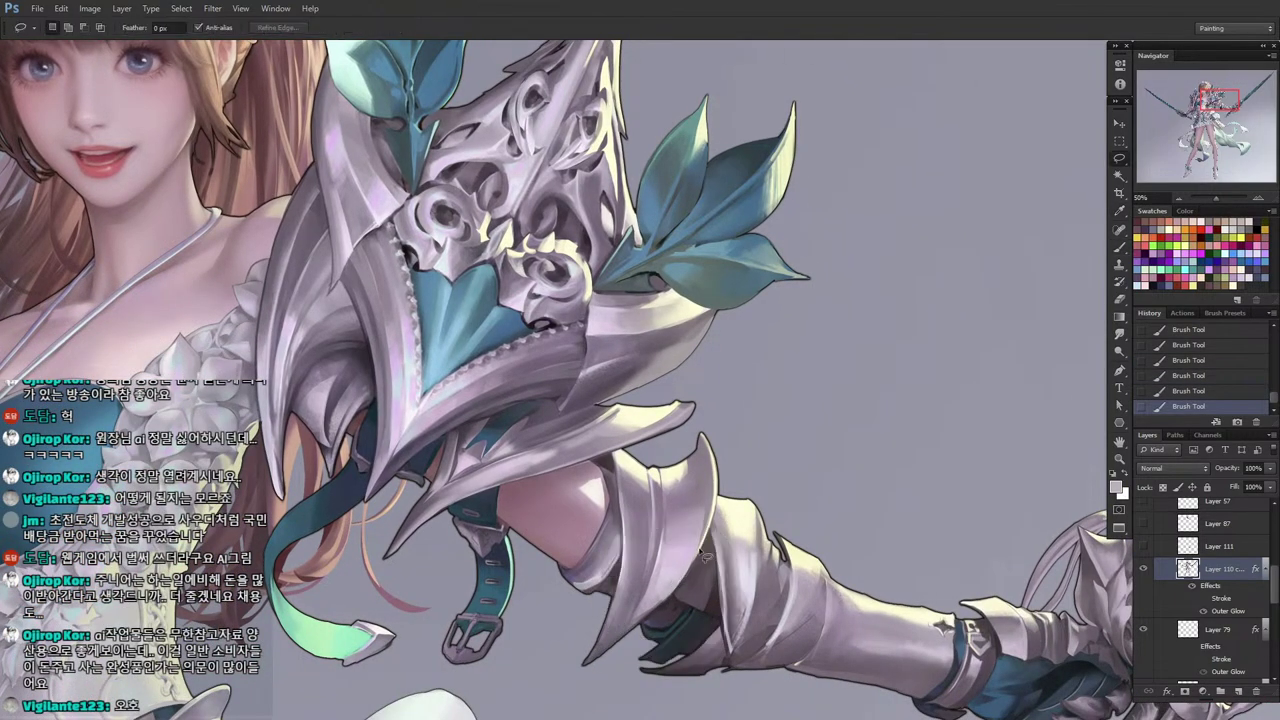
mouse_move(705, 540)
mouse_down()
mouse_move(620, 632)
mouse_move(700, 563)
mouse_move(646, 602)
mouse_move(690, 598)
mouse_up()
drag(690, 598, 650, 612)
key(b)
alt+click(686, 602)
key(l)
key(ctrl+d)
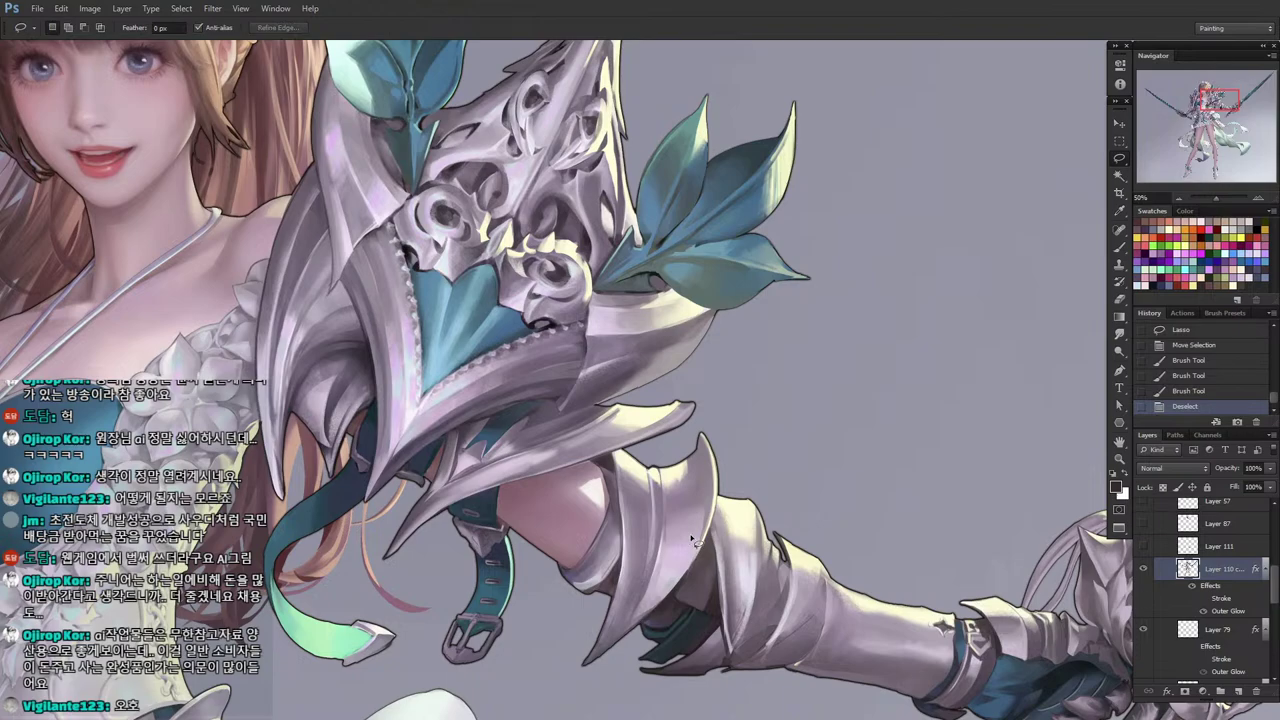
Refine the upper-arm plate's central ridge with thin brush strokes in sampled greys, and undo the last highlight stroke near its top.
key(i)
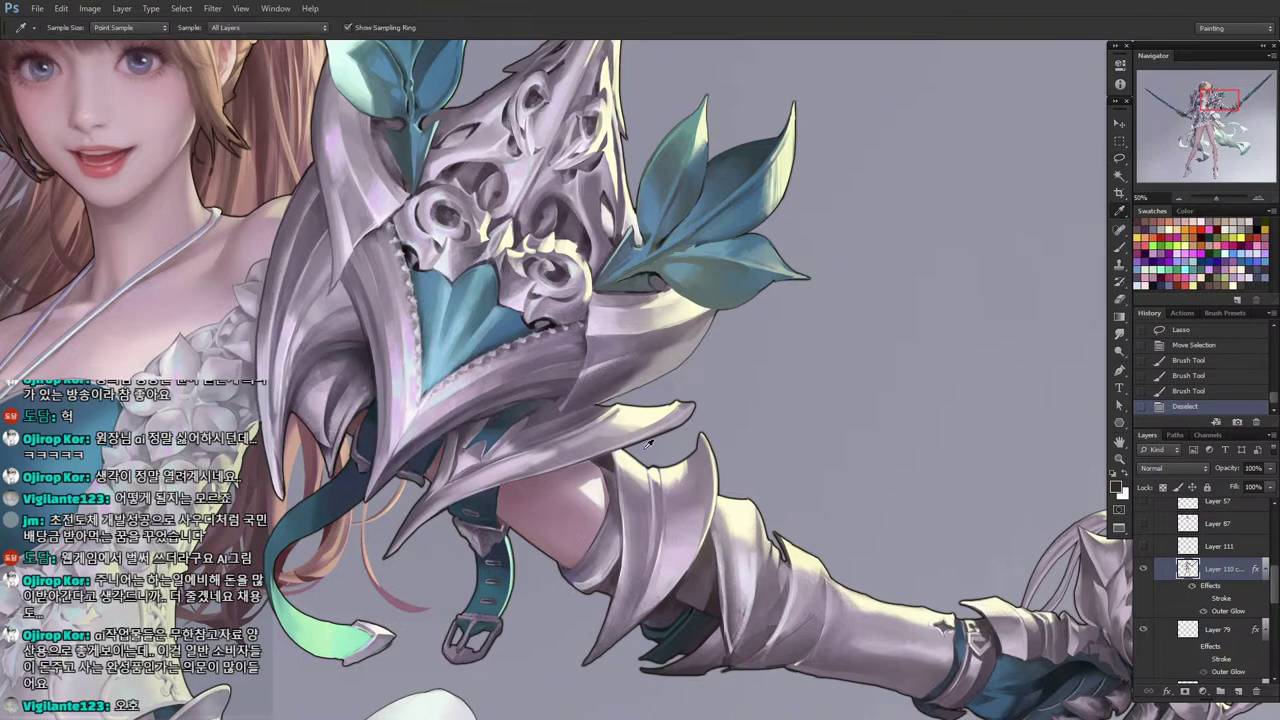
click(655, 519)
key(b)
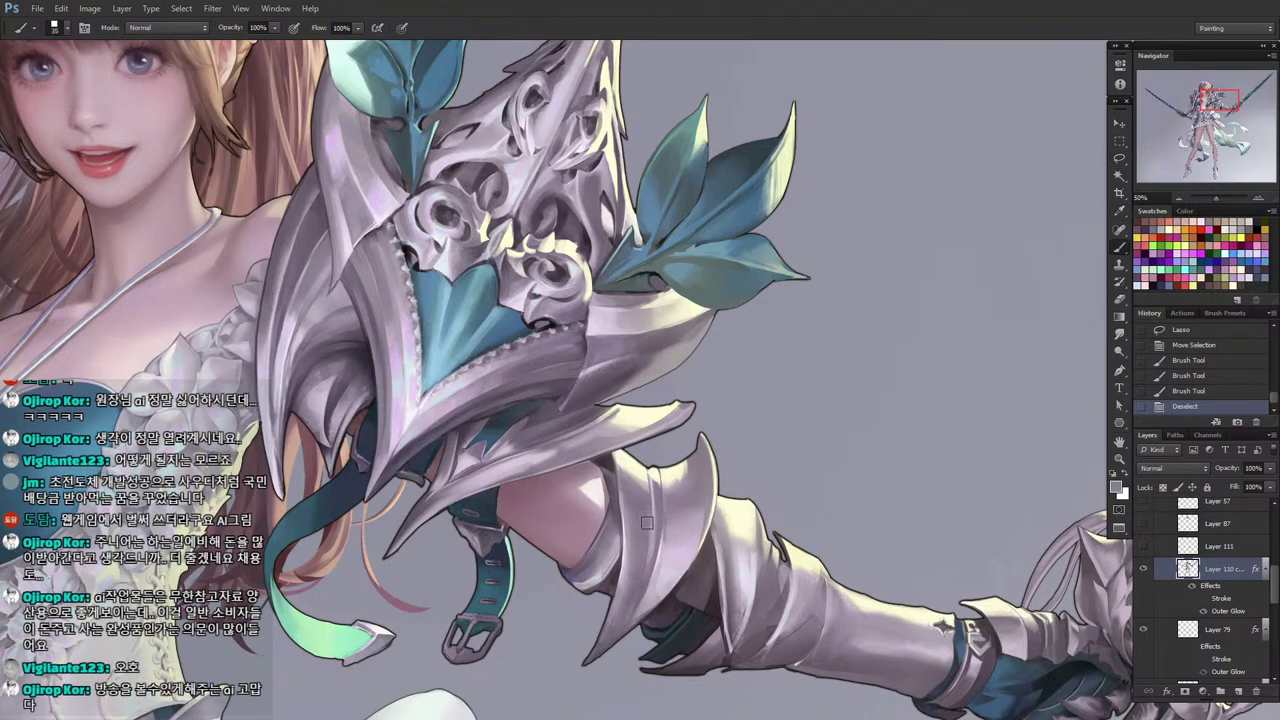
mouse_move(646, 553)
mouse_down()
mouse_move(649, 523)
mouse_move(648, 548)
mouse_up()
alt+click(646, 559)
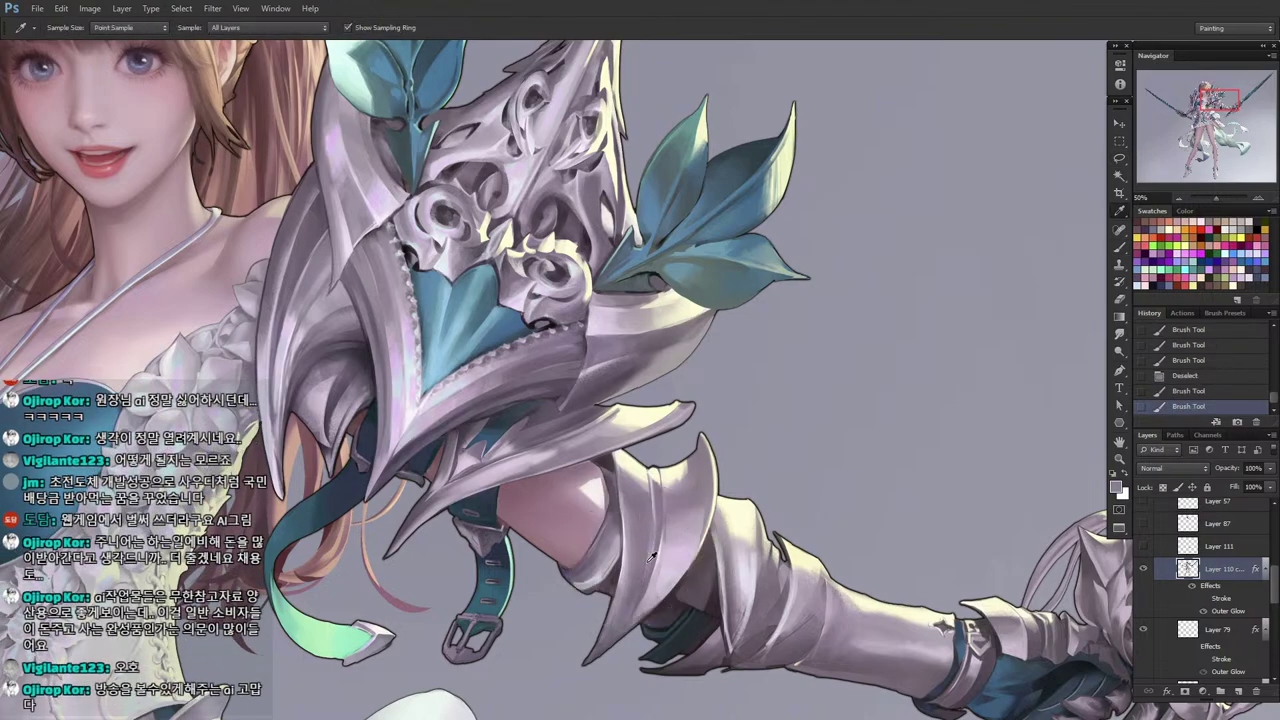
key([)
drag(634, 598, 645, 560)
mouse_move(650, 550)
mouse_down()
mouse_move(660, 525)
mouse_move(639, 592)
mouse_up()
alt+click(664, 550)
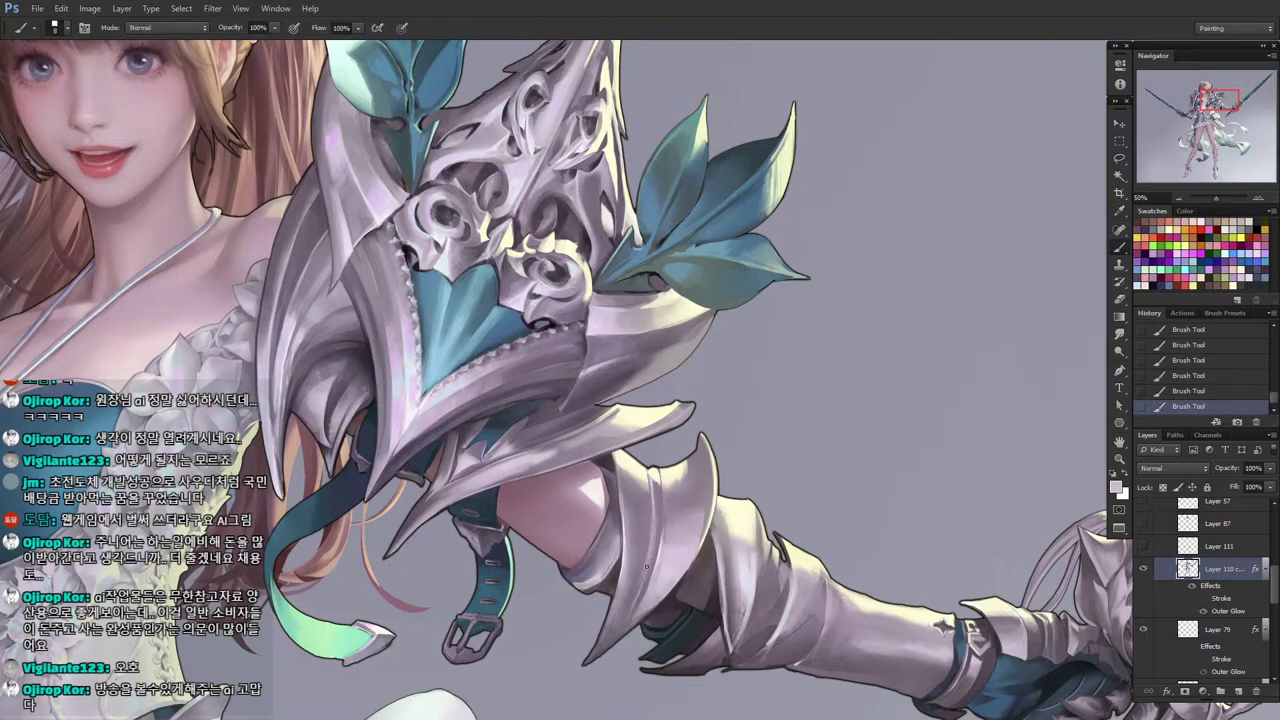
alt+click(657, 518)
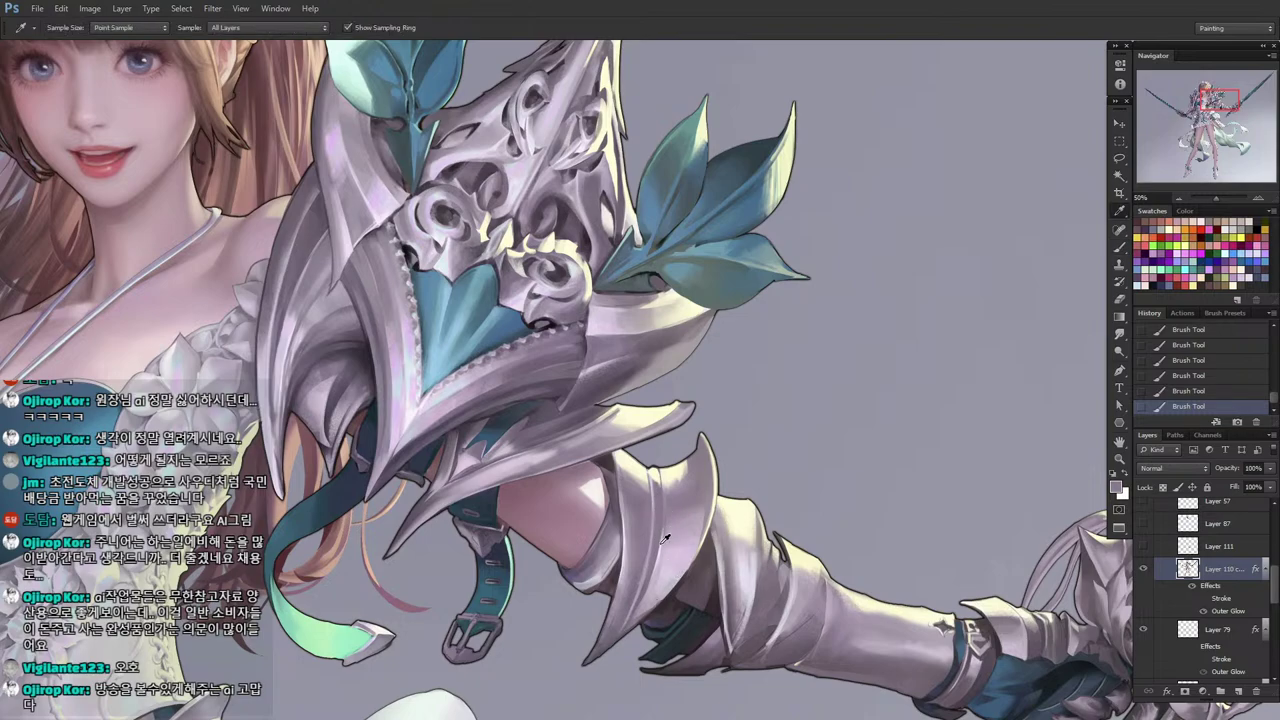
alt+click(664, 489)
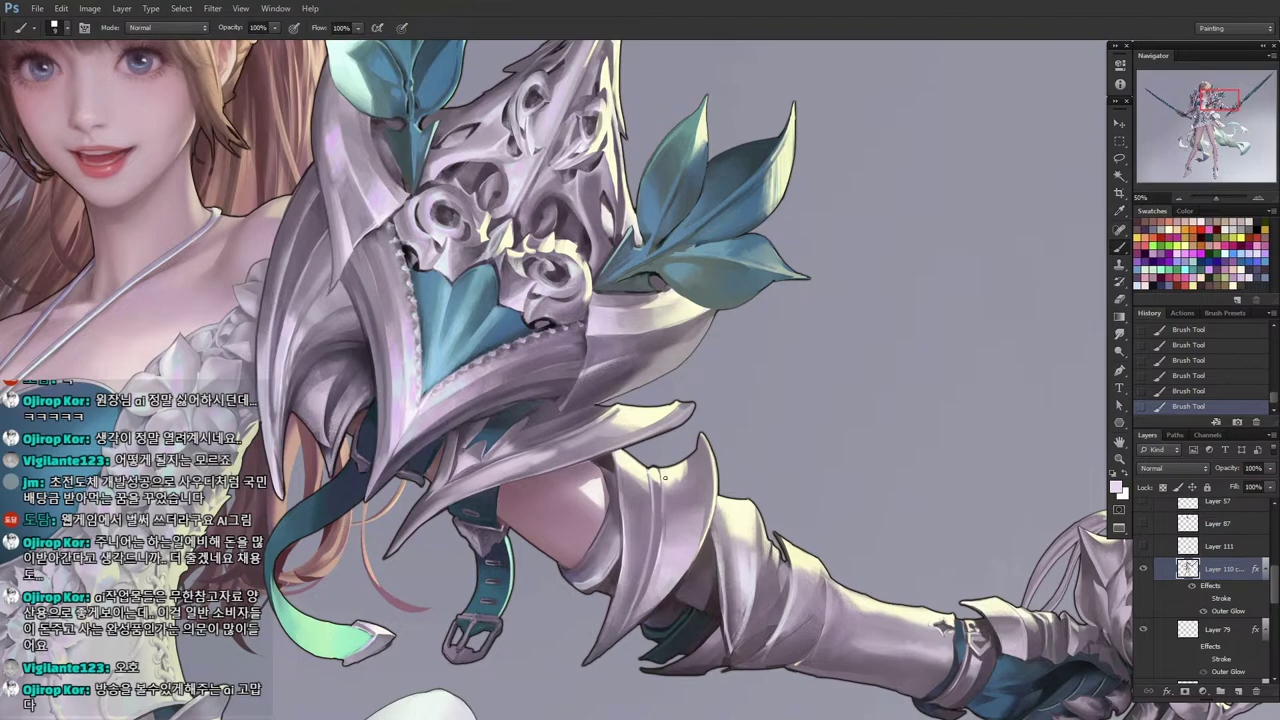
key(ctrl+z)
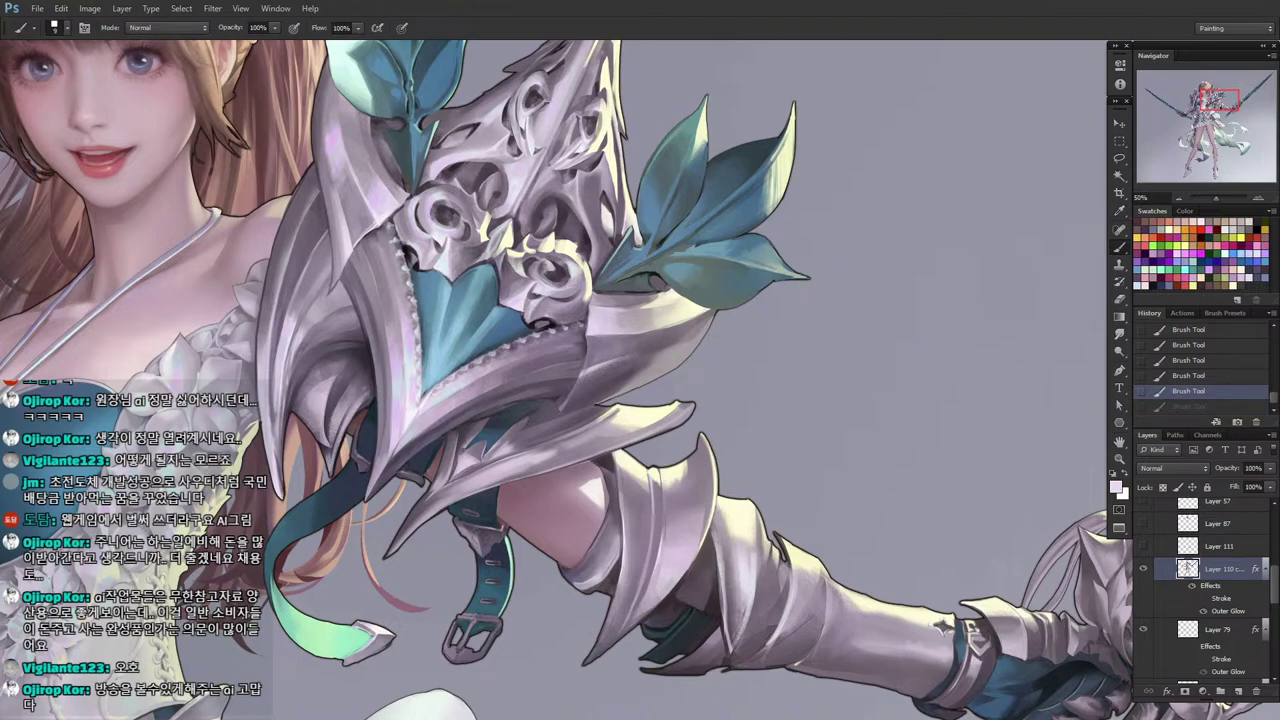
Lasso the excess along the upper-arm plate's top edge, clear it, and drop the selection.
alt+click(666, 478)
key(l)
mouse_move(670, 476)
mouse_down()
mouse_move(698, 458)
mouse_move(668, 470)
mouse_move(666, 451)
mouse_up()
key(Delete)
click(665, 432)
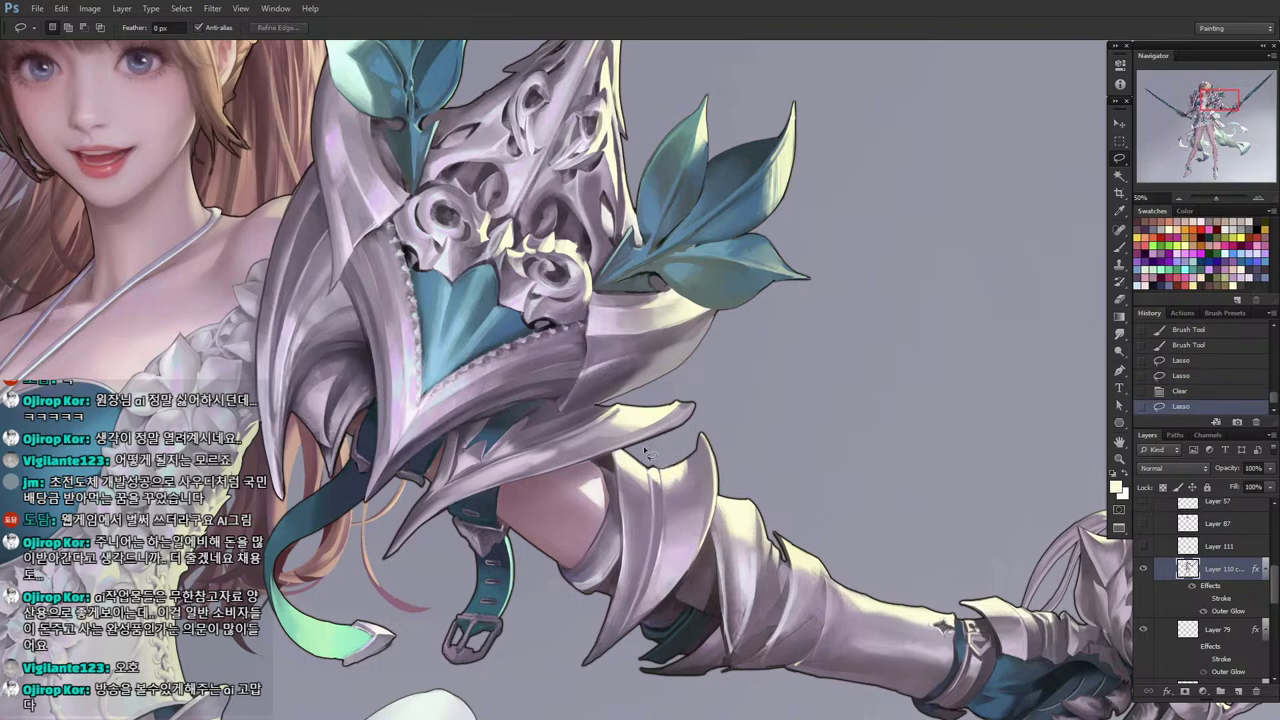
key(i)
click(672, 488)
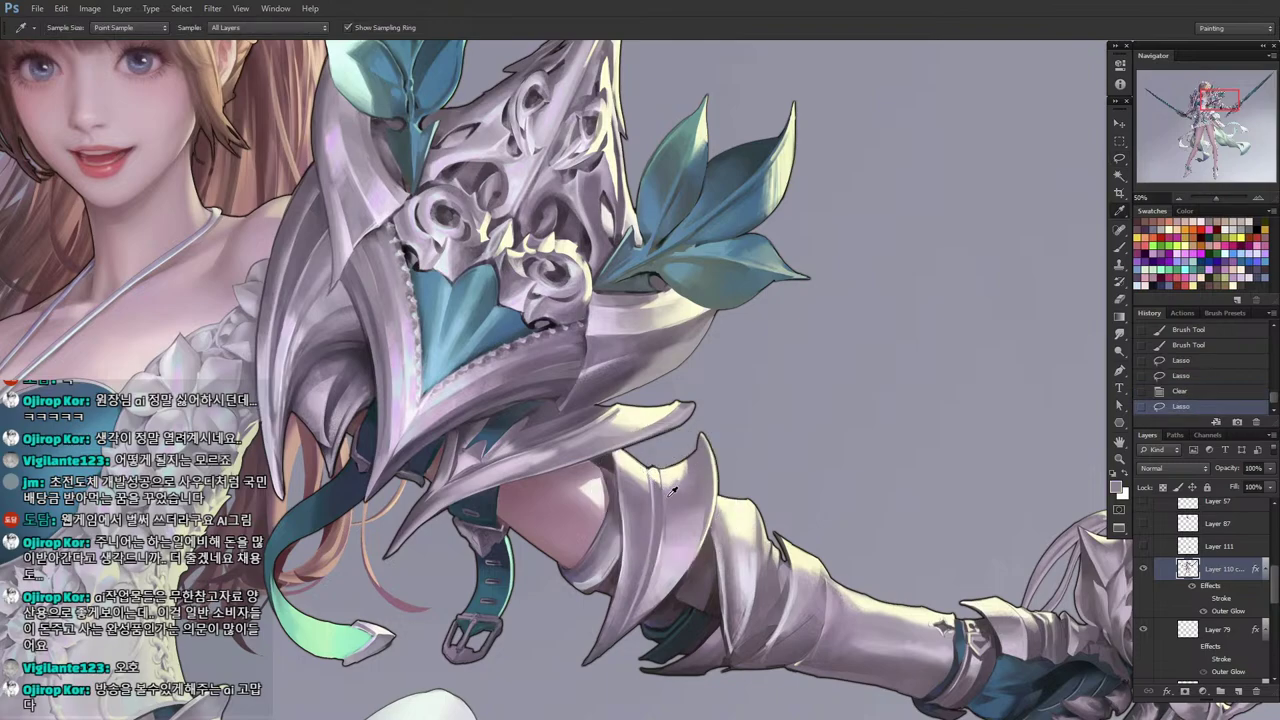
click(664, 477)
key(b)
drag(661, 468, 662, 489)
key(i)
key(ctrl+z)
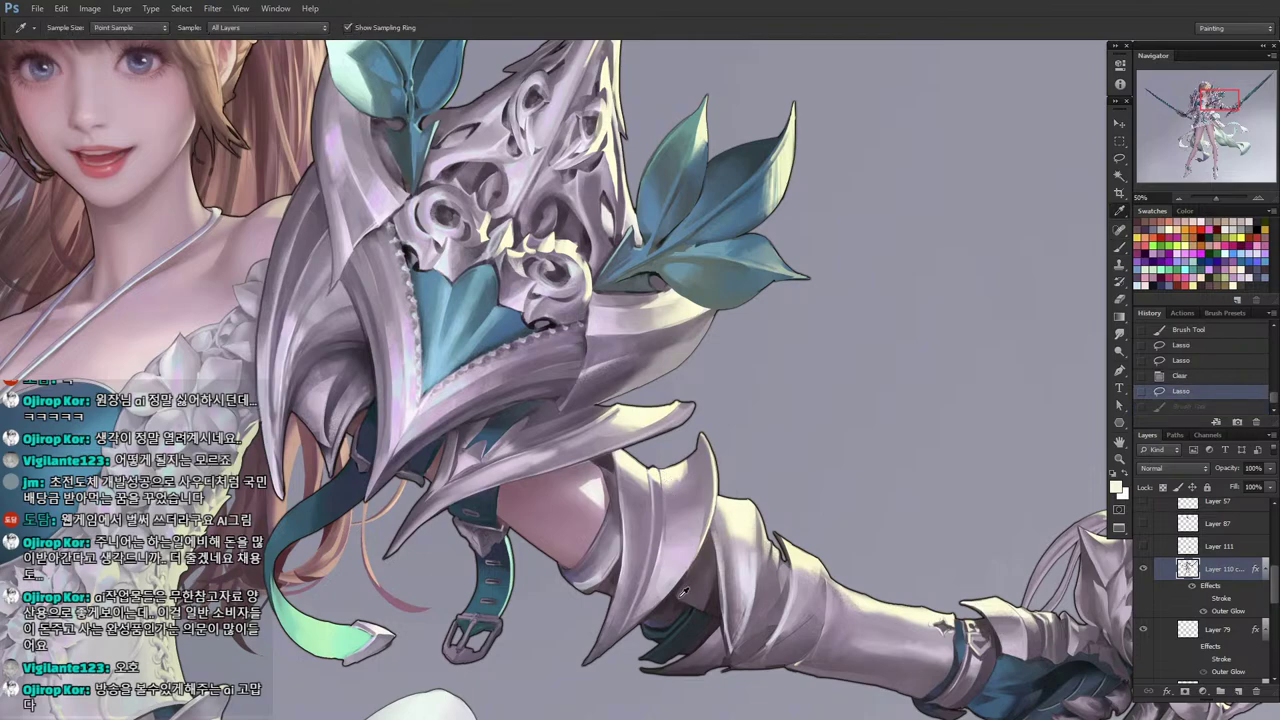
Smooth the shading beside the upper-arm plate's central ridge with fine strokes in sampled lilac-grey tones, undoing unwanted strokes.
click(674, 518)
key(b)
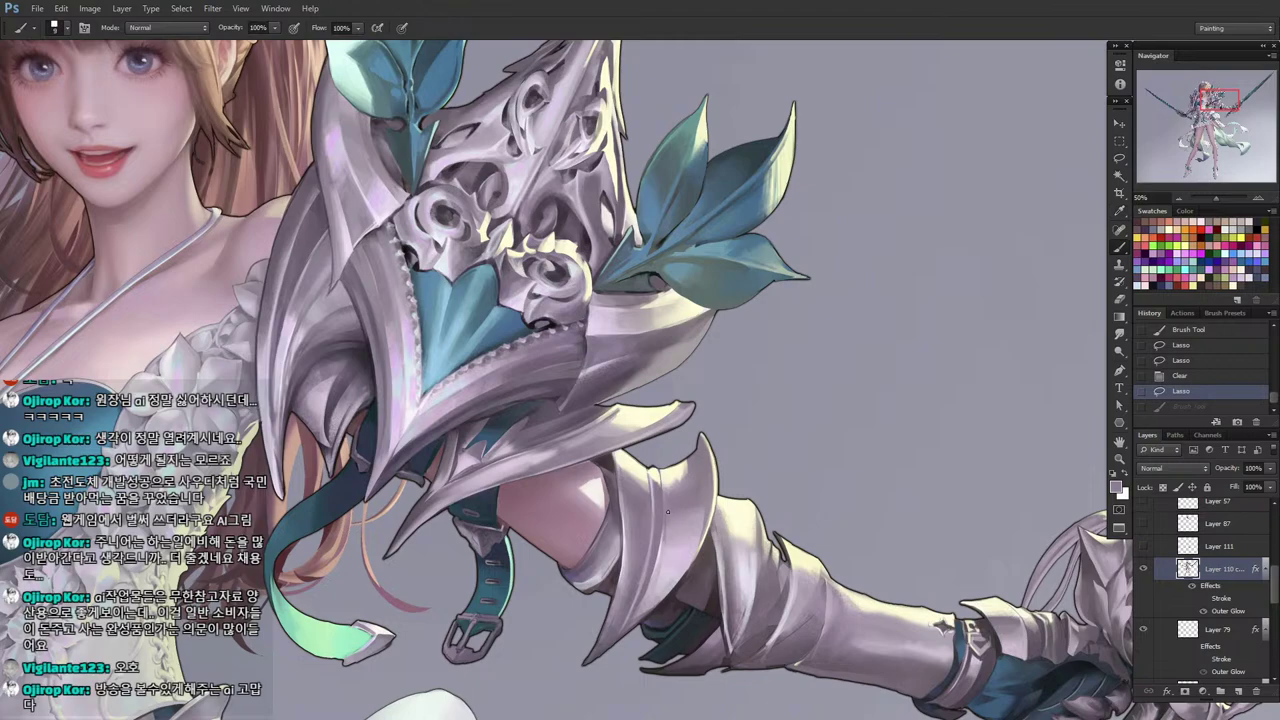
drag(665, 551, 645, 597)
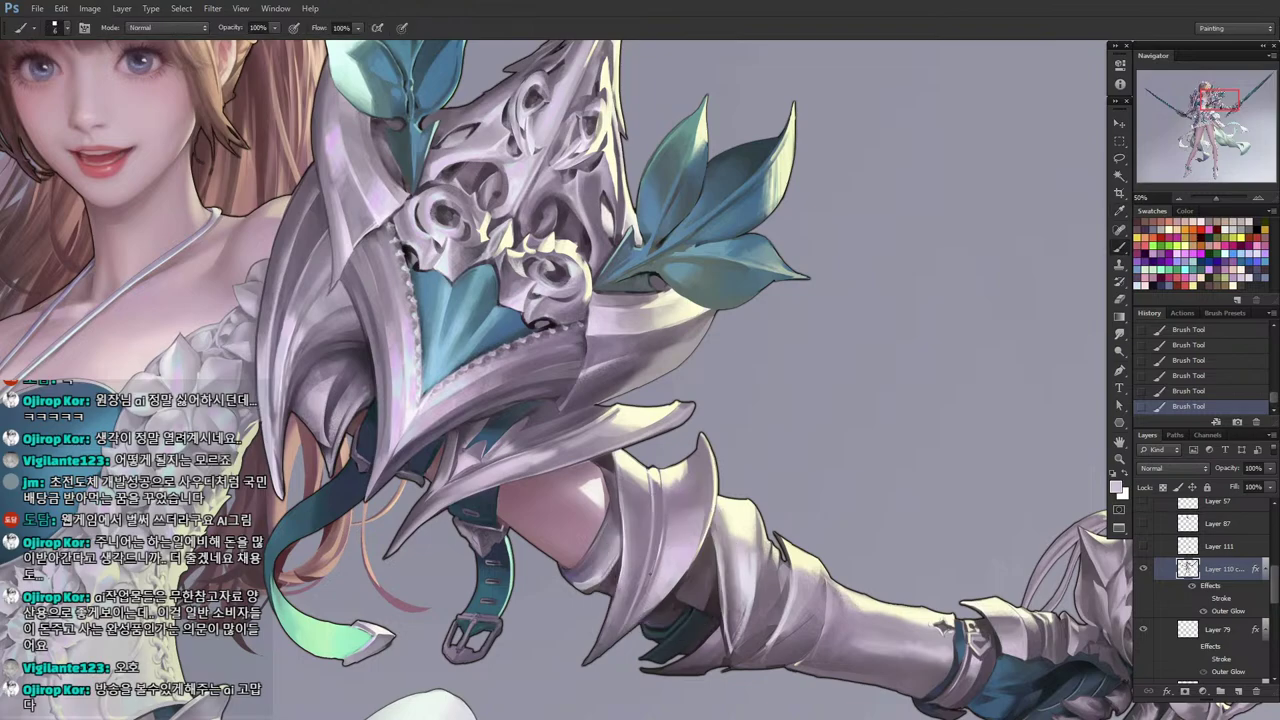
key(ctrl+z)
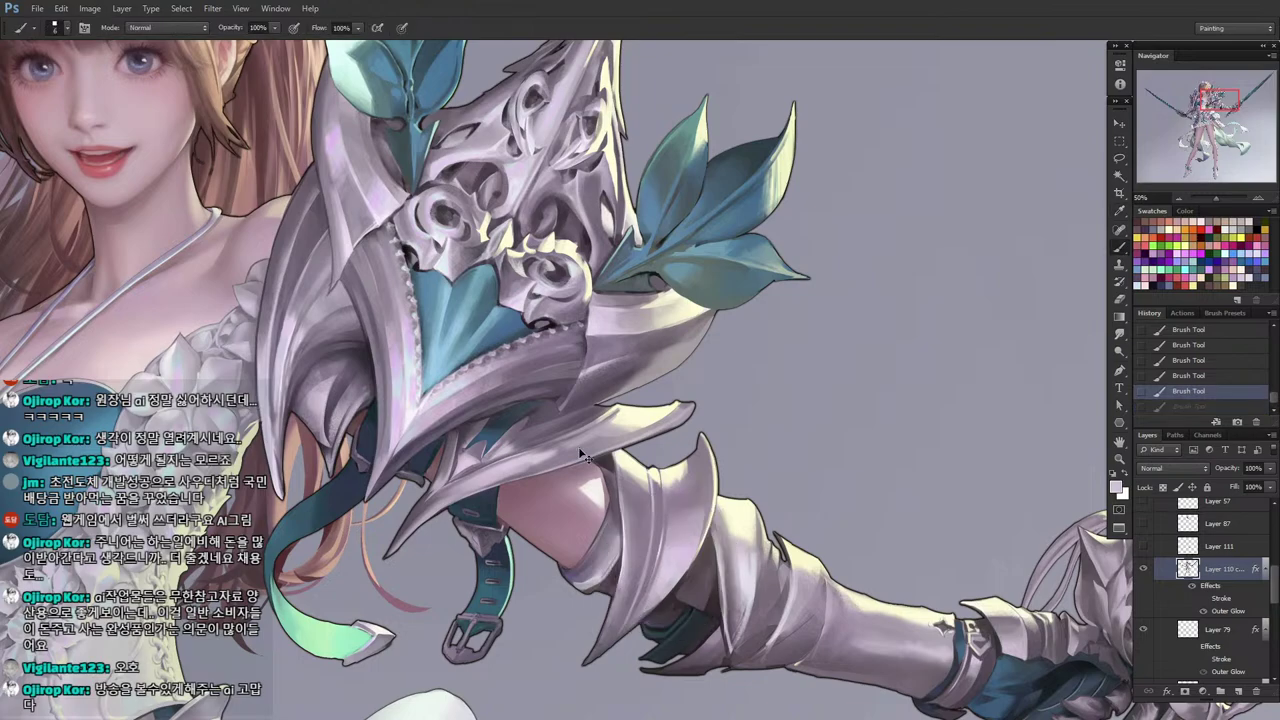
alt+click(680, 552)
key(ctrl+z)
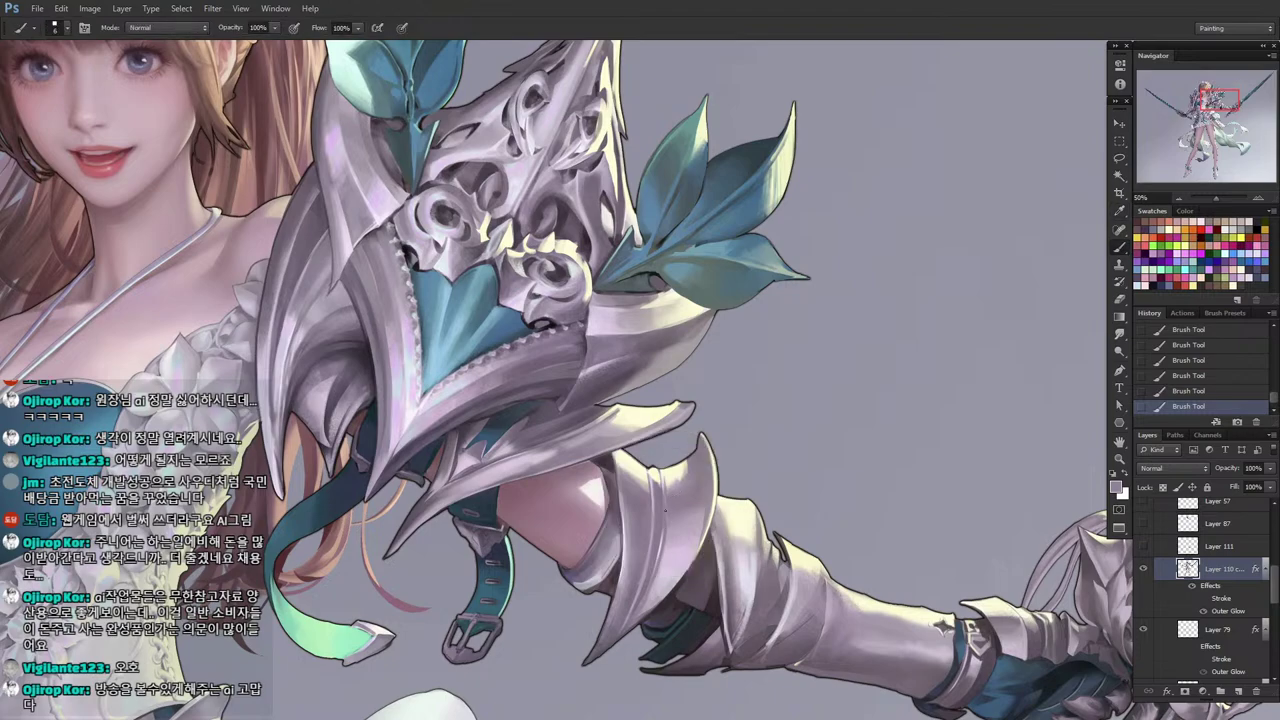
key(alt)
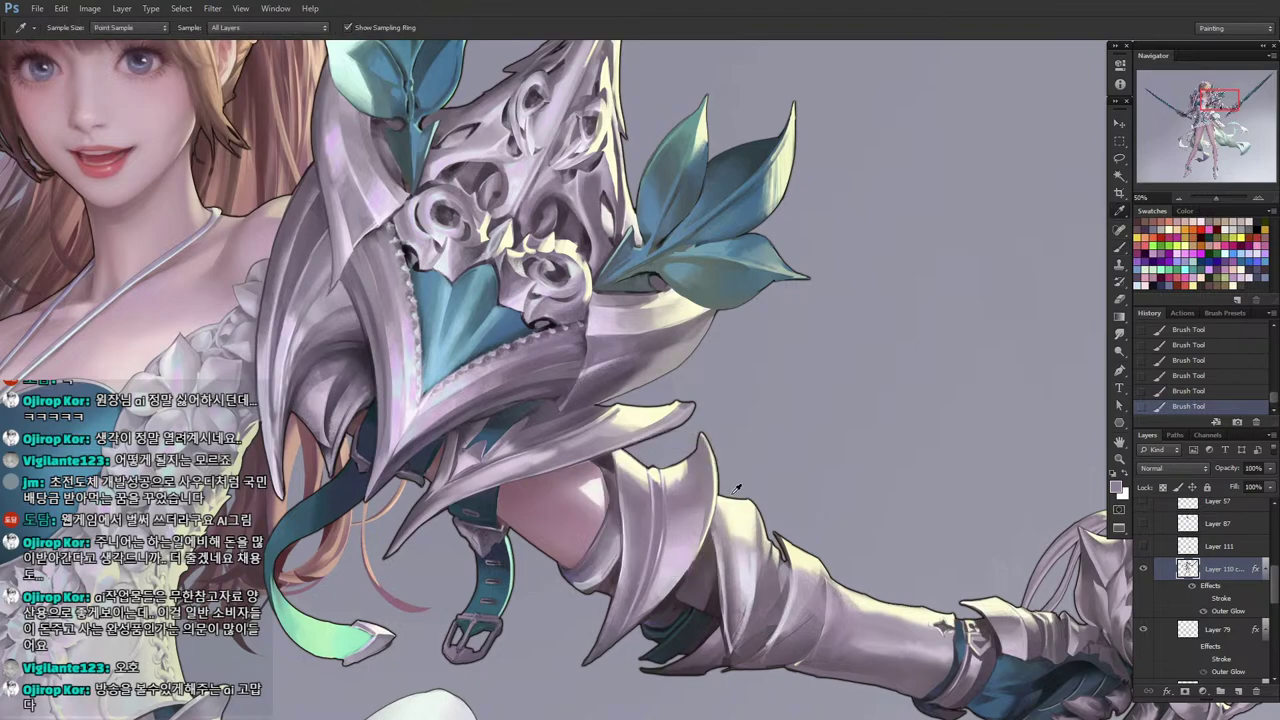
alt+click(675, 500)
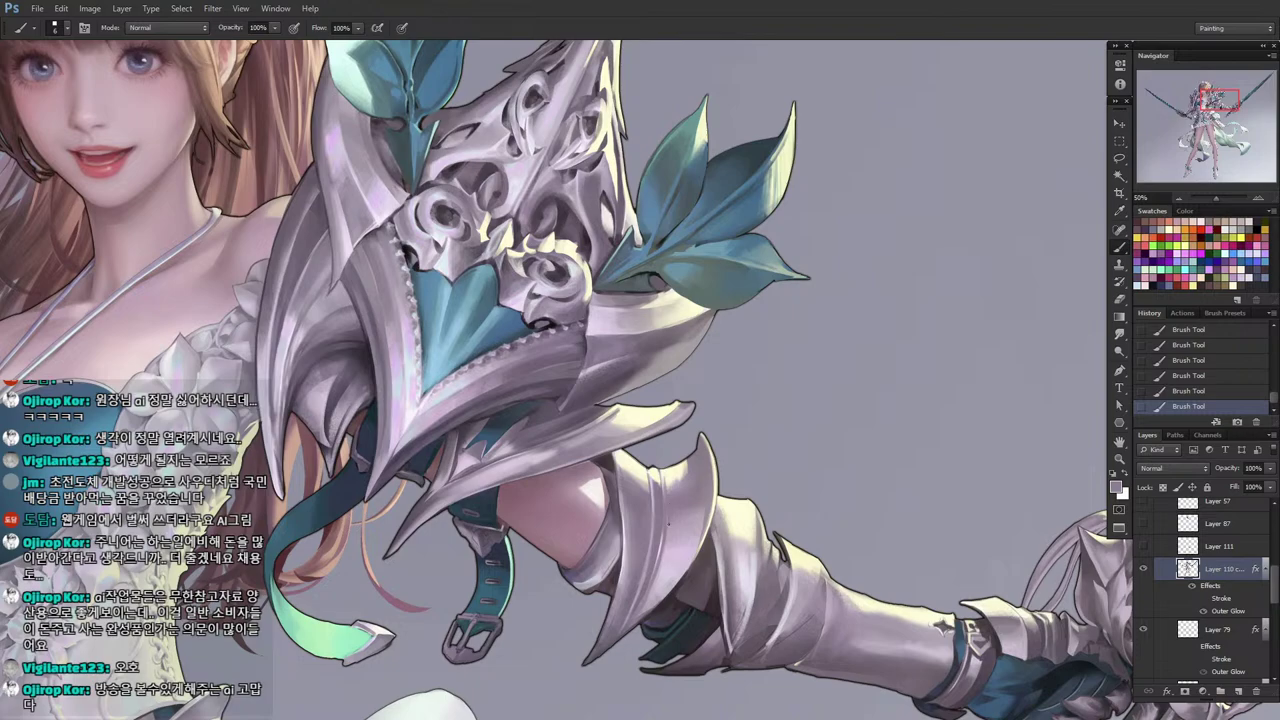
key(alt)
key(alt)
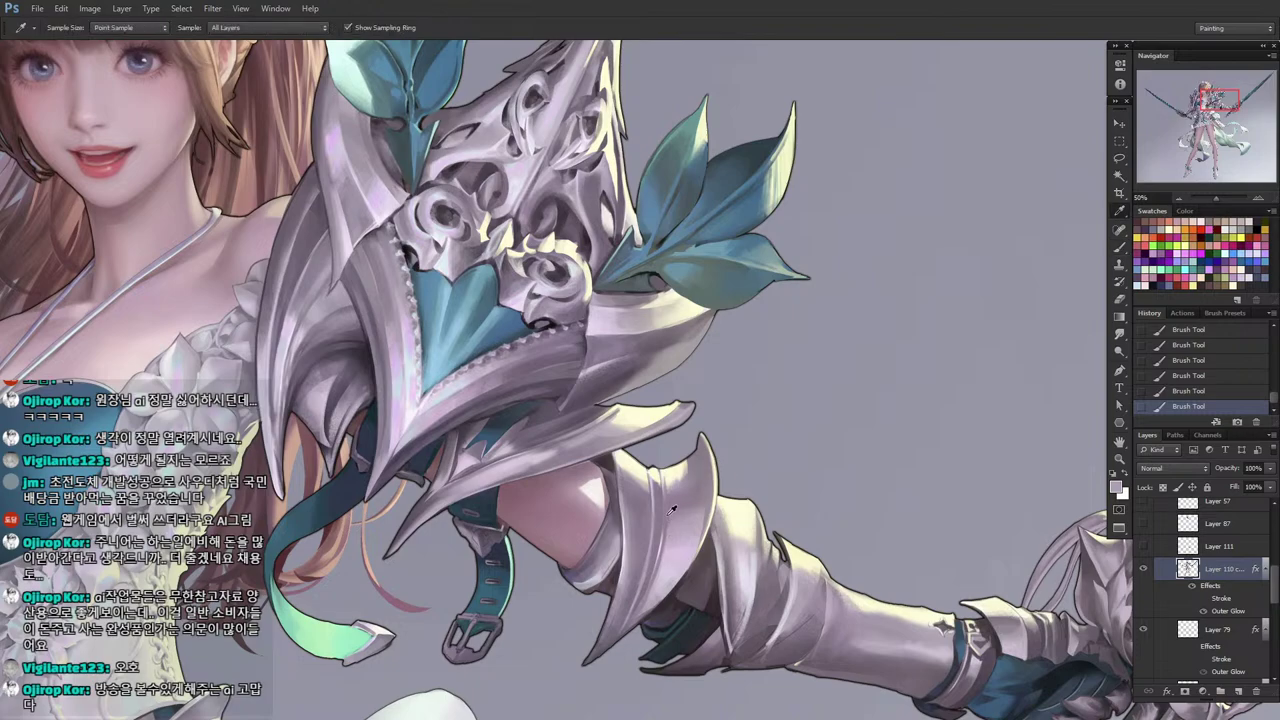
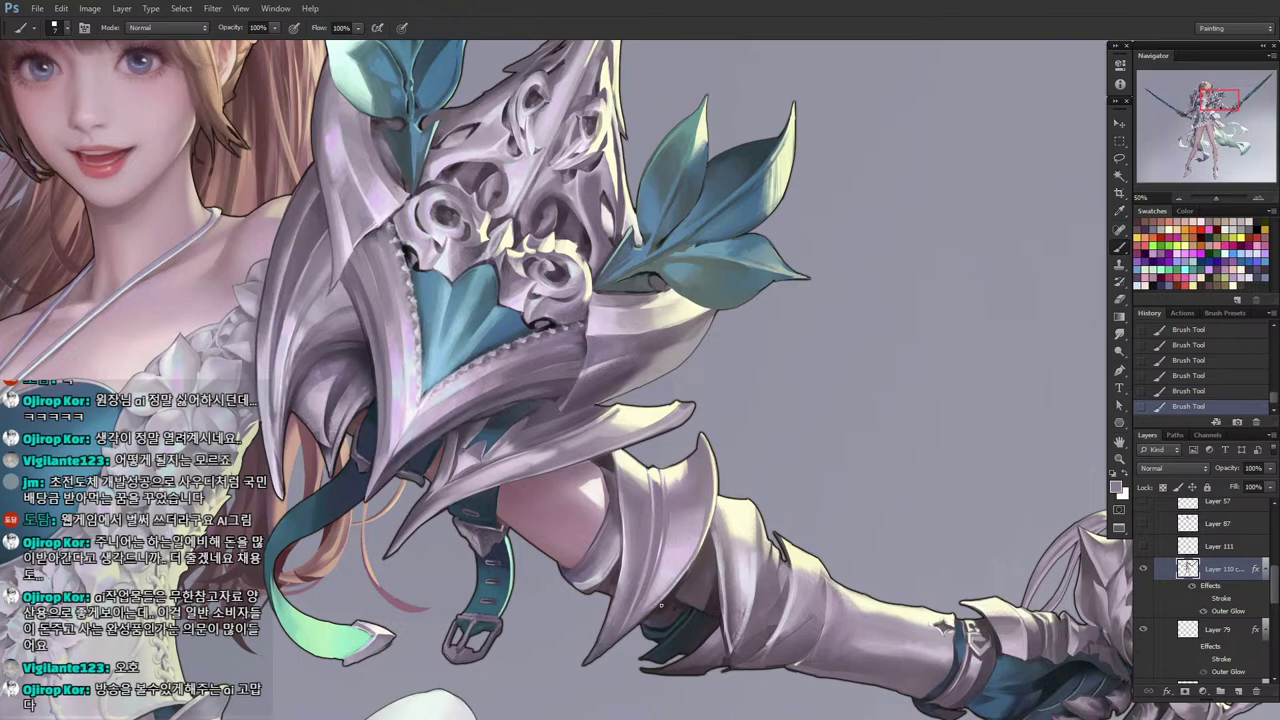
Touch up the pointed lower plate with a sampled tone, then lasso and clear its blunt tip and deselect.
key(l)
key(i)
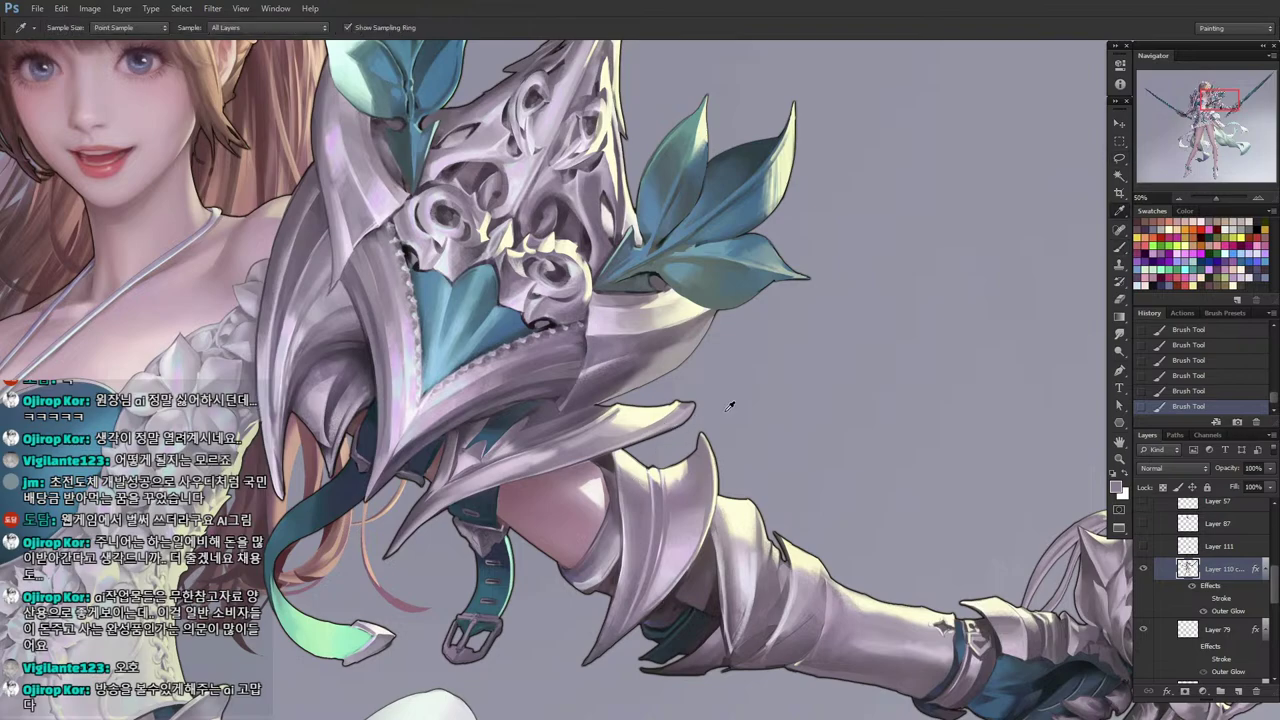
alt+click(688, 405)
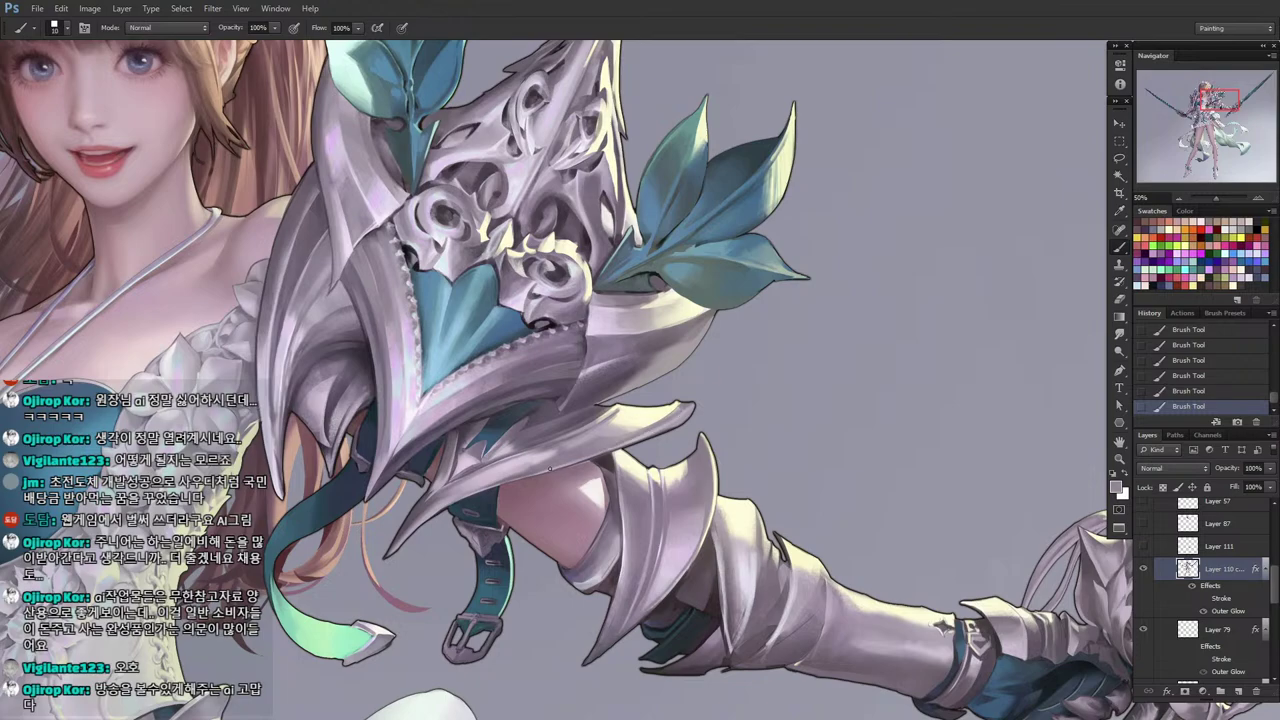
key(l)
mouse_move(712, 394)
mouse_down()
mouse_move(641, 450)
mouse_move(710, 425)
mouse_move(640, 446)
mouse_move(712, 431)
mouse_move(693, 423)
mouse_move(674, 432)
mouse_move(712, 414)
mouse_up()
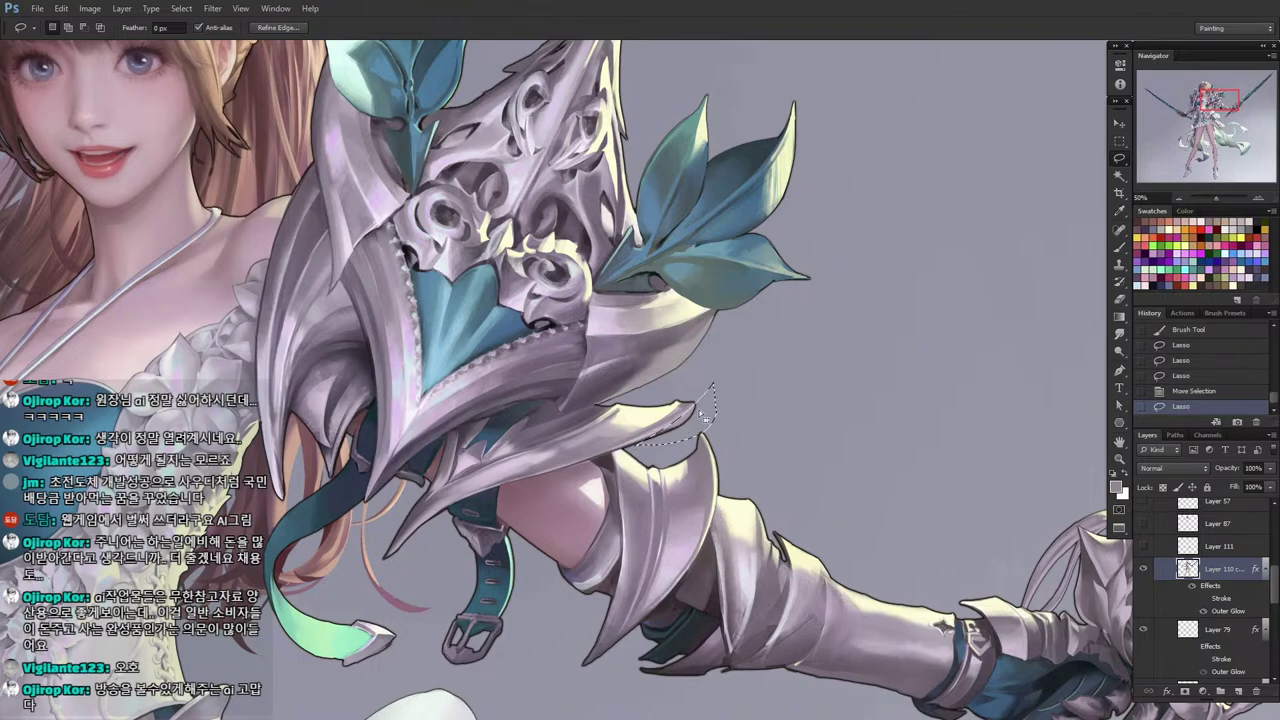
key(Delete)
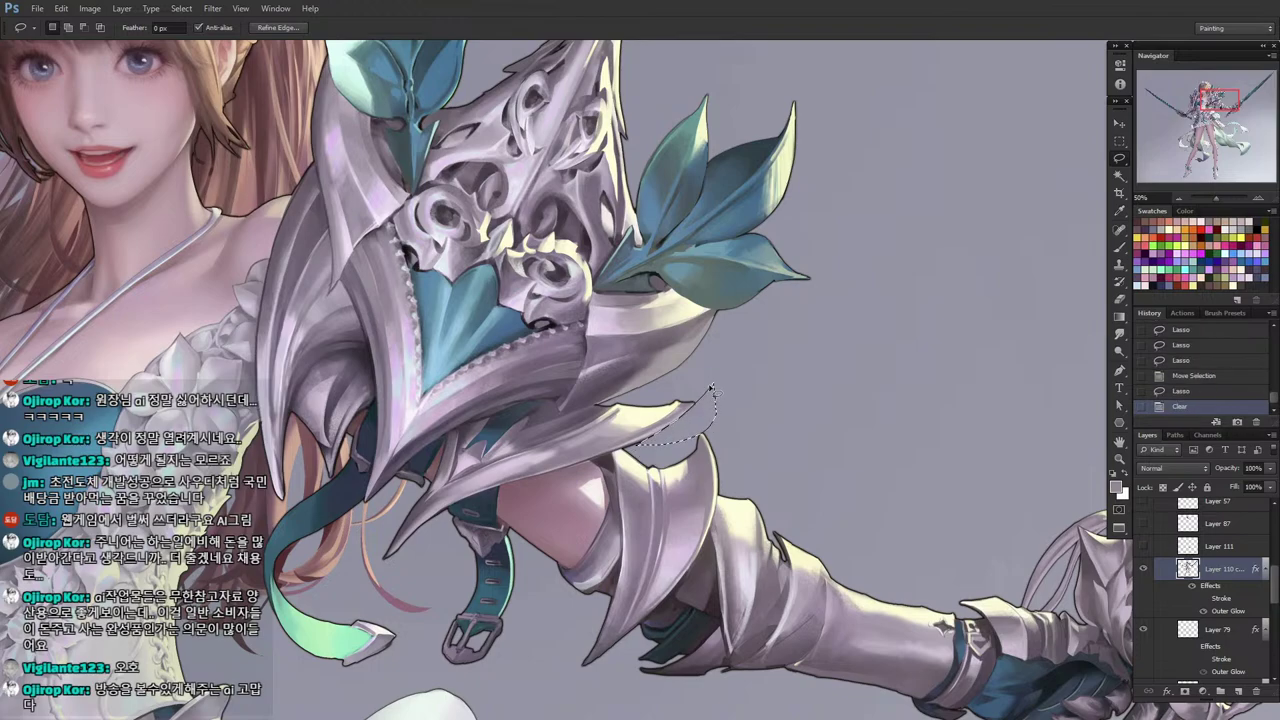
key(ctrl+d)
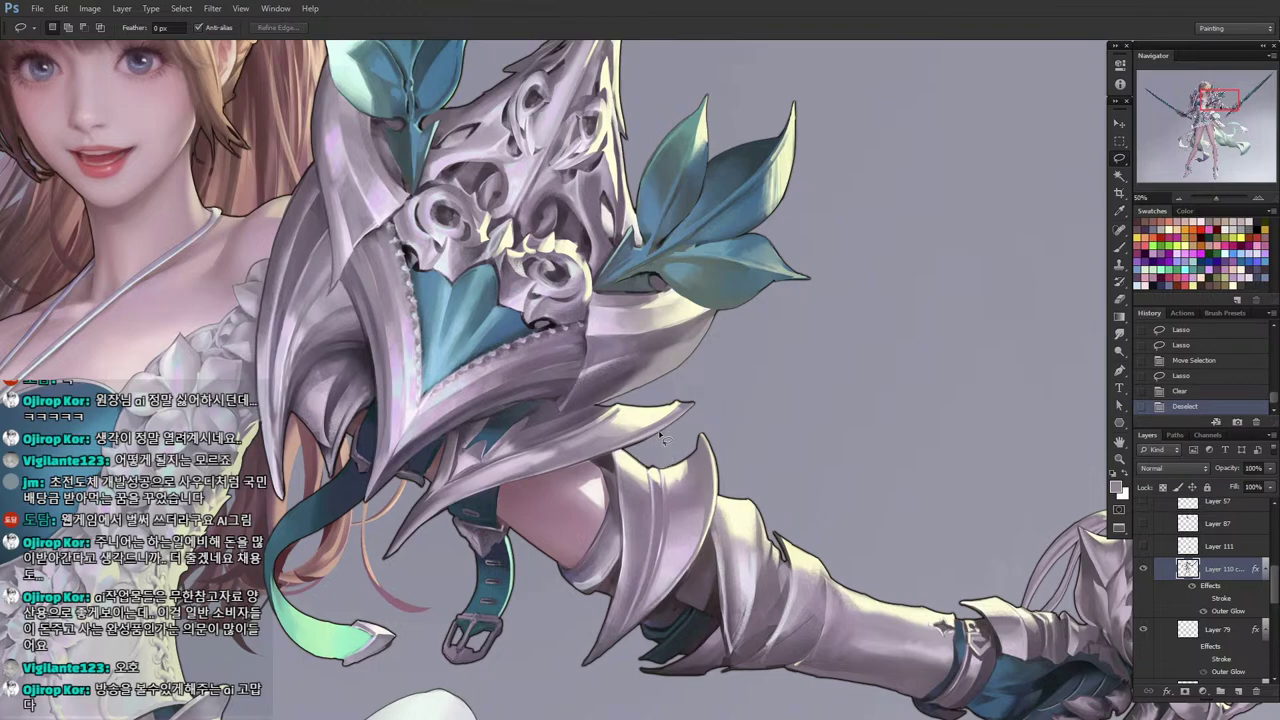
Clear the excess above the upper-arm plate's top edge, then shade the plate's inner edge inside a lasso selection and deselect.
mouse_move(660, 440)
mouse_down()
mouse_move(628, 450)
mouse_move(672, 430)
mouse_move(668, 410)
mouse_up()
key(Delete)
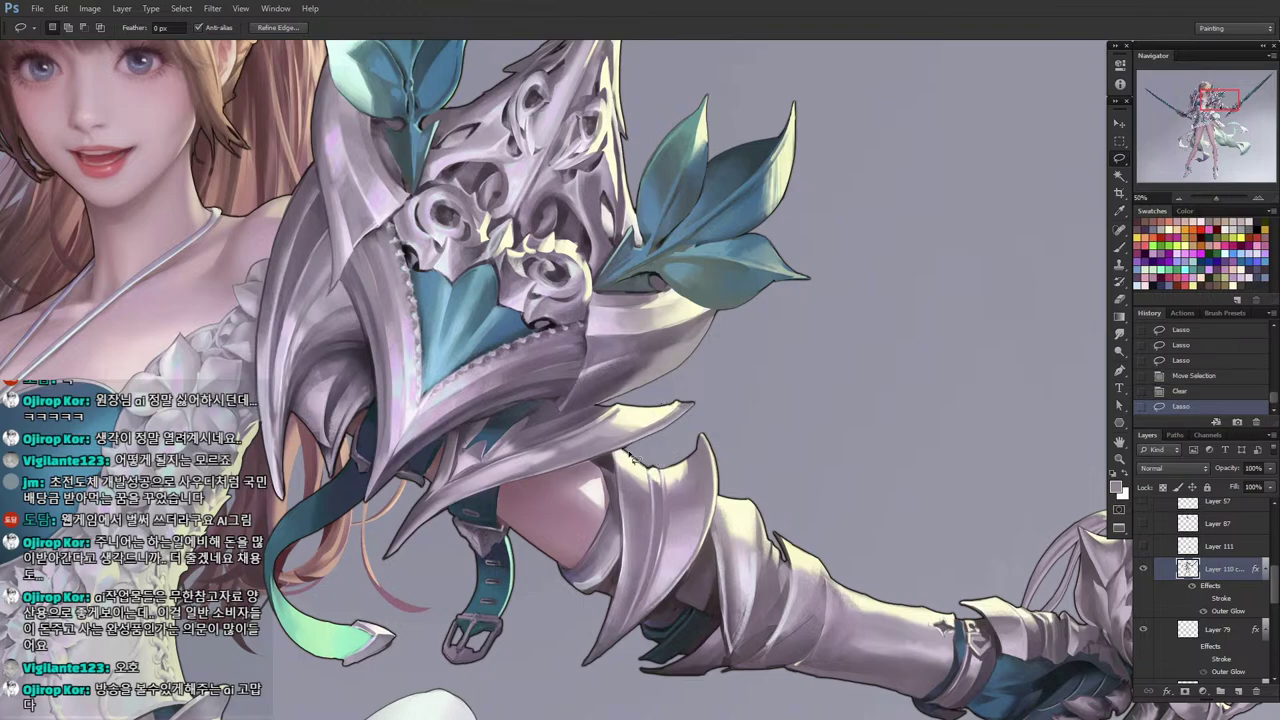
mouse_move(652, 457)
mouse_down()
mouse_move(616, 500)
mouse_move(610, 560)
mouse_move(612, 486)
mouse_move(614, 515)
mouse_up()
key(b)
drag(613, 490, 615, 530)
drag(613, 500, 618, 610)
key(ctrl+d)
Blend the lower half of the upper-arm plate with brush strokes in tones sampled from its shaded and lit areas.
alt+click(631, 568)
alt+click(618, 620)
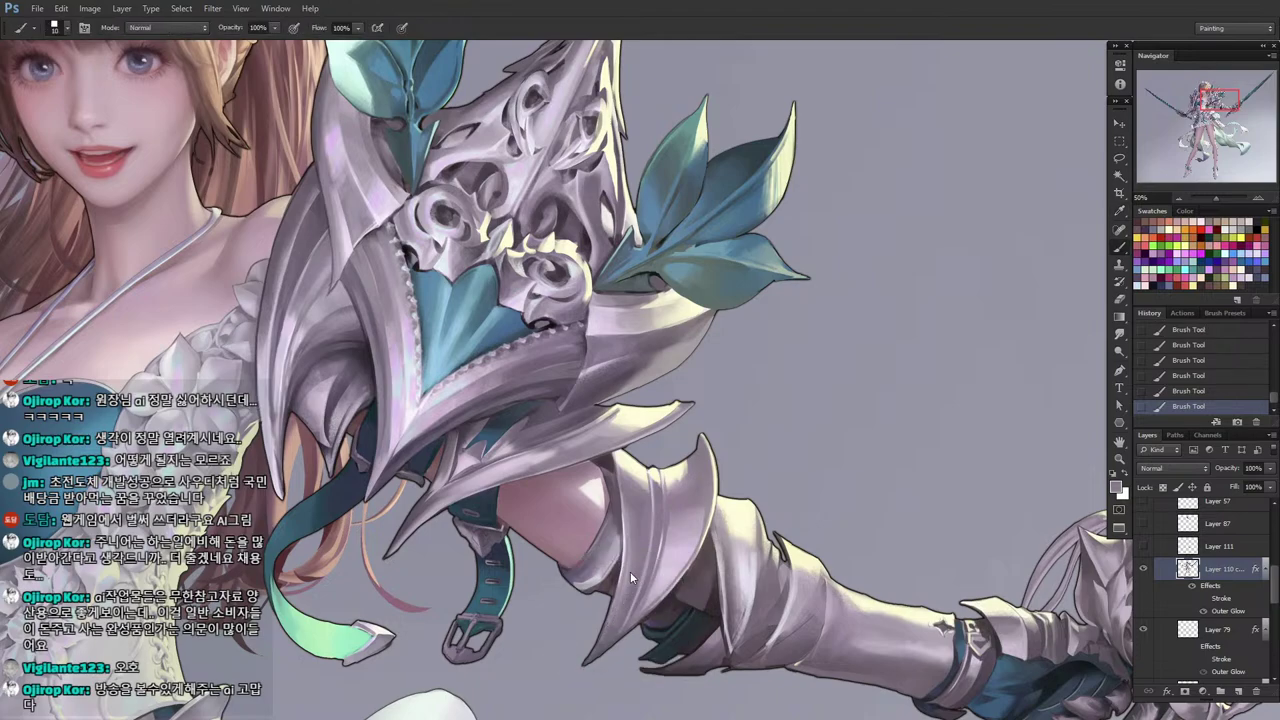
alt+click(673, 561)
key([)
Lasso the excess along the outer edge of the upper-arm plate's pointed lower end, clear it, and deselect.
key(l)
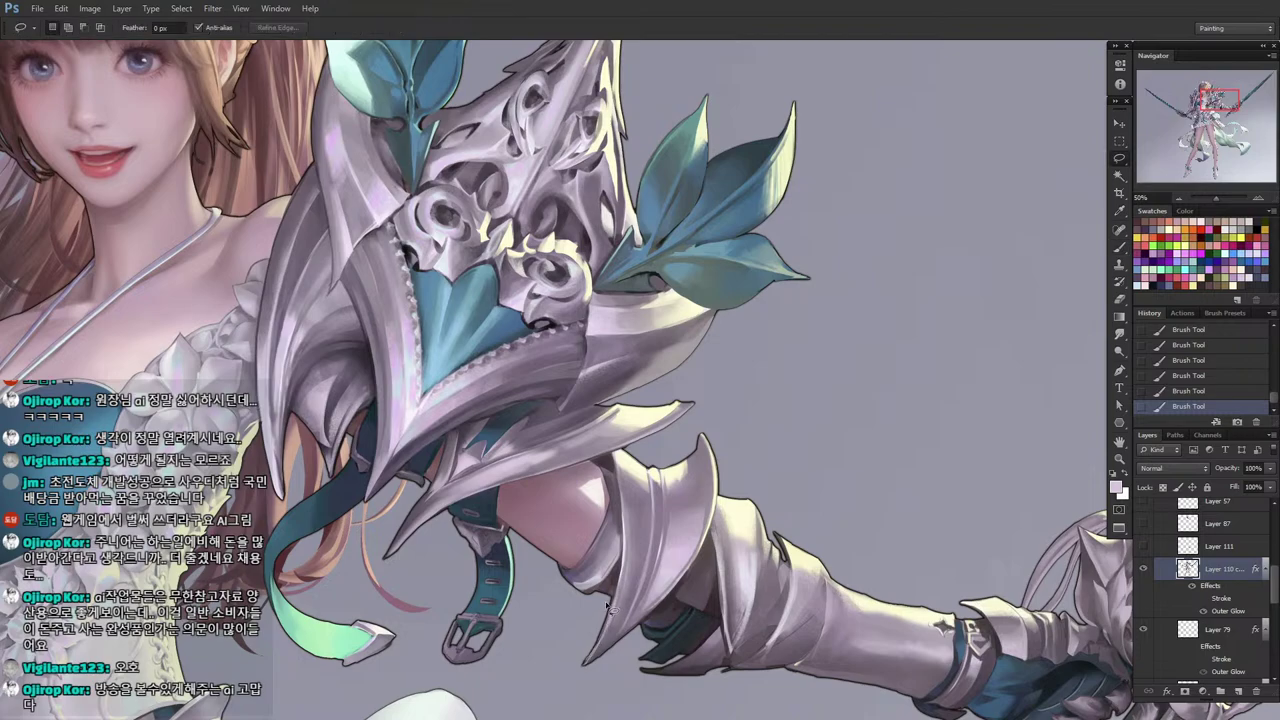
mouse_move(613, 601)
mouse_down()
mouse_move(568, 672)
mouse_move(600, 606)
mouse_up()
drag(591, 622, 596, 609)
key(Delete)
key(ctrl+d)
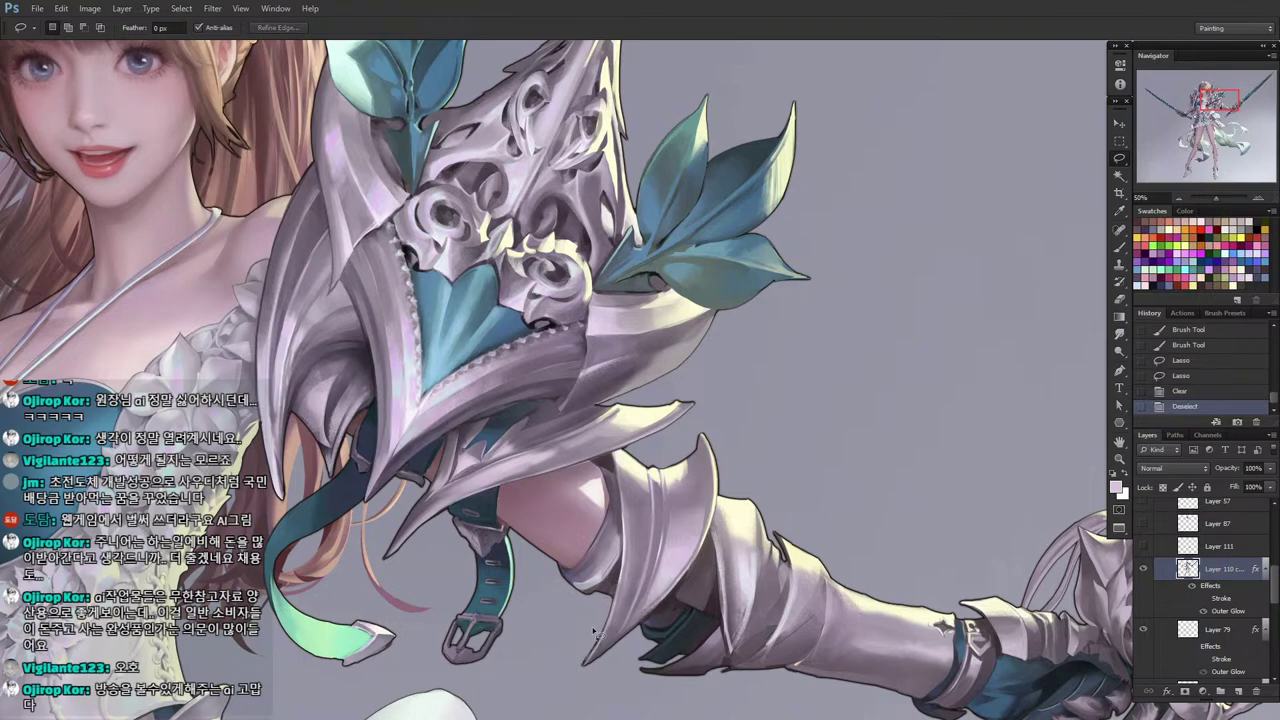
Repaint the plate's pointed lower tip with fine strokes in a sampled grey, comparing before and after through undo and redo.
key(b)
alt+click(609, 635)
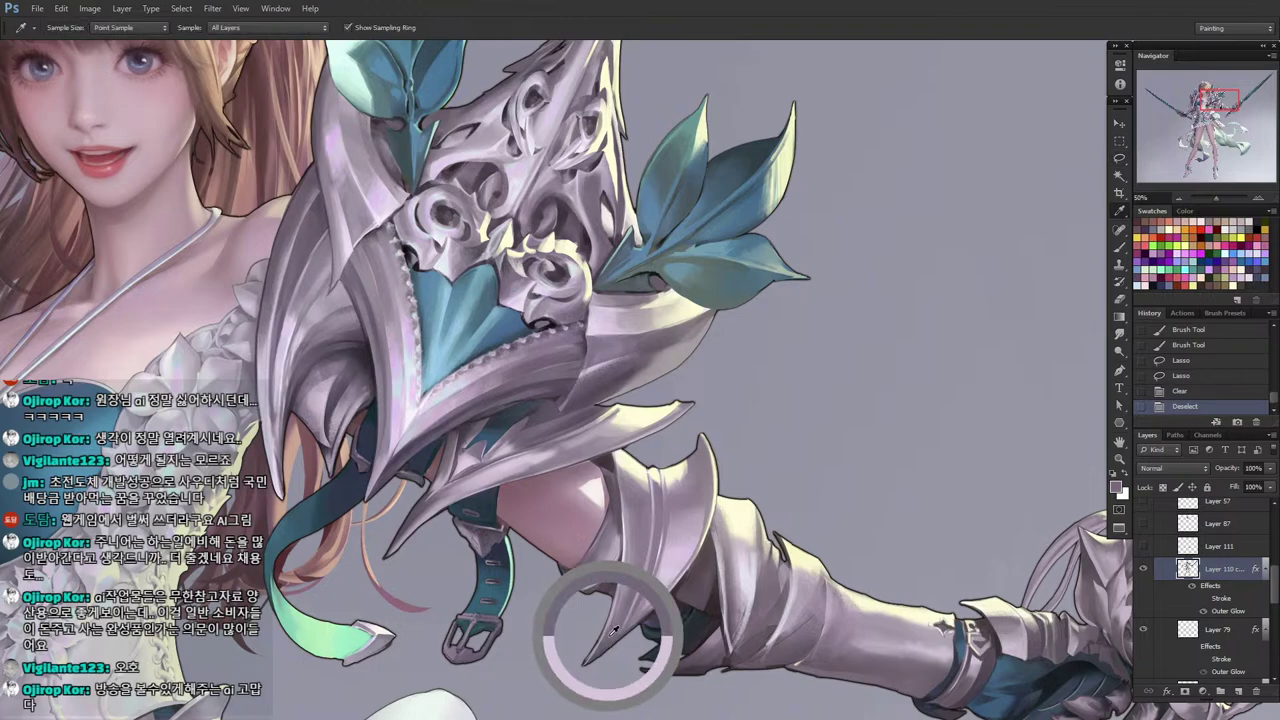
mouse_move(605, 625)
mouse_down()
mouse_move(615, 608)
mouse_move(600, 636)
mouse_up()
drag(610, 620, 607, 642)
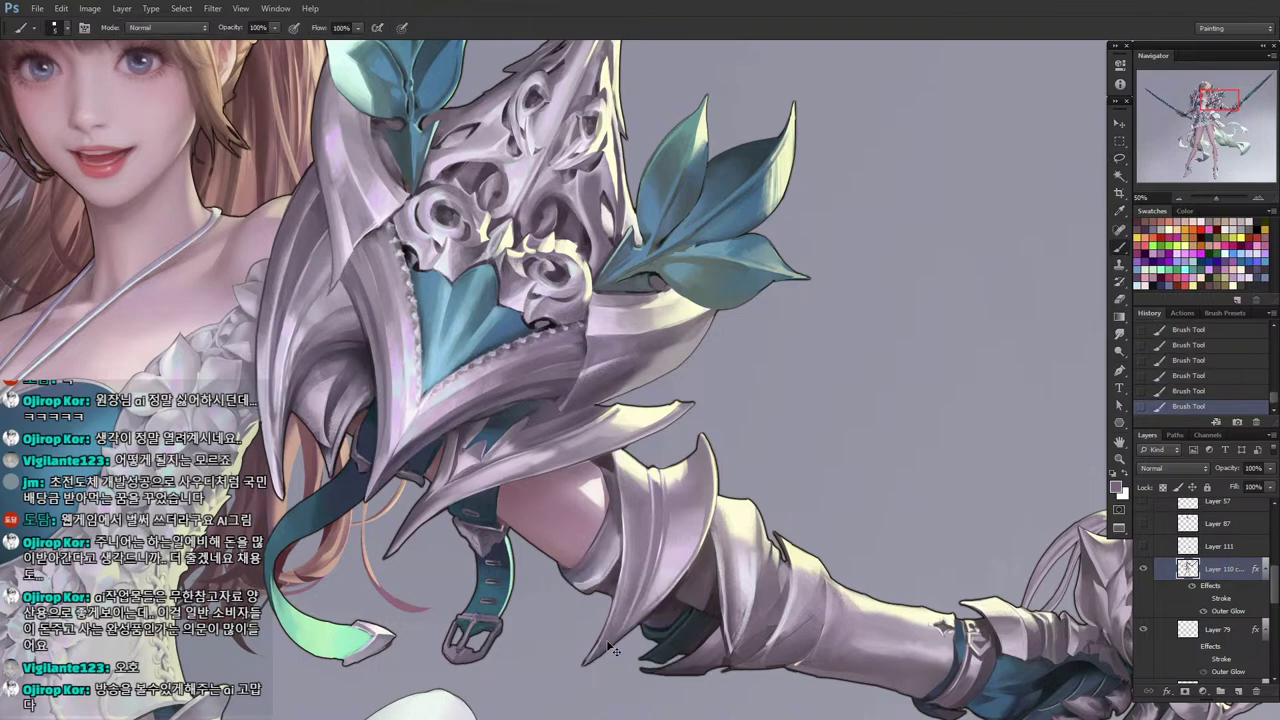
key(ctrl+alt+z)
key(ctrl+alt+z)
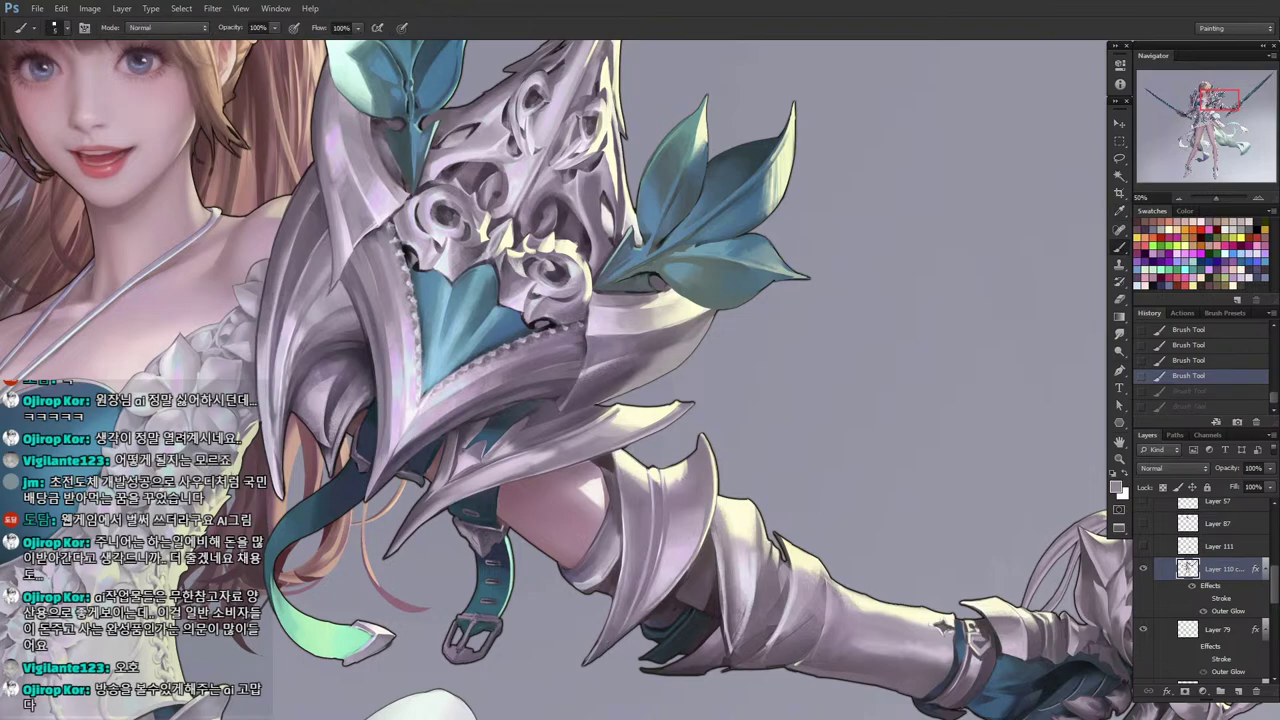
key(ctrl+shift+z)
key(ctrl+shift+z)
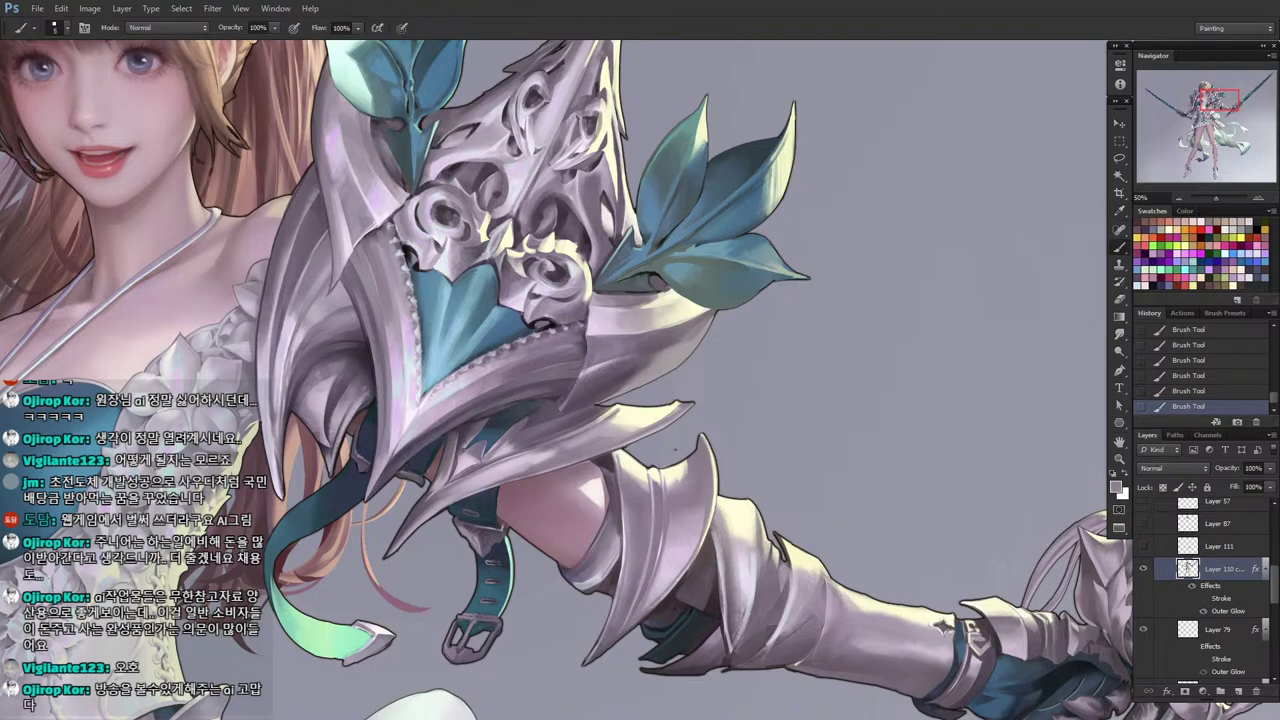
Refine the upper-arm plate's inner side next to the bare arm with fine strokes in sampled lilac-grey tones.
key(i)
click(672, 543)
key(b)
alt+click(617, 459)
key(alt)
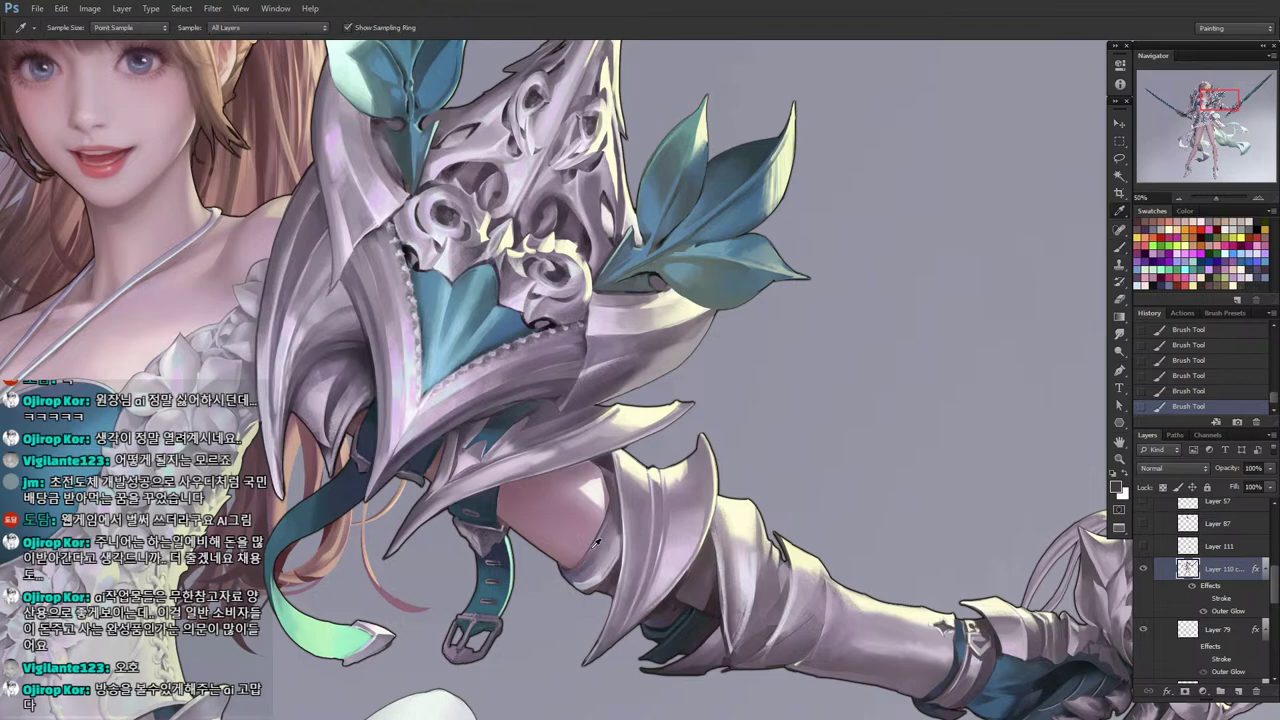
alt+click(615, 519)
alt+click(619, 524)
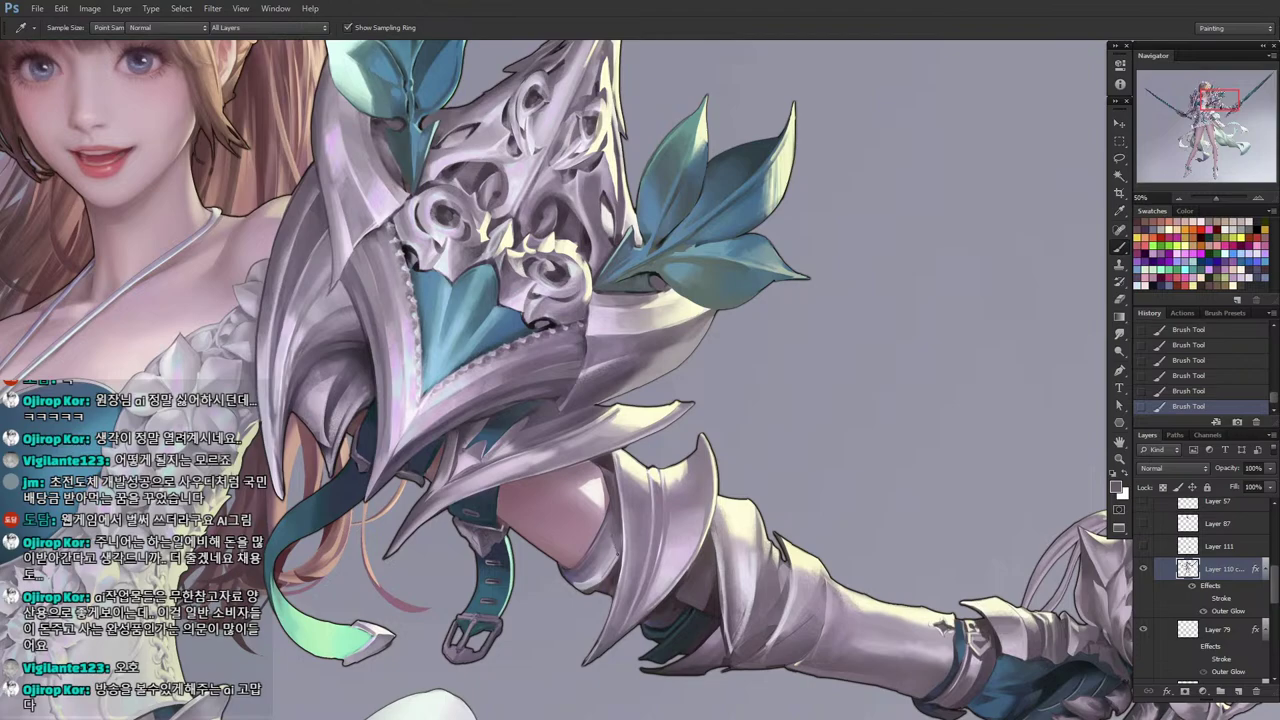
key(alt)
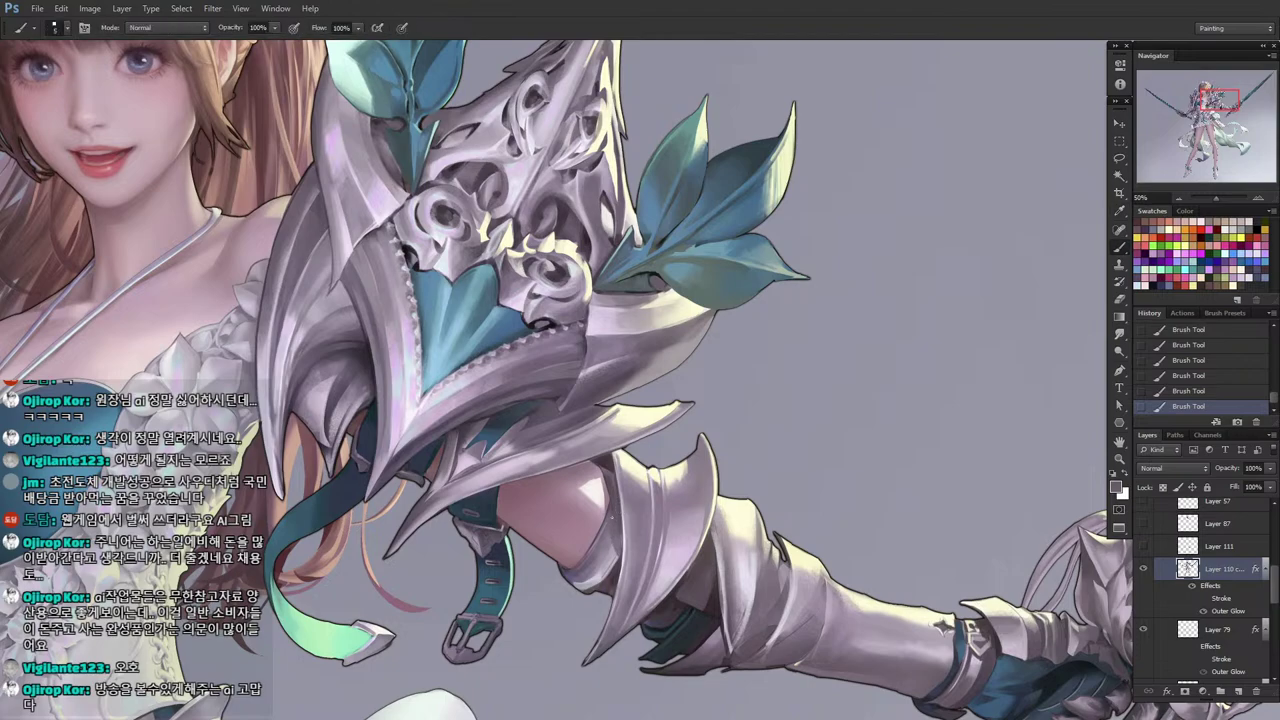
key(alt)
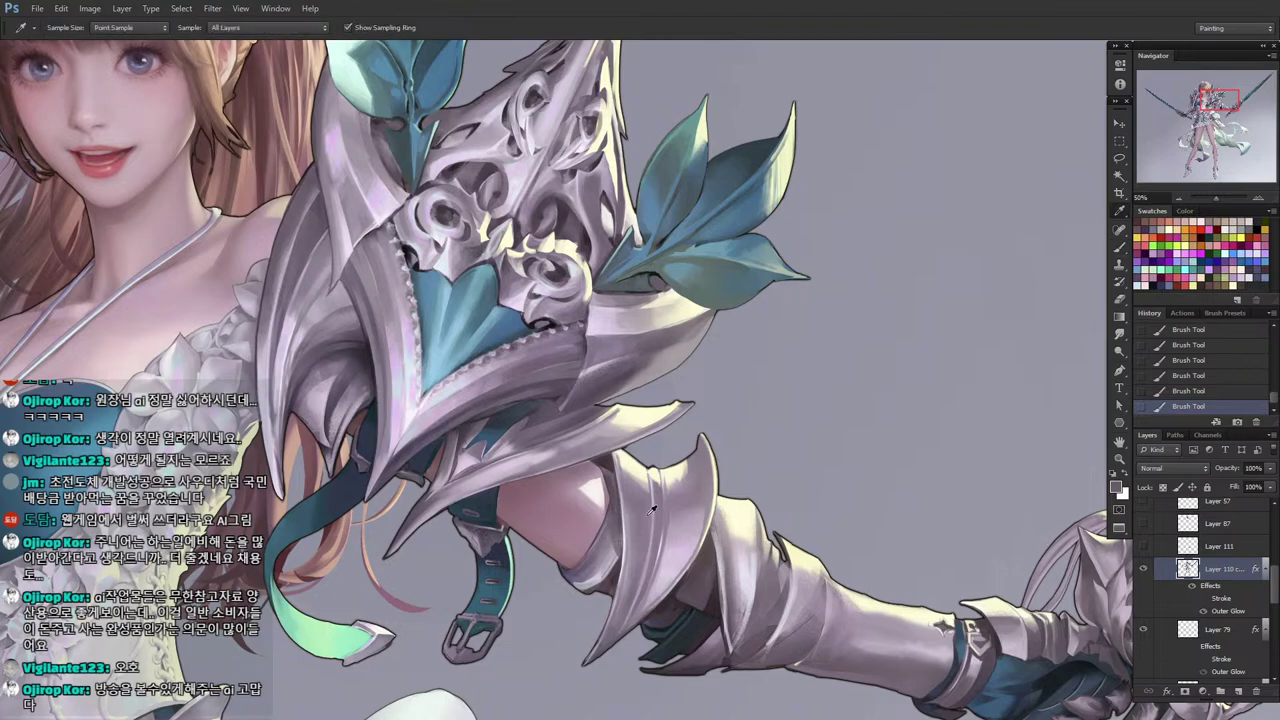
alt+click(607, 557)
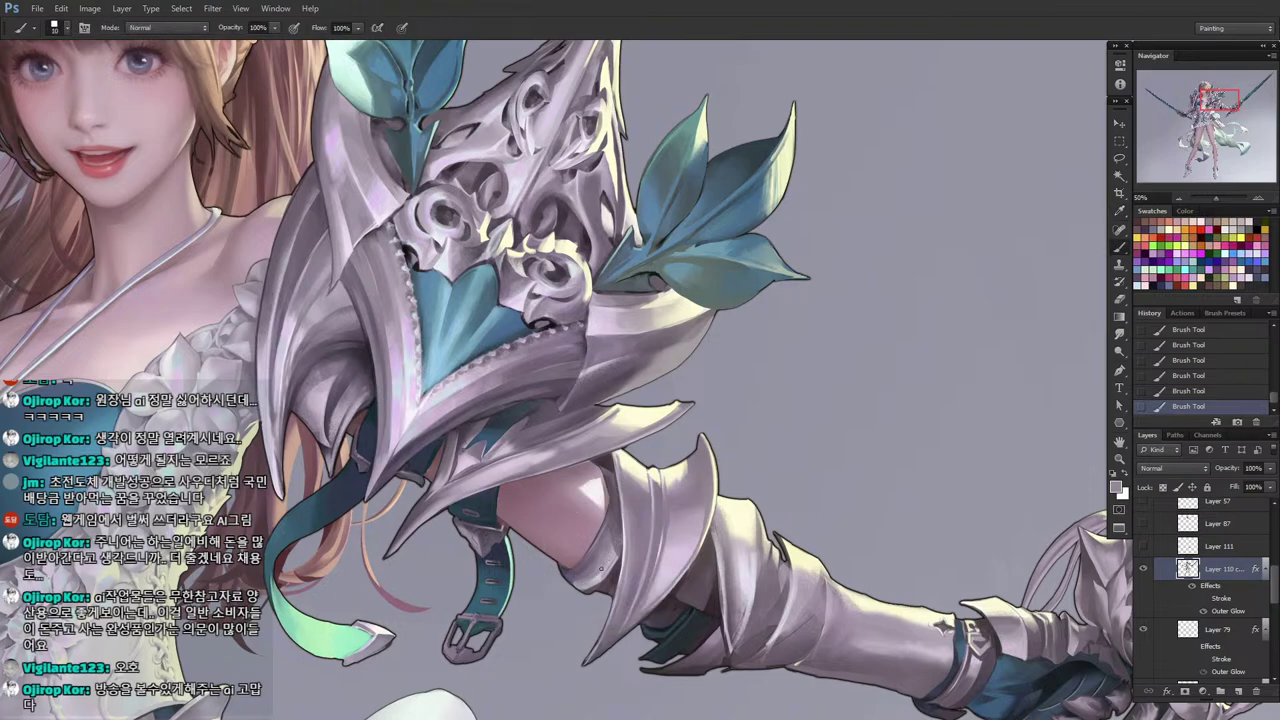
Touch up the narrow rim band between the bare arm and the upper-arm plate with tones sampled around it.
alt+click(588, 581)
alt+click(620, 545)
key(alt)
alt+click(612, 575)
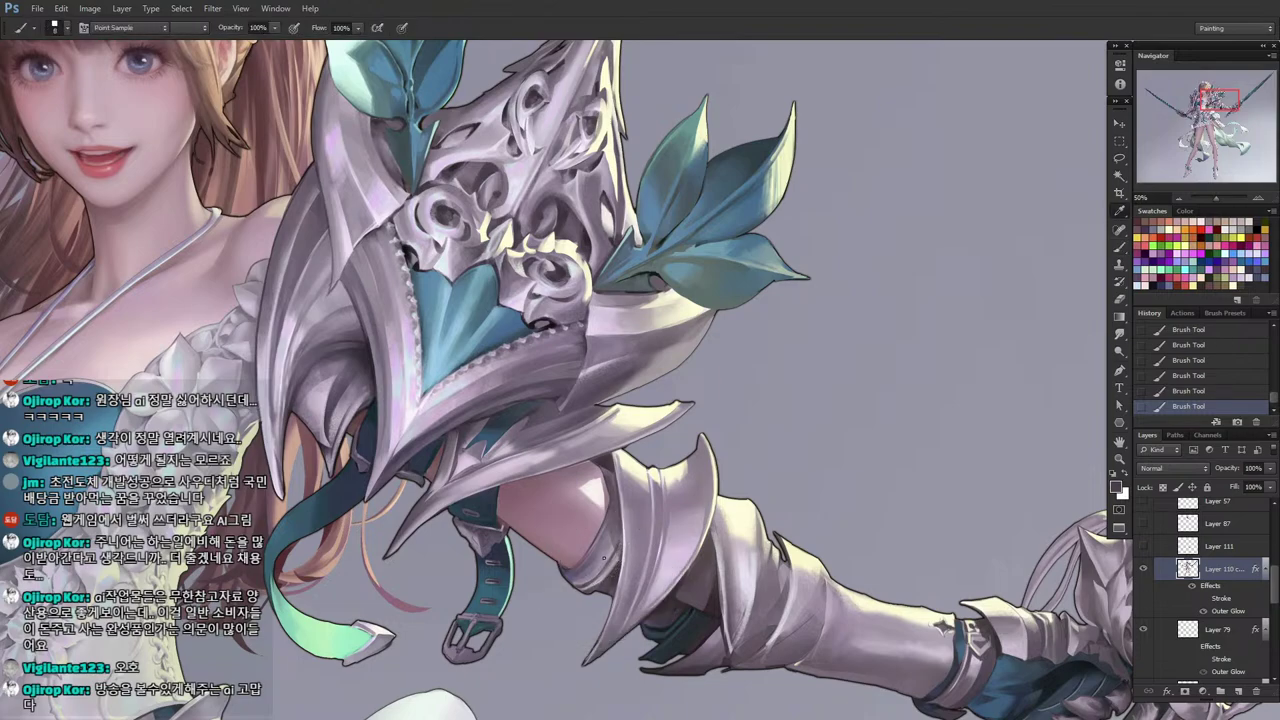
Smooth the shading on the outer side of the upper-arm plate's central ridge with sampled light and mid lilac tones.
alt+click(662, 548)
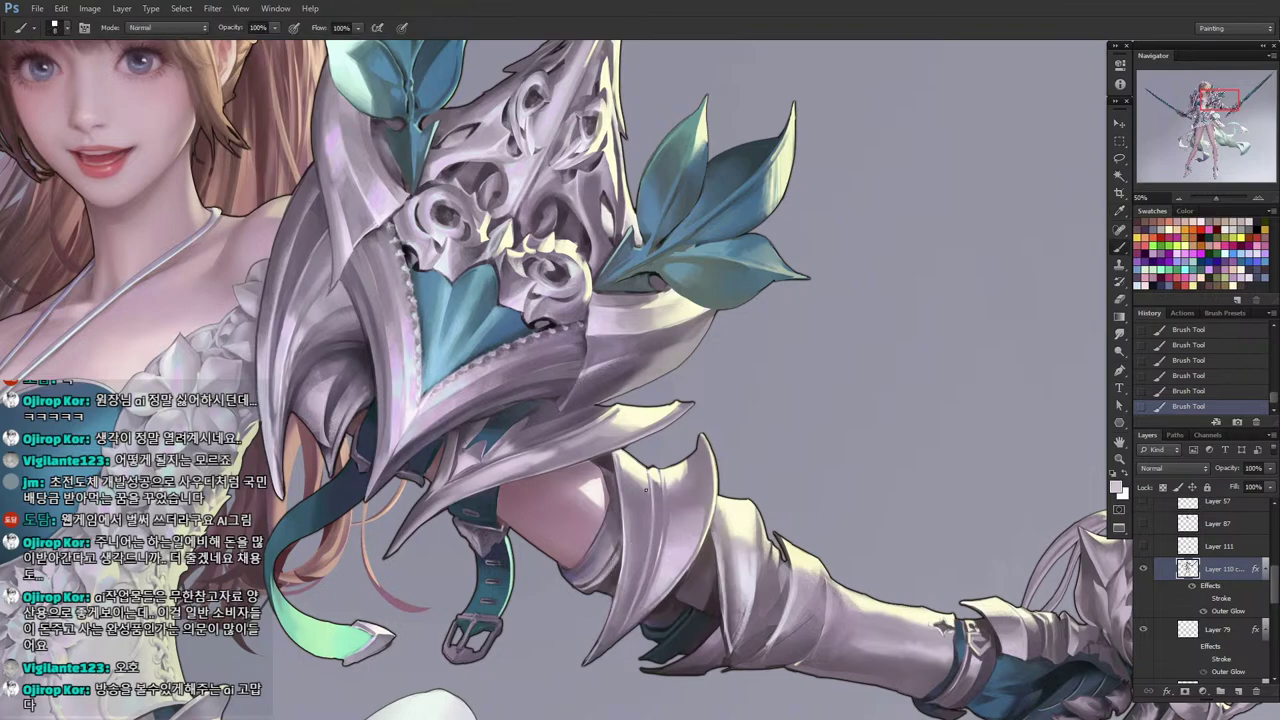
alt+click(676, 526)
alt+click(669, 512)
alt+click(675, 496)
Lasso the excess along the upper-arm plate's curved top edge beside the ridge, clear it, and deselect.
key(i)
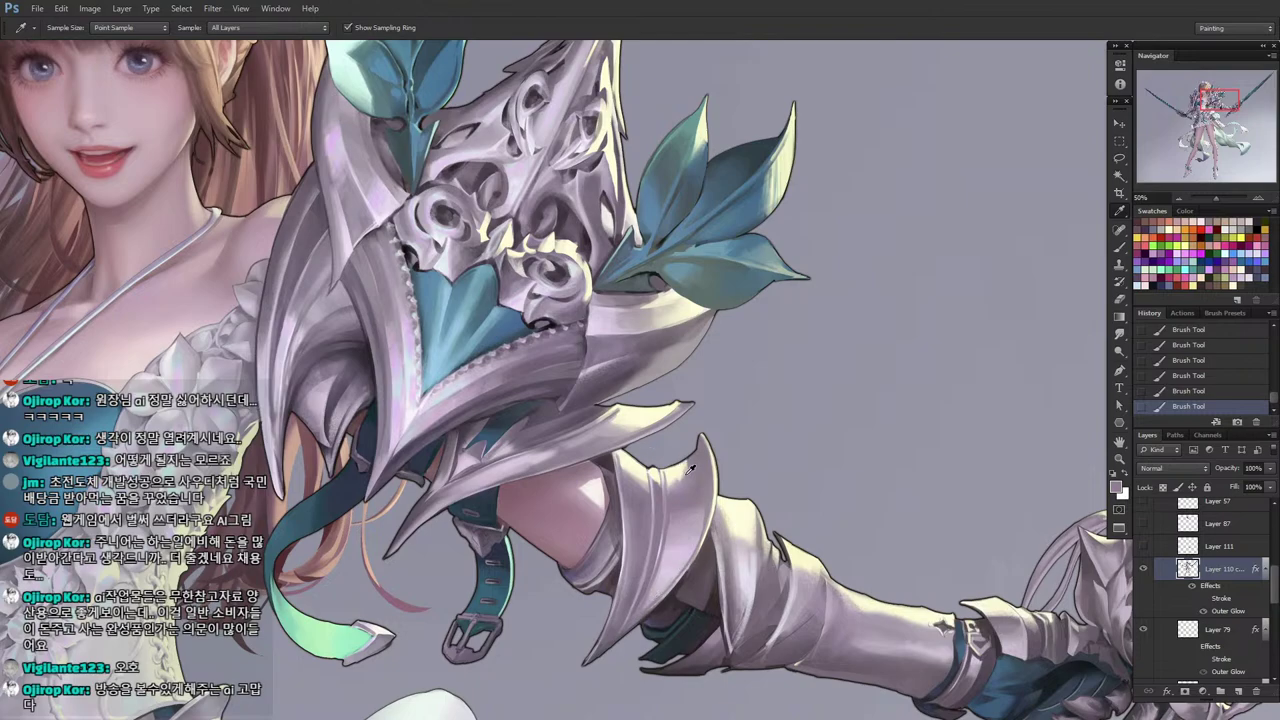
key(l)
mouse_move(672, 466)
mouse_down()
mouse_move(649, 452)
mouse_move(668, 465)
mouse_up()
drag(652, 459, 657, 478)
key(Delete)
key(ctrl+d)
Touch up the top end of the plate's central ridge with small dabs in sampled cream and grey tones.
drag(657, 478, 652, 472)
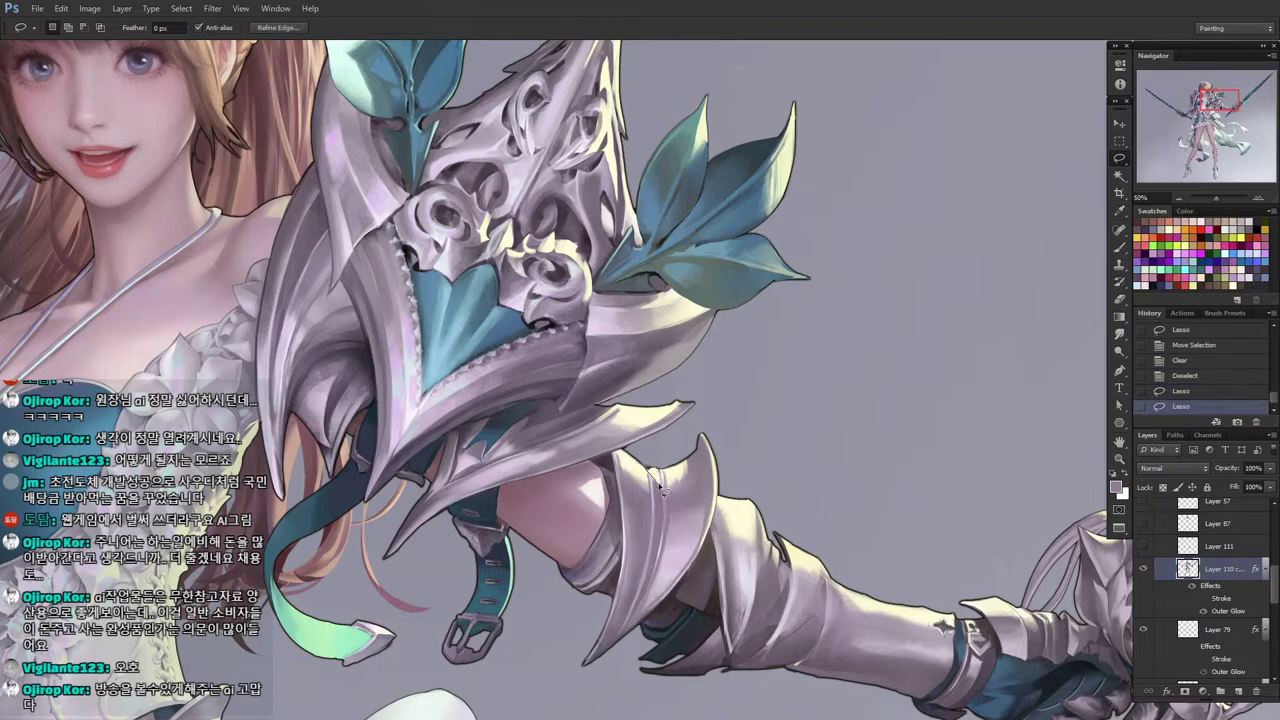
key(b)
alt+click(648, 468)
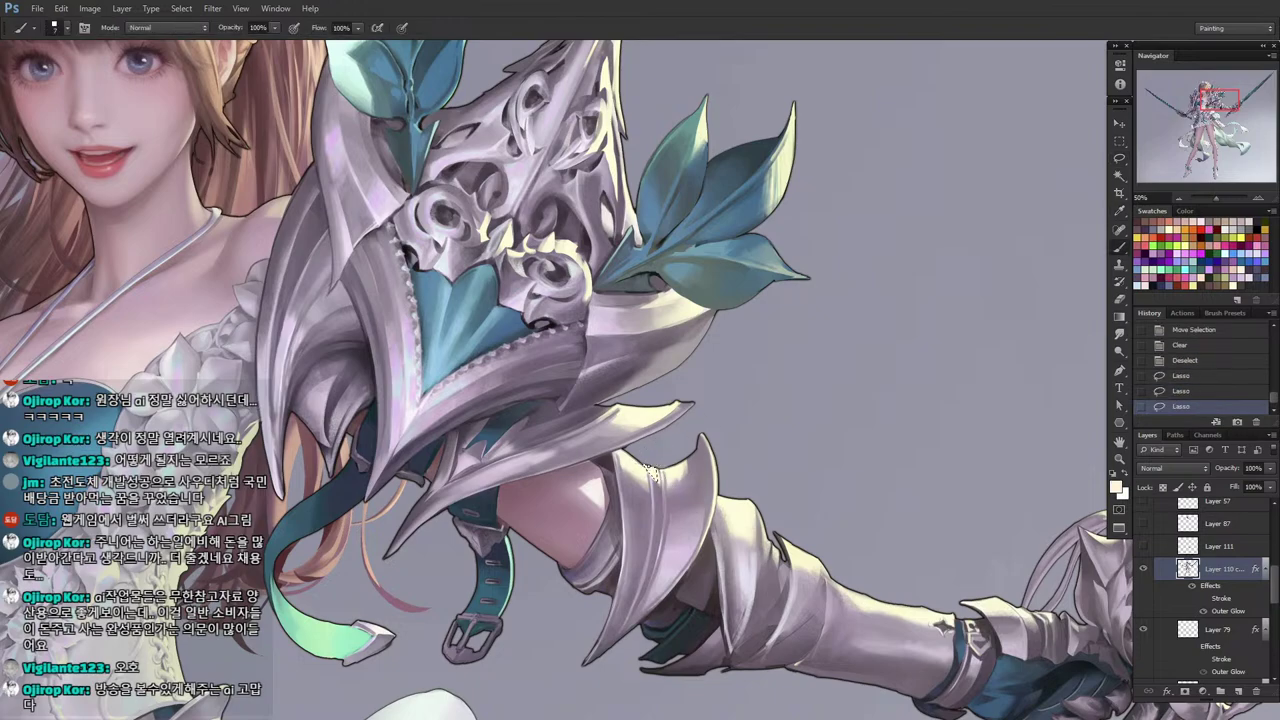
click(648, 468)
key(ctrl+d)
alt+click(648, 477)
click(648, 477)
click(649, 477)
click(649, 478)
click(650, 478)
click(650, 478)
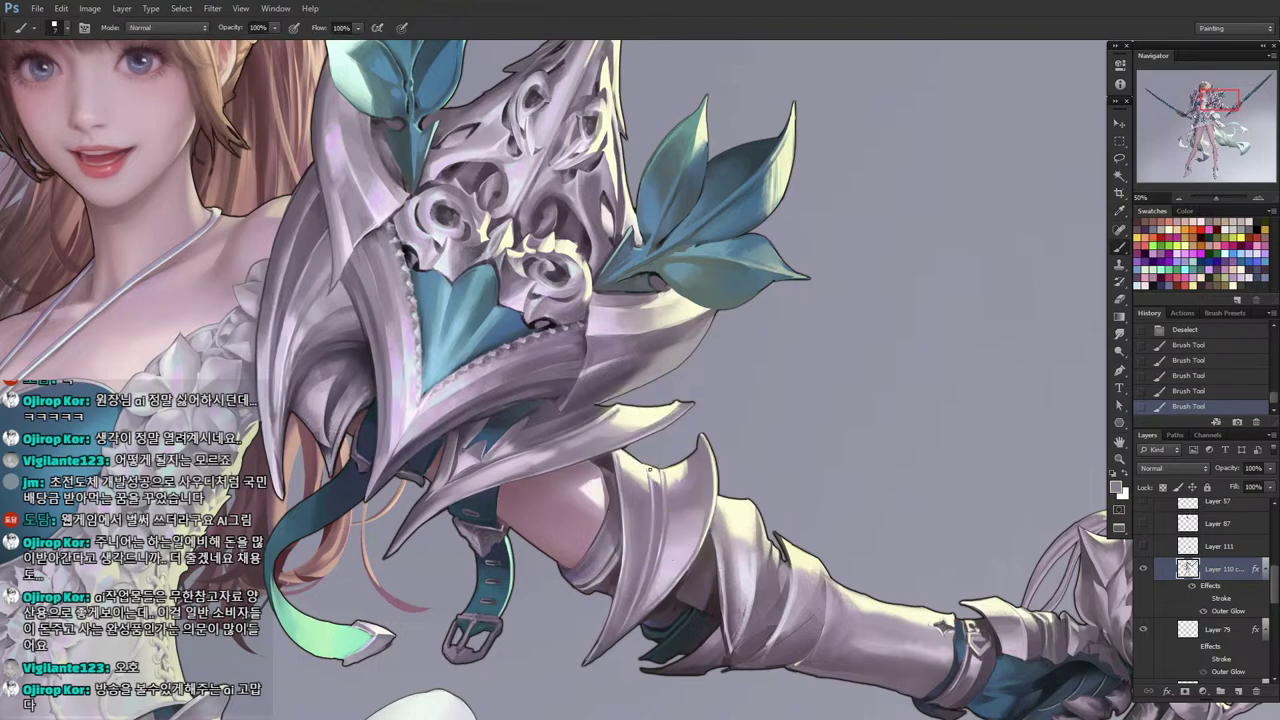
click(651, 479)
alt+click(658, 492)
Lasso the inner facet of the next arm plate below, brush it with a sampled lilac tone, and deselect.
drag(776, 574, 684, 482)
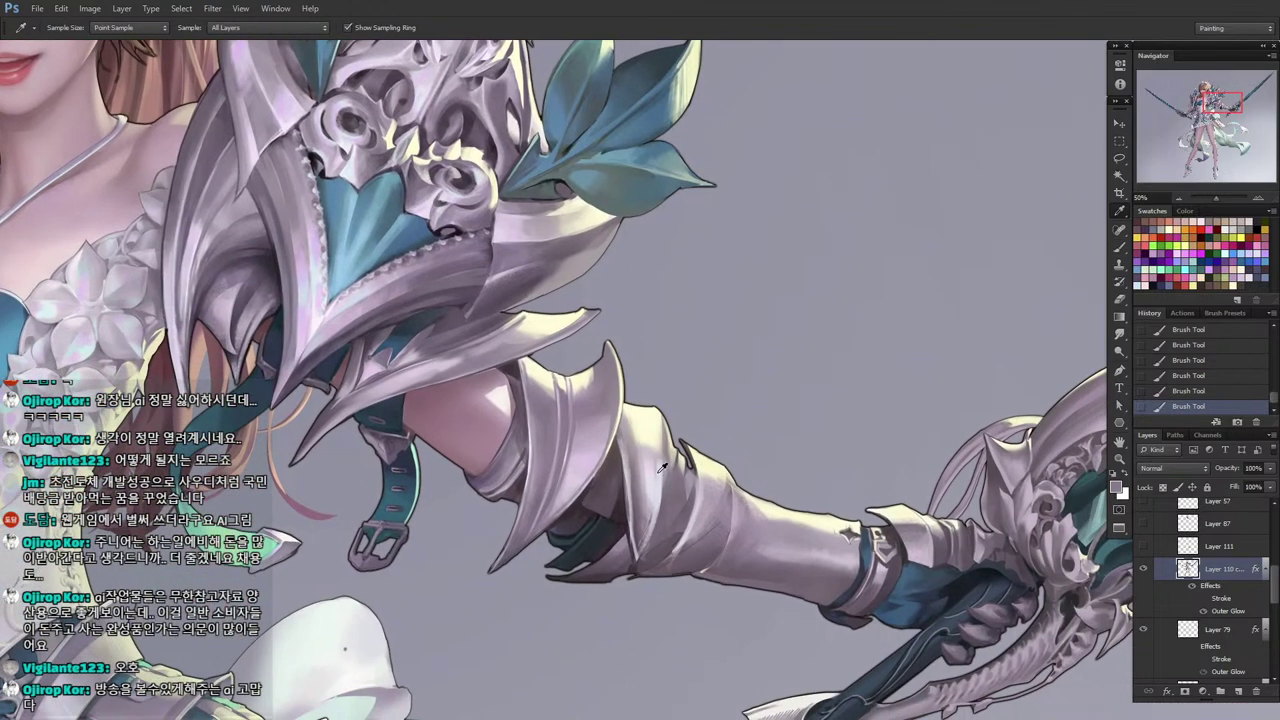
click(589, 432)
click(601, 447)
key(l)
mouse_move(632, 436)
mouse_down()
mouse_move(640, 562)
mouse_move(658, 495)
mouse_move(647, 481)
mouse_move(652, 492)
mouse_up()
key(b)
drag(658, 466, 654, 494)
drag(660, 464, 656, 492)
drag(658, 468, 652, 494)
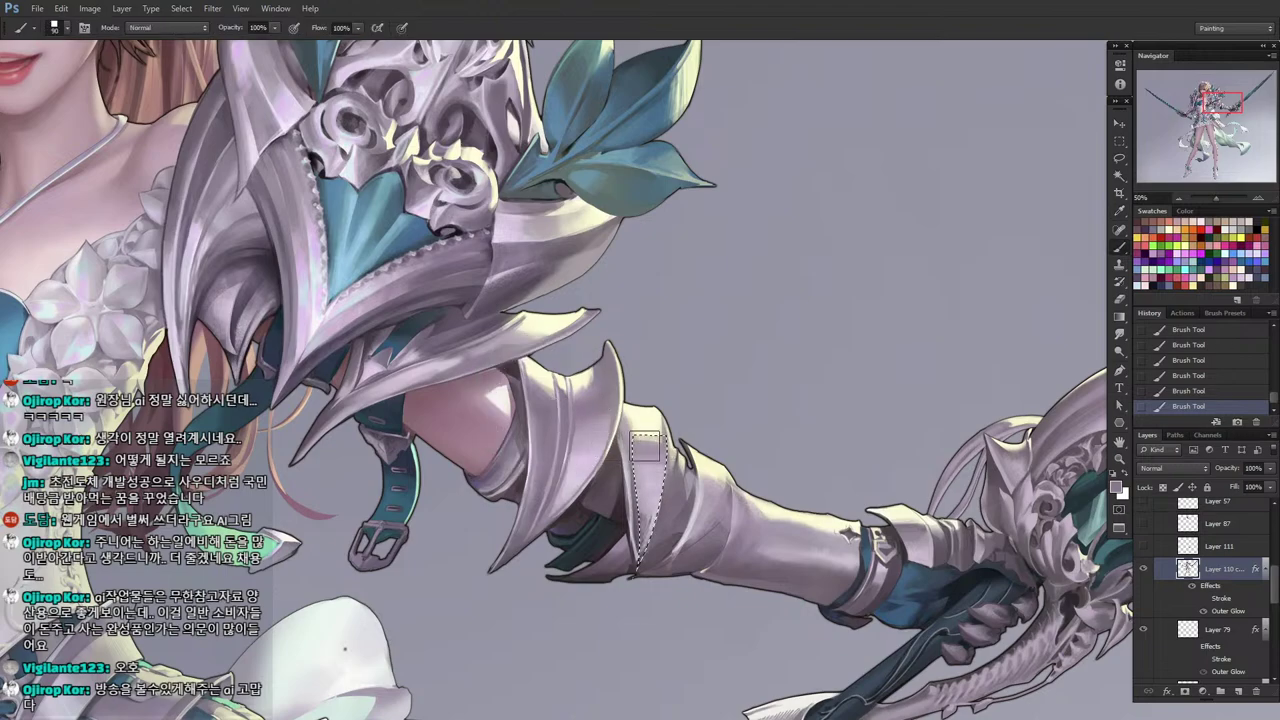
alt+click(645, 414)
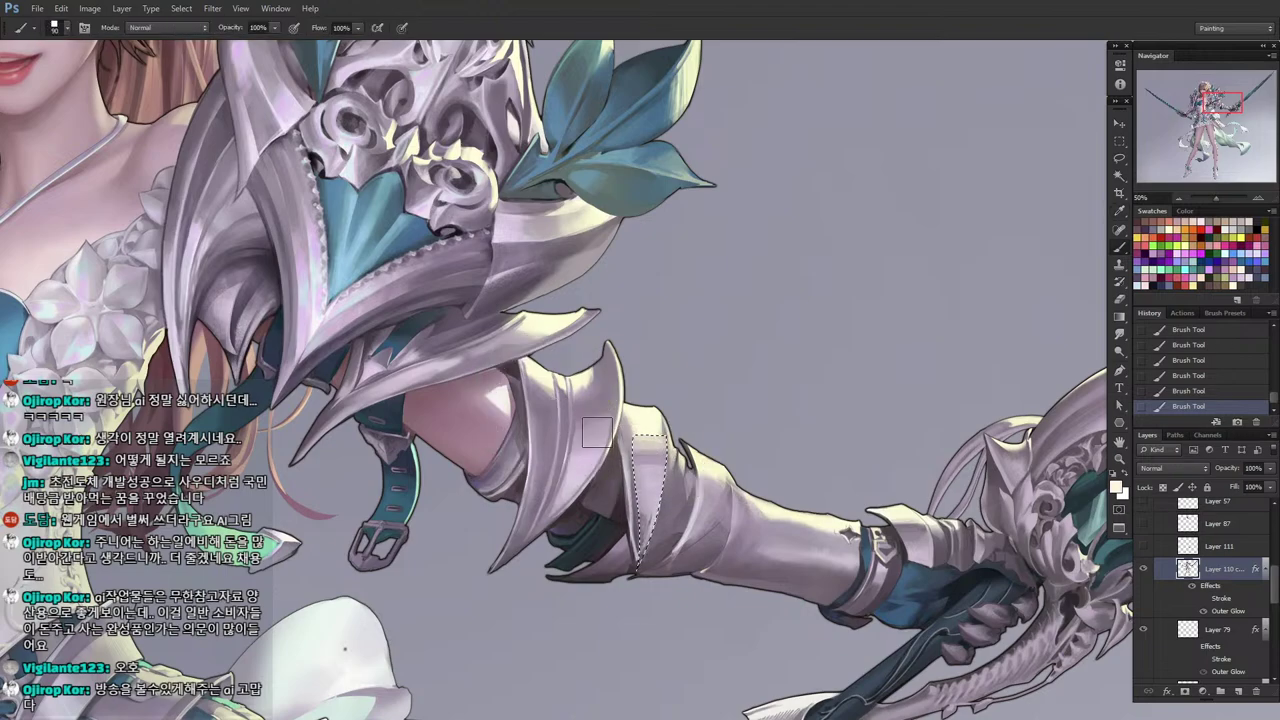
key(l)
key(ctrl+d)
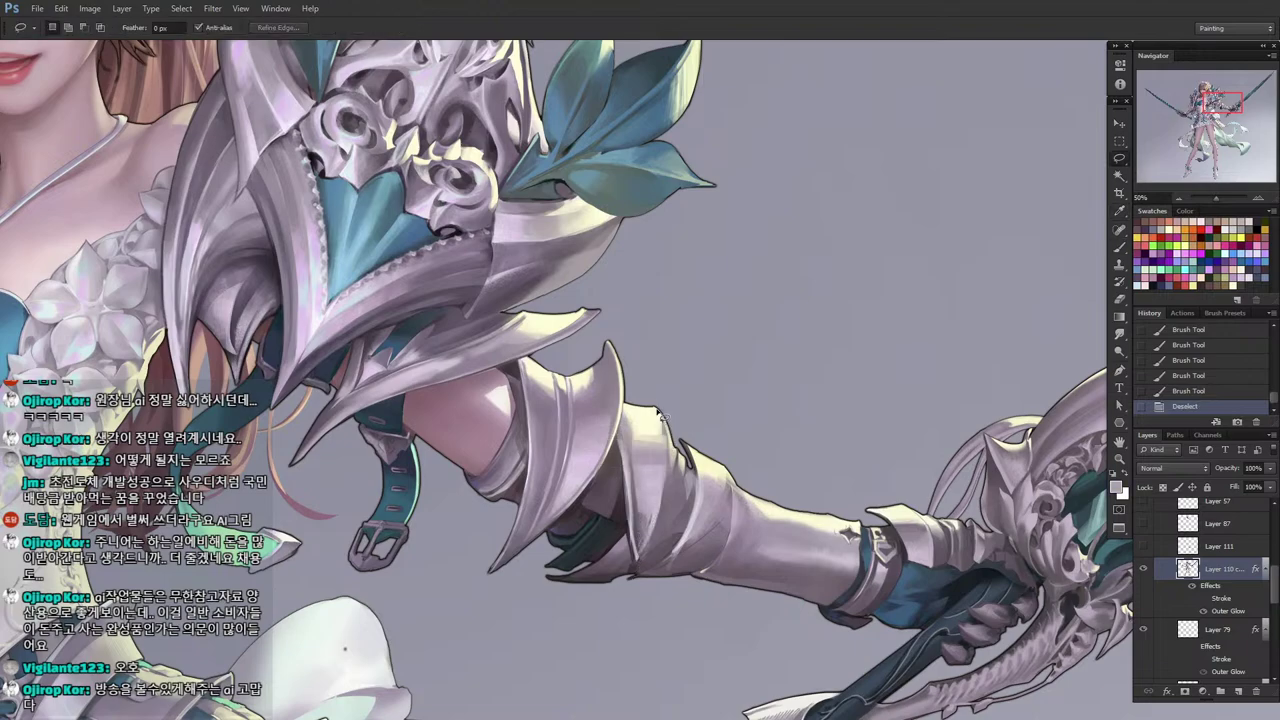
Lasso the upper corner of the second arm plate and dab in a sampled cream highlight.
mouse_move(657, 413)
mouse_down()
mouse_move(660, 483)
mouse_move(648, 443)
mouse_up()
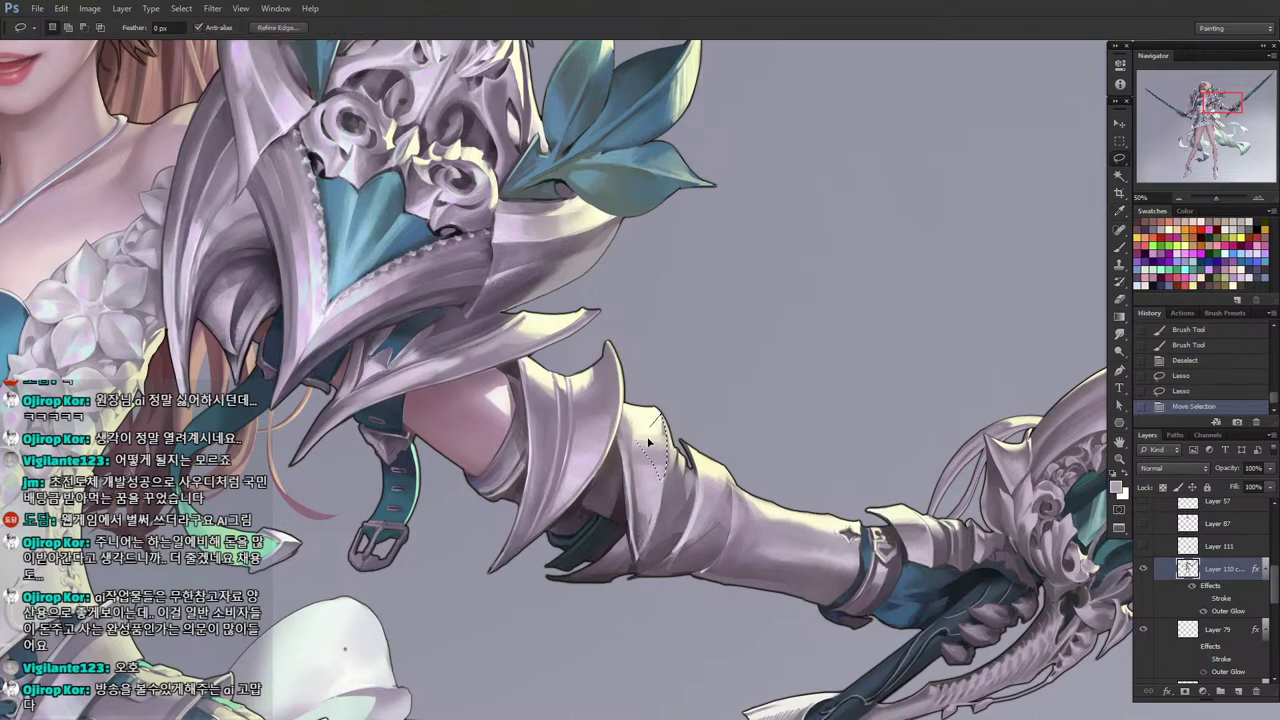
key(b)
alt+click(668, 420)
click(654, 429)
click(655, 428)
click(656, 426)
click(656, 424)
key(l)
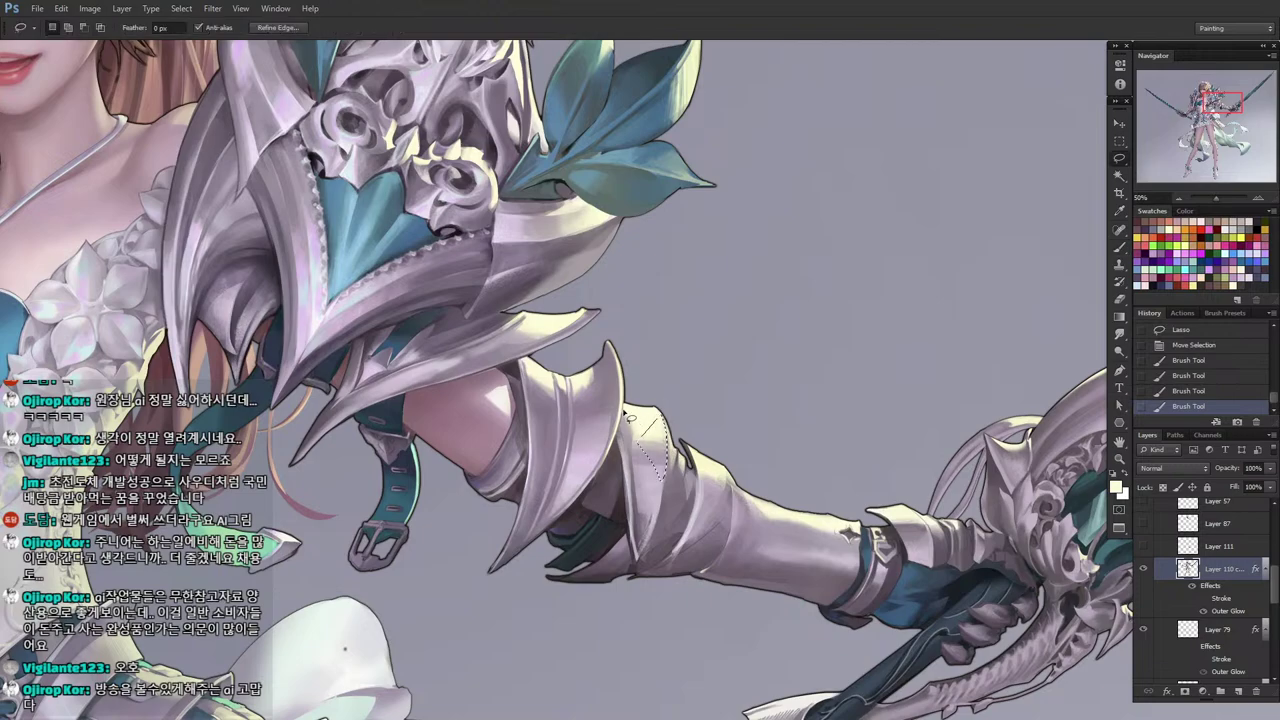
Select the second arm plate's inner edge, brush a sampled light tone down it with selection edges hidden, and deselect.
mouse_move(638, 463)
mouse_down()
mouse_move(628, 416)
mouse_move(658, 458)
mouse_move(626, 406)
mouse_move(624, 446)
mouse_up()
key(i)
key(l)
key(b)
alt+click(643, 412)
key(ctrl+h)
mouse_move(623, 414)
mouse_down()
mouse_move(629, 452)
mouse_move(627, 440)
mouse_up()
drag(626, 444, 629, 463)
key(l)
key(ctrl+d)
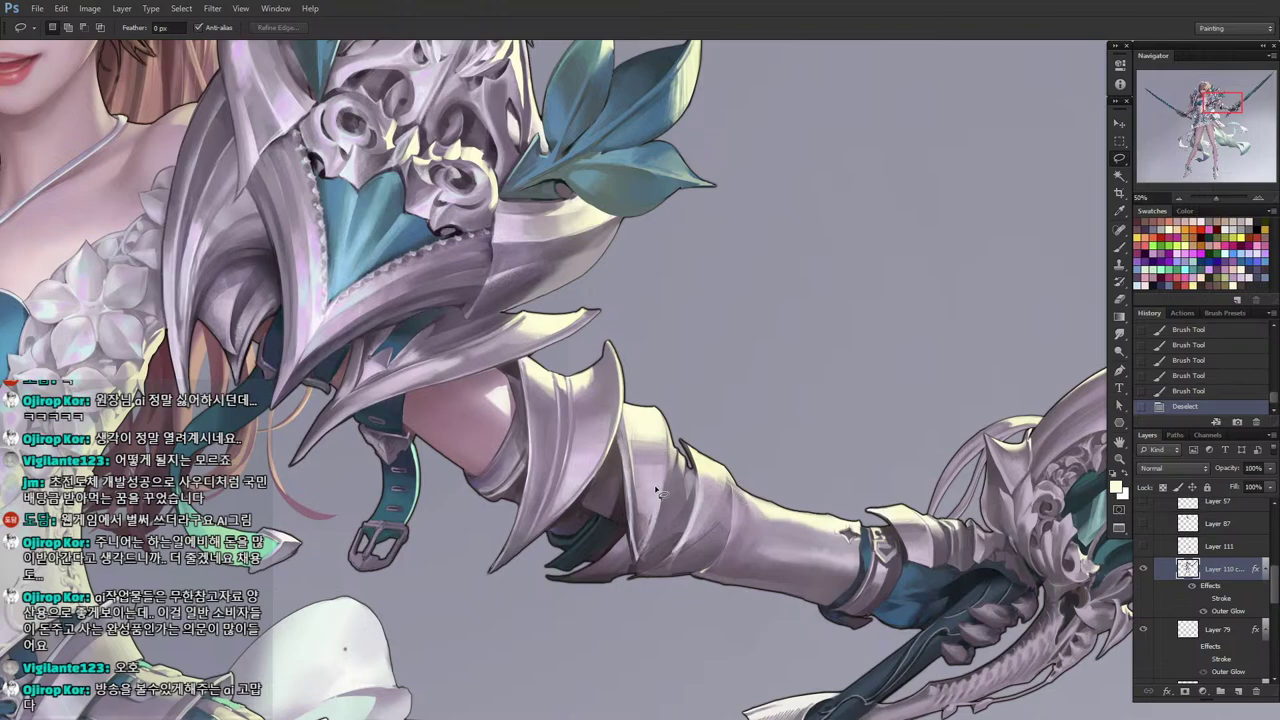
Lasso the second arm plate's central facet, shade it down to the point with sampled lilac tones, and deselect.
drag(676, 437, 664, 424)
mouse_move(650, 468)
mouse_down()
mouse_move(643, 551)
mouse_move(675, 441)
mouse_move(643, 557)
mouse_move(676, 459)
mouse_move(650, 540)
mouse_up()
key(b)
alt+click(676, 483)
key([)
key([)
drag(665, 500, 655, 550)
key(i)
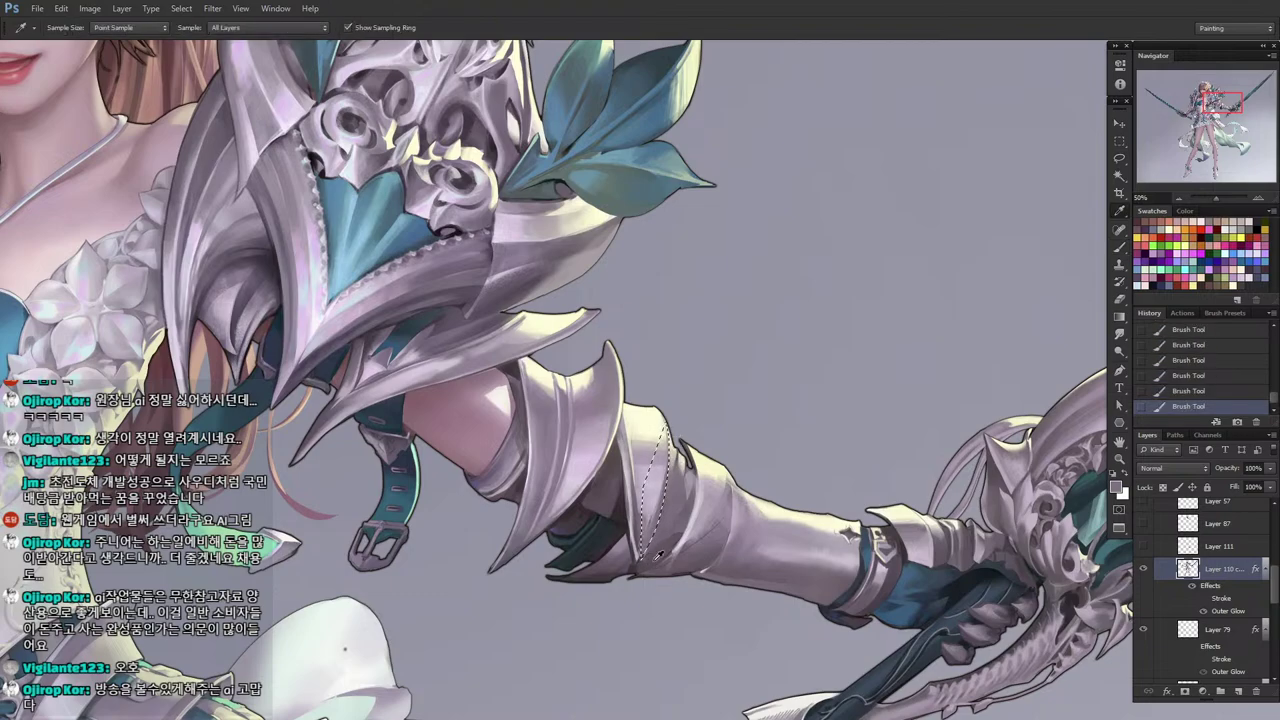
click(664, 469)
key(b)
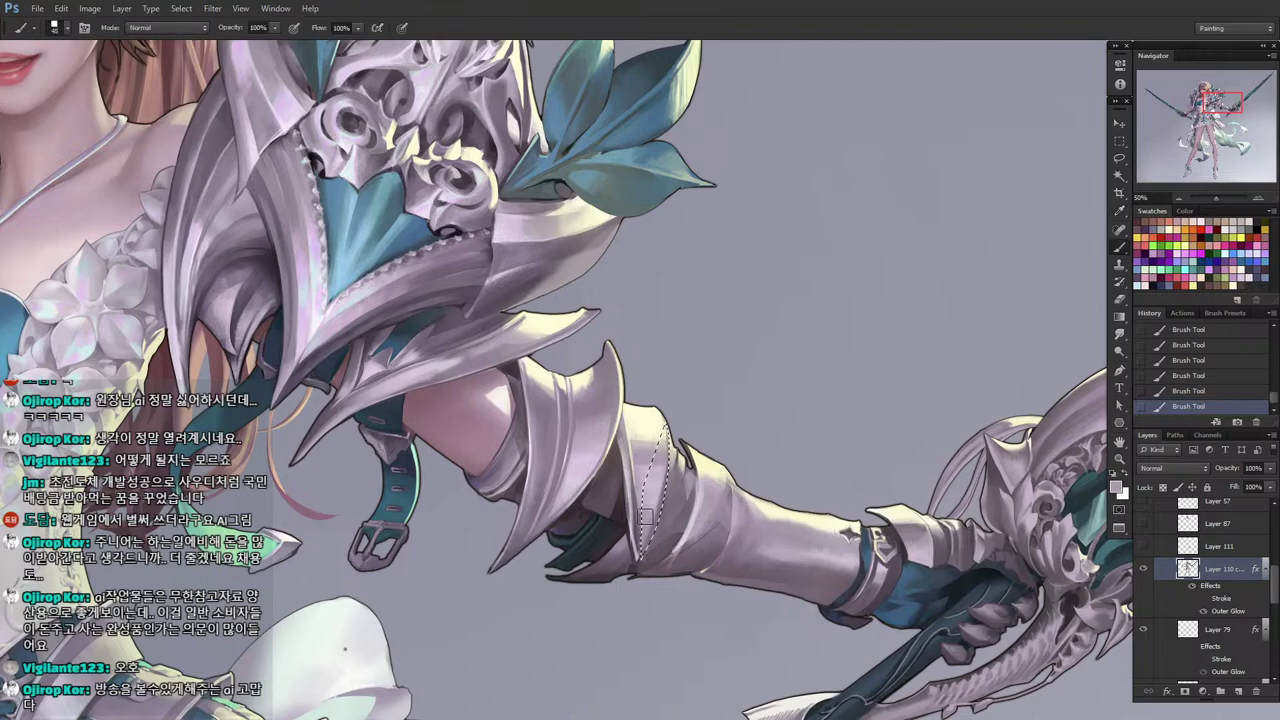
key(l)
key(ctrl+d)
Lasso a narrow strip beside the second plate's inner edge, brush a sampled tone down that edge, and deselect.
mouse_move(634, 452)
mouse_down()
mouse_move(642, 550)
mouse_move(638, 455)
mouse_up()
drag(652, 512, 634, 500)
key(i)
click(644, 518)
key(b)
mouse_move(633, 500)
mouse_down()
mouse_move(632, 452)
mouse_move(632, 528)
mouse_up()
drag(632, 530, 634, 555)
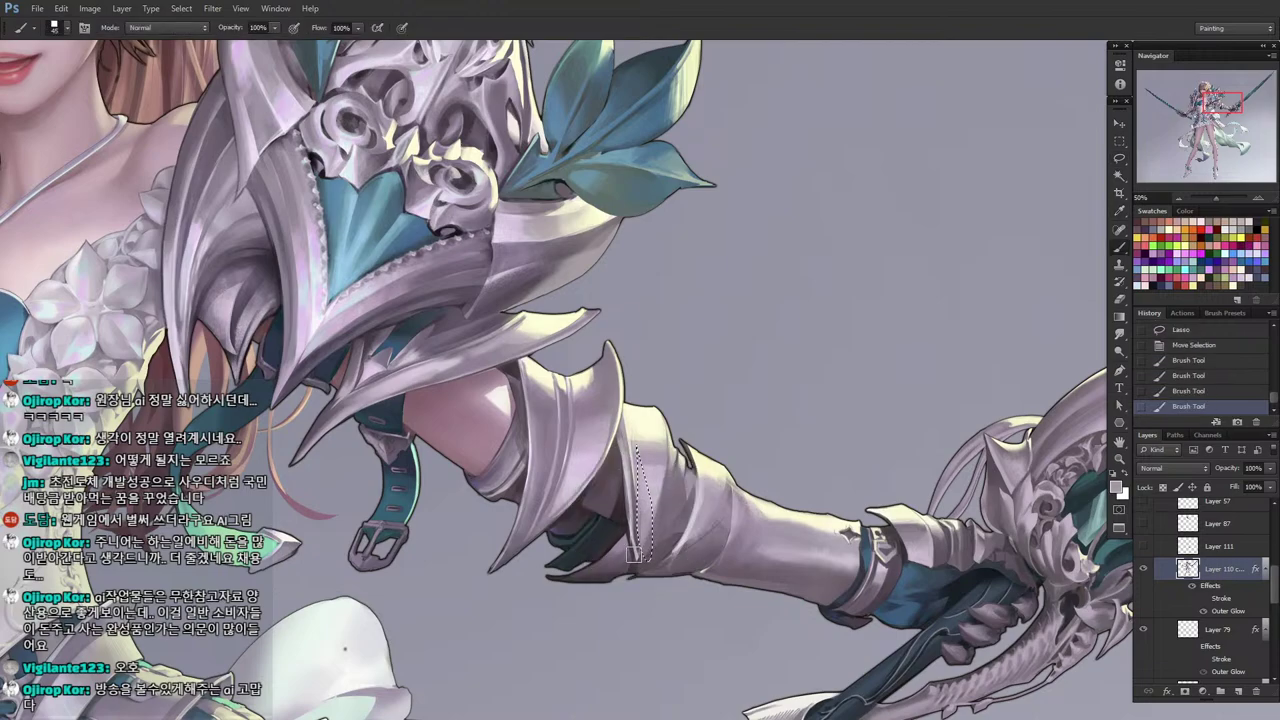
key(l)
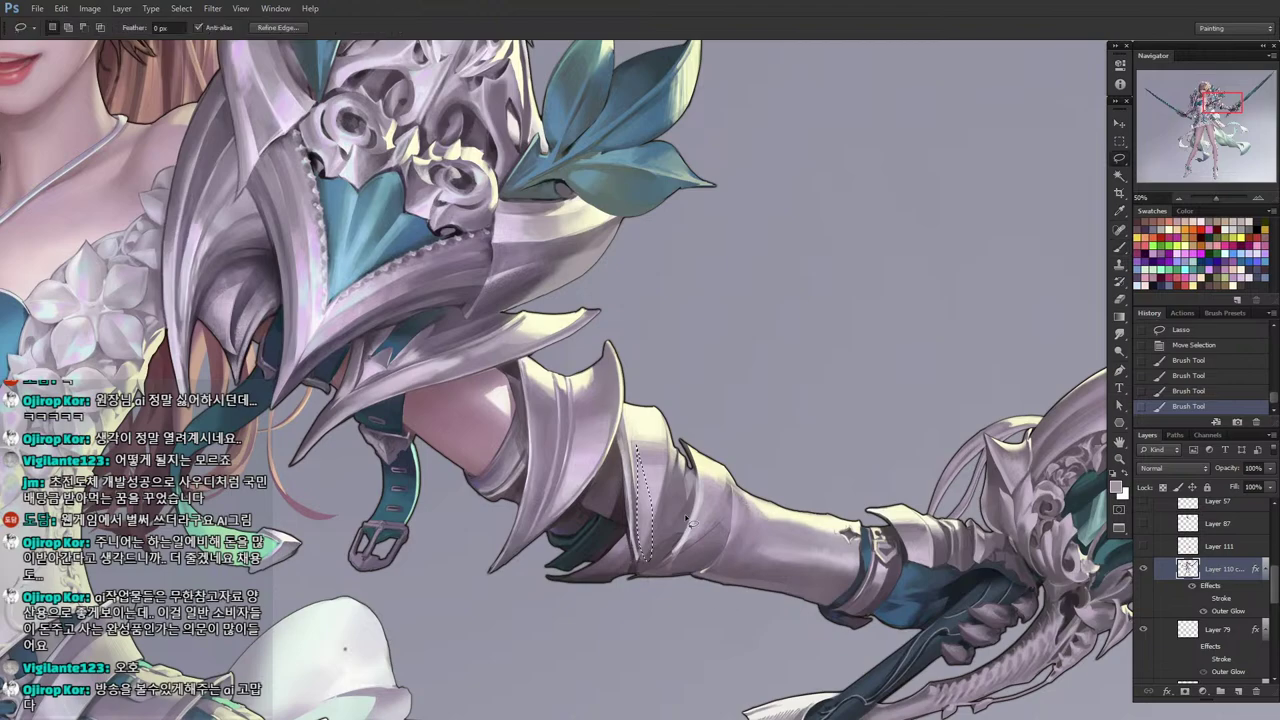
key(ctrl+d)
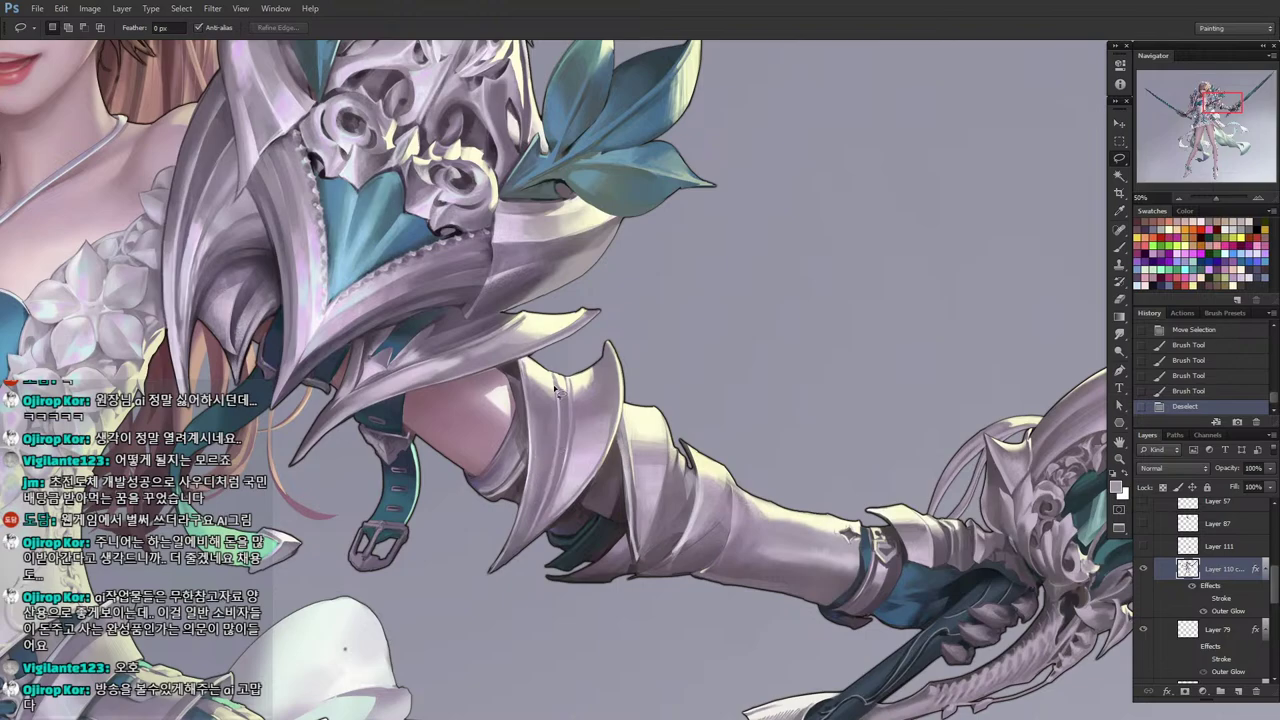
Lasso the inner half of the upper-arm plate, brush soft shading along its ridge with sampled tones, and deselect.
mouse_move(554, 384)
mouse_down()
mouse_move(499, 574)
mouse_move(510, 448)
mouse_up()
drag(530, 464, 525, 480)
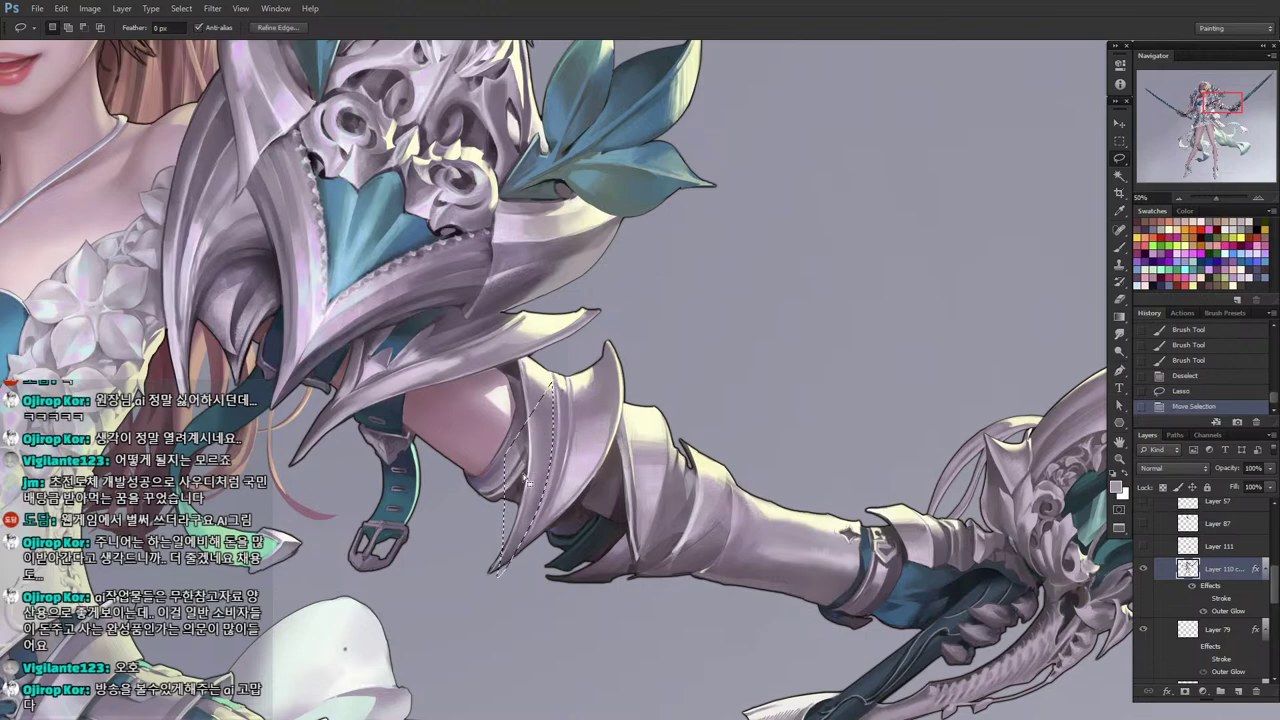
key(b)
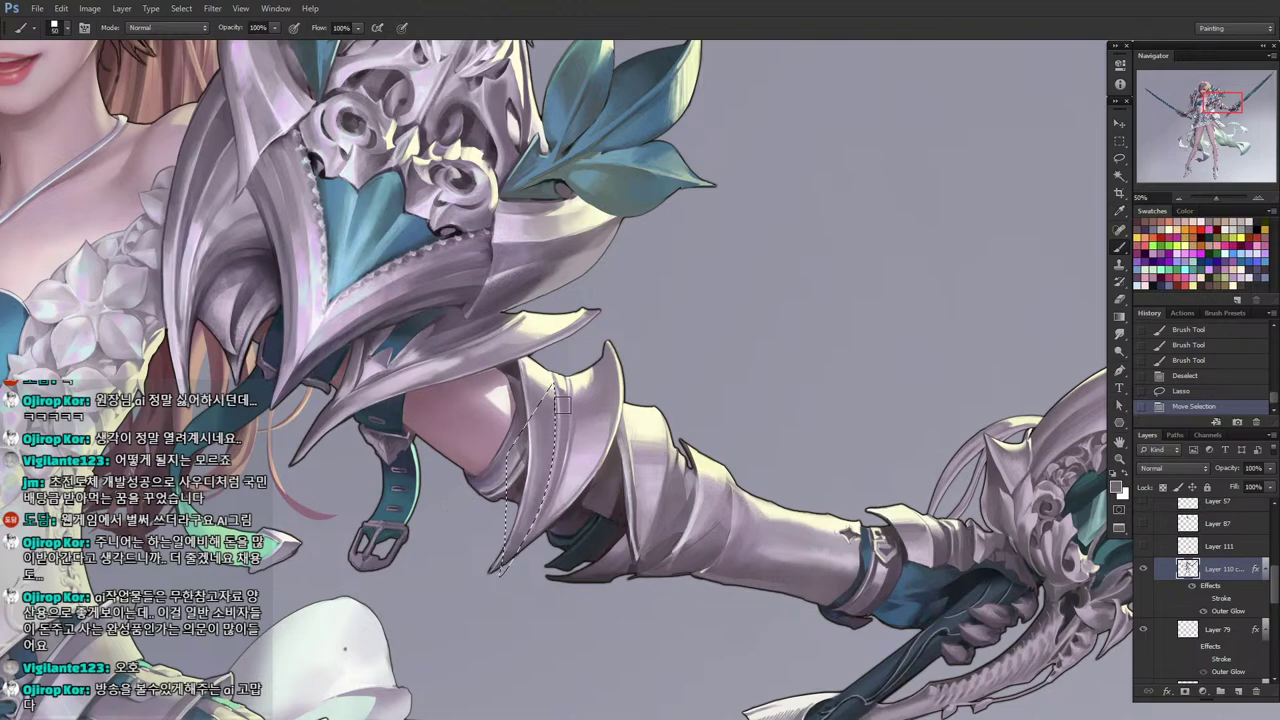
mouse_move(563, 404)
mouse_down()
mouse_move(542, 484)
mouse_move(553, 479)
mouse_up()
alt+click(536, 488)
key(l)
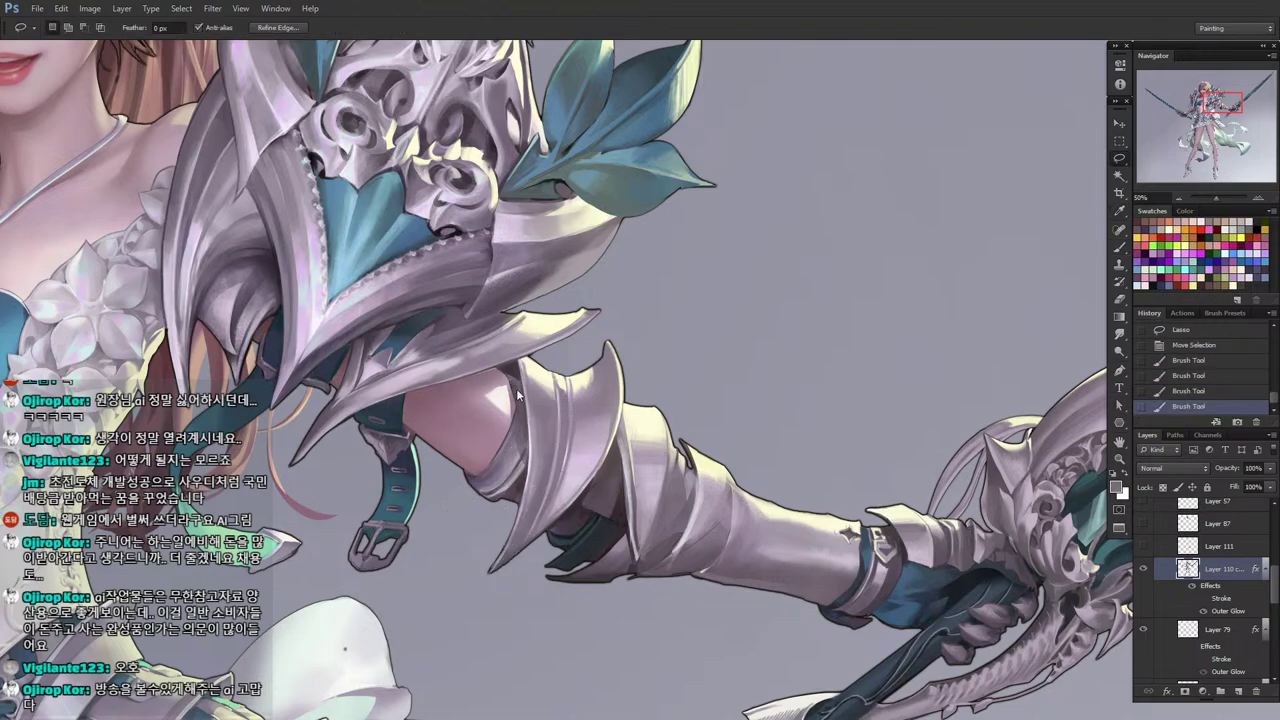
click(517, 525)
drag(473, 560, 508, 517)
drag(485, 543, 487, 547)
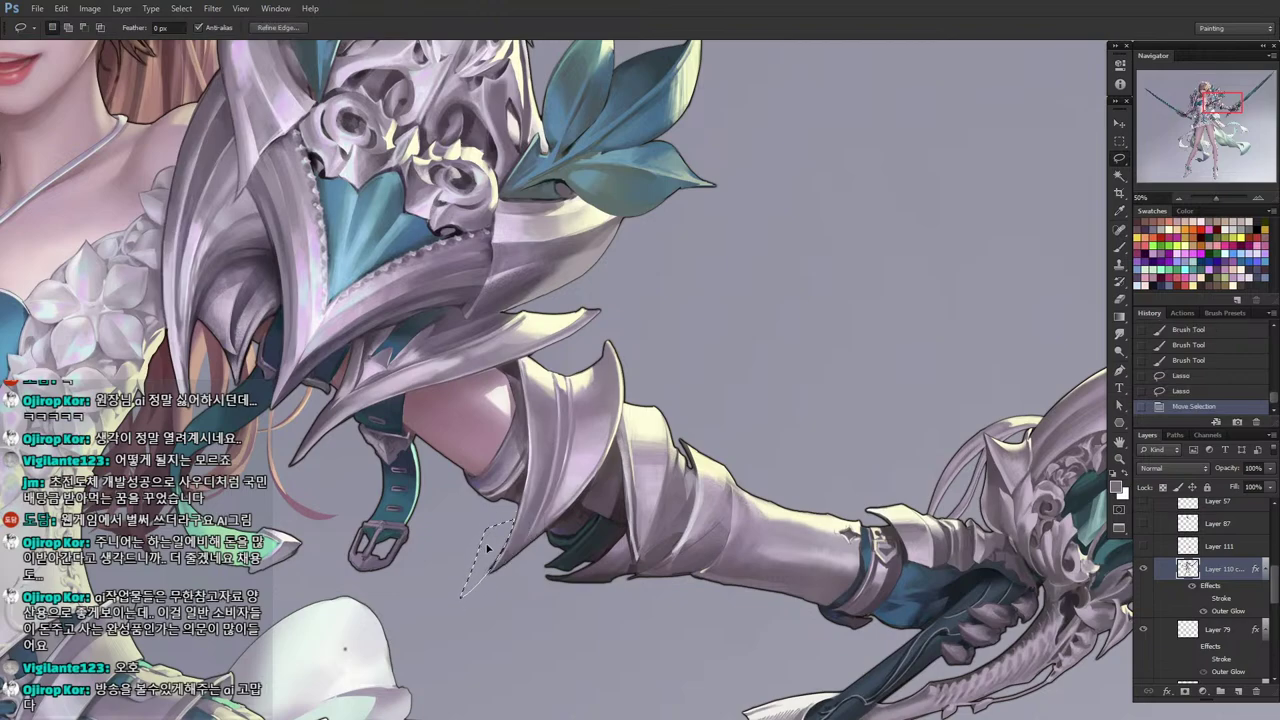
click(532, 443)
drag(517, 565, 530, 478)
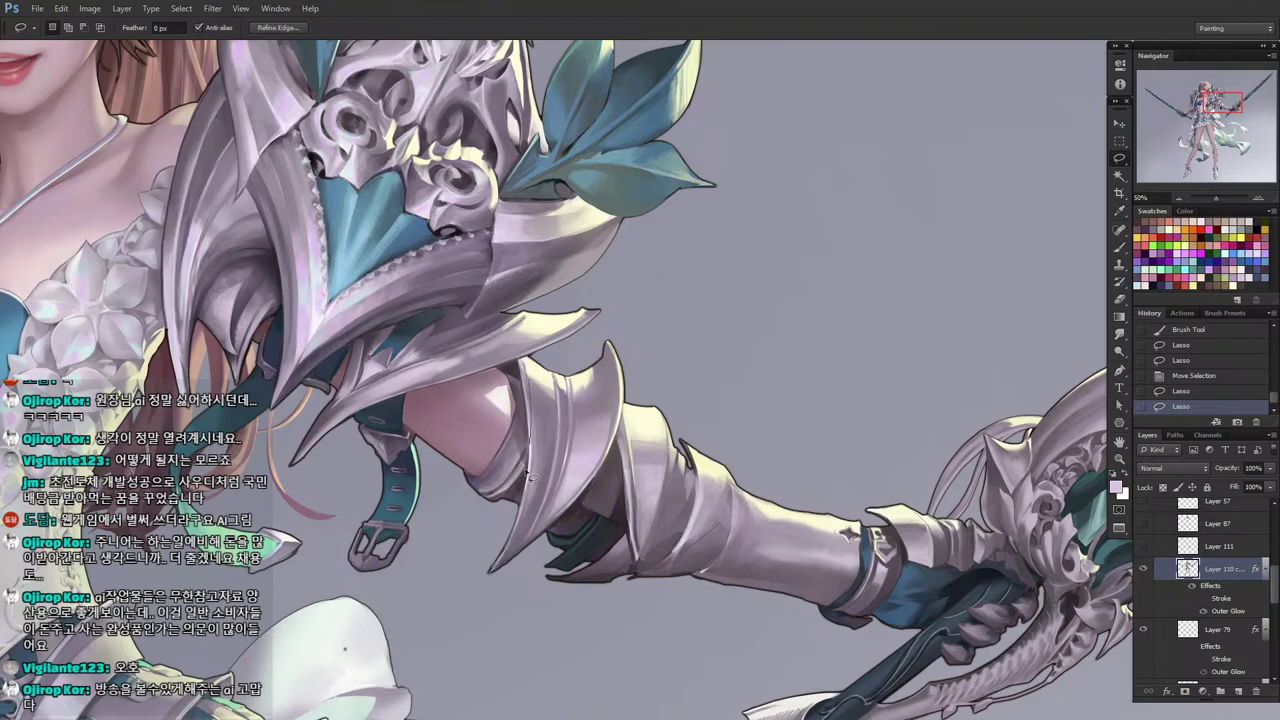
click(533, 400)
Lasso the area inside the upper-arm plate's inner edge, brush a light rim along that edge down to the point, and deselect.
mouse_move(523, 362)
mouse_down()
mouse_move(514, 574)
mouse_move(550, 470)
mouse_up()
drag(540, 490, 538, 508)
key(b)
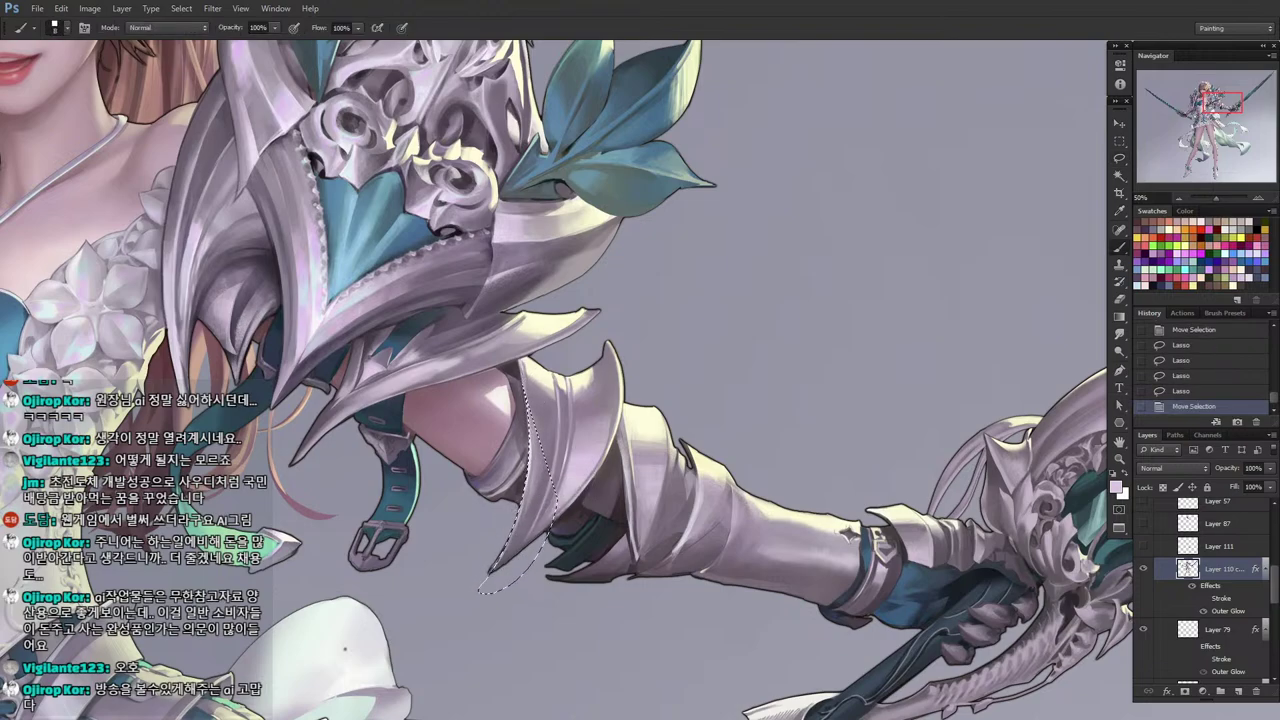
mouse_move(524, 386)
mouse_down()
mouse_move(530, 470)
mouse_move(508, 540)
mouse_up()
drag(510, 530, 490, 566)
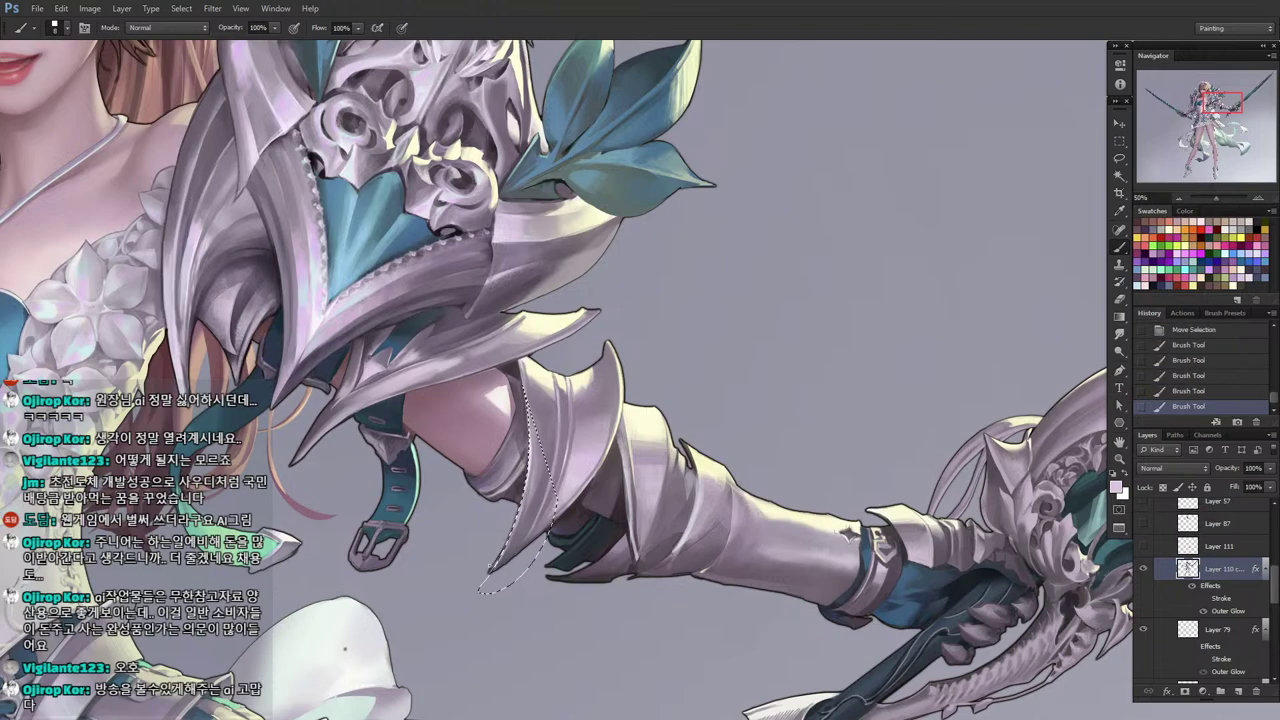
drag(525, 395, 530, 460)
key(l)
key(ctrl+d)
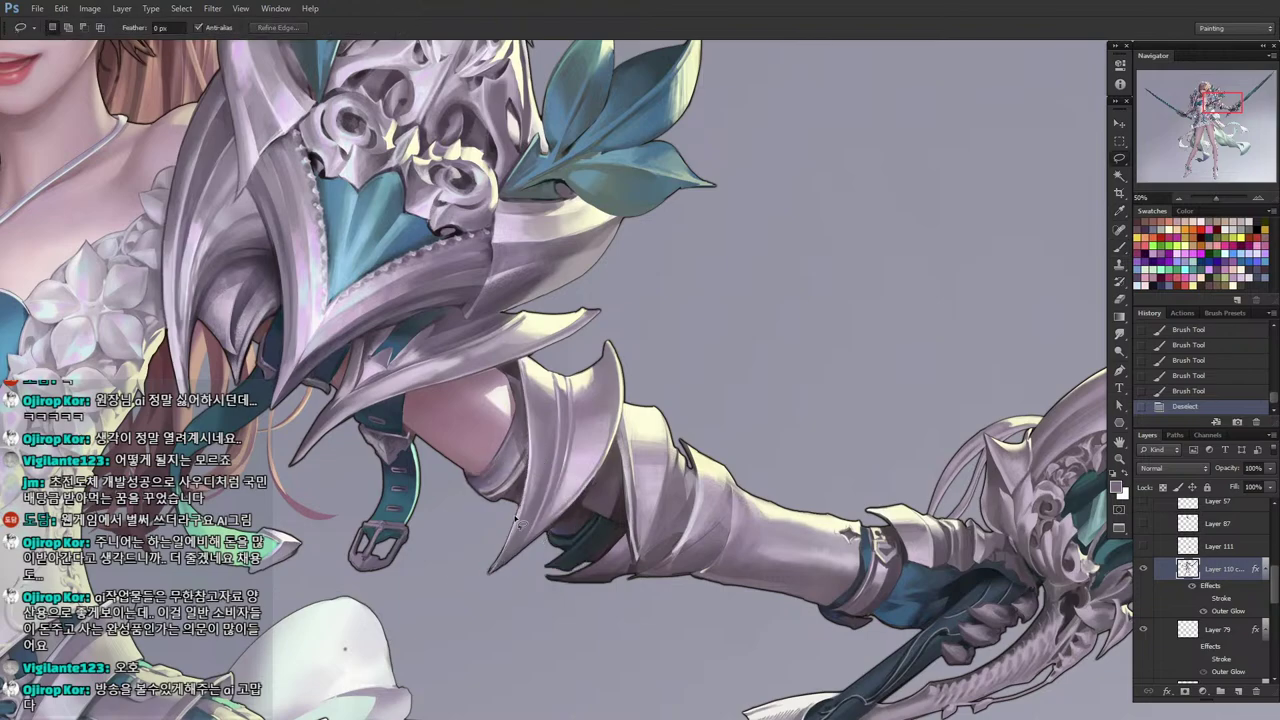
Lasso a thin sliver along the outside of the upper-arm plate's lower point, clear it to sharpen the silhouette, and deselect.
mouse_move(517, 518)
mouse_down()
mouse_move(474, 591)
mouse_move(487, 550)
mouse_up()
key(Delete)
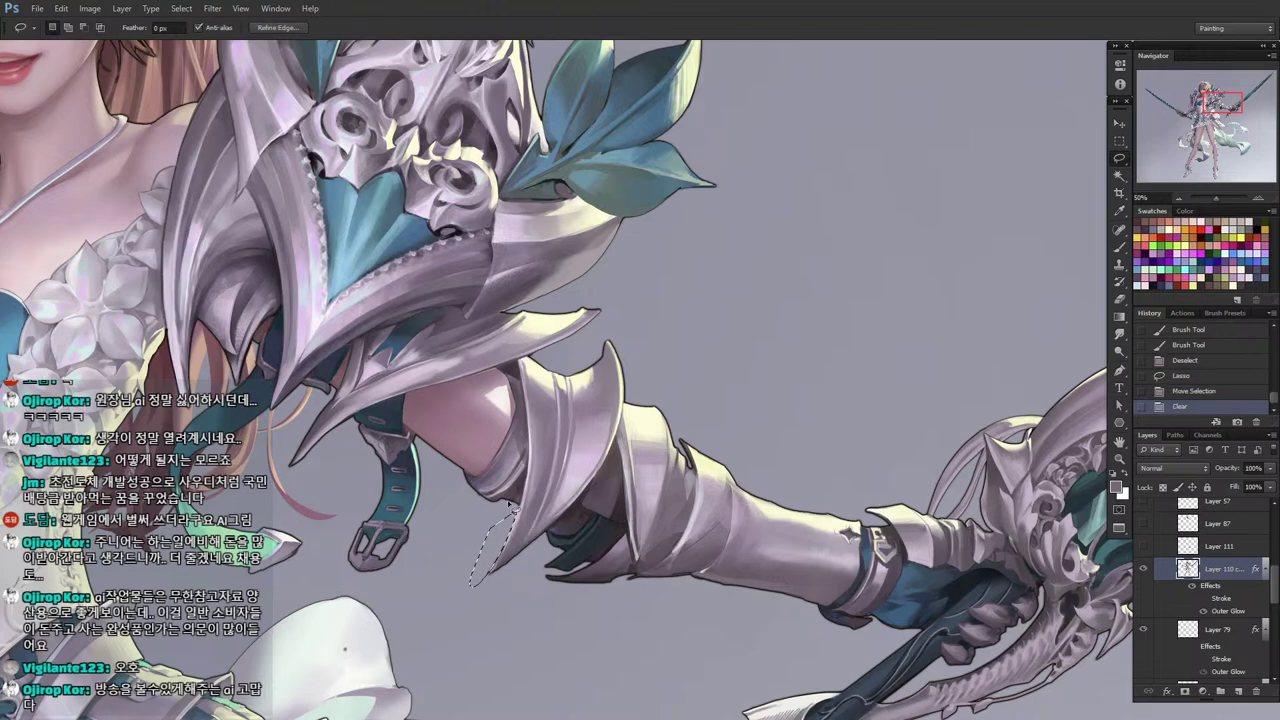
key(ctrl+d)
Lasso a narrow strip beside the upper-arm plate's inner rim, adjust the selection, brush a light tone down it, and deselect.
drag(588, 523, 509, 540)
key(i)
key(l)
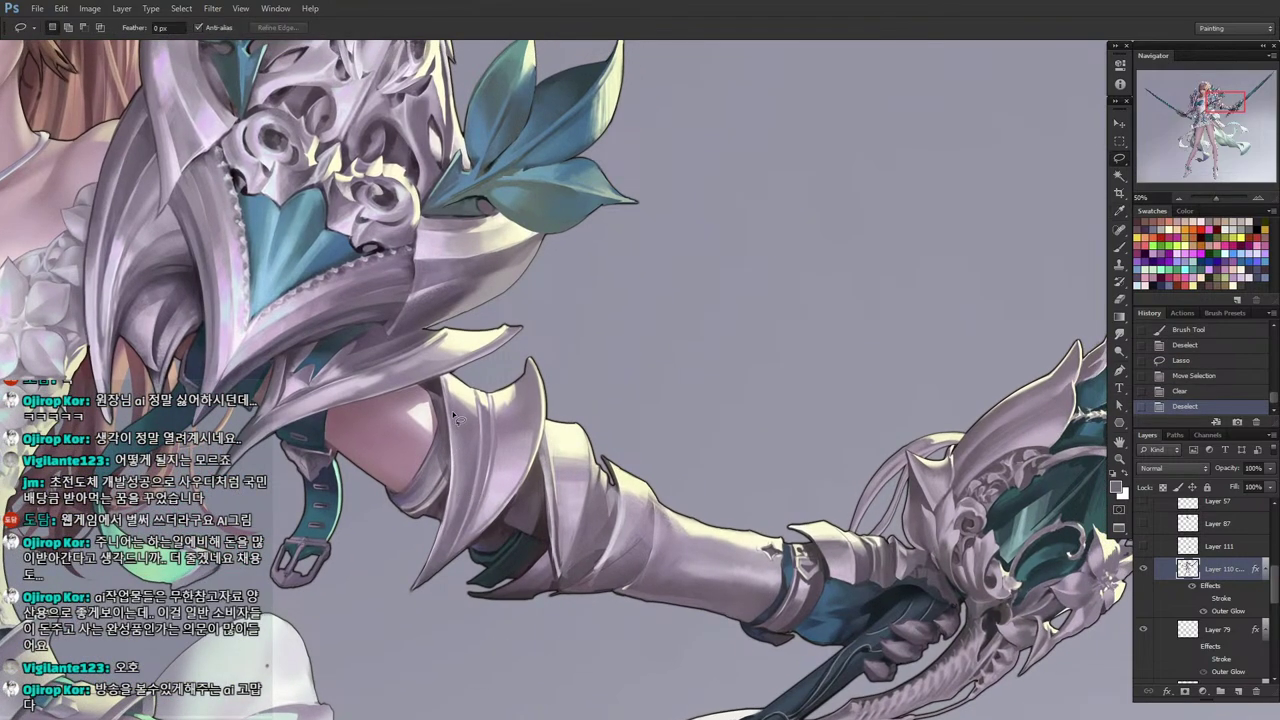
mouse_move(455, 420)
mouse_down()
mouse_move(425, 553)
mouse_move(456, 440)
mouse_up()
mouse_move(458, 528)
mouse_down()
mouse_move(432, 557)
mouse_move(448, 412)
mouse_up()
drag(462, 507, 455, 504)
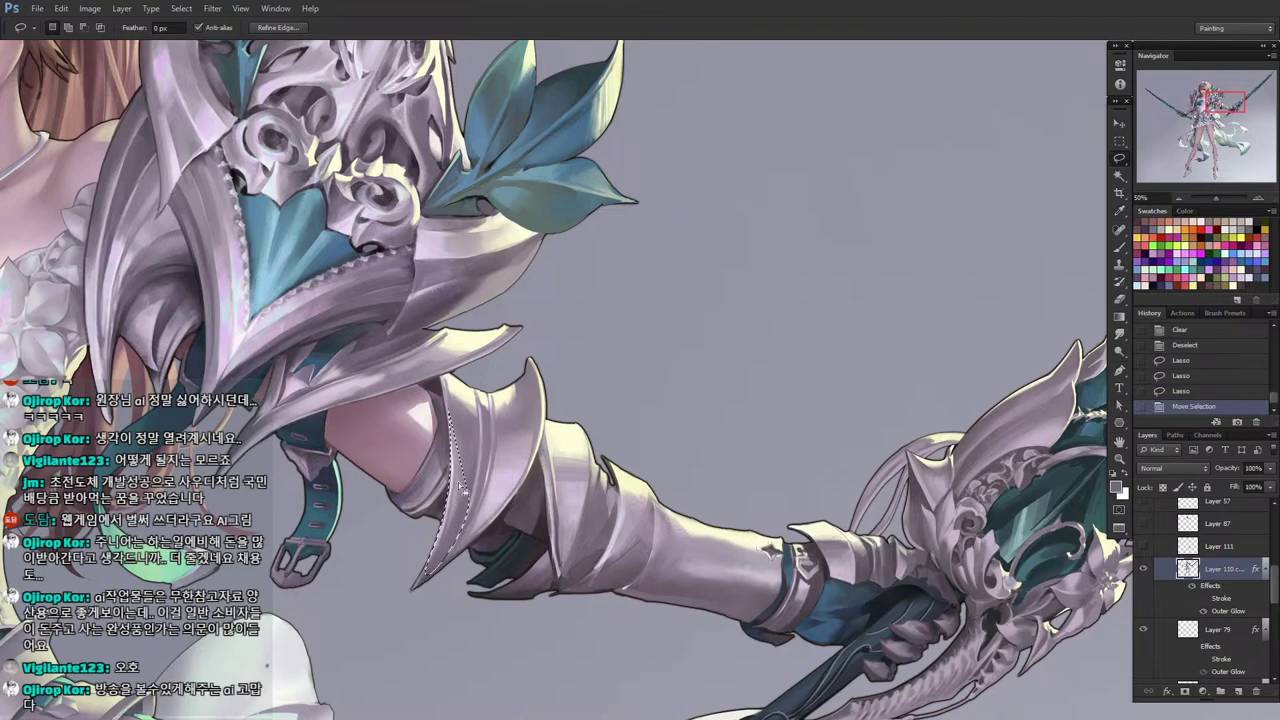
key(b)
drag(450, 420, 462, 505)
mouse_move(462, 505)
mouse_down()
mouse_move(448, 420)
mouse_move(460, 490)
mouse_up()
key(l)
key(ctrl+d)
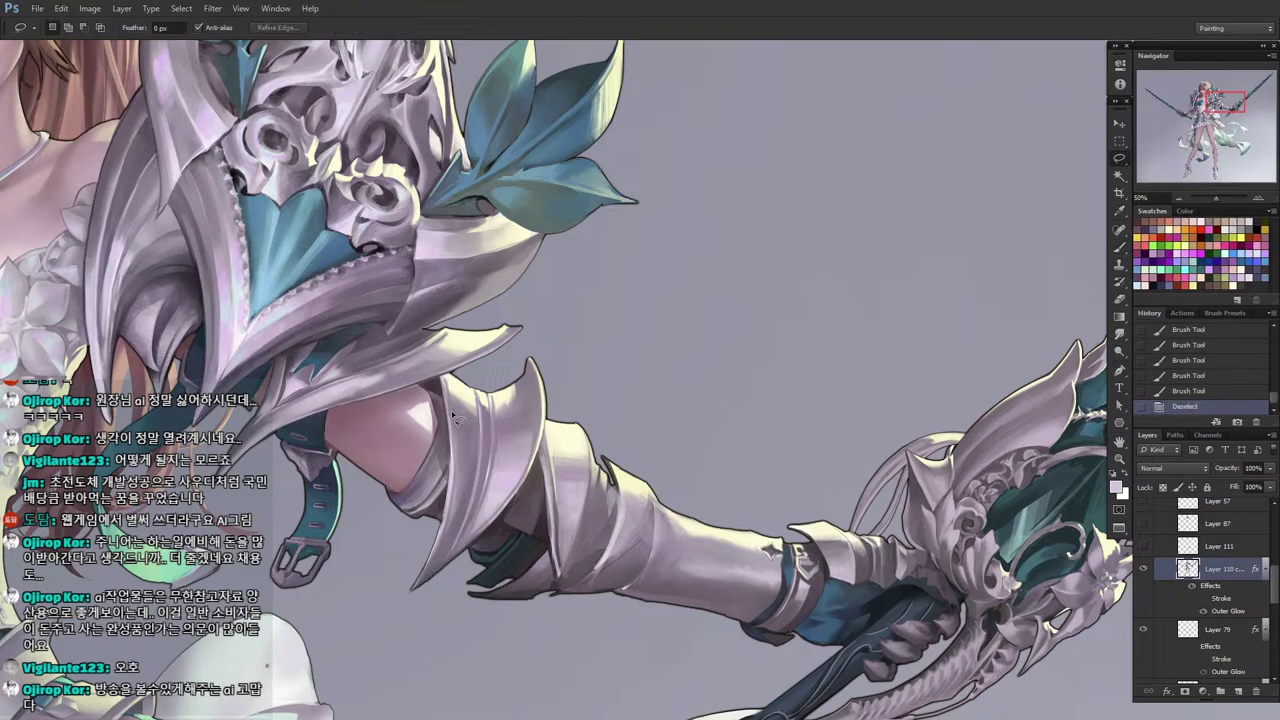
Select the strip above the upper-arm plate's point and shade it with a tone sampled from the plate's ridge.
mouse_move(432, 555)
mouse_down()
mouse_move(450, 414)
mouse_move(421, 562)
mouse_move(464, 496)
mouse_up()
mouse_move(455, 498)
mouse_down()
mouse_move(484, 486)
mouse_move(463, 491)
mouse_move(440, 520)
mouse_up()
key(m)
key(i)
alt+click(487, 497)
drag(450, 500, 435, 535)
drag(453, 470, 444, 515)
drag(450, 490, 456, 515)
key(l)
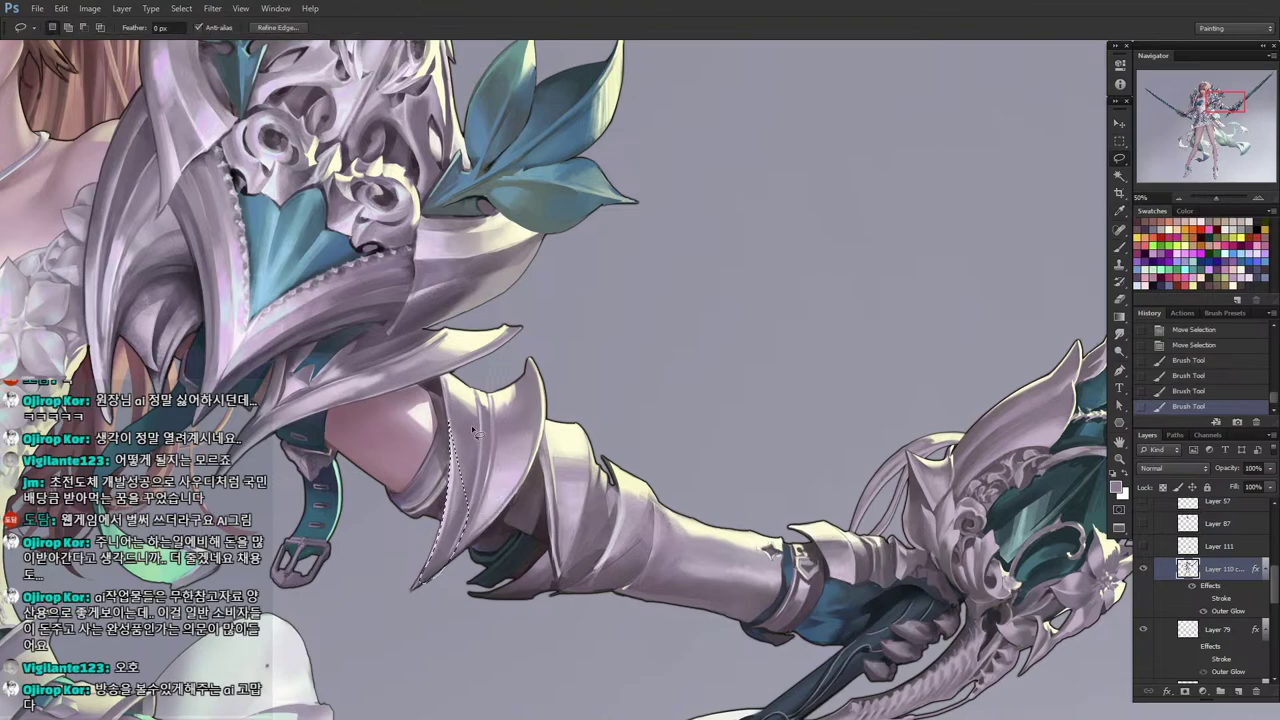
Lasso the upper-arm plate's whole inner facet from top edge to point and brush it with sampled lilac tones.
mouse_move(460, 425)
mouse_down()
mouse_move(430, 577)
mouse_move(480, 457)
mouse_move(461, 401)
mouse_move(450, 499)
mouse_move(478, 522)
mouse_up()
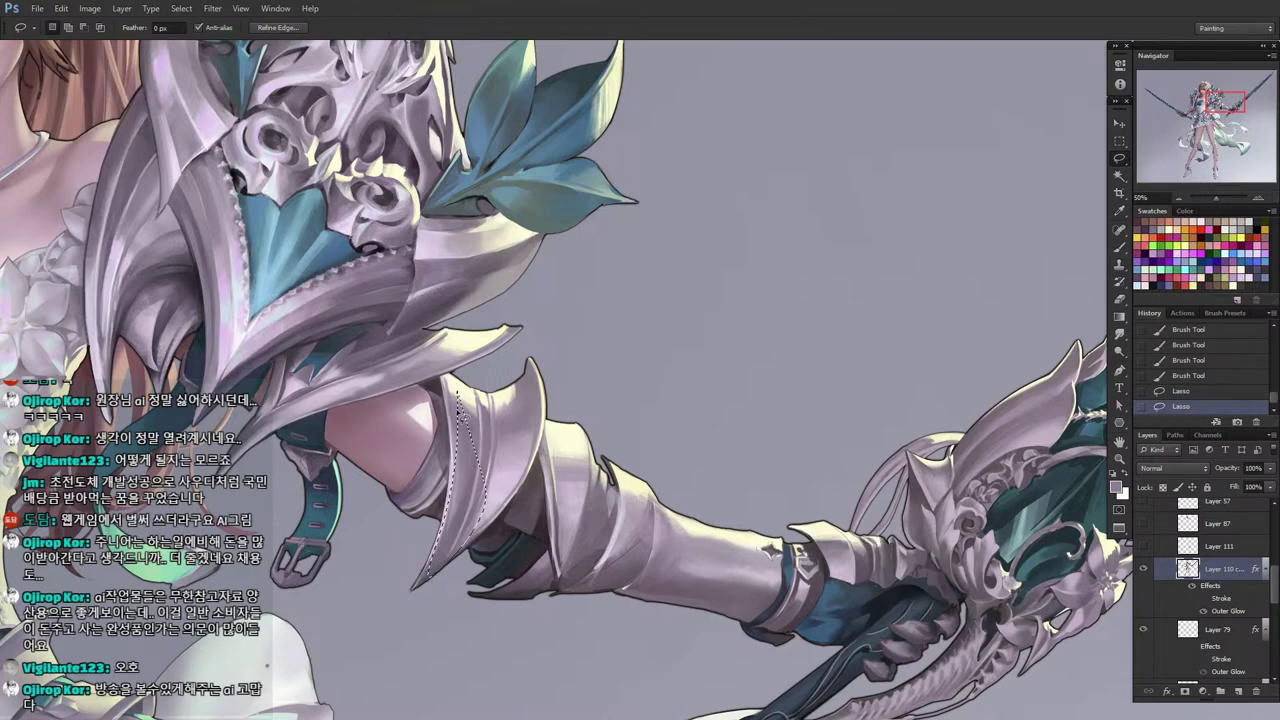
mouse_move(446, 392)
mouse_down()
mouse_move(425, 585)
mouse_move(490, 475)
mouse_up()
mouse_move(472, 488)
mouse_down()
mouse_move(456, 517)
mouse_move(451, 500)
mouse_move(412, 541)
mouse_move(414, 555)
mouse_move(449, 505)
mouse_move(421, 545)
mouse_up()
key(i)
key(l)
key(b)
alt+click(454, 520)
key(alt)
alt+click(460, 491)
key(alt)
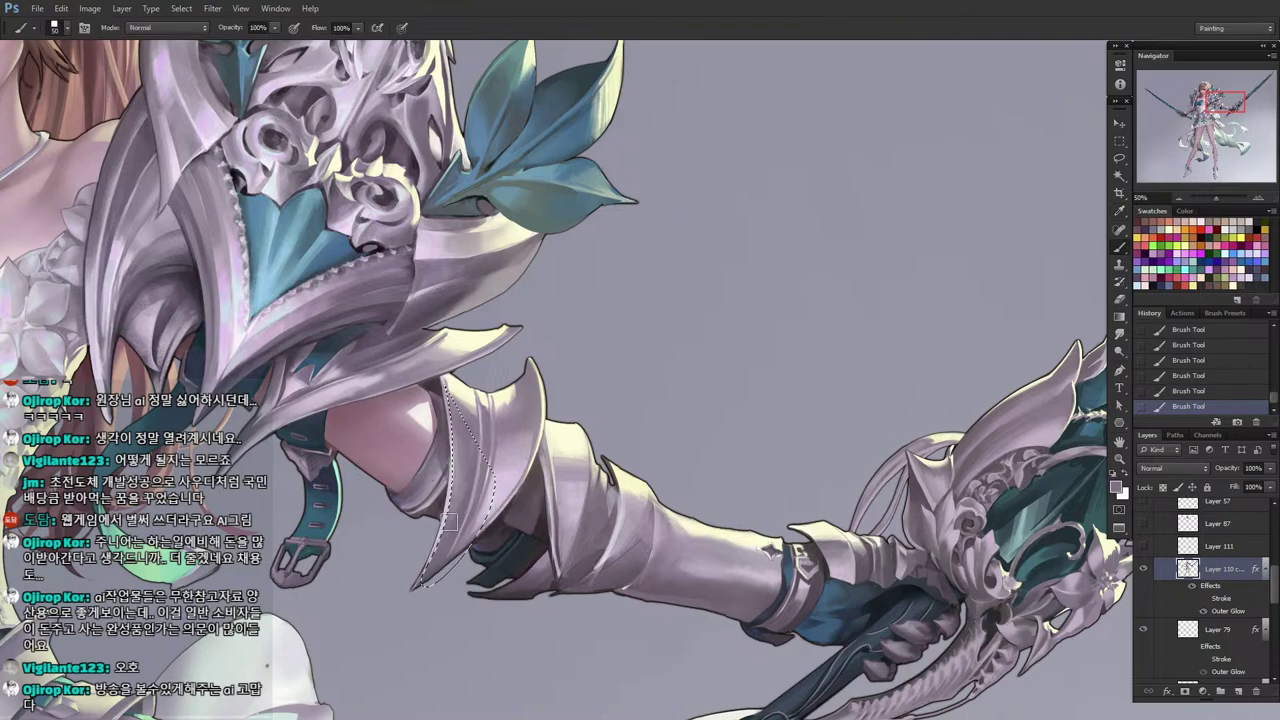
Blend the selected inner facet with further tones sampled from its upper and lower parts, and deselect.
alt+click(449, 521)
alt+click(466, 443)
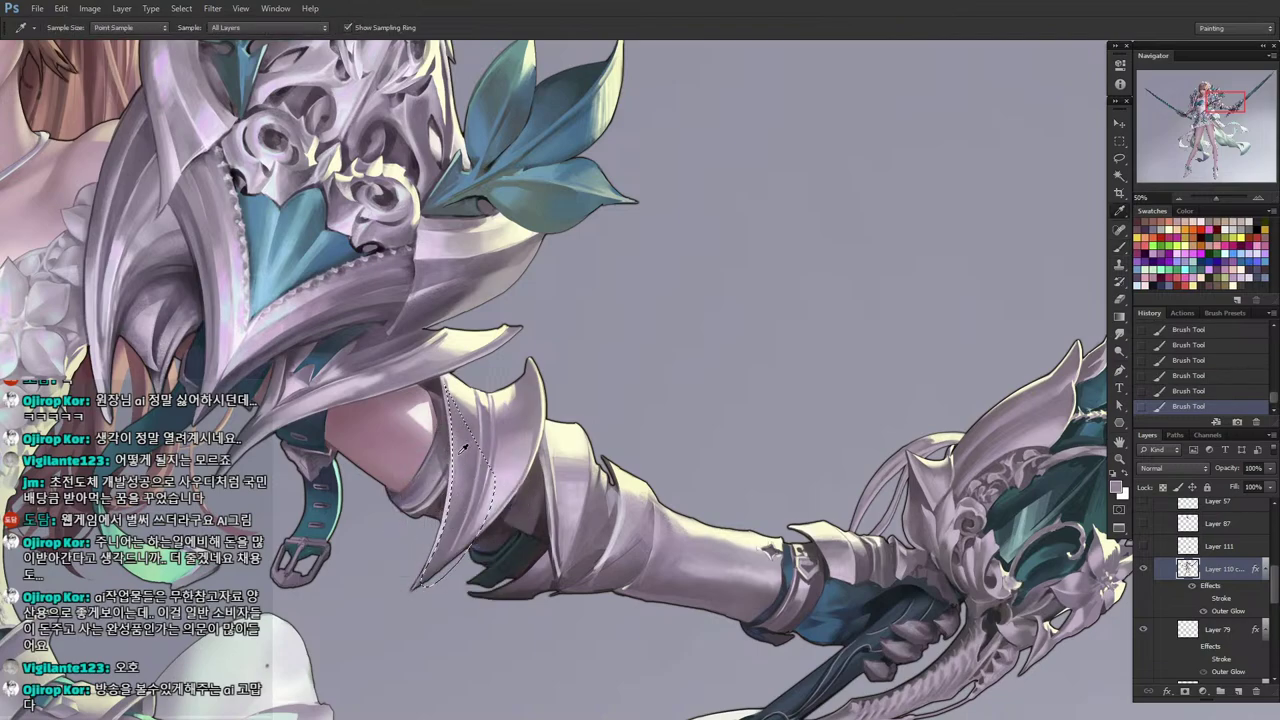
key(alt)
key(b)
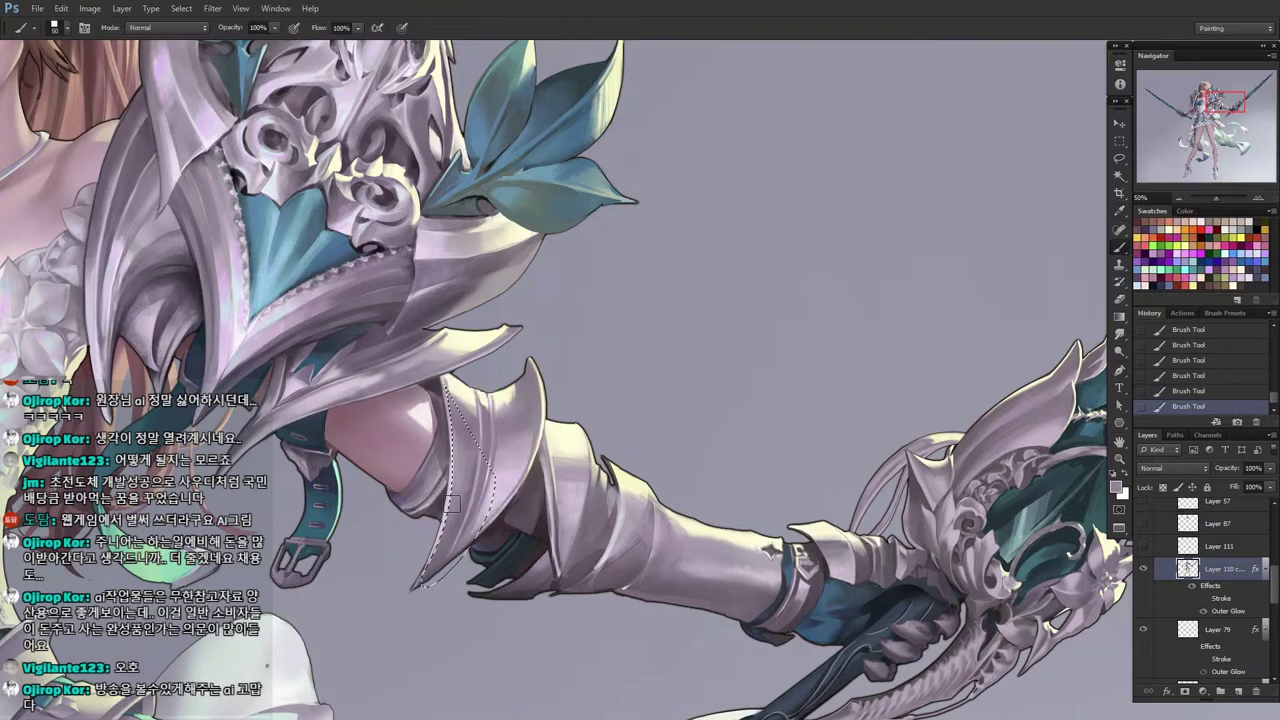
key(i)
key(b)
key(i)
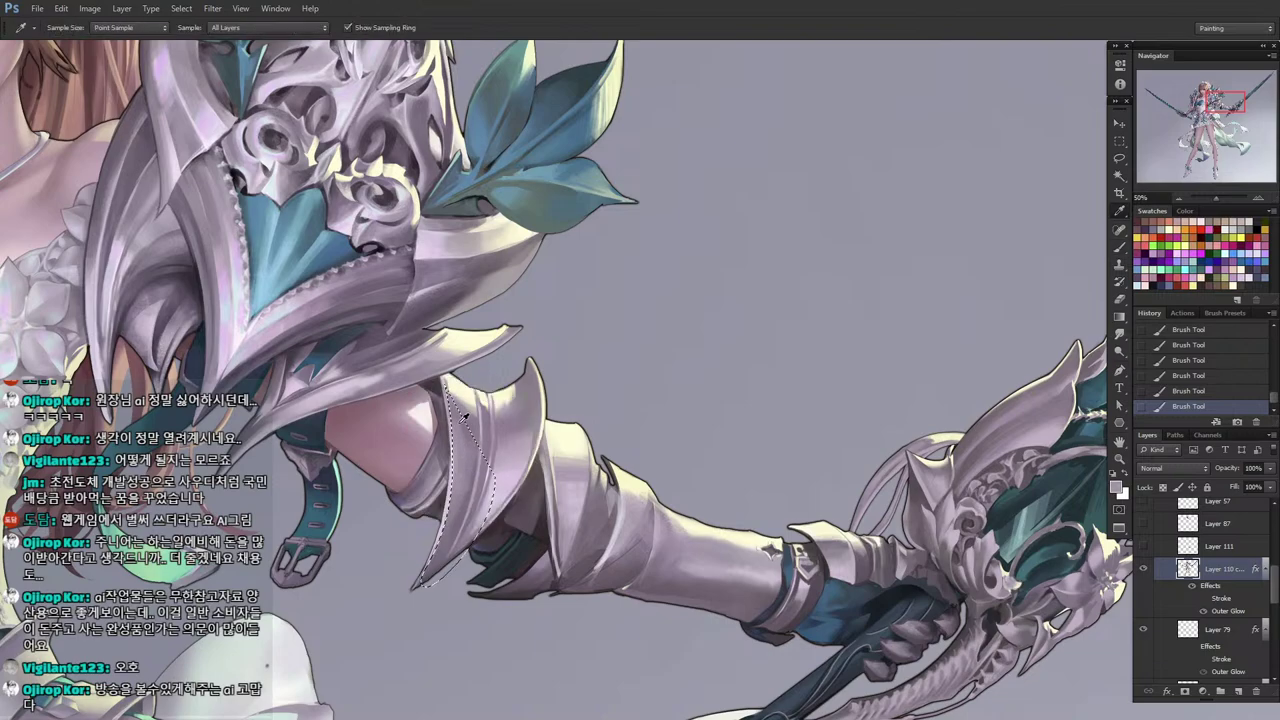
key(b)
key(i)
key(b)
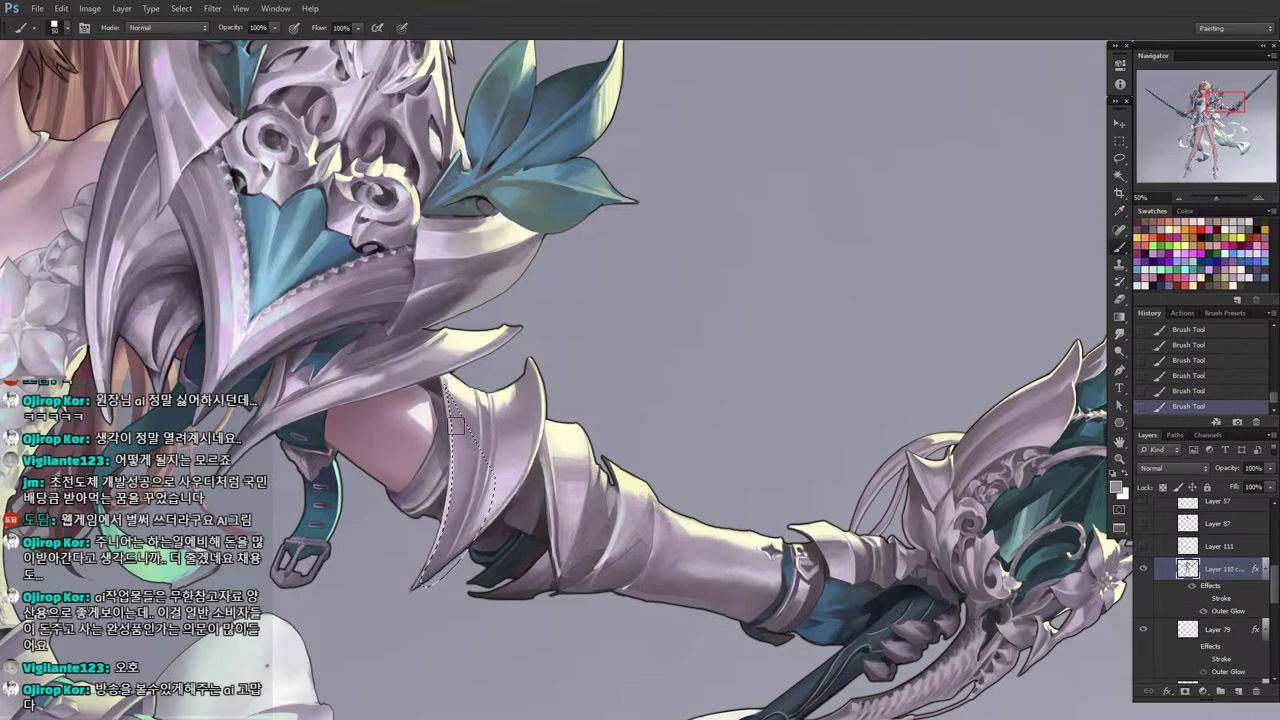
key(l)
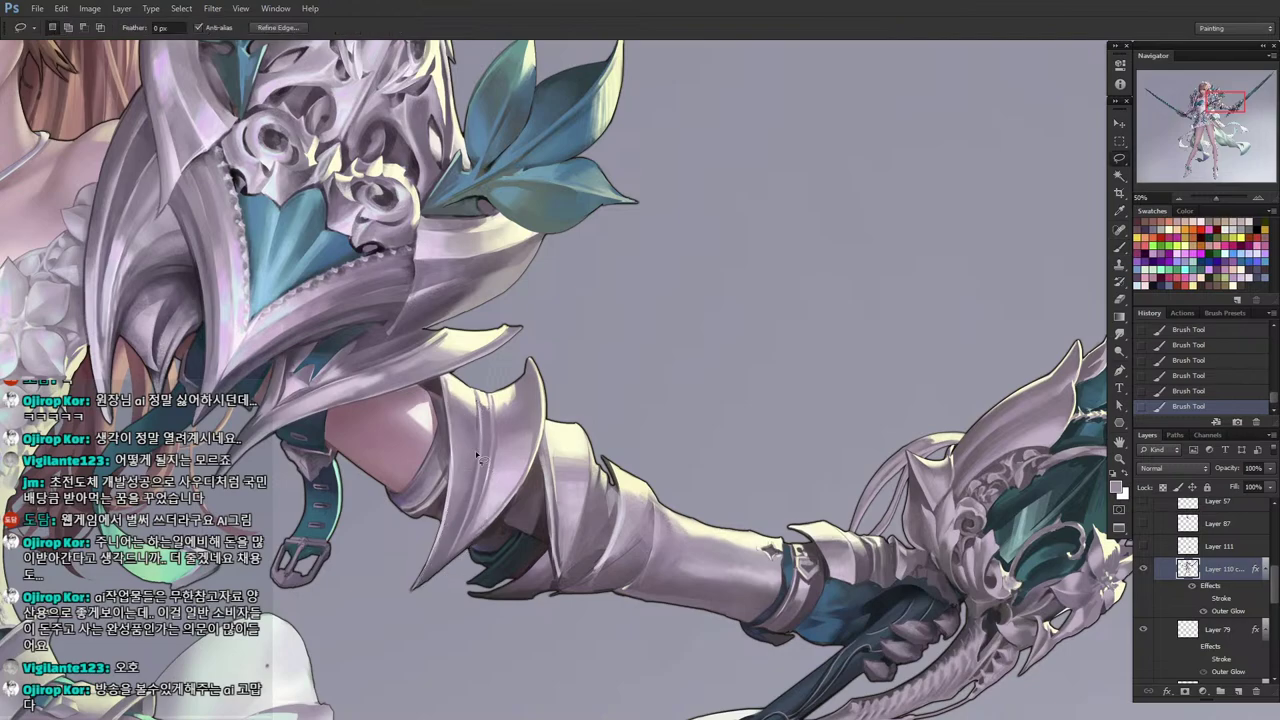
Lasso the area between the upper-arm plate's inner rim and central ridge, brush a sampled tone into it, and deselect.
mouse_move(477, 455)
mouse_down()
mouse_move(452, 512)
mouse_move(462, 400)
mouse_move(477, 393)
mouse_move(467, 424)
mouse_move(490, 492)
mouse_up()
key(i)
click(465, 430)
key(b)
click(467, 434)
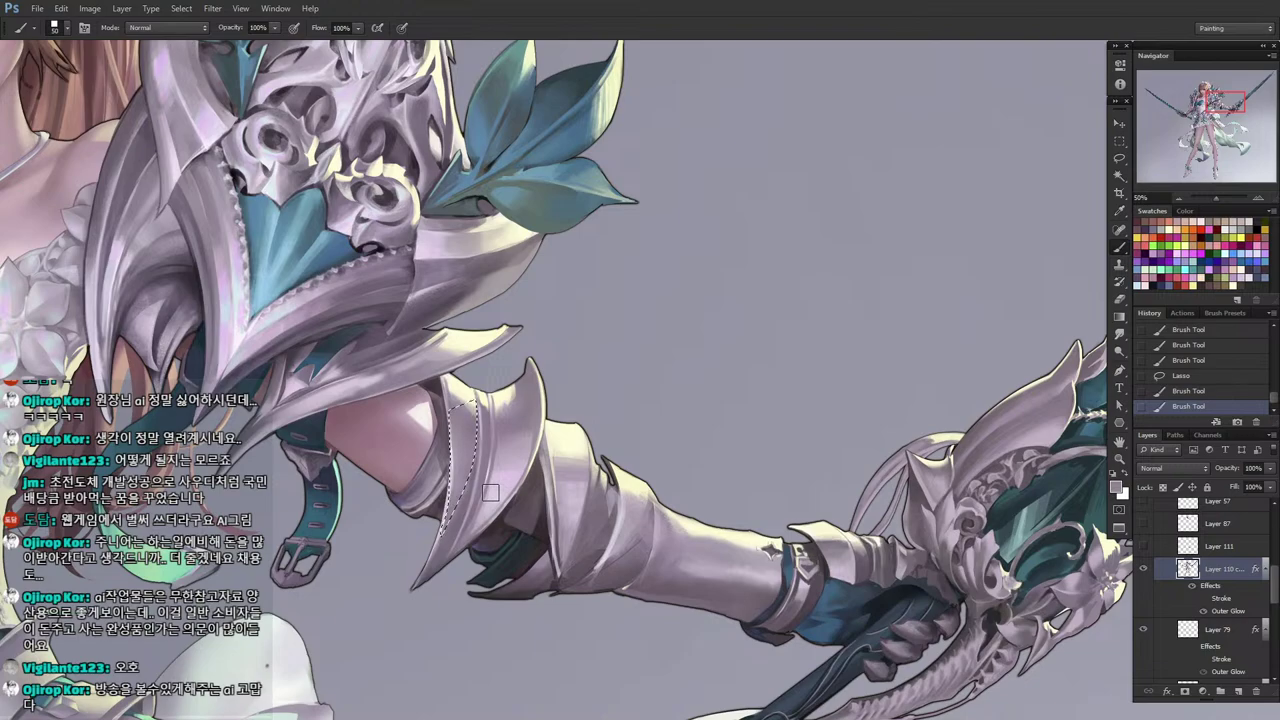
key(l)
key(i)
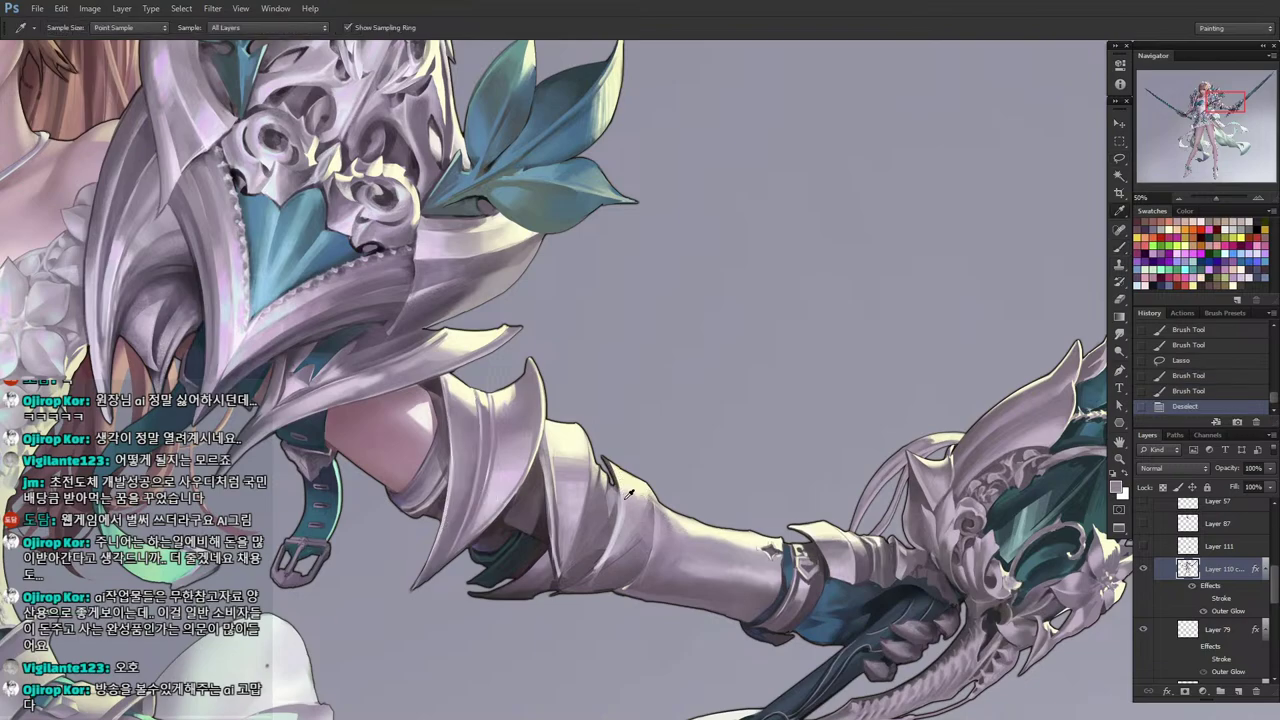
Try a light stroke with a much smaller brush on the notch at the second arm plate's upper edge.
key(b)
key(bracketleft)
key(bracketleft)
key(bracketleft)
key(bracketleft)
key(bracketleft)
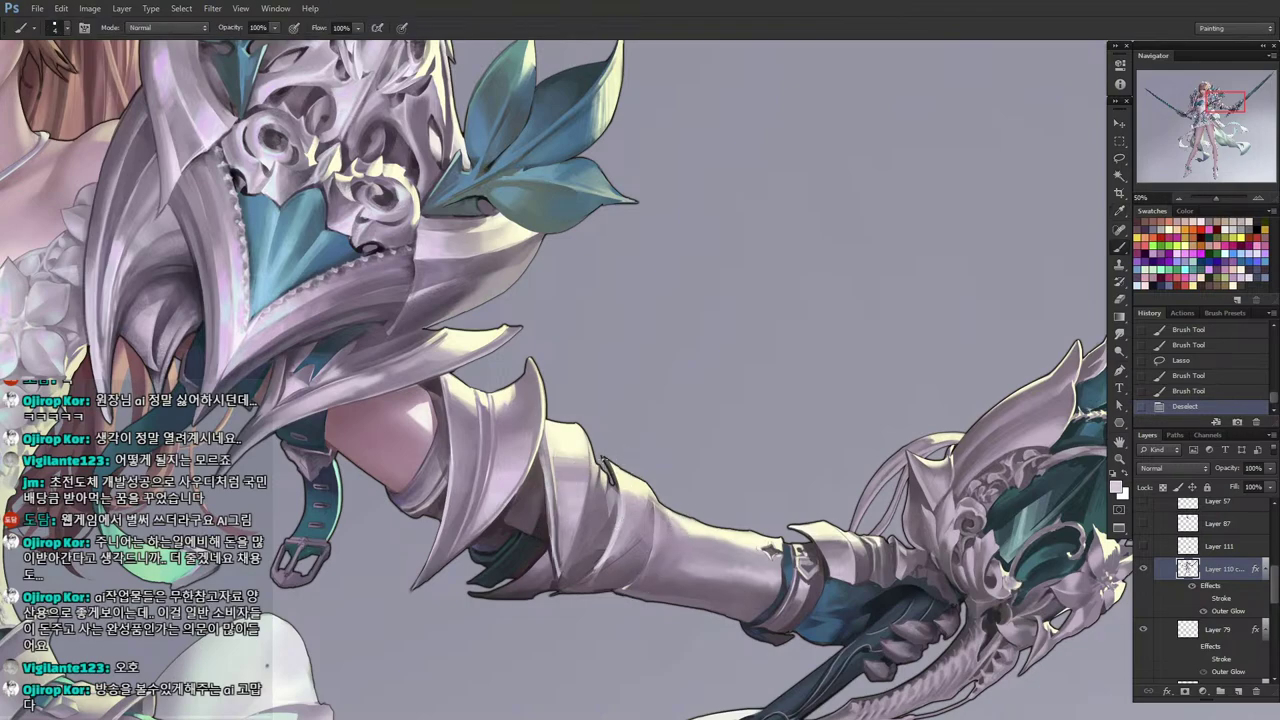
drag(603, 460, 610, 478)
key(l)
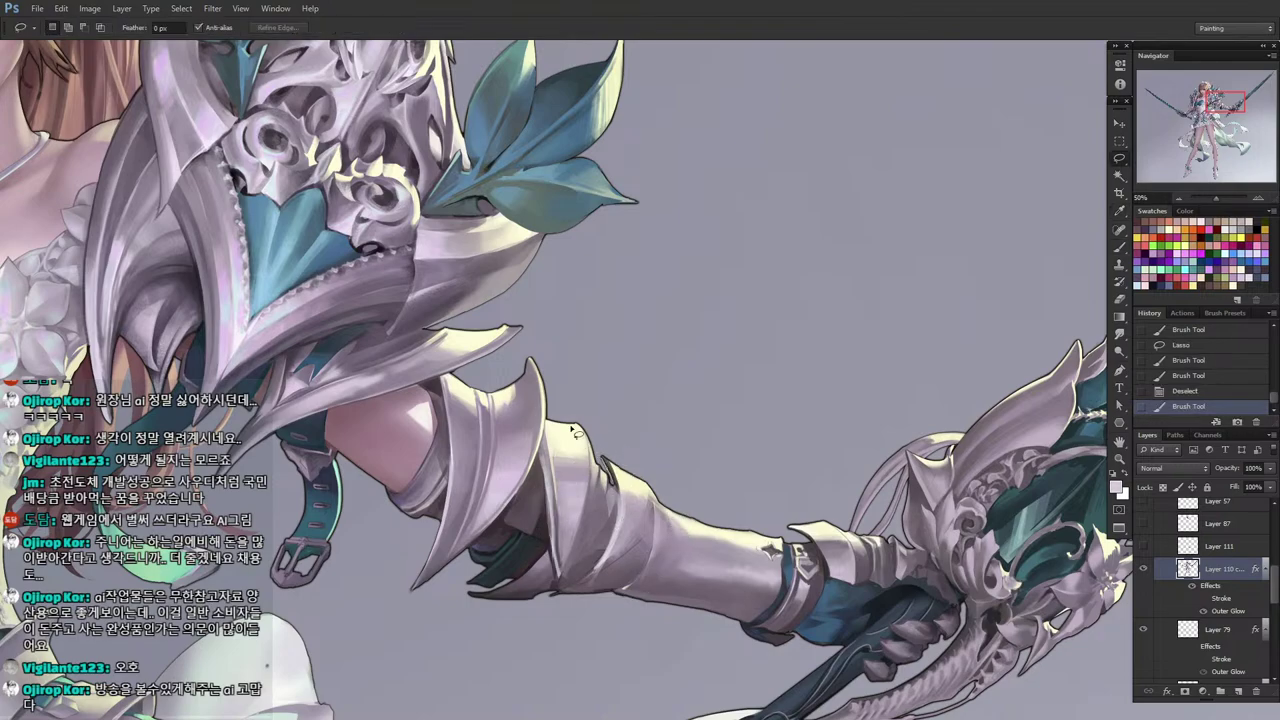
key(ctrl+z)
Paint over the dark notch on the second arm plate and define the plate's outer edge downward with sampled tones.
key(b)
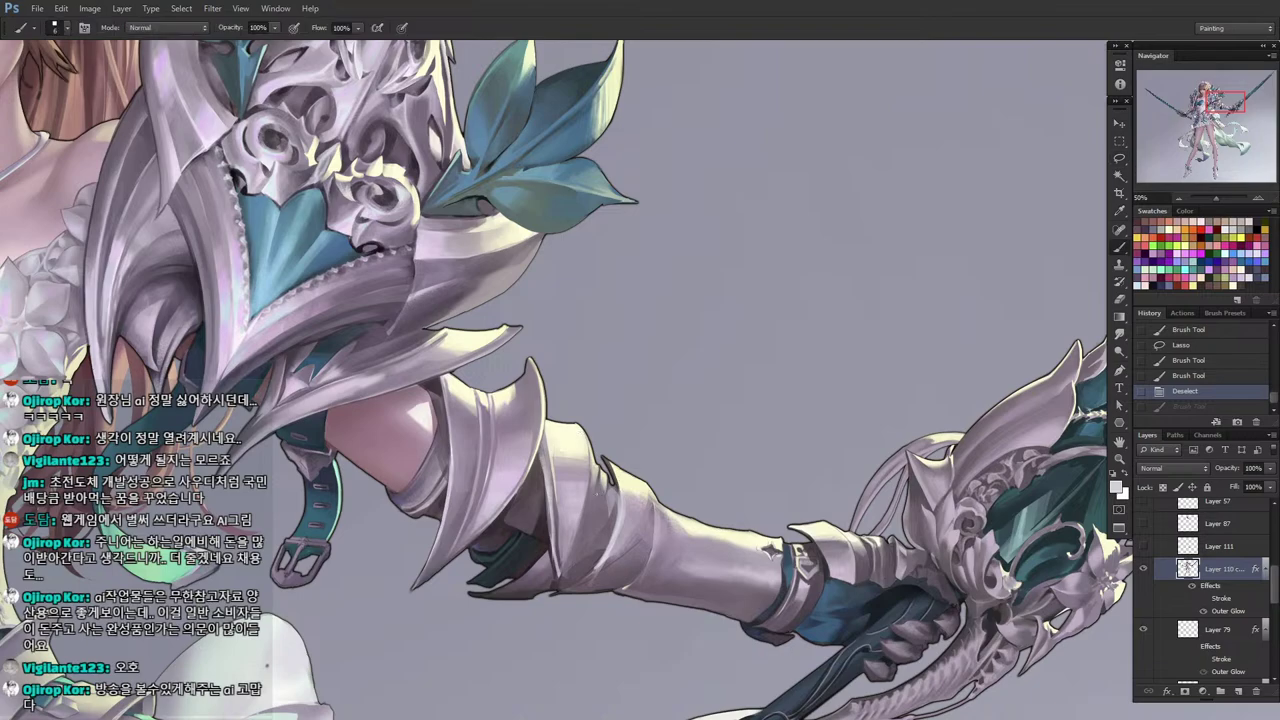
drag(609, 471, 611, 535)
key(i)
alt+click(631, 558)
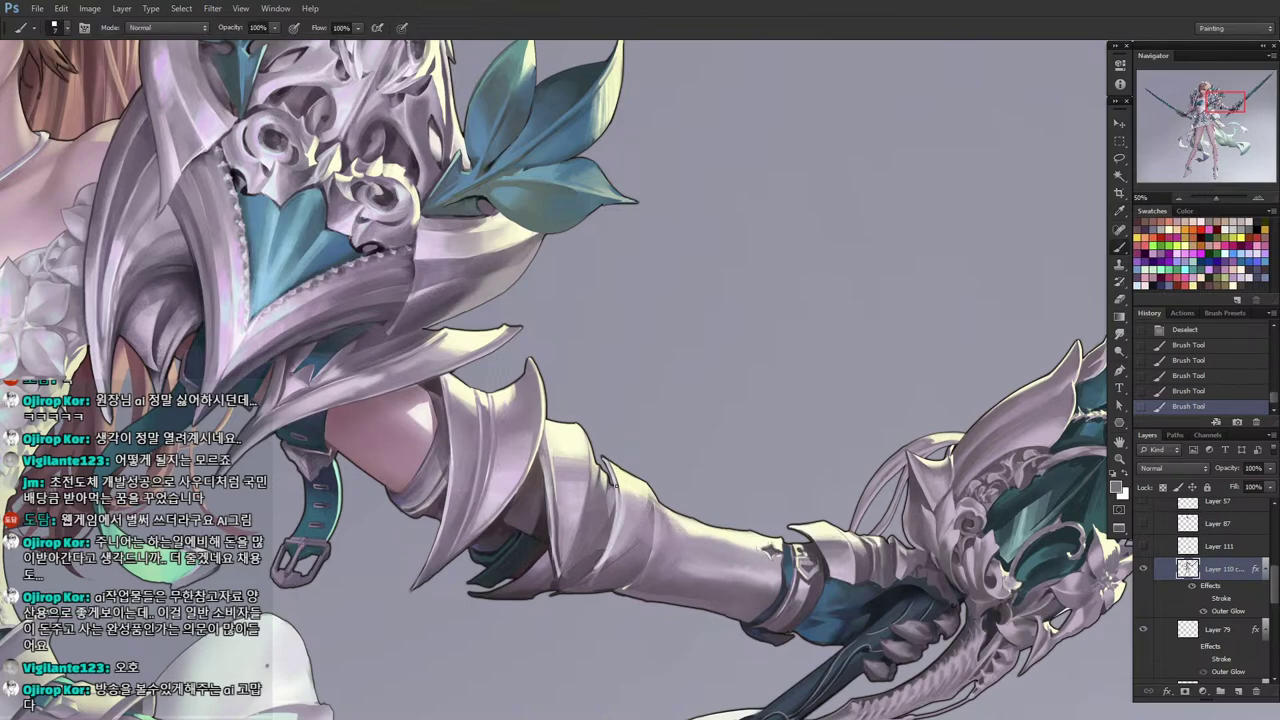
drag(608, 470, 617, 492)
alt+click(622, 496)
alt+click(621, 525)
drag(620, 516, 600, 567)
alt+click(620, 493)
alt+click(614, 538)
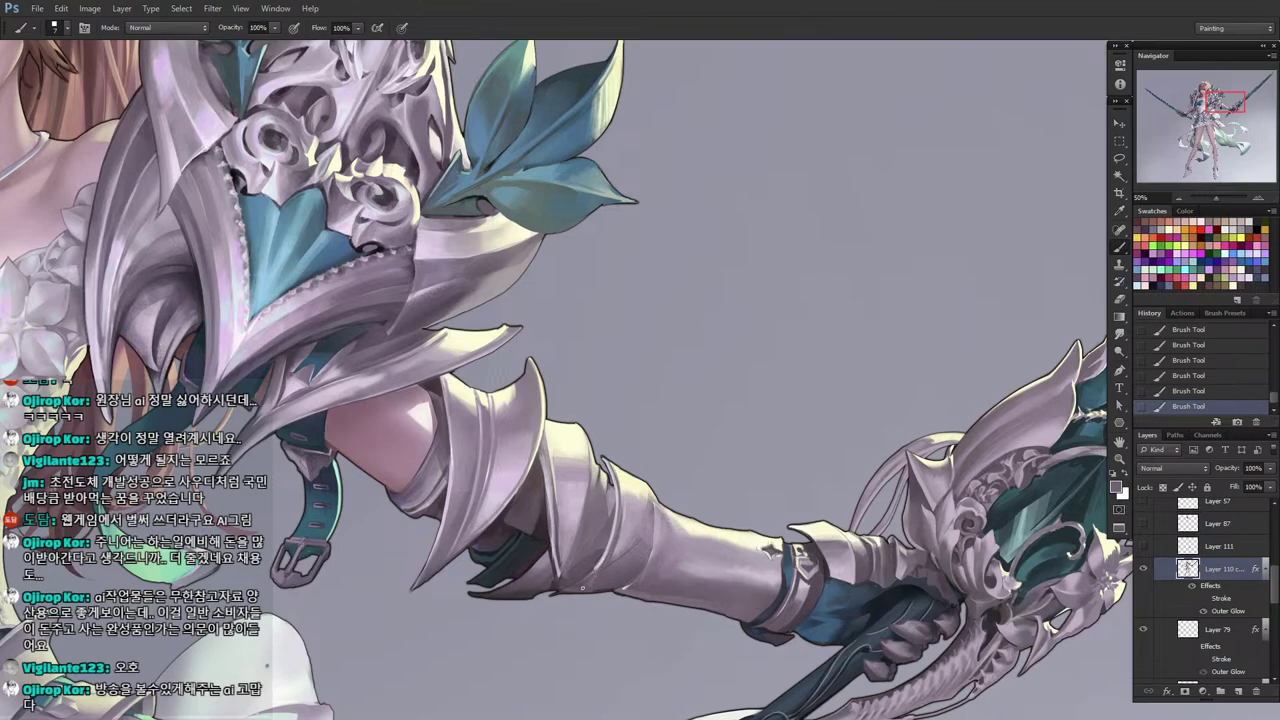
Refine the seam between the second and third arm plates with nearby sampled tones, and enlarge the brush.
alt+click(598, 580)
alt+click(590, 573)
alt+click(592, 558)
alt+click(587, 566)
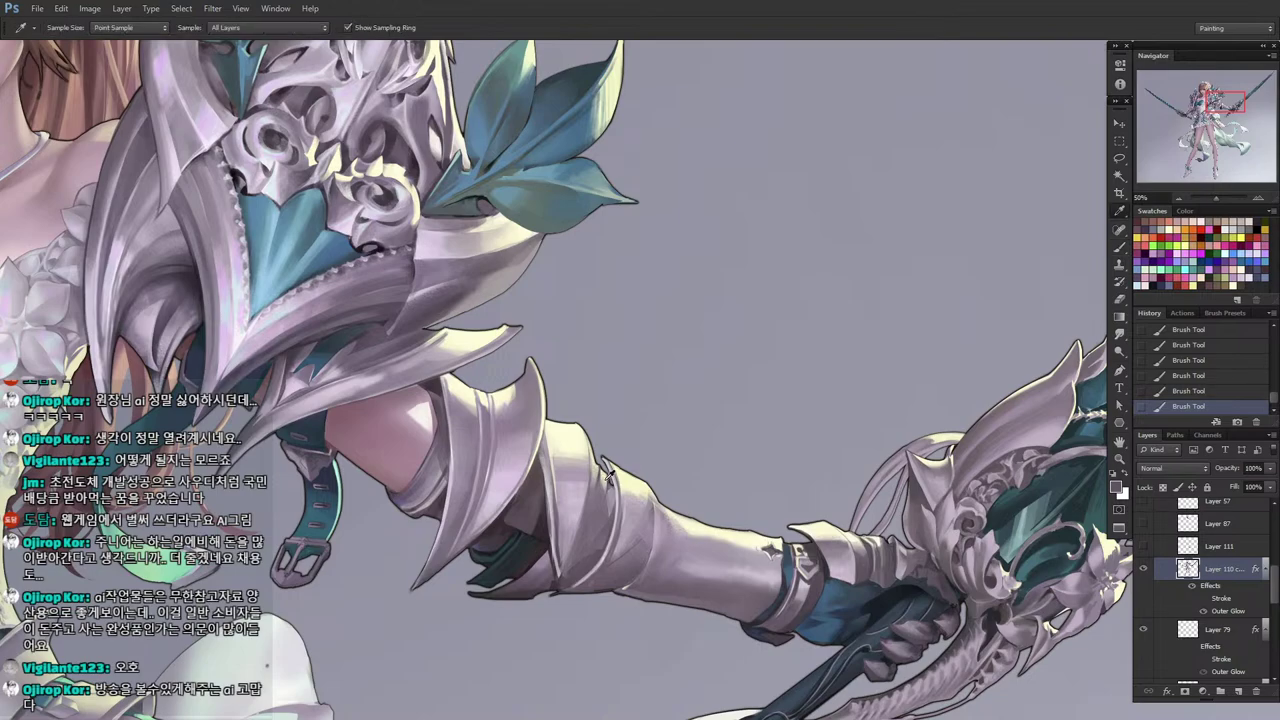
alt+click(607, 515)
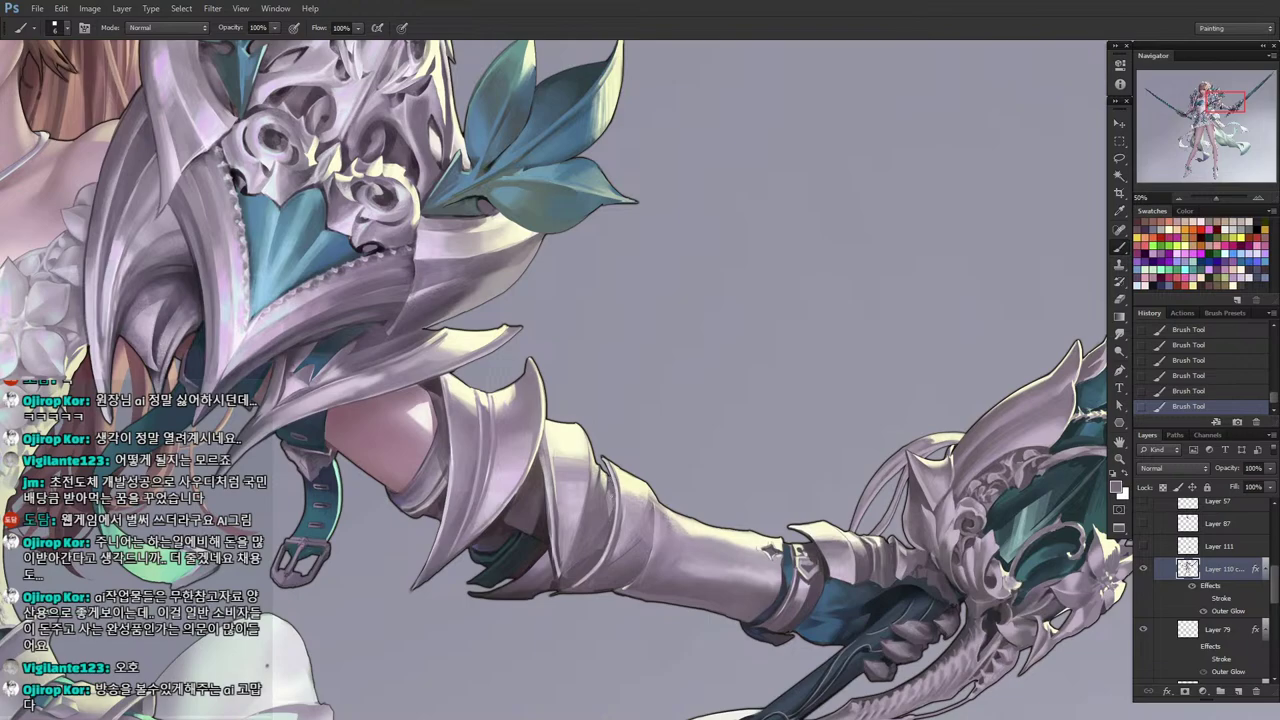
alt+click(612, 545)
alt+click(655, 503)
key(alt)
key(bracketright)
key(bracketright)
key(bracketright)
key(bracketright)
key(m)
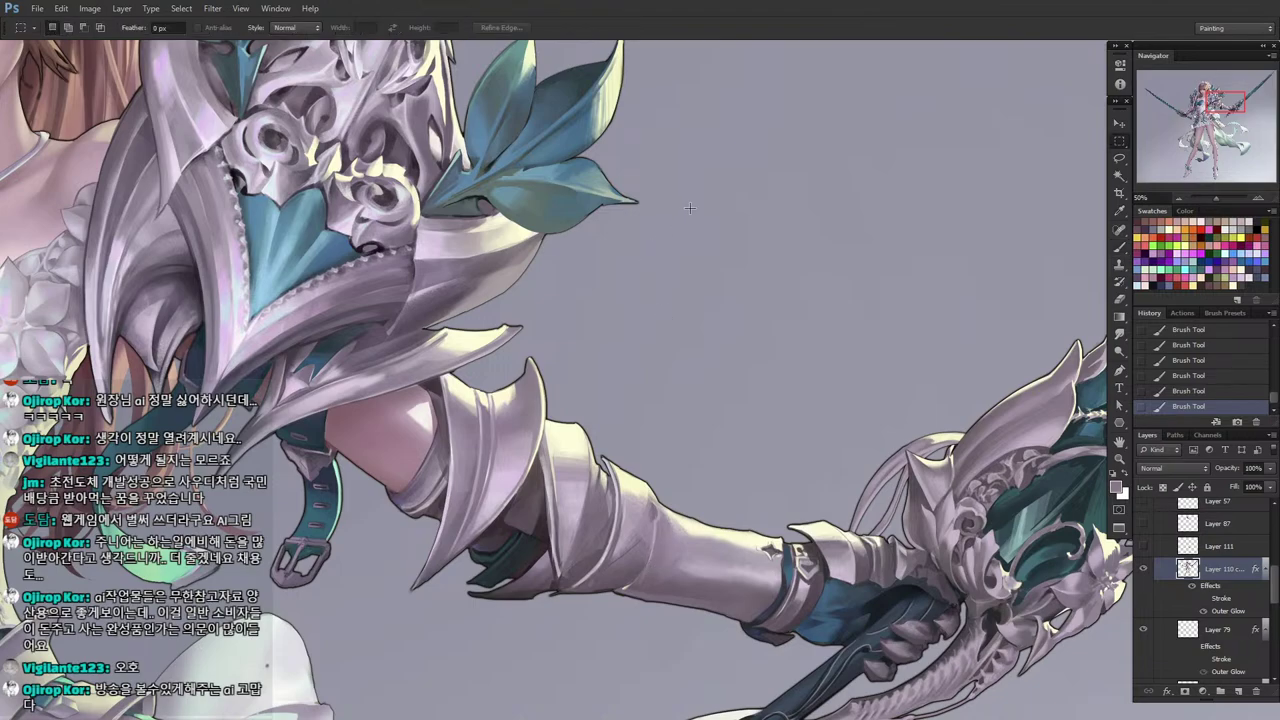
mouse_move(690, 210)
mouse_down()
mouse_move(815, 418)
mouse_move(823, 457)
mouse_up()
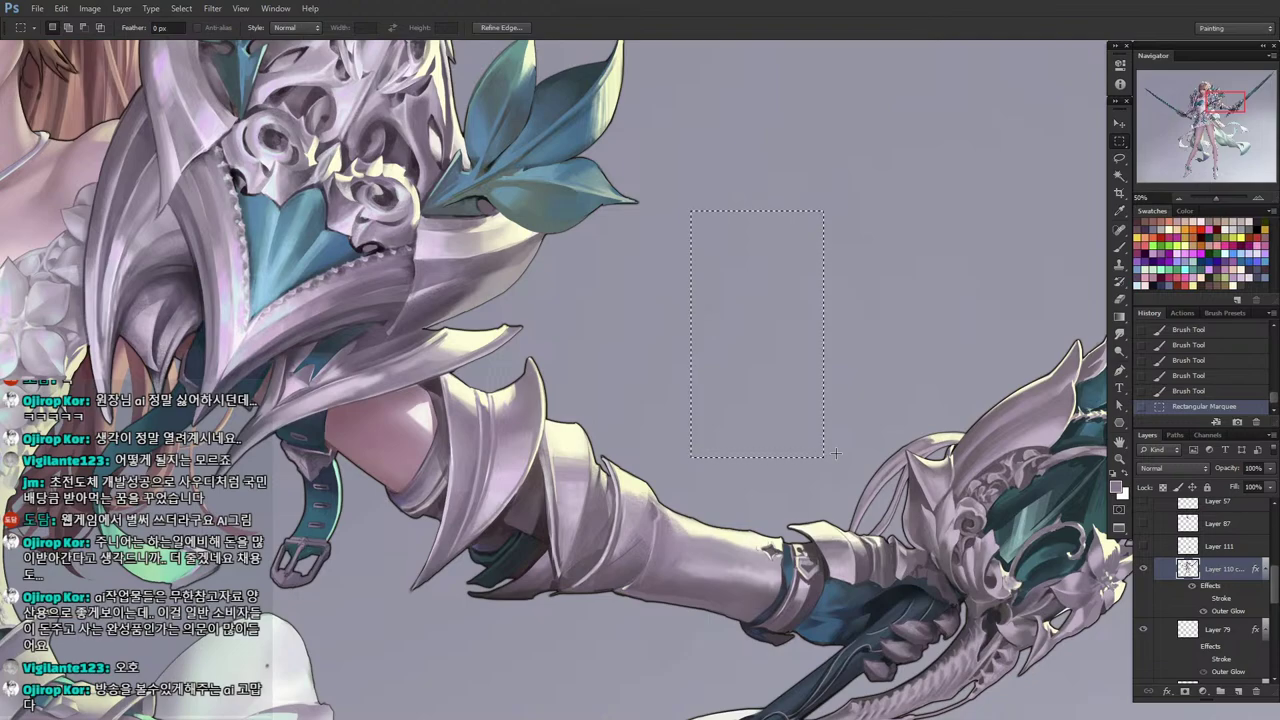
key(ctrl+d)
Lasso the second arm plate's inner facet down to its point and brush soft shading into it with sampled tones.
key(i)
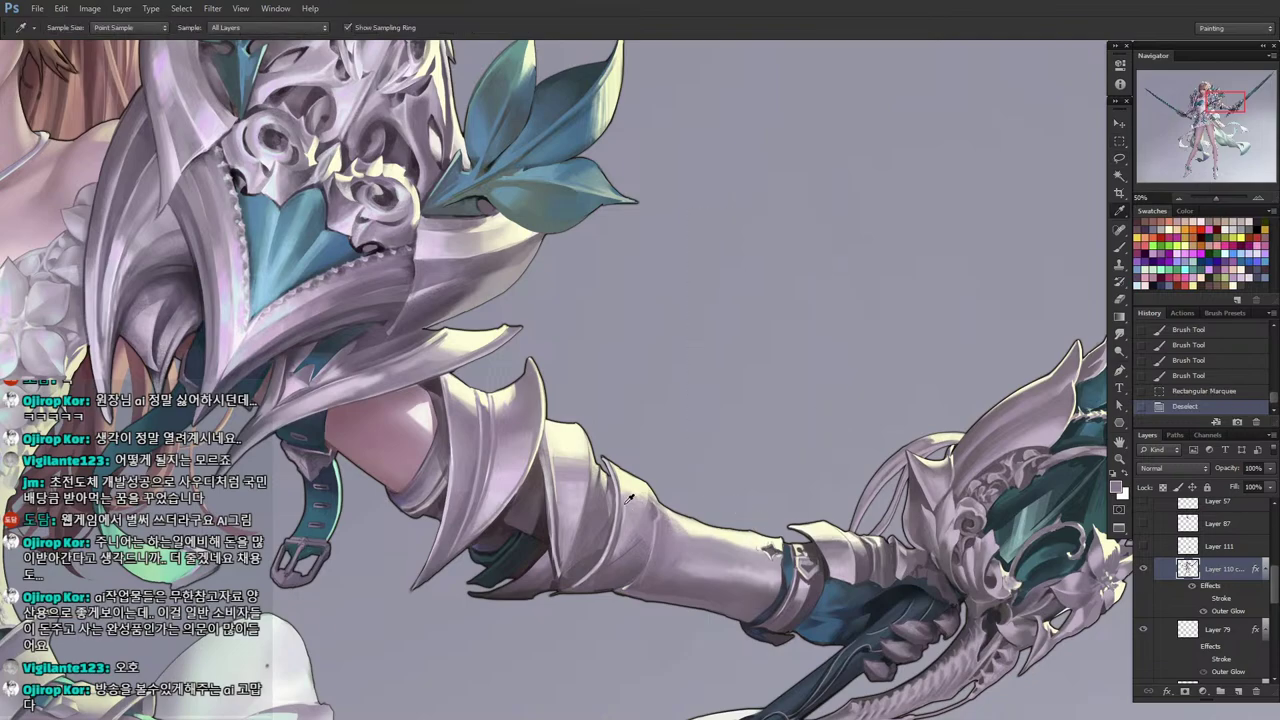
drag(604, 518, 595, 544)
key(l)
drag(552, 448, 562, 584)
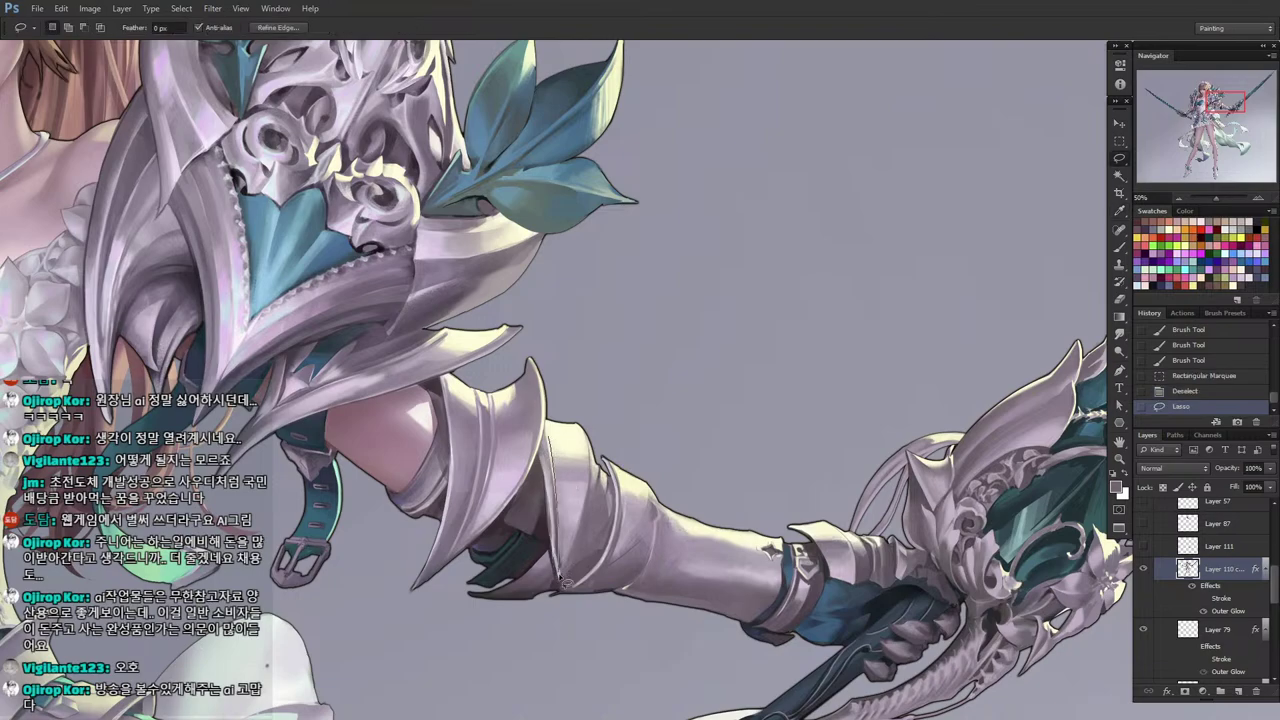
drag(582, 447, 578, 530)
key(i)
click(572, 470)
key(b)
drag(588, 470, 578, 535)
key(i)
mouse_move(586, 480)
mouse_down()
mouse_move(580, 530)
mouse_move(565, 515)
mouse_up()
alt+click(631, 560)
drag(535, 550, 560, 525)
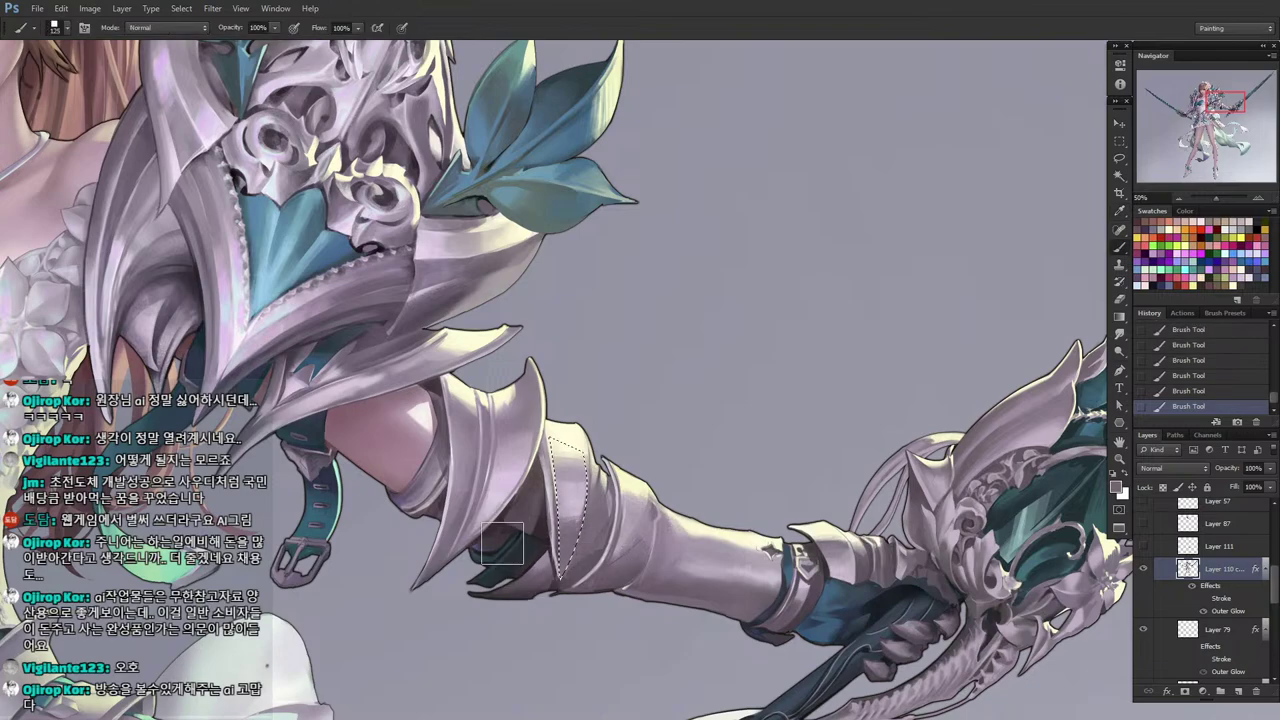
Shade the selected inner facet of the second arm plate with sampled tones and a slightly smaller brush, and clear the selection.
key(i)
key(b)
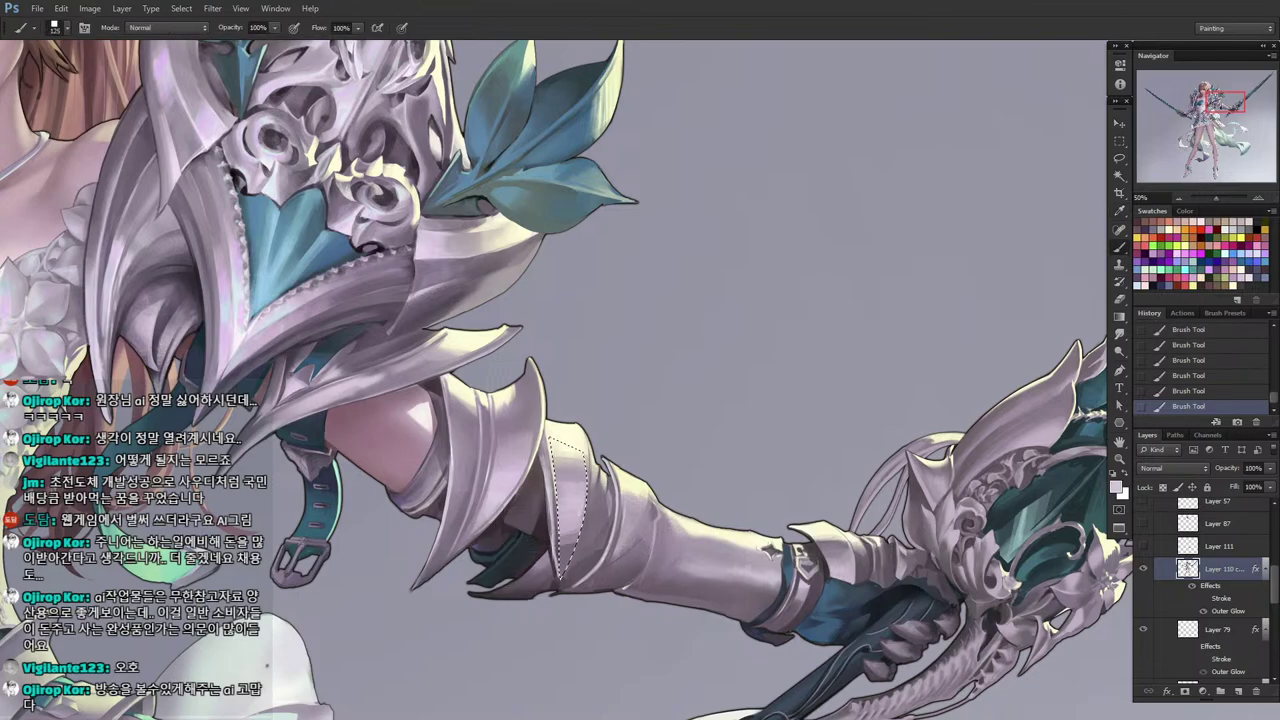
alt+click(530, 522)
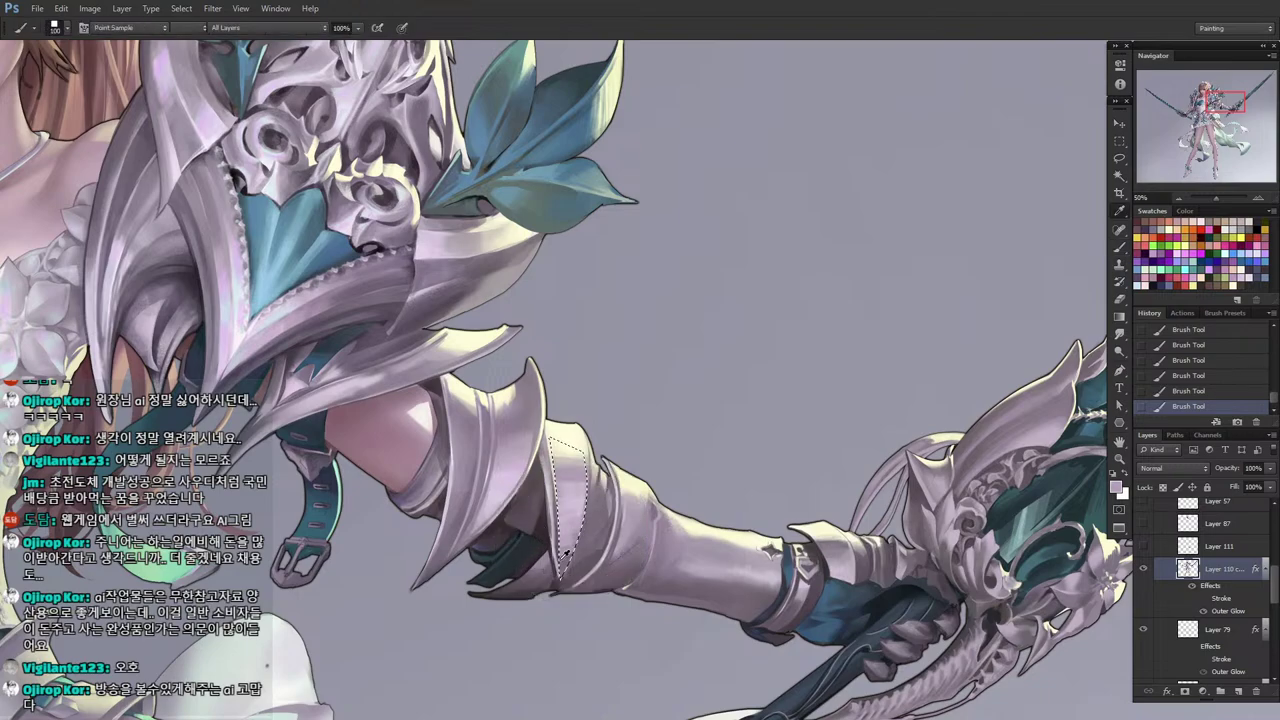
key([)
key(i)
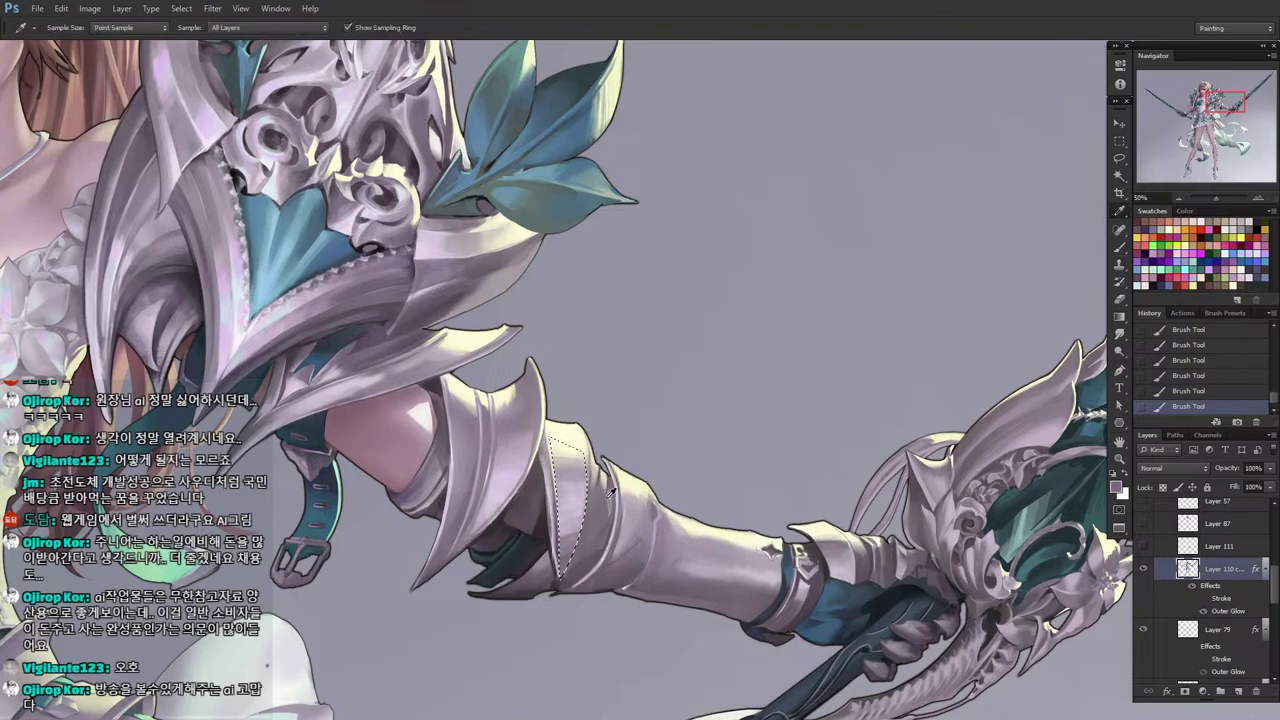
click(643, 527)
key(b)
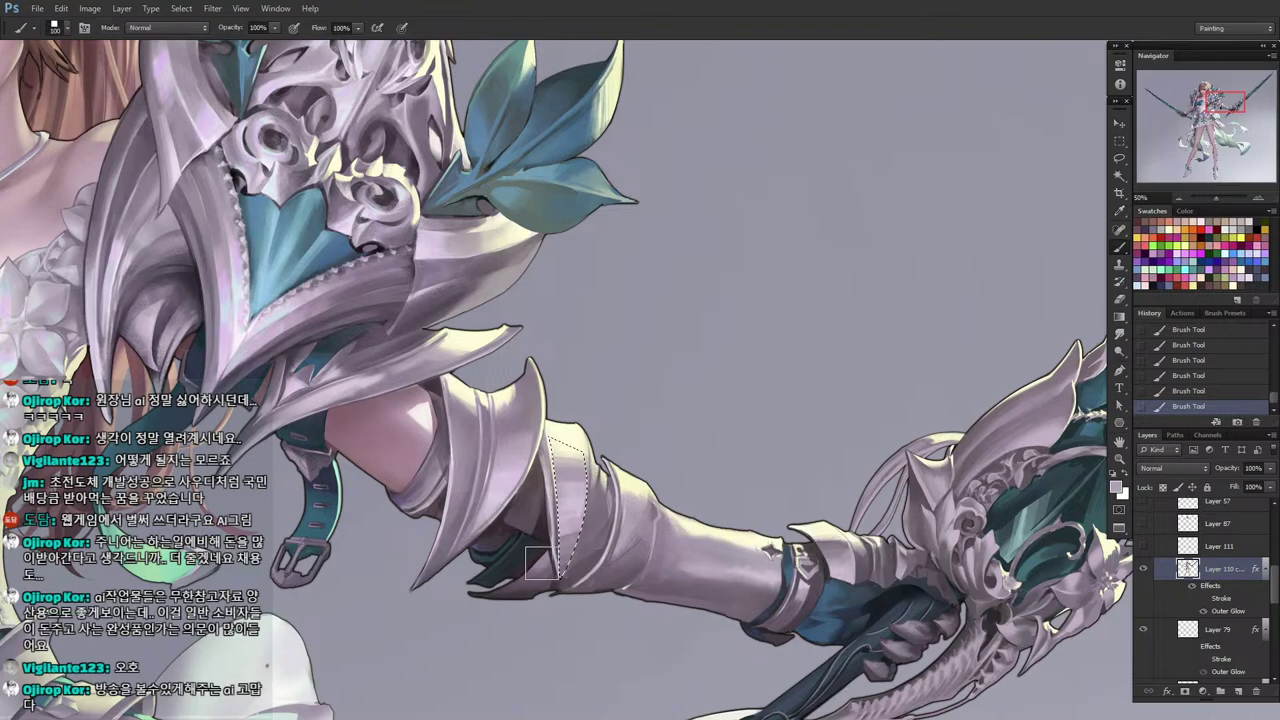
key(l)
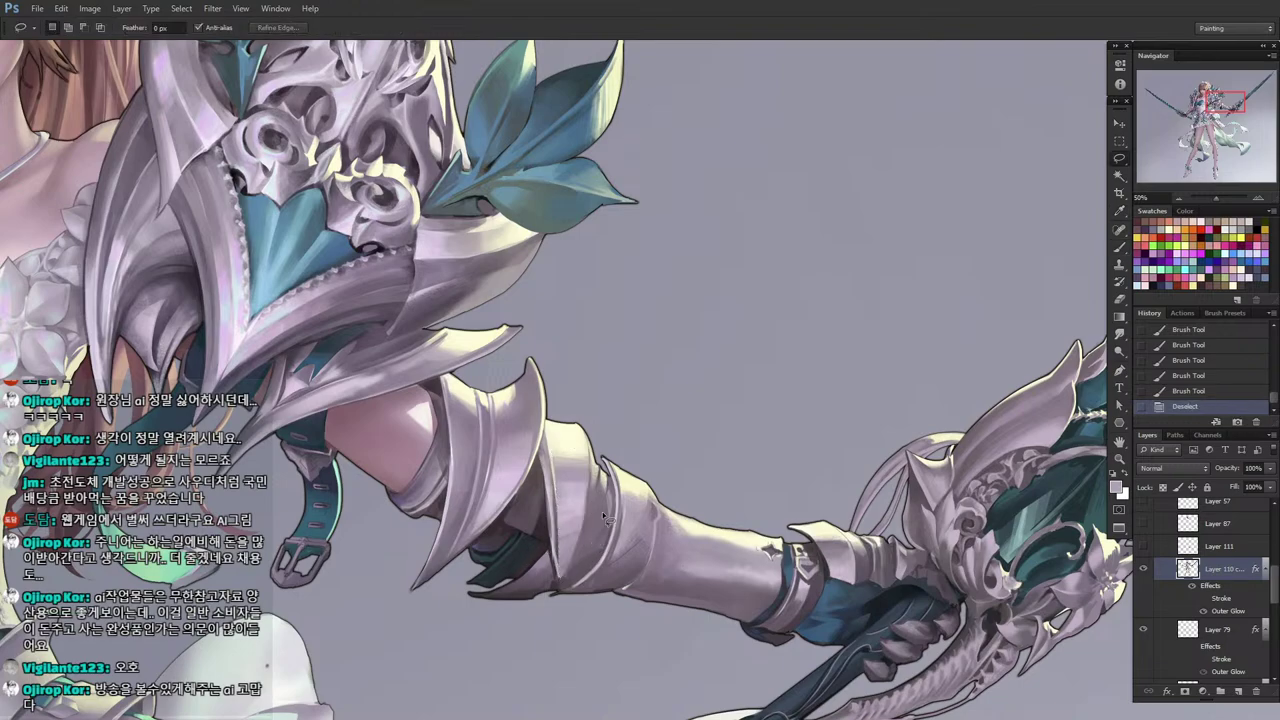
key(ctrl+d)
Lasso a narrow strip along the second arm plate's inner edge, brush a light tone down it, and clear the selection.
drag(512, 522, 564, 566)
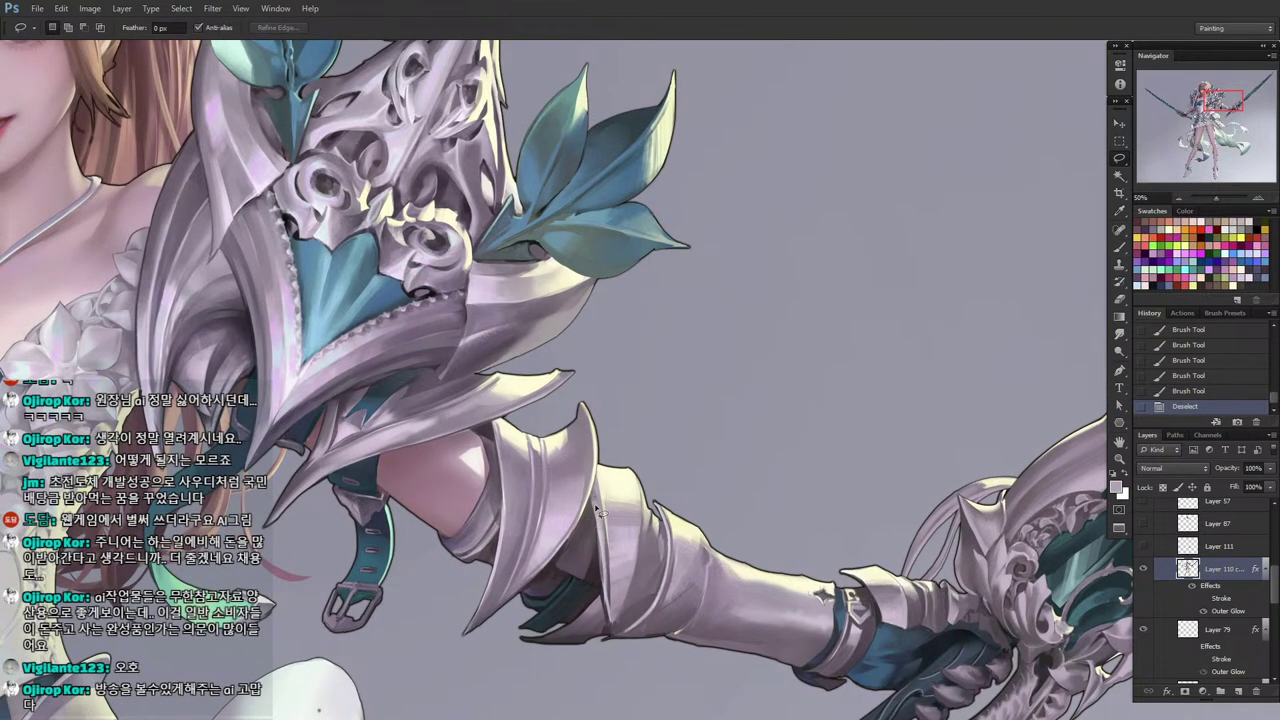
mouse_move(595, 612)
mouse_down()
mouse_move(595, 491)
mouse_move(607, 640)
mouse_move(626, 536)
mouse_move(602, 486)
mouse_move(612, 638)
mouse_up()
key(b)
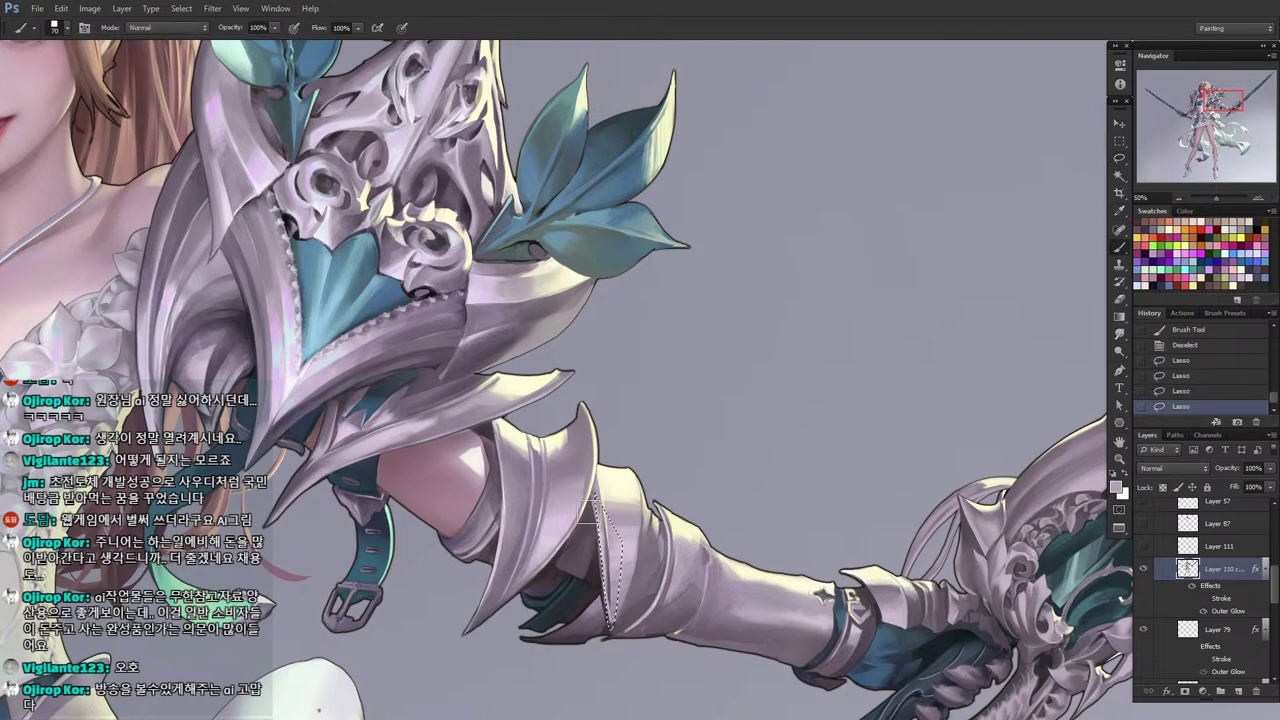
drag(598, 508, 606, 620)
drag(600, 540, 606, 618)
drag(601, 535, 609, 610)
key(alt)
key(b)
key(l)
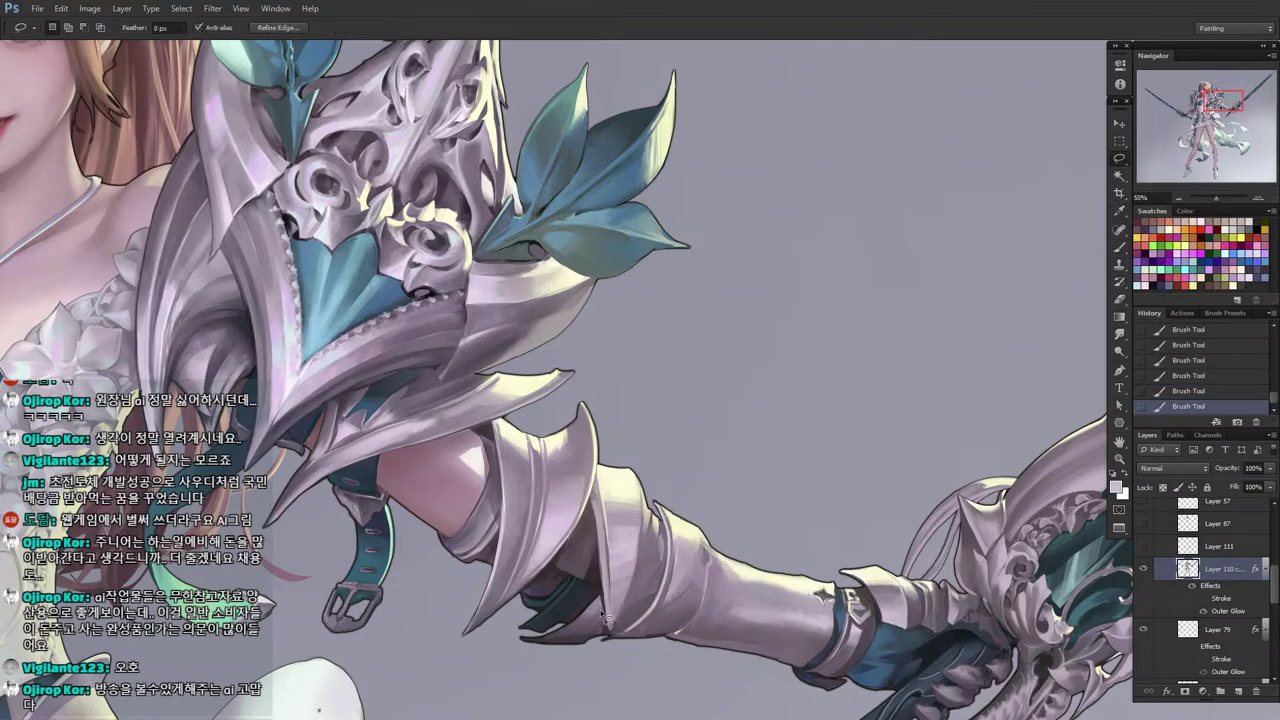
key(ctrl+d)
Lasso the recess beside the second arm plate's inner edge and darken it with the brush.
mouse_move(601, 514)
mouse_down()
mouse_move(607, 640)
mouse_move(608, 576)
mouse_move(595, 566)
mouse_move(606, 624)
mouse_up()
key(b)
key(l)
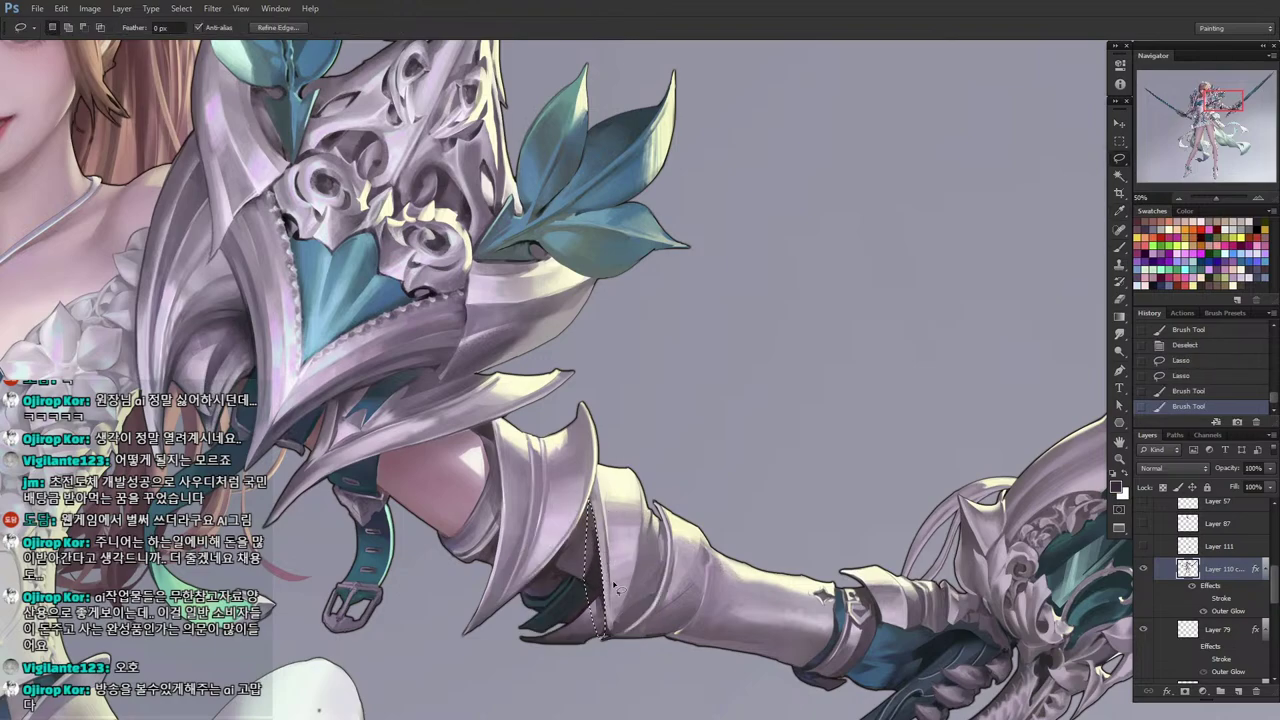
key(ctrl+d)
Reselect the second arm plate's inner edge and brush a sampled tone toward its lower tip.
mouse_move(597, 508)
mouse_down()
mouse_move(603, 633)
mouse_move(609, 541)
mouse_move(607, 626)
mouse_up()
key(i)
key(b)
drag(602, 598, 606, 630)
key(l)
key(ctrl+d)
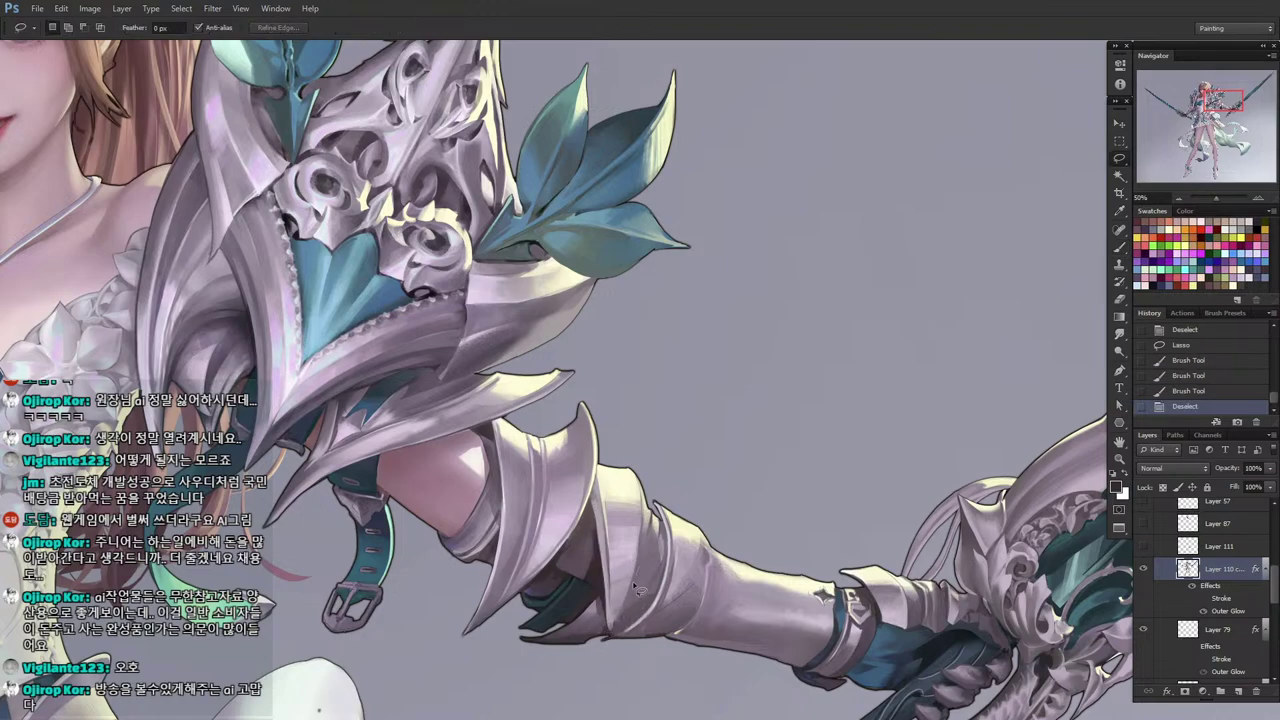
Lasso the second arm plate's lower outer facet, nudge the selection, and shade the facet with sampled tones.
mouse_move(637, 588)
mouse_down()
mouse_move(637, 566)
mouse_move(612, 628)
mouse_up()
mouse_move(650, 555)
mouse_down()
mouse_move(610, 645)
mouse_move(648, 542)
mouse_move(612, 640)
mouse_move(626, 612)
mouse_up()
mouse_move(628, 608)
mouse_down()
mouse_move(633, 598)
mouse_move(606, 634)
mouse_up()
key(b)
mouse_move(624, 608)
mouse_down()
mouse_move(662, 571)
mouse_move(657, 595)
mouse_move(633, 622)
mouse_move(659, 568)
mouse_move(611, 644)
mouse_move(654, 566)
mouse_up()
key(l)
mouse_move(652, 568)
mouse_down()
mouse_move(636, 596)
mouse_move(656, 560)
mouse_up()
drag(642, 588, 650, 580)
key(b)
drag(650, 582, 630, 612)
key(alt)
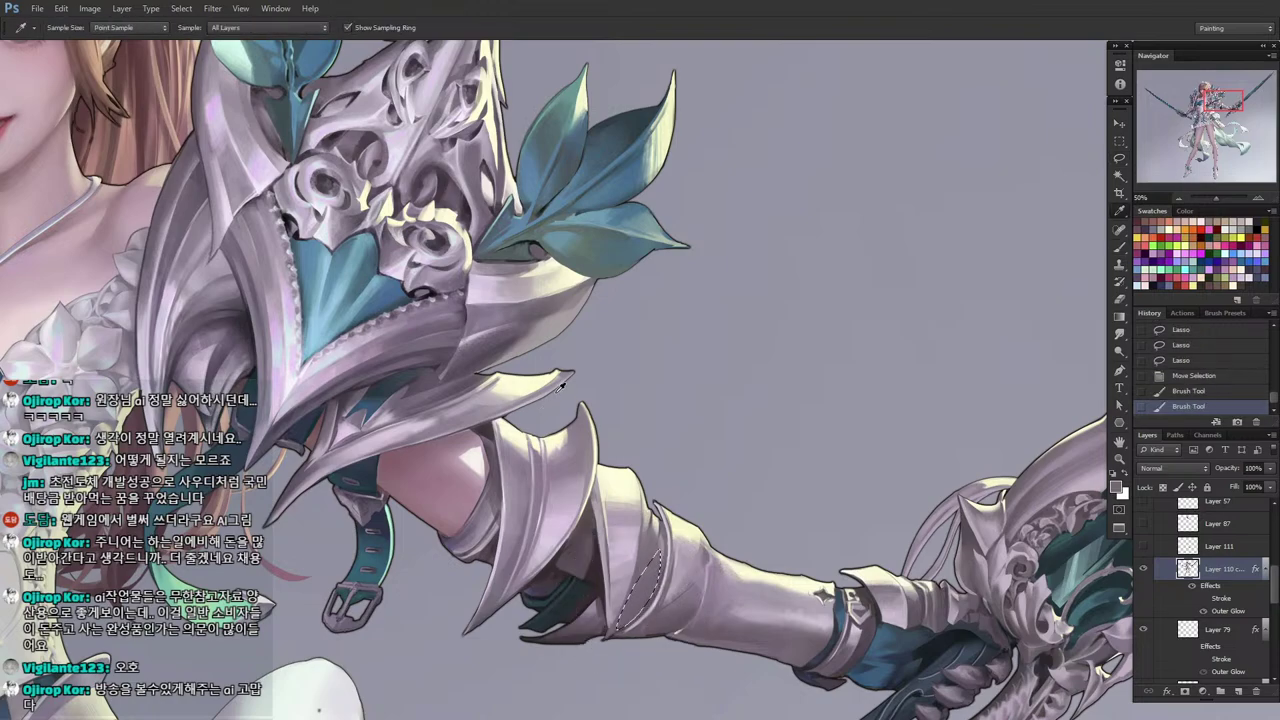
key(l)
key(ctrl+d)
Lasso the narrow triangle at the second arm plate's lower point and brush sampled tones into it.
mouse_move(608, 638)
mouse_down()
mouse_move(610, 590)
mouse_move(607, 642)
mouse_move(612, 586)
mouse_move(605, 644)
mouse_move(630, 548)
mouse_up()
key(b)
alt+click(621, 597)
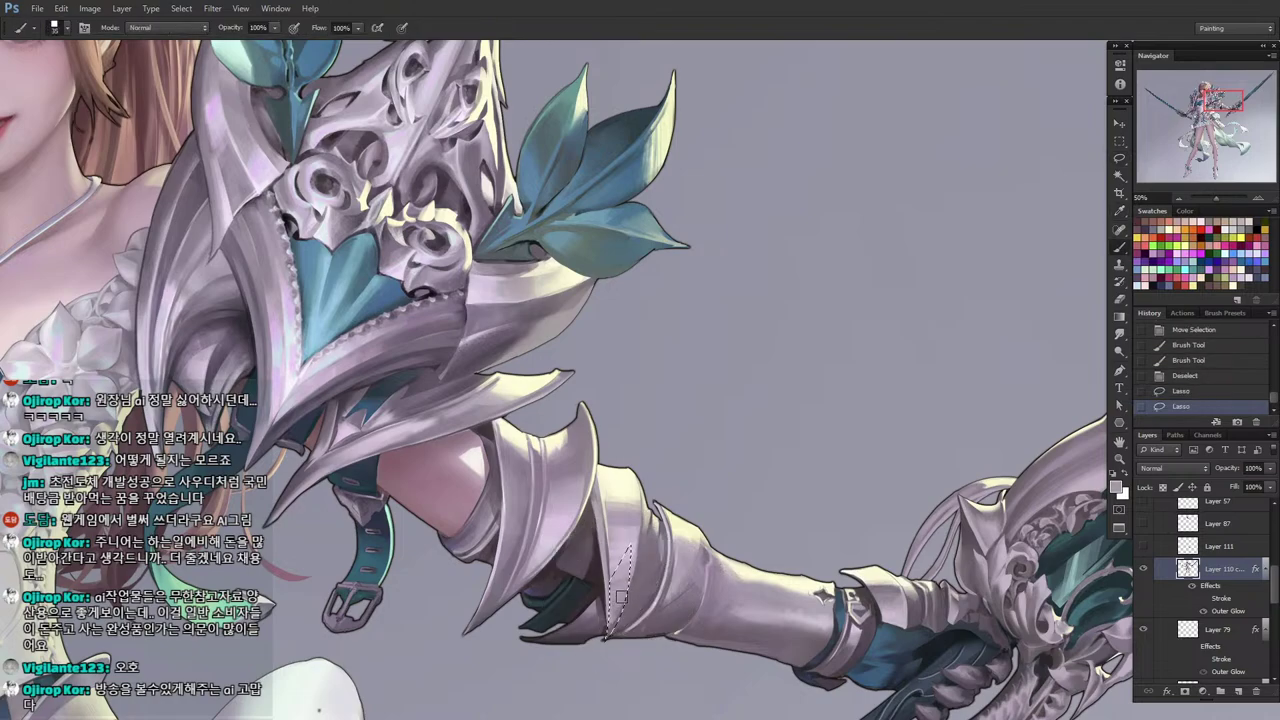
mouse_move(621, 597)
mouse_down()
mouse_move(606, 634)
mouse_move(618, 590)
mouse_up()
alt+click(606, 620)
key(l)
key(ctrl+d)
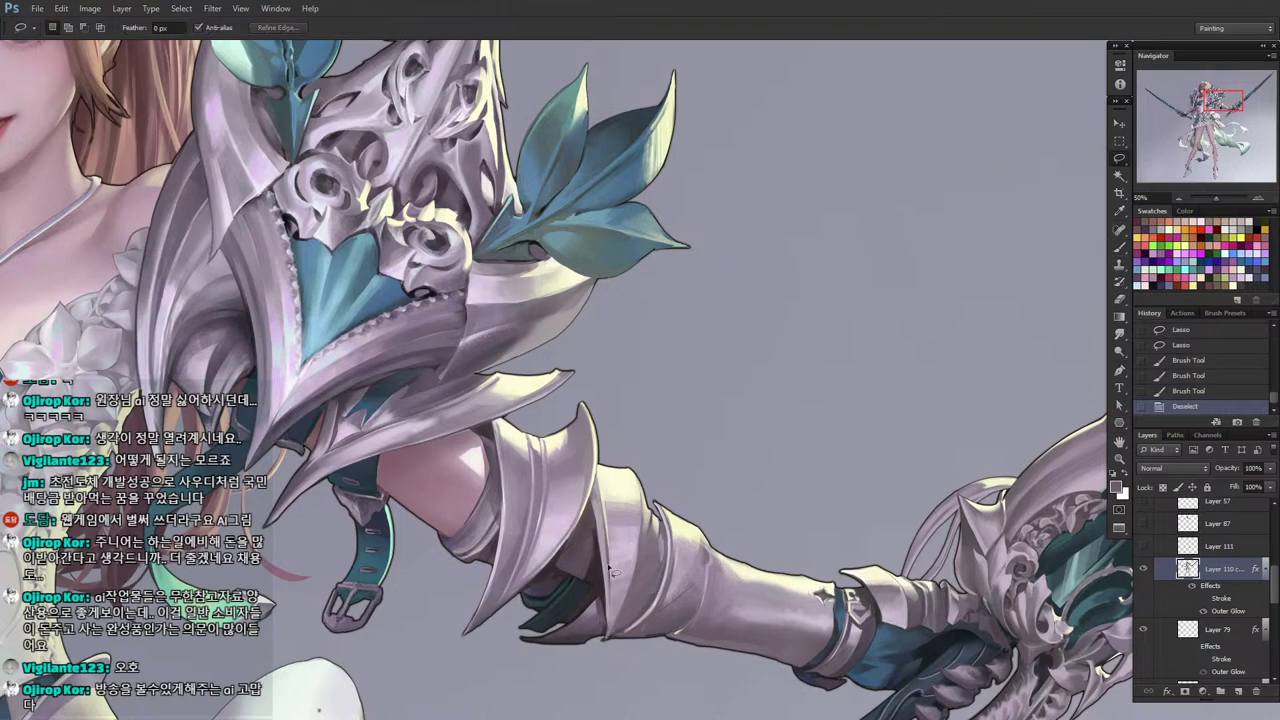
Blend the second arm plate's lower point with small unmasked strokes and sampled tones.
key(b)
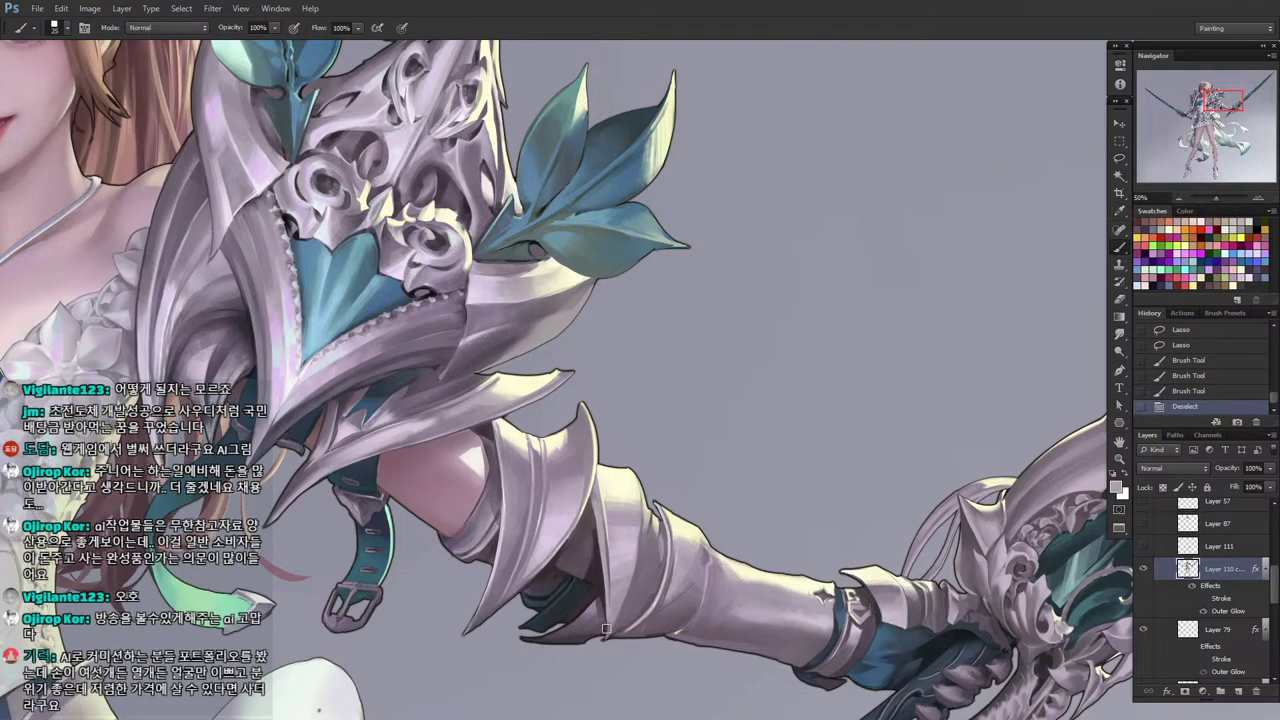
drag(626, 590, 612, 626)
drag(626, 592, 612, 628)
drag(624, 596, 614, 621)
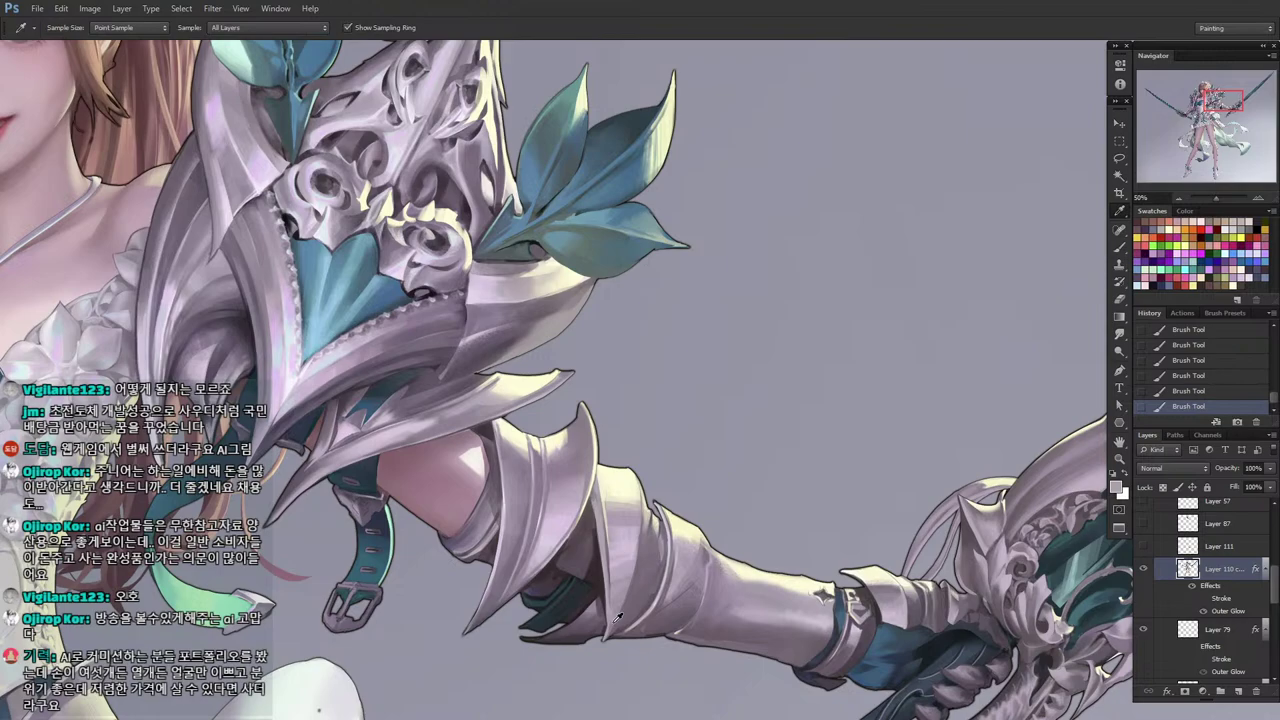
click(611, 540)
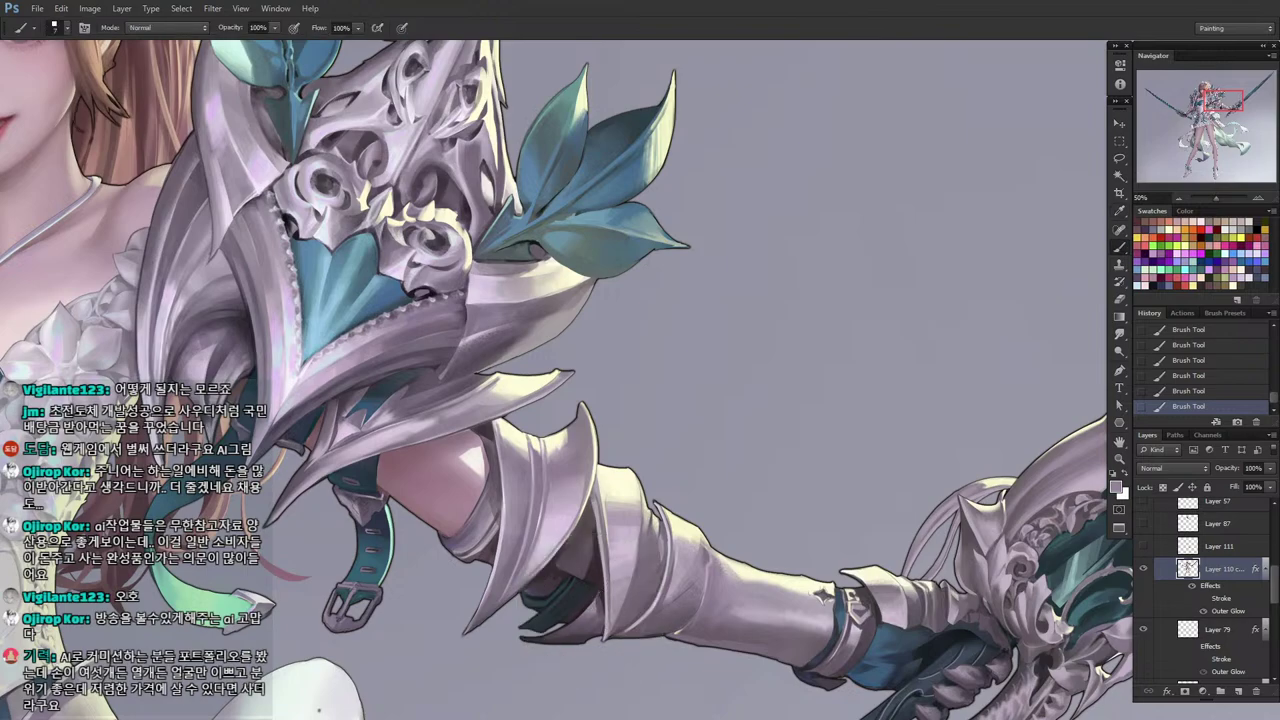
Paint the underside armour piece behind the second plate's point, using a repositioned lasso selection to contain the shading.
drag(576, 620, 597, 598)
key(l)
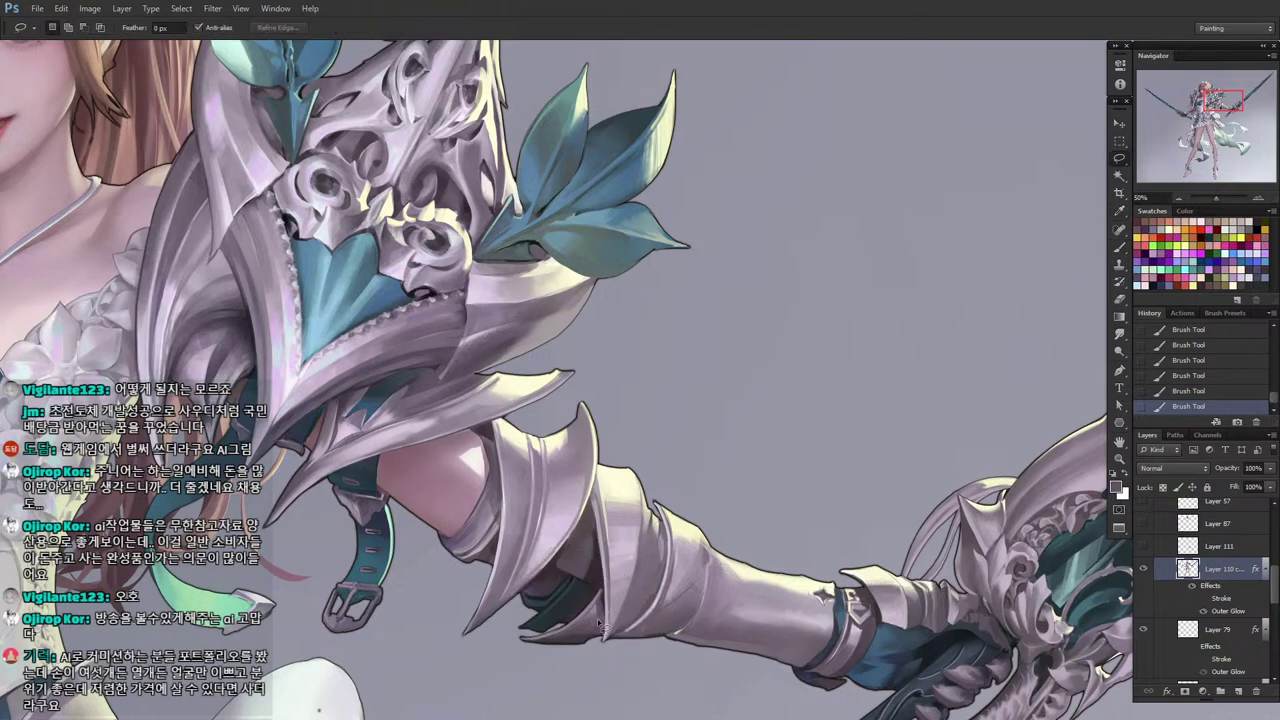
mouse_move(567, 642)
mouse_down()
mouse_move(590, 646)
mouse_move(604, 614)
mouse_up()
drag(598, 630, 603, 625)
key(b)
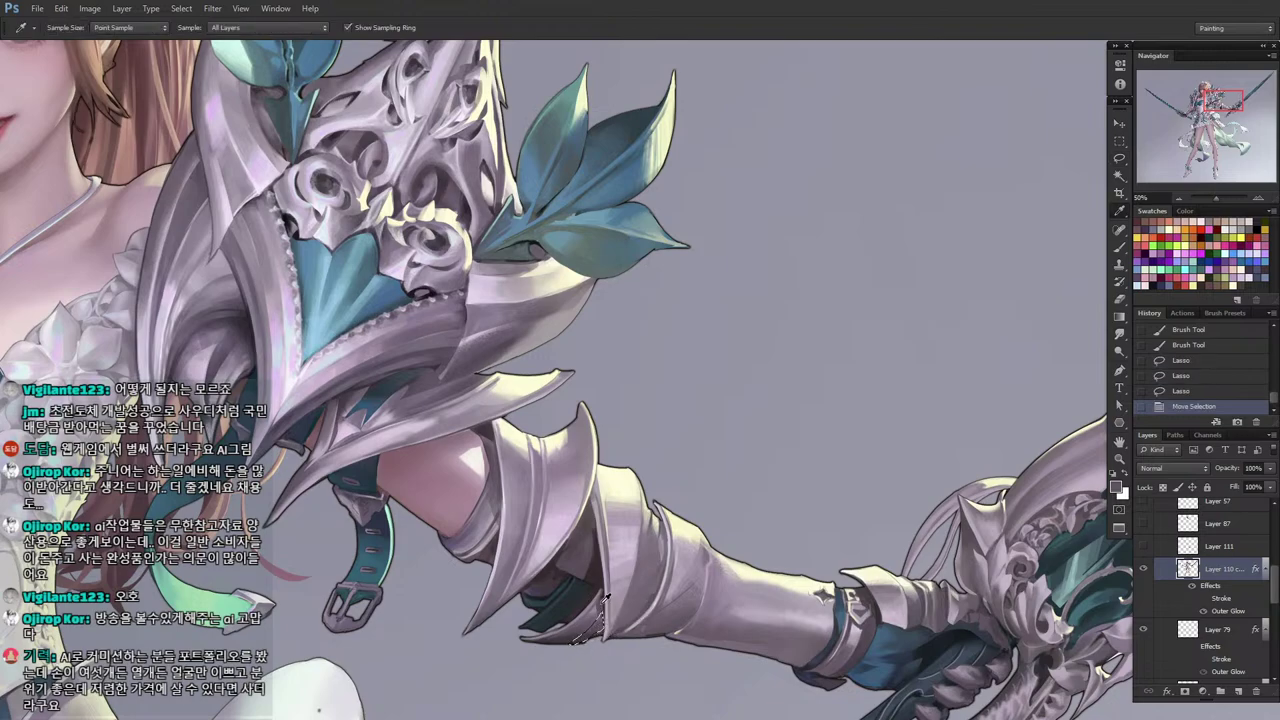
click(580, 620)
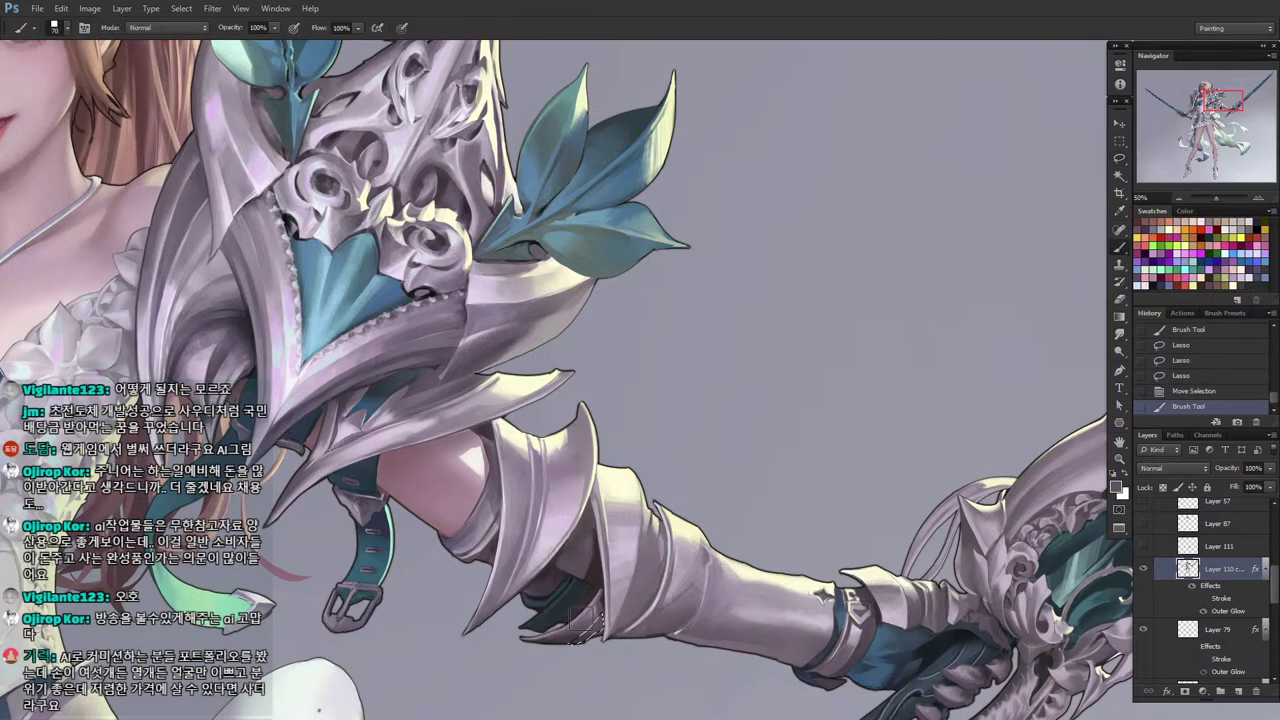
click(585, 621)
click(585, 621)
click(585, 621)
key(l)
key(ctrl+d)
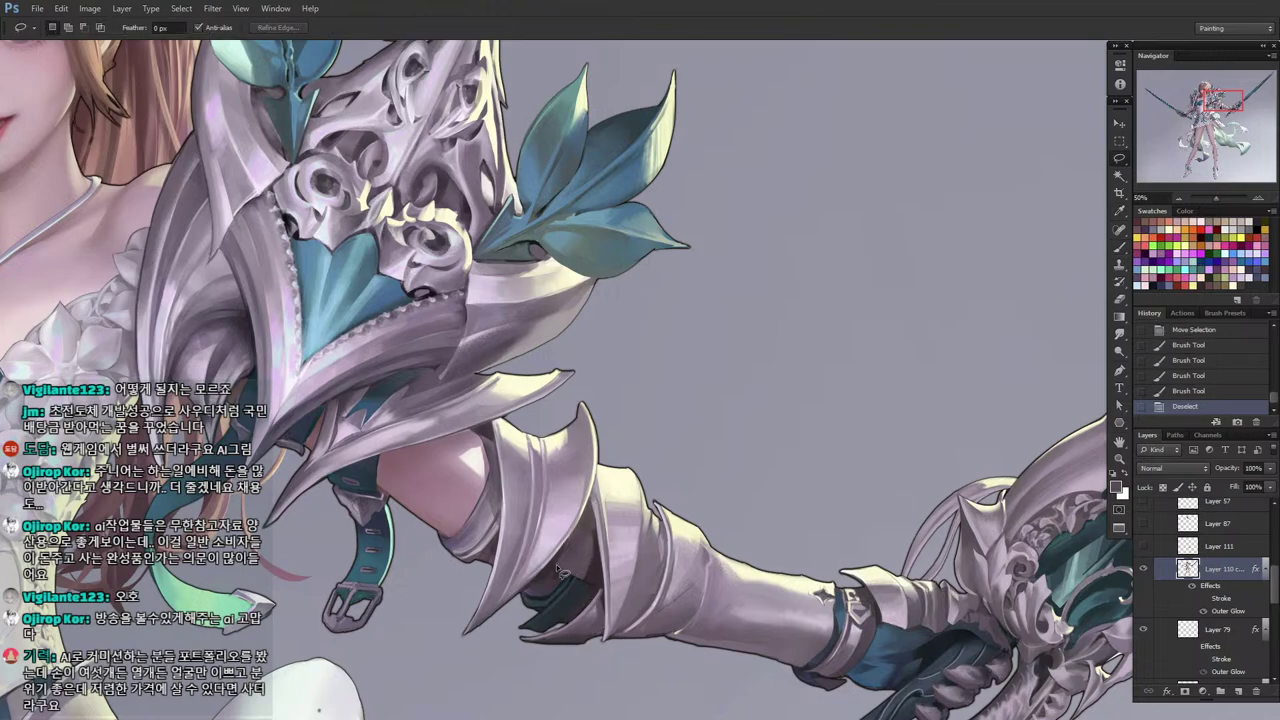
Paint small details in the dark gap between the first and second arm plates with sampled tones and a smaller brush.
key(b)
drag(576, 600, 585, 587)
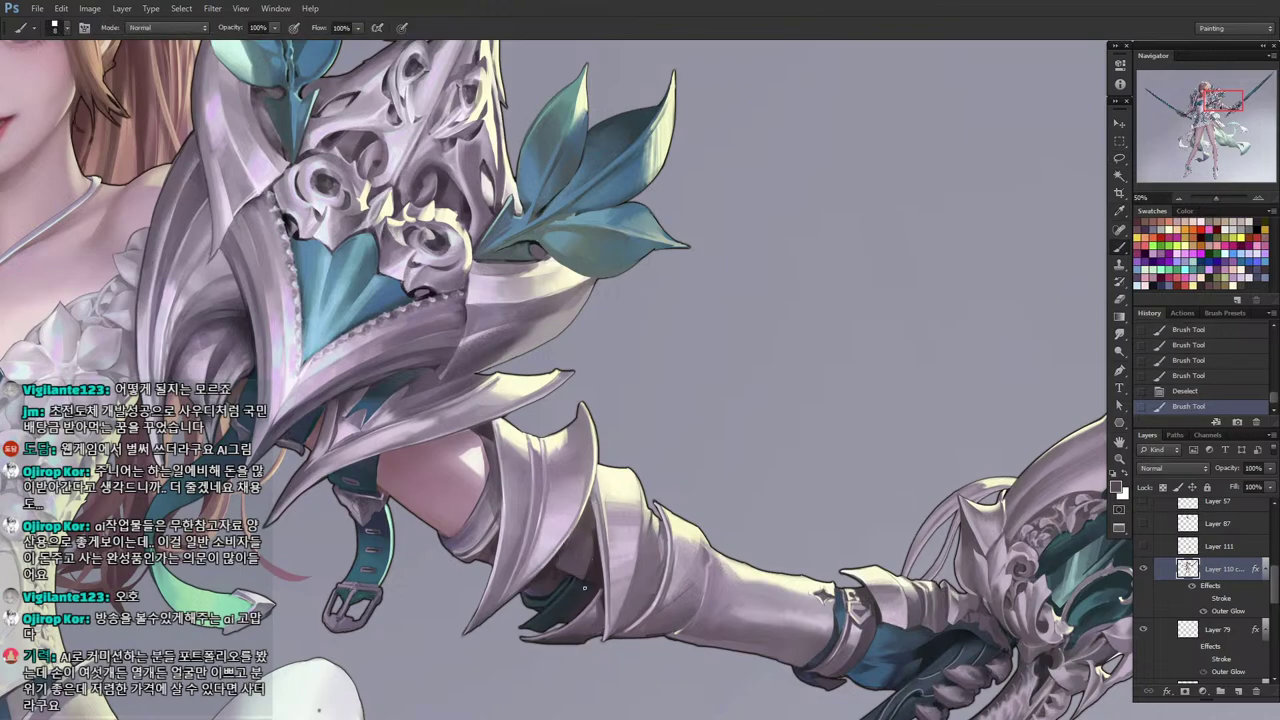
alt+click(583, 576)
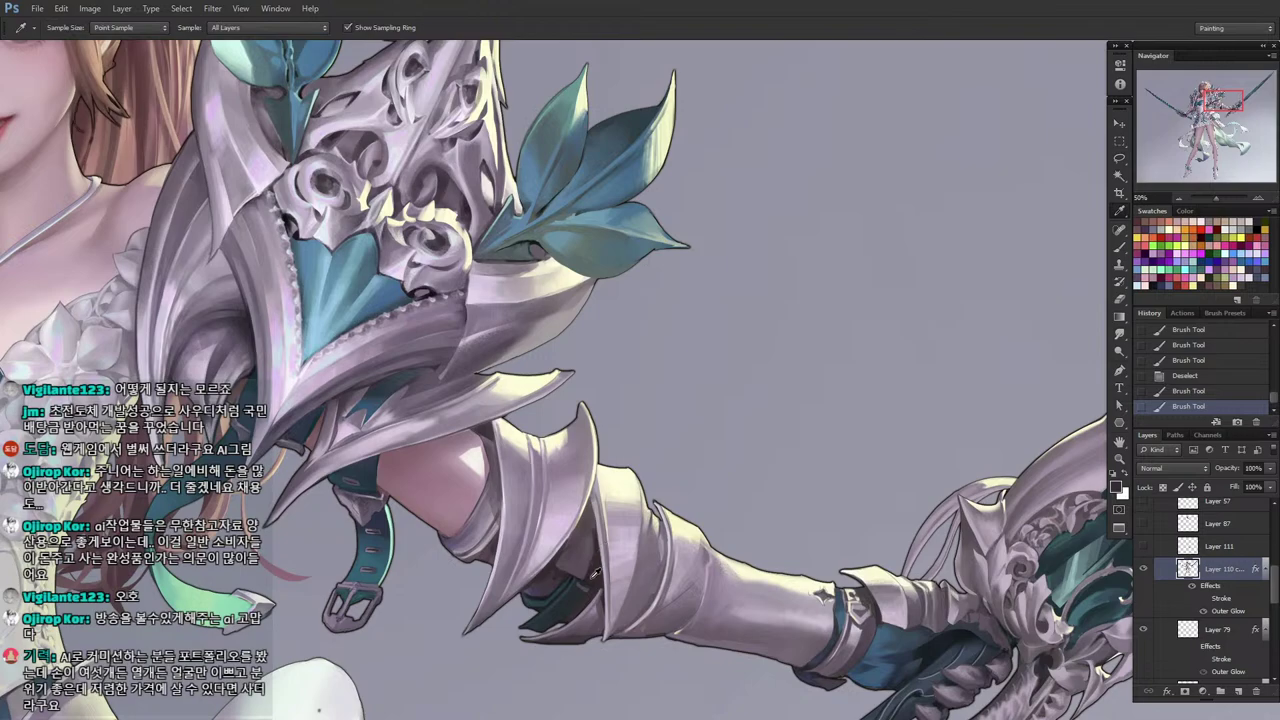
mouse_move(592, 574)
mouse_down()
mouse_move(586, 590)
mouse_move(602, 602)
mouse_move(577, 586)
mouse_move(590, 592)
mouse_up()
alt+click(586, 590)
alt+click(598, 598)
alt+click(588, 590)
alt+click(590, 589)
key(bracketleft)
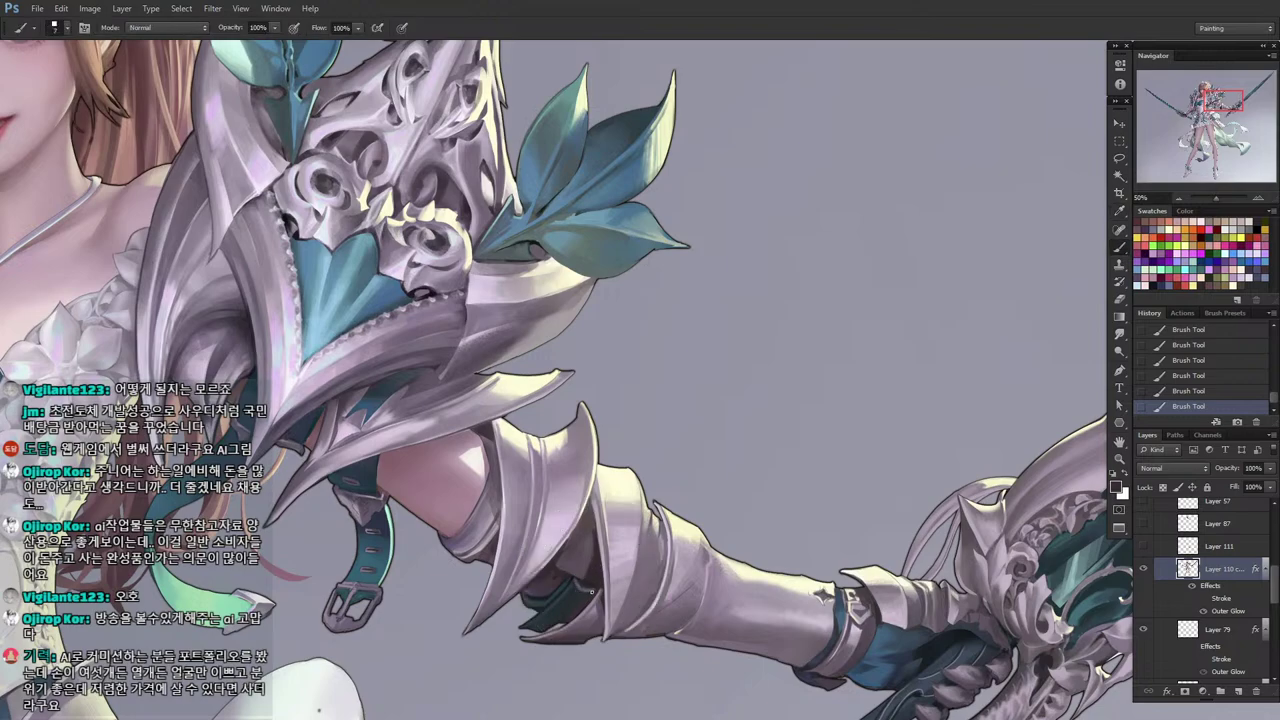
Refine the strap and shadow edges inside the gap between the arm plates, using sampled tones and a small lasso selection.
alt+click(585, 584)
alt+click(581, 564)
alt+click(588, 572)
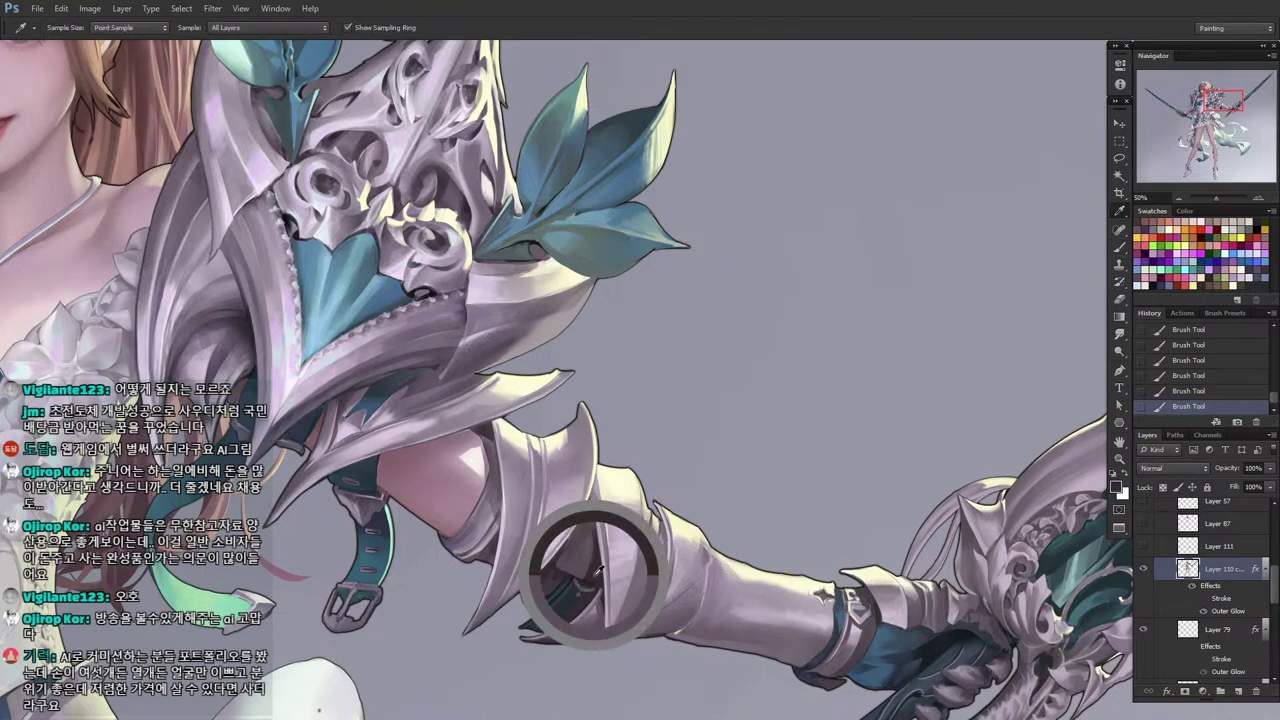
alt+click(576, 594)
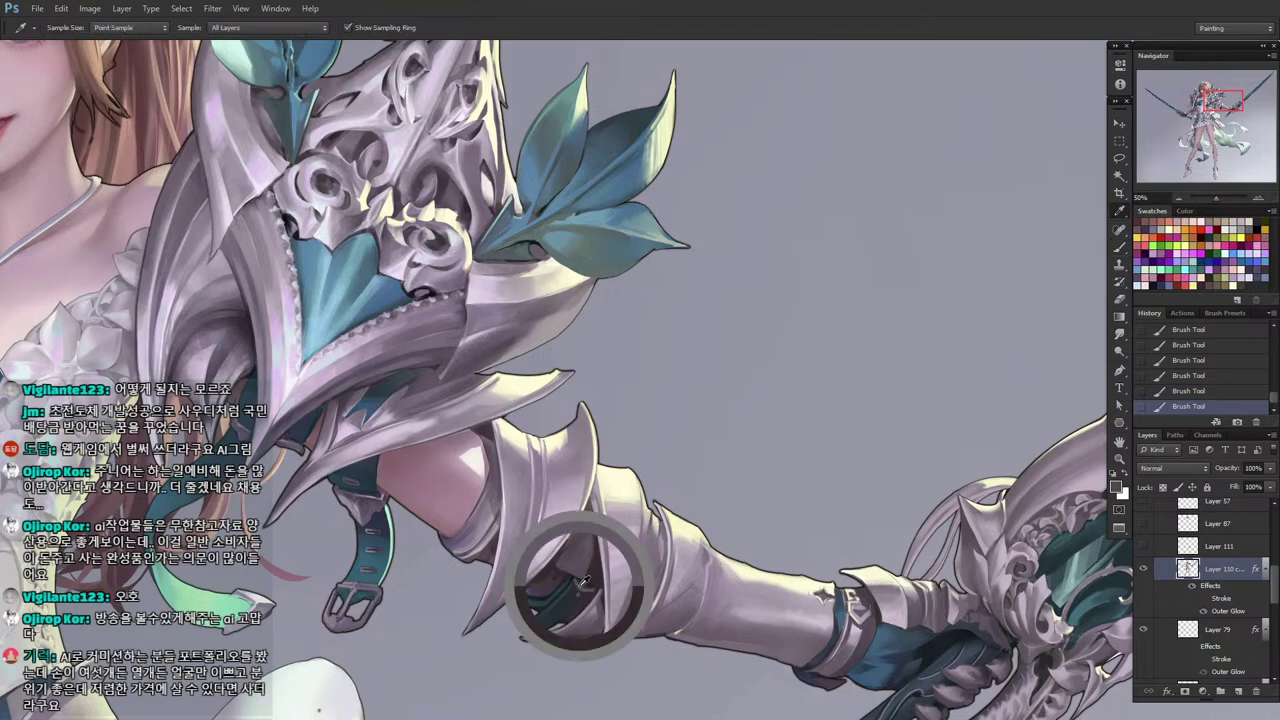
key(alt)
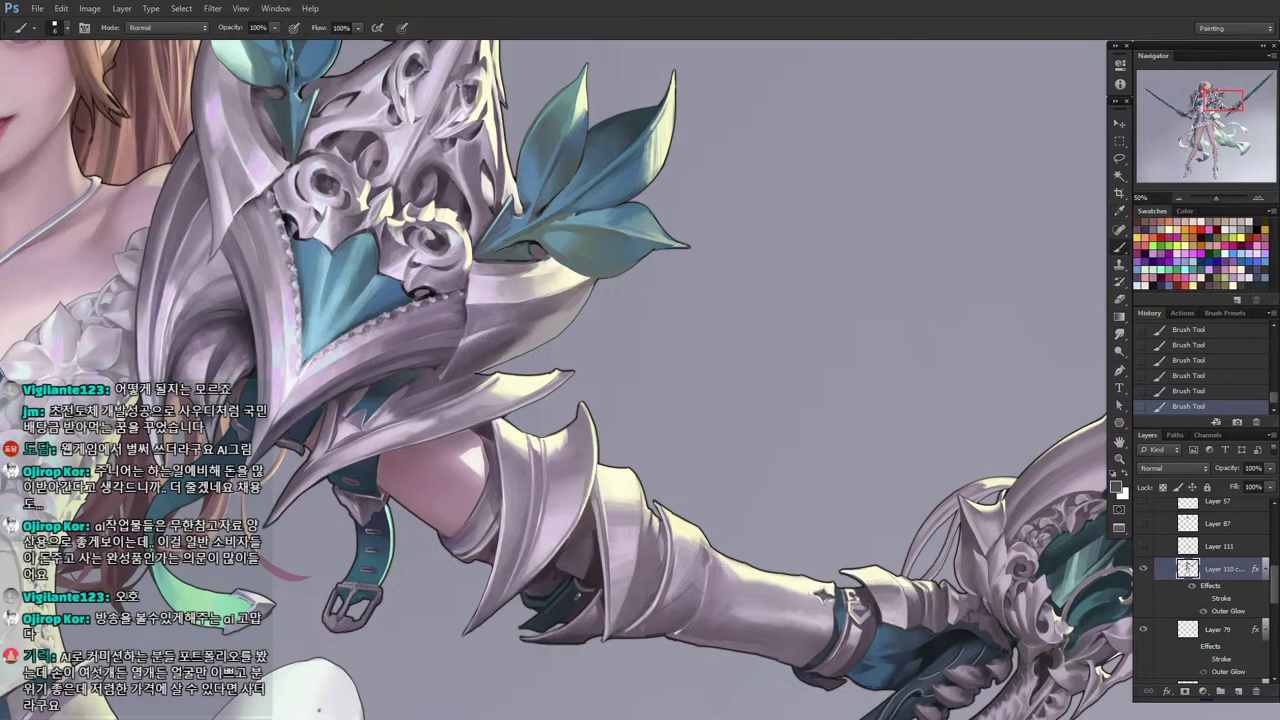
alt+click(576, 597)
key(l)
drag(578, 606, 574, 596)
key(ctrl+d)
Clean up the third arm plate's lower outer edge where it meets the forearm guard with short sampled-tone strokes.
key(b)
drag(298, 585, 322, 473)
drag(505, 488, 376, 537)
key(alt)
alt+click(597, 566)
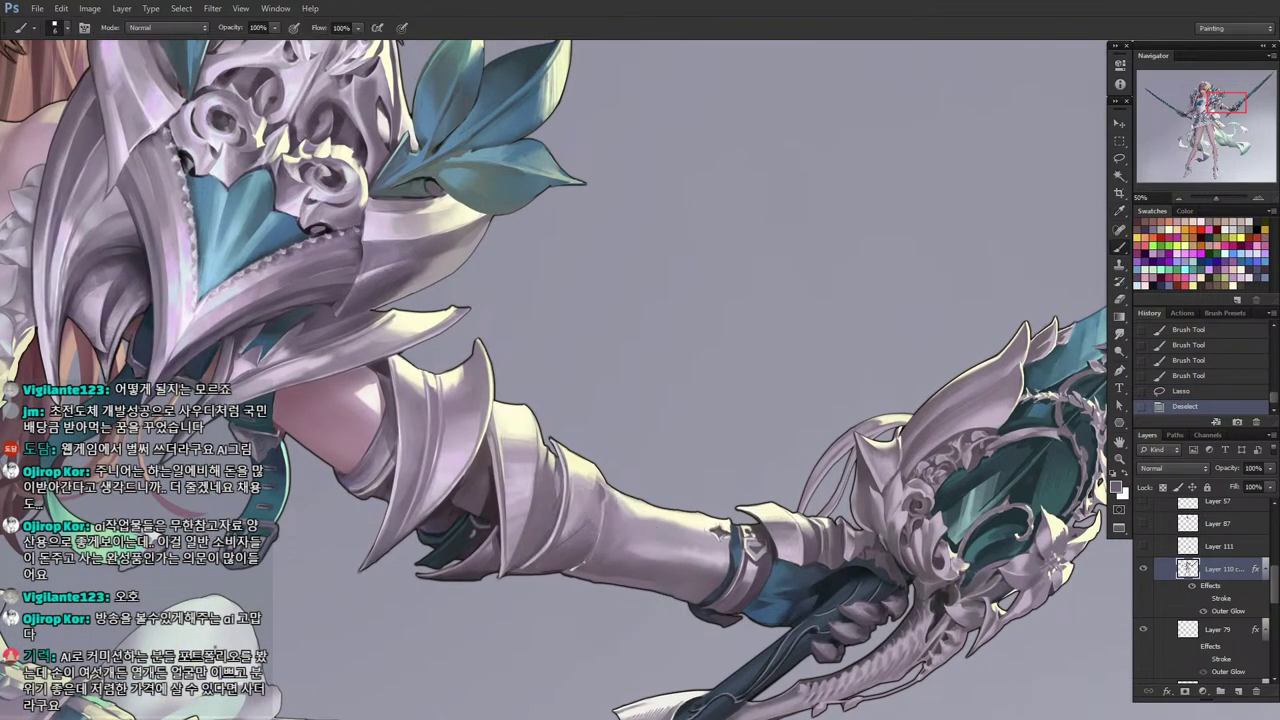
drag(584, 568, 574, 567)
drag(590, 560, 577, 566)
drag(594, 556, 580, 564)
drag(598, 552, 590, 560)
Touch up the seam between the third arm plate and the forearm guard with nearby sampled tones.
alt+click(599, 562)
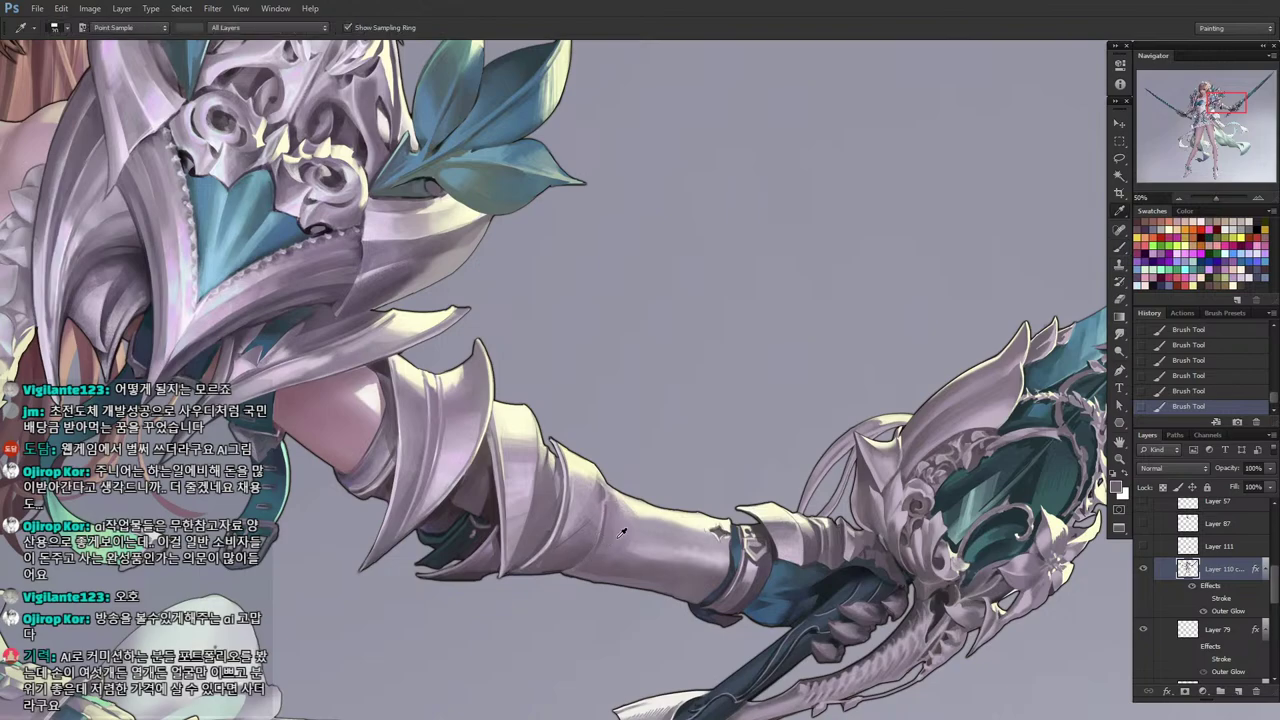
alt+click(597, 543)
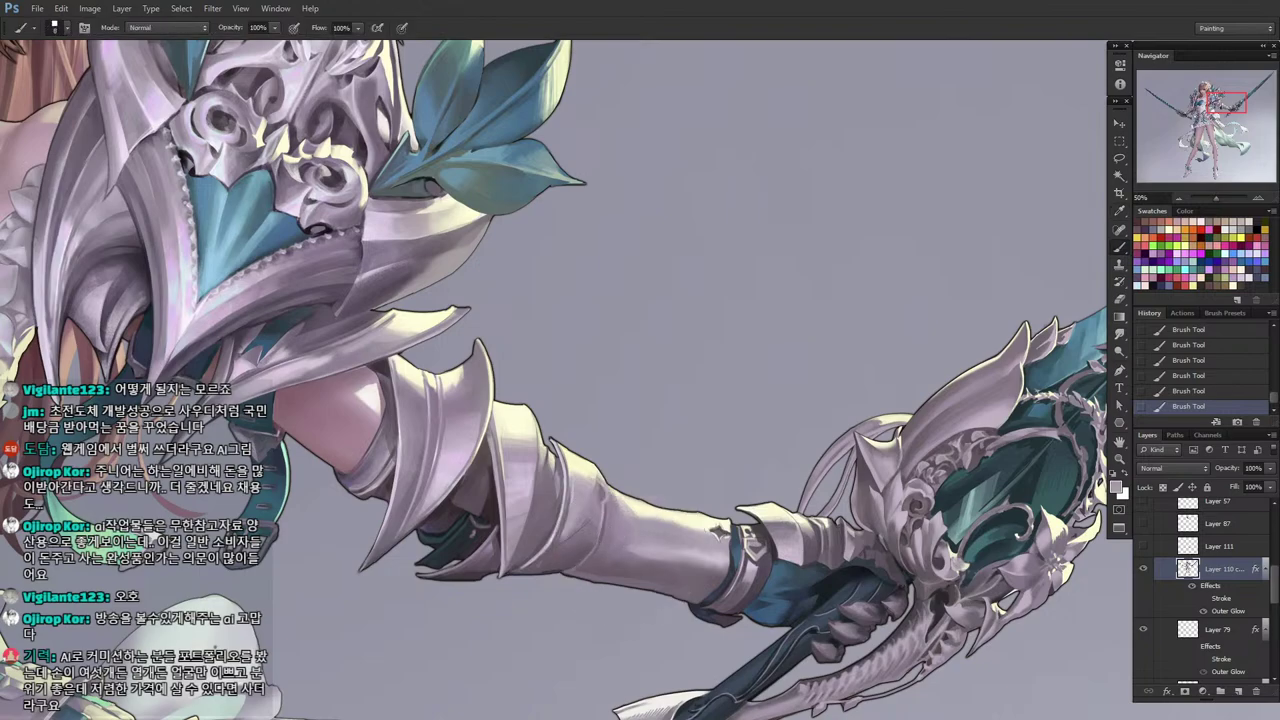
alt+click(603, 540)
alt+click(624, 526)
Refine the upper edge of the forearm guard's wrist end with short strokes in nearby sampled light and mid tones.
drag(741, 532, 641, 522)
alt+click(657, 549)
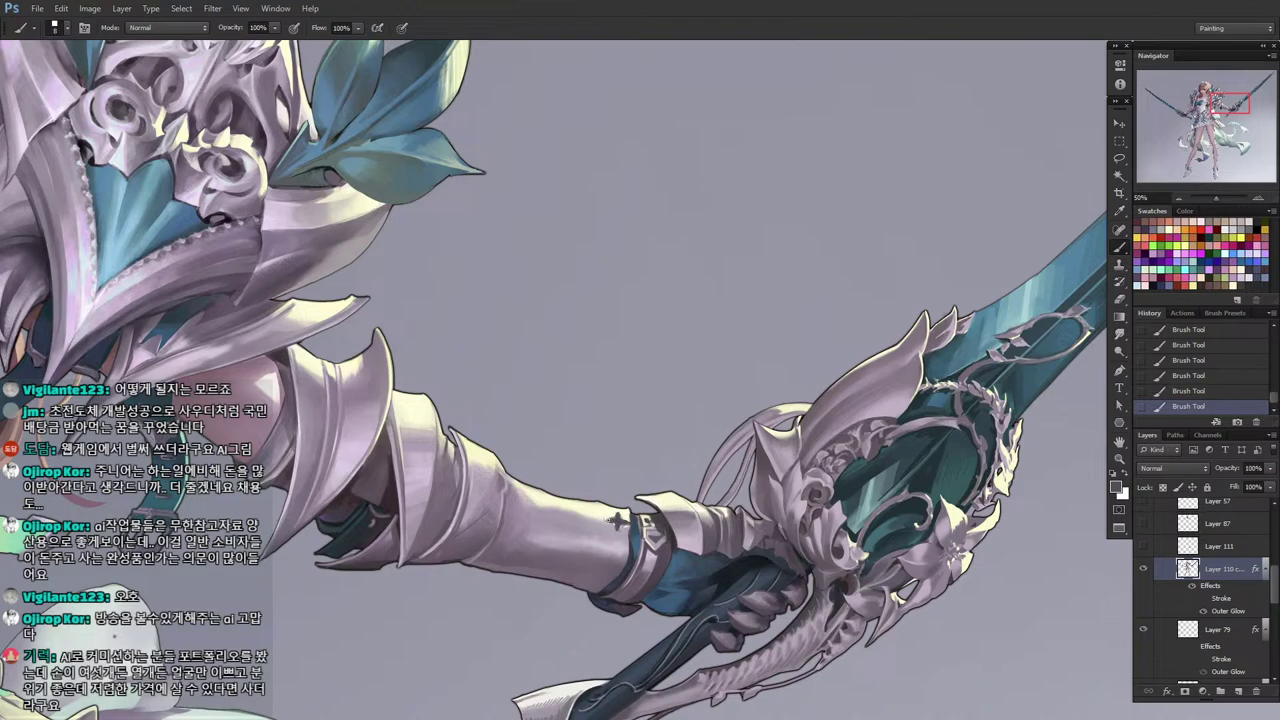
alt+click(618, 520)
alt+click(618, 521)
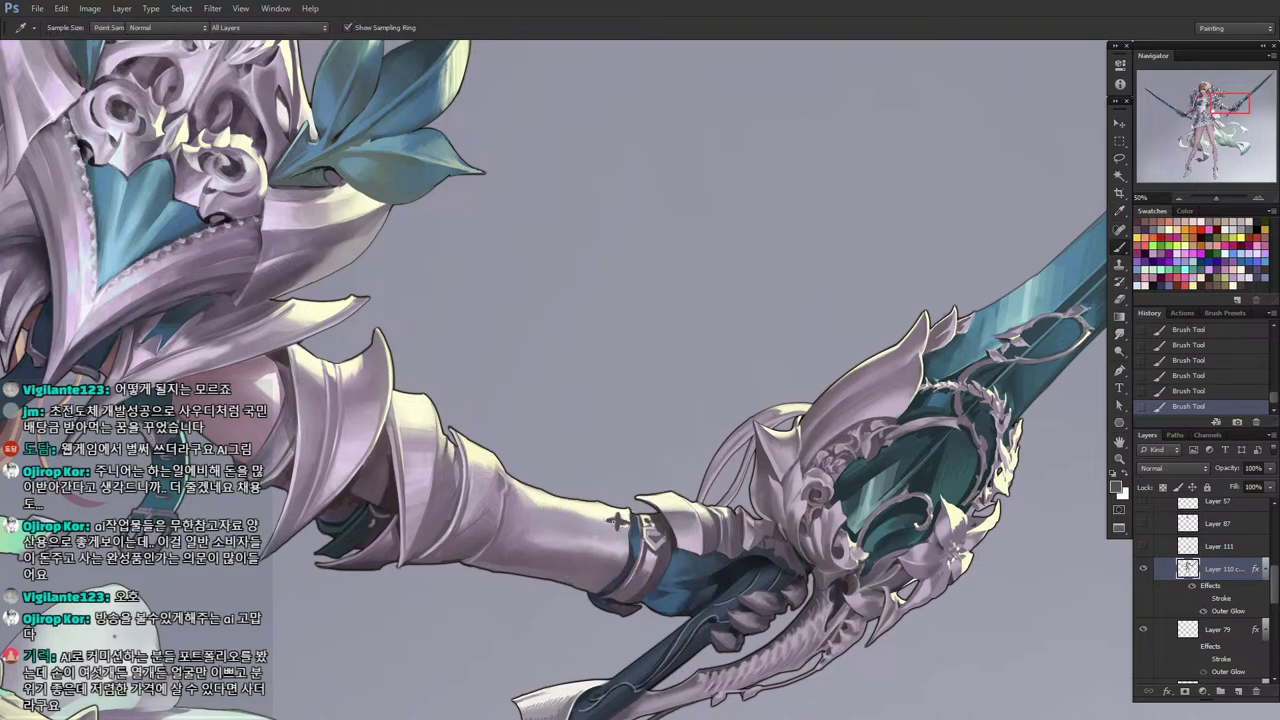
alt+click(605, 512)
alt+click(614, 518)
alt+click(616, 518)
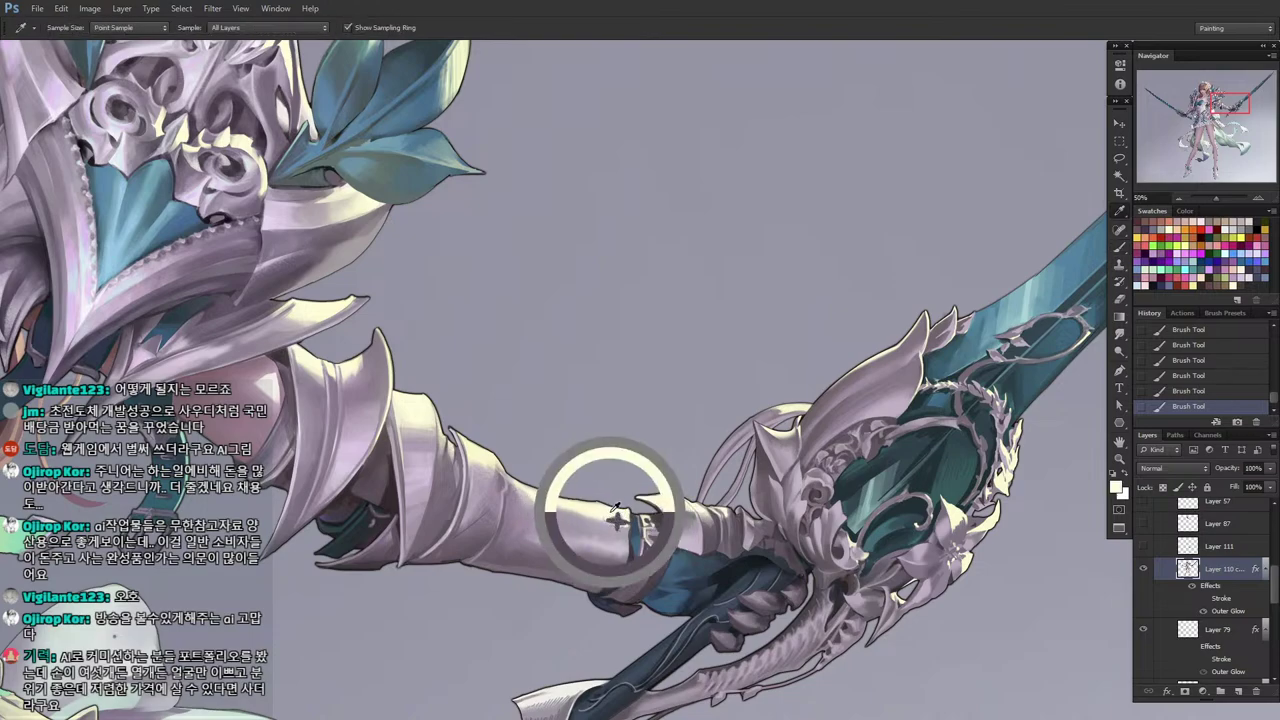
alt+click(617, 519)
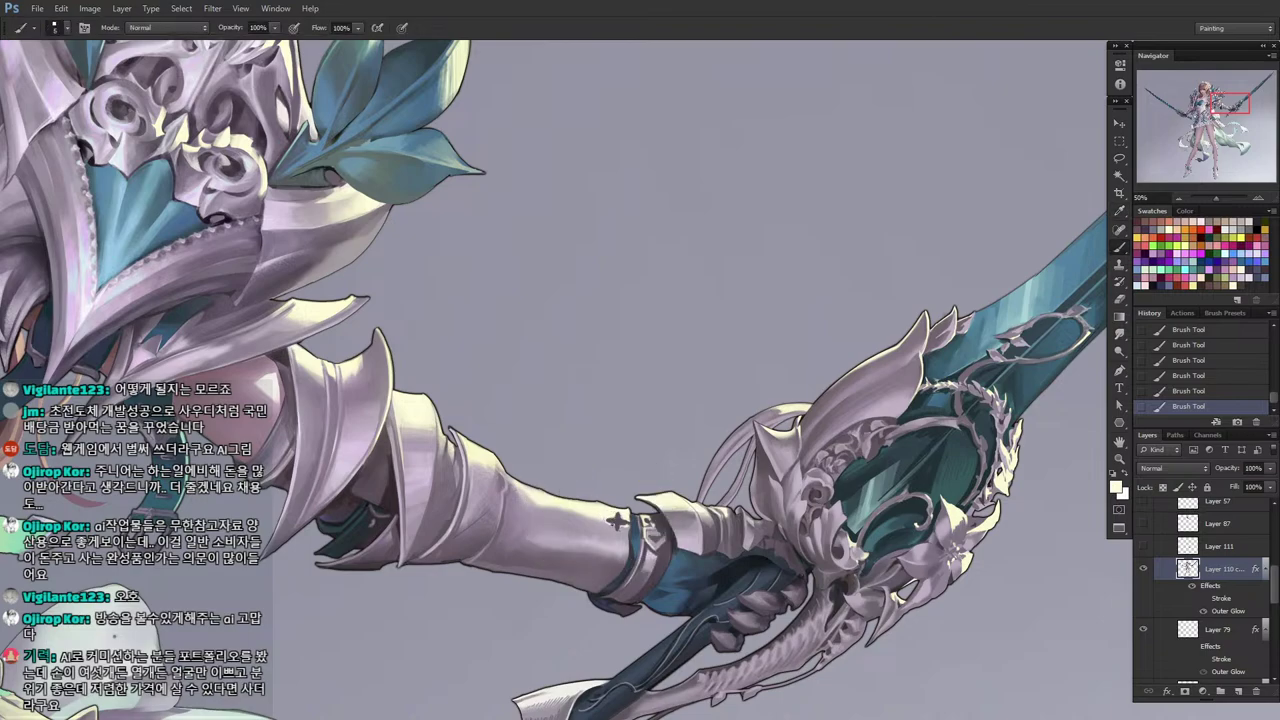
alt+click(618, 520)
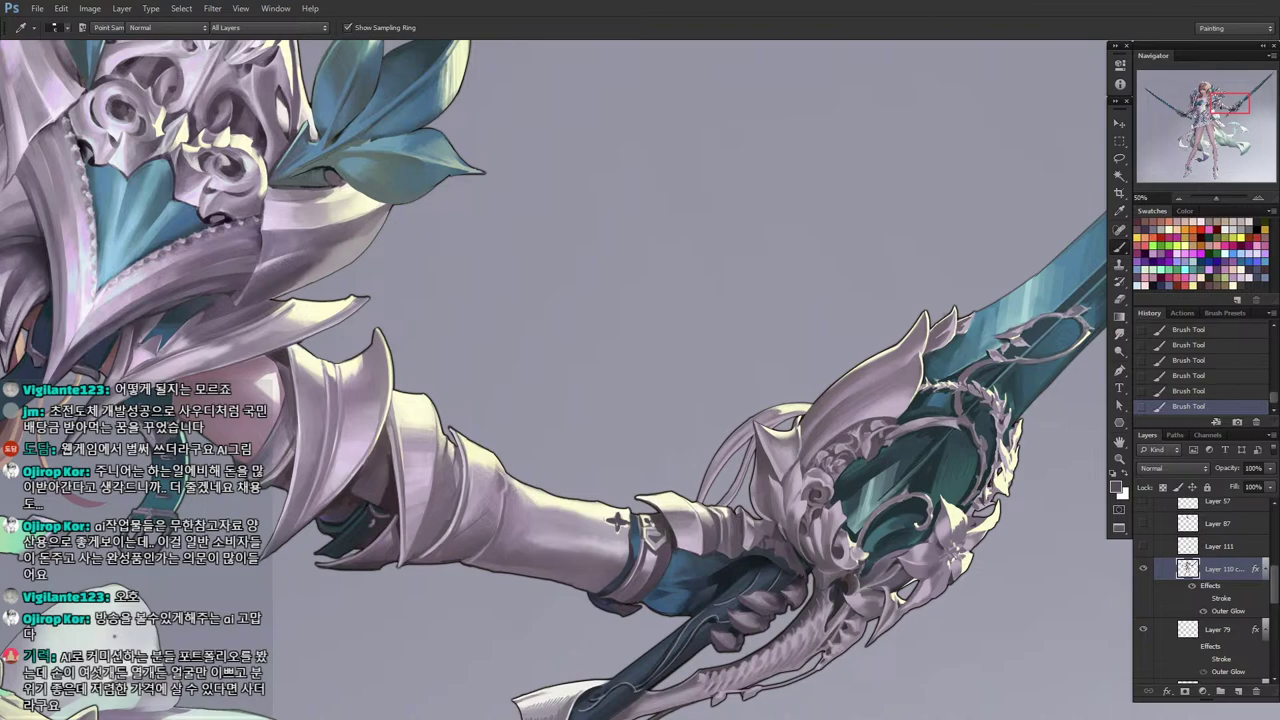
Clean up the narrow teal band between the forearm guard and the wrist cuff with sampled dark tones.
alt+click(617, 520)
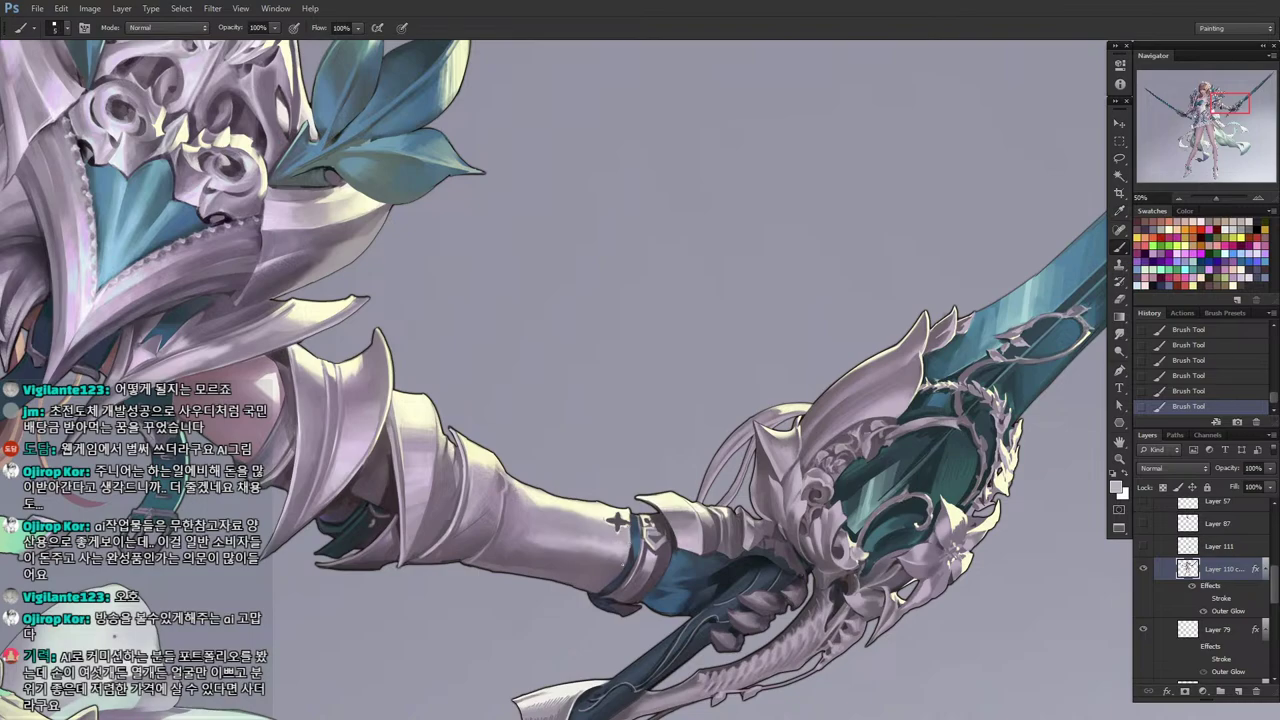
alt+click(617, 520)
alt+click(617, 520)
alt+click(617, 520)
alt+click(617, 520)
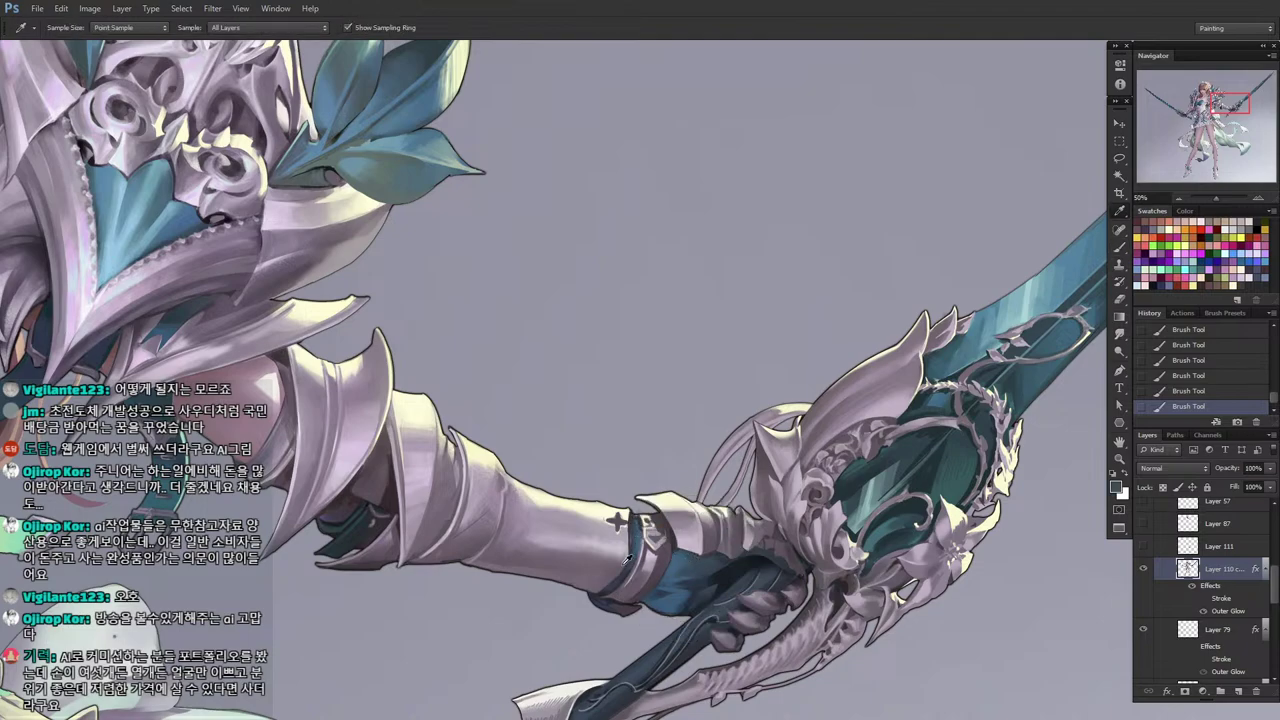
alt+click(617, 520)
alt+click(636, 533)
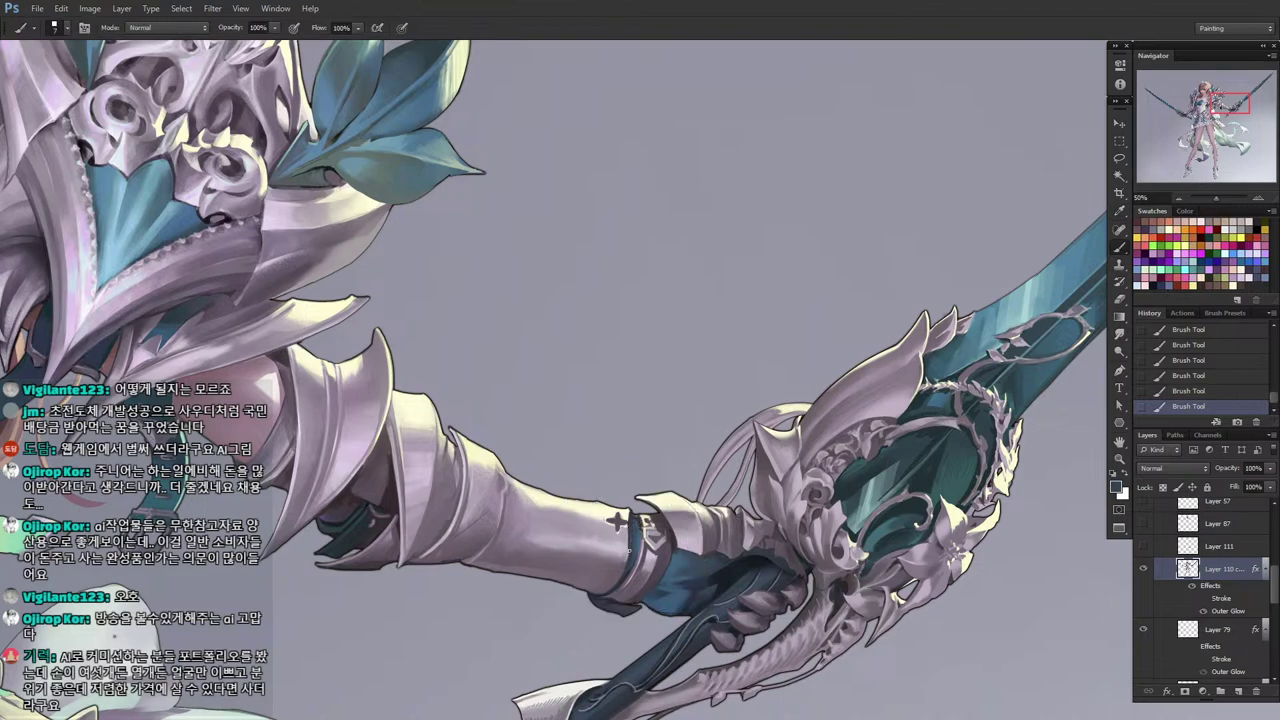
alt+click(617, 520)
alt+click(617, 520)
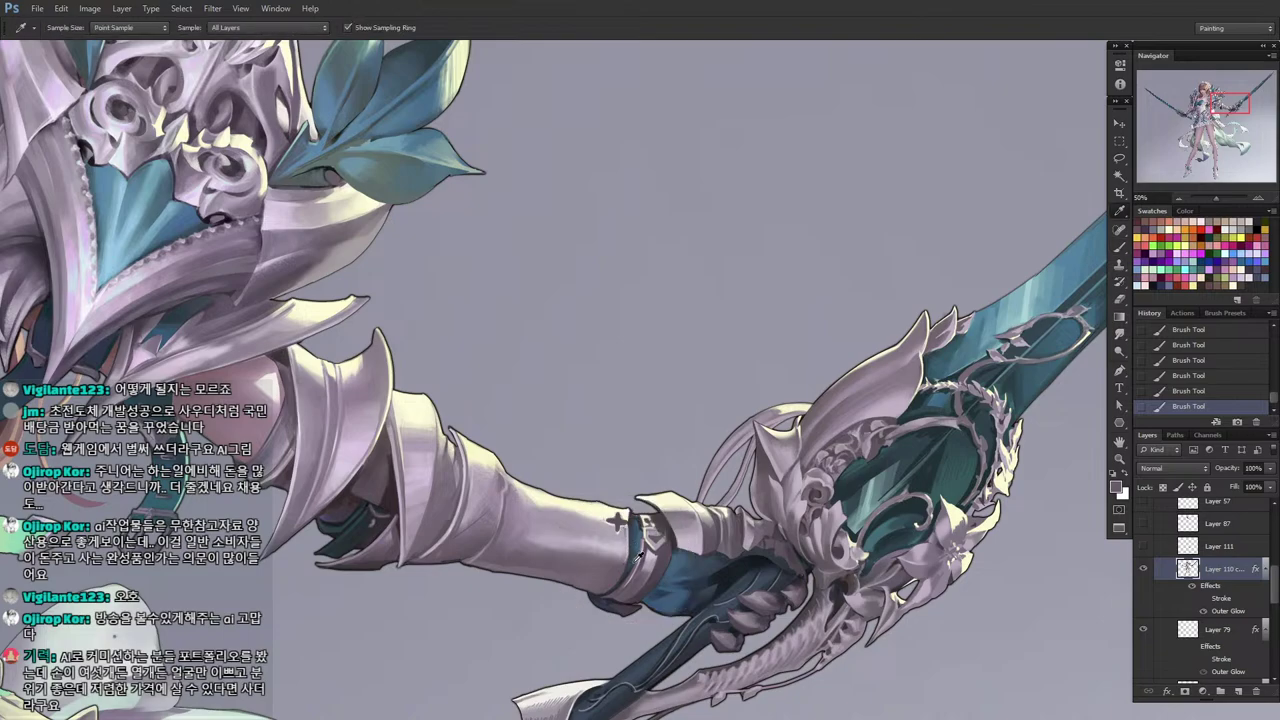
Touch up the metal trim beside the teal wrist band with sampled purple-grey tones.
alt+click(617, 520)
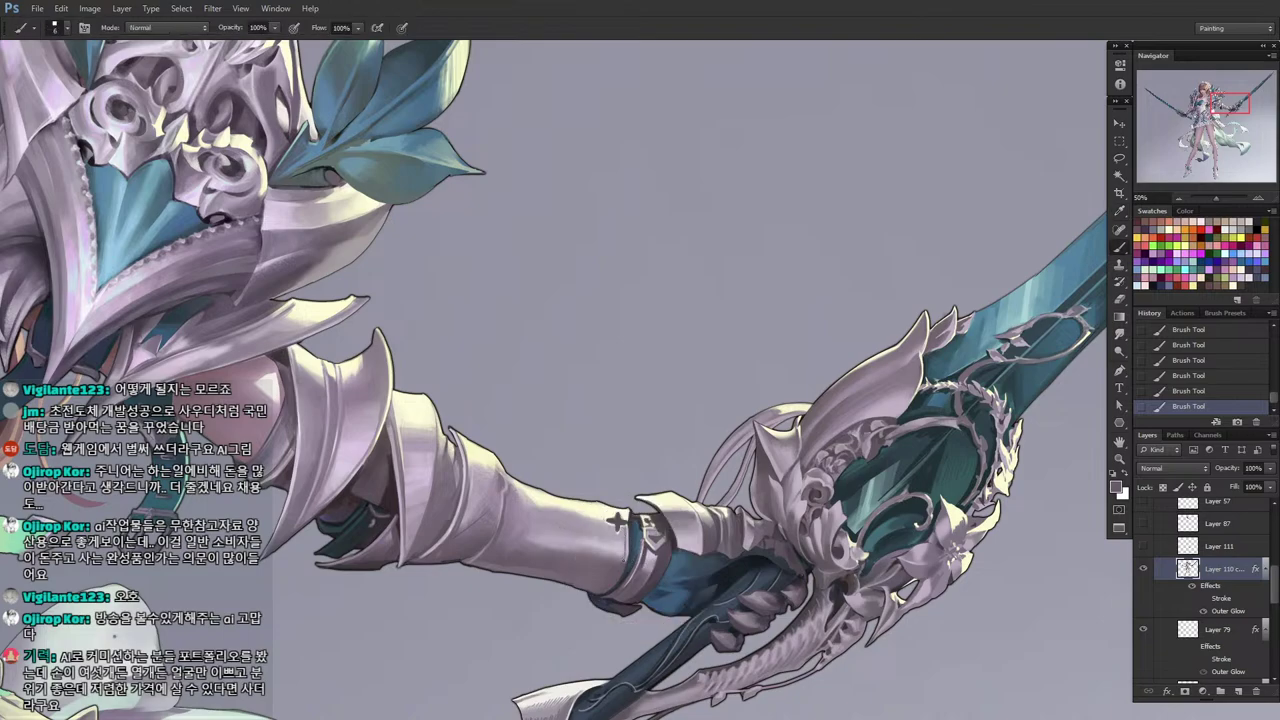
alt+click(617, 520)
alt+click(617, 520)
alt+click(617, 521)
alt+click(617, 520)
alt+click(617, 520)
Lasso the upper flare of the wrist cuff plate and paint its shading inside the selection with a larger brush.
drag(617, 520, 544, 443)
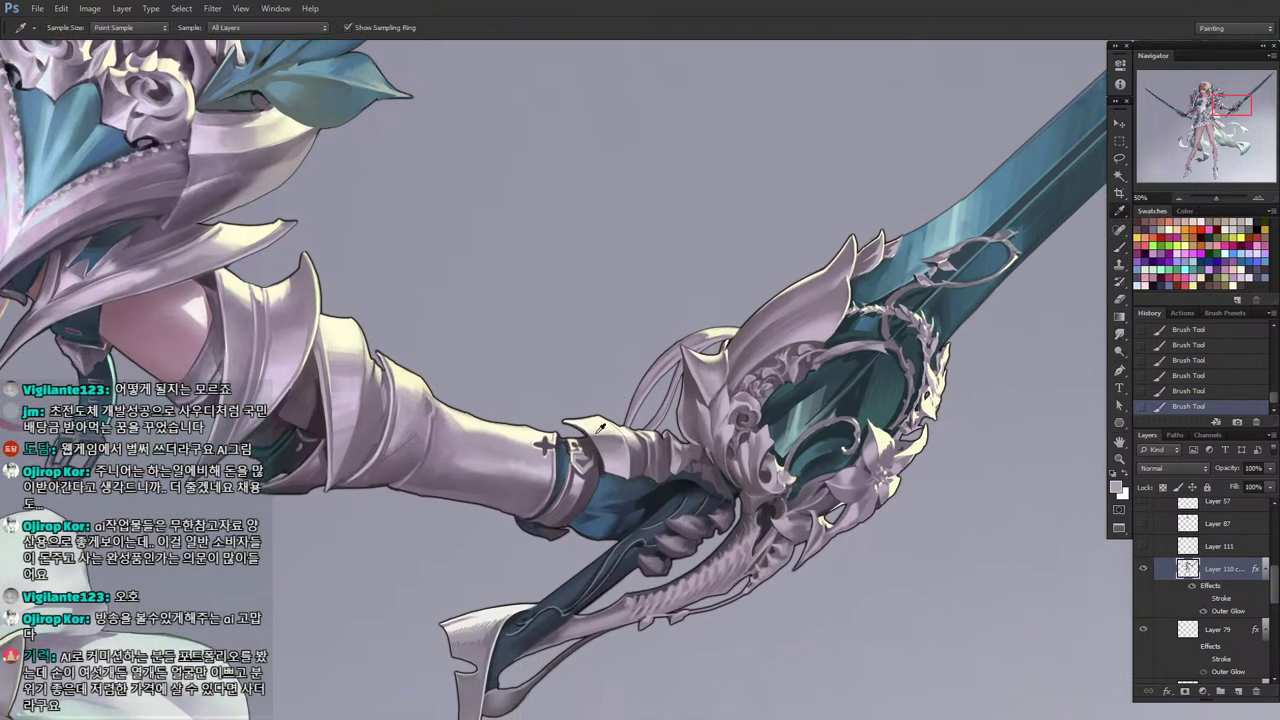
alt+click(600, 440)
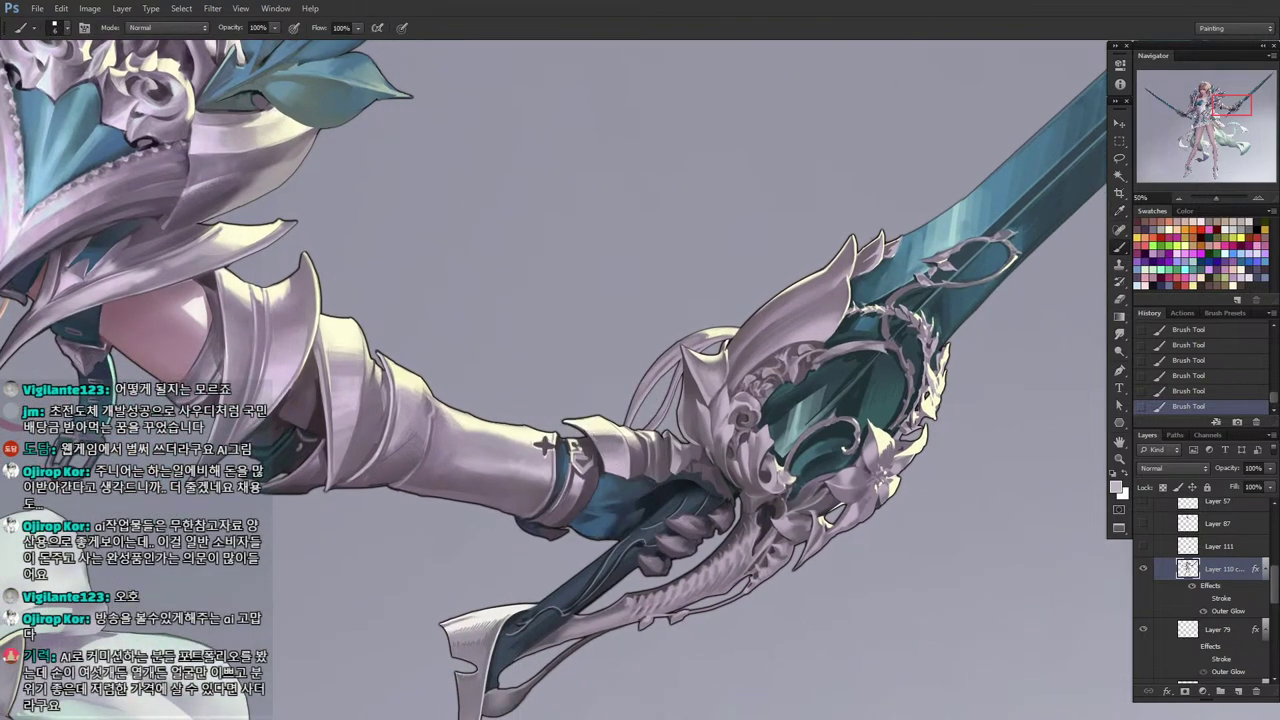
key(l)
key(b)
key(l)
mouse_move(596, 436)
mouse_down()
mouse_move(572, 428)
mouse_move(614, 484)
mouse_move(584, 428)
mouse_up()
key(i)
key(b)
key(])
click(545, 445)
click(545, 445)
click(545, 445)
click(545, 445)
click(545, 445)
key(ctrl+d)
Paint pale highlights along the top of the wrist cuff plate, using a sampled light tone and a small lasso selection.
click(545, 445)
click(545, 445)
click(545, 445)
click(545, 445)
click(545, 445)
click(545, 445)
alt+click(626, 430)
key(l)
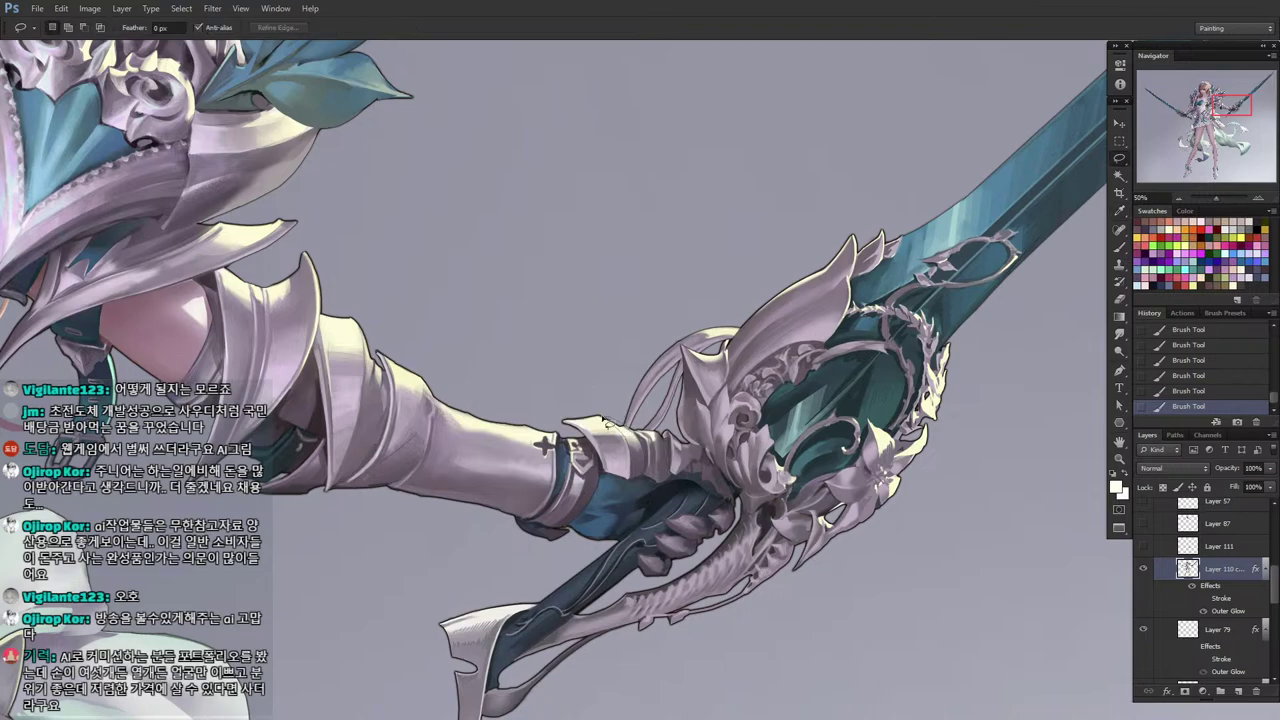
mouse_move(606, 424)
mouse_down()
mouse_move(613, 382)
mouse_move(622, 426)
mouse_up()
key(b)
key(l)
key(ctrl+d)
Trim the wrist cuff's upper outline by lassoing and clearing the excess paint outside it.
mouse_move(606, 414)
mouse_down()
mouse_move(618, 428)
mouse_move(560, 432)
mouse_move(580, 436)
mouse_move(566, 436)
mouse_move(564, 418)
mouse_move(578, 436)
mouse_move(562, 410)
mouse_move(703, 434)
mouse_up()
key(Delete)
key(ctrl+d)
key(Delete)
key(ctrl+d)
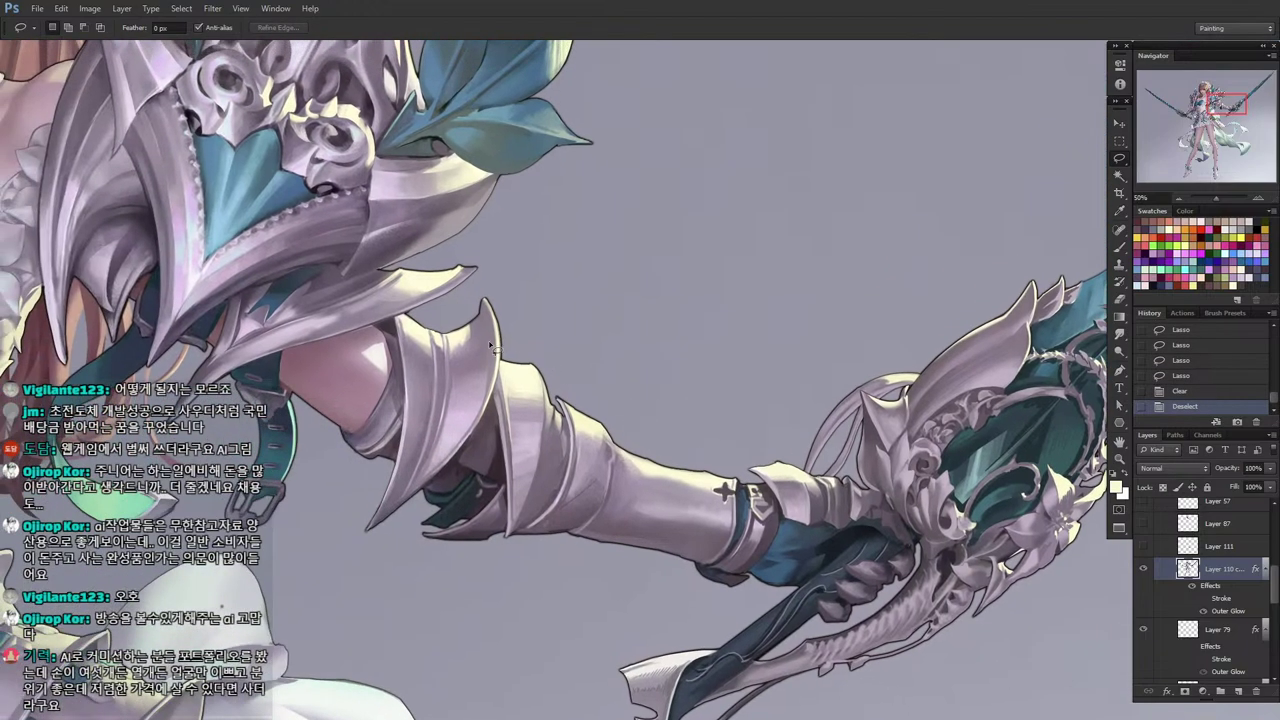
Select the pointed tip of the first arm plate and reshade it with a sampled grey-violet tone.
mouse_move(466, 333)
mouse_down()
mouse_move(483, 313)
mouse_move(463, 345)
mouse_move(483, 300)
mouse_move(466, 345)
mouse_up()
drag(484, 298, 468, 343)
key(b)
alt+click(482, 308)
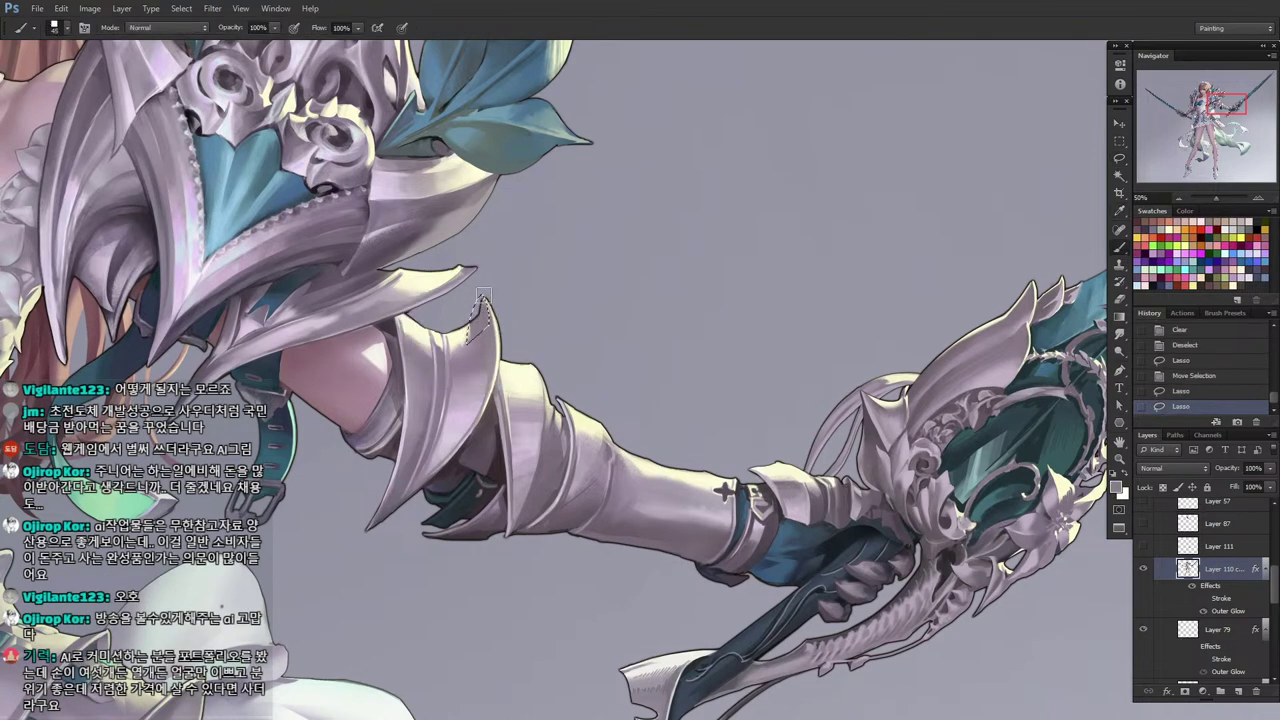
drag(483, 296, 474, 323)
drag(482, 300, 475, 316)
drag(479, 308, 472, 330)
mouse_move(480, 306)
mouse_down()
mouse_move(485, 296)
mouse_move(501, 341)
mouse_up()
Trim the outer edge of the first arm plate's pointed tip by lassoing and clearing the excess.
key(l)
mouse_move(482, 285)
mouse_down()
mouse_move(496, 322)
mouse_move(525, 316)
mouse_up()
mouse_move(515, 334)
mouse_down()
mouse_move(514, 320)
mouse_move(545, 404)
mouse_up()
key(Delete)
key(ctrl+d)
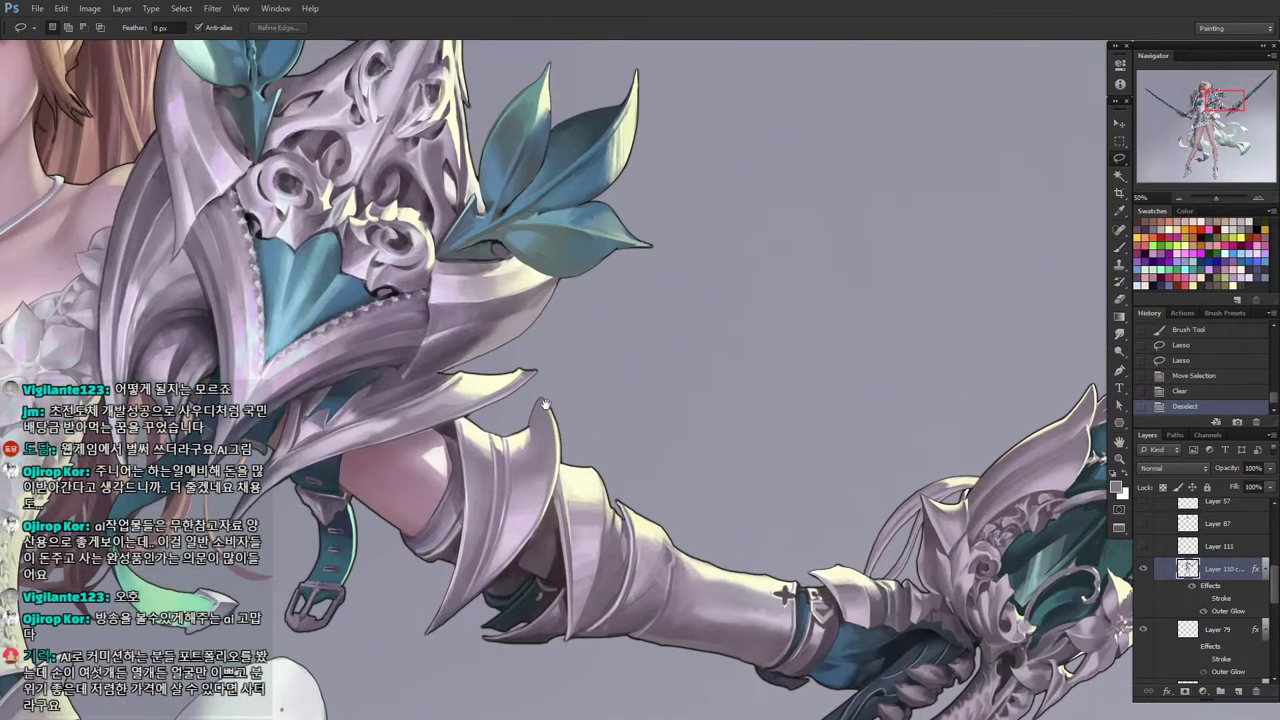
Lasso the second arm plate along its outer edge and shade it with sampled tones and a smaller brush.
drag(602, 481, 601, 550)
mouse_move(606, 515)
mouse_down()
mouse_move(595, 475)
mouse_move(608, 532)
mouse_up()
key(b)
key(bracketleft)
key(bracketleft)
key(bracketleft)
drag(608, 516, 608, 526)
click(609, 526)
alt+click(606, 532)
click(577, 564)
click(572, 565)
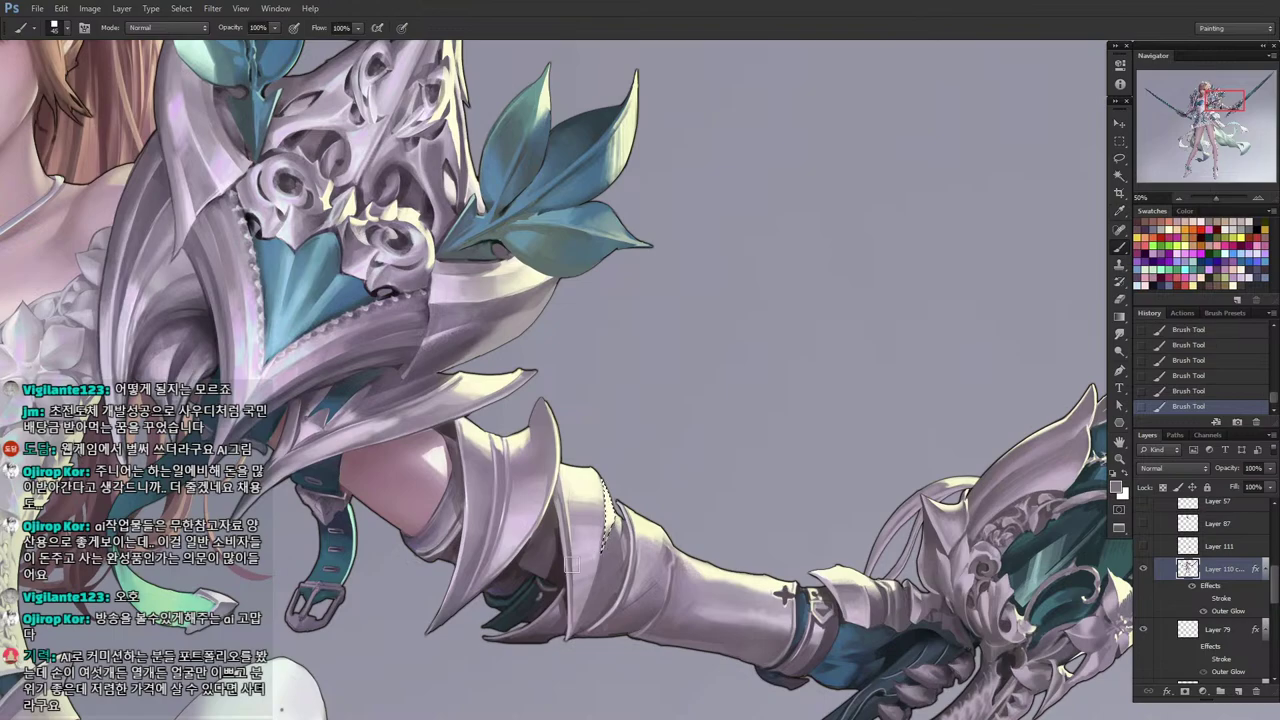
Reshade the inner area of the lower shoulder plate beside the small teal piece with sampled tones.
key(l)
mouse_move(543, 560)
mouse_down()
mouse_move(575, 548)
mouse_move(683, 556)
mouse_up()
click(552, 470)
mouse_move(598, 376)
mouse_down()
mouse_move(700, 434)
mouse_move(721, 418)
mouse_up()
key(b)
alt+click(636, 436)
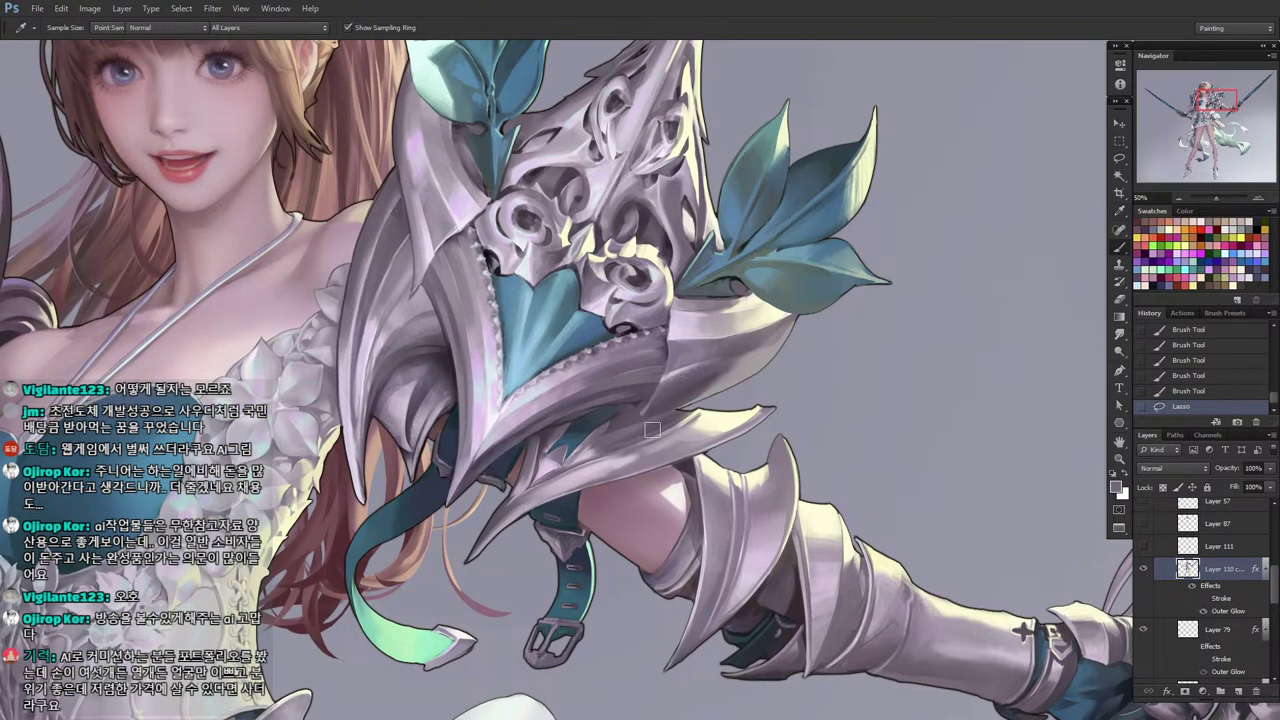
mouse_move(507, 491)
mouse_down()
mouse_move(700, 516)
mouse_move(636, 538)
mouse_up()
alt+click(689, 500)
key(b)
alt+click(728, 476)
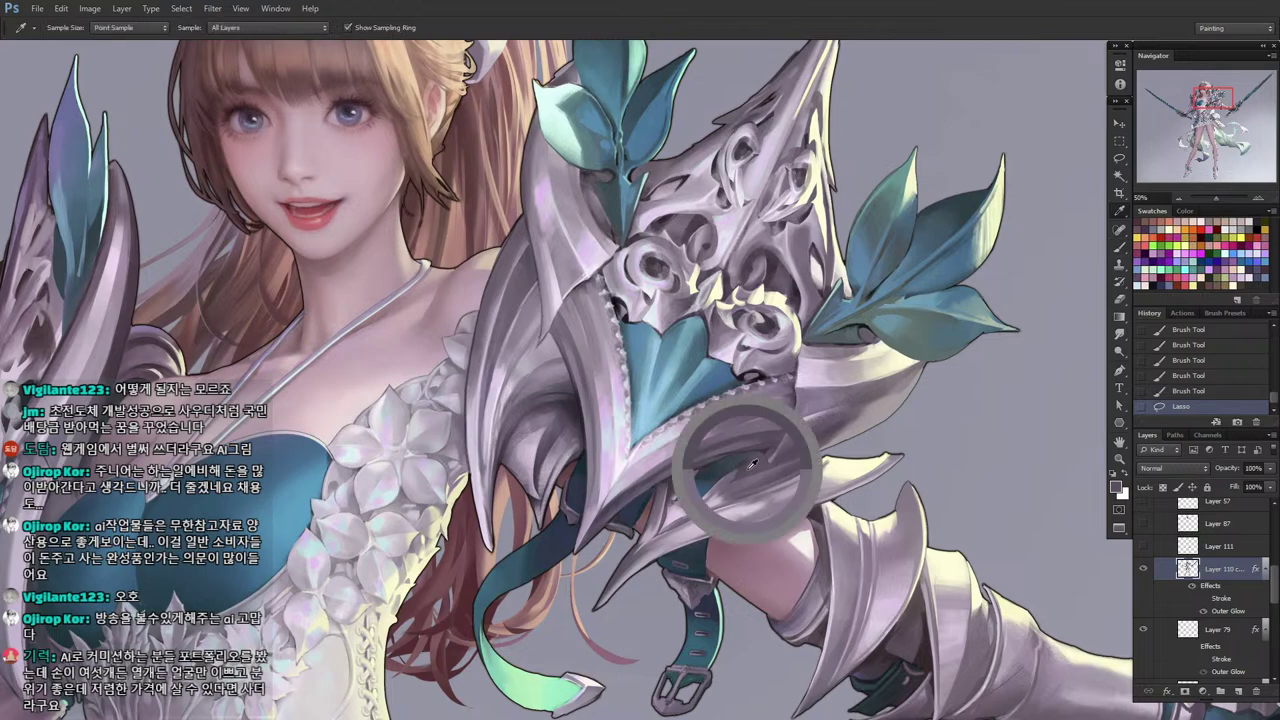
drag(704, 484, 716, 480)
drag(706, 488, 720, 487)
drag(710, 494, 726, 495)
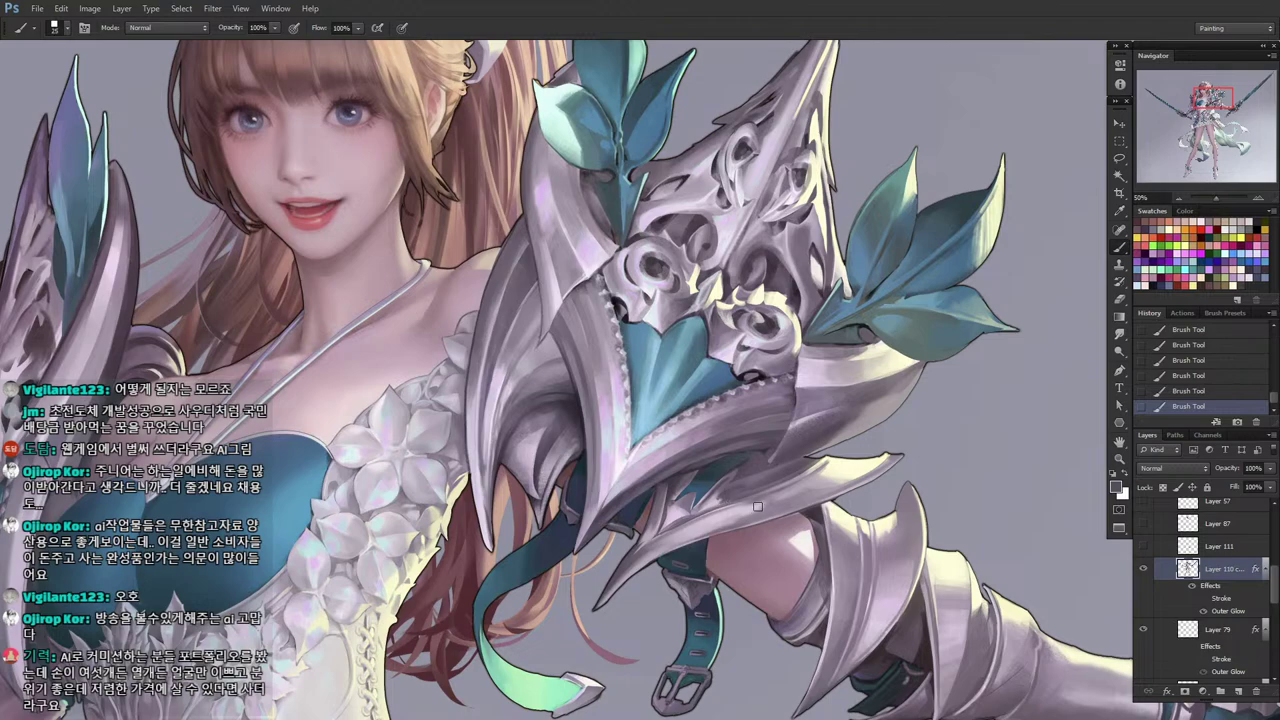
Smooth the shading along the long ridge of the lower shoulder plate with sampled mid tones.
alt+click(752, 503)
alt+click(722, 513)
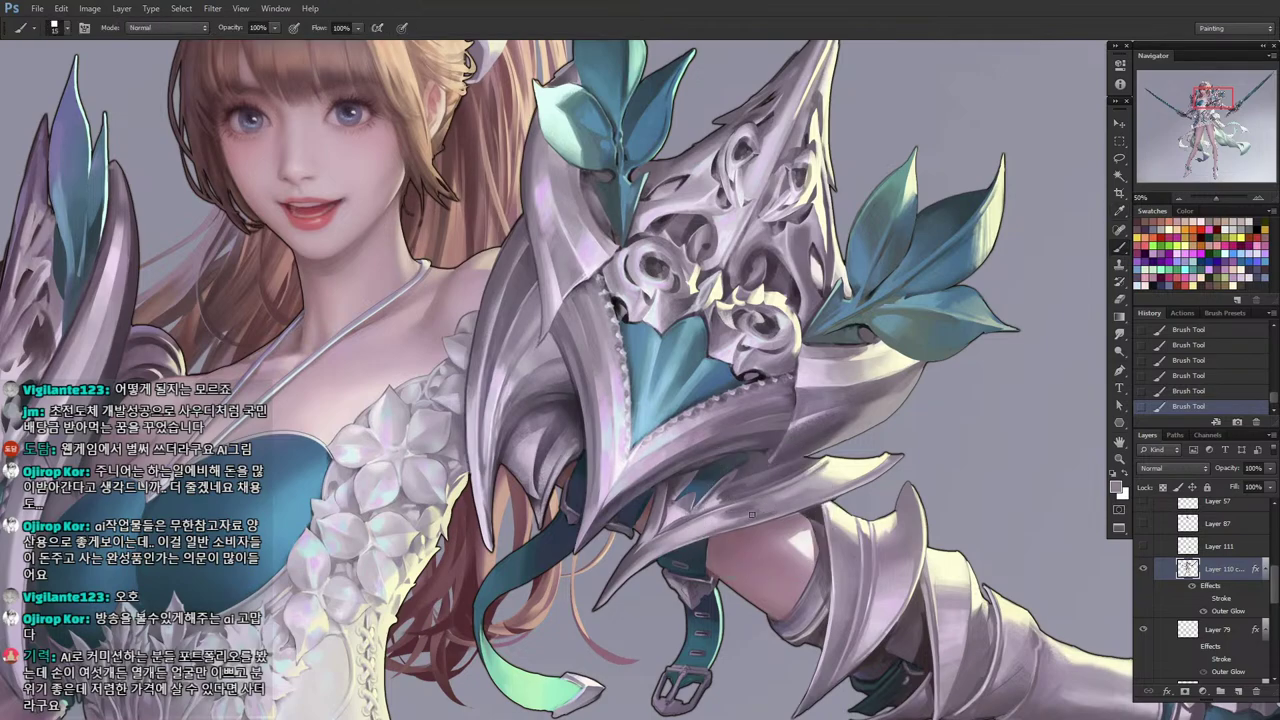
alt+click(758, 513)
alt+click(757, 513)
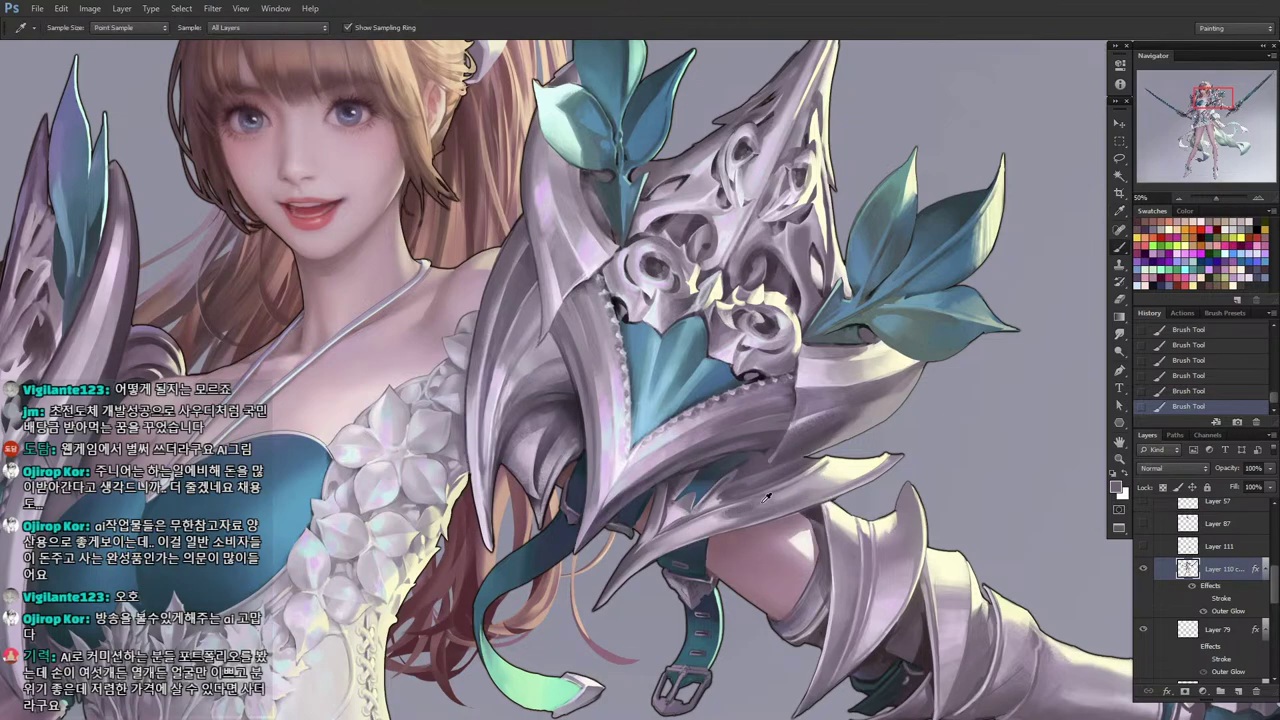
mouse_move(757, 510)
mouse_down()
mouse_move(793, 494)
mouse_move(712, 519)
mouse_up()
alt+click(800, 488)
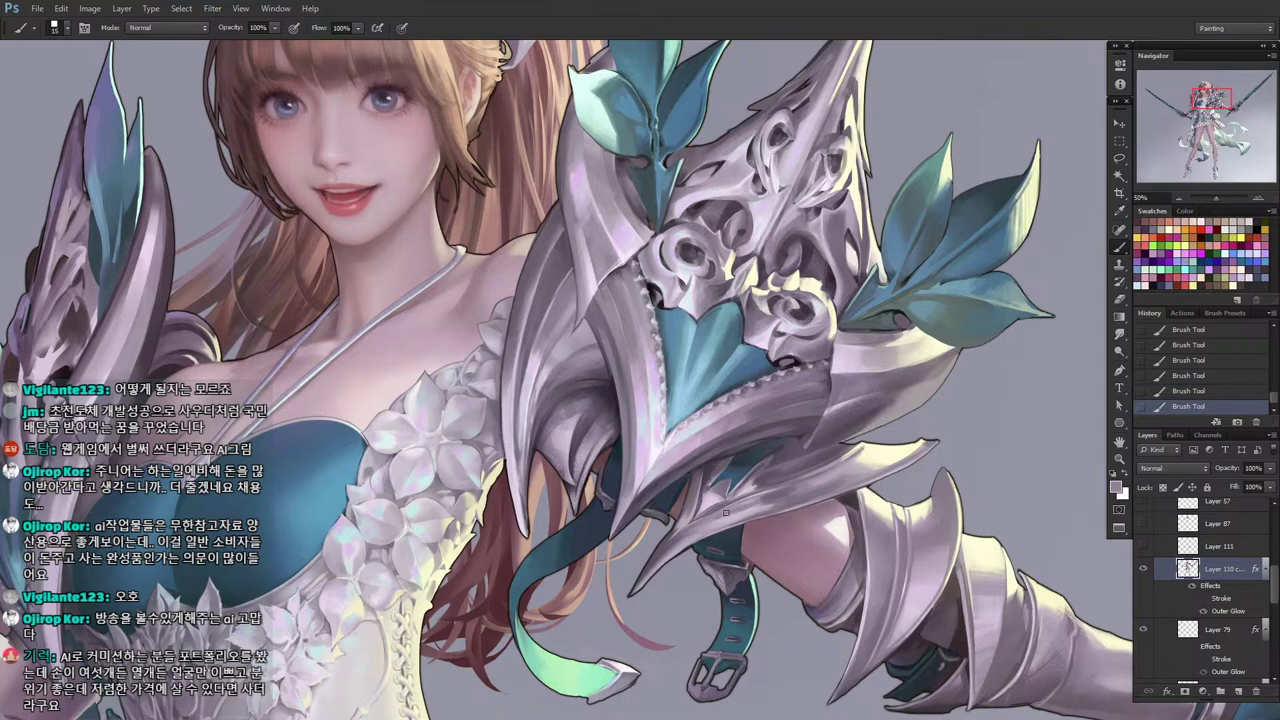
Paint small light and dark accents where the lower shoulder plate's ridge meets the teal piece, using a fine brush.
alt+click(729, 507)
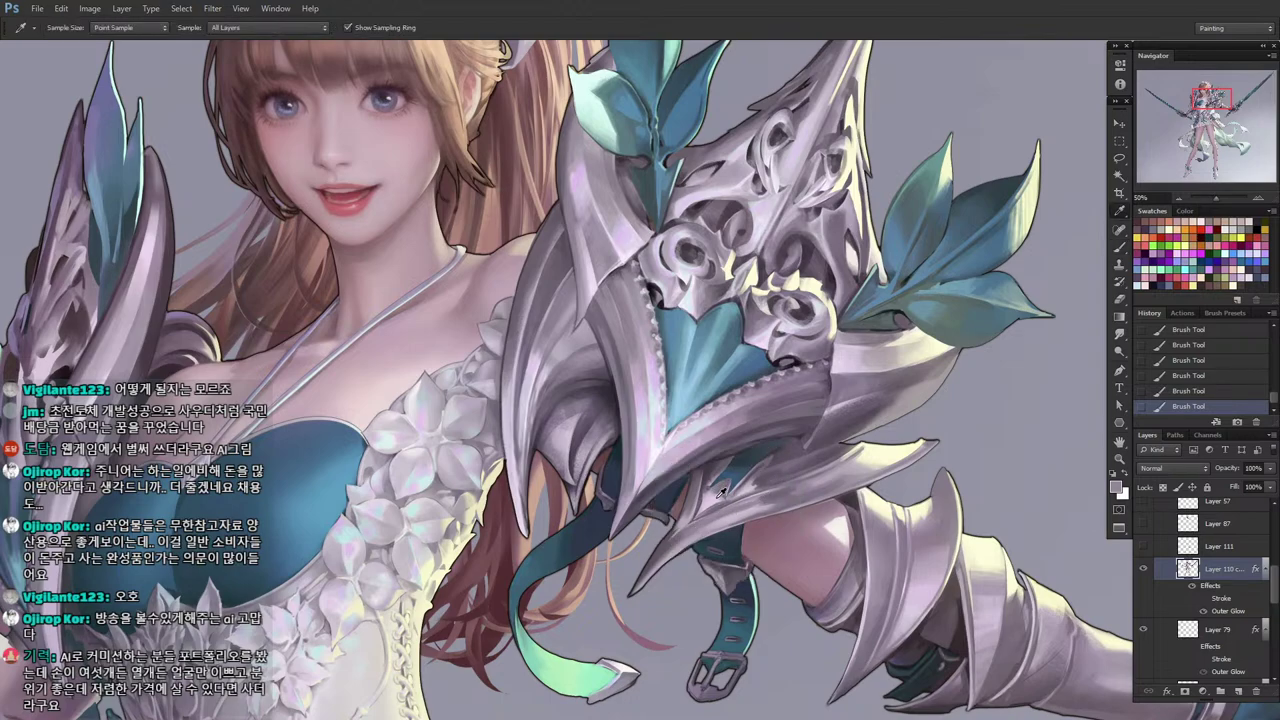
alt+click(719, 499)
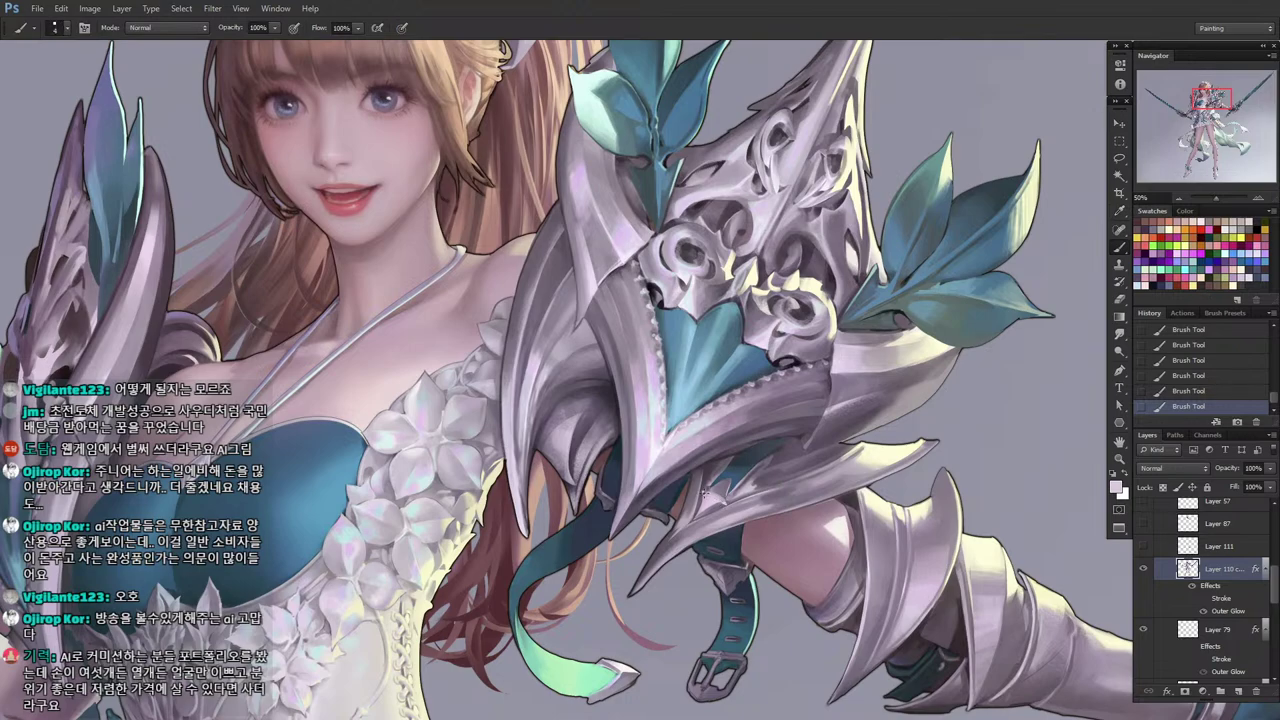
alt+click(706, 495)
alt+click(710, 498)
alt+click(739, 506)
alt+click(712, 520)
Lasso the lower shoulder plate's downward spike and paint its underside with a sampled tone inside the selection.
key(l)
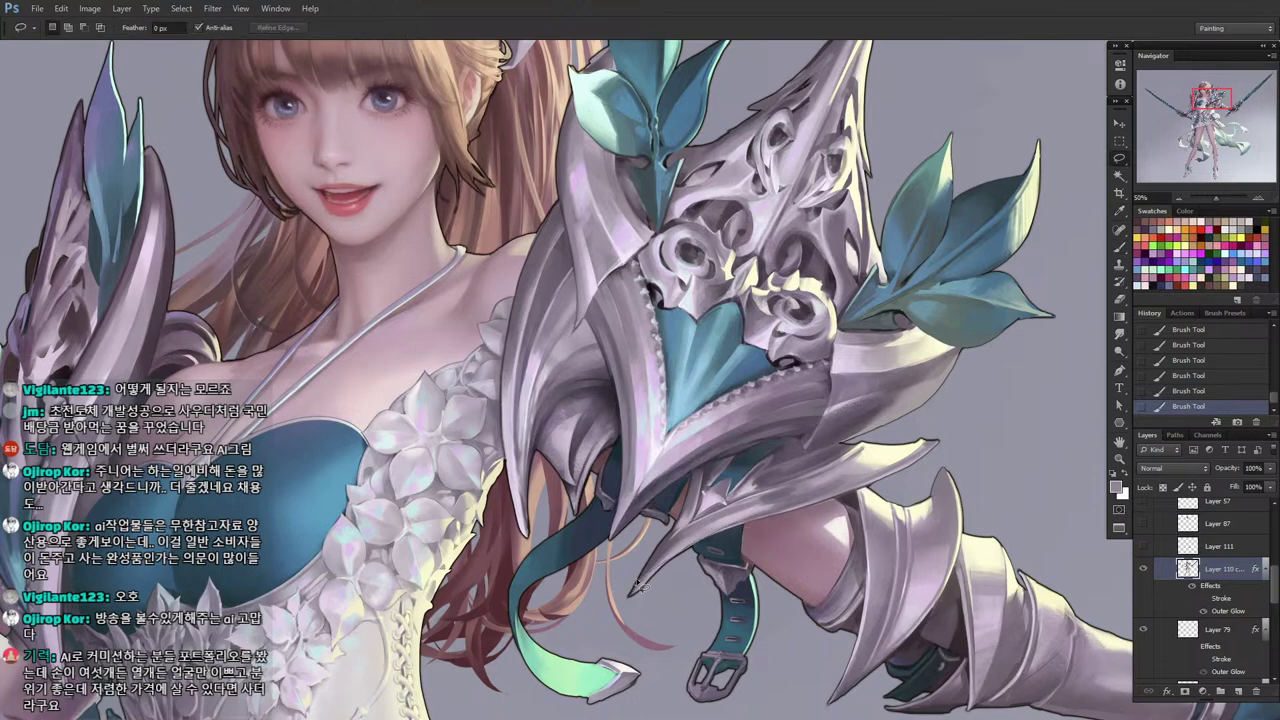
drag(638, 585, 738, 522)
mouse_move(692, 536)
mouse_down()
mouse_move(704, 536)
mouse_move(668, 560)
mouse_move(712, 531)
mouse_move(660, 576)
mouse_move(700, 540)
mouse_move(692, 558)
mouse_up()
key(b)
alt+click(694, 538)
click(713, 530)
key(ctrl+d)
Sharpen the outline of the lower shoulder plate's downward spike by lassoing and clearing the excess paint around it.
key(l)
key(i)
key(l)
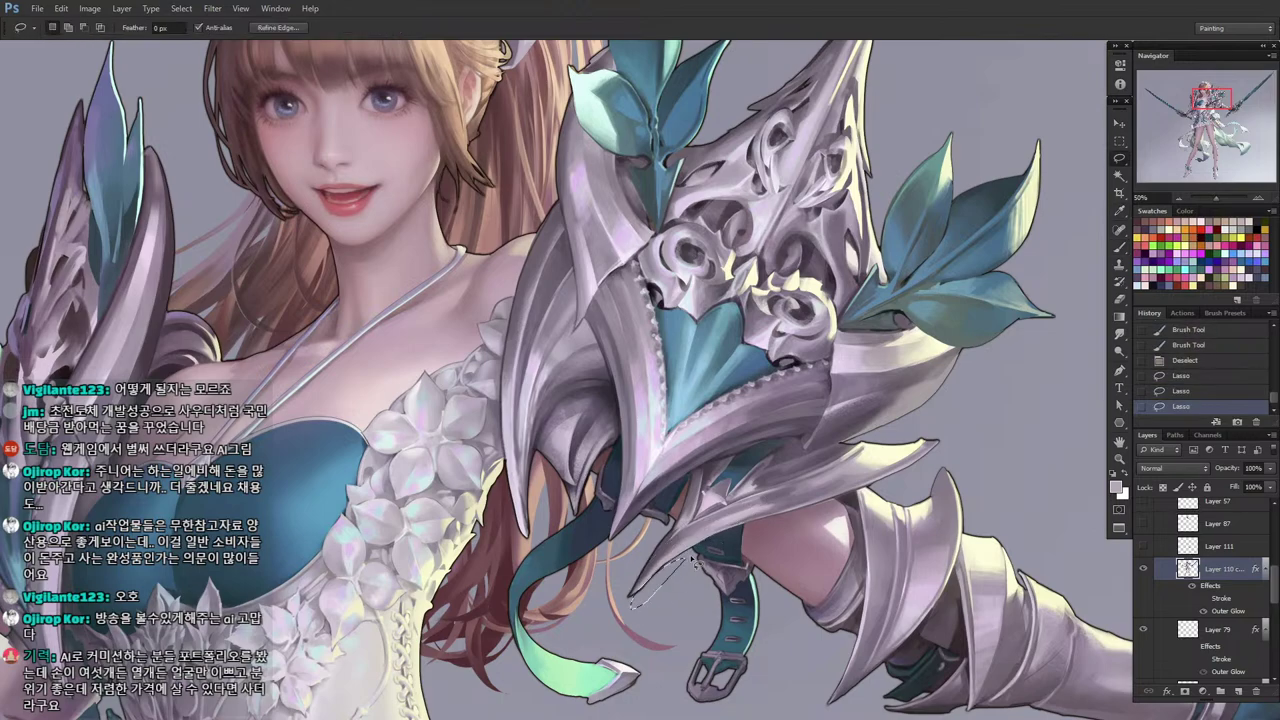
mouse_move(642, 596)
mouse_down()
mouse_move(667, 600)
mouse_move(668, 584)
mouse_up()
mouse_move(670, 584)
mouse_down()
mouse_move(664, 548)
mouse_move(642, 584)
mouse_up()
key(Delete)
key(ctrl+d)
key(Delete)
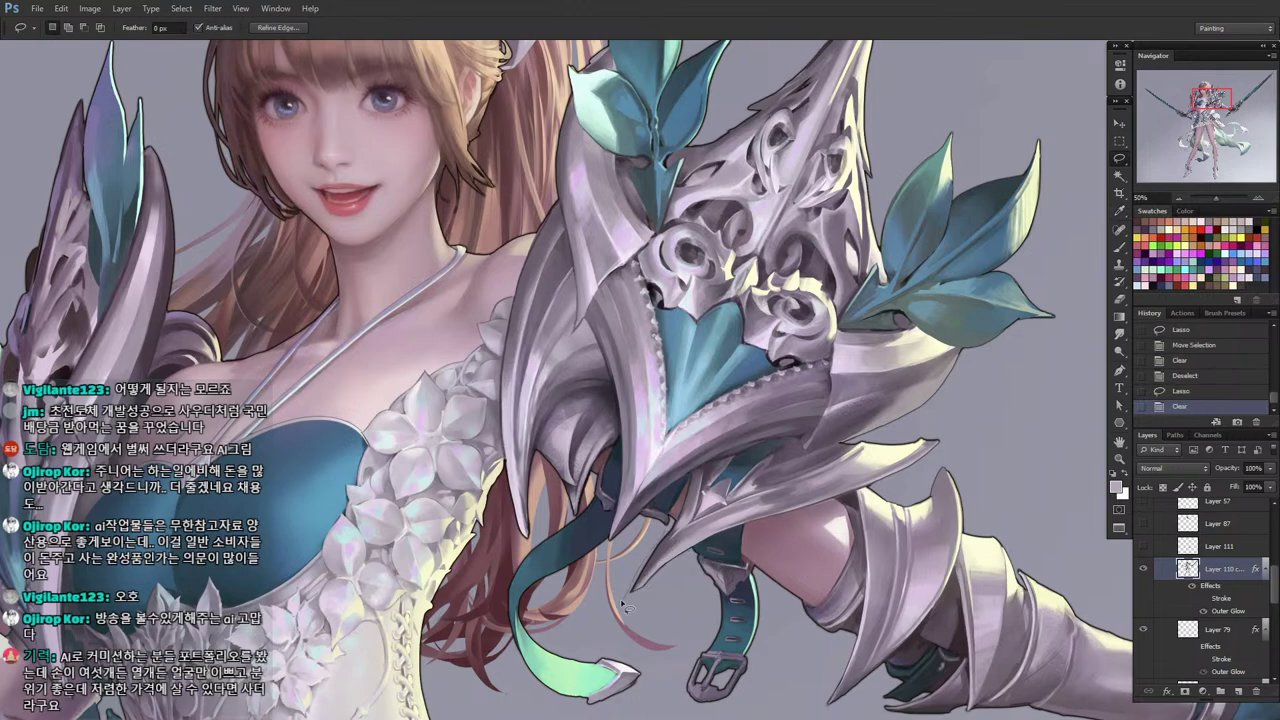
mouse_move(662, 534)
mouse_down()
mouse_move(626, 609)
mouse_move(637, 557)
mouse_move(682, 526)
mouse_up()
key(Delete)
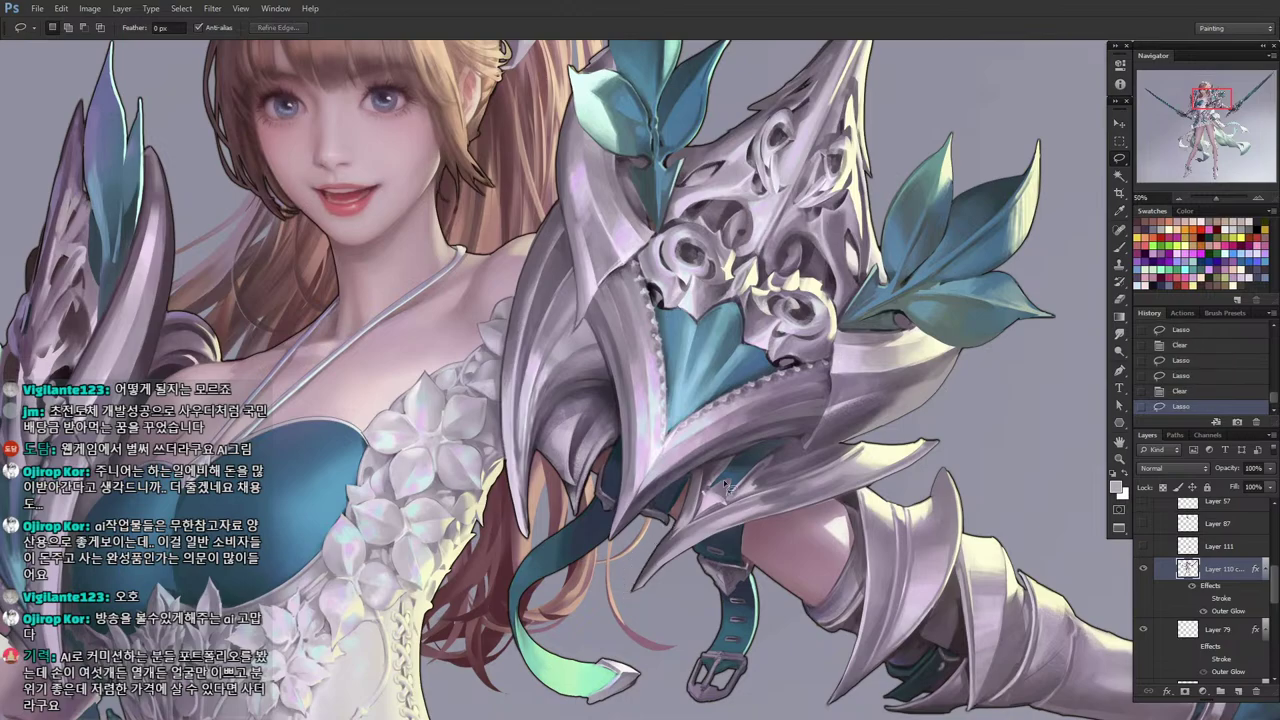
Paint sampled grey-violet shading on the base of the lower shoulder plate's spike with short strokes.
key(b)
alt+click(690, 516)
alt+click(693, 510)
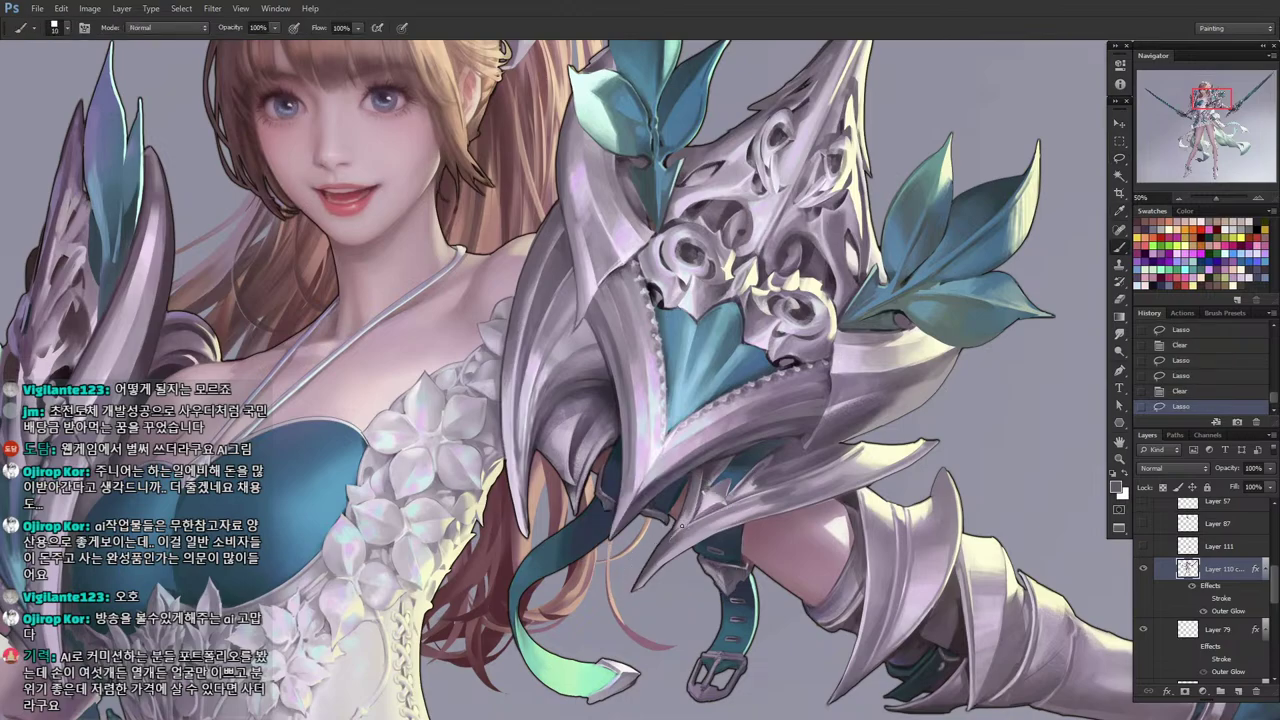
click(682, 522)
click(684, 518)
click(688, 511)
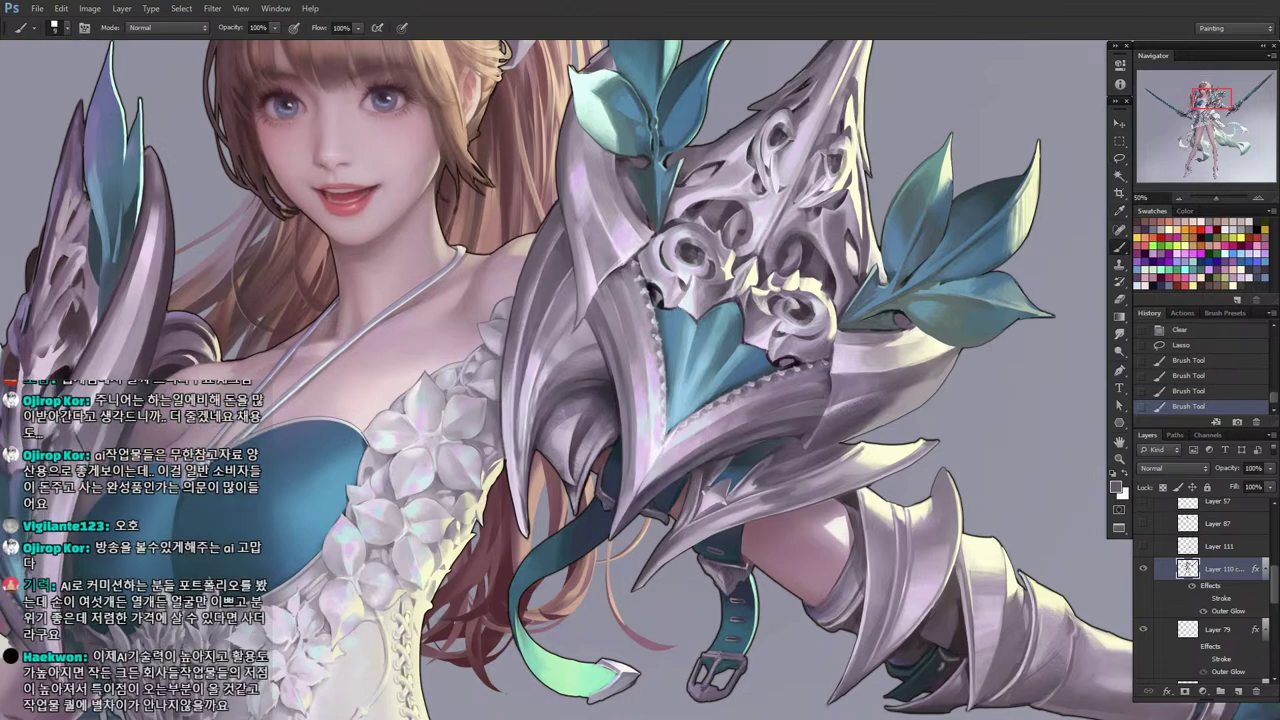
drag(722, 522, 716, 532)
drag(724, 520, 714, 530)
Add fine pale lilac highlights to the lower shoulder plate's spike with tones sampled from the pauldron's front ridge.
alt+click(644, 424)
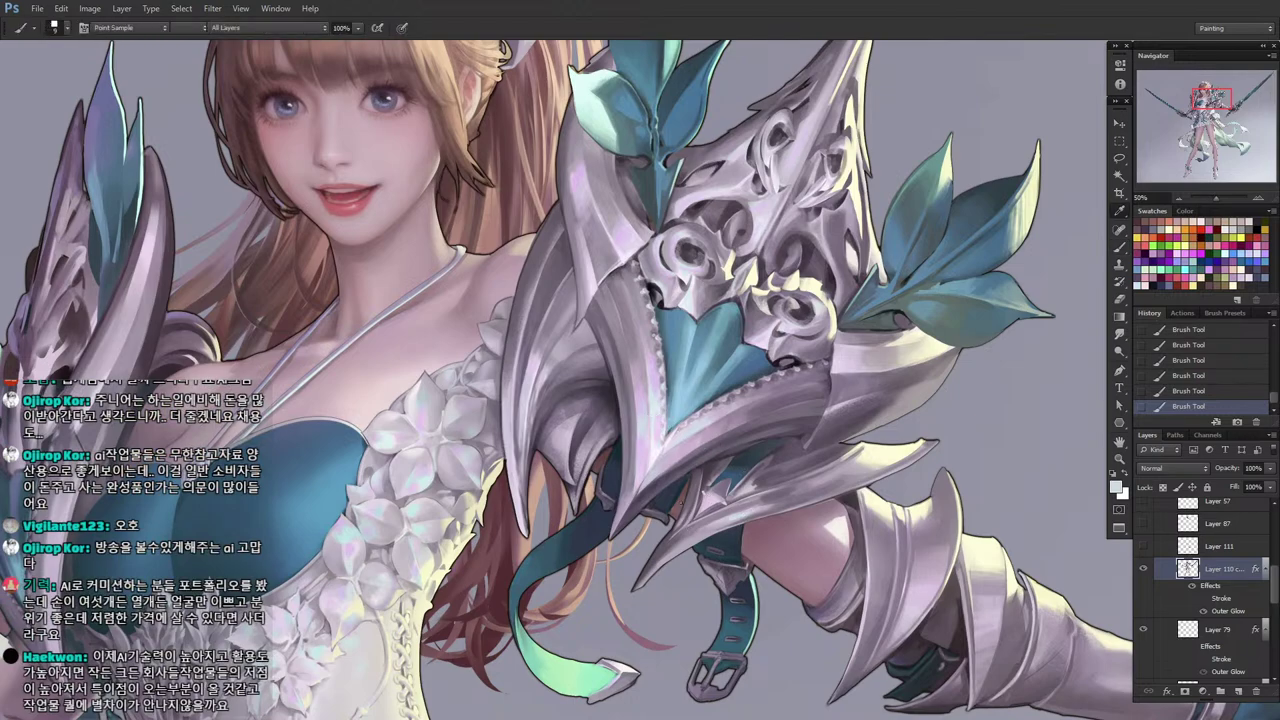
alt+click(640, 452)
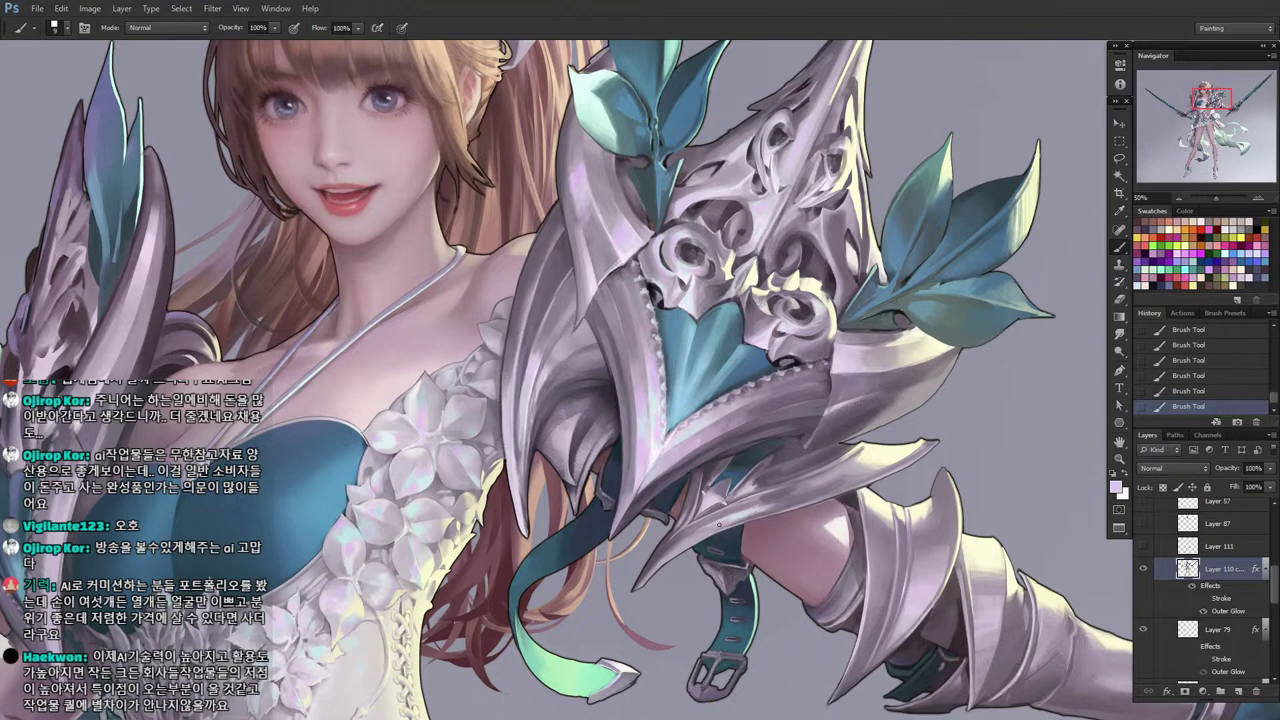
key(bracketleft)
key(bracketleft)
alt+click(745, 522)
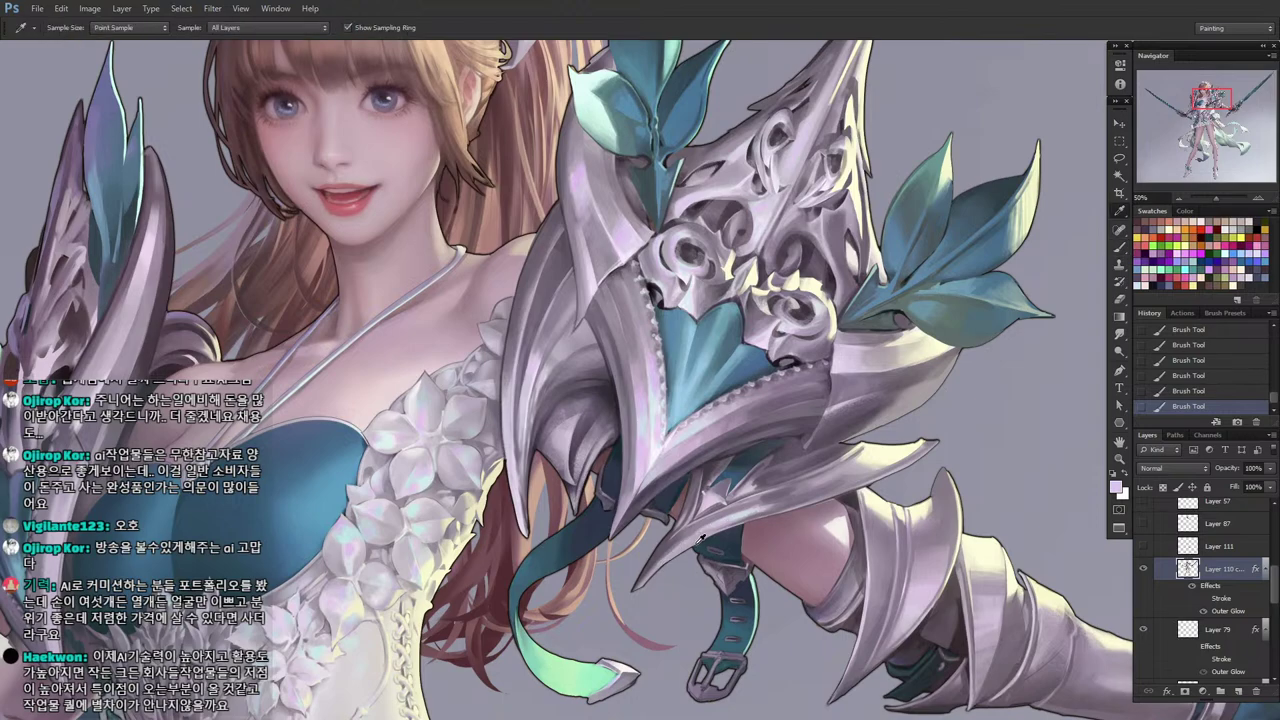
Lasso the underside of the lower shoulder plate's downward spike and smudge its shading smooth inside the selection.
key(l)
mouse_move(745, 498)
mouse_down()
mouse_move(645, 578)
mouse_move(745, 498)
mouse_up()
key(r)
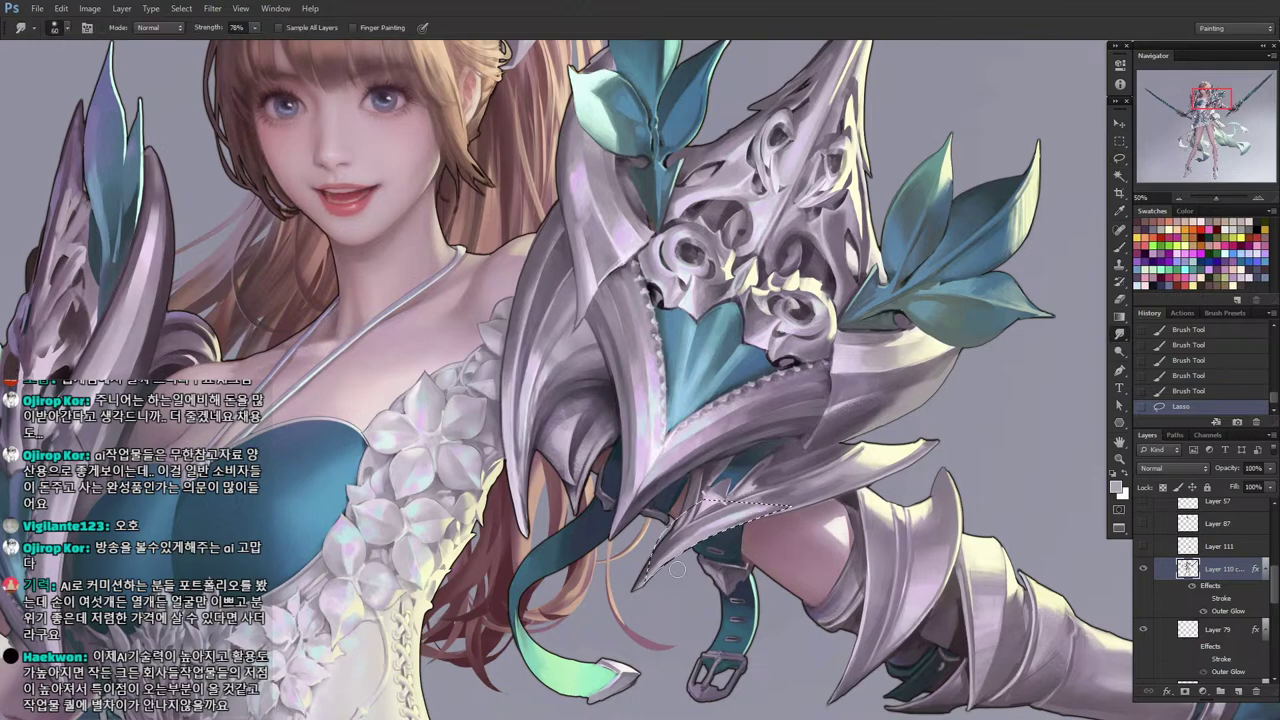
drag(677, 569, 712, 528)
drag(685, 545, 725, 518)
drag(695, 535, 730, 515)
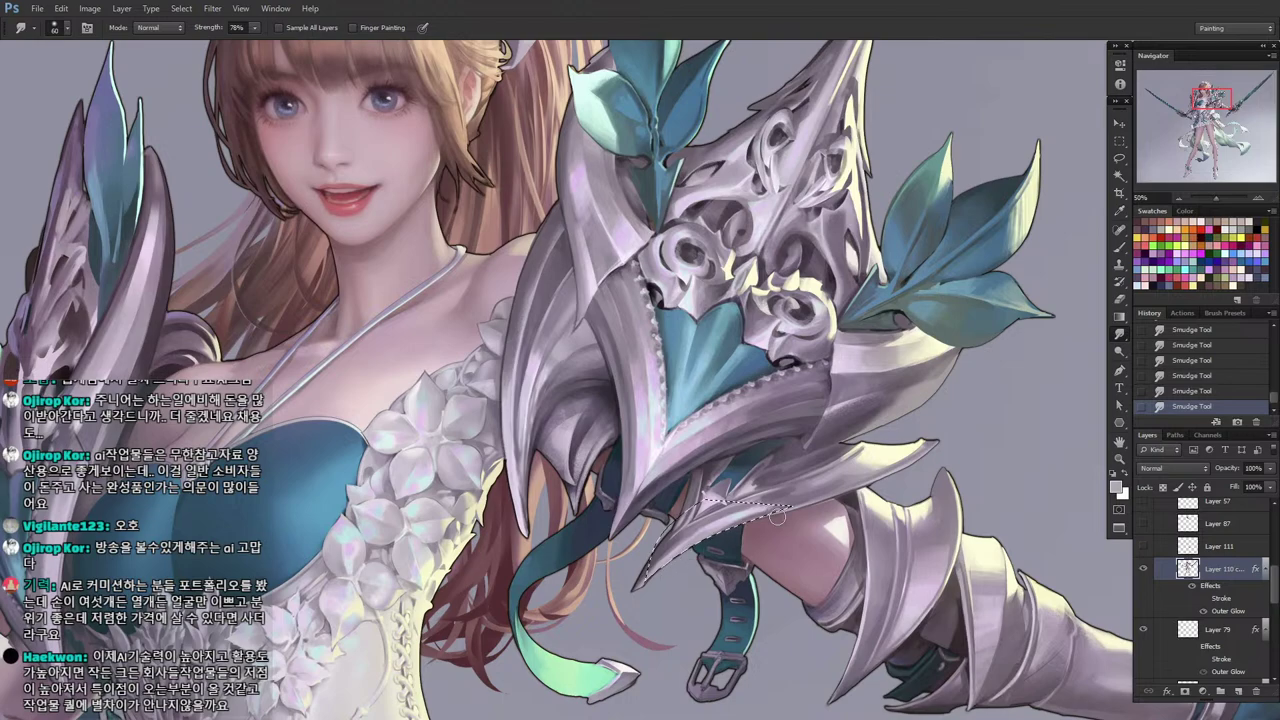
Paint fine highlights on the upper part of the selected spike with a pale tone sampled from it.
key(i)
click(725, 518)
key(b)
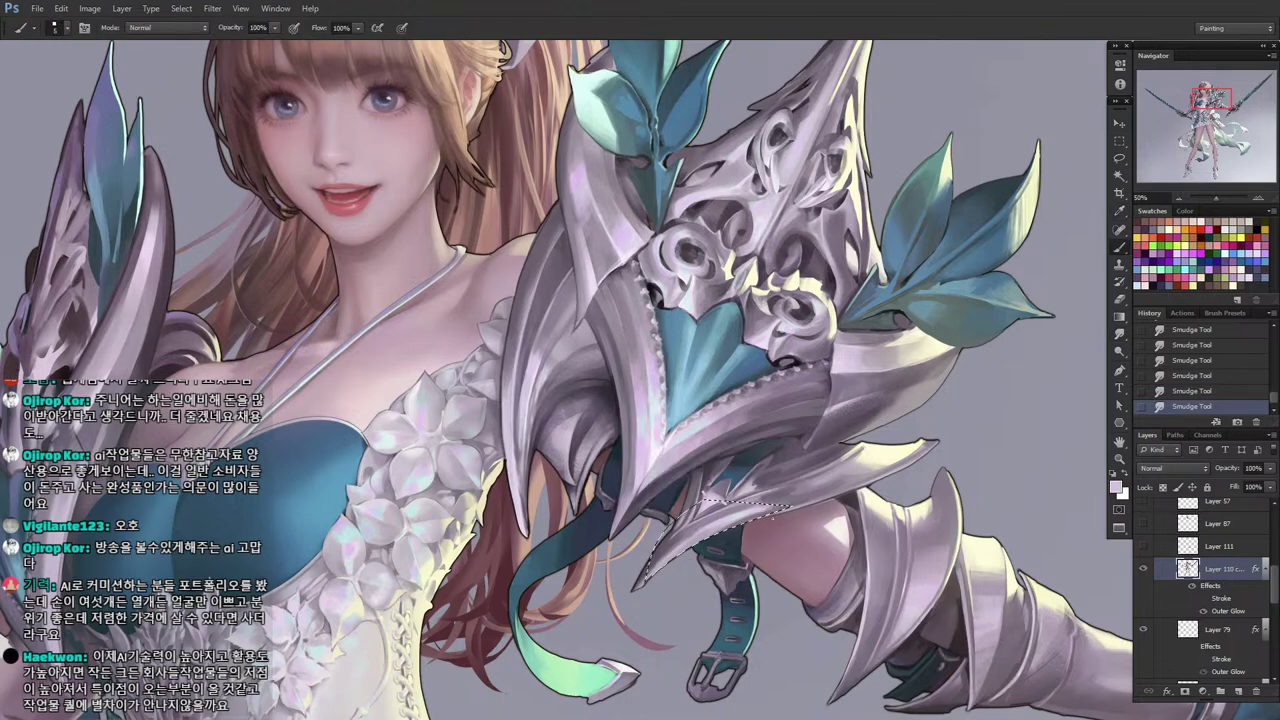
drag(700, 530, 730, 515)
drag(705, 528, 745, 510)
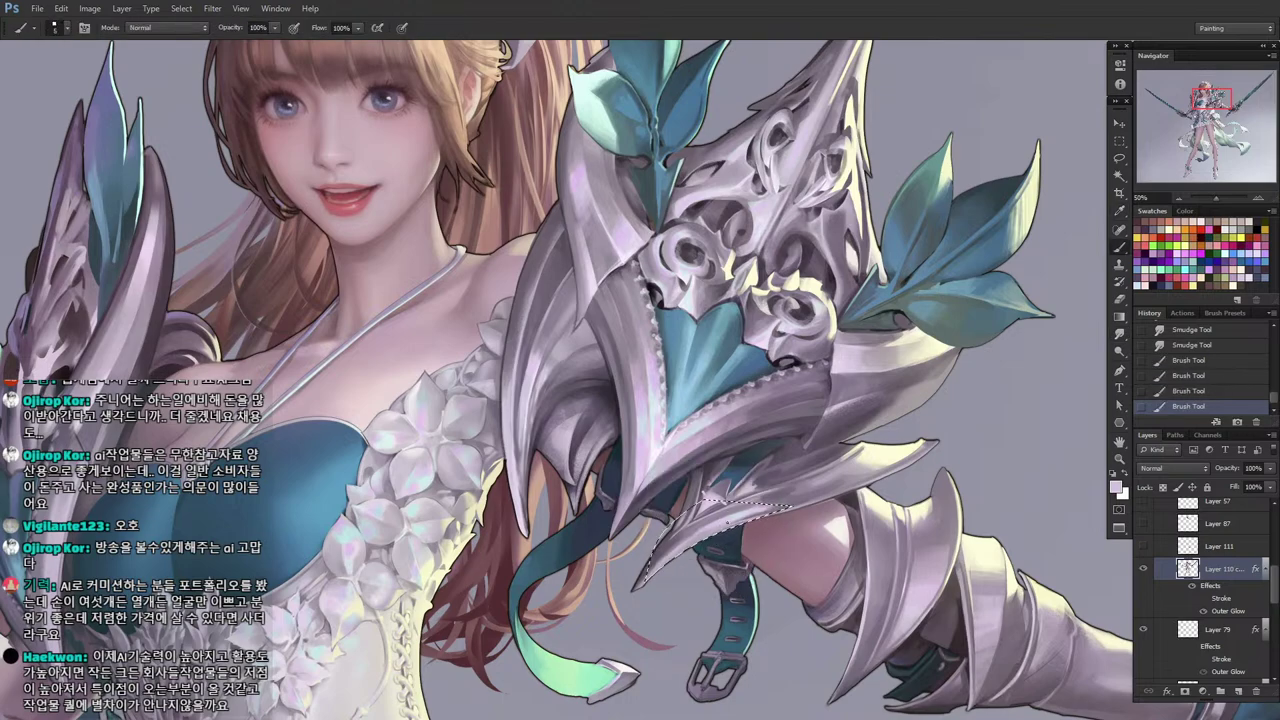
key(ctrl+d)
key(ctrl+z)
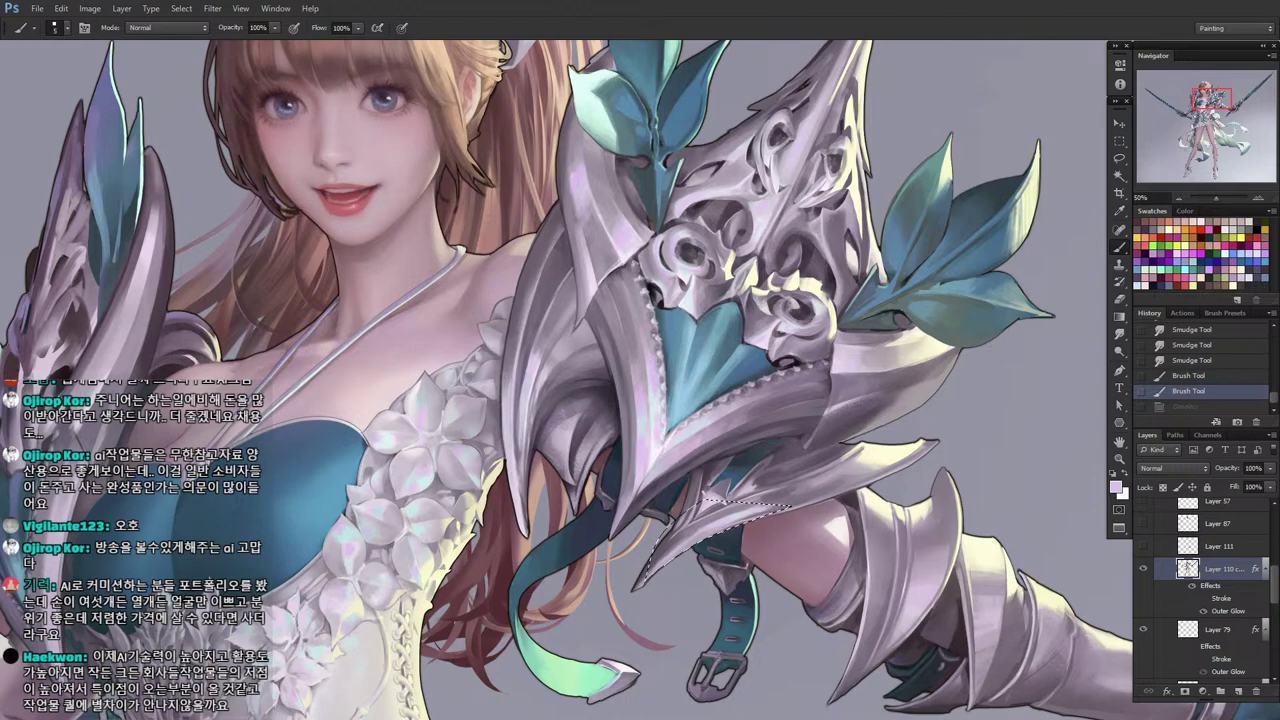
Clear the spike's selection and refine the lower shoulder plate's bottom edge above the arm with short brush strokes.
key(i)
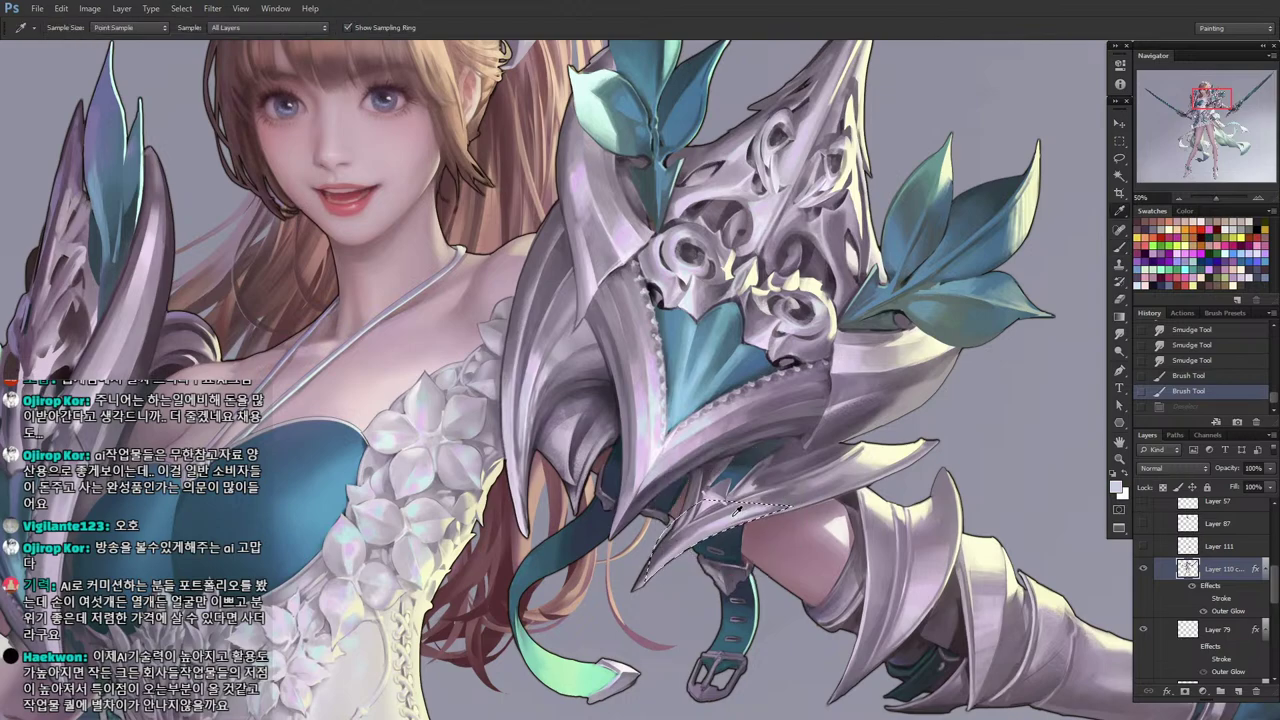
key(l)
key(ctrl+d)
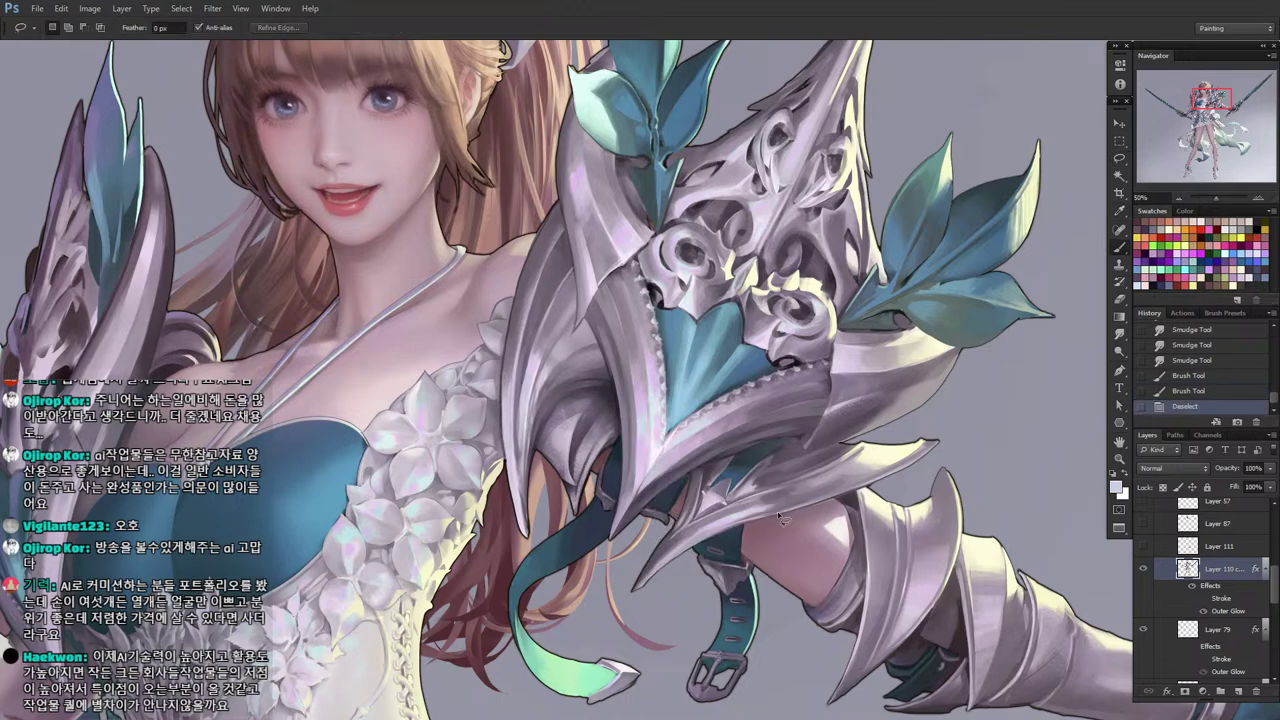
key(b)
drag(744, 506, 780, 494)
drag(752, 508, 765, 516)
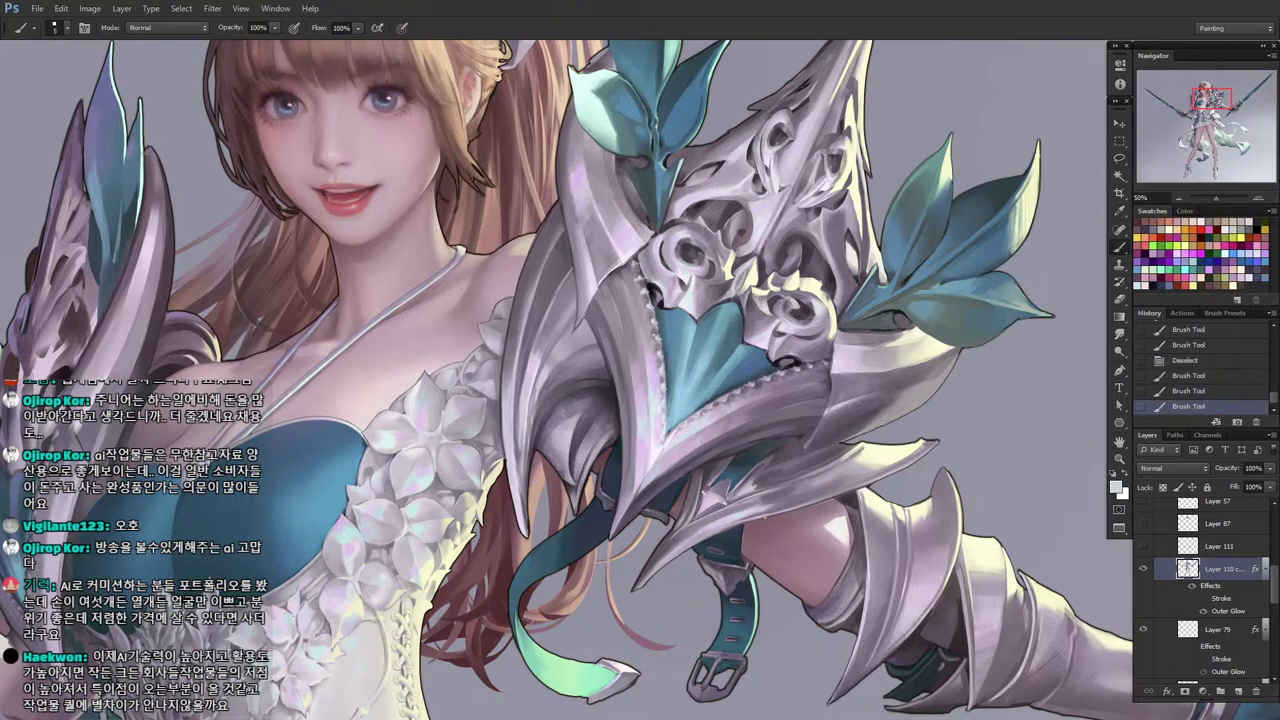
Lasso a narrow area of the lower shoulder plate beside the small teal leaf, shade it with sampled tones and deselect.
key(l)
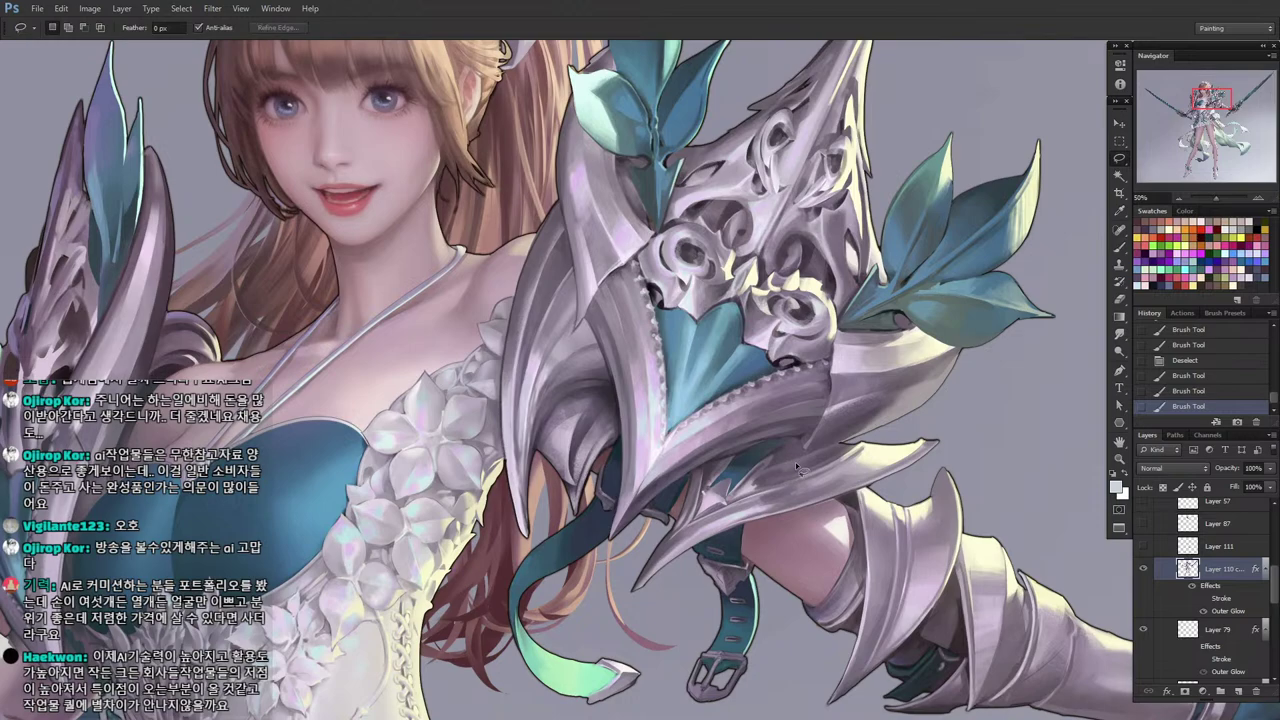
mouse_move(797, 467)
mouse_down()
mouse_move(756, 479)
mouse_move(780, 463)
mouse_move(748, 493)
mouse_move(776, 470)
mouse_up()
mouse_move(764, 478)
mouse_down()
mouse_move(776, 474)
mouse_move(767, 479)
mouse_up()
key(i)
key(b)
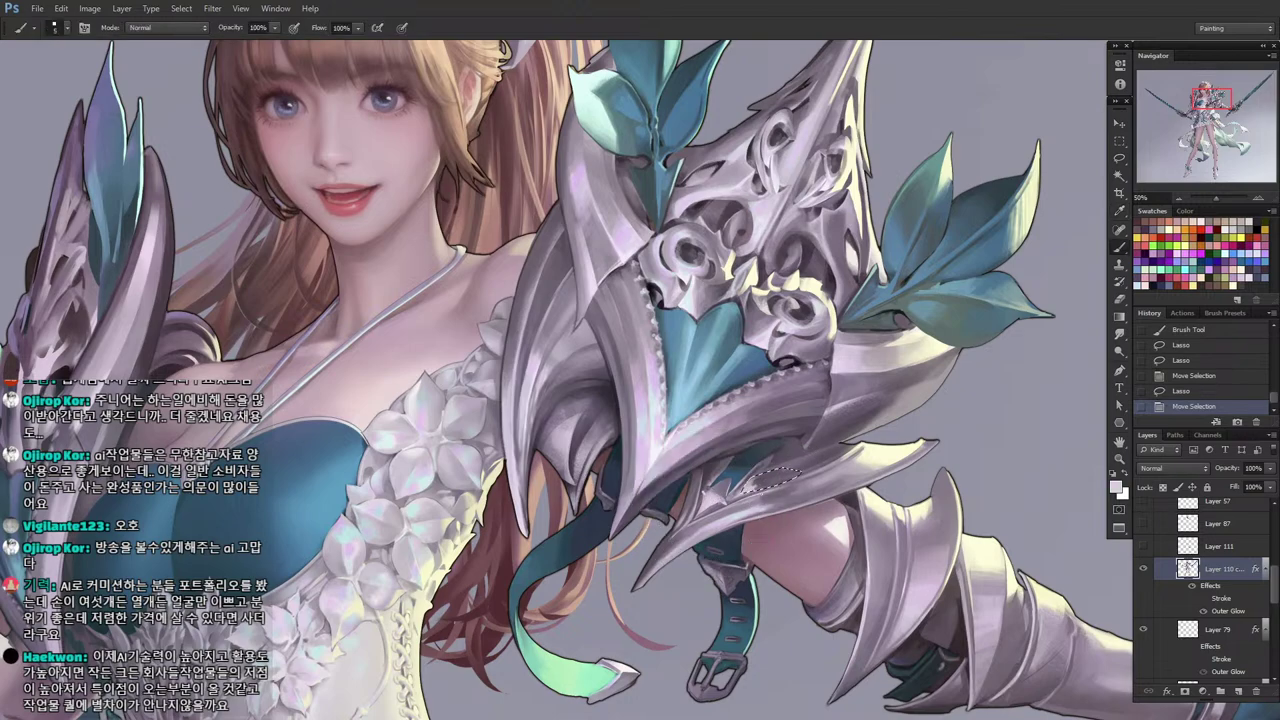
drag(755, 497, 788, 468)
key(i)
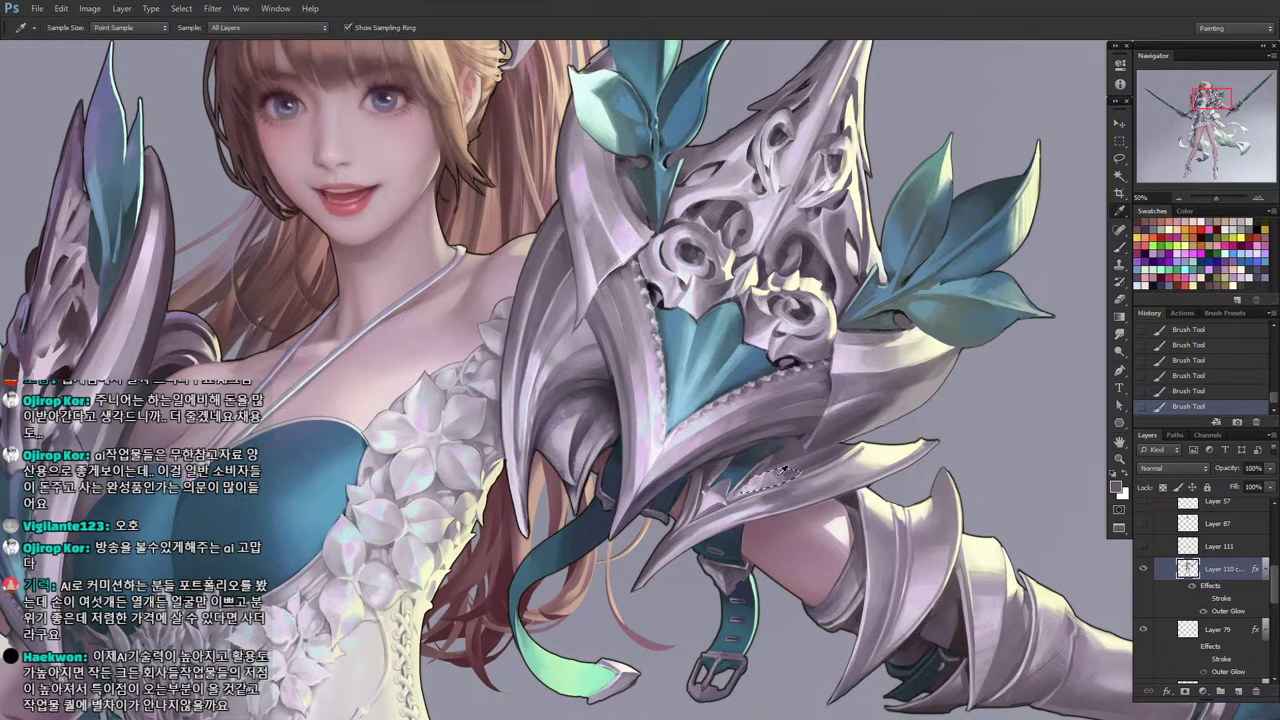
alt+click(770, 478)
key(l)
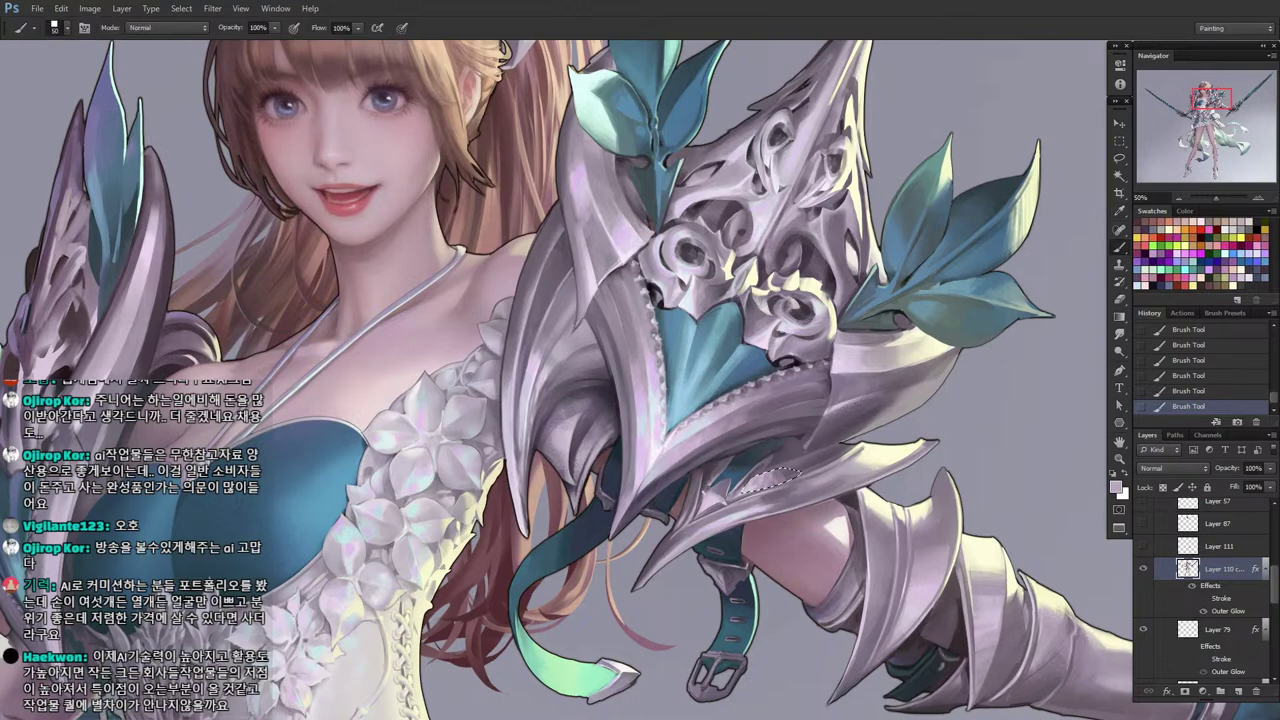
key(ctrl+d)
key(ctrl+d)
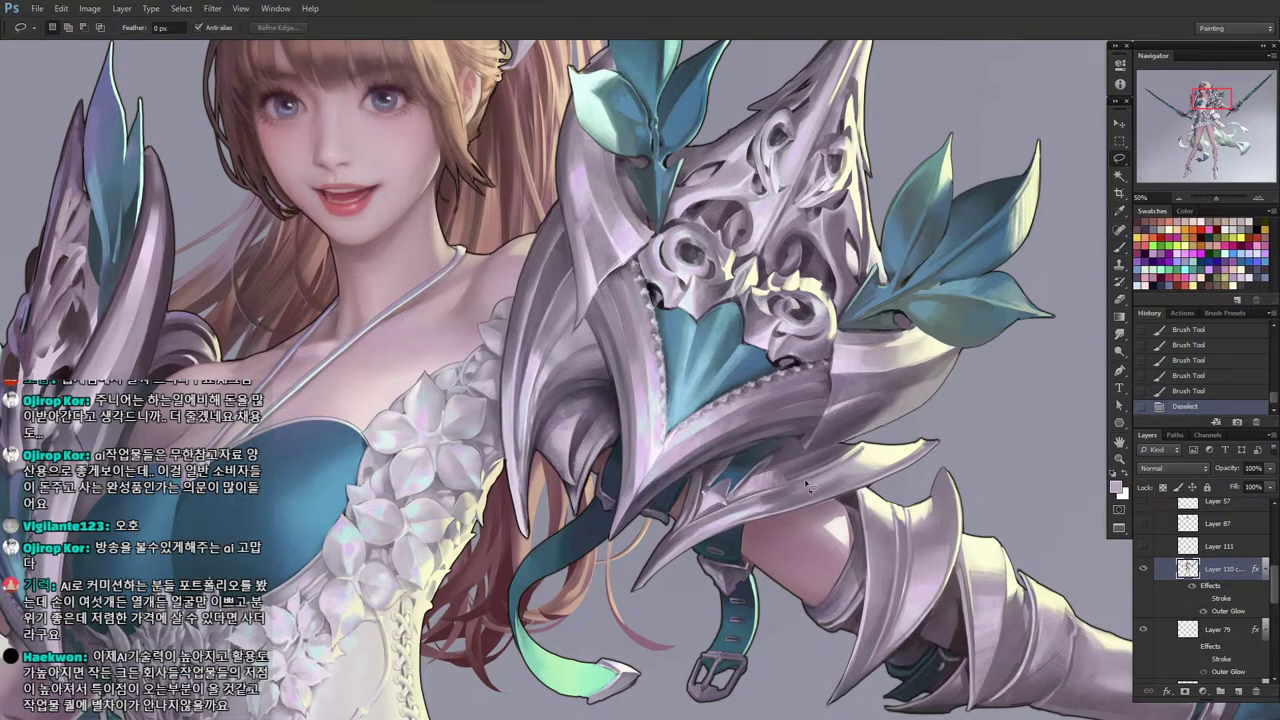
Blend the upper face of the lower shoulder plate with lilac and grey-violet tones sampled from the metal around it.
mouse_move(766, 482)
mouse_down()
mouse_move(822, 462)
mouse_move(812, 470)
mouse_up()
key(b)
key(ctrl+d)
alt+click(828, 466)
alt+click(833, 462)
alt+click(807, 464)
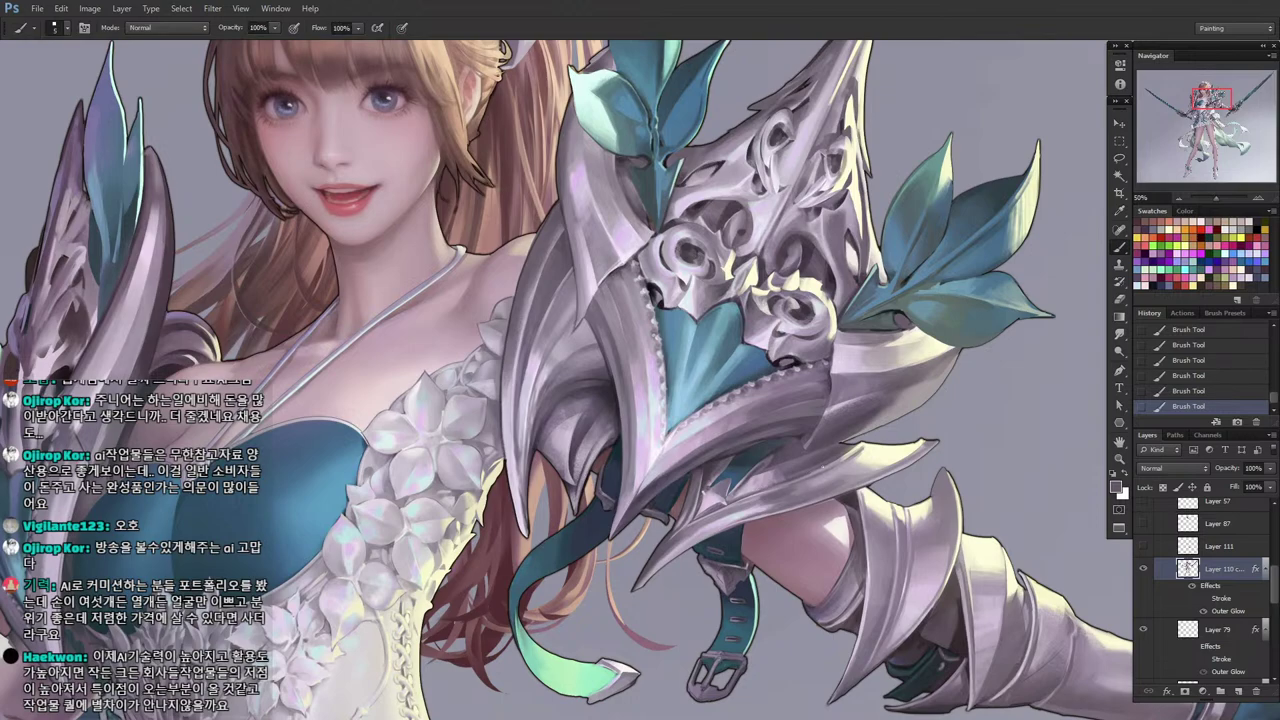
alt+click(806, 466)
key(alt)
key(alt)
Touch up the small teal leaf beneath the pauldron with sampled teal and dark teal tones.
alt+click(774, 452)
alt+click(765, 450)
key(alt)
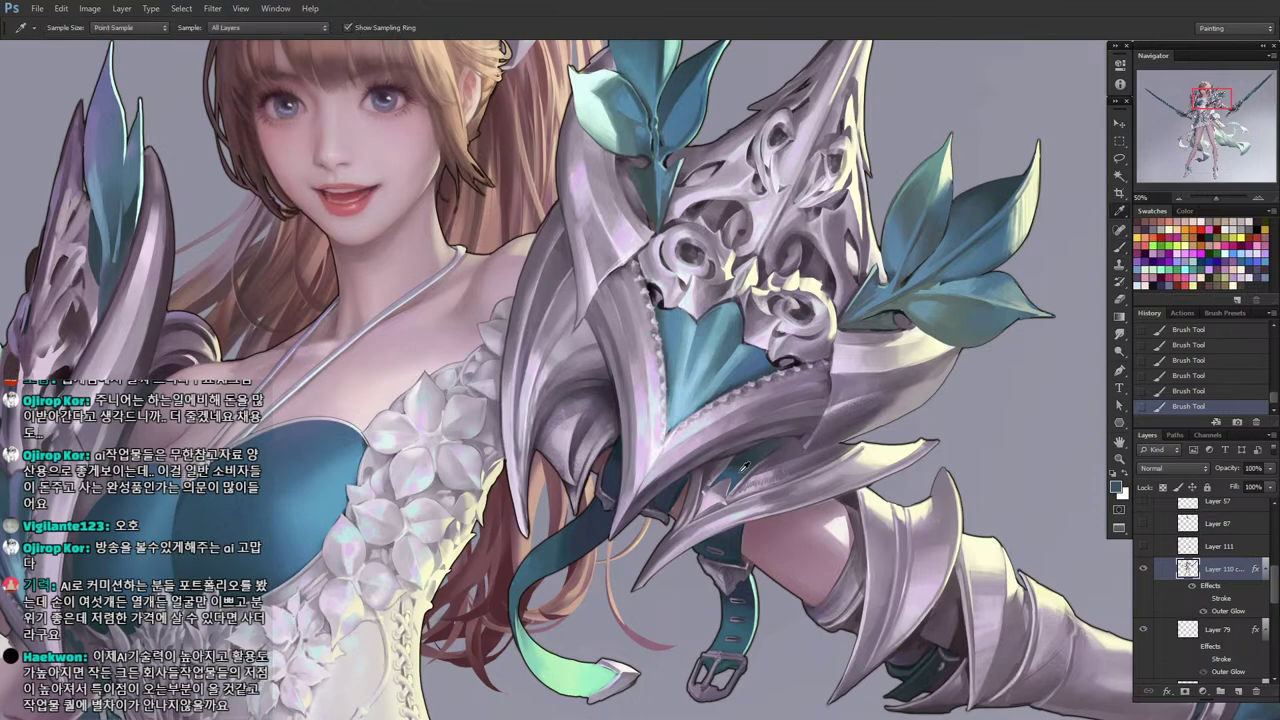
alt+click(755, 452)
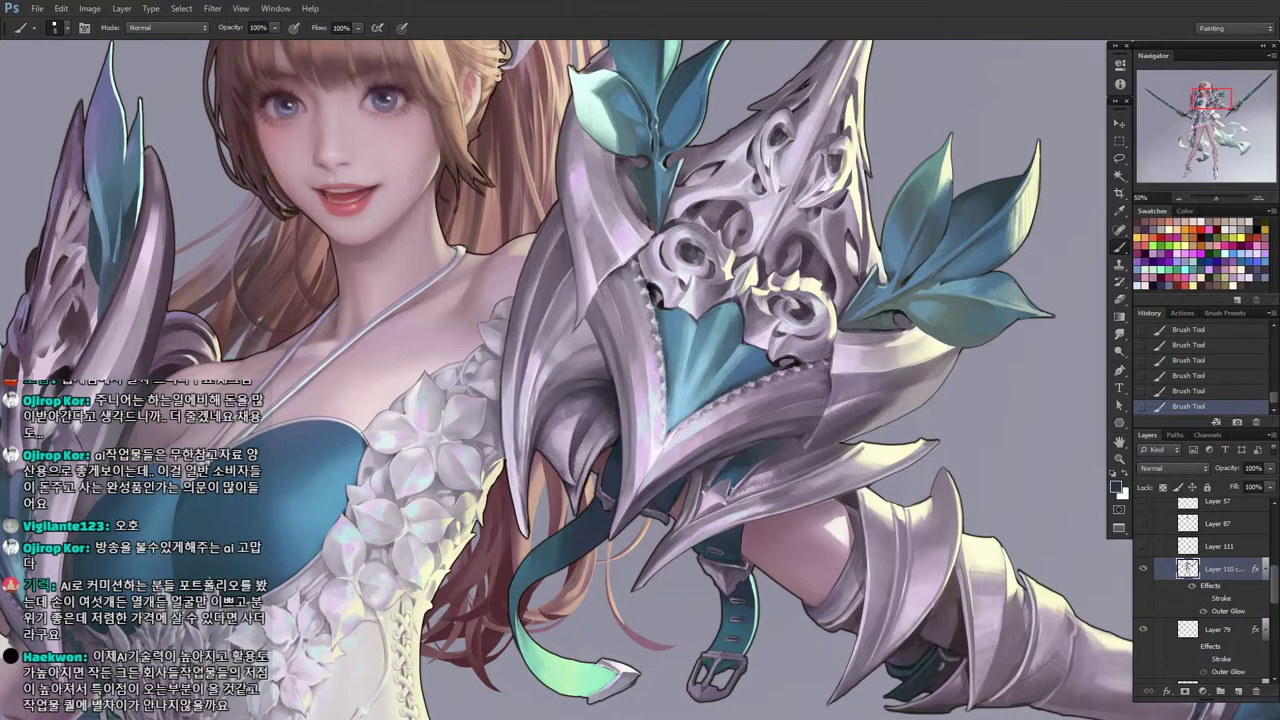
alt+click(851, 494)
Deepen the shadow under the pauldron's lower rim with short strokes of sampled dark tones.
key(space)
drag(826, 455, 745, 480)
alt+click(688, 400)
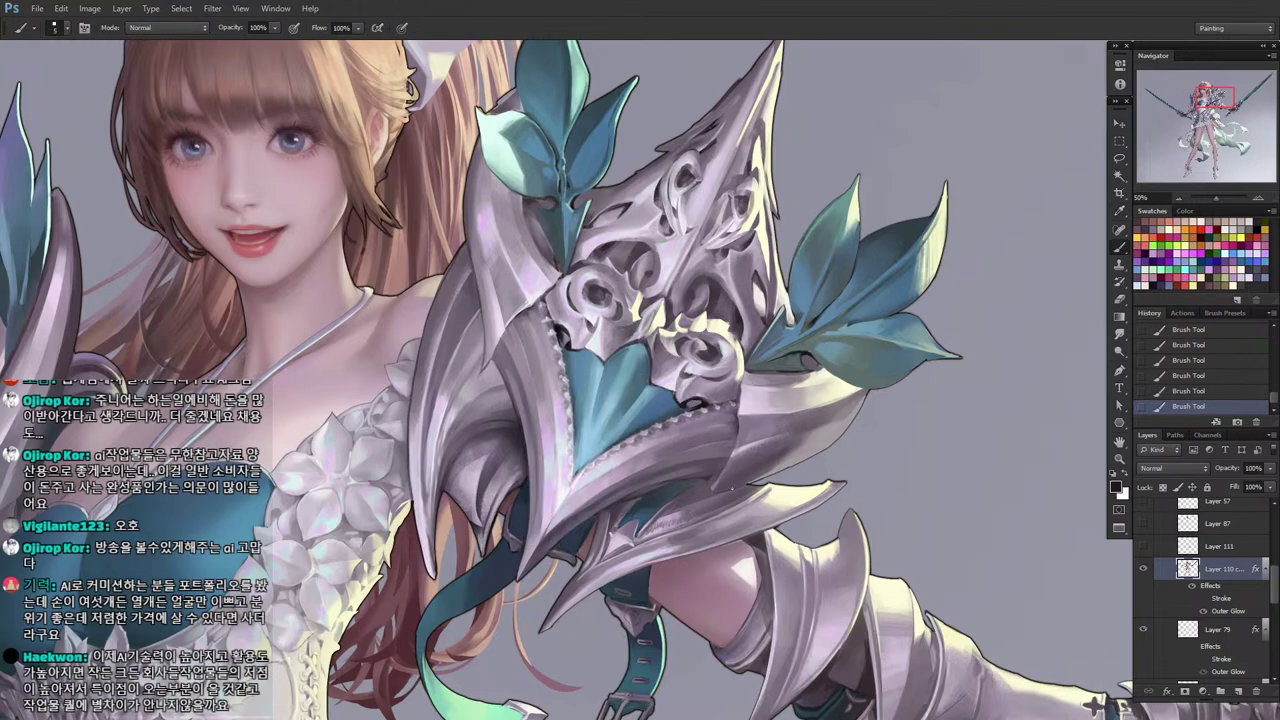
key(space)
drag(665, 483, 709, 477)
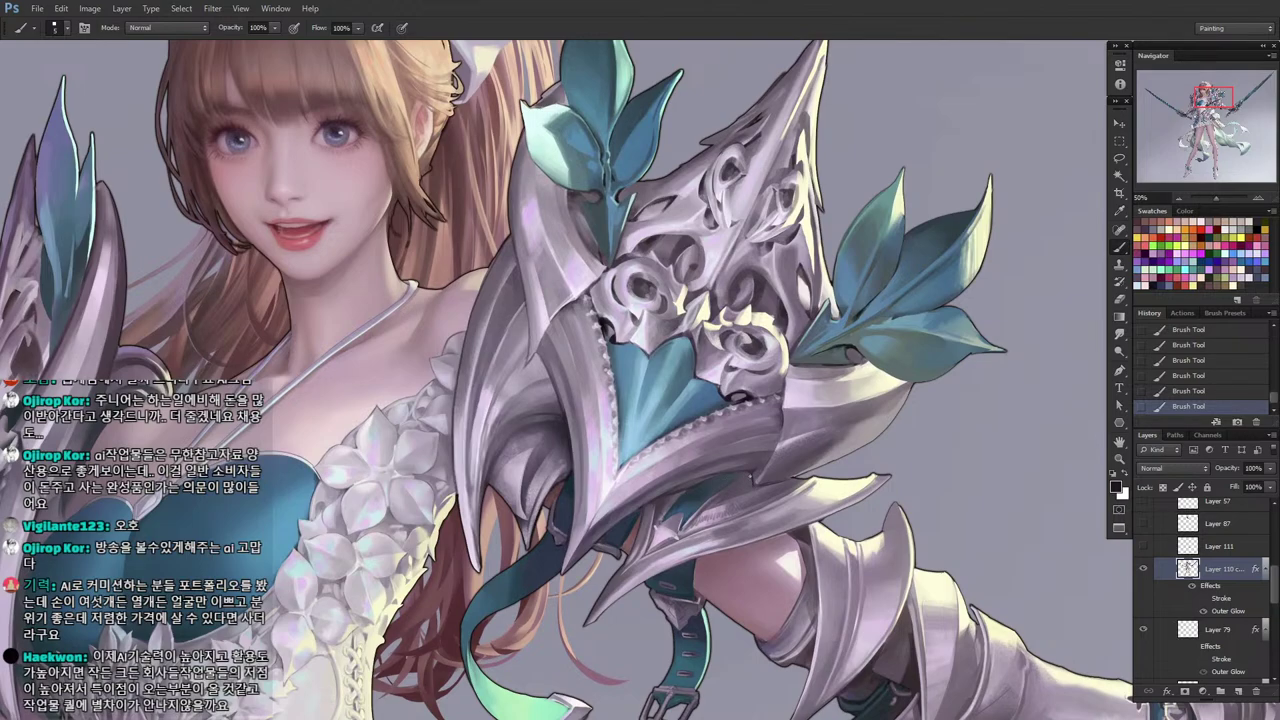
drag(726, 474, 694, 482)
alt+click(752, 466)
drag(720, 480, 680, 486)
Paint a thin dark line along the underside of the pauldron's lower rim and compare it with the previous state.
alt+click(738, 388)
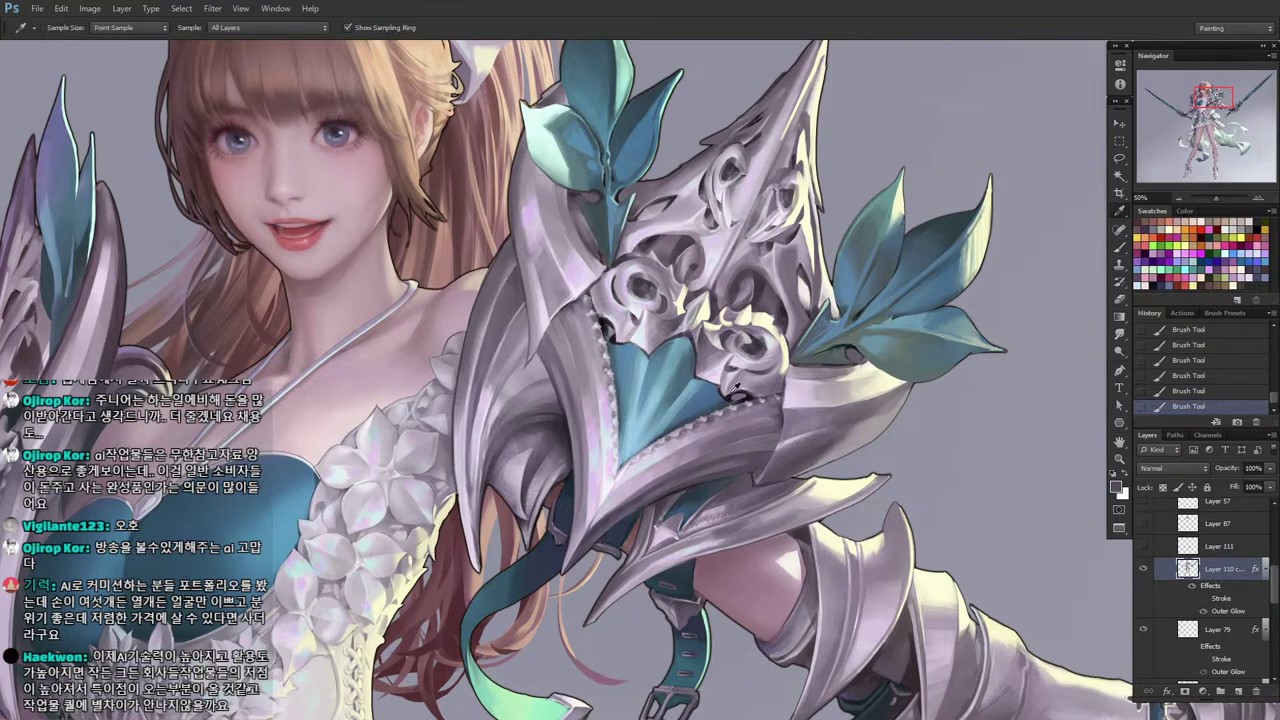
key(bracketleft)
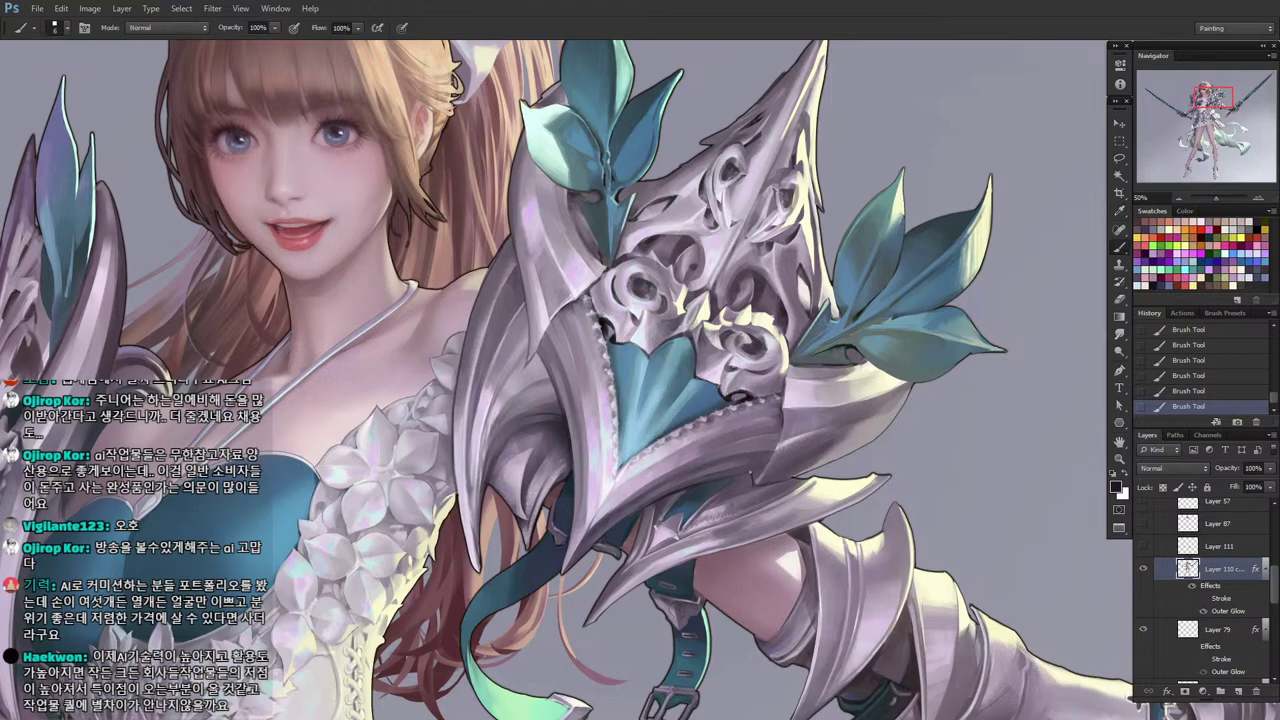
drag(754, 470, 674, 488)
key(ctrl+z)
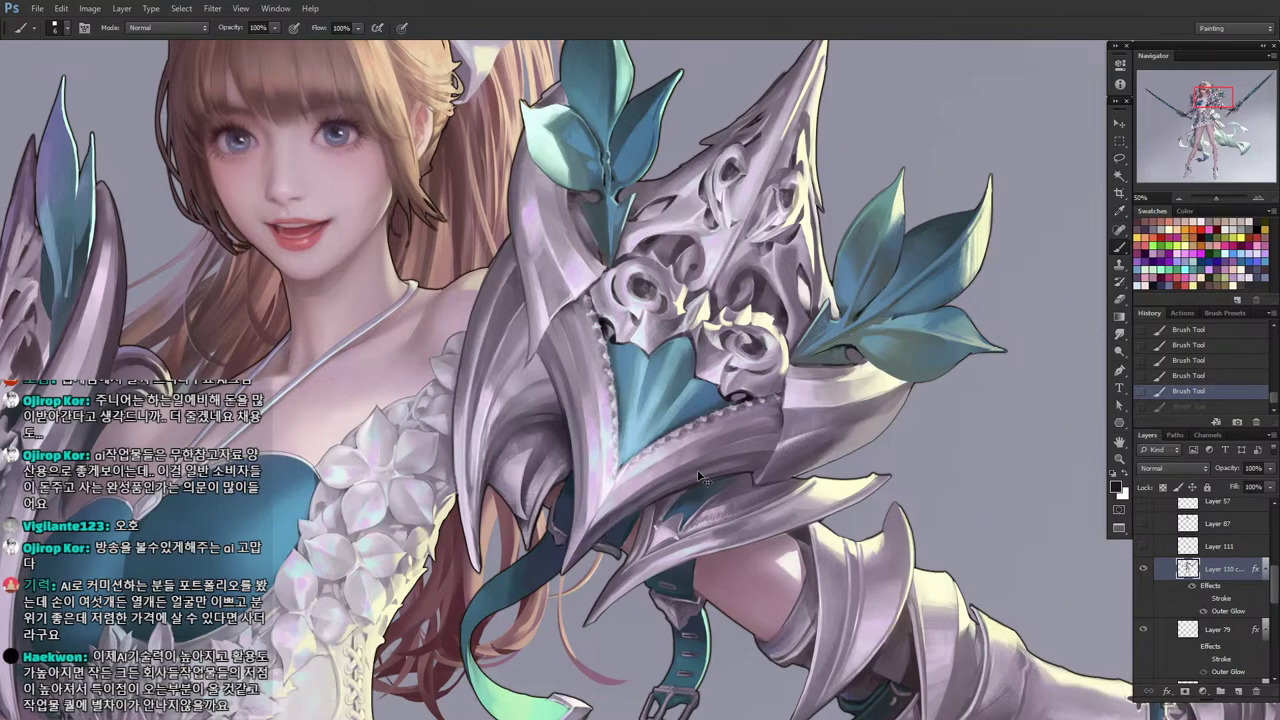
key(ctrl+z)
Refine the pauldron's lower rim with sampled tones, then step back three strokes and restore them for comparison.
mouse_move(698, 474)
mouse_down()
mouse_move(829, 504)
mouse_move(817, 518)
mouse_up()
alt+click(879, 497)
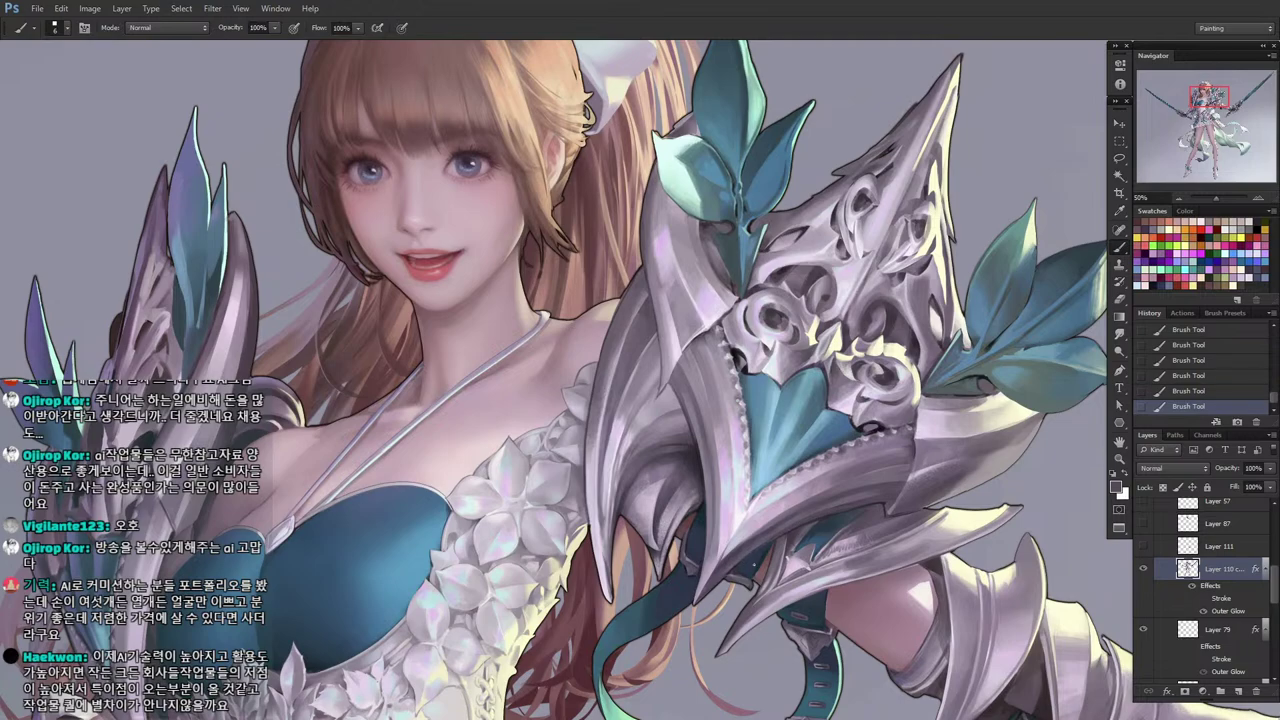
alt+click(863, 425)
key(ctrl+alt+z)
key(ctrl+alt+z)
key(ctrl+alt+z)
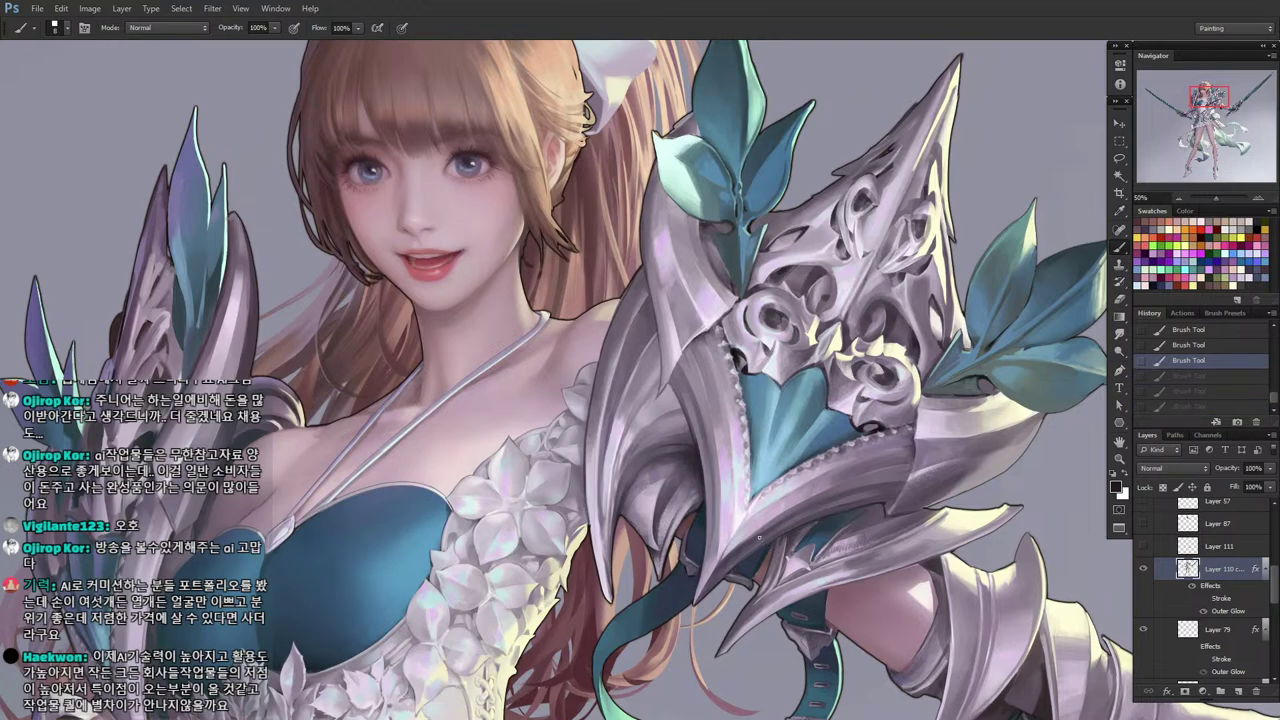
key(ctrl+shift+z)
key(ctrl+shift+z)
key(ctrl+shift+z)
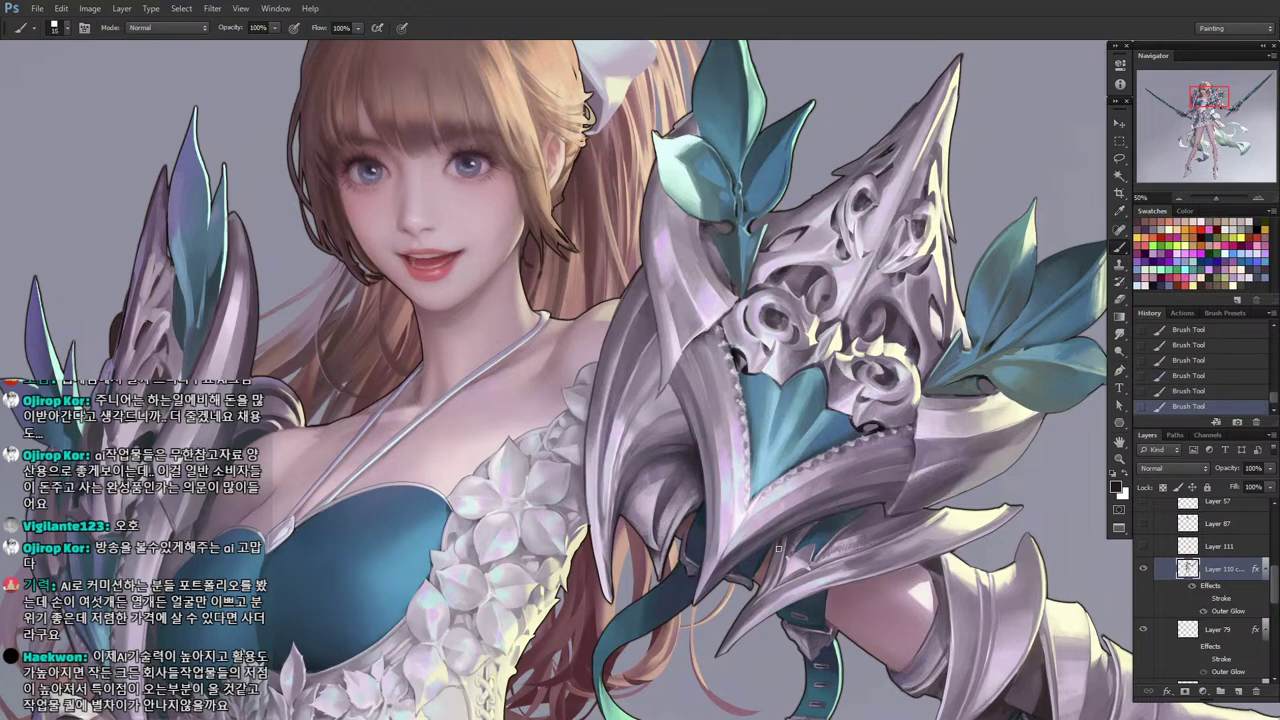
Shade the pauldron's lower rim toward its front tip with grey-violet and lilac tones sampled nearby.
key(bracketleft)
alt+click(857, 563)
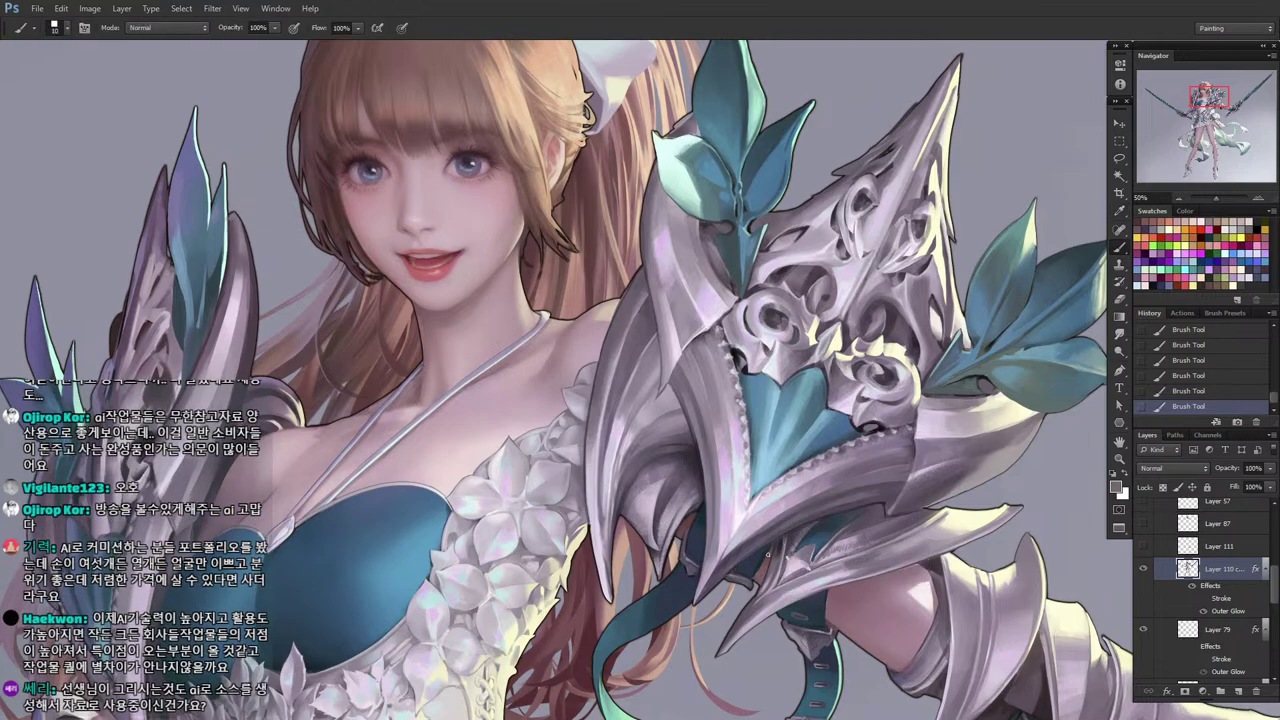
alt+click(779, 545)
key(bracketright)
alt+click(733, 558)
drag(856, 475, 760, 525)
alt+click(704, 540)
key([)
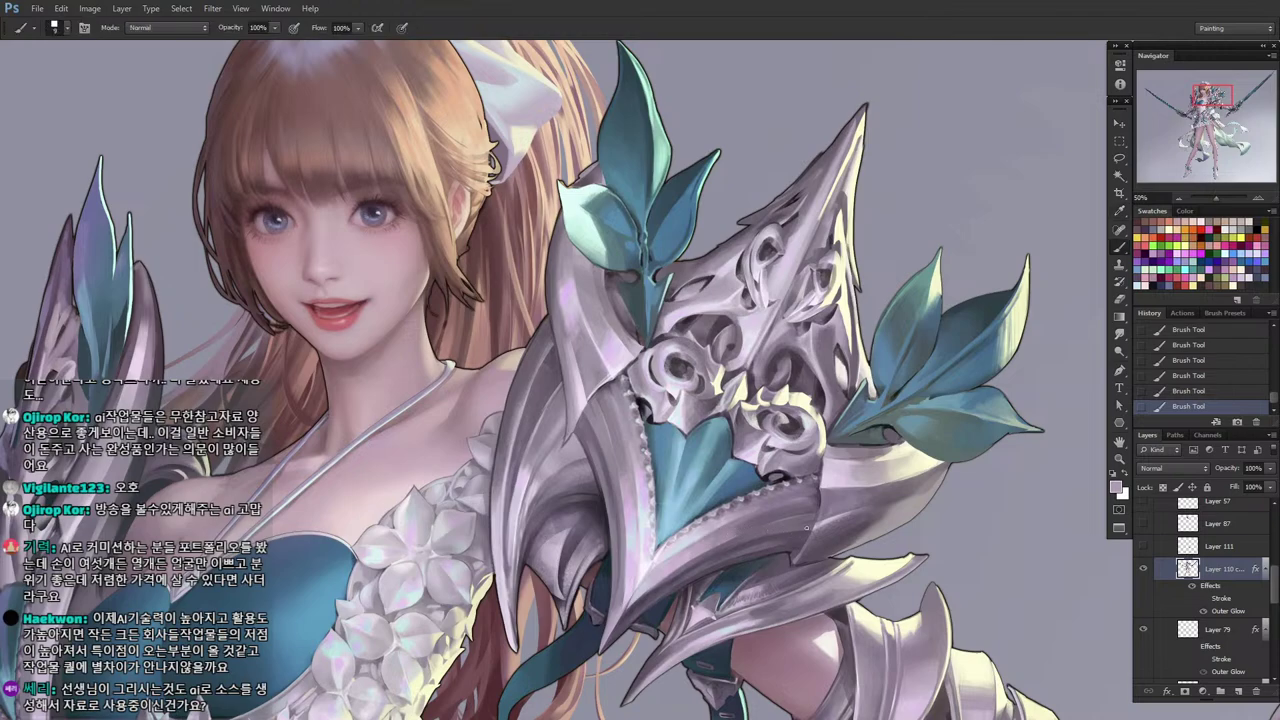
Brush a lilac streak along the face of the pauldron's lower rim and sample a pale tone near the front ridge.
drag(812, 517, 740, 536)
scroll(671, 591, left, 3)
scroll(671, 591, up, 1)
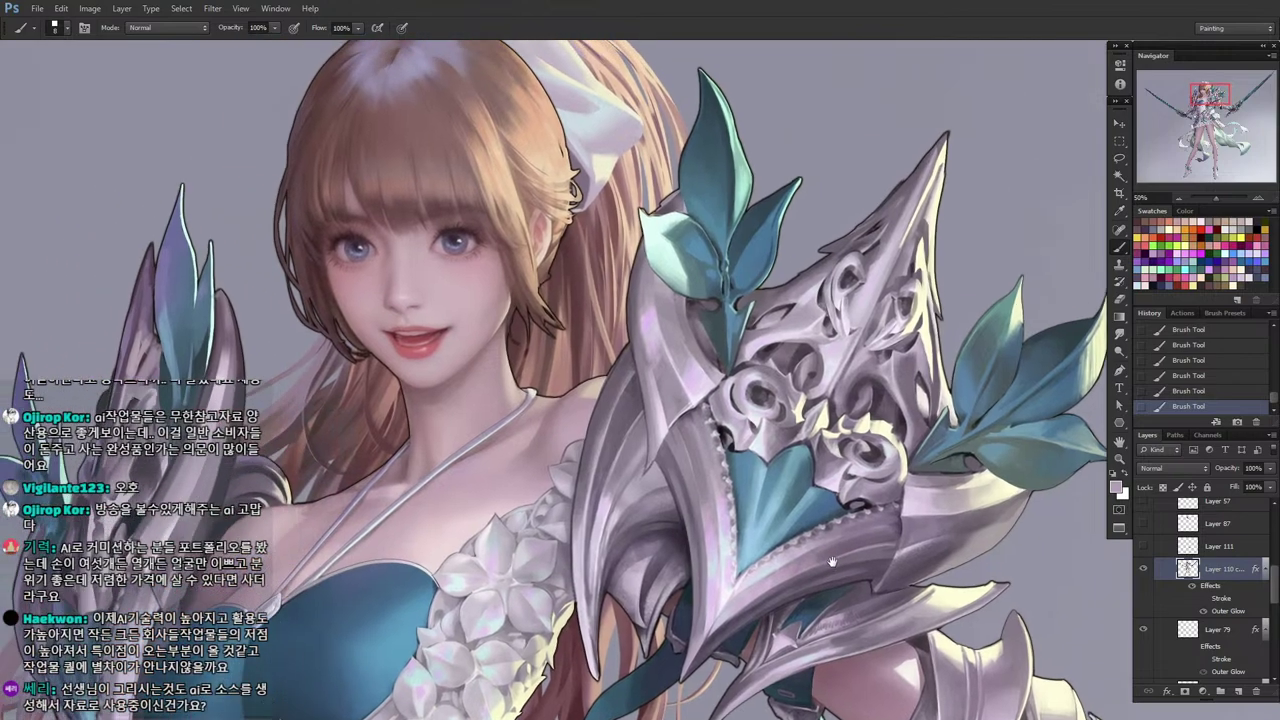
alt+click(776, 534)
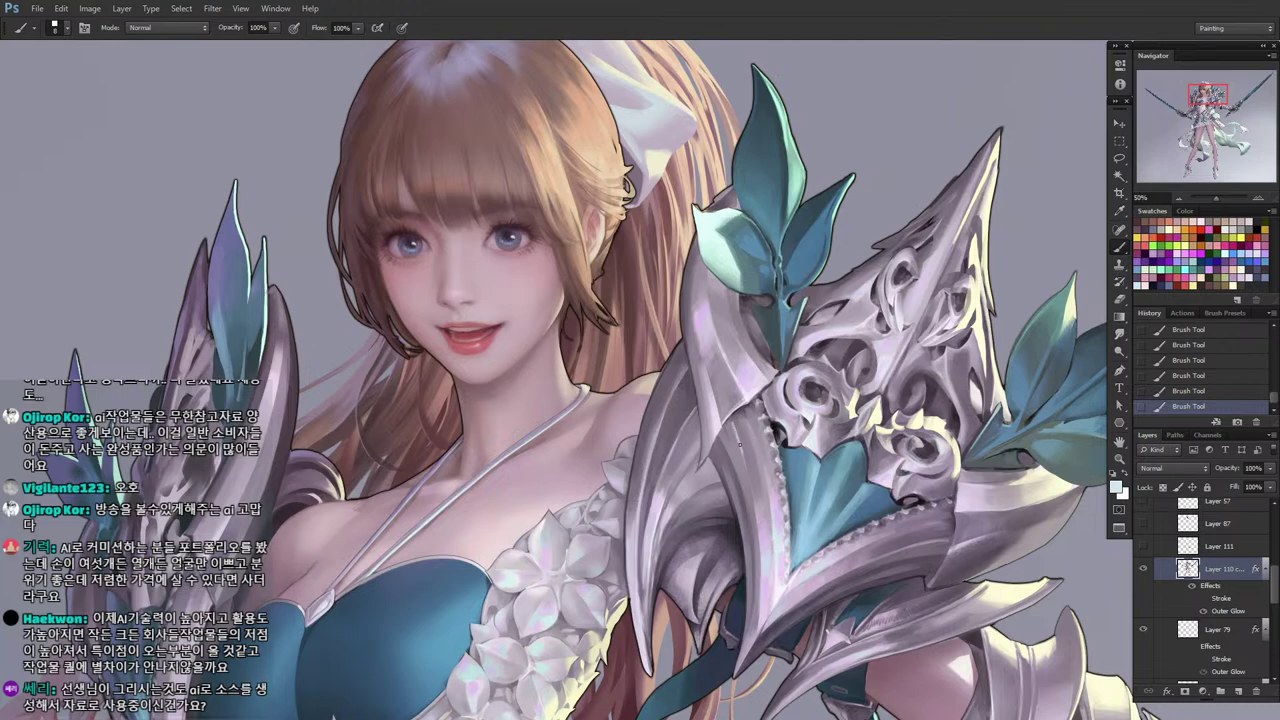
Smooth the shading of the pauldron's narrow front plate beside the beaded trim with sampled lilac and grey tones.
alt+click(746, 466)
alt+click(737, 448)
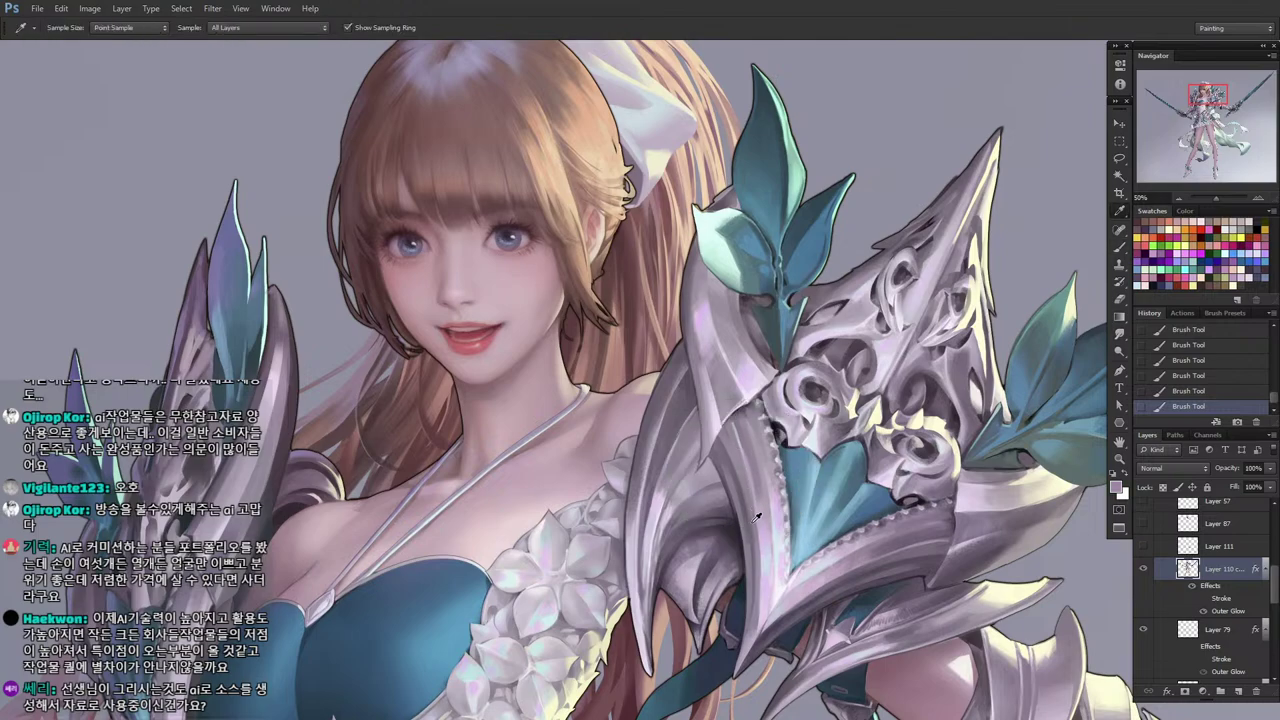
alt+click(737, 446)
drag(747, 474, 755, 522)
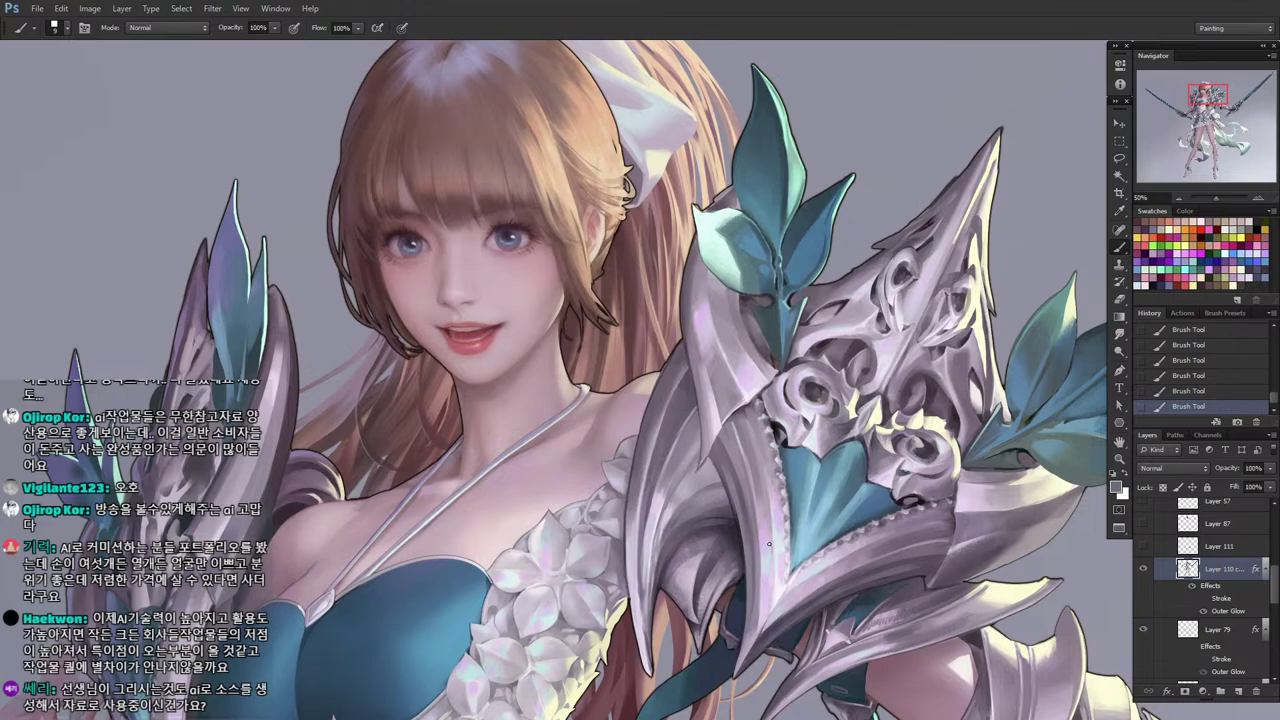
alt+click(751, 454)
alt+click(756, 479)
alt+click(757, 478)
key(])
drag(757, 489, 754, 472)
alt+click(737, 420)
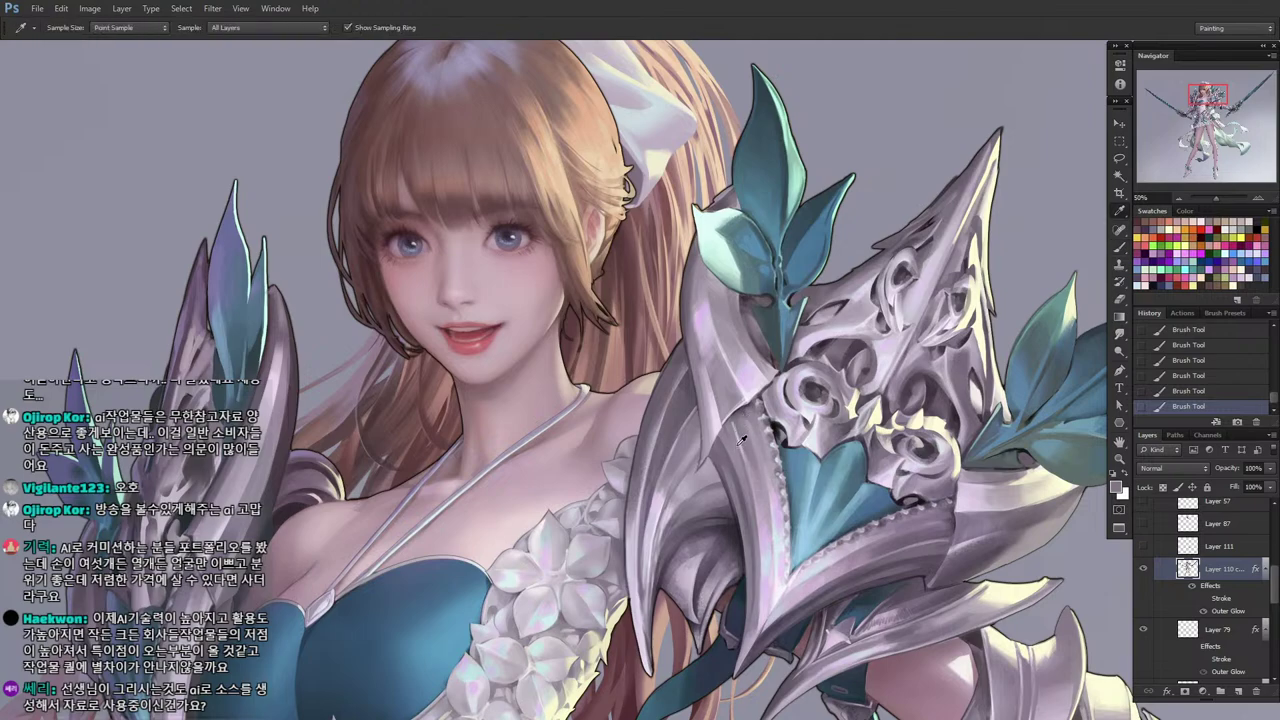
Refine the top of the narrow front plate where the upper ridge overlaps it, using grey-violet tones sampled there.
alt+click(742, 441)
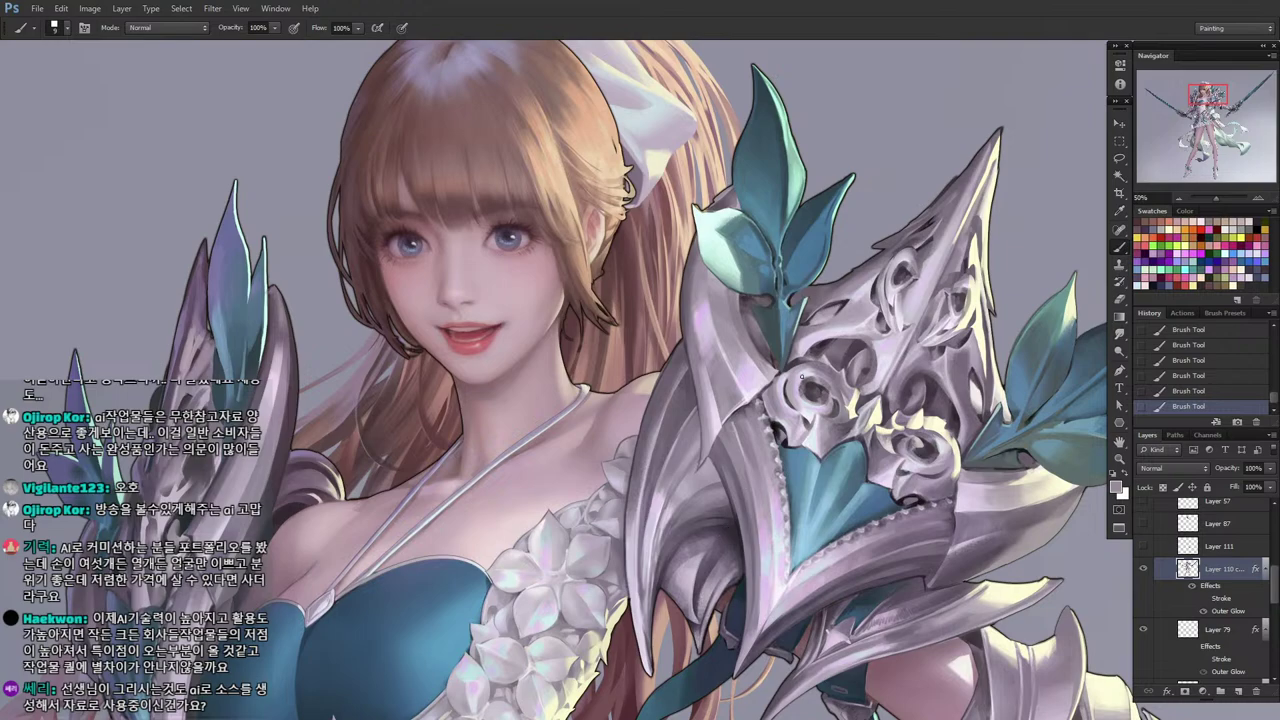
alt+click(742, 410)
drag(744, 426, 748, 326)
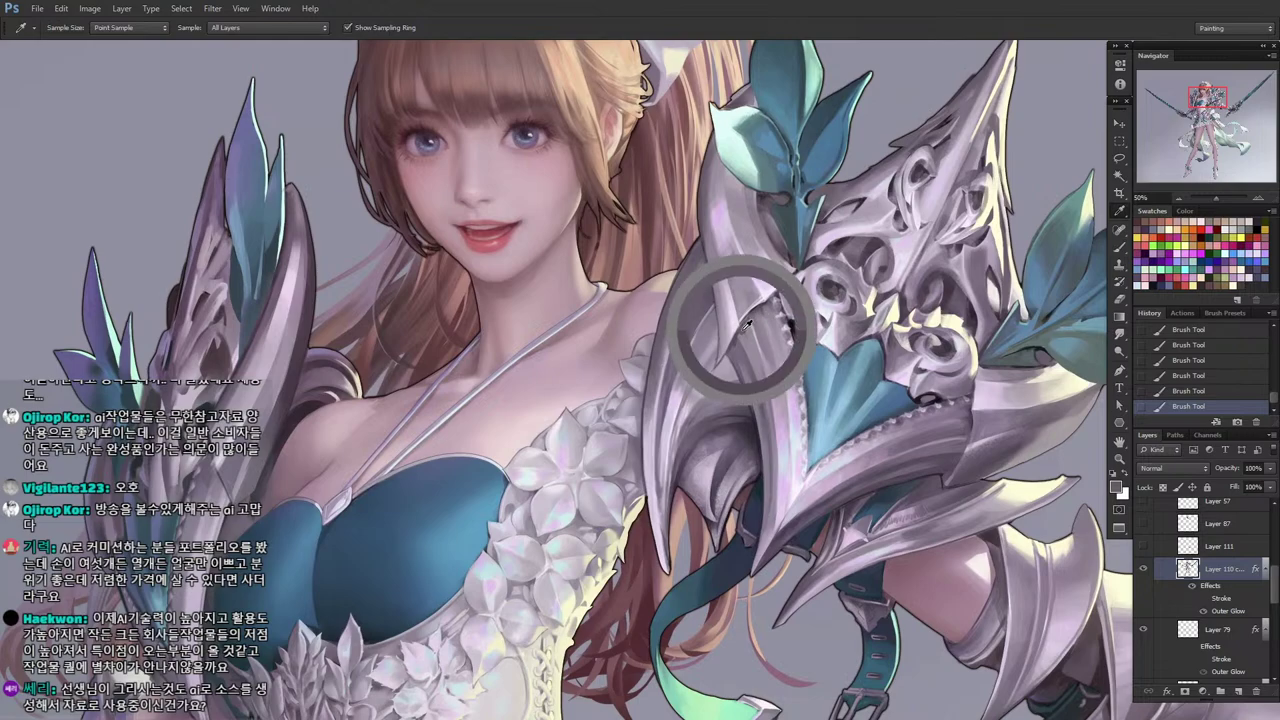
alt+click(749, 329)
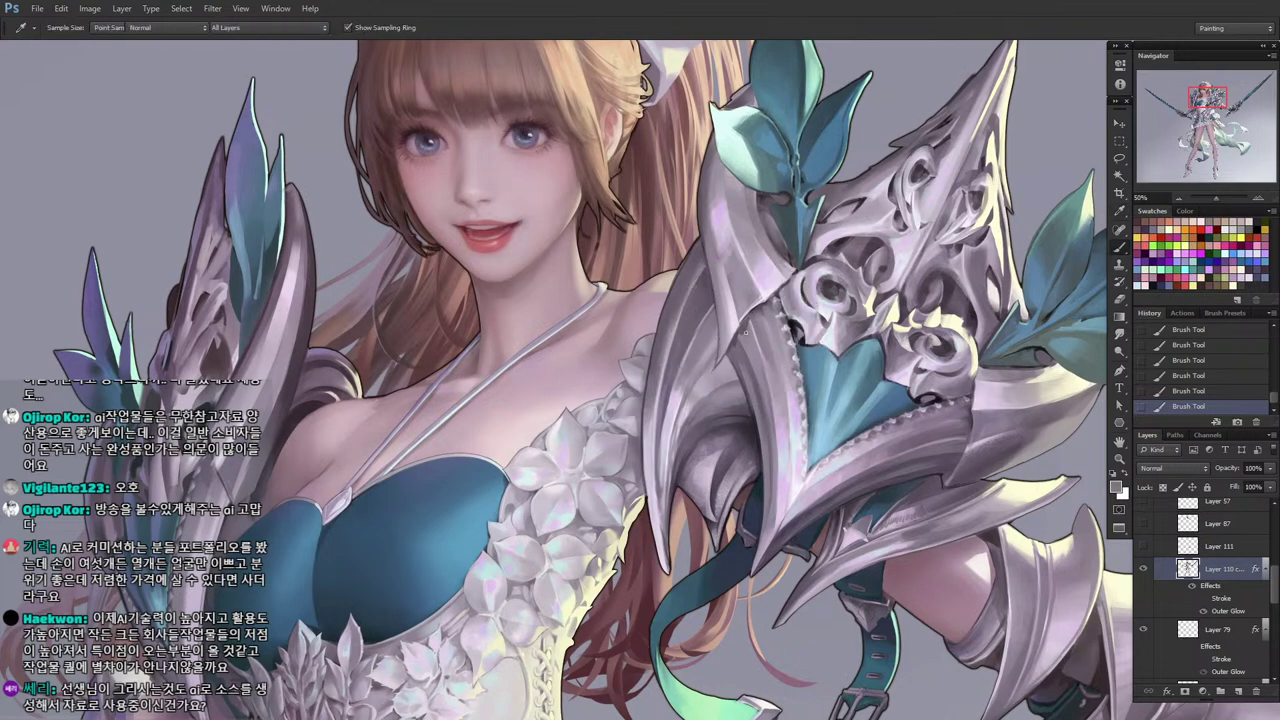
alt+click(766, 337)
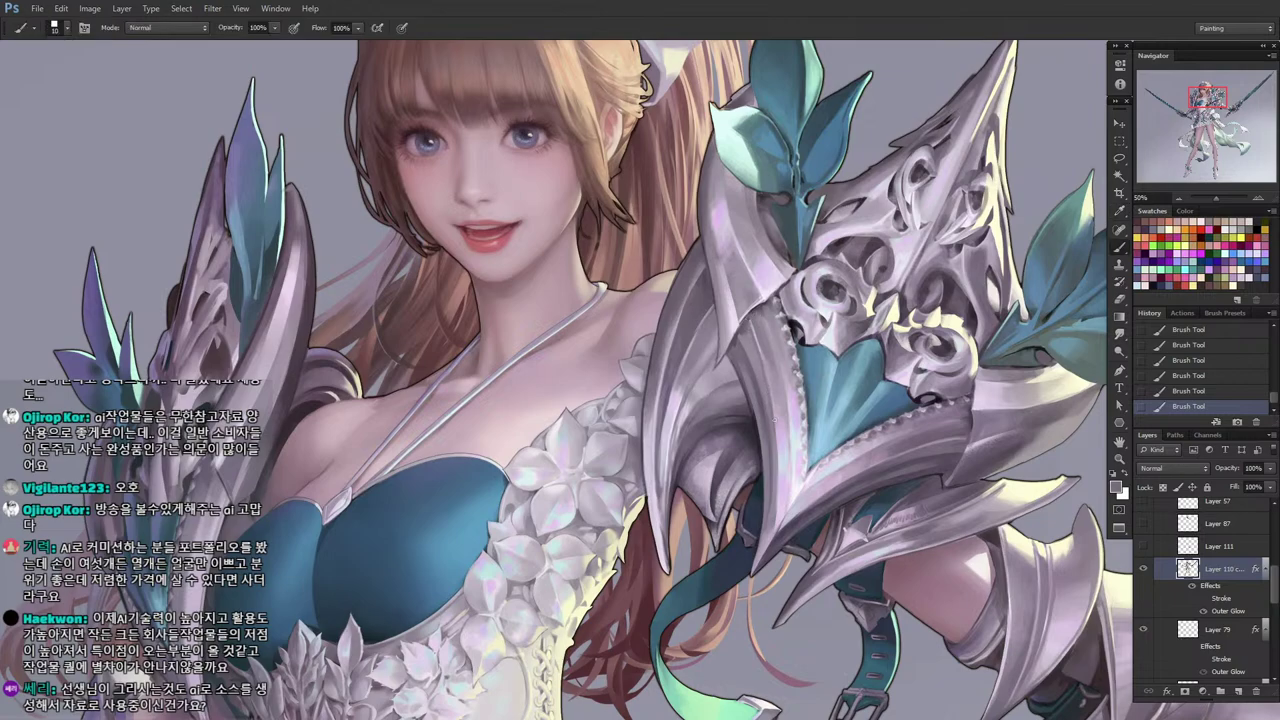
Refine the shading of the pauldron's narrow front plate beside the beaded trim with pale lilac and grey tones sampled around it.
alt+click(785, 423)
alt+click(764, 360)
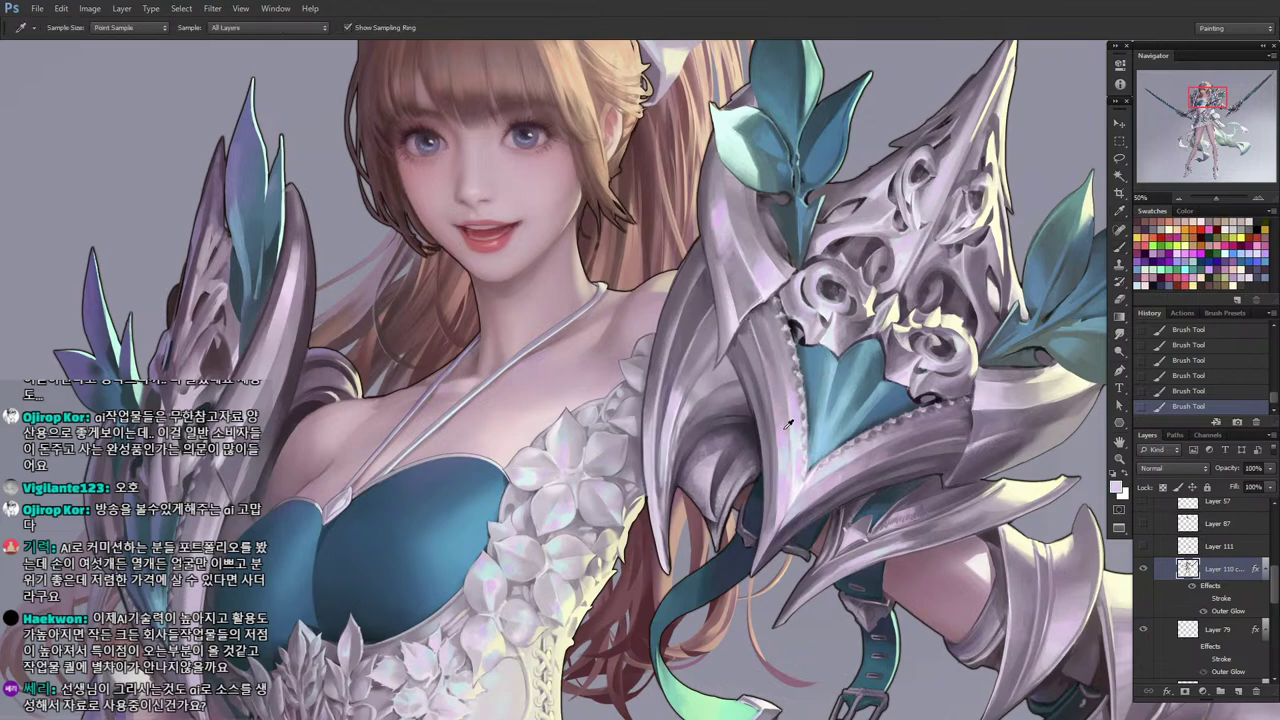
key(bracketleft)
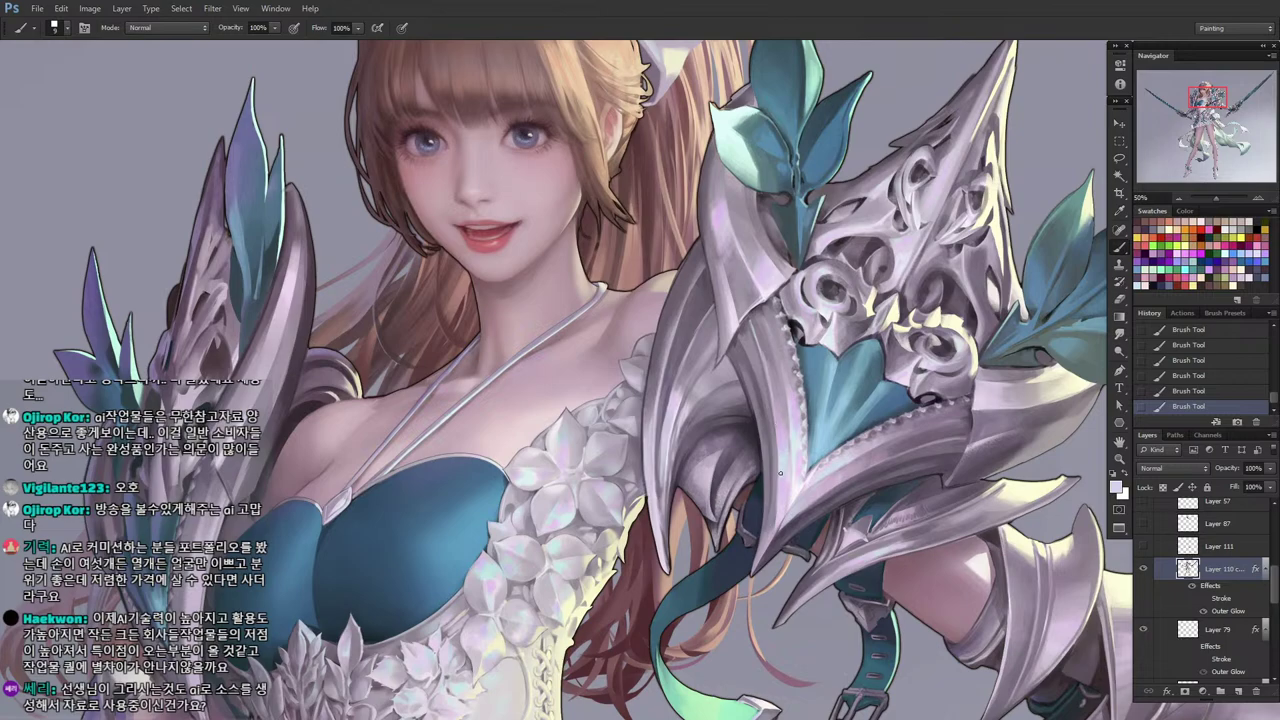
alt+click(770, 346)
alt+click(764, 338)
alt+click(757, 311)
alt+click(767, 340)
Blend the front plate's face with a larger brush, using tones sampled from its lower part and its top.
key(bracketright)
key(bracketright)
key(bracketright)
drag(771, 361, 746, 468)
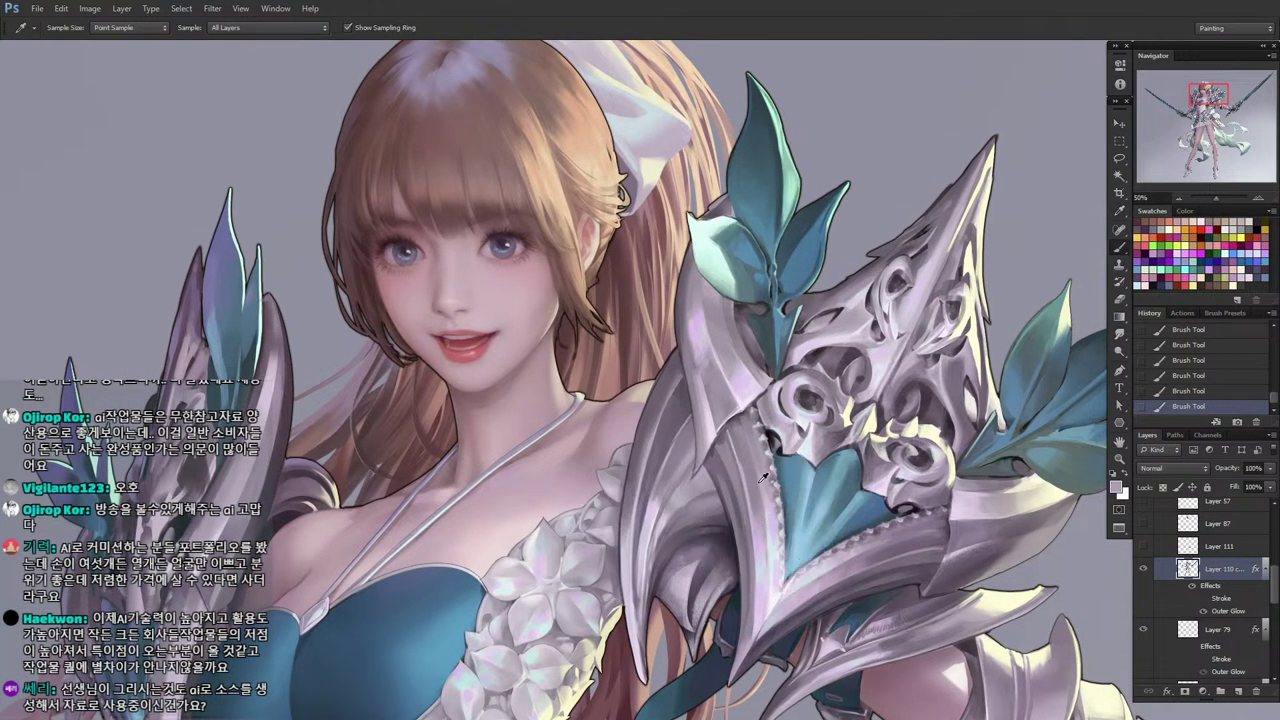
key(bracketleft)
alt+click(769, 537)
alt+click(740, 445)
key(bracketleft)
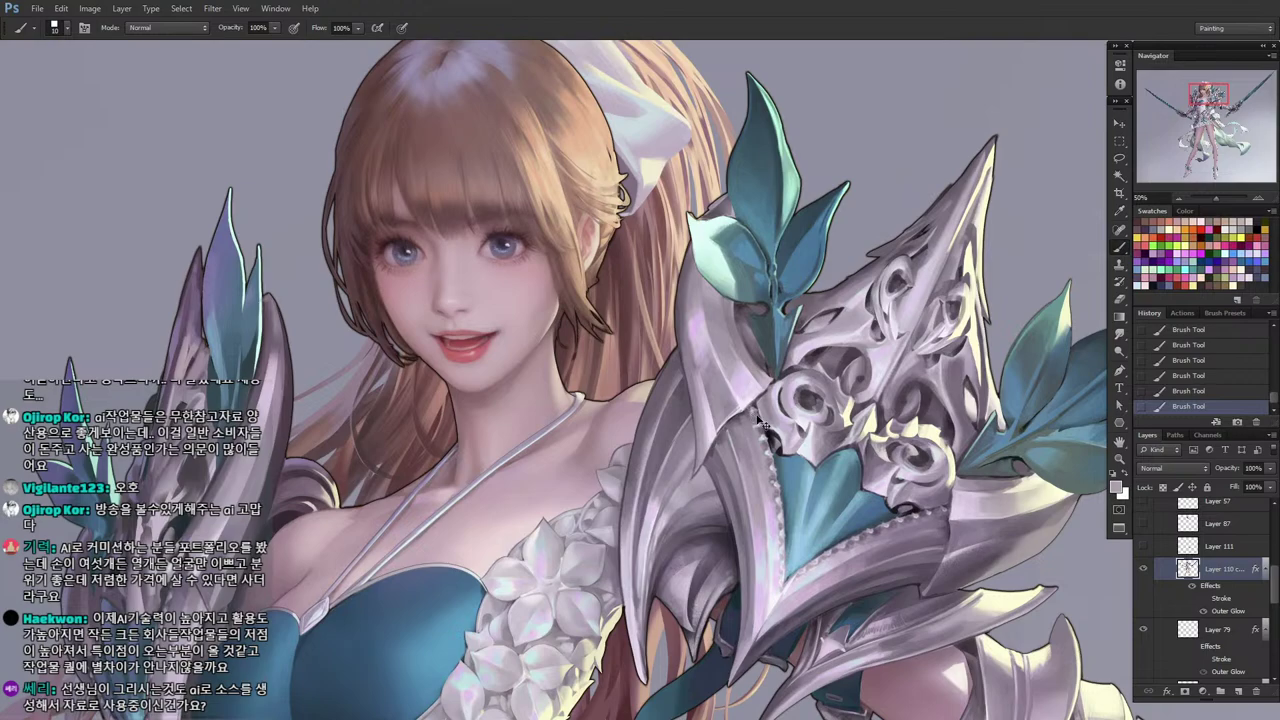
Shade the front plate's outer edge down toward its tip with grey-violet and lilac tones sampled along it.
drag(699, 484, 680, 372)
key(alt)
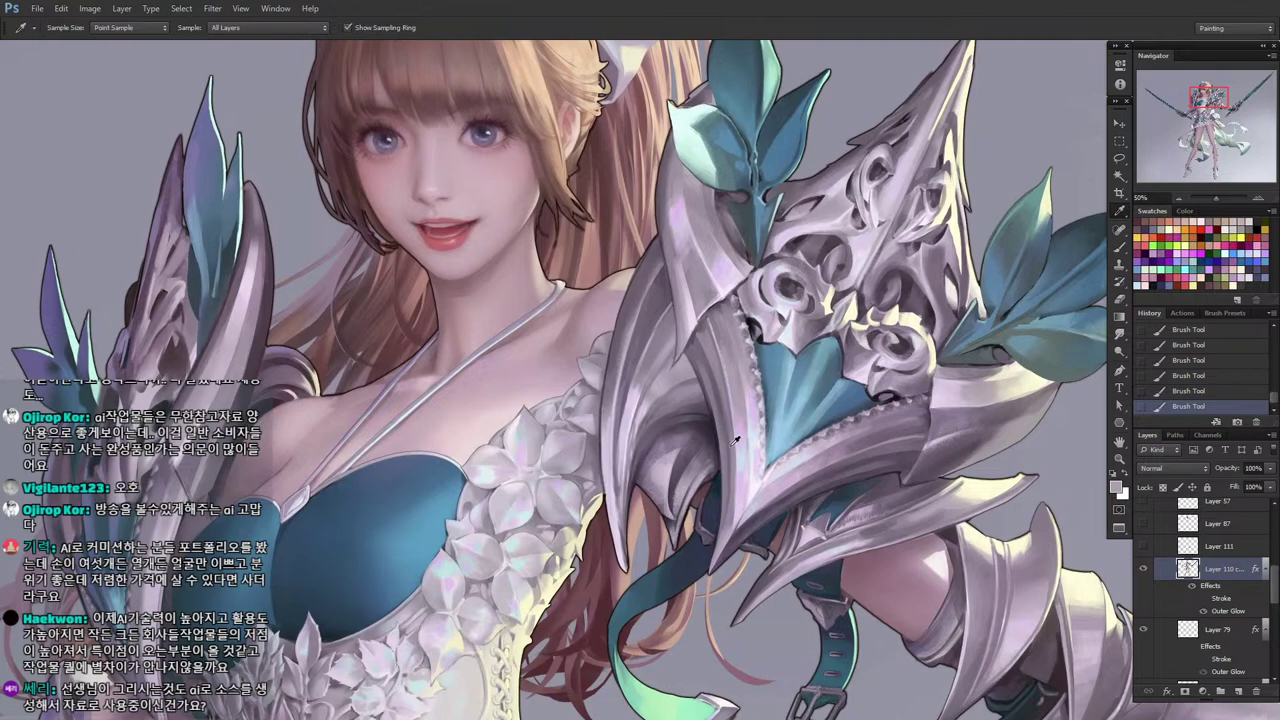
alt+click(715, 354)
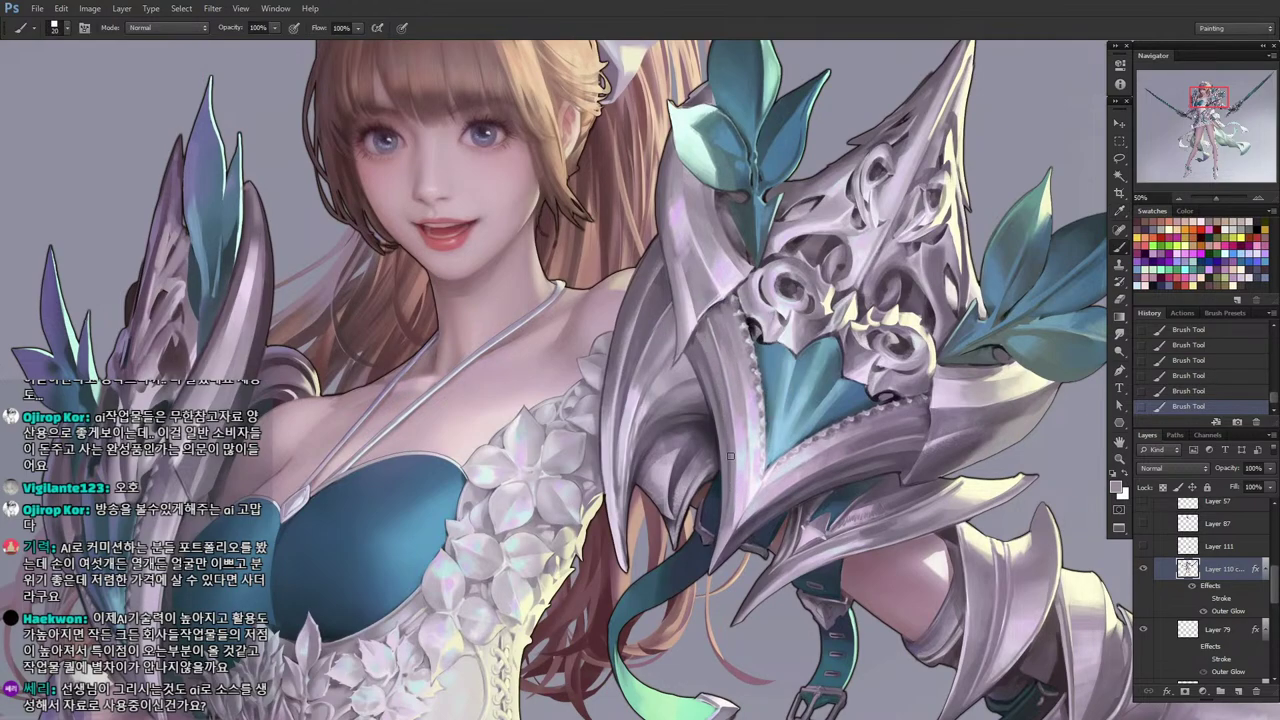
alt+click(698, 348)
alt+click(733, 531)
alt+click(732, 457)
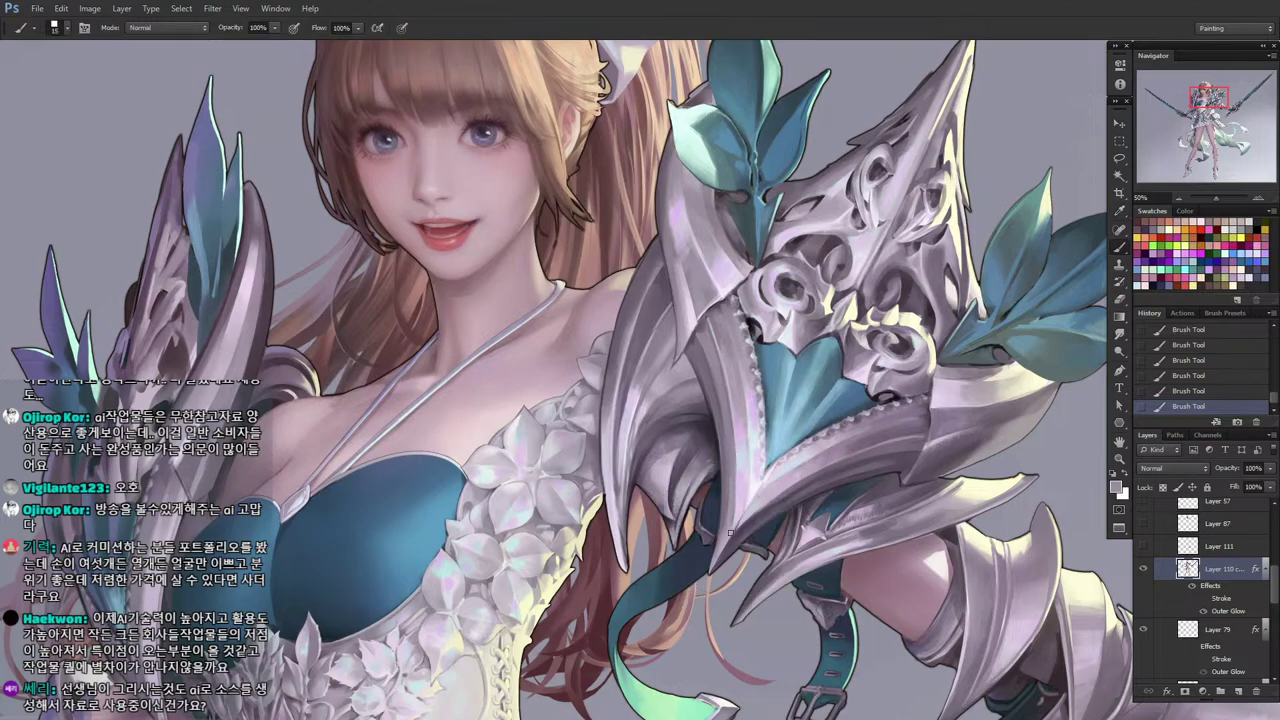
Touch up the pauldron around the top of the beaded trim, where the front plate meets the upper ridge, with nearby sampled tones.
drag(684, 336, 696, 390)
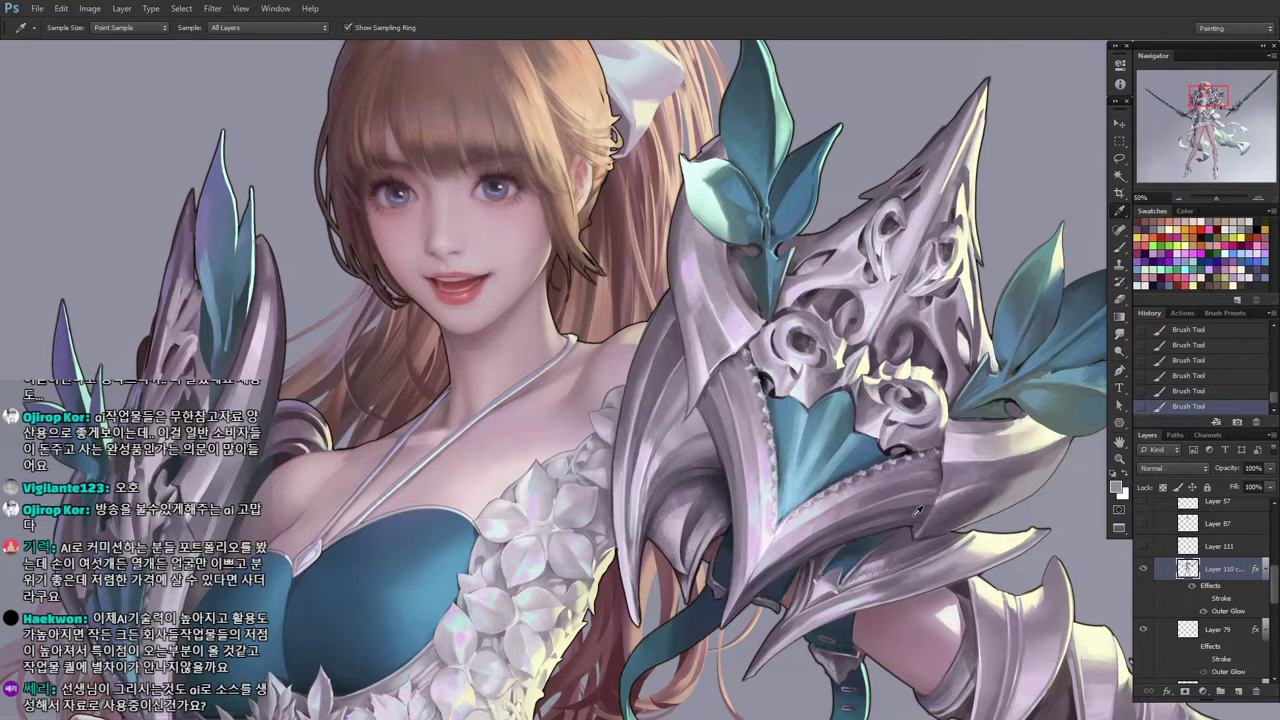
alt+click(904, 448)
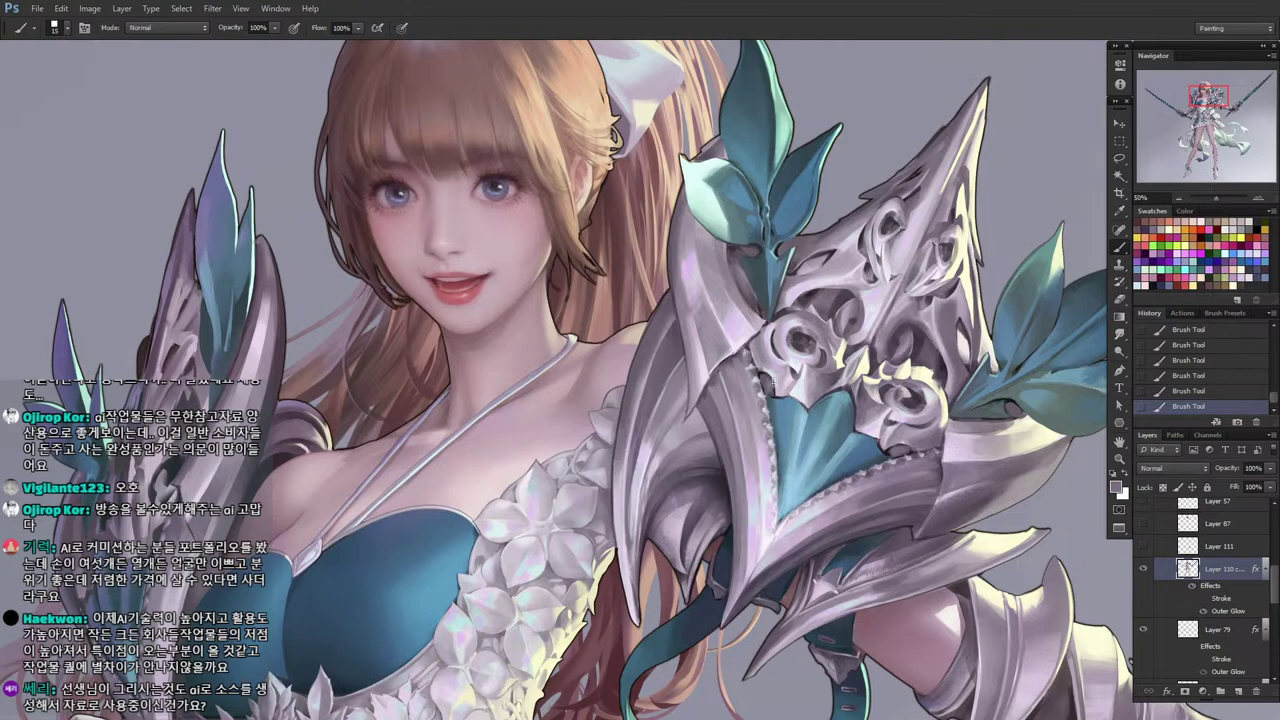
alt+click(767, 378)
alt+click(760, 371)
alt+click(770, 376)
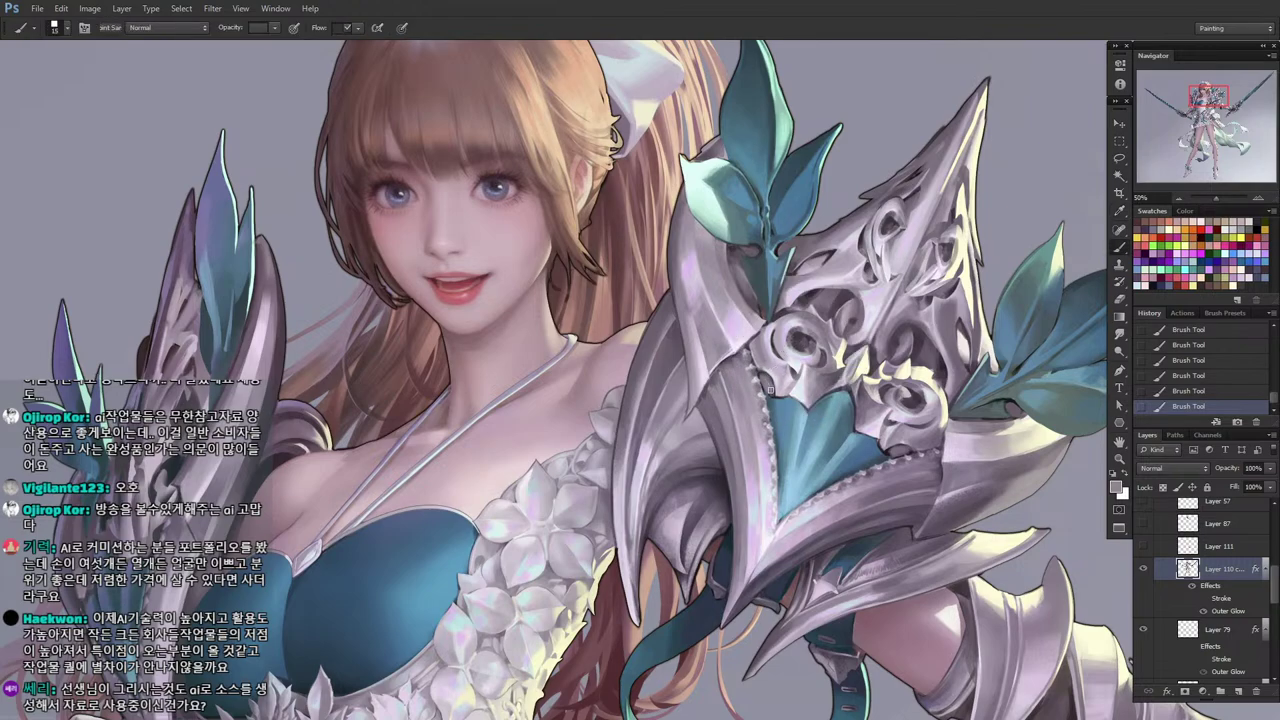
drag(772, 416, 760, 473)
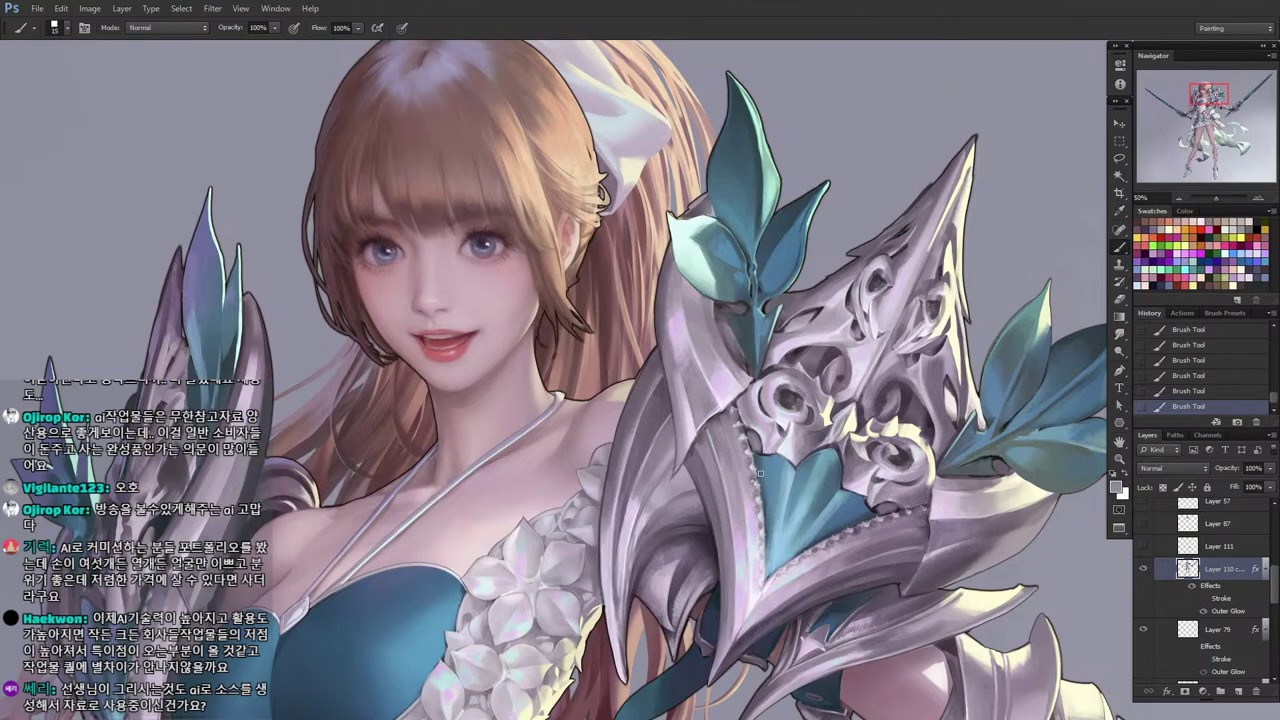
alt+click(740, 401)
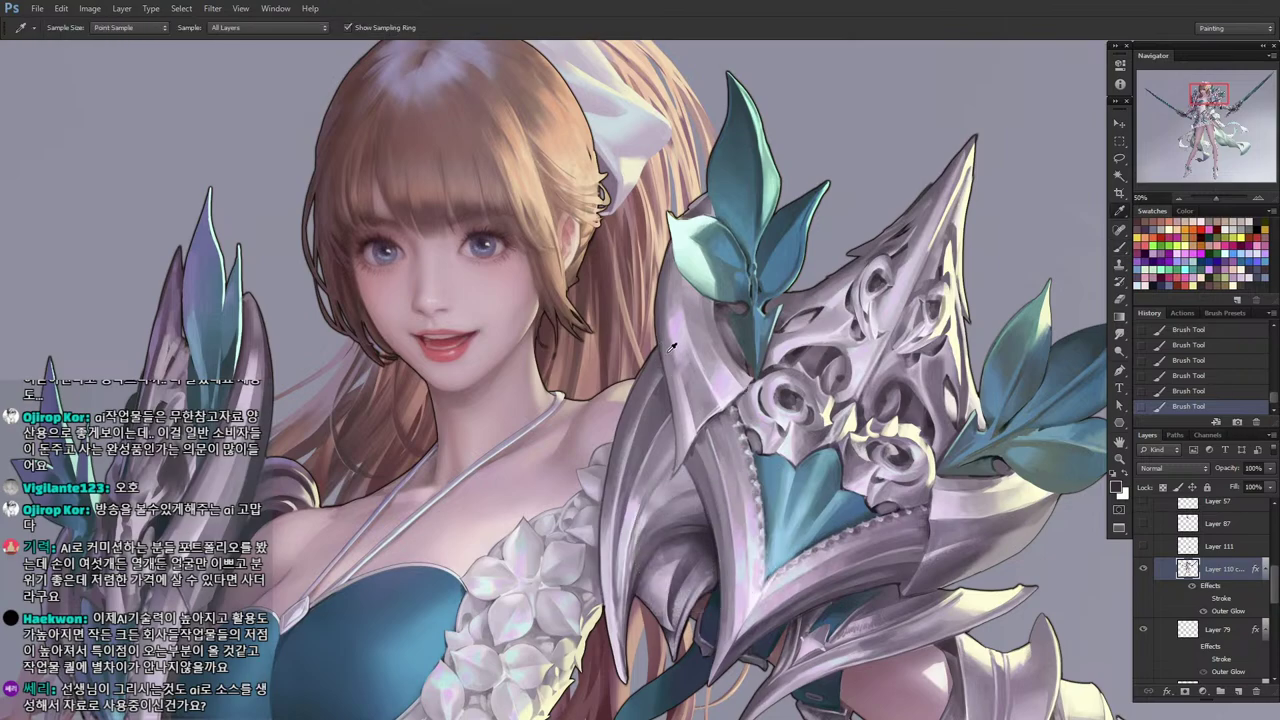
Refine the pauldron's upper ridge and its downward point with sampled grey-violet tones and a finer brush.
alt+click(662, 313)
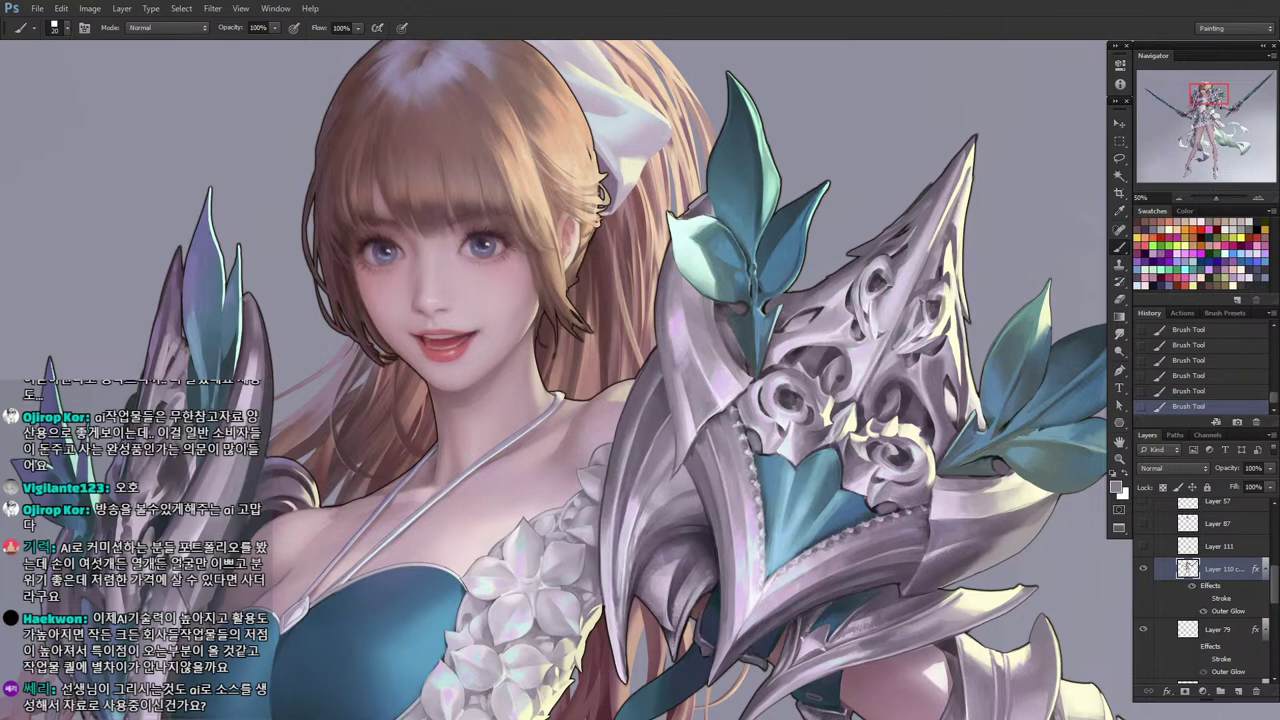
alt+click(790, 358)
drag(672, 414, 674, 456)
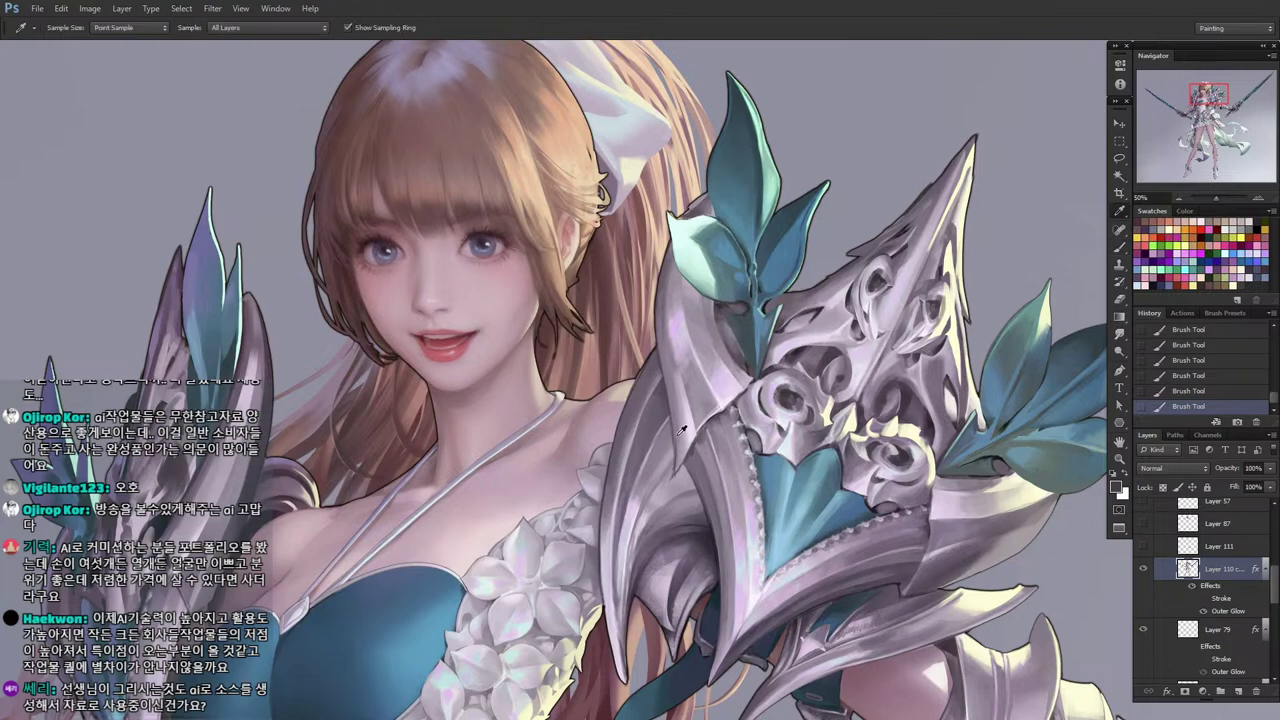
alt+click(677, 438)
alt+click(689, 452)
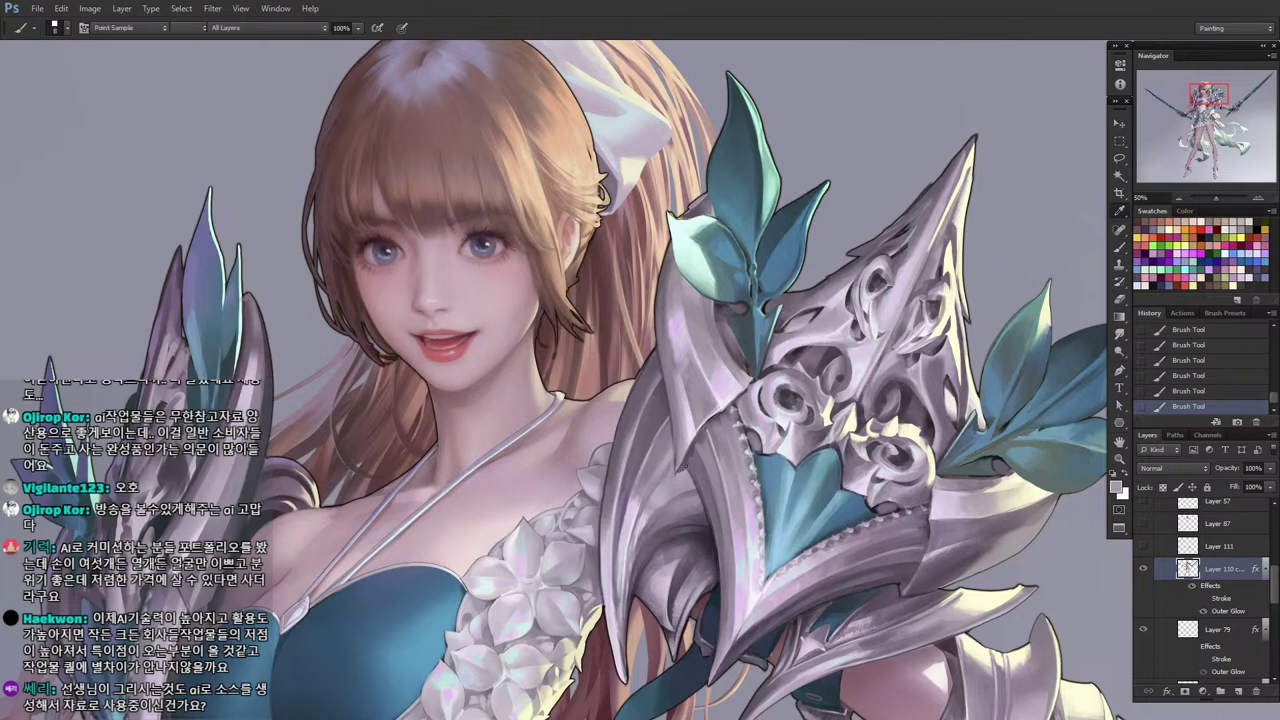
alt+click(681, 467)
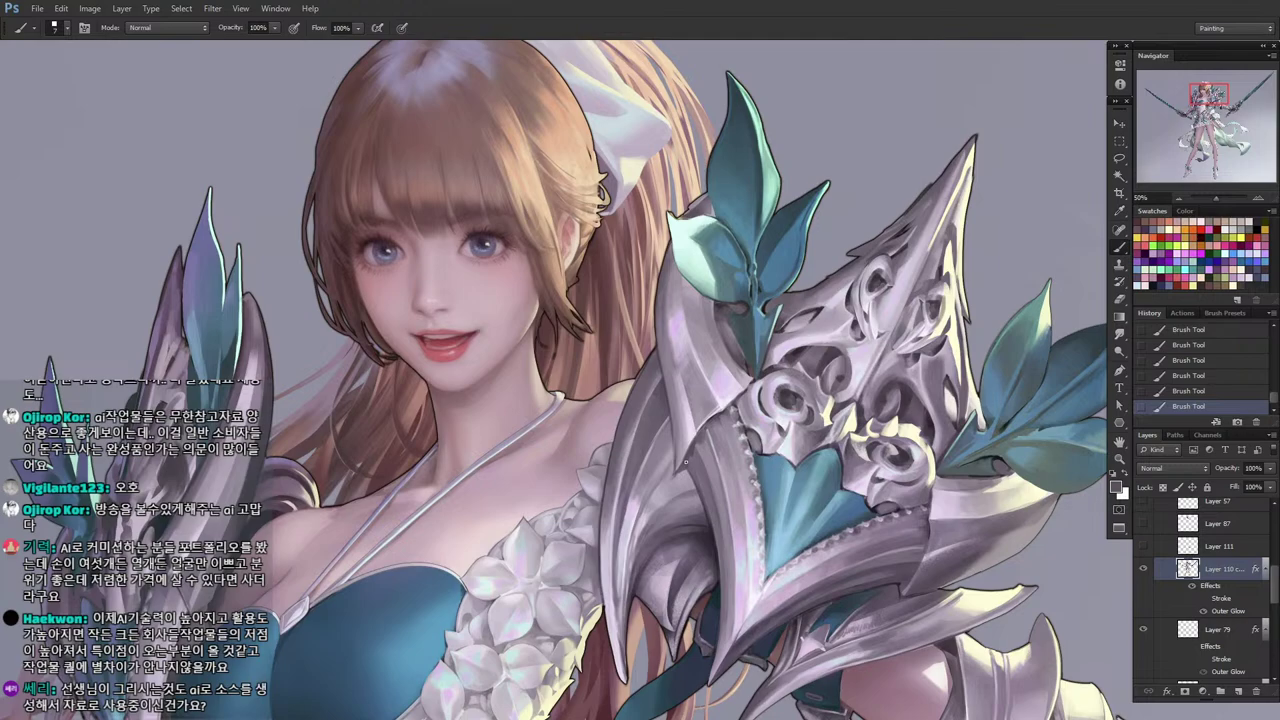
Lasso a small area at the outer shoulder plate's upper edge beside the hair and delete its contents.
key(l)
mouse_move(650, 358)
mouse_down()
mouse_move(660, 348)
mouse_move(638, 376)
mouse_move(630, 348)
mouse_up()
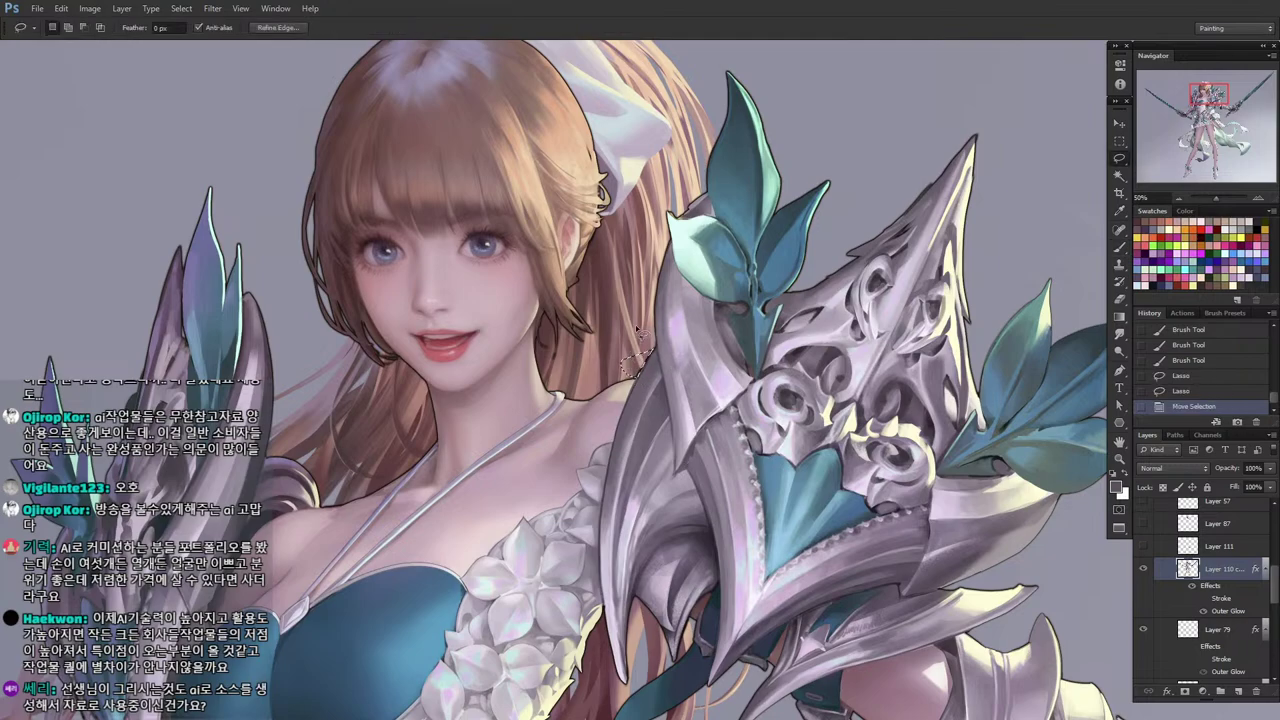
key(Delete)
key(ctrl+d)
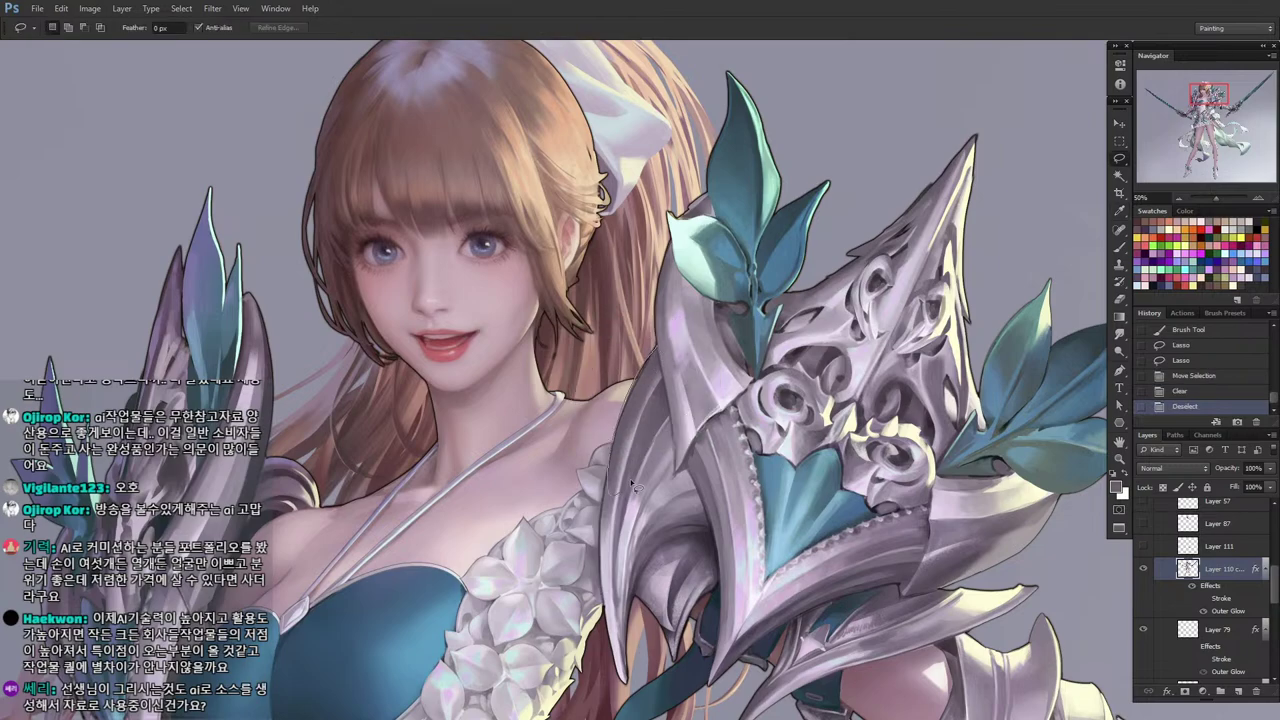
Select a narrow strip along the outer shoulder plate's edge, shade it with a larger brush and deselect.
mouse_move(633, 485)
mouse_down()
mouse_move(640, 366)
mouse_move(620, 420)
mouse_up()
key(b)
key(bracketright)
key(bracketright)
key(bracketright)
key(bracketright)
key(bracketright)
drag(640, 372, 618, 428)
drag(636, 380, 617, 431)
drag(630, 395, 617, 431)
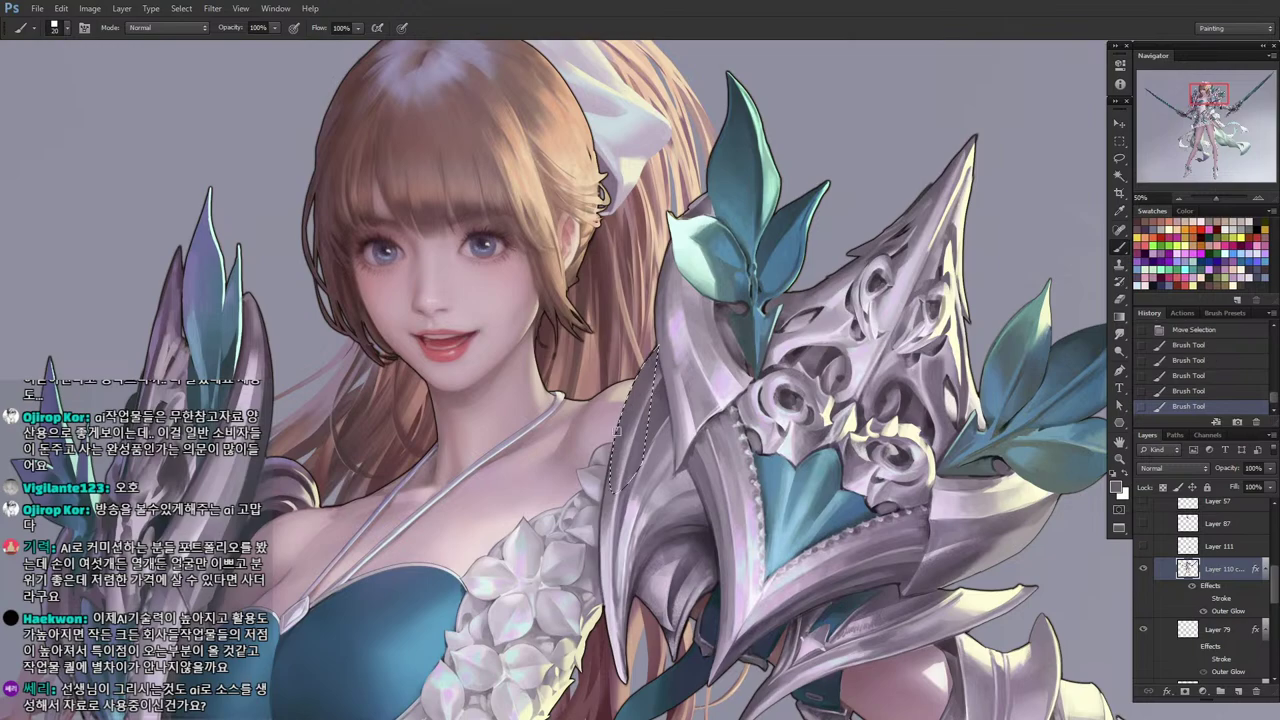
key(ctrl+d)
Compare the outlines around the hair and face up close with the selected layer's effects off and on.
key(l)
drag(552, 367, 672, 447)
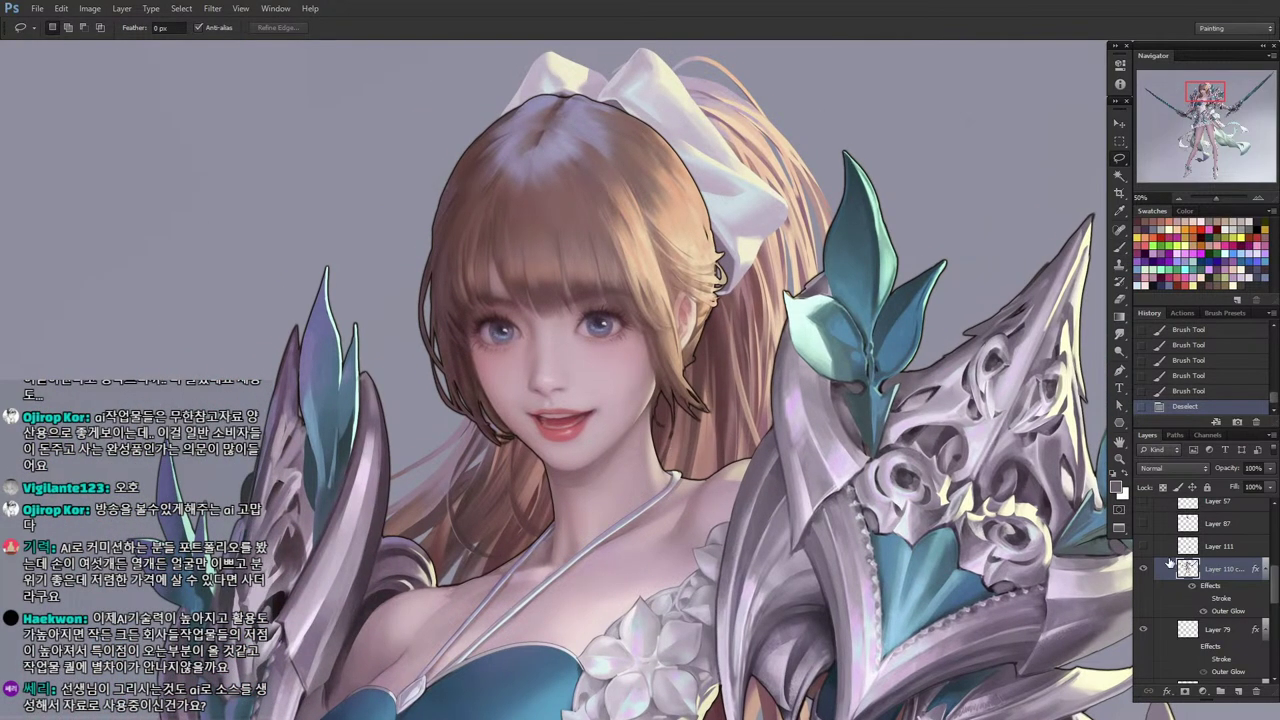
click(1191, 586)
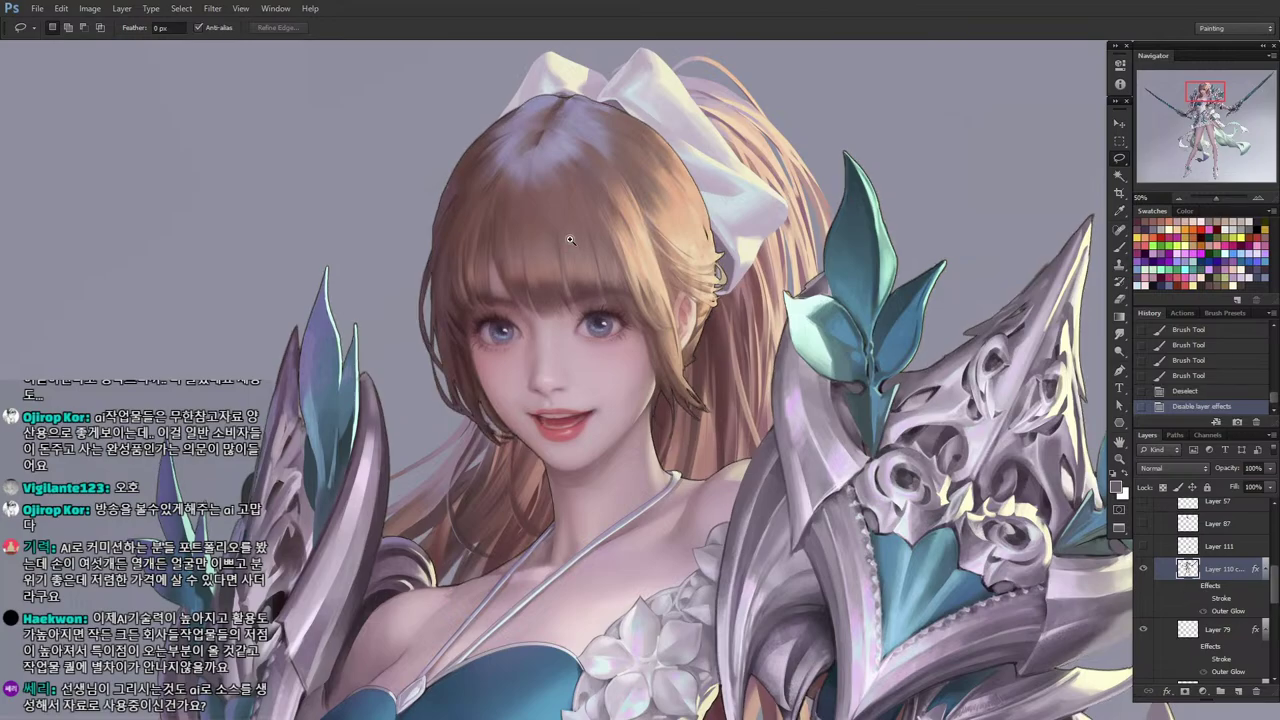
ctrl+click(569, 240)
ctrl+click(569, 240)
ctrl+click(569, 240)
drag(762, 354, 518, 202)
scroll(672, 298, down, 3)
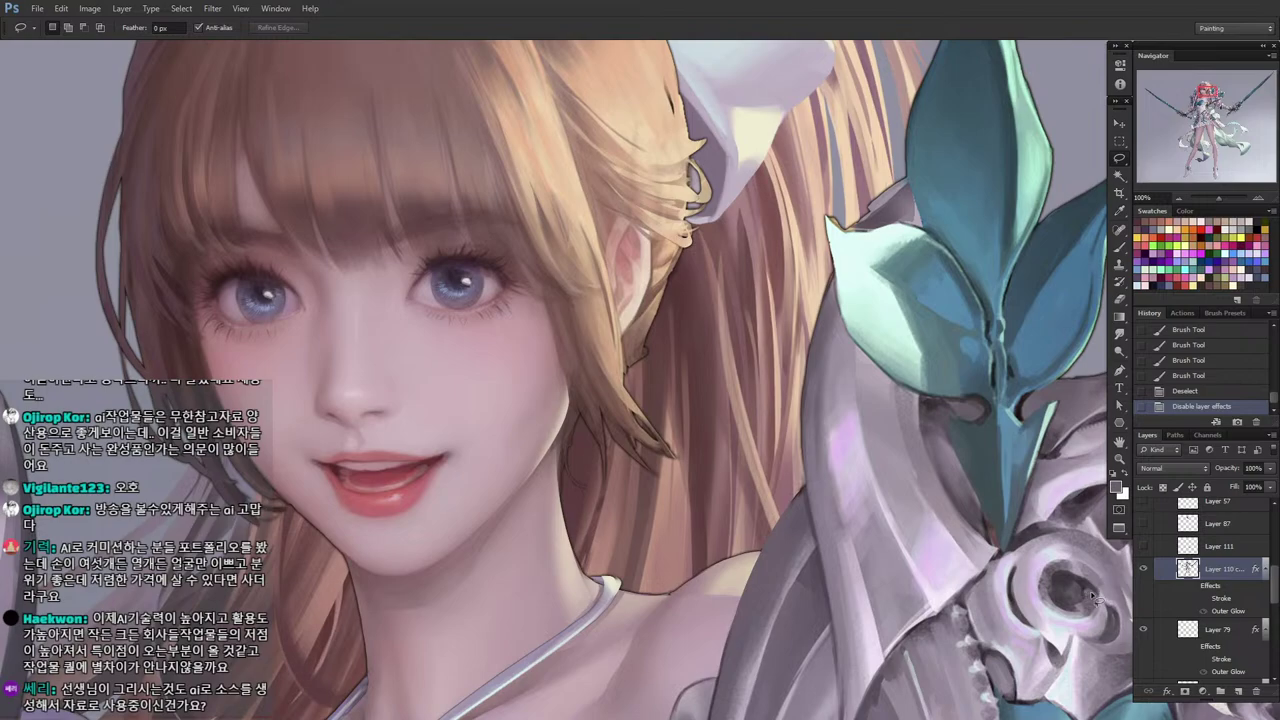
click(1145, 590)
click(1144, 585)
click(1149, 590)
click(1147, 571)
click(1192, 586)
Review the whole upper body, turn off the selected layer's effects and return to the pauldron's inner plates.
scroll(800, 483, down, 2)
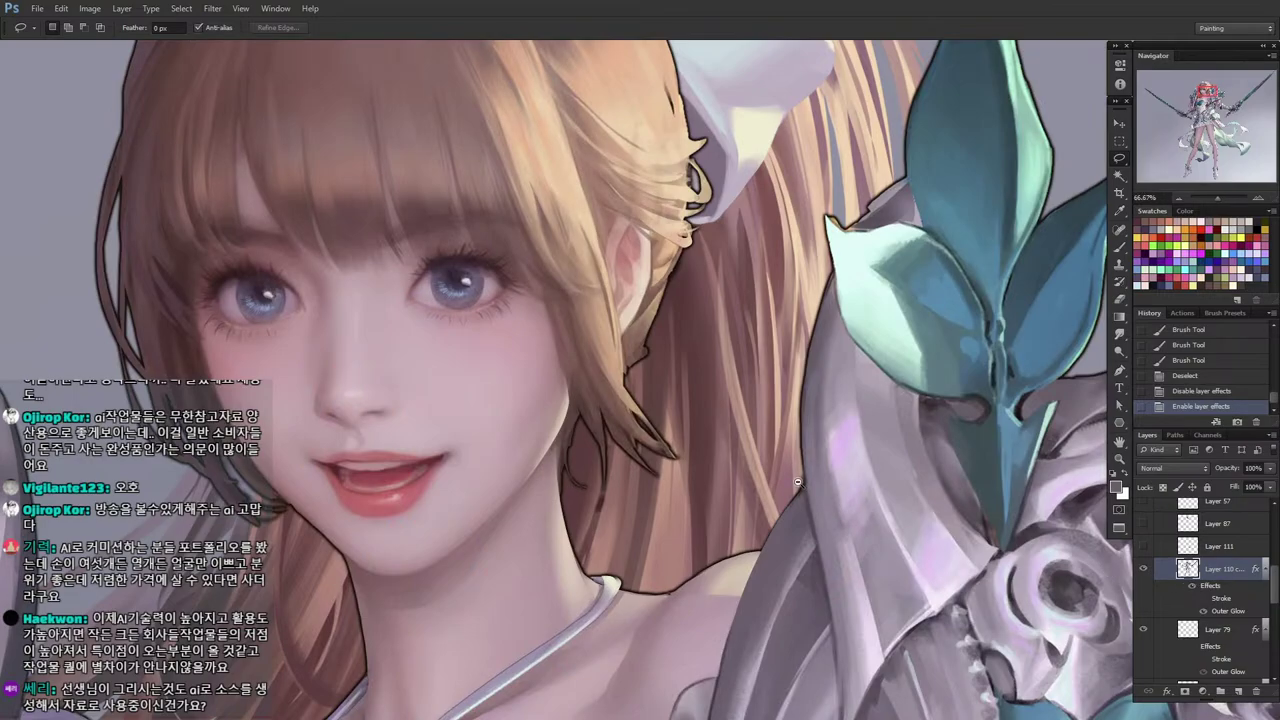
drag(811, 521, 766, 360)
scroll(670, 372, up, 1)
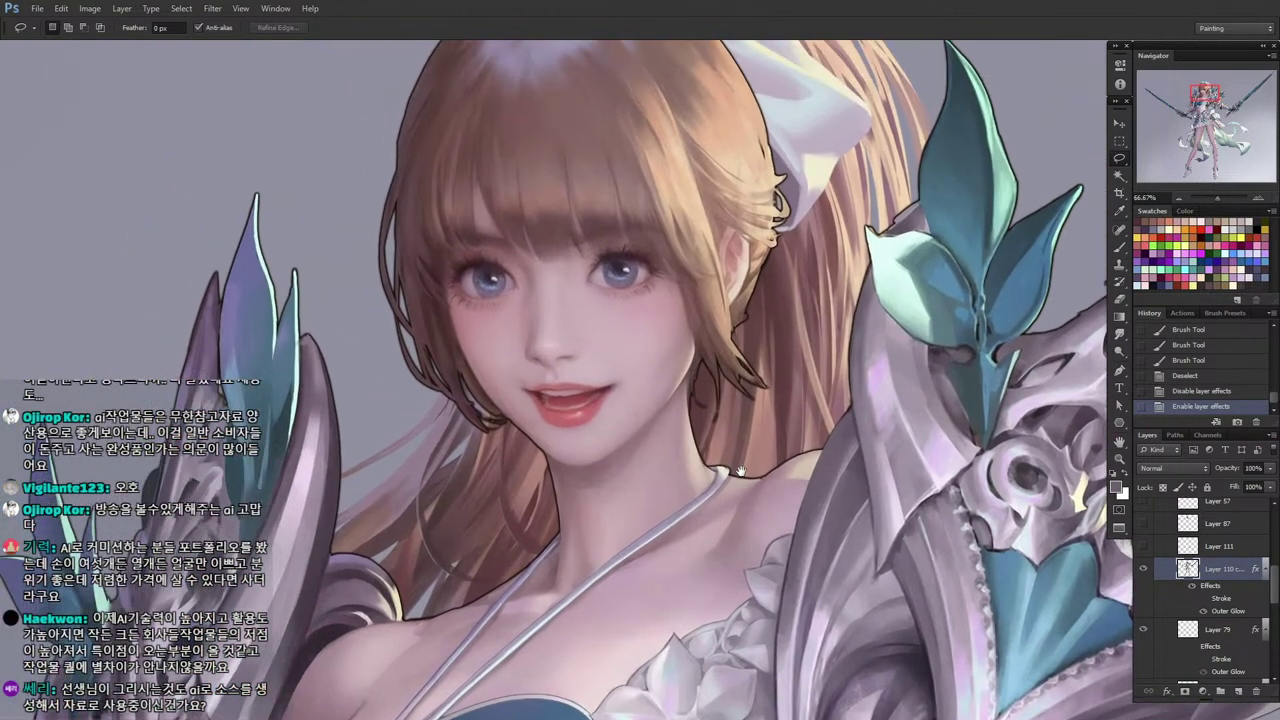
scroll(855, 474, down, 2)
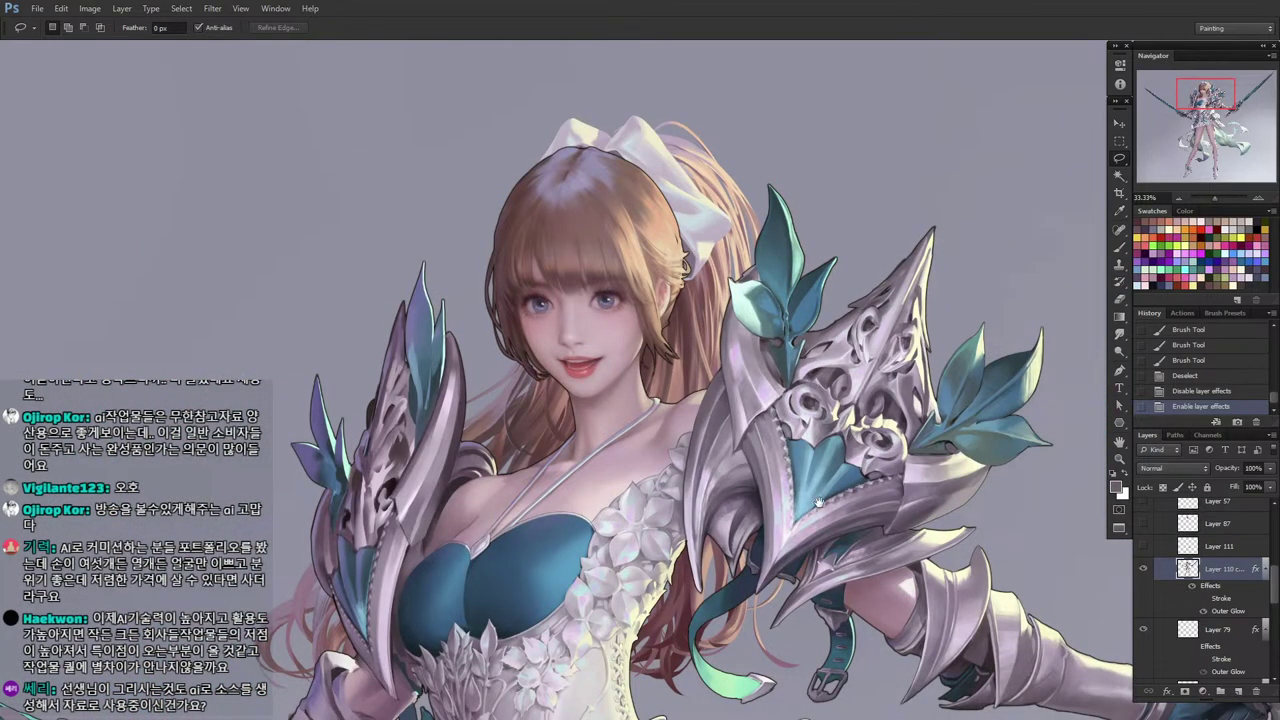
drag(818, 502, 766, 462)
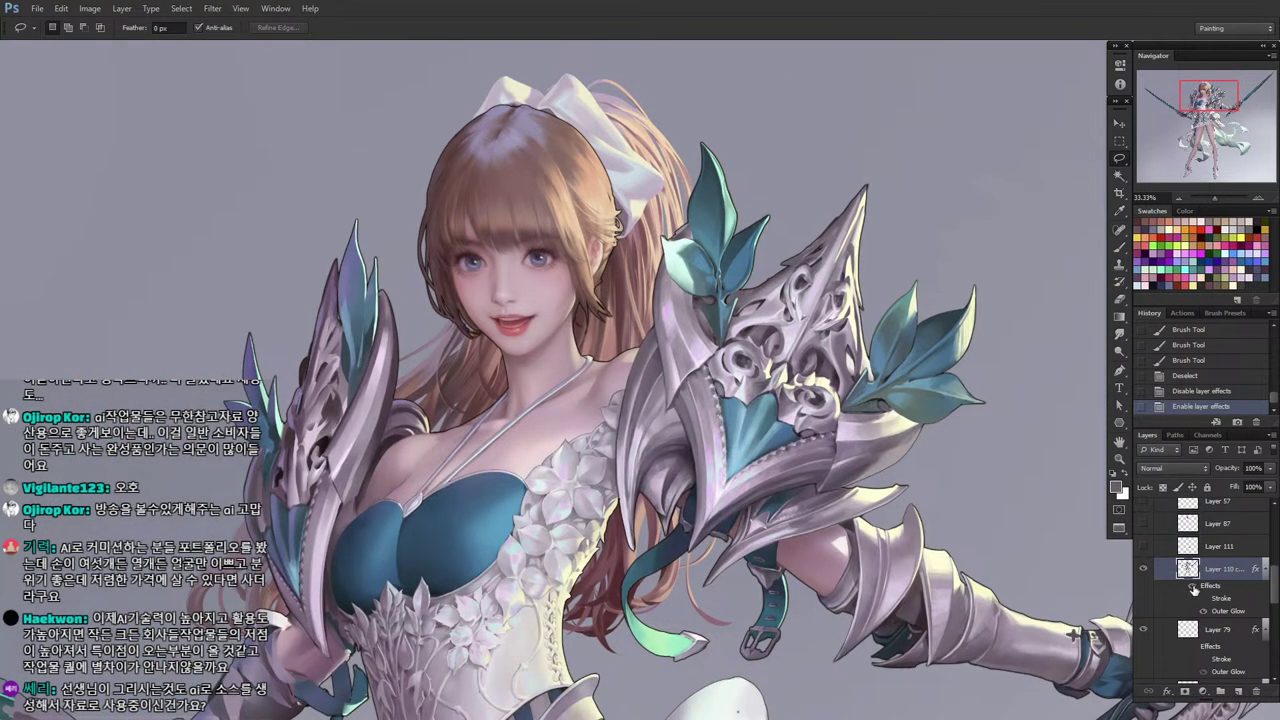
click(1192, 586)
scroll(643, 384, up, 2)
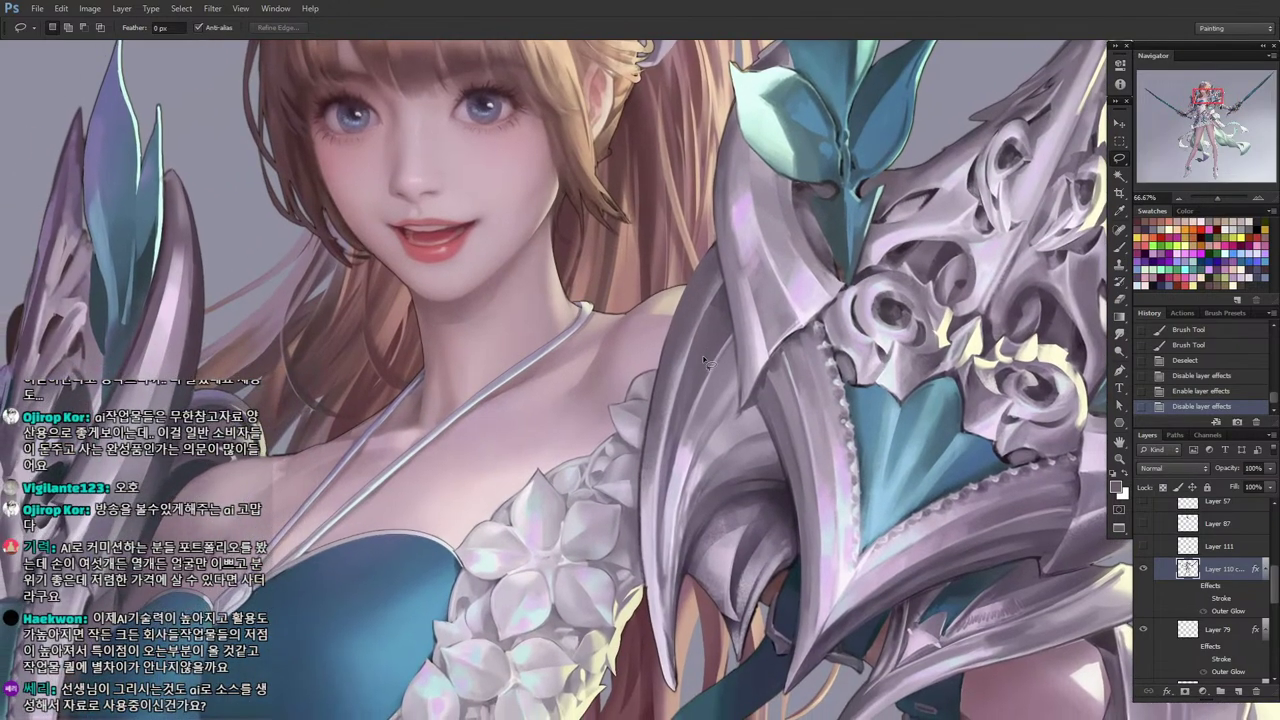
key(i)
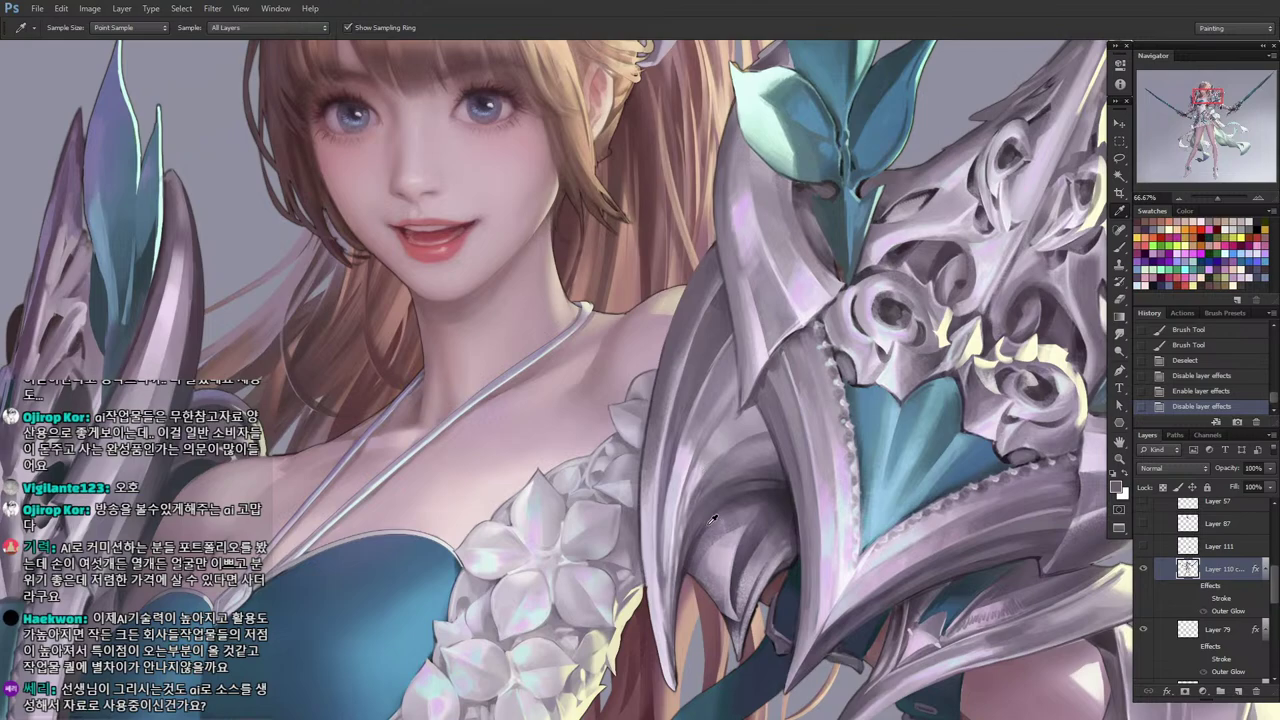
key(l)
mouse_move(659, 614)
mouse_down()
mouse_move(713, 394)
mouse_move(707, 438)
mouse_up()
drag(679, 584, 715, 397)
key(b)
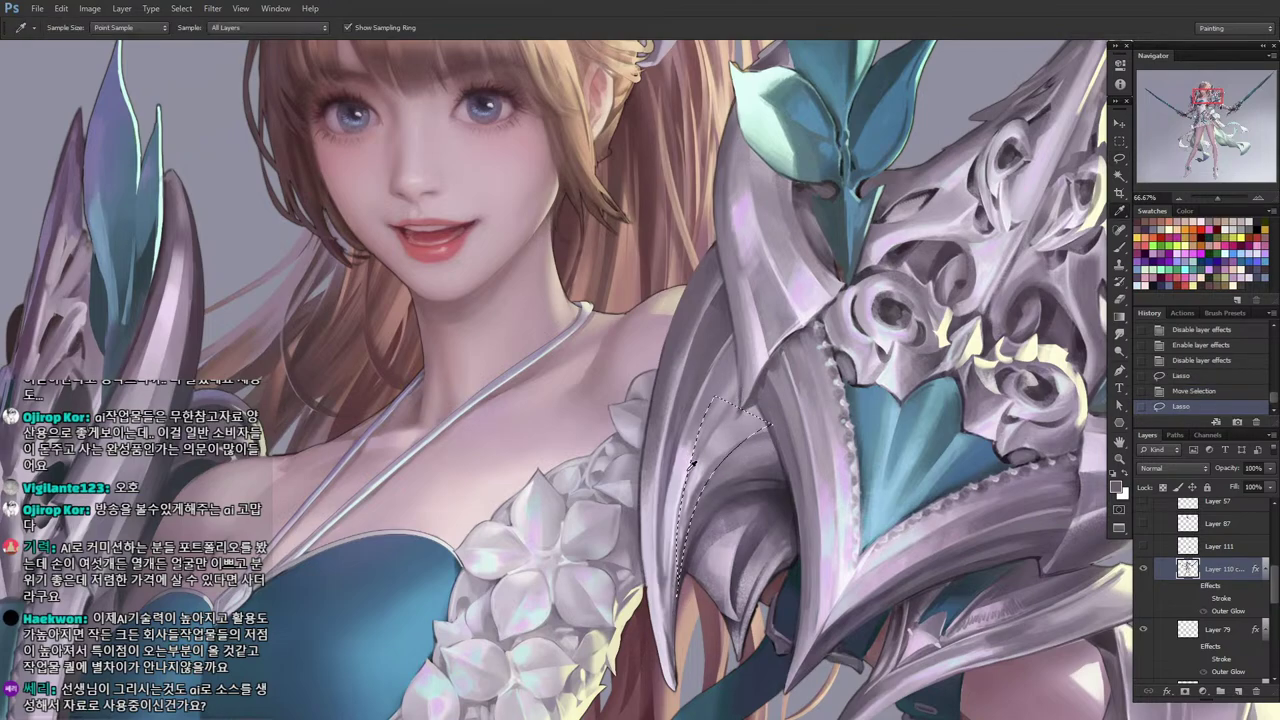
Select the curved inner plate's edge below the upper ridge's point and brush it with sampled pale lilac tones.
alt+click(690, 472)
key(l)
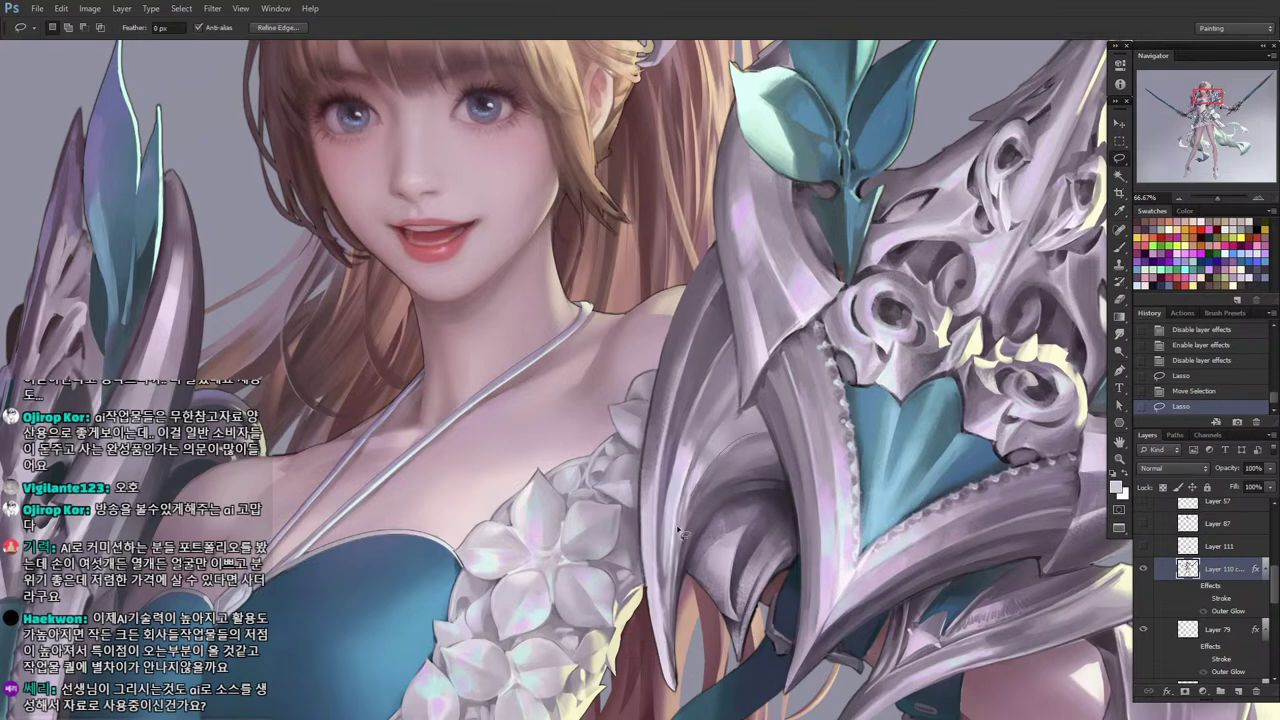
mouse_move(755, 436)
mouse_down()
mouse_move(688, 456)
mouse_move(711, 456)
mouse_move(690, 480)
mouse_up()
key(i)
key(b)
key([)
mouse_move(705, 460)
mouse_down()
mouse_move(680, 515)
mouse_move(675, 605)
mouse_up()
alt+click(691, 491)
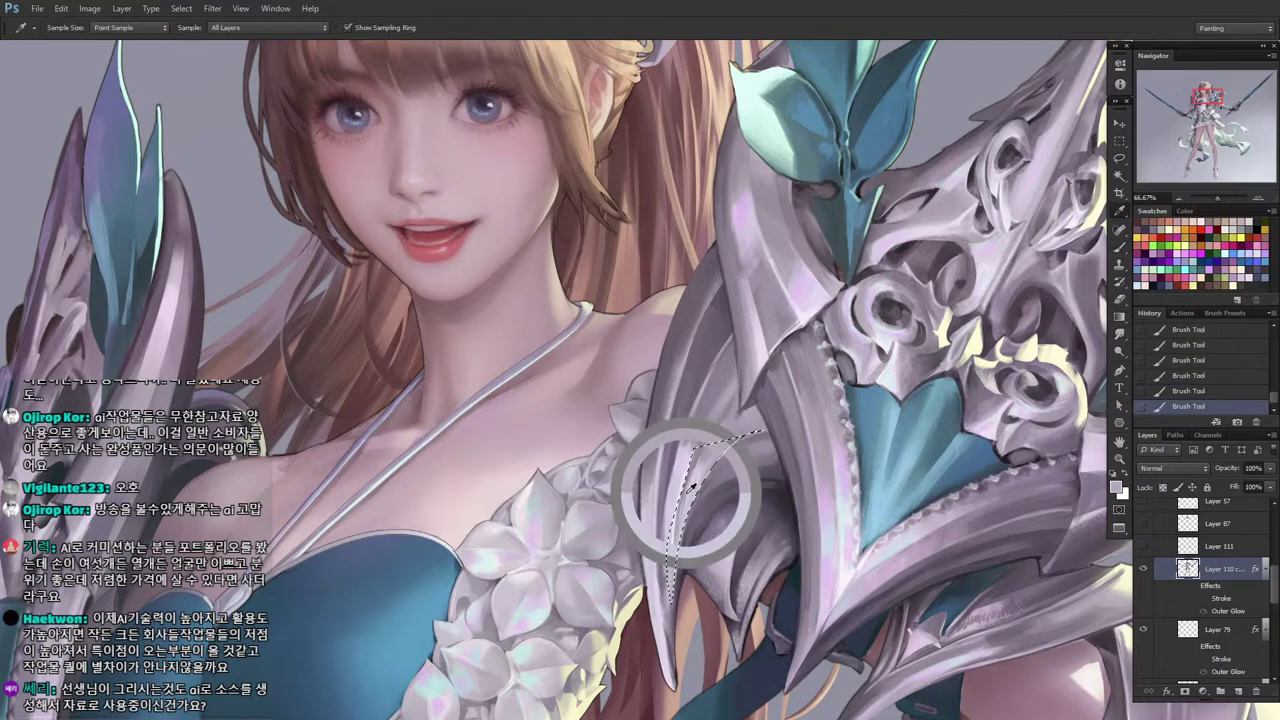
drag(700, 465, 678, 560)
Blend the selected edge of the curved inner plate with further grey and lilac tones sampled around it, and deselect.
key(i)
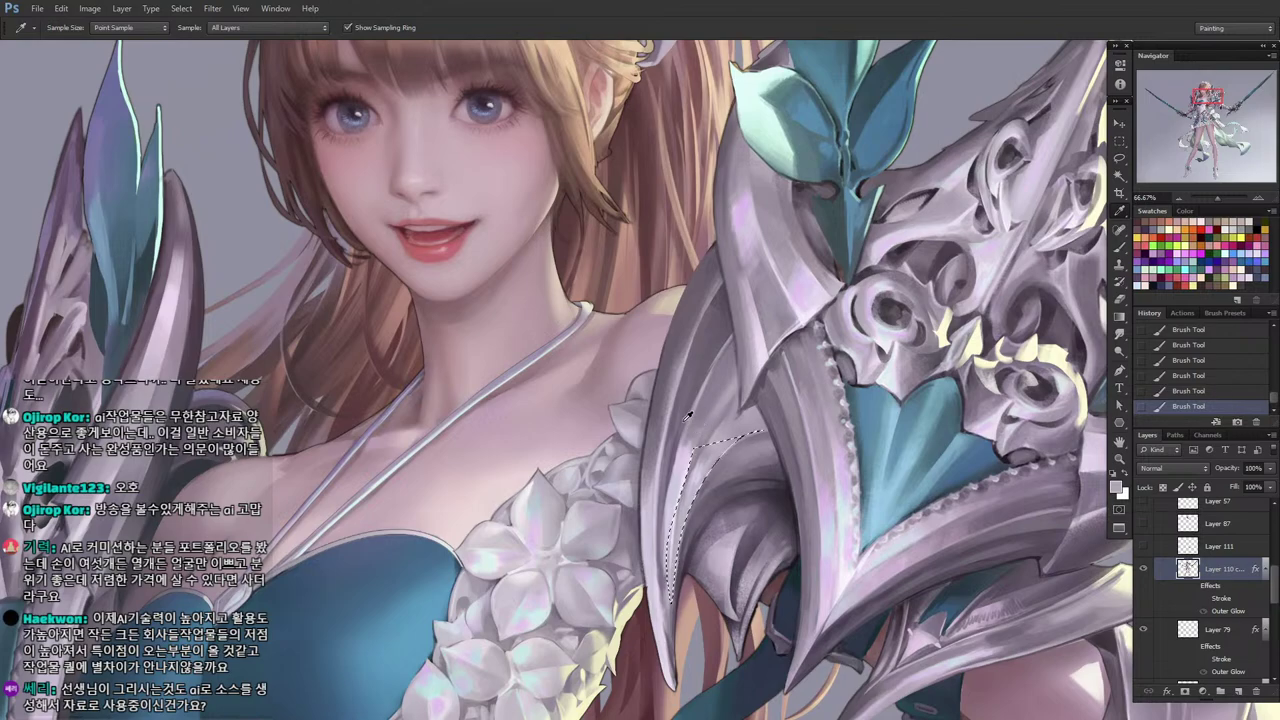
click(688, 415)
key(b)
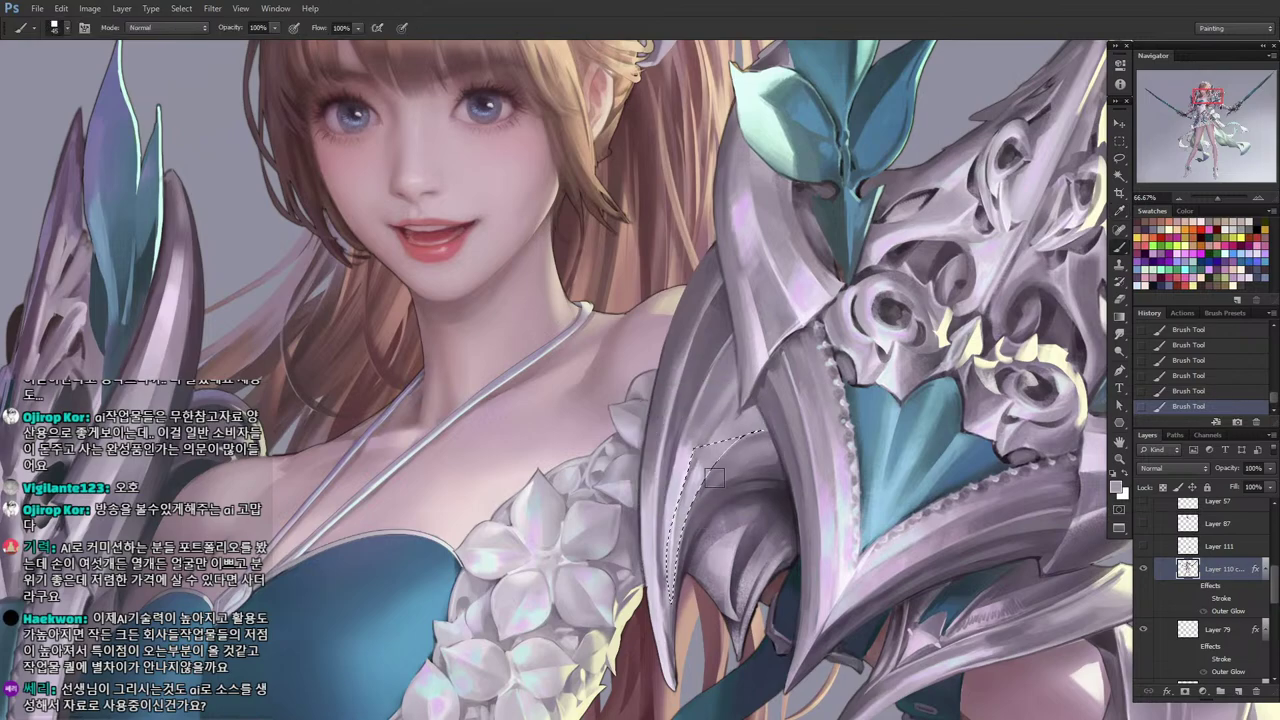
key(i)
click(700, 470)
key(b)
alt+click(740, 440)
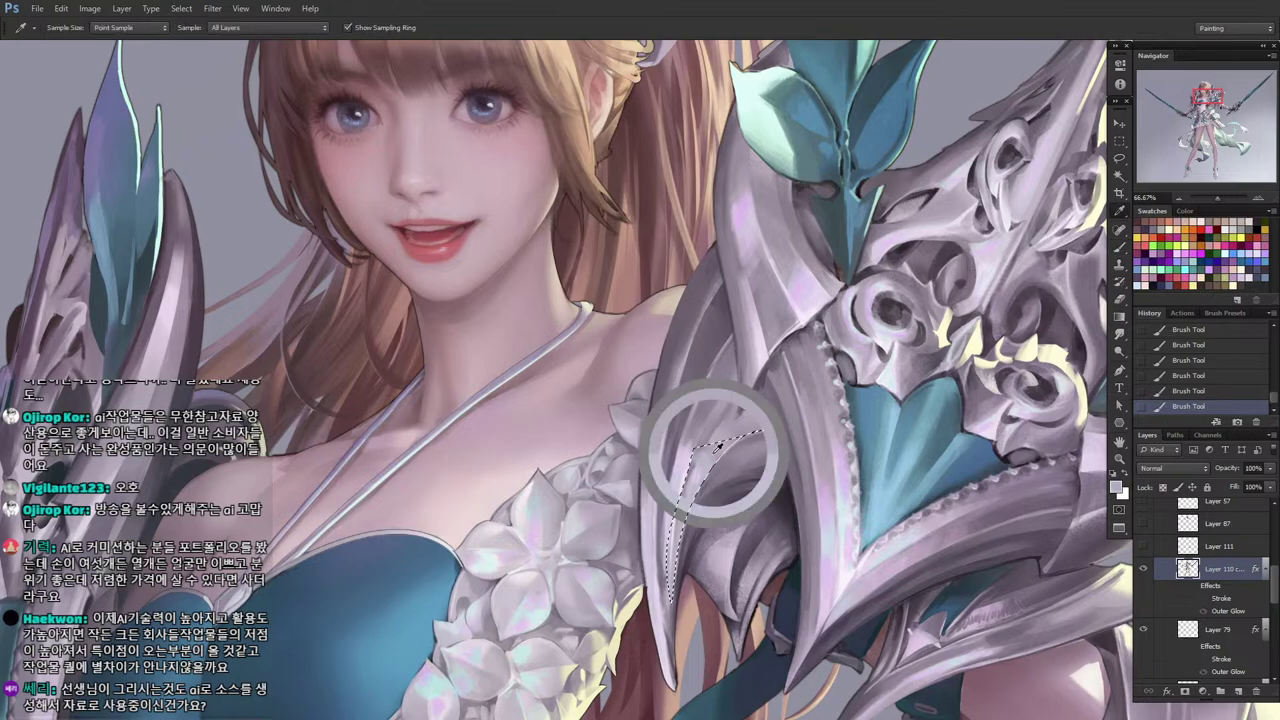
key(l)
click(706, 414)
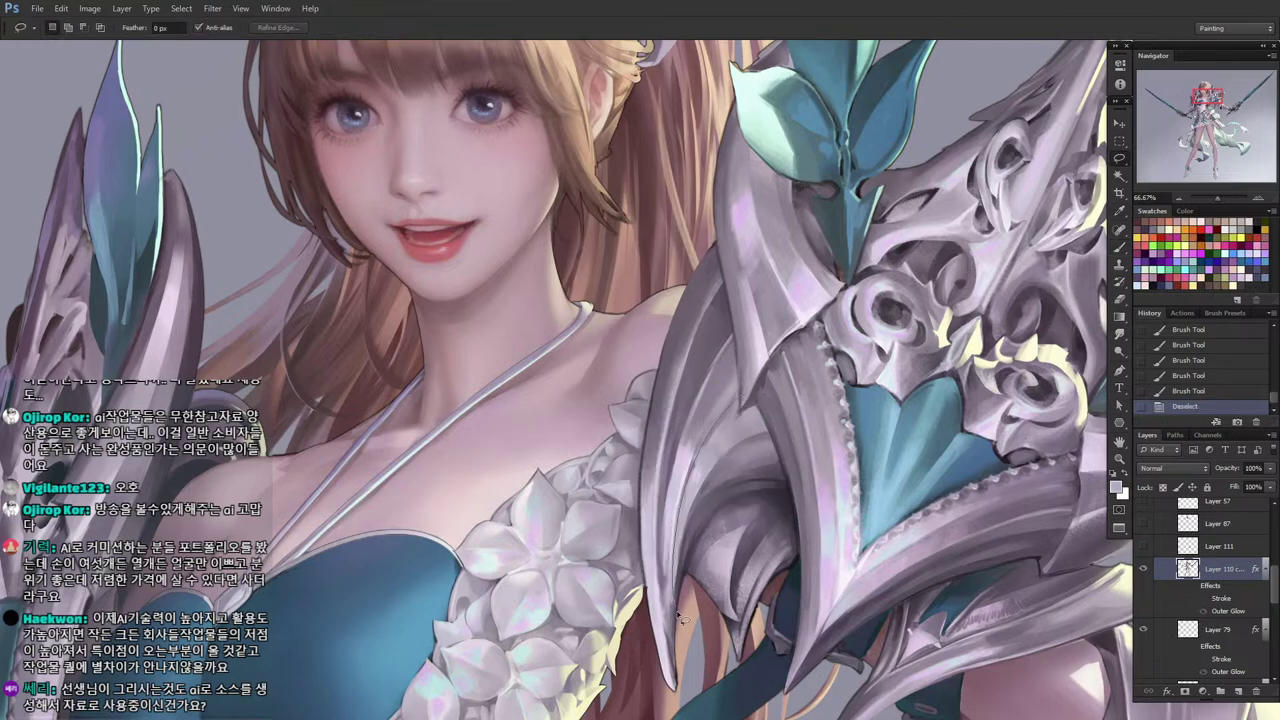
Lasso the recessed face of the curved inner plate, shade it with sampled grey-violet tones and deselect.
drag(679, 618, 718, 479)
key(i)
click(700, 486)
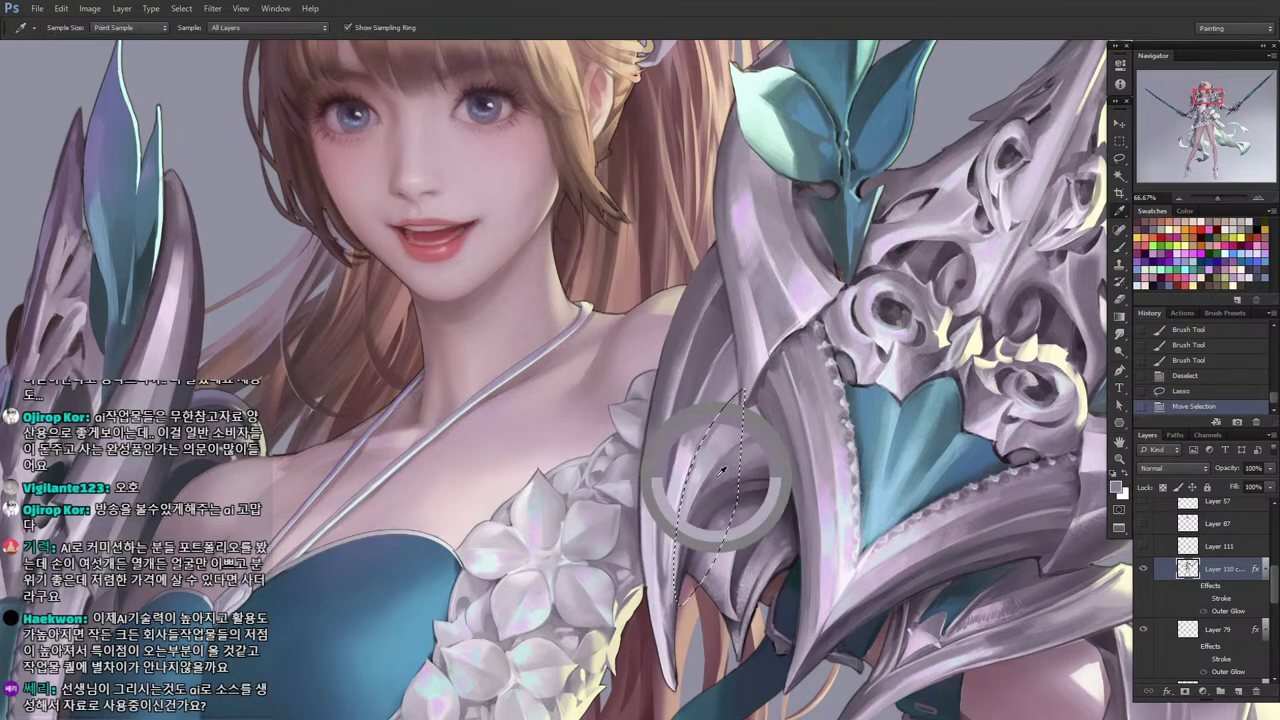
mouse_move(726, 413)
mouse_down()
mouse_move(696, 485)
mouse_move(700, 470)
mouse_up()
alt+click(706, 450)
drag(716, 432, 704, 453)
click(683, 375)
key(b)
drag(695, 400, 708, 424)
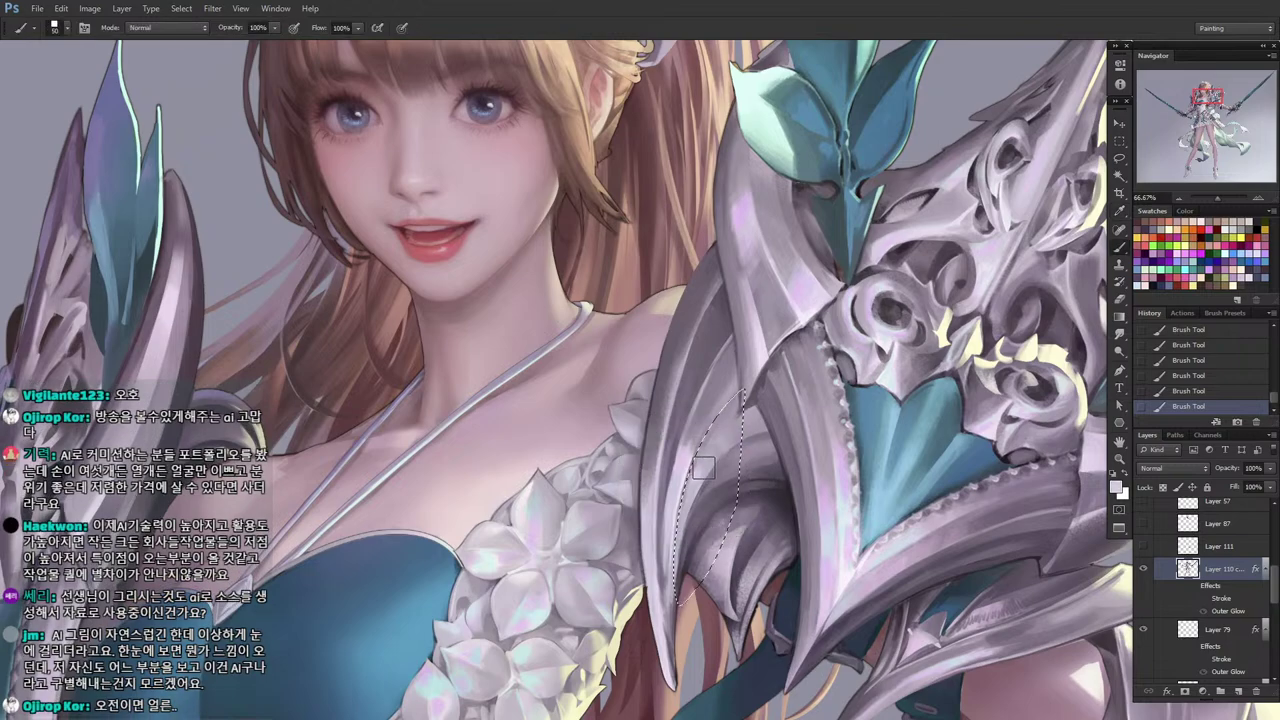
key(l)
key(ctrl+d)
Select the narrow band between the outer and curved inner plates, brush its shading and deselect.
drag(685, 573, 686, 420)
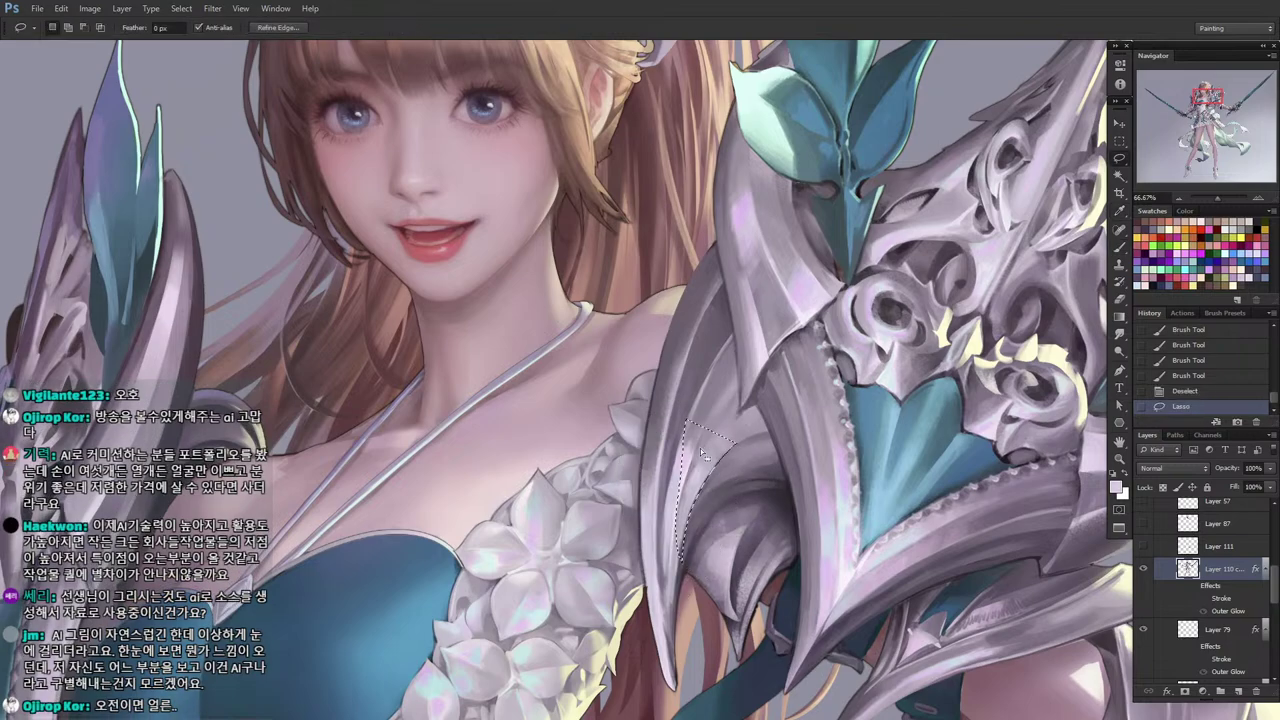
key(b)
drag(708, 470, 685, 510)
mouse_move(700, 460)
mouse_down()
mouse_move(670, 647)
mouse_move(681, 506)
mouse_move(693, 502)
mouse_move(674, 652)
mouse_move(683, 472)
mouse_up()
key(l)
key(ctrl+d)
key(i)
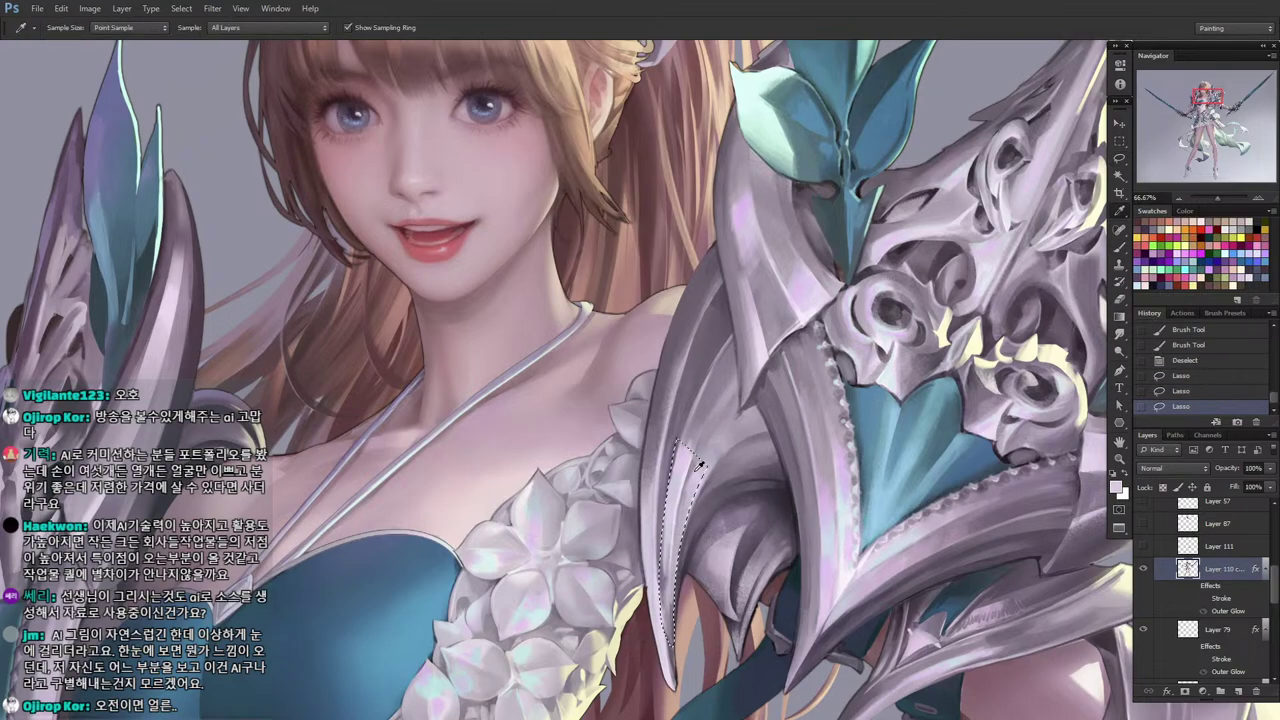
Nudge the selection outline slightly and paint the inner ridge of the shoulder armour's long curved spike with tones sampled nearby.
key(Right)
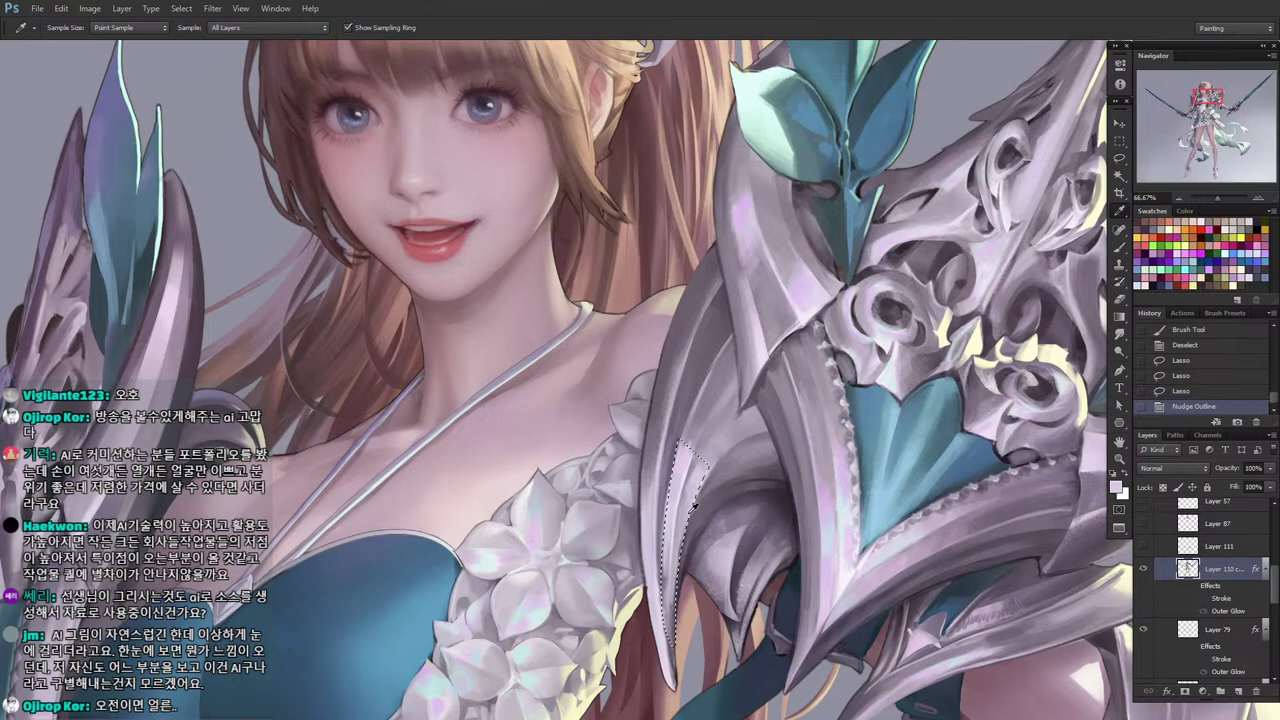
drag(693, 505, 675, 585)
key(b)
drag(686, 520, 676, 585)
alt+click(690, 530)
key(])
drag(688, 515, 675, 585)
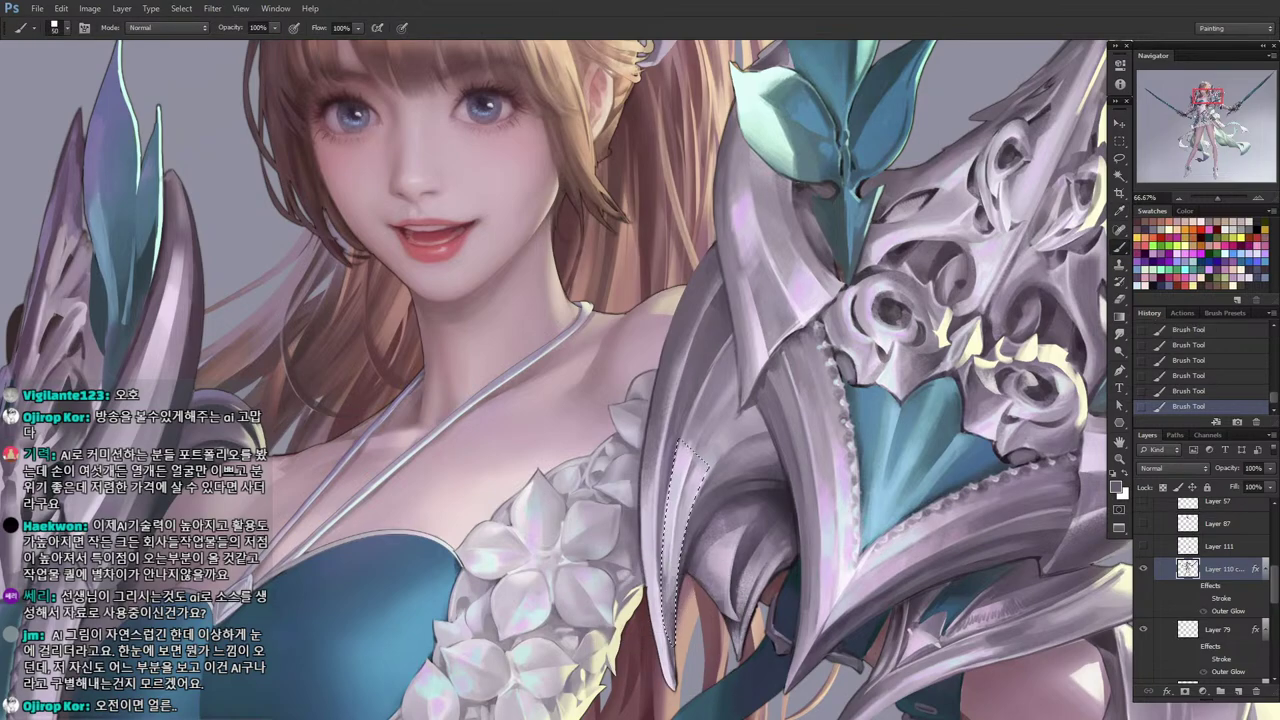
alt+click(662, 570)
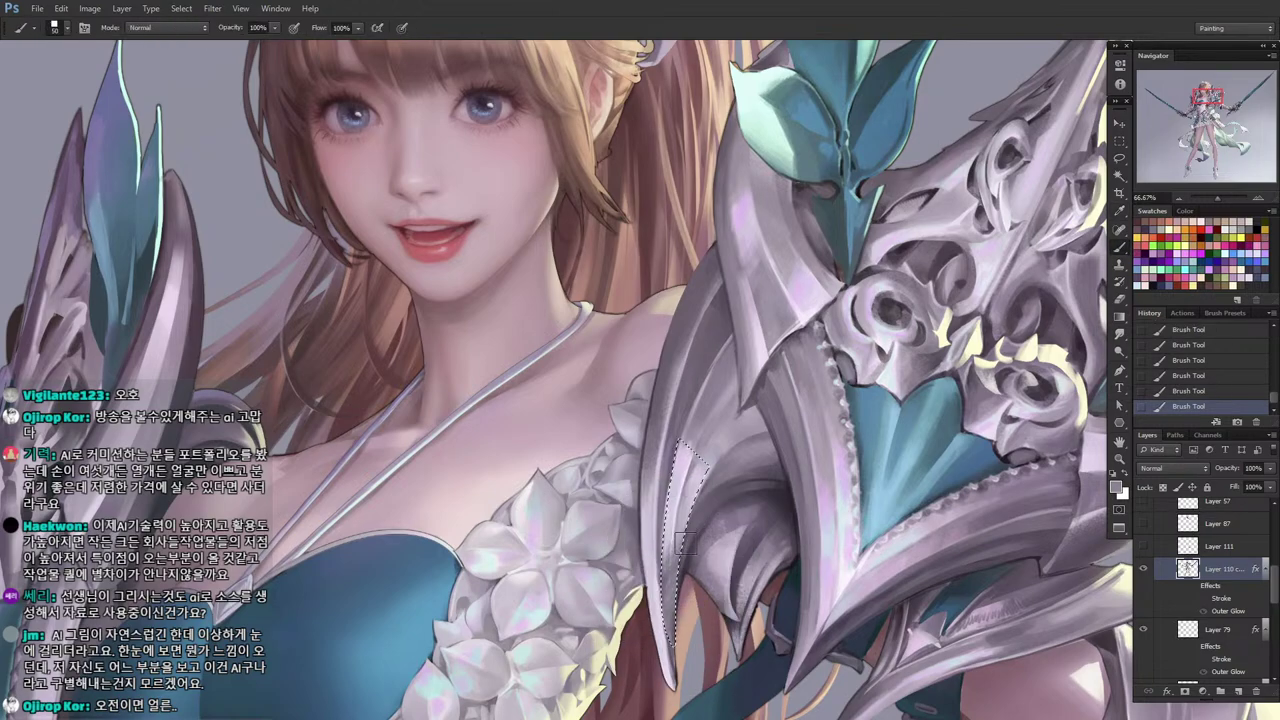
alt+click(676, 545)
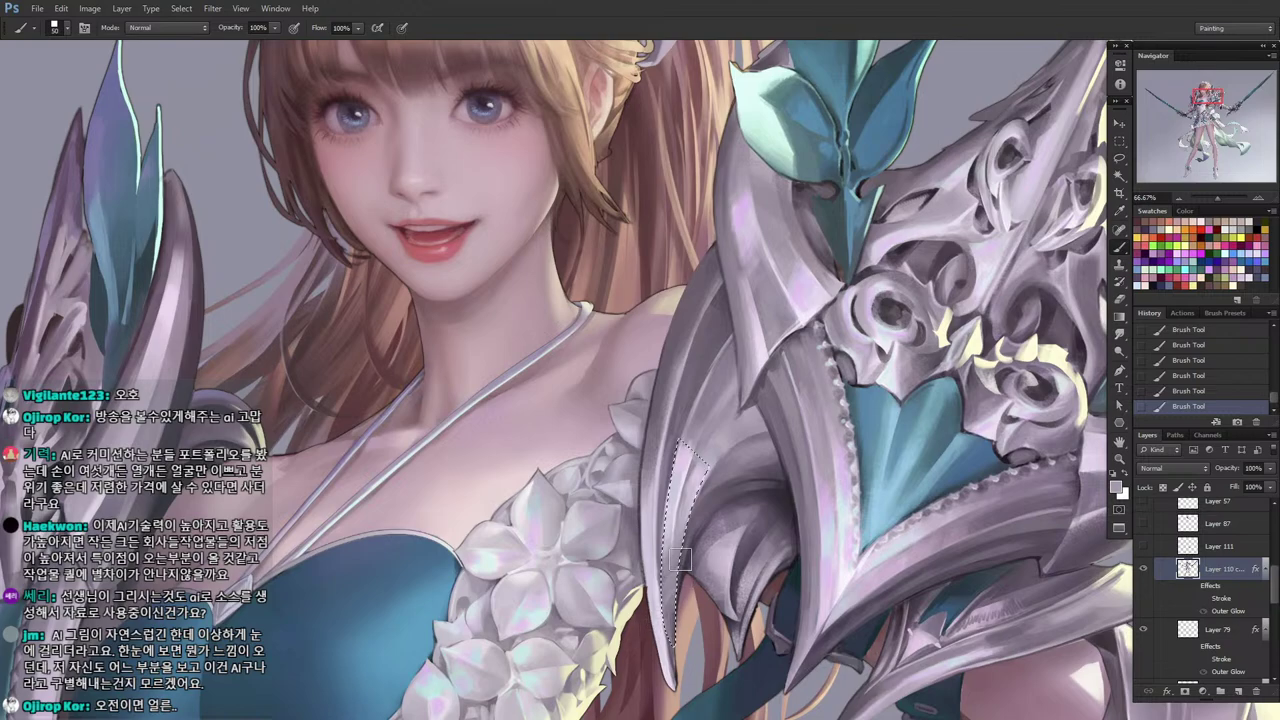
alt+click(679, 565)
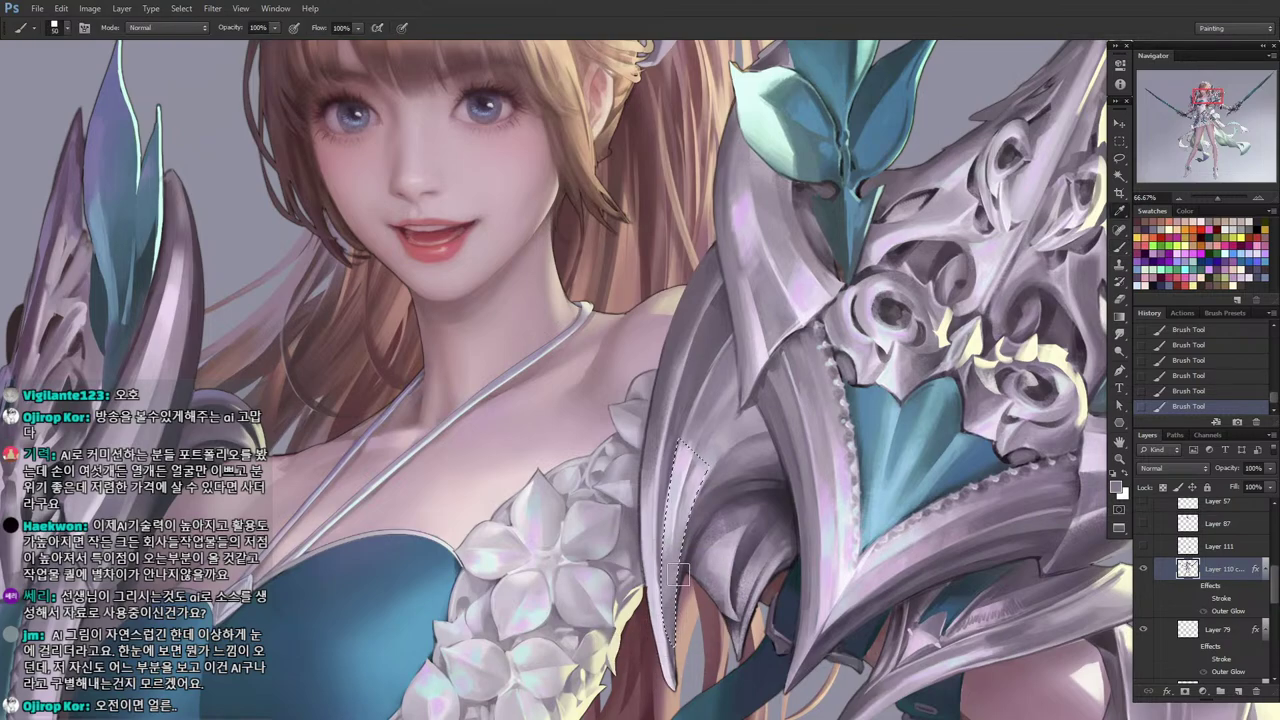
Lasso a new narrow strip along the spike's inner ridge and shade it with long strokes in sampled lilac-grey tones.
key(l)
click(714, 423)
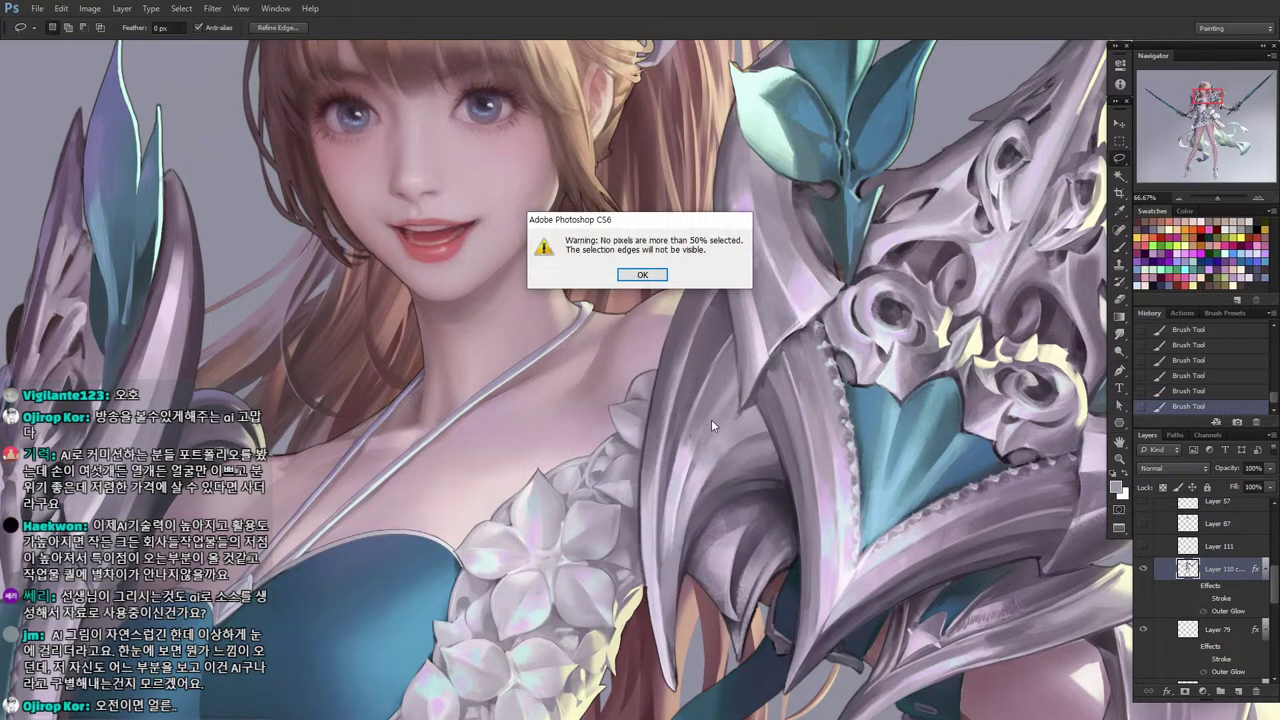
key(Return)
drag(679, 436, 681, 429)
drag(674, 480, 668, 510)
key(b)
alt+click(679, 499)
drag(684, 450, 664, 530)
alt+click(676, 490)
drag(674, 480, 652, 525)
alt+click(672, 490)
drag(680, 450, 638, 557)
alt+click(680, 480)
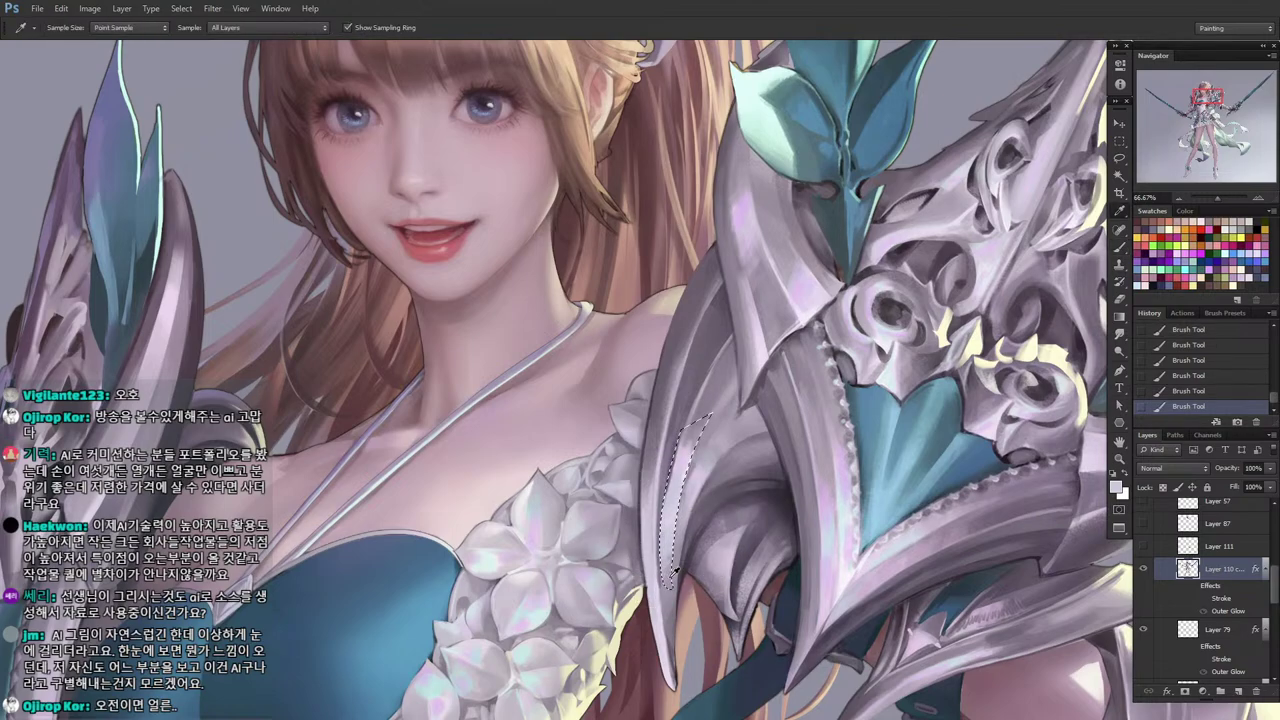
Blend the upper end of the selected ridge strip with pale lilac tones sampled around it and clear the selection.
drag(686, 450, 668, 520)
alt+click(697, 461)
mouse_move(697, 460)
mouse_down()
mouse_move(660, 484)
mouse_move(668, 510)
mouse_up()
alt+click(676, 470)
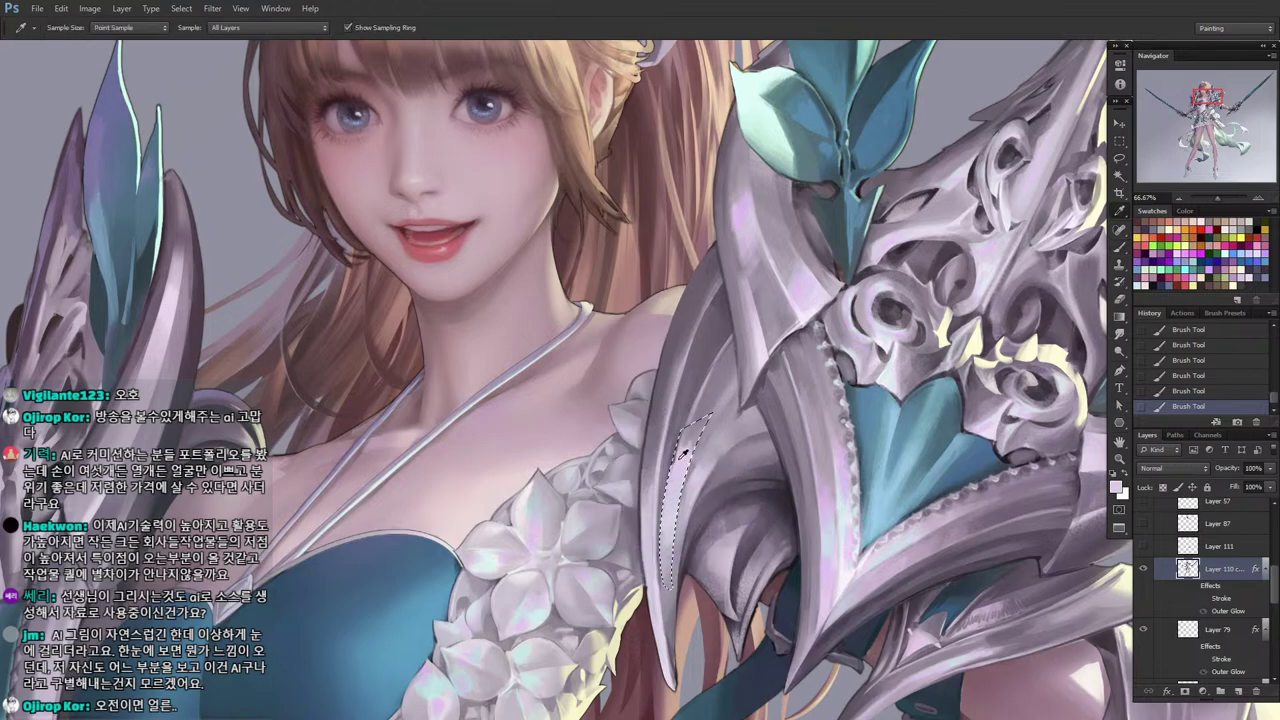
alt+click(682, 466)
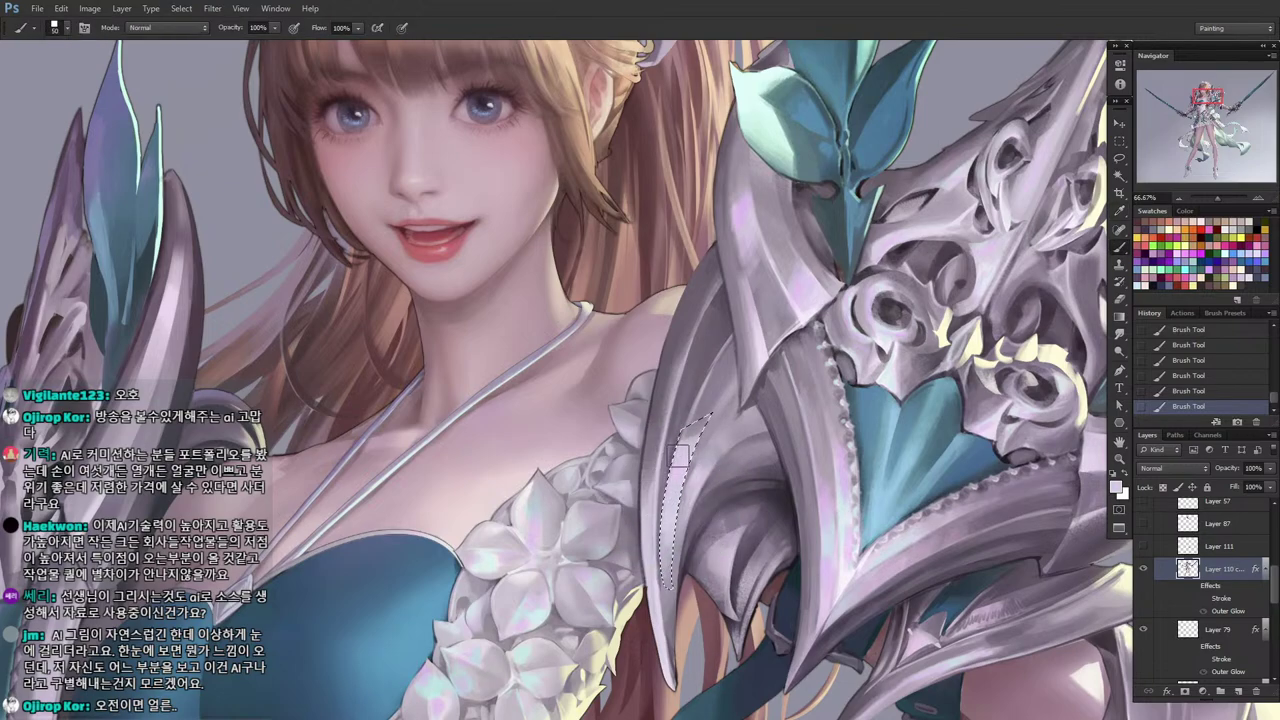
alt+click(679, 456)
alt+click(697, 455)
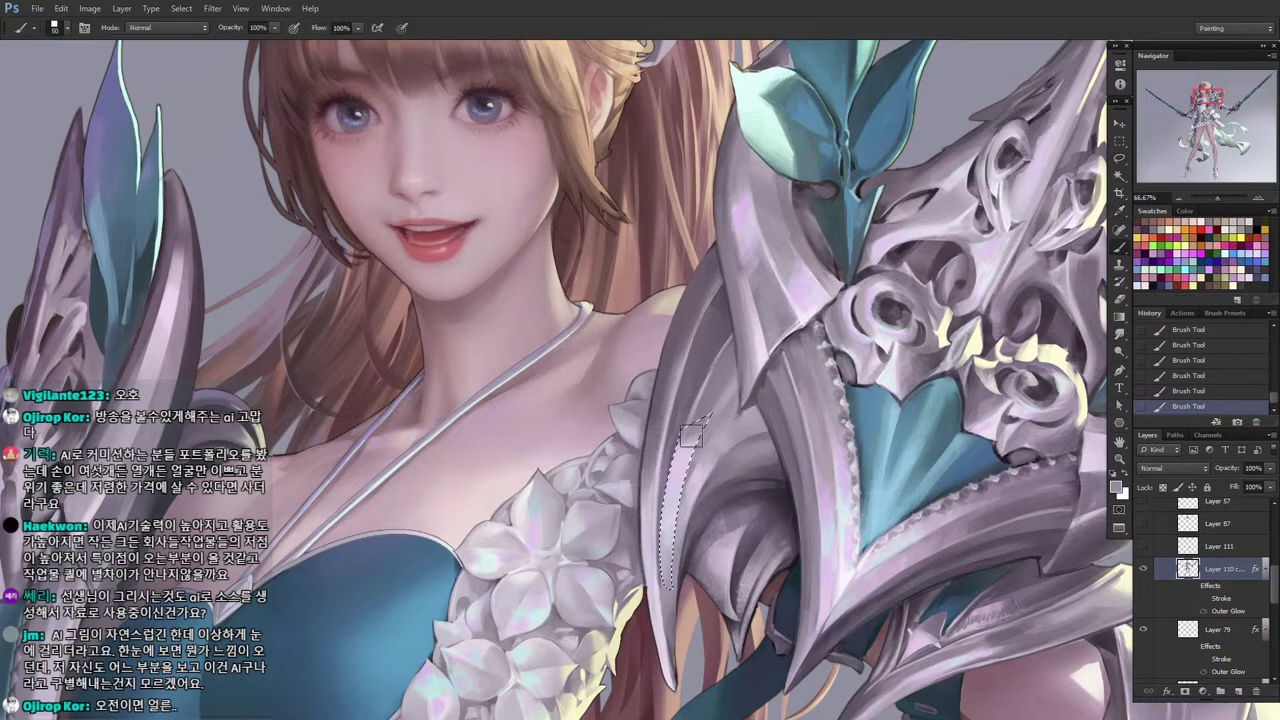
alt+click(723, 440)
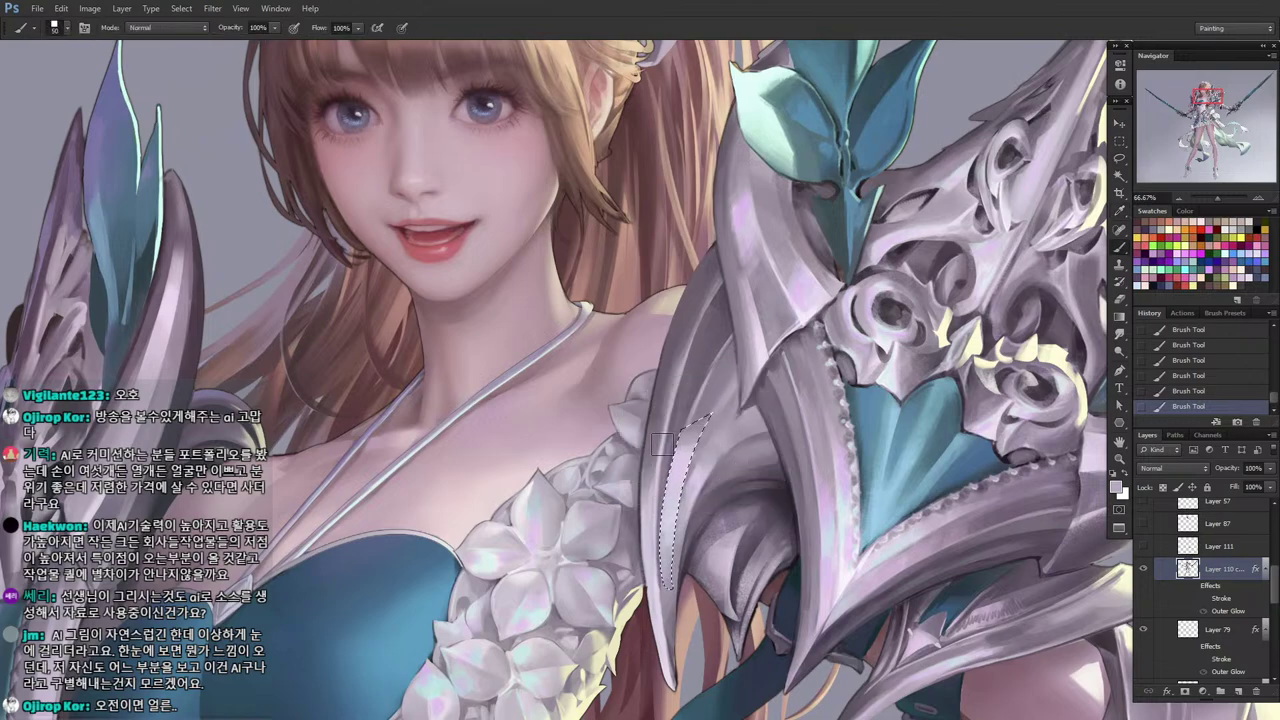
key(l)
key(ctrl+d)
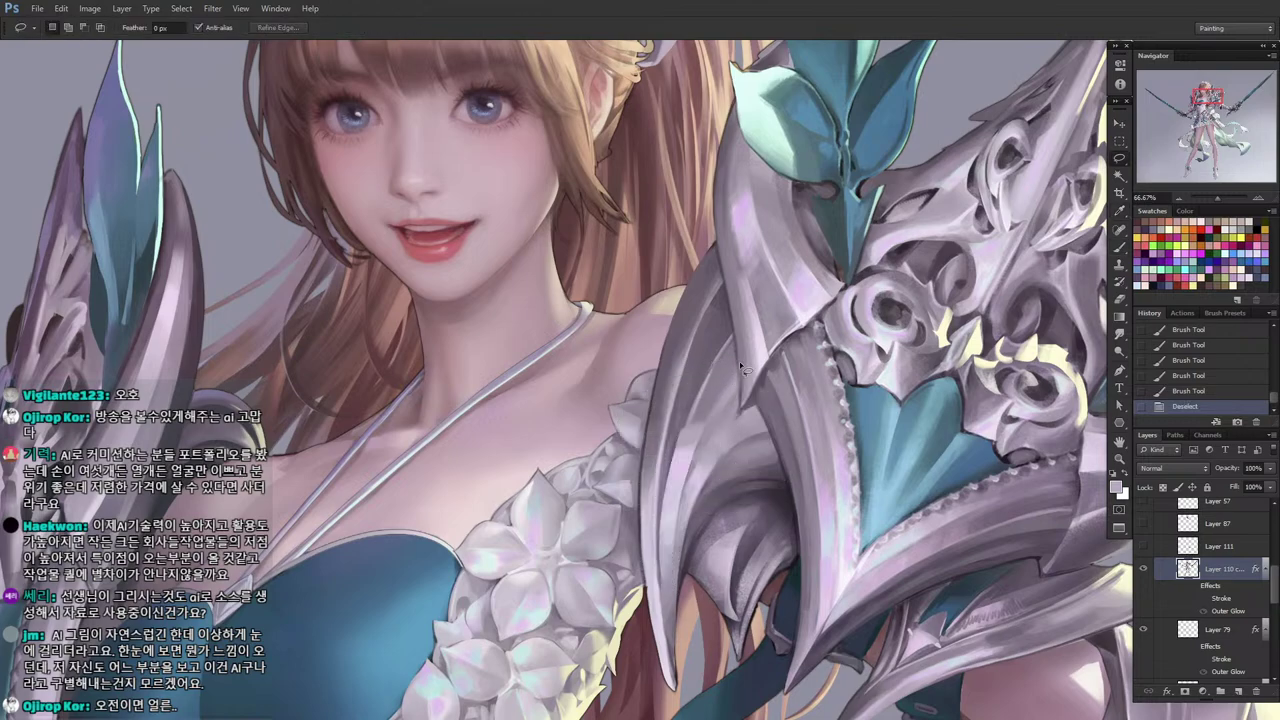
Lasso the tapered plane above the ridge, beneath the overlapping plate, shade it in sampled greys and deselect.
mouse_move(709, 367)
mouse_down()
mouse_move(698, 461)
mouse_move(730, 337)
mouse_move(700, 470)
mouse_up()
mouse_move(694, 446)
mouse_down()
mouse_move(698, 435)
mouse_move(686, 478)
mouse_up()
key(b)
alt+click(697, 437)
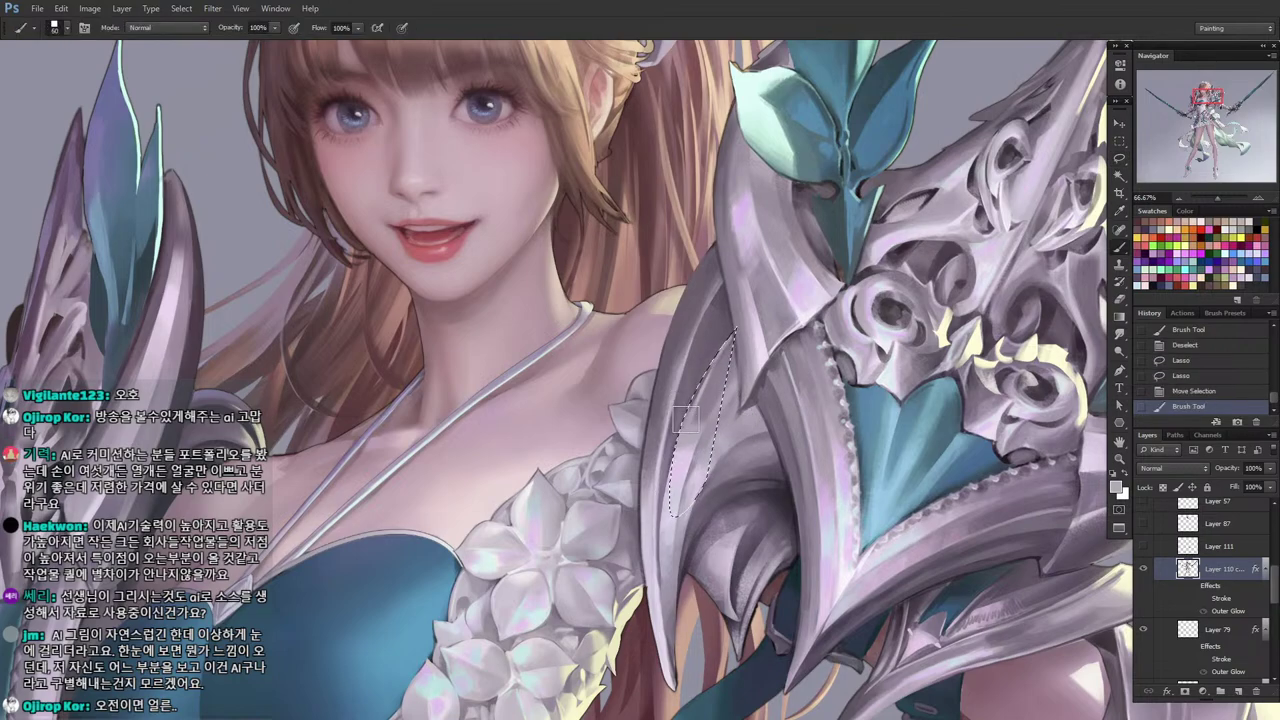
drag(704, 415, 688, 470)
alt+click(707, 398)
drag(712, 392, 688, 460)
drag(712, 380, 694, 440)
alt+click(701, 387)
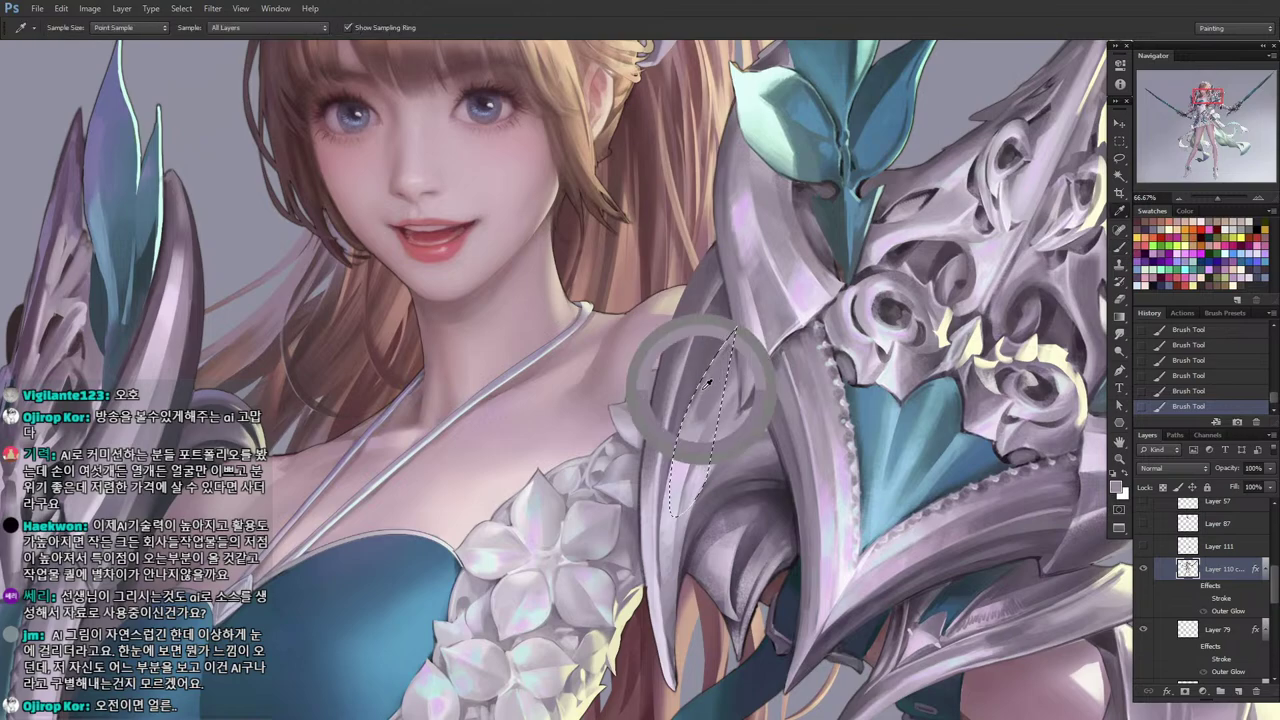
alt+click(708, 392)
drag(708, 392, 694, 436)
alt+click(702, 398)
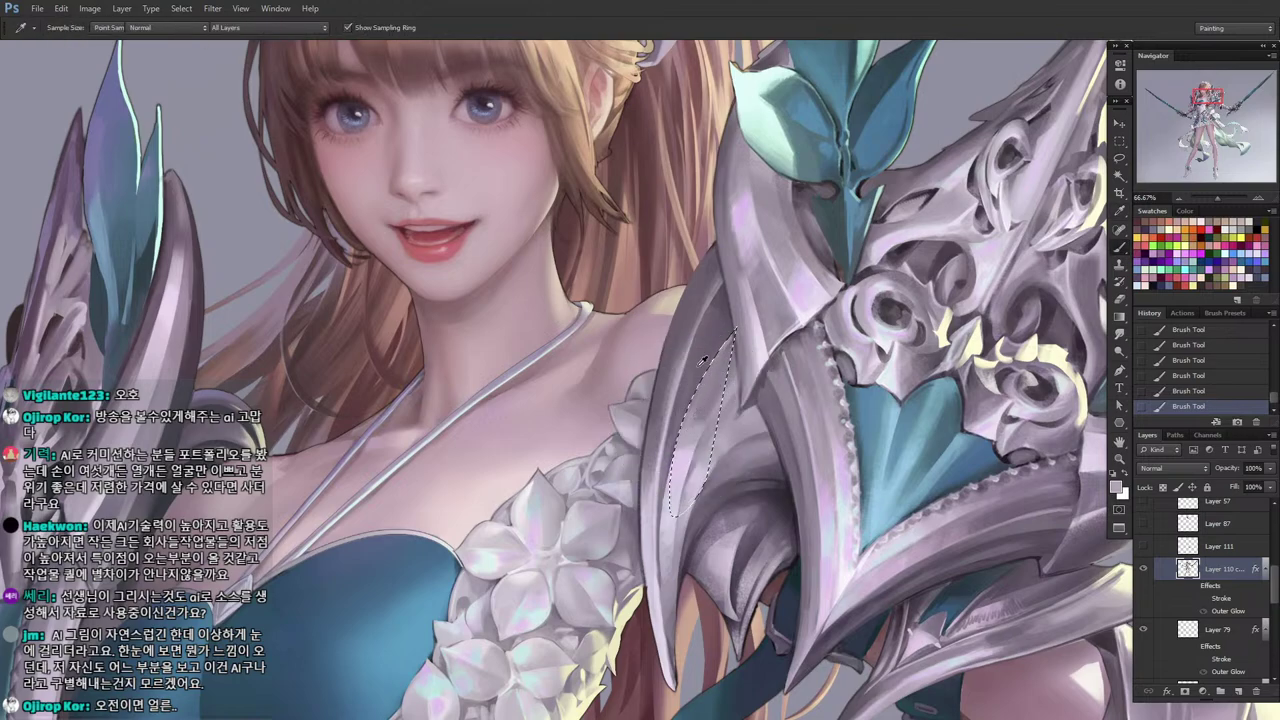
key(l)
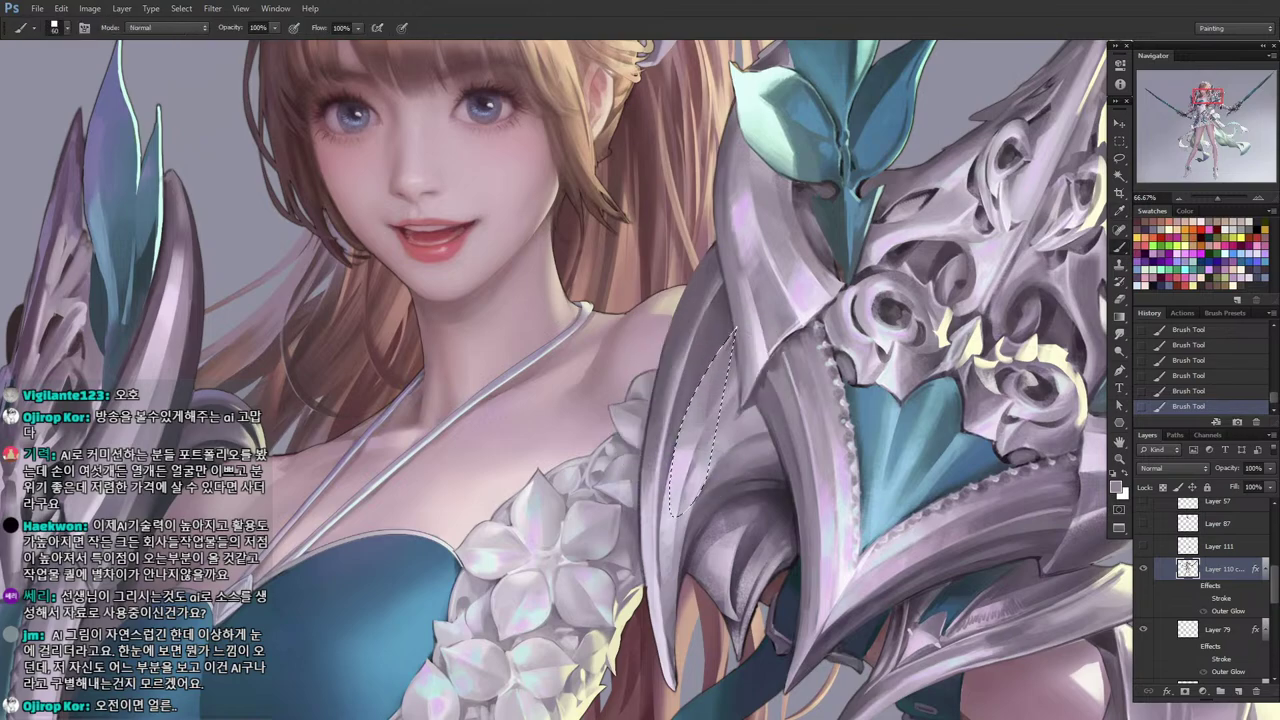
key(ctrl+d)
Select the surface beside the spike's groove, brush sampled lilac highlights along its edge and deselect.
mouse_move(694, 479)
mouse_down()
mouse_move(714, 364)
mouse_move(687, 490)
mouse_move(680, 425)
mouse_up()
key(b)
alt+click(674, 463)
mouse_move(670, 482)
mouse_down()
mouse_move(678, 430)
mouse_move(674, 440)
mouse_up()
drag(662, 470, 660, 491)
key(l)
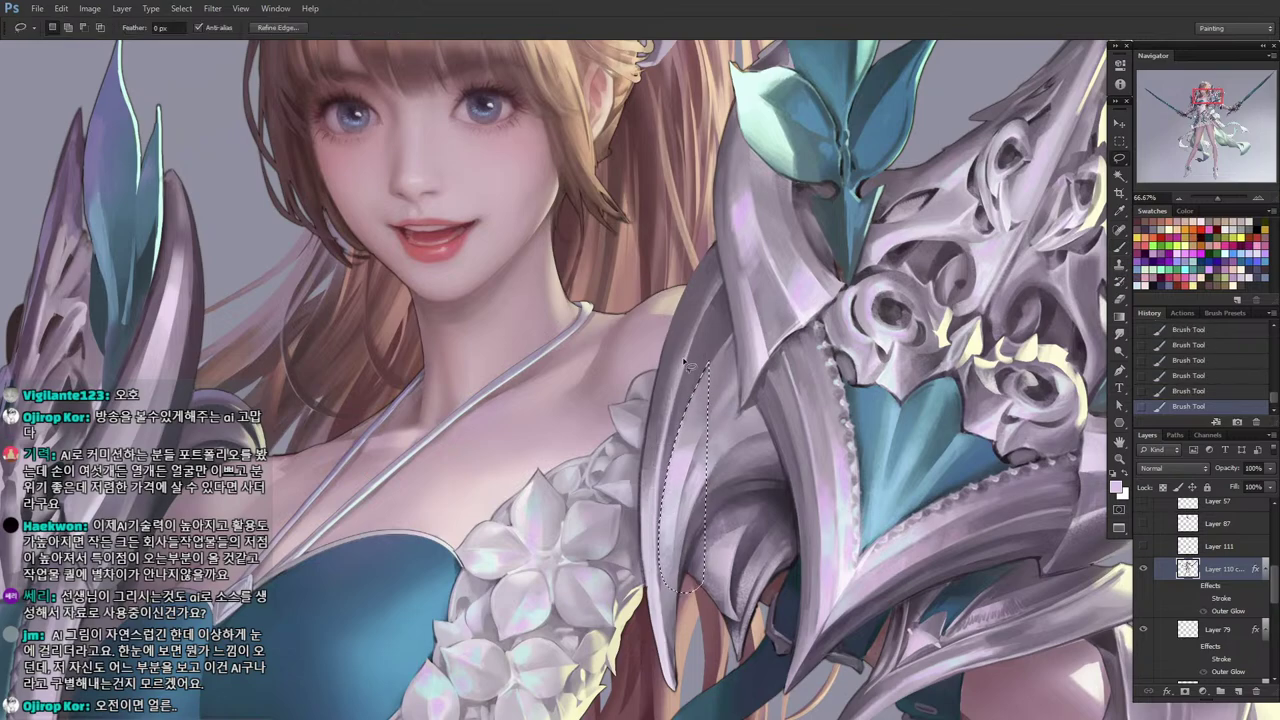
key(b)
alt+click(688, 433)
drag(678, 448, 686, 420)
key(l)
key(ctrl+d)
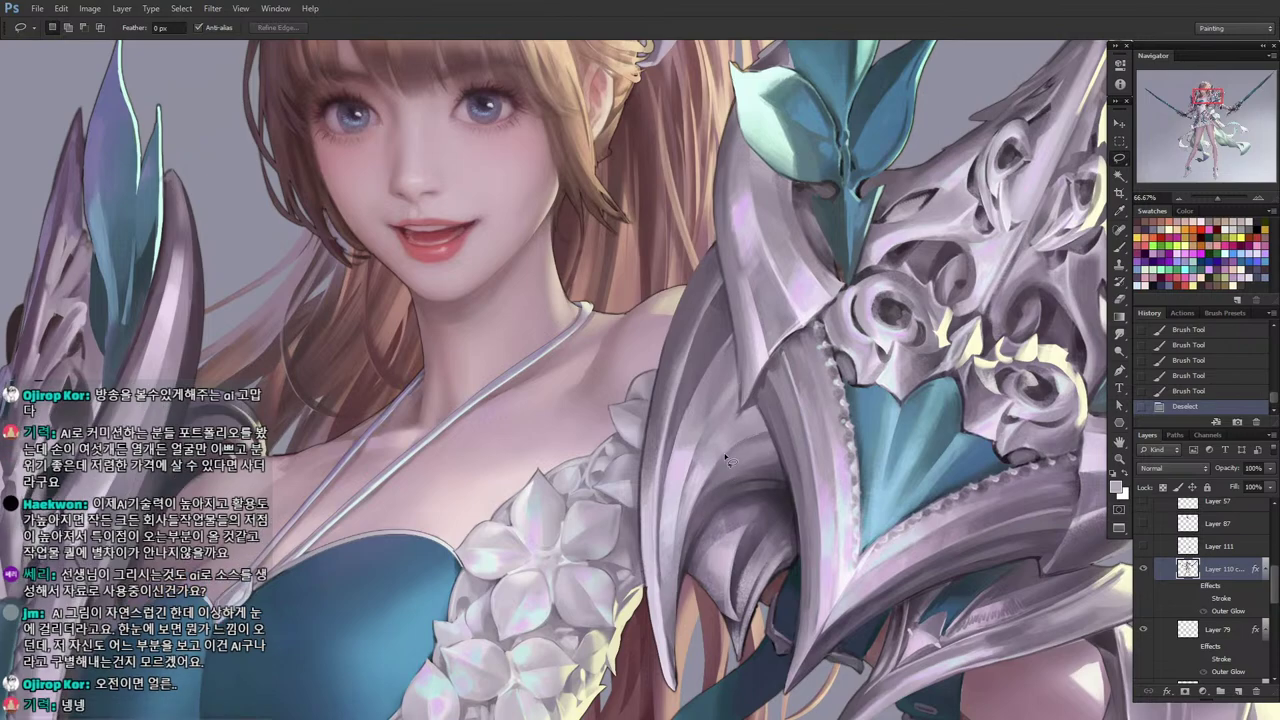
Lasso the spike's inner surface above the dark curl, paint its curved edge with sampled light tones and deselect.
mouse_move(682, 590)
mouse_down()
mouse_move(756, 431)
mouse_move(666, 480)
mouse_up()
mouse_move(688, 441)
mouse_down()
mouse_move(708, 500)
mouse_move(695, 525)
mouse_up()
key(b)
alt+click(698, 476)
drag(734, 458, 696, 506)
alt+click(706, 484)
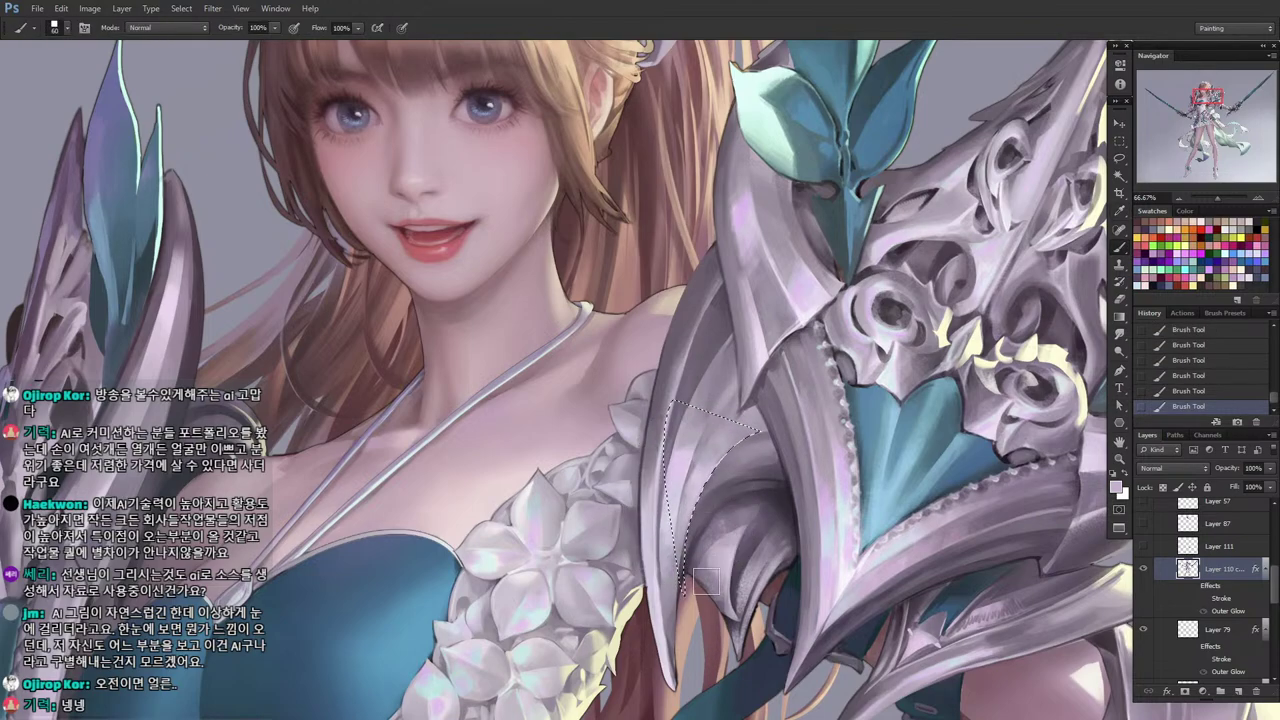
key(l)
click(683, 592)
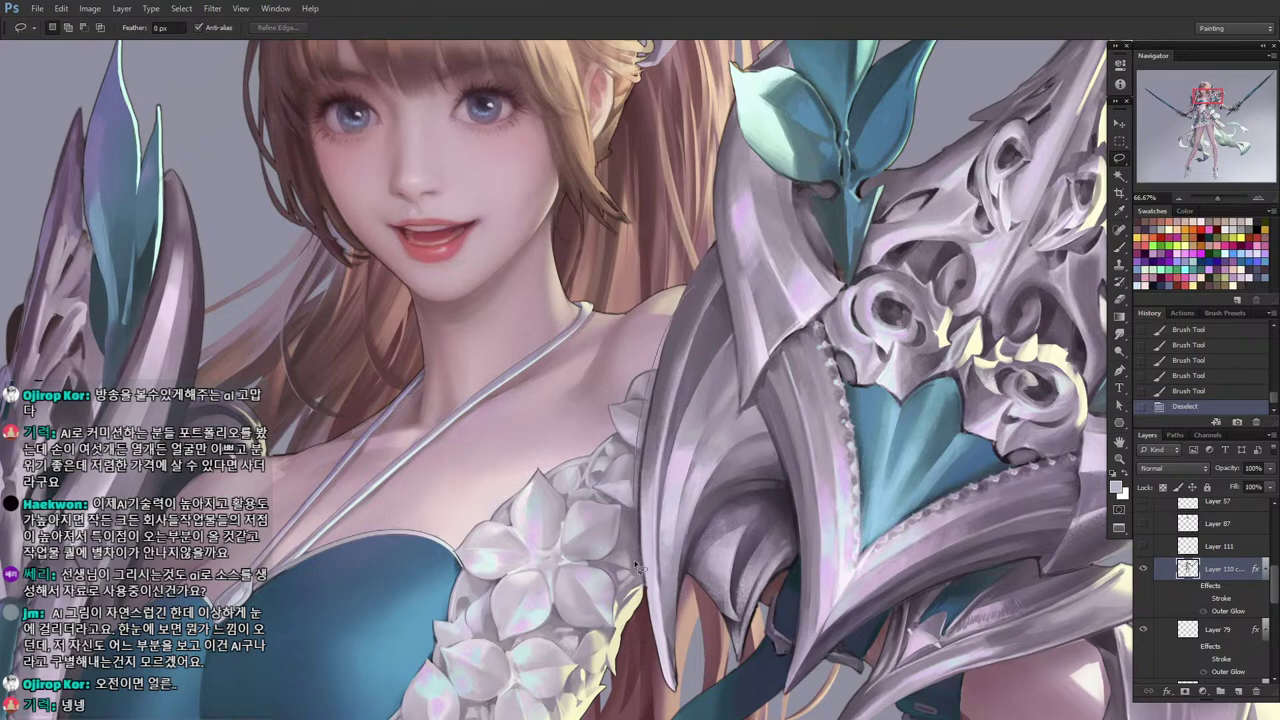
Lasso the spike's outer side facing the chest and paint strokes along its outer contour.
drag(635, 565, 698, 290)
drag(672, 462, 635, 430)
key(b)
key(b)
drag(632, 450, 642, 414)
drag(643, 491, 636, 522)
mouse_move(636, 522)
mouse_down()
mouse_move(634, 508)
mouse_move(635, 530)
mouse_up()
alt+click(651, 418)
key(bracketleft)
alt+click(663, 494)
drag(645, 445, 645, 530)
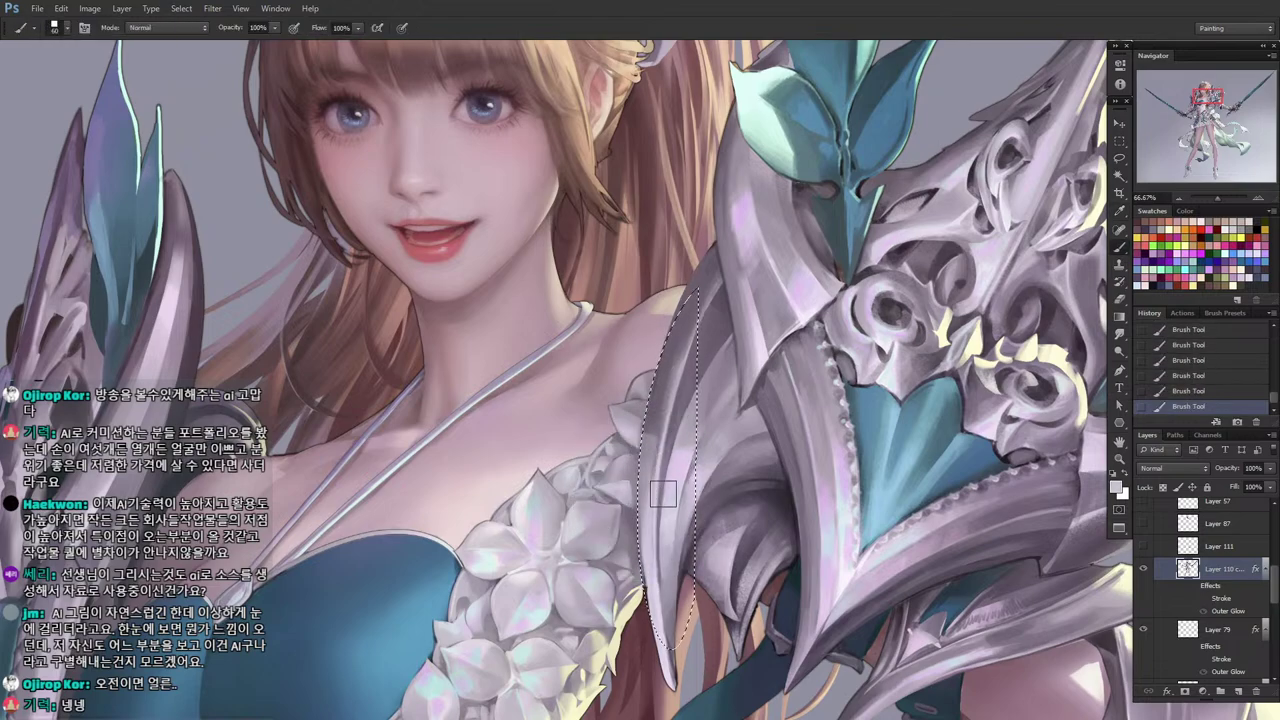
key(ctrl+alt+z)
key(ctrl+alt+z)
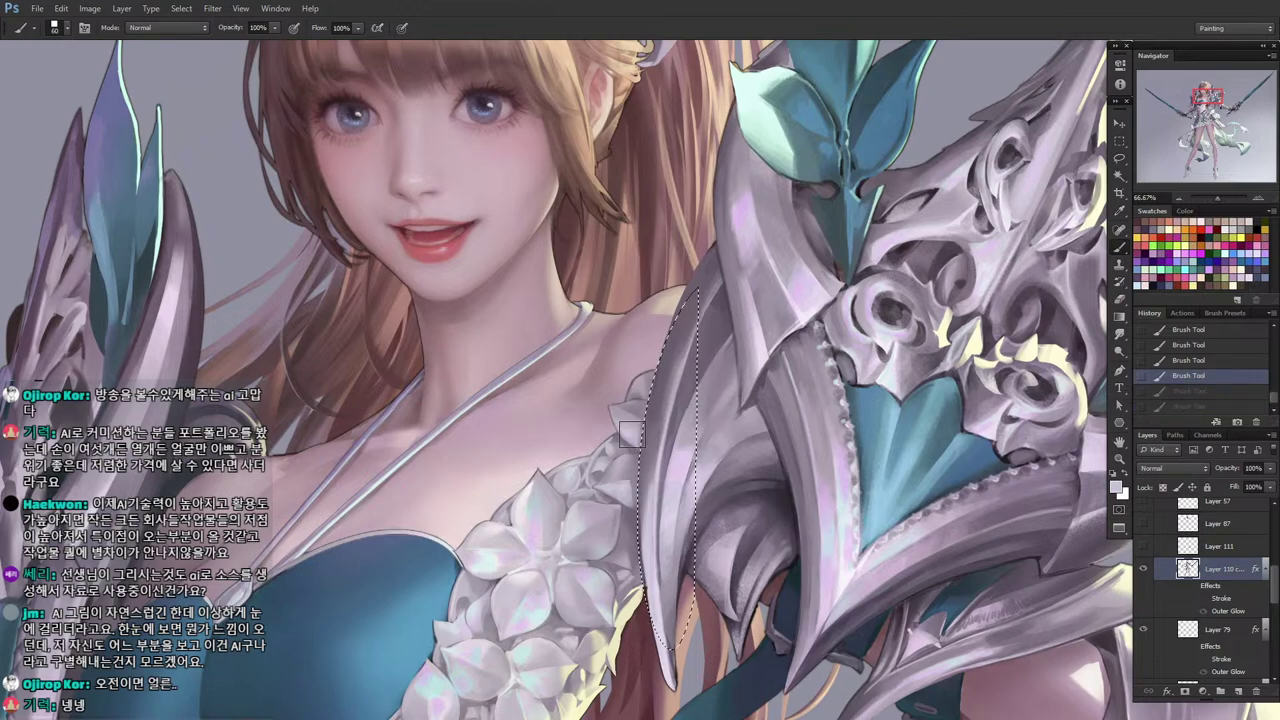
Shade the spike's outer edge within the selection using a smaller brush and sampled greys, and deselect.
alt+click(657, 398)
drag(652, 420, 642, 560)
alt+click(649, 489)
drag(643, 492, 648, 610)
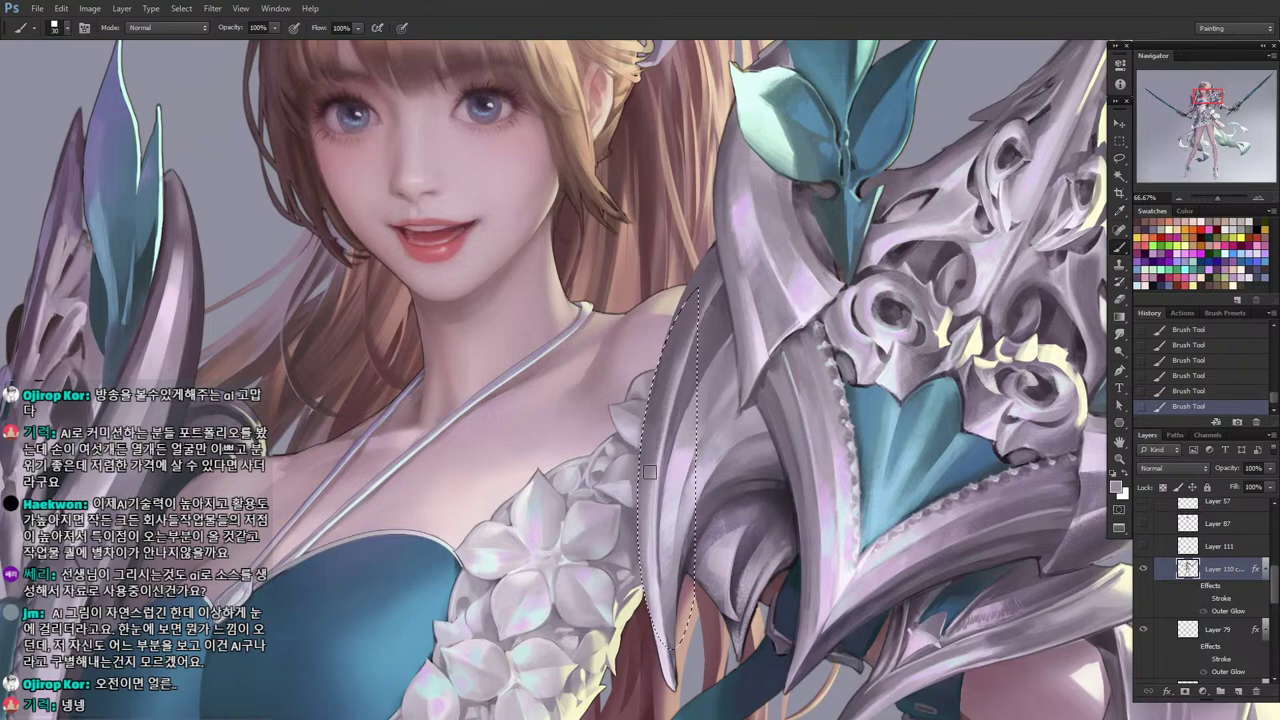
alt+click(647, 534)
scroll(655, 590, down, 1)
key(l)
key(ctrl+d)
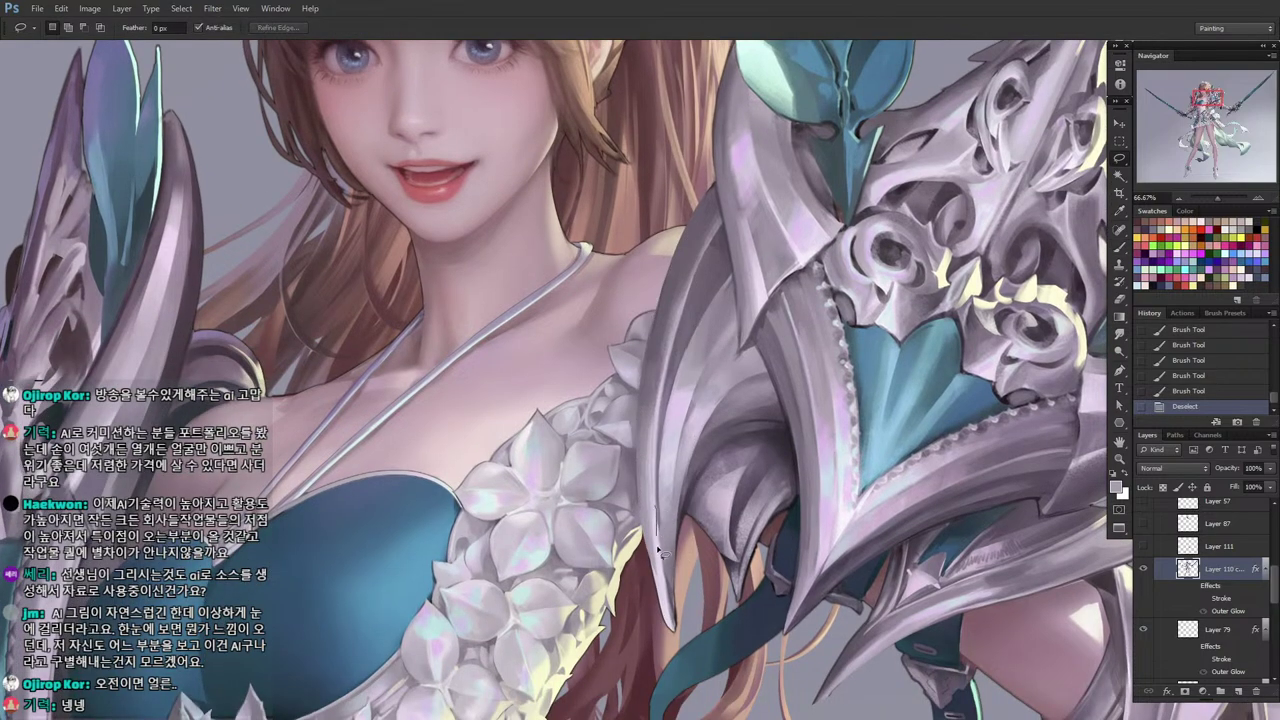
Lasso the outer edge of the spike's lower tip, brush shading along it and clear the selection.
drag(650, 522, 670, 640)
key(b)
drag(648, 556, 654, 590)
drag(650, 560, 668, 592)
key(l)
click(649, 506)
Select the inner edge of the spike's lower tip, paint it with repeated lengthwise strokes and deselect.
drag(676, 624, 664, 478)
drag(668, 566, 668, 560)
key(b)
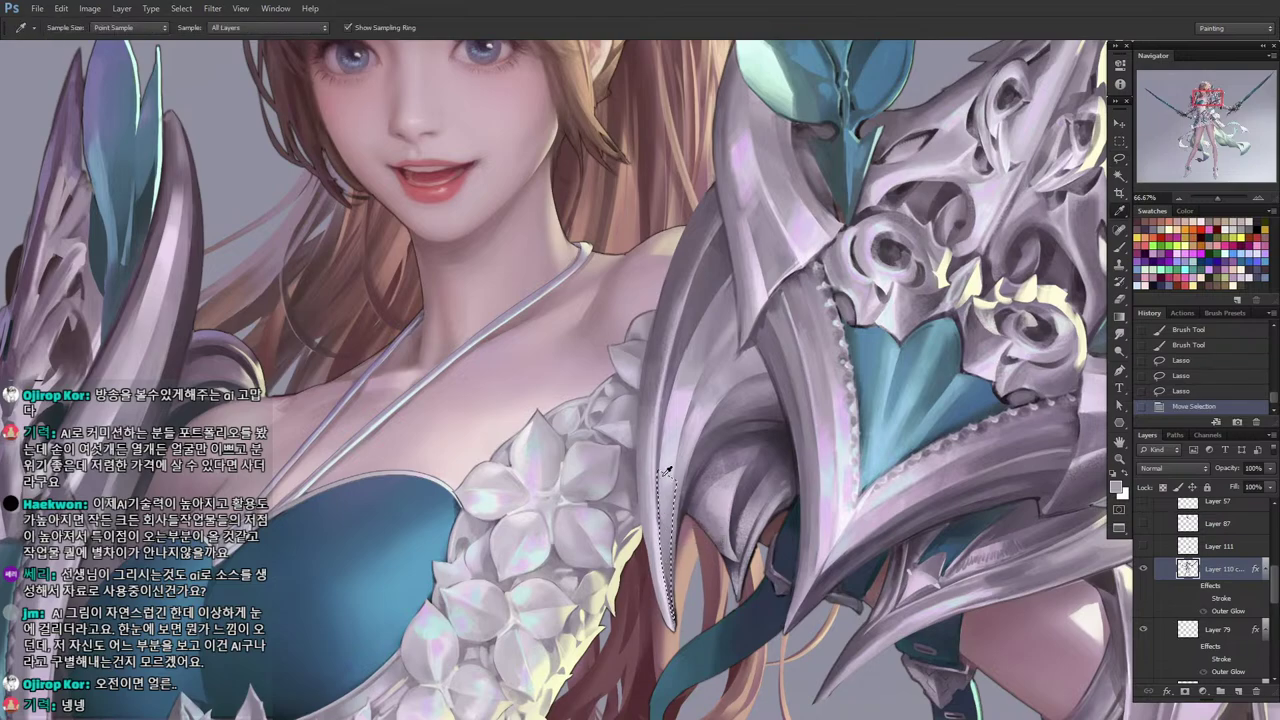
key(b)
drag(667, 472, 670, 618)
drag(662, 510, 668, 610)
drag(663, 480, 668, 600)
drag(663, 505, 668, 560)
alt+click(668, 560)
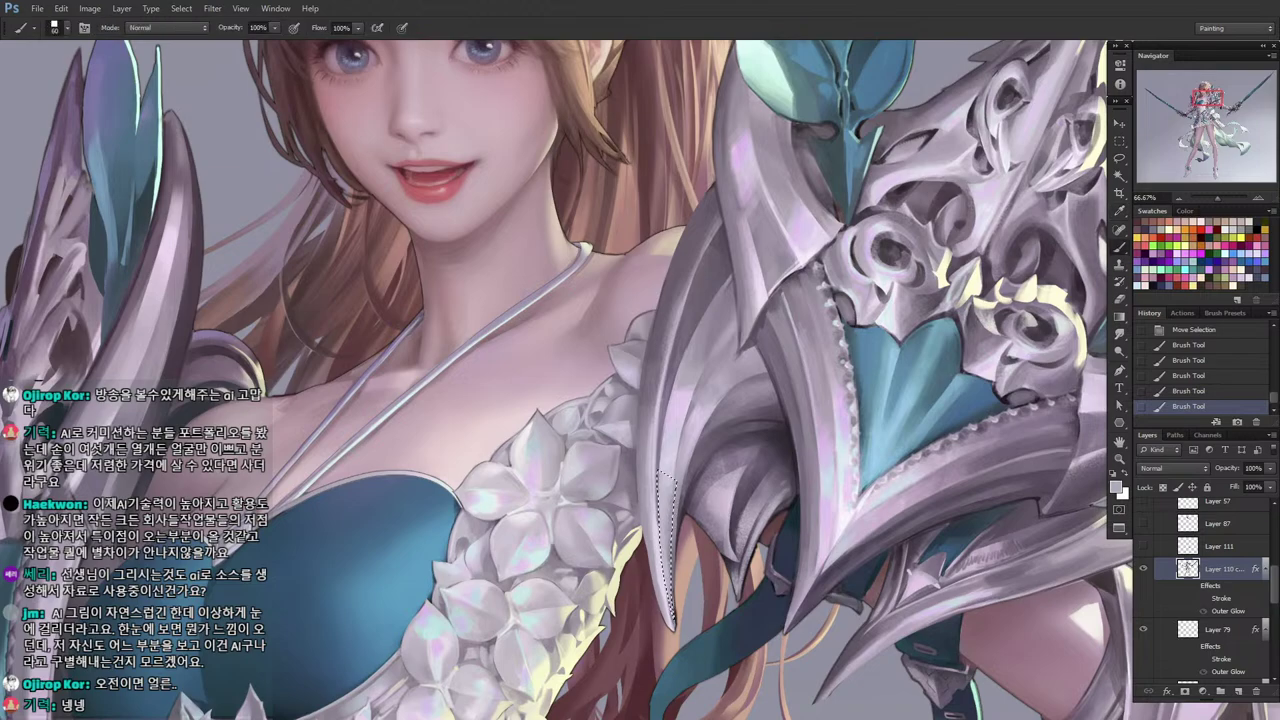
key(ctrl+d)
key(l)
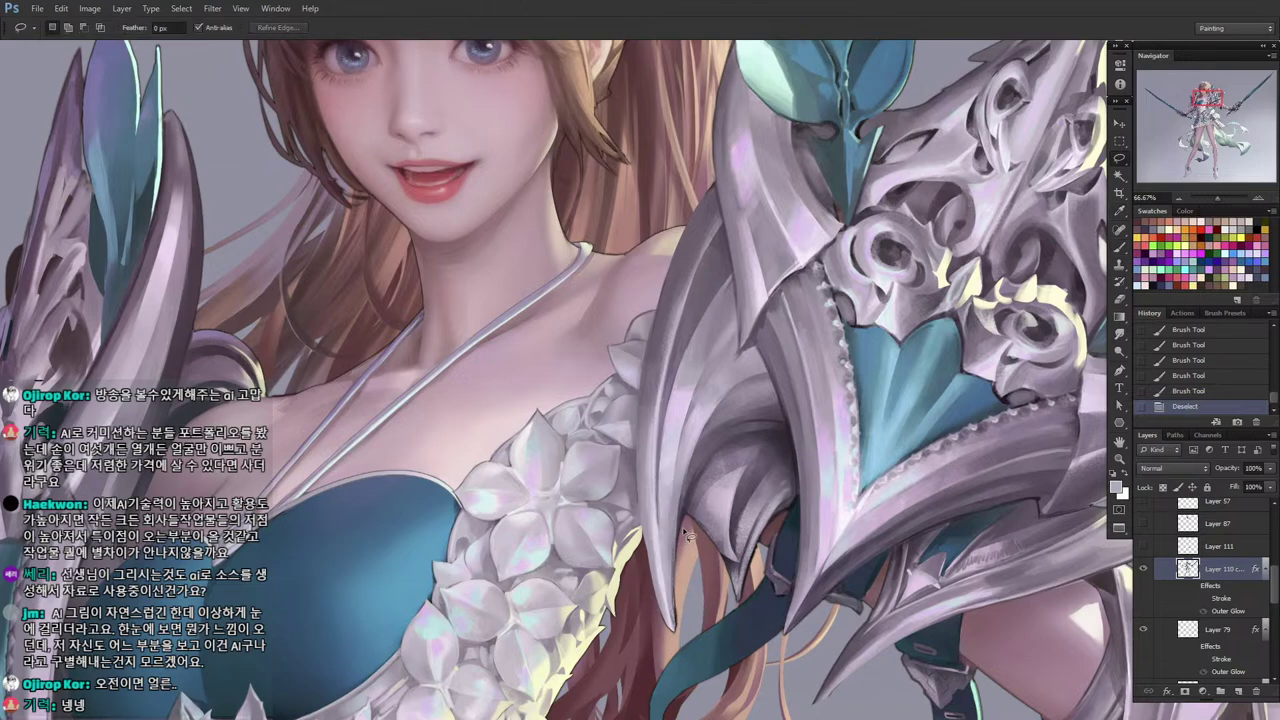
Lasso the sliver just beside the inner edge of the spike's tip, delete its pixels and deselect.
drag(693, 608, 685, 527)
mouse_move(685, 527)
mouse_down()
mouse_move(681, 645)
mouse_move(690, 605)
mouse_up()
drag(690, 605, 685, 597)
key(Delete)
key(ctrl+d)
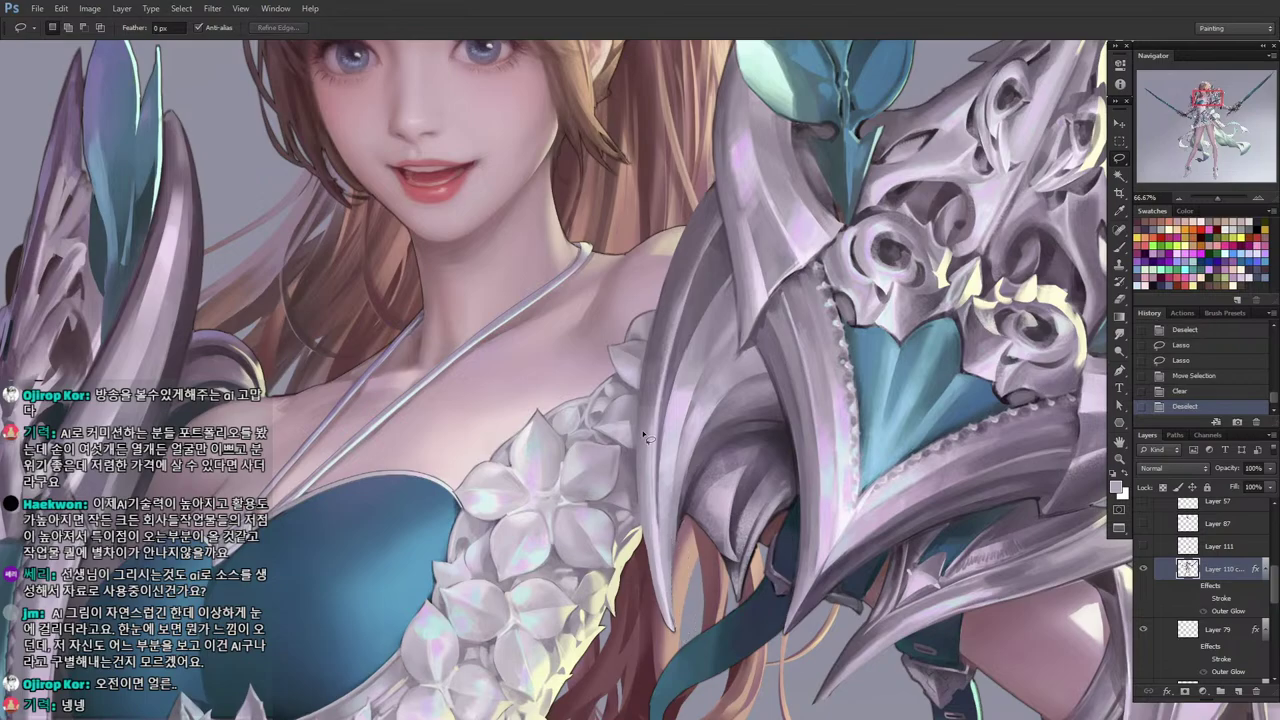
Reduce the brush size and paint thin lines along the ridge and plane in the middle of the spike.
key(b)
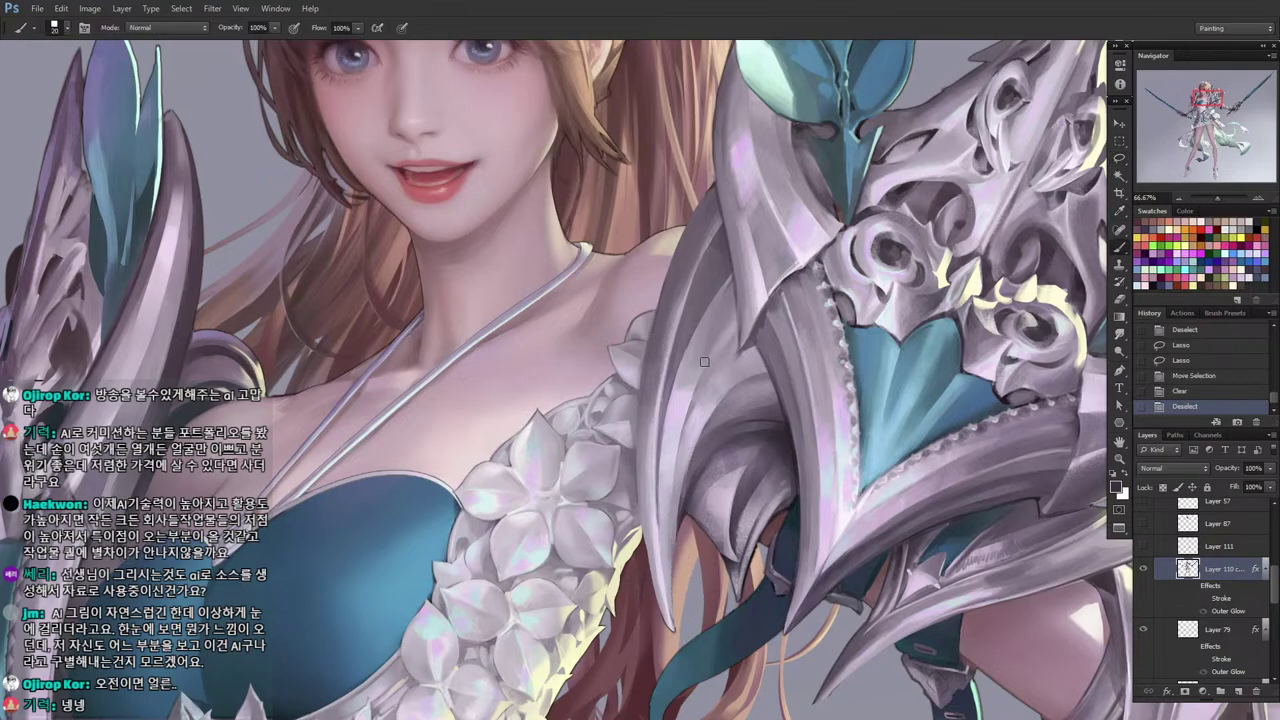
mouse_move(704, 362)
mouse_down()
mouse_move(630, 462)
mouse_move(628, 498)
mouse_up()
alt+click(622, 470)
key(bracketleft)
key(bracketleft)
key(bracketleft)
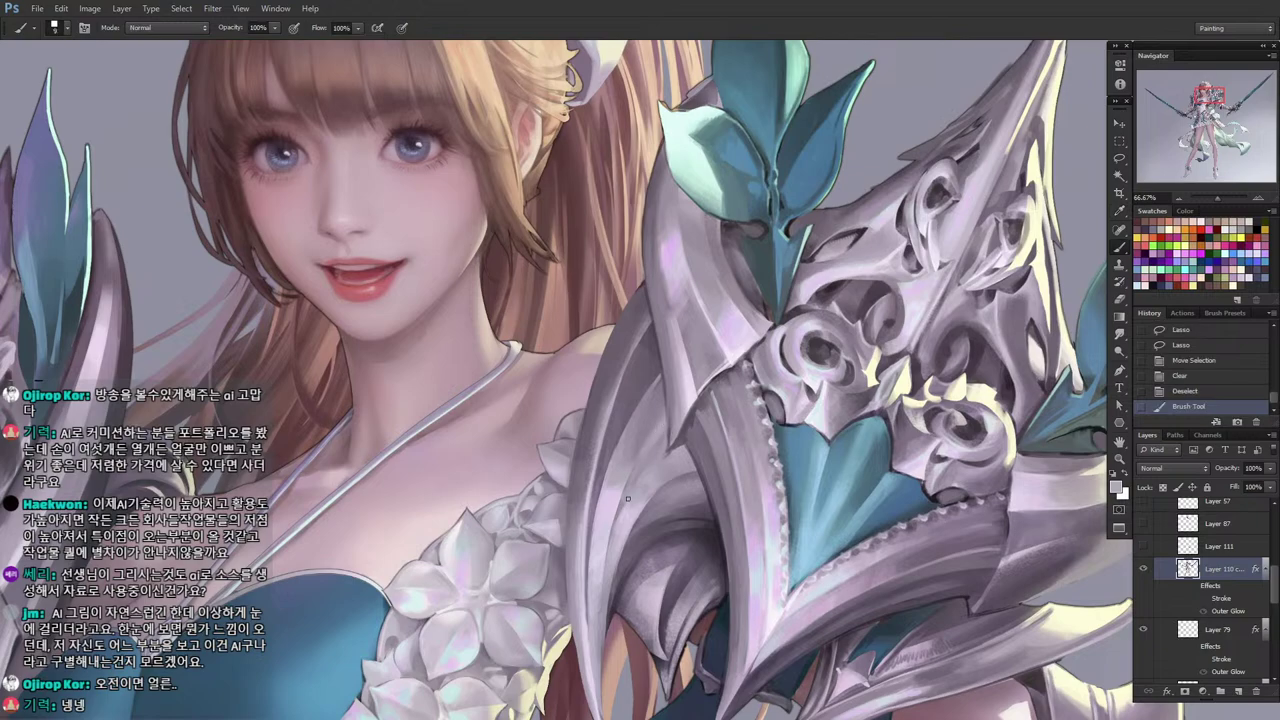
mouse_move(652, 440)
mouse_down()
mouse_move(628, 496)
mouse_move(649, 448)
mouse_up()
drag(607, 543, 649, 451)
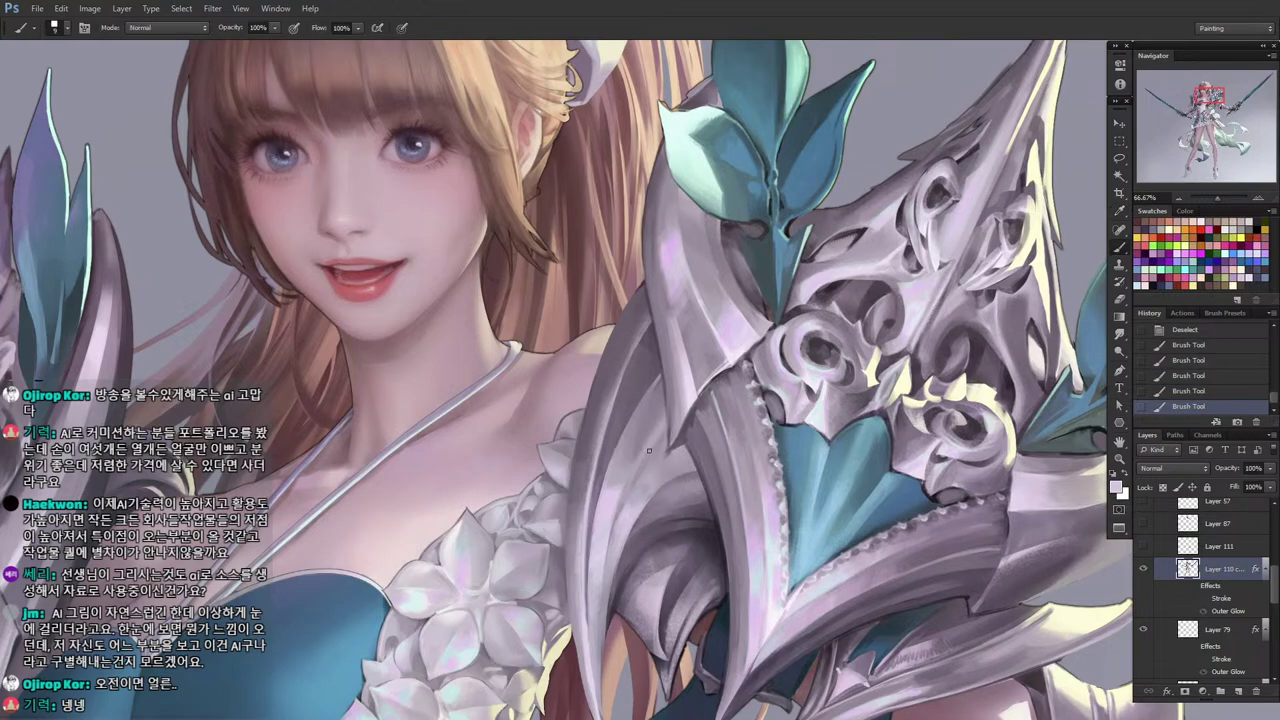
Sample greys from the spike's lower inner plane and touch up the shading there with small brush strokes.
alt+click(611, 507)
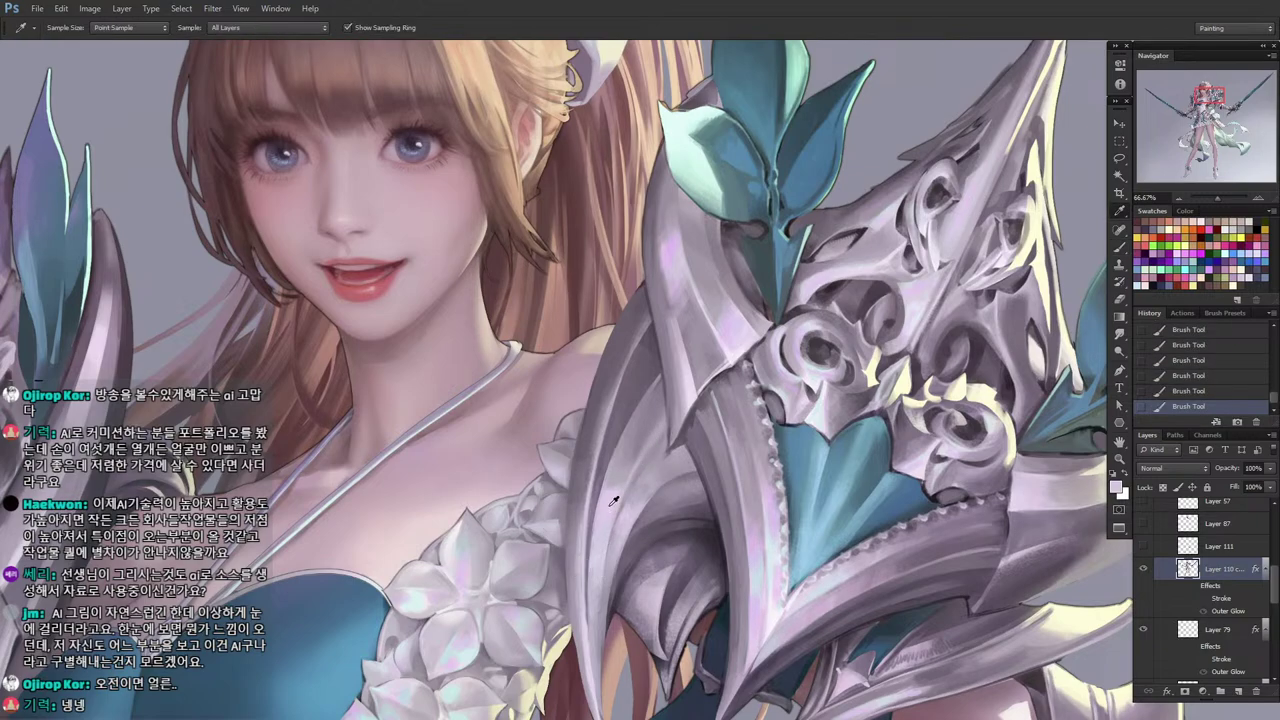
alt+click(604, 540)
alt+click(606, 556)
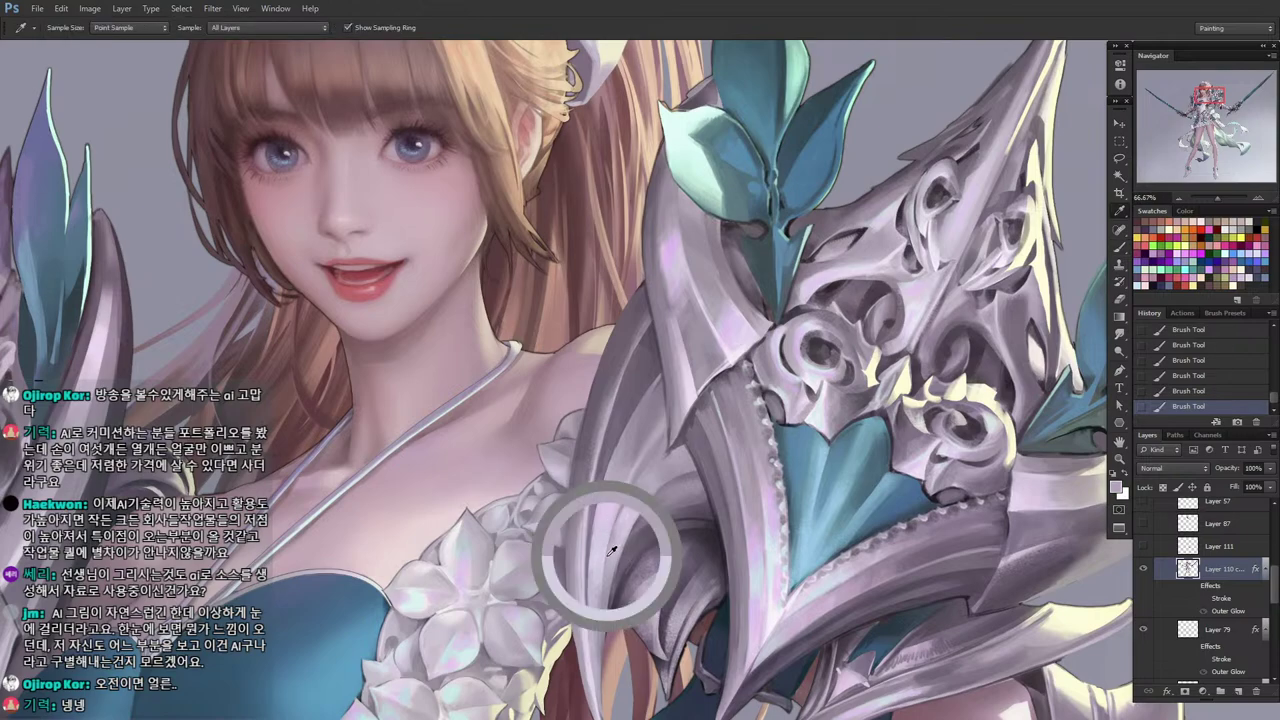
alt+click(640, 472)
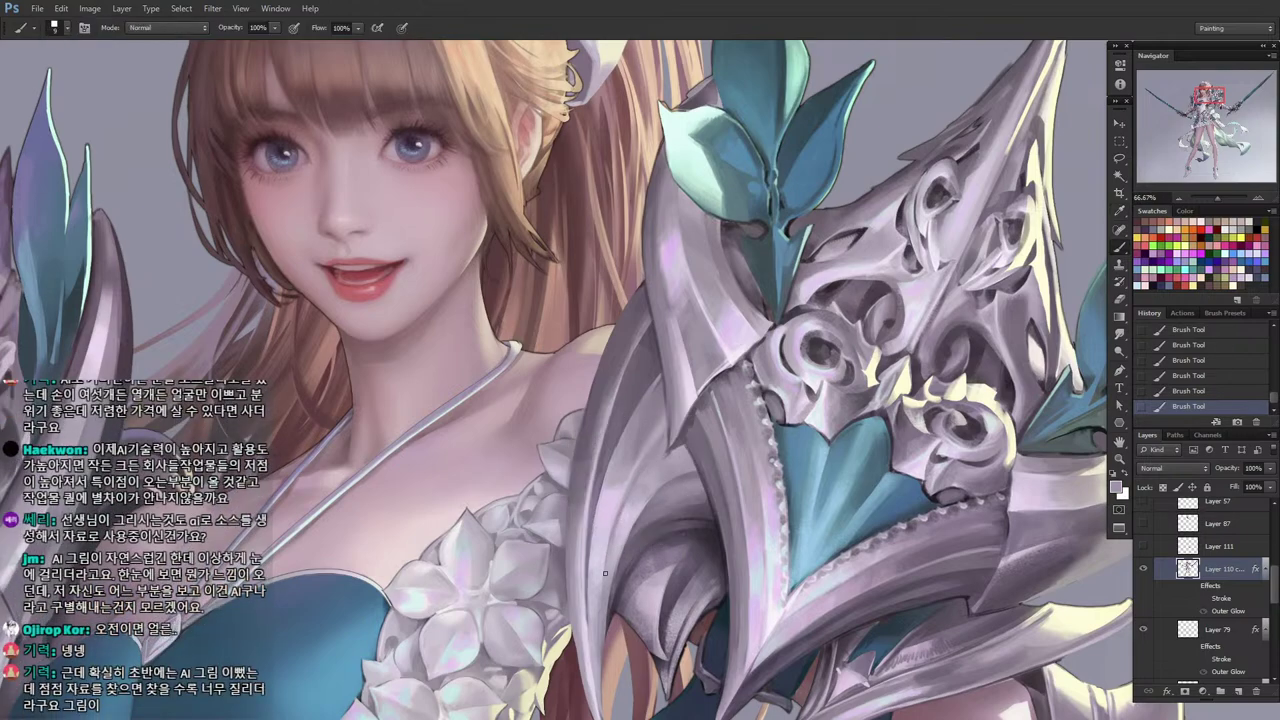
key(alt)
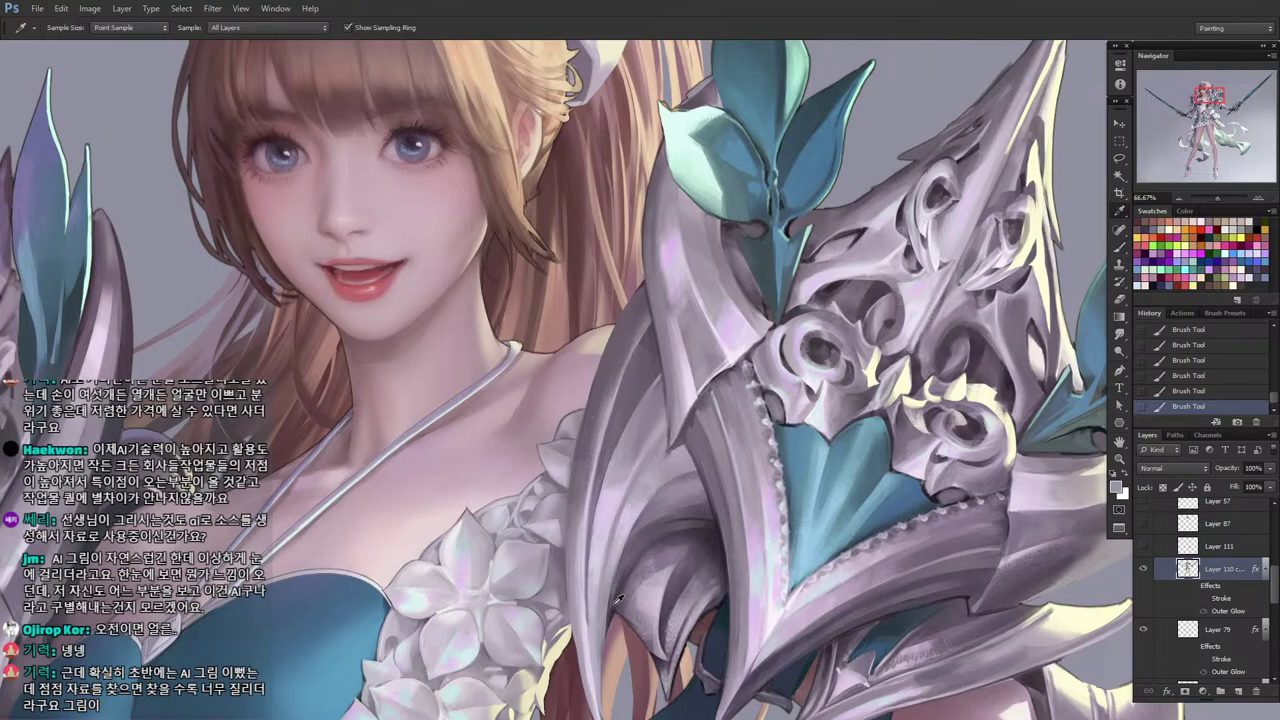
drag(619, 608, 634, 471)
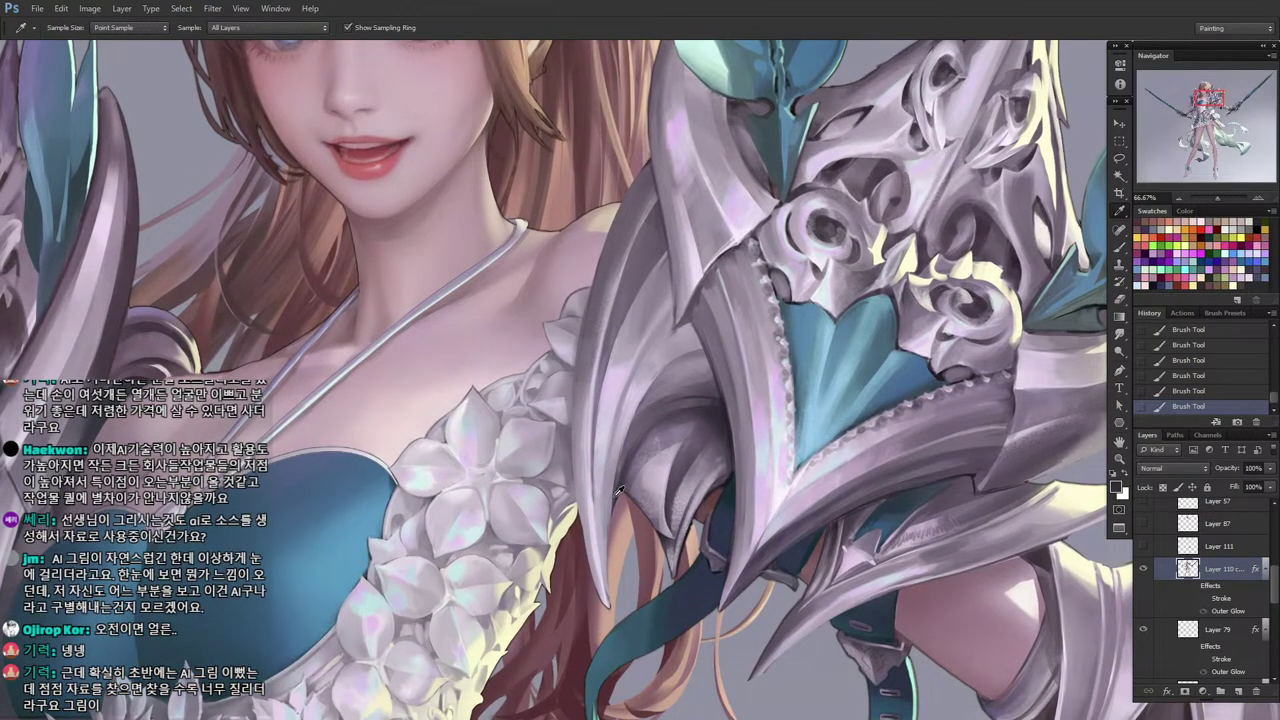
Add a new layer, sample the dark centre of the metal rose and draw one long thin line down the spike's length.
alt+click(820, 216)
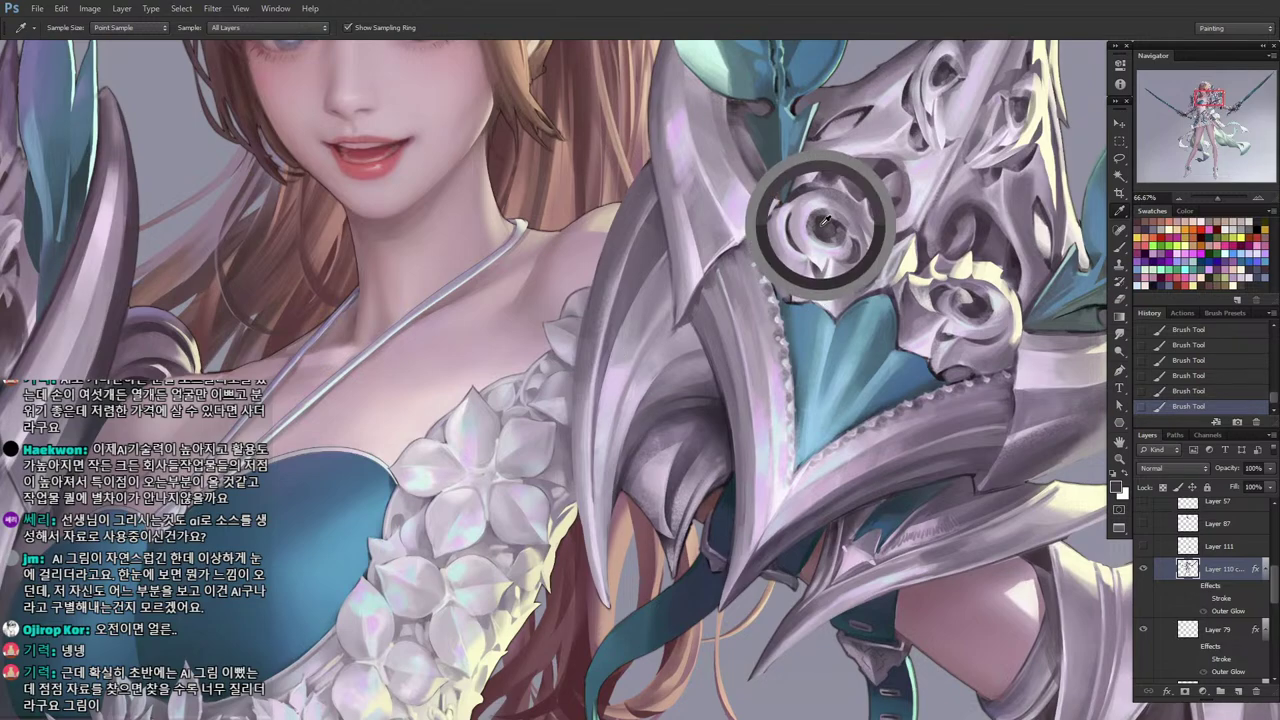
key(ctrl+shift+n)
key(Return)
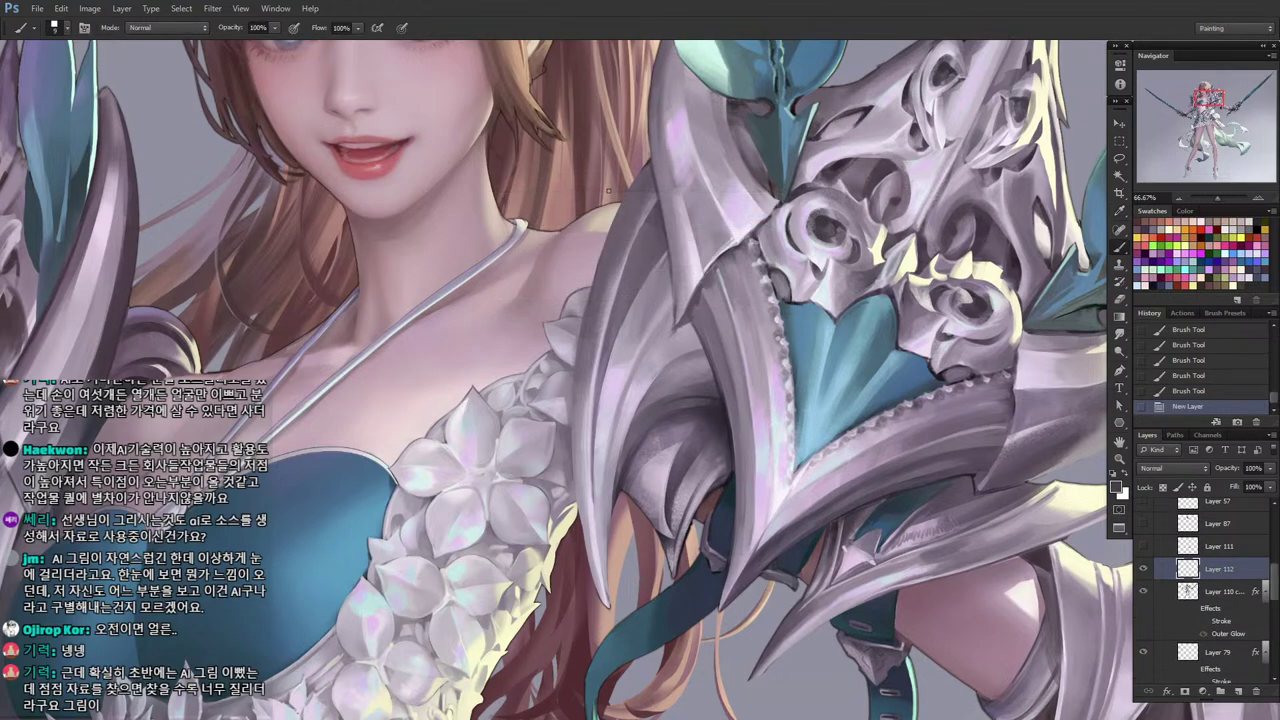
drag(610, 236, 580, 612)
key(ctrl+z)
drag(612, 188, 576, 598)
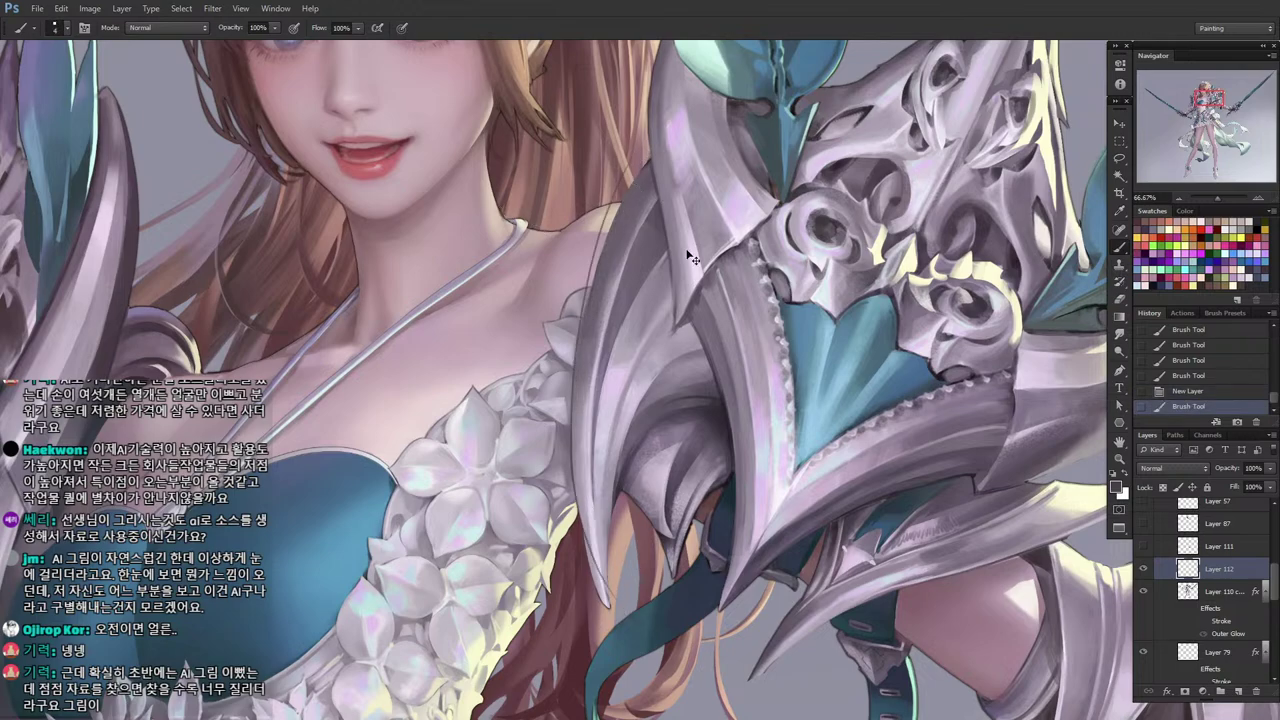
Rotate the thin line by about 3.4° and warp its lower end to follow the spike's curve.
key(ctrl+t)
drag(782, 287, 786, 294)
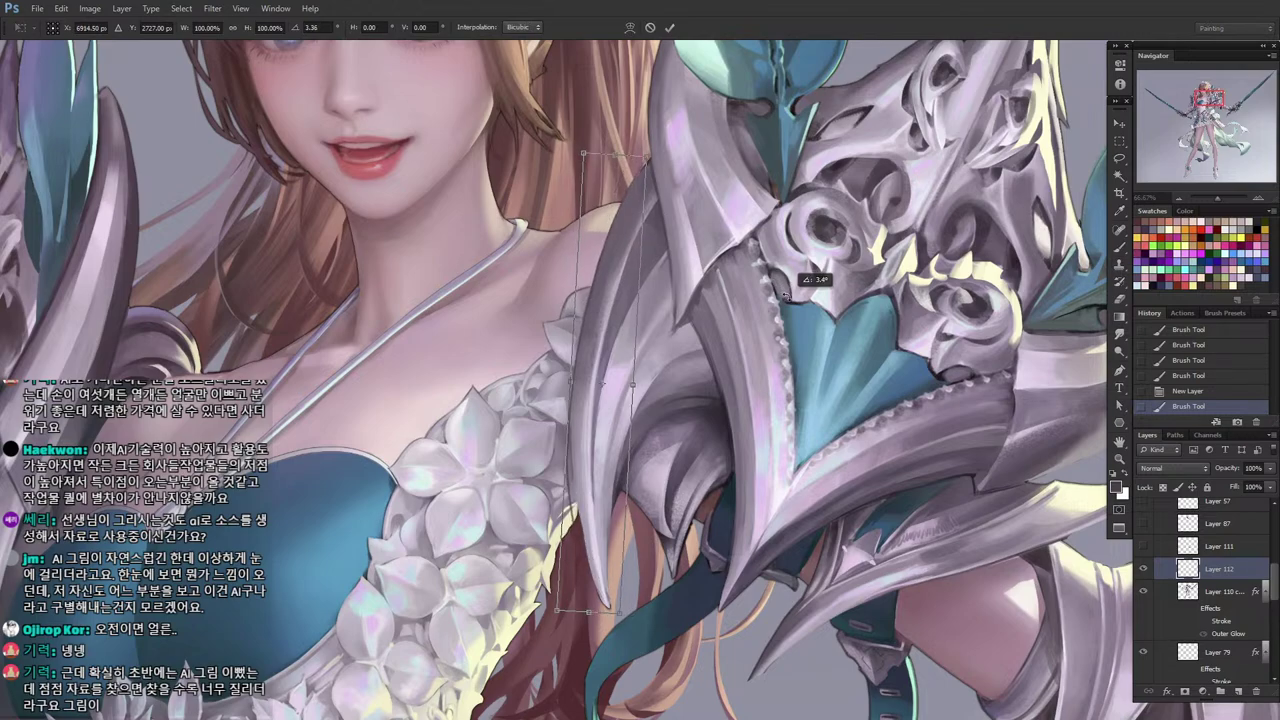
key(Return)
key(ctrl+t)
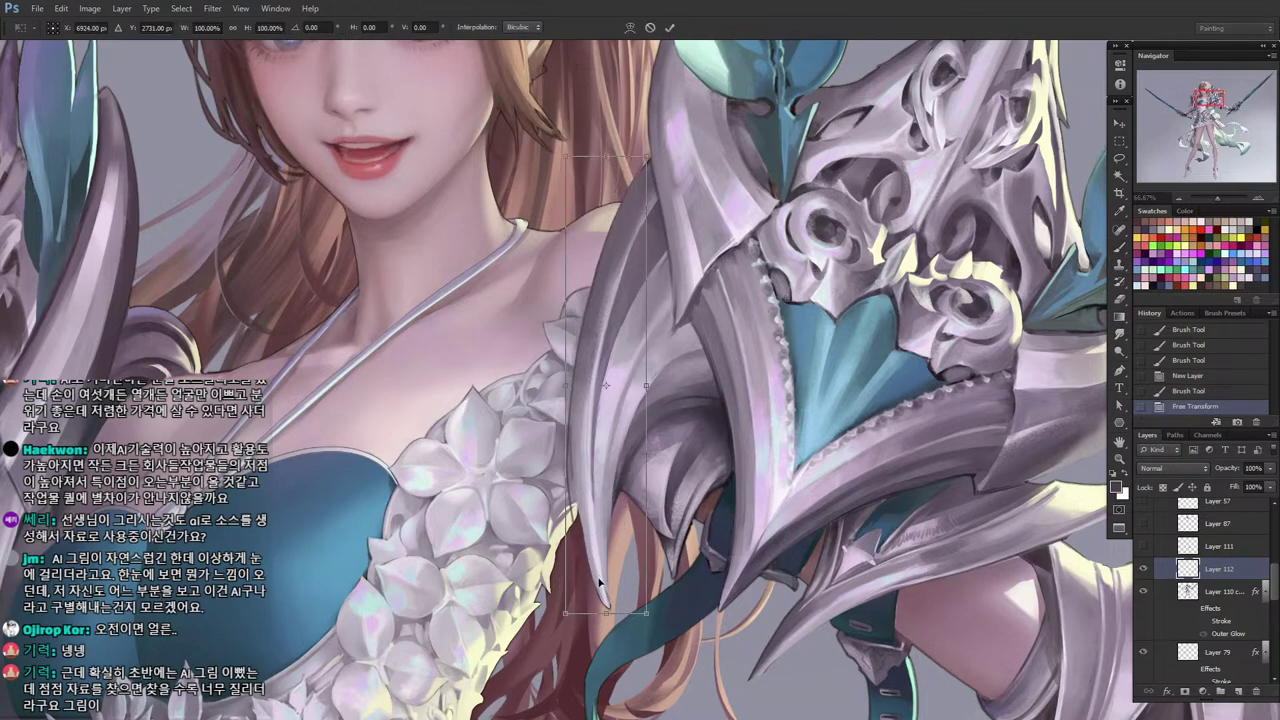
right_click(598, 580)
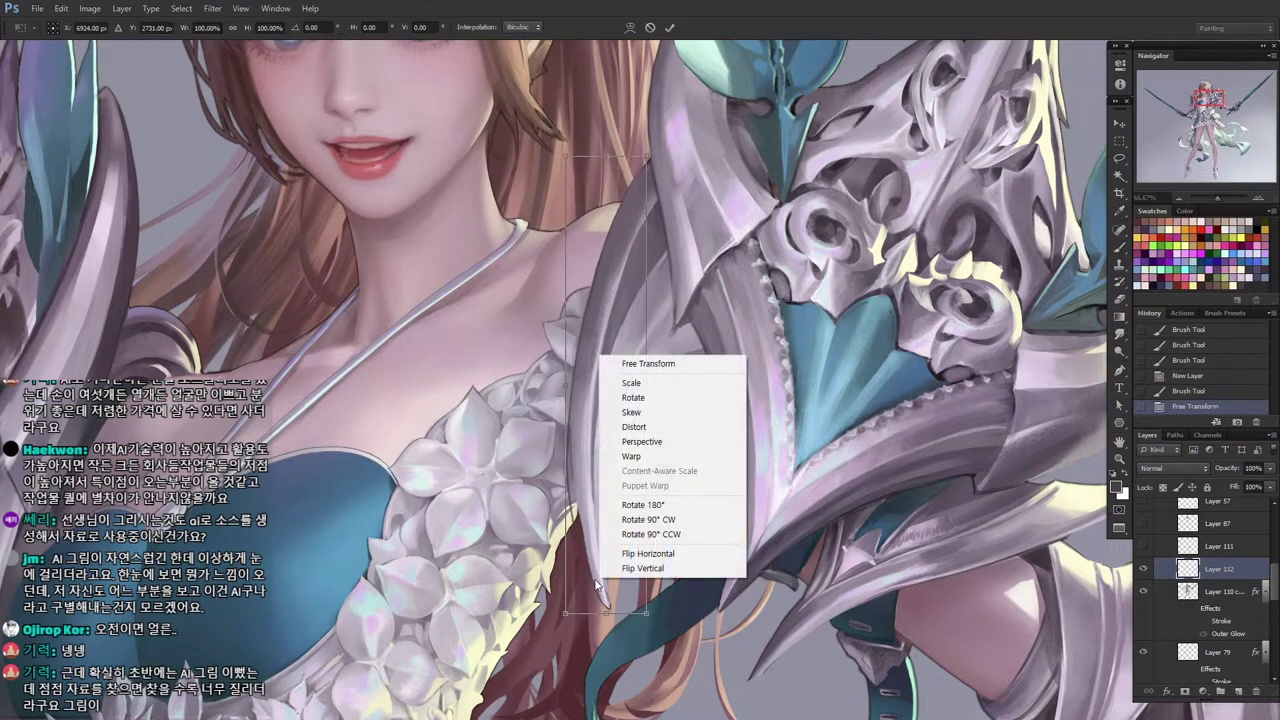
click(631, 456)
drag(567, 612, 628, 617)
key(Return)
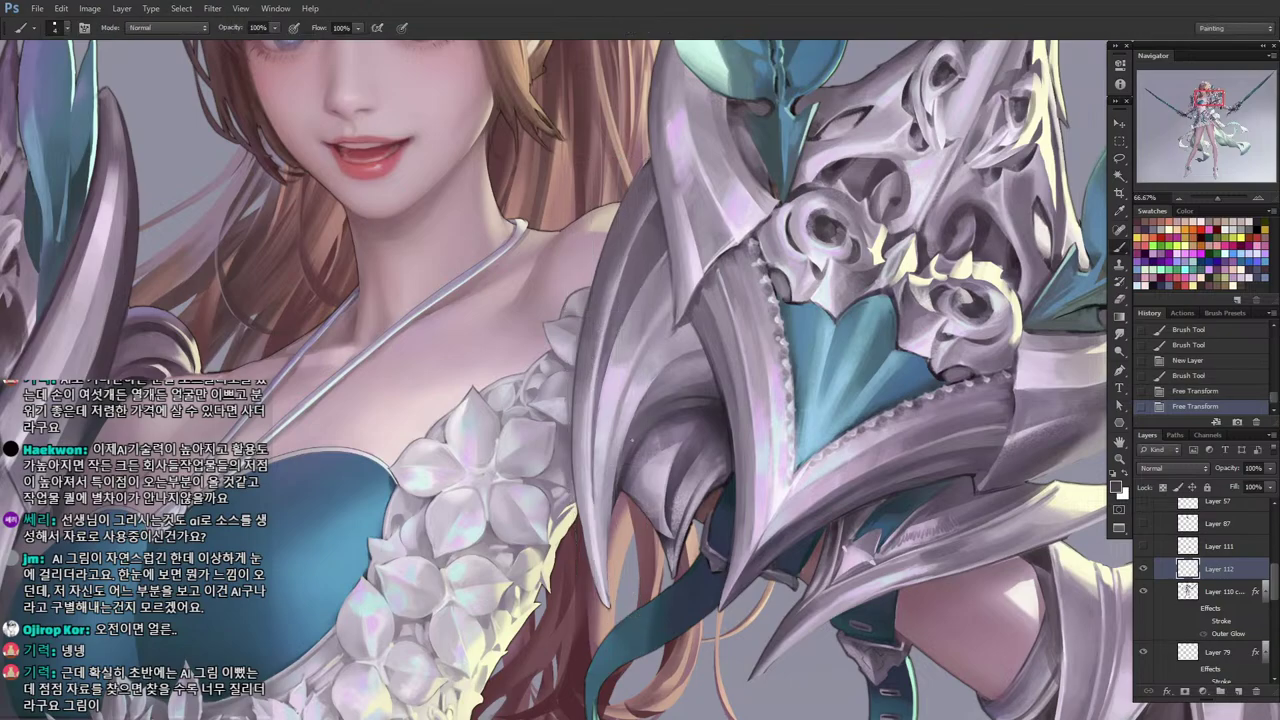
Darken the thin line with Hue/Saturation, setting Lightness to -29.
ctrl+click(620, 398)
ctrl+click(620, 398)
drag(617, 408, 718, 429)
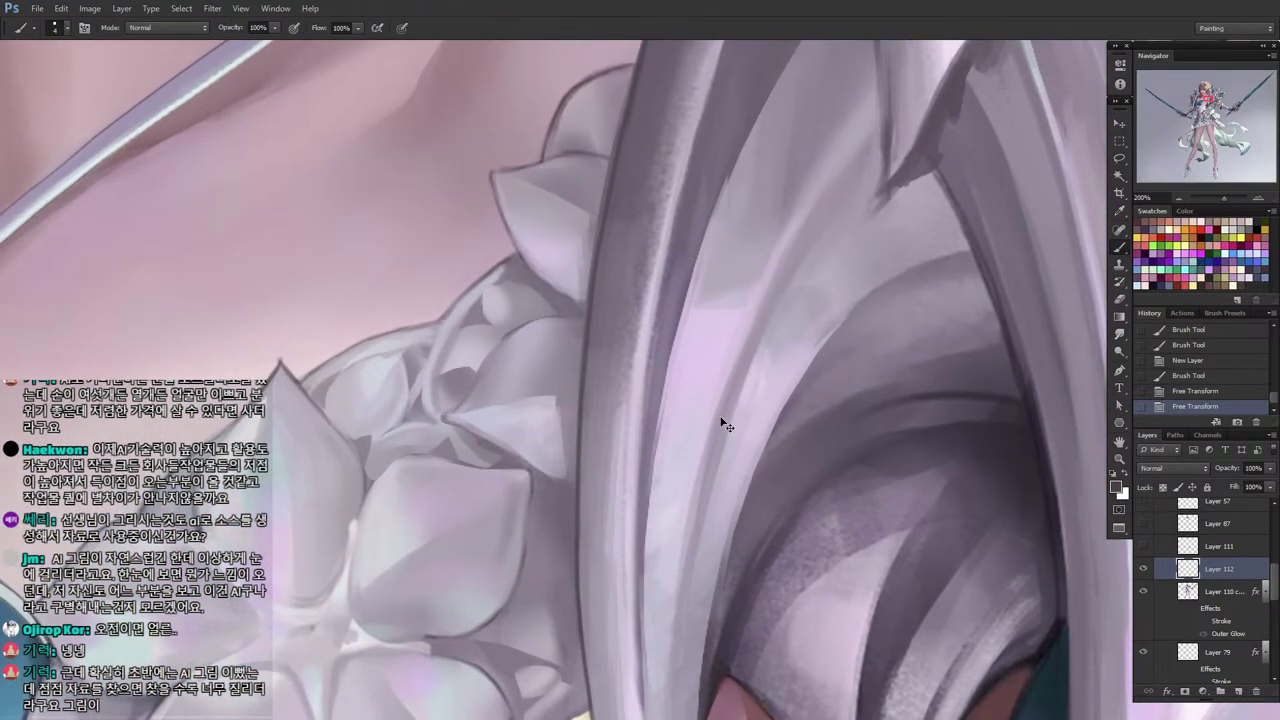
key(ctrl+u)
drag(318, 246, 330, 245)
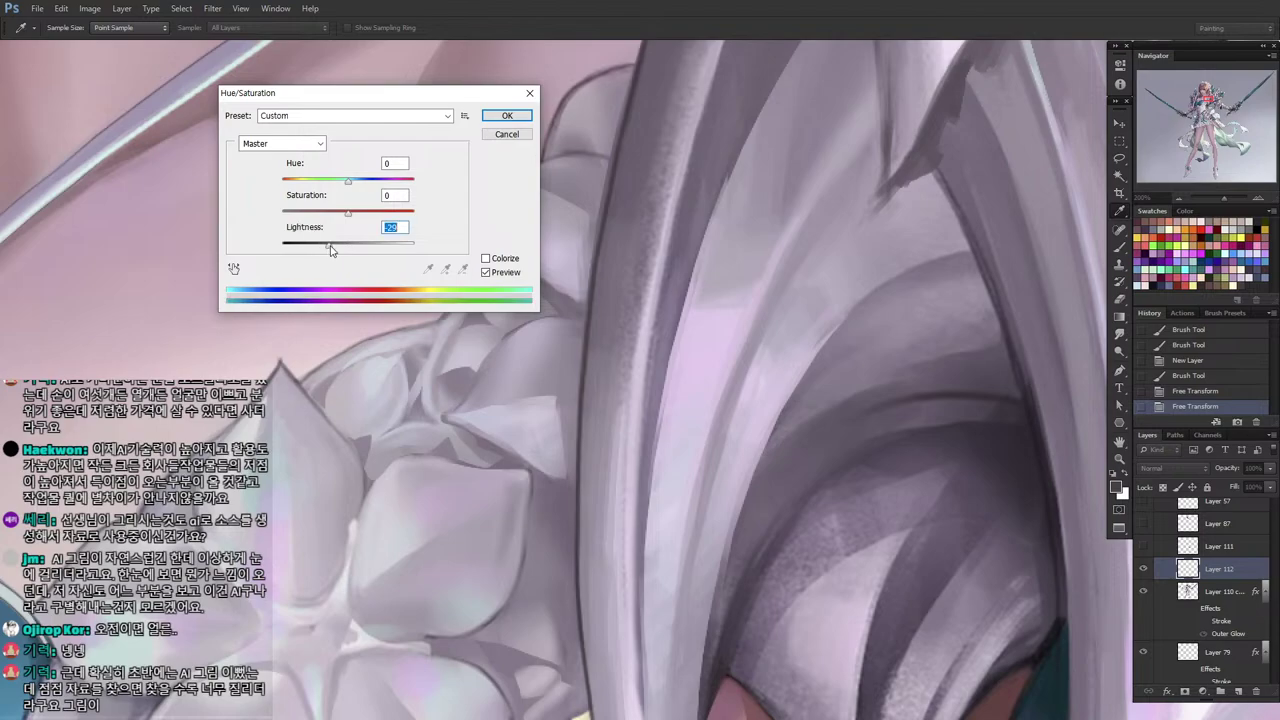
click(506, 118)
Warp the dark line again, adjusting its upper, middle and lower parts to fit the spike's ridge.
ctrl+alt+click(786, 198)
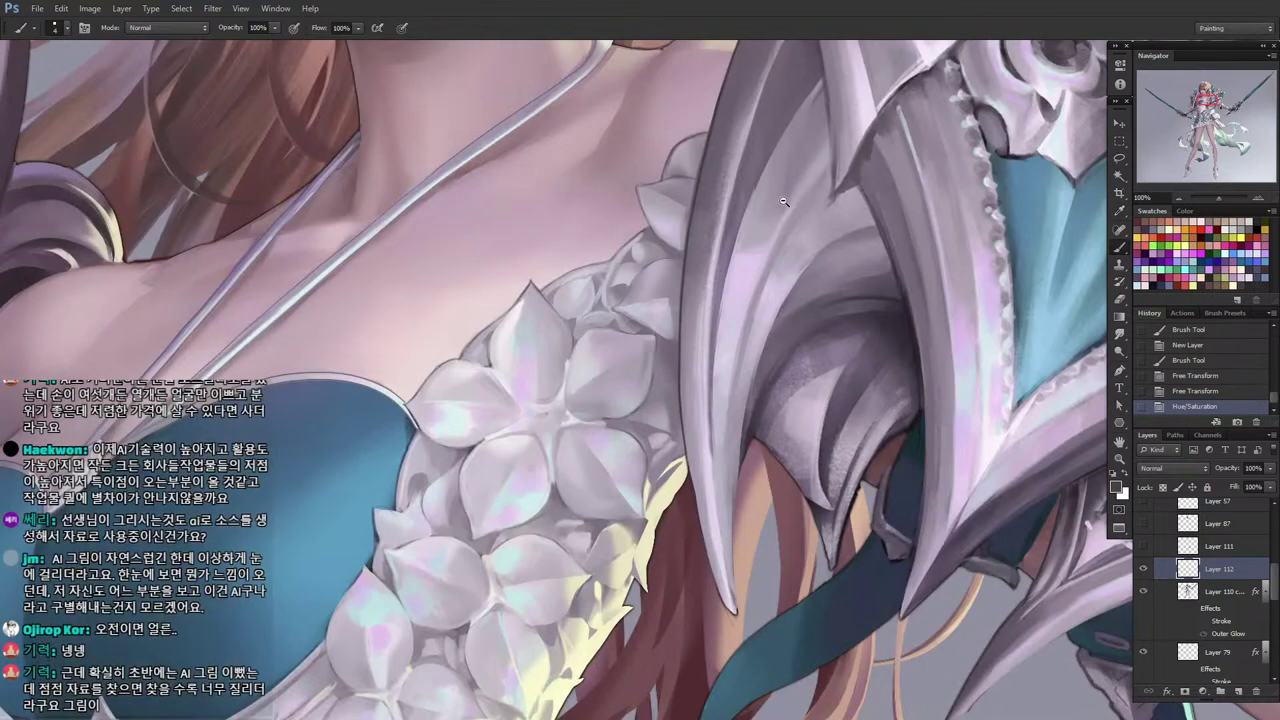
drag(786, 198, 693, 328)
key(ctrl+t)
right_click(645, 320)
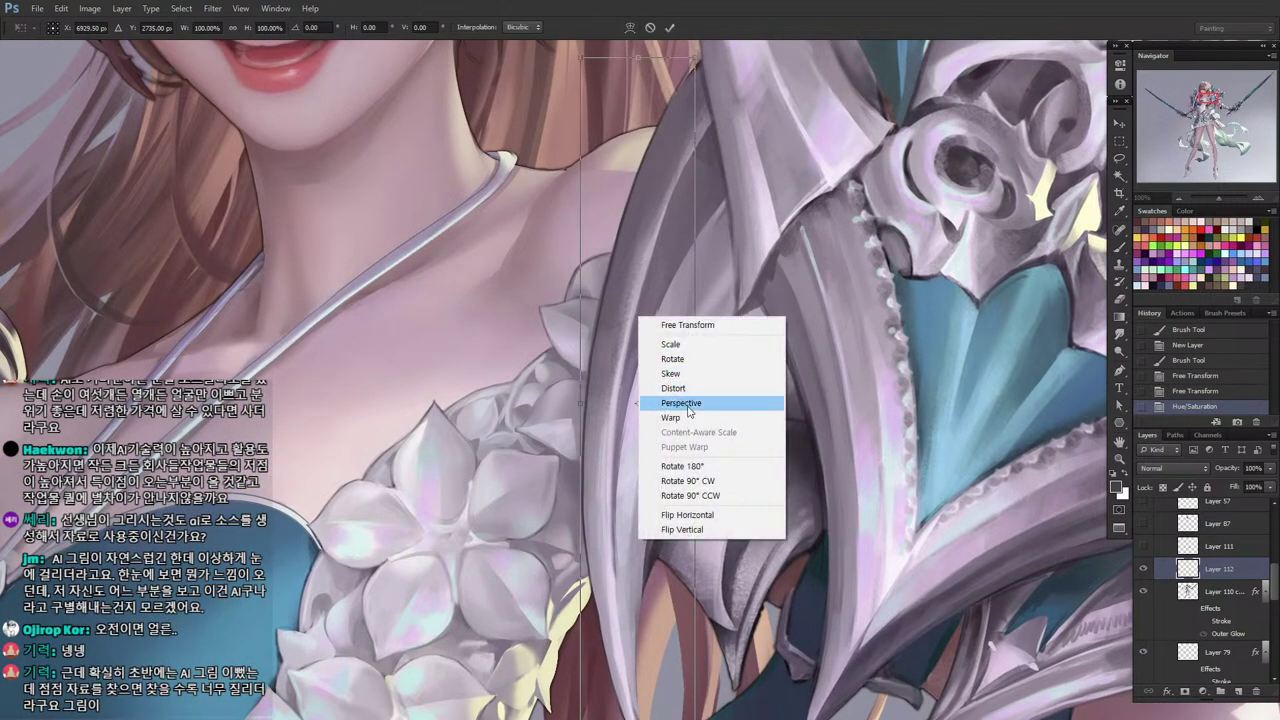
click(665, 424)
drag(600, 294, 595, 296)
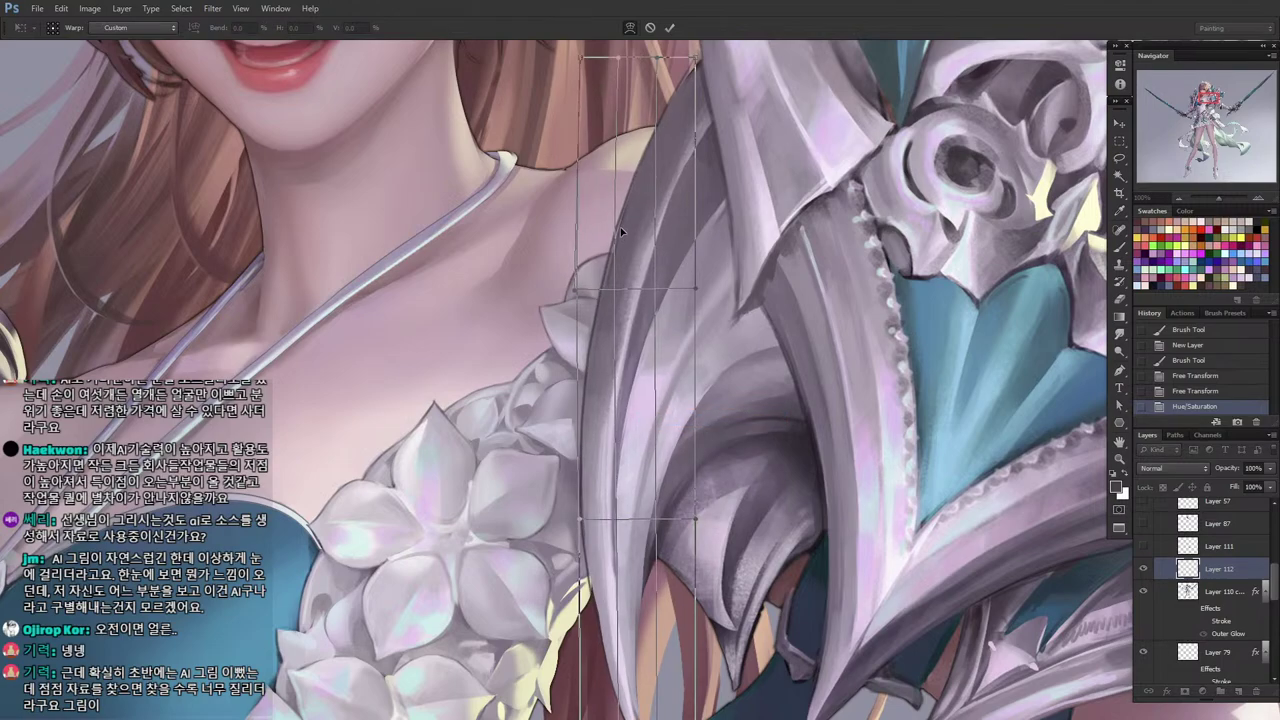
drag(620, 227, 623, 224)
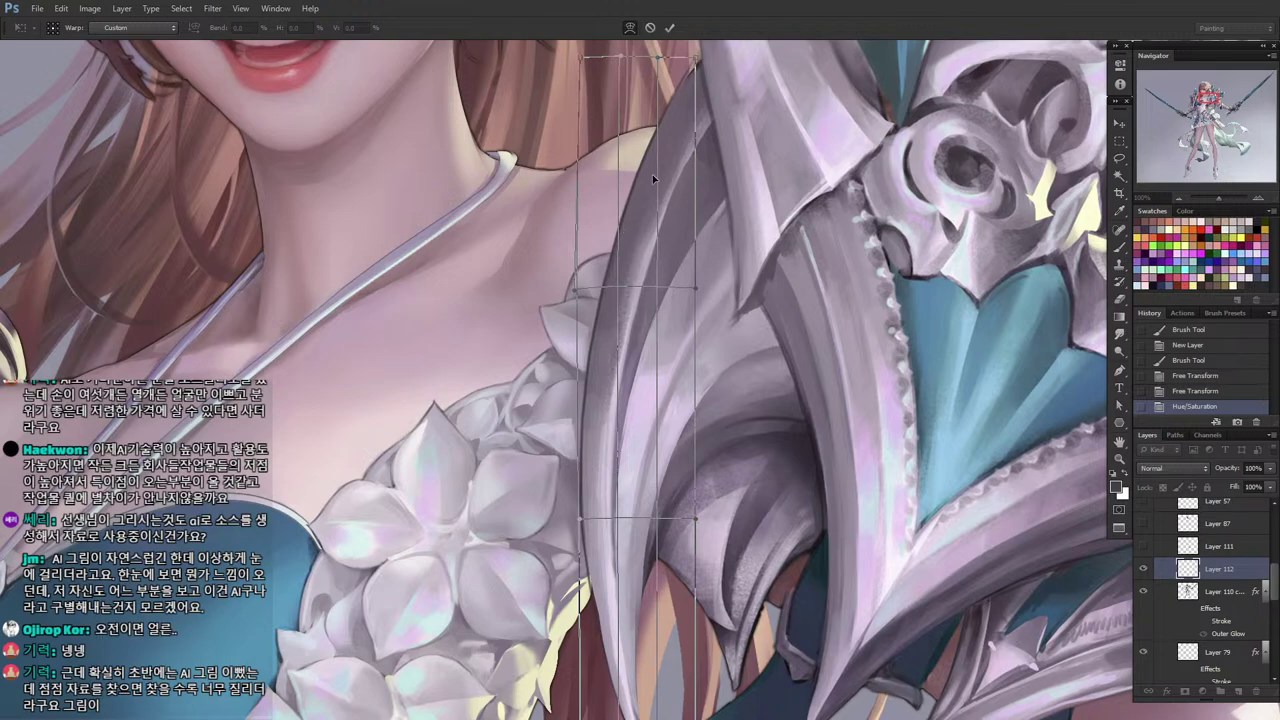
drag(689, 65, 695, 65)
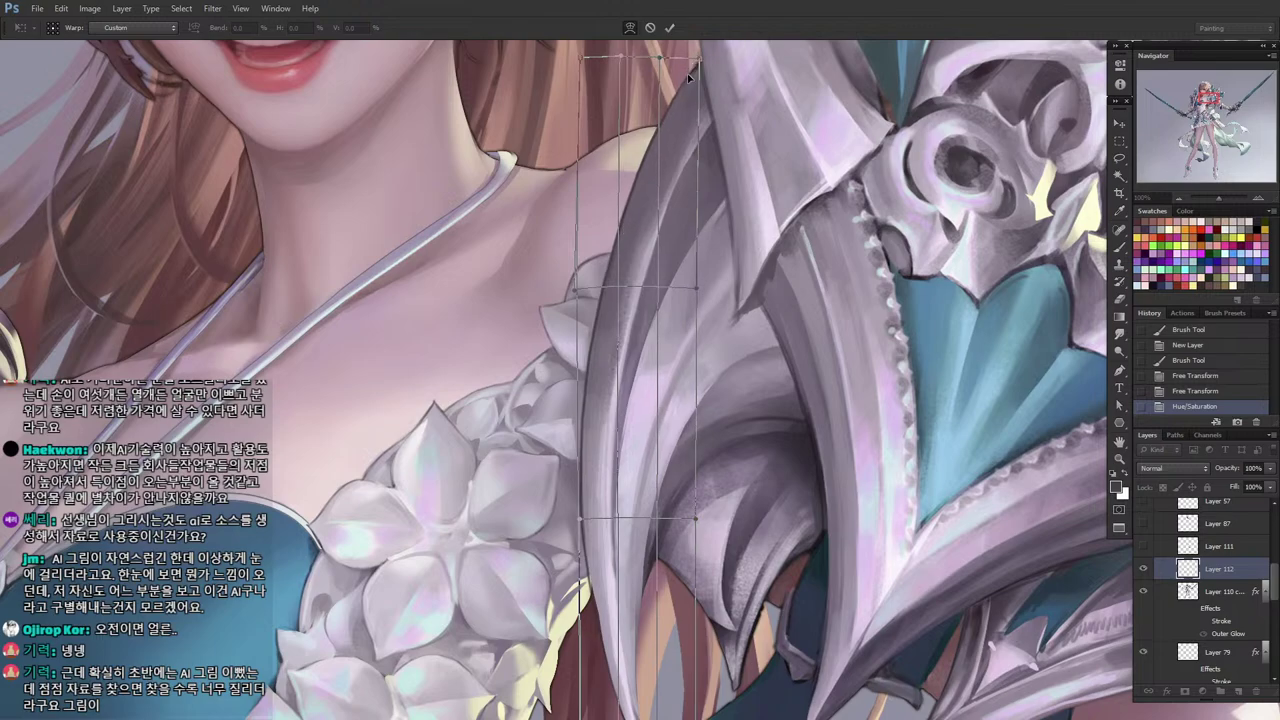
drag(601, 401, 599, 402)
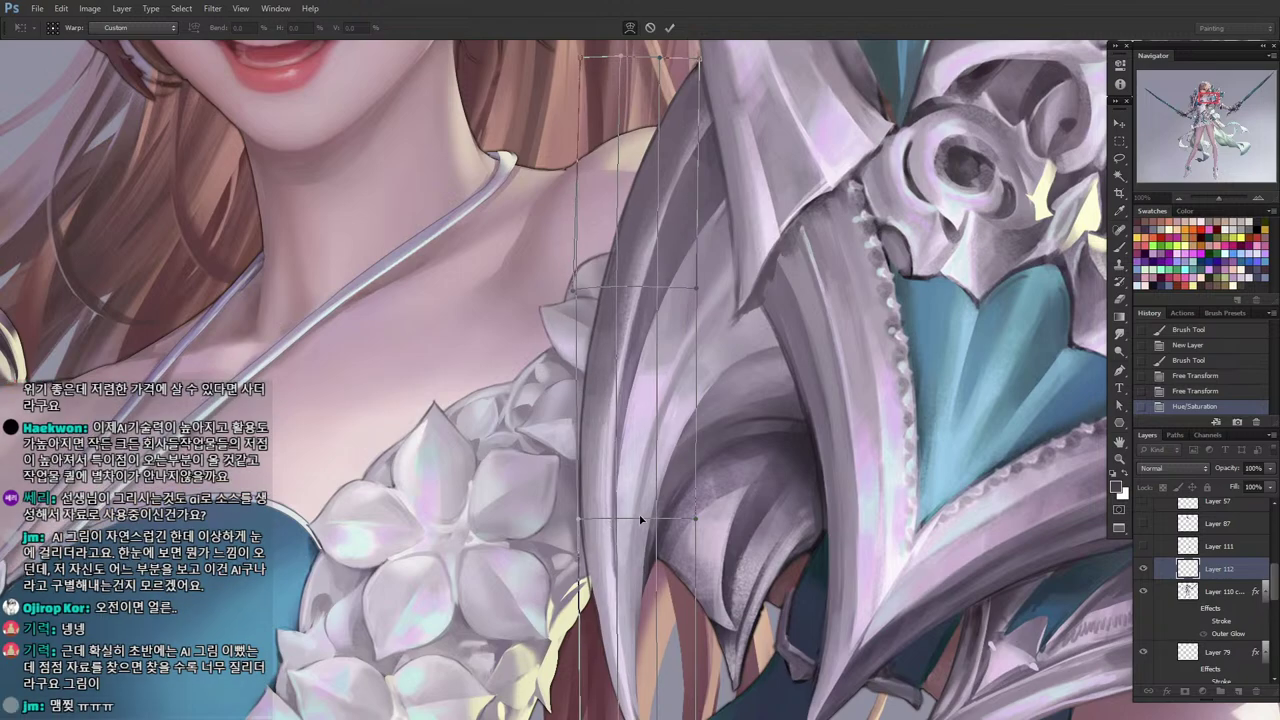
drag(640, 516, 634, 513)
drag(610, 661, 615, 670)
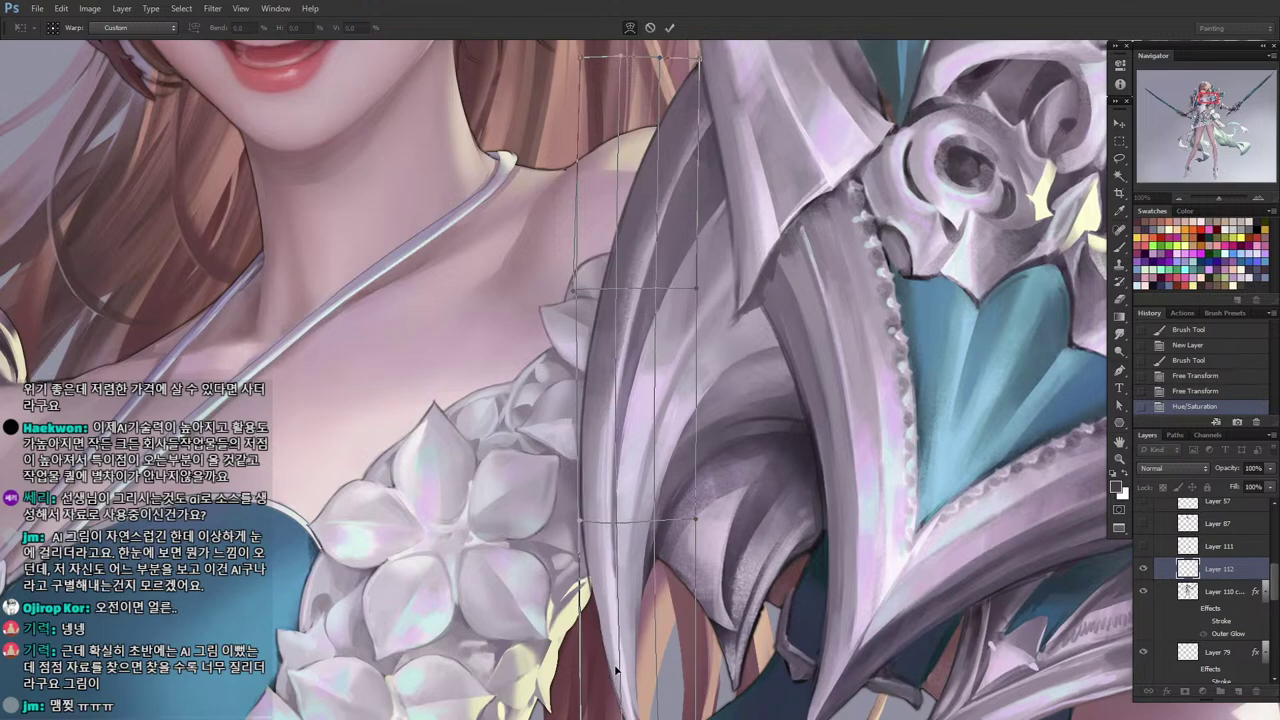
key(Return)
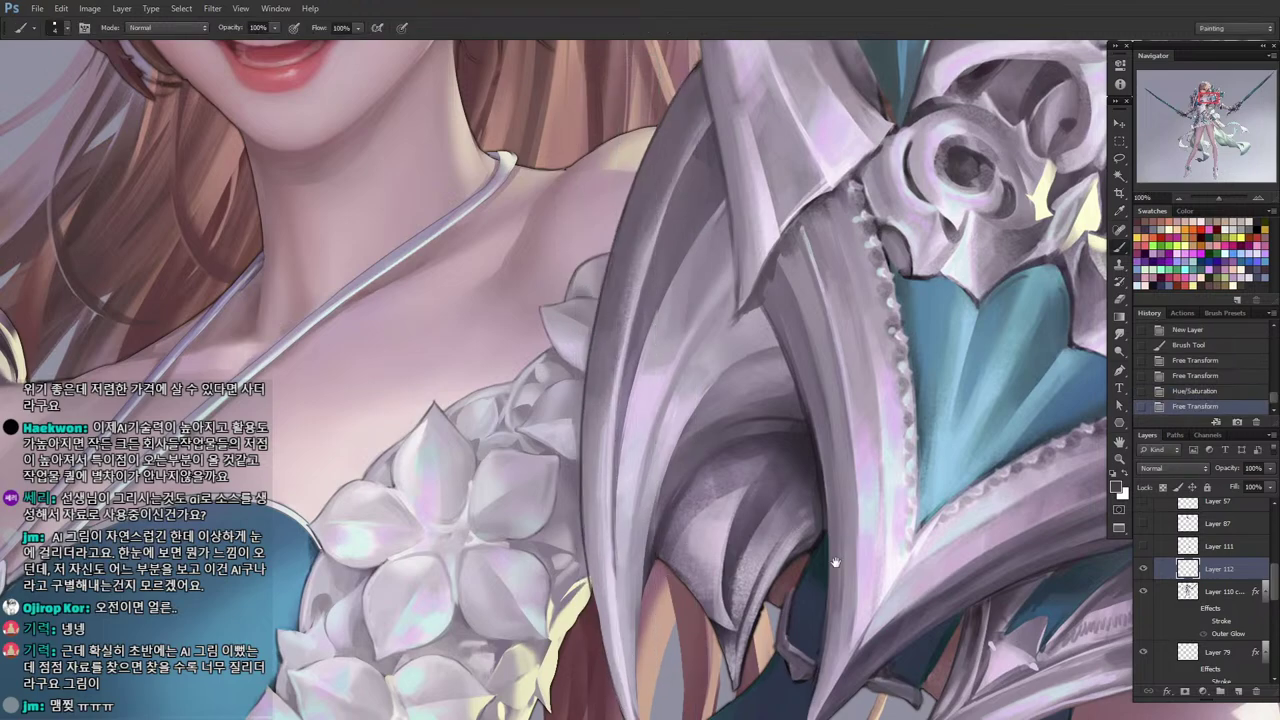
On the Layer 110 copy, lasso the outer edge of the spike's lower end, paint it with a larger brush and deselect.
drag(835, 562, 845, 418)
click(1224, 591)
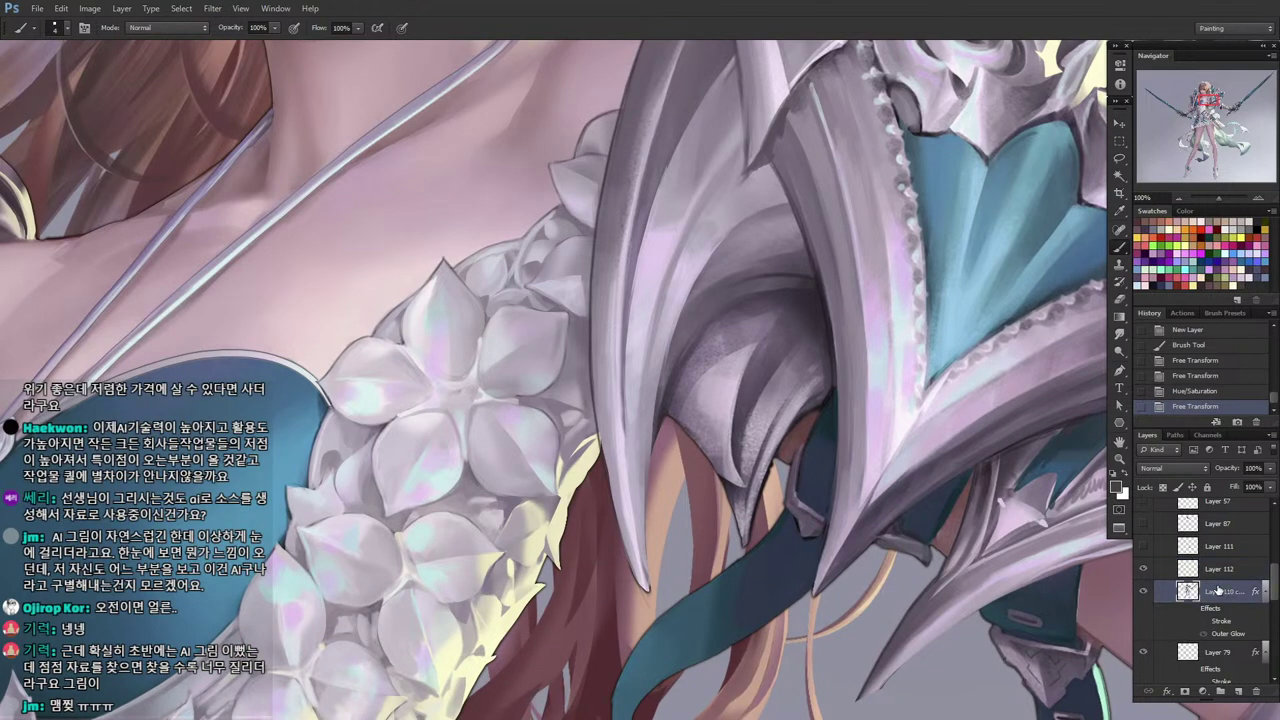
key(l)
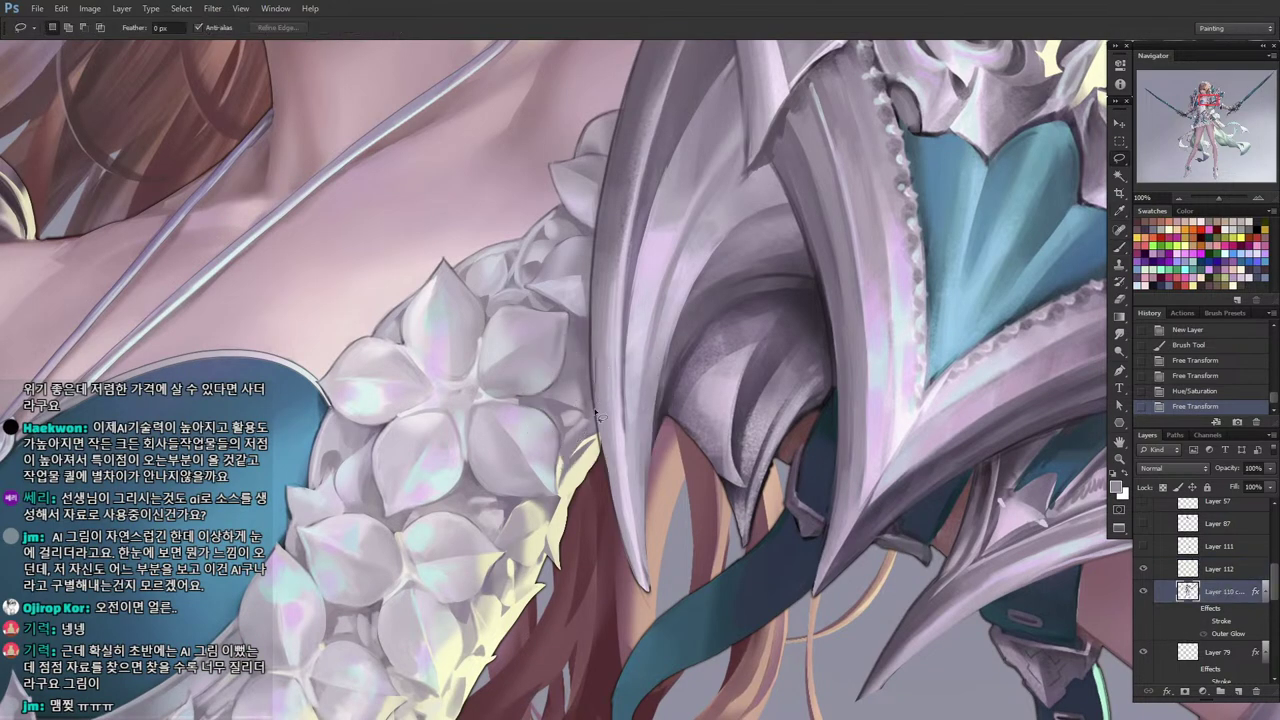
mouse_move(596, 362)
mouse_down()
mouse_move(613, 468)
mouse_move(613, 456)
mouse_up()
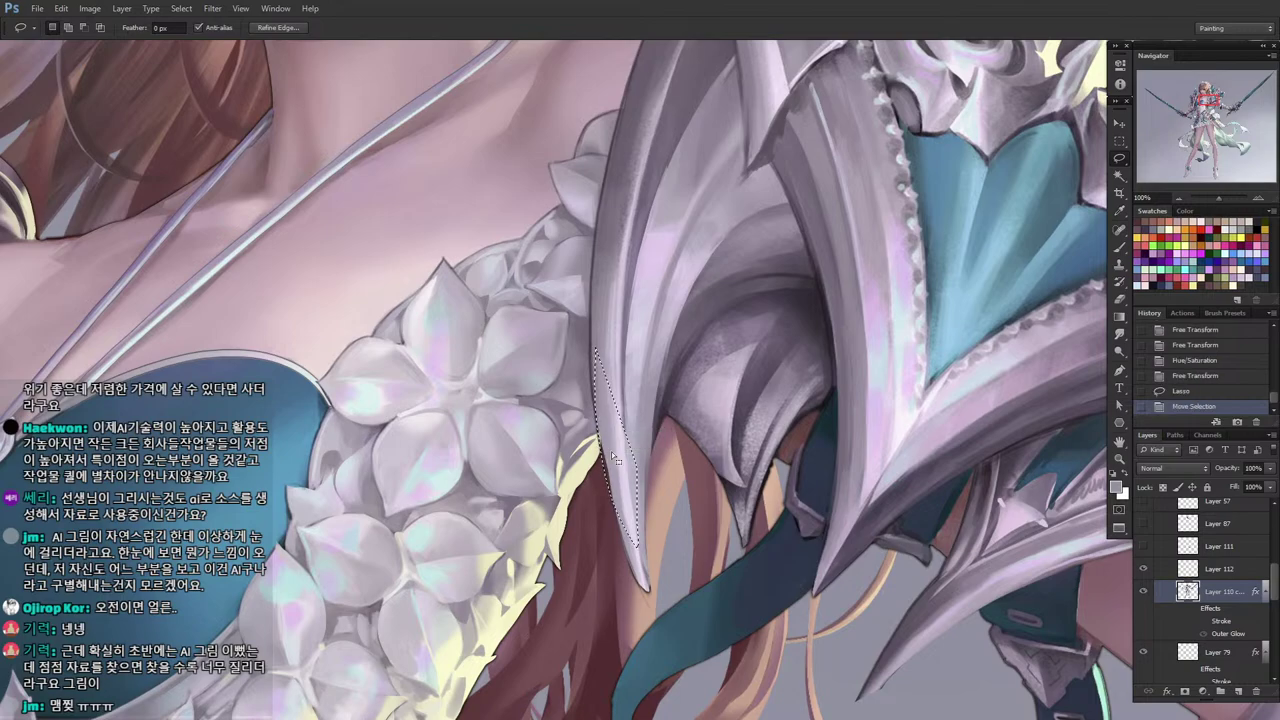
key(i)
key(b)
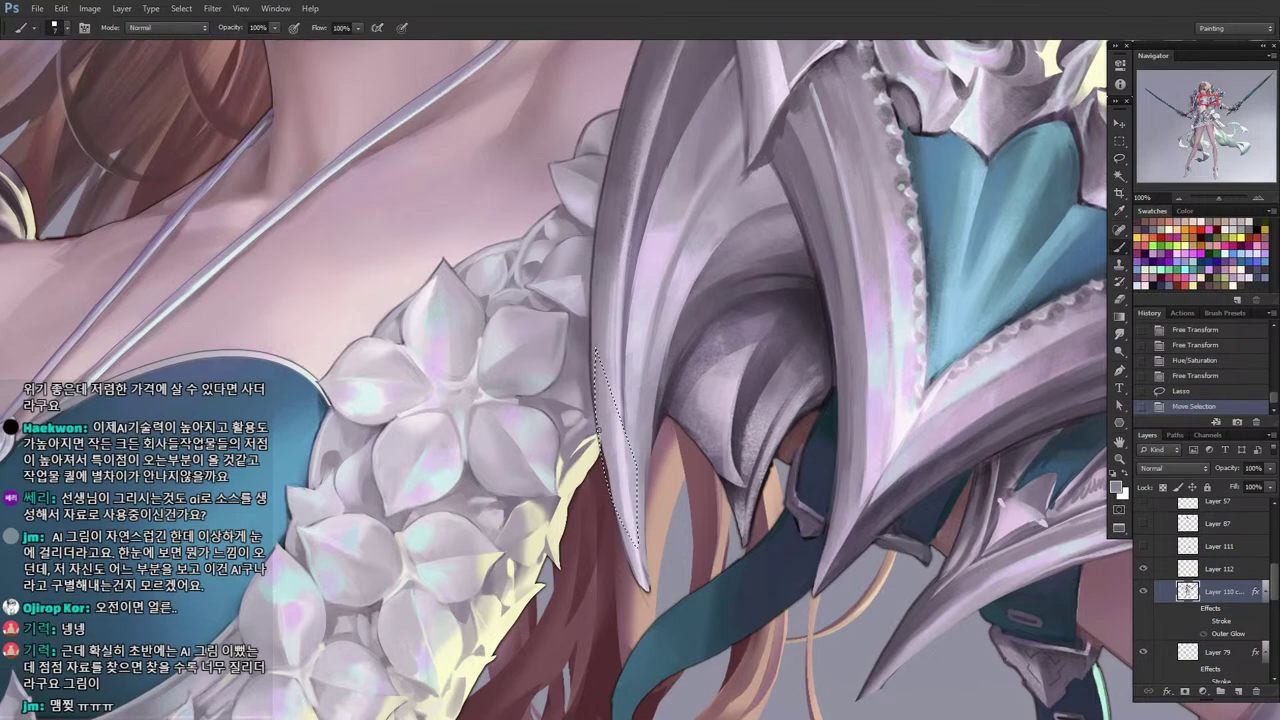
key(bracketright)
key(bracketright)
mouse_move(600, 428)
mouse_down()
mouse_move(600, 411)
mouse_move(631, 531)
mouse_move(618, 495)
mouse_up()
drag(610, 465, 626, 525)
drag(618, 495, 630, 535)
key(l)
key(ctrl+d)
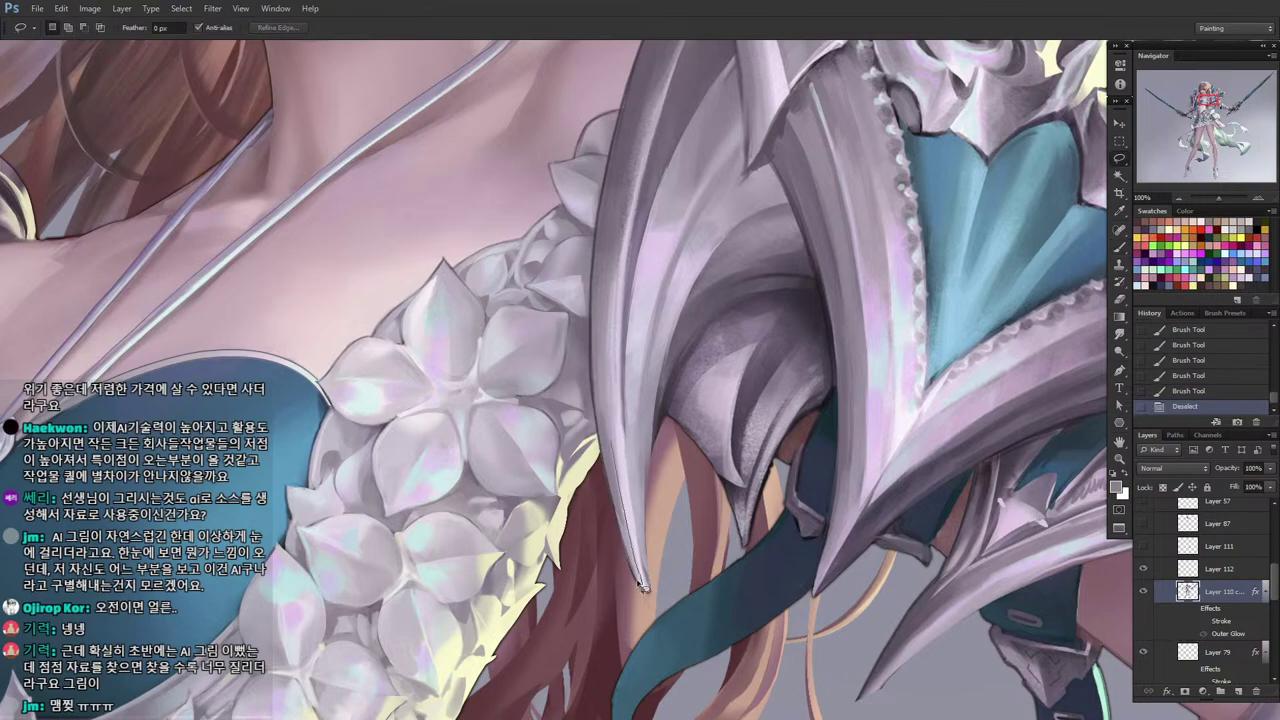
Brush over the point of the spike, then lasso the small excess at the tip and delete its pixels.
key(b)
mouse_move(639, 584)
mouse_down()
mouse_move(612, 446)
mouse_move(637, 572)
mouse_up()
drag(620, 510, 636, 570)
key(l)
key(ctrl+d)
mouse_move(632, 580)
mouse_down()
mouse_move(660, 620)
mouse_move(645, 565)
mouse_up()
key(Delete)
key(ctrl+d)
Lasso the inner facet of the small claw behind the spike, brush shading into it and deselect.
key(i)
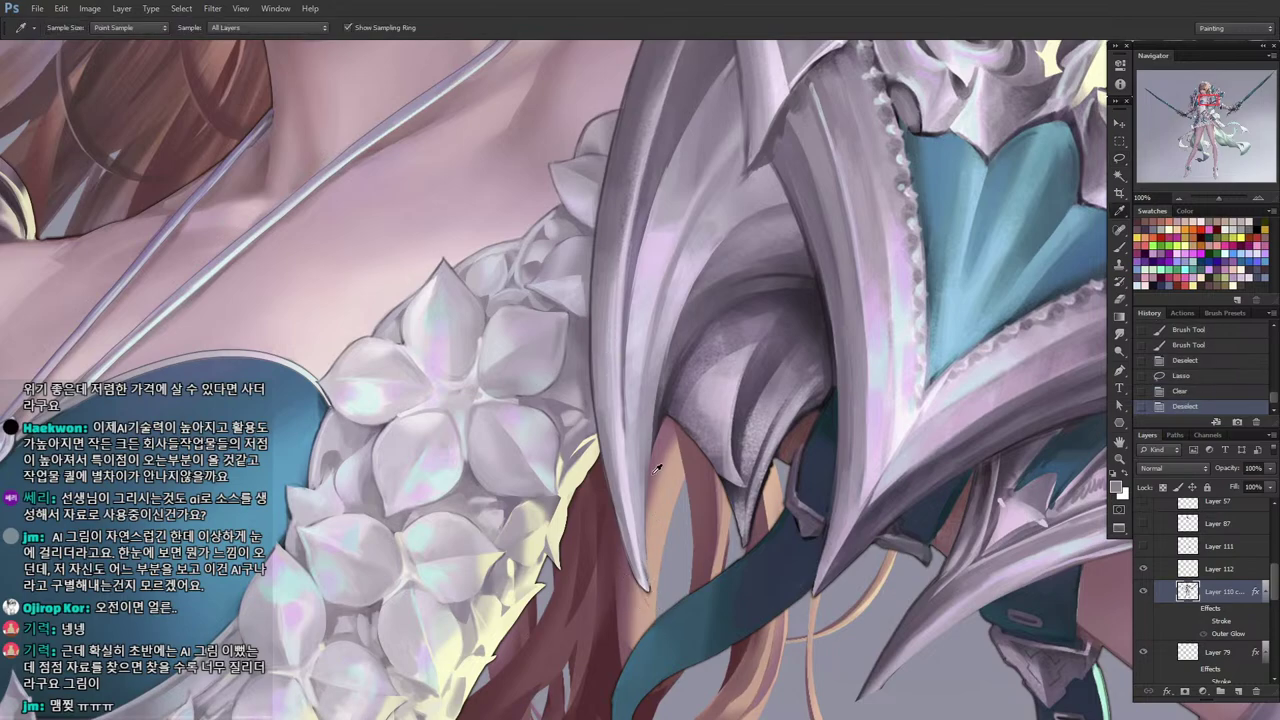
drag(662, 470, 583, 400)
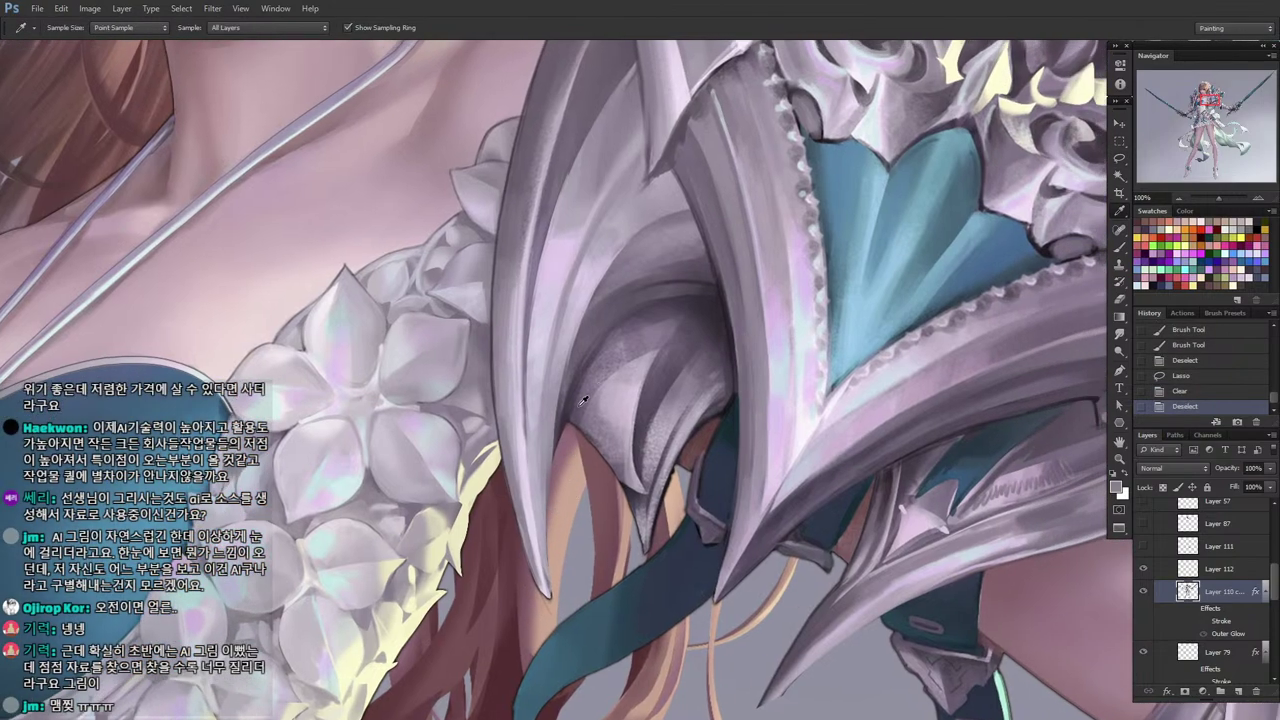
drag(632, 548, 569, 500)
key(l)
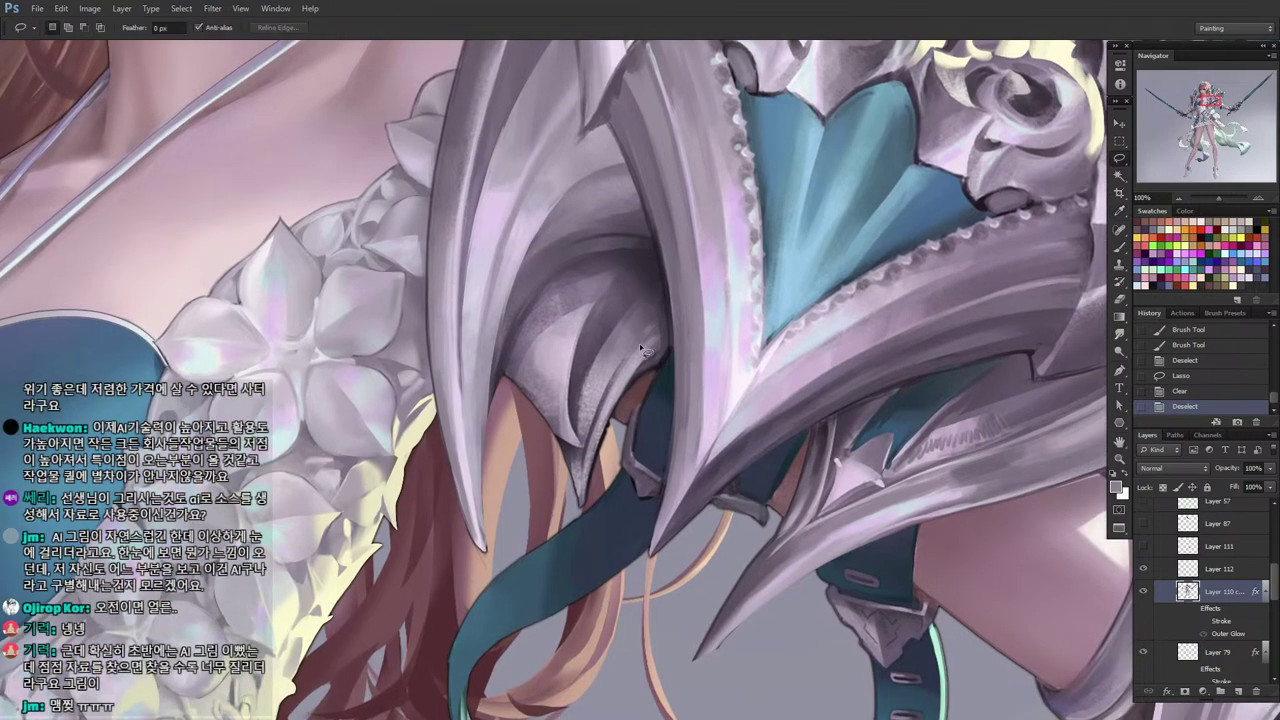
drag(586, 454, 602, 298)
mouse_move(602, 344)
mouse_down()
mouse_move(598, 422)
mouse_move(627, 386)
mouse_up()
key(i)
key(b)
key(l)
key(ctrl+d)
Paint along the small claw's lower ridge and right facet with greys sampled from the nearby metal.
key(b)
mouse_move(598, 444)
mouse_down()
mouse_move(630, 380)
mouse_move(602, 424)
mouse_move(622, 362)
mouse_move(602, 374)
mouse_up()
key(l)
key(ctrl+d)
key(i)
alt+click(621, 341)
drag(626, 338, 612, 372)
alt+click(673, 365)
key(b)
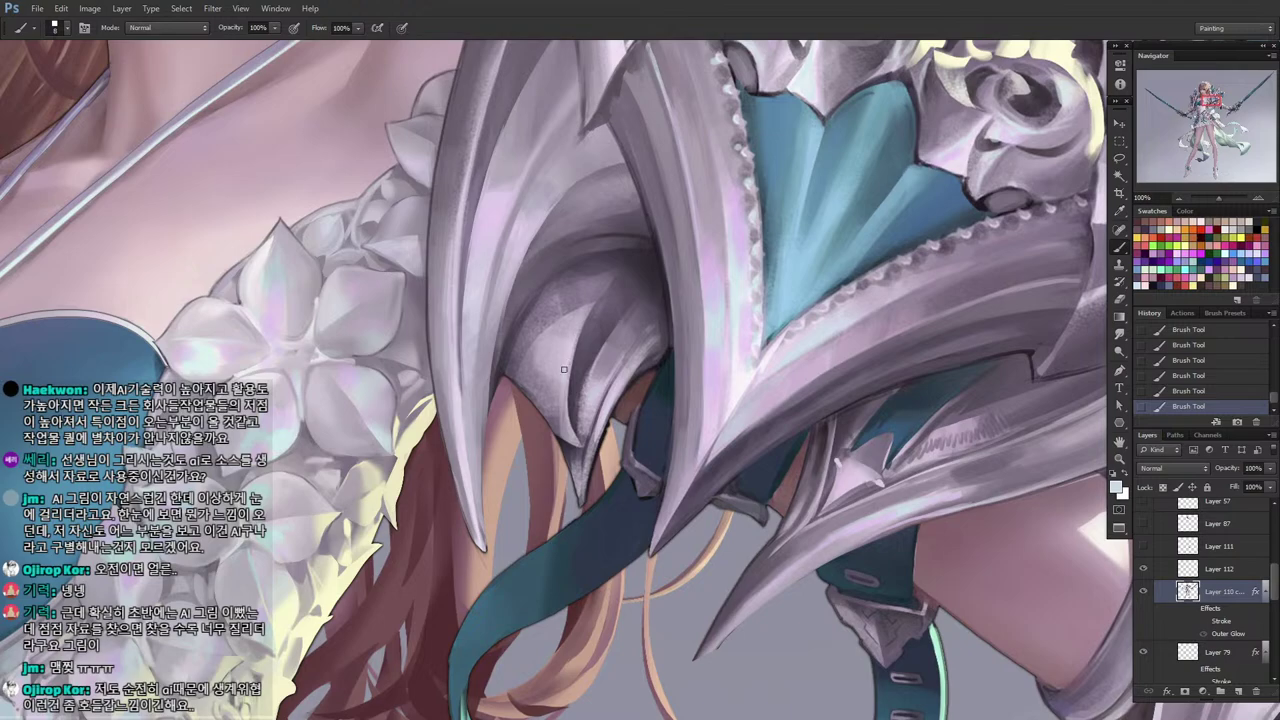
Enlarge the brush and blend the small claw's upper dome using greys sampled from it.
alt+click(582, 303)
alt+click(585, 302)
key(bracketright)
alt+click(582, 300)
alt+click(600, 263)
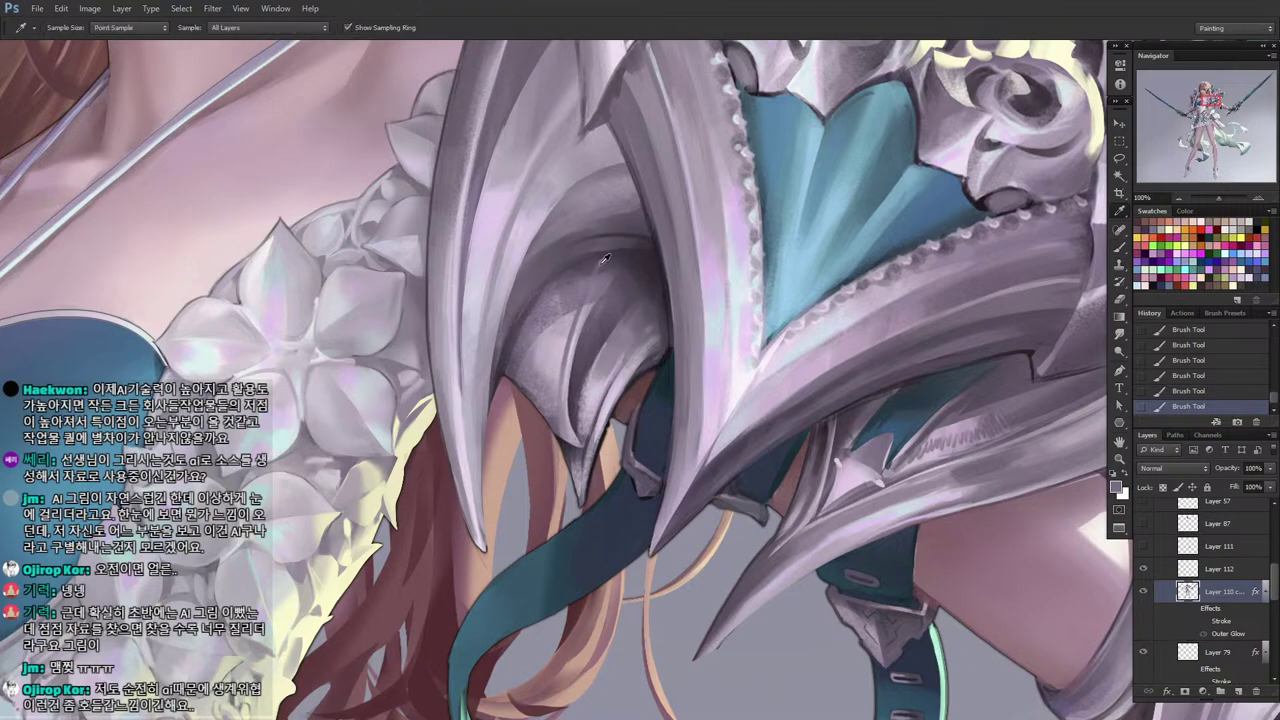
Lasso the shadowed recess just above the small claw, brush dark shading along its curved edge and deselect.
drag(546, 274, 532, 464)
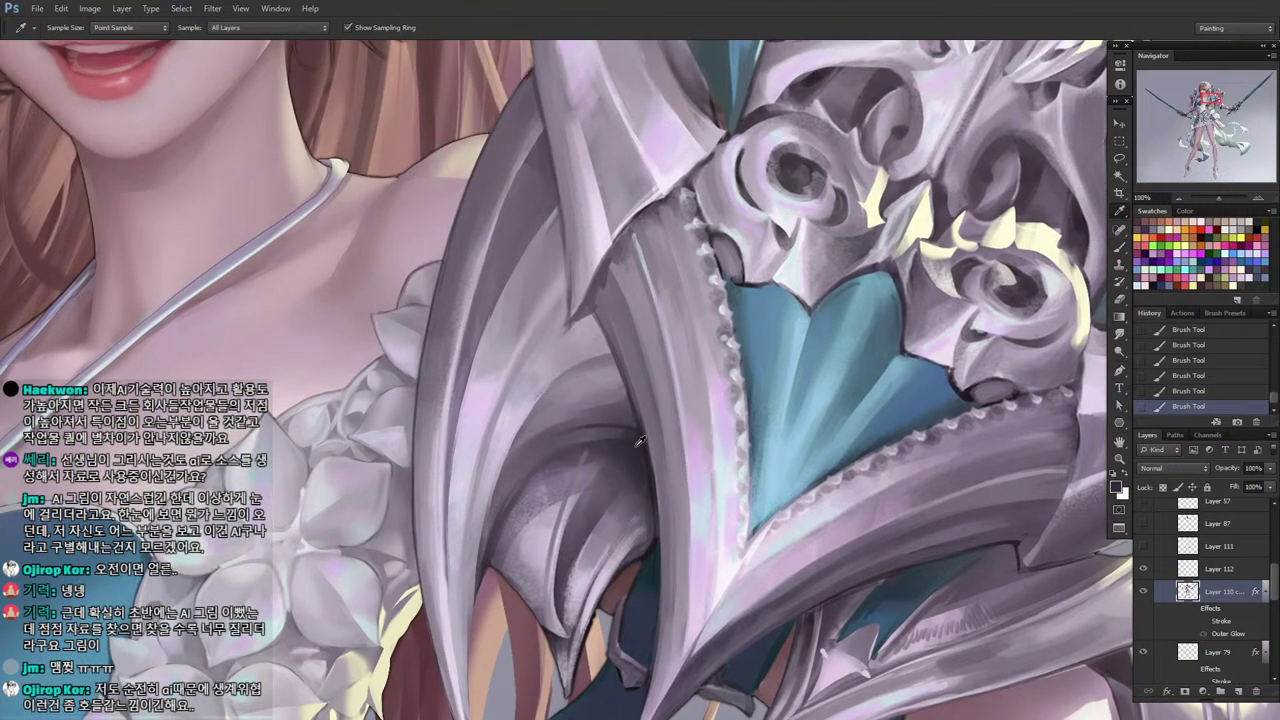
alt+click(576, 428)
key(l)
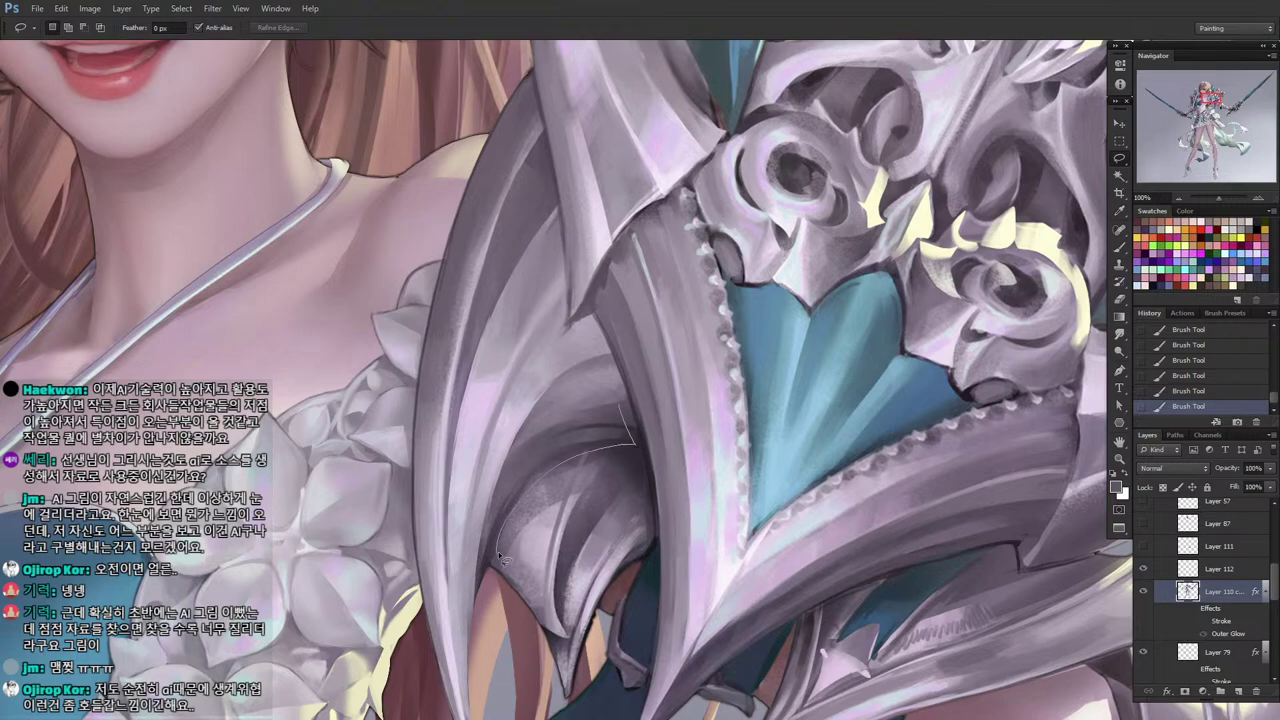
drag(498, 551, 538, 385)
drag(585, 449, 537, 492)
key(b)
key(b)
drag(596, 426, 540, 490)
mouse_move(545, 485)
mouse_down()
mouse_move(521, 509)
mouse_move(568, 461)
mouse_move(548, 466)
mouse_move(619, 466)
mouse_up()
key(l)
key(ctrl+d)
Select the claw's curved upper rim, deepen the shadow along it with a sampled dark tone and deselect.
drag(598, 462, 545, 492)
key(b)
alt+click(600, 437)
drag(550, 480, 490, 516)
mouse_move(508, 500)
mouse_down()
mouse_move(482, 521)
mouse_move(576, 455)
mouse_up()
key(l)
key(ctrl+d)
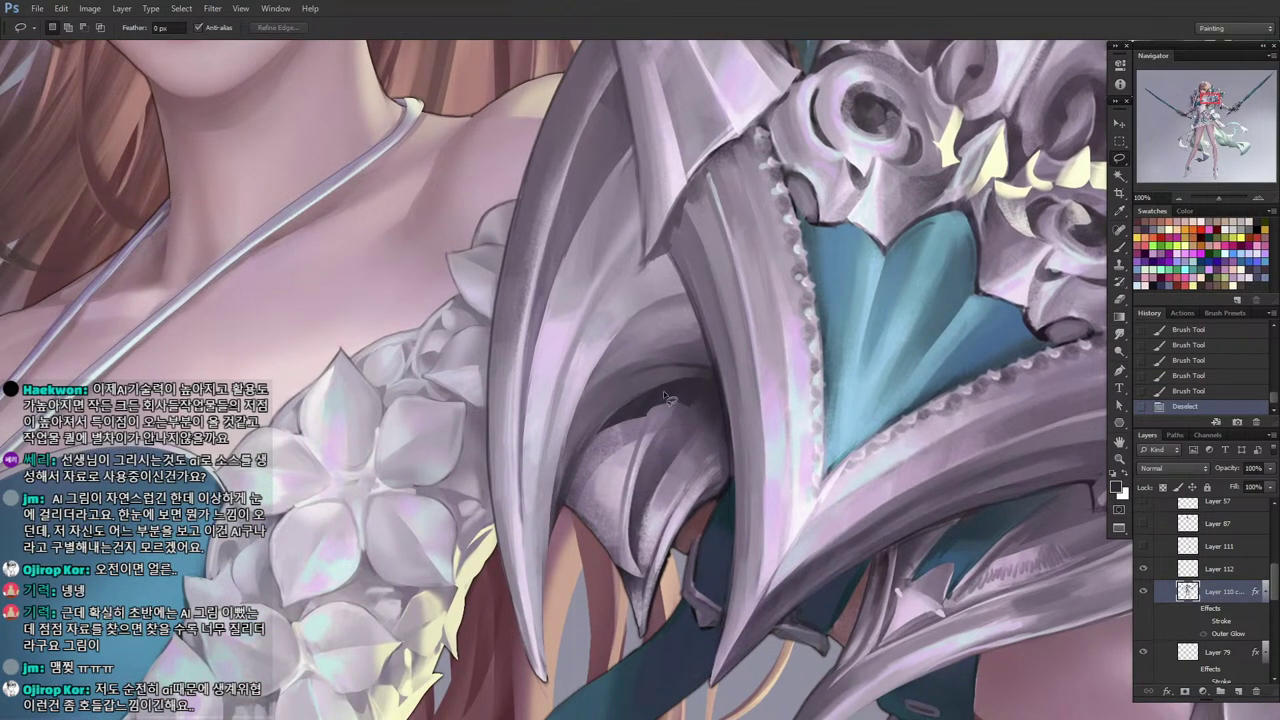
Lasso small areas along the small claw's upper rim, touch up the shading there and deselect.
mouse_move(637, 422)
mouse_down()
mouse_move(657, 420)
mouse_move(645, 433)
mouse_up()
key(b)
key(l)
mouse_move(660, 415)
mouse_down()
mouse_move(645, 433)
mouse_move(678, 451)
mouse_move(648, 415)
mouse_up()
key(ctrl+d)
Lasso the small claw's narrow central facet, shade it along the ridge with greys sampled from the claw, and deselect.
drag(632, 560, 670, 500)
key(i)
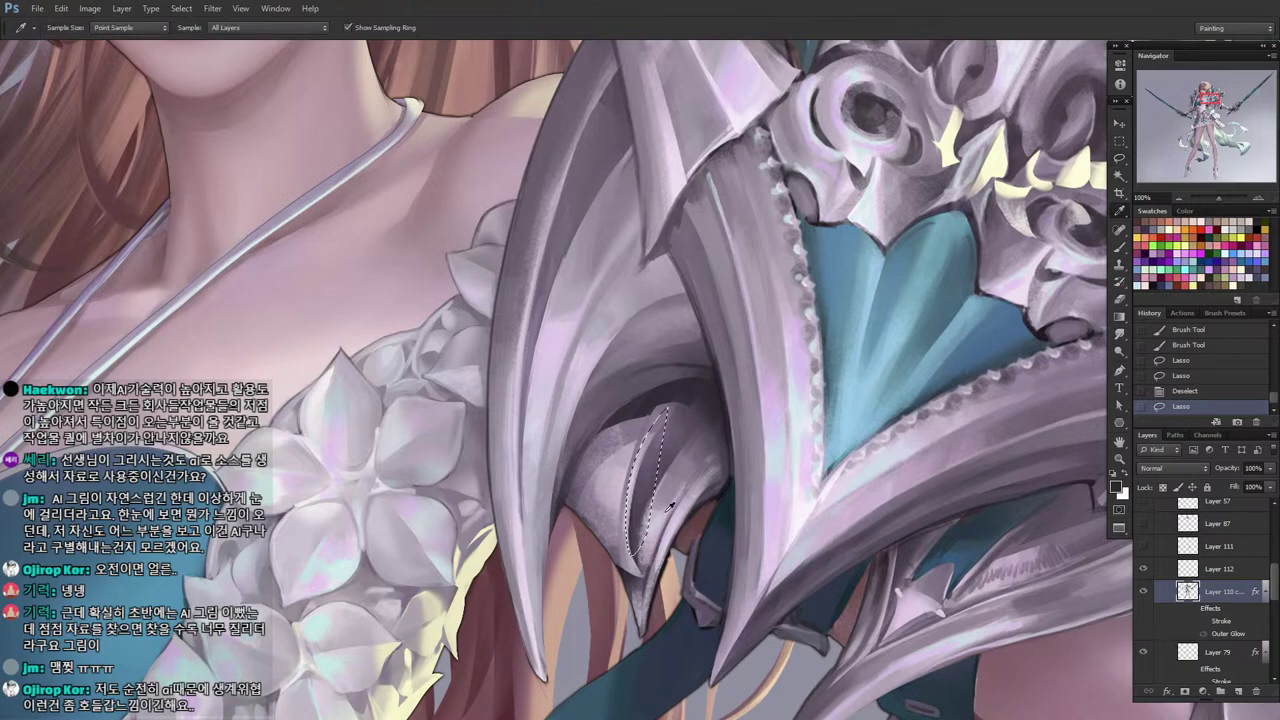
key(b)
drag(657, 429, 630, 530)
alt+click(622, 459)
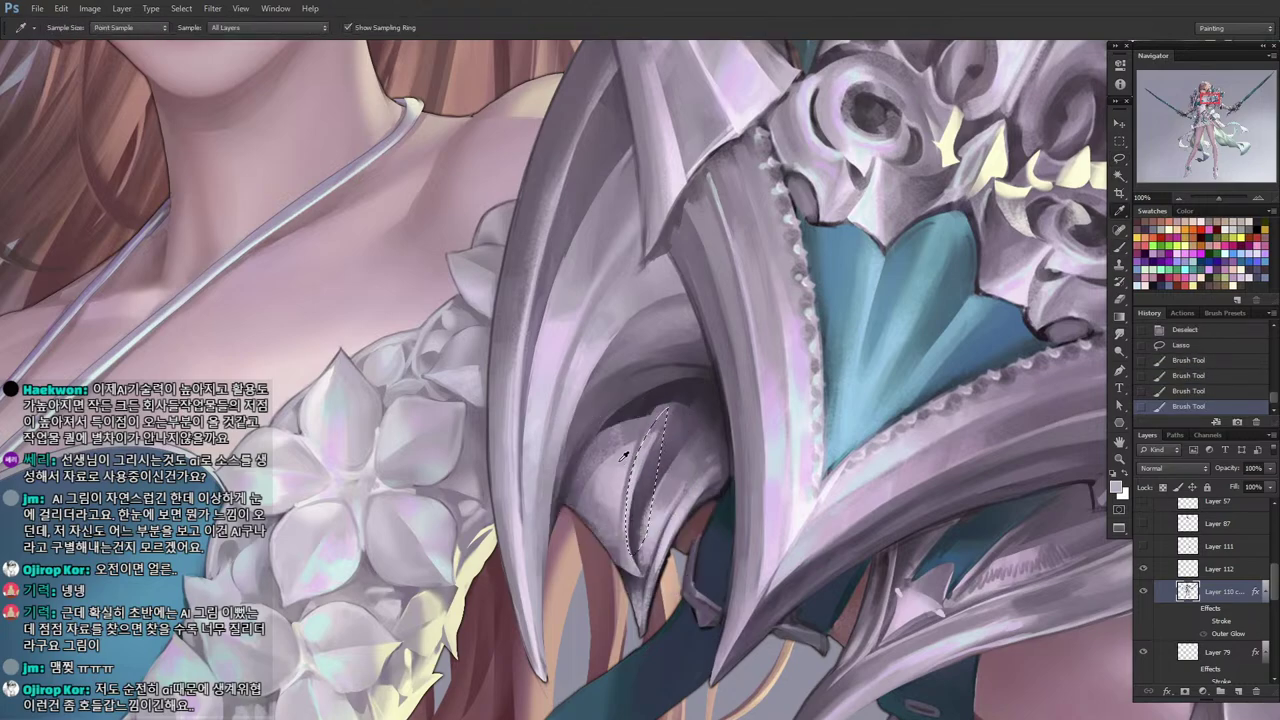
drag(634, 458, 630, 498)
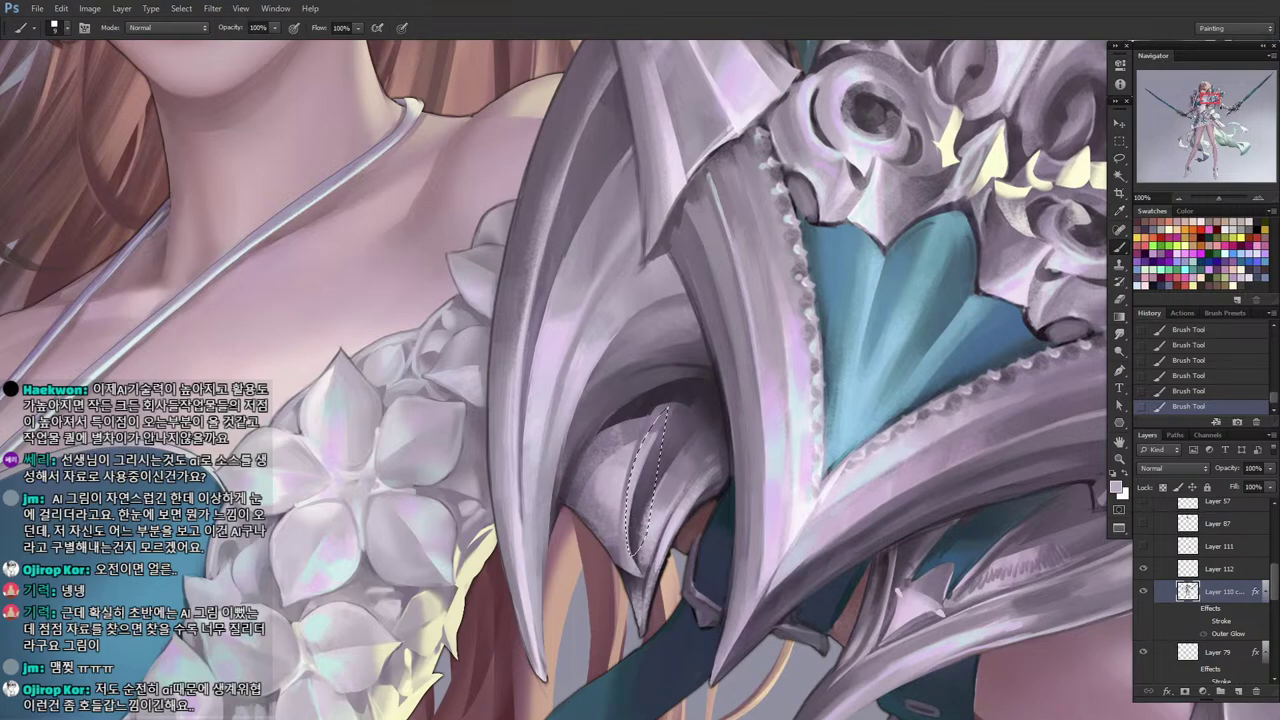
key(l)
key(ctrl+d)
Brush a grey sampled near the small claw's ridge across its upper dome.
key(b)
alt+click(647, 447)
mouse_move(624, 432)
mouse_down()
mouse_move(635, 478)
mouse_move(600, 446)
mouse_up()
drag(612, 432, 590, 442)
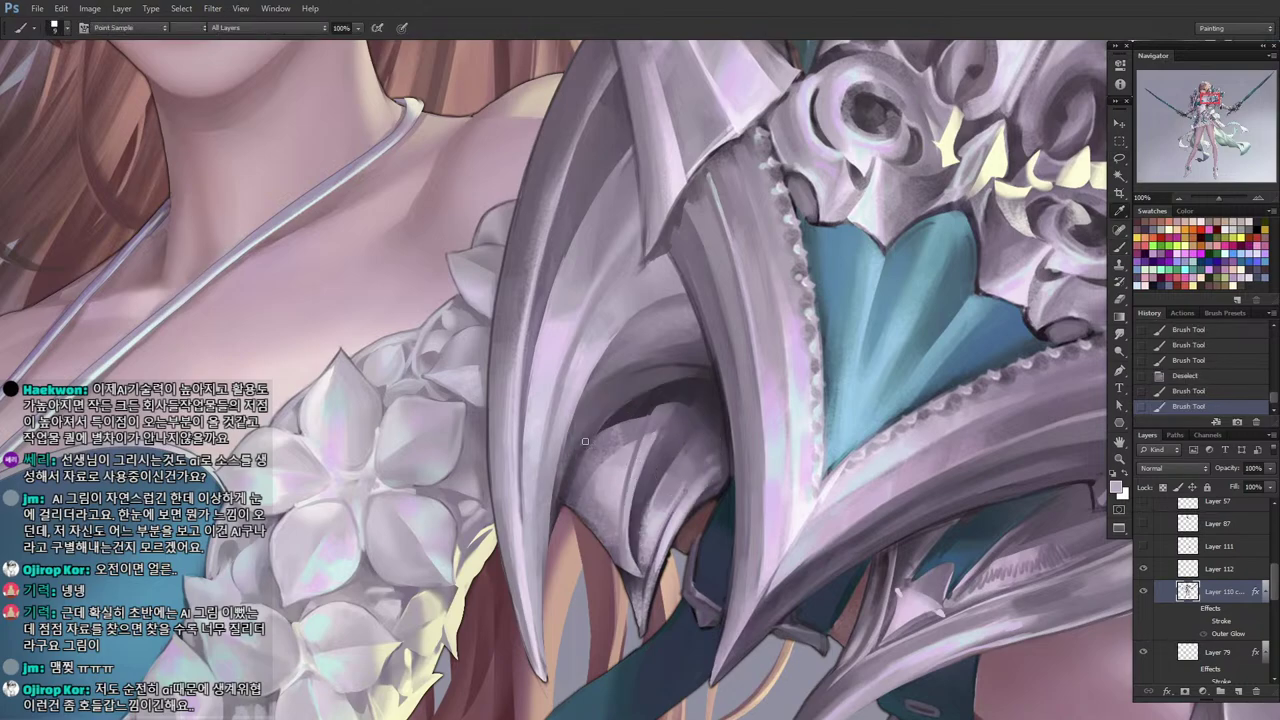
Lasso the narrow gap between the long spike and the small claw, brush shading into it and deselect.
key(l)
drag(552, 541, 601, 425)
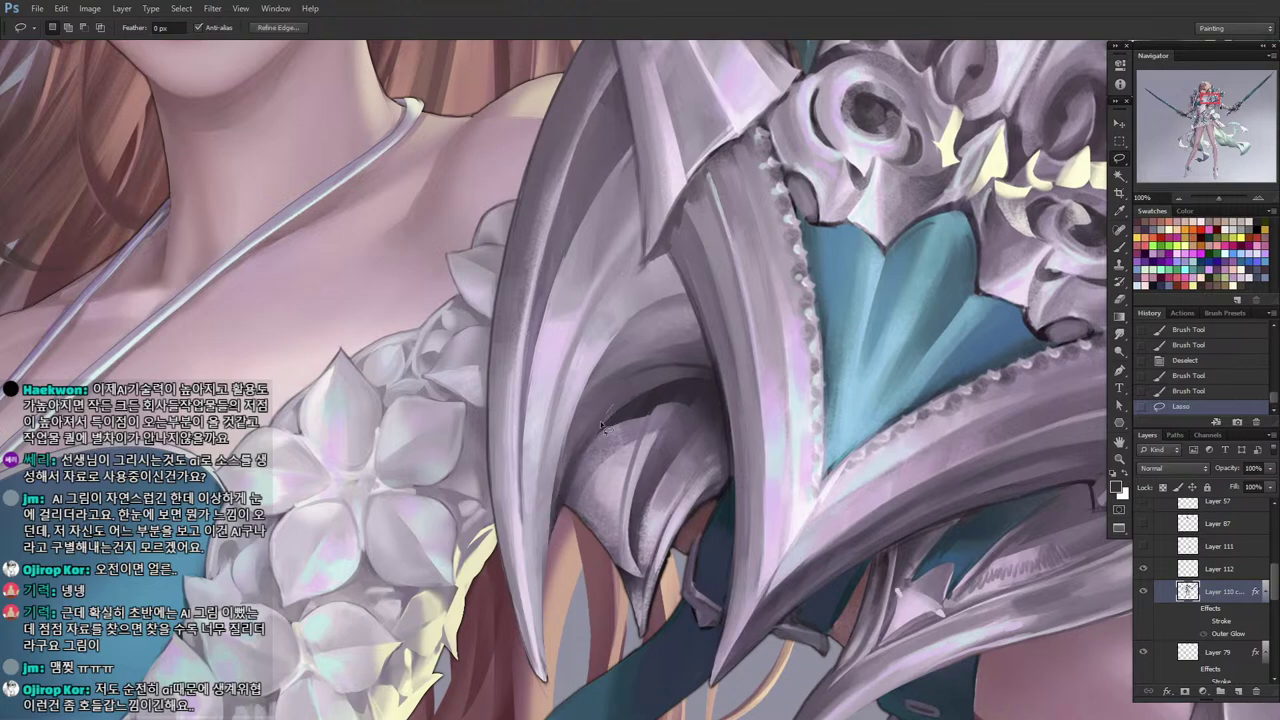
mouse_move(551, 526)
mouse_down()
mouse_move(589, 414)
mouse_move(545, 534)
mouse_up()
key(b)
drag(556, 515, 545, 540)
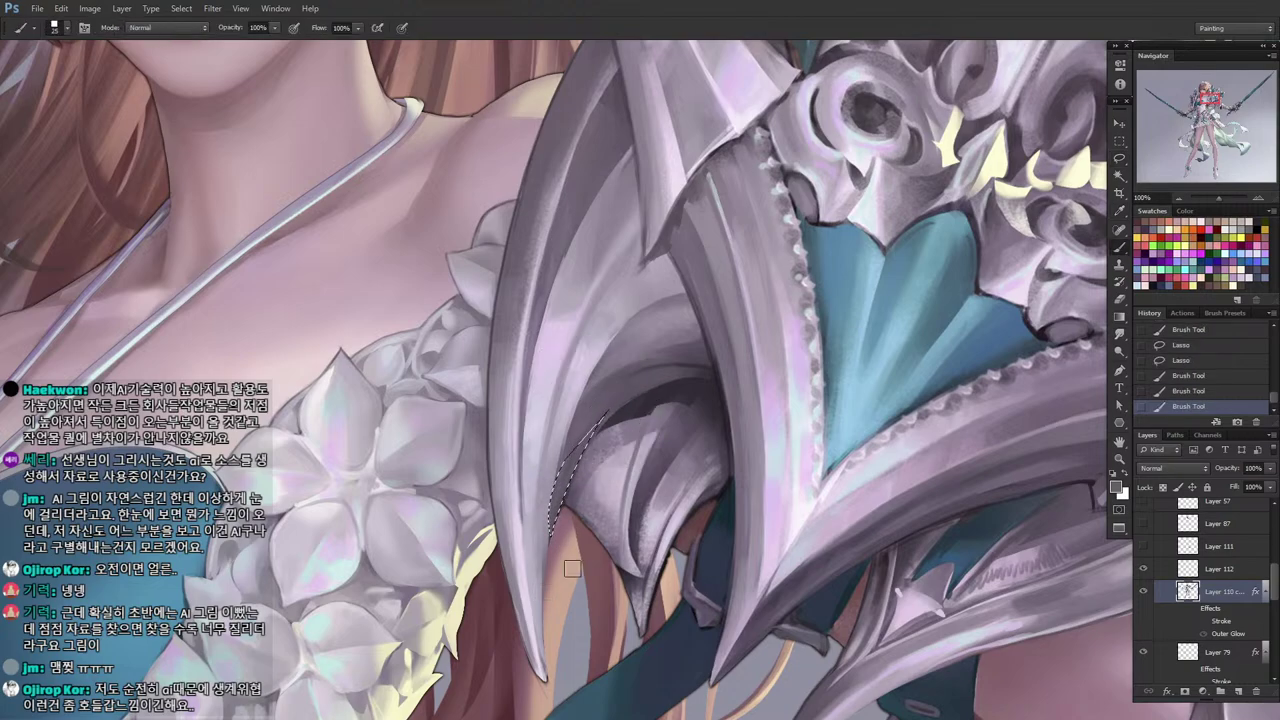
key(ctrl+d)
Select the small claw's upper right facet, brush shading over it and deselect.
mouse_move(654, 476)
mouse_down()
mouse_move(752, 442)
mouse_move(690, 457)
mouse_up()
key(l)
key(b)
mouse_move(678, 408)
mouse_down()
mouse_move(662, 441)
mouse_move(672, 432)
mouse_up()
key(l)
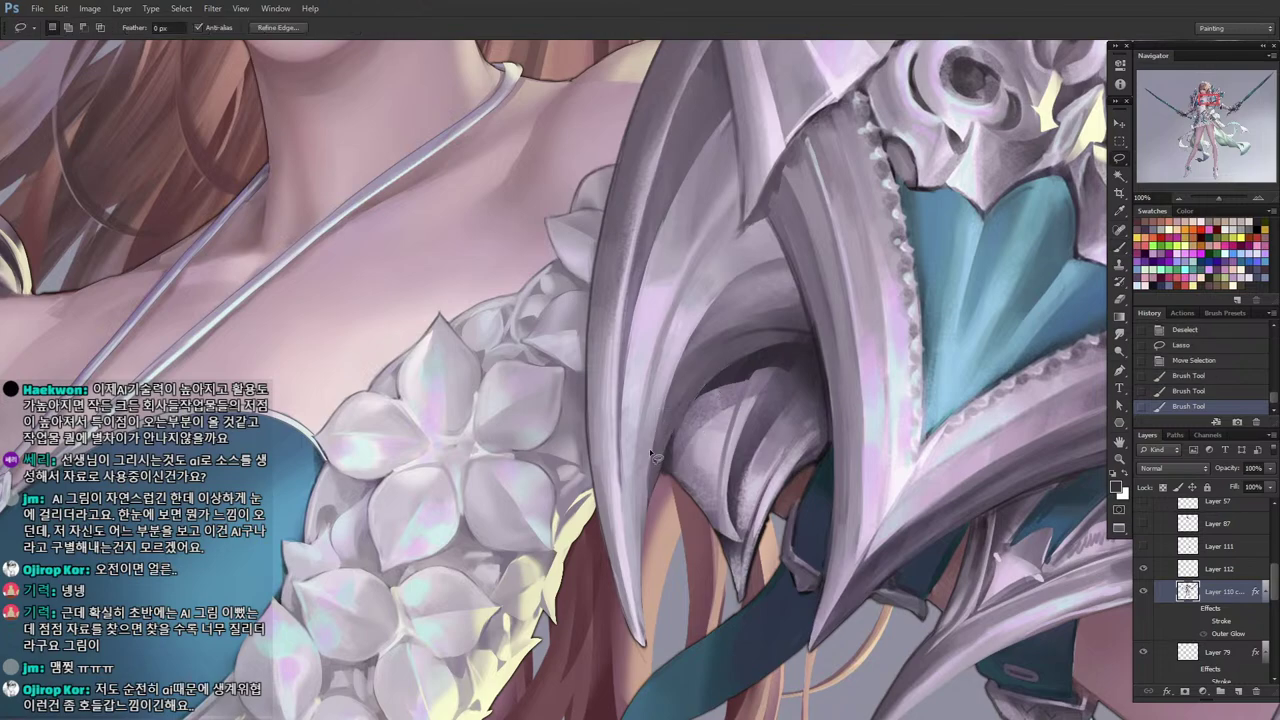
key(ctrl+d)
Lasso the stray paint where the spike's inner edge meets the small claw, delete it and deselect.
drag(667, 480, 664, 474)
key(Delete)
key(ctrl+d)
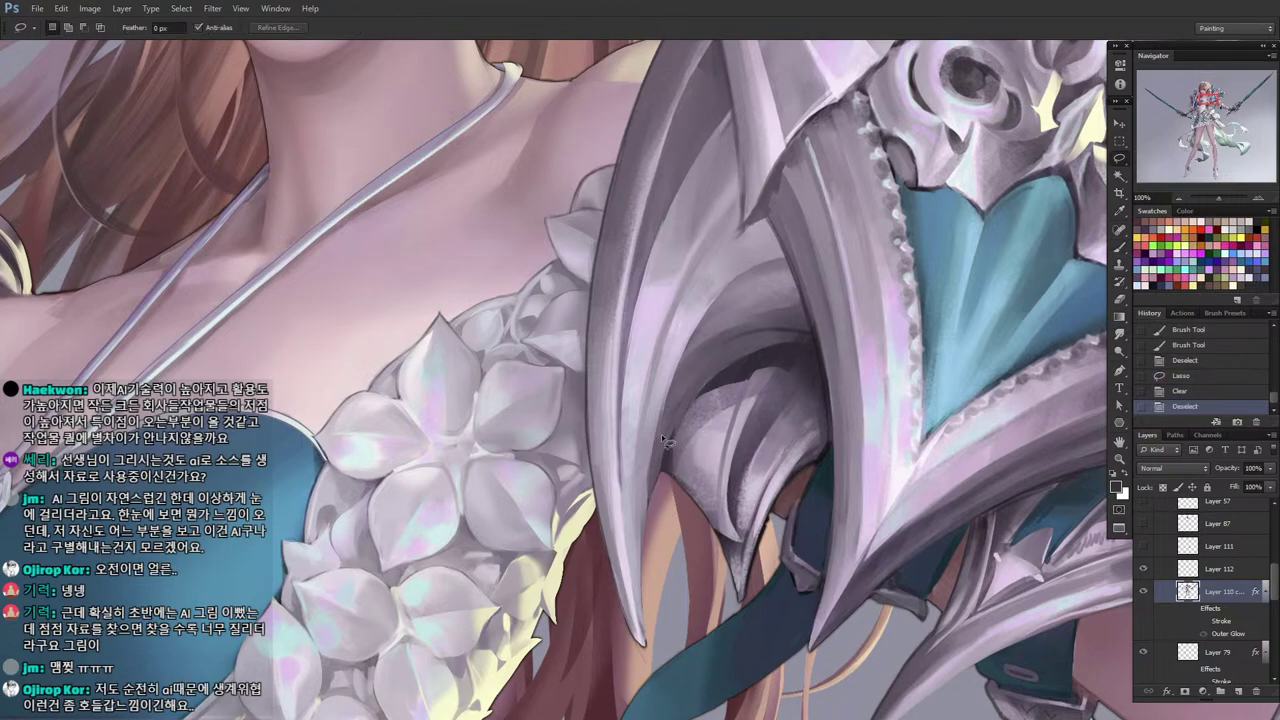
Paint along the spike's inner edge from its tip up to the small claw with a sampled grey, then deselect.
key(b)
mouse_move(640, 638)
mouse_down()
mouse_move(646, 461)
mouse_move(646, 528)
mouse_up()
alt+click(651, 479)
drag(658, 475, 654, 486)
drag(638, 630, 655, 470)
key(l)
key(ctrl+d)
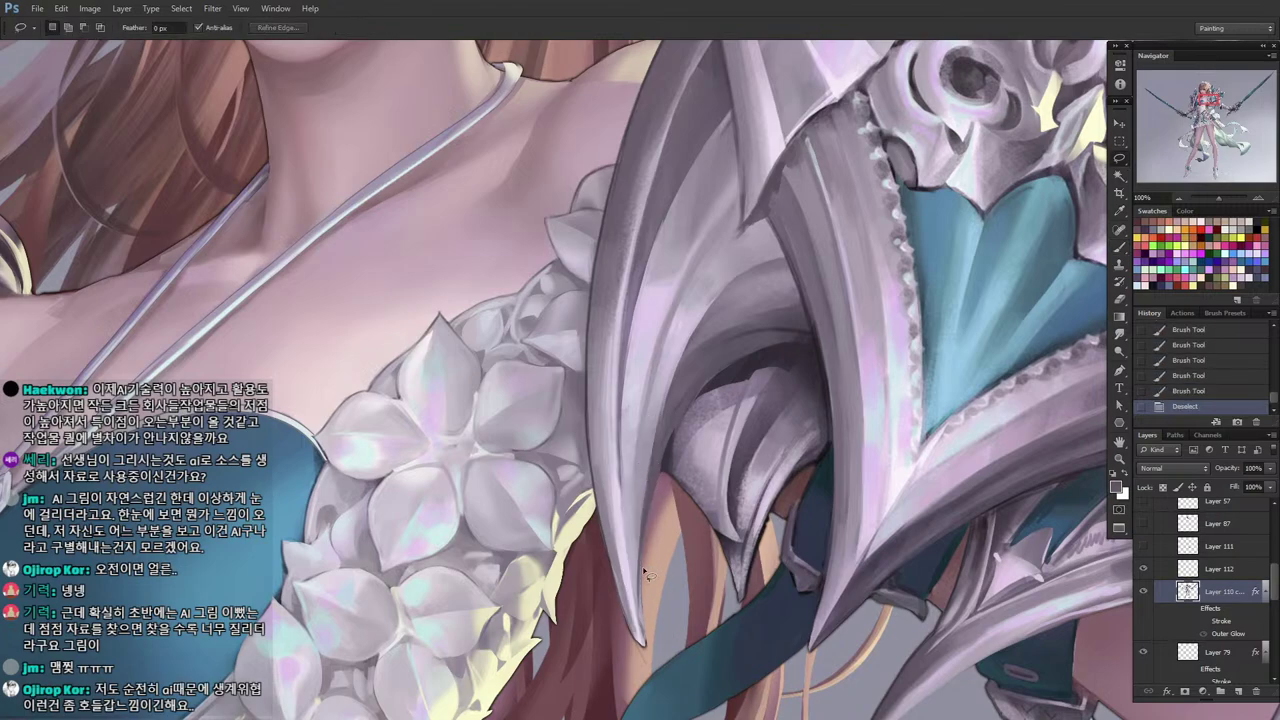
Lasso the long spike's tip and brush shading along its inner edge.
drag(638, 636, 638, 486)
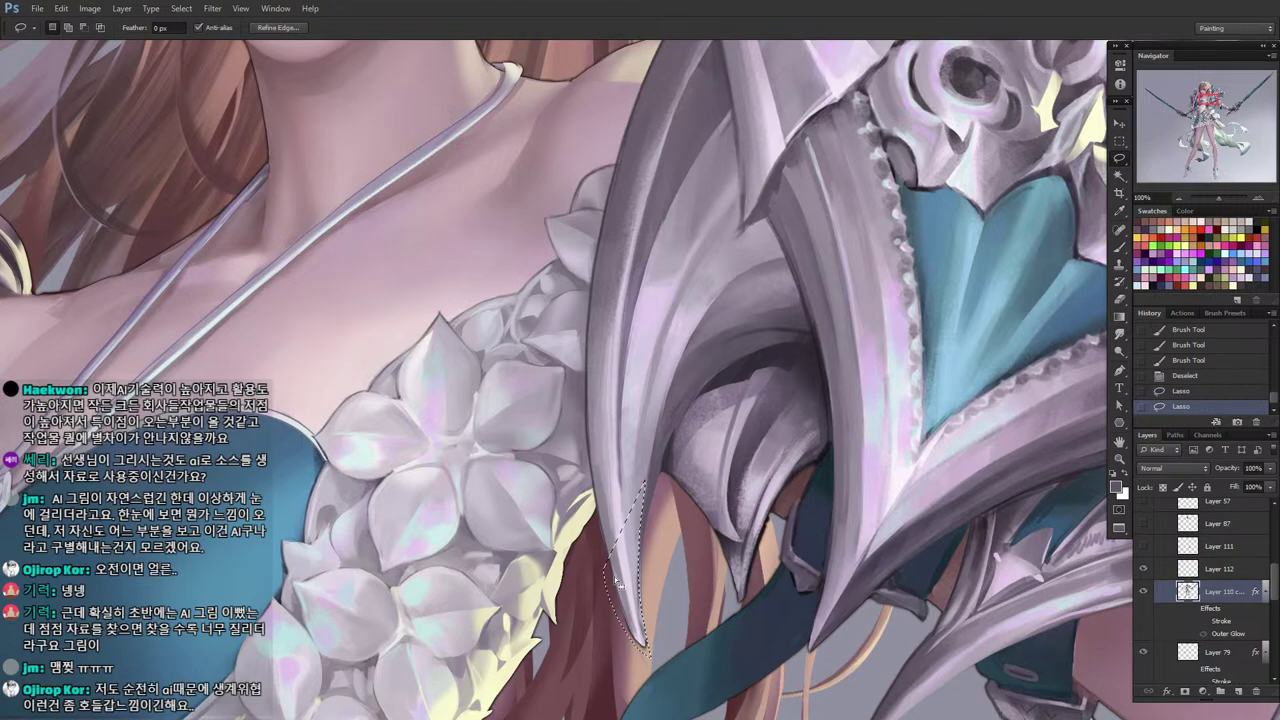
drag(620, 580, 620, 566)
key(b)
drag(646, 640, 650, 585)
drag(645, 630, 648, 595)
Select the excess sliver outside the spike tip's inner edge, delete it and deselect.
key(l)
mouse_move(650, 540)
mouse_down()
mouse_move(639, 610)
mouse_move(651, 605)
mouse_up()
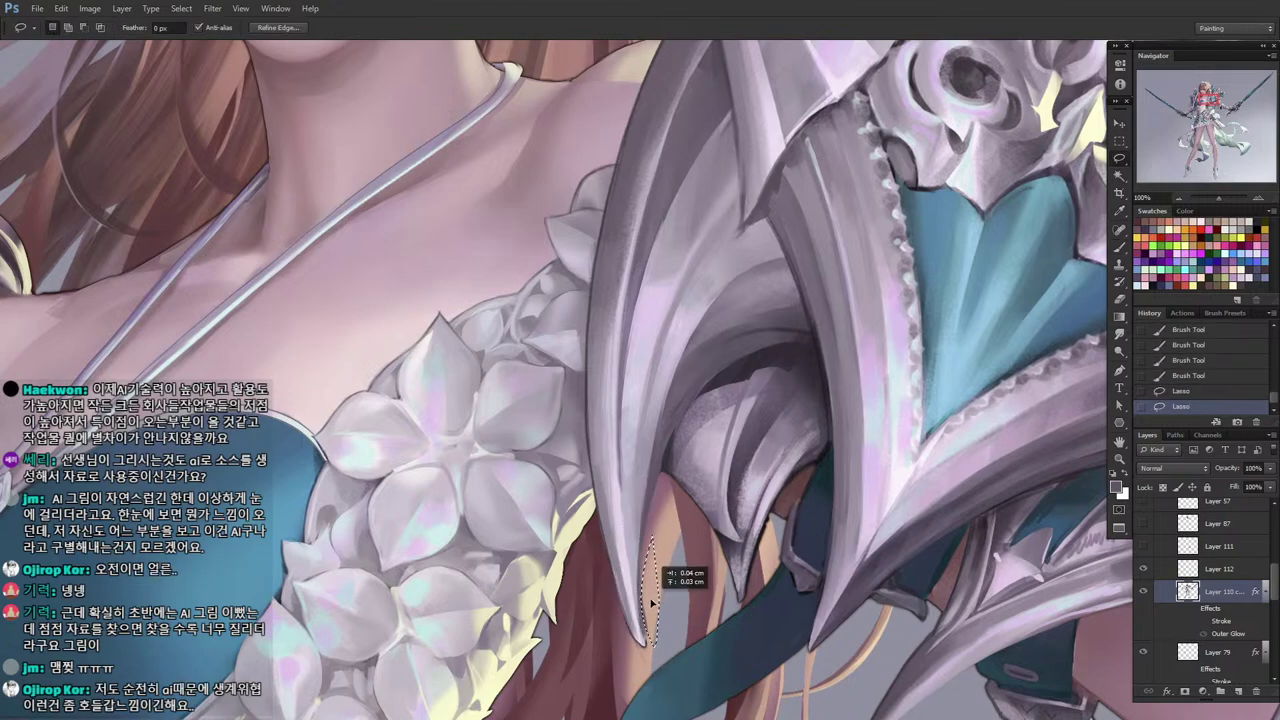
key(Delete)
key(ctrl+d)
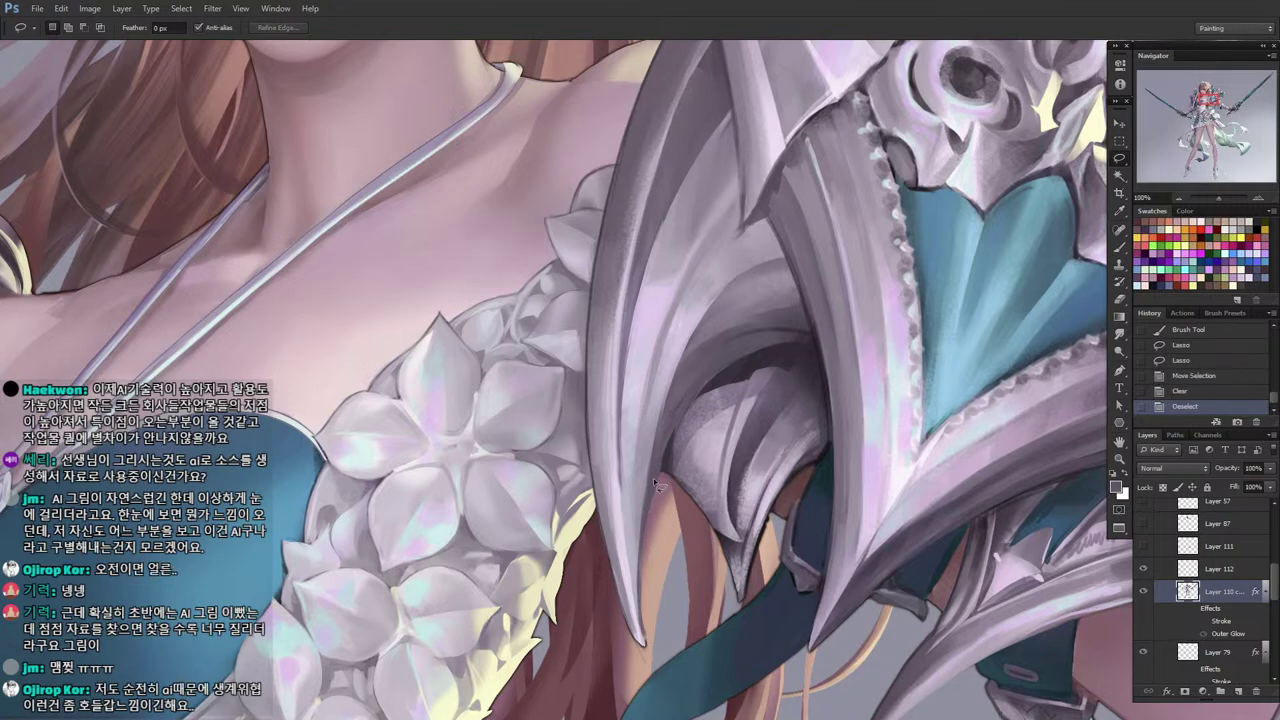
Lasso the inner facet of the spike's lower half and brush shading along its central ridge.
key(i)
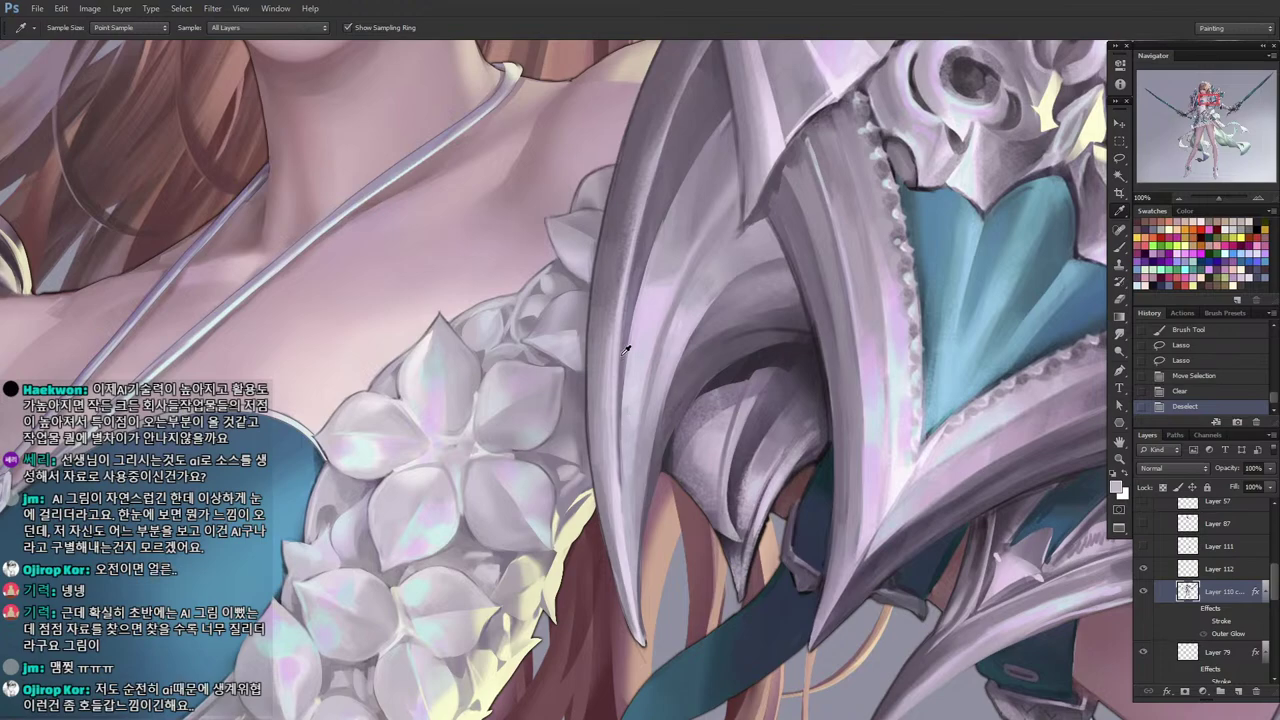
key(l)
mouse_move(635, 322)
mouse_down()
mouse_move(661, 542)
mouse_move(645, 486)
mouse_up()
key(i)
key(b)
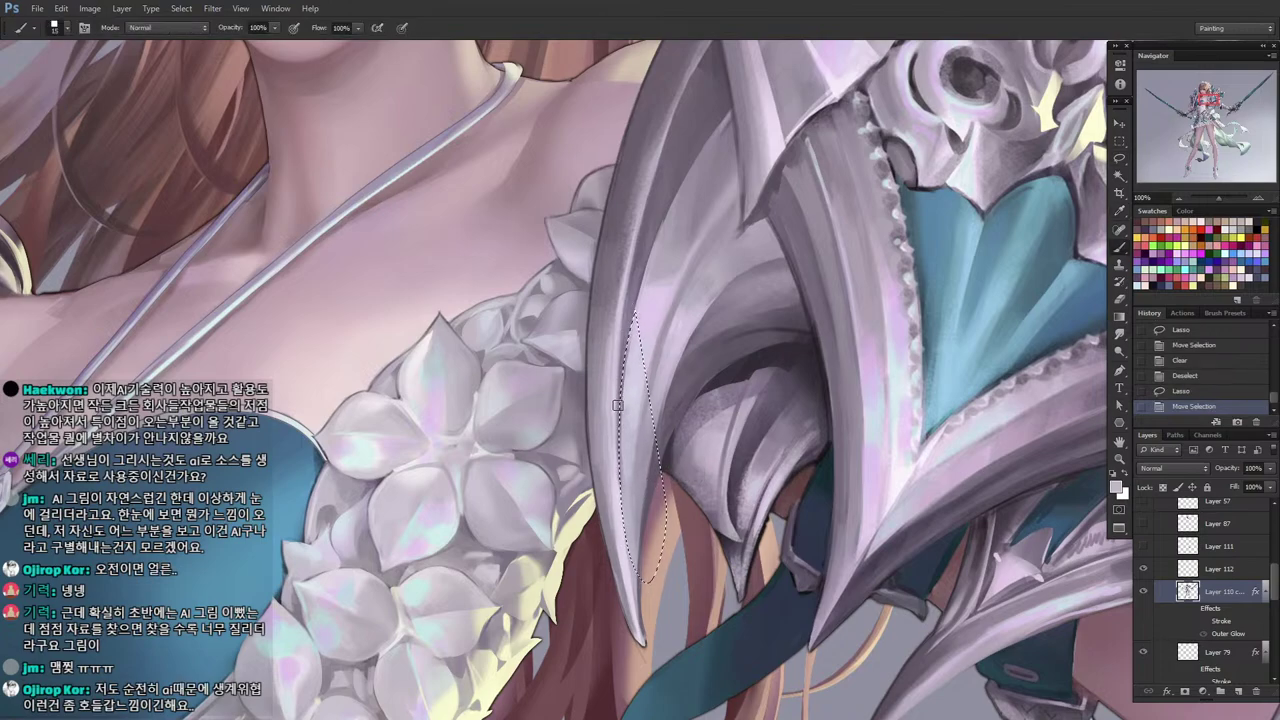
drag(615, 402, 626, 530)
mouse_move(618, 430)
mouse_down()
mouse_move(626, 543)
mouse_move(622, 505)
mouse_up()
Blend the selected inner facet along the spike's ridge with greys sampled from it, then deselect.
alt+click(621, 499)
key(b)
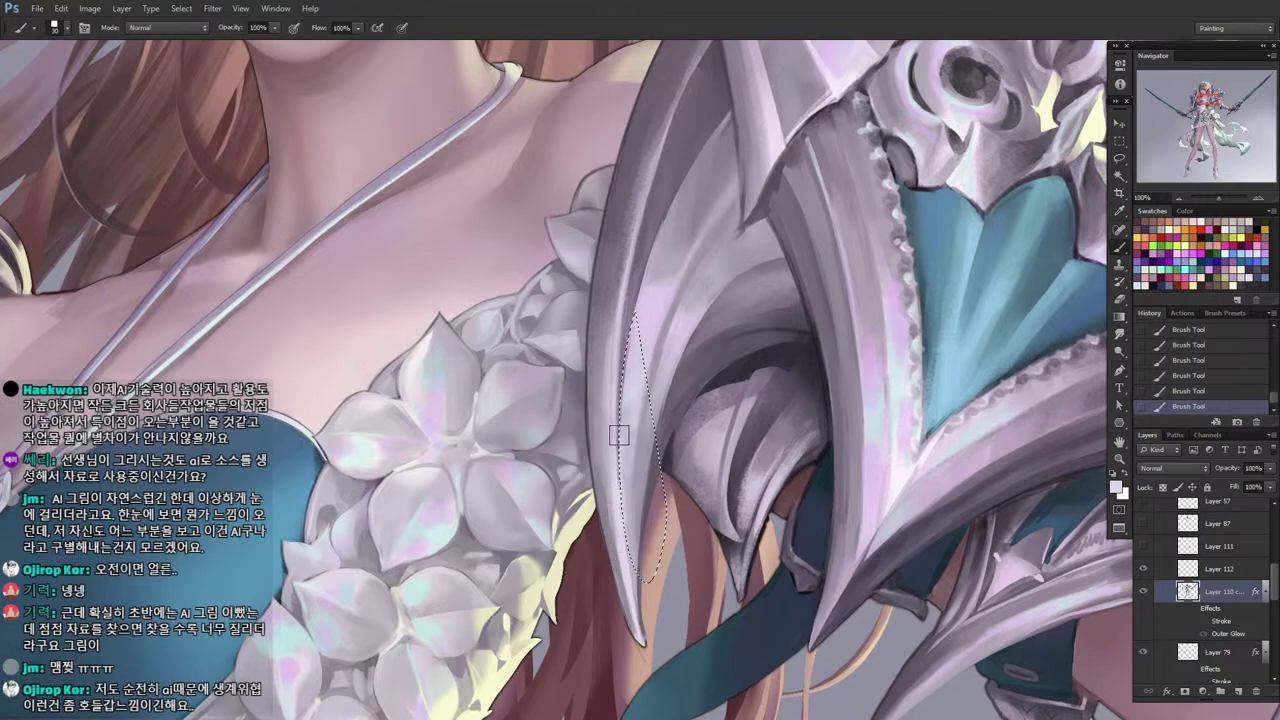
key(i)
click(633, 437)
key(b)
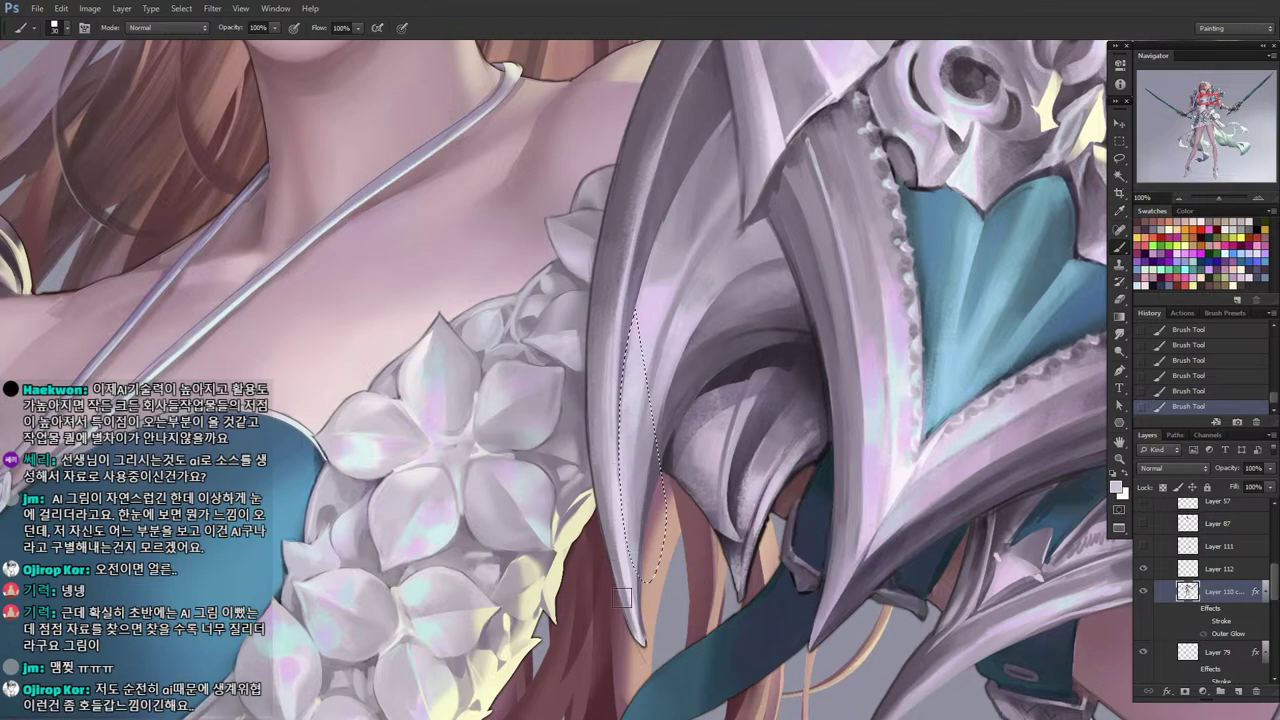
key(l)
key(ctrl+d)
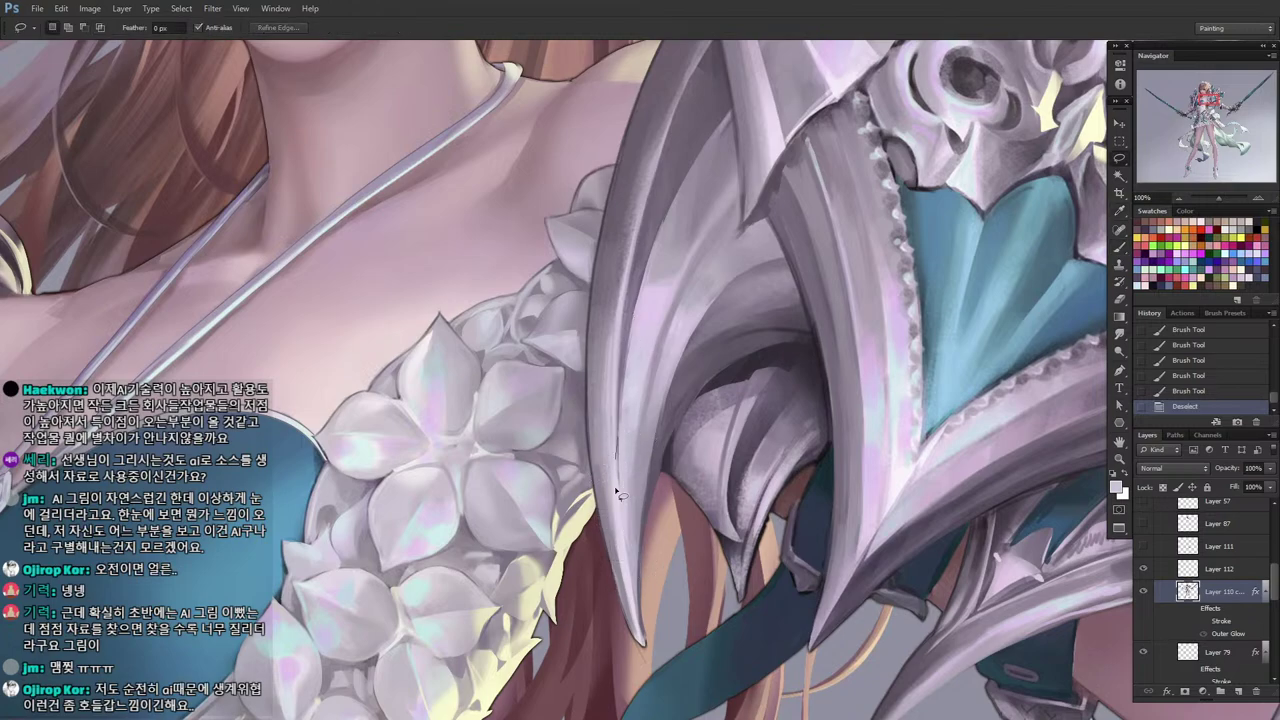
Lasso the narrow inner facet running to the spike's tip, paint along its ridge and deselect.
drag(617, 493, 630, 458)
drag(655, 572, 632, 440)
key(b)
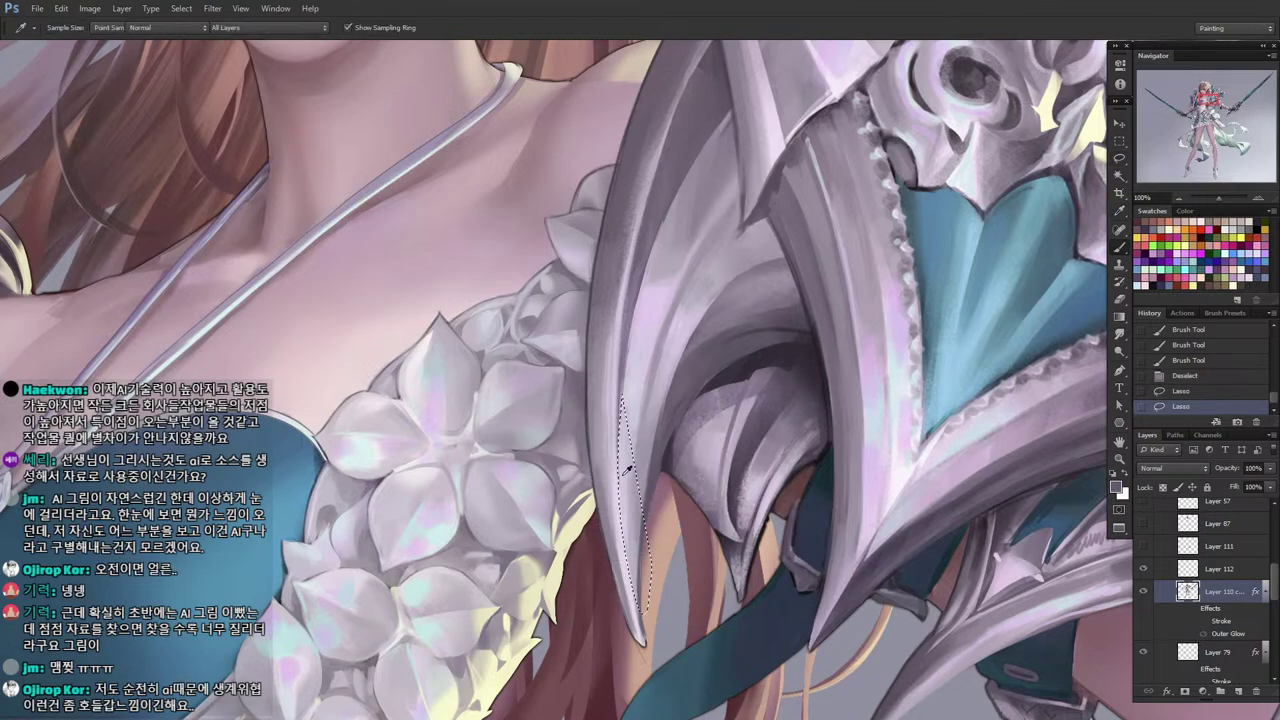
drag(620, 567, 626, 490)
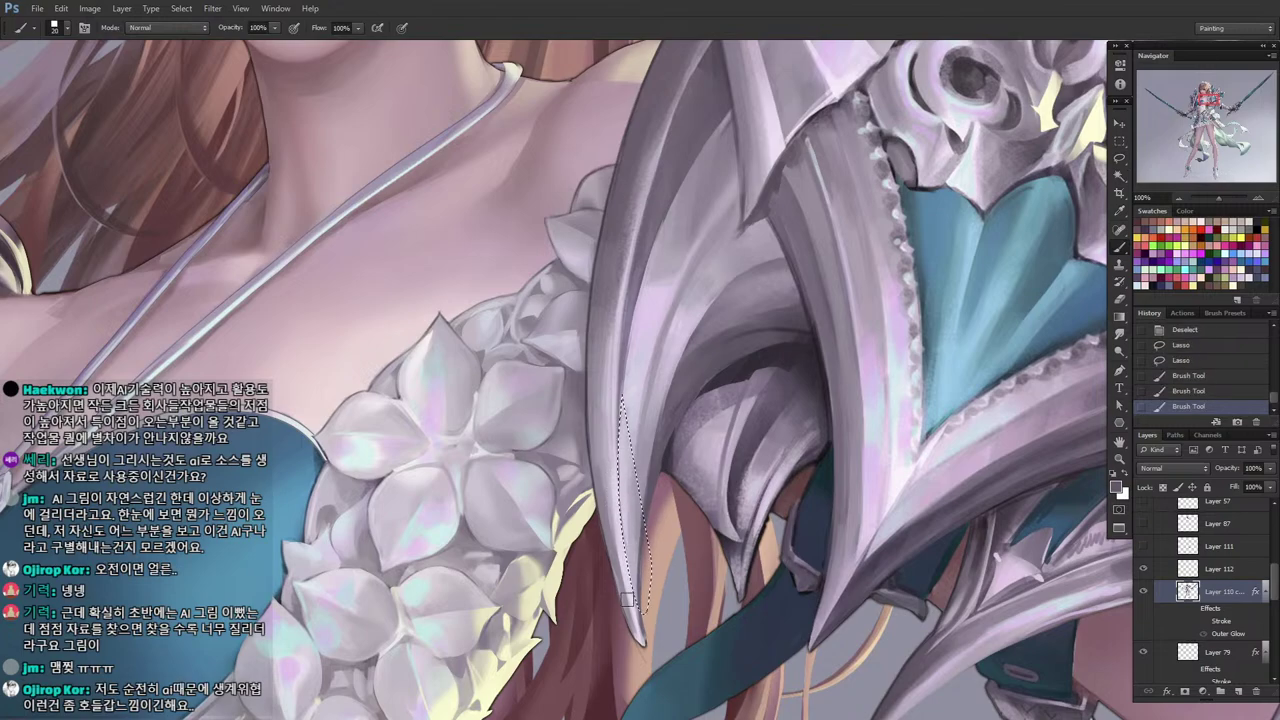
drag(620, 540, 620, 460)
key(l)
key(ctrl+d)
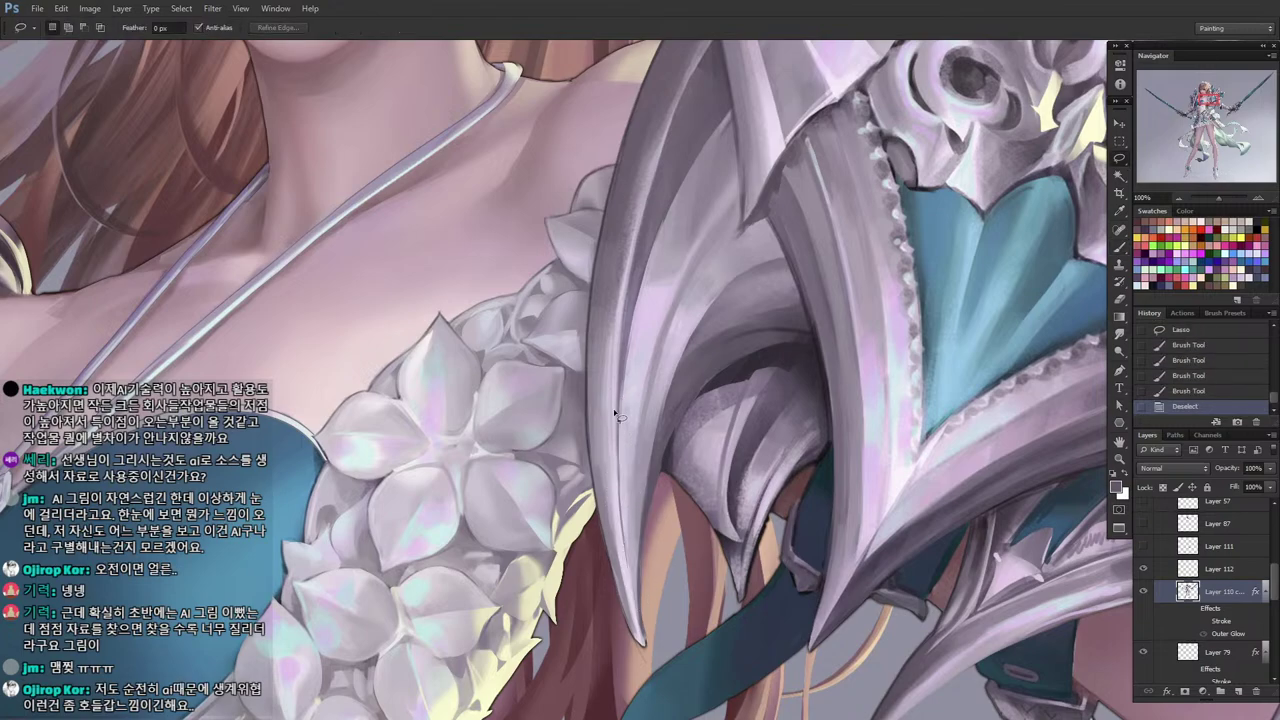
Lasso the long spike's outer facet up to the shoulder plate and brush shading along its ridge.
drag(601, 354, 628, 562)
key(l)
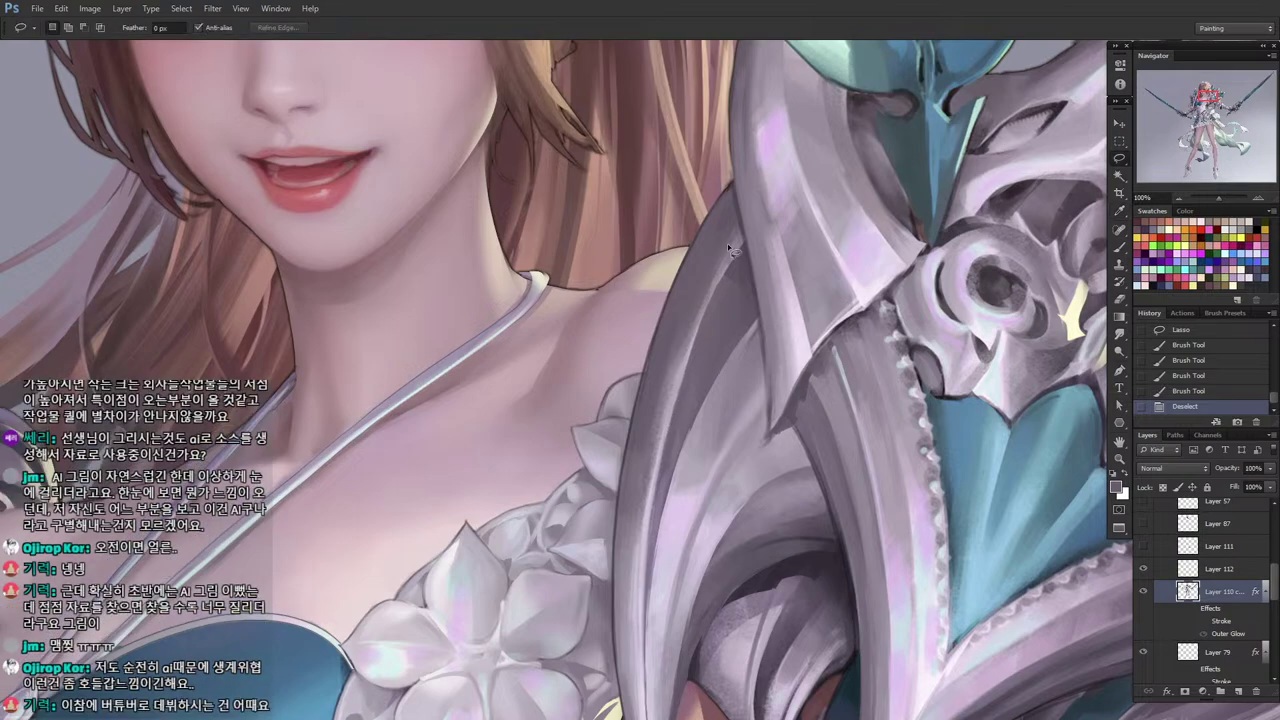
drag(636, 648, 740, 255)
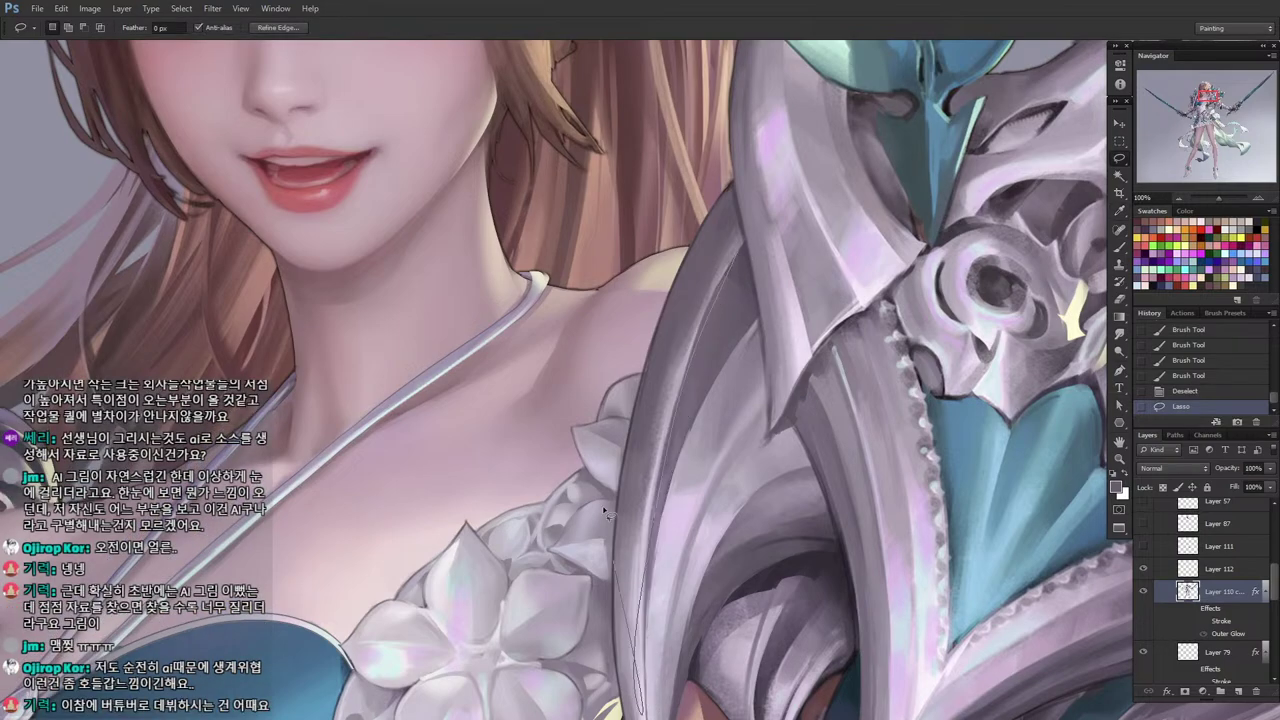
drag(604, 509, 593, 321)
drag(607, 366, 606, 354)
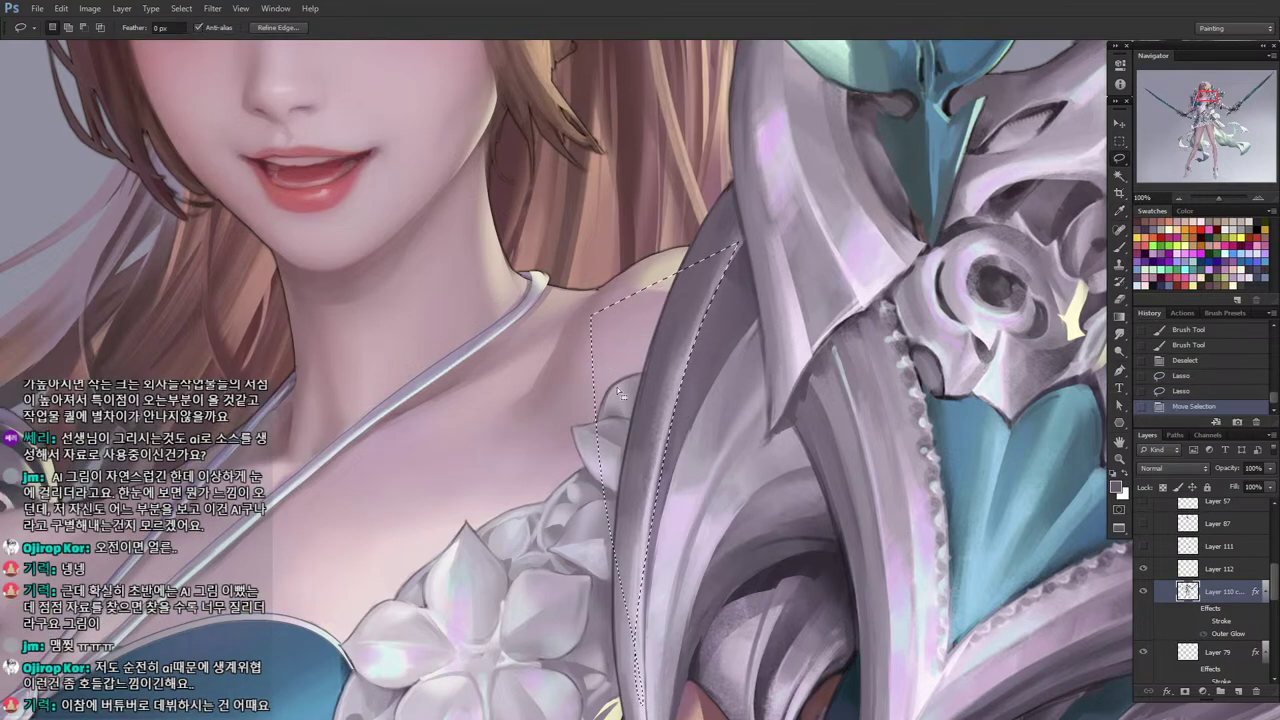
key(b)
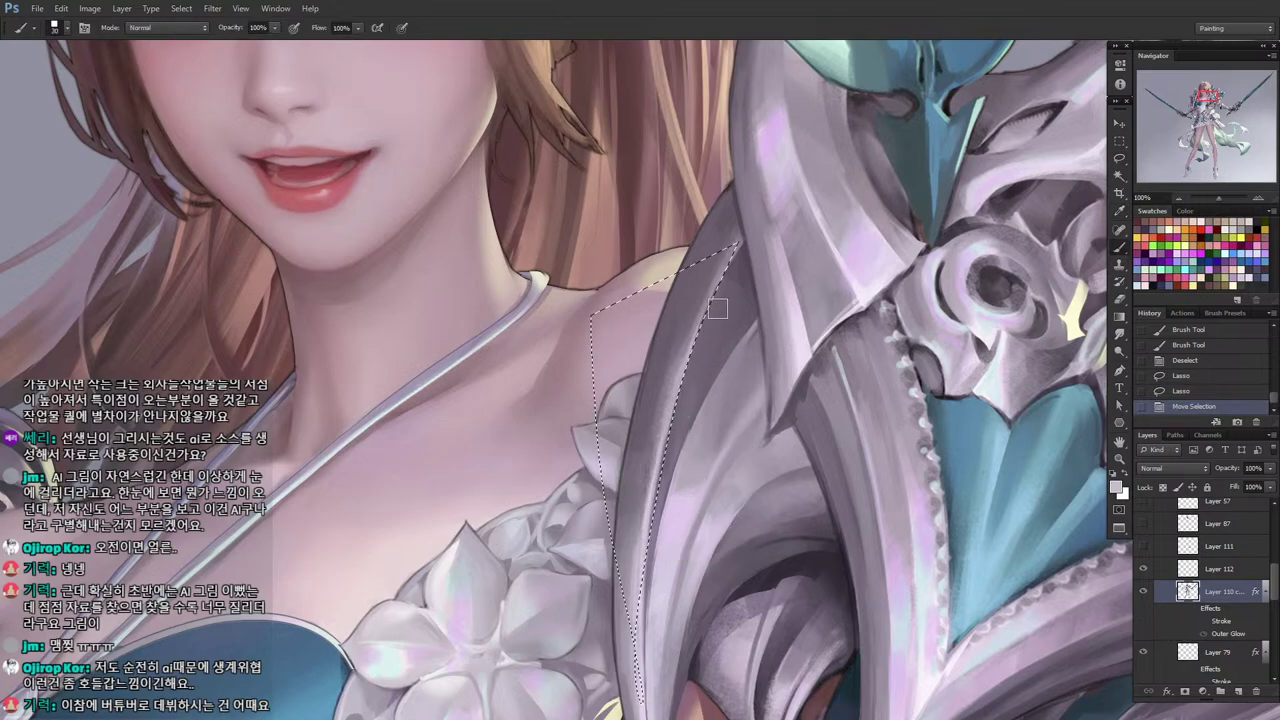
mouse_move(692, 362)
mouse_down()
mouse_move(666, 442)
mouse_move(678, 400)
mouse_up()
drag(698, 364, 641, 511)
Blend the selected outer facet's middle and upper part with greys repeatedly sampled from the spike.
key(alt)
alt+click(659, 423)
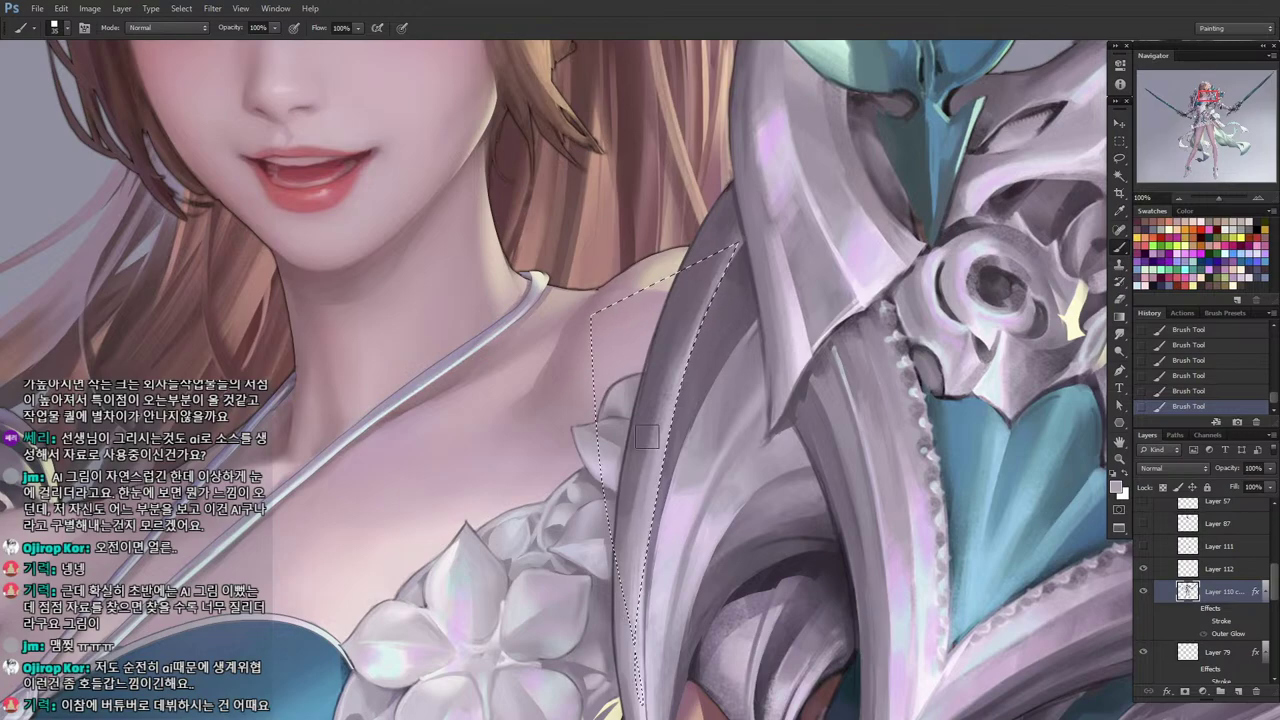
alt+click(671, 394)
drag(671, 394, 645, 503)
alt+click(660, 423)
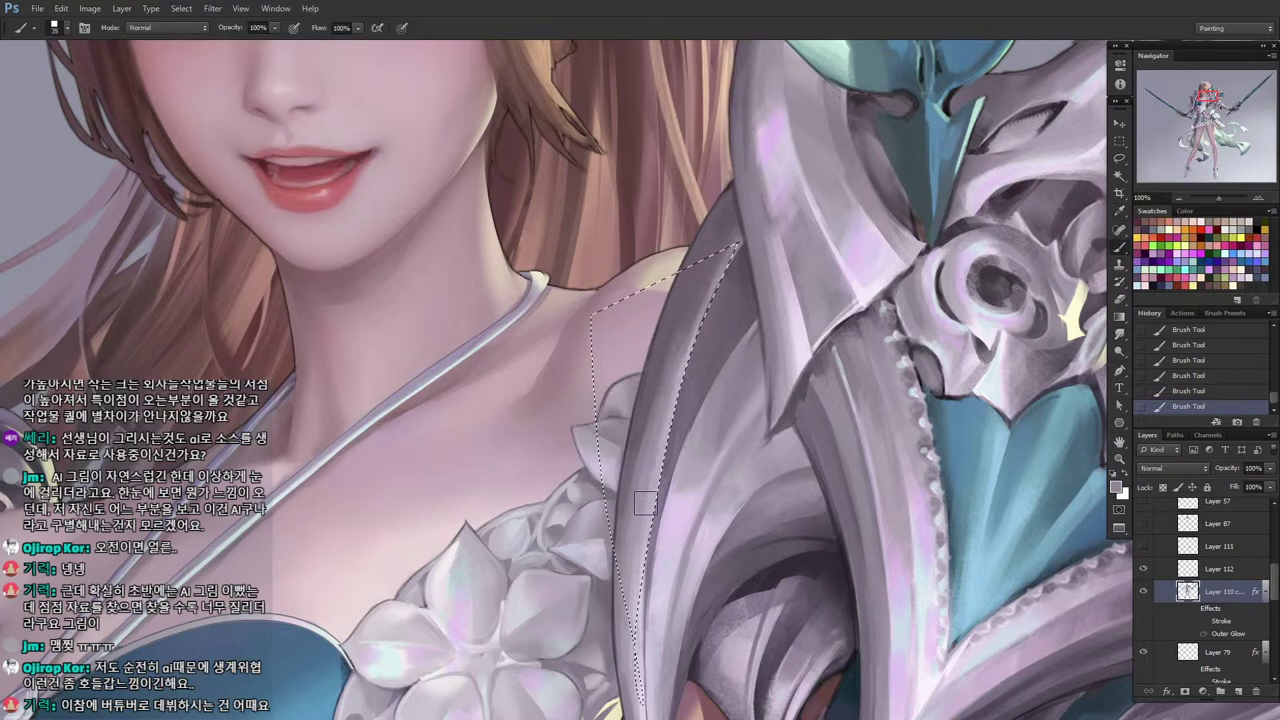
drag(687, 339, 652, 445)
alt+click(672, 394)
alt+click(692, 300)
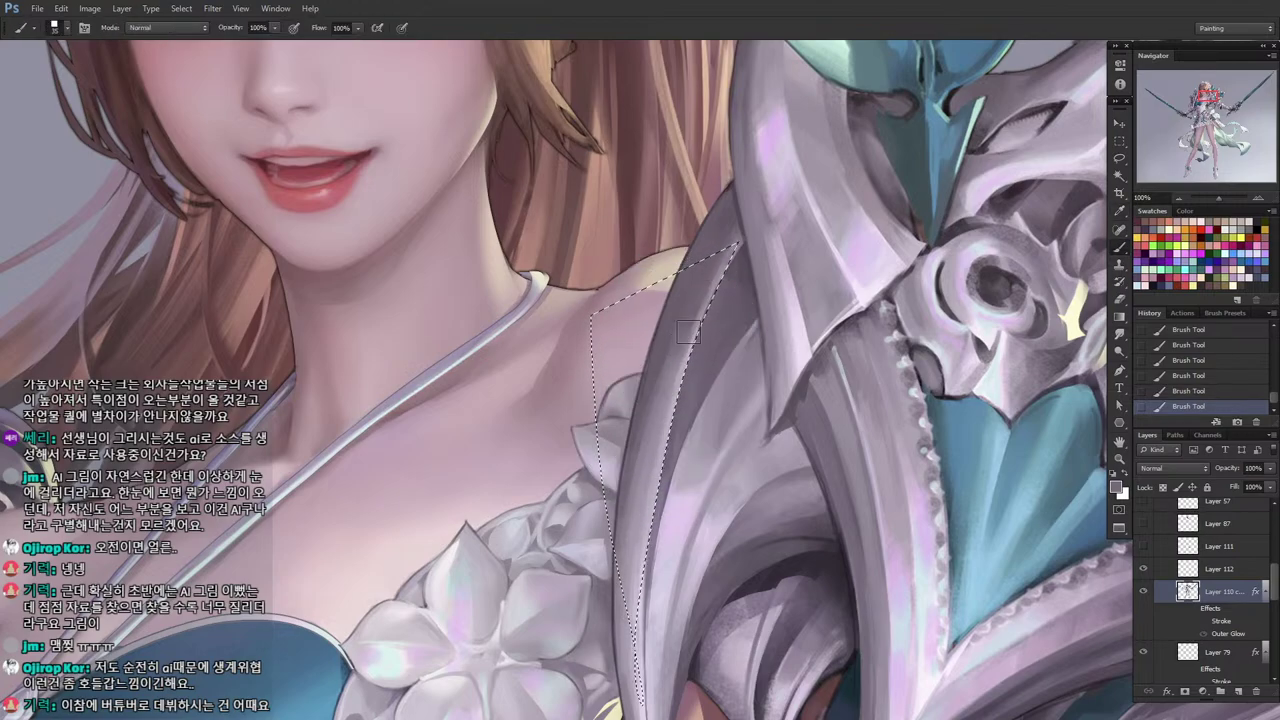
alt+click(688, 332)
alt+click(691, 318)
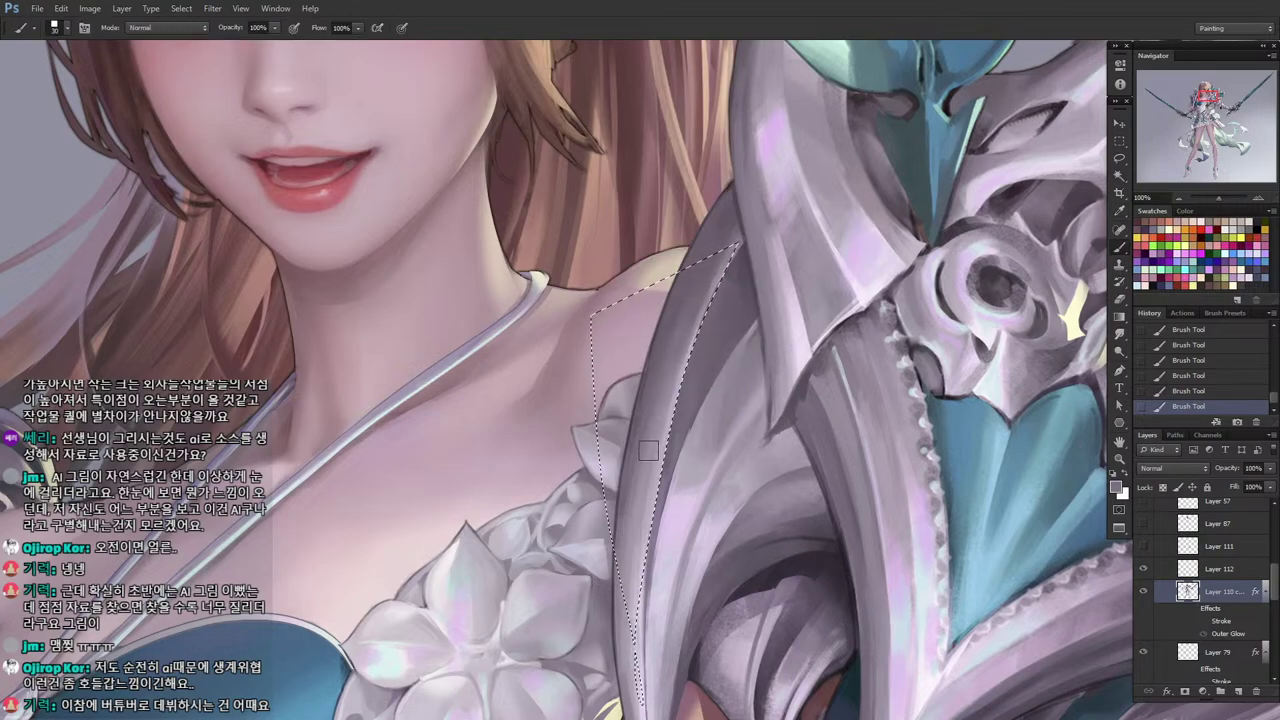
Smooth the outer facet down towards its lower part with sampled greys and deselect.
key(alt)
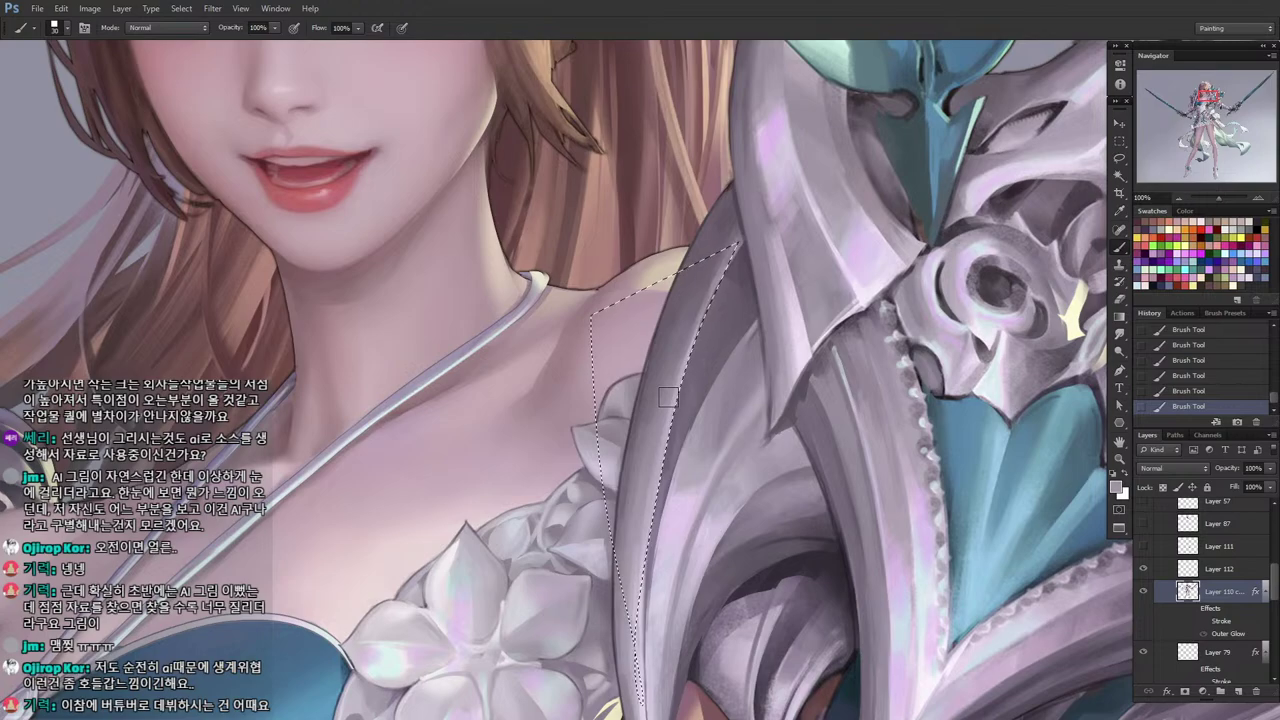
key(alt)
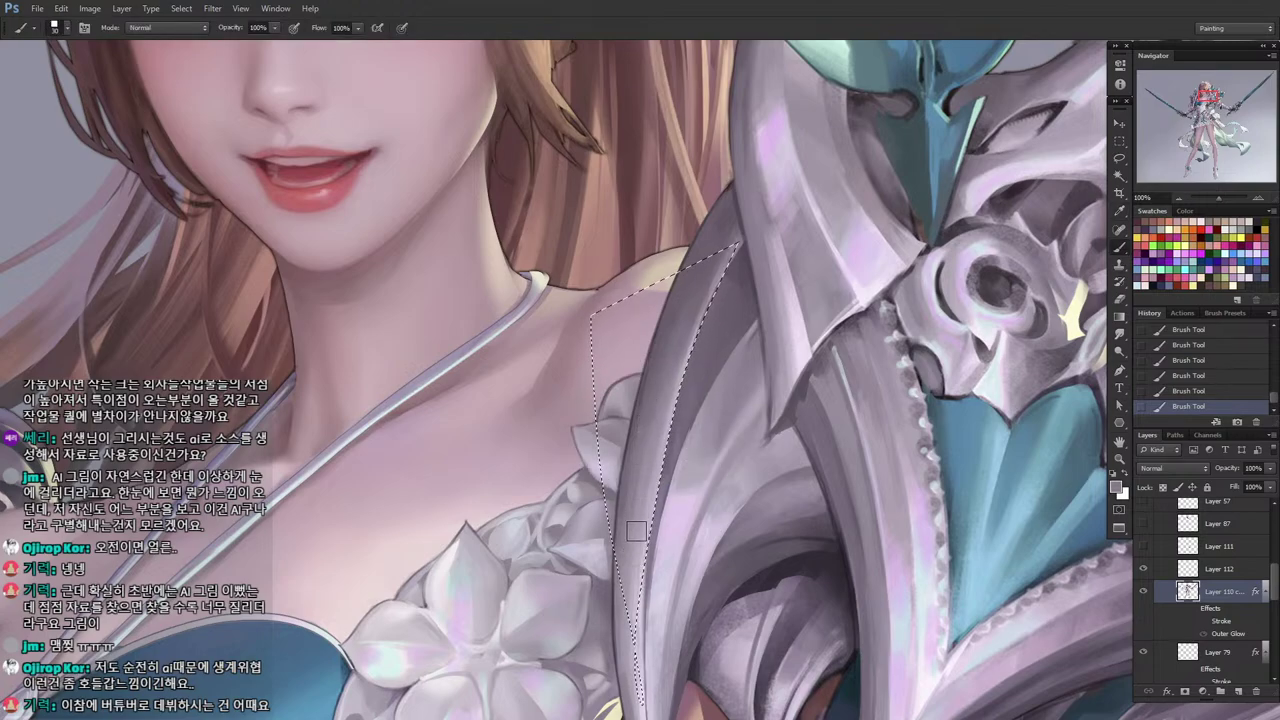
key(alt)
key(alt)
key(l)
drag(564, 268, 629, 542)
key(Return)
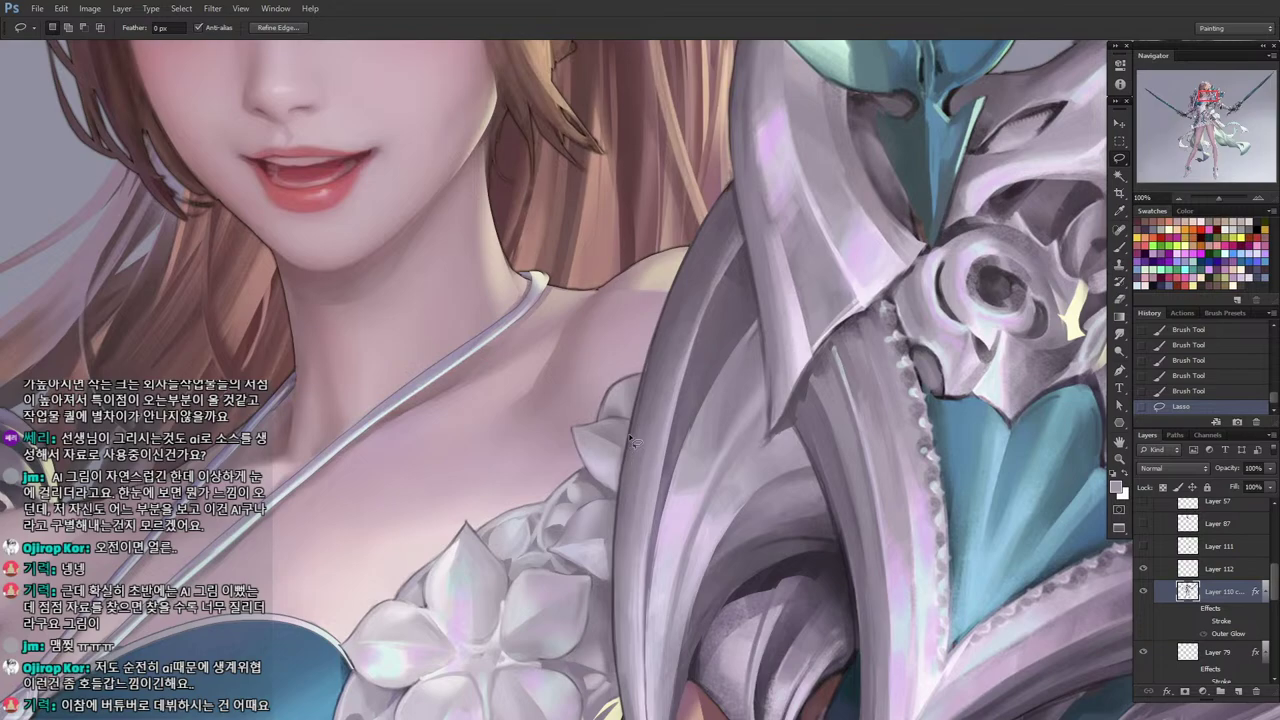
Select the spike's outer edge beside the bare shoulder, paint along it with a sampled grey and deselect.
drag(632, 373, 676, 408)
mouse_move(679, 431)
mouse_down()
mouse_move(683, 443)
mouse_move(687, 425)
mouse_up()
key(i)
alt+click(654, 381)
drag(676, 275, 648, 380)
mouse_move(649, 383)
mouse_down()
mouse_move(613, 502)
mouse_move(623, 592)
mouse_up()
key(l)
click(668, 248)
Lasso the spike's upper outer facet just below the shoulder plate, shade it with sampled greys and deselect.
drag(693, 559, 556, 611)
key(i)
key(l)
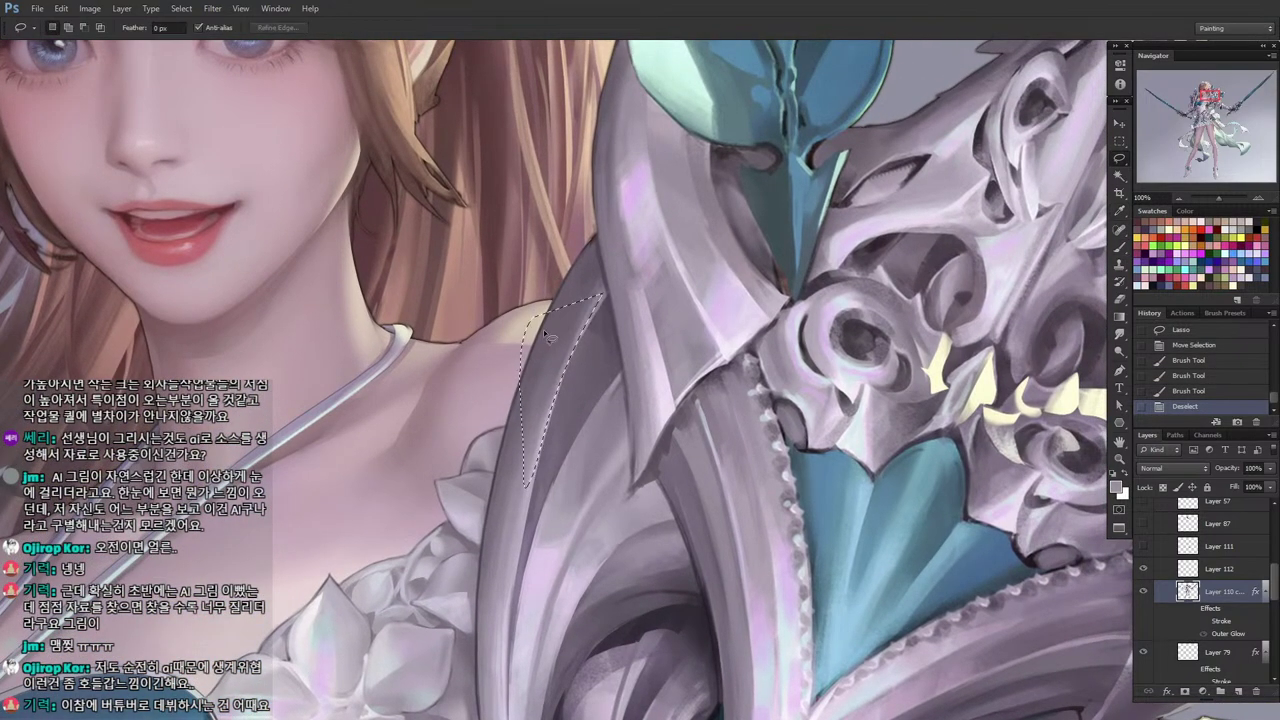
mouse_move(543, 336)
mouse_down()
mouse_move(584, 334)
mouse_move(576, 312)
mouse_move(600, 240)
mouse_up()
key(b)
key(alt)
alt+click(587, 322)
alt+click(563, 334)
key(l)
key(ctrl+d)
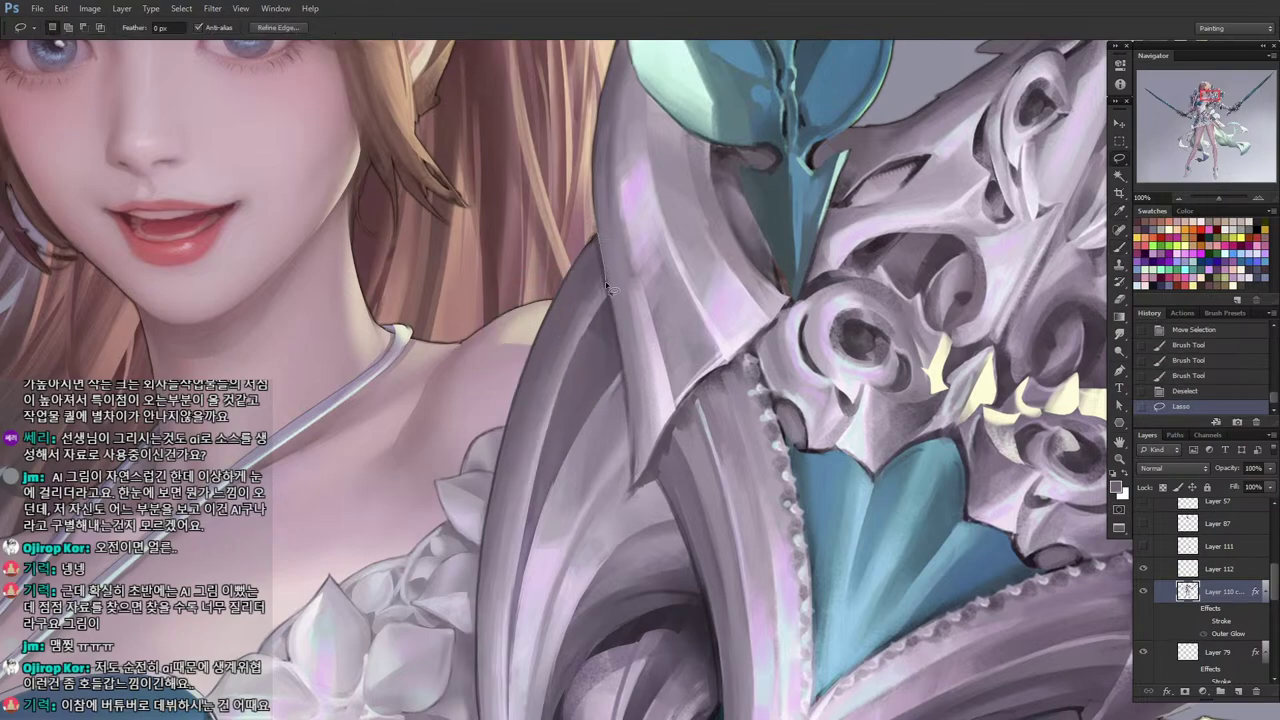
Lasso a narrow strip along the upper outer edge of the long curved spike and paint it with sampled greys.
mouse_move(606, 285)
mouse_down()
mouse_move(602, 272)
mouse_move(603, 292)
mouse_up()
mouse_move(596, 168)
mouse_down()
mouse_move(589, 332)
mouse_move(600, 280)
mouse_up()
key(ctrl+d)
drag(608, 400, 607, 392)
key(i)
click(607, 392)
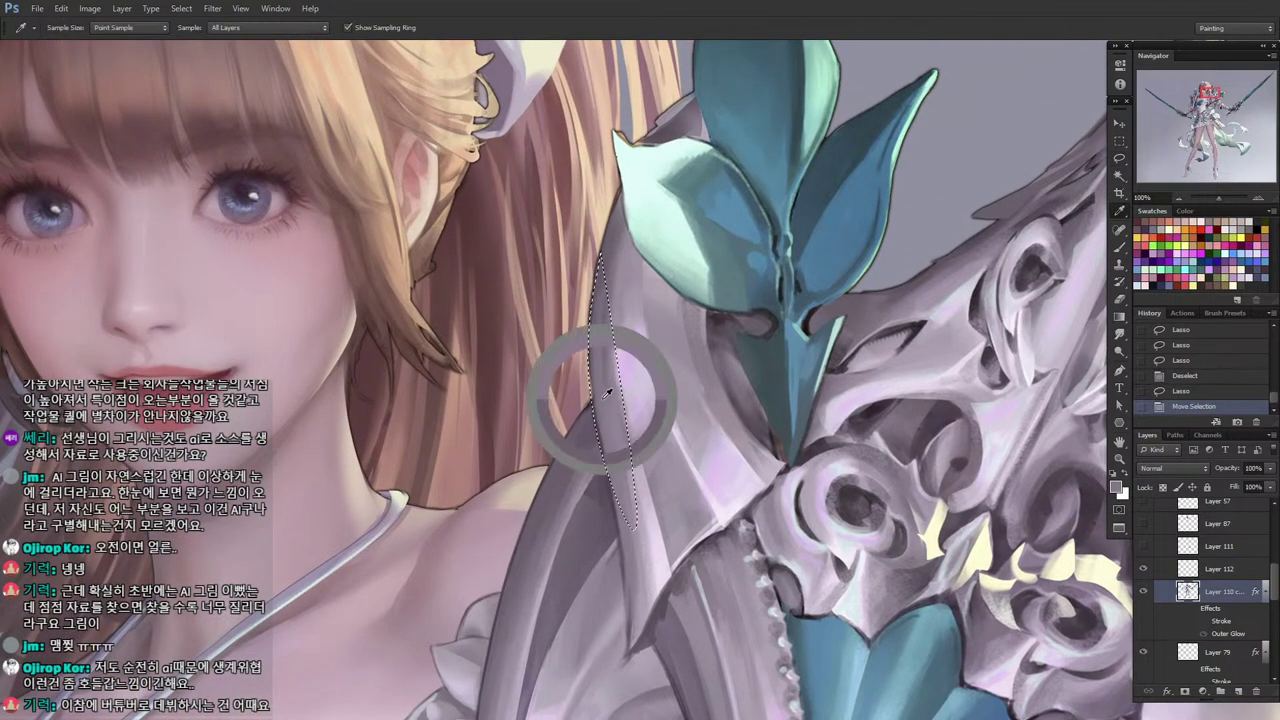
key(b)
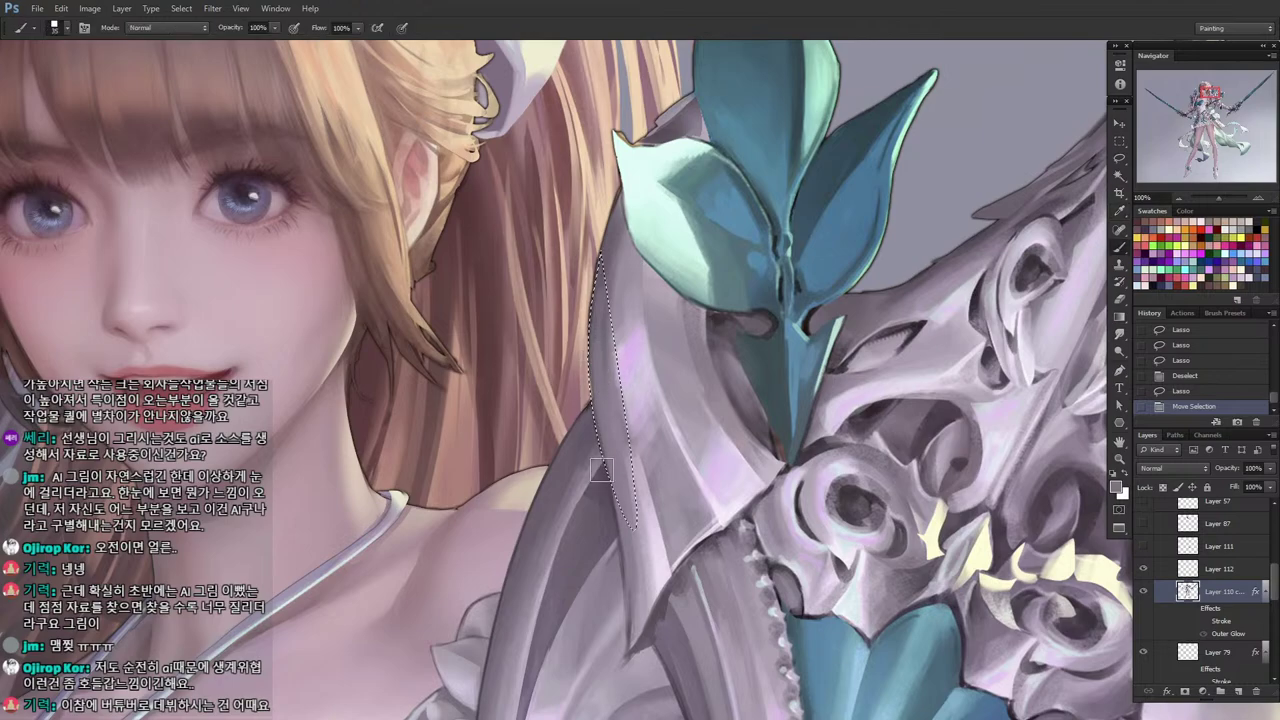
mouse_move(601, 470)
mouse_down()
mouse_move(595, 370)
mouse_move(612, 490)
mouse_up()
alt+click(615, 505)
drag(582, 335, 586, 385)
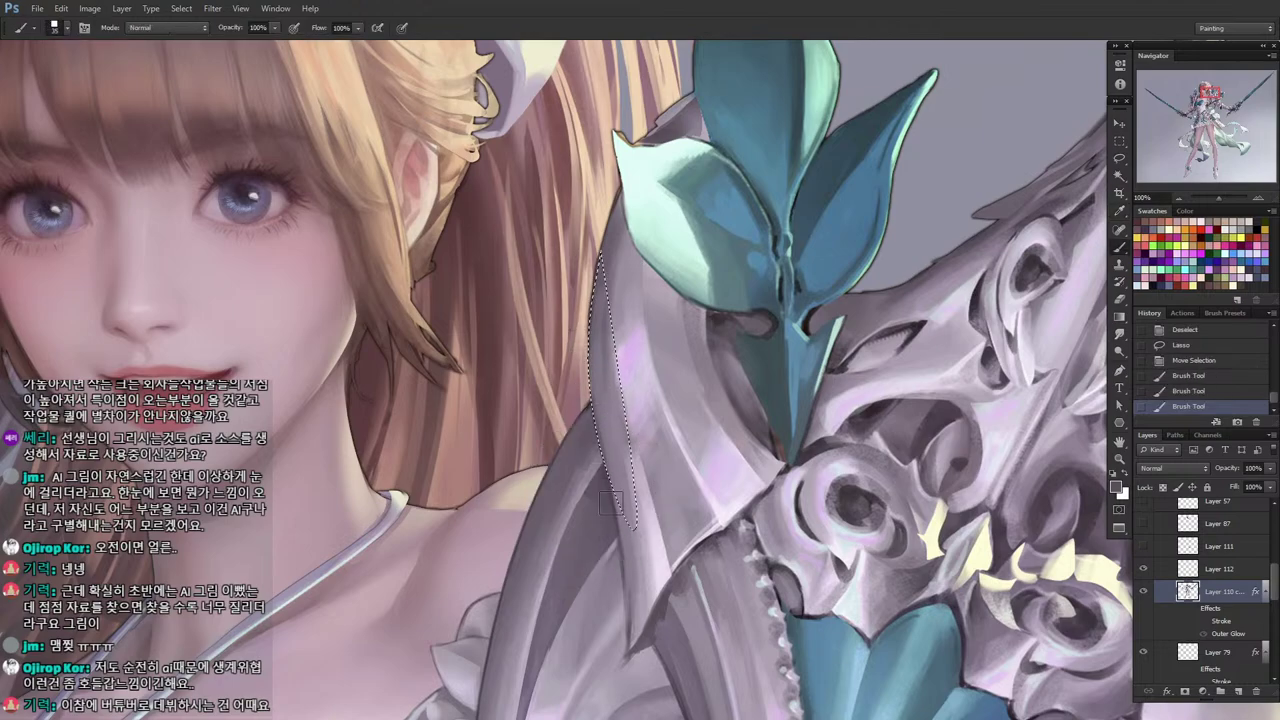
Smooth the lower part of the selected edge strip with the sampled grey and deselect it.
drag(611, 503, 612, 465)
drag(608, 470, 617, 500)
key(l)
click(634, 471)
Paint the surface above the narrow slit near the ornate shoulder plate's cream-lit edge with a small brush and a sampled colour.
key(i)
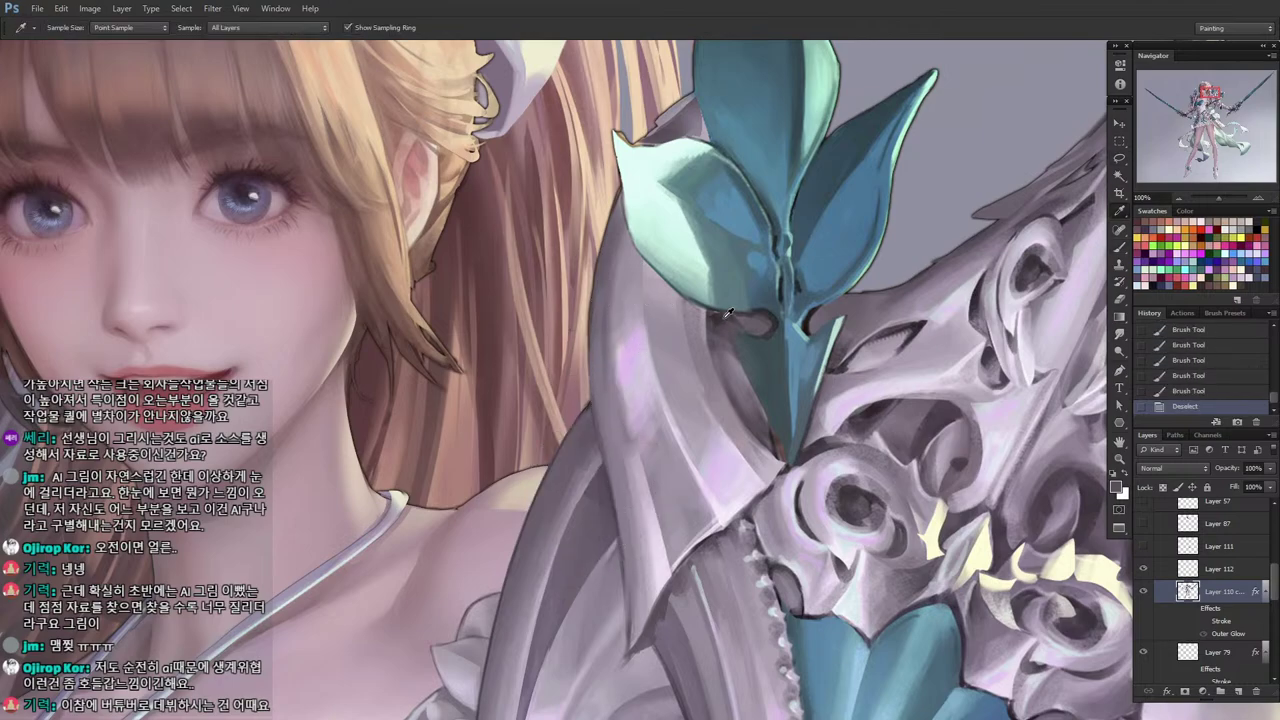
drag(737, 402, 431, 368)
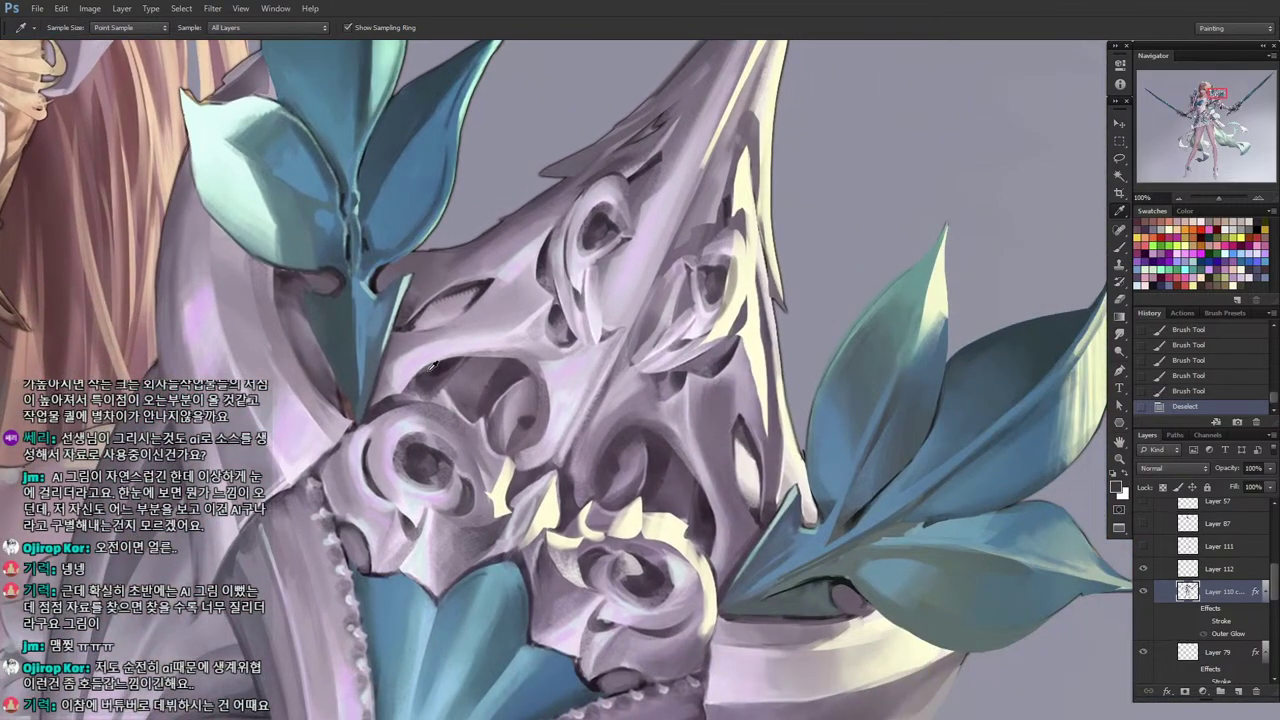
drag(627, 373, 582, 449)
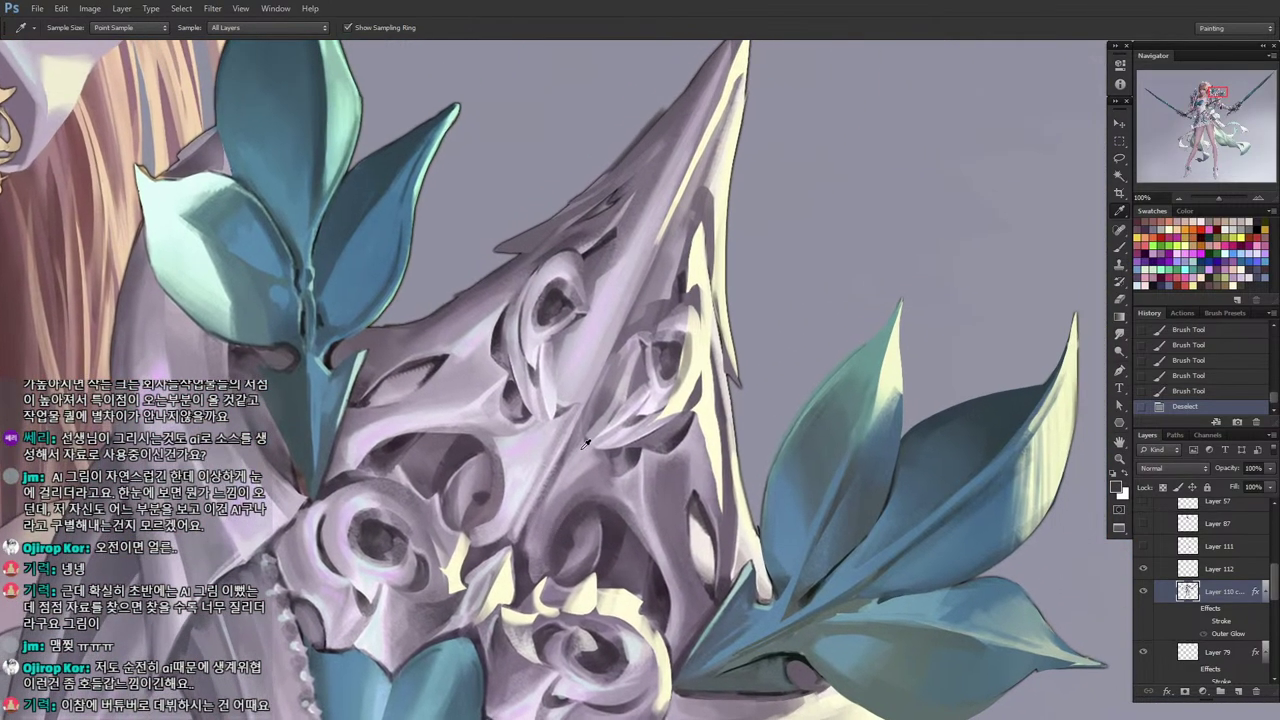
key(b)
alt+click(706, 468)
key([)
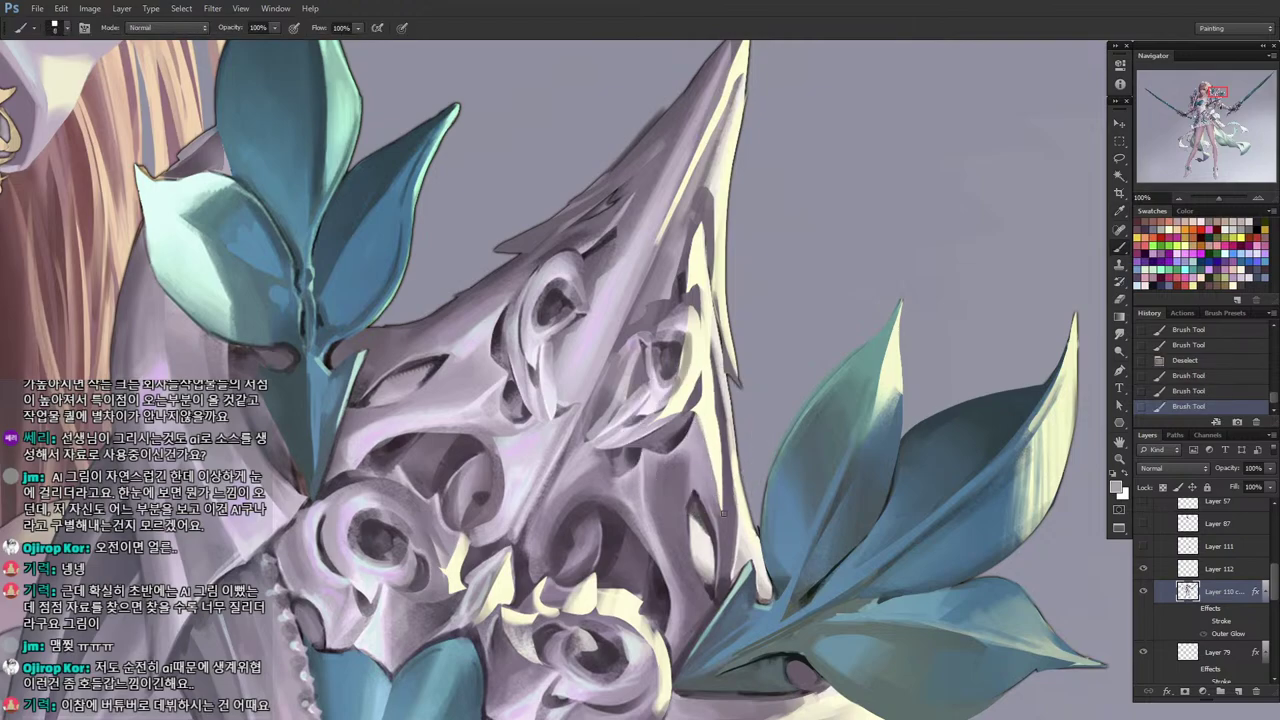
drag(723, 514, 718, 496)
drag(698, 418, 720, 518)
drag(702, 440, 718, 525)
Refine the rim of the narrow slit beside the cream-lit edge with repeatedly sampled greys.
alt+click(717, 533)
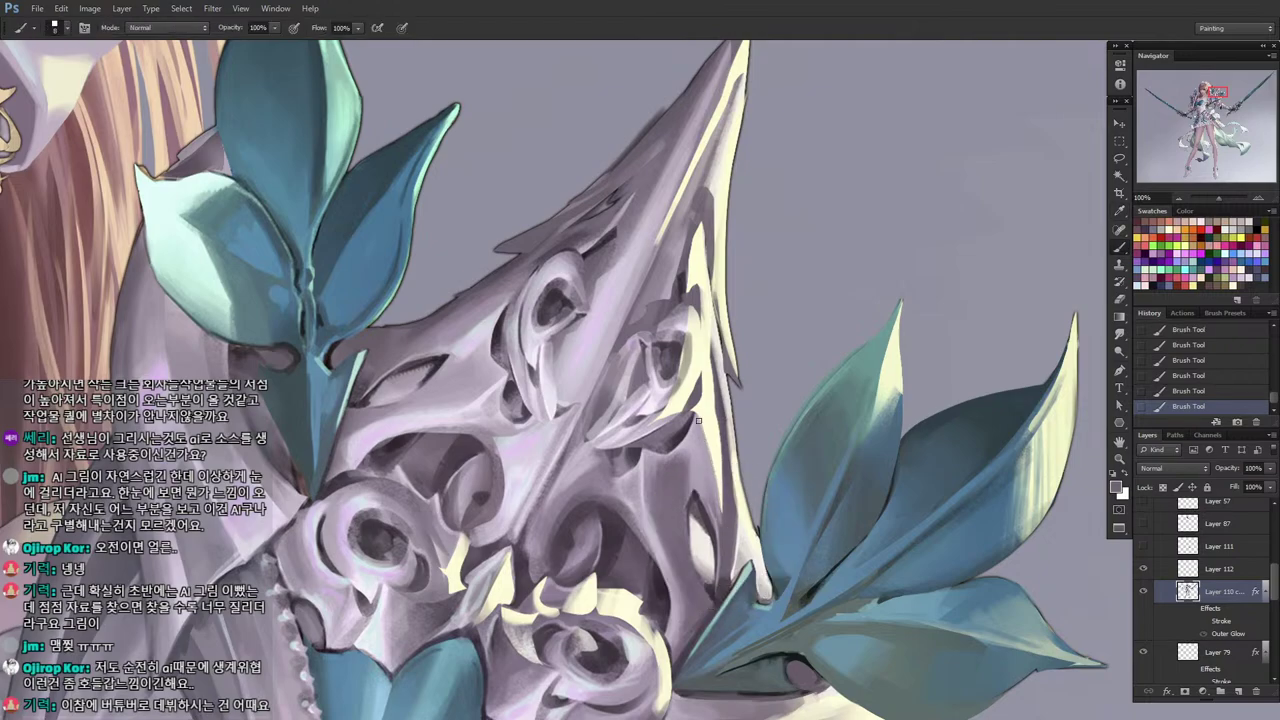
alt+click(713, 484)
alt+click(709, 509)
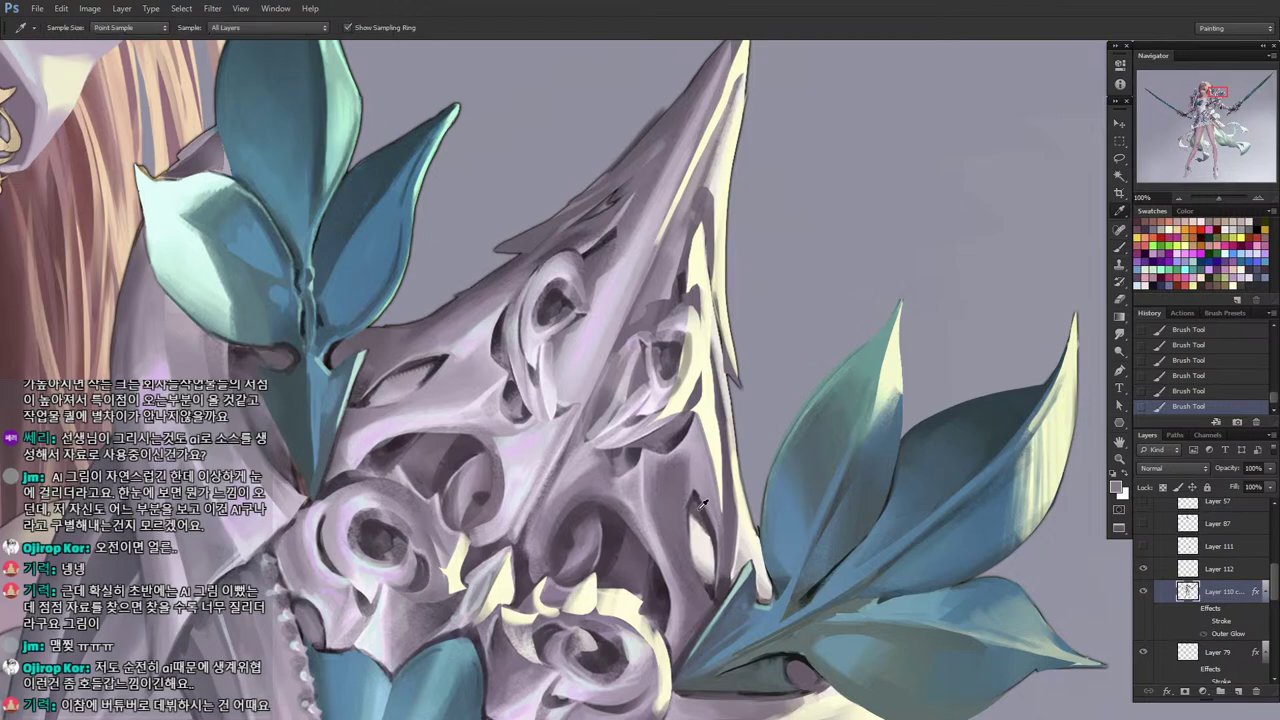
alt+click(698, 505)
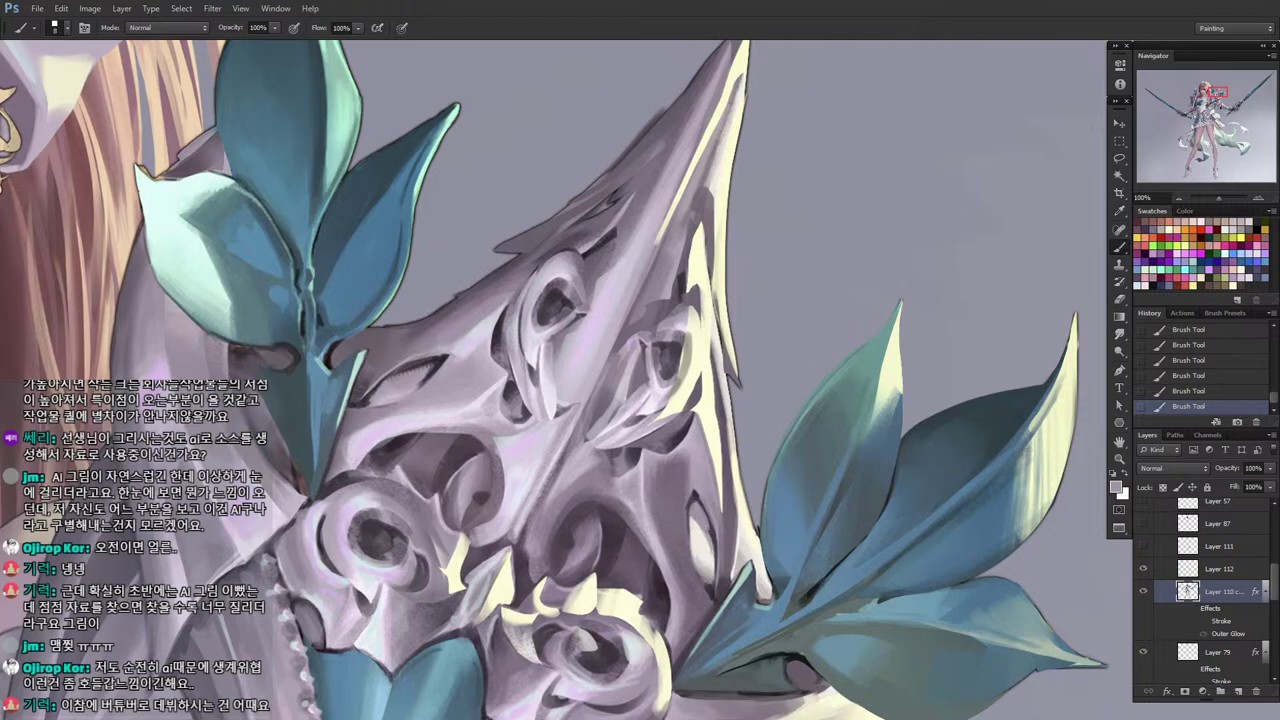
alt+click(700, 500)
Lasso along the cream-lit contour of the shoulder plate's tall point, clear the stray pixels outside it and deselect.
drag(647, 434, 622, 562)
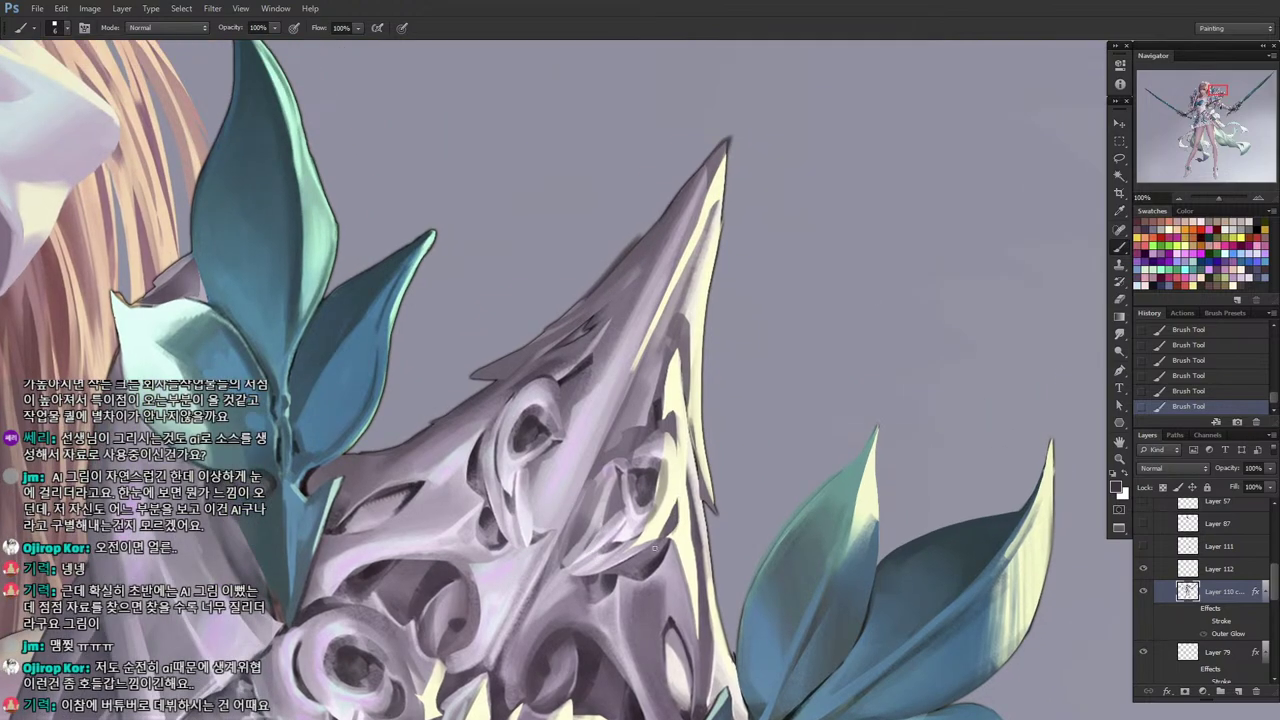
key(l)
mouse_move(631, 408)
mouse_down()
mouse_move(654, 149)
mouse_move(688, 234)
mouse_move(682, 224)
mouse_up()
drag(667, 292, 668, 298)
key(Delete)
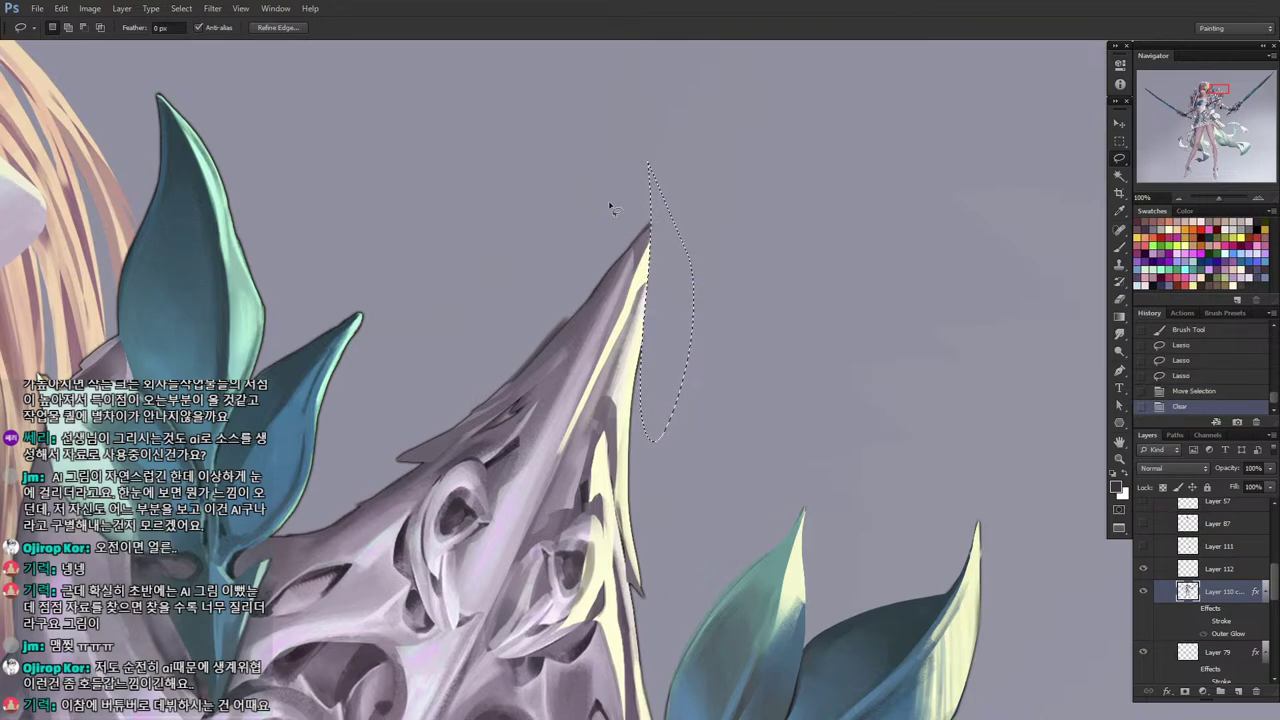
key(ctrl+d)
Trim the opposite, shaded contour near the point's tip by lassoing and clearing its outer pixels, then deselect.
mouse_move(462, 387)
mouse_down()
mouse_move(555, 223)
mouse_move(640, 185)
mouse_move(489, 381)
mouse_move(517, 191)
mouse_up()
click(685, 258)
drag(541, 247, 576, 225)
key(Delete)
click(560, 152)
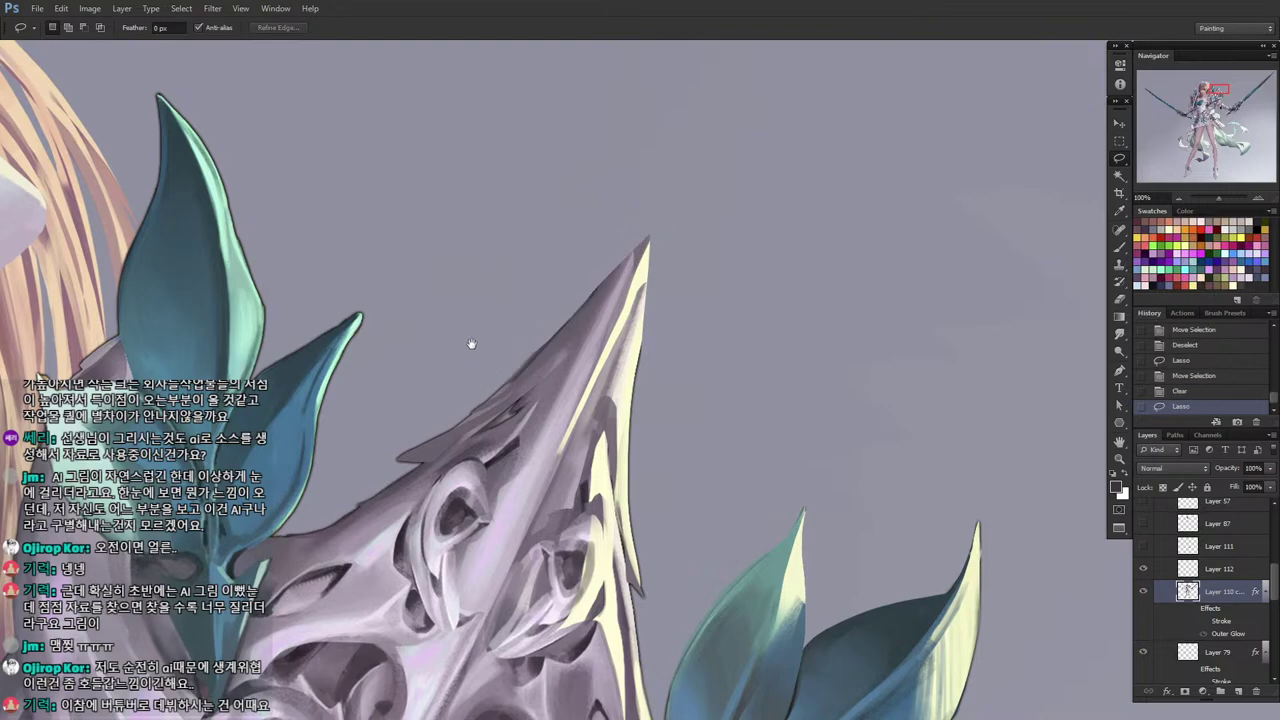
Clear the rough pixels along the lower part of the shaded contour above the small barb and deselect.
drag(474, 345, 524, 305)
drag(441, 389, 530, 289)
drag(512, 303, 518, 314)
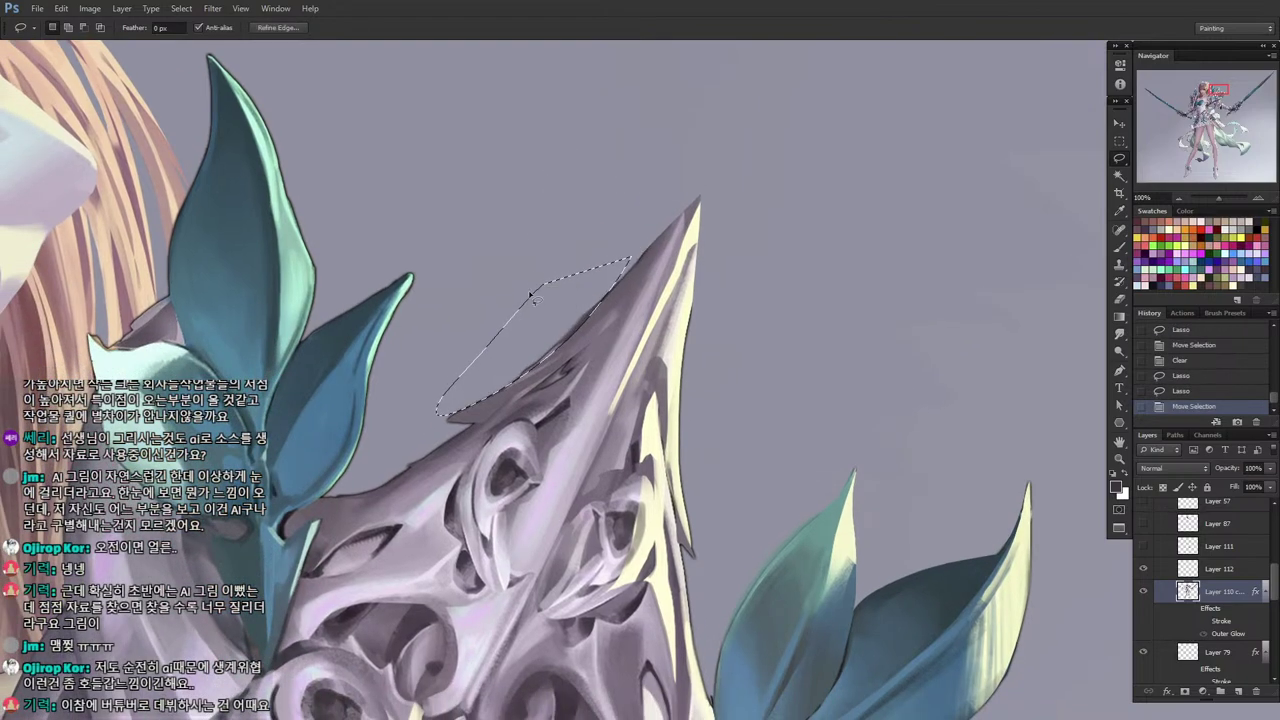
key(Delete)
click(597, 246)
Clear the remaining excess along the cream-lit contour below the tip, deselect and turn the layer's effects back on.
mouse_move(718, 240)
mouse_down()
mouse_move(686, 330)
mouse_move(705, 205)
mouse_up()
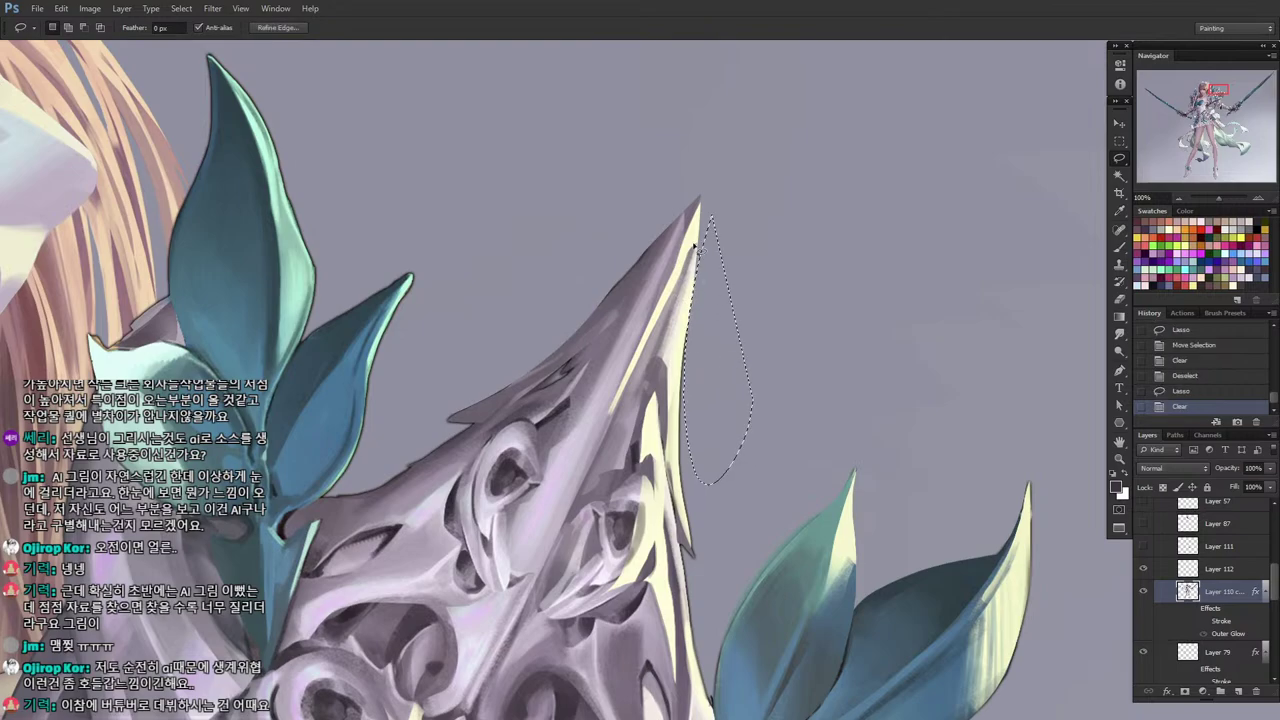
key(Delete)
key(ctrl+d)
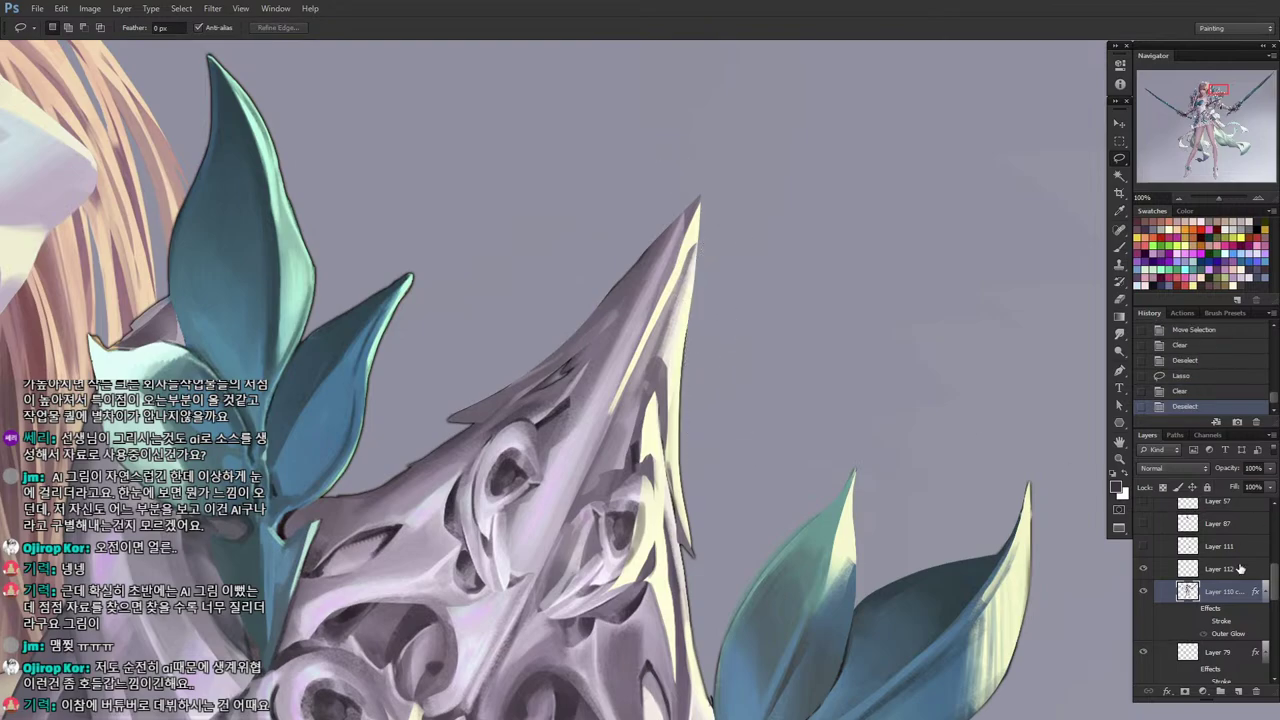
click(1192, 609)
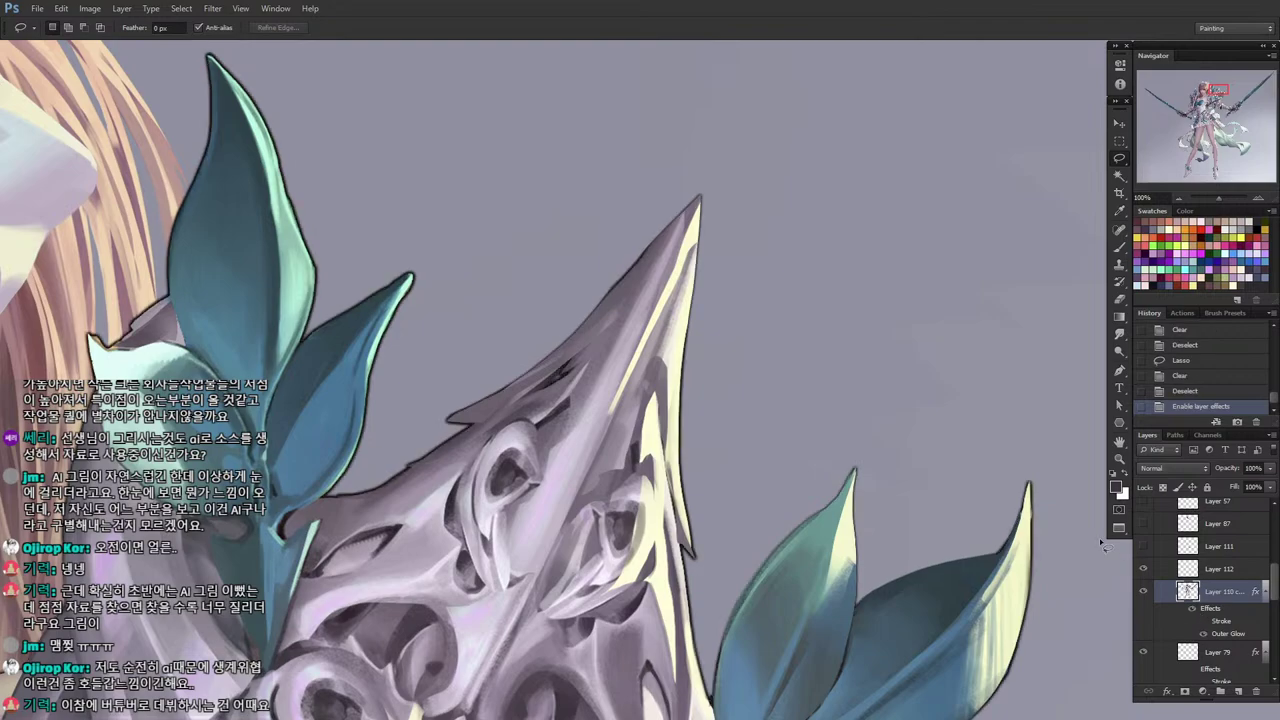
Examine the trimmed point and the surrounding leaf ornaments with the outline effects switched on.
drag(704, 440, 804, 386)
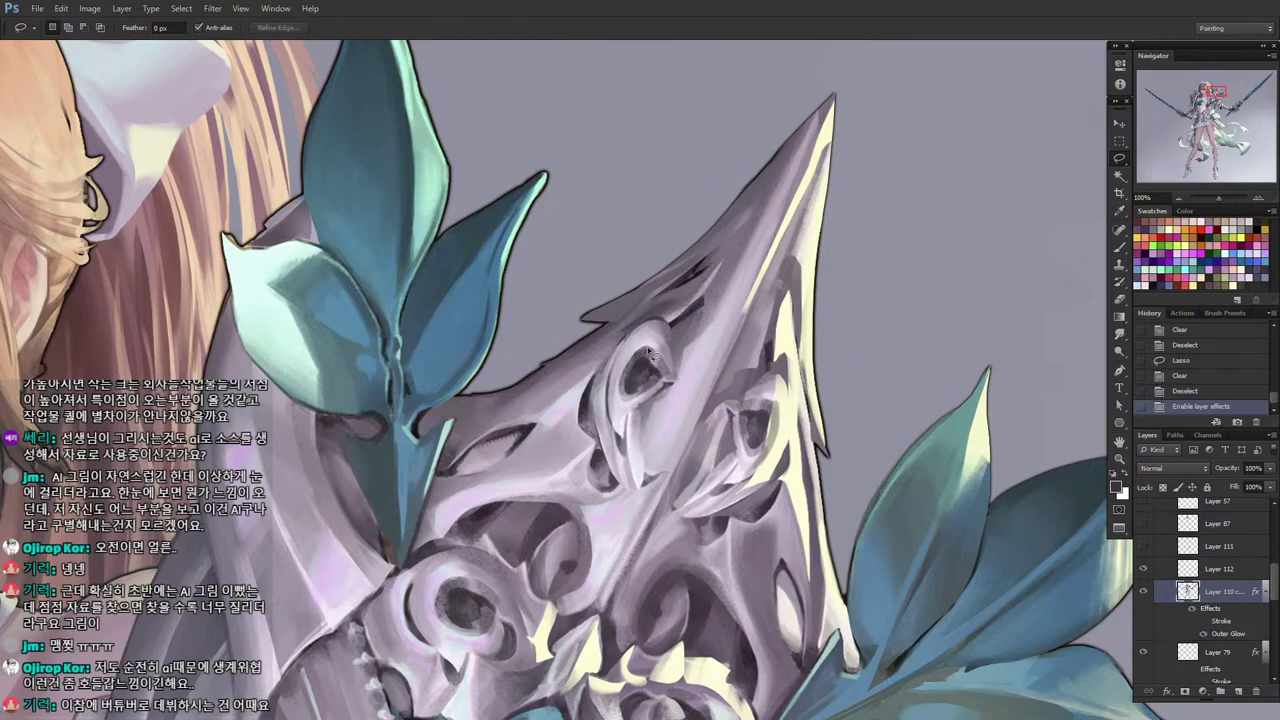
key(i)
drag(477, 346, 540, 431)
drag(567, 290, 499, 327)
drag(356, 174, 419, 213)
key(l)
mouse_move(548, 392)
mouse_down()
mouse_move(497, 355)
mouse_move(388, 226)
mouse_up()
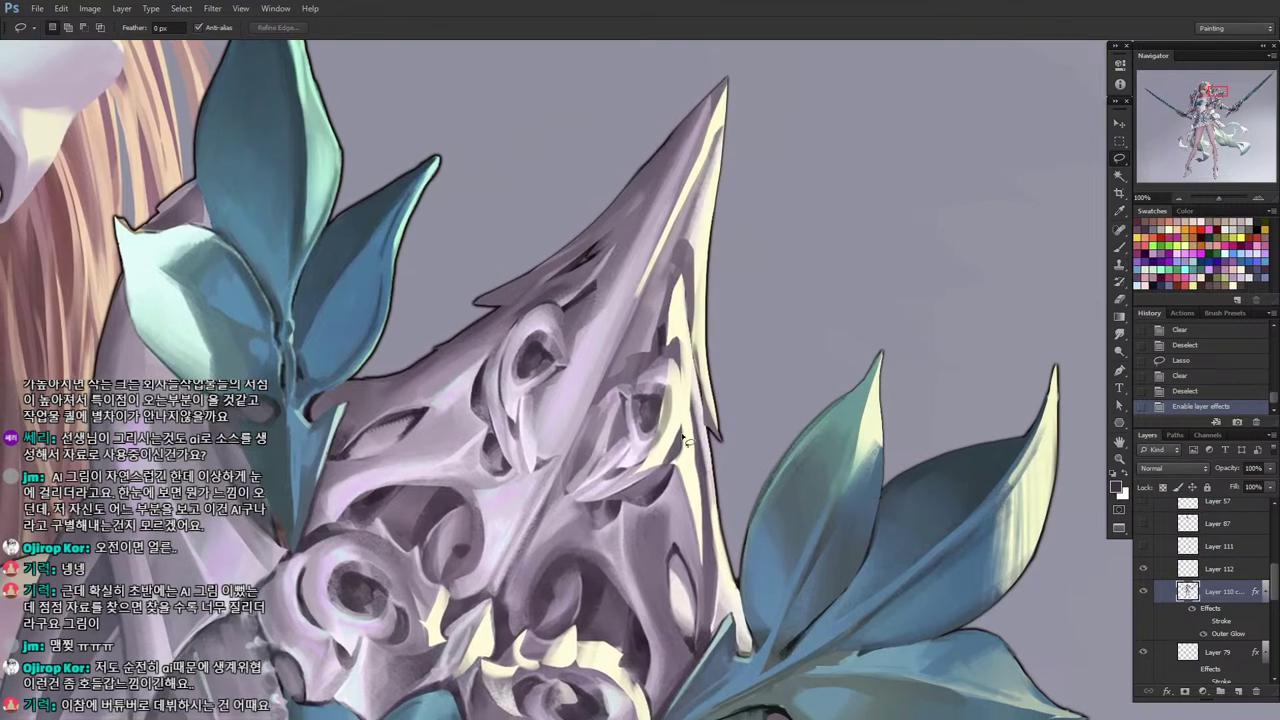
key(i)
key(l)
Lasso the half of the upright blue-green leaf facing the armour, smudge its outer edge with a 150 px brush and deselect.
mouse_move(808, 438)
mouse_down()
mouse_move(734, 524)
mouse_move(781, 630)
mouse_up()
drag(771, 525, 793, 511)
key(r)
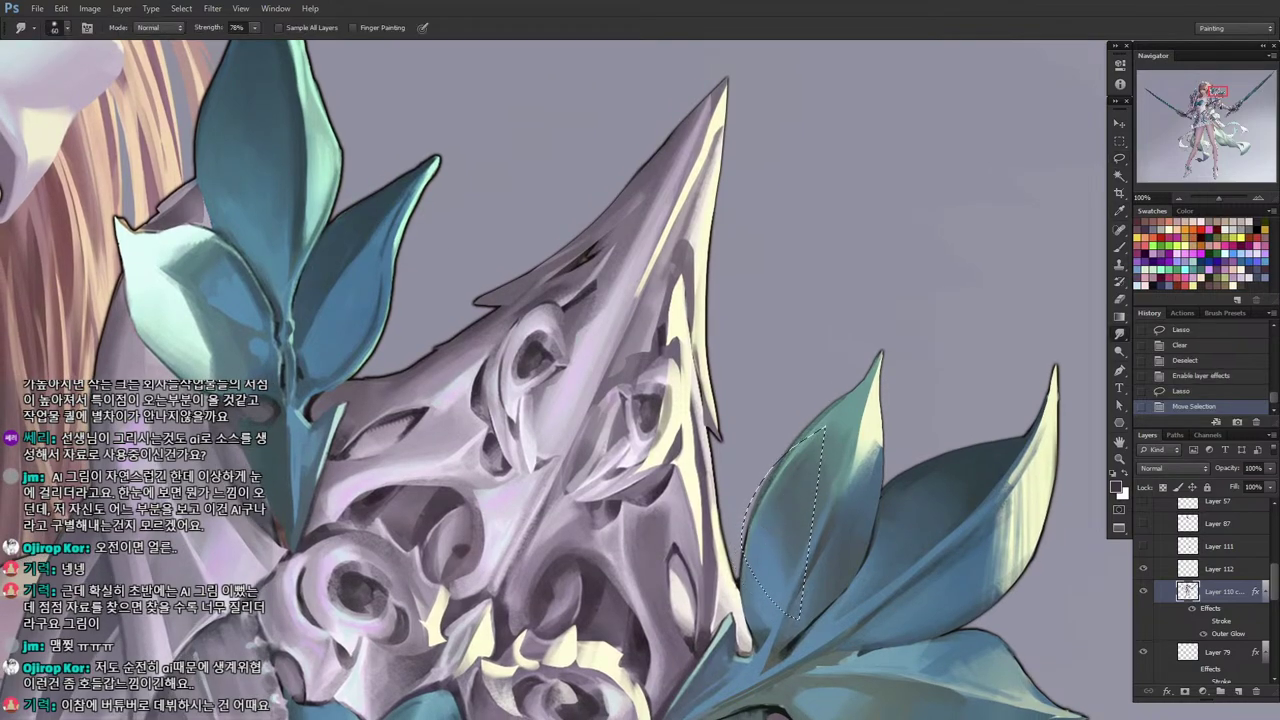
key(bracketright)
key(bracketright)
key(bracketright)
key(bracketright)
key(bracketright)
key(bracketright)
mouse_move(742, 528)
mouse_down()
mouse_move(770, 482)
mouse_move(792, 500)
mouse_move(790, 428)
mouse_move(760, 500)
mouse_move(812, 445)
mouse_move(770, 490)
mouse_up()
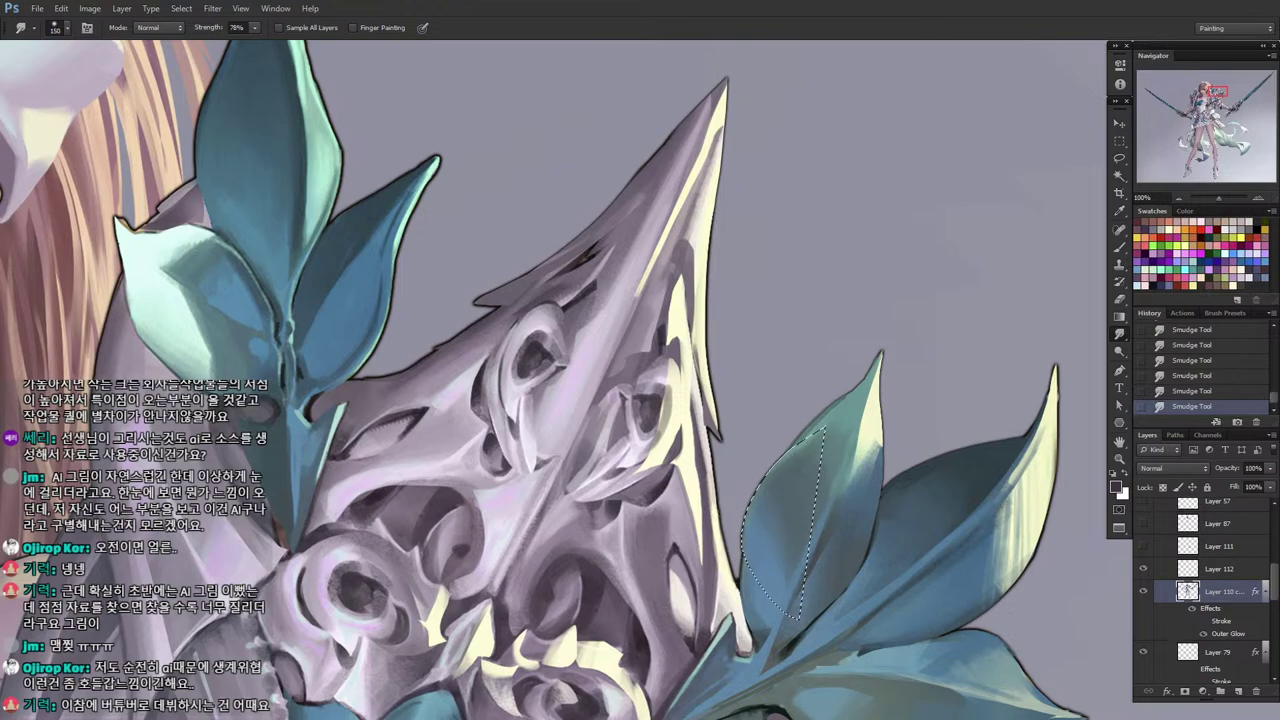
key(ctrl+d)
Lasso a curved strip along the same leaf's lower edge beside the armour and paint it with a sampled blue.
key(l)
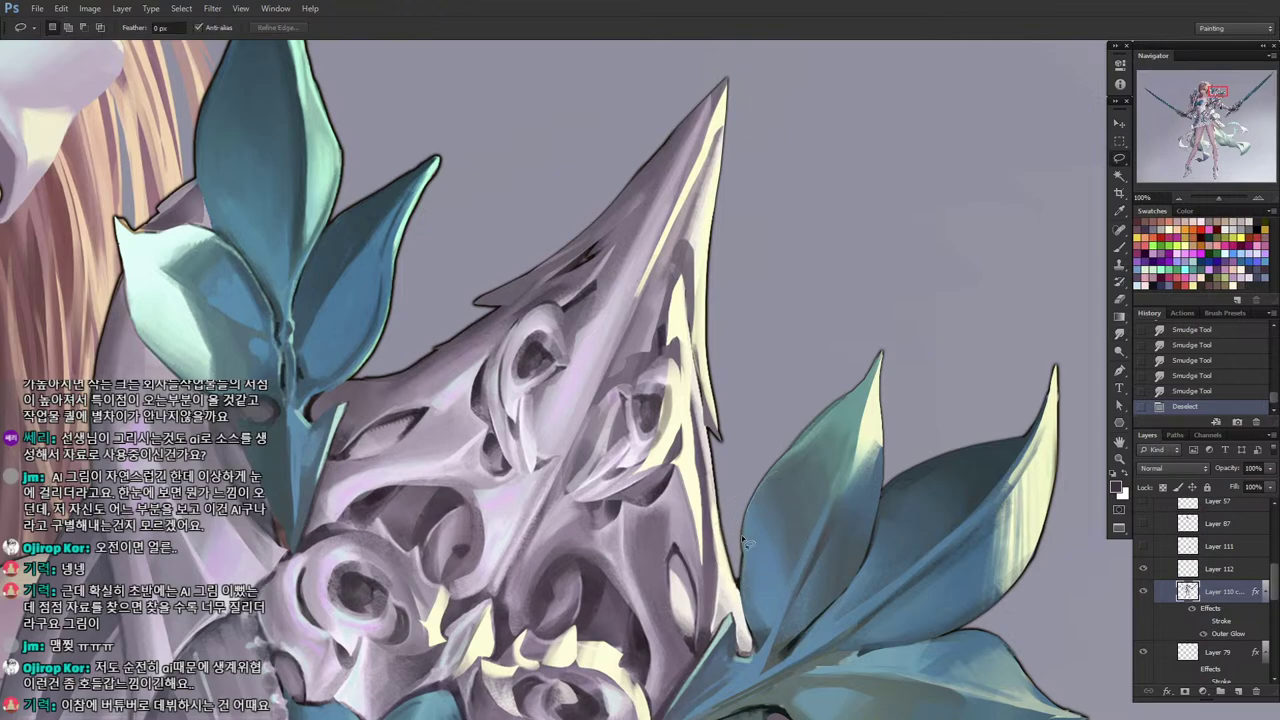
drag(742, 538, 762, 620)
mouse_move(760, 580)
mouse_down()
mouse_move(743, 520)
mouse_move(752, 530)
mouse_up()
key(b)
alt+click(763, 543)
key(])
key(])
key(])
key(])
key(])
mouse_move(755, 570)
mouse_down()
mouse_move(766, 536)
mouse_move(772, 612)
mouse_move(751, 595)
mouse_move(738, 545)
mouse_up()
Fill out the leaf's rounded lower edge with more sampled blues and deselect.
key(l)
key(ctrl+d)
key(b)
alt+click(752, 576)
mouse_move(744, 585)
mouse_down()
mouse_move(746, 549)
mouse_move(762, 620)
mouse_move(745, 550)
mouse_up()
alt+click(760, 549)
key(])
drag(745, 590, 731, 542)
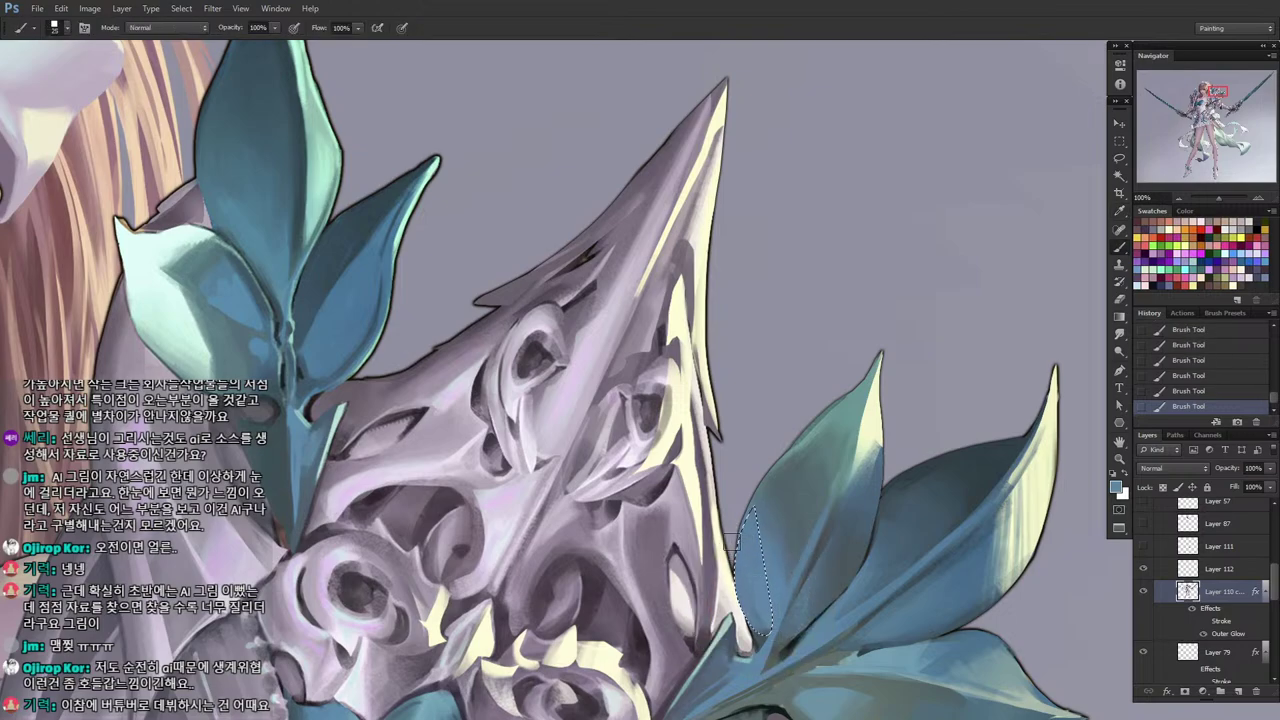
key(l)
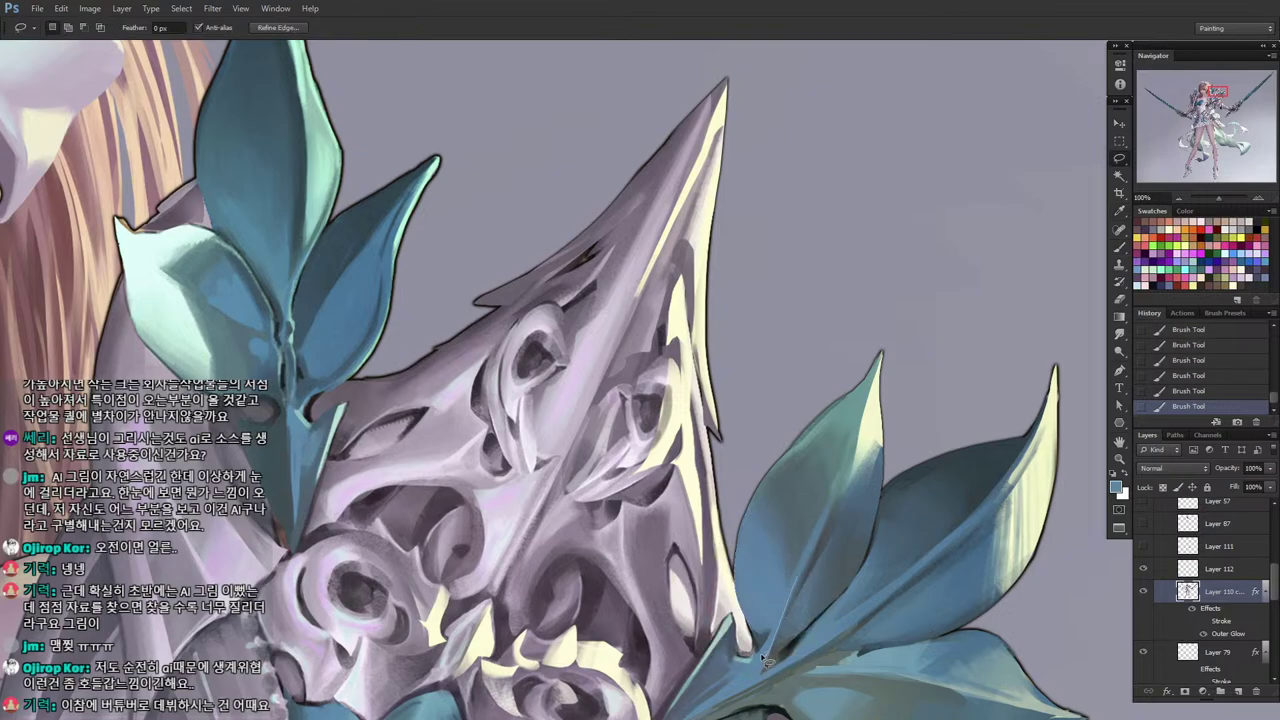
Lasso the area at the upright leaf's base next to its midrib, paint it and deselect.
drag(762, 652, 758, 648)
key(b)
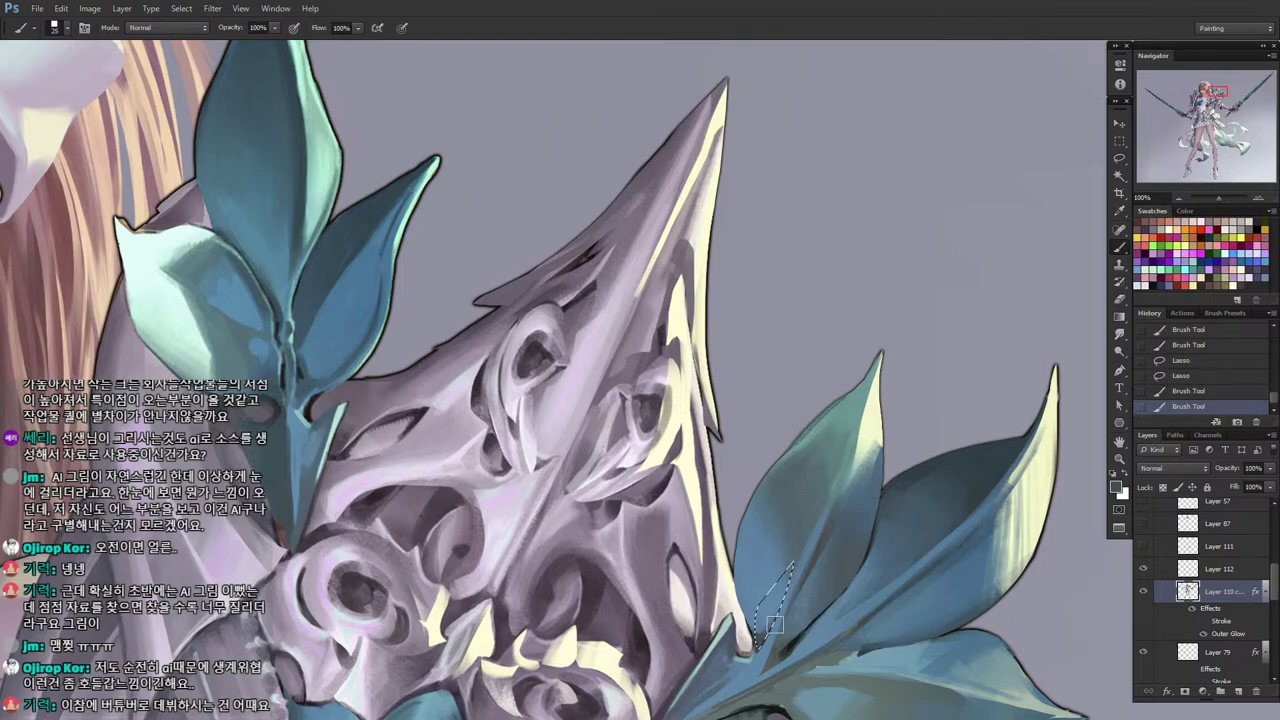
click(773, 625)
key(l)
key(ctrl+d)
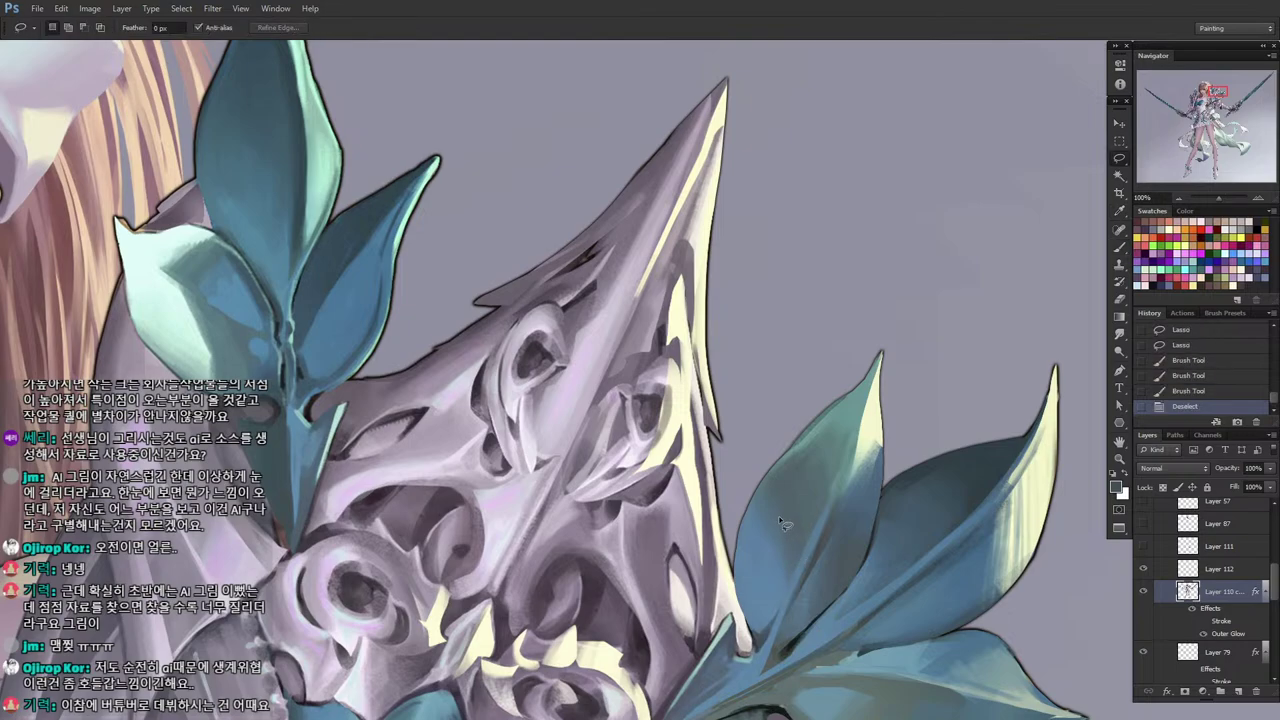
Lasso the gap between the upright leaf's base and the neighbouring stem, shade it with a sampled colour and deselect.
drag(706, 626, 742, 614)
key(i)
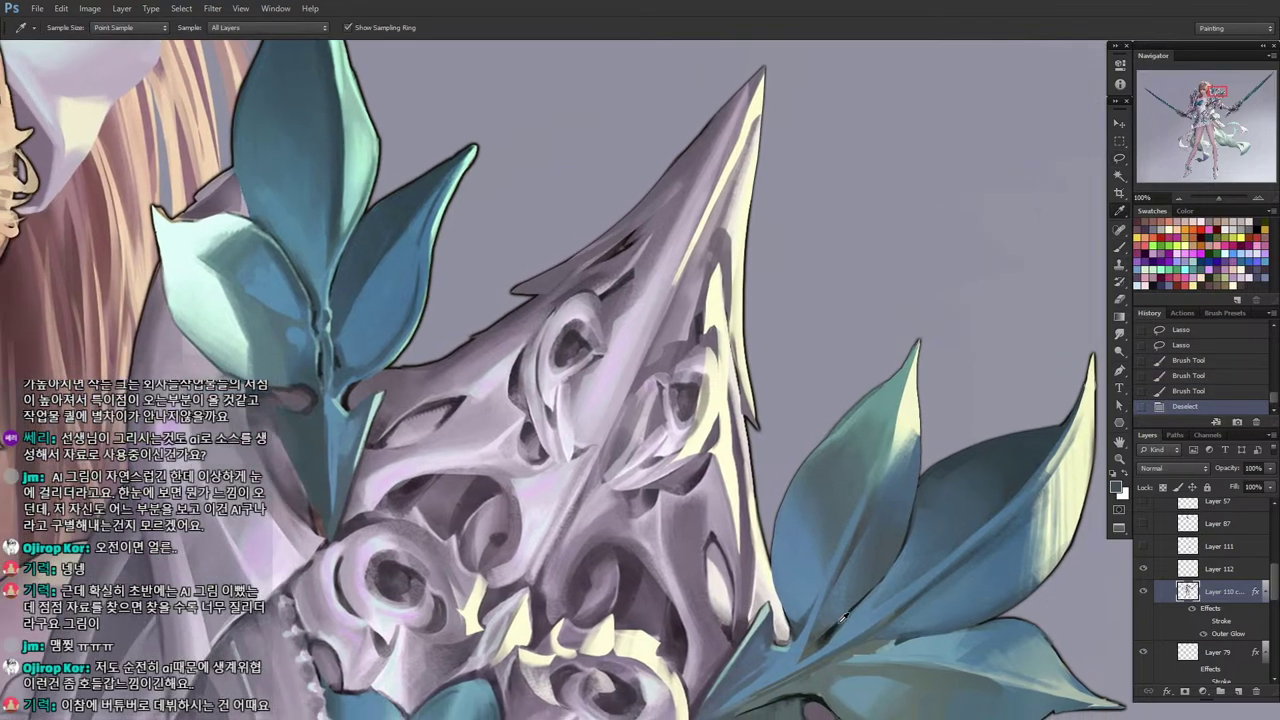
key(l)
drag(810, 660, 826, 605)
key(b)
drag(813, 640, 832, 596)
alt+click(828, 630)
key(l)
key(ctrl+d)
Lasso the wedge beneath the leaves' shared stem, paint it with a sampled grey-green and deselect.
mouse_move(839, 679)
mouse_down()
mouse_move(770, 658)
mouse_move(781, 633)
mouse_up()
key(b)
alt+click(714, 666)
drag(716, 668, 766, 640)
drag(722, 668, 770, 642)
key(l)
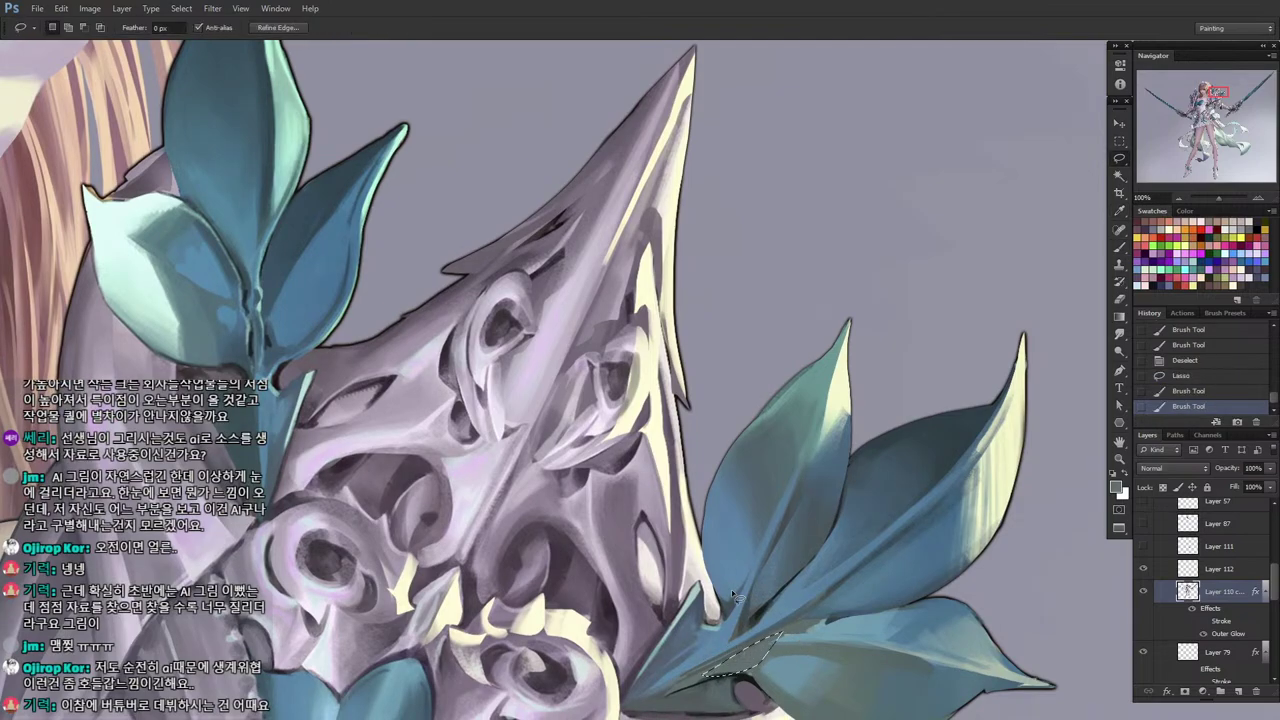
key(ctrl+d)
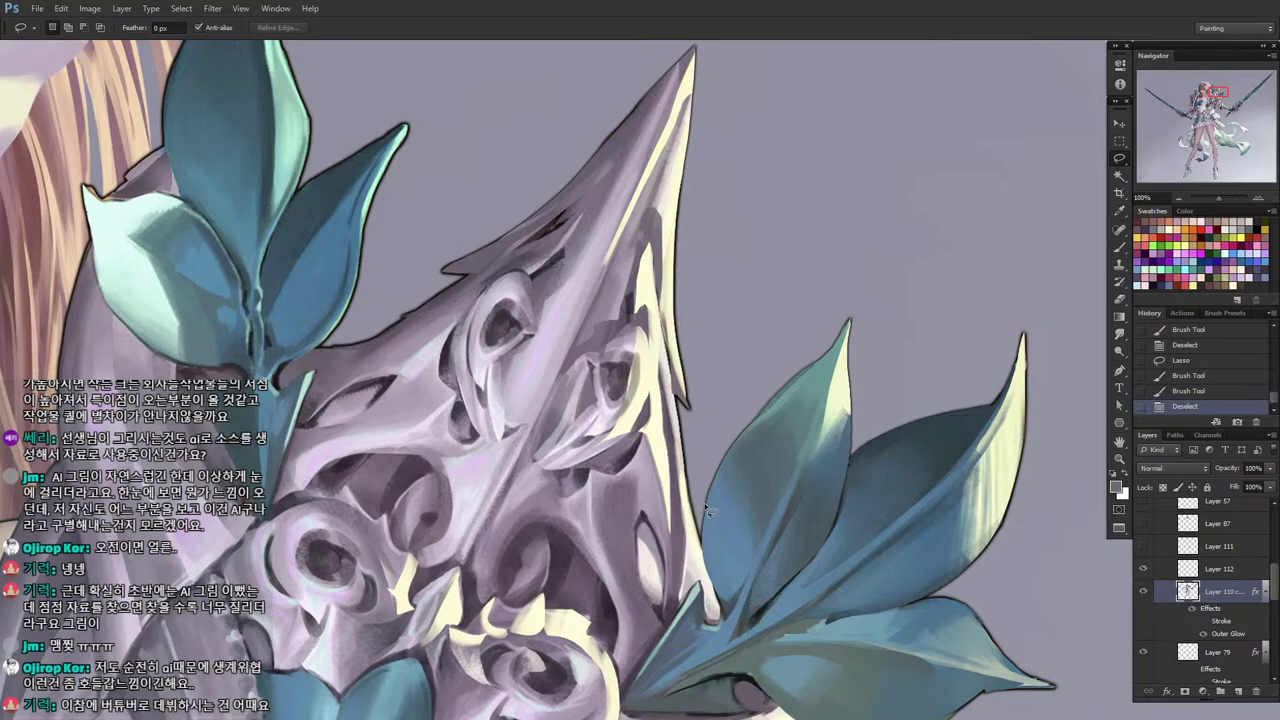
Darken the shadow line between the stem and the lowest leaf, finishing with a smaller brush.
mouse_move(708, 512)
mouse_down()
mouse_move(817, 622)
mouse_move(801, 624)
mouse_move(828, 622)
mouse_move(791, 626)
mouse_move(834, 599)
mouse_move(785, 629)
mouse_move(822, 620)
mouse_up()
key(b)
mouse_move(790, 630)
mouse_down()
mouse_move(812, 618)
mouse_move(800, 622)
mouse_up()
key(l)
click(795, 636)
key(b)
key([)
mouse_move(770, 635)
mouse_down()
mouse_move(790, 626)
mouse_move(776, 632)
mouse_up()
drag(760, 640, 742, 650)
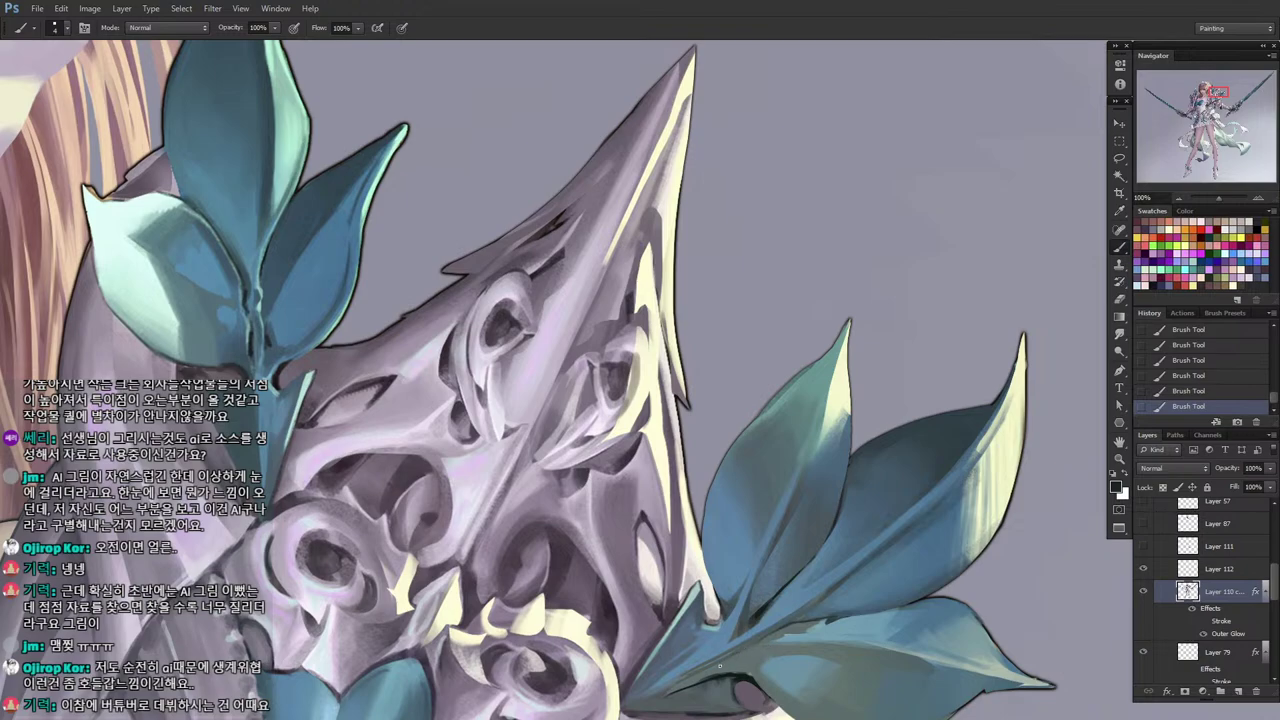
Blend the green underside of the stem towards the lowest leaf with sampled greens.
alt+click(690, 683)
drag(726, 675, 760, 645)
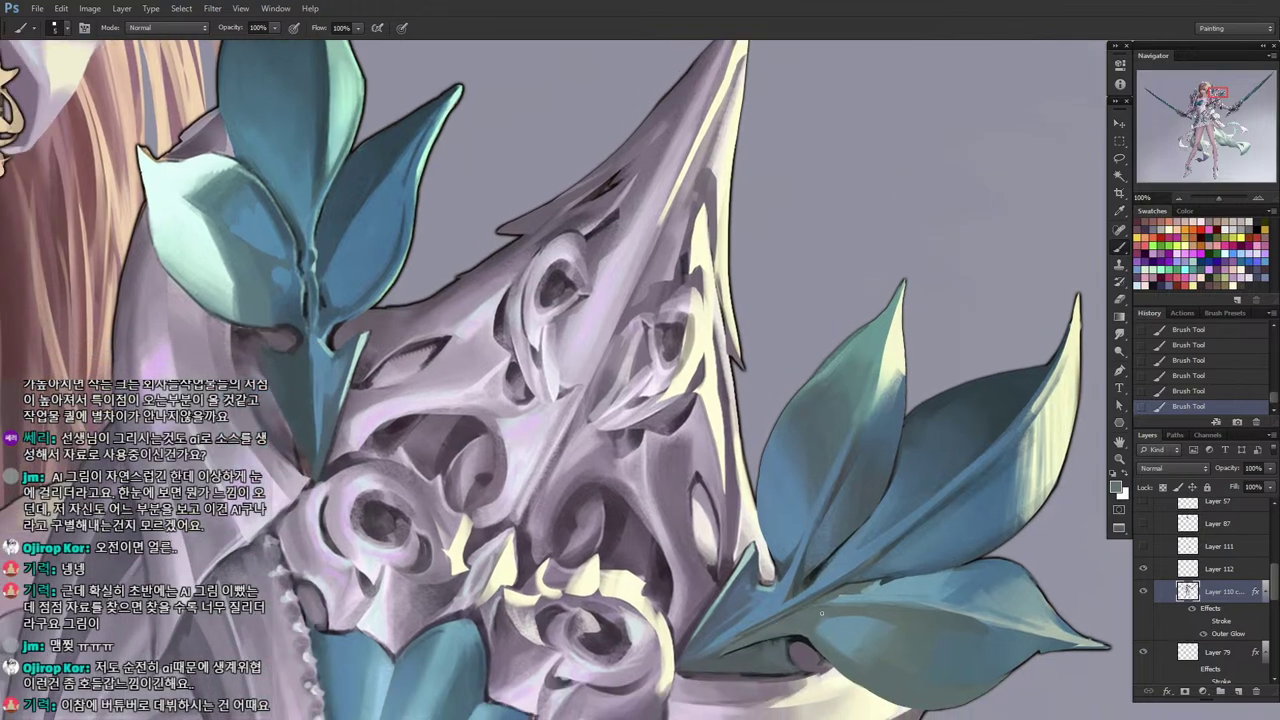
alt+click(778, 643)
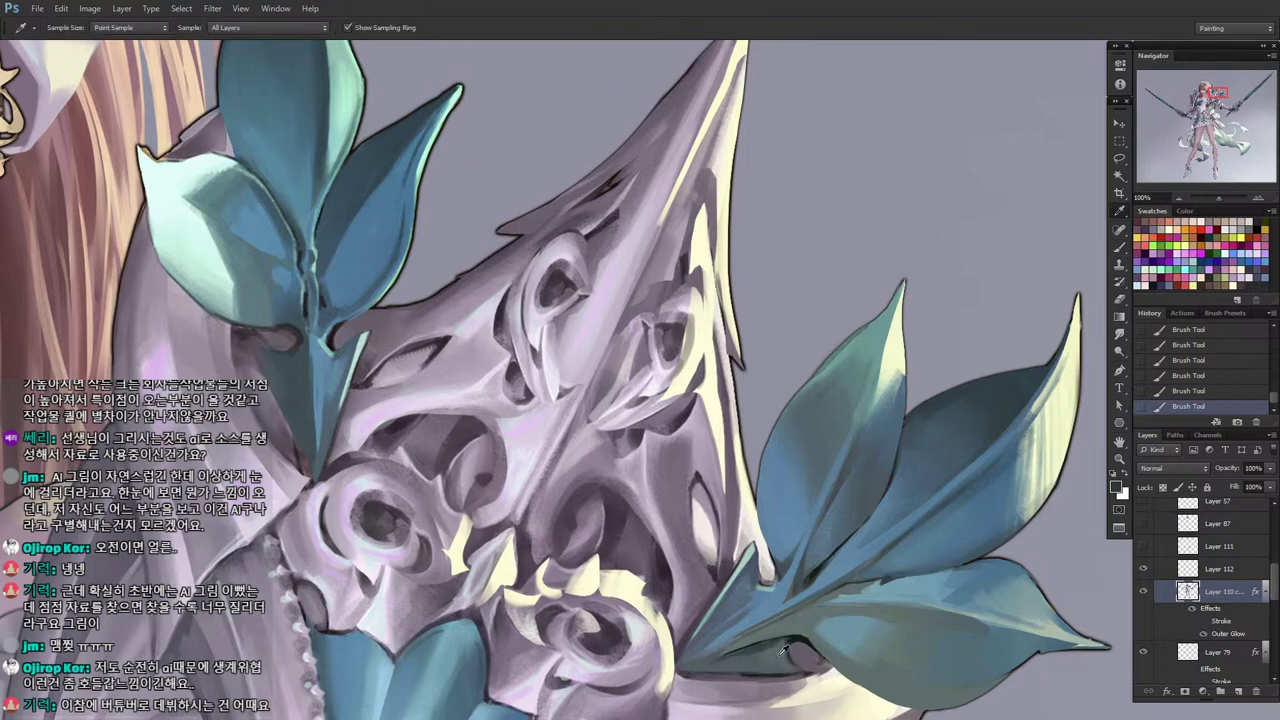
alt+click(779, 656)
Refine the small gap beneath the stem beside the lowest leaf with sampled mauve and green and a smaller brush.
alt+click(808, 652)
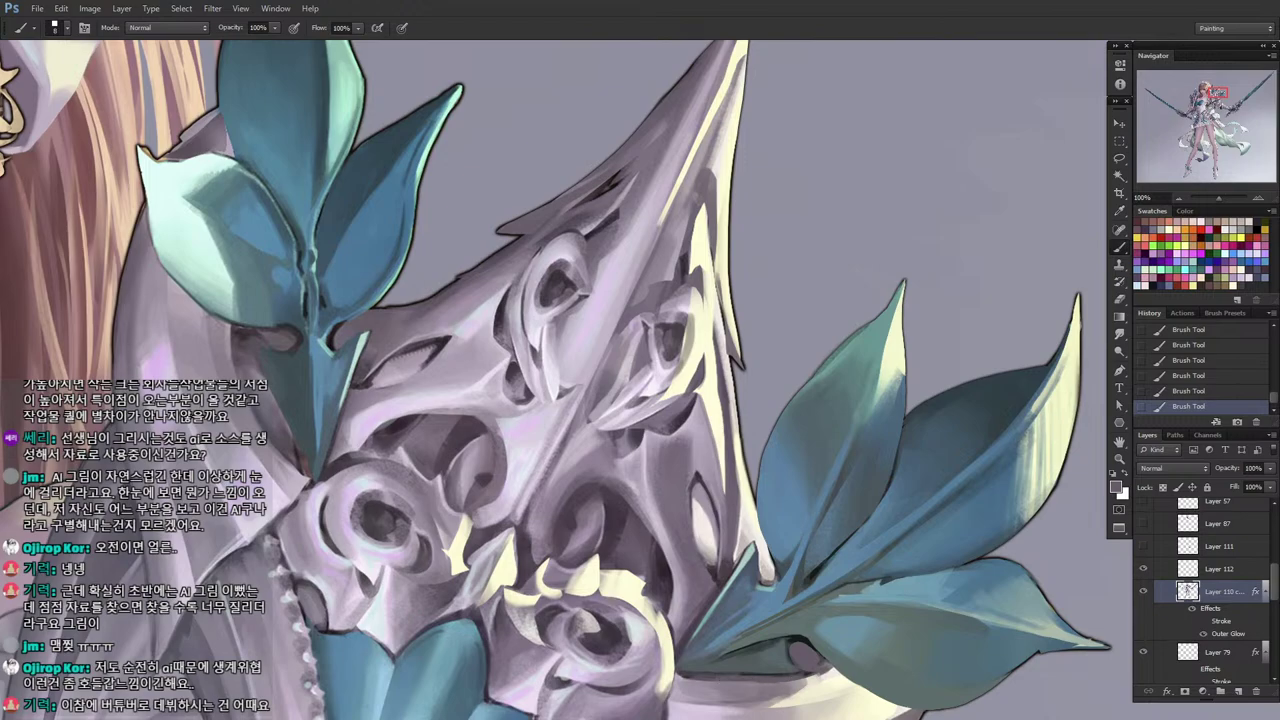
alt+click(799, 663)
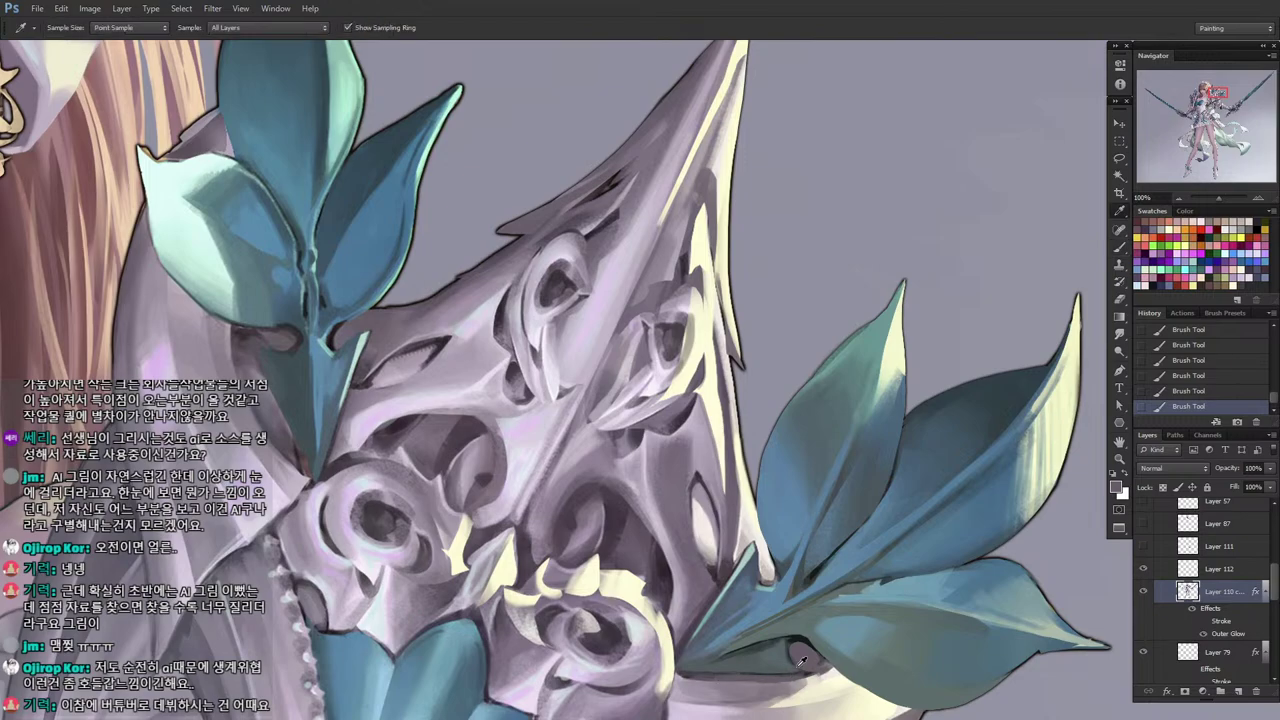
key([)
alt+click(786, 641)
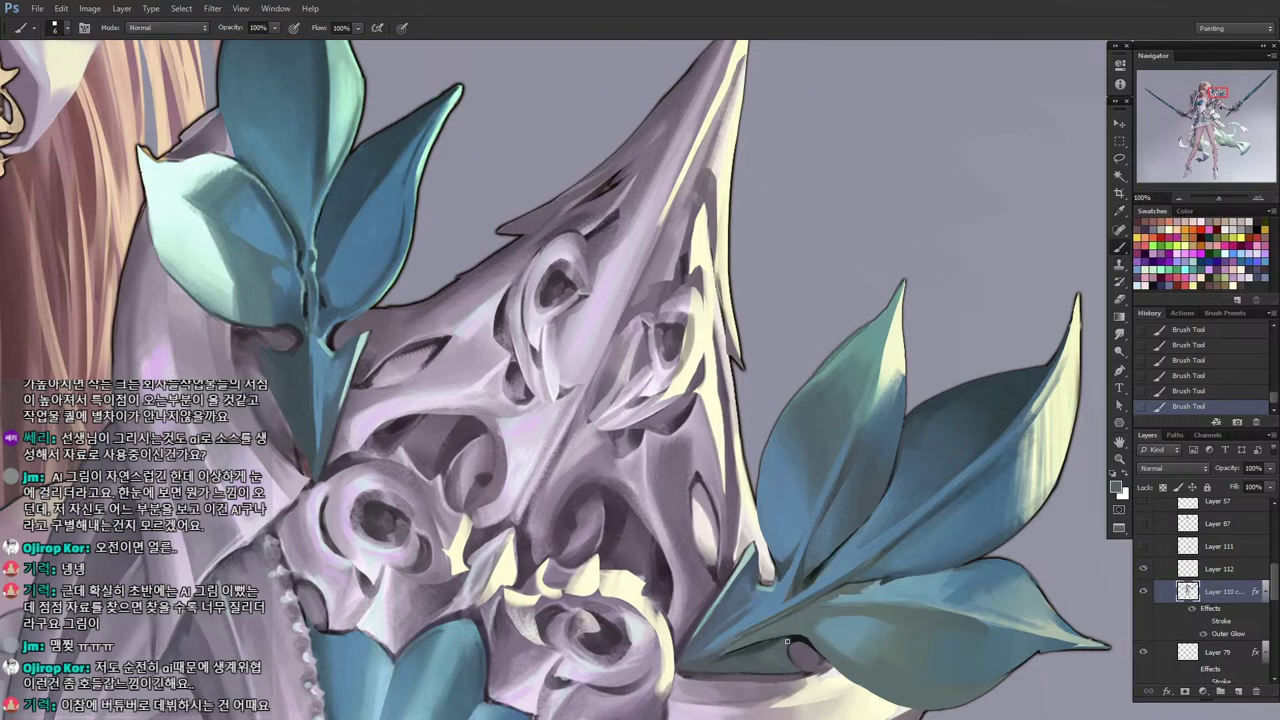
alt+click(766, 641)
drag(356, 304, 469, 379)
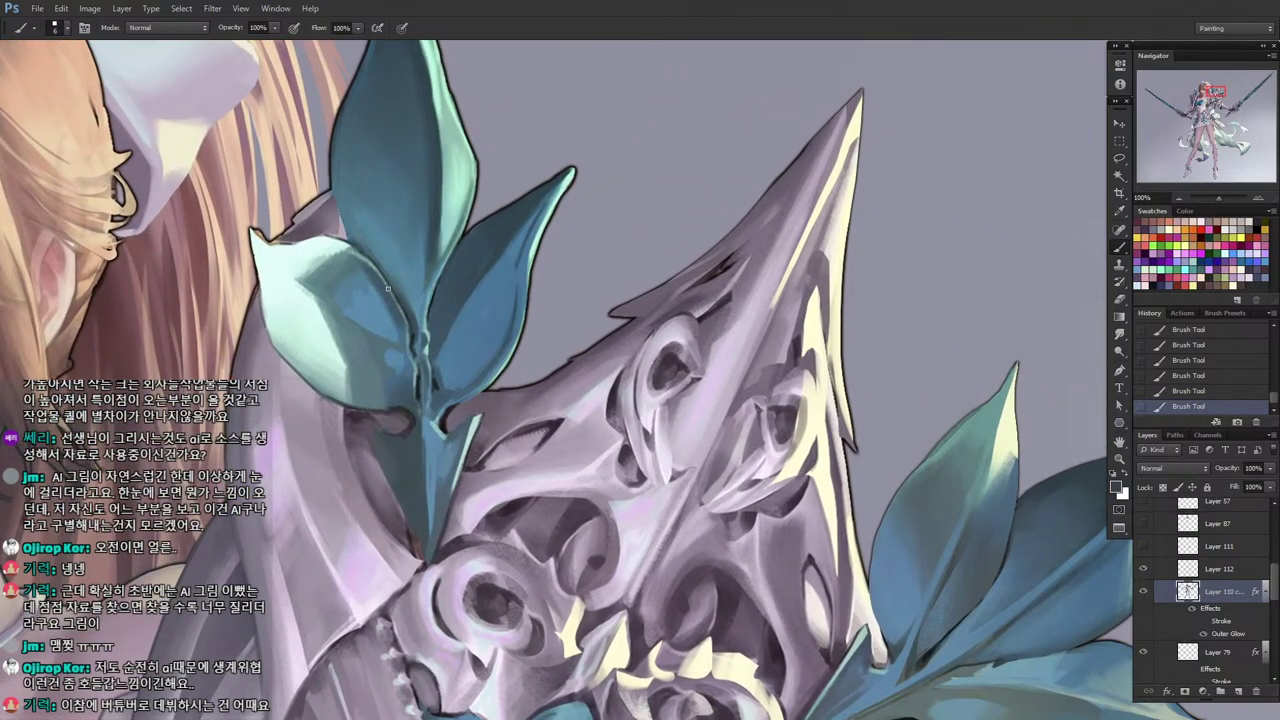
alt+click(446, 325)
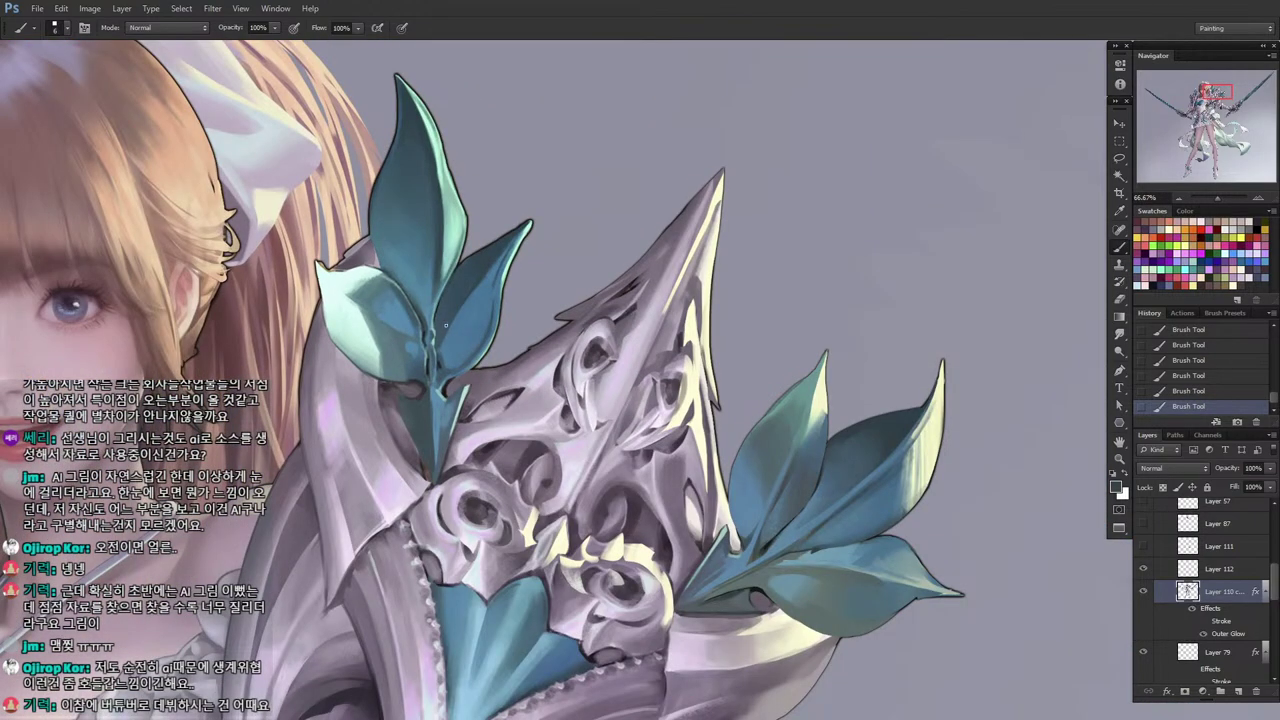
key(i)
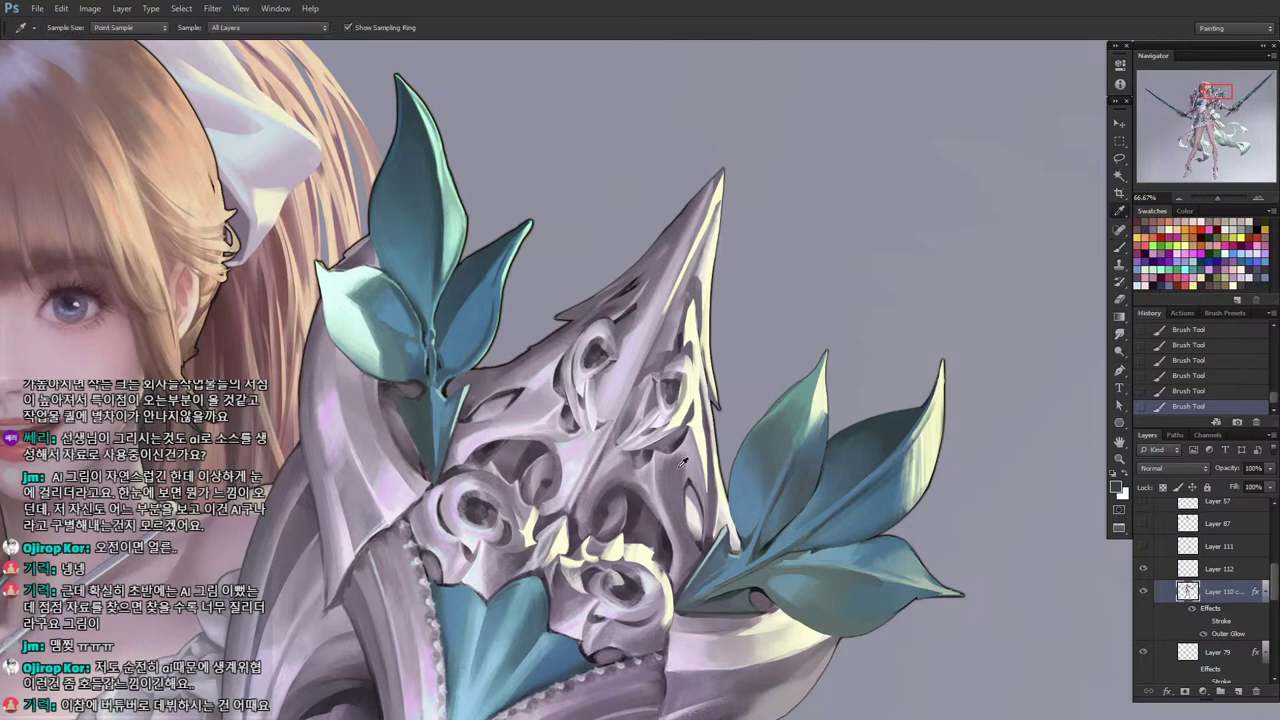
click(777, 533)
key(b)
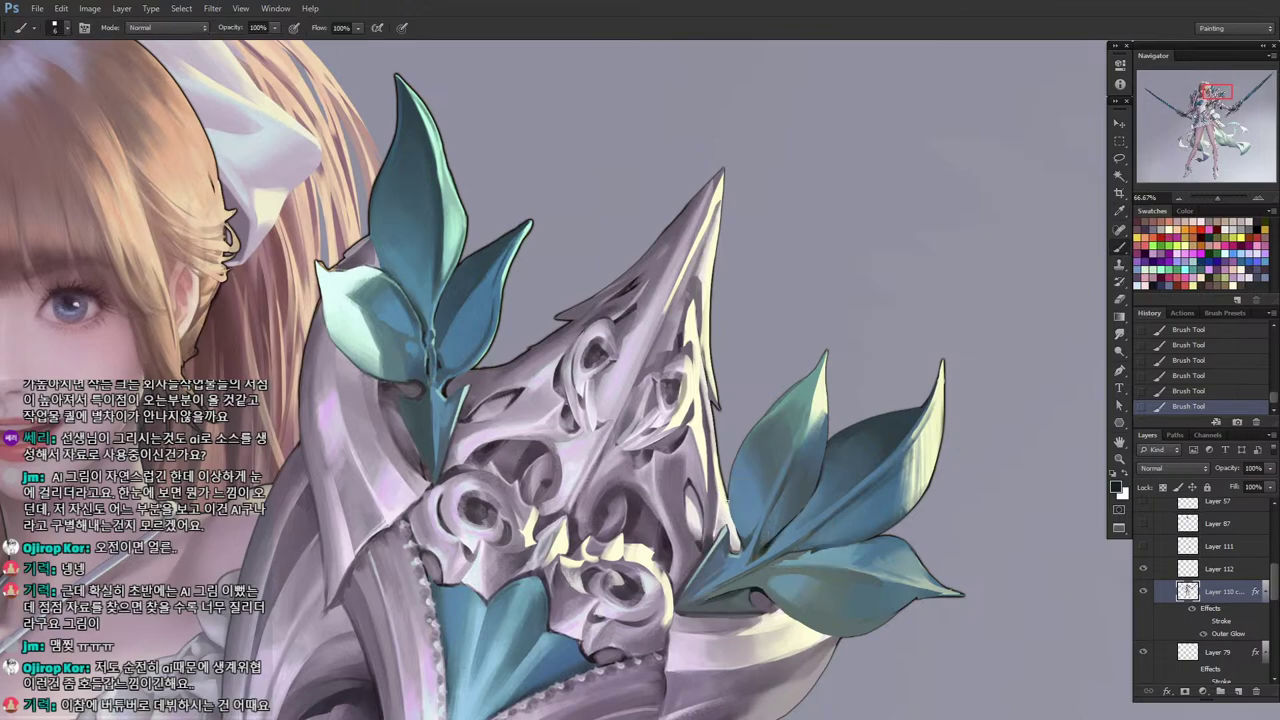
mouse_move(736, 504)
mouse_down()
mouse_move(740, 540)
mouse_move(735, 513)
mouse_up()
key(ctrl+z)
key(ctrl+z)
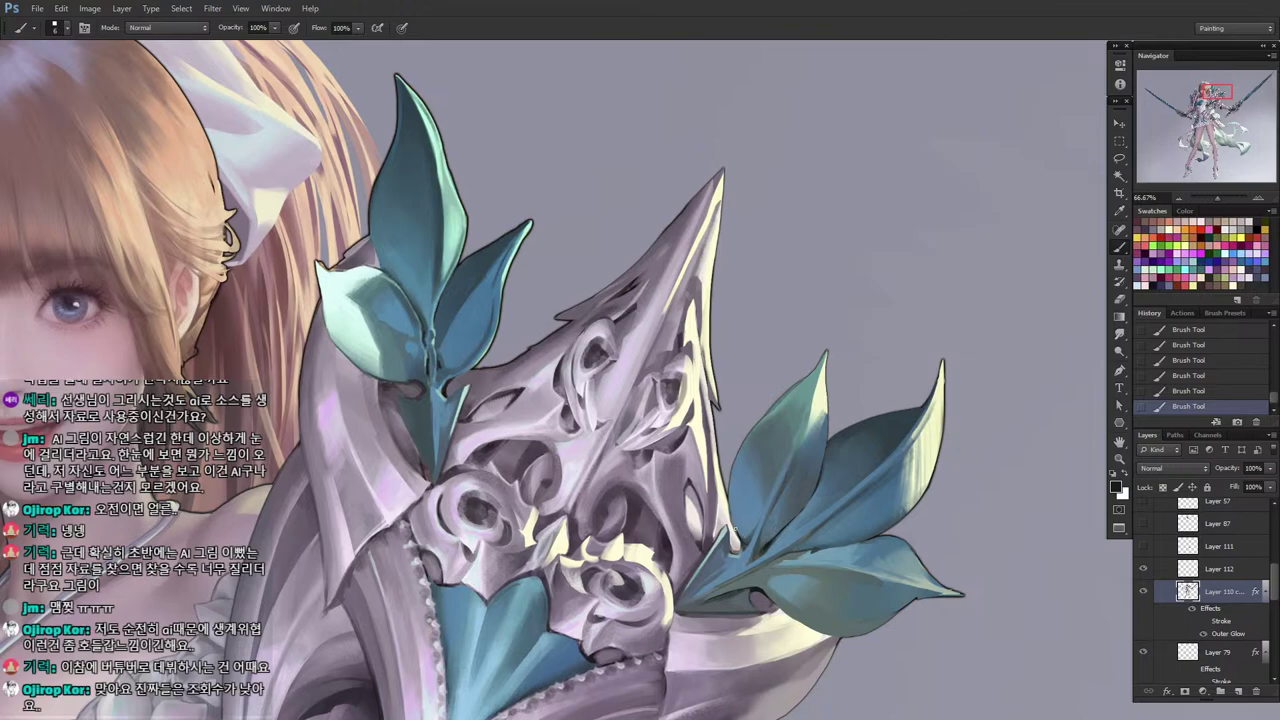
Lasso the lower half of the small blue leaf beside the tall leaf and paint it with sampled blues.
drag(565, 490, 631, 551)
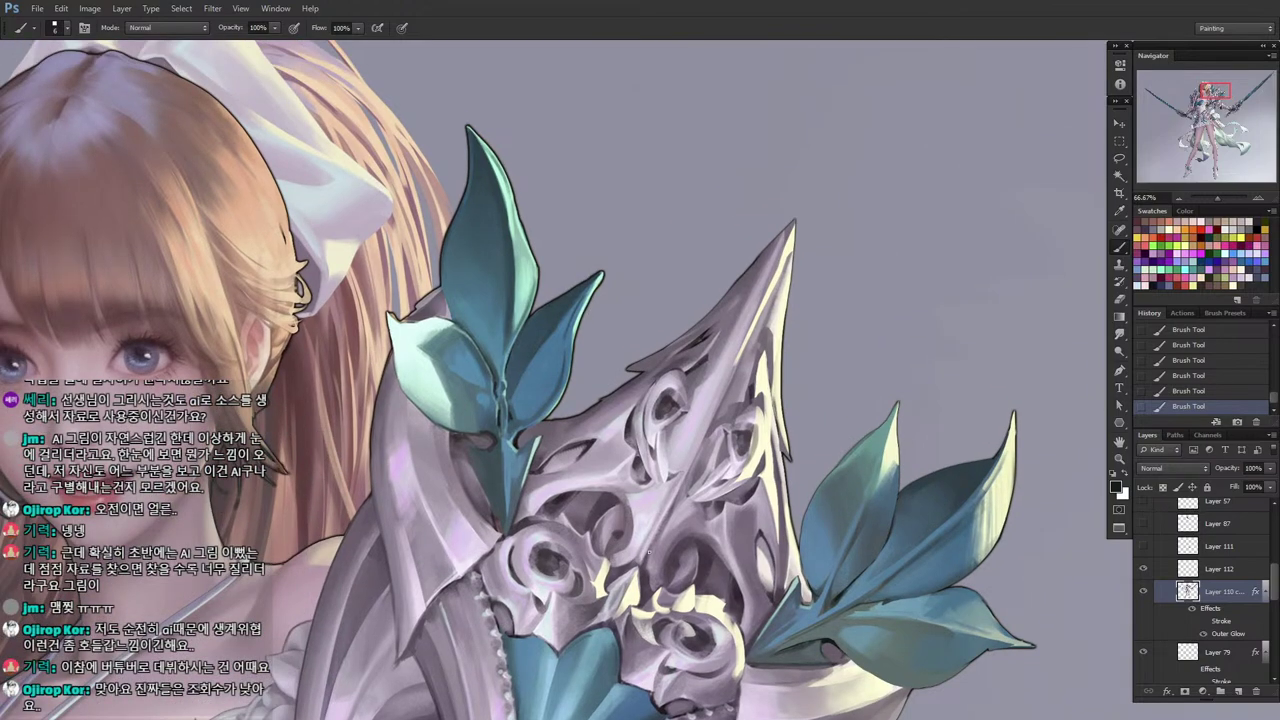
key(i)
alt+click(556, 356)
key(l)
mouse_move(588, 294)
mouse_down()
mouse_move(524, 360)
mouse_move(540, 335)
mouse_move(592, 338)
mouse_up()
key(b)
key(bracketright)
mouse_move(560, 386)
mouse_down()
mouse_move(564, 348)
mouse_move(560, 380)
mouse_up()
mouse_move(559, 384)
mouse_down()
mouse_move(563, 348)
mouse_move(556, 398)
mouse_move(528, 418)
mouse_up()
key(alt)
click(588, 328)
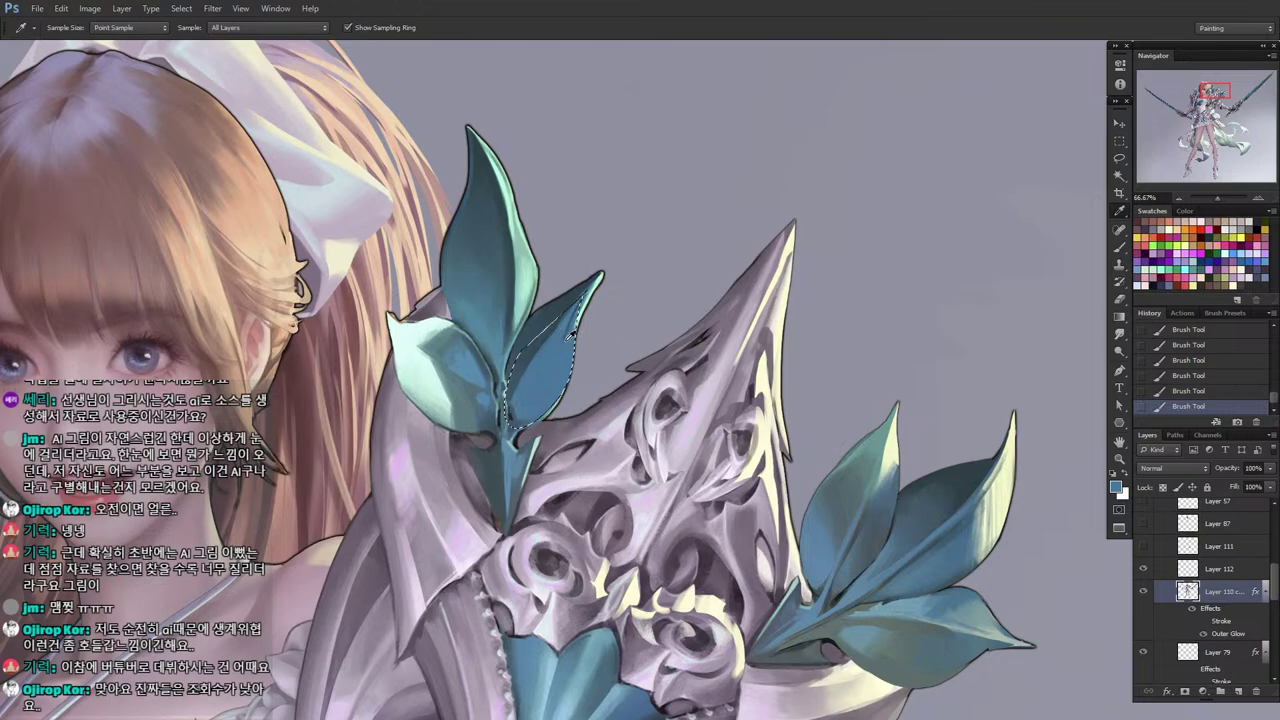
key(b)
alt+click(545, 336)
key(bracketleft)
mouse_move(546, 334)
mouse_down()
mouse_move(584, 318)
mouse_move(517, 373)
mouse_move(574, 307)
mouse_up()
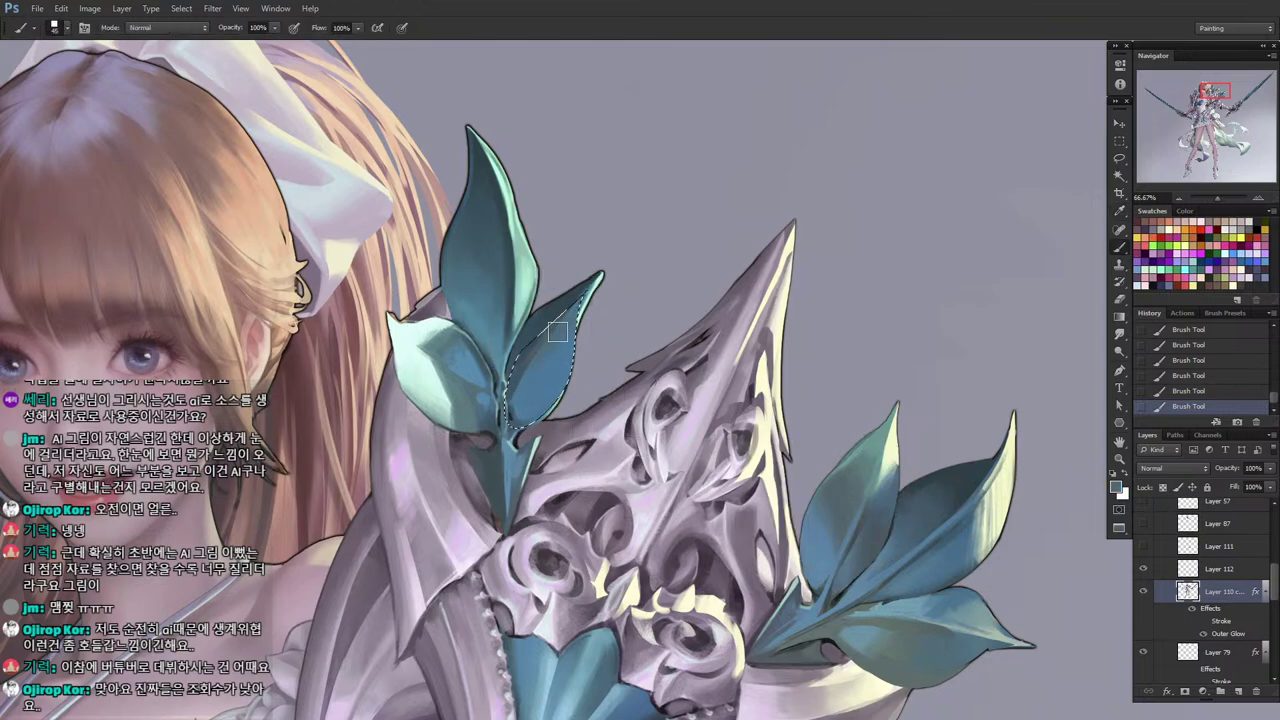
Blend the small leaf's selected half along its midrib with sampled teal and blue tones and deselect.
key(i)
click(543, 328)
key(b)
key(i)
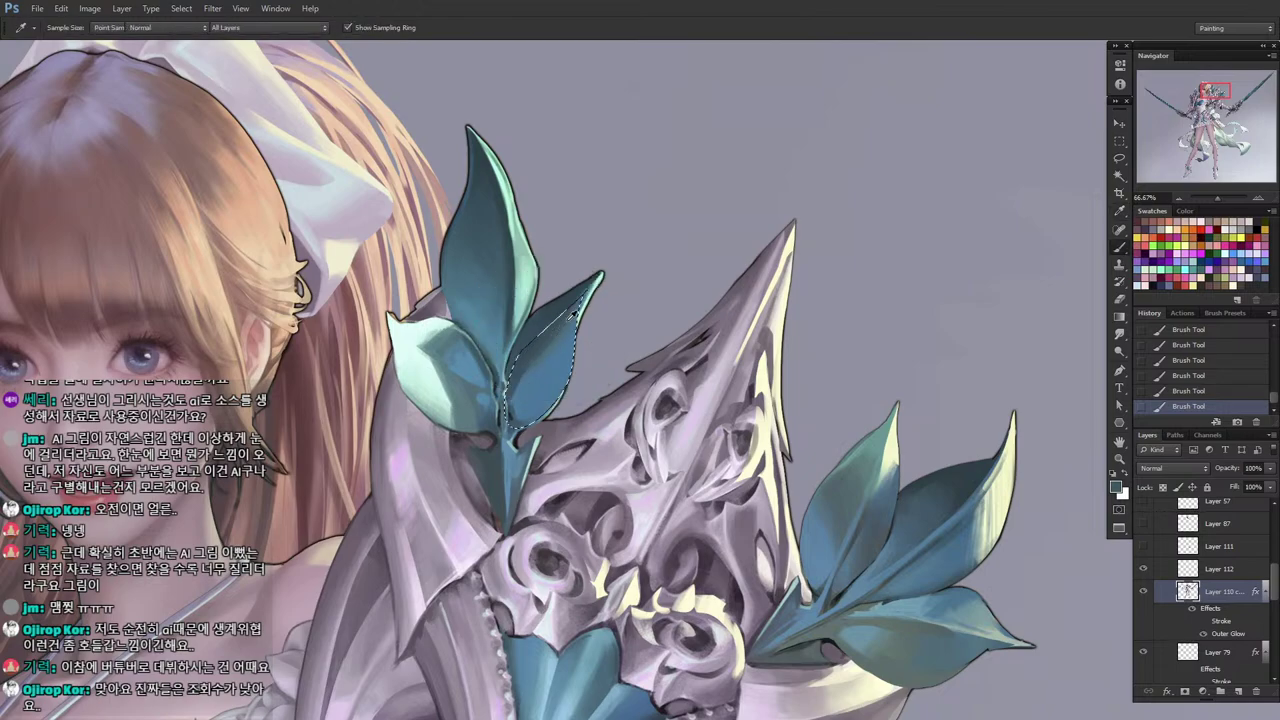
alt+click(556, 354)
alt+click(528, 384)
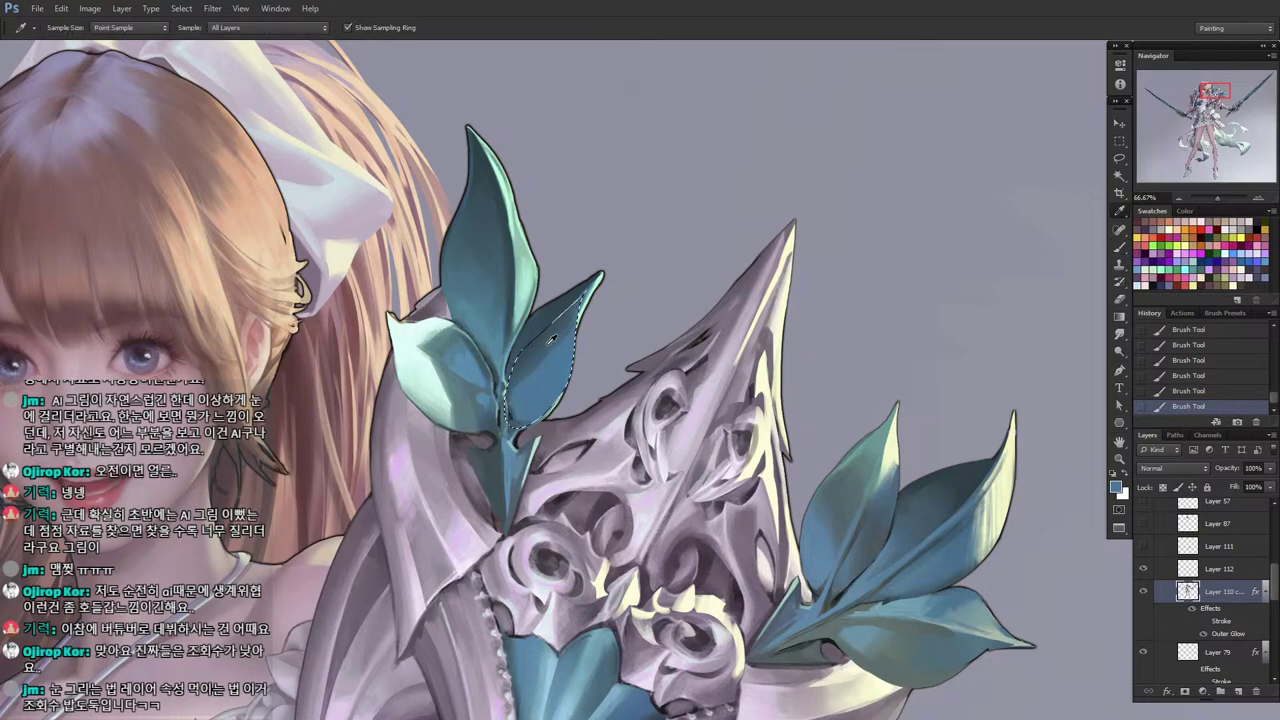
alt+click(549, 342)
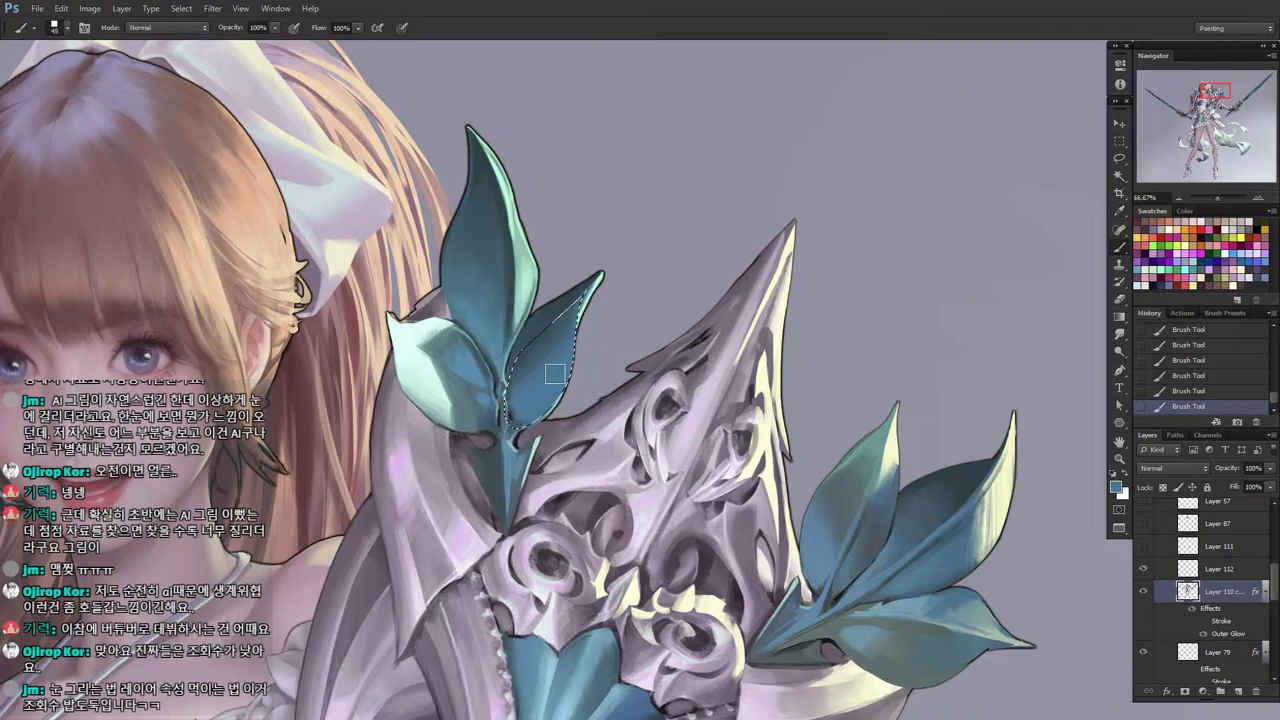
key(l)
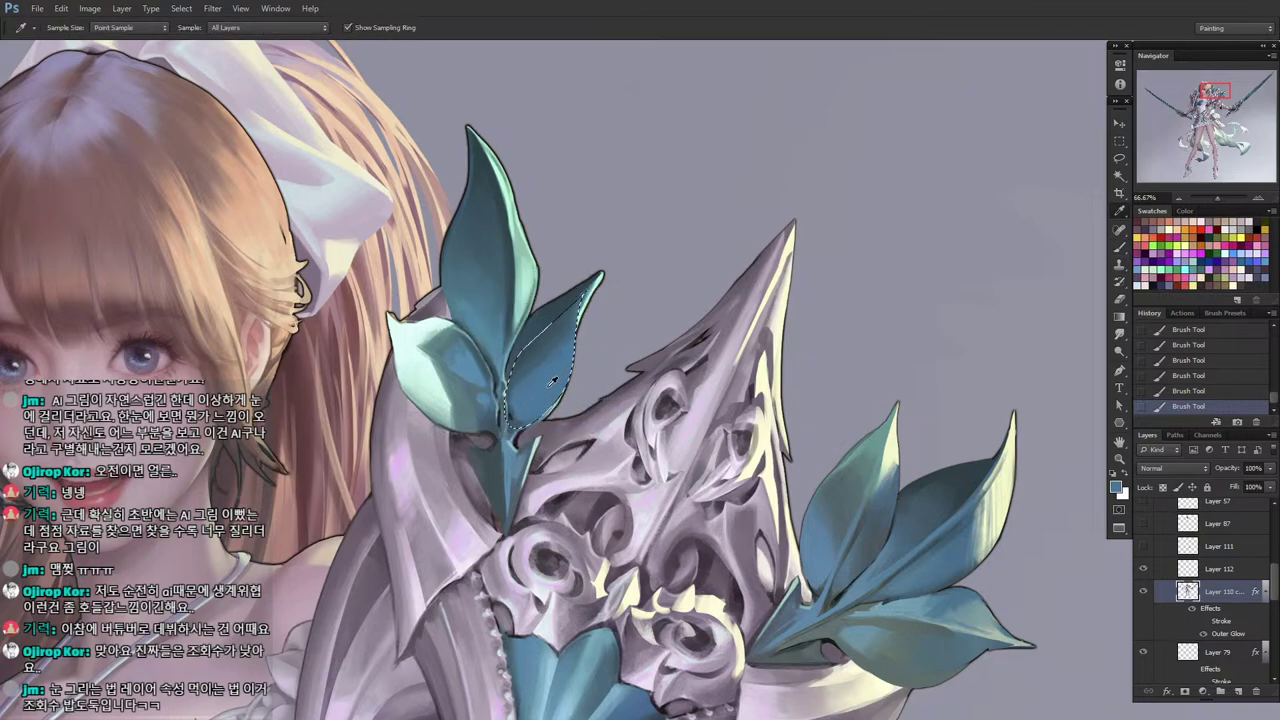
key(ctrl+d)
Lasso the rounded base of the small blue leaf, shade it with a sampled blue and deselect.
mouse_move(540, 400)
mouse_down()
mouse_move(518, 375)
mouse_move(562, 371)
mouse_move(523, 412)
mouse_move(554, 399)
mouse_move(546, 410)
mouse_move(496, 418)
mouse_move(540, 400)
mouse_up()
key(i)
key(l)
key(b)
drag(520, 410, 540, 395)
alt+click(533, 406)
mouse_move(520, 408)
mouse_down()
mouse_move(540, 390)
mouse_move(546, 400)
mouse_up()
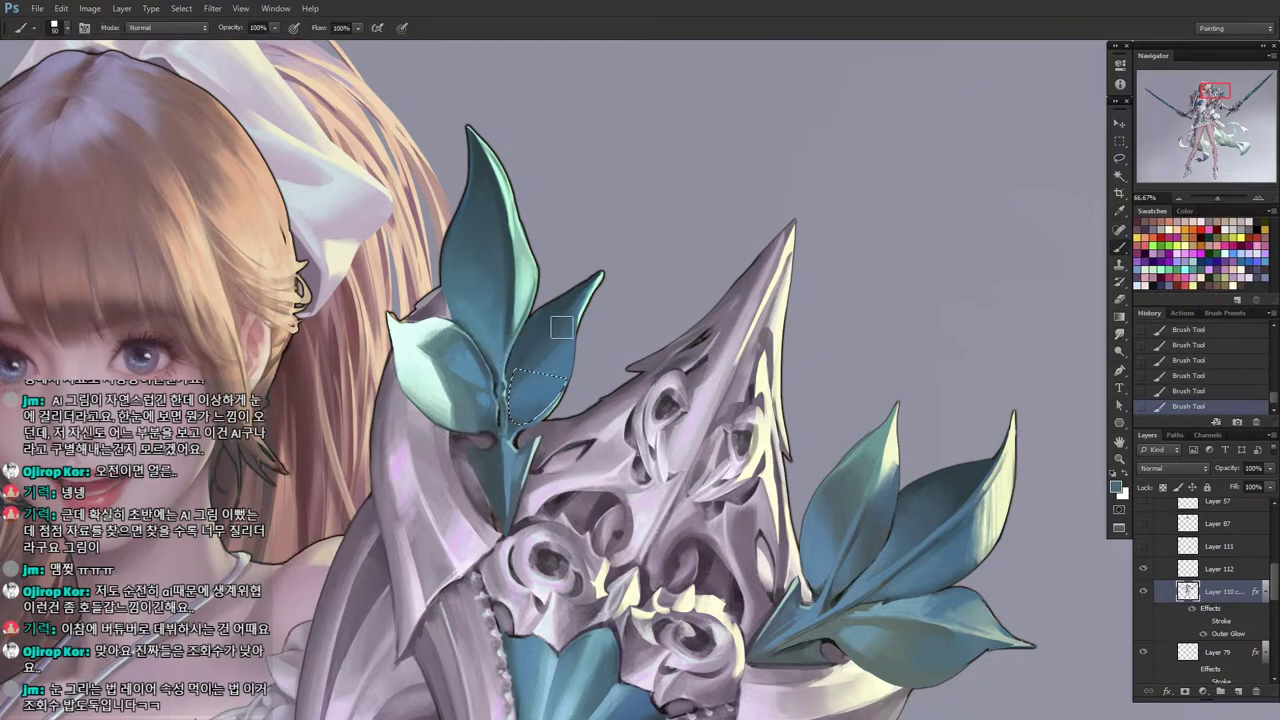
key(l)
key(ctrl+d)
Lasso along the upper outer edge of the outer sprig's upright leaf and clear the excess.
mouse_move(627, 262)
mouse_down()
mouse_move(598, 362)
mouse_move(610, 280)
mouse_up()
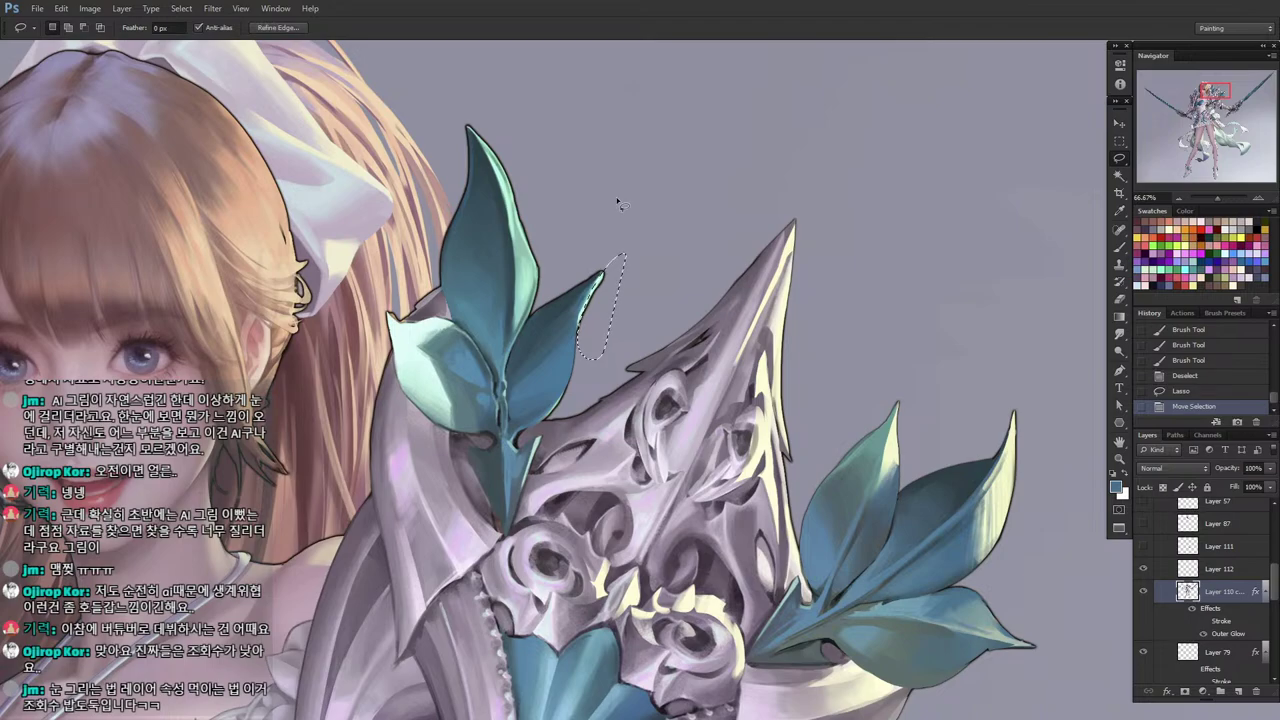
mouse_move(882, 414)
mouse_down()
mouse_move(830, 454)
mouse_move(850, 432)
mouse_up()
mouse_move(896, 400)
mouse_down()
mouse_move(837, 444)
mouse_move(866, 404)
mouse_up()
mouse_move(851, 428)
mouse_down()
mouse_move(868, 404)
mouse_move(867, 415)
mouse_move(880, 410)
mouse_up()
mouse_move(857, 432)
mouse_down()
mouse_move(866, 424)
mouse_move(815, 510)
mouse_move(868, 436)
mouse_up()
key(Delete)
key(Return)
Lasso the outer edge area of the outer sprig's upright leaf, paint it with blue-green and deselect.
drag(846, 485, 840, 490)
key(b)
drag(858, 436, 838, 485)
drag(856, 445, 840, 488)
drag(858, 448, 851, 468)
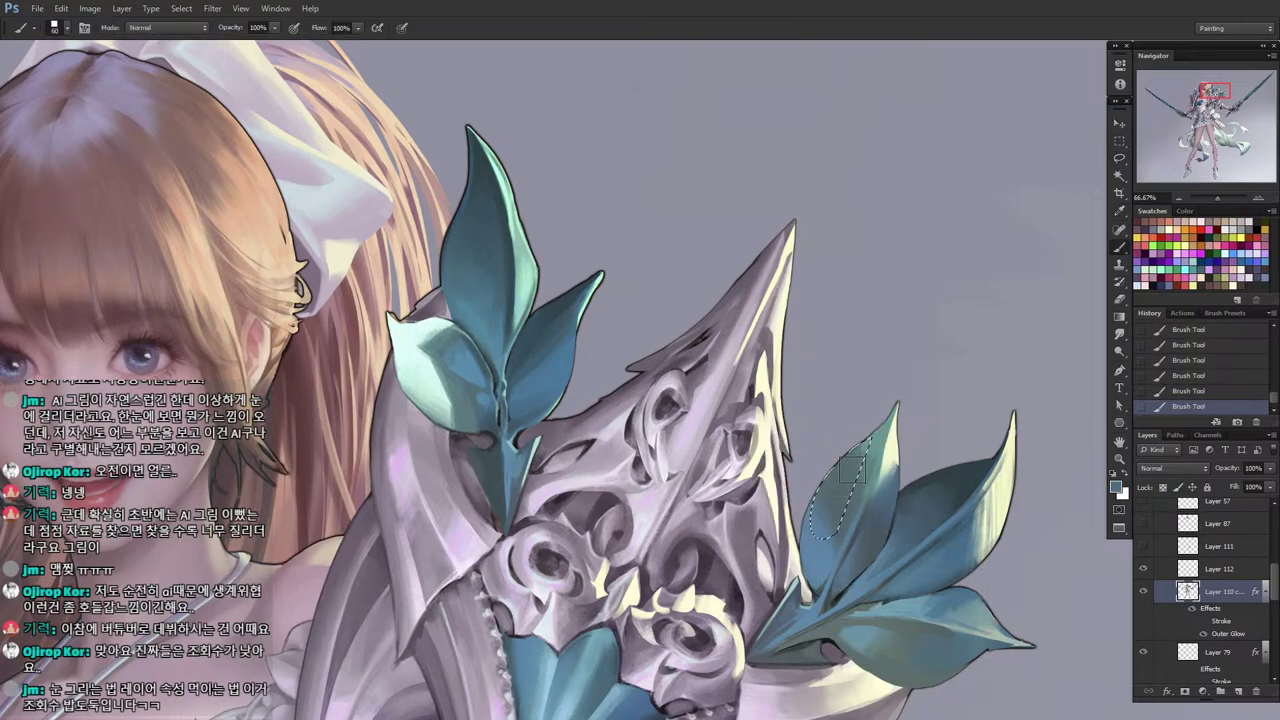
alt+click(878, 444)
key(l)
key(ctrl+d)
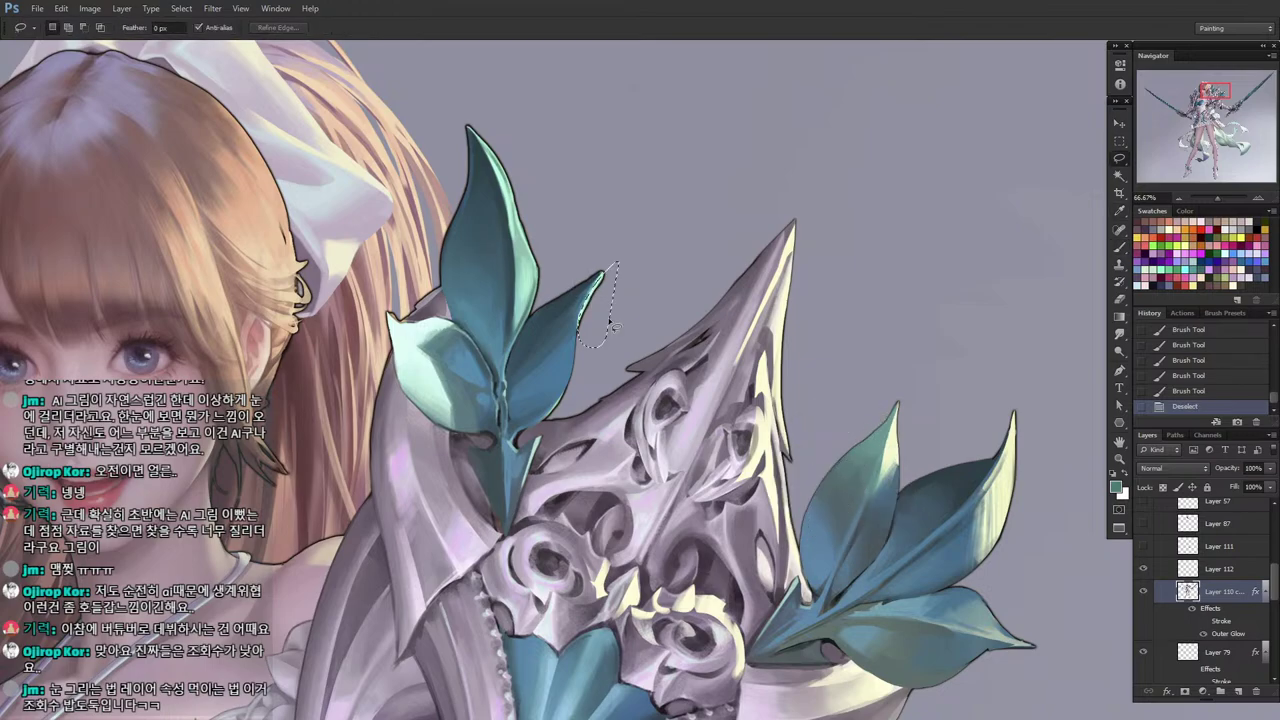
Lasso and clear the excess around the small blue leaf's outer edge and tip to sharpen its contour.
mouse_move(609, 321)
mouse_down()
mouse_move(594, 348)
mouse_move(616, 280)
mouse_up()
key(Delete)
key(ctrl+d)
mouse_move(611, 305)
mouse_down()
mouse_move(576, 293)
mouse_move(598, 240)
mouse_up()
key(Delete)
key(ctrl+d)
key(ctrl+d)
mouse_move(621, 264)
mouse_down()
mouse_move(590, 281)
mouse_move(593, 253)
mouse_move(579, 300)
mouse_move(608, 271)
mouse_move(570, 304)
mouse_up()
key(Delete)
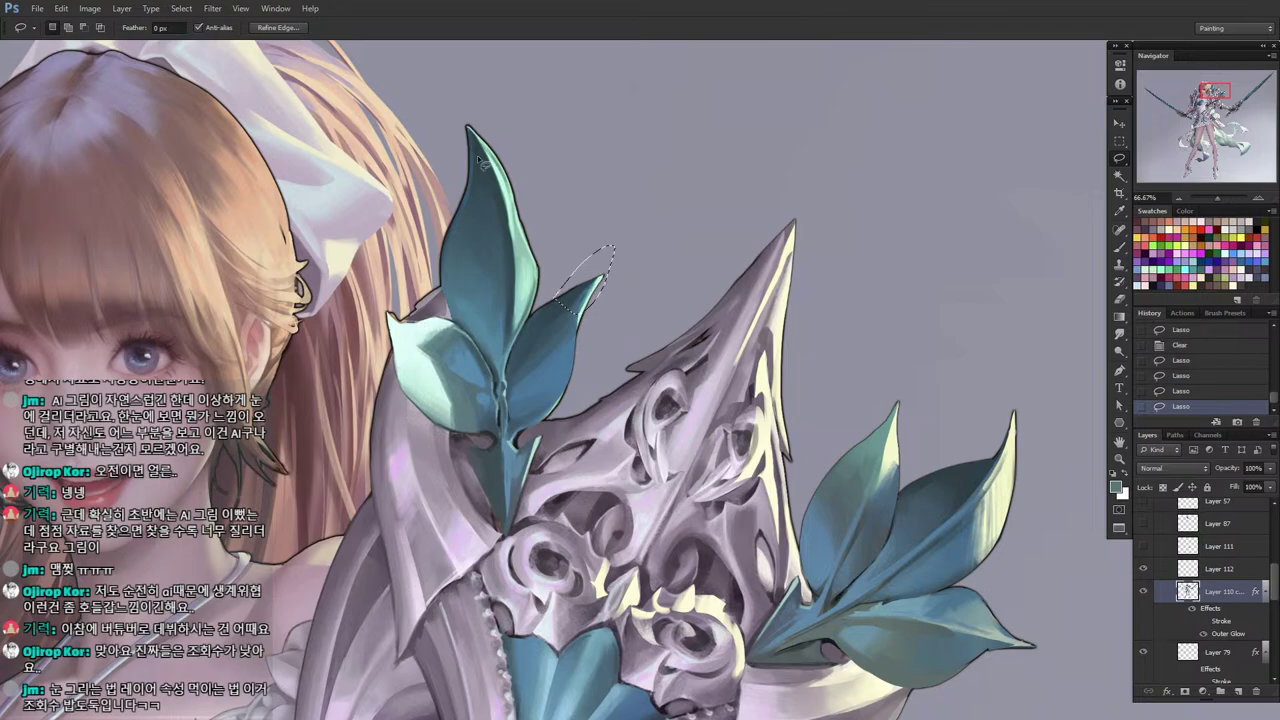
Lasso the lit edge of the tall leaf, brighten it with sampled pale mint and deselect.
drag(477, 137, 510, 180)
key(b)
mouse_move(534, 273)
mouse_down()
mouse_move(493, 172)
mouse_move(514, 212)
mouse_up()
alt+click(500, 160)
drag(497, 160, 518, 240)
mouse_move(494, 154)
mouse_down()
mouse_move(531, 246)
mouse_move(510, 235)
mouse_move(532, 250)
mouse_move(530, 285)
mouse_up()
key(l)
key(ctrl+d)
Paint the lower lit half of the tall leaf, blending mint into teal along the midrib with a smaller brush, and deselect.
key(b)
mouse_move(530, 285)
mouse_down()
mouse_move(515, 222)
mouse_move(531, 300)
mouse_up()
drag(531, 300, 512, 220)
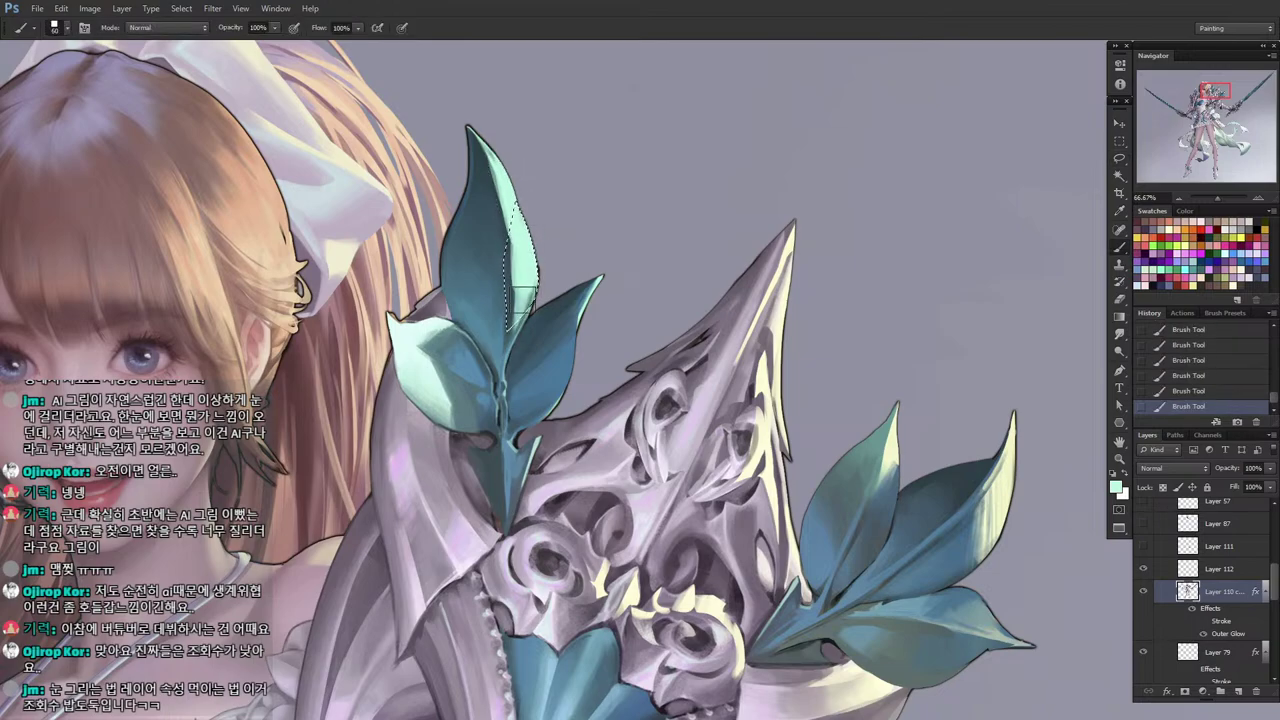
alt+click(514, 314)
key(bracketleft)
key(bracketleft)
key(bracketleft)
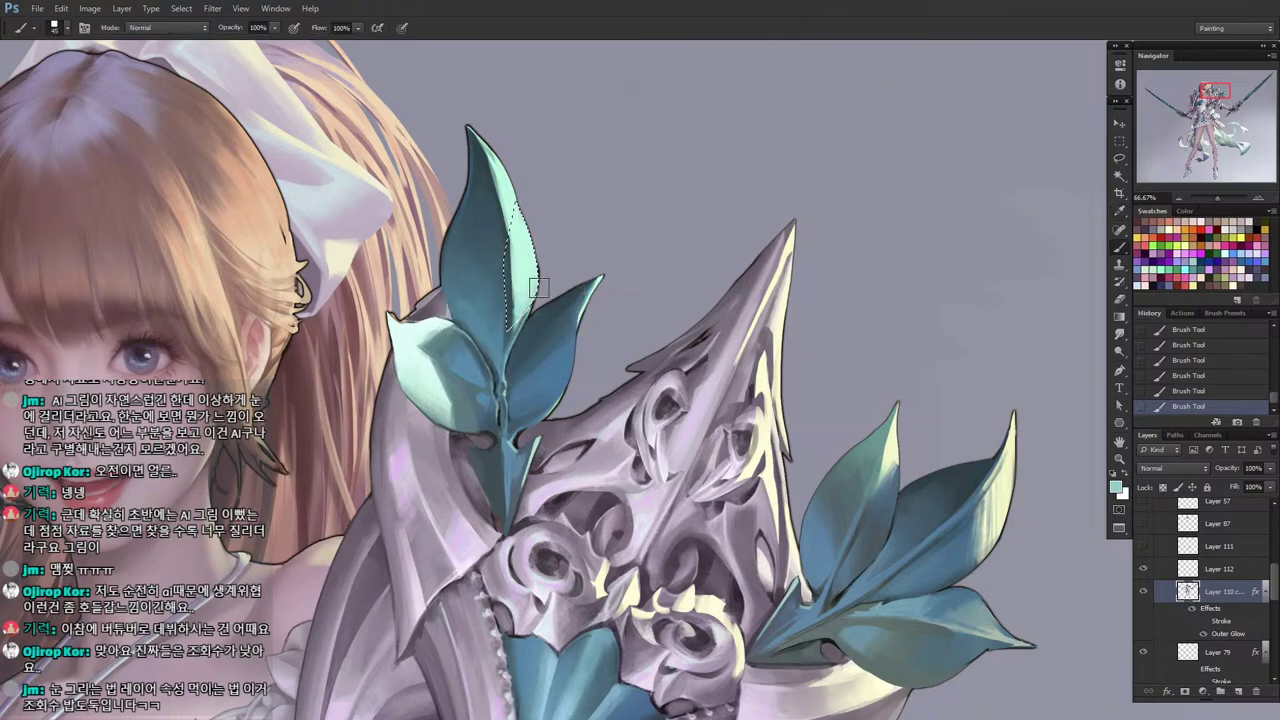
drag(533, 278, 505, 330)
alt+click(509, 311)
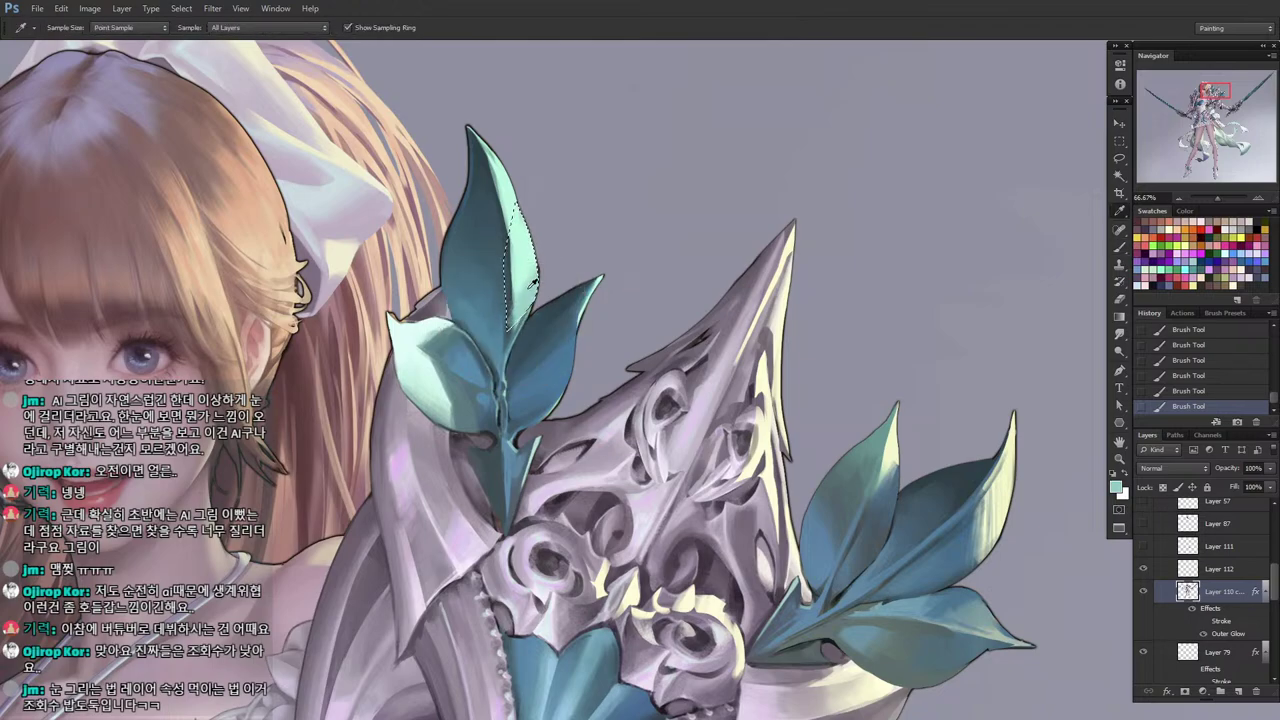
alt+click(518, 312)
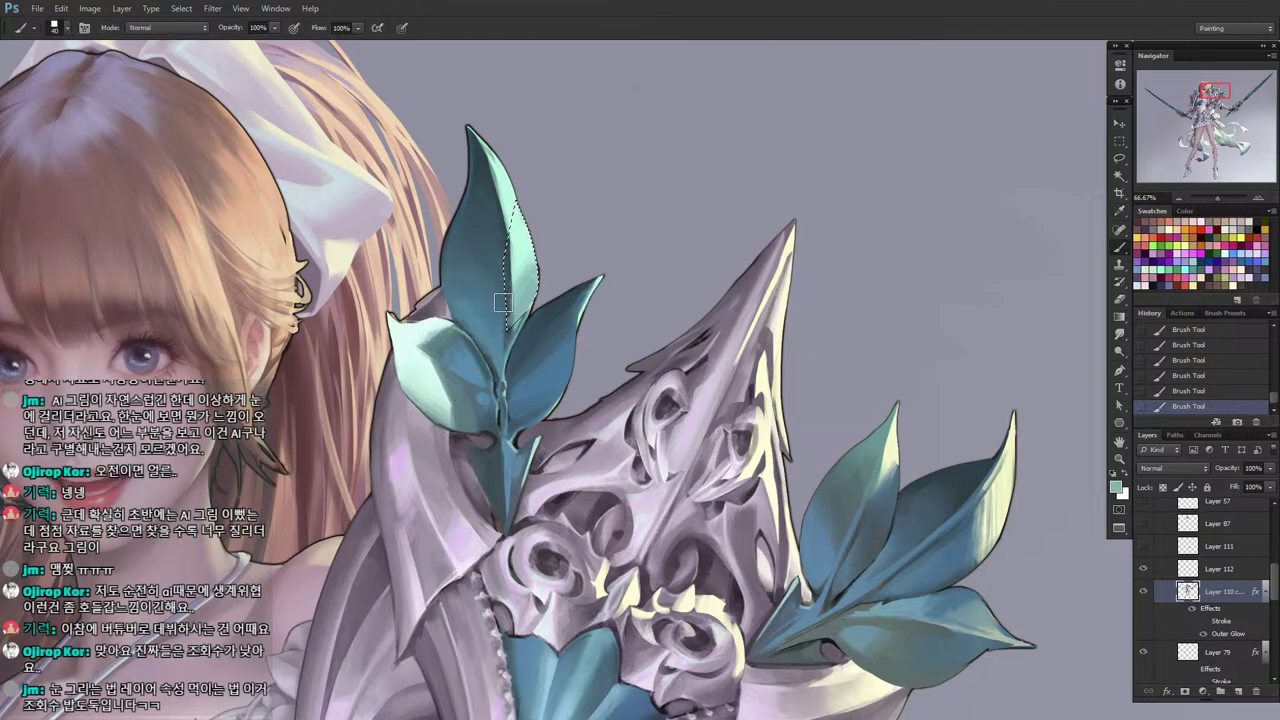
alt+click(505, 303)
key(l)
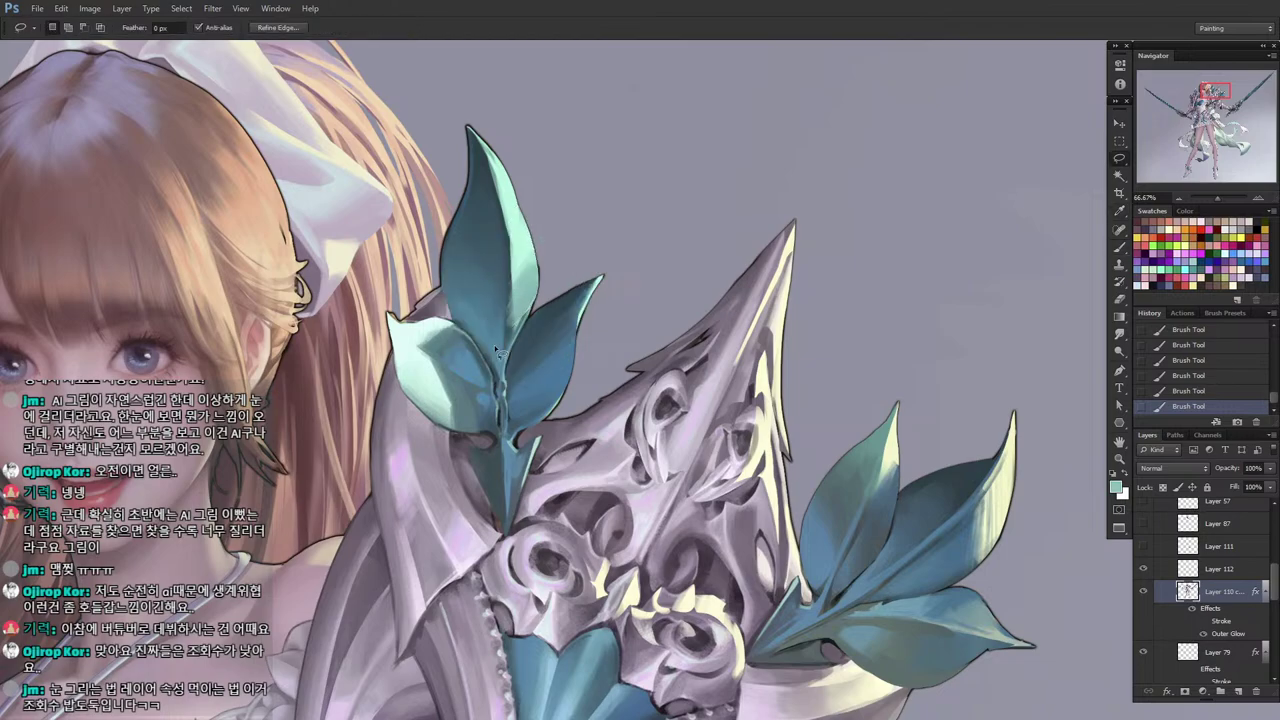
key(ctrl+d)
Lasso the tapering lower edge of the tall leaf's lit half and shade it with sampled teal and mint.
mouse_move(530, 281)
mouse_down()
mouse_move(512, 296)
mouse_move(527, 282)
mouse_up()
mouse_move(516, 306)
mouse_down()
mouse_move(525, 296)
mouse_move(508, 348)
mouse_up()
key(b)
drag(535, 285, 510, 340)
drag(540, 280, 510, 346)
alt+click(486, 229)
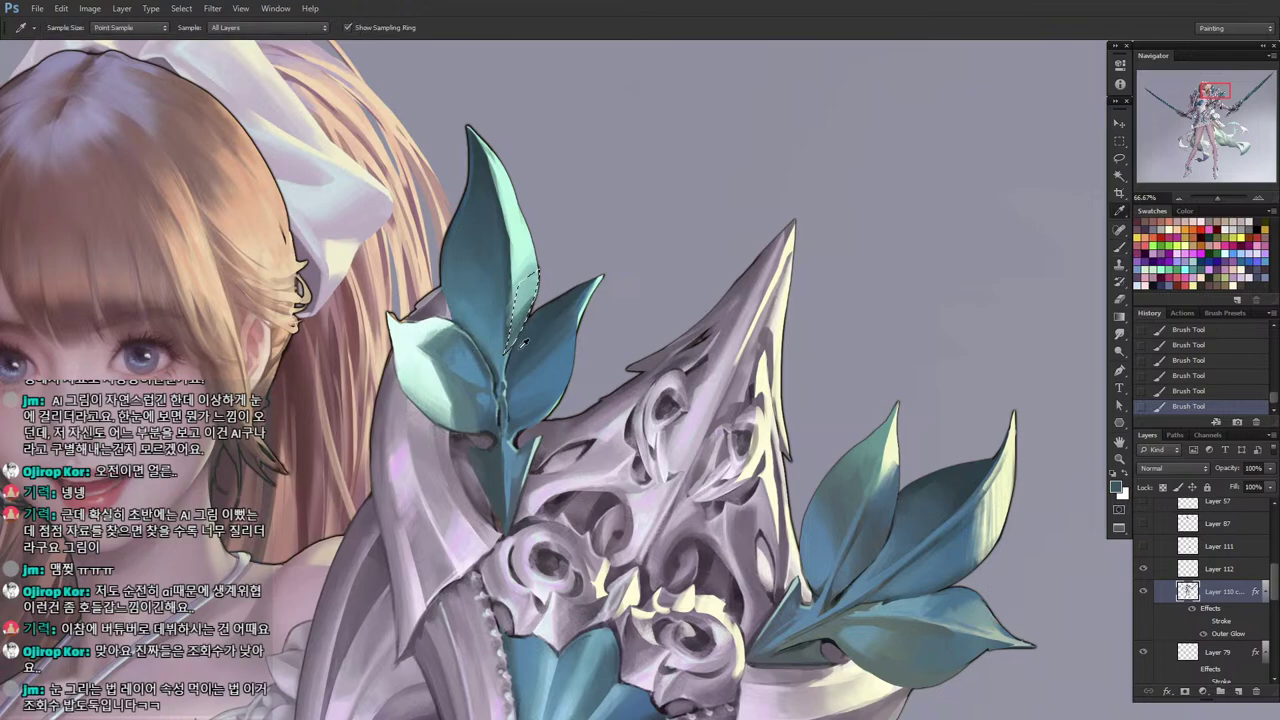
drag(530, 303, 505, 346)
alt+click(537, 272)
drag(534, 280, 500, 352)
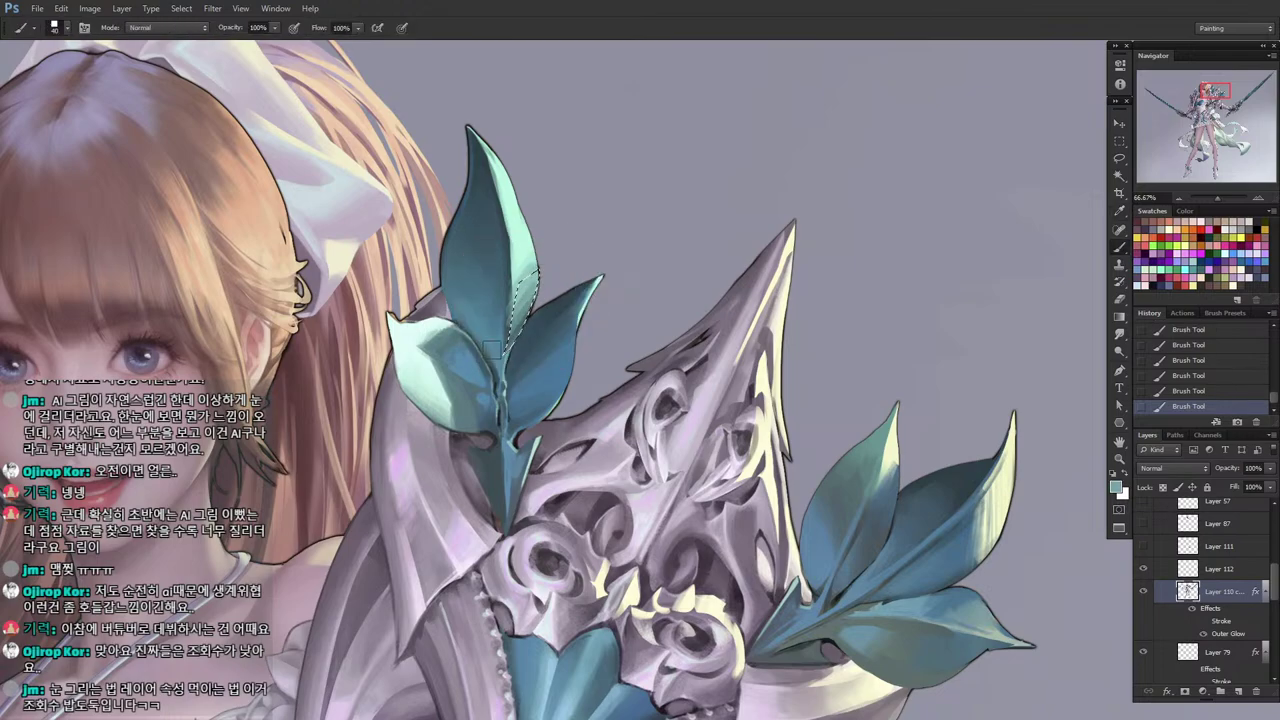
alt+click(517, 333)
Lasso and paint the tall leaf's tip edge with pale mint, and clear the excess beyond the tip.
key(l)
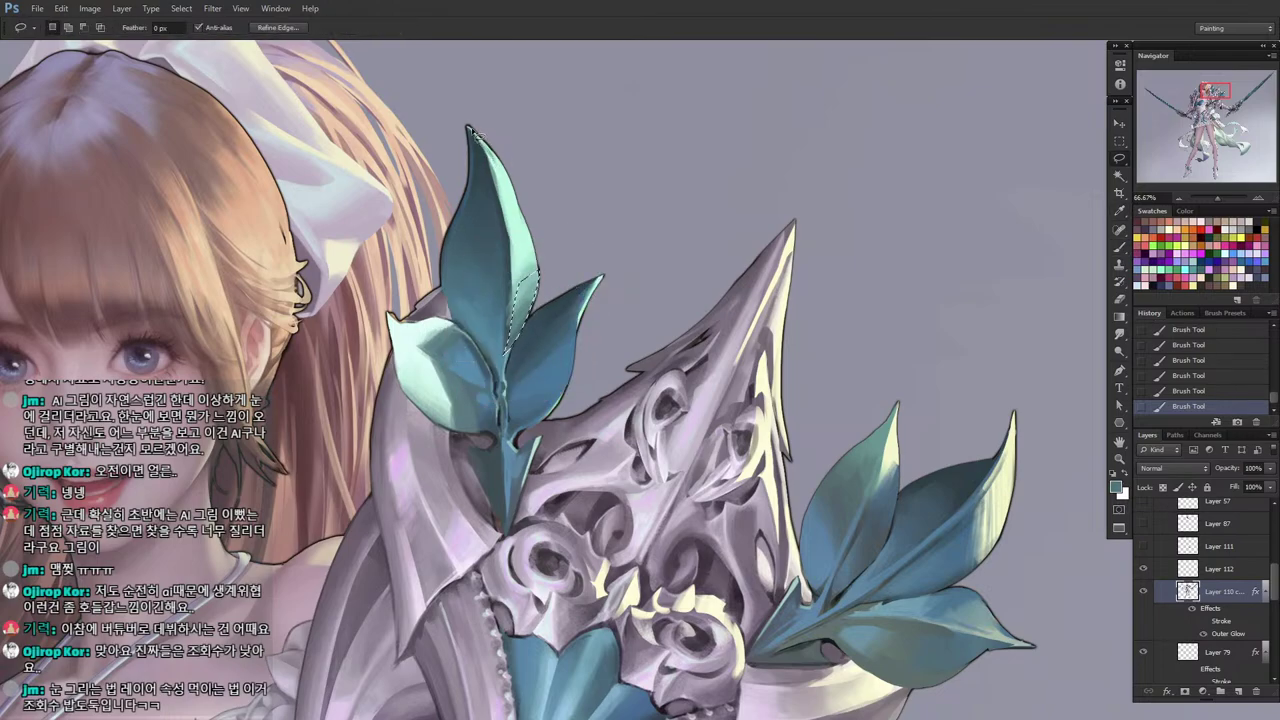
mouse_move(472, 131)
mouse_down()
mouse_move(523, 178)
mouse_move(472, 130)
mouse_move(492, 172)
mouse_up()
key(b)
alt+click(501, 183)
key(l)
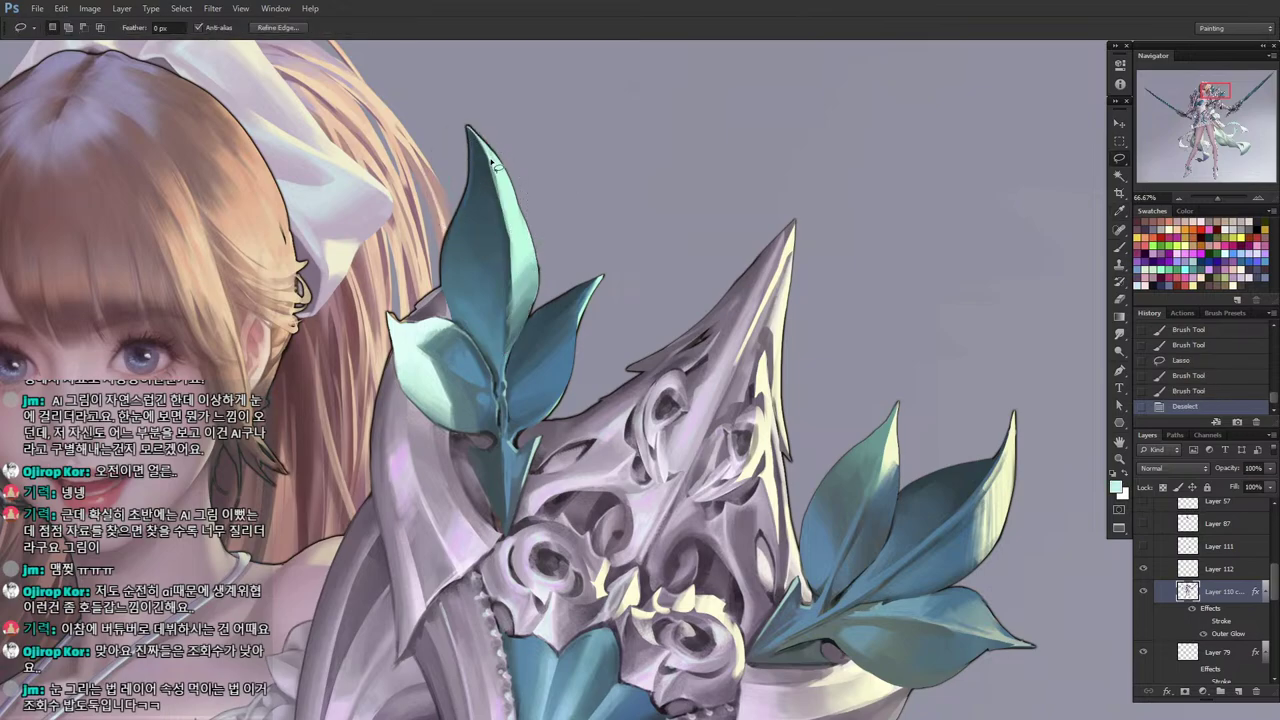
key(ctrl+d)
mouse_move(472, 128)
mouse_down()
mouse_move(525, 145)
mouse_move(474, 118)
mouse_up()
key(Delete)
key(ctrl+d)
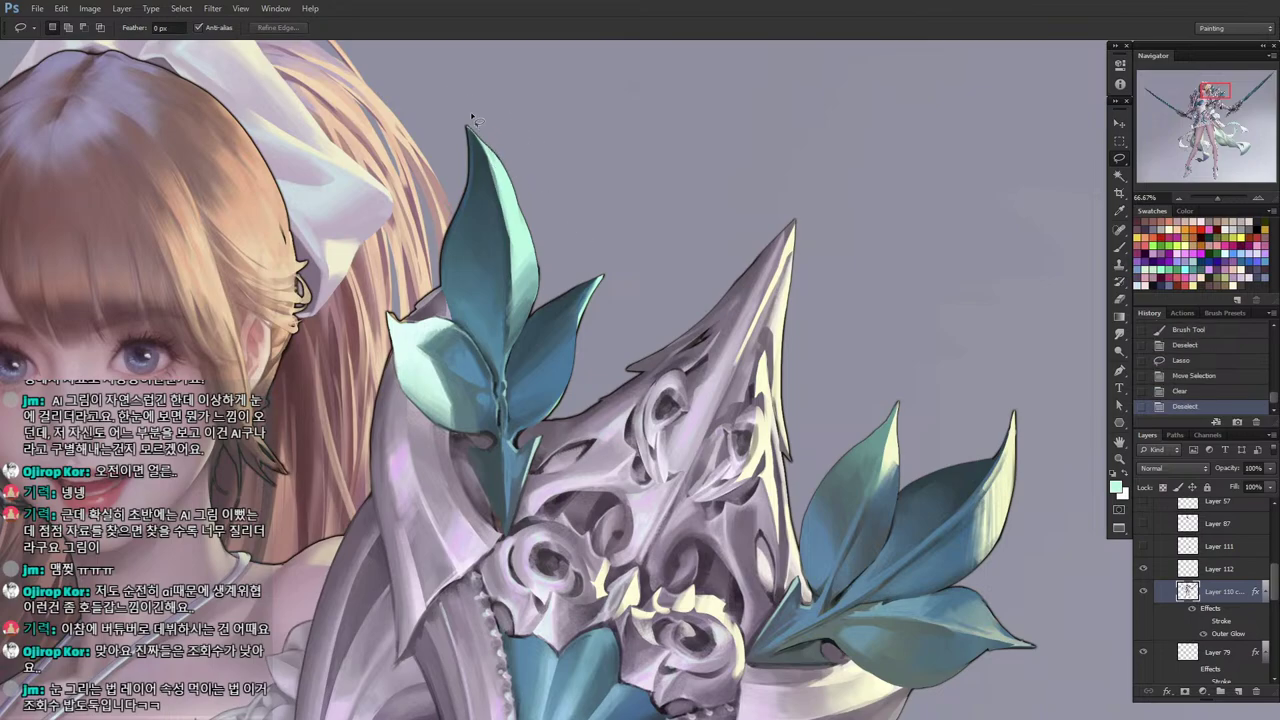
Lasso the excess along the tall leaf's upper outer edge, clear it and deselect.
drag(520, 173, 514, 158)
mouse_move(505, 154)
mouse_down()
mouse_move(489, 130)
mouse_move(508, 234)
mouse_move(516, 180)
mouse_move(522, 232)
mouse_up()
key(Delete)
key(ctrl+d)
Rebuild the bulge of the tall leaf's outer edge with sampled pale mint inside a lasso and deselect.
key(b)
alt+click(516, 224)
drag(520, 220, 524, 238)
drag(510, 176, 526, 240)
drag(512, 178, 530, 230)
drag(516, 196, 536, 222)
key(l)
key(ctrl+d)
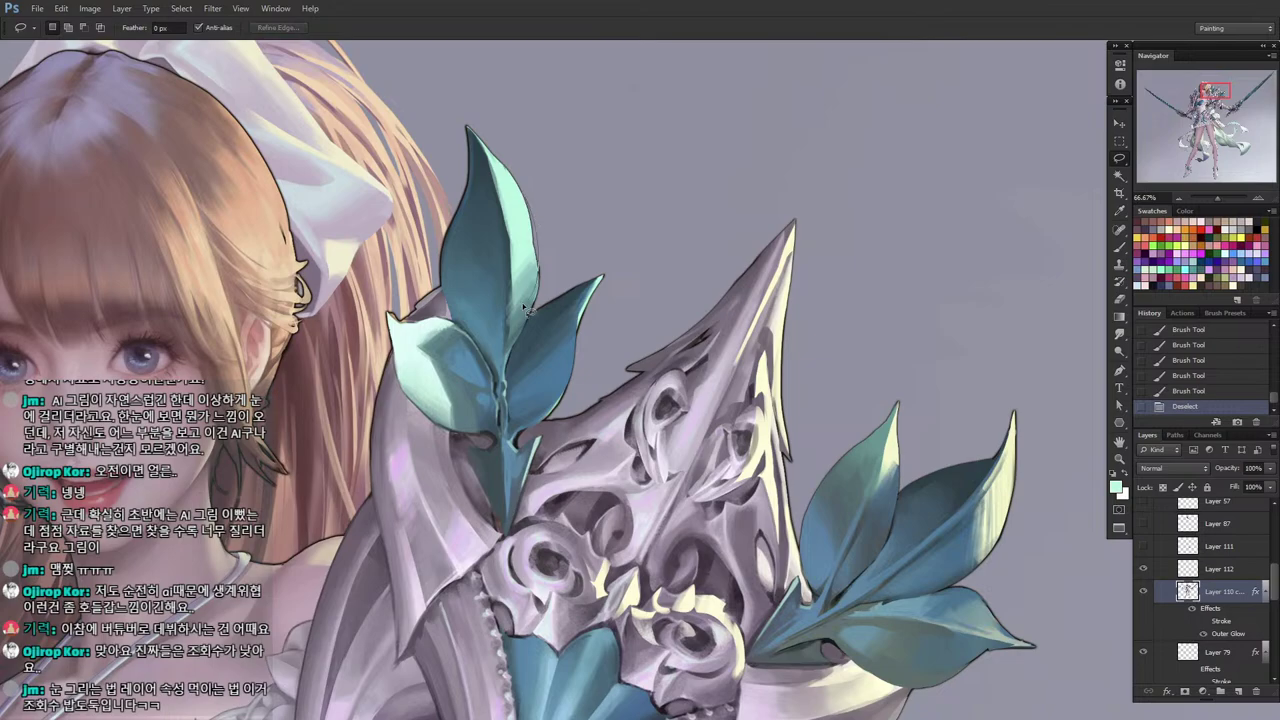
Blend the lower part of the tall leaf's lit half with a sampled mint.
key(b)
mouse_move(523, 306)
mouse_down()
mouse_move(520, 198)
mouse_move(535, 254)
mouse_move(527, 288)
mouse_up()
alt+click(530, 276)
drag(532, 240, 527, 286)
mouse_move(528, 284)
mouse_down()
mouse_move(539, 220)
mouse_move(512, 183)
mouse_up()
Lasso outside the curve between the tall leaf's tip and its bulge, clear the excess and deselect.
key(l)
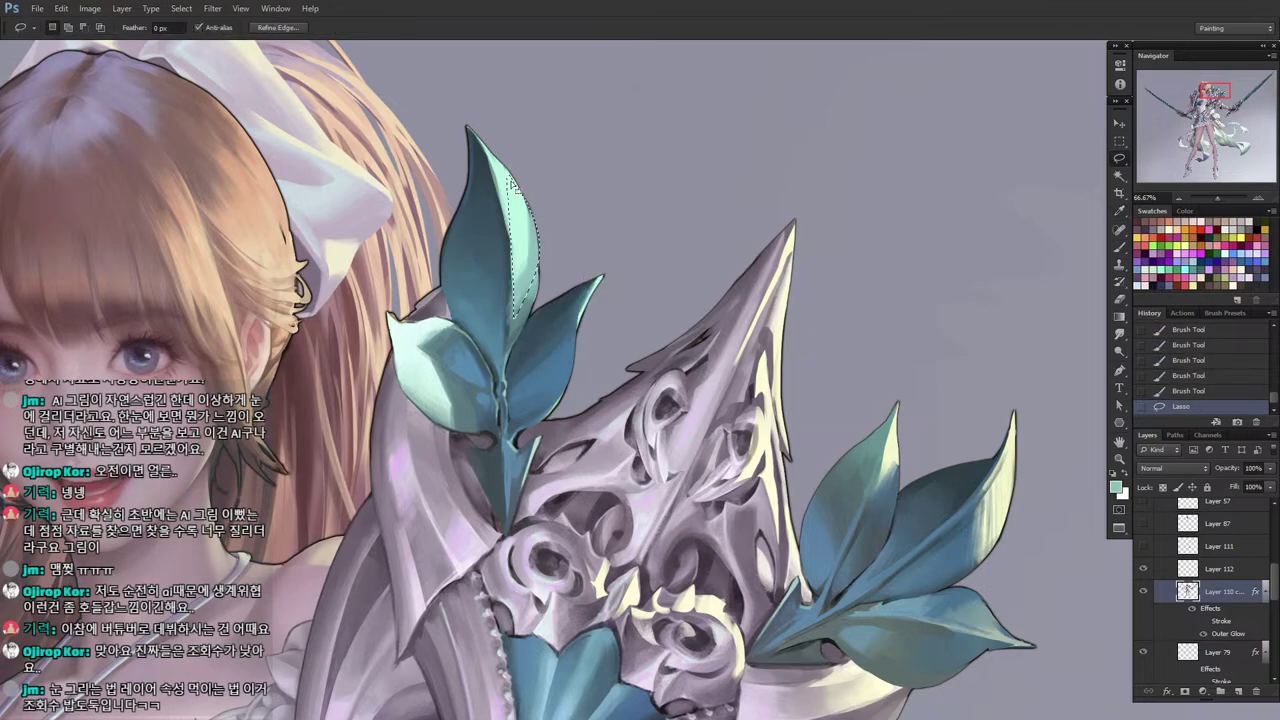
drag(515, 232, 518, 221)
mouse_move(500, 165)
mouse_down()
mouse_move(520, 300)
mouse_move(501, 242)
mouse_up()
mouse_move(515, 250)
mouse_down()
mouse_move(492, 152)
mouse_move(536, 196)
mouse_up()
drag(513, 169, 510, 158)
key(Delete)
key(ctrl+d)
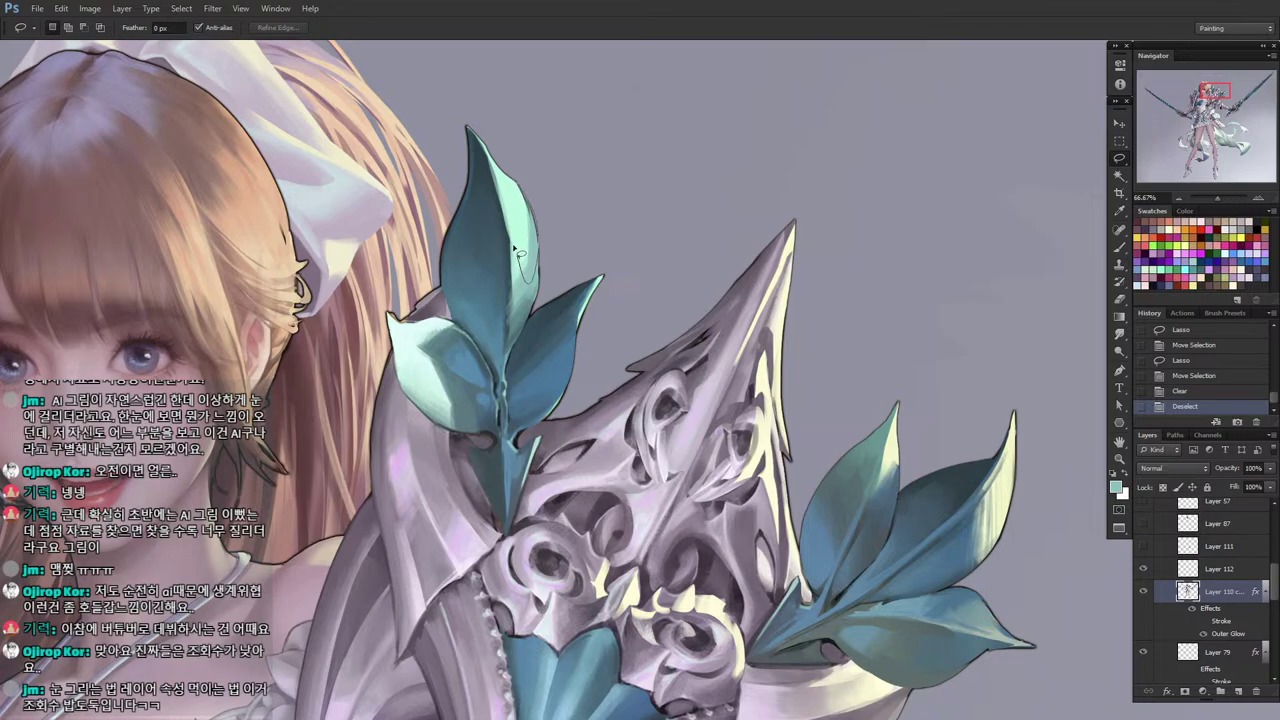
Touch up the tall leaf's mint highlight with a sampled colour and trim the contour just above the bulge.
key(b)
mouse_move(513, 246)
mouse_down()
mouse_move(516, 184)
mouse_move(527, 216)
mouse_up()
mouse_move(525, 200)
mouse_down()
mouse_move(515, 262)
mouse_move(524, 205)
mouse_up()
alt+click(522, 206)
key(l)
mouse_move(514, 160)
mouse_down()
mouse_move(545, 236)
mouse_move(516, 164)
mouse_up()
mouse_move(516, 164)
mouse_down()
mouse_move(529, 208)
mouse_move(543, 209)
mouse_move(530, 200)
mouse_up()
key(Delete)
key(ctrl+d)
Lasso the lower outer edge of the tall leaf, fill it out with sampled mint and deselect.
drag(526, 249, 532, 297)
key(b)
alt+click(532, 262)
drag(532, 297, 532, 250)
key(l)
key(ctrl+d)
Lasso outside the tall leaf's shaded edge near the tip and clear the excess.
mouse_move(466, 156)
mouse_down()
mouse_move(459, 119)
mouse_move(464, 168)
mouse_move(457, 155)
mouse_up()
key(ctrl+d)
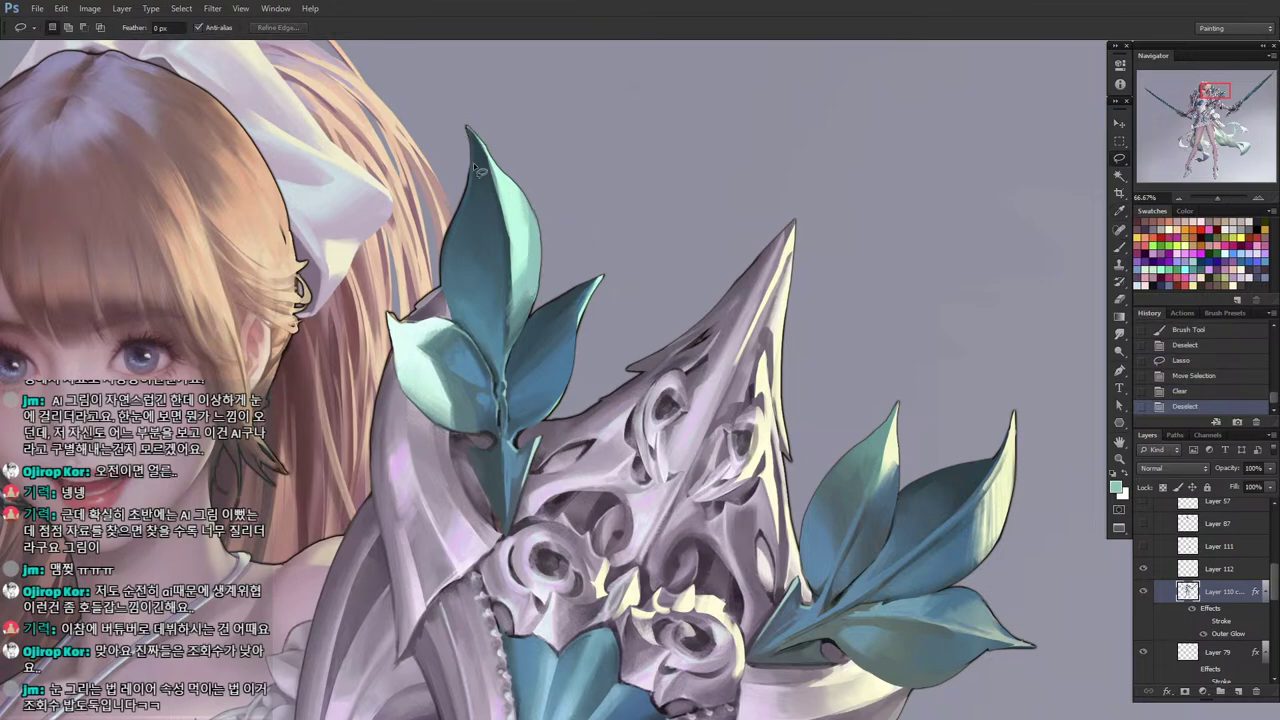
mouse_move(472, 155)
mouse_down()
mouse_move(449, 231)
mouse_move(476, 160)
mouse_move(456, 118)
mouse_up()
drag(462, 154, 452, 128)
key(Delete)
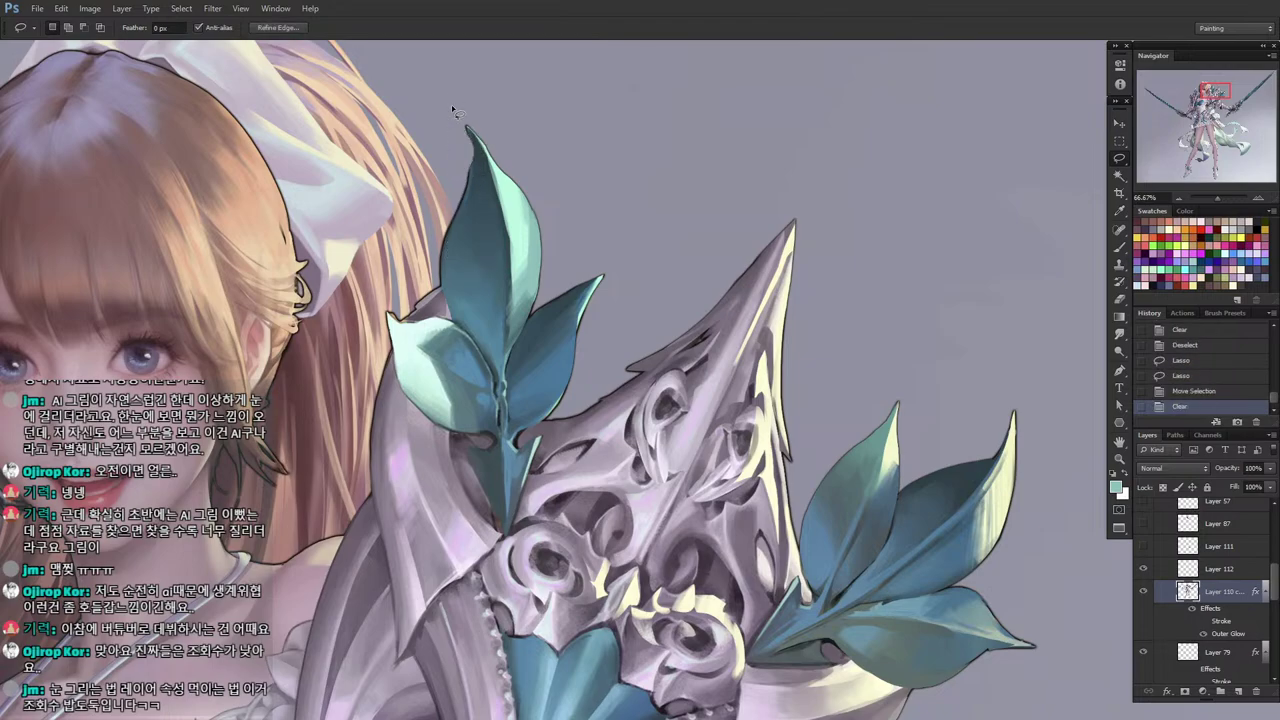
Lasso the upper shaded half of the tall leaf, repaint its outer side with sampled teal and deselect.
key(ctrl+d)
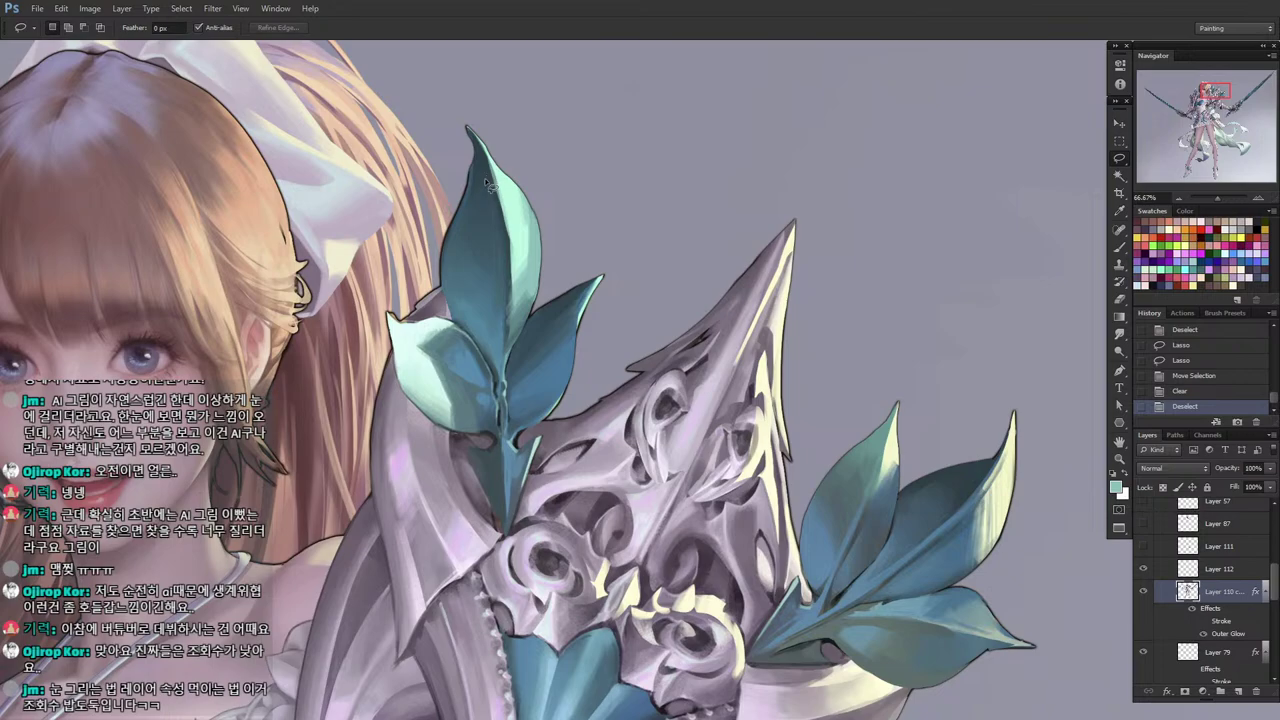
mouse_move(478, 175)
mouse_down()
mouse_move(446, 240)
mouse_move(470, 160)
mouse_move(455, 150)
mouse_move(476, 166)
mouse_move(490, 294)
mouse_up()
key(Delete)
key(Return)
key(b)
alt+click(466, 222)
mouse_move(458, 202)
mouse_down()
mouse_move(455, 252)
mouse_move(455, 204)
mouse_up()
mouse_move(456, 200)
mouse_down()
mouse_move(453, 250)
mouse_move(452, 226)
mouse_up()
alt+click(453, 266)
drag(452, 224, 453, 240)
key(l)
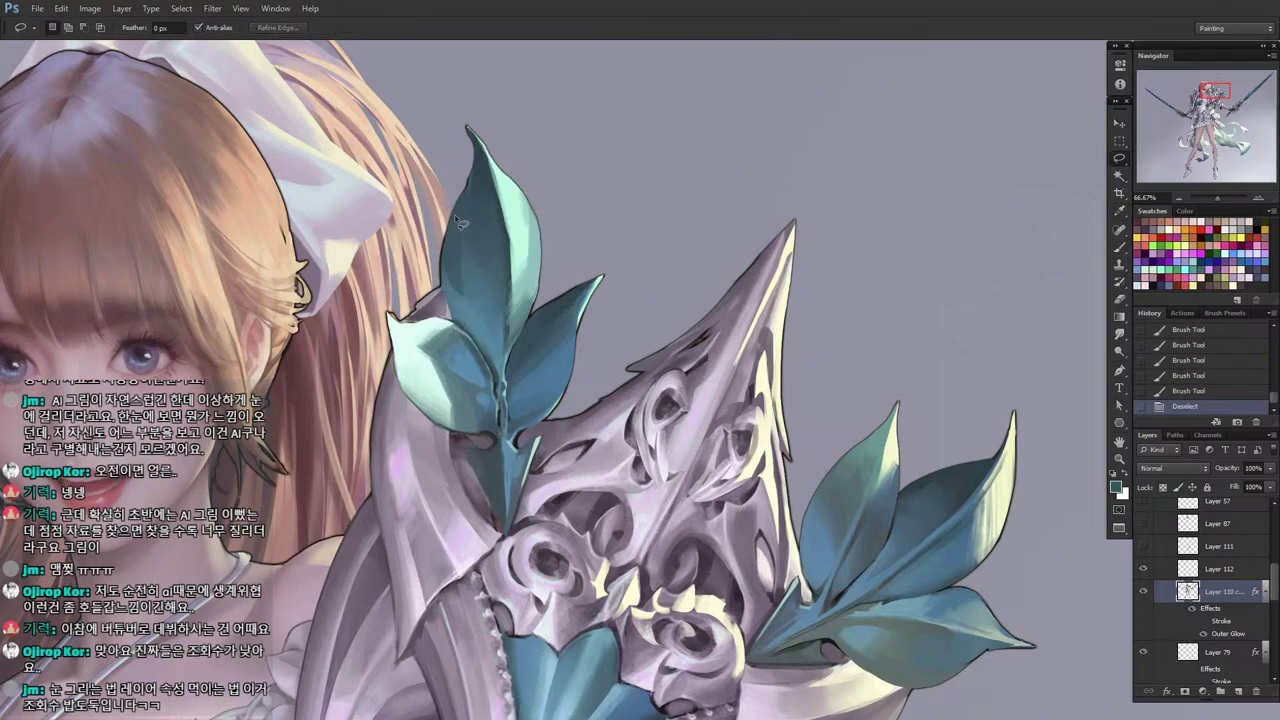
key(ctrl+d)
Lasso the lower shaded half of the tall leaf, smooth it with sampled blue-teal tones and deselect.
drag(478, 336, 501, 344)
drag(462, 312, 459, 305)
key(b)
alt+click(450, 281)
alt+click(450, 250)
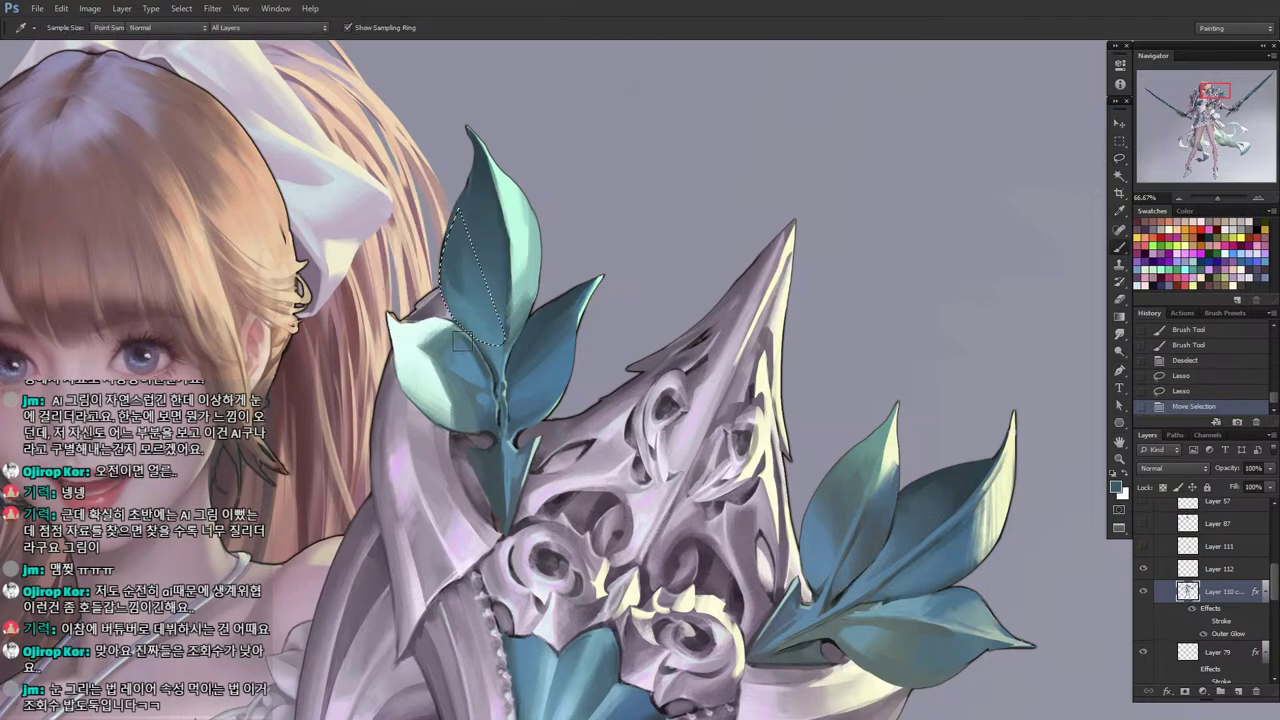
drag(452, 240, 456, 270)
mouse_move(454, 262)
mouse_down()
mouse_move(456, 225)
mouse_move(456, 302)
mouse_move(469, 263)
mouse_move(458, 282)
mouse_move(477, 331)
mouse_up()
alt+click(469, 277)
alt+click(456, 298)
alt+click(457, 277)
key(l)
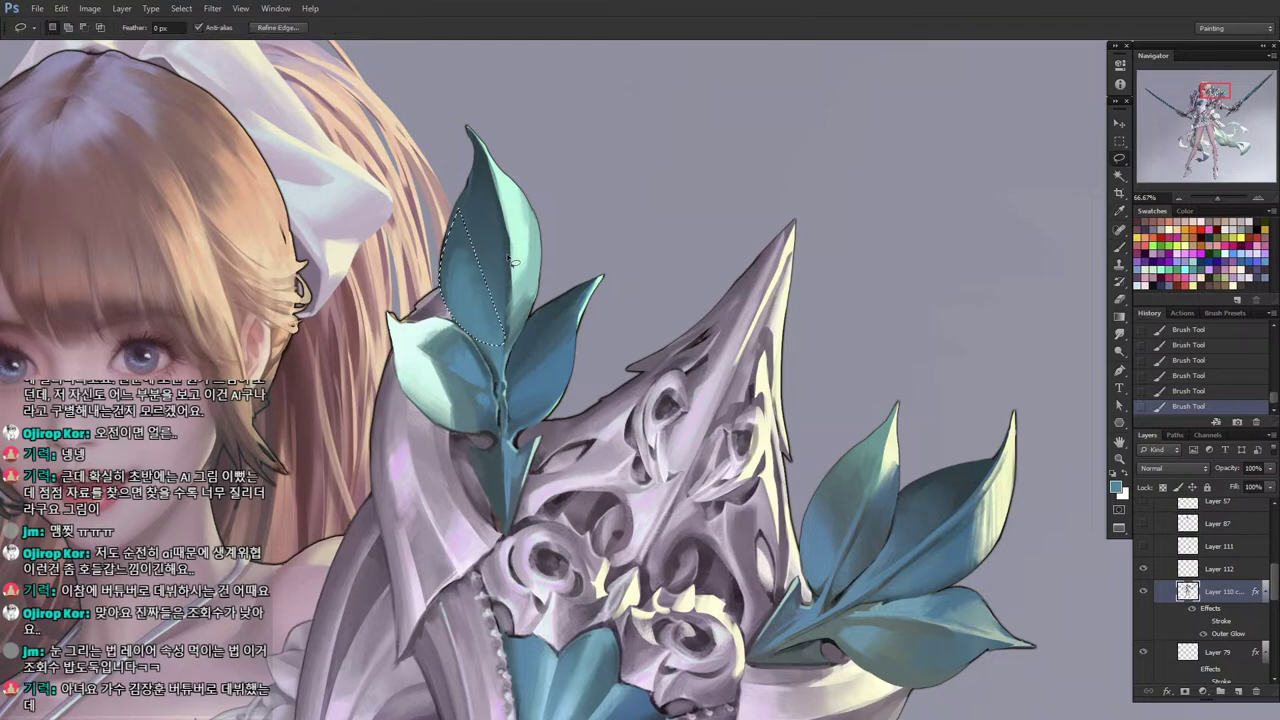
key(ctrl+d)
Lasso along the tall leaf's midrib and extend the light half down to the base with sampled mint, then deselect.
mouse_move(490, 160)
mouse_down()
mouse_move(515, 370)
mouse_move(528, 290)
mouse_up()
mouse_move(518, 292)
mouse_down()
mouse_move(514, 282)
mouse_move(500, 346)
mouse_up()
key(b)
alt+click(515, 268)
mouse_move(503, 335)
mouse_down()
mouse_move(512, 284)
mouse_move(500, 345)
mouse_up()
key(bracketleft)
key(bracketleft)
key(bracketleft)
drag(510, 290, 506, 336)
key(l)
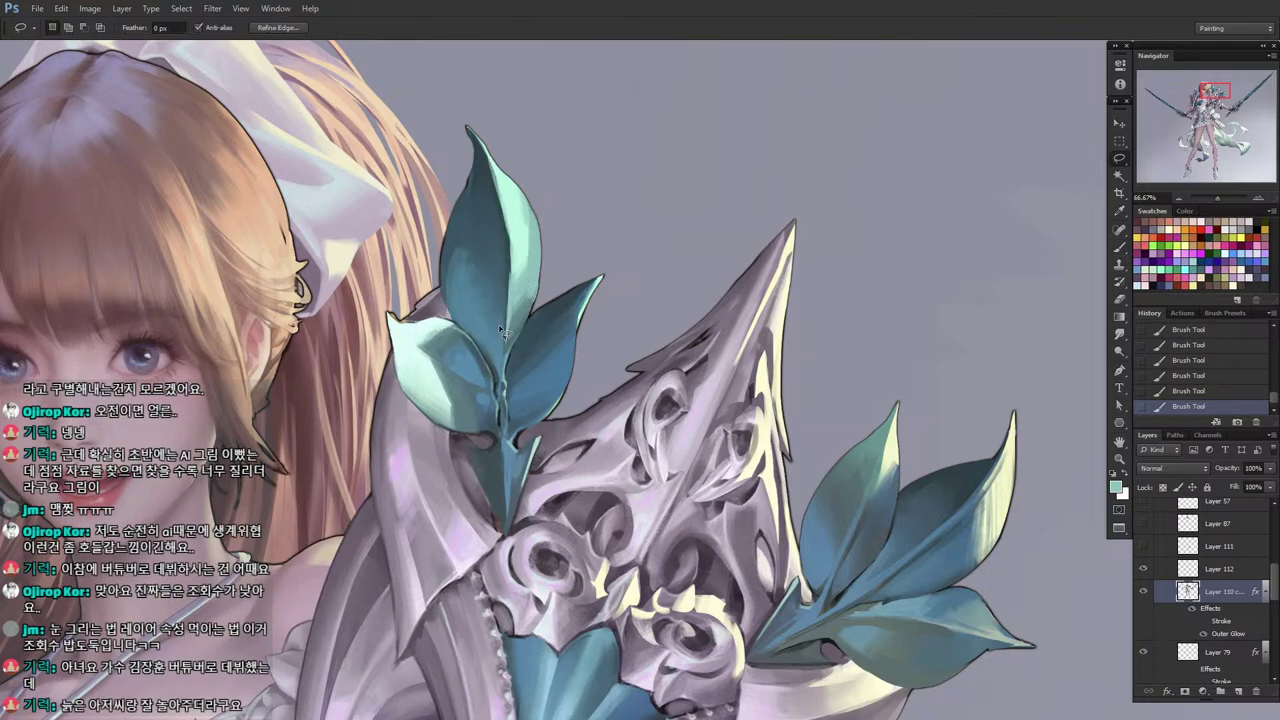
key(ctrl+d)
Lasso the lower part of the tall leaf's light half, shade it beside the midrib and deselect.
mouse_move(514, 268)
mouse_down()
mouse_move(495, 374)
mouse_move(525, 324)
mouse_move(514, 268)
mouse_up()
mouse_move(504, 362)
mouse_down()
mouse_move(516, 268)
mouse_move(506, 326)
mouse_up()
key(b)
drag(514, 284, 510, 344)
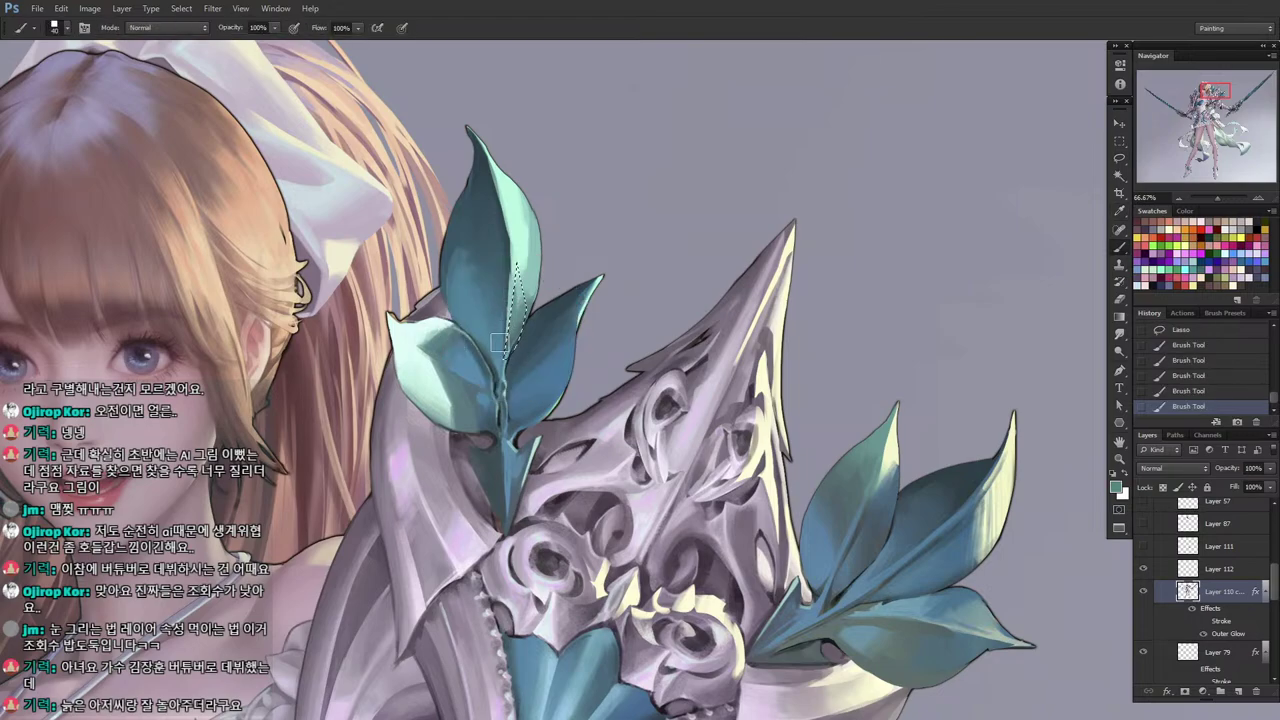
drag(510, 256, 502, 300)
key(ctrl+d)
key(alt)
key(l)
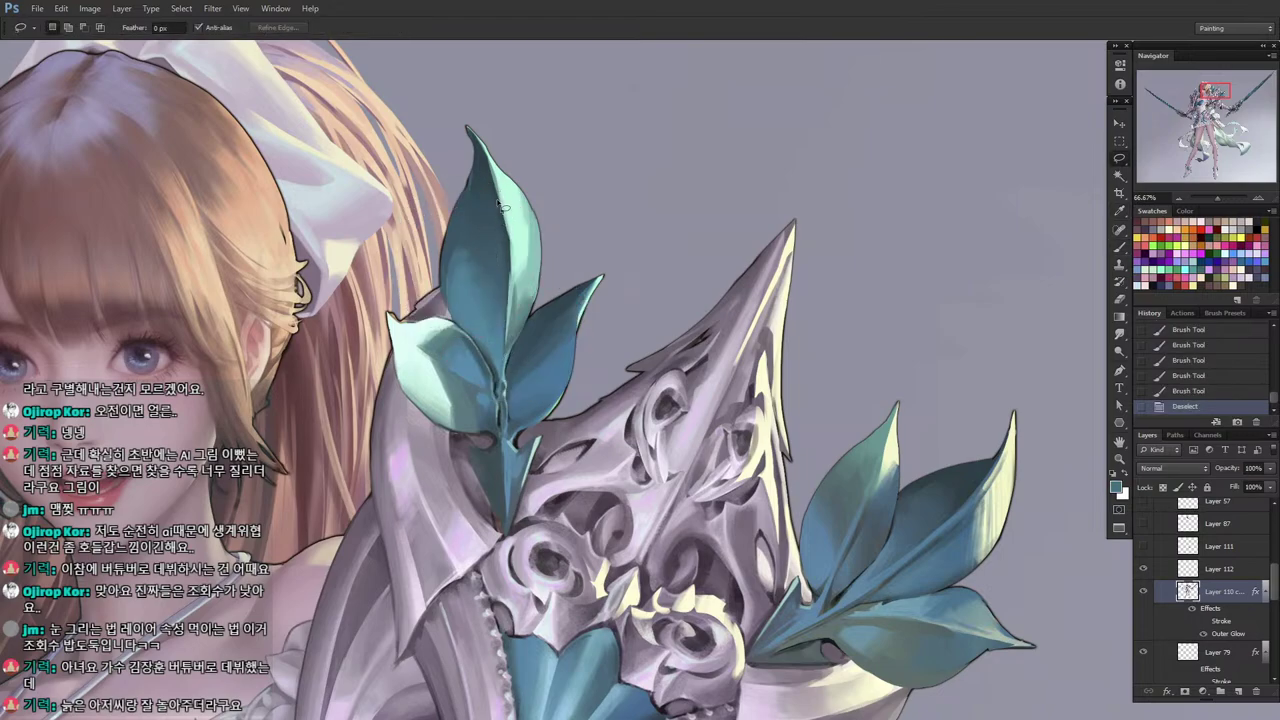
Lasso beside the tall leaf's upper midrib, brush shading along it and deselect.
mouse_move(500, 200)
mouse_down()
mouse_move(492, 312)
mouse_move(503, 275)
mouse_up()
key(b)
drag(500, 204, 494, 240)
drag(496, 206, 507, 236)
key(l)
click(506, 186)
Paint a thin highlight line along the tall leaf's midrib with sampled mint.
key(b)
alt+click(503, 181)
drag(494, 170, 508, 248)
mouse_move(503, 212)
mouse_down()
mouse_move(507, 243)
mouse_move(507, 203)
mouse_move(510, 304)
mouse_up()
drag(514, 262, 511, 298)
alt+click(513, 232)
key(])
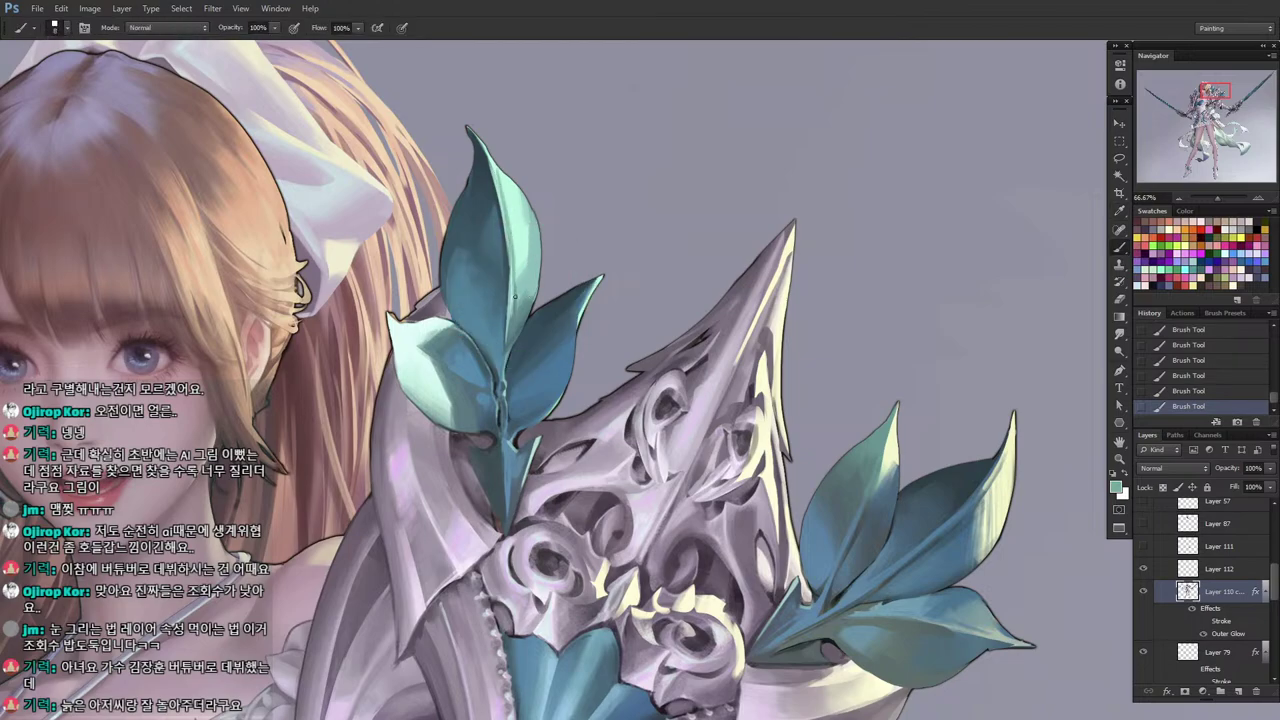
alt+click(497, 330)
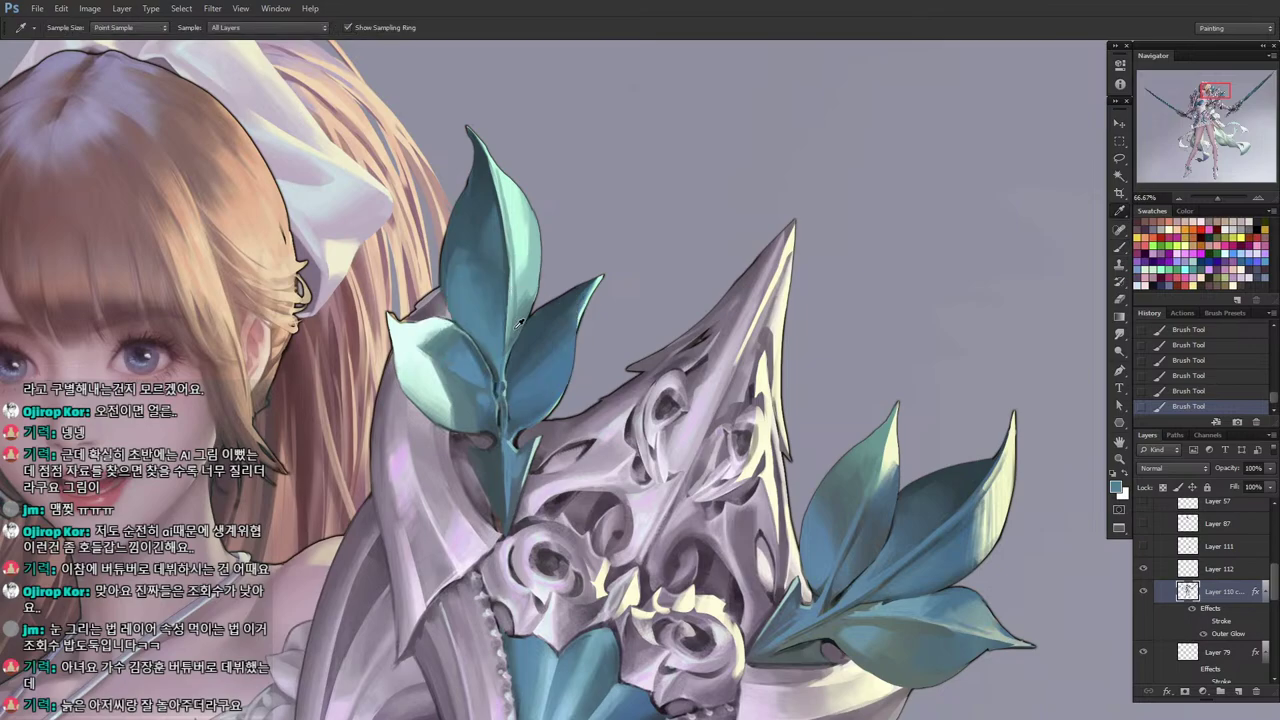
alt+click(517, 300)
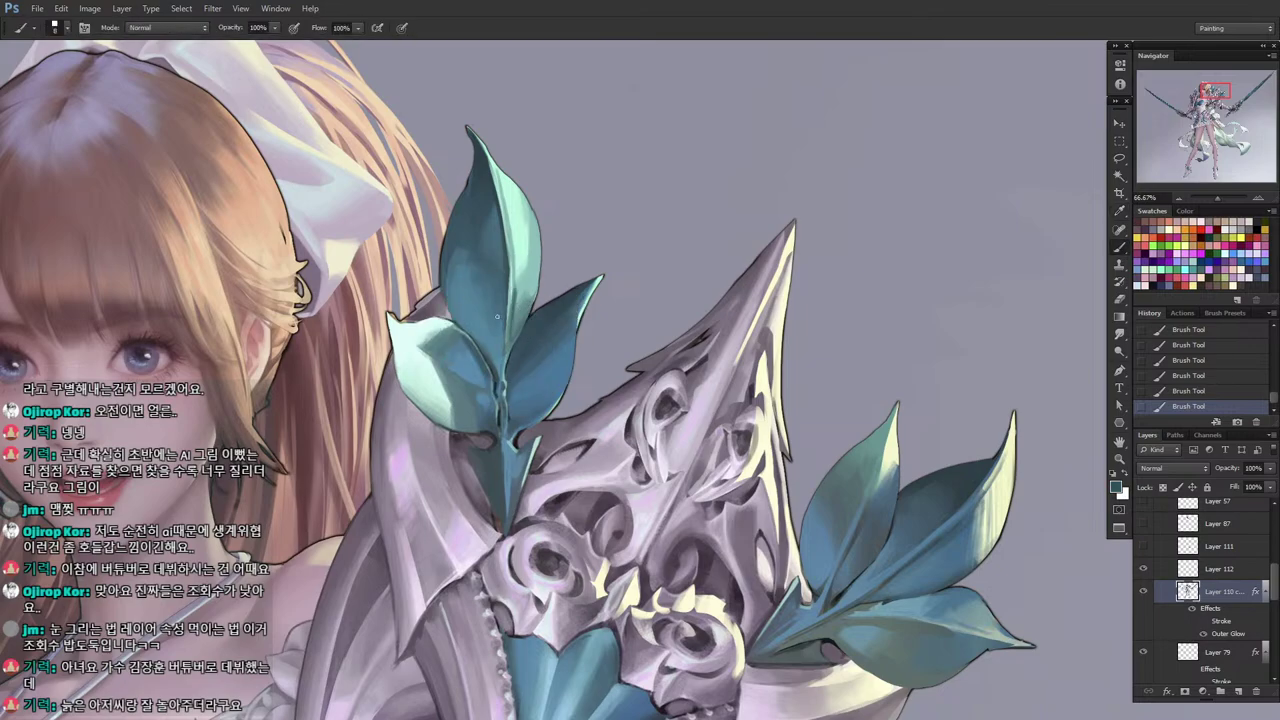
Lasso the shaded half beside the tall leaf's midrib, lighten it with sampled teal and deselect.
alt+click(530, 241)
key(l)
mouse_move(486, 177)
mouse_down()
mouse_move(506, 306)
mouse_move(466, 213)
mouse_move(478, 225)
mouse_move(507, 196)
mouse_move(500, 244)
mouse_up()
key(b)
drag(497, 198, 510, 268)
alt+click(490, 224)
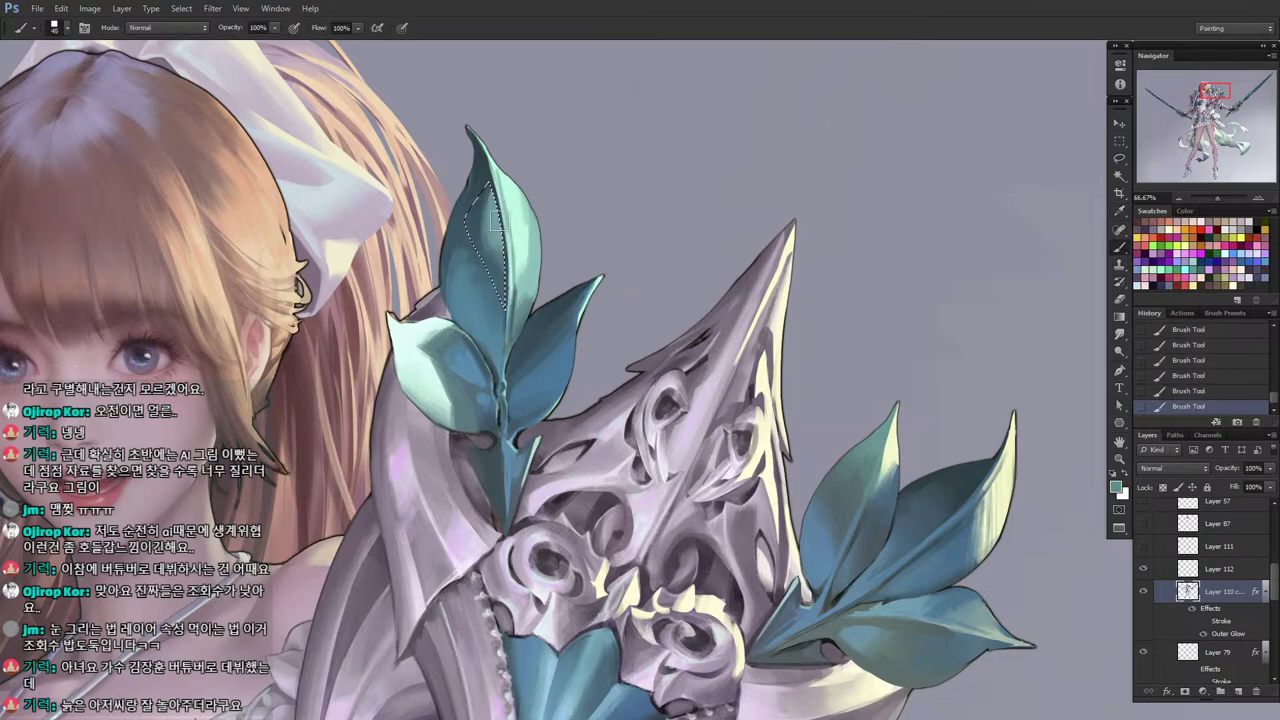
key(ctrl+d)
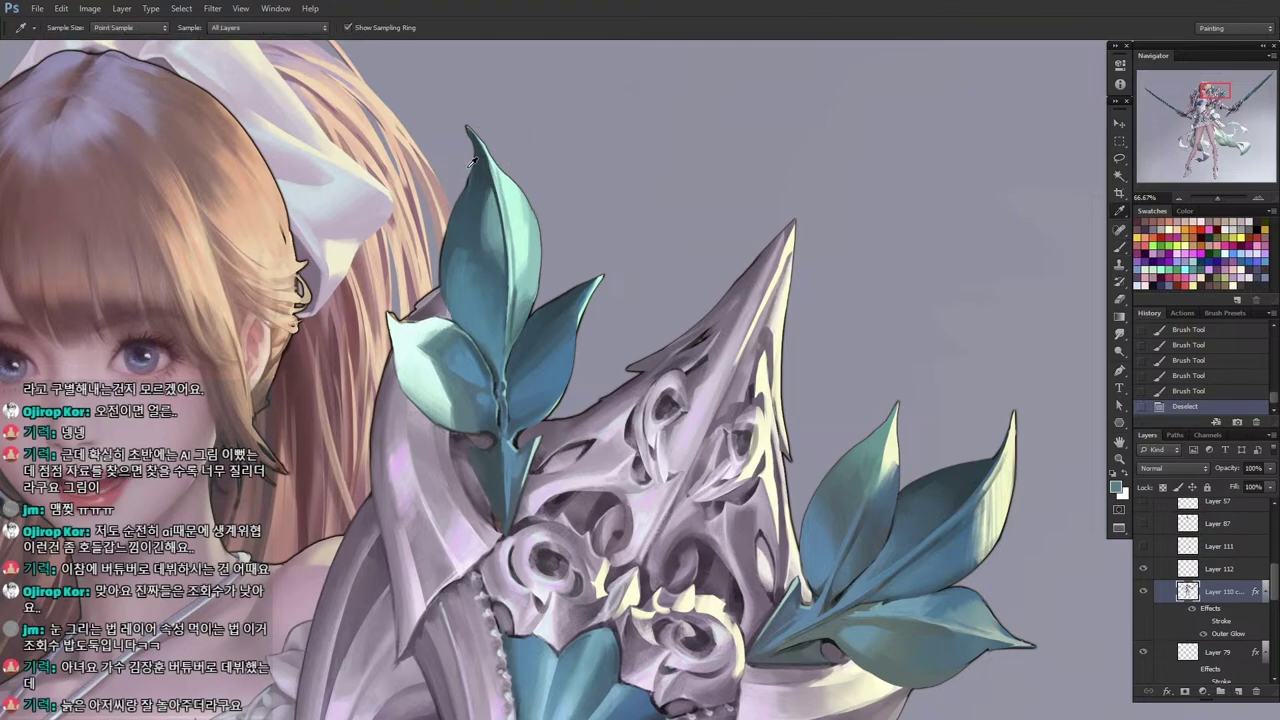
Lasso a sliver on the tall leaf's shaded edge just below the tip and clear it.
key(l)
drag(470, 150, 470, 170)
key(Delete)
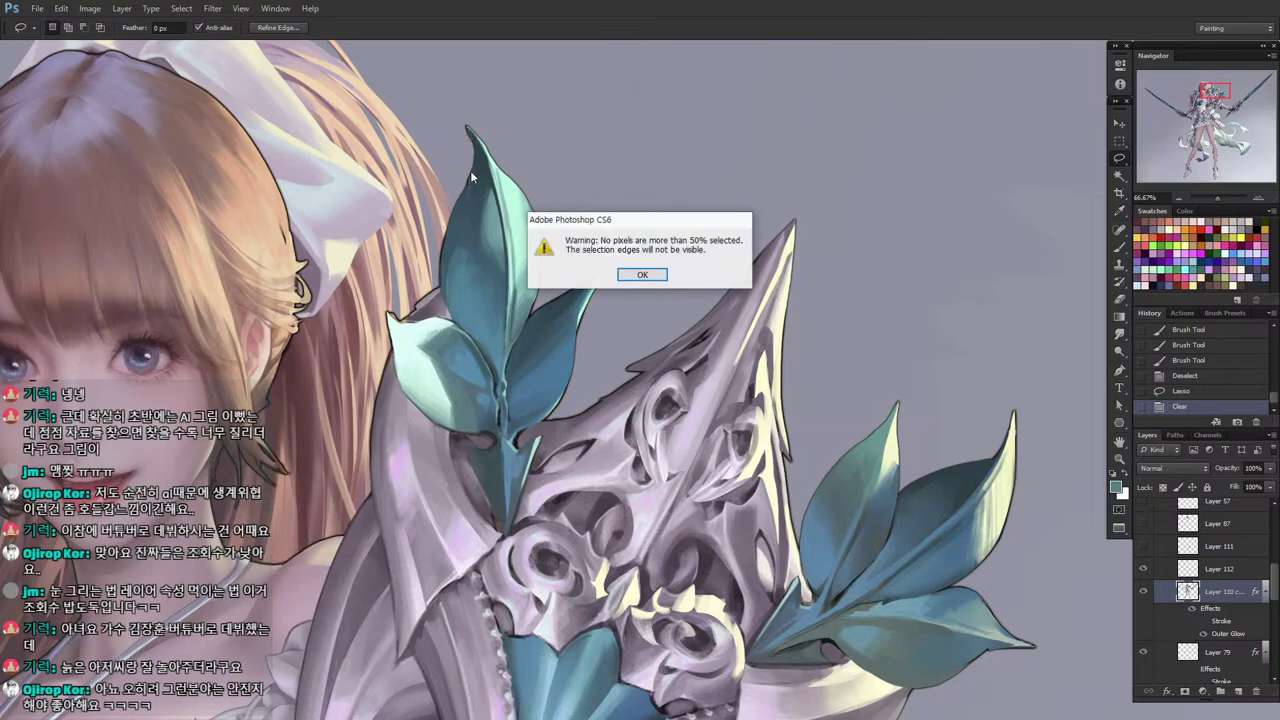
key(Return)
Lasso the tall leaf's shaded upper edge, brush teal shading inside it and deselect.
key(b)
key(l)
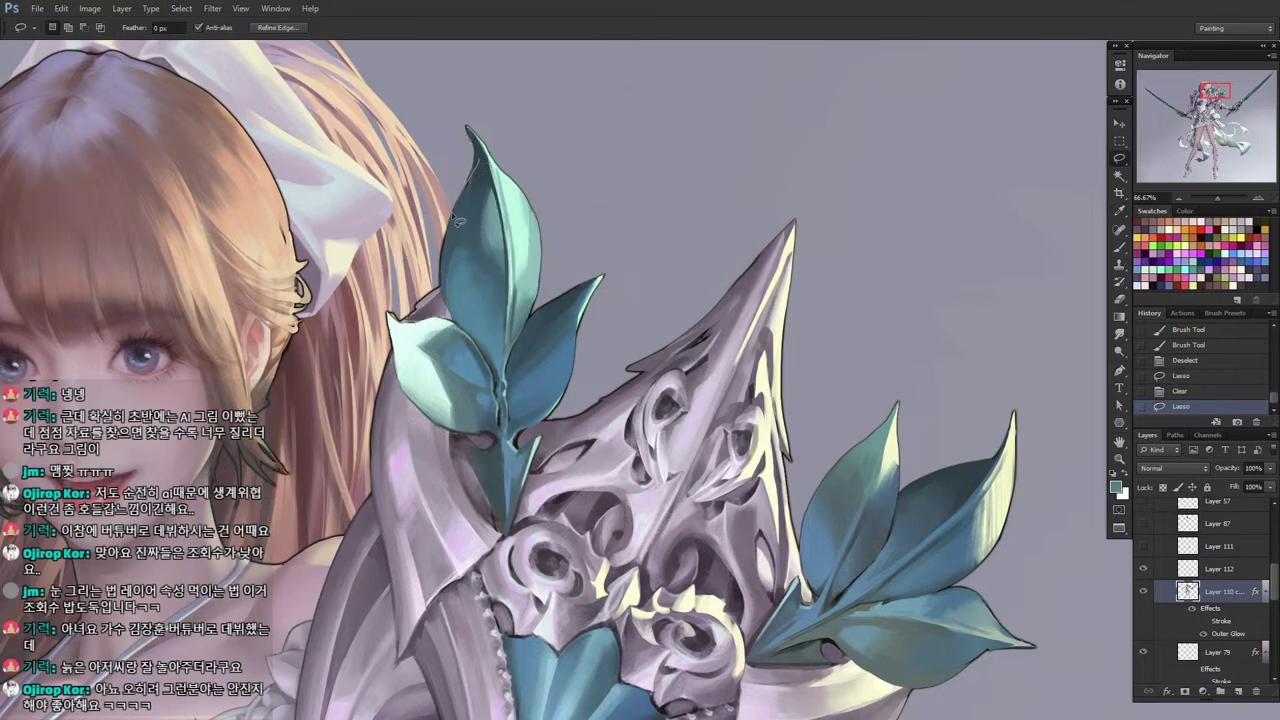
drag(452, 214, 488, 222)
drag(472, 228, 460, 222)
key(b)
mouse_move(468, 182)
mouse_down()
mouse_move(455, 196)
mouse_move(466, 180)
mouse_up()
mouse_move(466, 180)
mouse_down()
mouse_move(458, 210)
mouse_move(476, 160)
mouse_move(450, 226)
mouse_move(470, 290)
mouse_up()
alt+click(468, 200)
key(l)
key(ctrl+d)
Lasso the outer bulge of the tall leaf's shaded half, darken its rim with a sampled blue-teal and deselect.
drag(465, 264, 460, 256)
key(b)
alt+click(450, 243)
drag(456, 210, 447, 262)
mouse_move(450, 228)
mouse_down()
mouse_move(446, 280)
mouse_move(448, 265)
mouse_up()
key(l)
key(ctrl+d)
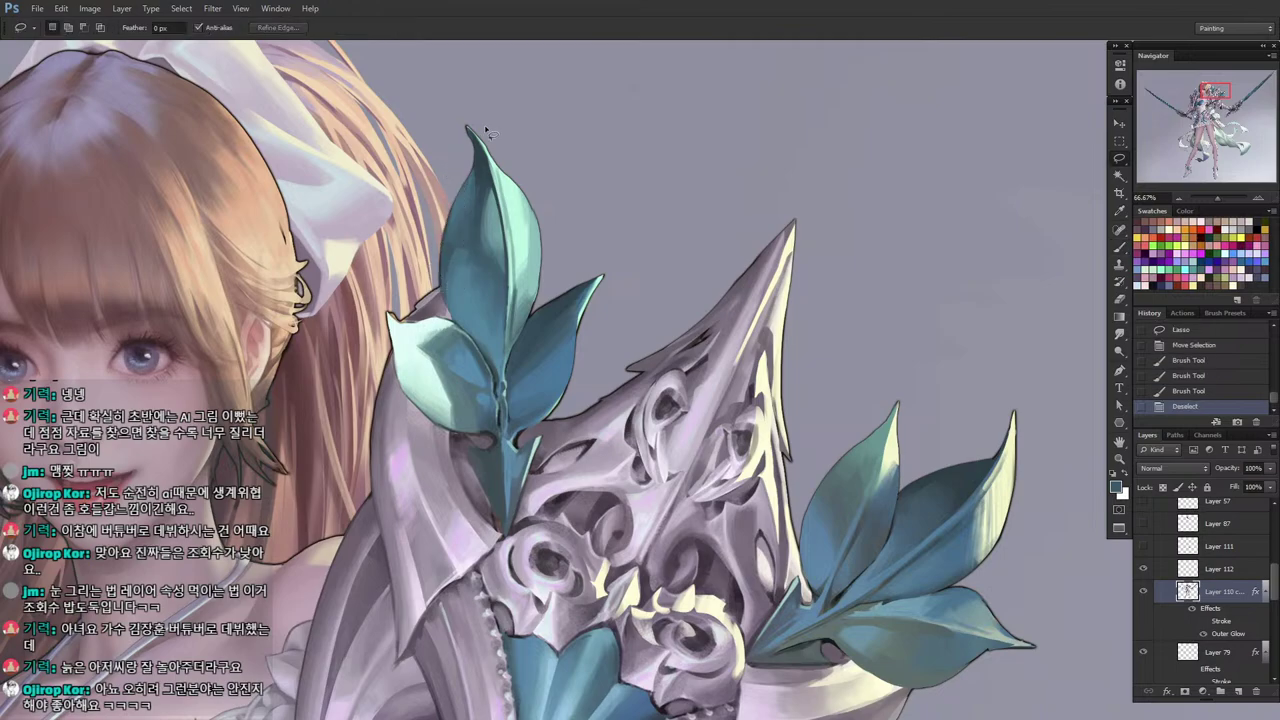
Touch up the tall leaf's tip with sampled teal, clear the excess outside its curve and deselect.
key(b)
mouse_move(469, 130)
mouse_down()
mouse_move(474, 200)
mouse_move(472, 138)
mouse_up()
alt+click(470, 196)
drag(480, 164, 457, 127)
key(l)
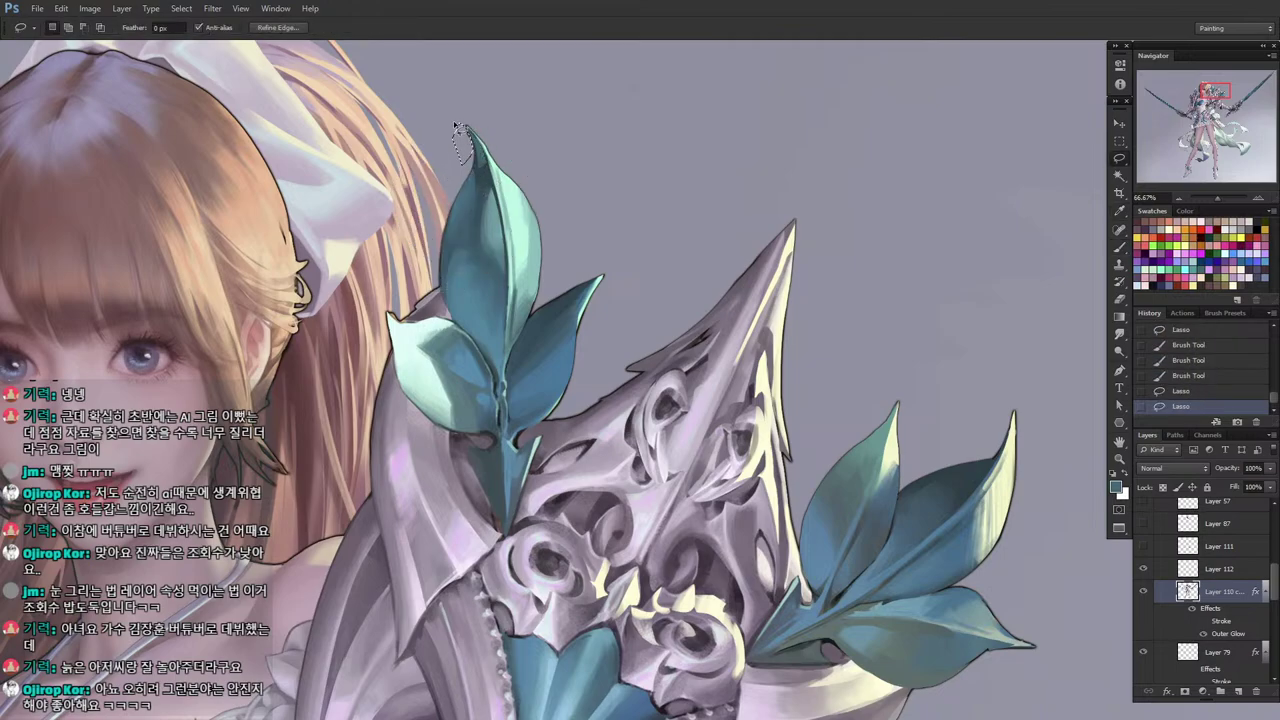
key(Delete)
key(ctrl+d)
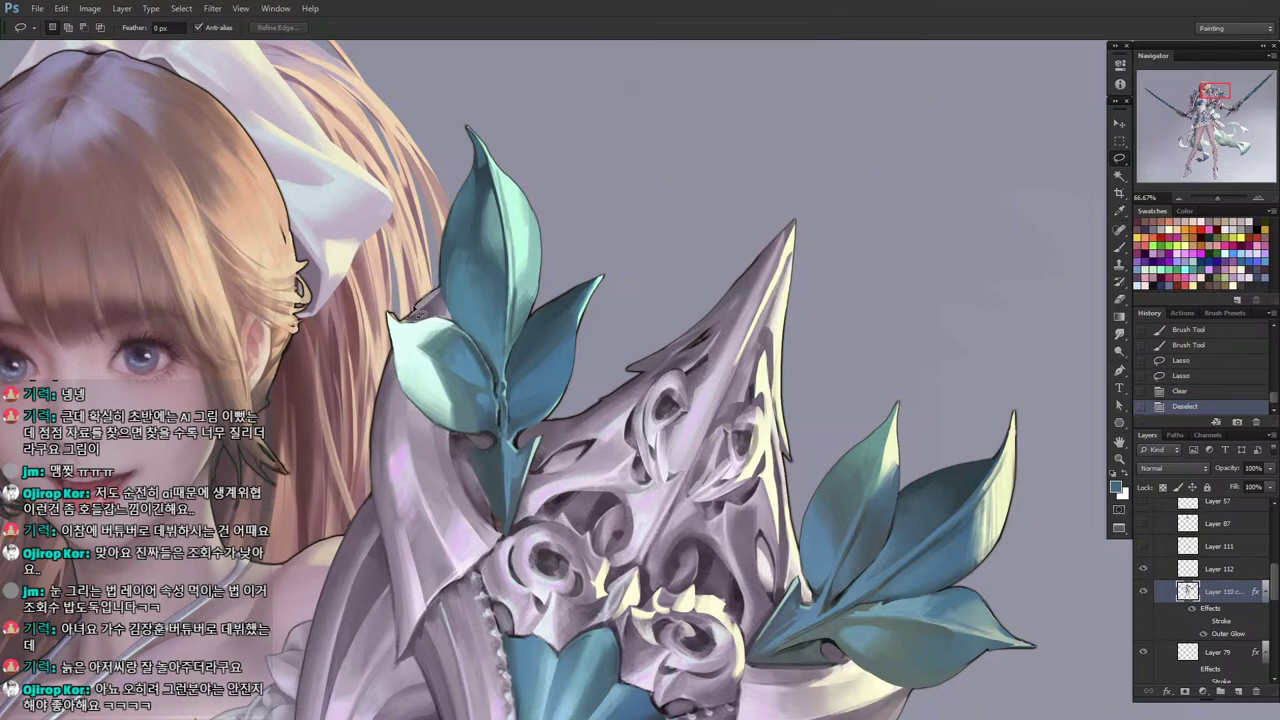
Paint over the dark notch on the armour edge above the pale leaf with sampled colours.
mouse_move(418, 312)
mouse_down()
mouse_move(443, 290)
mouse_move(453, 322)
mouse_move(442, 293)
mouse_move(406, 324)
mouse_move(451, 311)
mouse_move(408, 312)
mouse_up()
key(b)
alt+click(426, 300)
mouse_move(414, 306)
mouse_down()
mouse_move(402, 316)
mouse_move(420, 304)
mouse_up()
drag(420, 304, 406, 320)
alt+click(444, 296)
mouse_move(420, 310)
mouse_down()
mouse_move(404, 338)
mouse_move(440, 290)
mouse_move(406, 318)
mouse_move(398, 288)
mouse_up()
Lasso the jagged excess outside the armour edge near the pale leaf's tip, clear it and deselect.
key(l)
mouse_move(402, 291)
mouse_down()
mouse_move(376, 293)
mouse_move(417, 265)
mouse_move(390, 312)
mouse_move(388, 300)
mouse_move(392, 318)
mouse_move(374, 296)
mouse_move(398, 293)
mouse_move(402, 318)
mouse_move(380, 287)
mouse_move(393, 284)
mouse_move(421, 325)
mouse_move(436, 322)
mouse_move(410, 323)
mouse_move(445, 318)
mouse_move(405, 318)
mouse_up()
key(Delete)
key(ctrl+d)
key(Delete)
key(ctrl+d)
key(Delete)
key(ctrl+d)
Repaint the pale leaf's upper edge and pointed tip with sampled light mint and deselect.
key(b)
alt+click(418, 325)
drag(425, 316, 400, 318)
mouse_move(415, 316)
mouse_down()
mouse_move(394, 316)
mouse_move(400, 340)
mouse_move(403, 325)
mouse_up()
key(l)
key(ctrl+d)
key(b)
alt+click(398, 312)
drag(396, 314, 402, 338)
key(l)
click(453, 287)
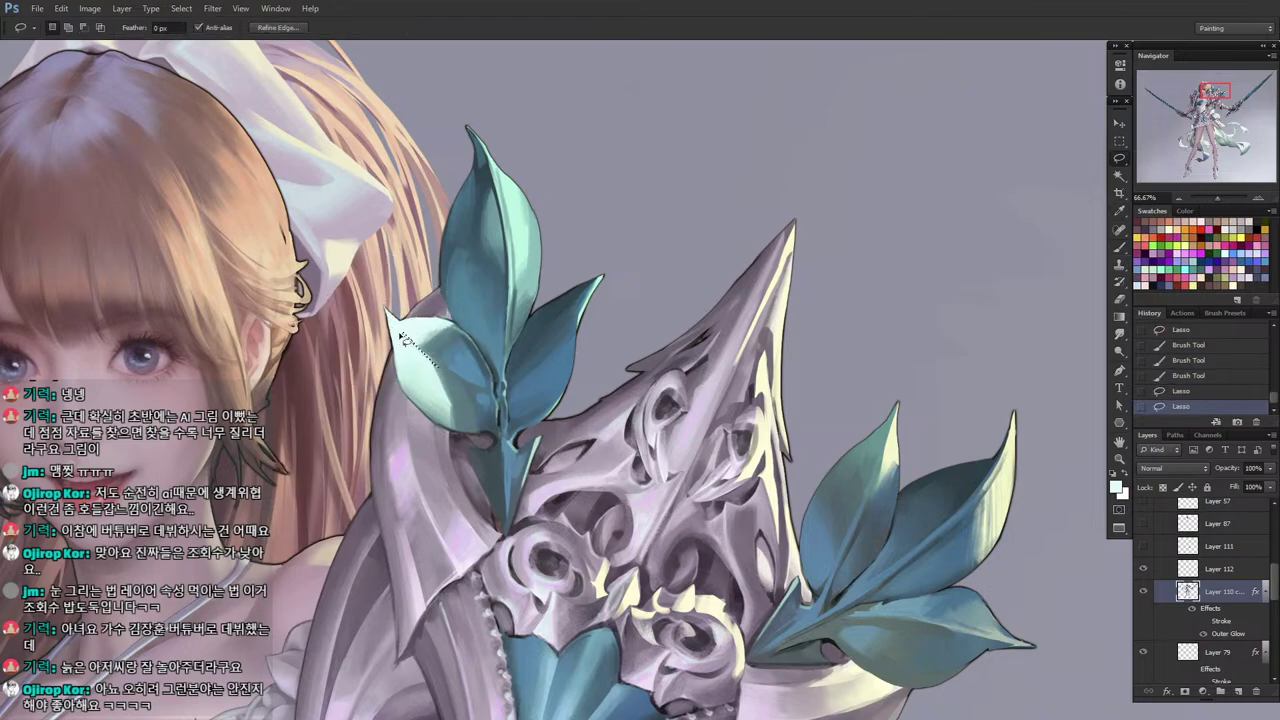
Lasso the centre of the pale leaf, brush over the edge between its light and blue areas and deselect.
mouse_move(453, 383)
mouse_down()
mouse_move(410, 342)
mouse_move(452, 376)
mouse_up()
key(b)
drag(448, 372, 463, 408)
key(l)
click(452, 378)
Shade the selected strip below the pale leaf's midrib with sampled teal.
key(b)
alt+click(467, 388)
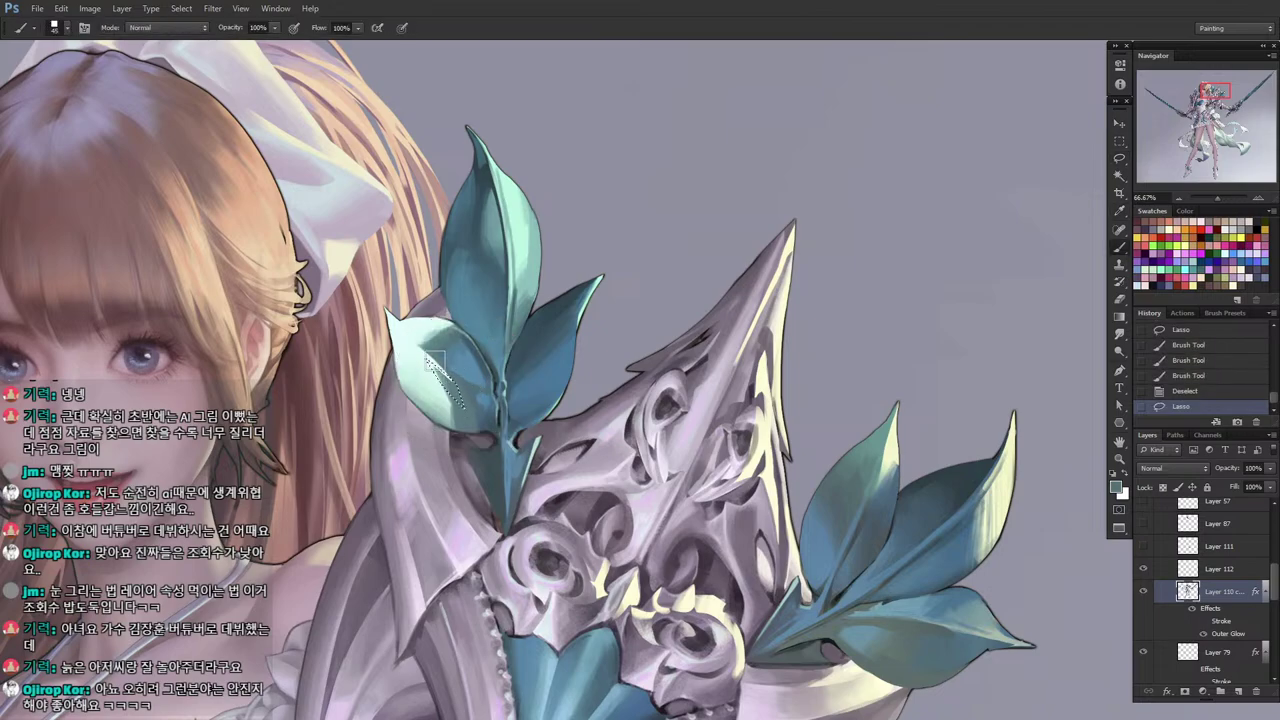
drag(434, 362, 455, 388)
mouse_move(438, 368)
mouse_down()
mouse_move(450, 382)
mouse_move(414, 332)
mouse_move(450, 374)
mouse_up()
key(l)
key(b)
key(l)
key(b)
Paint a highlight along the pale leaf's midrib with sampled pale mint and deselect.
alt+click(421, 353)
drag(426, 356, 452, 378)
alt+click(466, 376)
key(l)
click(457, 375)
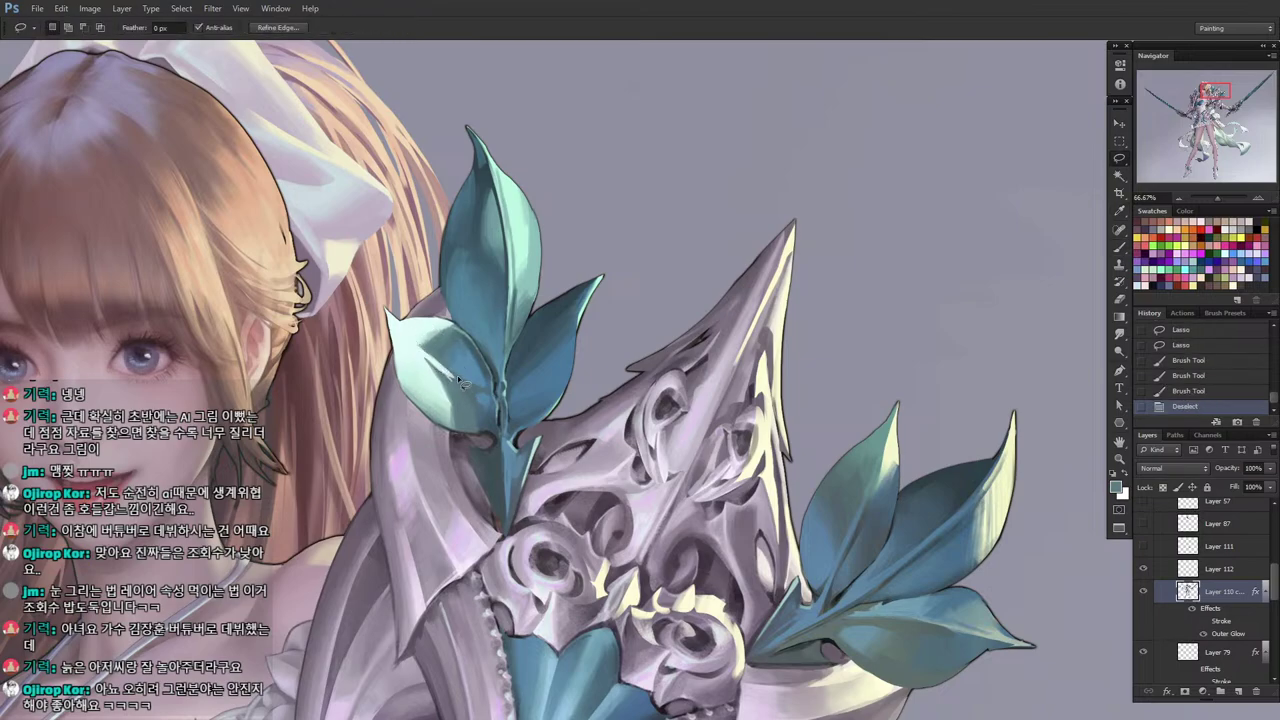
Shrink the brush and extend the pale leaf's thin midrib line towards the stem.
key(b)
key(bracketleft)
key(bracketleft)
key(bracketleft)
key(bracketleft)
key(bracketleft)
key(bracketleft)
key(bracketleft)
key(bracketleft)
key(bracketleft)
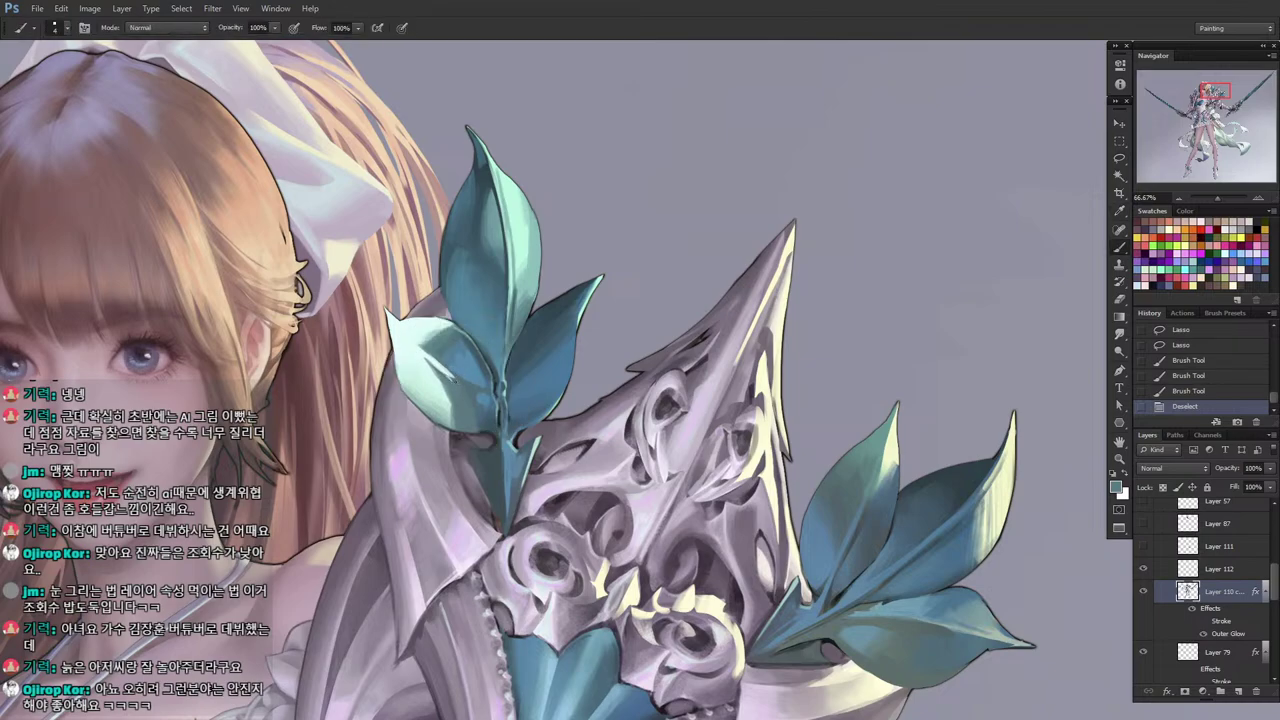
drag(468, 372, 480, 399)
Enlarge the brush and blend the blue lower half of the pale leaf near the stem with sampled blues.
alt+click(483, 399)
key(bracketright)
key(bracketright)
drag(474, 393, 478, 399)
drag(477, 398, 472, 395)
key(alt)
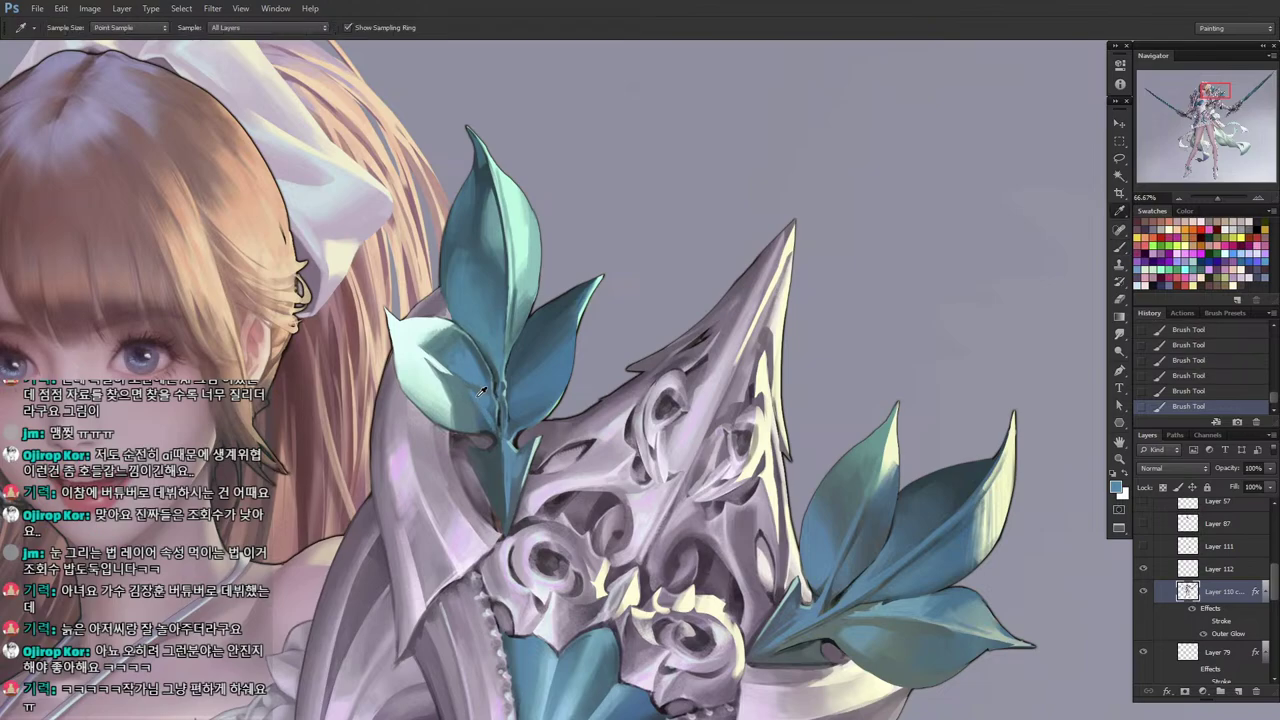
alt+click(492, 432)
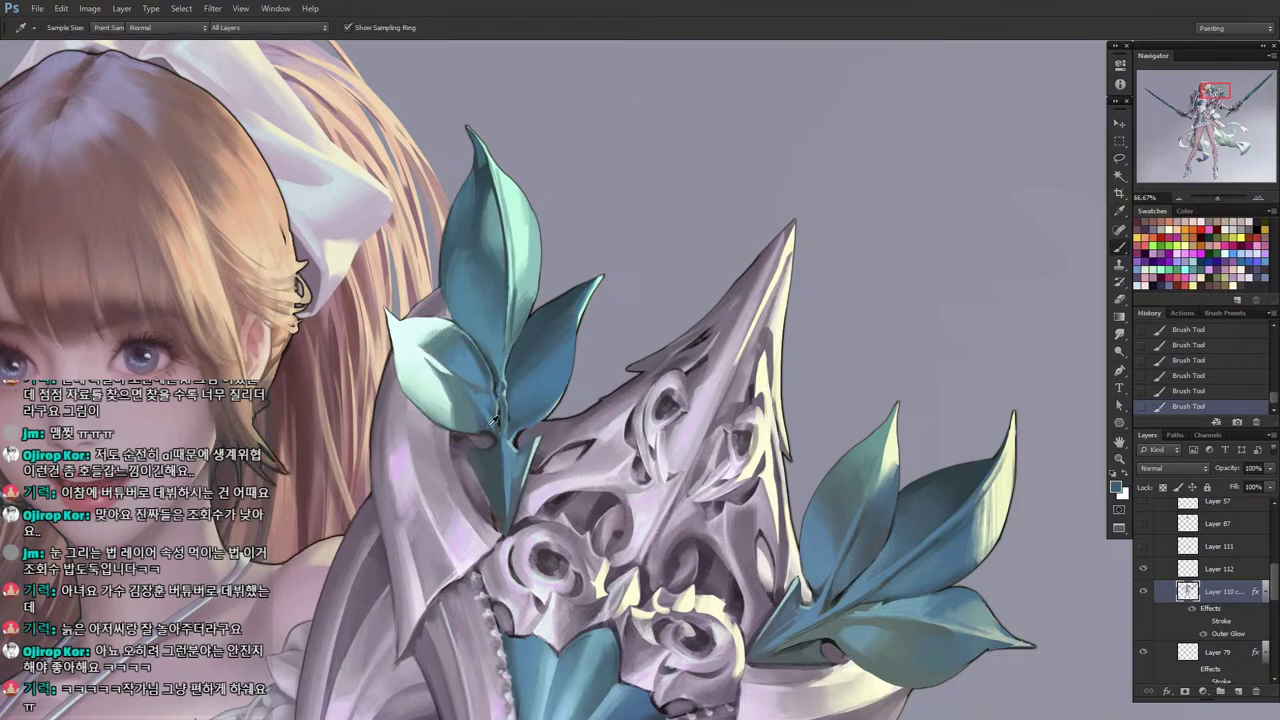
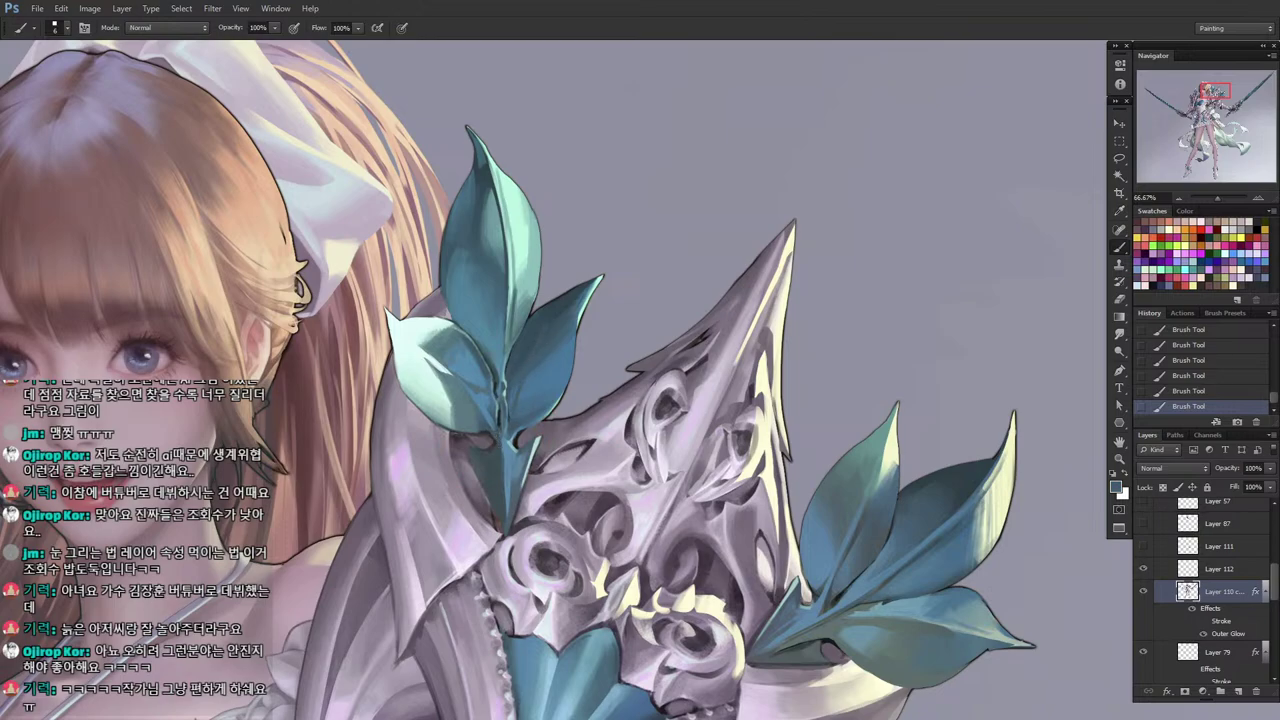
Shade the small dark blue leaf beside the pale leaf down to its stem with sampled blues.
alt+click(537, 341)
alt+click(557, 312)
alt+click(536, 376)
alt+click(520, 394)
key(])
alt+click(524, 402)
alt+click(524, 404)
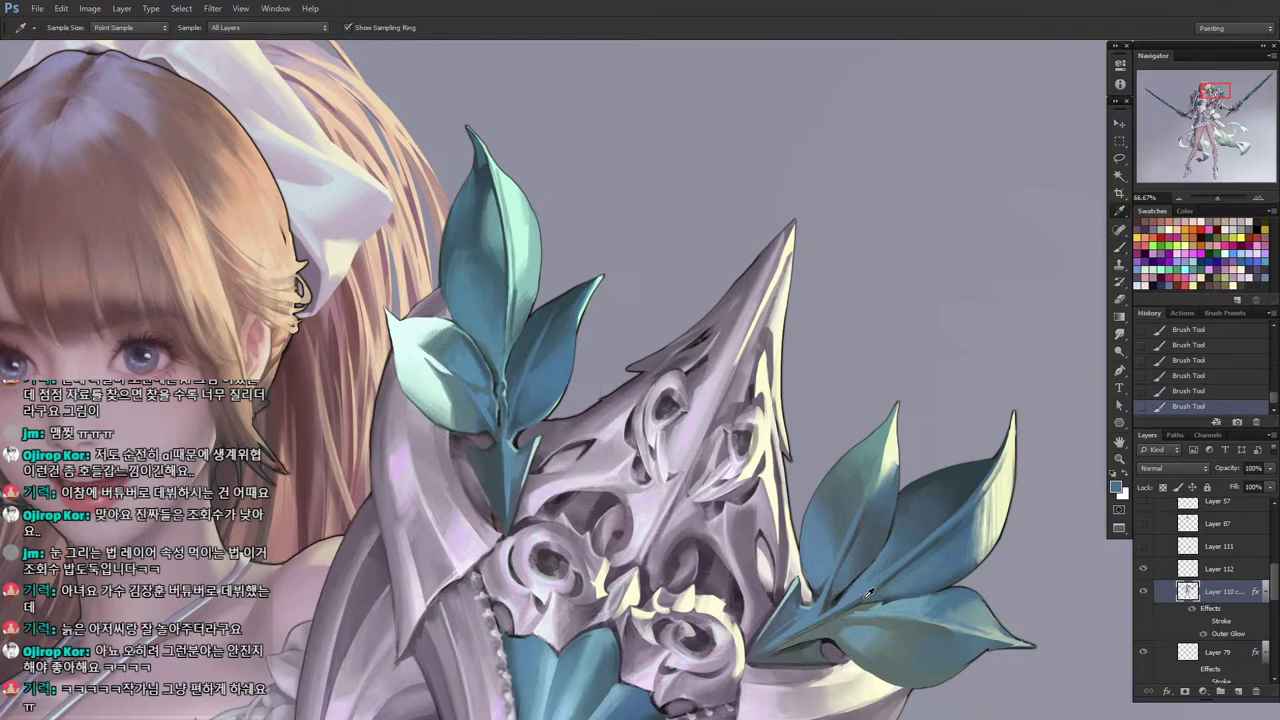
Refine the junction where the right-hand cluster's leaves meet their stem, using sampled blue and dark teal.
key(b)
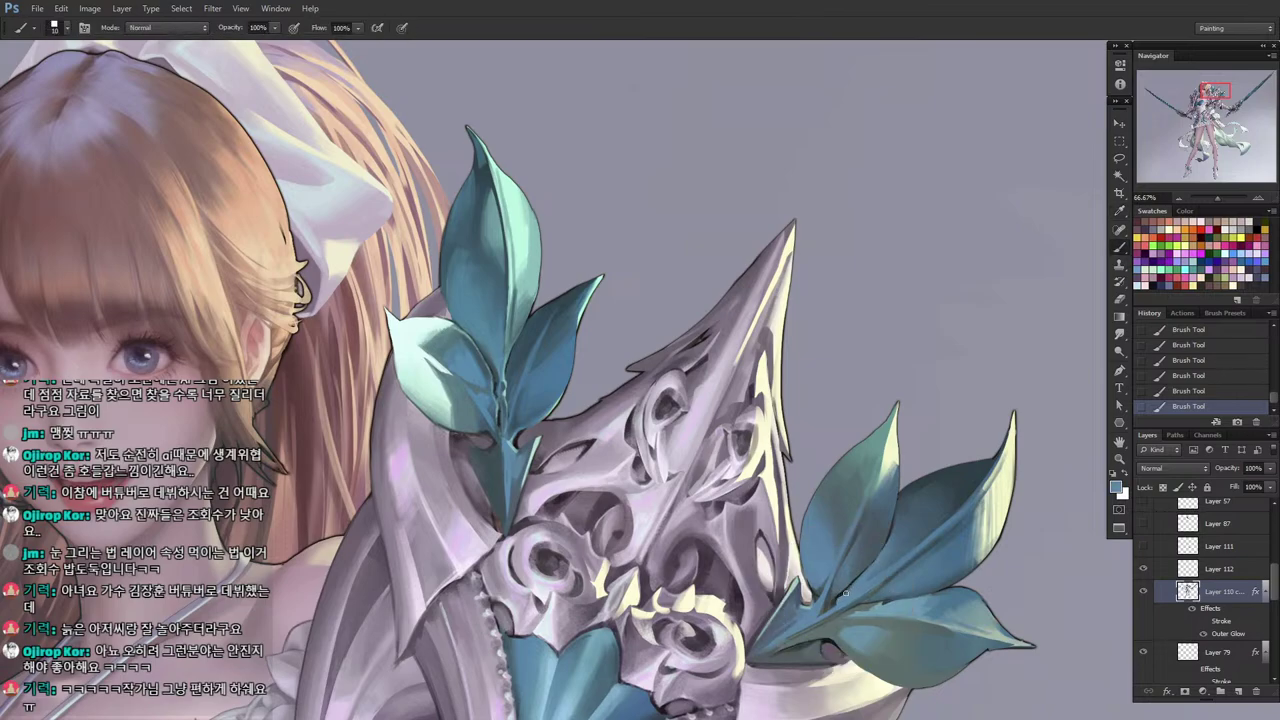
alt+click(846, 600)
alt+click(842, 613)
key([)
alt+click(838, 615)
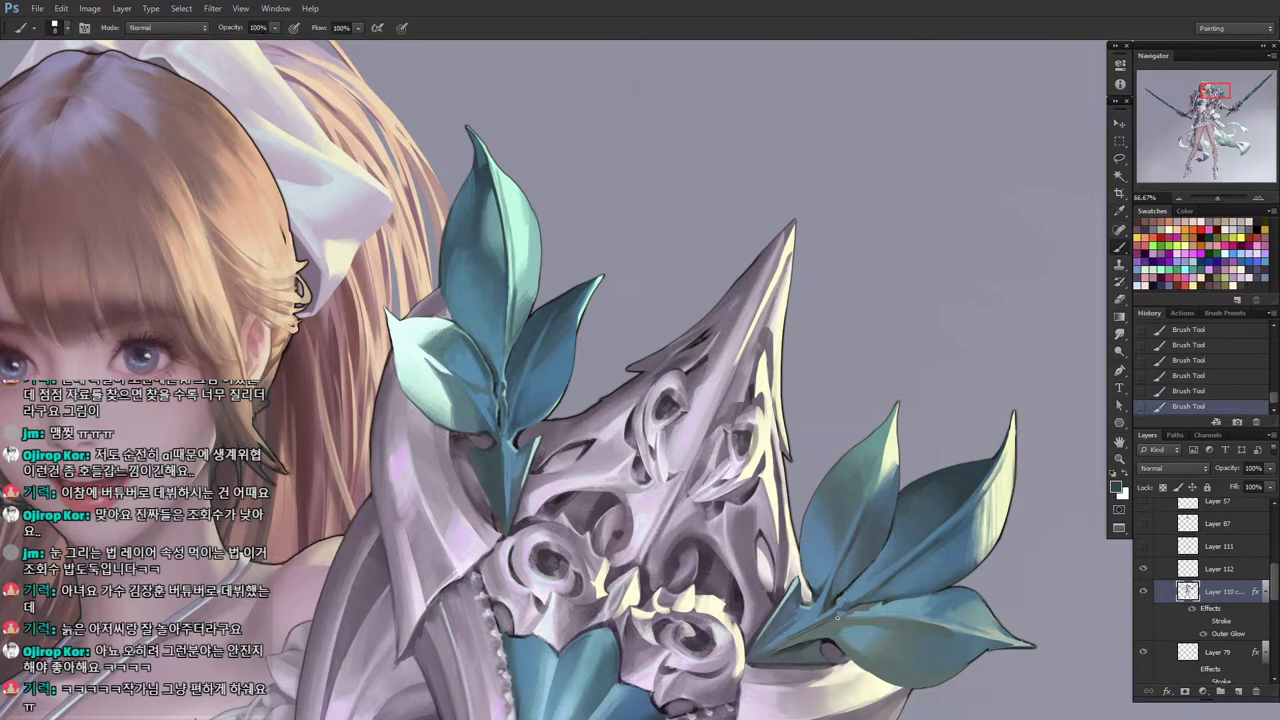
Retouch the stem and notch directly below the pale leaf with a smaller brush and sampled tones.
alt+click(486, 444)
drag(502, 452, 474, 400)
alt+click(474, 400)
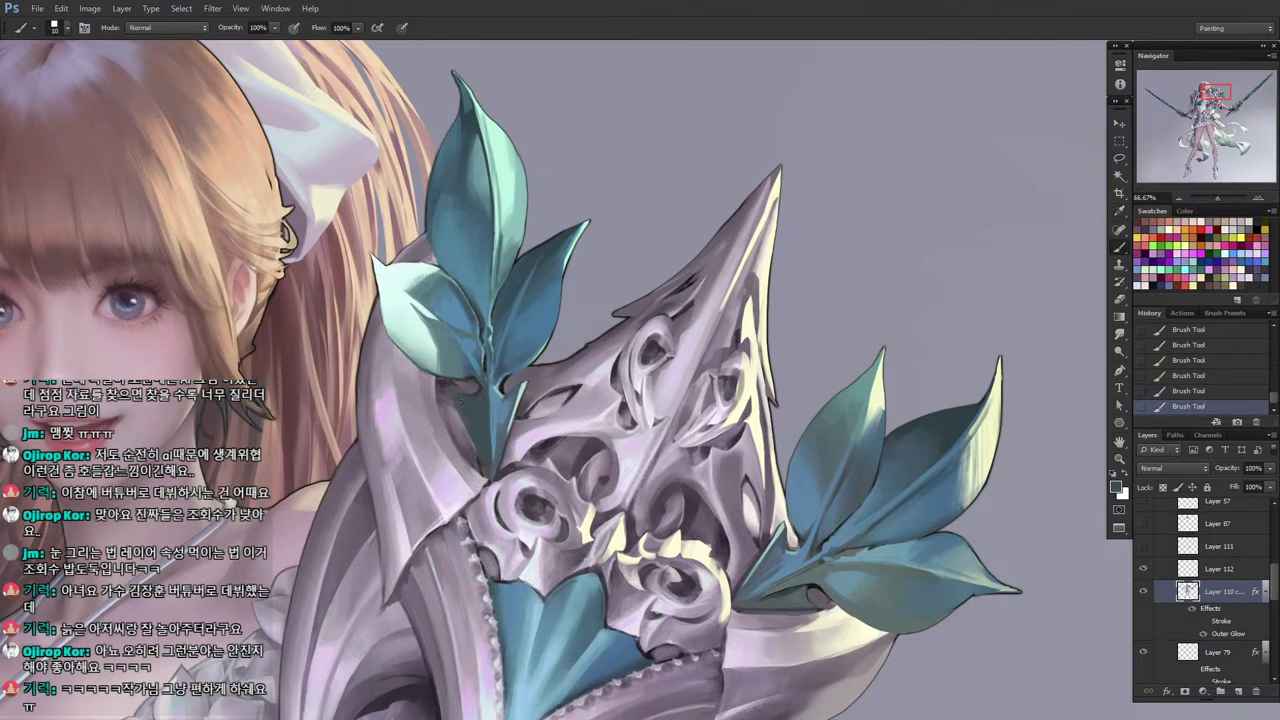
alt+click(487, 418)
key([)
key([)
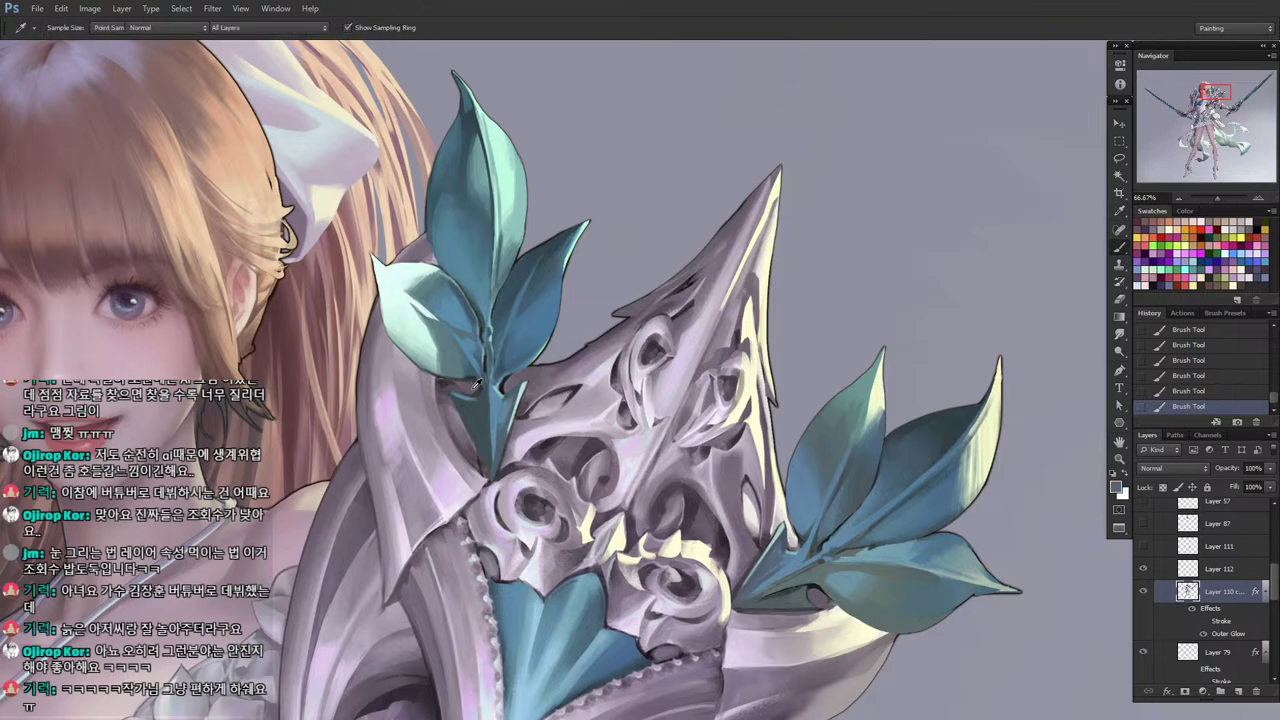
alt+click(466, 381)
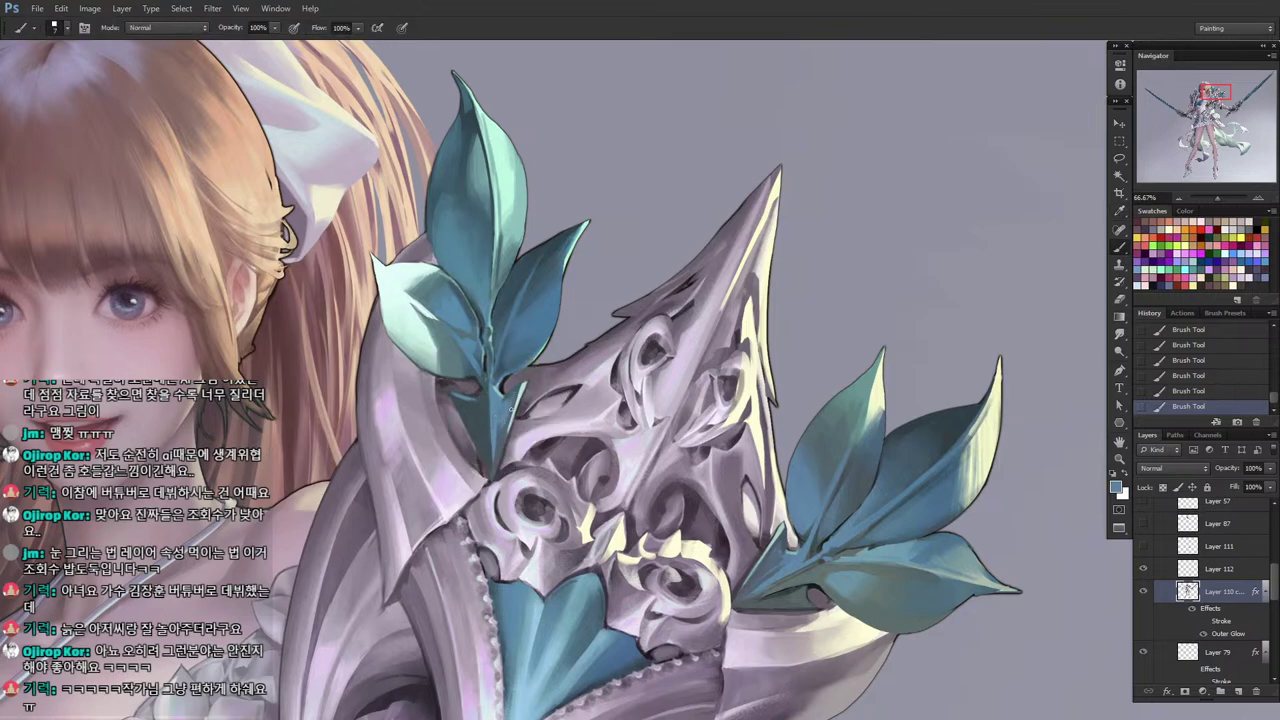
Refine the pointed sheath below the left leaf cluster with a fine brush, sampled pale mint and teal.
alt+click(511, 408)
key(alt)
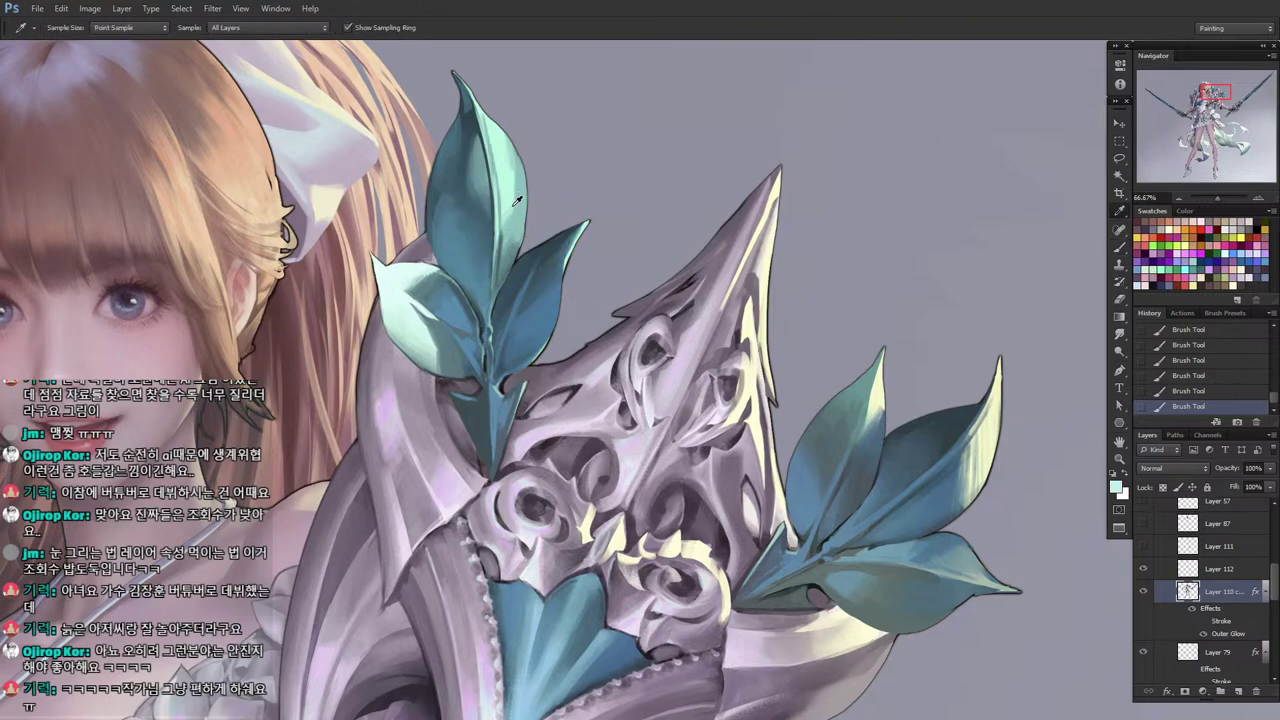
key([)
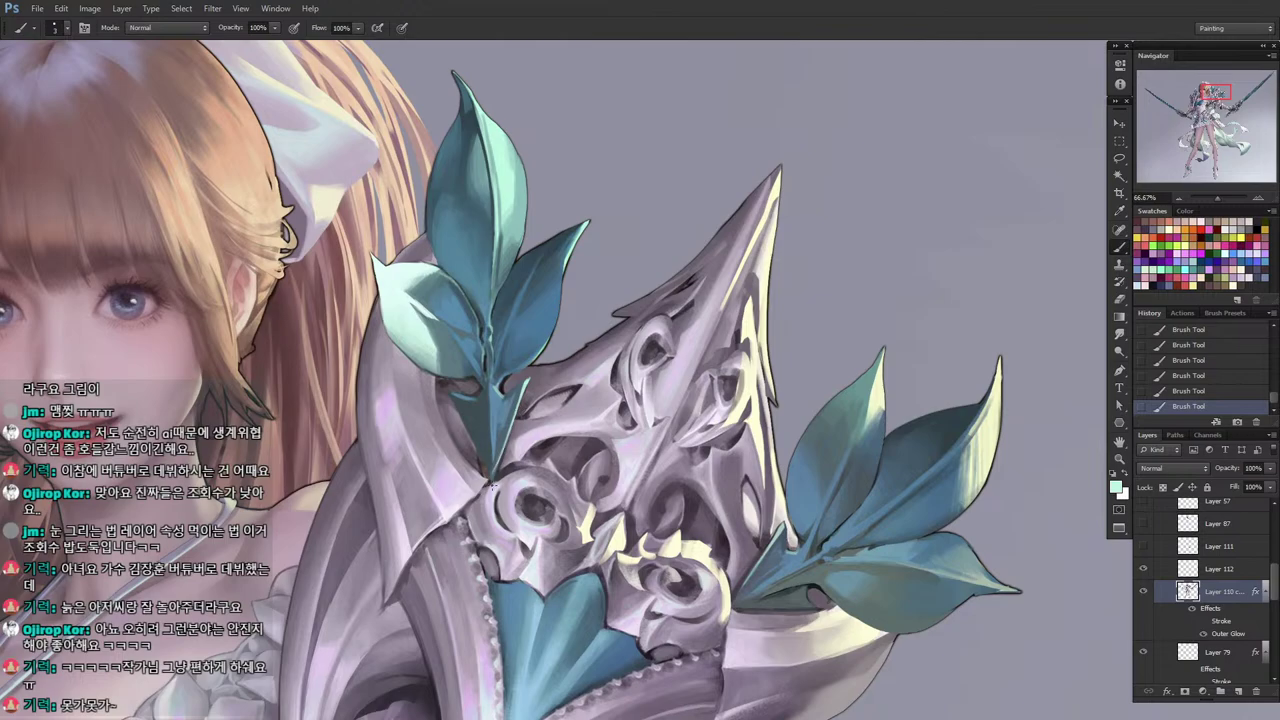
drag(490, 478, 466, 418)
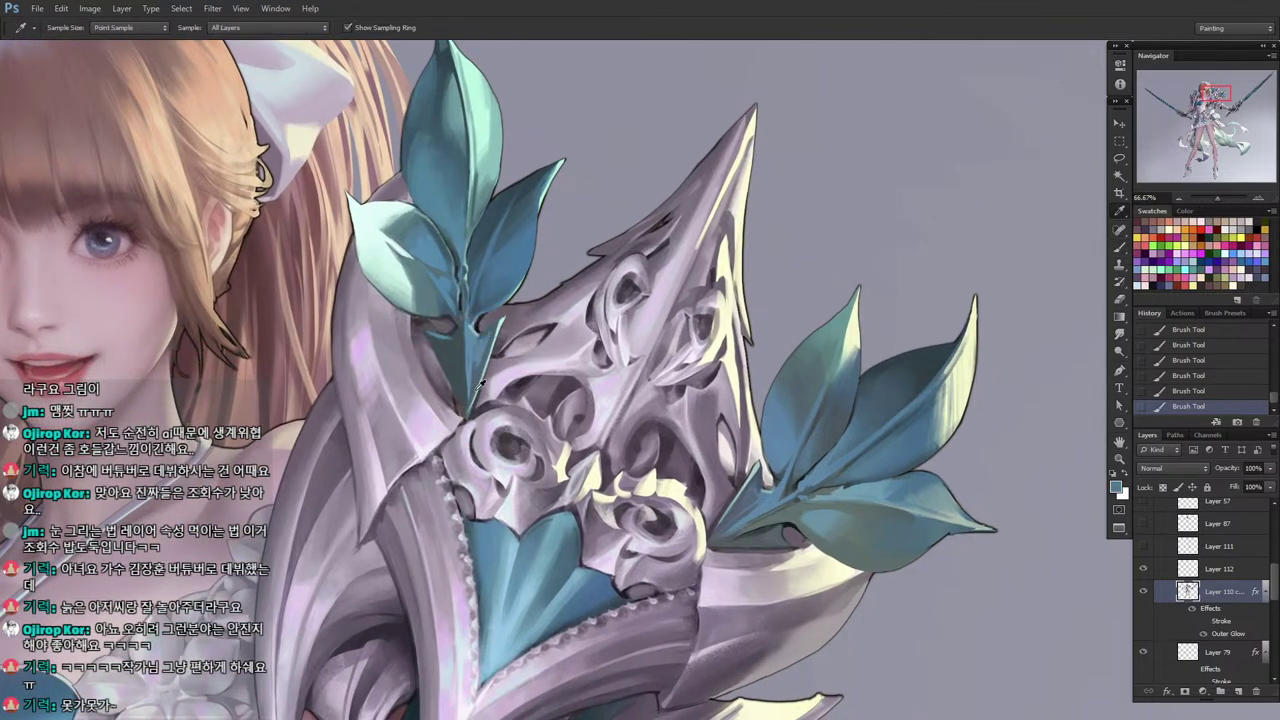
key(alt)
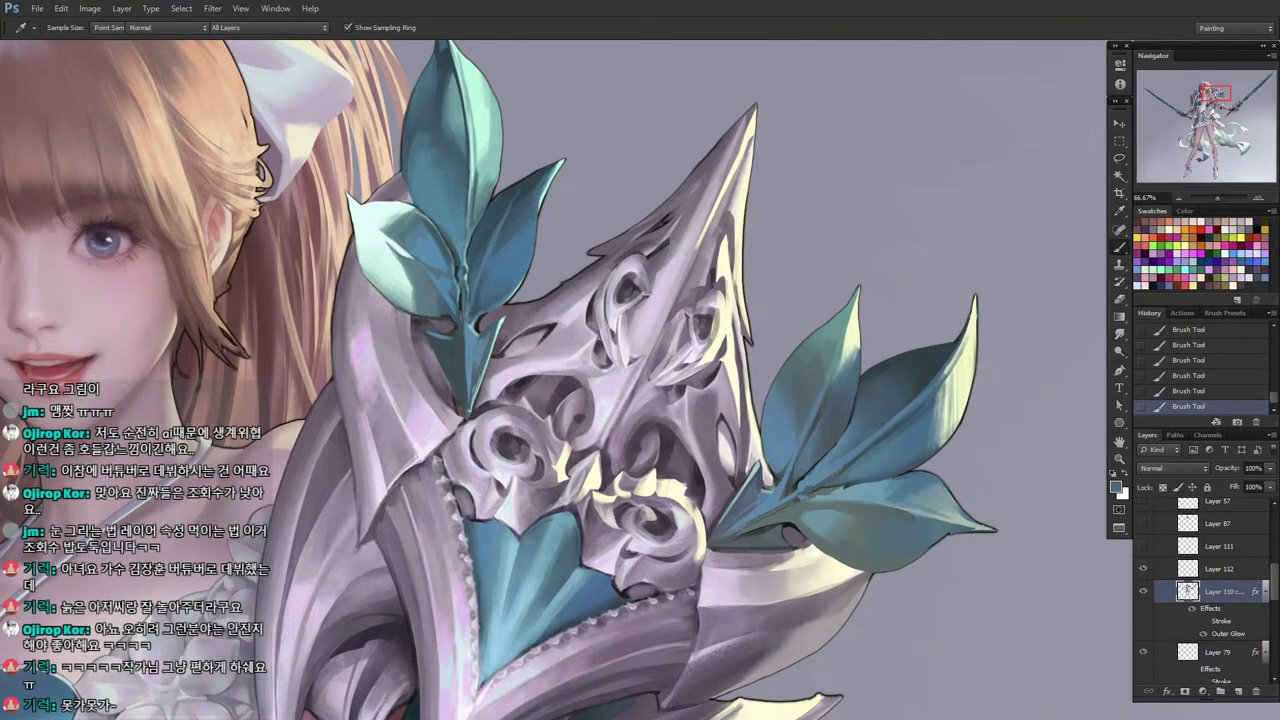
Smooth the curved silver plate beside the left leaf cluster's stem with sampled lilac-grey tones.
alt+click(410, 320)
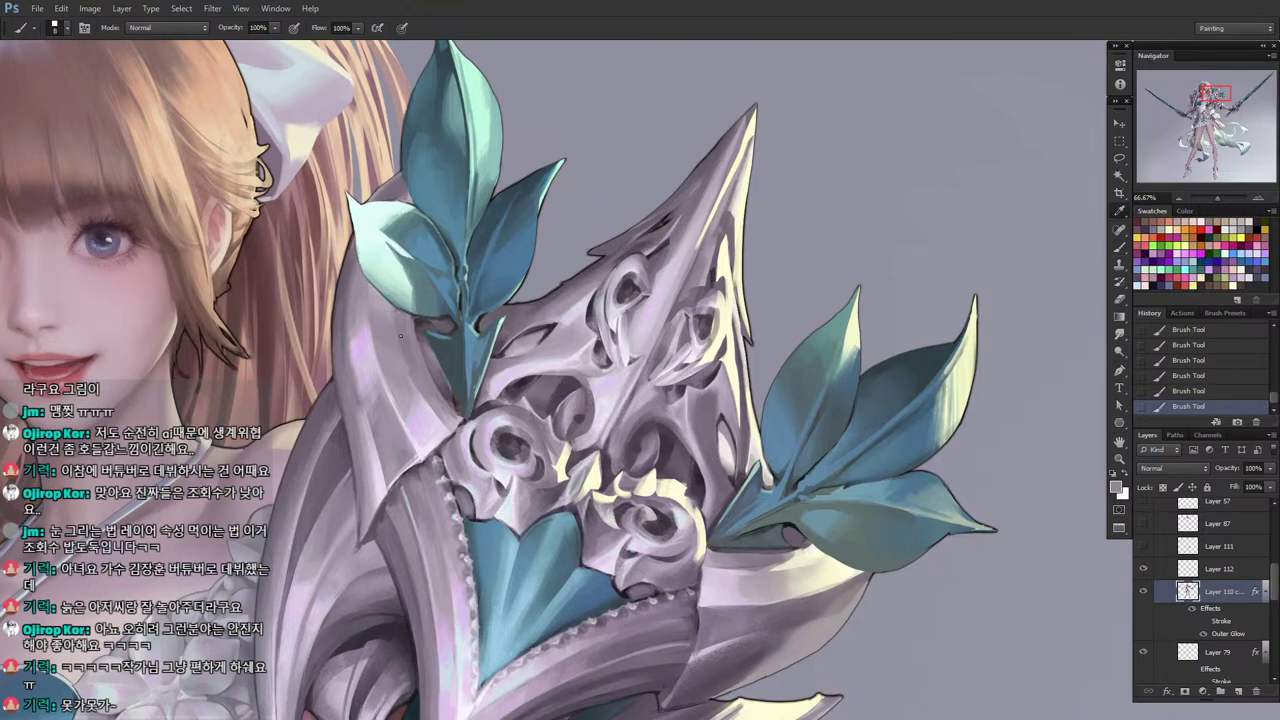
alt+click(407, 373)
key(alt)
alt+click(425, 405)
alt+click(405, 378)
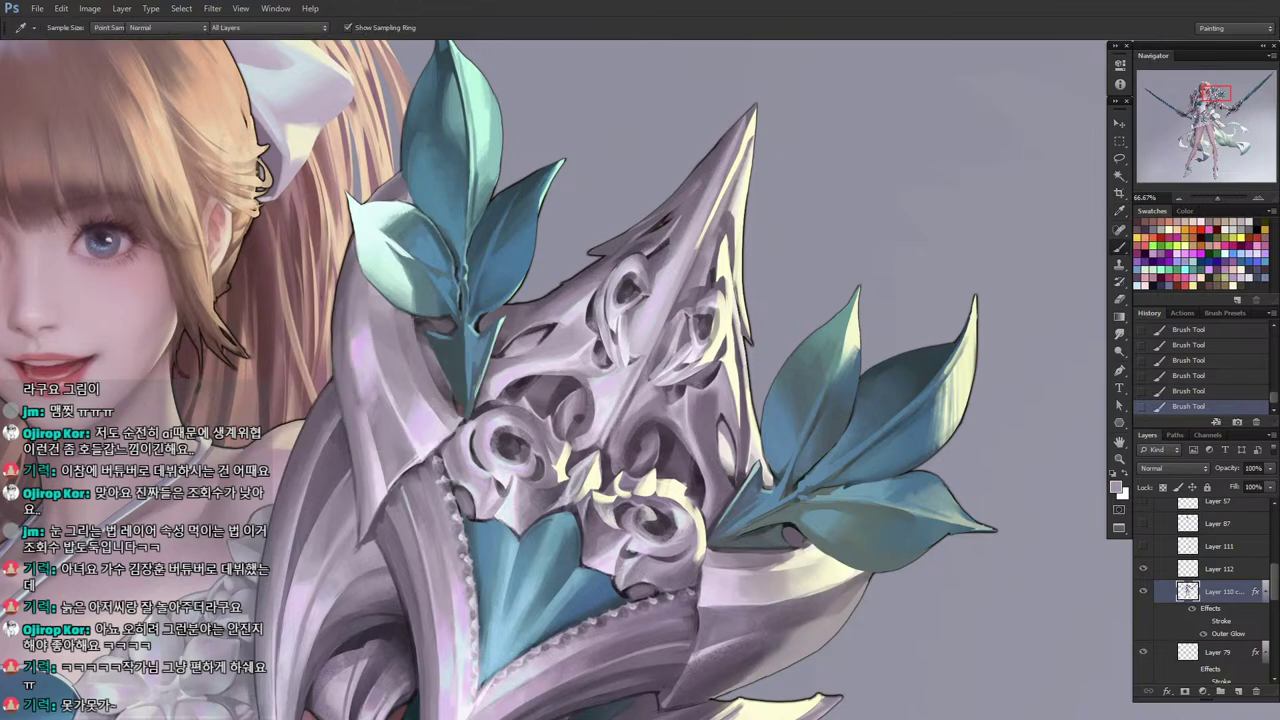
alt+click(430, 392)
key(alt)
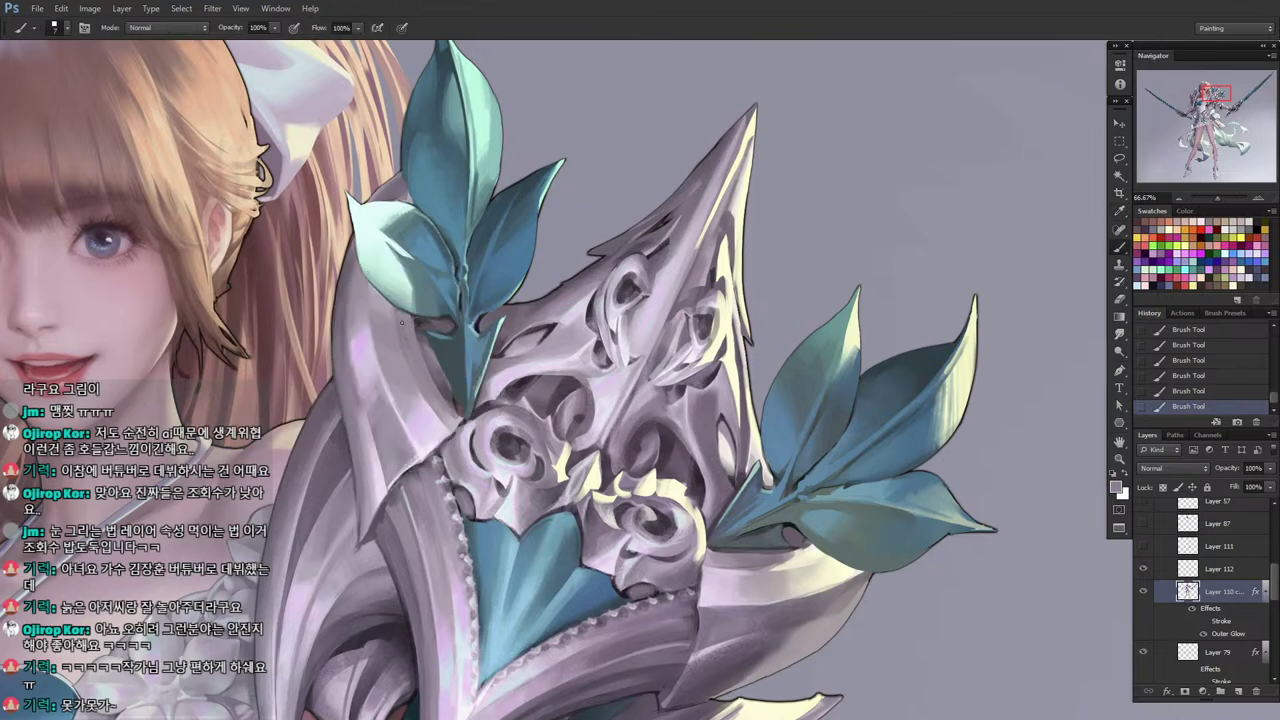
alt+click(400, 310)
alt+click(452, 408)
Touch up the hollow and pale yellow crest above the lower-right rosette with sampled armour colours.
drag(428, 408, 366, 406)
key(alt)
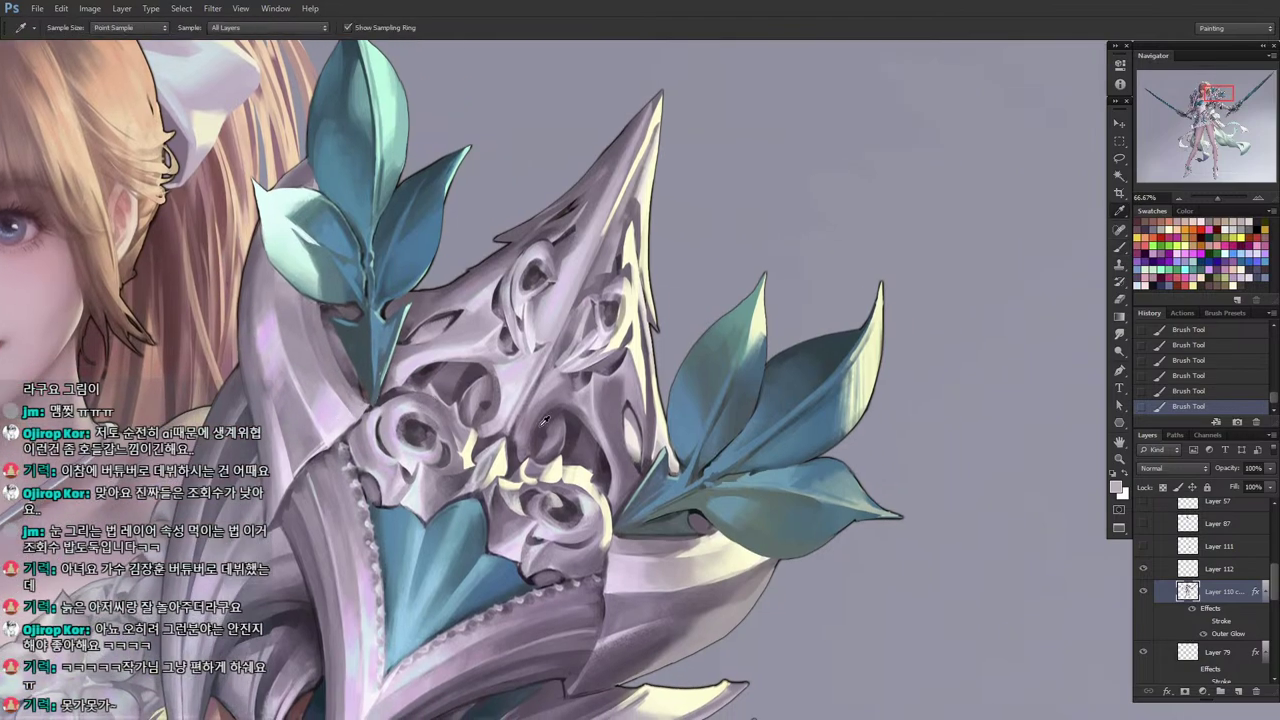
alt+click(576, 489)
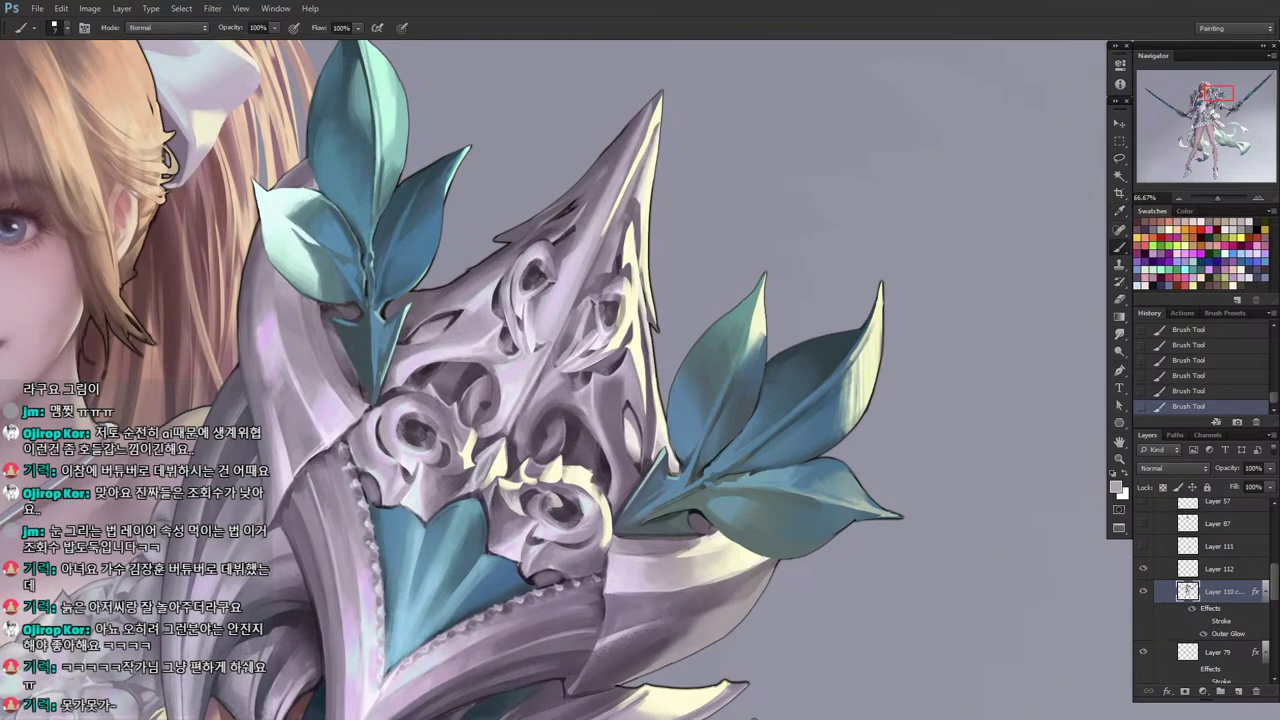
key(alt)
click(588, 466)
key(b)
Repaint the dark centre of the upper swirl beside the spike's ridge with sampled lilac-grey tones.
drag(492, 325, 468, 478)
alt+click(497, 466)
key(alt)
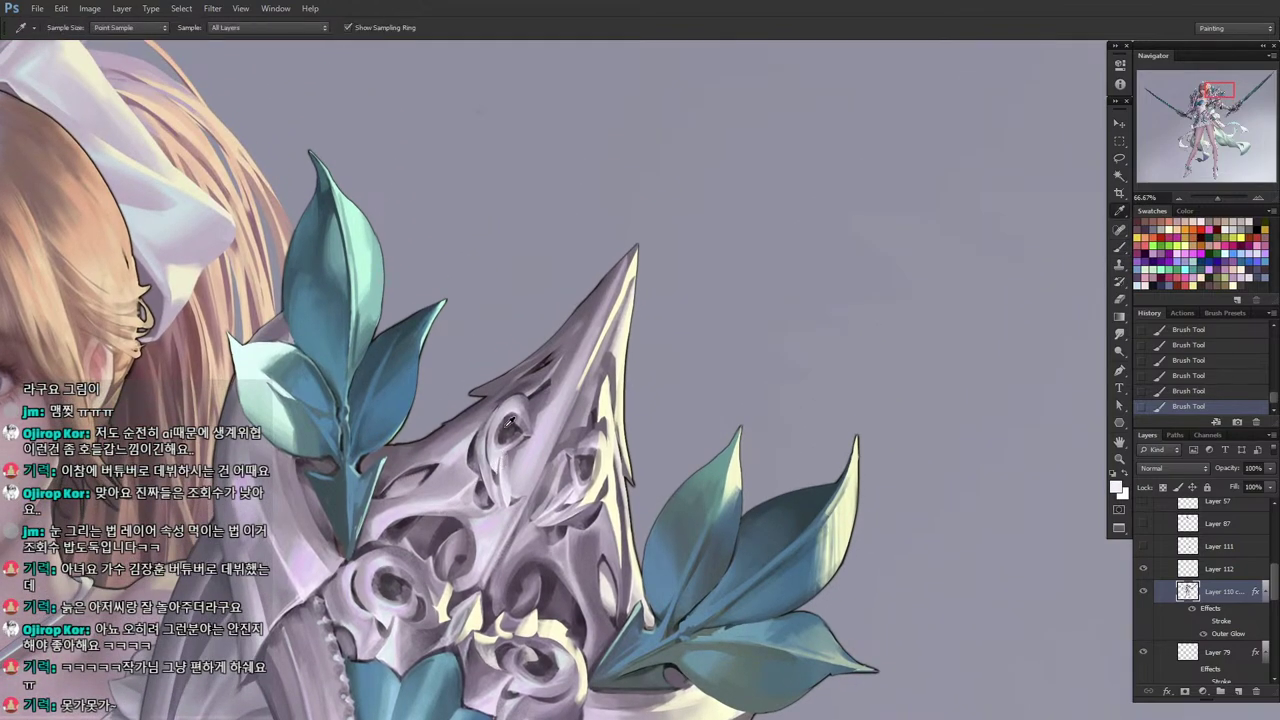
click(508, 423)
key(b)
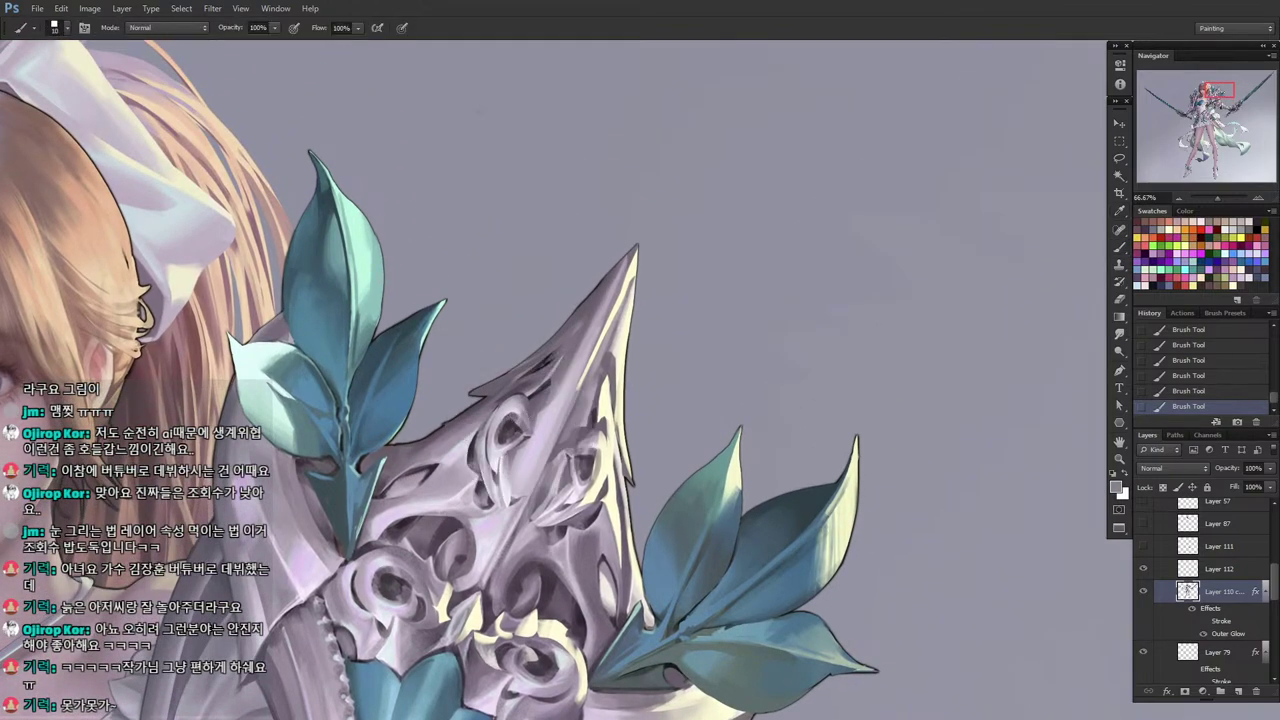
alt+click(517, 422)
alt+click(511, 431)
key([)
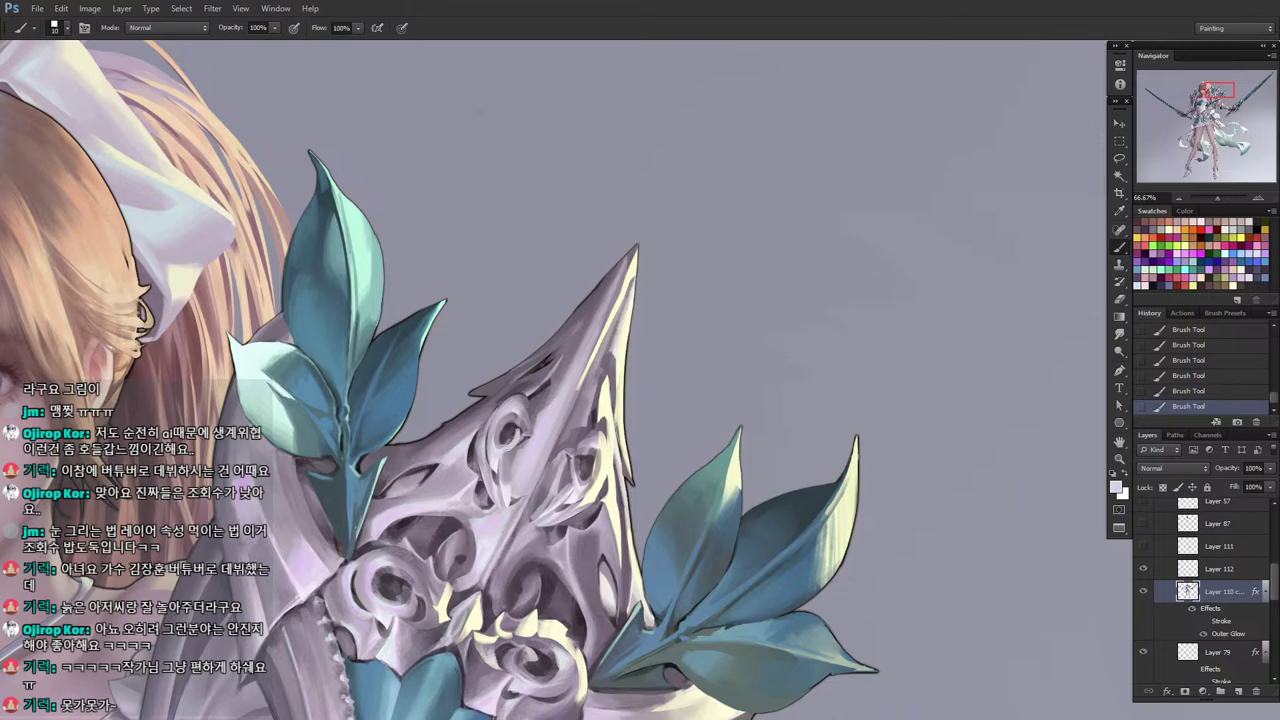
Enlarge the brush and blend the upper swirl's lower edge into the surrounding silver plate with sampled tones.
alt+click(513, 437)
key(])
key(])
key(i)
click(519, 444)
key(b)
key(i)
click(518, 442)
key(b)
Retouch the pointed prongs beneath the upper swirl with sampled armour tones.
key(i)
click(512, 476)
key(b)
key(i)
click(515, 492)
key(b)
Shade the plate between the spike's central ridge and the second swirl with sampled lilac-greys.
key(i)
click(564, 447)
key(b)
drag(554, 472, 561, 464)
key(i)
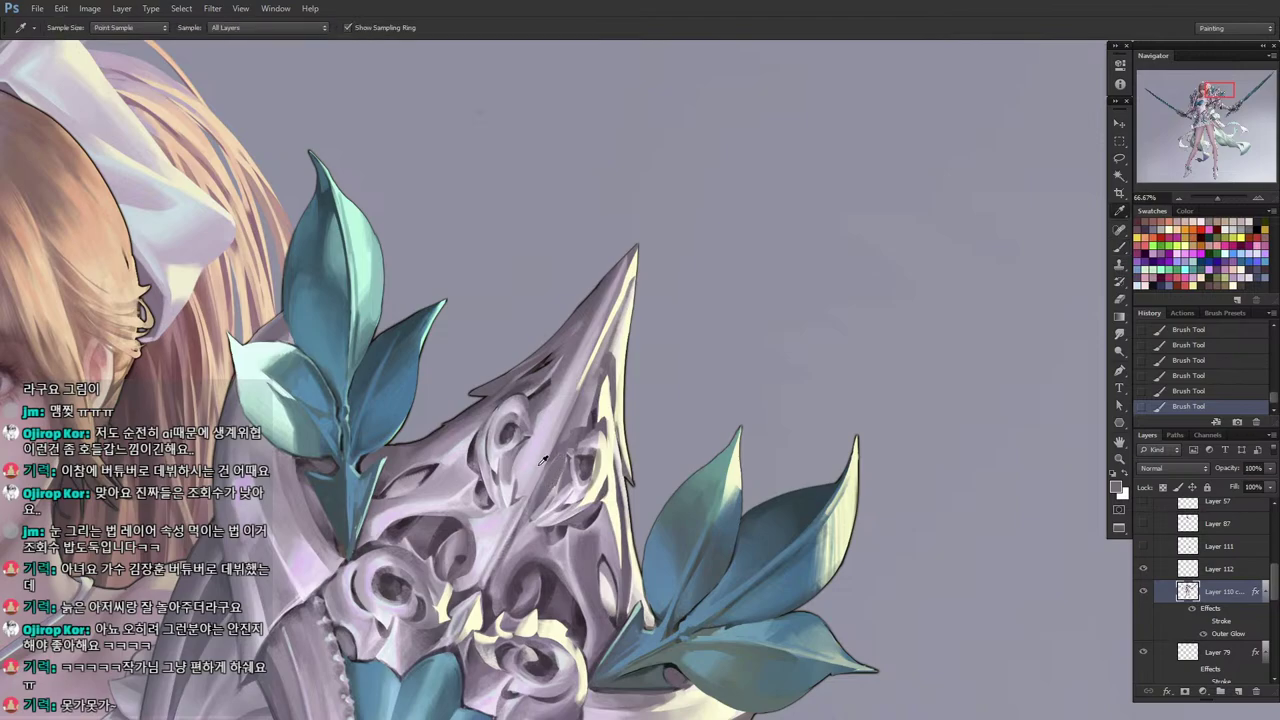
click(547, 481)
click(591, 398)
click(583, 378)
key(b)
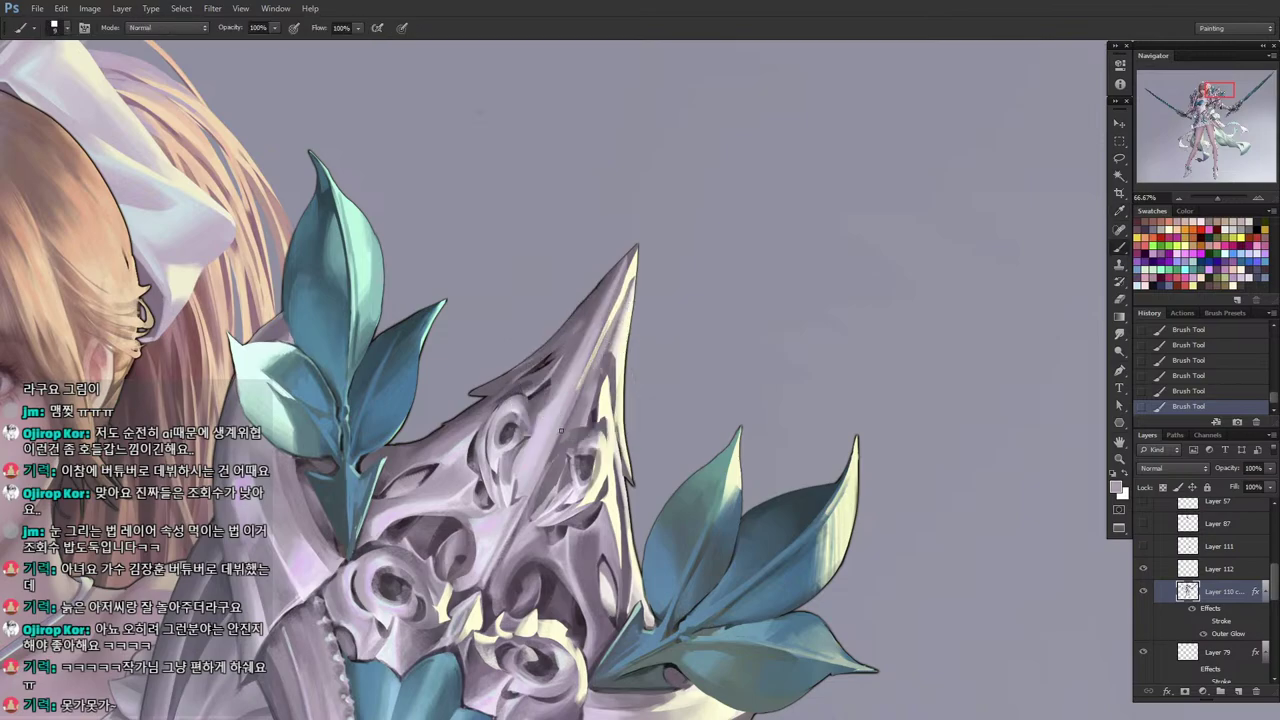
Smooth the light and shadow along the spike's central ridge with a larger brush and sampled lilac tones.
alt+click(565, 413)
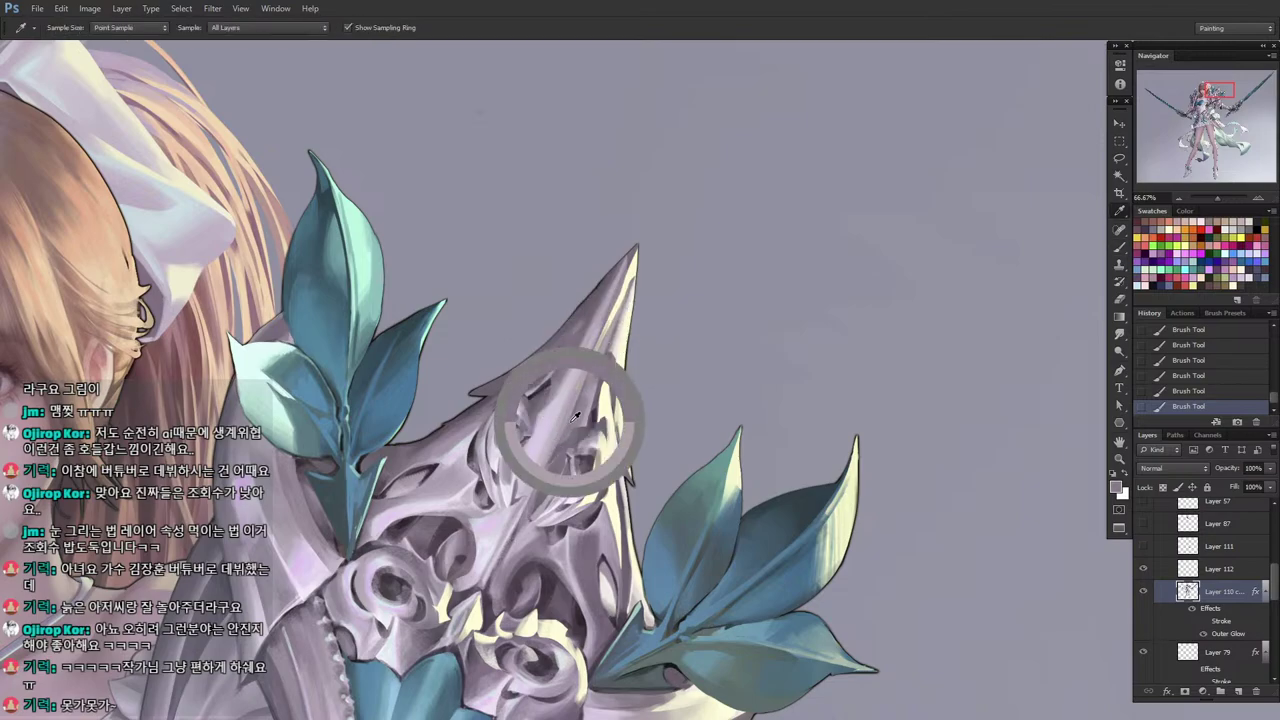
drag(556, 436, 488, 586)
alt+click(547, 453)
key(alt)
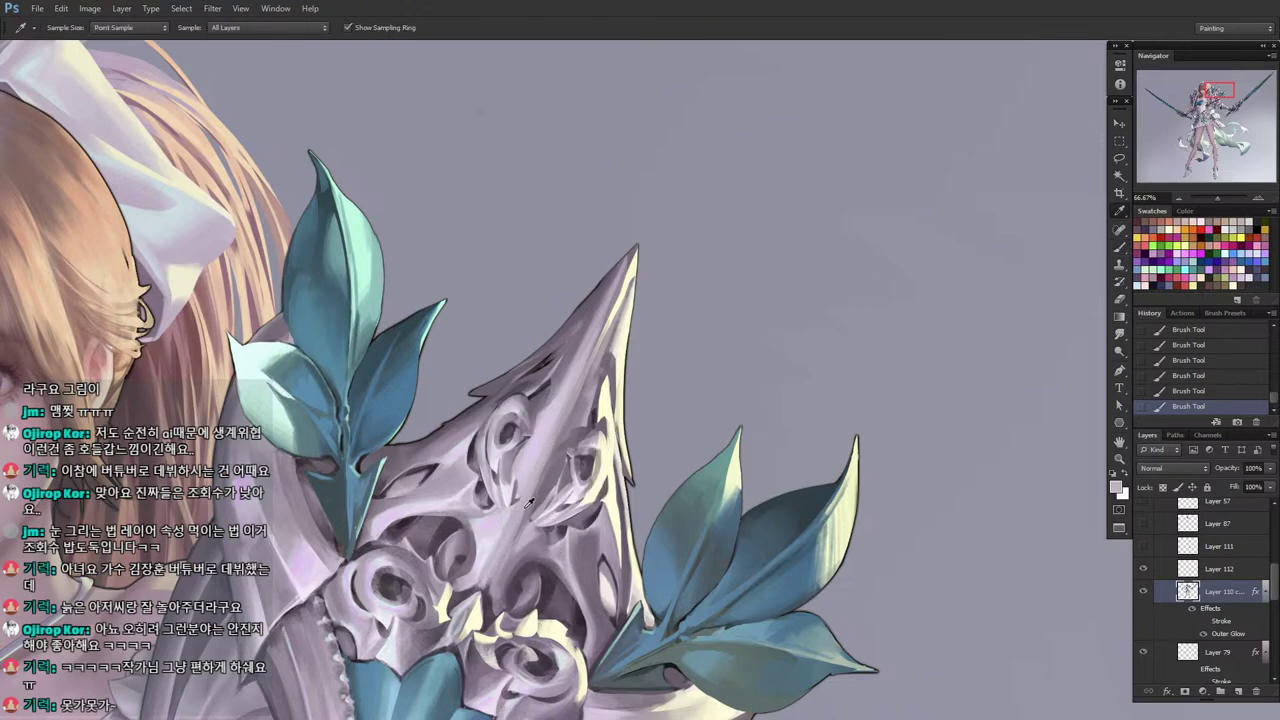
alt+click(538, 491)
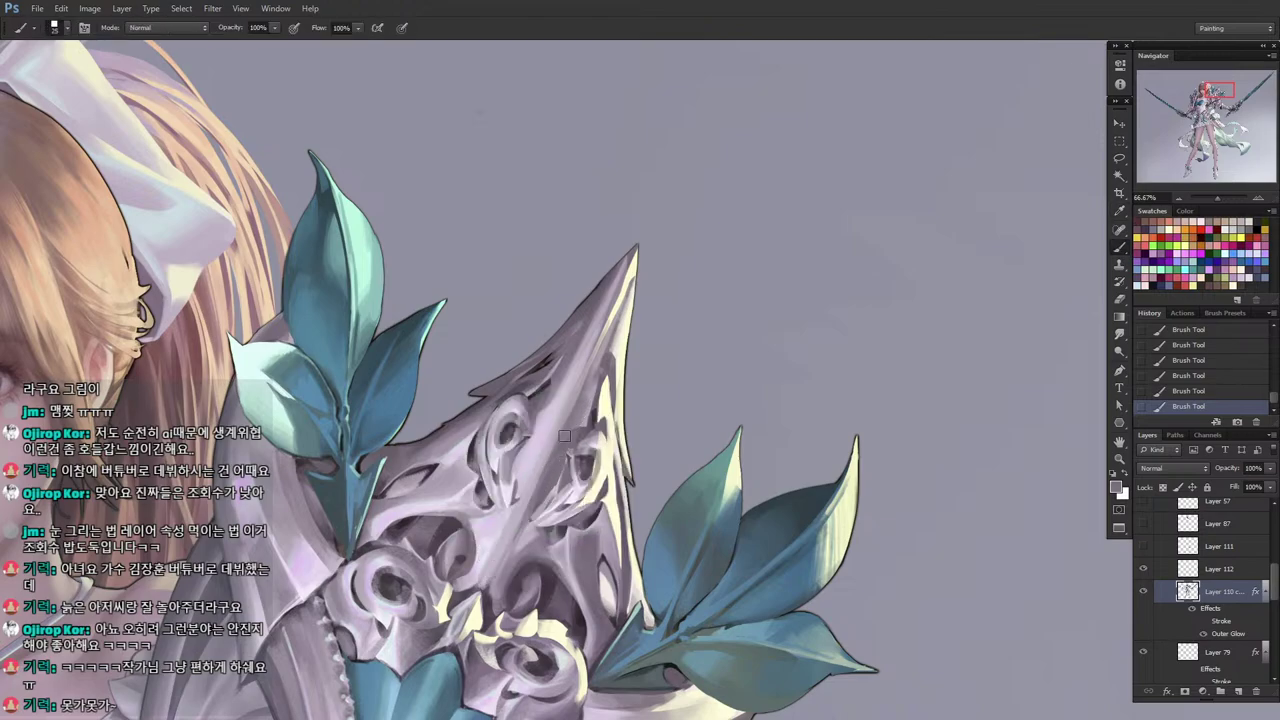
alt+click(523, 505)
key(alt)
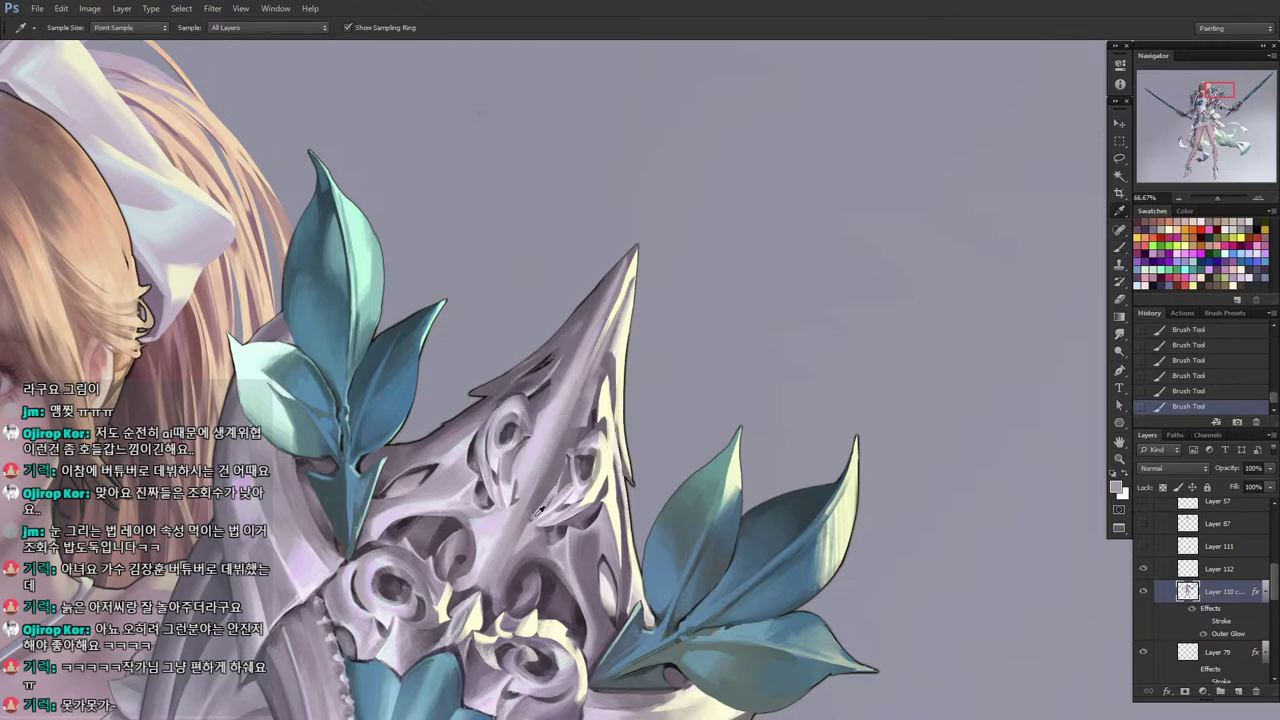
Blend the lower end of the central ridge and shade the adjoining dark hollow with sampled pale lilac and purple.
drag(511, 545, 528, 488)
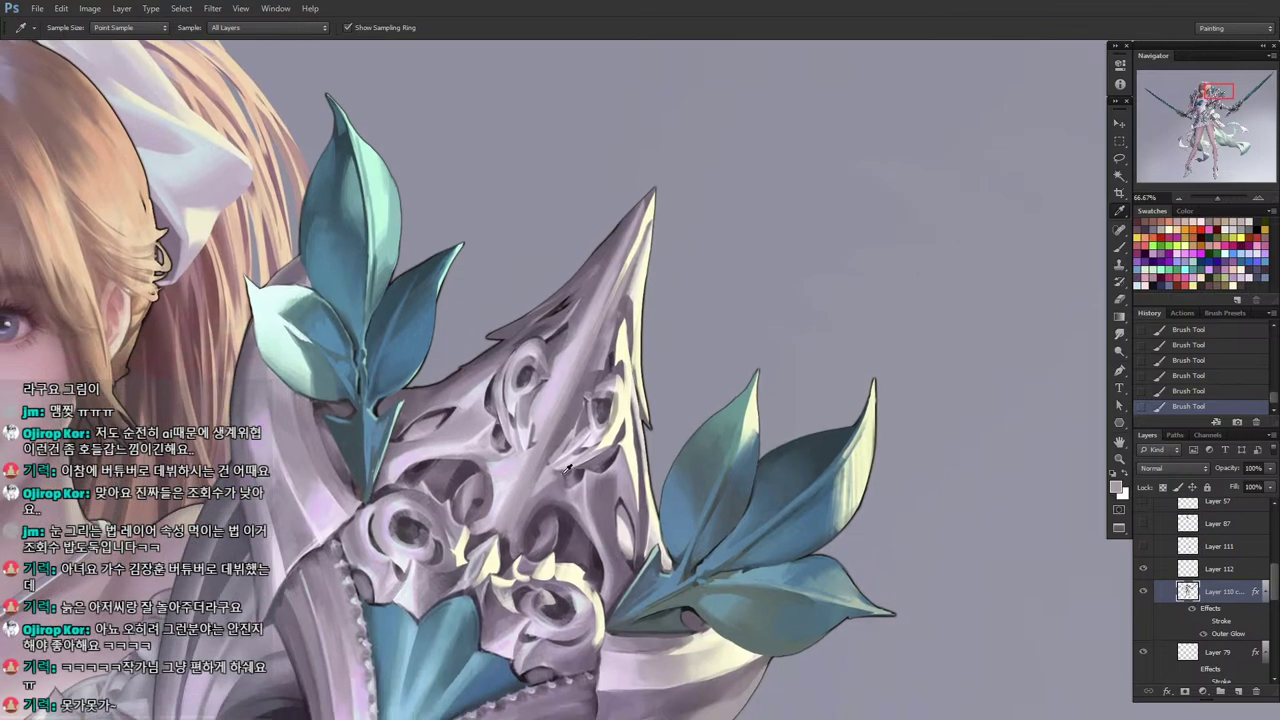
alt+click(540, 524)
alt+click(505, 472)
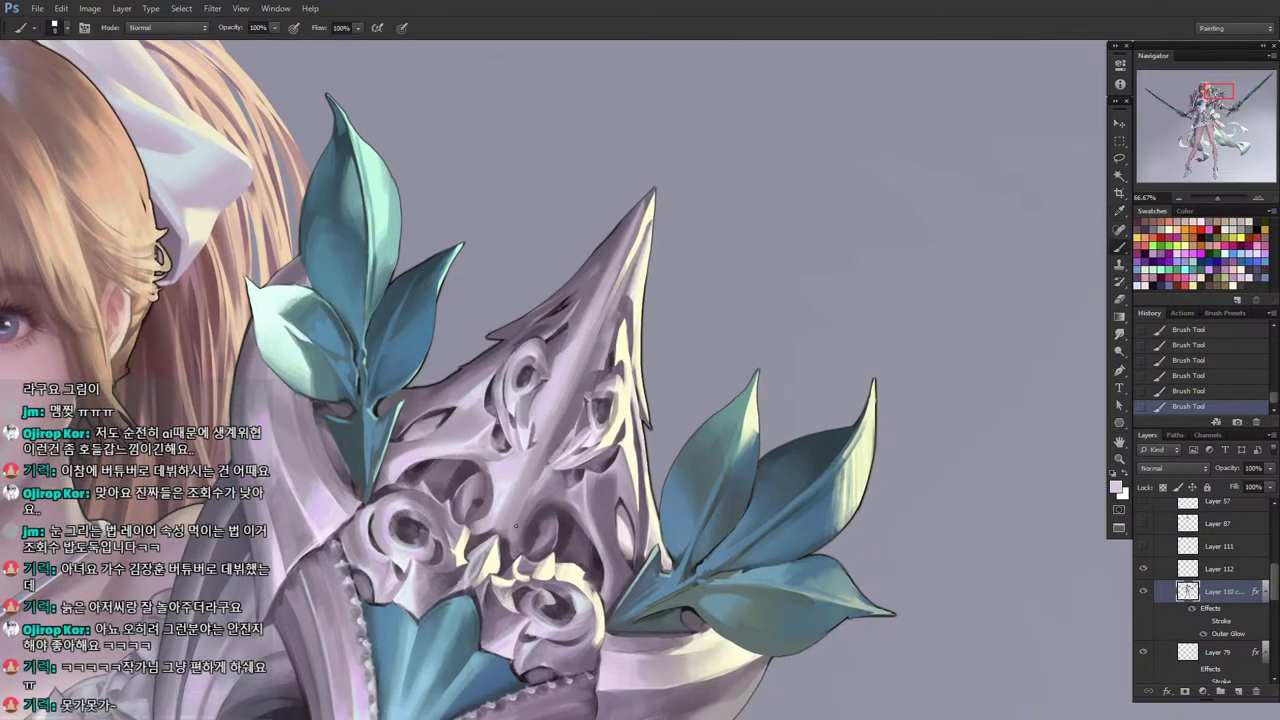
mouse_move(514, 548)
mouse_down()
mouse_move(523, 505)
mouse_move(519, 518)
mouse_up()
alt+click(522, 516)
alt+click(575, 535)
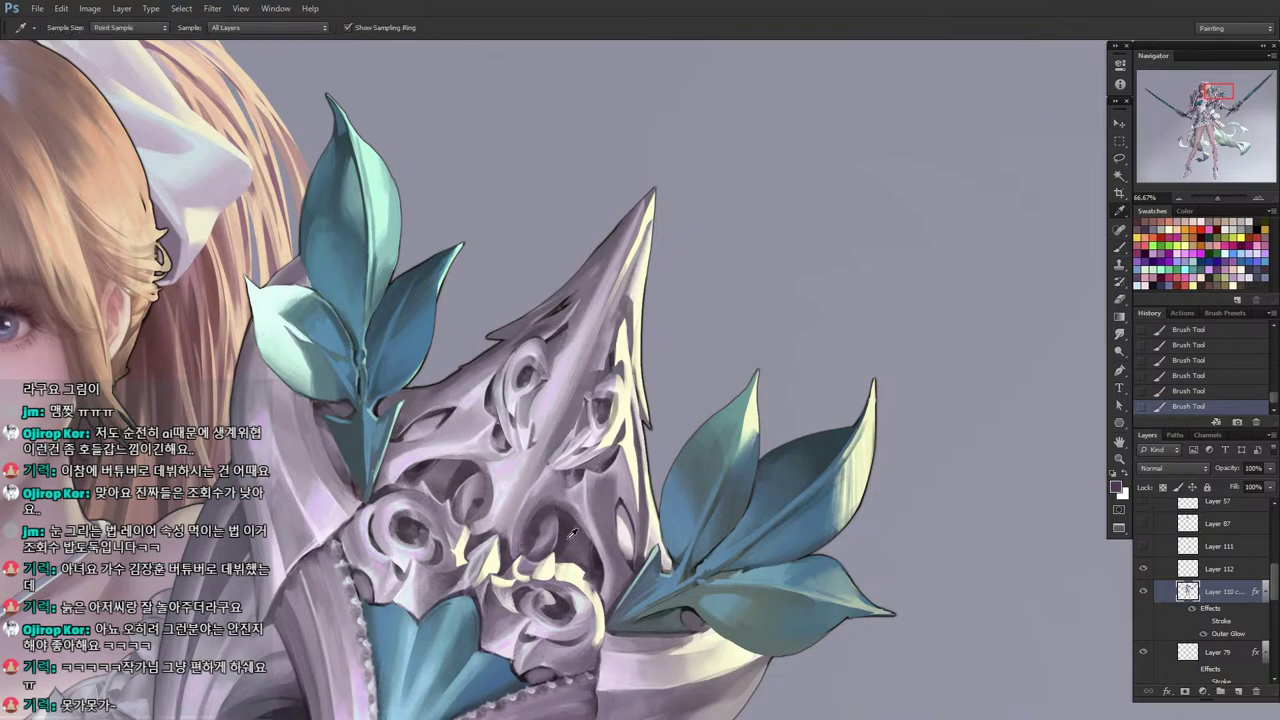
alt+click(555, 525)
Touch up the shading around the pale yellow prongs between the two lower rosettes with sampled tones.
mouse_move(517, 555)
mouse_down()
mouse_move(531, 464)
mouse_move(493, 414)
mouse_up()
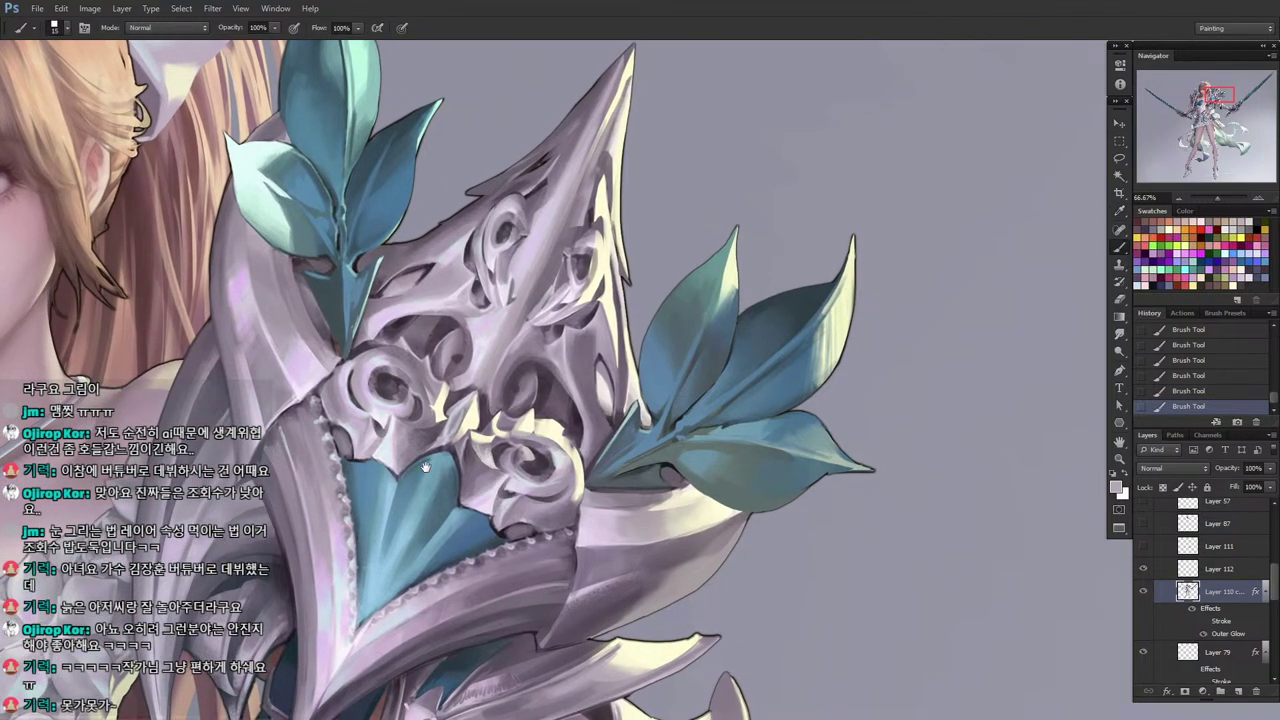
drag(429, 474, 451, 450)
alt+click(457, 421)
alt+click(467, 429)
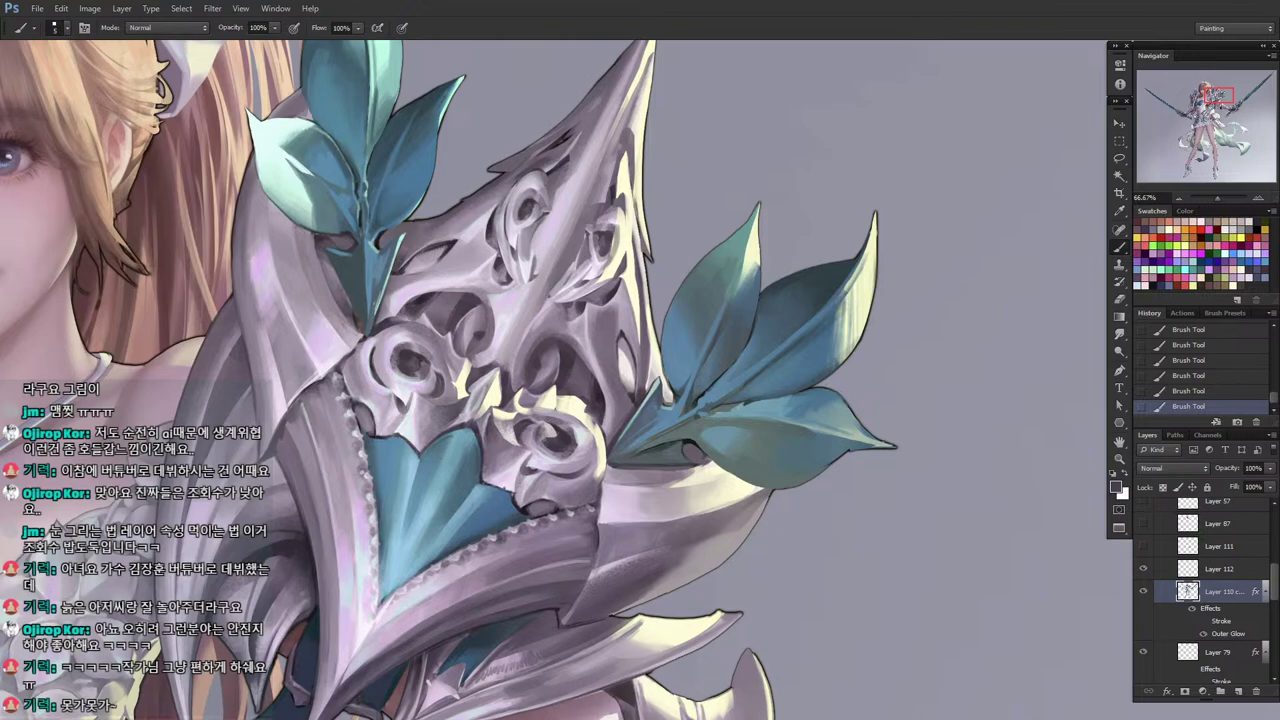
Retouch the prongs beneath the second swirl with sampled lilac-grey.
drag(430, 581, 414, 597)
scroll(575, 588, up, 3)
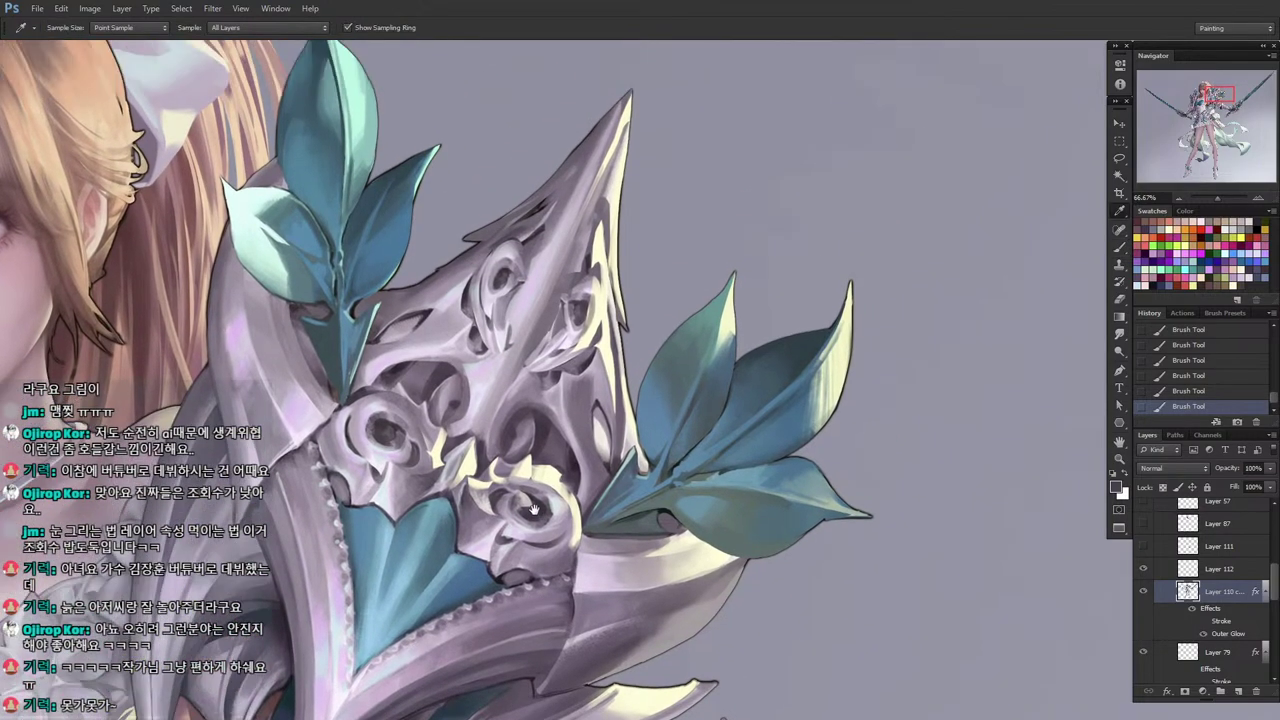
alt+click(535, 468)
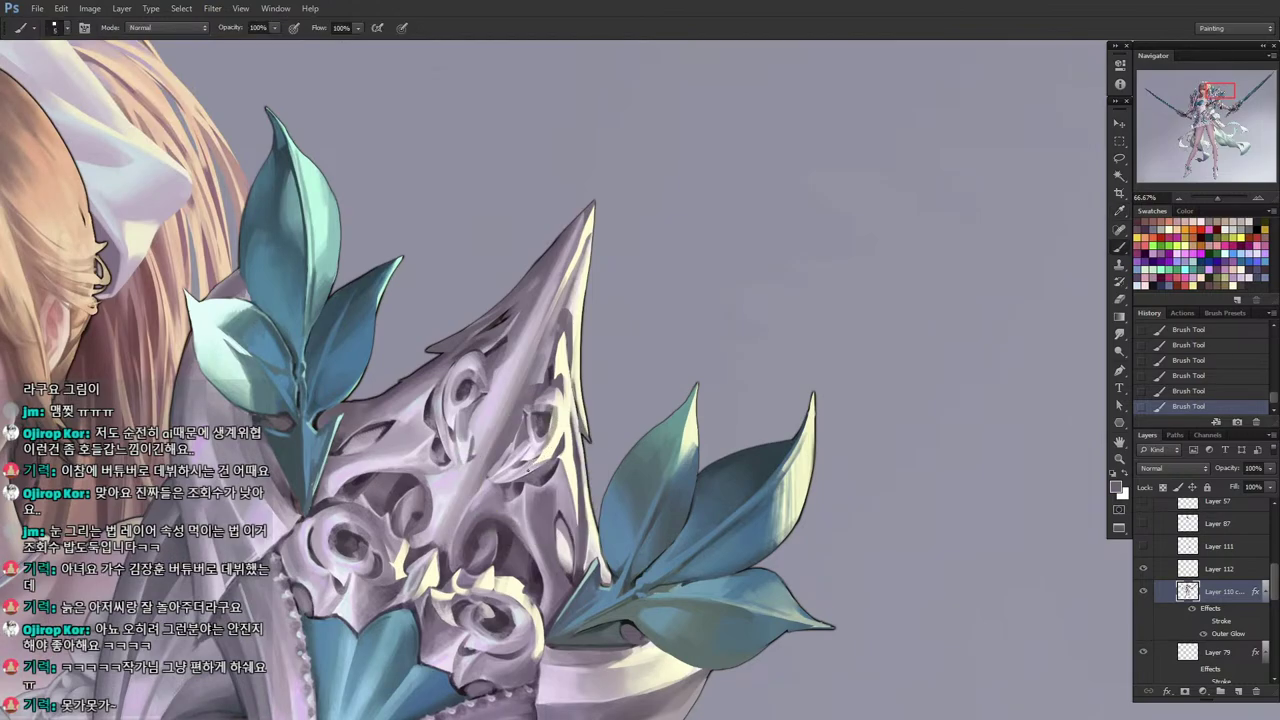
alt+click(532, 472)
Touch up the shading around the prongs and the adjoining lower hollow with sampled lilac tones.
alt+click(442, 446)
alt+click(430, 440)
alt+click(368, 428)
alt+click(558, 536)
alt+click(518, 508)
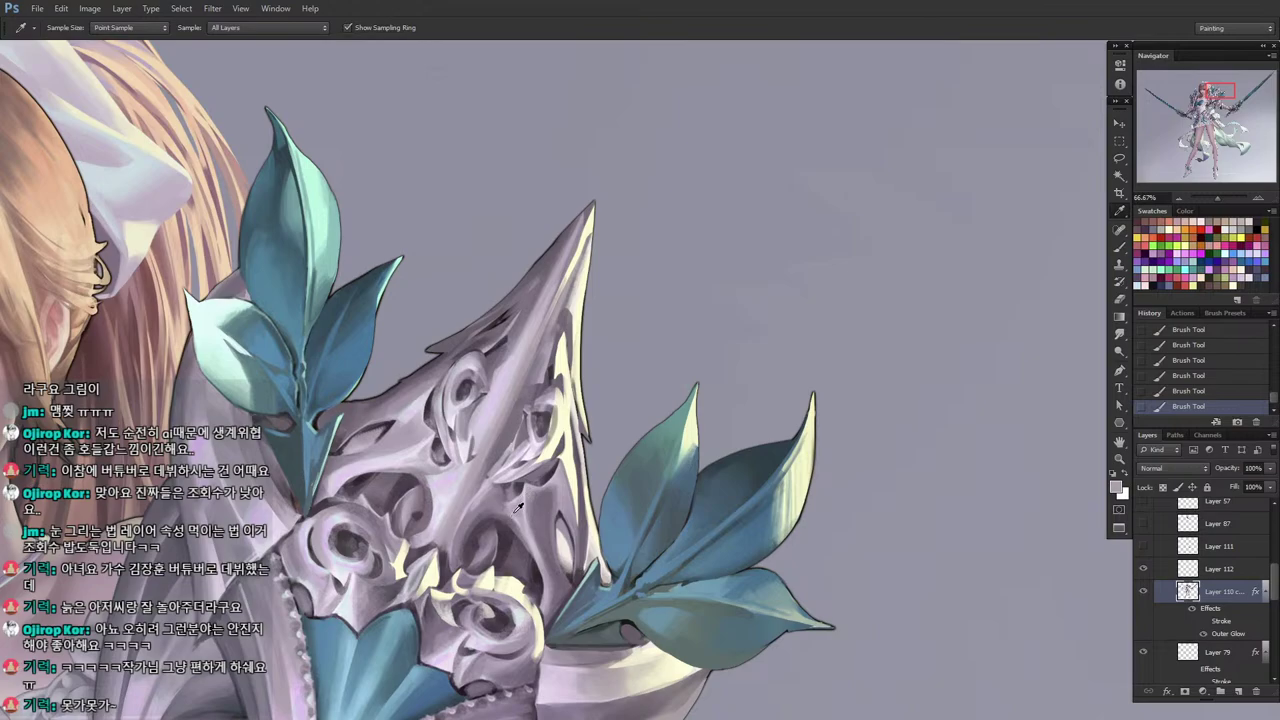
alt+click(444, 476)
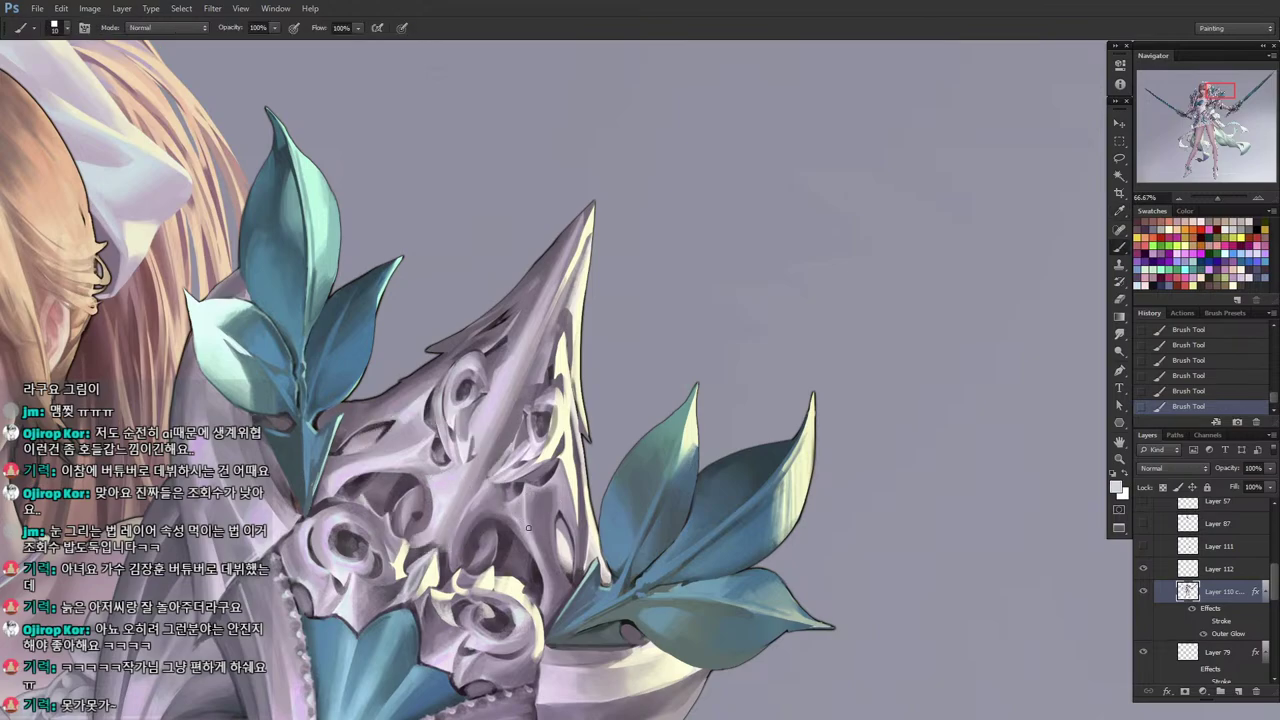
Select the curved strip beside the large lower hollow with the Lasso and shade it with sampled pale lilac.
key(l)
mouse_move(518, 502)
mouse_down()
mouse_move(540, 578)
mouse_move(488, 500)
mouse_up()
drag(533, 549, 546, 566)
key(b)
key(])
mouse_move(546, 566)
mouse_down()
mouse_move(536, 576)
mouse_move(518, 532)
mouse_up()
drag(526, 548, 512, 522)
mouse_move(524, 540)
mouse_down()
mouse_move(521, 502)
mouse_move(444, 475)
mouse_move(520, 502)
mouse_move(528, 548)
mouse_up()
alt+click(442, 483)
key([)
key([)
alt+click(515, 508)
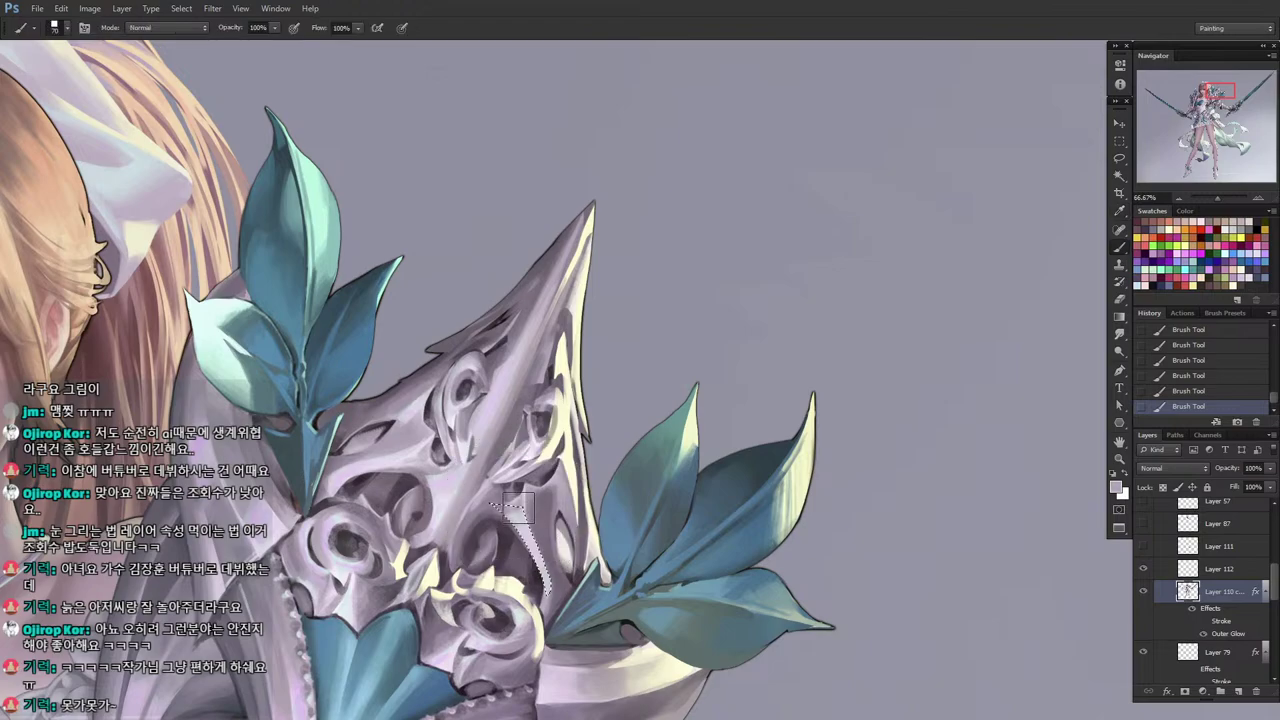
key(l)
key(ctrl+d)
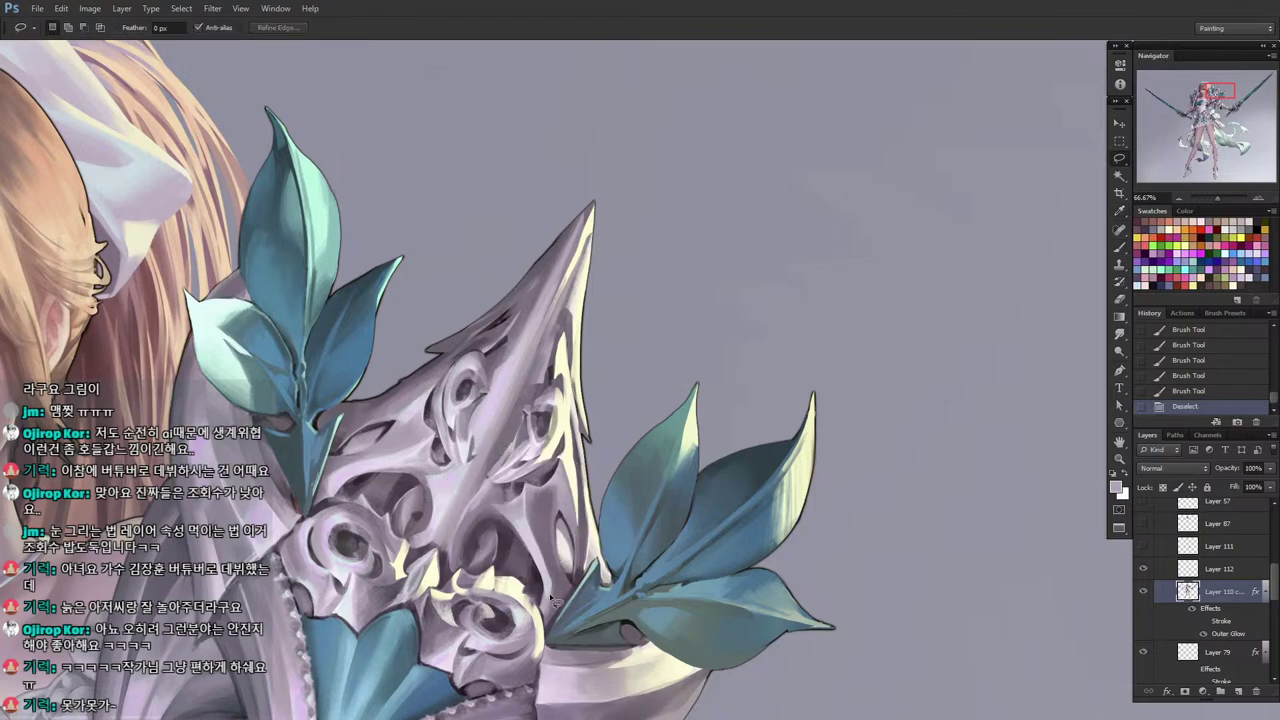
Select and paint the strip's narrow lower end beside the second rosette to sharpen its edges.
mouse_move(549, 621)
mouse_down()
mouse_move(541, 573)
mouse_move(548, 629)
mouse_move(552, 575)
mouse_move(534, 604)
mouse_up()
key(b)
drag(546, 574, 536, 608)
mouse_move(544, 572)
mouse_down()
mouse_move(540, 626)
mouse_move(548, 572)
mouse_up()
key(l)
key(ctrl+d)
drag(550, 622, 545, 602)
key(b)
drag(550, 574, 544, 604)
key(l)
key(ctrl+d)
key(b)
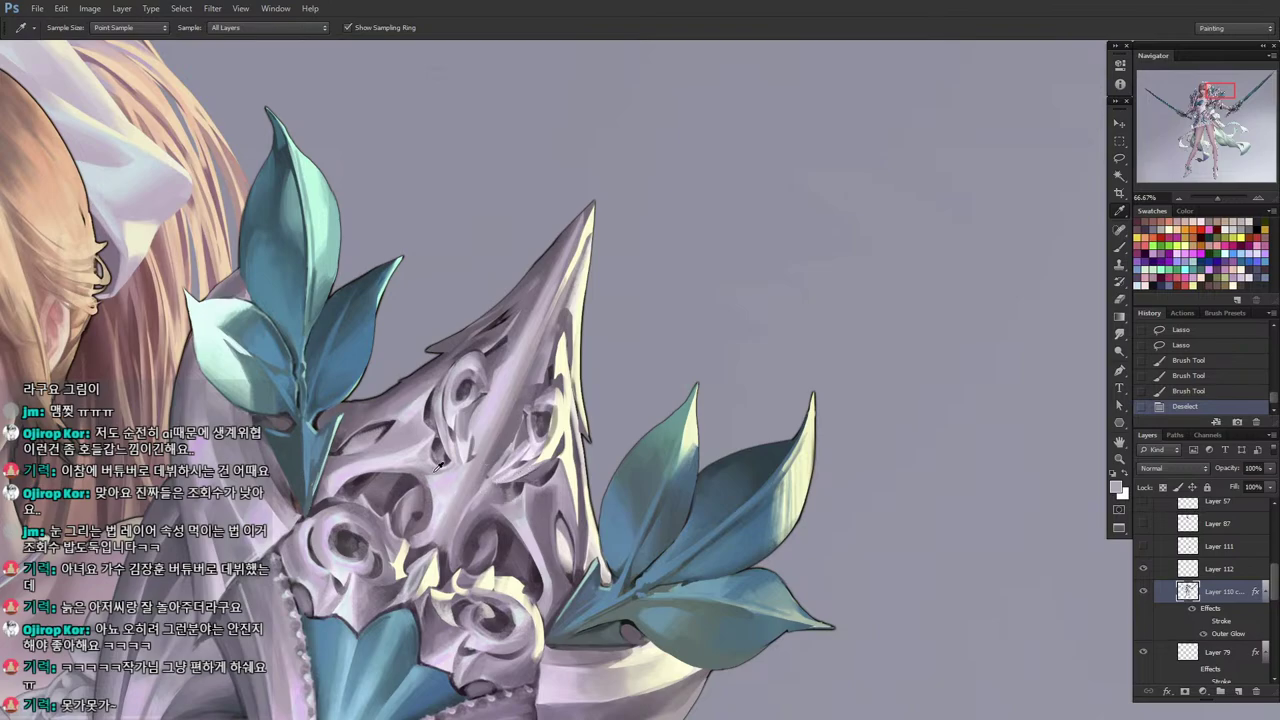
Select the upper rim of the hollow beneath the first swirl and shade it with a sampled lilac.
key(l)
mouse_move(421, 460)
mouse_down()
mouse_move(348, 464)
mouse_move(436, 474)
mouse_move(430, 484)
mouse_move(358, 467)
mouse_move(418, 462)
mouse_up()
drag(398, 466, 410, 469)
key(b)
alt+click(525, 529)
drag(424, 470, 410, 468)
mouse_move(428, 465)
mouse_down()
mouse_move(483, 493)
mouse_move(493, 483)
mouse_move(394, 488)
mouse_move(446, 432)
mouse_up()
key(l)
key(ctrl+d)
Blend the junction between the central ridge and the hollow's rim with sampled pale lilac tones.
drag(448, 461, 462, 477)
key(i)
key(m)
key(b)
alt+click(464, 460)
drag(445, 479, 478, 476)
mouse_move(455, 477)
mouse_down()
mouse_move(423, 480)
mouse_move(518, 477)
mouse_move(450, 491)
mouse_up()
alt+click(509, 483)
drag(450, 491, 421, 496)
Select the wedge beside the small curl inside the left hollow and shade it with sampled tones.
key(l)
click(411, 483)
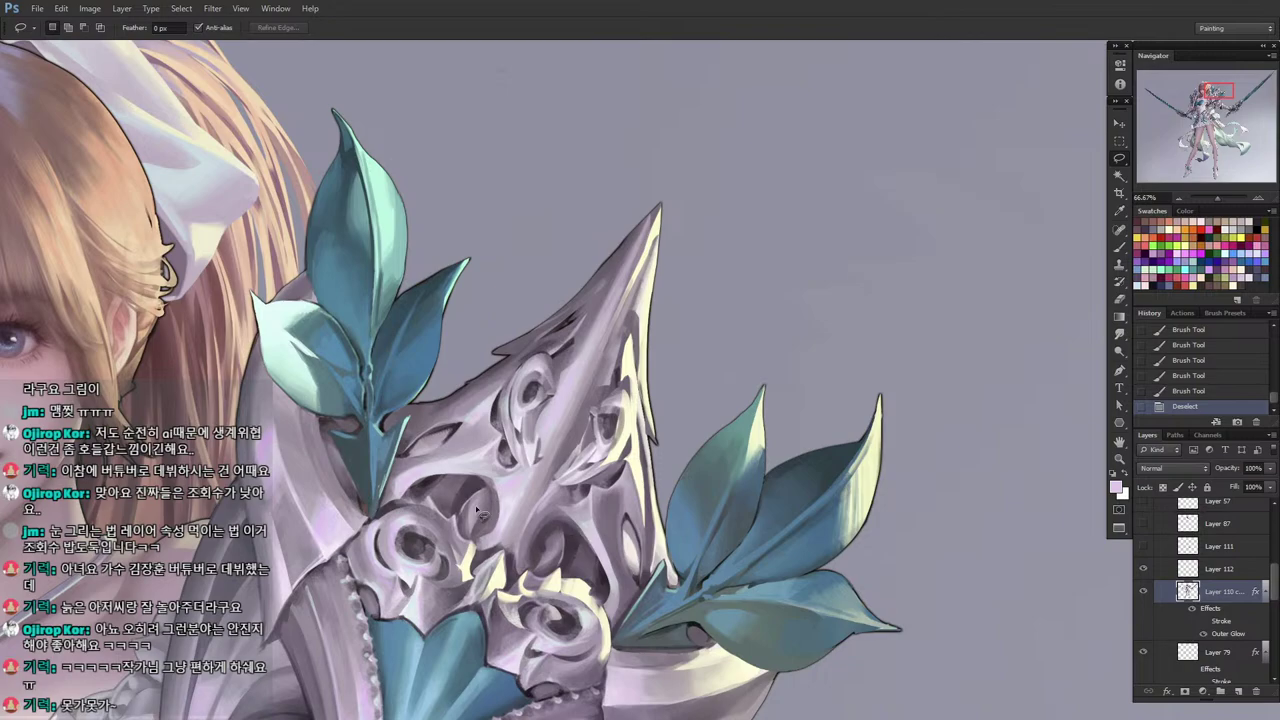
drag(463, 488, 486, 510)
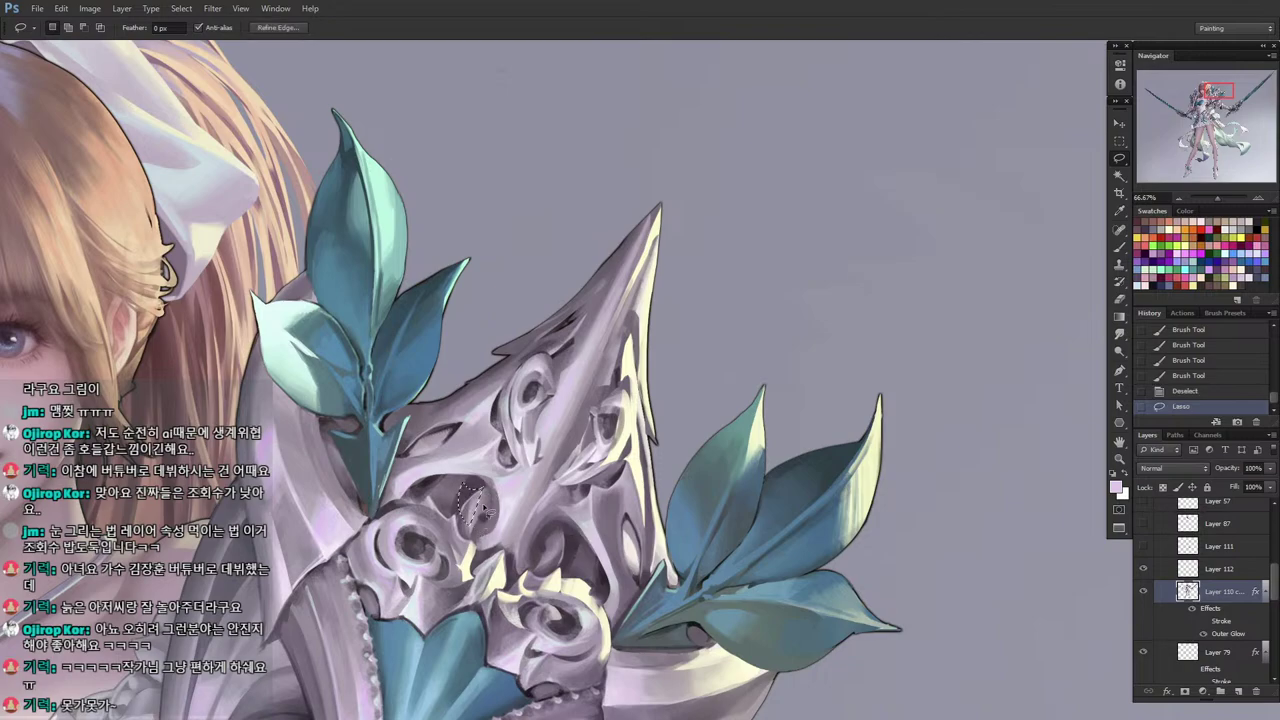
click(448, 479)
mouse_move(452, 478)
mouse_down()
mouse_move(476, 482)
mouse_move(472, 494)
mouse_up()
key(b)
alt+click(480, 507)
drag(460, 508, 472, 488)
drag(458, 503, 470, 486)
drag(458, 498, 474, 486)
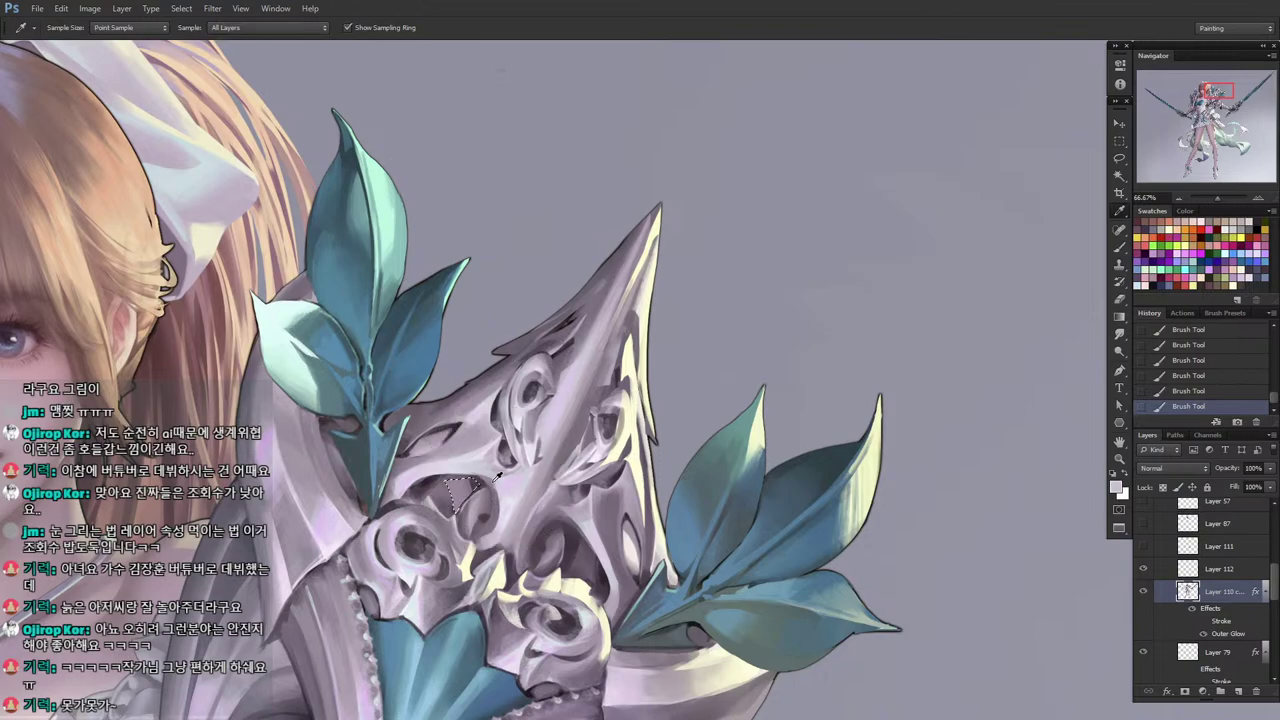
key(b)
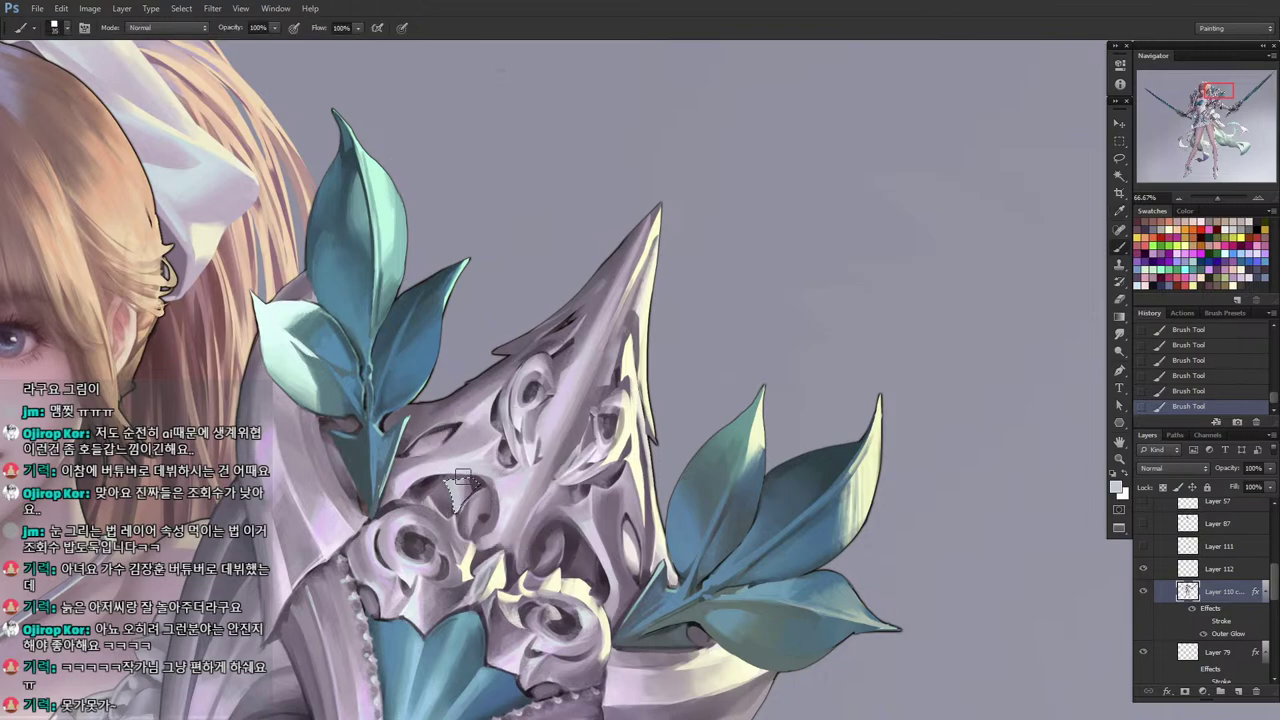
key(i)
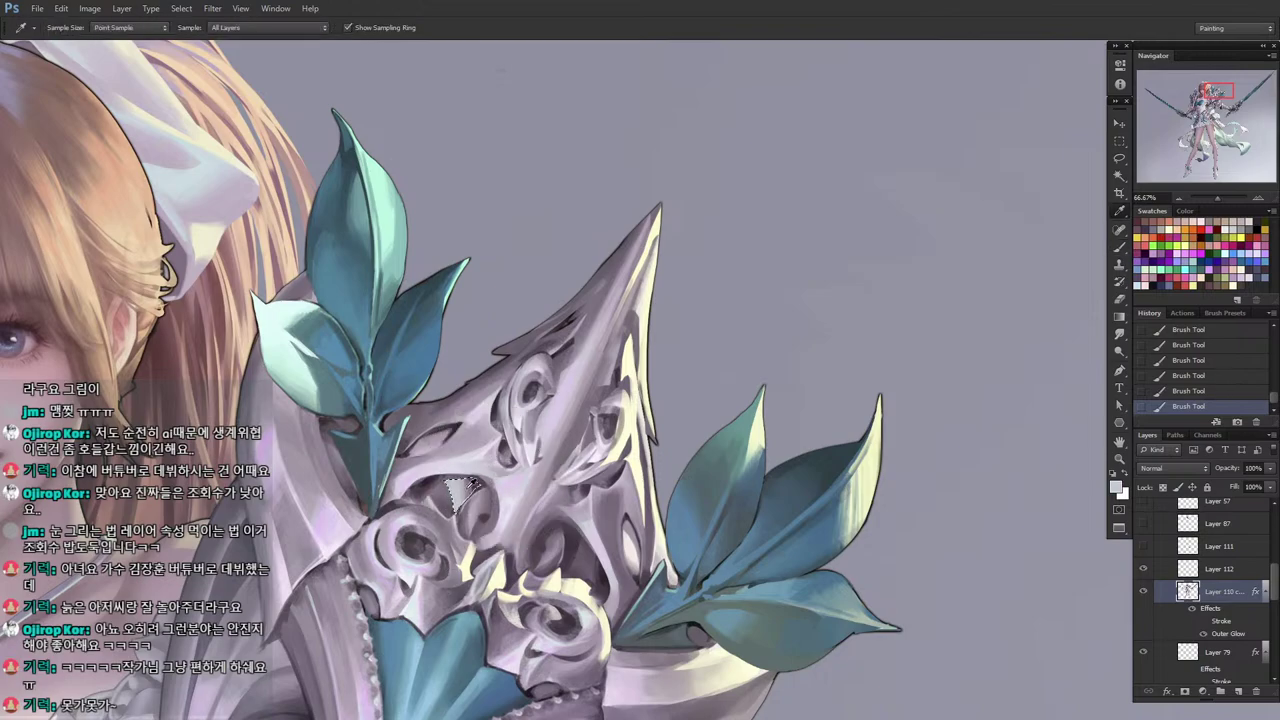
key(b)
key(l)
key(ctrl+d)
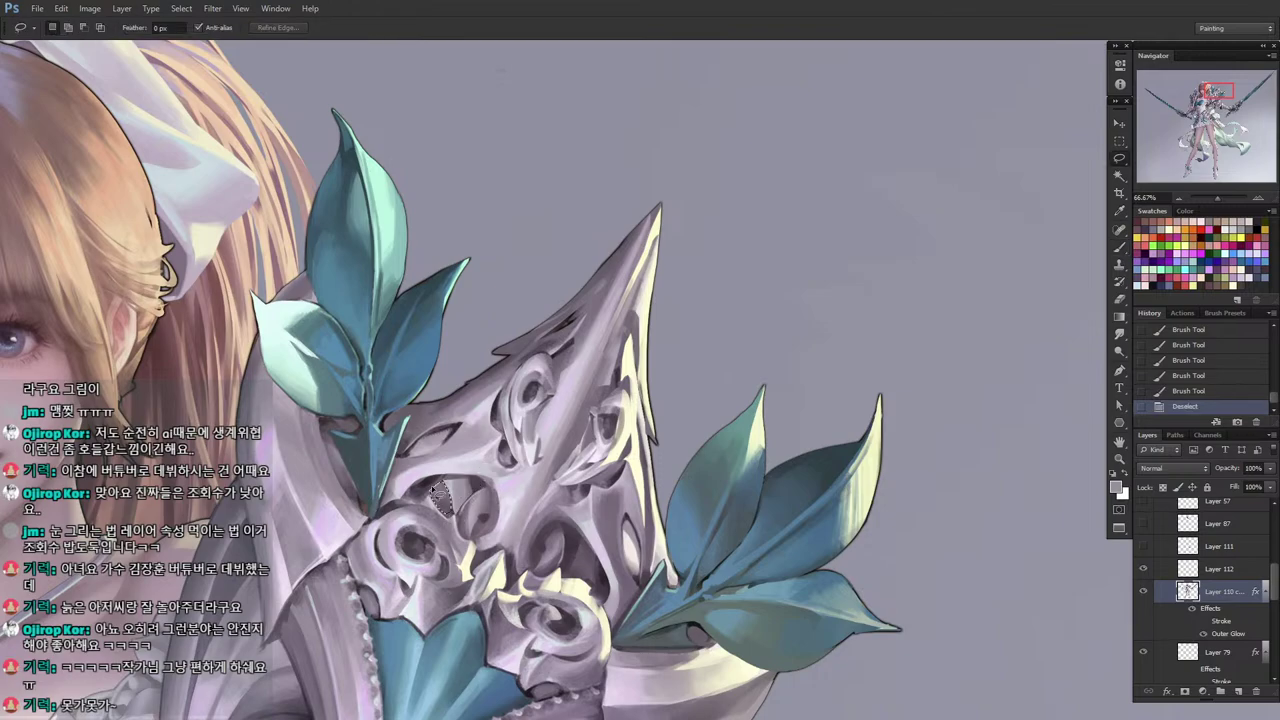
Select the recess beside the wedge in the left hollow and darken it with a sampled purple.
drag(437, 490, 434, 489)
mouse_move(442, 499)
mouse_down()
mouse_move(452, 527)
mouse_move(440, 500)
mouse_up()
key(i)
click(482, 482)
key(b)
mouse_move(446, 512)
mouse_down()
mouse_move(442, 543)
mouse_move(455, 483)
mouse_up()
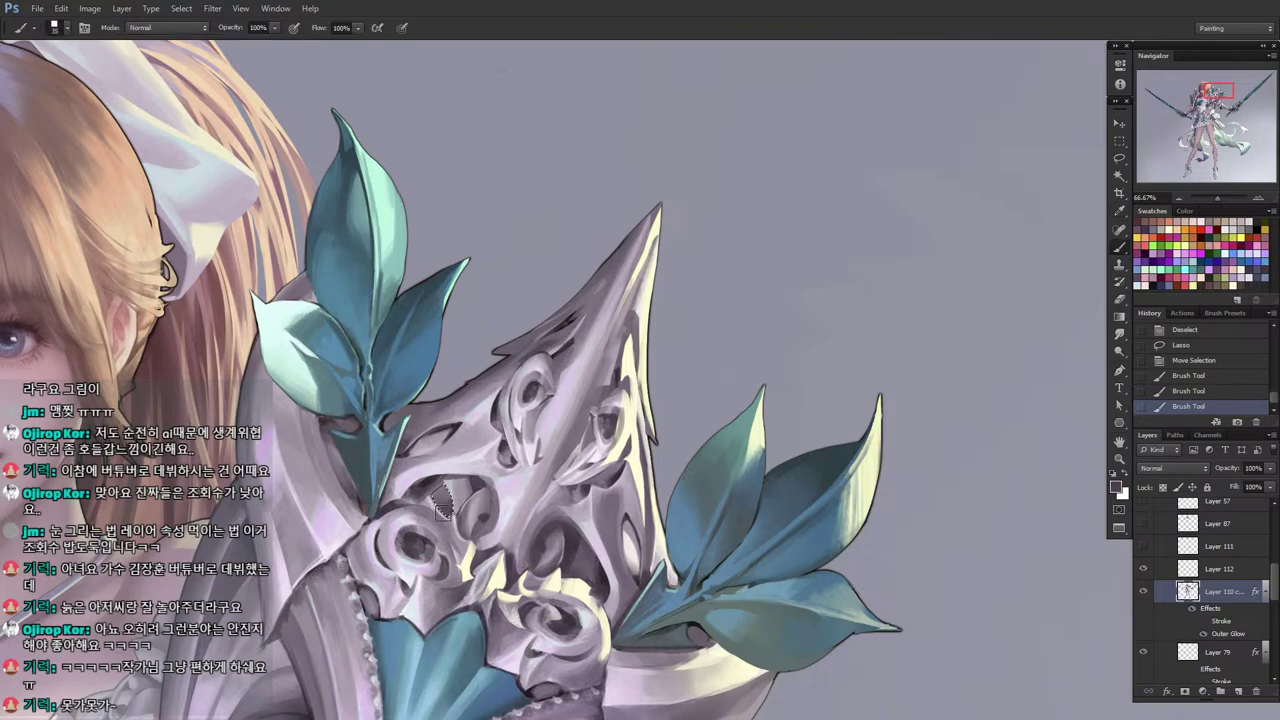
key(ctrl+d)
Deepen the shadow at the inner left edge of the same hollow within a lasso selection.
key(l)
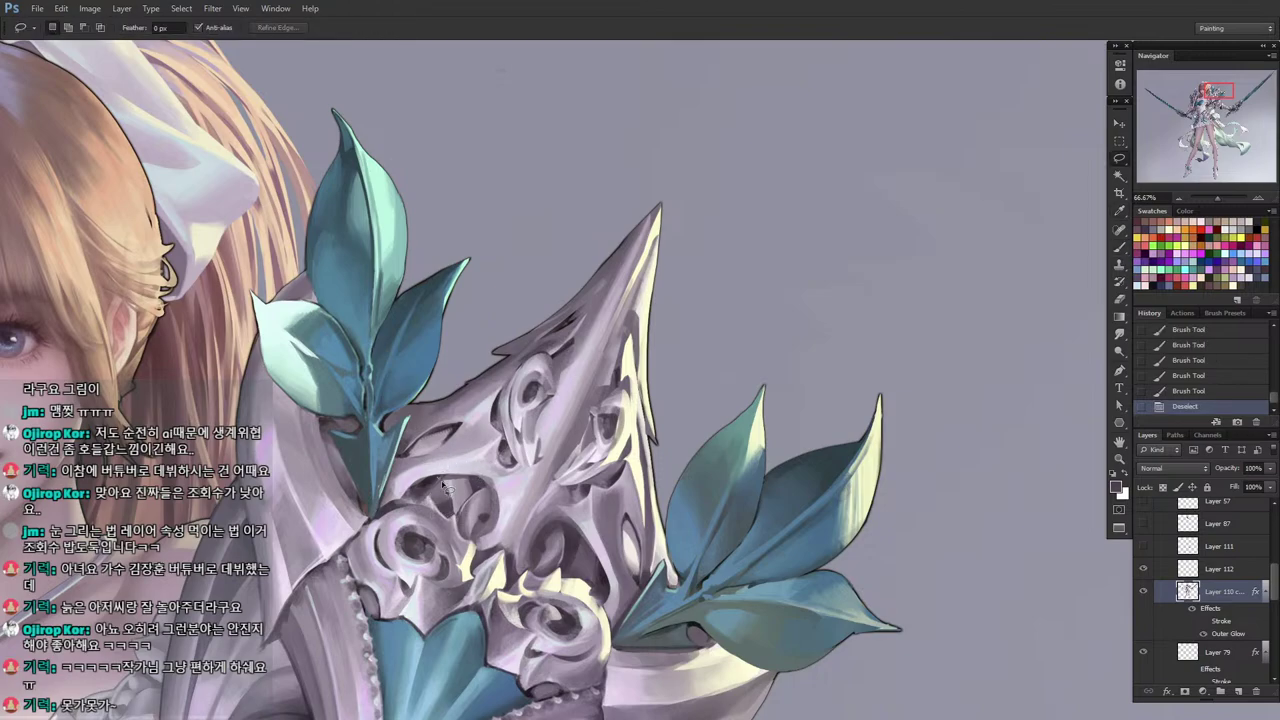
key(b)
drag(433, 484, 432, 496)
drag(442, 490, 430, 498)
key(ctrl+d)
key(l)
Trim the rough upper contour between the blue leaf and the spike's side barb by clearing a lassoed strip.
key(h)
mouse_move(458, 425)
mouse_down()
mouse_move(480, 586)
mouse_move(497, 596)
mouse_up()
key(b)
key(space)
drag(700, 384, 391, 563)
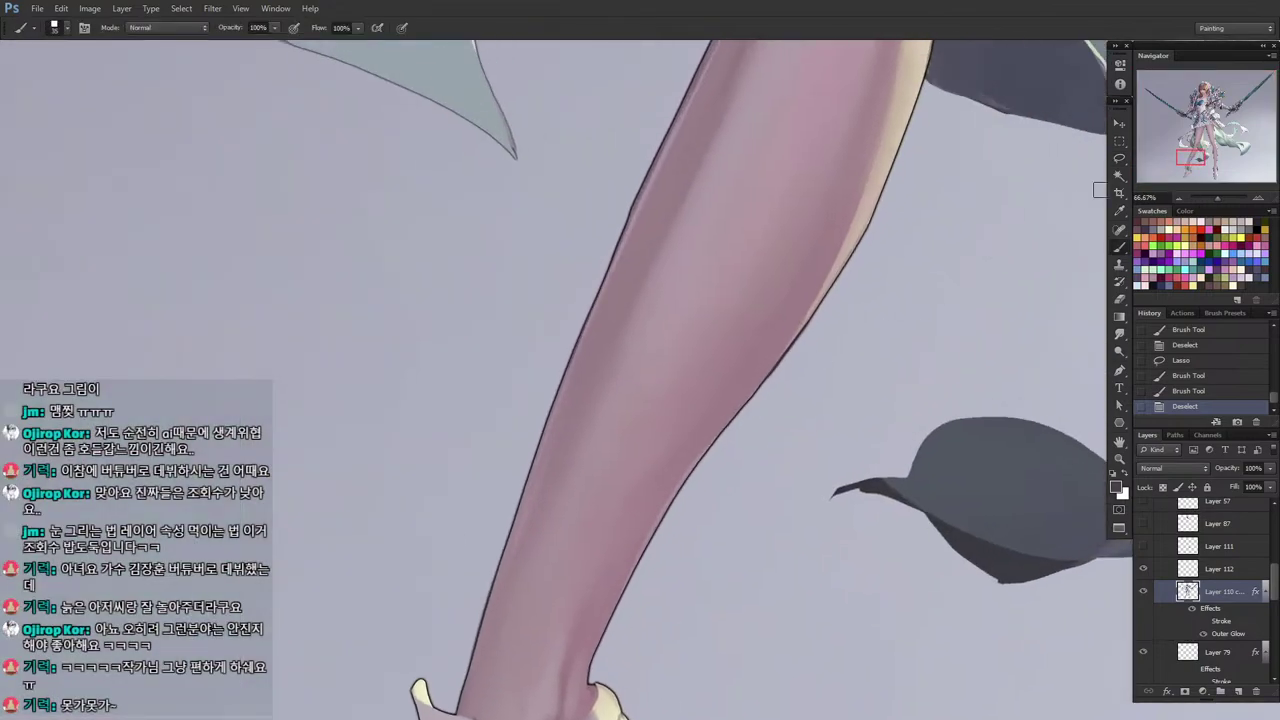
drag(1212, 94, 1217, 95)
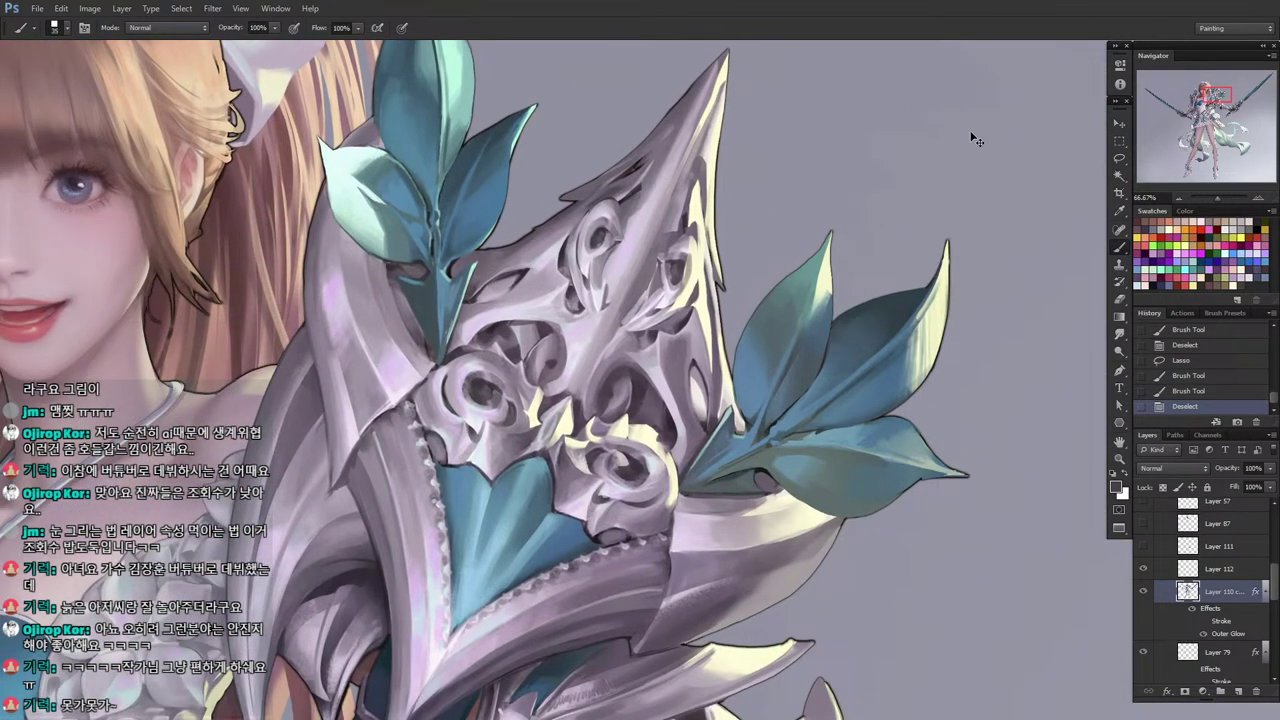
key(space)
drag(498, 314, 532, 592)
key(l)
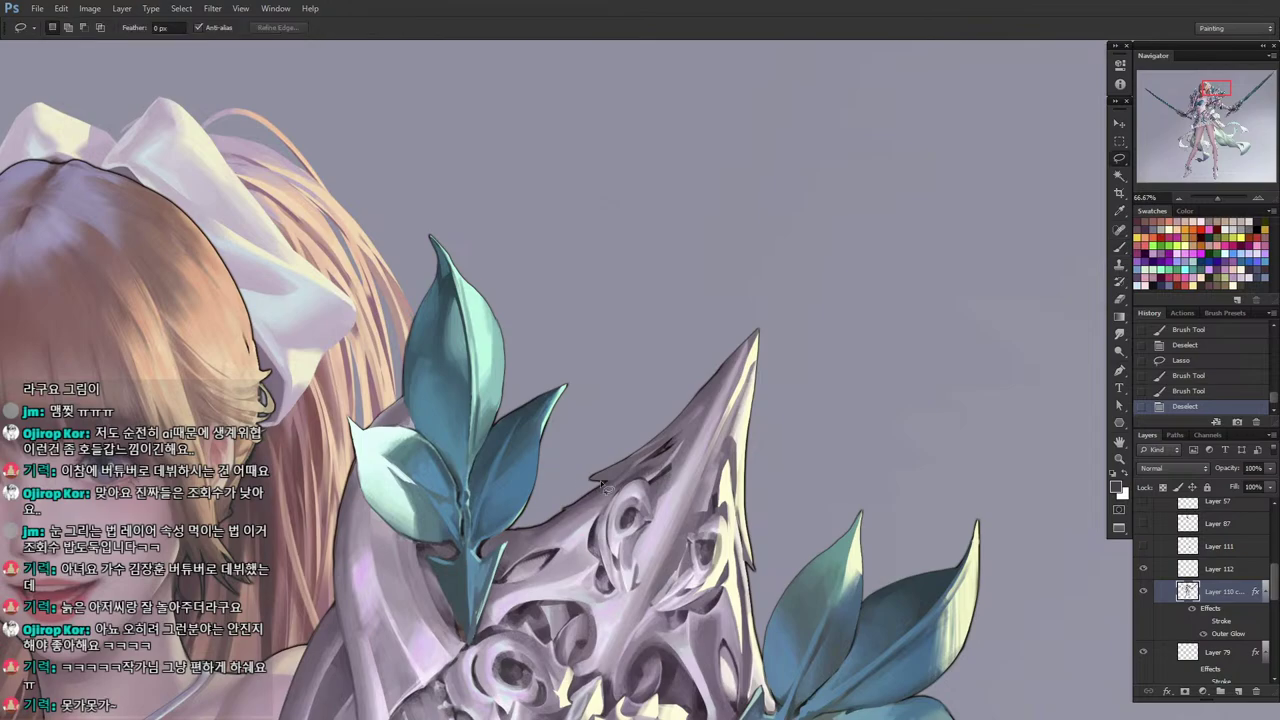
drag(600, 480, 545, 518)
drag(598, 484, 545, 518)
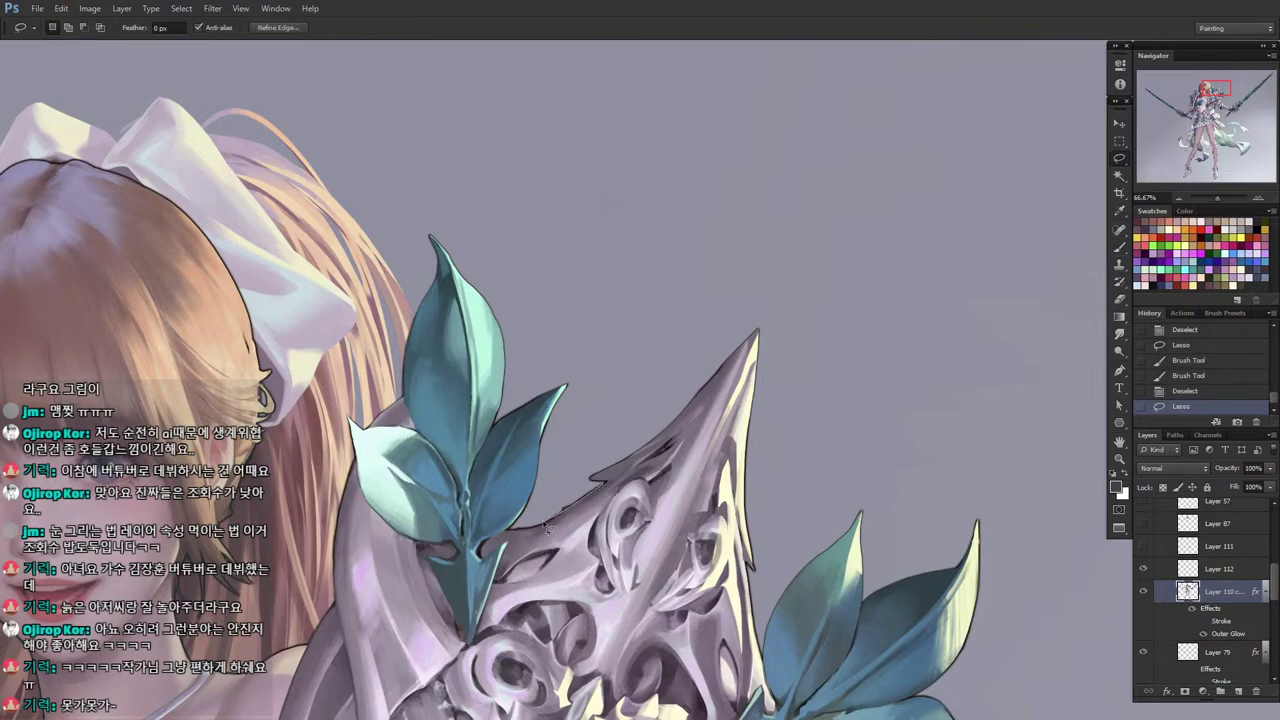
key(Delete)
key(ctrl+d)
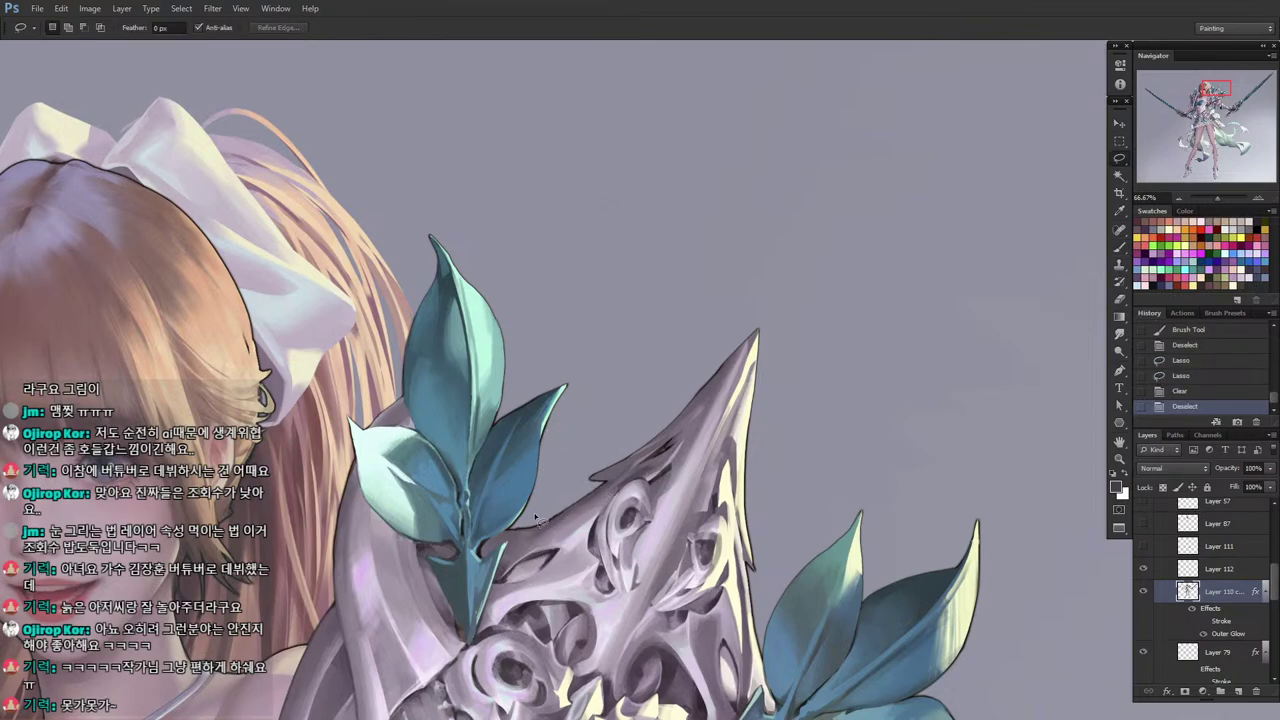
Repaint the trimmed upper contour between the leaf and the barb with a smaller brush and sampled purple-grey.
key(b)
alt+click(484, 543)
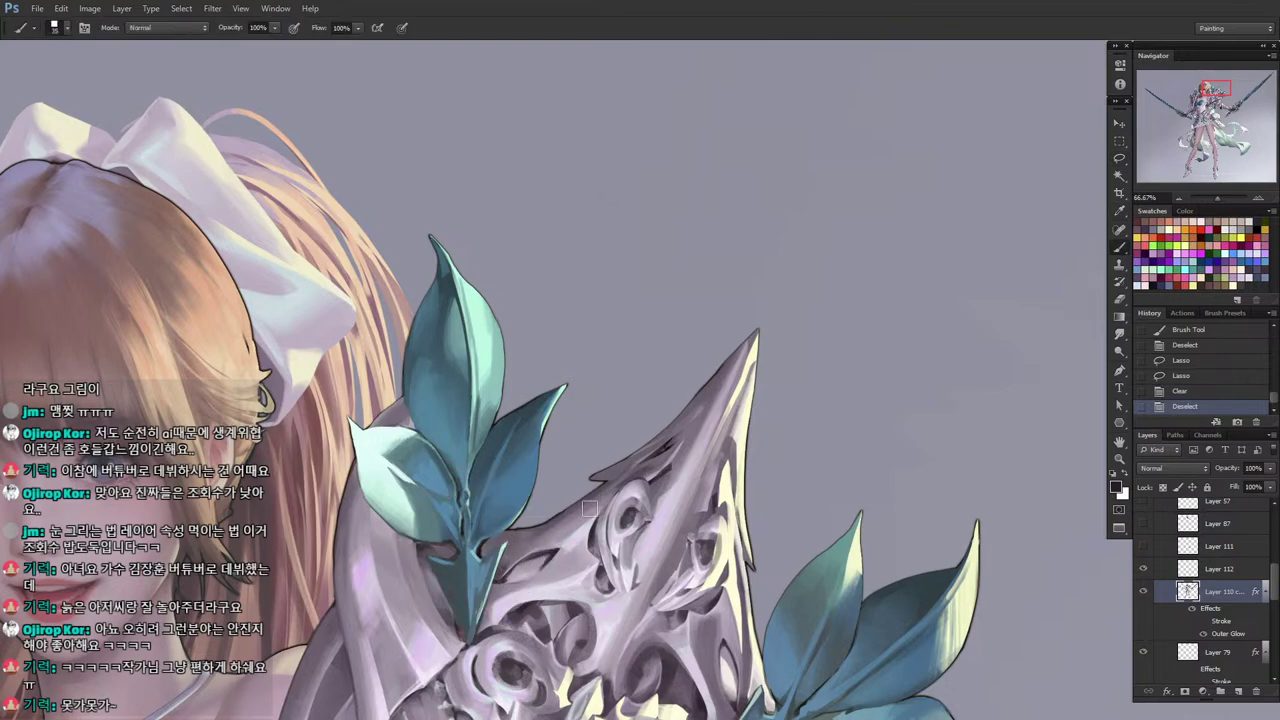
alt+click(570, 515)
alt+click(606, 486)
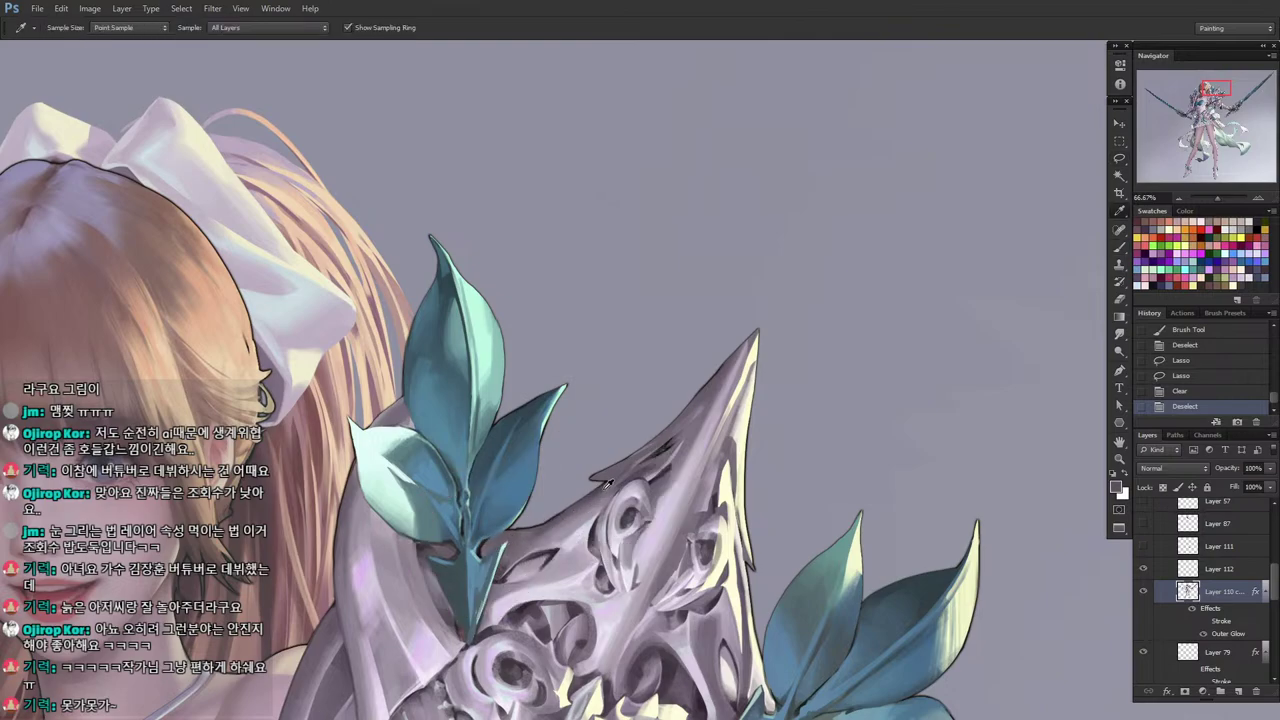
key([)
key([)
key([)
drag(592, 493, 540, 523)
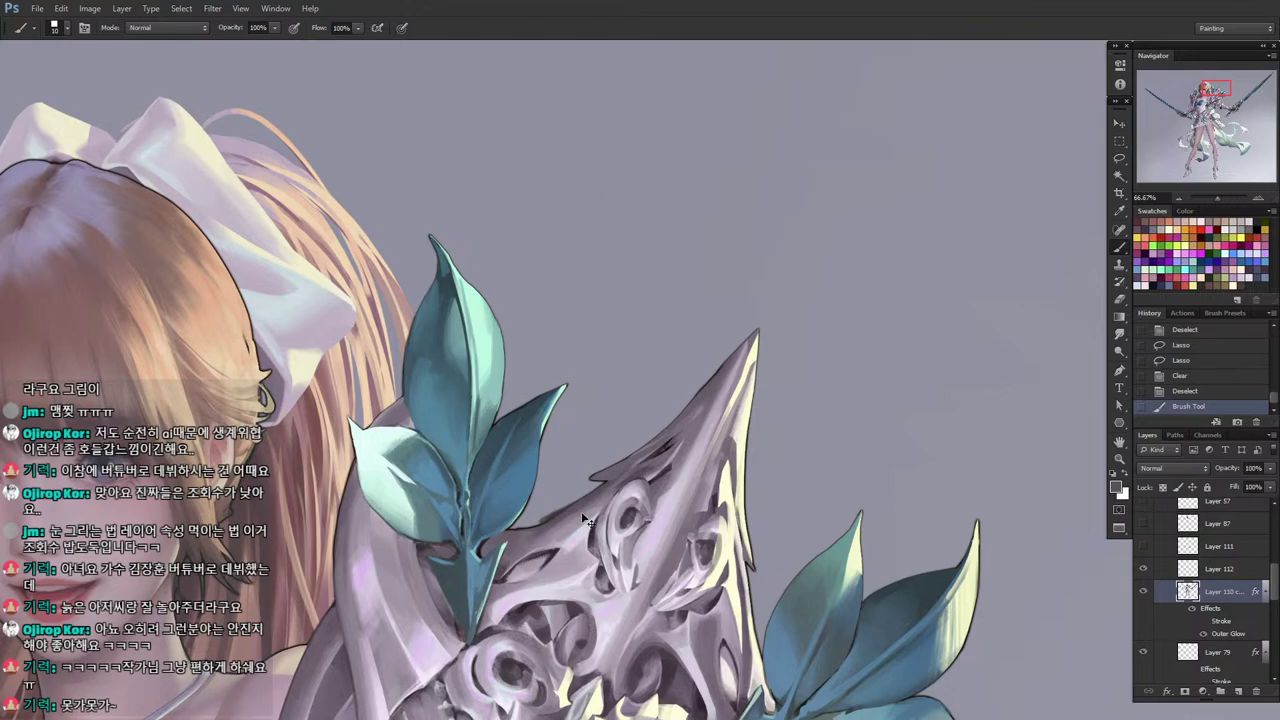
key(ctrl+z)
key(i)
click(524, 530)
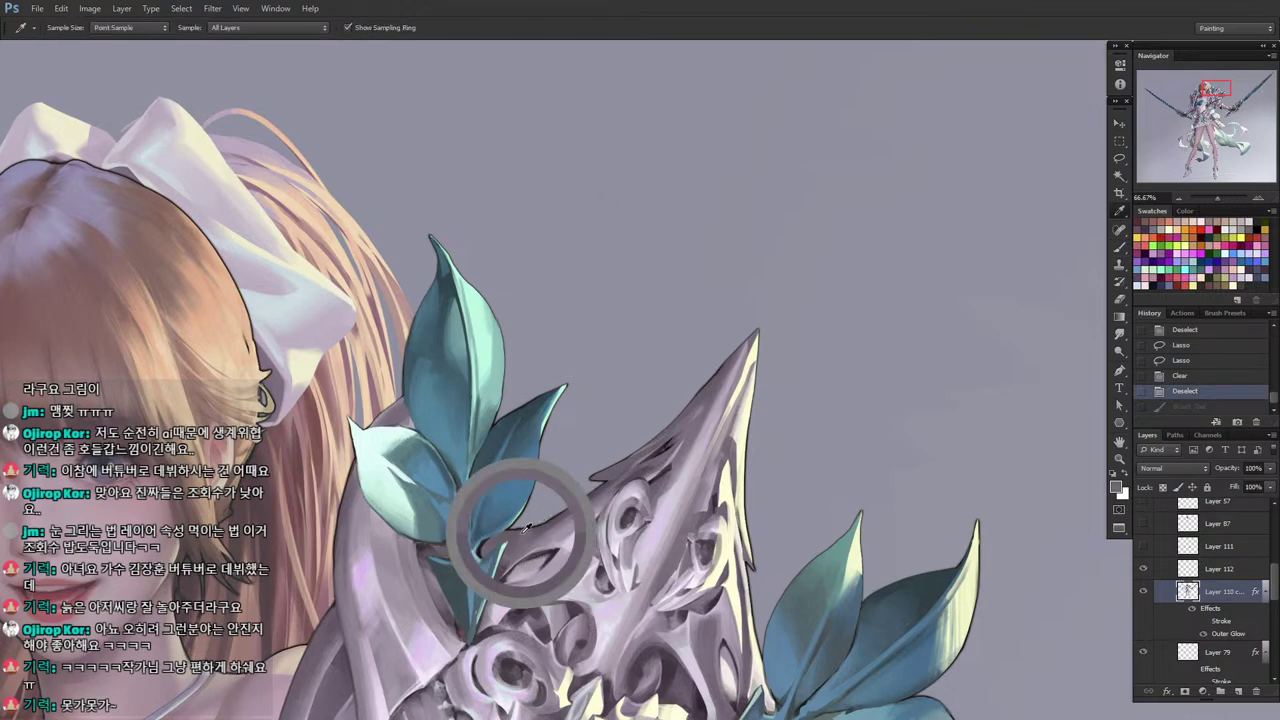
key([)
drag(586, 499, 516, 531)
drag(556, 516, 535, 525)
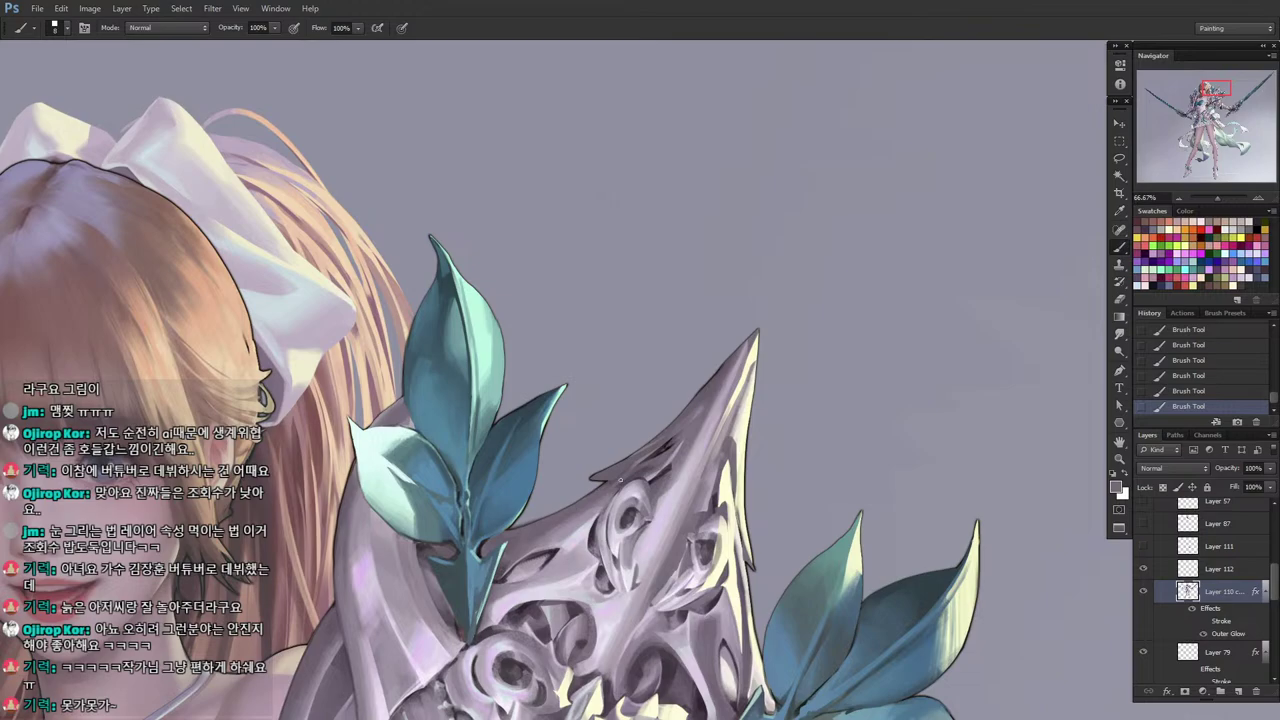
Touch up the armour shadows around the base of the upper leaf ornament with sampled dark and mid purple tones.
key(i)
click(485, 545)
key(b)
key(alt)
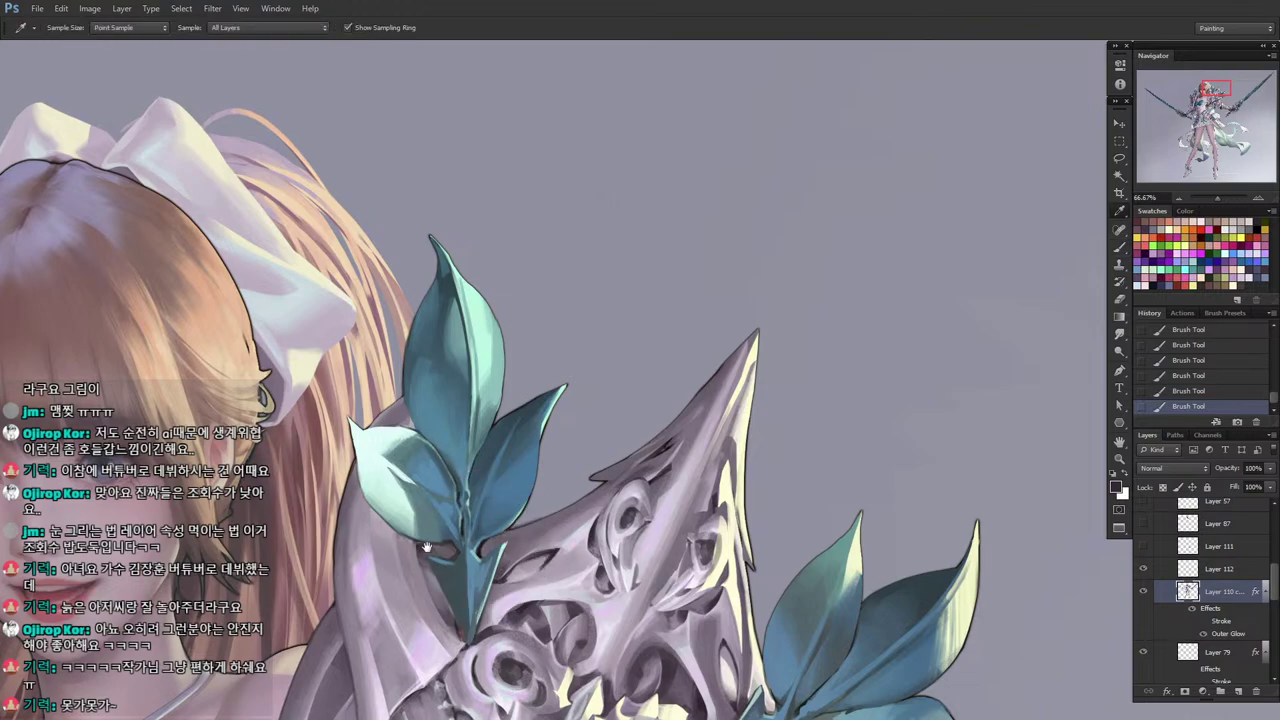
drag(456, 530, 466, 508)
key(b)
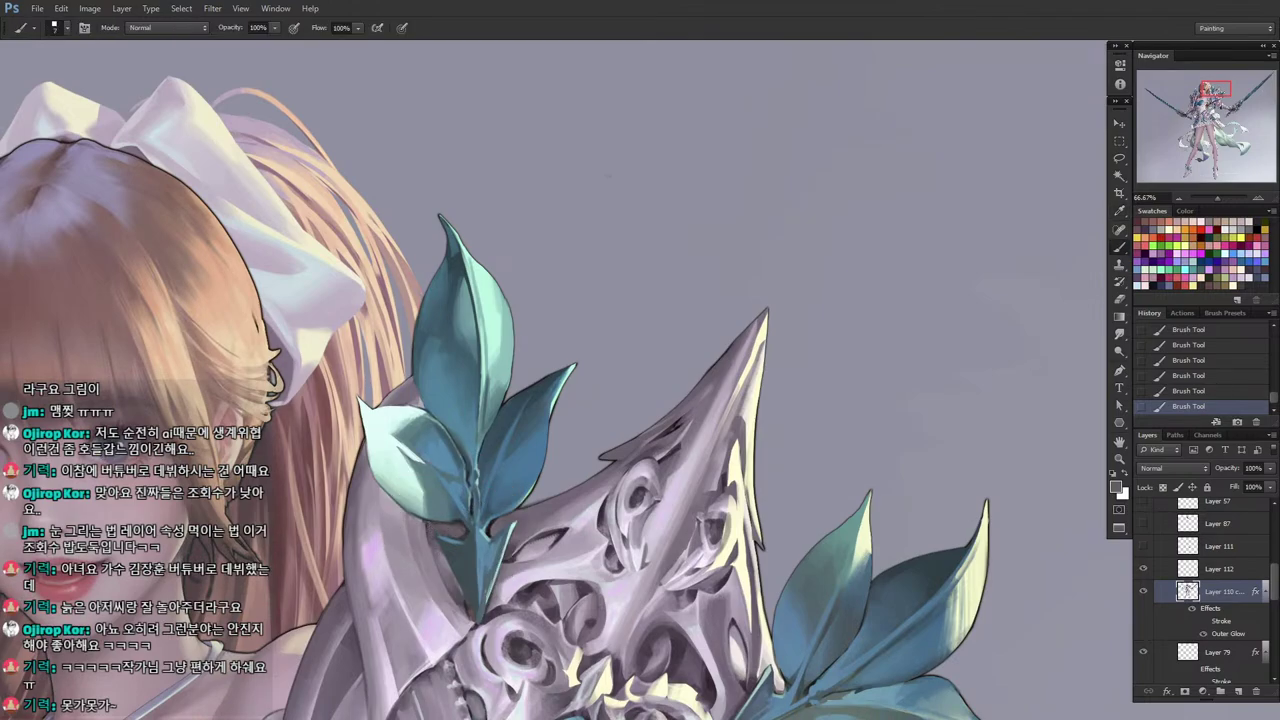
alt+click(451, 570)
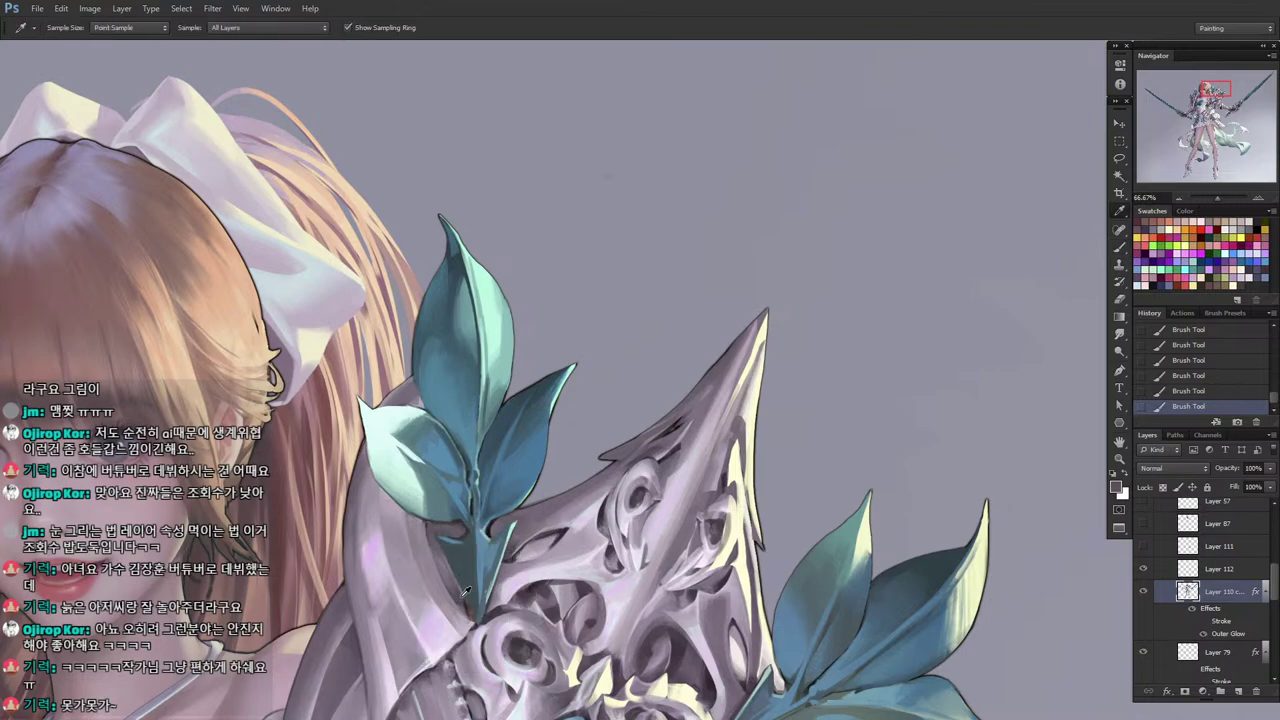
key(alt)
alt+click(427, 528)
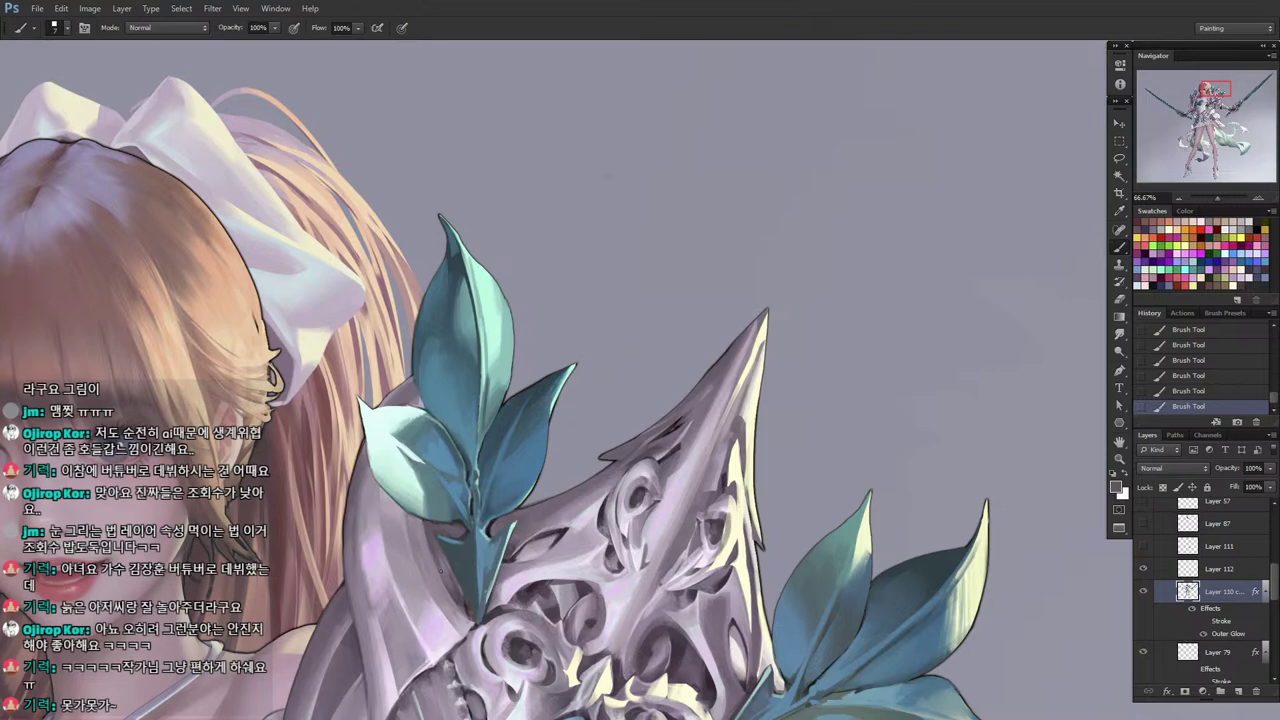
key(alt)
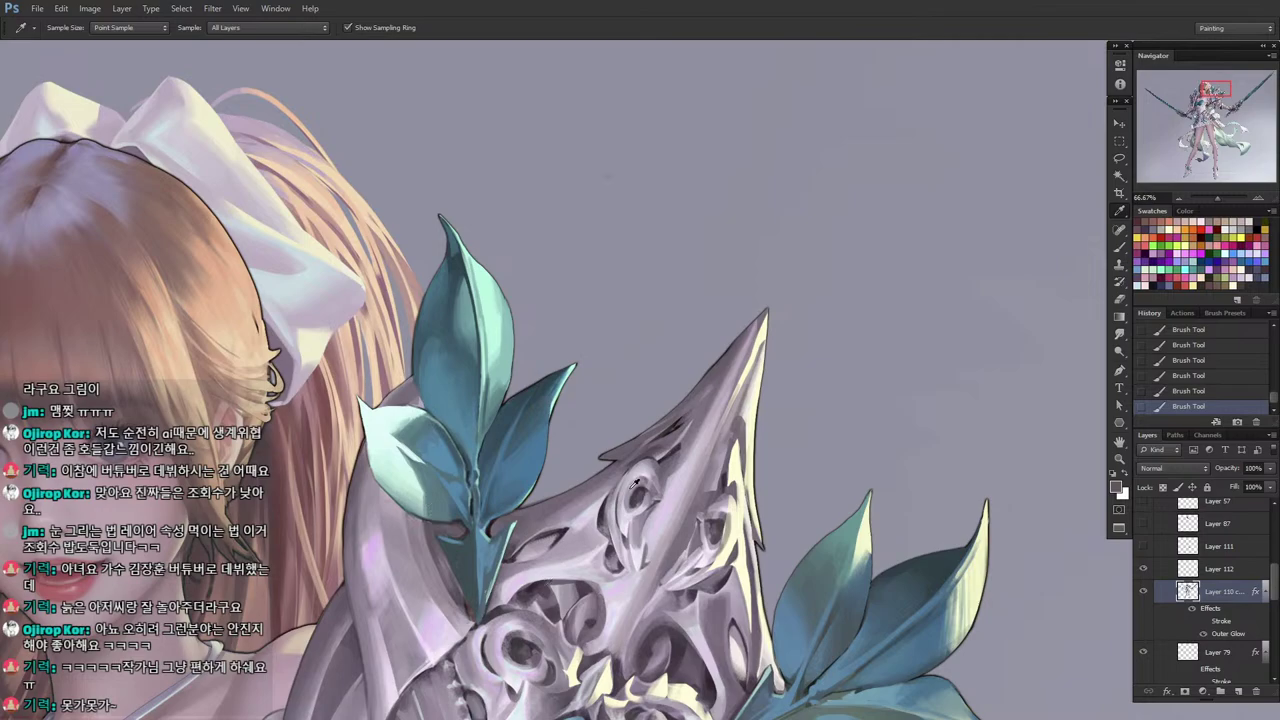
Refine the spike's outer contour from the side barb up toward the tip with fine brush strokes.
drag(619, 476, 529, 516)
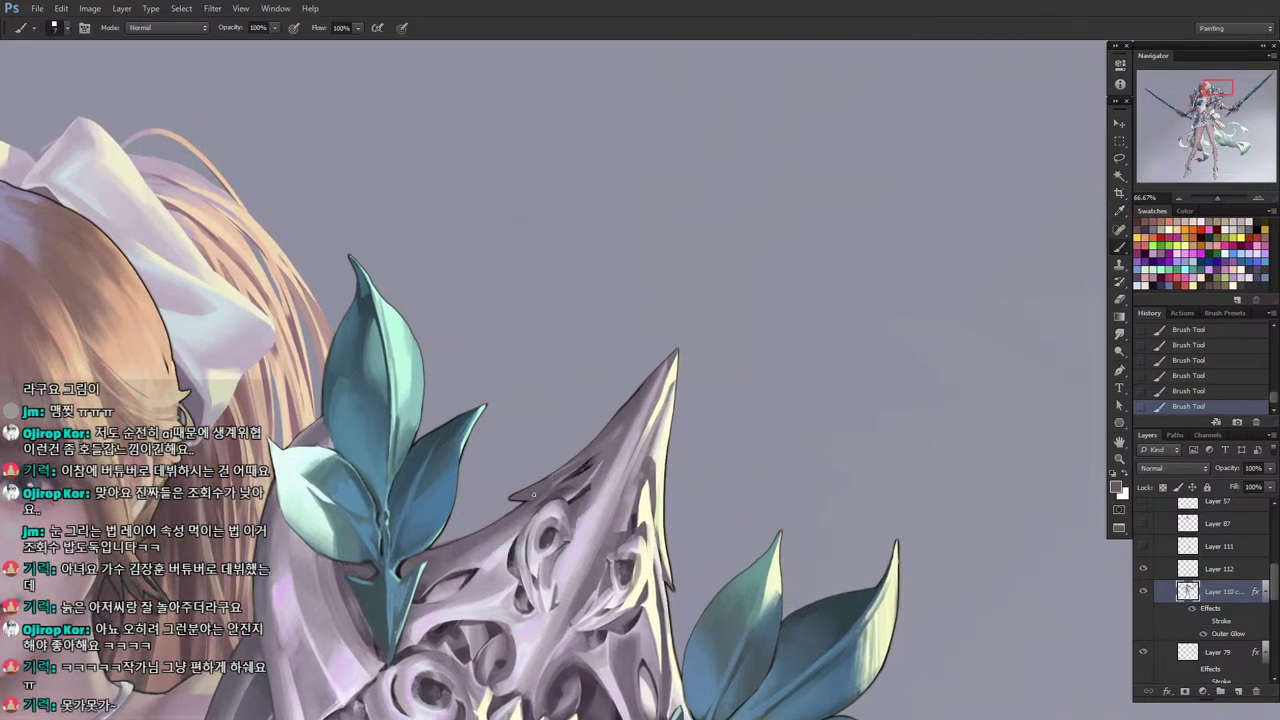
mouse_move(507, 499)
mouse_down()
mouse_move(546, 503)
mouse_move(638, 413)
mouse_move(600, 441)
mouse_up()
key(alt)
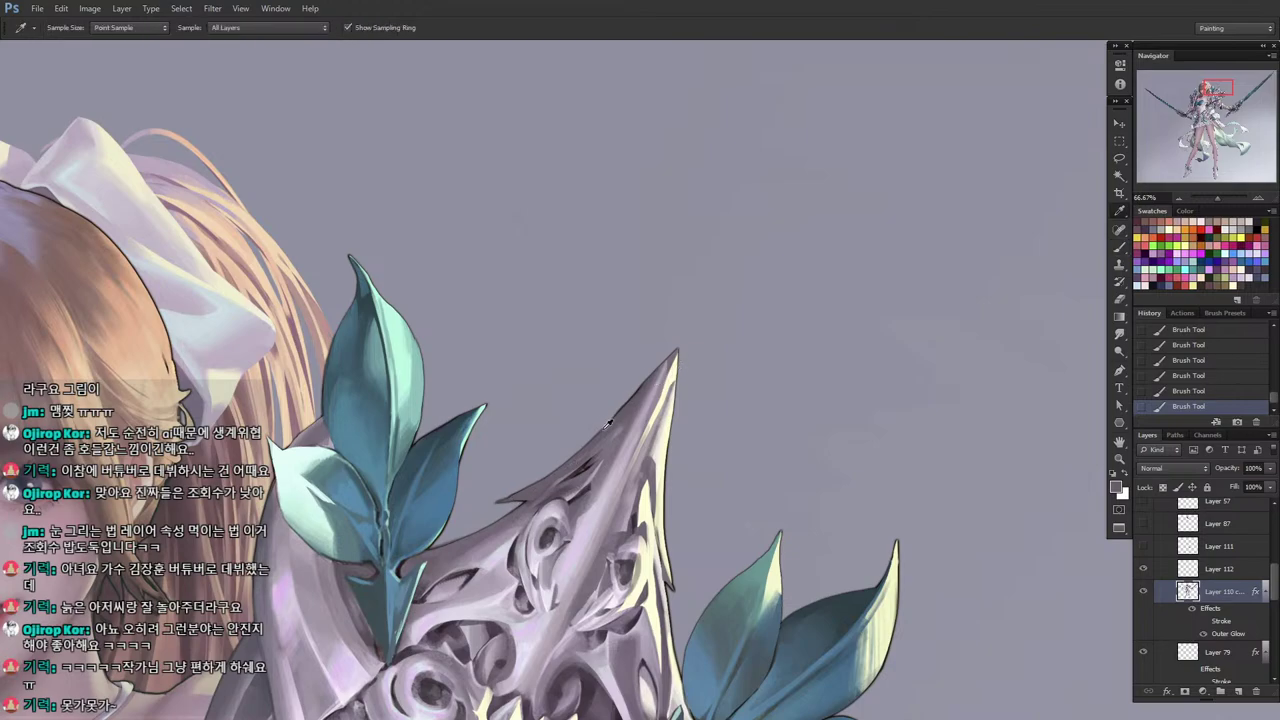
Select the shaded face of the spike's tip with the Lasso and smooth it with a larger brush and sampled purples.
key(l)
mouse_move(672, 343)
mouse_down()
mouse_move(628, 358)
mouse_move(666, 340)
mouse_move(658, 386)
mouse_move(630, 420)
mouse_up()
key(ctrl+d)
key(i)
key(l)
key(b)
key(])
drag(664, 366, 640, 400)
mouse_move(662, 368)
mouse_down()
mouse_move(684, 341)
mouse_move(650, 391)
mouse_move(708, 359)
mouse_move(652, 397)
mouse_move(674, 365)
mouse_move(645, 411)
mouse_up()
alt+click(653, 397)
alt+click(639, 394)
drag(664, 368, 649, 383)
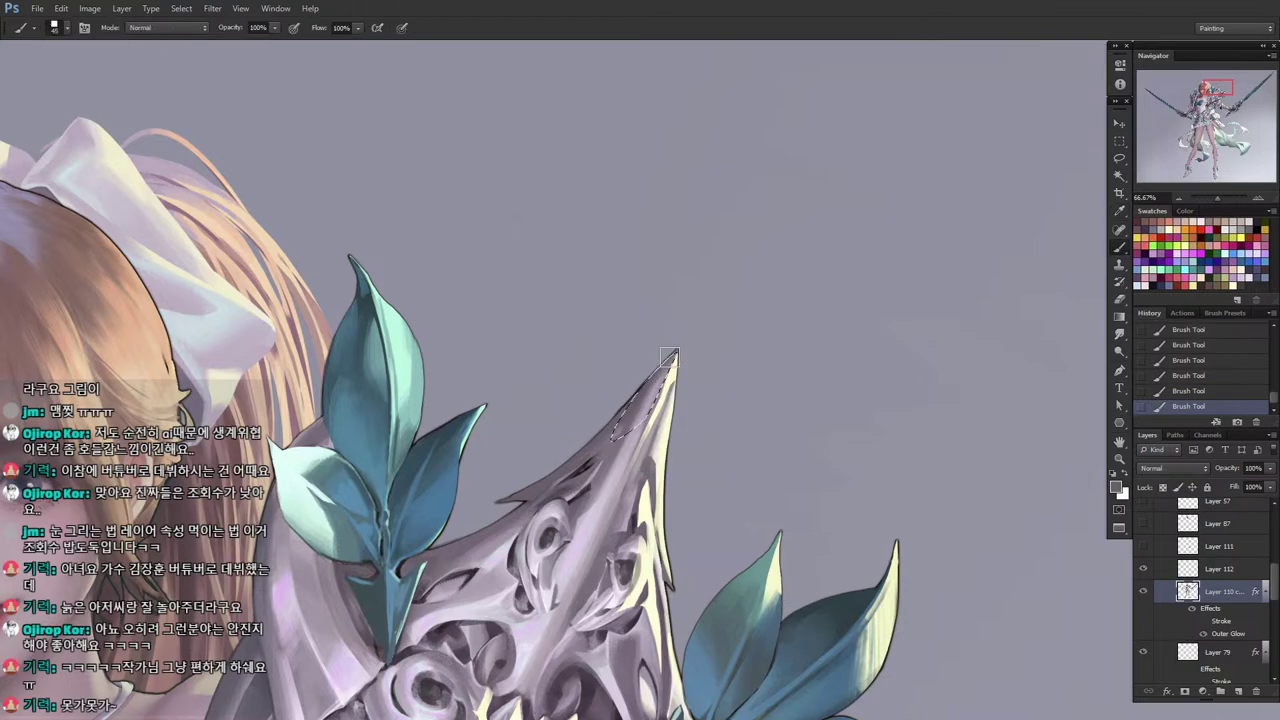
key(ctrl+d)
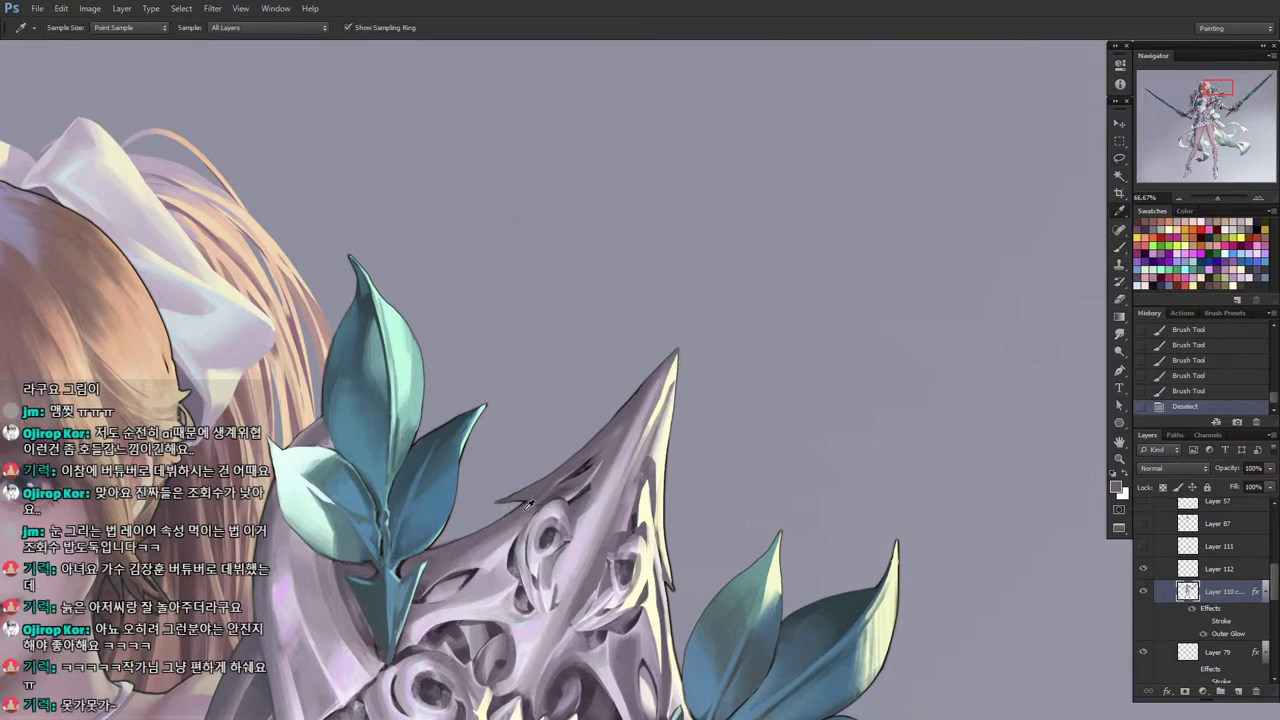
Refine the groove above the spike's side barb and the adjoining purple face with fine brush strokes in sampled tones.
key(b)
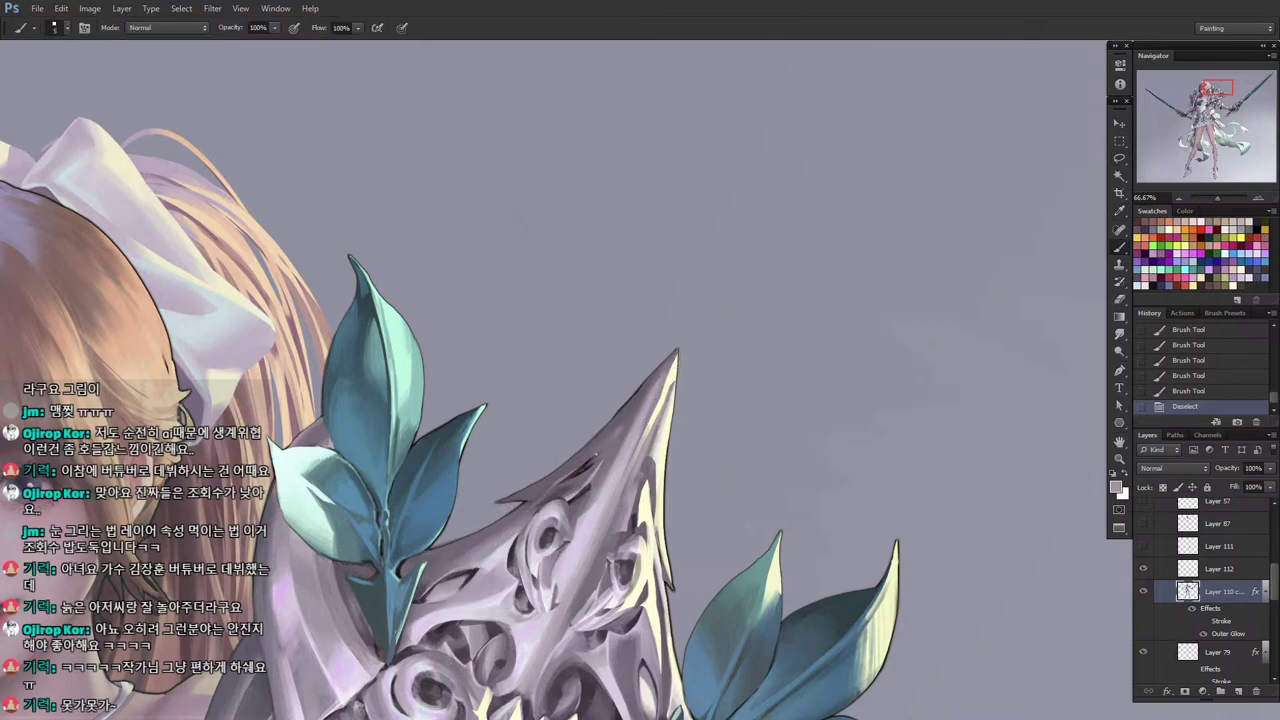
drag(596, 454, 580, 466)
drag(590, 458, 576, 470)
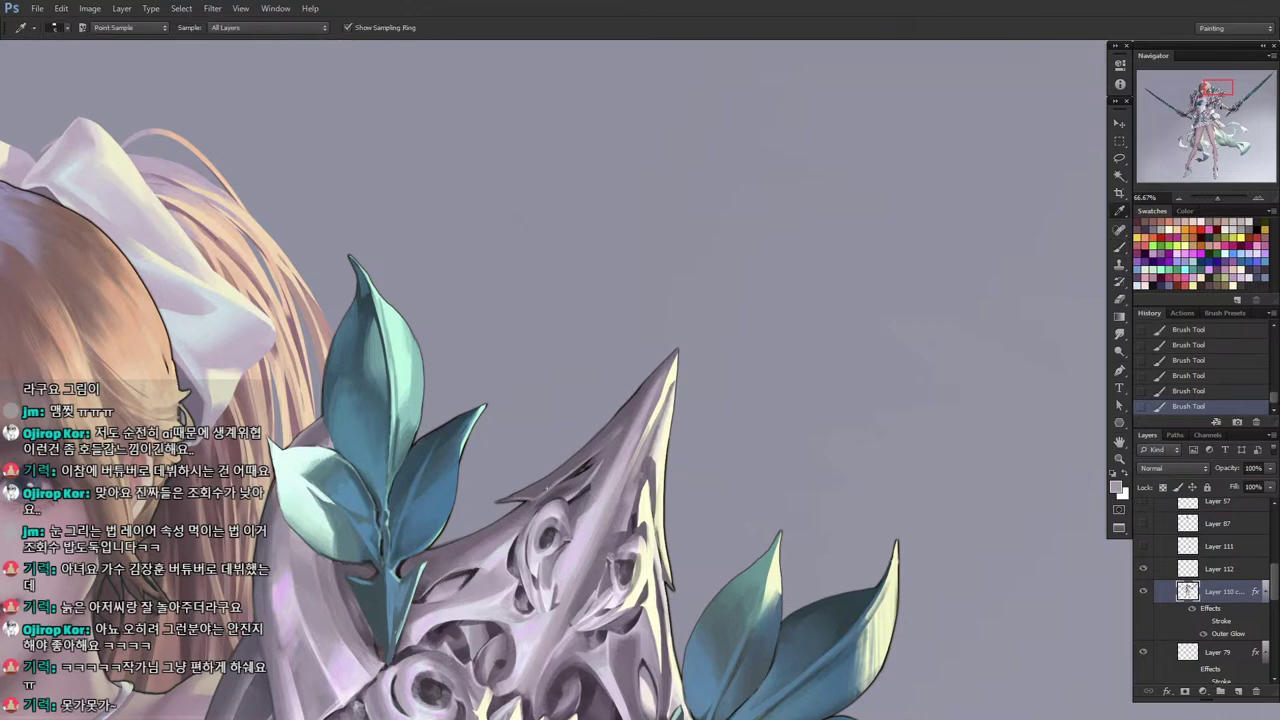
alt+click(539, 490)
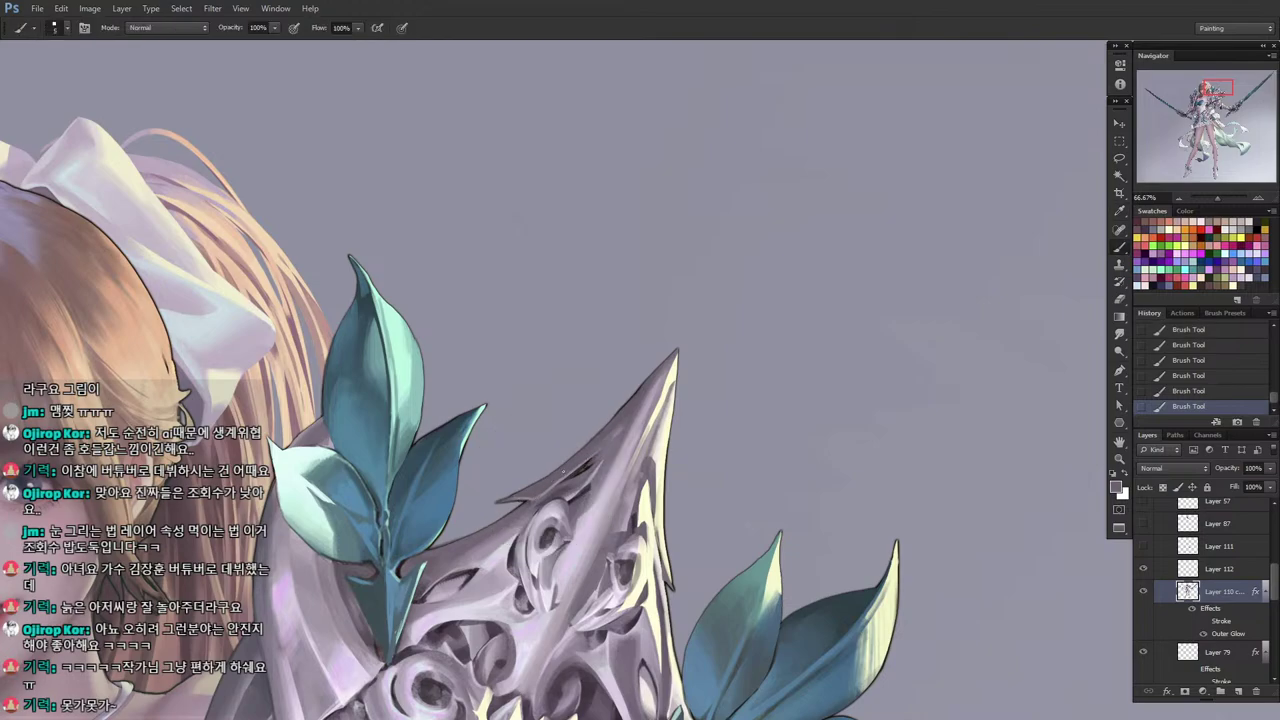
alt+click(632, 413)
alt+click(622, 427)
alt+click(590, 465)
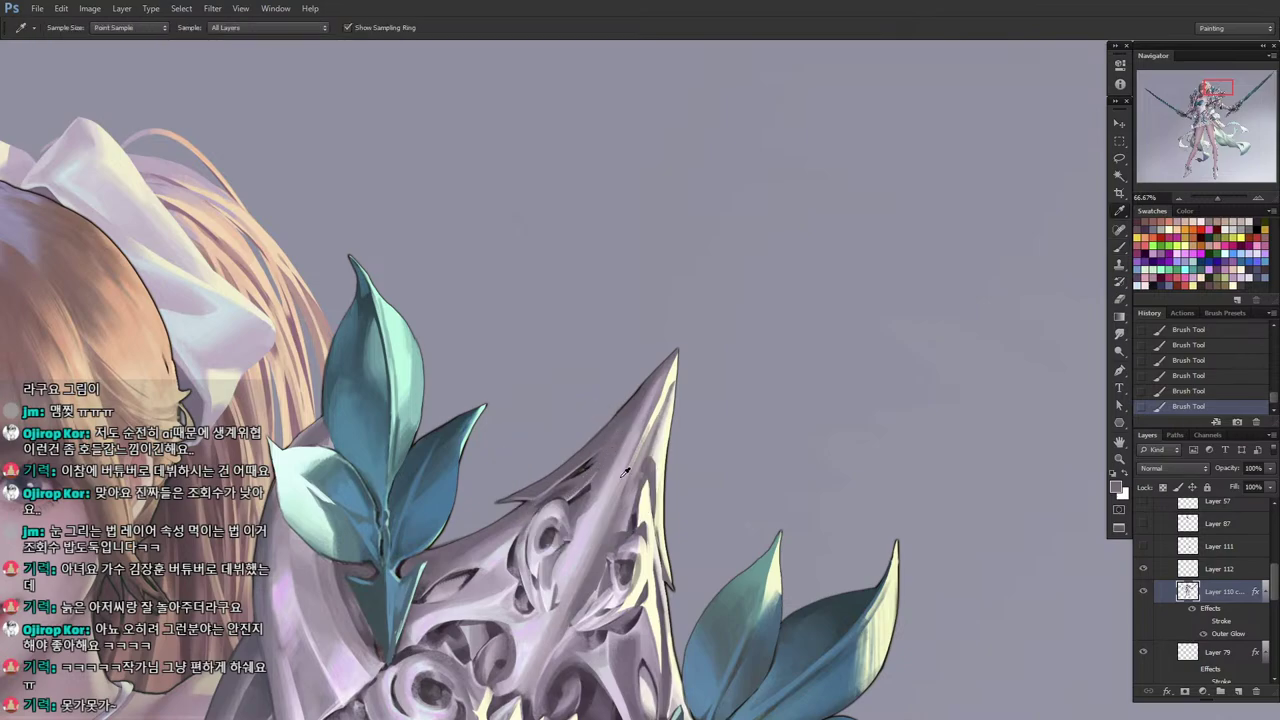
alt+click(613, 493)
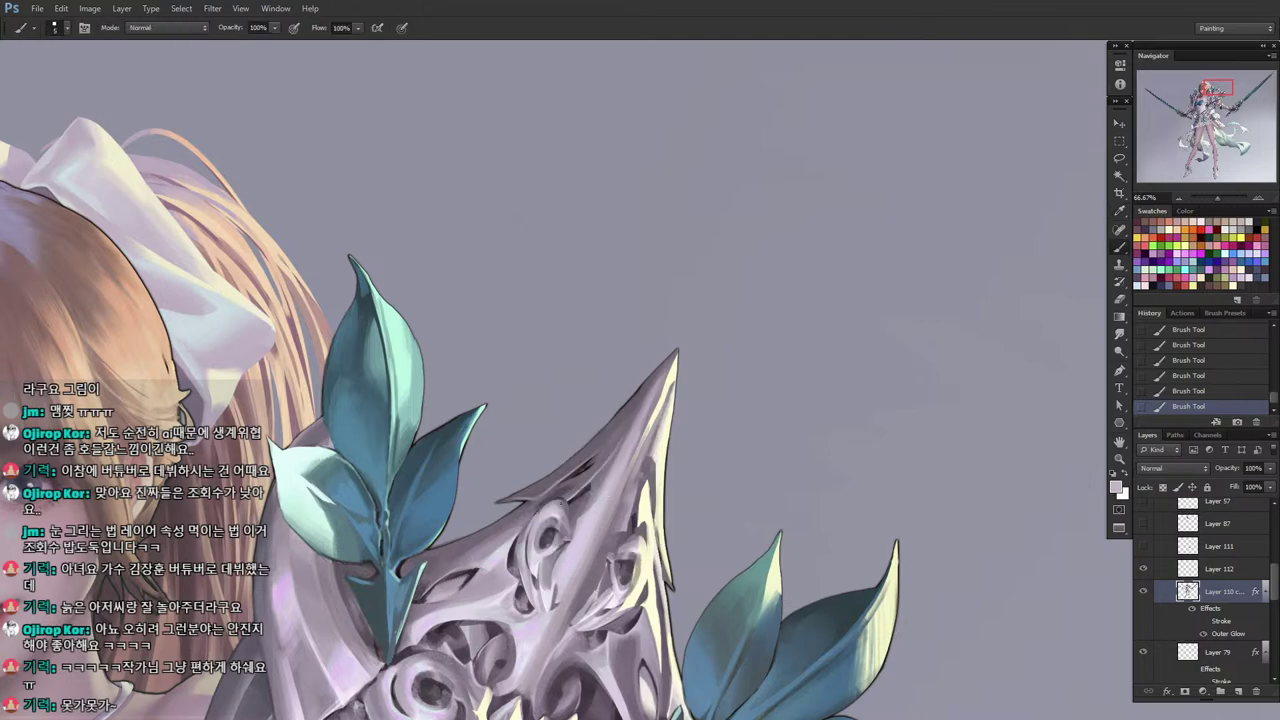
alt+click(582, 492)
drag(641, 462, 703, 392)
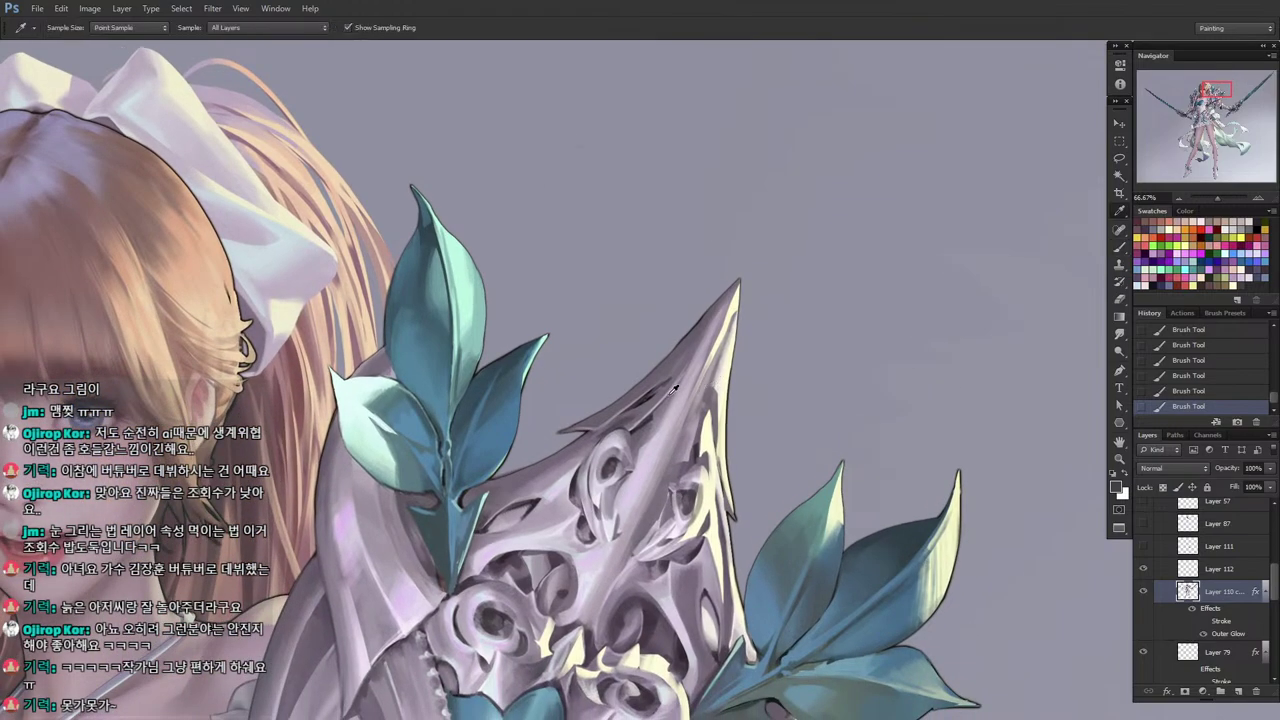
Select the spike's face between the barb groove and the central ridge with the Lasso and smooth it with a larger brush and sampled purples.
key(l)
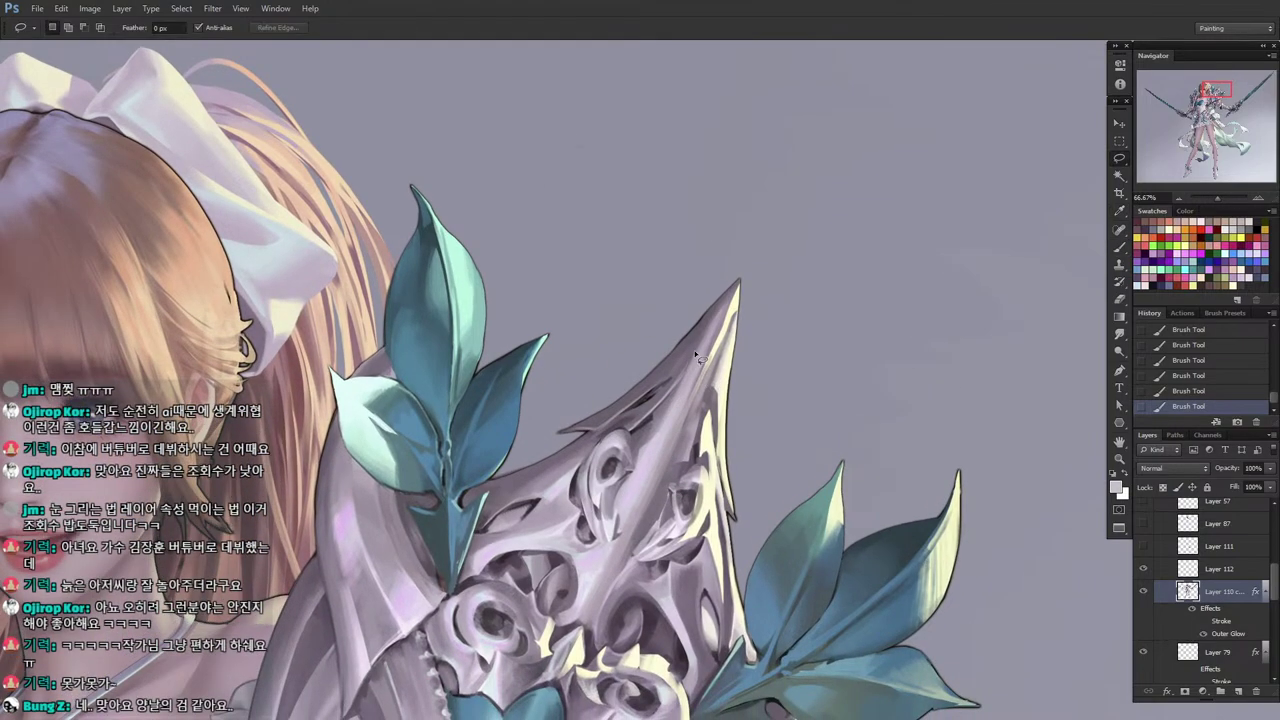
drag(691, 422, 694, 354)
key(b)
key(])
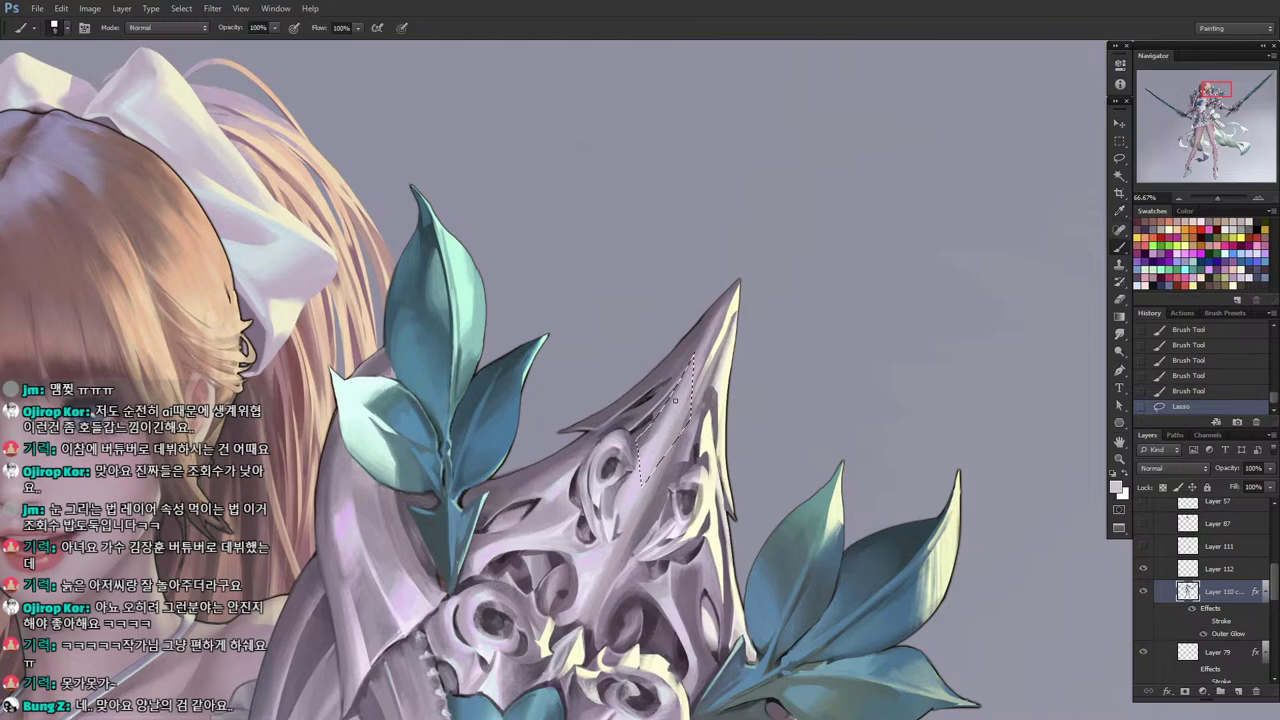
drag(676, 402, 644, 440)
alt+click(642, 432)
alt+click(650, 430)
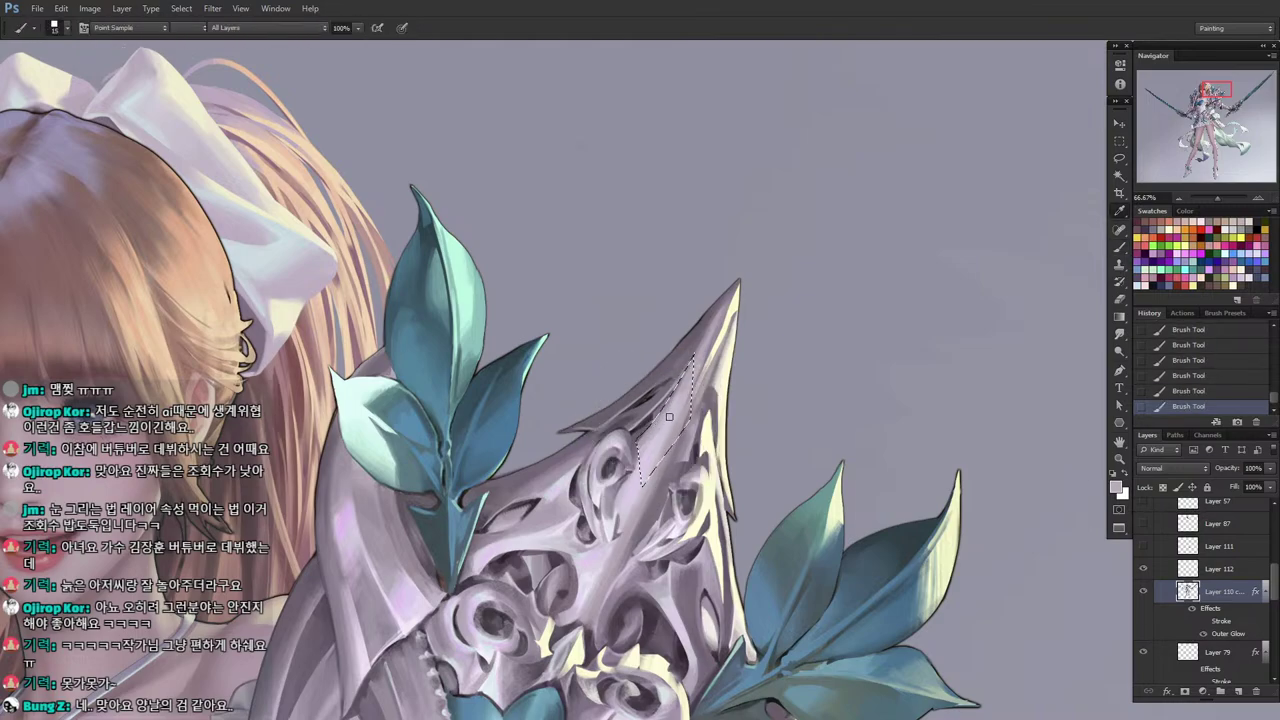
alt+click(642, 418)
alt+click(618, 428)
key(])
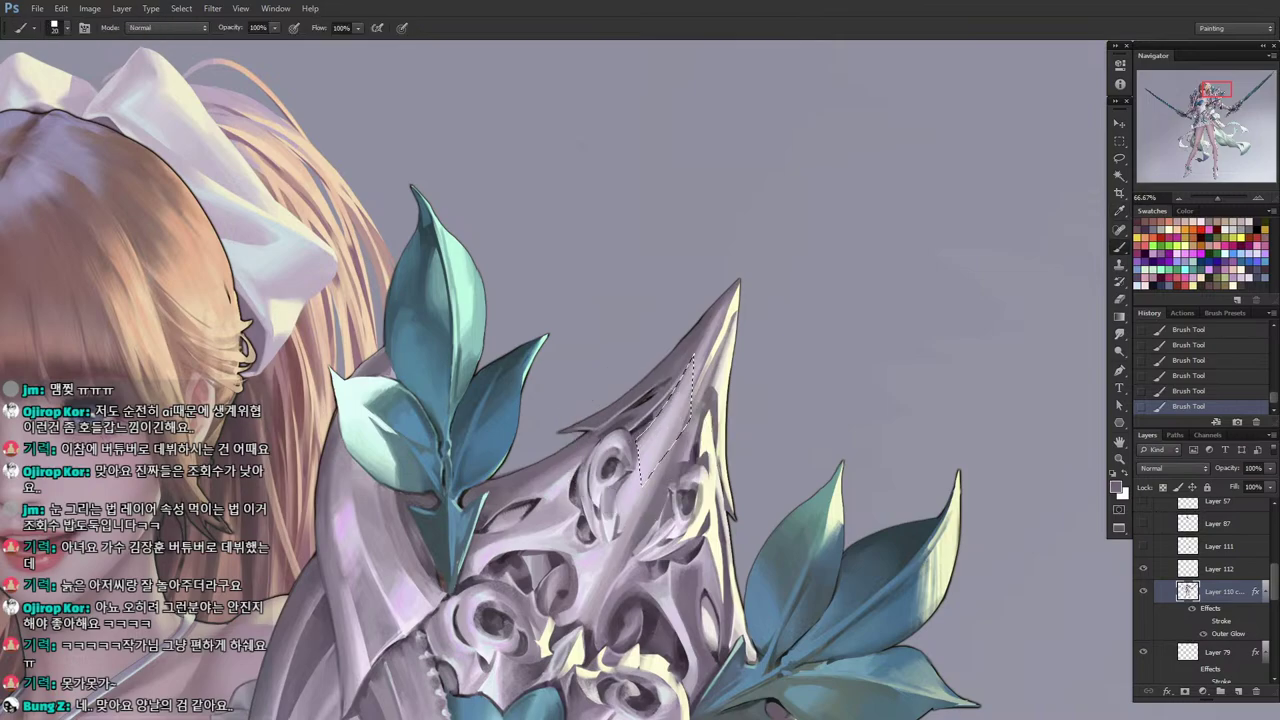
key(bracketright)
alt+click(638, 445)
drag(668, 384, 631, 490)
key(l)
key(ctrl+d)
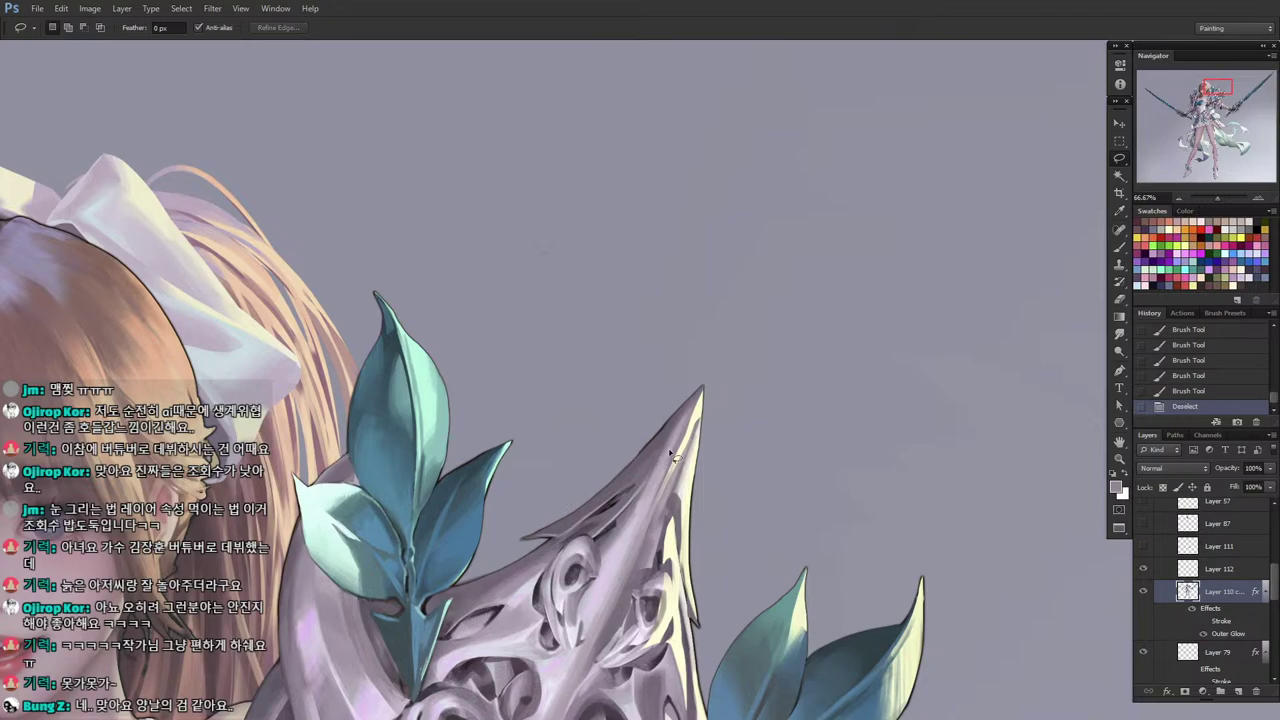
Shade the narrow selected strip along the spike's outer edge above the groove with sampled purples and clear the selection.
key(b)
alt+click(672, 450)
drag(672, 427, 614, 514)
alt+click(652, 476)
drag(620, 512, 610, 520)
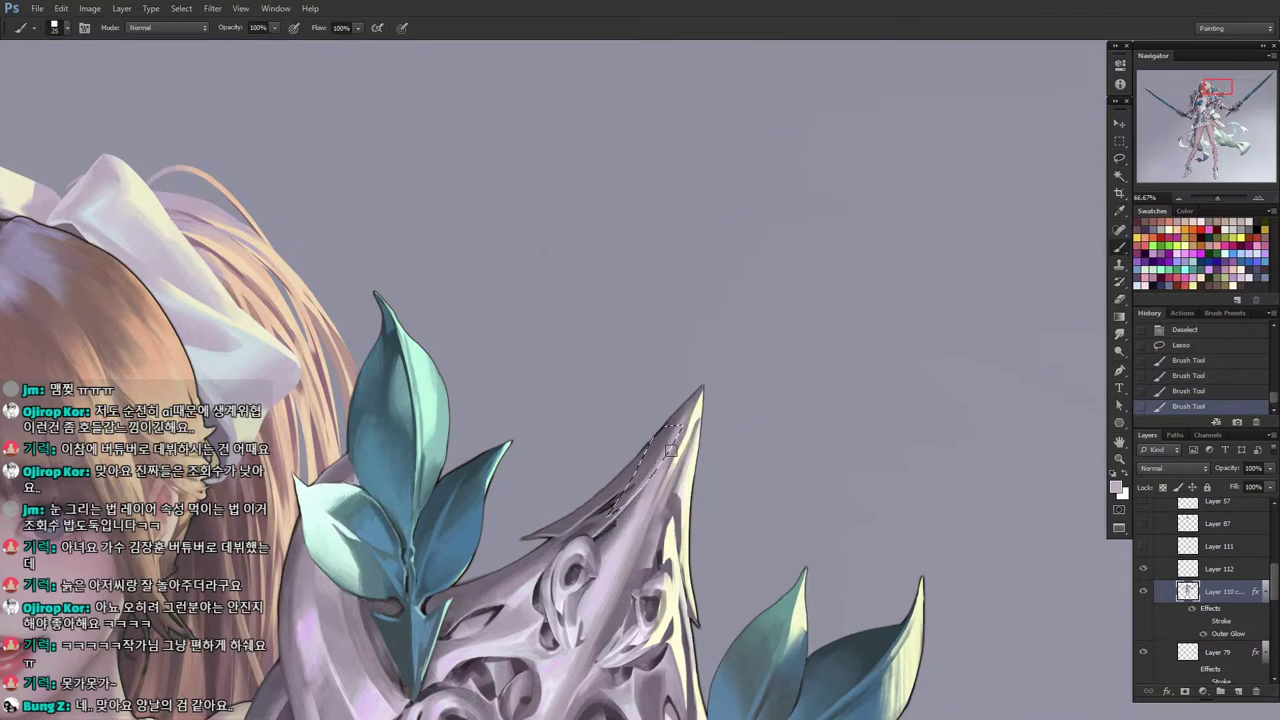
key(l)
key(ctrl+d)
Blend the spike's shaded face from the upper edge down to the barb groove with sampled purples.
key(ctrl+0)
key(b)
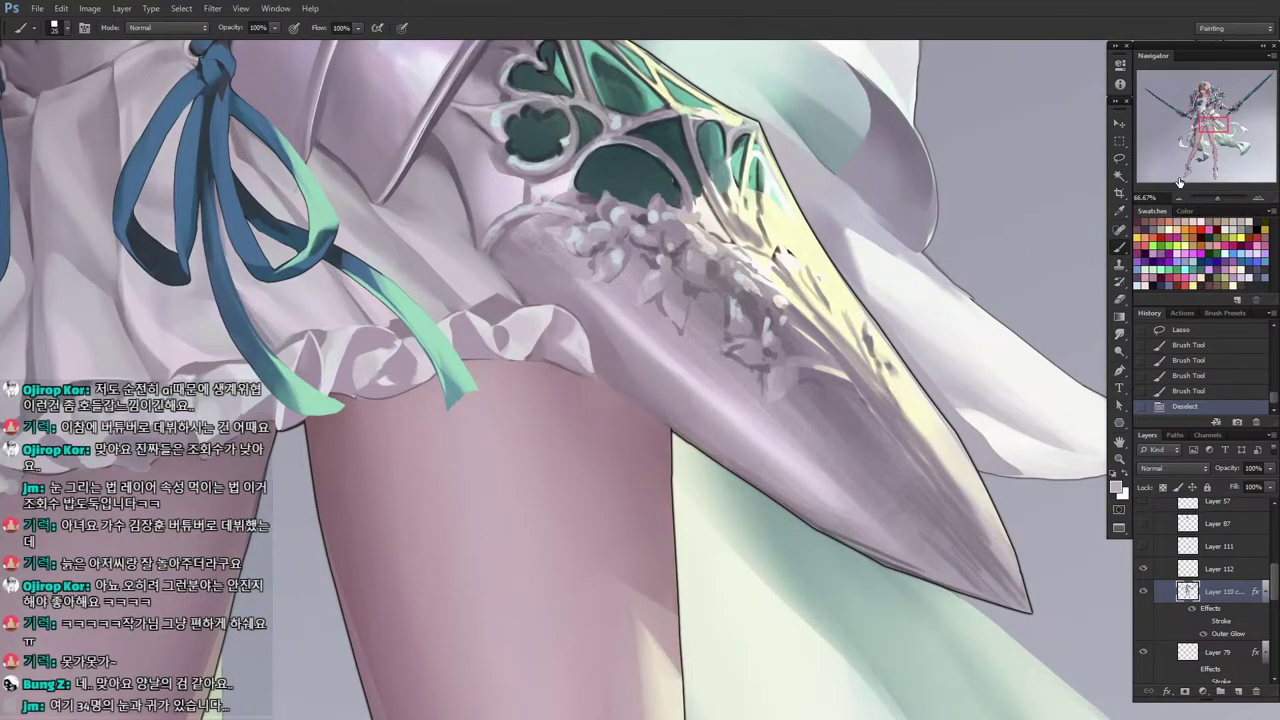
drag(1212, 117, 1206, 101)
drag(733, 463, 718, 543)
key(i)
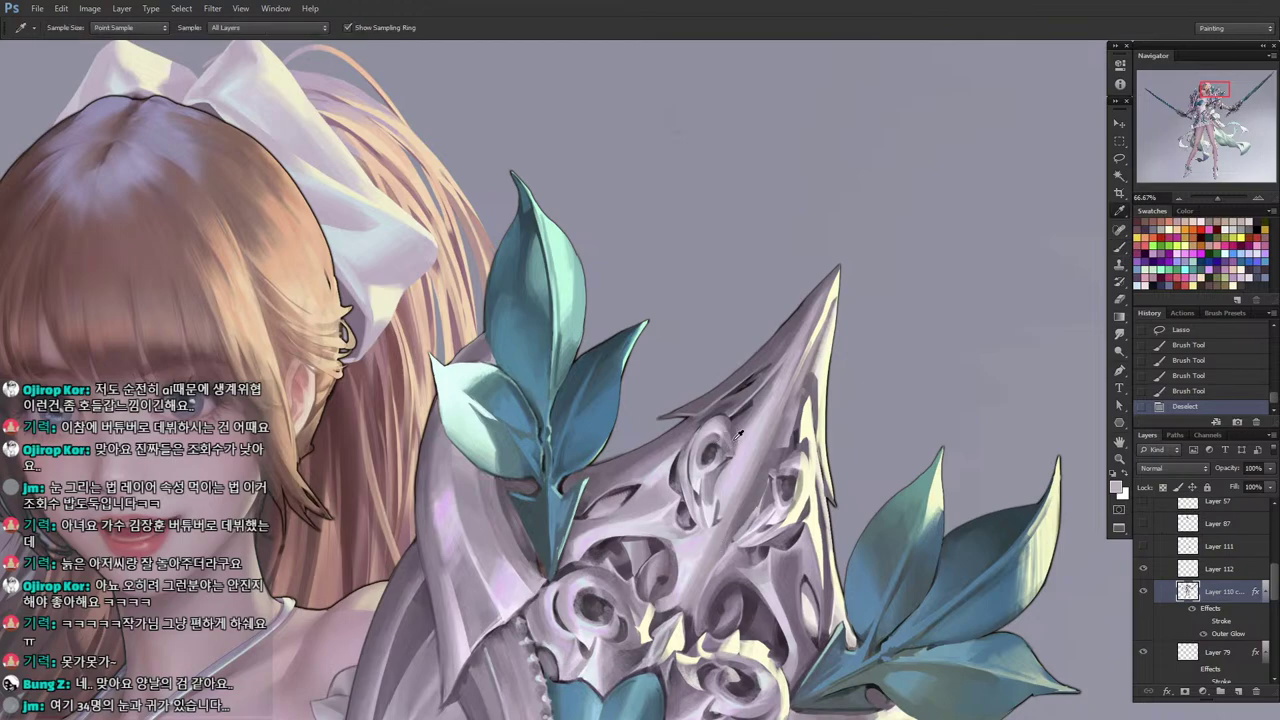
alt+click(655, 457)
drag(744, 373, 660, 485)
alt+click(690, 462)
Touch up the edge of the barb groove with a smaller brush and sampled purple.
key([)
key([)
key([)
key([)
drag(664, 482, 657, 487)
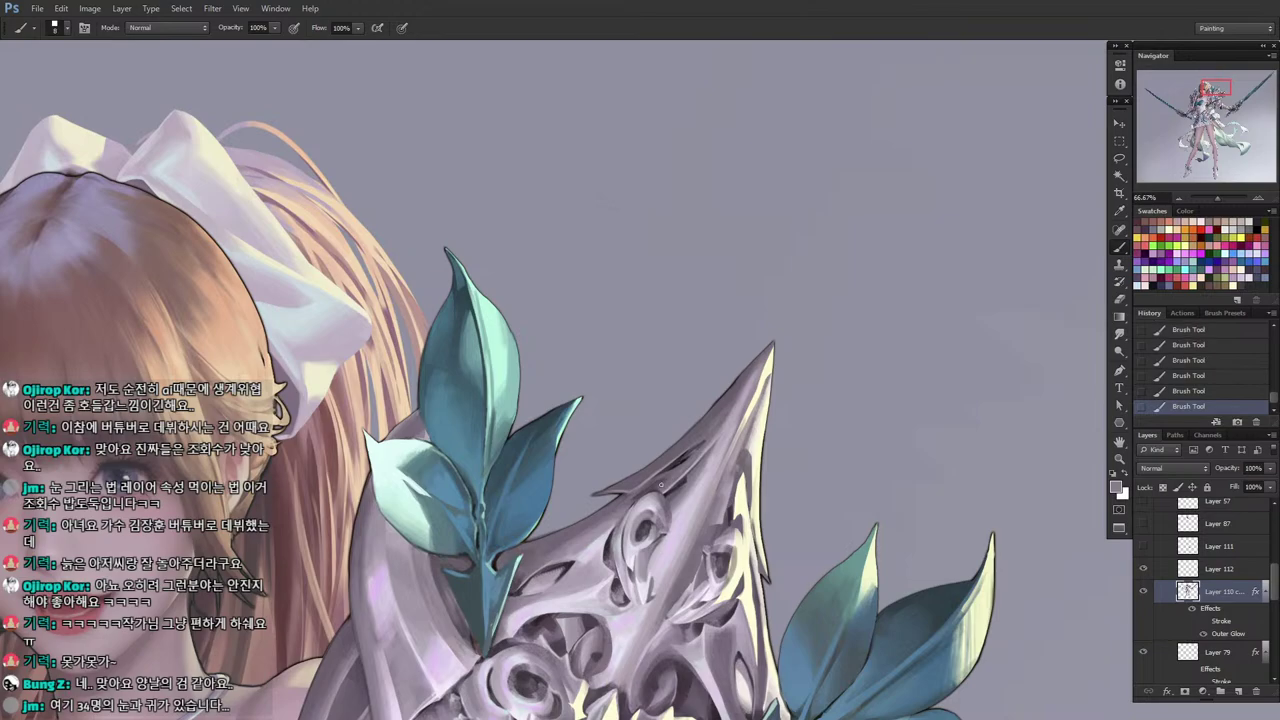
alt+click(714, 435)
key(alt)
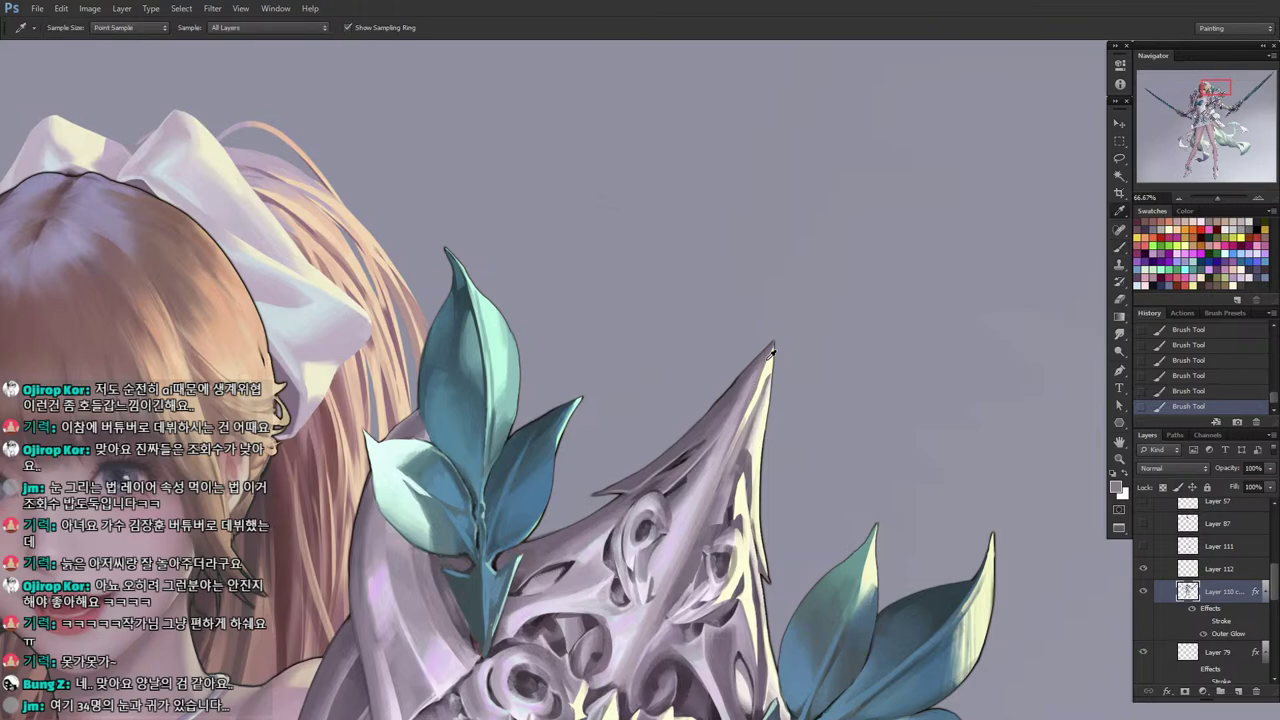
Paint sampled cream highlights on the lit side of the spike below its tip, using Lasso selections to bound the strokes.
alt+click(771, 352)
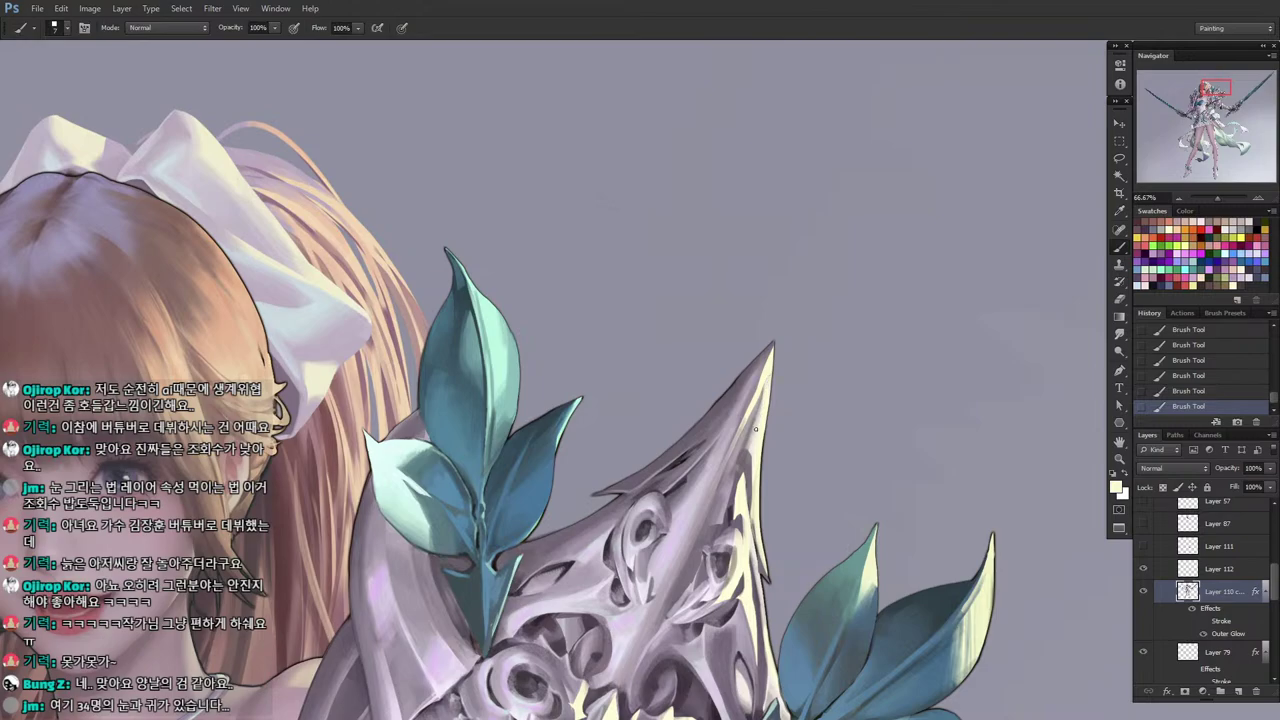
key(alt)
mouse_move(738, 465)
mouse_down()
mouse_move(745, 358)
mouse_move(733, 468)
mouse_move(753, 346)
mouse_move(741, 380)
mouse_move(739, 356)
mouse_move(728, 452)
mouse_move(739, 367)
mouse_up()
key(l)
key(b)
drag(739, 367, 738, 390)
key(l)
click(783, 353)
key(Return)
key(b)
Refine the inner edge of the spike's cream highlight with a smaller brush and sampled pale tones.
key(alt)
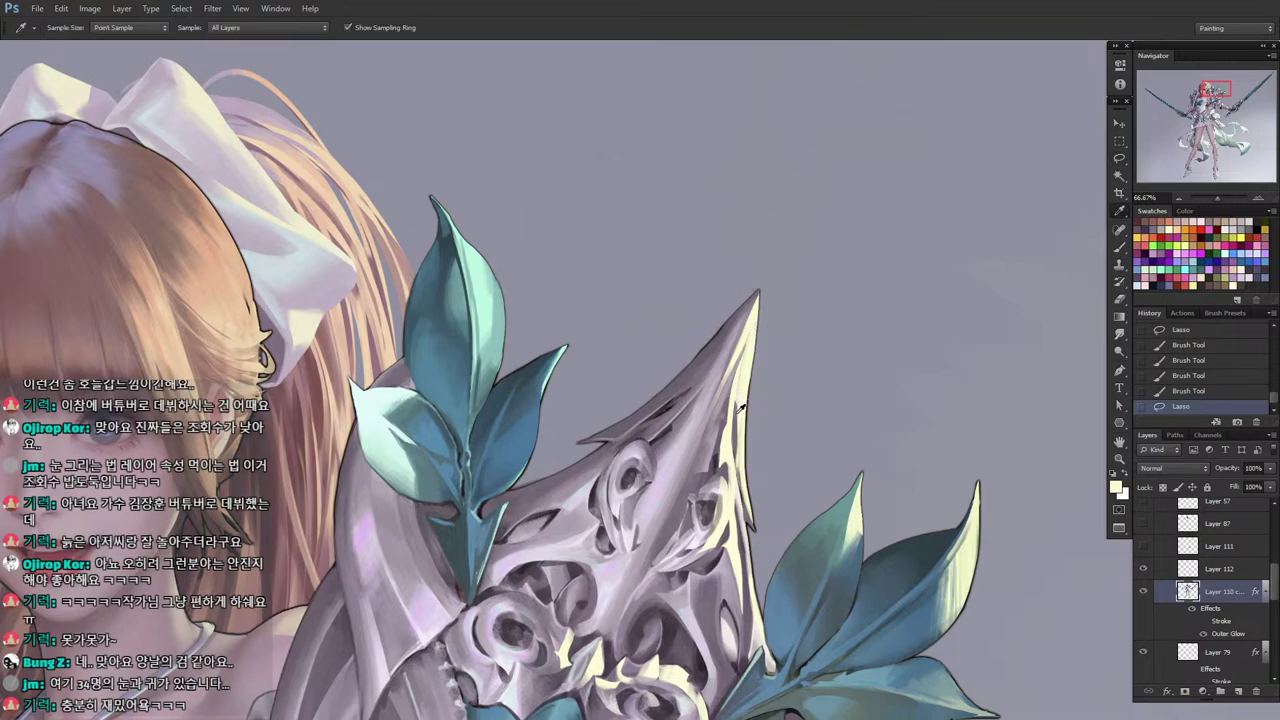
alt+click(738, 413)
key([)
drag(737, 394, 738, 414)
drag(740, 390, 736, 408)
key(ctrl+d)
alt+click(736, 407)
drag(738, 392, 736, 410)
alt+click(736, 395)
drag(738, 390, 736, 455)
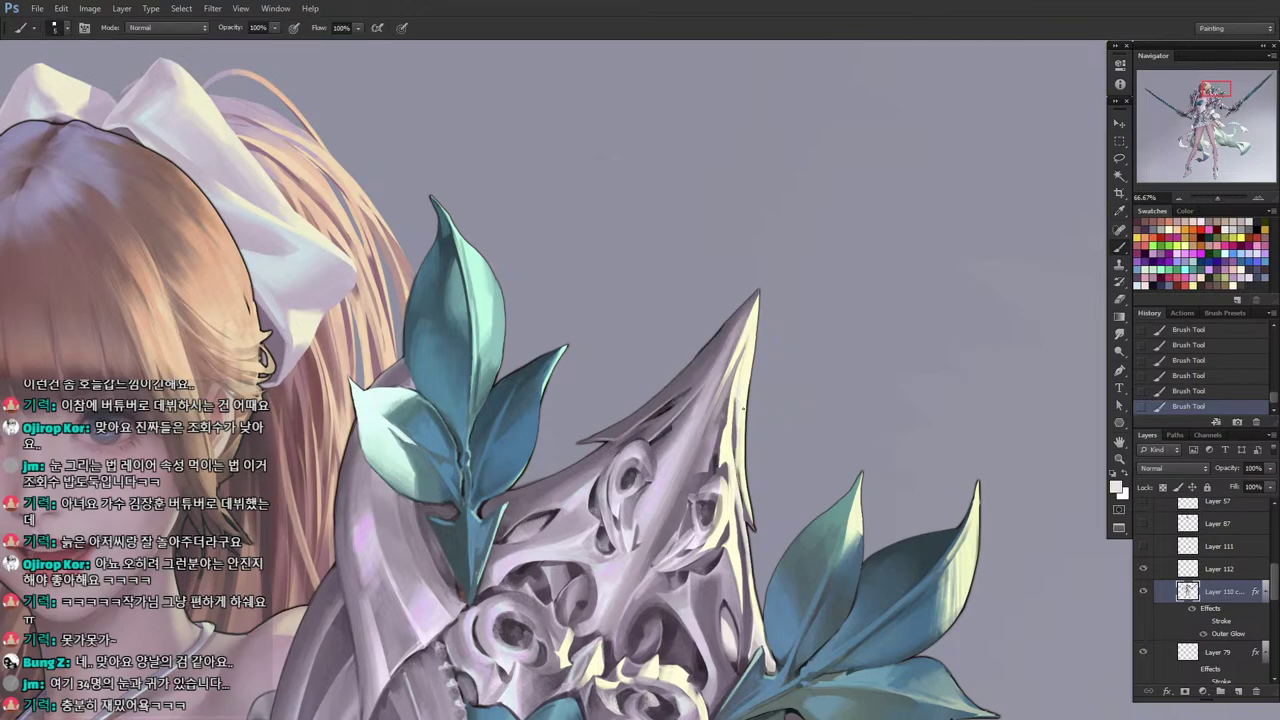
Select the spike's lit outer edge with the Lasso, fill it with sampled cream using a larger brush, and deselect.
key(l)
mouse_move(744, 402)
mouse_down()
mouse_move(748, 492)
mouse_move(746, 410)
mouse_up()
drag(746, 386, 750, 494)
mouse_move(754, 328)
mouse_down()
mouse_move(752, 520)
mouse_move(738, 395)
mouse_up()
drag(738, 395, 752, 446)
key(b)
alt+click(748, 398)
key(bracketright)
key(bracketright)
key(bracketright)
key(bracketright)
key(bracketright)
key(bracketright)
key(bracketright)
drag(754, 442, 750, 472)
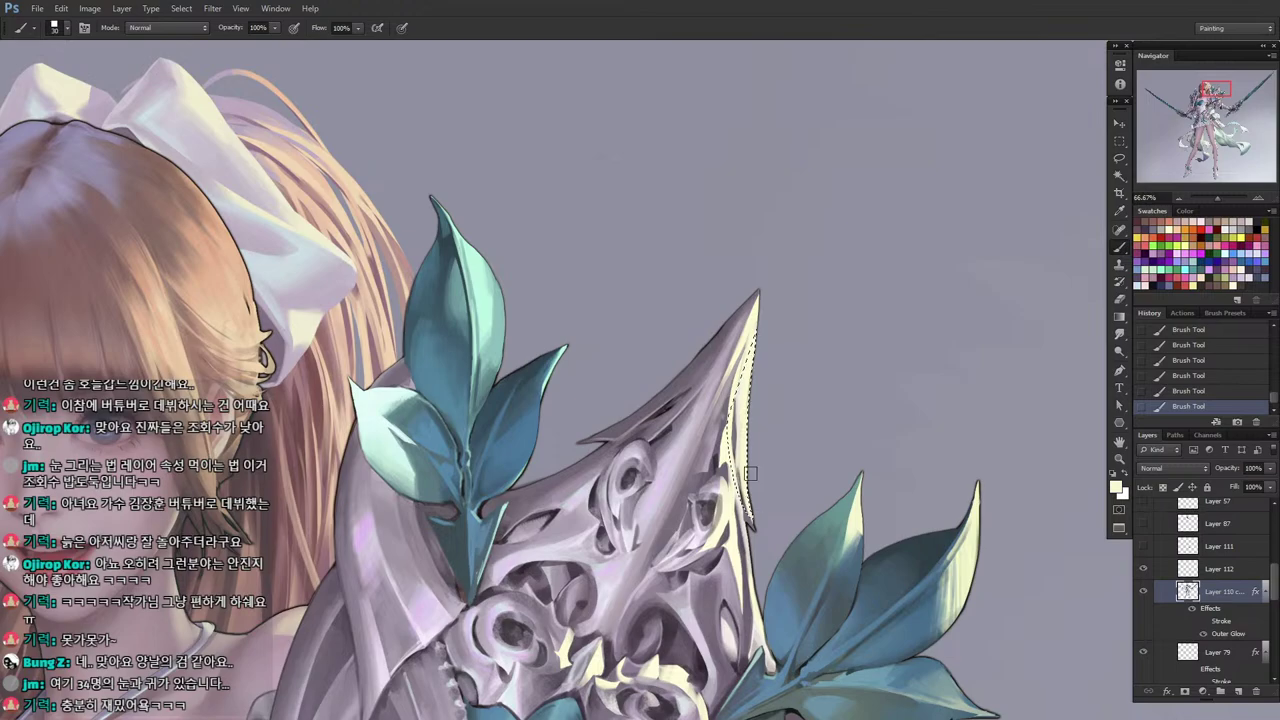
key(ctrl+d)
Clean up the highlight just below the spike's tip and along its inner edge with a much smaller brush and sampled colours.
alt+click(746, 362)
key(bracketleft)
key(bracketleft)
key(bracketleft)
key(bracketleft)
key(bracketleft)
key(bracketleft)
key(bracketleft)
key(bracketleft)
key(bracketleft)
mouse_move(748, 330)
mouse_down()
mouse_move(742, 354)
mouse_move(748, 335)
mouse_up()
alt+click(745, 336)
click(746, 338)
key(i)
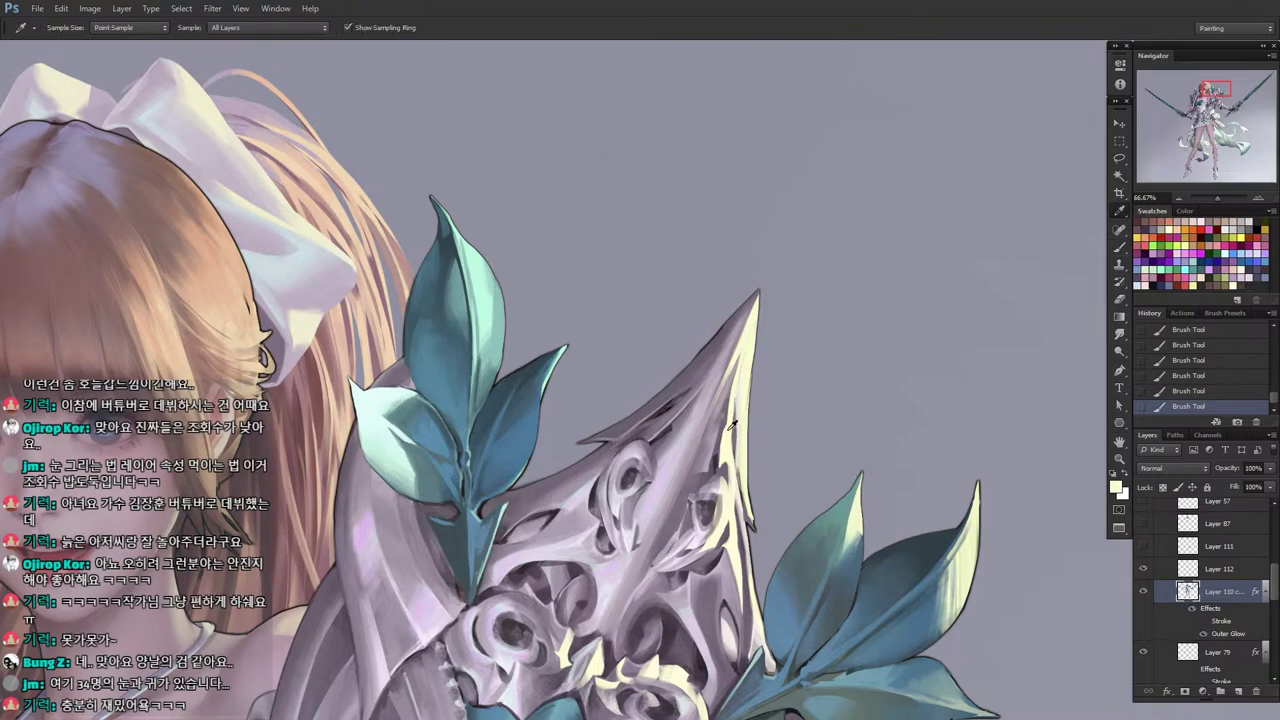
click(726, 424)
key(b)
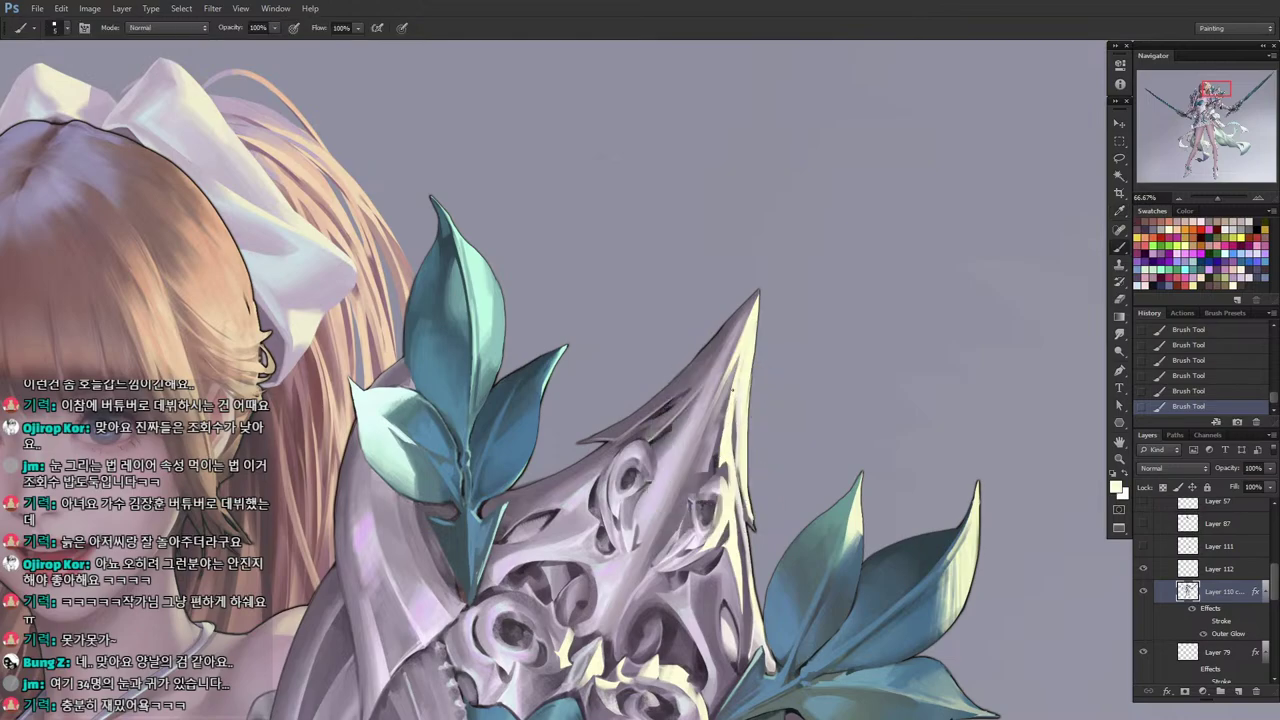
Select the shaded strip between the spike's ridge and cream highlight with the Lasso and repaint it with a larger brush and sampled purple.
key(i)
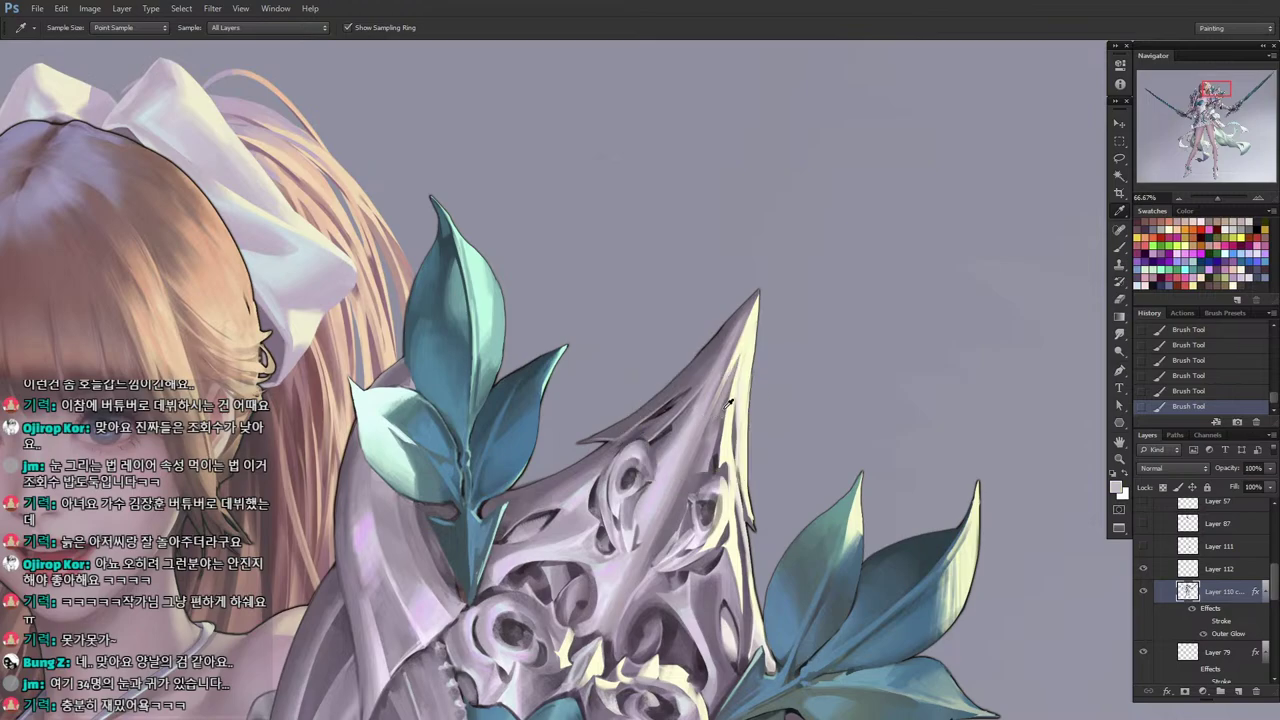
key(l)
mouse_move(738, 388)
mouse_down()
mouse_move(720, 462)
mouse_move(700, 428)
mouse_move(691, 461)
mouse_move(728, 398)
mouse_up()
key(b)
drag(716, 434, 728, 400)
alt+click(708, 460)
key(bracketright)
key(bracketright)
key(bracketright)
drag(700, 460, 714, 432)
drag(714, 434, 694, 482)
key(ctrl+d)
Blend the shaded side of the ridge down toward the swirls and up along the highlight with a sampled purple.
key(l)
alt+click(696, 481)
drag(700, 470, 687, 509)
mouse_move(692, 490)
mouse_down()
mouse_move(680, 514)
mouse_move(684, 500)
mouse_up()
drag(731, 391, 743, 357)
key(l)
key(ctrl+d)
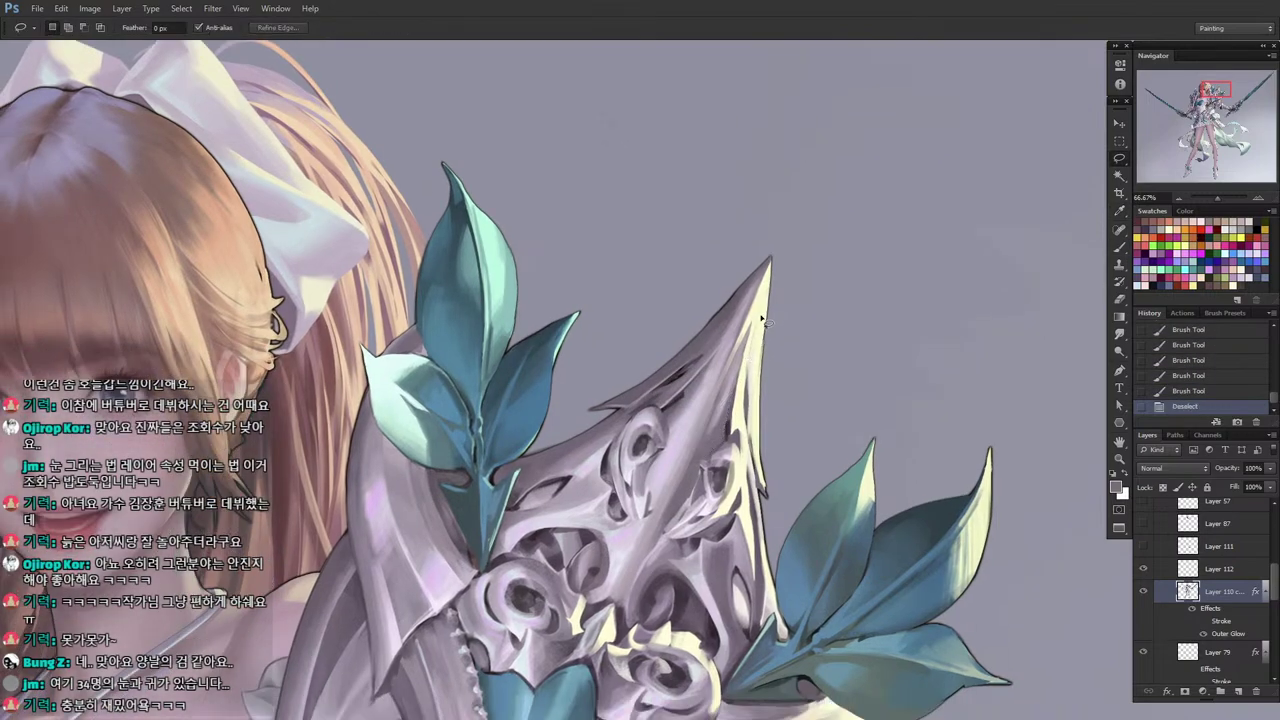
Select a strip along the spike's ridge with the Lasso and brush a sampled cream glow and purple shading into it.
key(i)
key(l)
mouse_move(758, 298)
mouse_down()
mouse_move(720, 437)
mouse_move(752, 314)
mouse_up()
drag(729, 371, 745, 338)
key(b)
alt+click(754, 336)
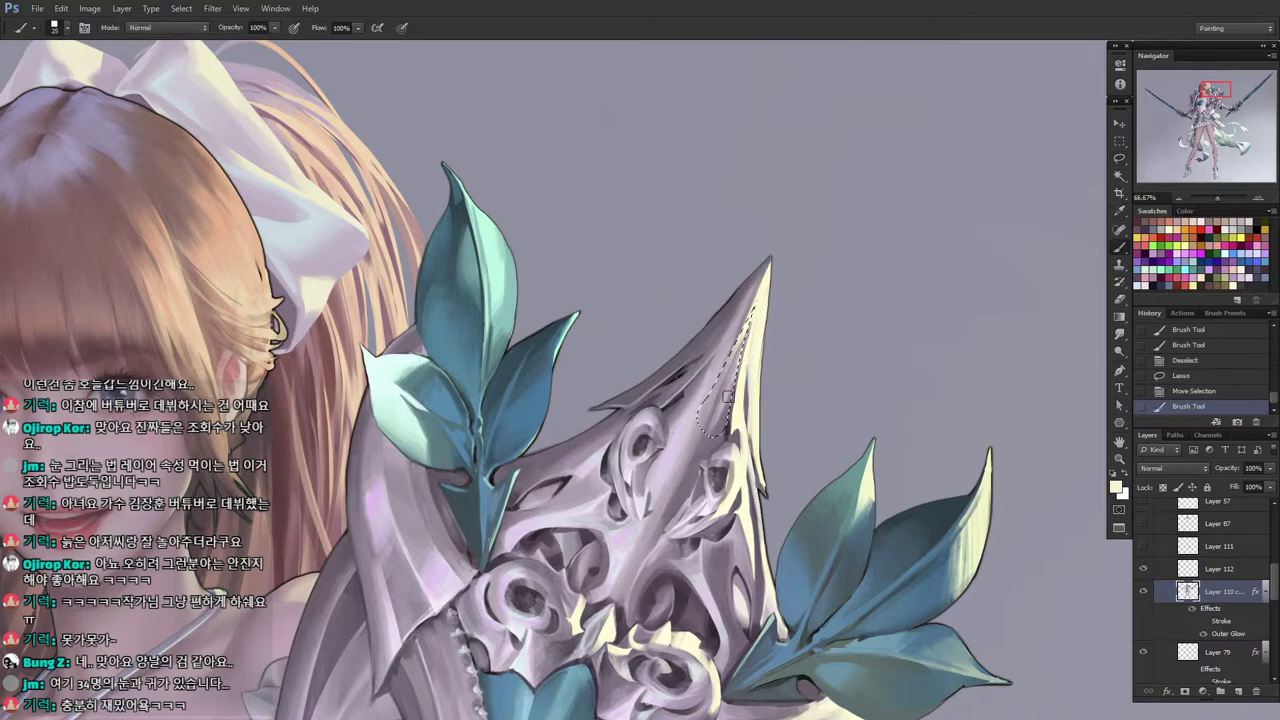
drag(727, 405, 738, 366)
drag(729, 394, 741, 348)
drag(726, 392, 746, 335)
alt+click(723, 418)
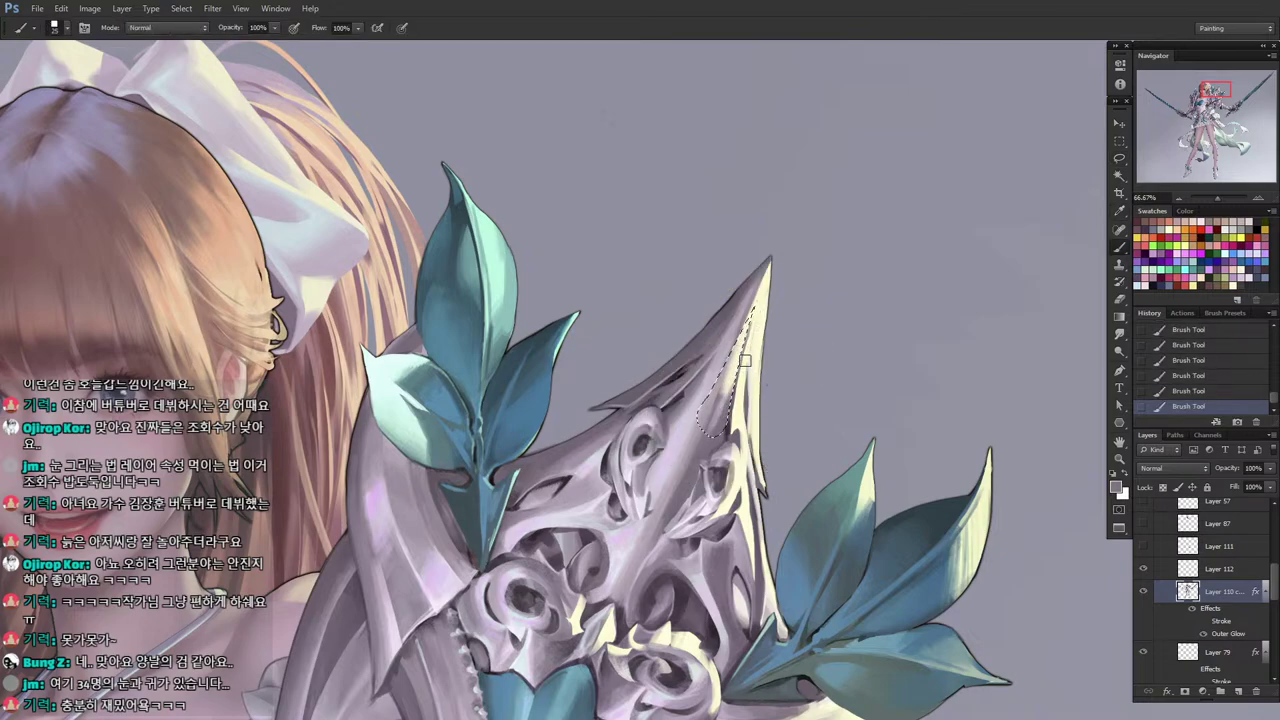
key(l)
key(ctrl+d)
Touch up the middle of the spike's ridge with a sampled purple.
key(b)
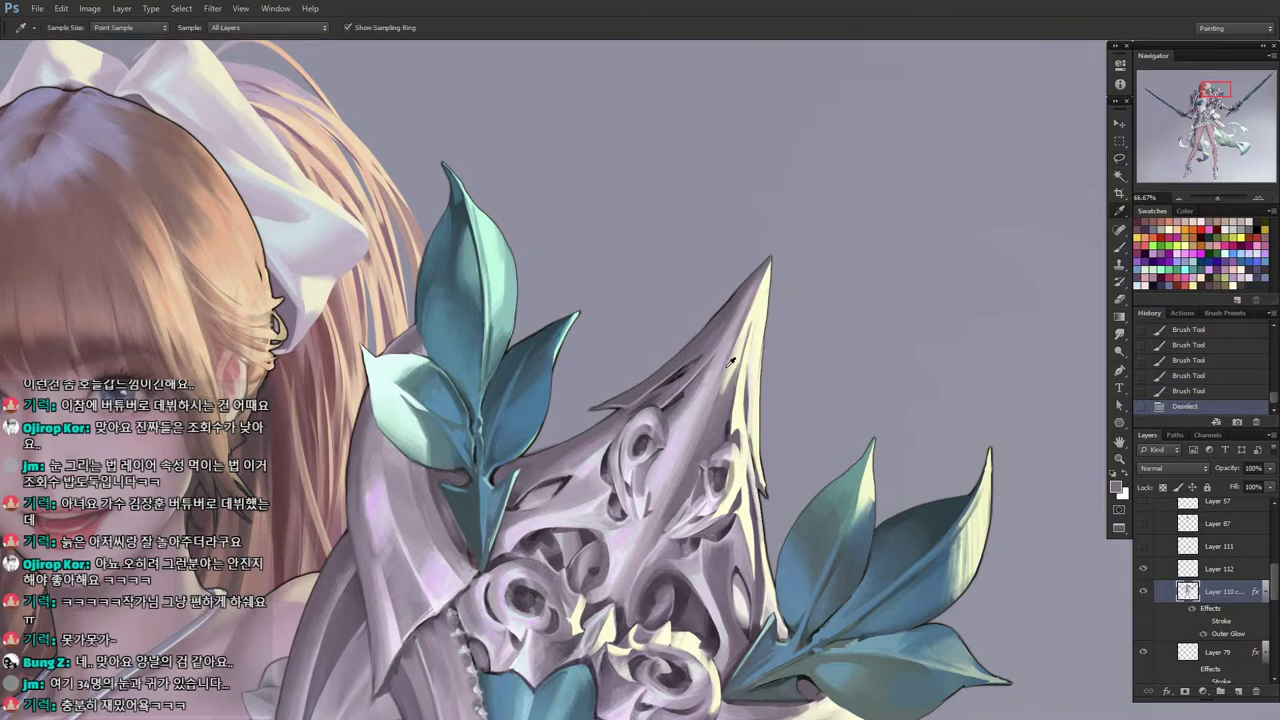
alt+click(716, 381)
drag(718, 382, 716, 404)
Select the spike's face up to the central ridge with the Lasso, shade along the ridge with a larger brush, and deselect.
key(l)
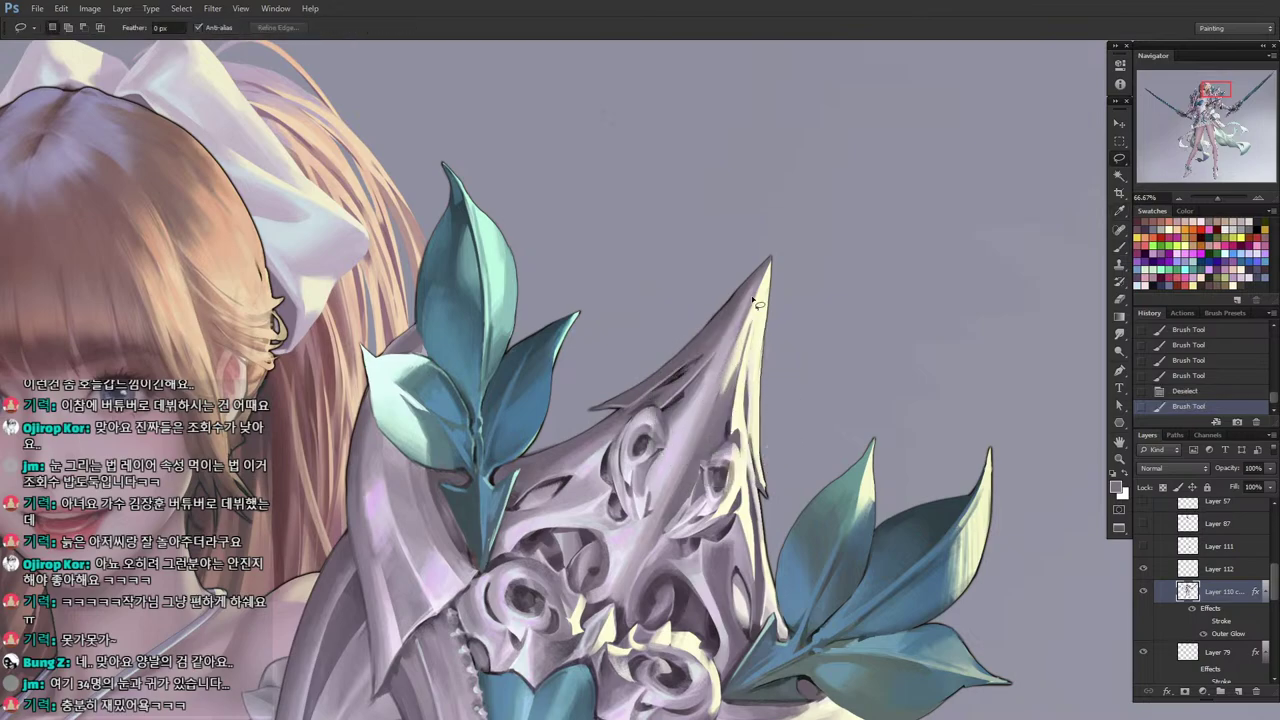
drag(766, 276, 640, 565)
mouse_move(746, 298)
mouse_down()
mouse_move(637, 584)
mouse_move(754, 312)
mouse_move(663, 488)
mouse_move(751, 326)
mouse_move(621, 610)
mouse_move(615, 540)
mouse_move(655, 385)
mouse_move(755, 292)
mouse_up()
mouse_move(672, 409)
mouse_down()
mouse_move(755, 315)
mouse_move(700, 430)
mouse_up()
key(b)
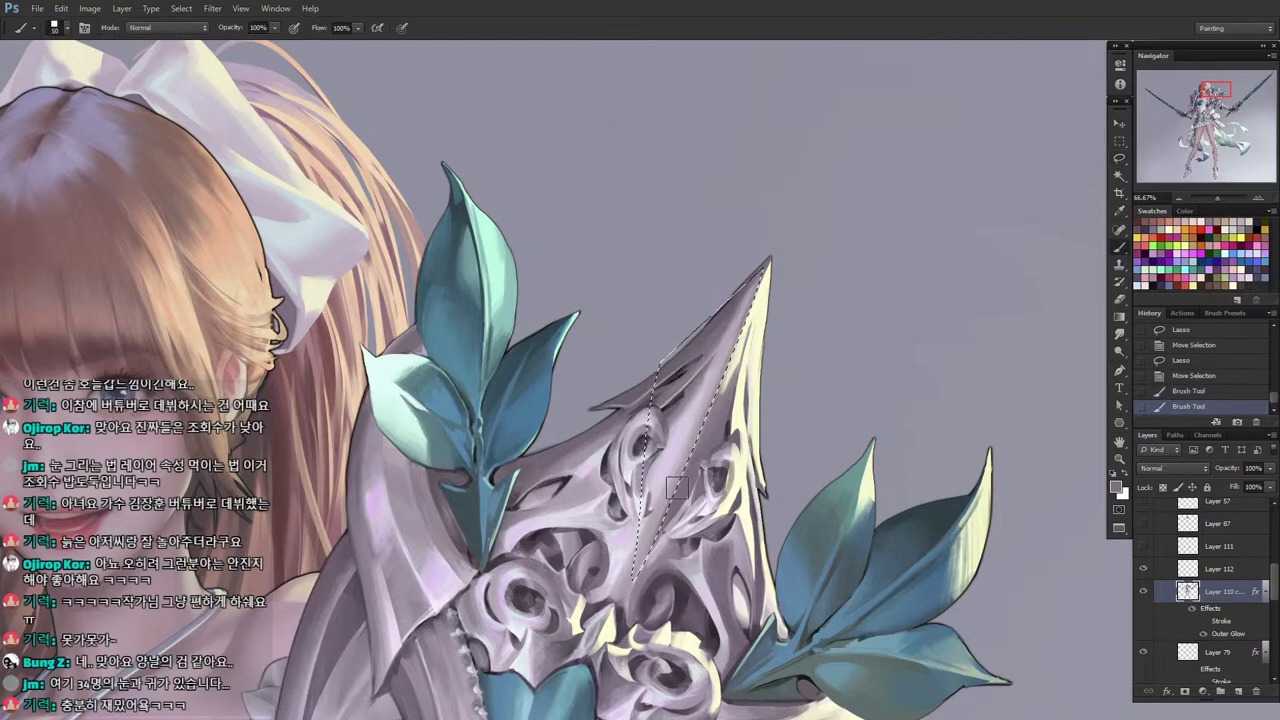
drag(677, 488, 715, 423)
drag(646, 579, 651, 562)
drag(652, 560, 665, 530)
drag(696, 450, 640, 575)
key(l)
key(ctrl+d)
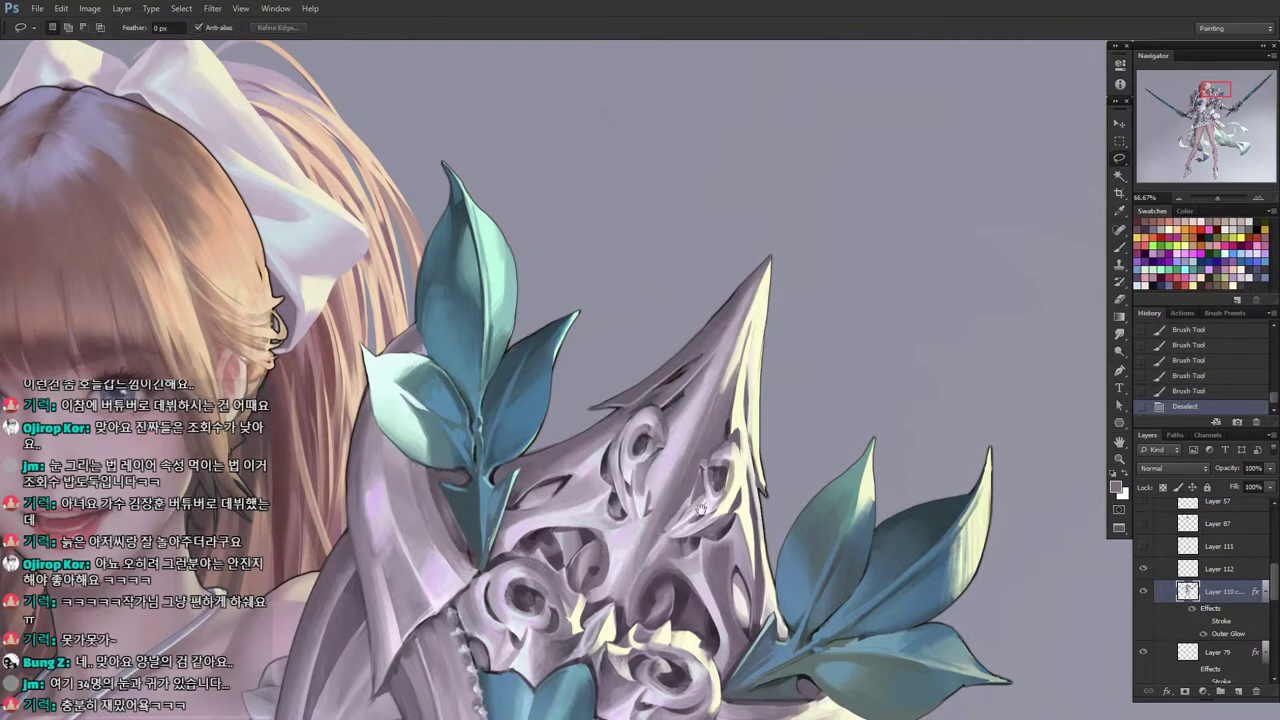
Smooth the spike's central ridge from mid-height down between the two swirls with sampled light and dark purples.
drag(700, 508, 674, 423)
key(i)
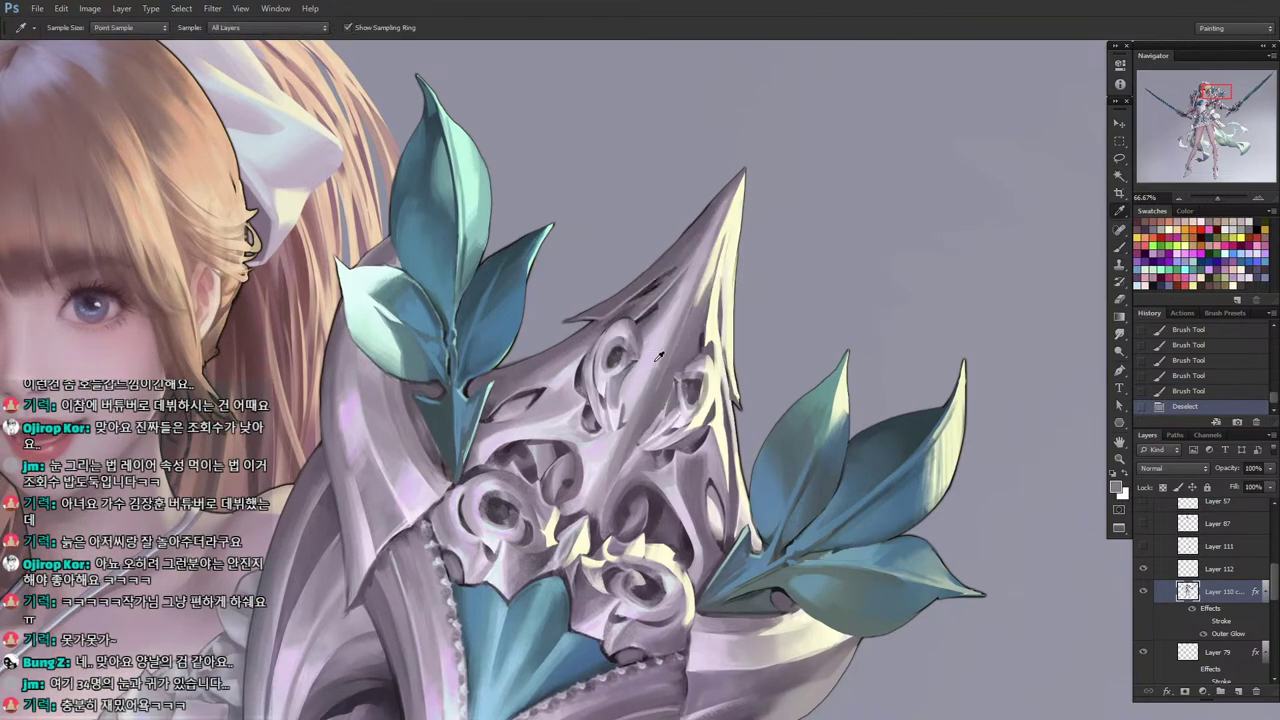
click(666, 349)
key(b)
drag(669, 337, 632, 437)
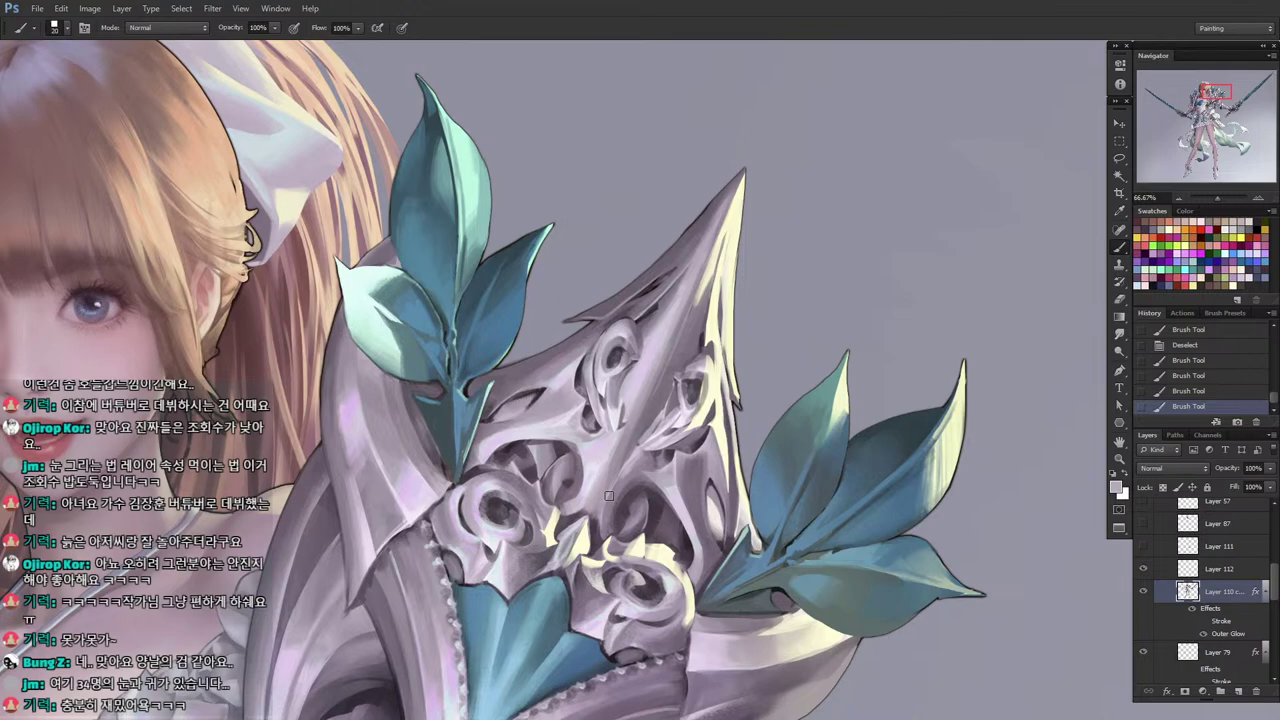
key(i)
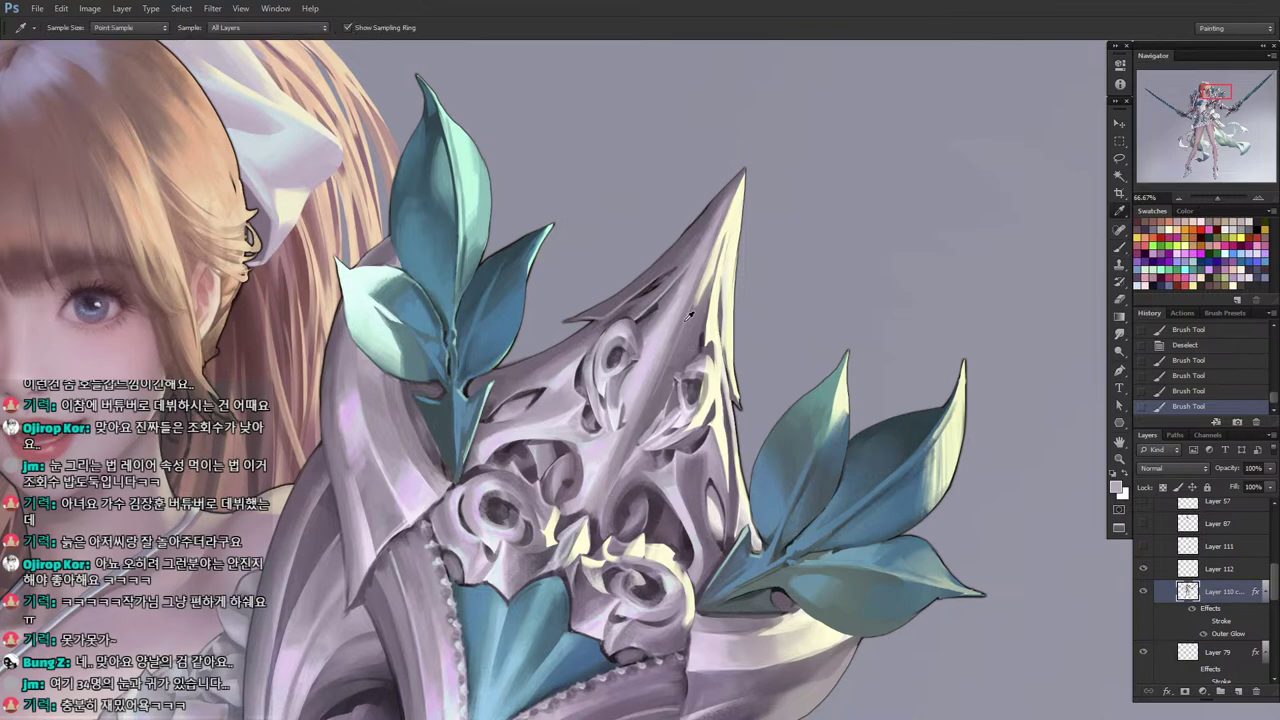
click(690, 324)
drag(690, 324, 648, 424)
Select the shaded strip beside the spike's central ridge with the Lasso, brush sampled purple into it, and deselect.
key(l)
drag(624, 475, 683, 326)
key(b)
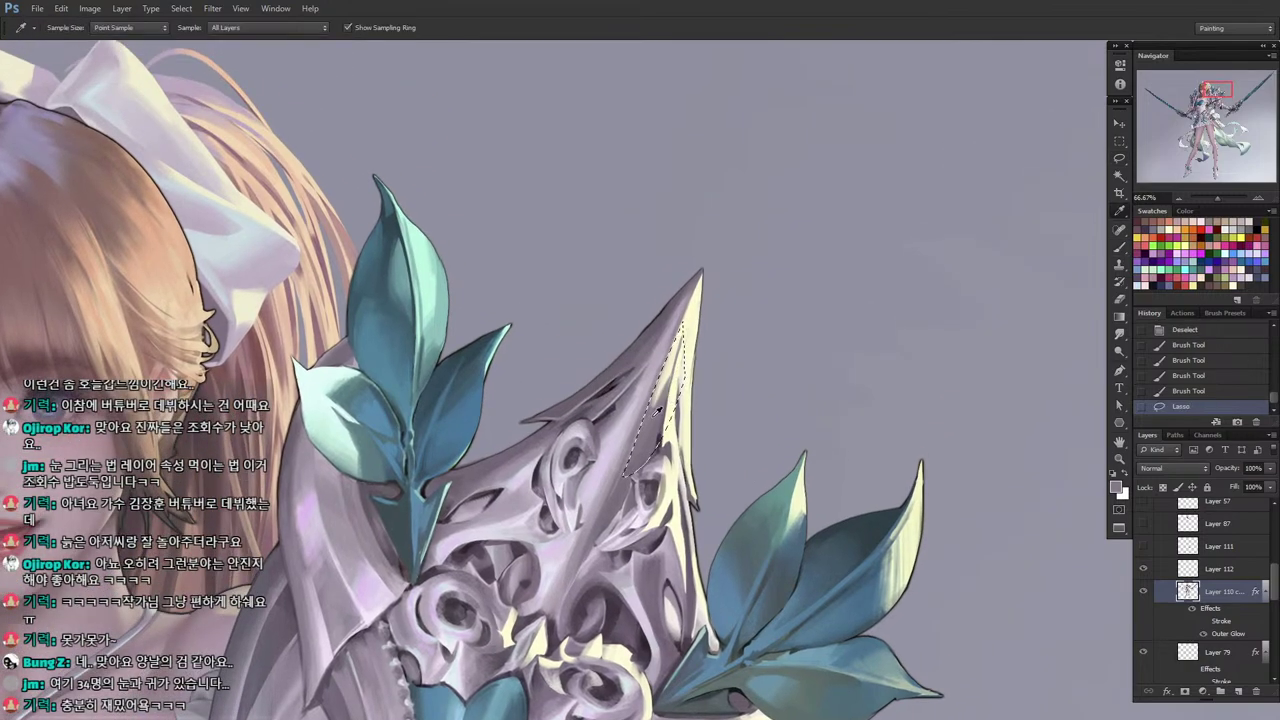
alt+click(652, 422)
mouse_move(657, 384)
mouse_down()
mouse_move(638, 436)
mouse_move(644, 420)
mouse_move(640, 470)
mouse_move(656, 440)
mouse_move(656, 466)
mouse_up()
key(l)
key(ctrl+d)
Blend the lower end of the spike's shaded strip above the right-hand swirl with a sampled purple.
key(b)
alt+click(660, 442)
mouse_move(660, 450)
mouse_down()
mouse_move(632, 484)
mouse_move(663, 430)
mouse_move(651, 478)
mouse_move(655, 436)
mouse_move(668, 433)
mouse_move(657, 465)
mouse_up()
key(l)
key(ctrl+d)
Shade the rim of the right-hand swirl with a larger brush and sampled light purples, clearing any selection.
key(b)
key(bracketright)
key(bracketright)
key(bracketright)
alt+click(656, 460)
drag(664, 440, 655, 458)
alt+click(668, 440)
key(l)
key(b)
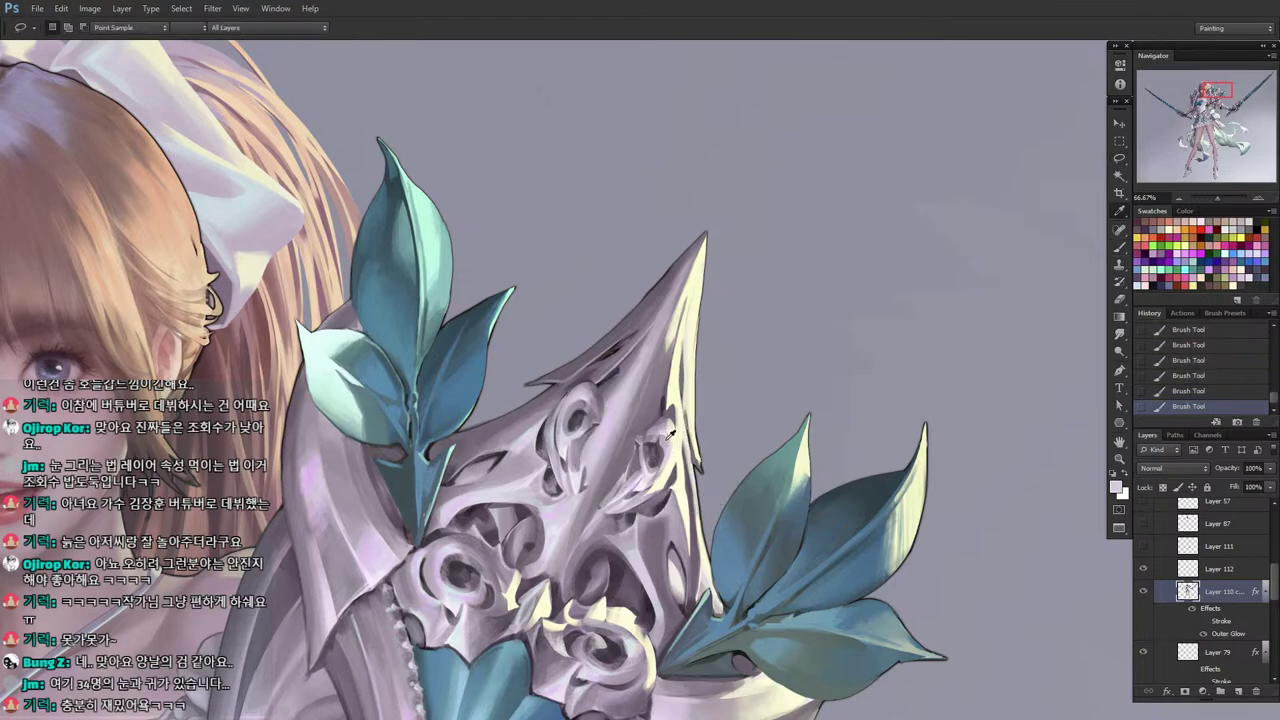
key(ctrl+d)
mouse_move(664, 436)
mouse_down()
mouse_move(668, 464)
mouse_move(645, 486)
mouse_up()
Brush sampled cream highlights and purple shading into the lower curl of the right-hand swirl.
key(i)
key(b)
key(i)
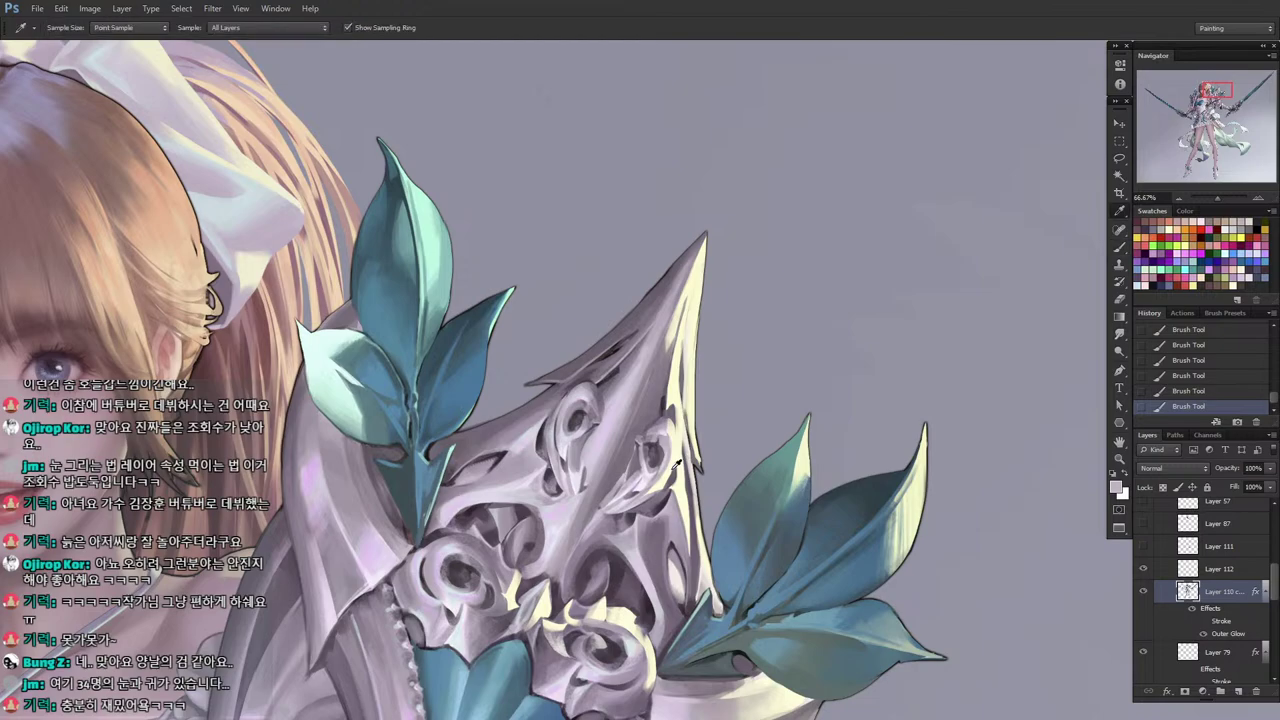
click(678, 462)
key(b)
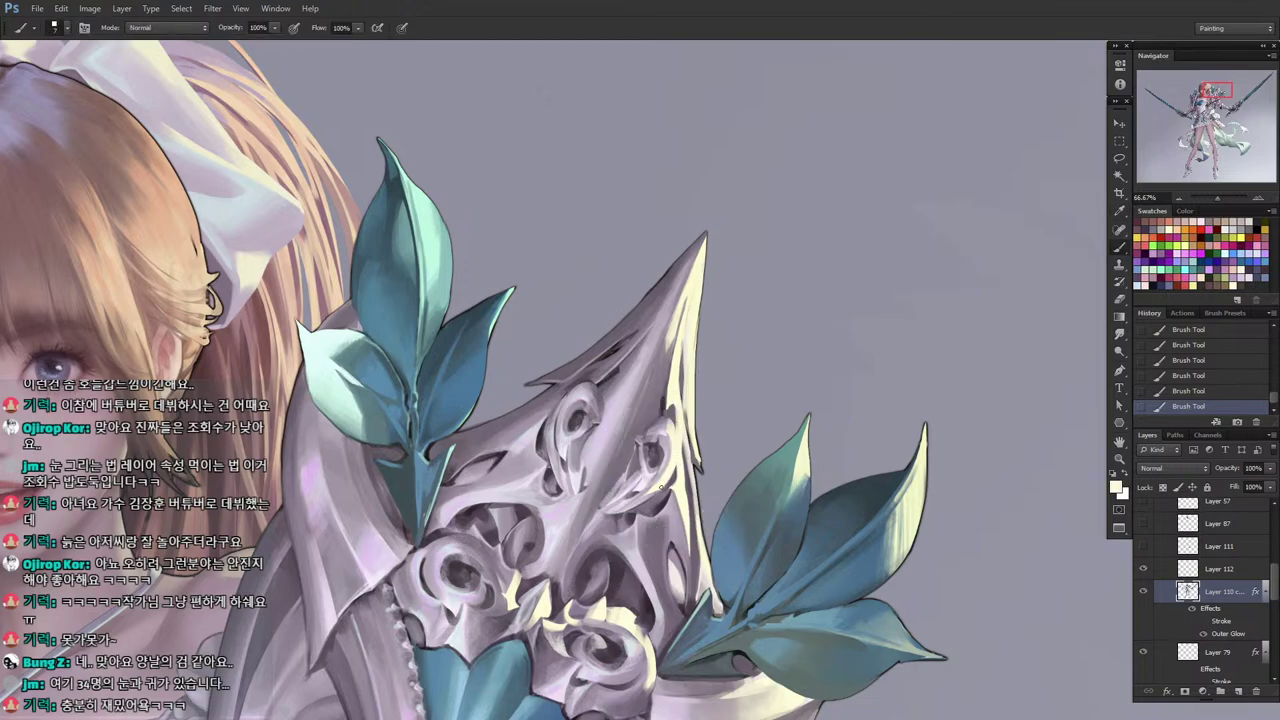
drag(656, 464, 646, 466)
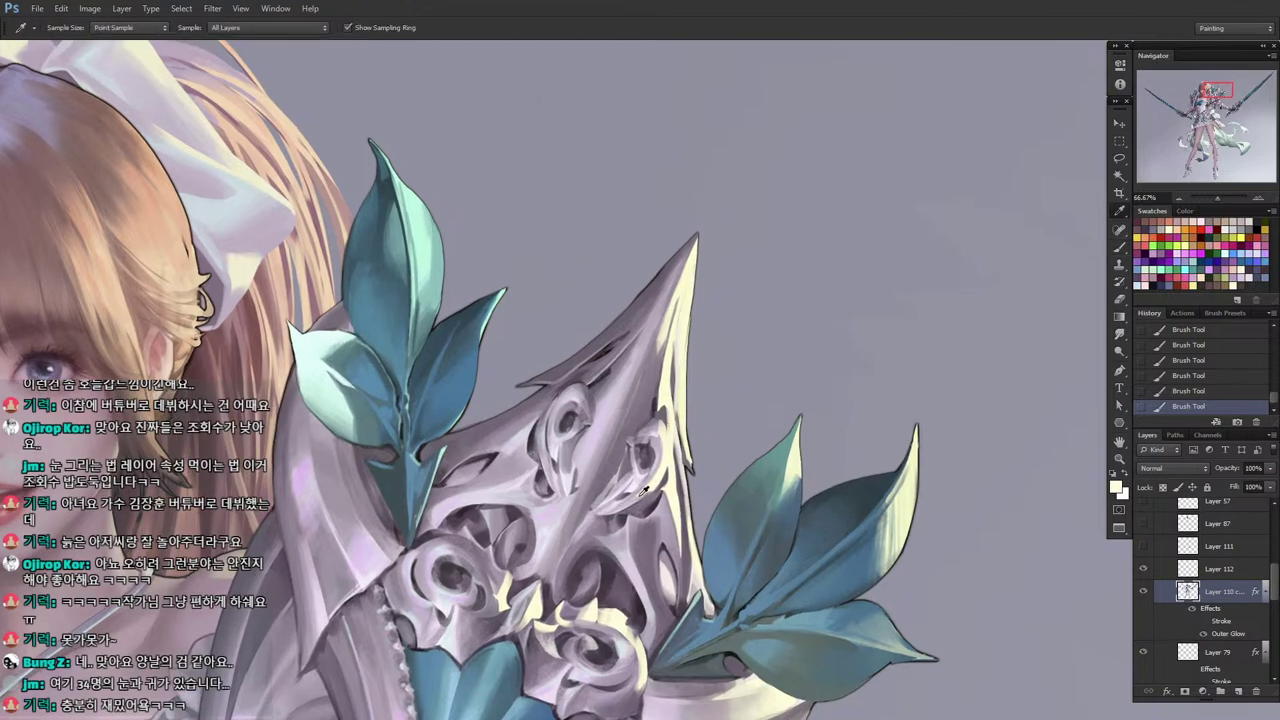
alt+click(642, 504)
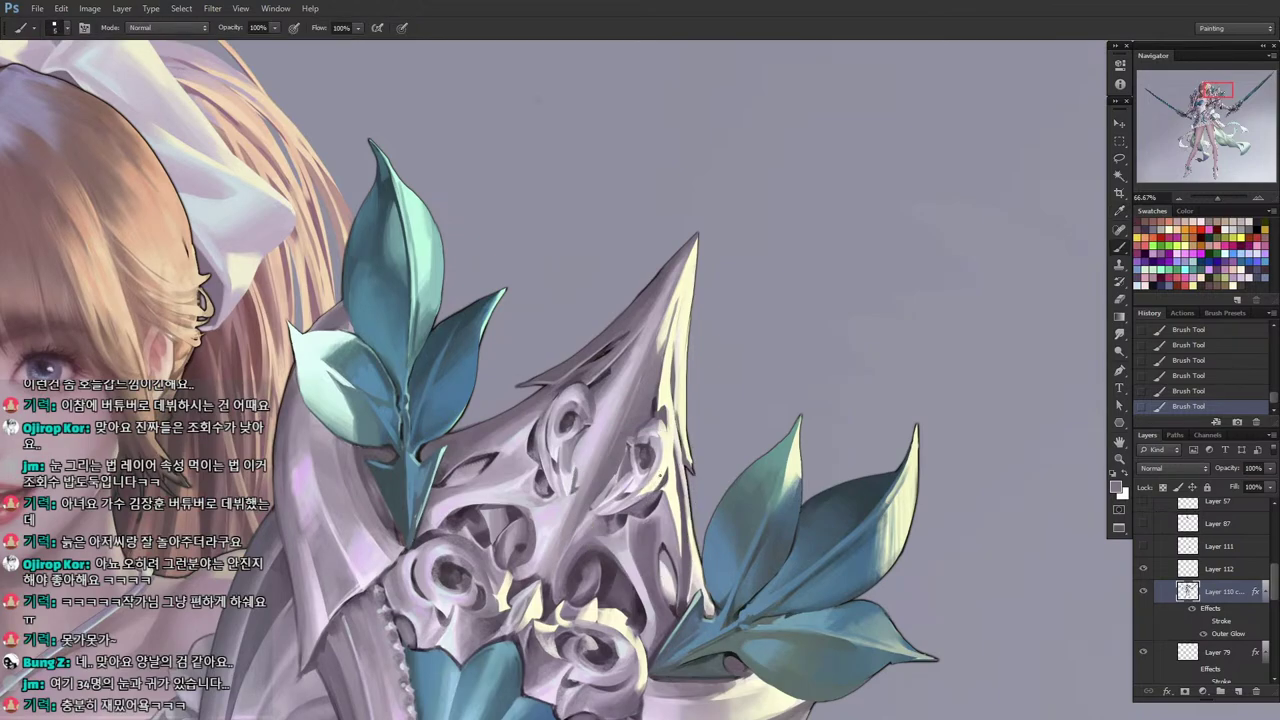
key(alt)
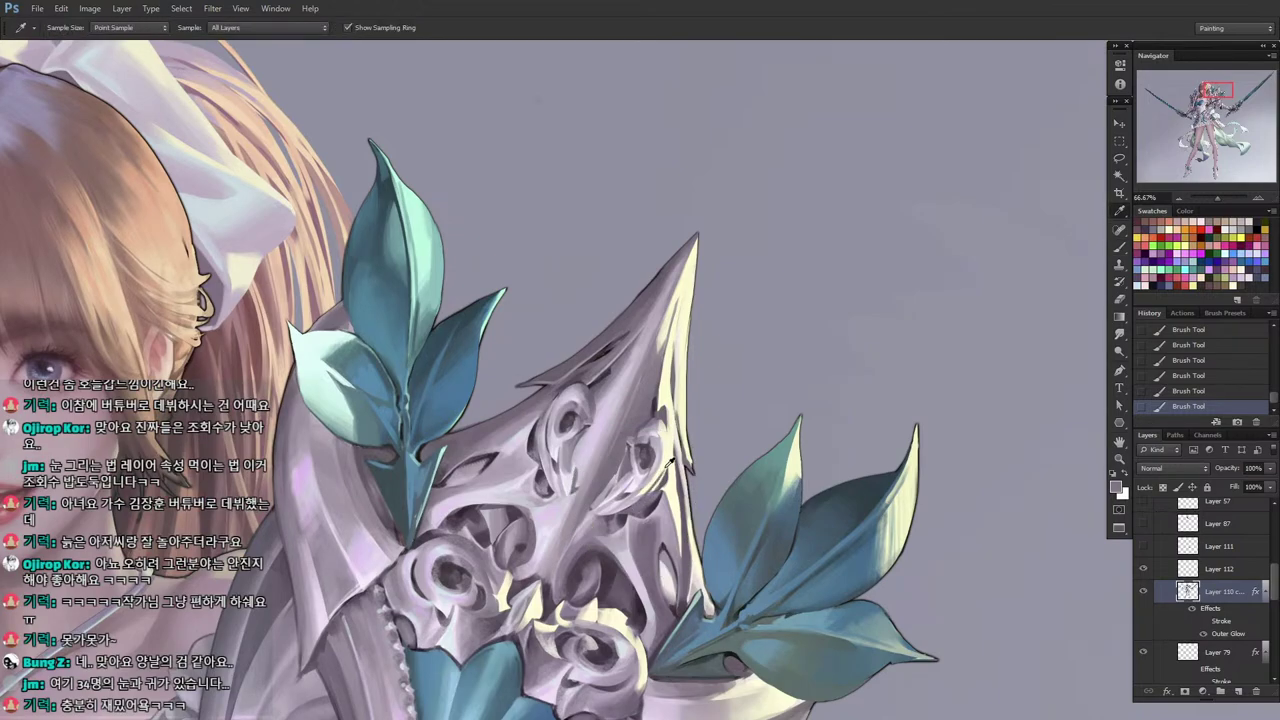
alt+click(667, 450)
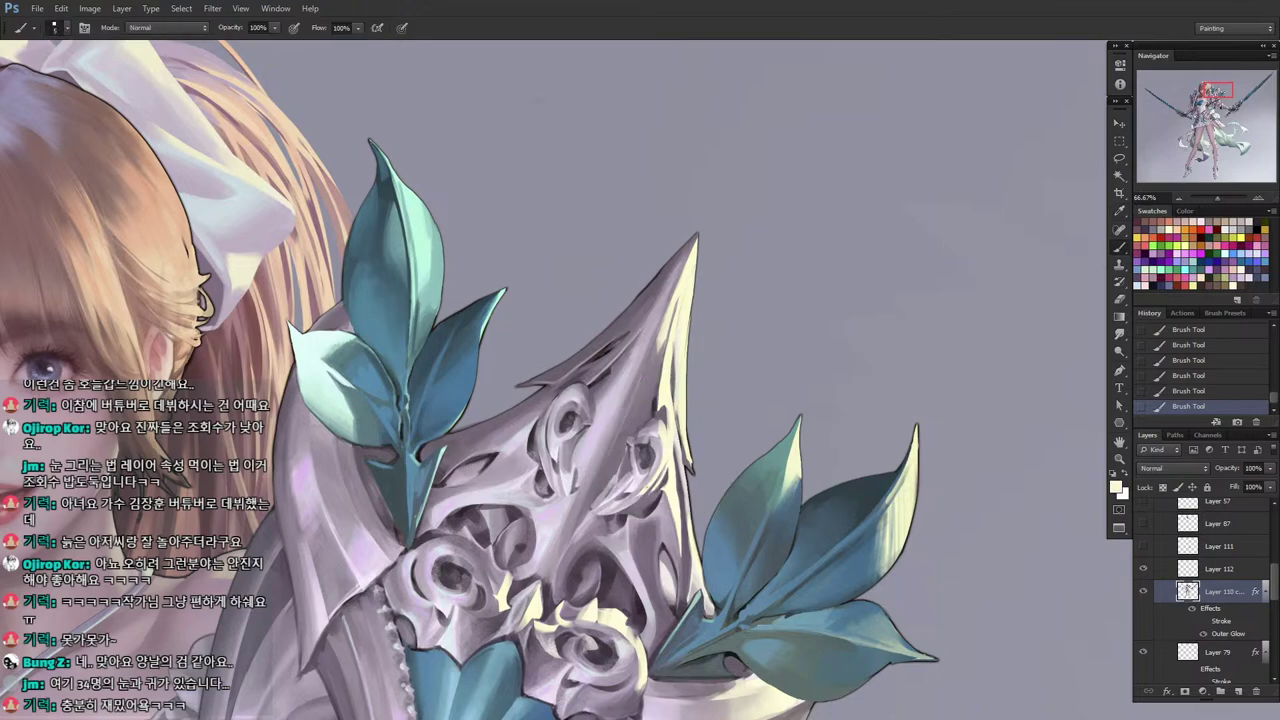
Define the curls beneath the right-hand swirl with sampled light and dark purples at varying brush sizes.
drag(626, 512, 572, 510)
alt+click(597, 485)
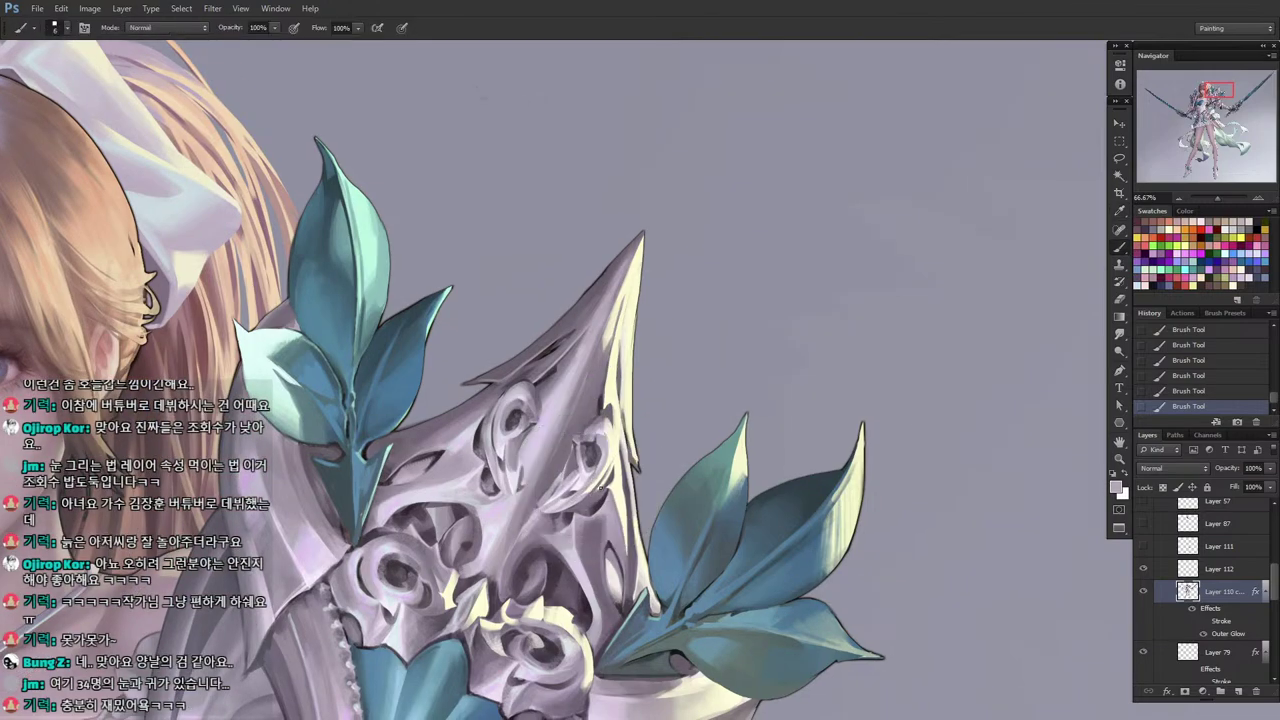
drag(551, 522, 601, 508)
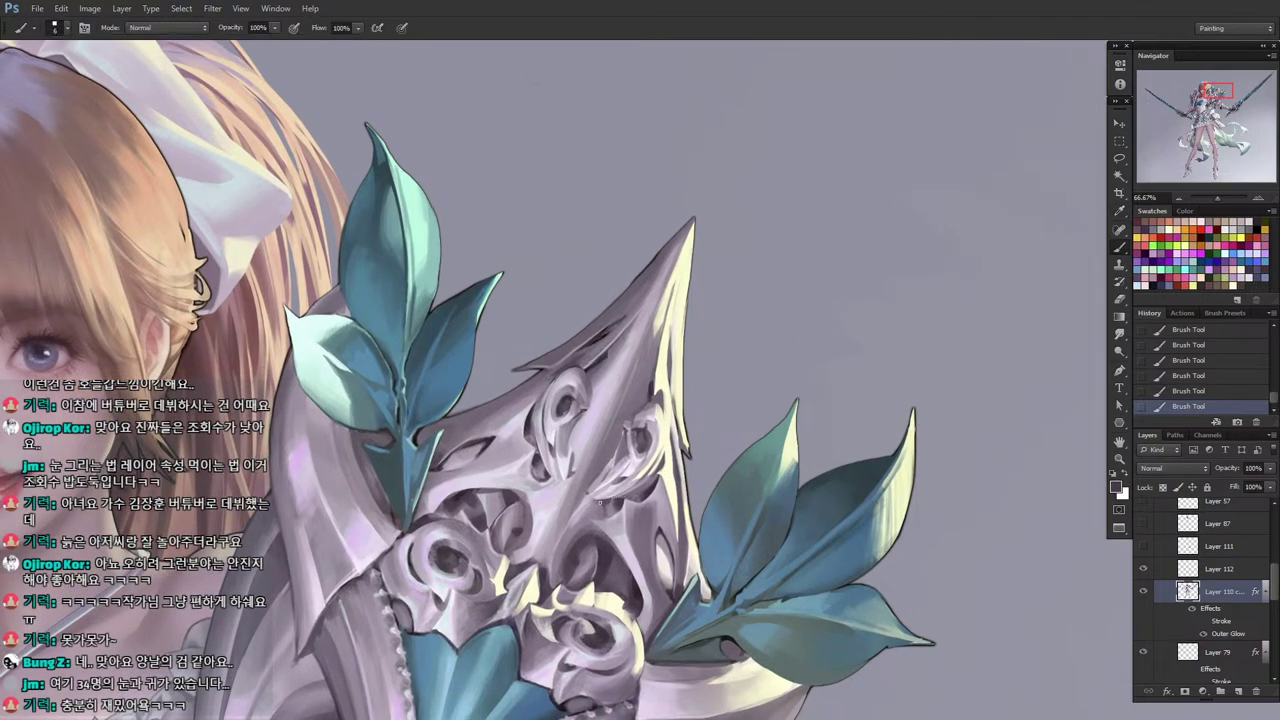
alt+click(616, 522)
key([)
alt+click(599, 515)
key(])
key(])
scroll(598, 510, down, 1)
Smooth the silver panel just below the right-hand swirl's curls with sampled light purple.
key(i)
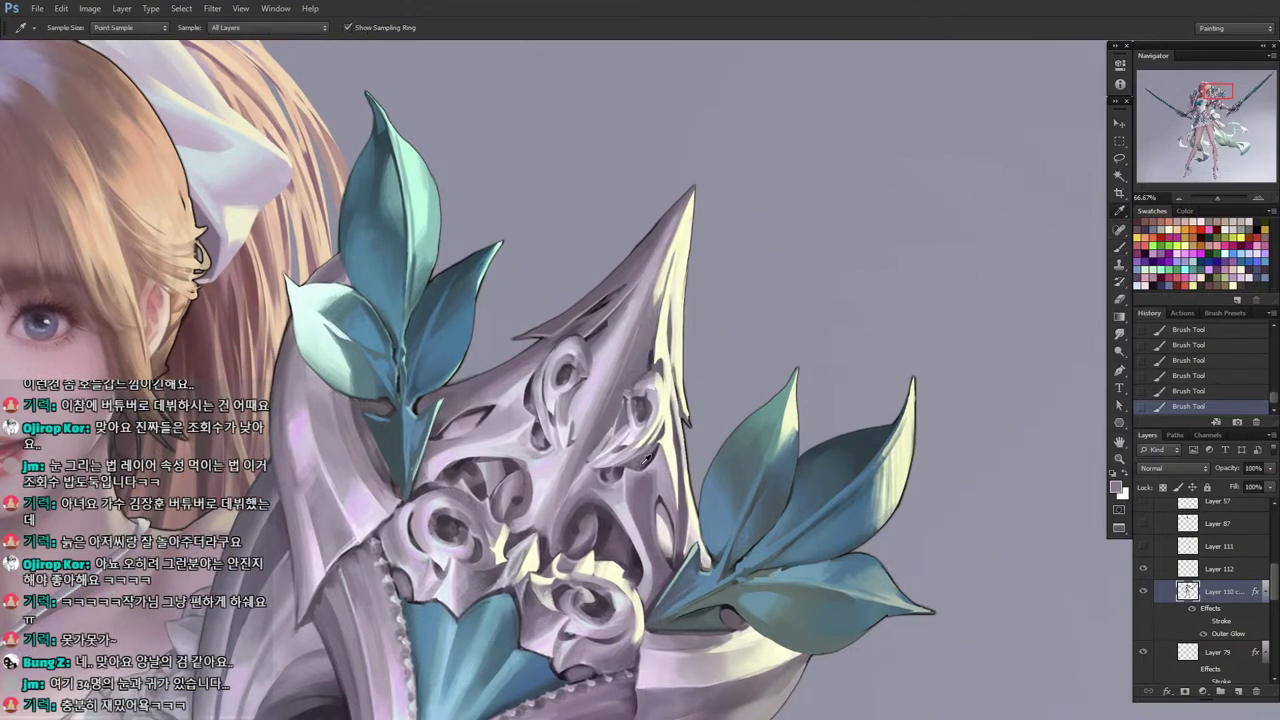
alt+click(657, 473)
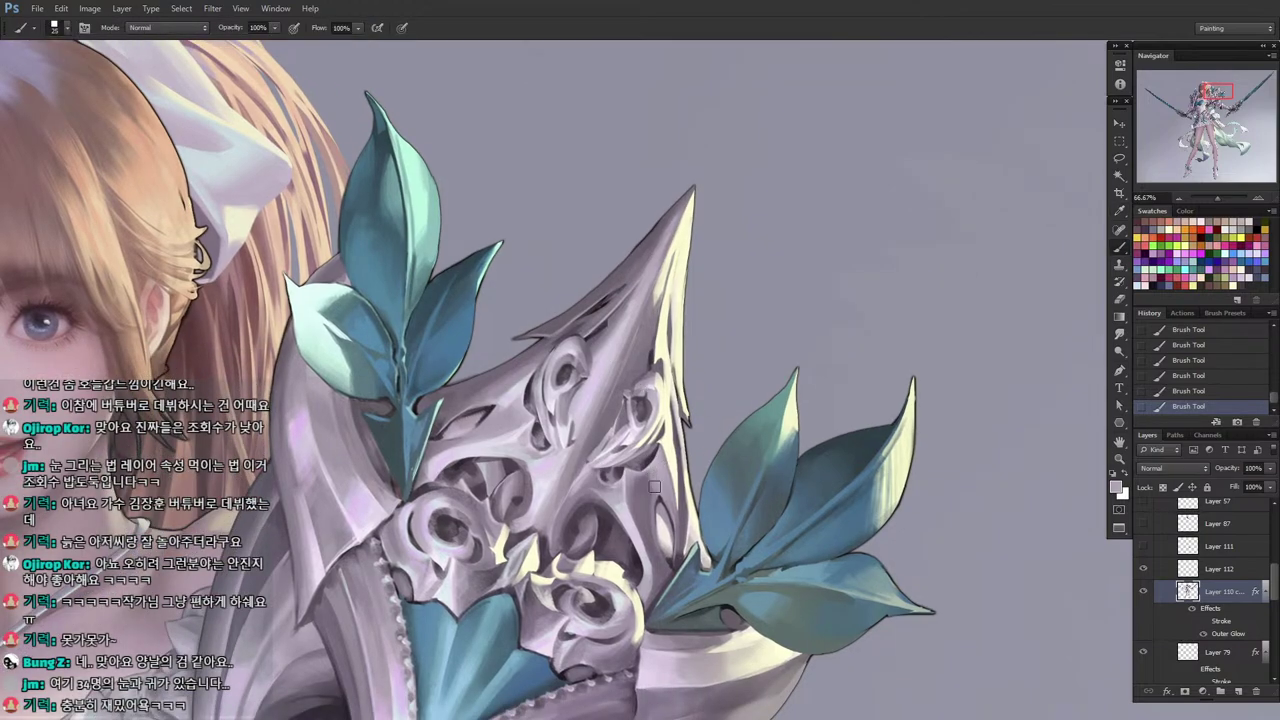
key(i)
alt+click(656, 471)
key(i)
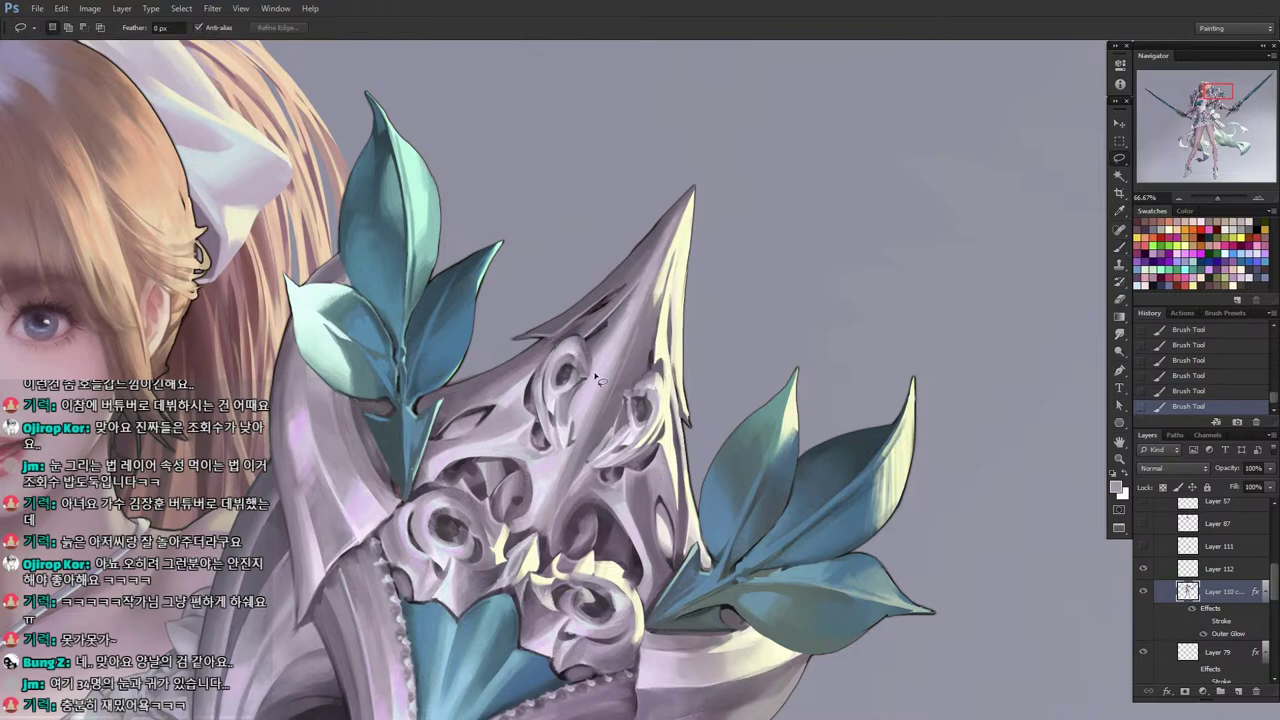
Refine the right-hand swirl's upper rim and inner hollow with sampled dark and light purples.
alt+click(652, 386)
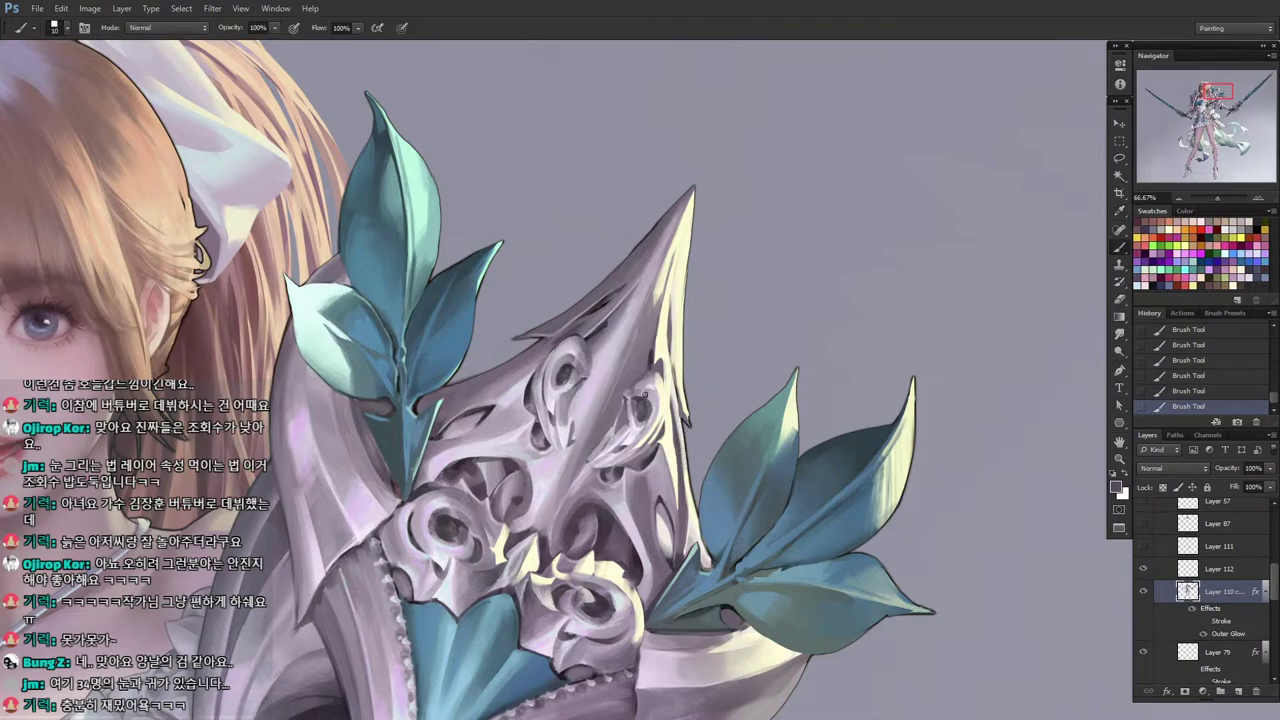
alt+click(638, 391)
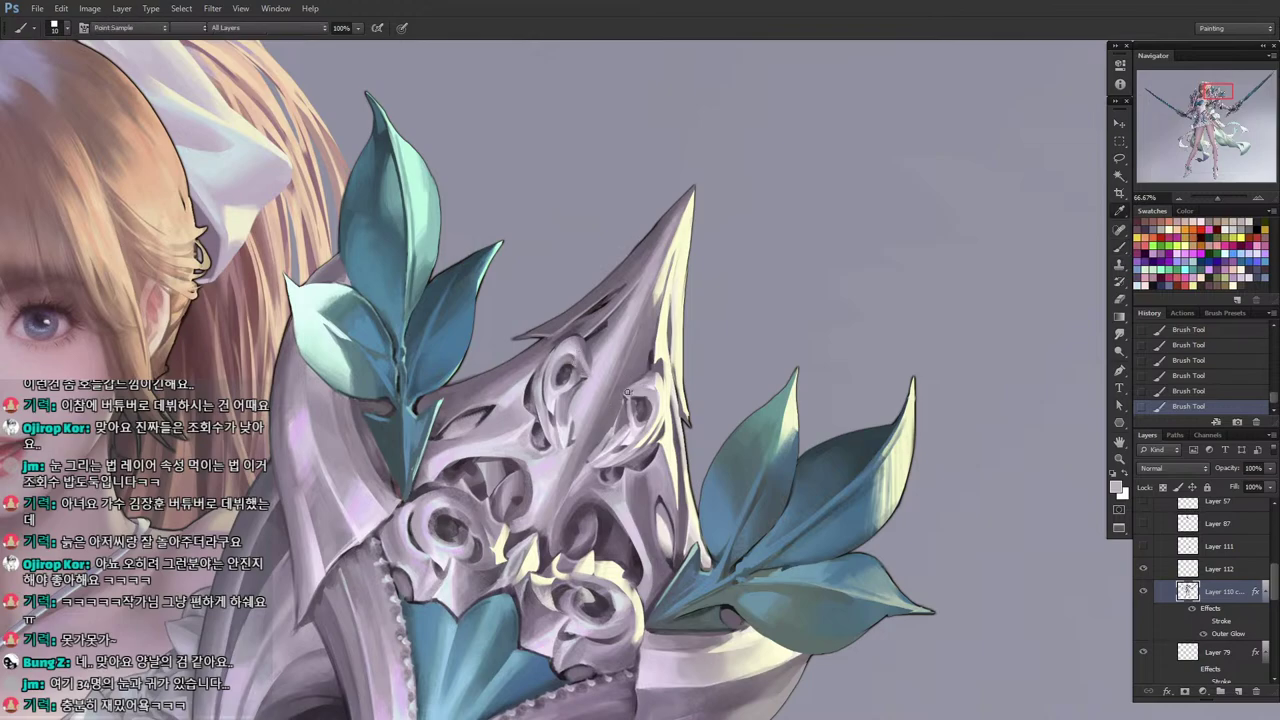
alt+click(640, 381)
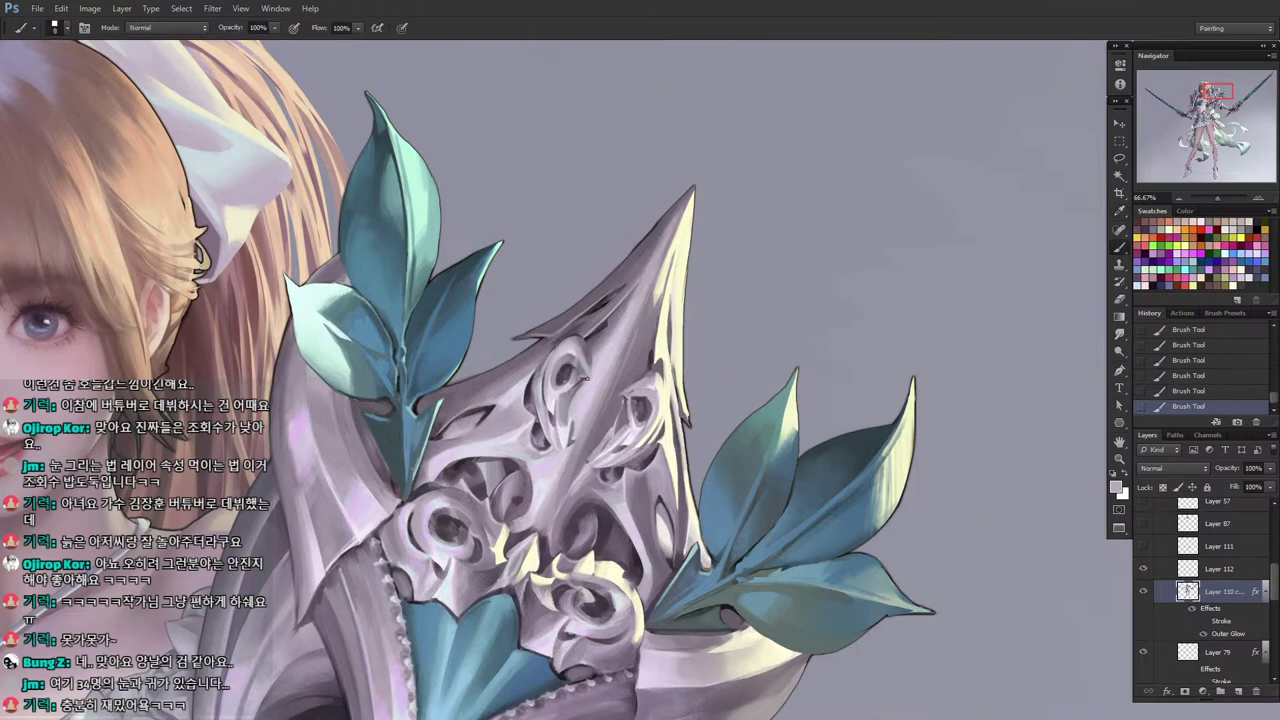
alt+click(646, 404)
alt+click(642, 446)
alt+click(645, 450)
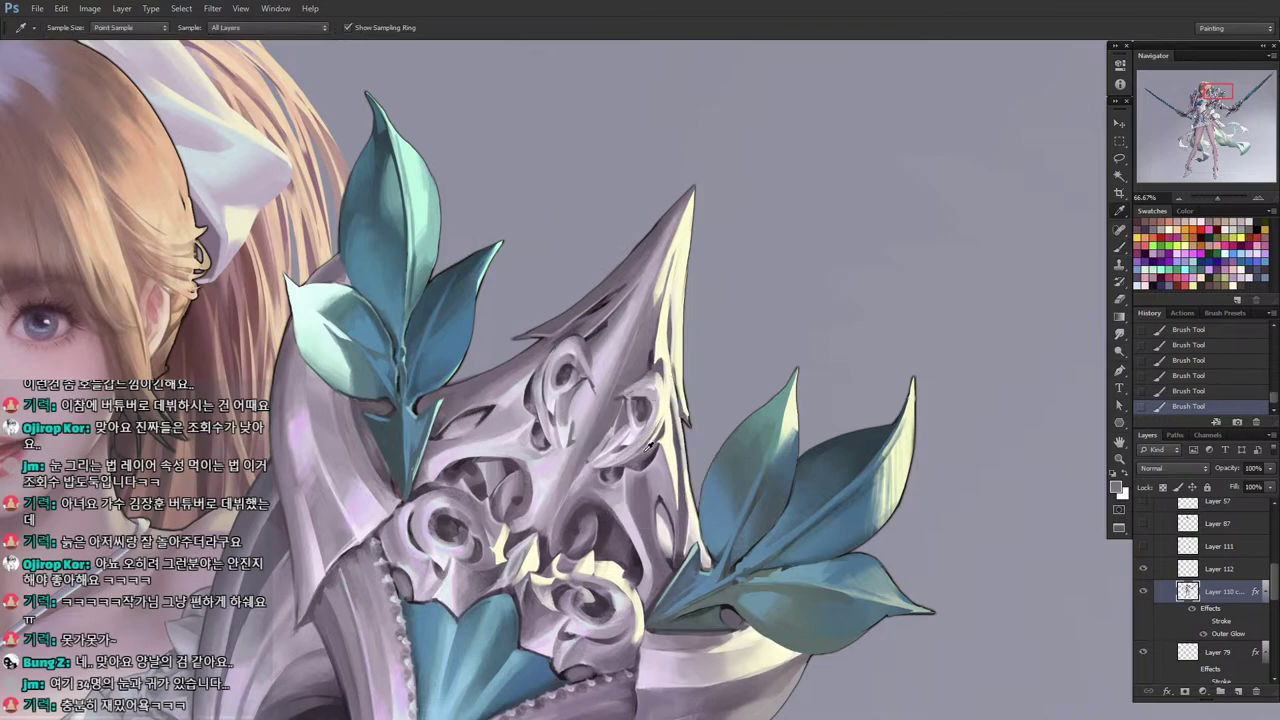
Shade the central ridge from between the two swirls down to its lower end with sampled purples.
alt+click(580, 468)
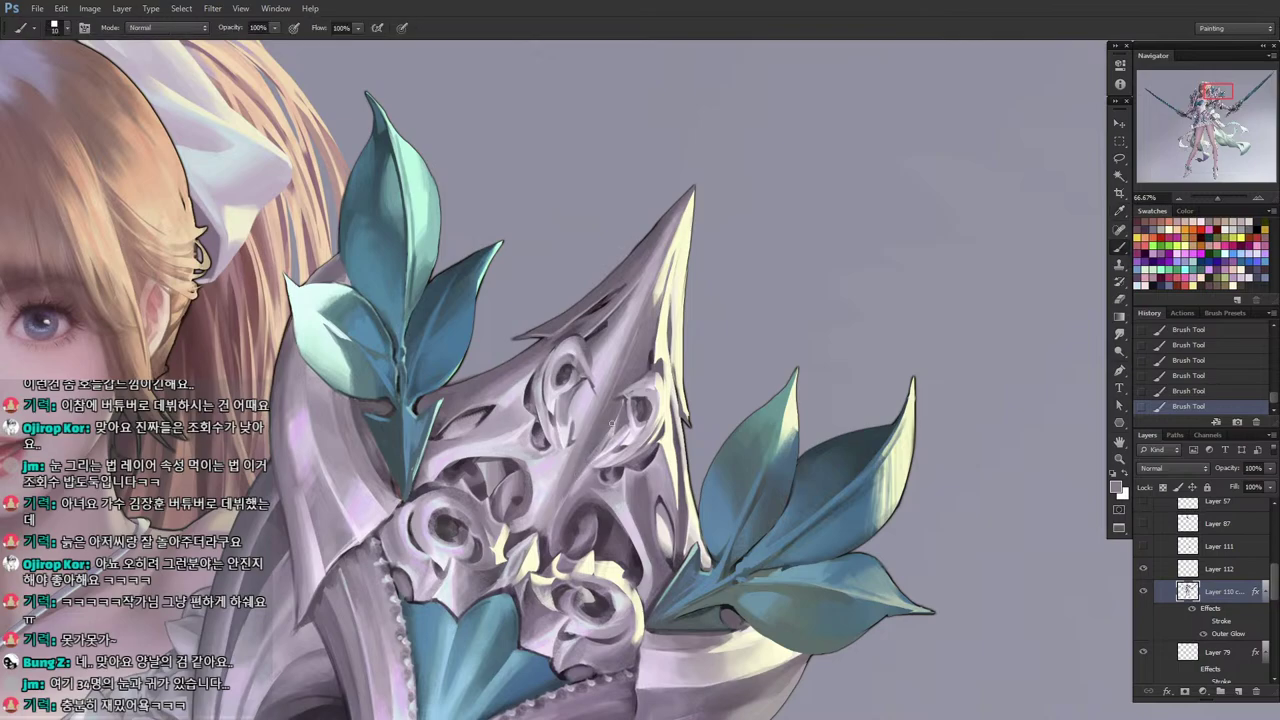
alt+click(620, 405)
alt+click(615, 422)
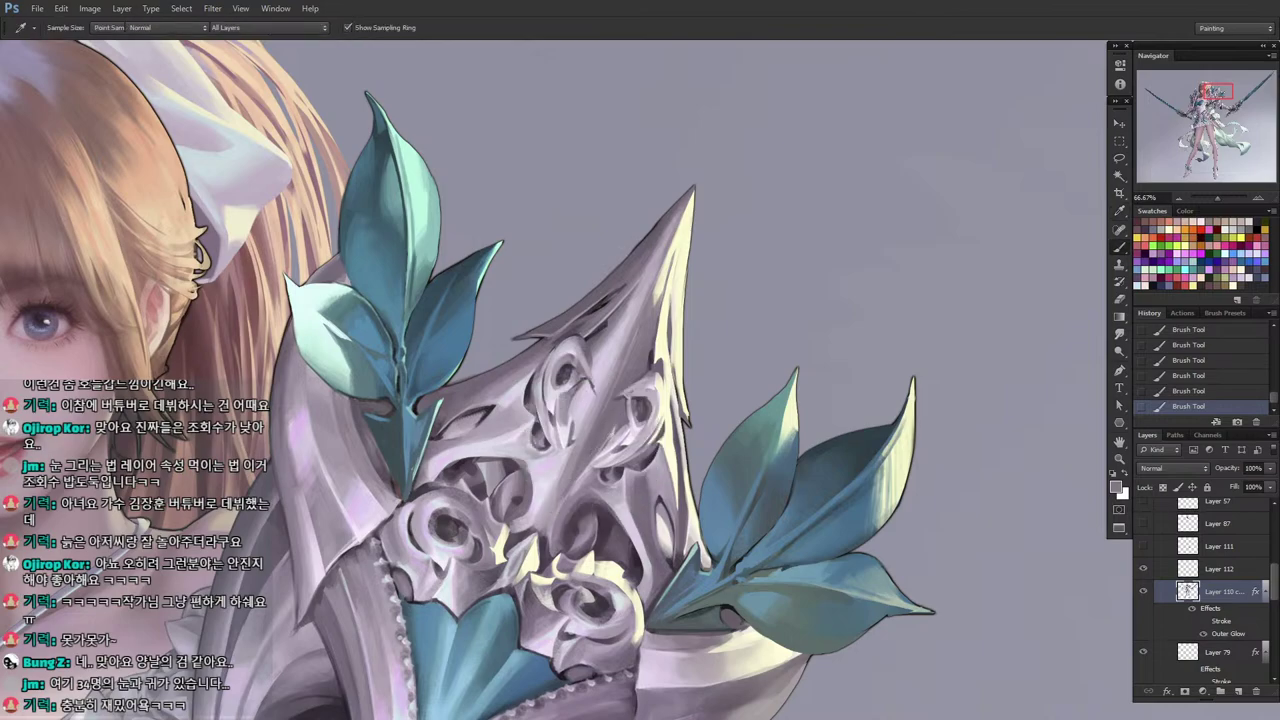
alt+click(546, 539)
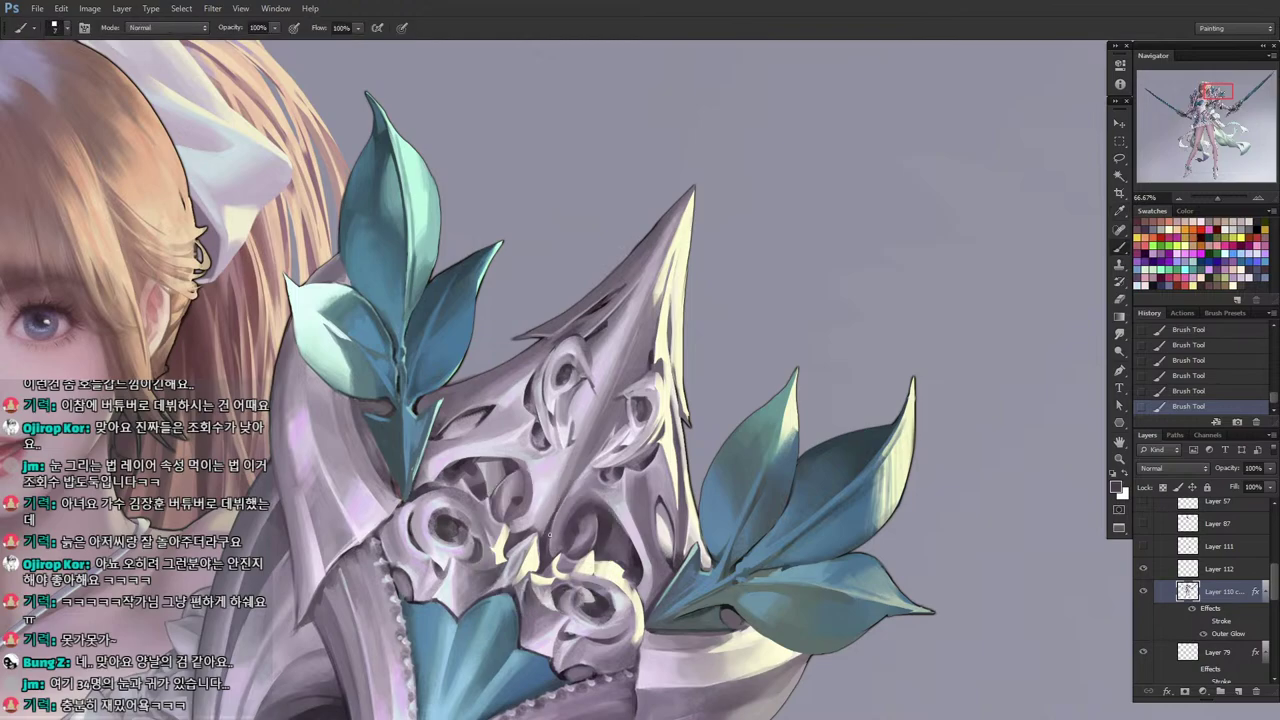
alt+click(575, 470)
alt+click(550, 518)
drag(582, 564, 568, 506)
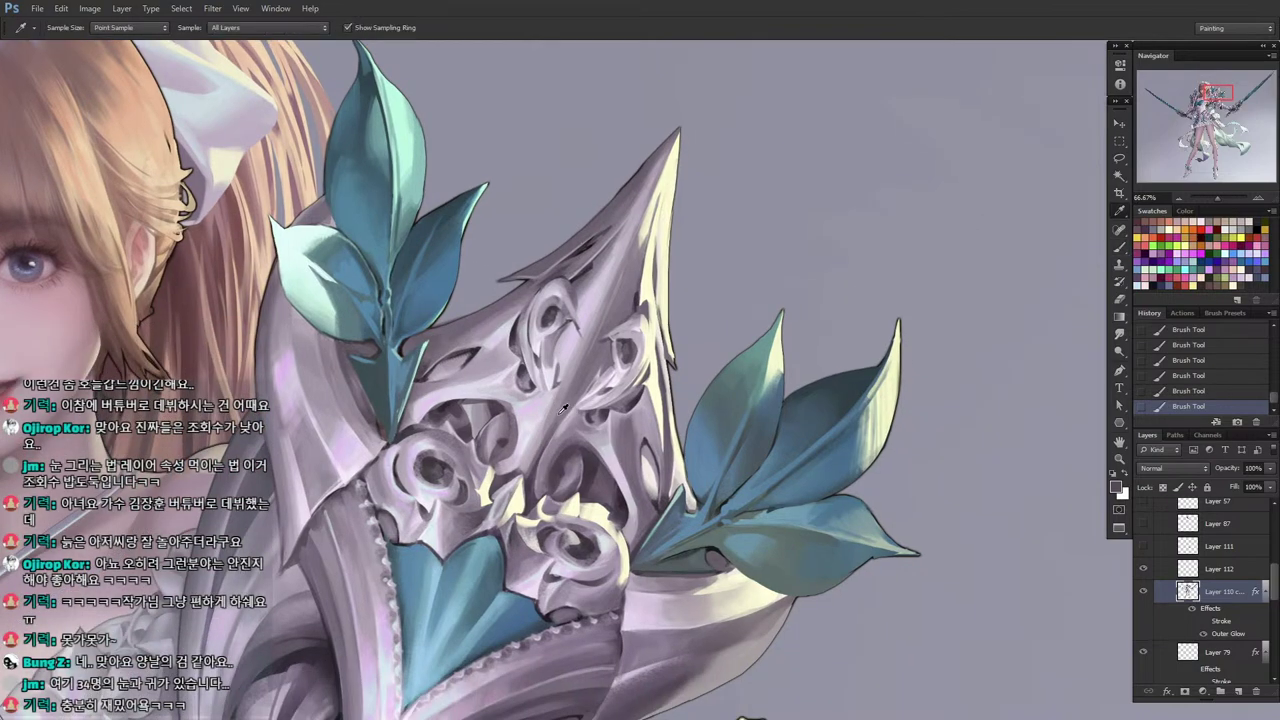
alt+click(548, 412)
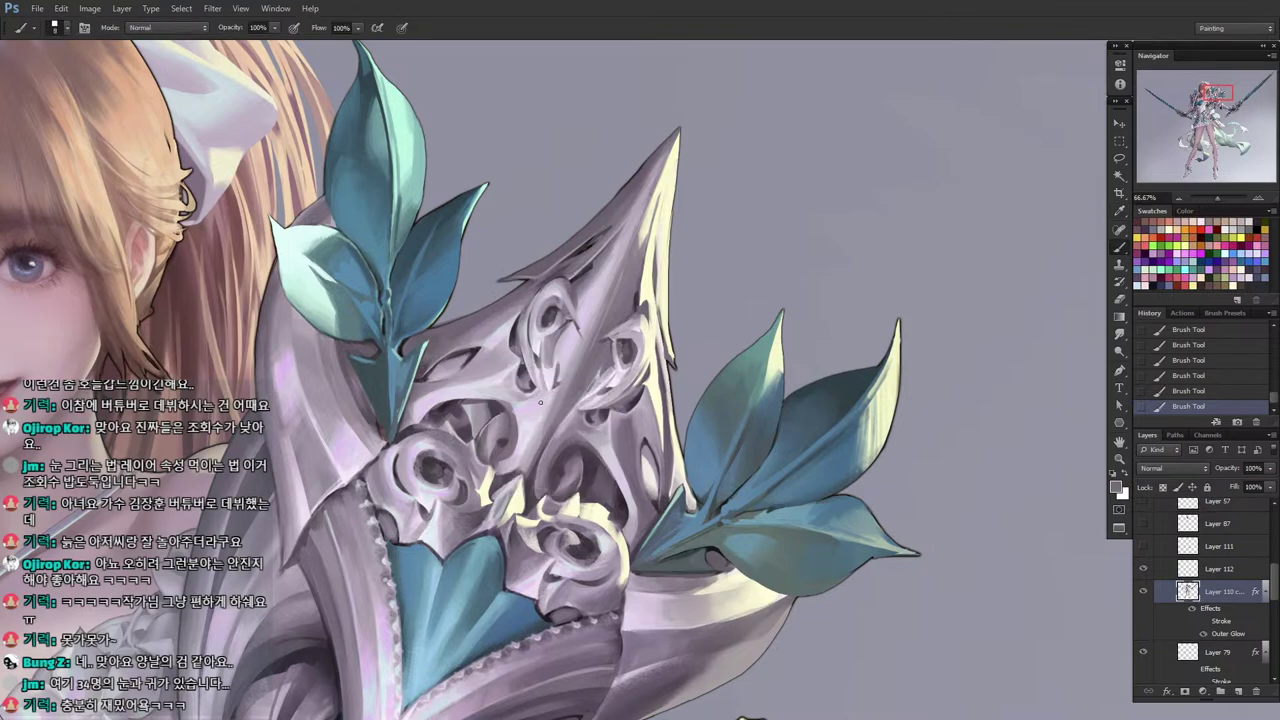
drag(544, 400, 517, 464)
Compare the lower ridge before and after the last four brush strokes by undoing and redoing them.
key(ctrl+alt+z)
key(ctrl+alt+z)
key(ctrl+alt+z)
key(ctrl+alt+z)
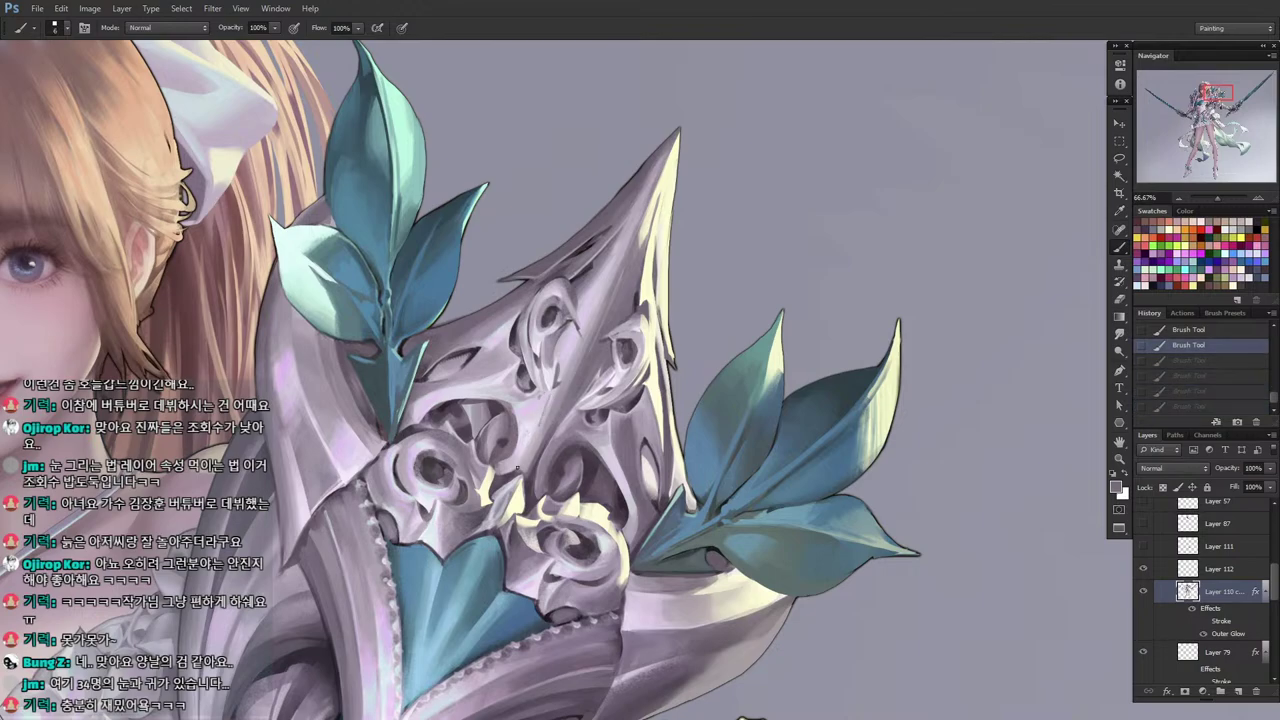
key(ctrl+shift+z)
key(ctrl+shift+z)
key(ctrl+shift+z)
key(ctrl+shift+z)
Touch up the central ridge's lower end with sampled light and dark purples, checking the last two strokes against the previous state.
alt+click(528, 434)
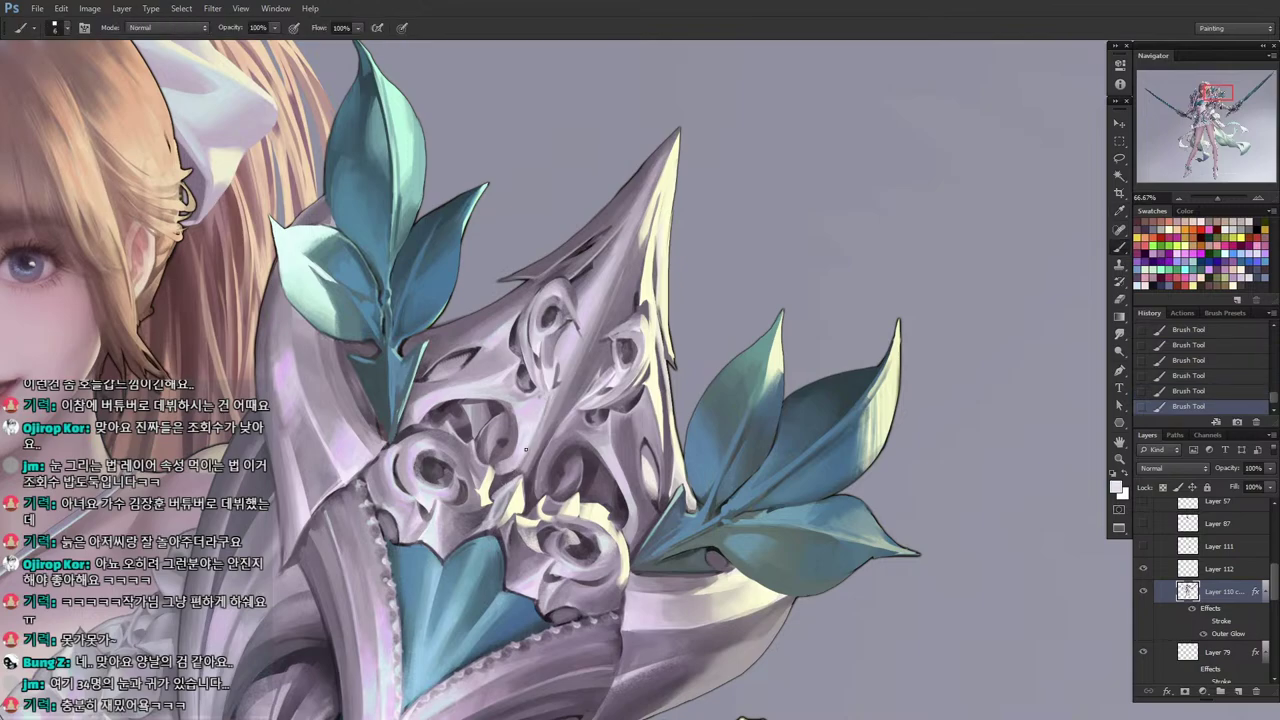
key(ctrl+alt+z)
key(ctrl+alt+z)
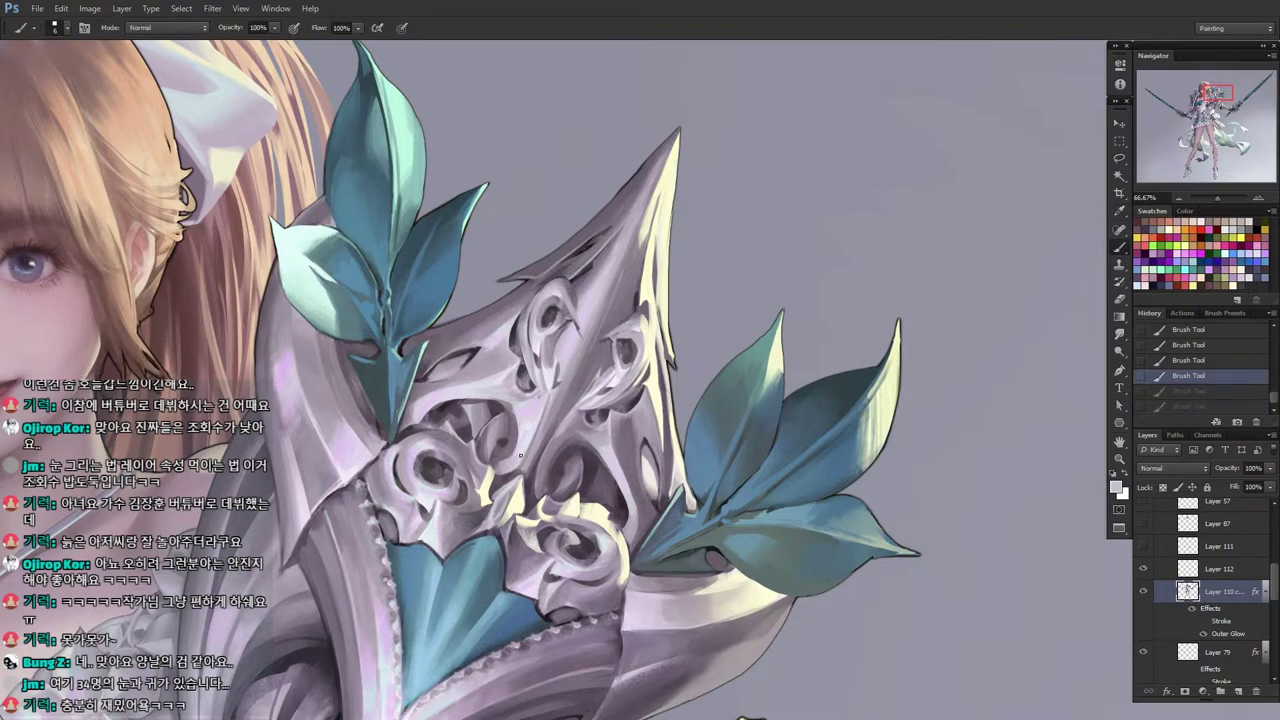
key(ctrl+shift+z)
key(ctrl+shift+z)
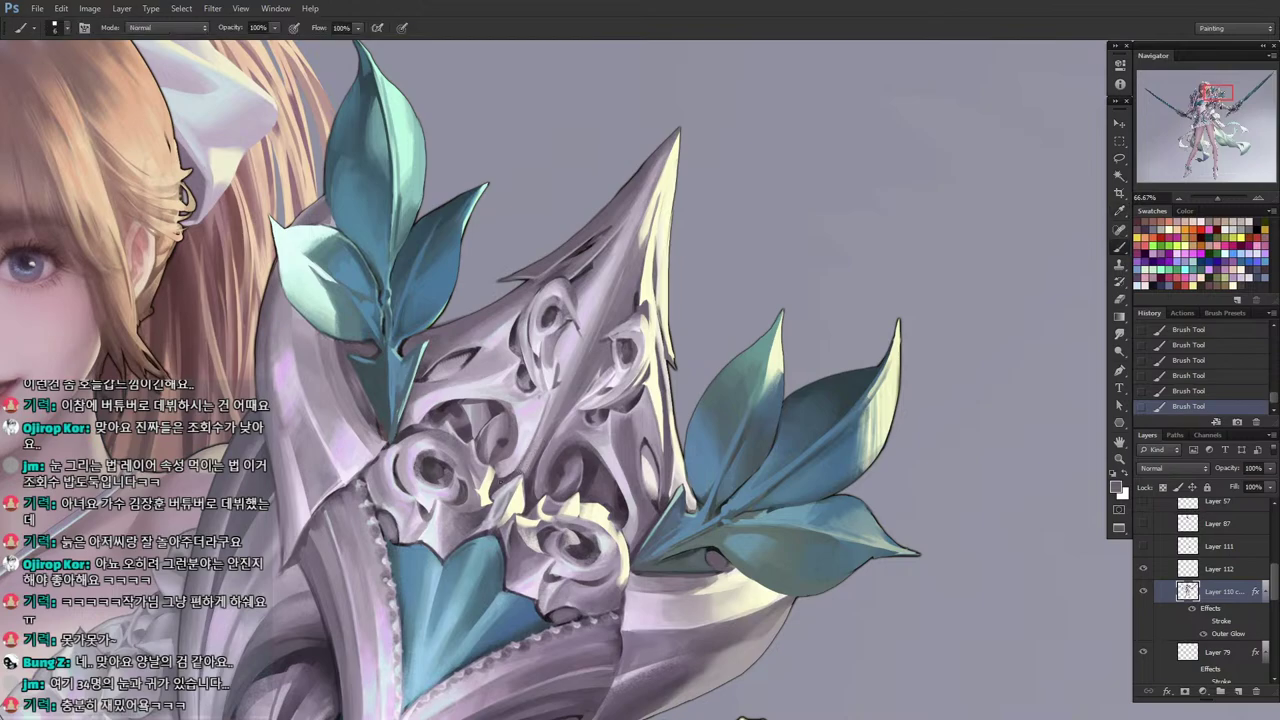
alt+click(551, 405)
alt+click(529, 448)
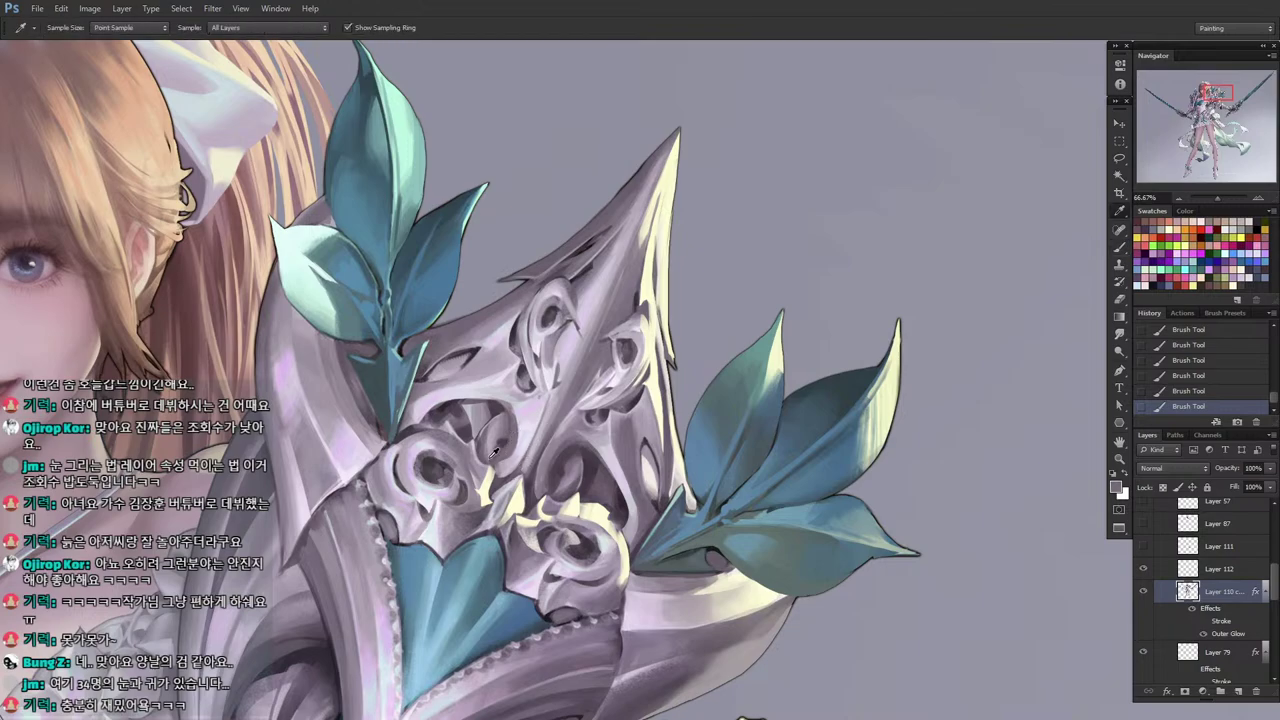
Select the small area beneath the left oval hollow with the Lasso, shade it with sampled purple, and deselect.
alt+click(488, 459)
key(l)
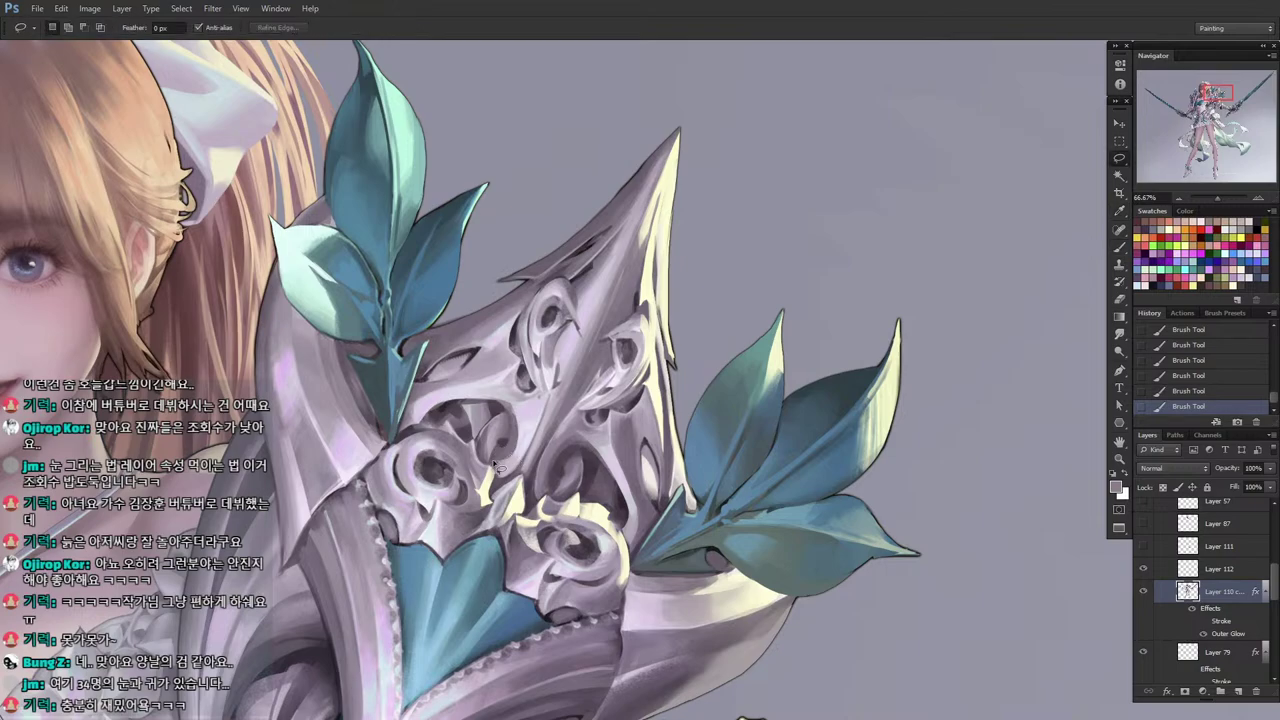
key(b)
mouse_move(497, 484)
mouse_down()
mouse_move(531, 467)
mouse_move(497, 476)
mouse_up()
alt+click(497, 482)
mouse_move(499, 476)
mouse_down()
mouse_move(508, 463)
mouse_move(498, 470)
mouse_up()
key([)
drag(505, 462, 498, 457)
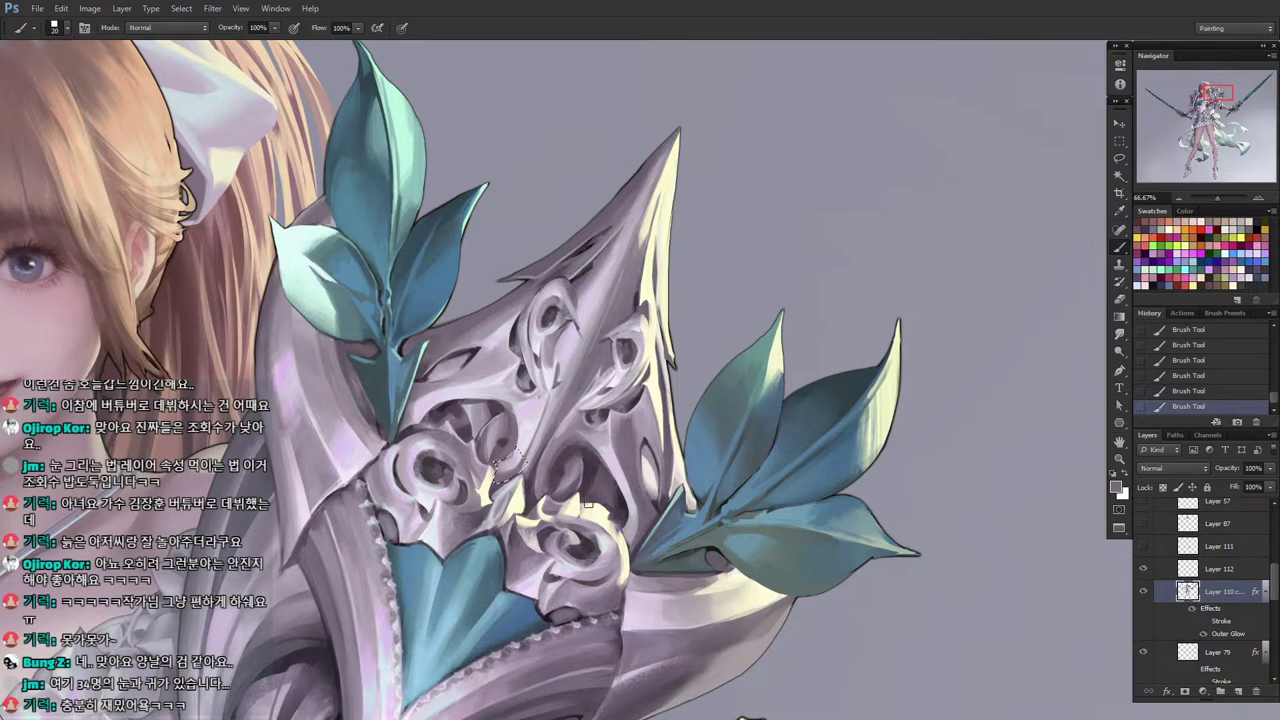
key(i)
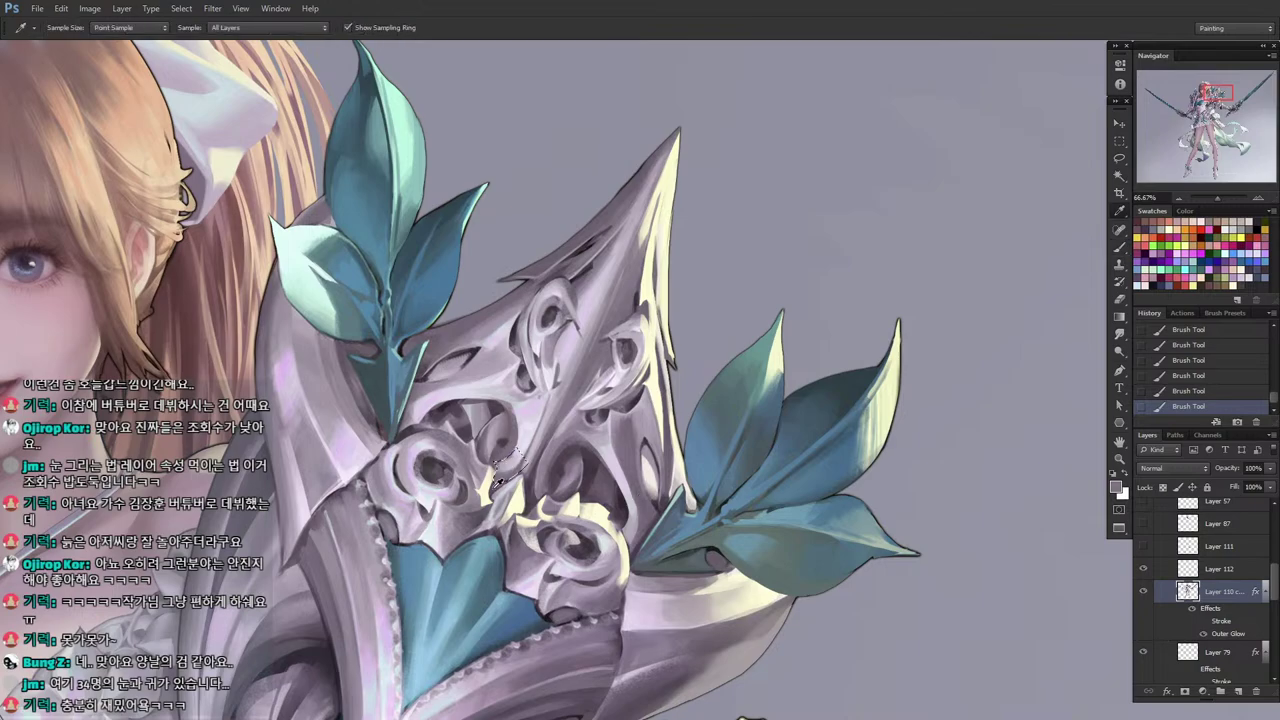
key(b)
key(l)
key(ctrl+d)
Select the left oval hollow with the Lasso, shade its edge with a larger brush, and deselect.
drag(497, 416, 500, 424)
key(b)
key(])
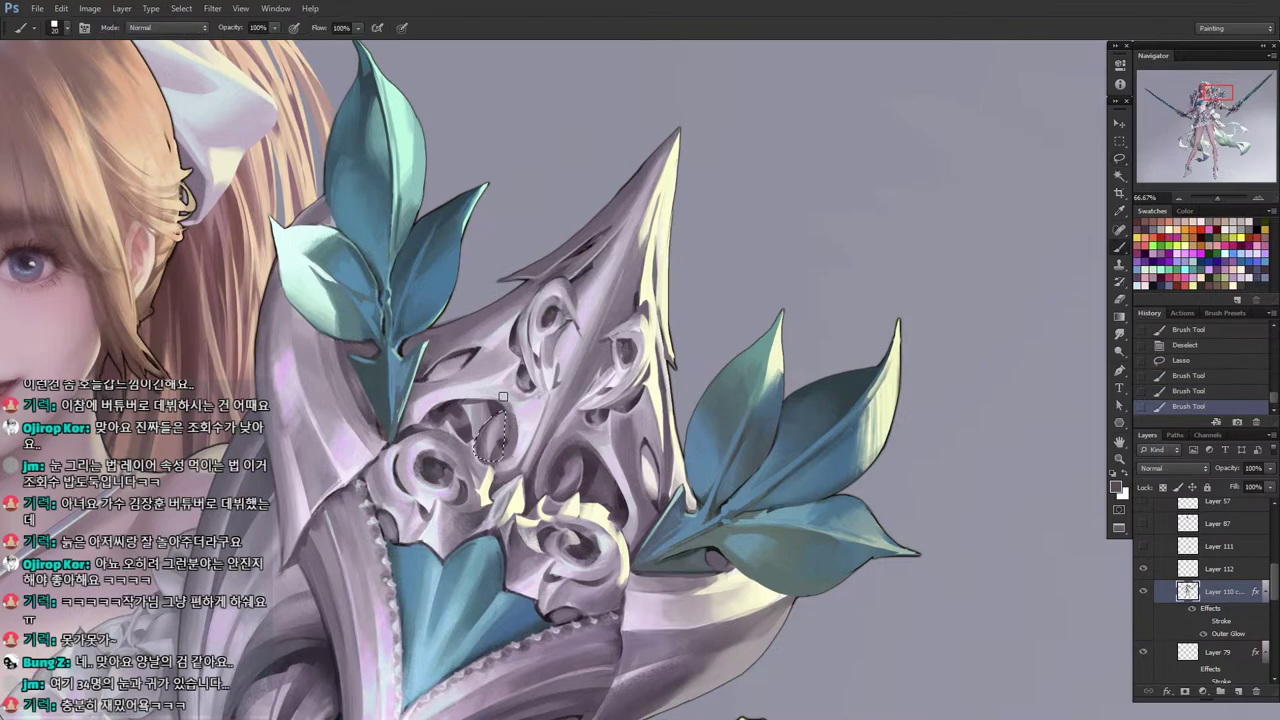
key(l)
key(ctrl+d)
Select the inner curl of the large hollow beside the ridge's lower end with the Lasso, shade it with sampled purples, and deselect.
mouse_move(577, 445)
mouse_down()
mouse_move(583, 502)
mouse_move(582, 451)
mouse_move(578, 497)
mouse_move(582, 452)
mouse_up()
mouse_move(582, 452)
mouse_down()
mouse_move(582, 507)
mouse_move(566, 494)
mouse_move(580, 456)
mouse_up()
mouse_move(576, 478)
mouse_down()
mouse_move(607, 448)
mouse_move(576, 490)
mouse_up()
key(i)
alt+click(605, 450)
drag(582, 455, 578, 488)
drag(583, 447, 573, 496)
alt+click(580, 465)
alt+click(585, 466)
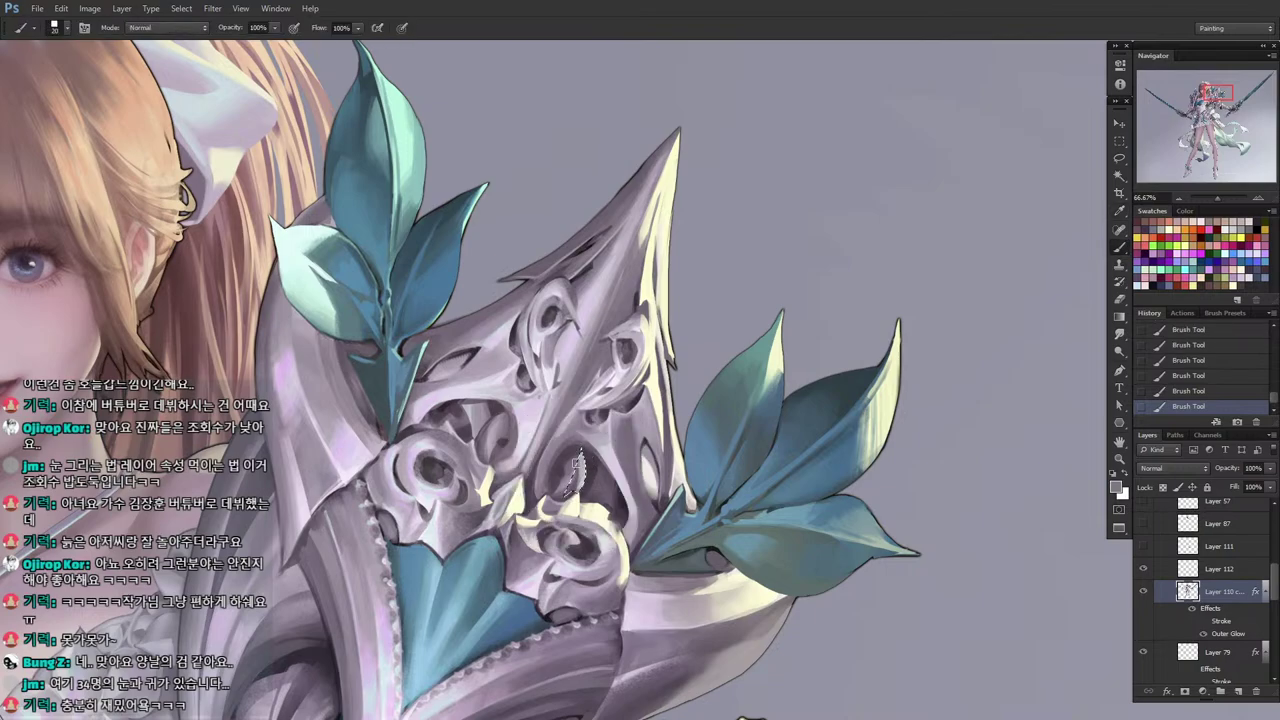
drag(583, 453, 576, 480)
alt+click(580, 466)
key(l)
key(ctrl+d)
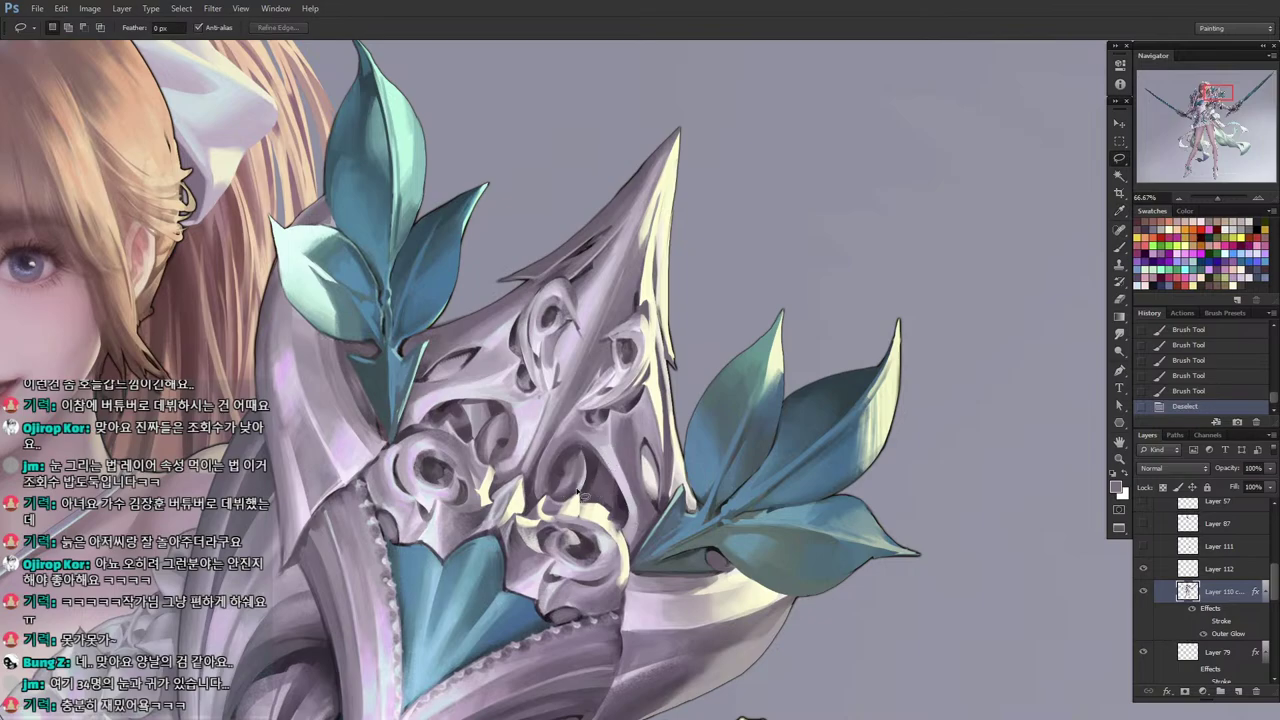
key(i)
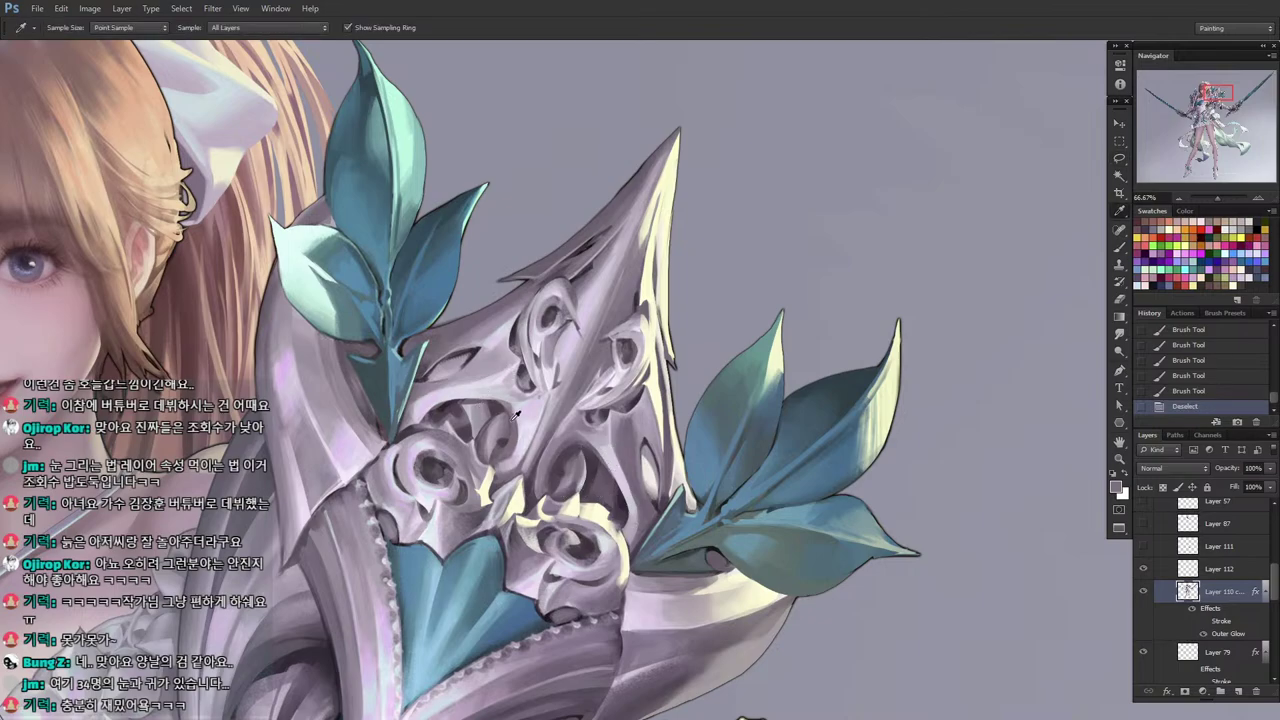
key(l)
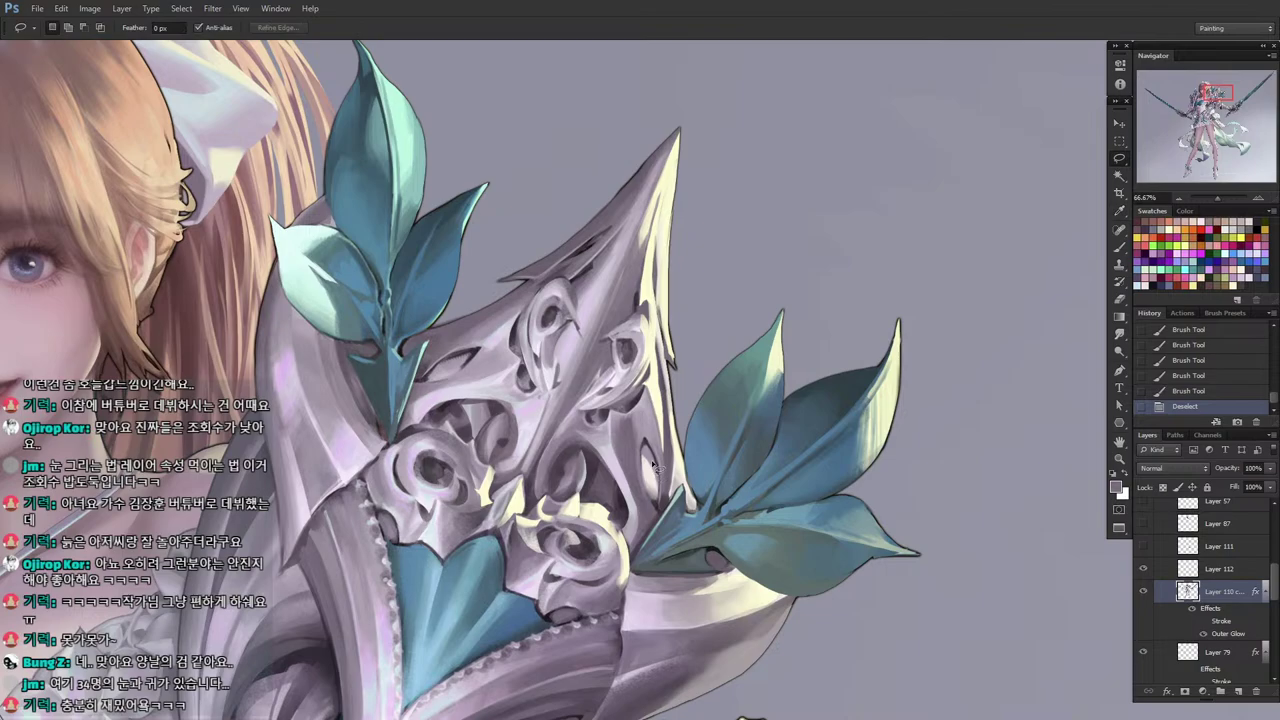
Select parts of the narrow oval hollow near the armour's outer edge with the Lasso, shade them with sampled purple, and deselect.
mouse_move(652, 462)
mouse_down()
mouse_move(666, 505)
mouse_move(645, 458)
mouse_move(654, 500)
mouse_up()
key(b)
mouse_move(652, 470)
mouse_down()
mouse_move(647, 411)
mouse_move(656, 466)
mouse_up()
alt+click(642, 421)
key(l)
drag(652, 462, 641, 474)
key(b)
mouse_move(648, 472)
mouse_down()
mouse_move(642, 447)
mouse_move(646, 466)
mouse_up()
drag(645, 462, 642, 444)
key(l)
key(ctrl+d)
Select the inner edge of the large hollow beside the ridge's lower end with the Lasso, shade it with purple, and deselect.
key(i)
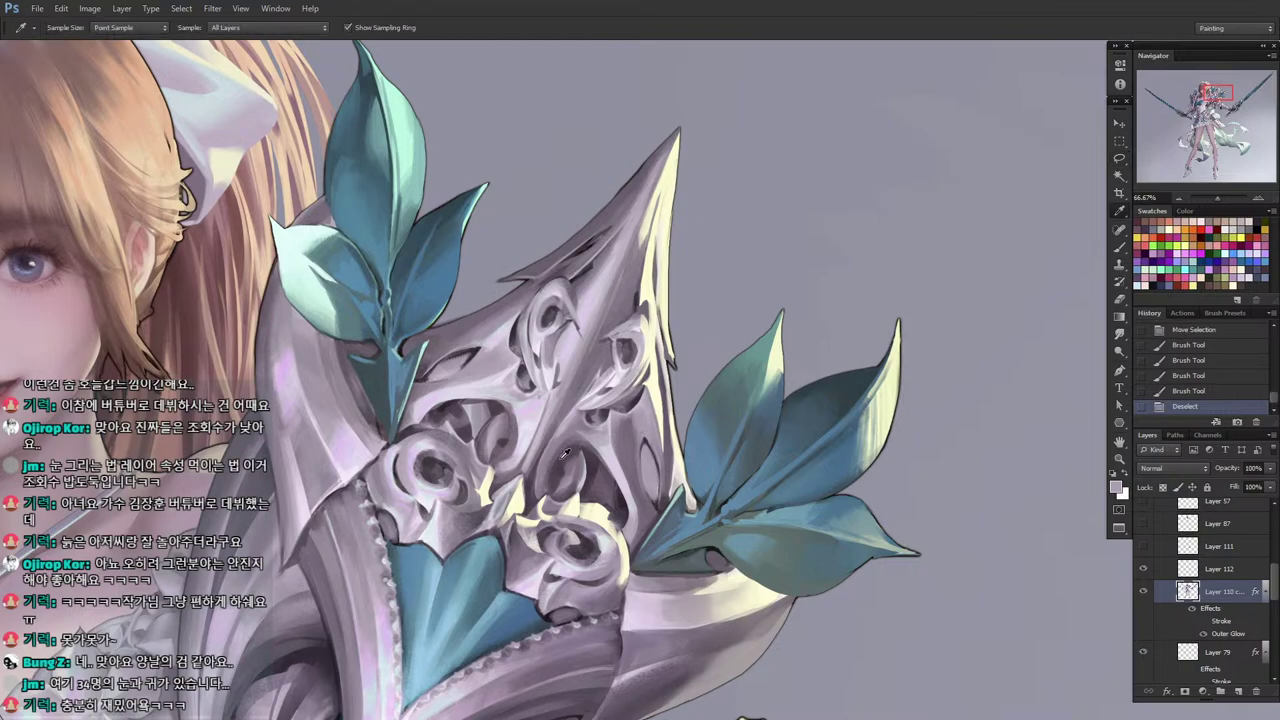
key(l)
mouse_move(566, 472)
mouse_down()
mouse_move(584, 454)
mouse_move(564, 488)
mouse_up()
key(b)
drag(570, 468, 564, 490)
key(l)
mouse_move(566, 484)
mouse_down()
mouse_move(581, 452)
mouse_move(569, 499)
mouse_move(585, 457)
mouse_move(574, 488)
mouse_up()
key(ctrl+d)
key(b)
drag(562, 468, 576, 492)
mouse_move(564, 470)
mouse_down()
mouse_move(596, 485)
mouse_move(602, 470)
mouse_move(601, 489)
mouse_move(599, 462)
mouse_move(612, 489)
mouse_move(587, 495)
mouse_move(591, 457)
mouse_move(590, 474)
mouse_up()
key(ctrl+d)
Shade the outer side of the curl inside the large hollow with sampled dark purple and clear the selection.
key(l)
key(b)
mouse_move(588, 478)
mouse_down()
mouse_move(580, 494)
mouse_move(594, 468)
mouse_up()
drag(596, 464, 584, 488)
drag(586, 486, 609, 476)
alt+click(598, 470)
key(ctrl+d)
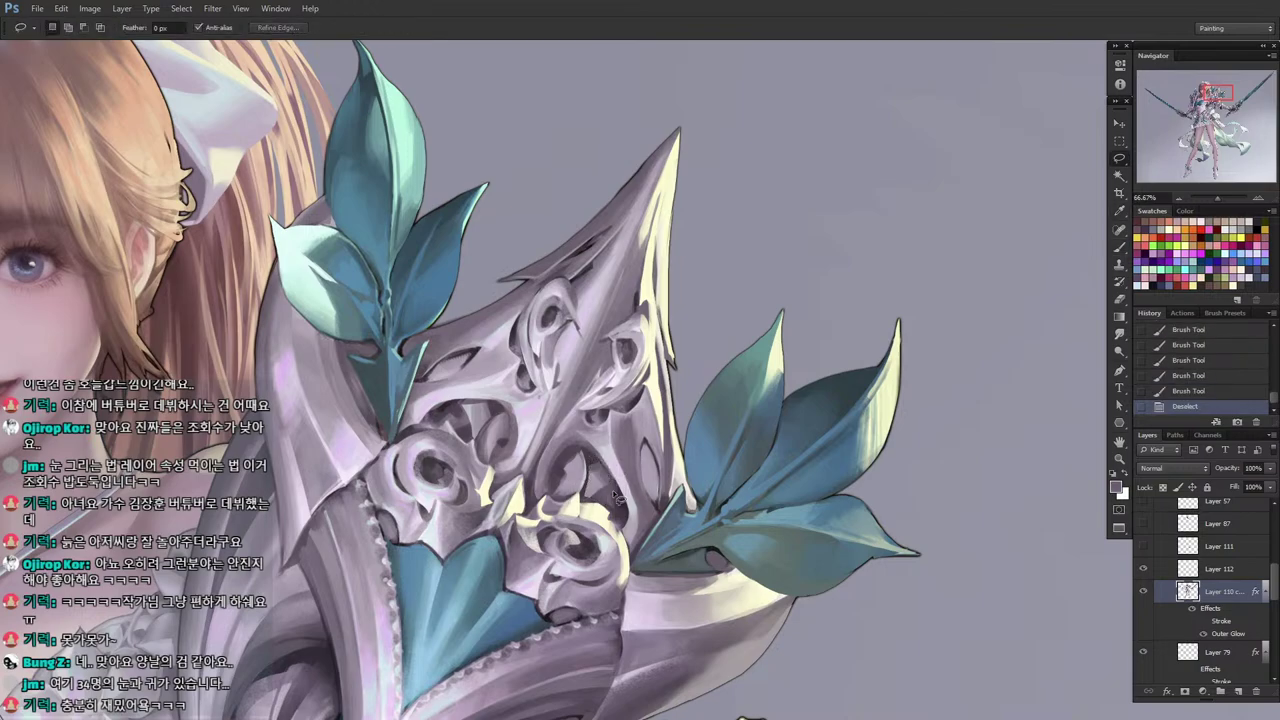
drag(616, 495, 607, 499)
key(ctrl+d)
Select the armour edge at the base of the upper leaf stem with the Lasso, shade it with a sampled colour, and deselect.
mouse_move(394, 463)
mouse_down()
mouse_move(429, 441)
mouse_move(422, 449)
mouse_move(443, 427)
mouse_move(410, 436)
mouse_up()
key(b)
alt+click(408, 460)
mouse_move(394, 450)
mouse_down()
mouse_move(408, 438)
mouse_move(394, 450)
mouse_up()
drag(398, 446, 391, 452)
key(ctrl+d)
Refine the rim above the hollow next to the left swirl with strokes of sampled light purple, and deselect.
key(l)
key(b)
alt+click(436, 414)
drag(432, 422, 438, 418)
drag(425, 426, 438, 419)
drag(427, 425, 436, 418)
mouse_move(426, 426)
mouse_down()
mouse_move(449, 418)
mouse_move(464, 436)
mouse_up()
key(ctrl+d)
Touch up the left round swirl and its surroundings with purples sampled from the swirl.
drag(466, 432, 483, 449)
click(443, 444)
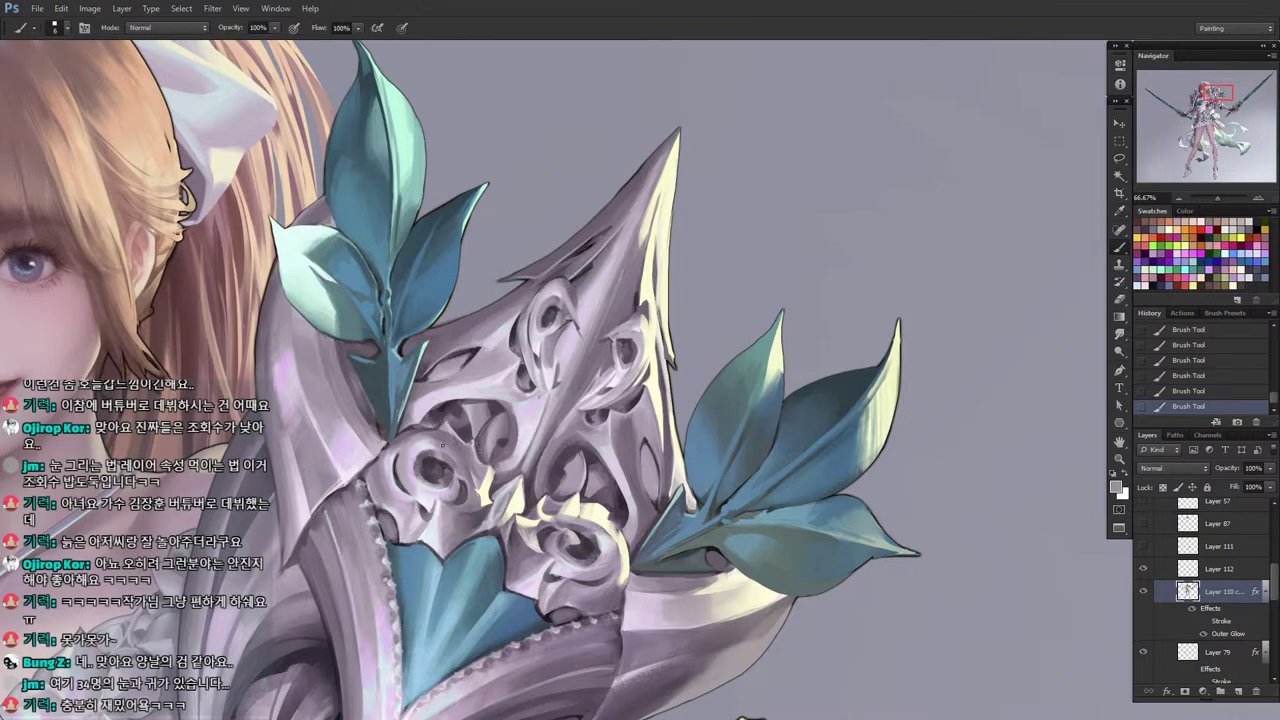
alt+click(446, 455)
alt+click(421, 474)
alt+click(445, 472)
mouse_move(436, 467)
mouse_down()
mouse_move(495, 478)
mouse_move(484, 492)
mouse_move(500, 490)
mouse_move(492, 482)
mouse_move(496, 508)
mouse_move(502, 490)
mouse_up()
Select the area between the left swirl and the yellow-lit spikes with the Lasso, shade it with sampled purple, and deselect.
key(l)
key(i)
click(511, 461)
key(l)
drag(497, 492, 502, 492)
key(b)
drag(492, 482, 484, 488)
key(l)
key(ctrl+d)
Refine the yellow-lit spikes below the central ridge's lower end with sampled colours, leaving no active selection.
key(b)
alt+click(483, 487)
key(l)
drag(478, 481, 535, 529)
key(ctrl+d)
key(b)
alt+click(543, 515)
drag(540, 516, 532, 532)
mouse_move(537, 519)
mouse_down()
mouse_move(530, 536)
mouse_move(553, 494)
mouse_up()
Paint thin highlights along the central ridge with a smaller brush and light colours sampled from it.
alt+click(593, 425)
alt+click(572, 413)
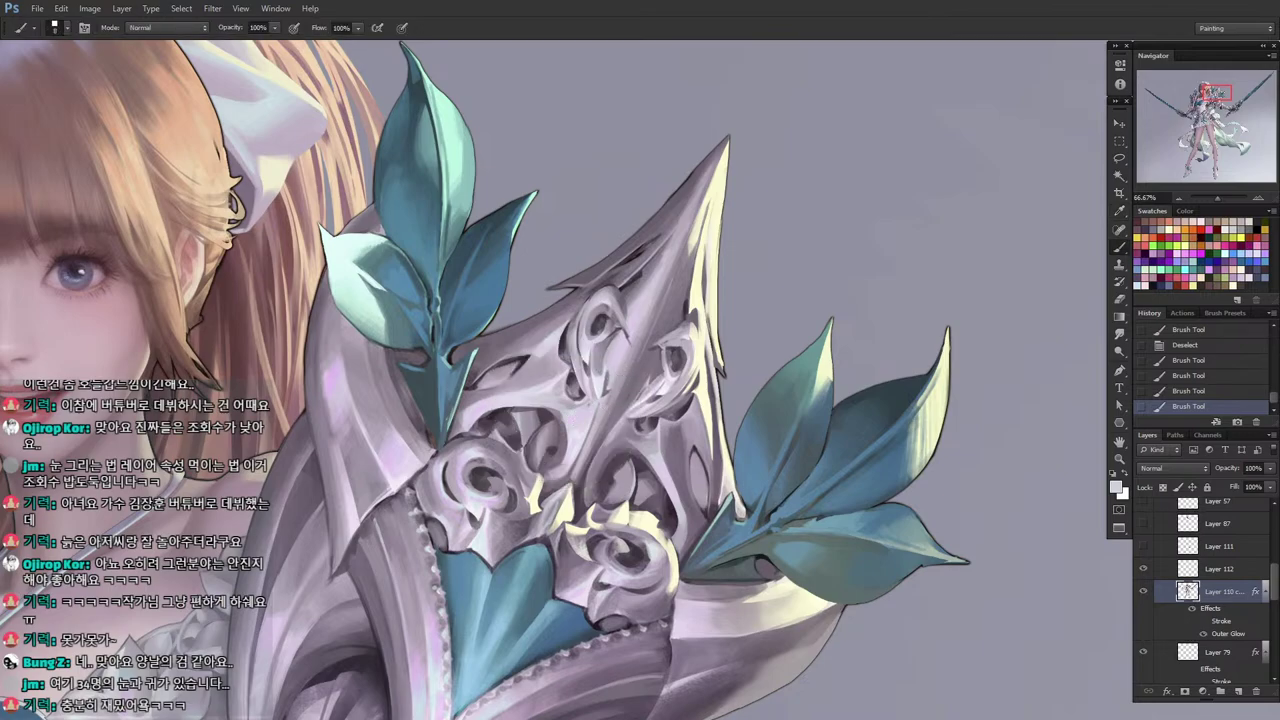
key(bracketleft)
key(bracketleft)
drag(622, 376, 602, 424)
drag(661, 288, 653, 312)
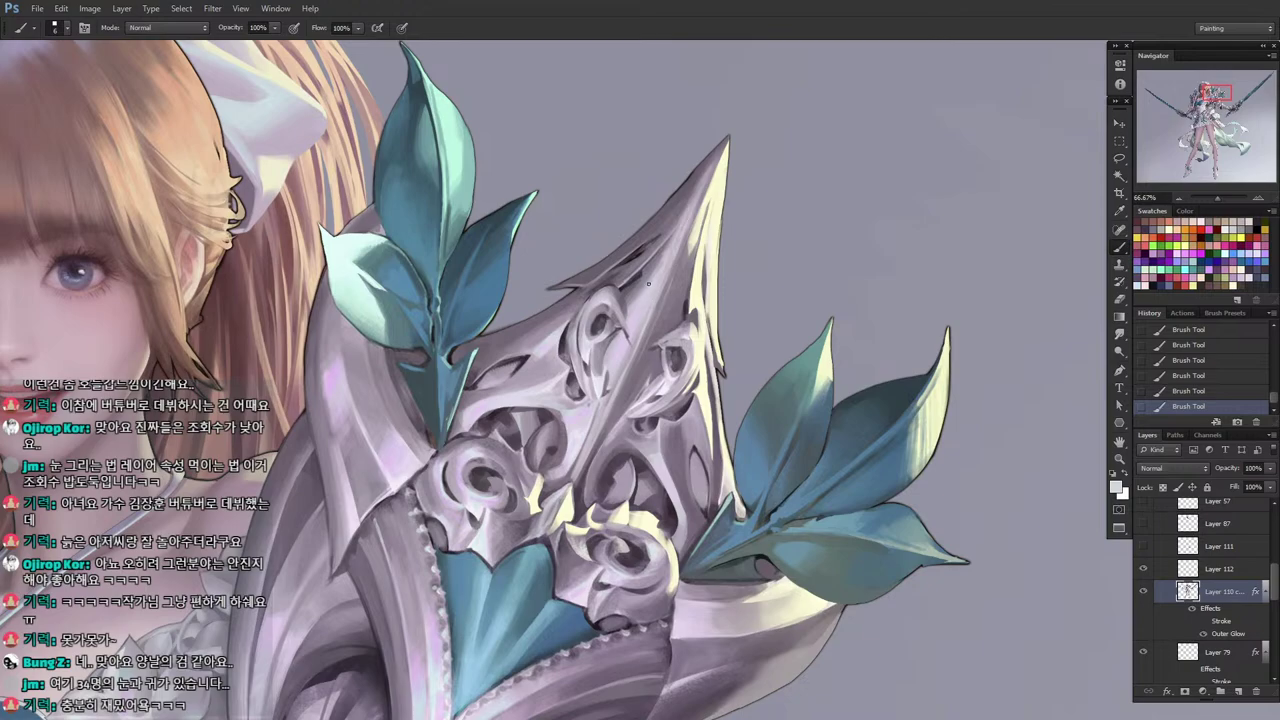
alt+click(617, 385)
alt+click(613, 392)
Select the area beneath the left swirl with the Lasso, shade it with sampled purple, and deselect.
key(i)
click(528, 521)
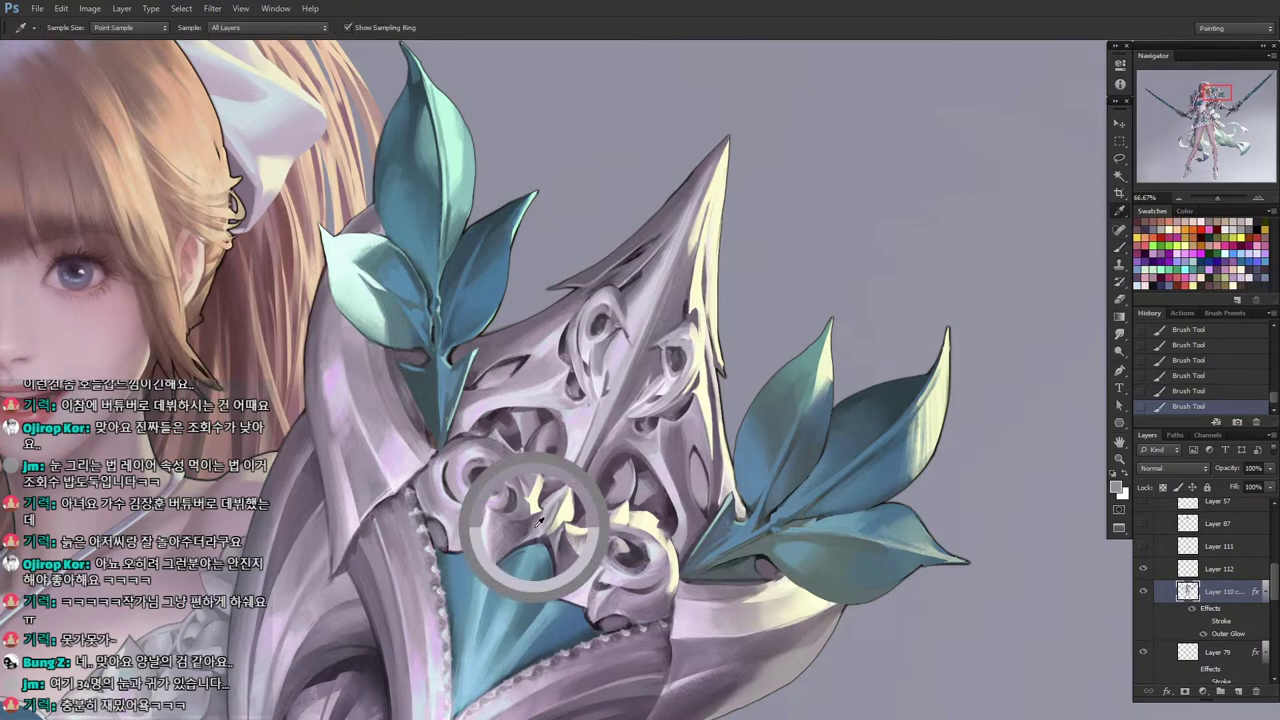
key(l)
mouse_move(522, 520)
mouse_down()
mouse_move(497, 524)
mouse_move(522, 520)
mouse_move(505, 560)
mouse_move(513, 510)
mouse_move(505, 562)
mouse_up()
key(b)
key(l)
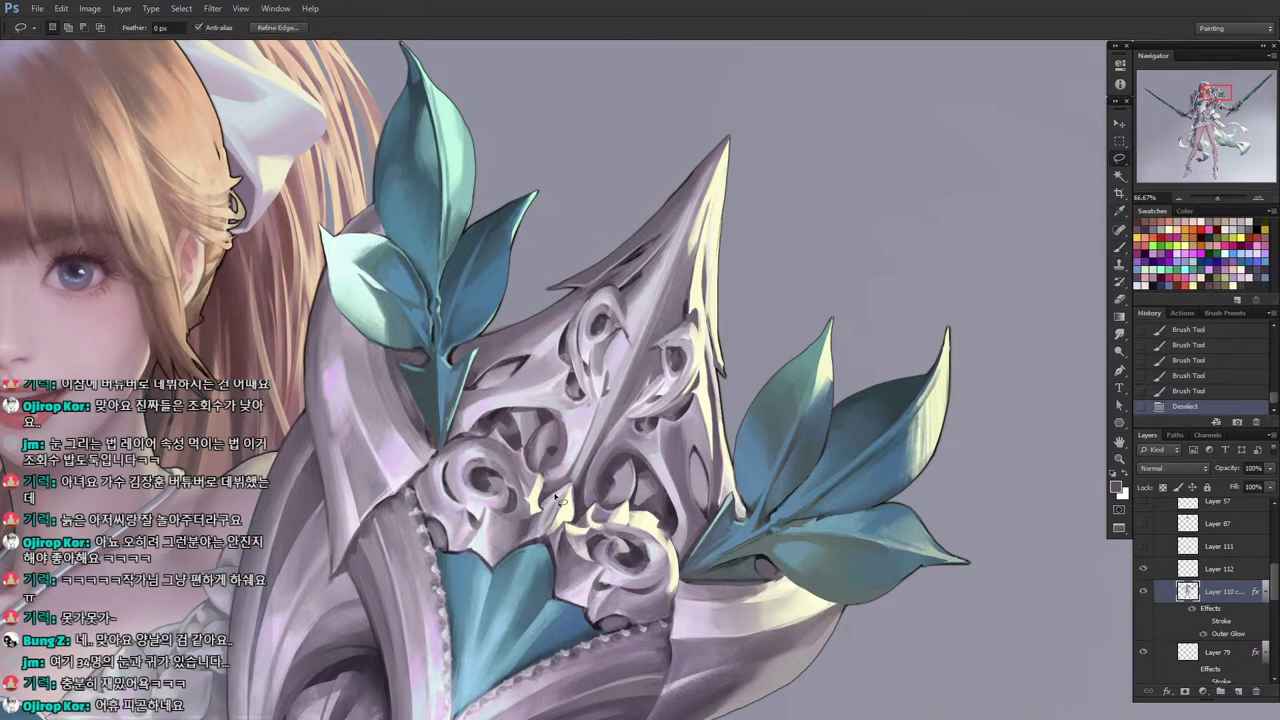
key(ctrl+d)
Select the small curl between the left swirl and the yellow-lit spikes with the Lasso, shade it with sampled lavenders, and deselect.
mouse_move(526, 512)
mouse_down()
mouse_move(517, 500)
mouse_move(505, 520)
mouse_move(515, 500)
mouse_move(512, 526)
mouse_up()
key(b)
mouse_move(520, 510)
mouse_down()
mouse_move(514, 526)
mouse_move(528, 504)
mouse_move(512, 508)
mouse_up()
alt+click(463, 486)
key(l)
key(ctrl+d)
key(b)
drag(508, 512, 522, 518)
mouse_move(500, 504)
mouse_down()
mouse_move(531, 507)
mouse_move(464, 482)
mouse_move(524, 514)
mouse_up()
alt+click(469, 487)
alt+click(463, 484)
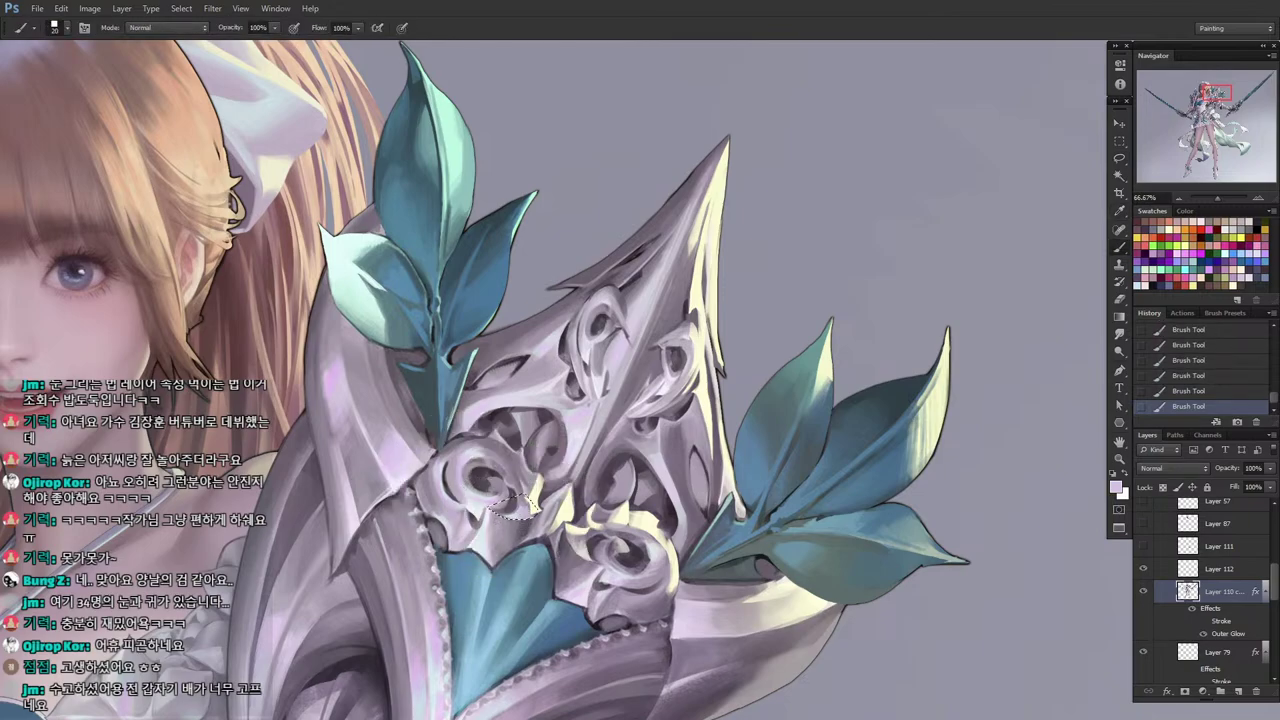
key(ctrl+d)
Select the inner side of the lower-right swirl with the Lasso, paint over it, and deselect.
key(l)
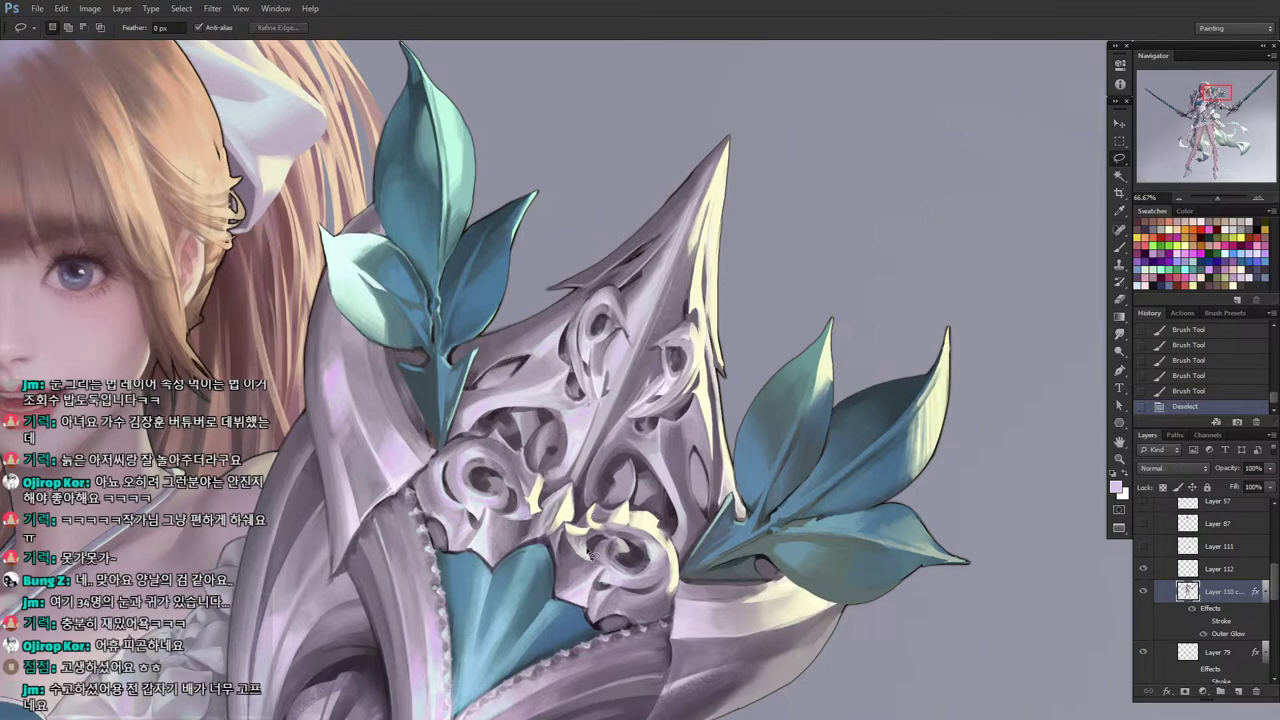
drag(603, 566, 564, 532)
key(b)
drag(566, 532, 590, 556)
mouse_move(576, 538)
mouse_down()
mouse_move(588, 548)
mouse_move(569, 530)
mouse_move(584, 554)
mouse_up()
key(ctrl+d)
Darken the plate between the lower-right swirl and the blue fan ornament with purple strokes, and deselect.
key(l)
key(i)
key(b)
drag(566, 536, 586, 552)
drag(583, 520, 499, 494)
key(l)
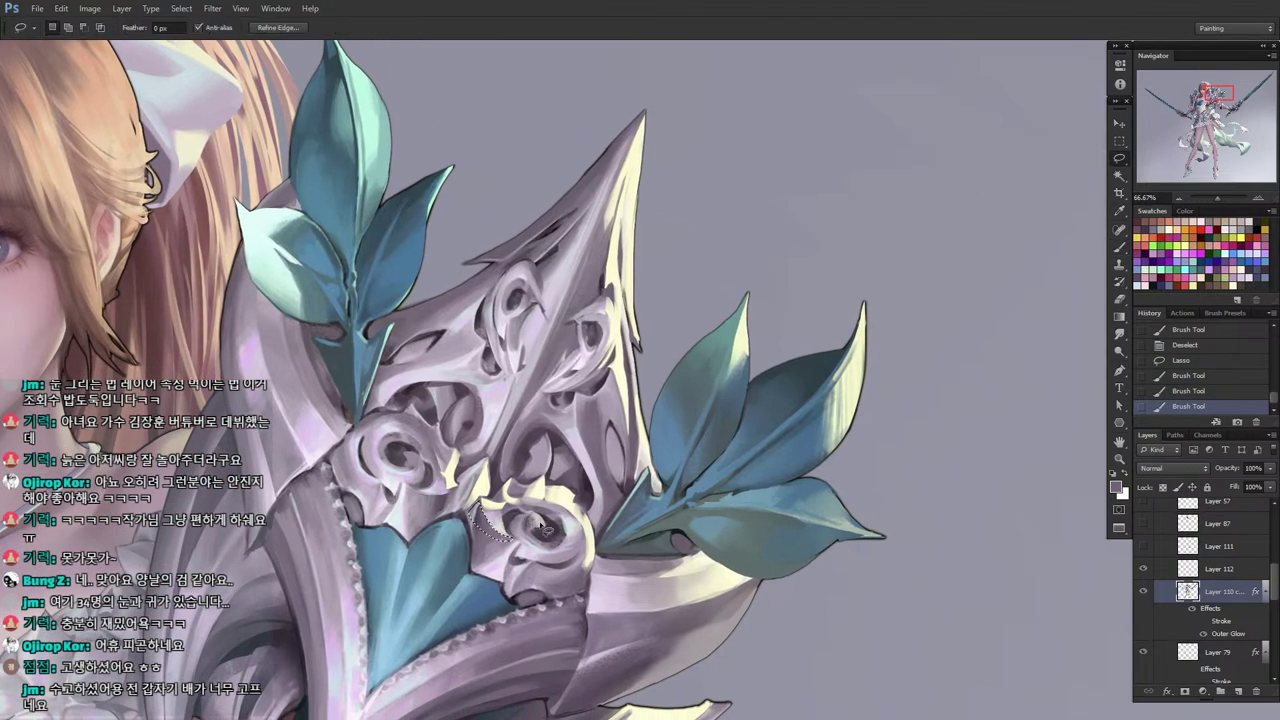
key(ctrl+d)
Lighten the edge of the plate beside the lower-right swirl with sampled pale purple and a larger brush, and deselect.
drag(384, 519, 400, 521)
key(b)
alt+click(572, 579)
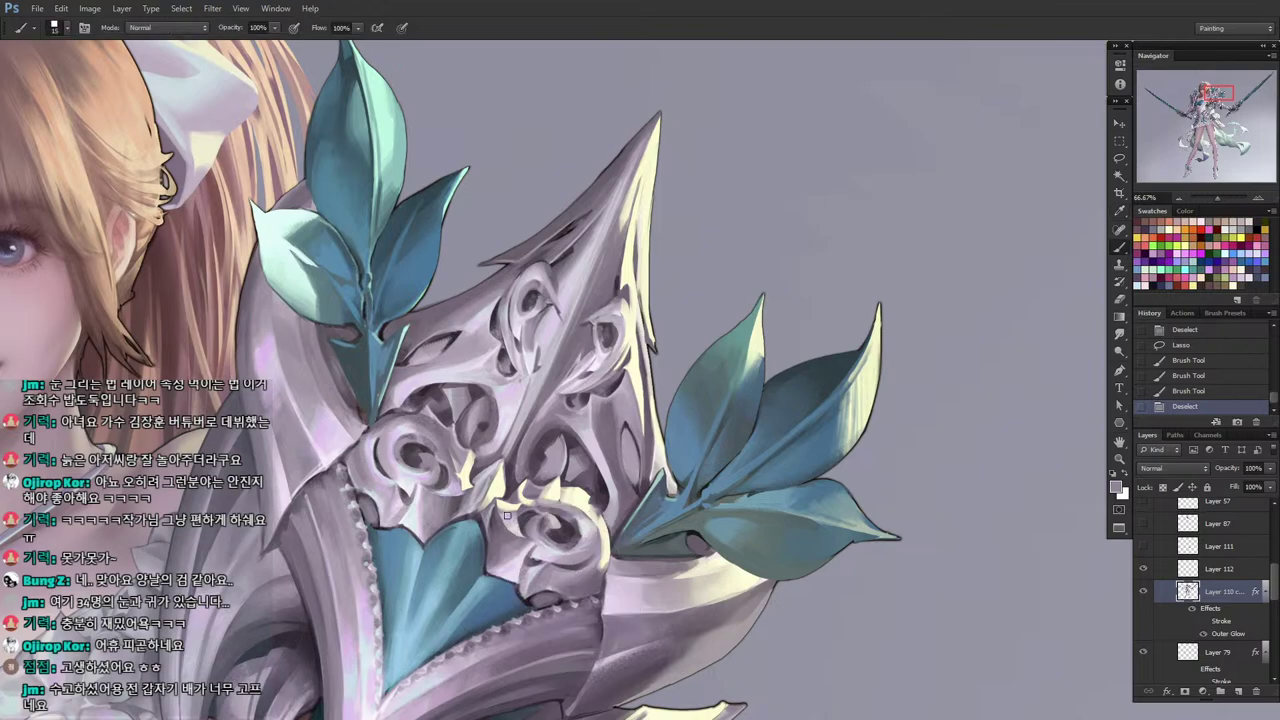
key(l)
key(b)
mouse_move(499, 506)
mouse_down()
mouse_move(518, 538)
mouse_move(494, 522)
mouse_move(508, 550)
mouse_up()
key(bracketright)
drag(496, 524, 510, 552)
key(l)
key(ctrl+d)
Select the upper rim of the large hollow beside the ridge with the Lasso, shade it with sampled purples, and deselect.
mouse_move(569, 380)
mouse_down()
mouse_move(537, 415)
mouse_move(497, 540)
mouse_move(501, 503)
mouse_up()
key(b)
alt+click(517, 478)
alt+click(505, 492)
key(l)
drag(489, 545, 468, 558)
key(b)
mouse_move(475, 520)
mouse_down()
mouse_move(472, 556)
mouse_move(506, 522)
mouse_up()
key(l)
key(ctrl+d)
Select the small area between the ridge and the large hollow's top with the Lasso, blend it with sampled colours, and deselect.
drag(508, 518, 514, 499)
key(b)
alt+click(531, 467)
alt+click(516, 520)
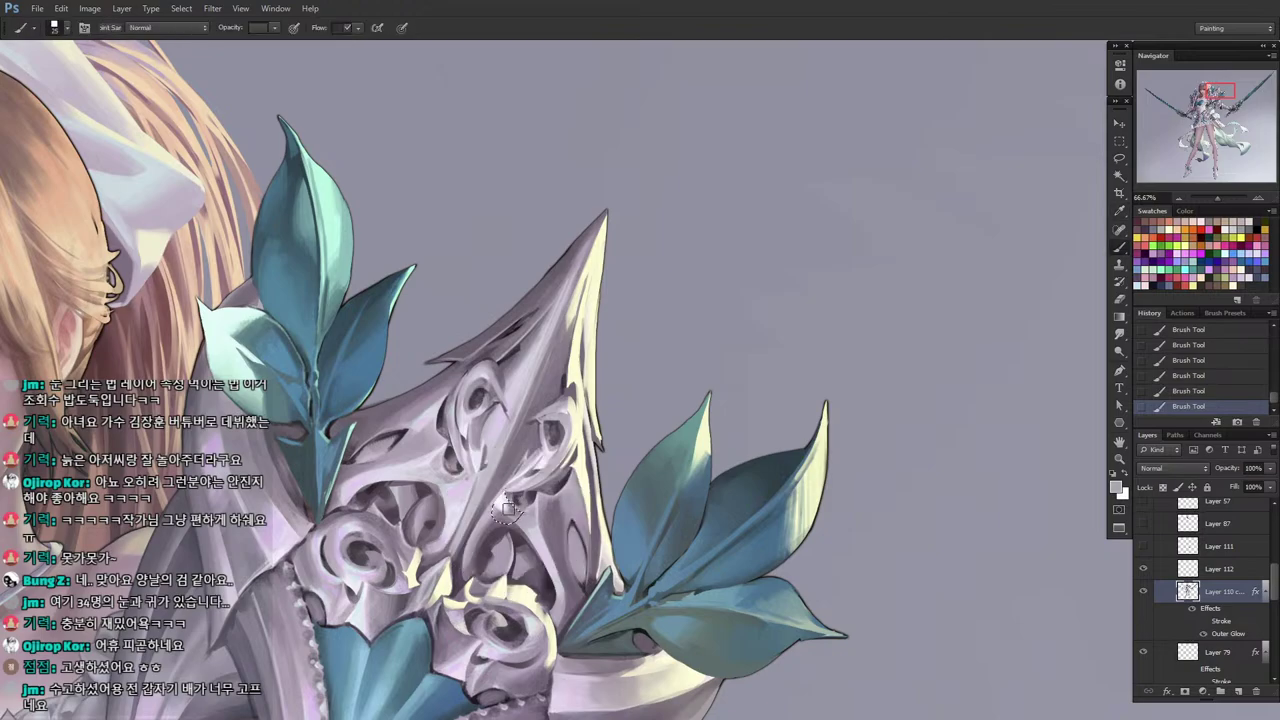
key(ctrl+d)
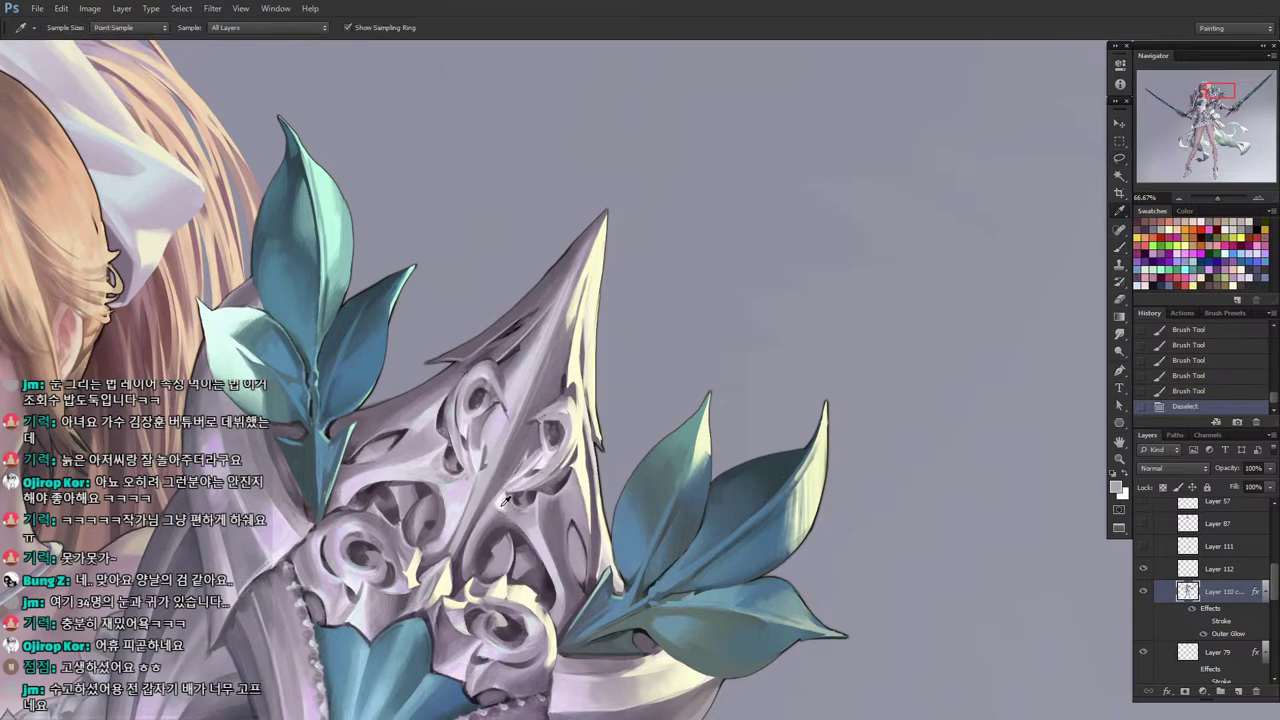
Add a thin near-white highlight to the lower part of the central ridge with a smaller brush.
key(bracketleft)
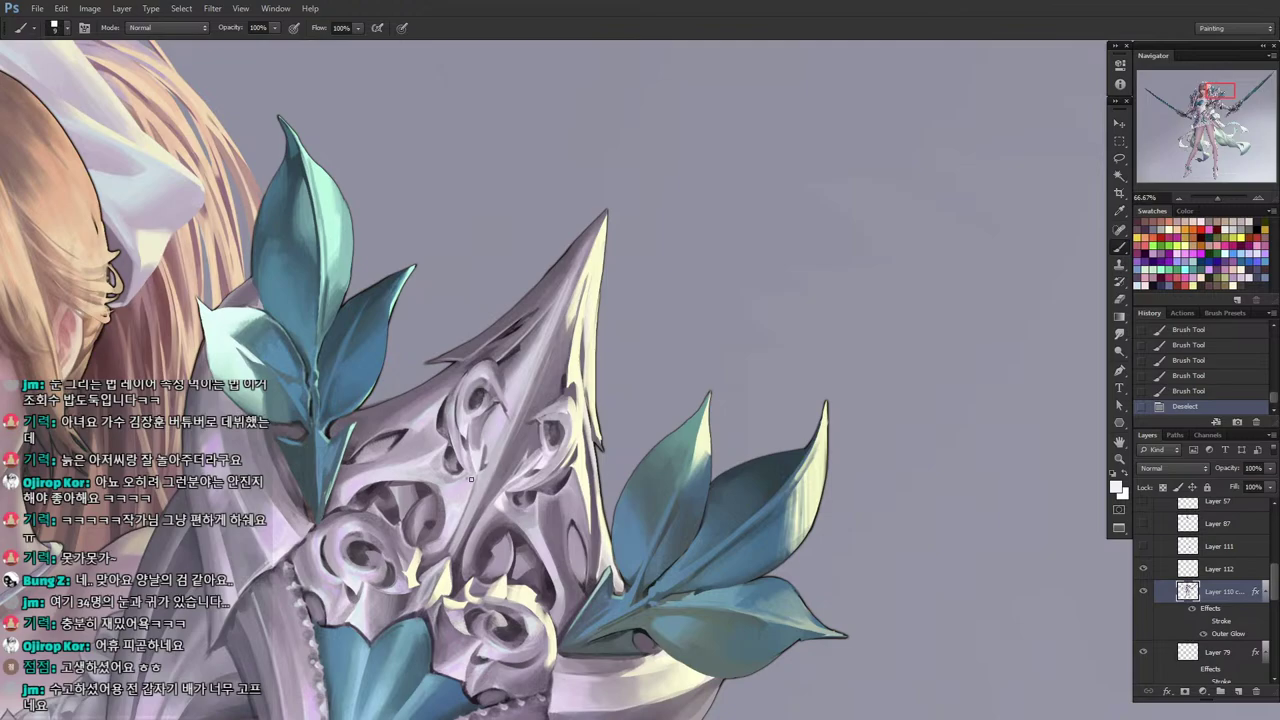
mouse_move(488, 490)
mouse_down()
mouse_move(504, 448)
mouse_move(467, 522)
mouse_move(500, 452)
mouse_up()
alt+click(500, 441)
alt+click(496, 463)
Examine the whole character and the sword arm beside the refined shoulder armour, with Layer 112 selected.
scroll(674, 282, down, 4)
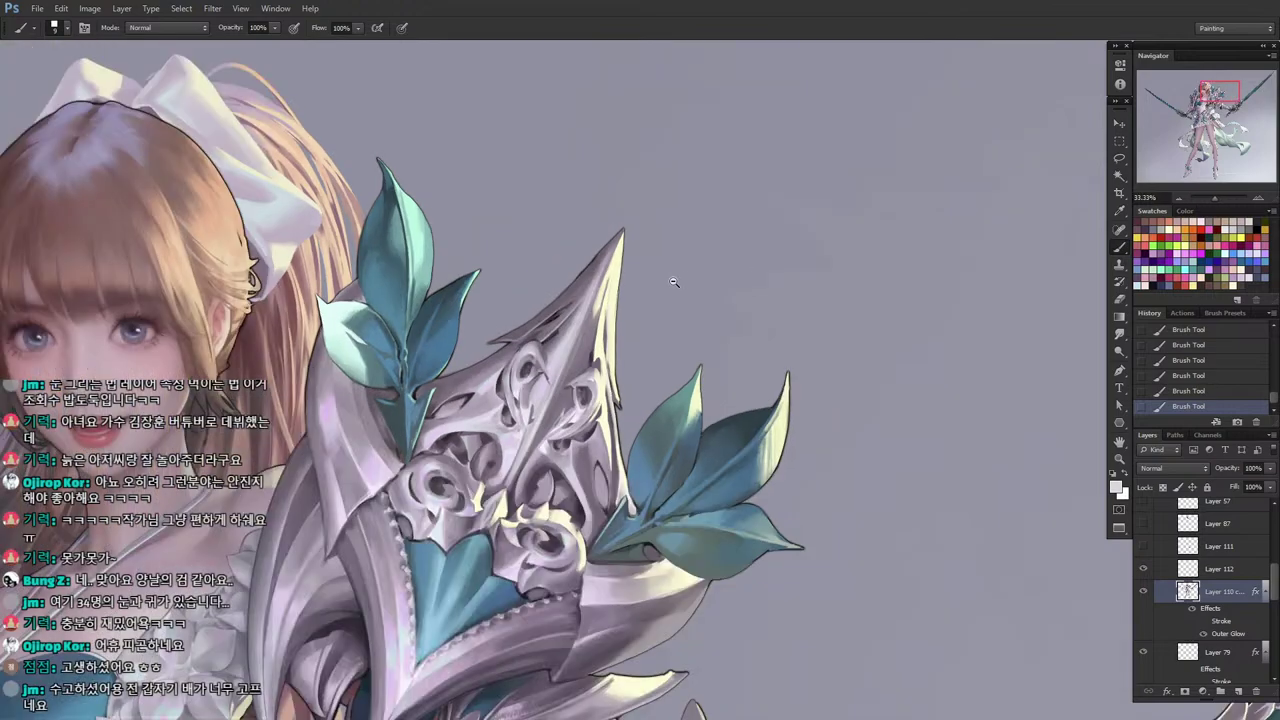
drag(598, 378, 686, 308)
scroll(687, 311, down, 1)
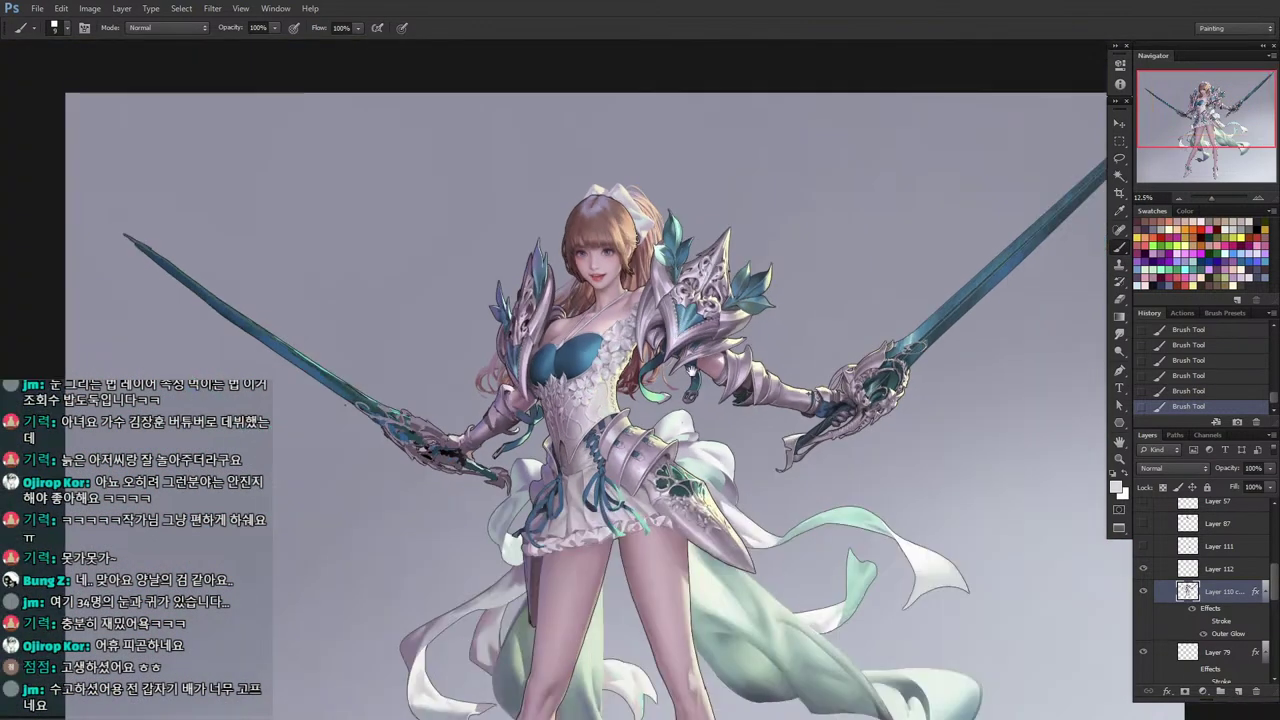
drag(693, 371, 674, 292)
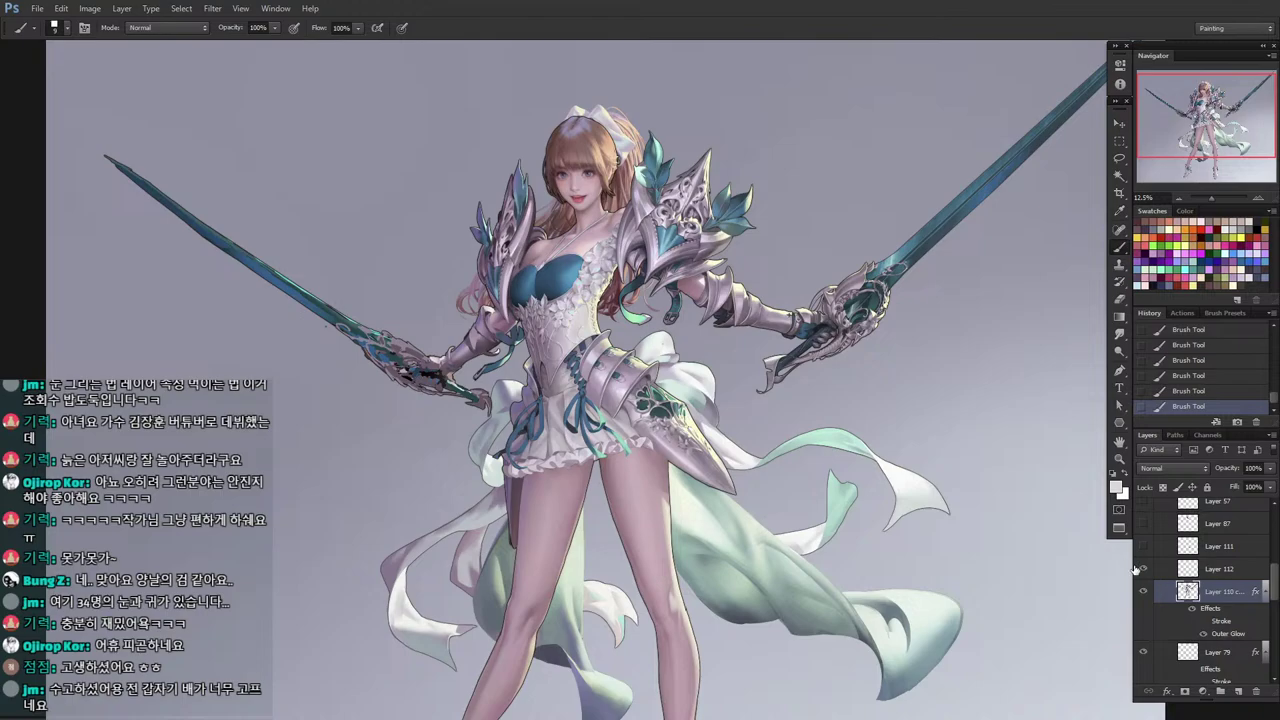
click(1218, 570)
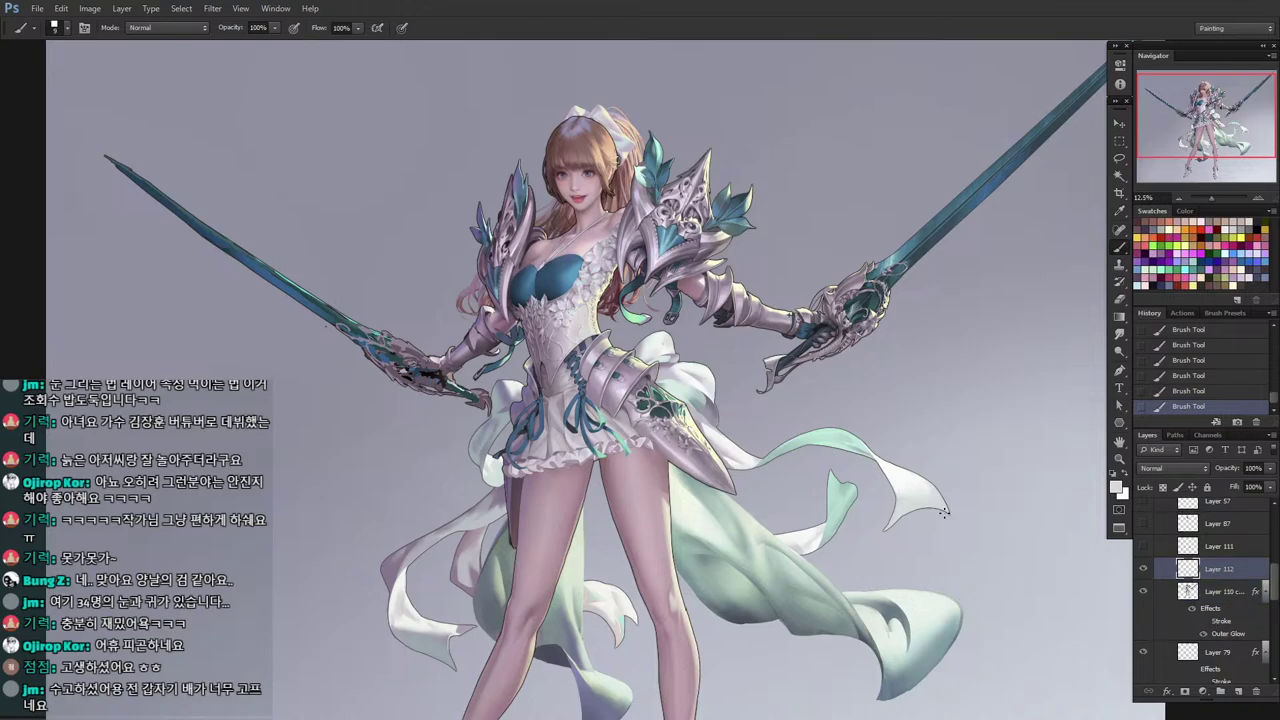
alt+click(738, 484)
drag(776, 548, 805, 425)
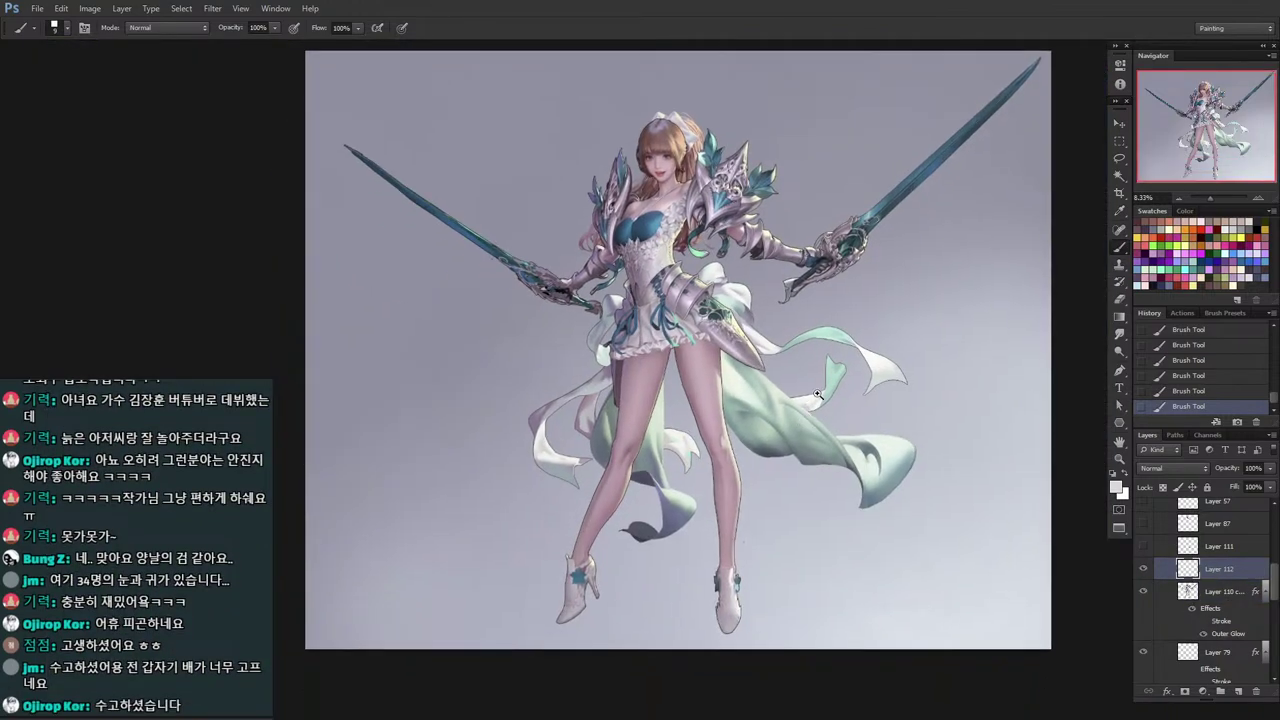
ctrl+click(818, 394)
scroll(887, 254, down, 2)
scroll(905, 318, up, 5)
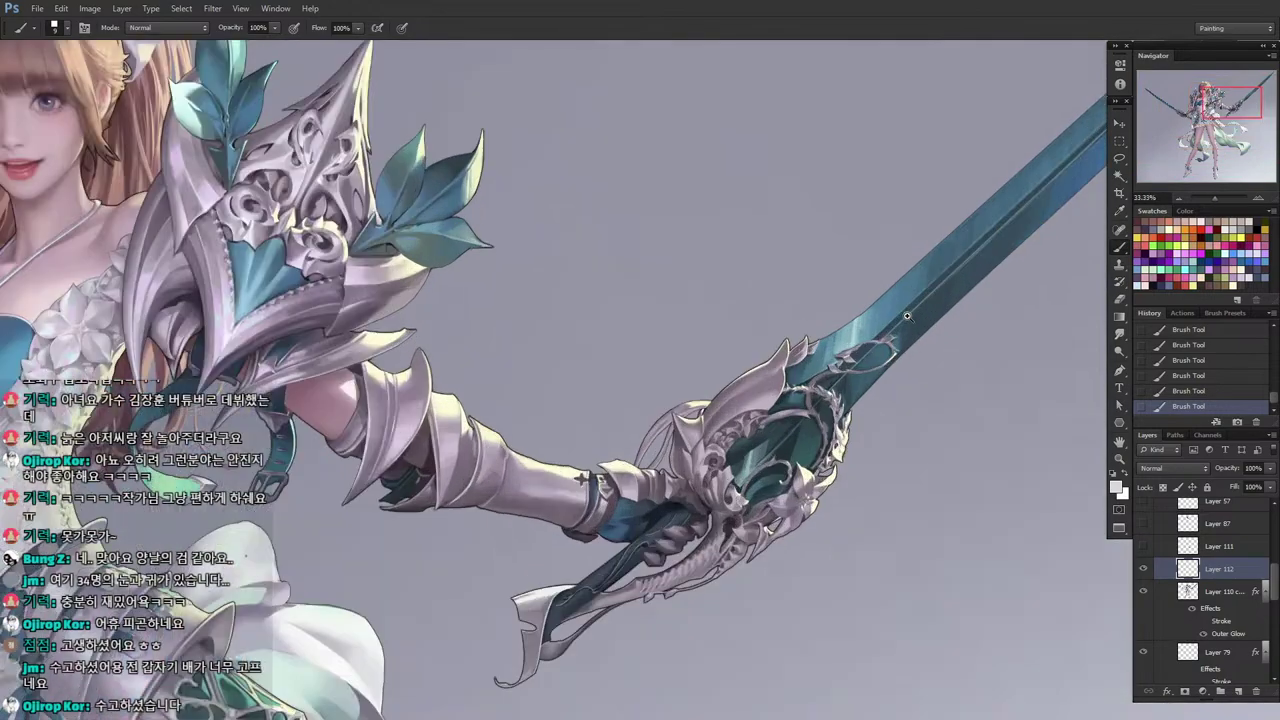
drag(858, 457, 770, 437)
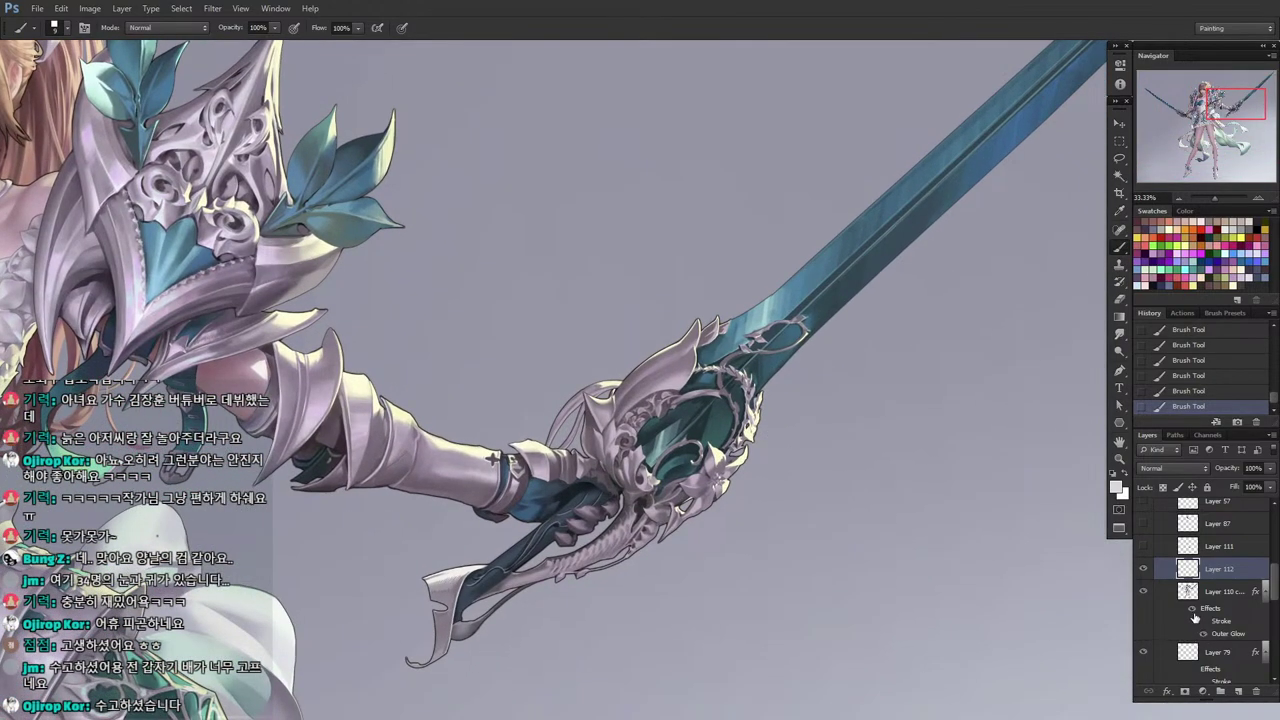
Compare the figure with the effects of the layer below Layer 112 hidden and shown, and review the face and whole figure.
click(1192, 608)
click(1192, 608)
click(1240, 634)
scroll(568, 436, down, 2)
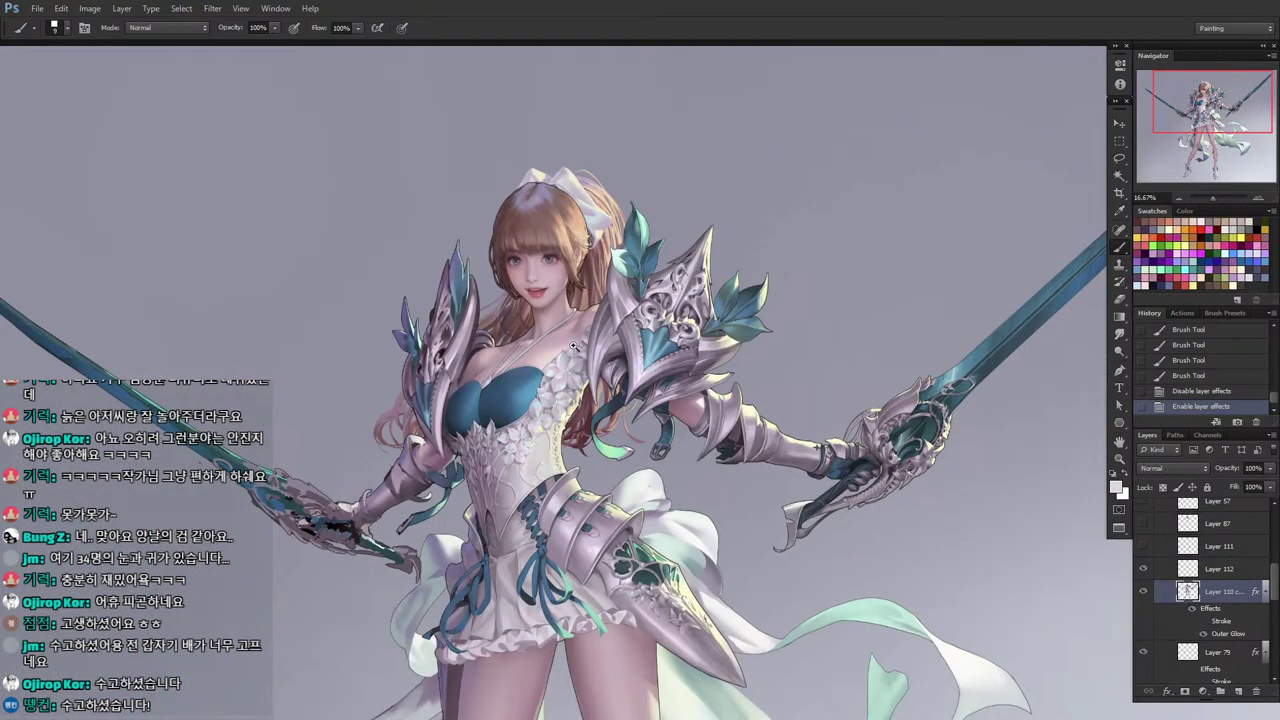
scroll(573, 346, up, 3)
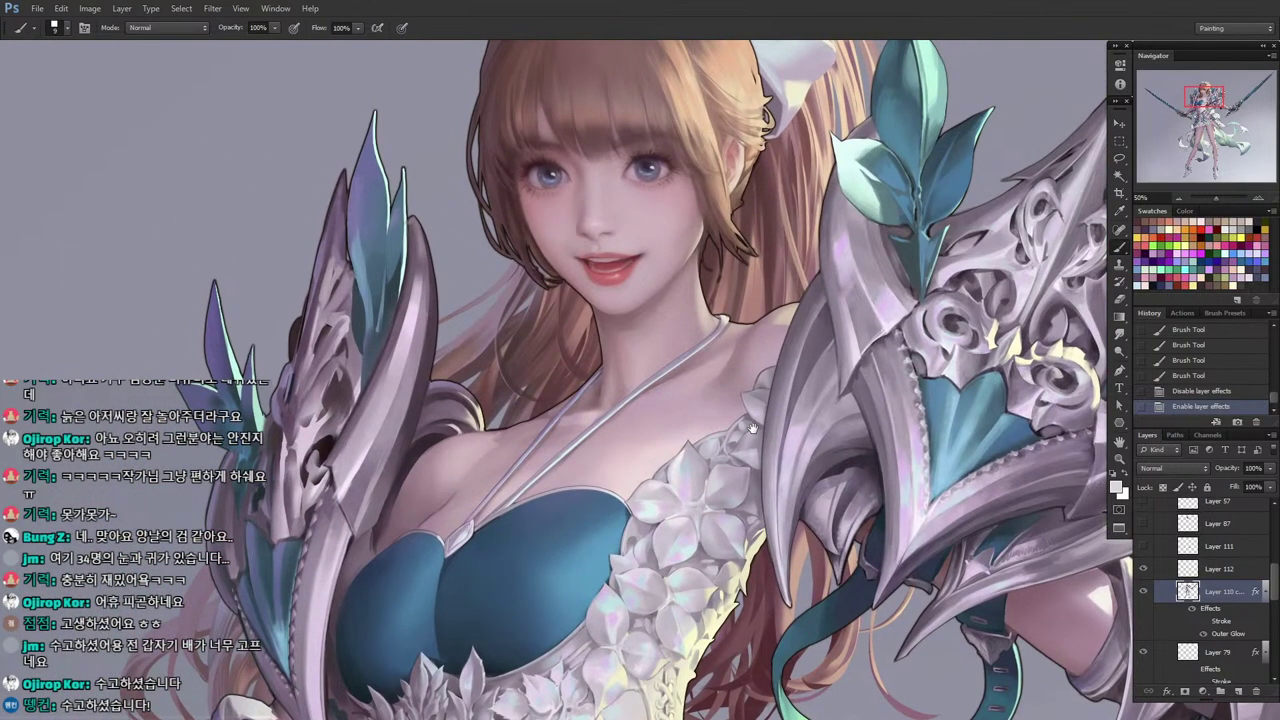
scroll(755, 429, down, 4)
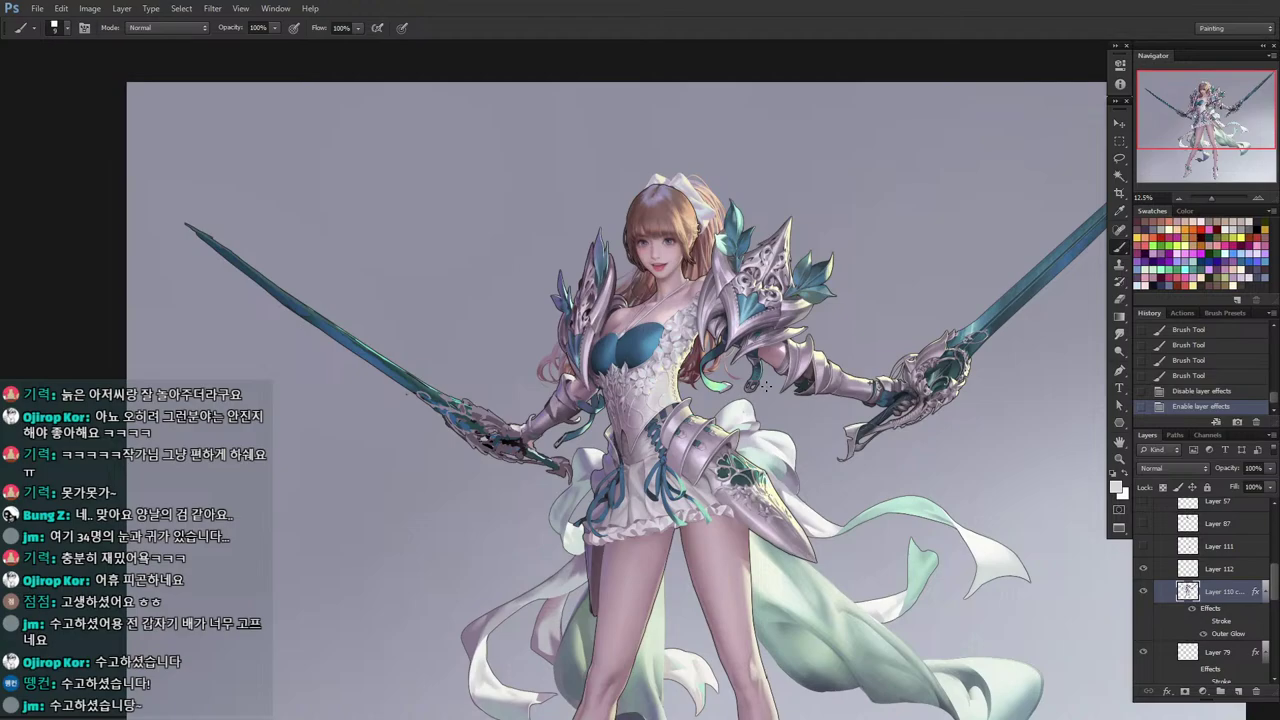
scroll(764, 370, down, 2)
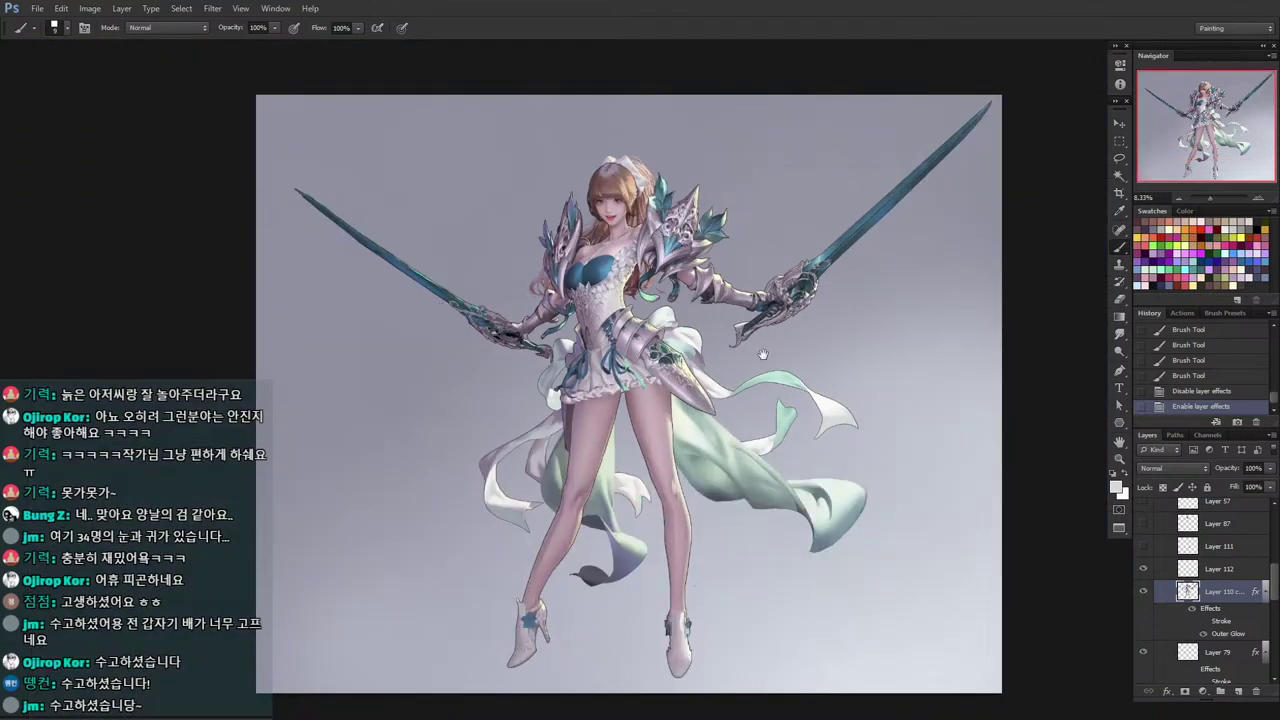
Hide Layer 41 copy, the light grey backdrop, to view the character against the dark background.
scroll(1241, 552, down, 5)
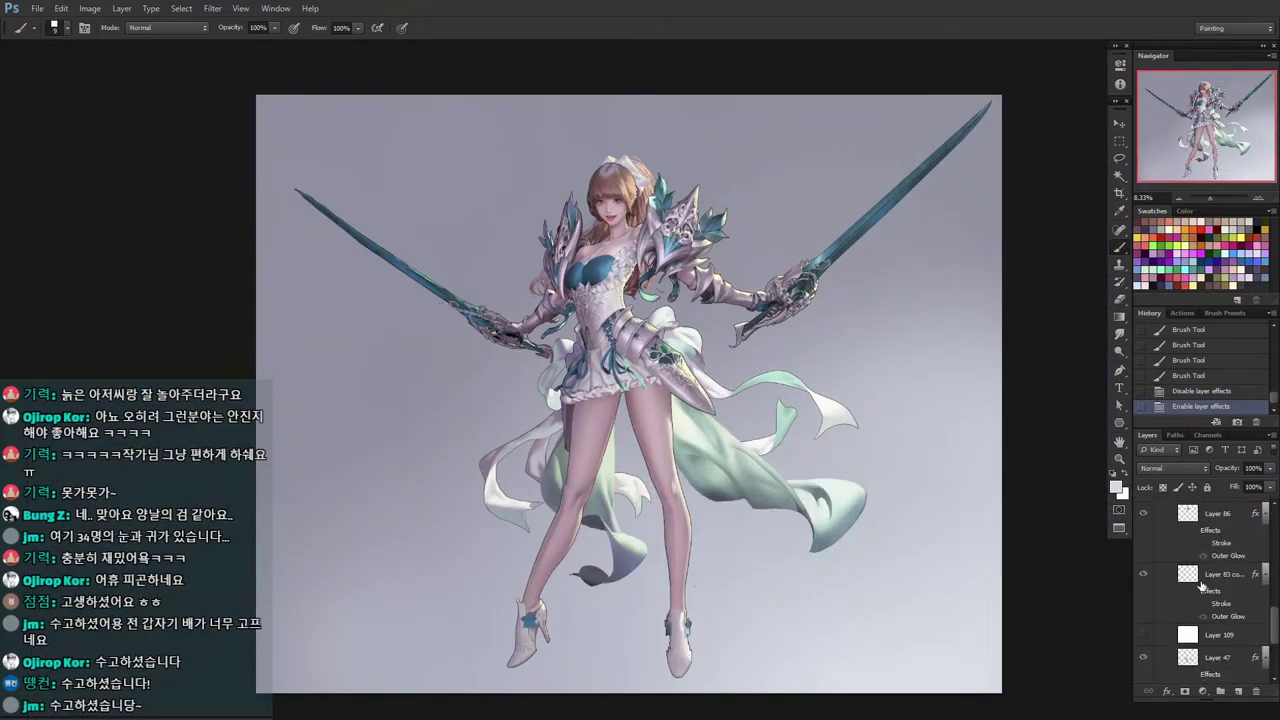
scroll(1147, 618, down, 1)
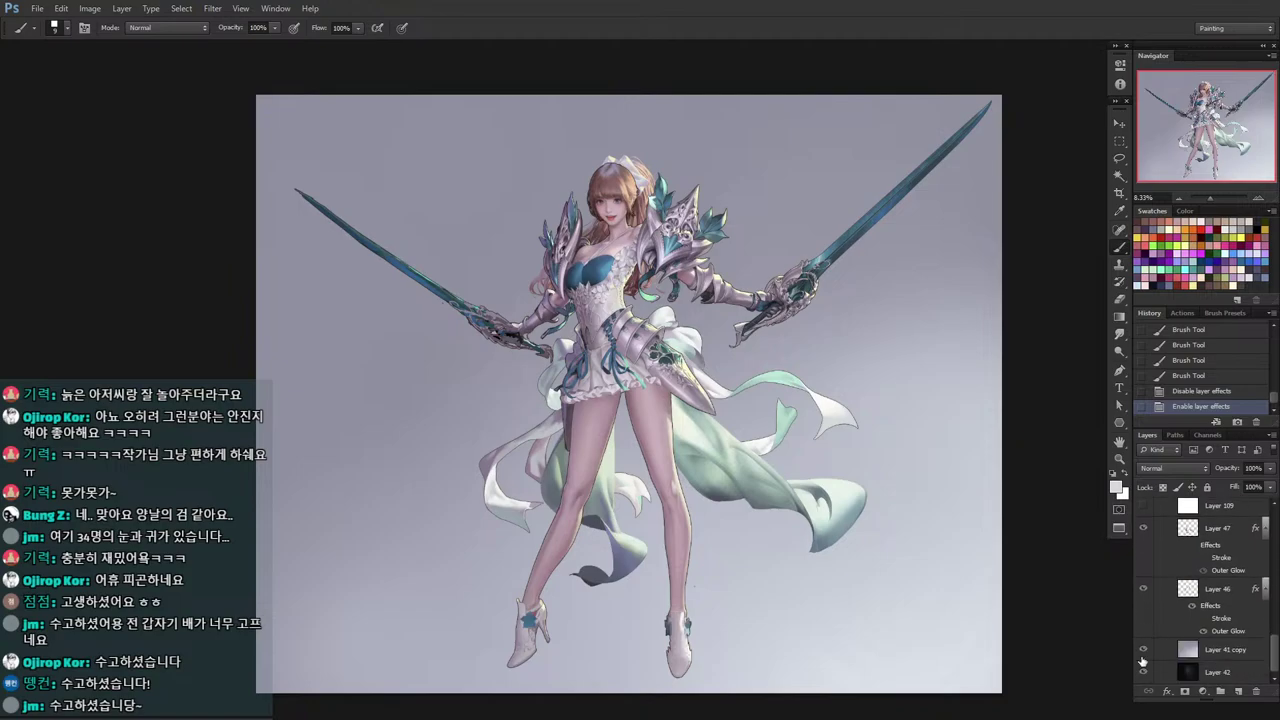
click(1143, 651)
Make the Soft Light layer Layer 60 visible and set its opacity to 33%.
scroll(1175, 640, up, 6)
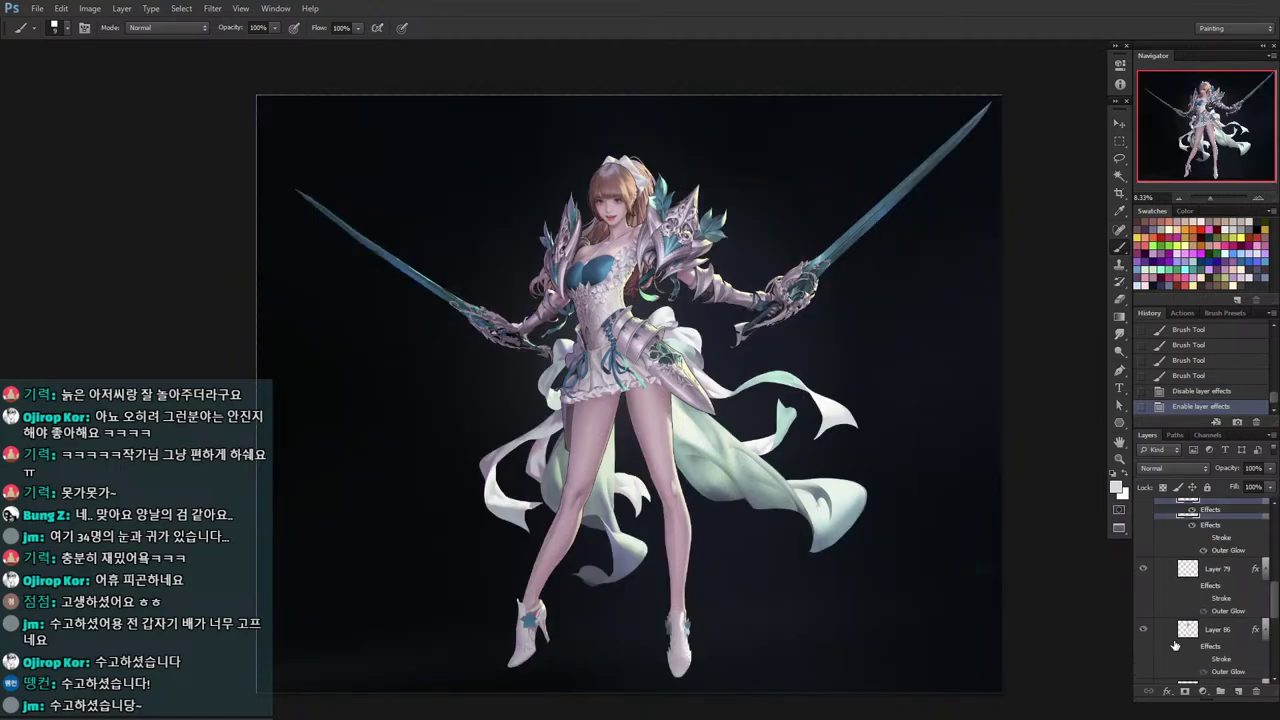
scroll(1179, 642, up, 3)
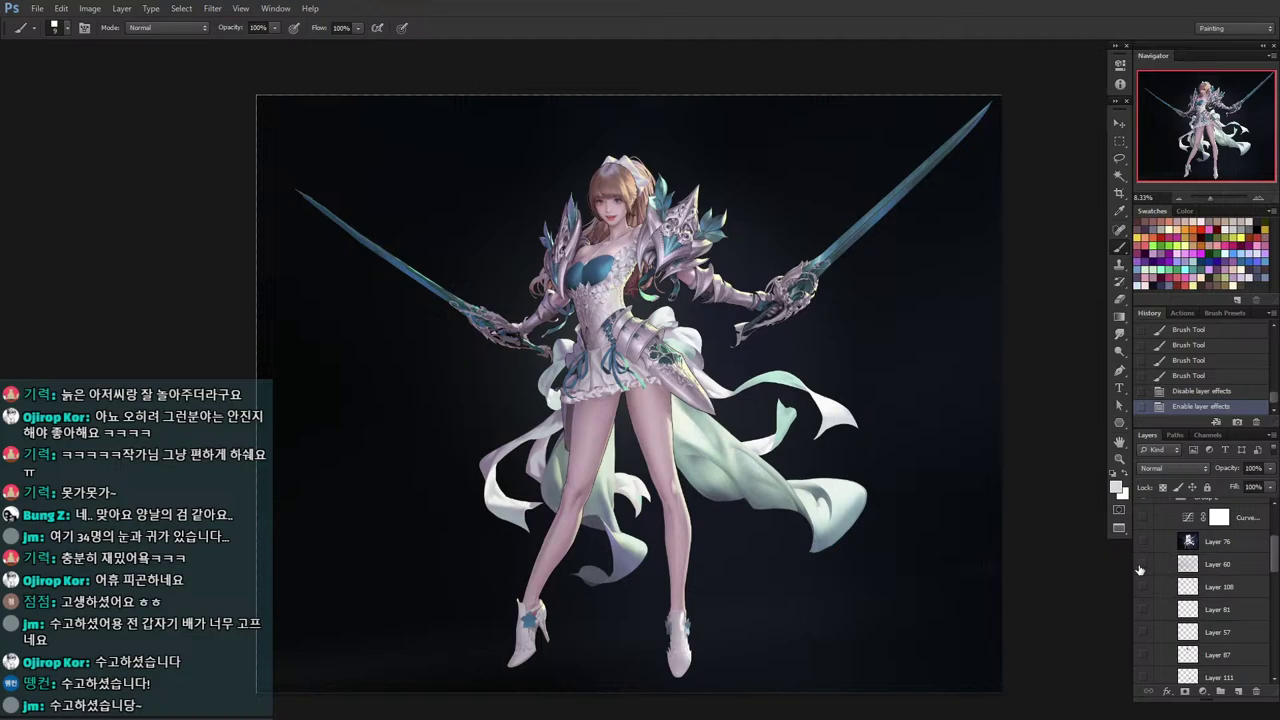
scroll(749, 360, up, 3)
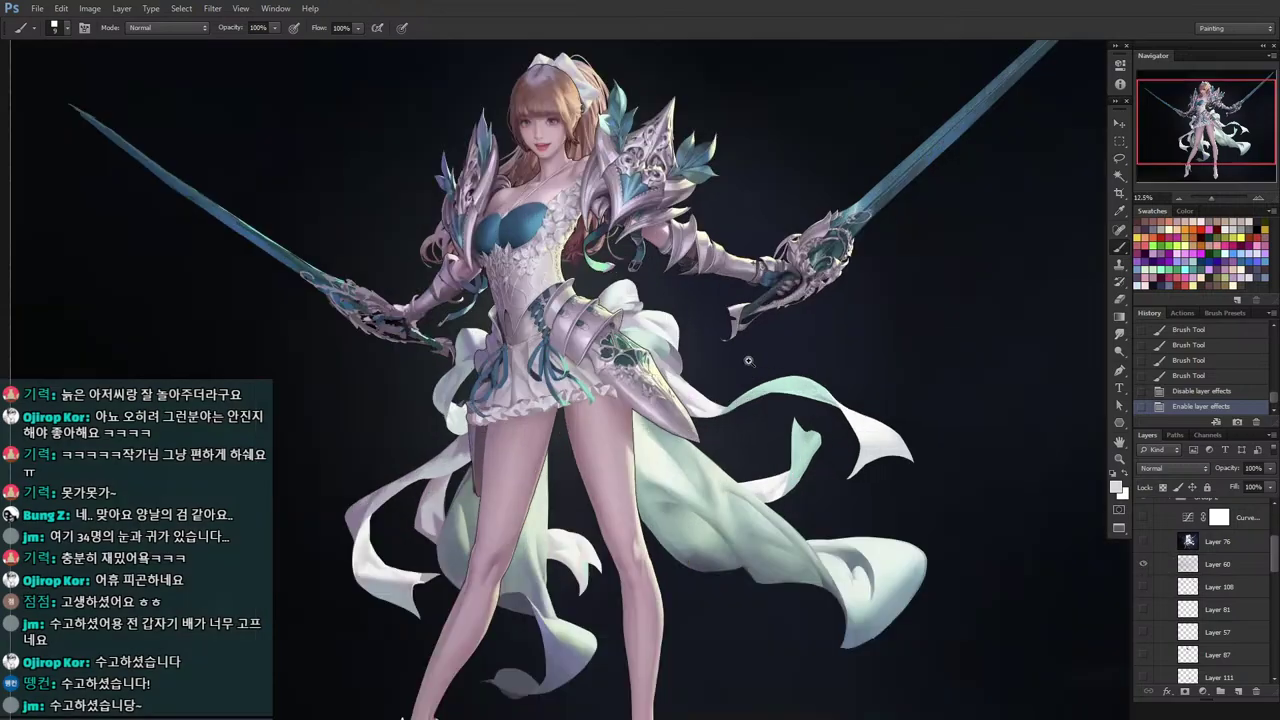
drag(749, 360, 1027, 698)
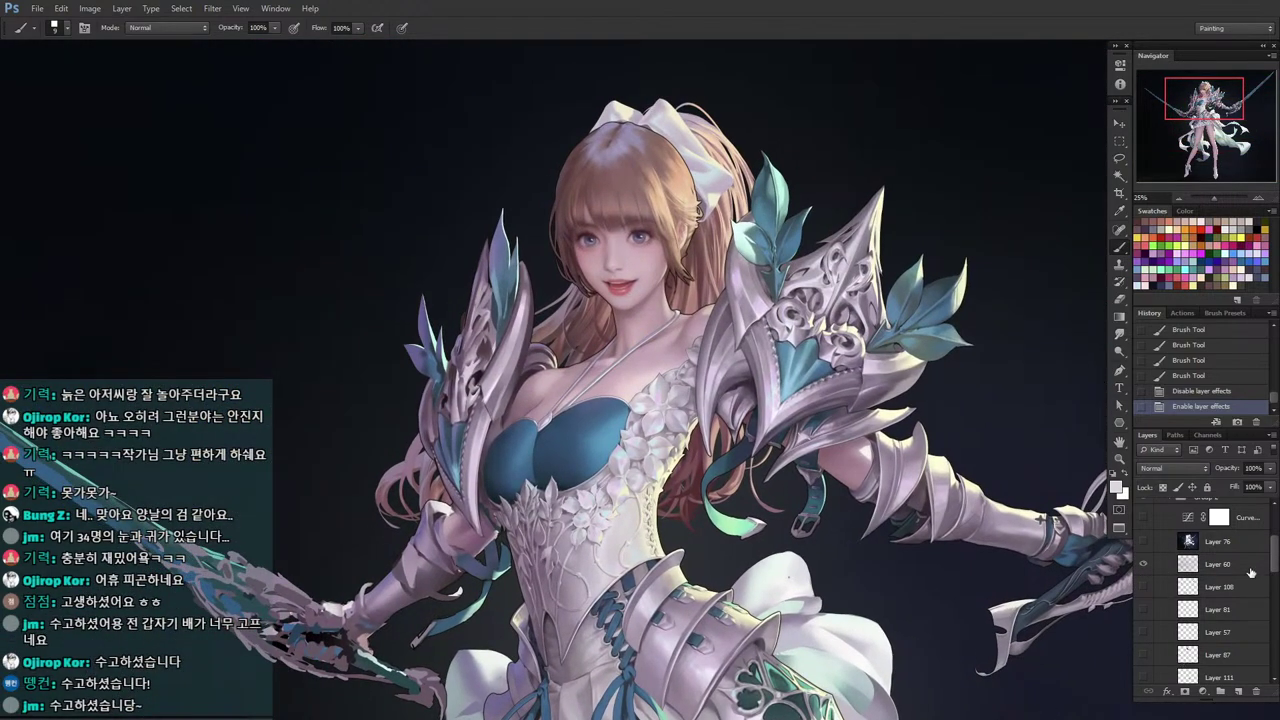
click(1250, 568)
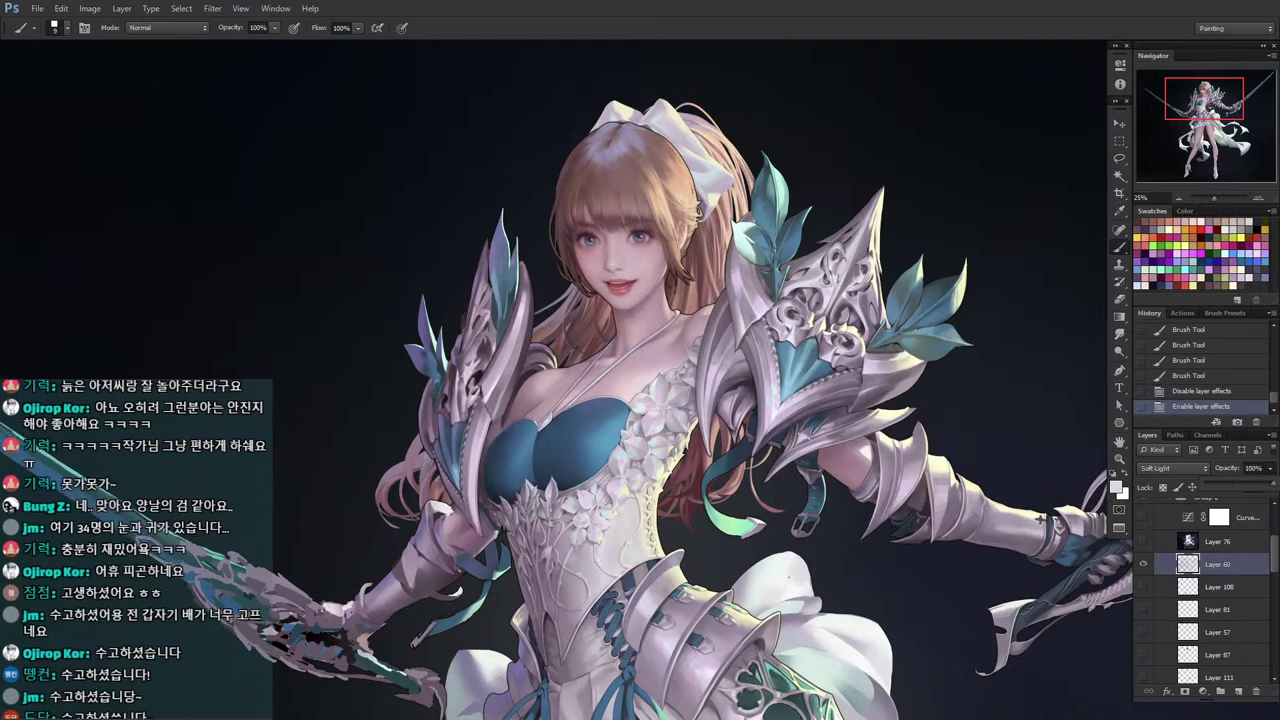
drag(1273, 486, 1276, 489)
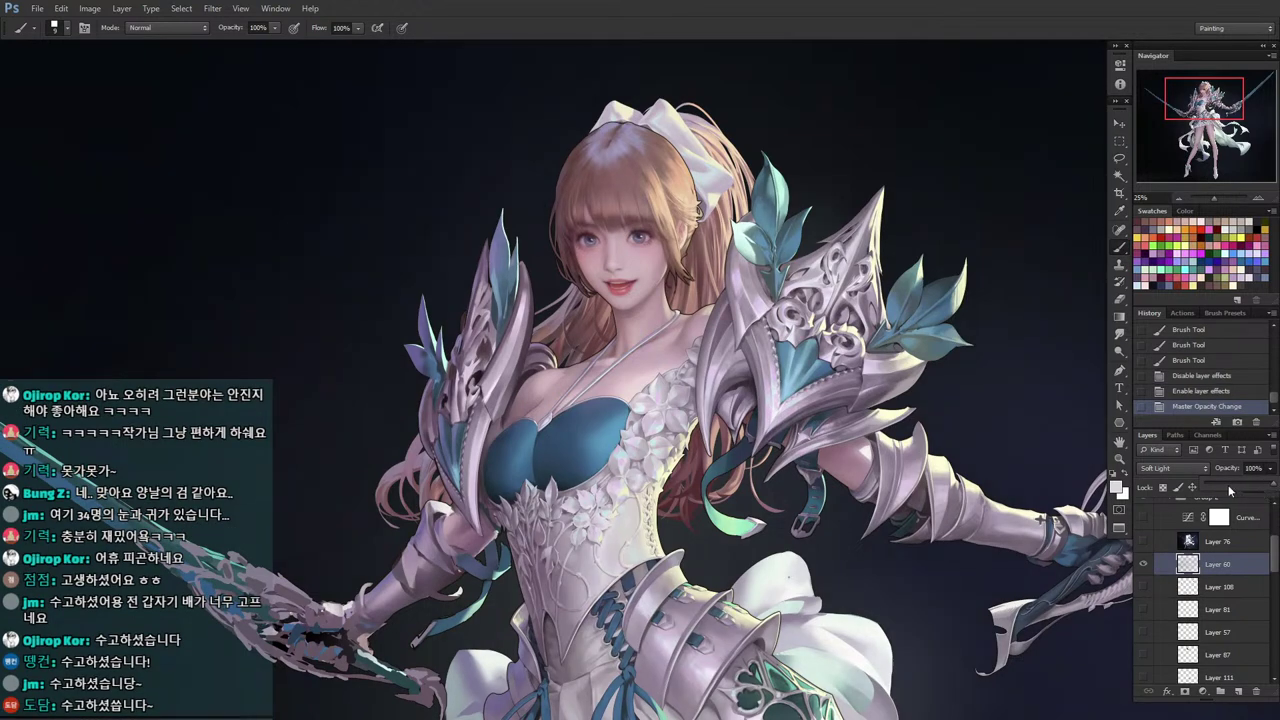
click(1228, 485)
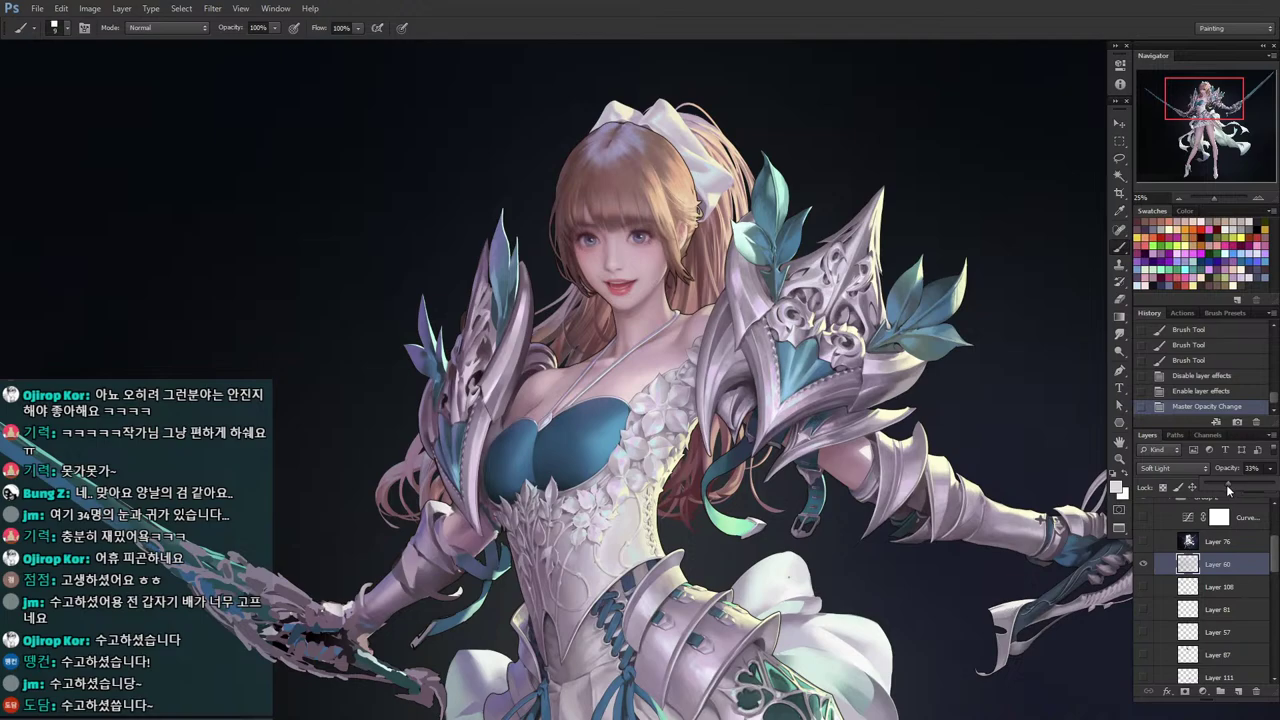
Compare the figure with the Lighten layer Layer 76 shown and hidden, both from a distance and close up on the upper body.
click(1143, 542)
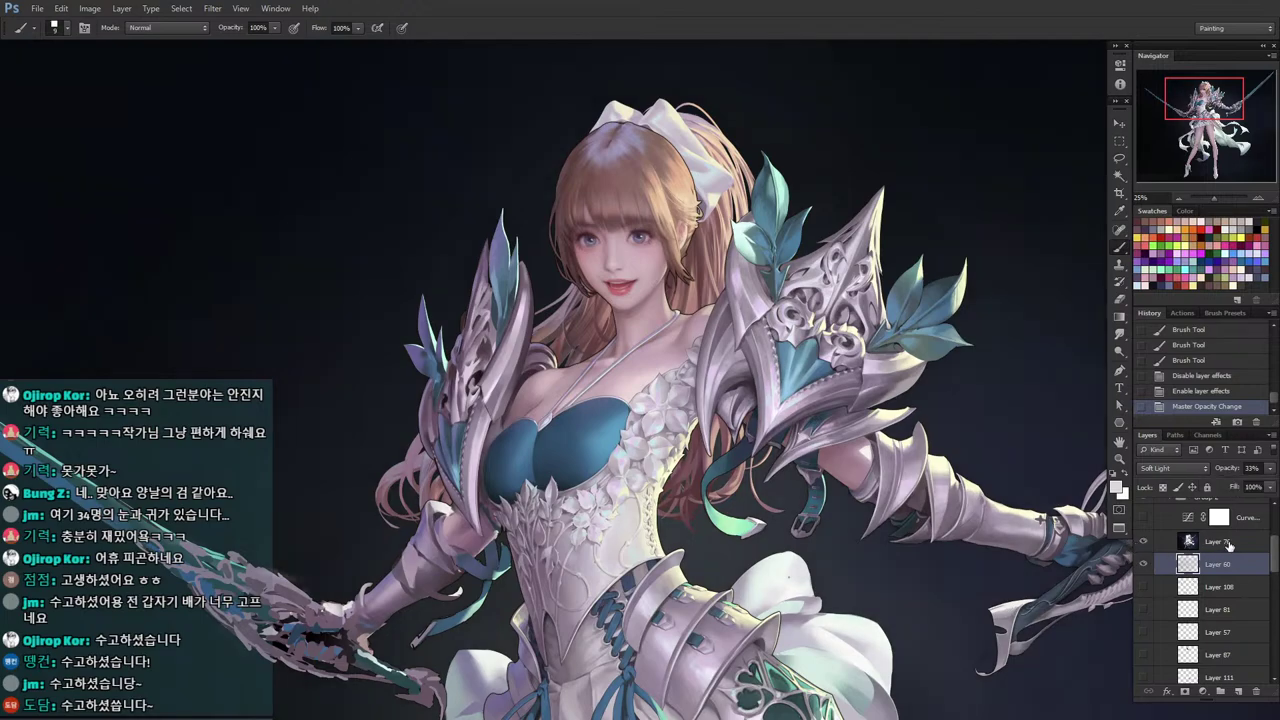
click(1229, 544)
key(ctrl+minus)
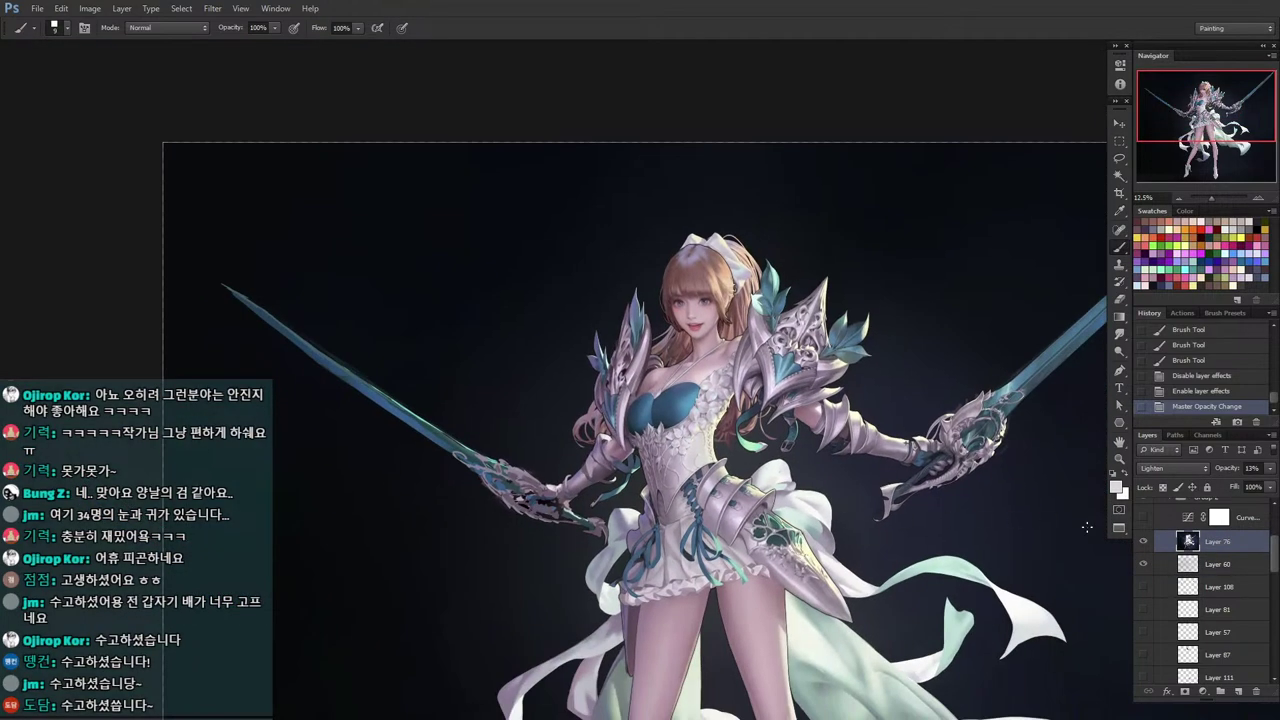
click(1145, 542)
click(1146, 542)
click(1146, 542)
click(1146, 542)
click(1146, 542)
click(1146, 542)
key(ctrl+plus)
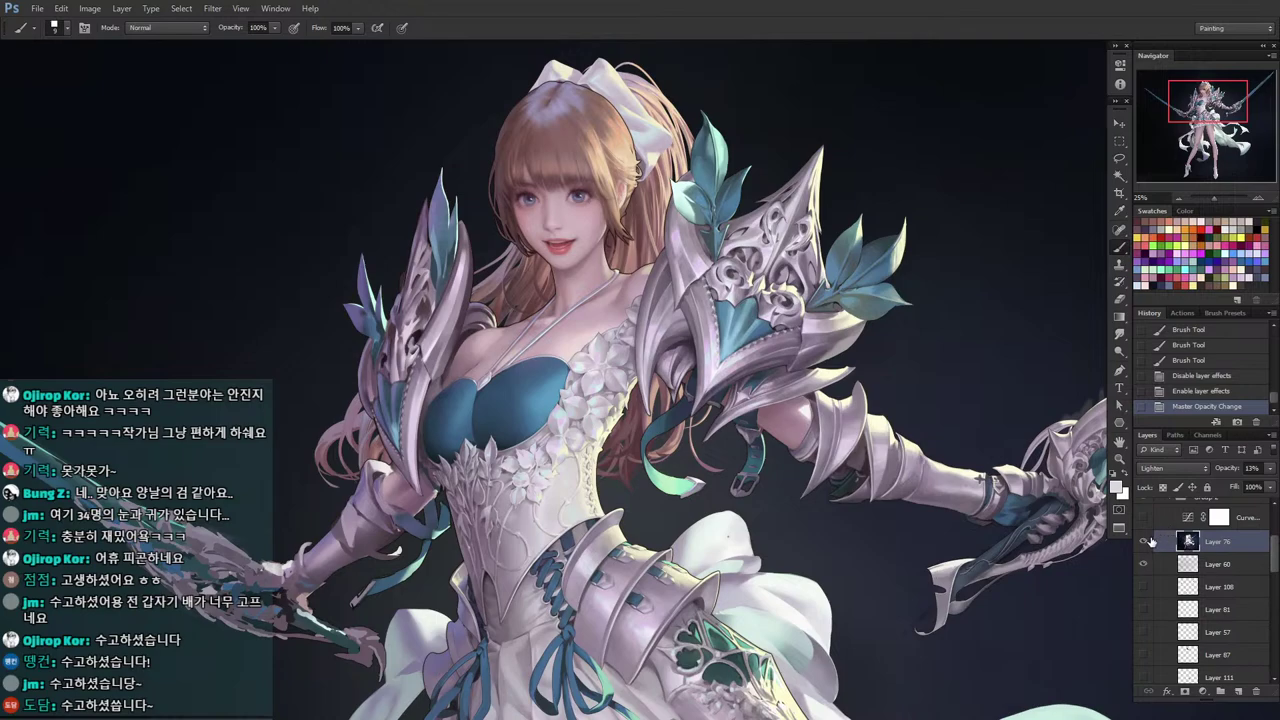
click(1146, 542)
click(1146, 542)
click(1146, 542)
click(1146, 542)
Turn on the Curves adjustment layer together with Layers 76 and 60, comparing their effect on the character.
click(1249, 513)
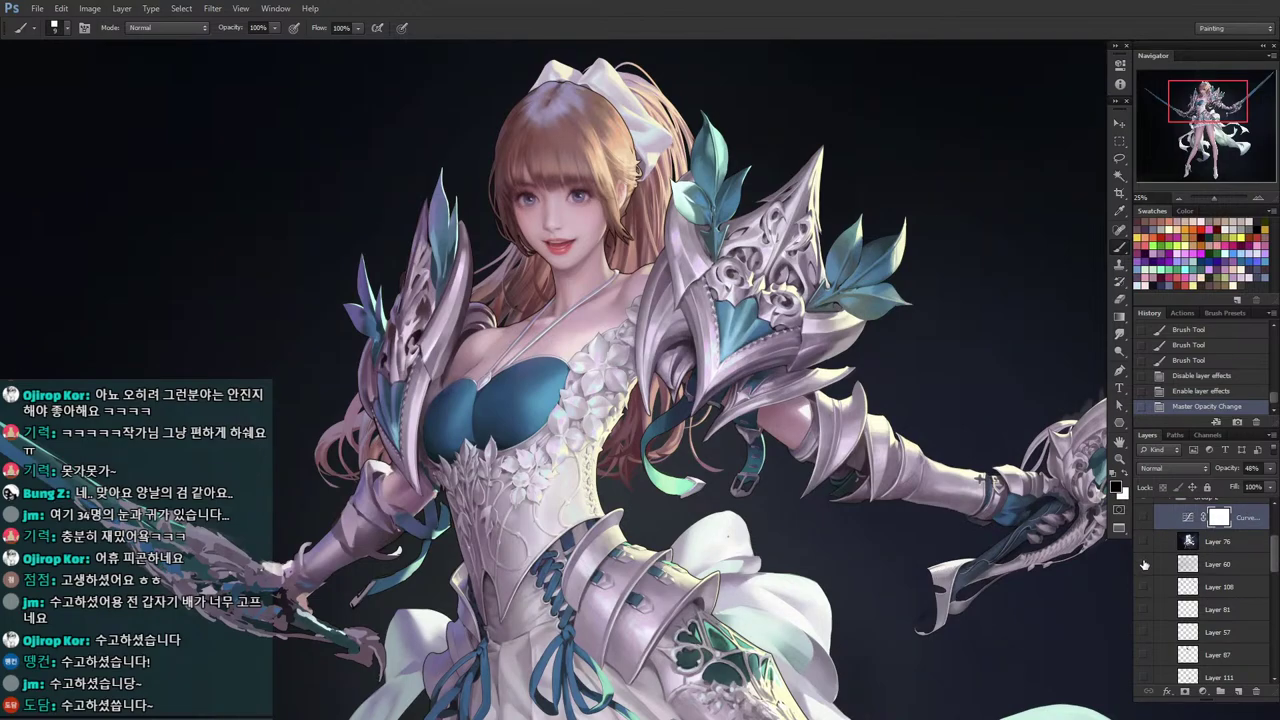
click(1144, 522)
click(1144, 518)
click(1144, 541)
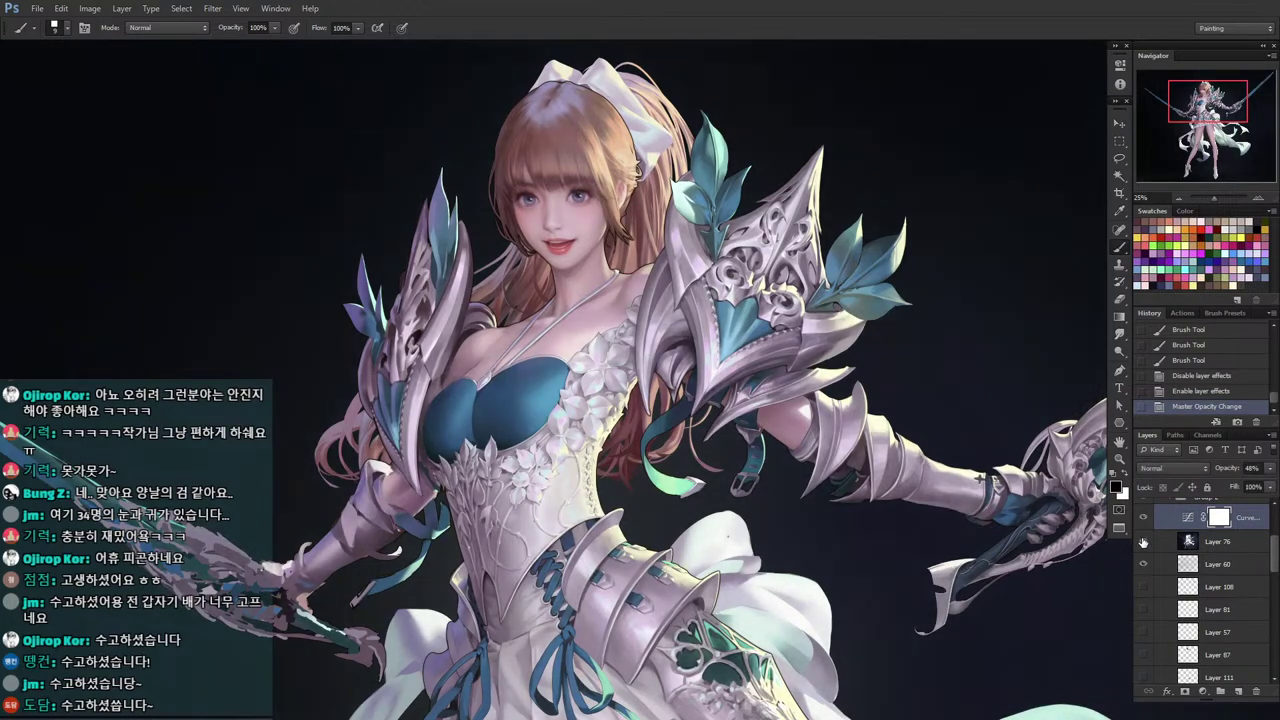
click(1144, 541)
Show the light backdrop Layer 41 copy again and review the character's upper body against it.
scroll(750, 449, down, 2)
scroll(851, 505, down, 5)
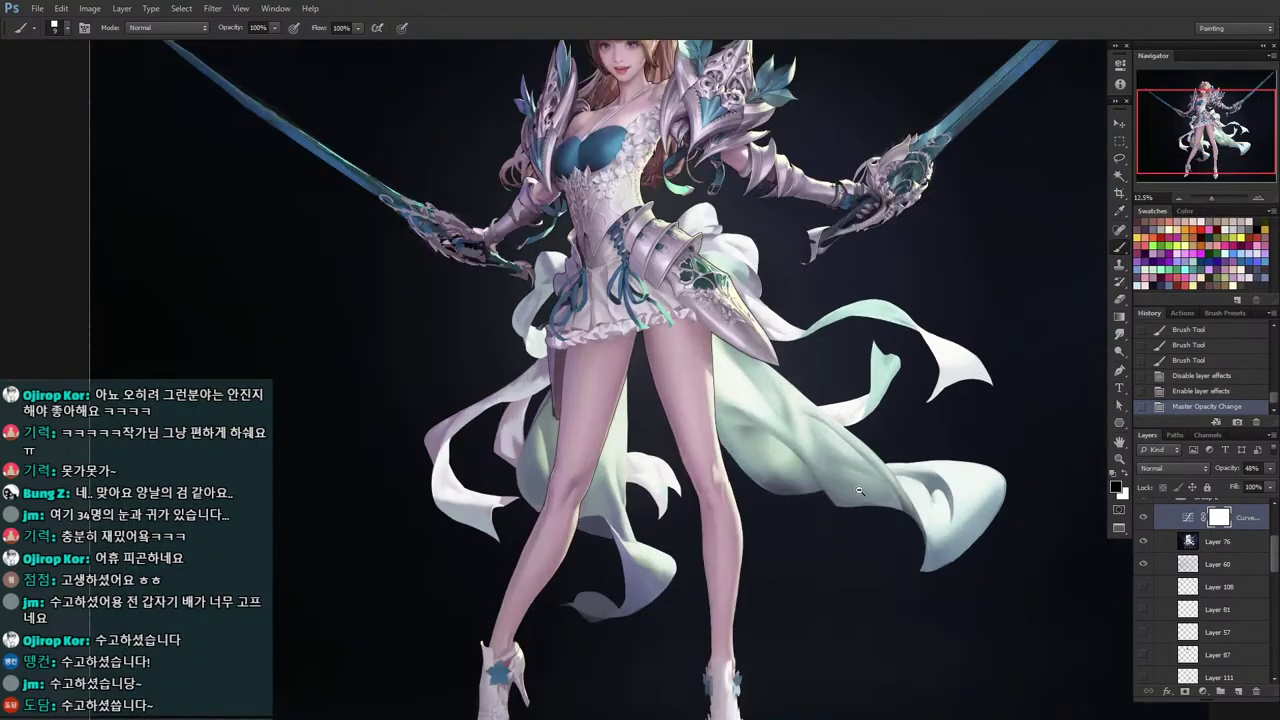
scroll(850, 490, down, 1)
scroll(1210, 600, down, 4)
scroll(1210, 610, down, 8)
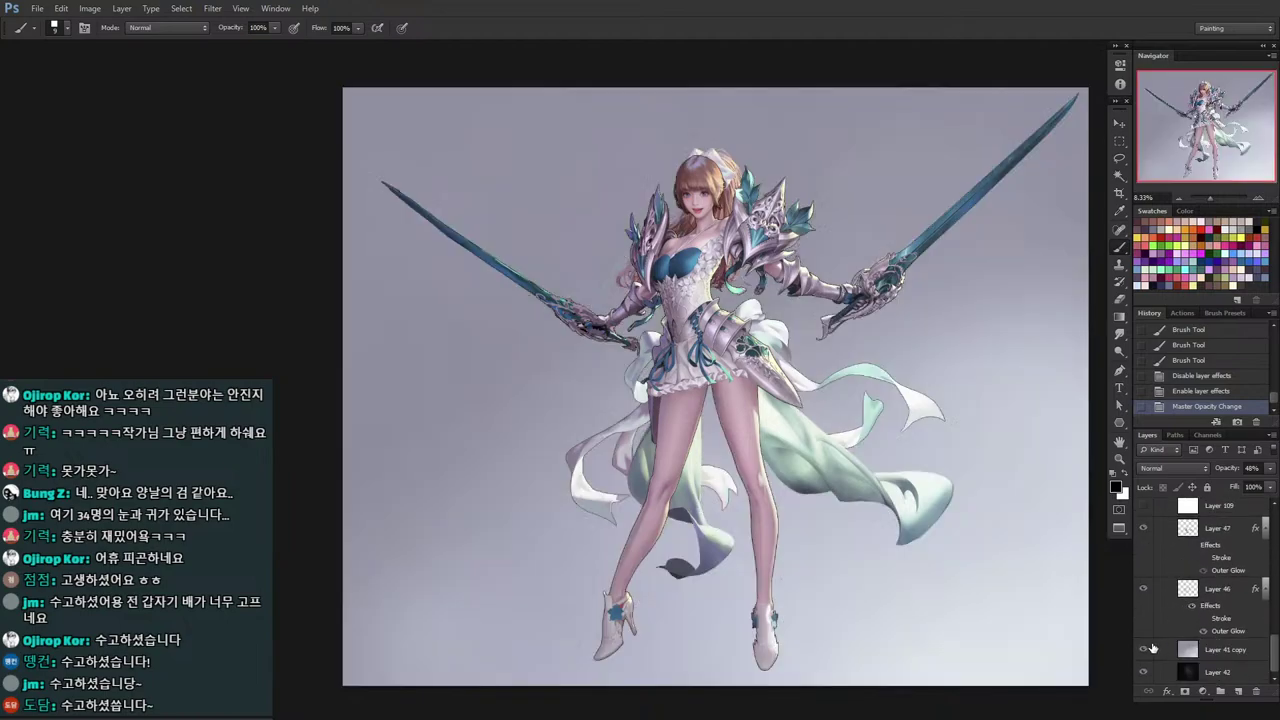
click(1143, 649)
ctrl+click(756, 326)
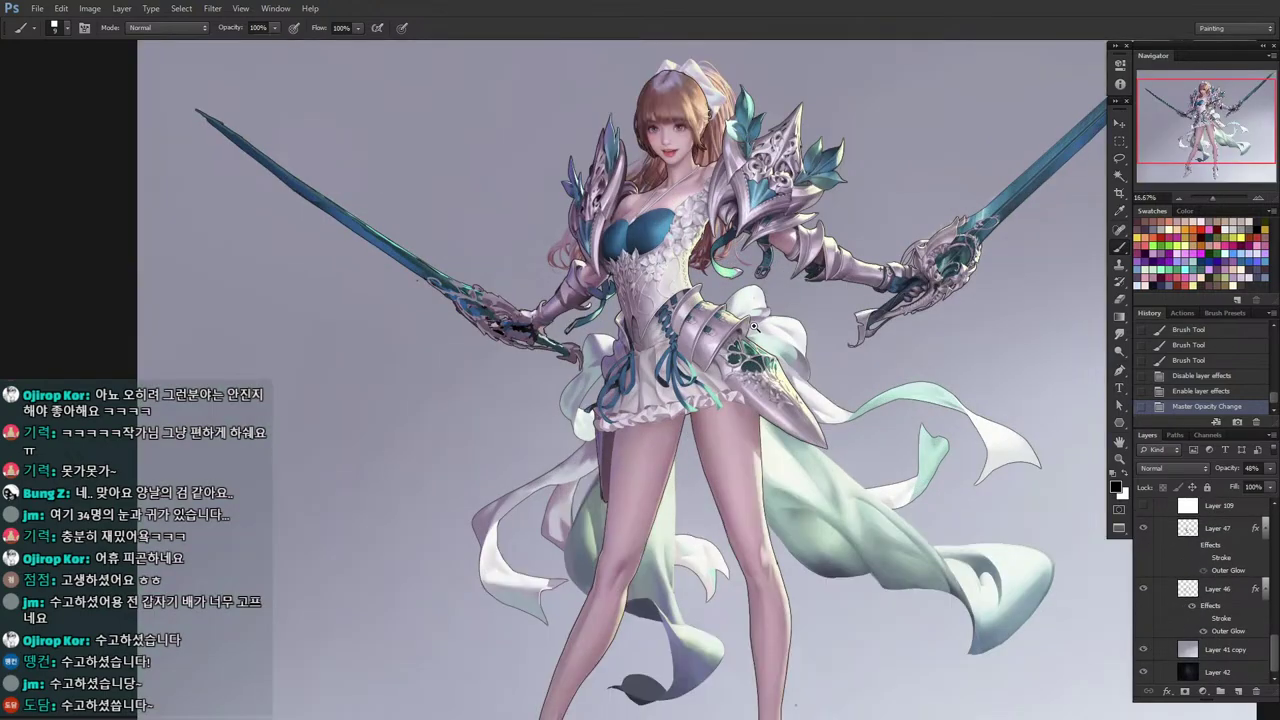
ctrl+click(756, 326)
ctrl+click(756, 326)
drag(756, 326, 830, 579)
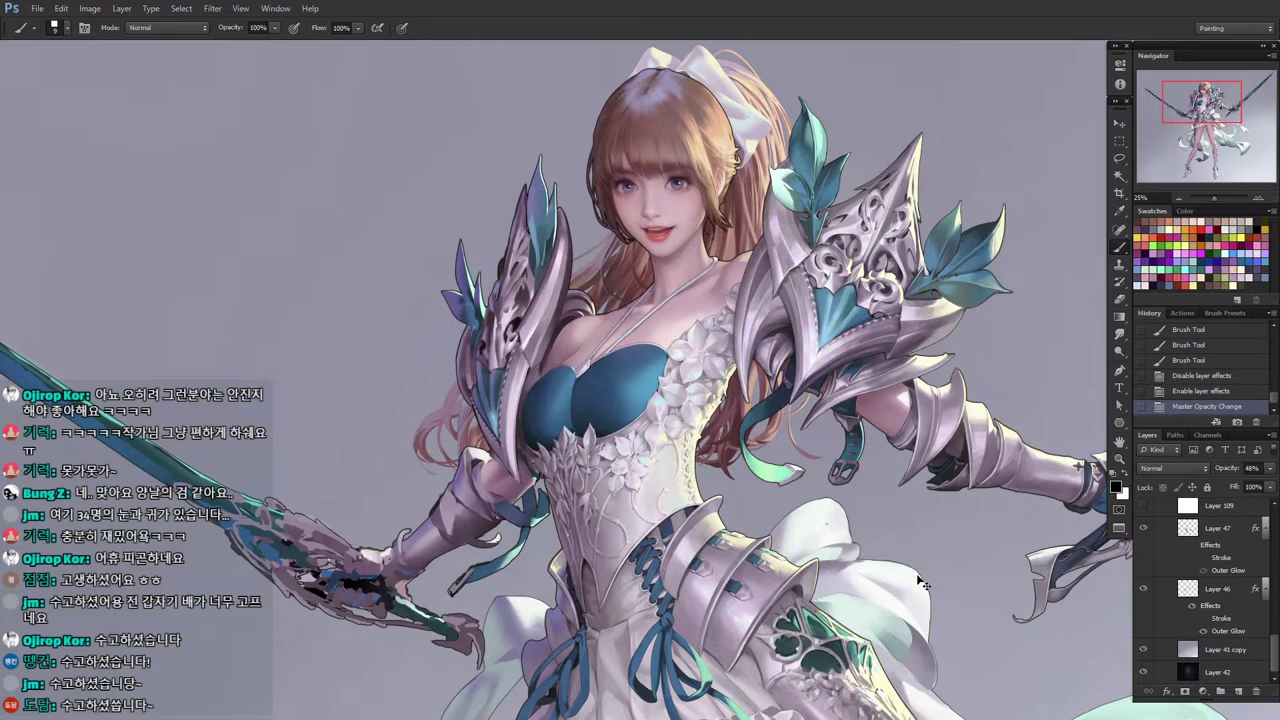